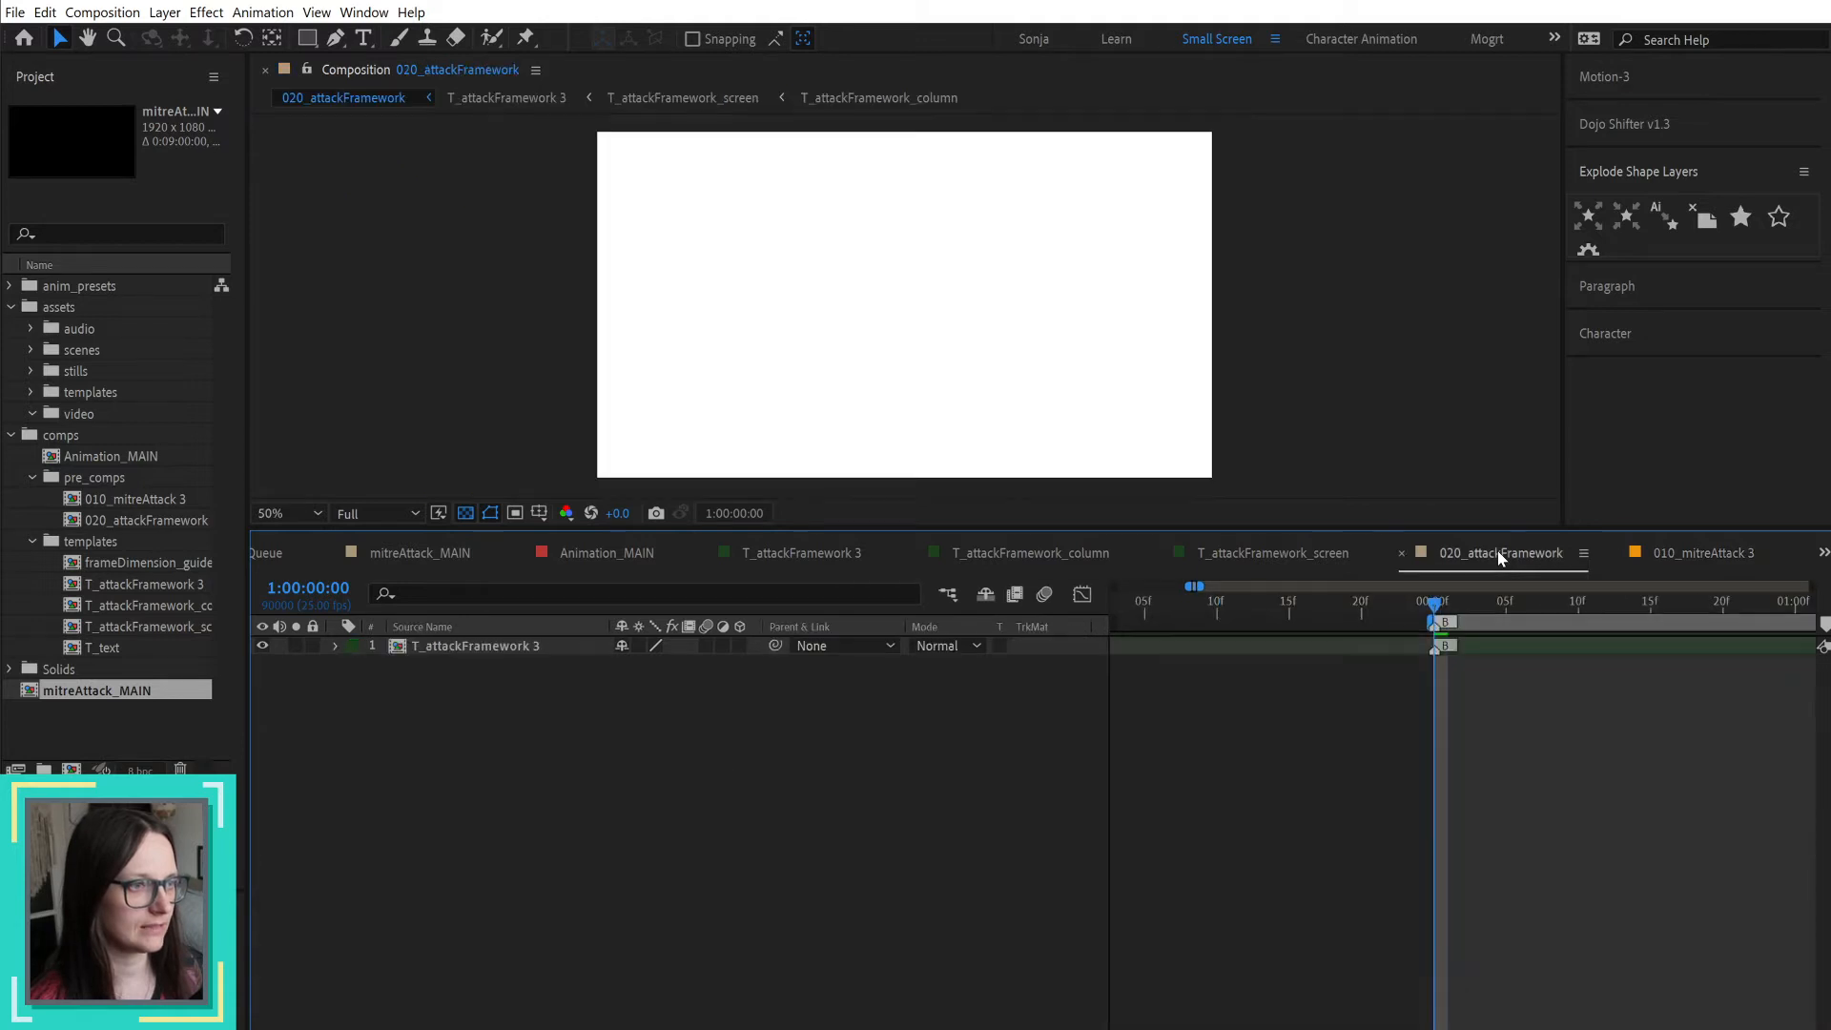
Step: Review the T_attackFramework_screen, T_attackFramework_column and T_attackFramework 3 compositions, and widen the Project panel to read the full composition names
click(1286, 558)
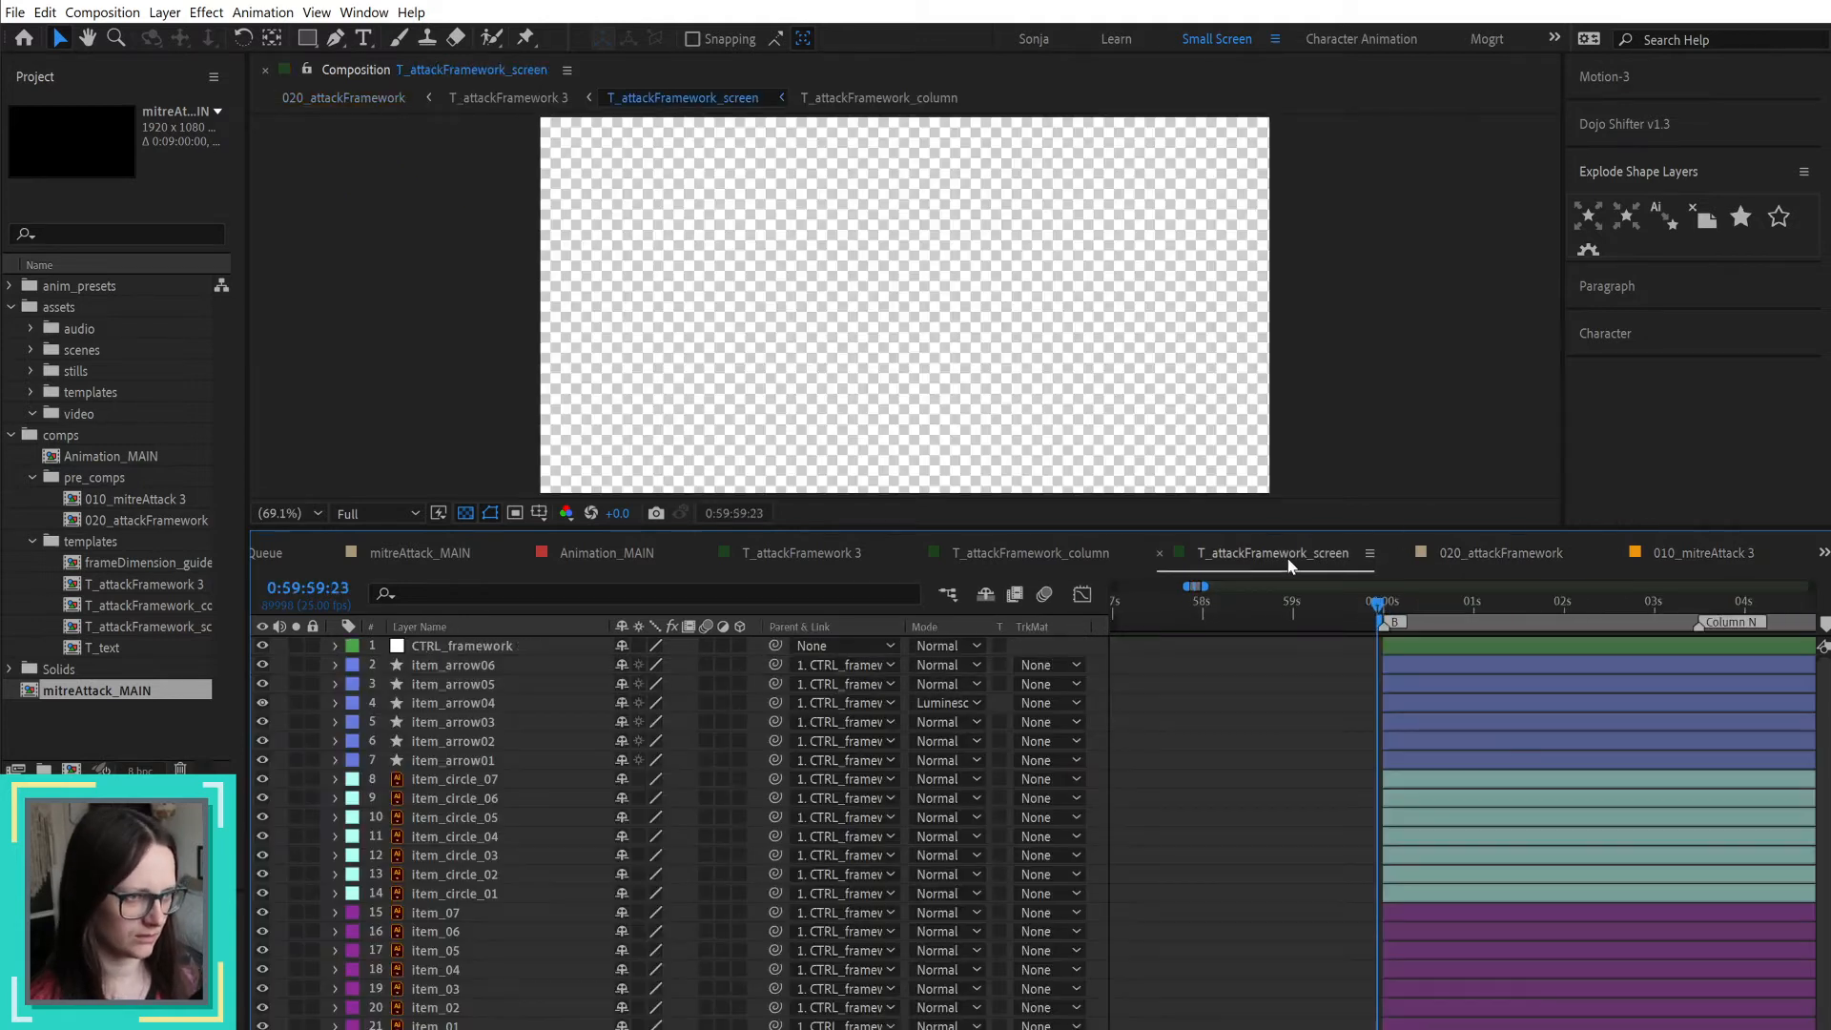
click(1039, 558)
click(810, 553)
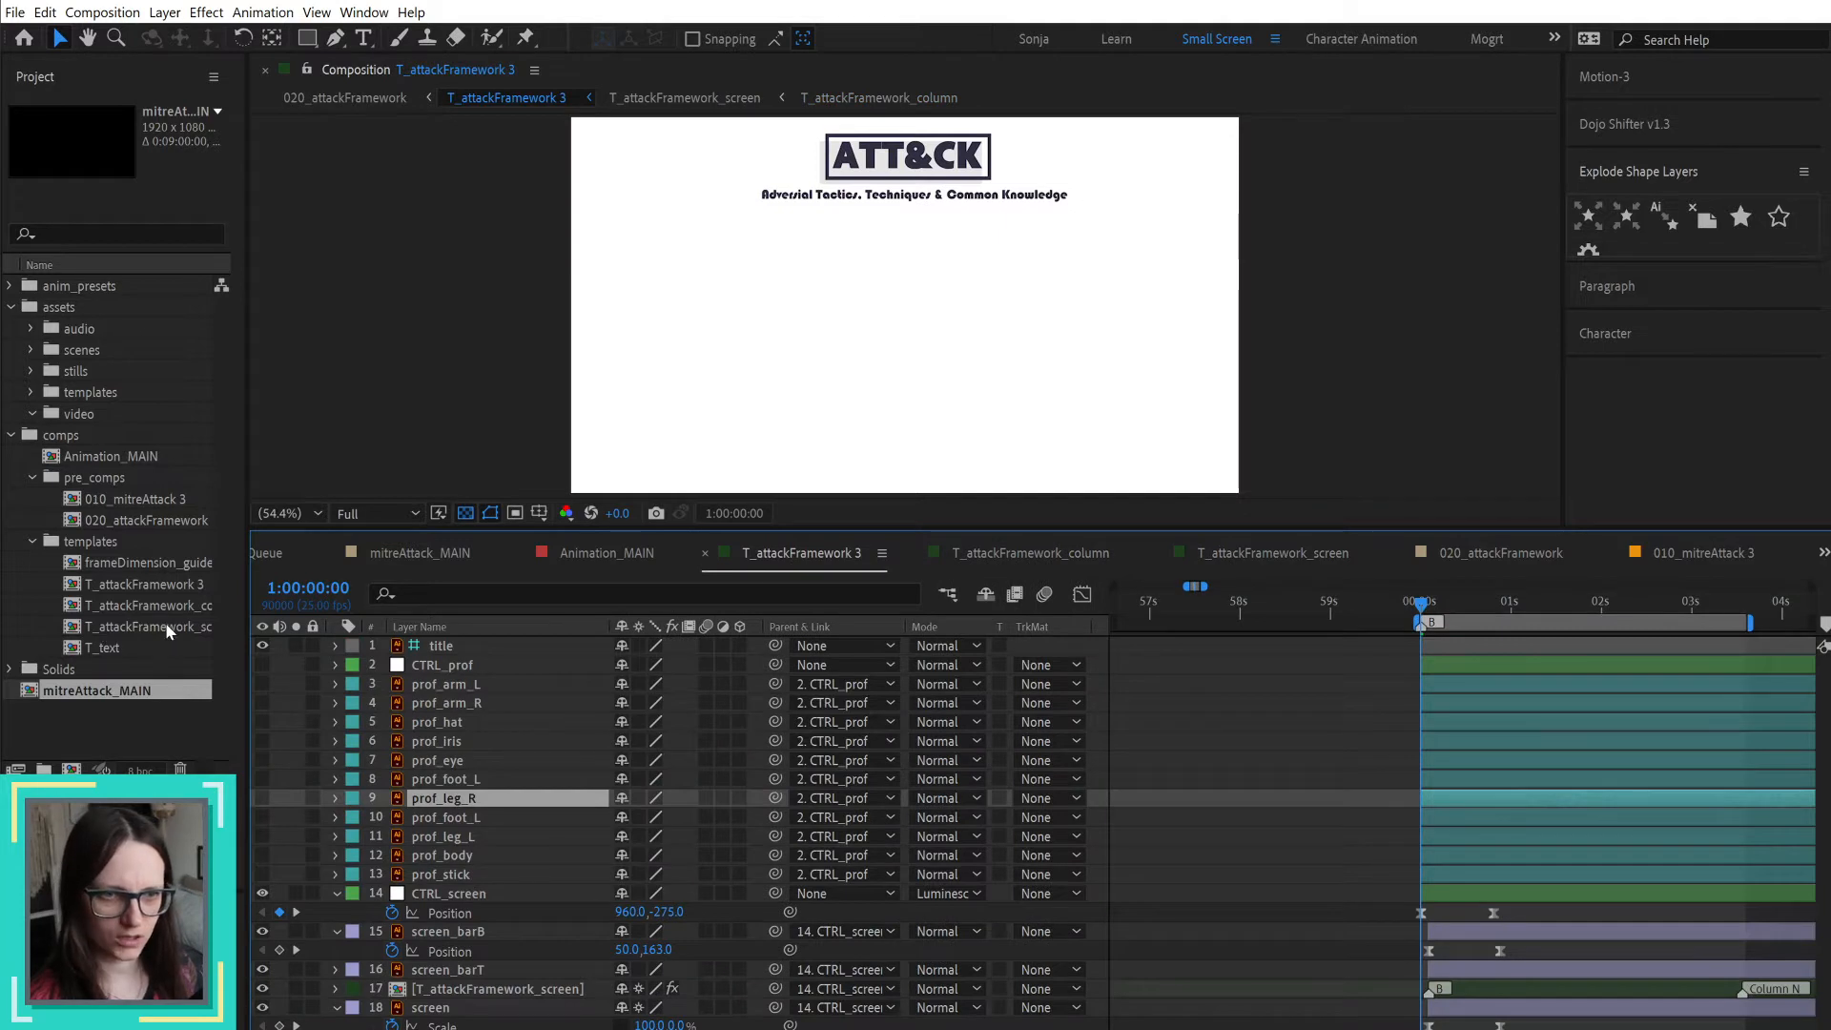
drag(246, 596, 299, 597)
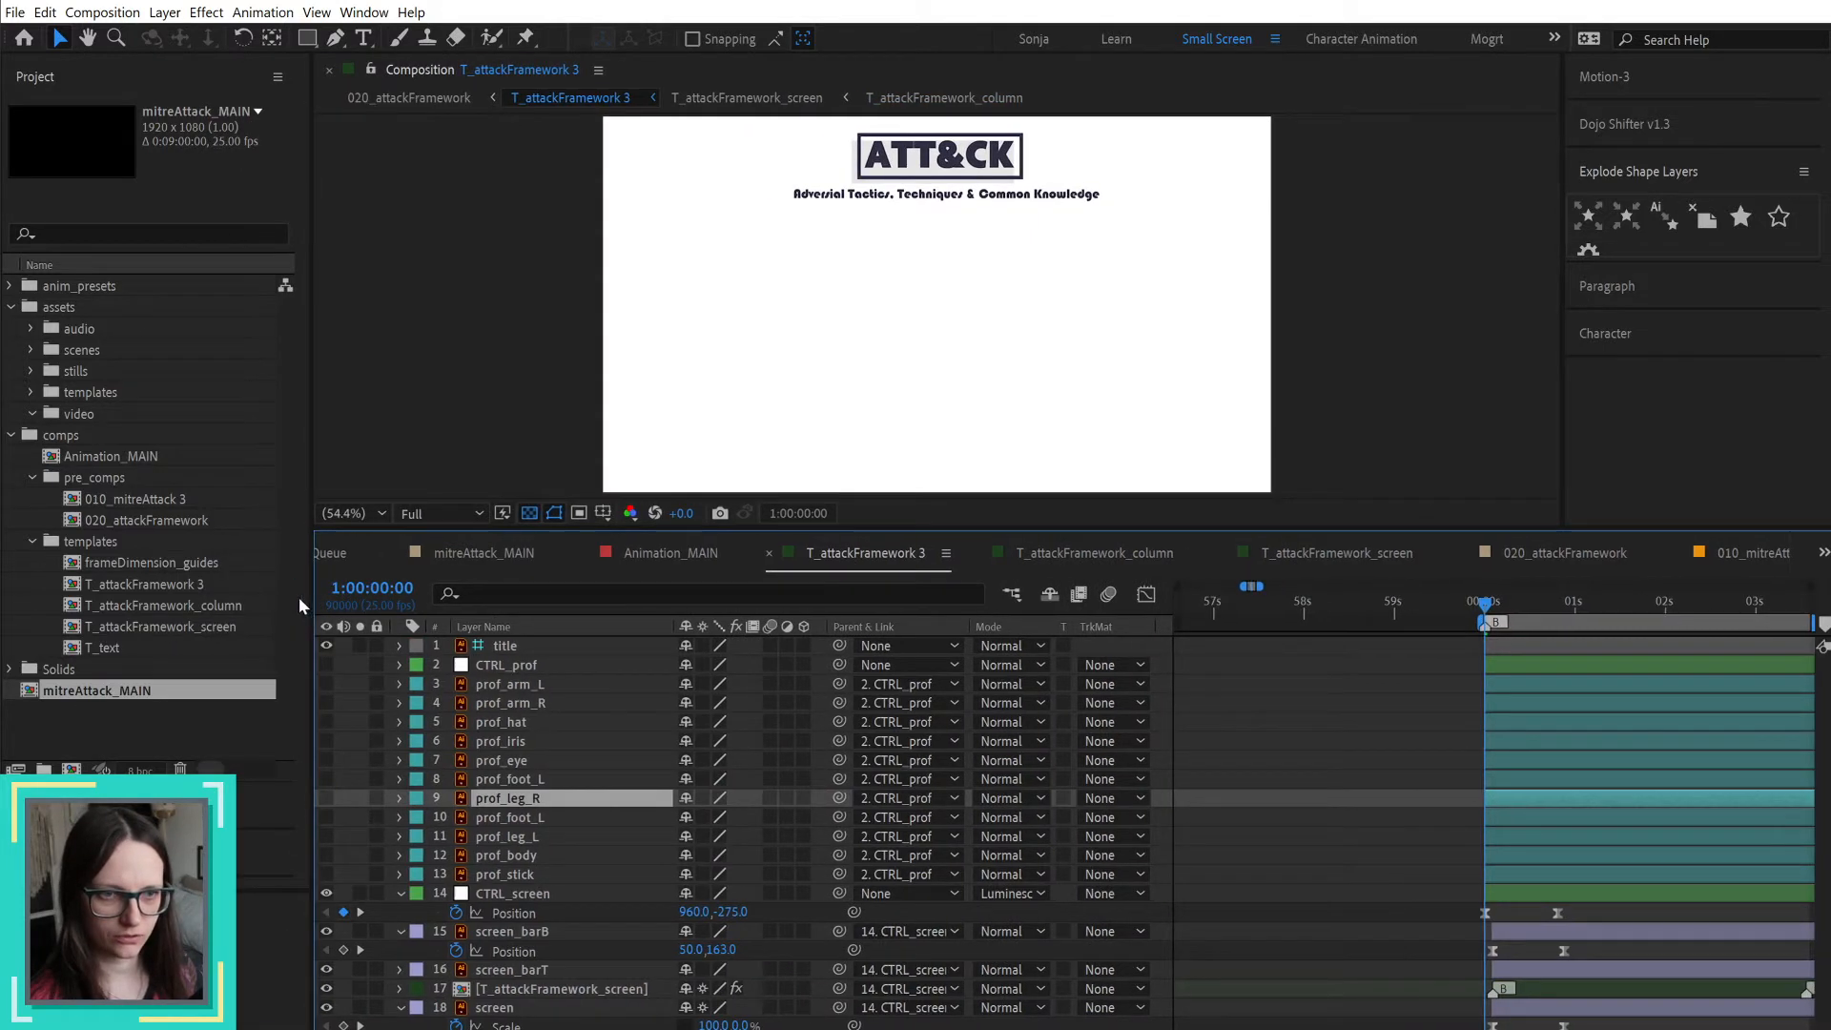
click(183, 585)
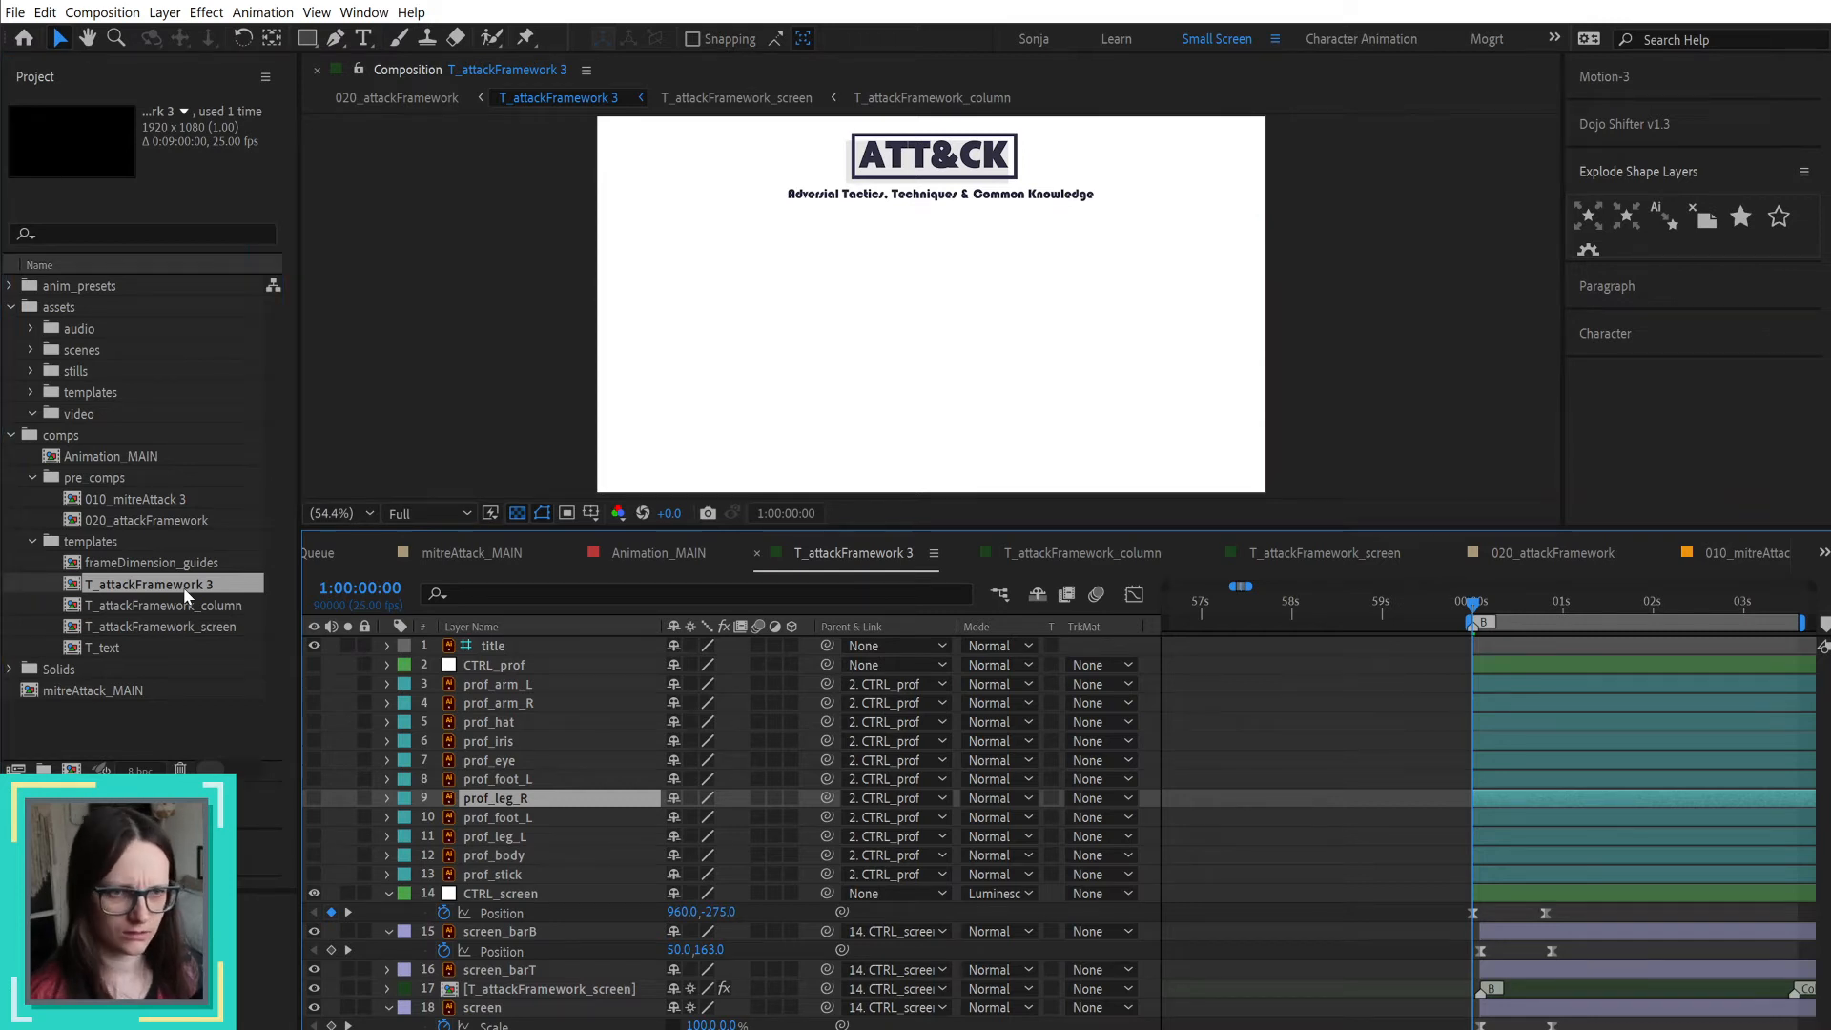
Step: Open the T_attackFramework_column and T_attackFramework_screen compositions, and scrub the screen composition to 1:00:03:04
click(188, 610)
double_click(188, 610)
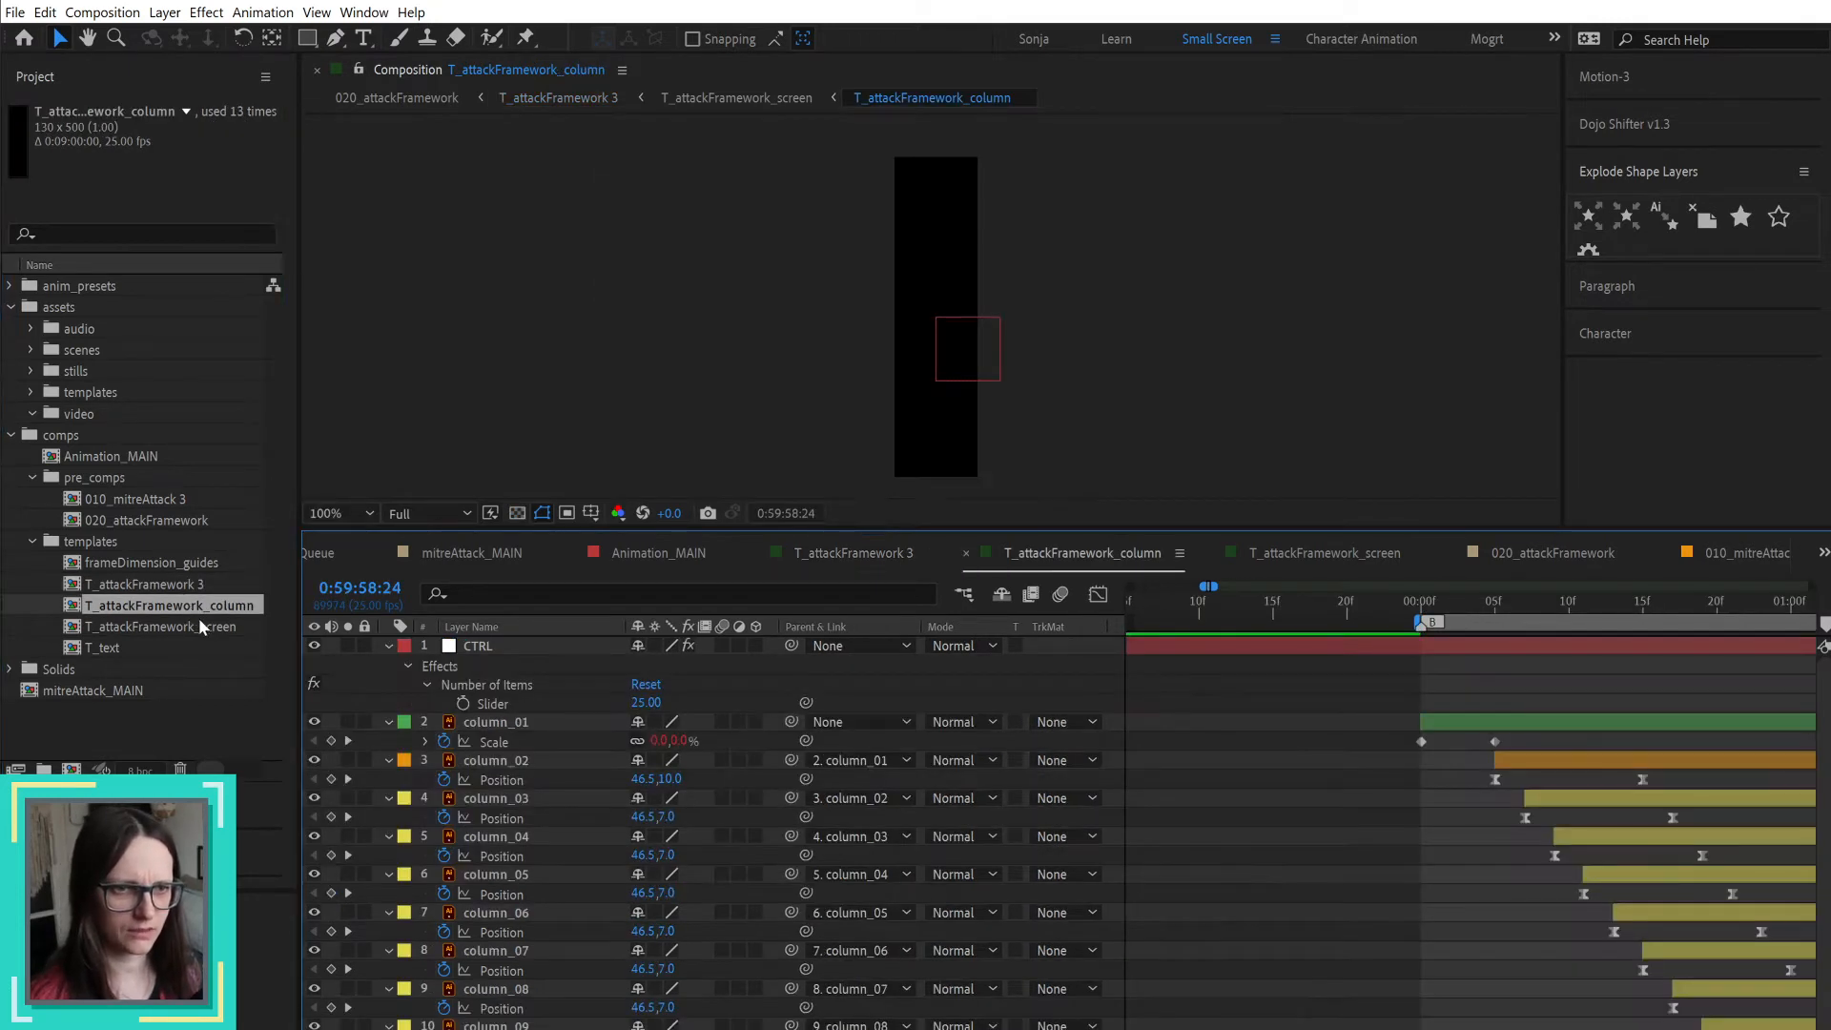
double_click(206, 625)
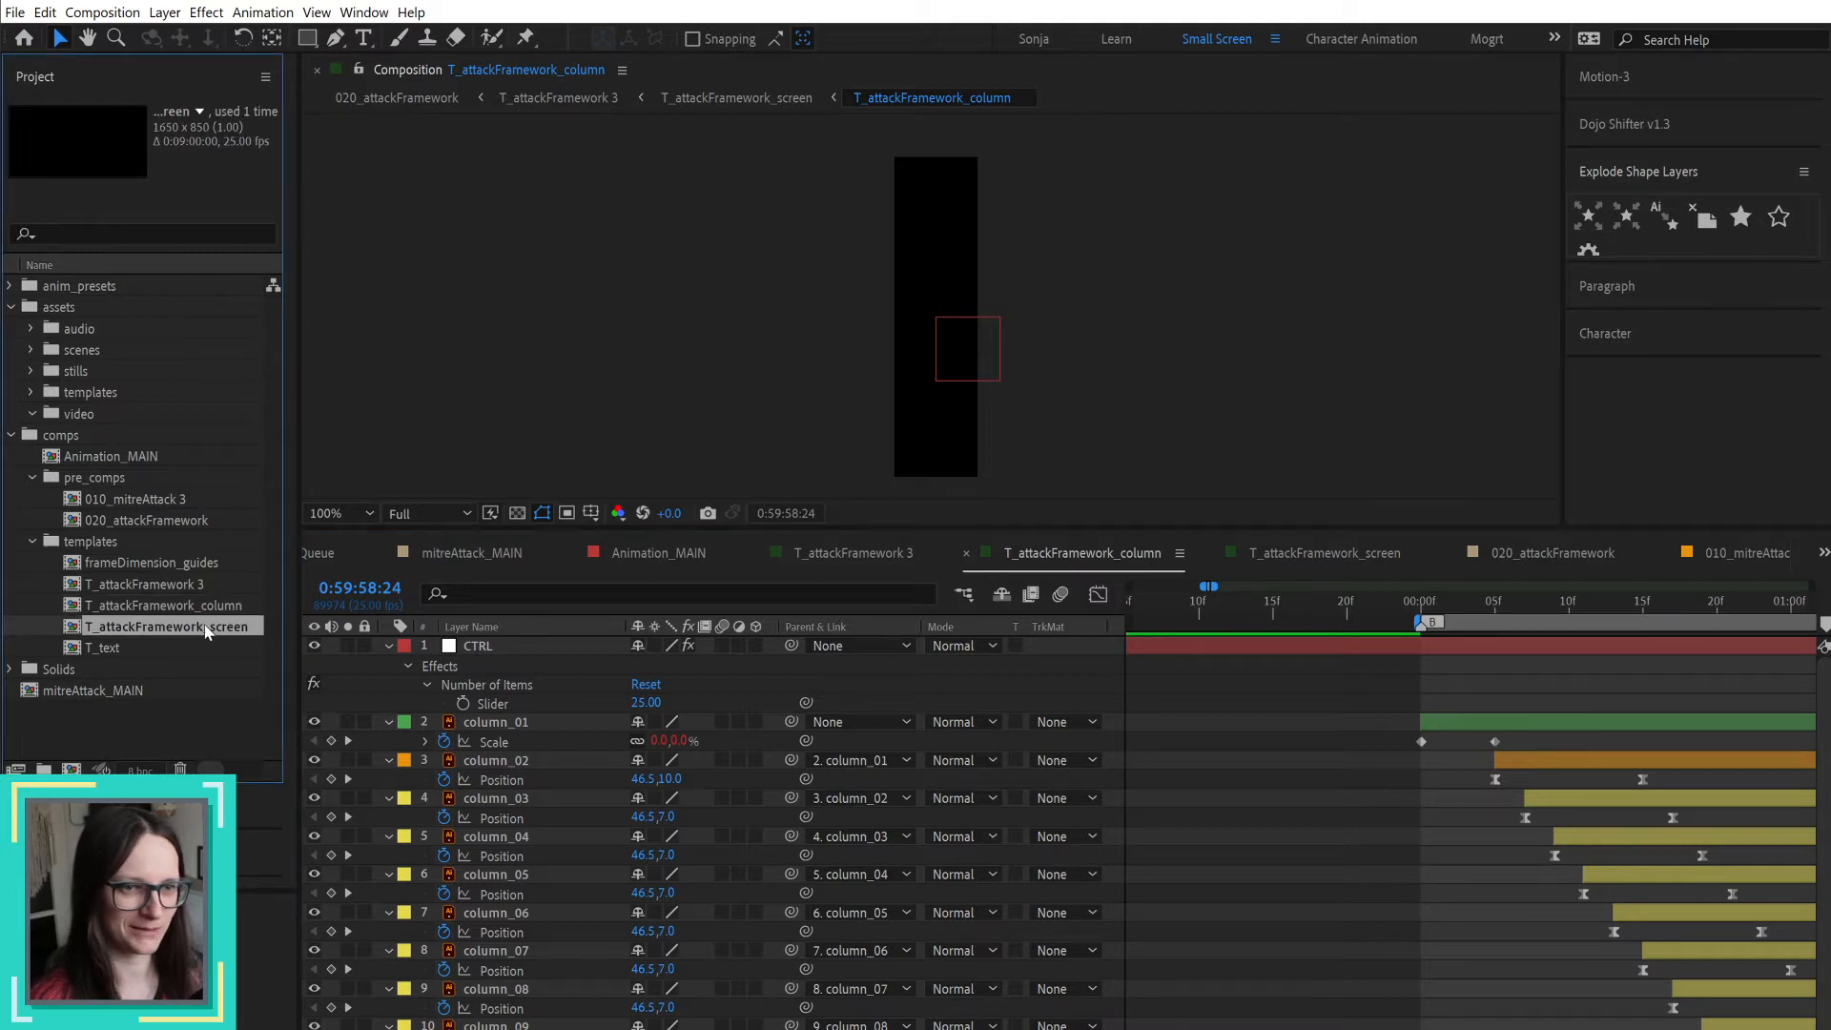
click(1444, 606)
mouse_move(1447, 607)
mouse_down()
mouse_move(1759, 603)
mouse_move(1720, 608)
mouse_up()
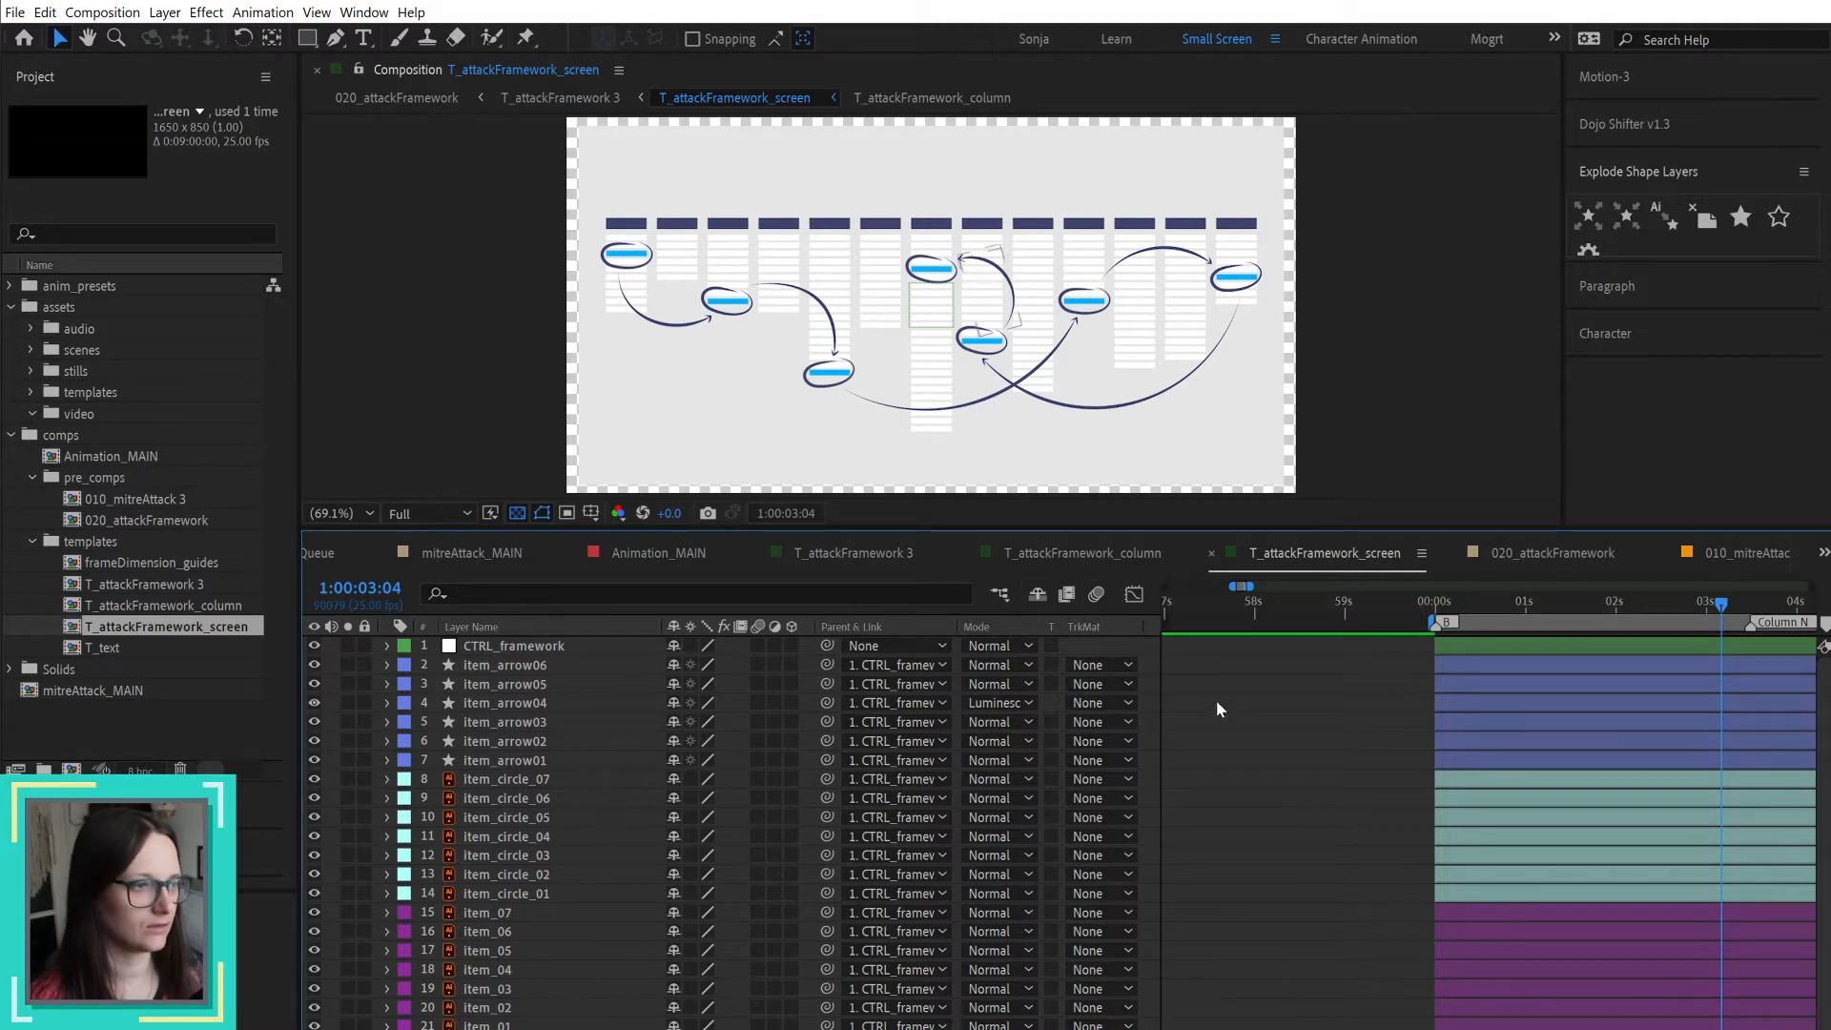
Step: Compare the T_attackFramework_column composition with the T_attackFramework_screen composition that nests it
click(194, 607)
double_click(194, 610)
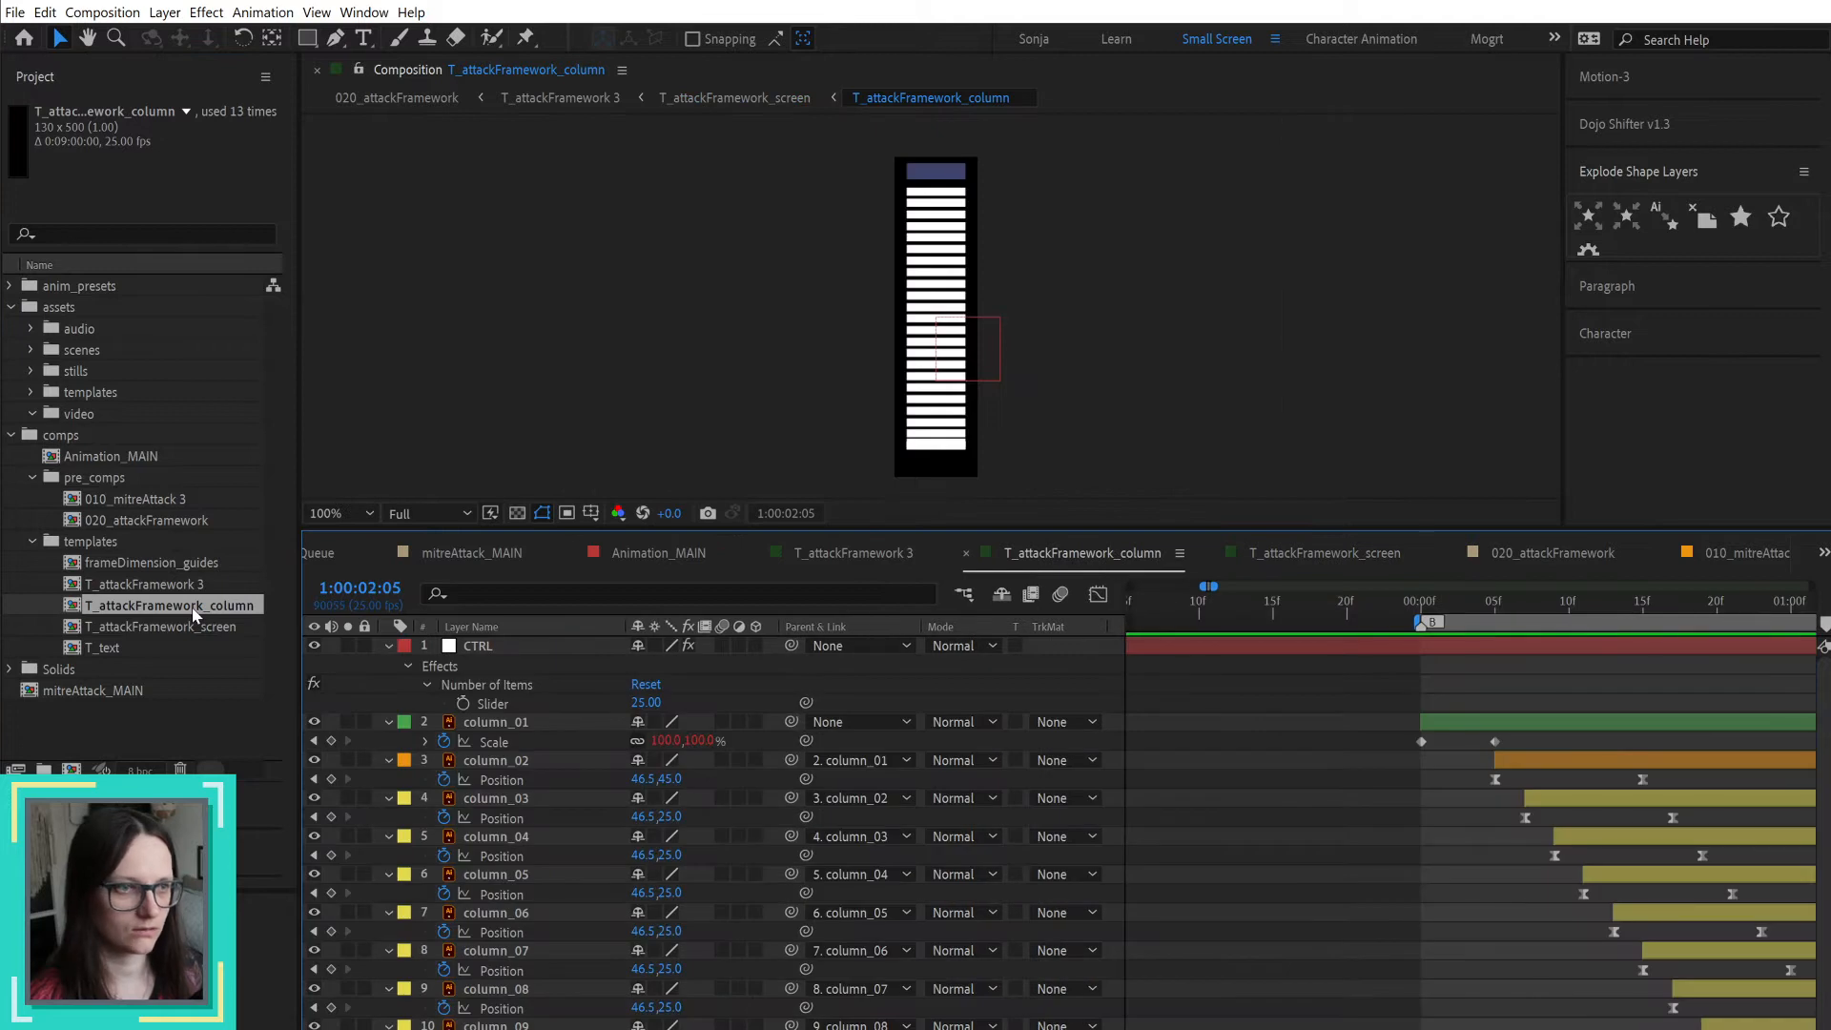
click(214, 629)
double_click(214, 629)
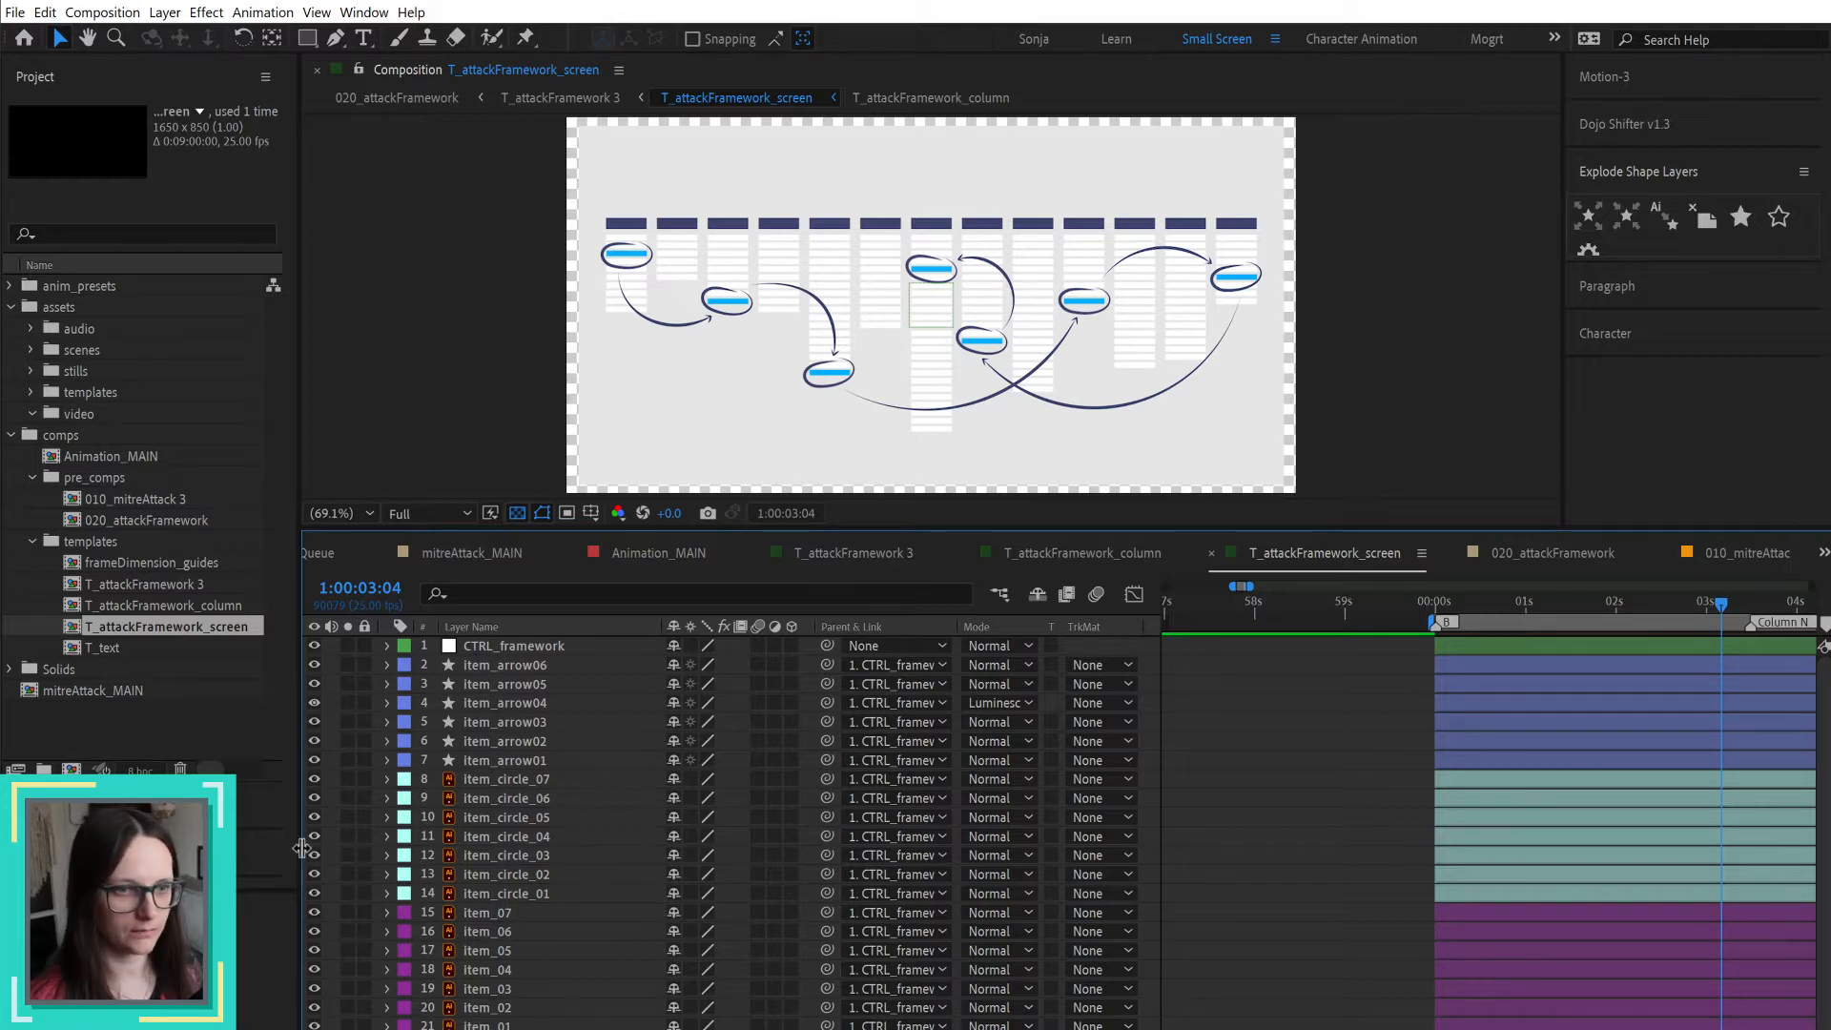
Step: Dock the Project panel between the Effect Controls and Composition panels and widen it
drag(301, 851, 245, 844)
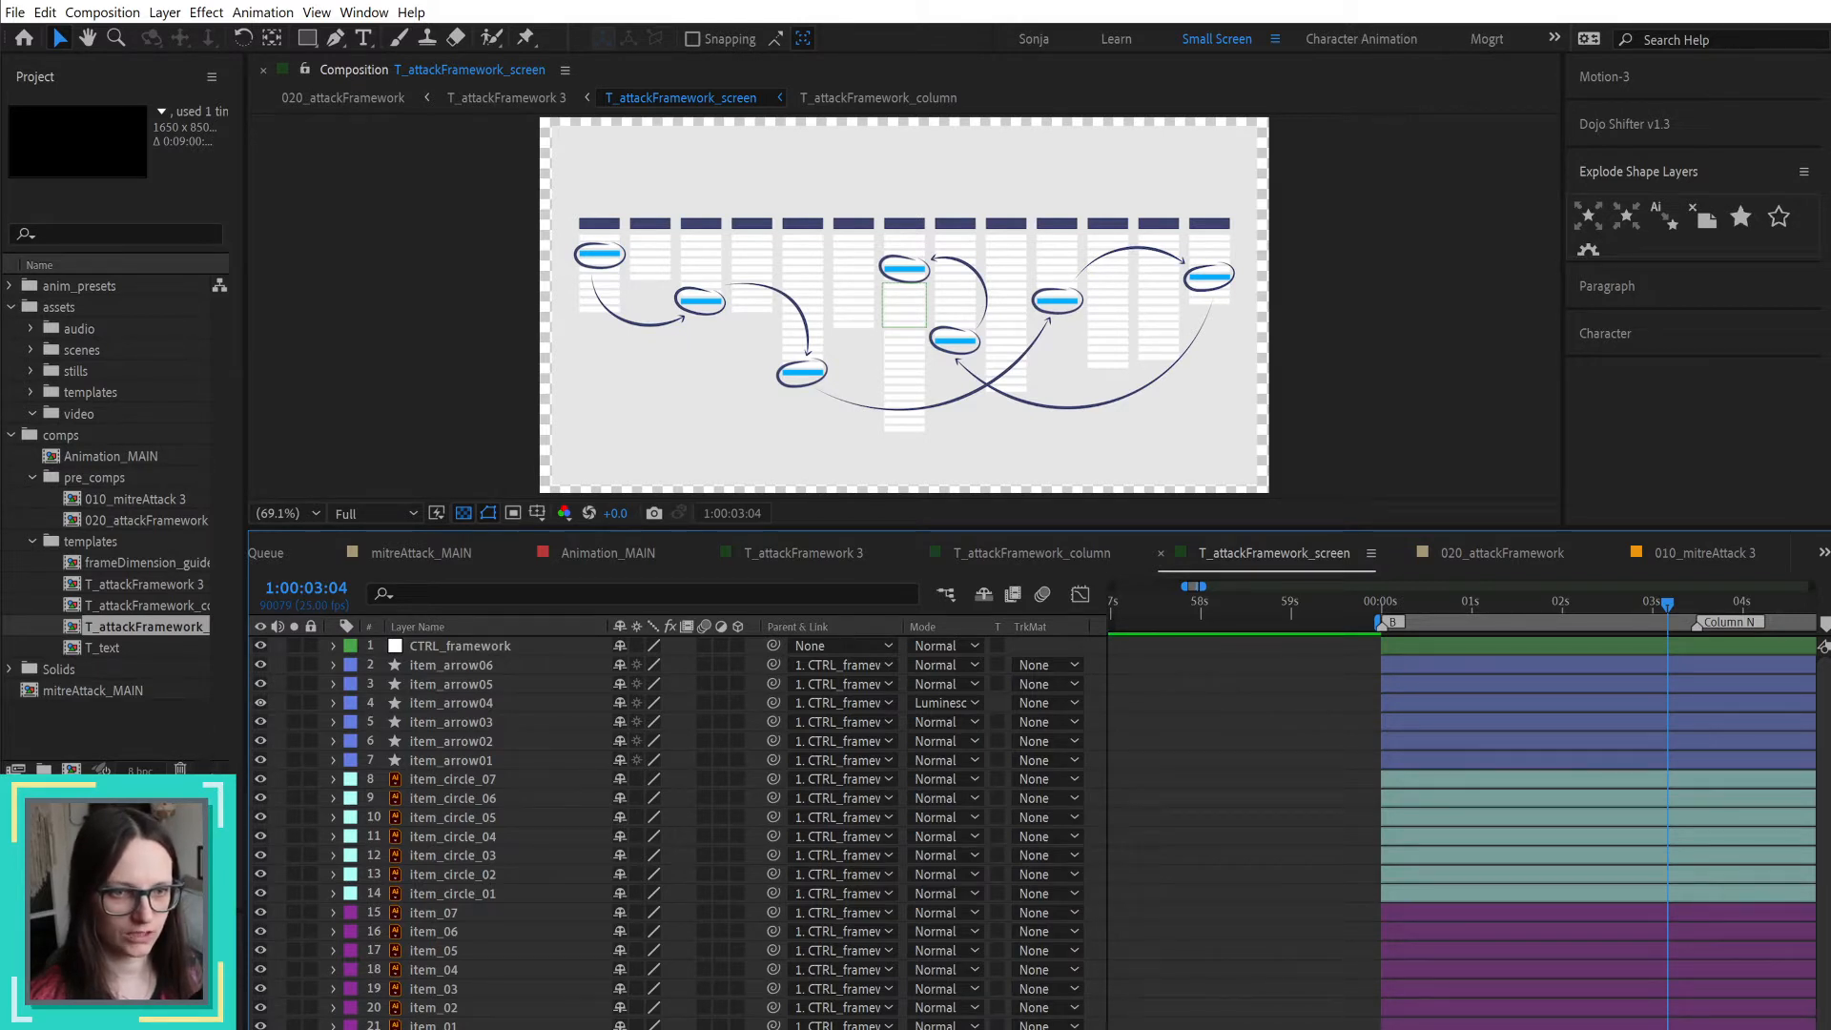
drag(114, 777, 113, 763)
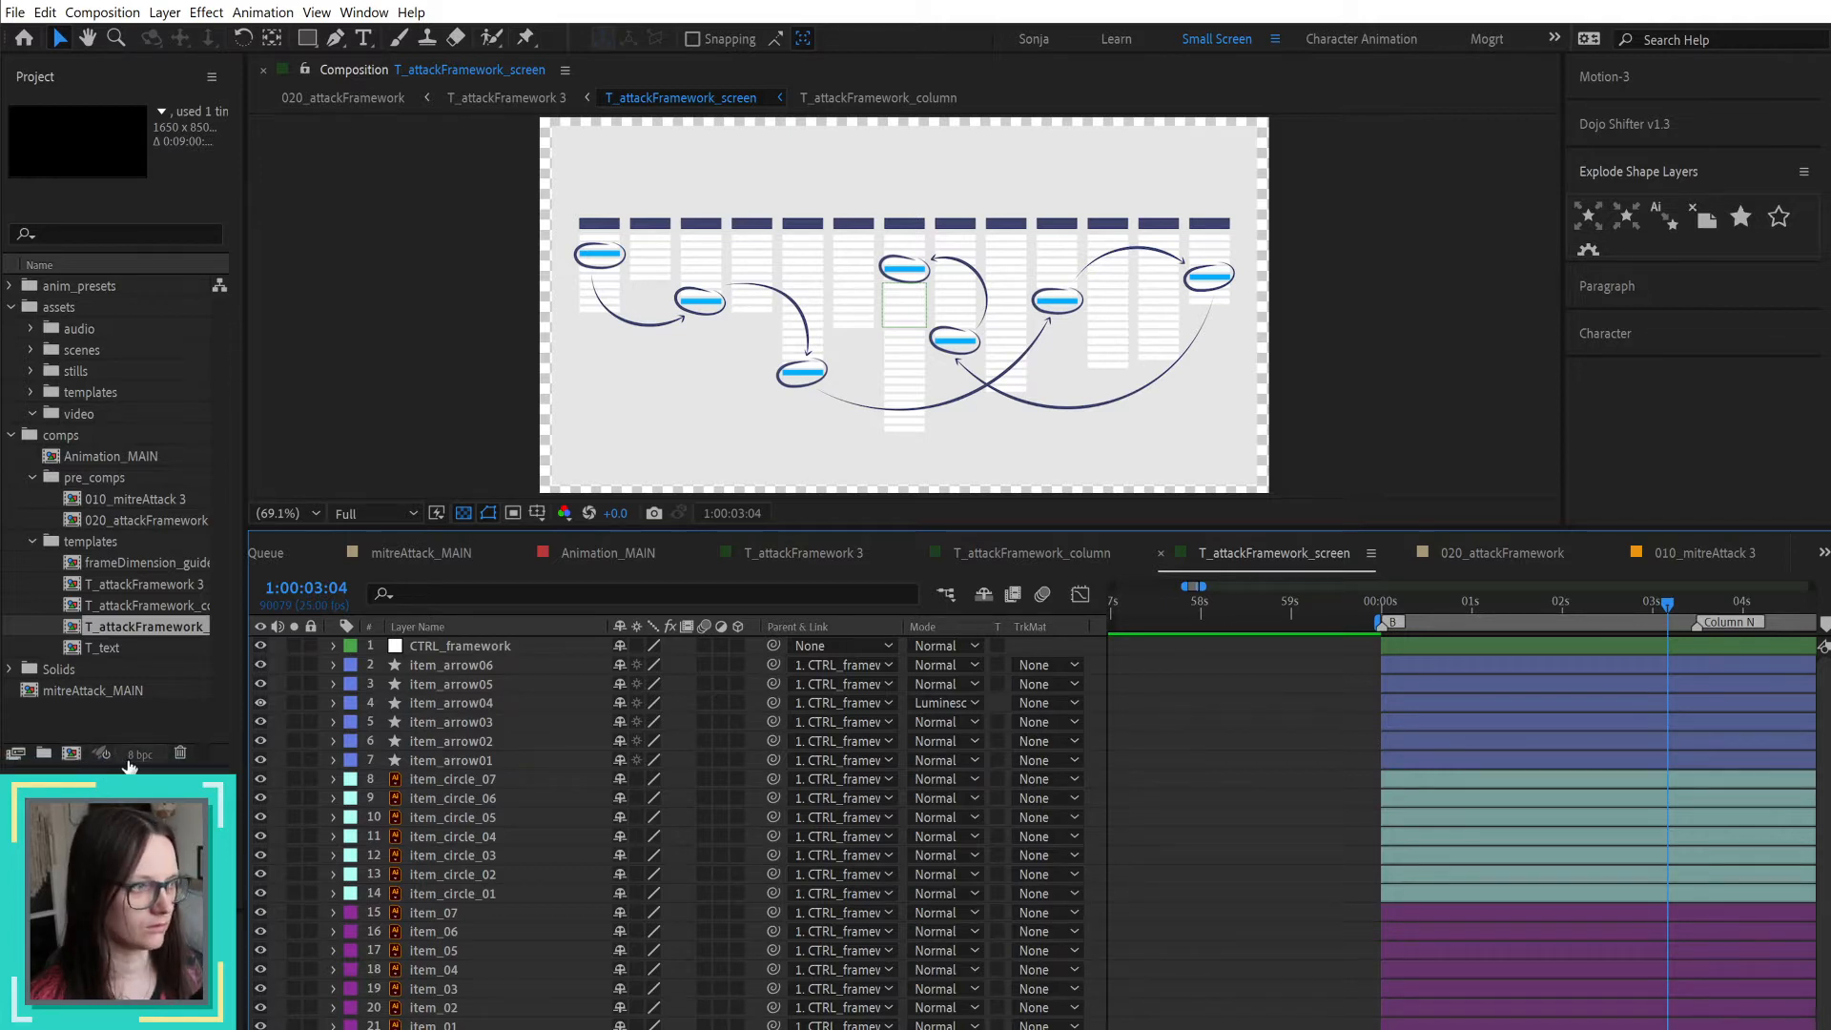
click(176, 610)
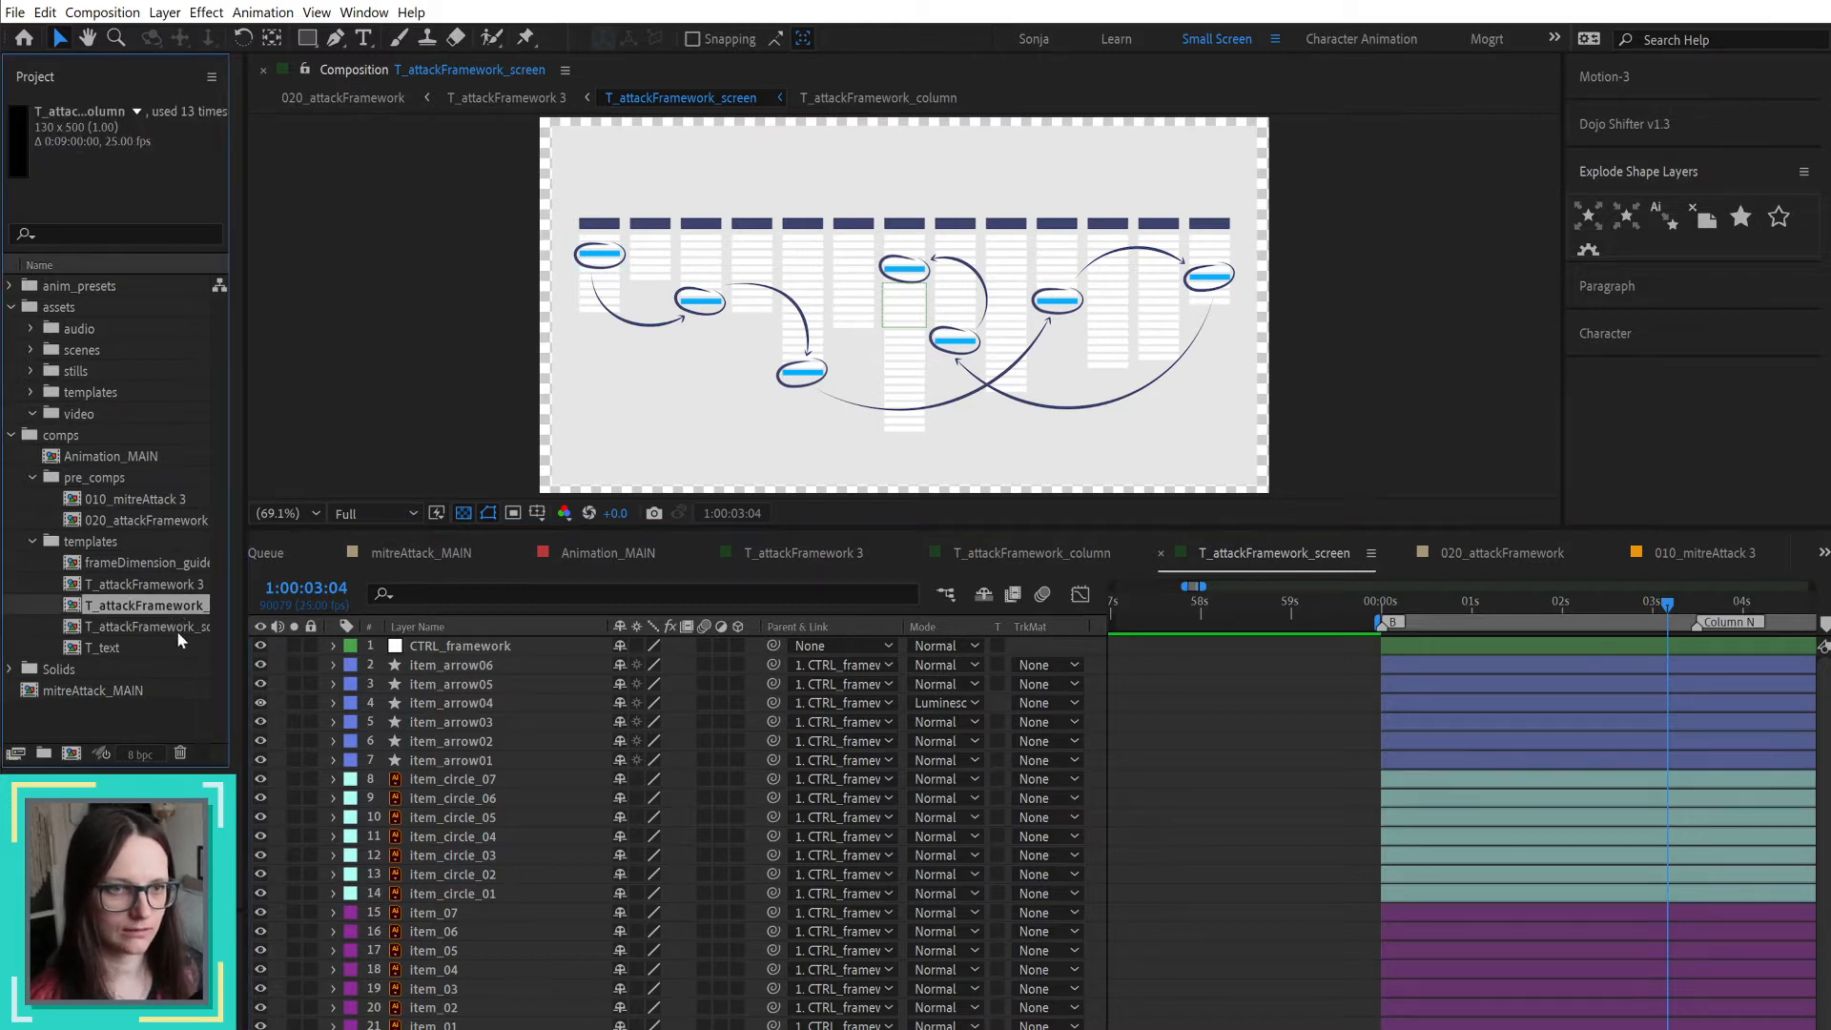
click(175, 629)
click(181, 612)
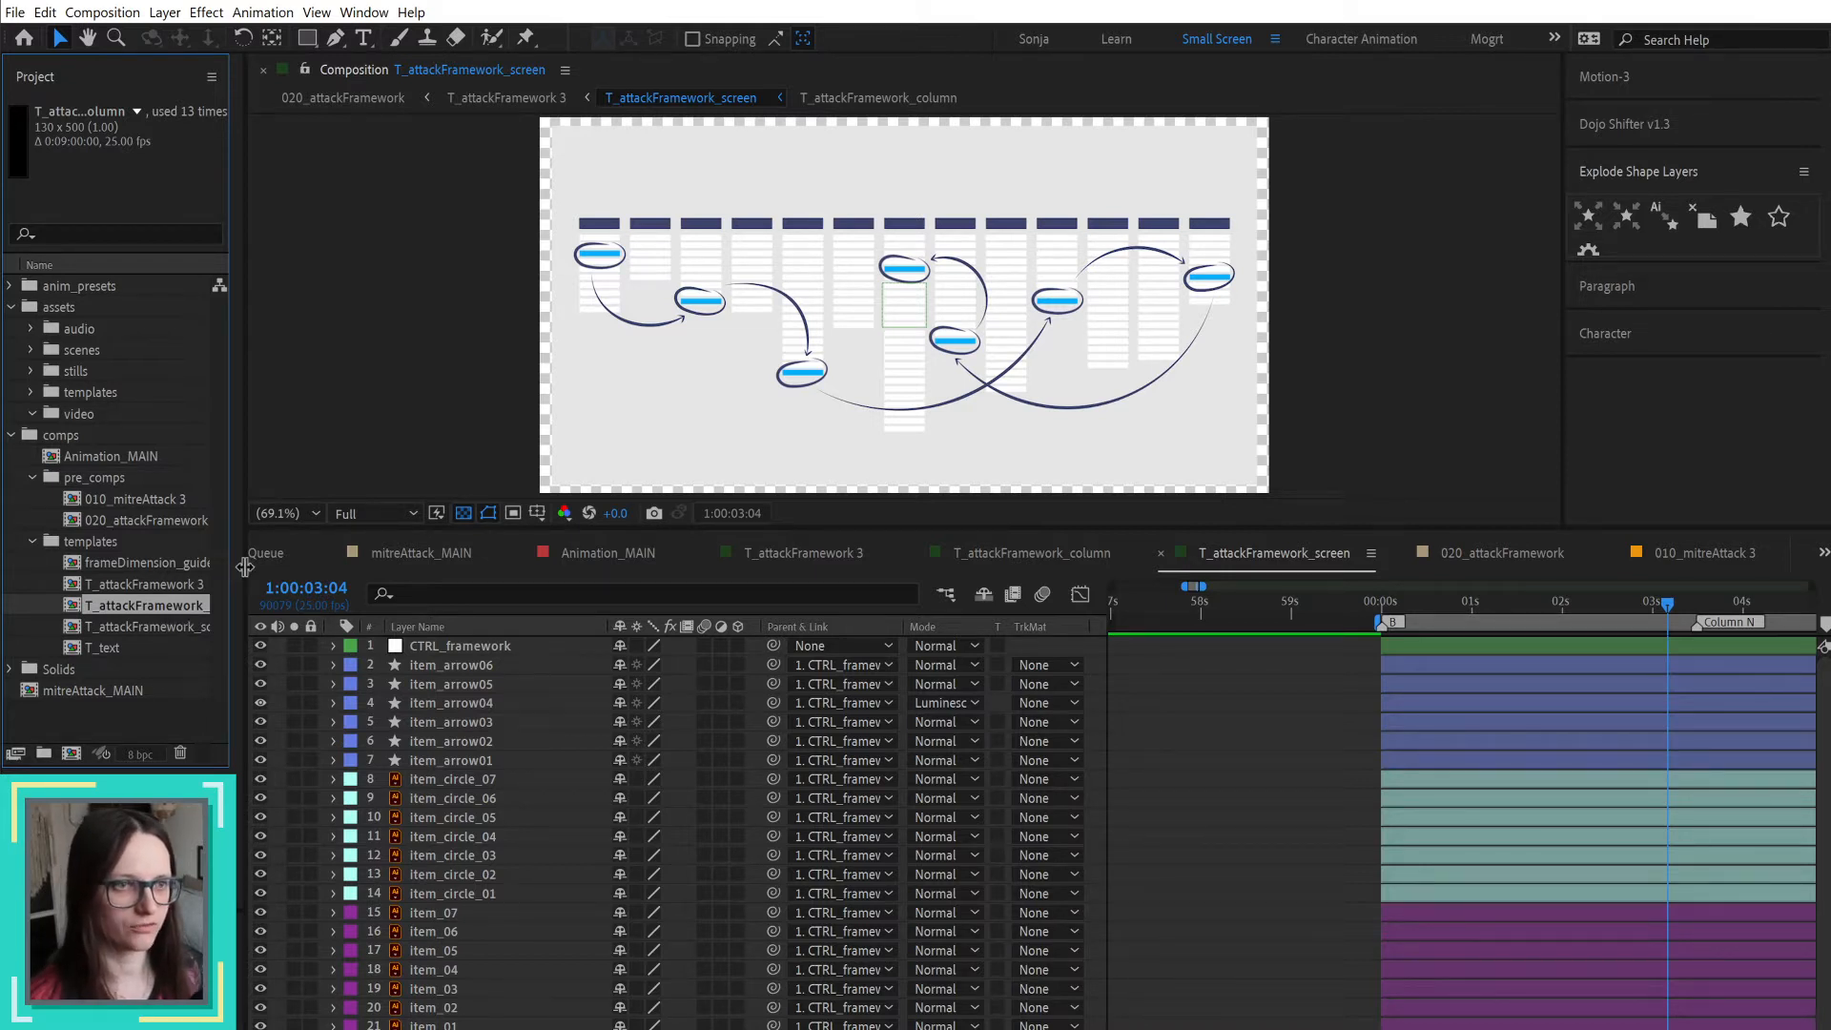
drag(42, 84, 270, 234)
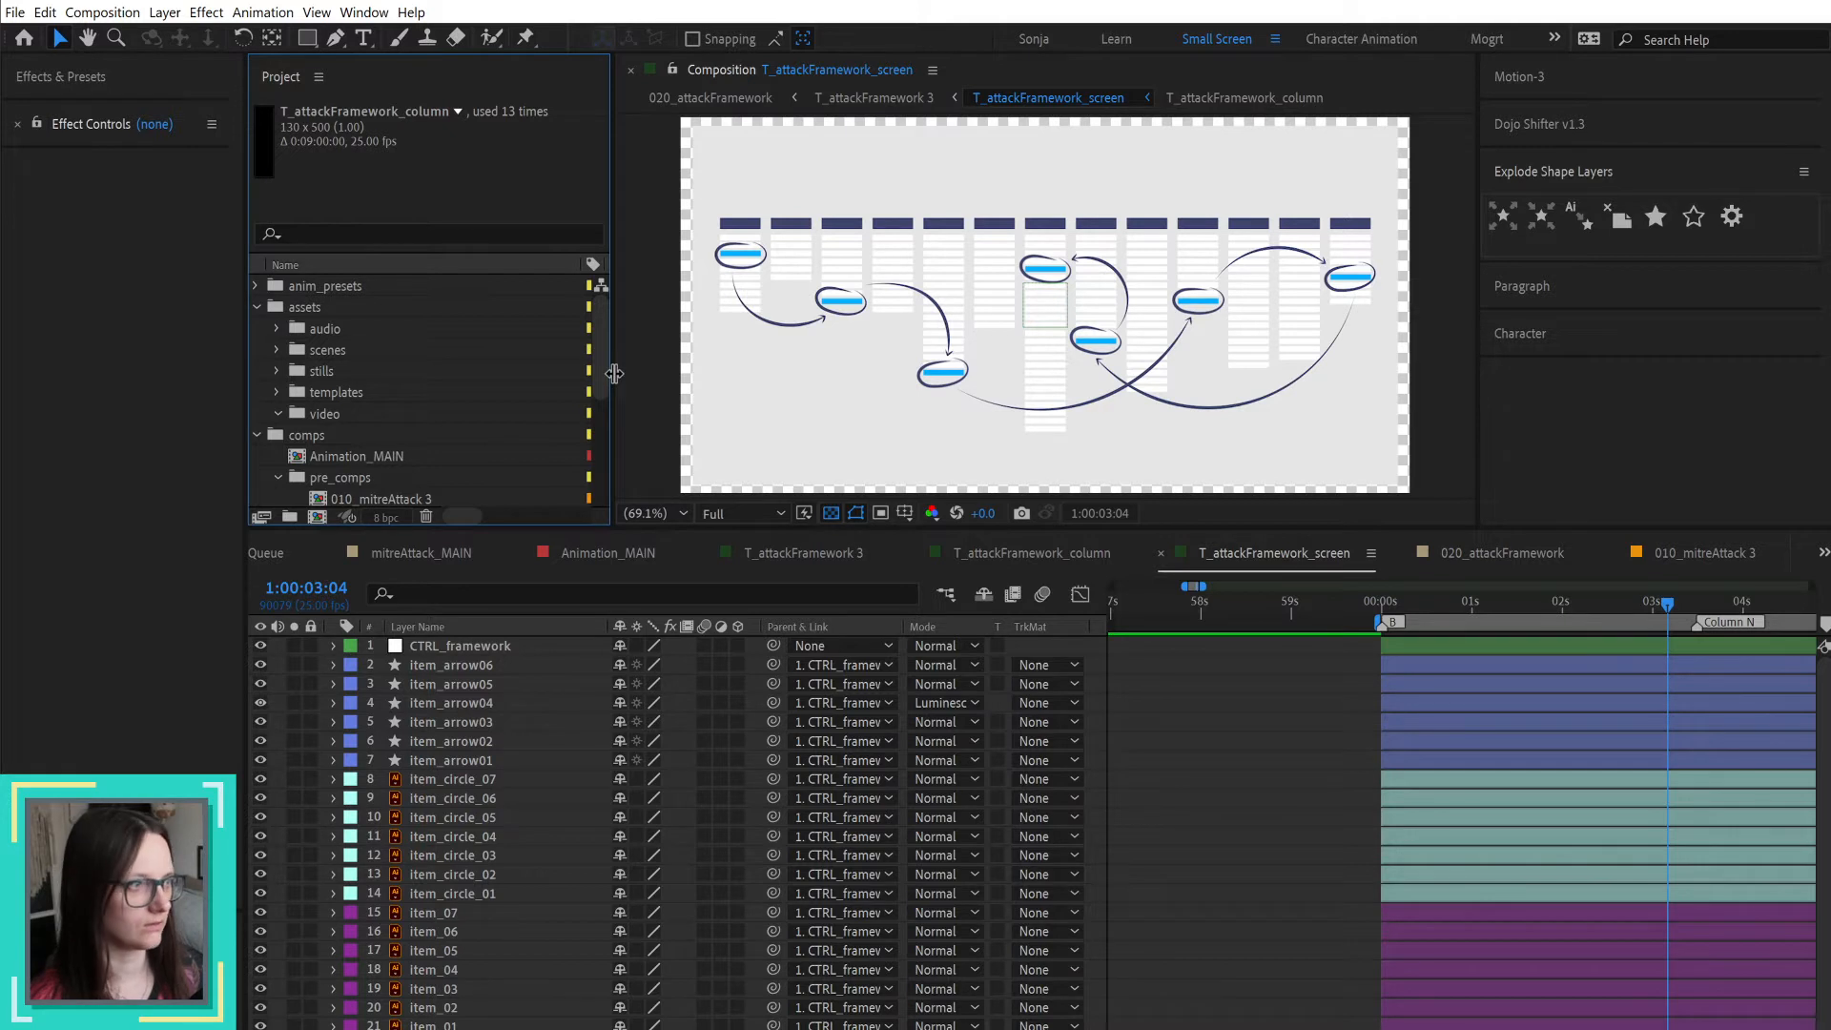
drag(615, 376, 664, 383)
Step: Open T_attackFramework_screen and select all its T_attackFramework_column layers in the maximized timeline, restoring the normal layout after examining them
scroll(528, 403, down, 4)
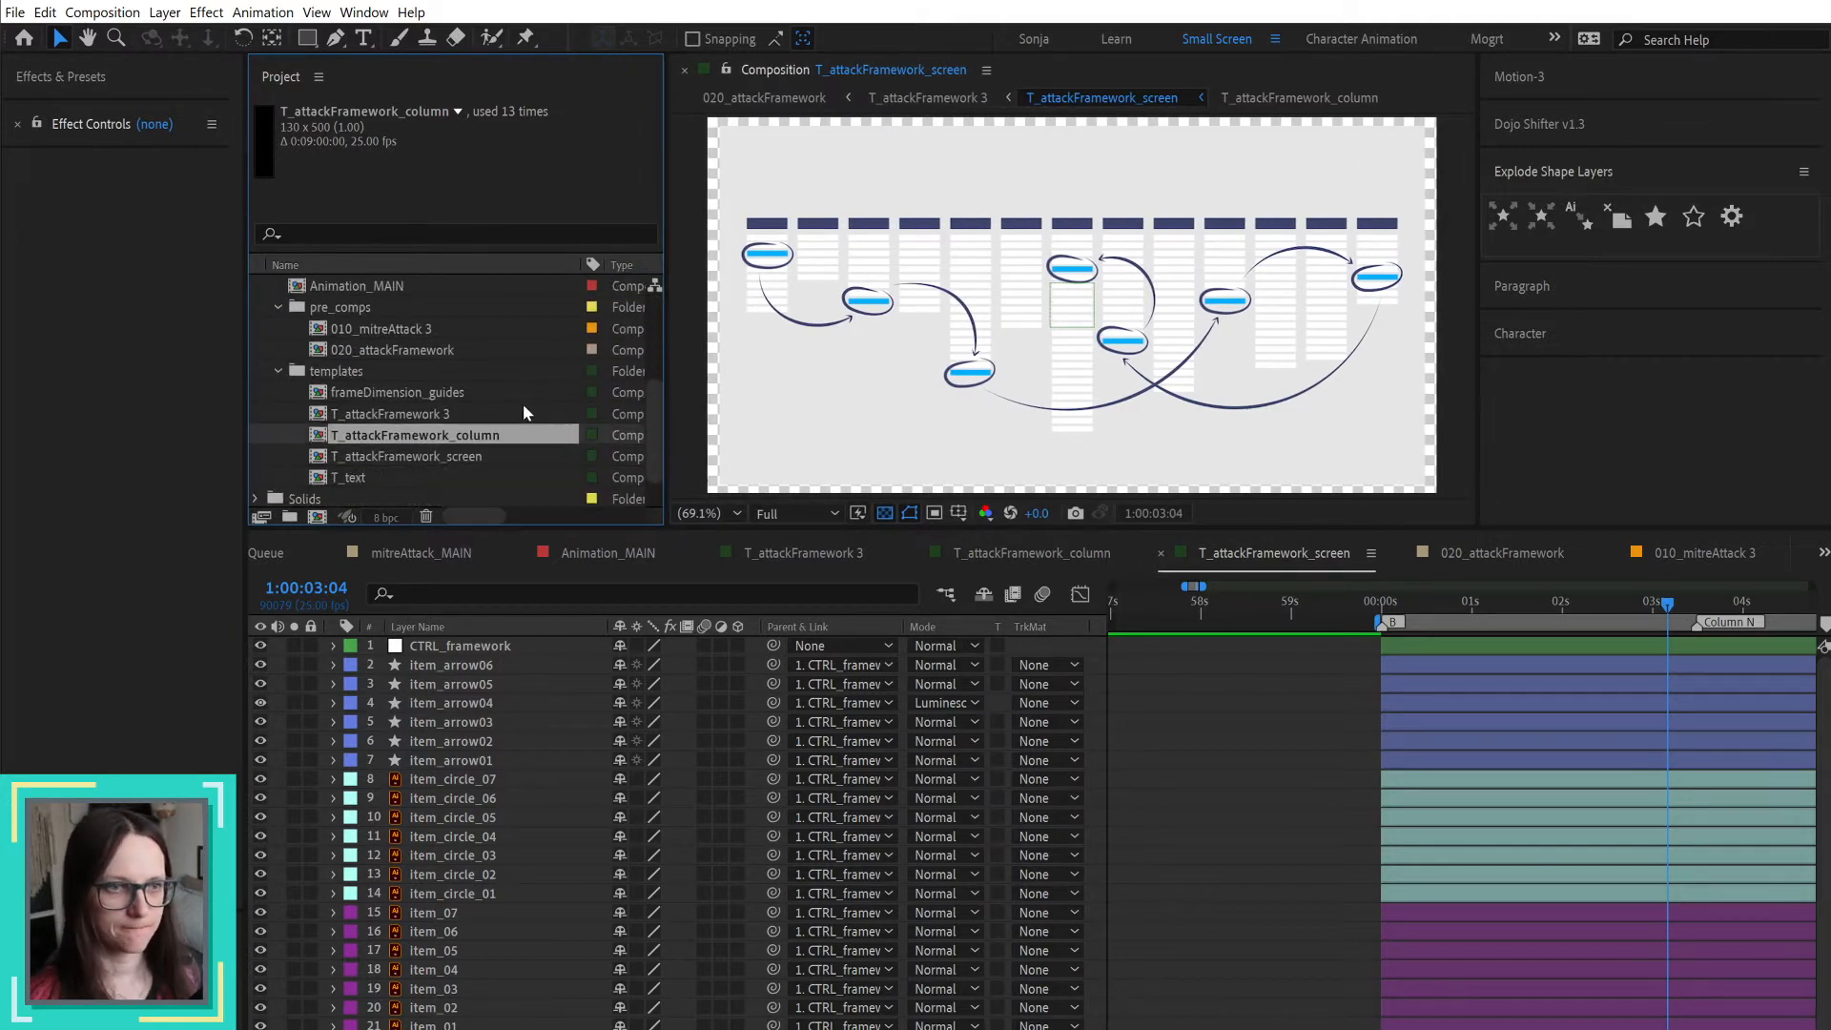
click(451, 458)
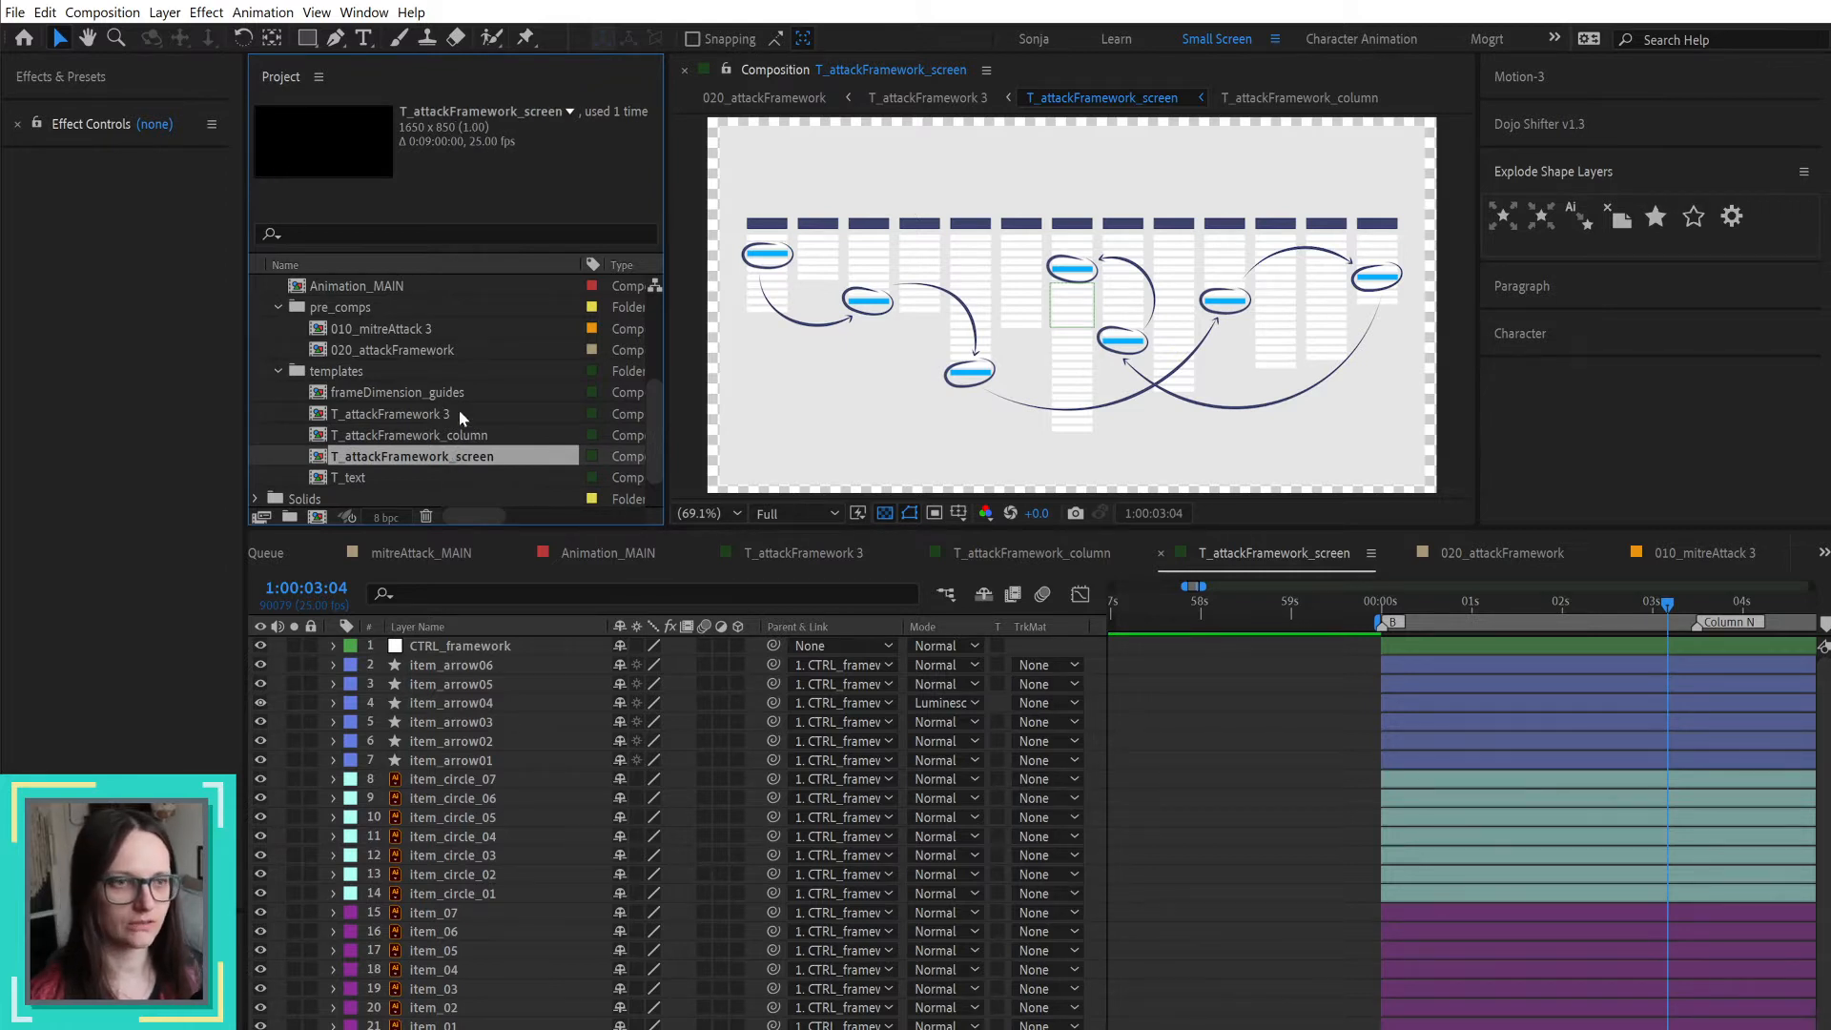
double_click(472, 455)
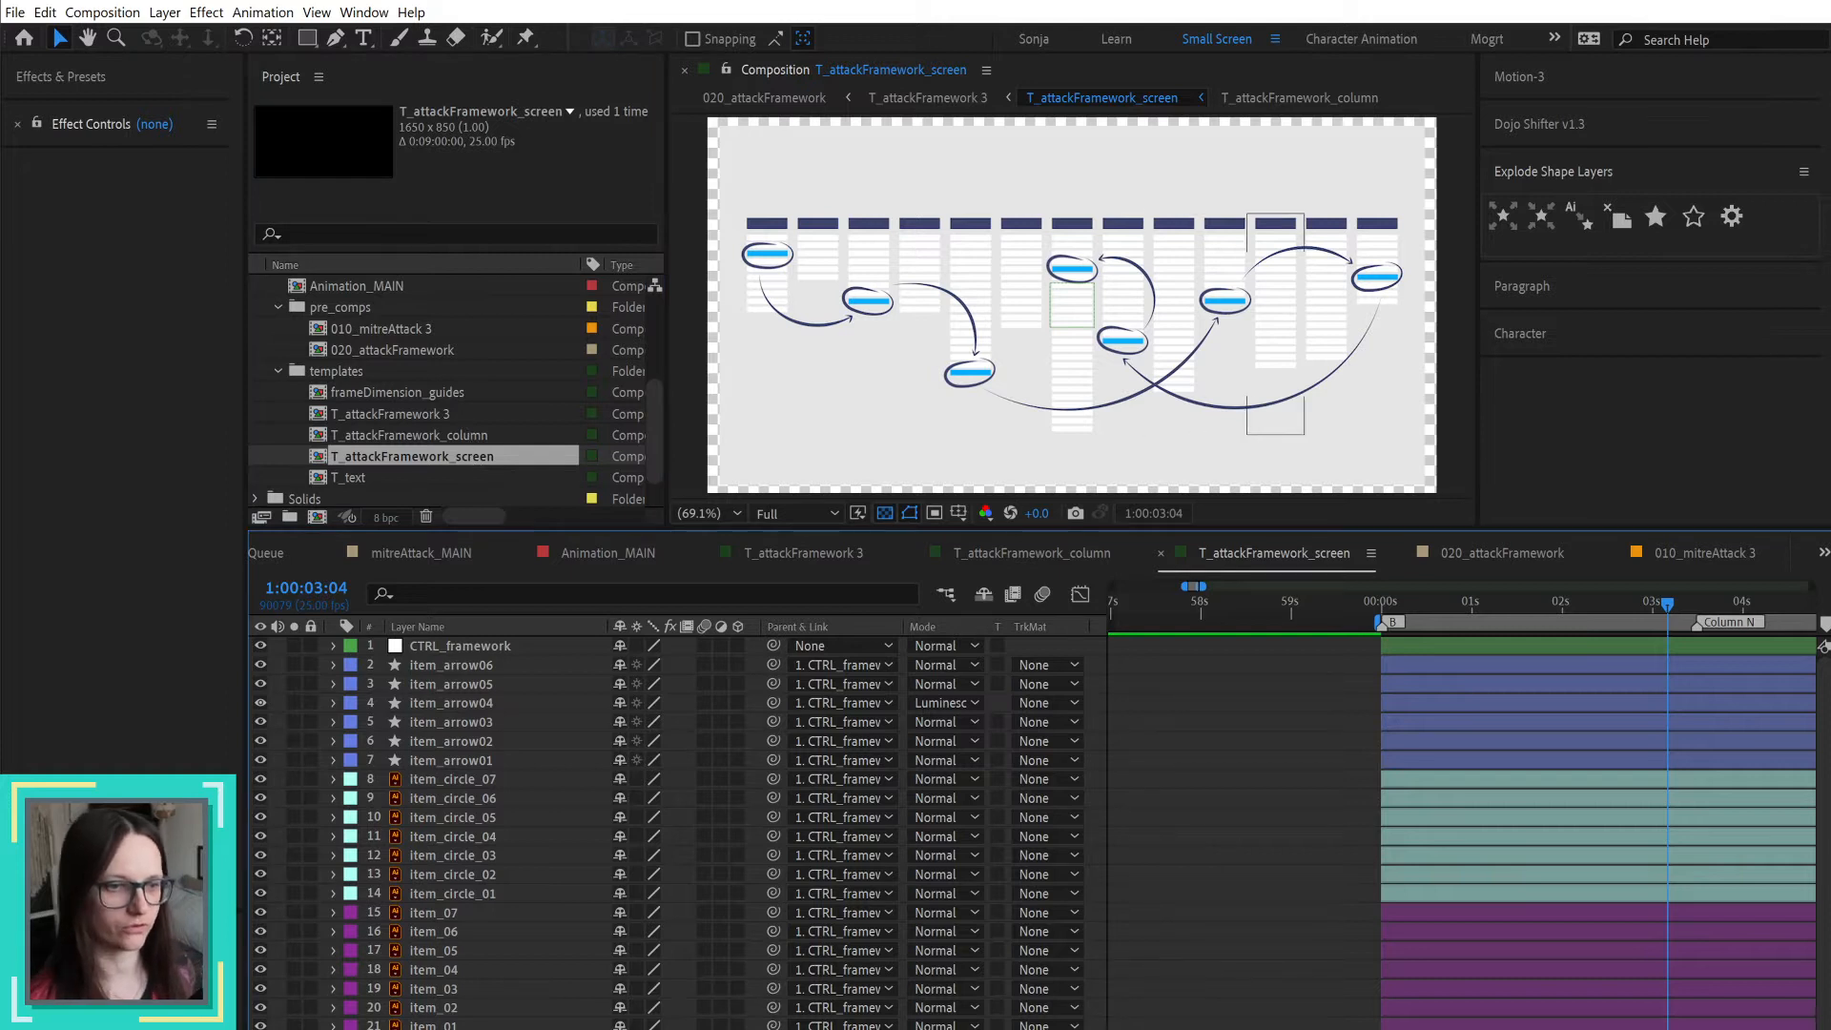
scroll(1209, 967, down, 1)
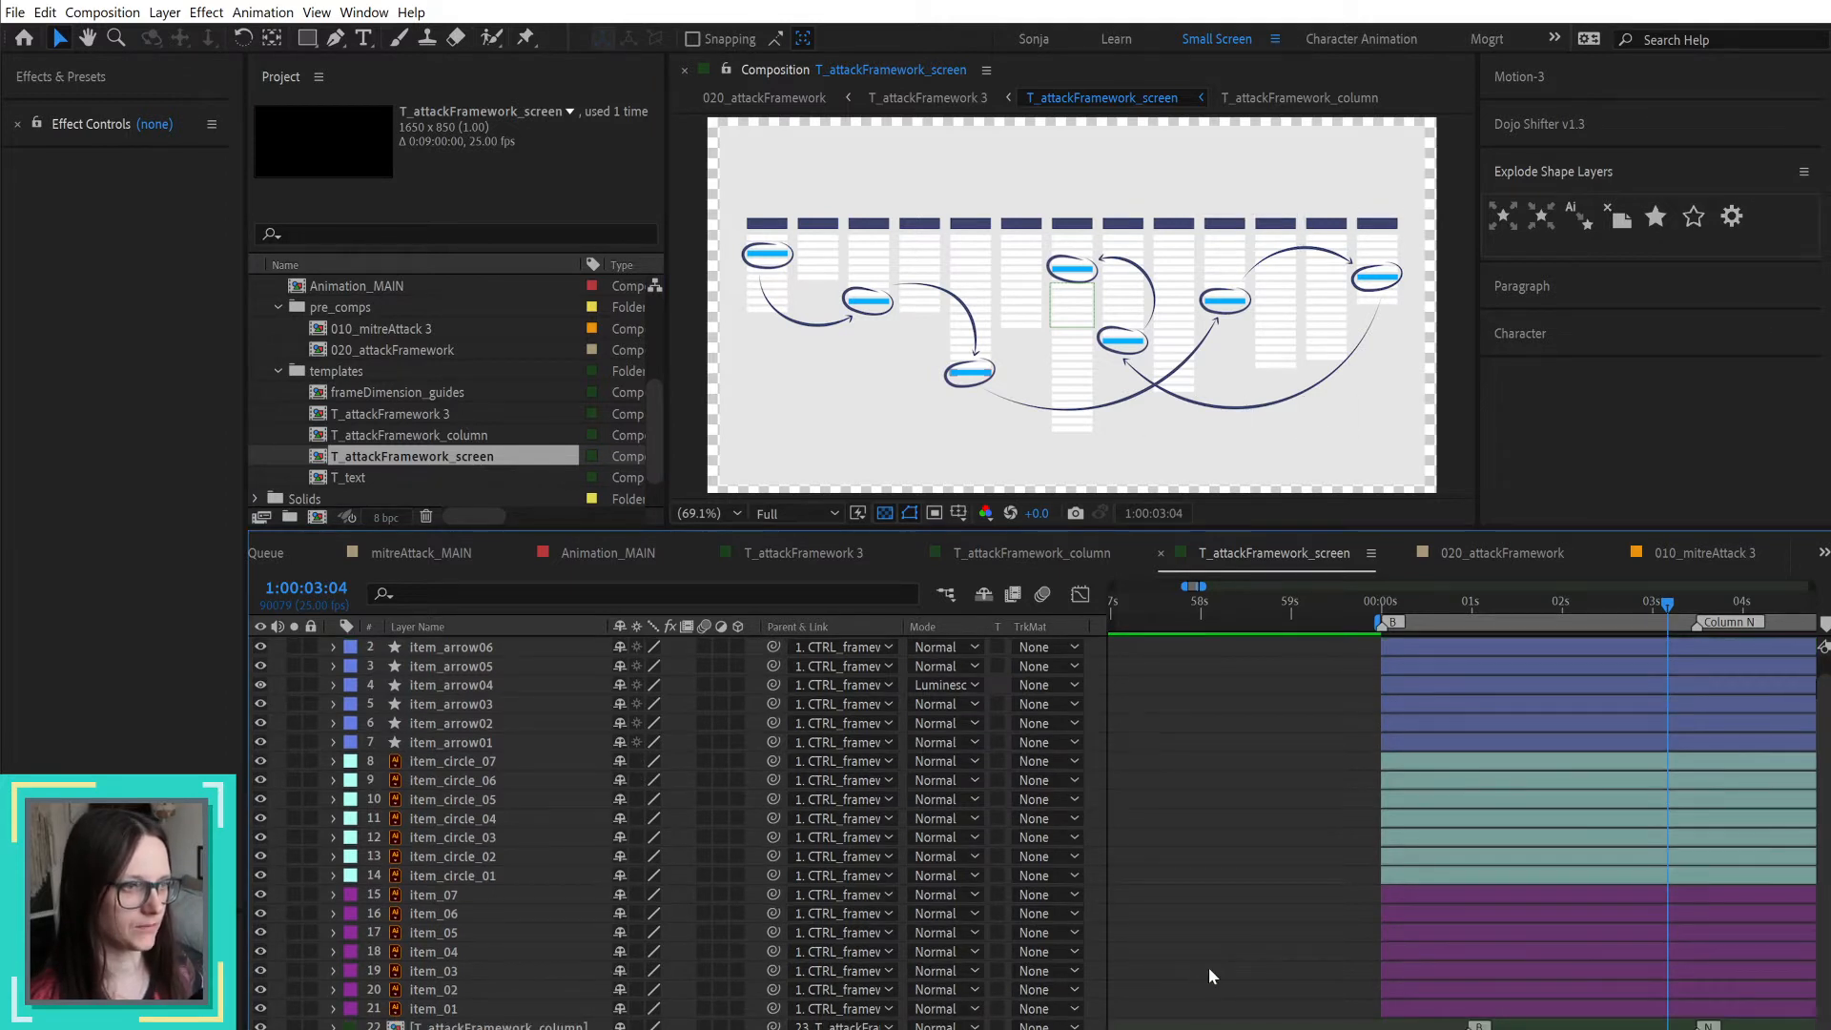
scroll(1257, 934, up, 1)
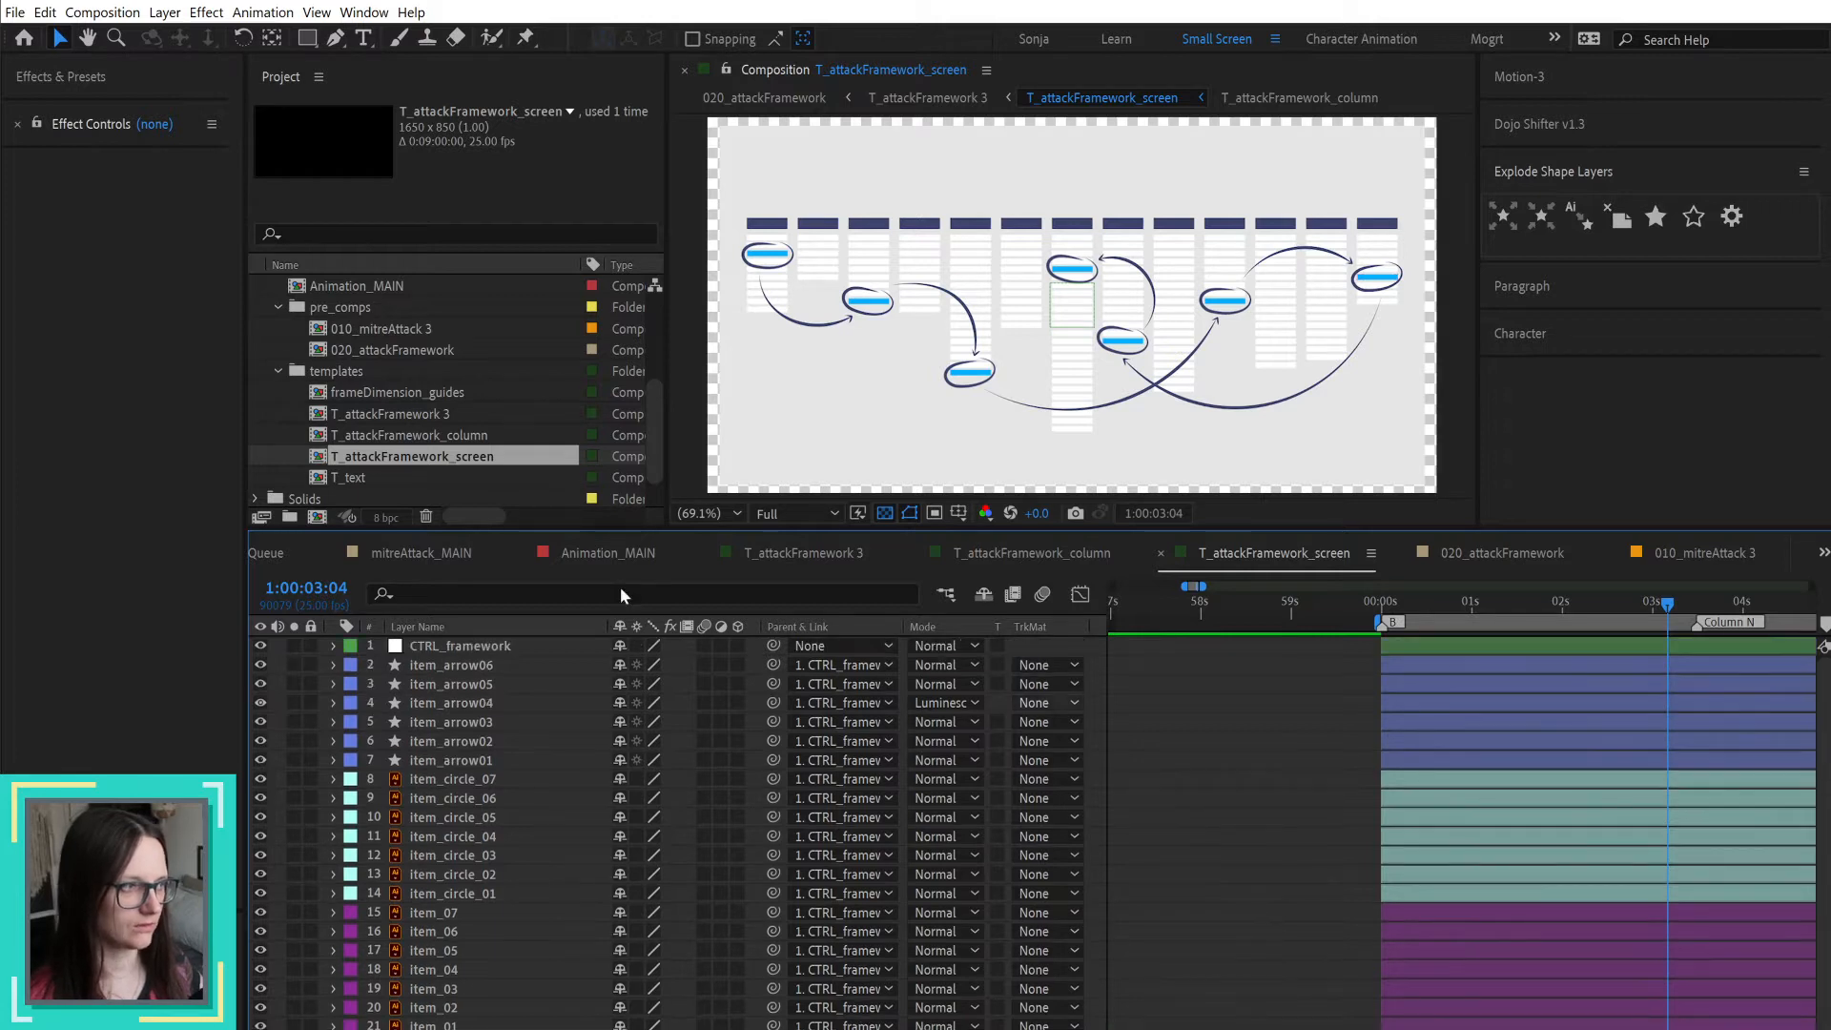
scroll(1173, 787, down, 1)
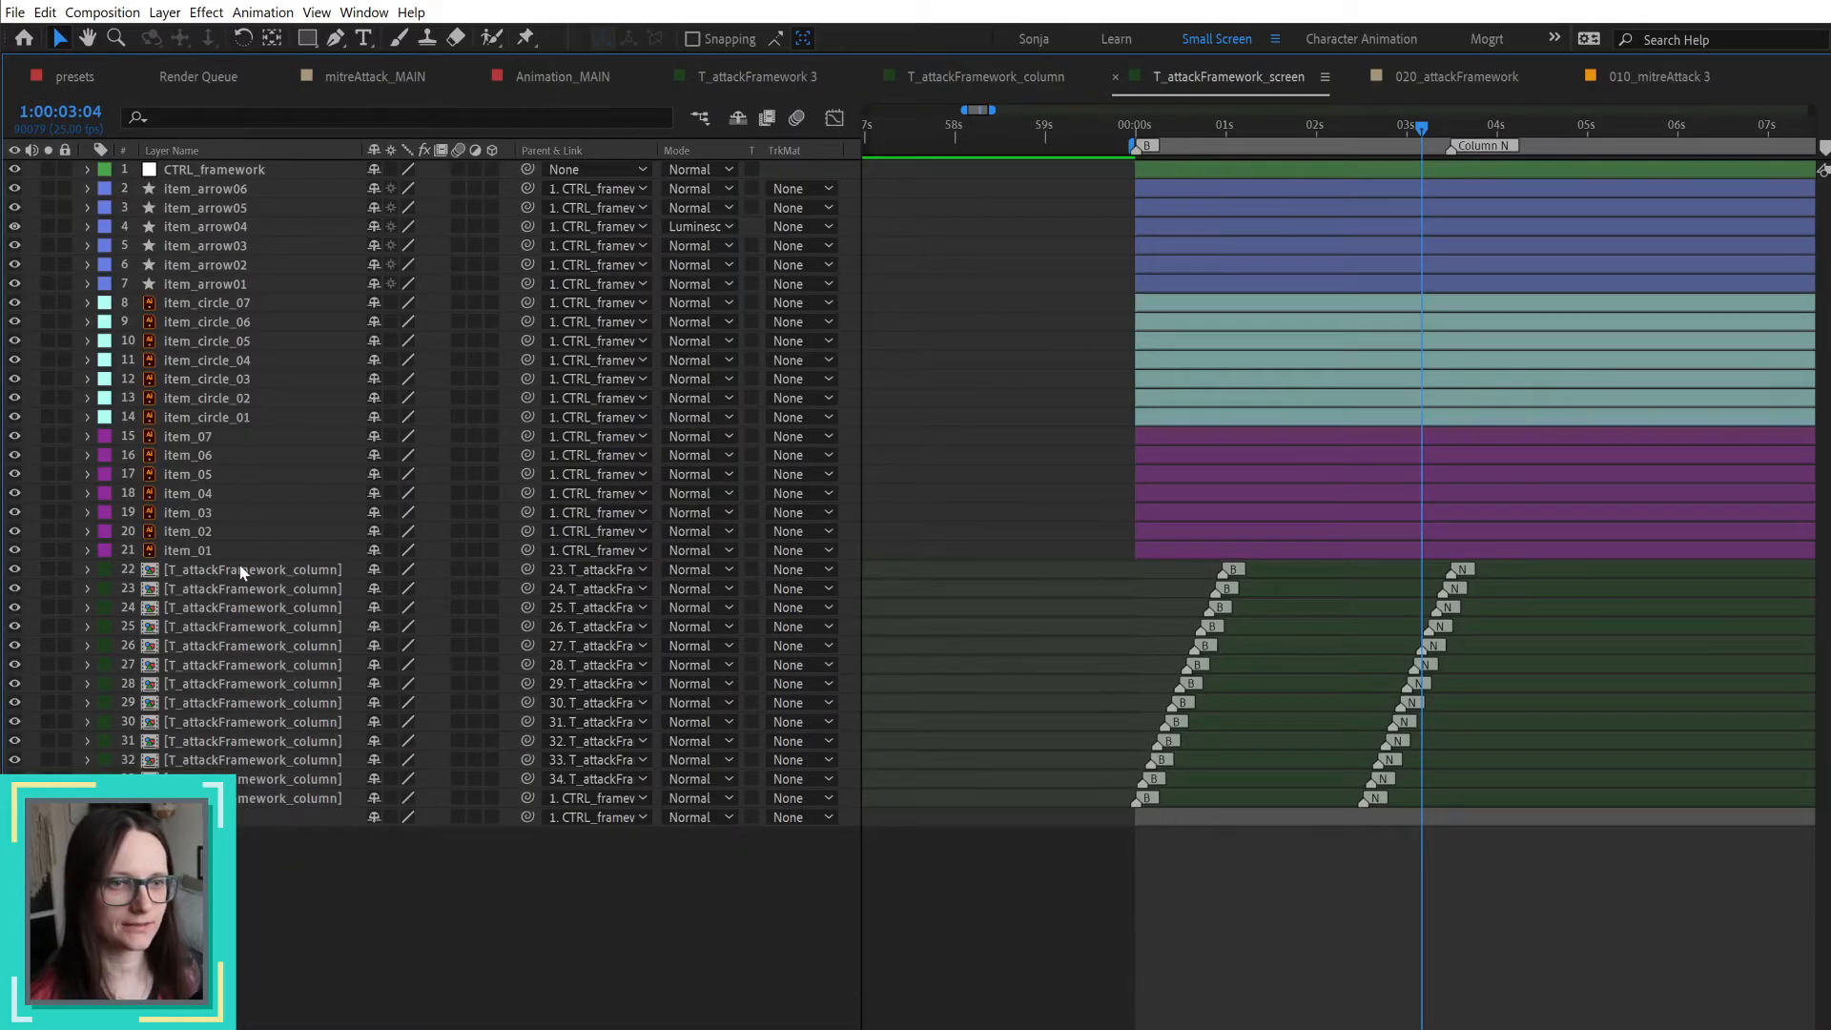
click(245, 572)
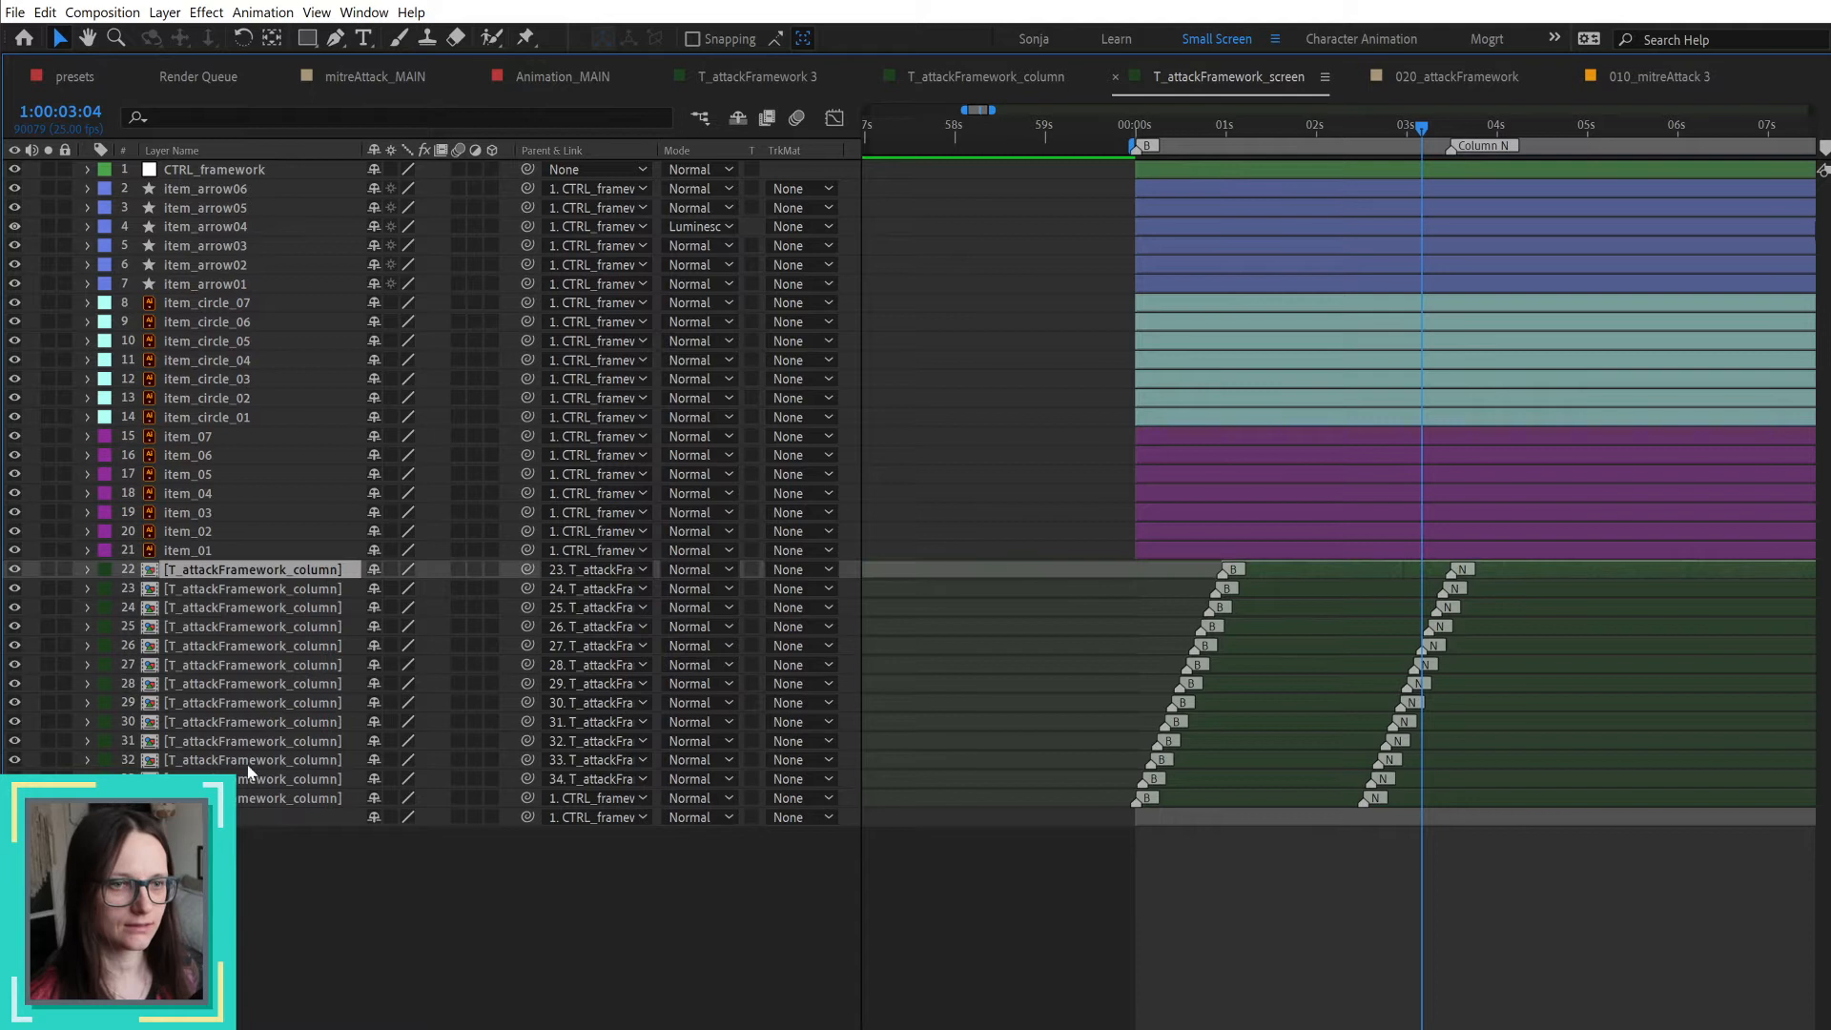
shift+click(278, 798)
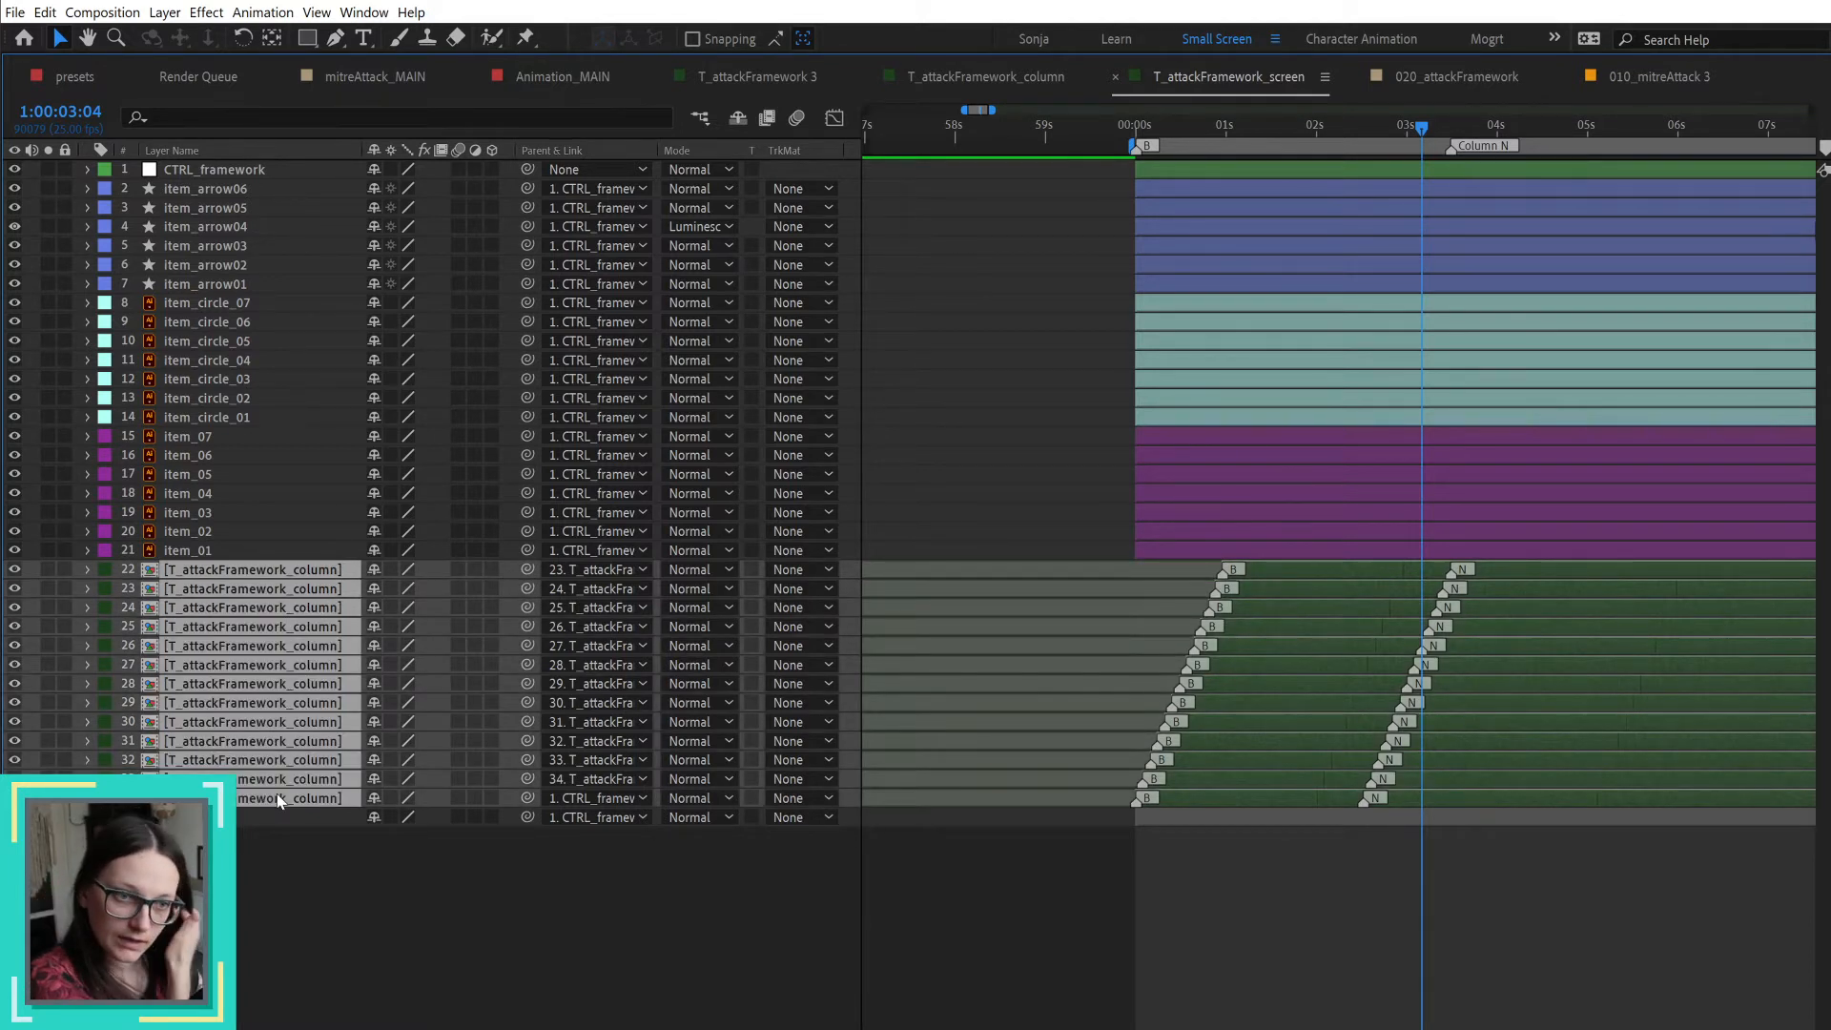
double_click(1287, 84)
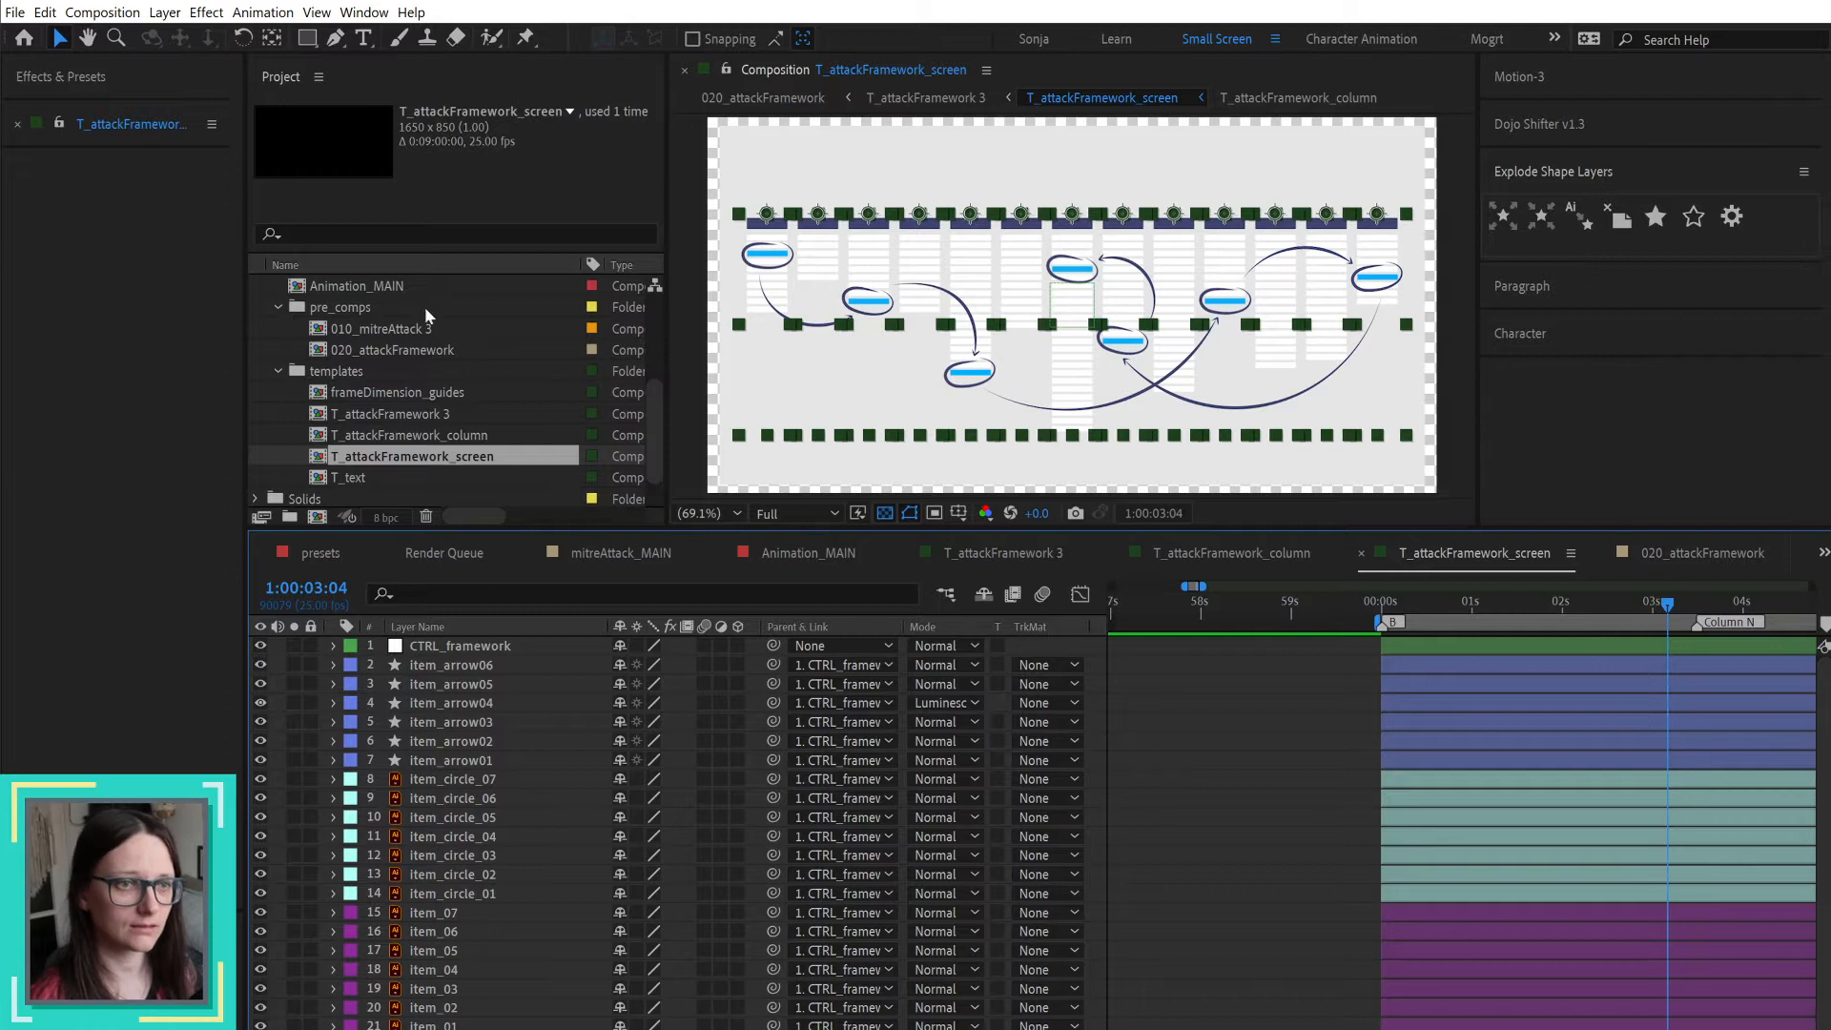
Step: Duplicate the 020_attackFramework composition and rename the copy 020a_attackFramework
click(467, 441)
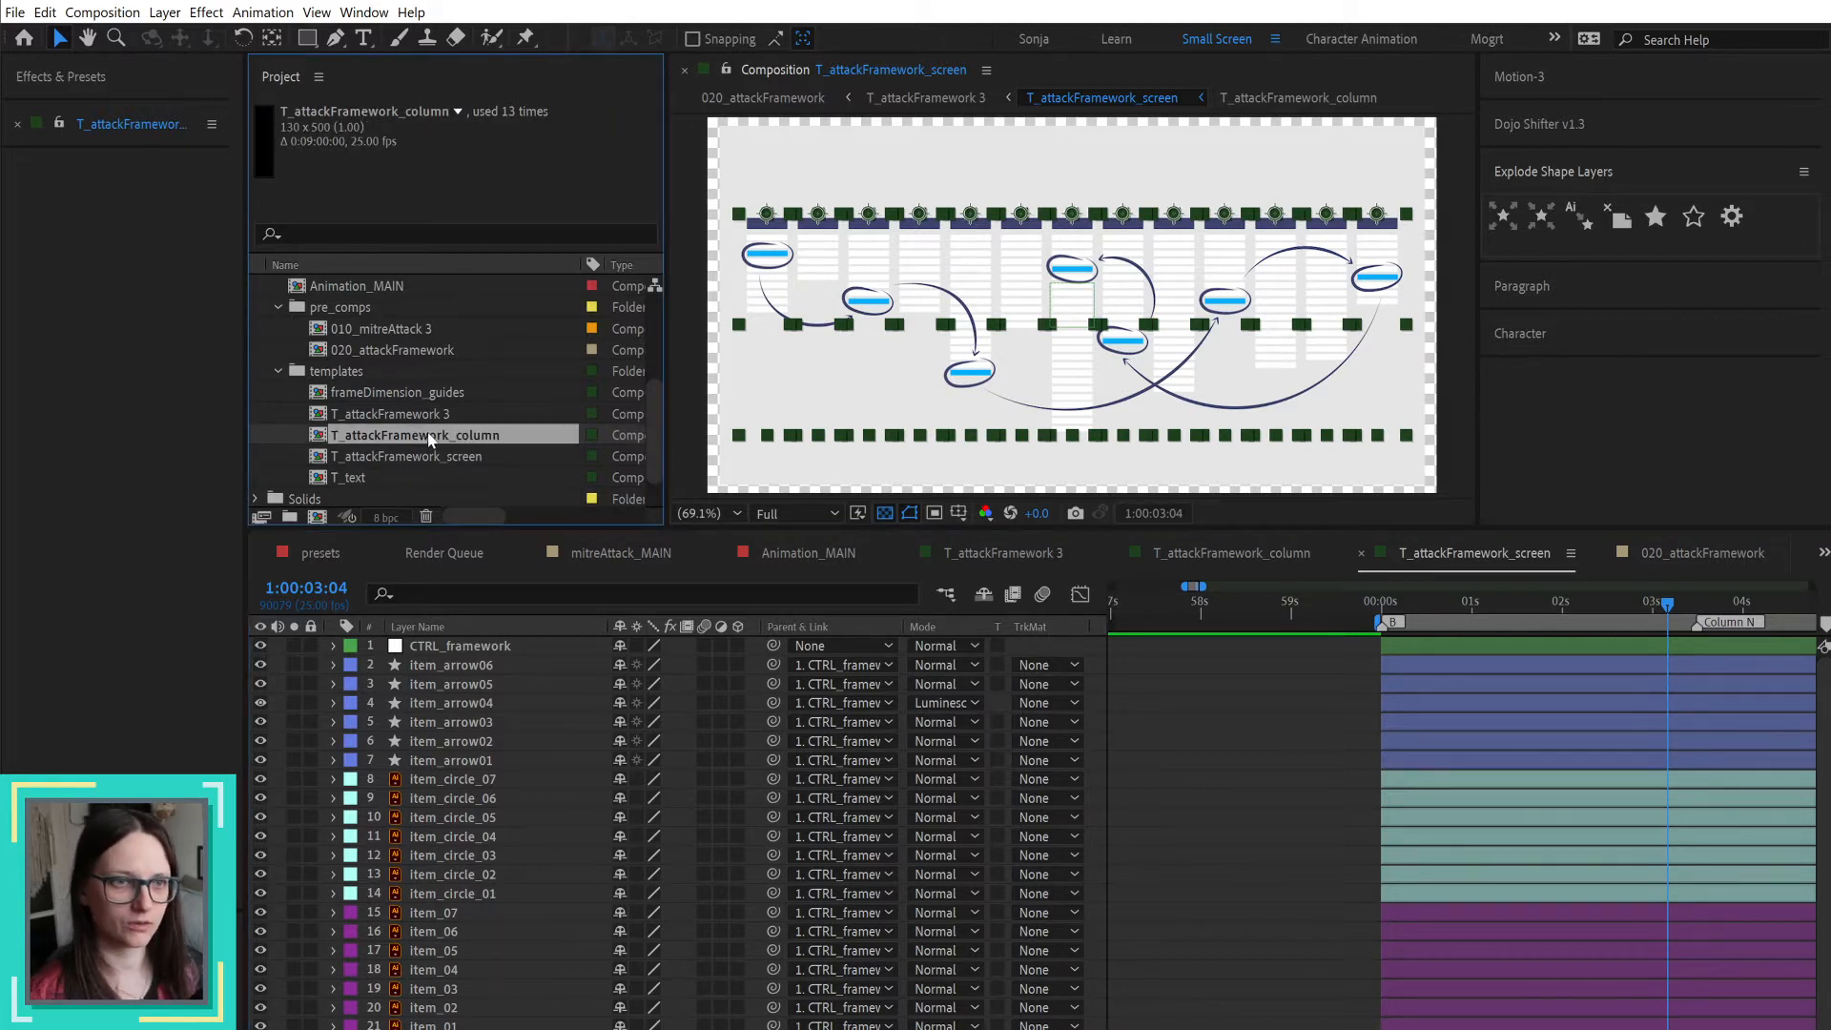
click(347, 352)
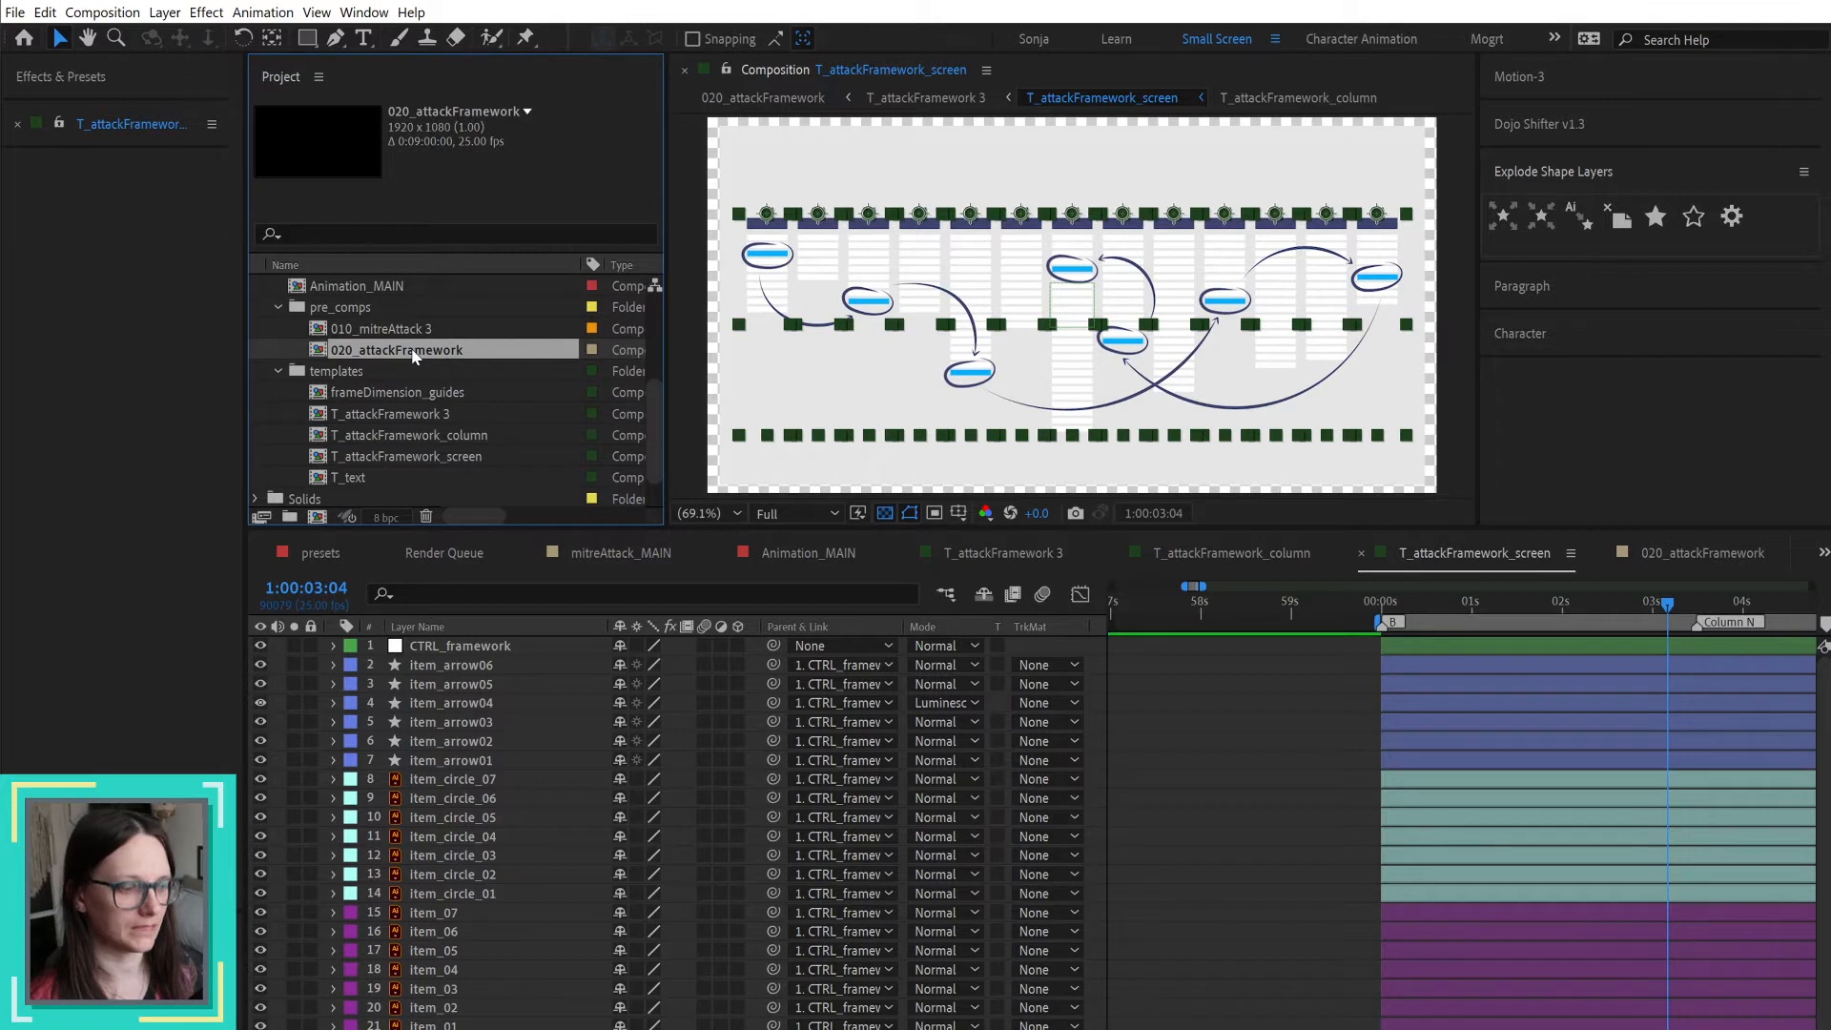
key(ctrl+d)
key(Return)
key(End)
key(BackSpace)
key(BackSpace)
key(Right)
key(Right)
text(a)
key(Return)
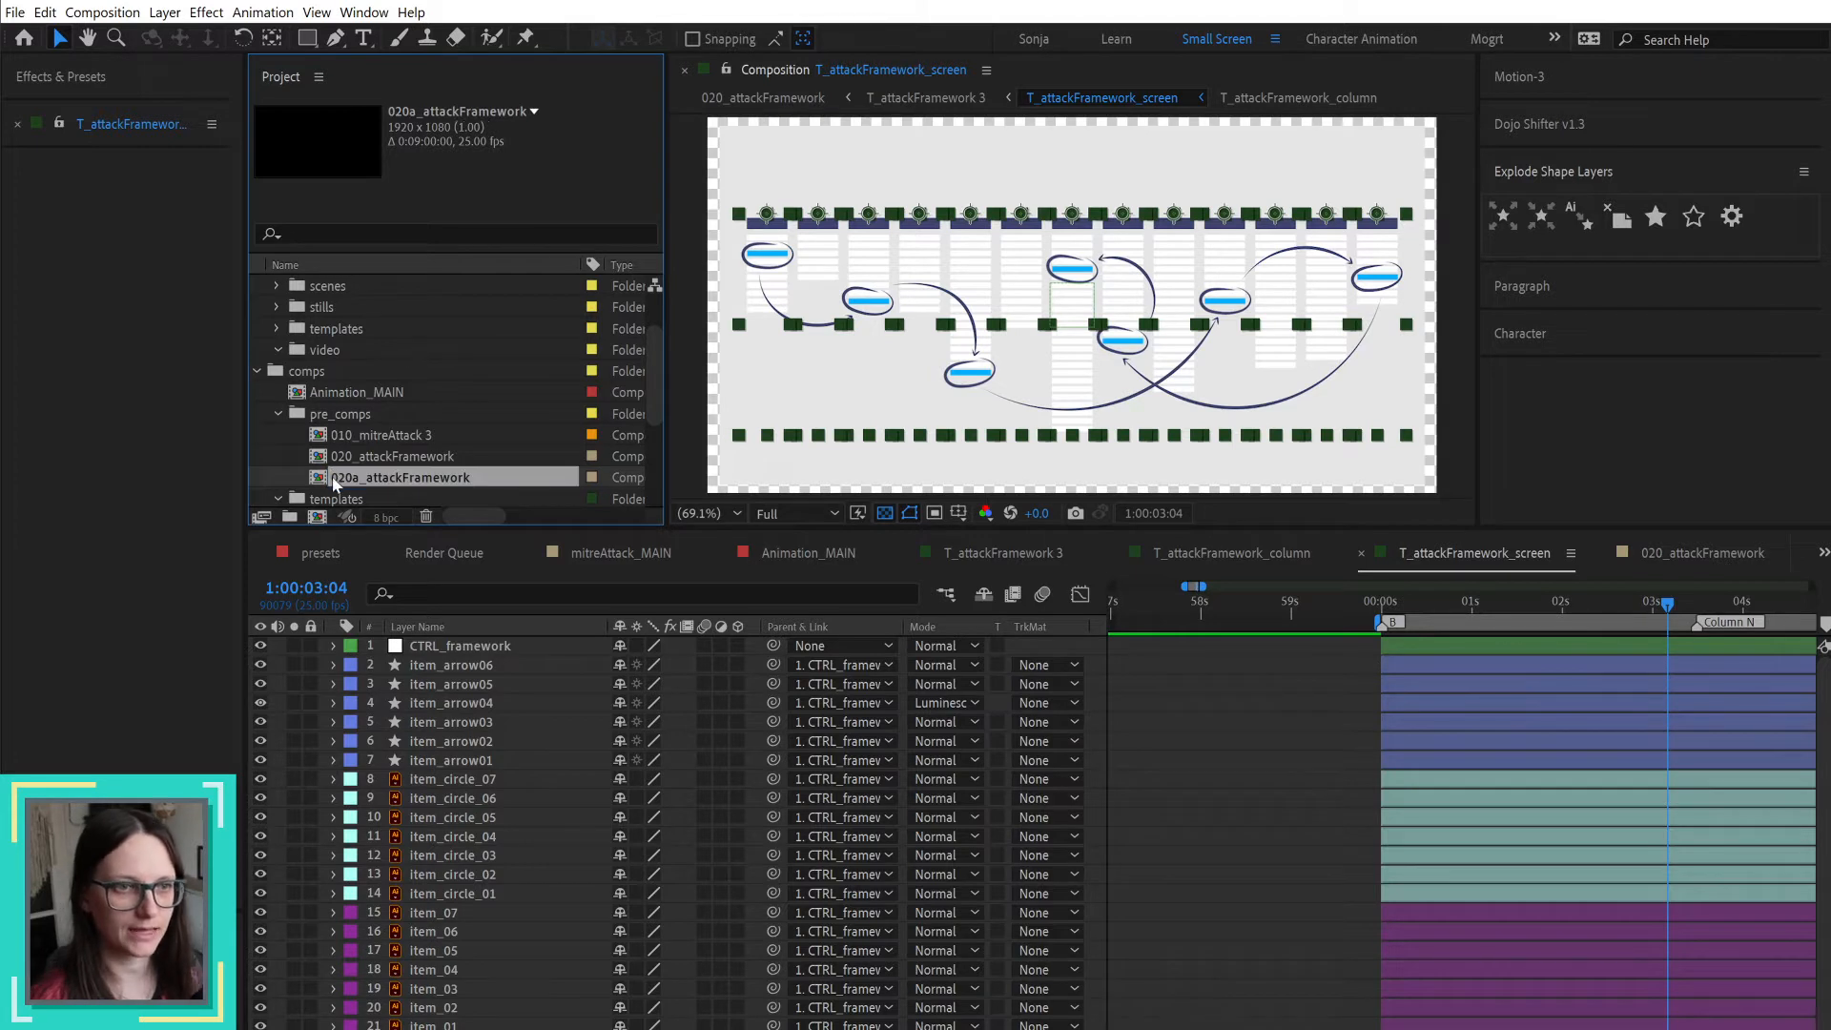
Step: Undo the renaming and duplication of the 020_attackFramework composition
scroll(356, 453, down, 1)
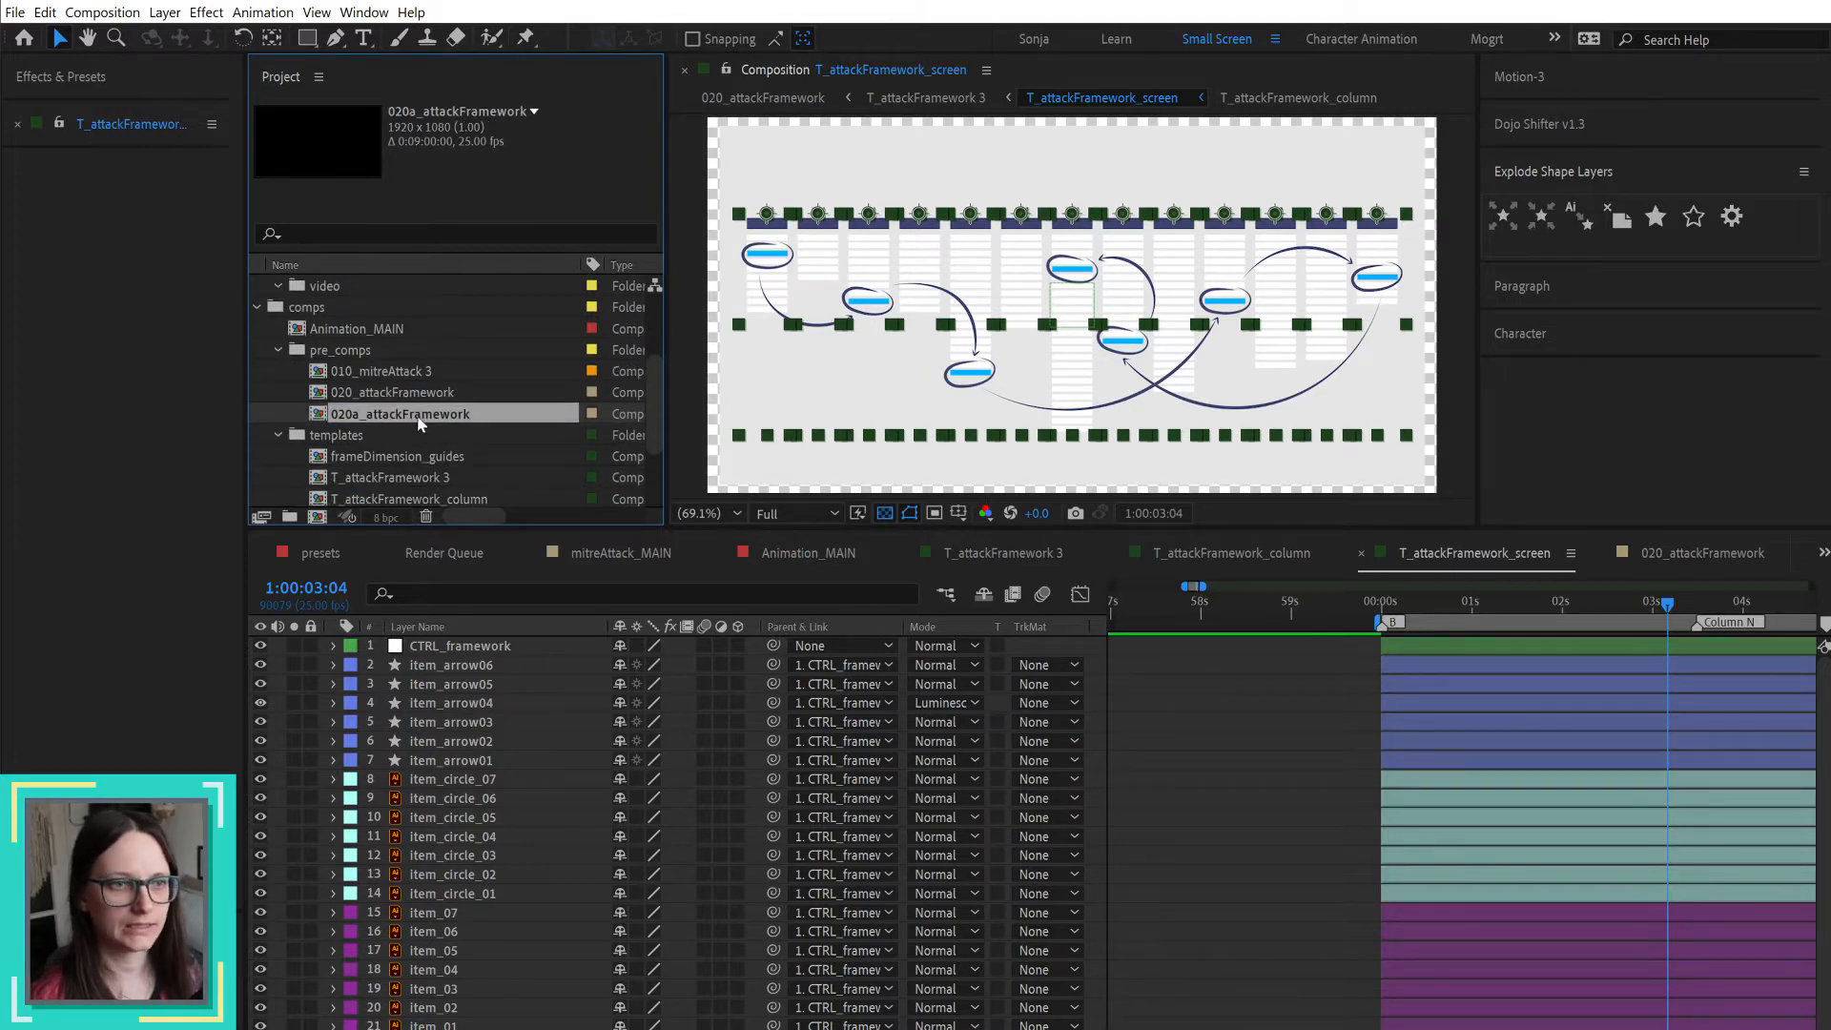
click(434, 397)
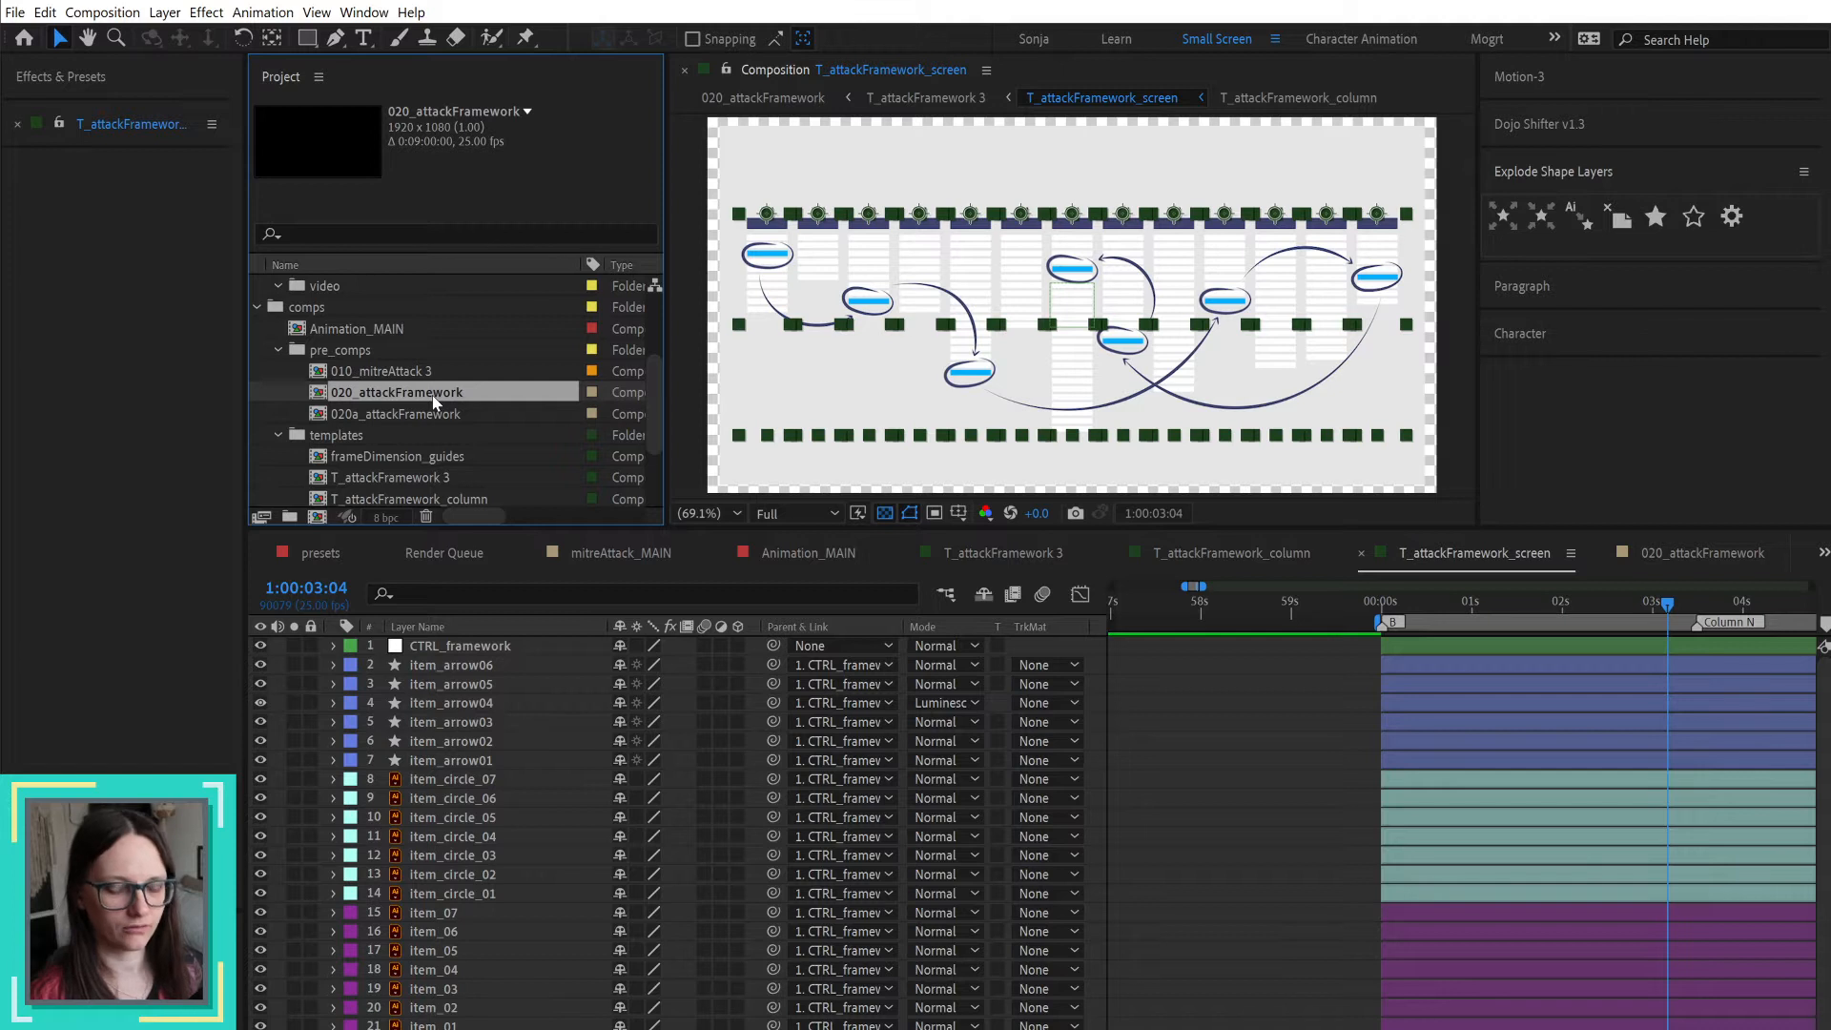
scroll(431, 399, up, 1)
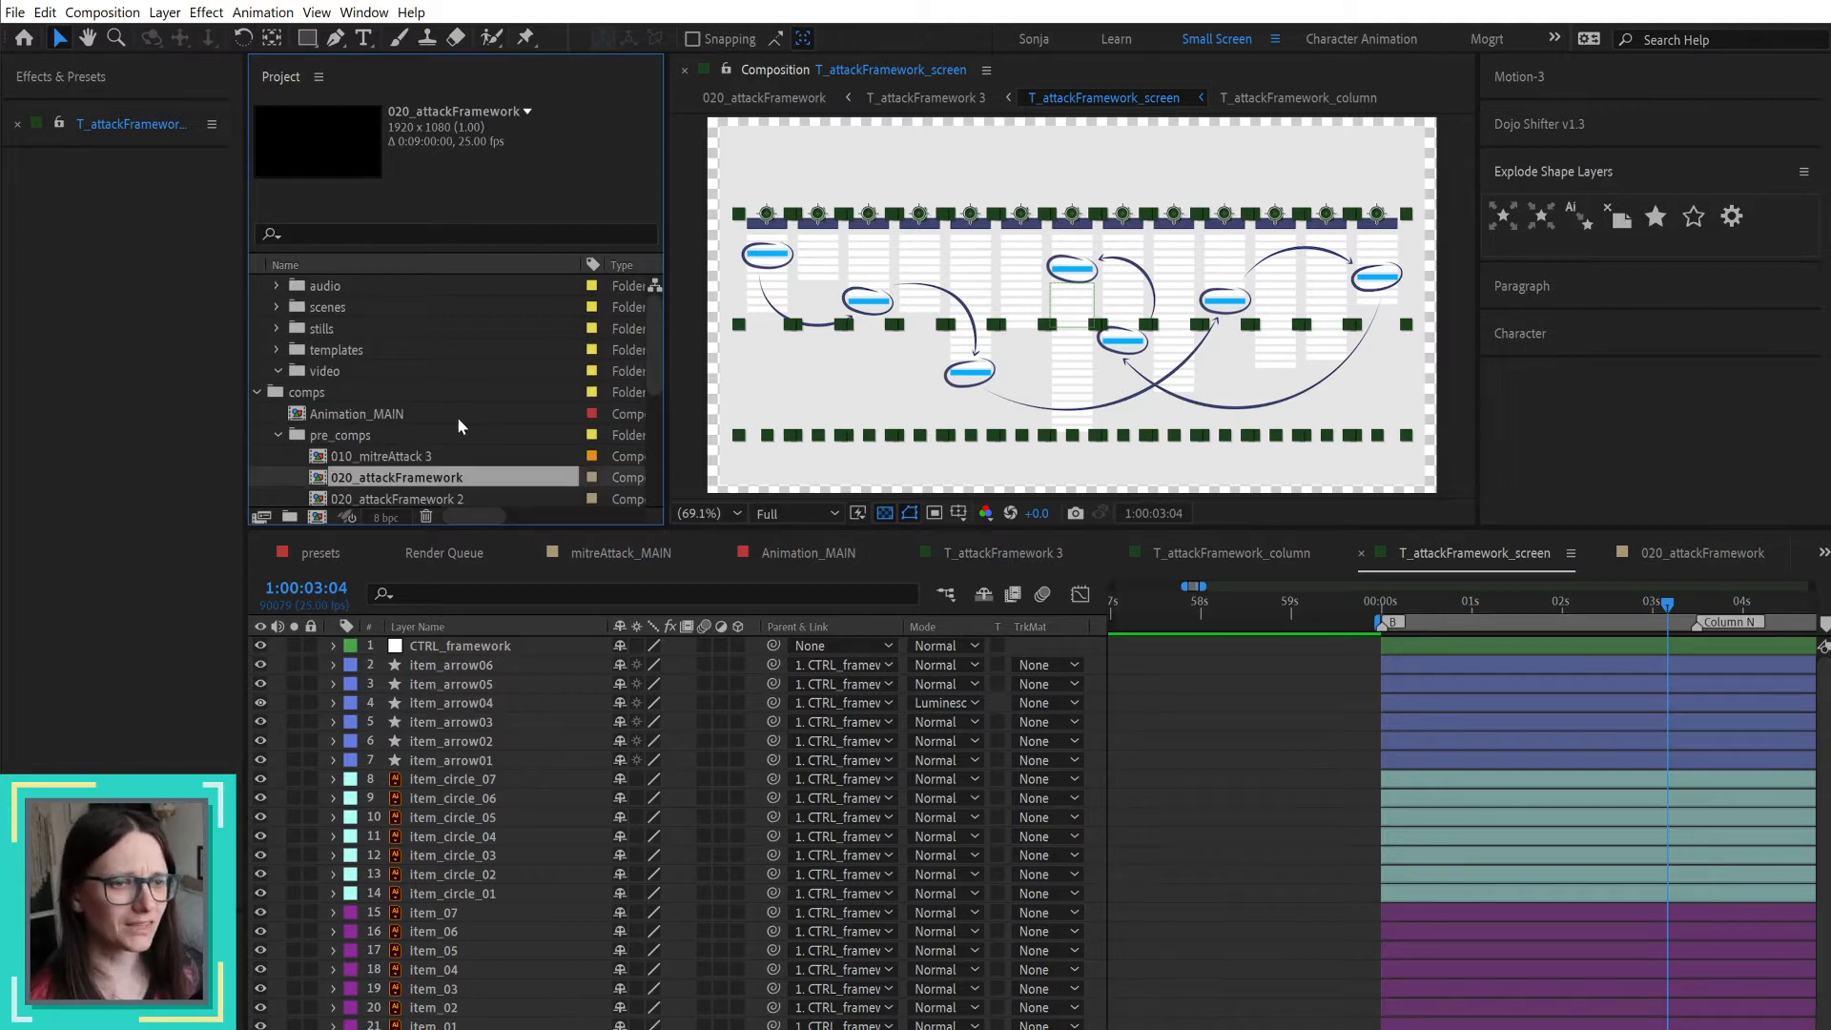
scroll(456, 416, down, 3)
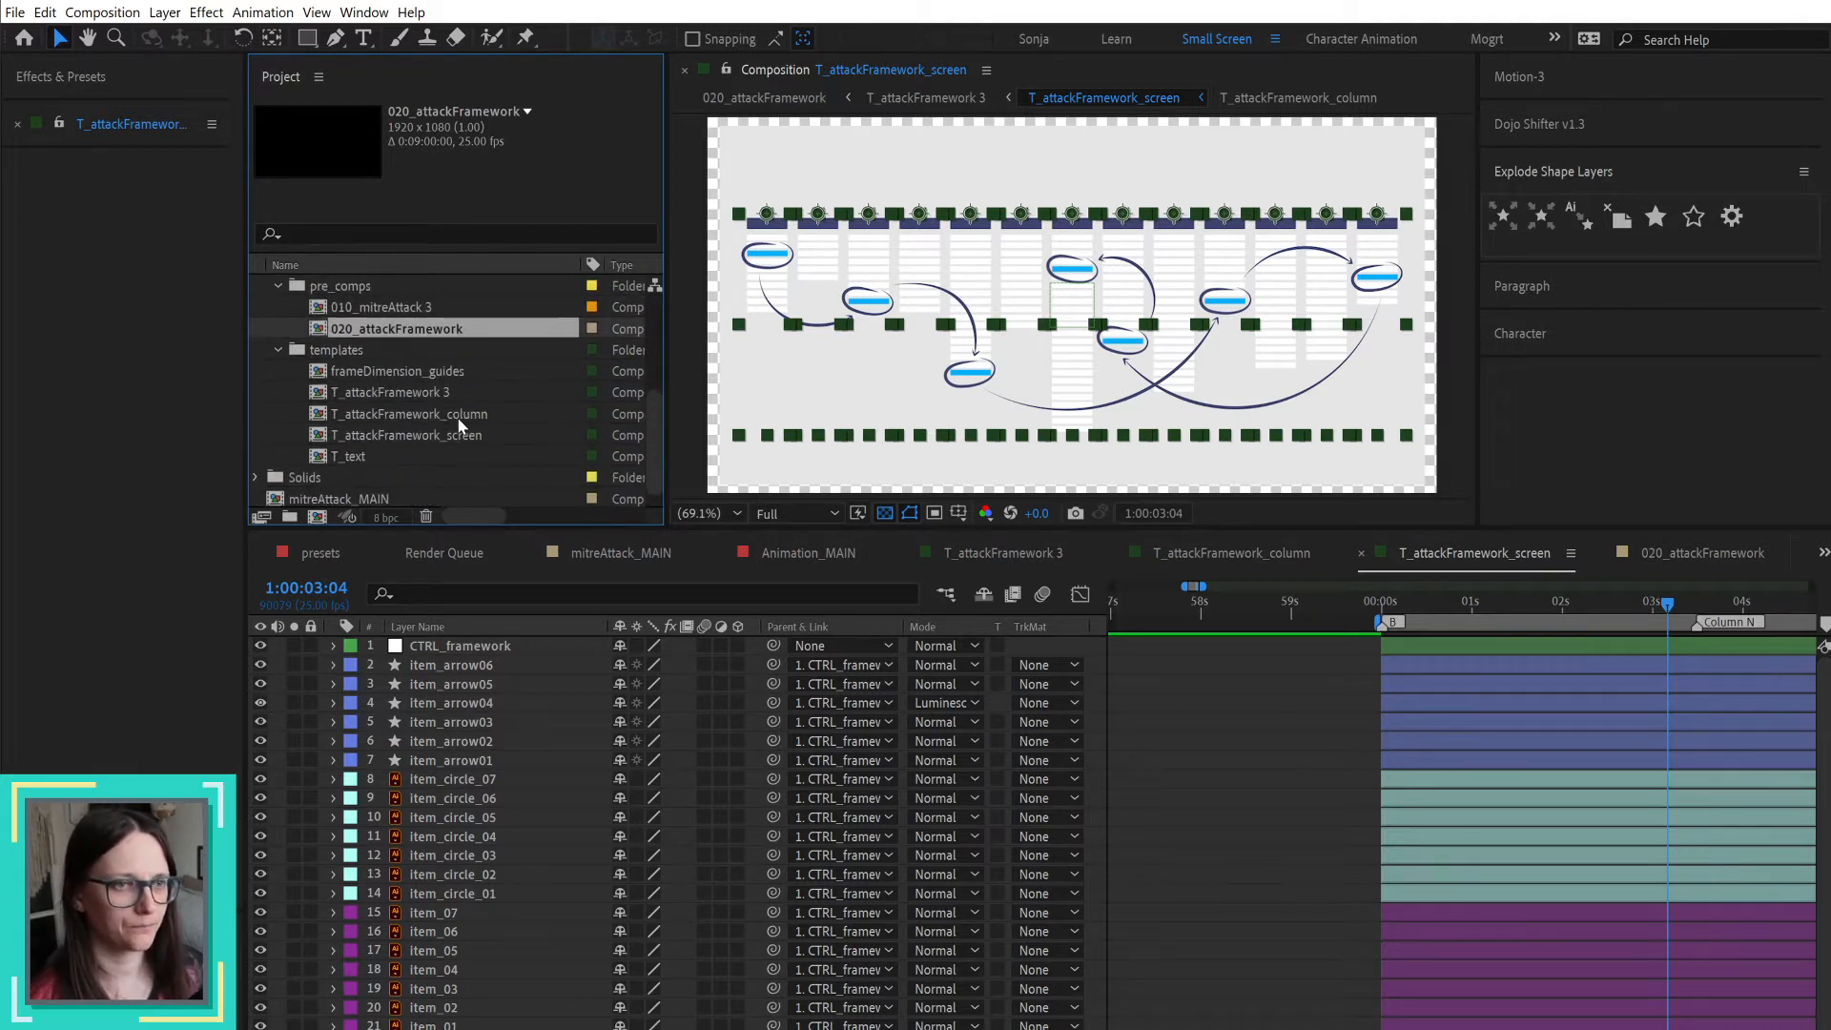
Step: Open the T_attackFramework 3 composition to examine its layers and select it in the project
click(432, 437)
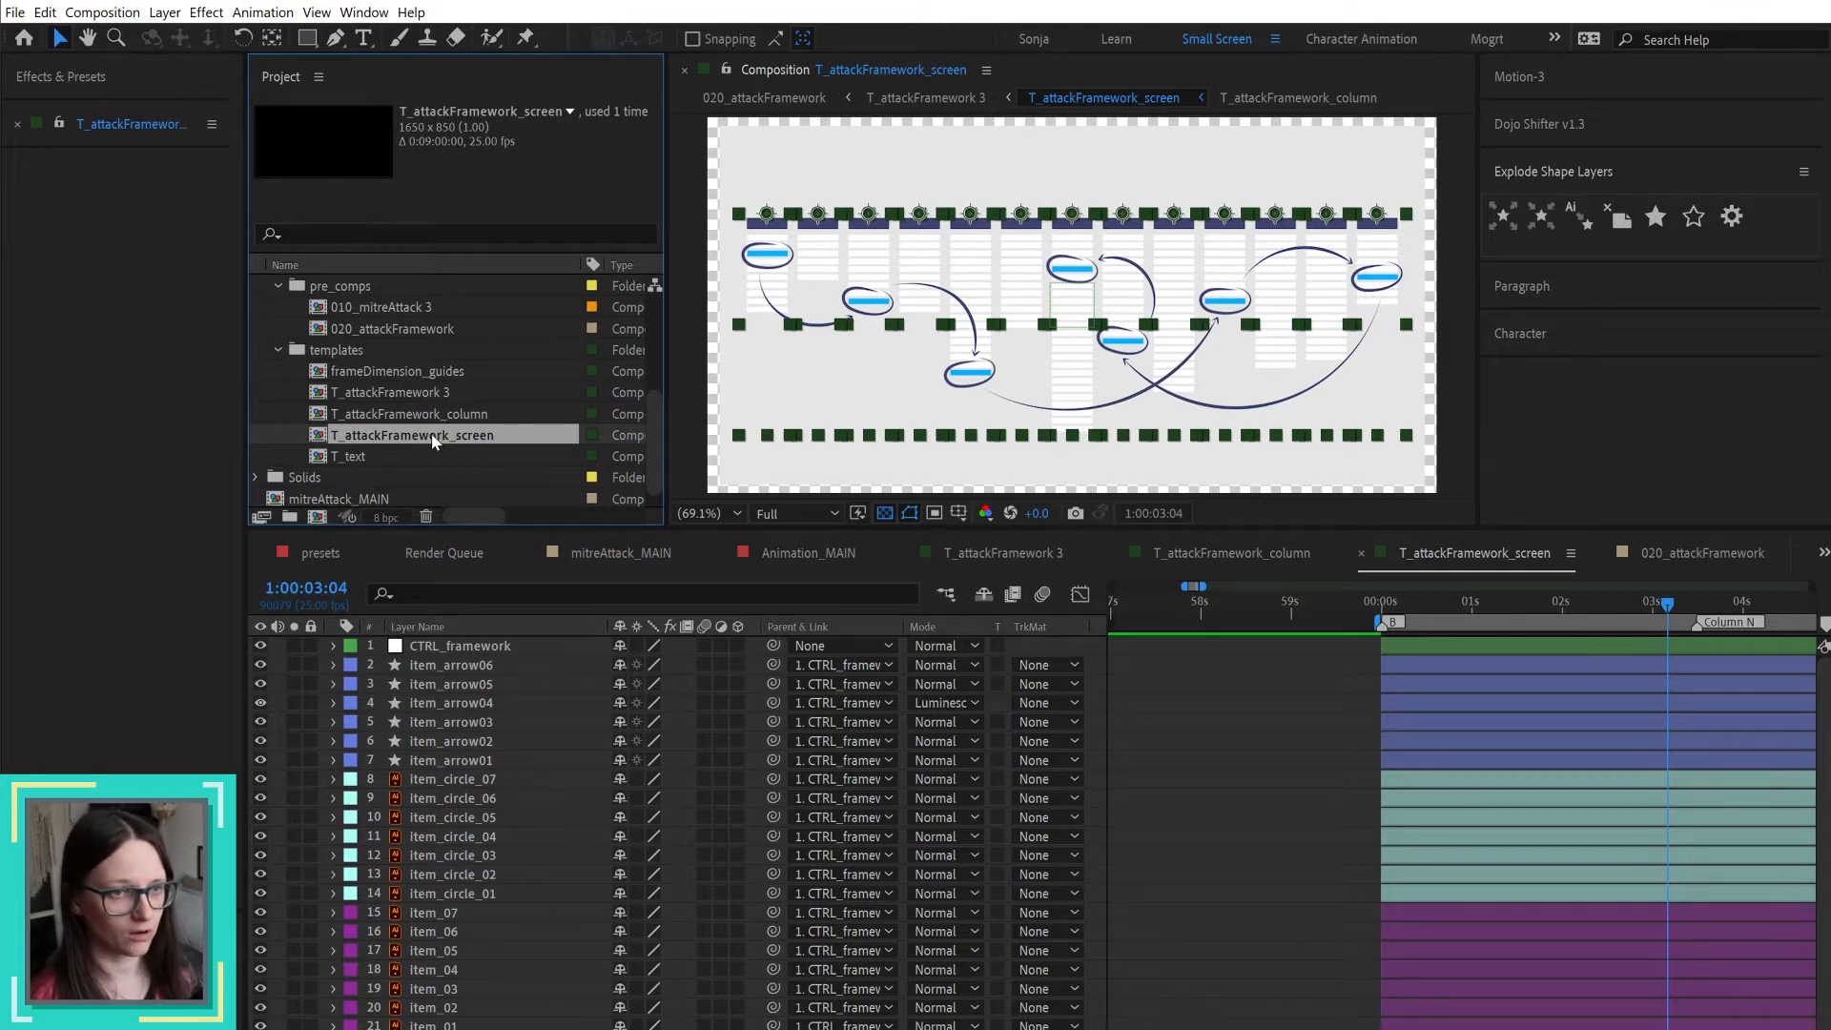
click(431, 389)
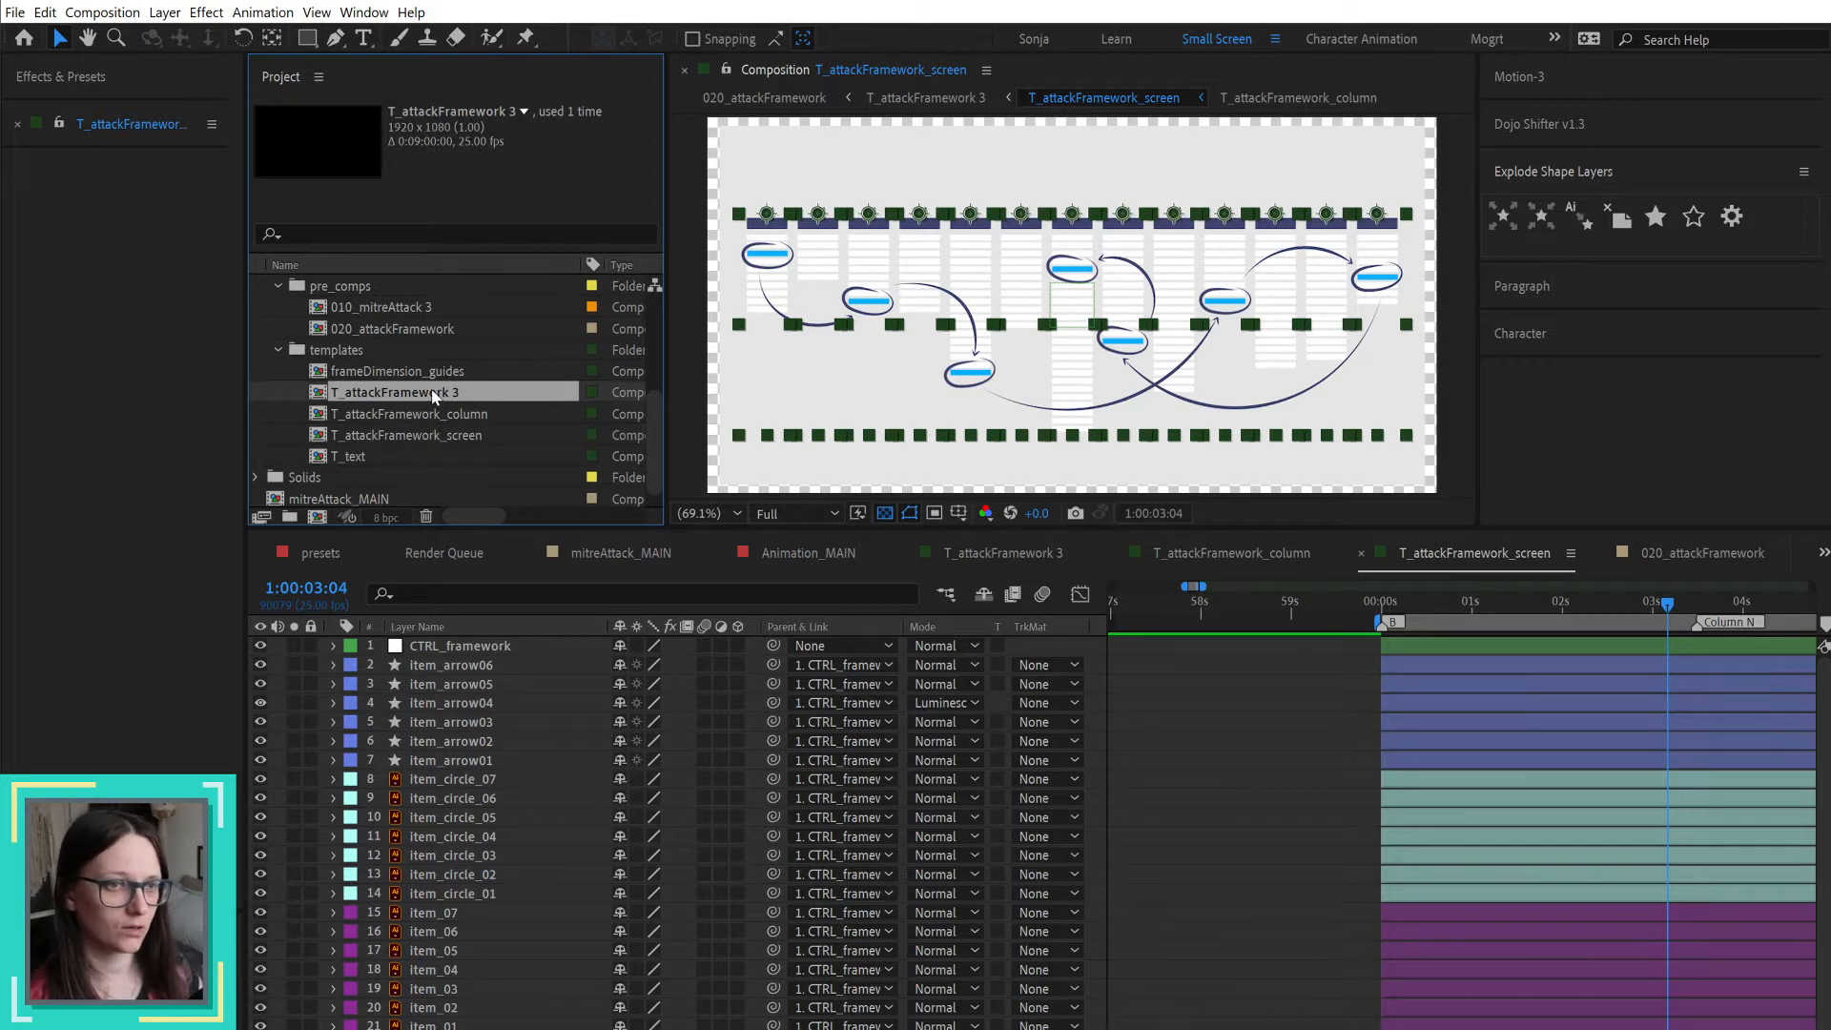
click(408, 413)
click(417, 393)
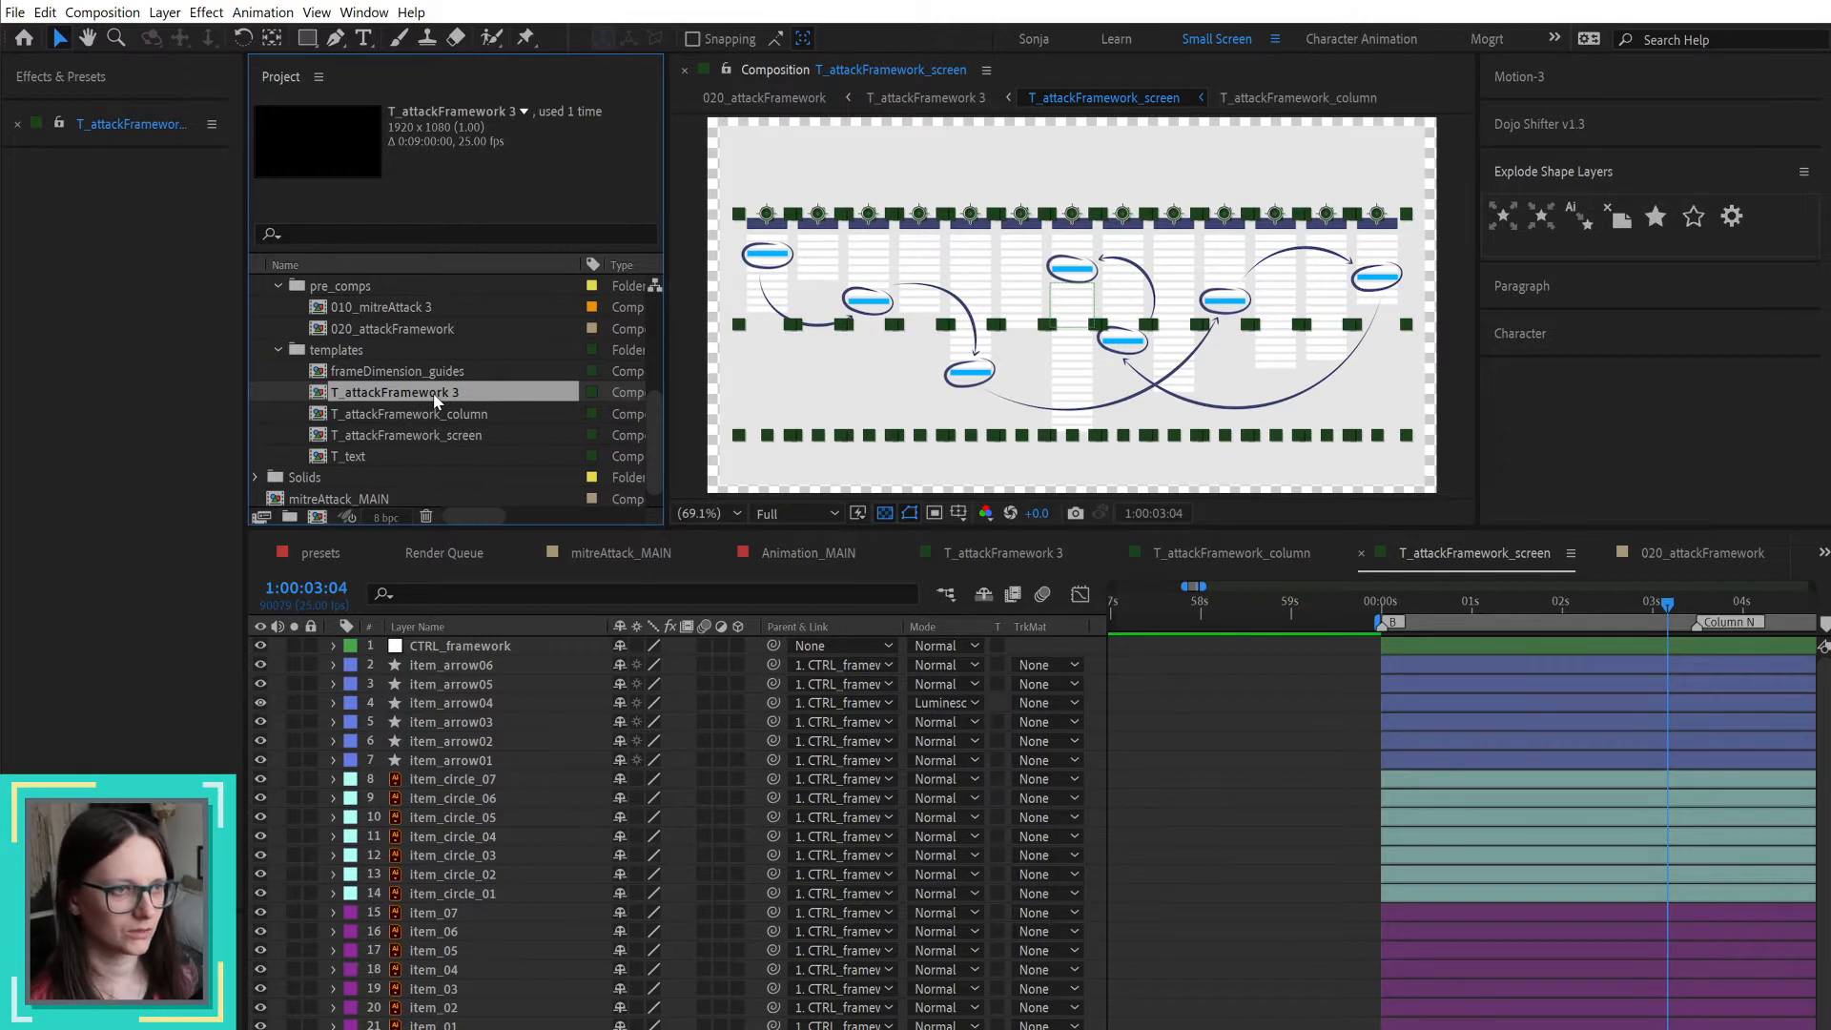
double_click(434, 395)
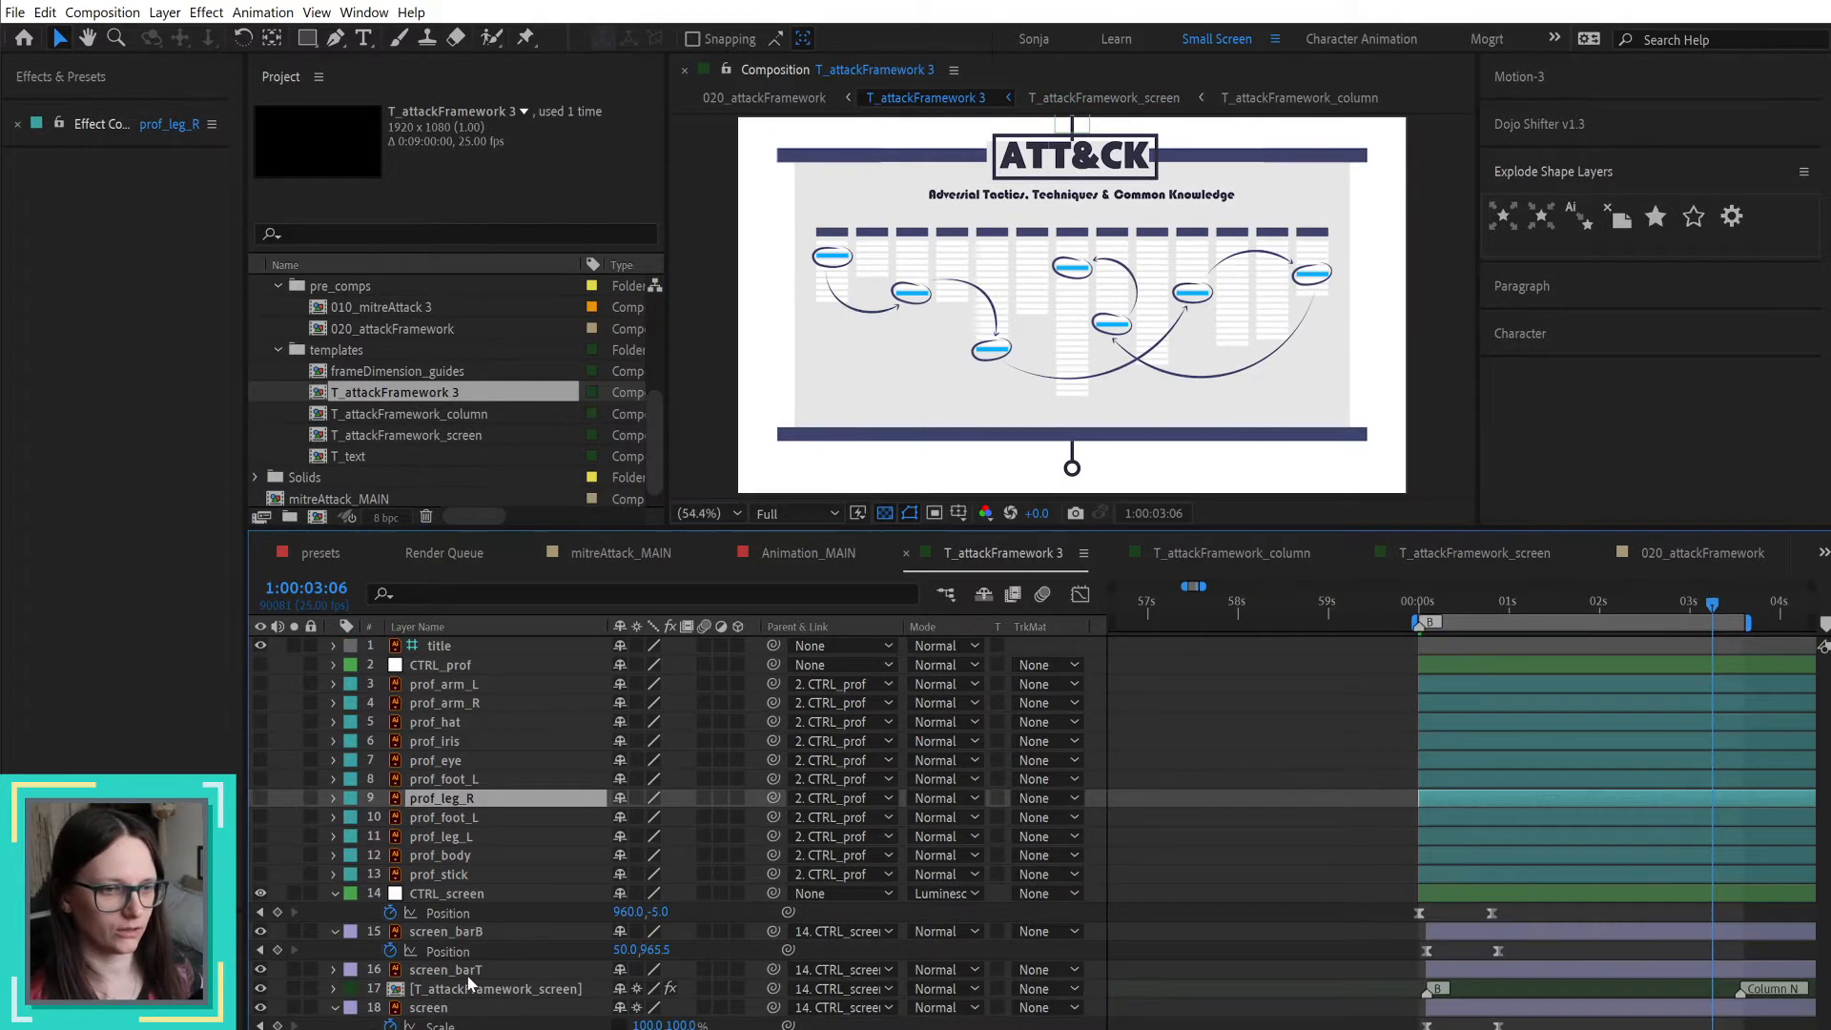
click(441, 394)
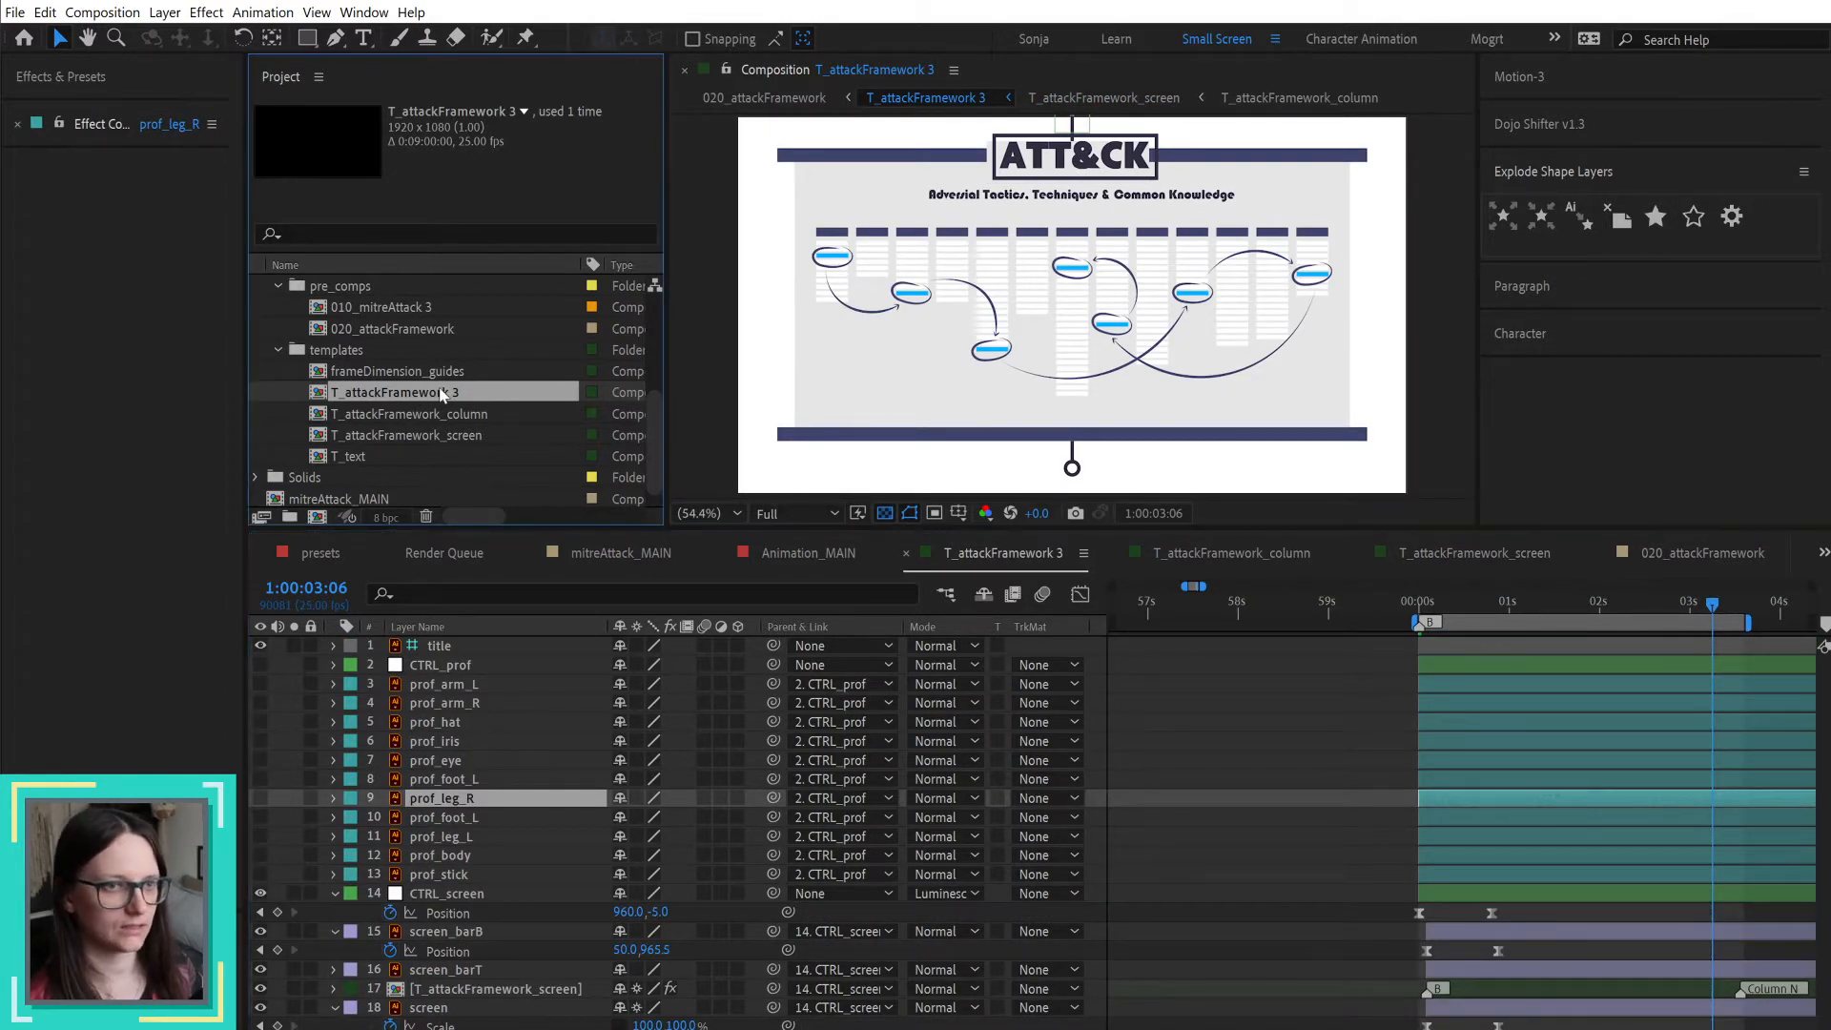
Step: Rename the T_attackFramework 3 composition as T_framework
key(Return)
key(Right)
key(BackSpace)
key(BackSpace)
key(BackSpace)
key(BackSpace)
key(BackSpace)
key(BackSpace)
key(BackSpace)
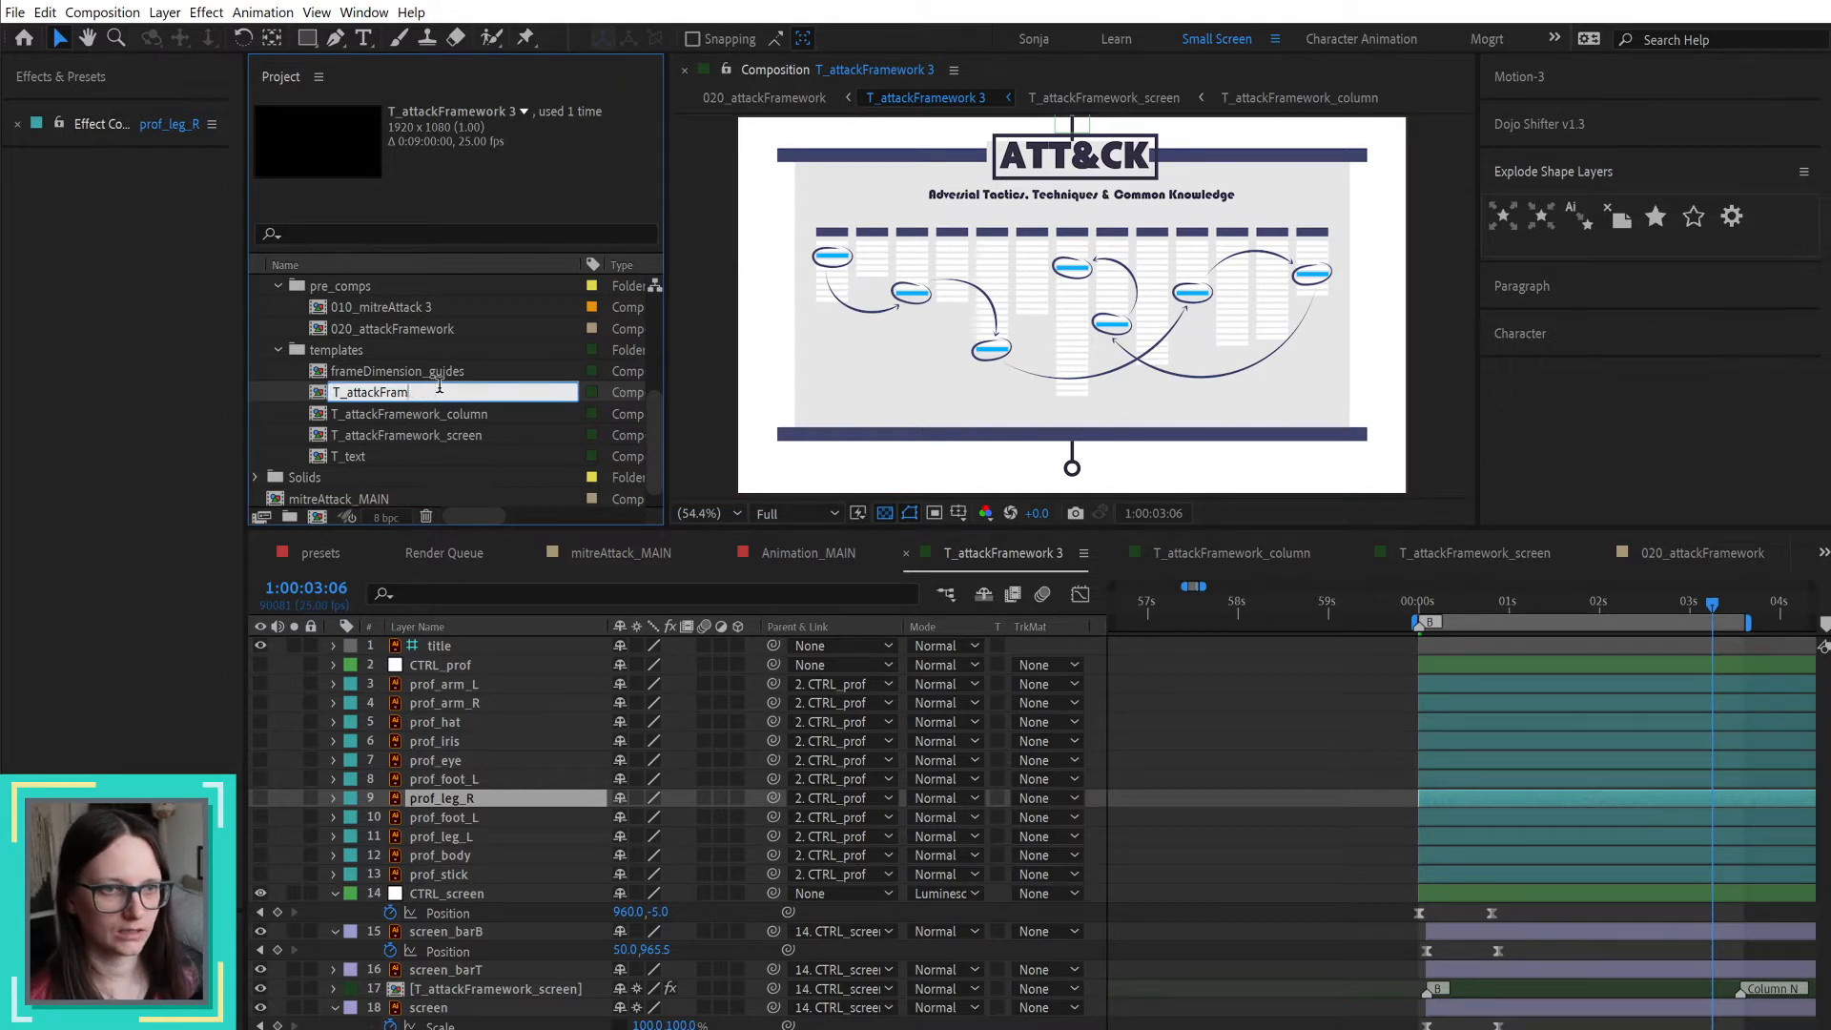
key(BackSpace)
key(BackSpace)
key(BackSpace)
text(framework)
key(Return)
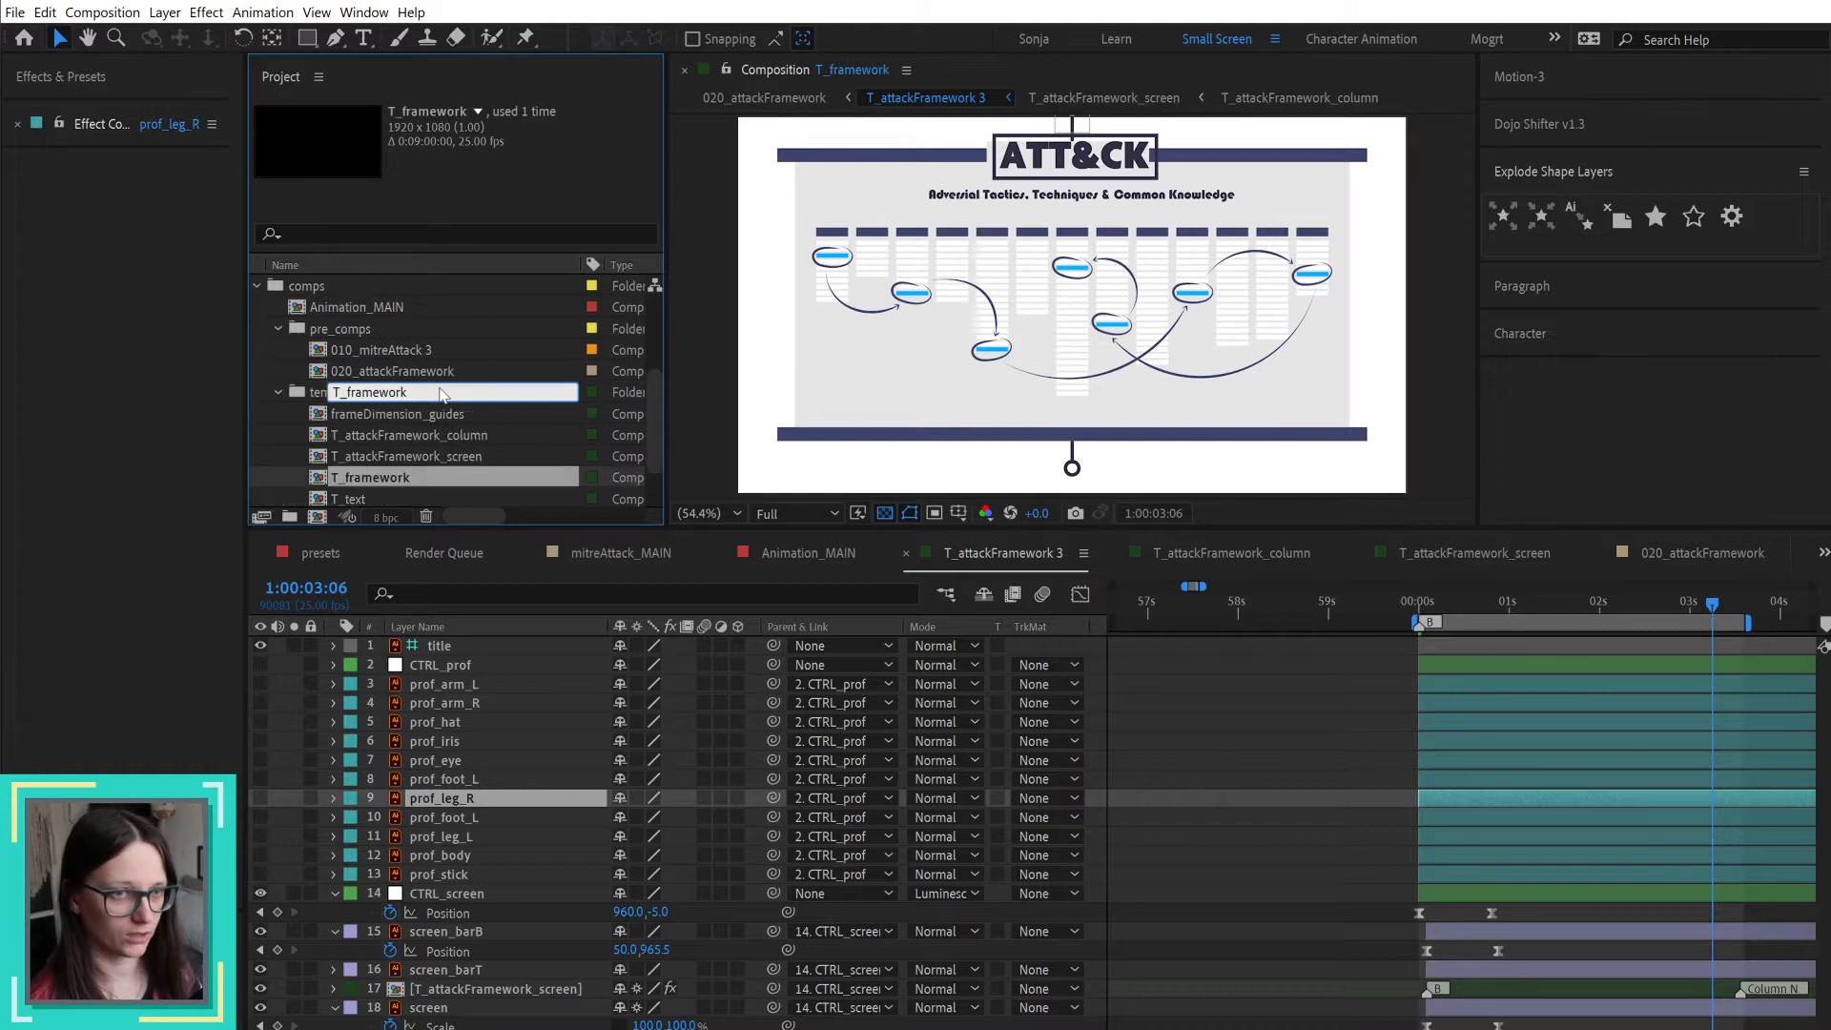
Step: Rename the T_attackFramework_screen composition as T_framwork_screen
click(421, 439)
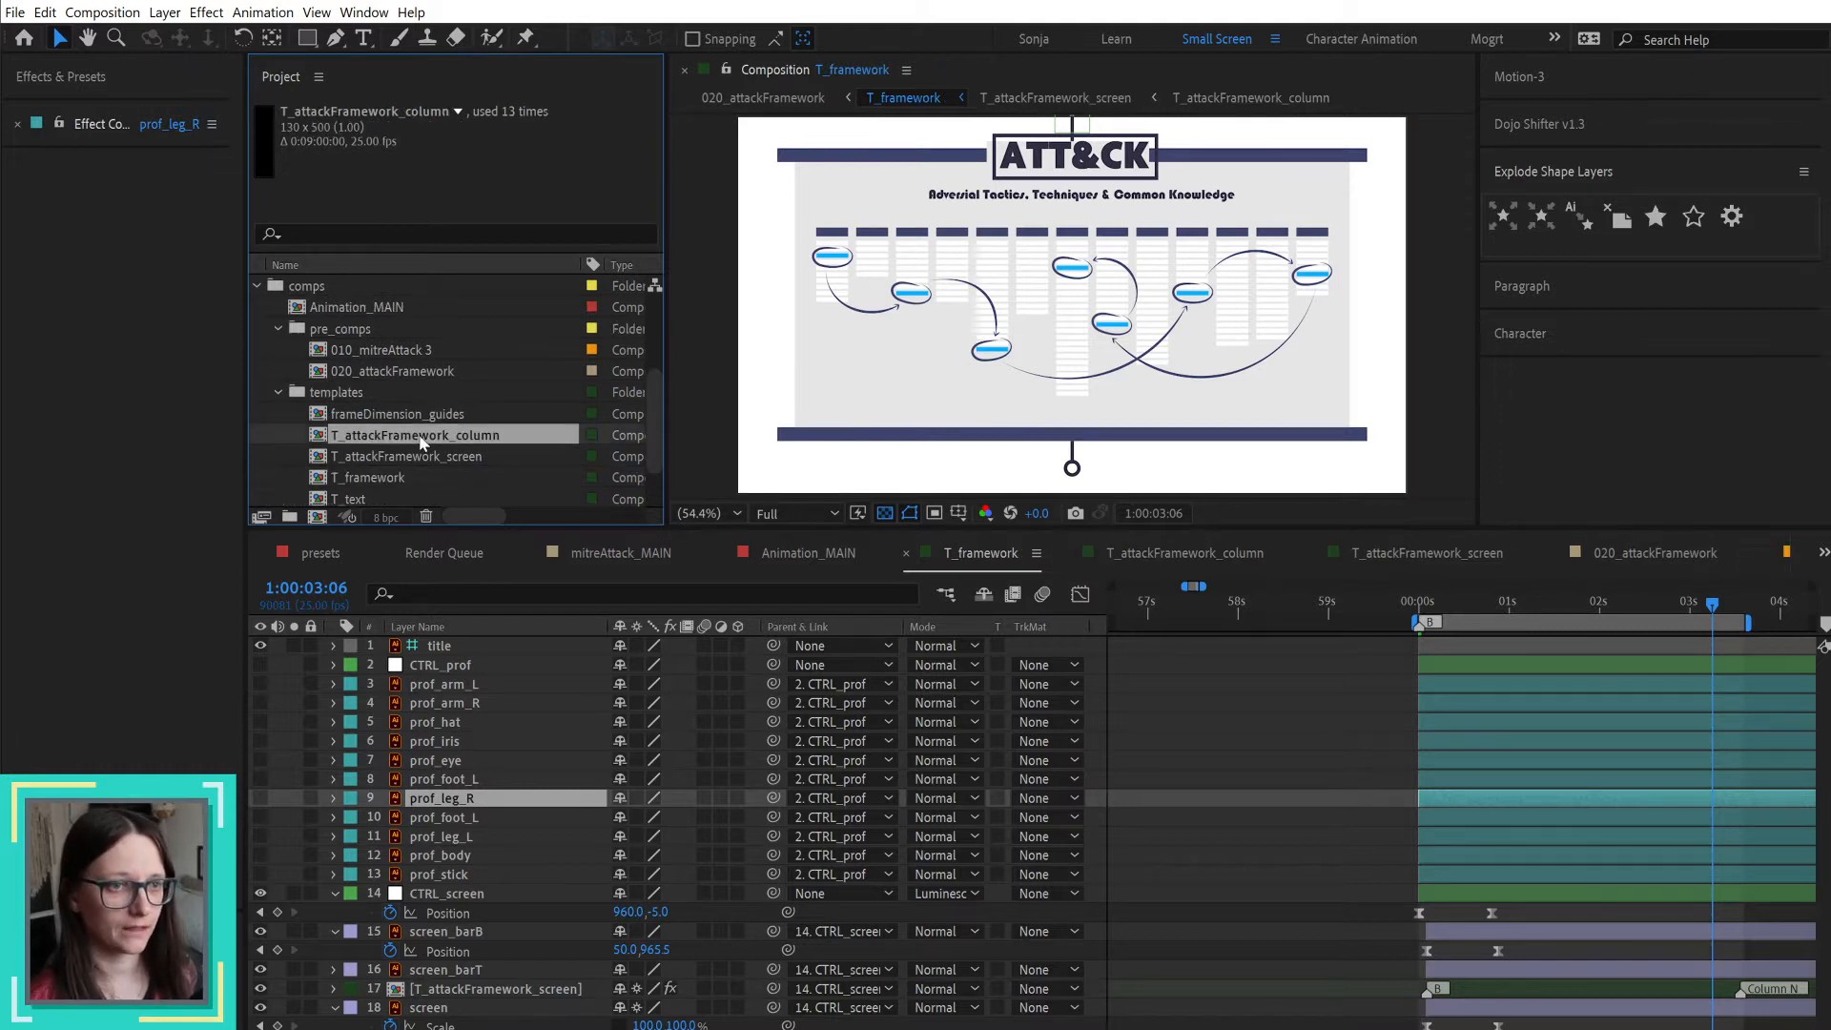
click(429, 460)
key(Return)
drag(344, 454, 569, 469)
text(fram)
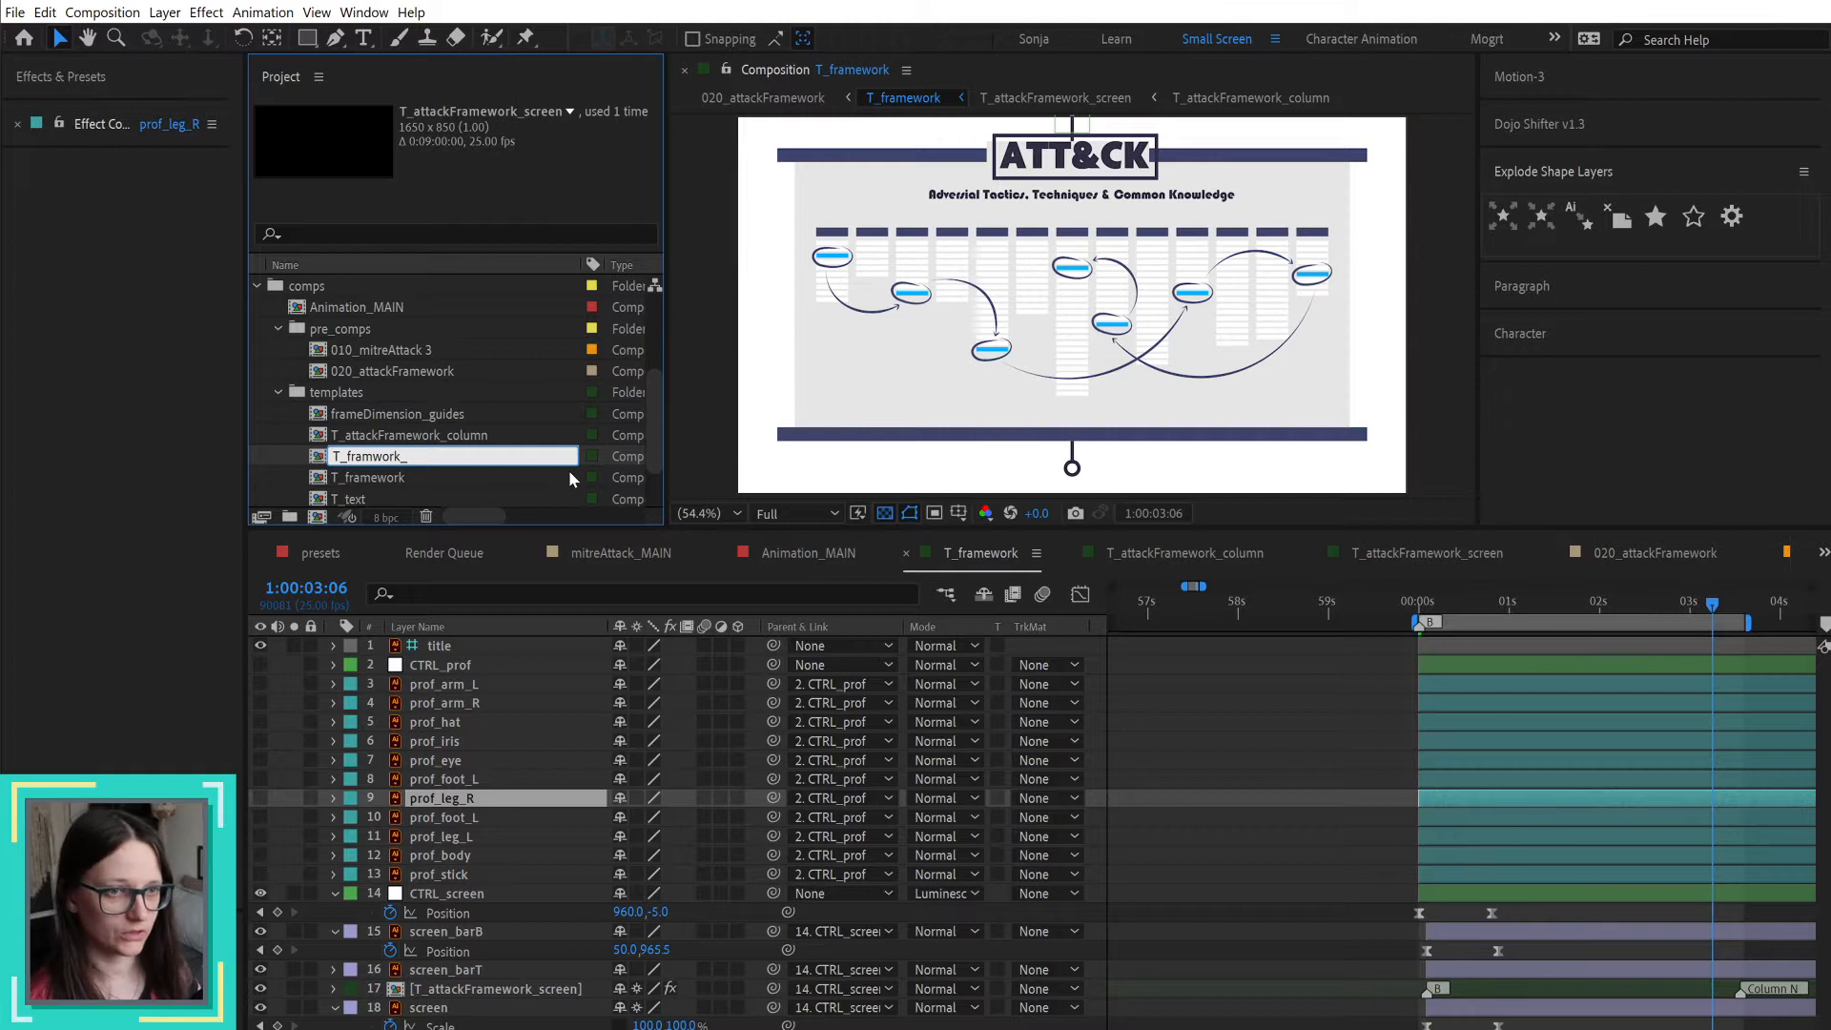
text(work_screen)
key(Return)
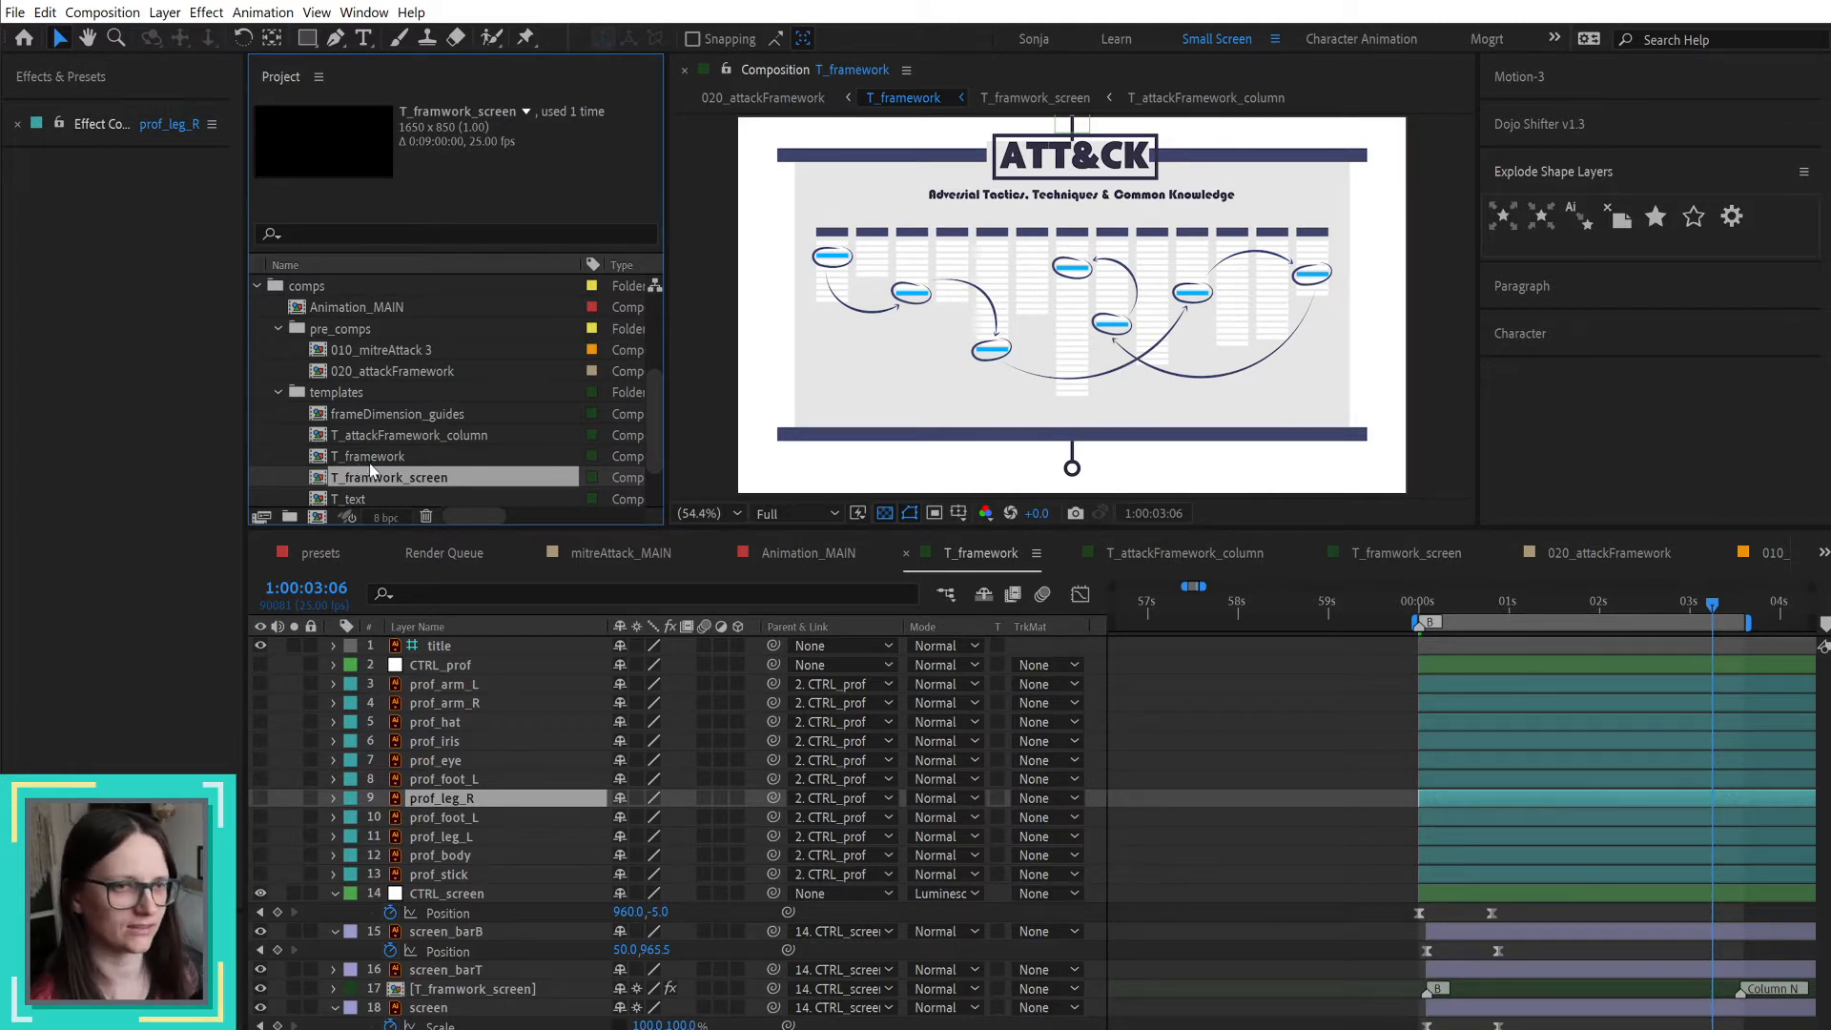
Step: Rename the T_attackFramework_column composition as T_framework_screen_column
click(398, 435)
key(Return)
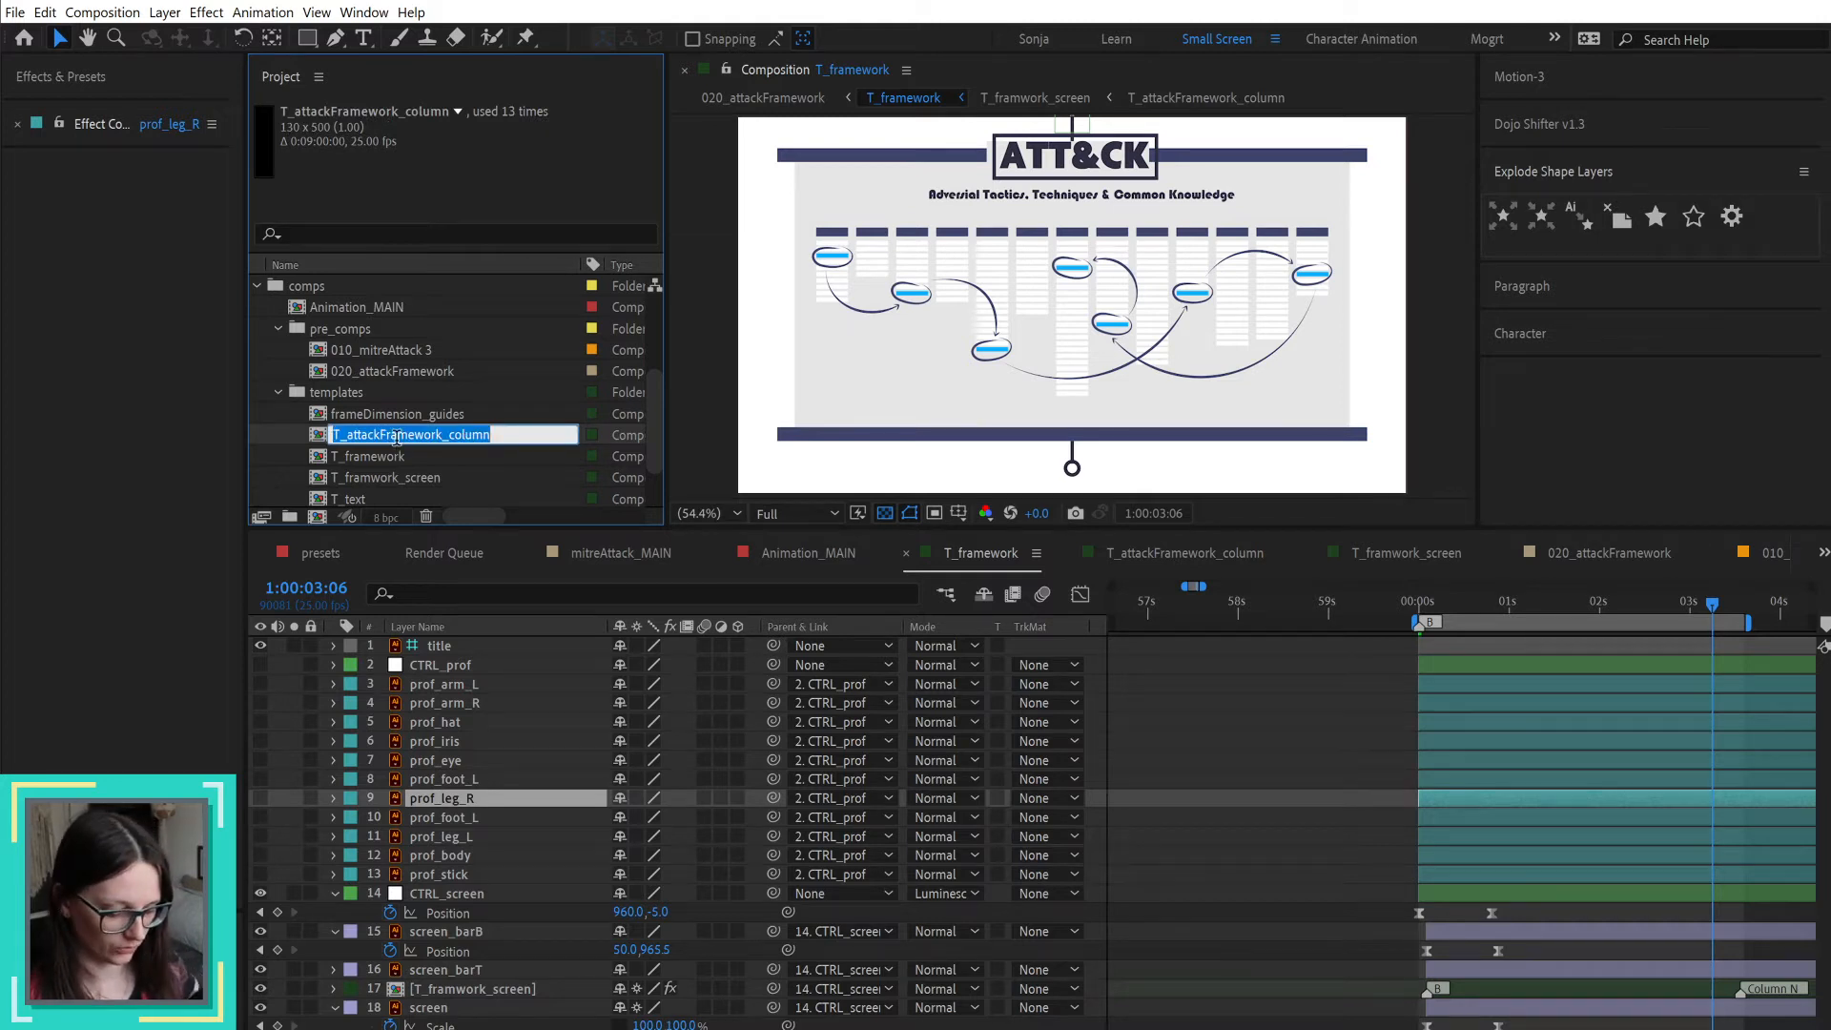
text(T_fr)
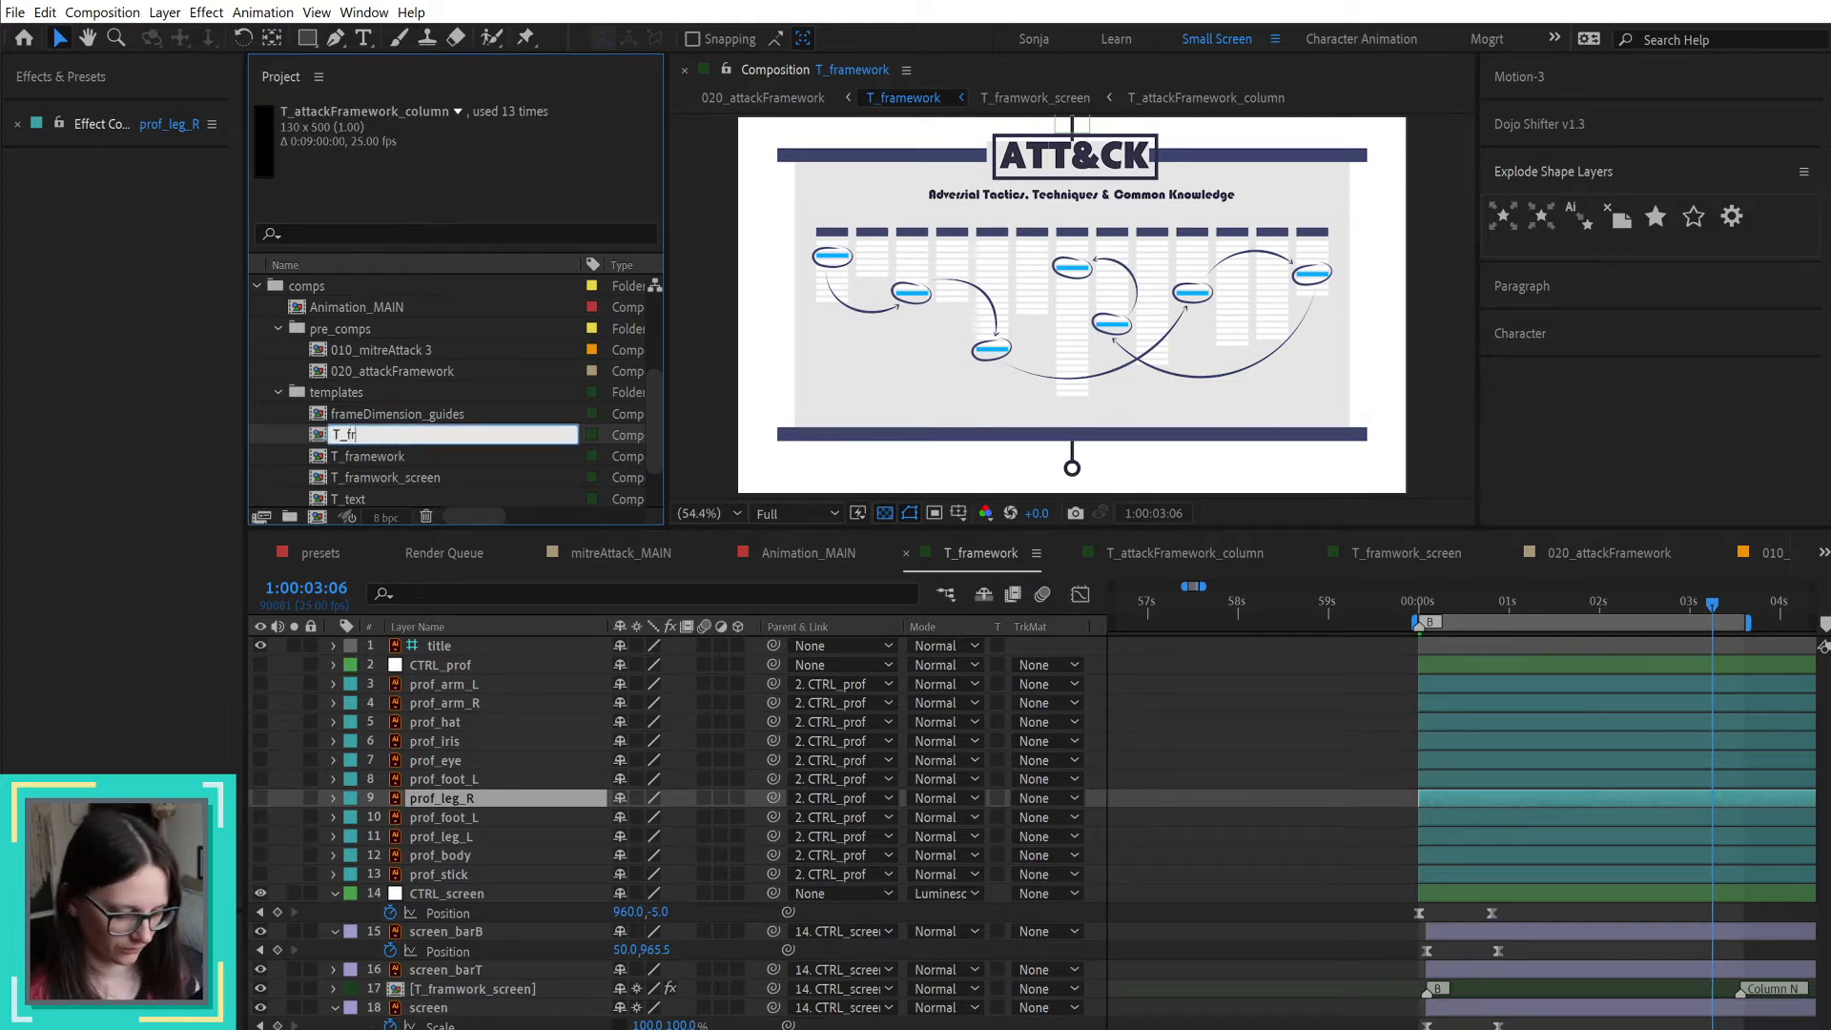
text(amework_screen_column)
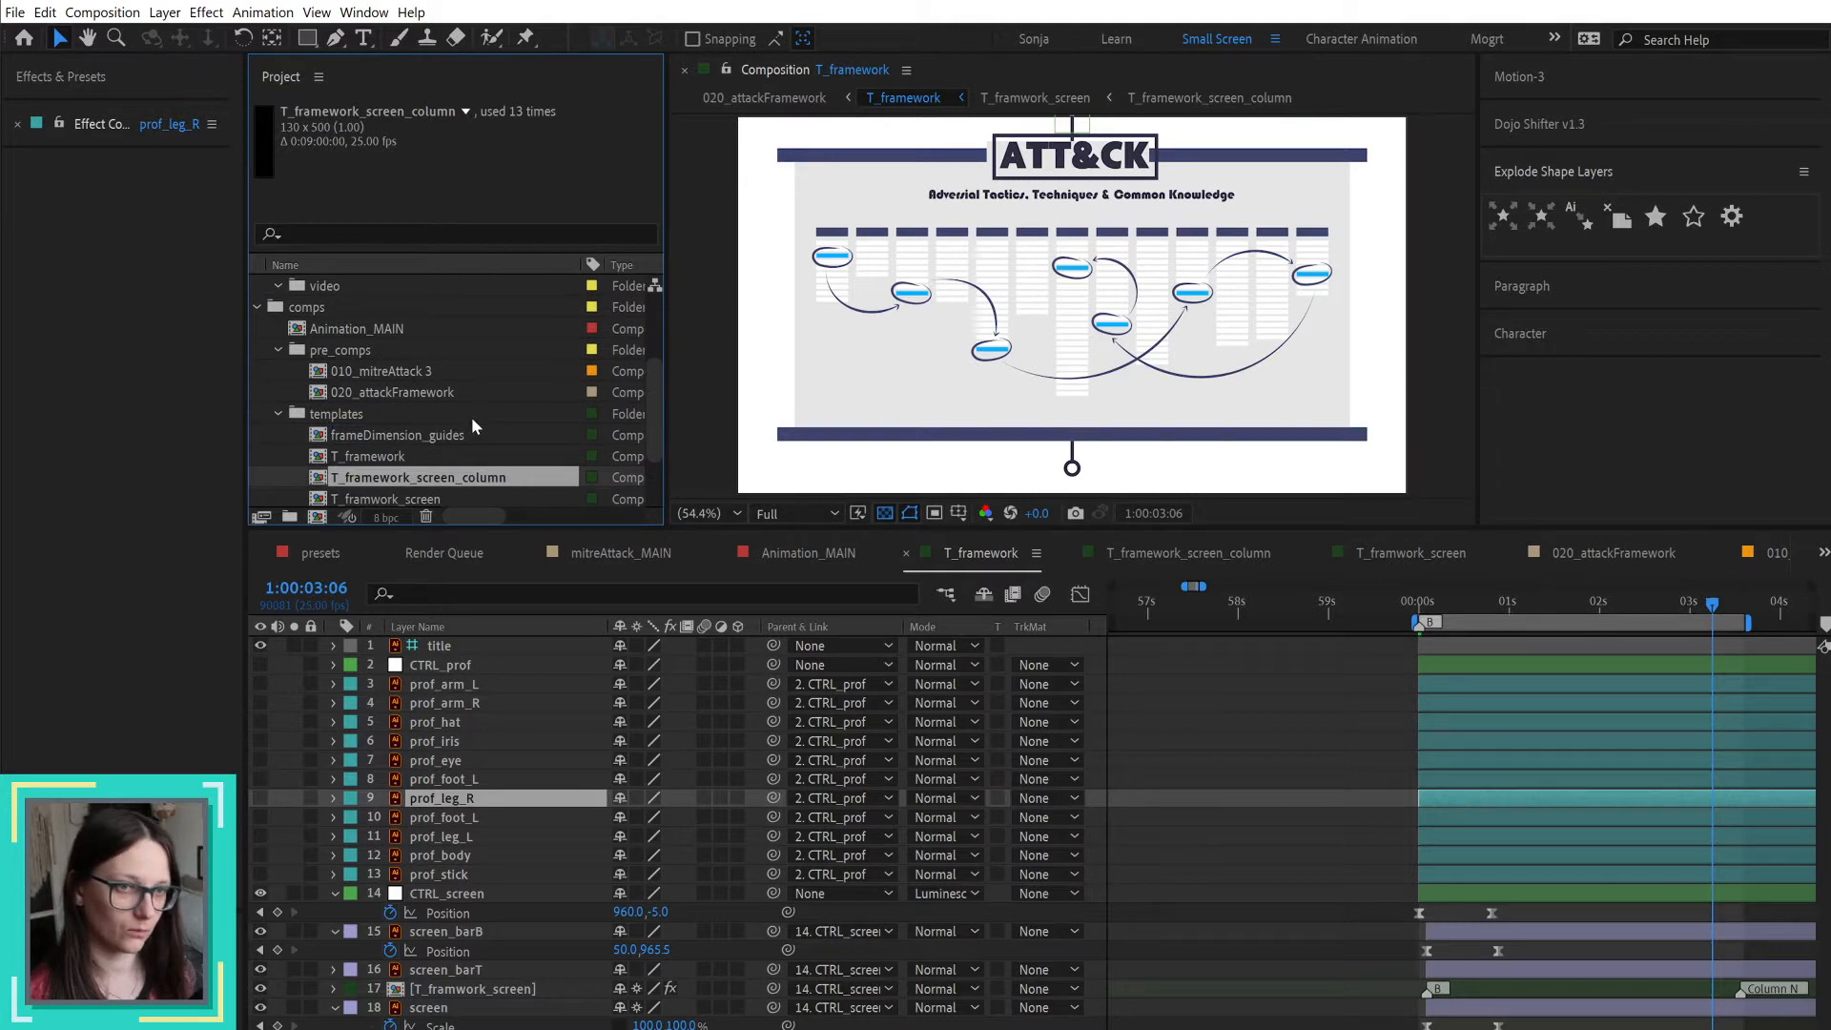
Step: Correct the misspelled T_framwork_screen composition name to T_framework_screen
scroll(397, 438, down, 1)
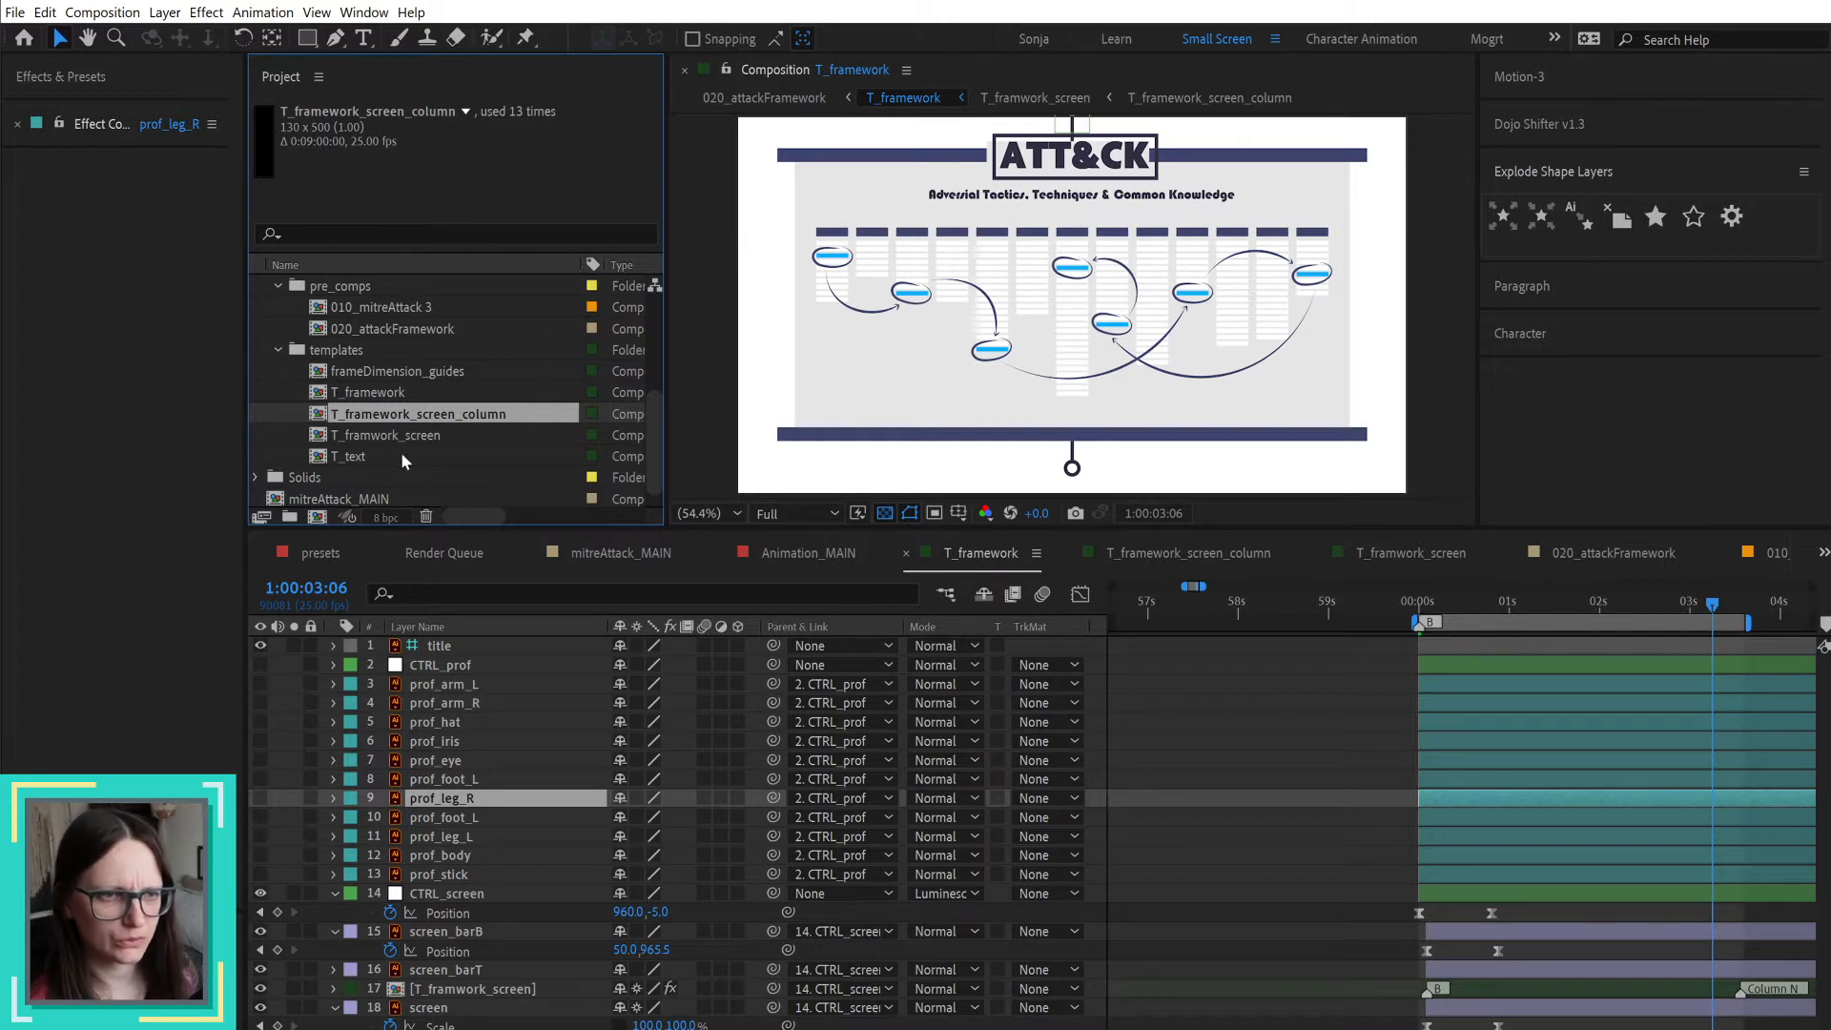
click(369, 437)
key(Return)
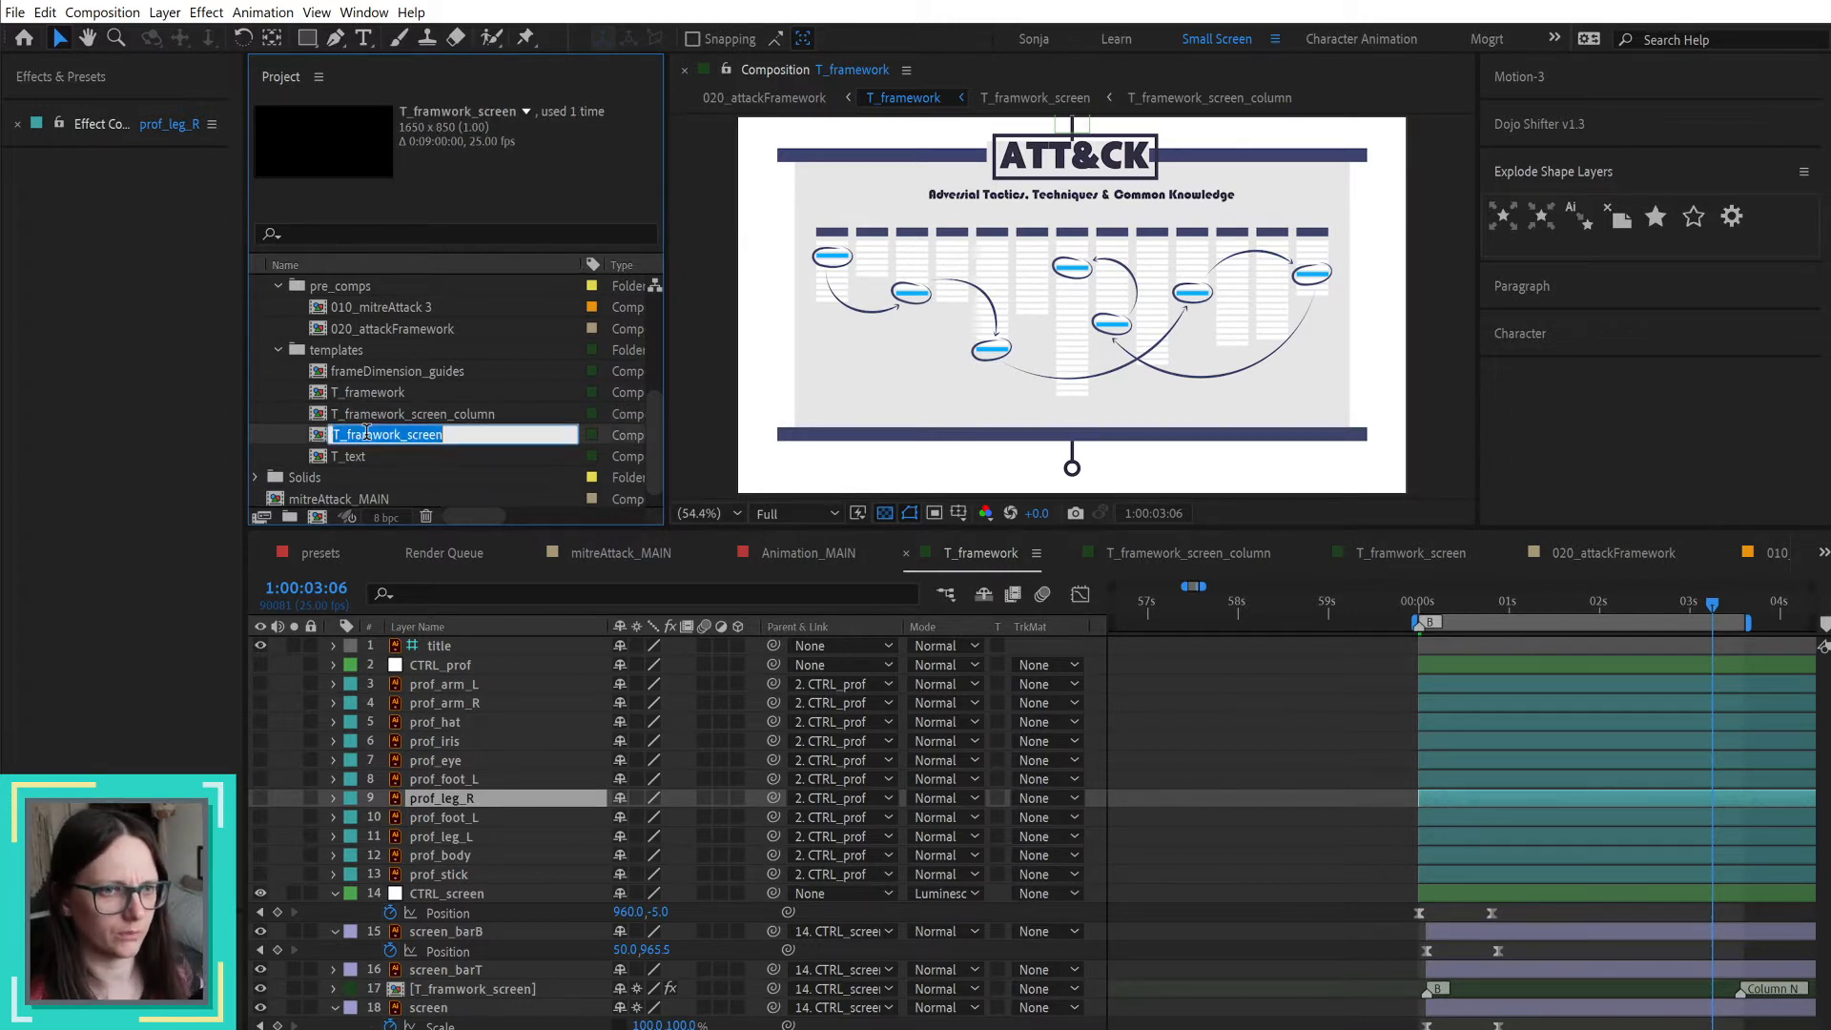
click(374, 436)
text(e)
key(Return)
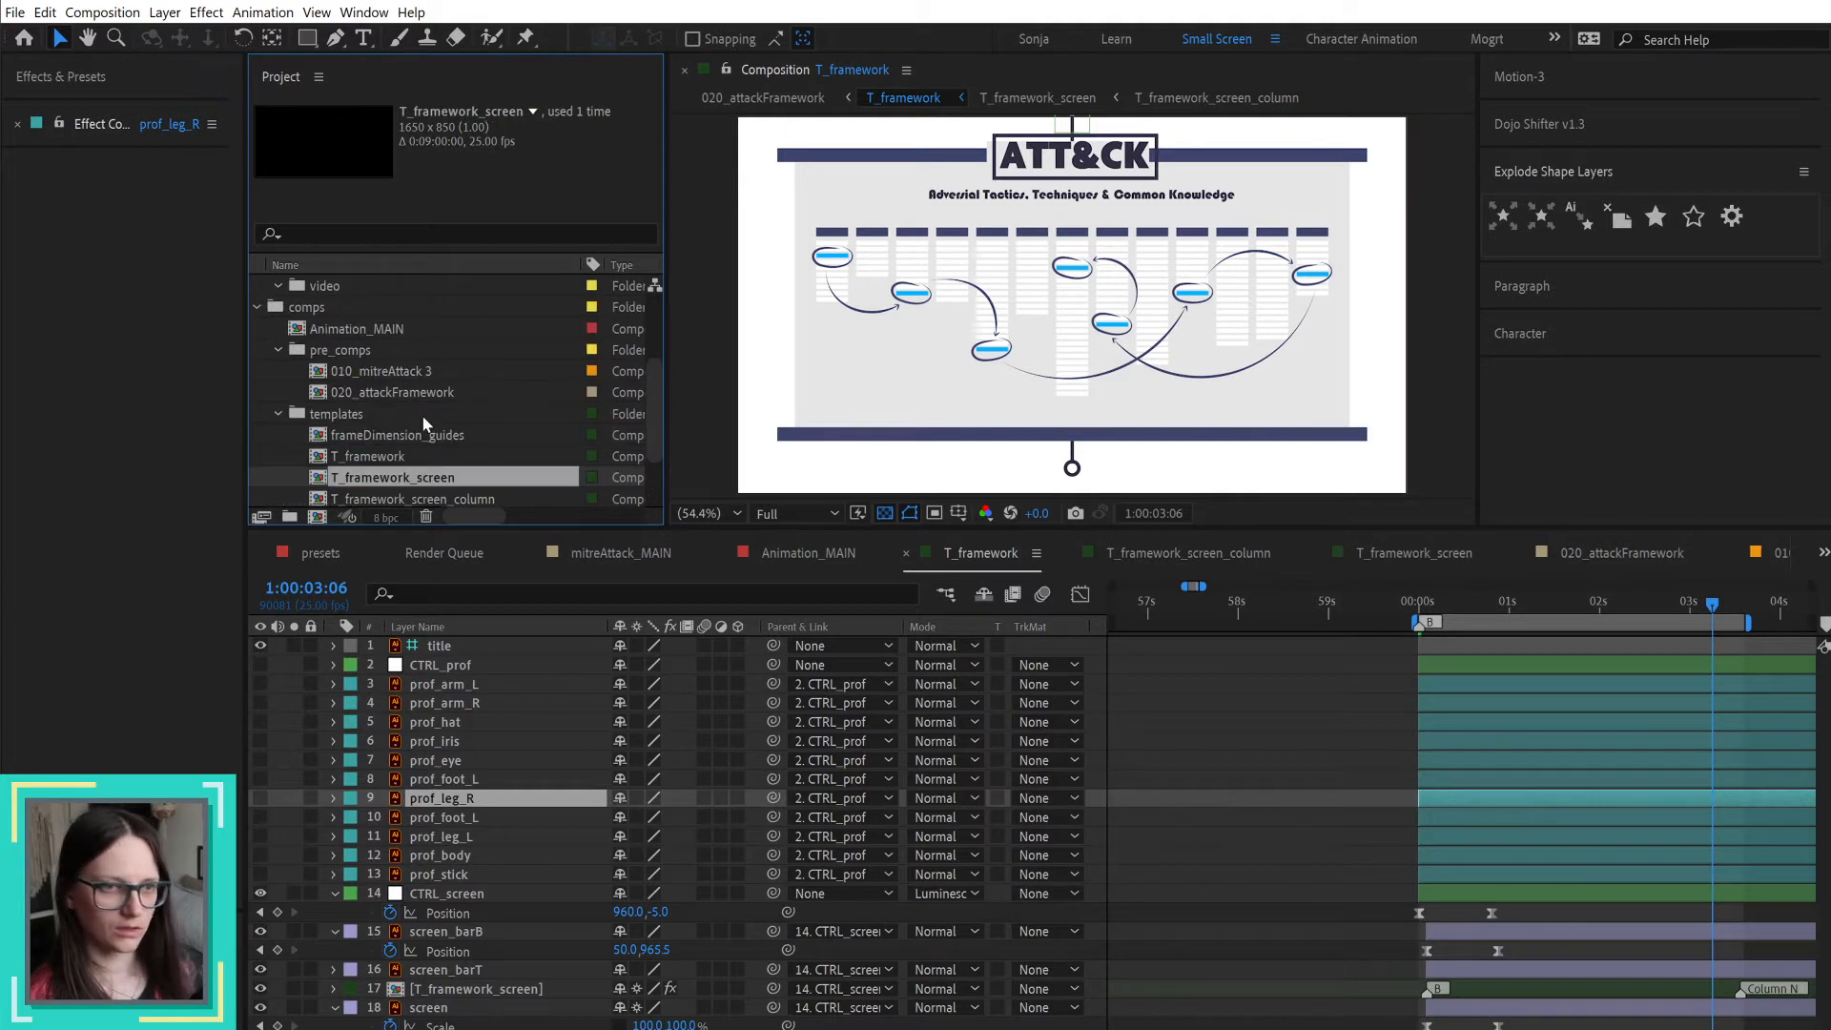
Step: Go through the renamed framework compositions in the project, opening T_framework_screen_column and T_framework_screen to view their contents
click(378, 393)
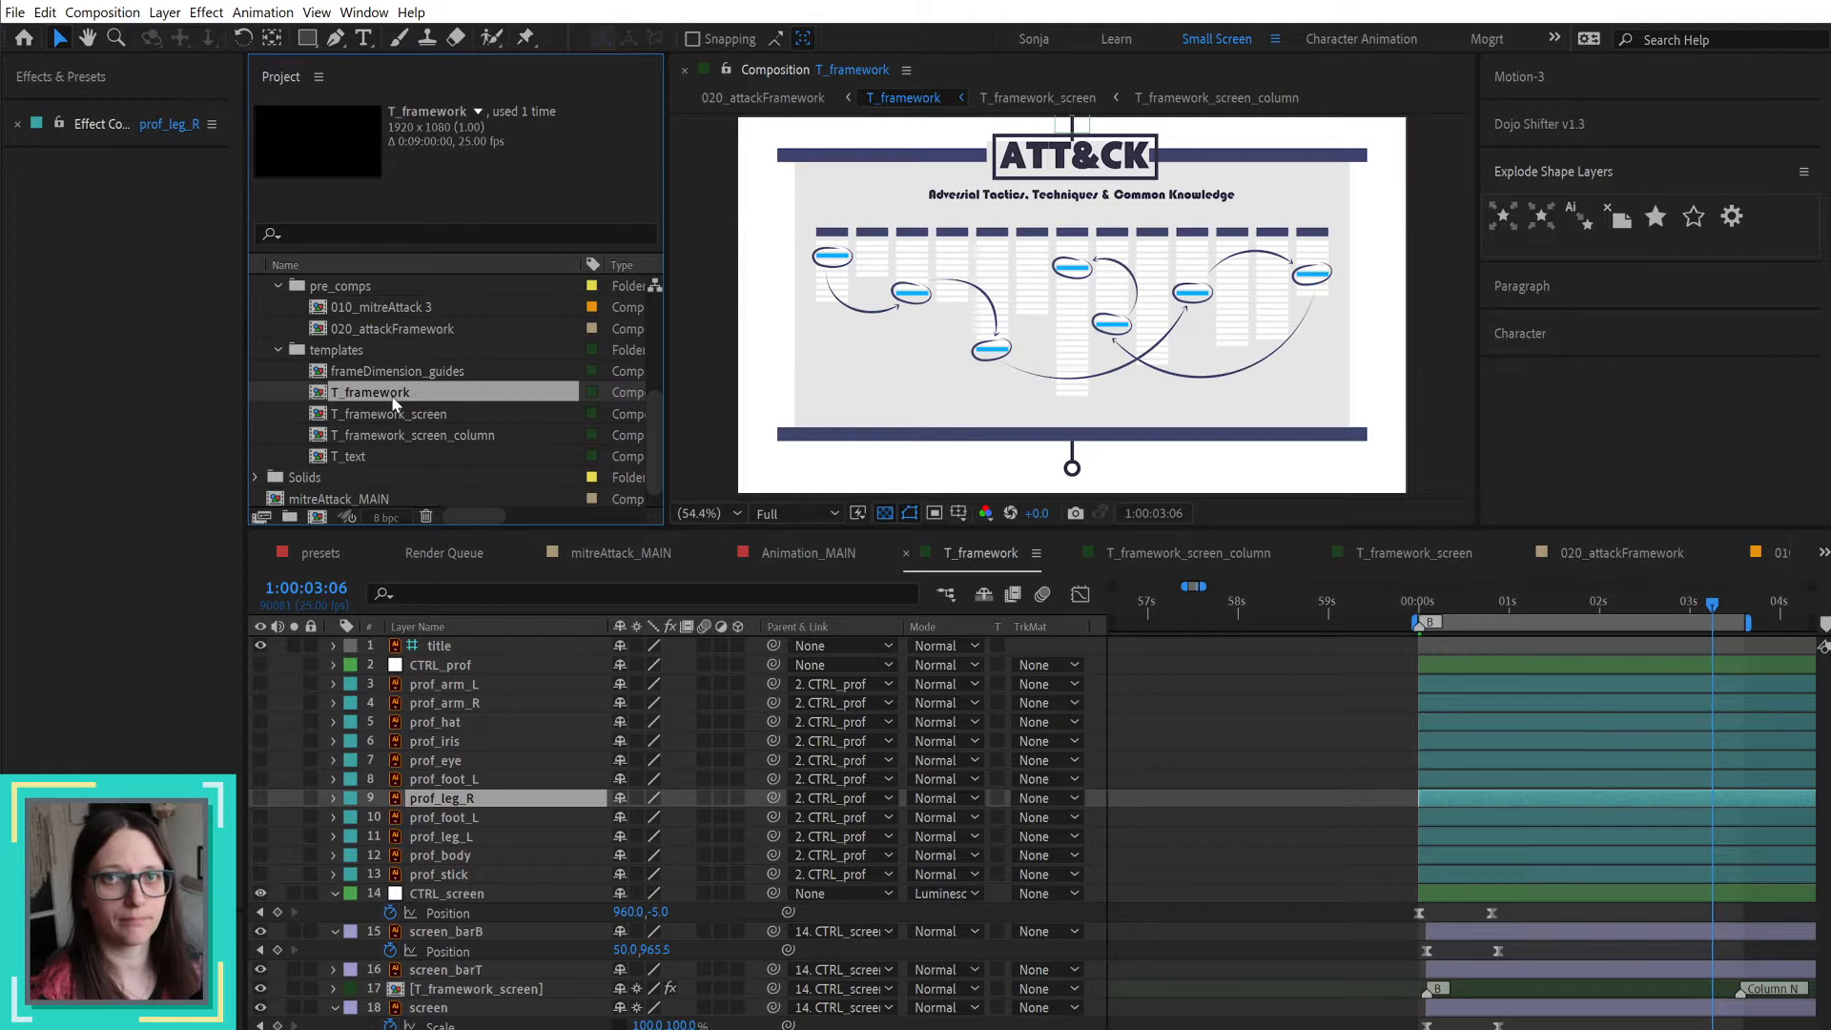
click(420, 413)
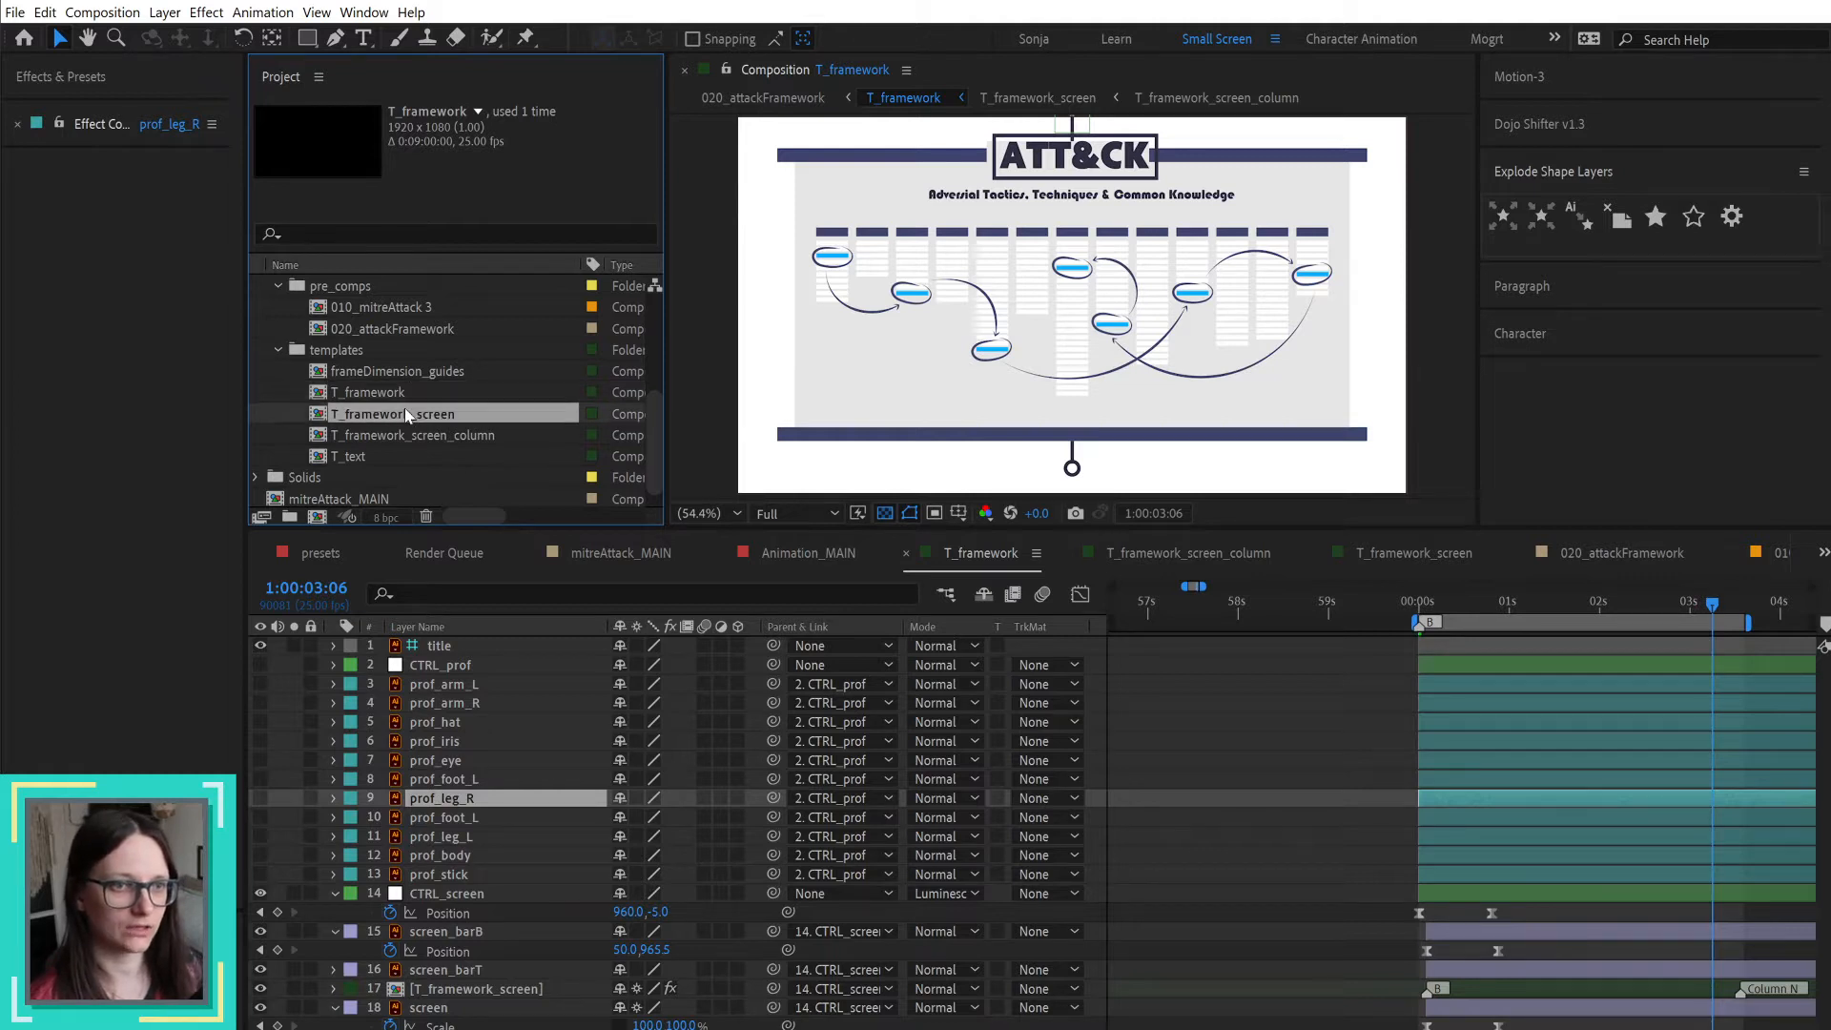
click(448, 436)
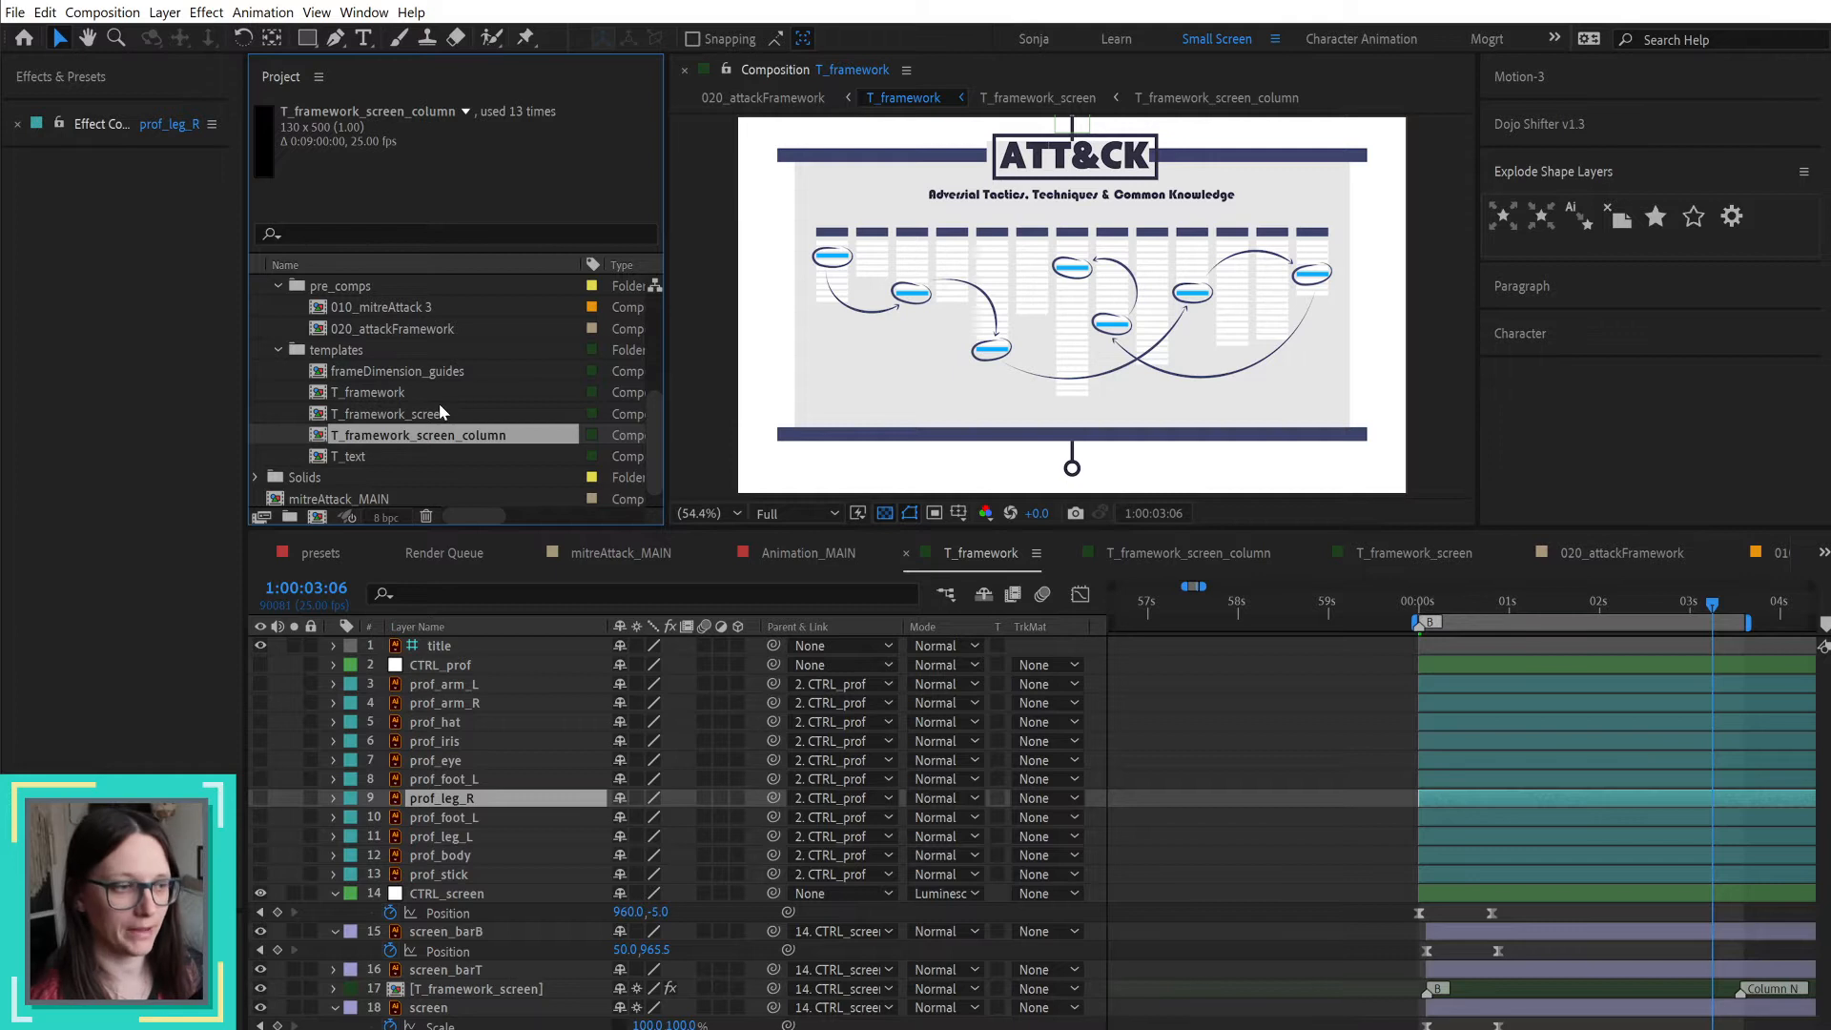
double_click(467, 436)
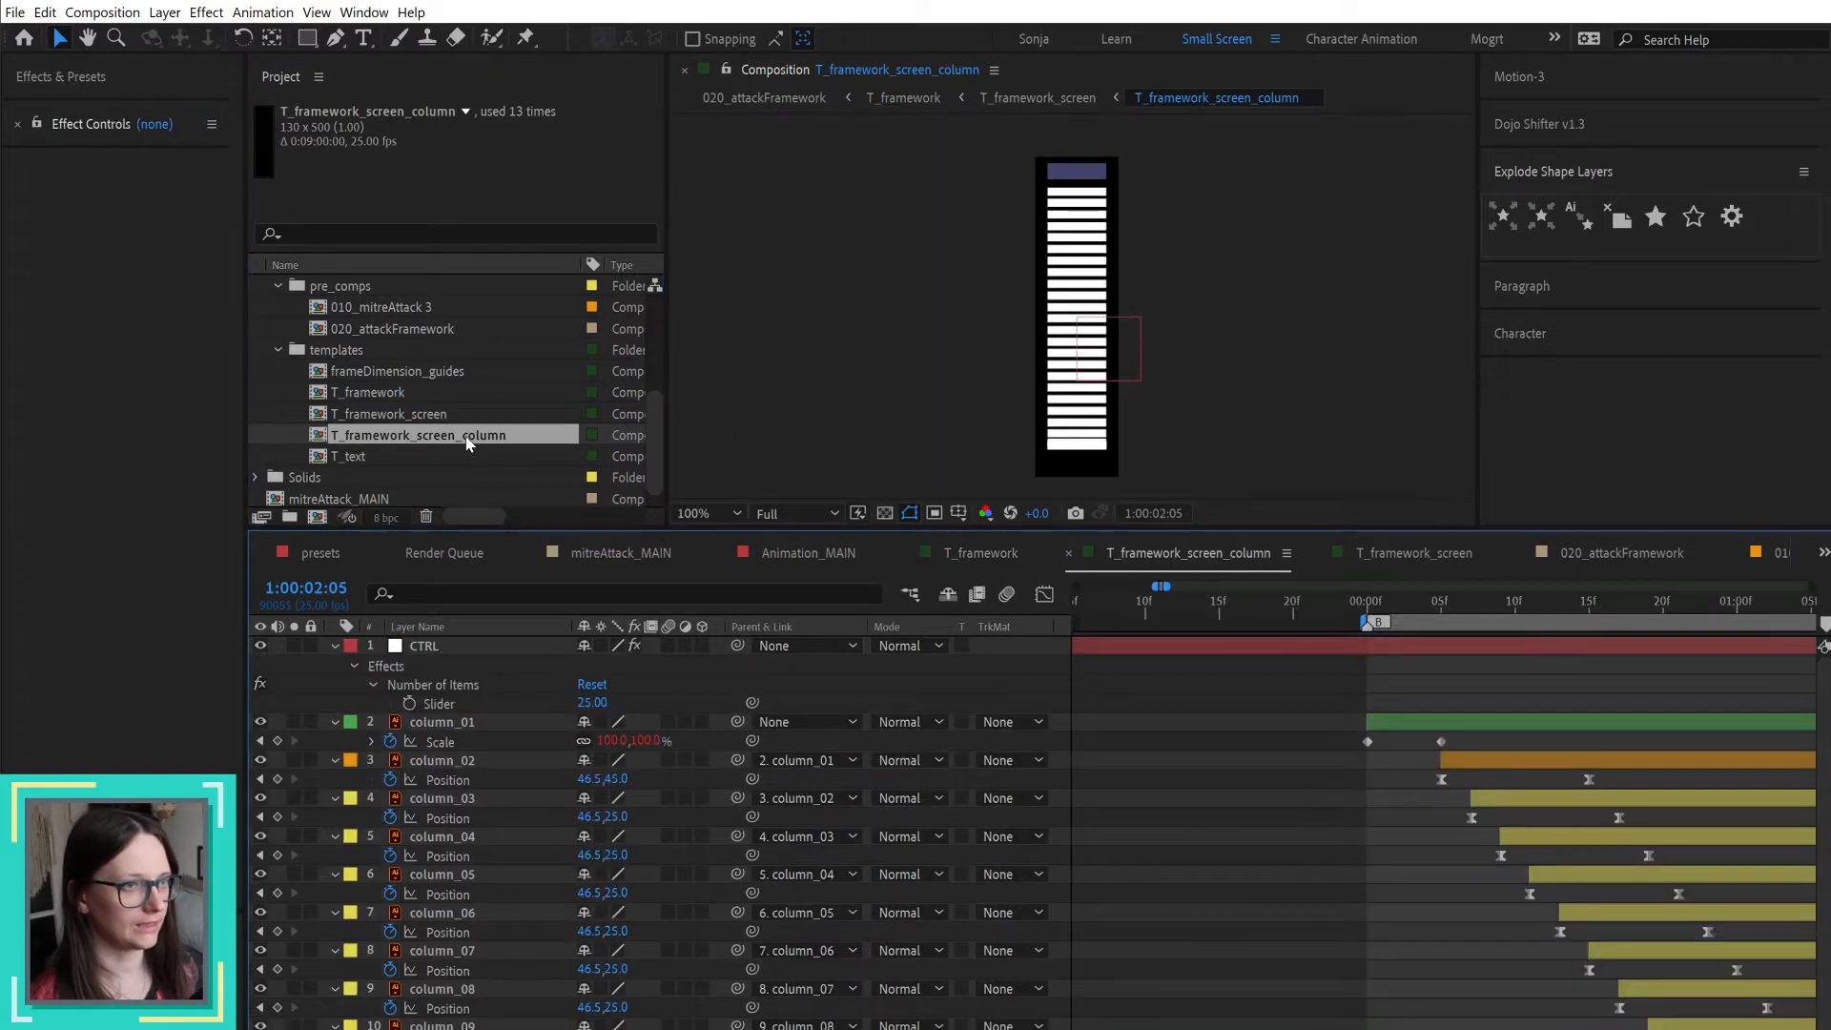
double_click(477, 415)
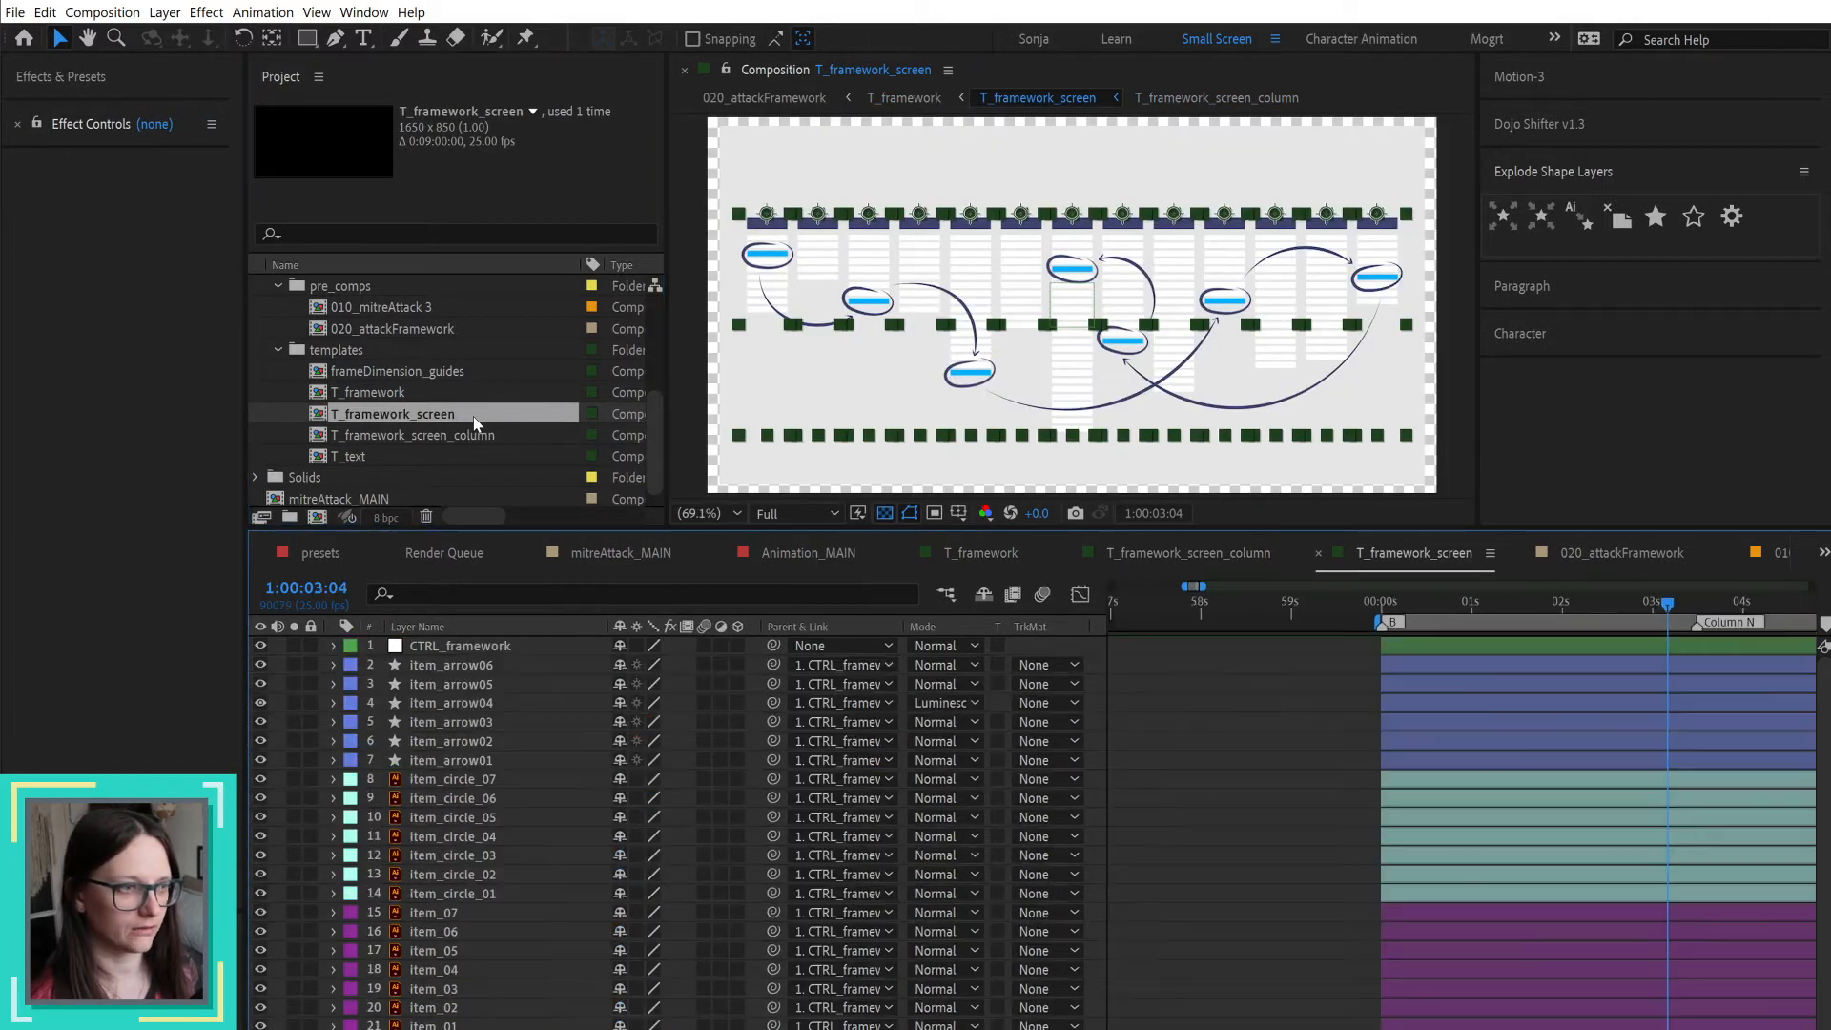
Step: Scrub through the T_framework_screen animation and select layers item_01 to item_07, leaving the playhead at 1:00:03:12
click(1394, 606)
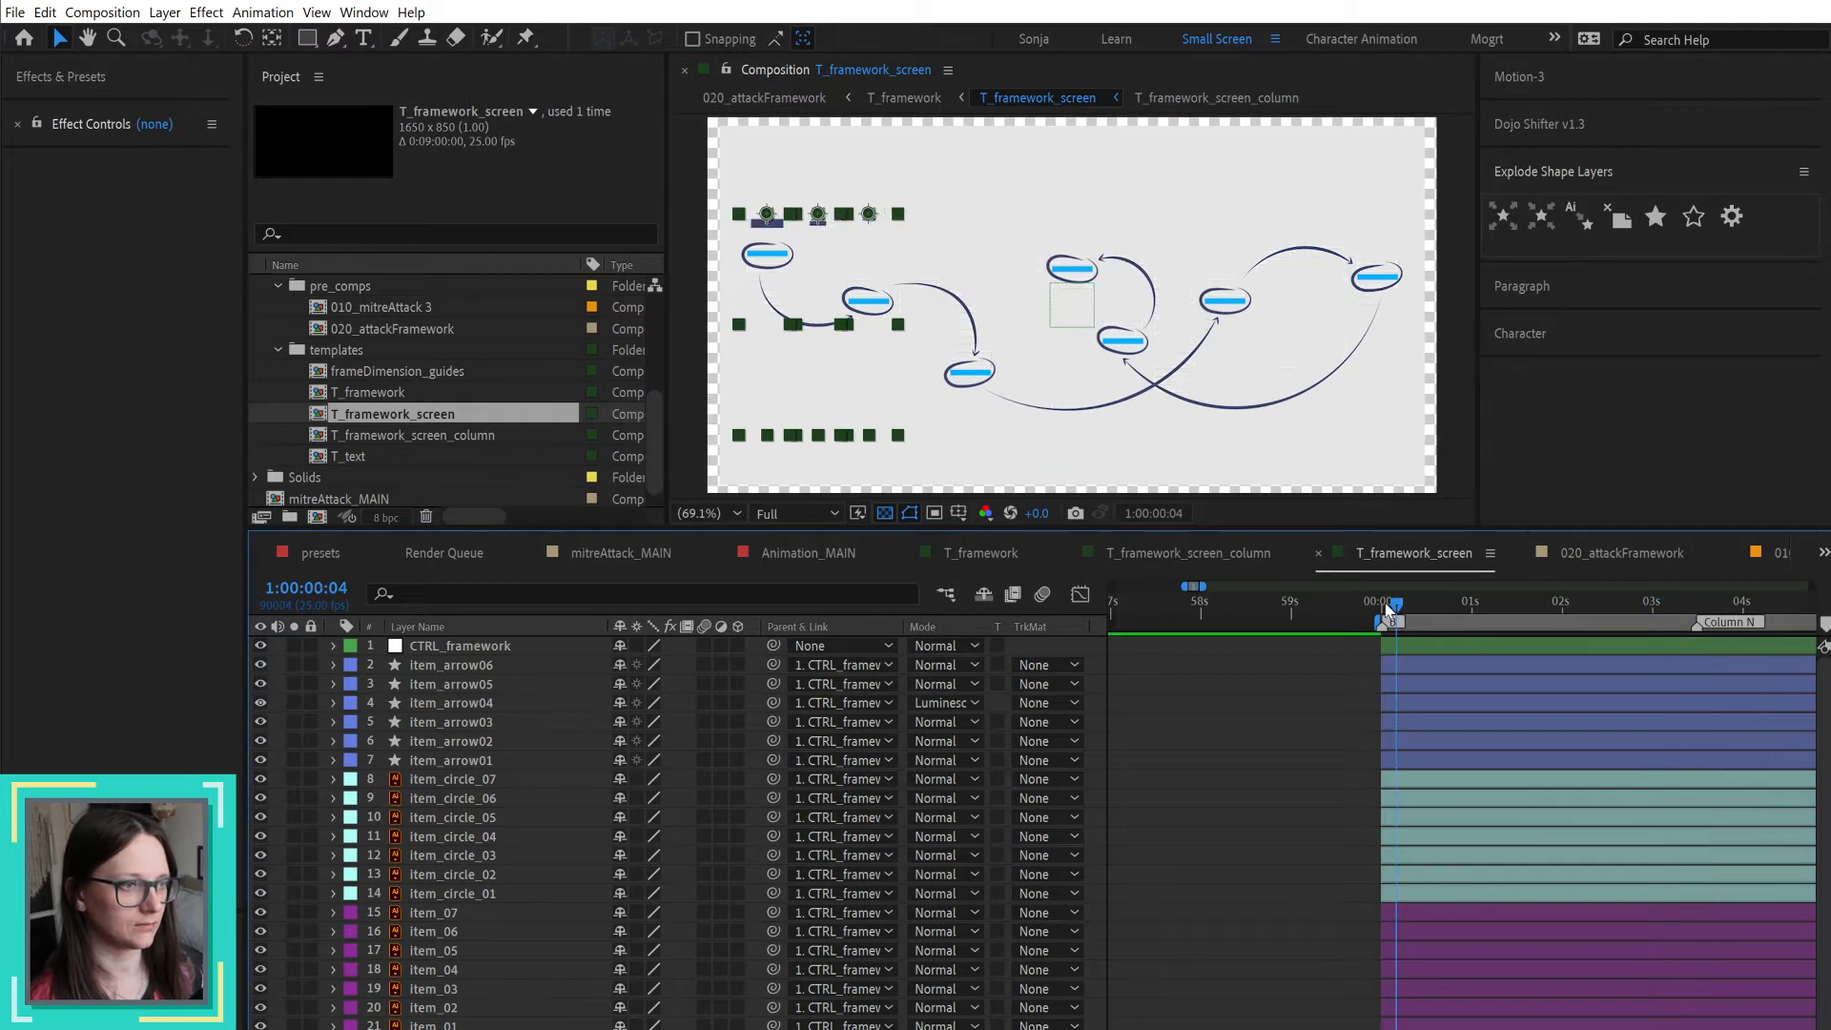
drag(1434, 599, 1649, 598)
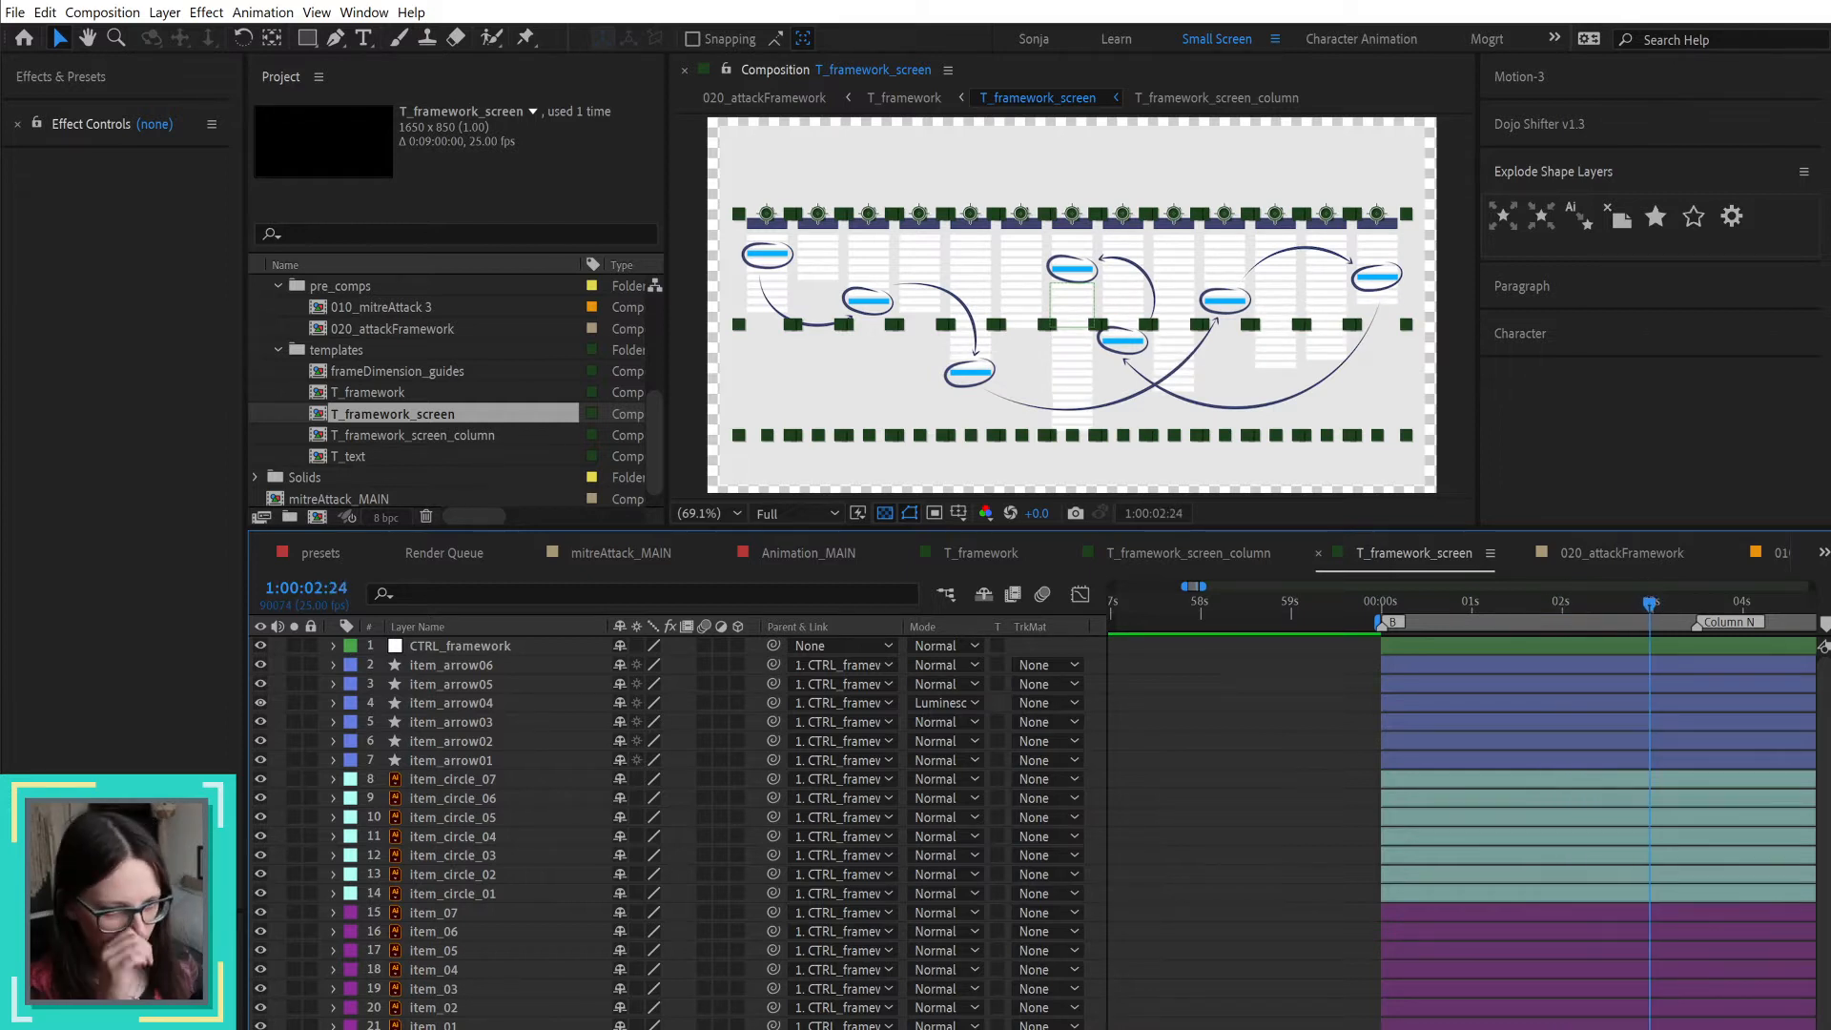
click(434, 1023)
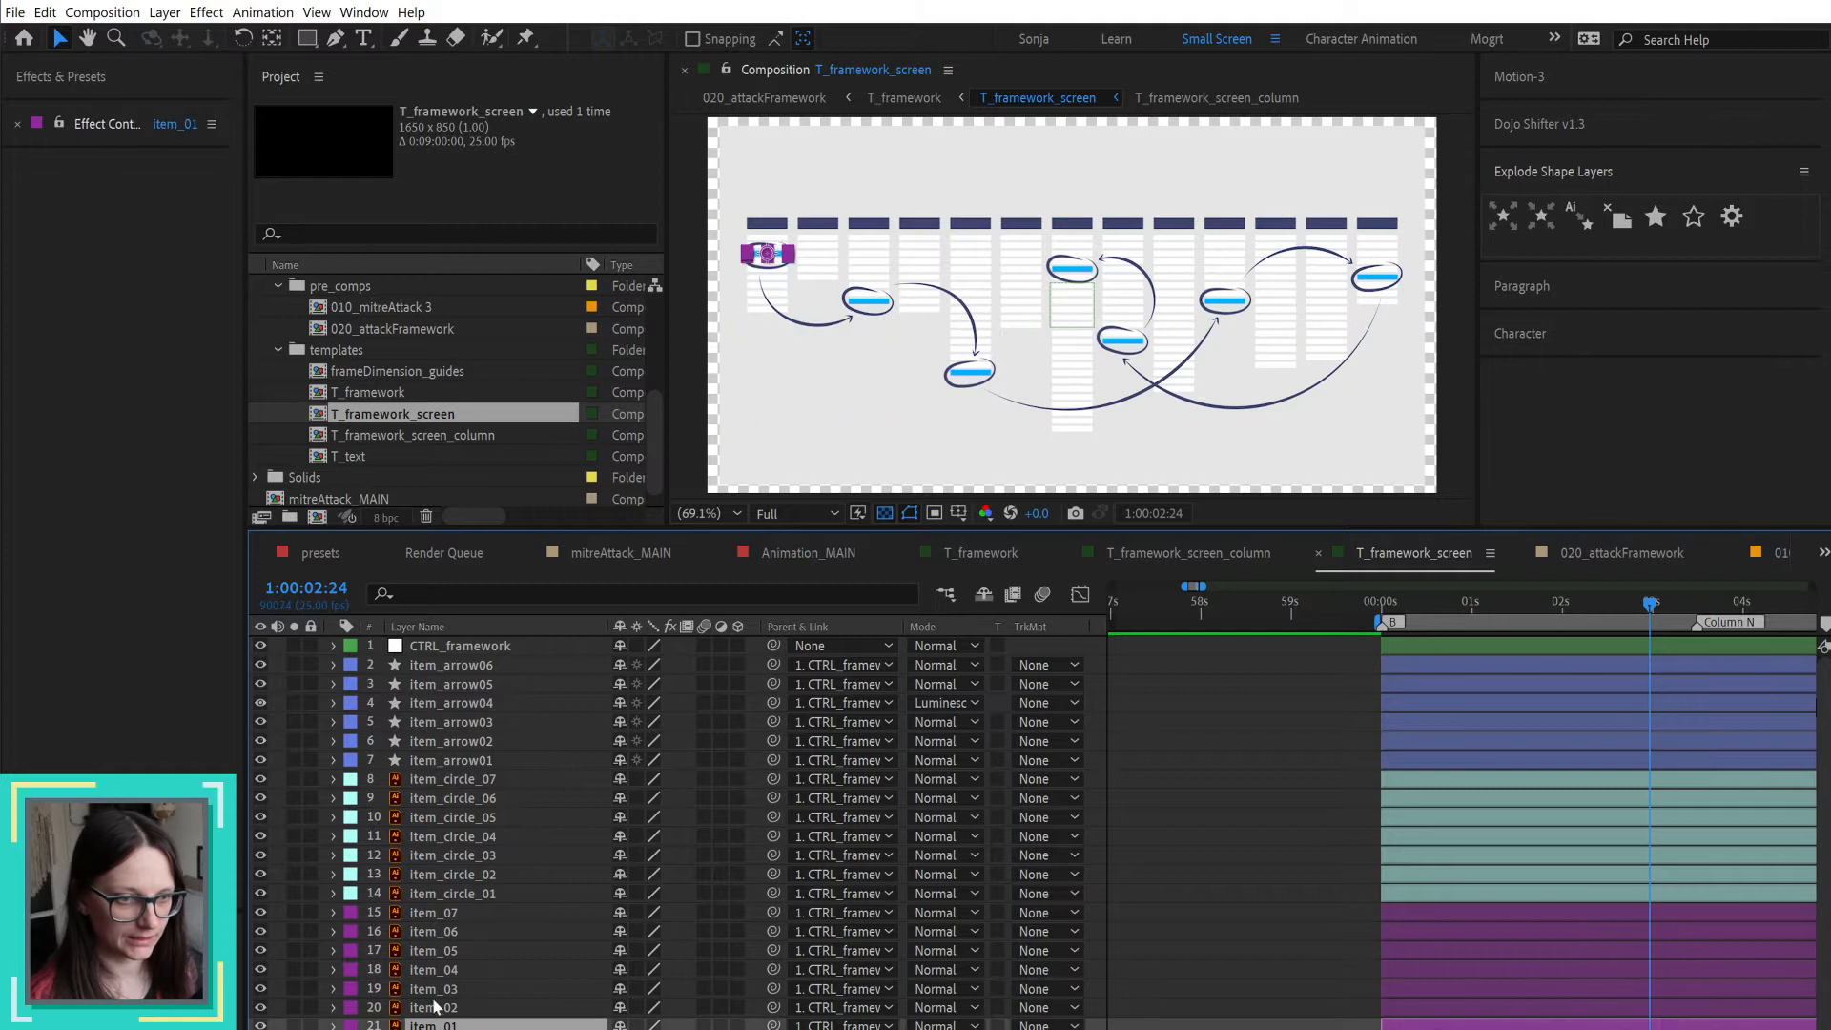
shift+click(442, 912)
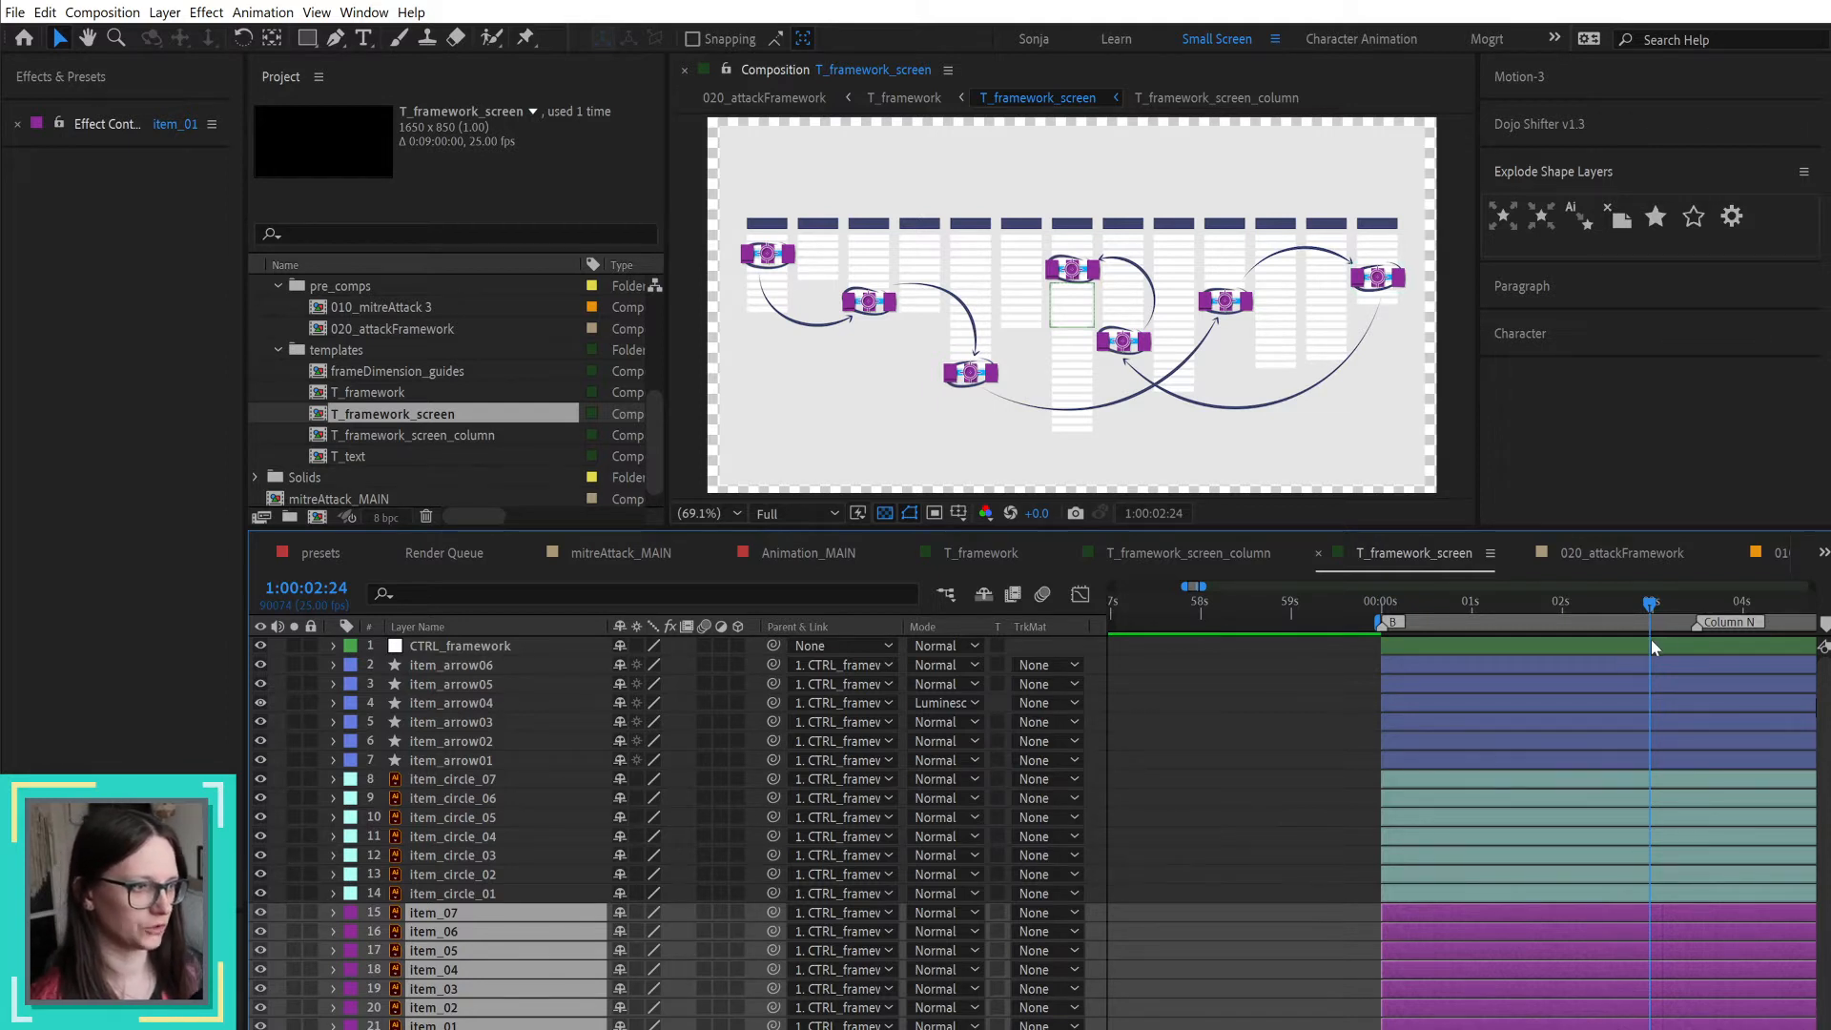
click(1696, 604)
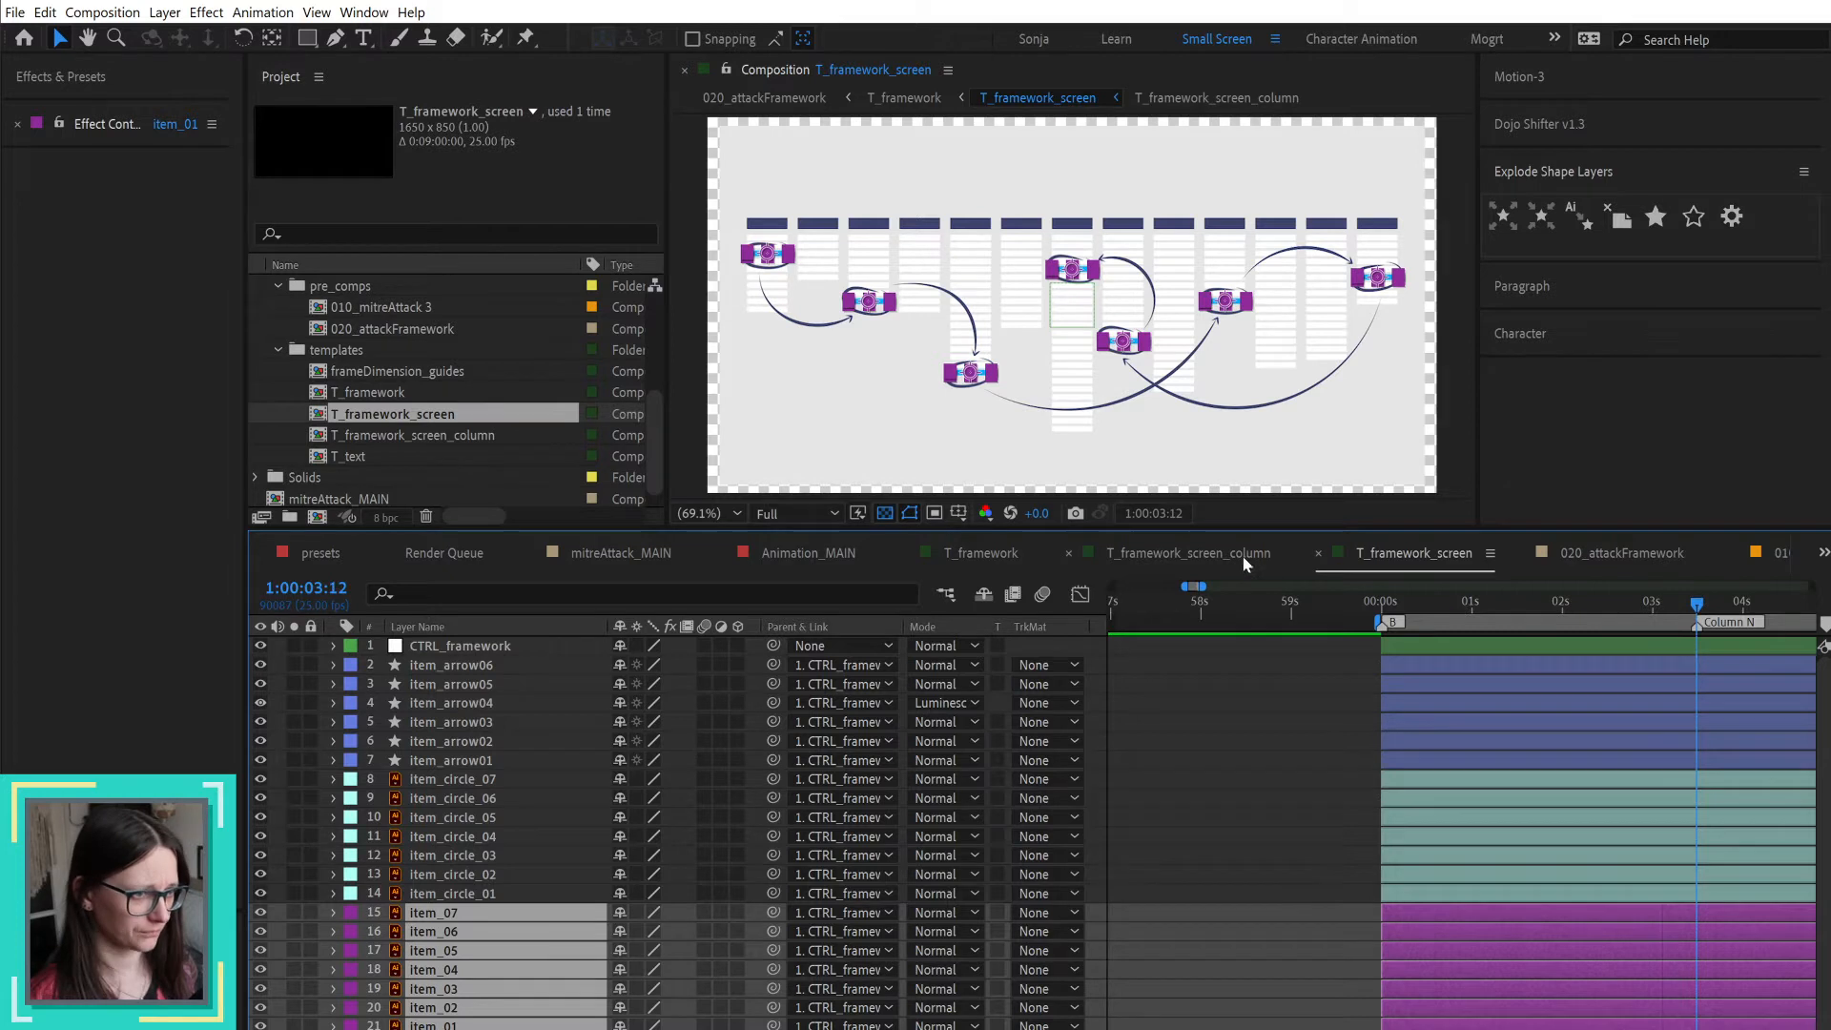
Step: Return to the T_framework composition and scrub its animation from the start to the Column N marker at 1:00:03:14
click(999, 553)
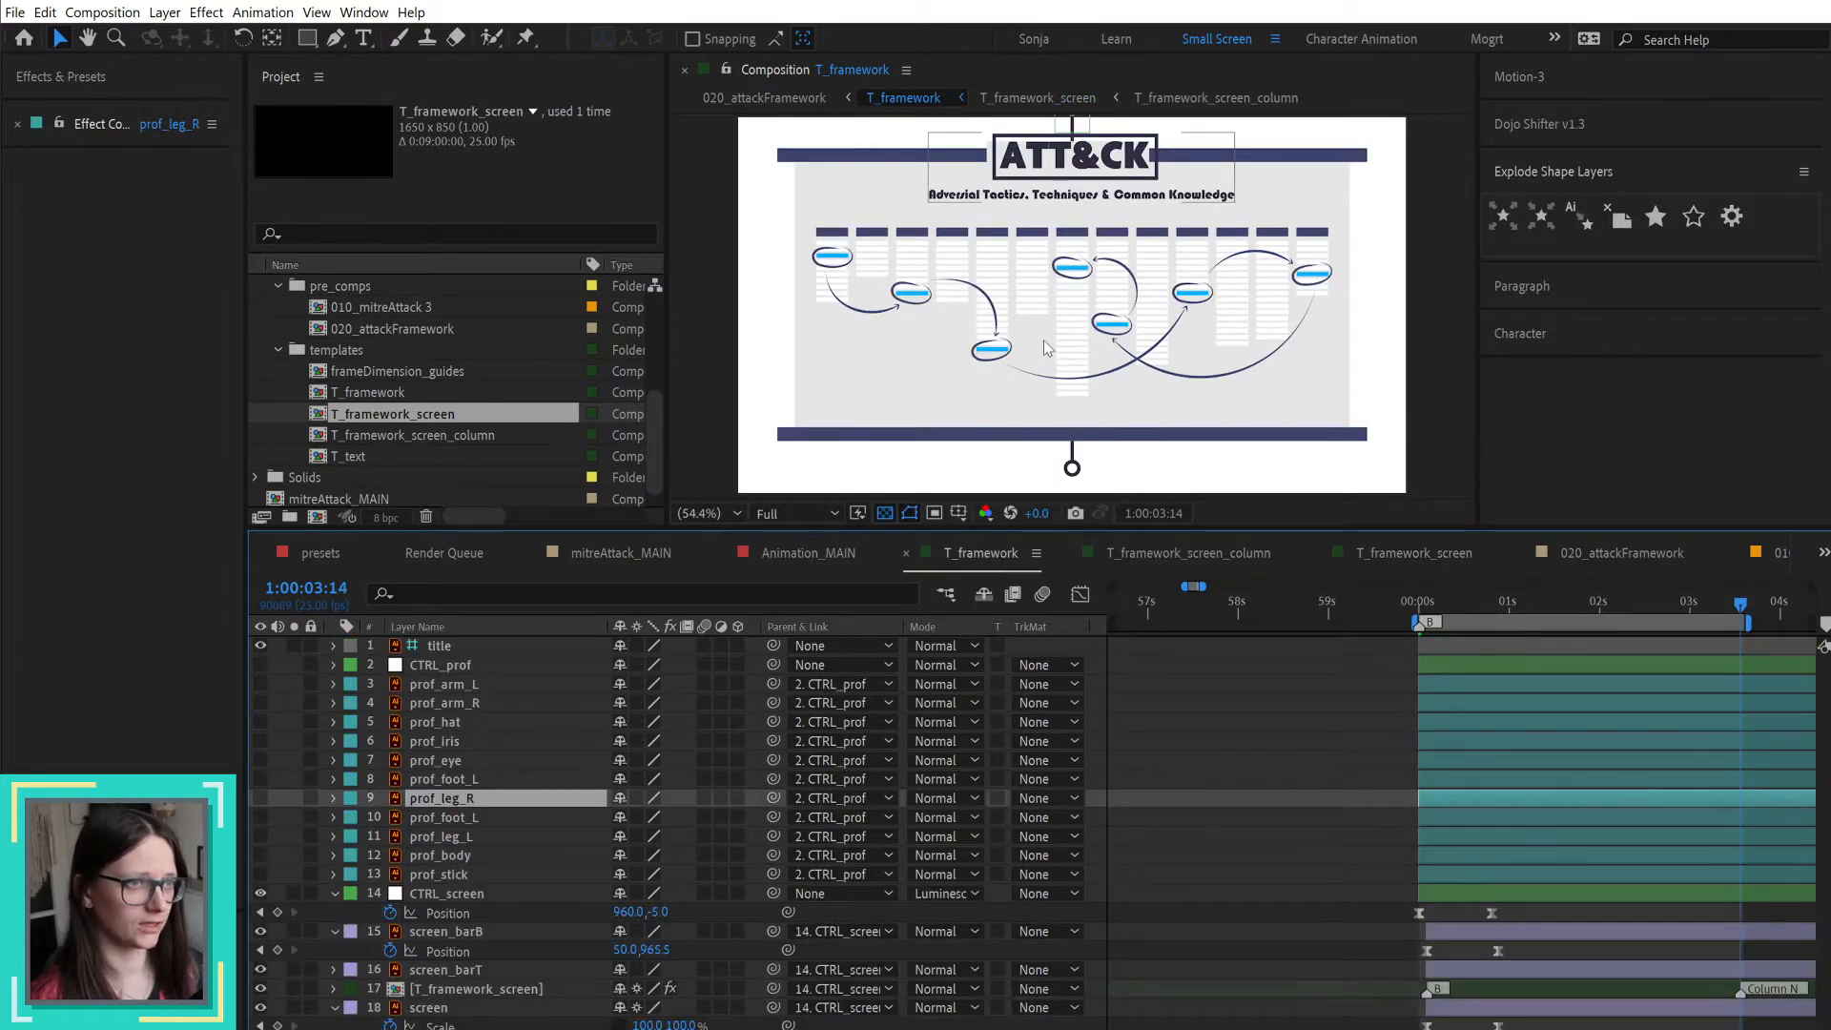
click(1440, 604)
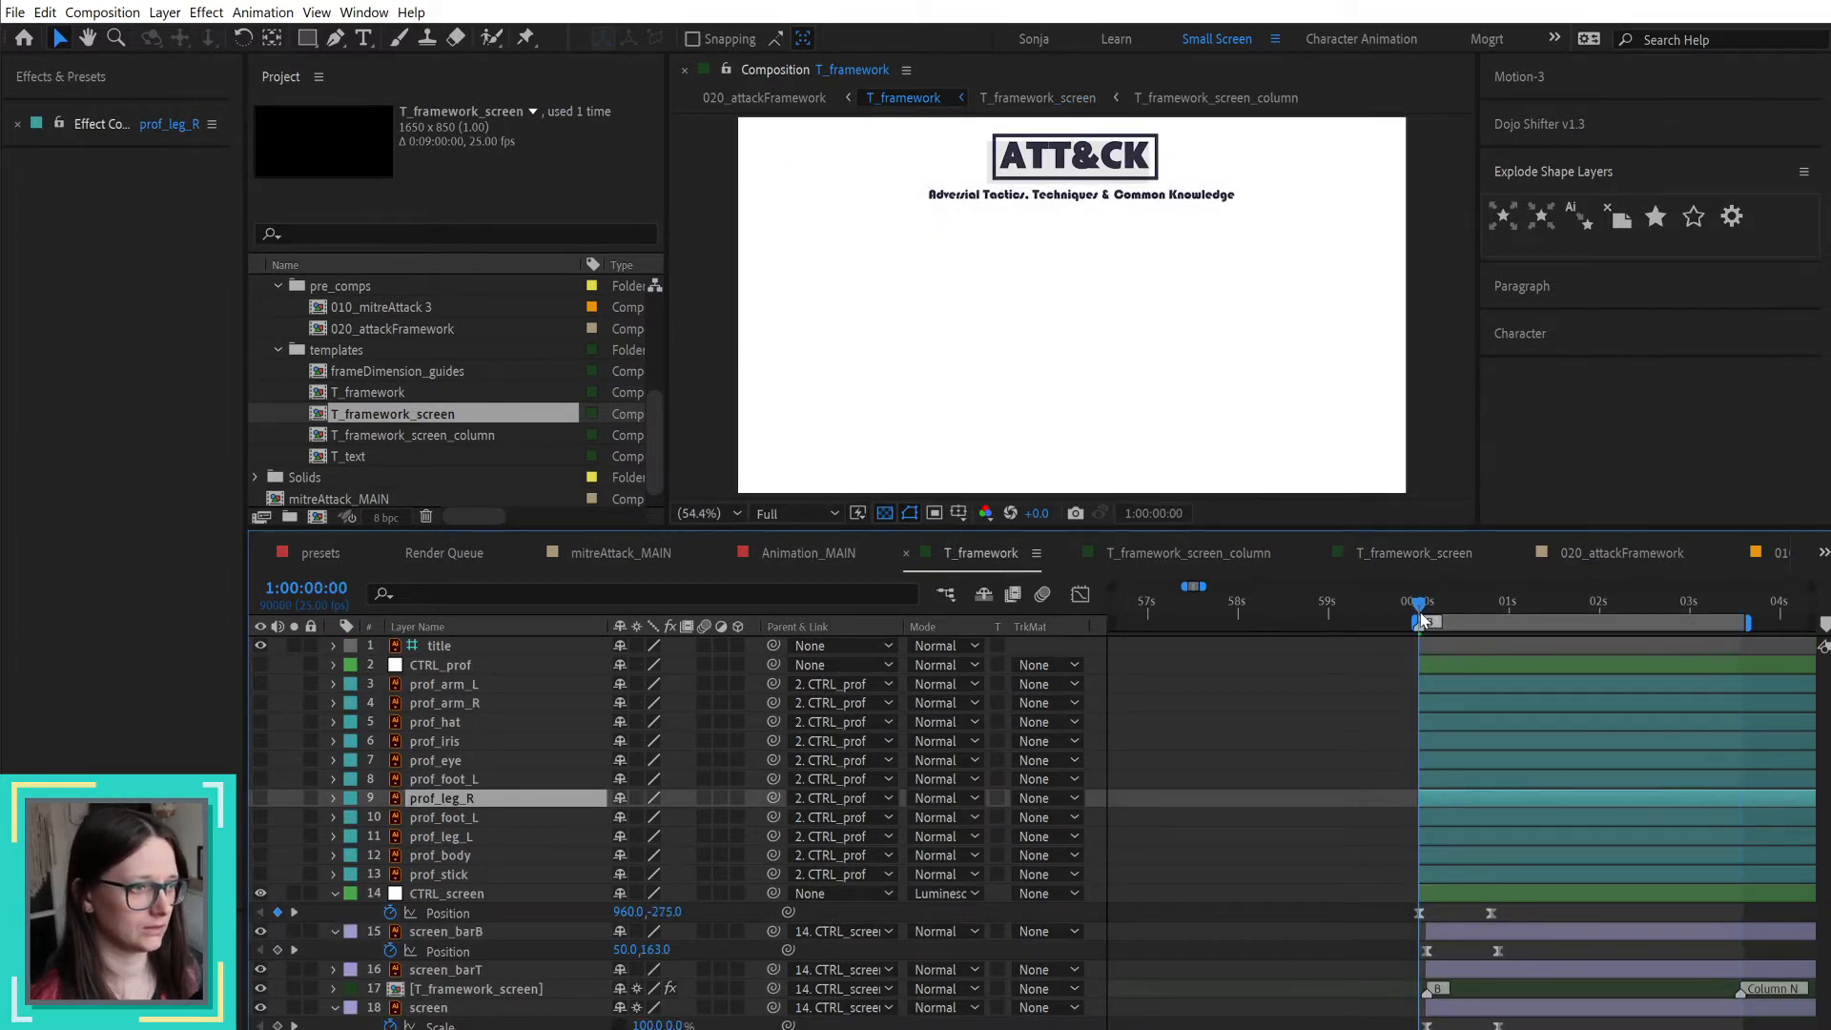
drag(1454, 617, 1740, 610)
click(1261, 809)
scroll(1260, 809, right, 3)
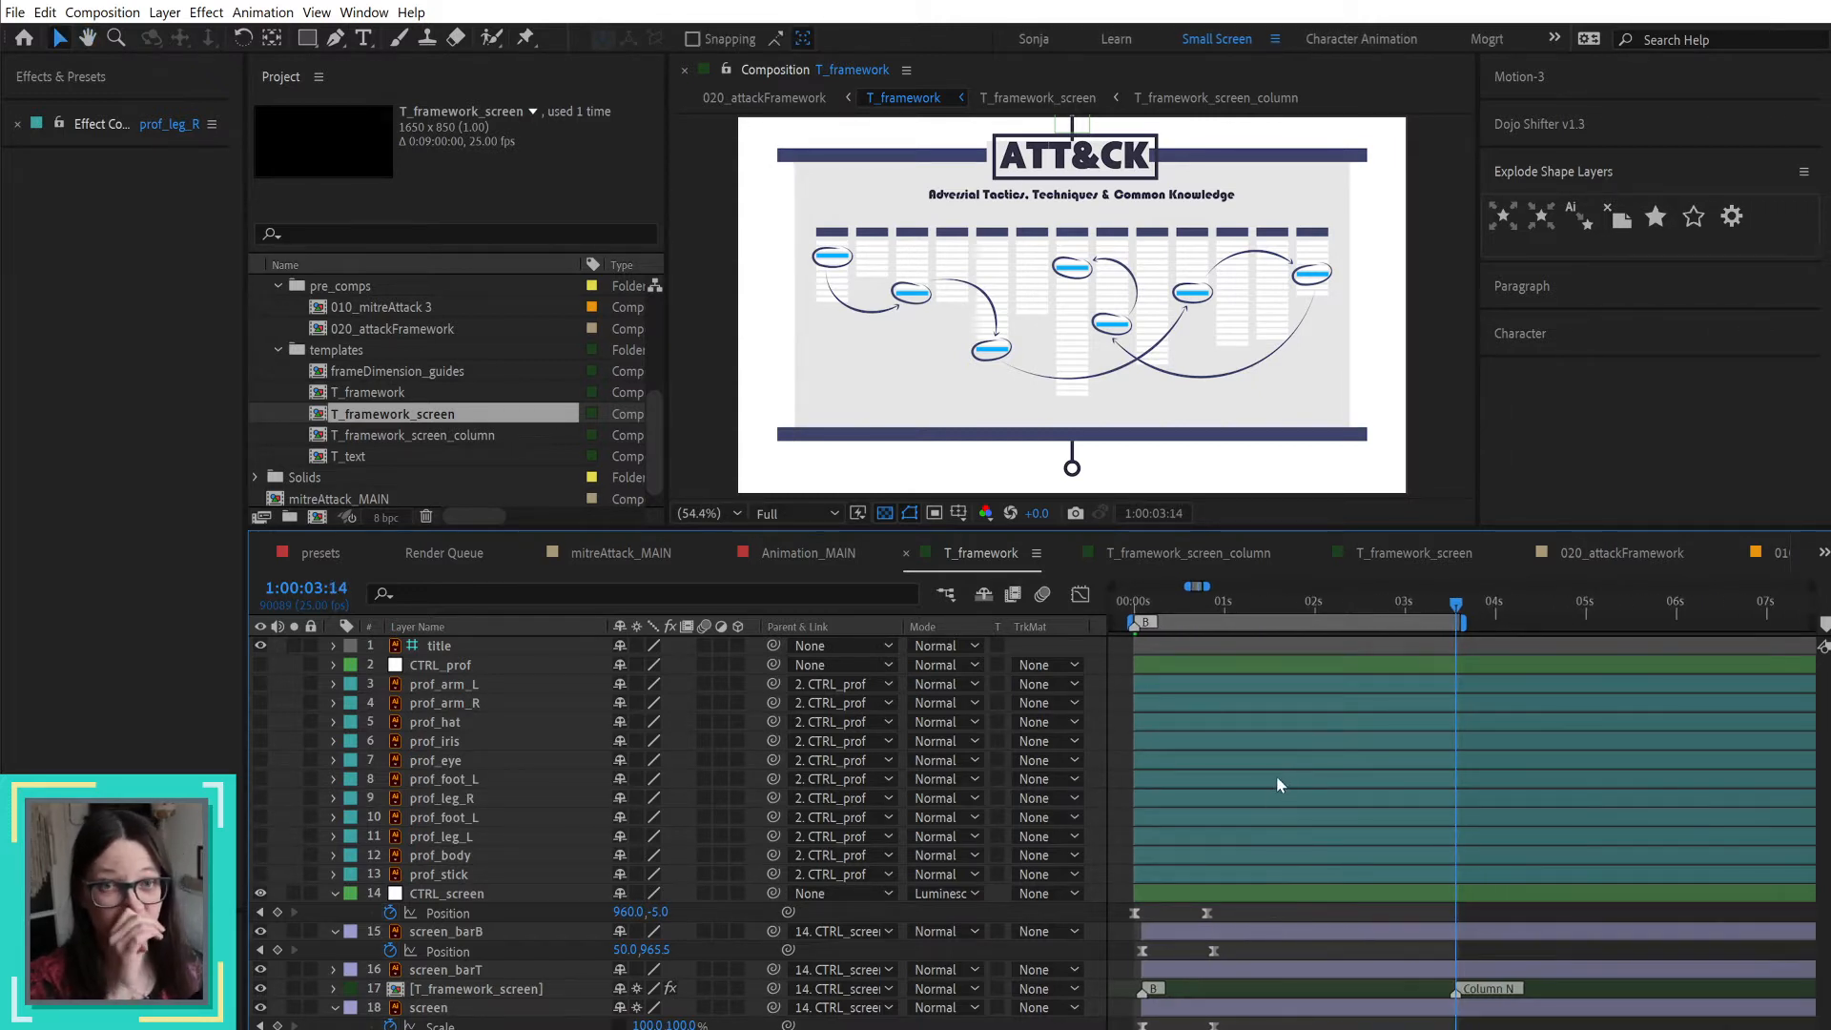
click(1455, 639)
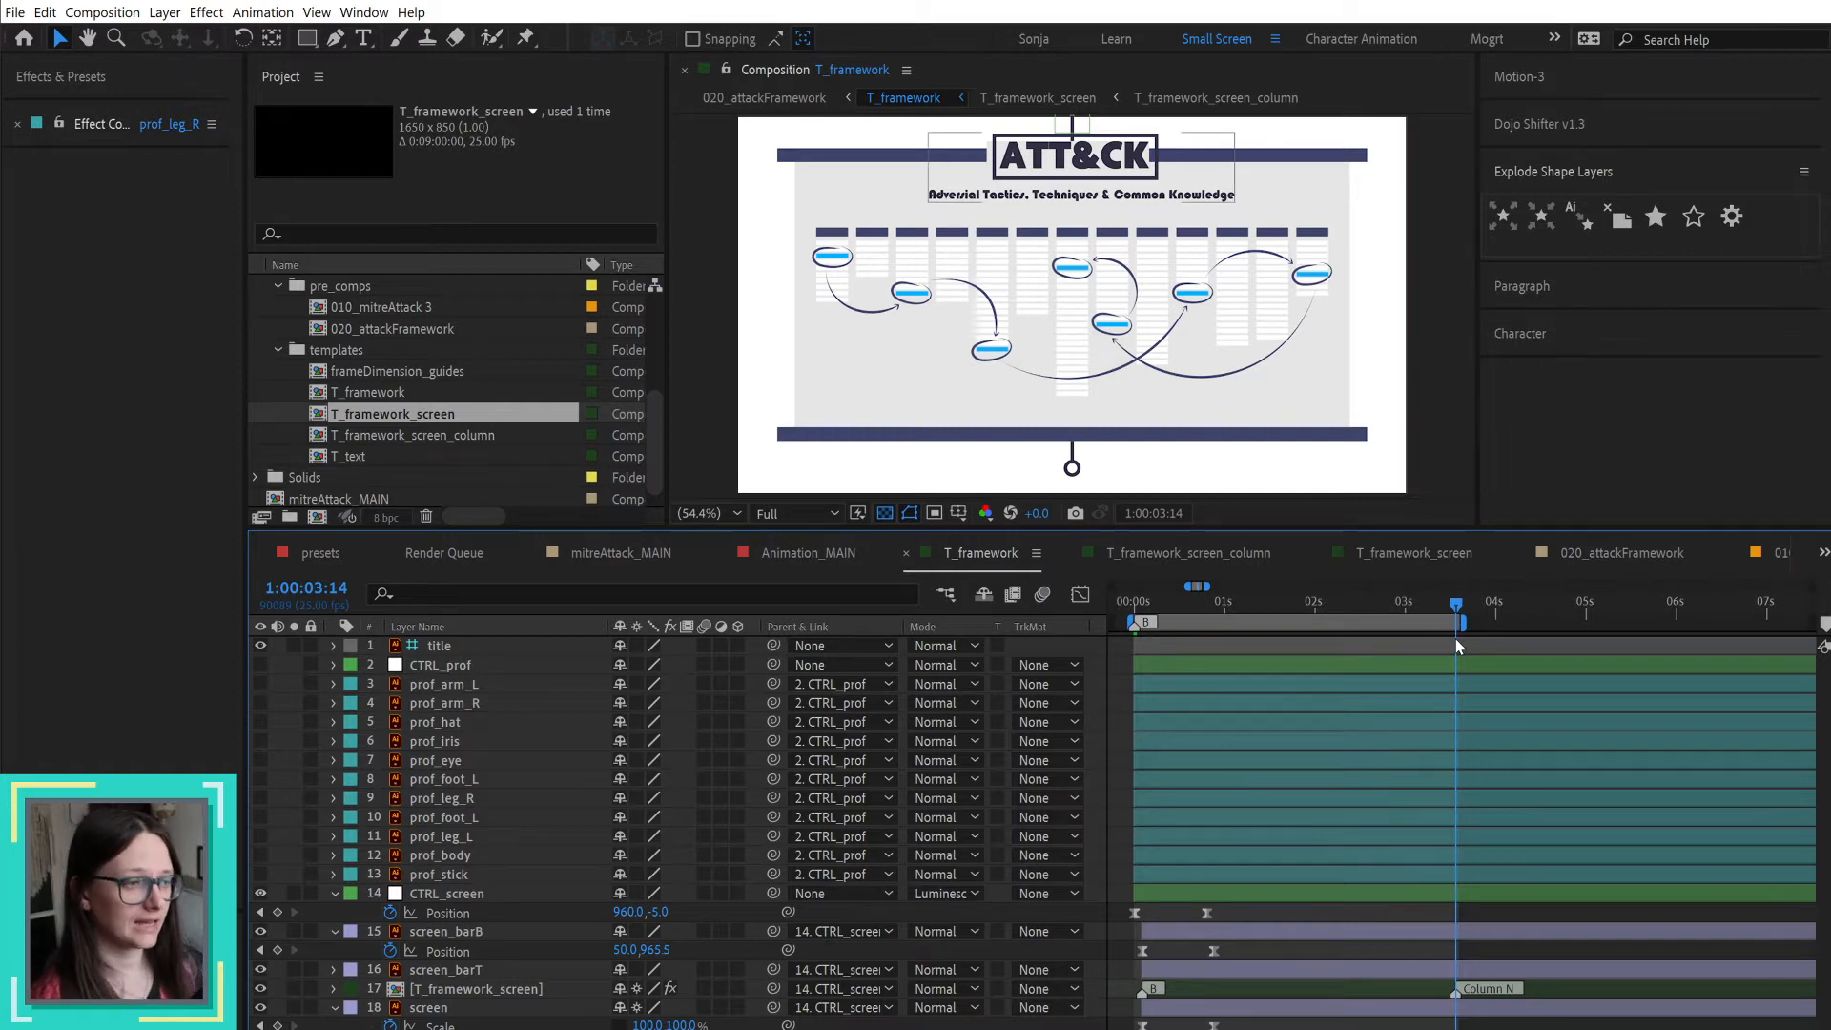
click(797, 253)
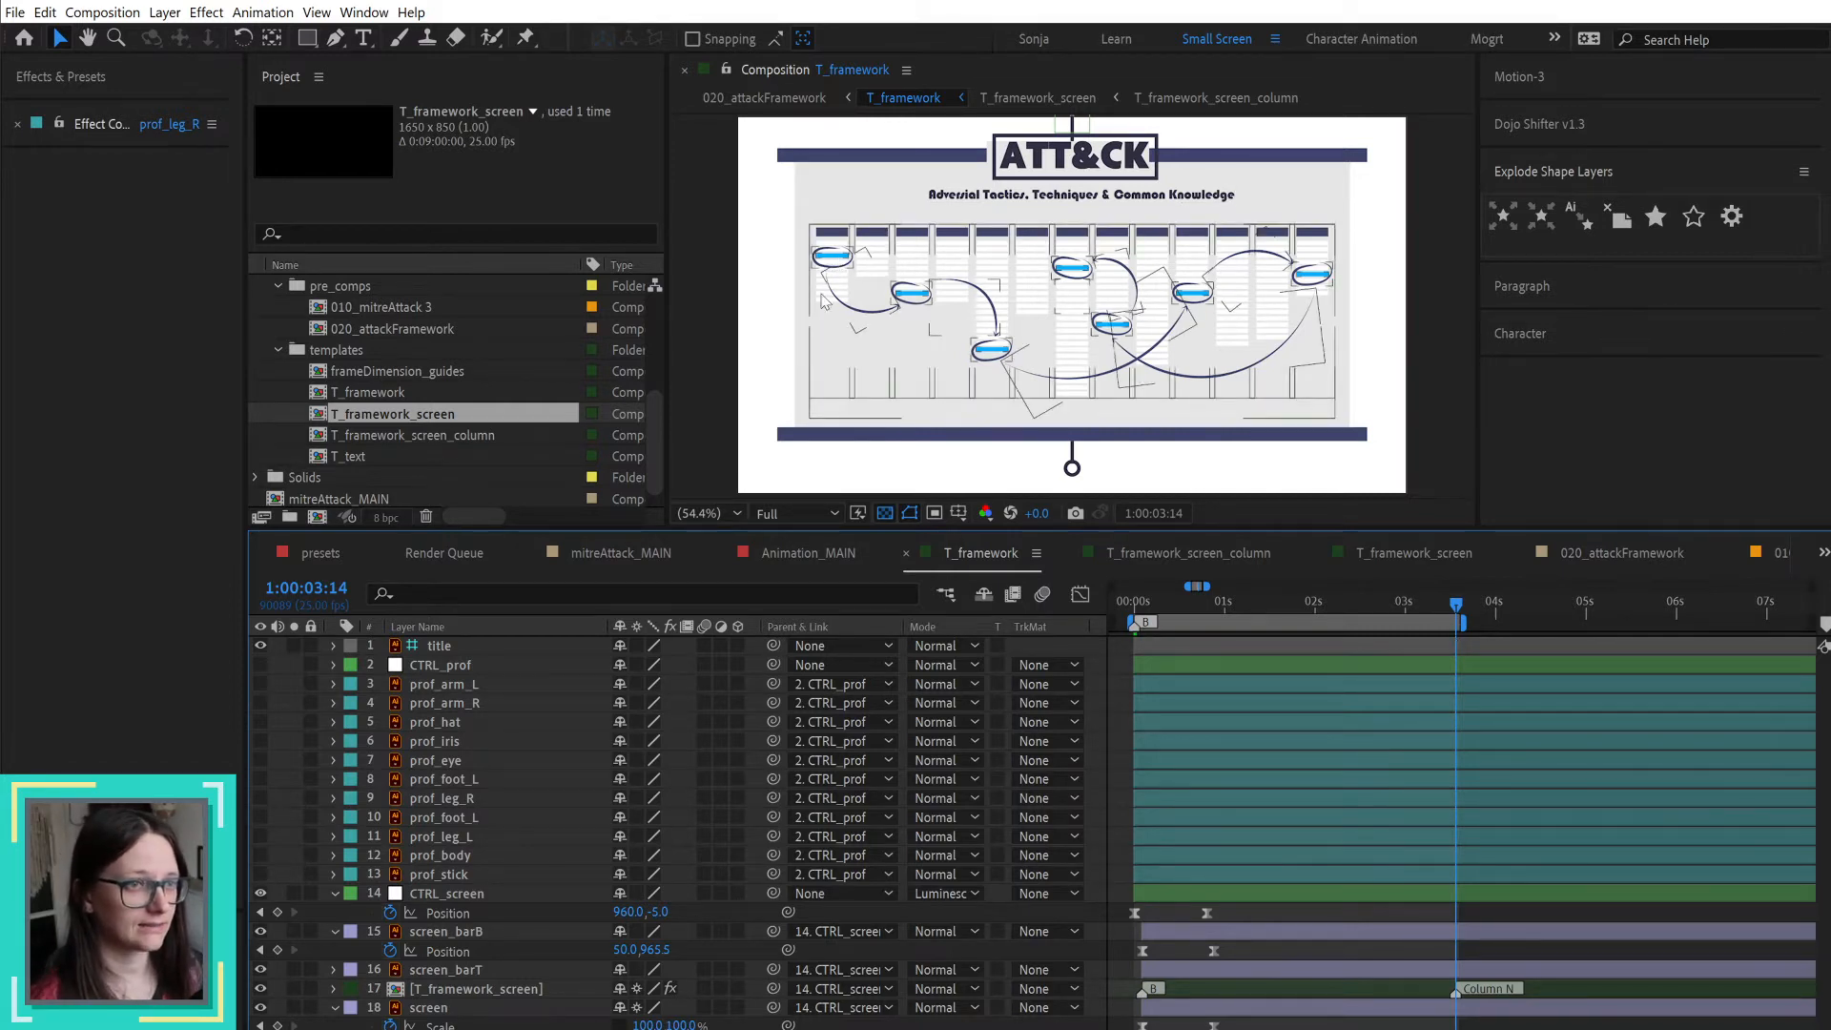
Step: Make the CTRL_prof to prof_stick layers visible, trim their in-points to the playhead at 1:00:03:14, and deselect them
click(441, 874)
shift+click(436, 664)
click(266, 664)
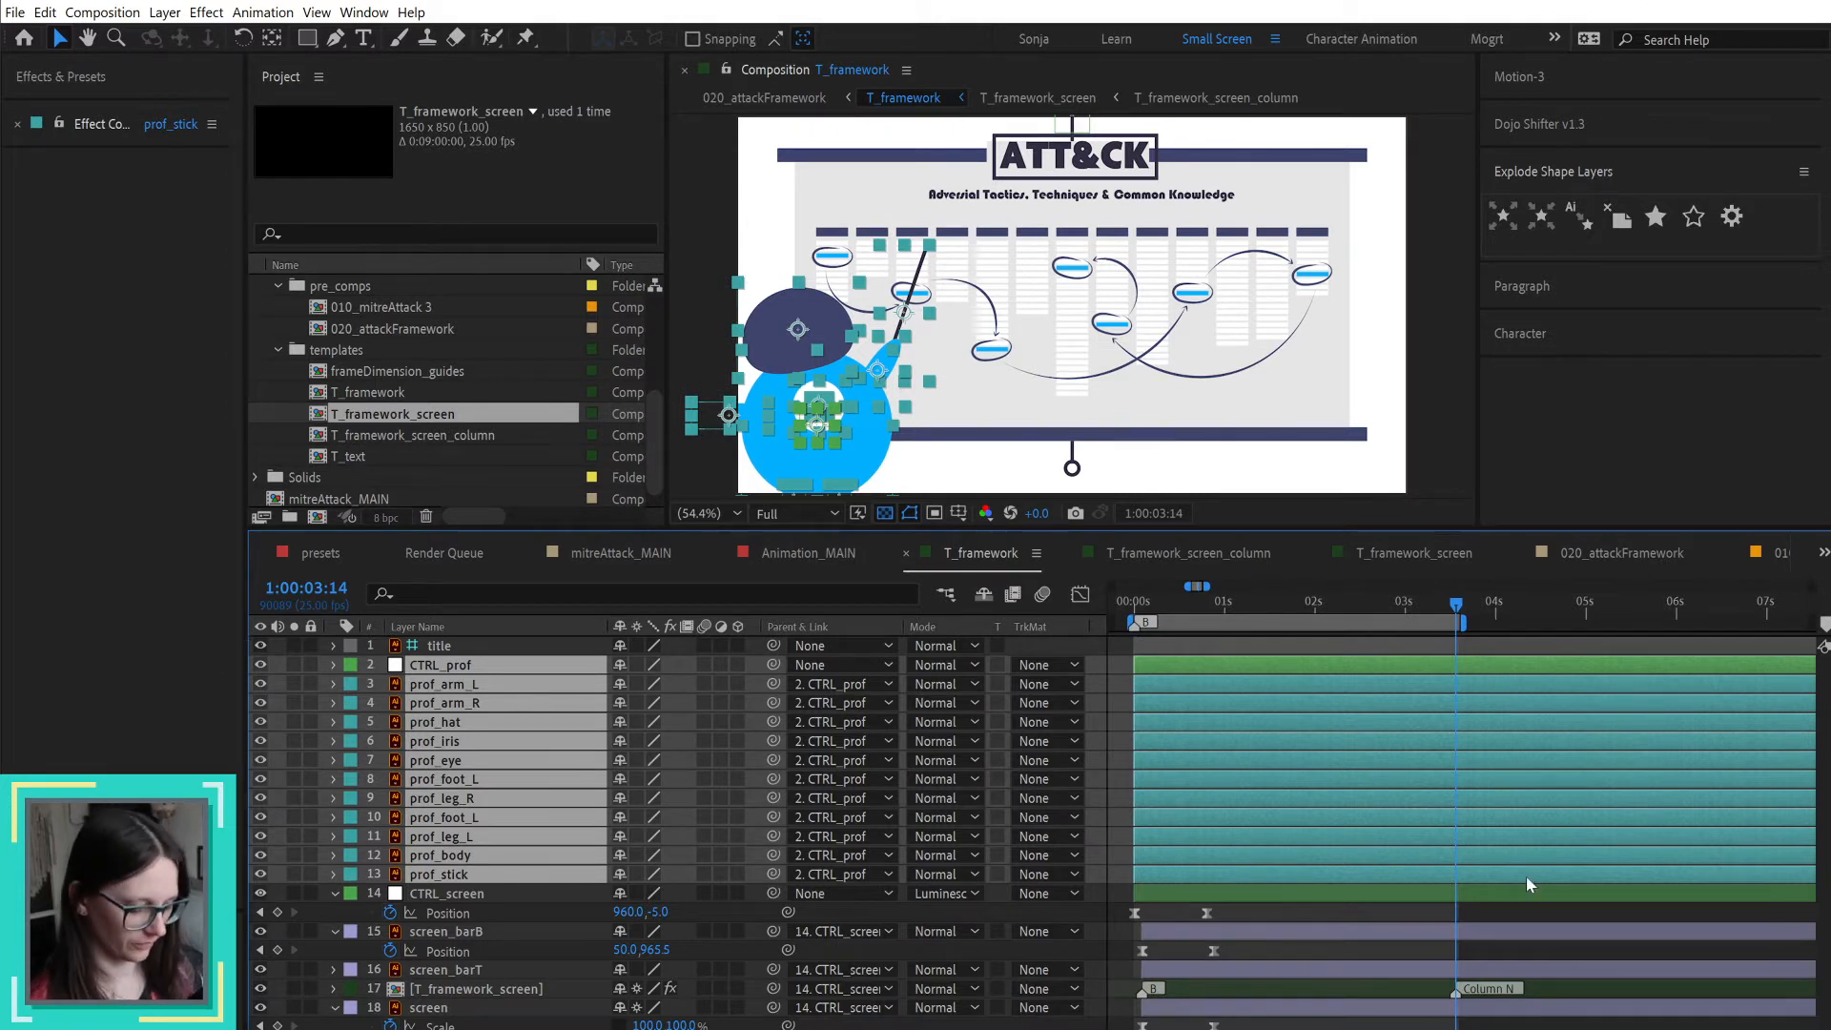
key(alt+bracketleft)
key(F2)
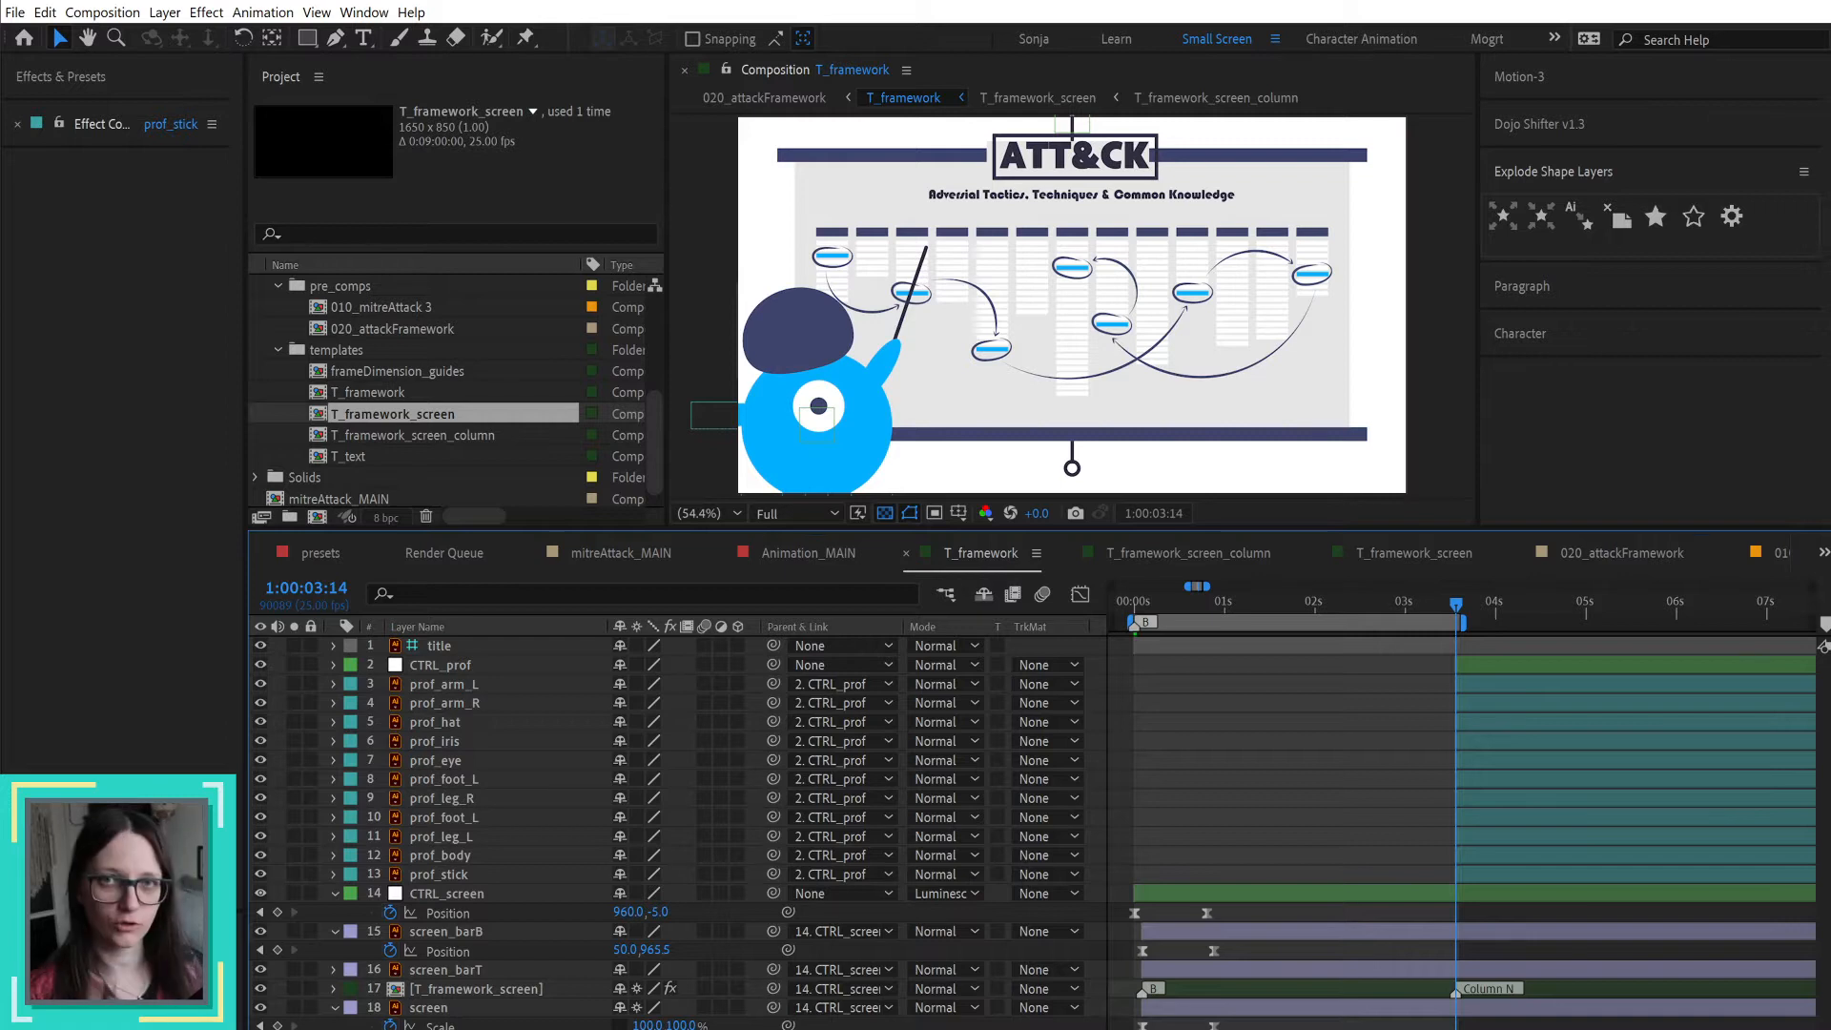
Step: Switch to File Explorer and browse from the project files to the Storyboards folder inside 04_FINAL
key(alt+Tab)
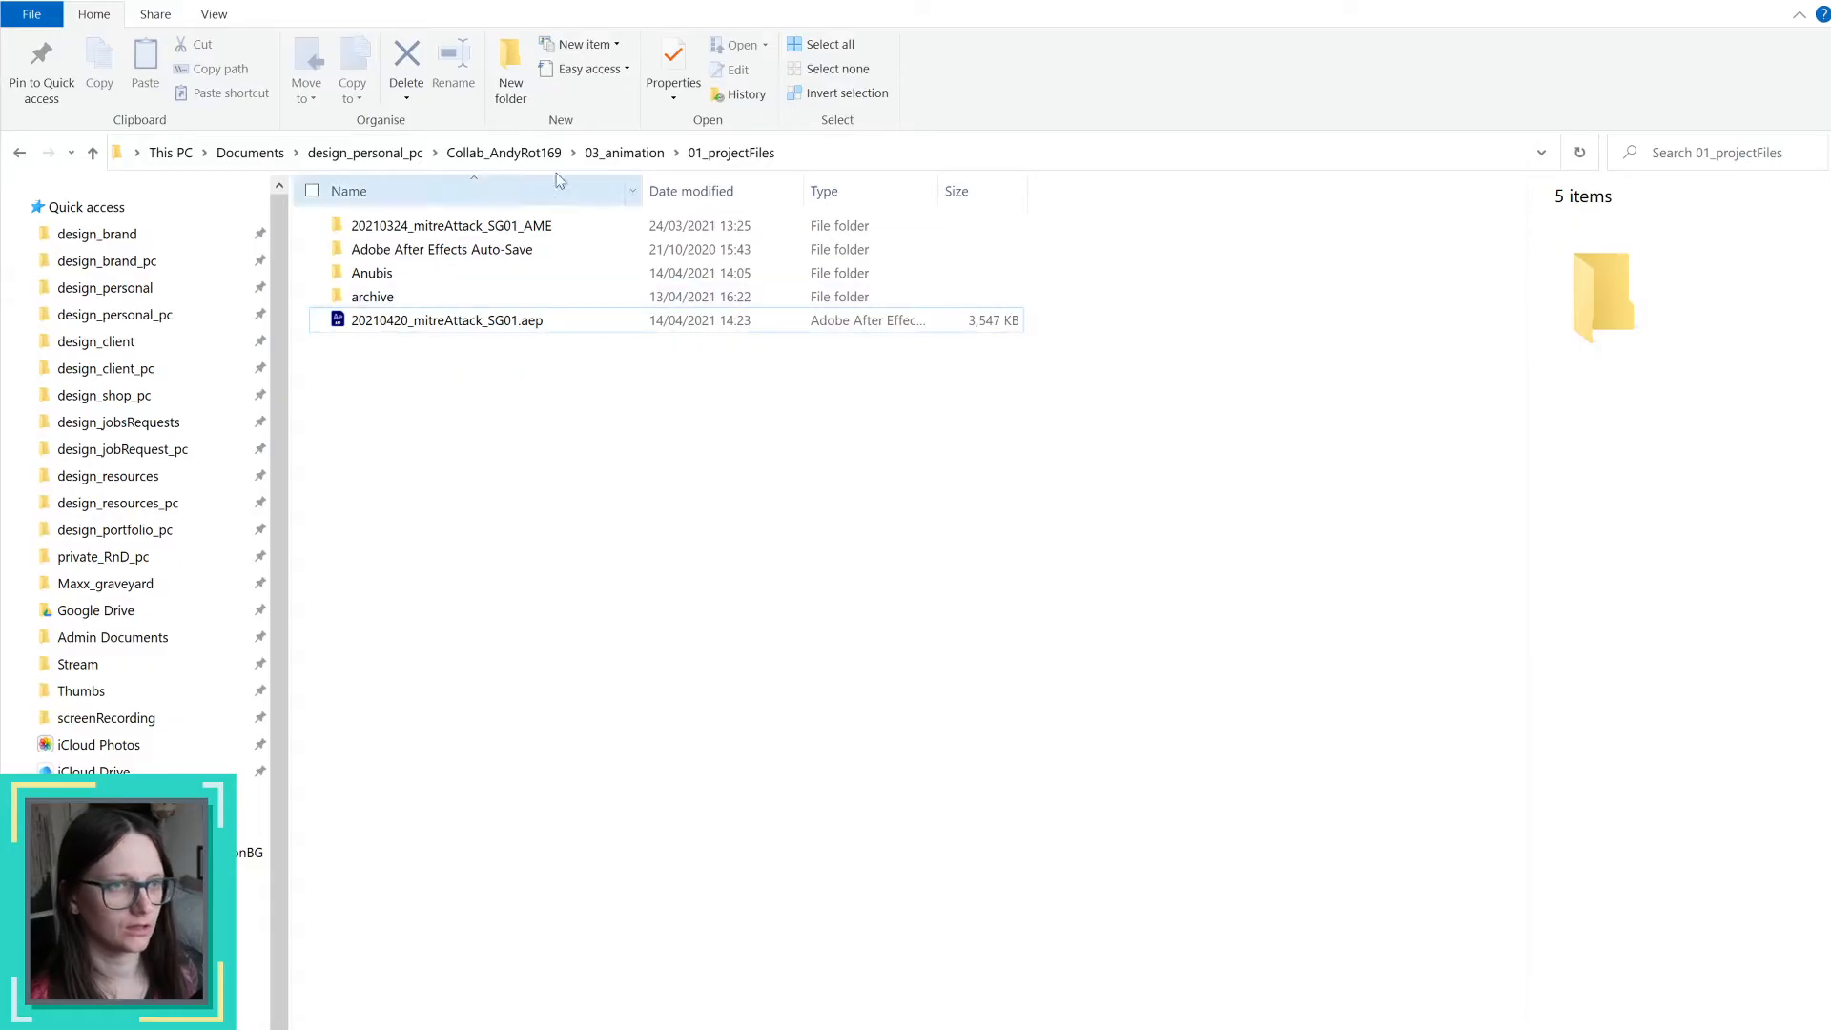
click(624, 152)
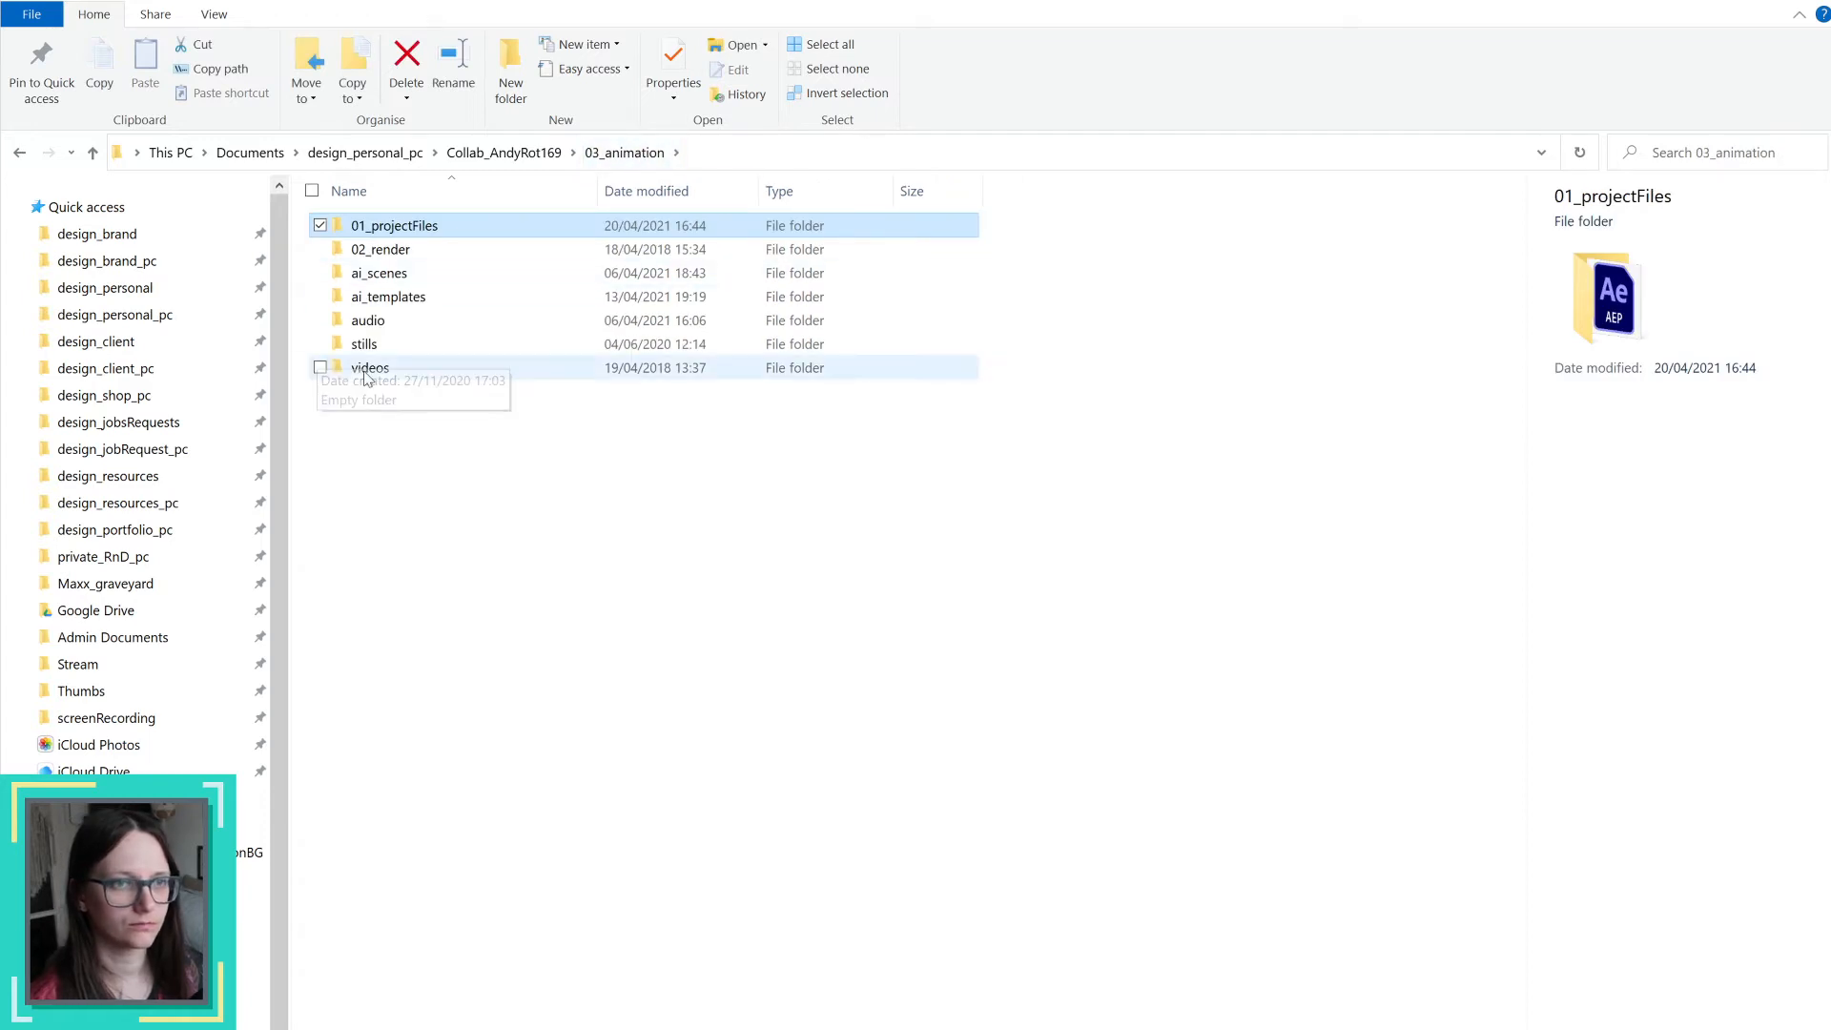
click(504, 153)
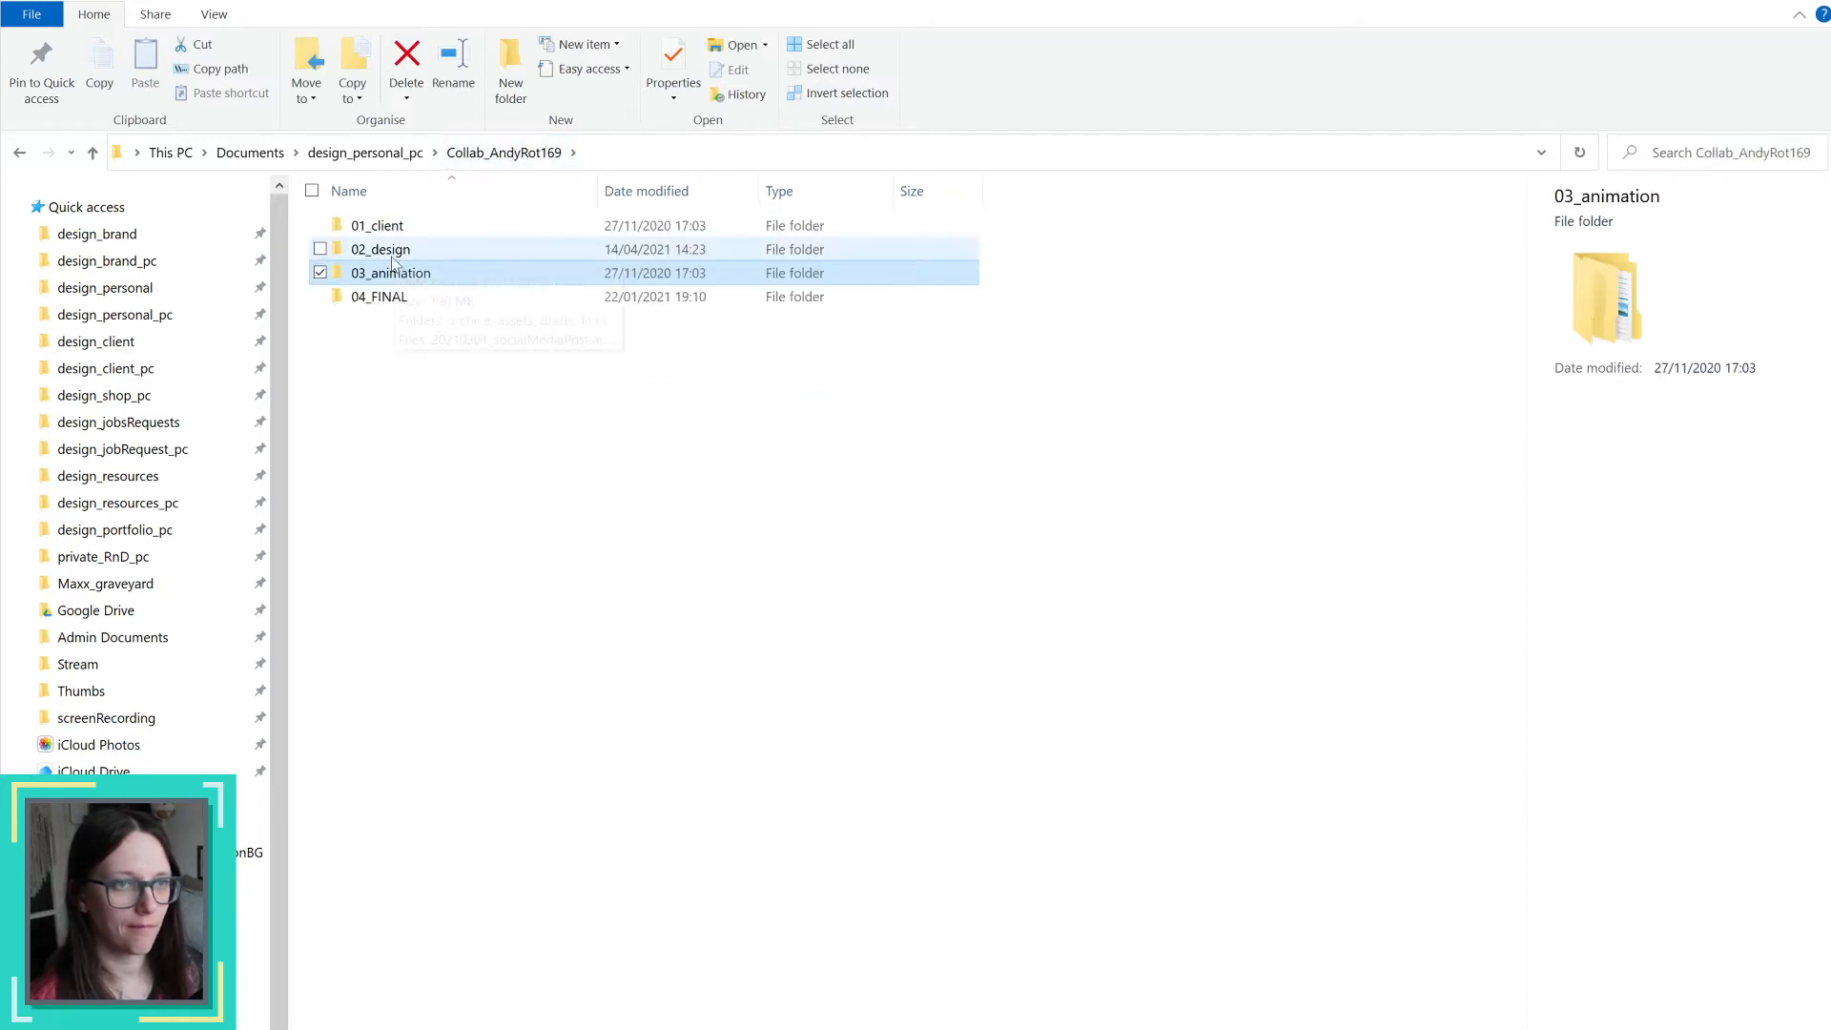
click(398, 297)
double_click(398, 297)
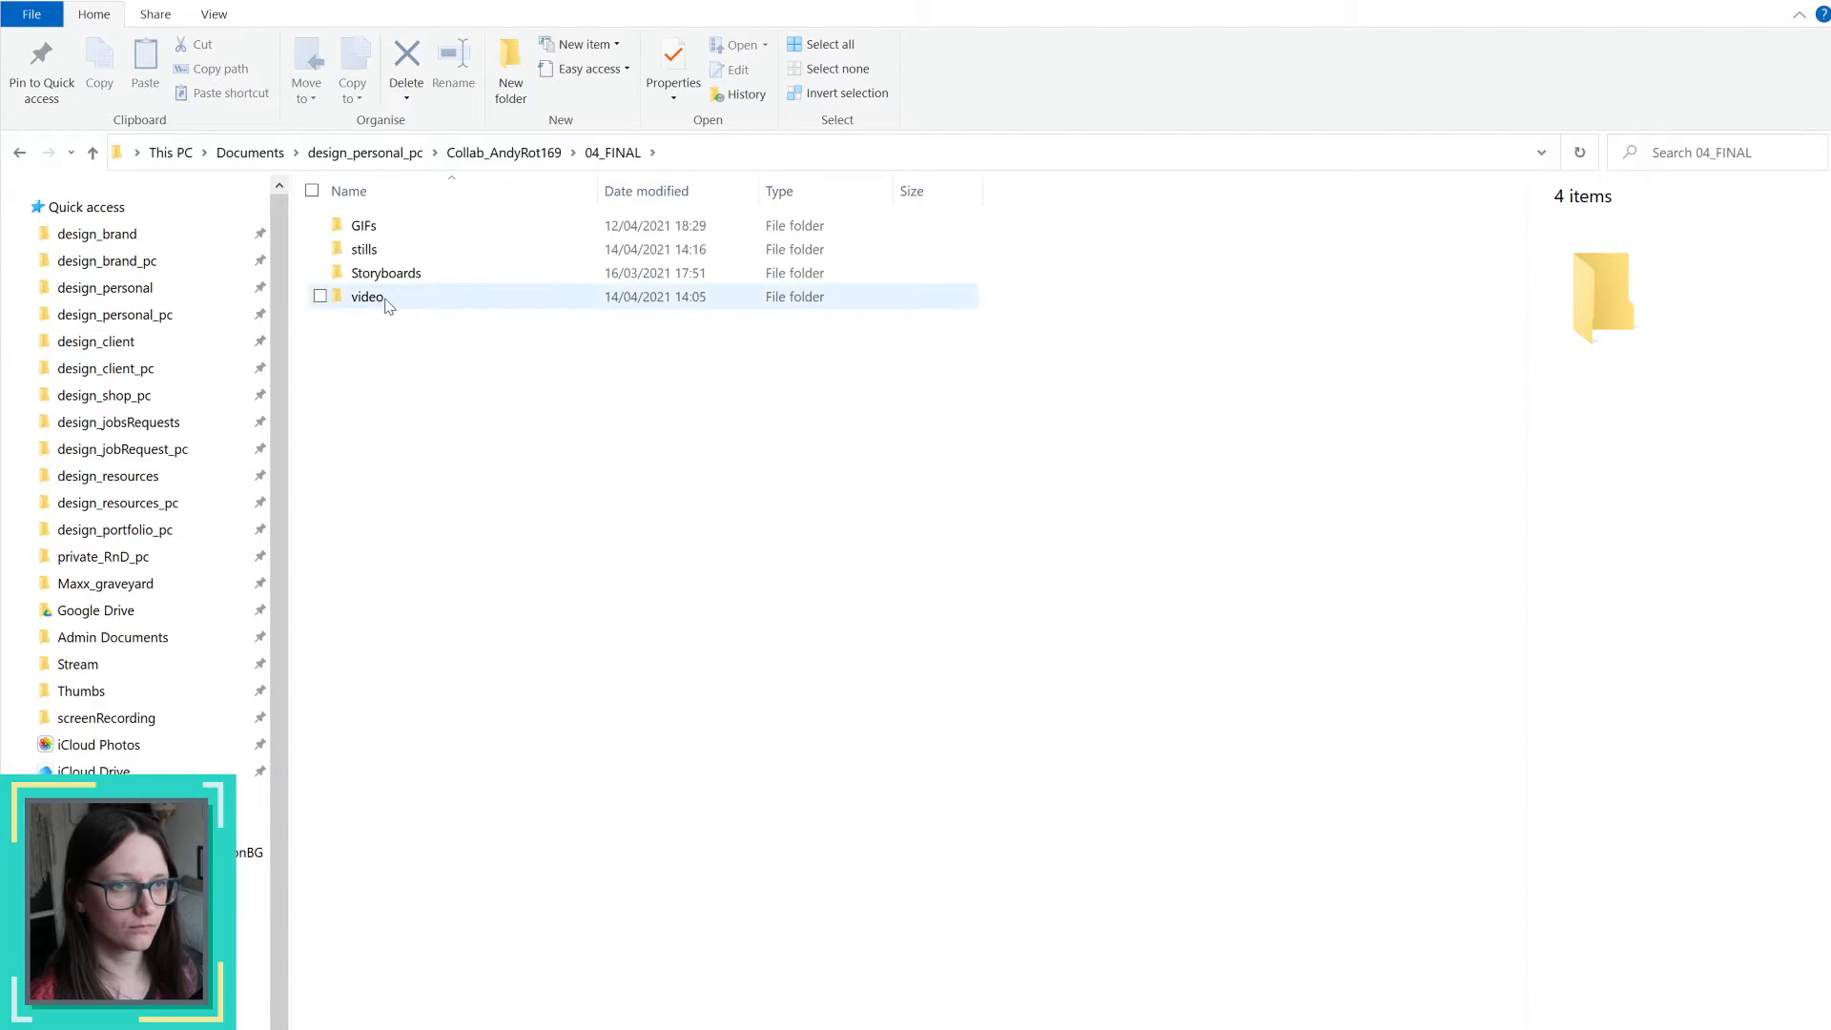
double_click(389, 274)
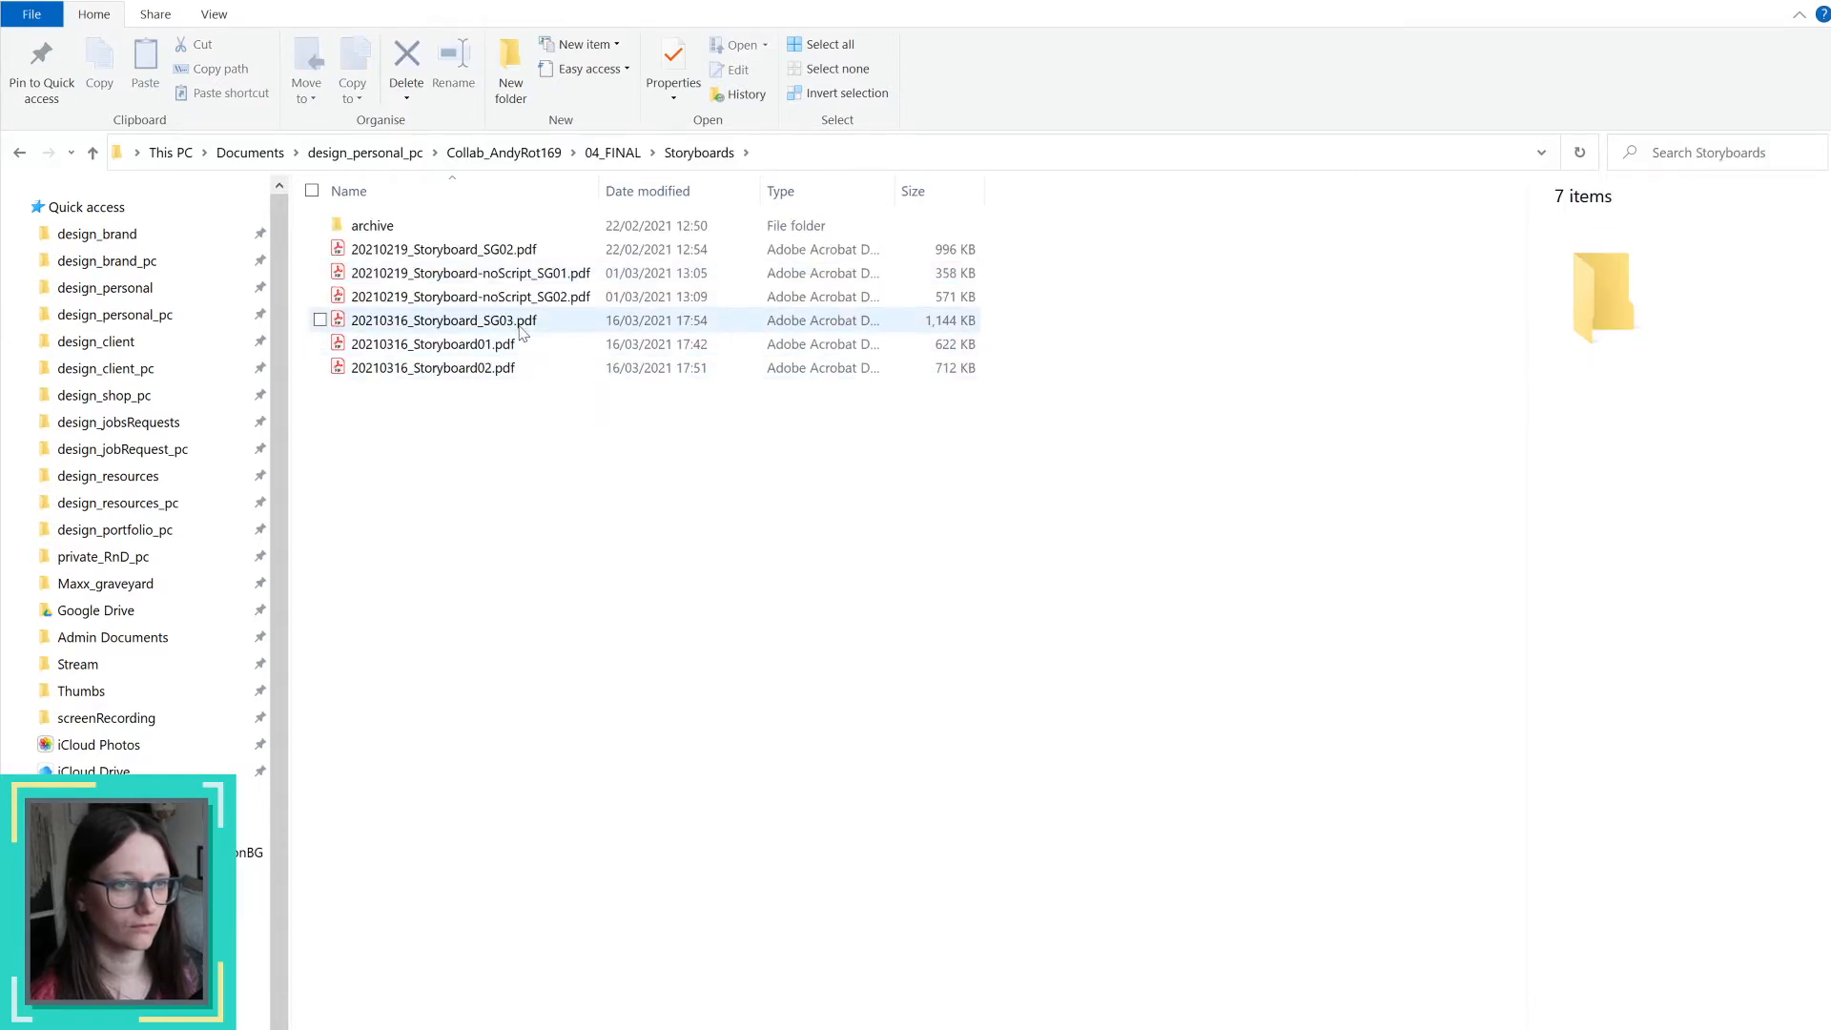
Step: Open the 20210316_Storyboard_SG03.pdf storyboard and enlarge its window to fill the screen
click(522, 331)
drag(1830, 4, 1, 2)
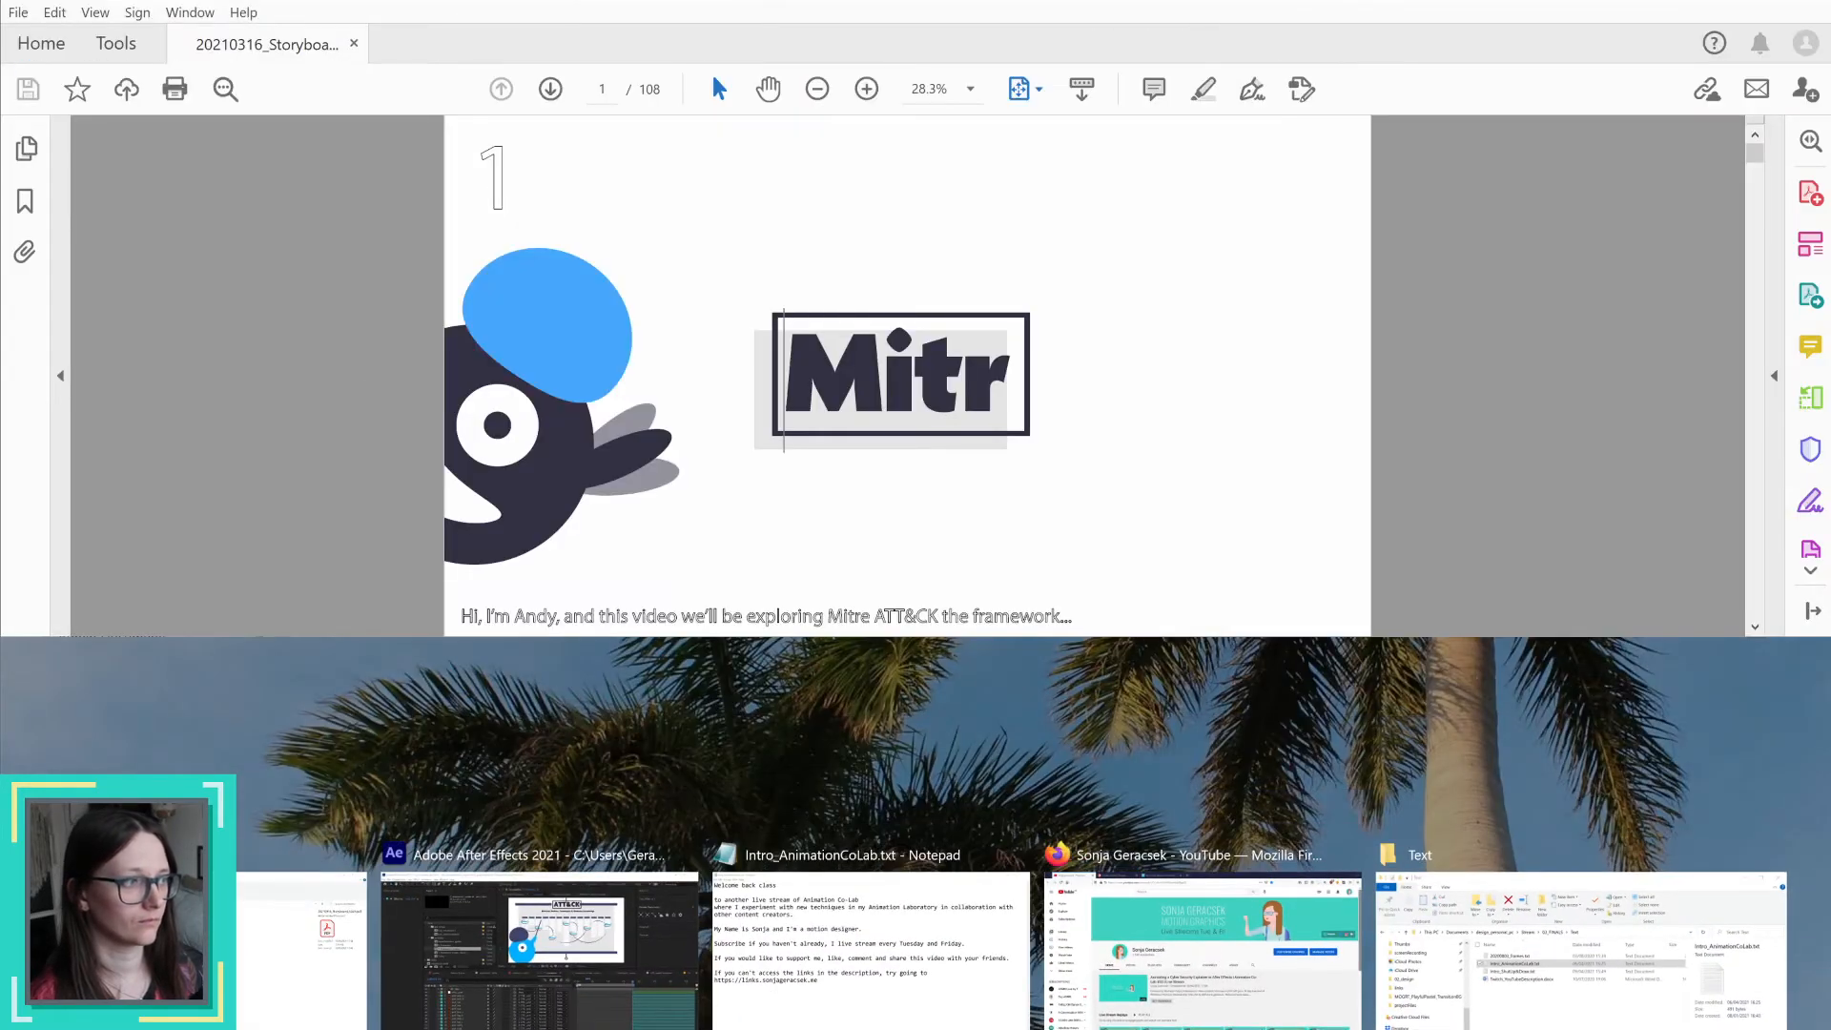
click(953, 1)
drag(953, 2, 2, 366)
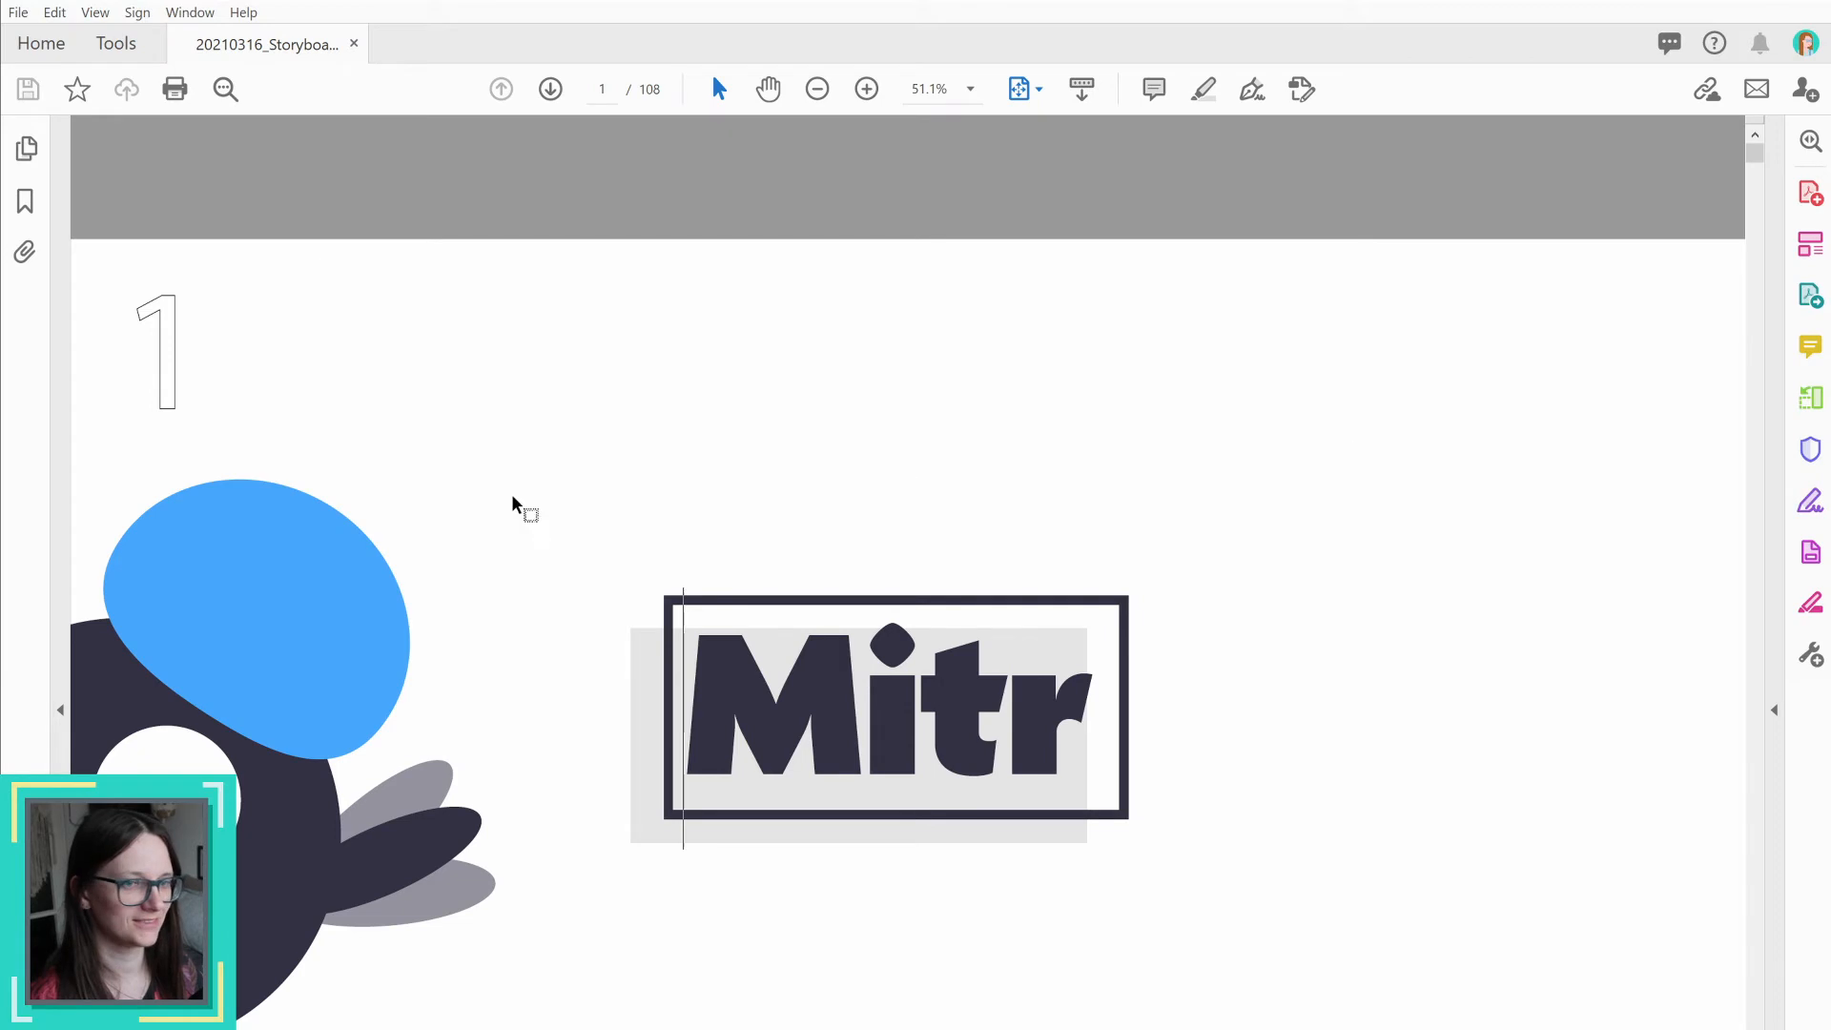
Step: Show the storyboard's page thumbnails wide enough to see each page in full, and open page 5, where section 2 starts
click(25, 153)
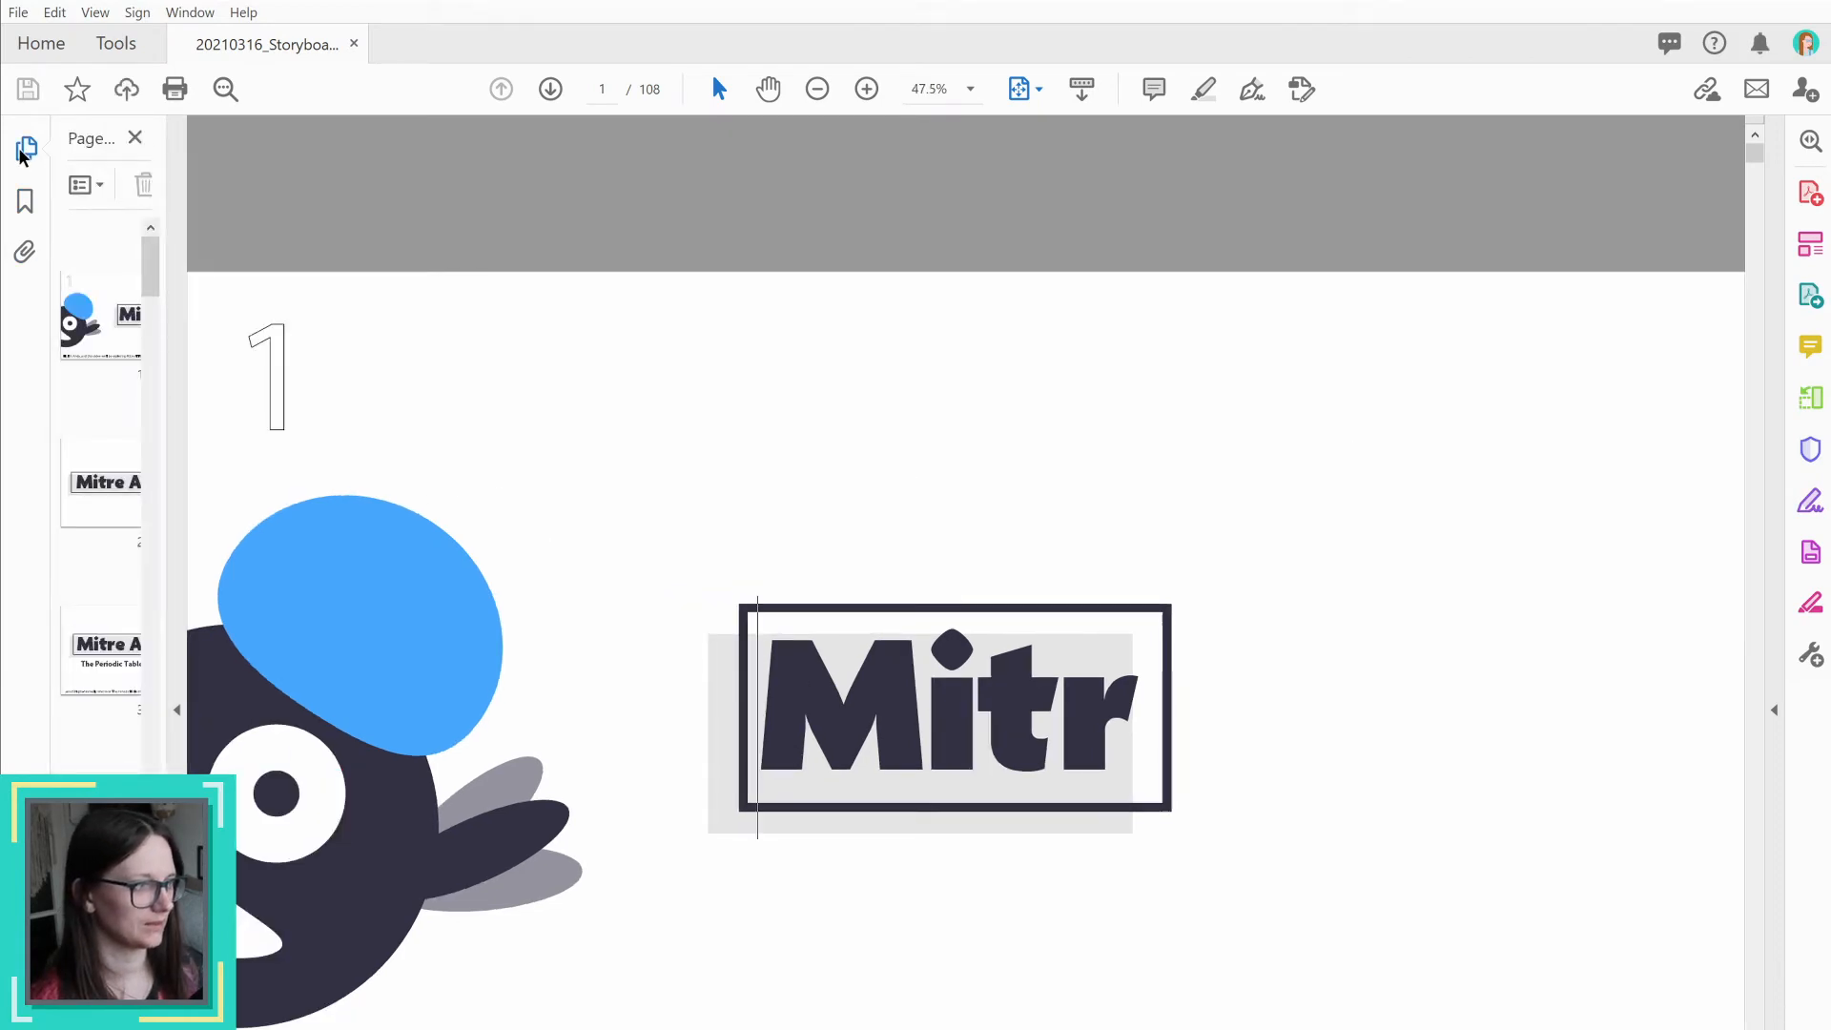
drag(164, 482, 257, 478)
scroll(153, 572, down, 4)
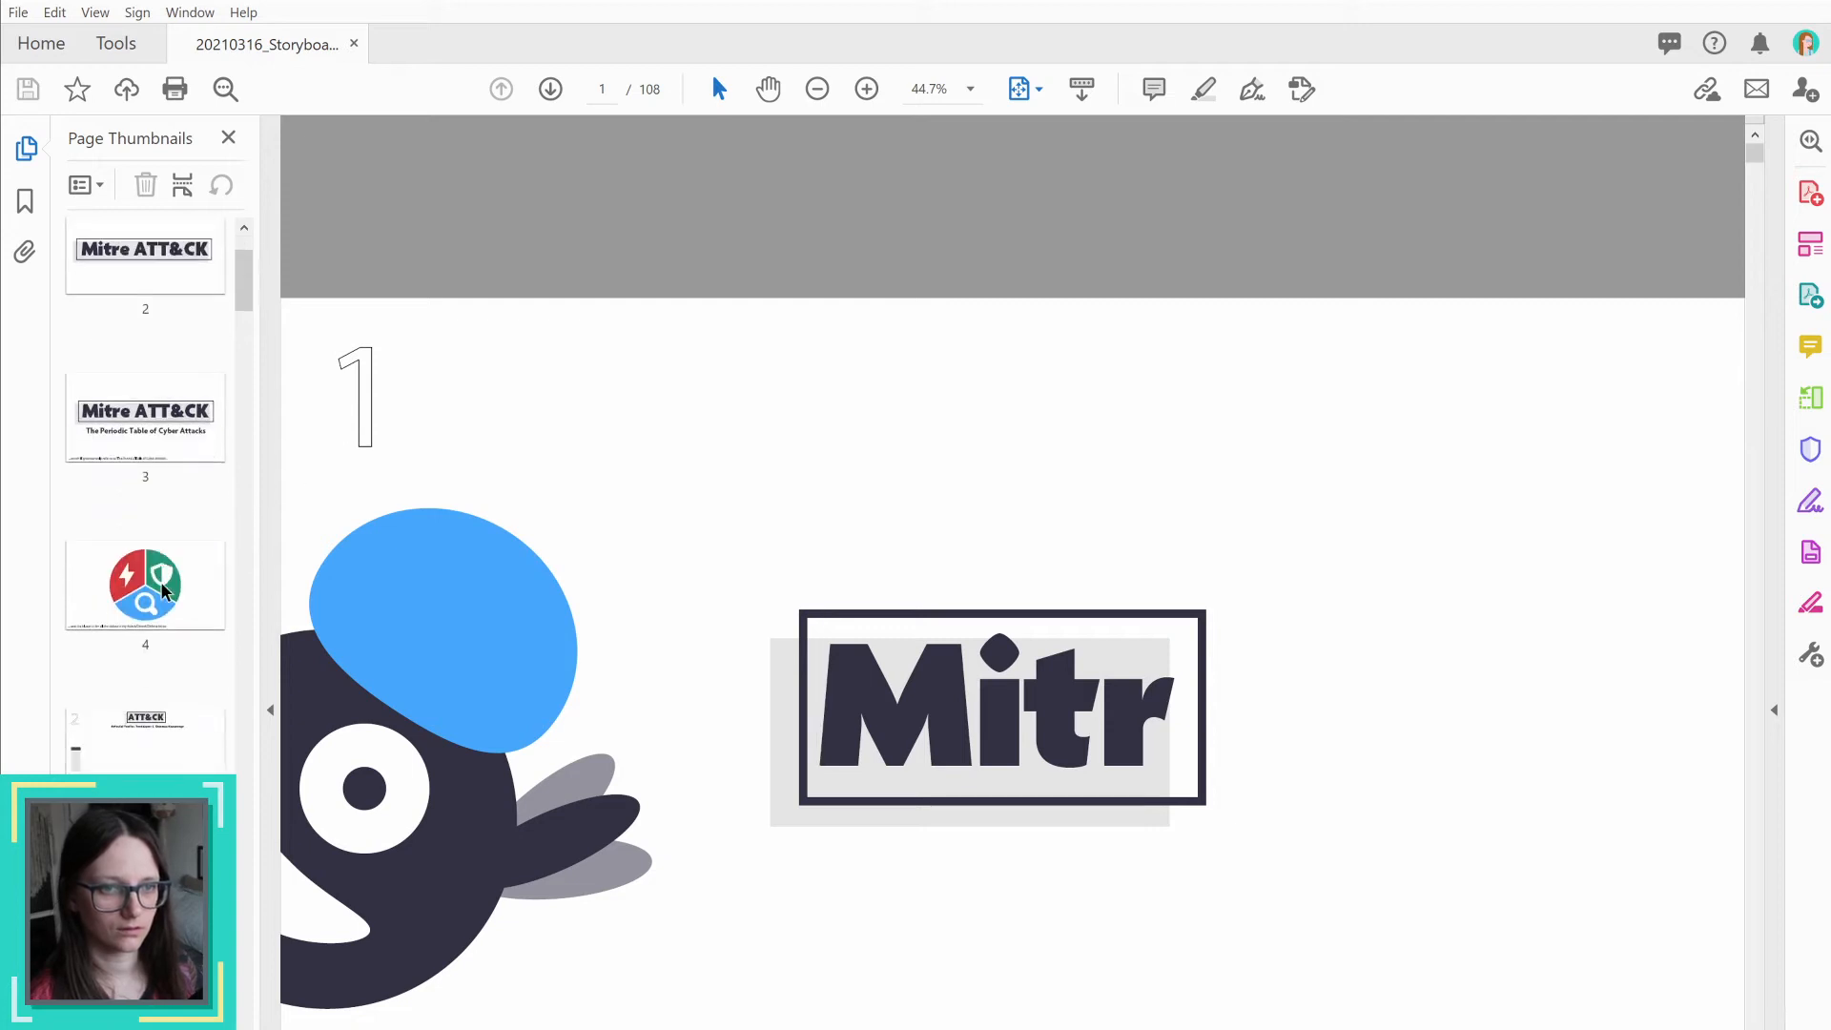
click(159, 553)
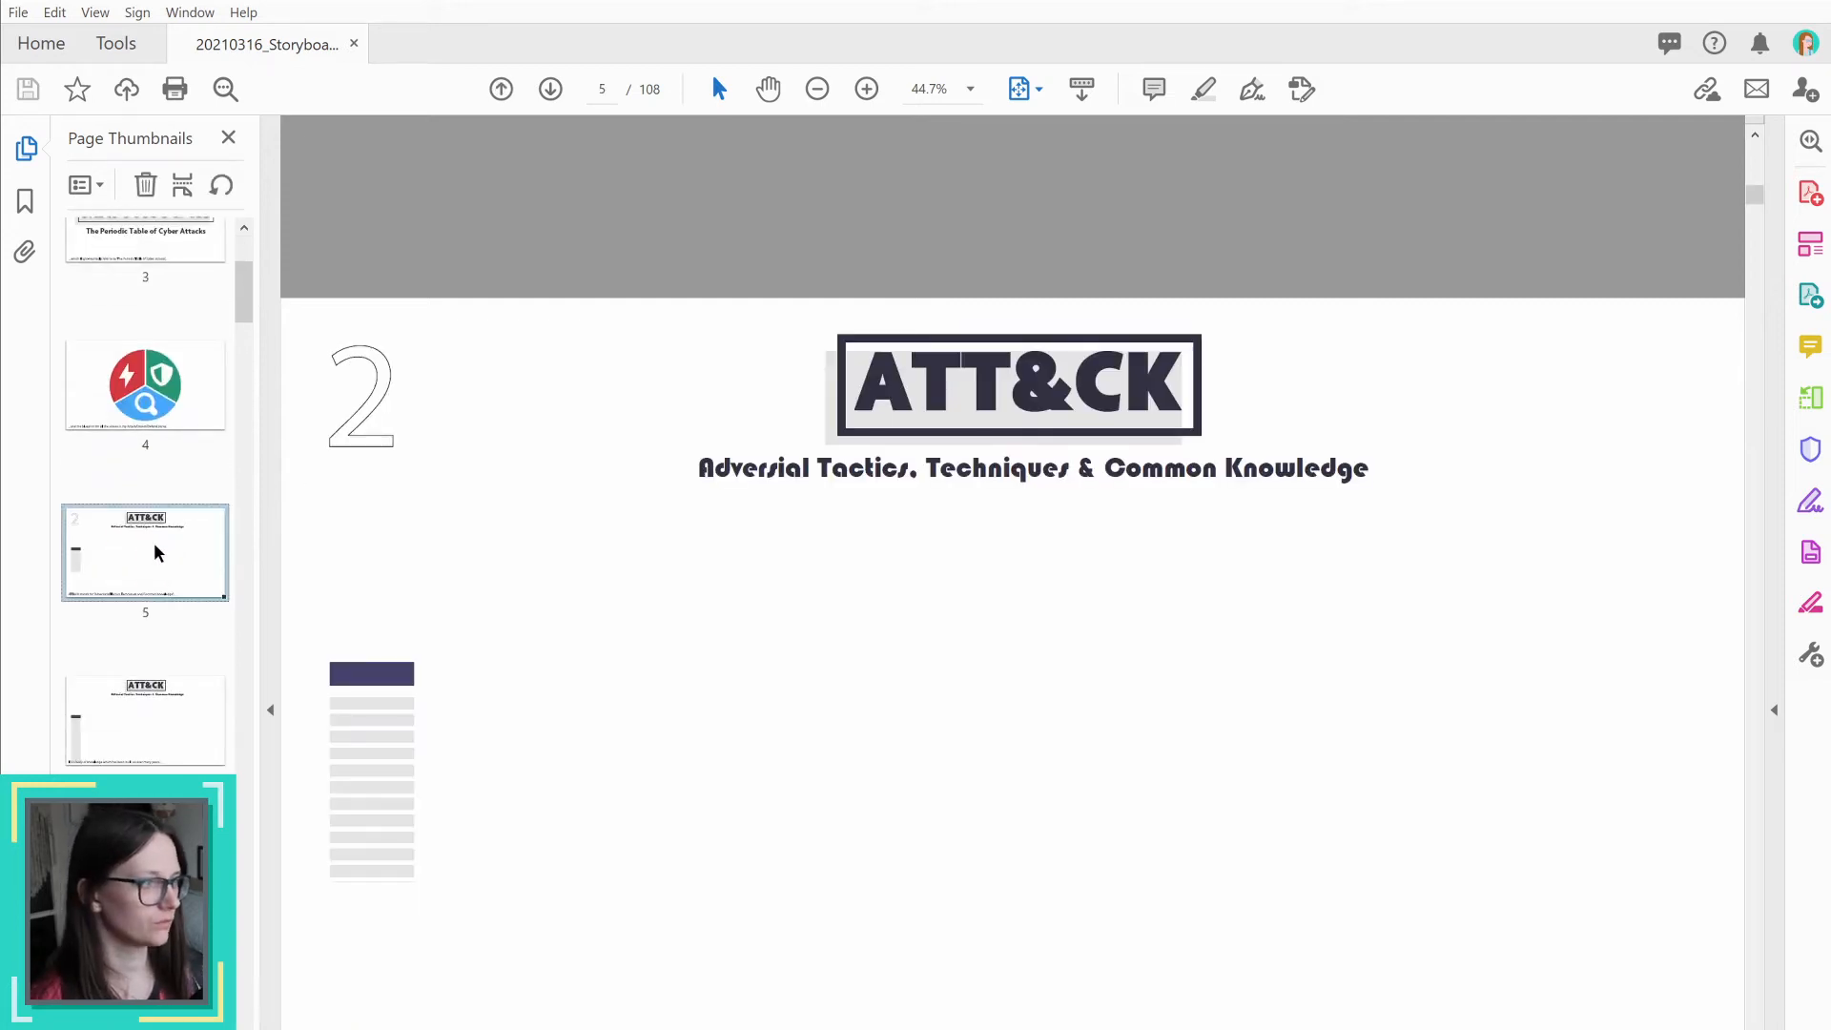
Step: Step through storyboard pages 6 to 8 to review how the ATT&CK table columns build up
key(Down)
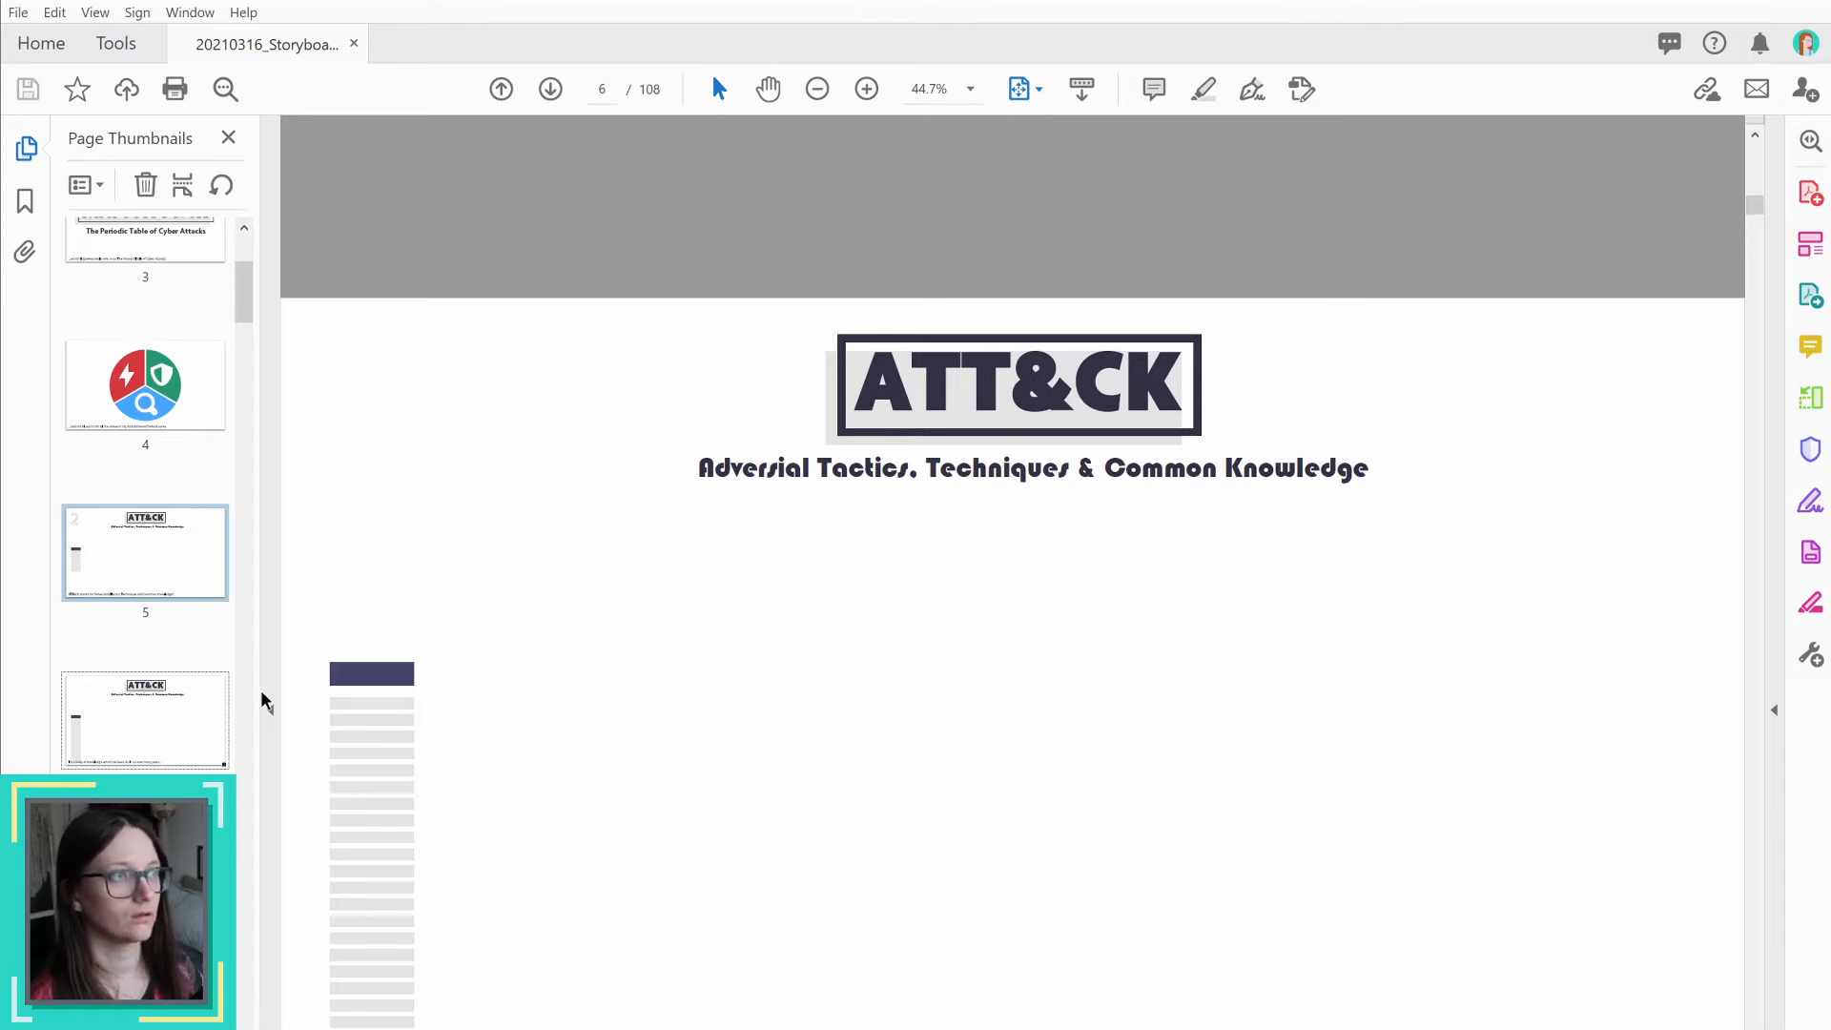
click(134, 734)
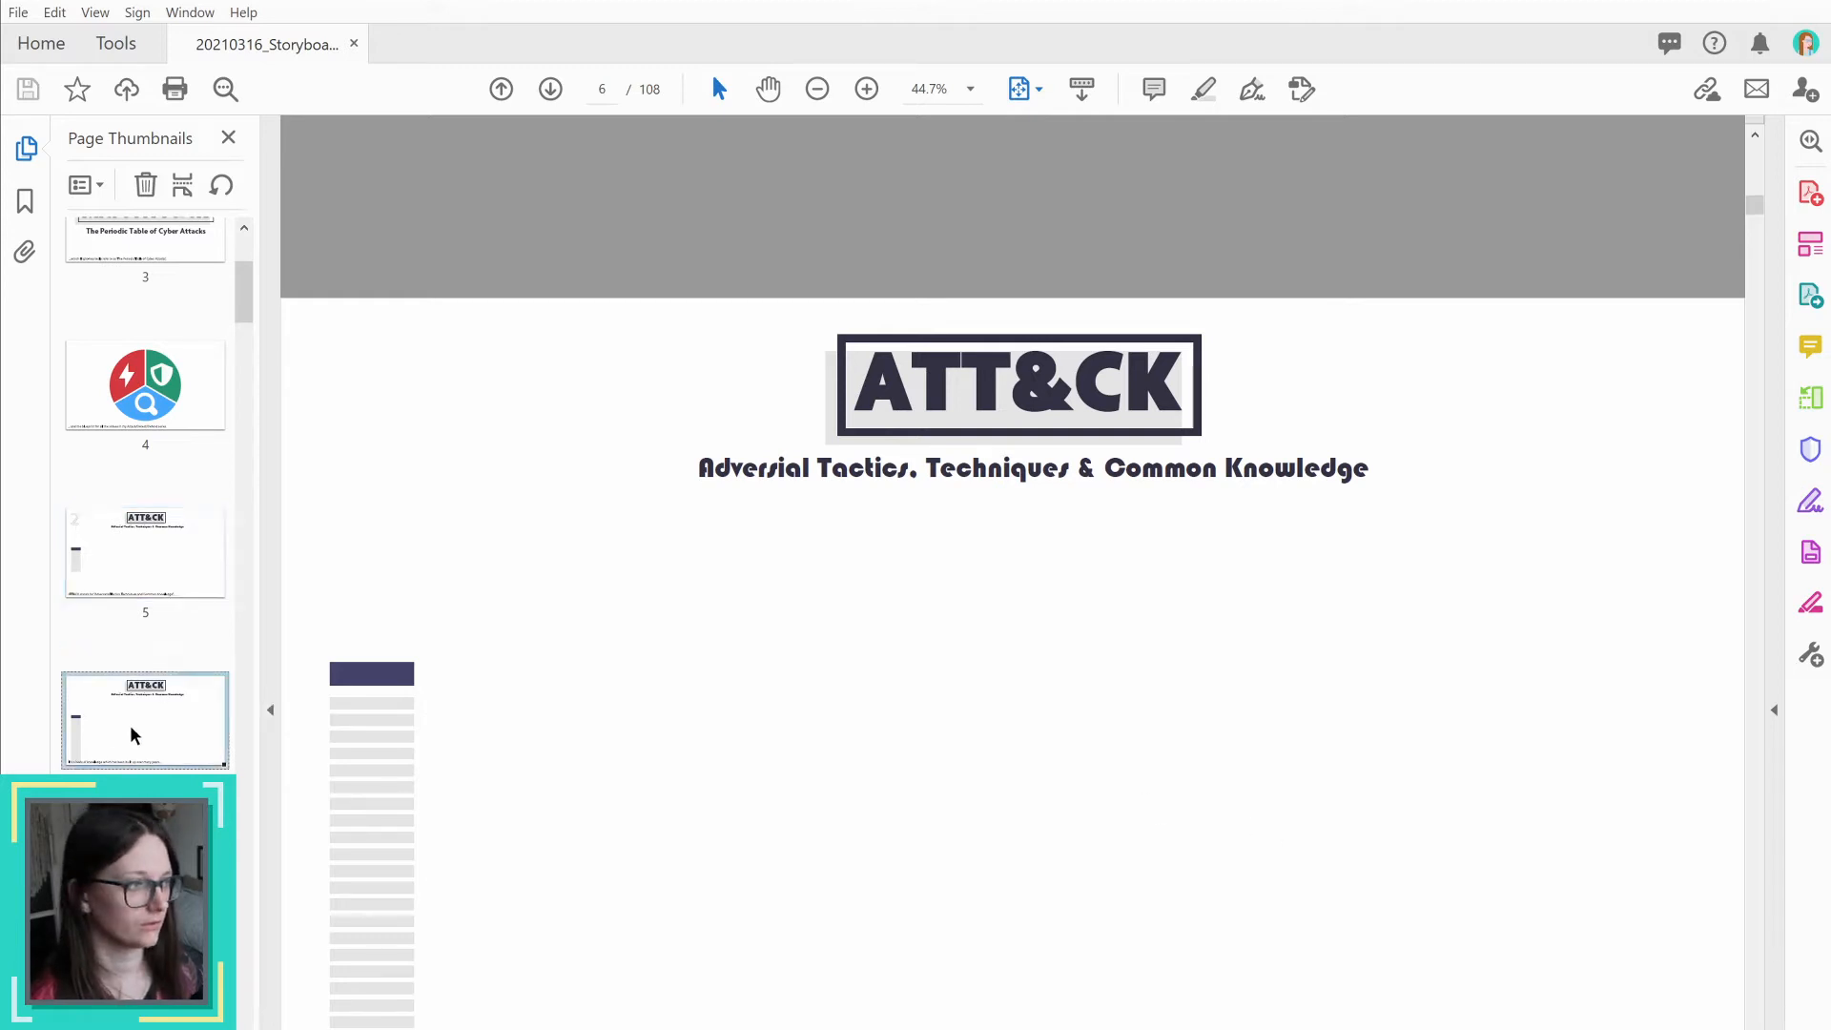
key(Down)
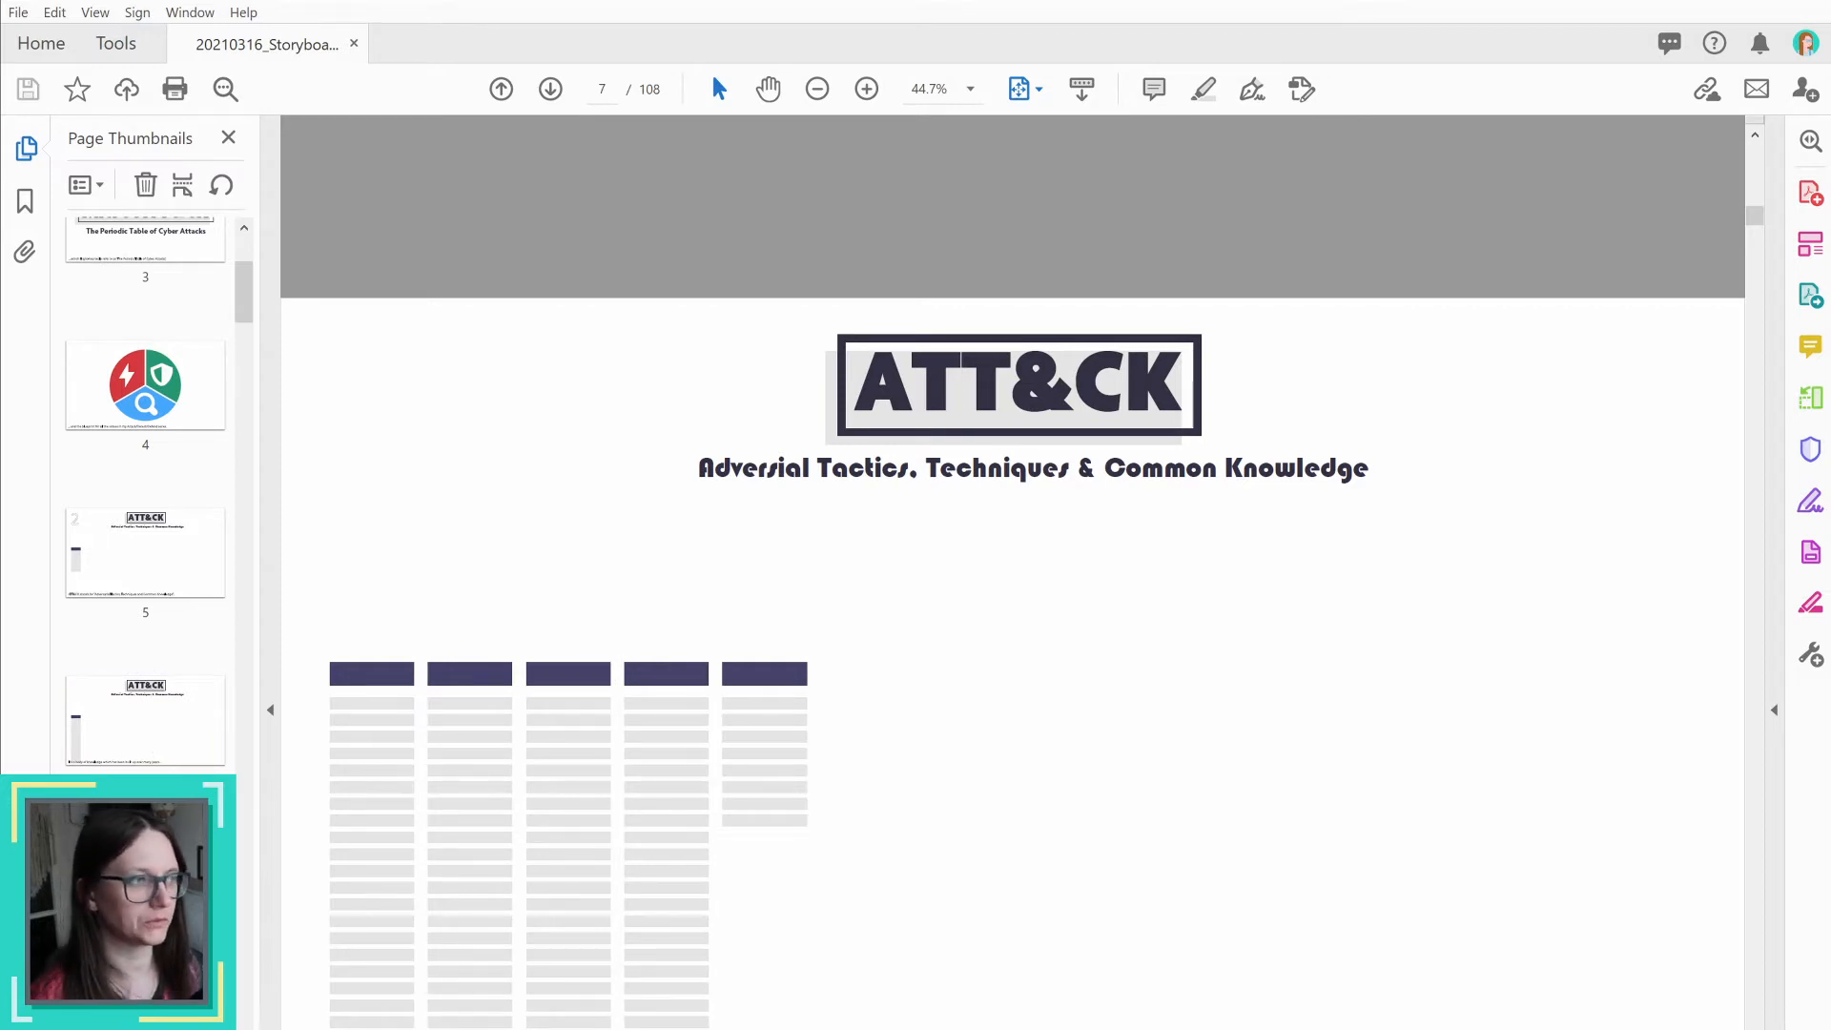
key(Down)
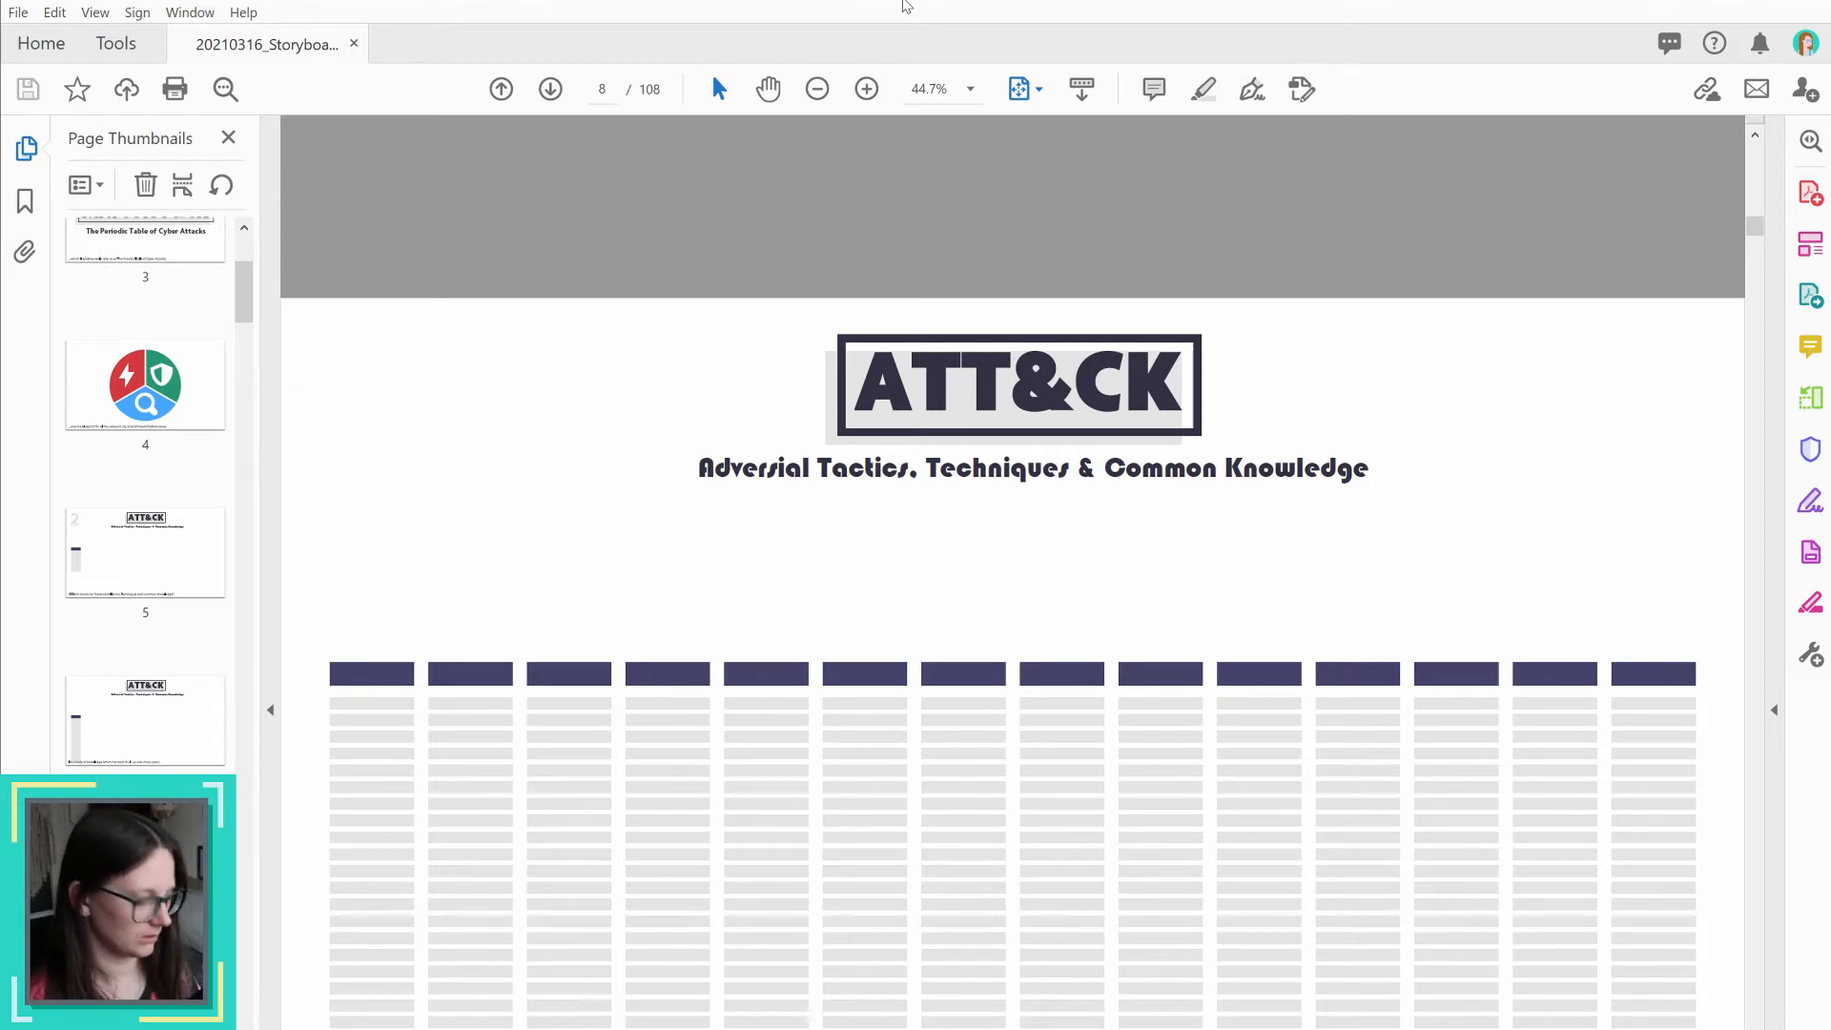
Step: Resize the storyboard window to the full screen height so that the whole of page 8 fits in view
key(super+Up)
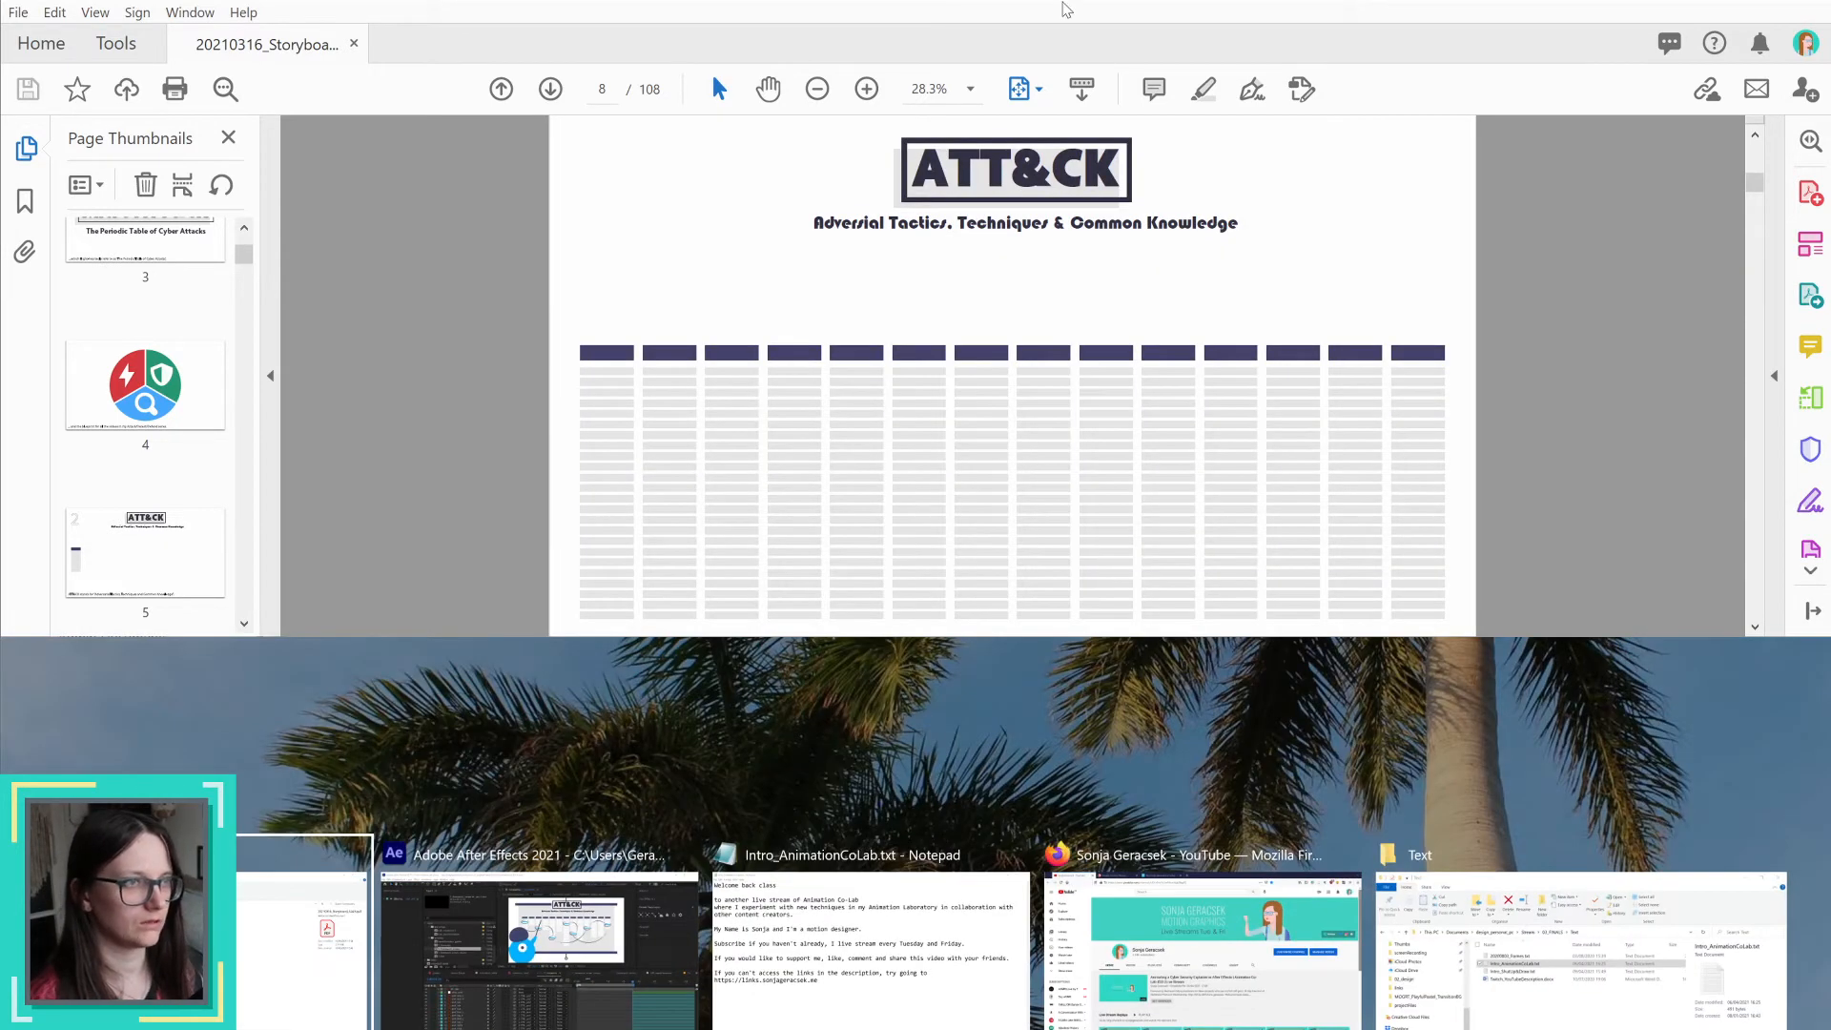
click(1067, 10)
drag(1158, 638, 1140, 1029)
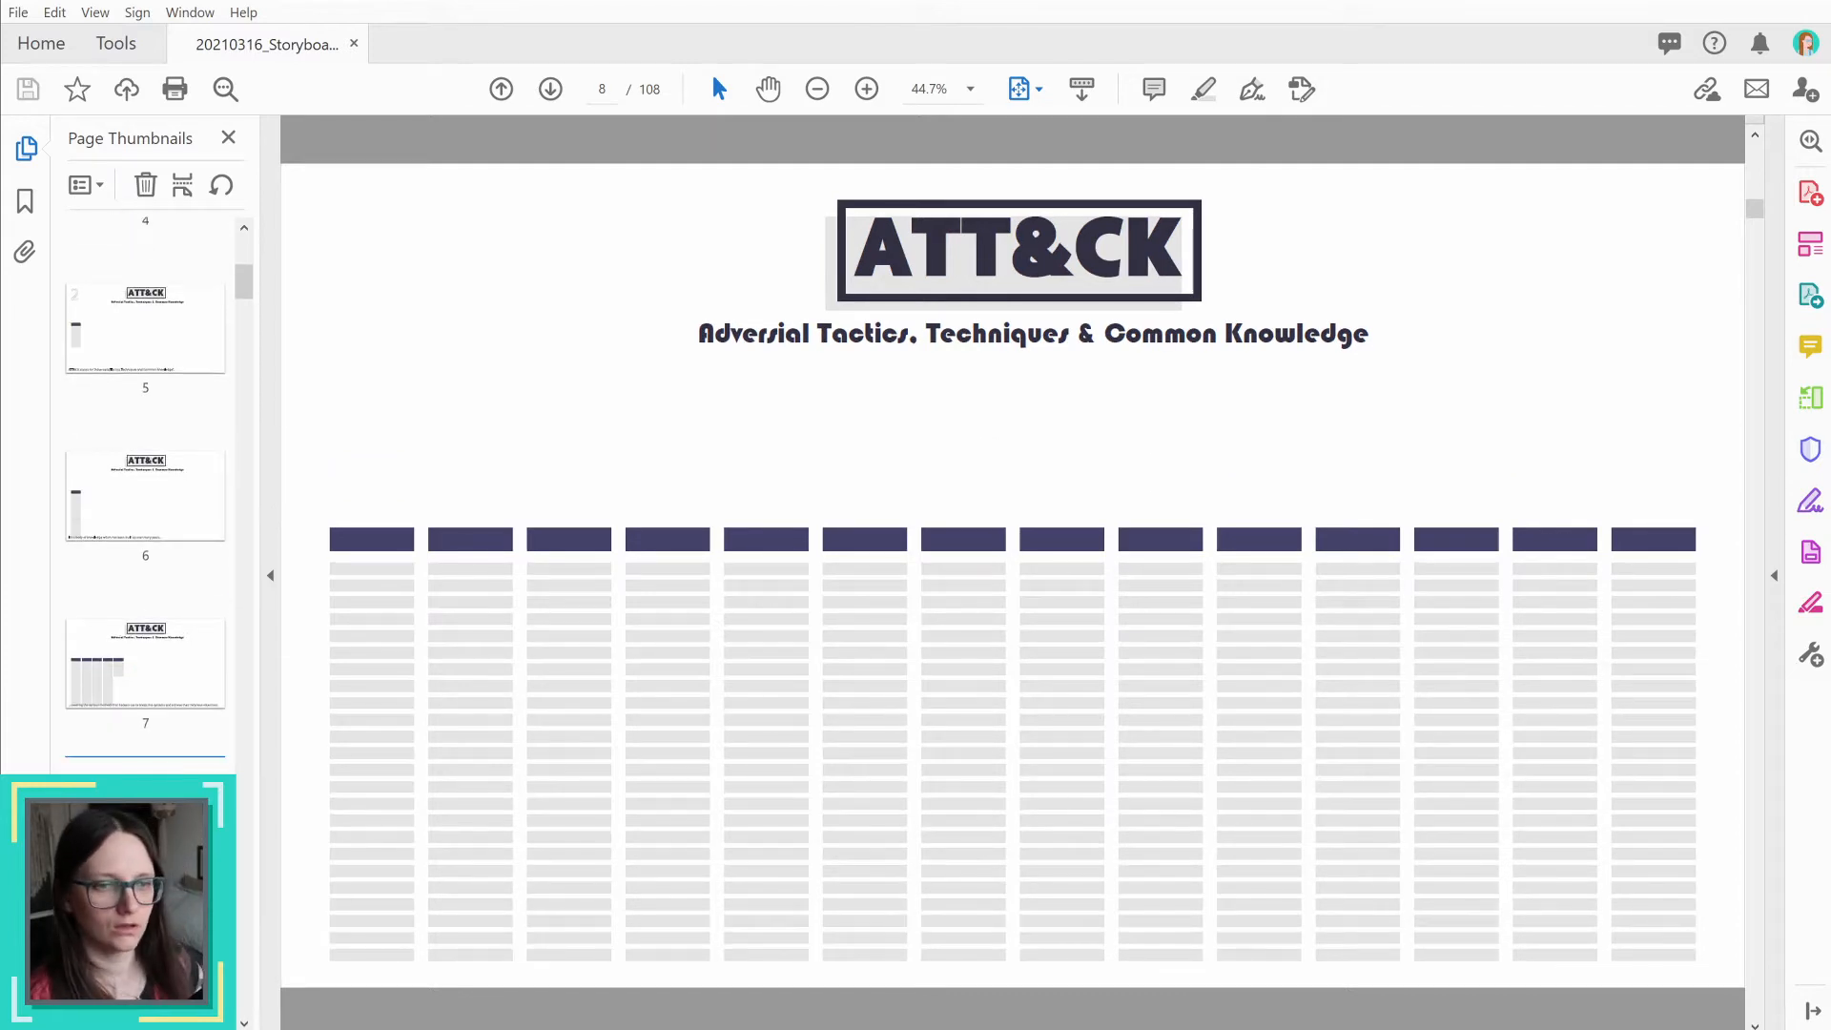
Step: Return to page 7, dismiss the Organize PDF content tip, and browse on to page 14, where section 3 starts
click(175, 538)
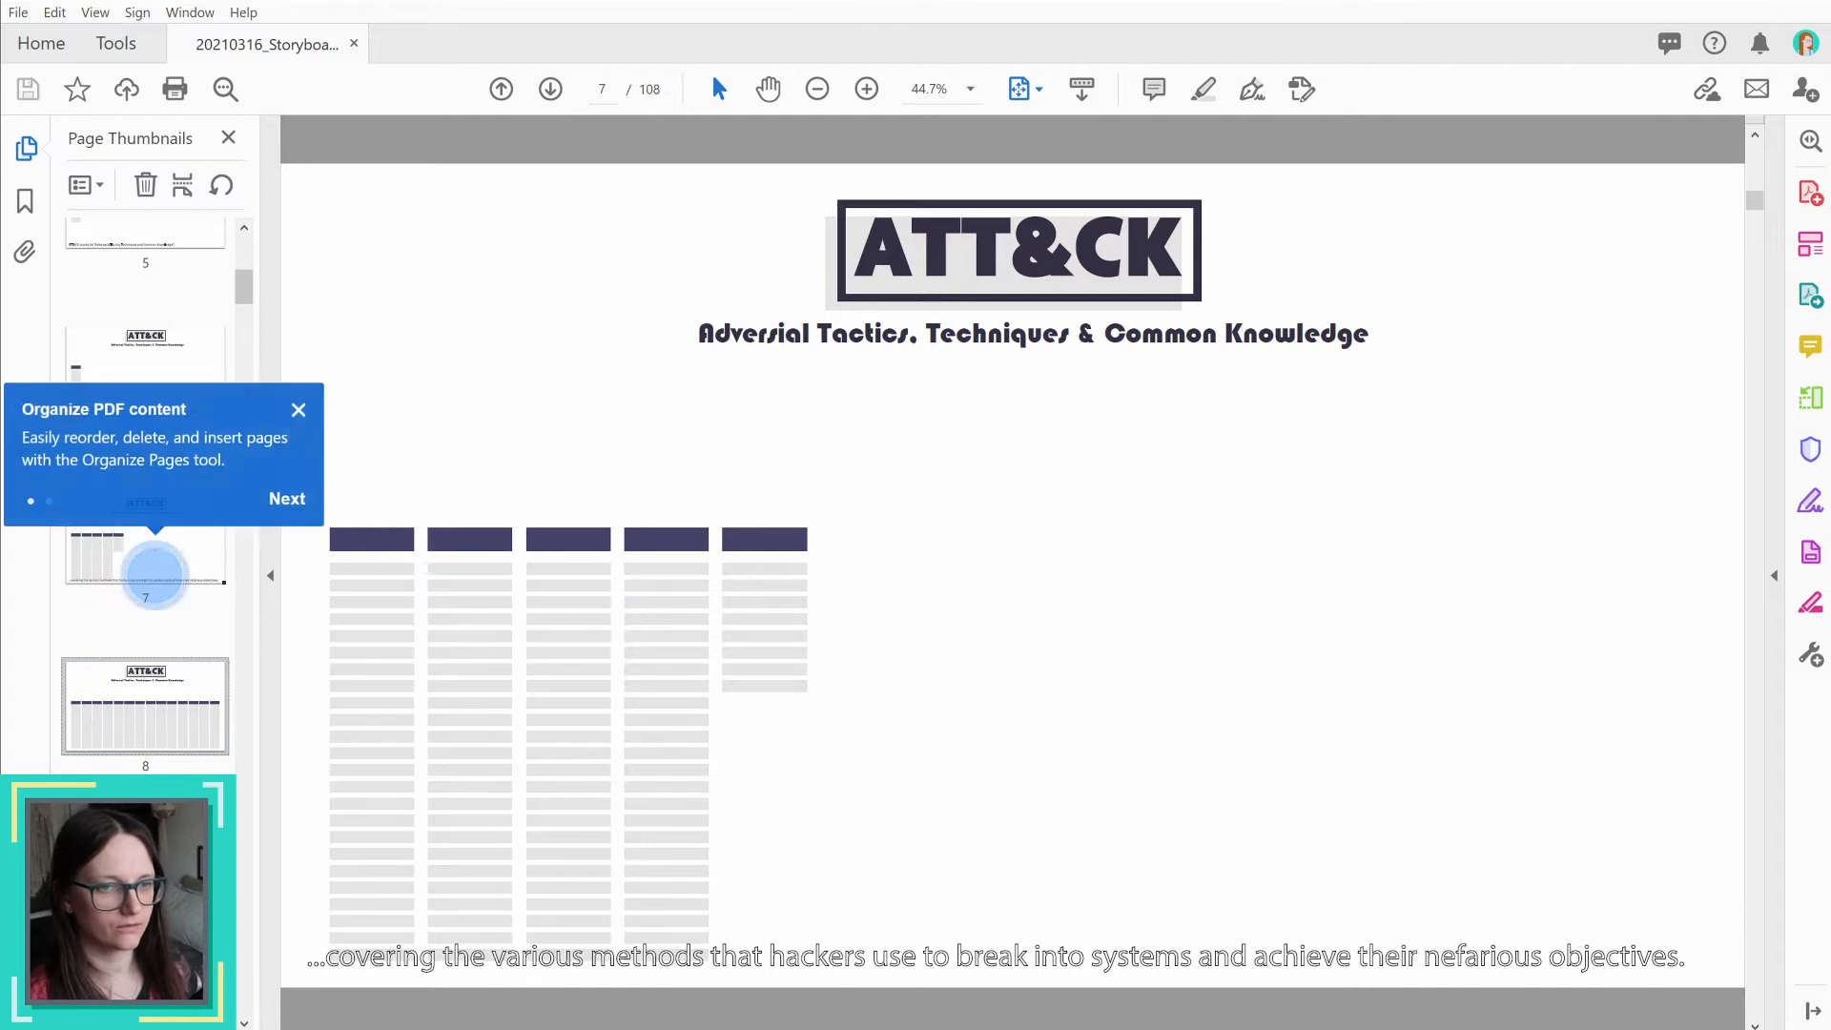
click(299, 409)
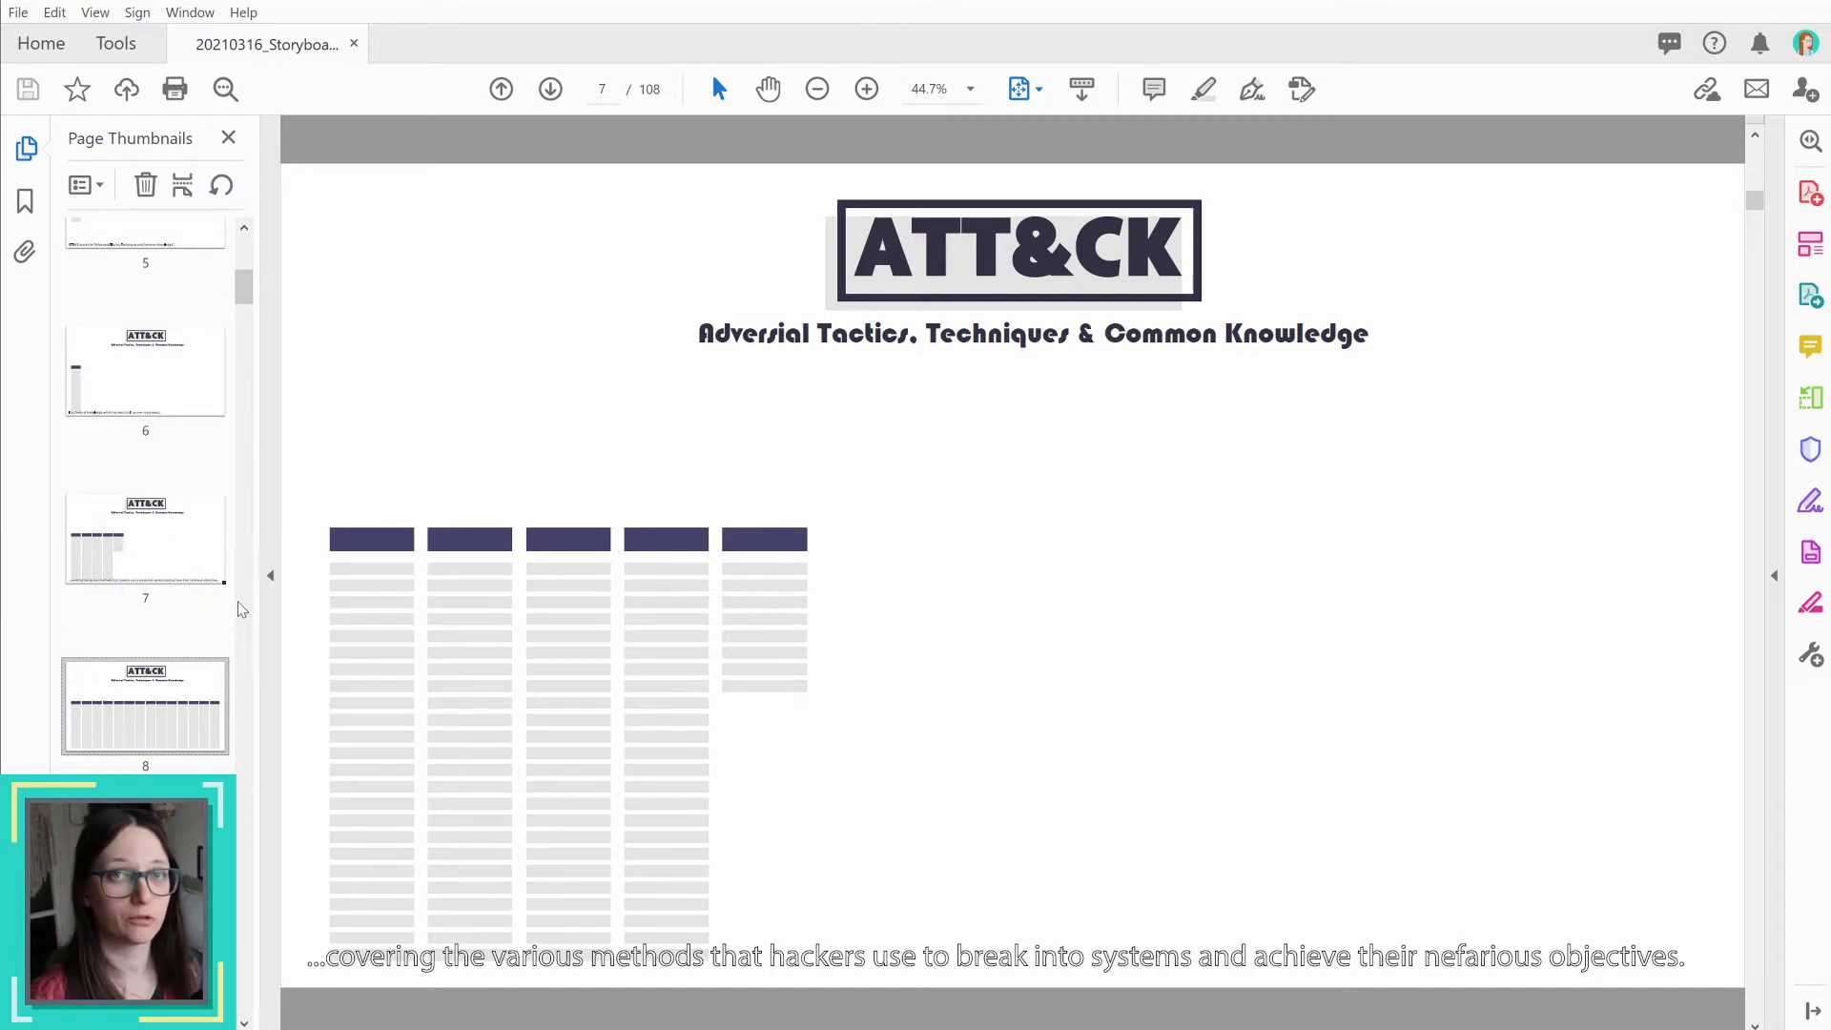
scroll(205, 647, down, 5)
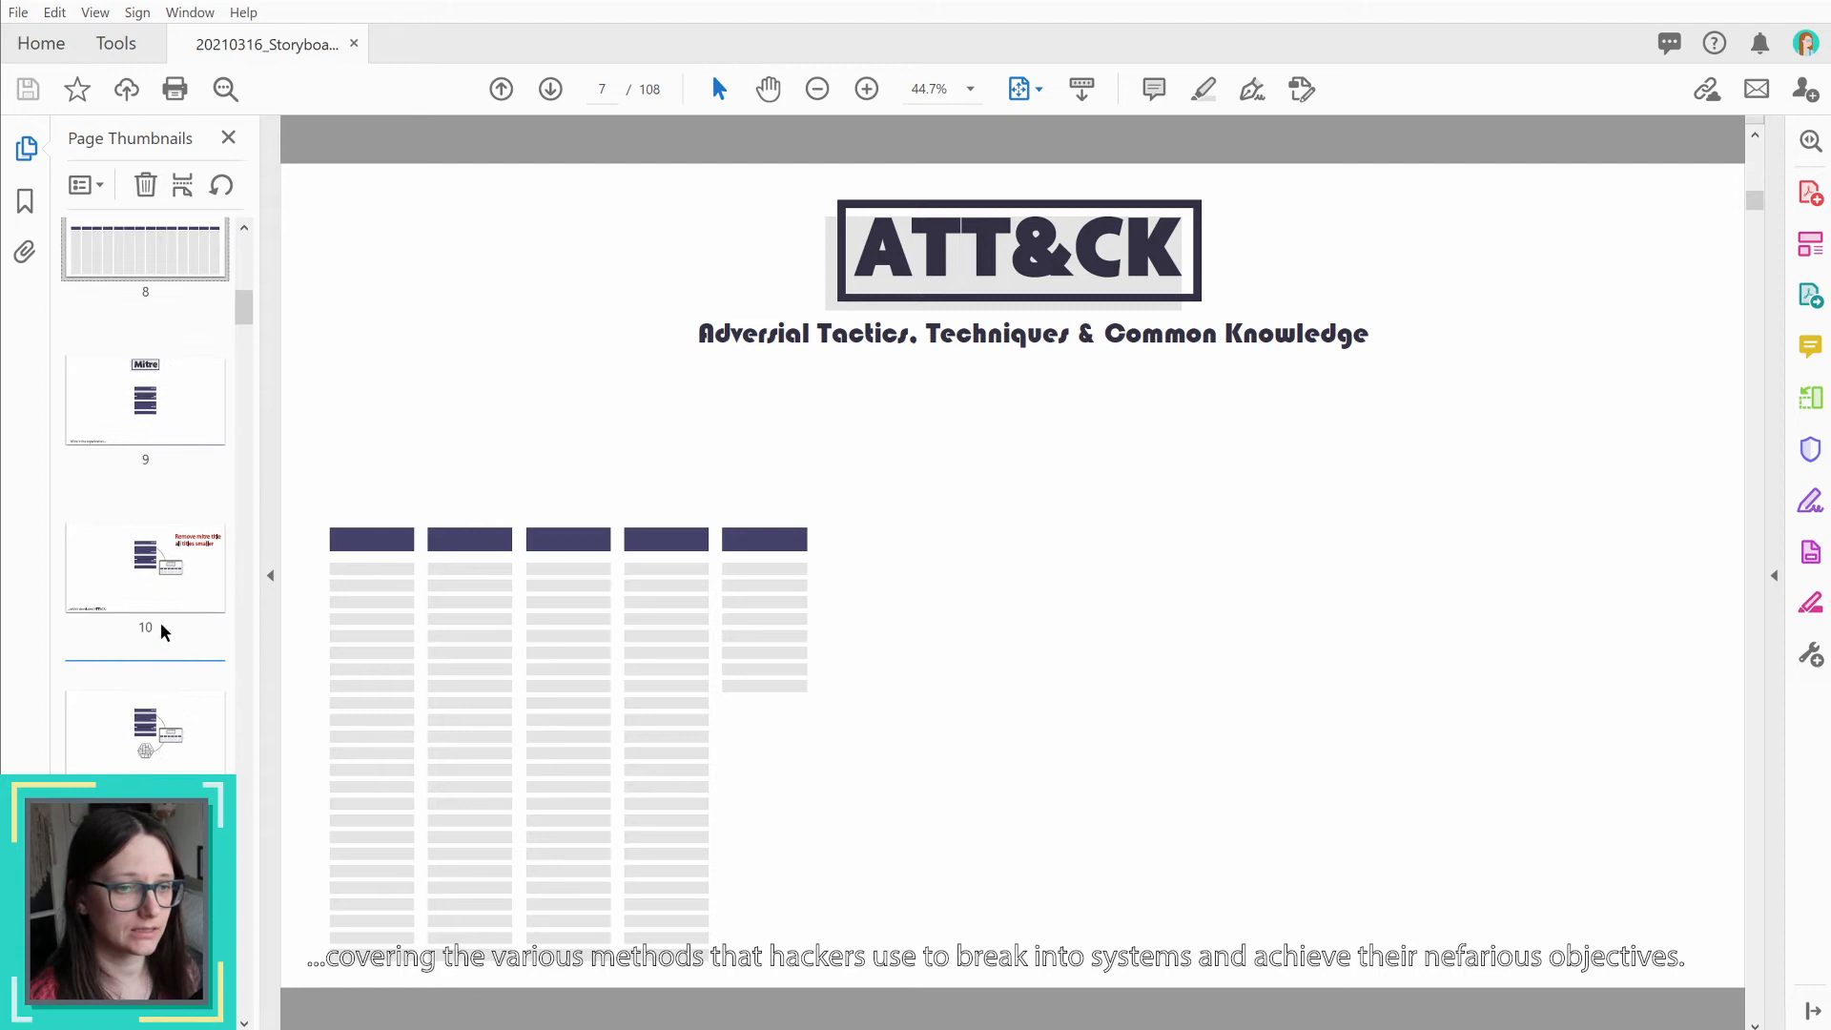
scroll(162, 631, down, 8)
scroll(153, 629, up, 2)
click(130, 570)
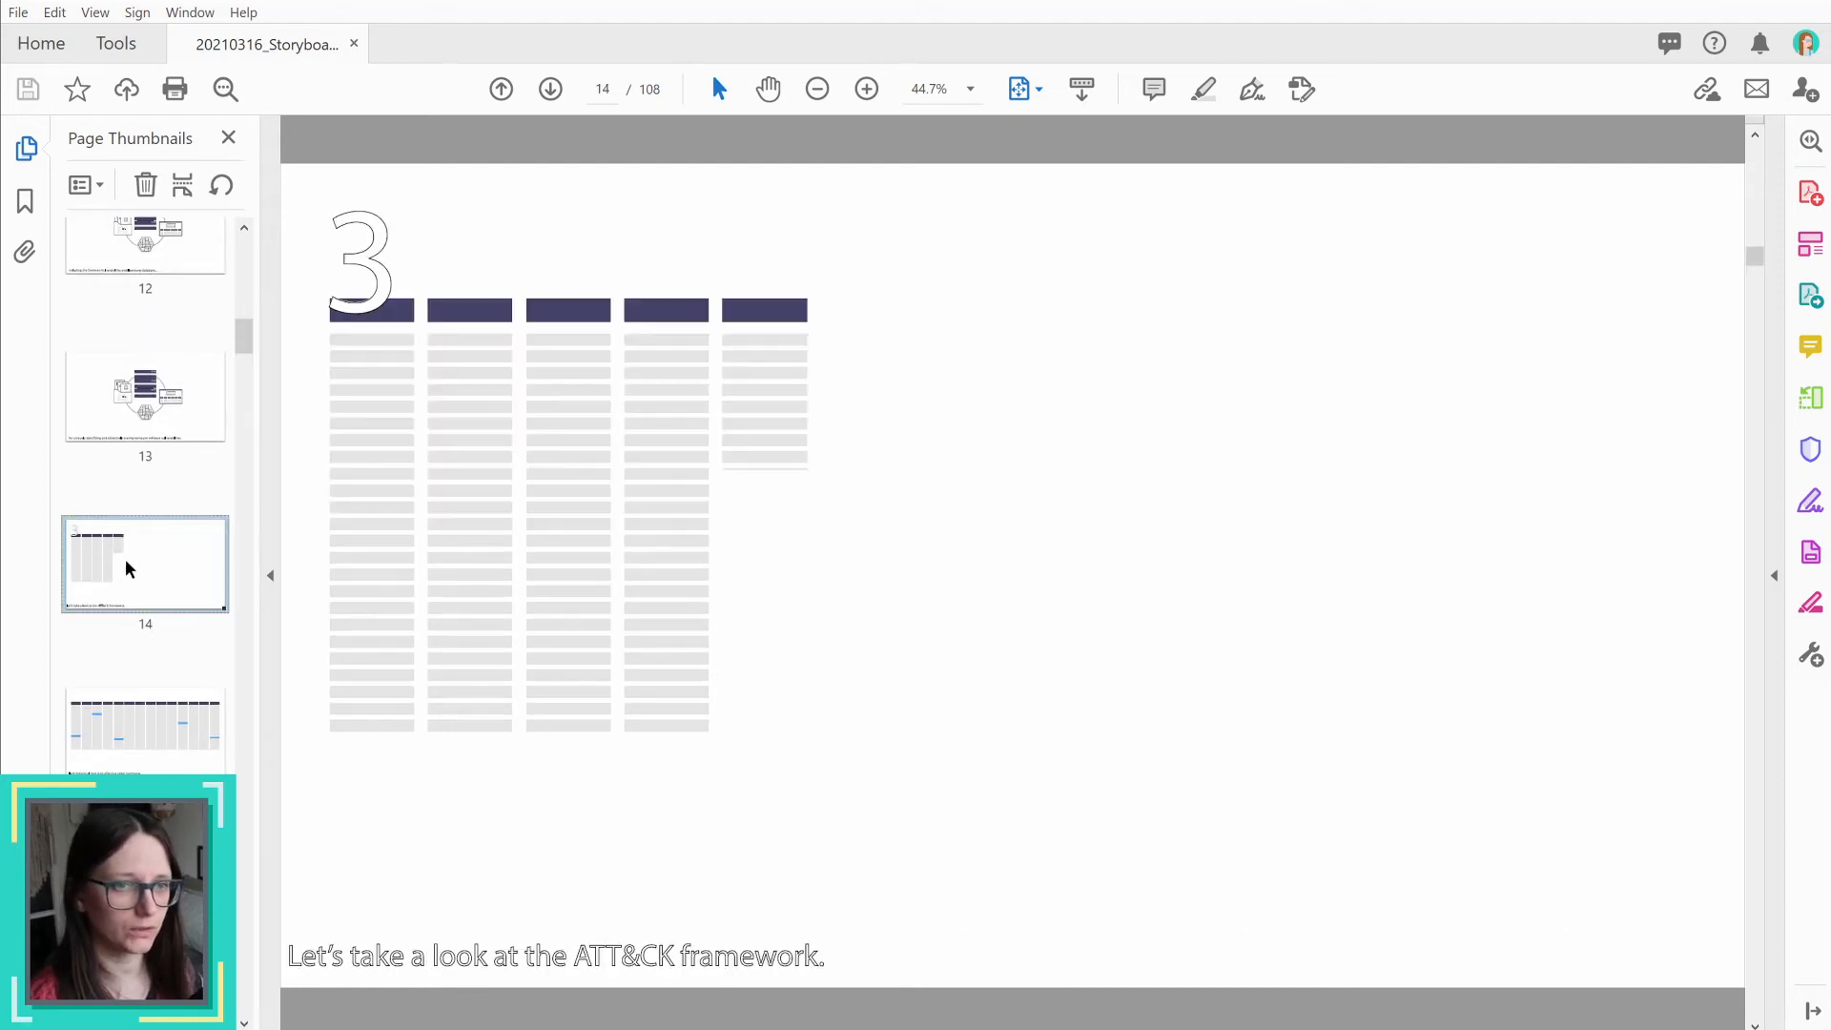
Step: Review storyboard pages 15 to 18, which highlight individual techniques and the first tactic column in the table
click(148, 763)
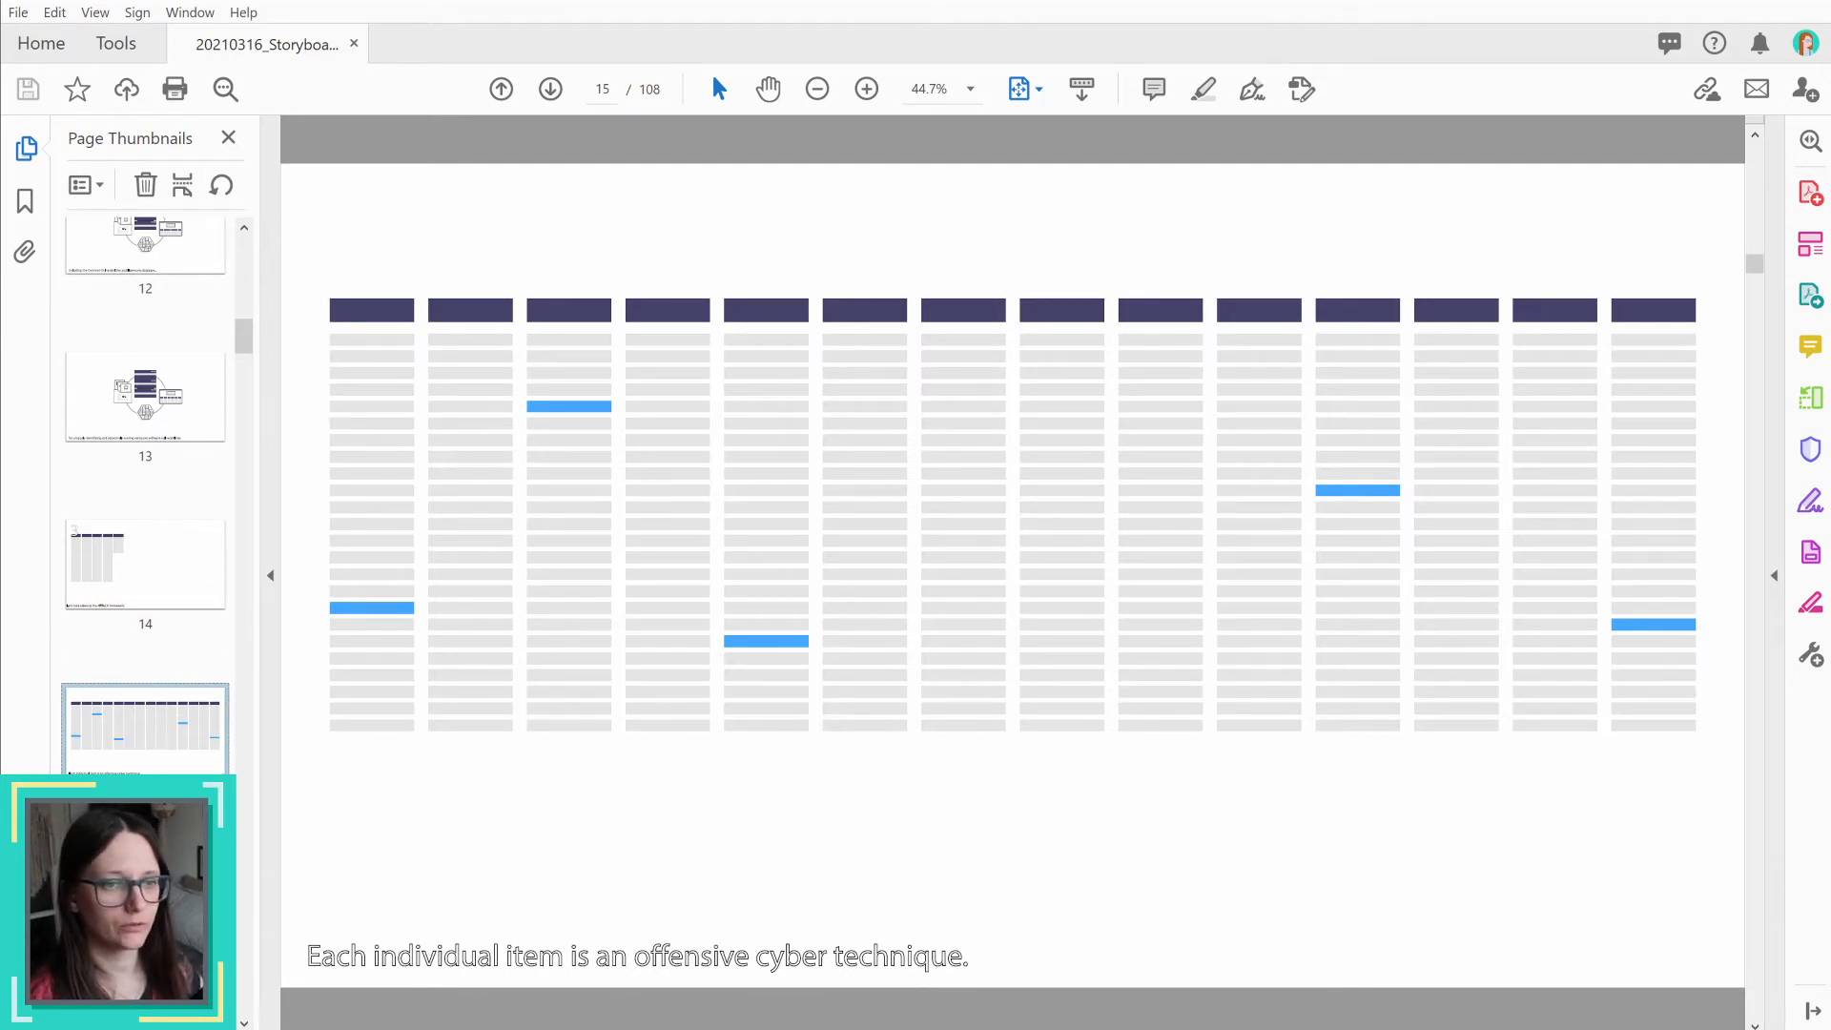
click(148, 887)
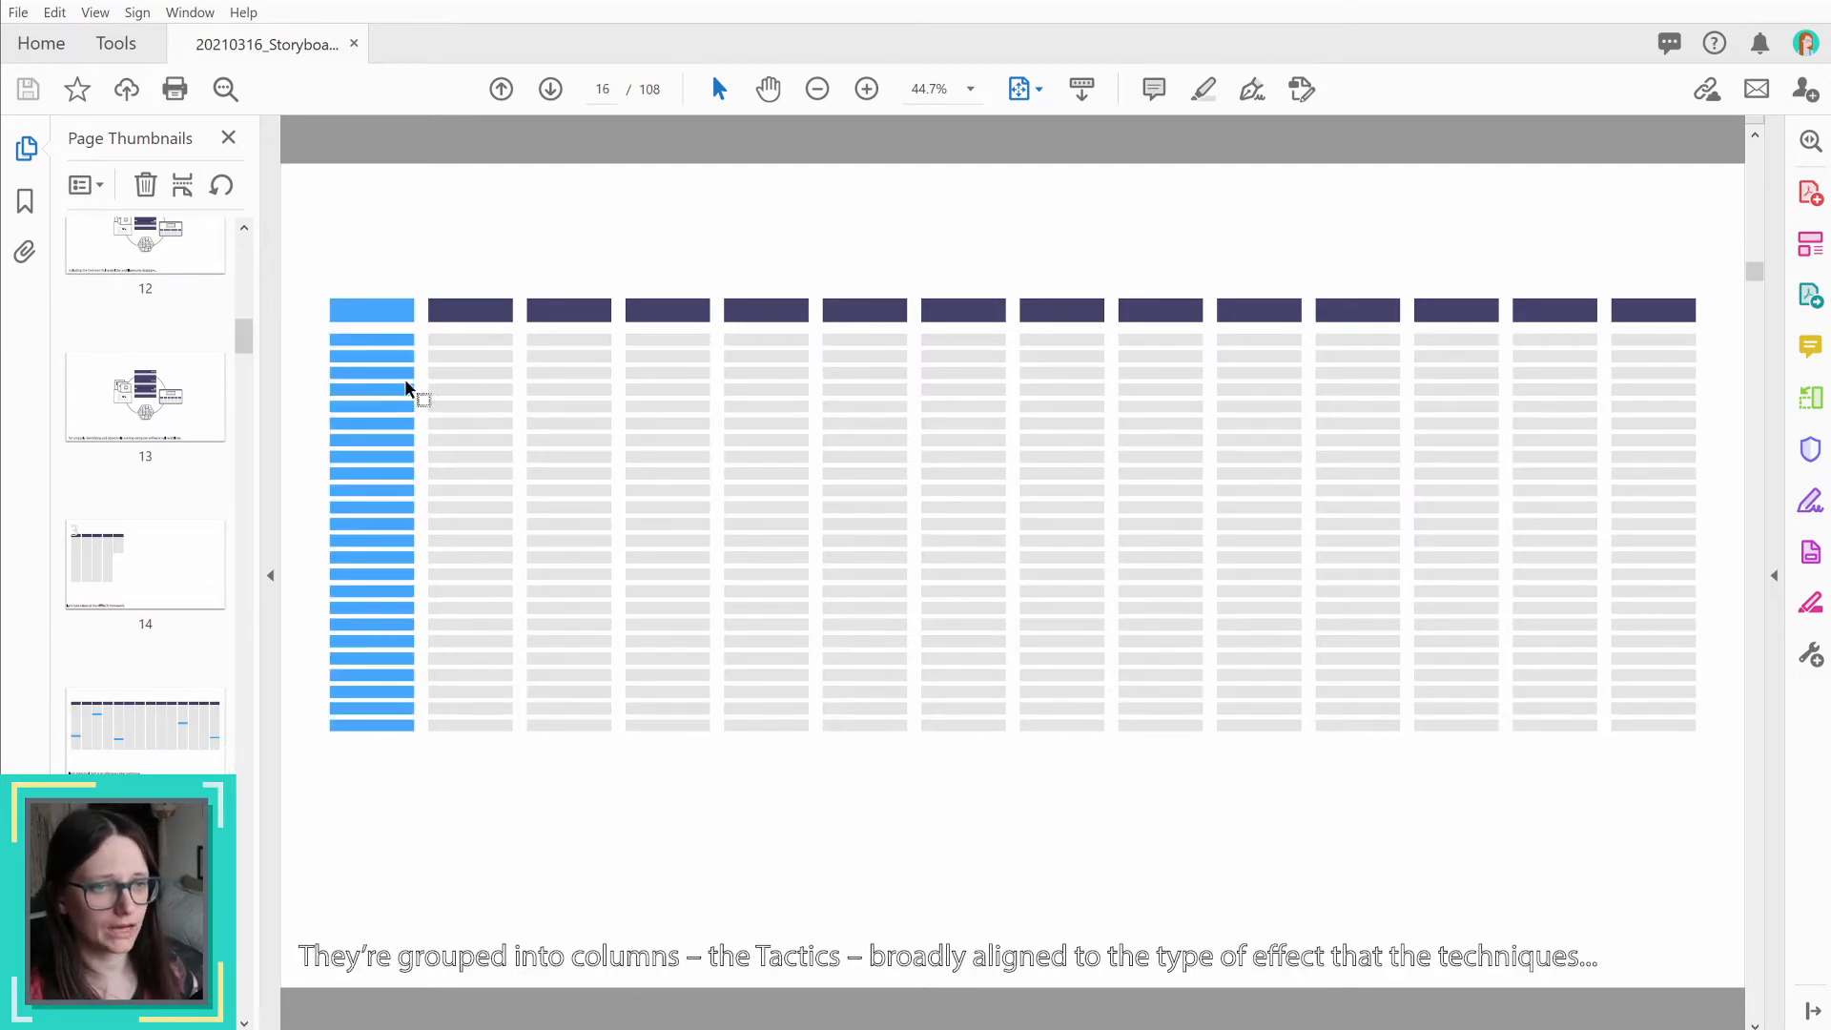
scroll(143, 758, down, 4)
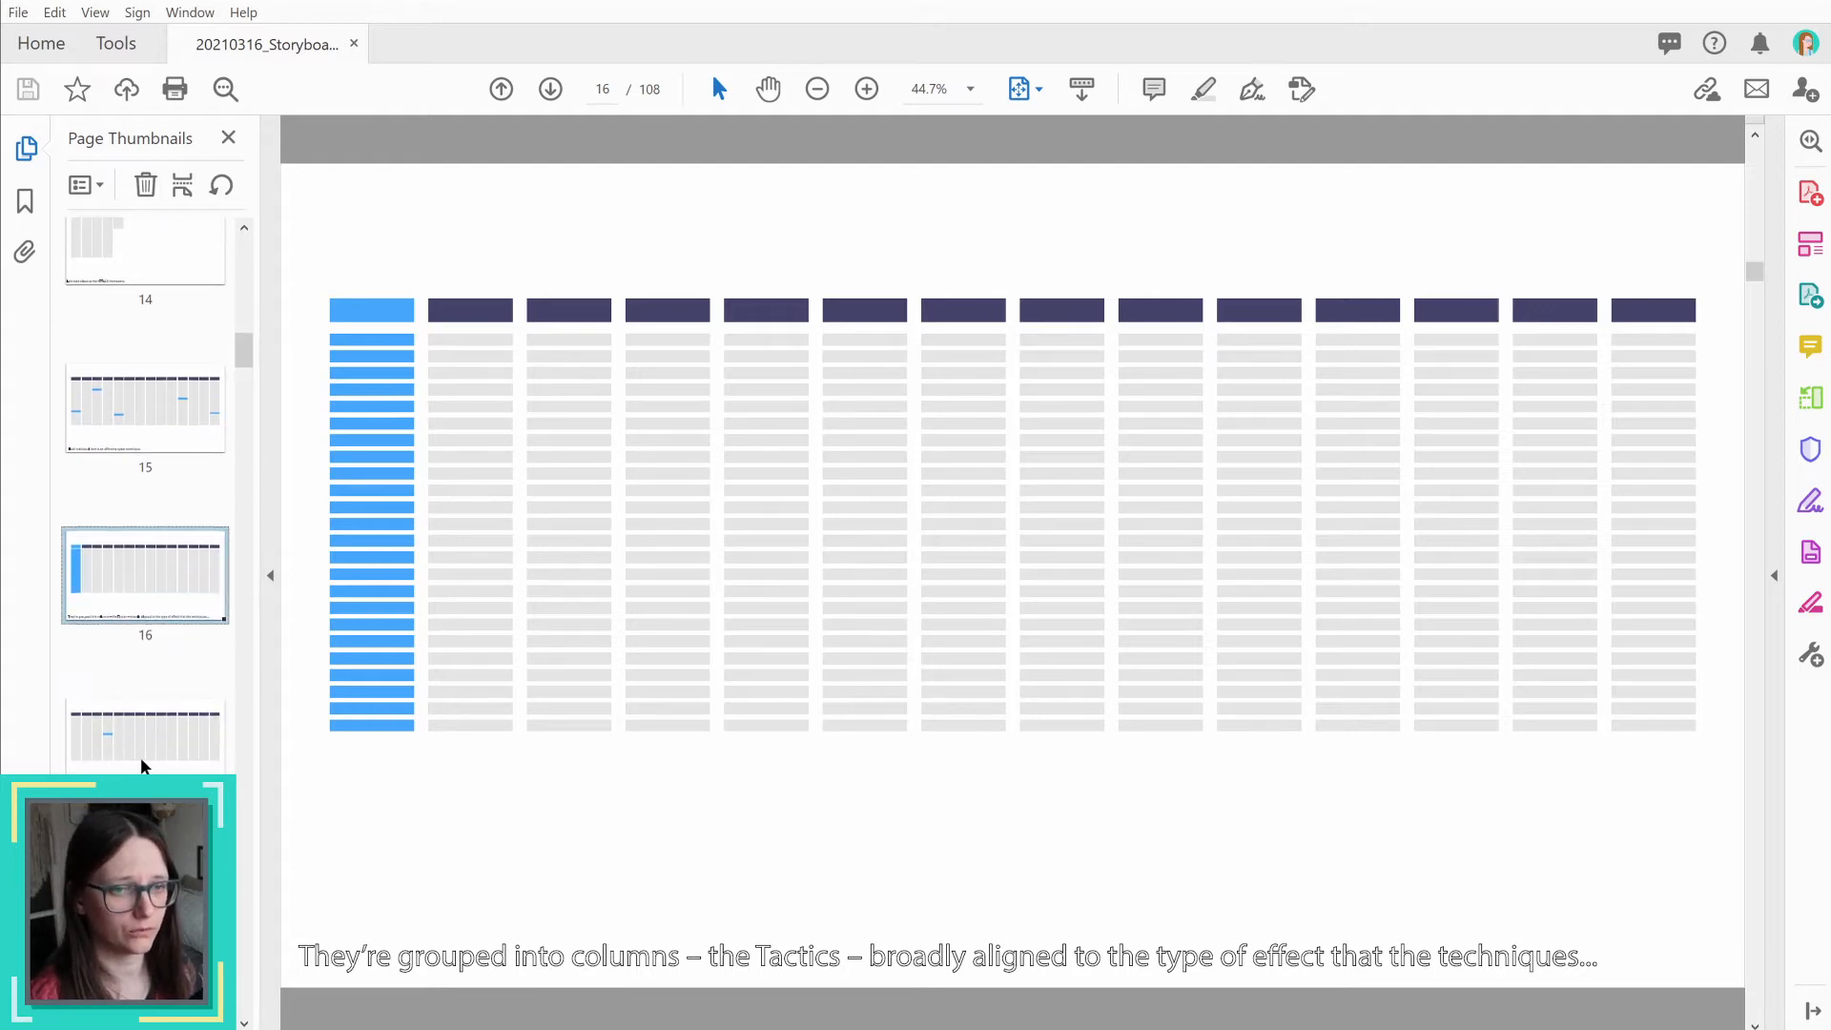
click(143, 757)
click(143, 901)
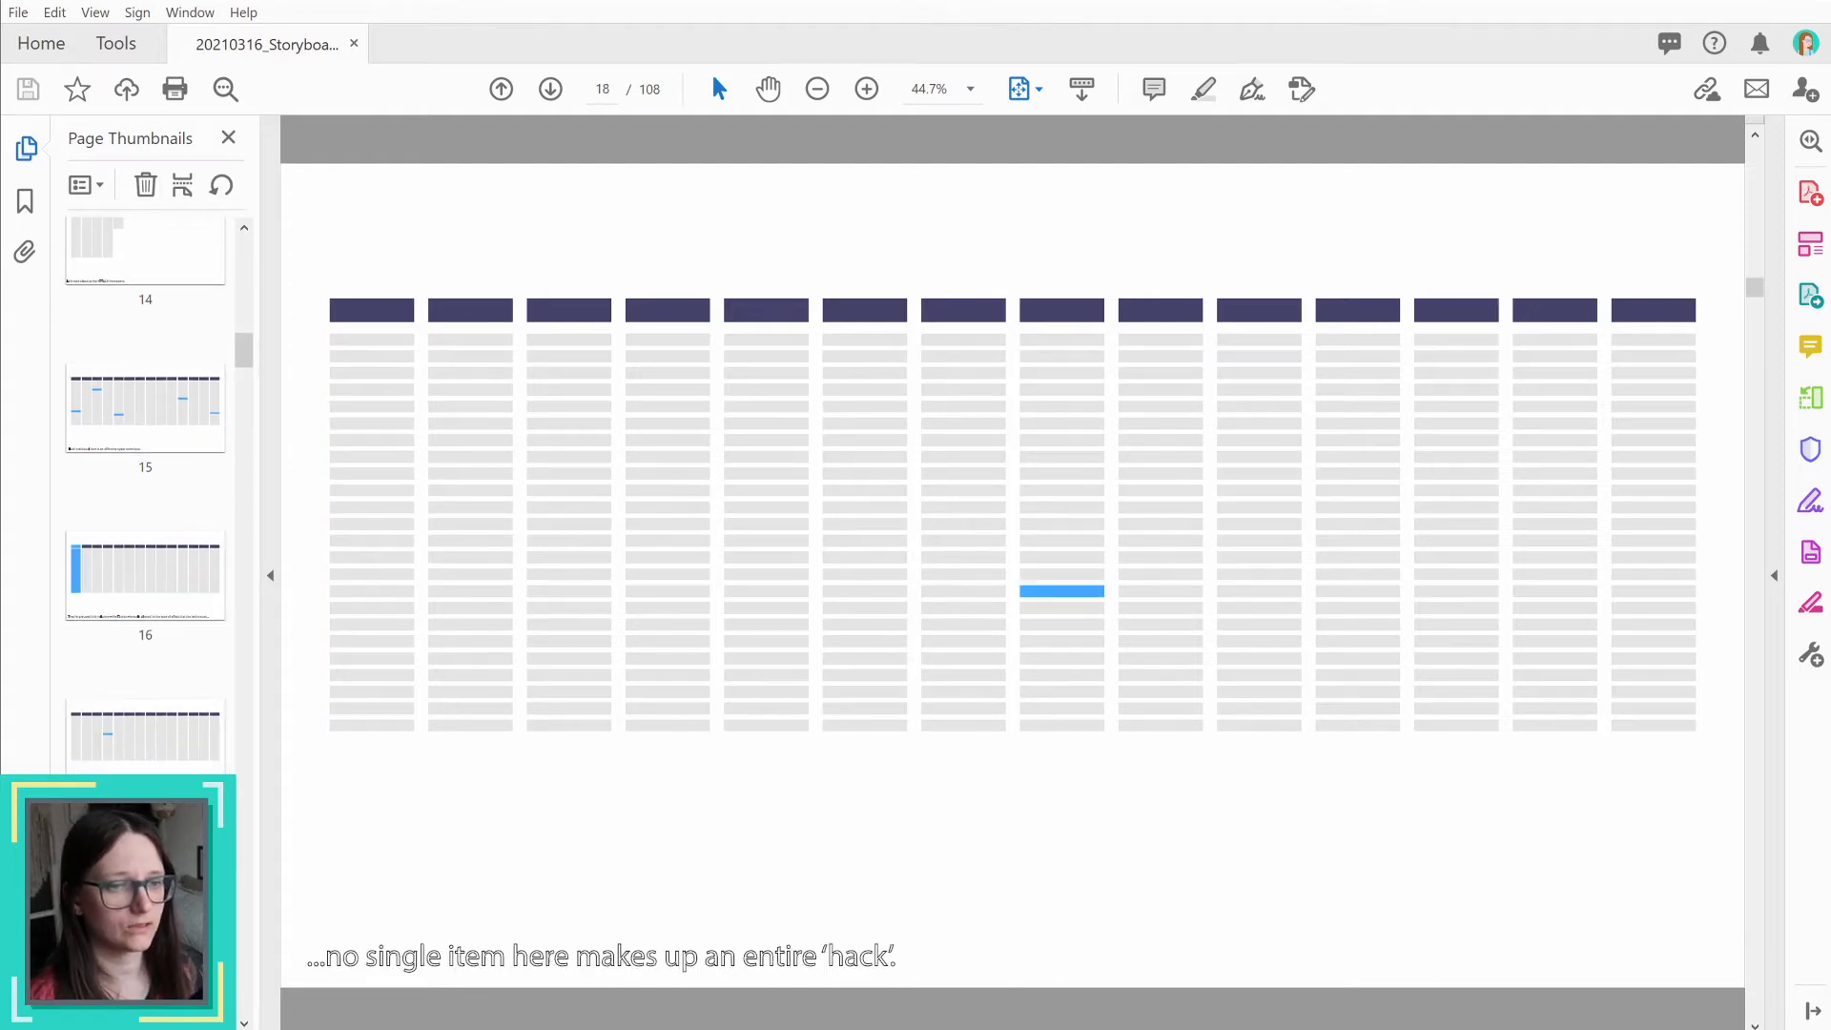
Step: Review storyboard pages 19 to 22, following the highlighted columns and the arrows between circled techniques
scroll(143, 901, down, 2)
scroll(143, 896, down, 3)
click(143, 772)
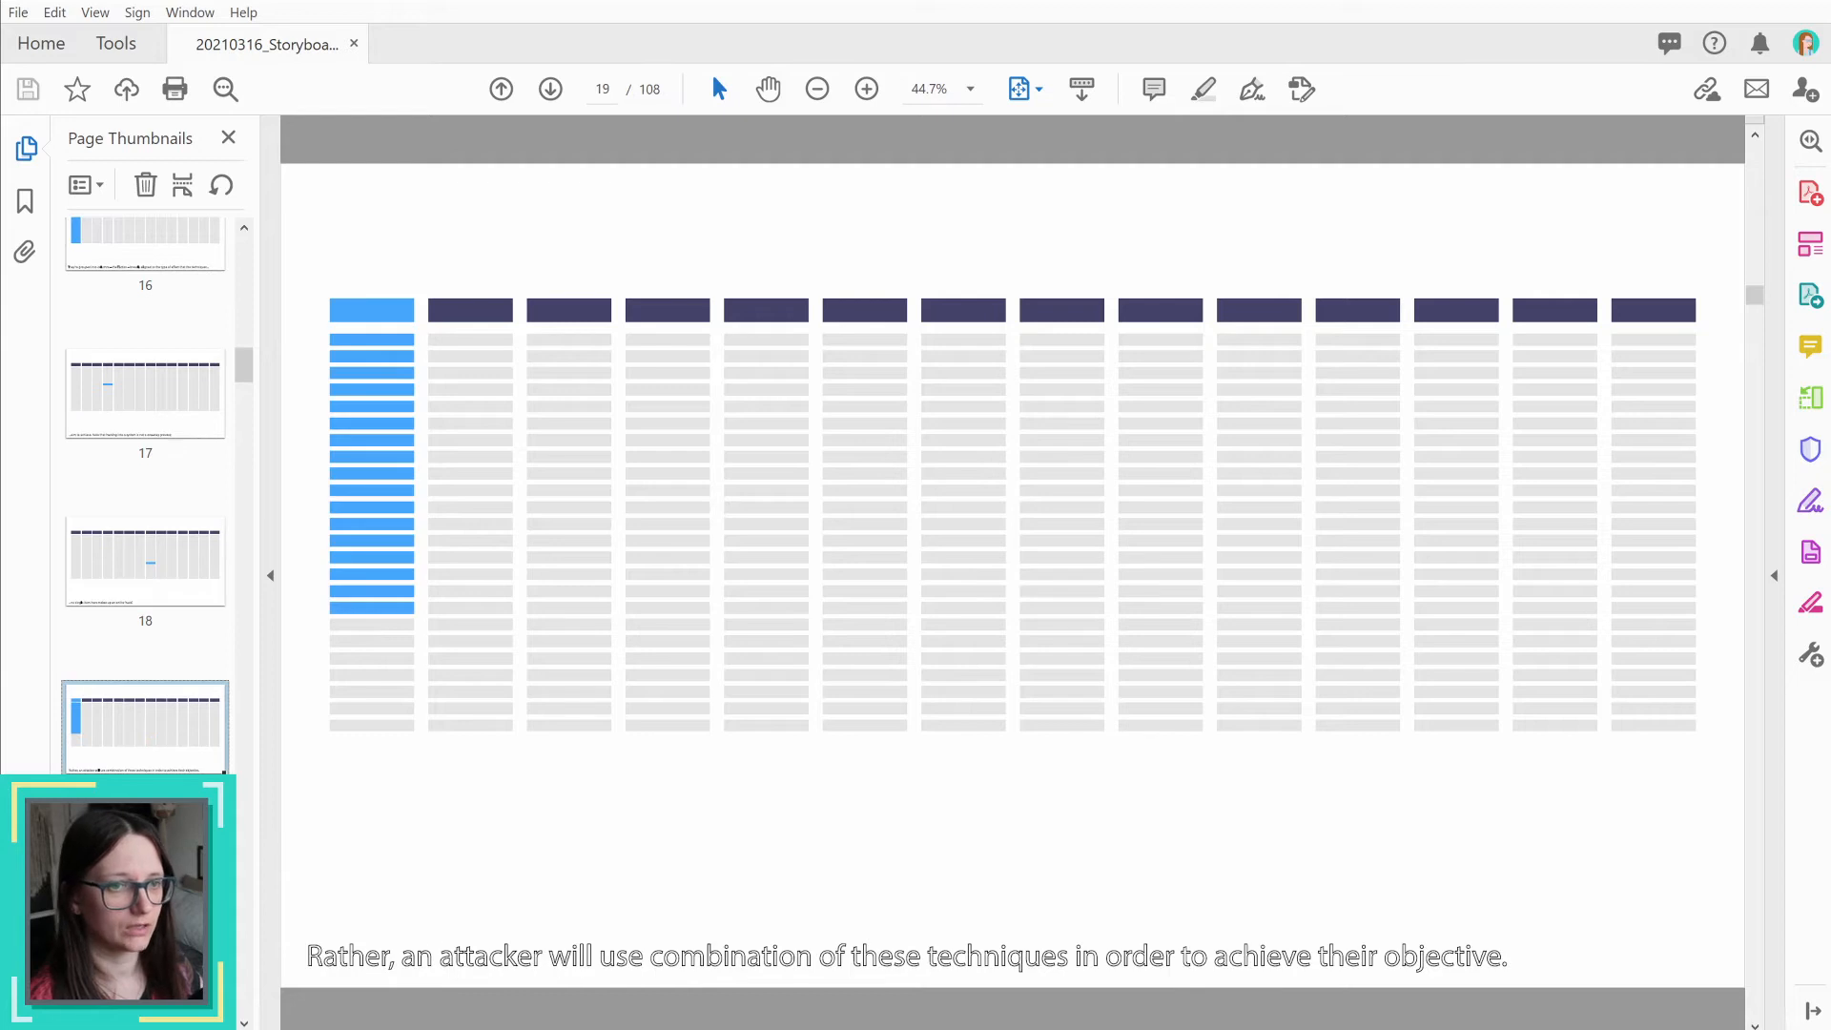
click(143, 897)
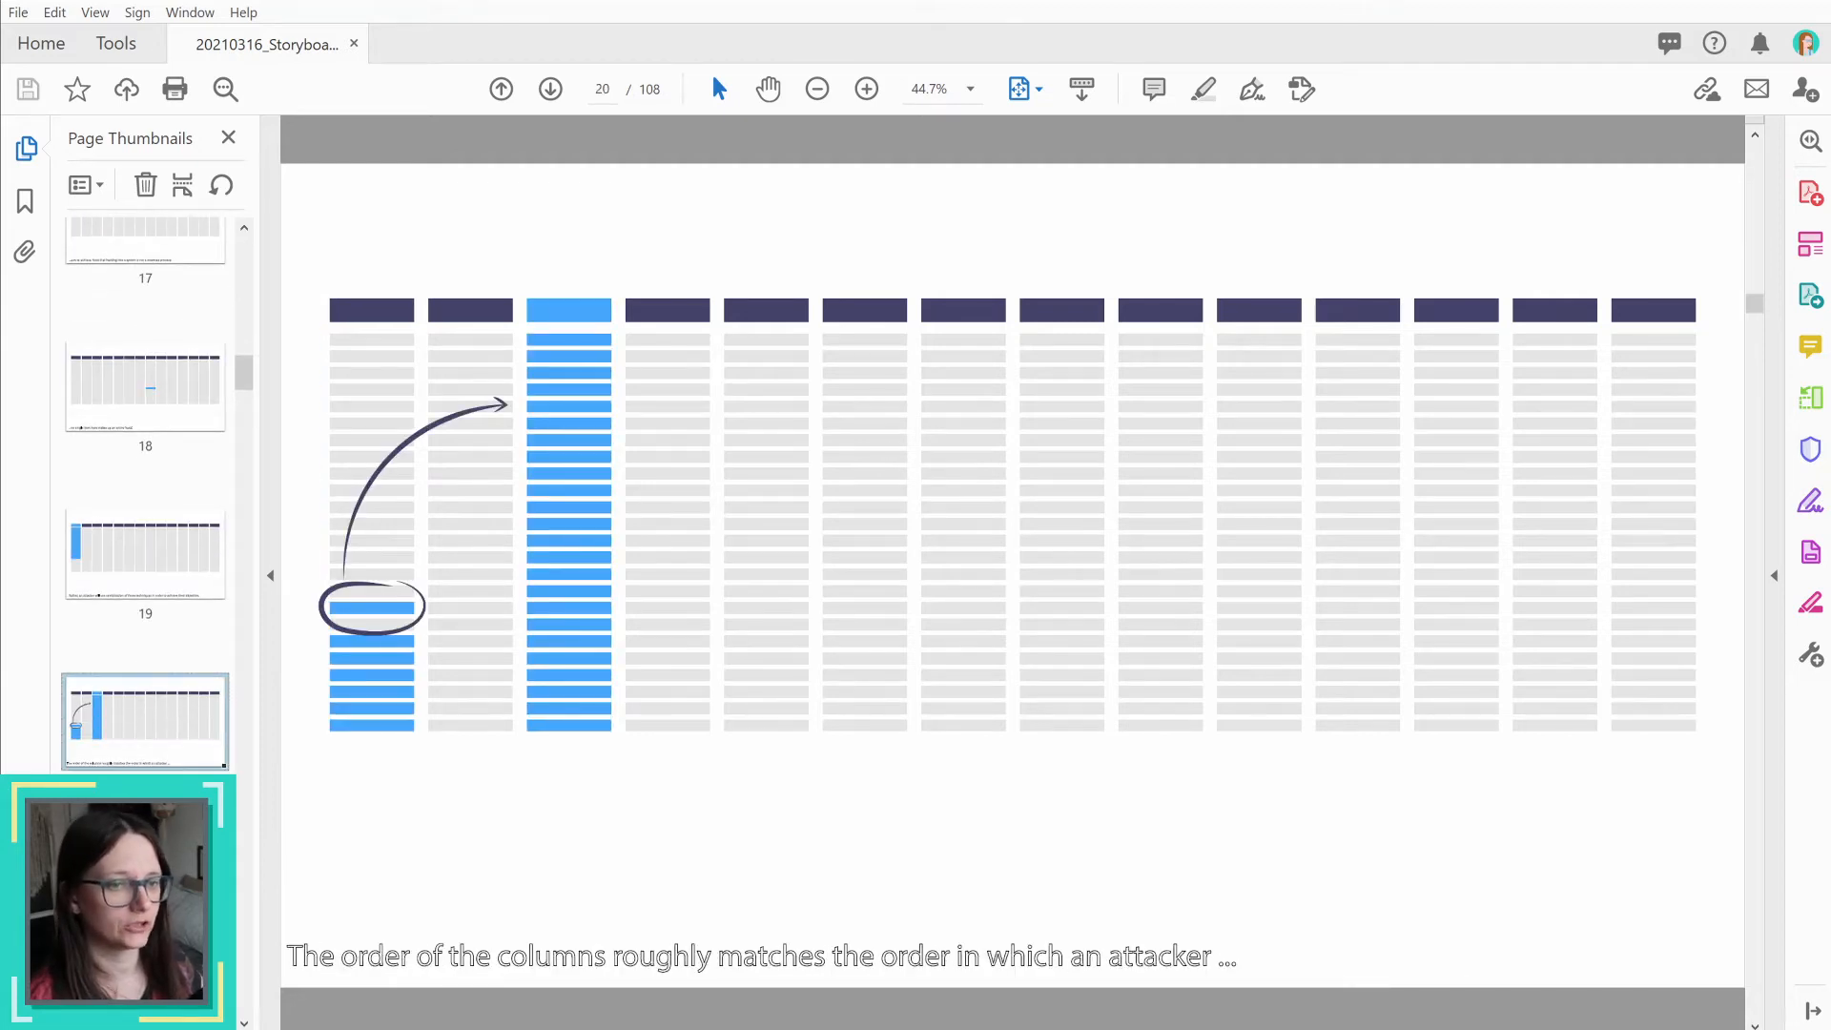
key(Right)
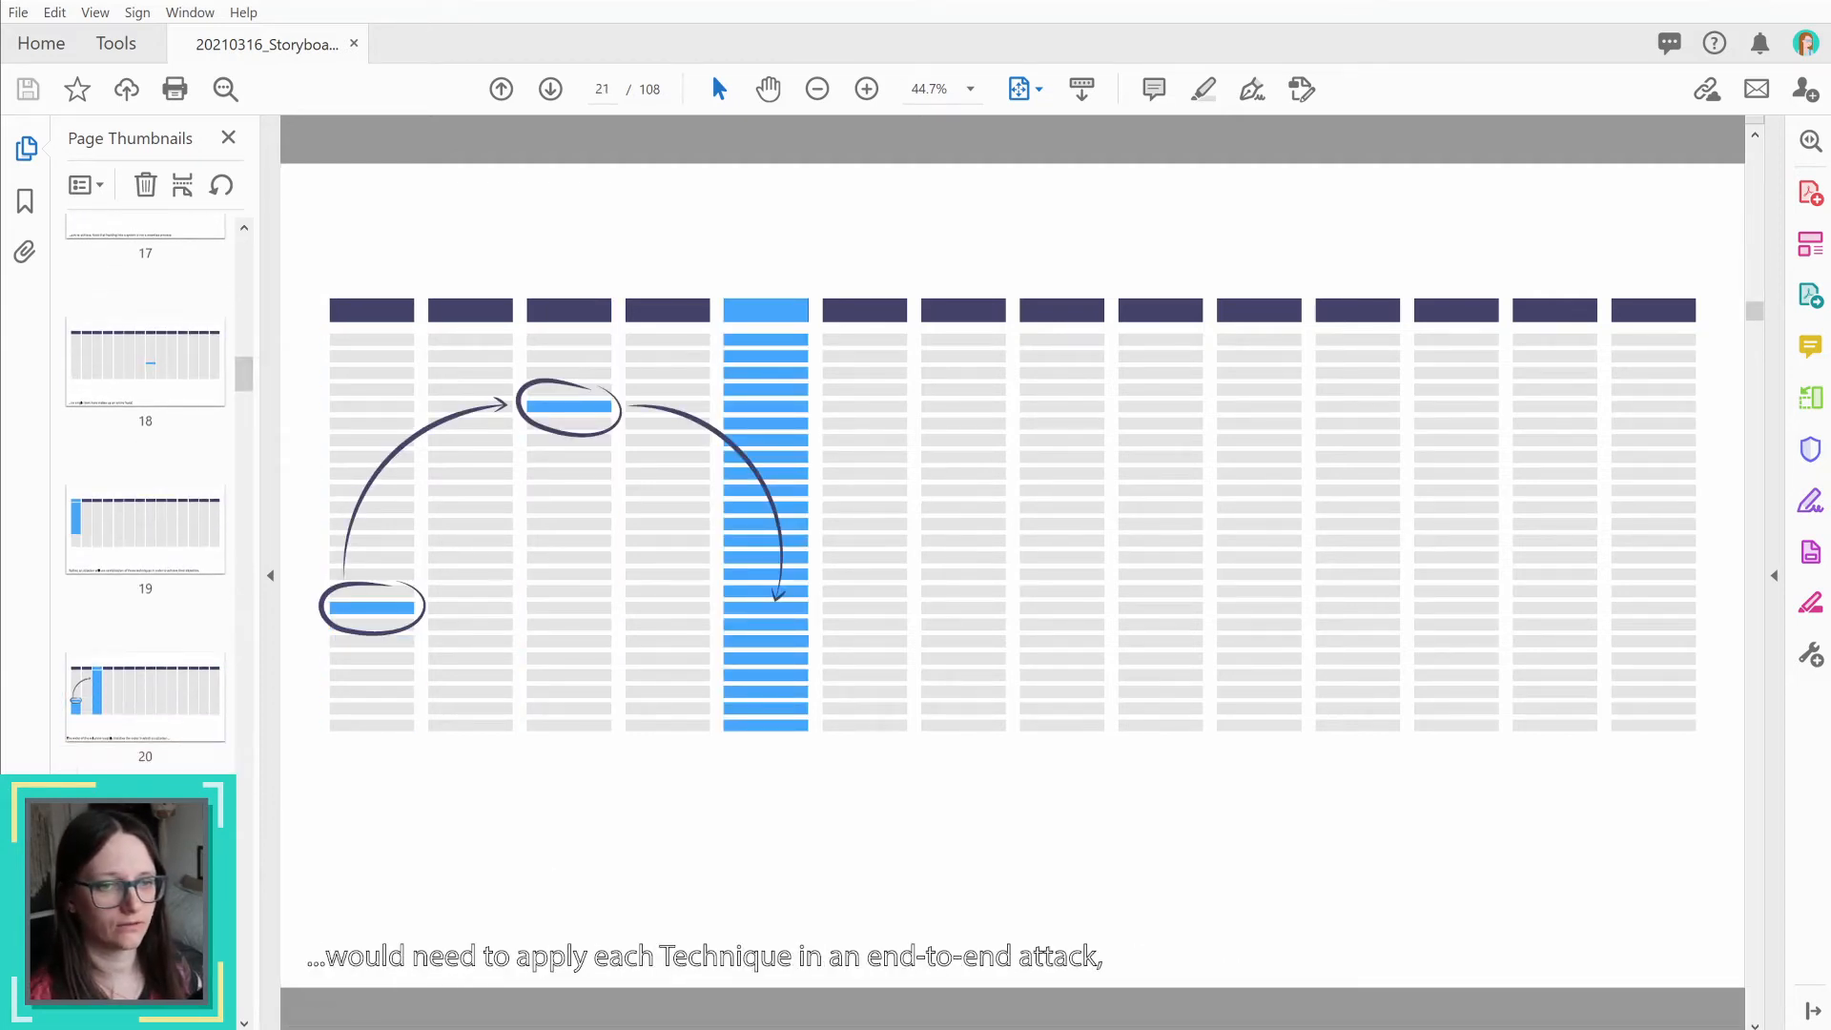
key(Right)
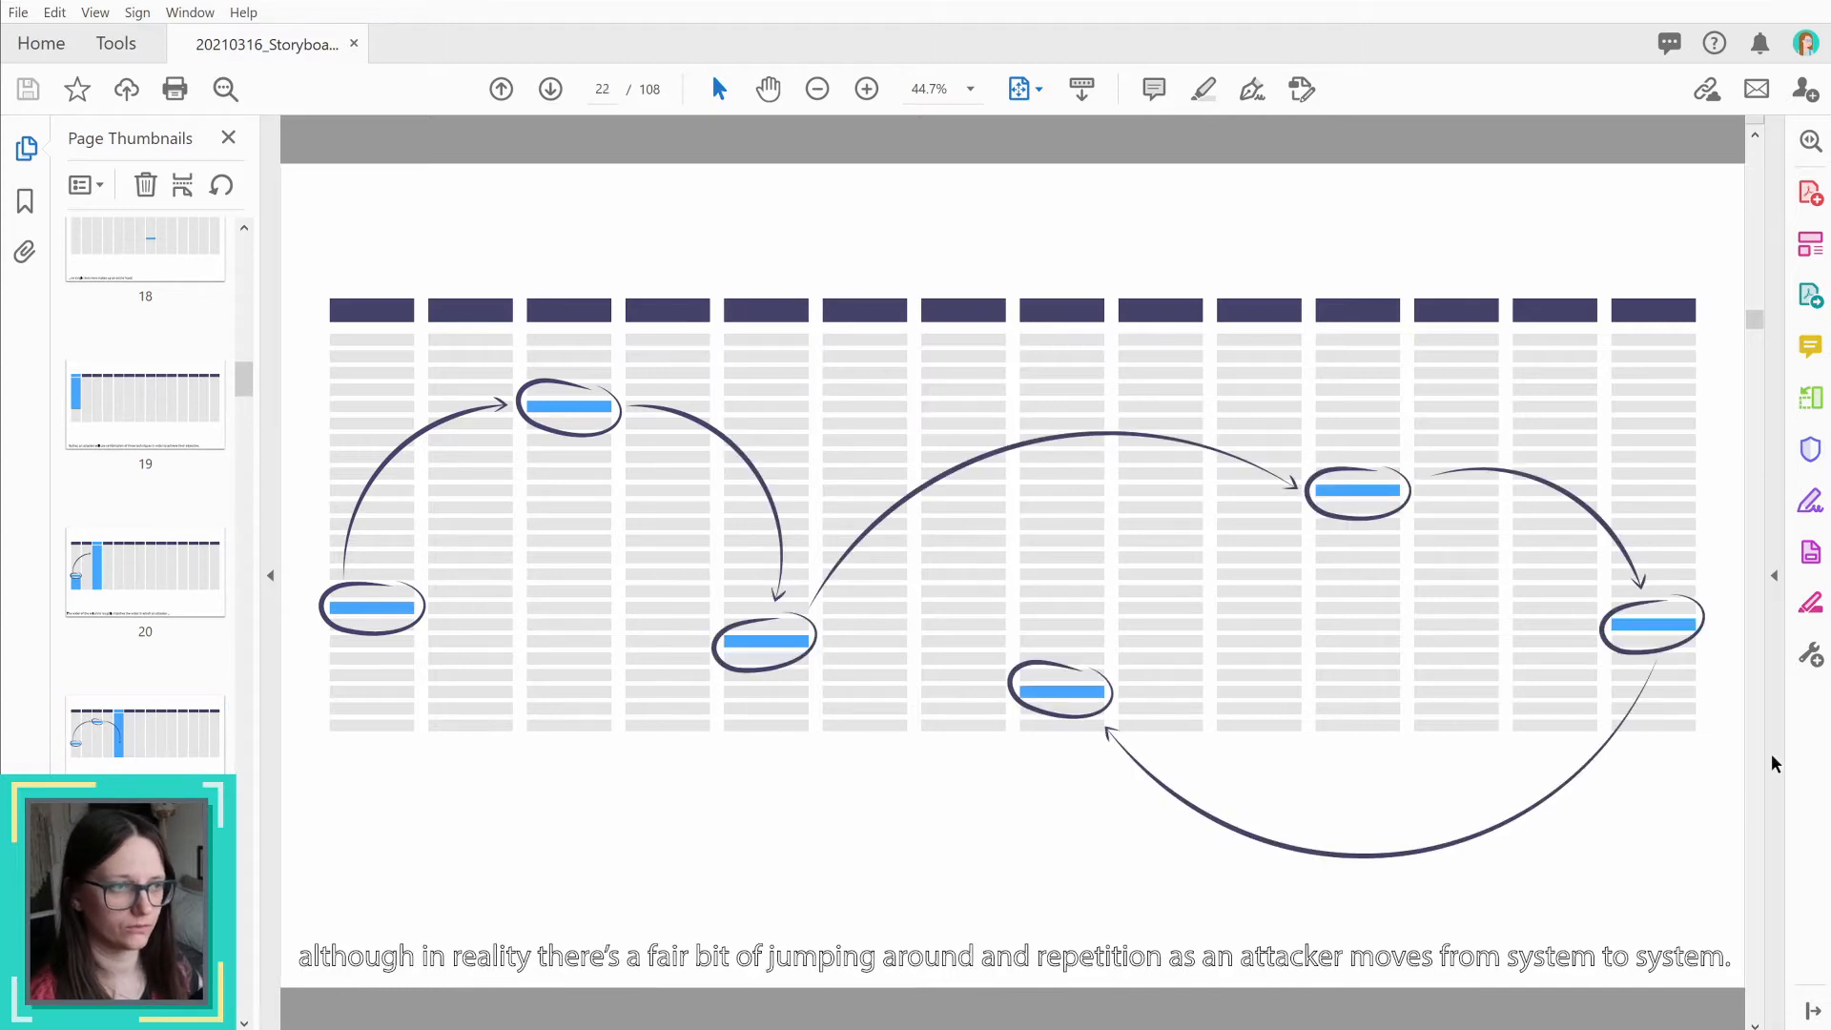
Step: View page 23 with the extended arrow path, followed by the Reconaissance title on page 24
scroll(172, 737, down, 2)
scroll(171, 737, down, 3)
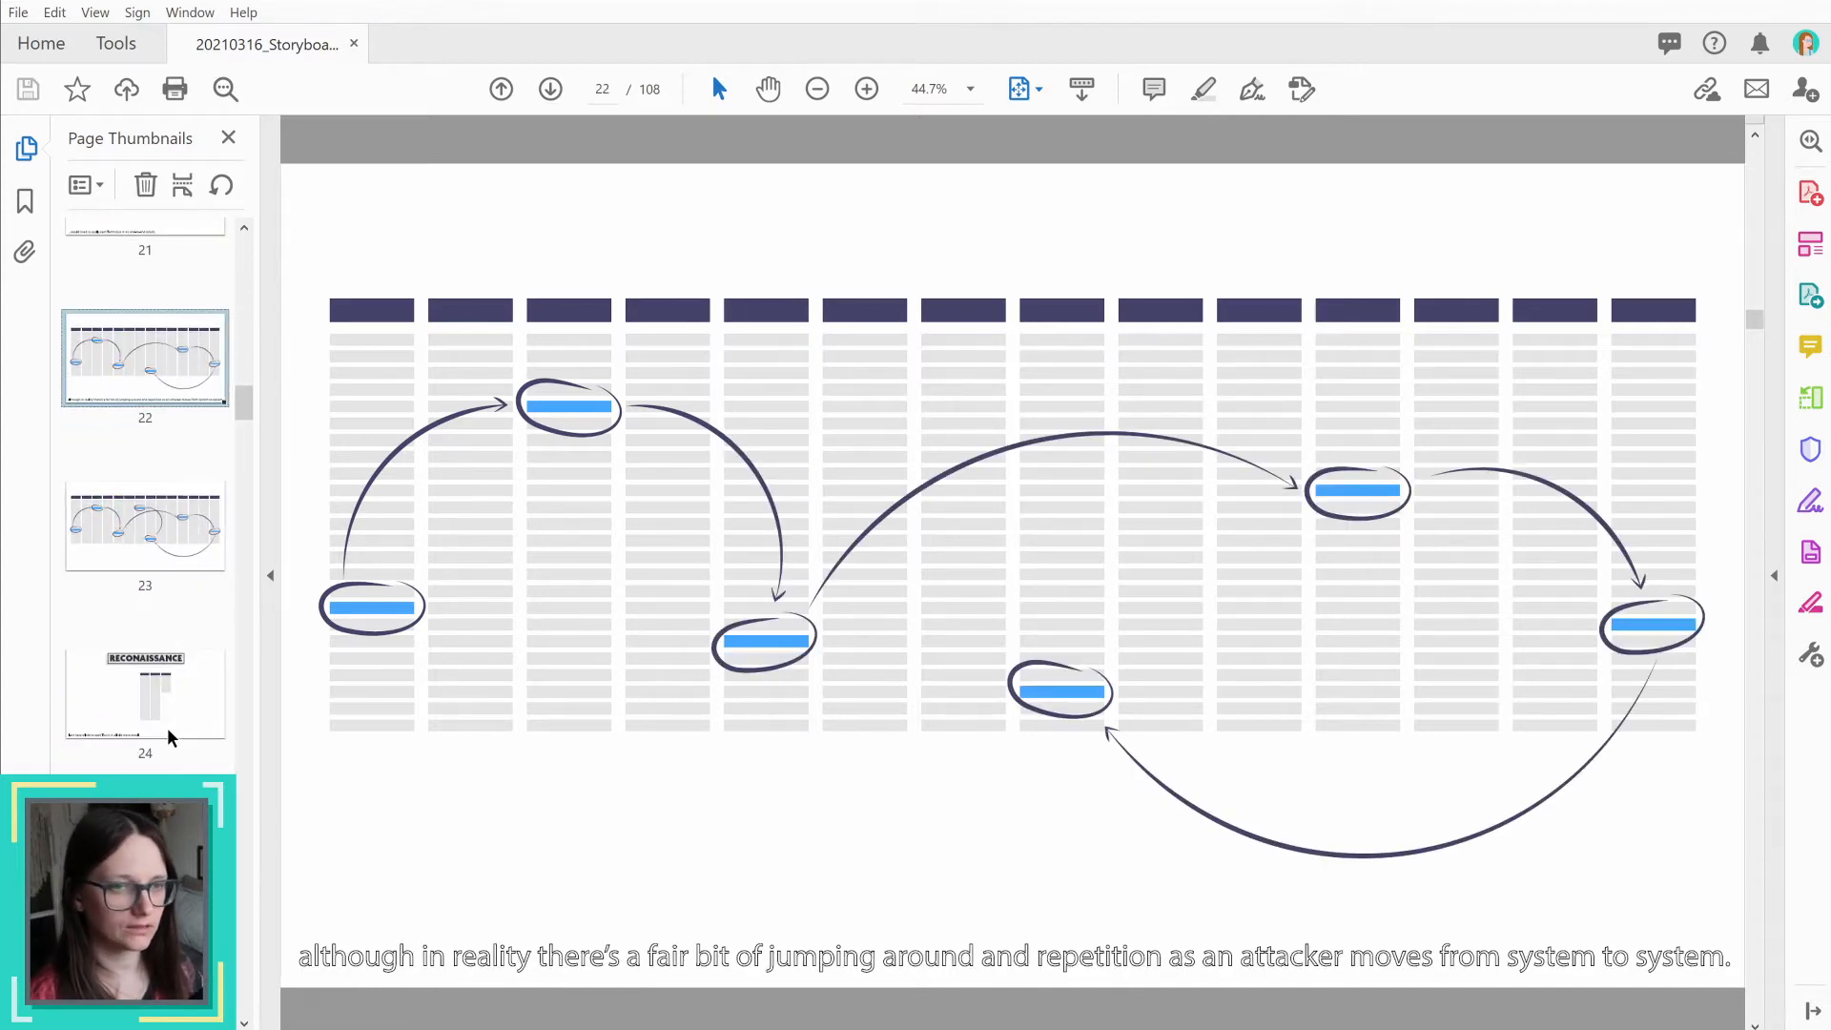
click(141, 521)
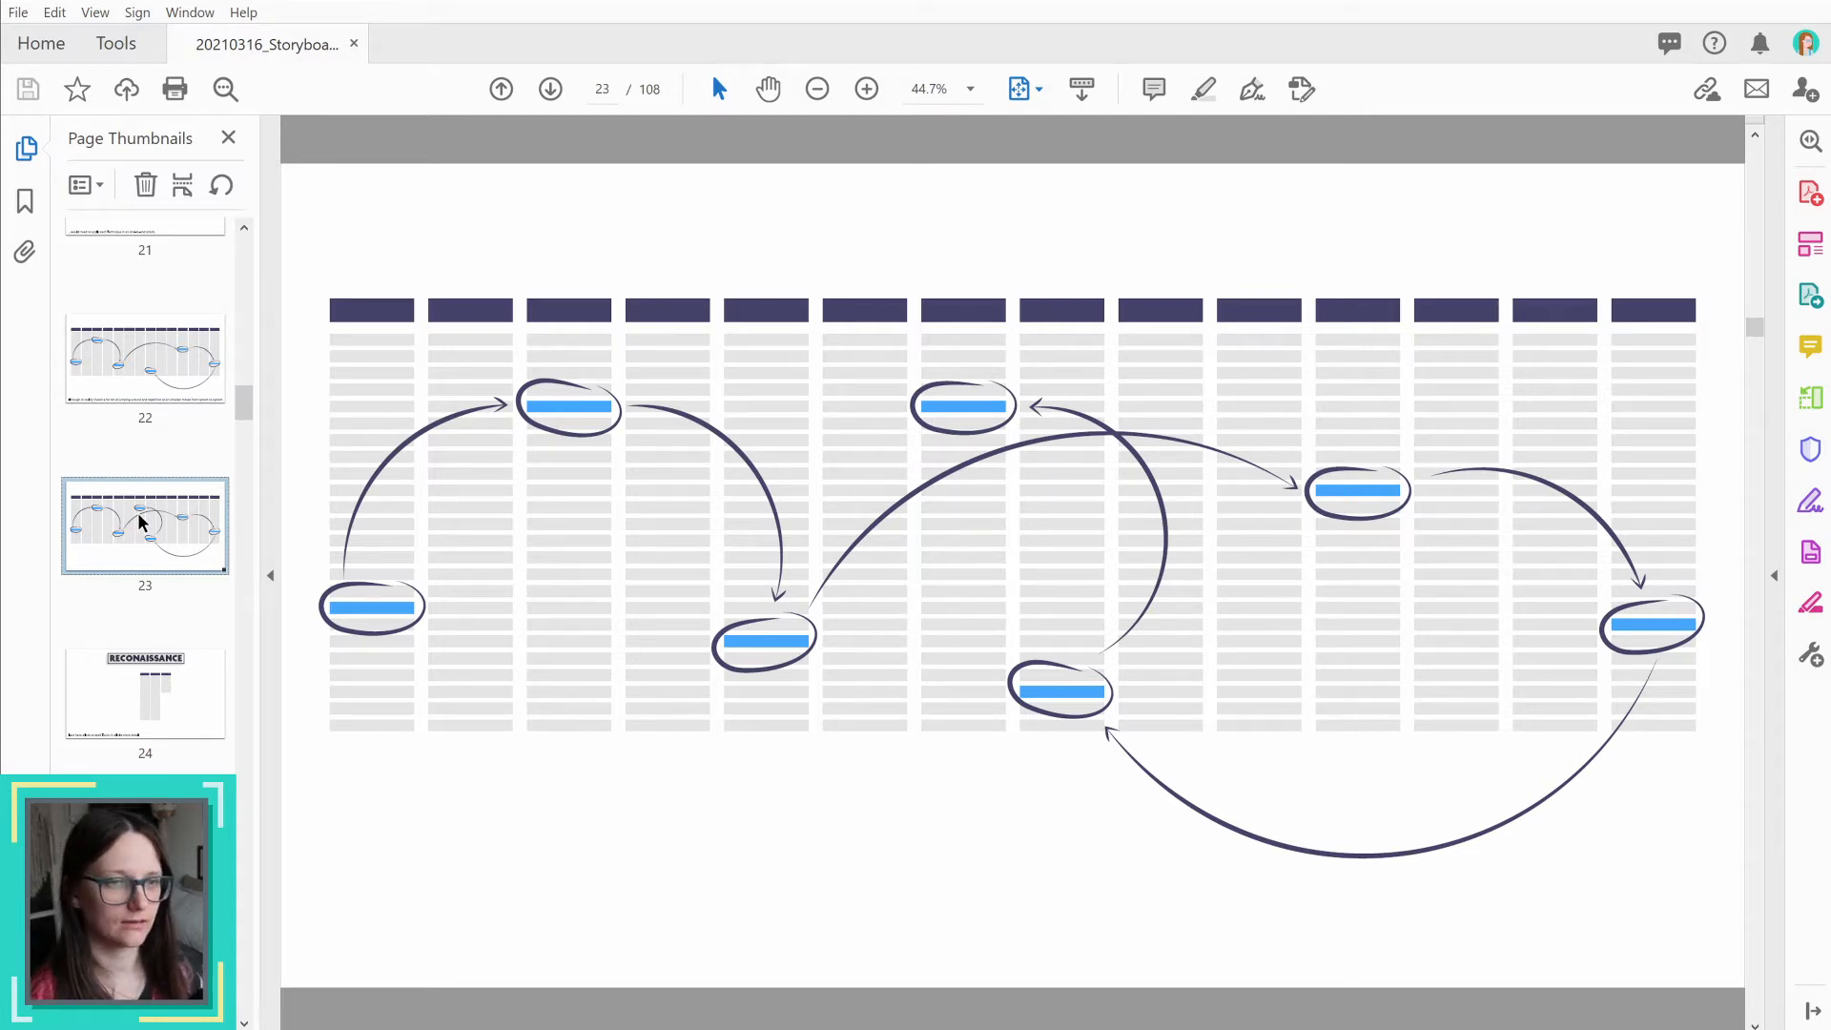
click(158, 694)
Step: Browse past the tactic sections in the storyboard and open page 93, where section 12a starts
scroll(157, 694, down, 10)
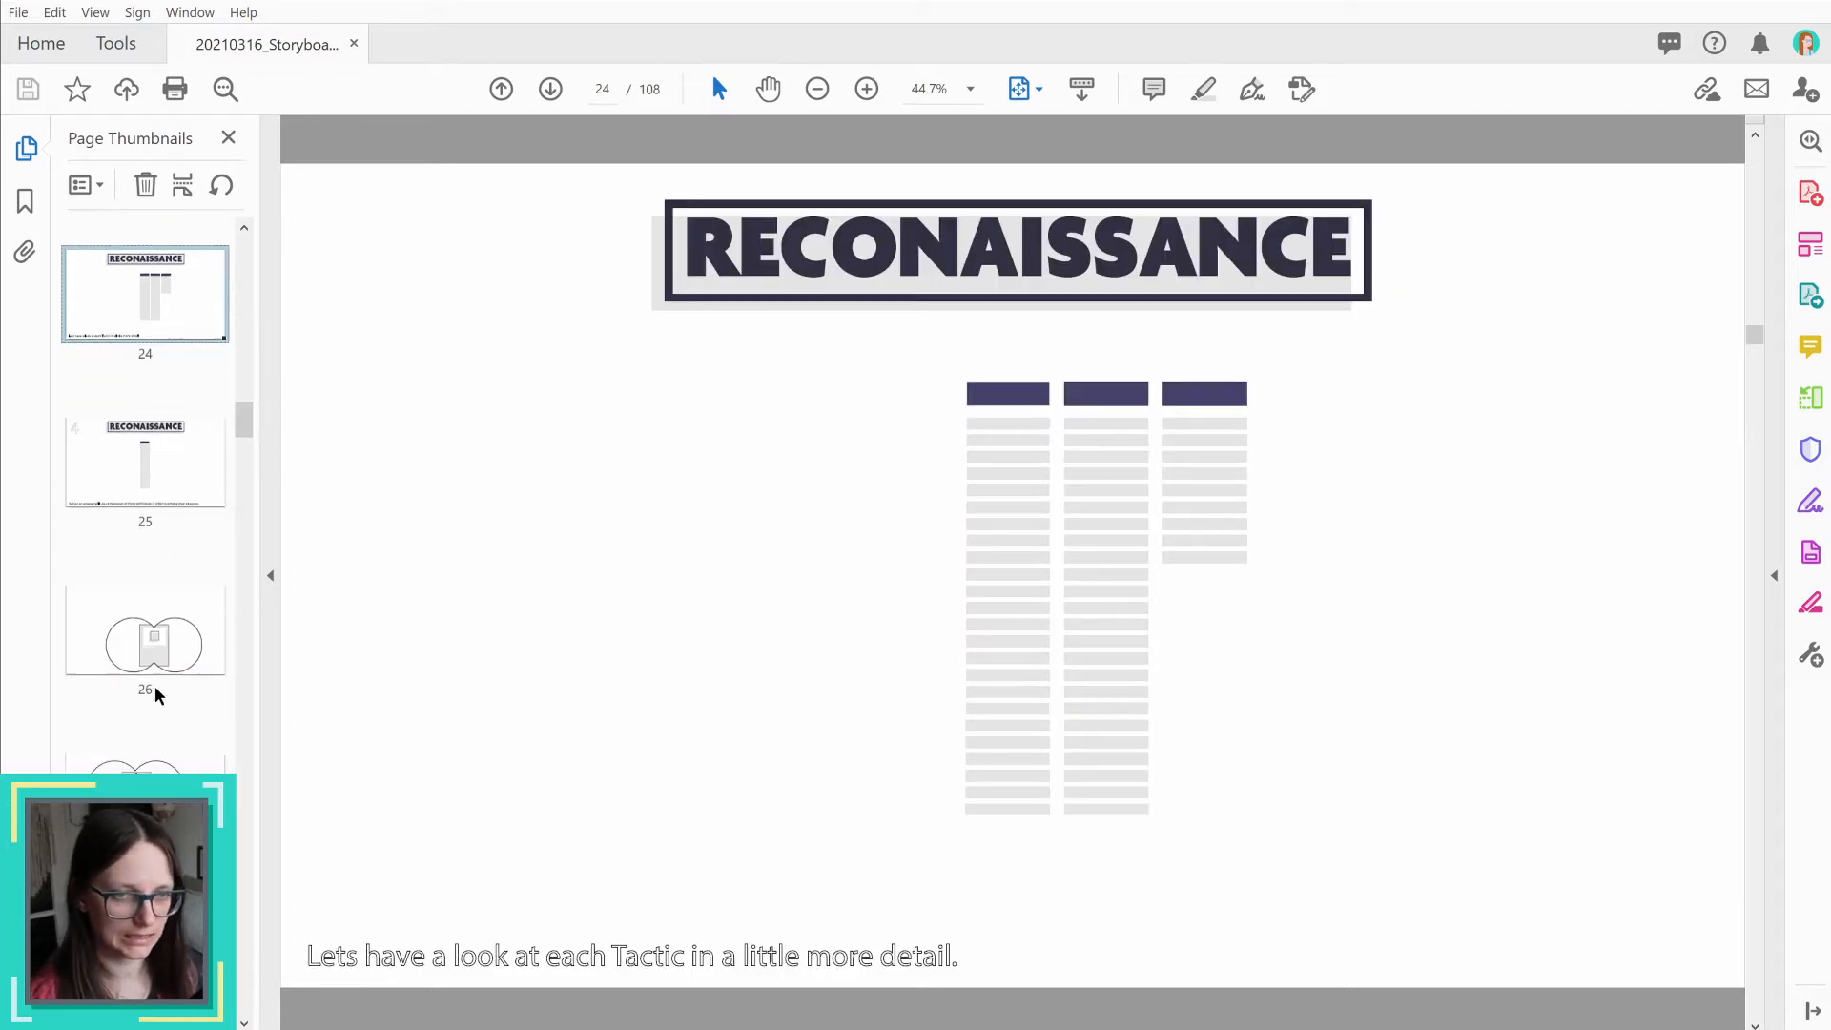
scroll(157, 694, down, 20)
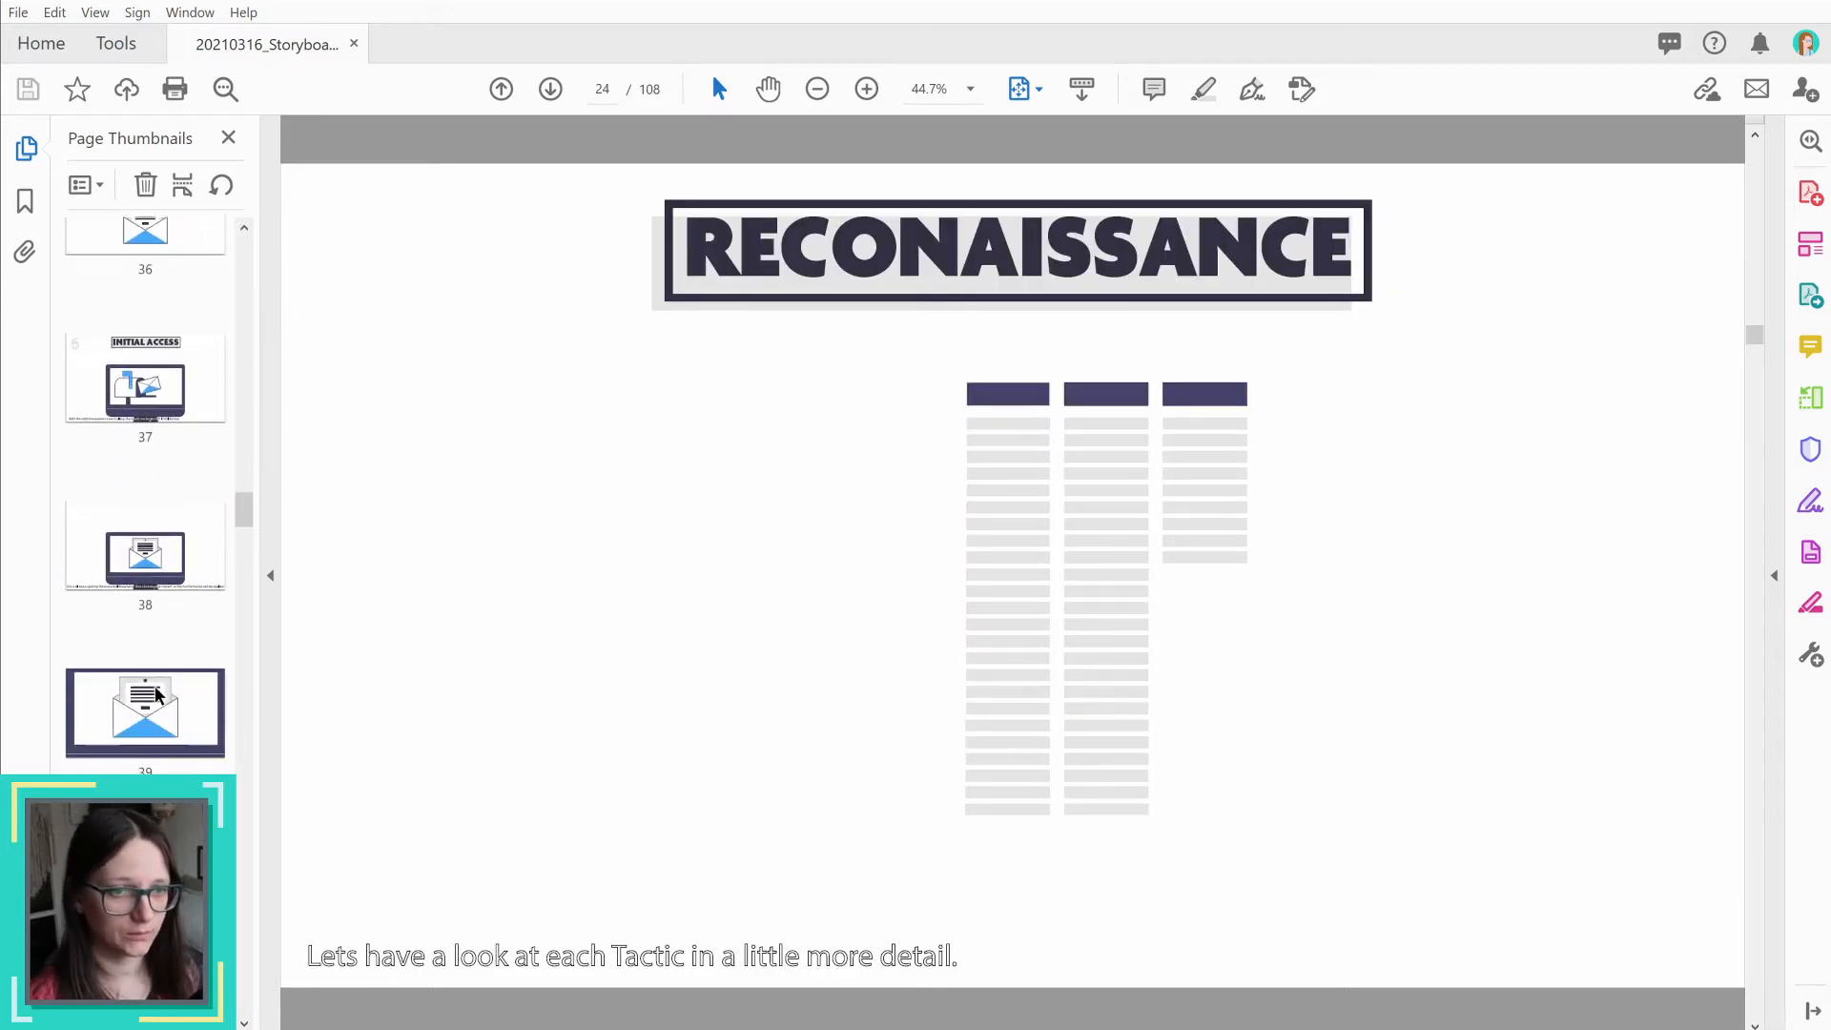
scroll(155, 685, down, 10)
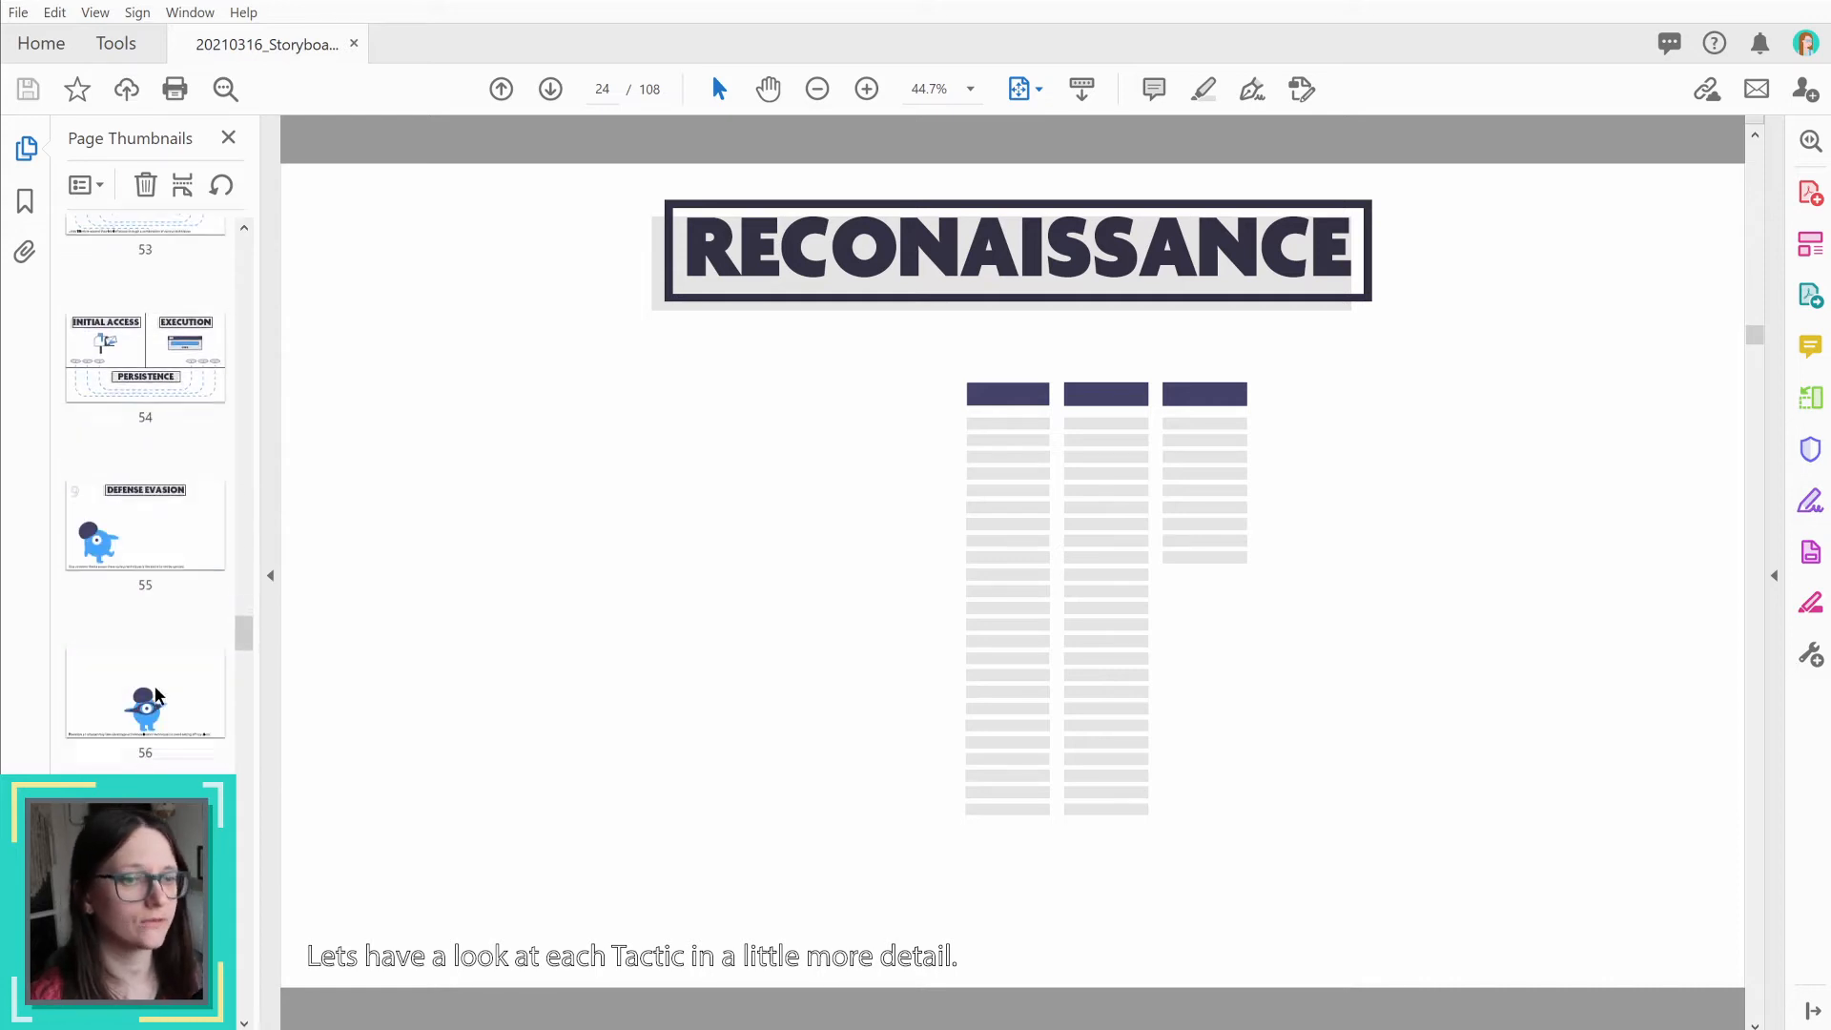
scroll(155, 685, down, 15)
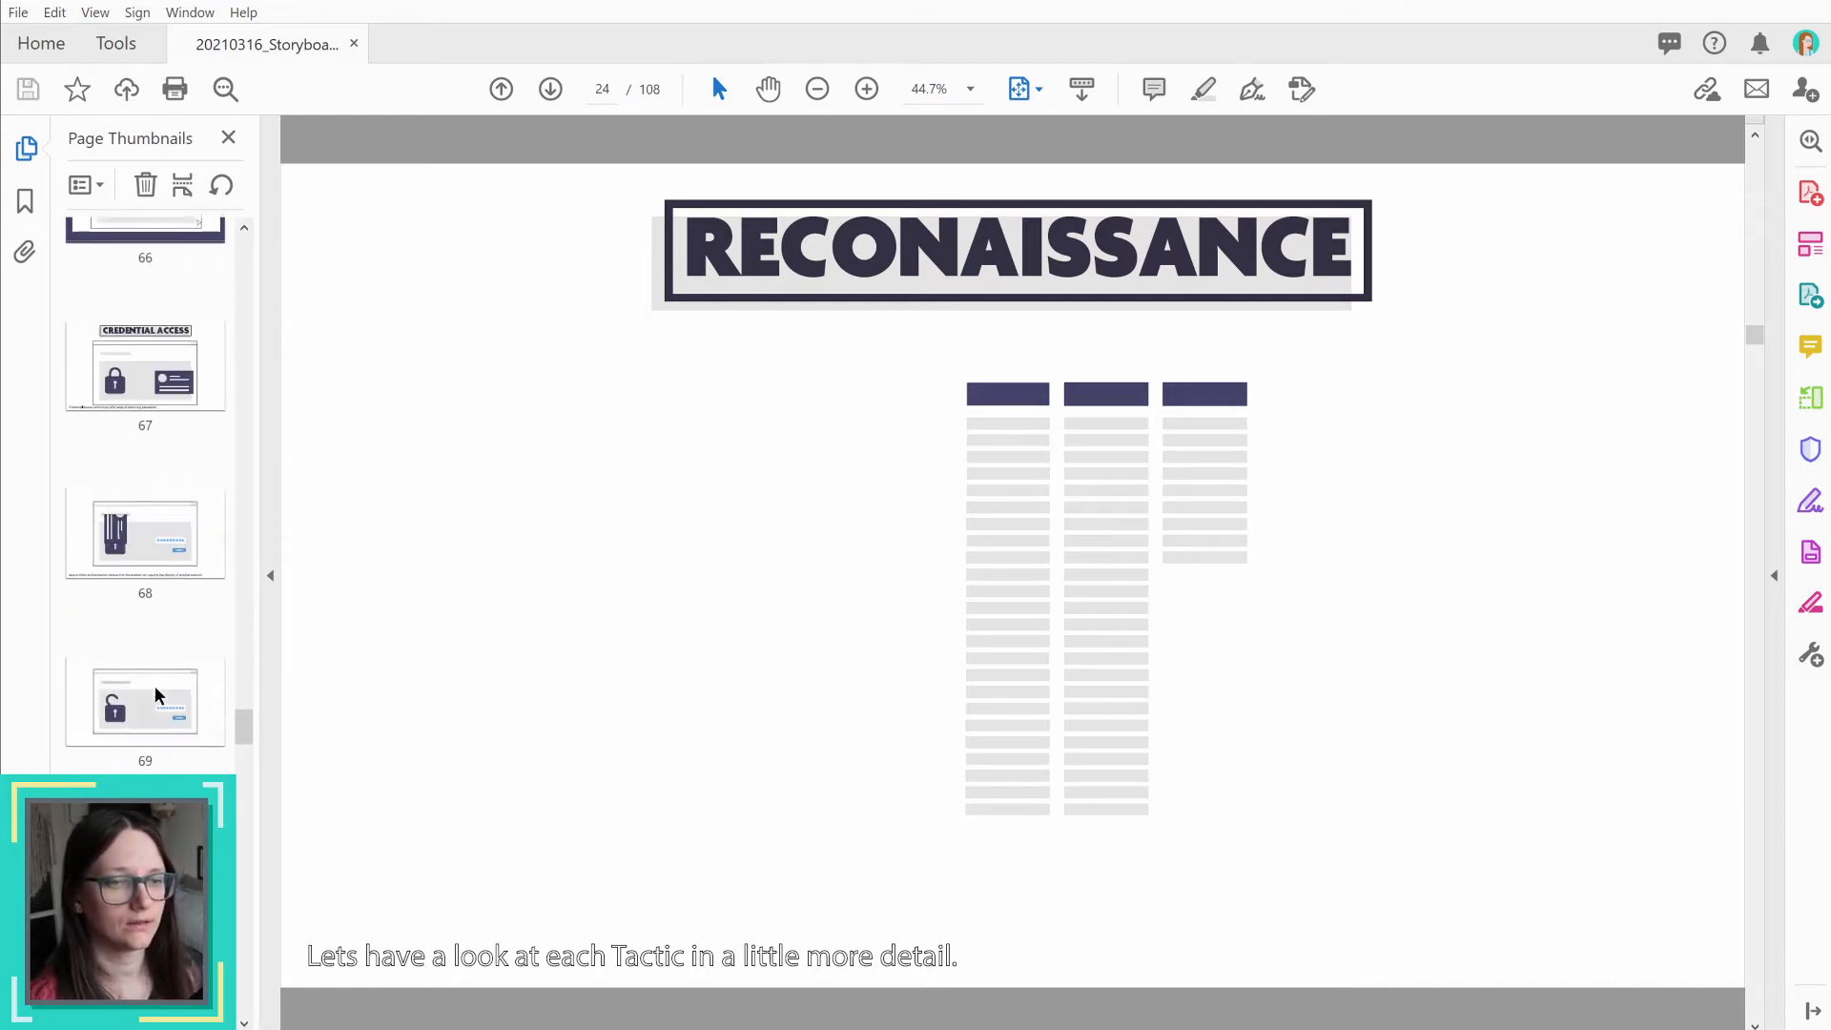
scroll(107, 666, down, 7)
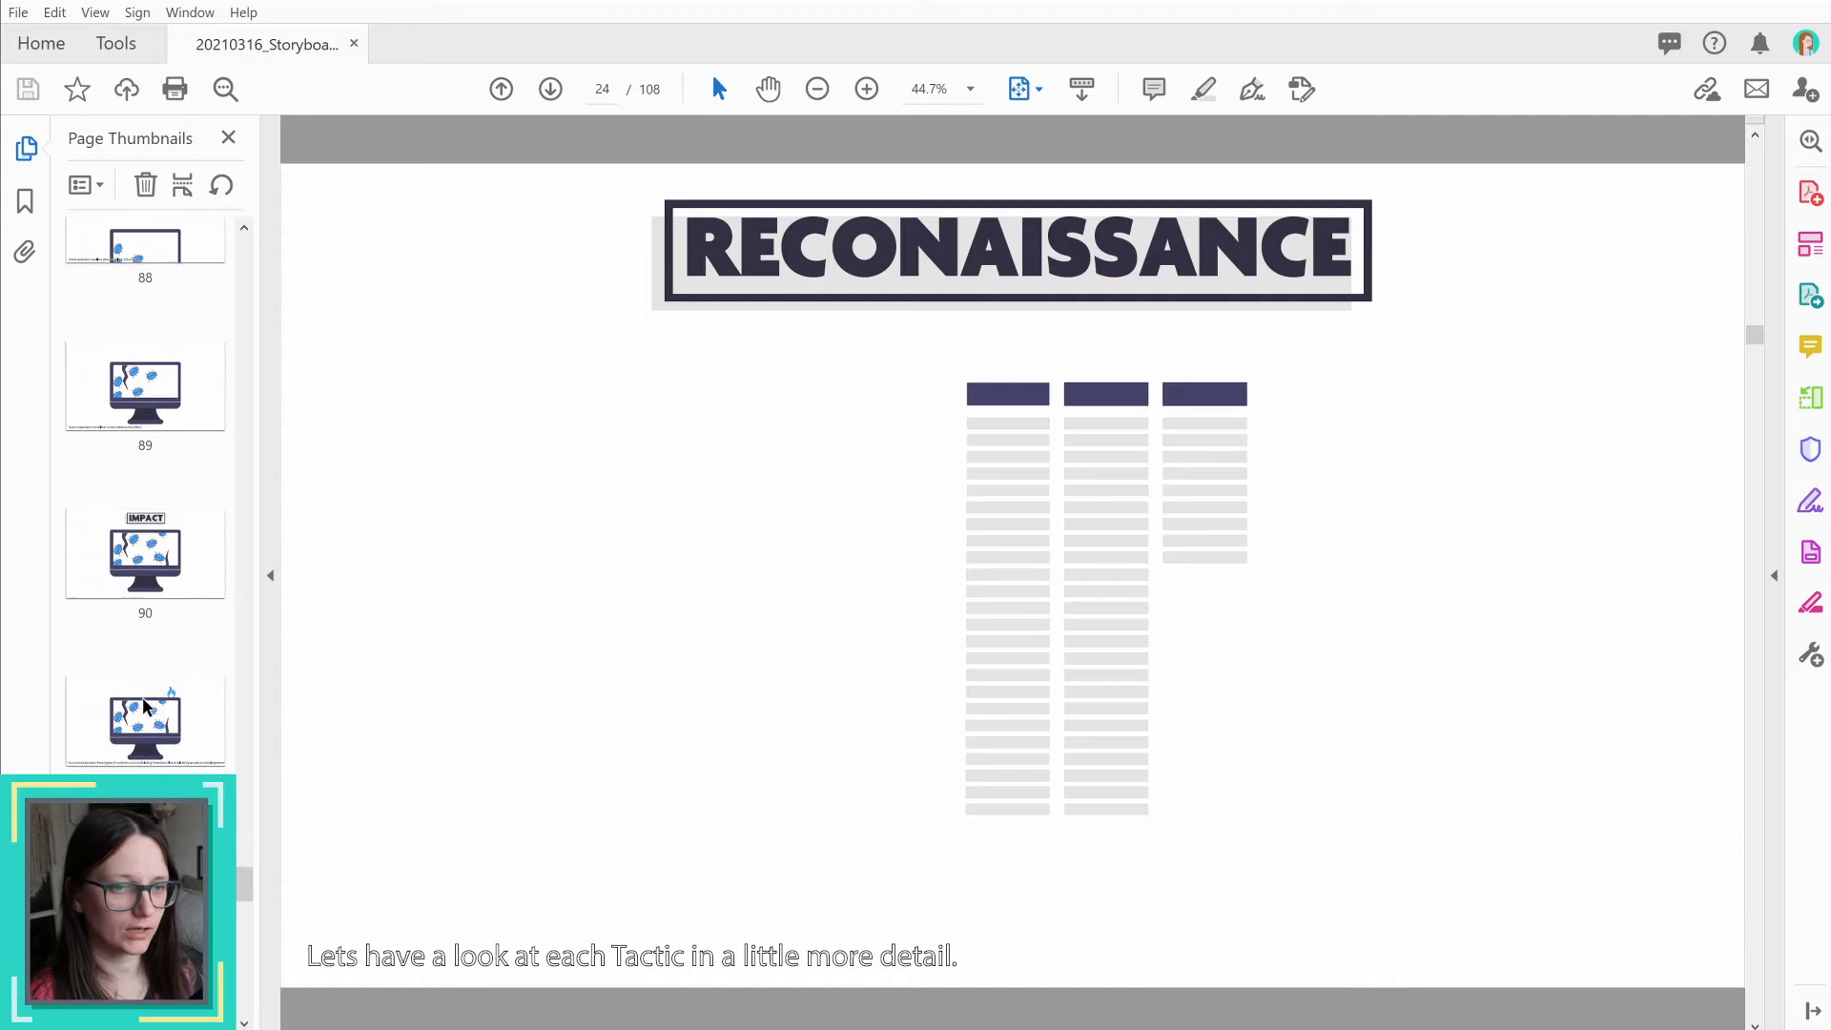
click(172, 441)
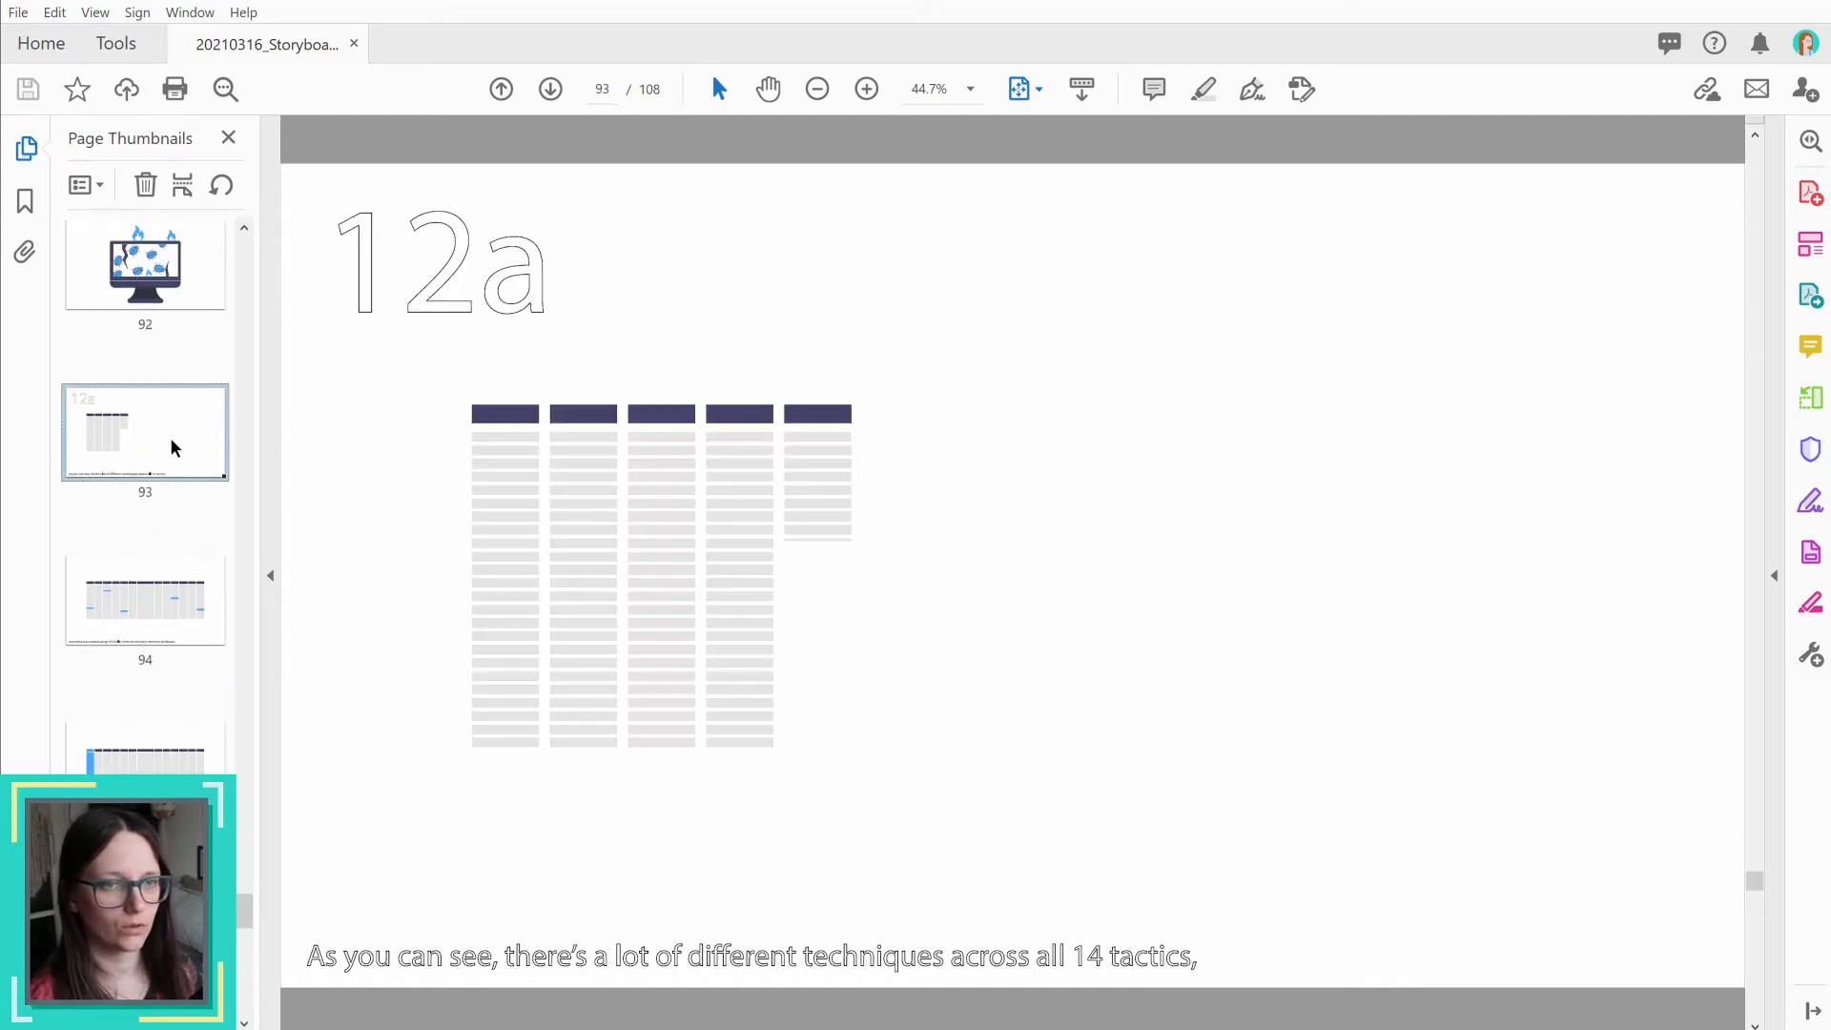
Step: Step through section 12a from page 94 up to page 100, where section 12b starts
click(176, 580)
key(Down)
key(Down)
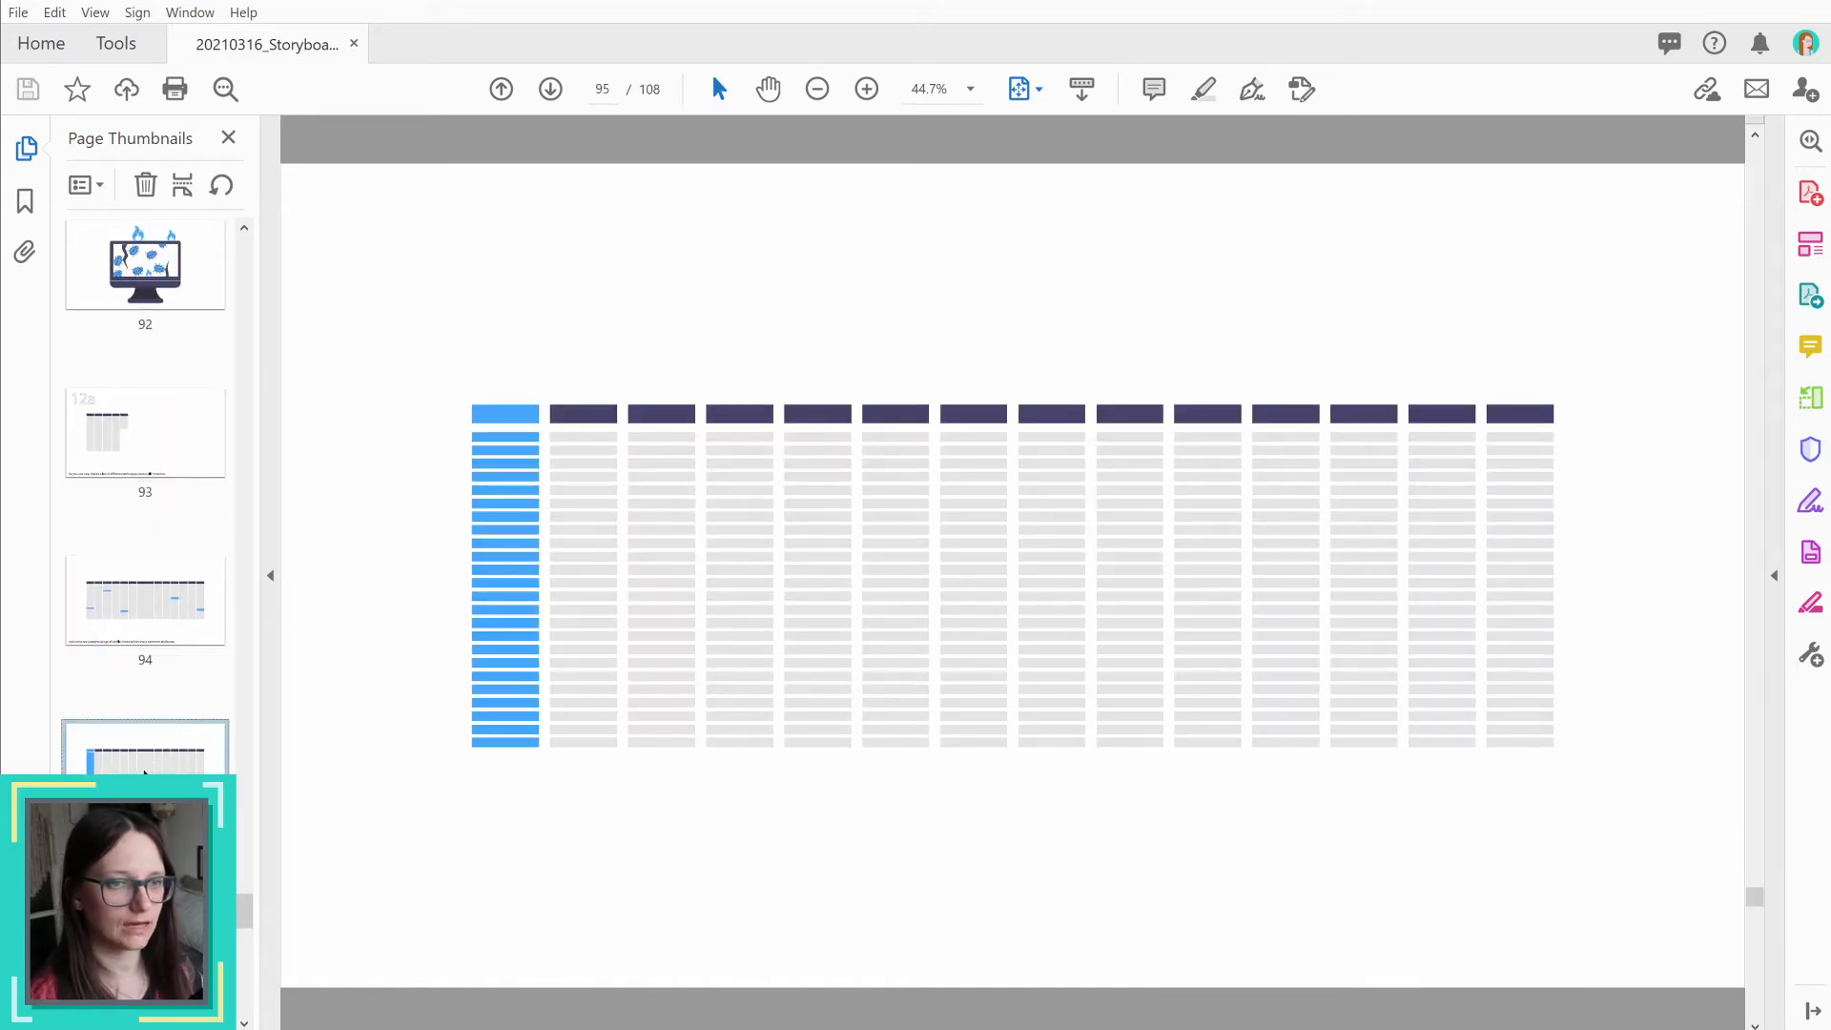
key(Down)
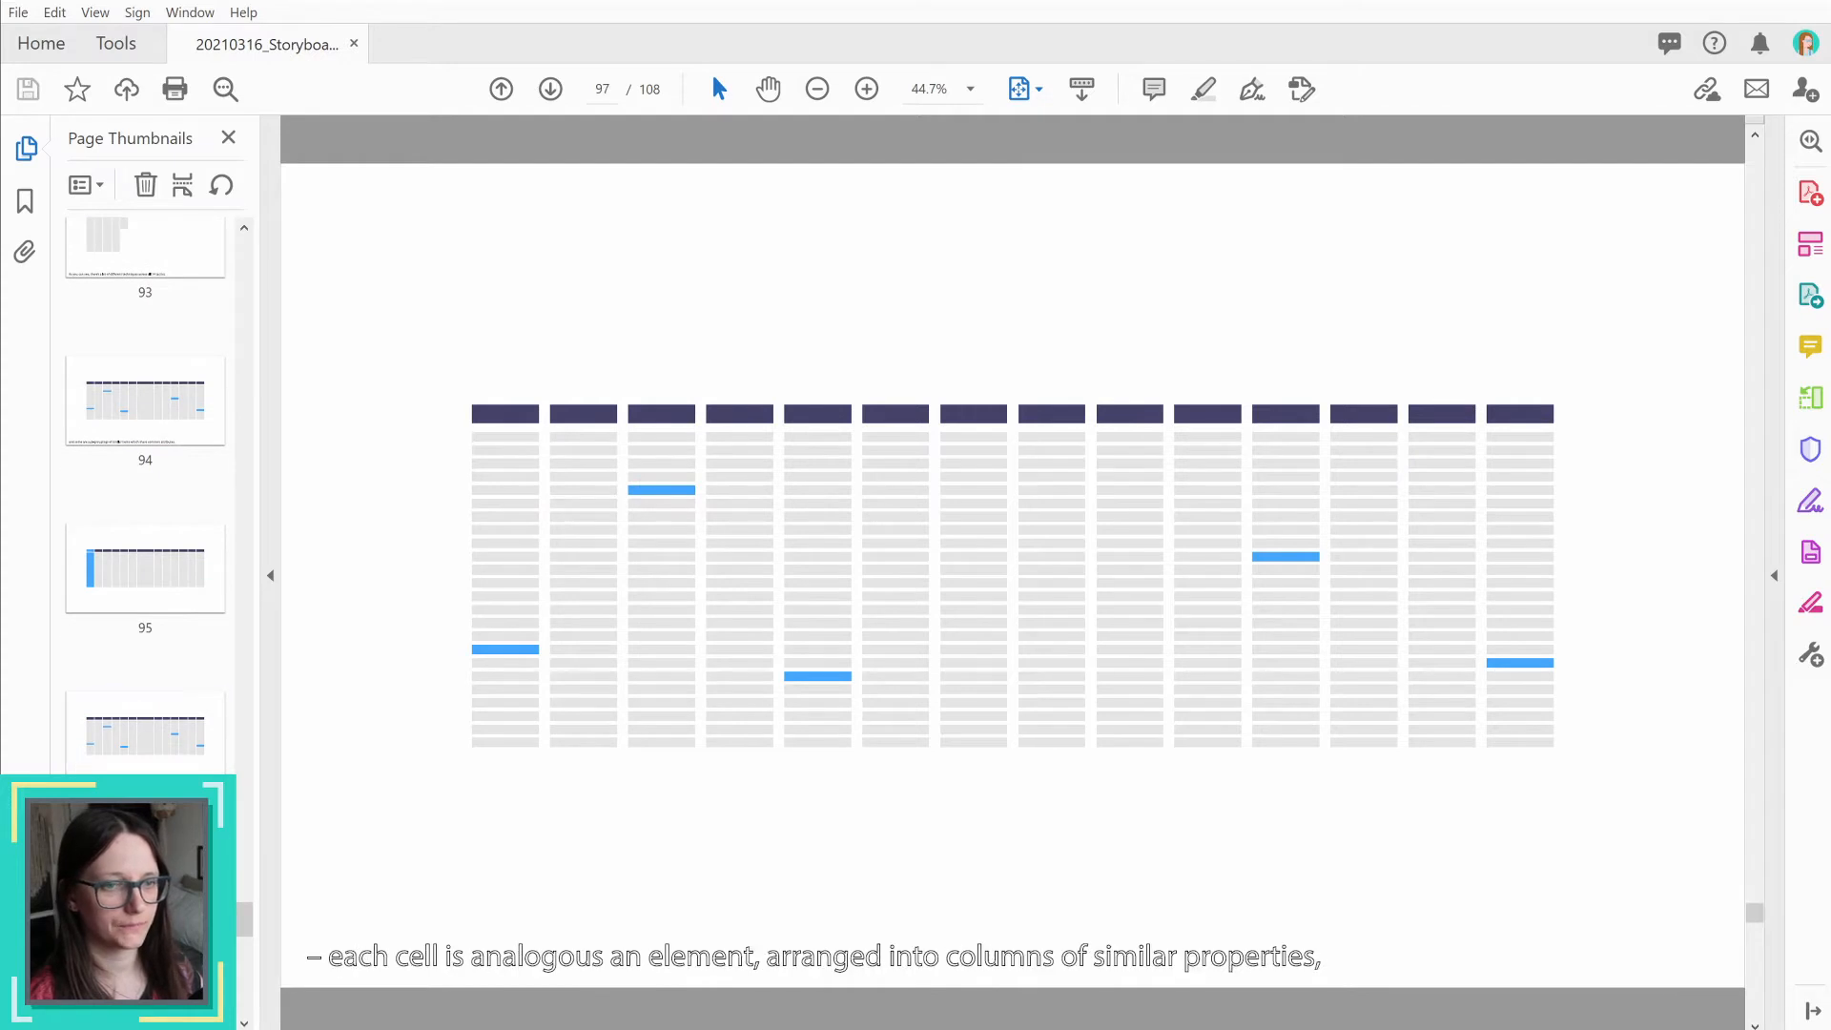
click(163, 688)
key(Down)
key(Down)
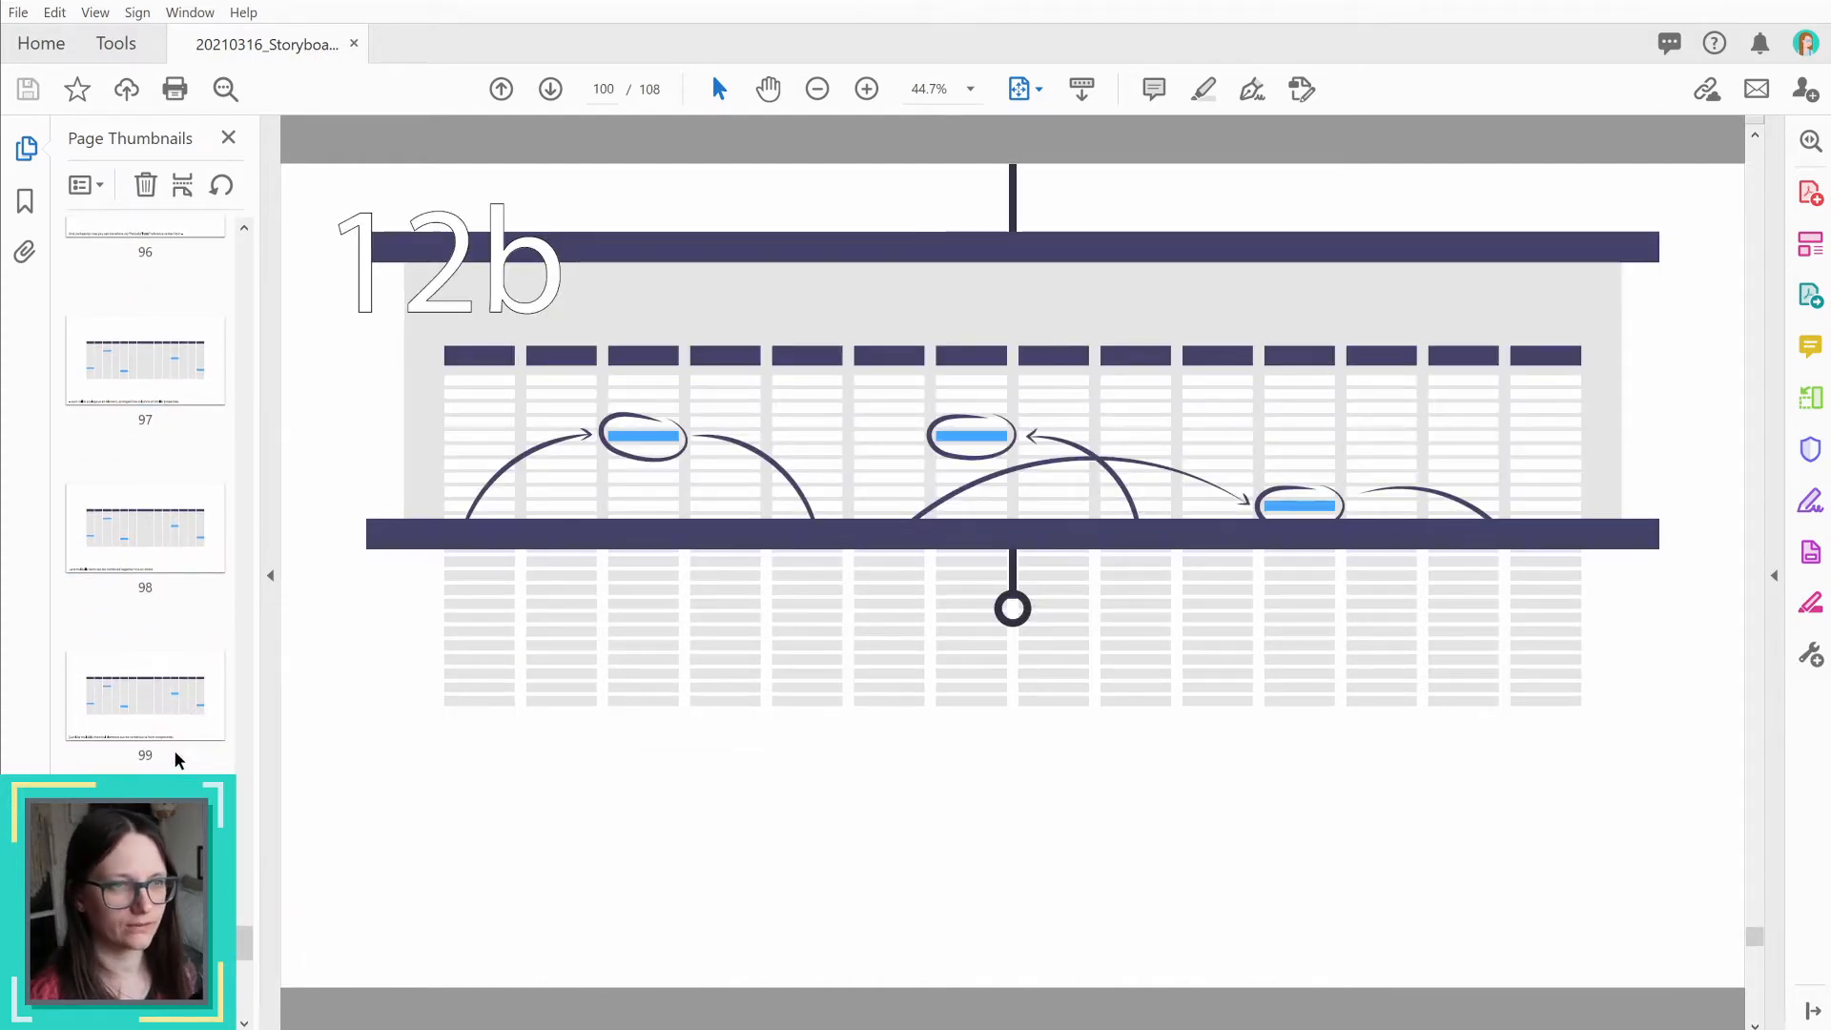
Step: Go back to page 99 and step forward to page 101 to check how the professor appears with the projection screen
click(149, 694)
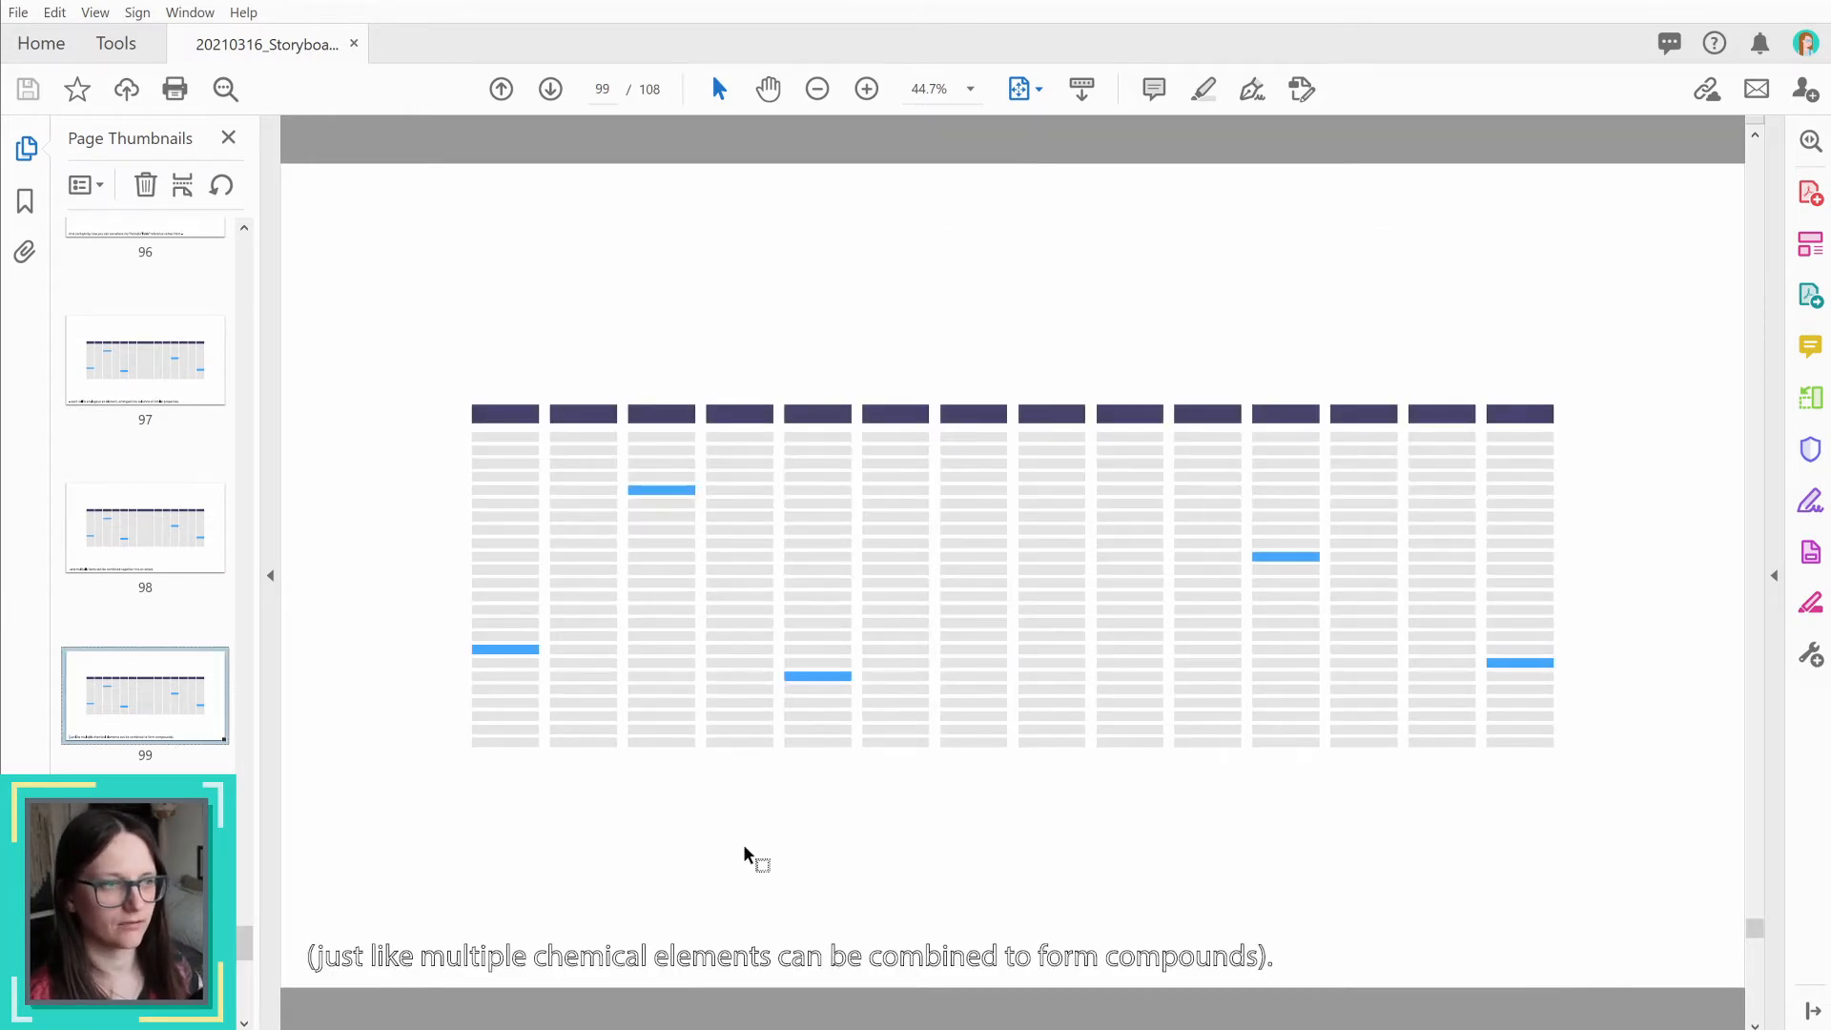
key(Down)
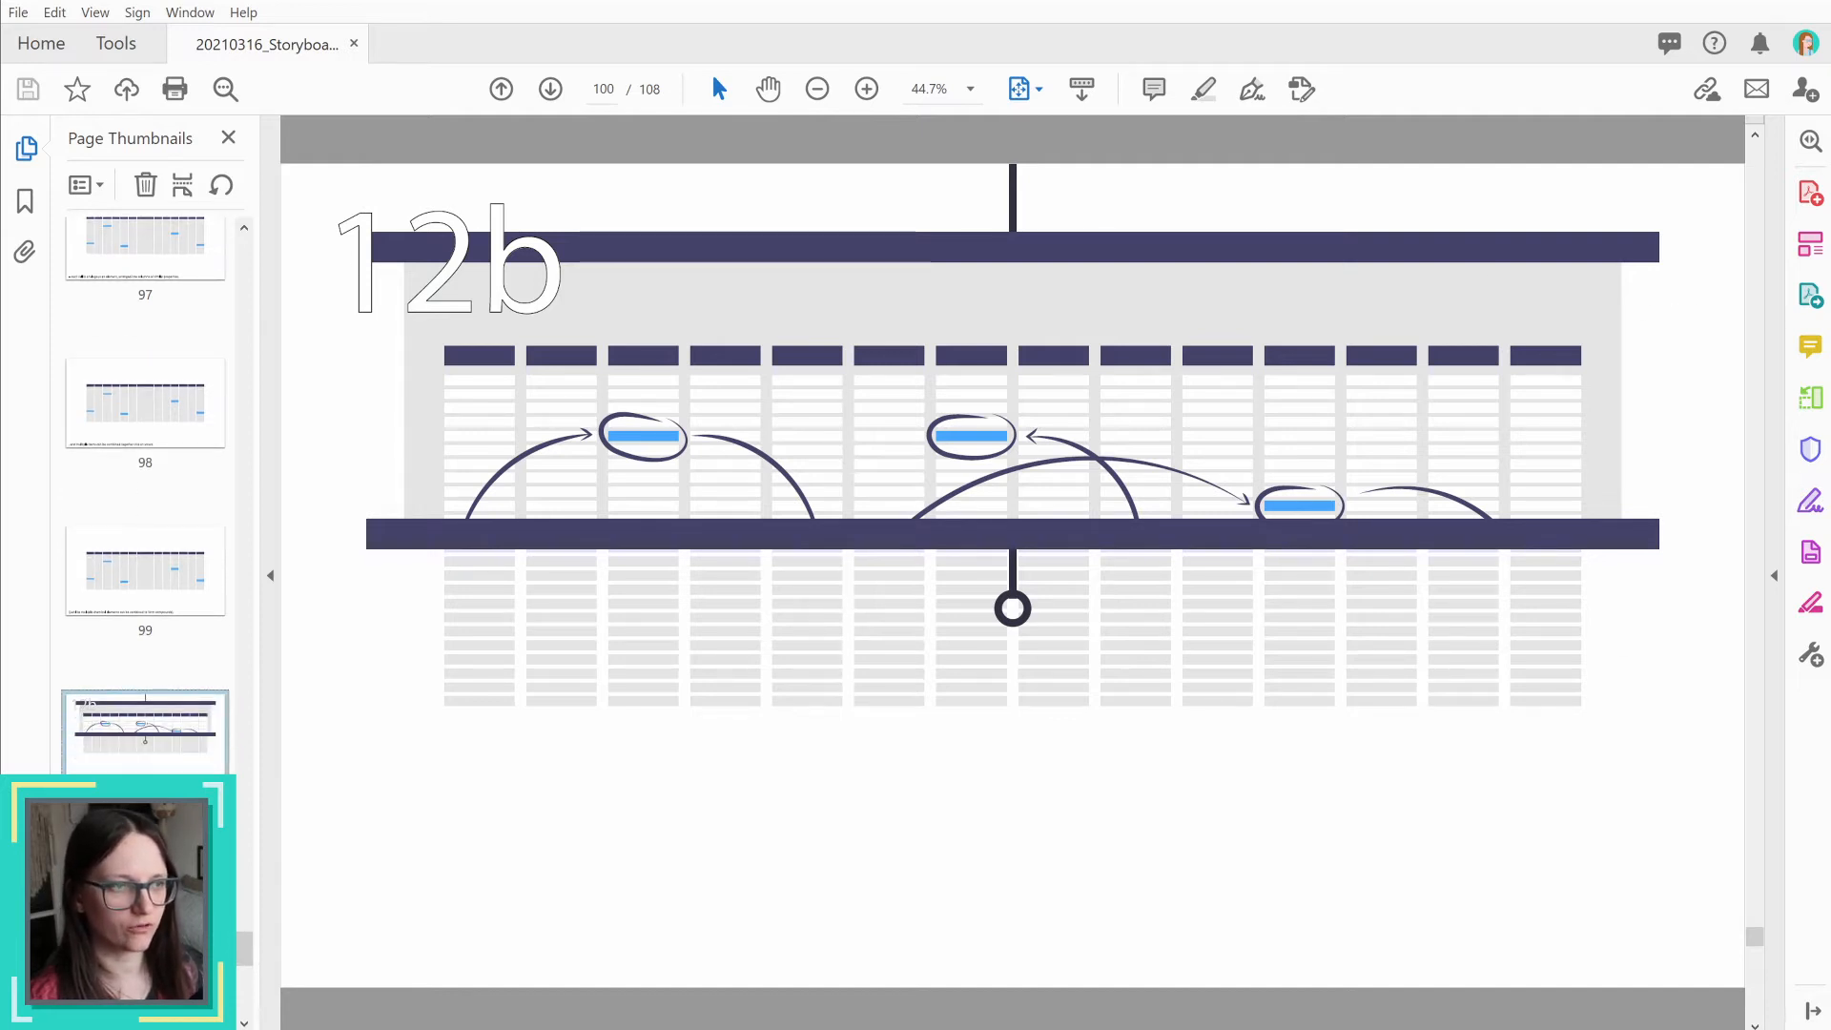
key(Down)
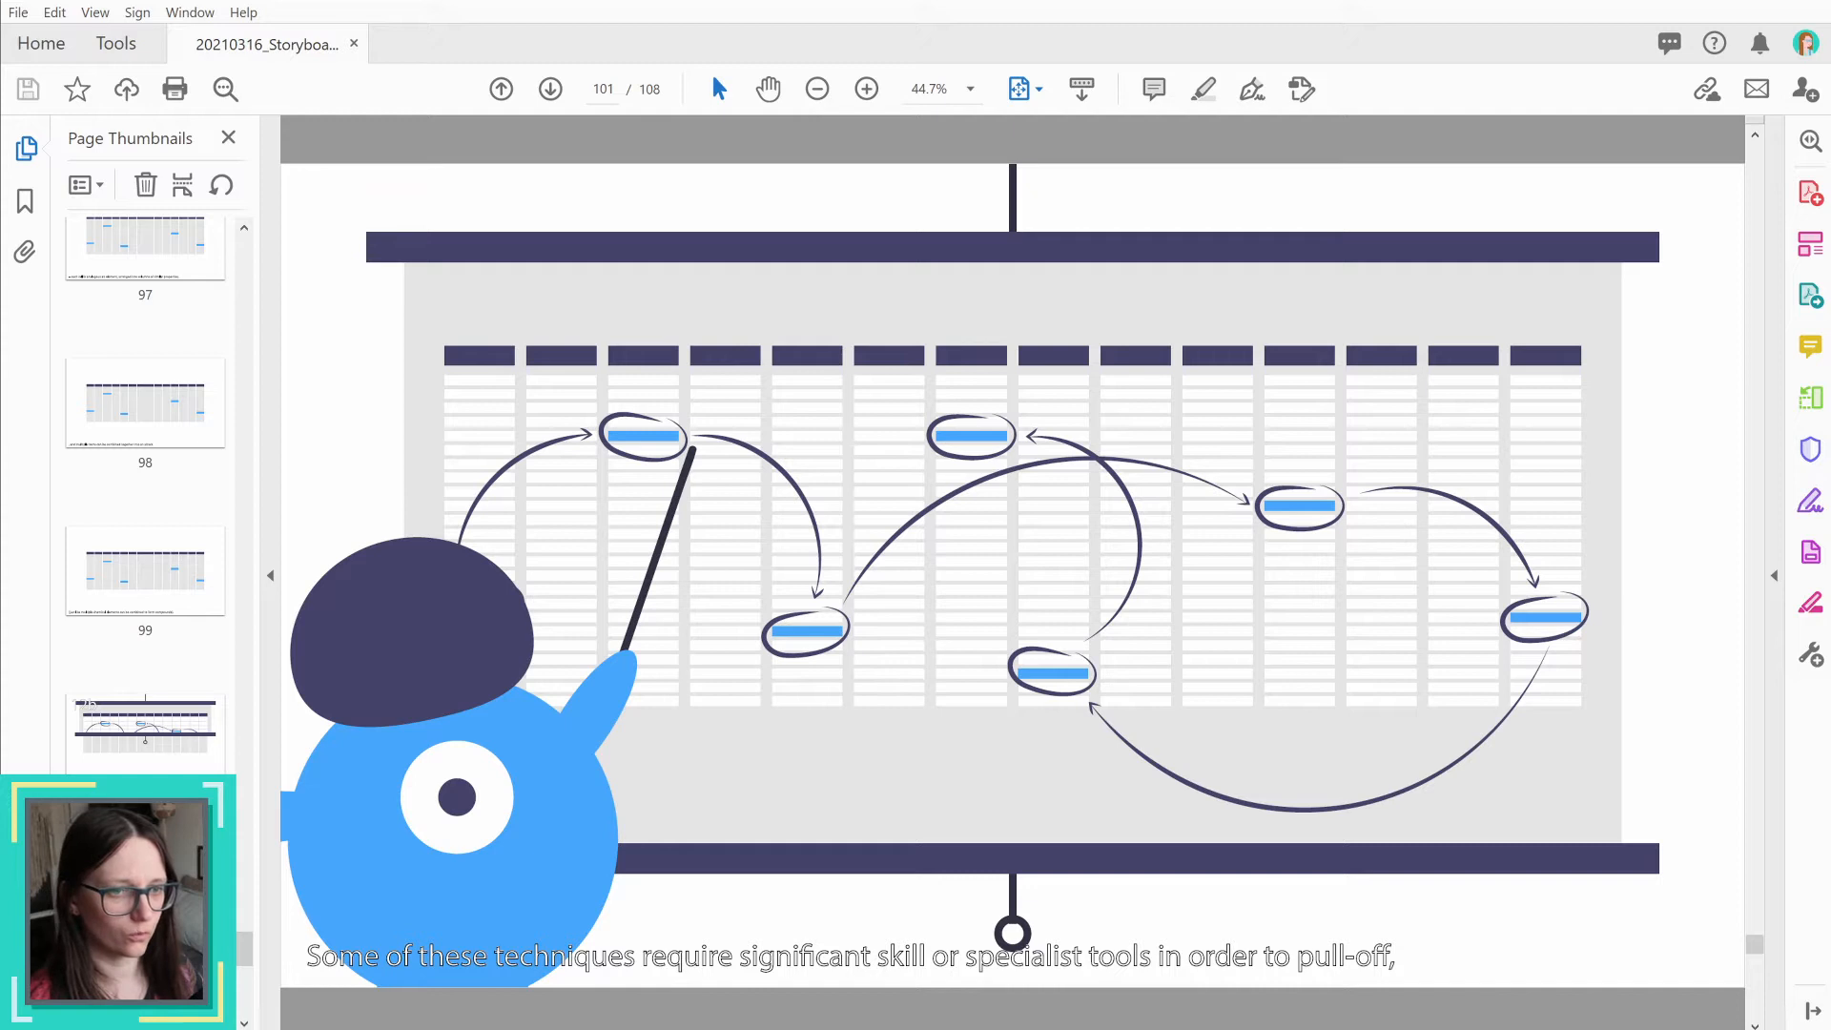
Step: Go back to storyboard page 100 and step forward to page 102 to compare the projection screen and professor frames
key(Left)
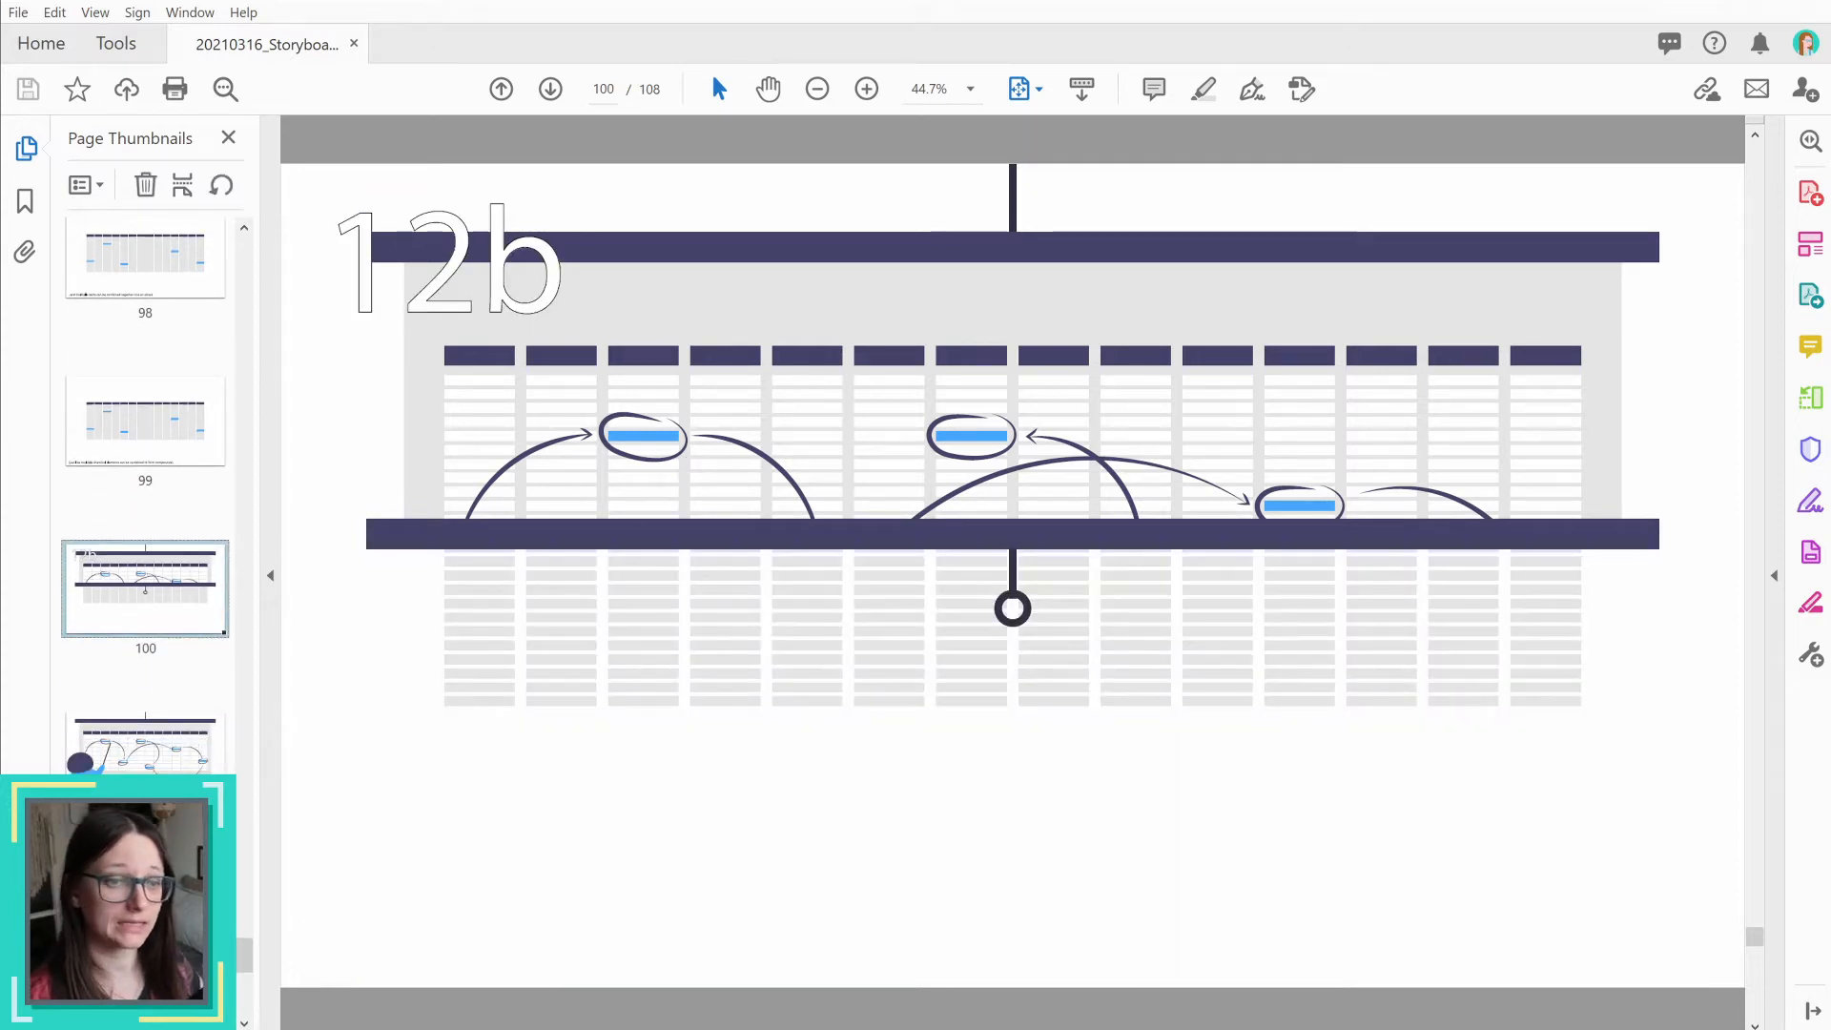
key(Right)
key(Right)
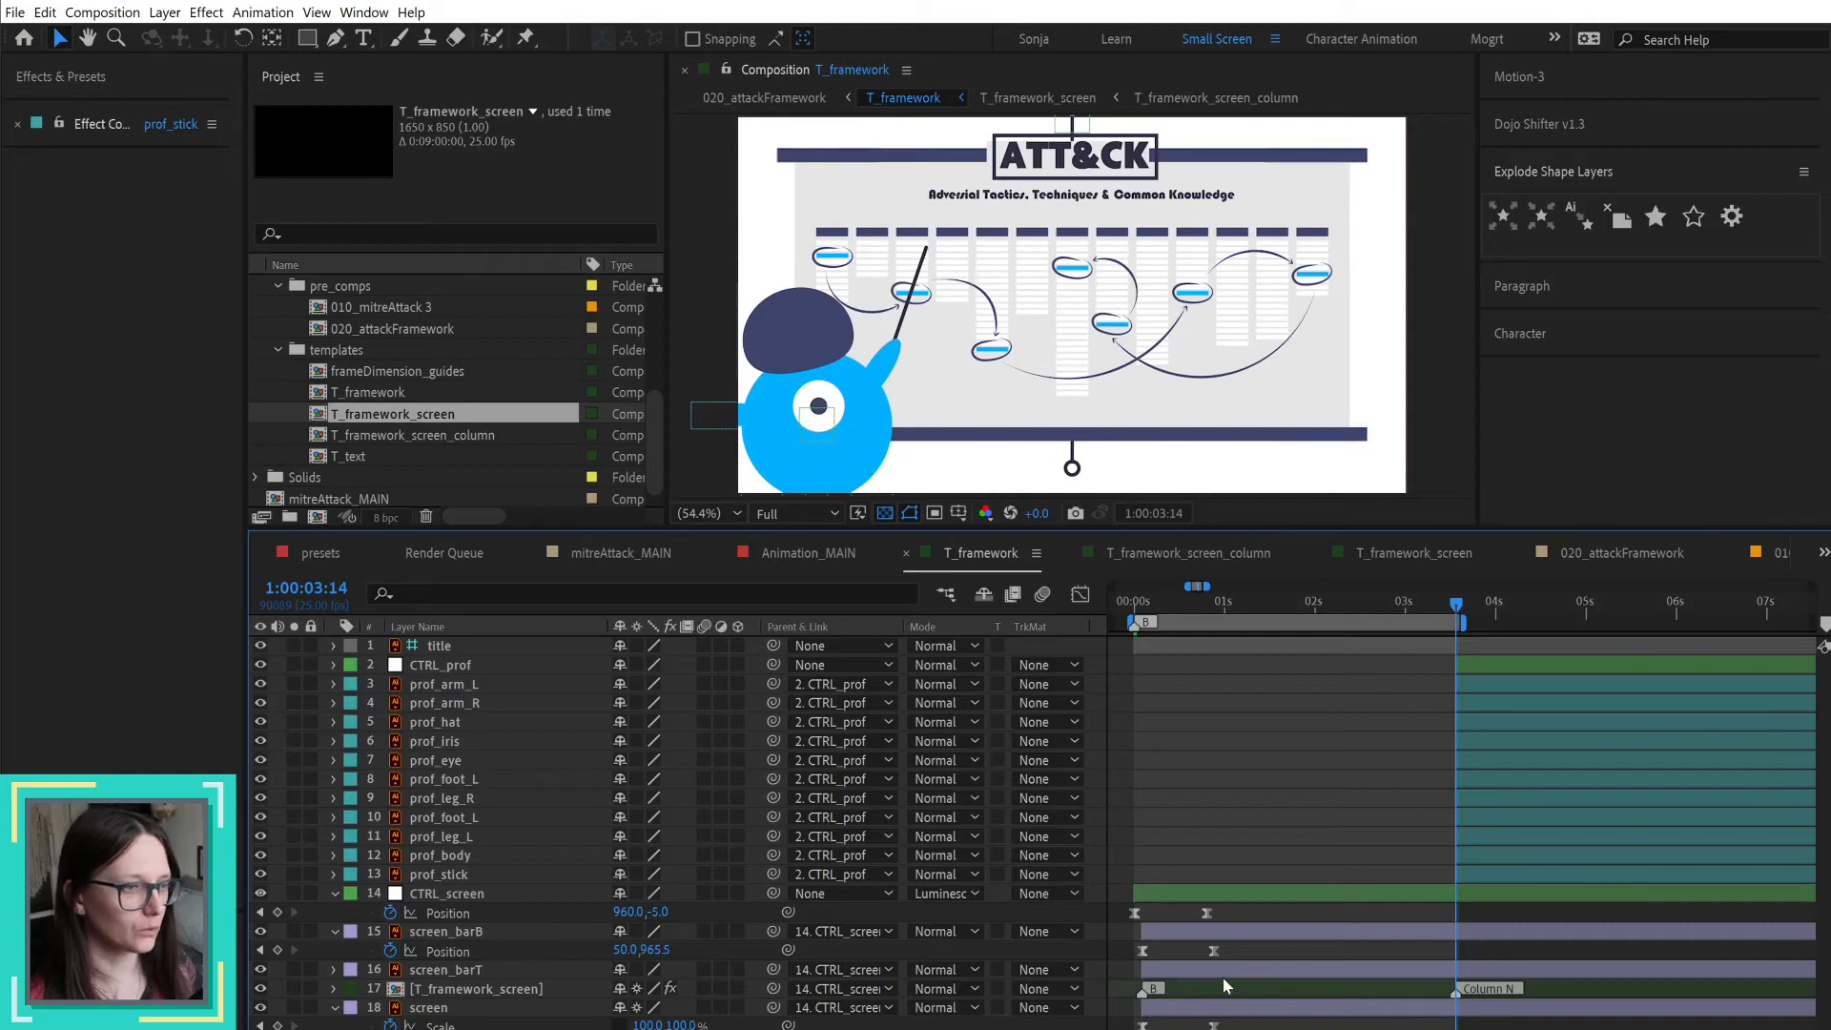
Step: Switch to After Effects, open the nested T_framework_screen composition and reveal the modified properties of the item_arrow01 layer
double_click(1248, 987)
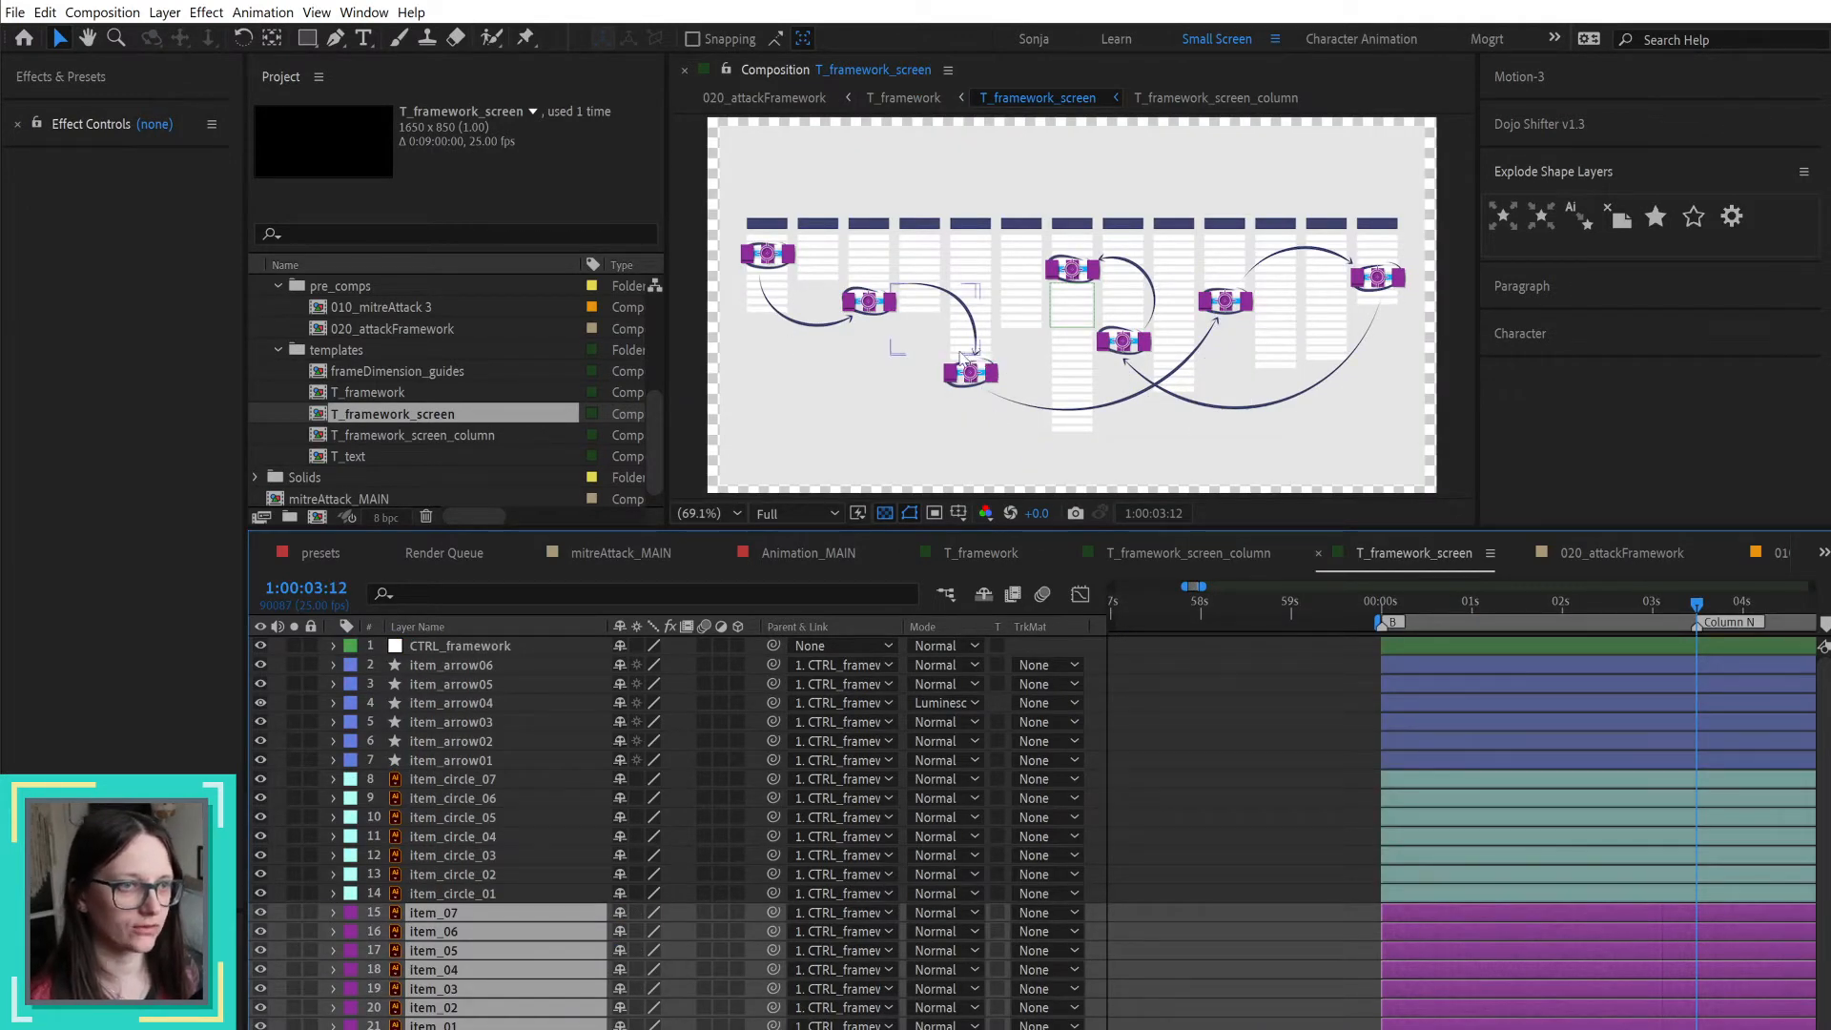
click(825, 329)
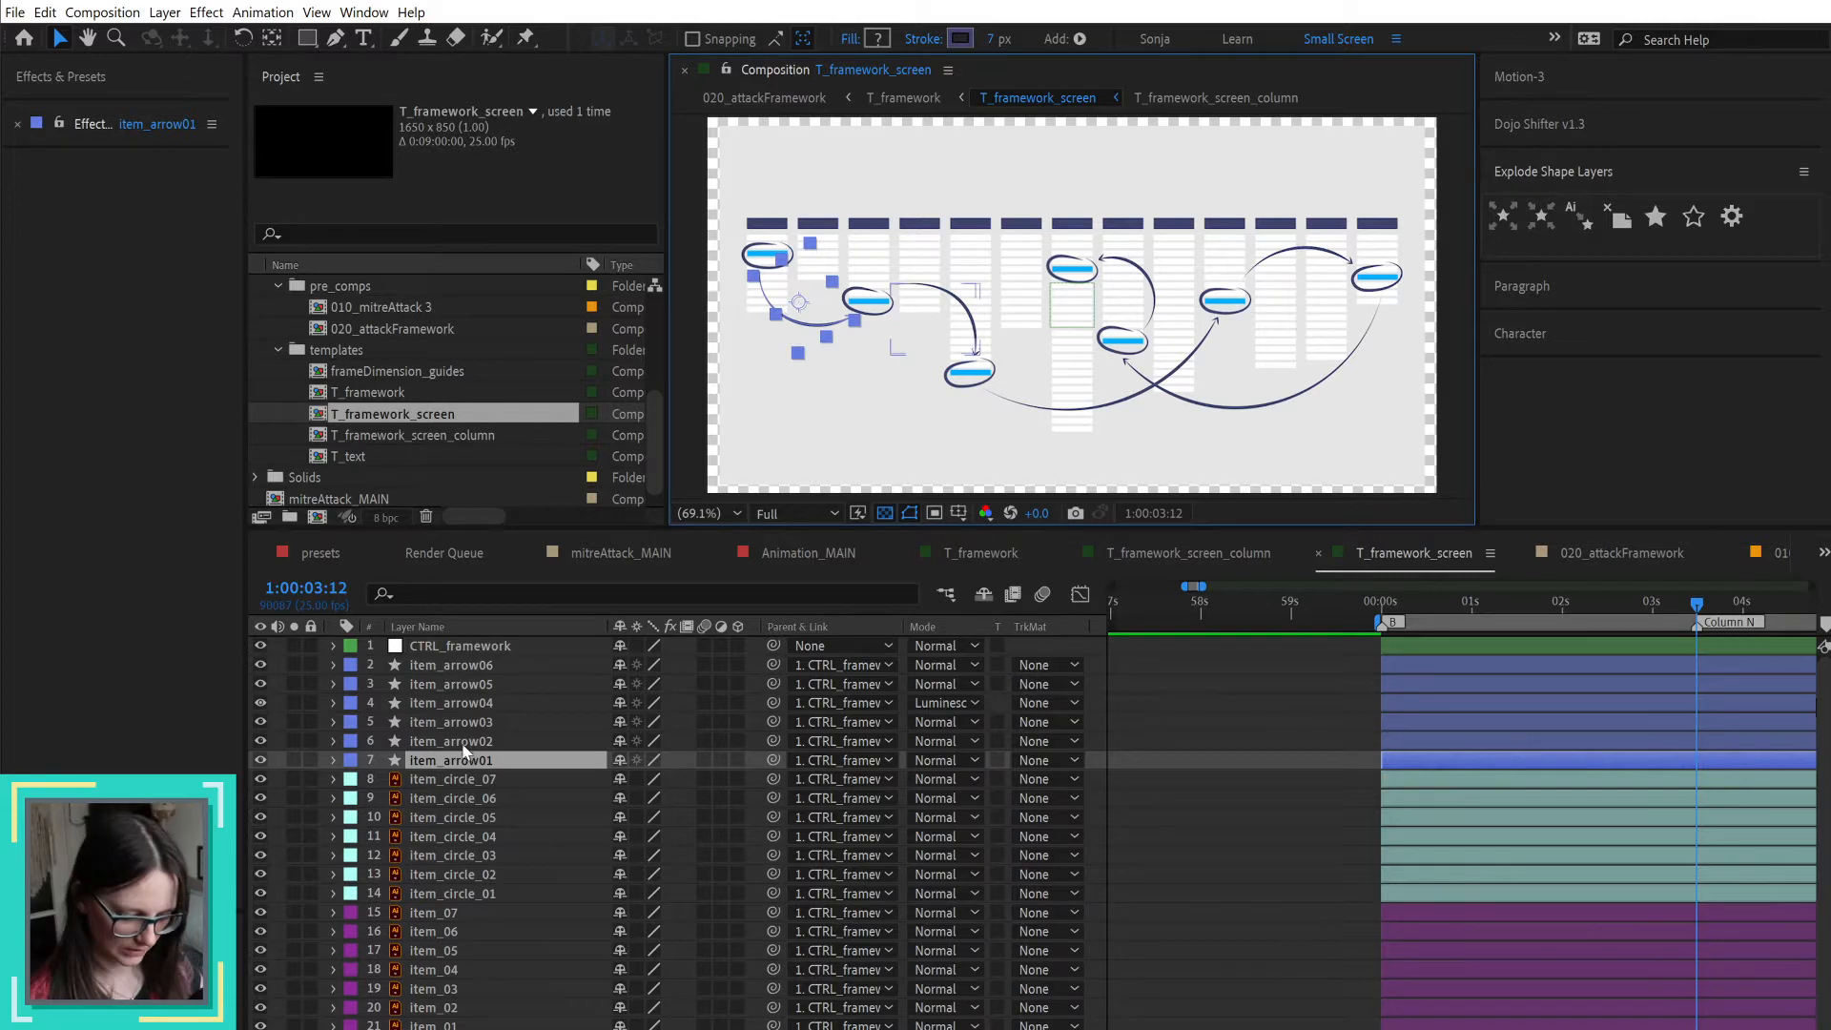
key(u)
key(u)
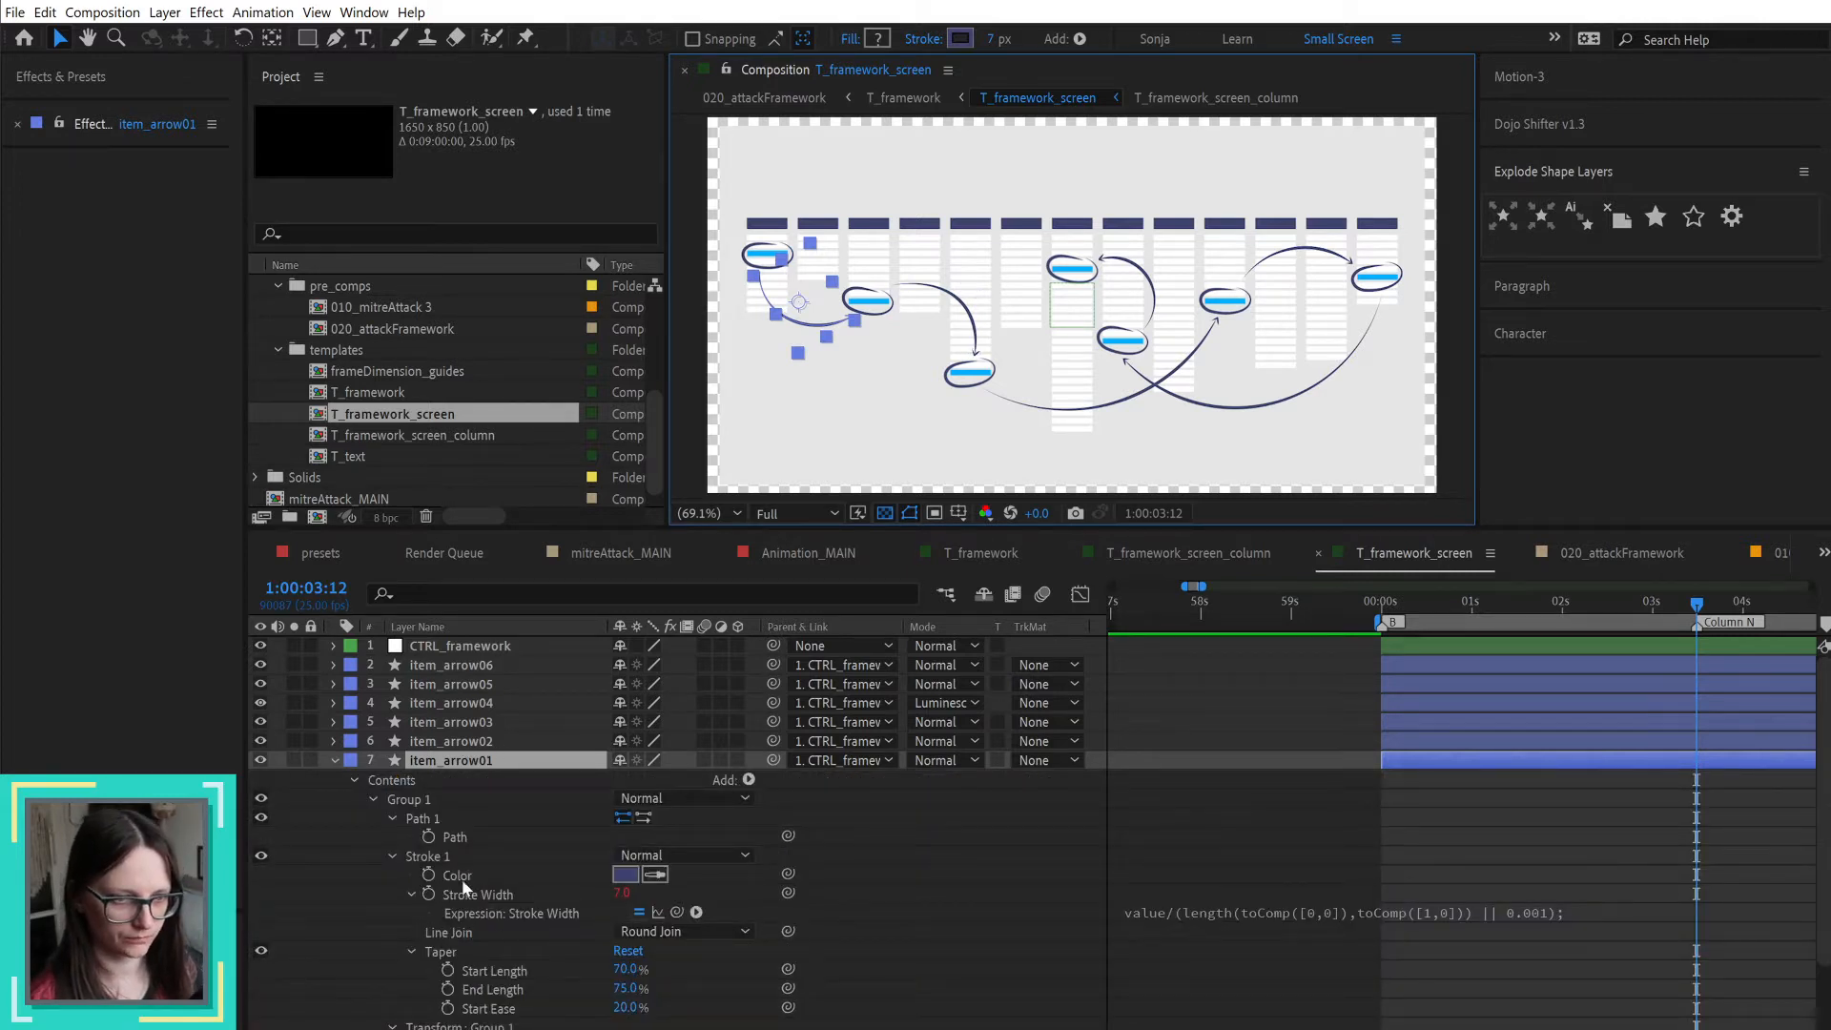
Step: Examine the stroke Taper settings of the first arrow: Start Length, End Length and Start Ease
click(469, 970)
scroll(503, 979, down, 3)
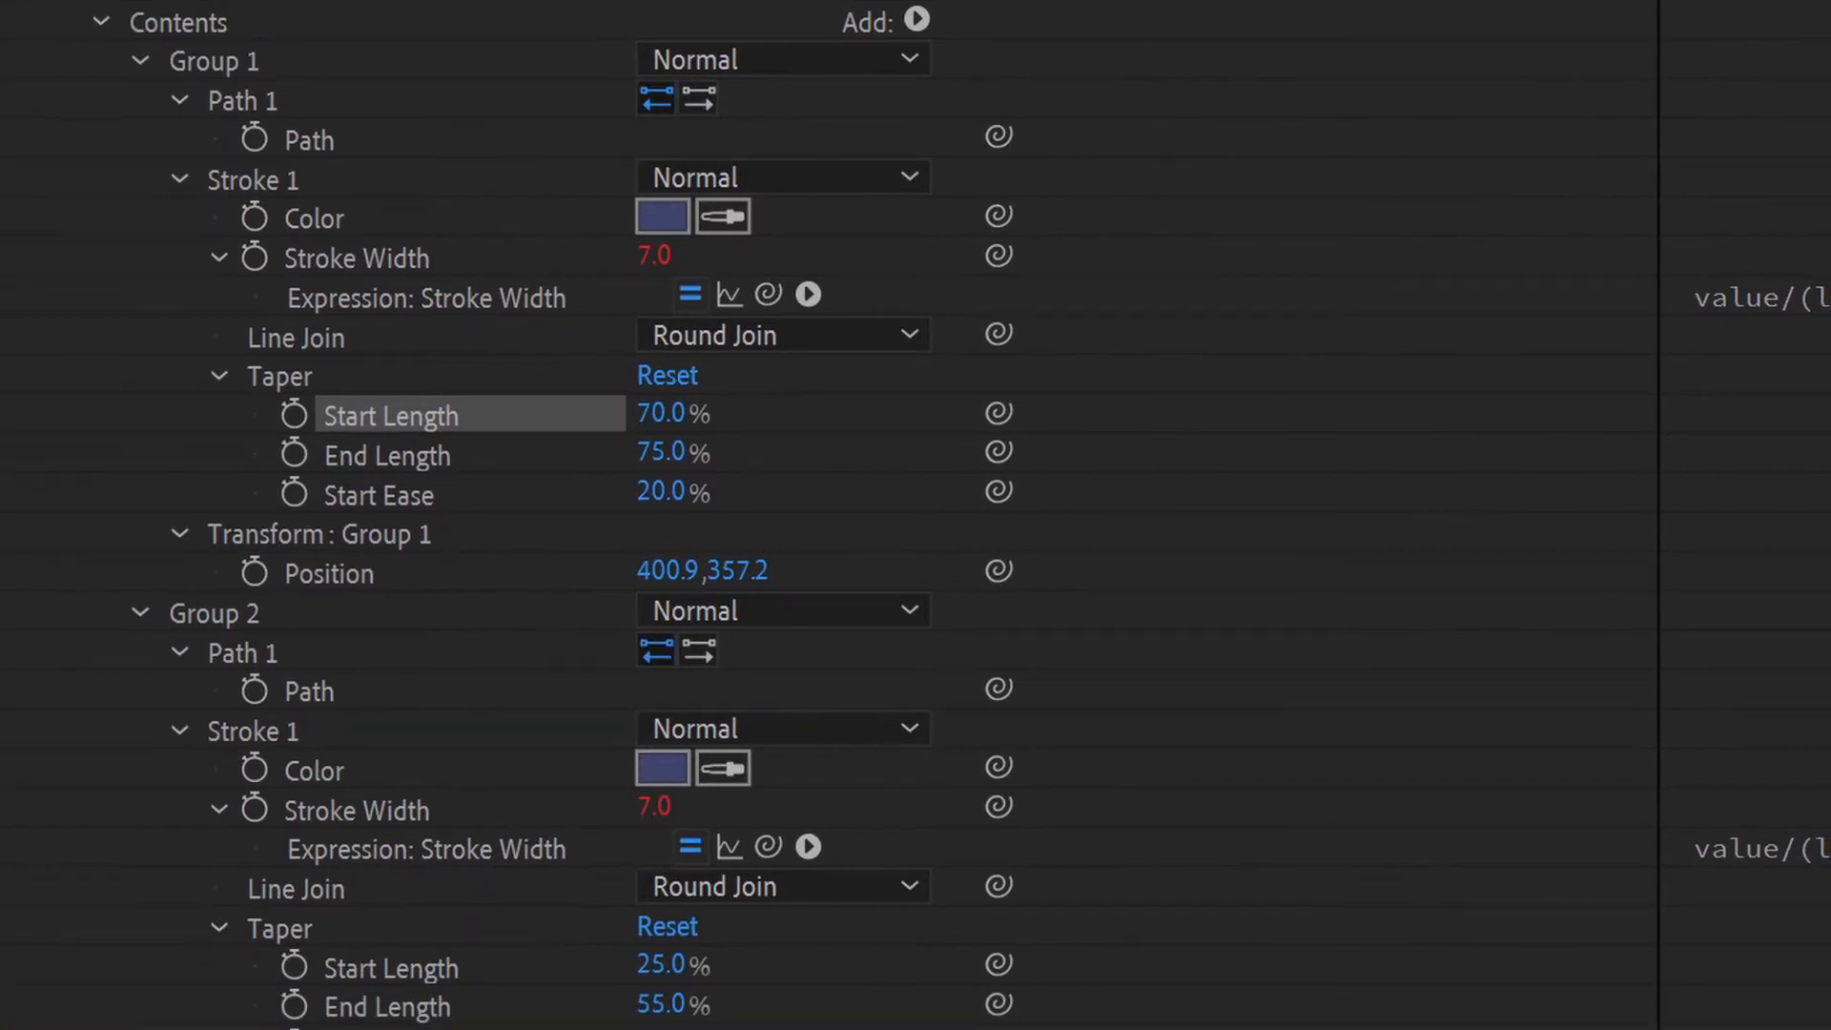
click(428, 446)
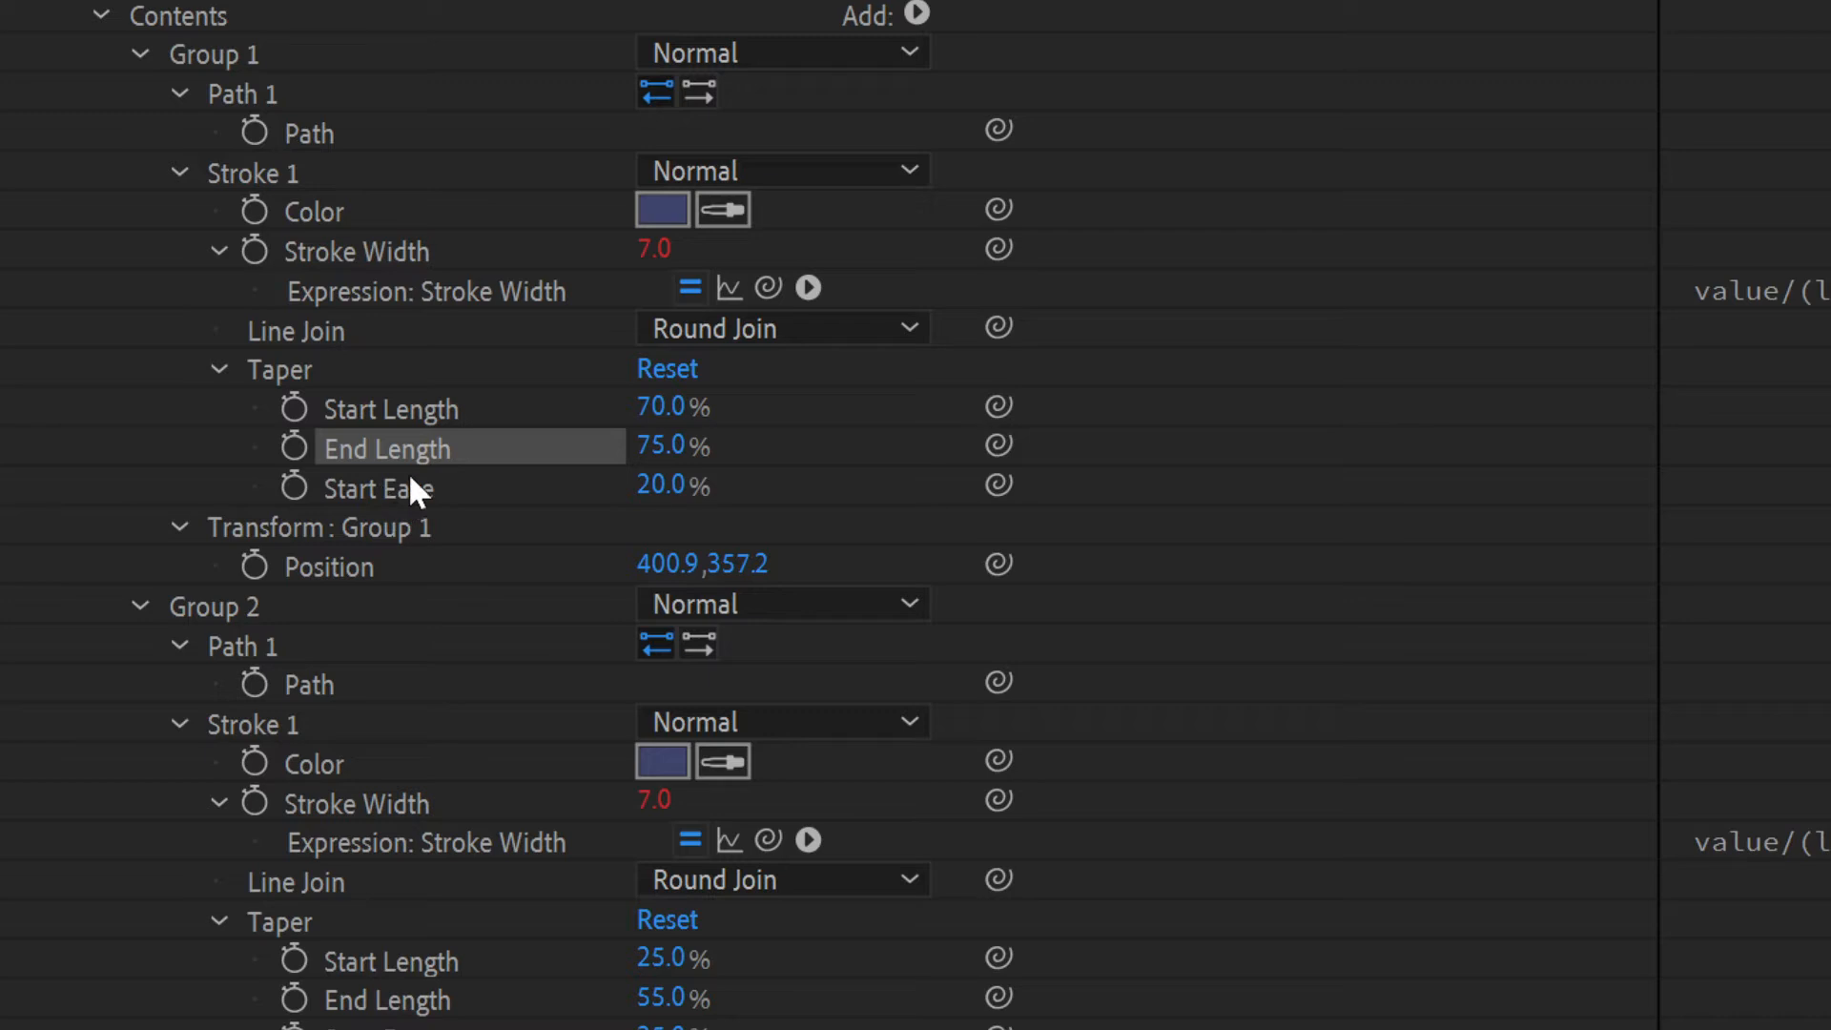
click(409, 489)
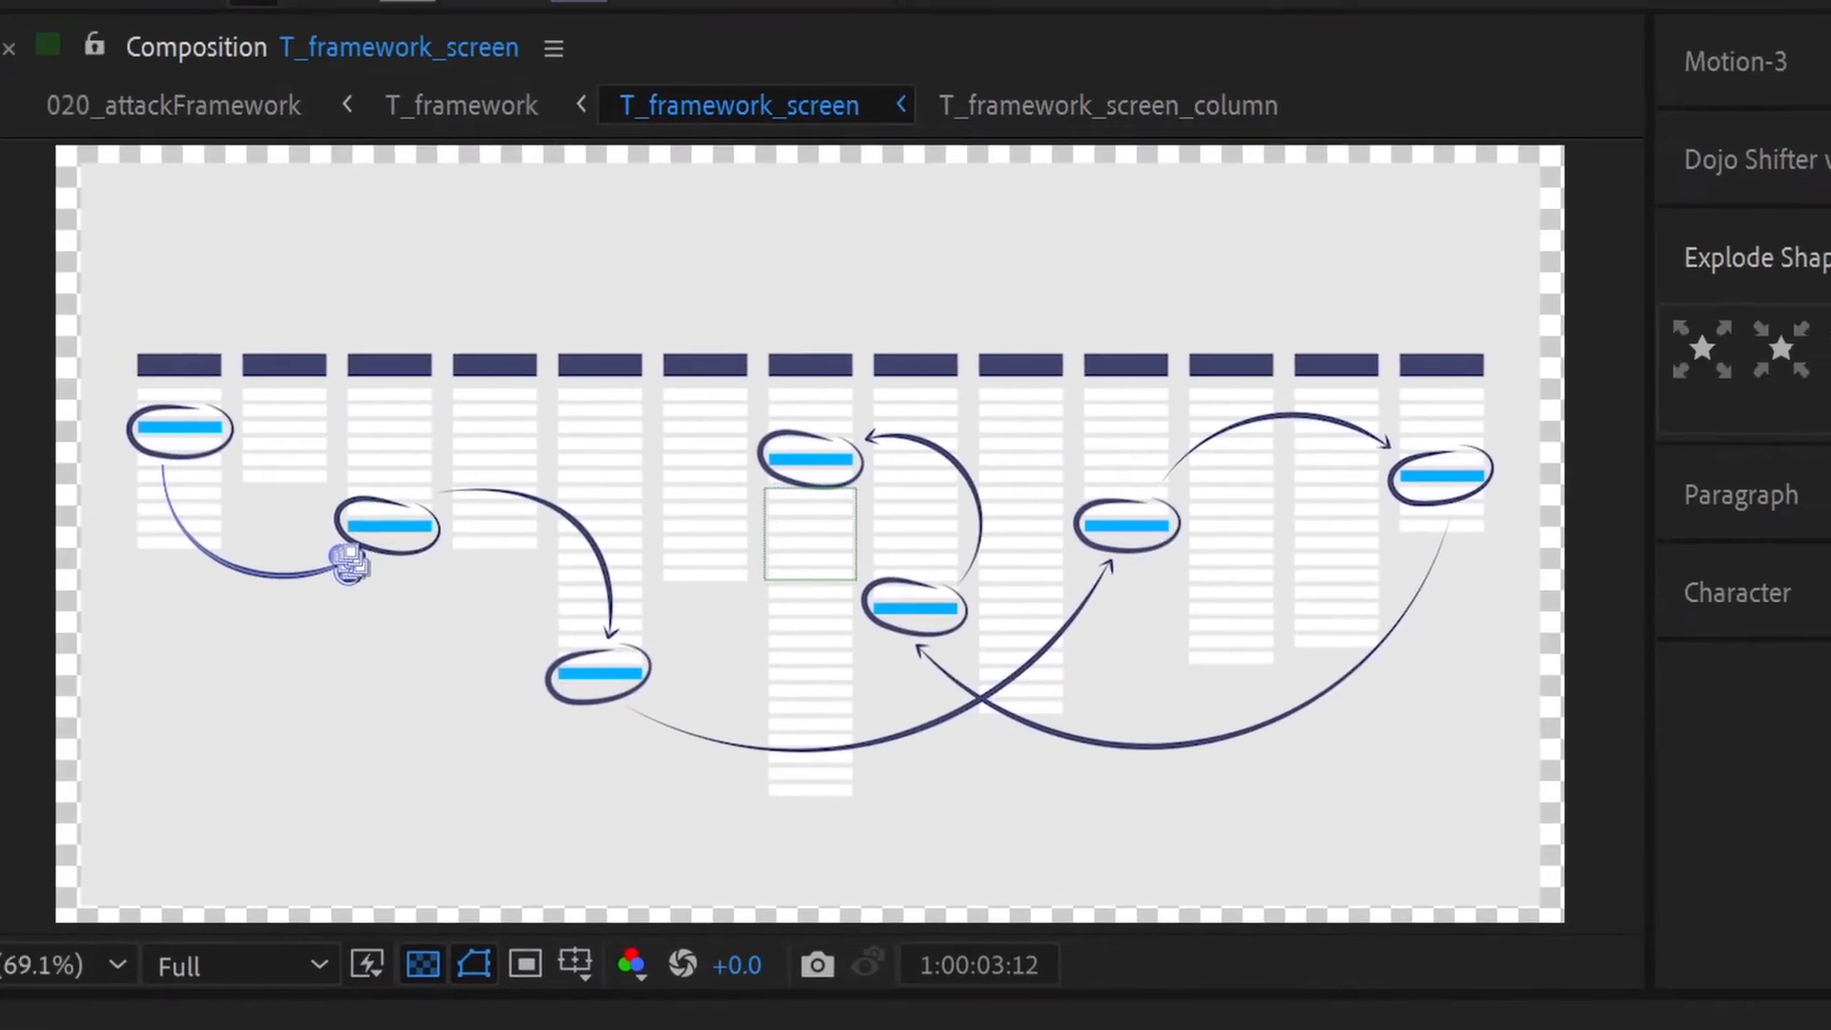
Step: Inspect the first arrow's tapered line and arrowhead up close, and collapse the item_arrow01 properties
click(324, 510)
scroll(324, 510, up, 1)
drag(470, 751, 887, 705)
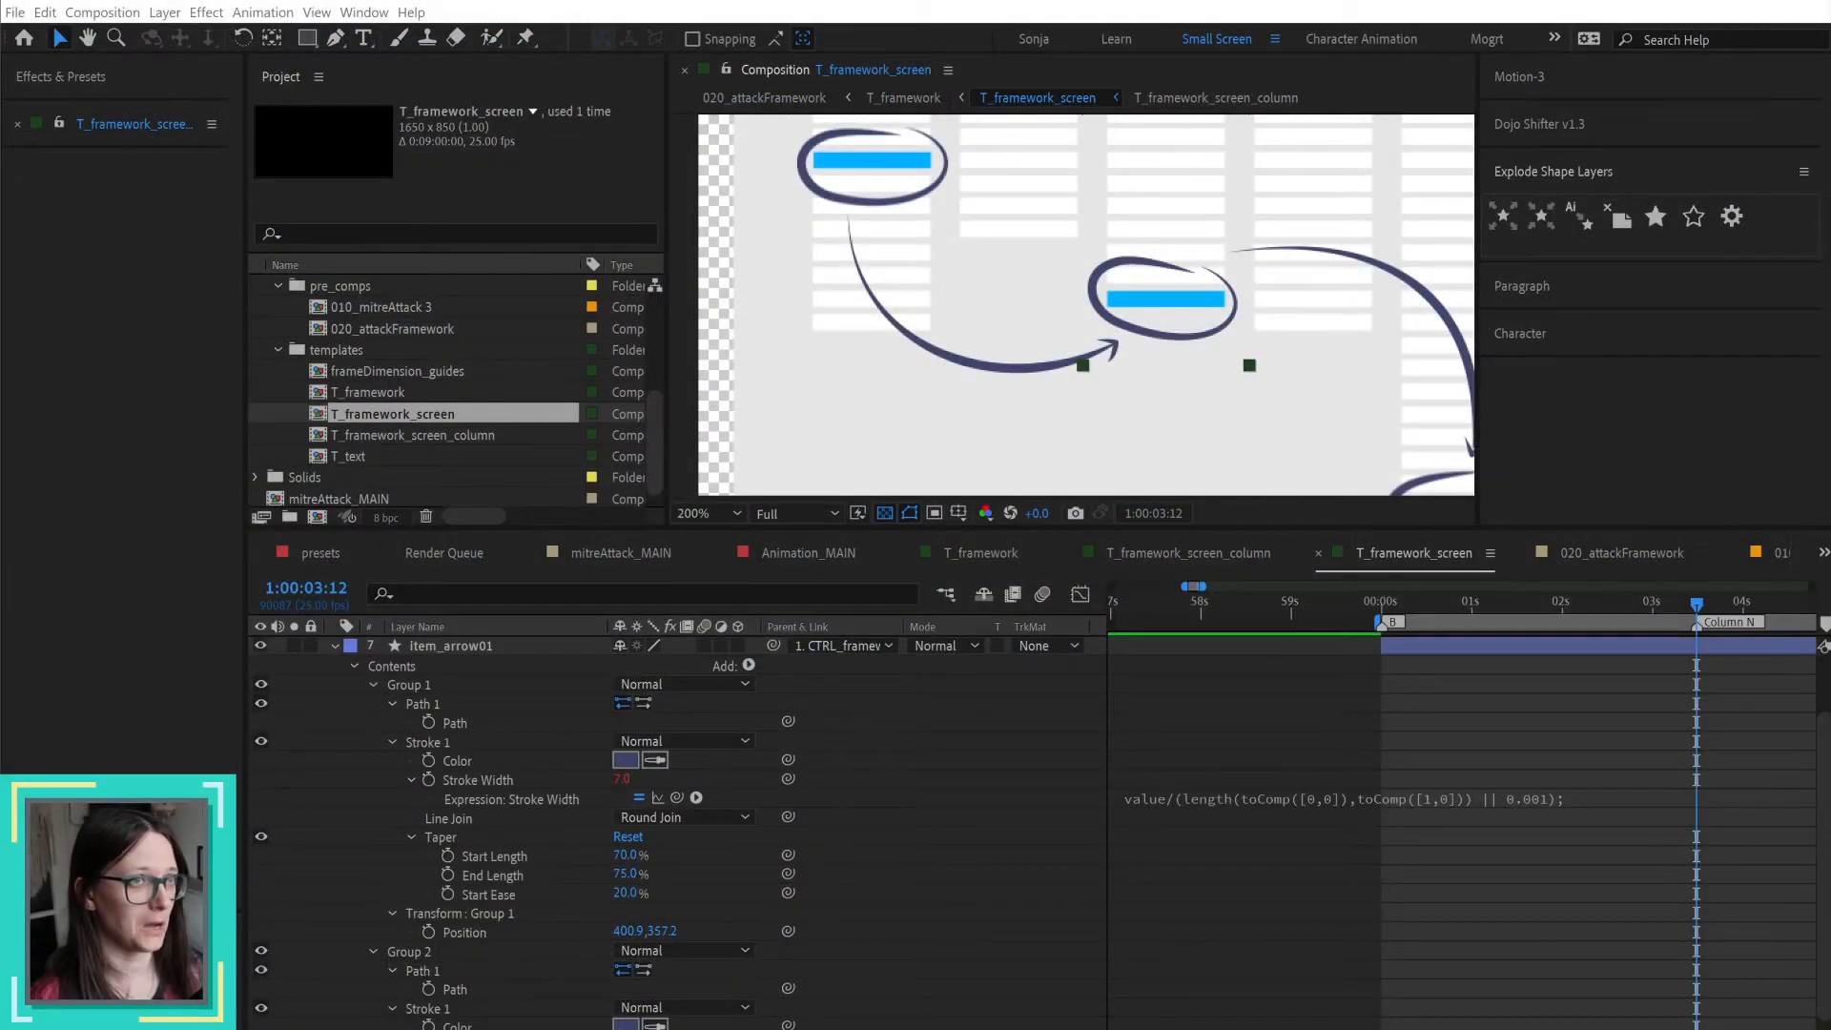
click(953, 746)
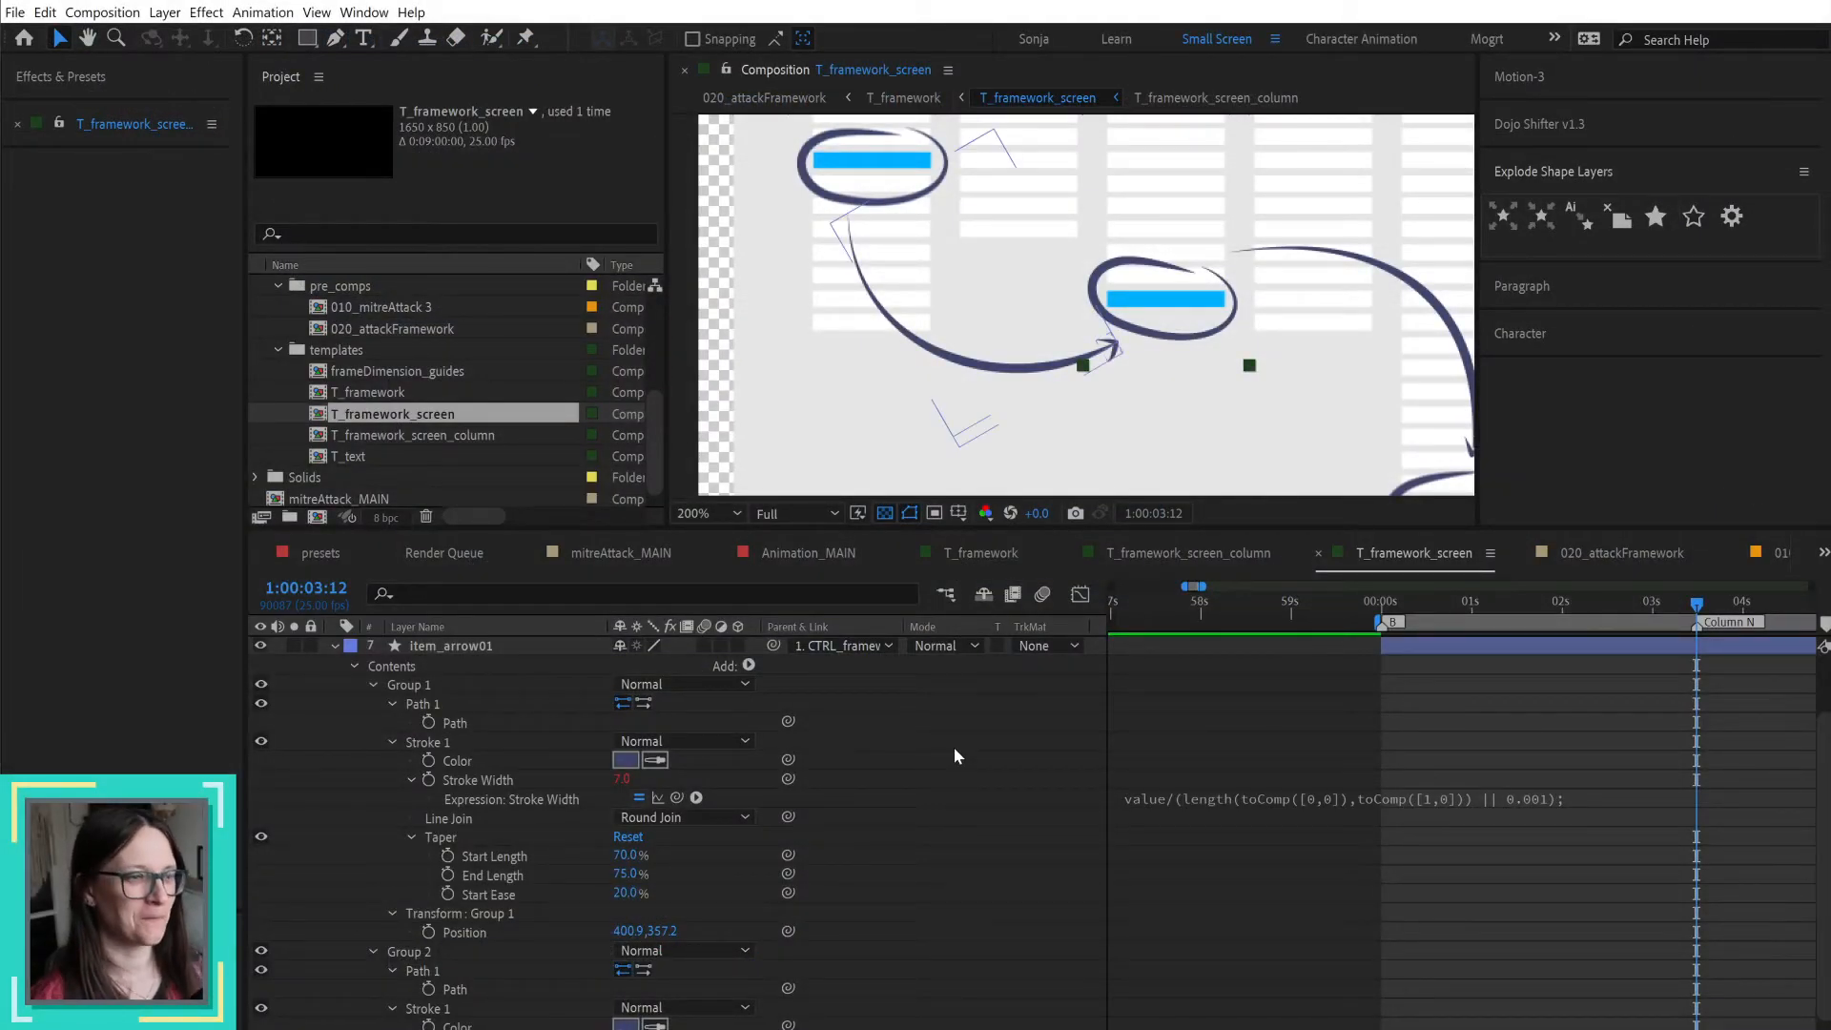
scroll(970, 761, up, 5)
key(u)
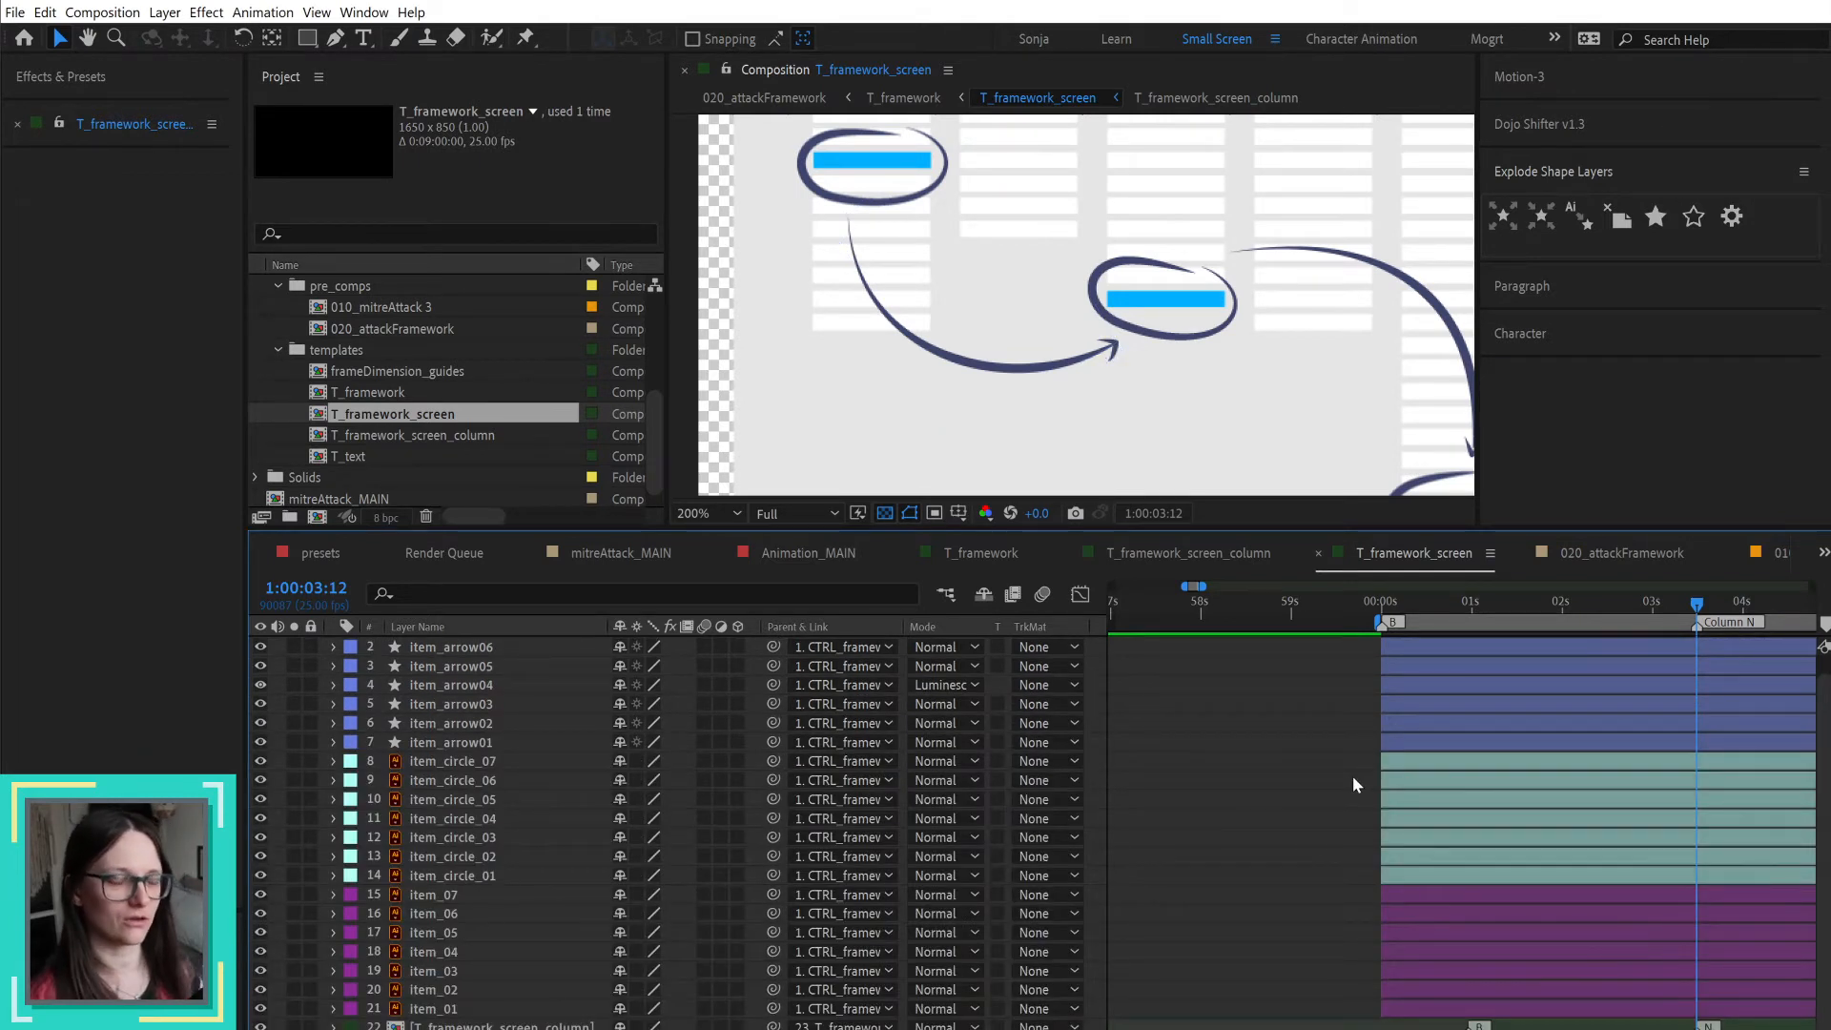
key(shift+/)
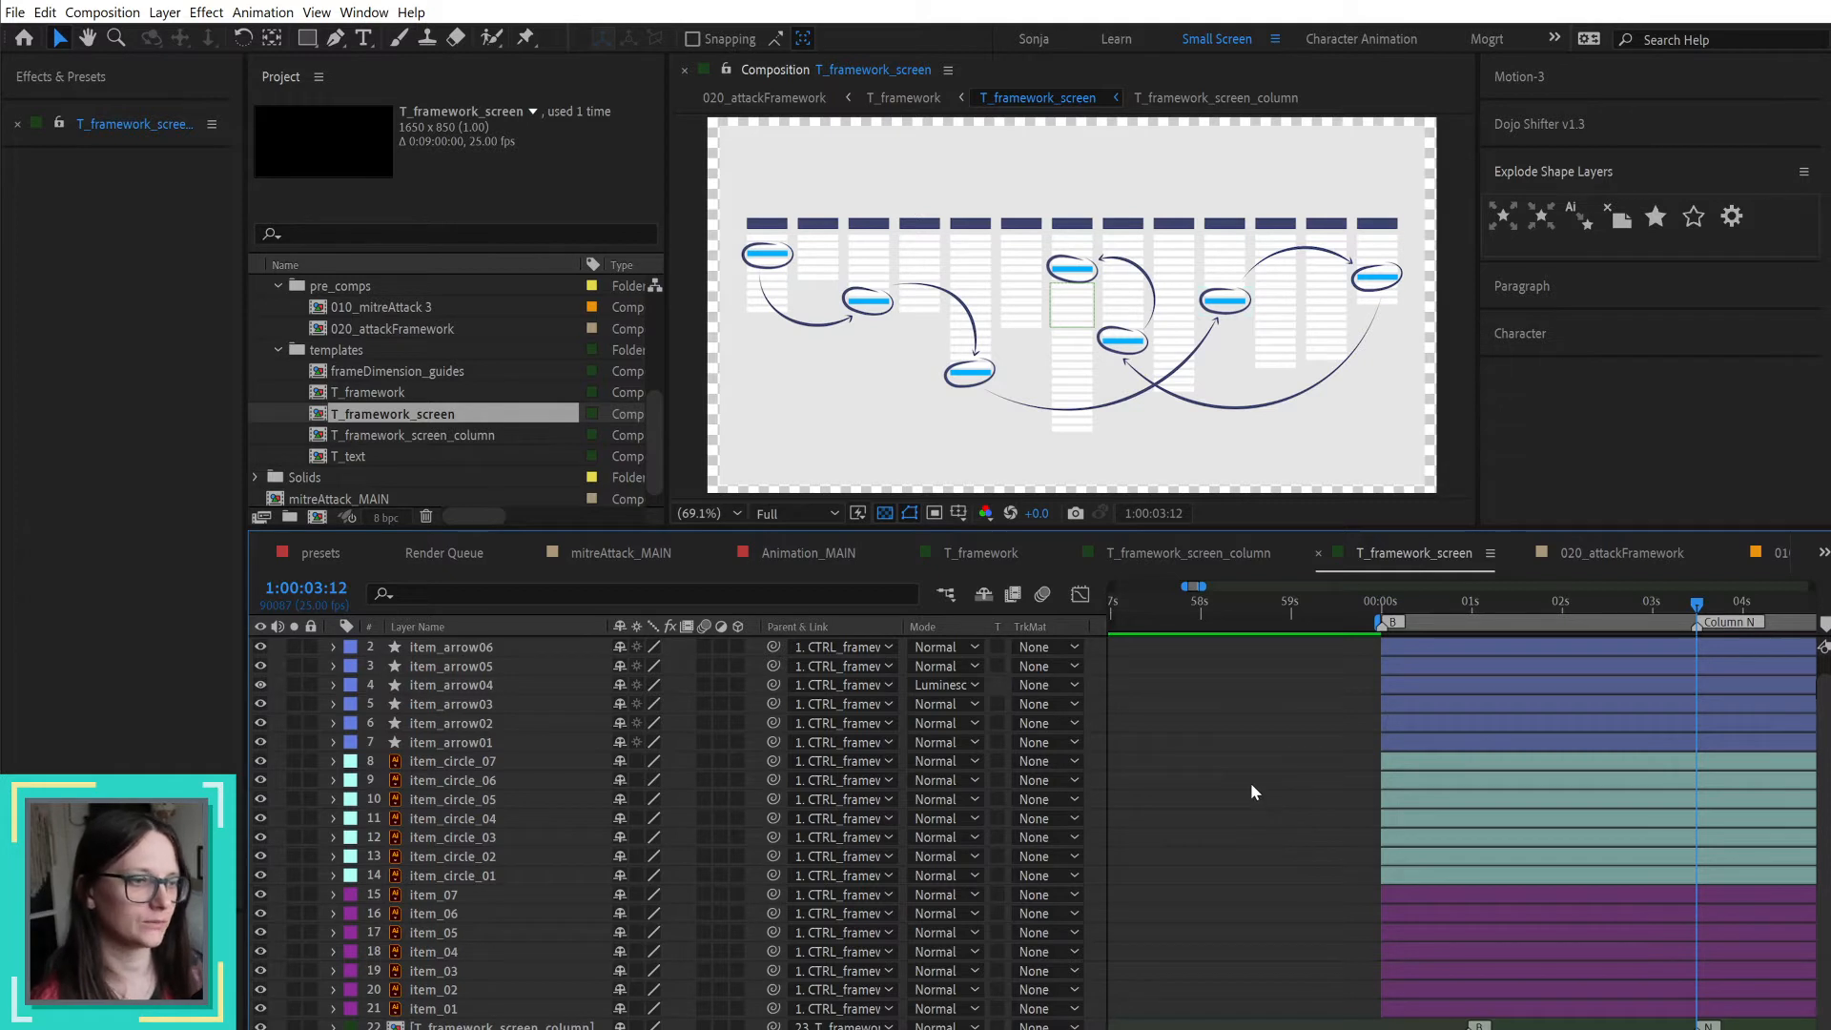
Step: Move the playhead one second past the Column N marker, to 1:00:04:12
key(minus)
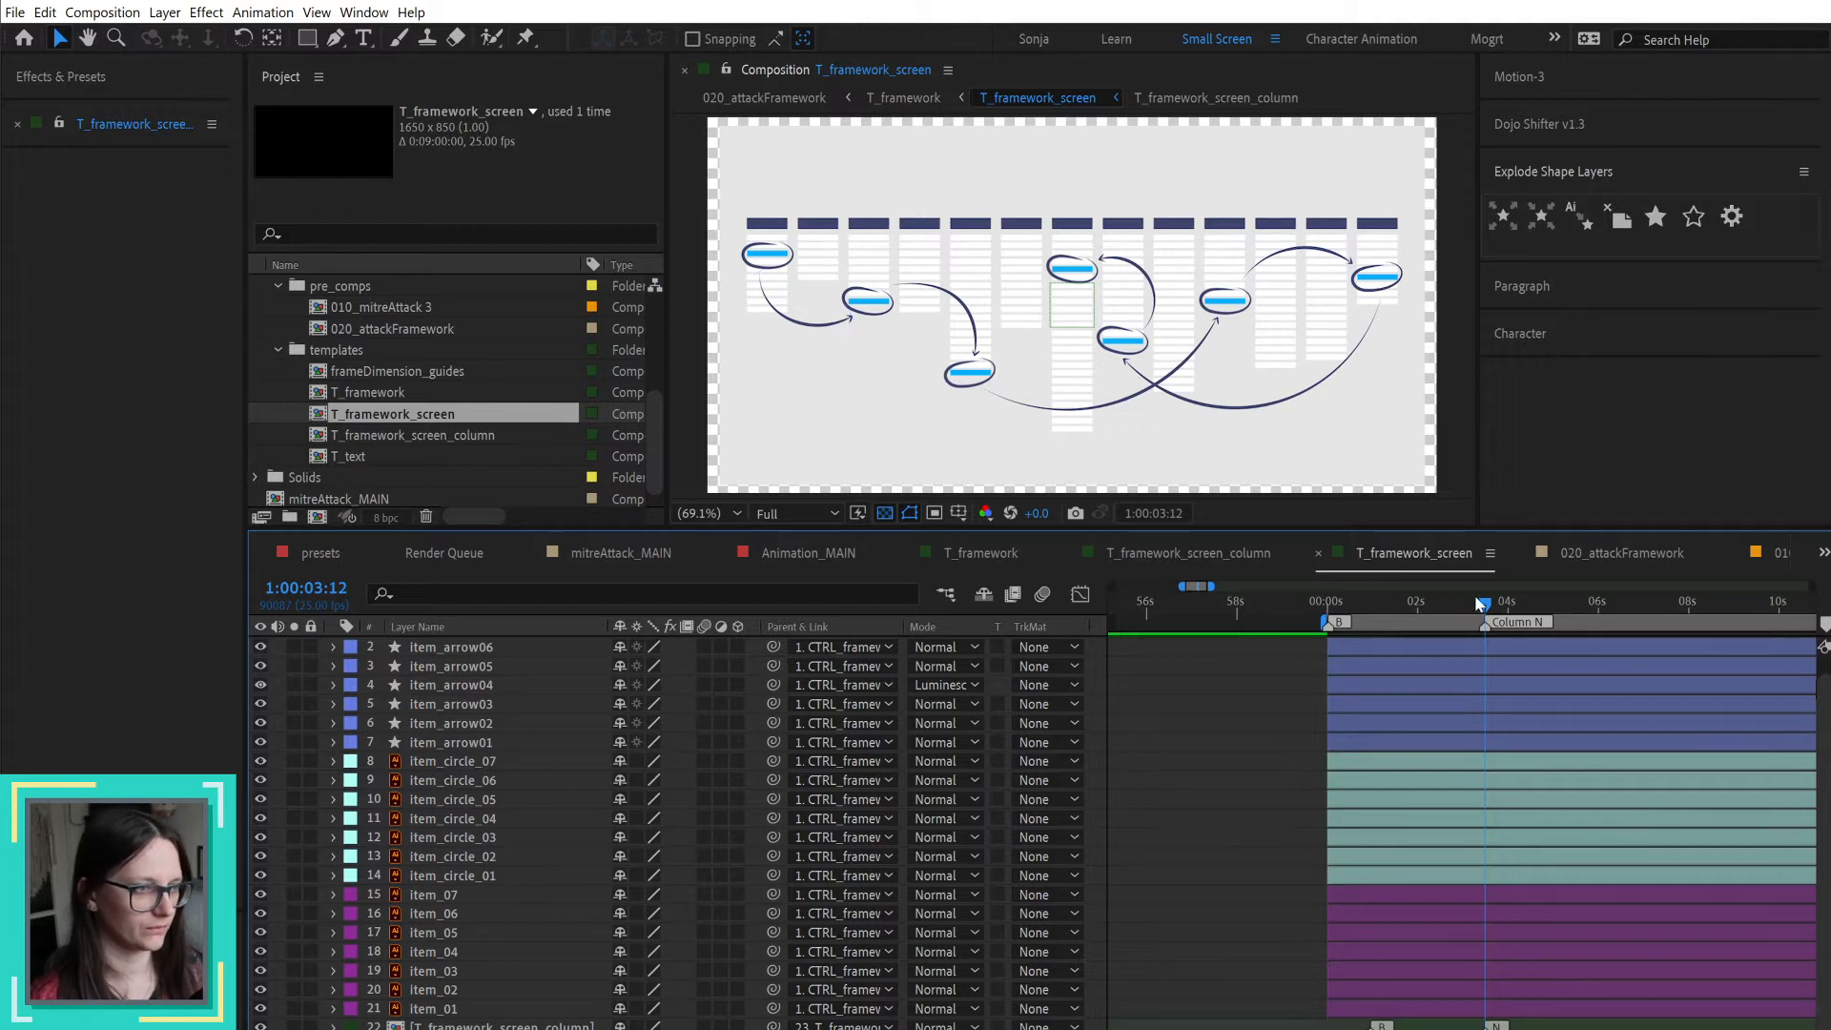
key(Page_Down)
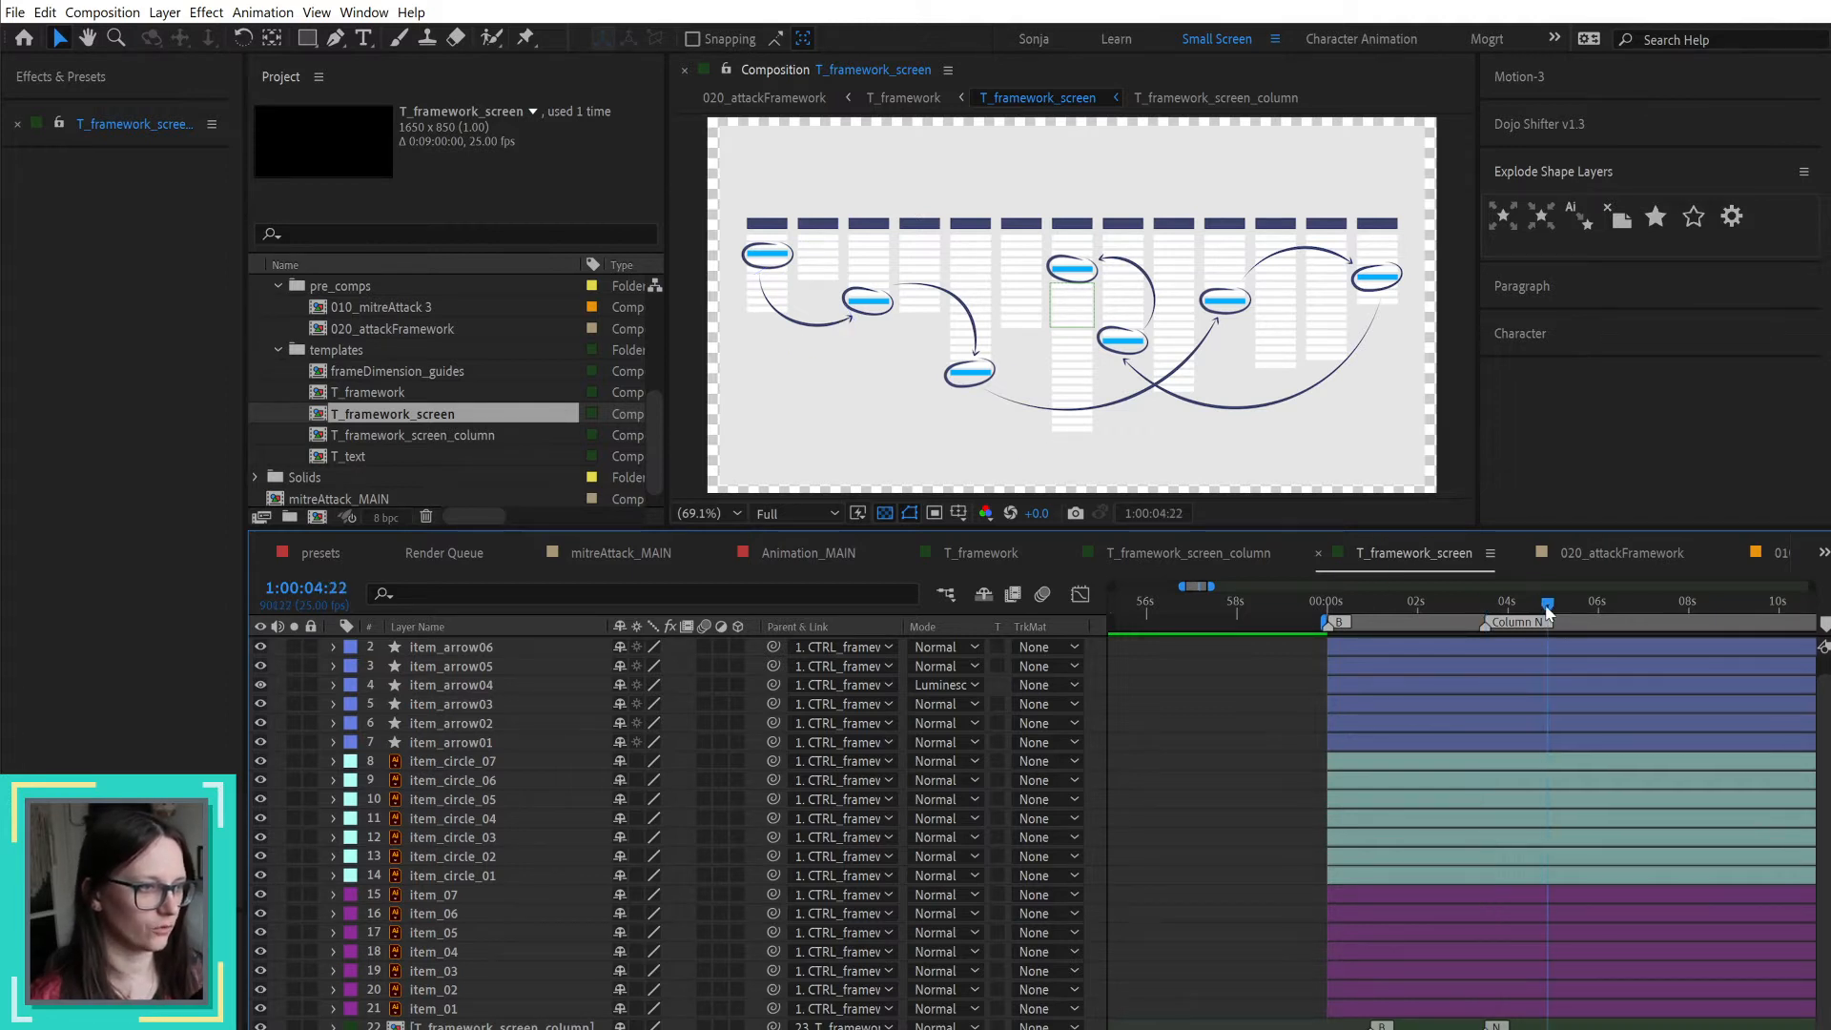
key(Page_Up)
click(320, 592)
text(1)
key(BackSpace)
text(+1.)
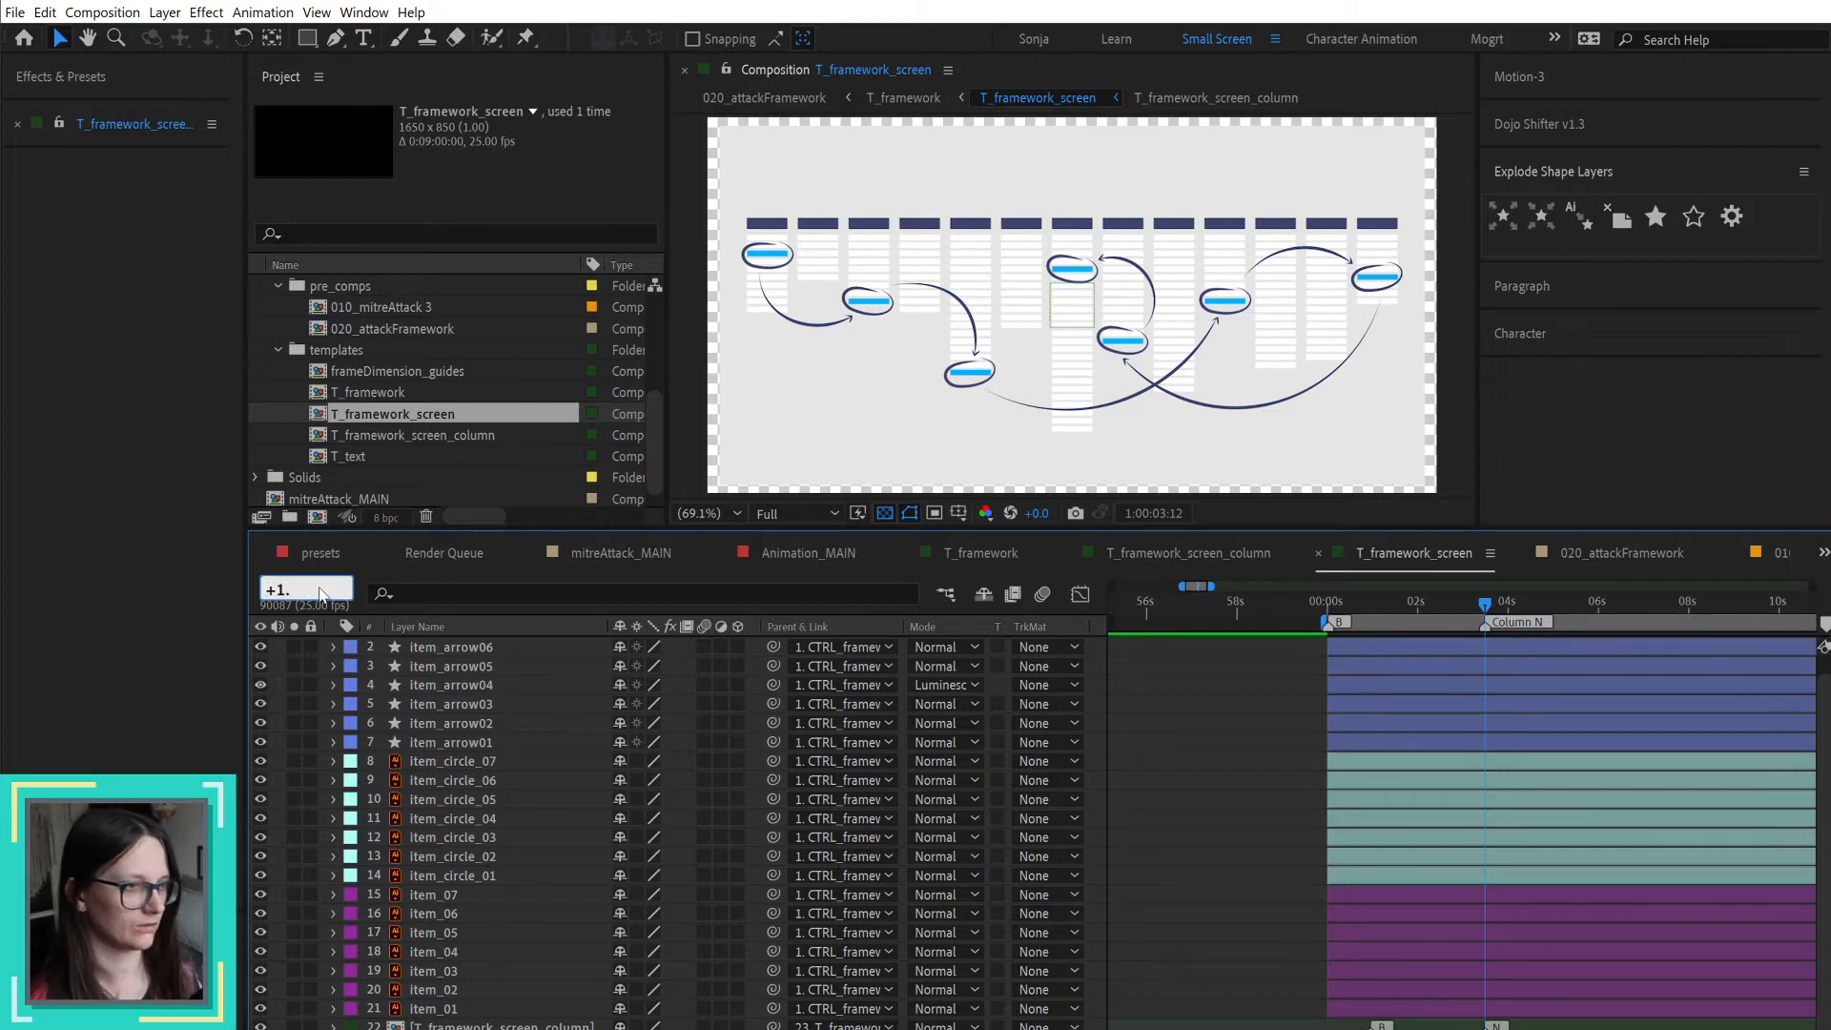
key(Return)
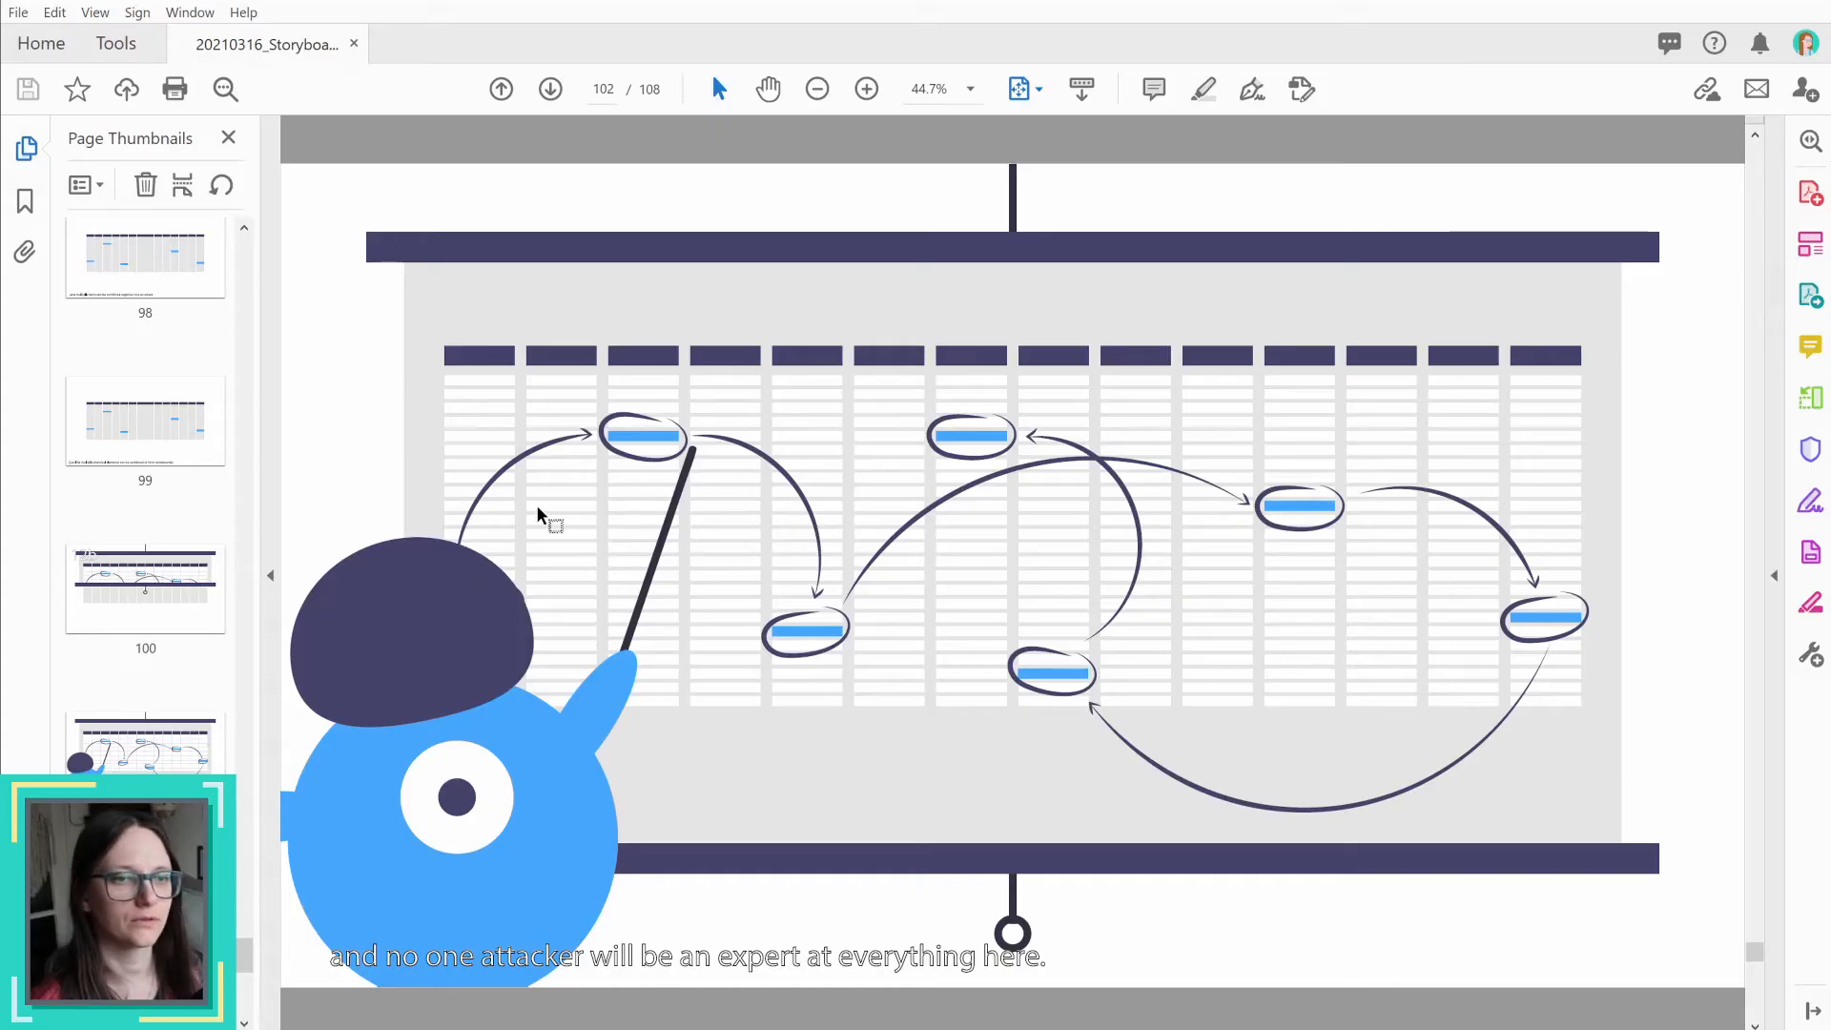
Step: Switch to the storyboard PDF and open page 15 to check how the highlighted technique items appear in the table
scroll(196, 395, up, 10)
drag(241, 909, 291, 304)
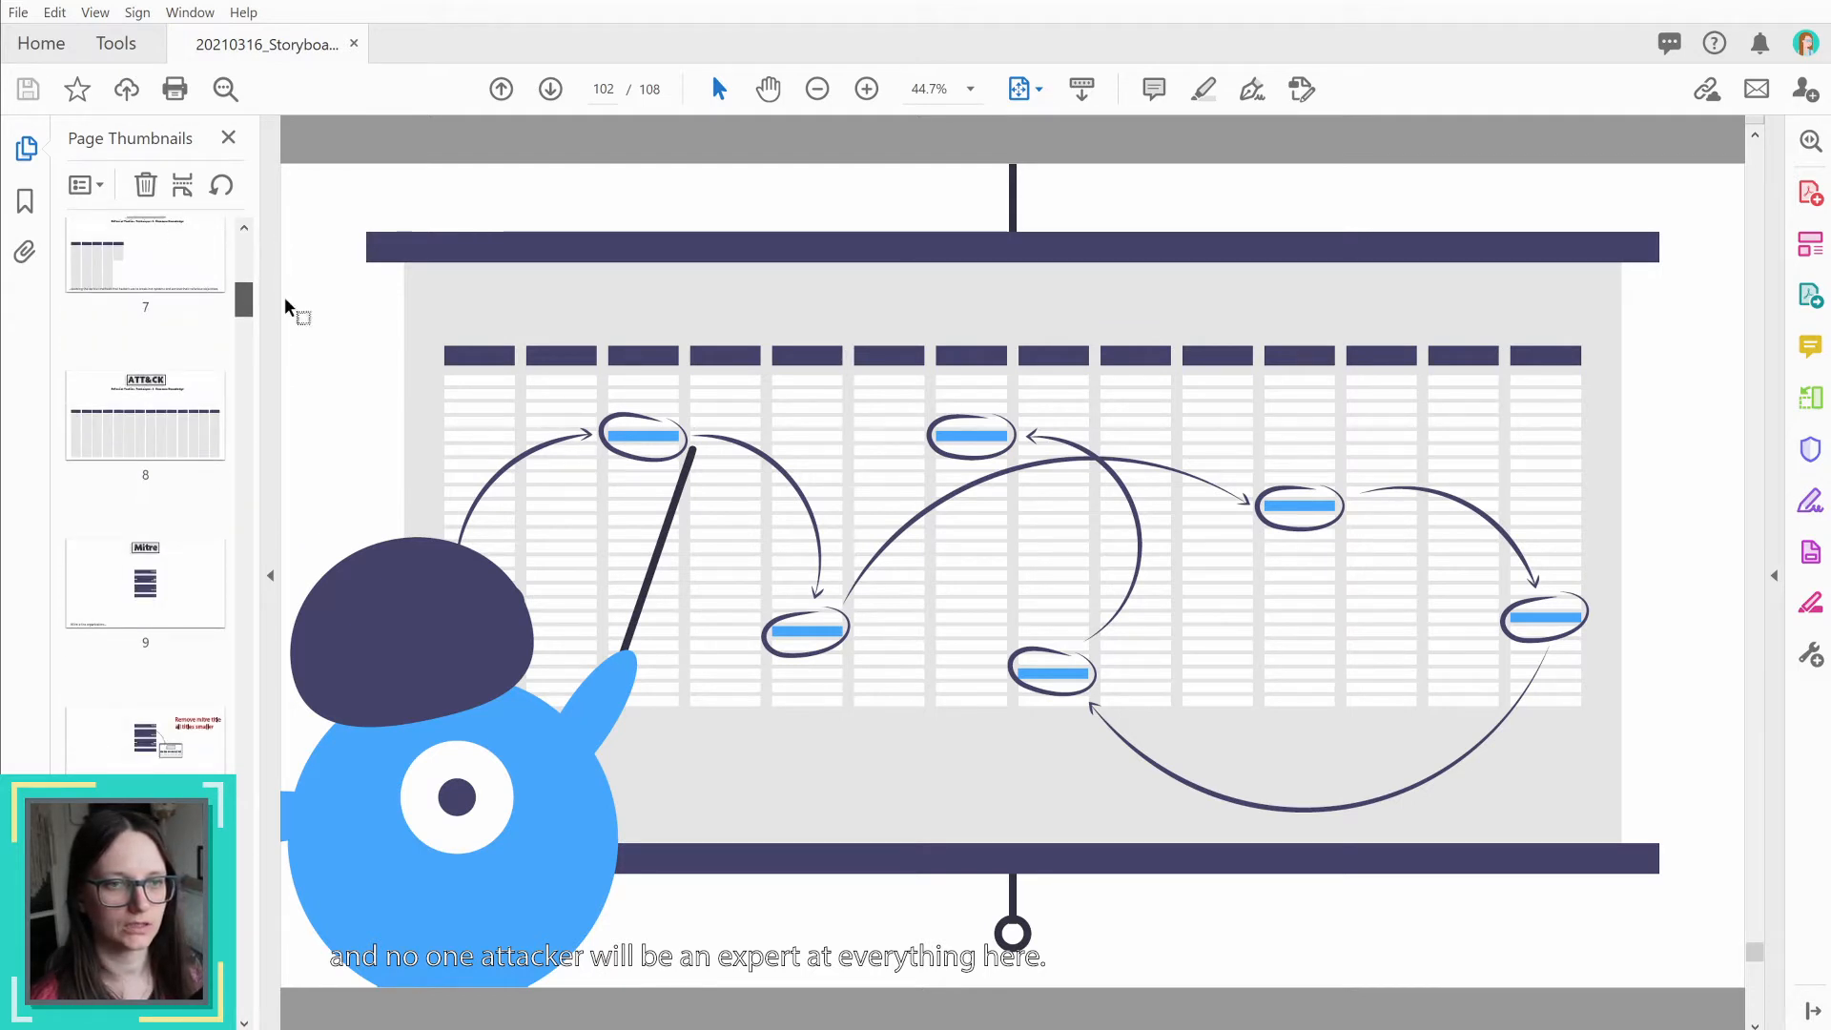
scroll(179, 445, down, 4)
scroll(177, 444, down, 8)
click(157, 433)
click(136, 633)
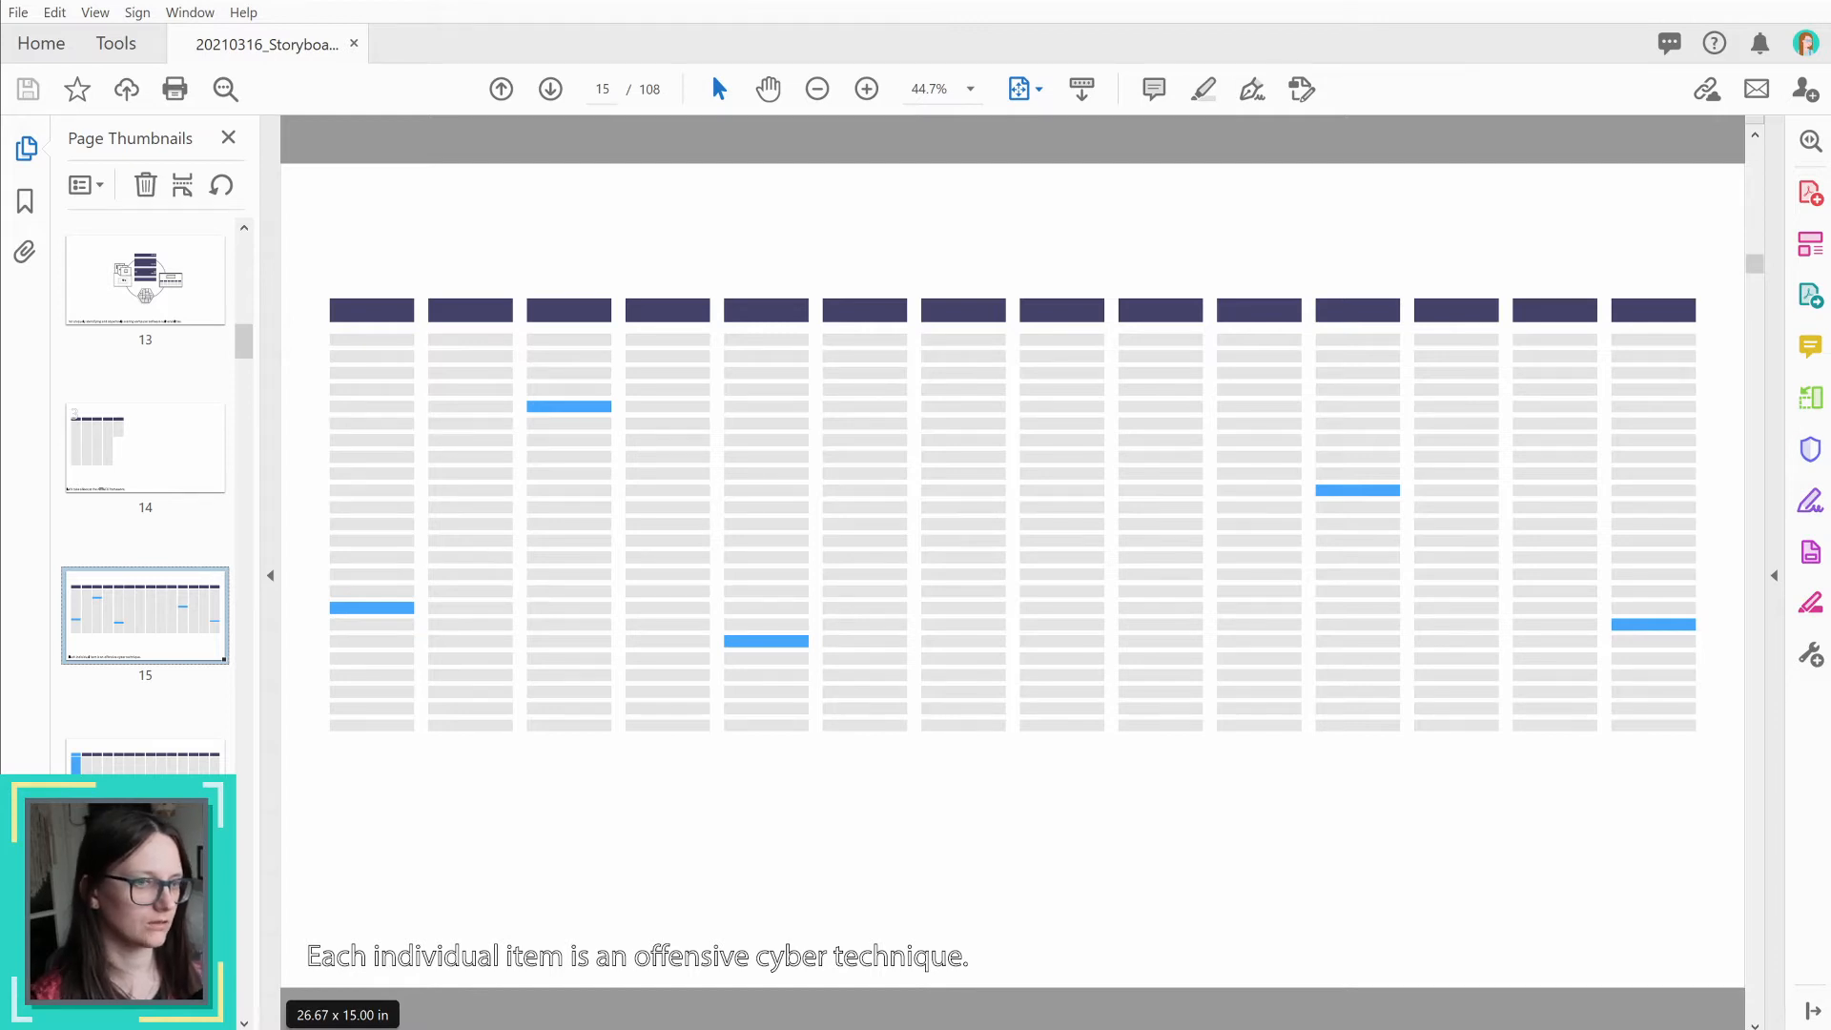
Step: Return to After Effects and move the start of layers item_01 to item_07 to 1:00:04:12
key(alt+Tab)
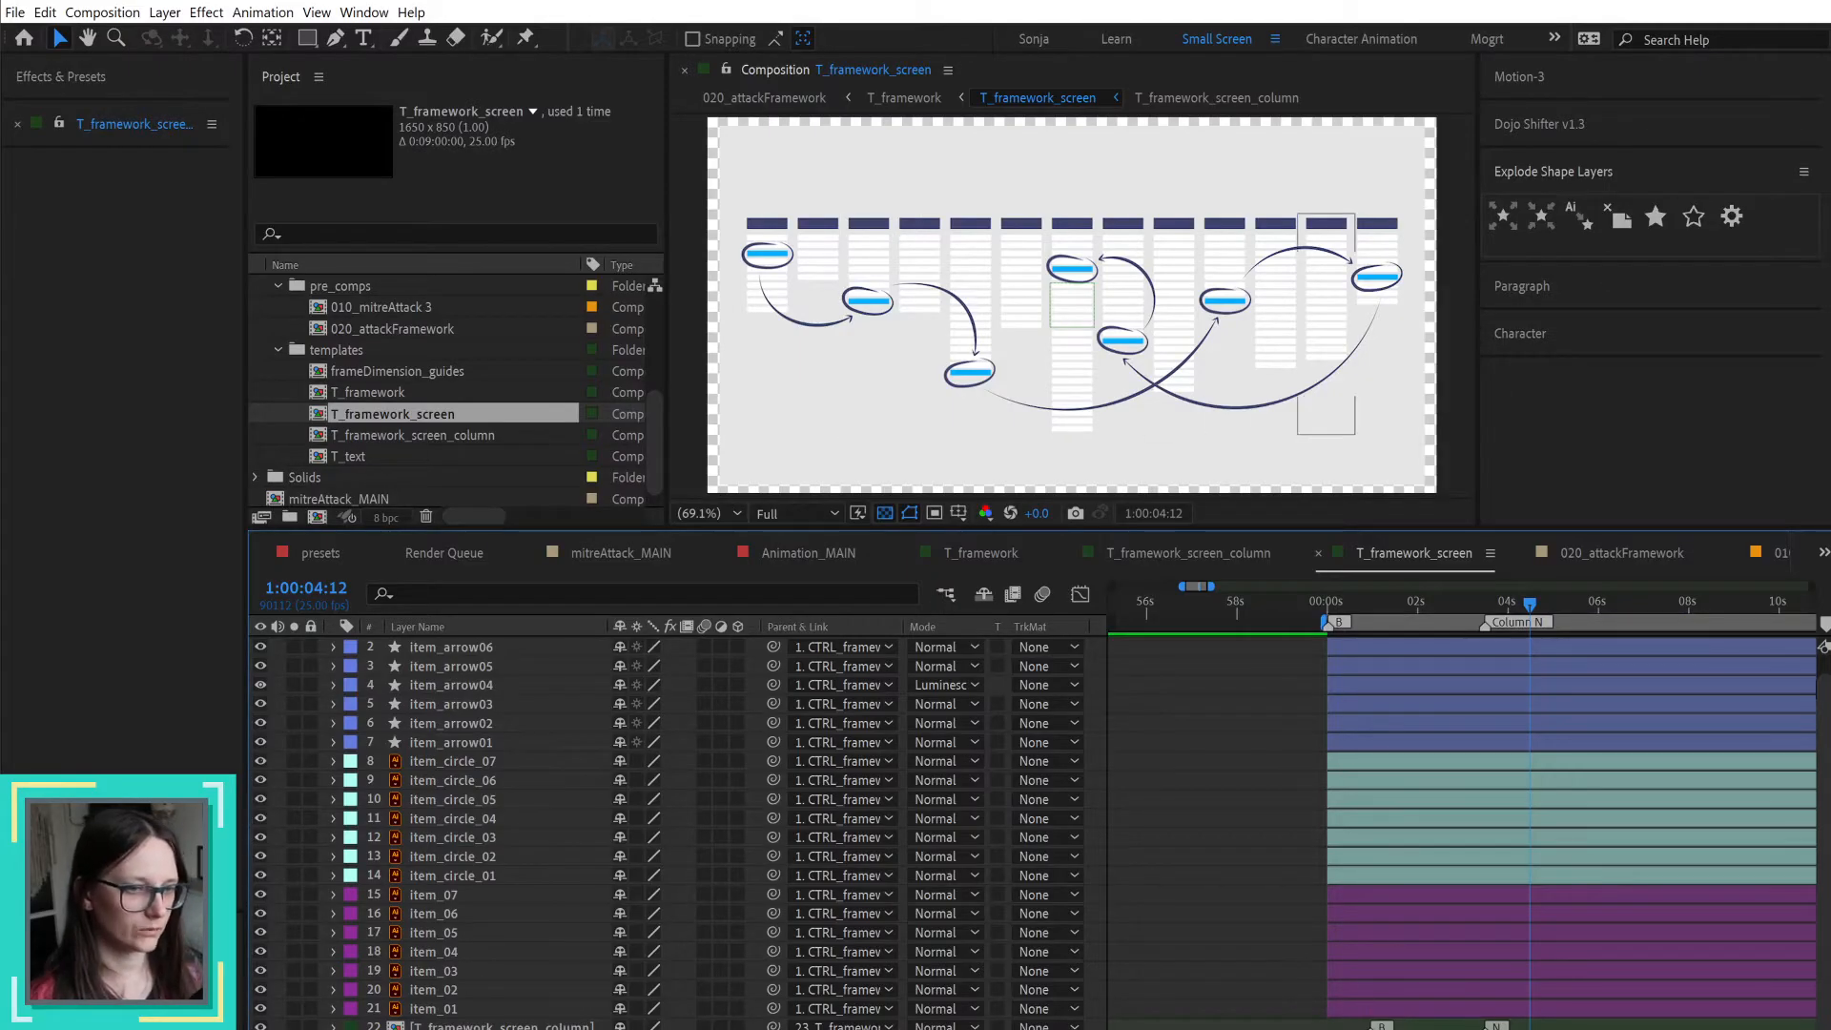
click(428, 1011)
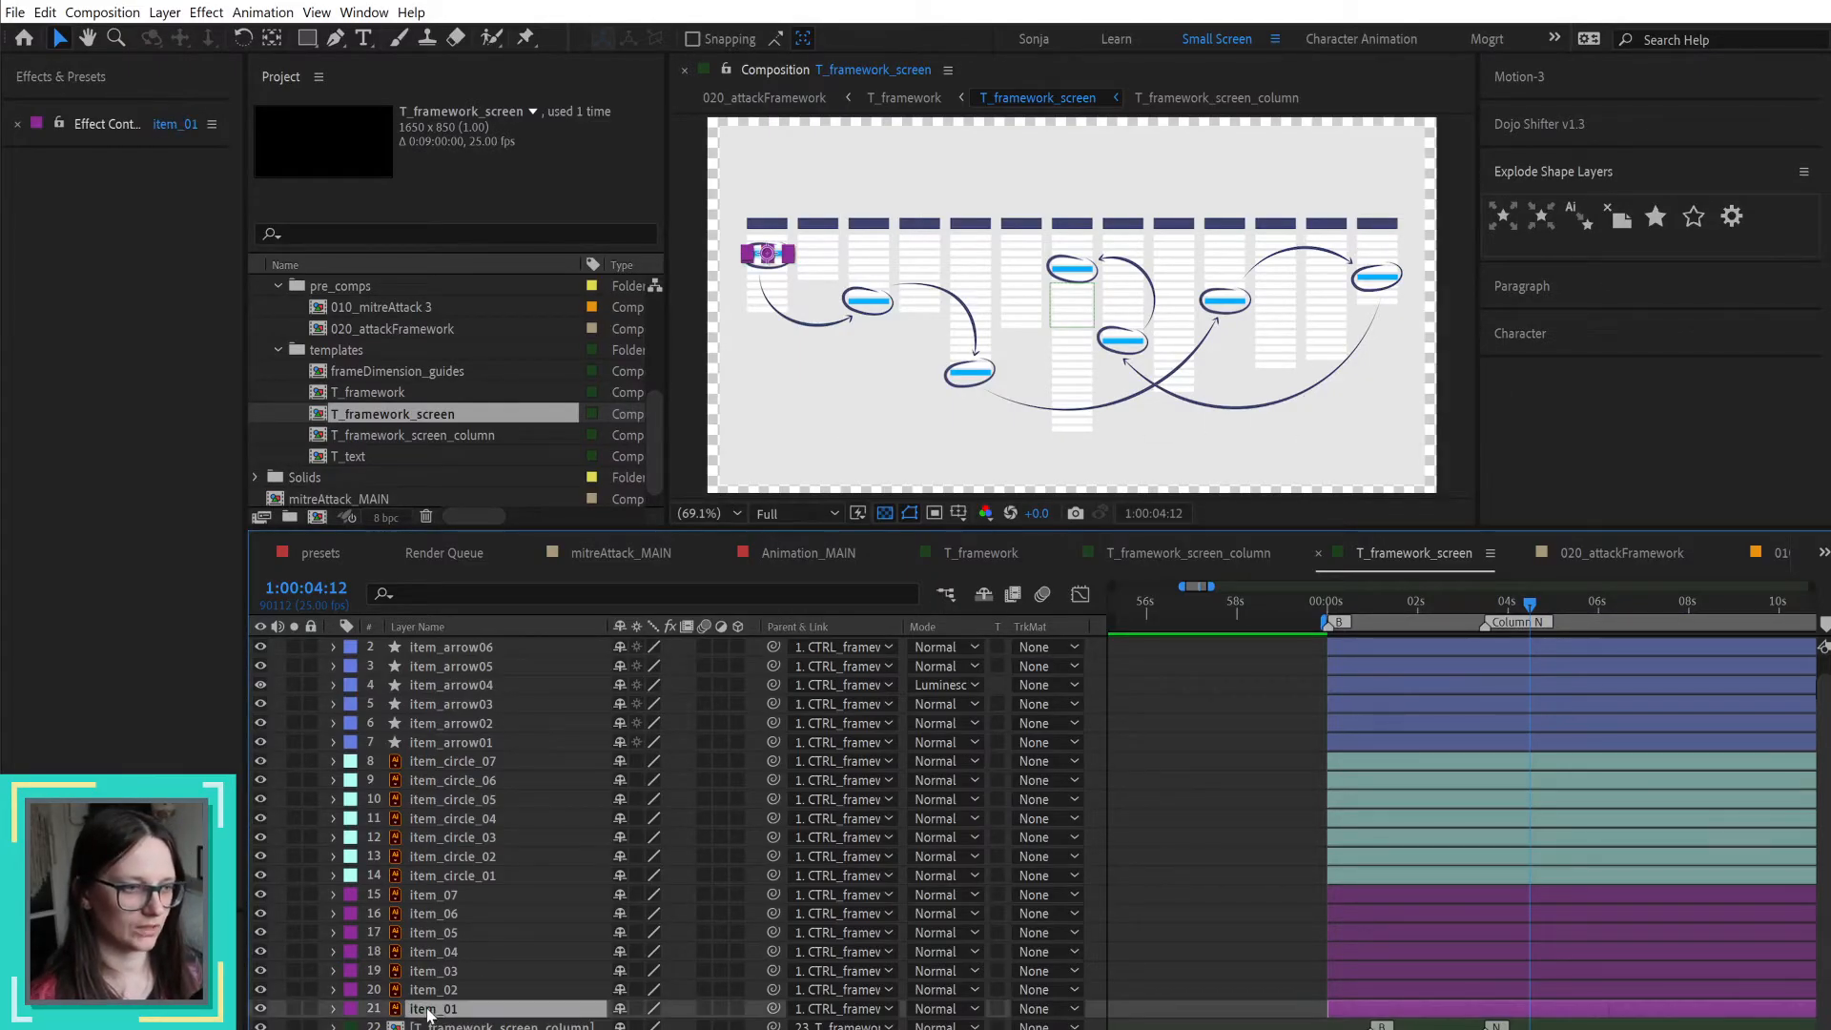
shift+click(428, 896)
key(bracketleft)
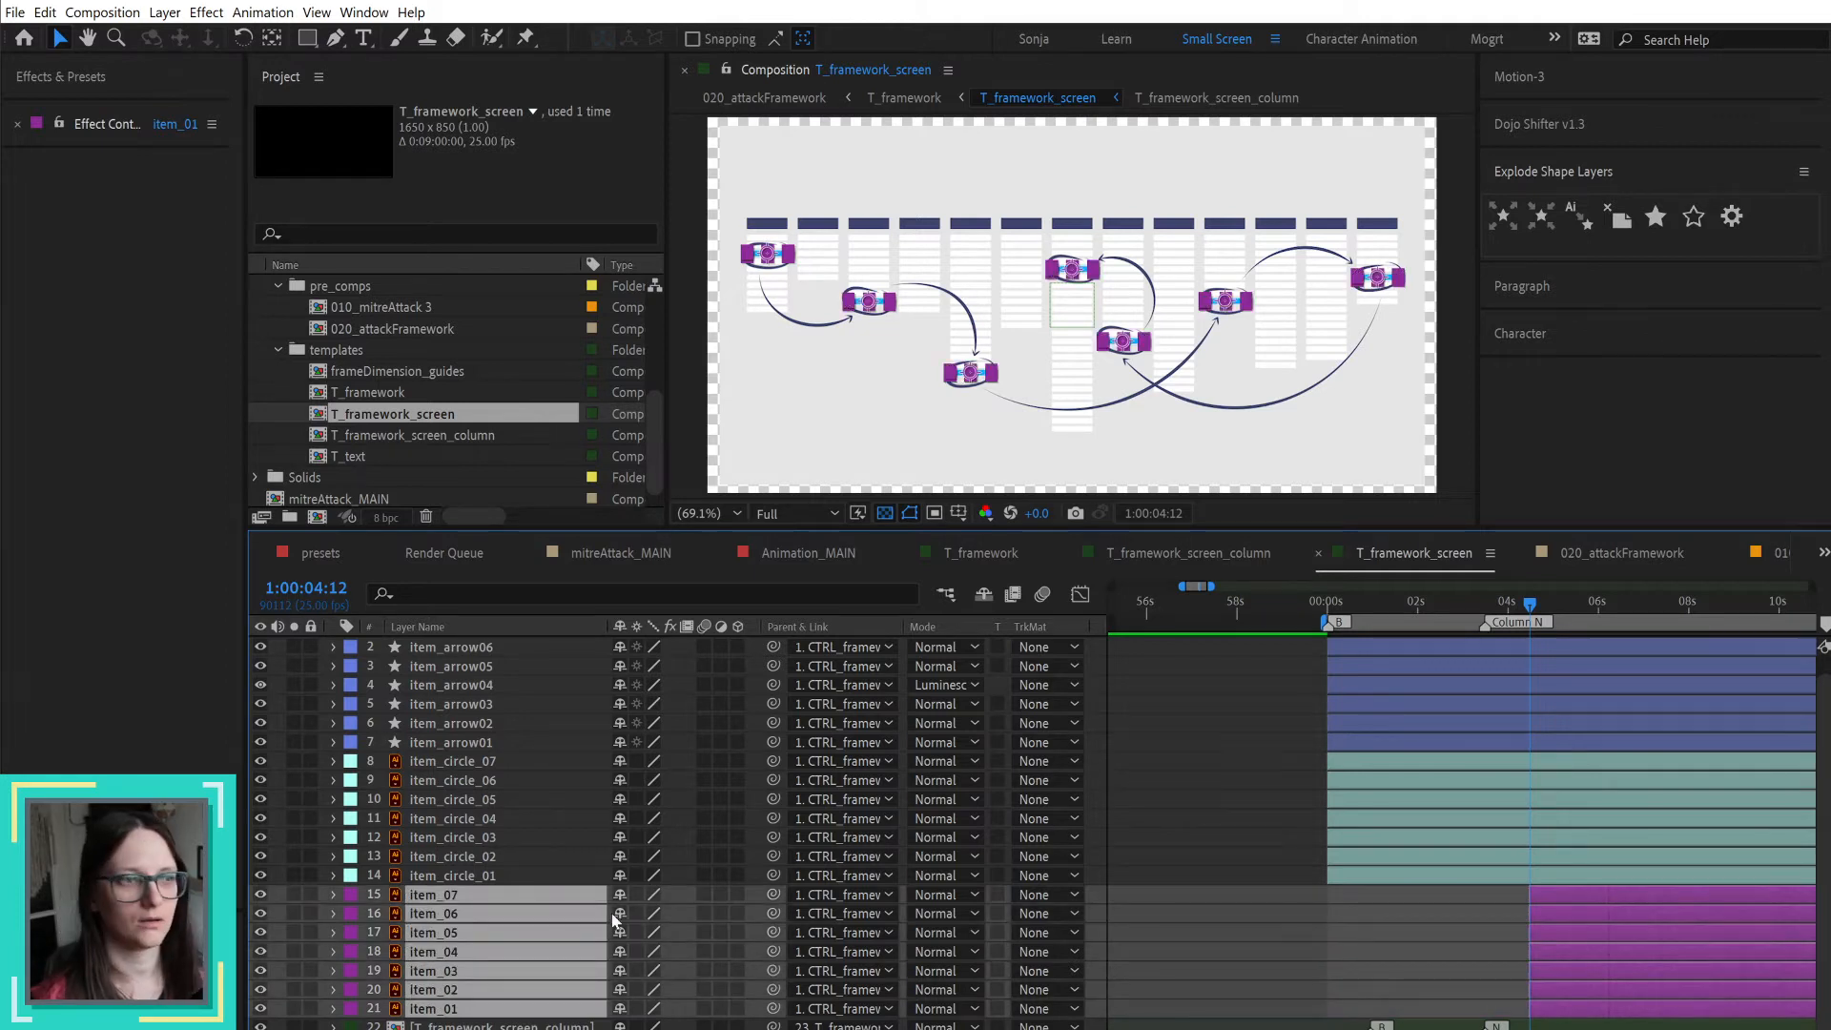
click(1182, 856)
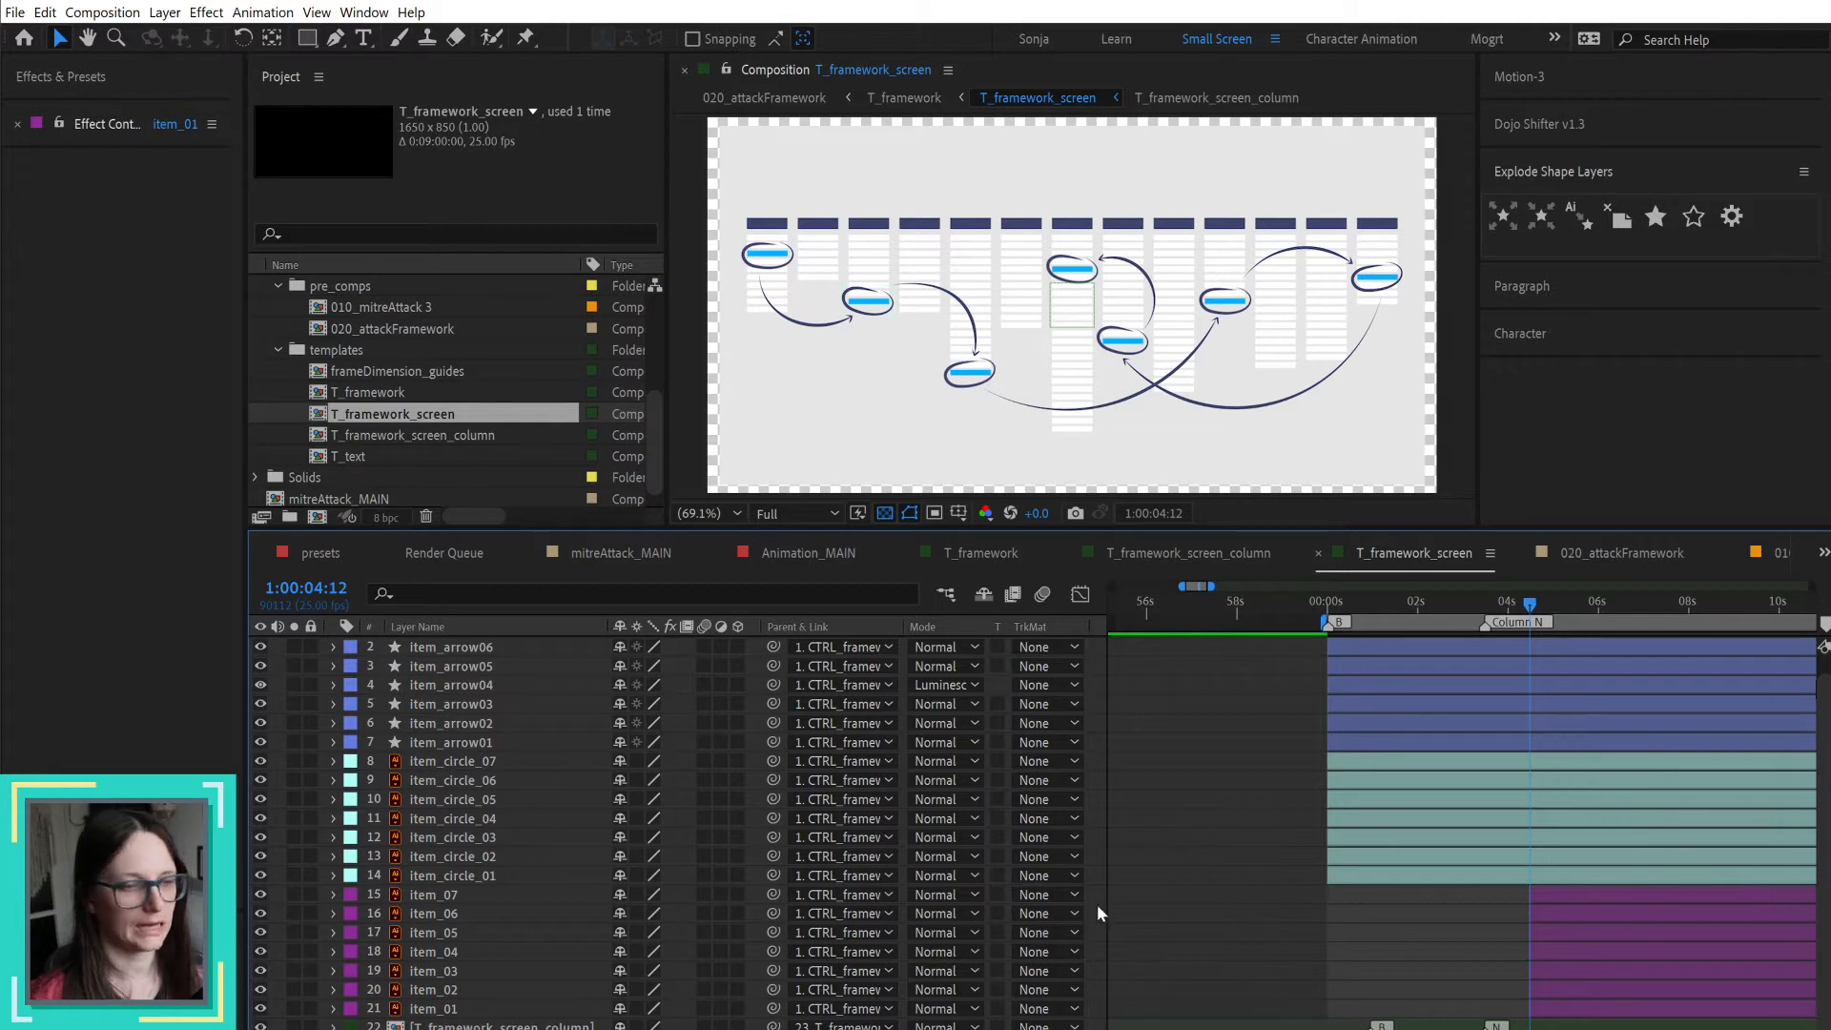
Step: Animate the opacity of item_01 to item_07 from 0% at 1:00:04:12 to 100% just under a second after it
click(476, 1009)
shift+click(463, 896)
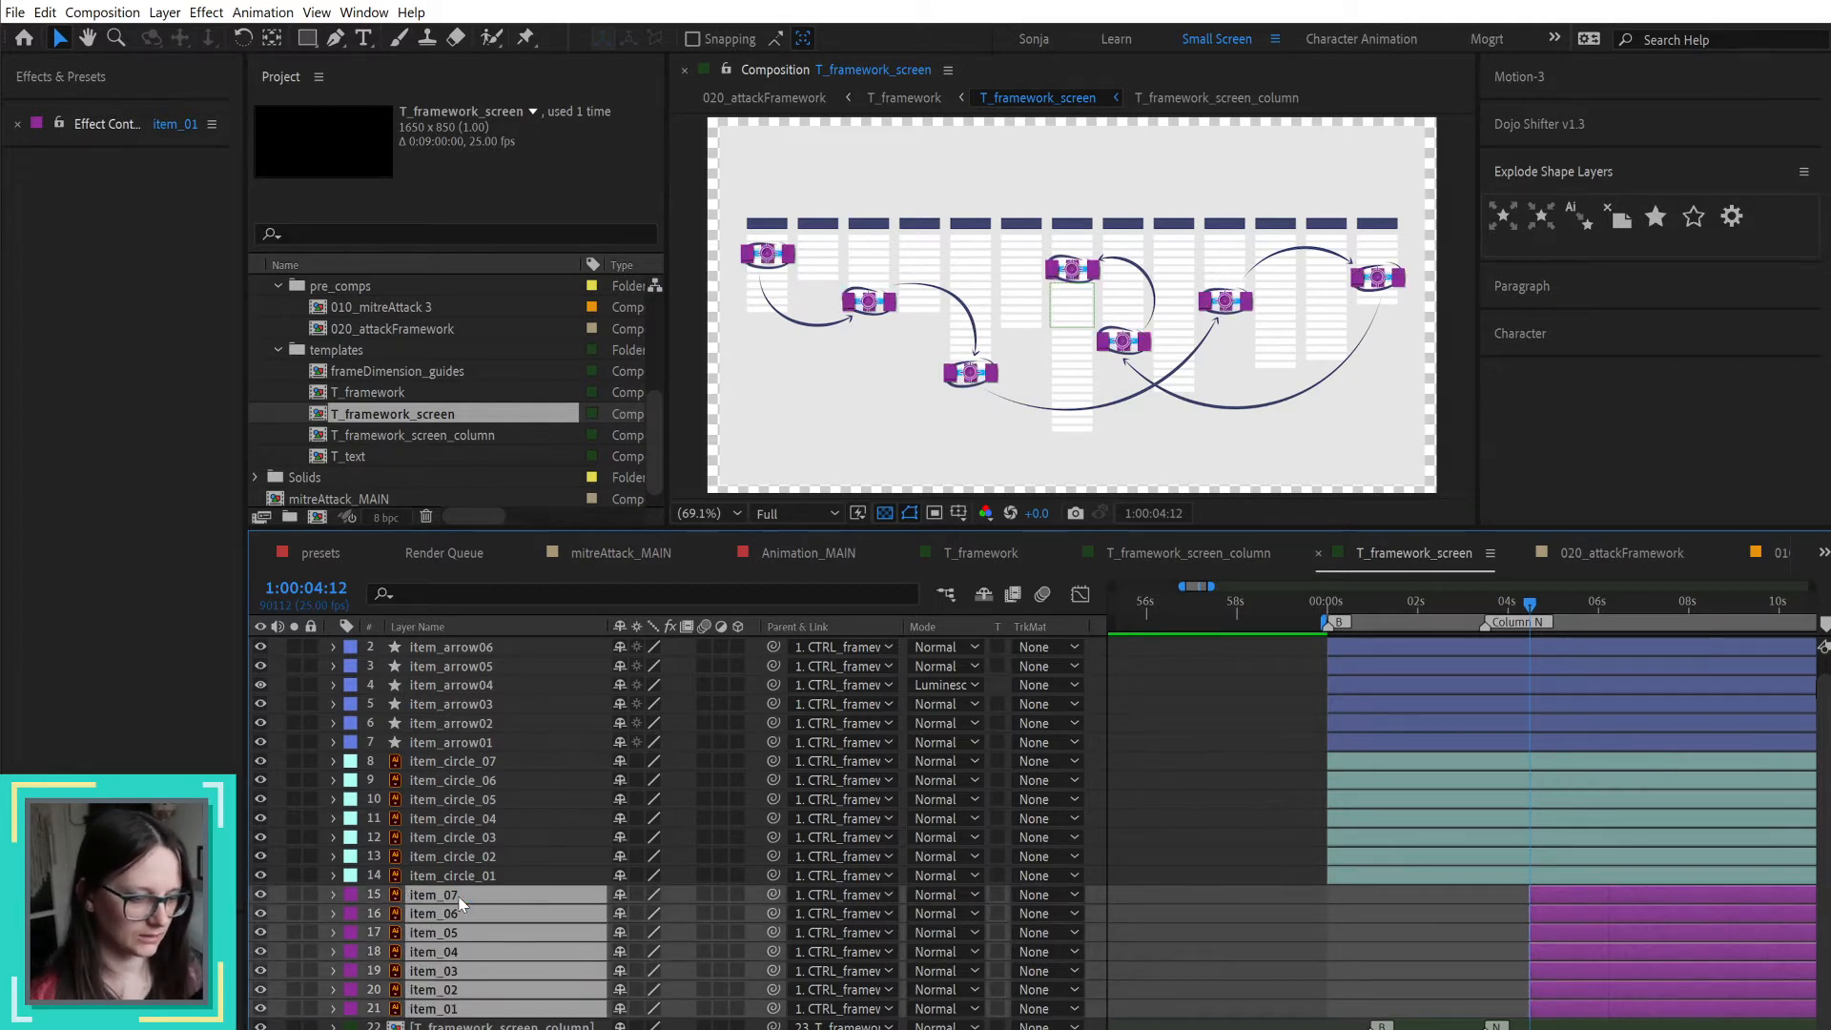
key(t)
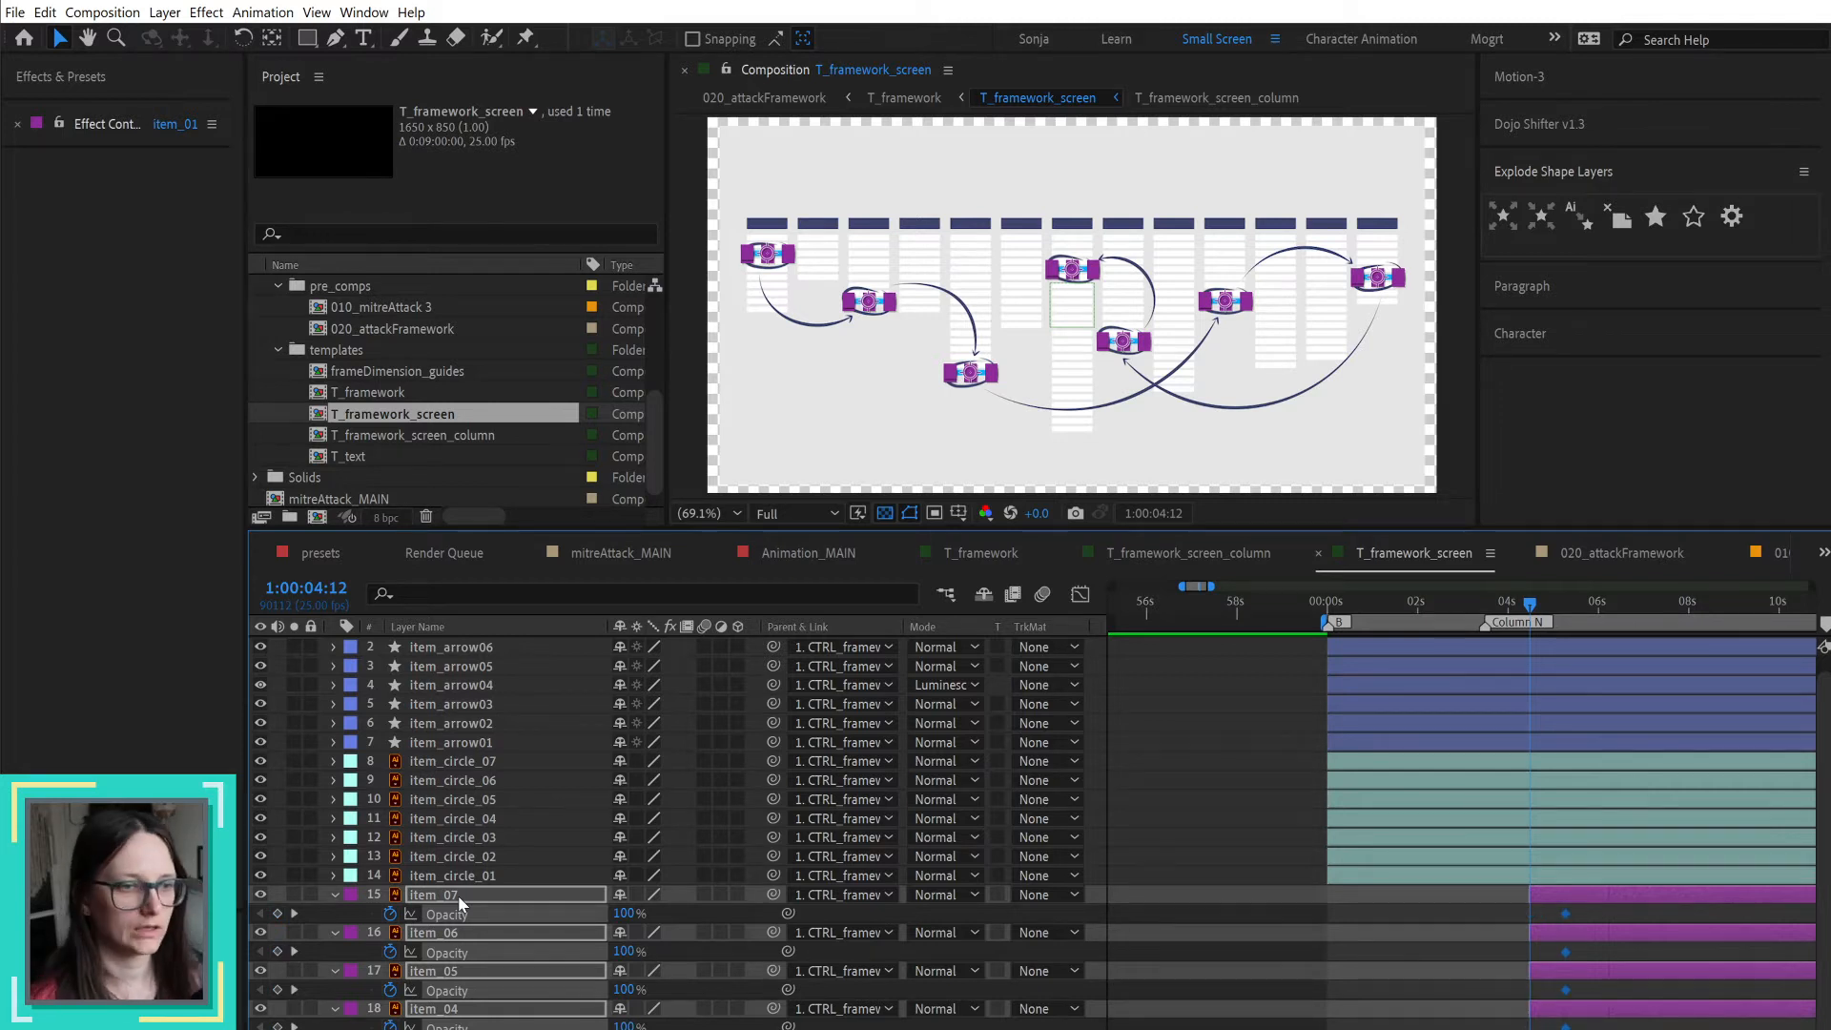
click(623, 914)
text(0)
key(Return)
Step: Hide all the item_arrow and item_circle layers in the composition
click(447, 877)
scroll(448, 885, up, 1)
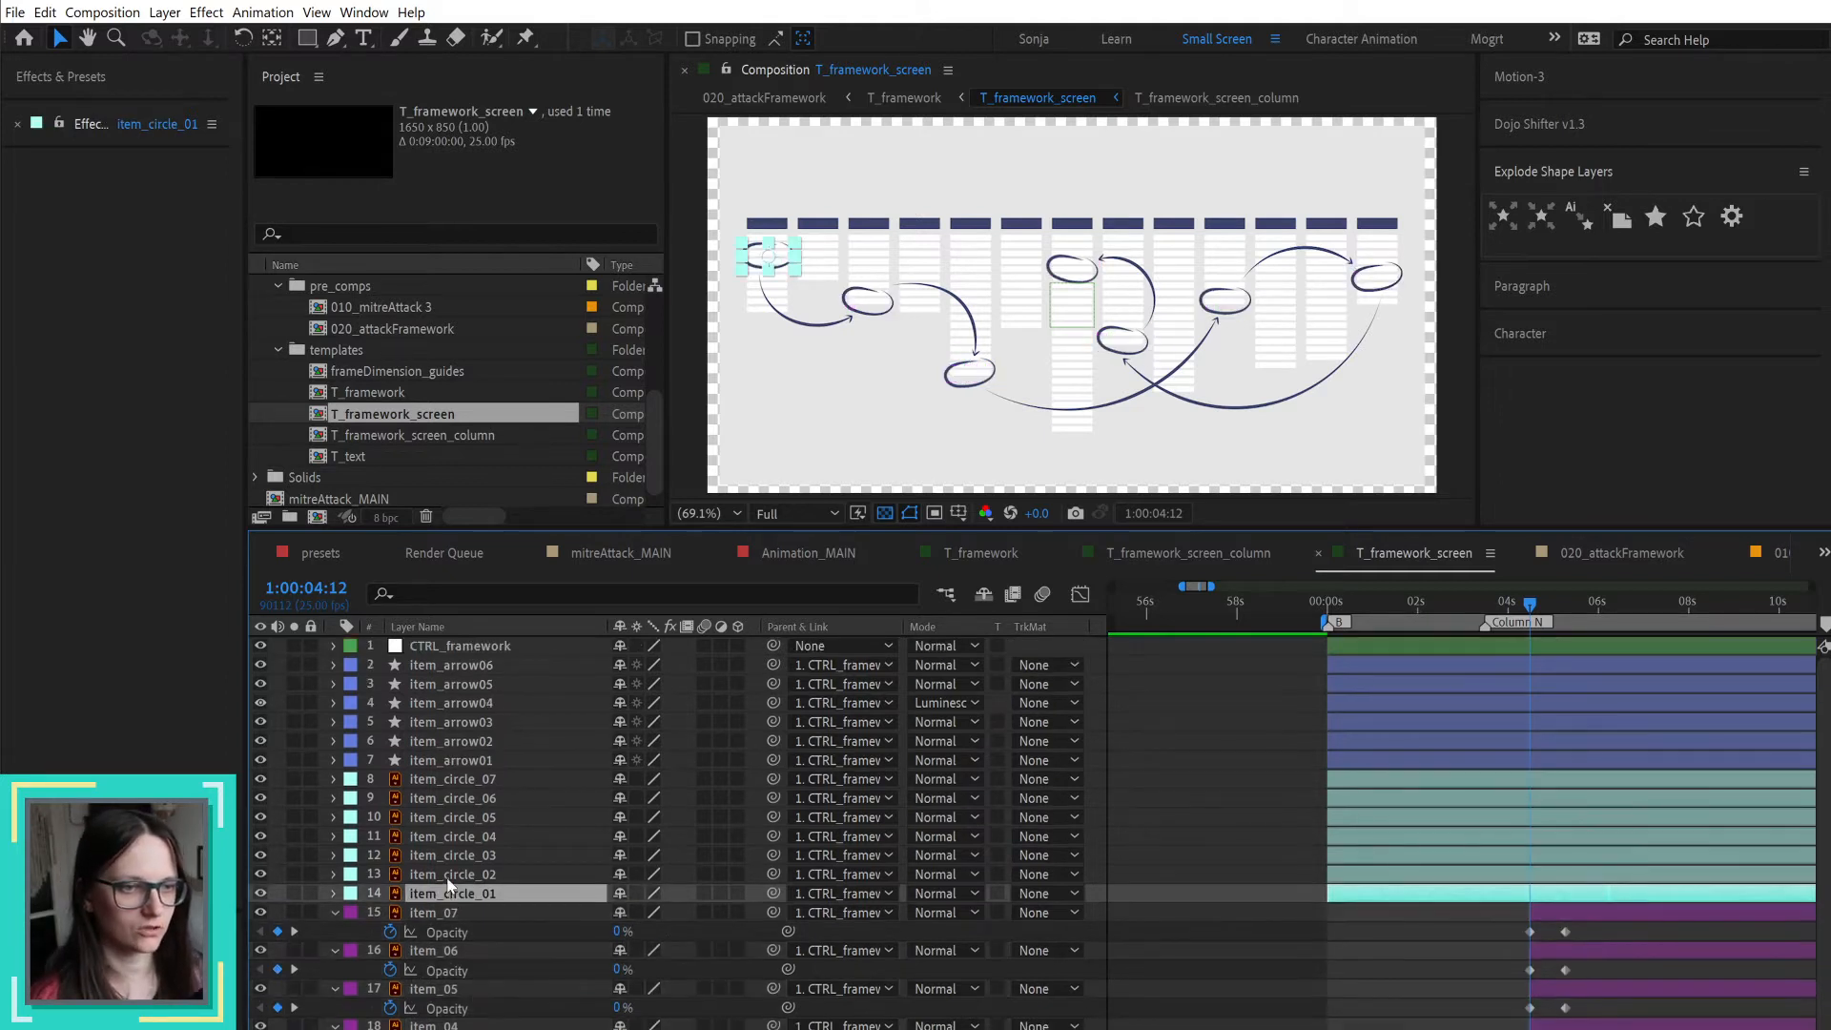
shift+click(403, 664)
drag(260, 893, 260, 664)
click(1154, 808)
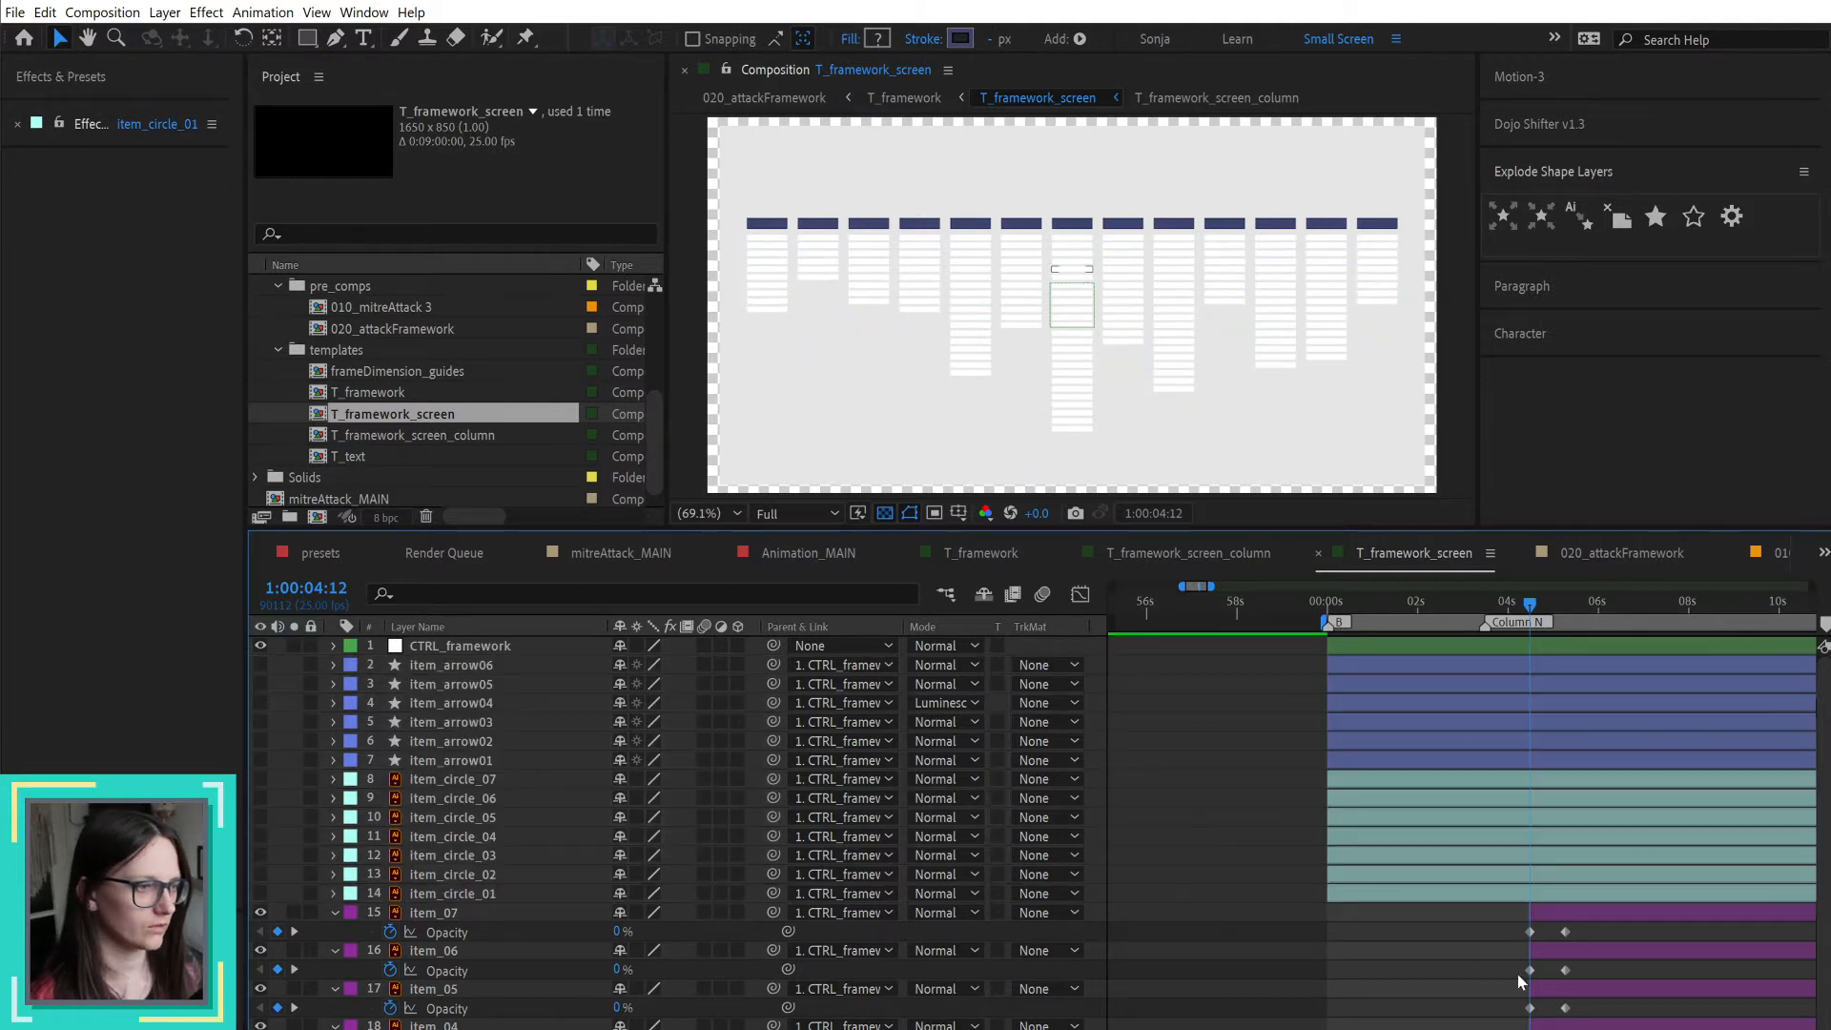
Step: Apply Easy Ease to the opacity keyframes of the item layers
drag(1611, 923, 1458, 1028)
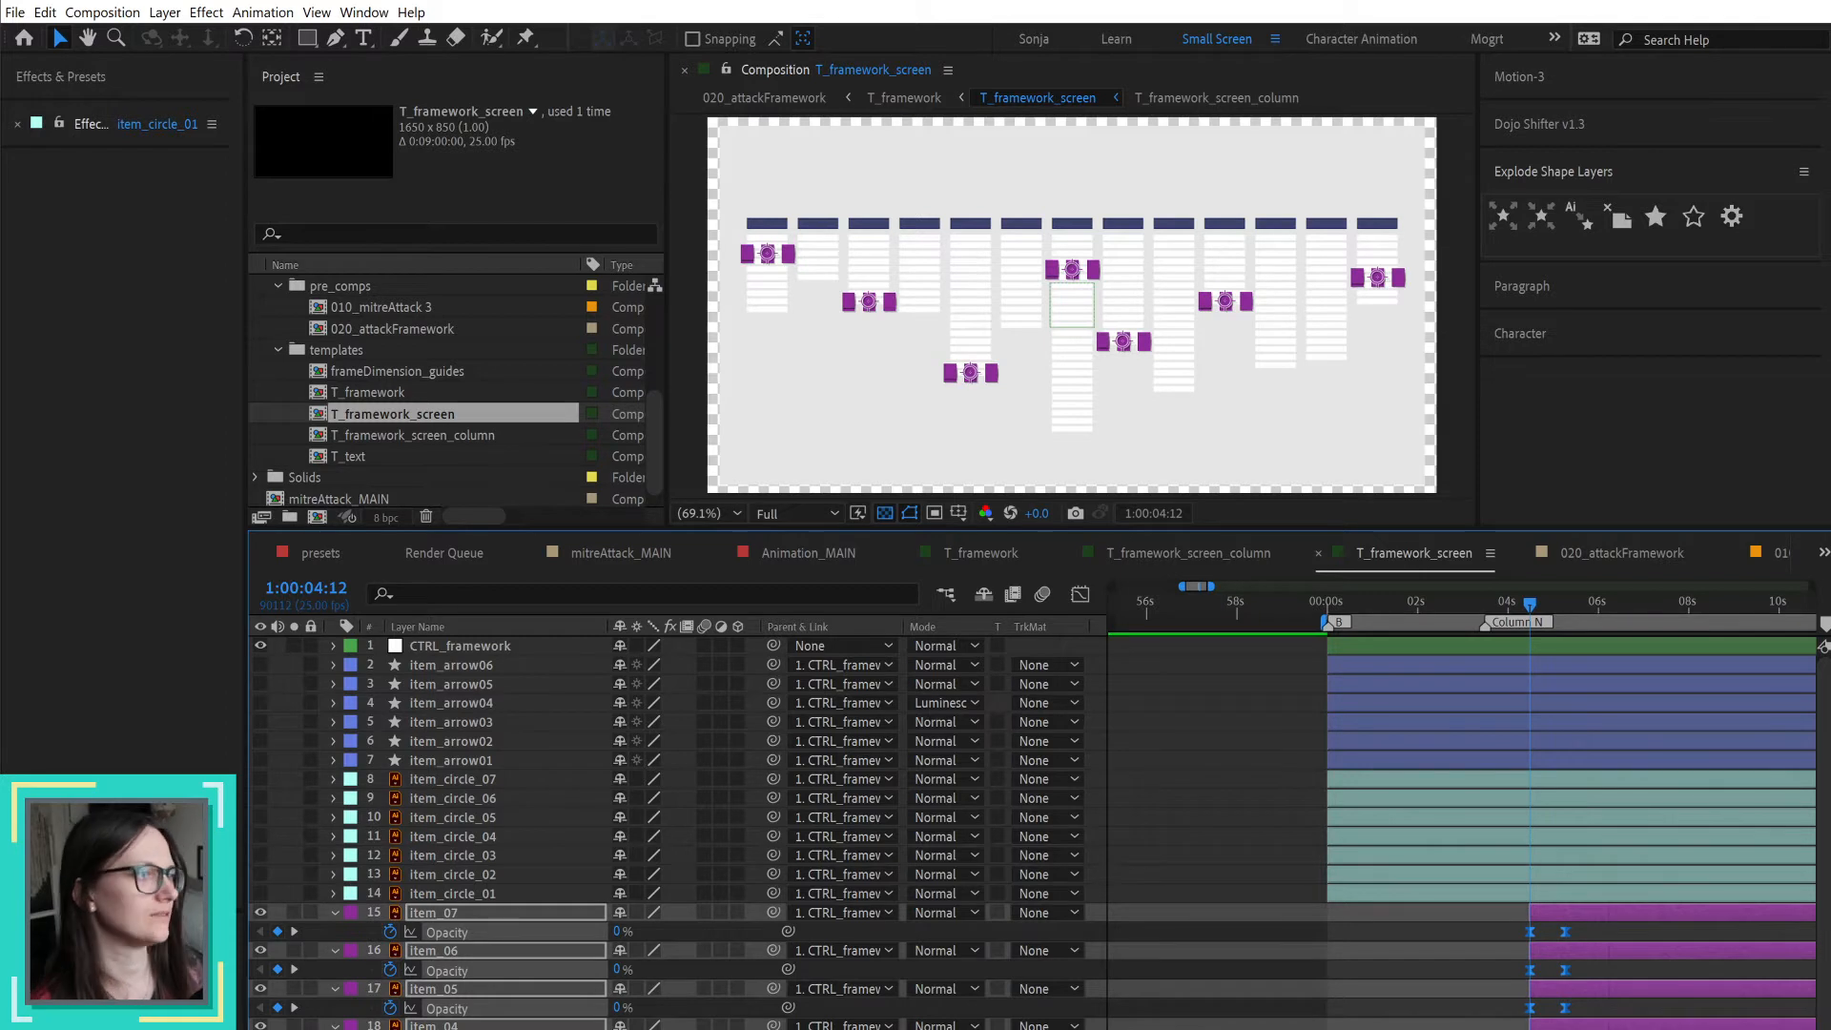
click(1220, 777)
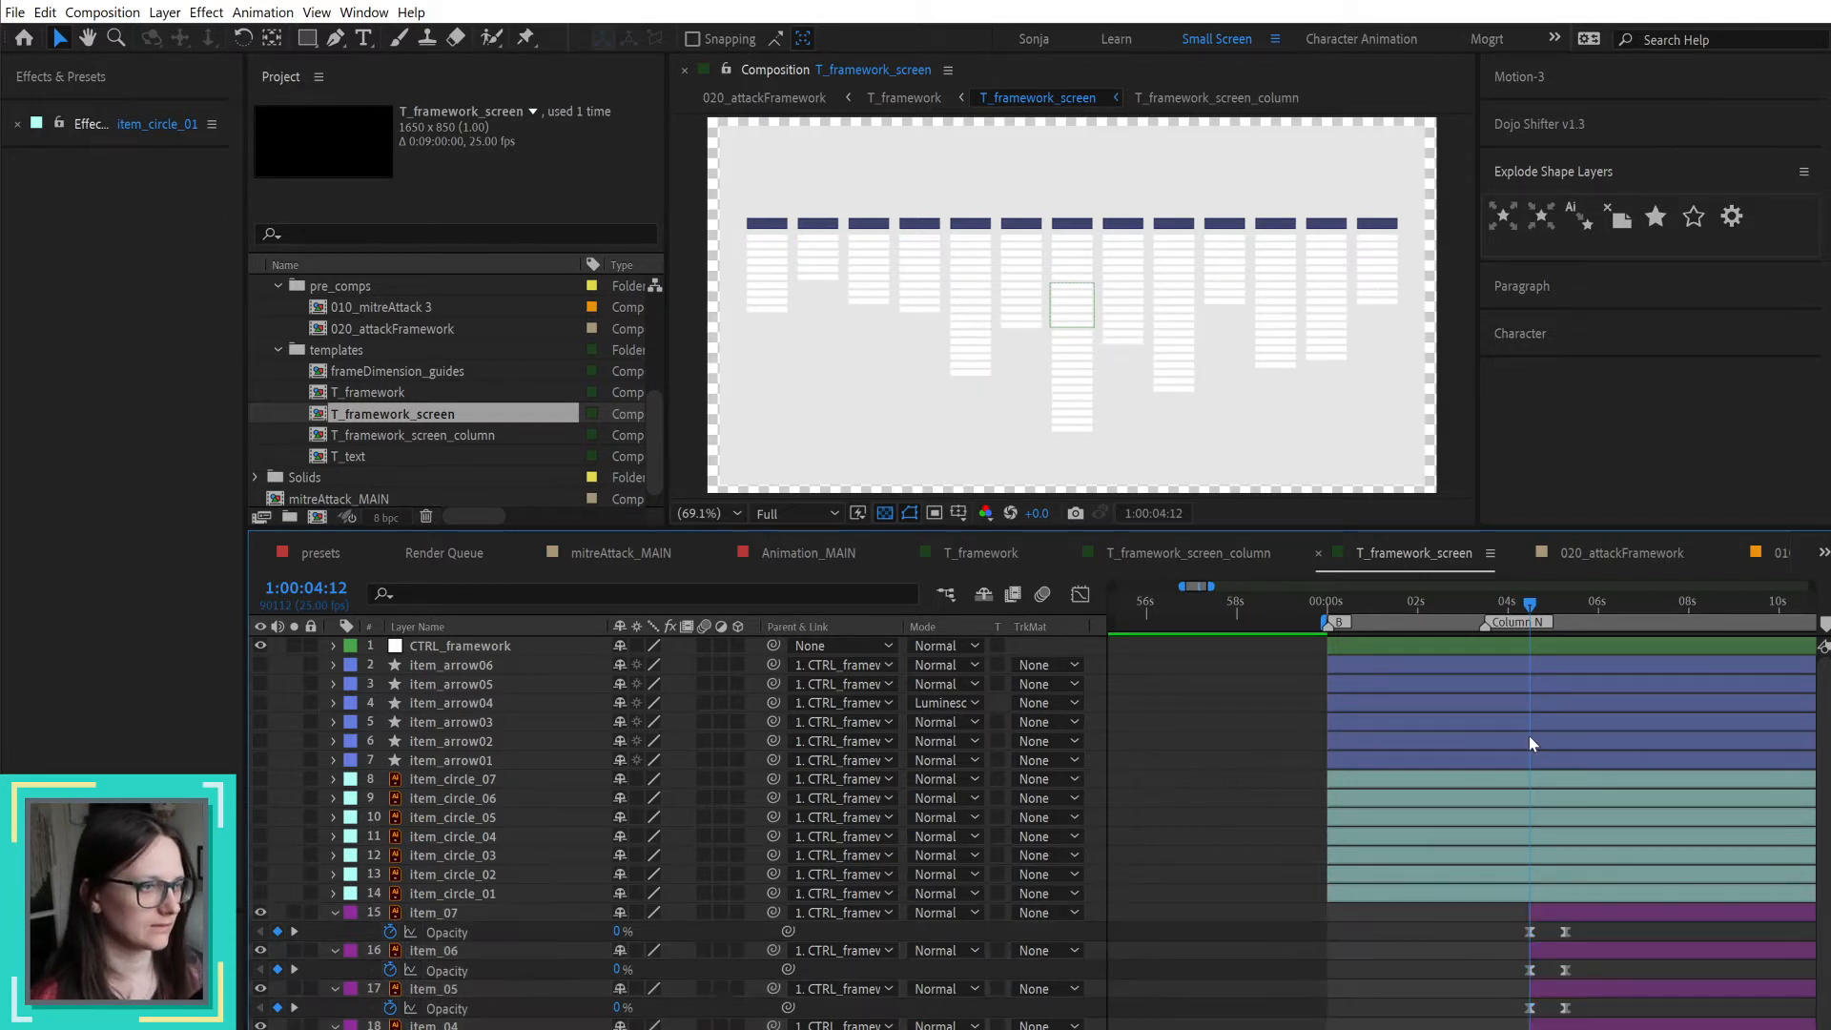
Step: Stagger layers item_01 to item_07 in ascending order with Dojo Shifter, using an offset of 3 frames
click(1558, 1029)
shift+click(1565, 913)
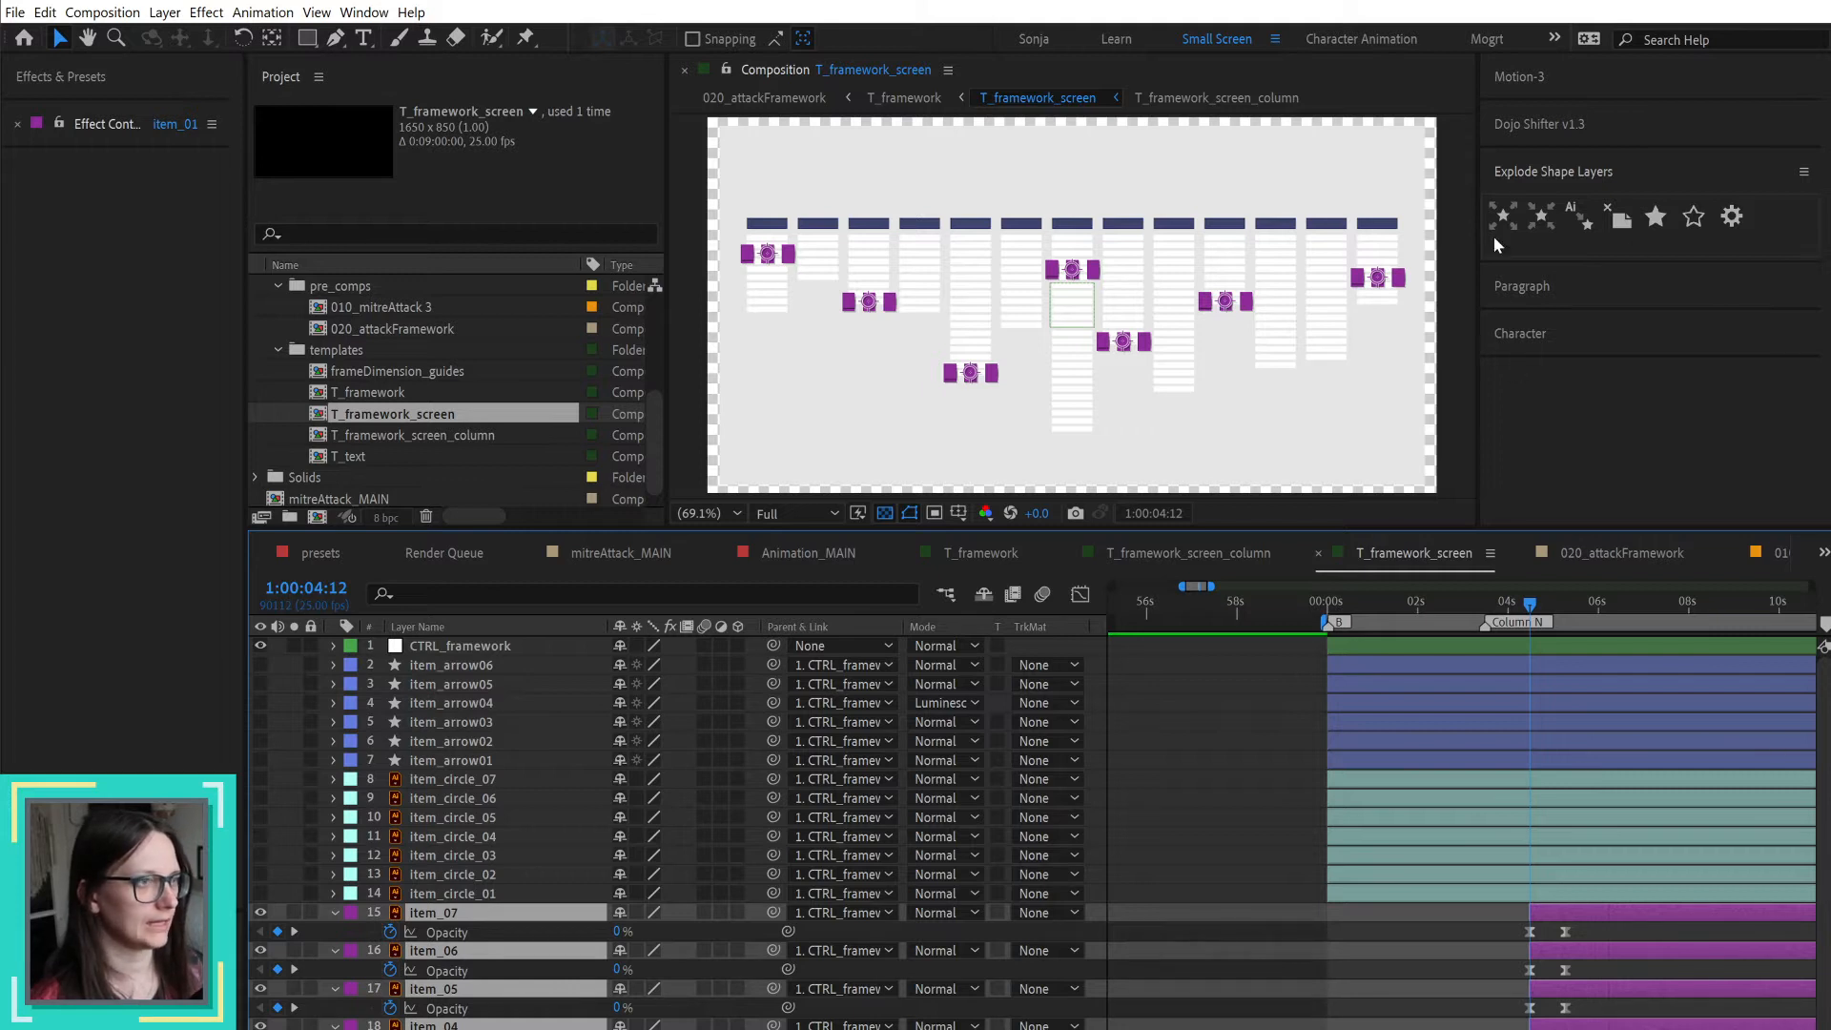
click(1539, 124)
click(1621, 247)
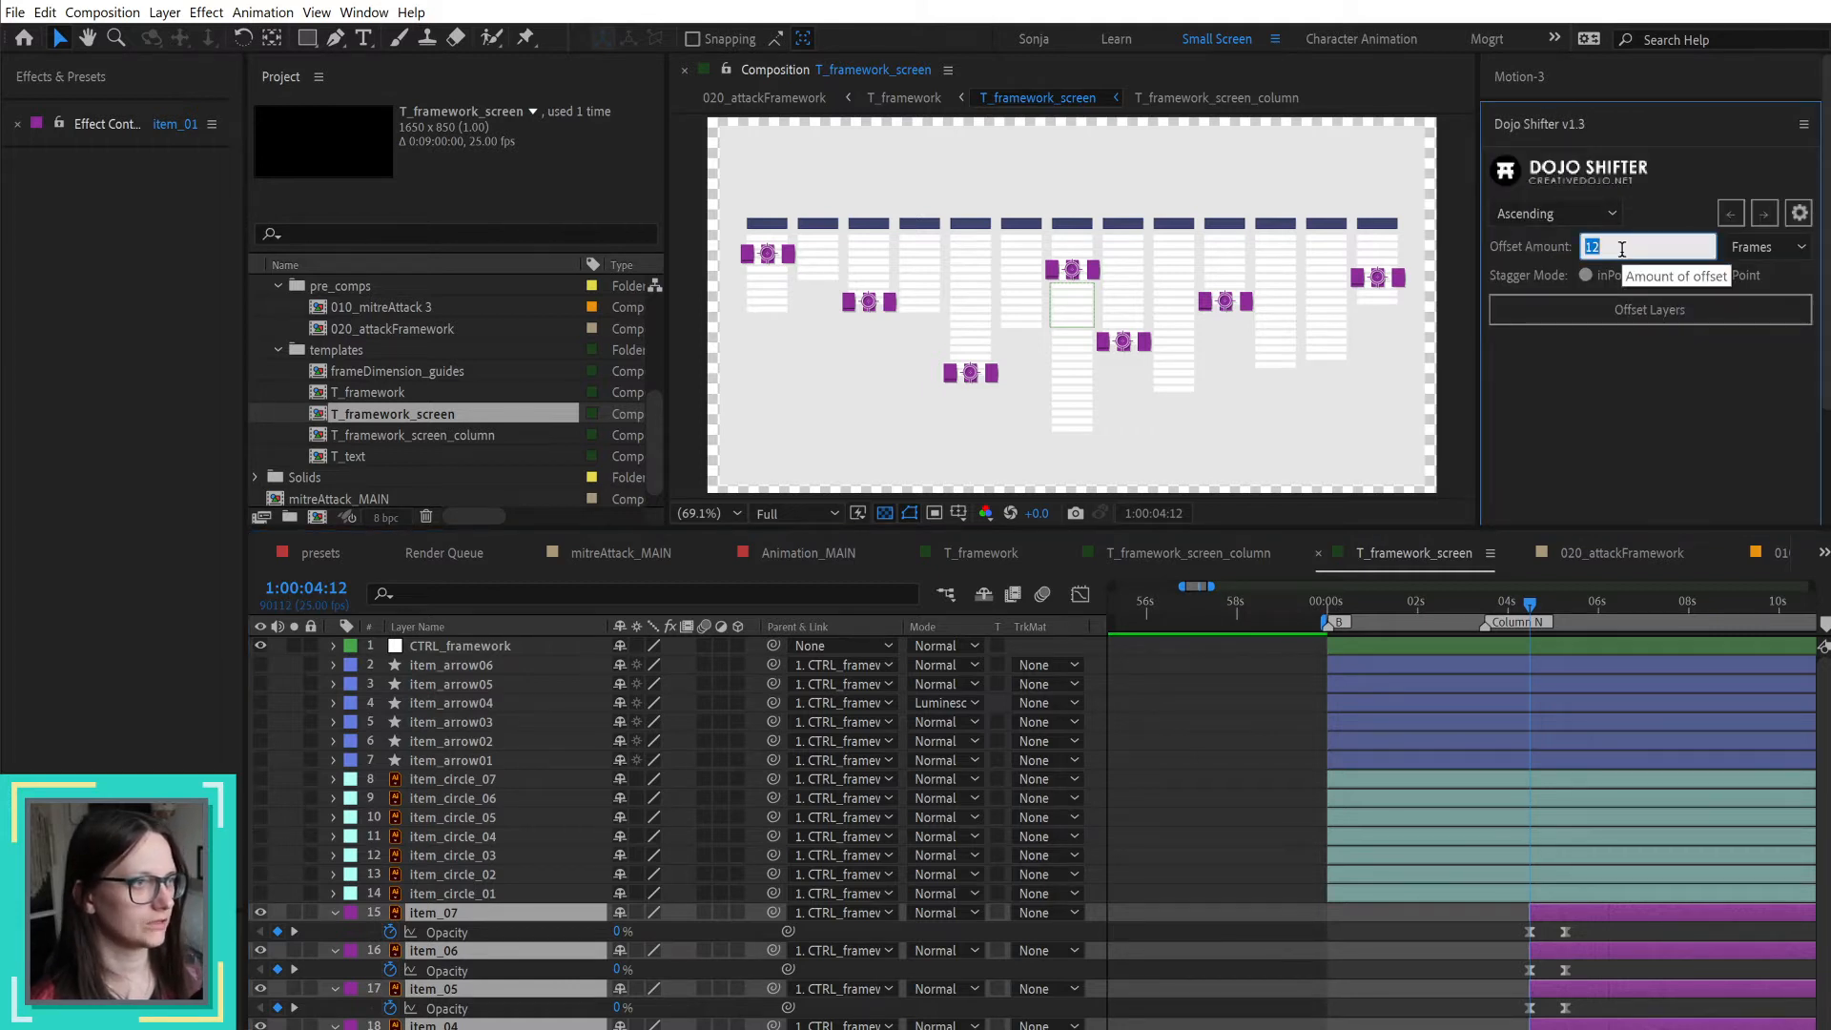
text(3)
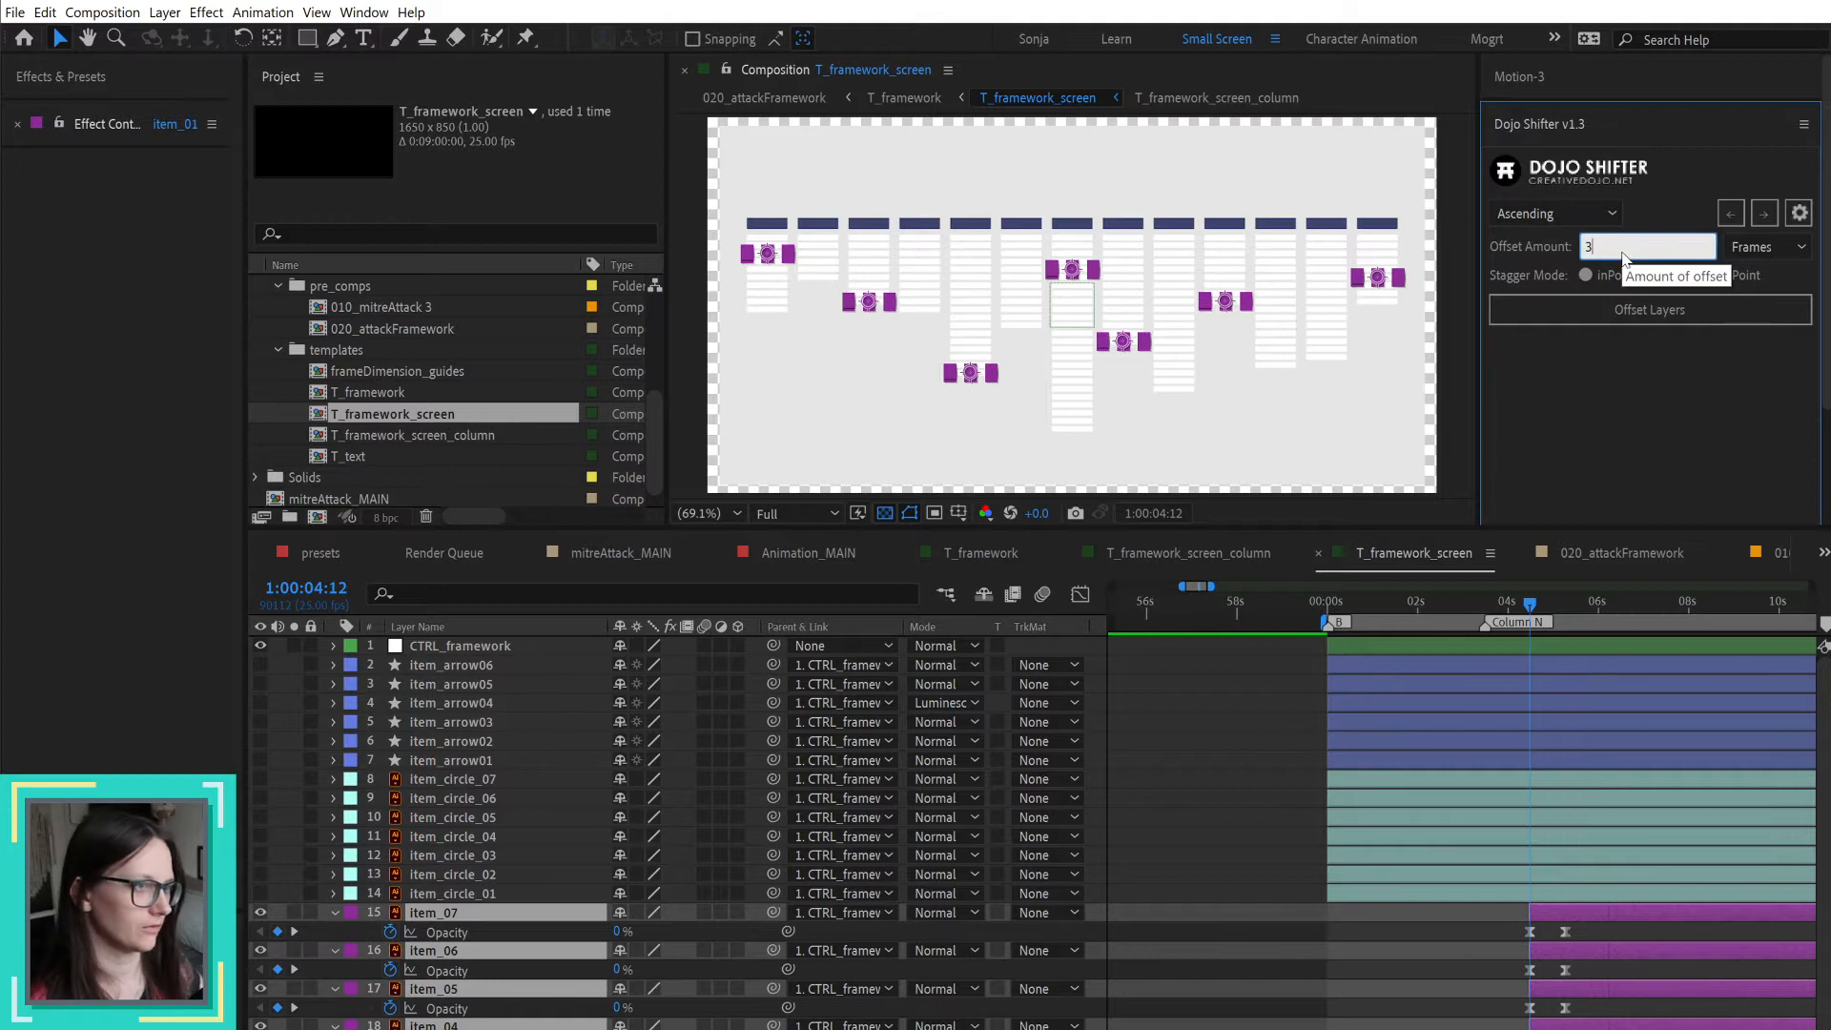
click(1665, 314)
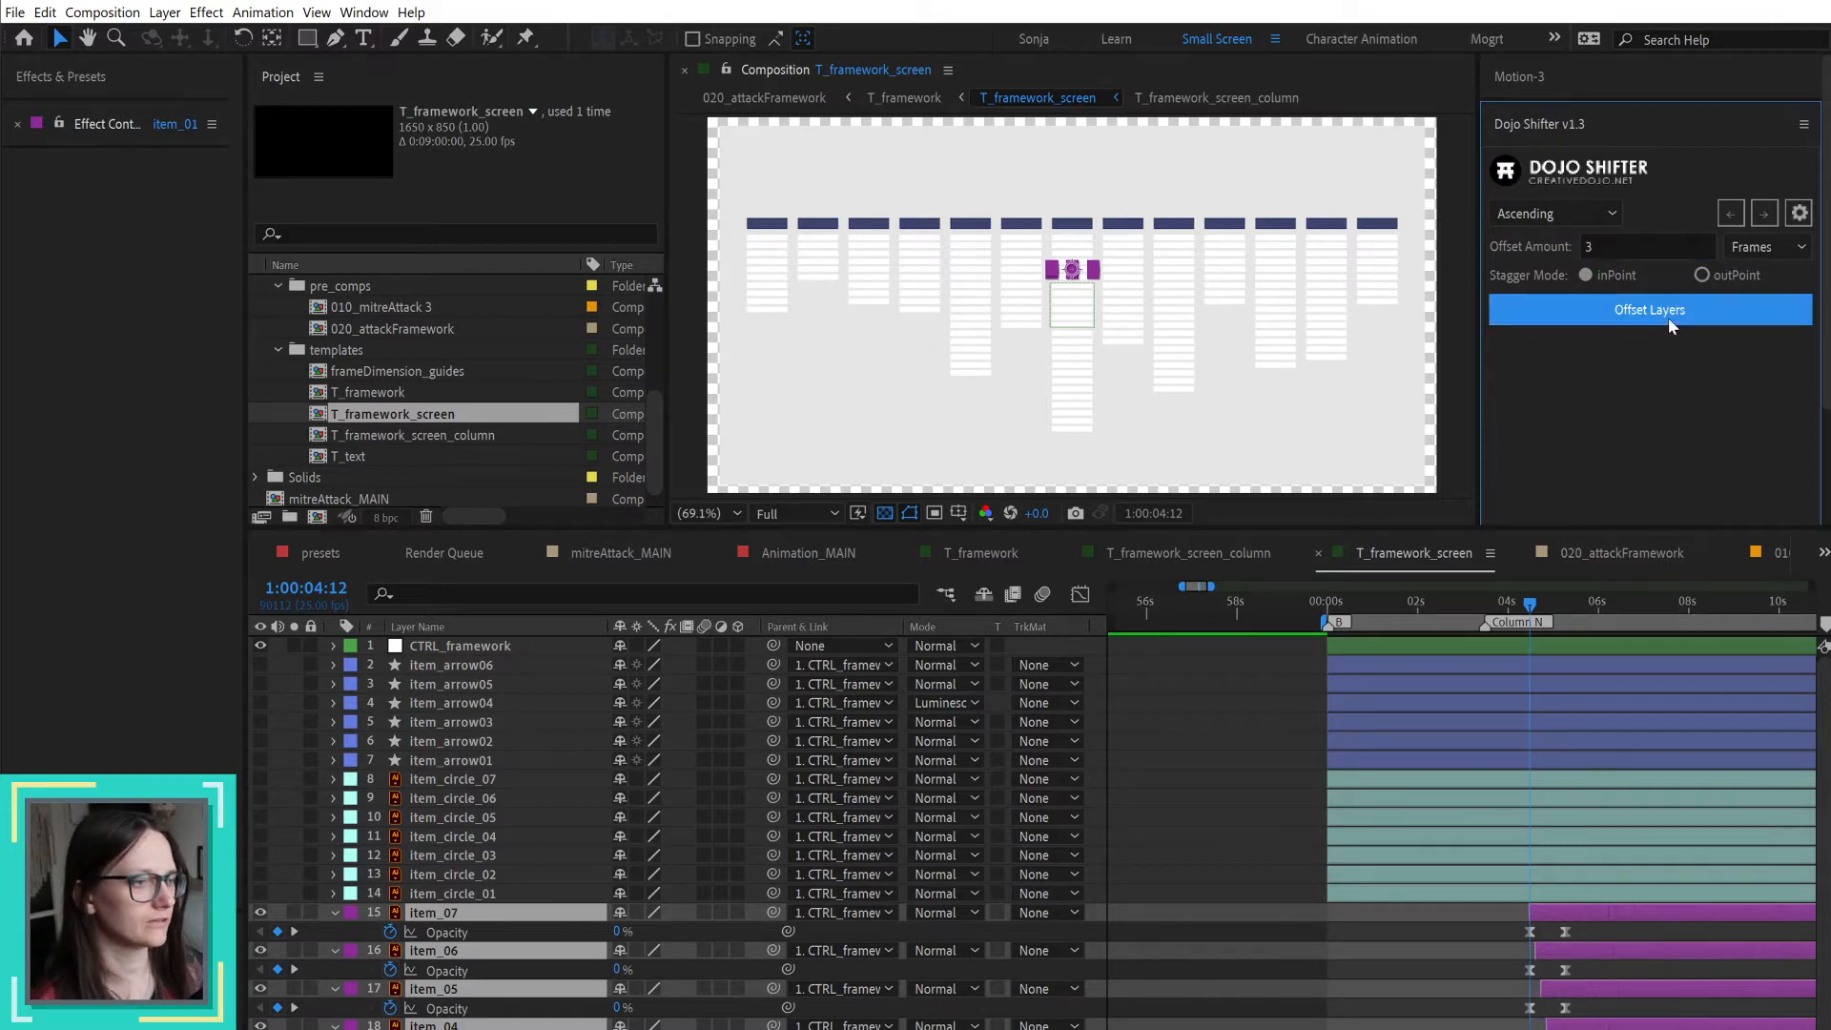
Step: Change the Dojo Shifter order to Descending and offset the item layers again so item_01 starts first
click(1525, 215)
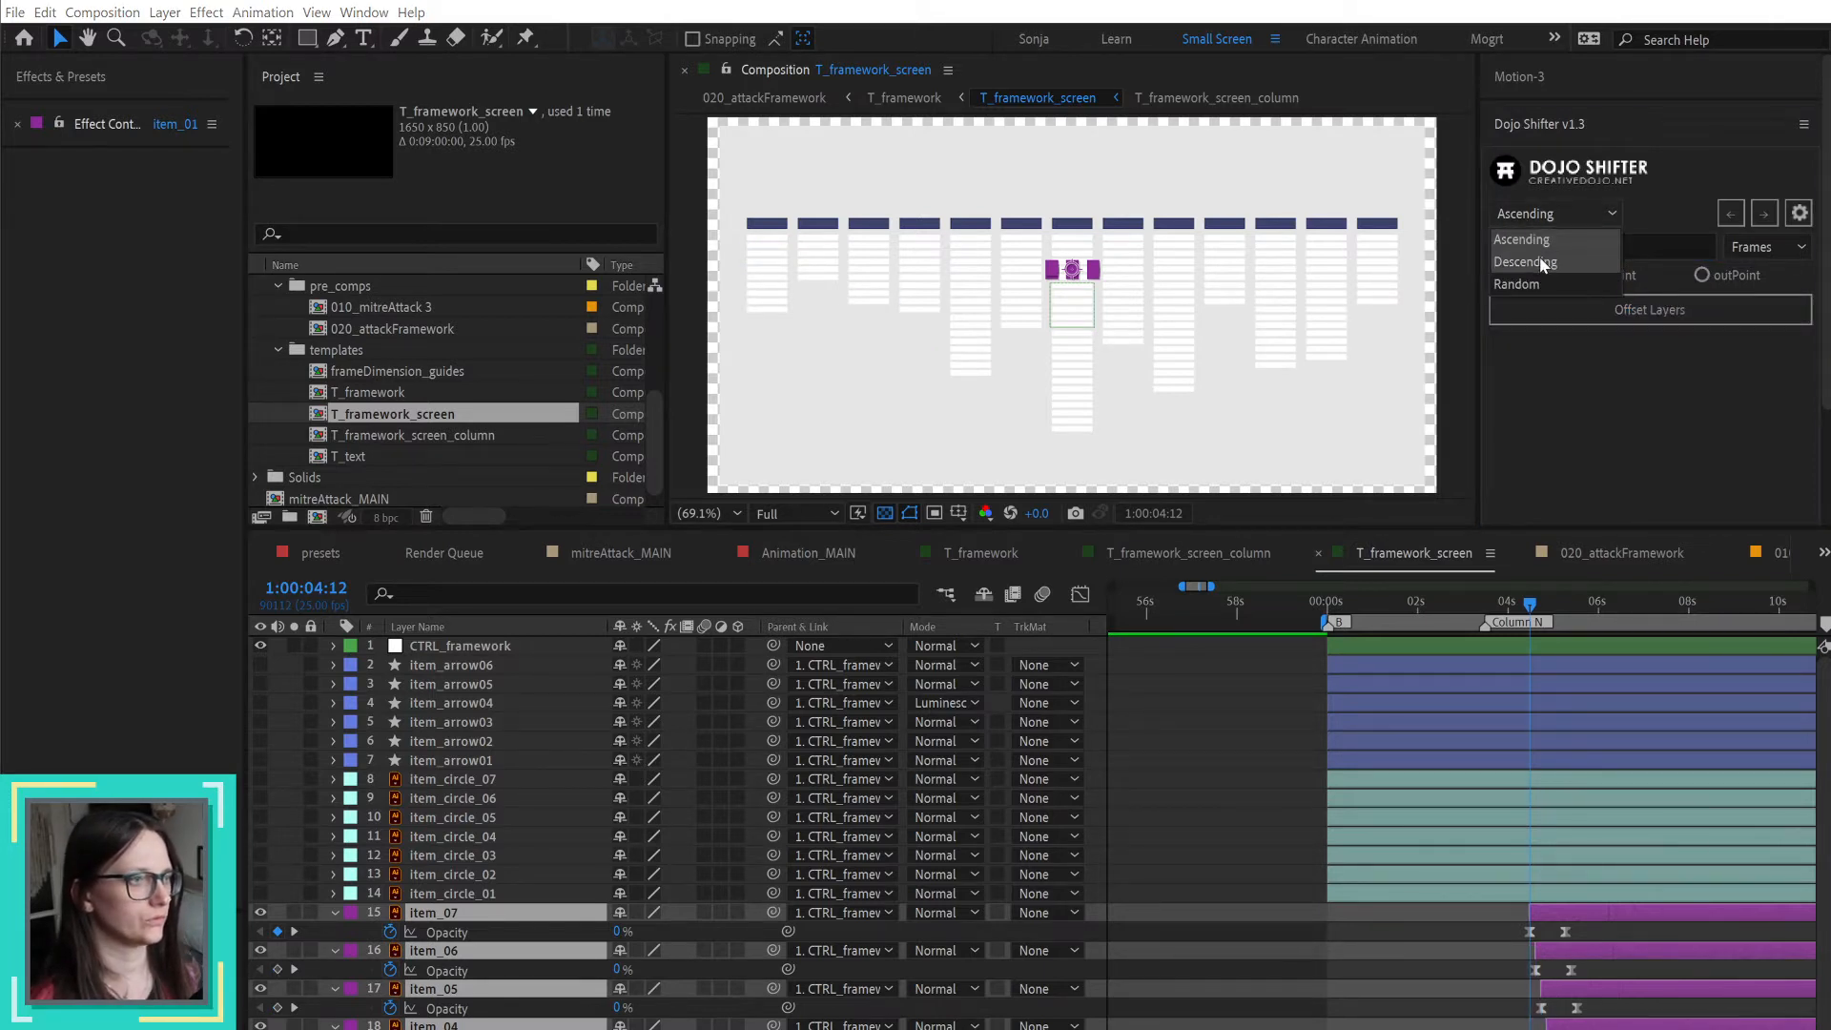
click(1539, 256)
click(1605, 307)
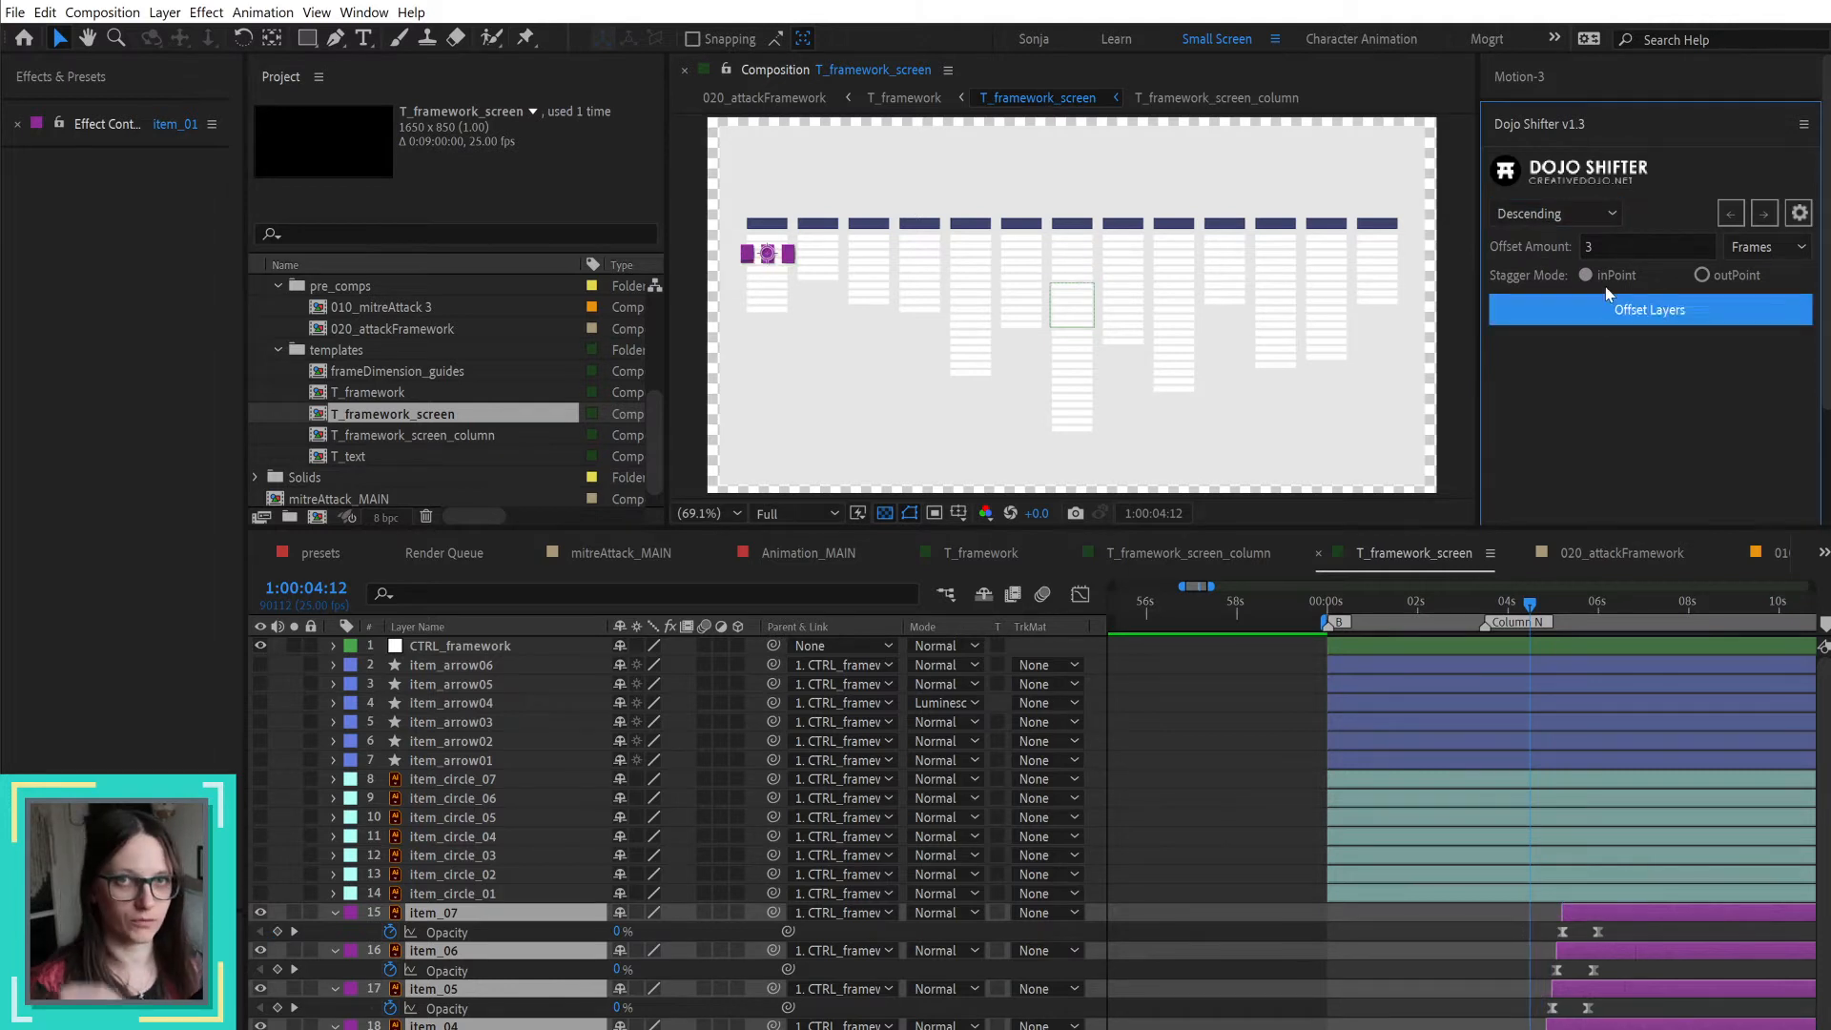
click(1209, 718)
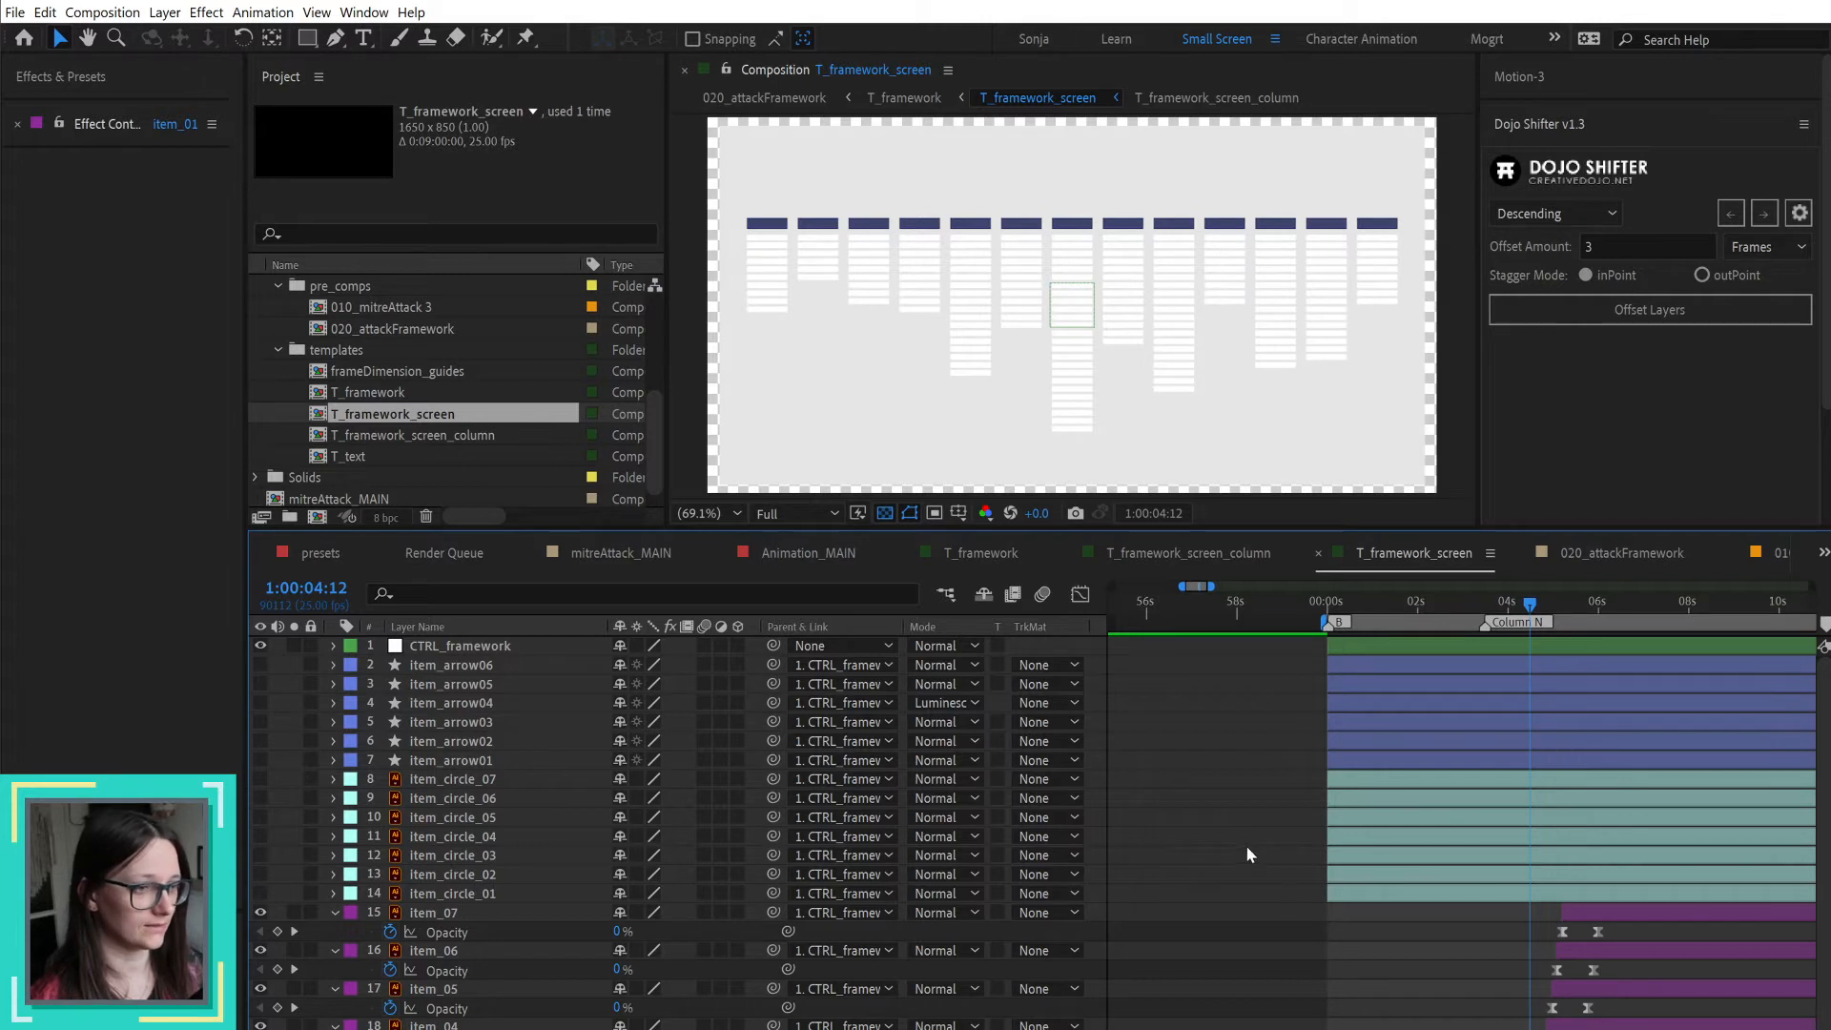
Step: Preview the staggered item highlights in T_framework_screen and scrub to 1:00:05:16 to check their appearance against the storyboard
key(space)
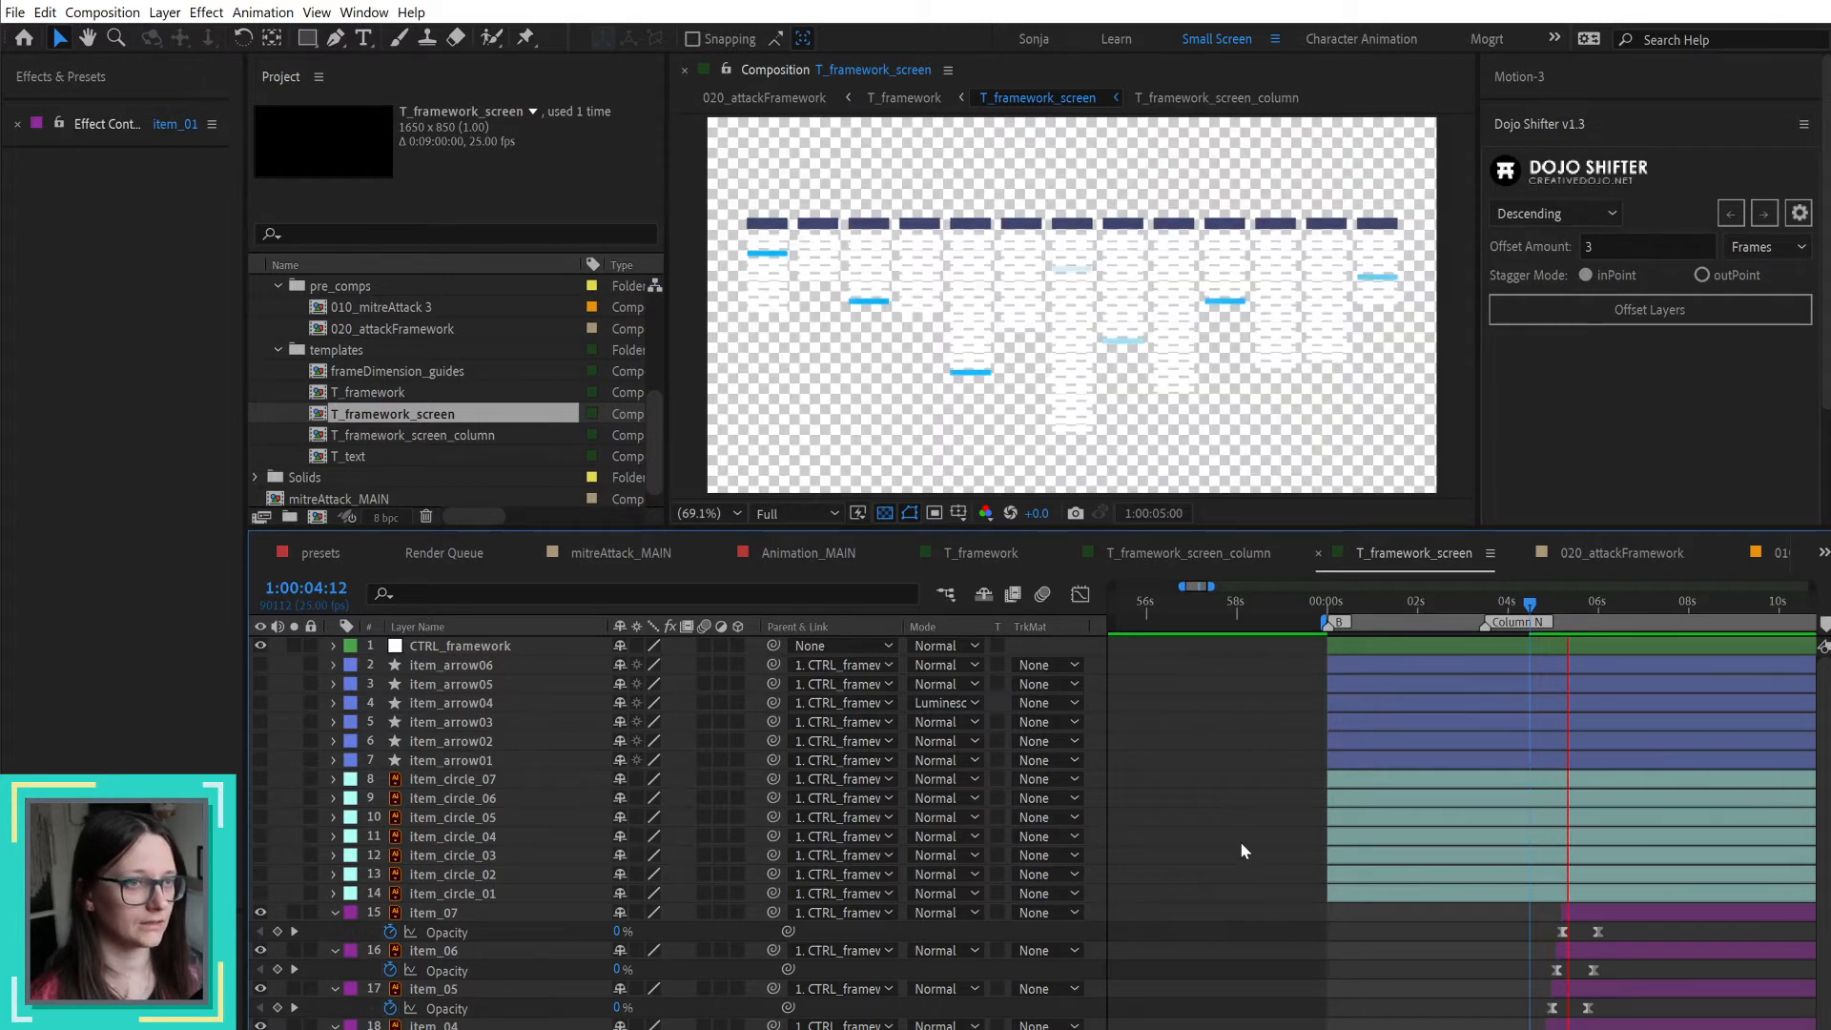
key(space)
drag(1503, 608, 1585, 606)
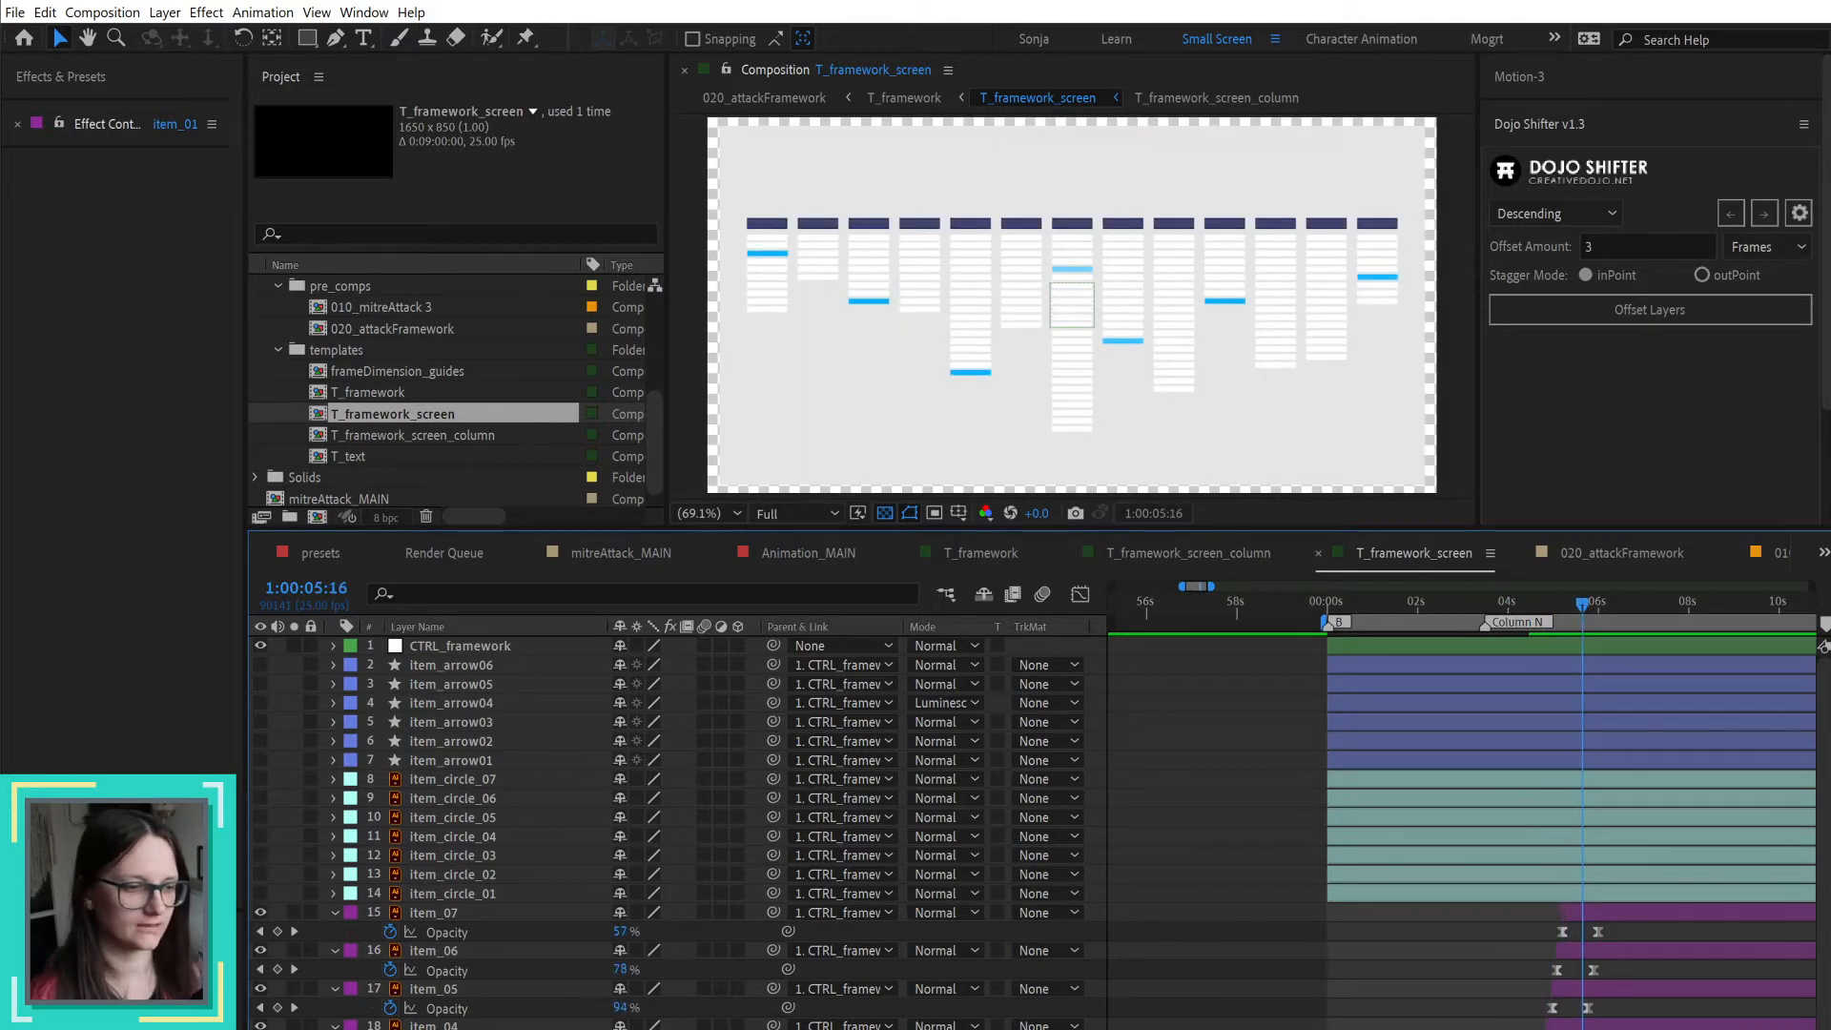
key(alt+Tab)
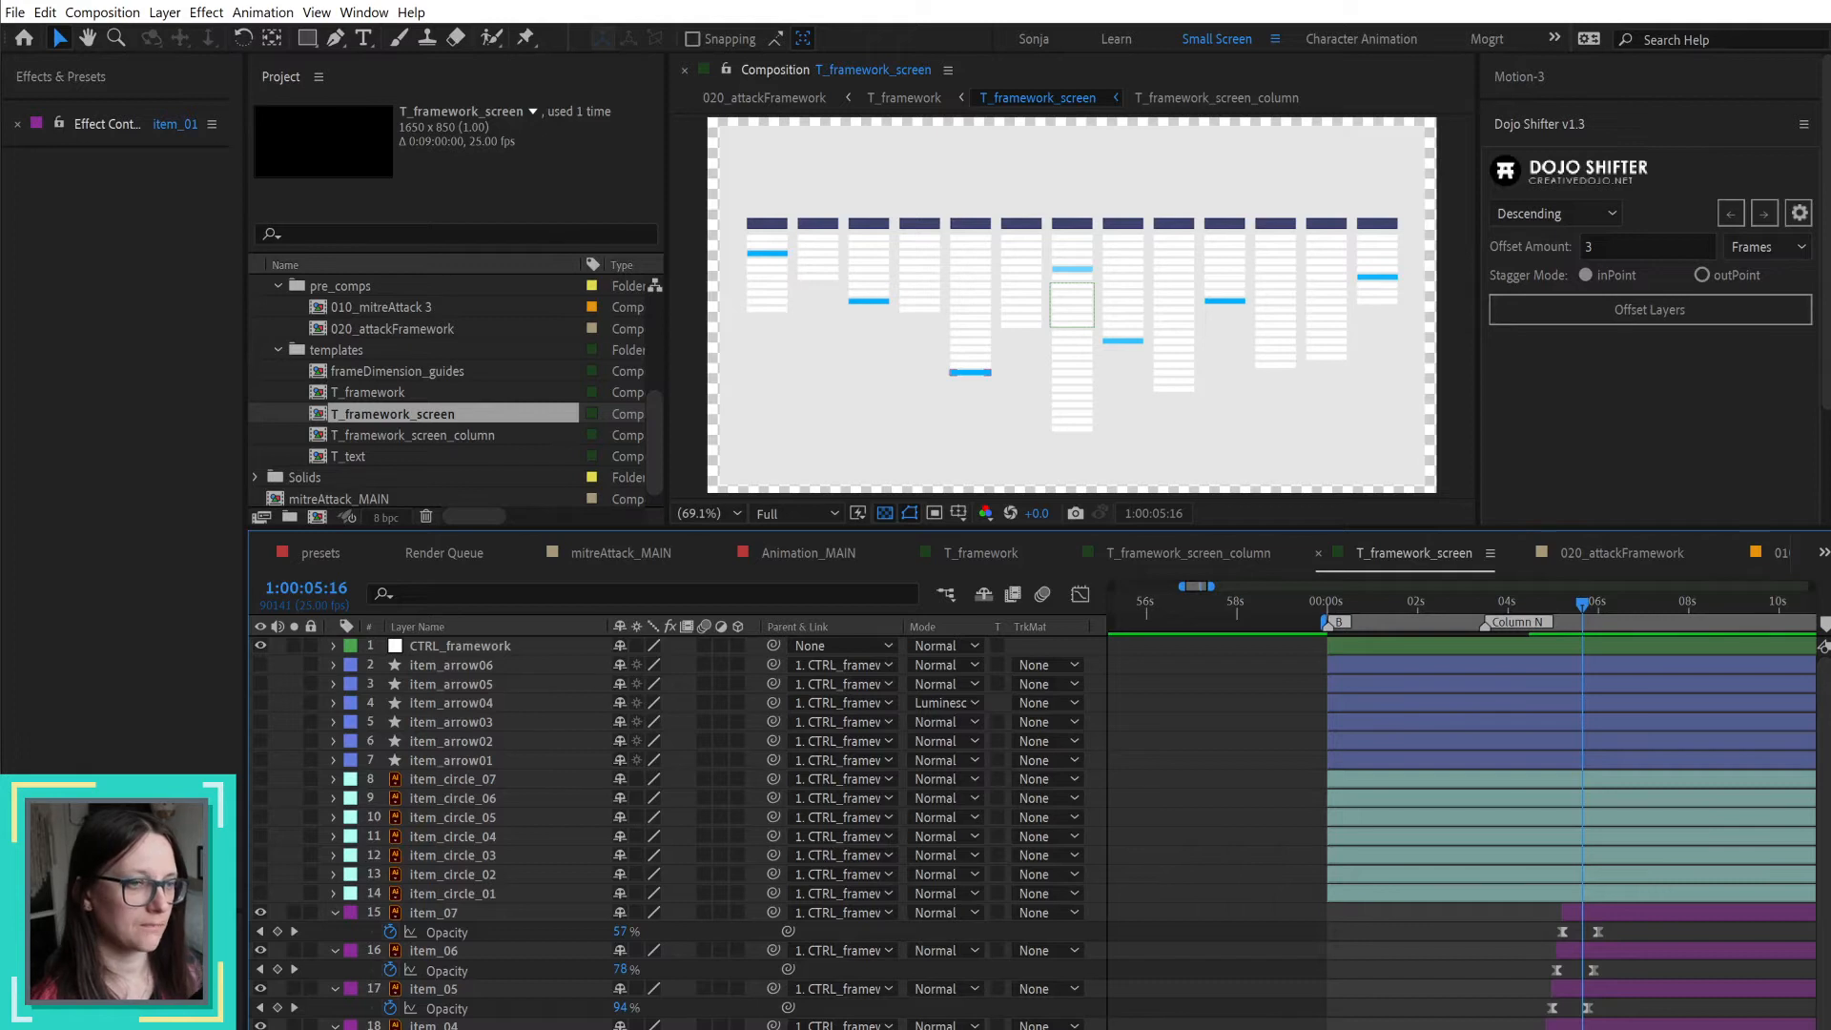
Step: Import voiceover-draft.mp3 from the 03_animation/audio folder into the project's assets/audio folder
scroll(427, 362, up, 5)
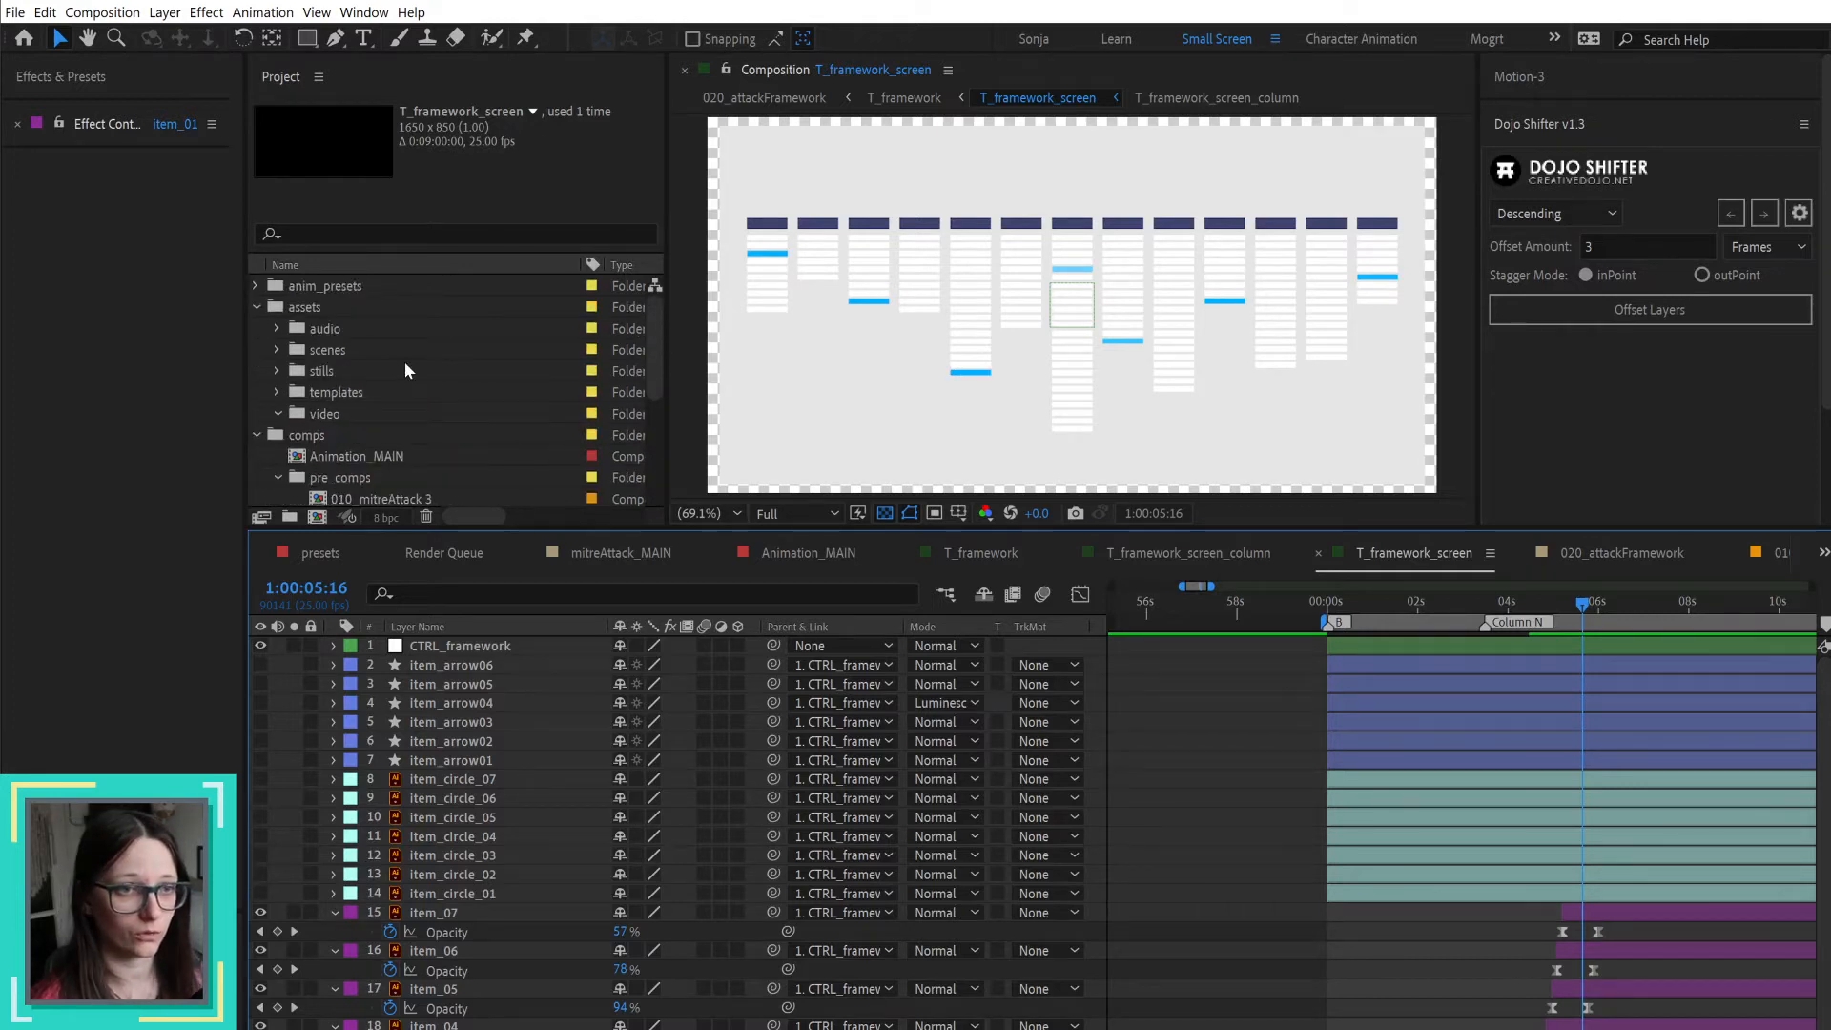
click(275, 329)
click(318, 331)
key(ctrl+i)
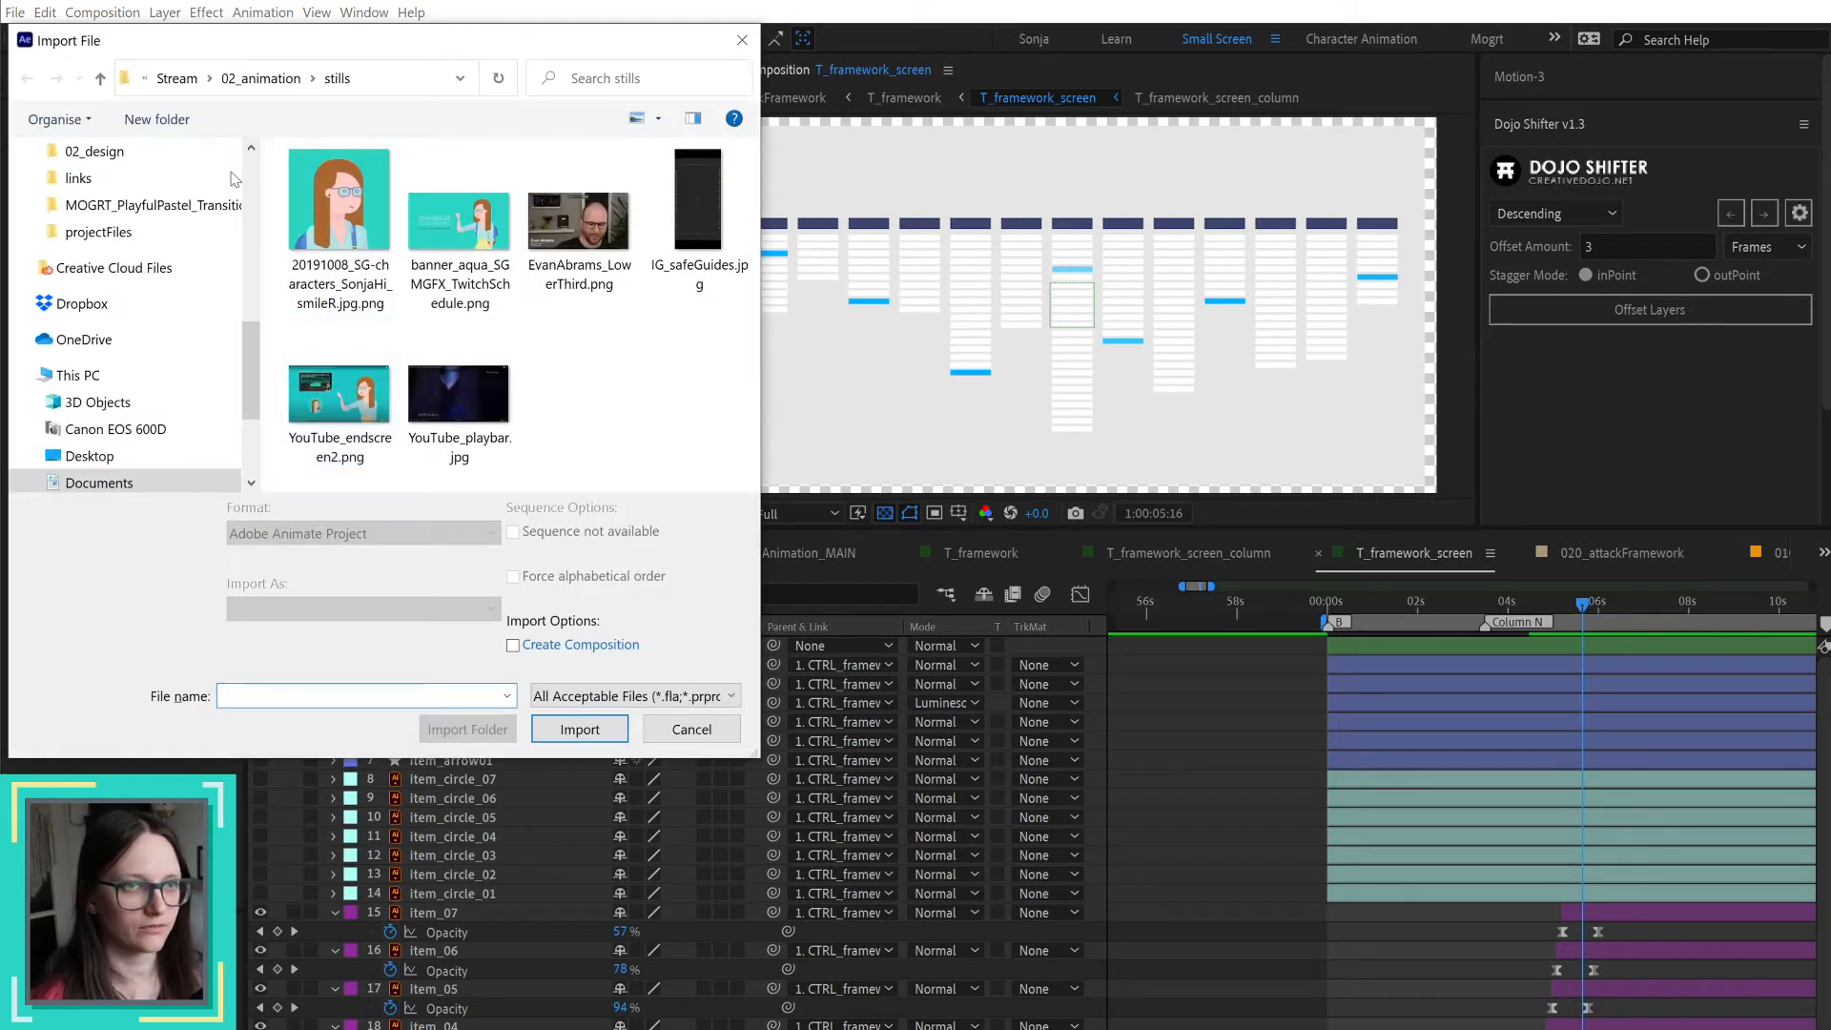
scroll(175, 267, up, 10)
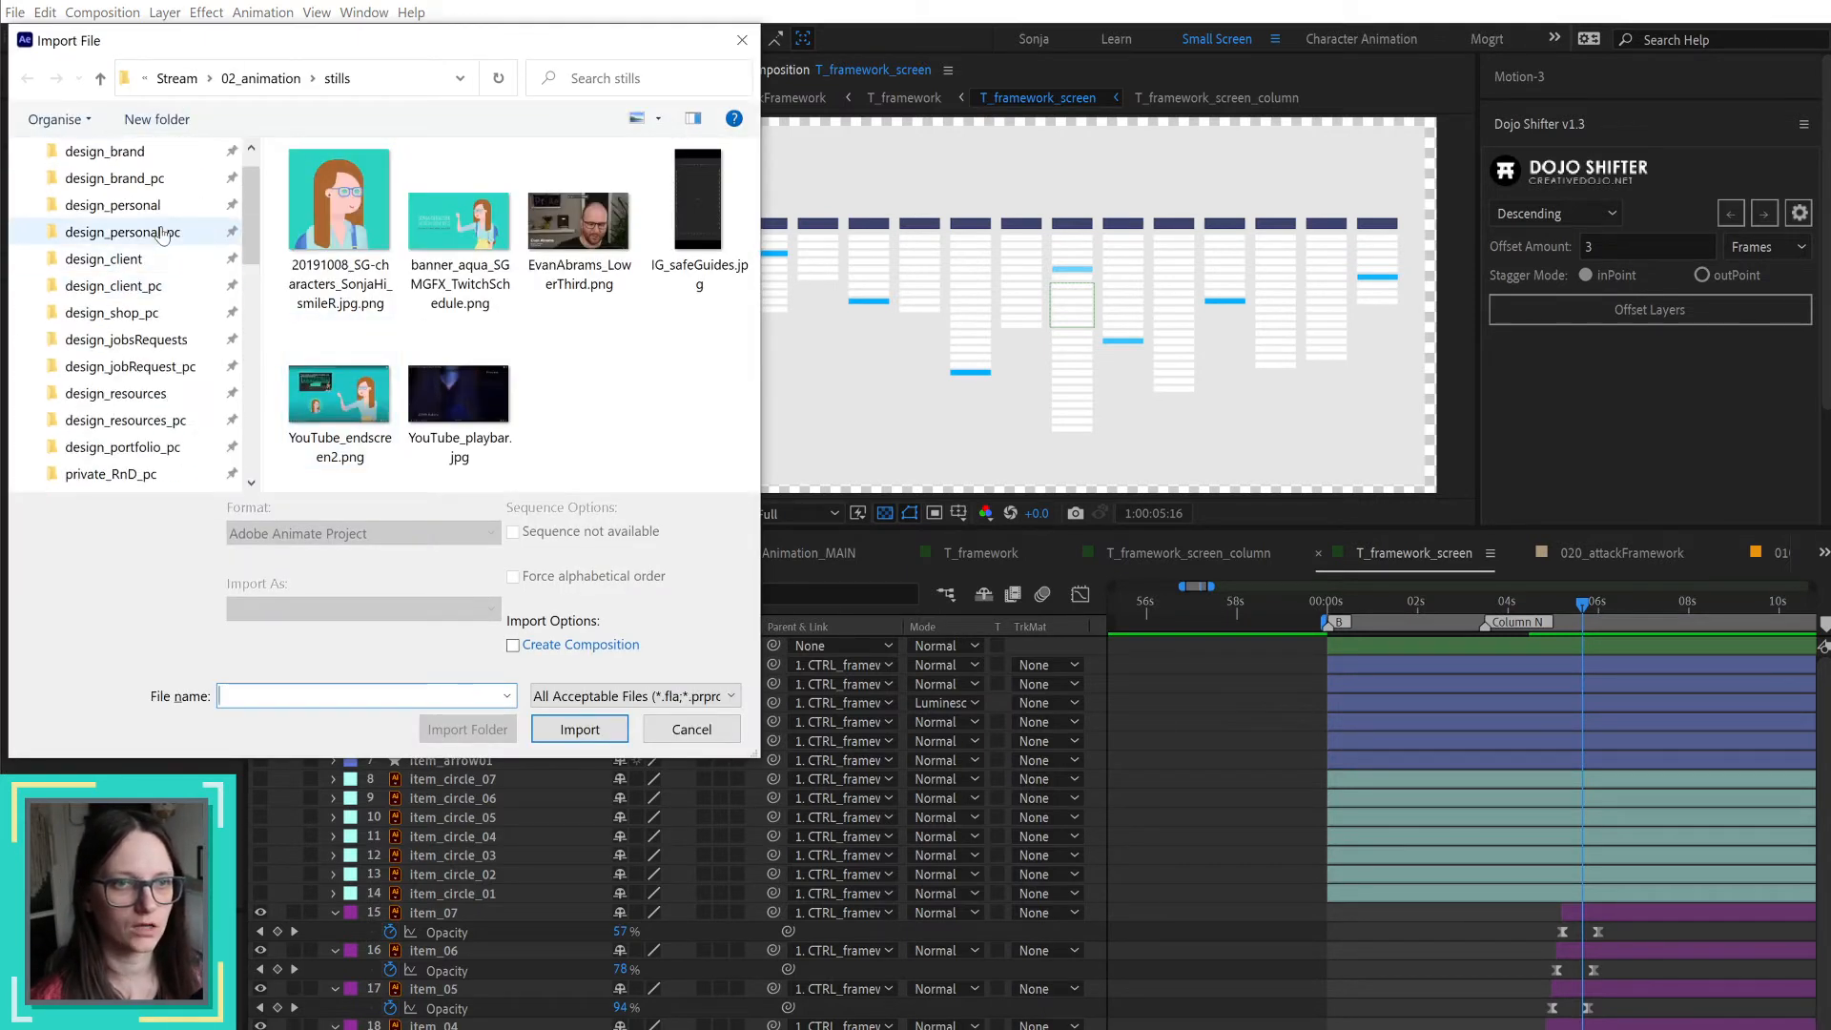
click(163, 233)
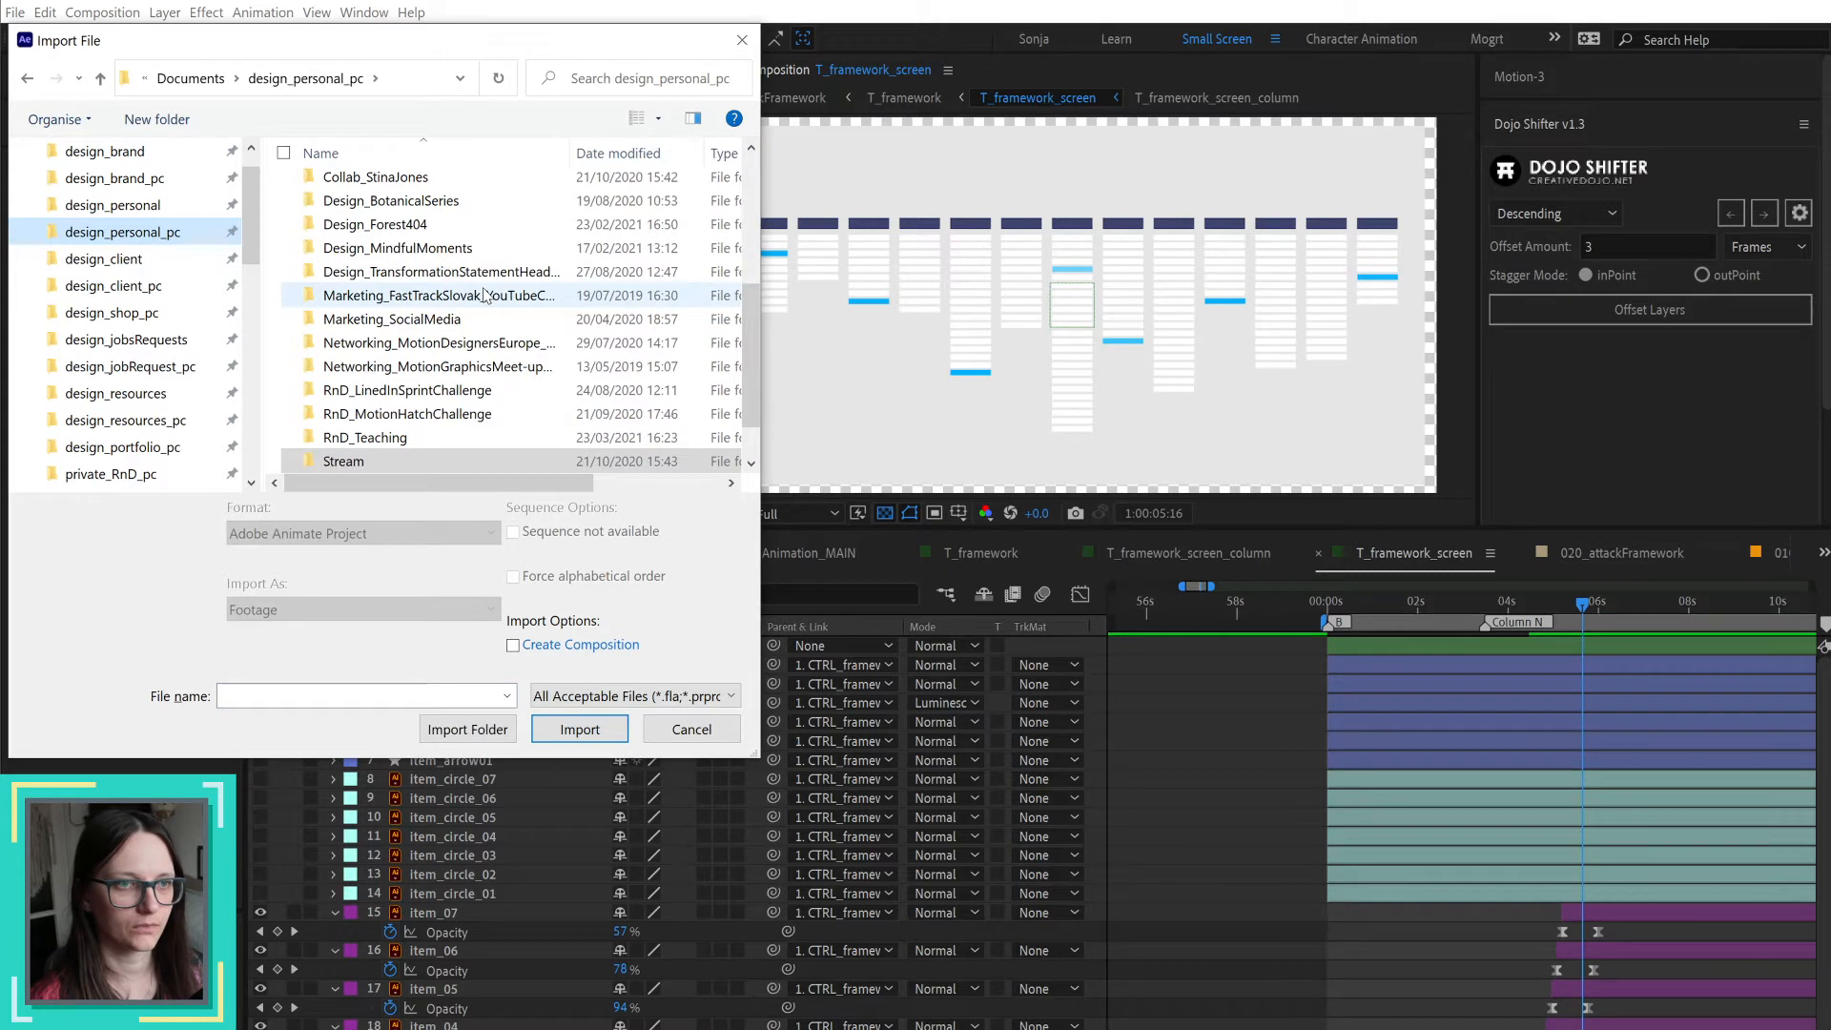
scroll(484, 294, down, 1)
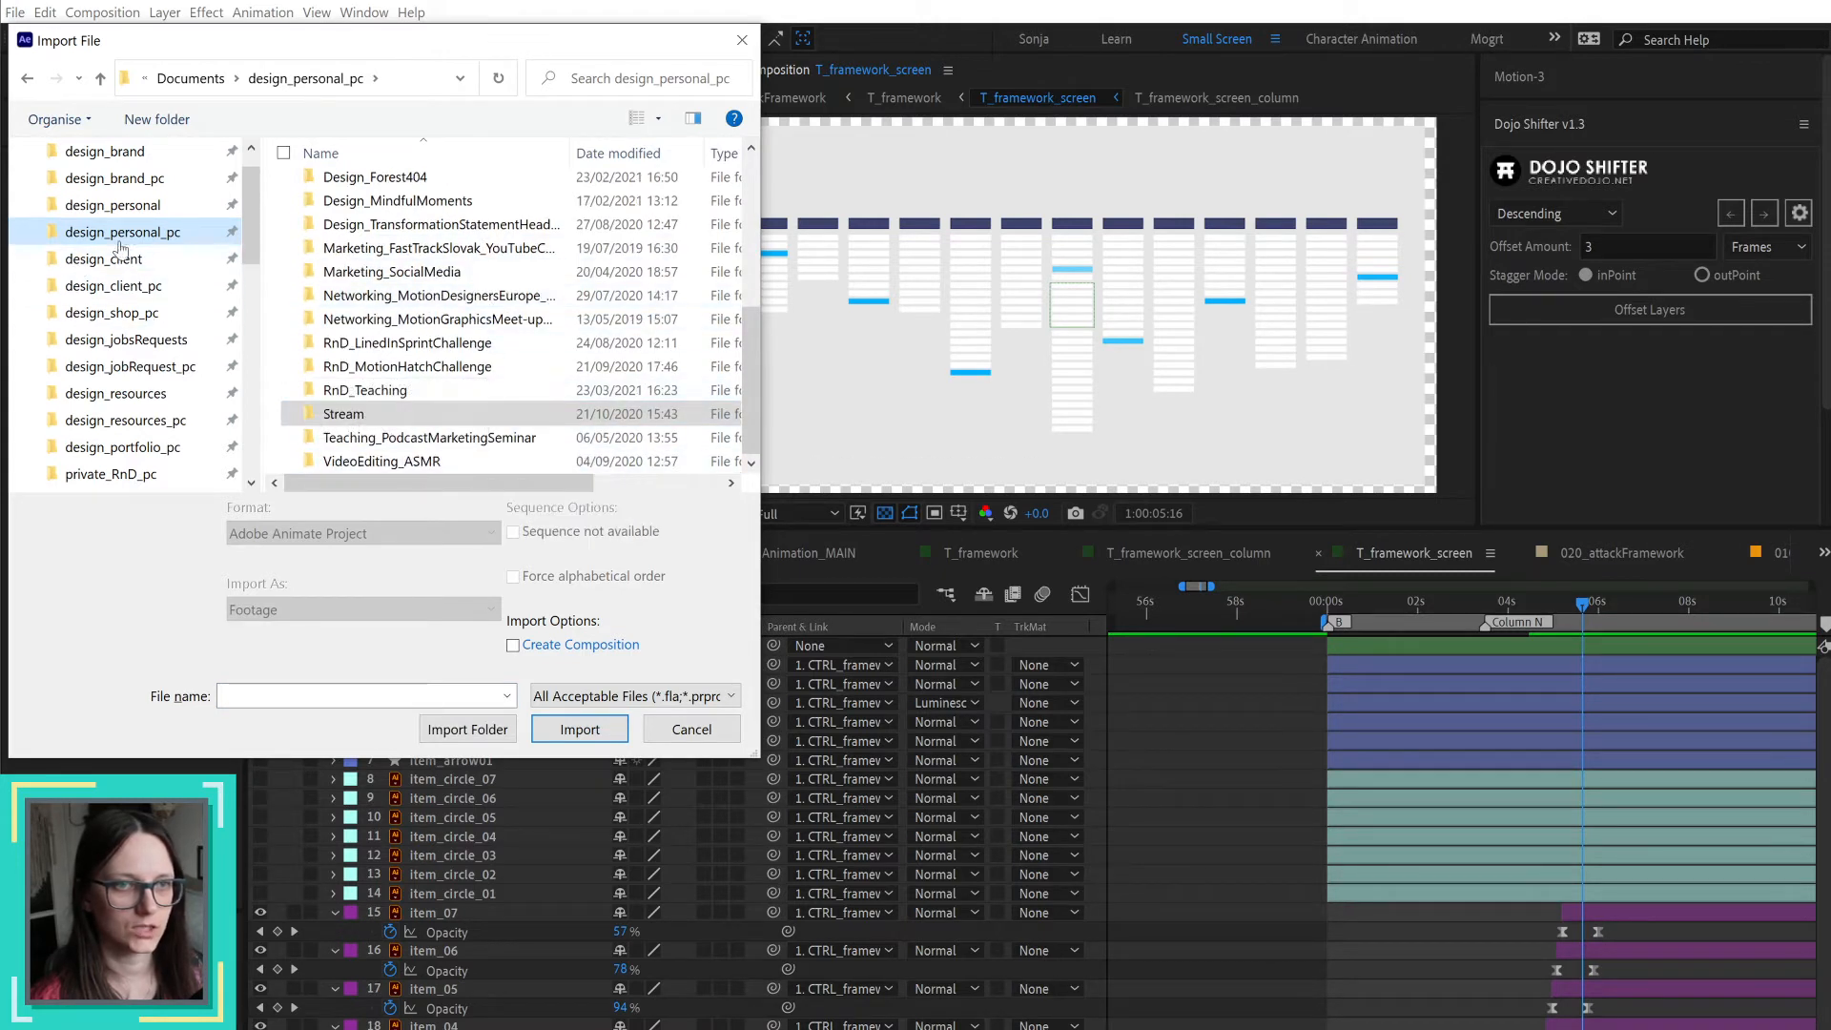
scroll(410, 334, up, 5)
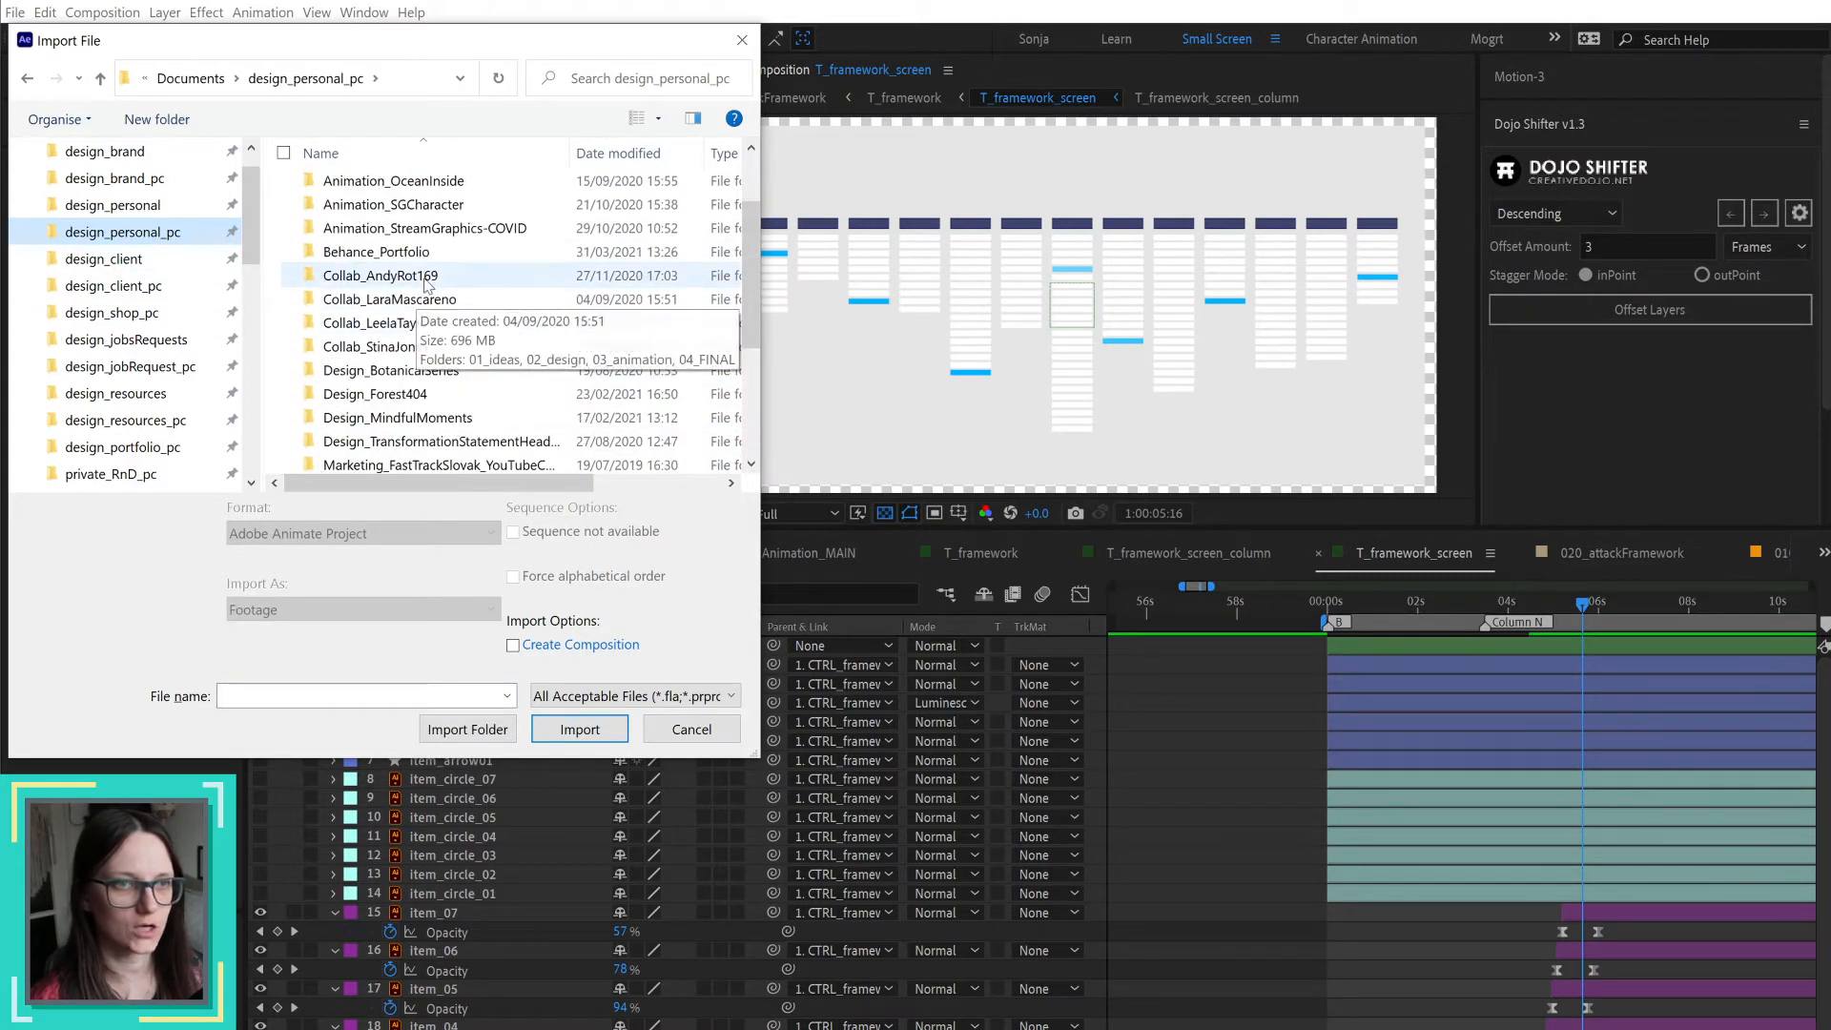
double_click(428, 273)
double_click(367, 236)
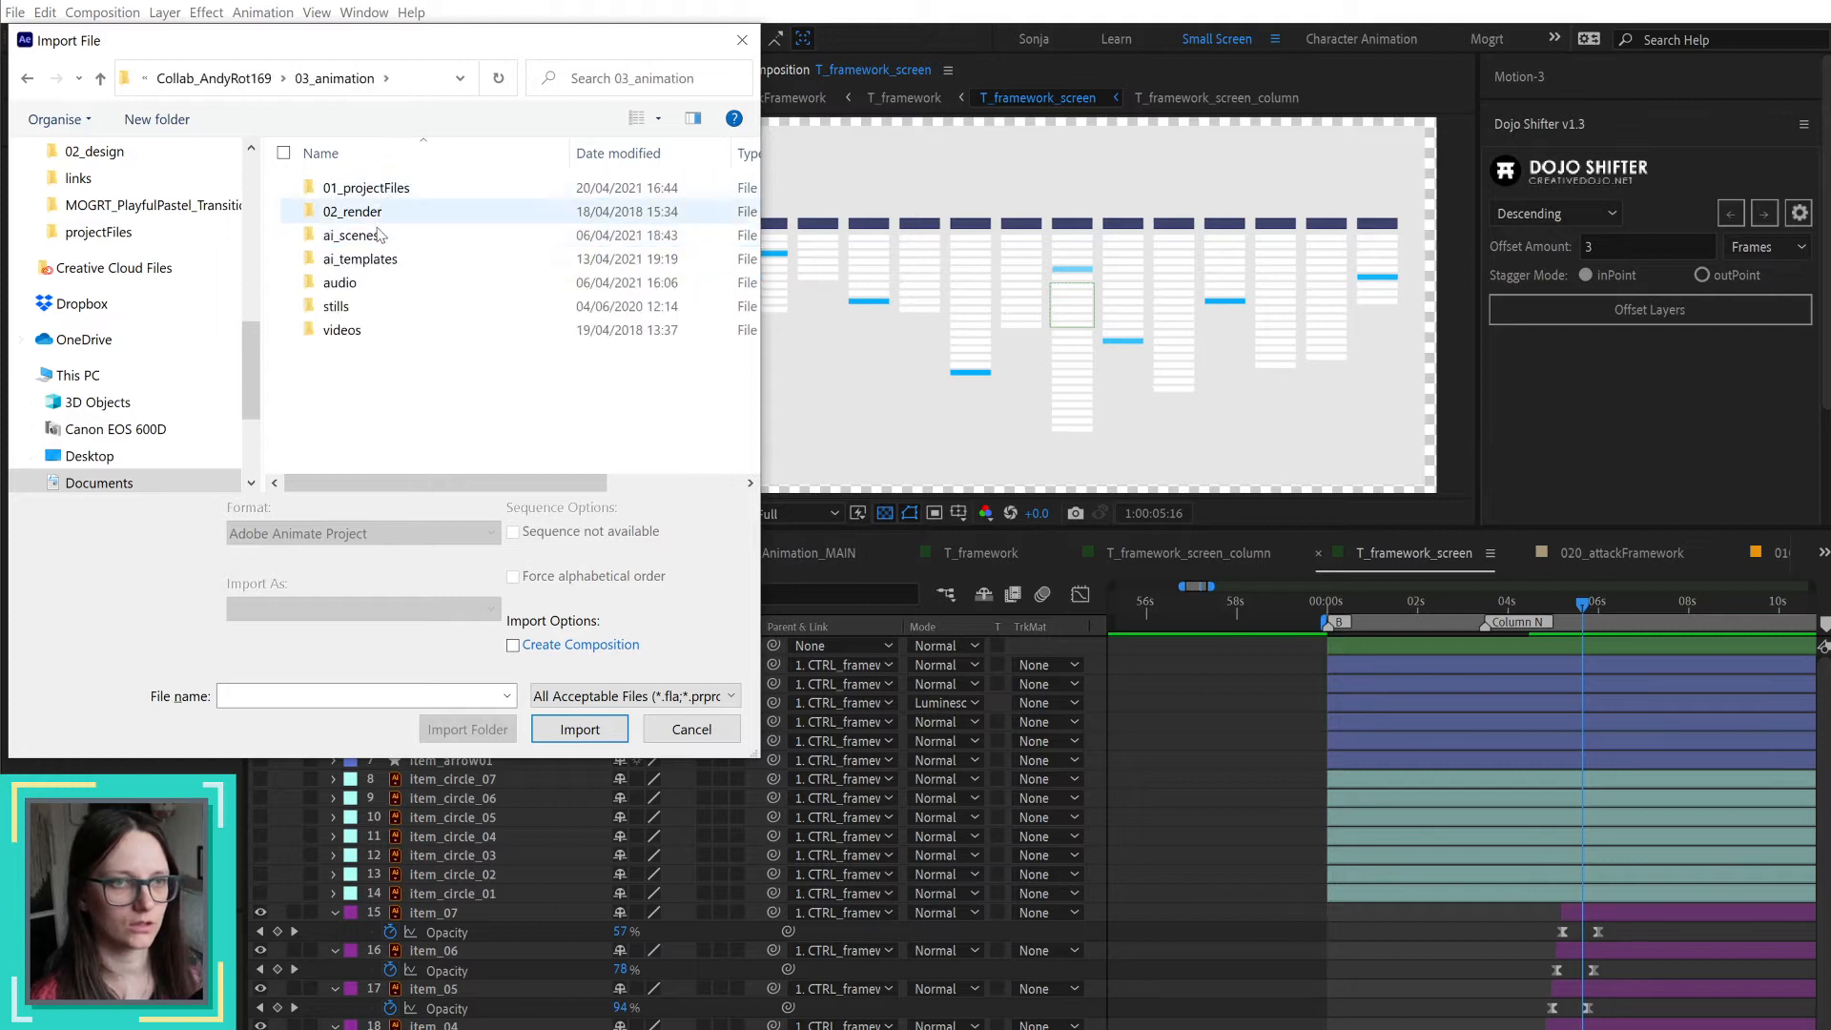
double_click(341, 283)
click(371, 188)
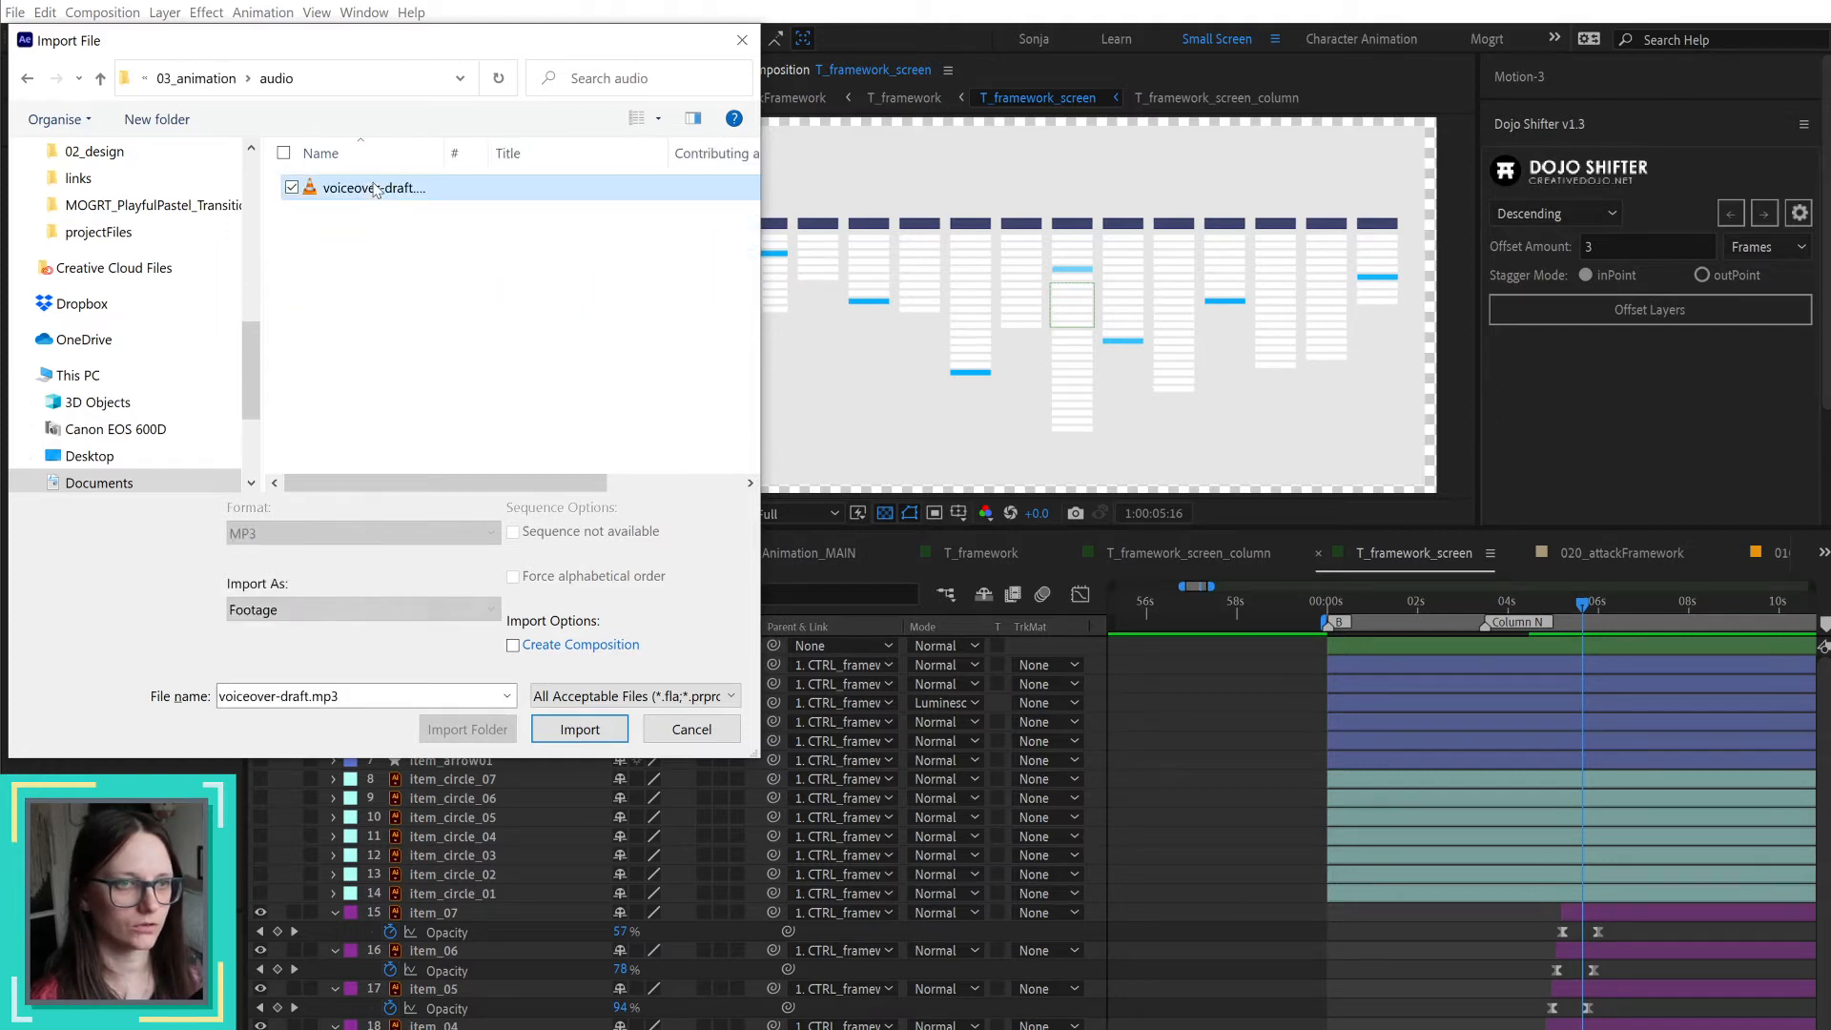
click(579, 729)
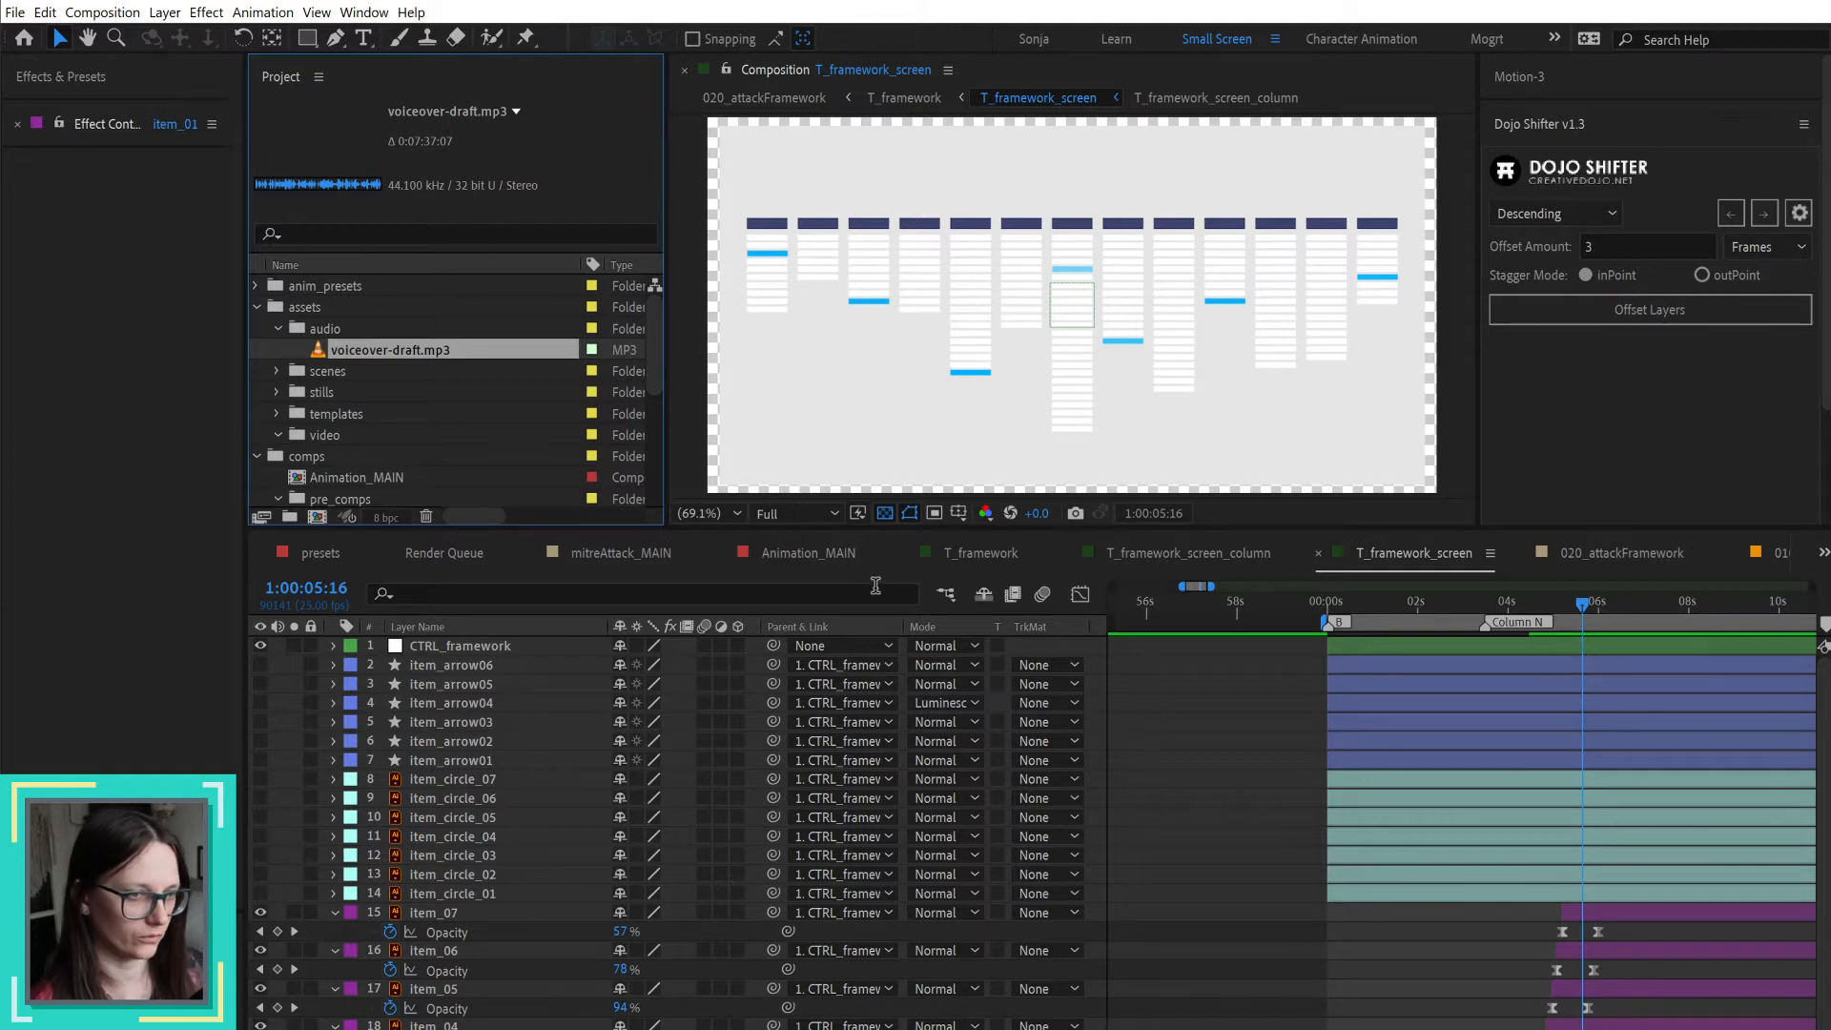
Step: Add voiceover-draft.mp3 to the Animation_MAIN composition below the BG layer, starting at 1:00:00:00
click(799, 552)
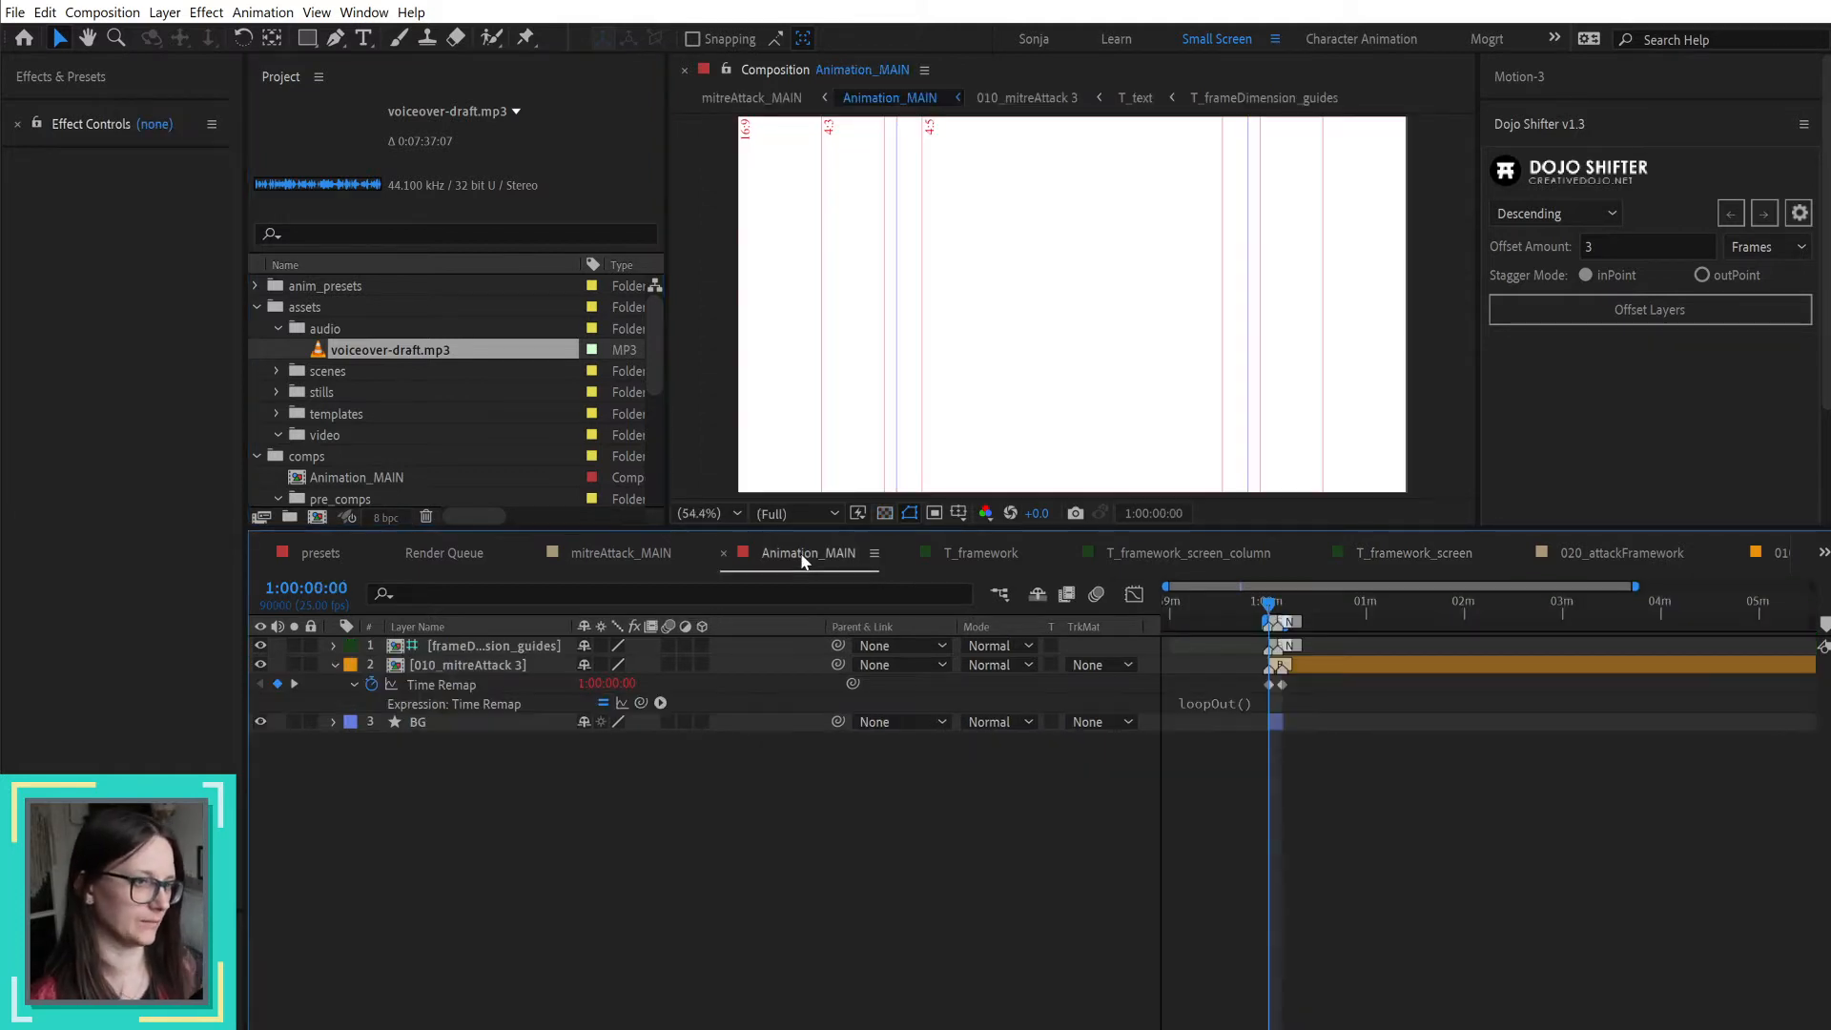
alt+scroll(1243, 751, up, 10)
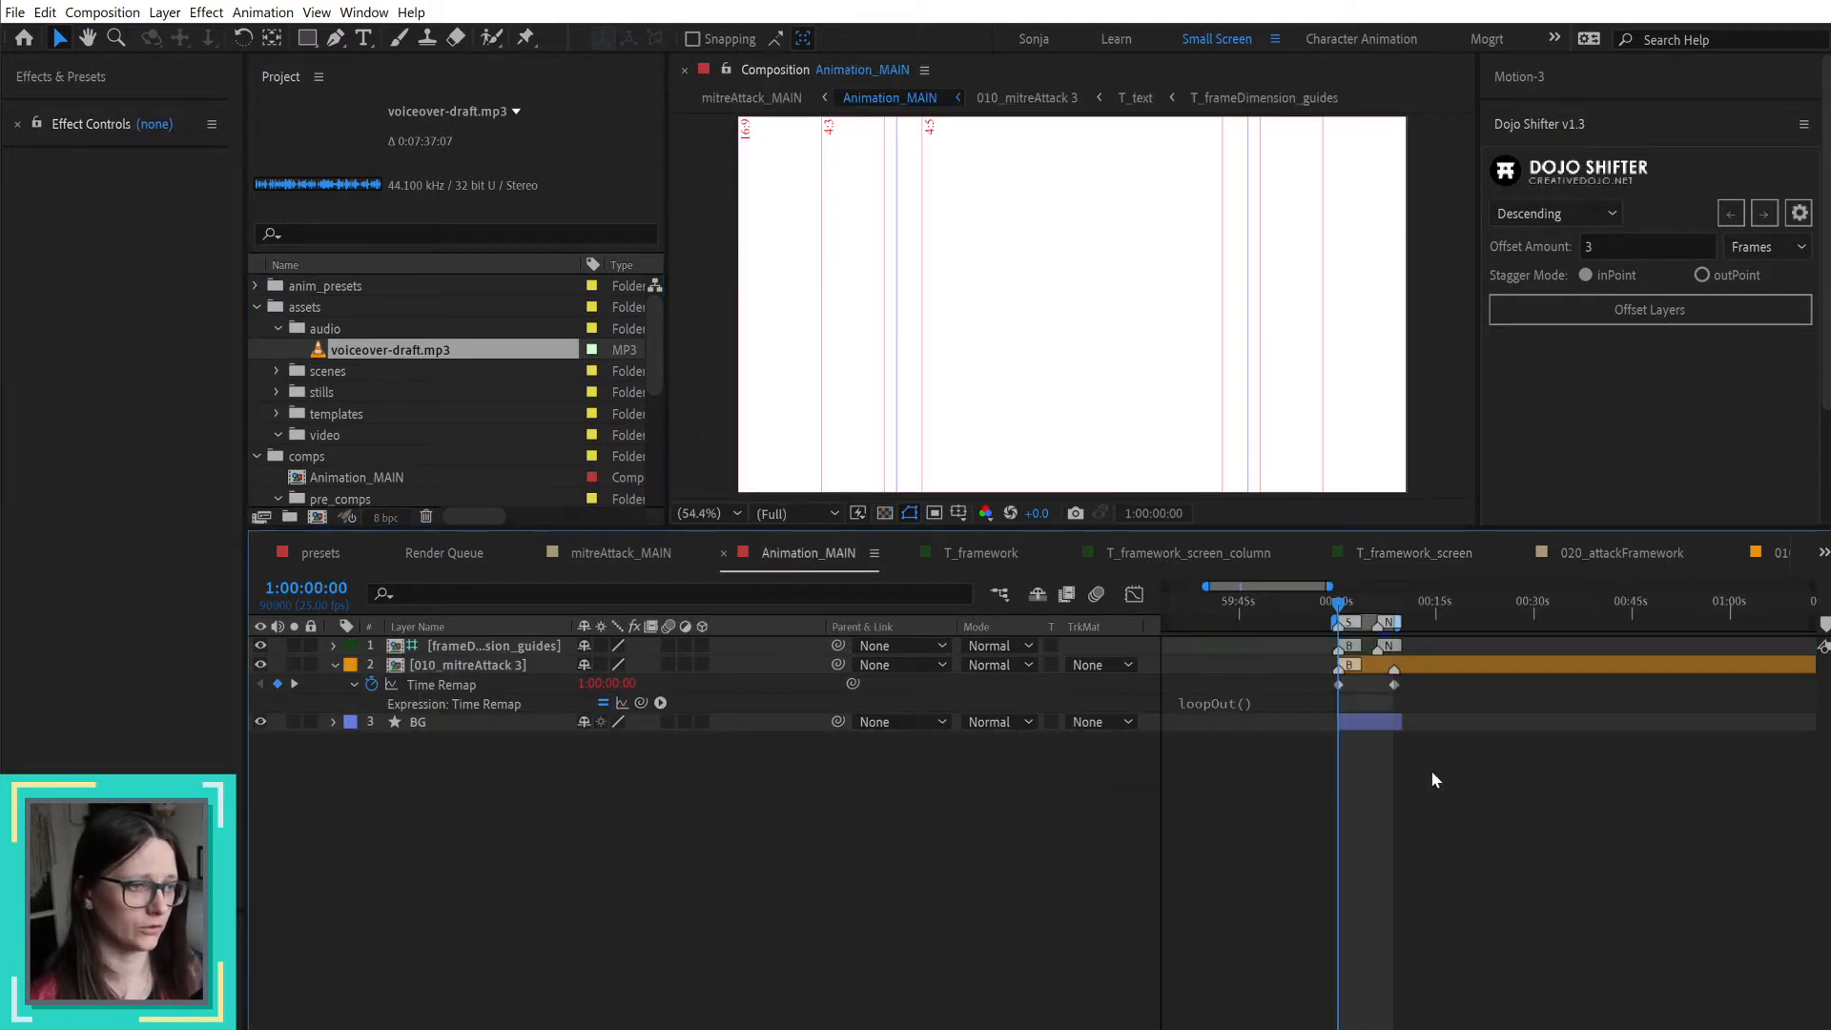
drag(1293, 782, 1574, 770)
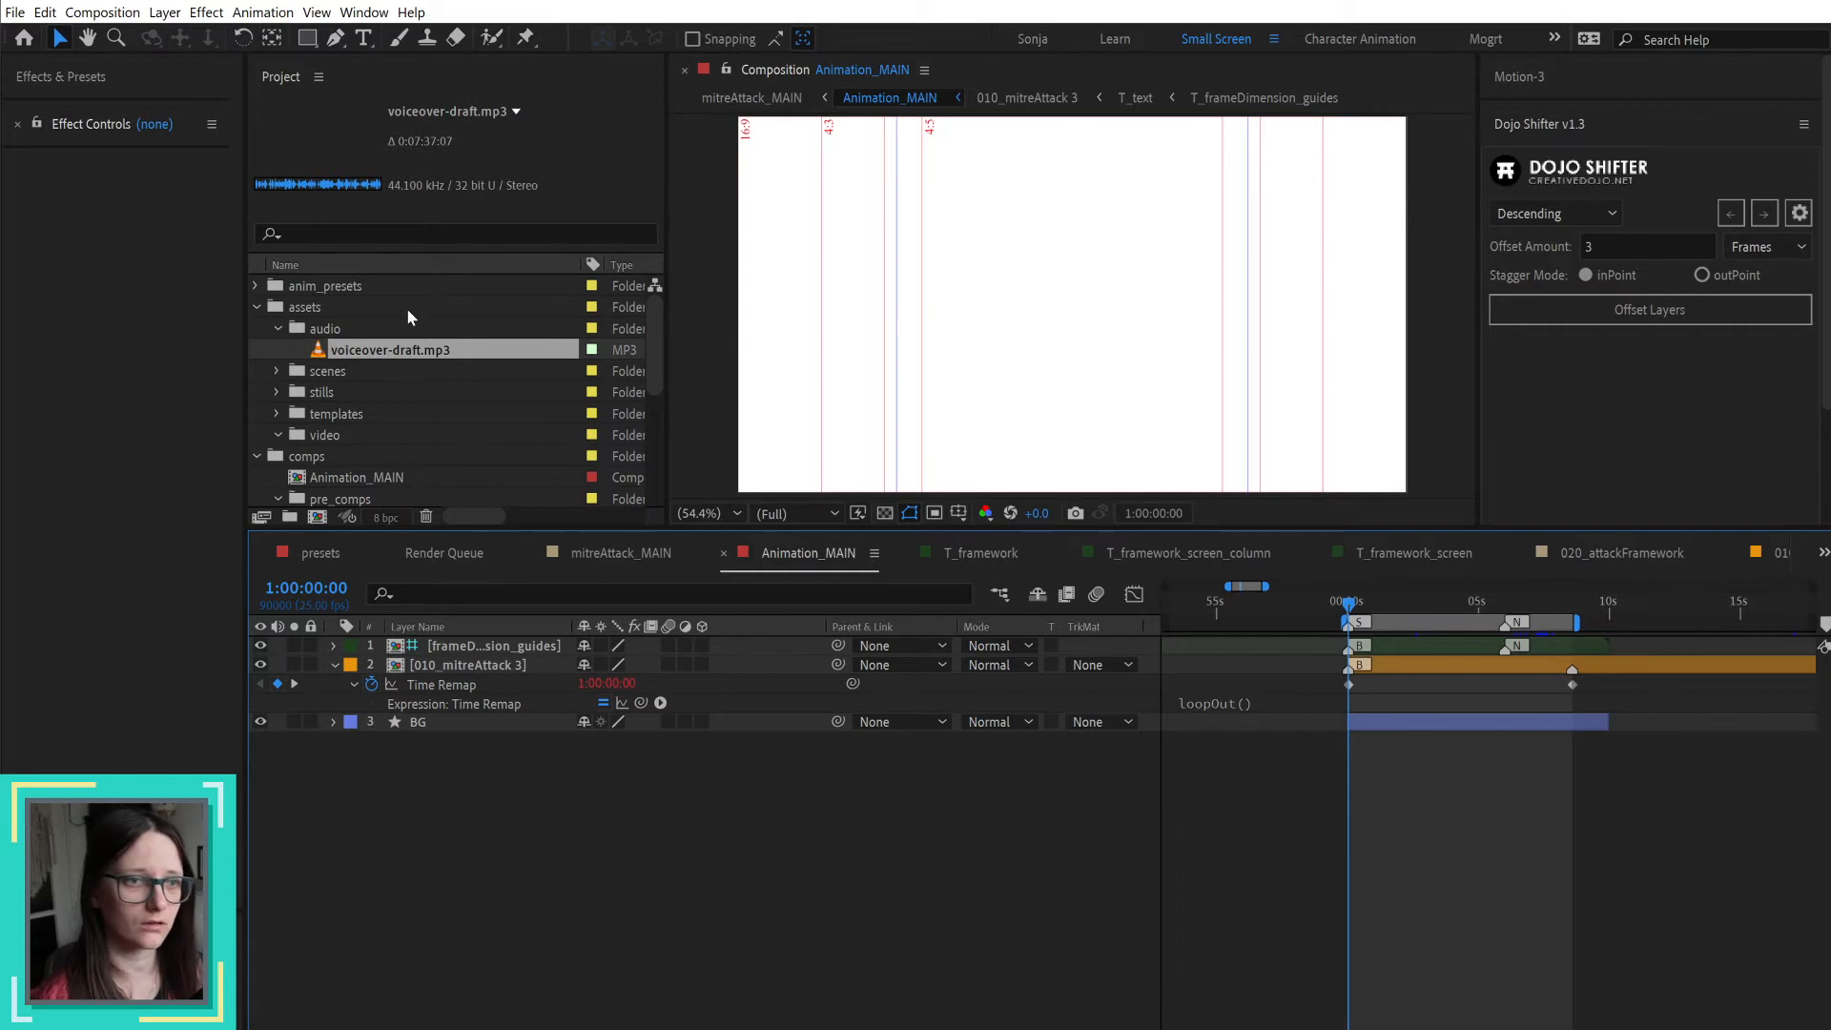
drag(417, 349, 562, 795)
scroll(1373, 796, up, 2)
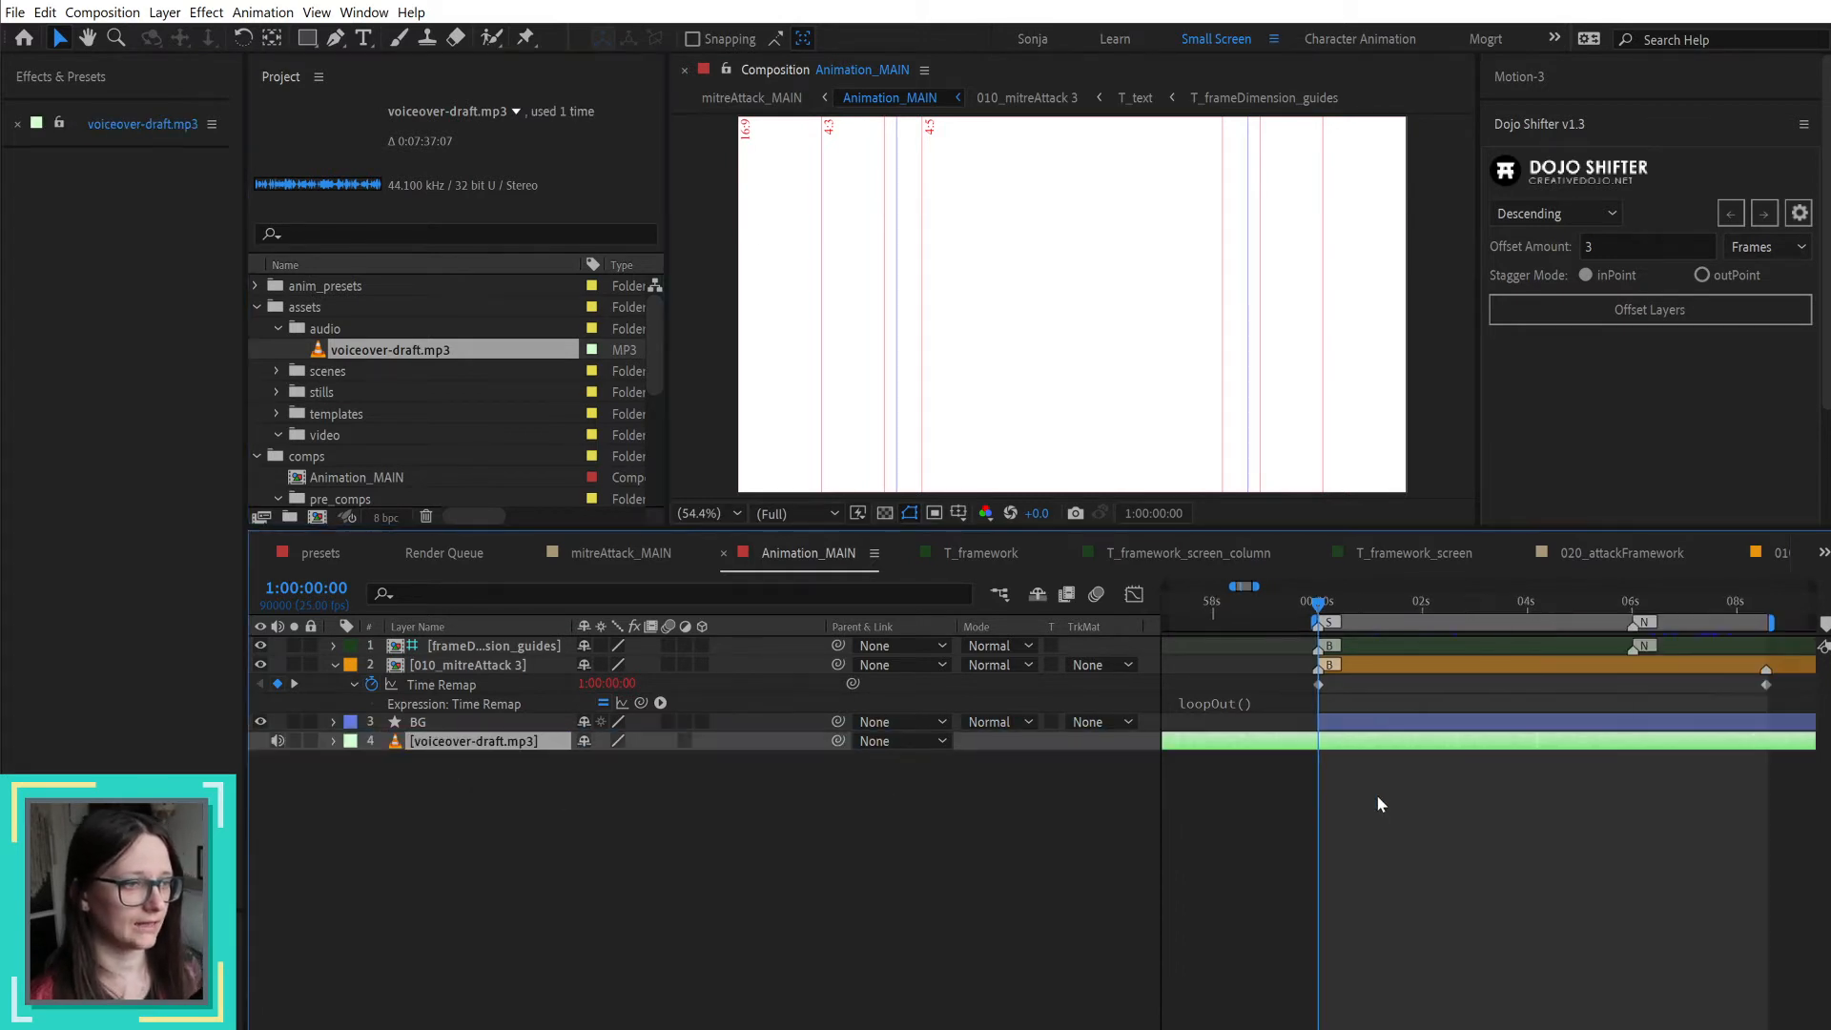
key(bracketleft)
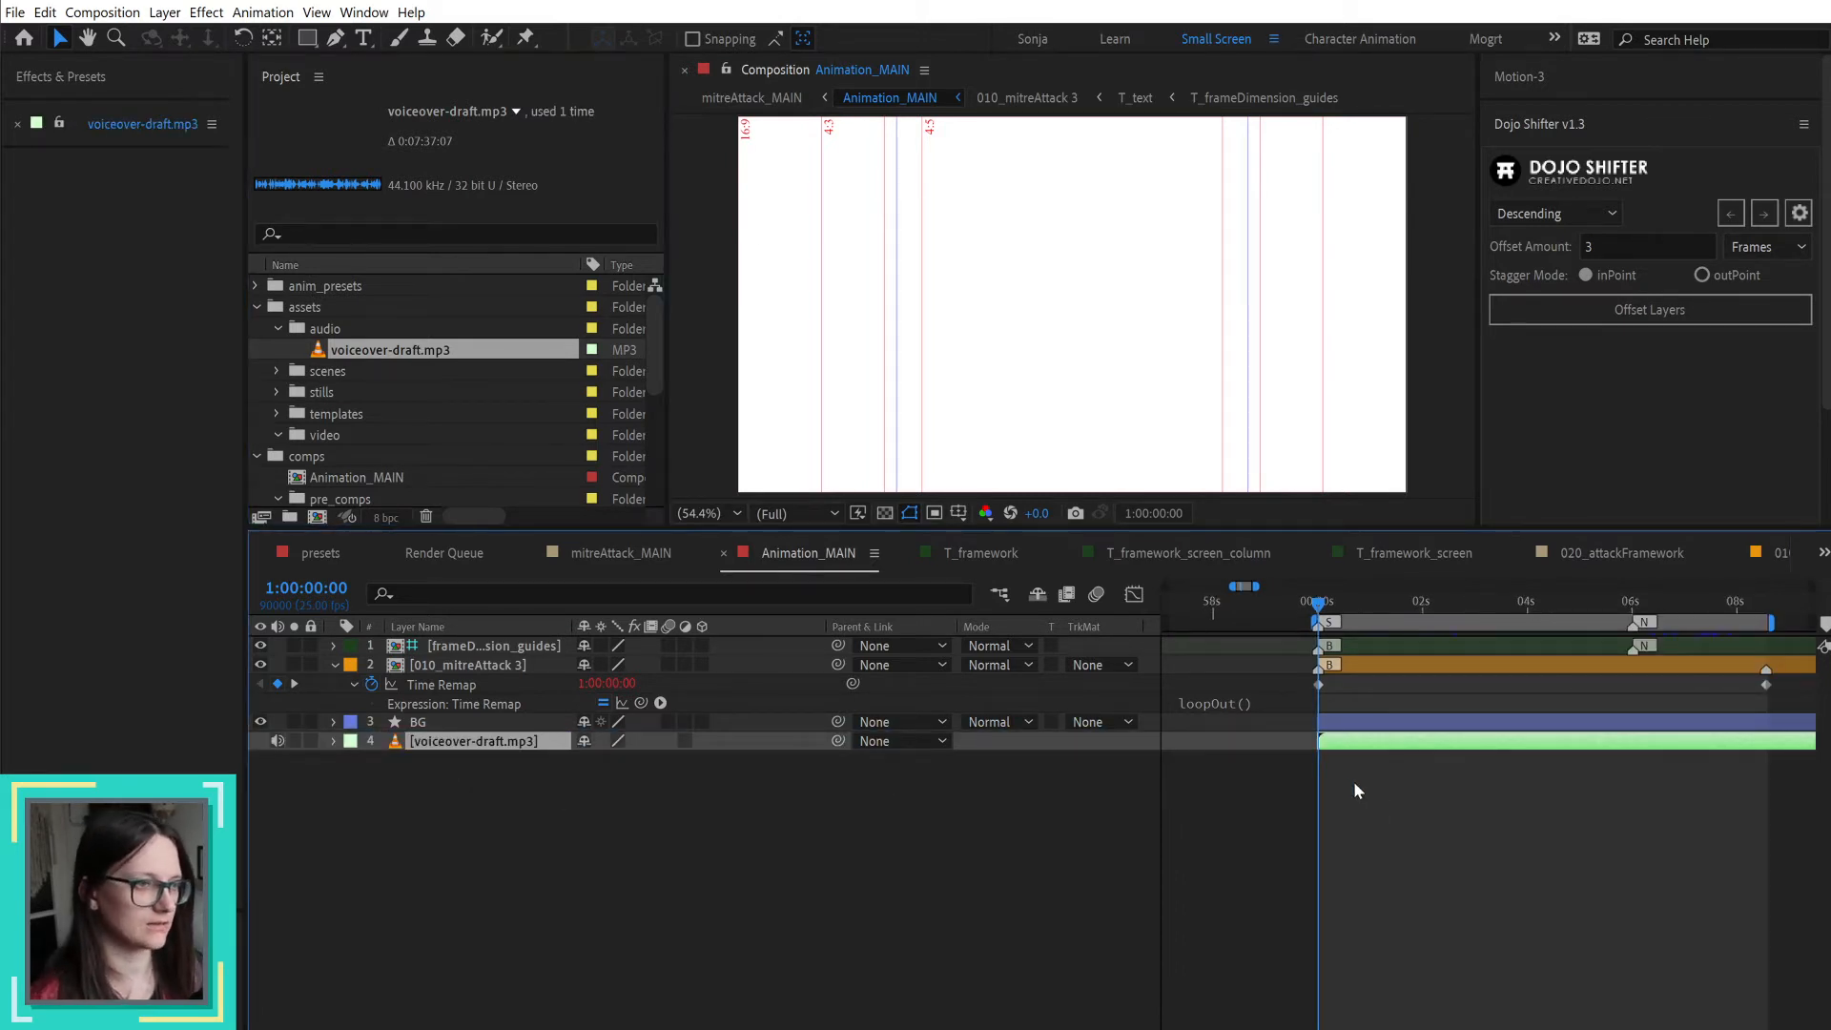
Step: Reveal the audio waveform of the voiceover-draft.mp3 layer
click(1392, 804)
click(1399, 744)
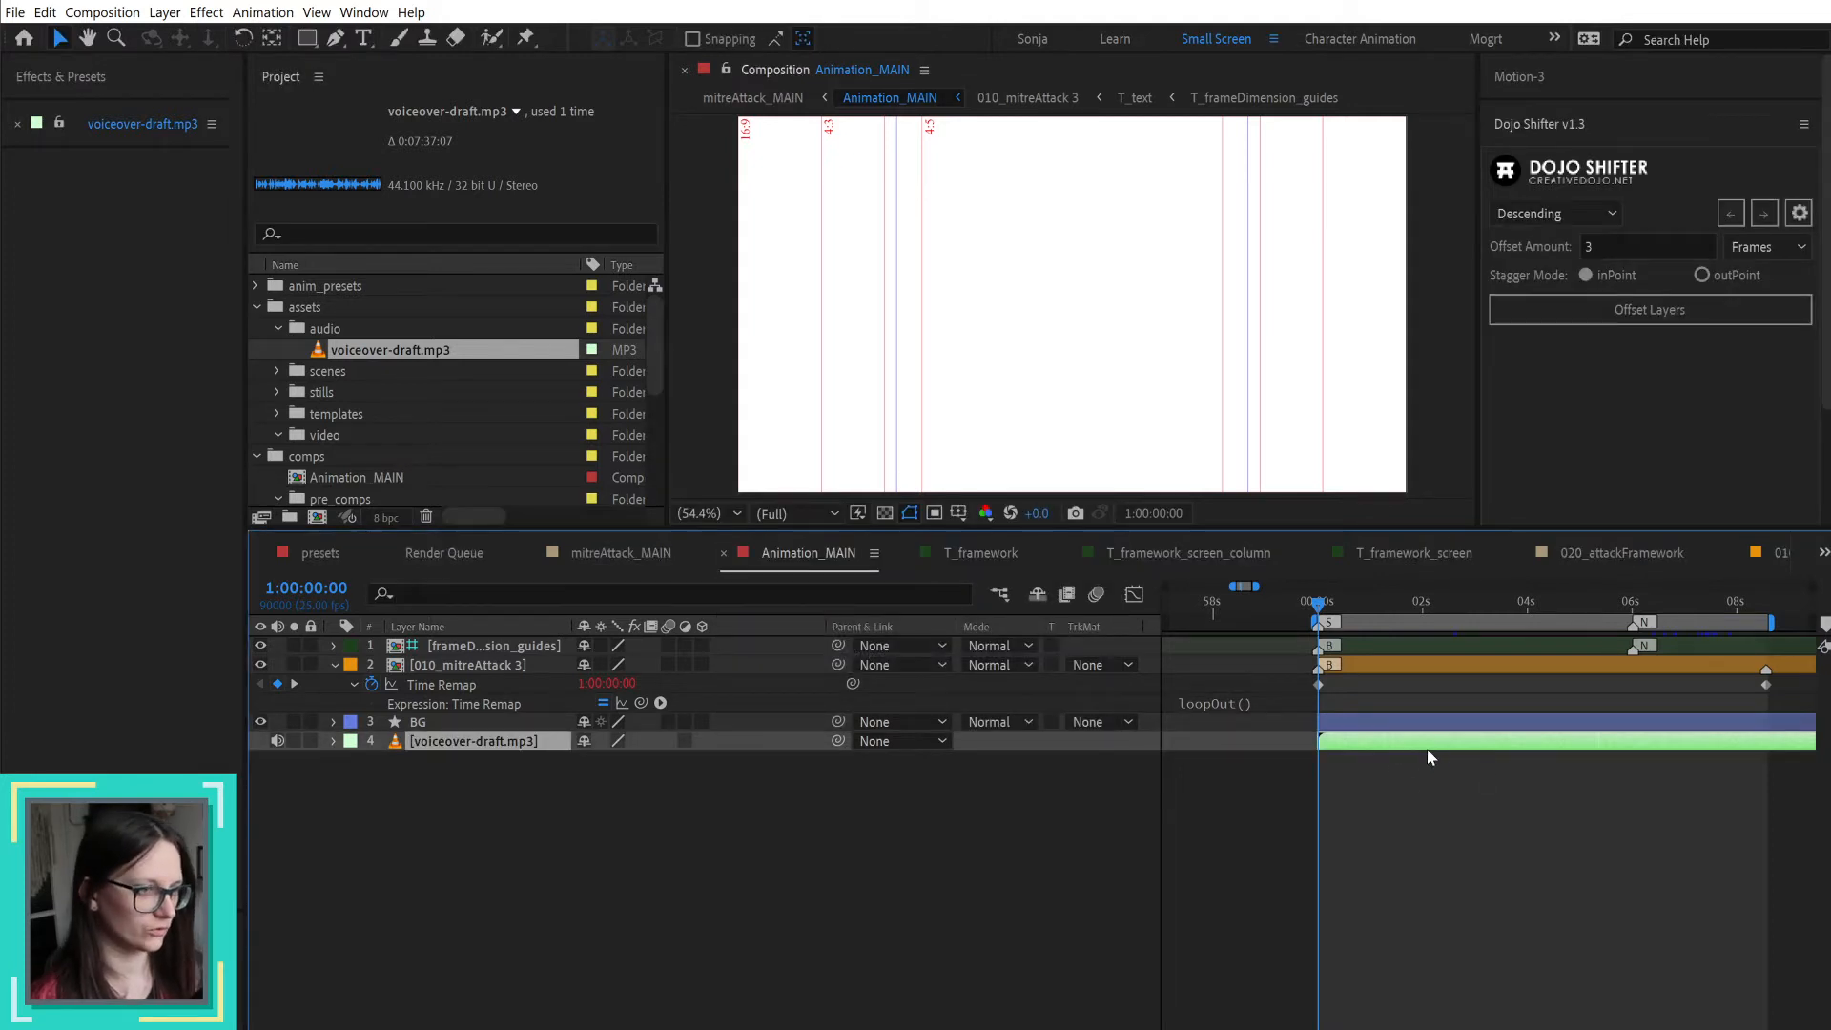
key(l)
key(l)
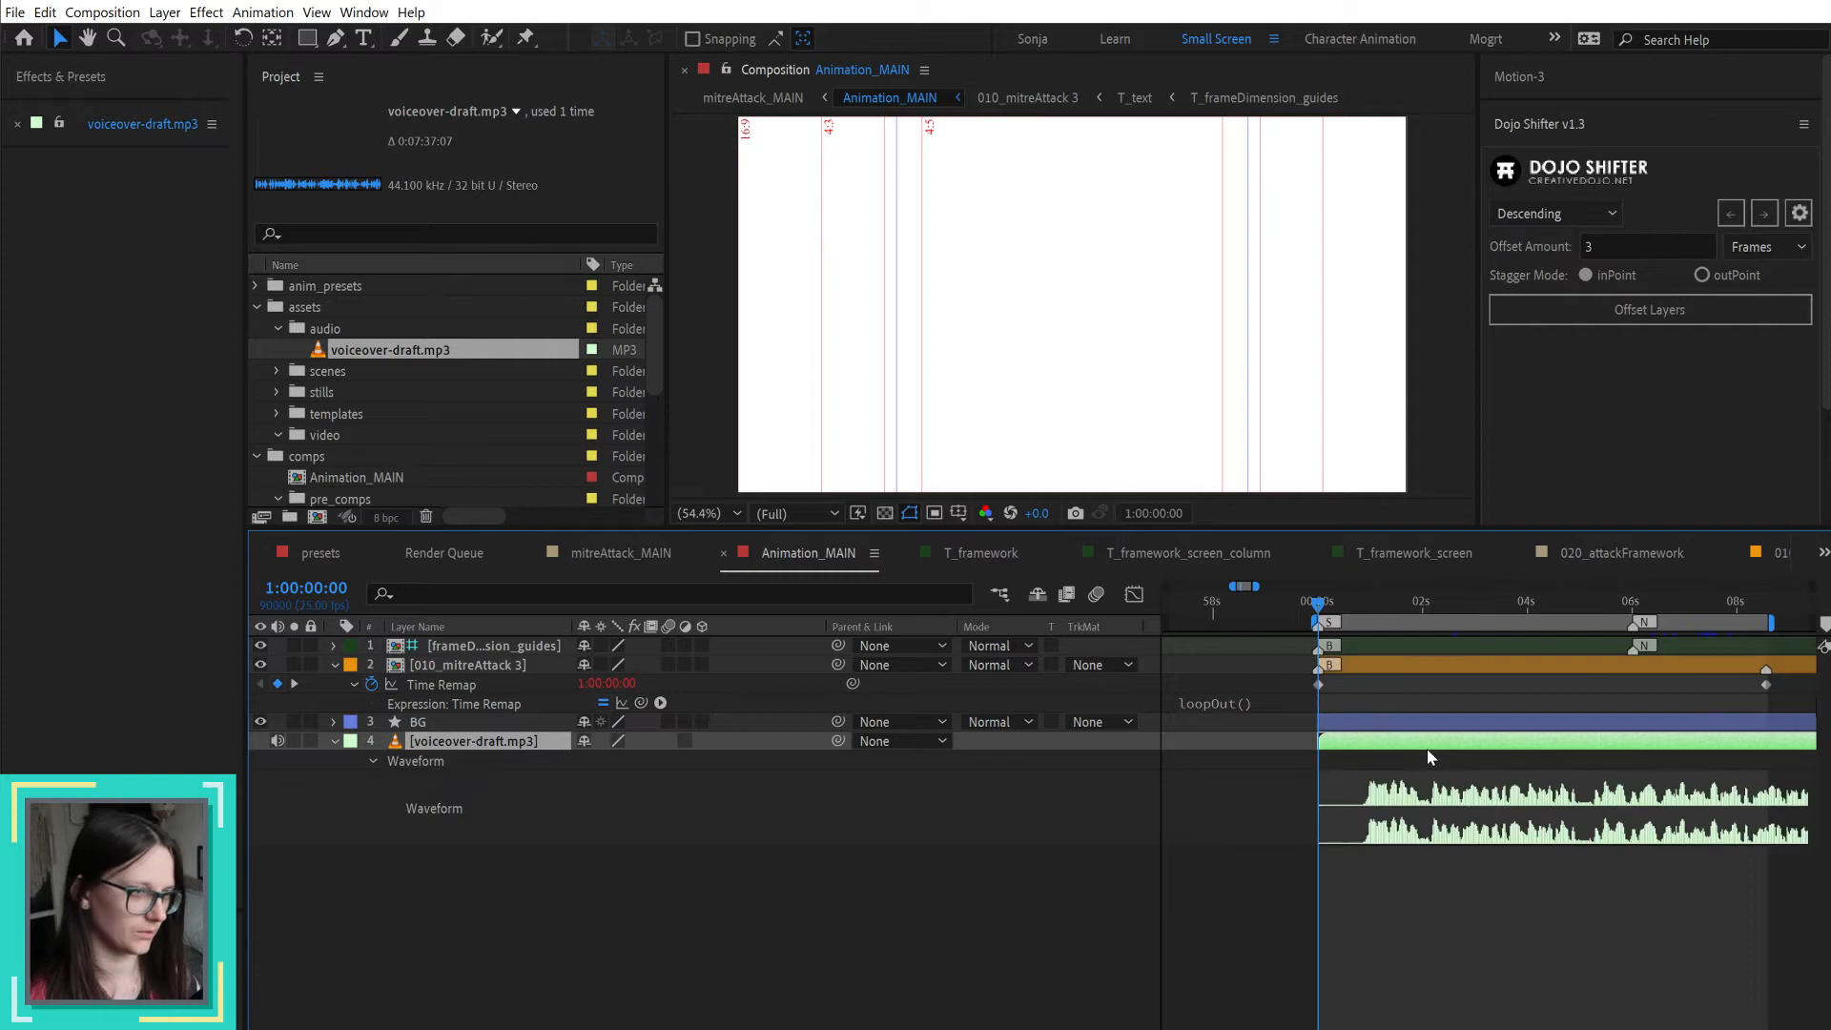
drag(1432, 742, 1439, 740)
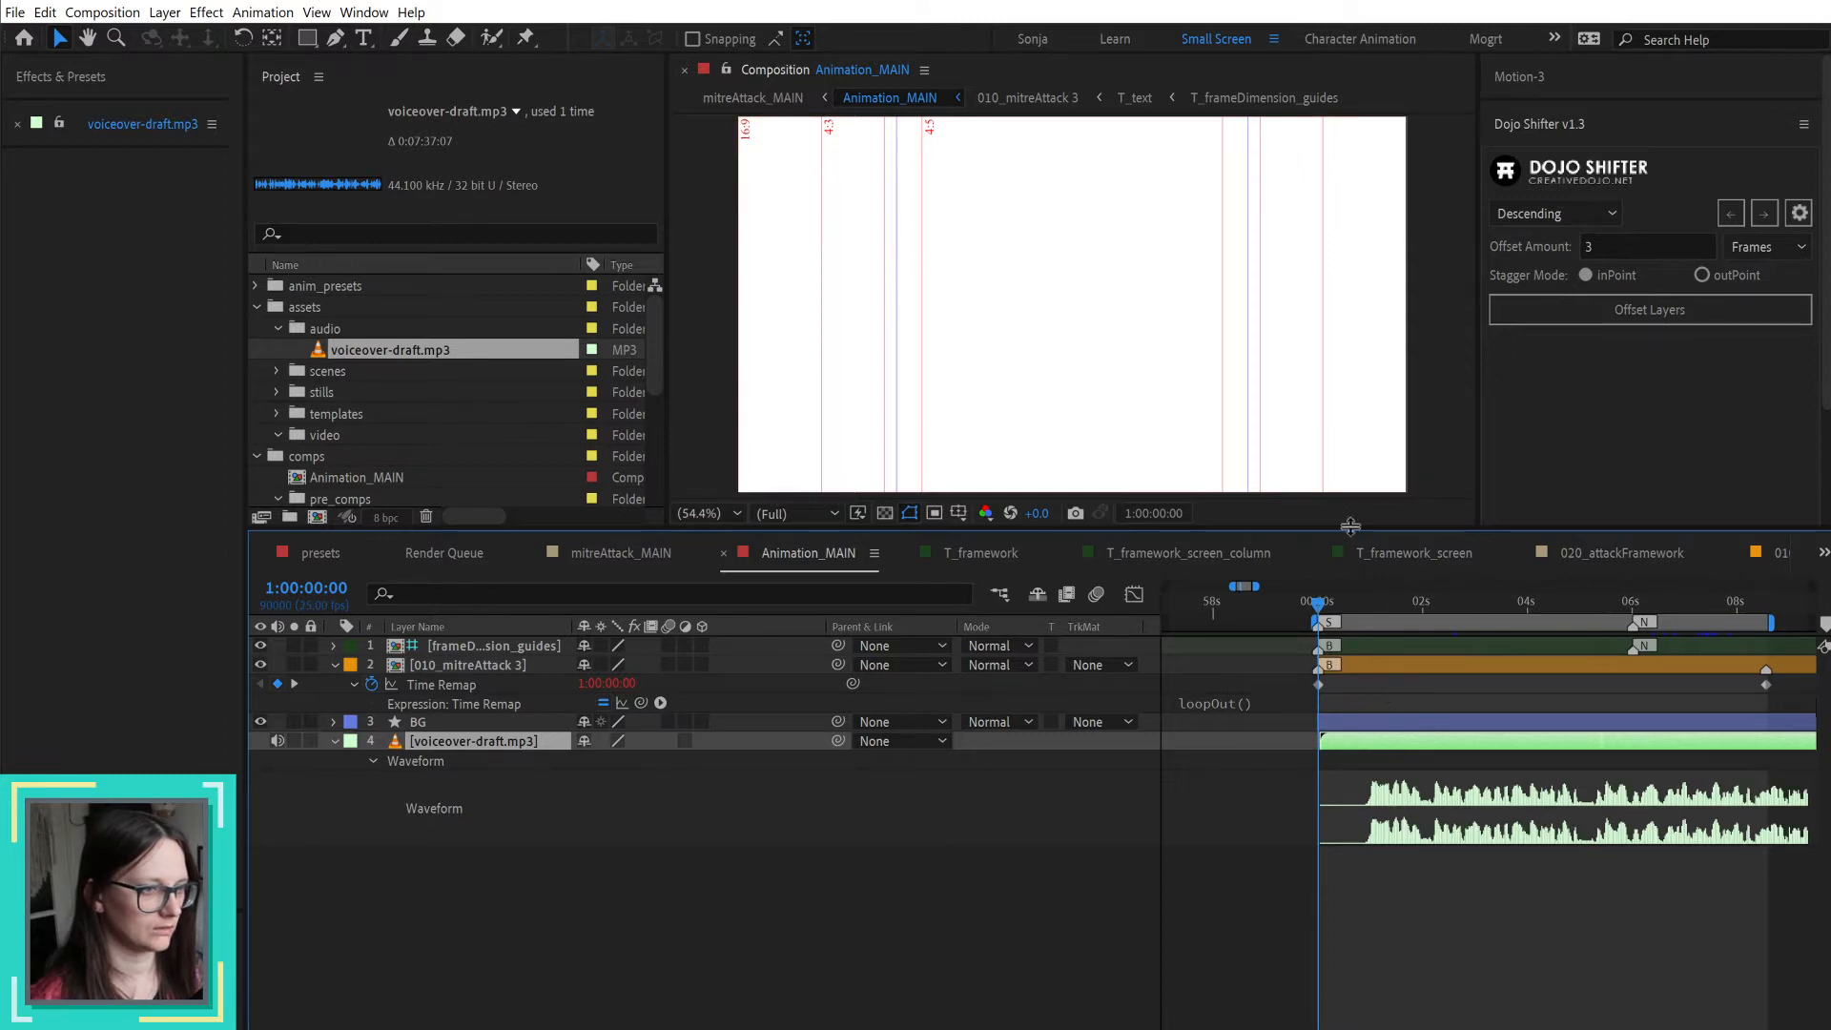
Step: Locate the start of the speech at 1:00:00:23 and play the voiceover from there and from the composition start
click(1324, 603)
drag(1325, 604, 1365, 601)
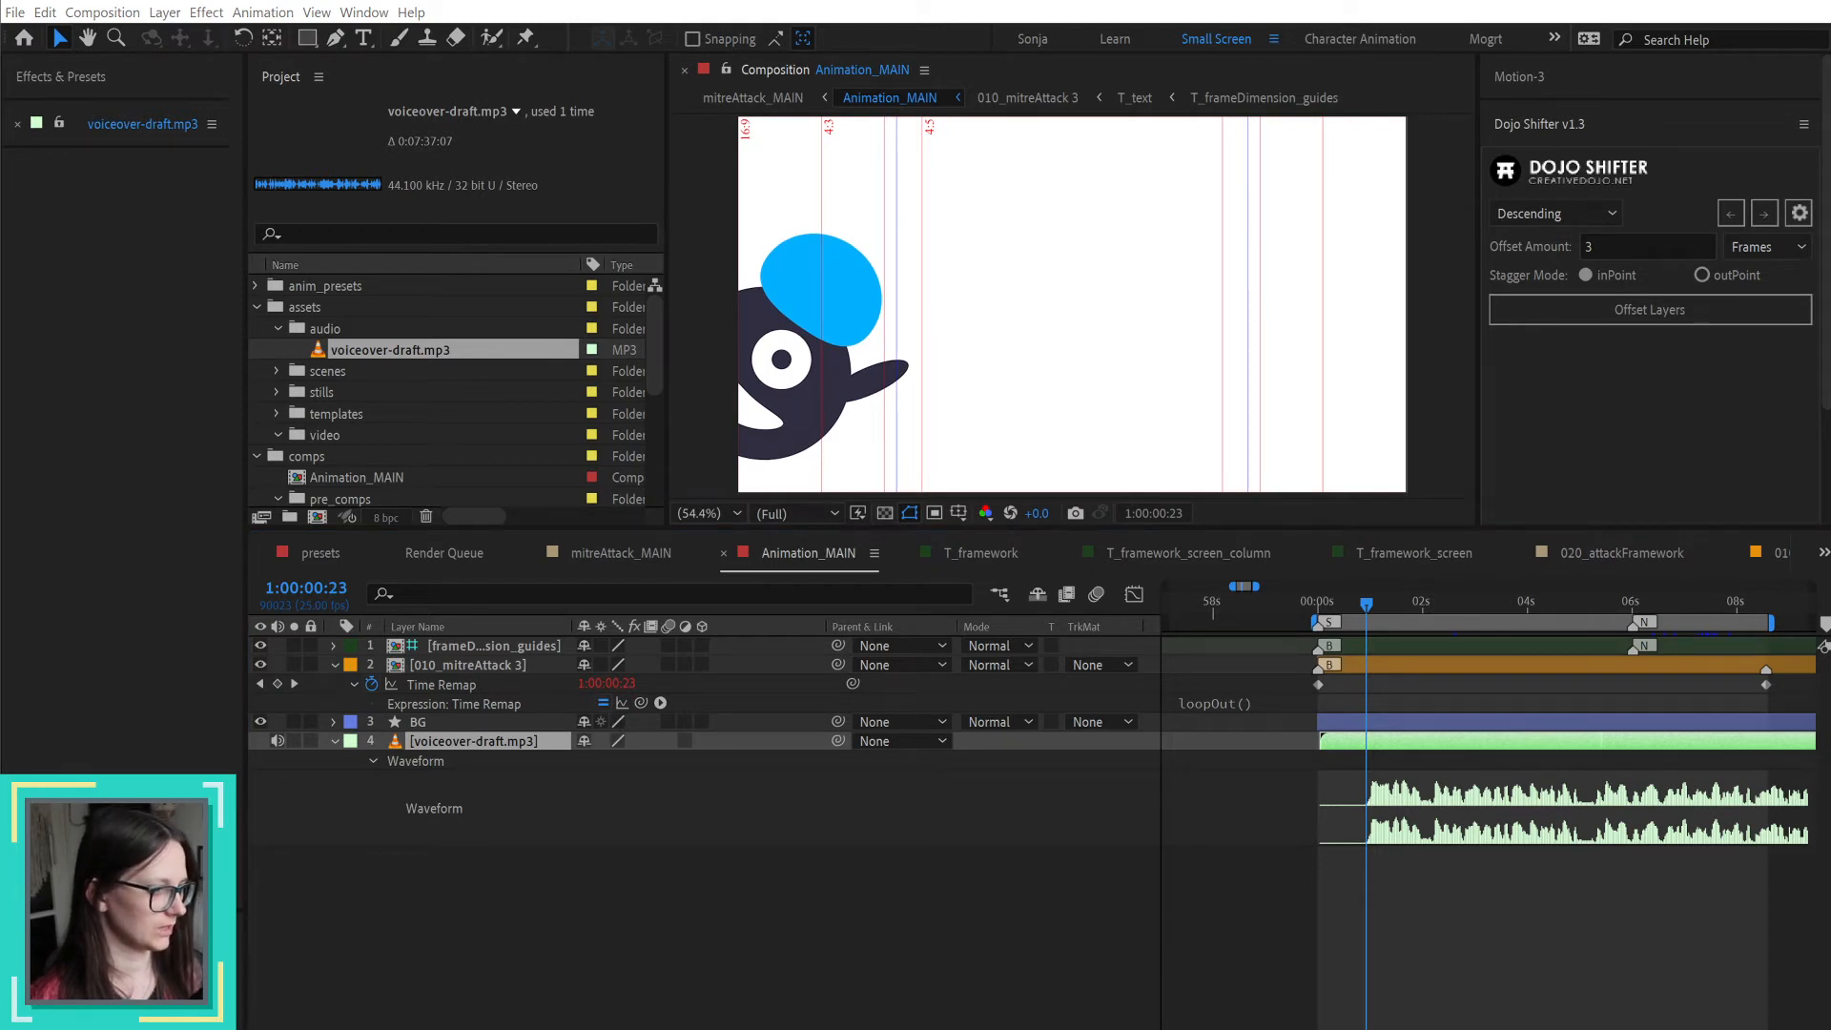
click(725, 906)
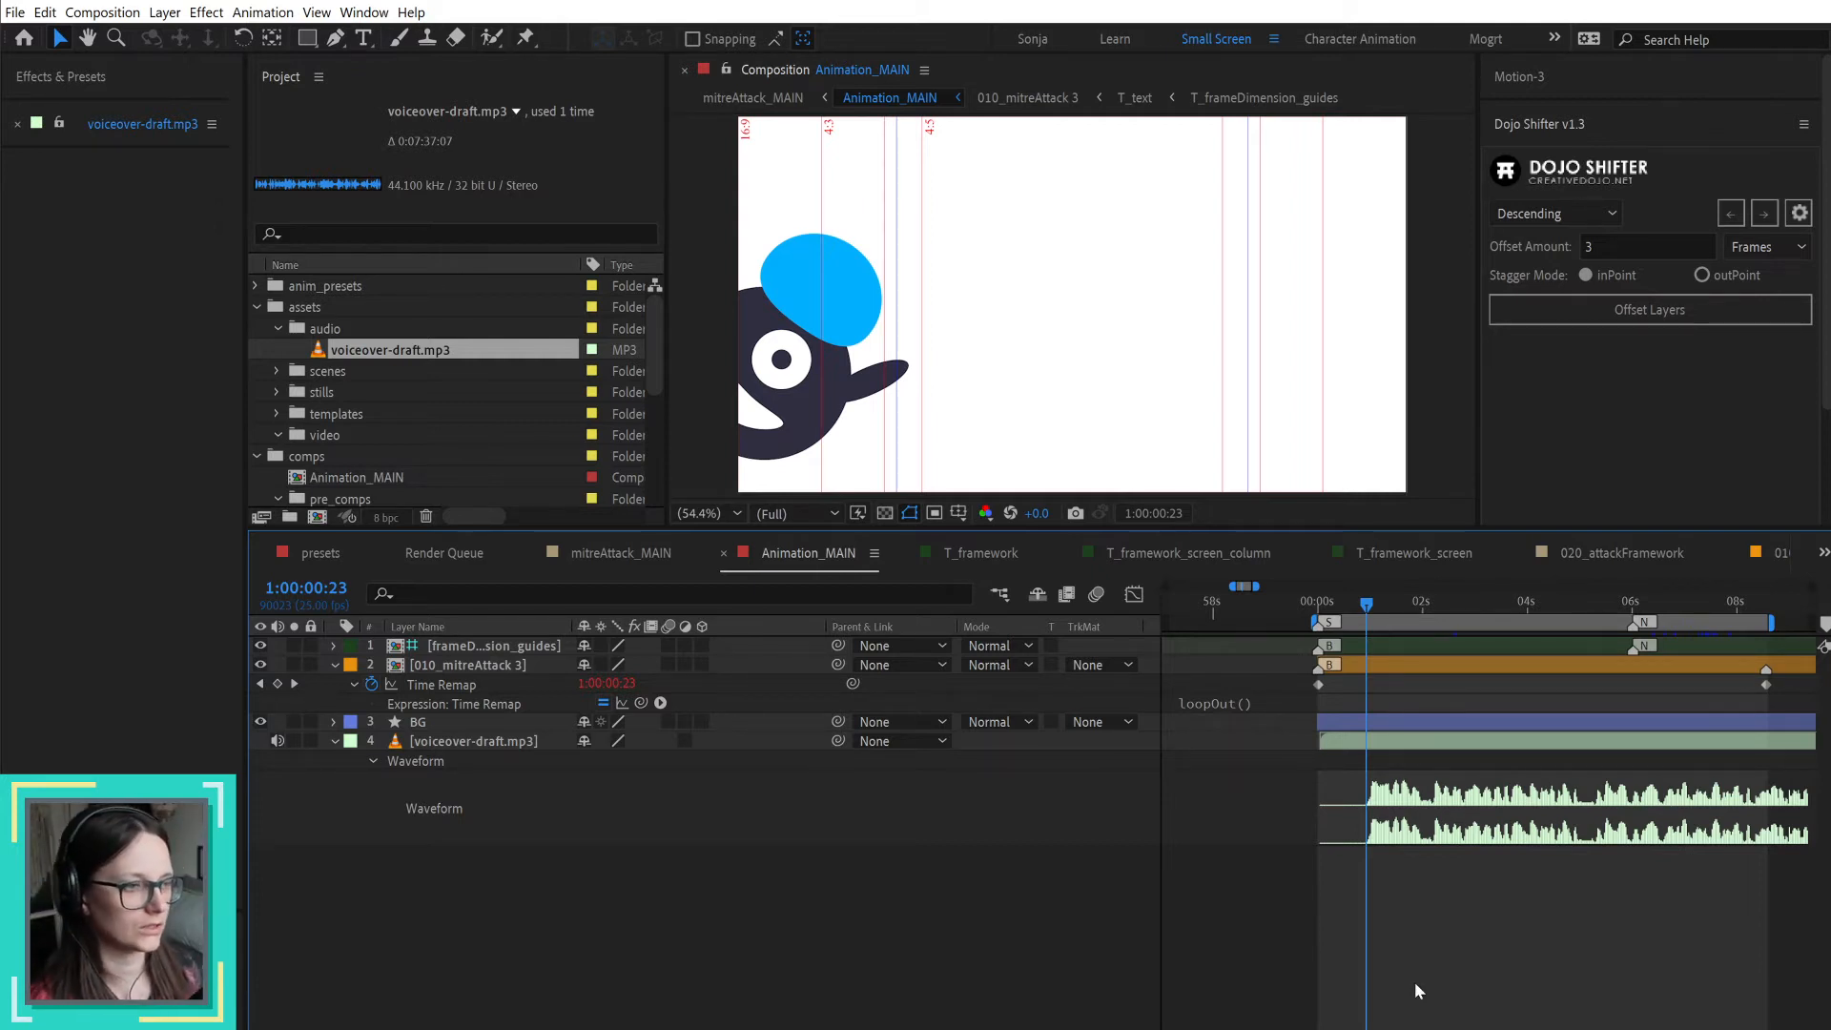
key(space)
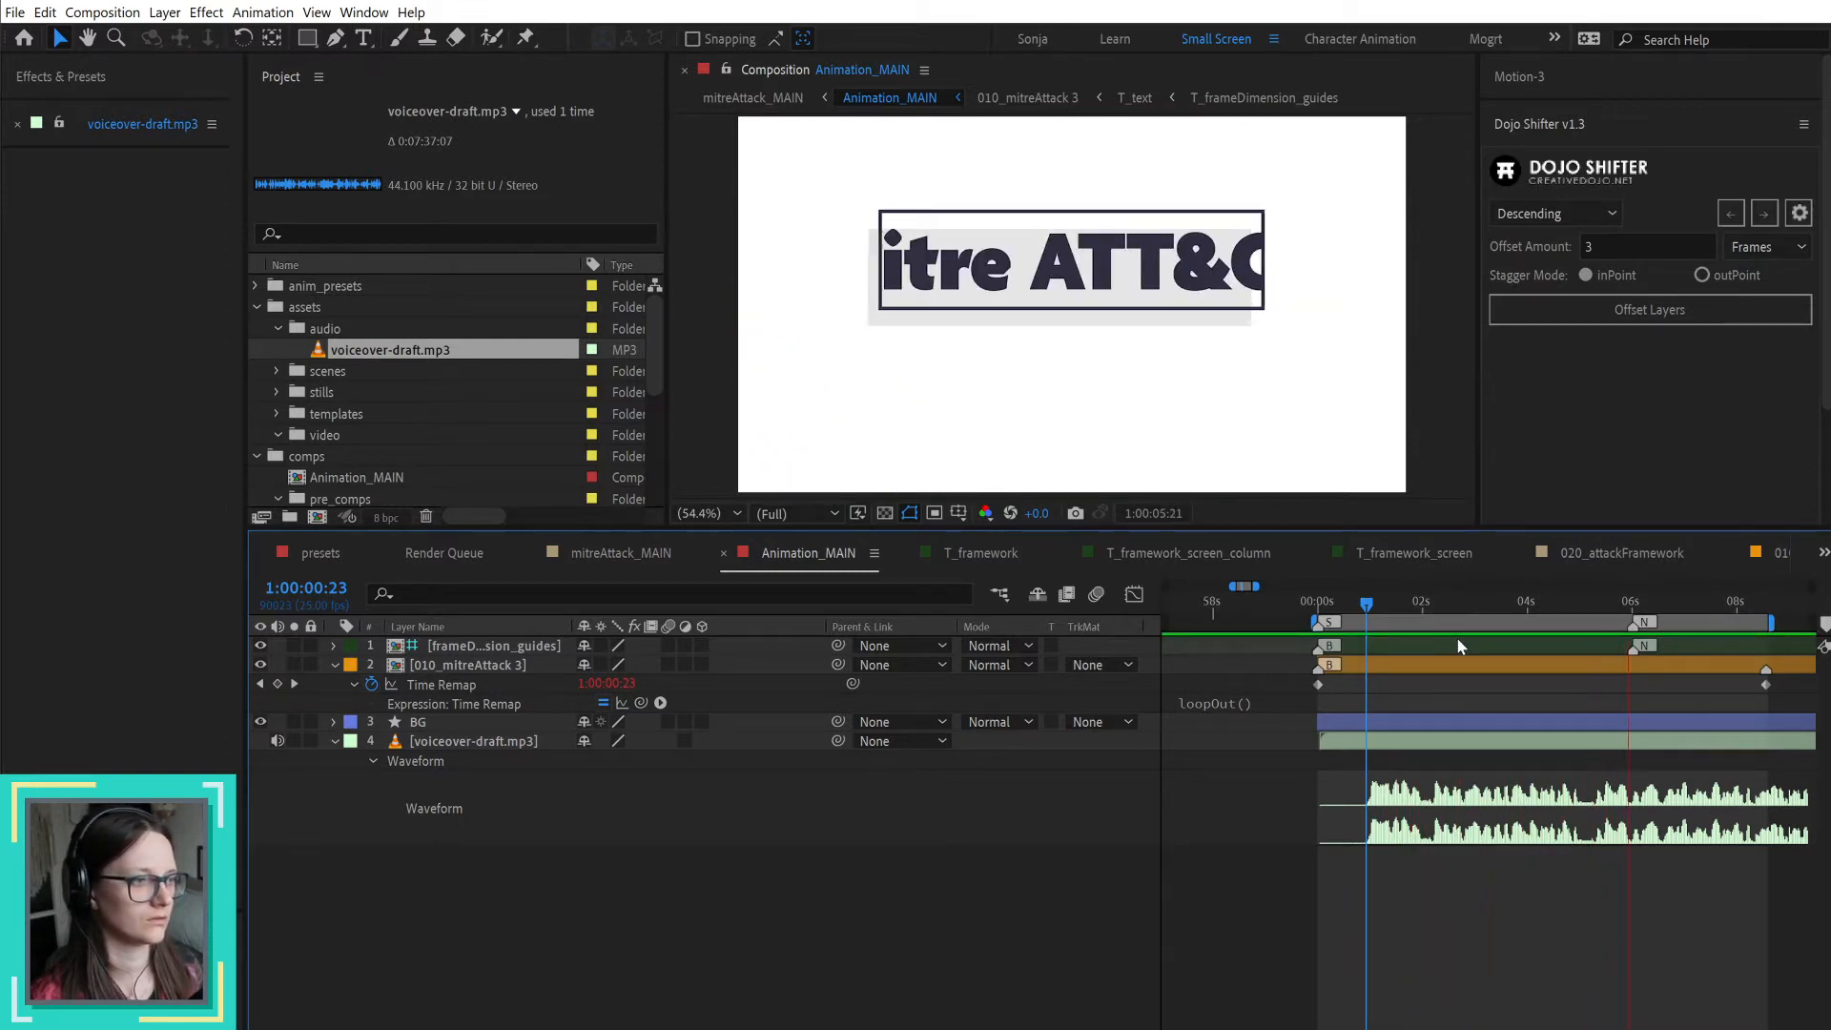
key(space)
drag(1379, 603, 1318, 606)
key(space)
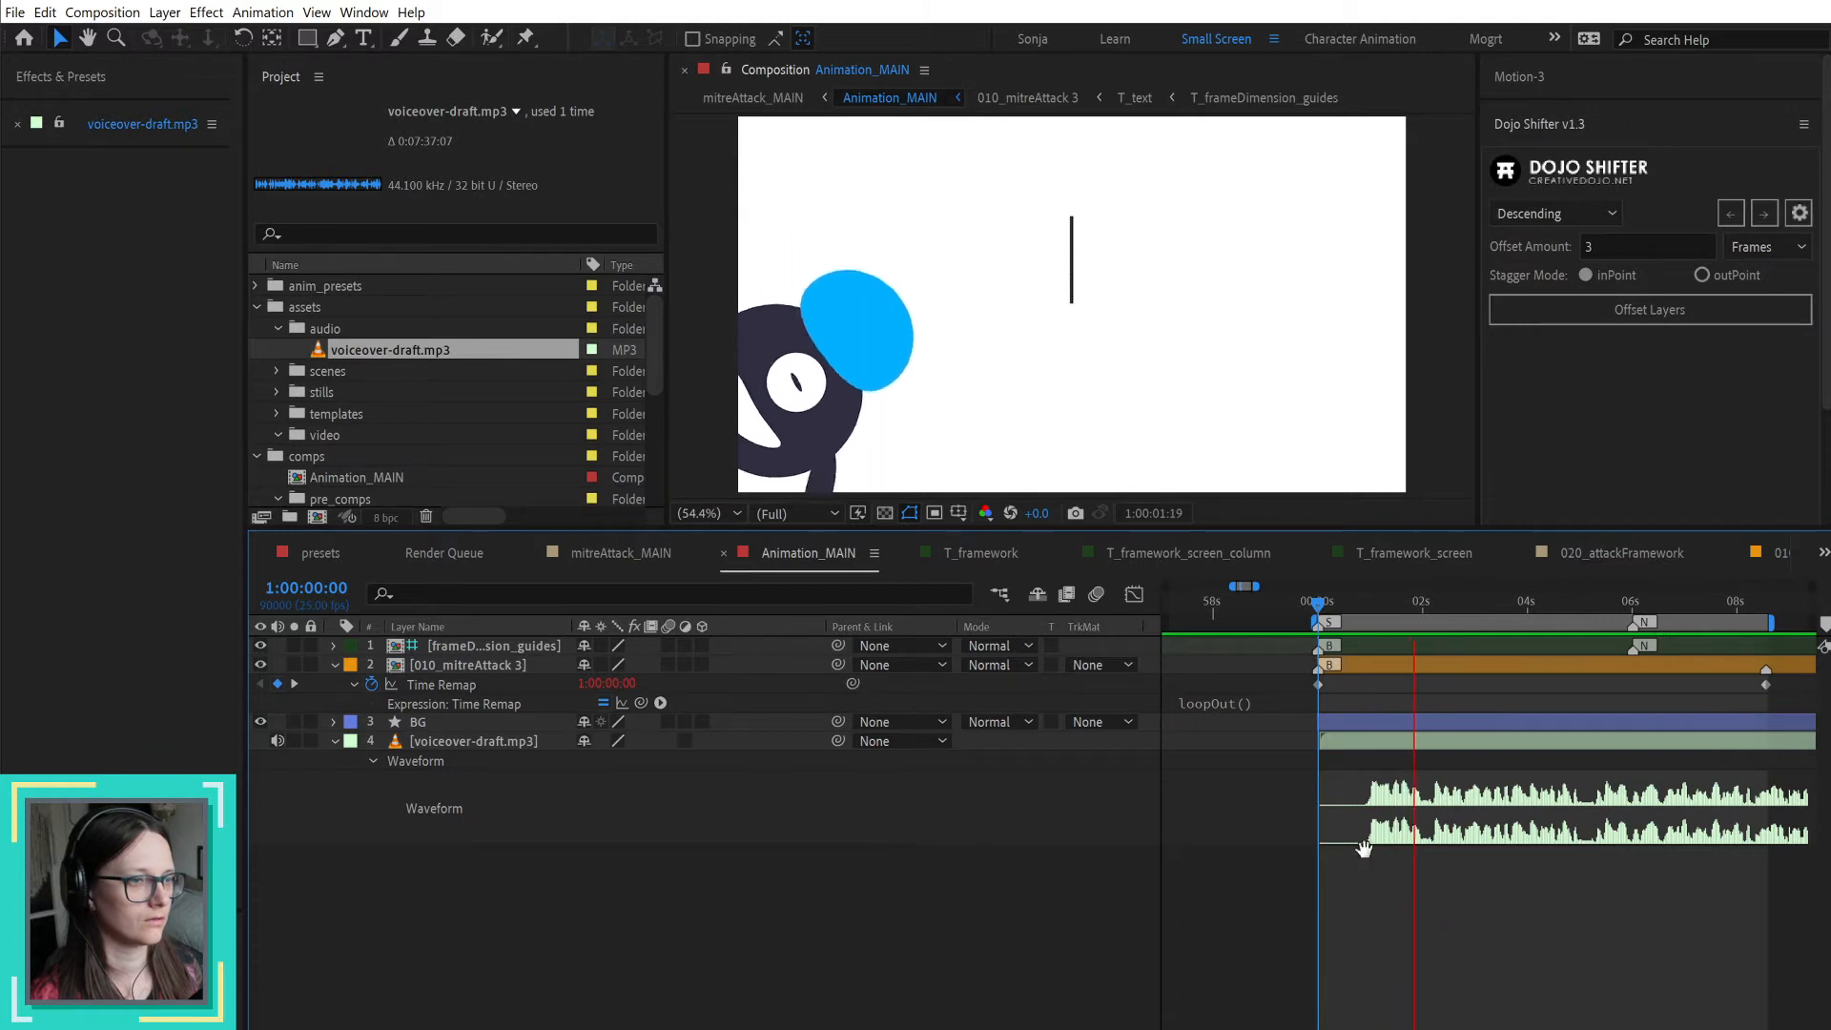
key(space)
Step: Shift the voiceover layer 10 frames earlier and trim its start to 1:00:00:00, checking the result by playback
click(1387, 743)
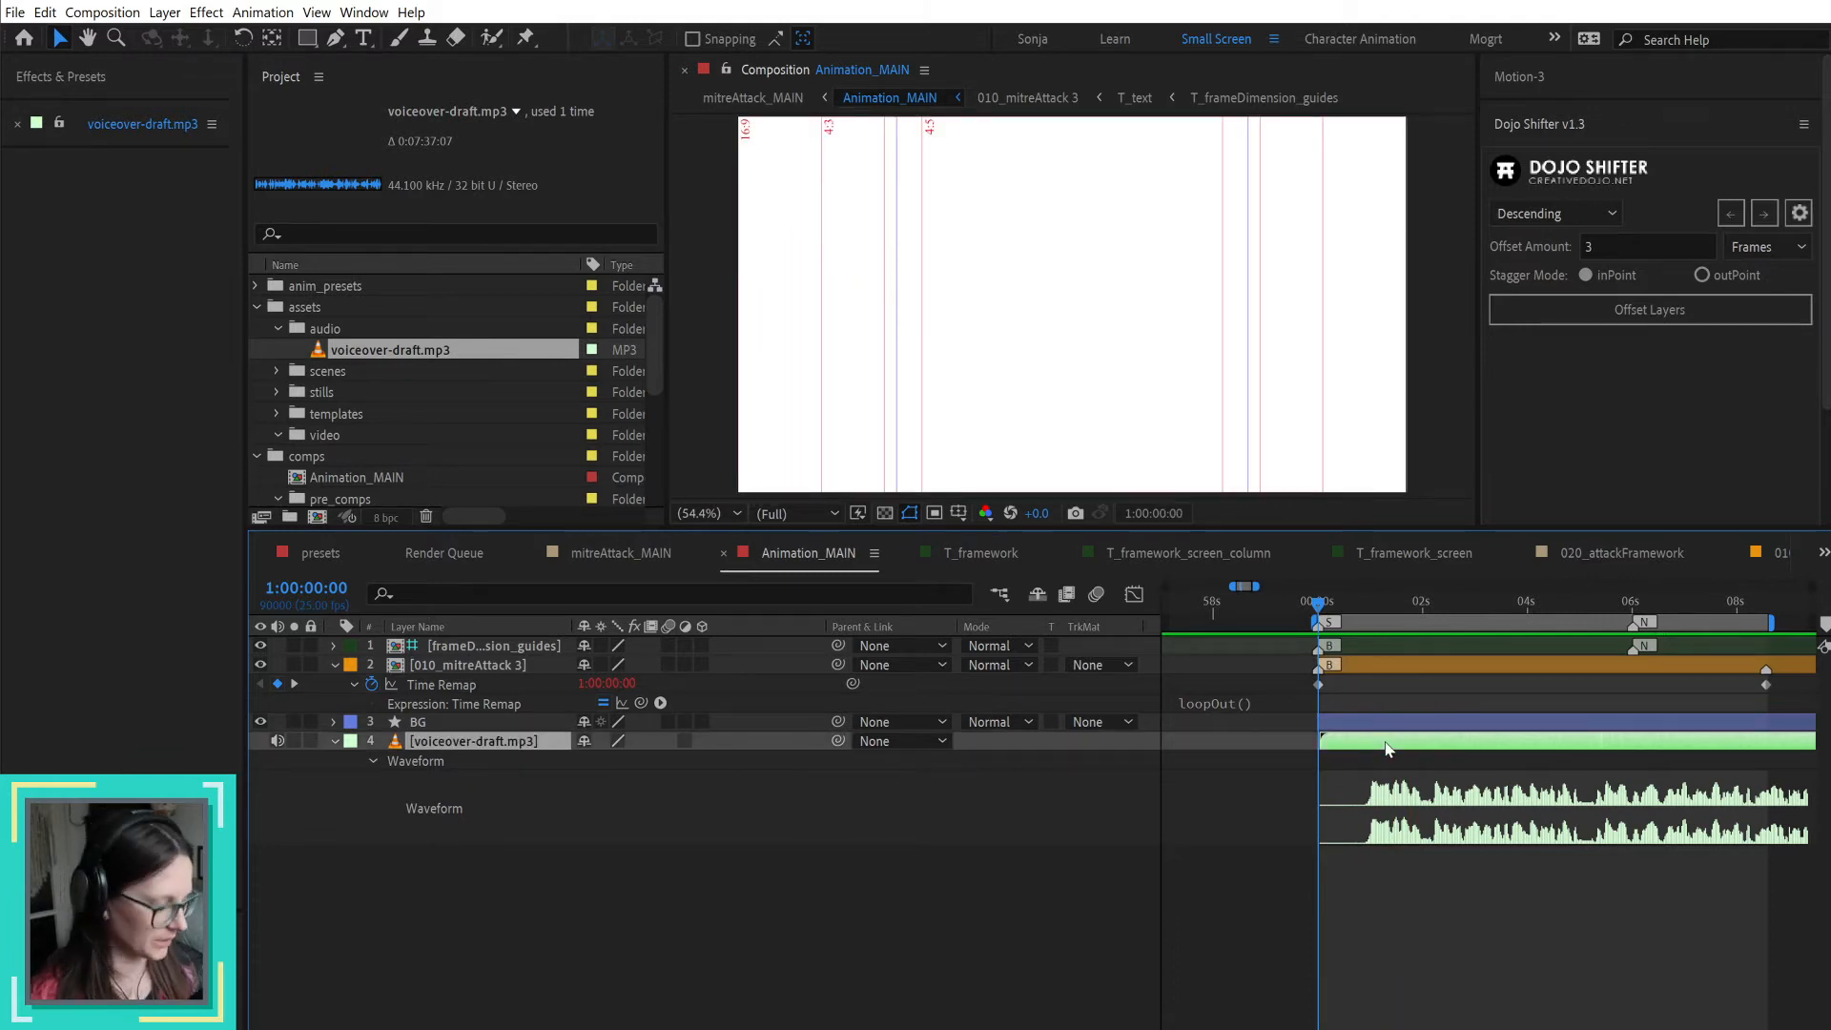
key(alt+shift+Page_Up)
key(alt+[)
click(1291, 997)
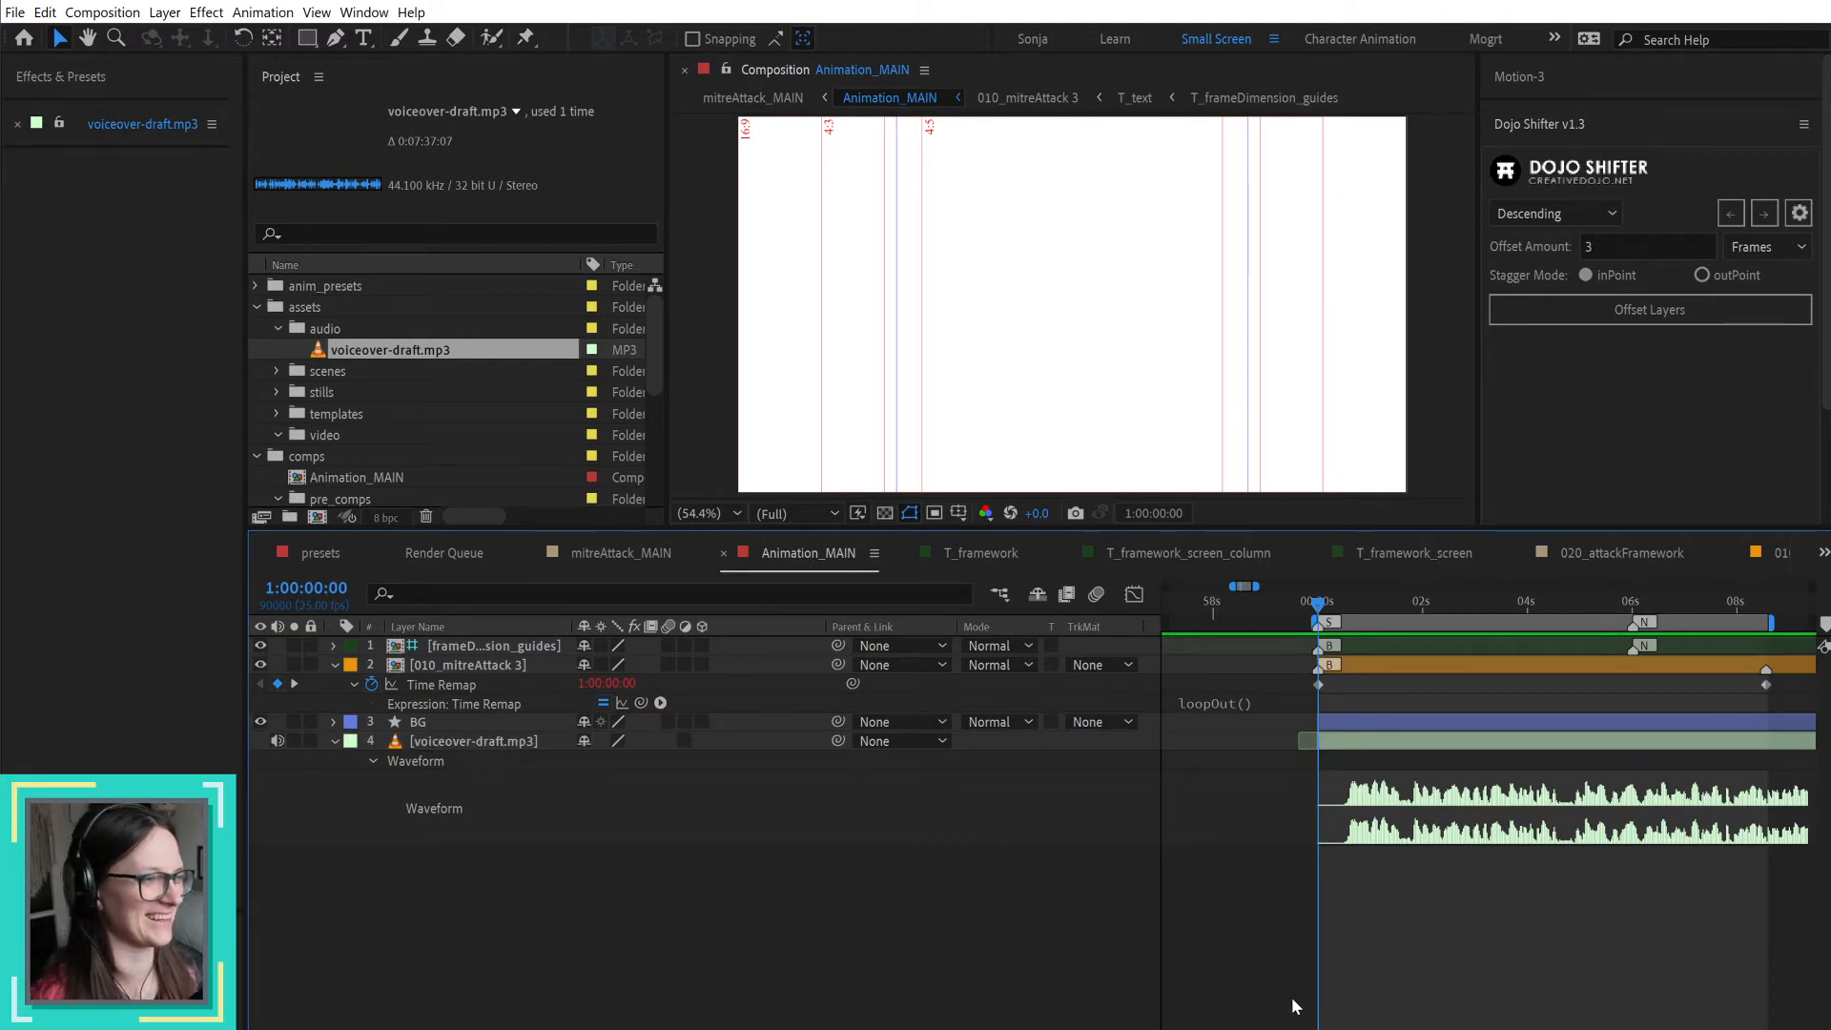
key(space)
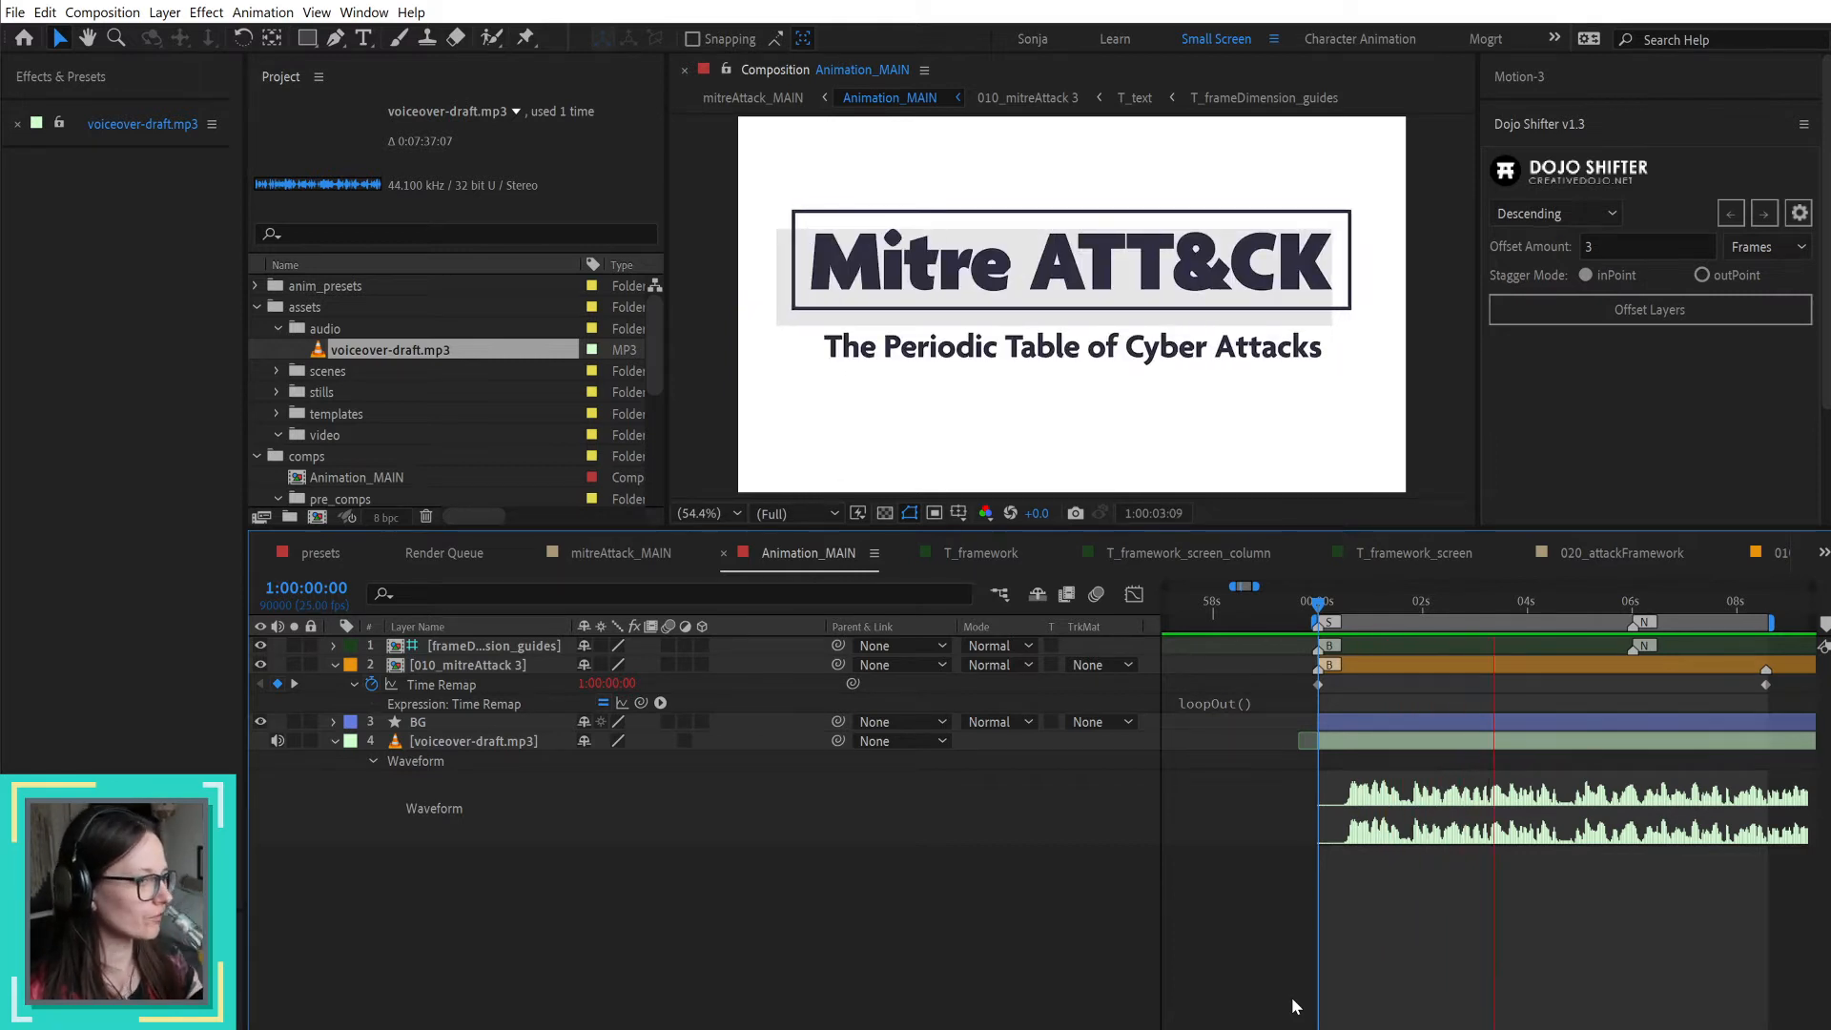
key(space)
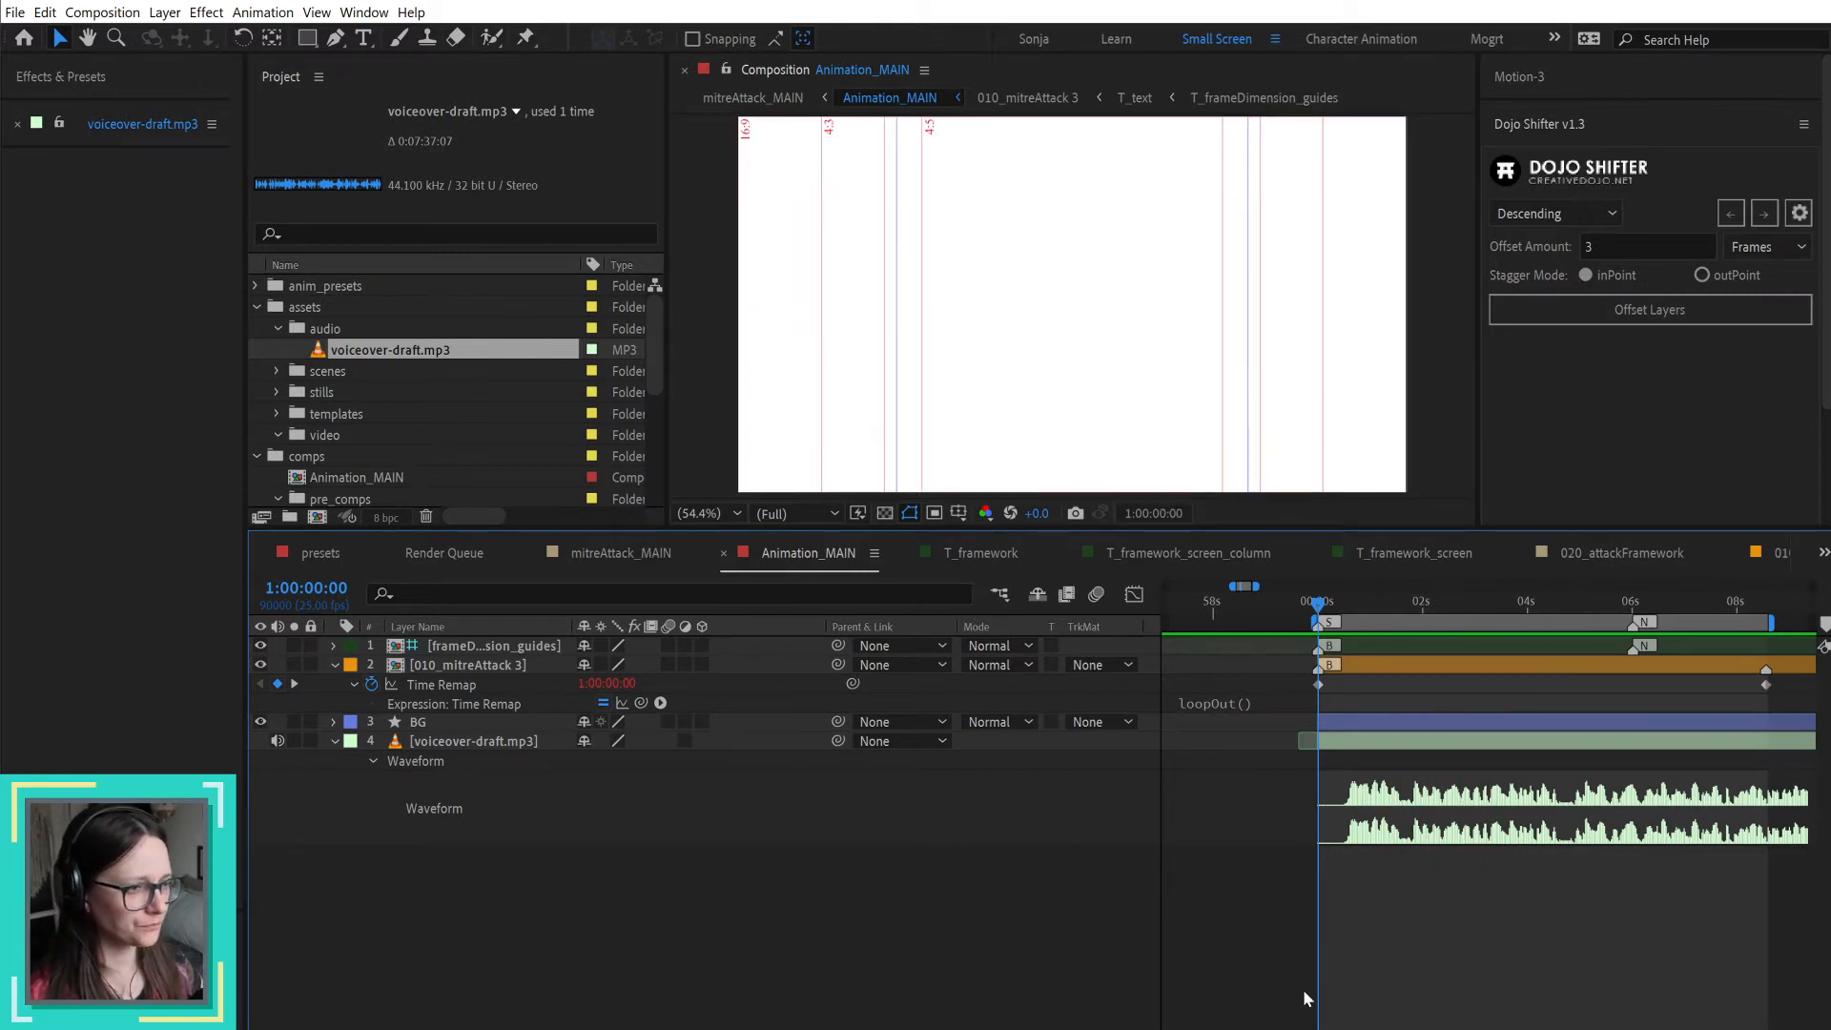
Step: Scrub along the voiceover waveform to 1:00:12:17 and listen to the narration from that point
click(1363, 602)
drag(1388, 613, 1614, 624)
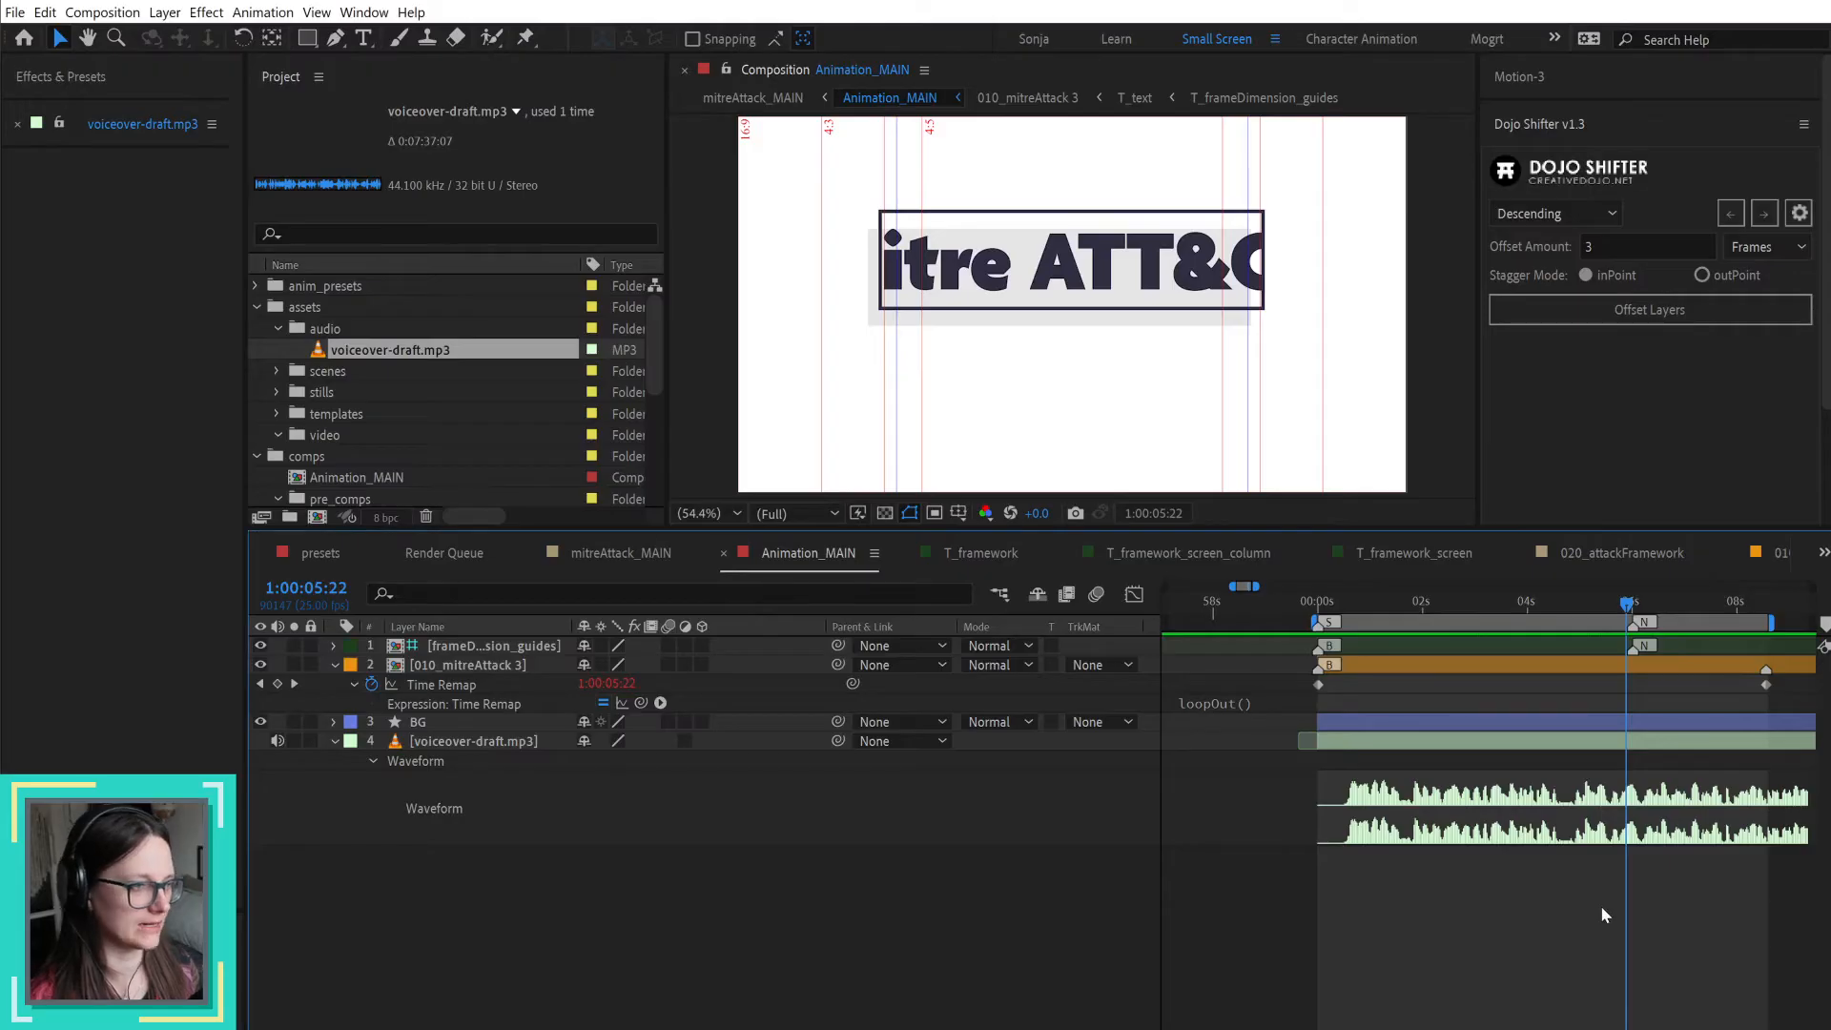
scroll(1599, 906, down, 2)
drag(1702, 899, 1431, 910)
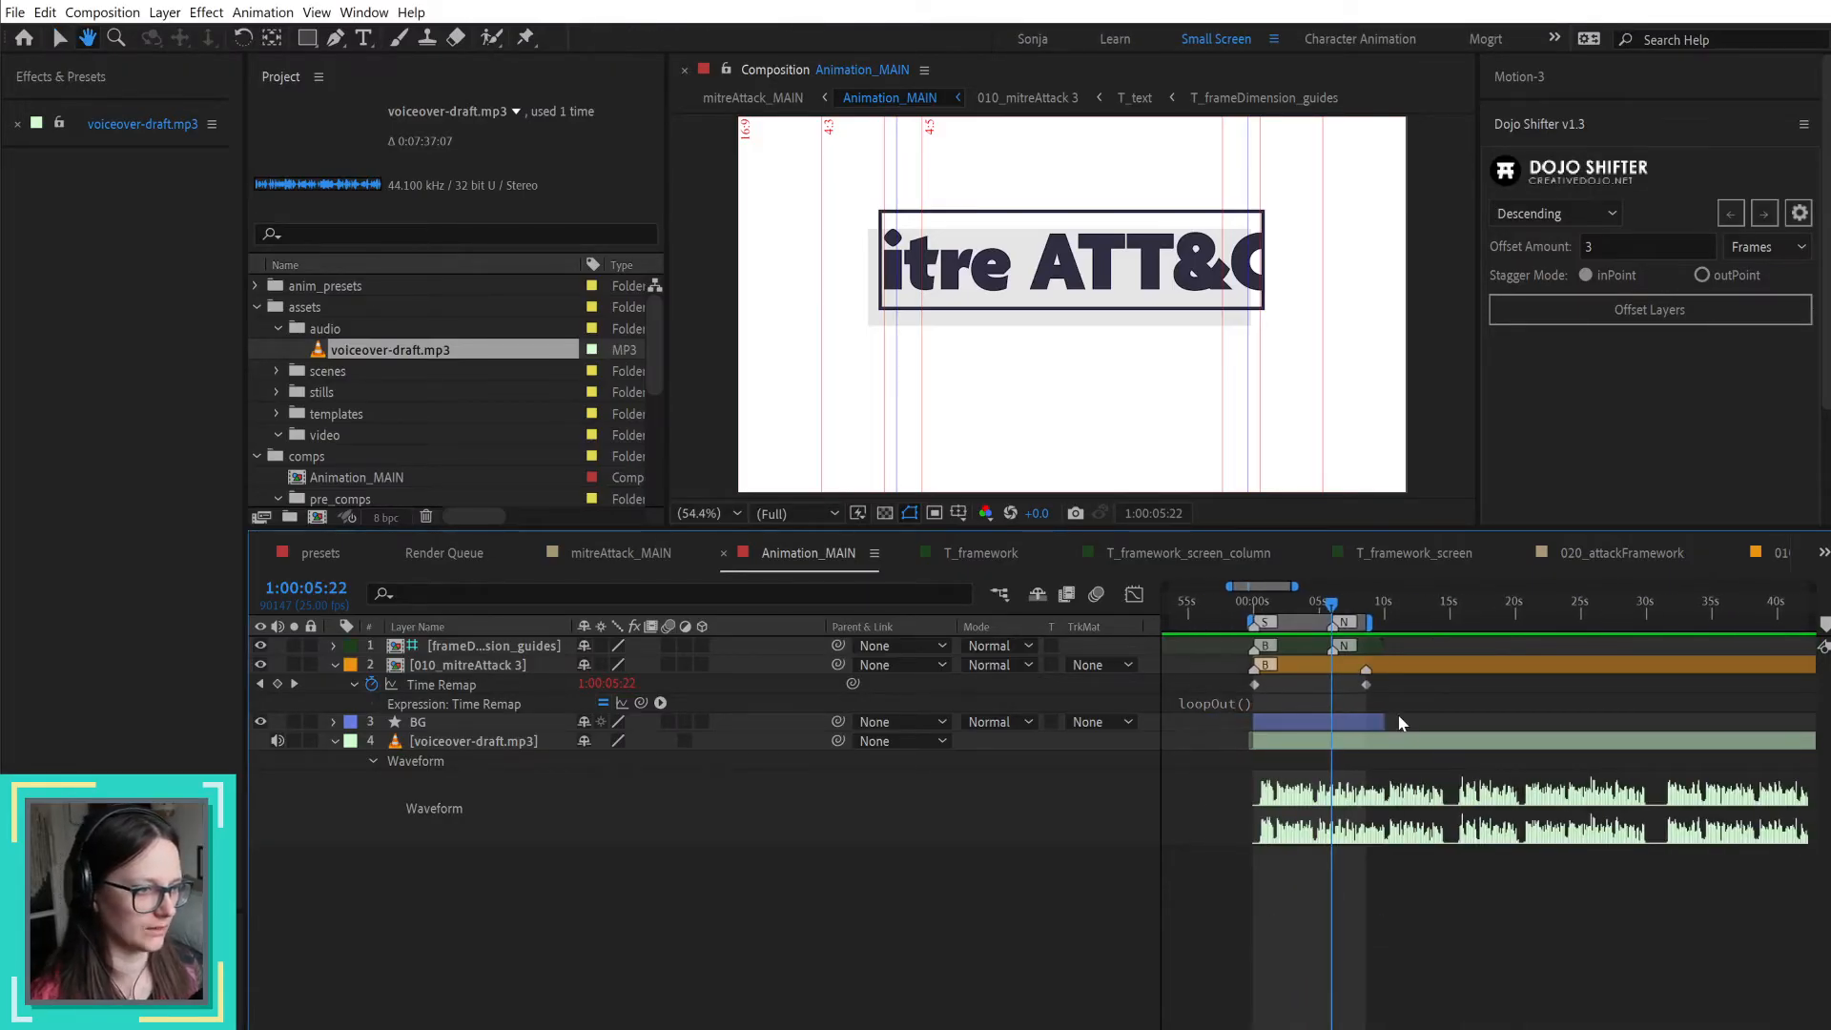
drag(1387, 618, 1317, 621)
drag(1339, 624, 1420, 625)
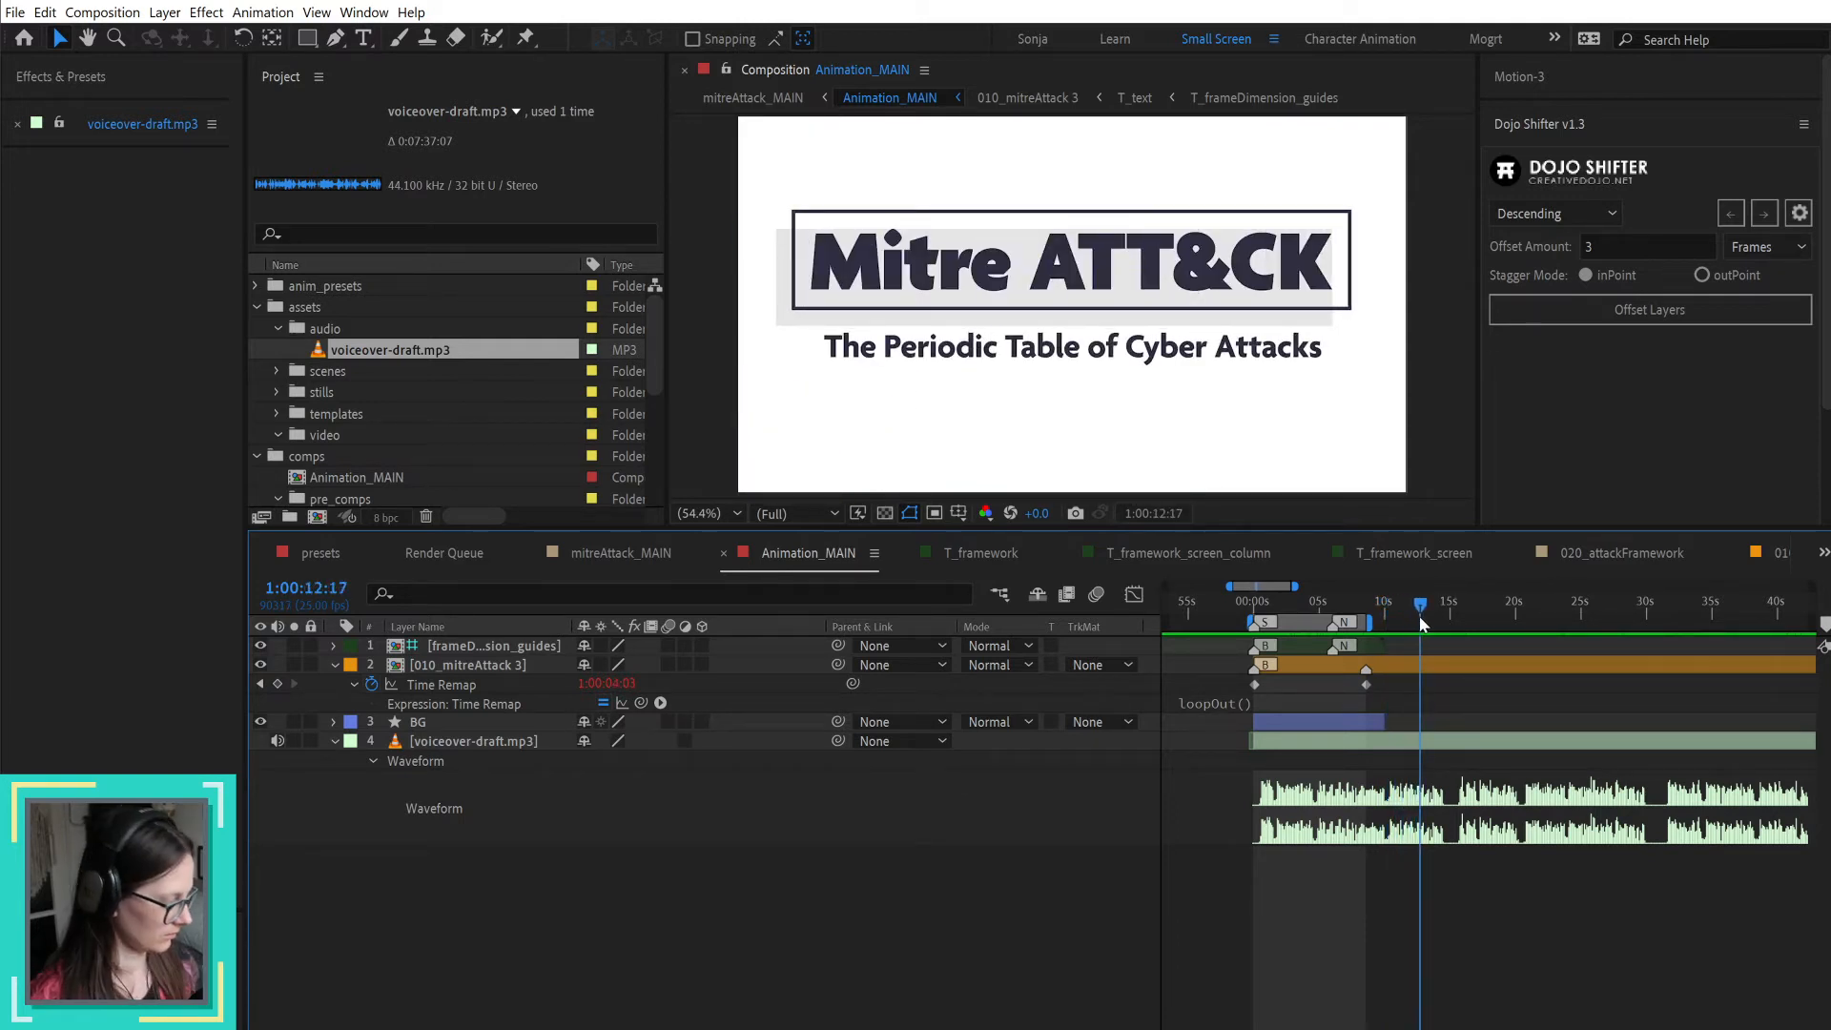
key(space)
key(space)
Step: Check the voiceover's pauses at 1:00:17:20 and 1:00:31:17 and play the narration from the second position
drag(1428, 602, 1488, 610)
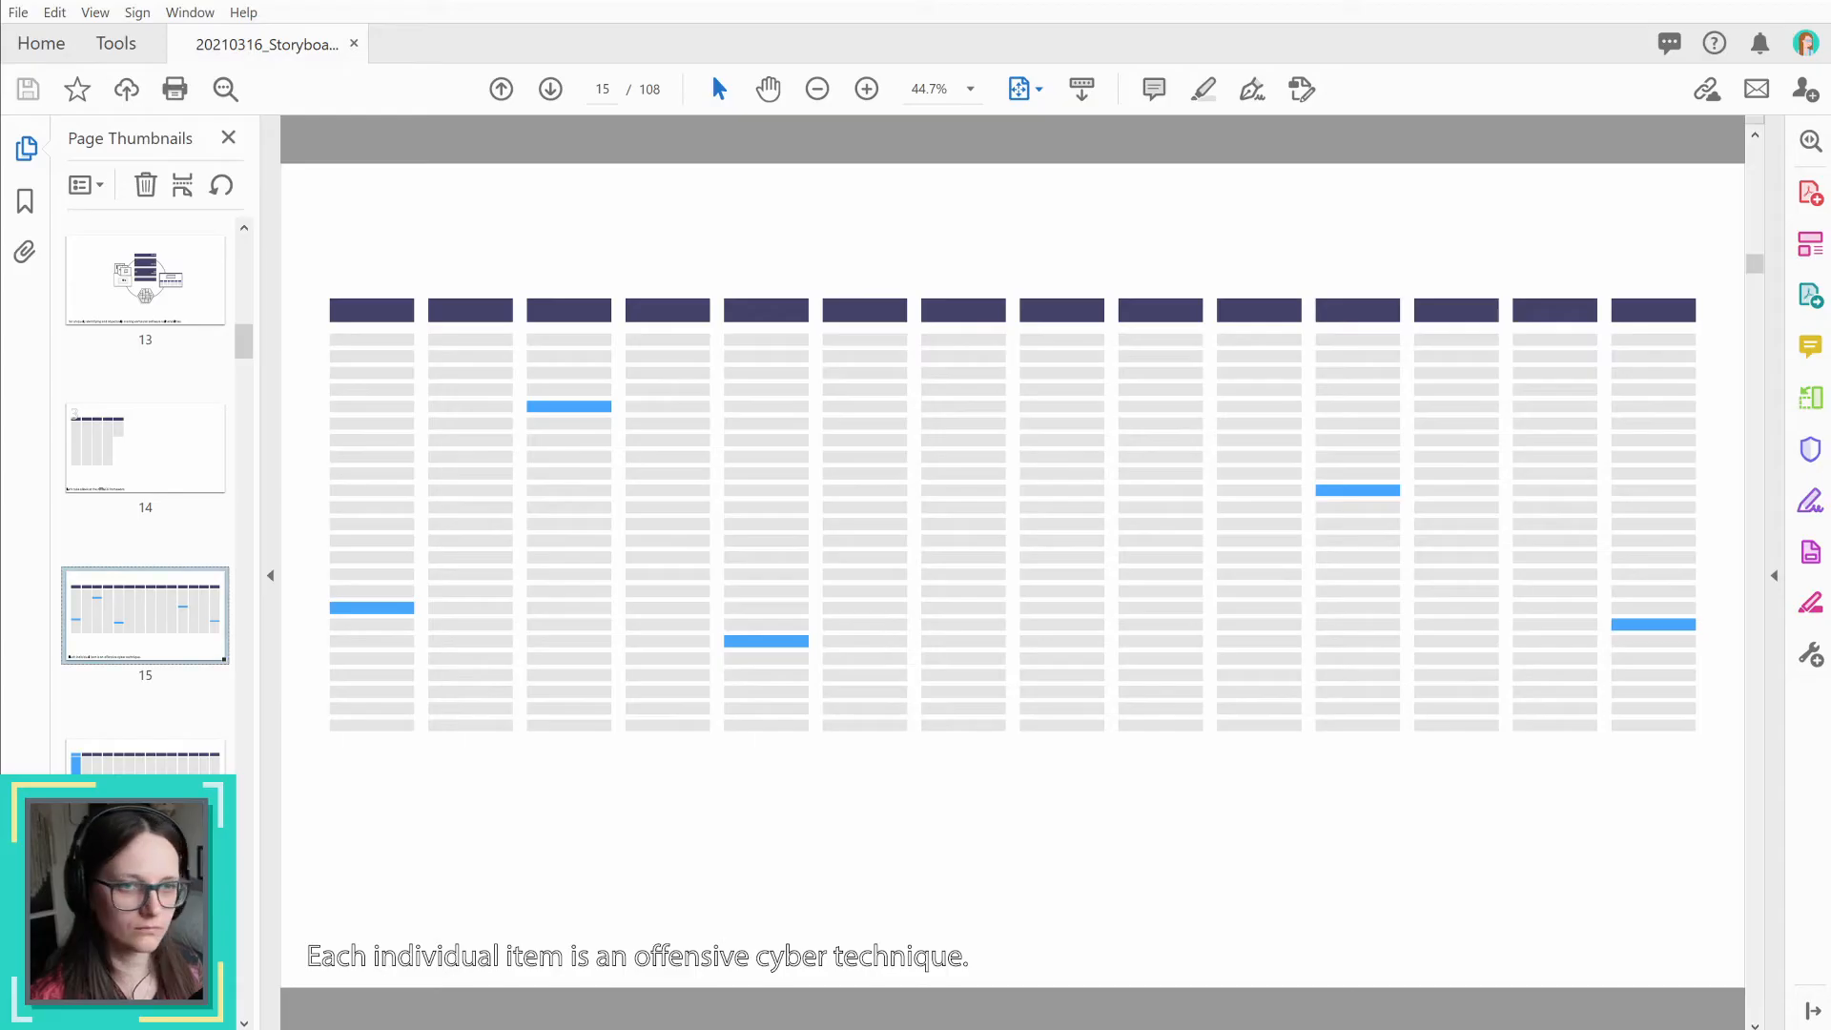
scroll(143, 417, up, 12)
scroll(153, 434, up, 5)
scroll(155, 436, down, 5)
scroll(157, 444, down, 3)
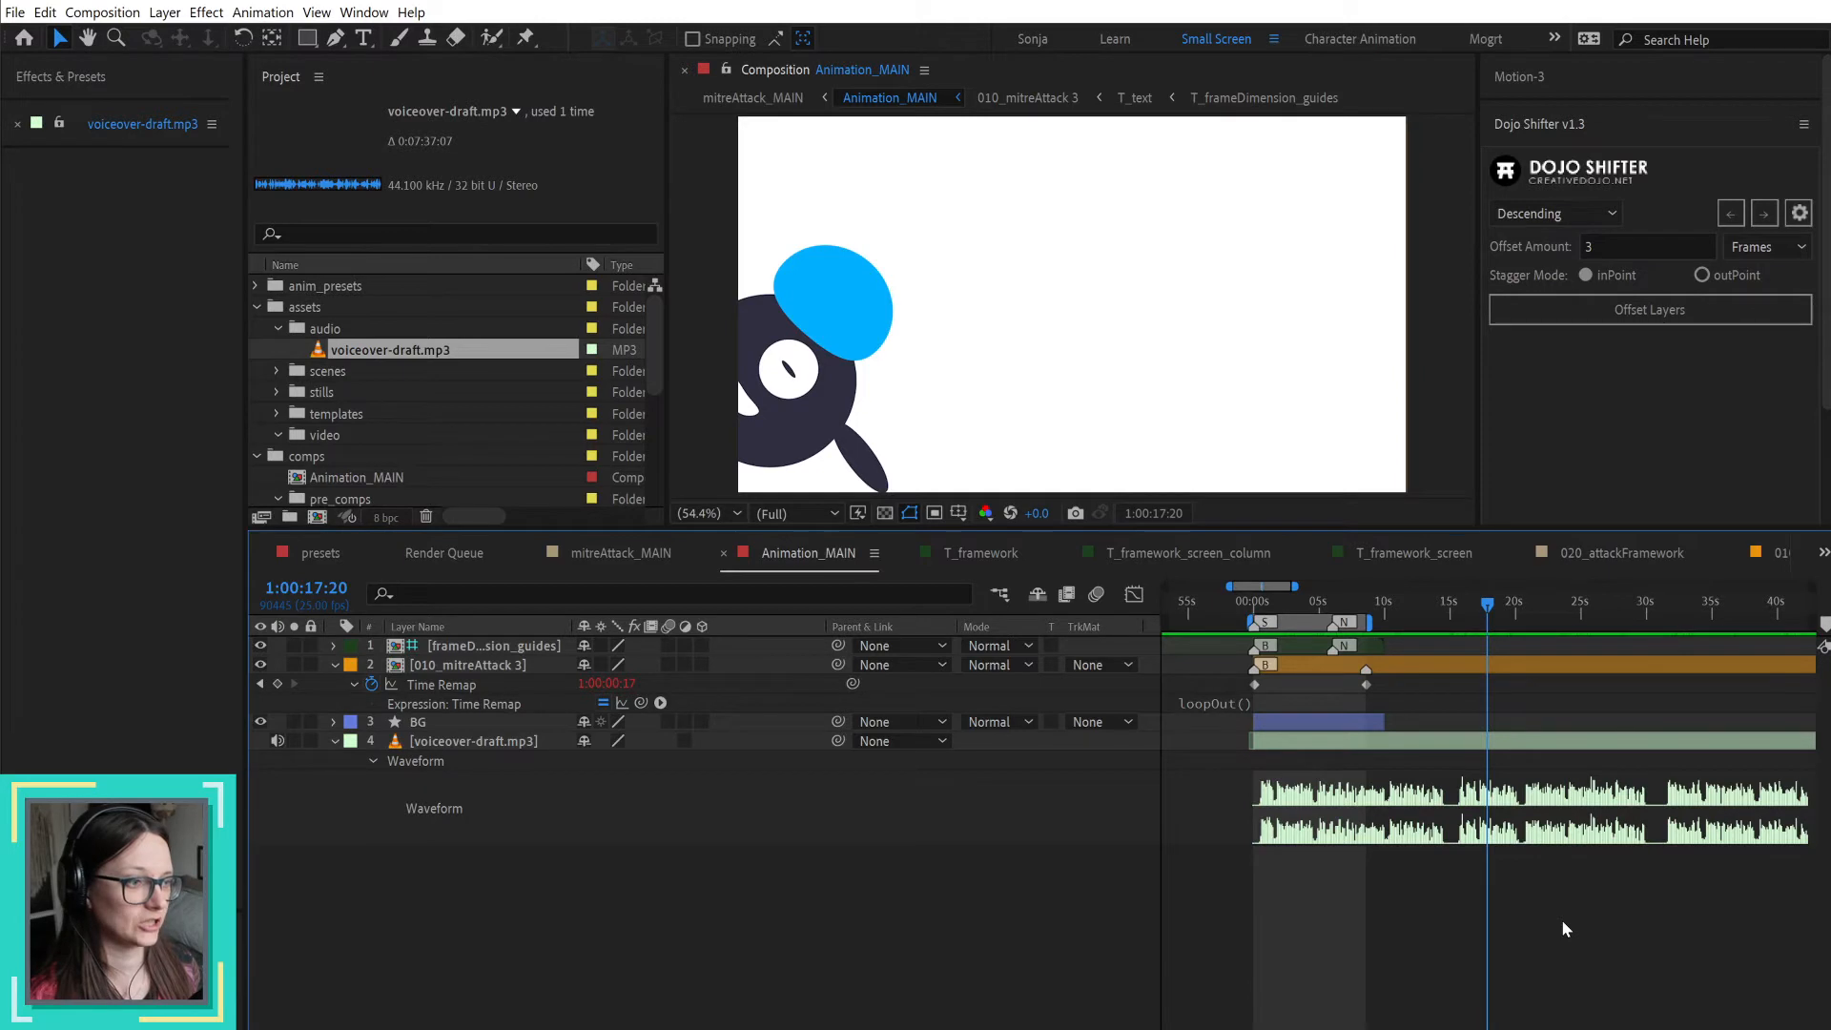
drag(1662, 608, 1669, 621)
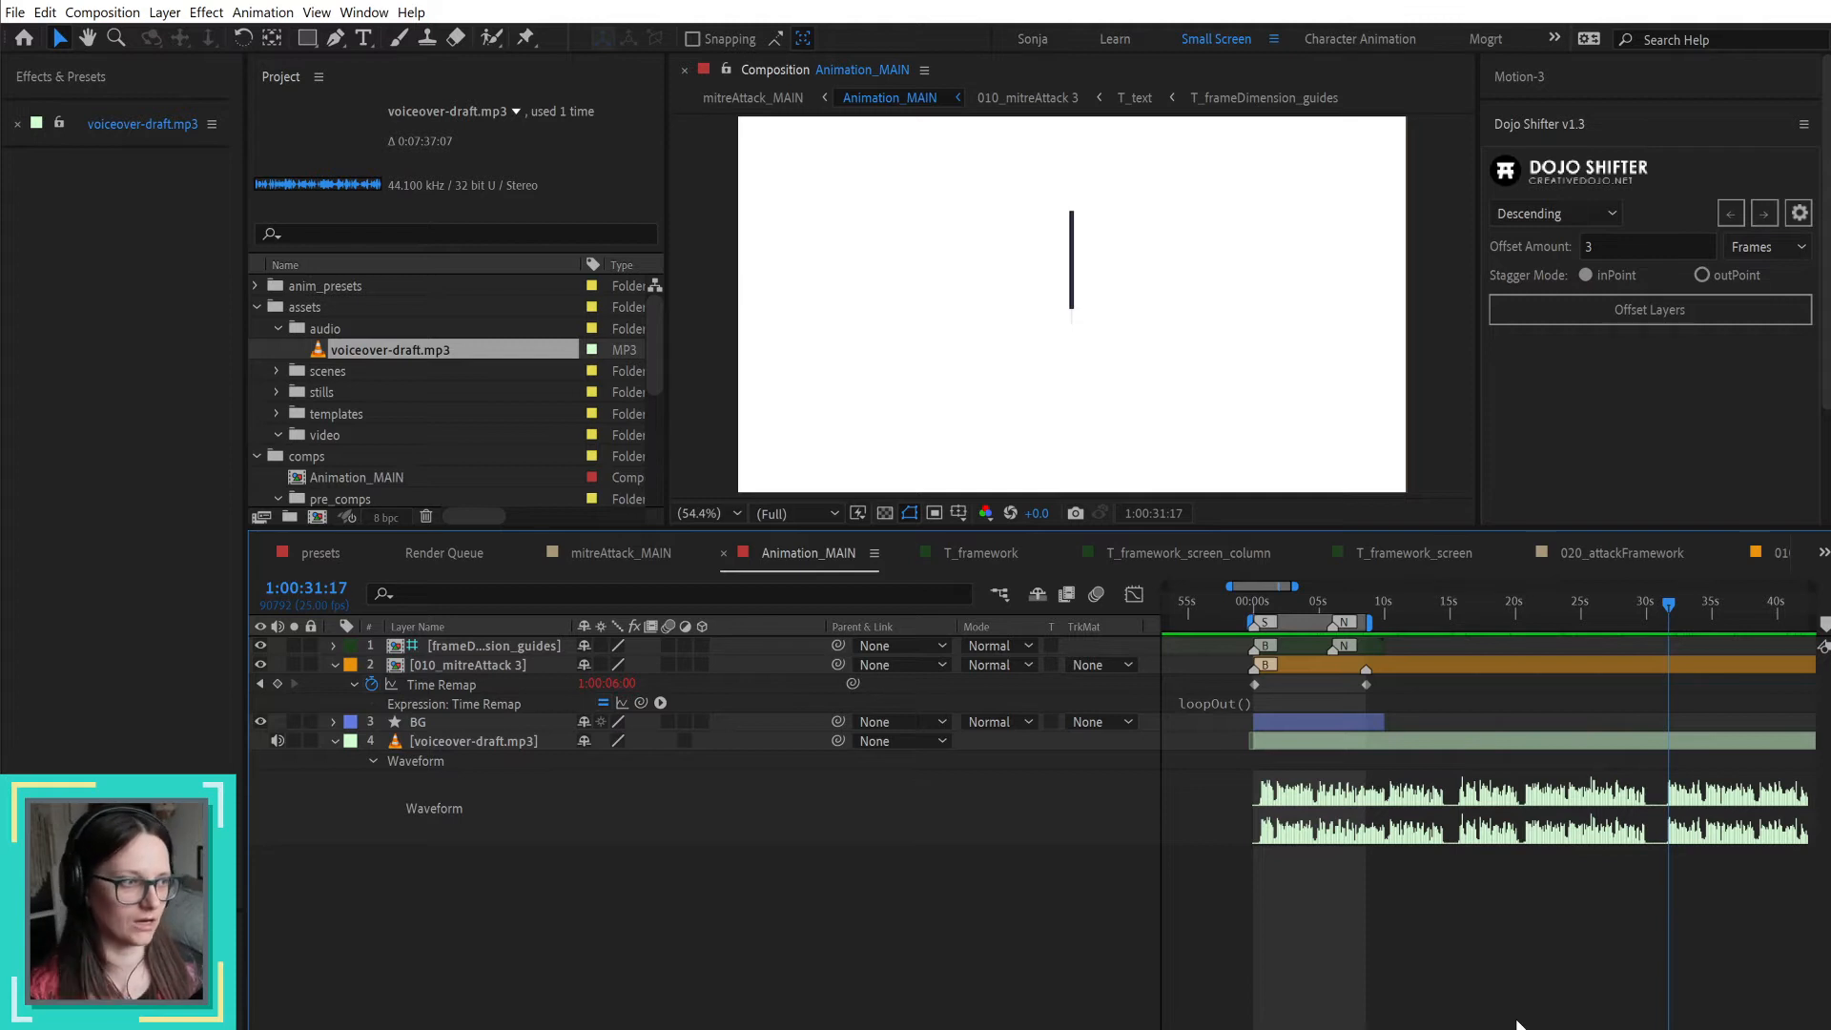
key(space)
Step: Switch to the storyboard PDF and review pages 9 and 14, where the ATT&CK framework scene is introduced
key(alt+Tab)
scroll(156, 446, up, 1)
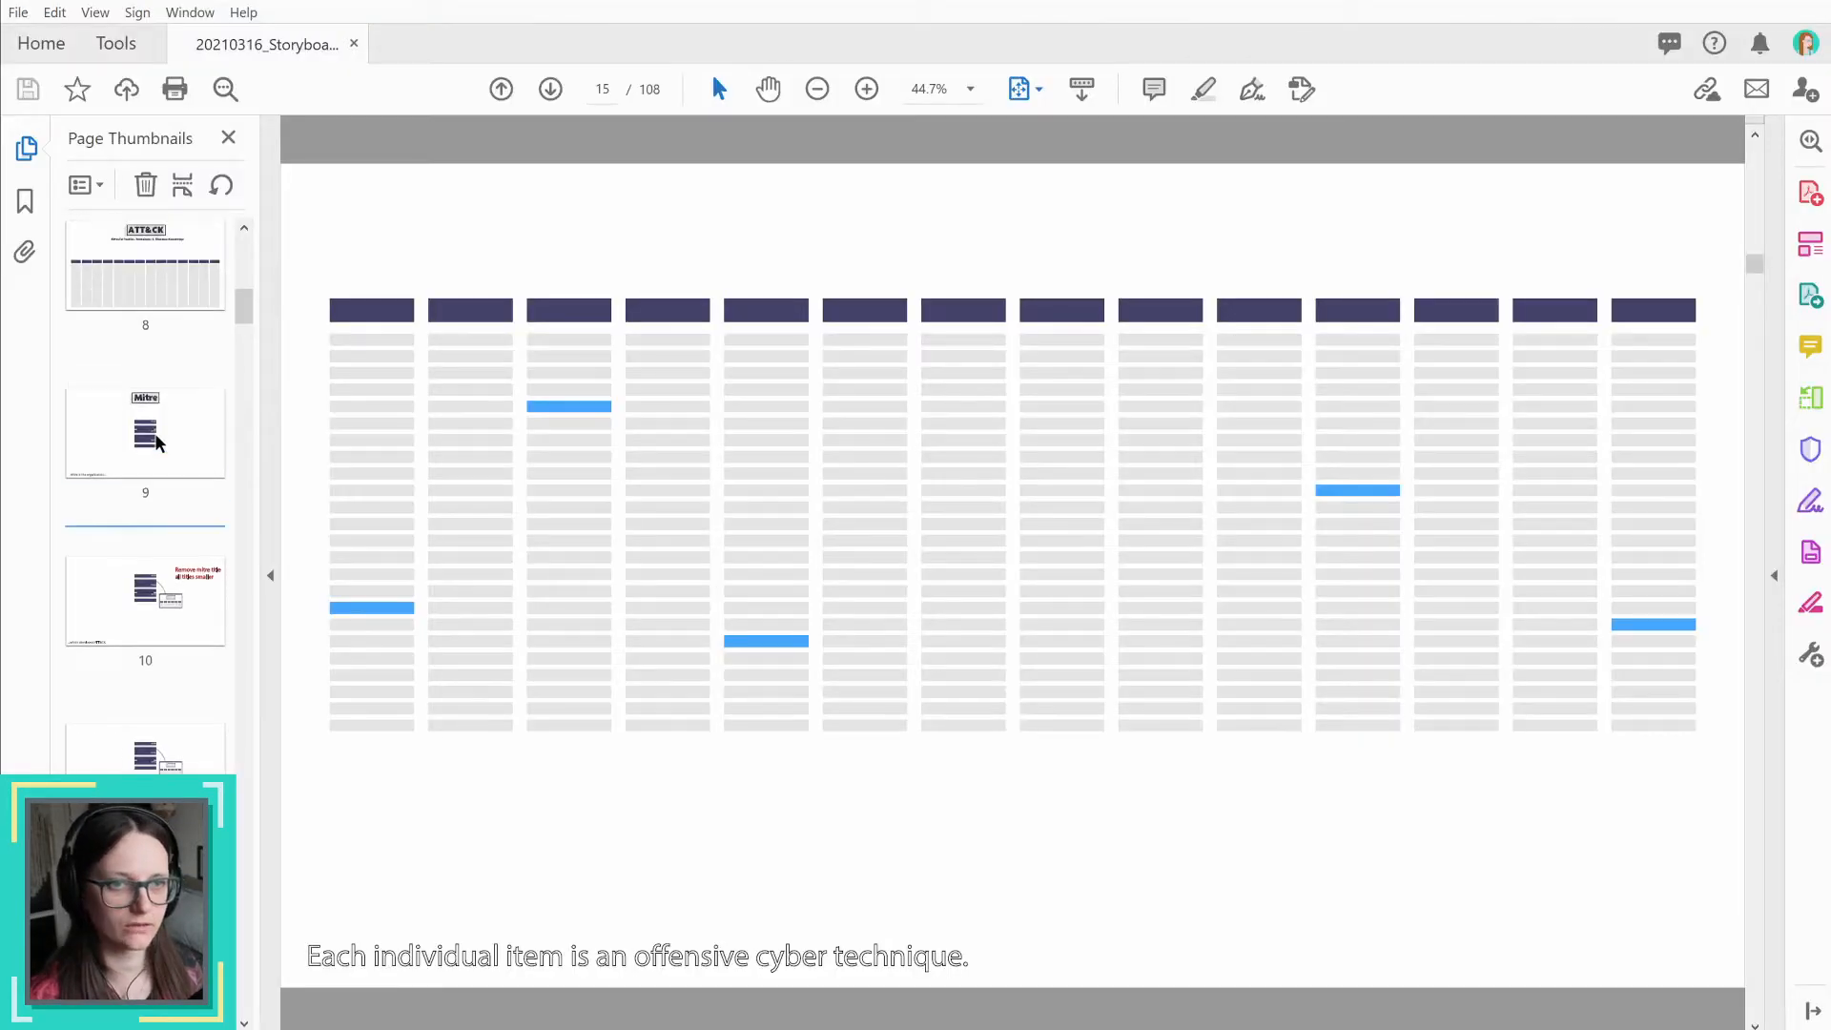
click(135, 429)
scroll(150, 743, down, 8)
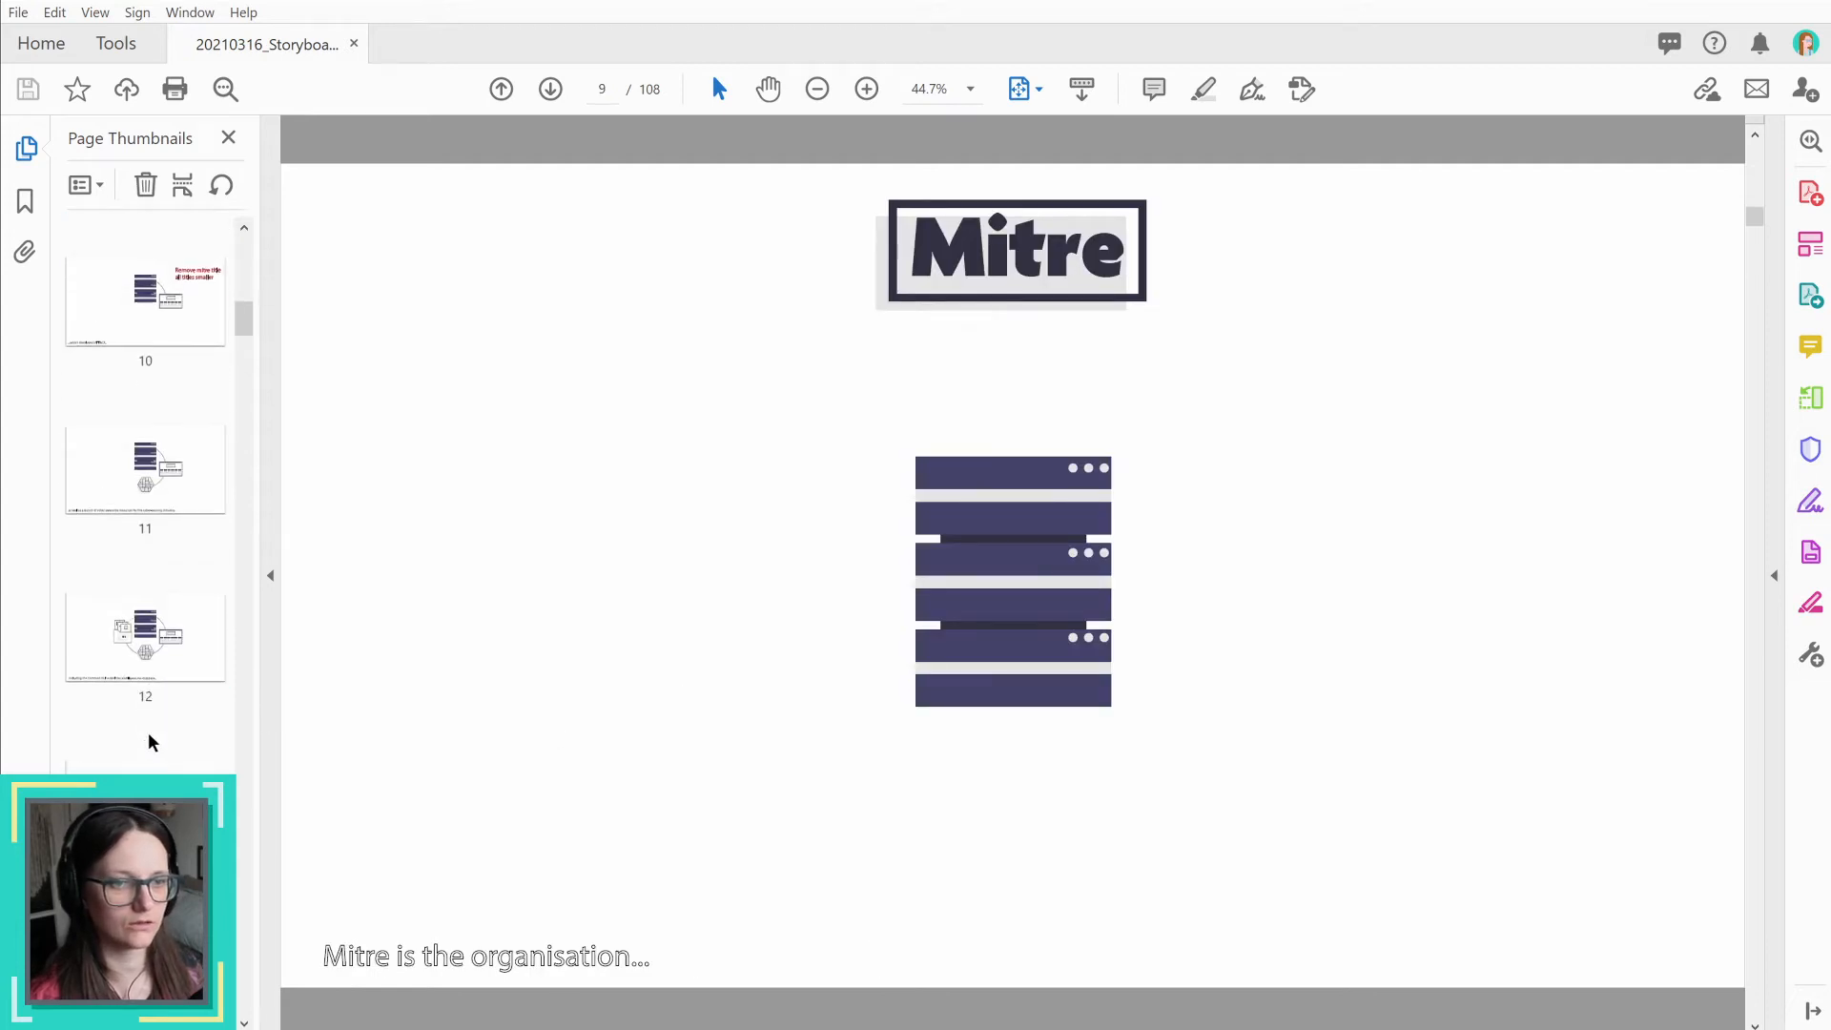
click(149, 839)
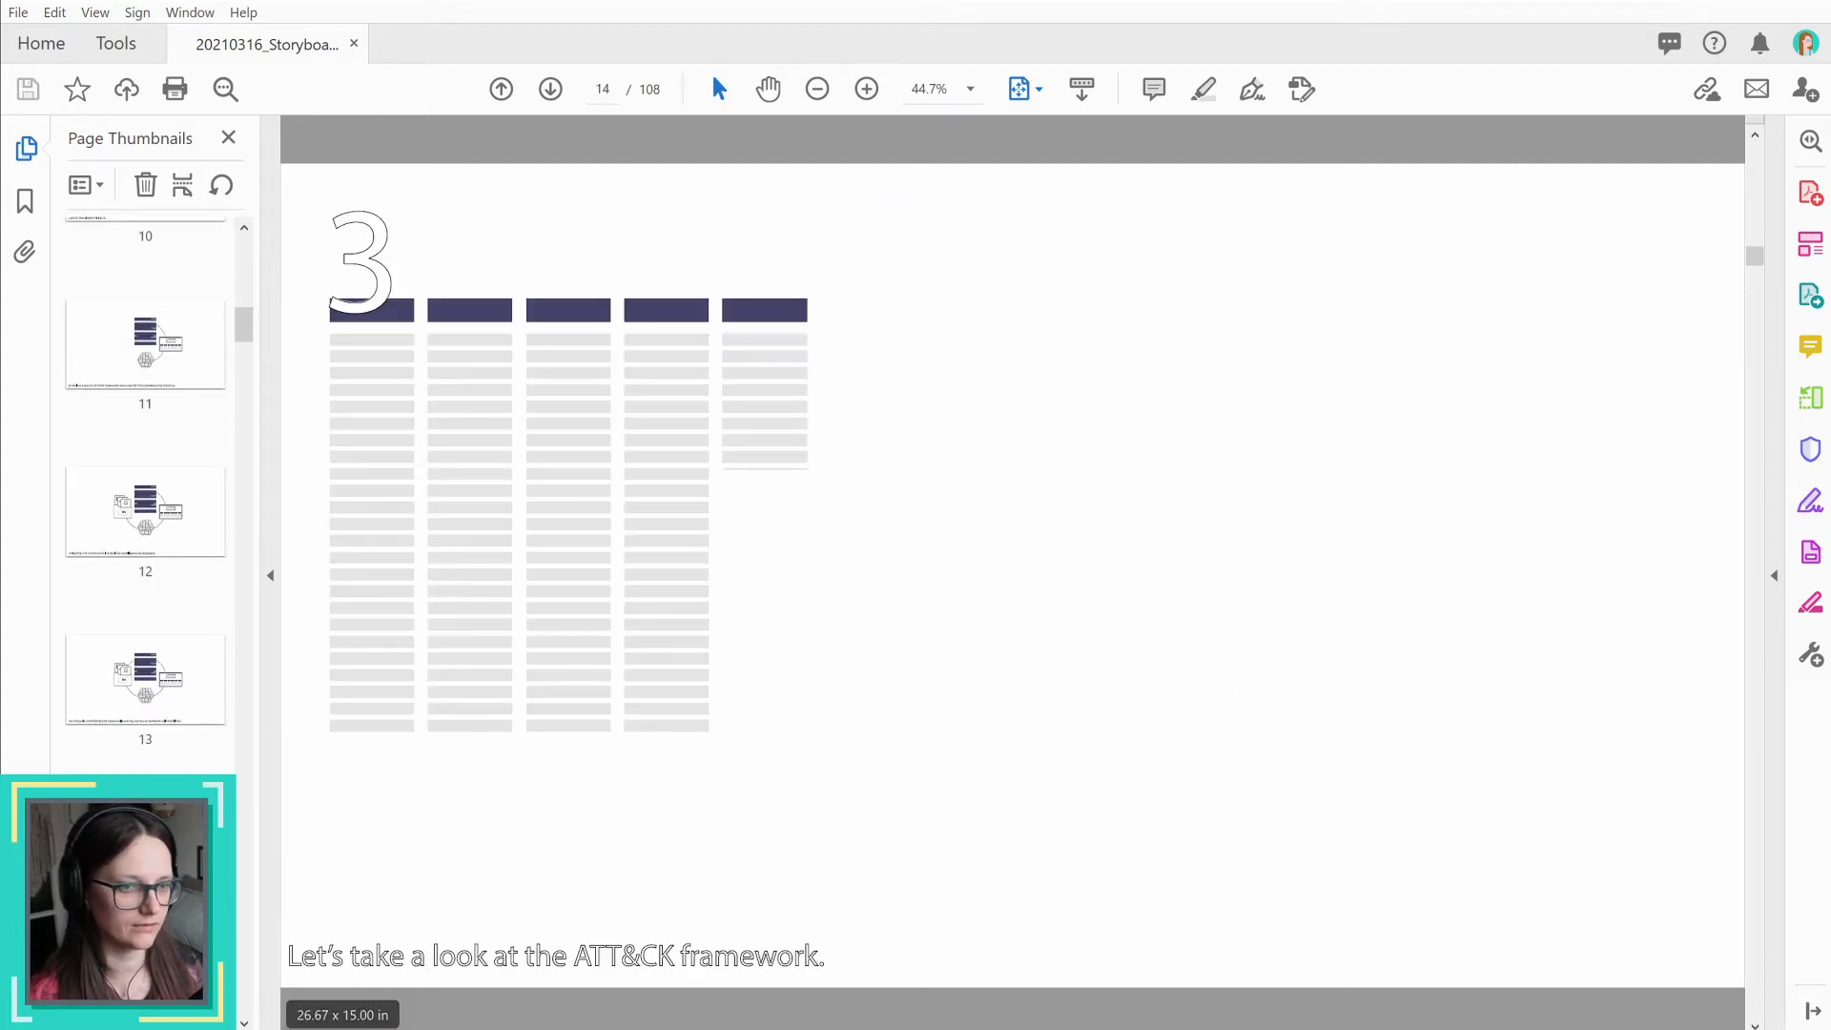
Step: Return to After Effects and hide the Switches and Modes columns in the Animation_MAIN timeline
key(alt+Tab)
drag(1686, 931, 1341, 944)
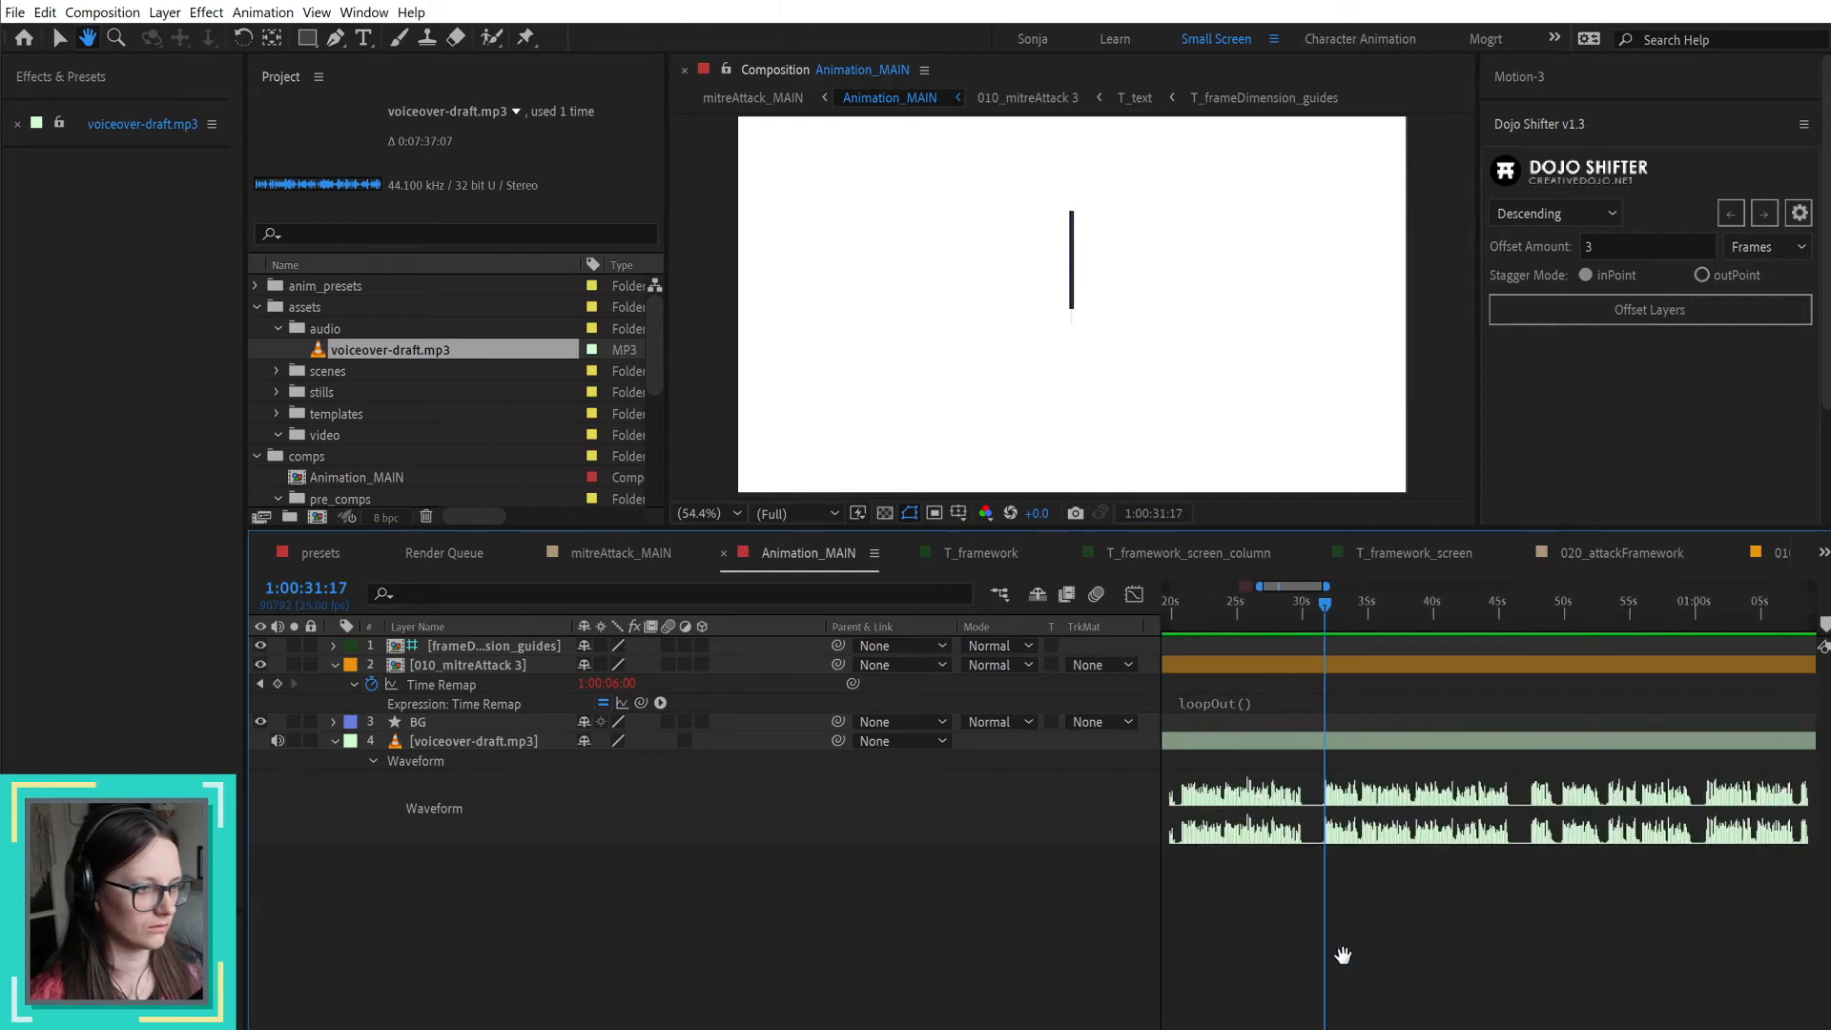
drag(827, 626, 727, 625)
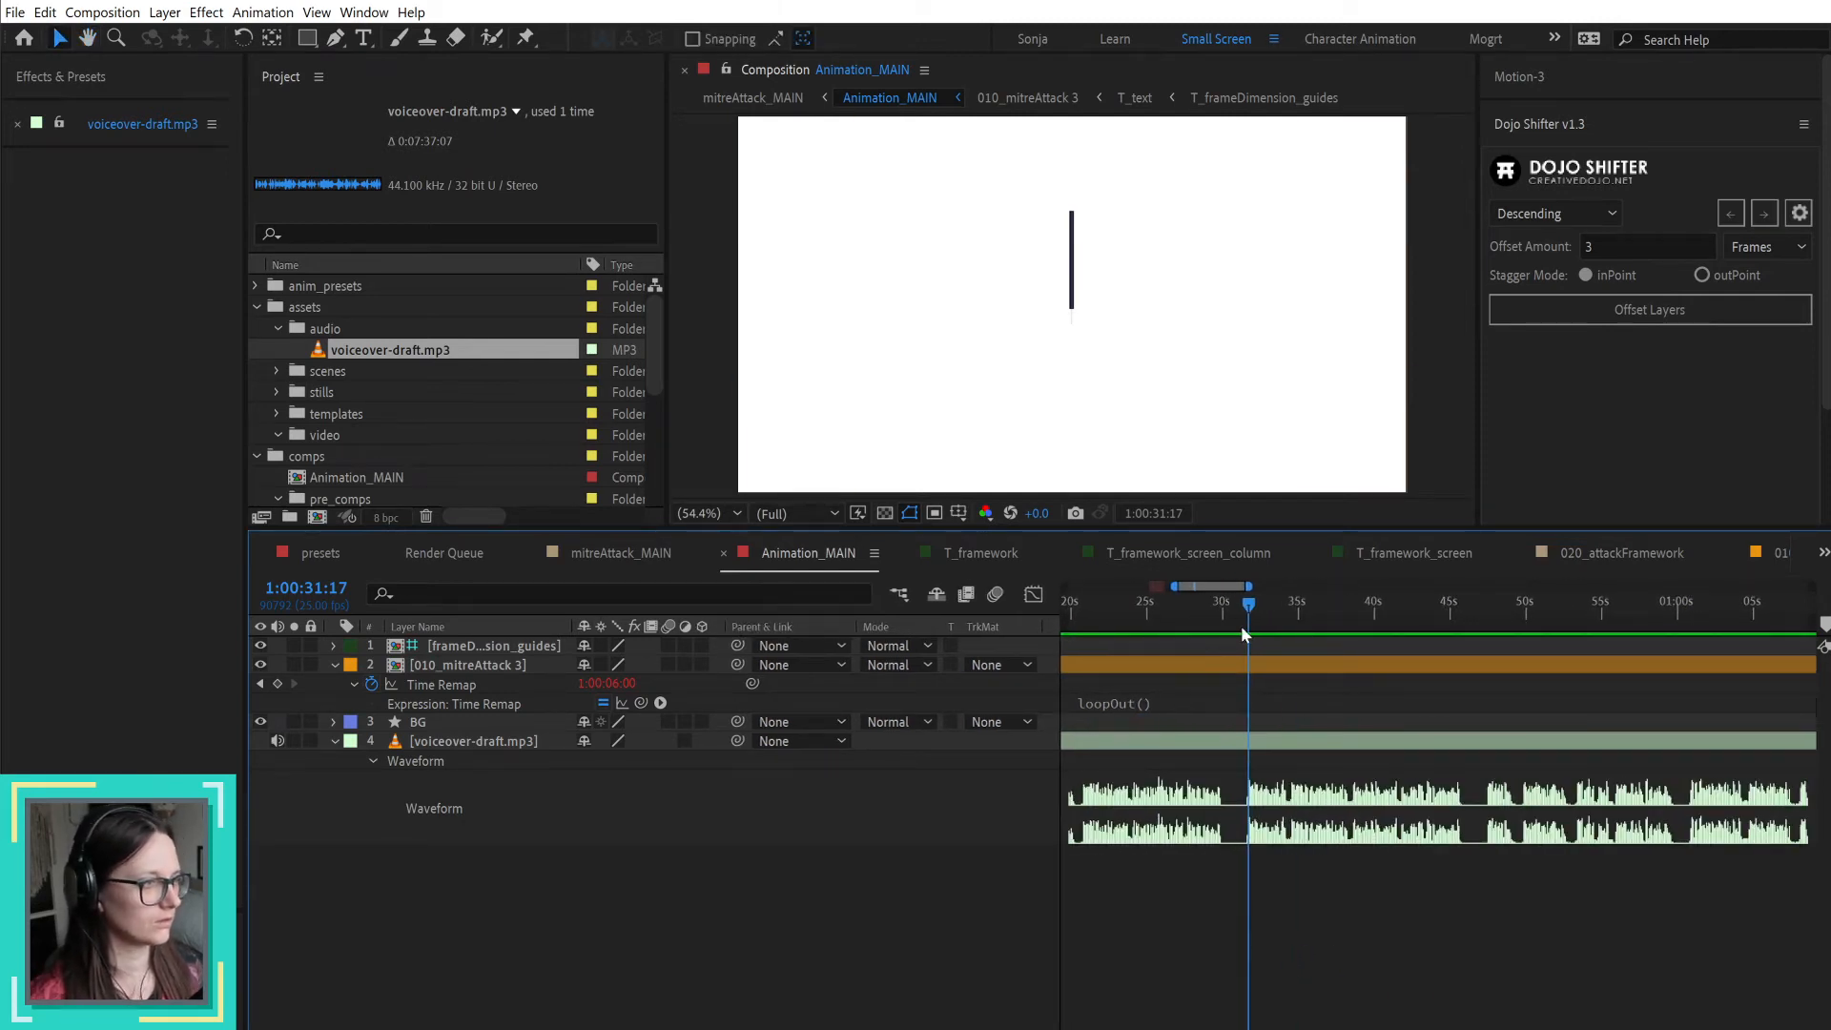
right_click(773, 629)
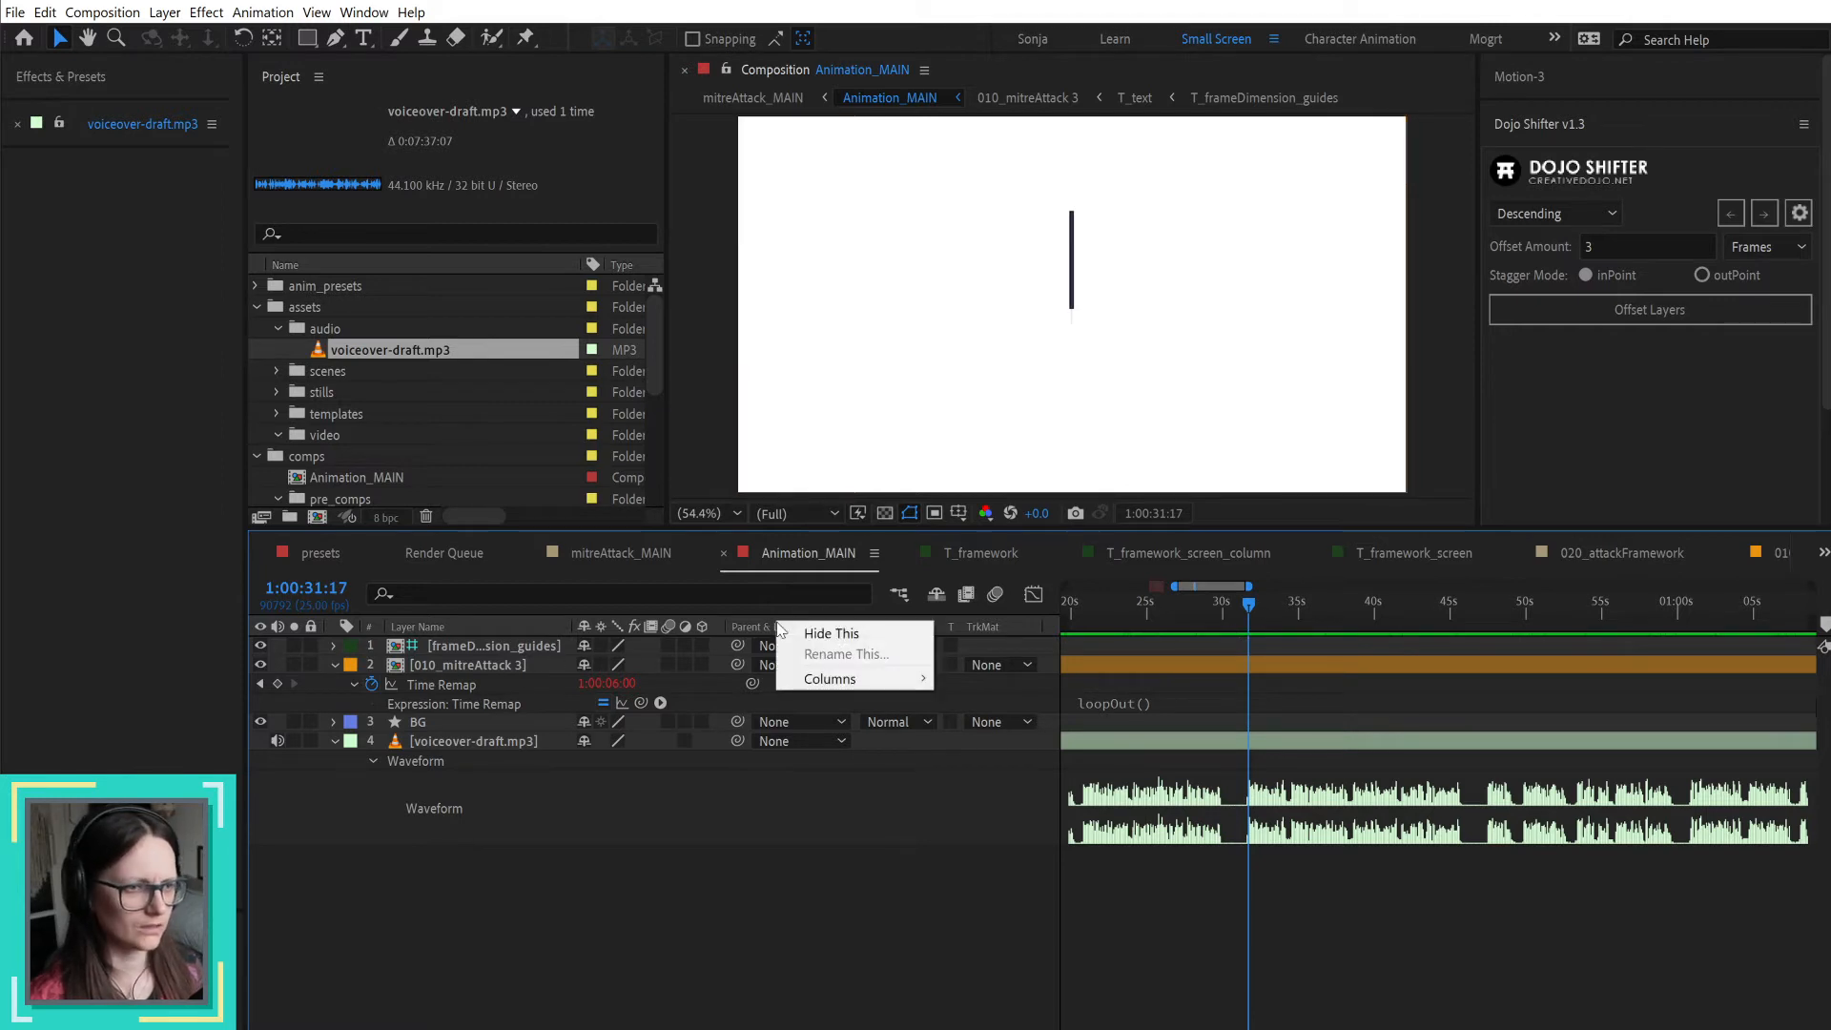
mouse_move(839, 678)
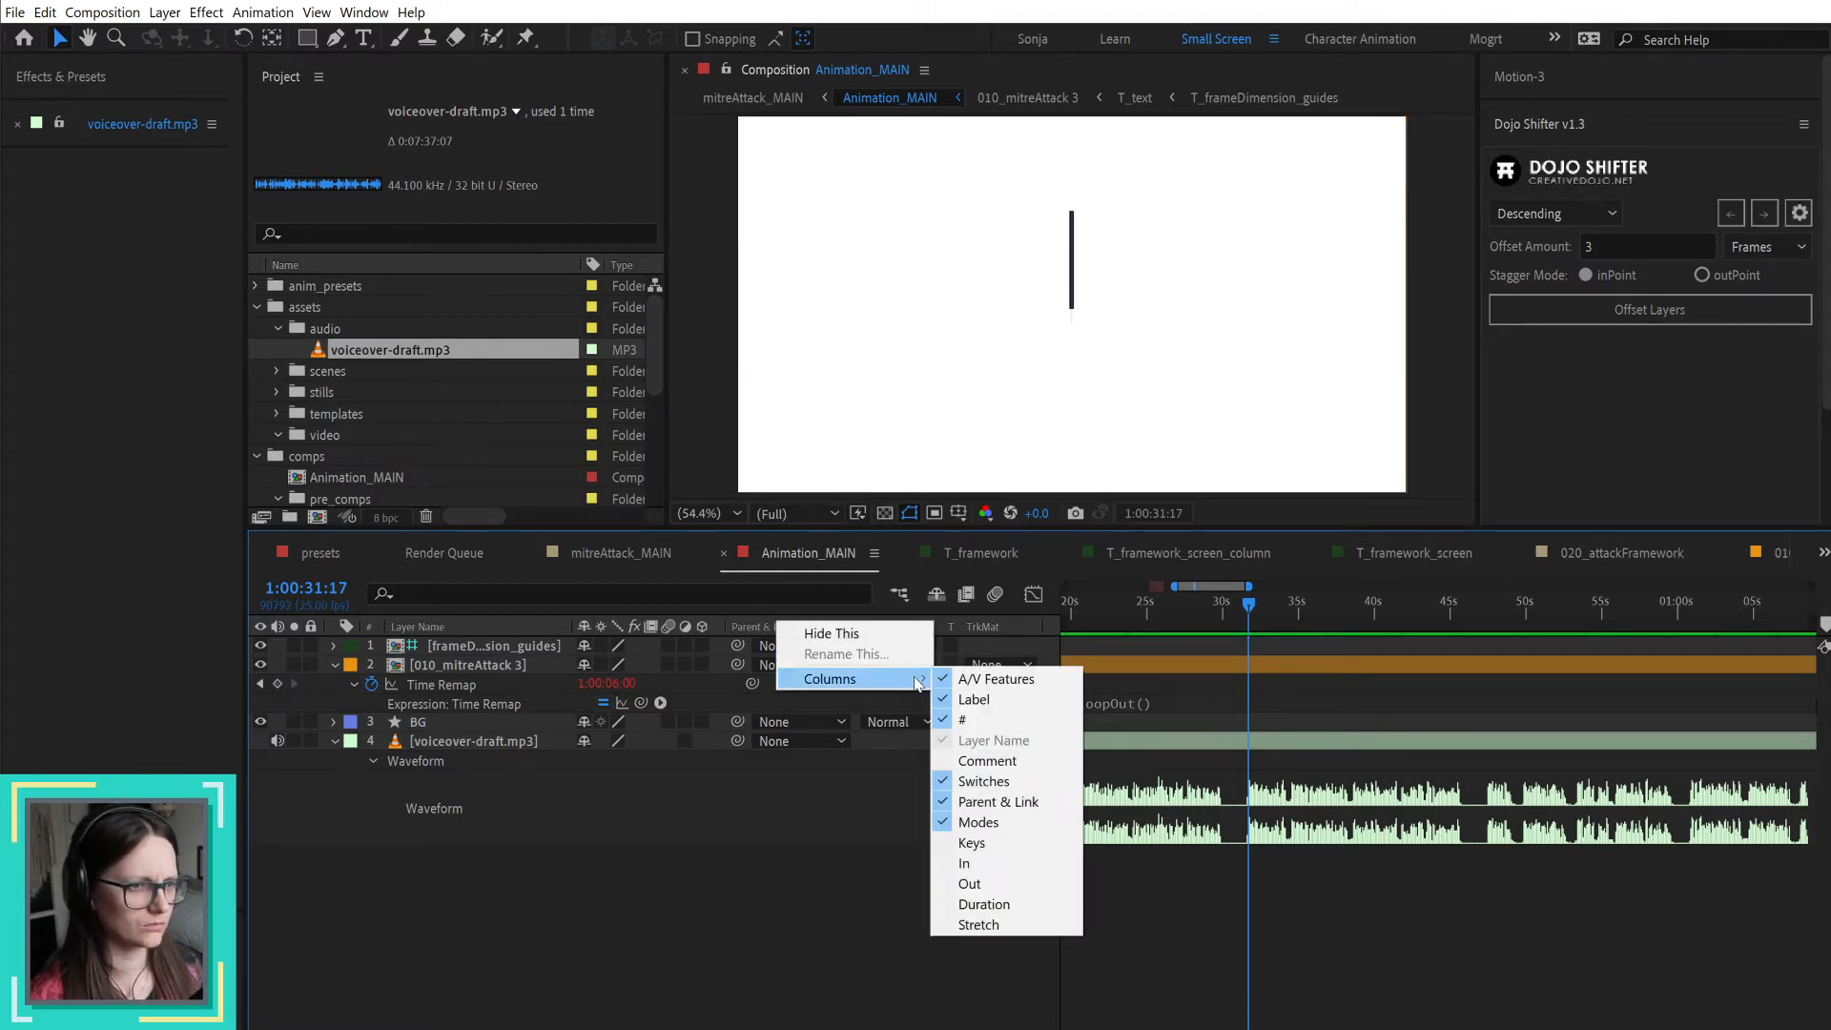
click(984, 781)
right_click(694, 627)
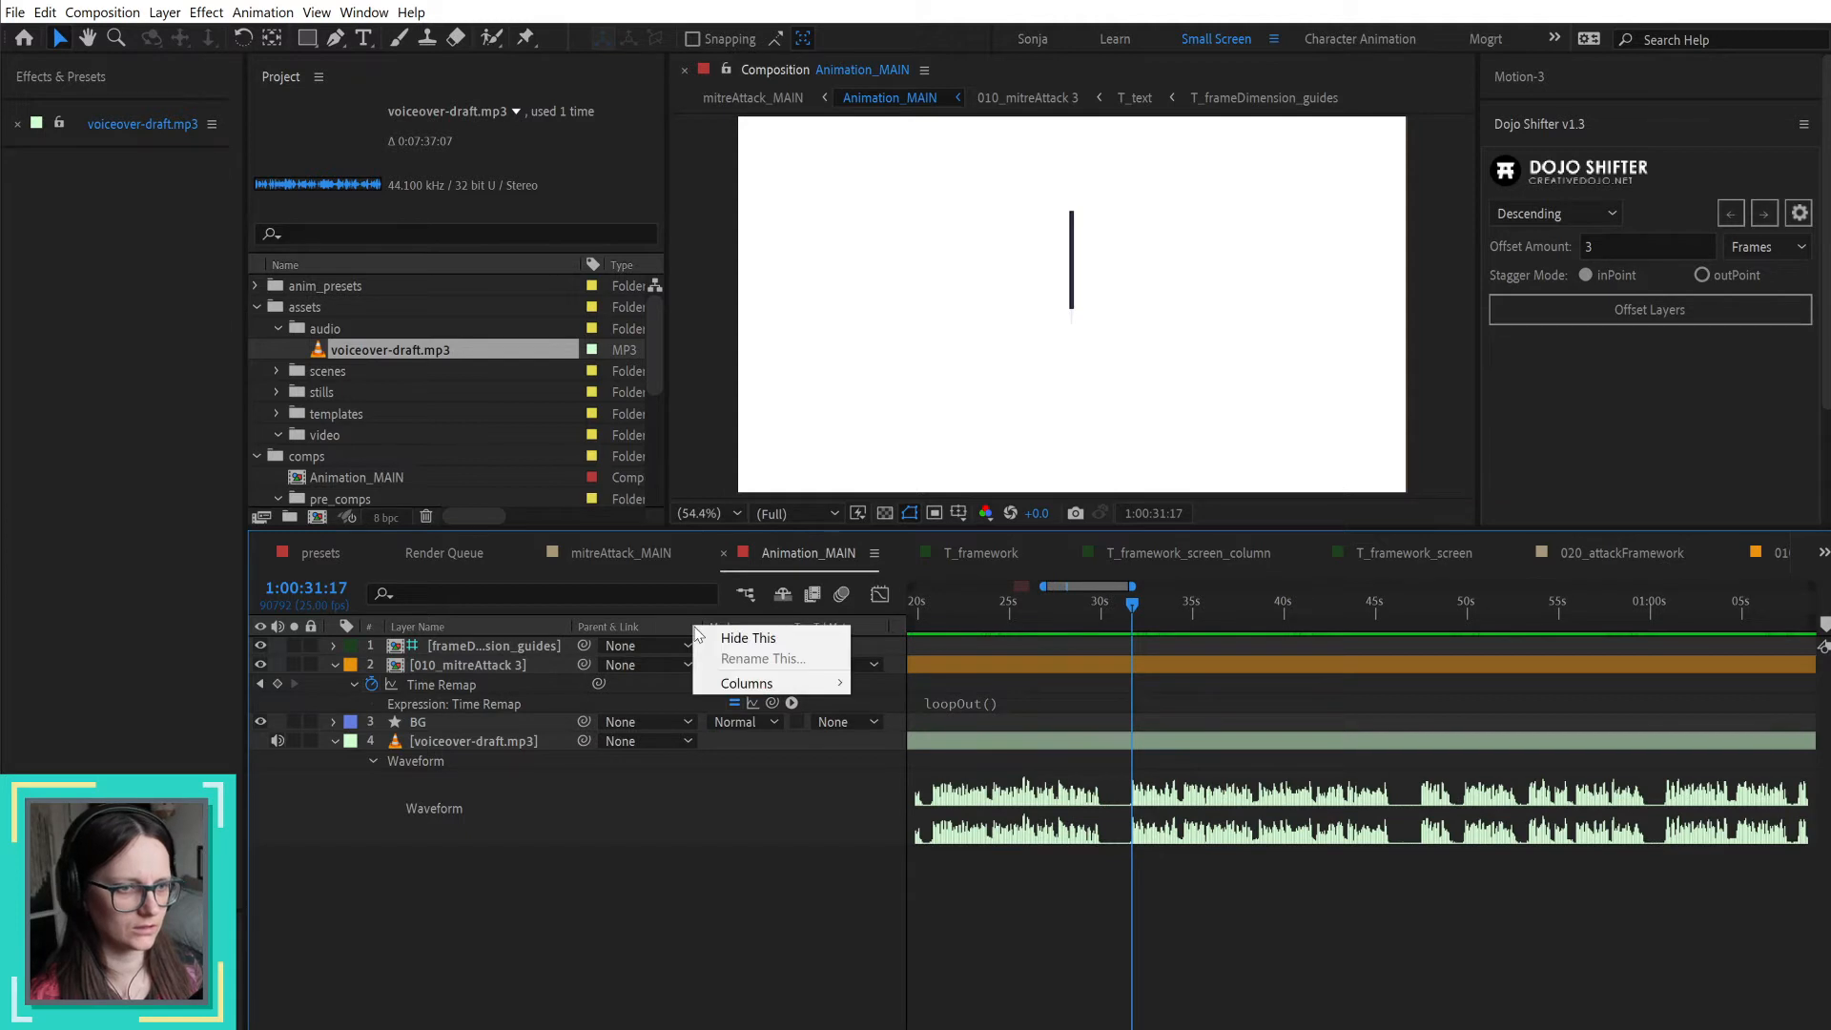
mouse_move(780, 685)
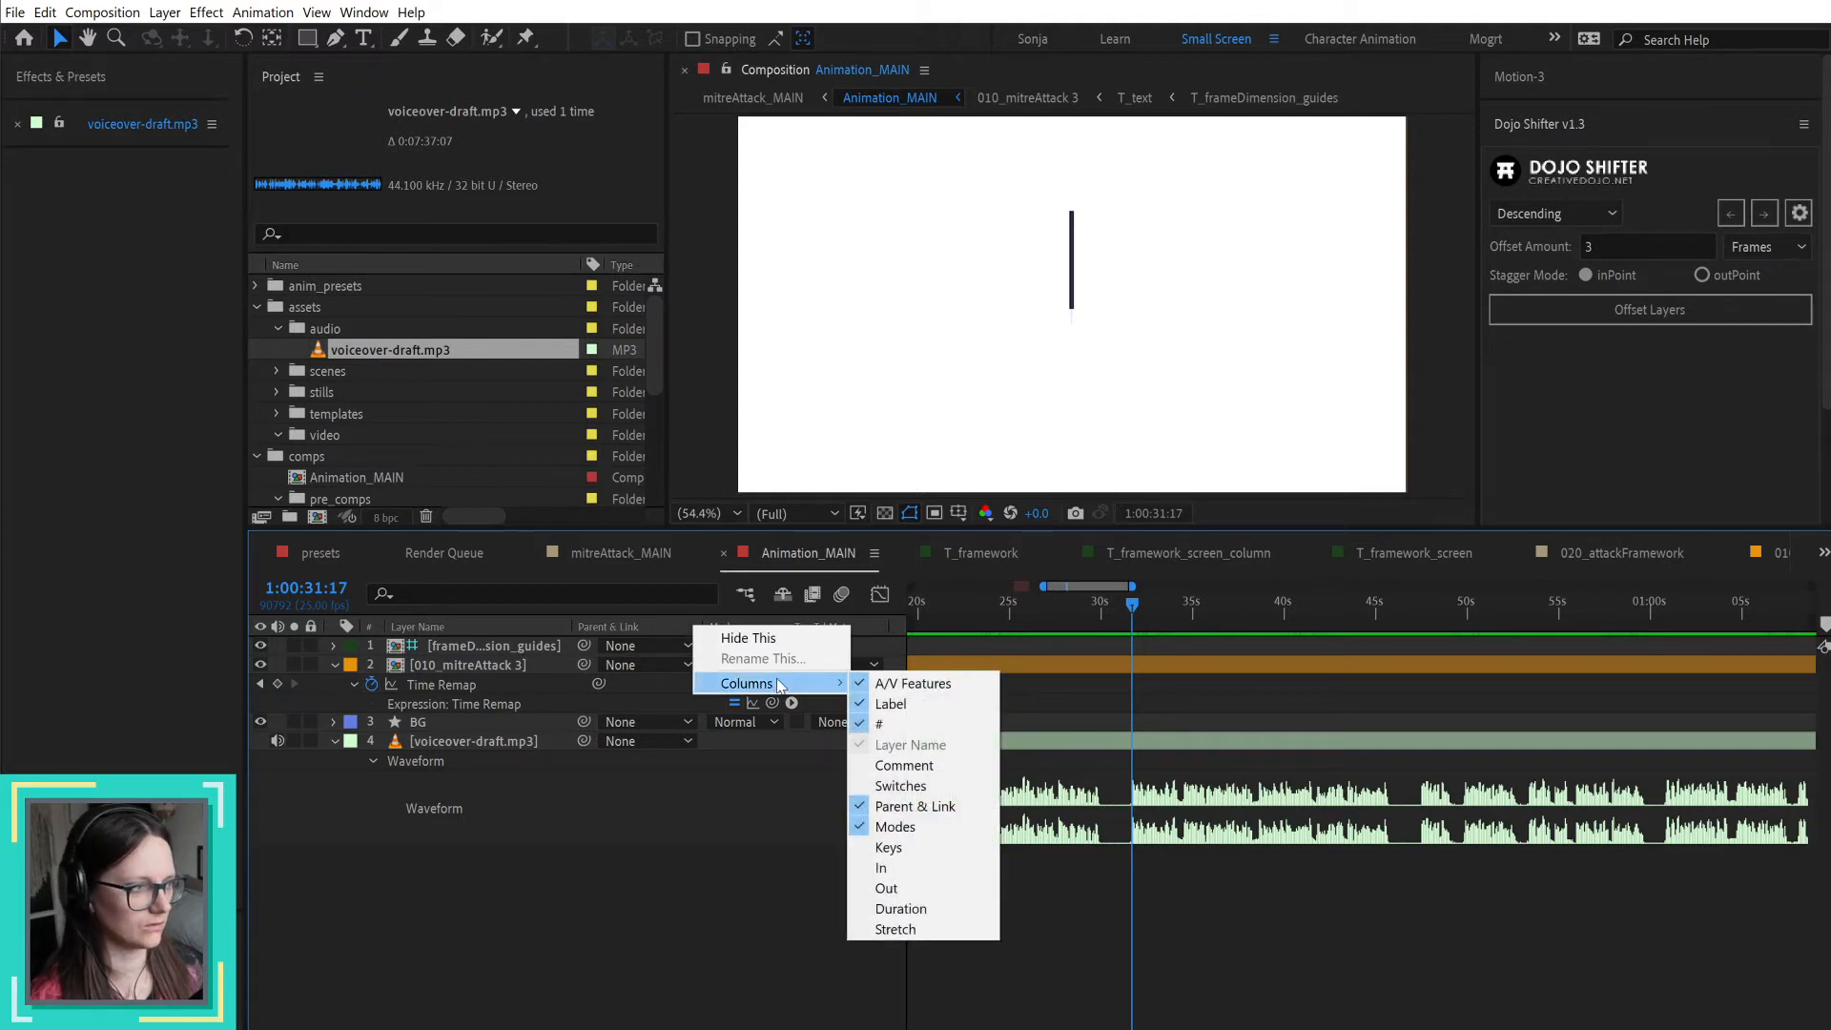
click(894, 826)
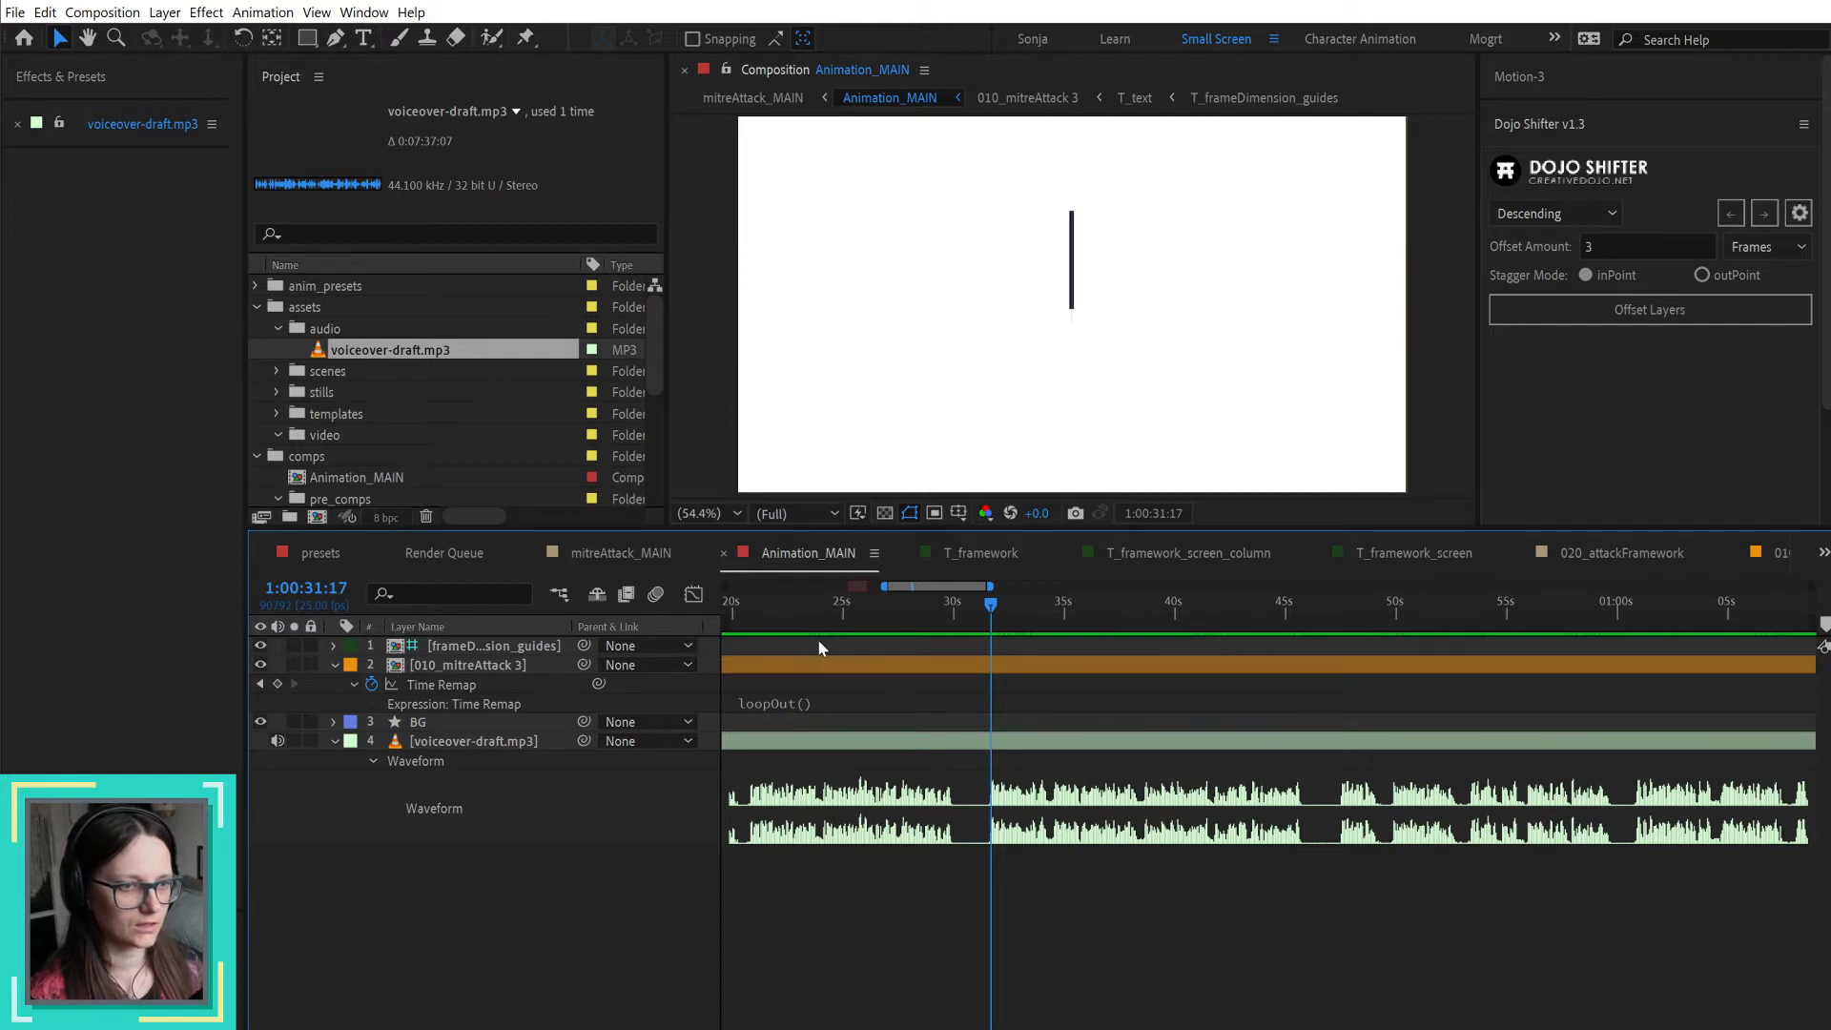
right_click(601, 631)
mouse_move(672, 685)
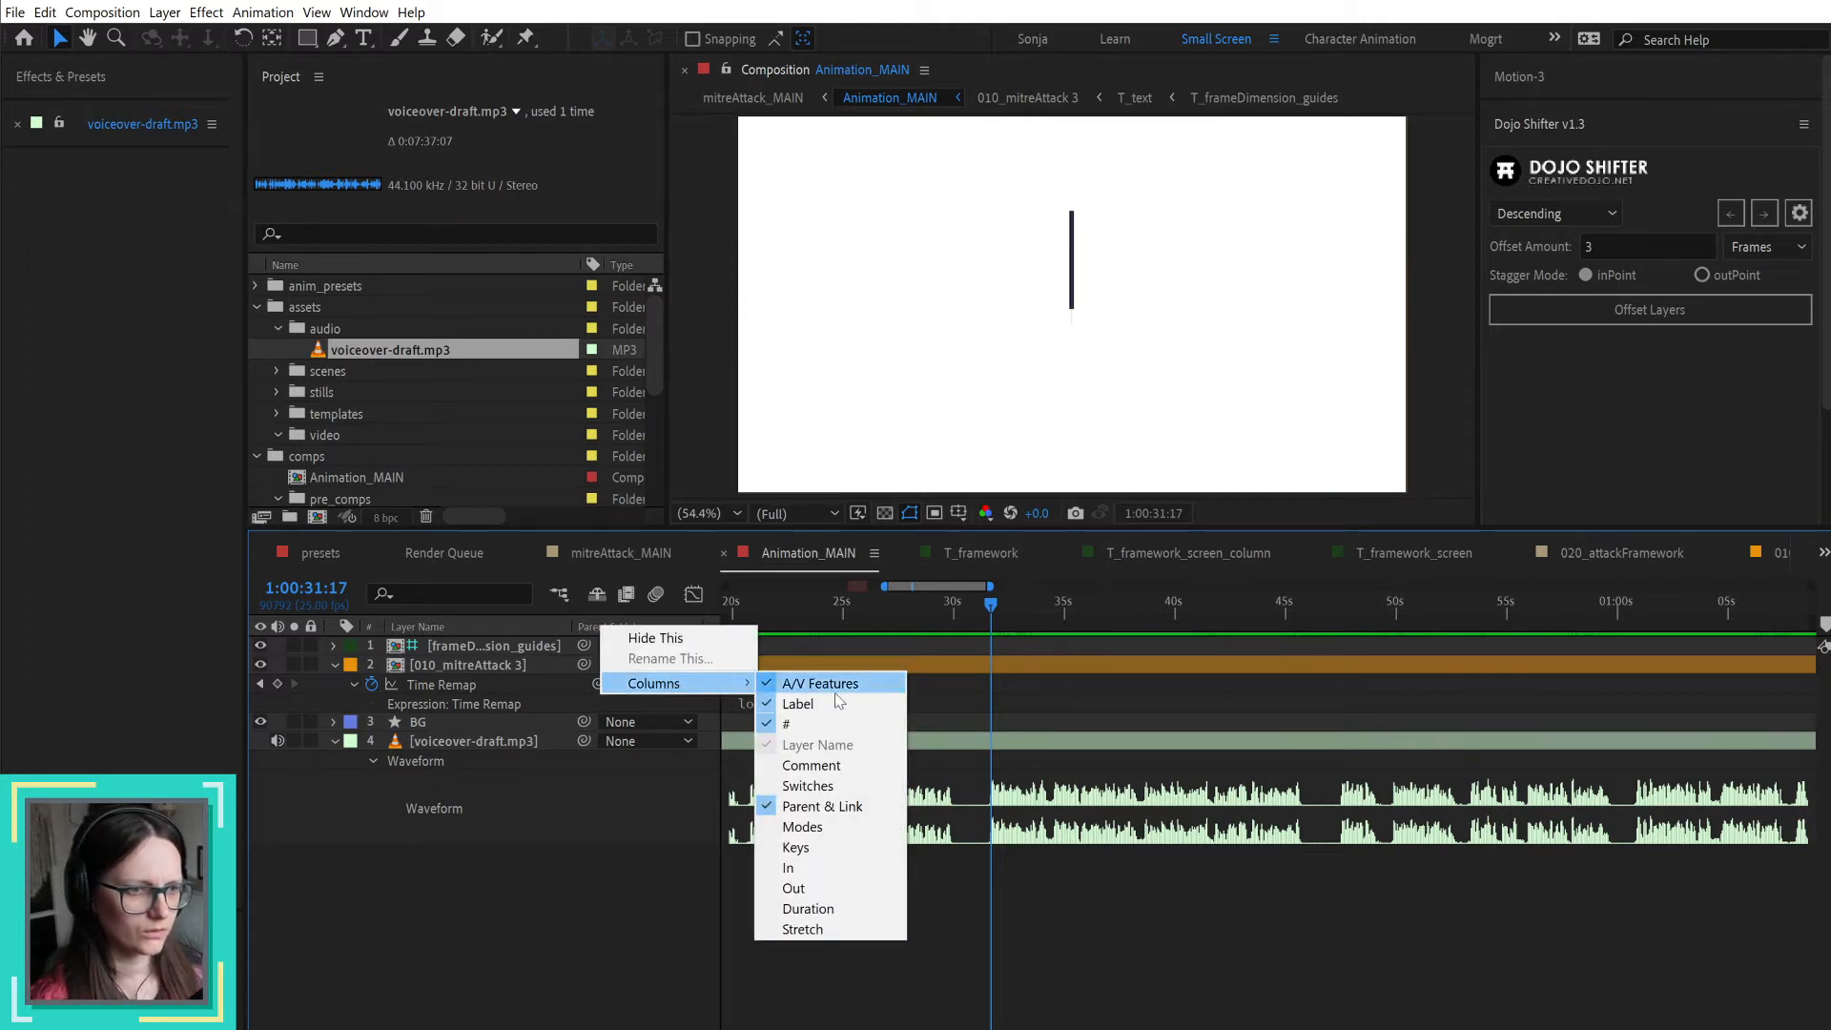
click(817, 788)
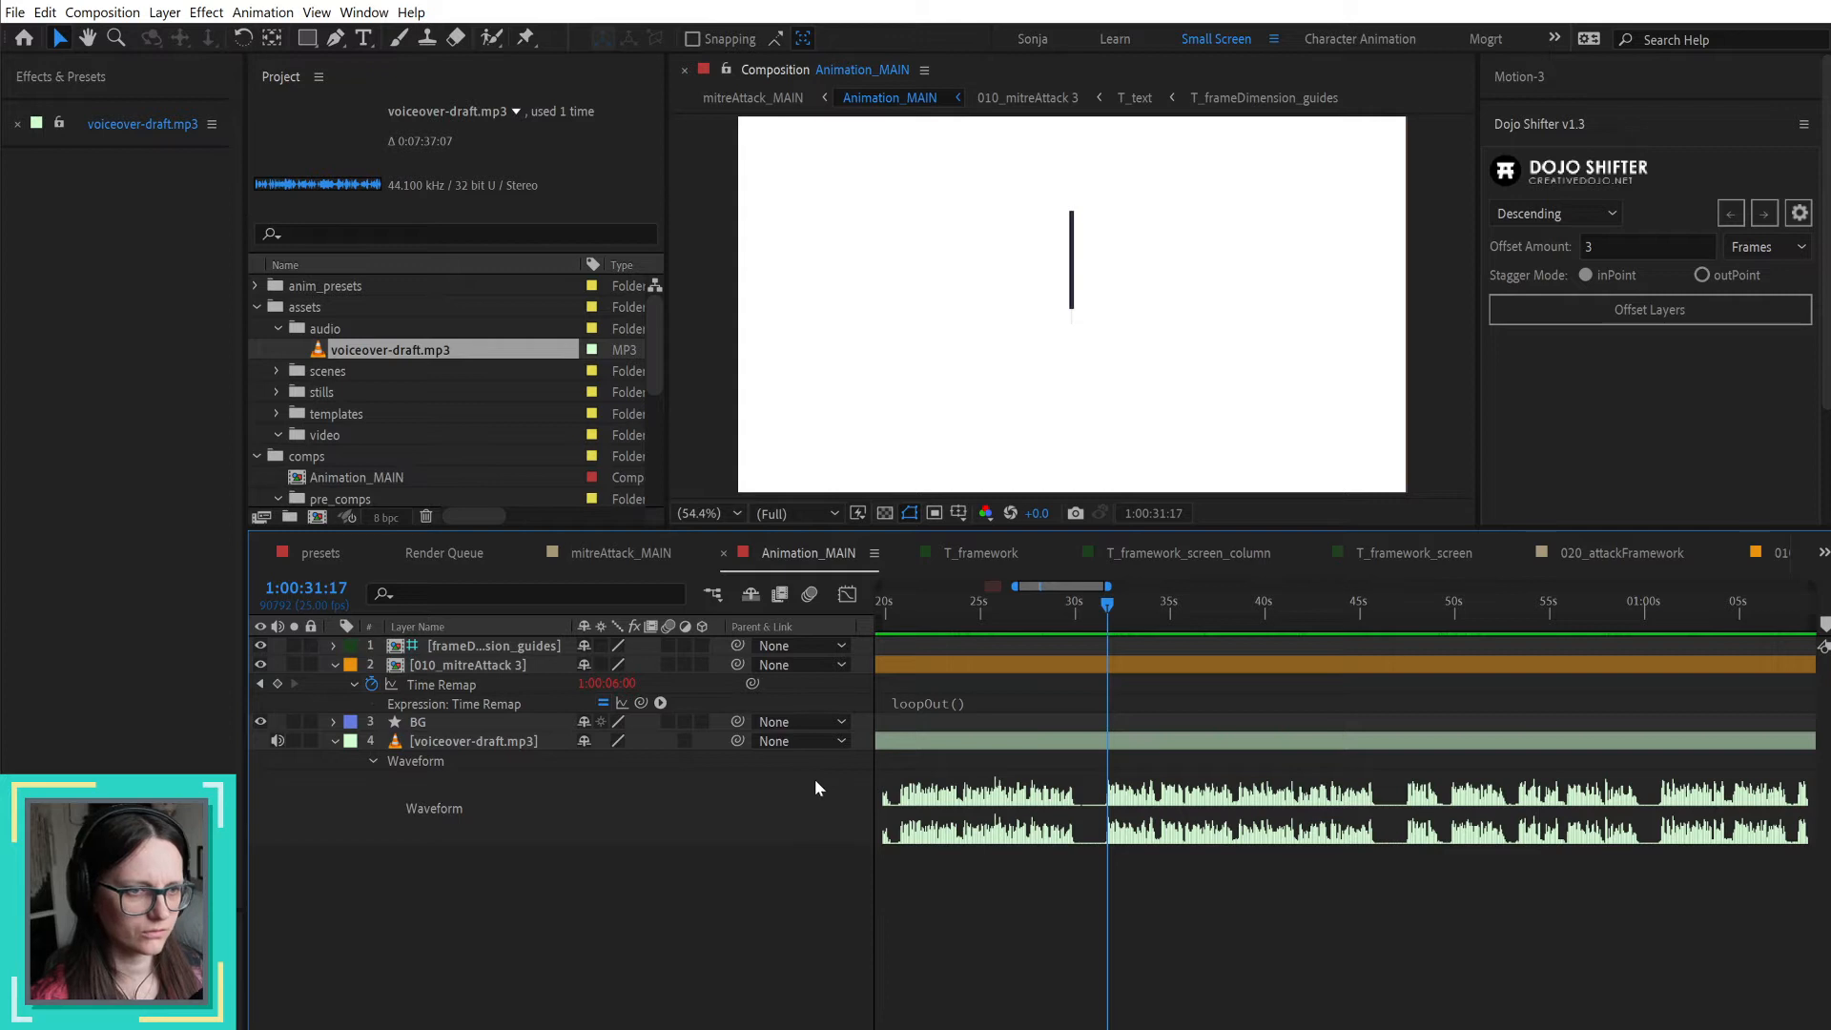
right_click(785, 637)
mouse_move(863, 686)
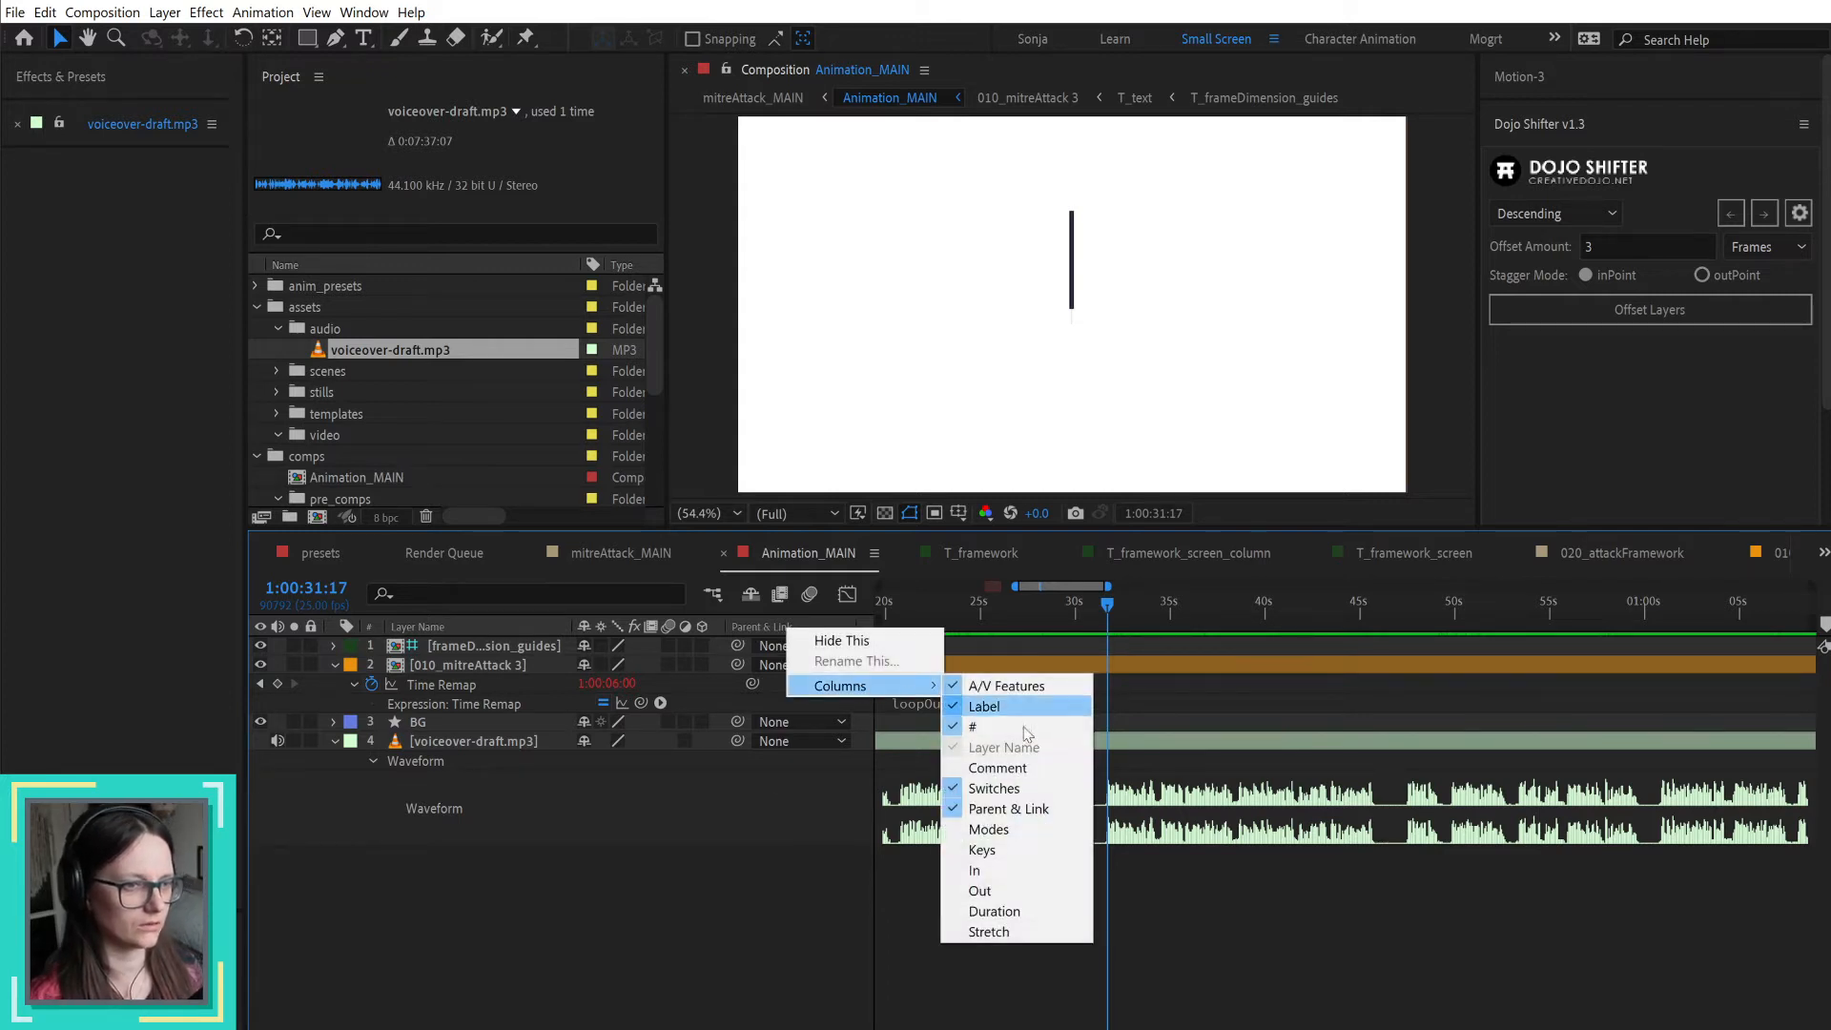
click(997, 790)
Step: Save the current layout changes to the Small Screen workspace
click(1274, 39)
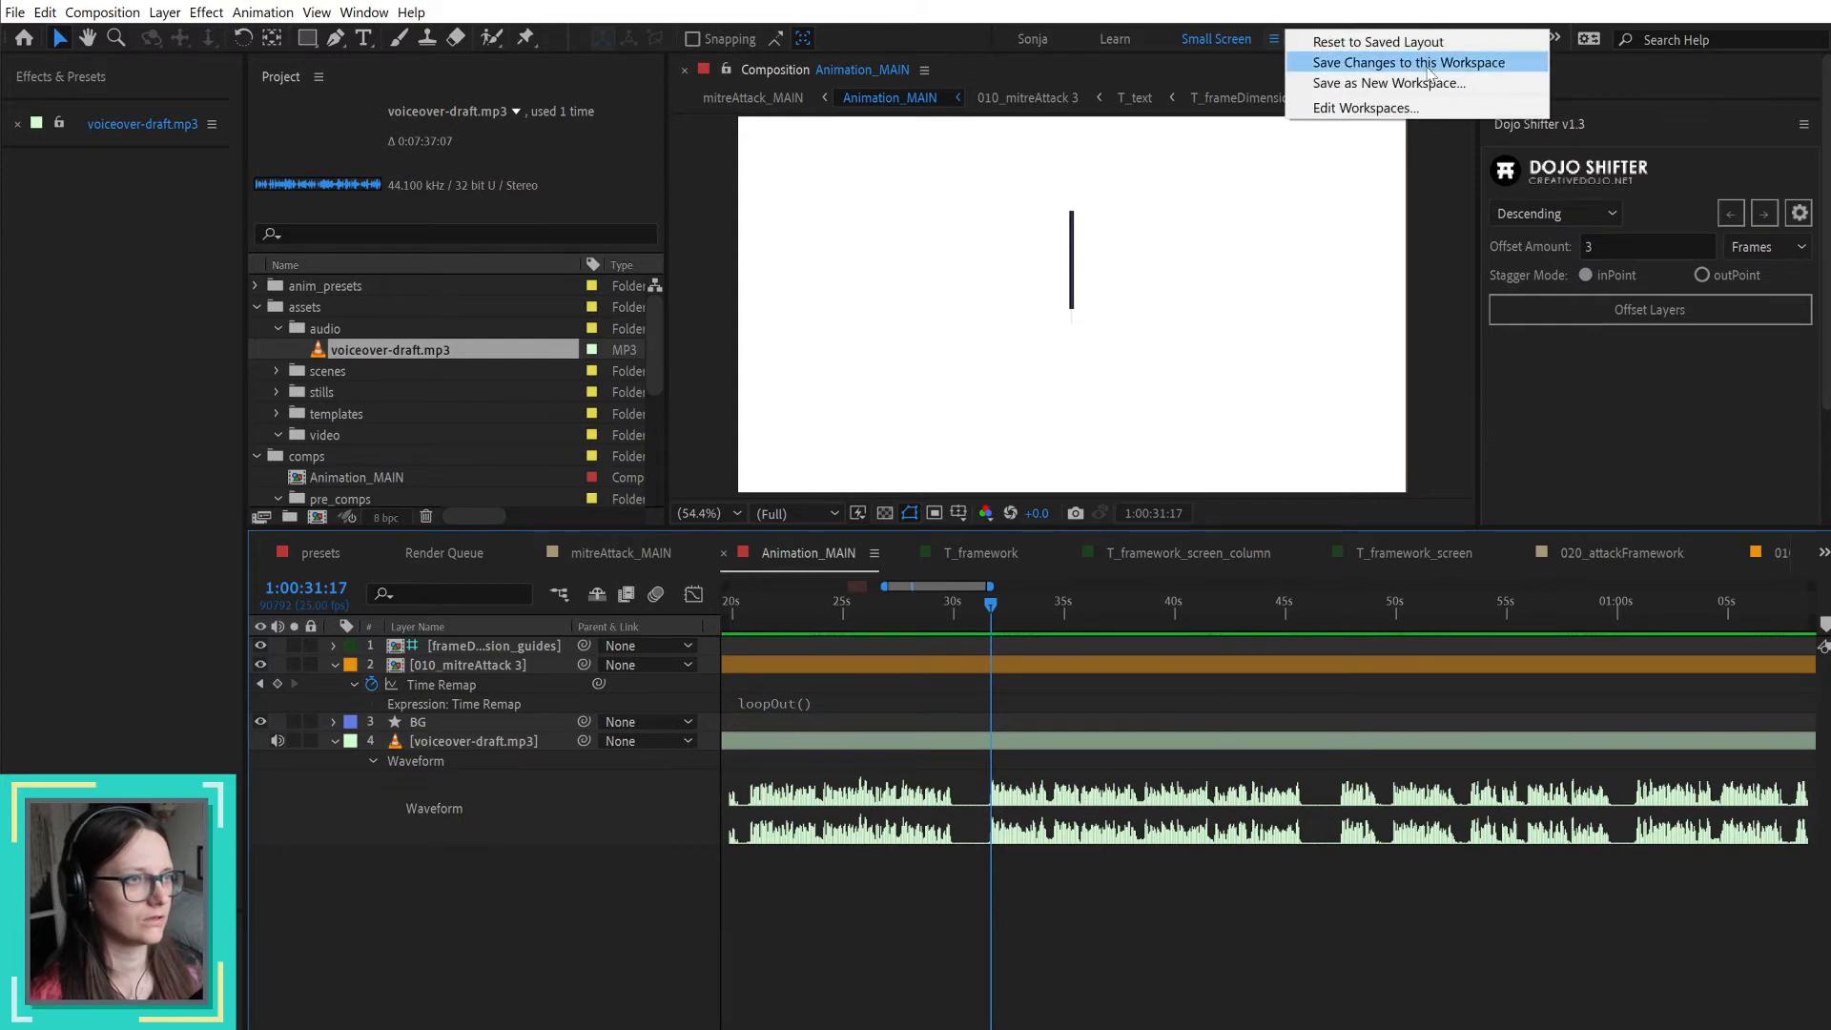
click(1494, 63)
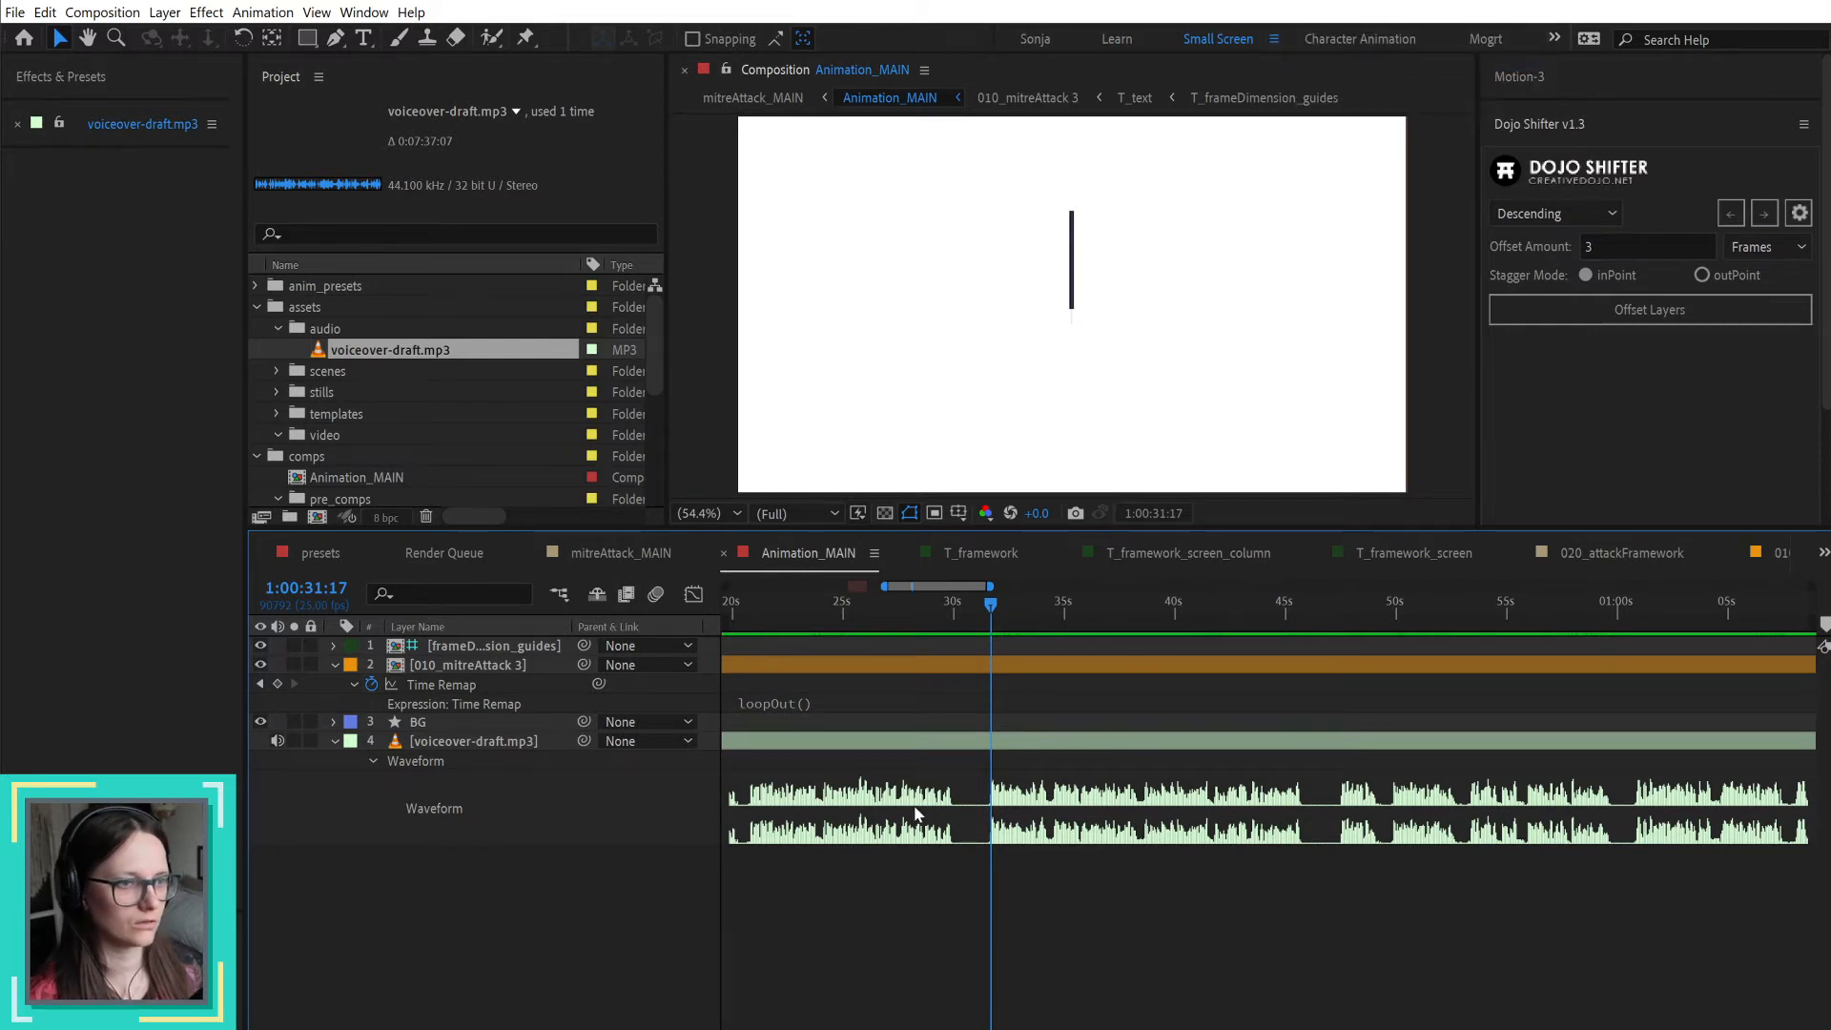
Step: Scrub the voiceover to 1:00:44:12 and to the speech start at 1:00:47:12, playing the narration from each position
click(1020, 604)
drag(1020, 603, 1271, 625)
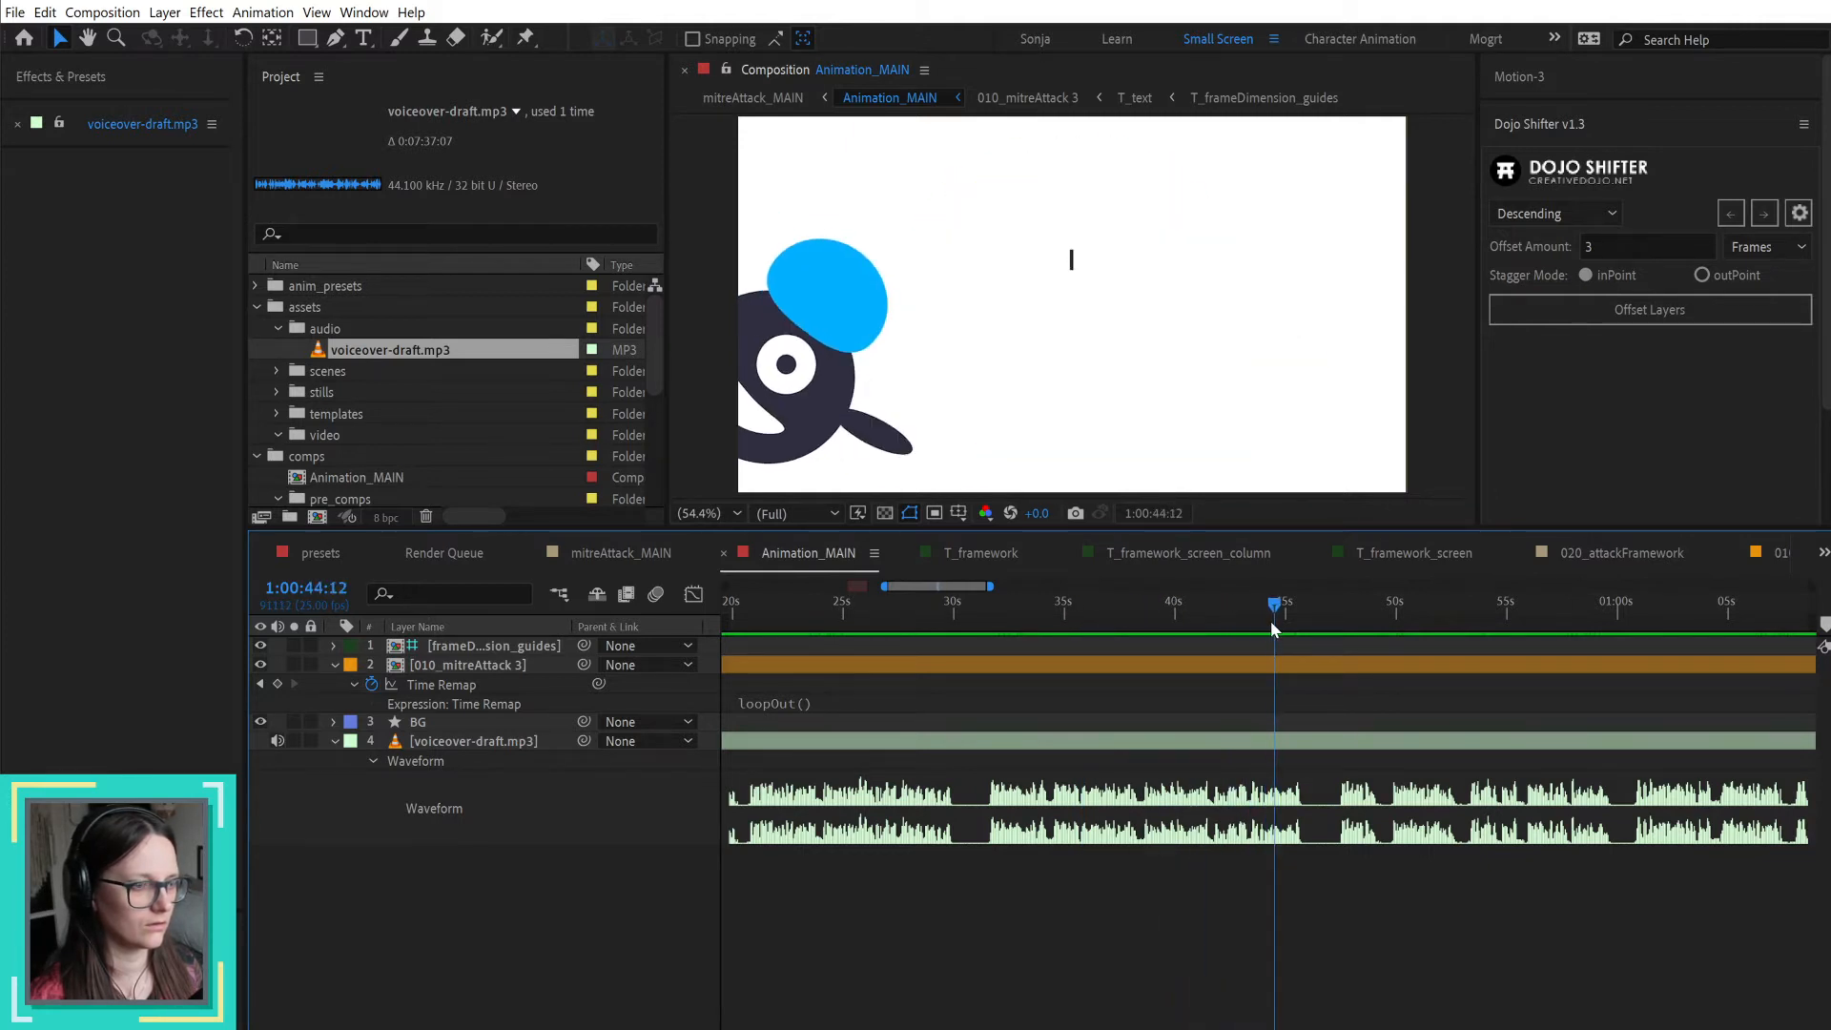
key(space)
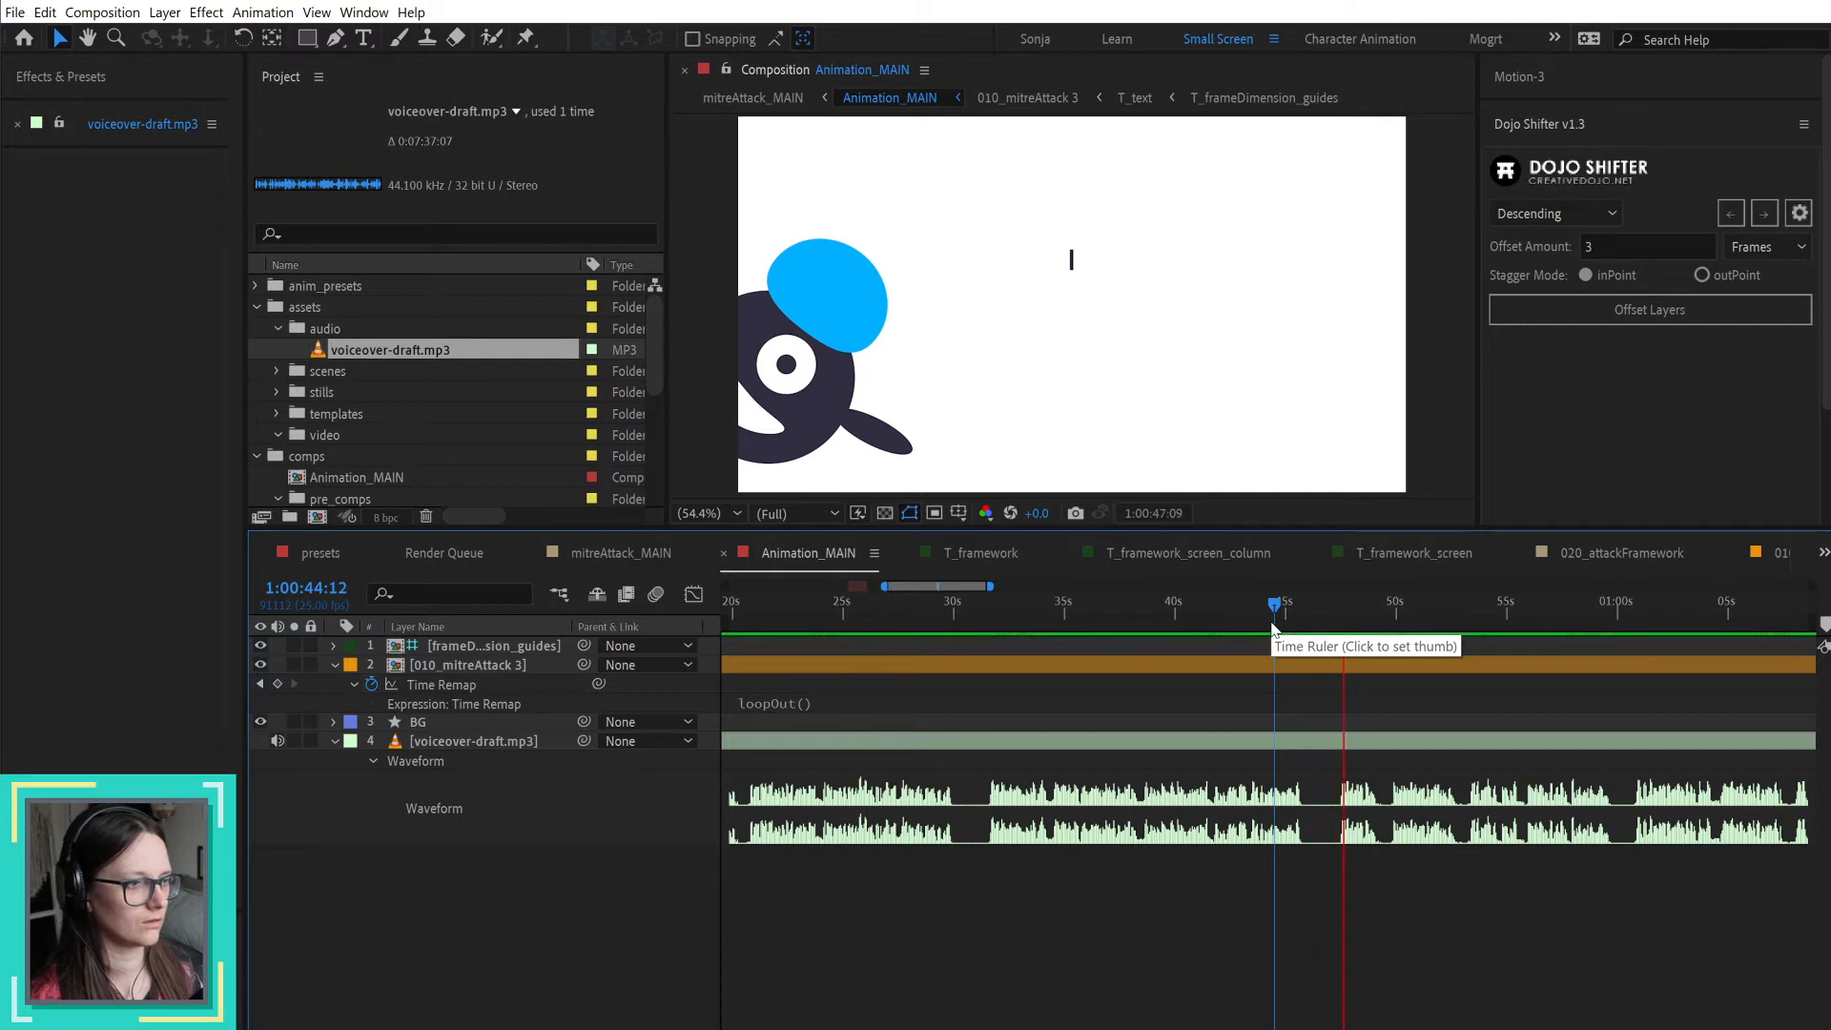
key(space)
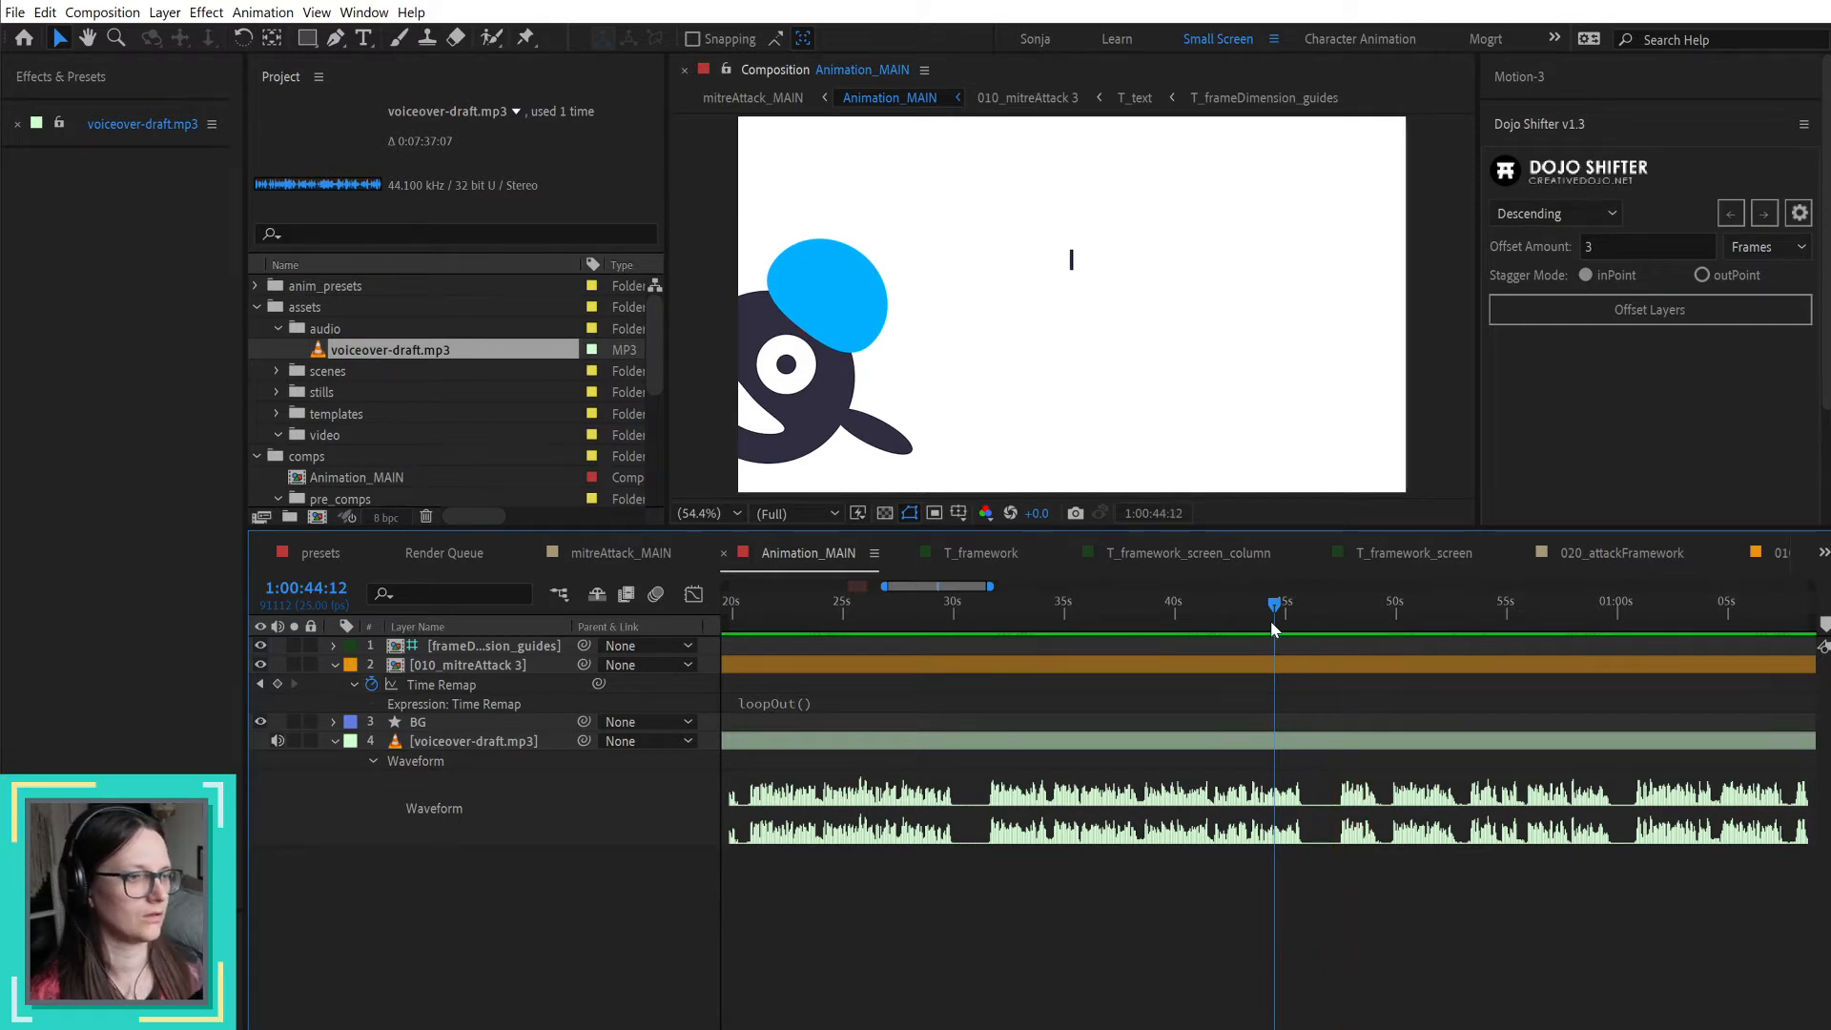
click(1301, 615)
drag(1300, 615, 1339, 615)
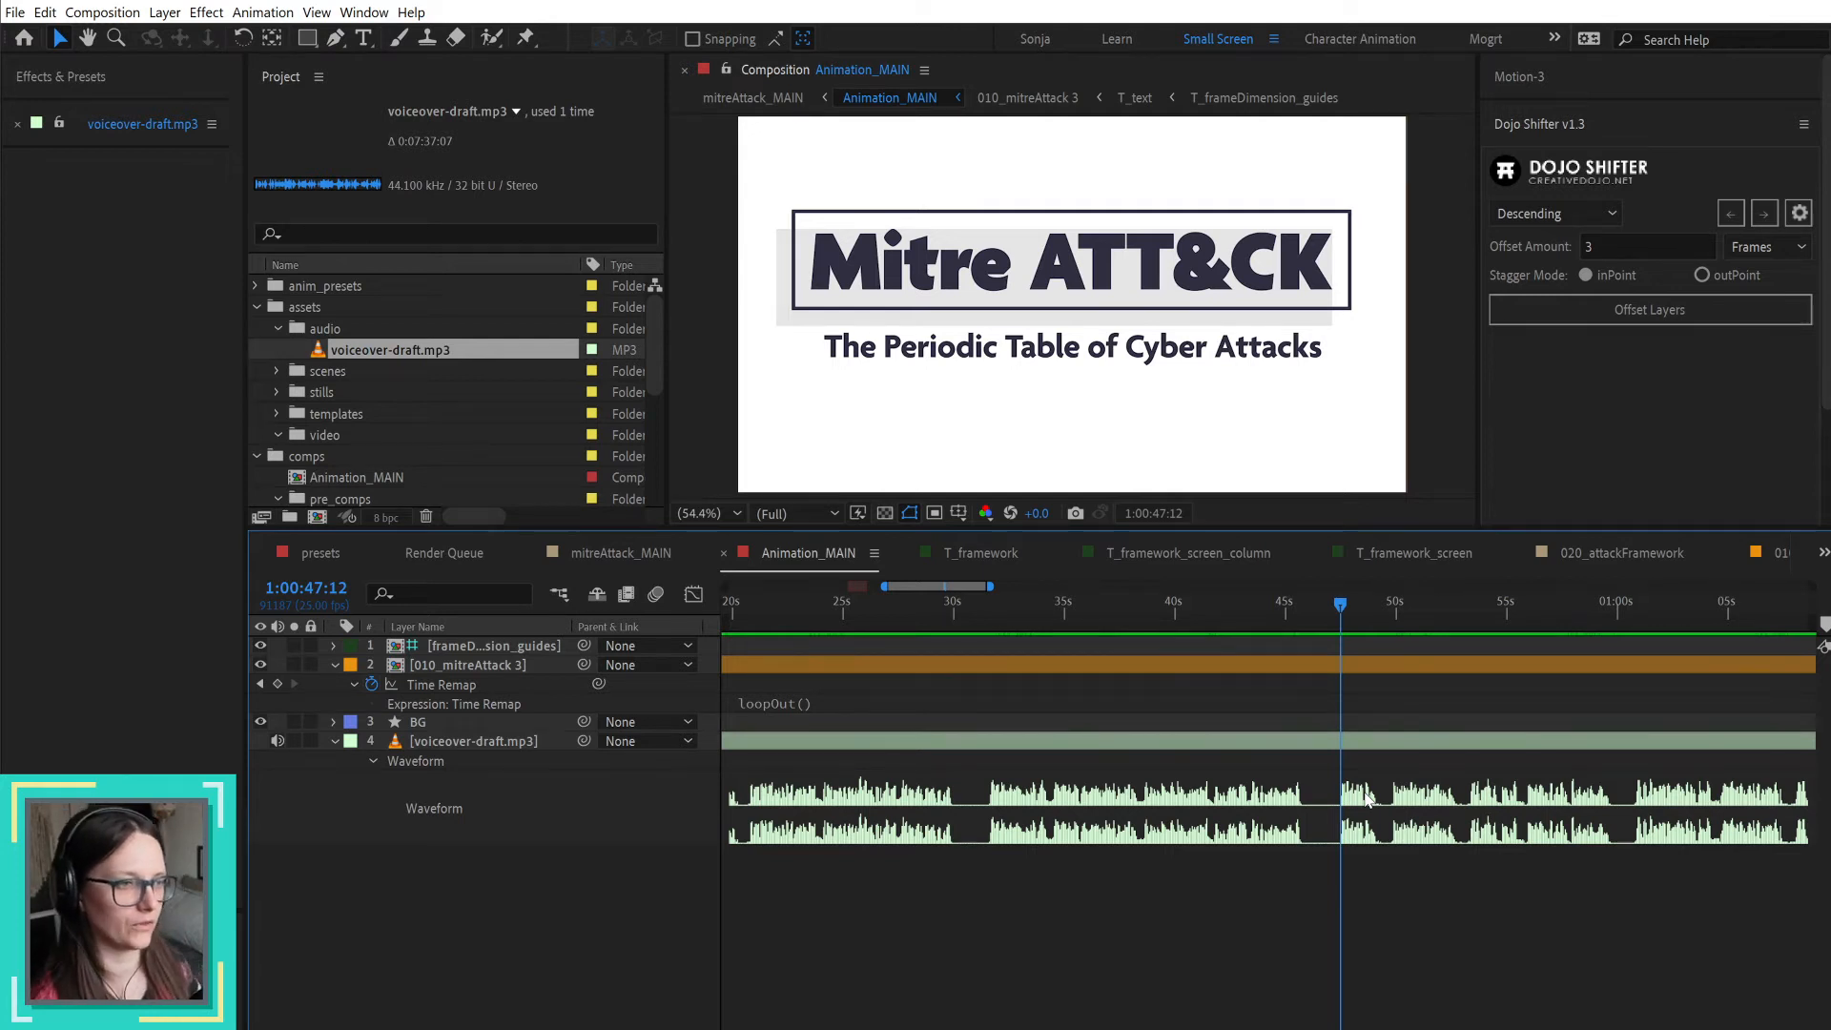
key(space)
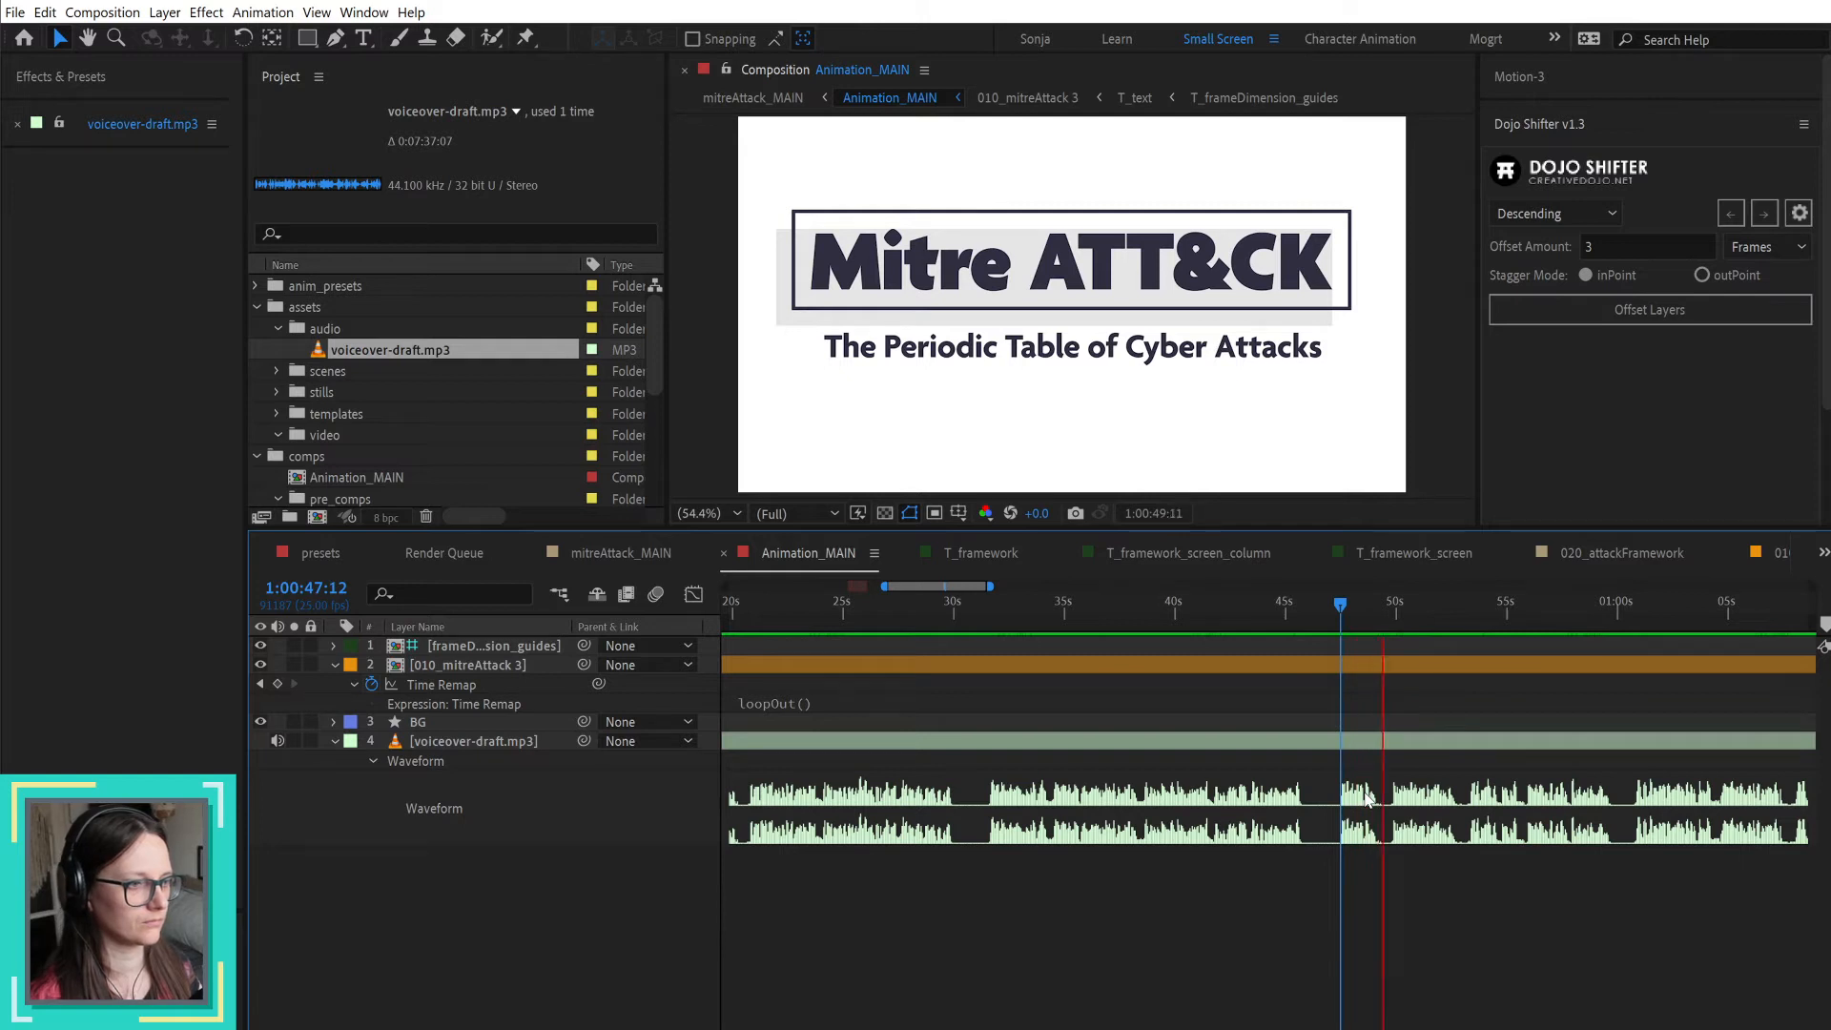
key(space)
Step: Check storyboard page 15 in the PDF, return to After Effects and locate the start of its narration at 1:00:49:20
key(alt+Tab)
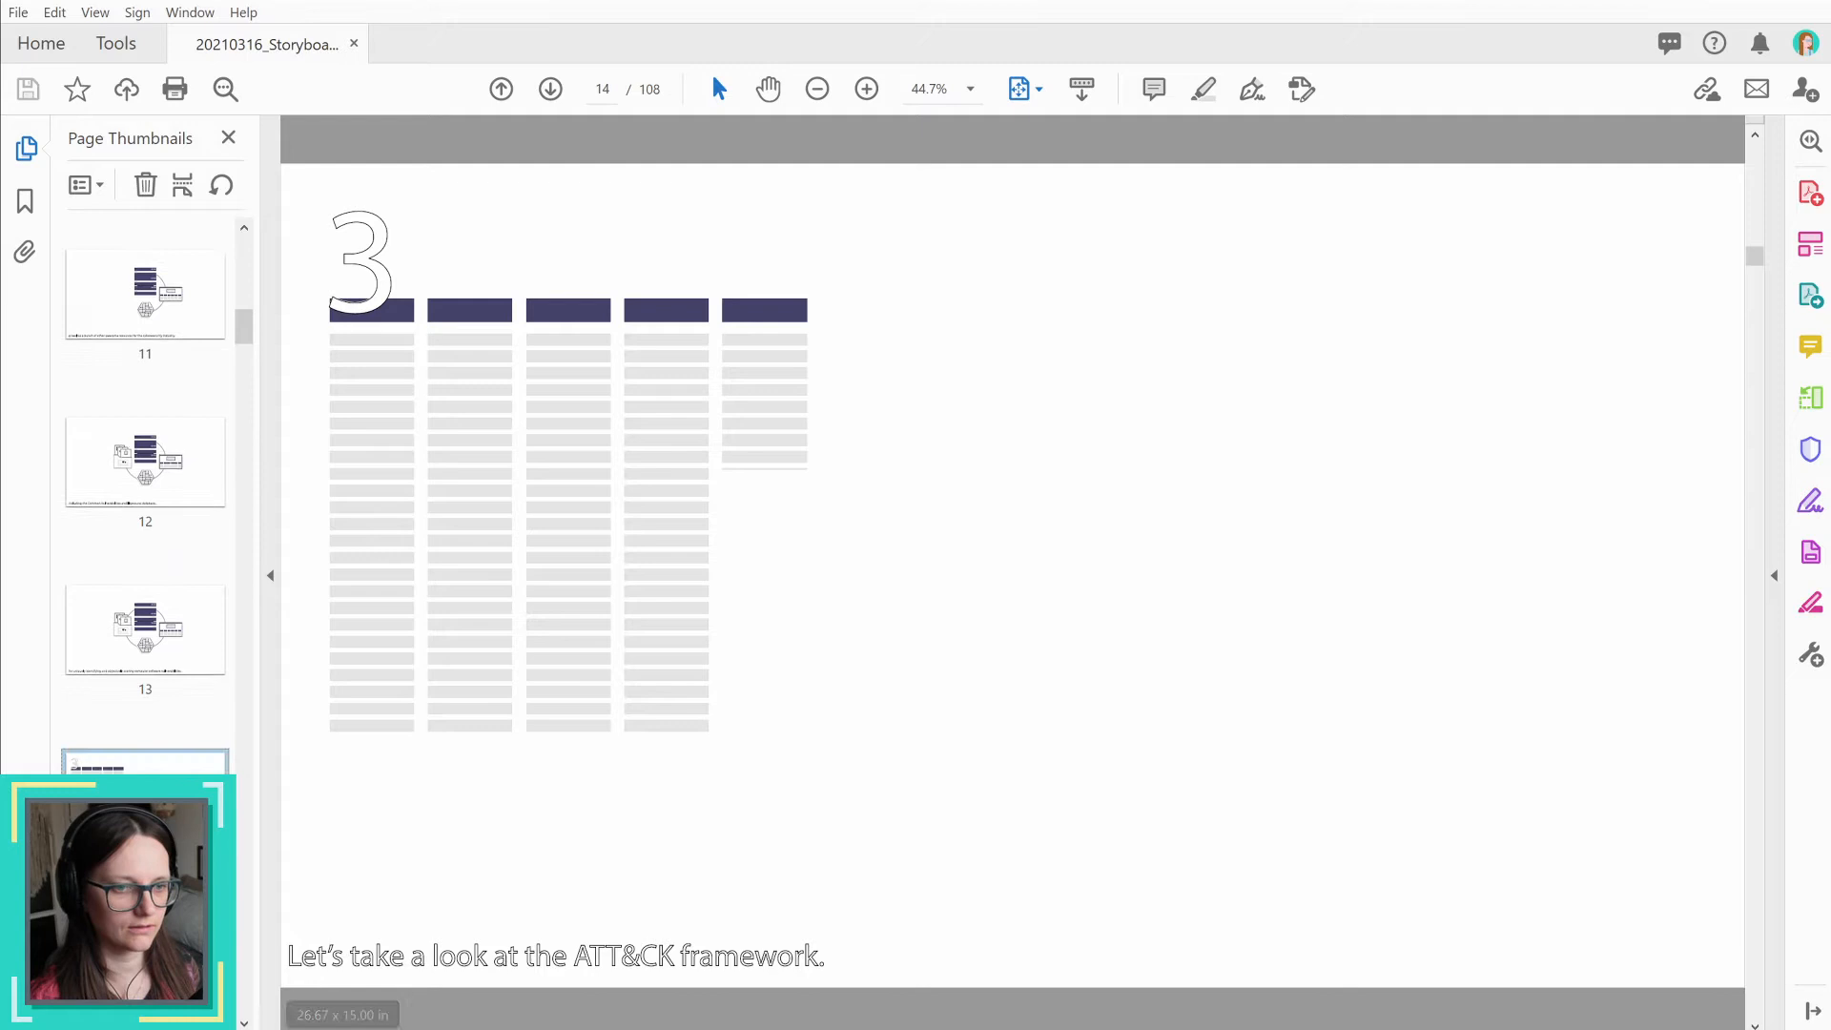
key(Right)
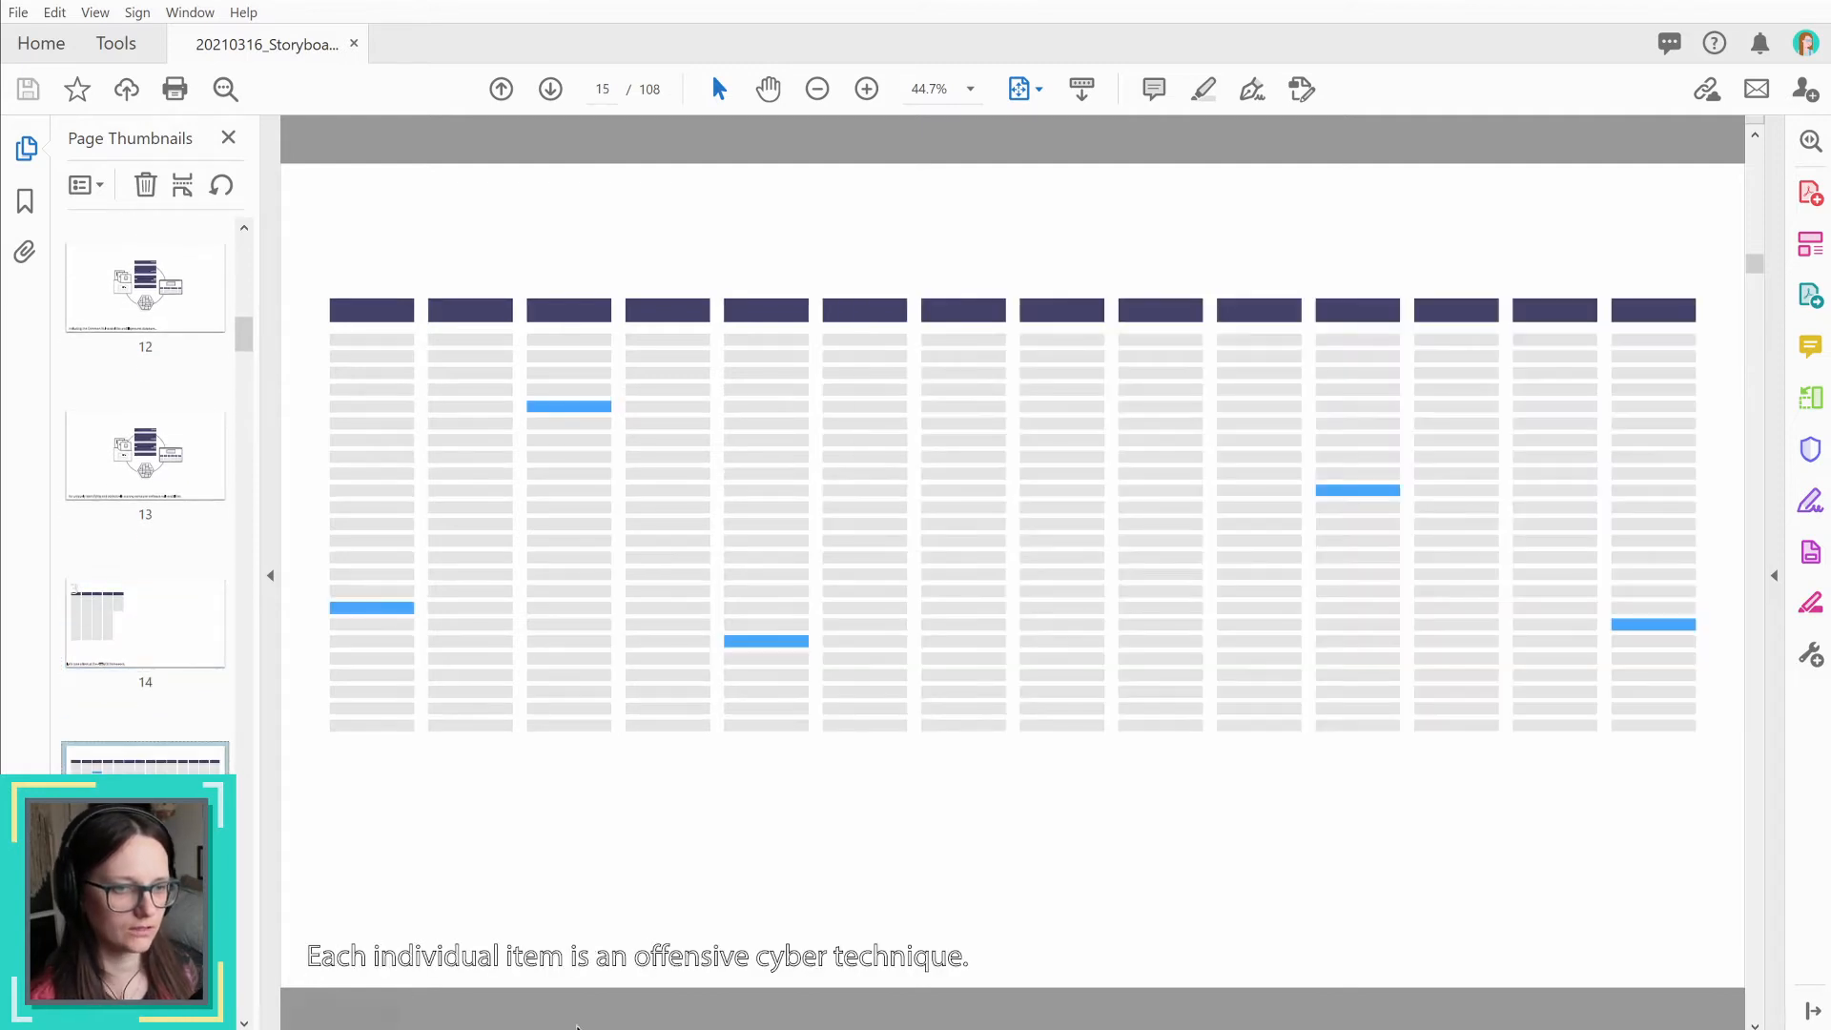
key(alt+Tab)
drag(1340, 607, 1380, 613)
key(space)
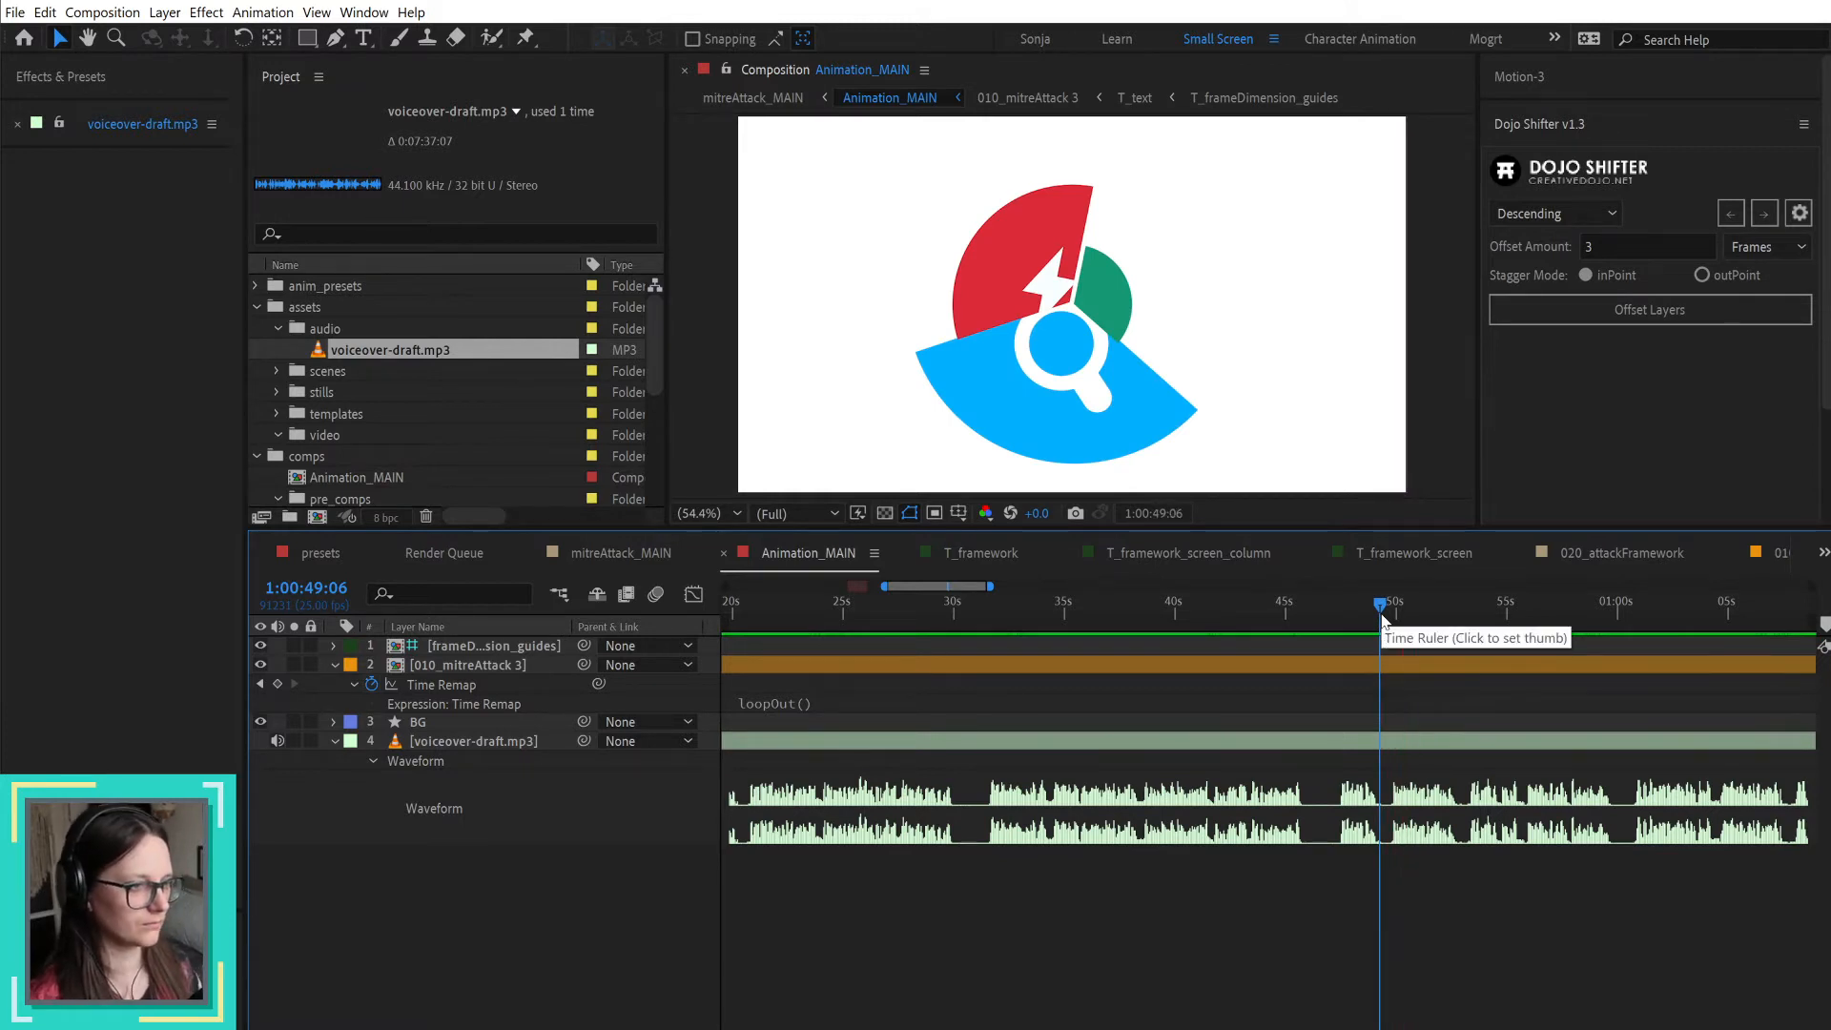
click(1392, 612)
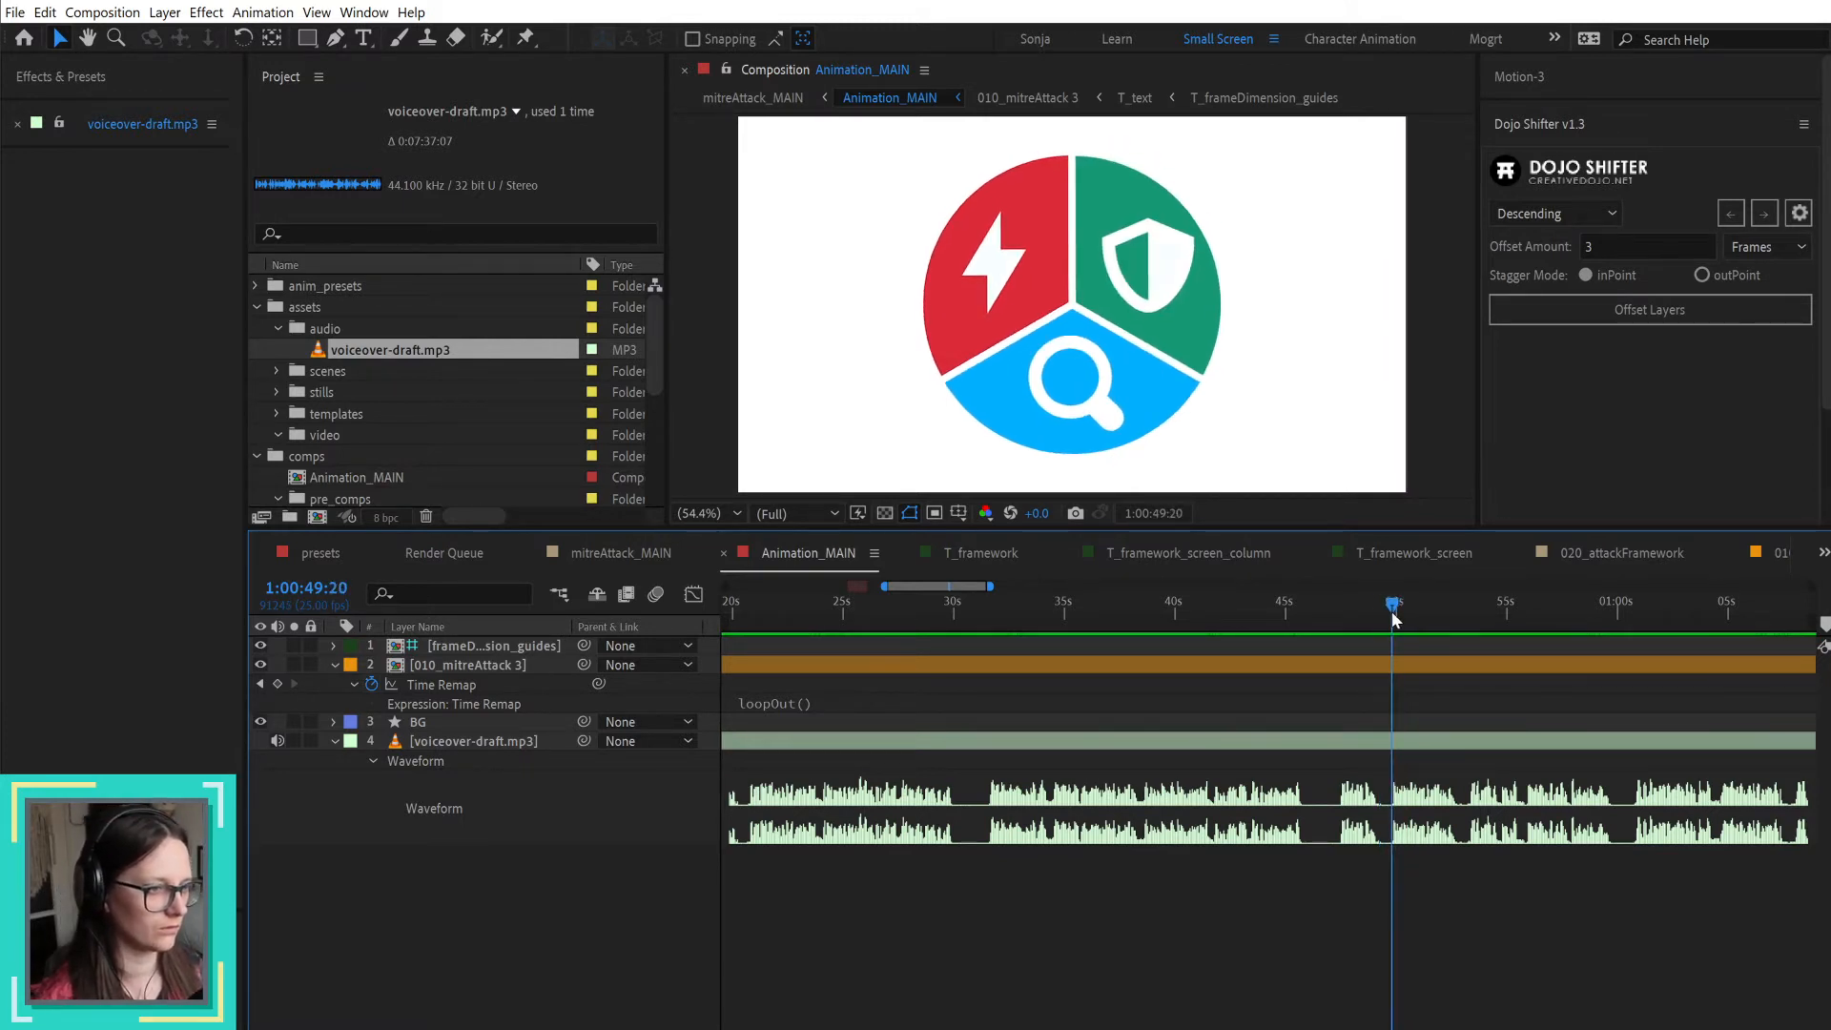
Step: Rename the "010_mitreAttack 3" composition in the pre_comps folder to 010_mitreAttack
click(1431, 742)
scroll(1461, 1007, down, 2)
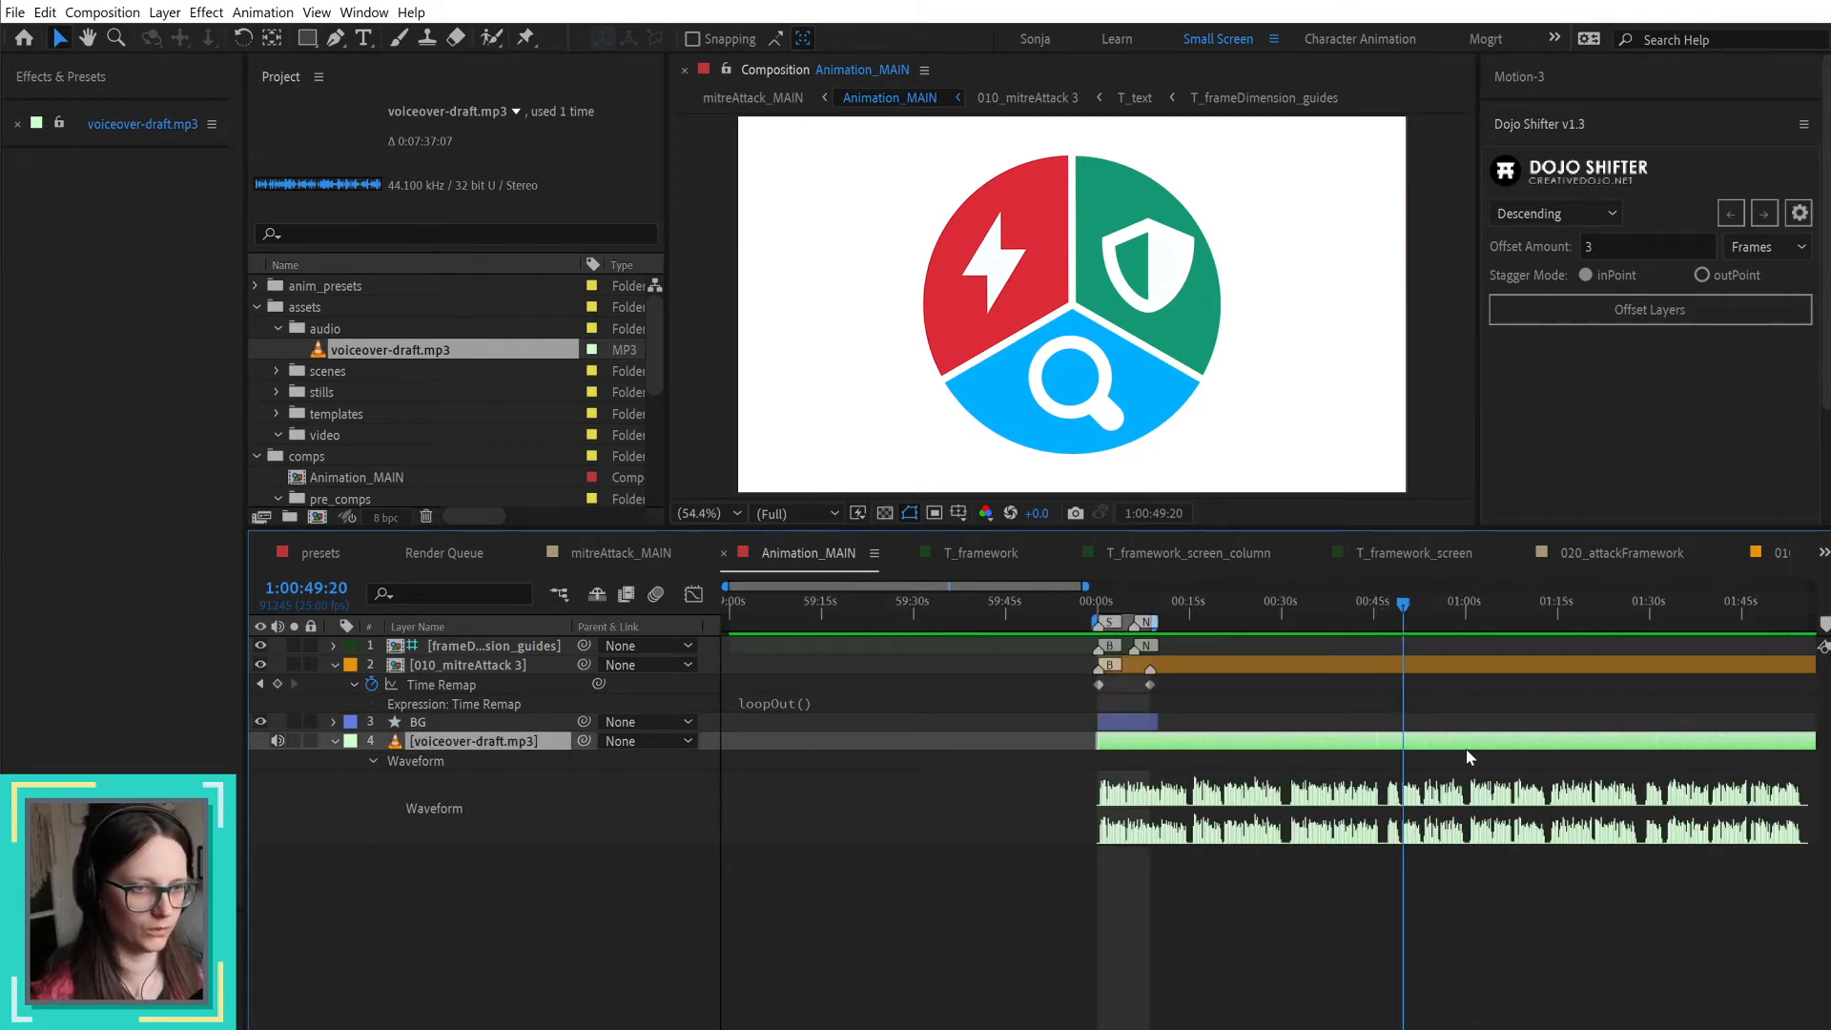
click(494, 665)
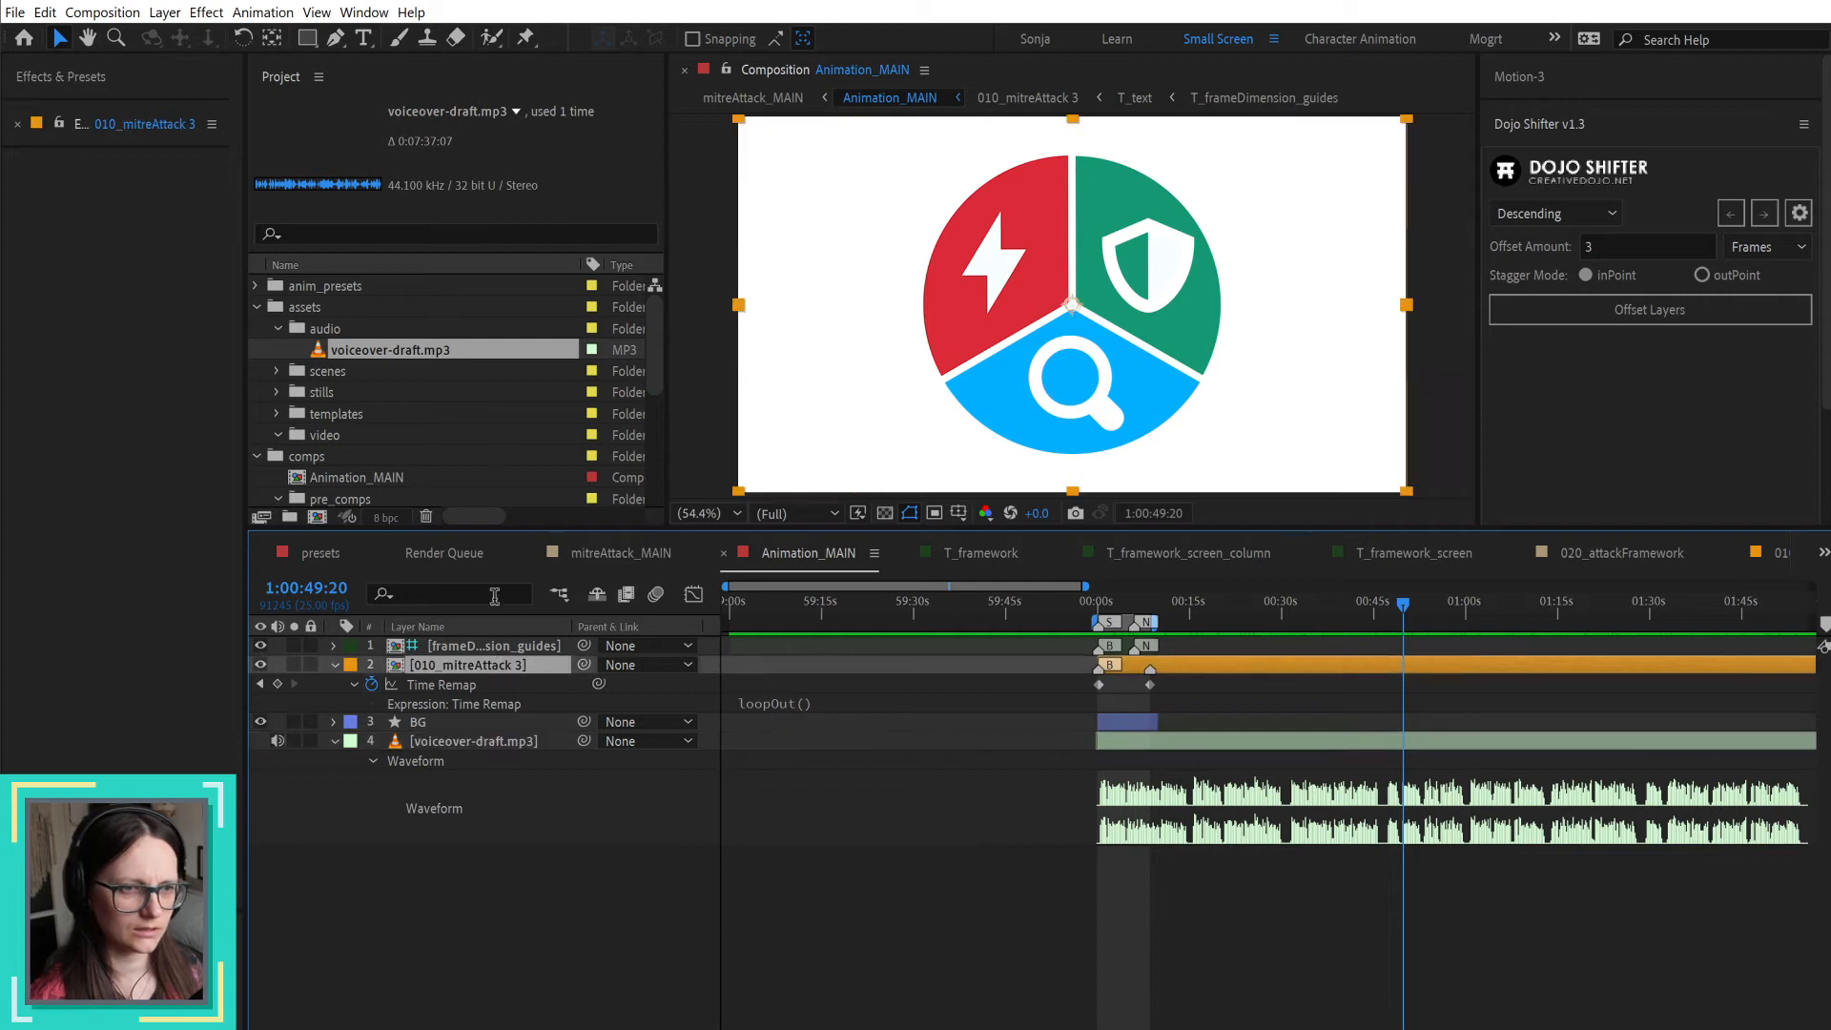
scroll(483, 386, down, 3)
scroll(457, 389, up, 1)
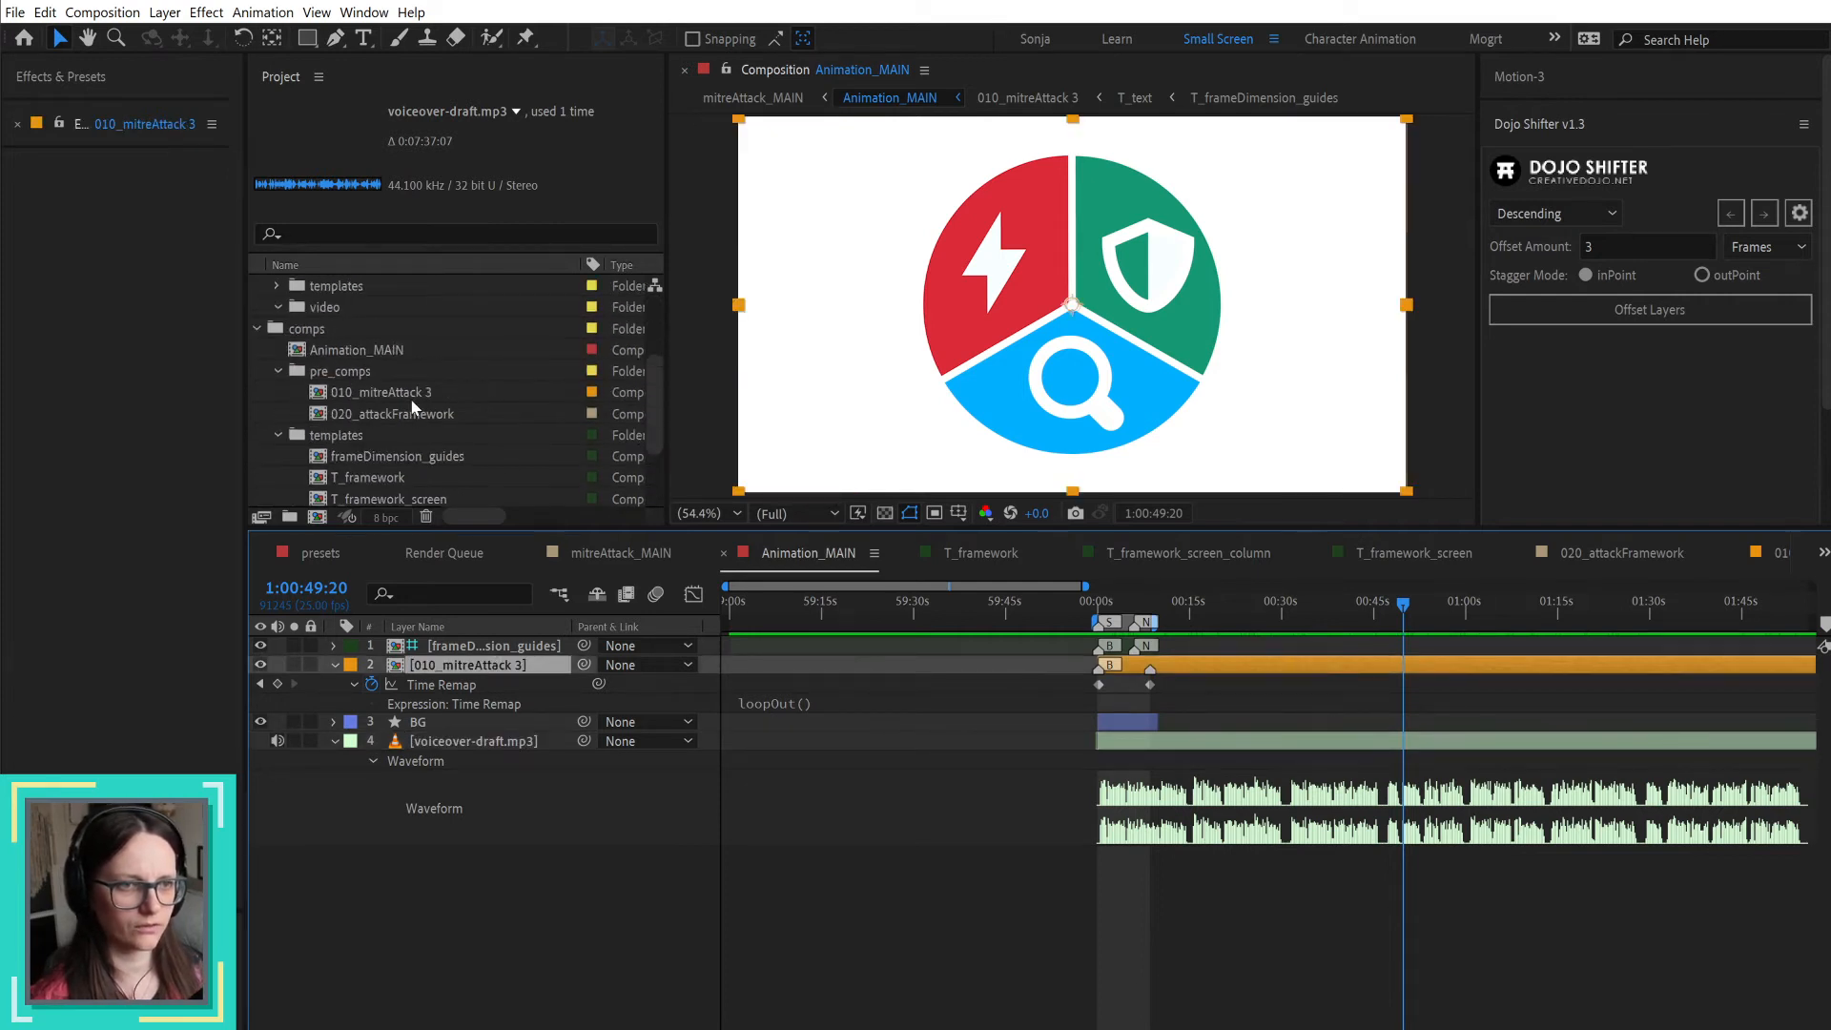
click(406, 398)
key(Return)
key(Right)
key(BackSpace)
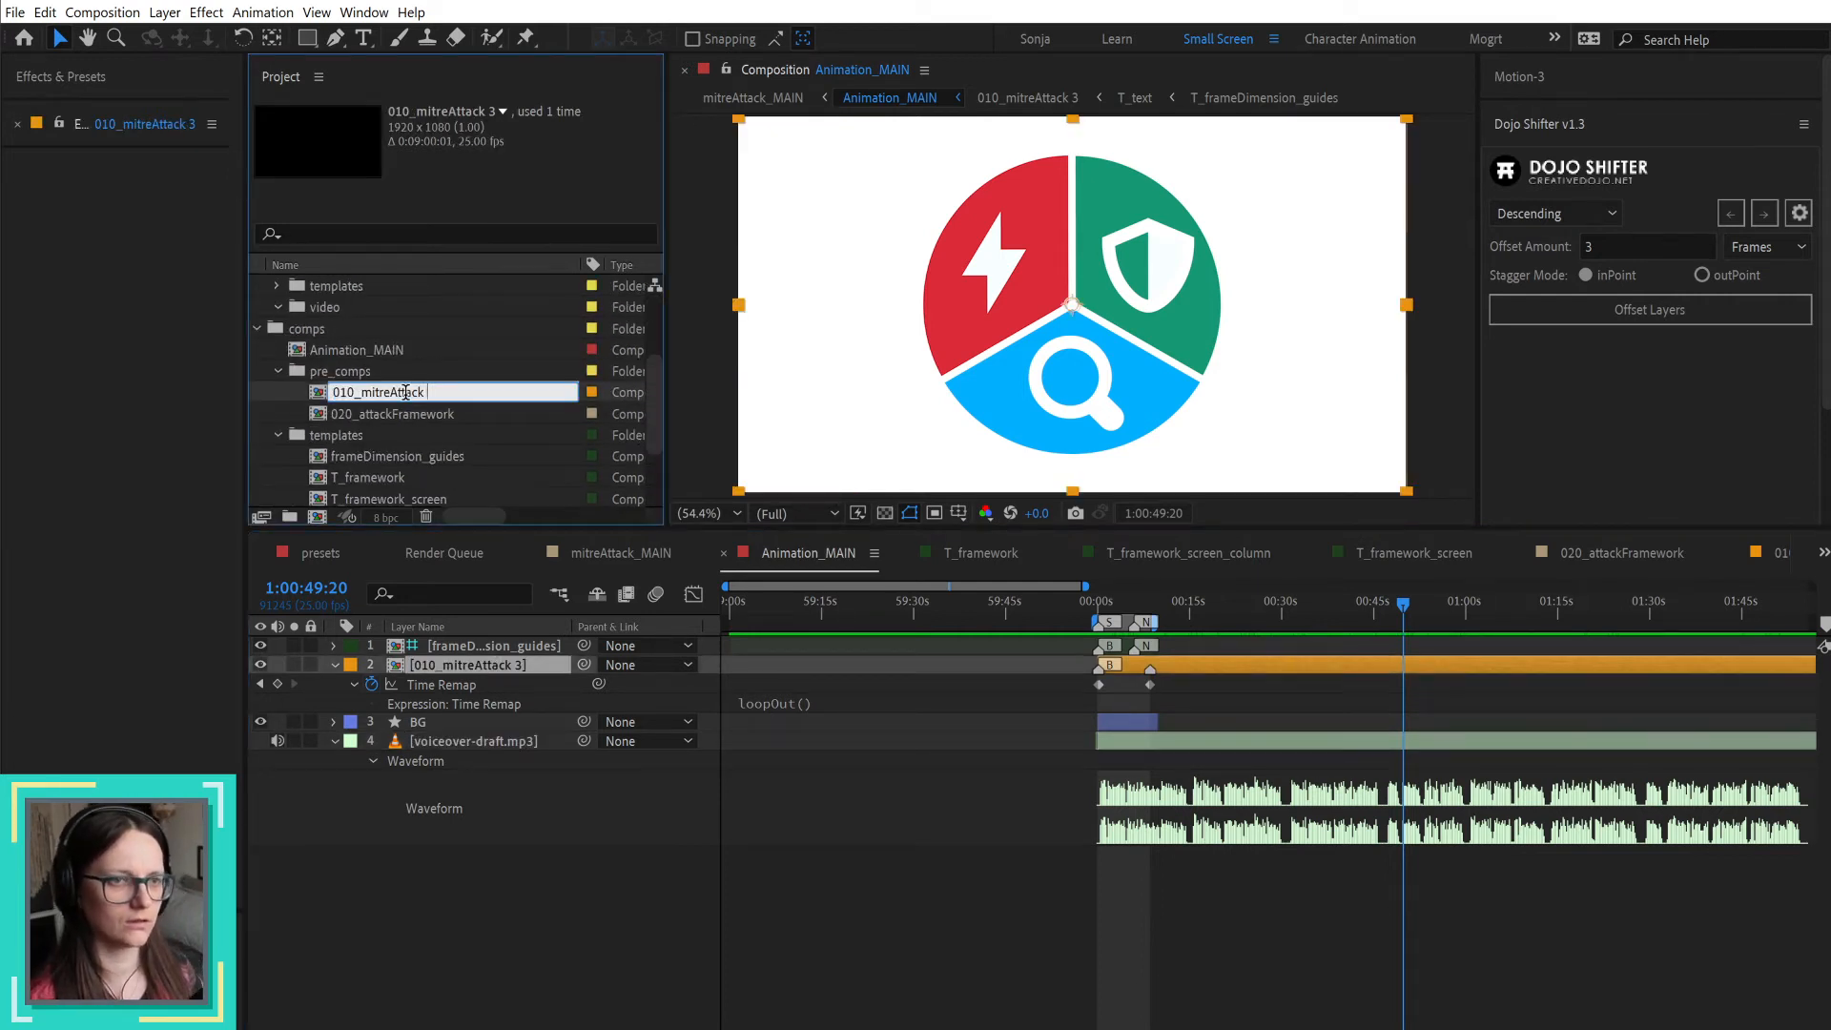
key(Return)
scroll(523, 420, down, 3)
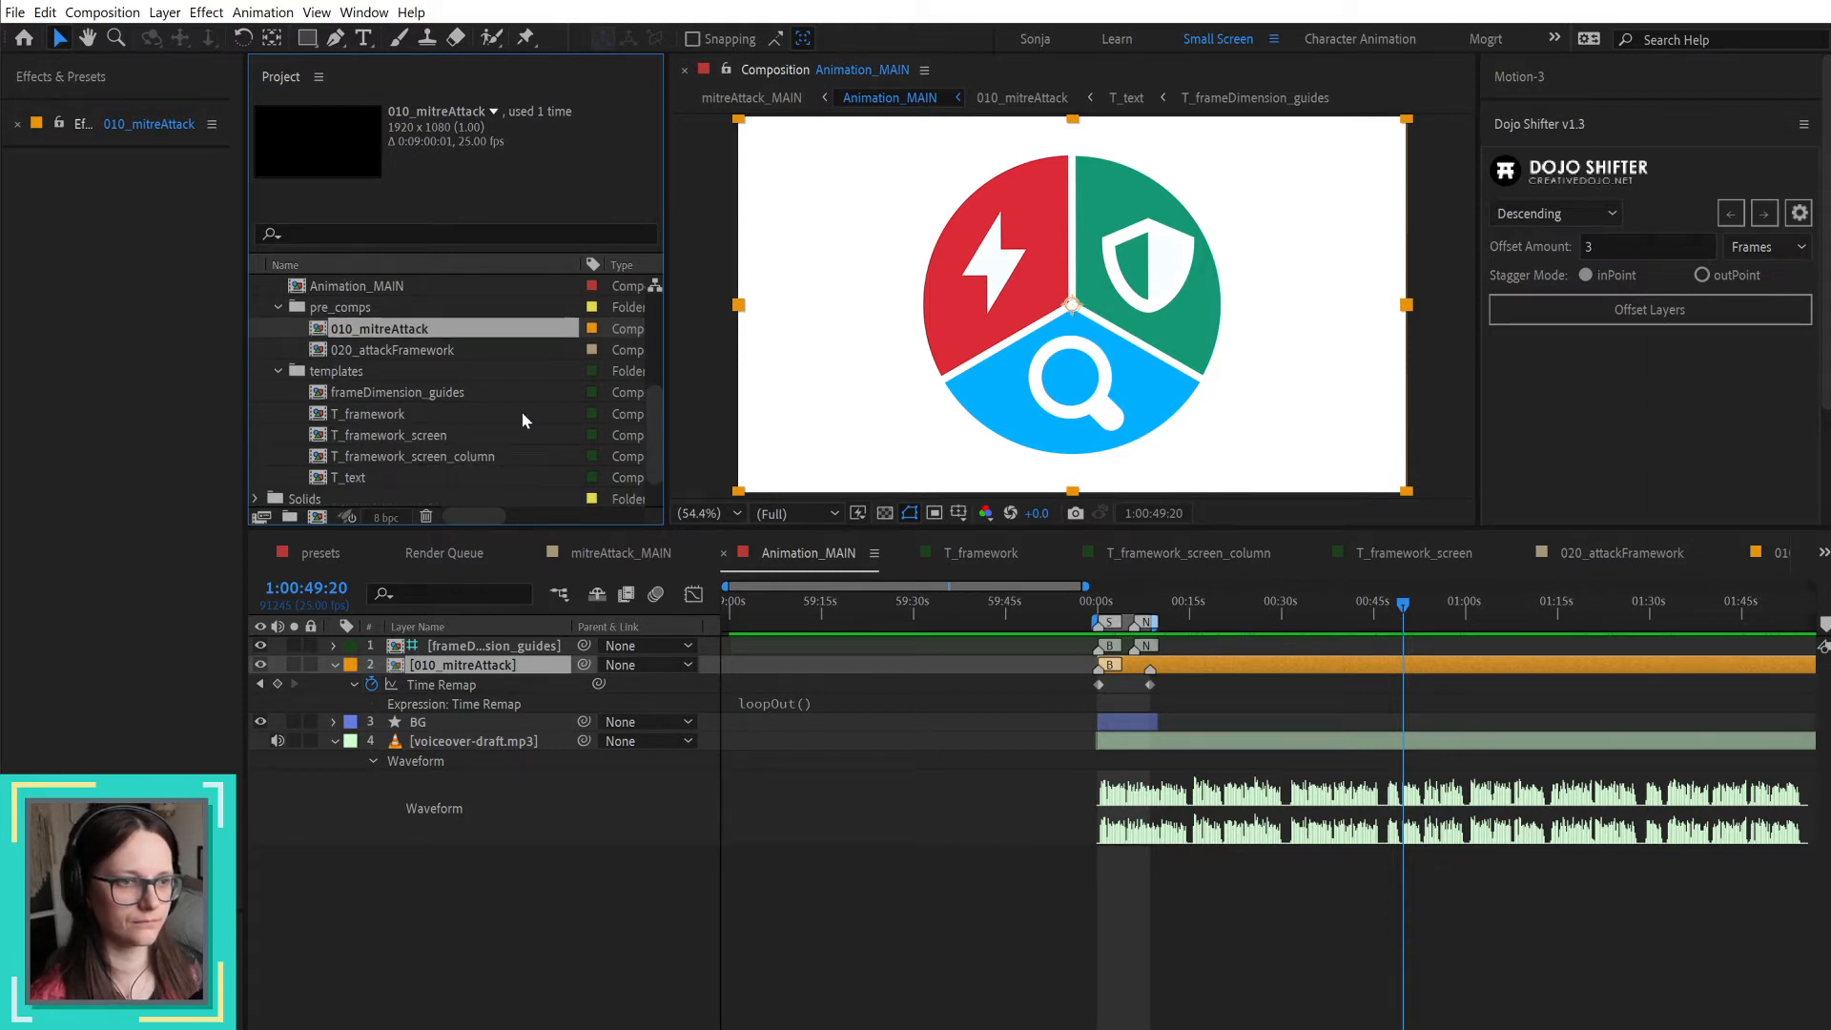
scroll(523, 421, down, 1)
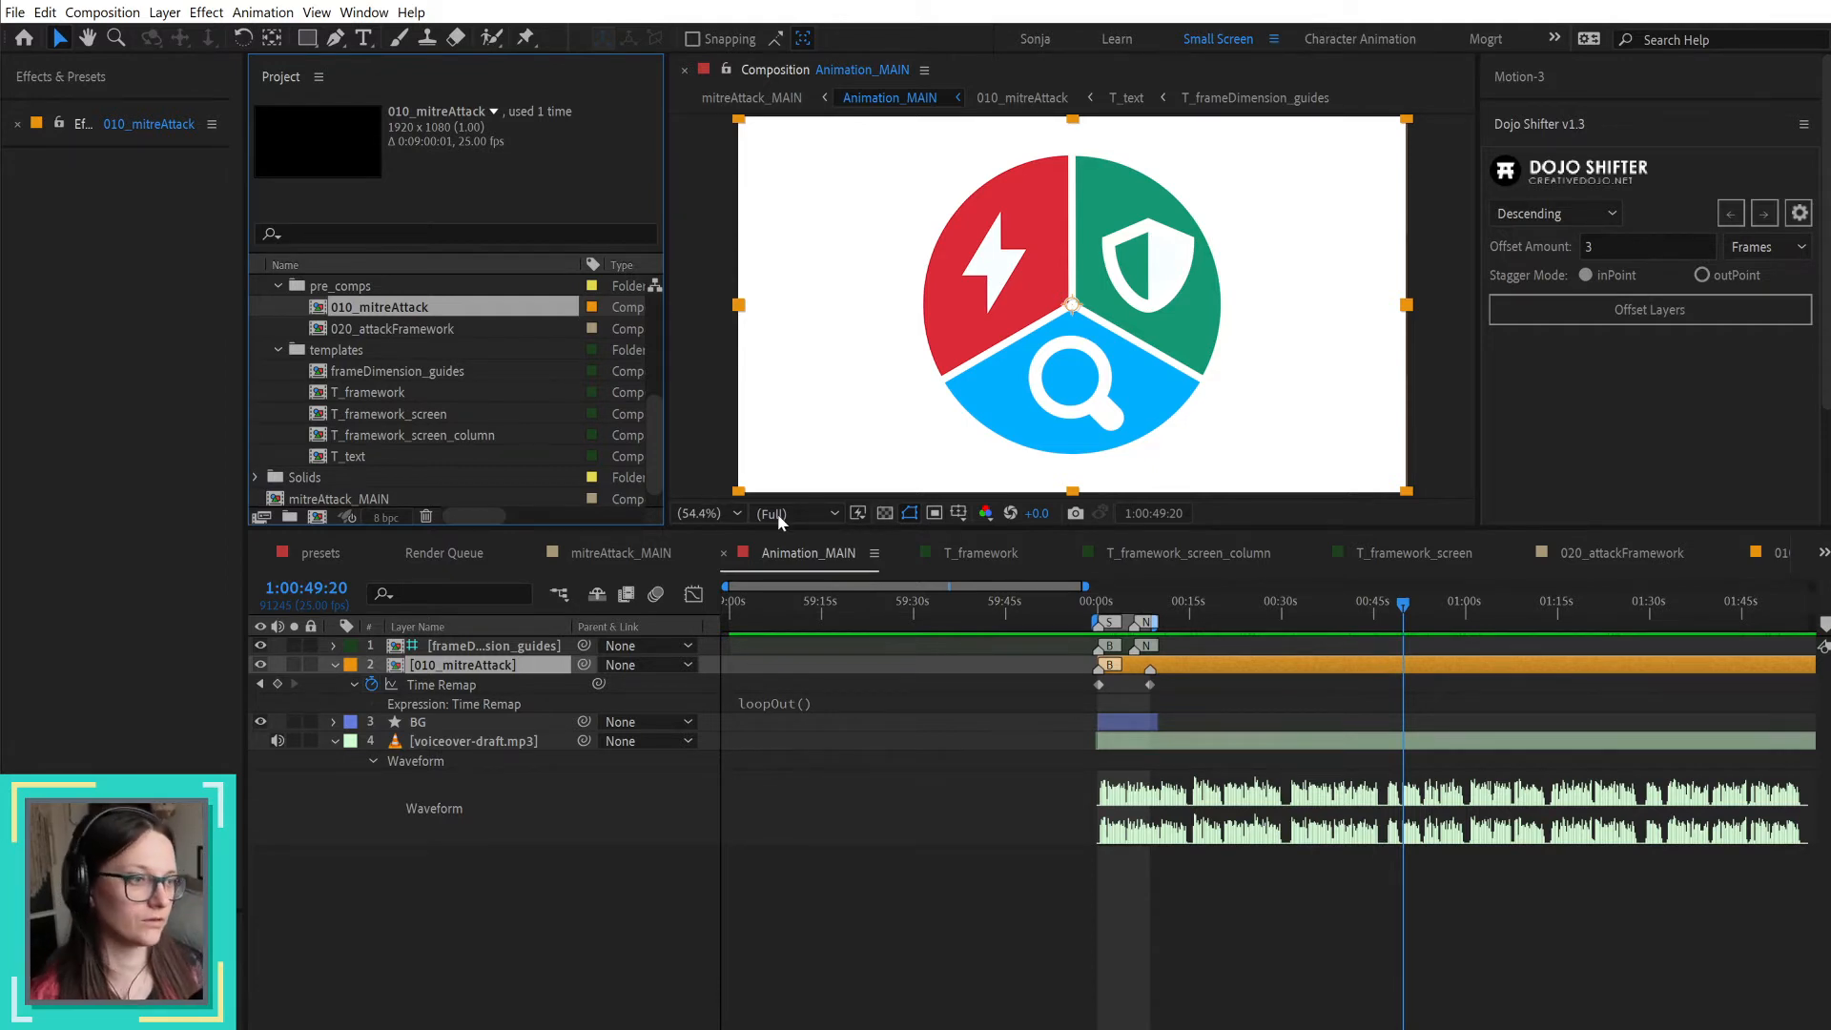
double_click(1456, 741)
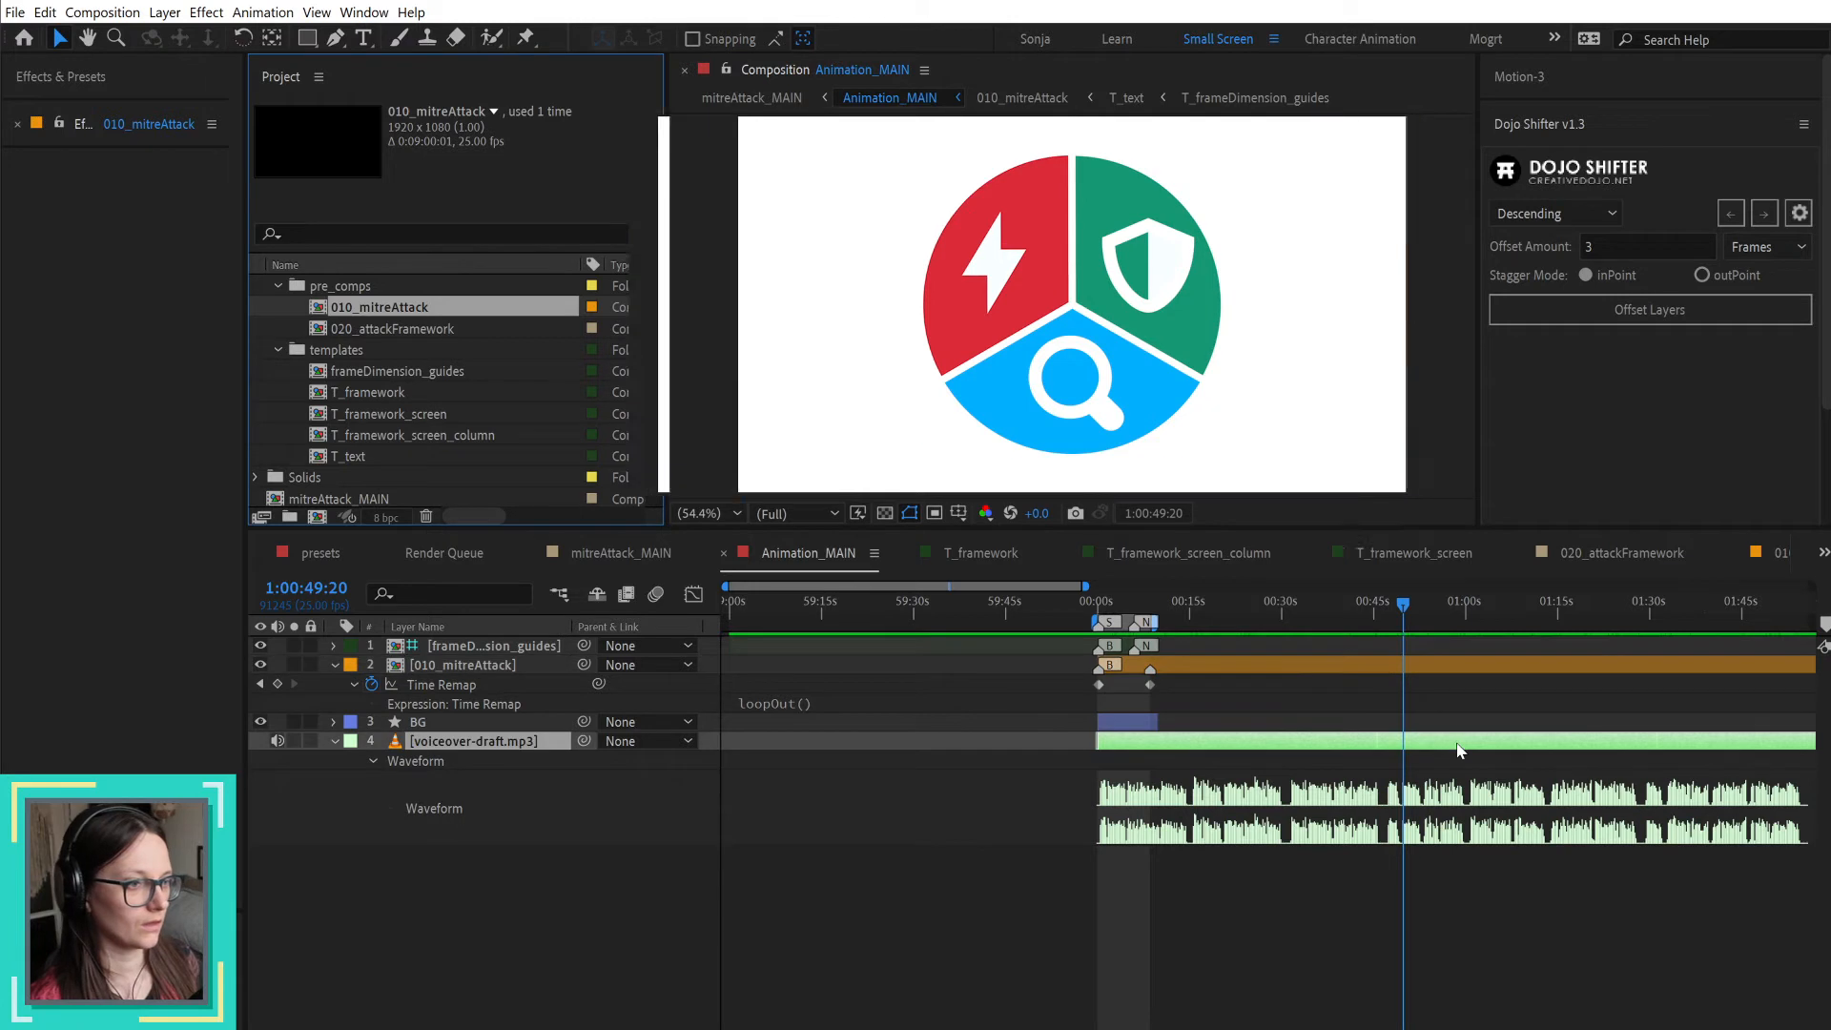
click(1698, 70)
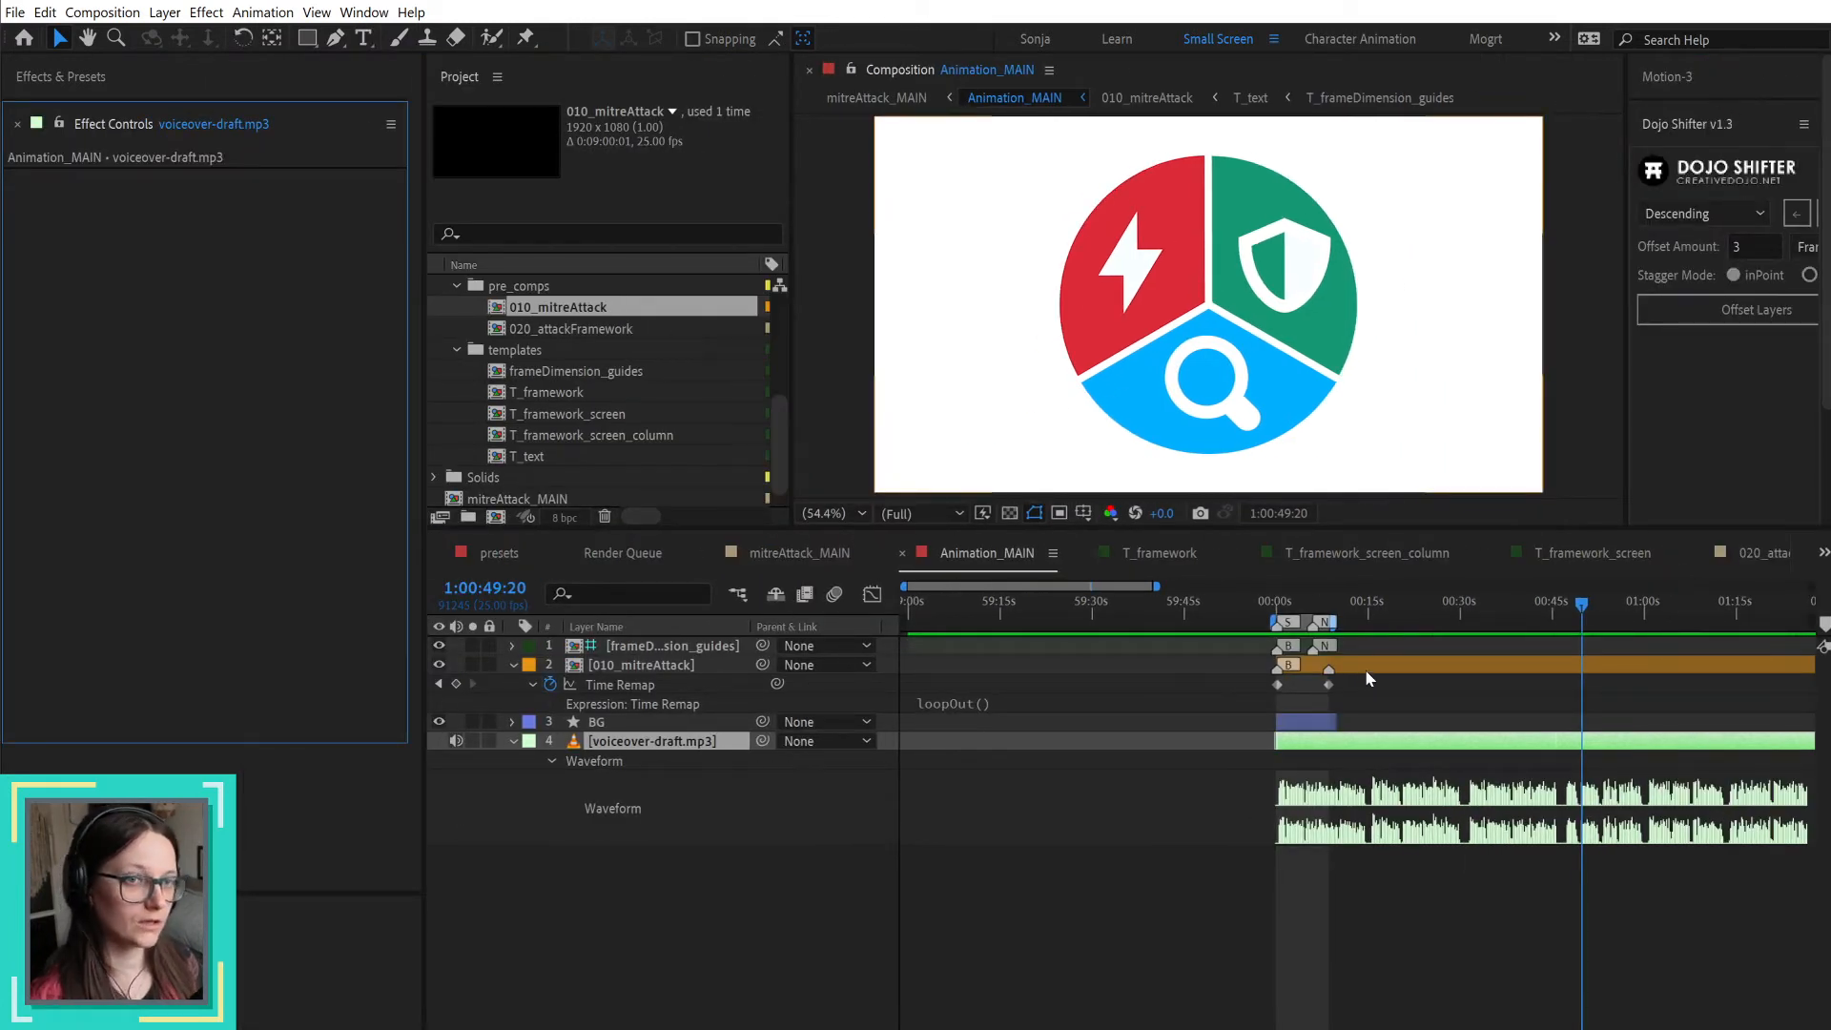
drag(426, 595, 248, 620)
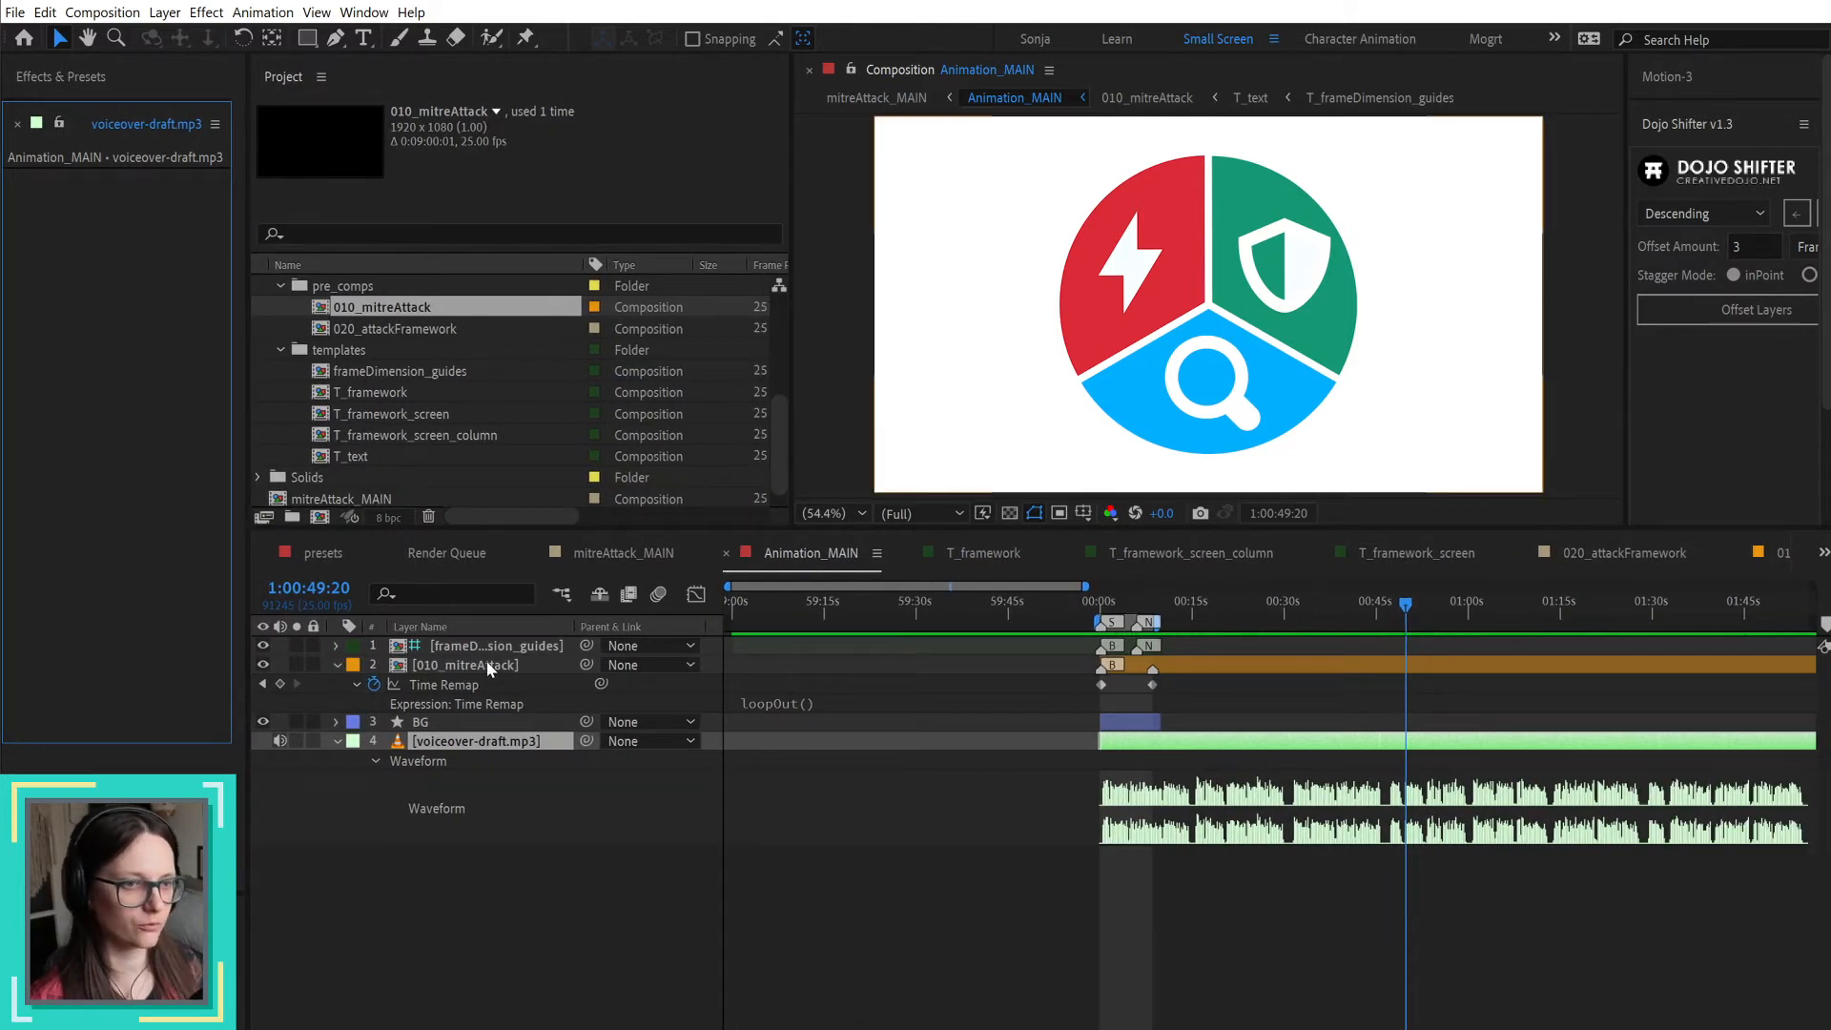
Step: Open the 010_mitreAttack composition from its layer in Animation_MAIN
double_click(486, 664)
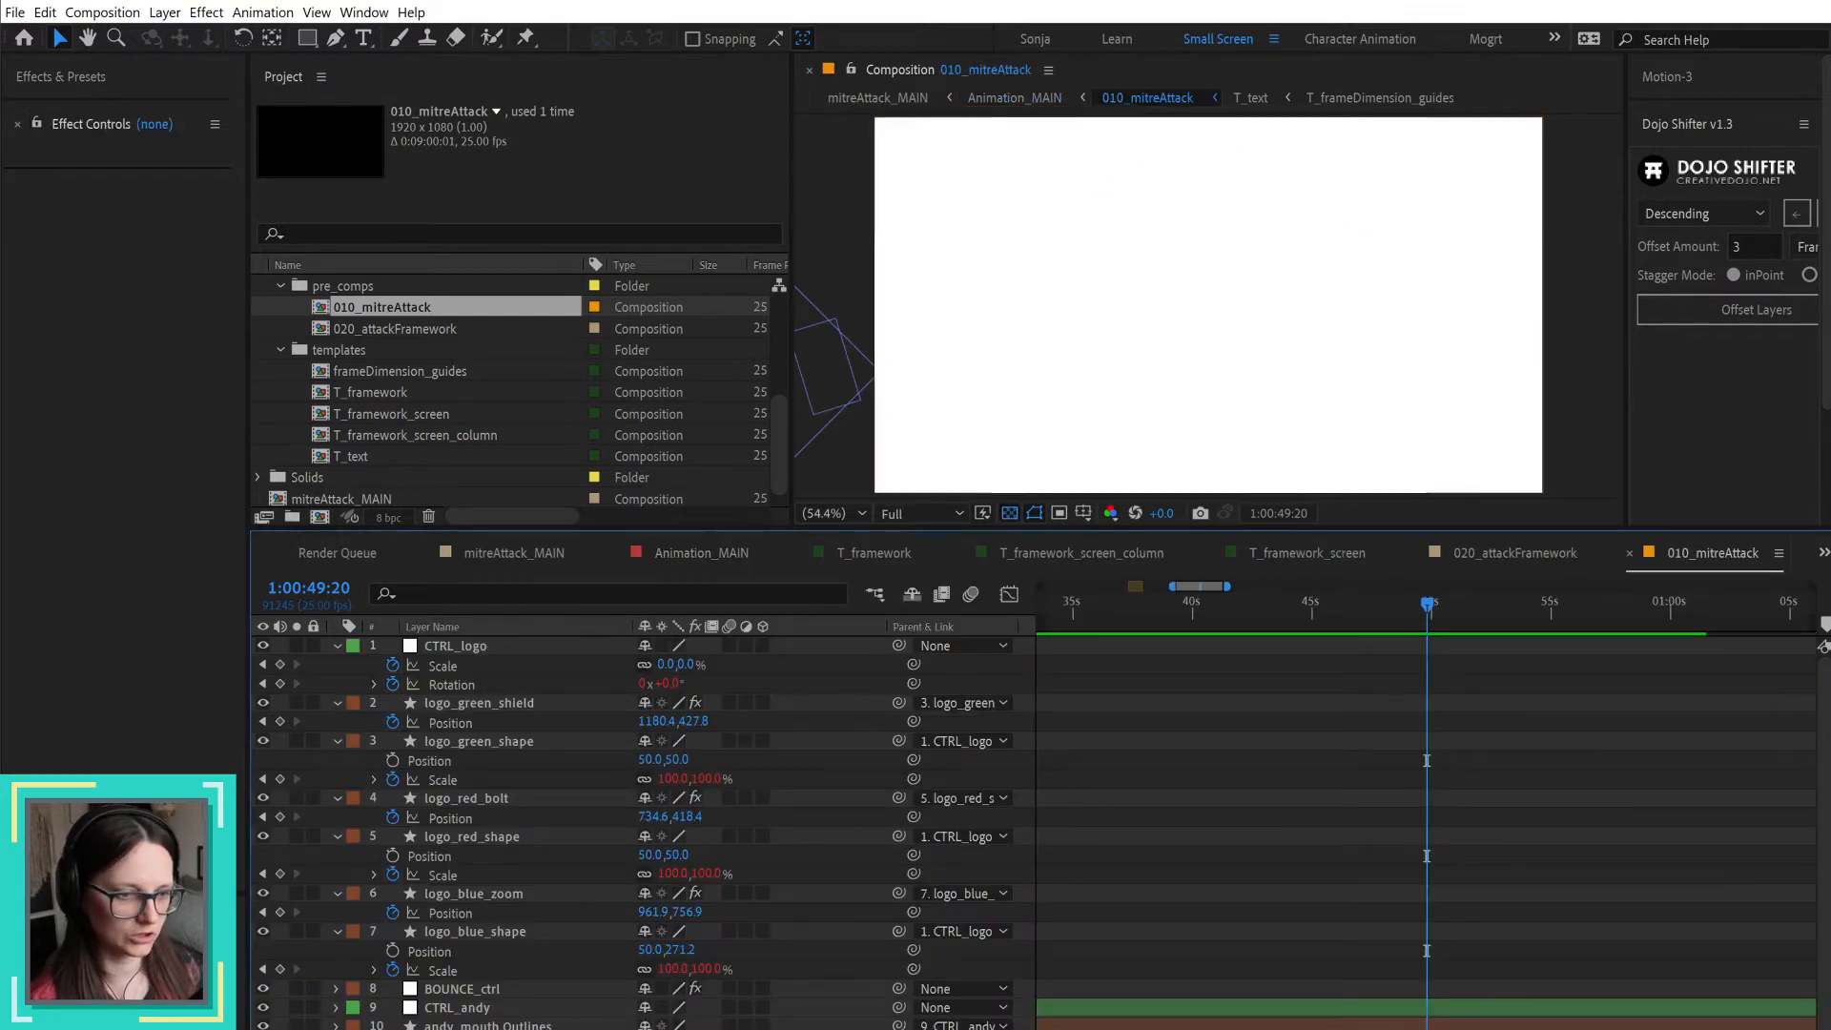
scroll(486, 412, down, 1)
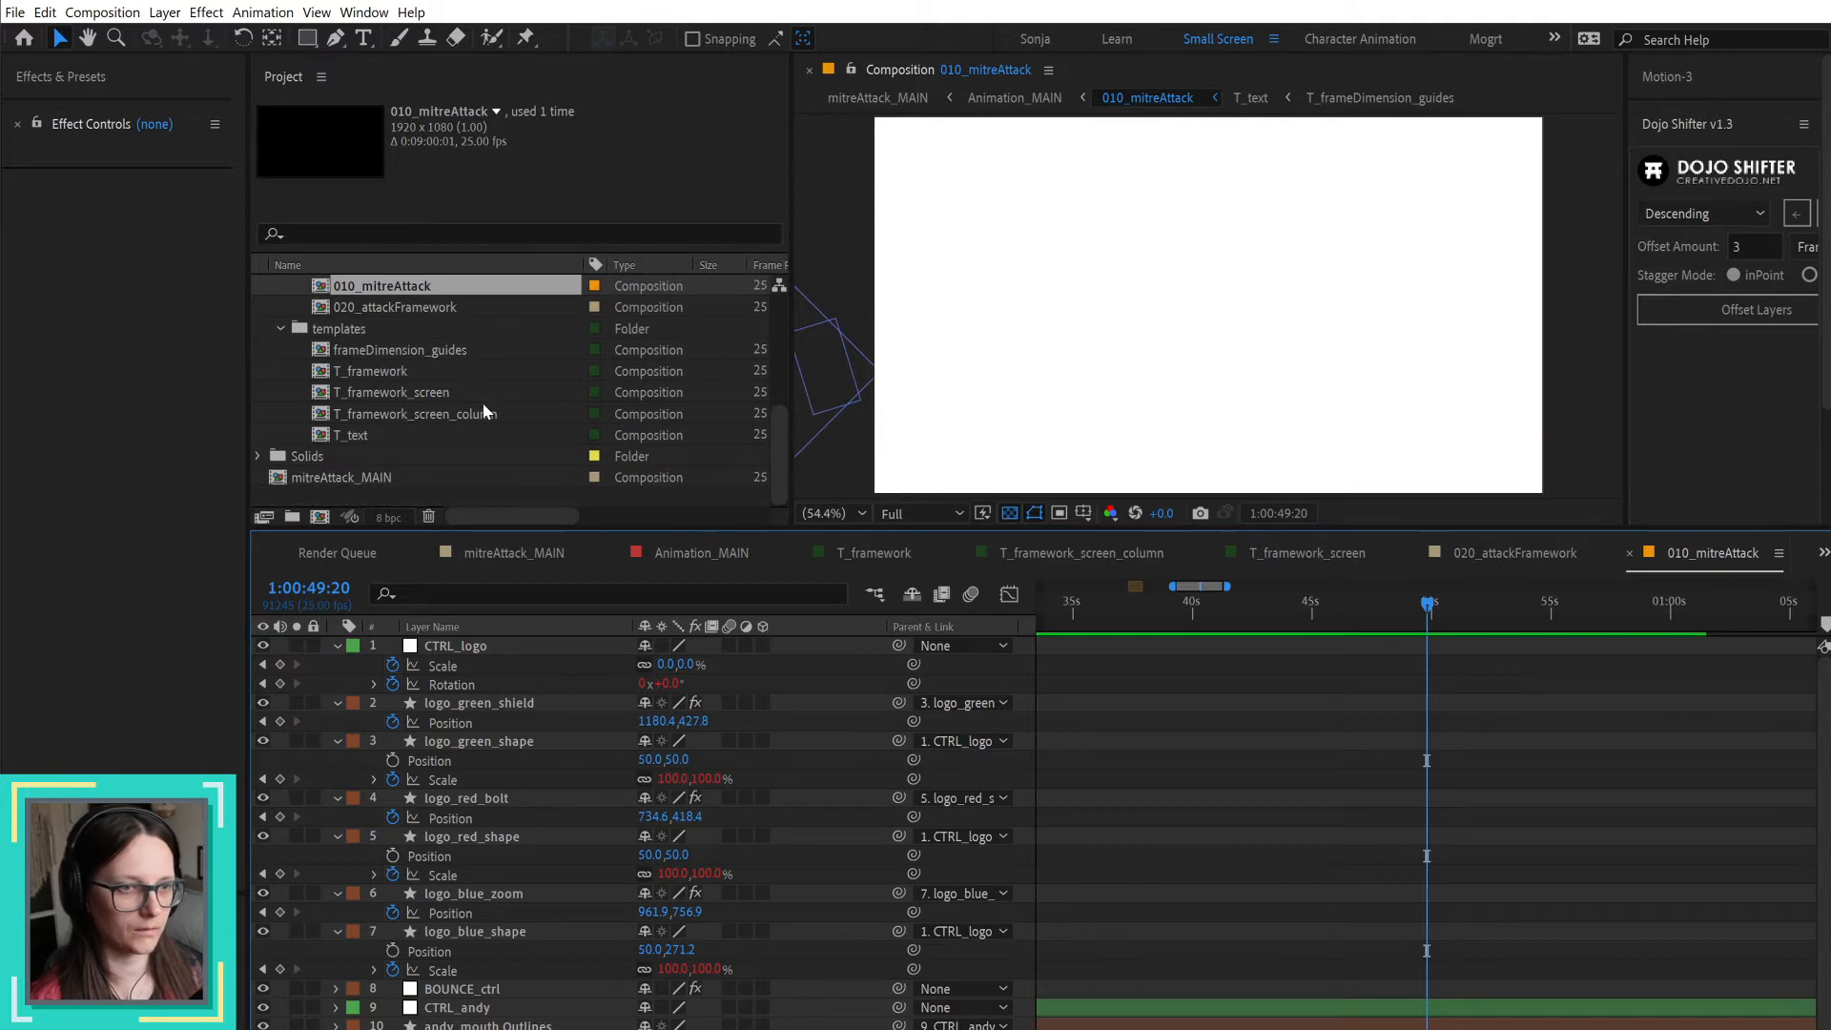
Step: Open the T_framework composition and add voiceover-draft.mp3 as a layer starting at 1:00:00:00
double_click(380, 372)
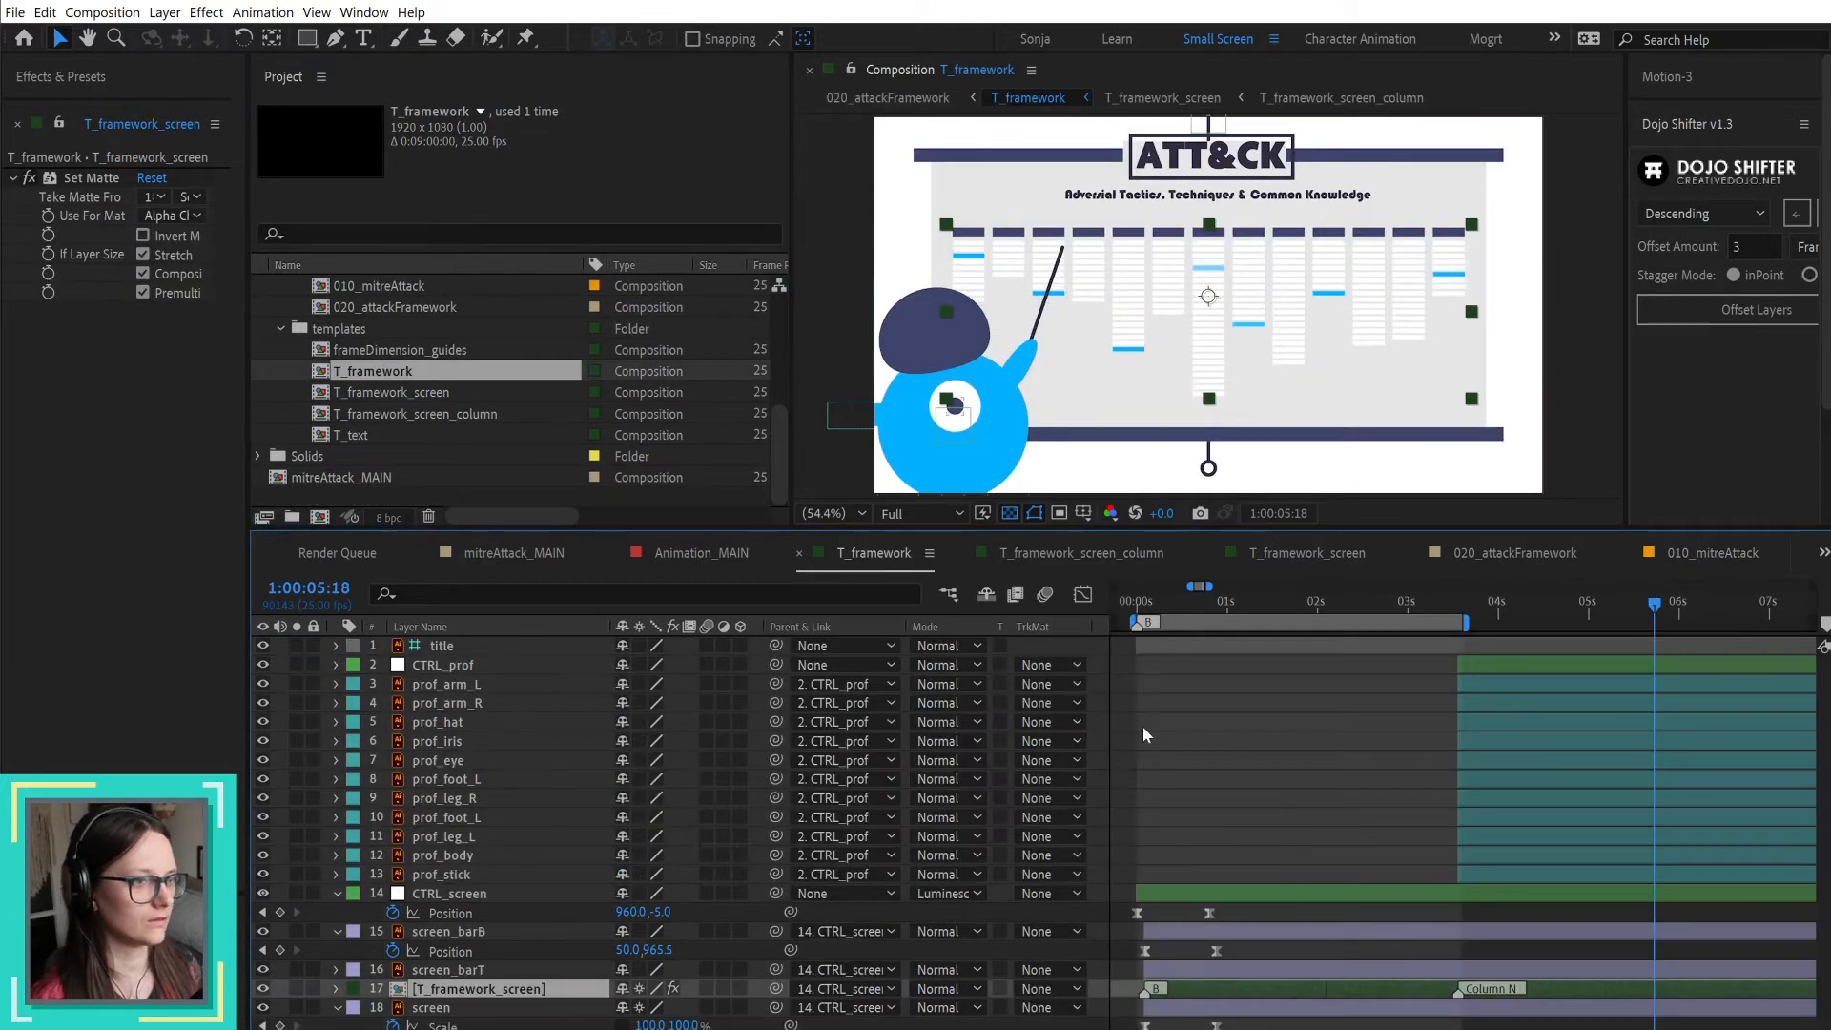
drag(1236, 602, 1135, 602)
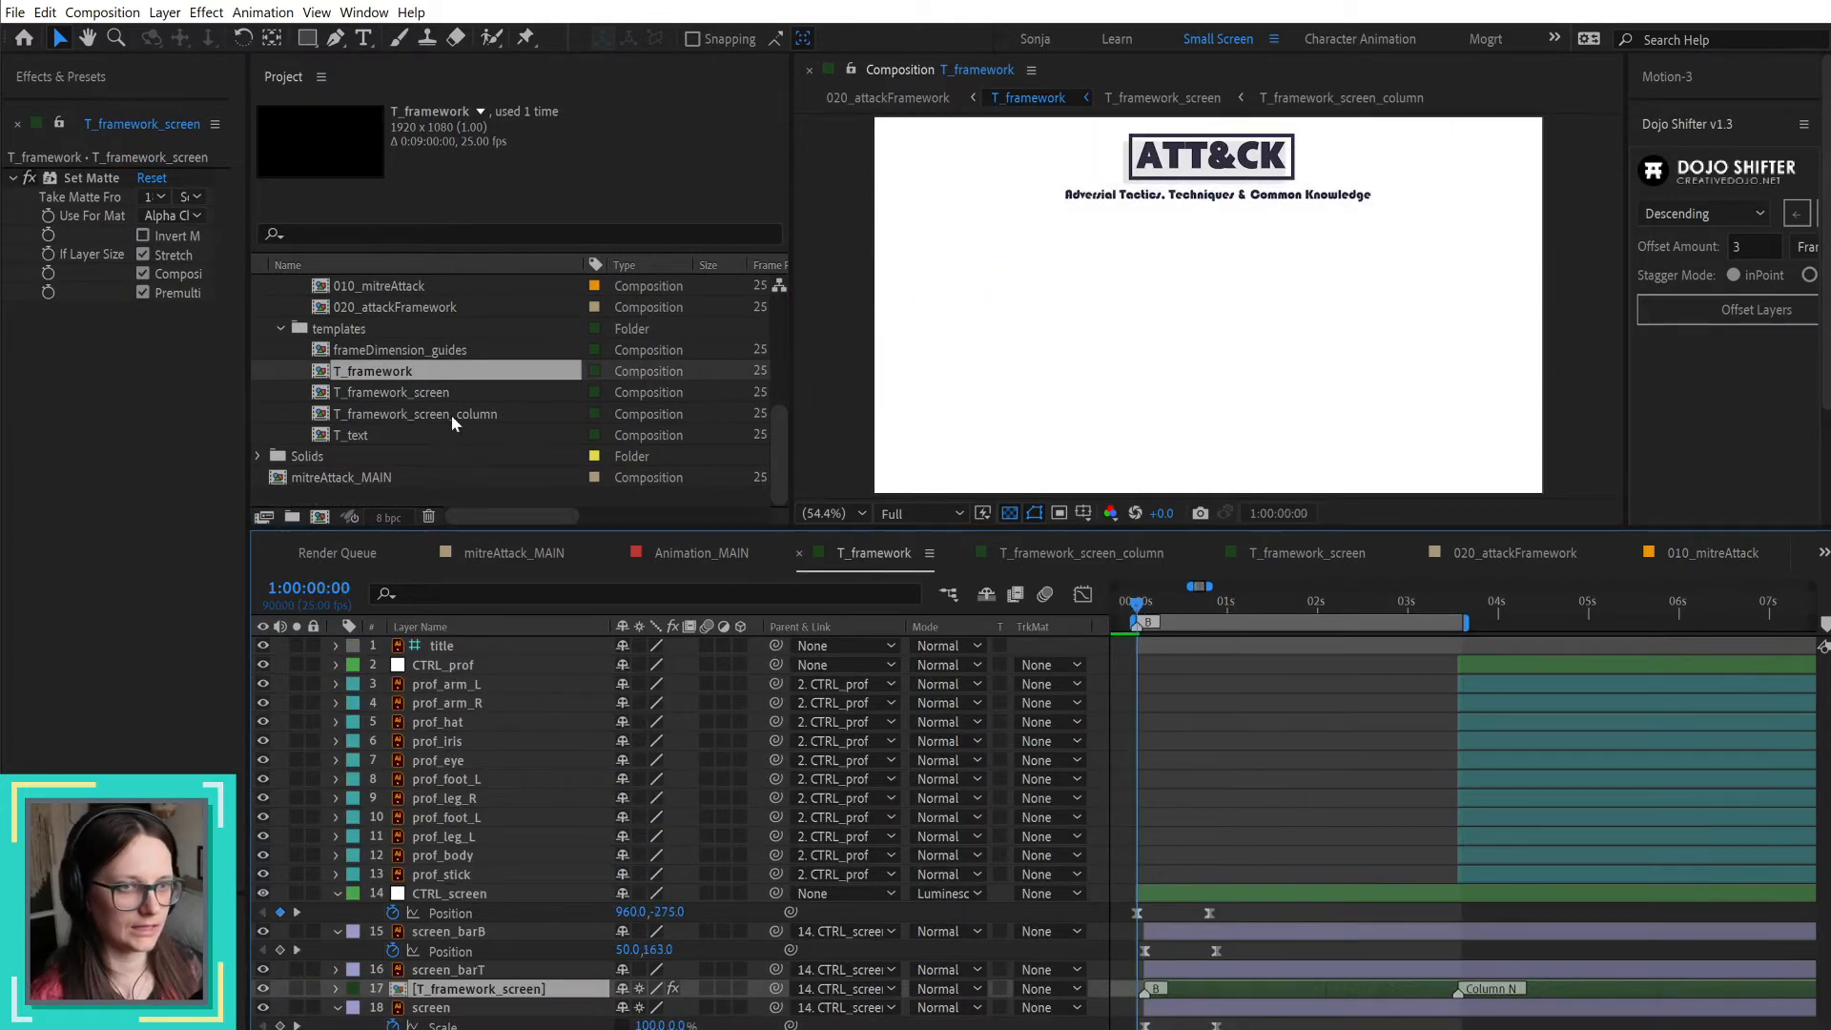
scroll(435, 335, up, 4)
drag(427, 348, 1213, 646)
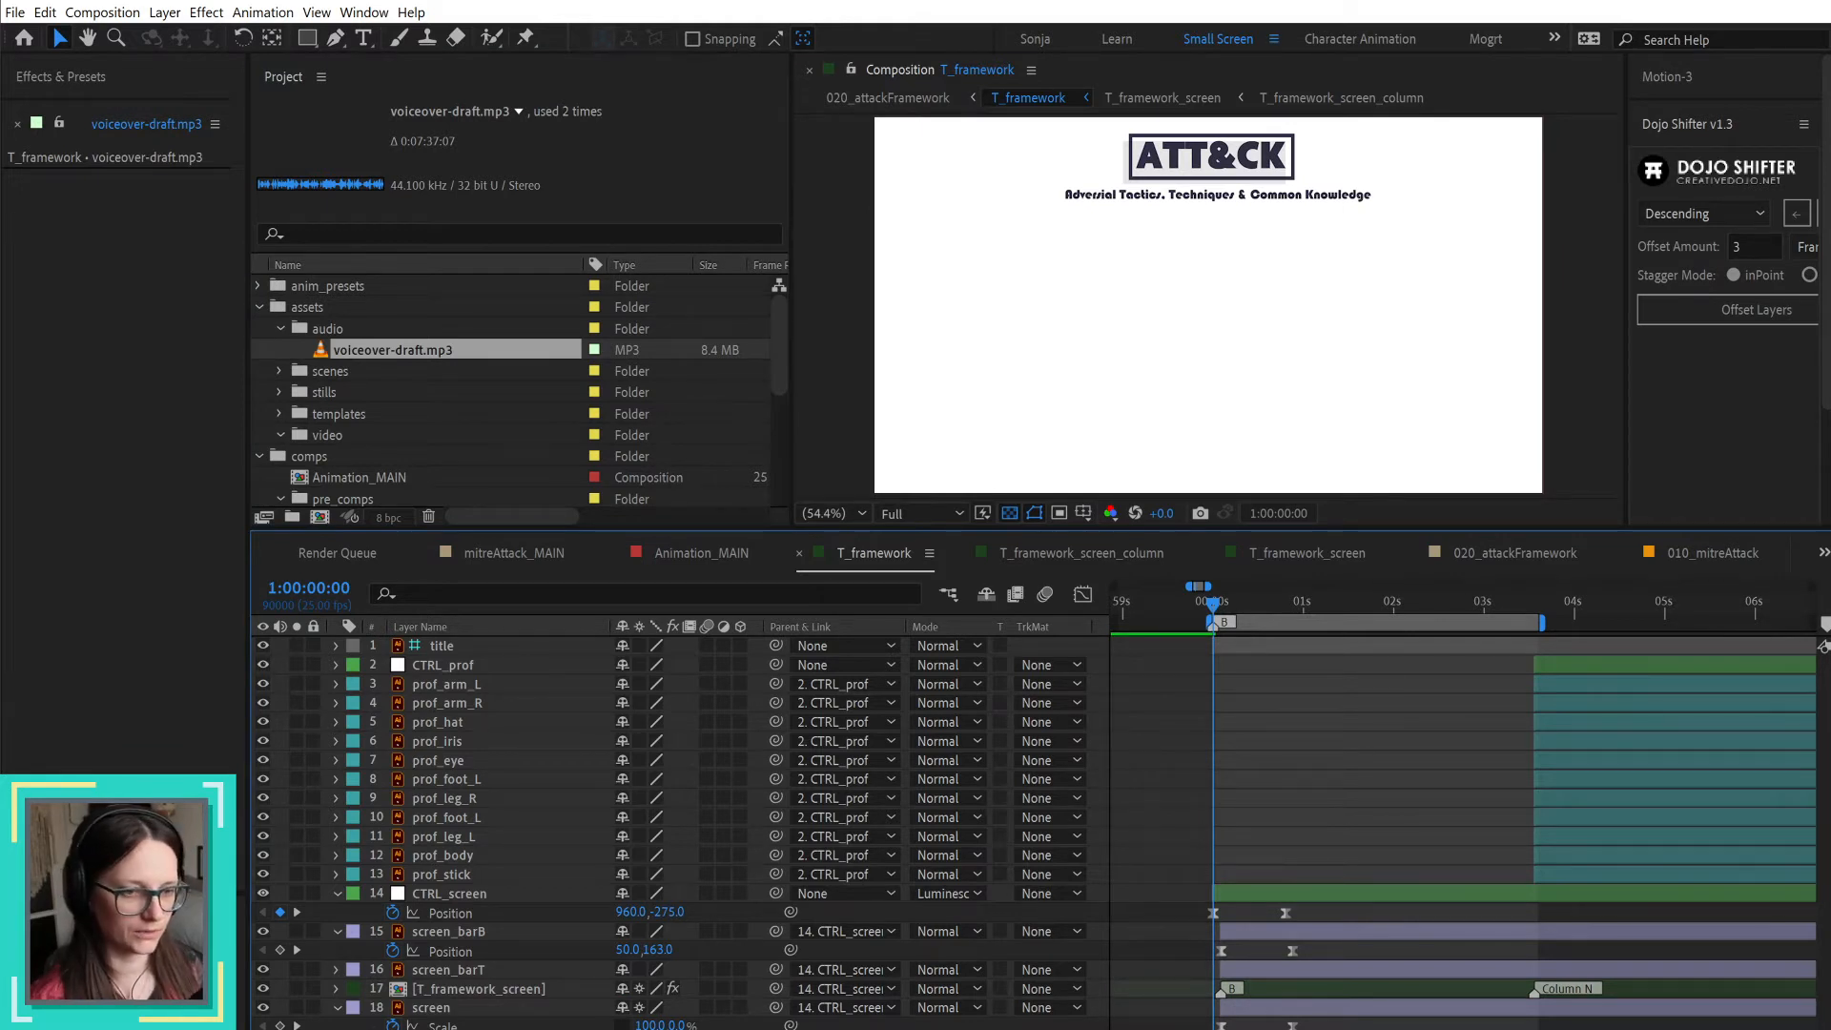
right_click(499, 1027)
click(576, 749)
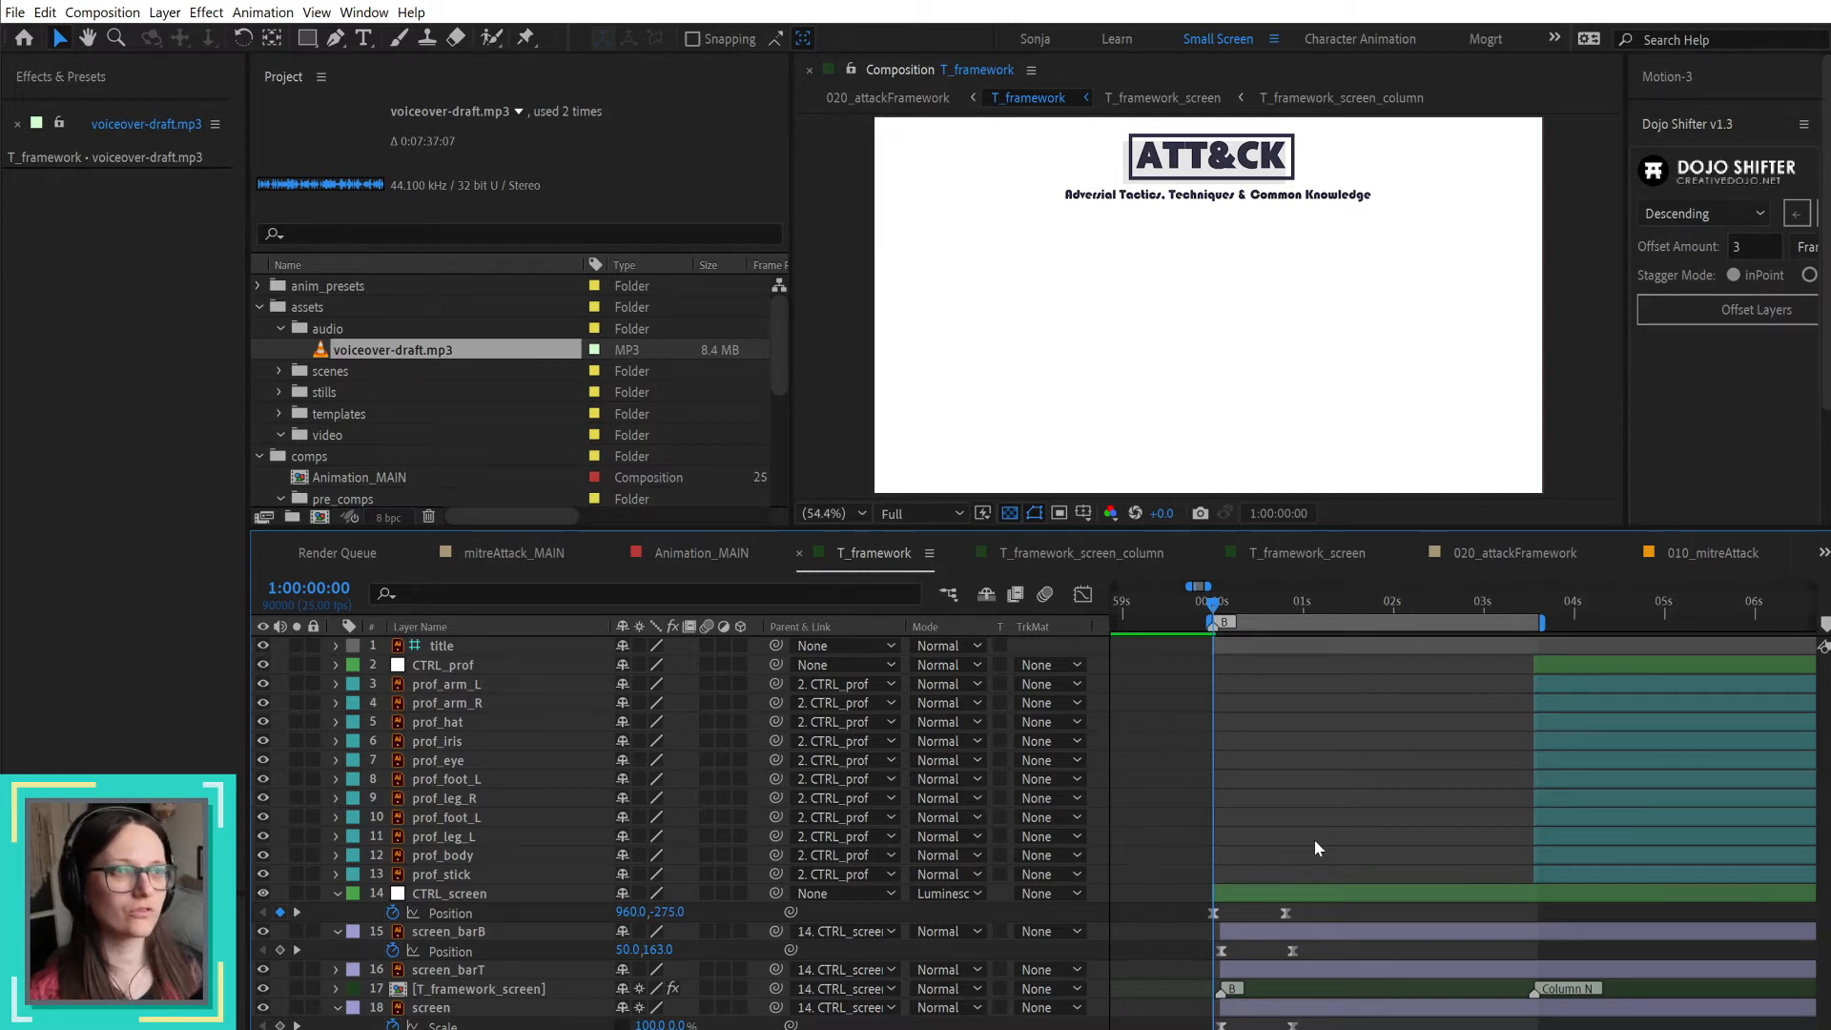
Step: Return to Animation_MAIN and examine the pauses in the voiceover-draft.mp3 waveform around 1:00:49:20
click(1737, 547)
click(701, 554)
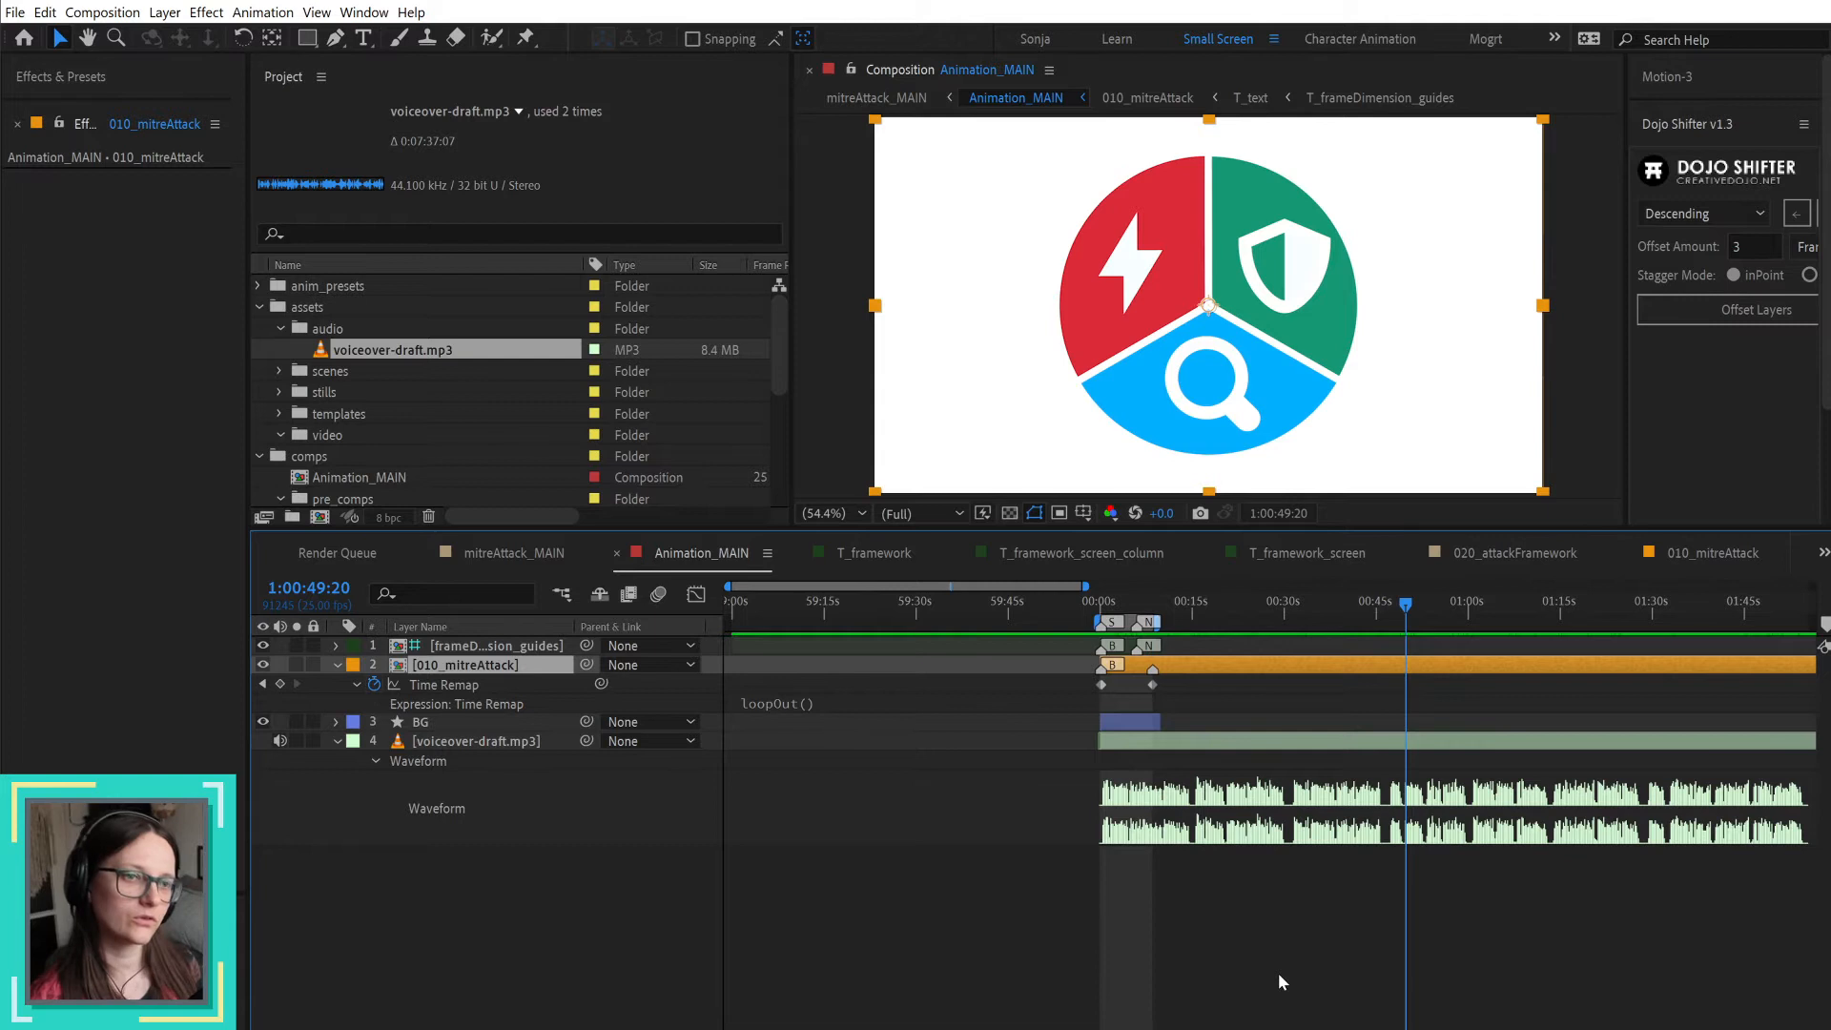
drag(1334, 961, 1193, 960)
key(v)
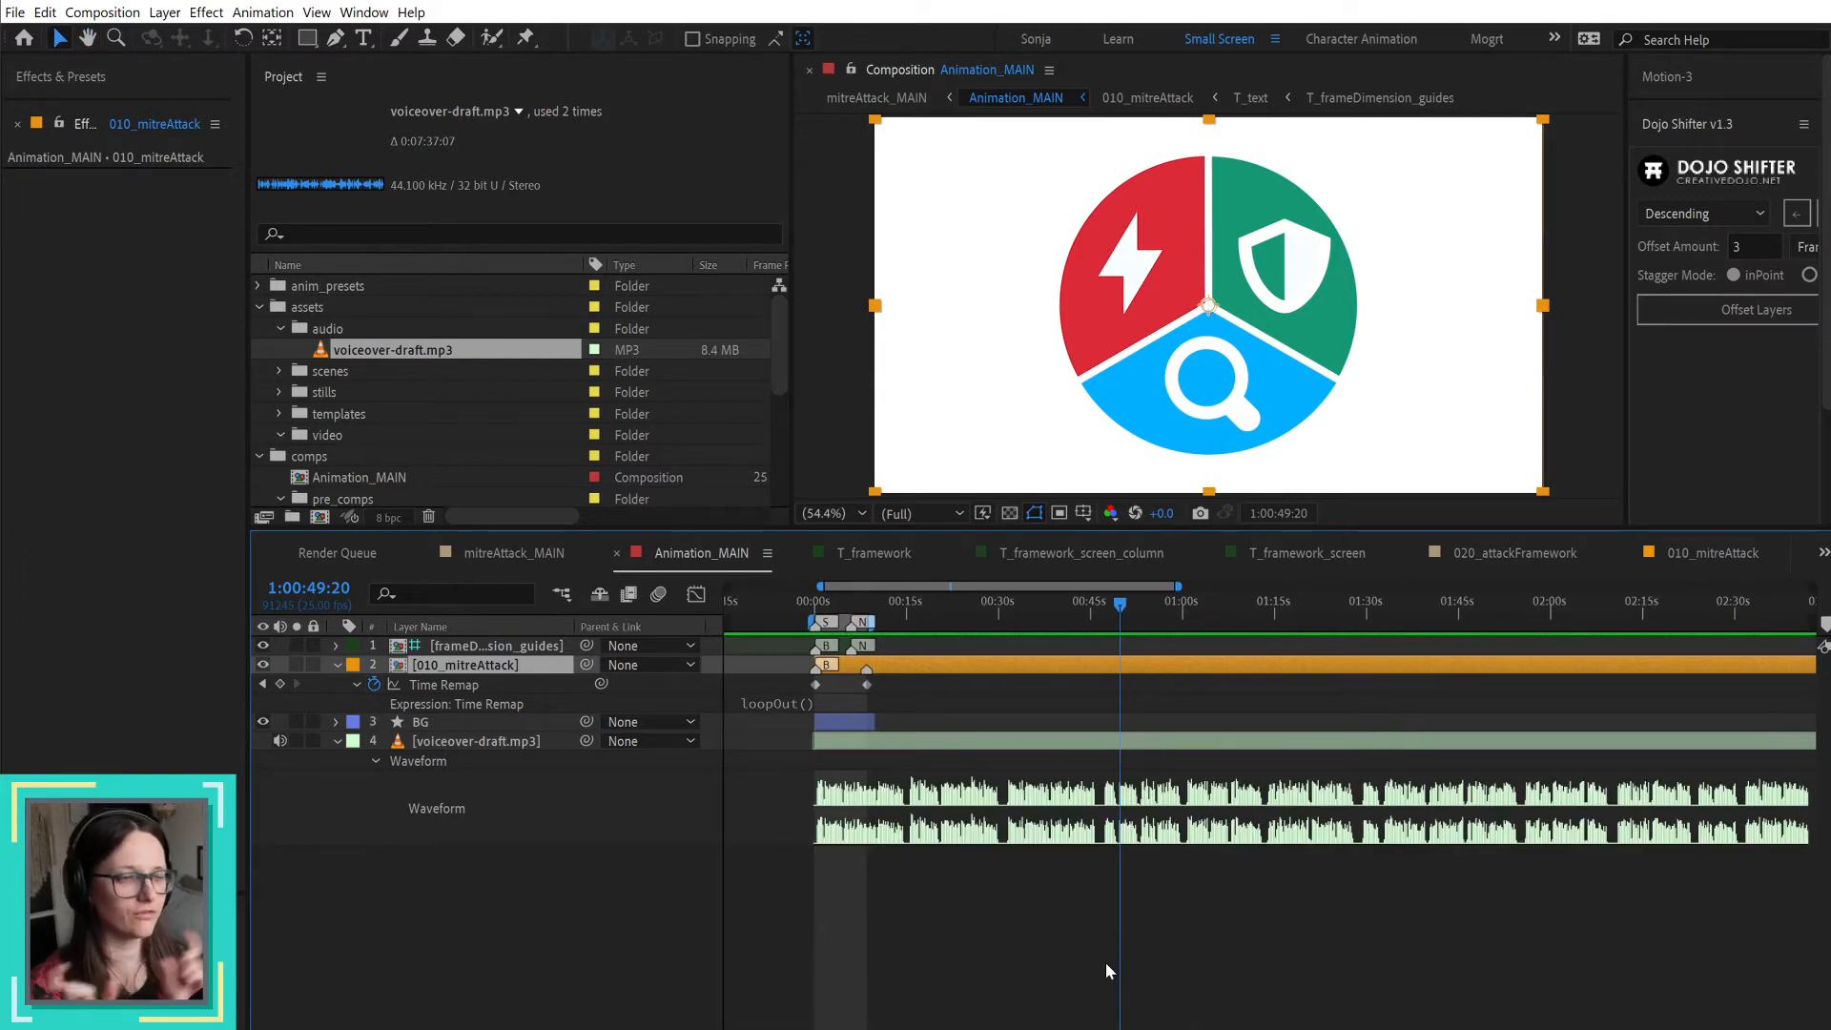
scroll(1061, 799, up, 2)
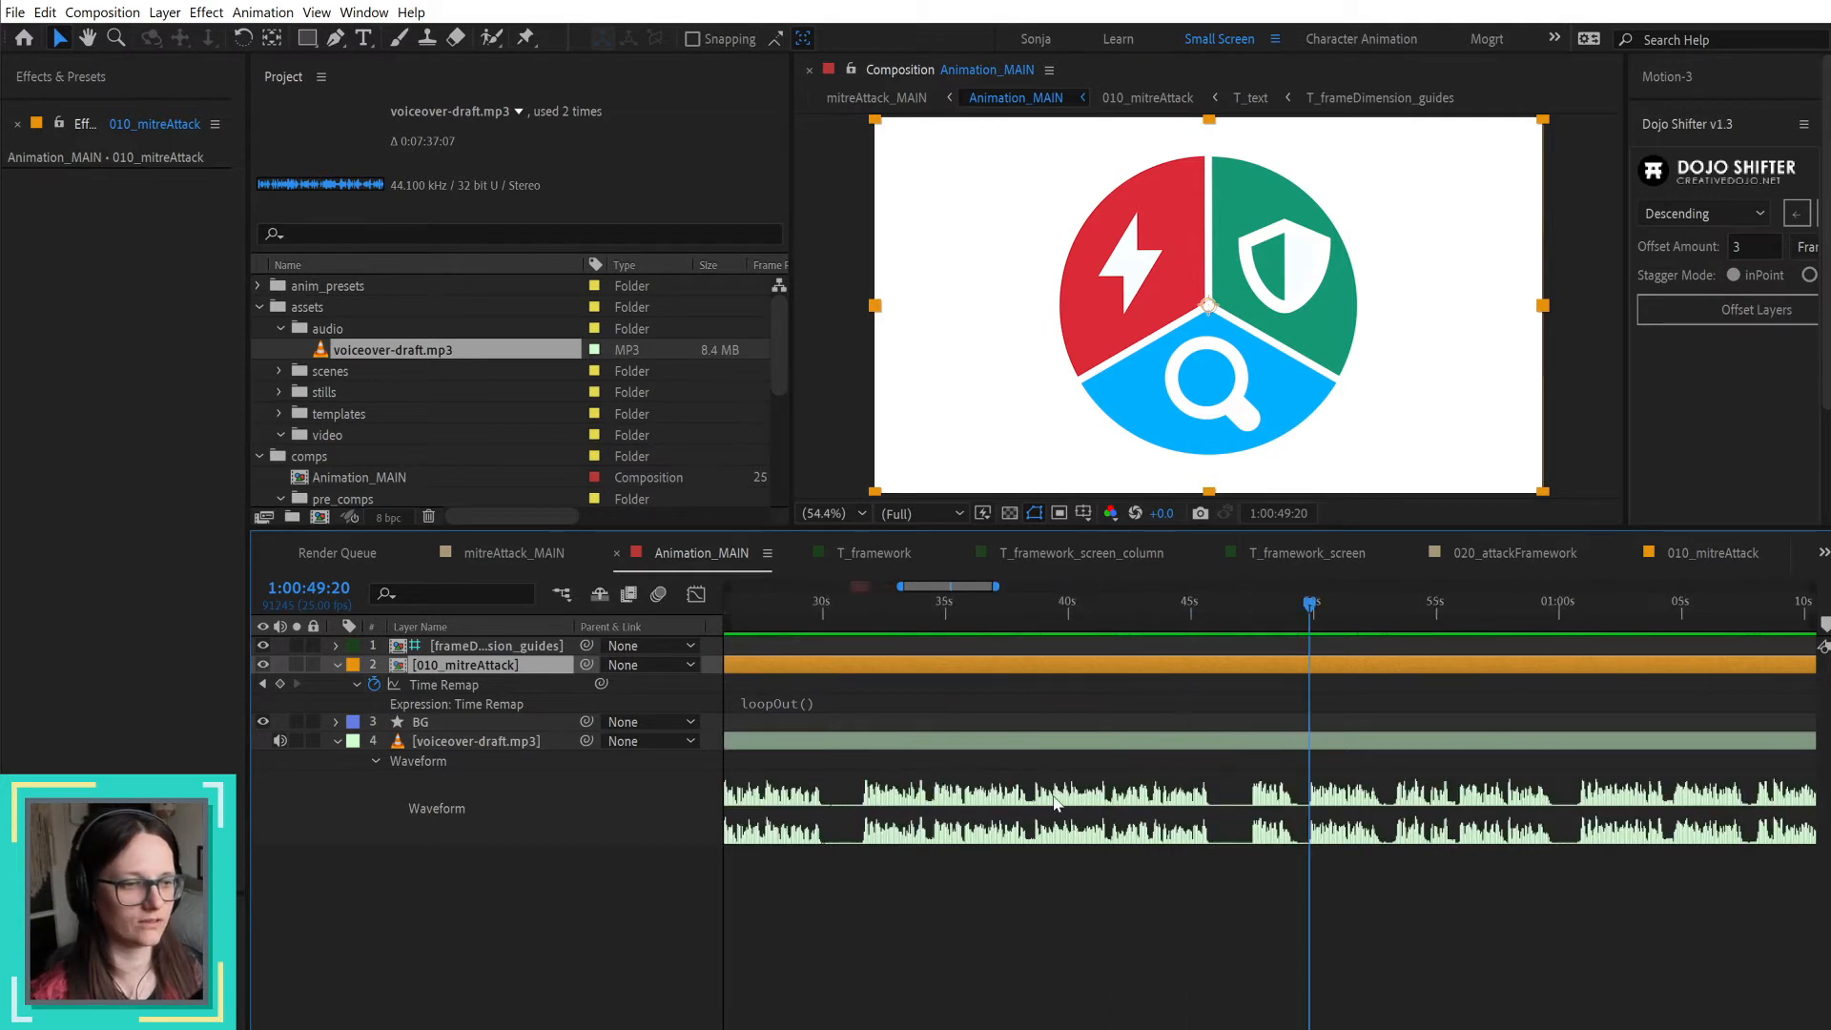
click(950, 742)
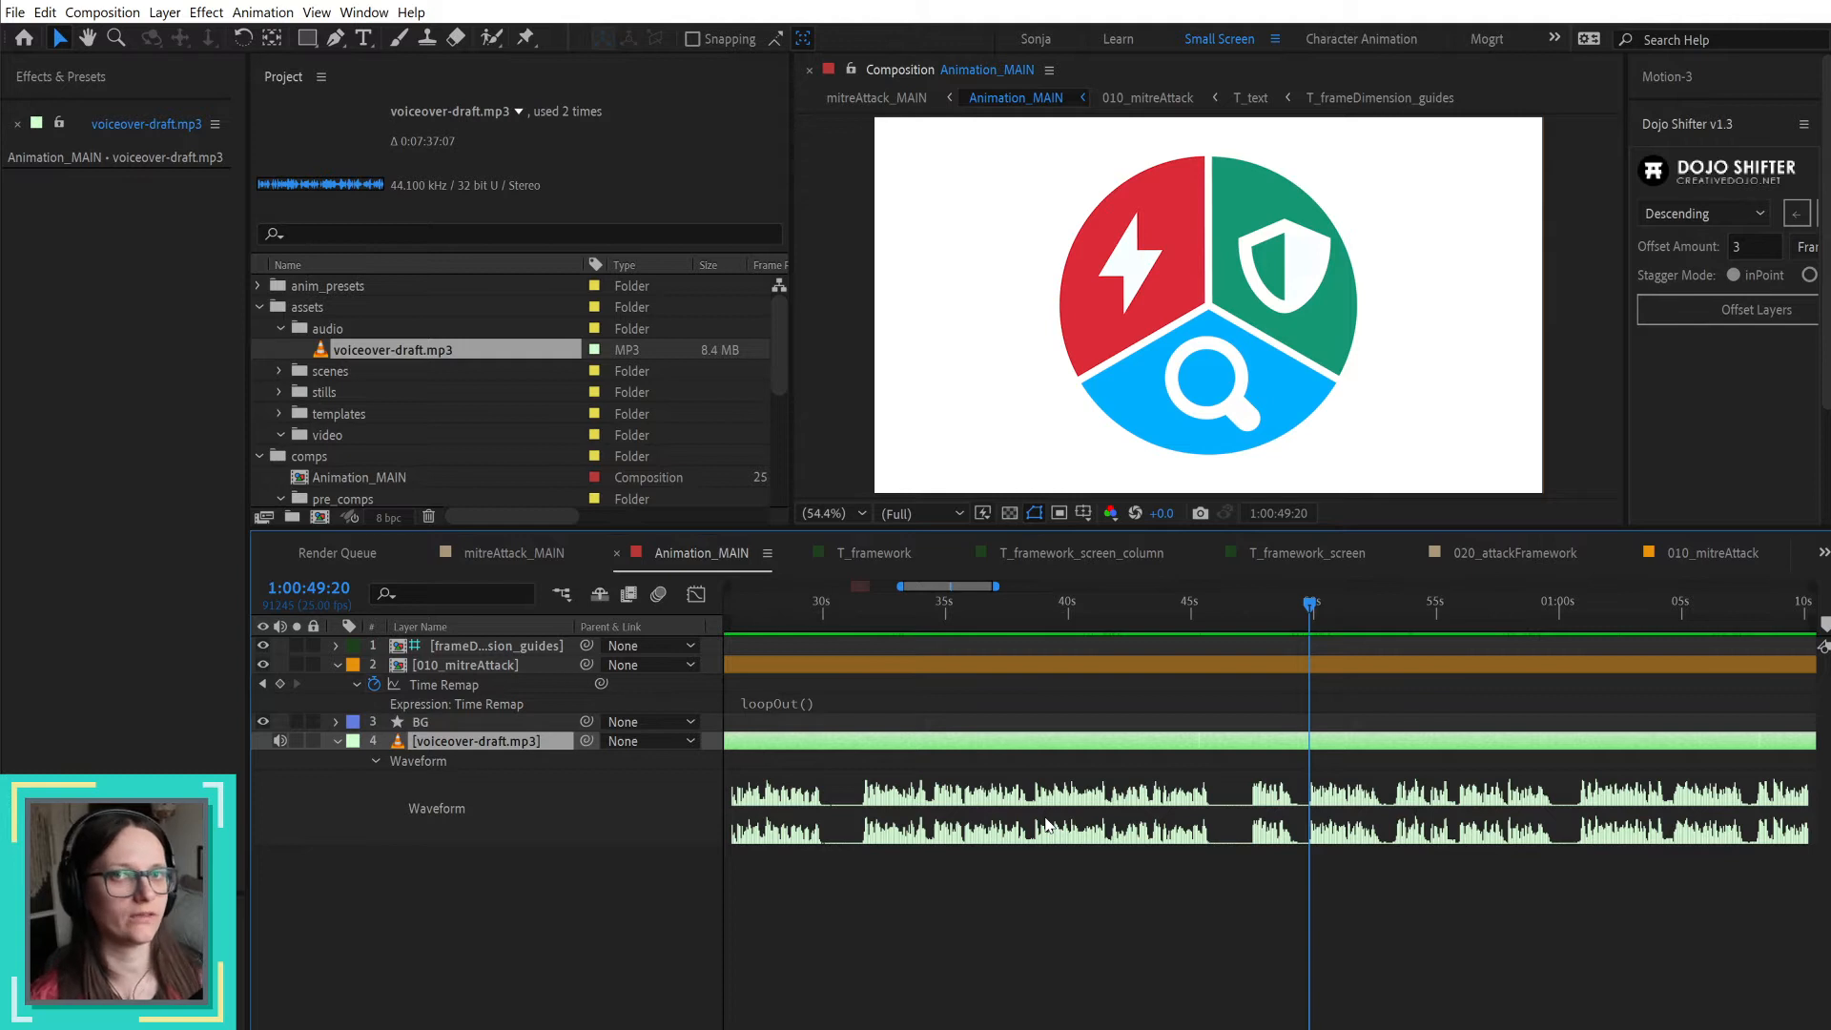
click(1430, 890)
key(minus)
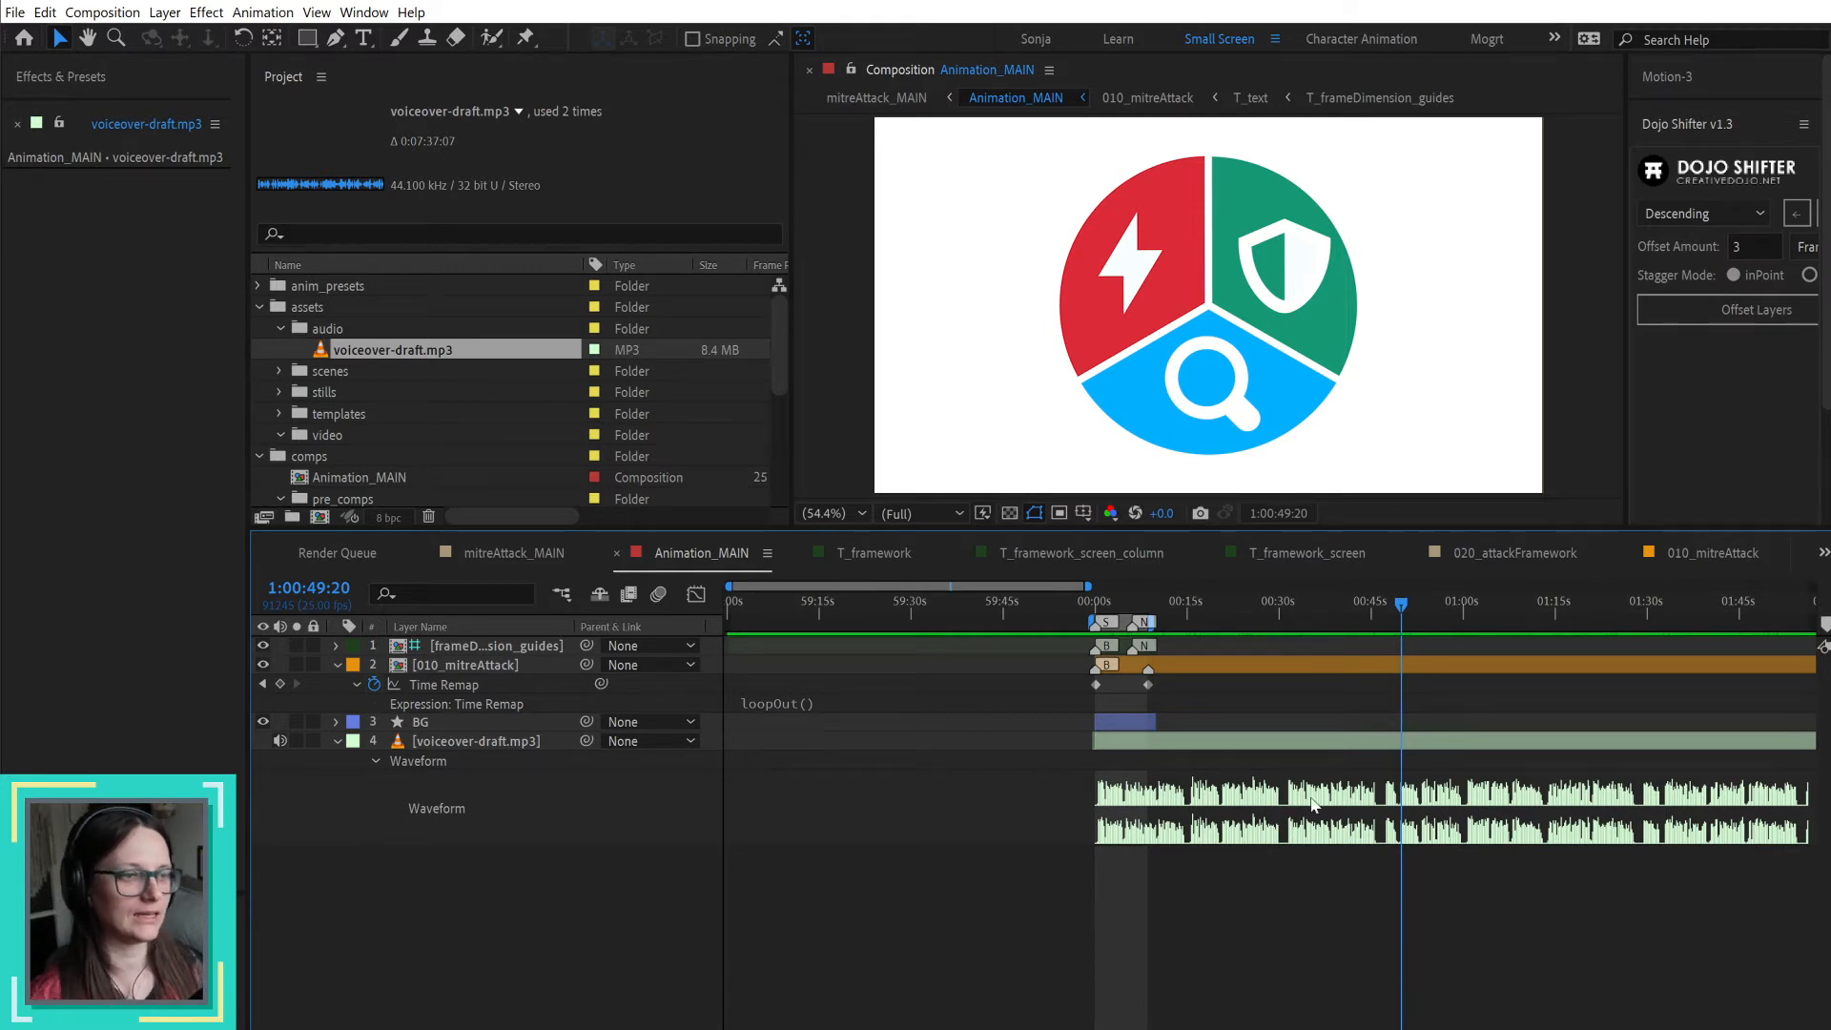
Step: Split the voiceover-draft.mp3 layer at the narration pause at 1:00:30:04 and undo the split
click(1506, 742)
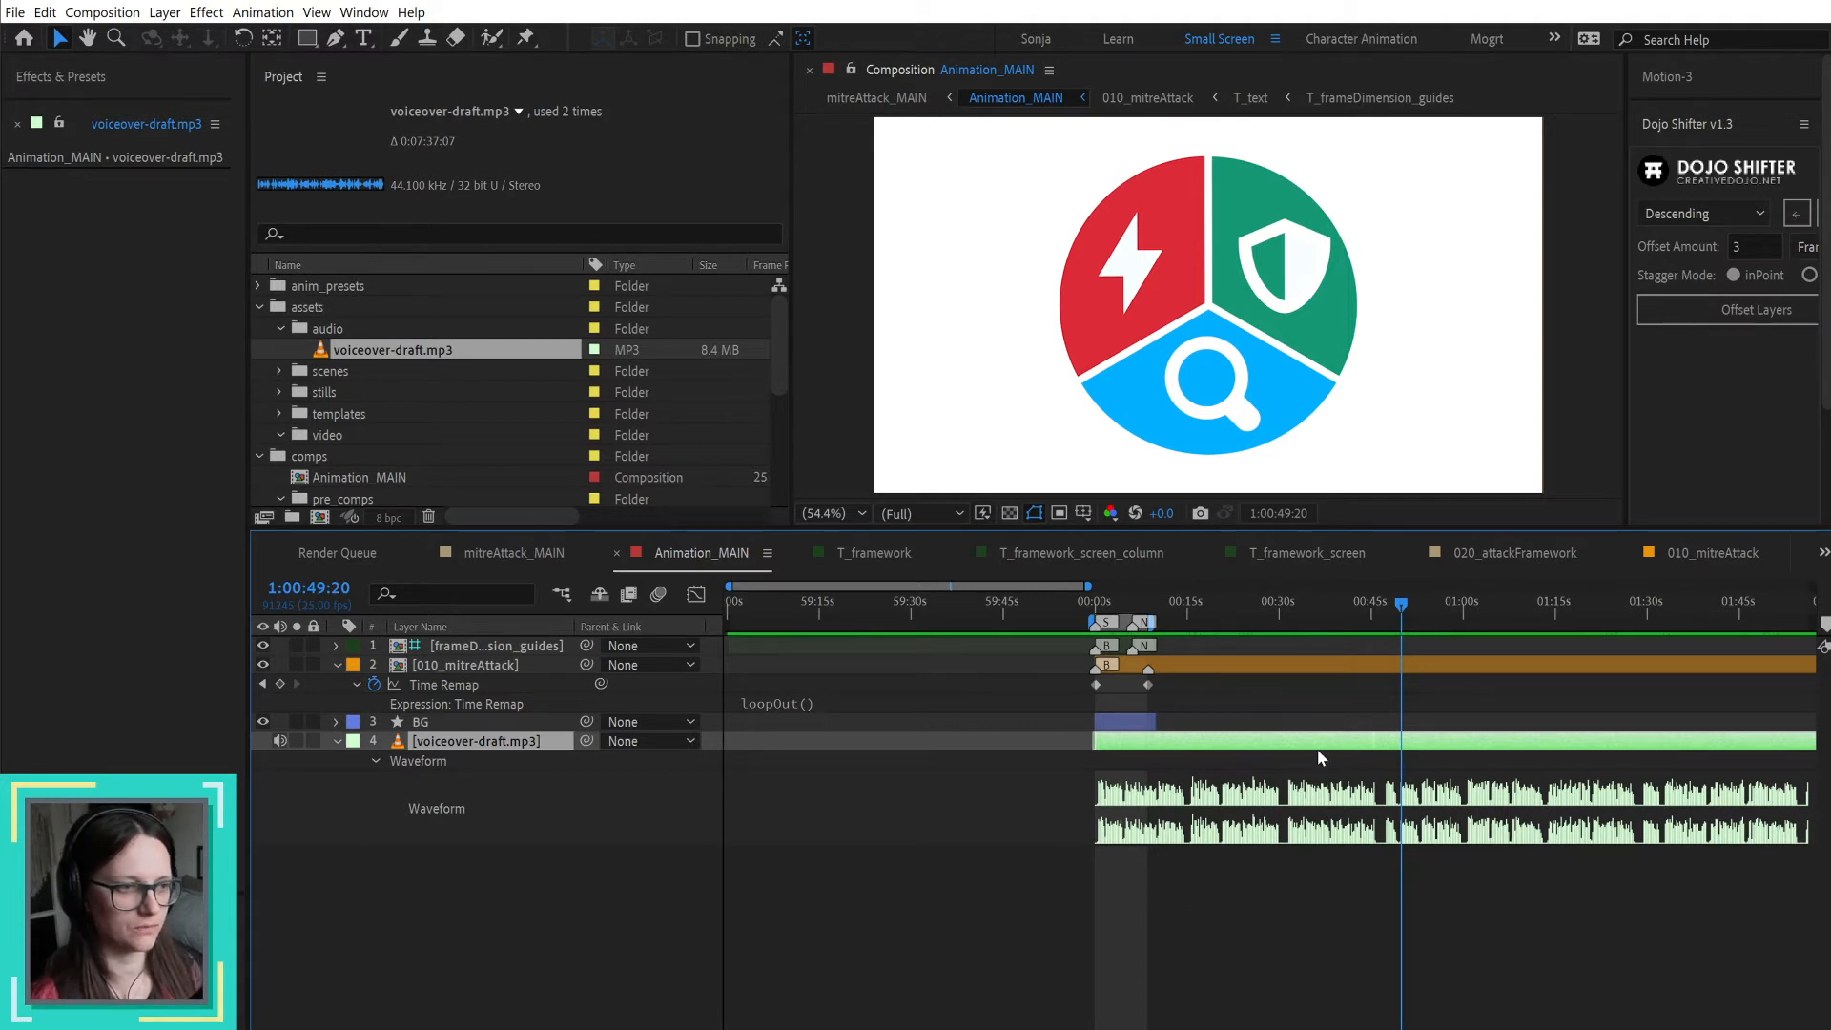
scroll(1301, 740, up, 2)
scroll(1302, 741, up, 2)
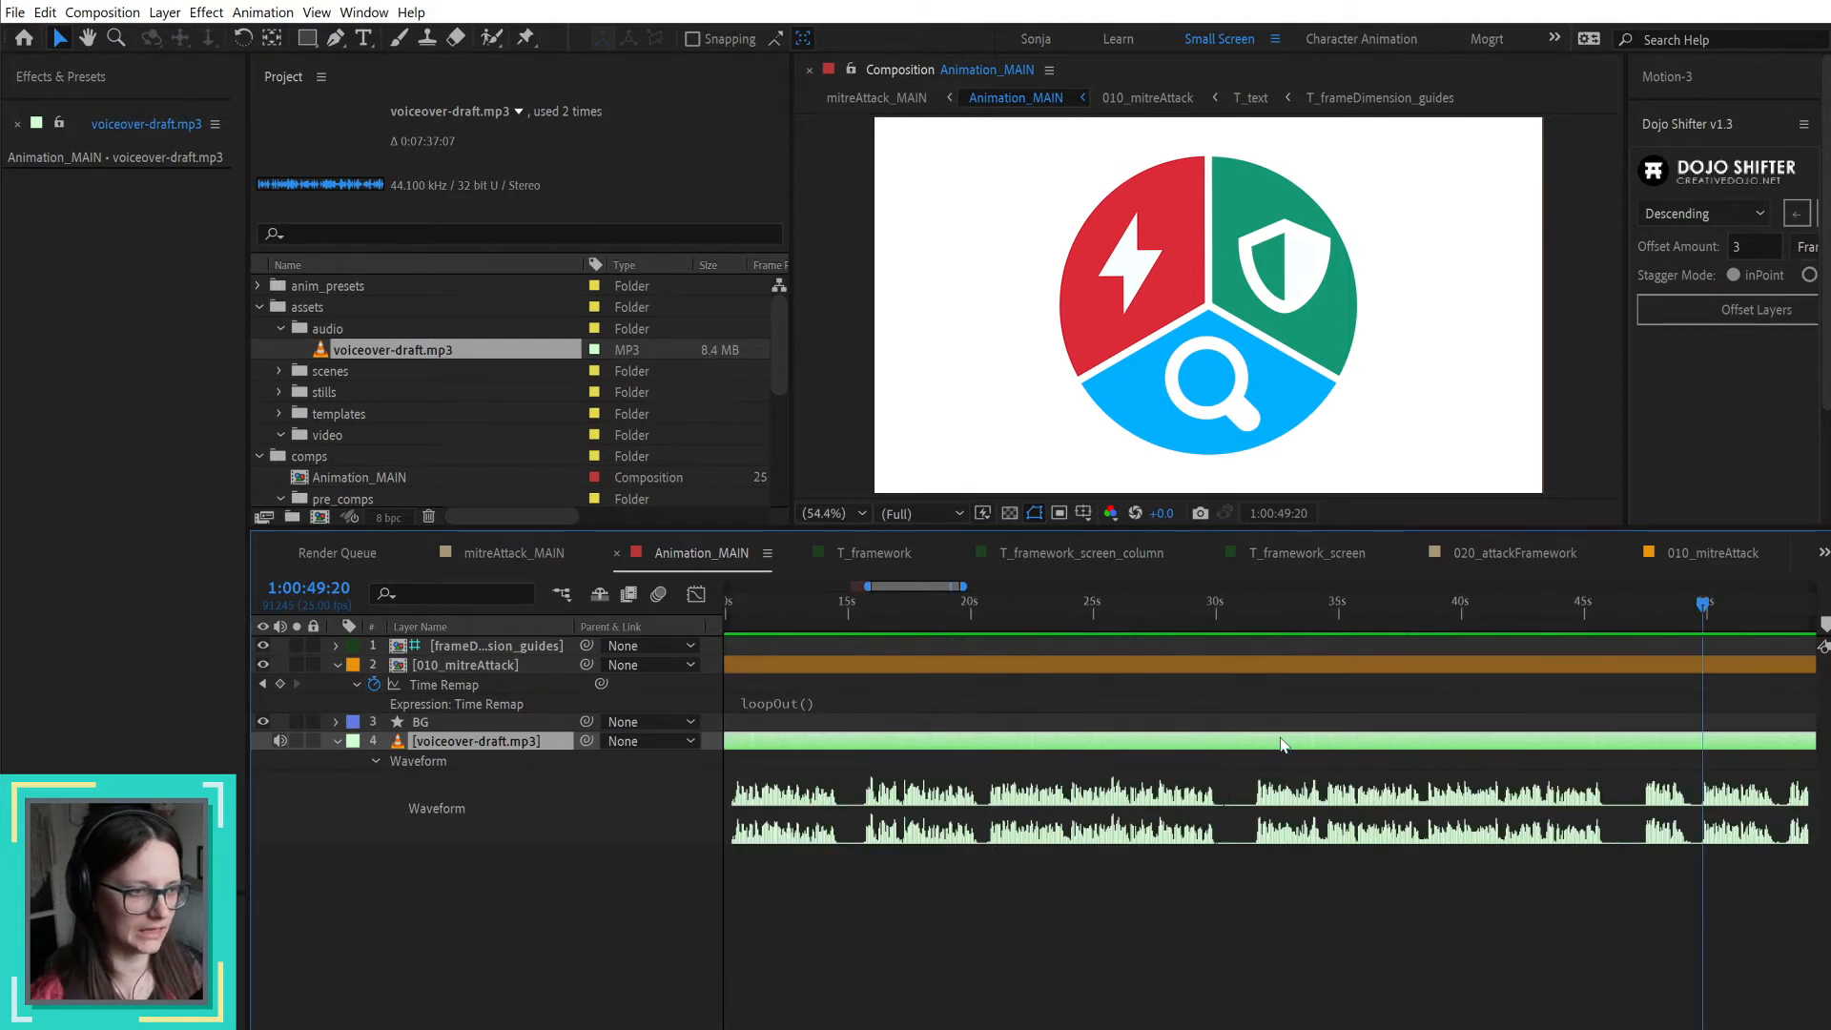
click(1204, 611)
drag(1206, 616, 1222, 618)
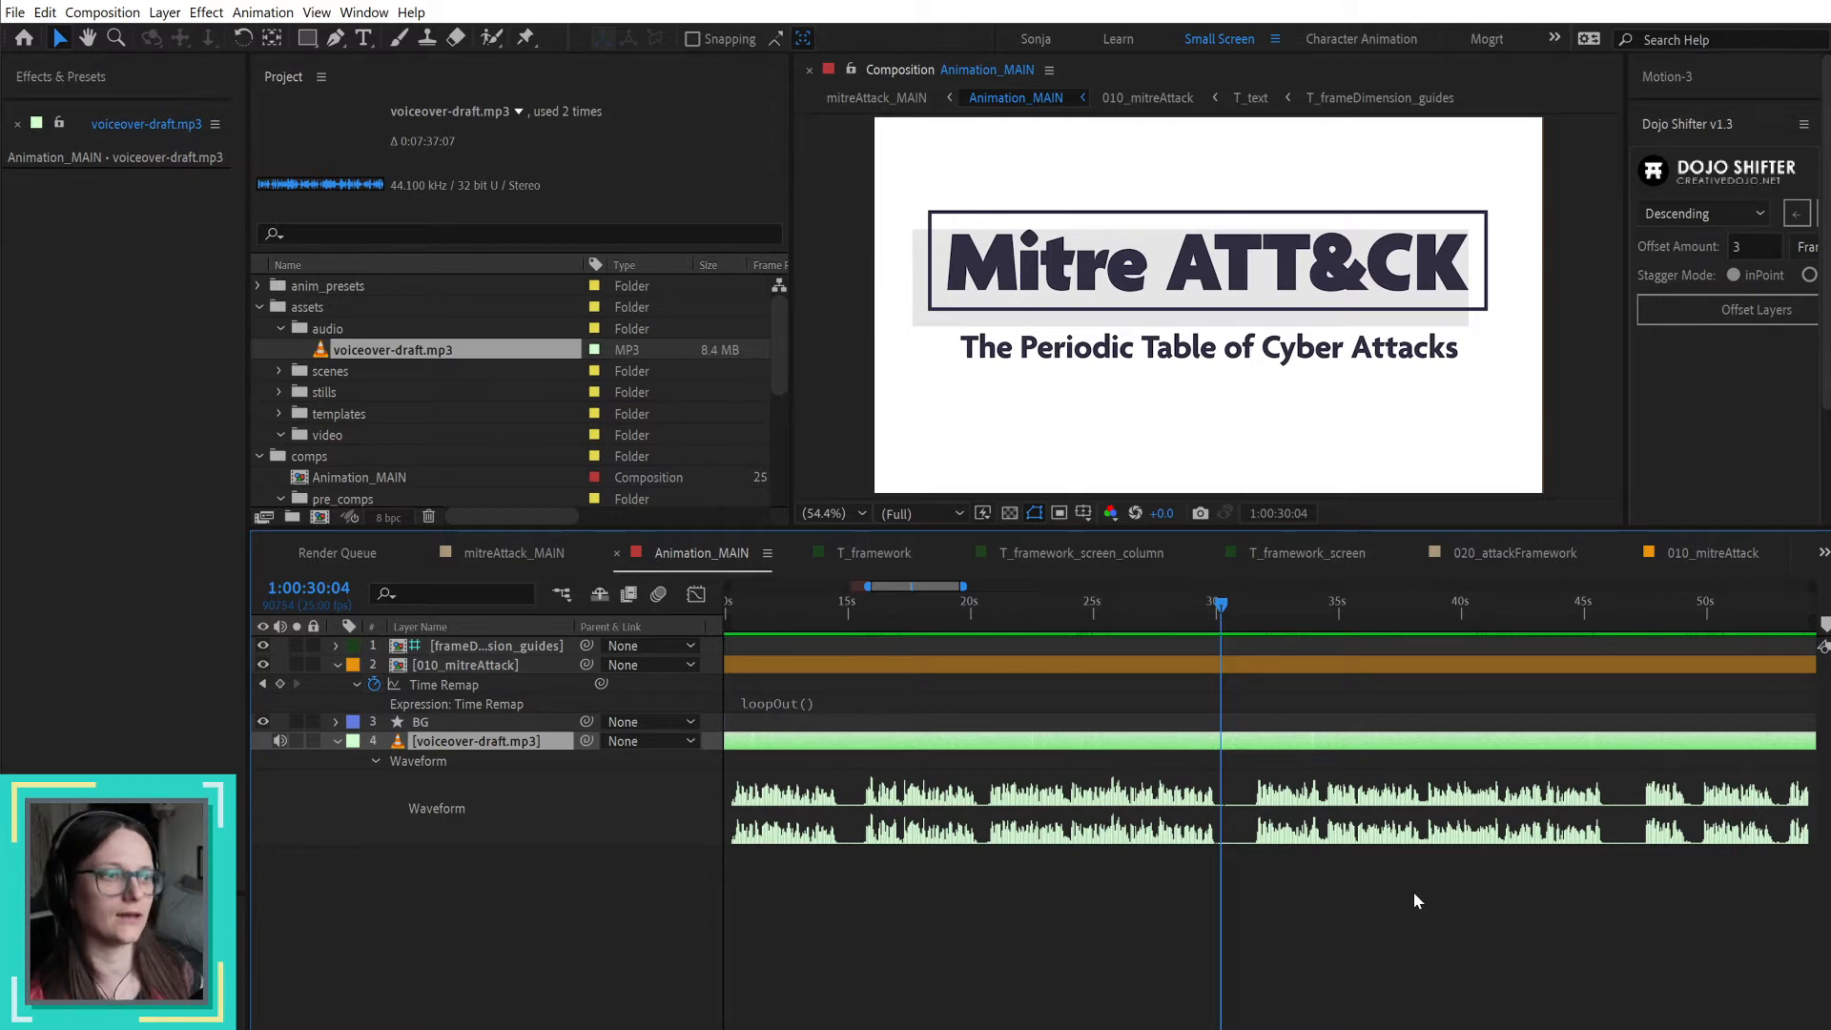
key(ctrl+shift+d)
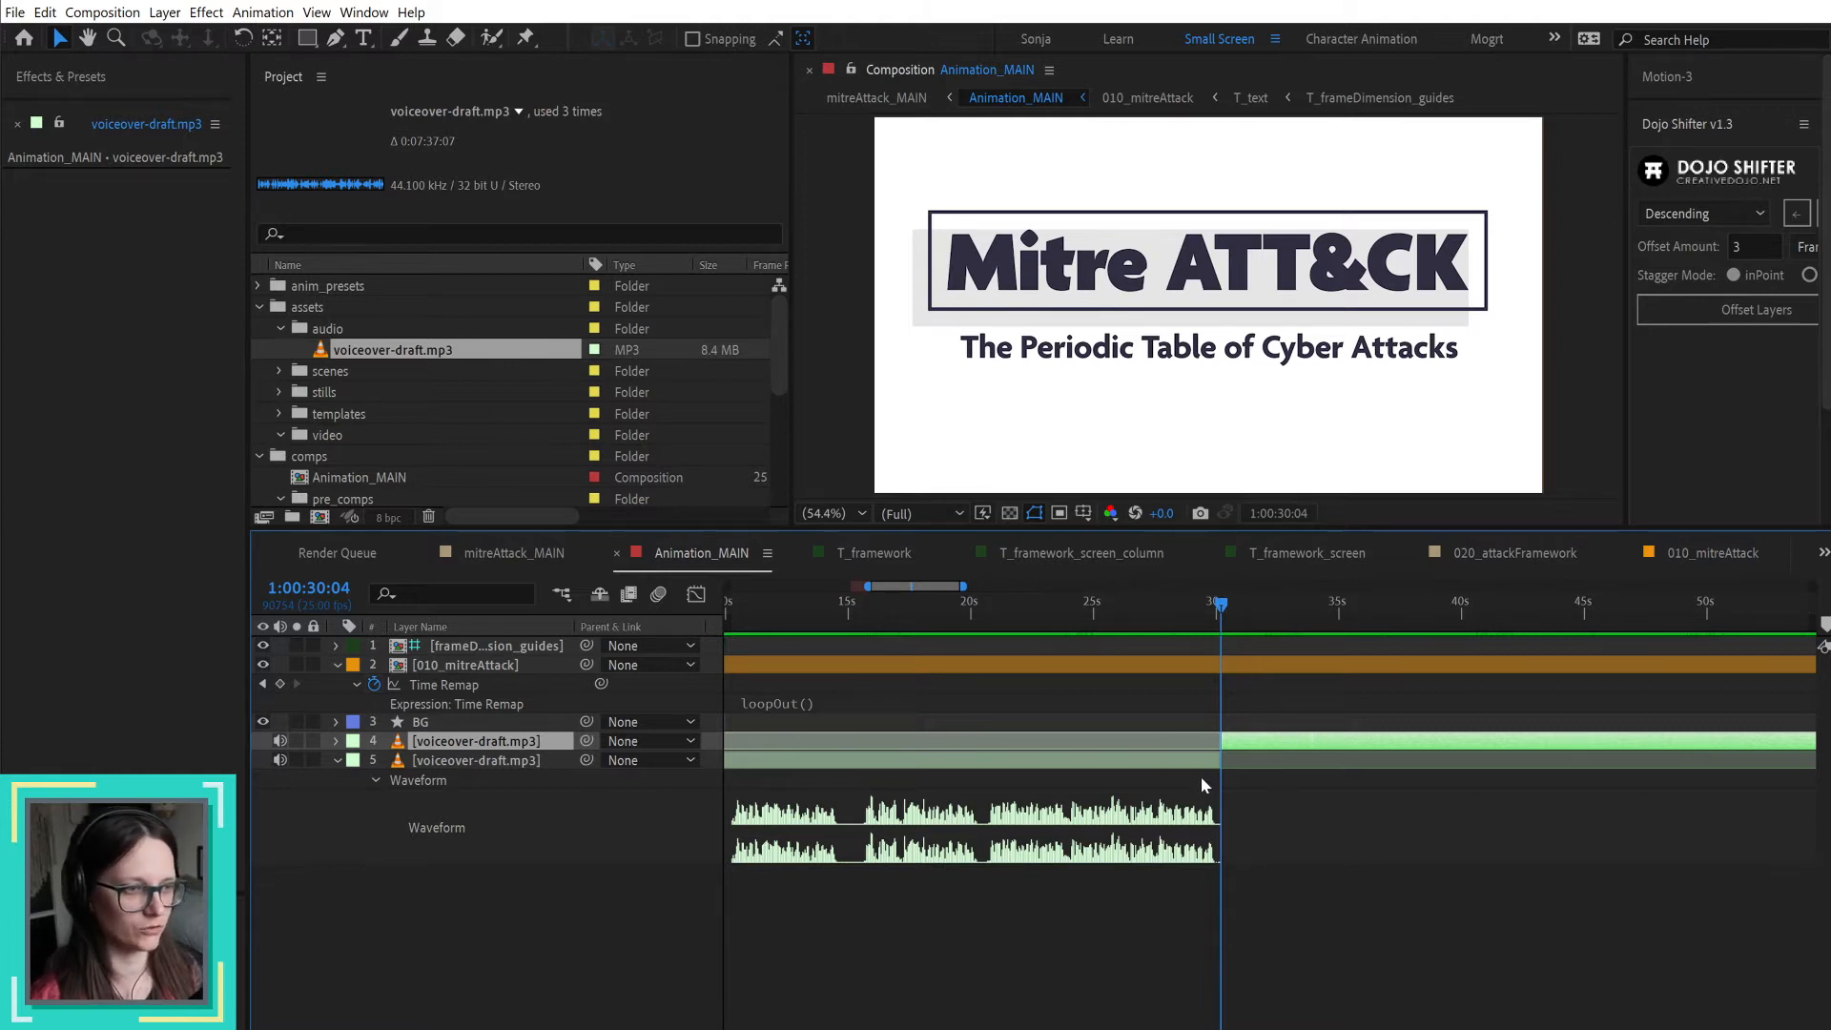
key(ctrl+z)
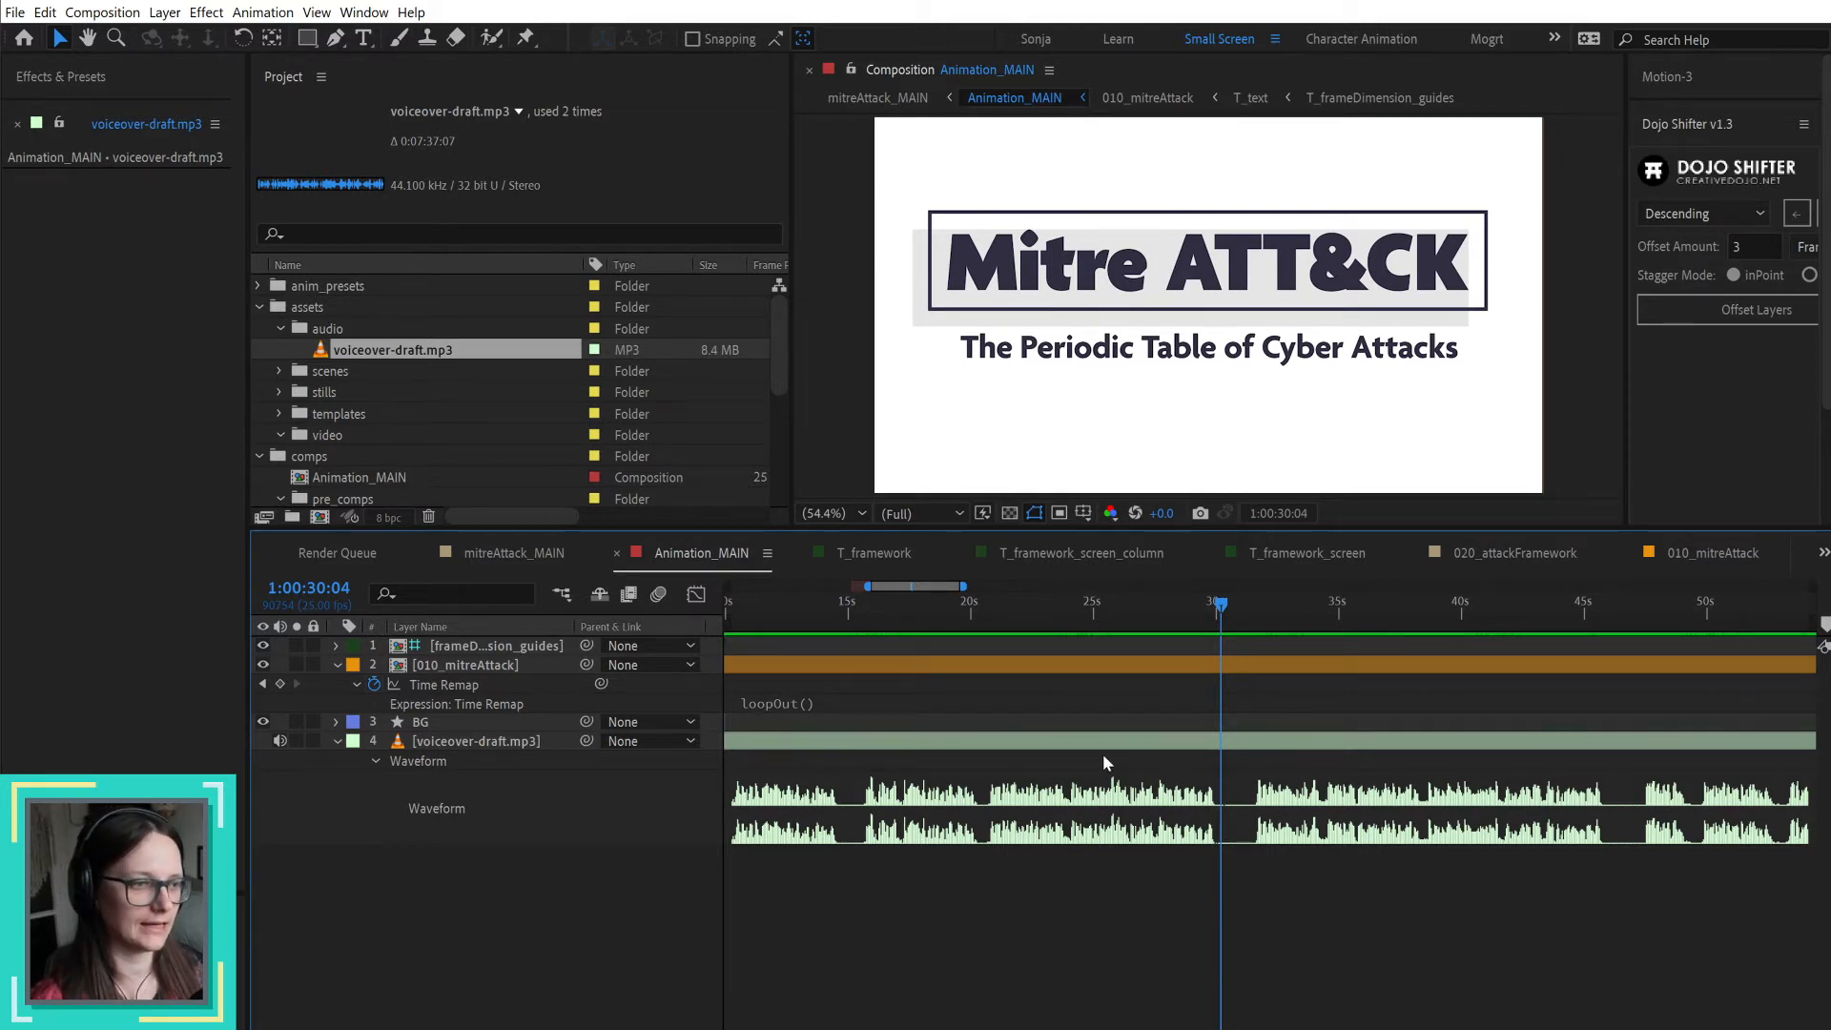
Step: Play the Animation_MAIN voiceover from 1:00:48:15 and place the time indicator at the speech start at 1:00:49:19
click(1363, 743)
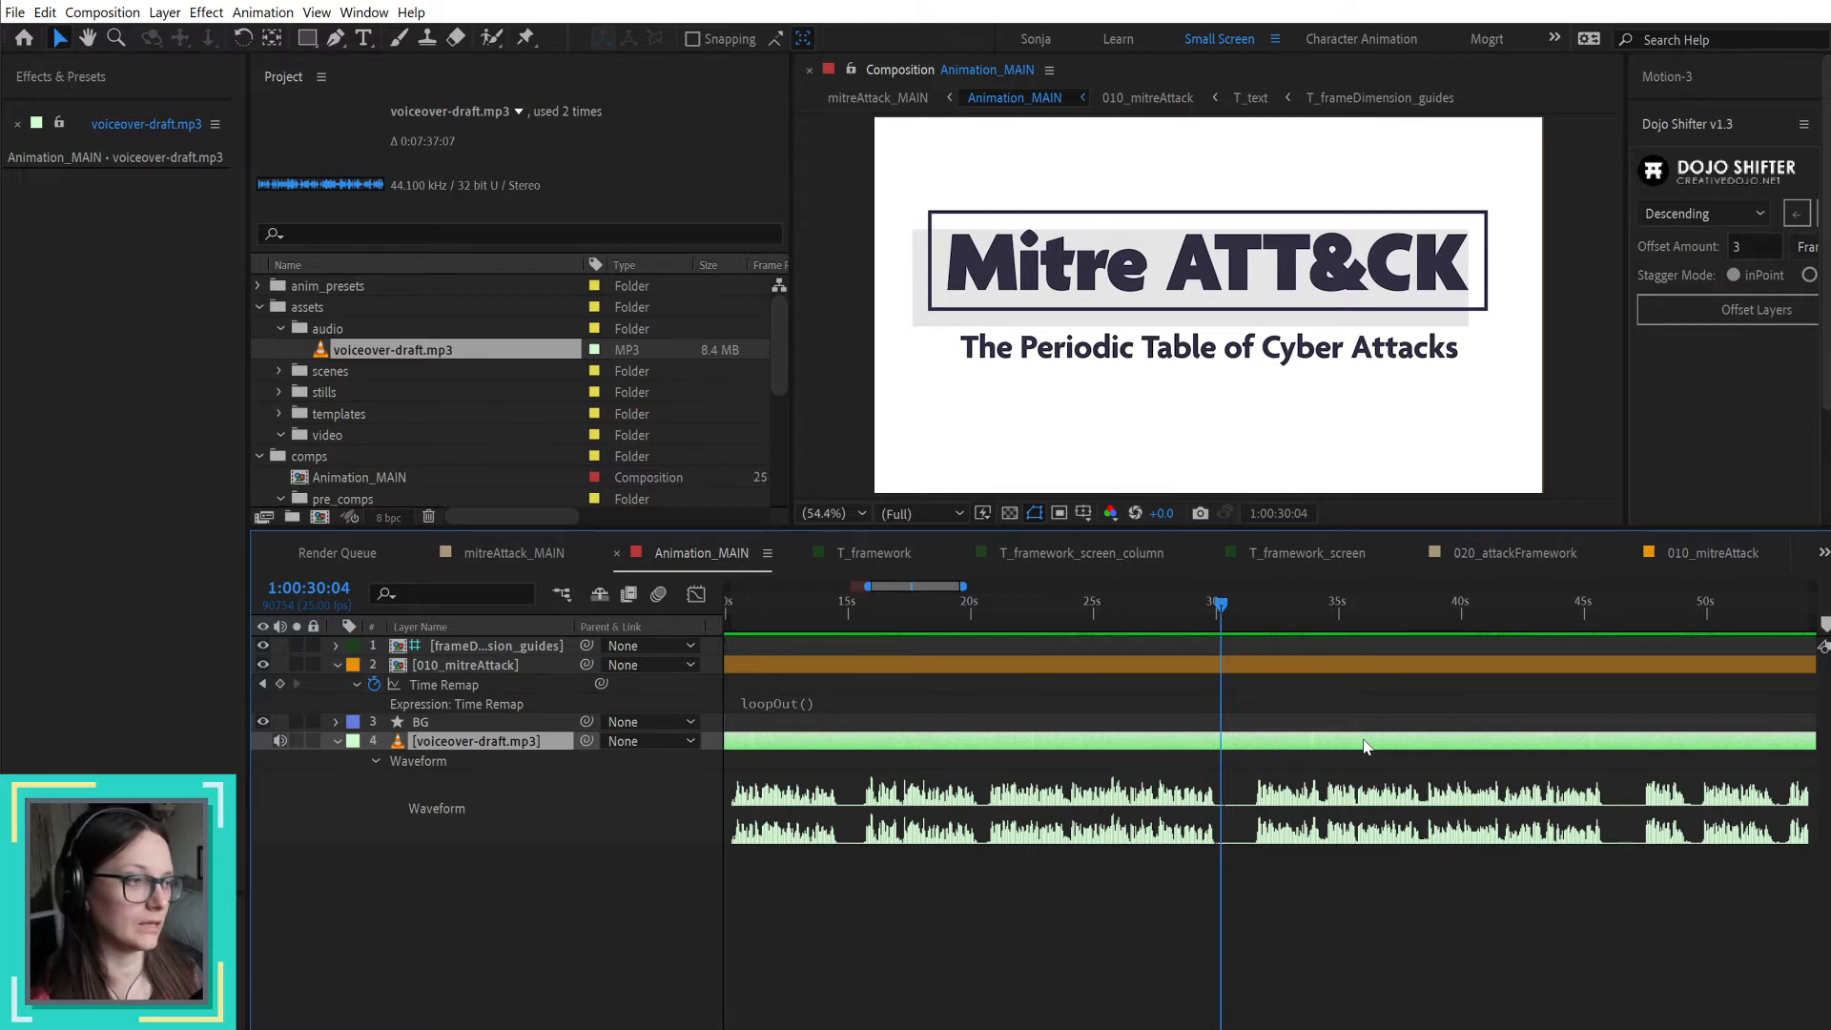
click(1252, 979)
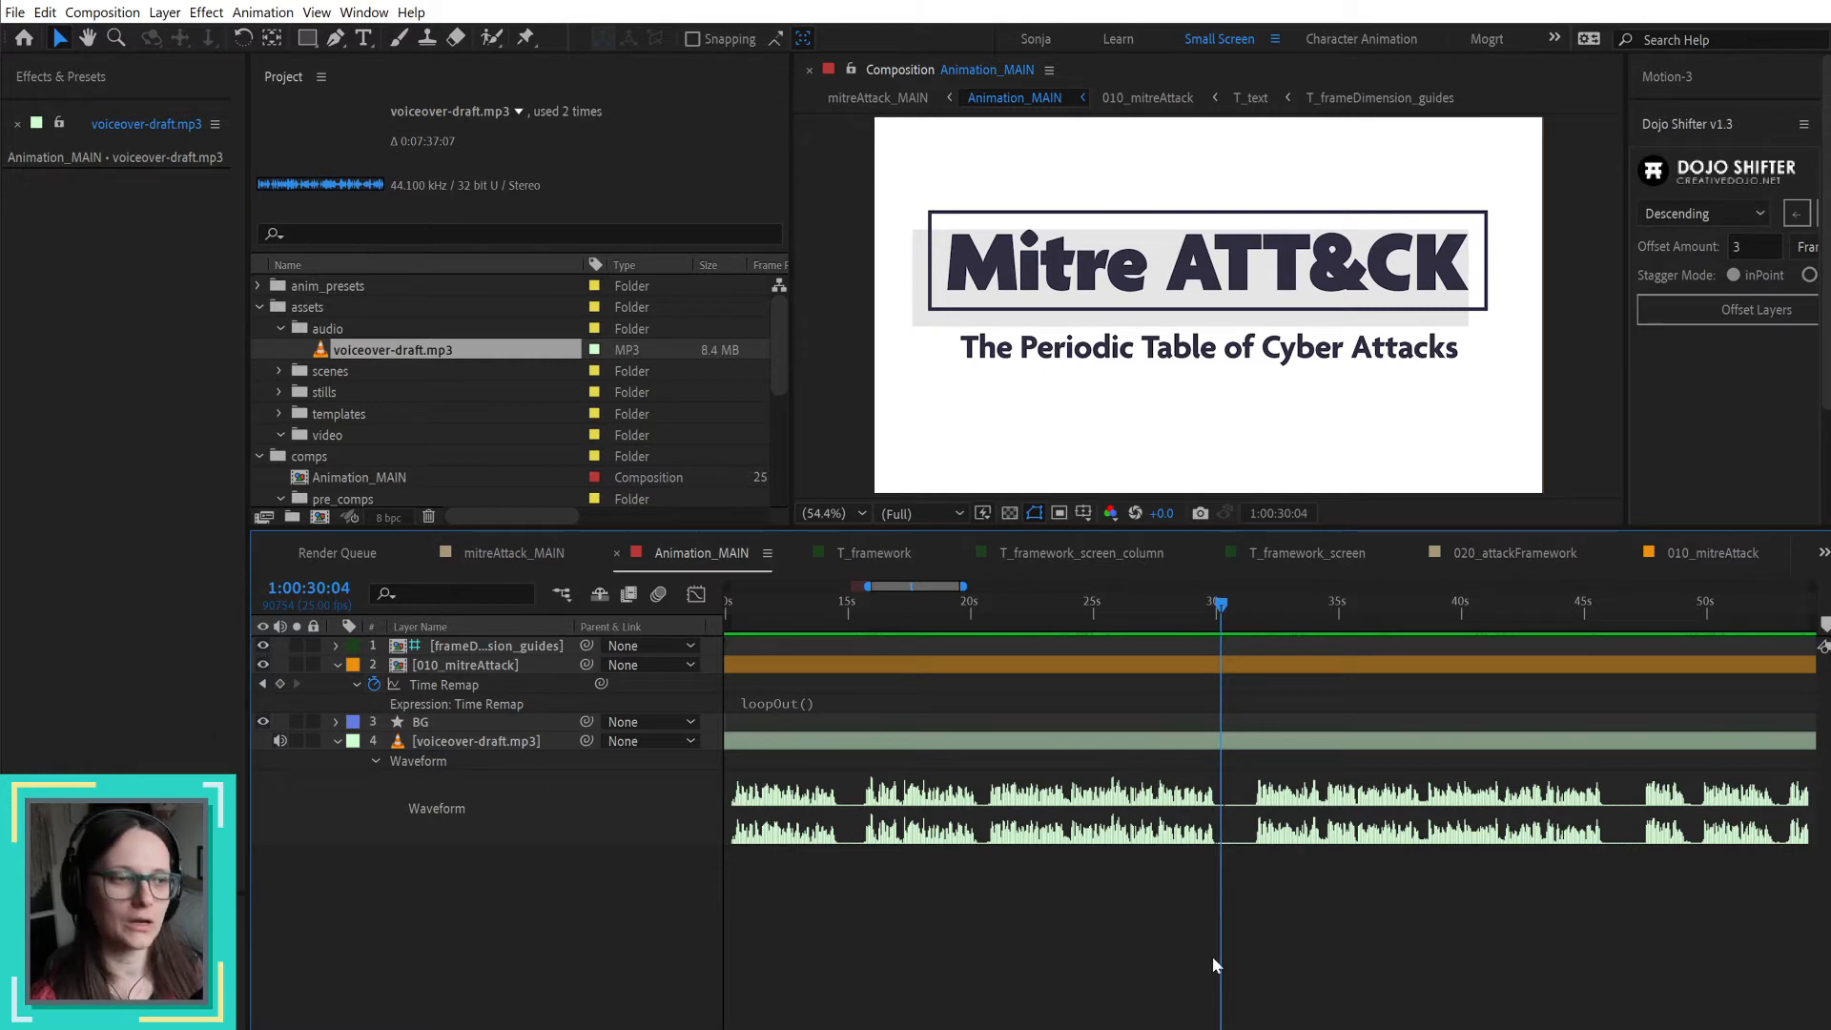
scroll(1243, 940, down, 2)
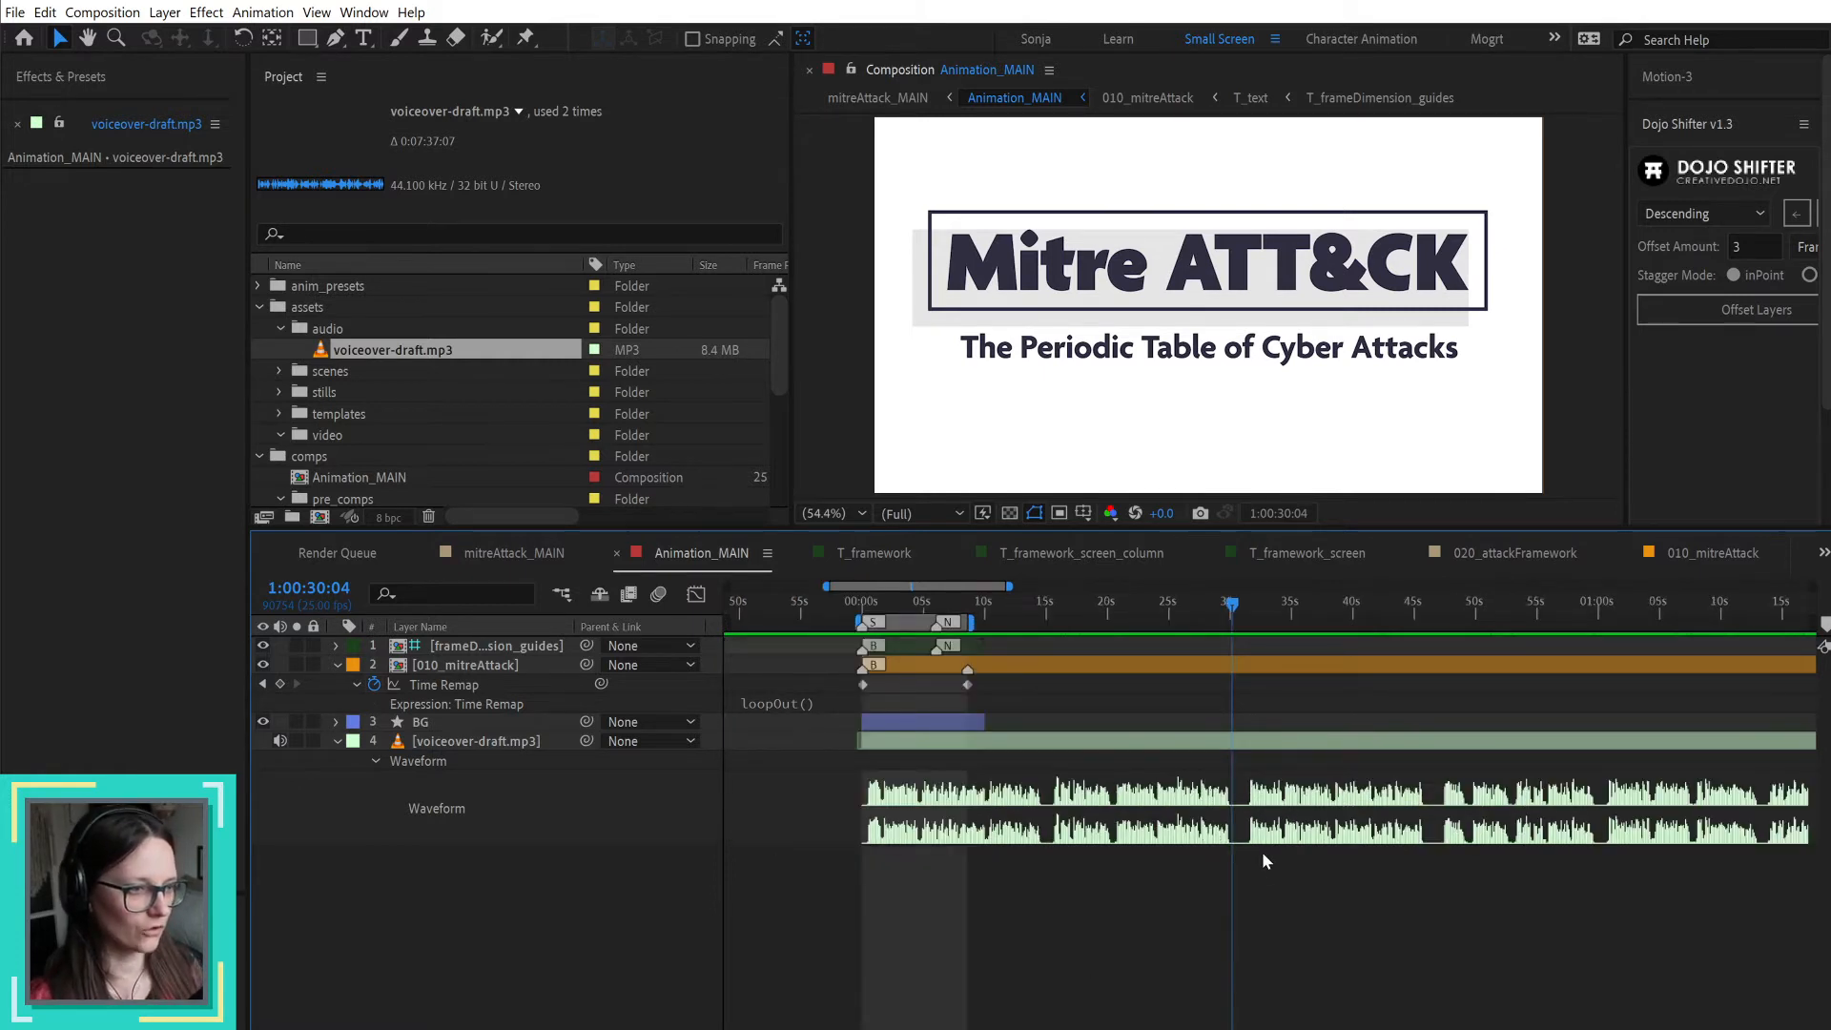
drag(1449, 622, 1457, 621)
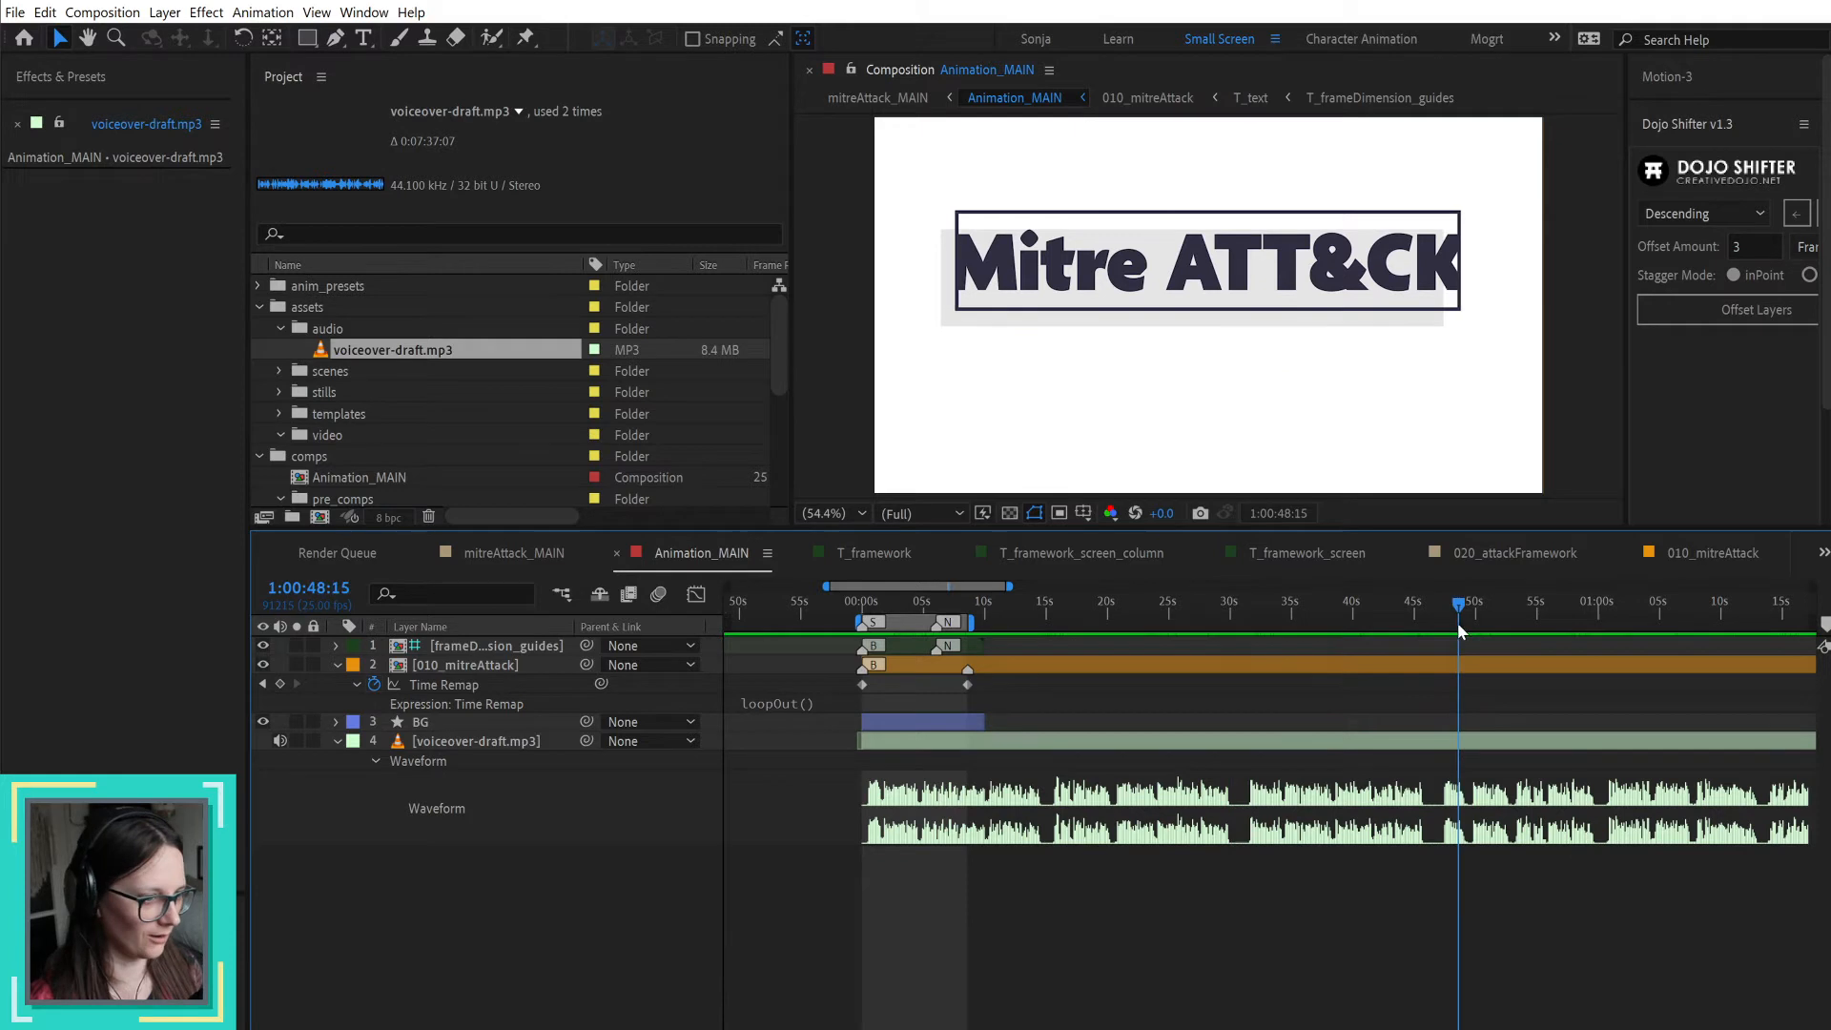
scroll(1490, 717, up, 3)
key(space)
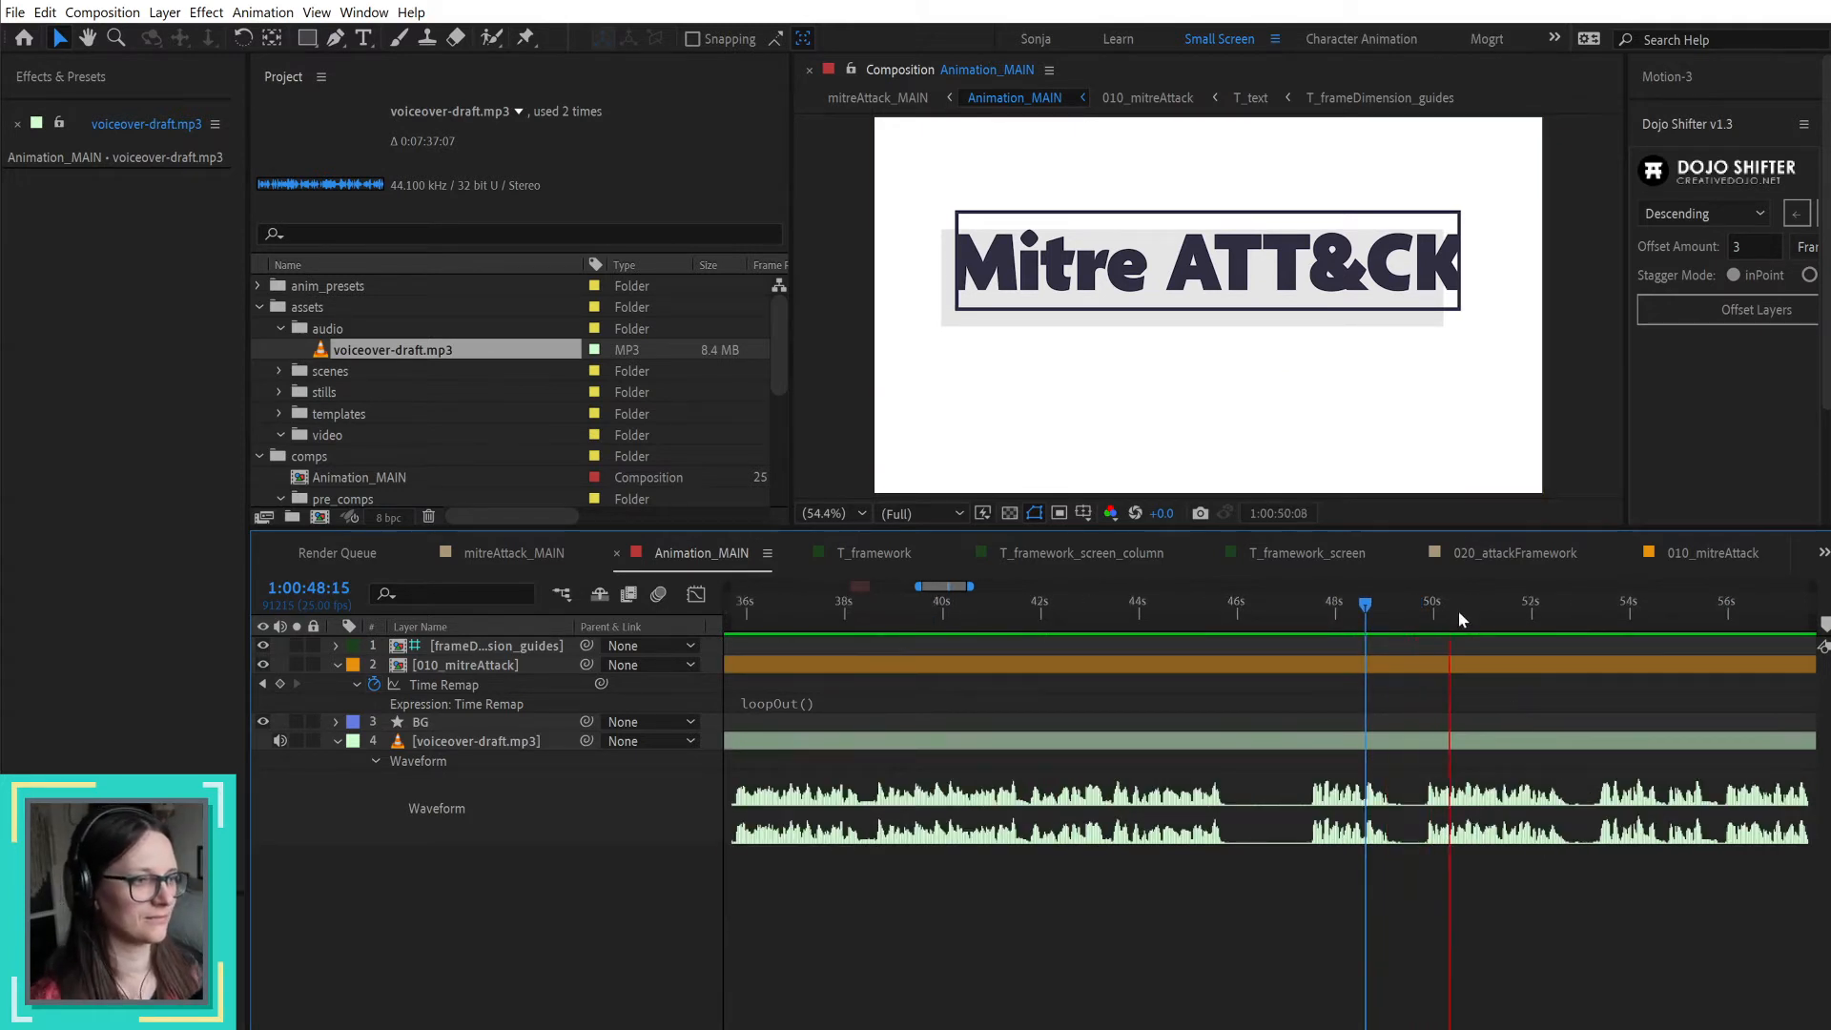
click(1421, 612)
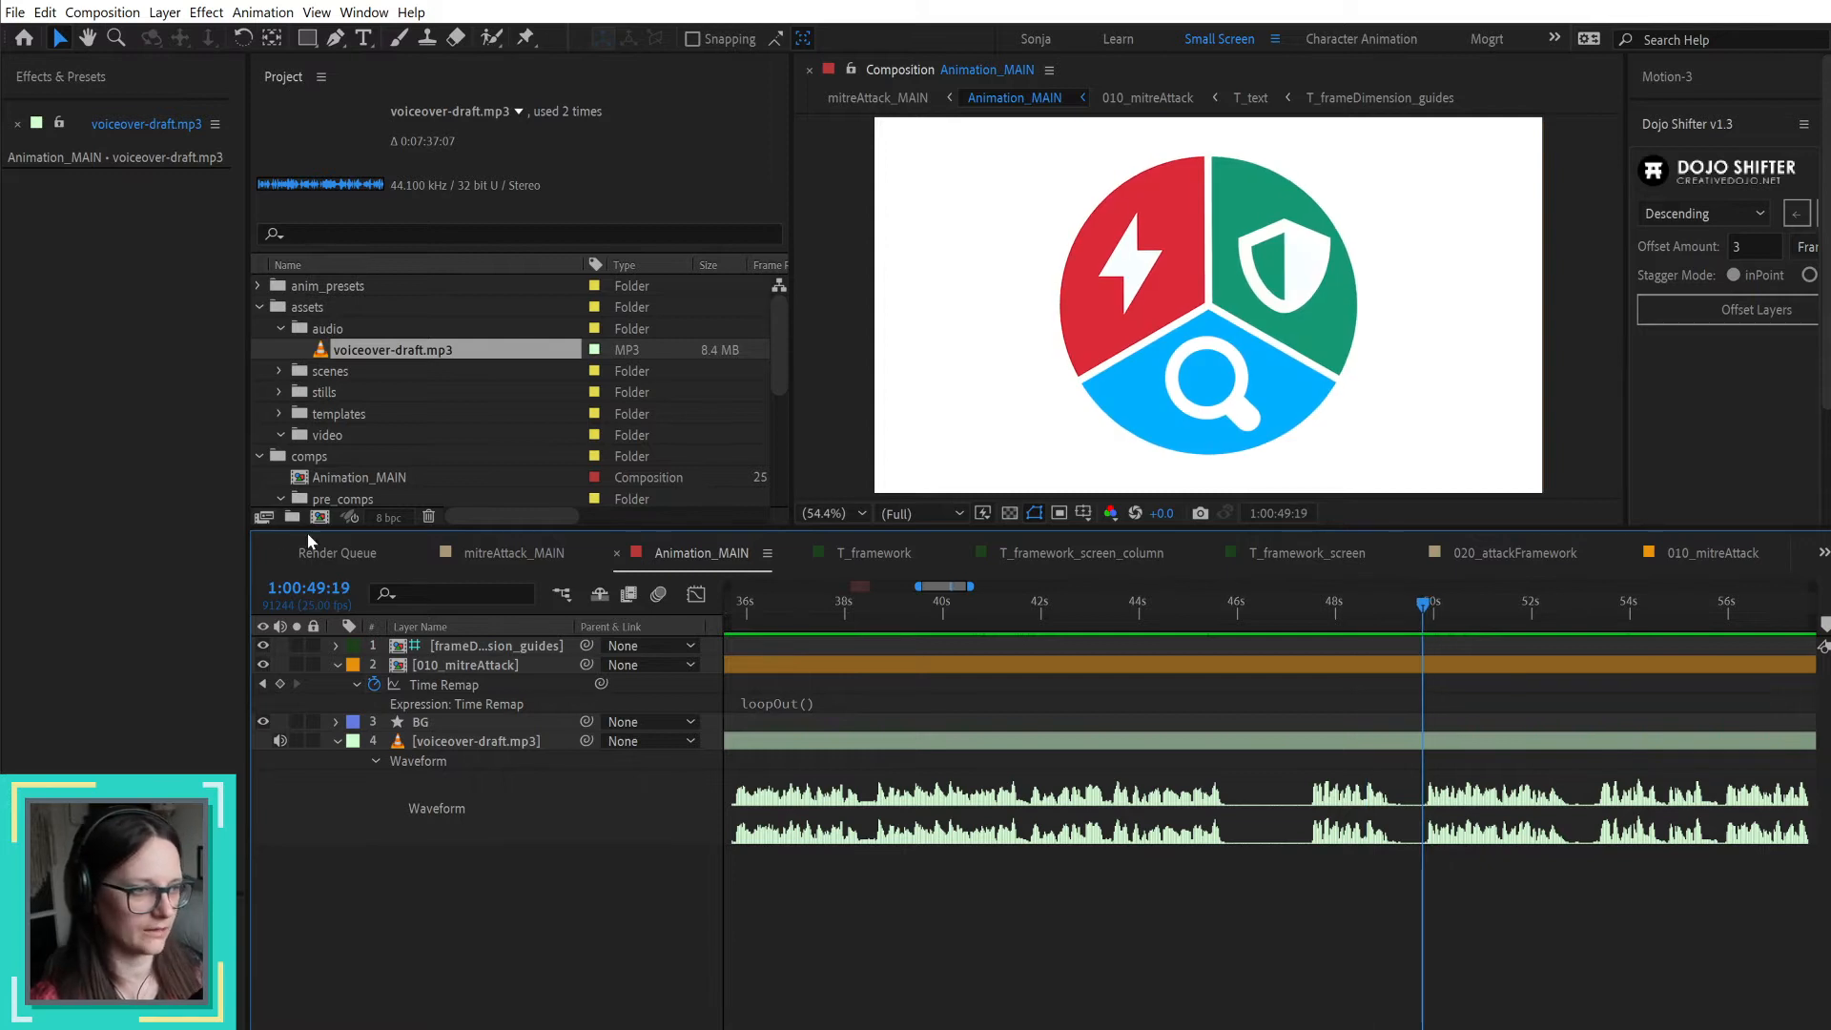
Step: Reopen the T_framework composition from the templates folder in the project
click(1294, 543)
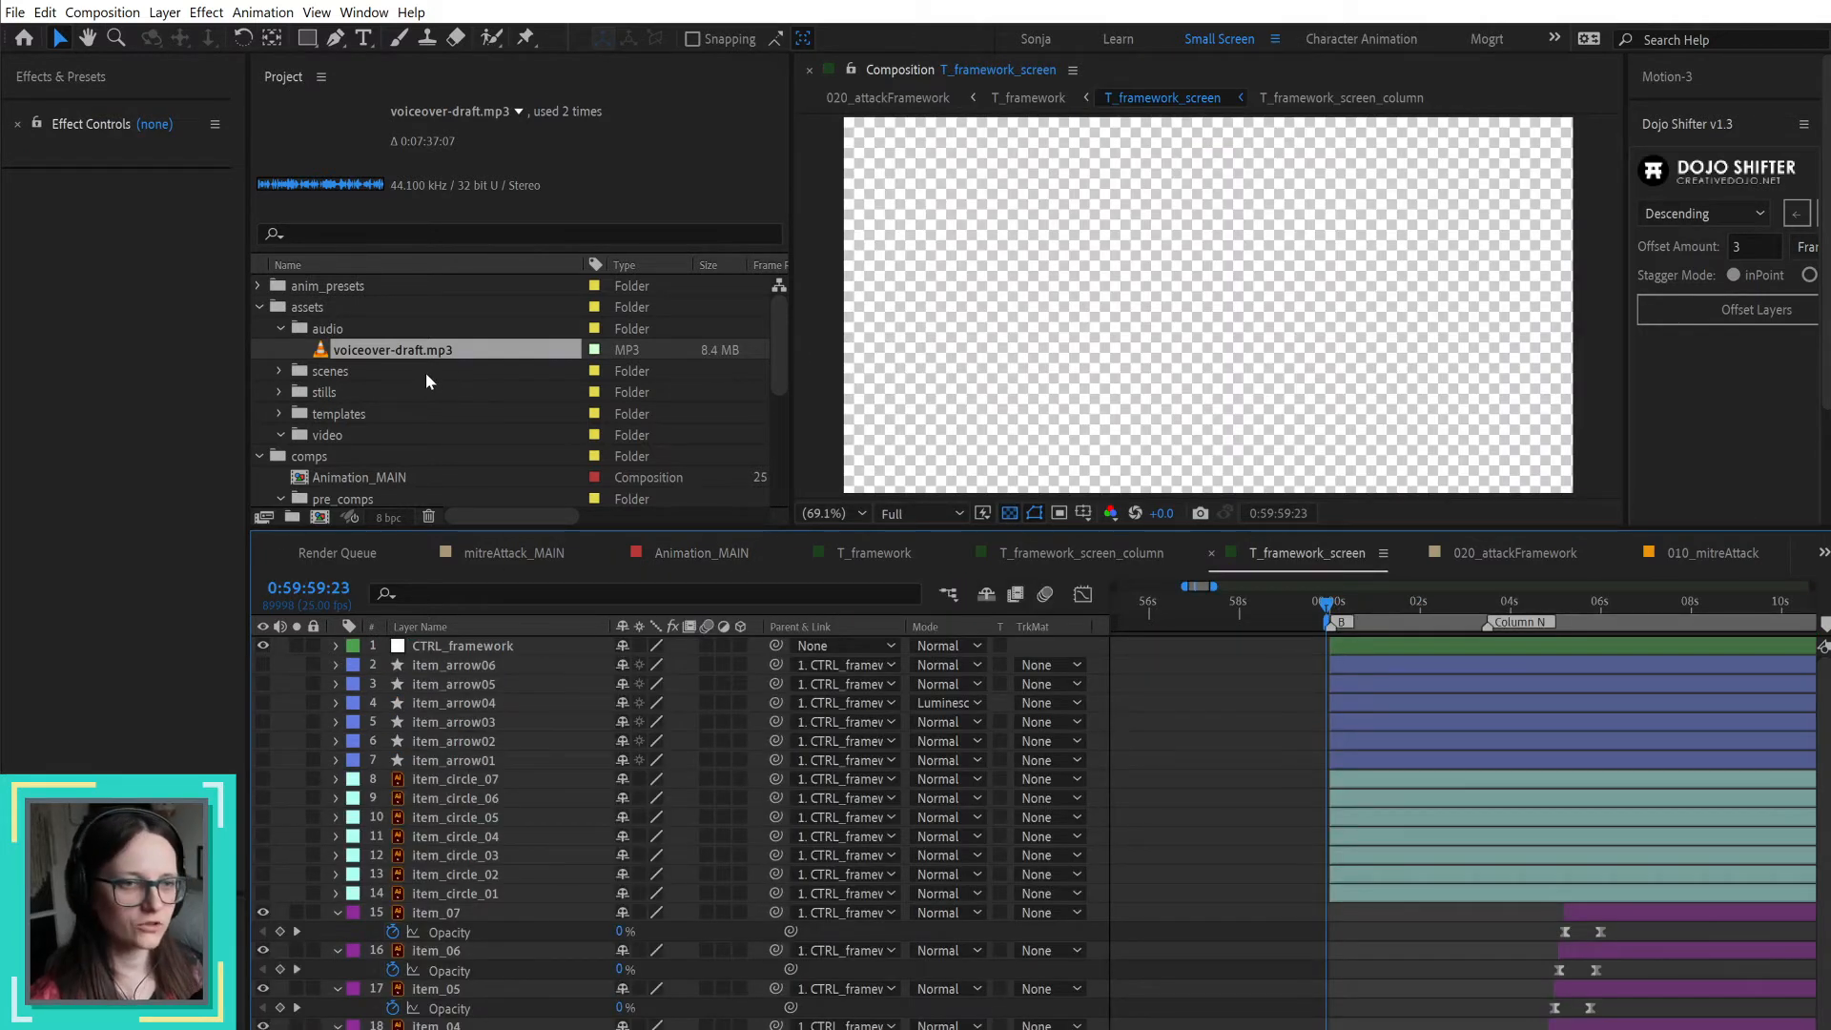
scroll(425, 373, down, 6)
click(382, 372)
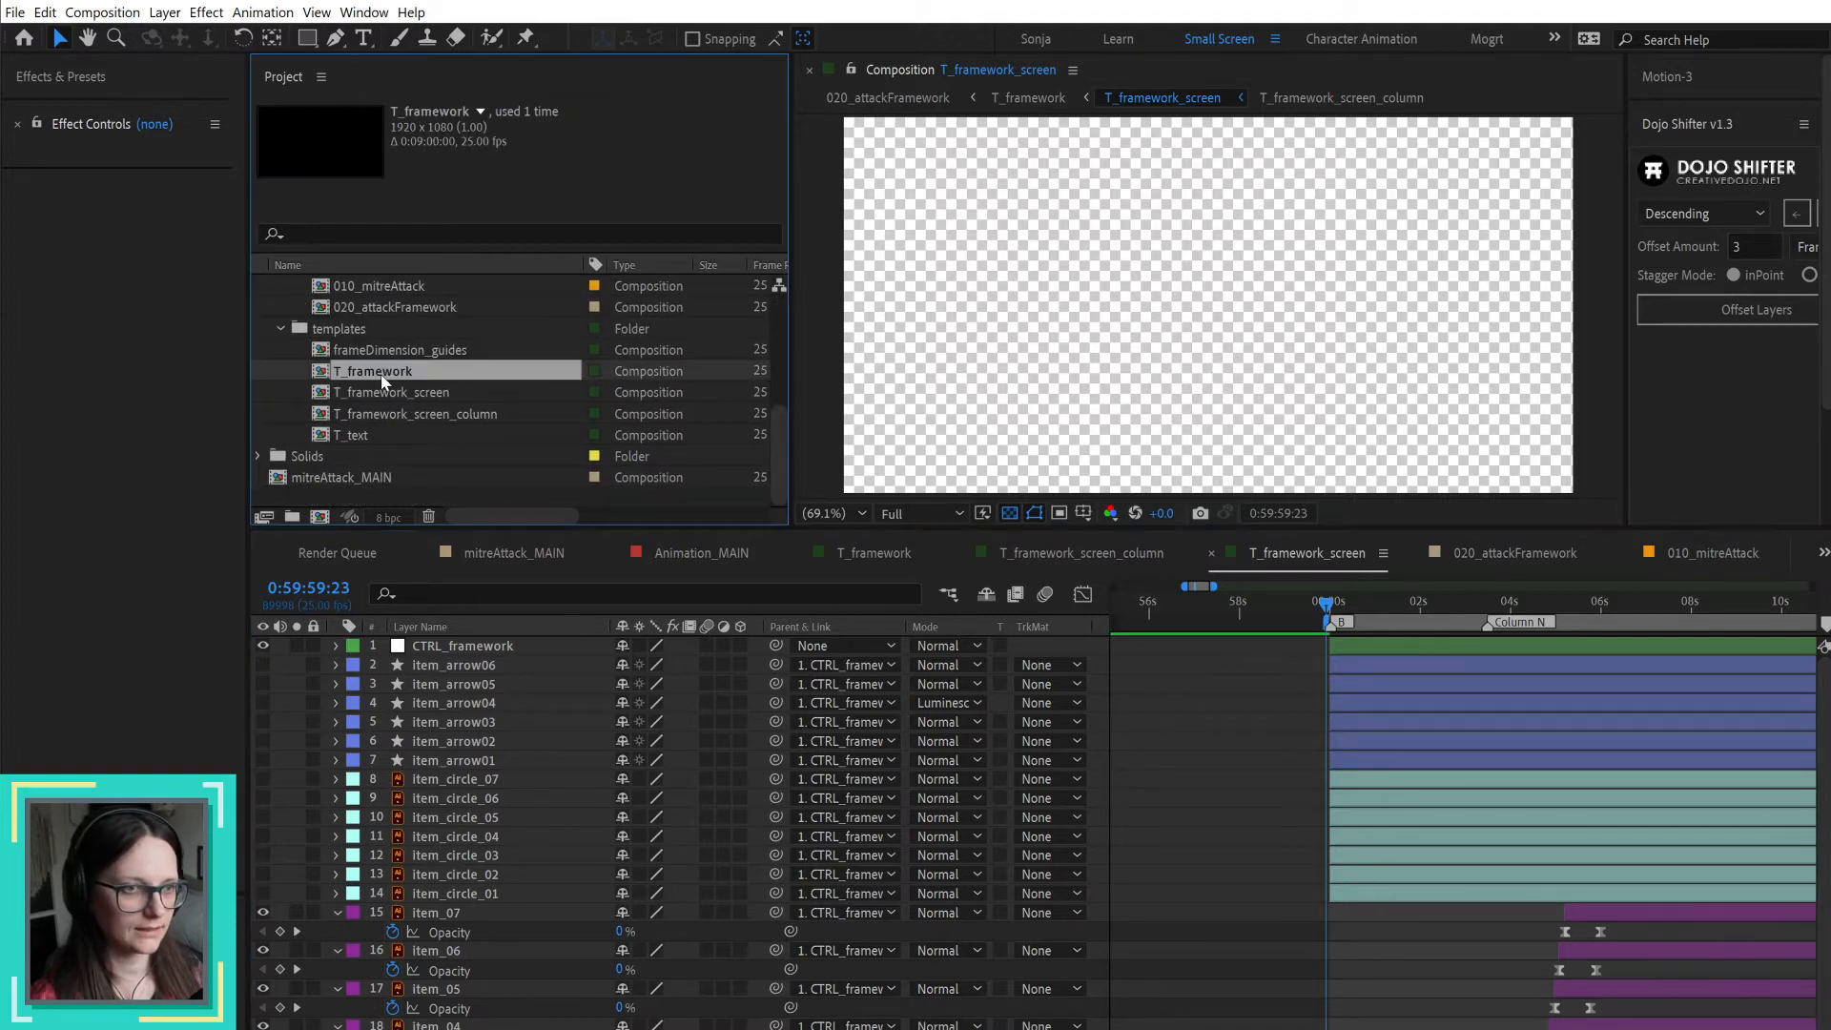
double_click(381, 374)
Step: Go to 1:00:49:17 in T_framework and play the narration from there
scroll(1494, 820, down, 1)
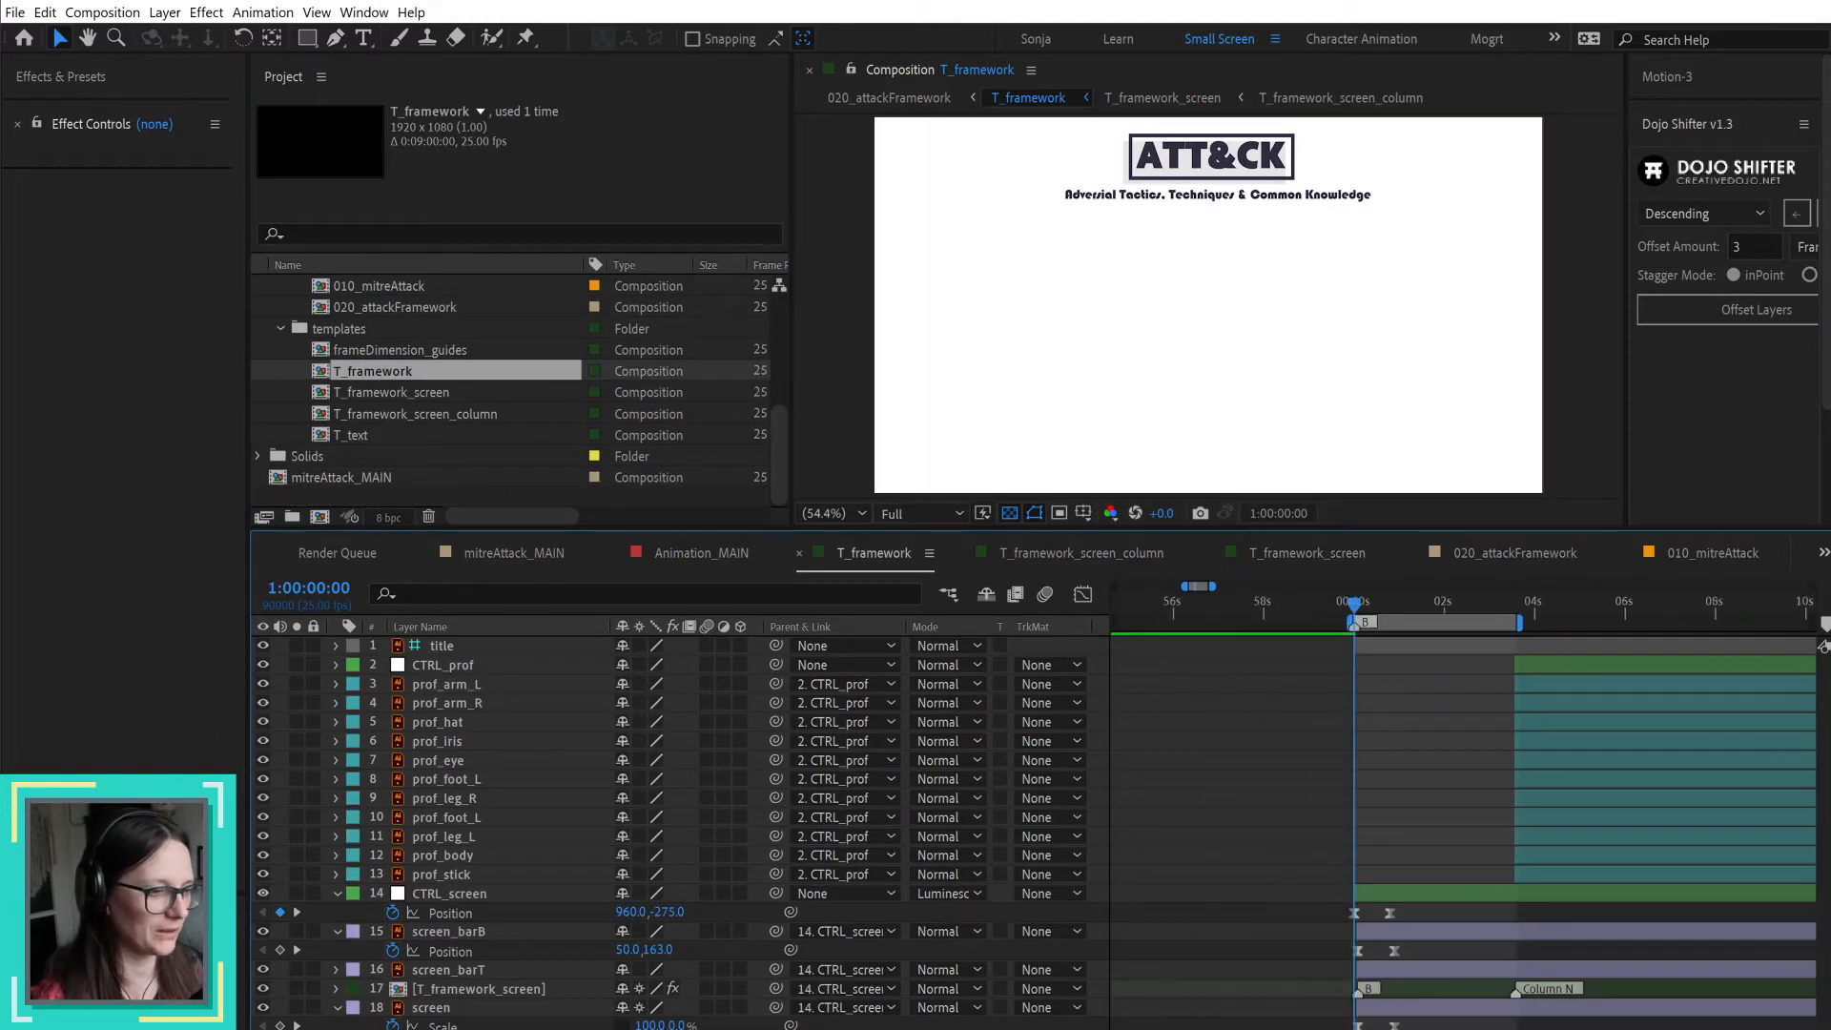
scroll(1389, 868, right, 5)
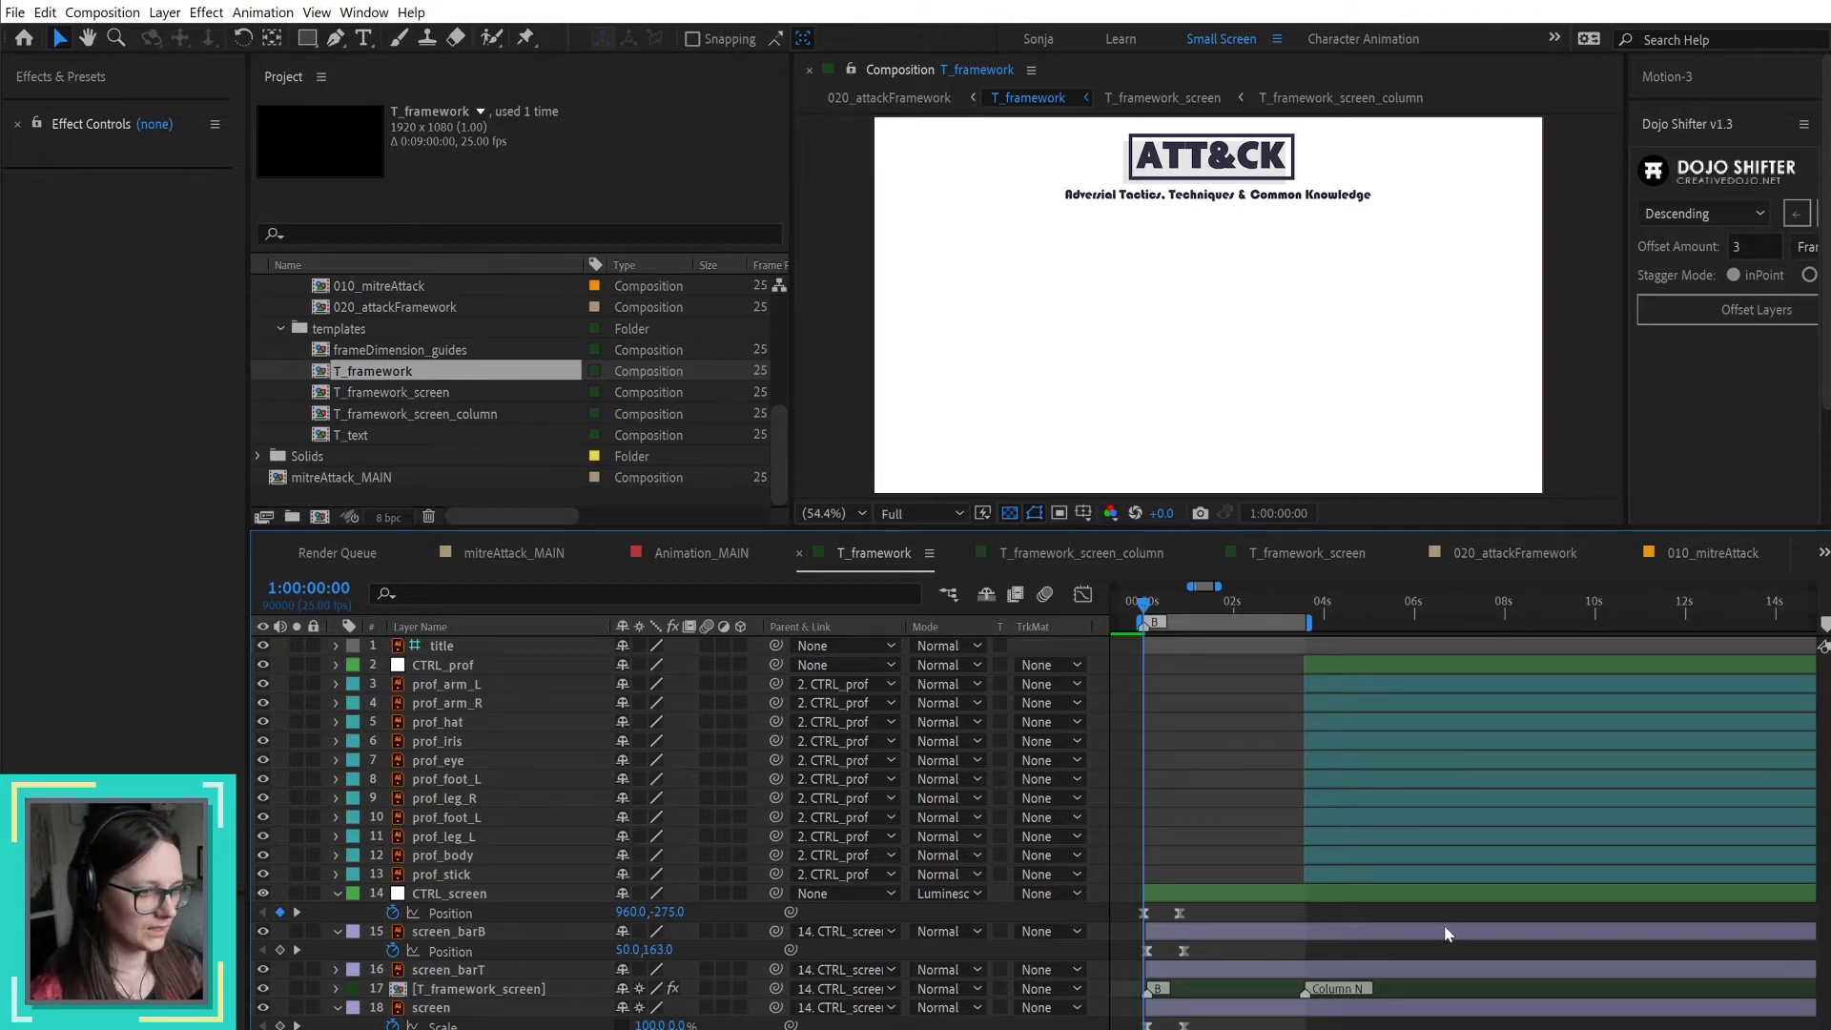
scroll(1469, 807, down, 1)
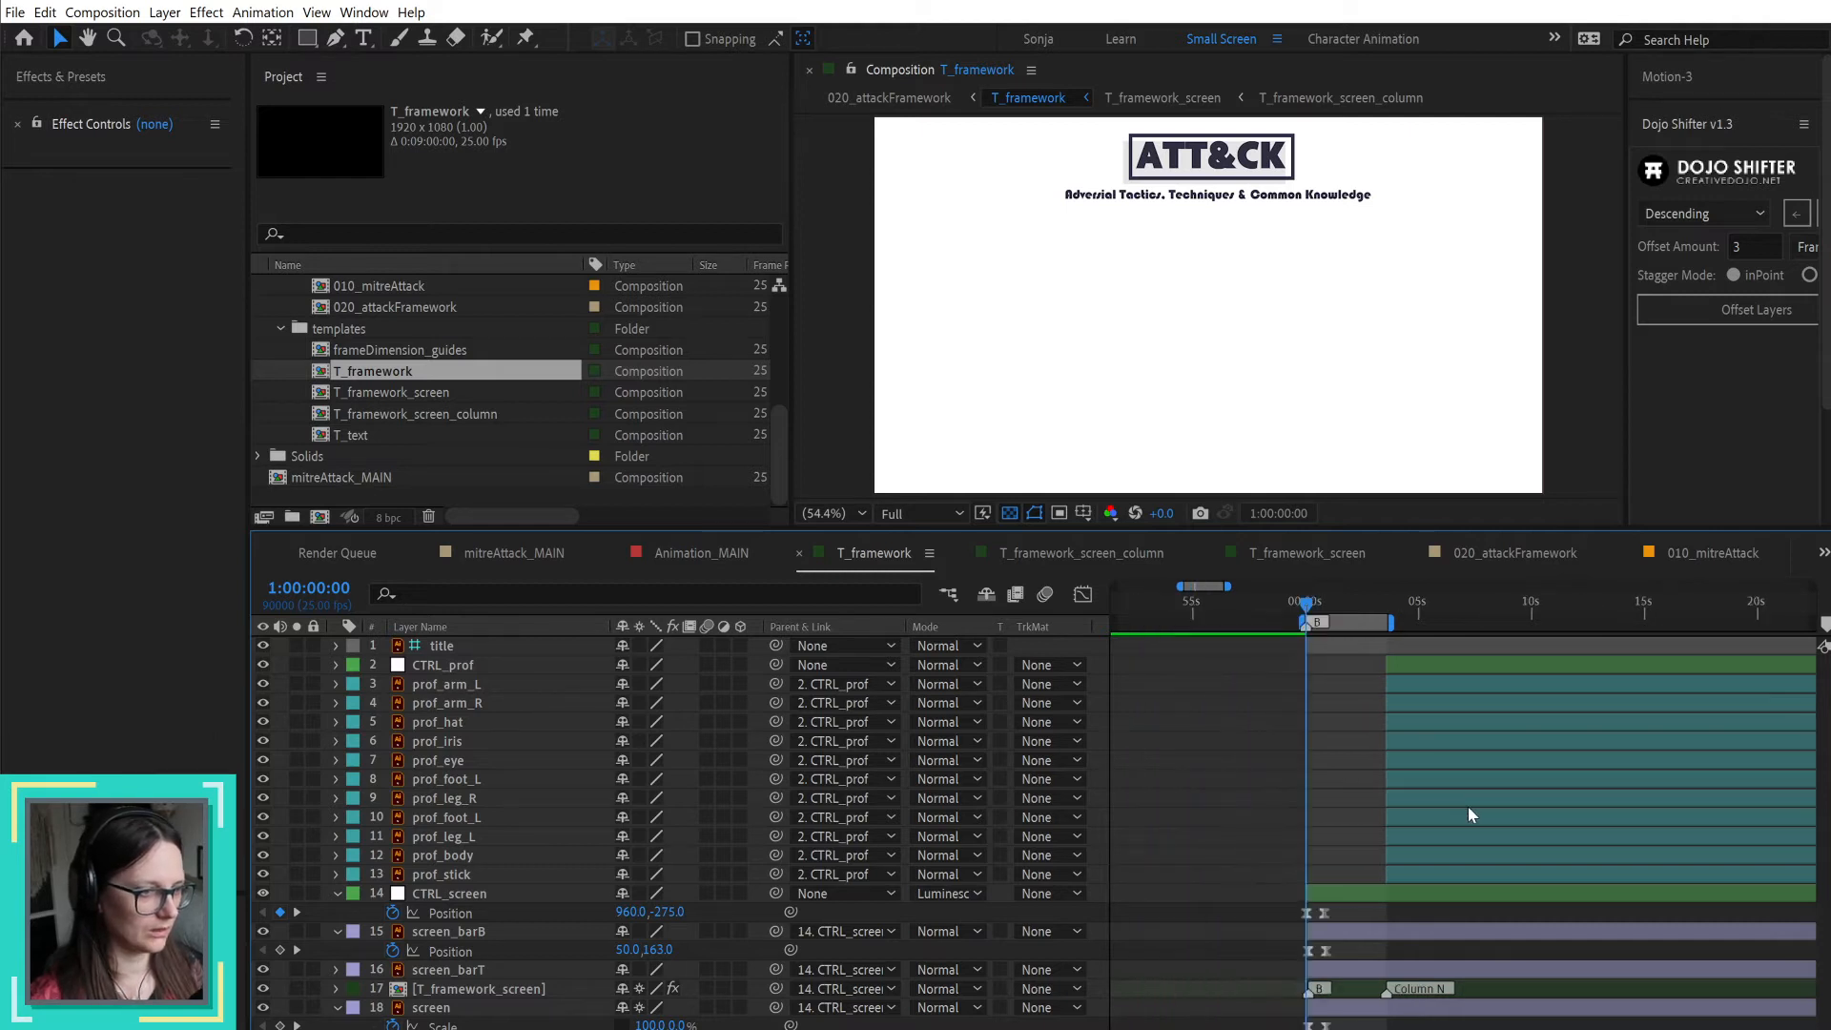
scroll(1601, 831, down, 1)
scroll(1600, 832, down, 1)
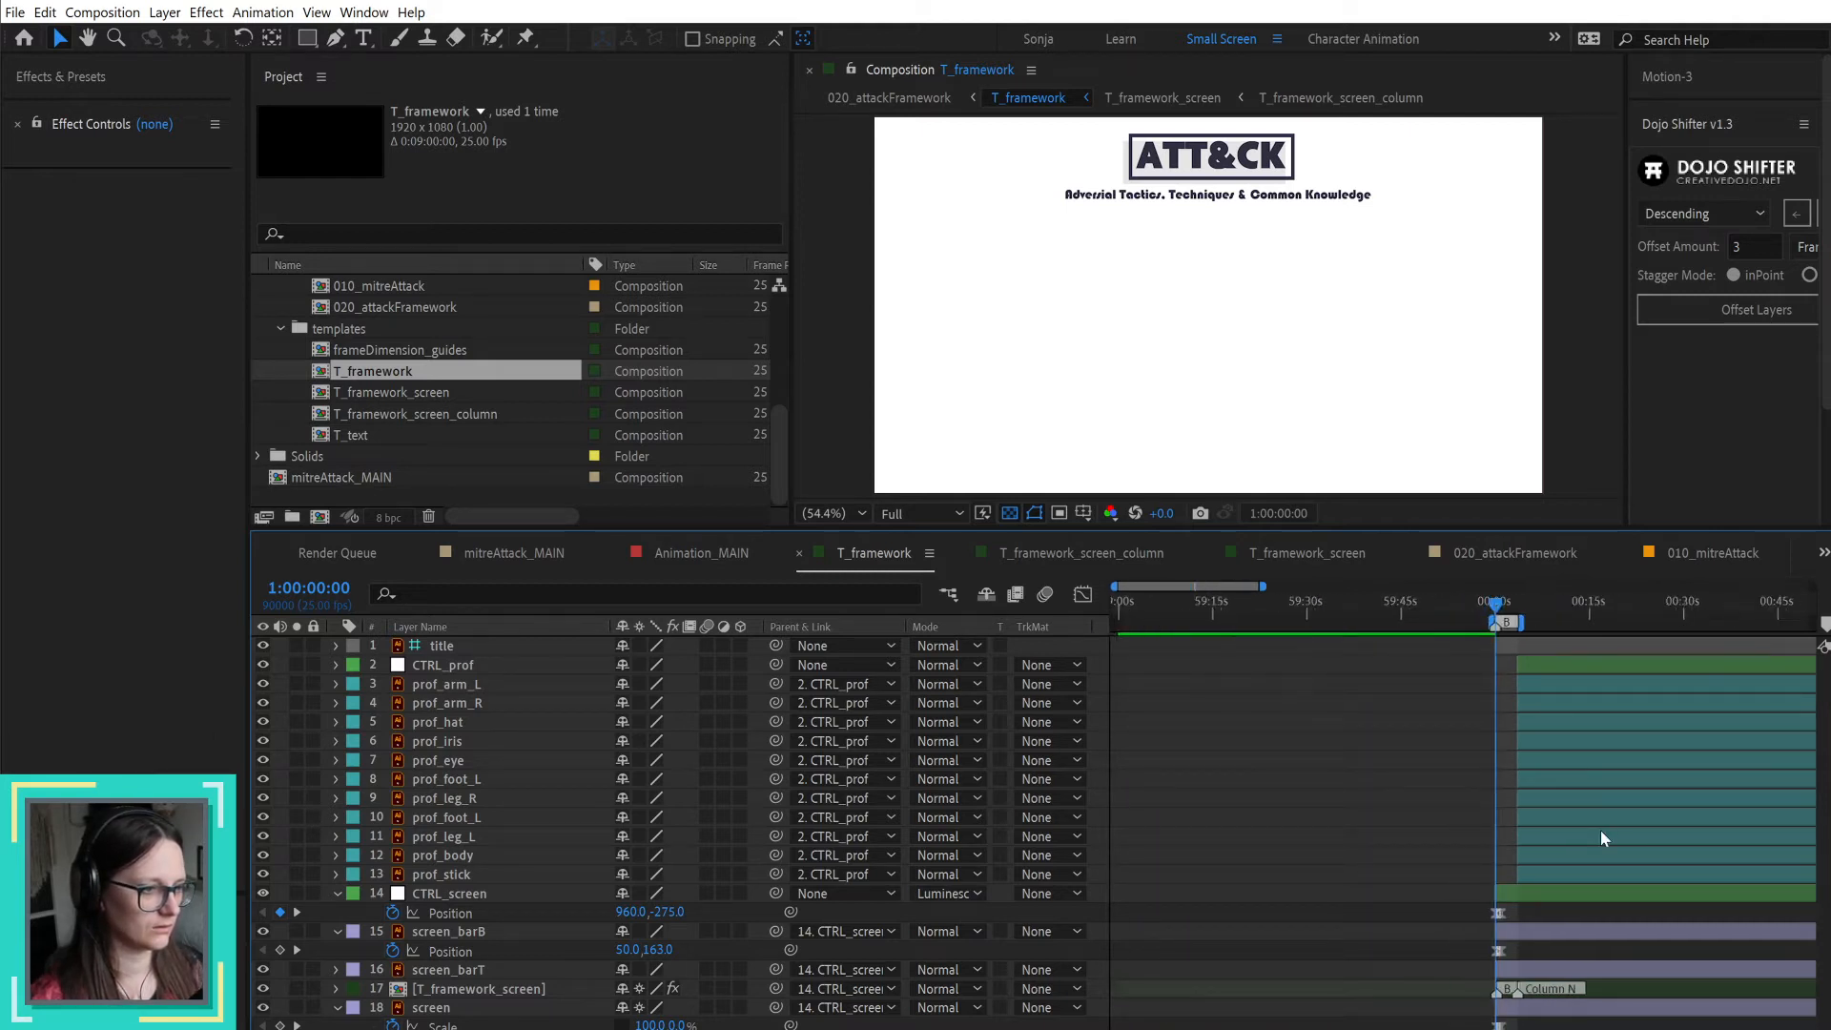
scroll(1600, 831, up, 1)
drag(1600, 831, 1414, 831)
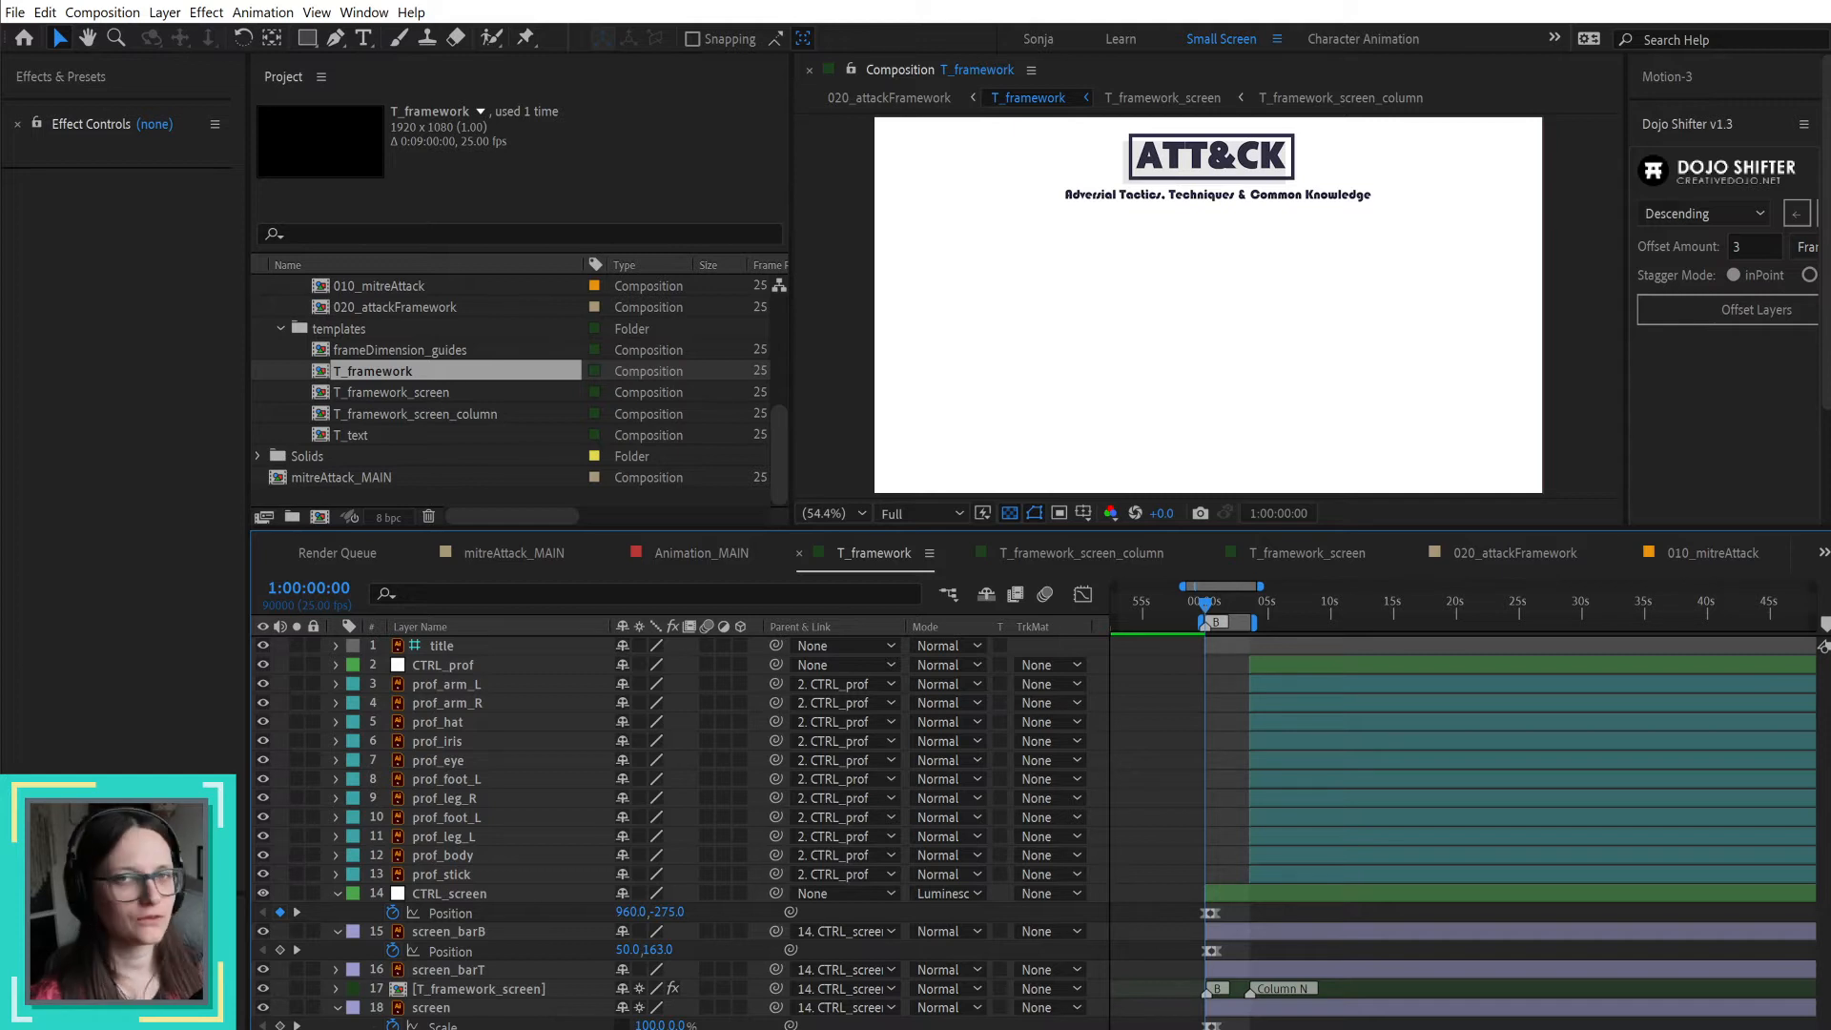
key(space)
drag(1564, 763, 1162, 763)
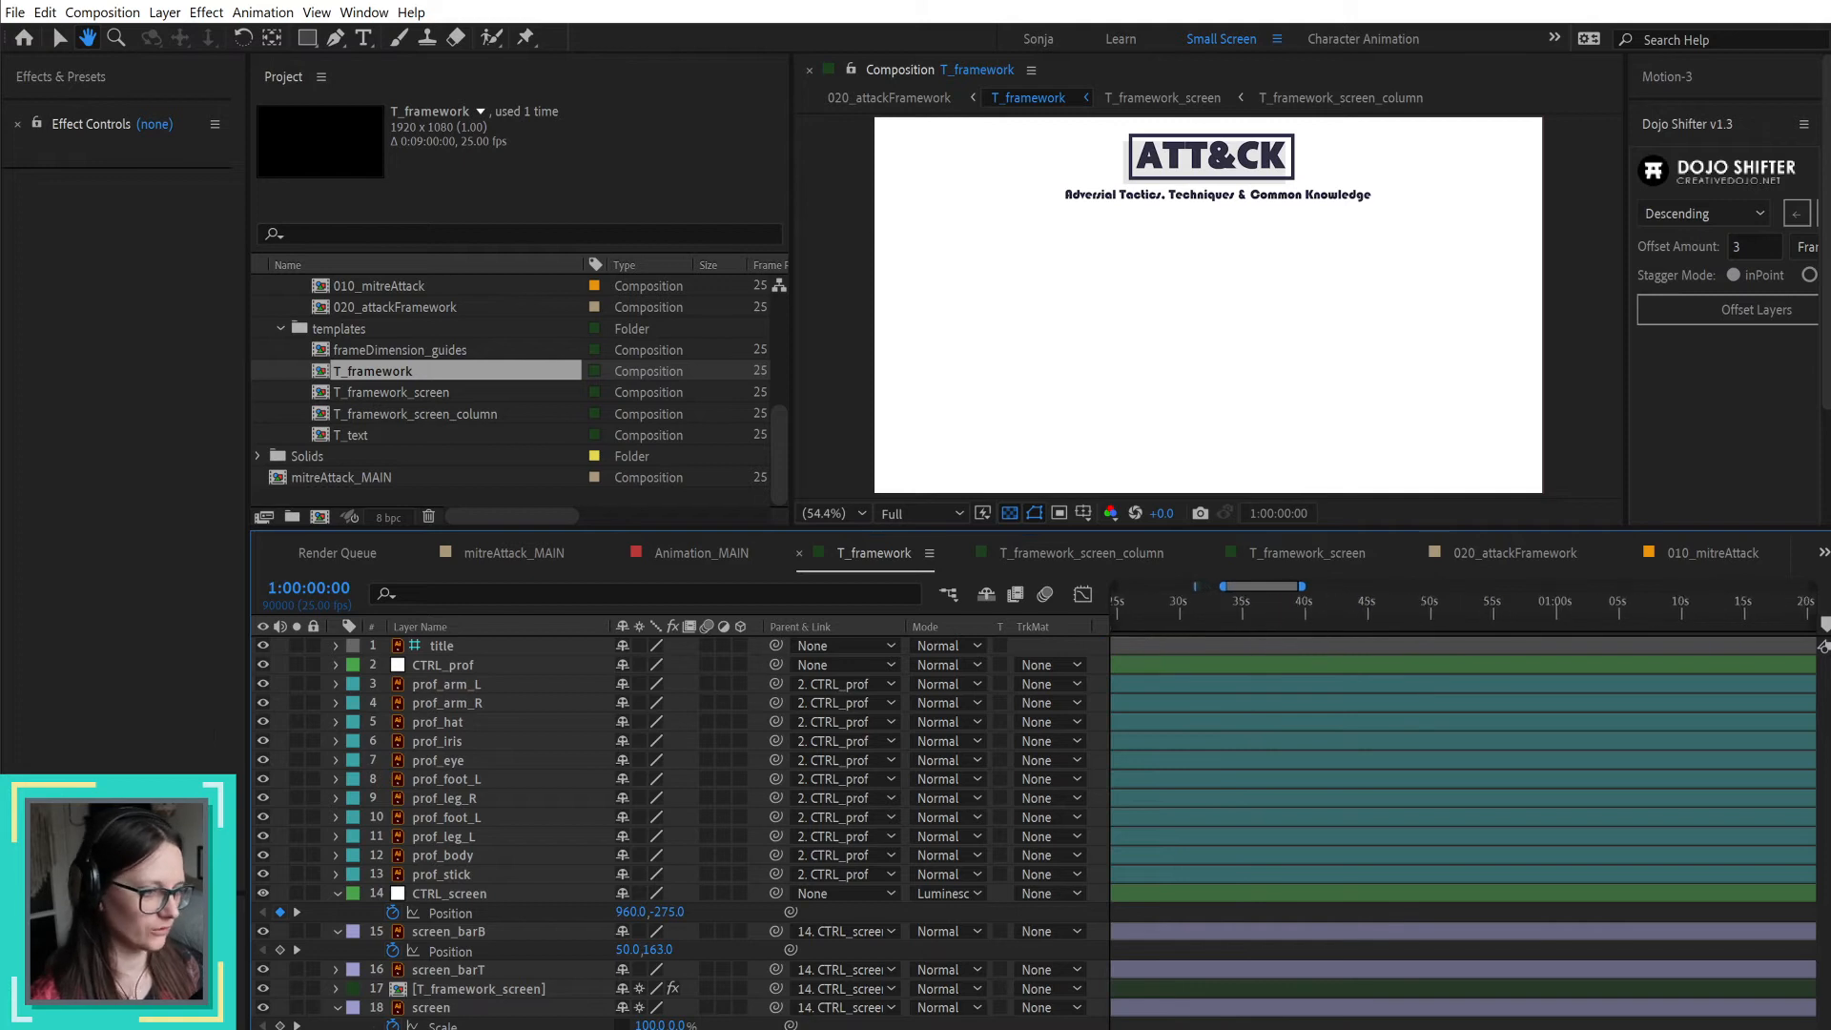
click(1426, 614)
scroll(1406, 887, up, 2)
scroll(1411, 892, up, 2)
key(space)
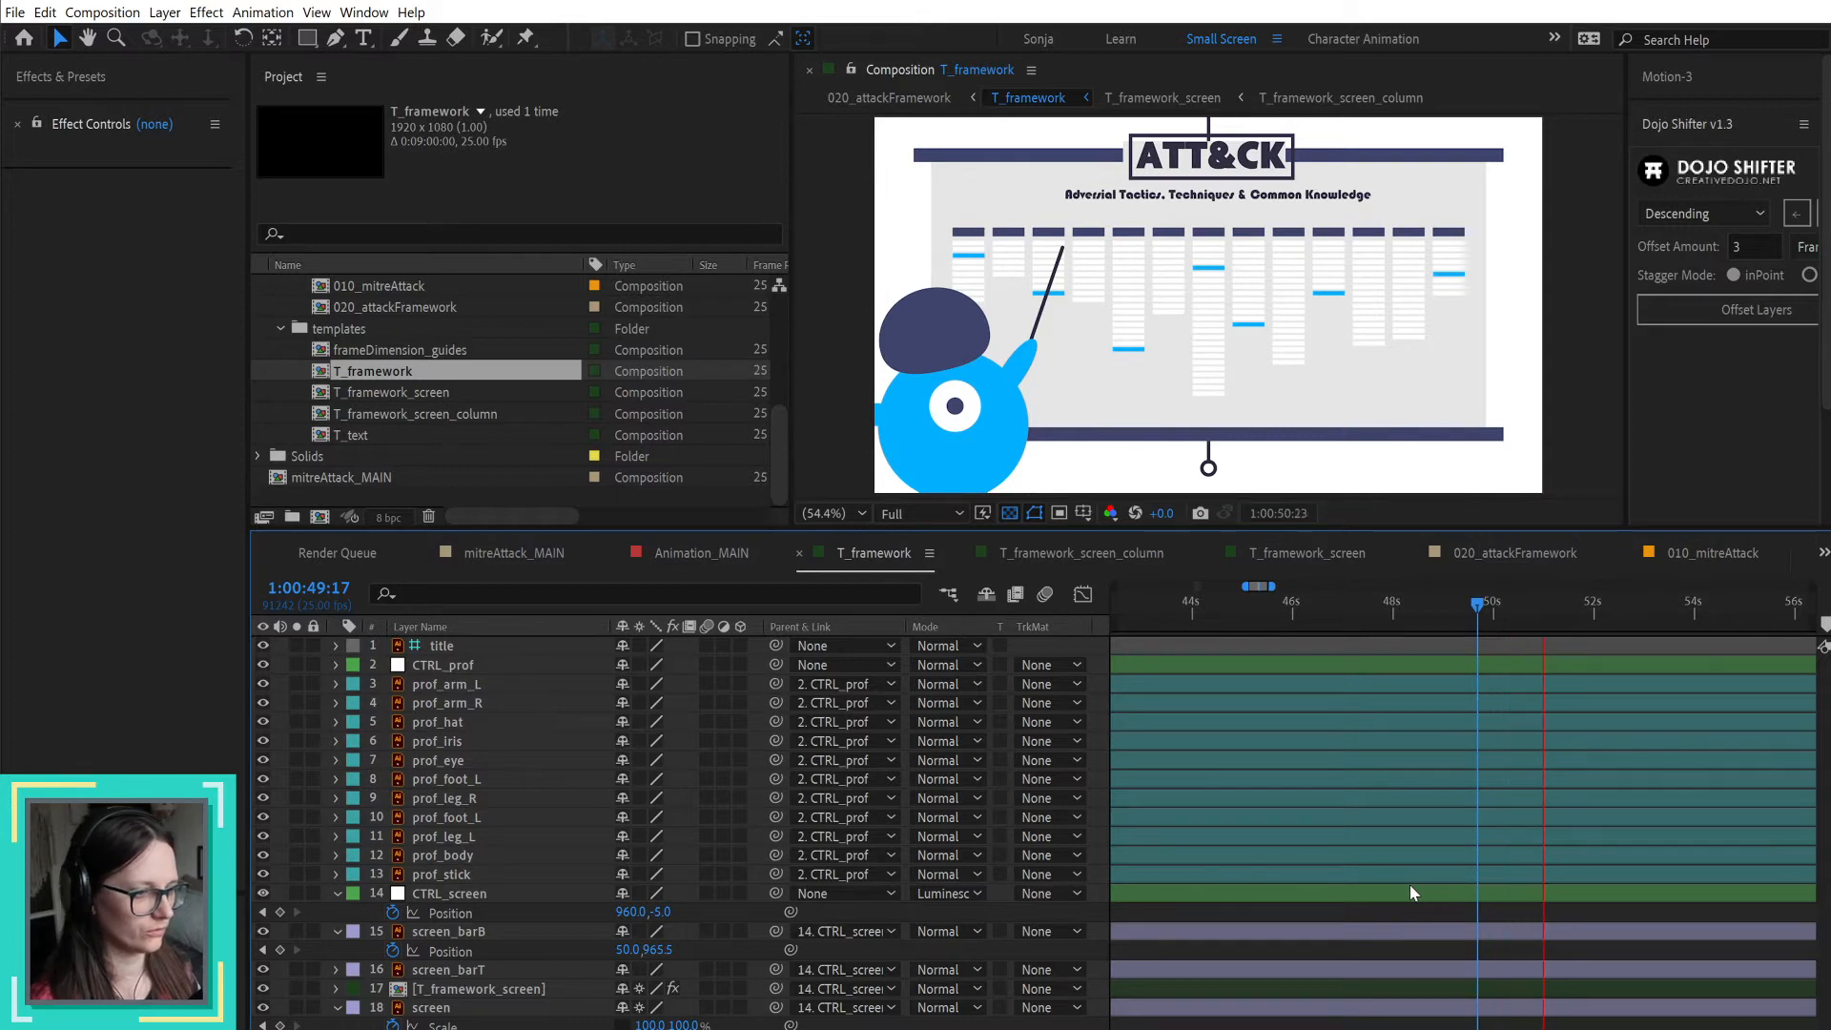
key(space)
Step: Check storyboard page 15 in the PDF and add a composition marker commented "#3" at 1:00:50:05 in T_framework
drag(1485, 609, 1503, 608)
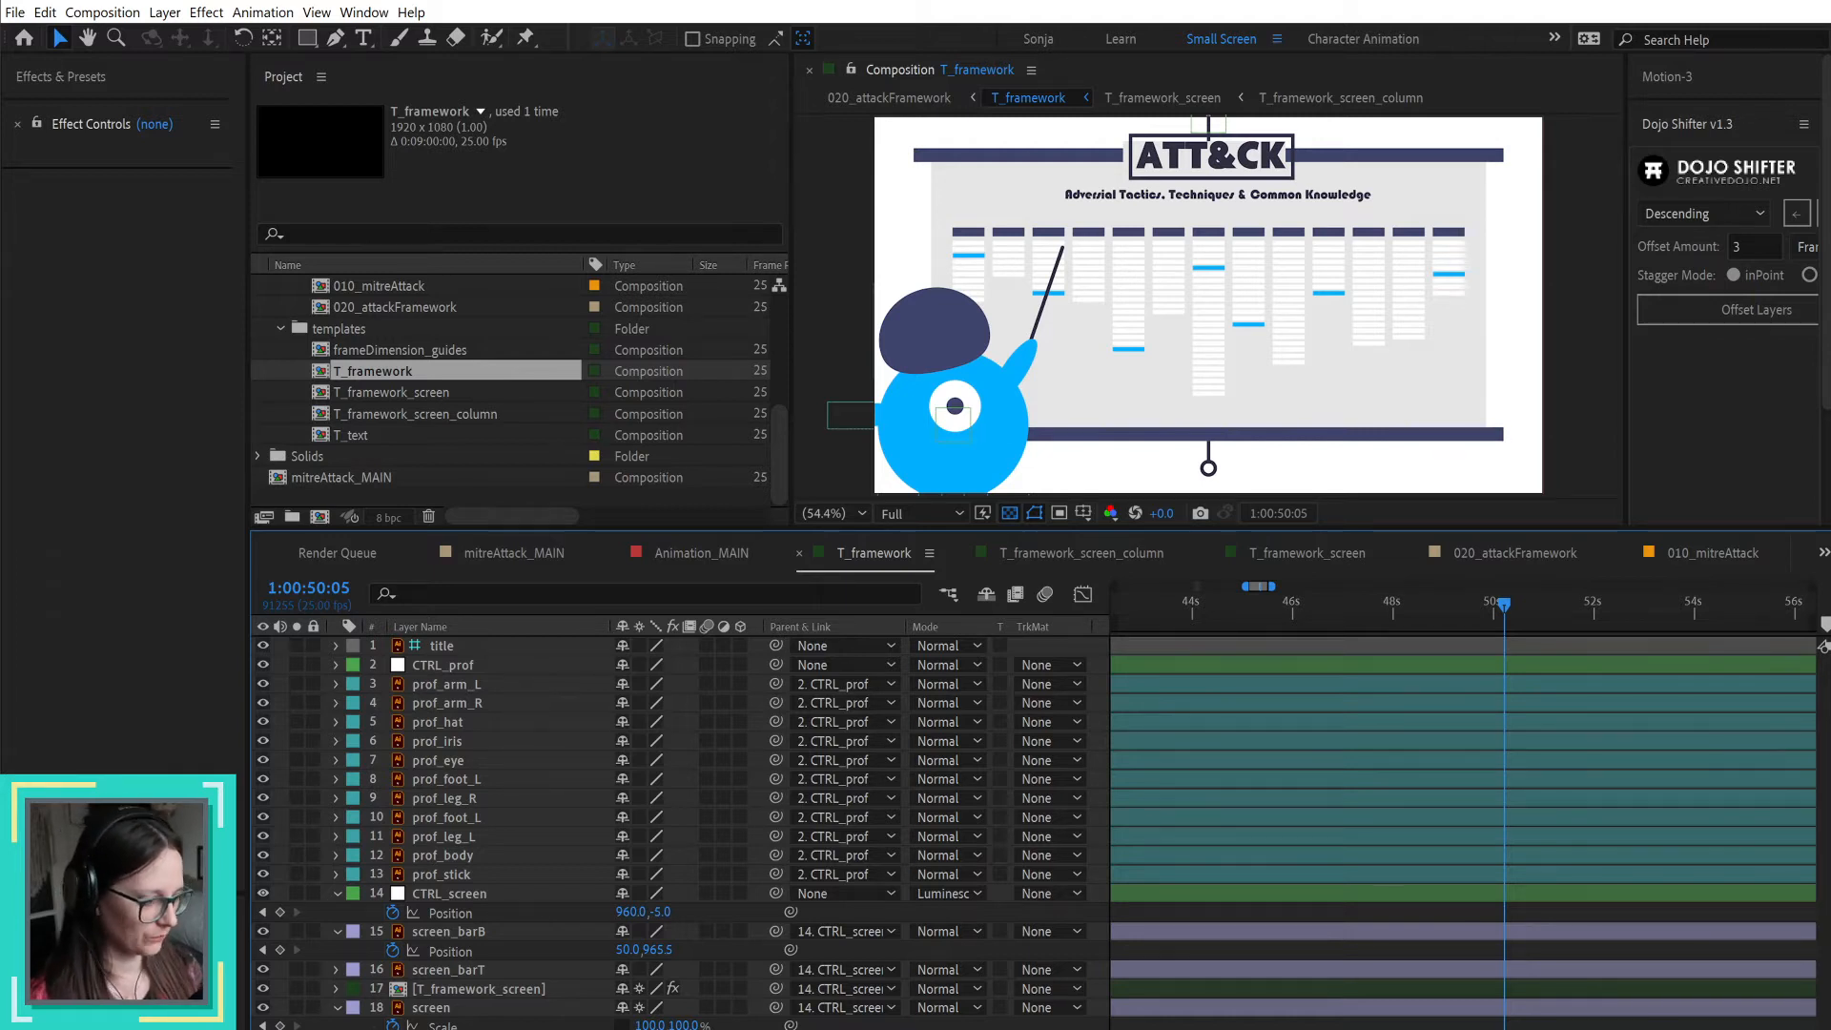
key(alt+KP_Multiply)
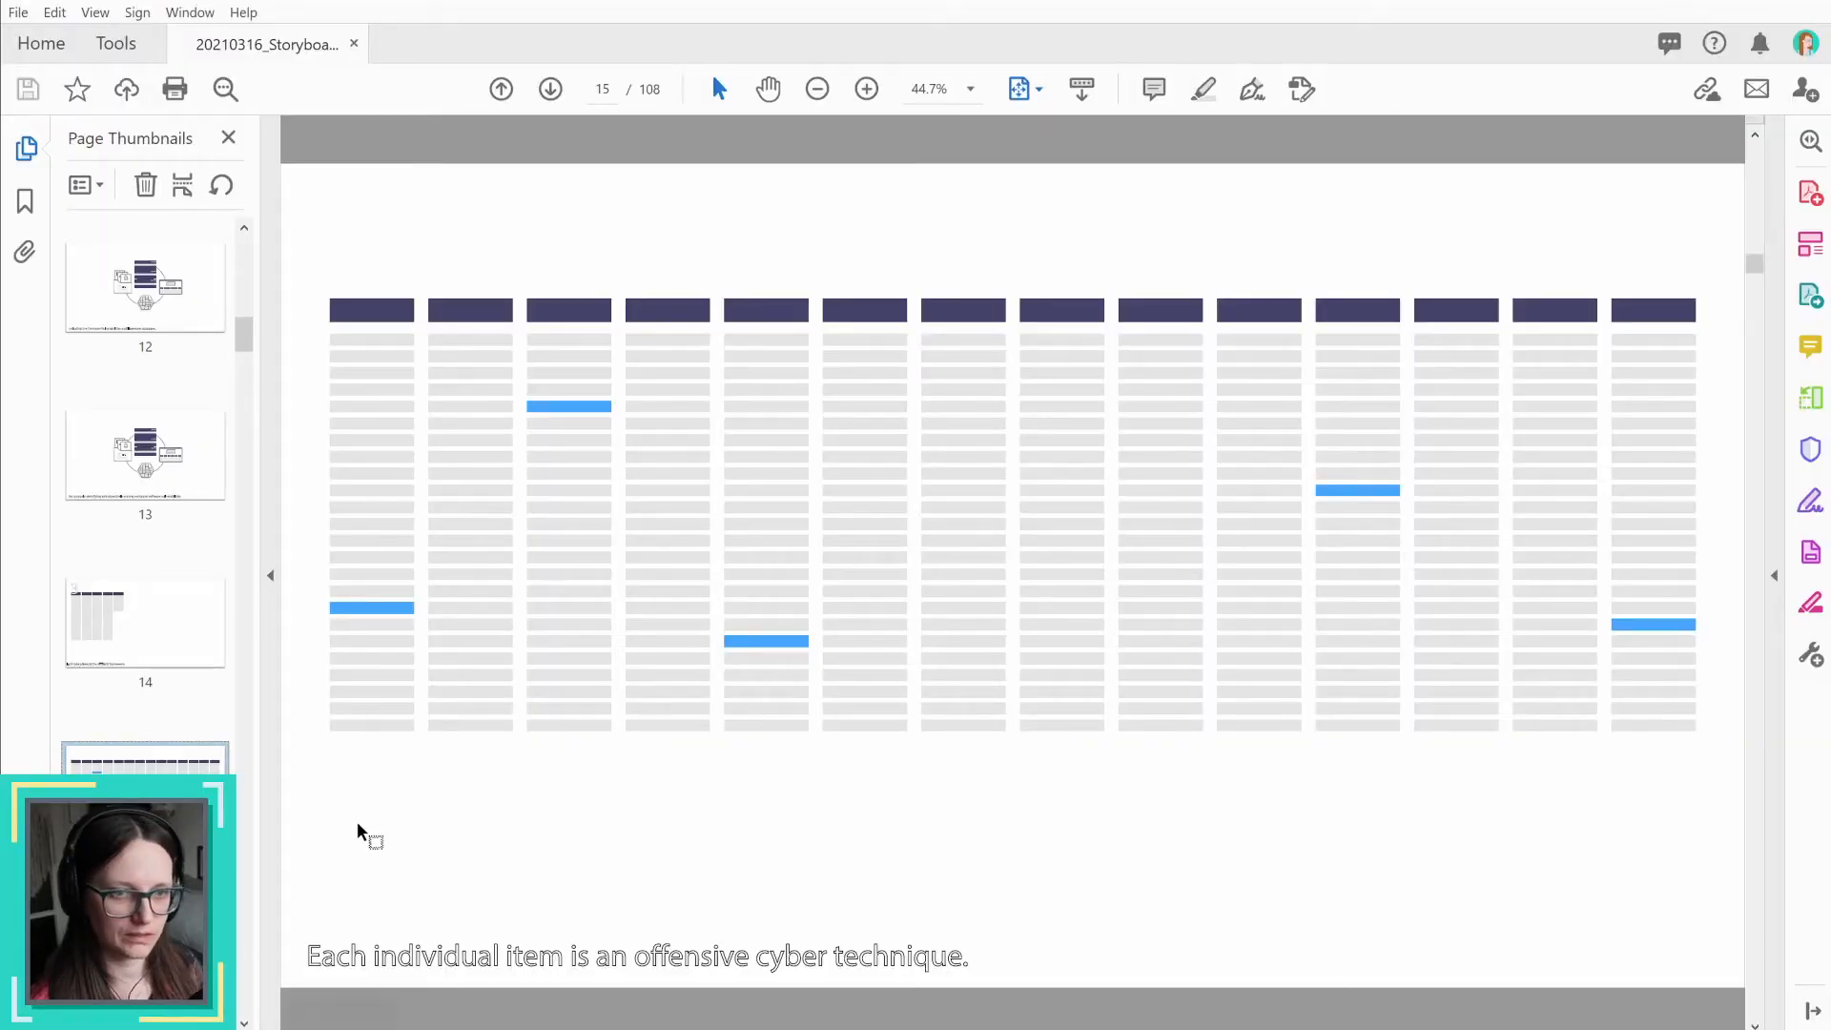
mouse_move(143, 599)
mouse_down()
mouse_move(149, 744)
mouse_move(150, 627)
mouse_up()
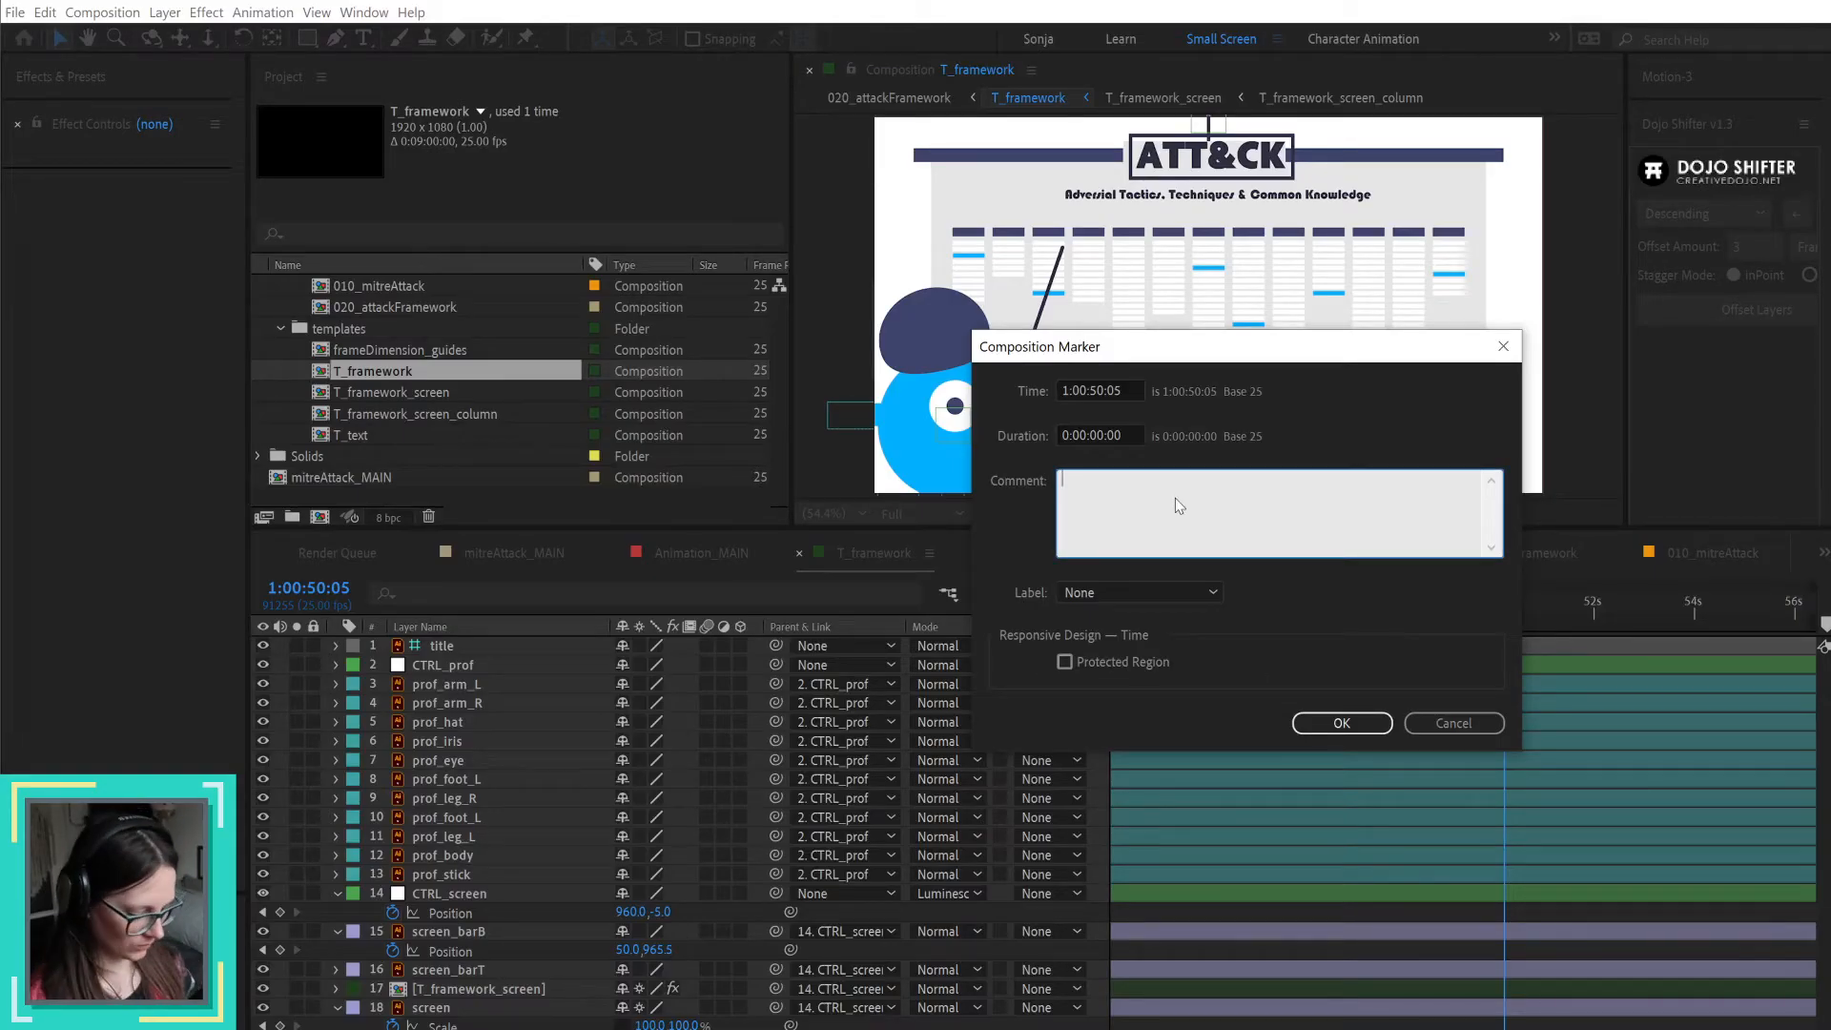
text(#3)
key(Return)
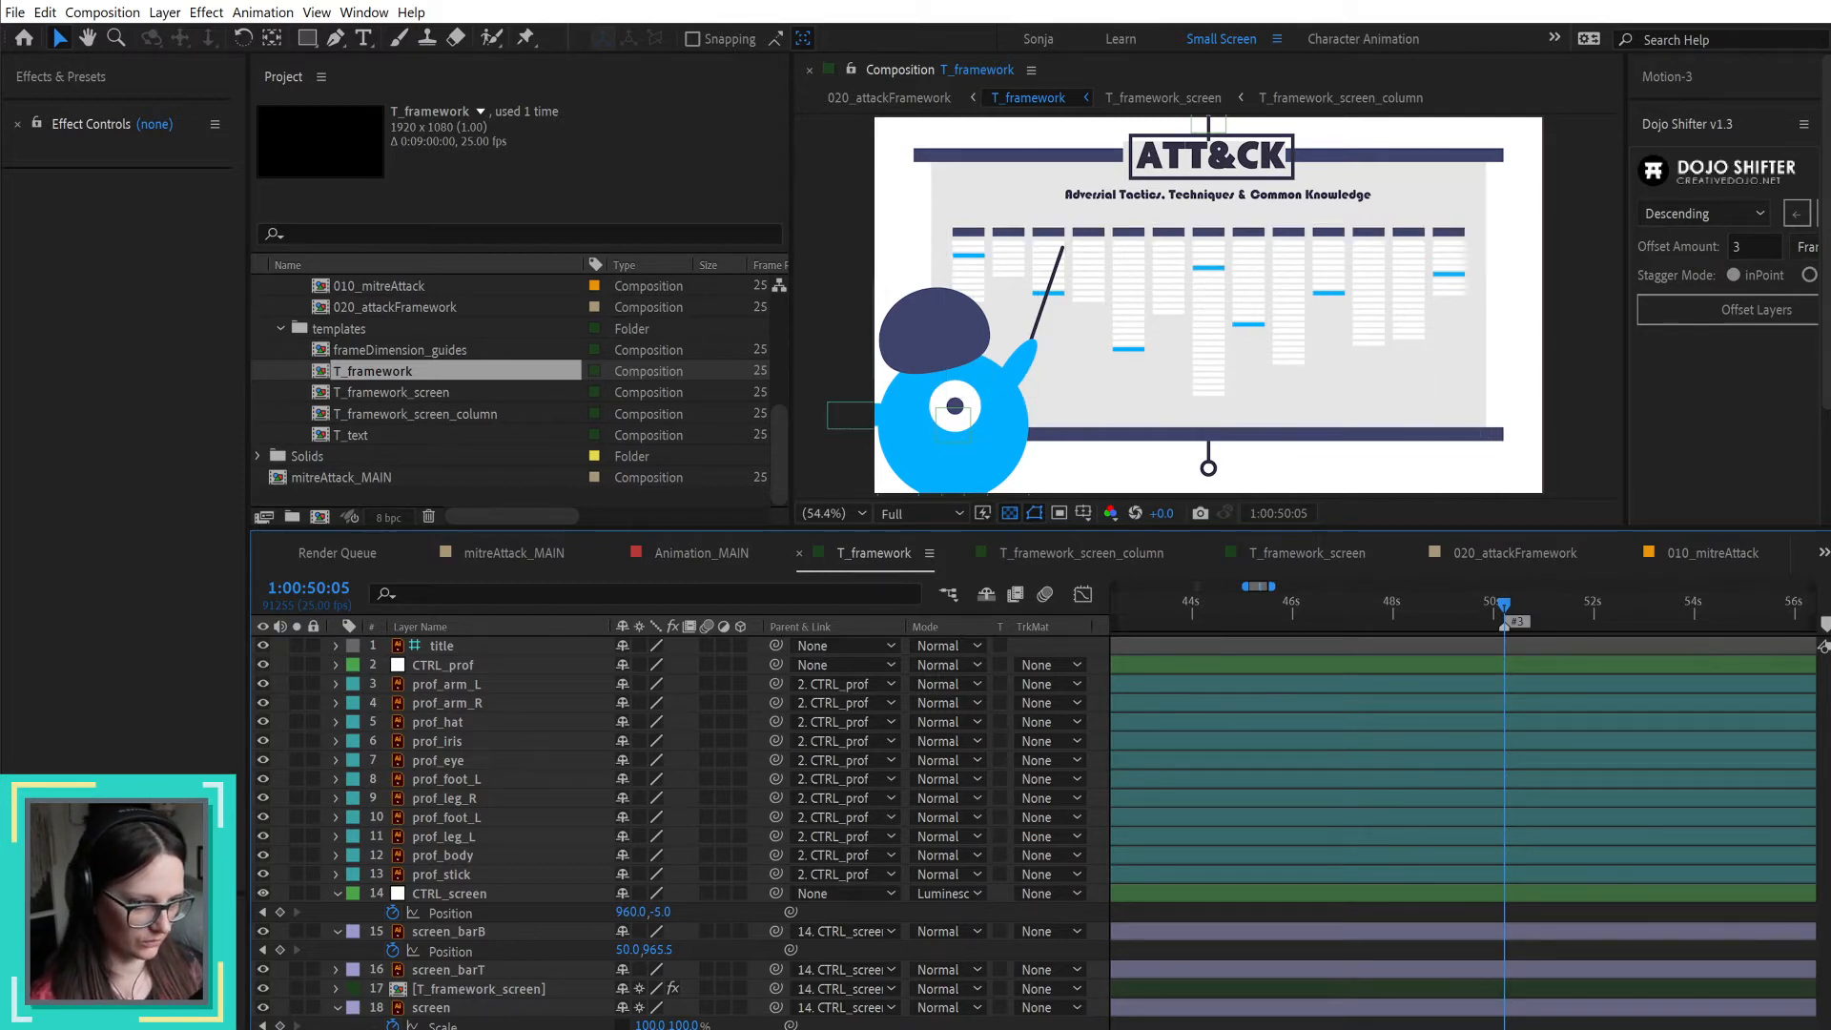
Step: Copy the voiceover-draft.mp3 layer from T_framework into the T_framework_screen composition and place it at the top of the layer stack
click(457, 1027)
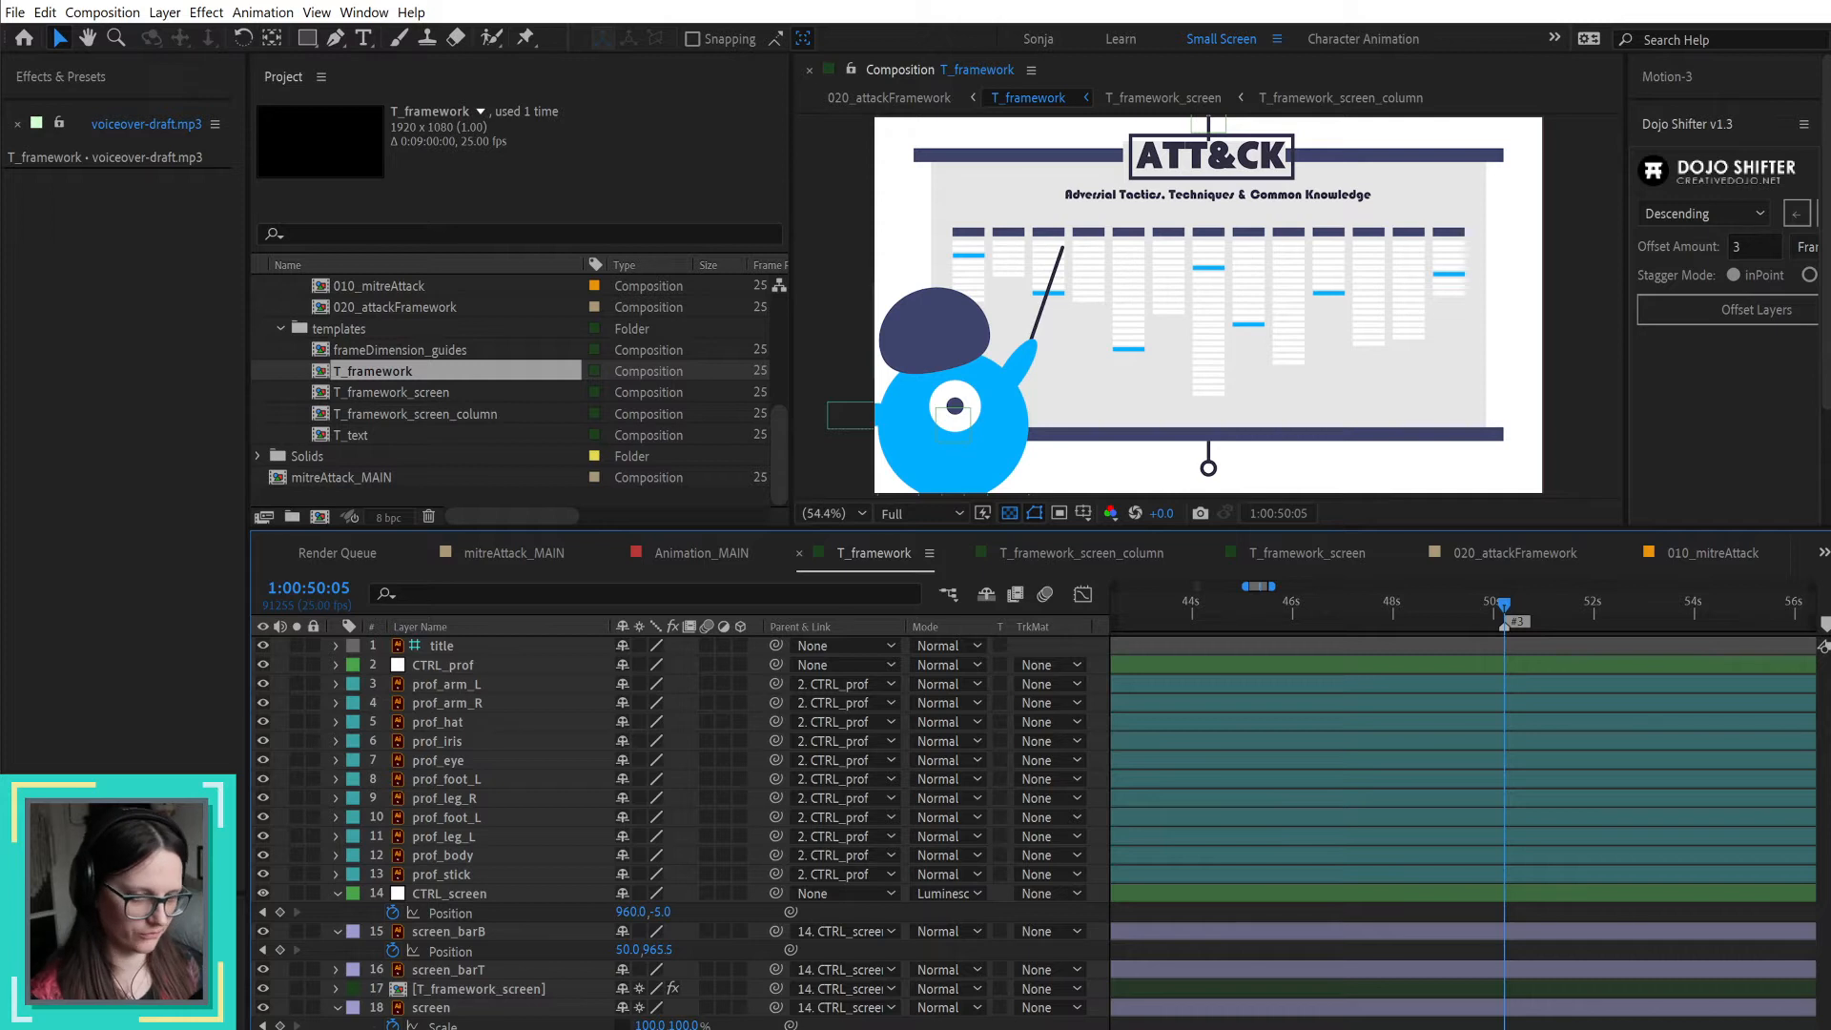
double_click(572, 990)
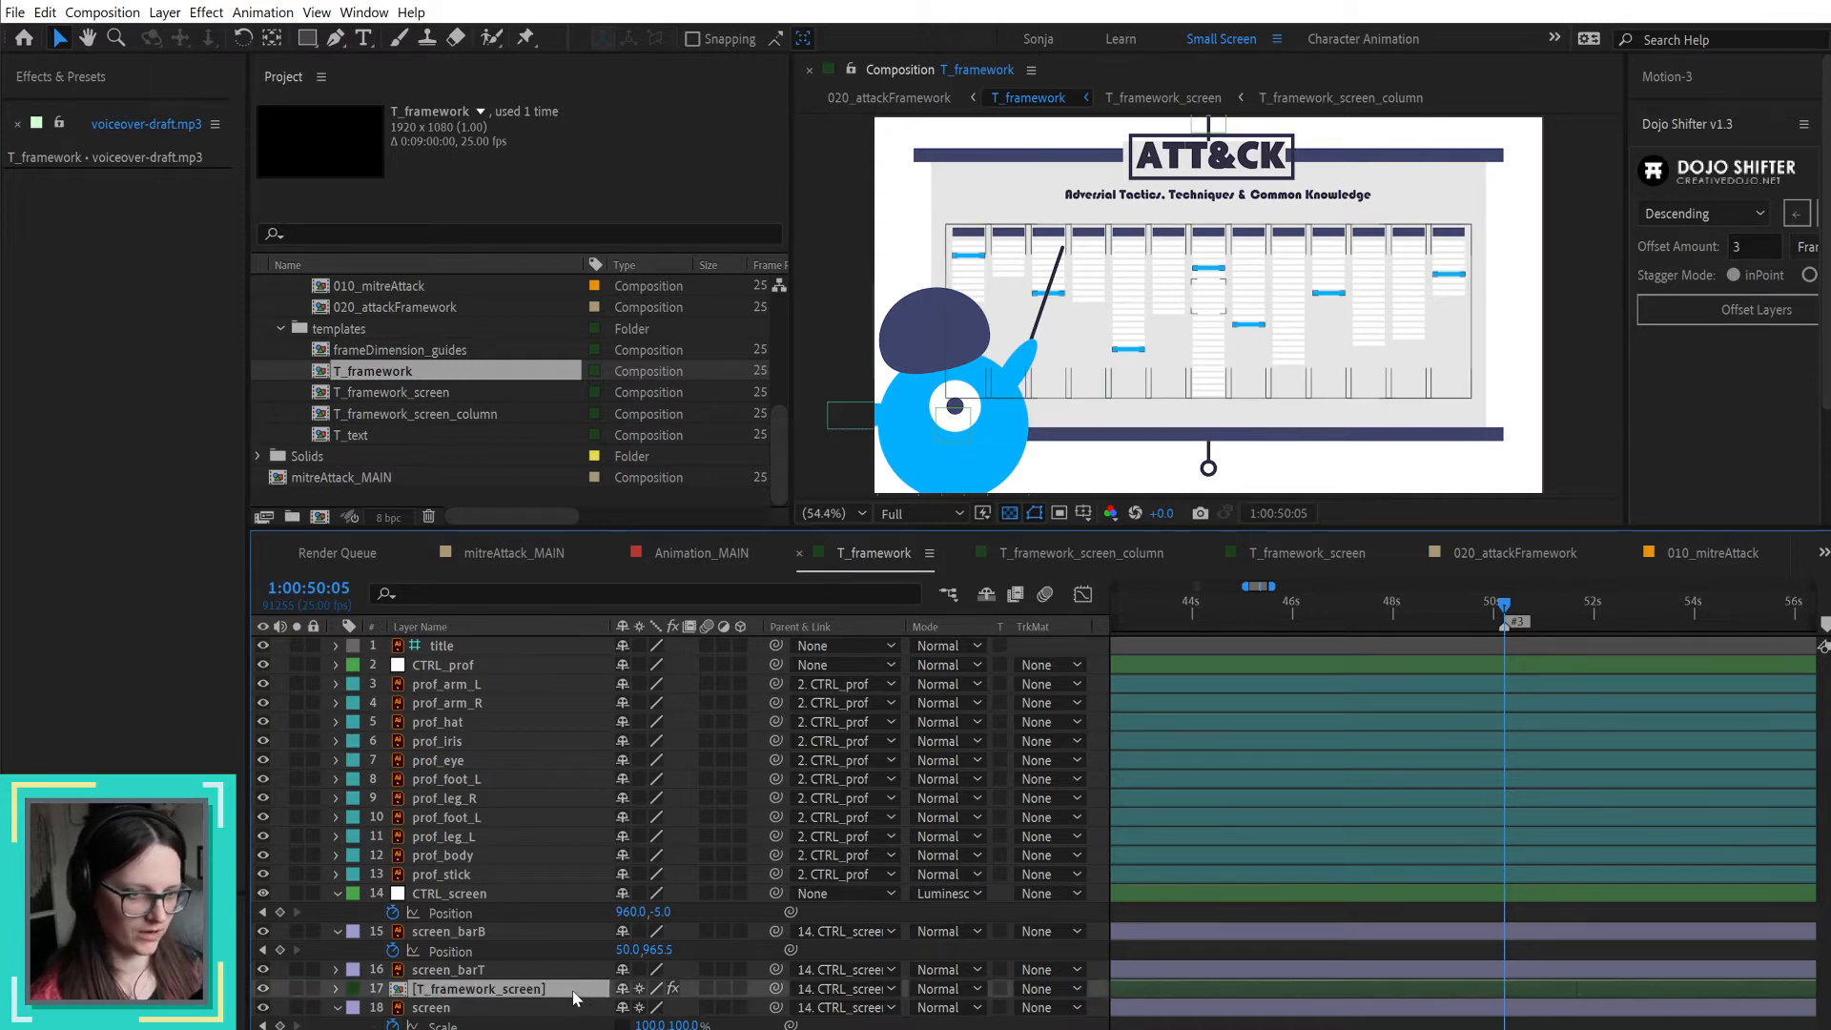
scroll(667, 819, down, 1)
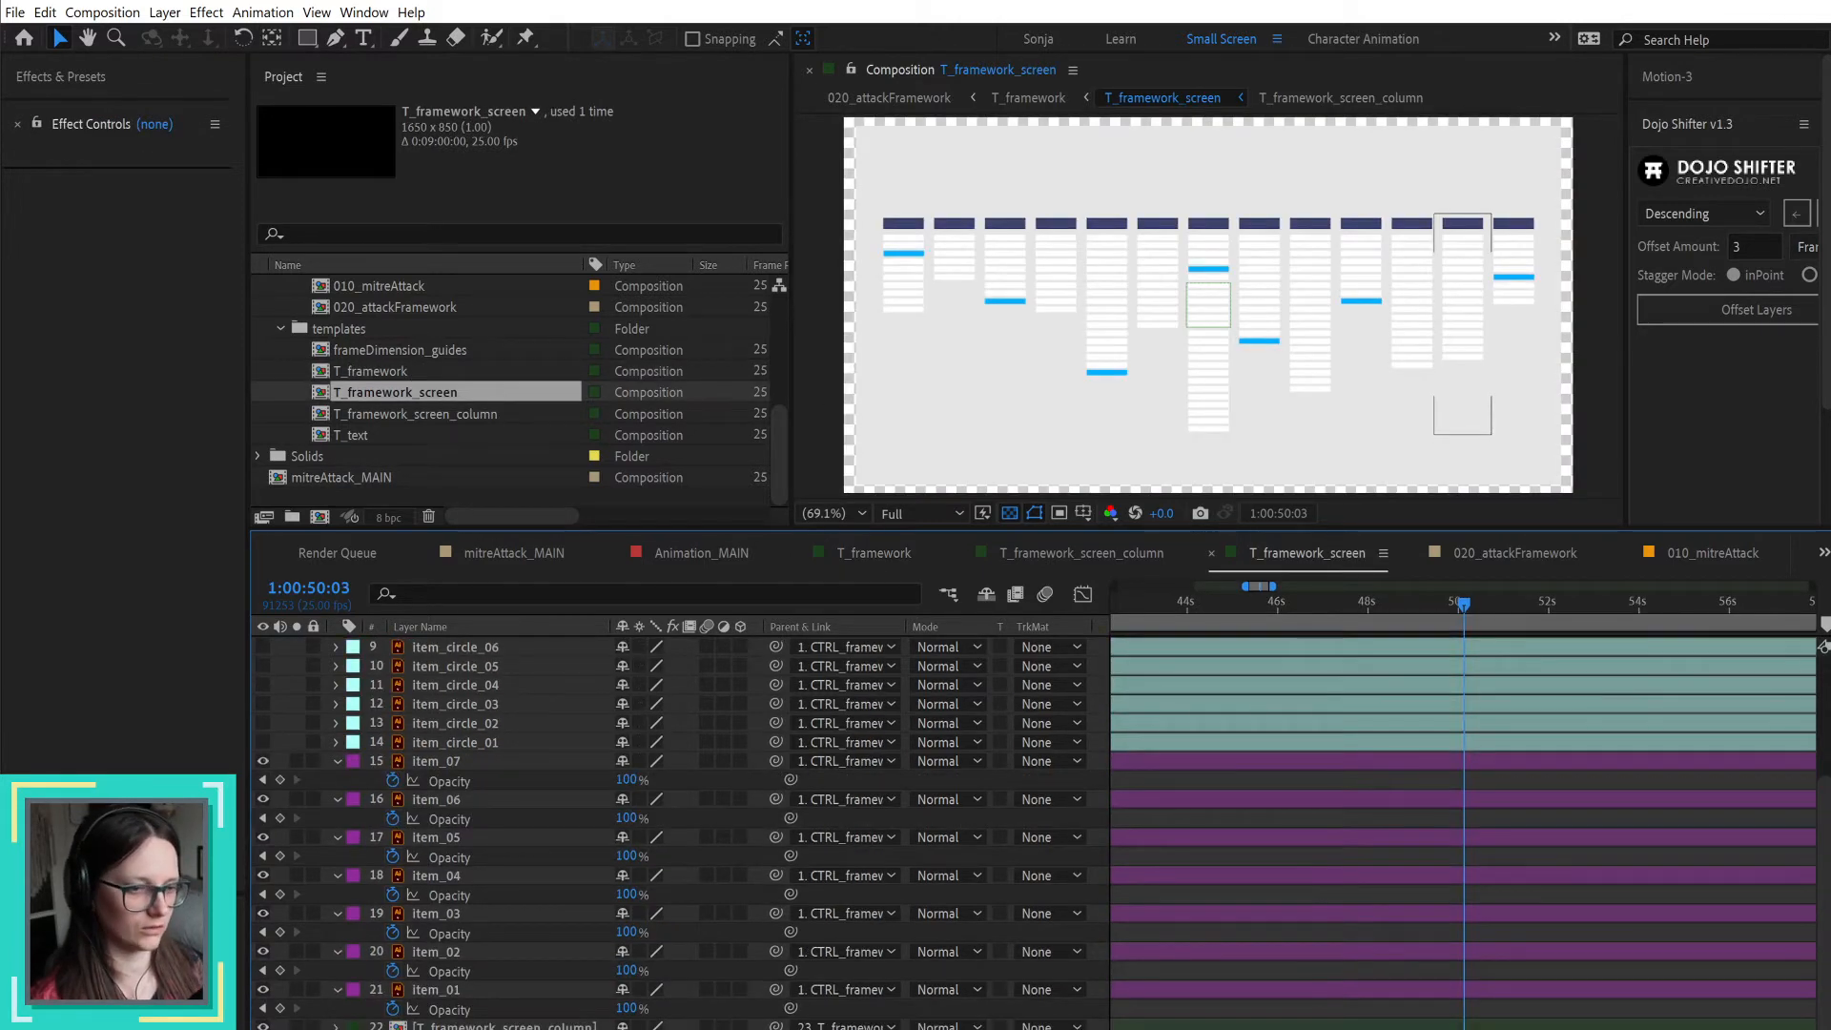
click(1283, 458)
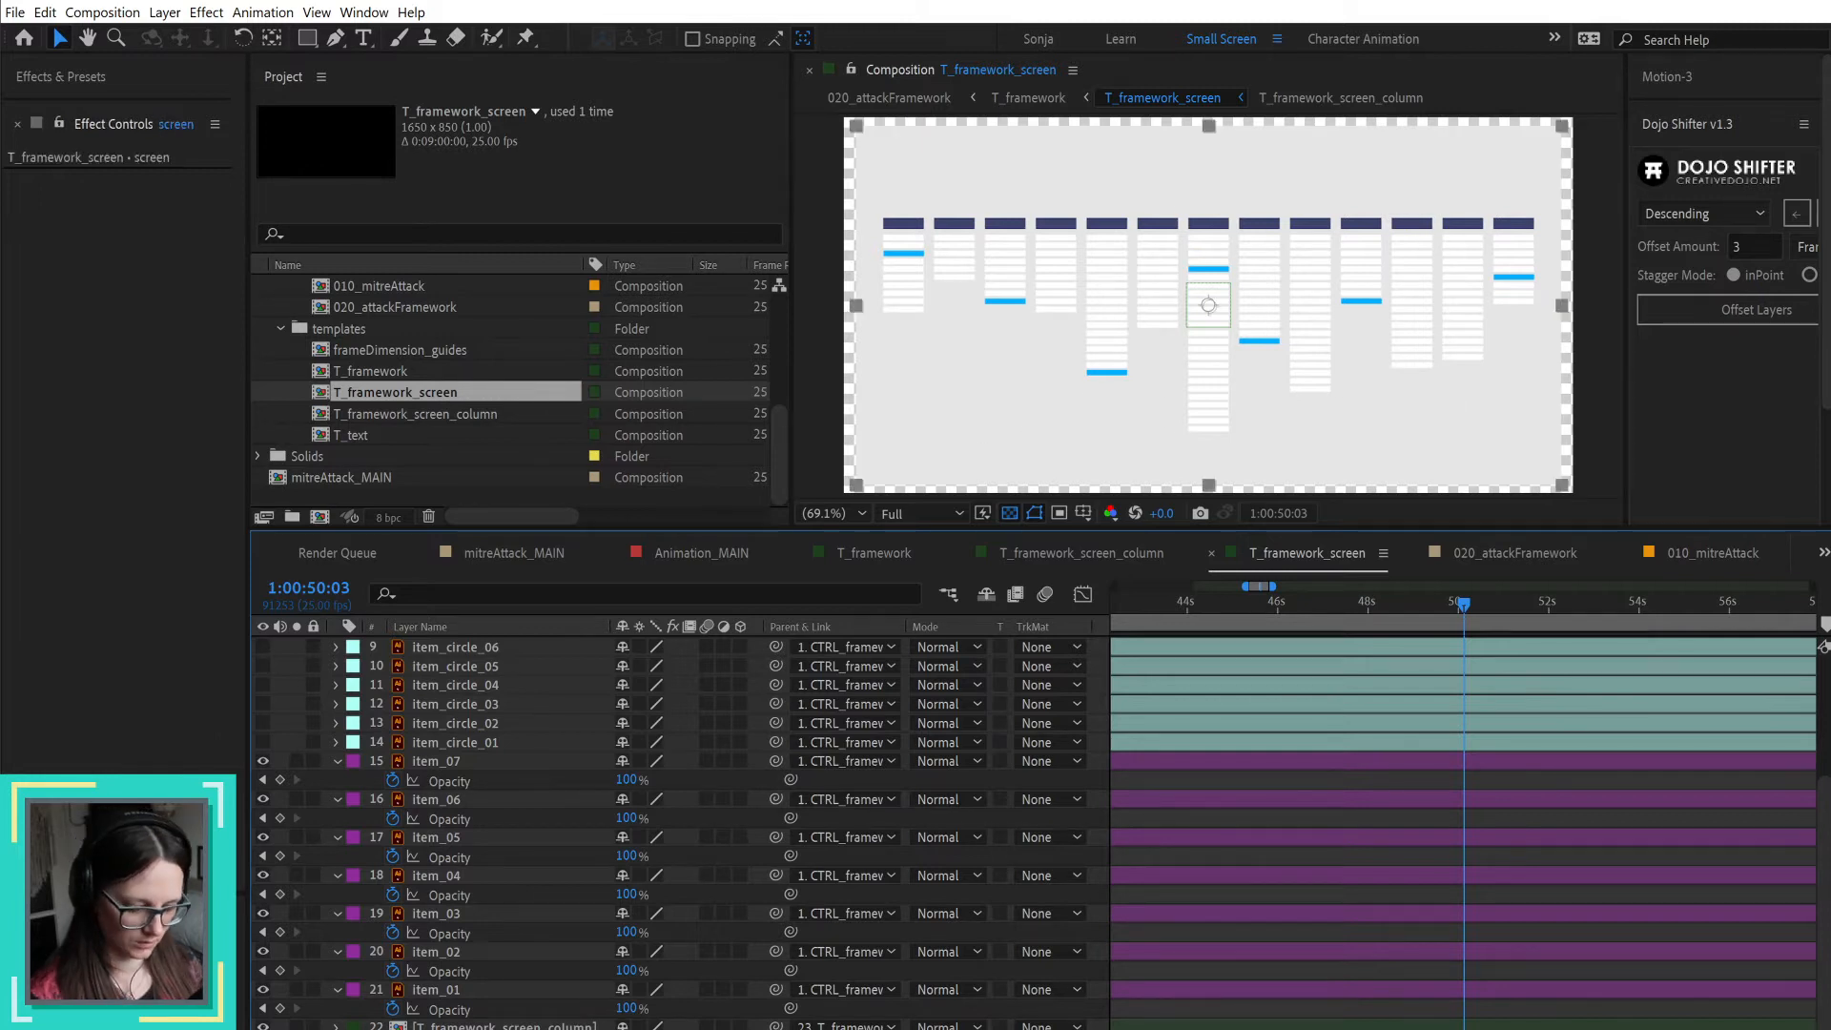
click(505, 1026)
scroll(668, 830, down, 1)
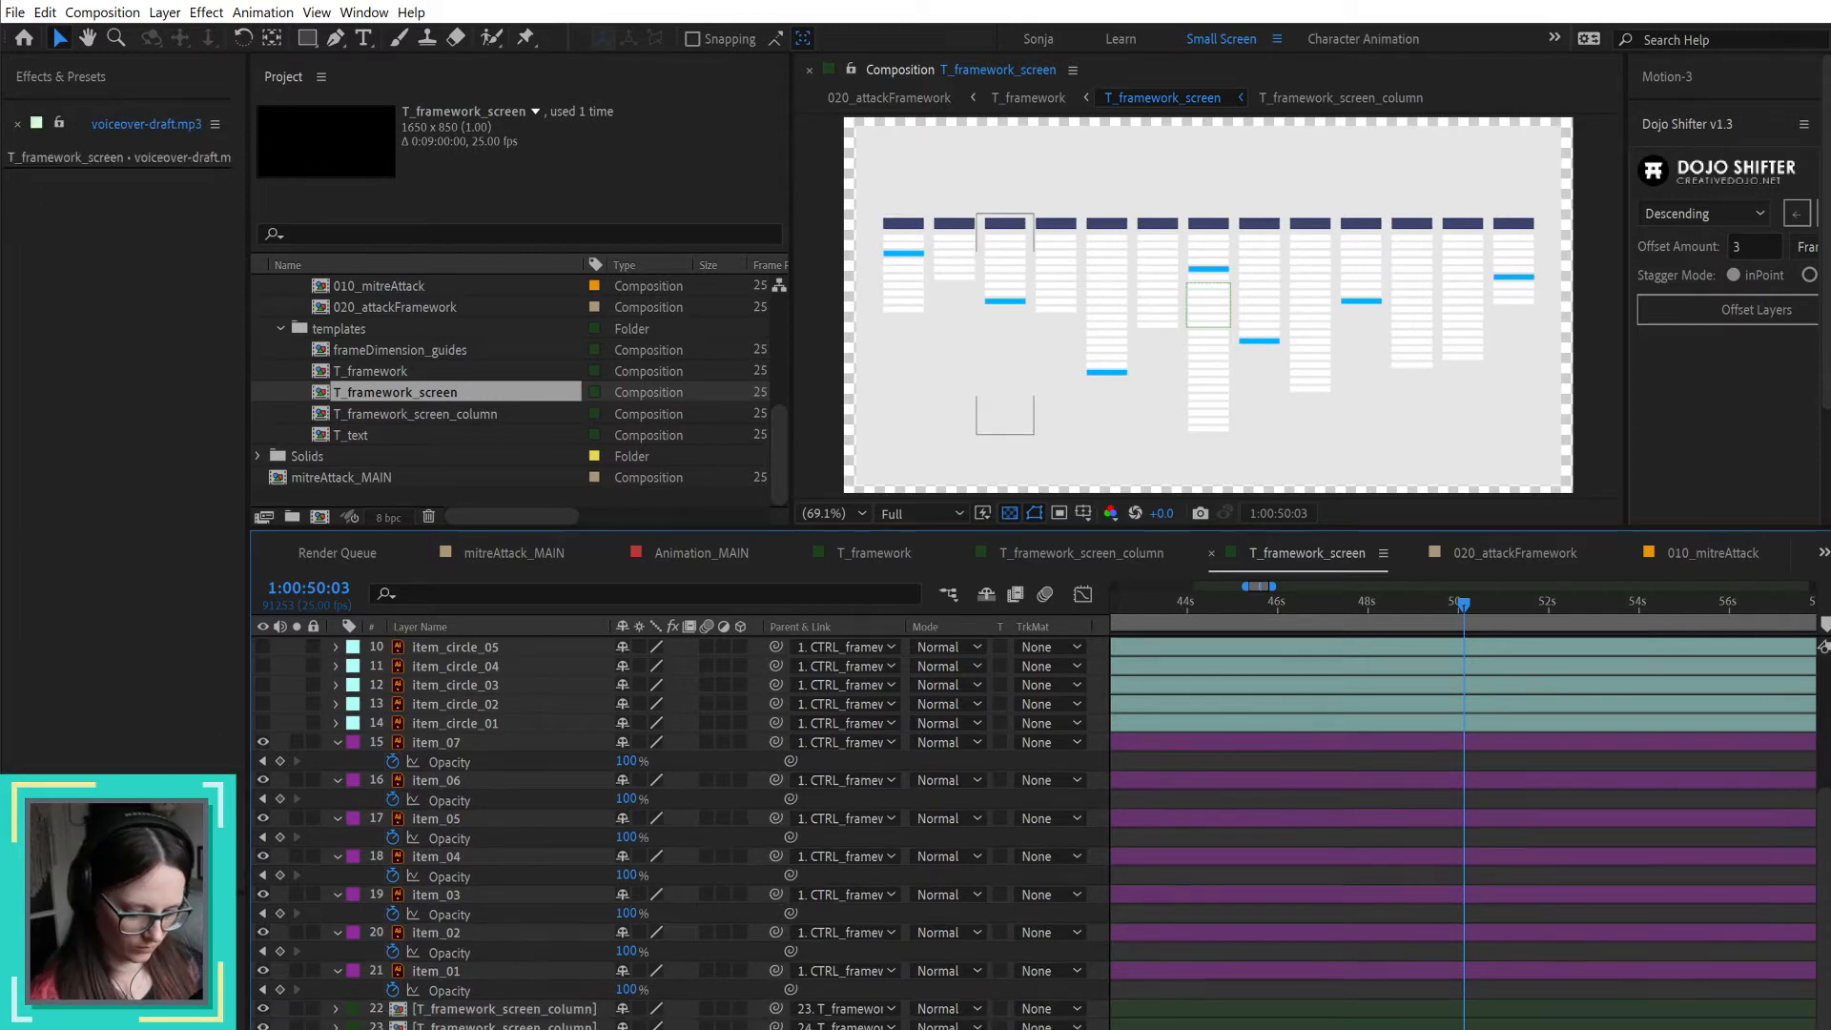
key(ctrl+shift+bracketright)
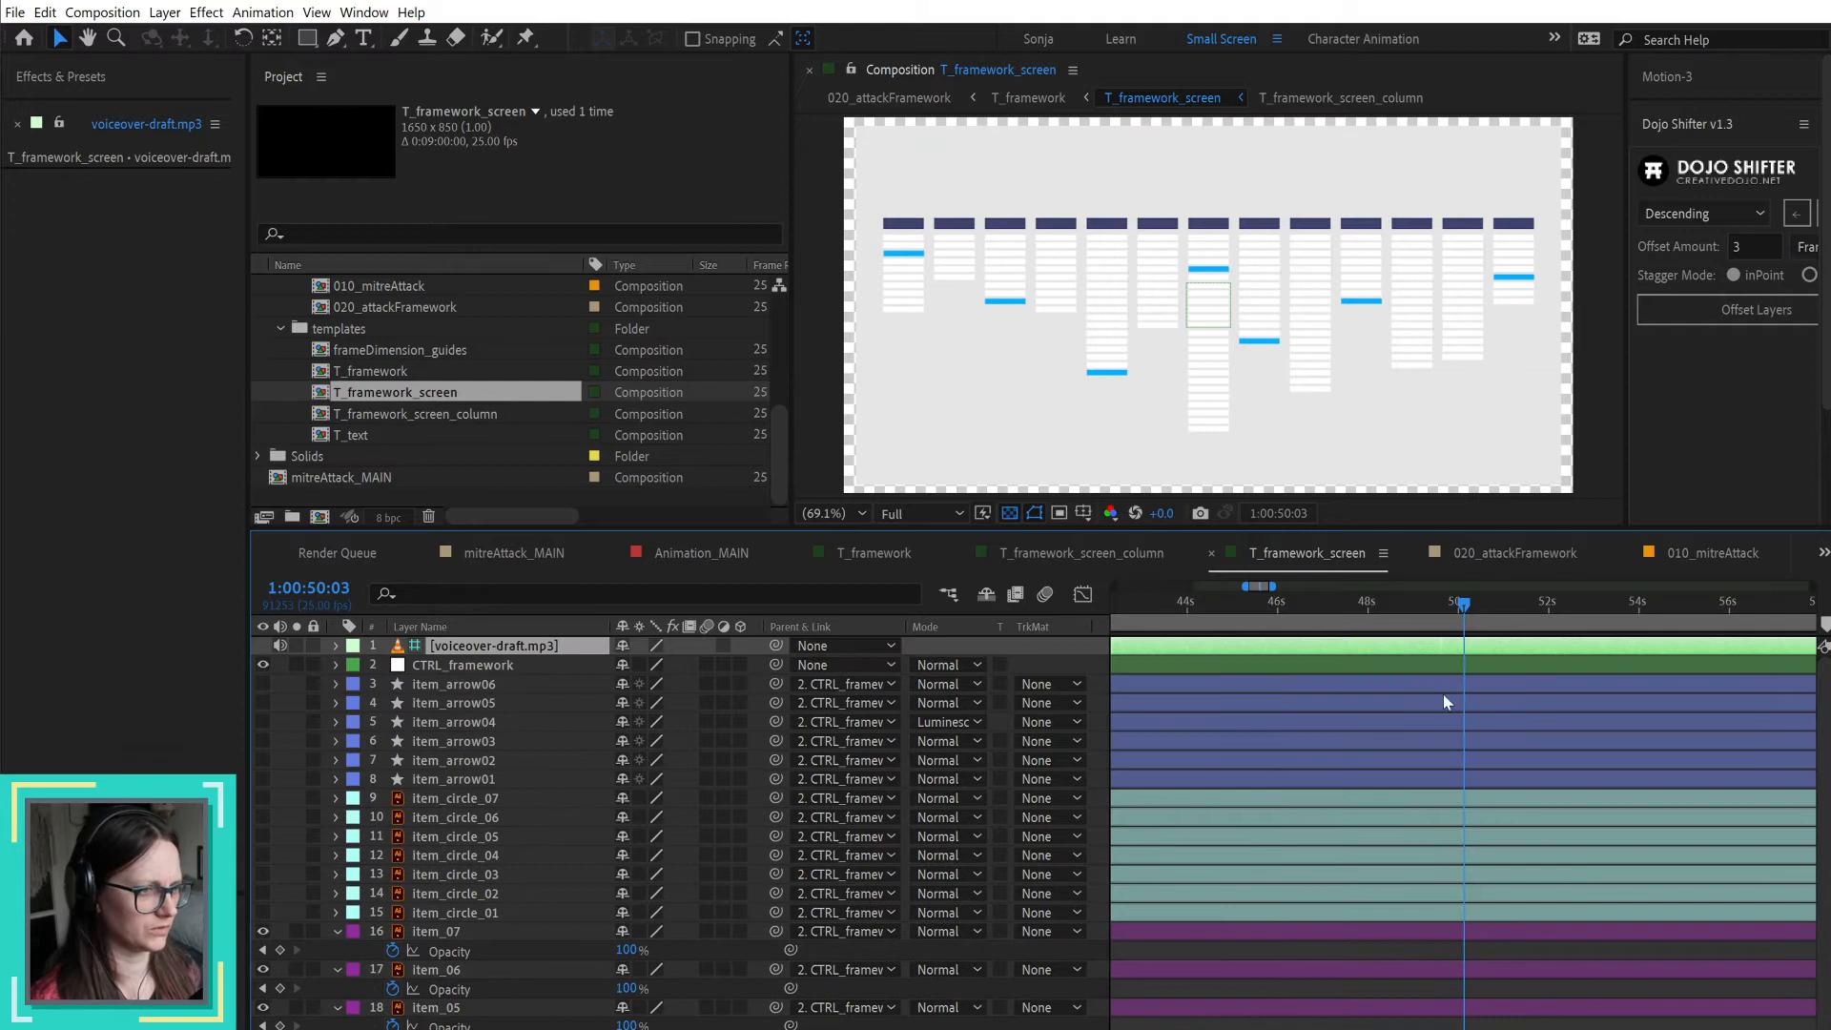
Step: Show the voiceover layer's waveform and add a layer marker commented "#3" to it at 1:00:50:03
key(l)
key(l)
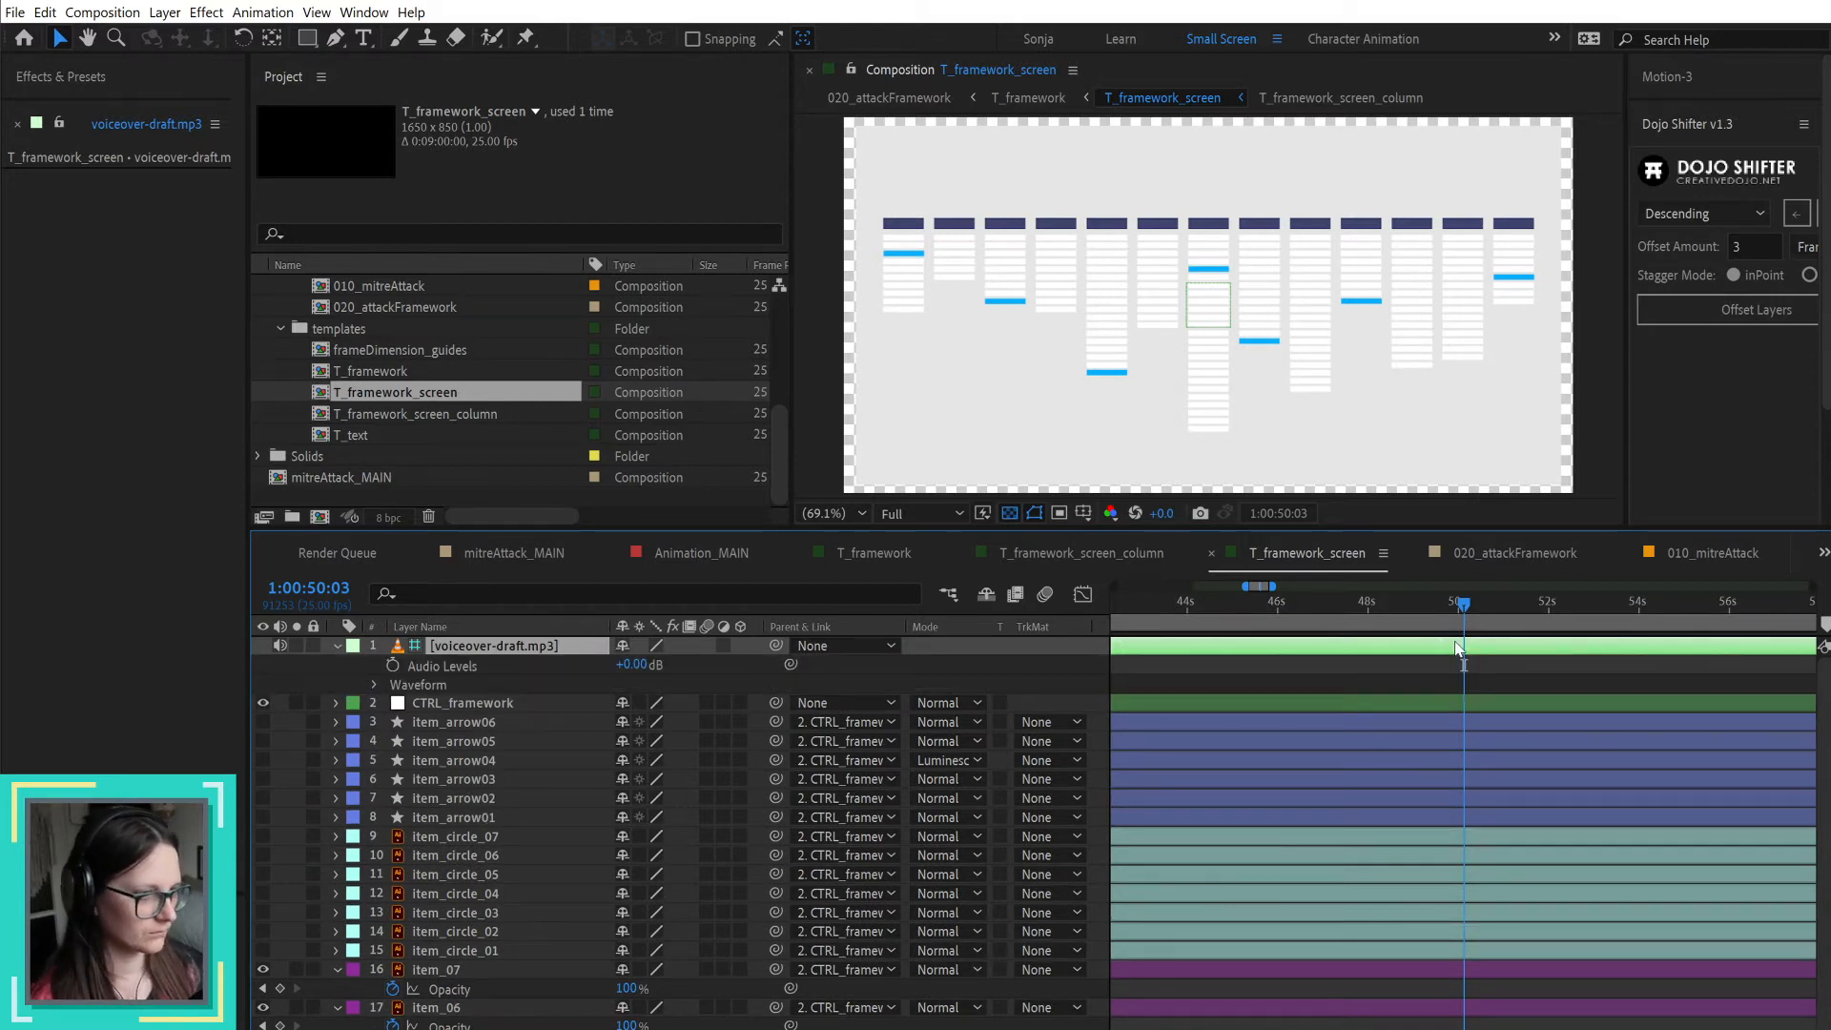
key(alt+KP_Multiply)
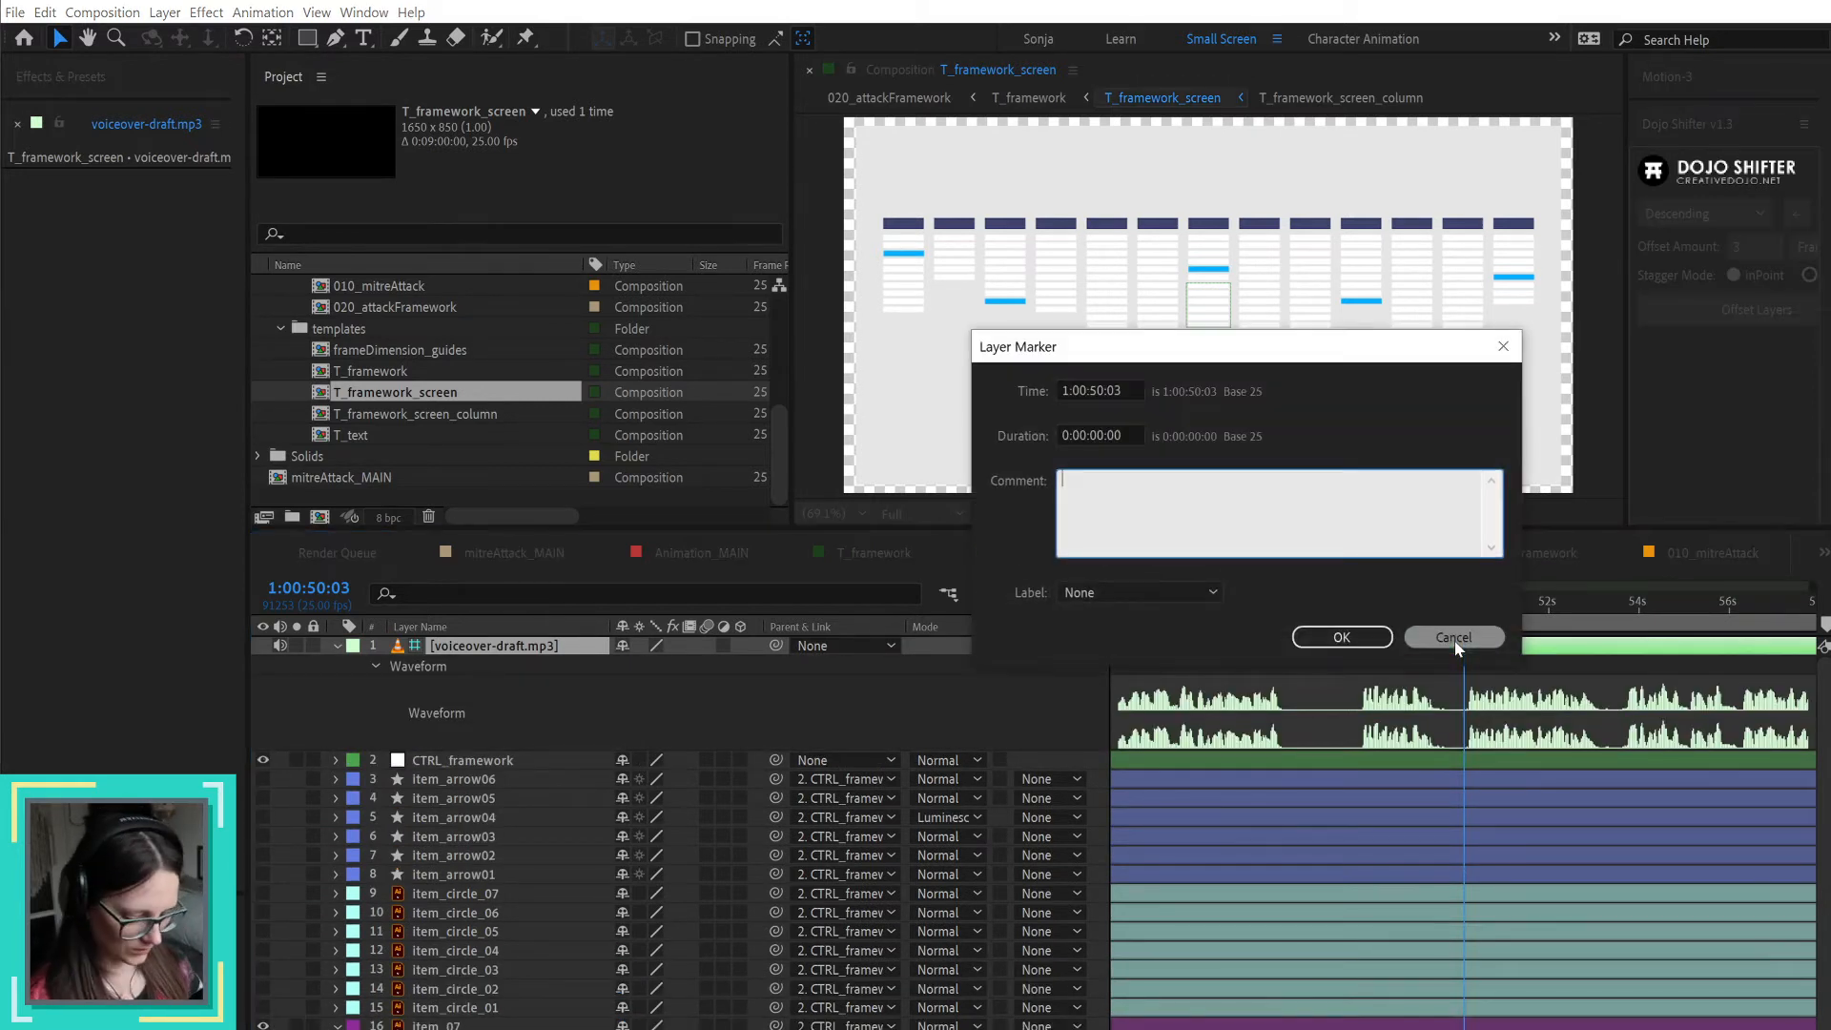
text(#3)
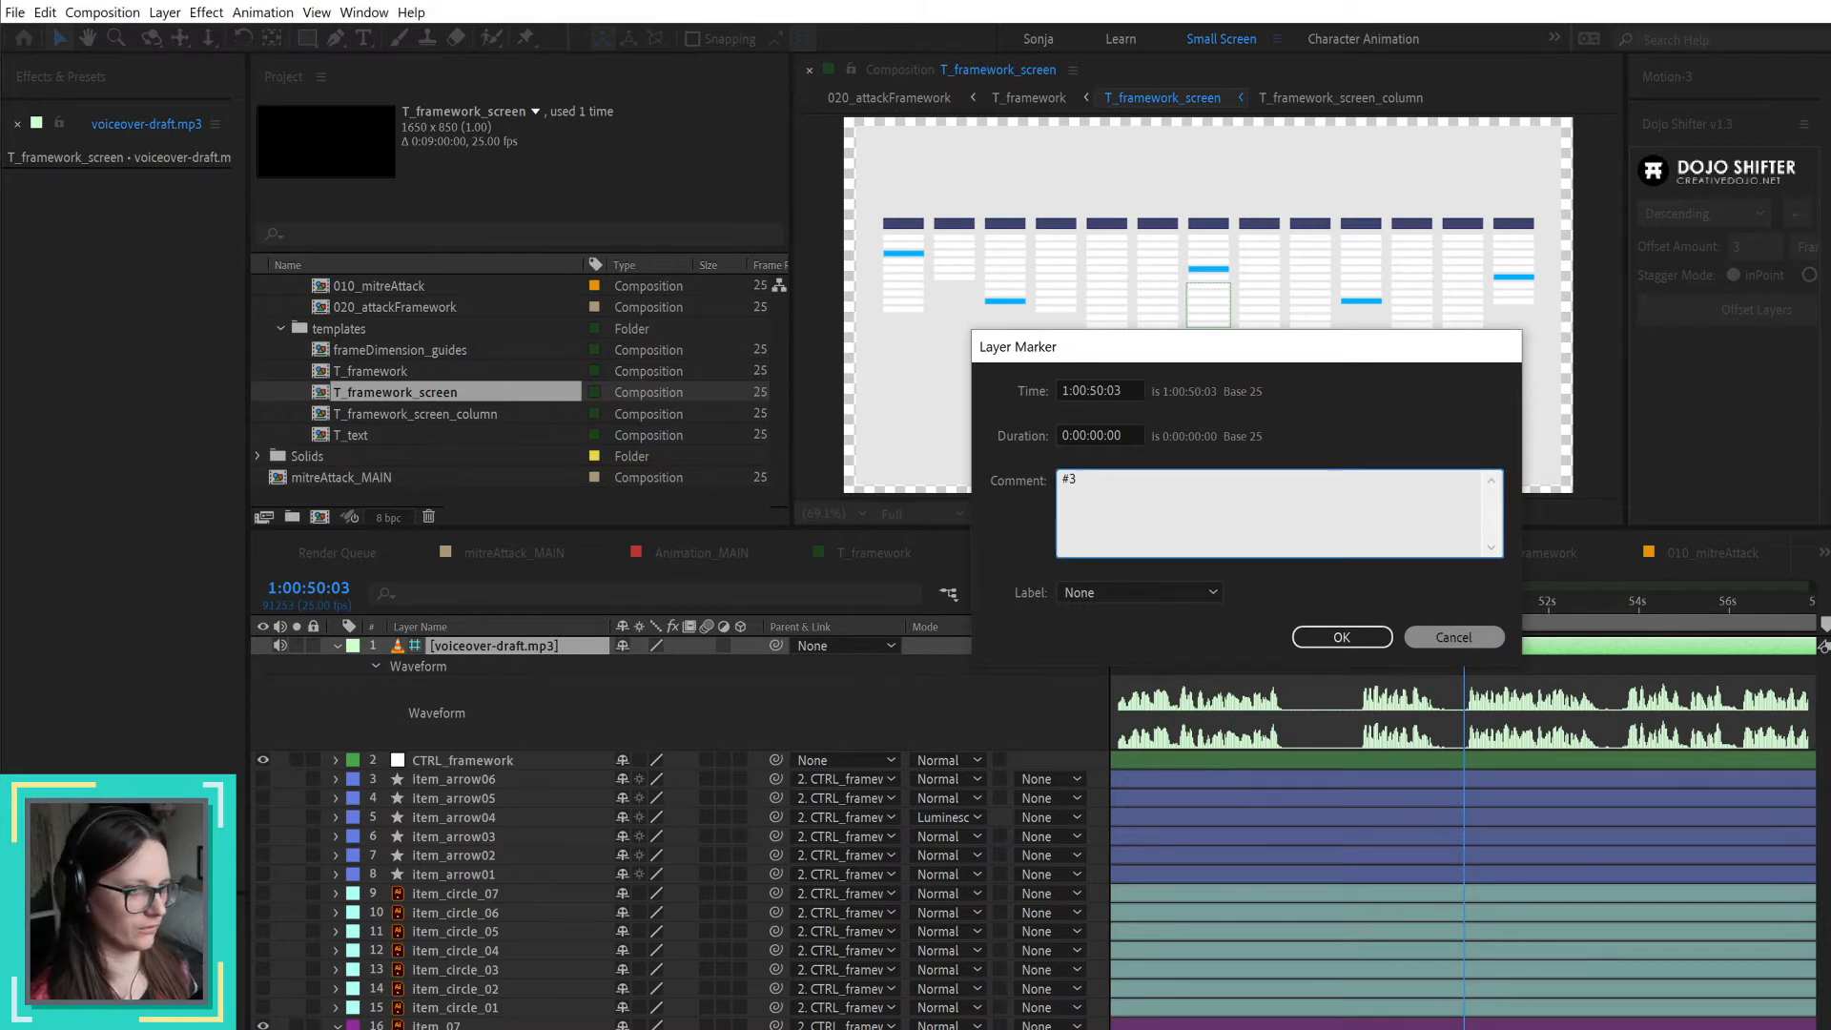
key(Return)
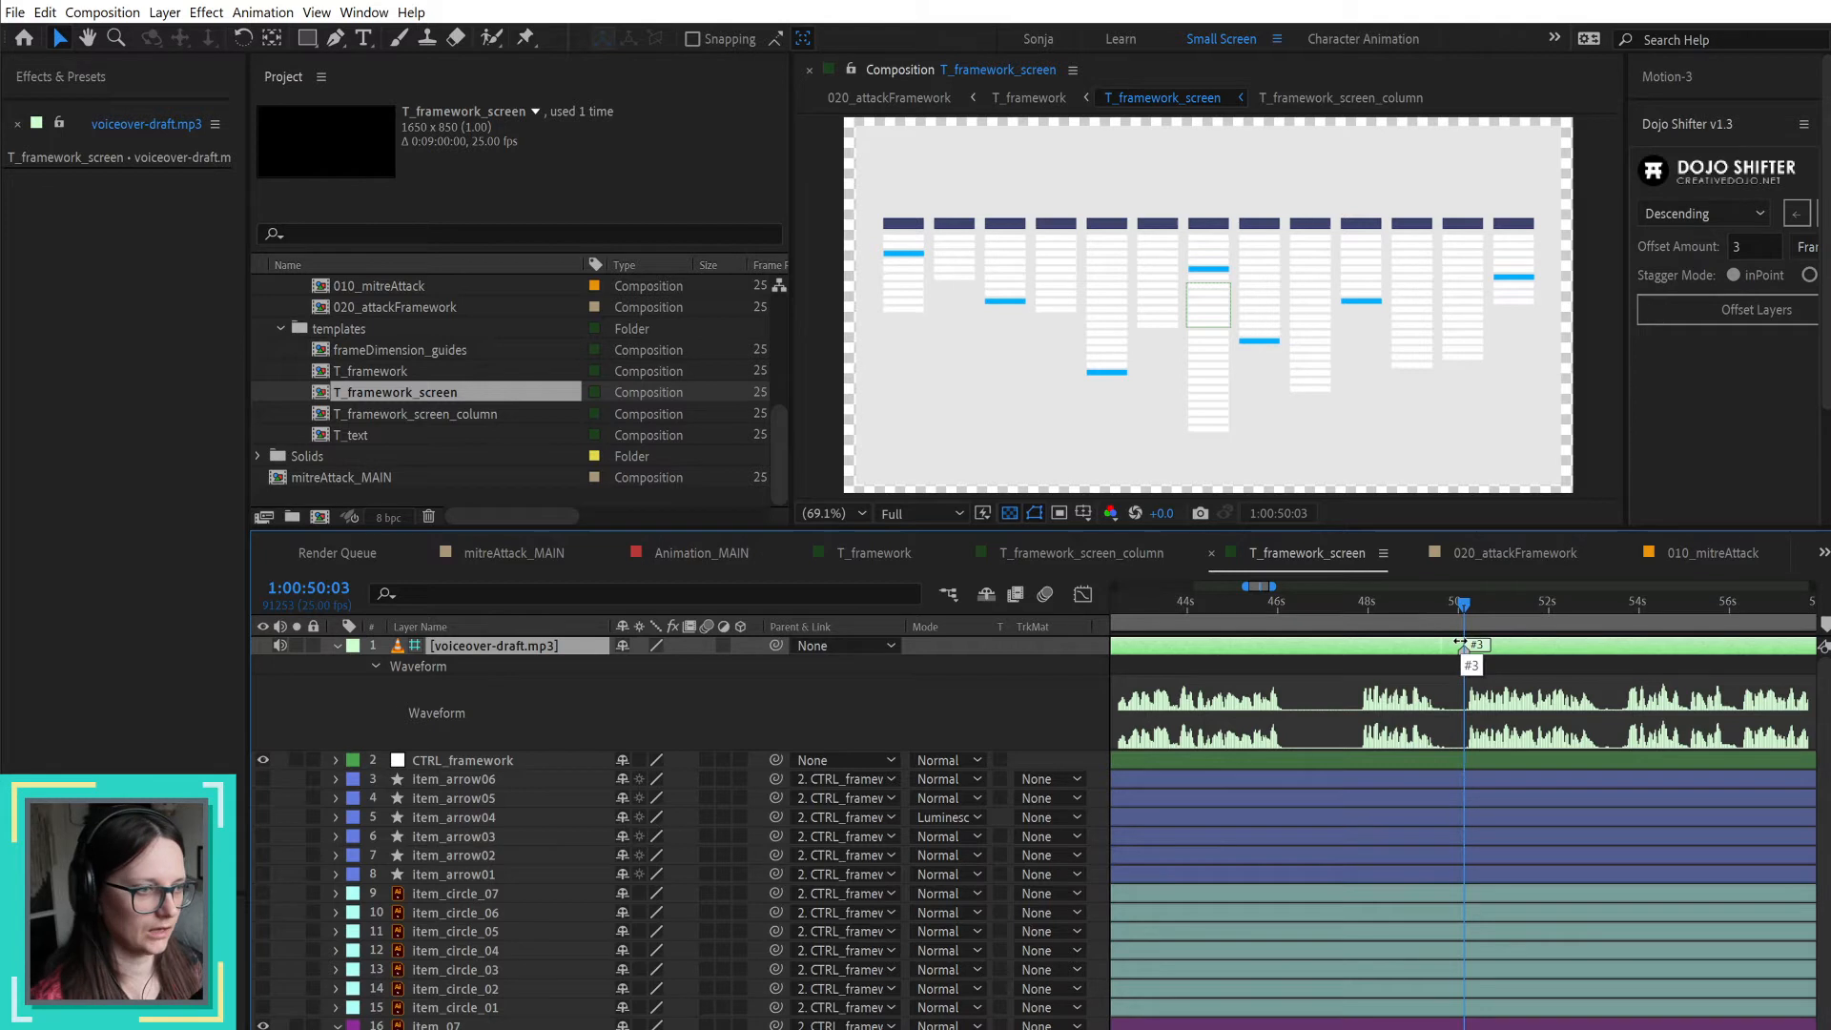
Step: Delete the item_arrow06 layer from T_framework_screen
click(1430, 674)
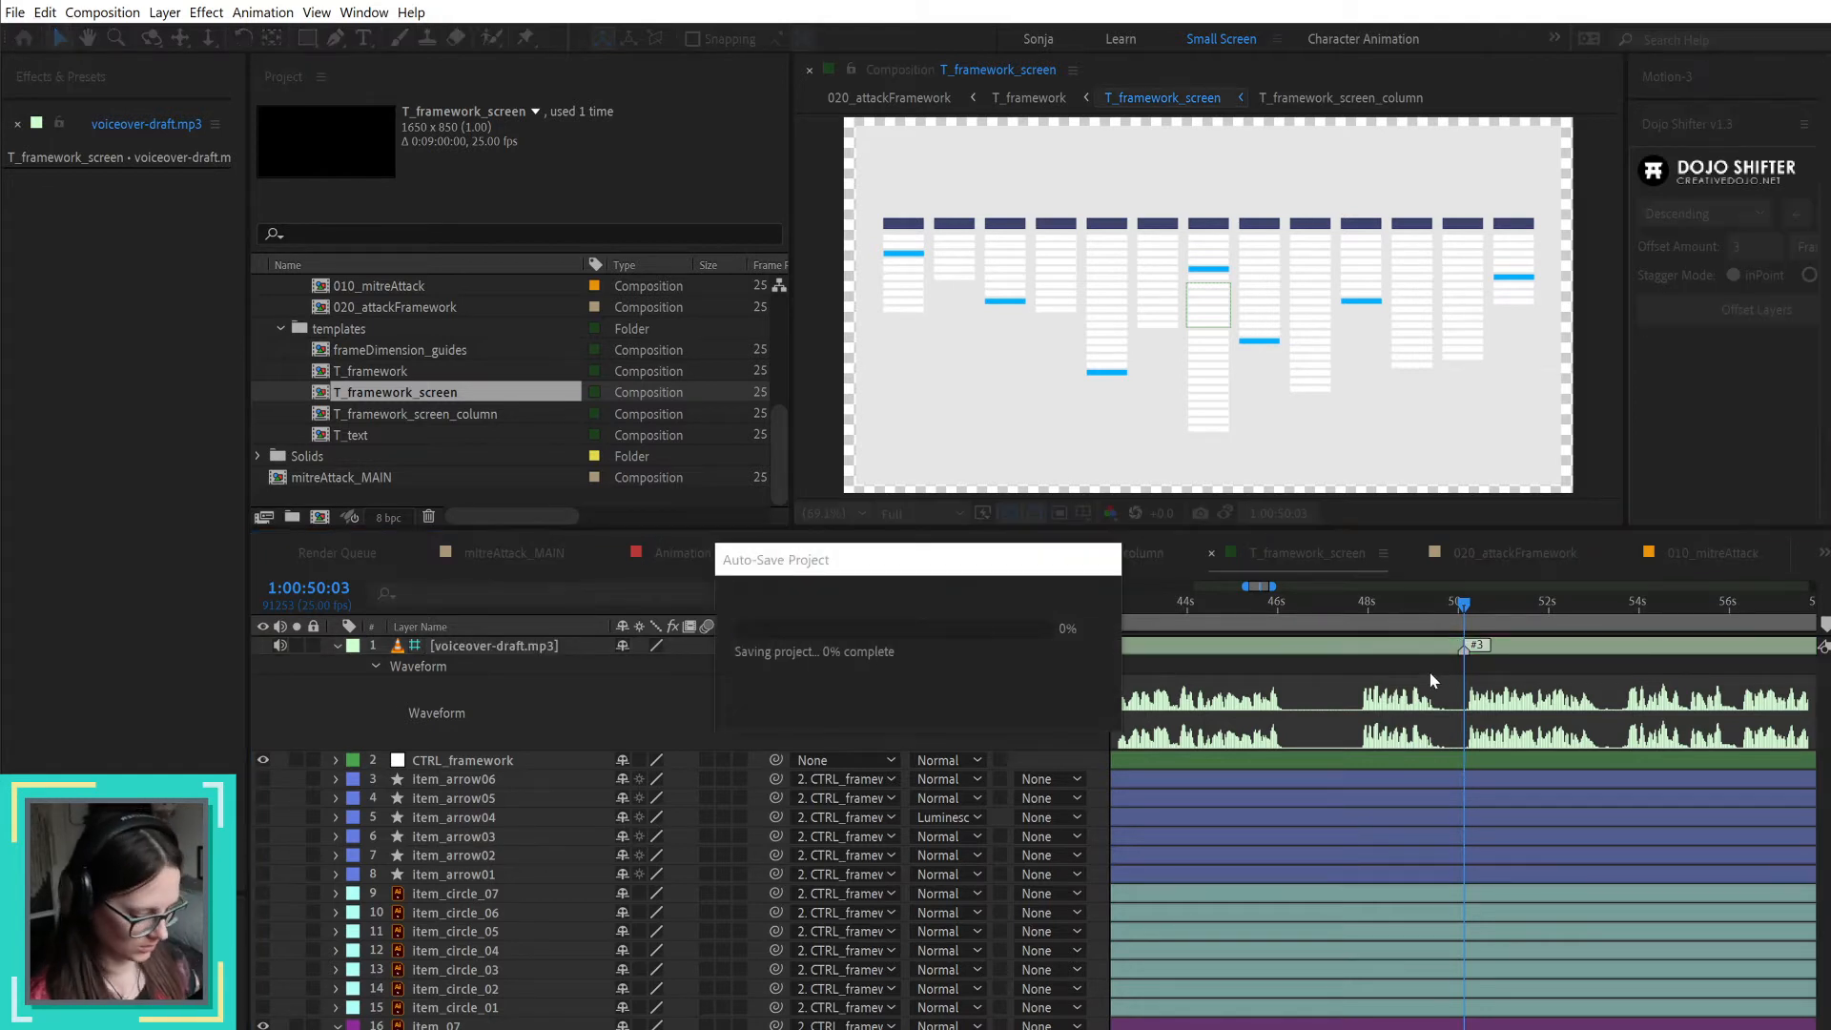
key(3)
key(Delete)
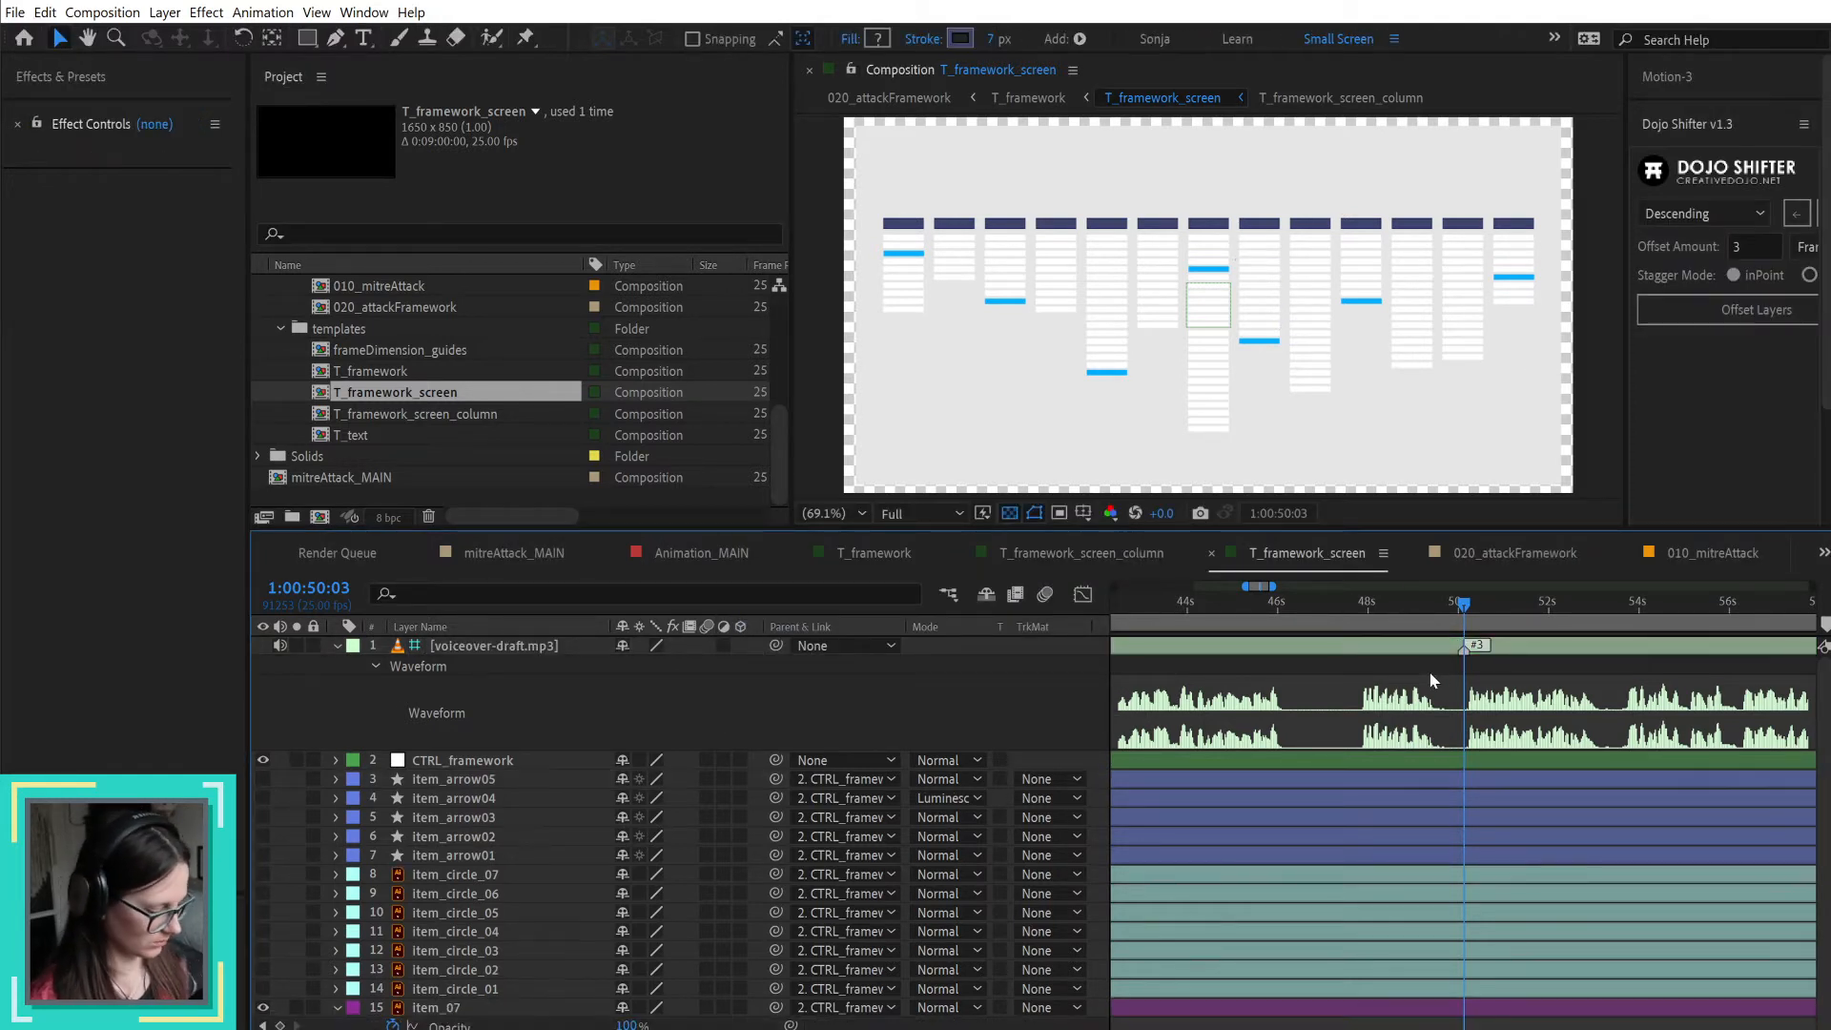
Step: With no layer selected, add a composition marker commented "#3" at 1:00:50:03 in T_framework_screen
key(3)
click(1431, 668)
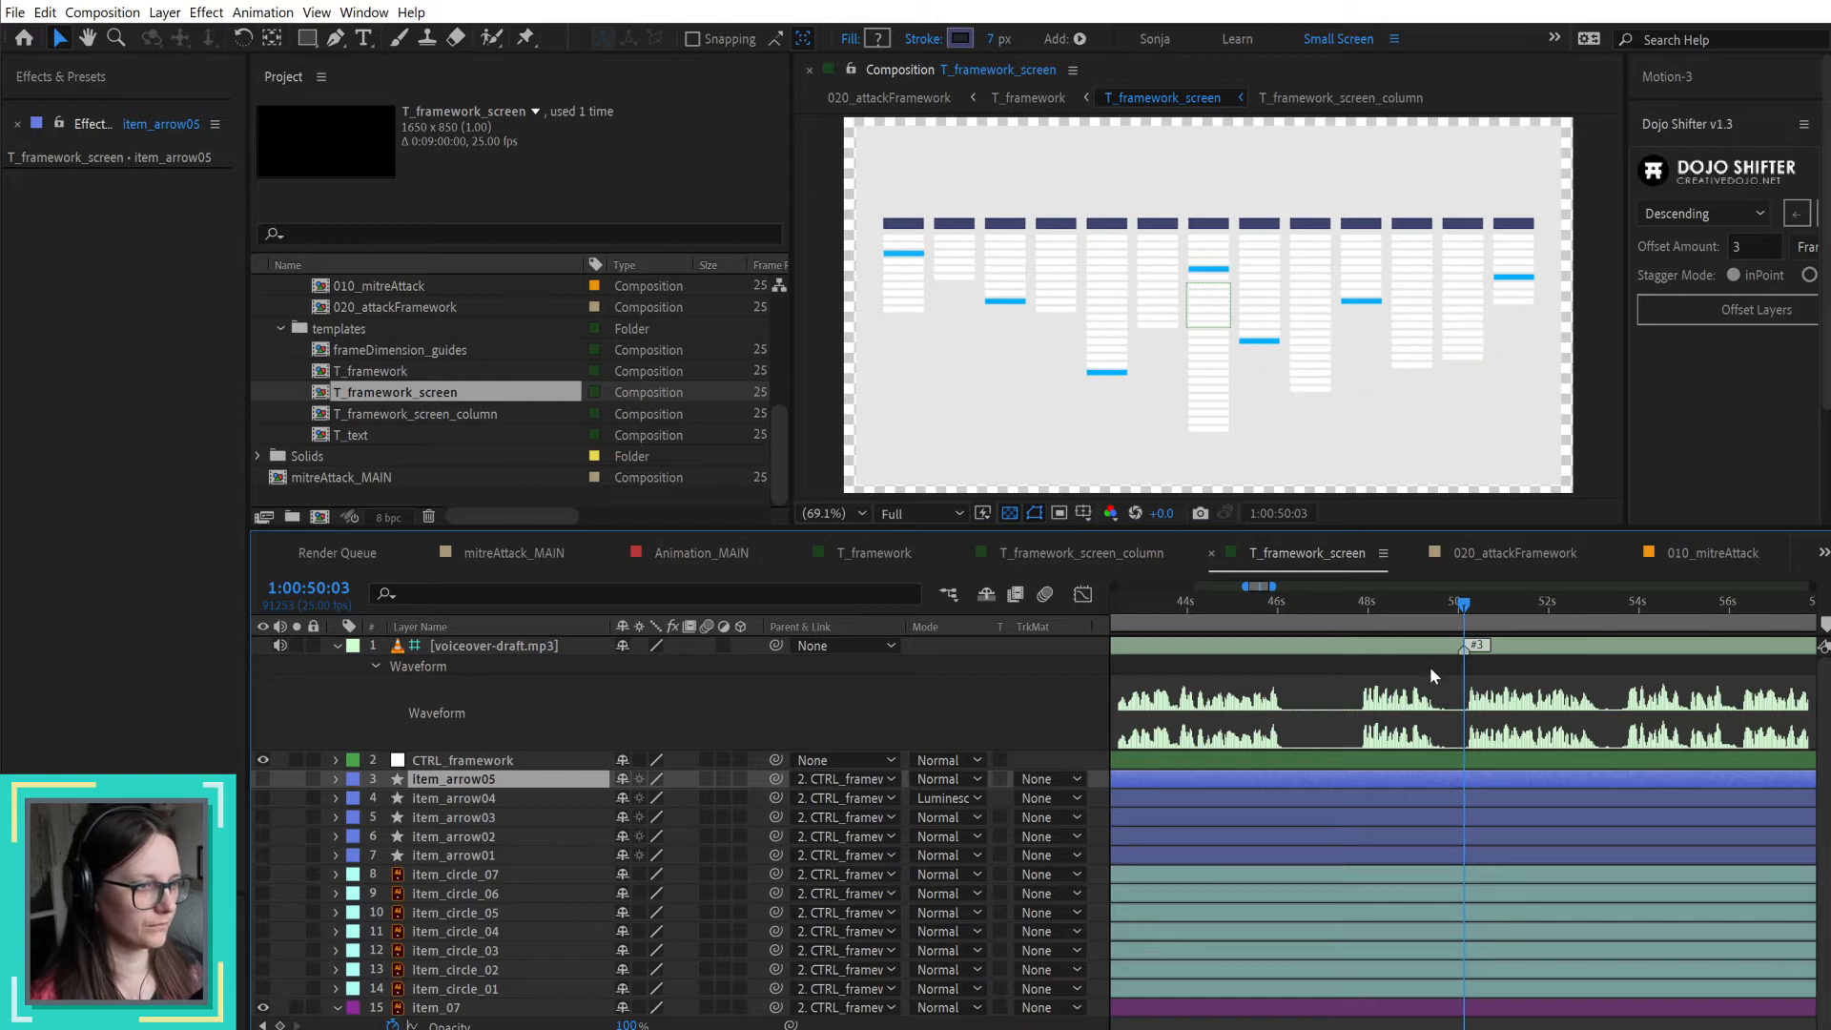
key(alt+KP_Multiply)
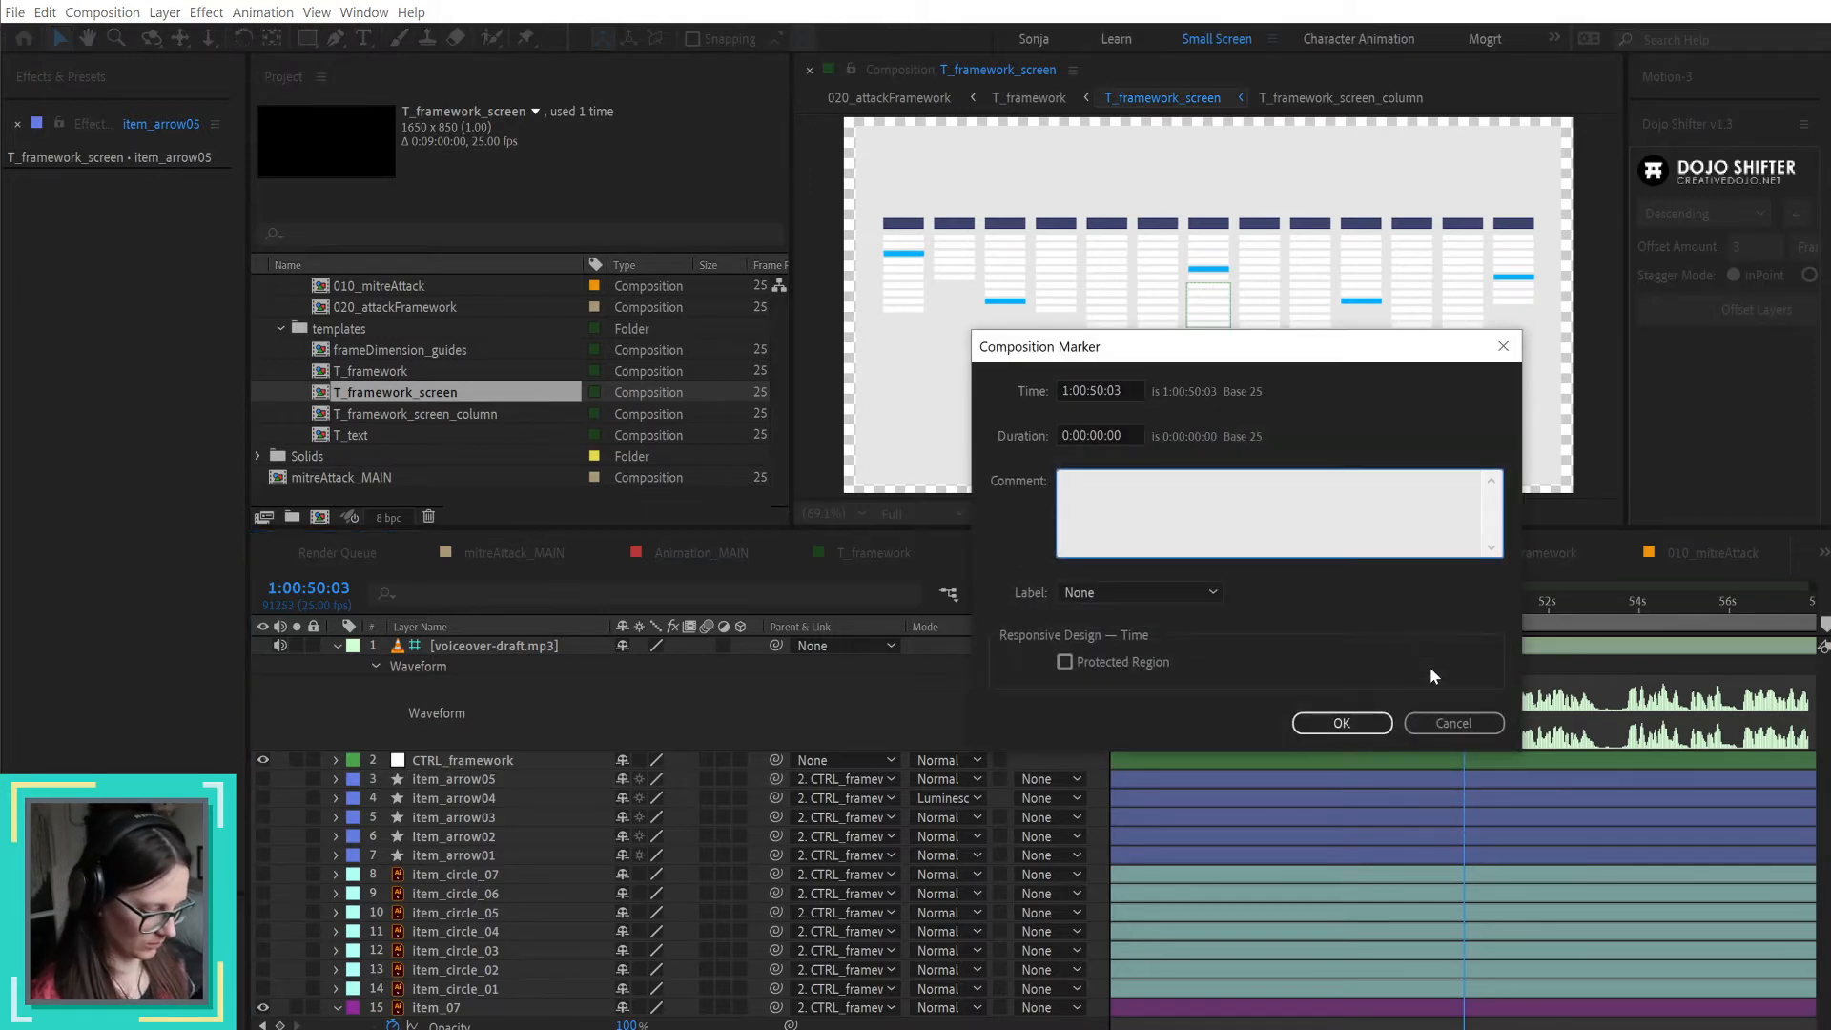
text(#3)
key(Return)
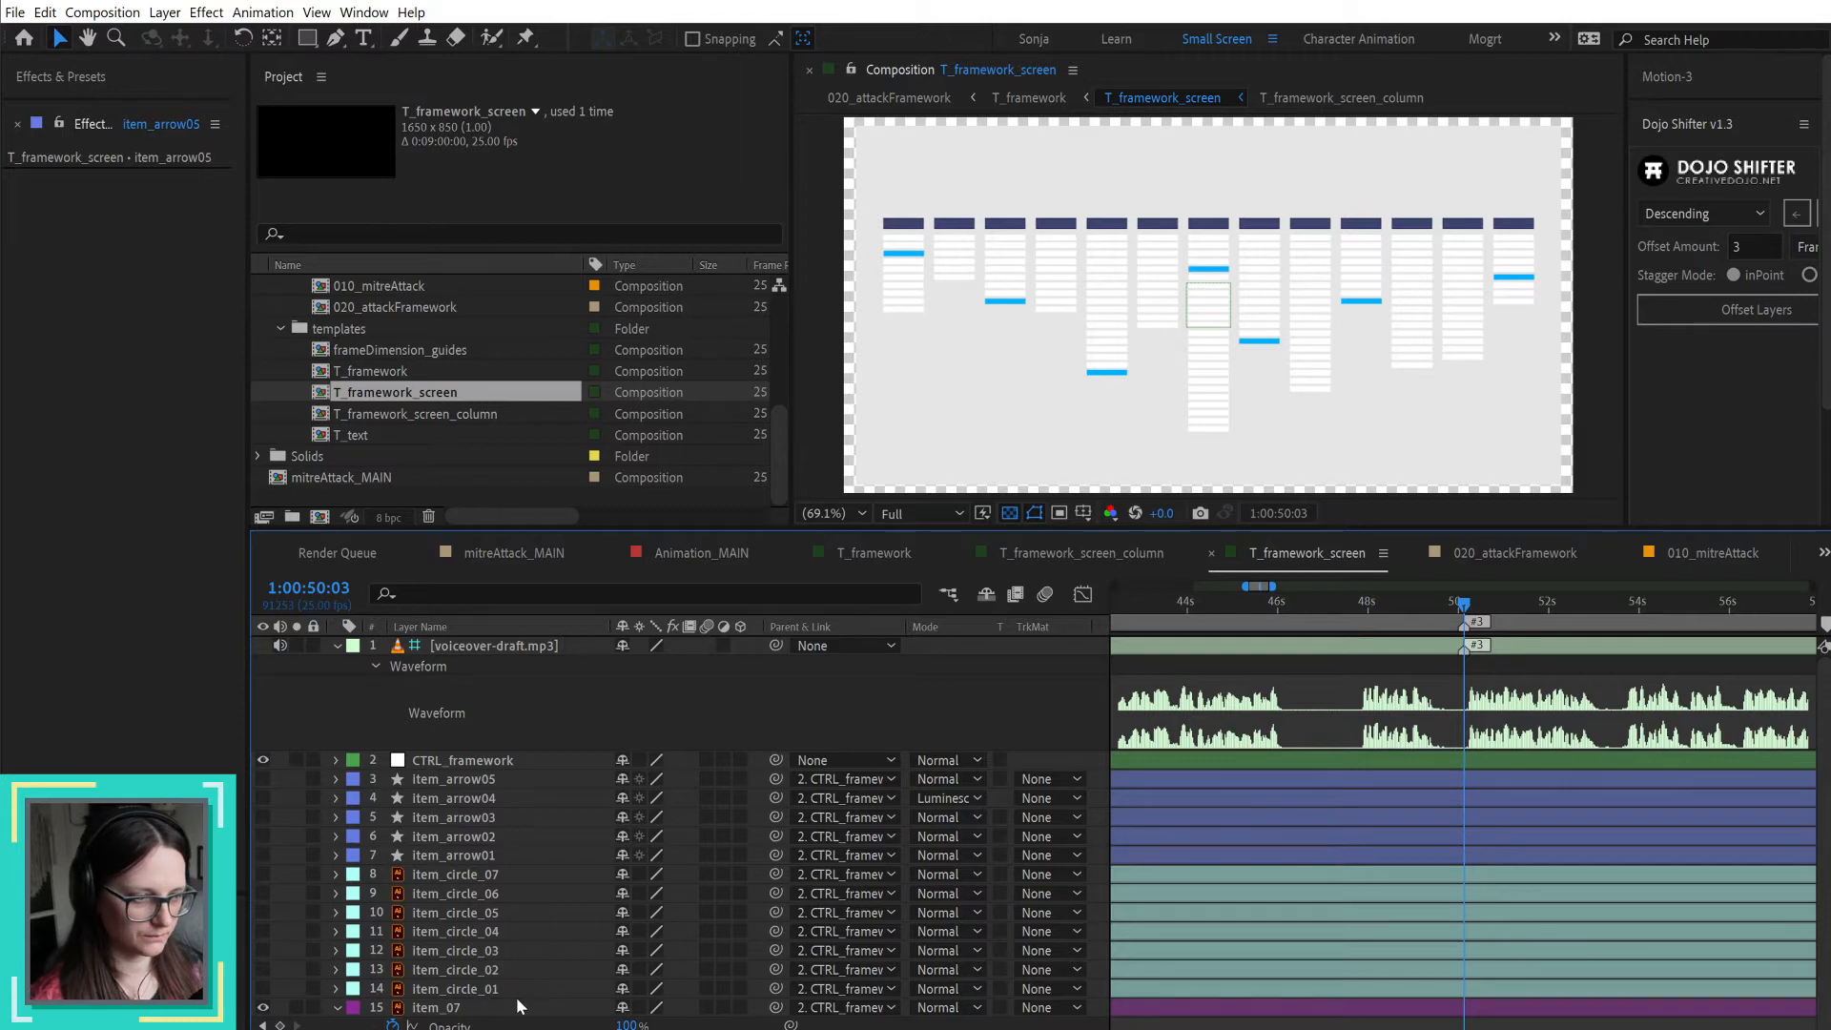
Step: Shift the item_01 to item_07 layers together in time so they begin shortly after the #3 marker at 1:00:50:03
scroll(516, 1007, down, 3)
scroll(1476, 993, down, 5)
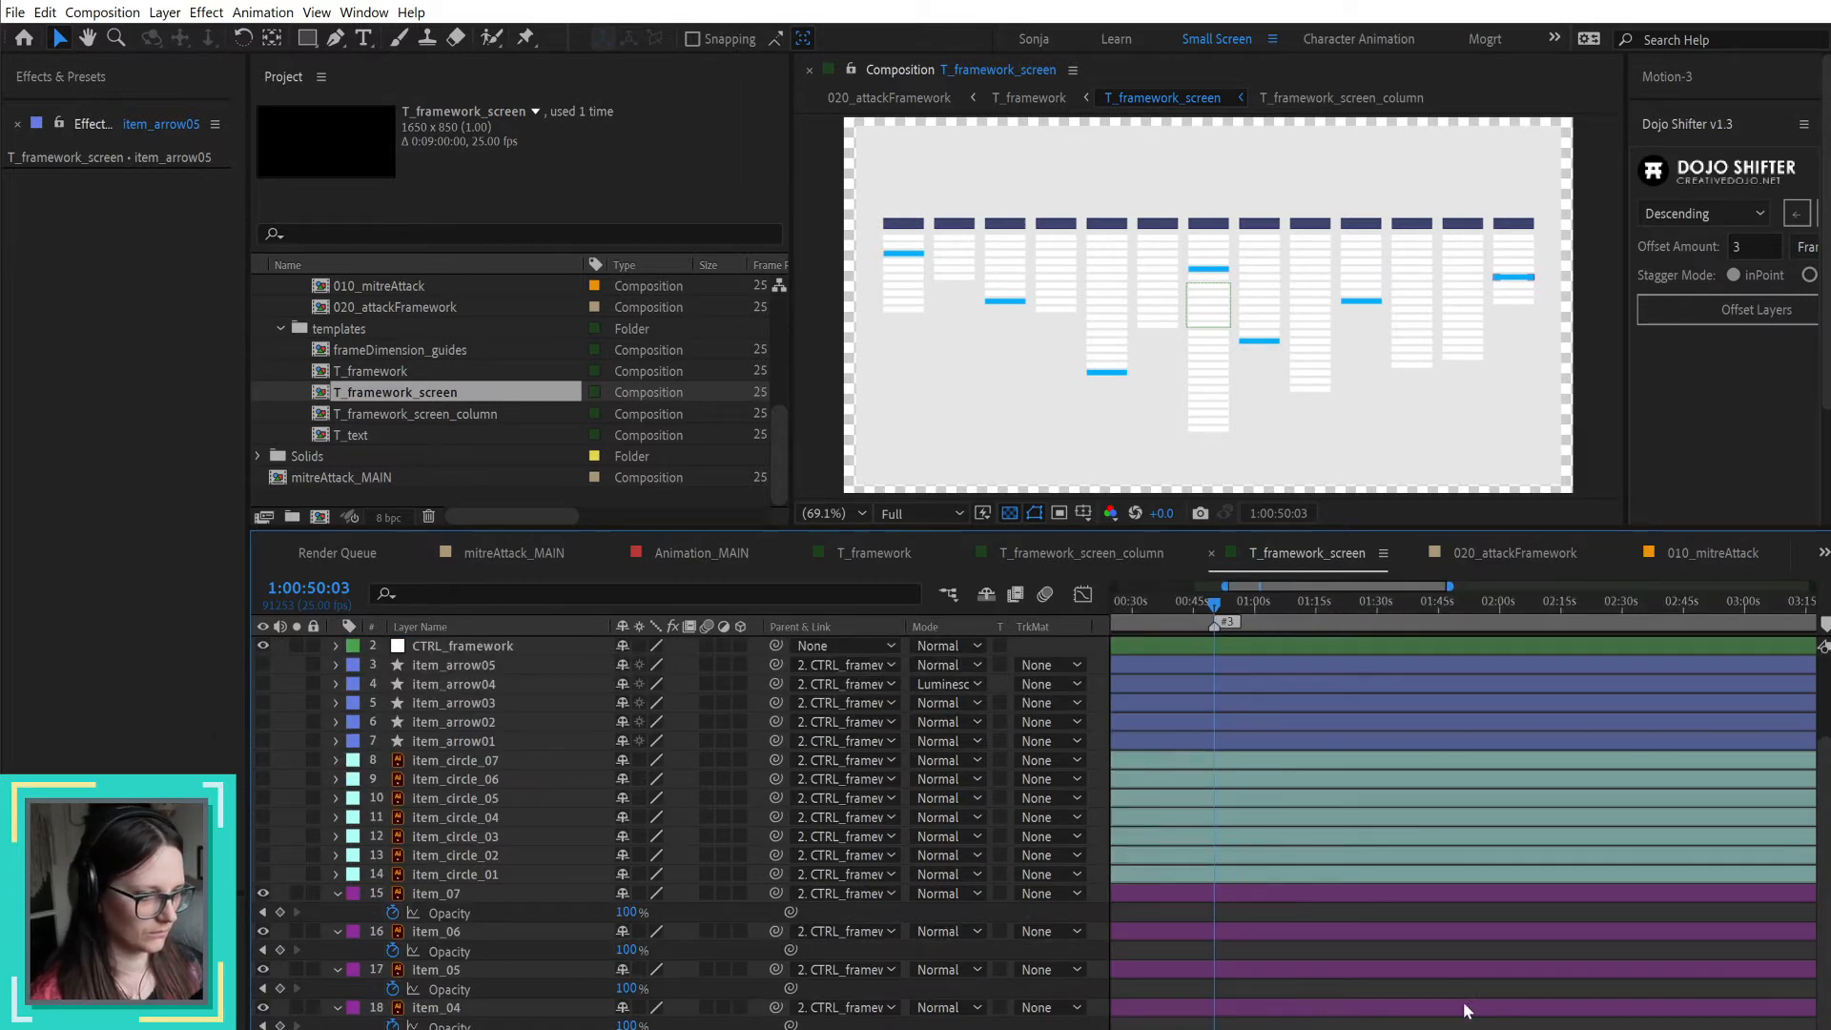
click(1353, 1029)
shift+click(1272, 895)
drag(1247, 893, 1492, 879)
scroll(1255, 986, up, 2)
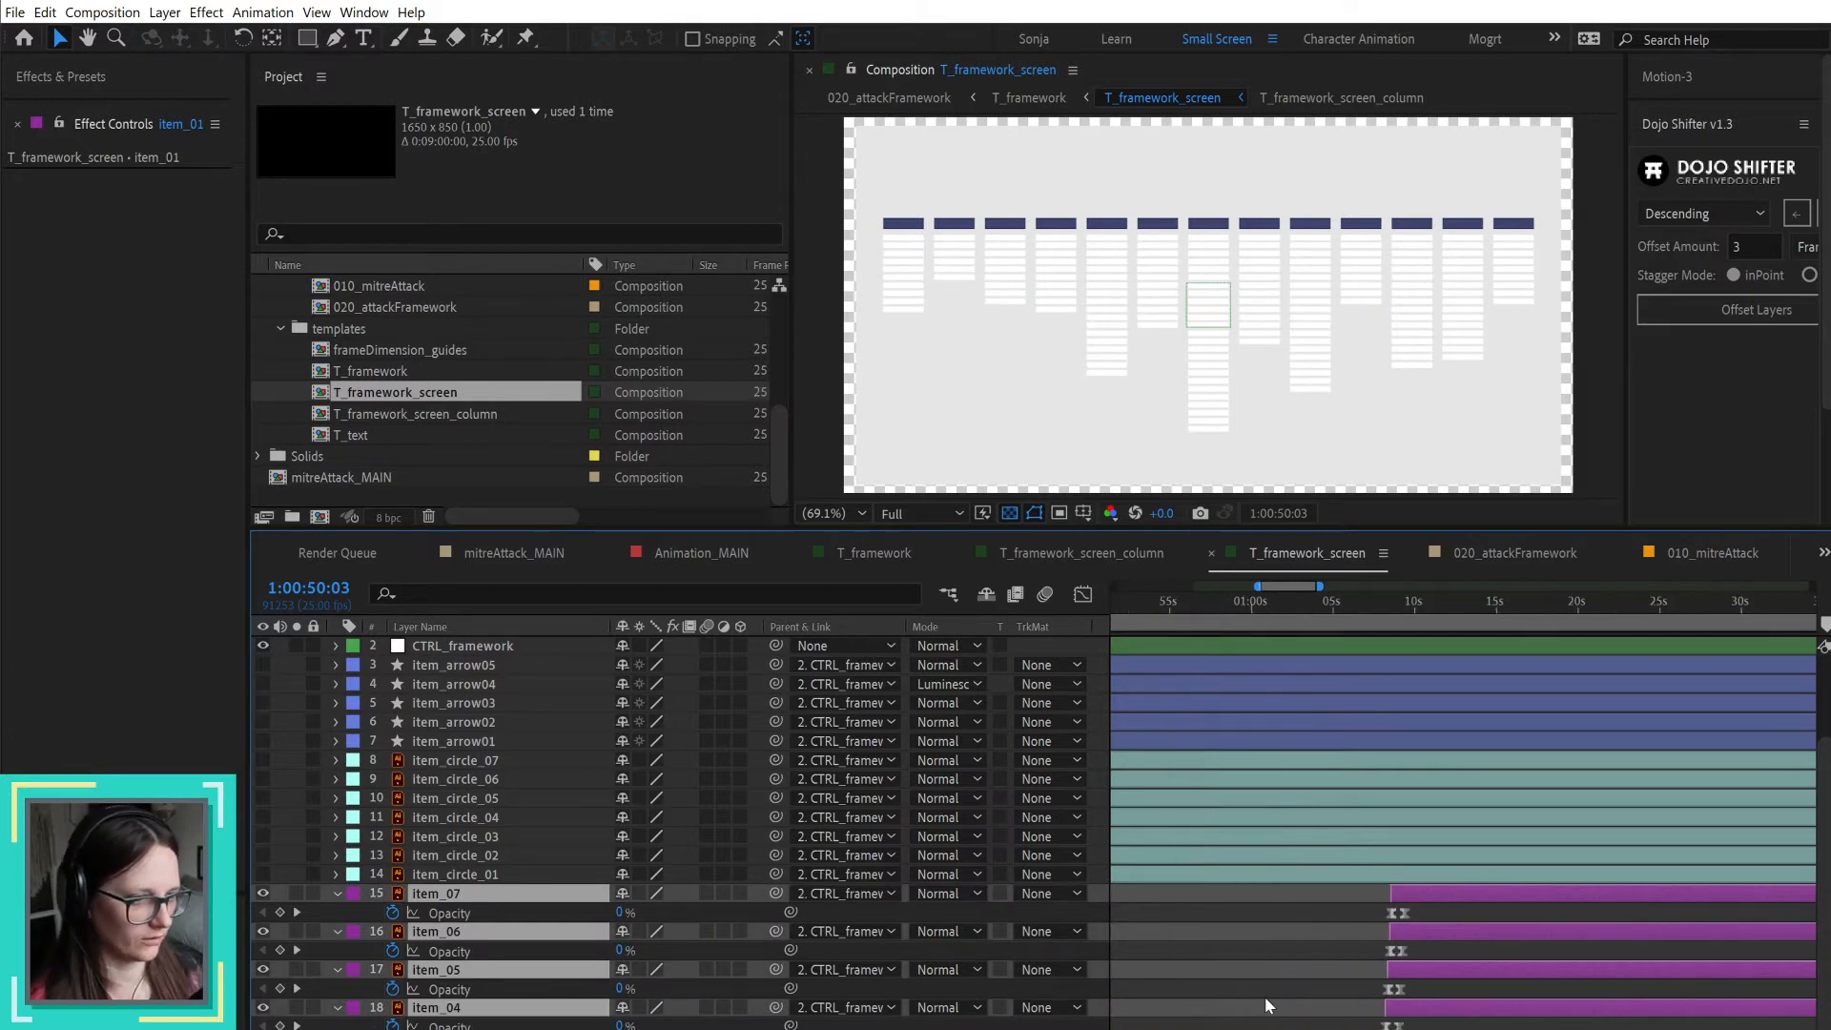
drag(1449, 969, 1158, 970)
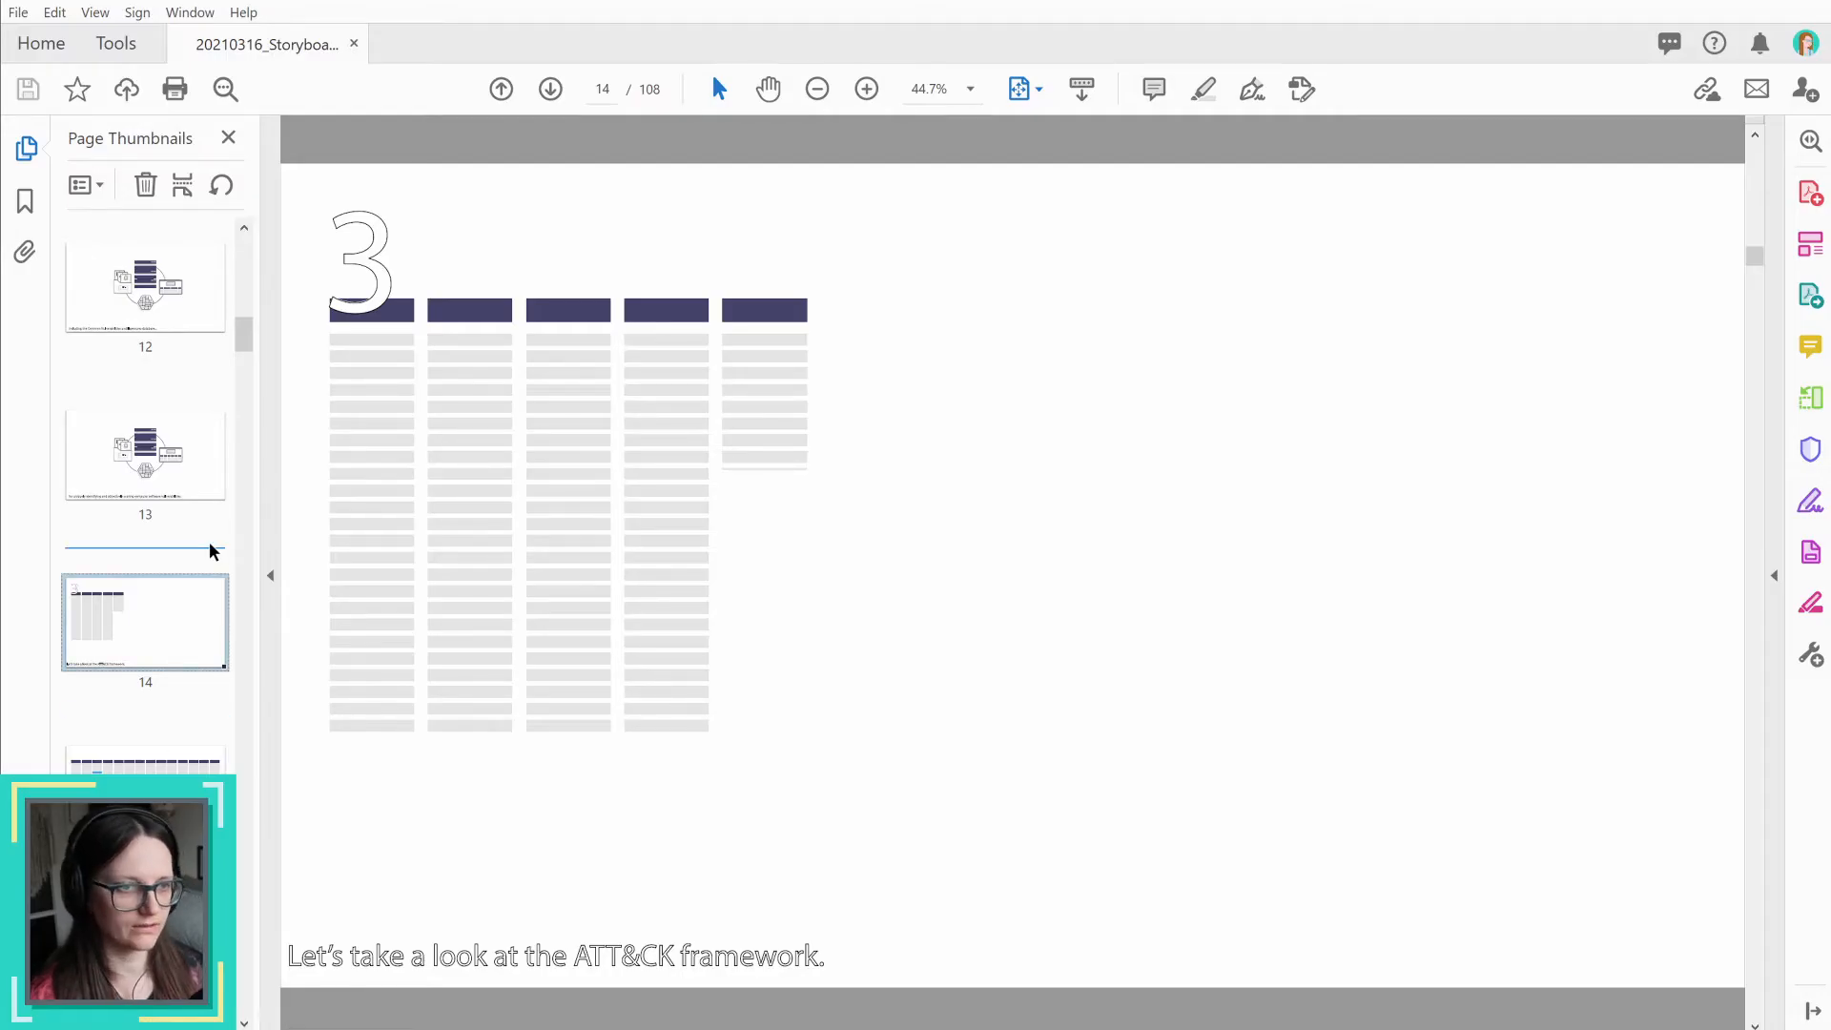
Step: Check storyboard page 15 in the PDF and play the T_framework_screen narration from 1:00:50:03
click(196, 801)
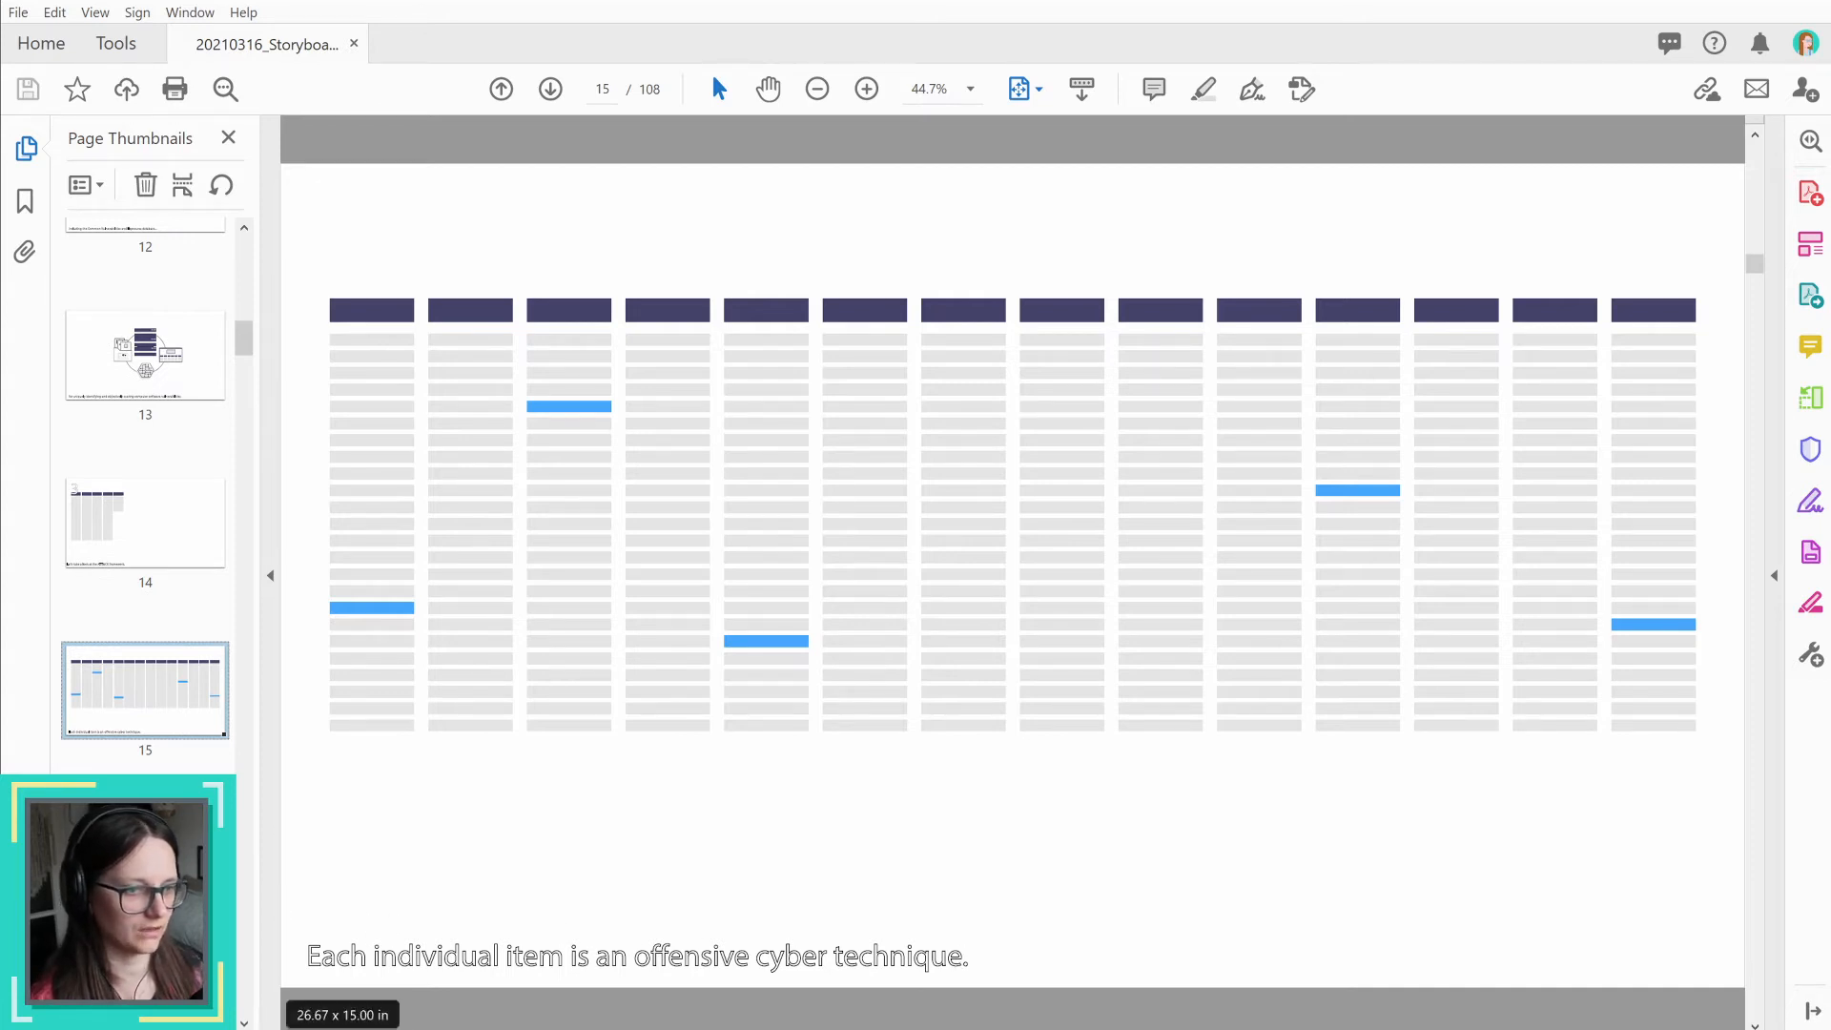
key(Right)
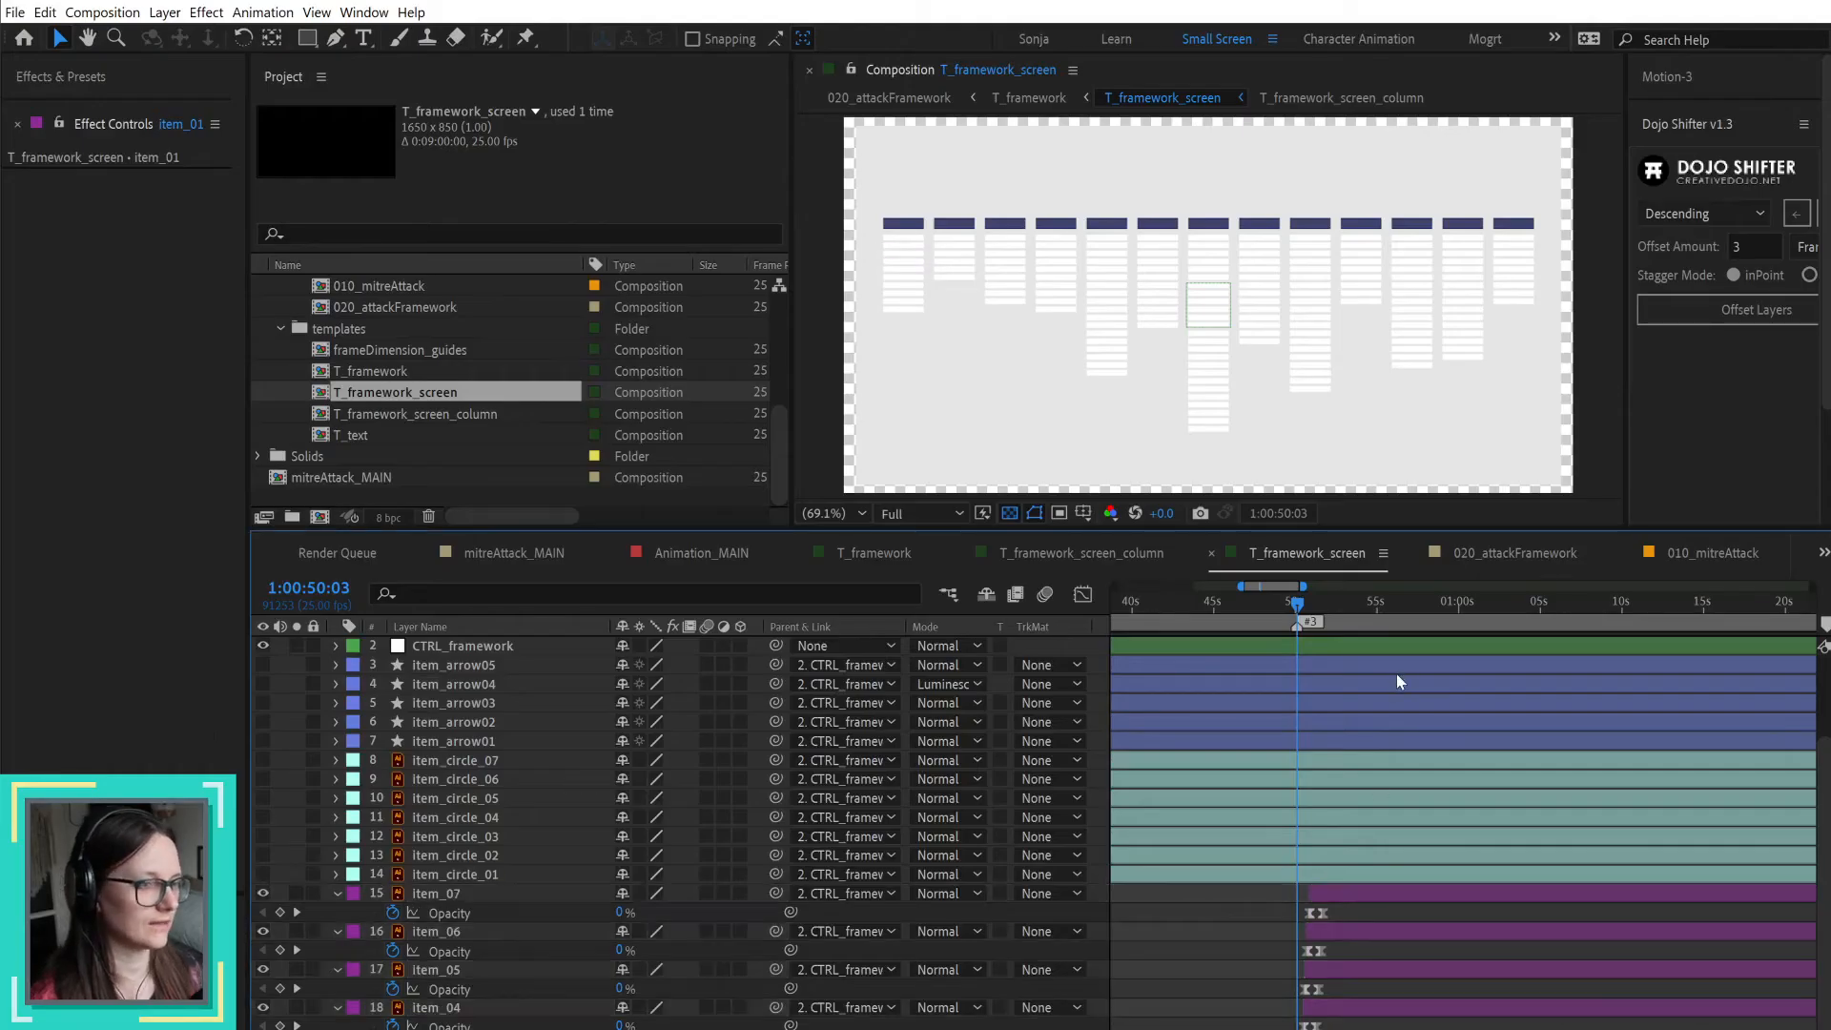
scroll(1397, 675, up, 3)
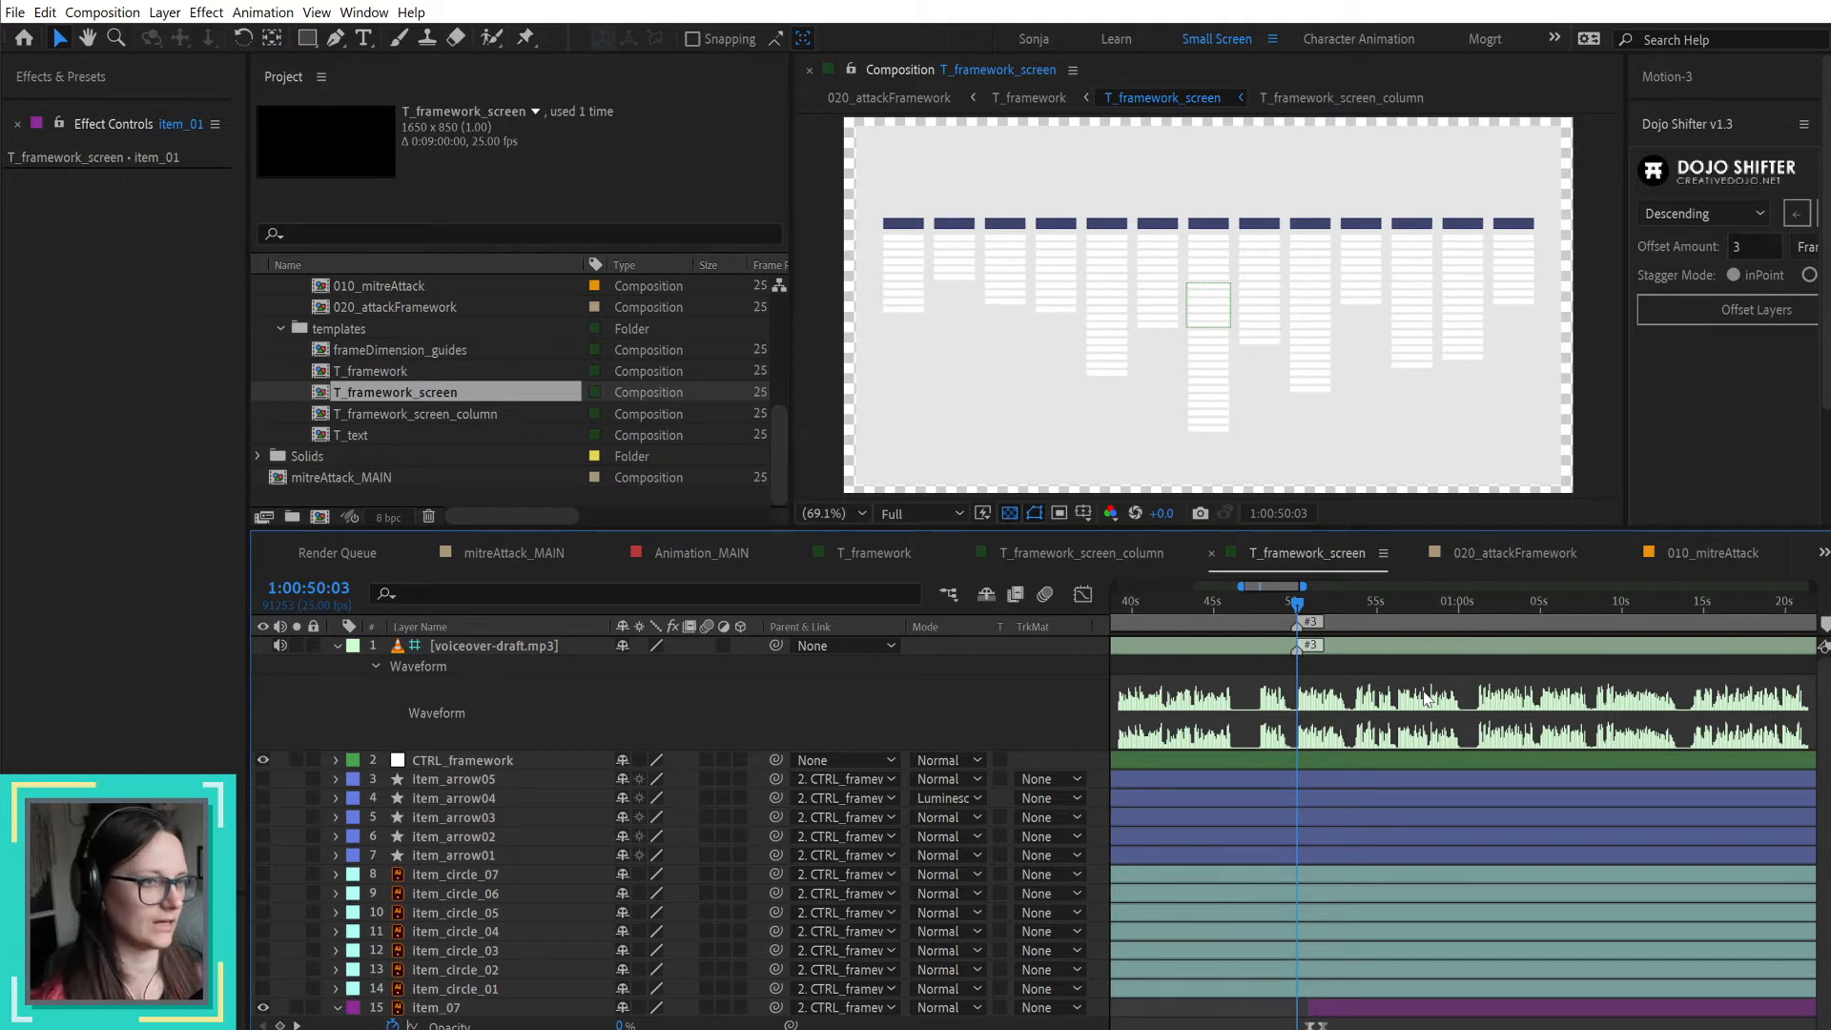
key(space)
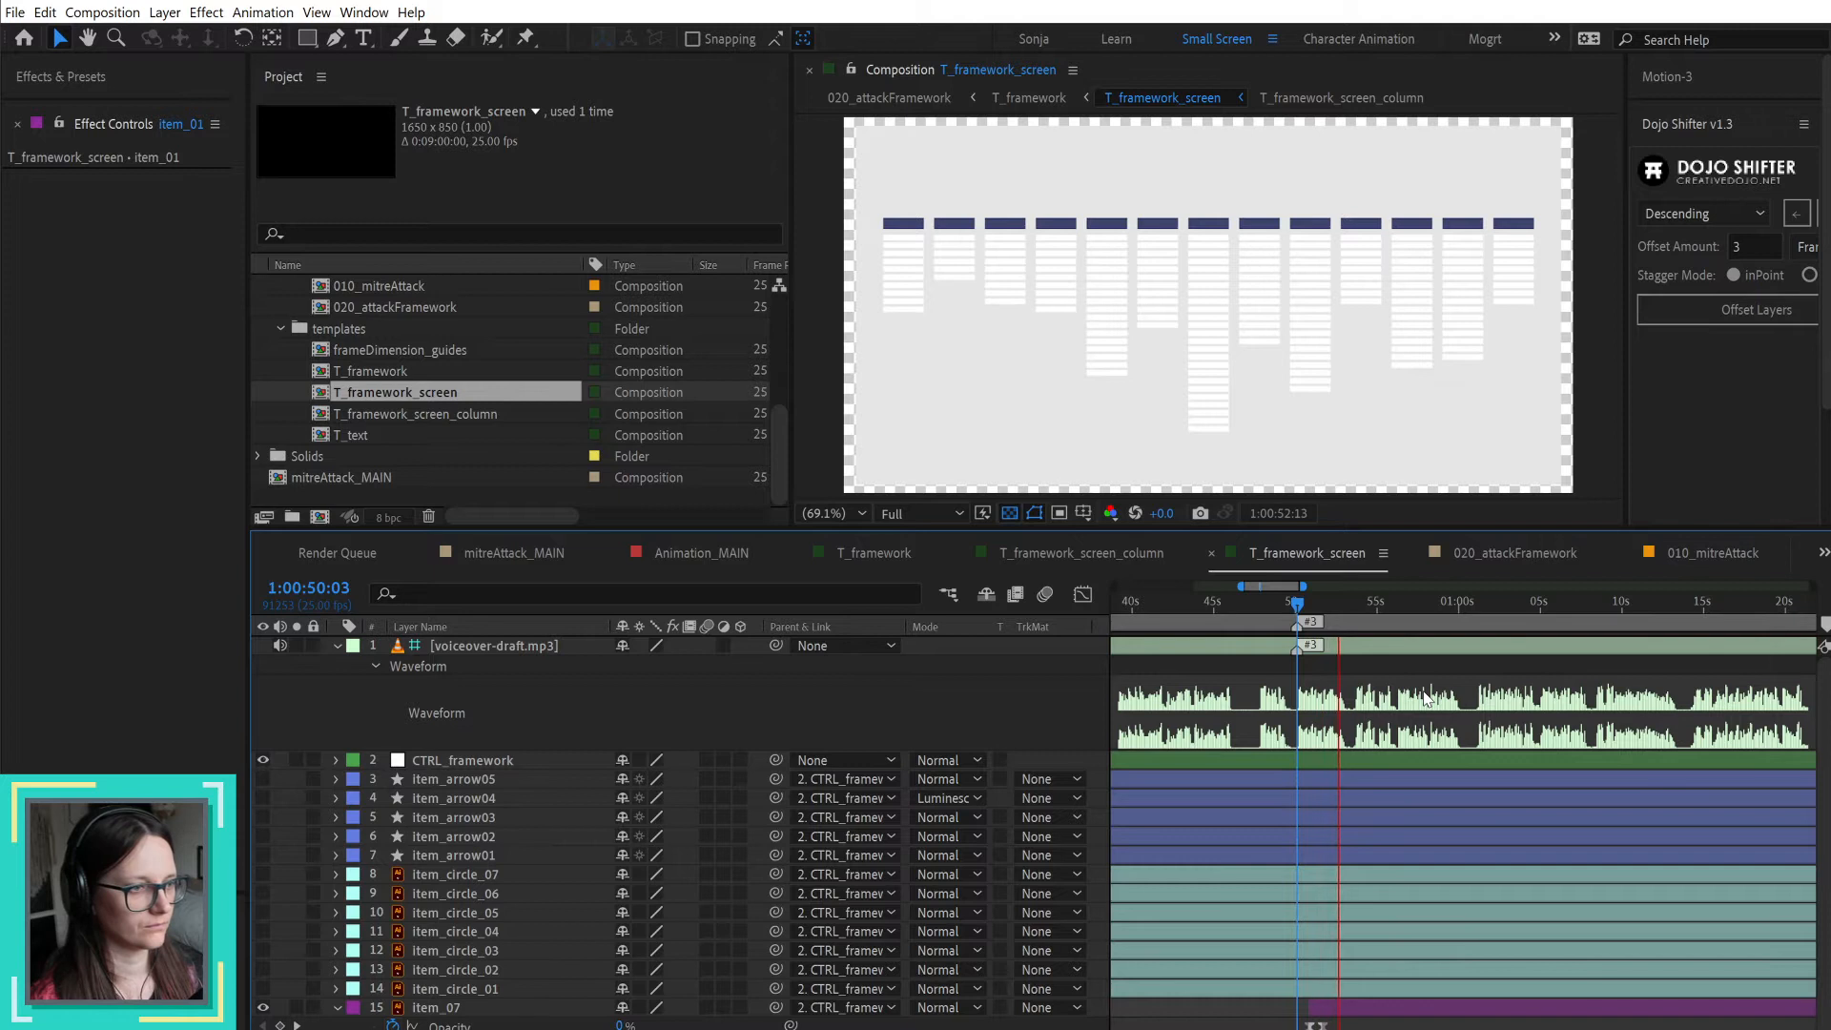
key(space)
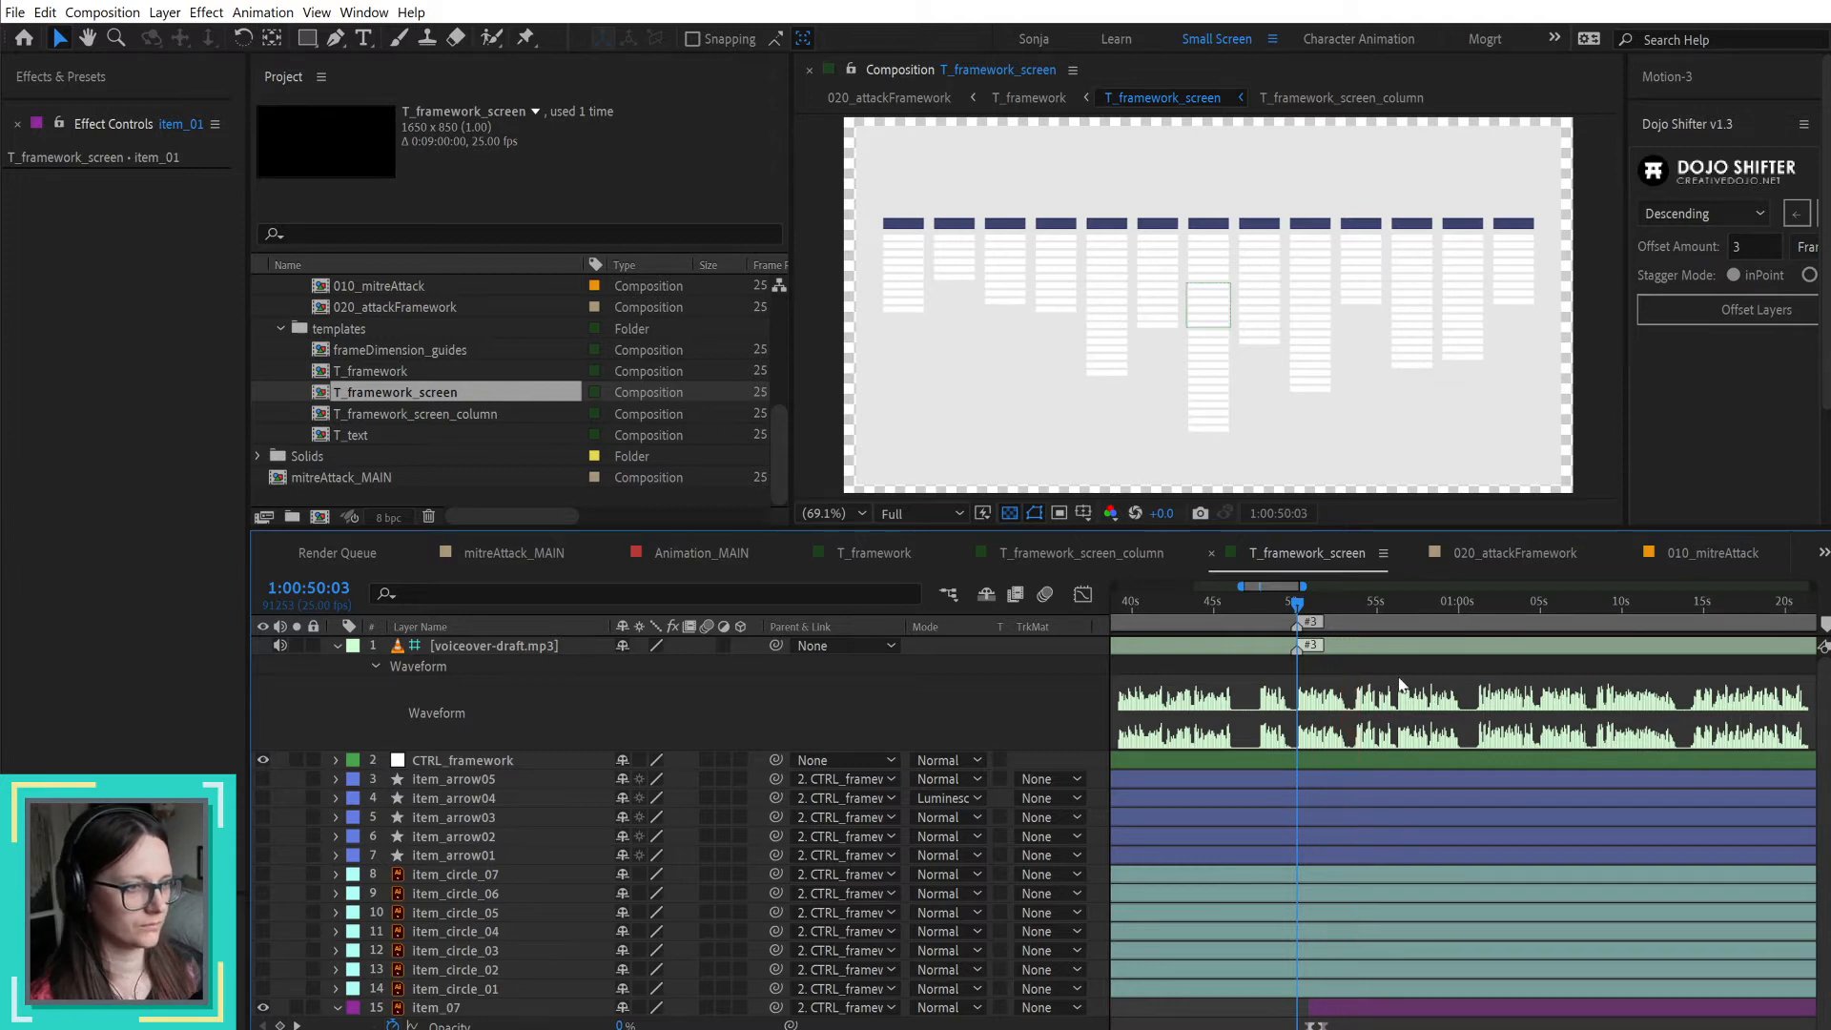
Step: Mark the next speech start at 1:00:53:18 with uncommented markers on the voiceover layer and the composition
scroll(1339, 697, up, 2)
drag(1399, 603, 1410, 604)
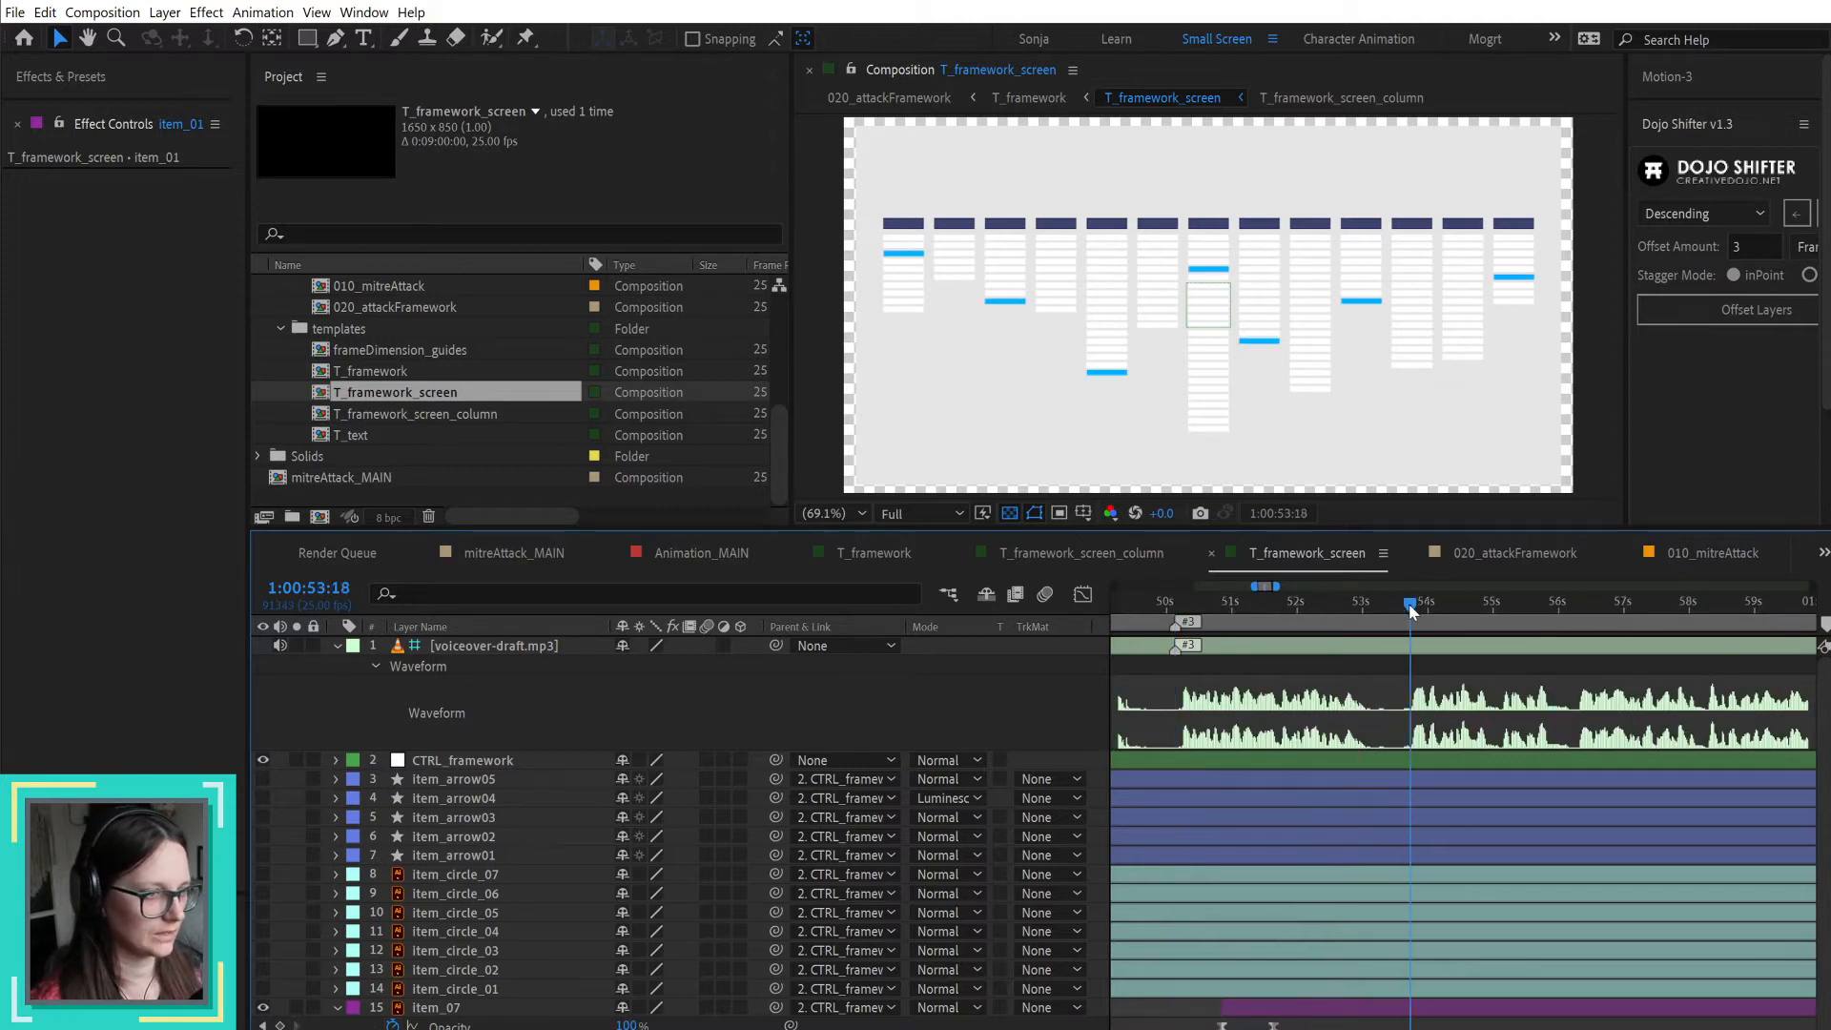
click(1361, 657)
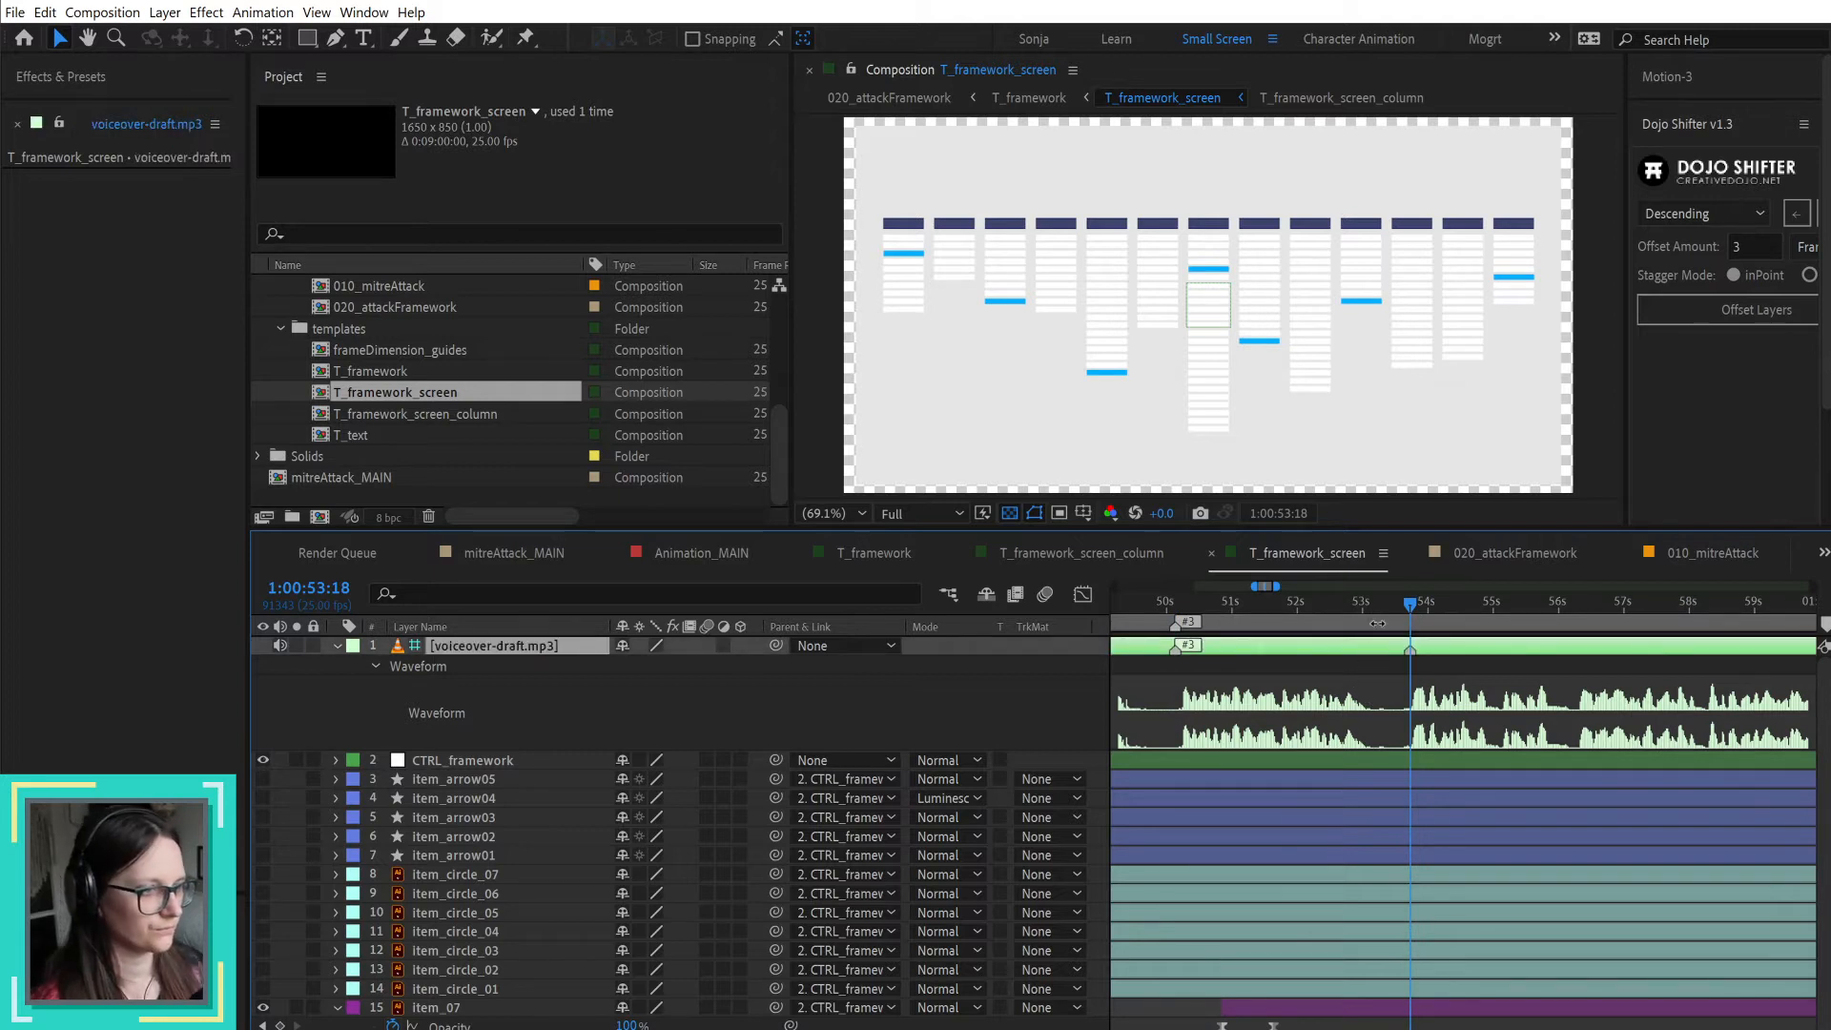
click(1365, 681)
key(KP_Multiply)
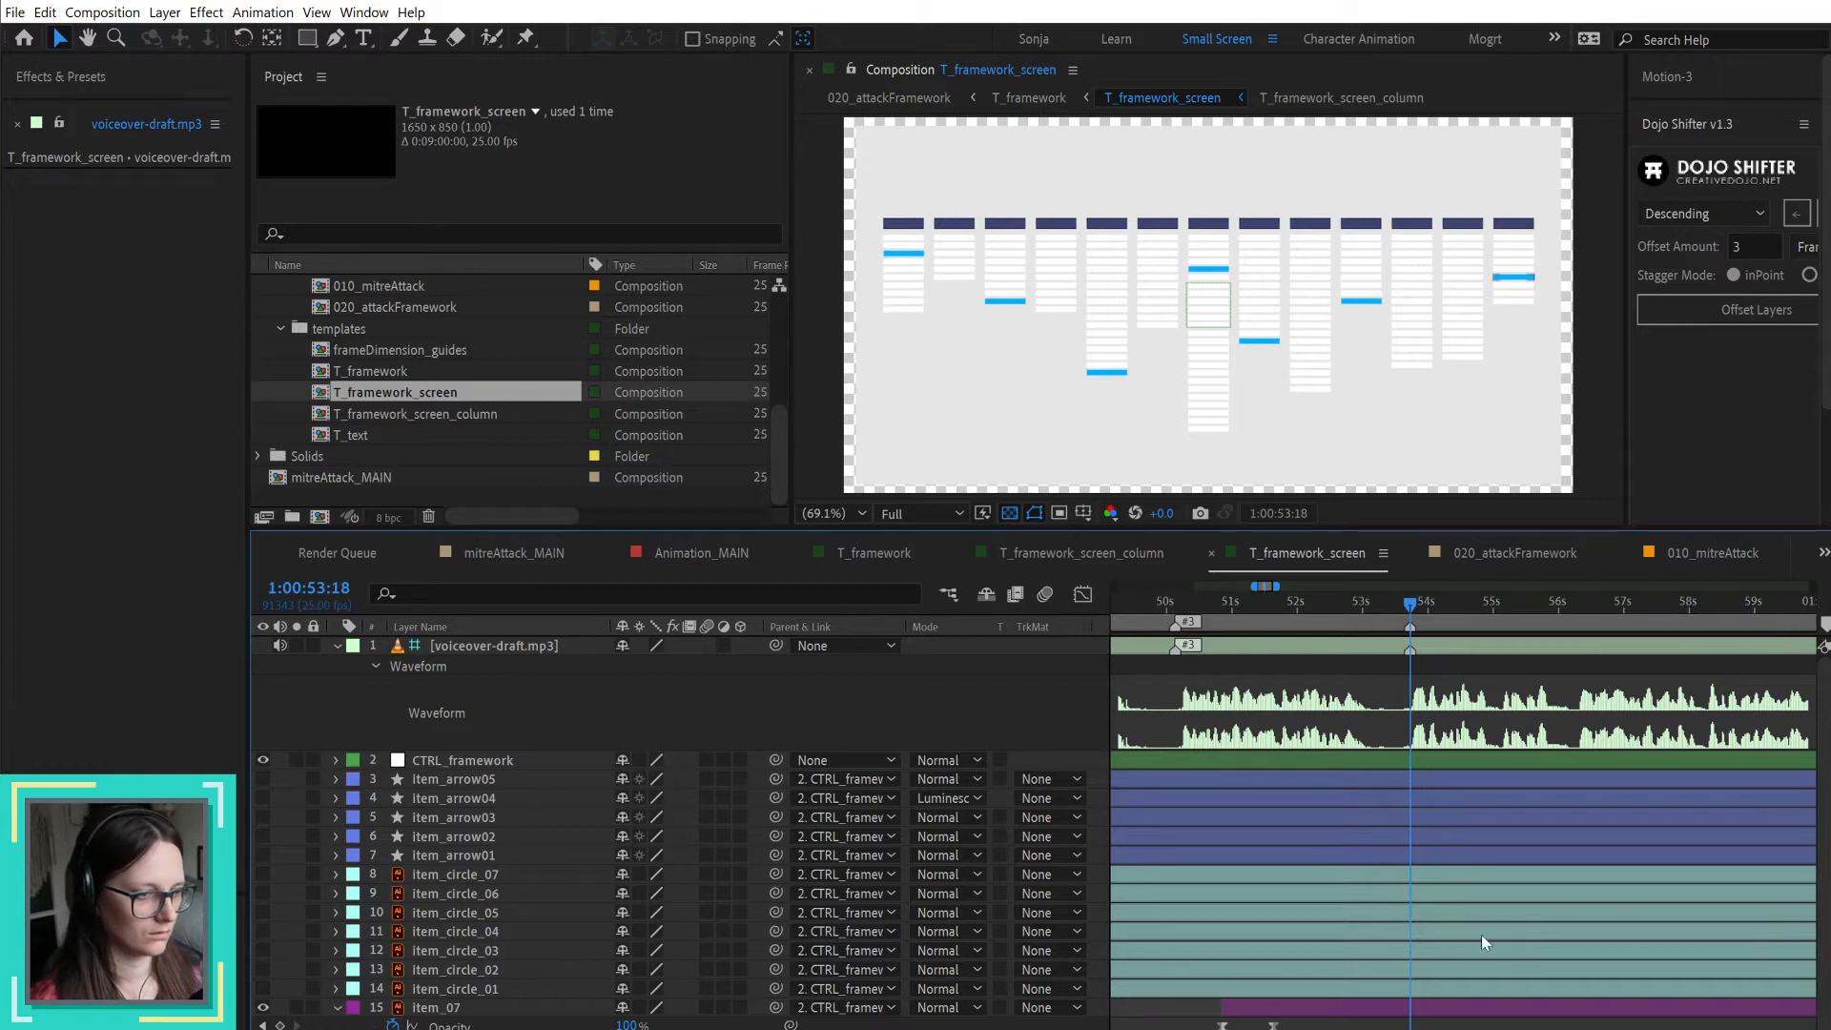
Step: Return to 1:00:50:03 and stagger the item_01 to item_07 layers with Dojo Shifter, using a descending offset of 10 frames
click(1185, 609)
drag(1185, 608, 1175, 603)
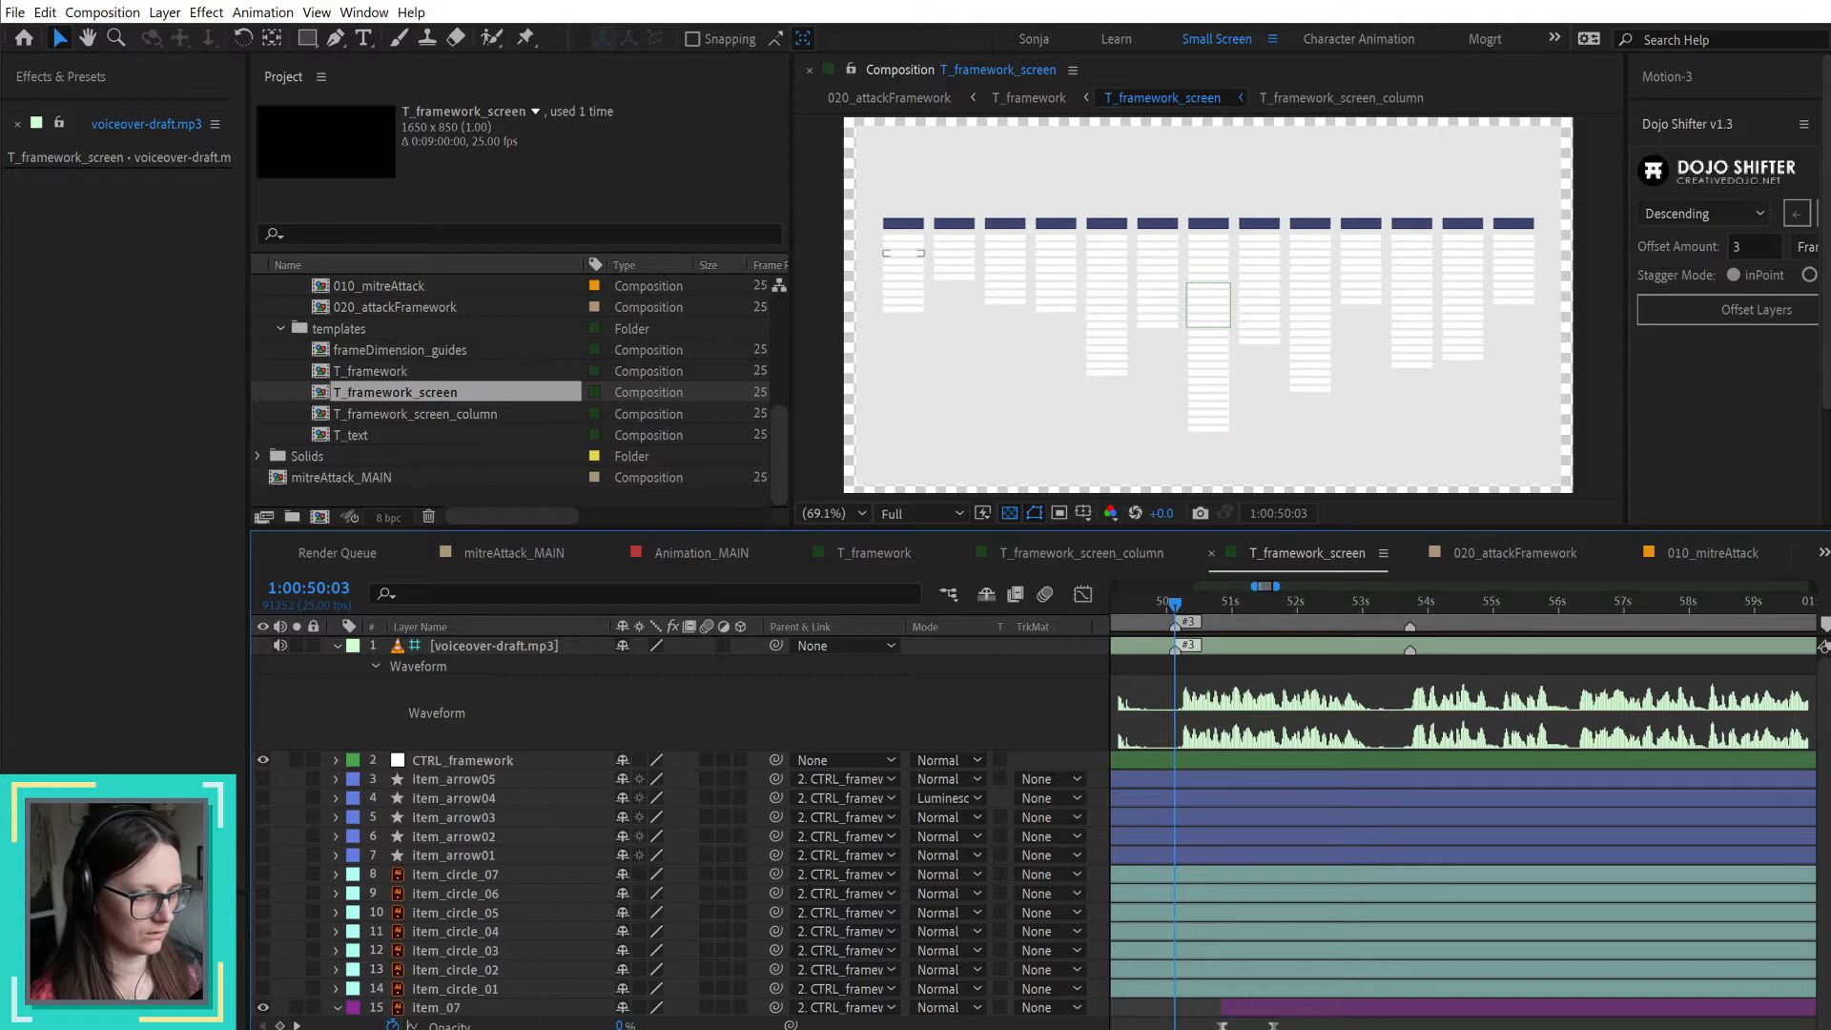
click(1258, 1007)
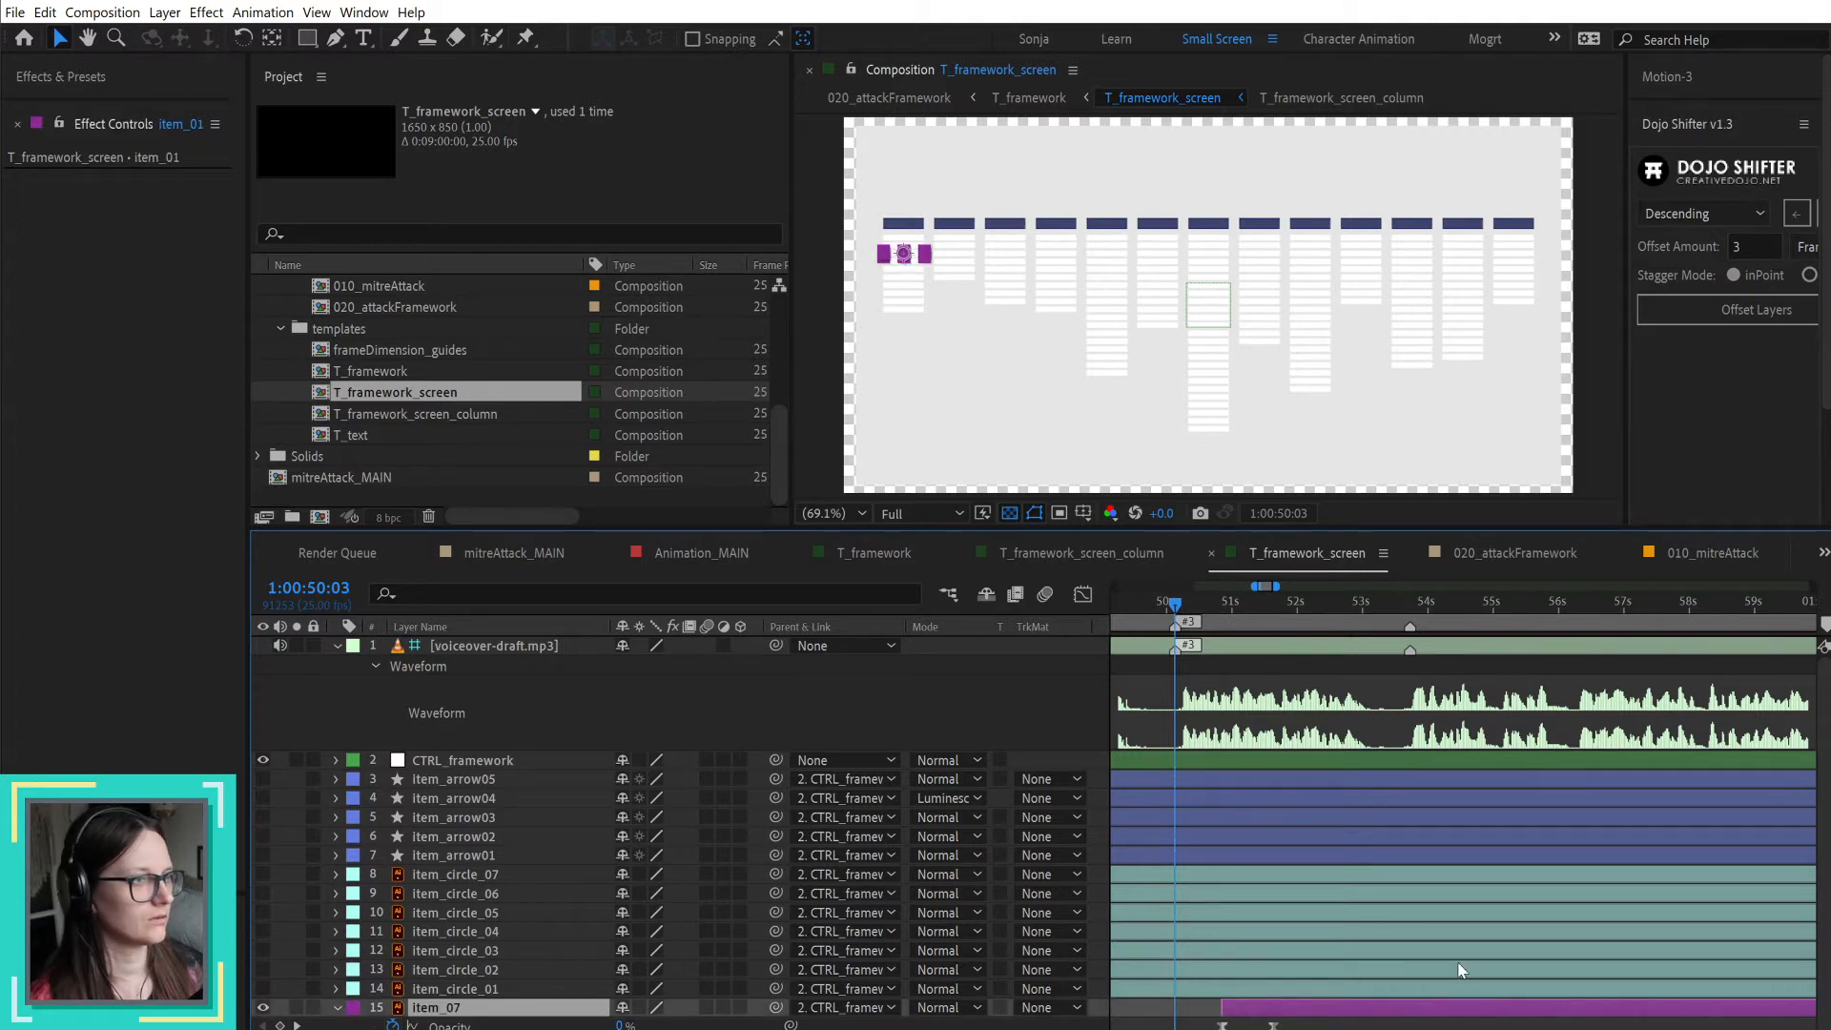
click(1747, 246)
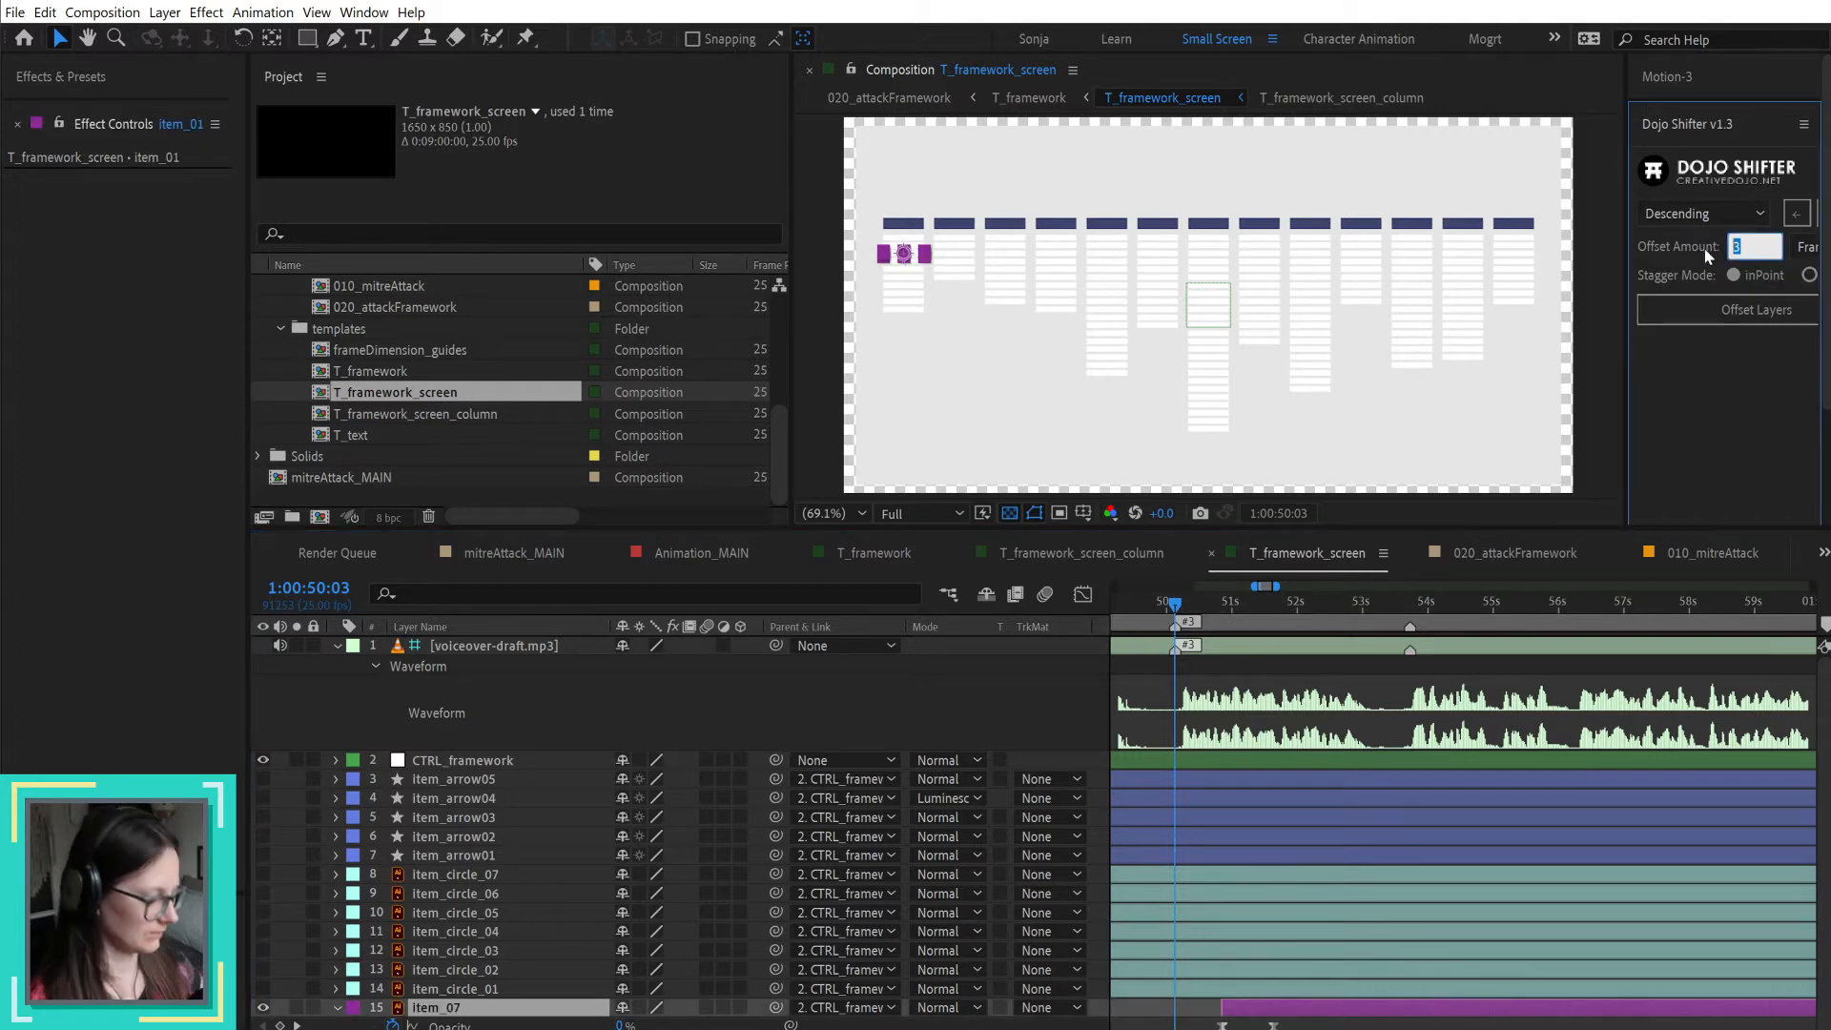
text(10)
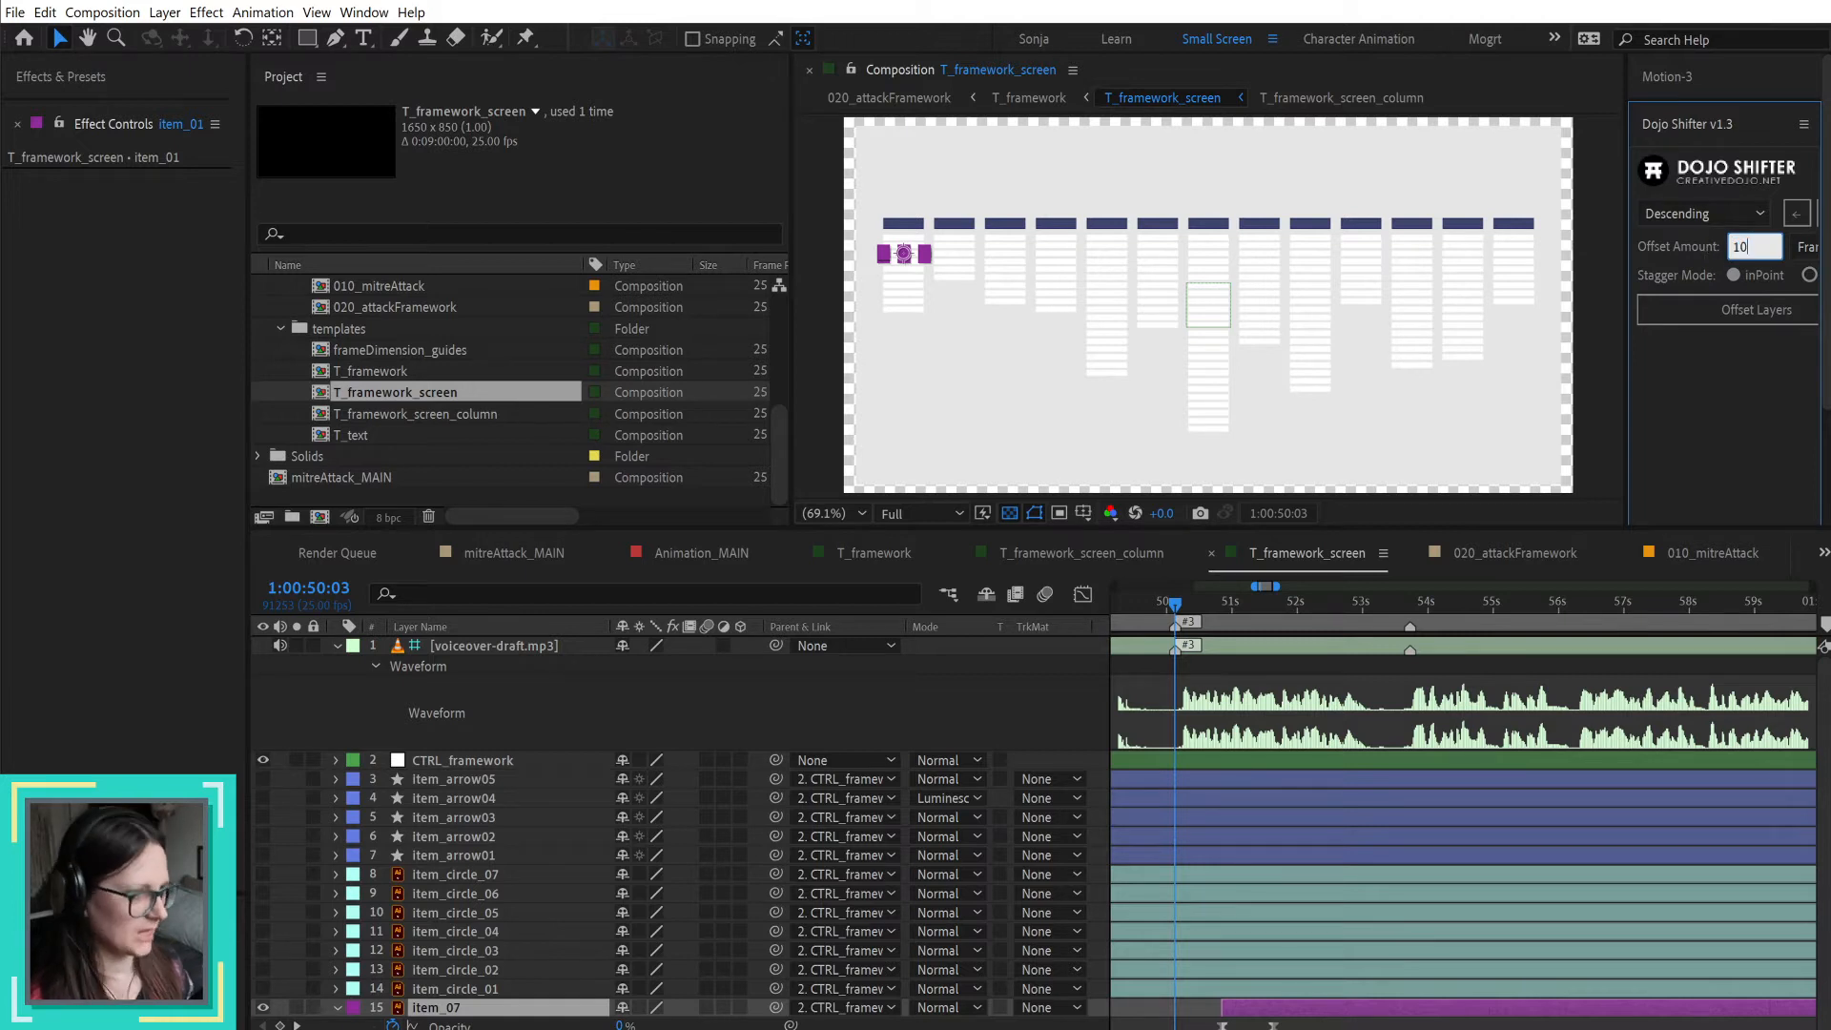
click(1730, 307)
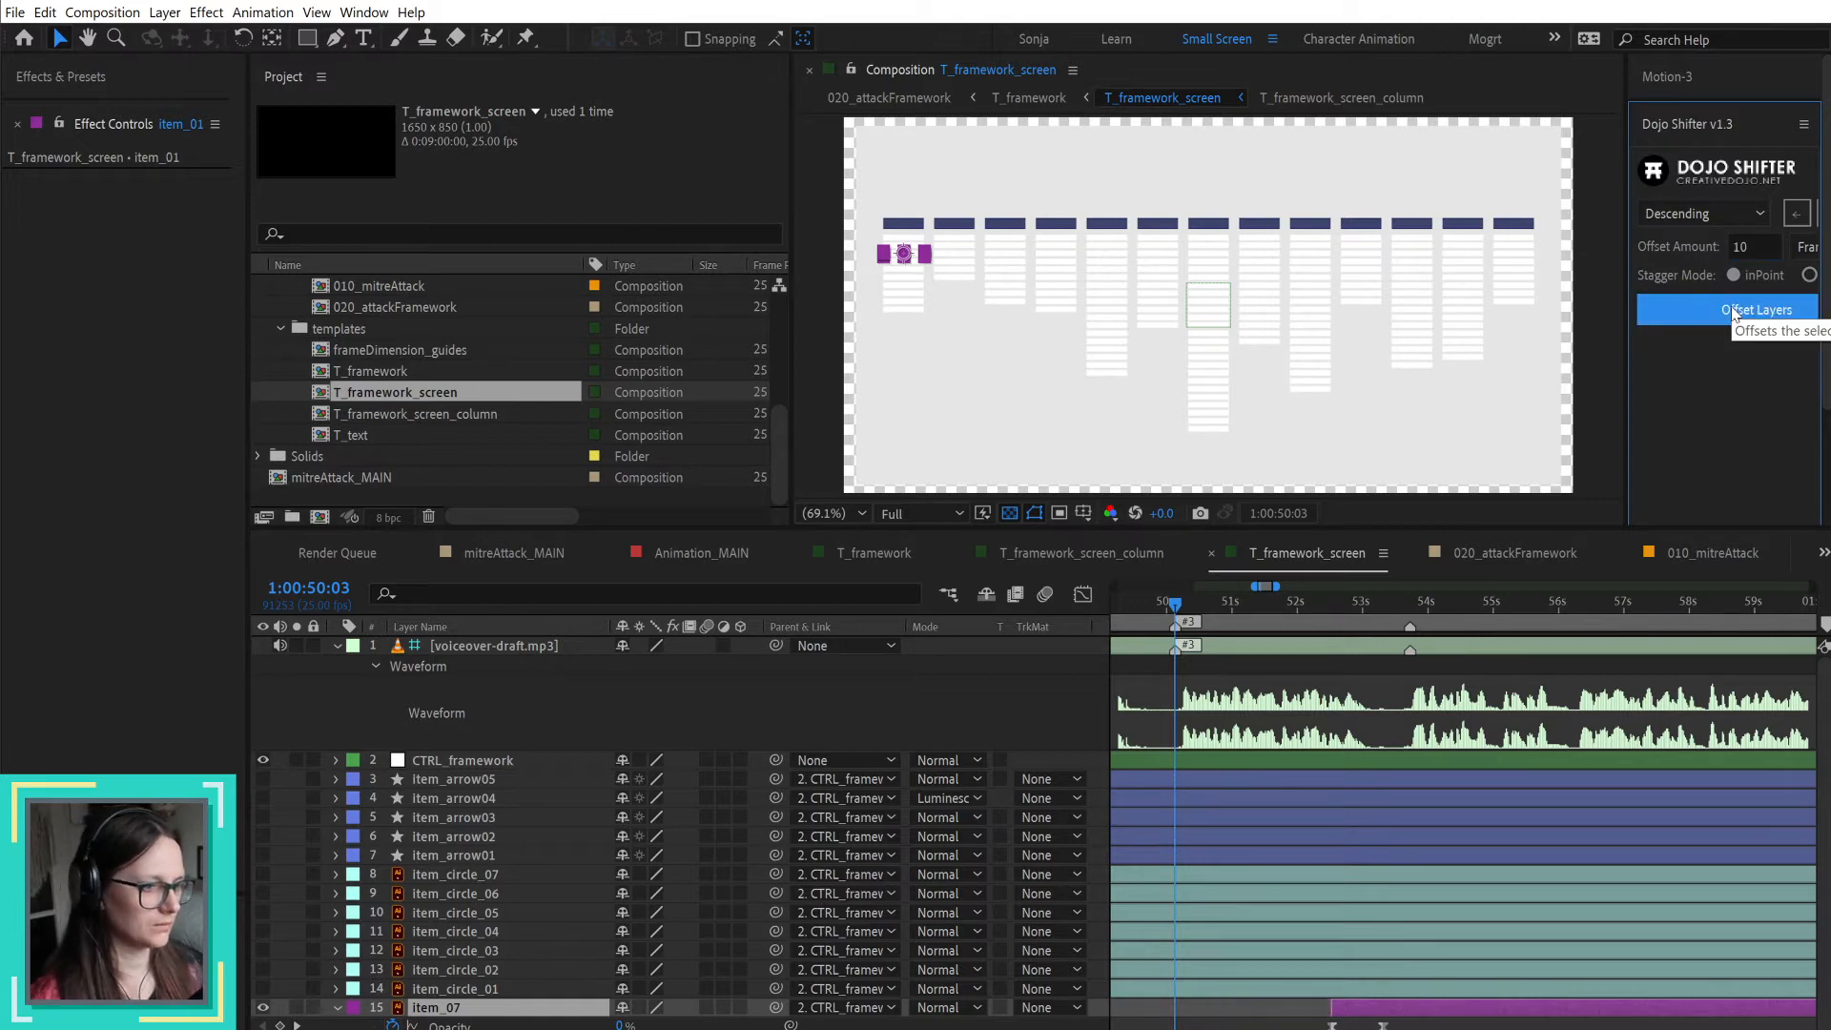
Step: Scrub up to the marker at 1:00:53:18 to check the staggered highlights against the voiceover, and deselect the item layers
click(1409, 615)
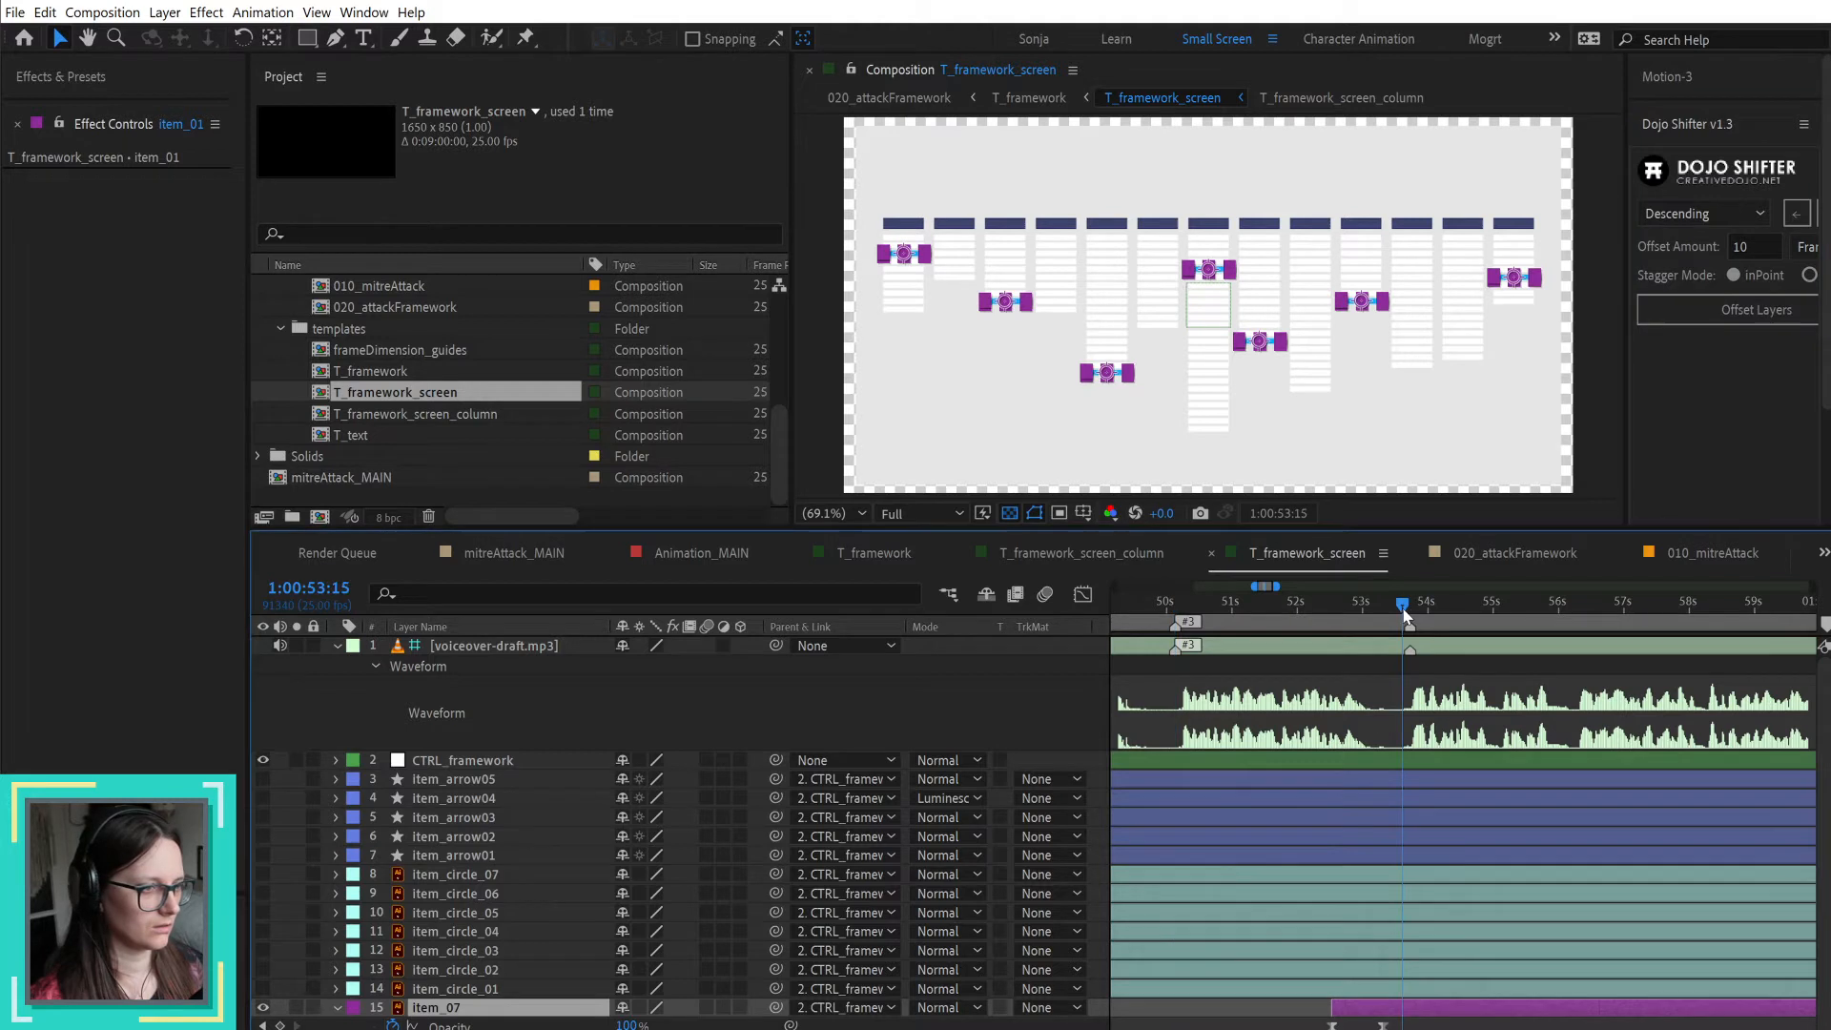
click(1366, 605)
drag(1369, 613, 1410, 612)
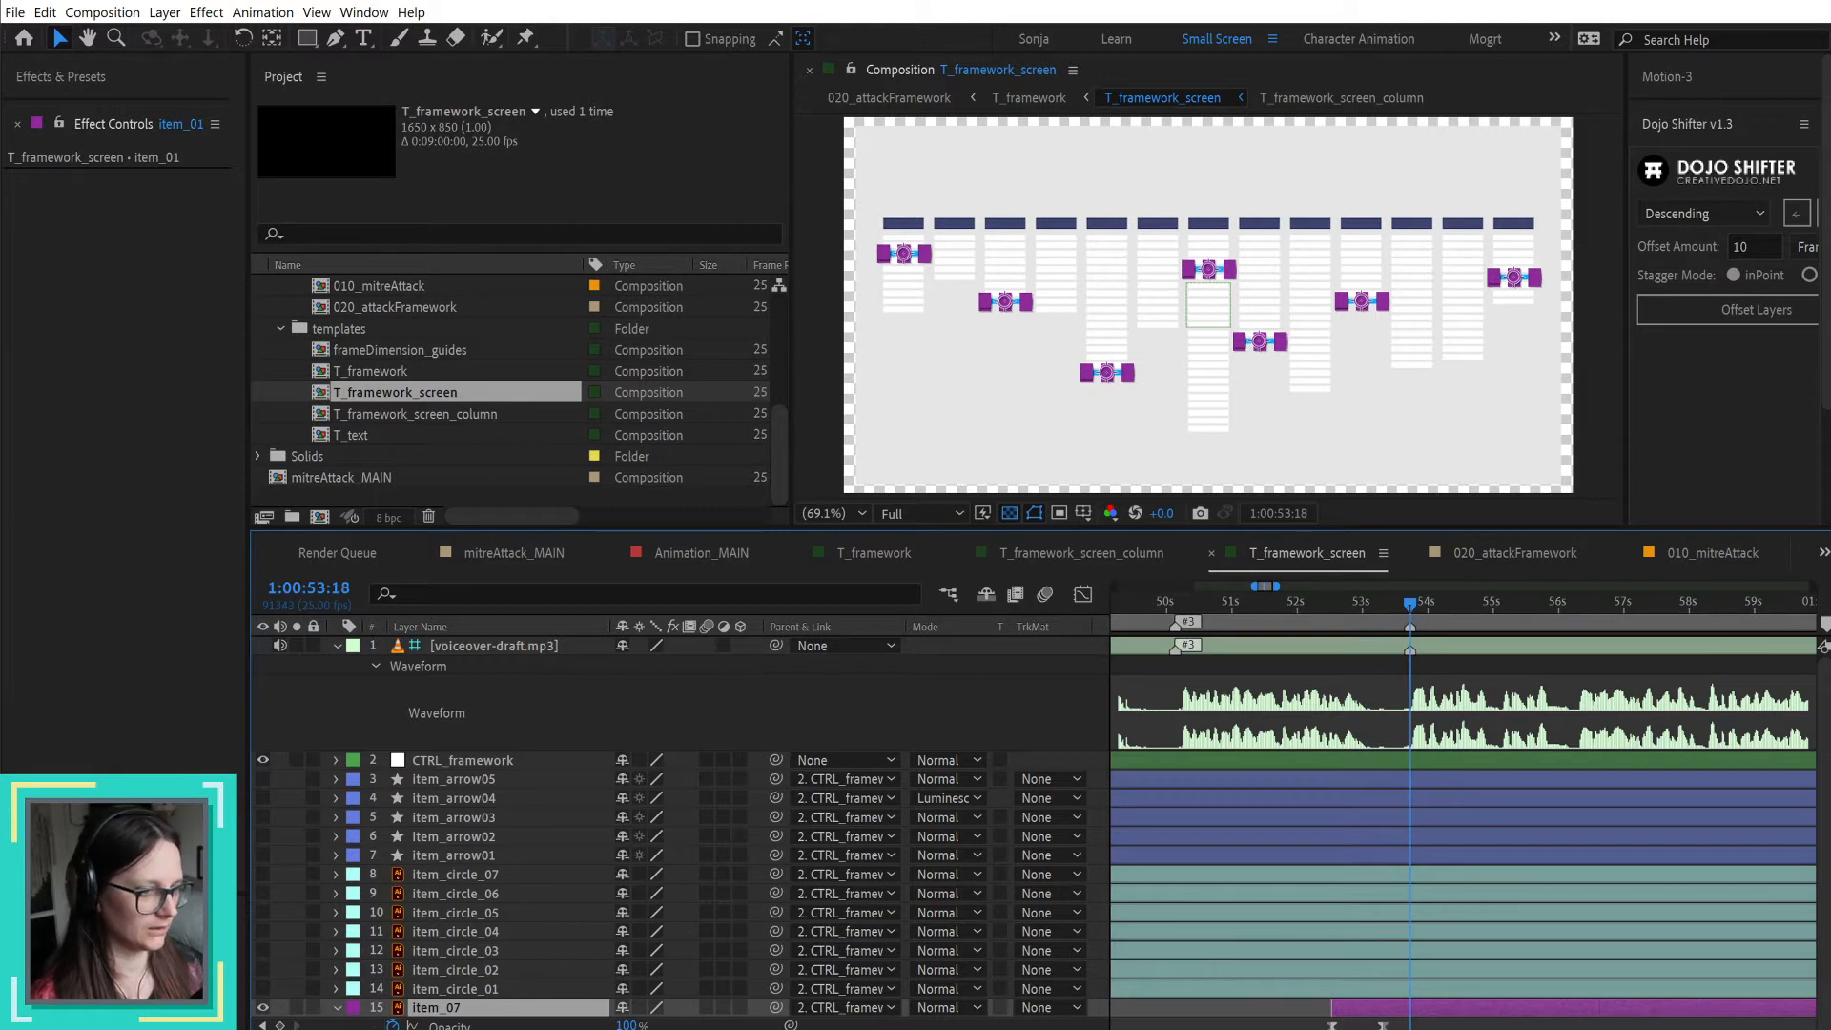
key(ctrl+shift+a)
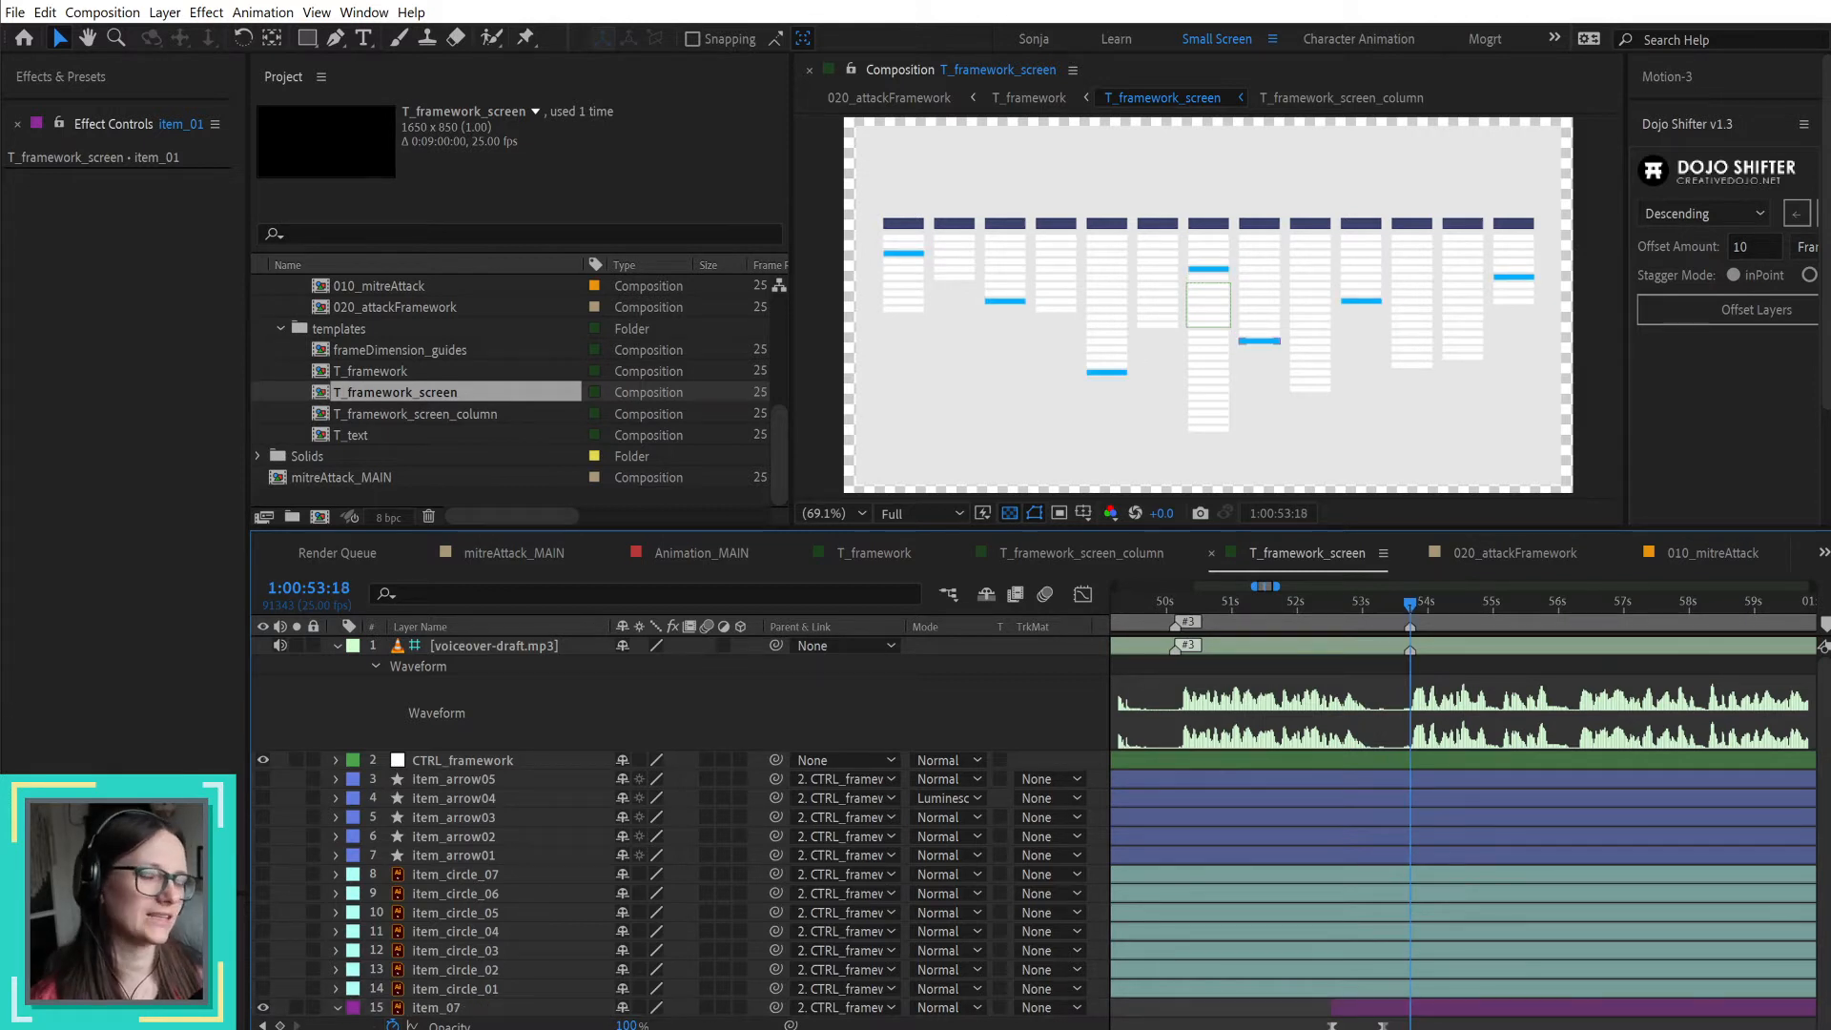
Step: Return to 1:00:50:03 and realign the starts of the item_01 to item_07 layers to that time
click(1174, 606)
click(1361, 1028)
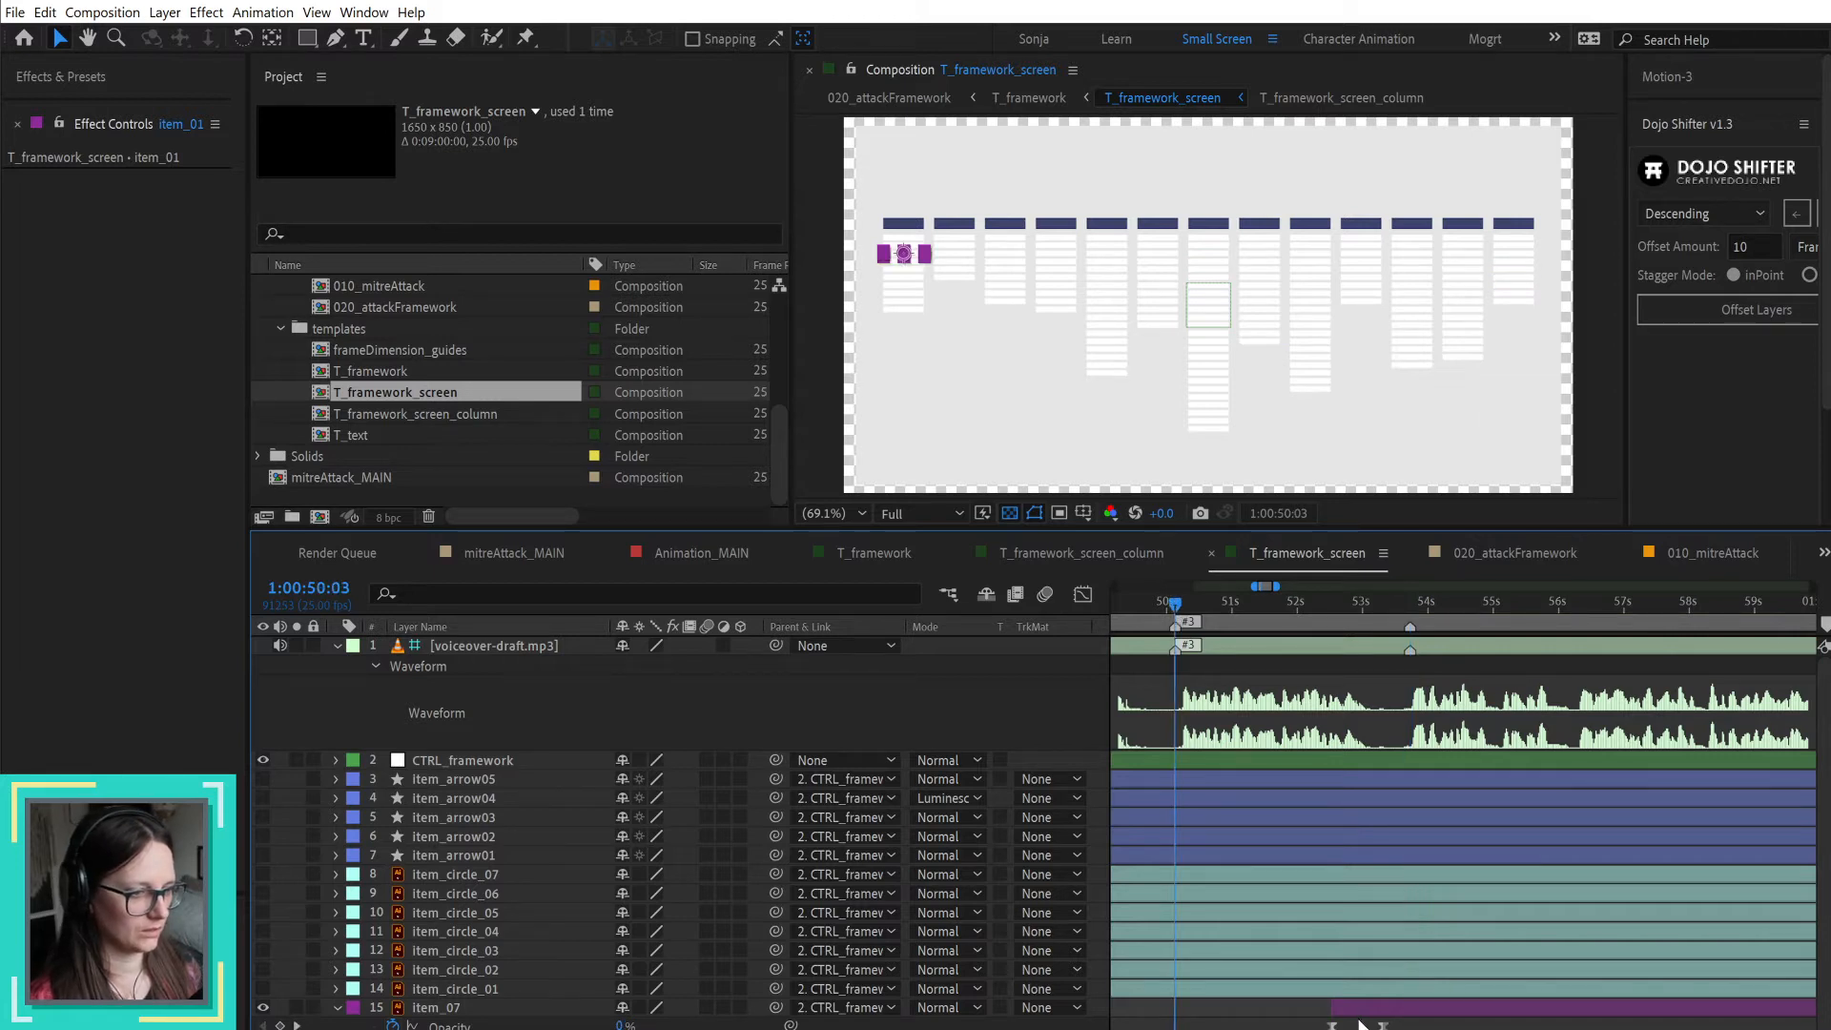
shift+click(1360, 1013)
key(alt+bracketleft)
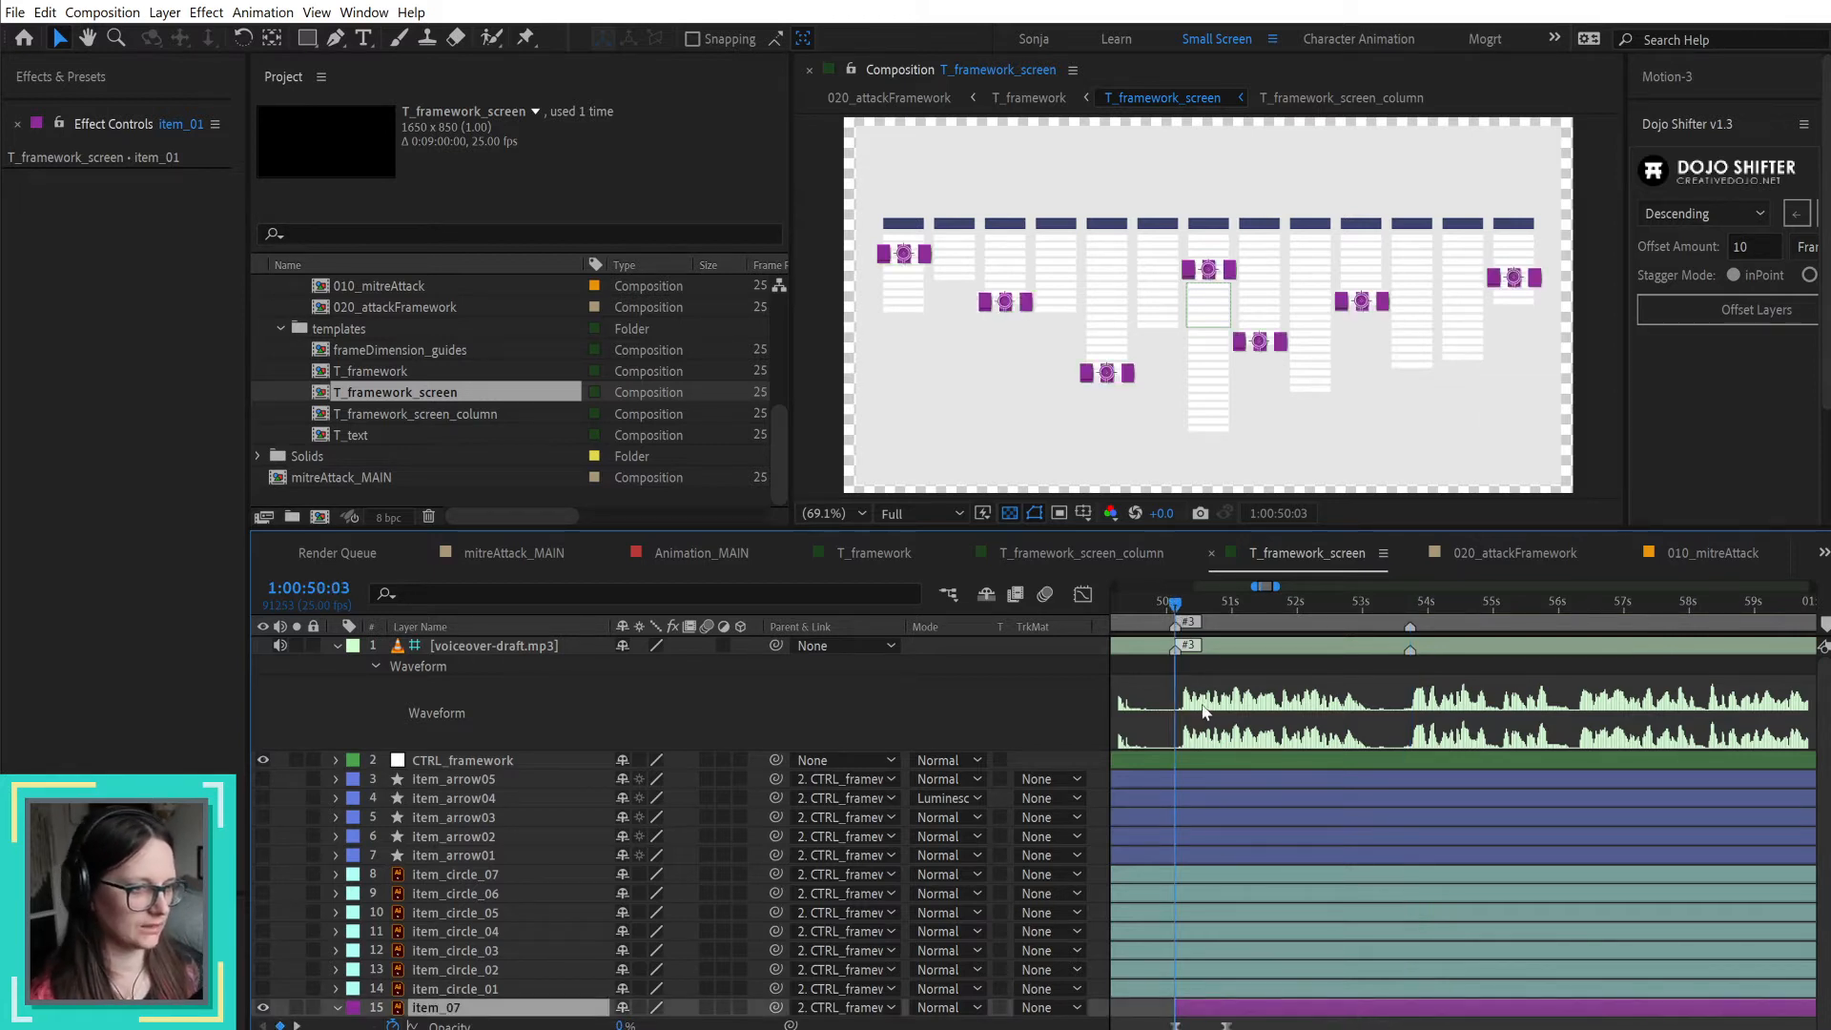
Step: Clone the fade-in Opacity keyframes of item_01 to item_07 at 1:00:51:18 with Motion-3's Clone tool, after widening its panel
drag(1174, 607, 1213, 615)
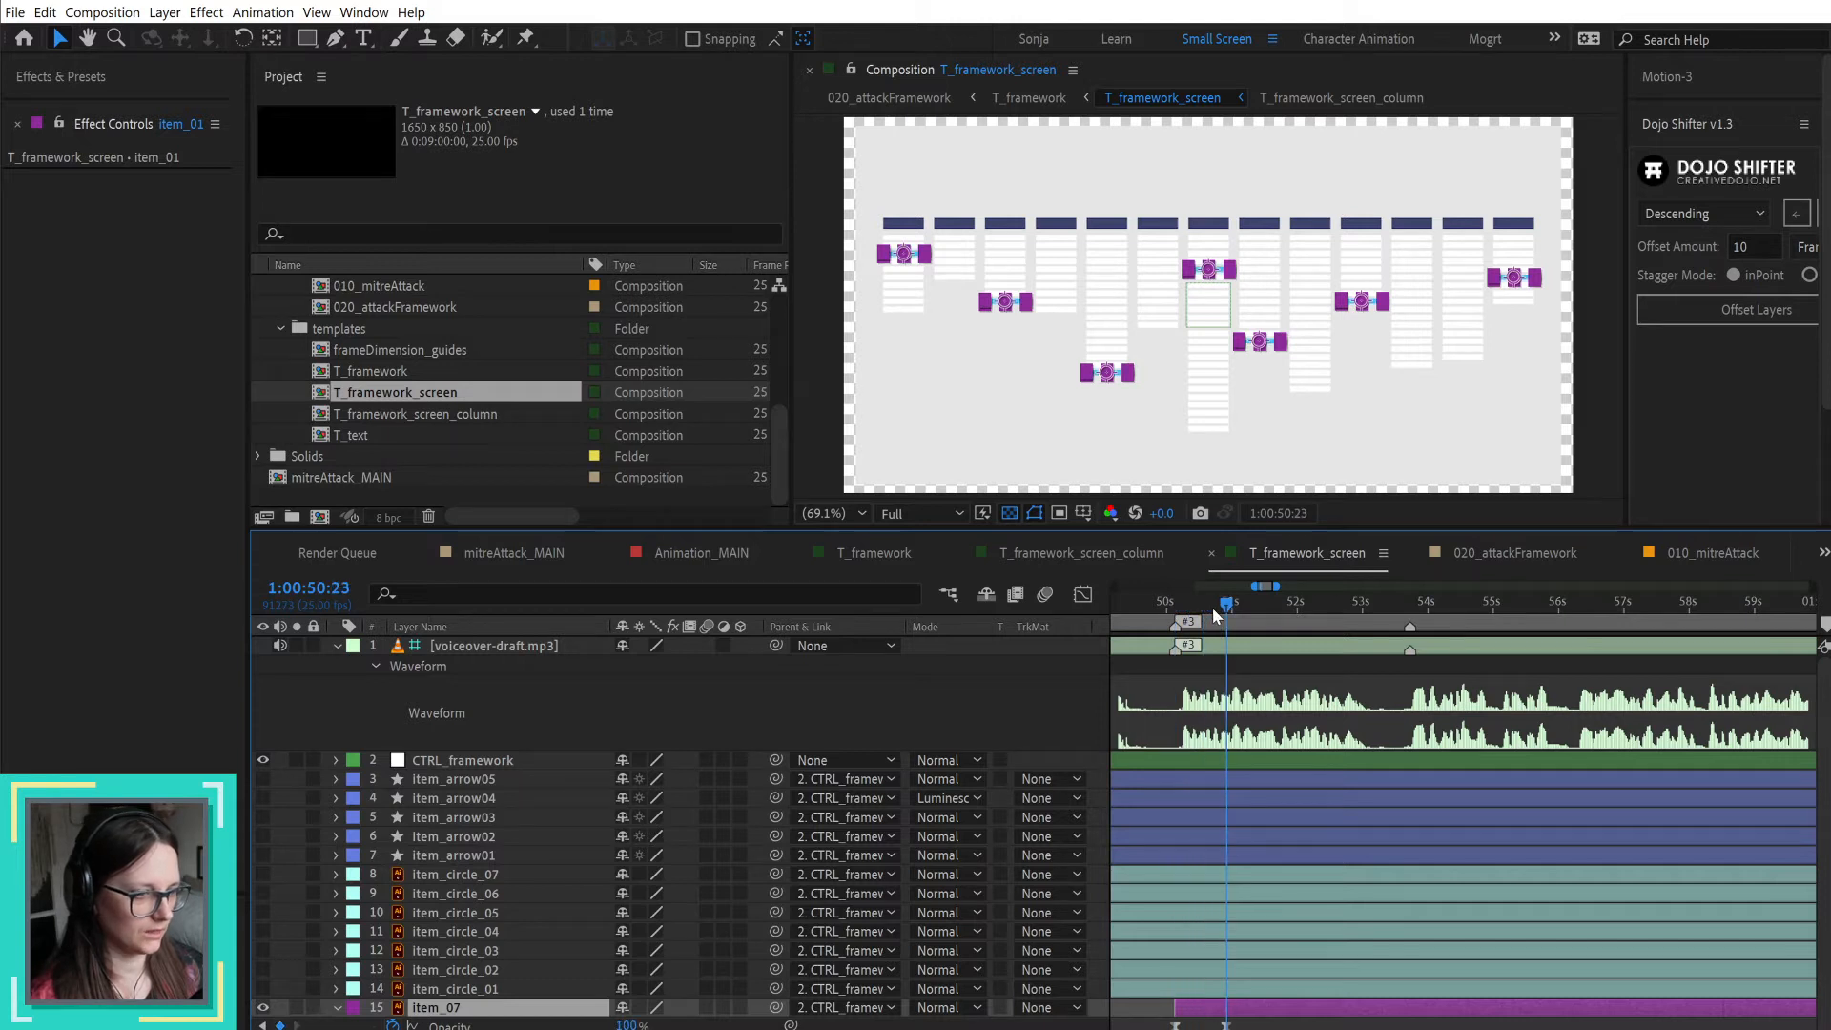
key(space)
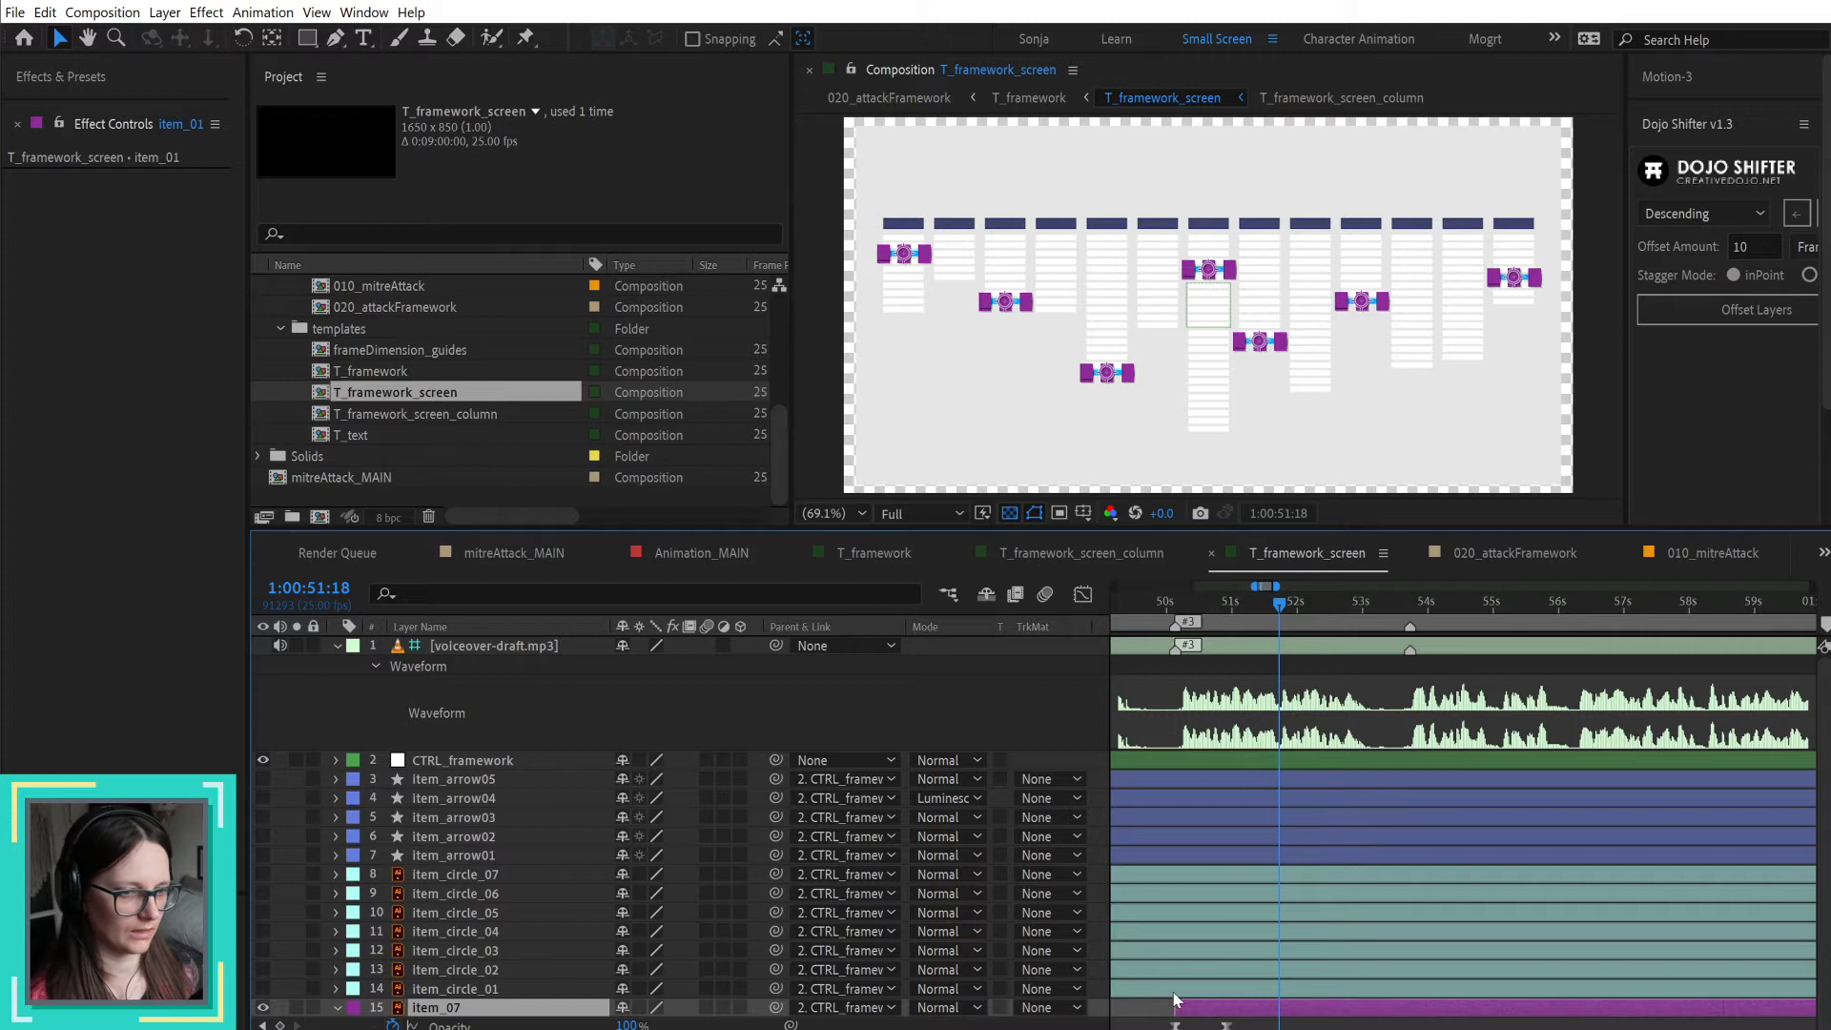
click(1237, 1027)
drag(1237, 1029, 1165, 1020)
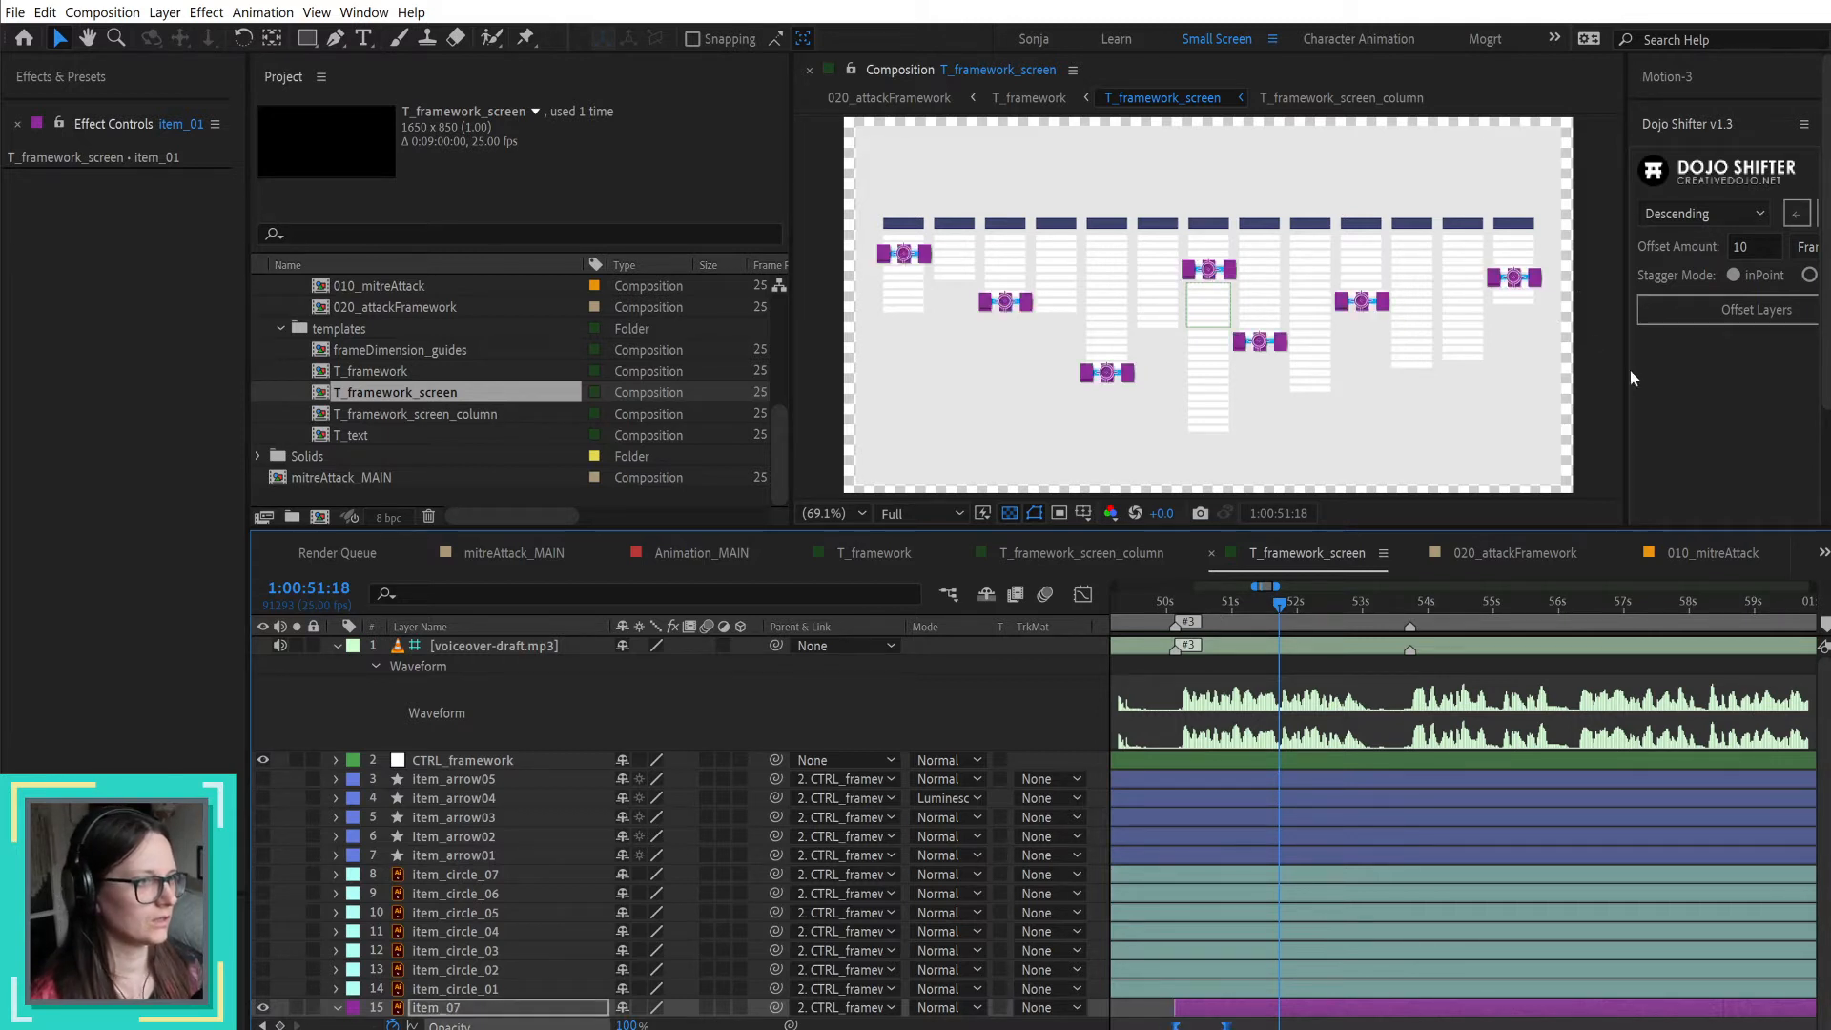
drag(1623, 389, 1532, 385)
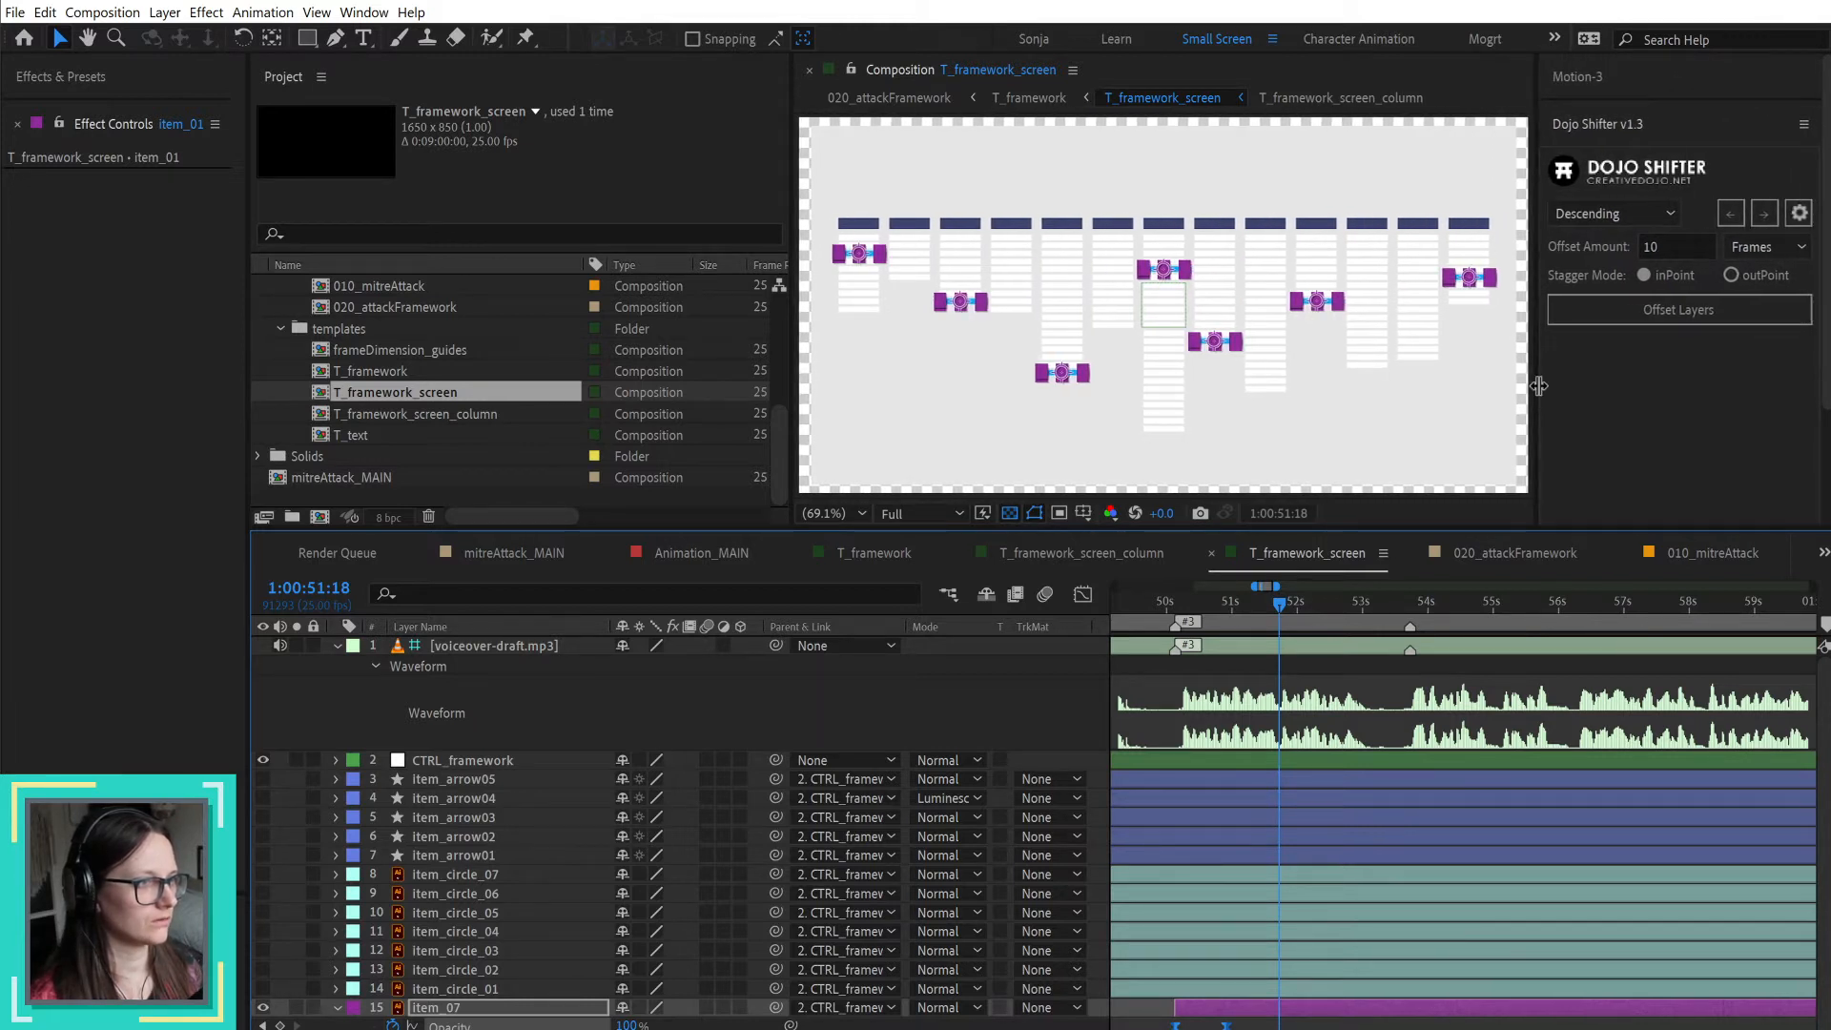
click(1585, 74)
click(1779, 354)
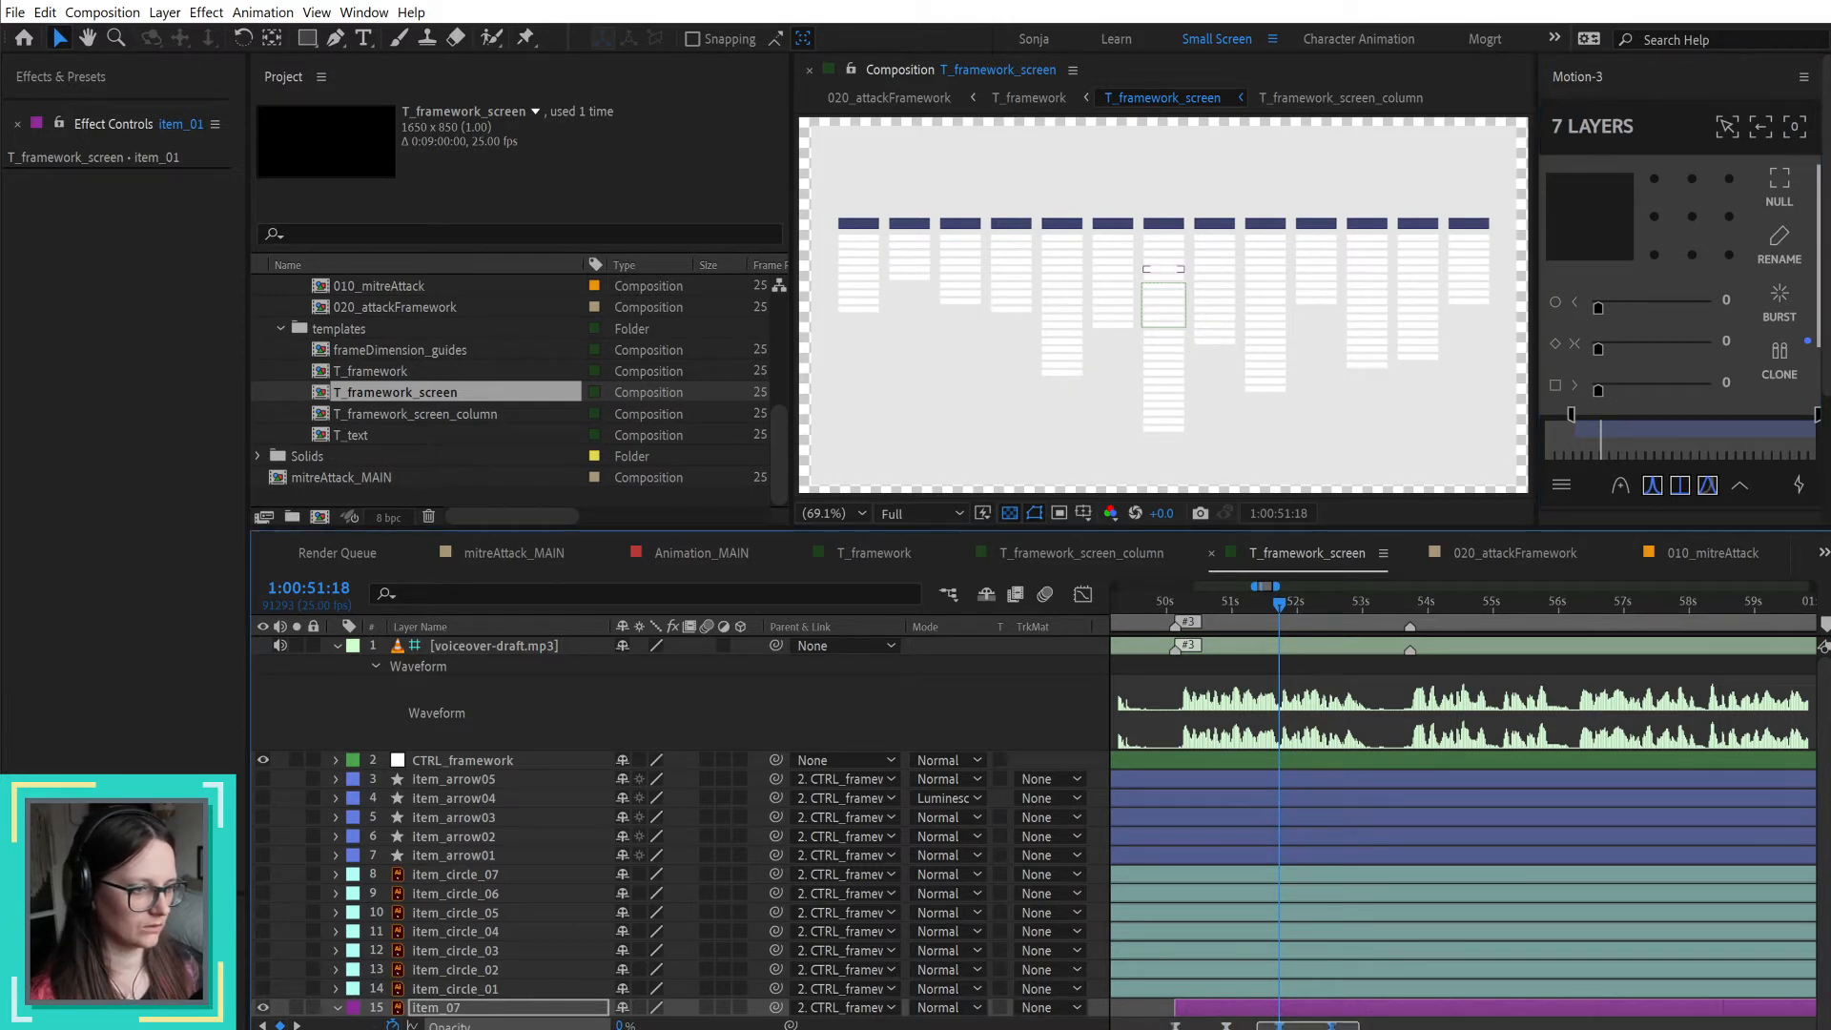
Step: Time-reverse the cloned Opacity keyframes so the items fade out from 1:00:51:18, and review the keyframes on the item layers
right_click(1331, 1025)
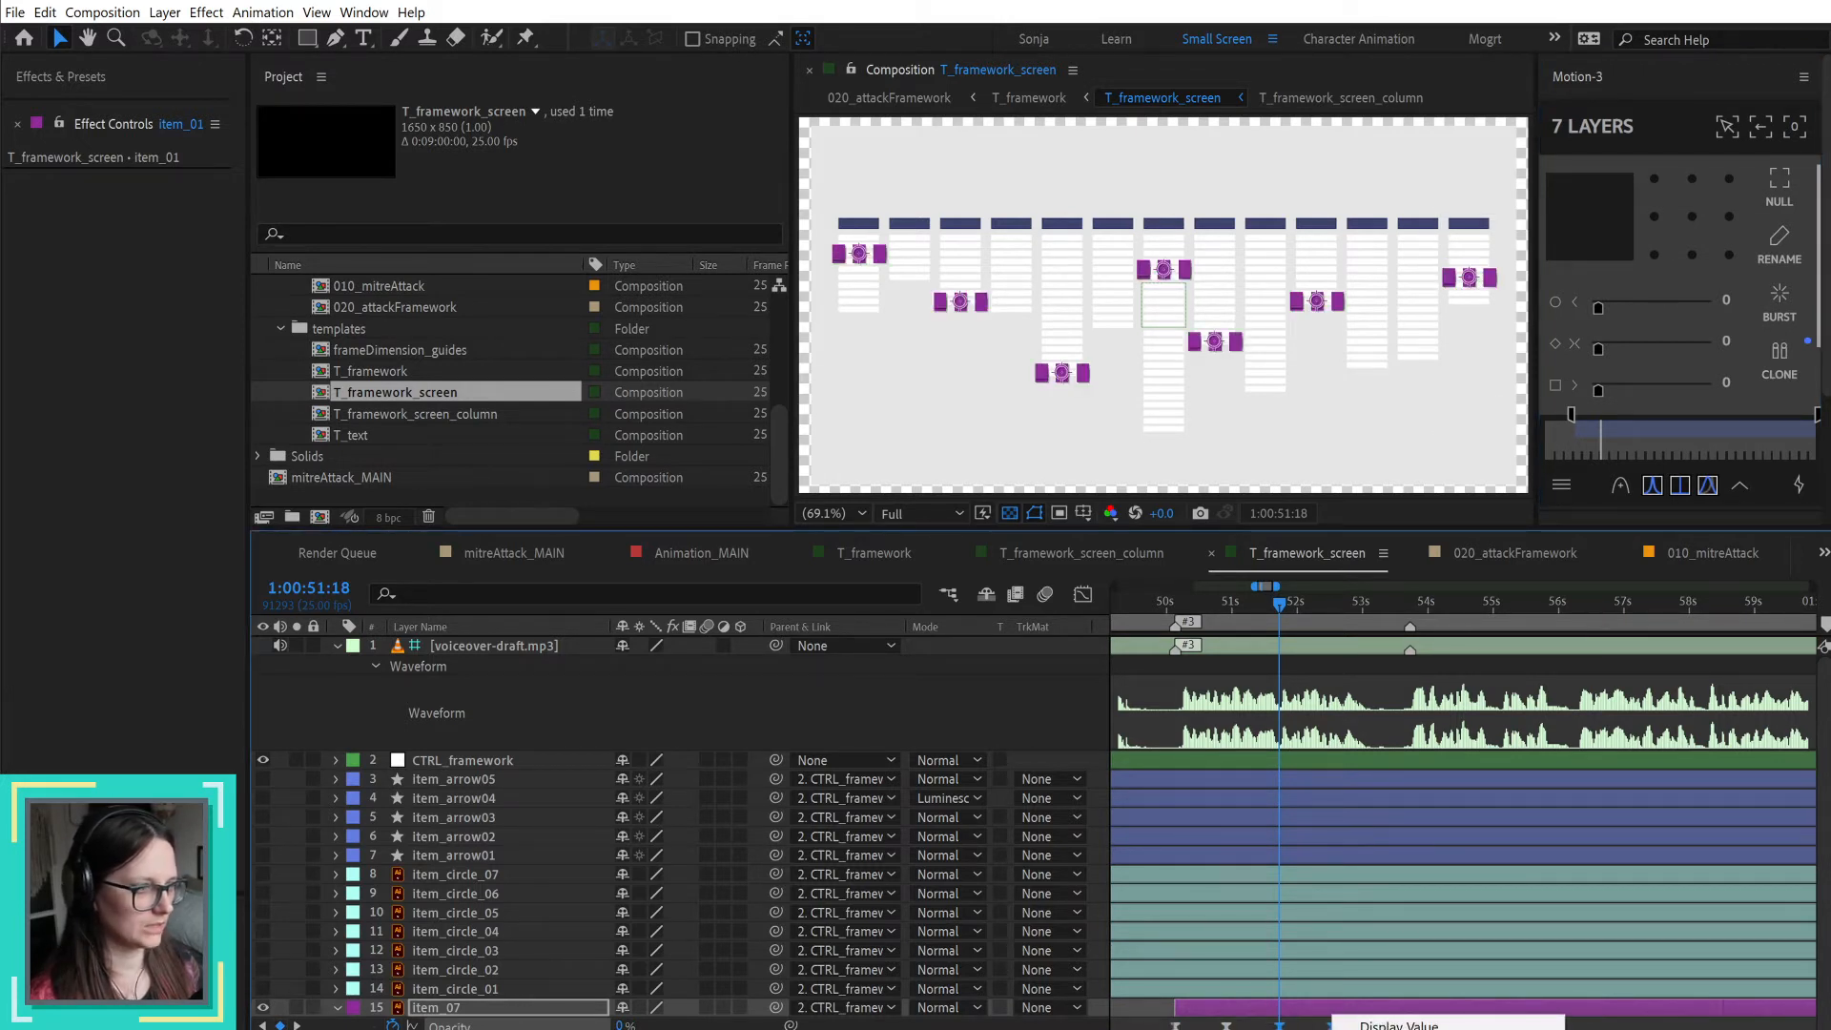
right_click(1276, 1025)
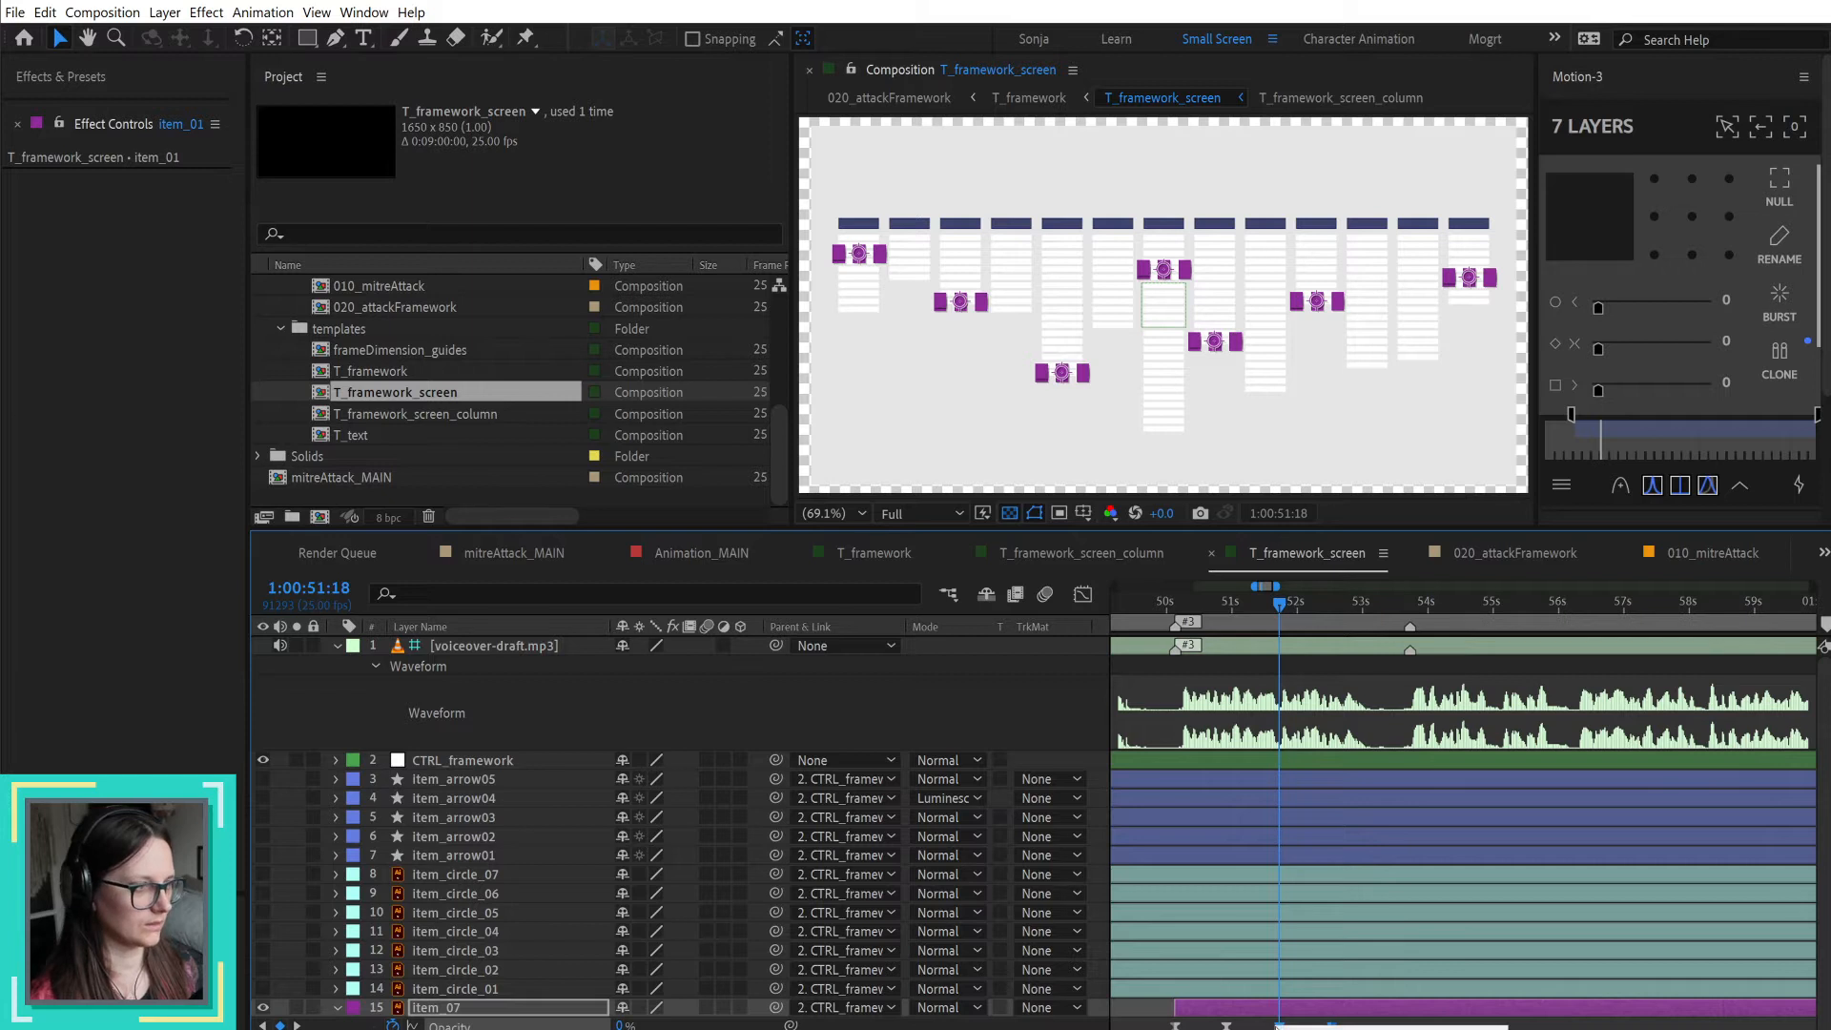
right_click(1328, 1022)
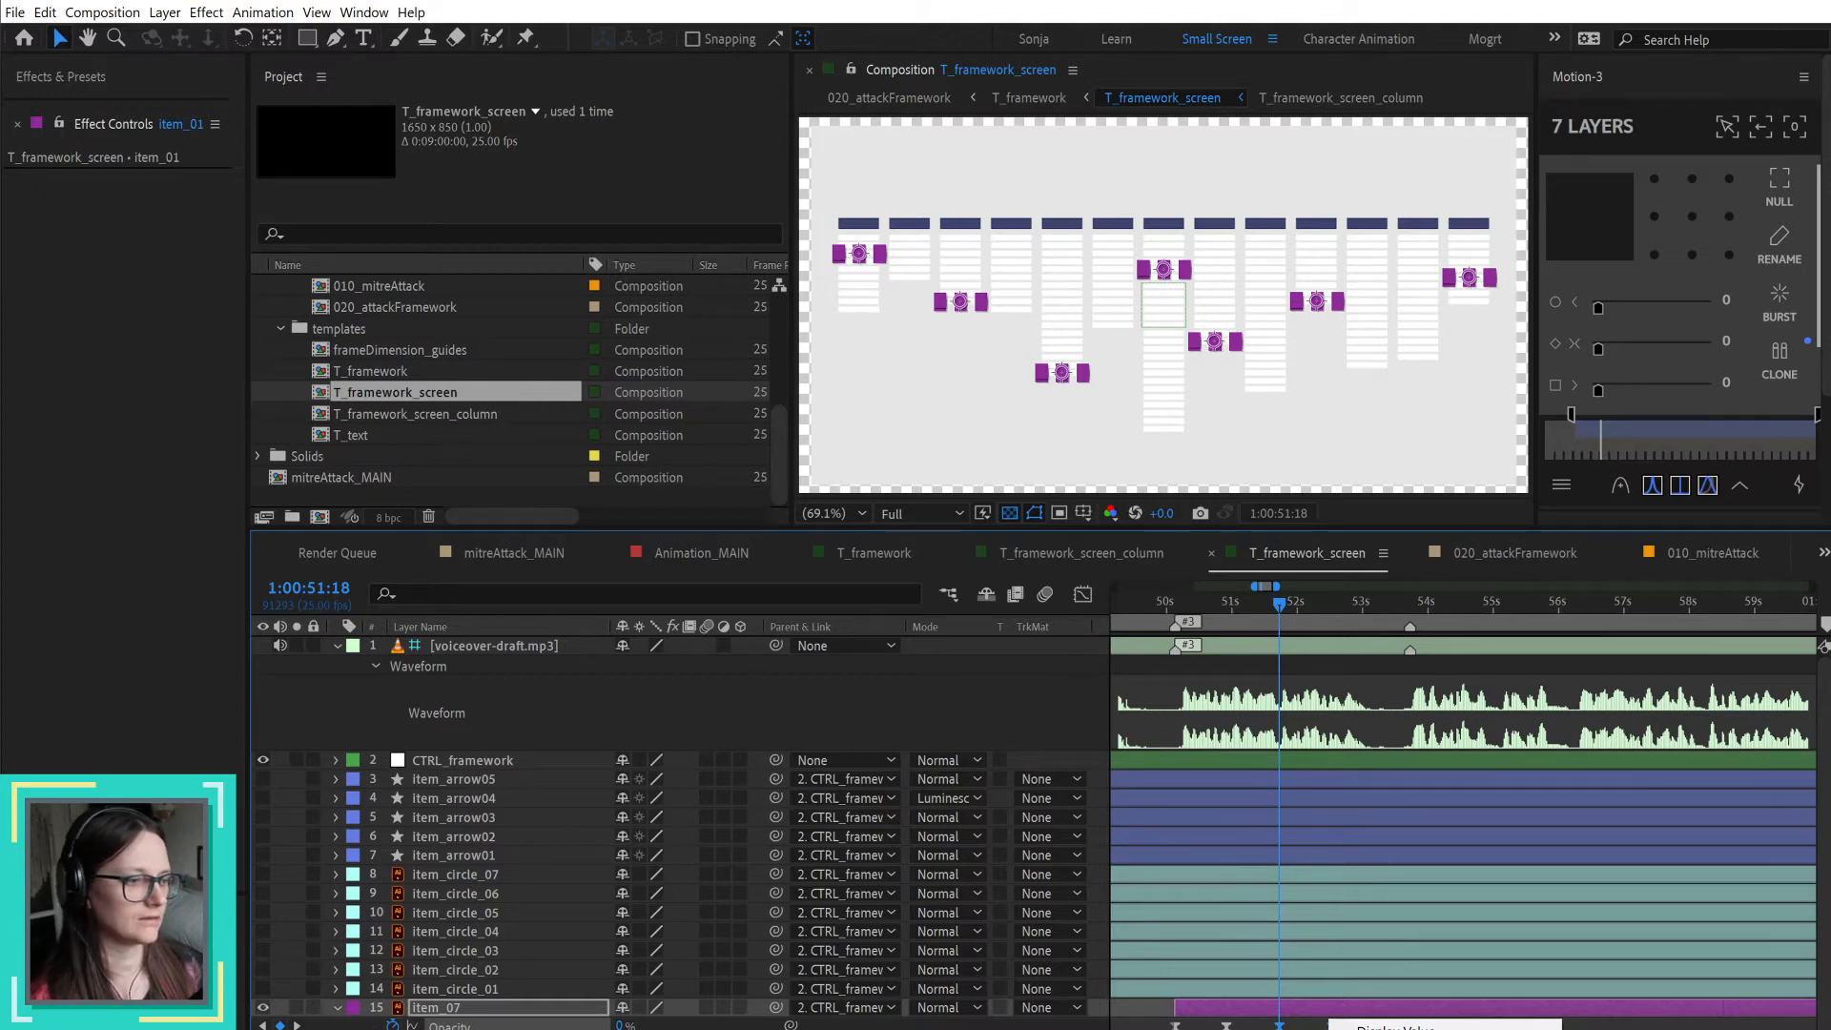
click(1621, 1029)
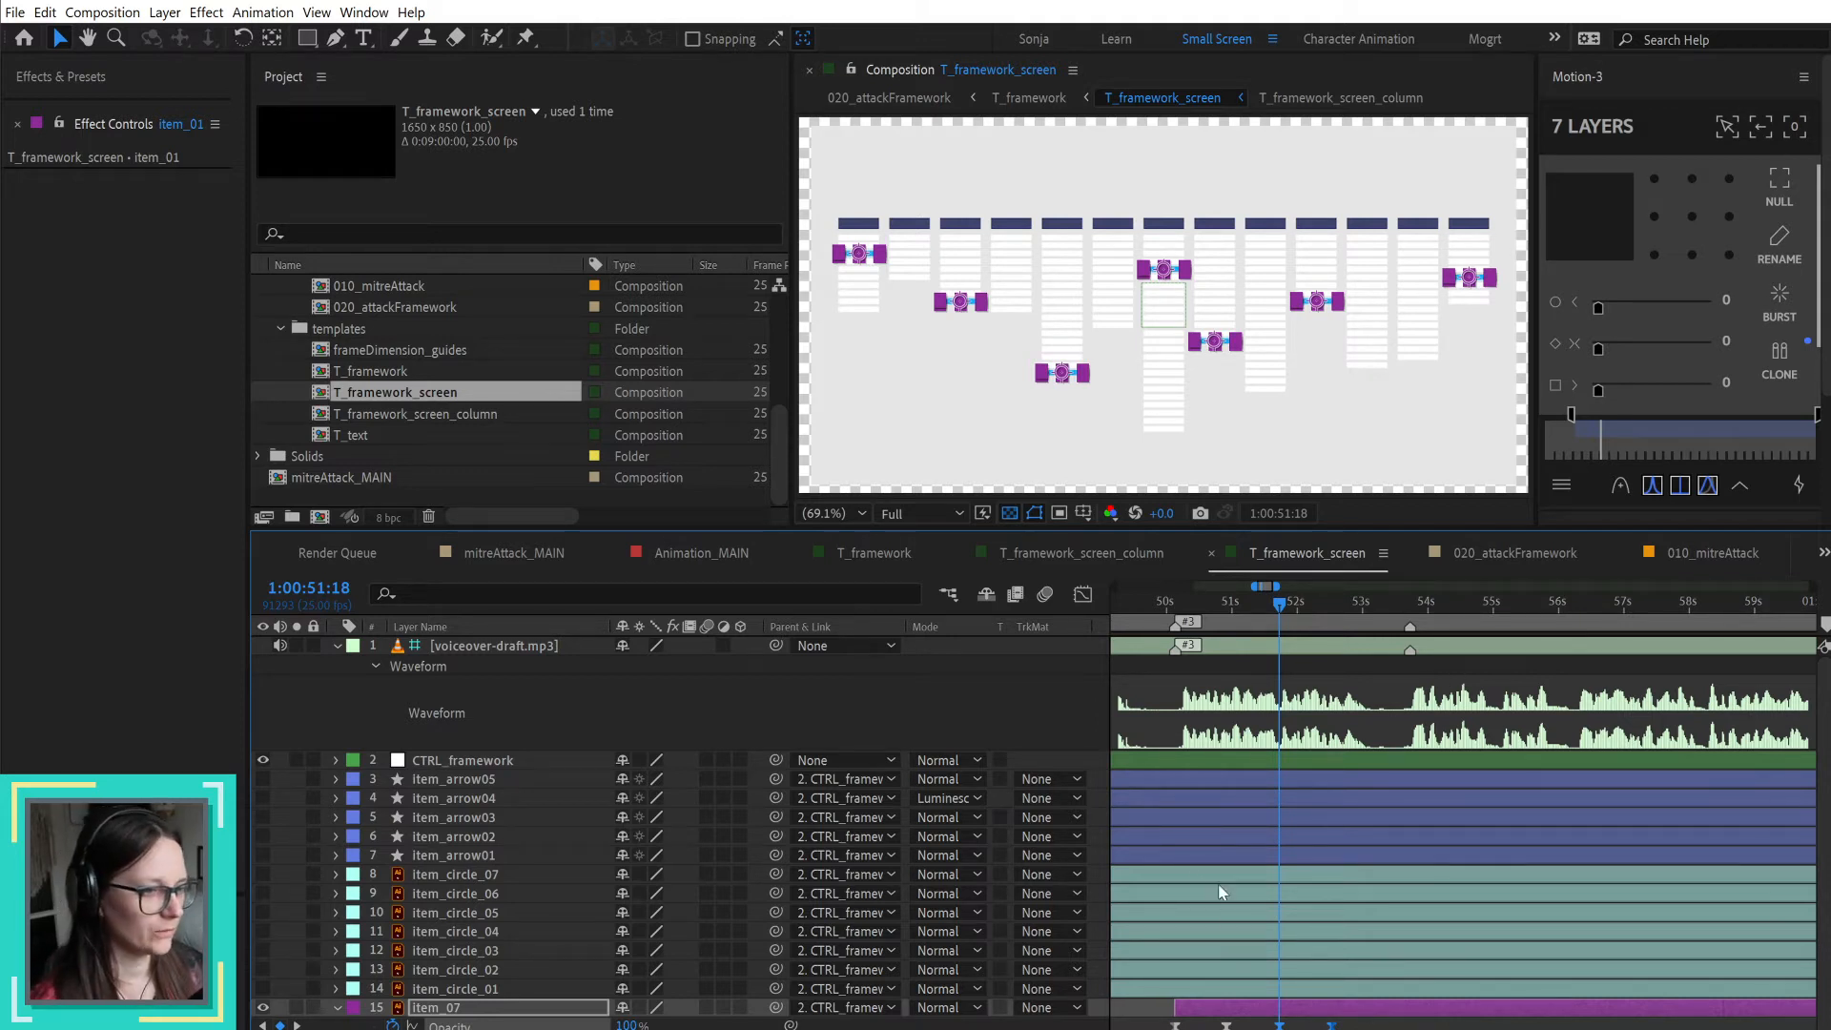
click(1253, 1028)
drag(1209, 1025, 1296, 1029)
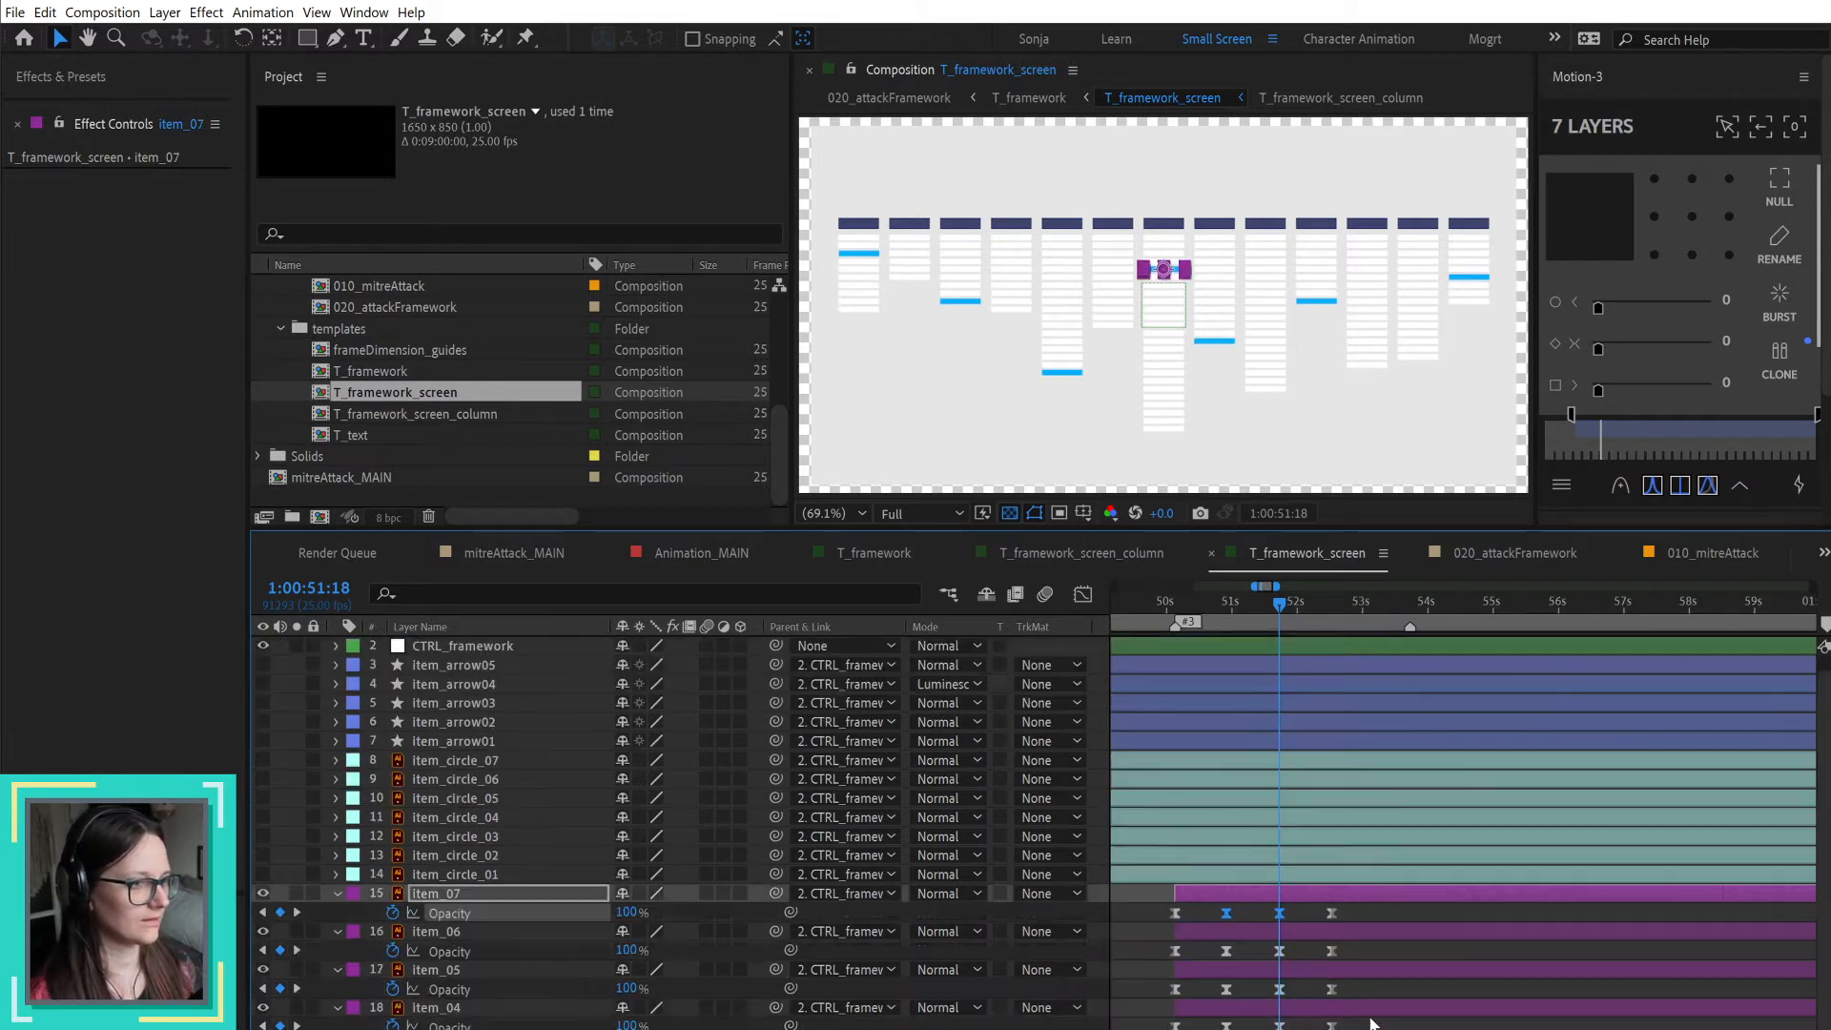
scroll(1370, 1023, down, 5)
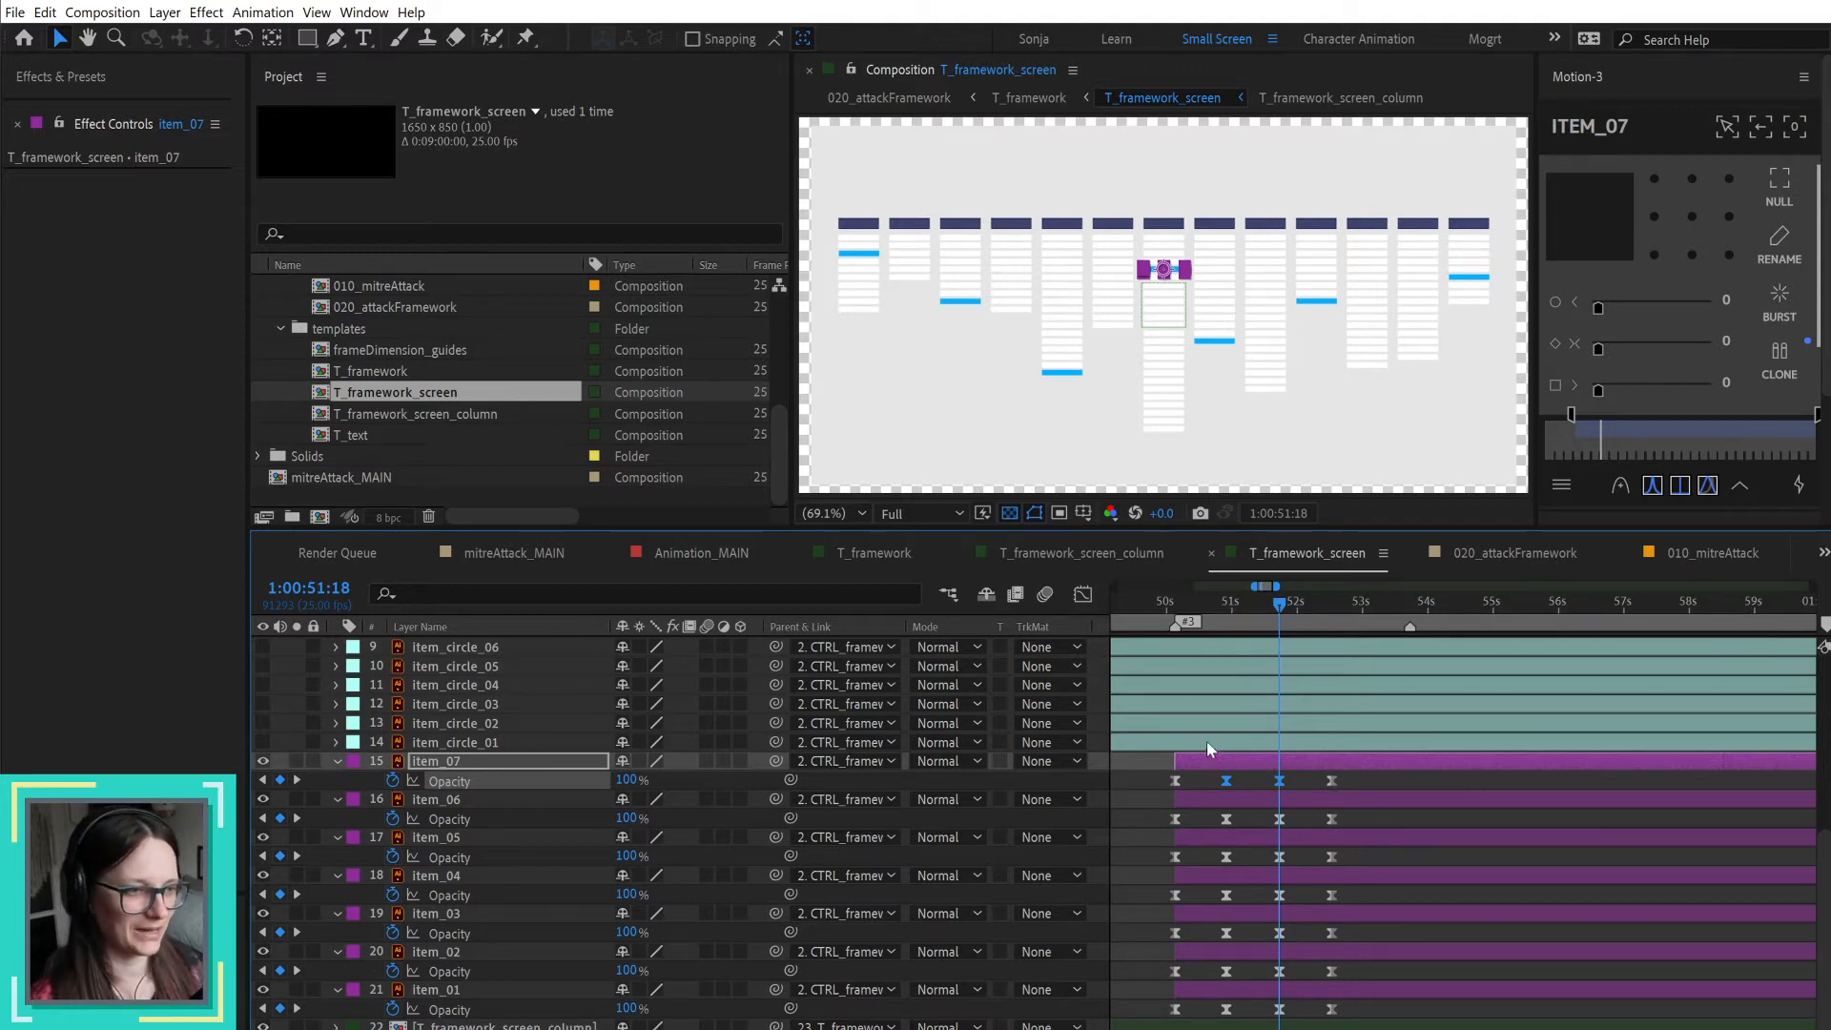
Step: From 1:00:50:03, stagger item_01 to item_07 with Dojo Shifter using a descending 5-frame offset, and check the result up to 1:00:53:18
mouse_move(1162, 600)
mouse_down()
mouse_move(1344, 600)
mouse_move(1175, 599)
mouse_up()
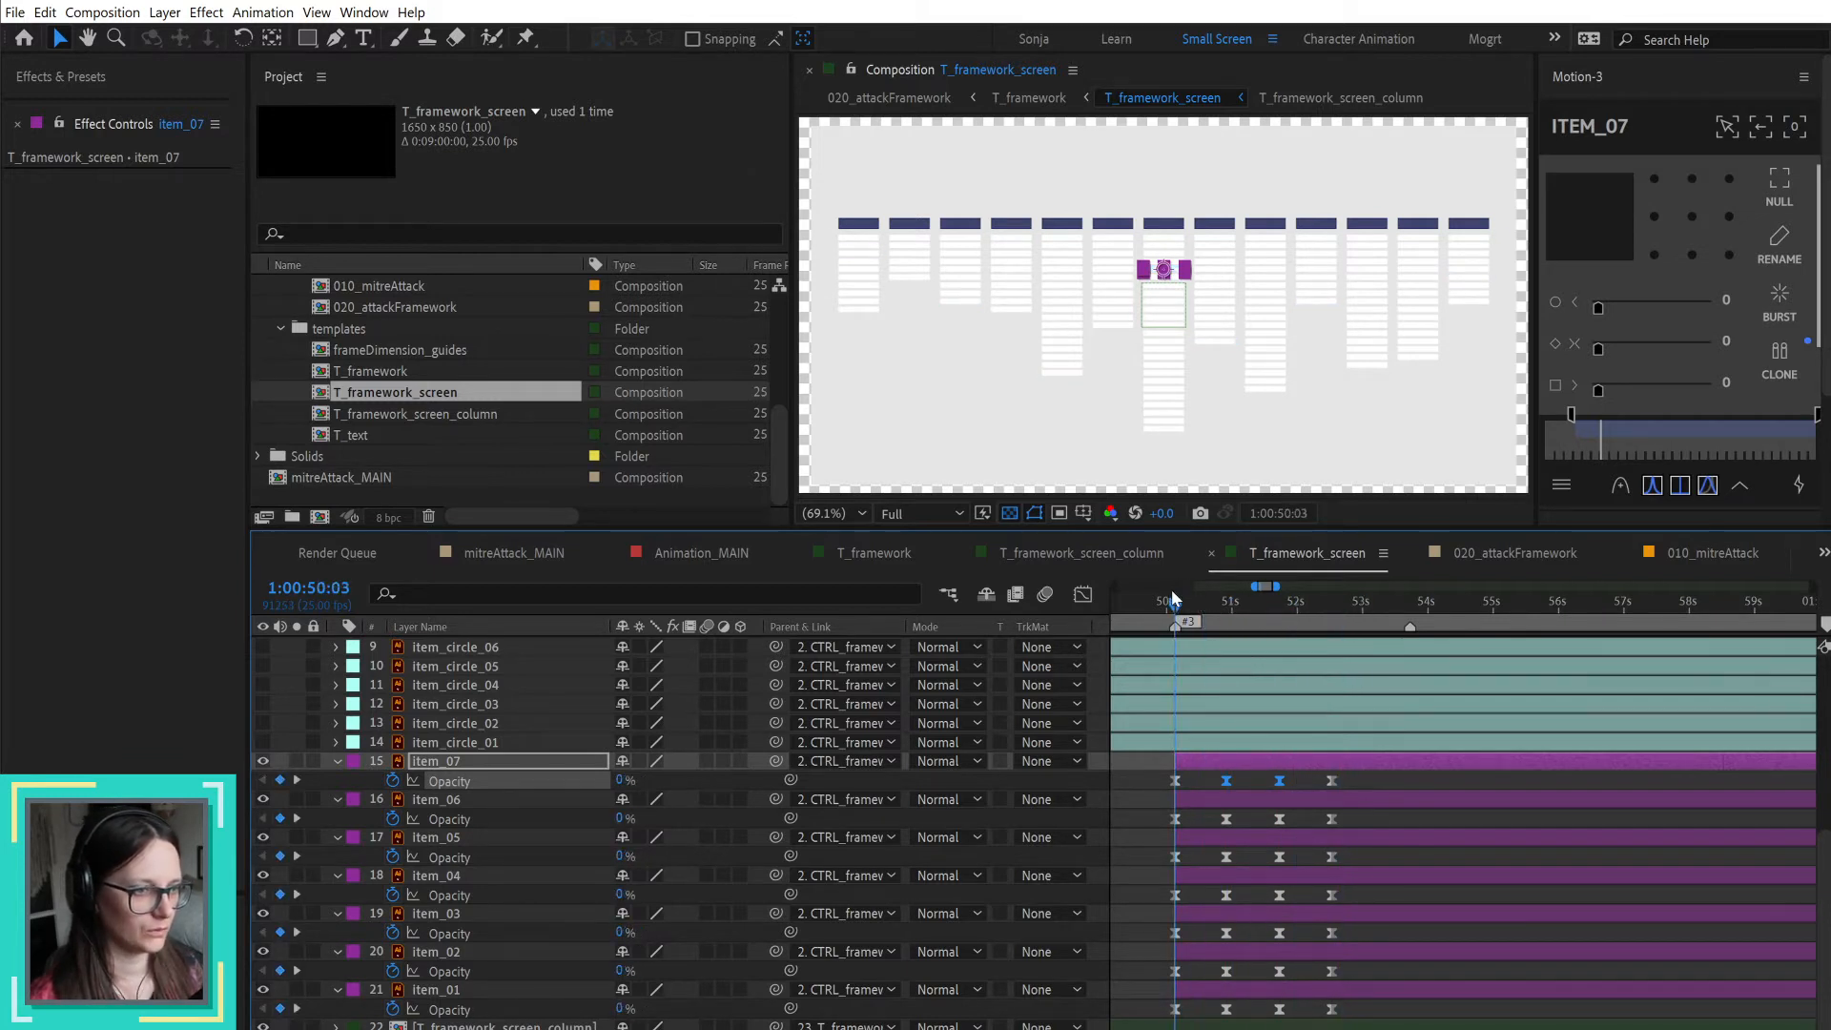
click(1282, 980)
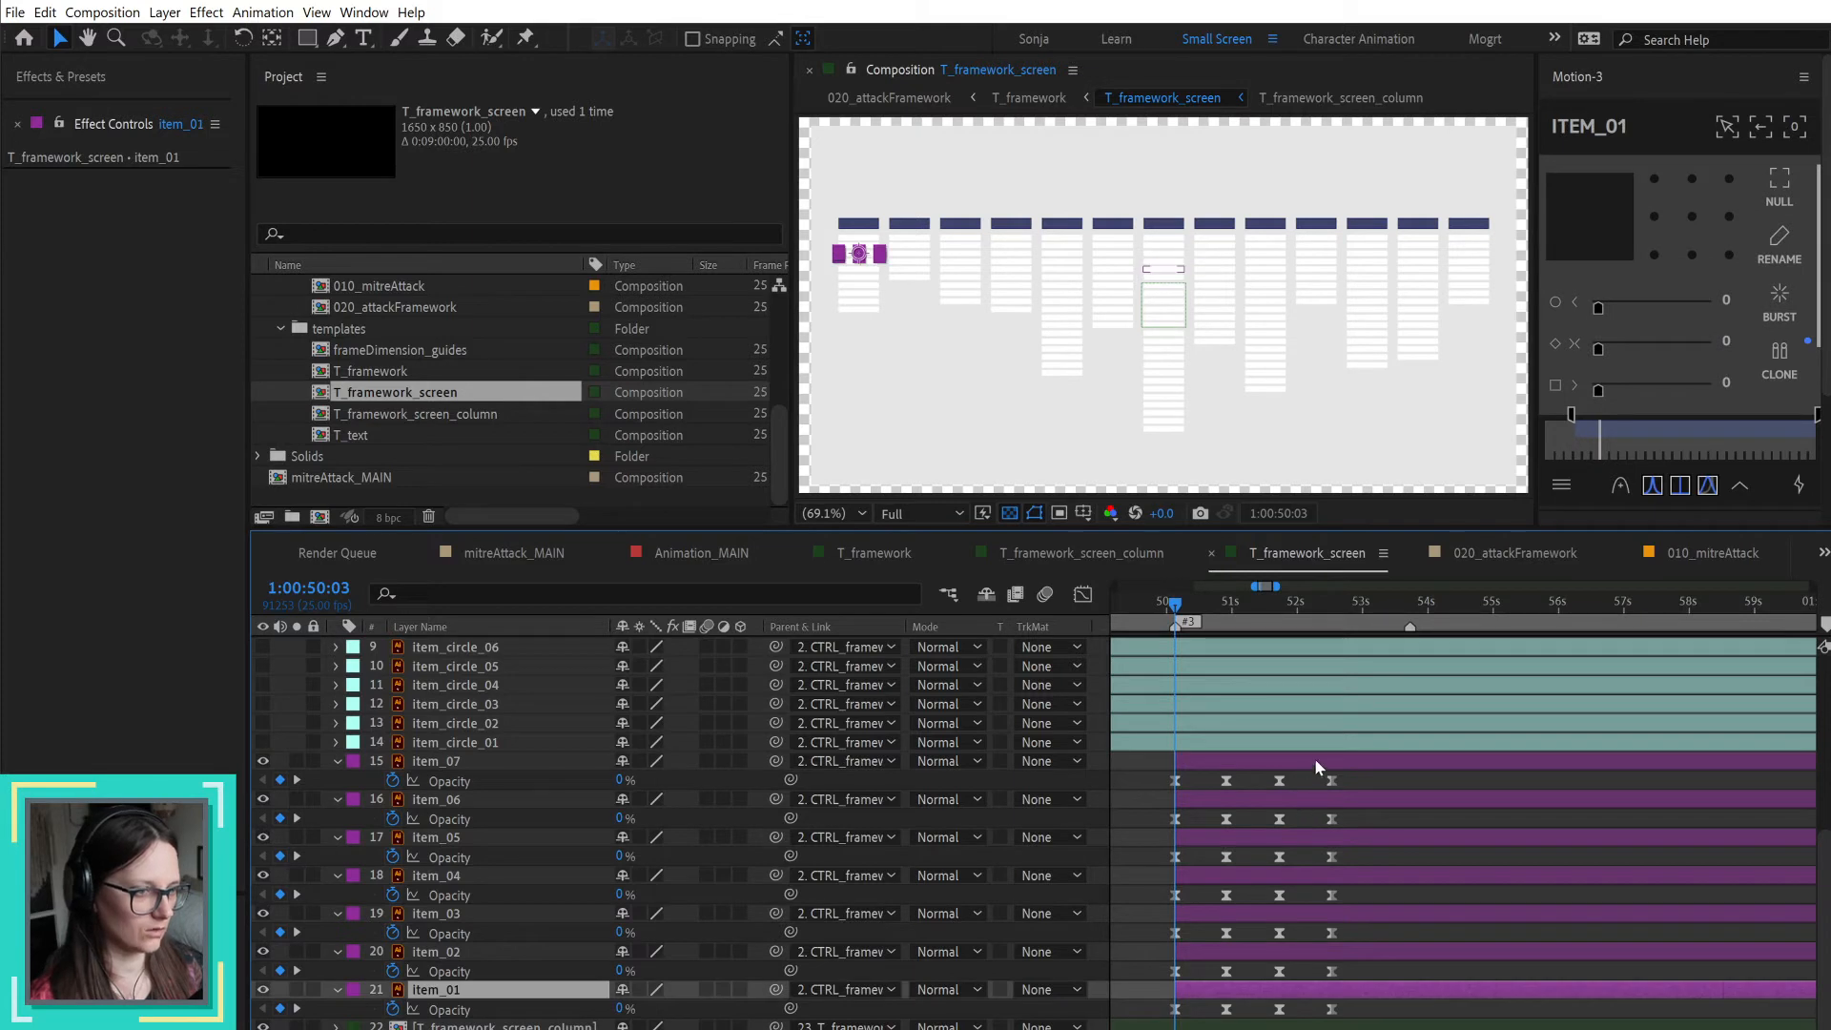
shift+click(1314, 759)
click(1582, 80)
click(1633, 134)
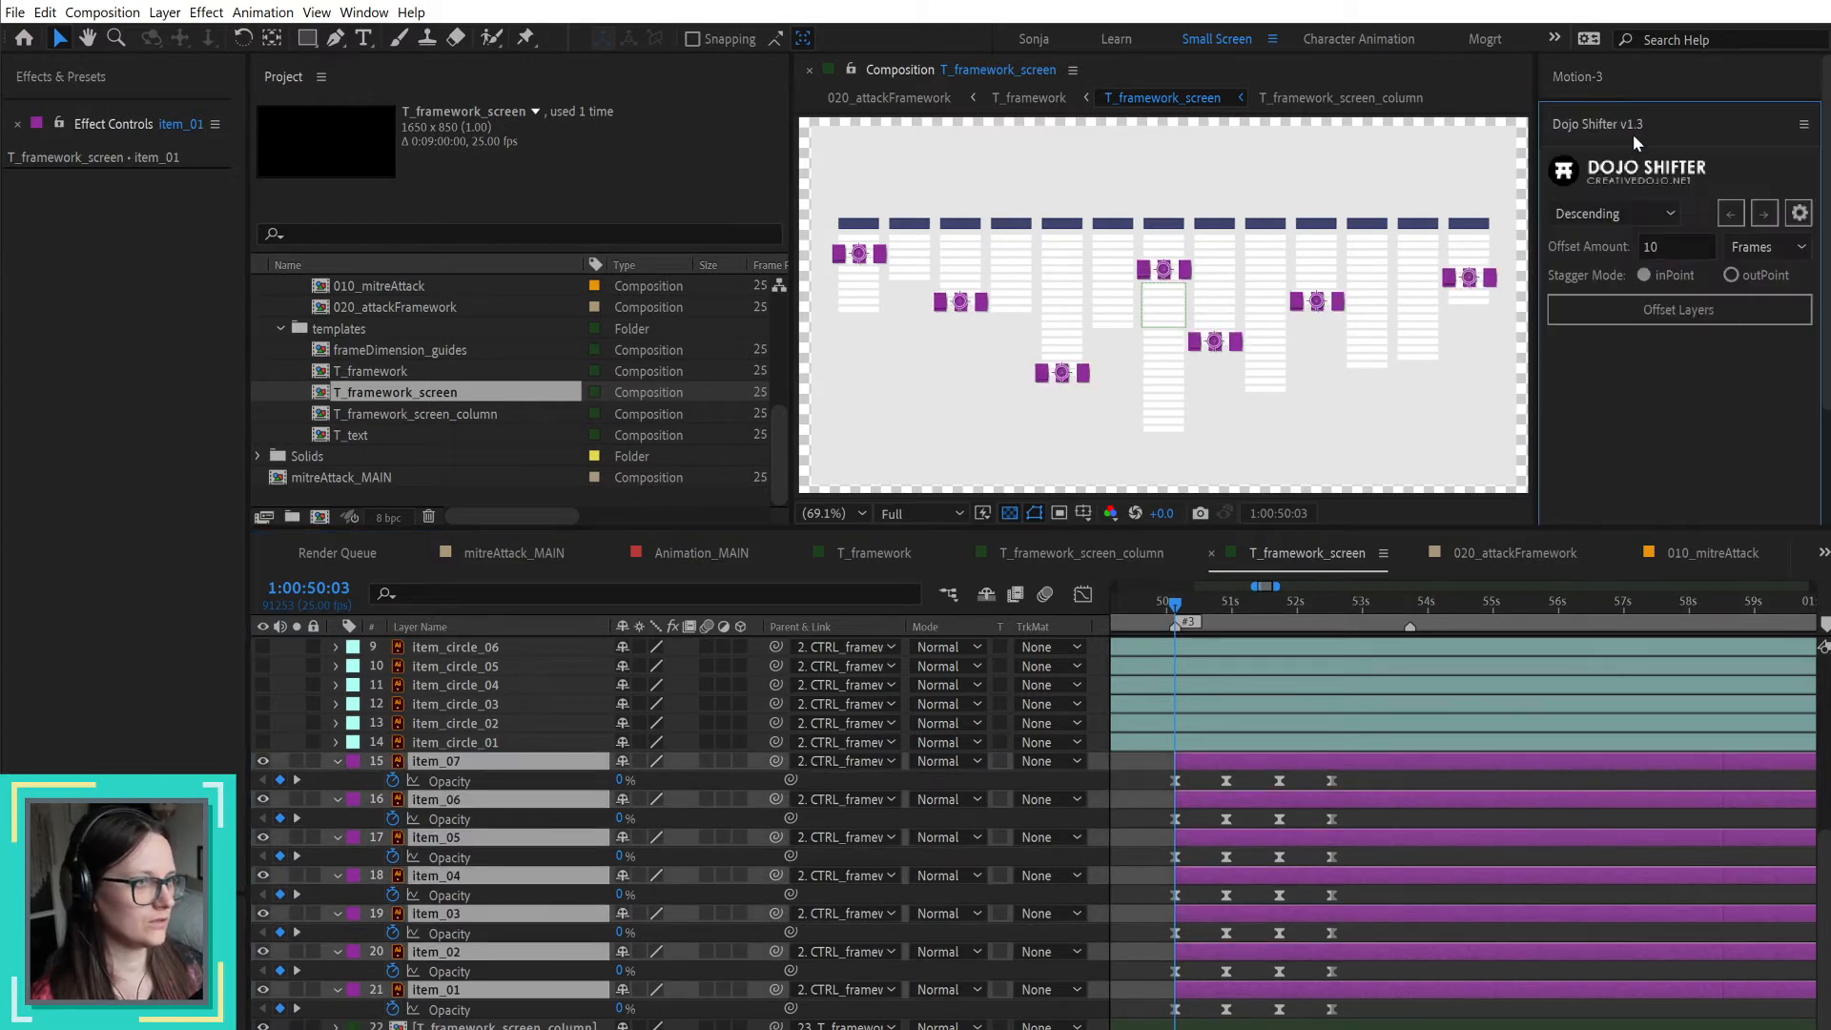
double_click(1691, 244)
text(5)
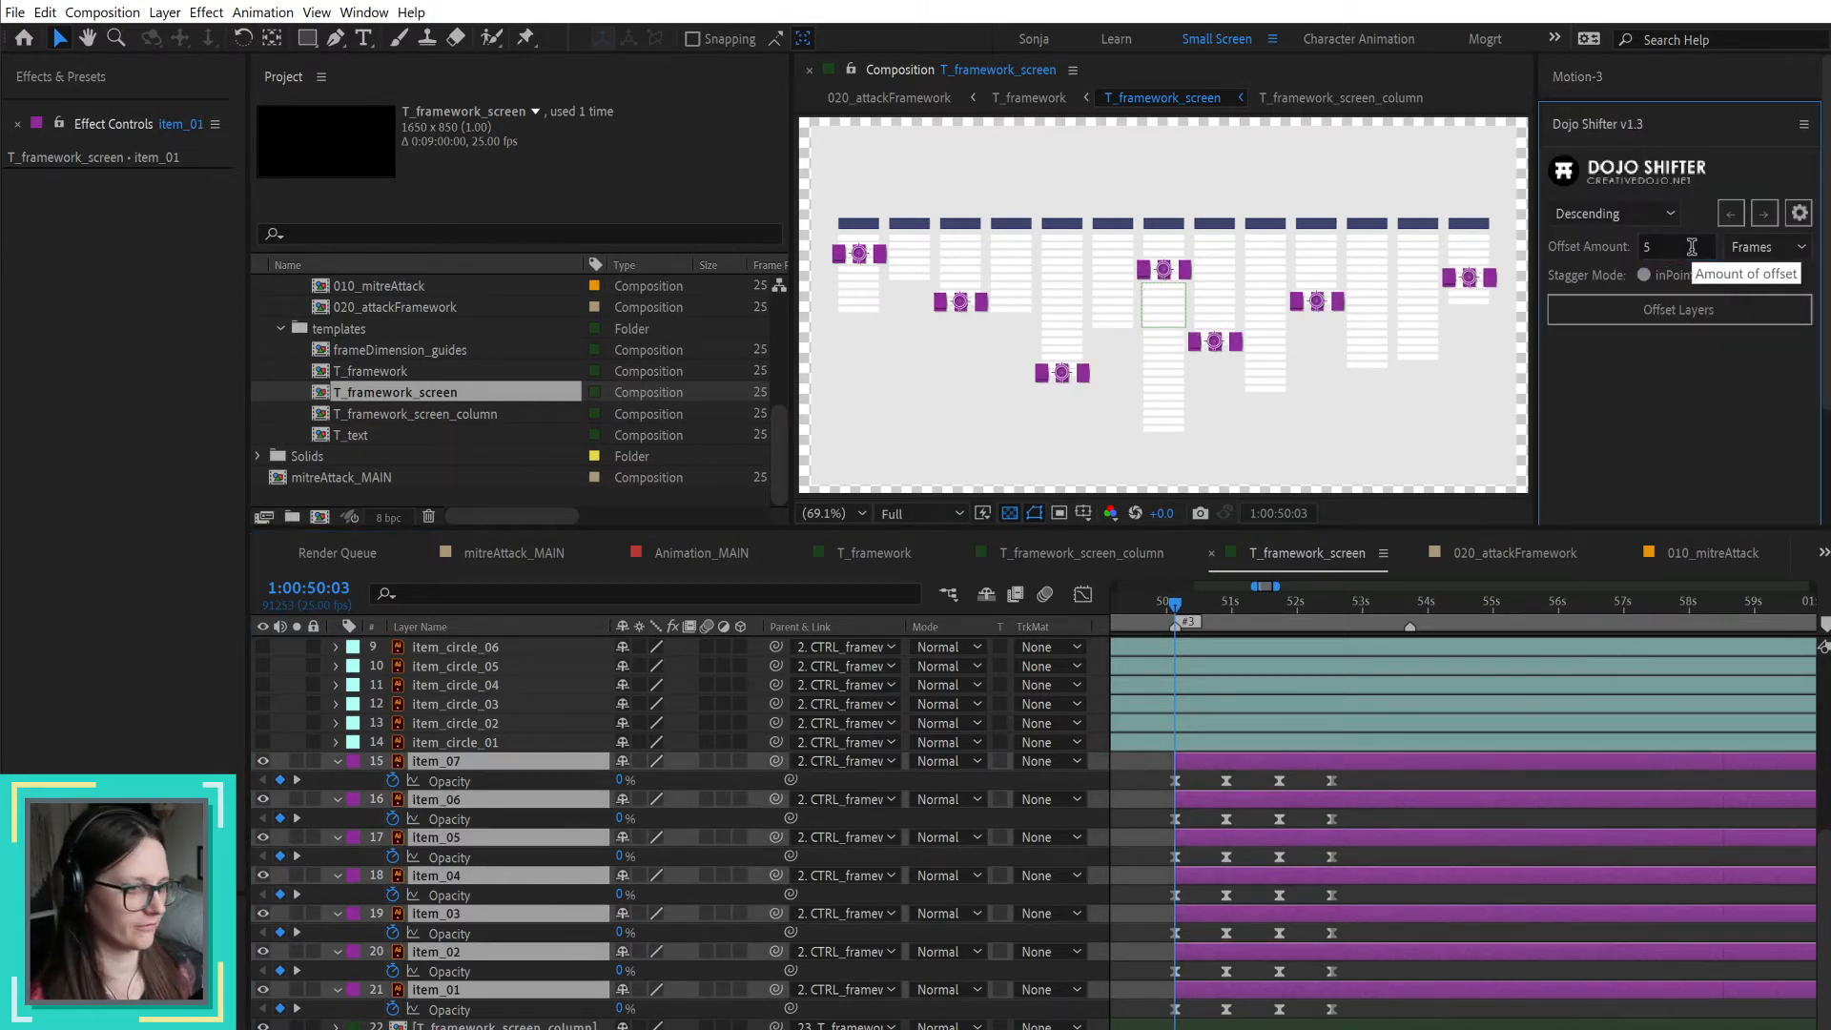
click(1689, 309)
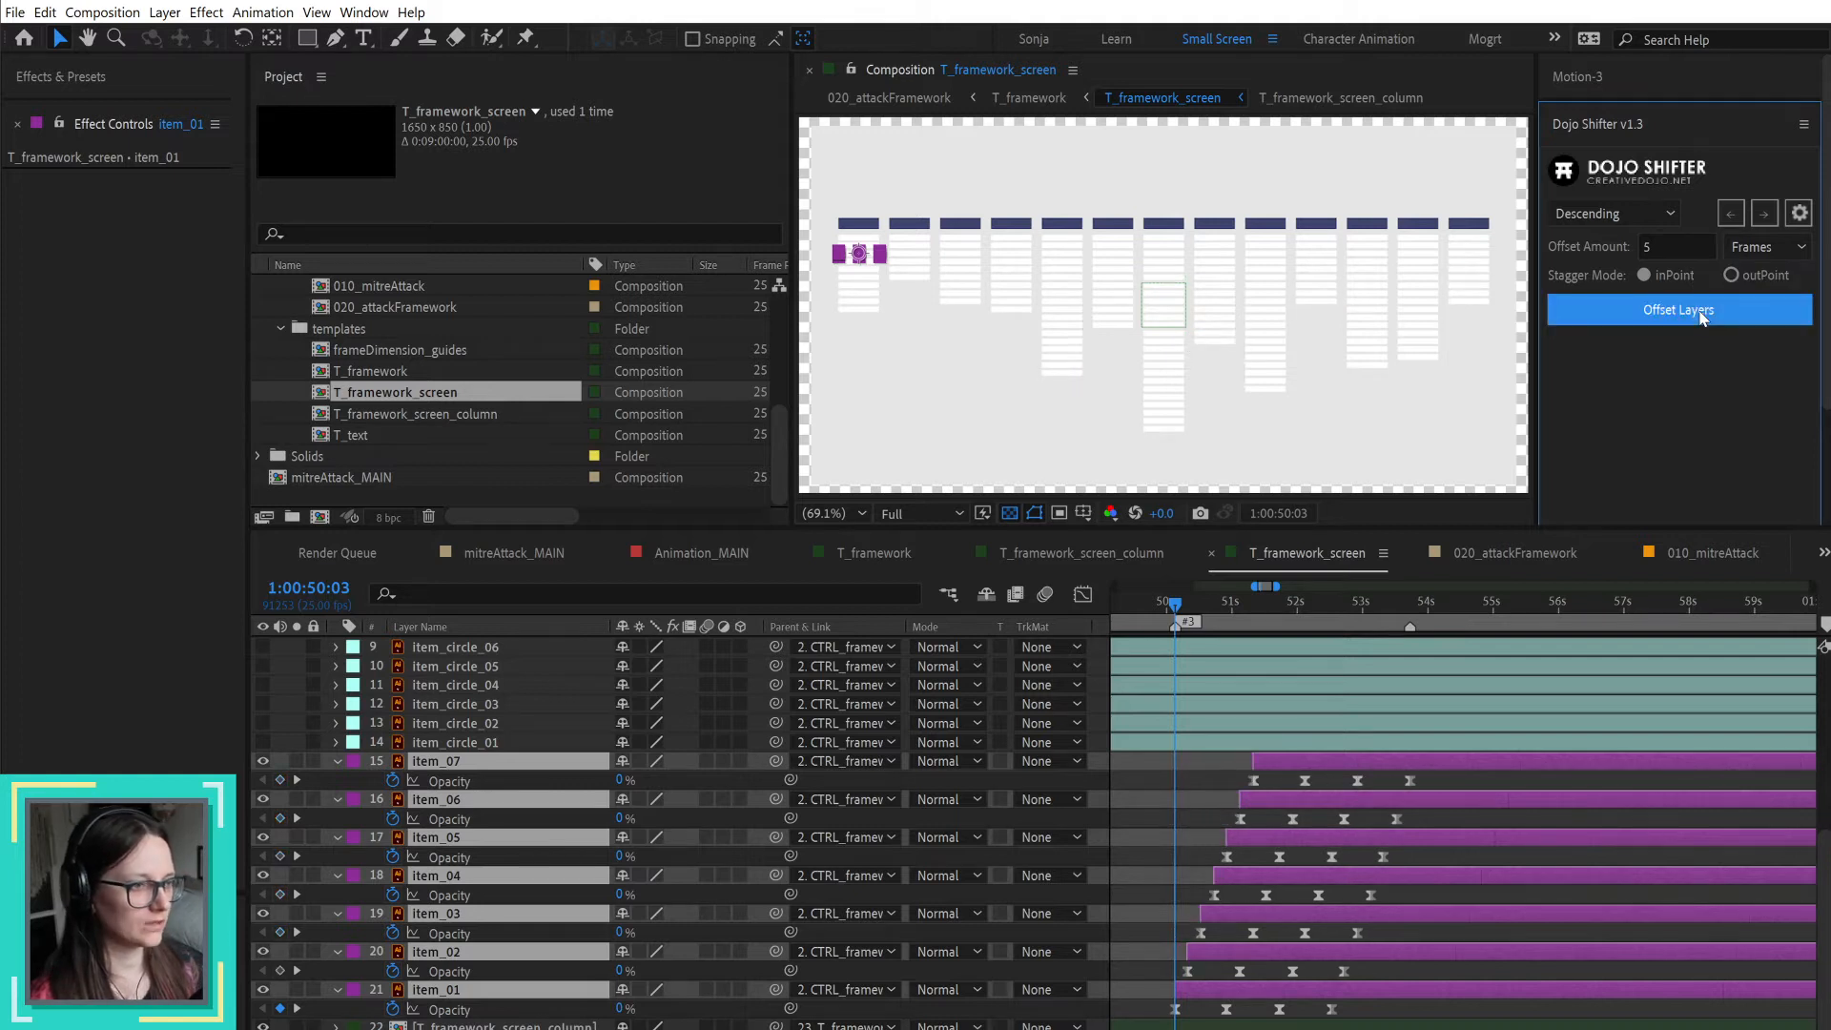
click(1373, 603)
drag(1383, 601, 1408, 601)
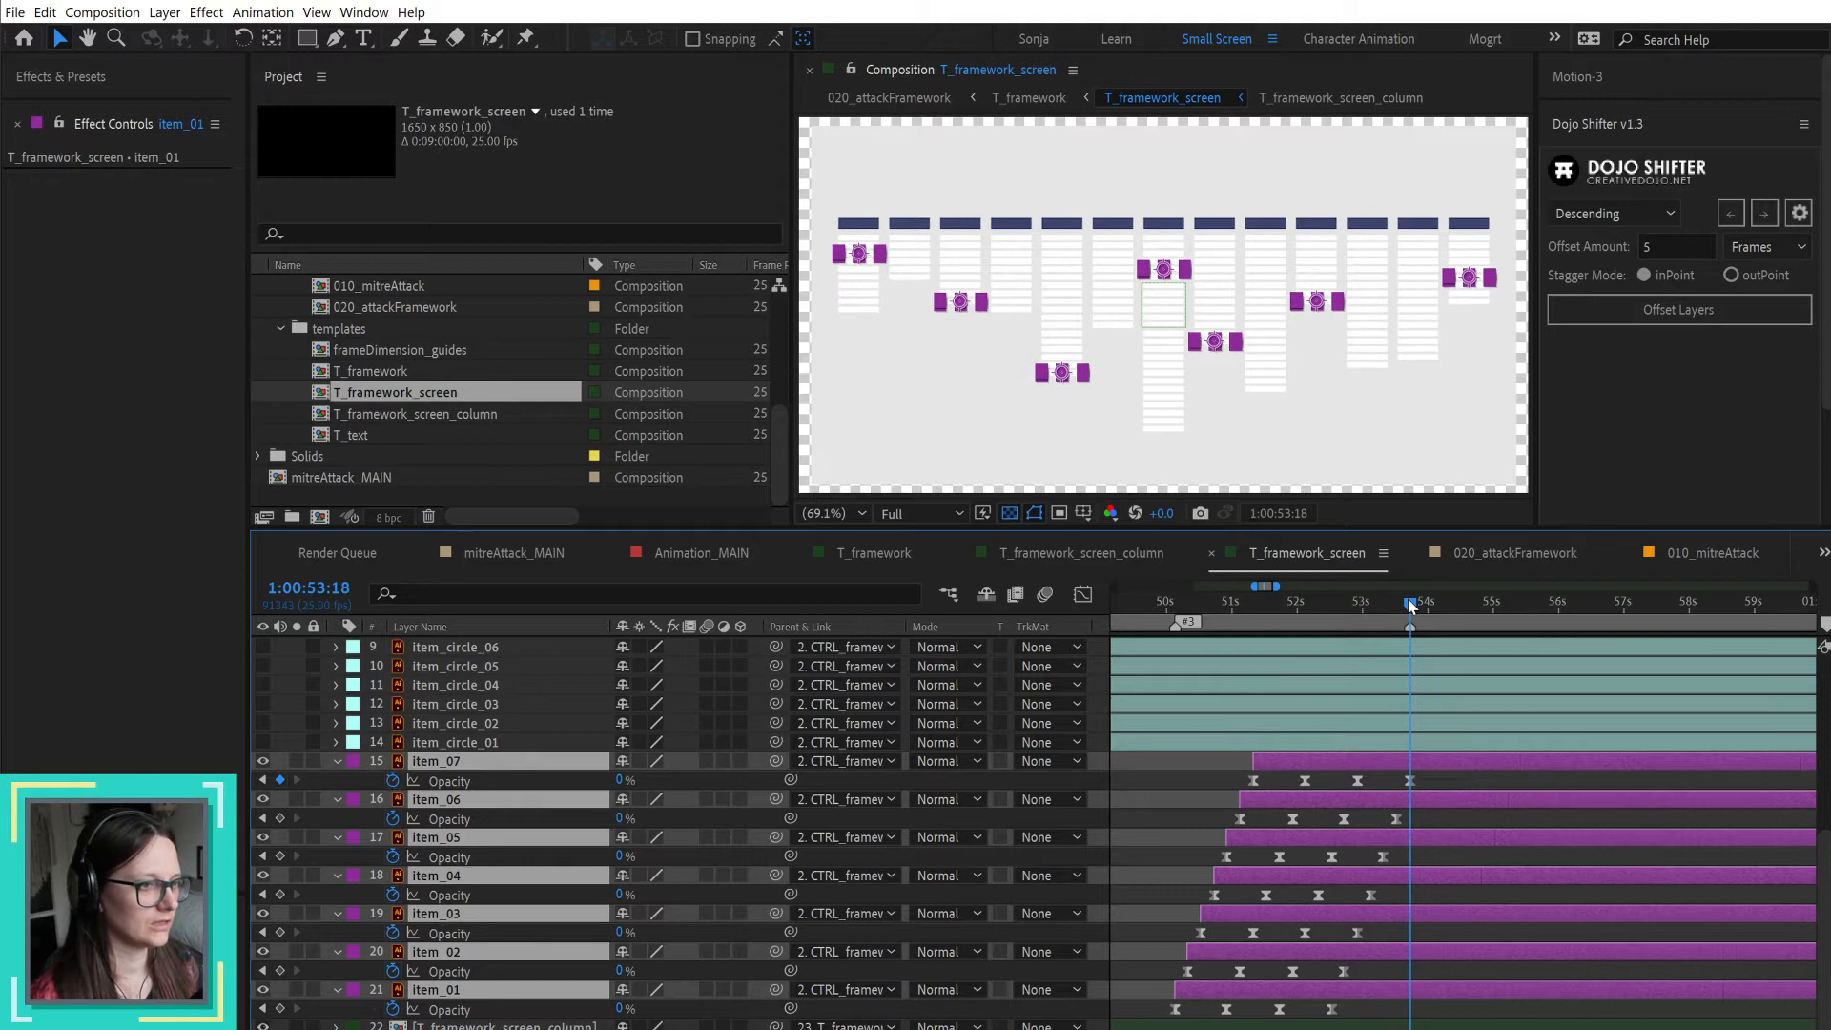
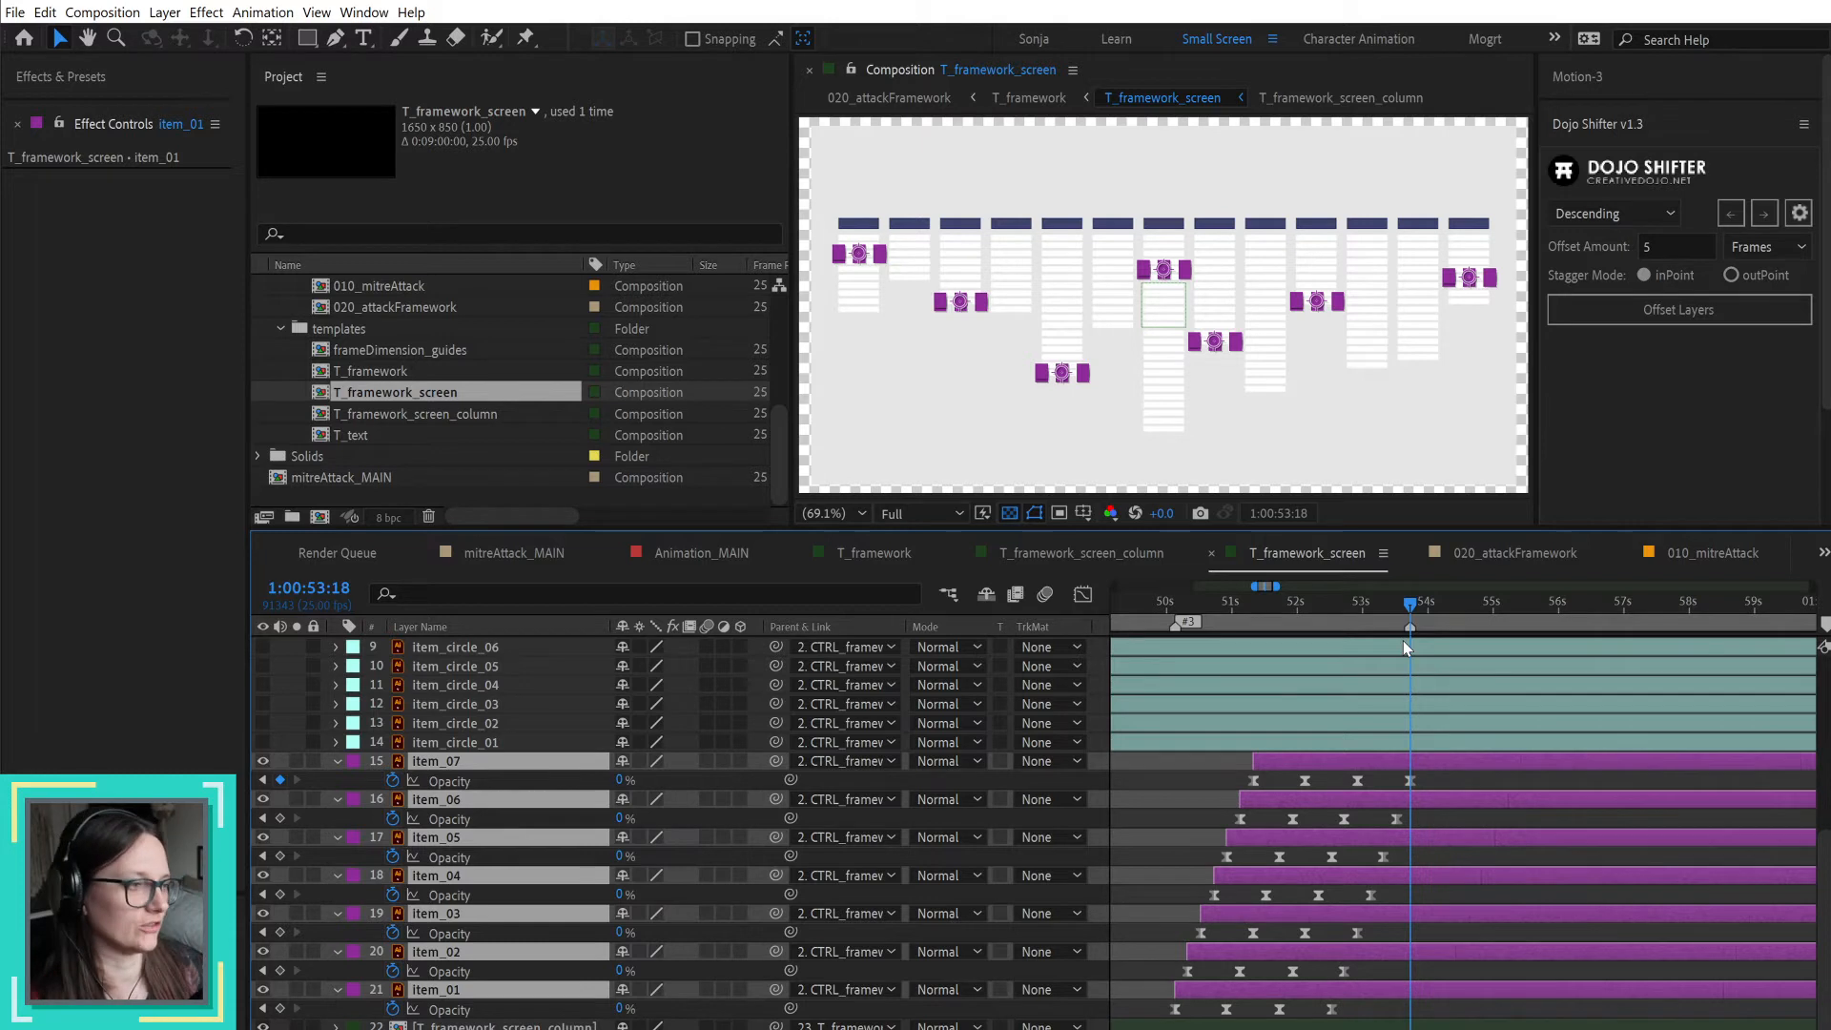
Step: Duplicate the T_framework_screen_column composition in the project and rename the copy T_framework_screen_column_blue
scroll(1253, 648, up, 5)
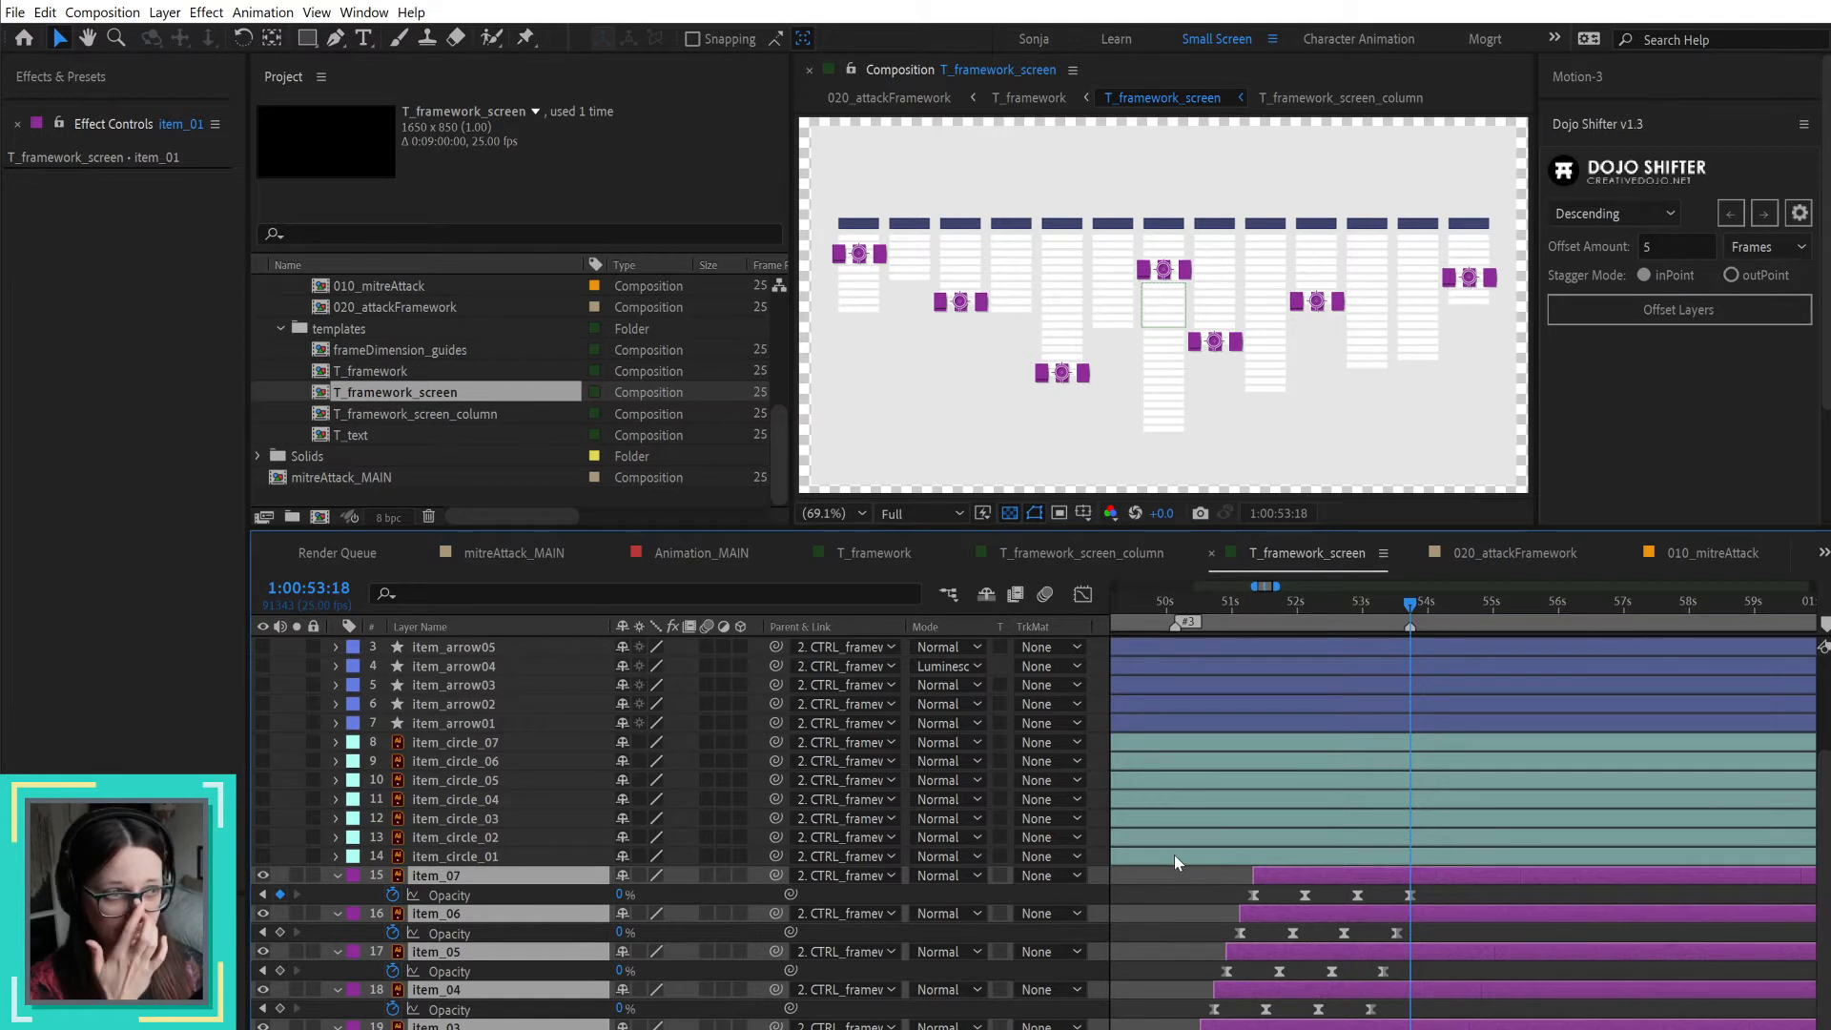
click(861, 301)
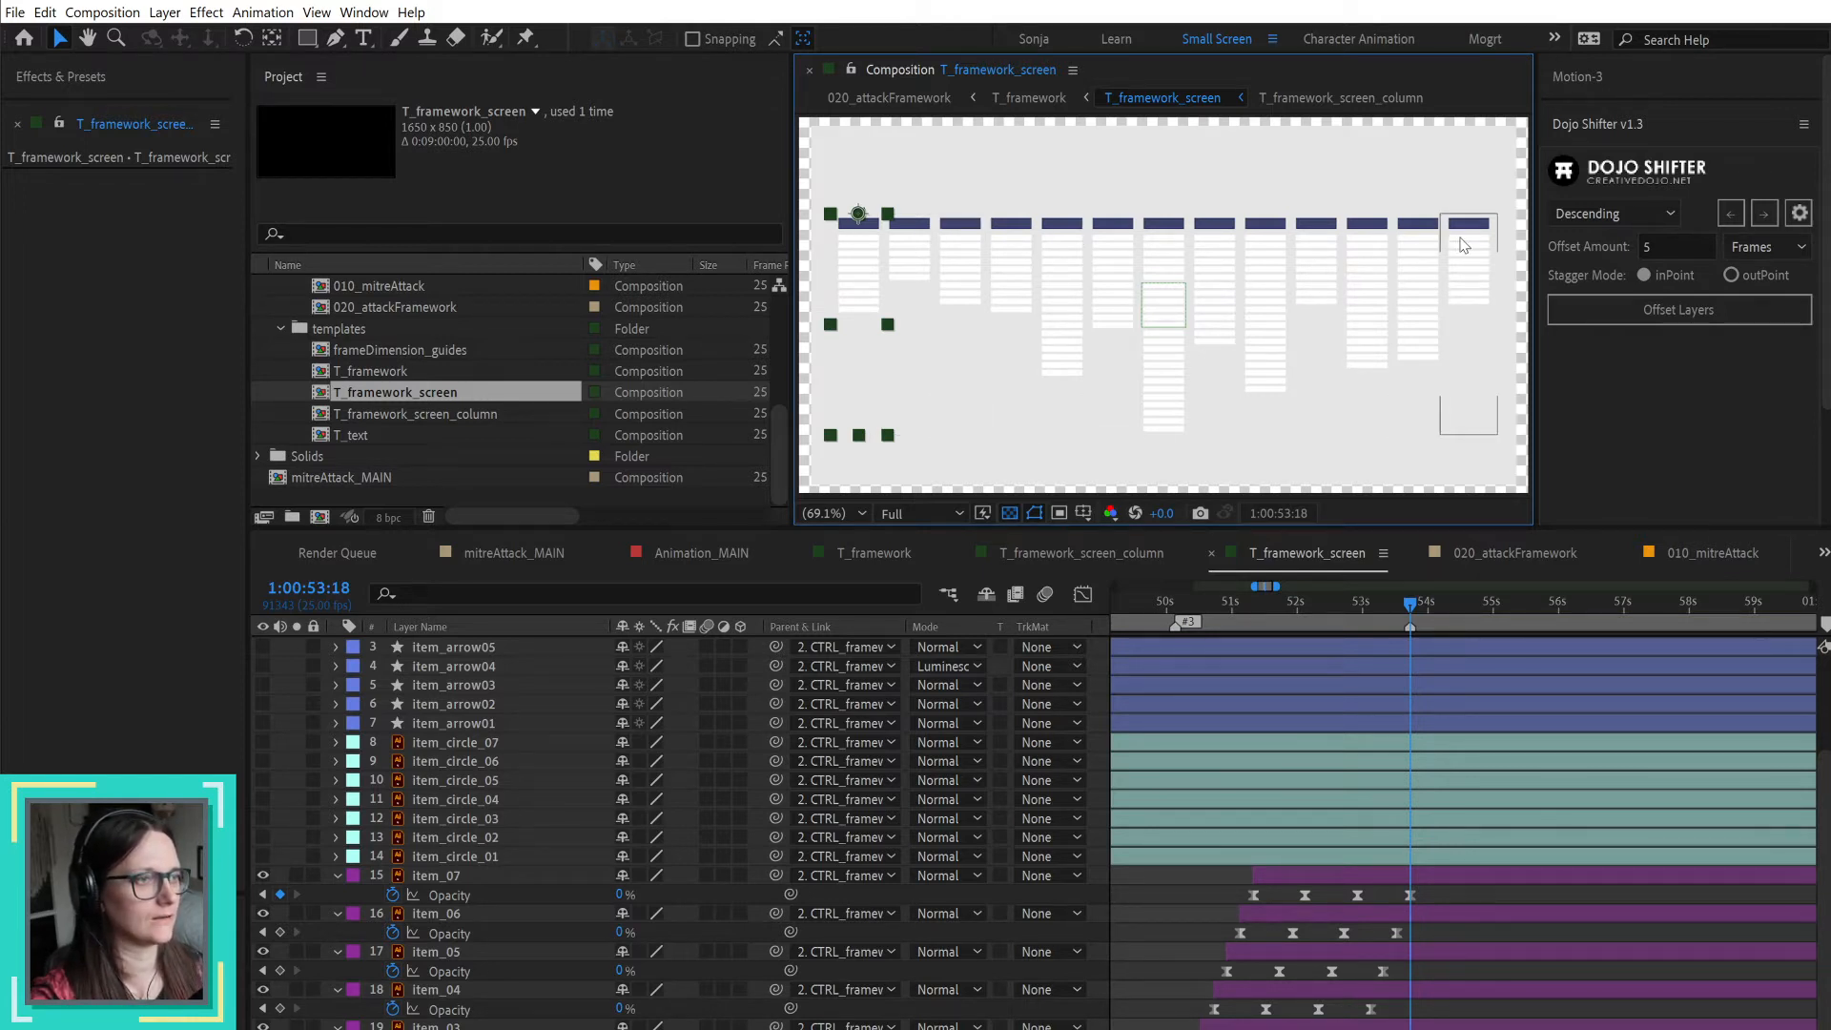
click(1147, 385)
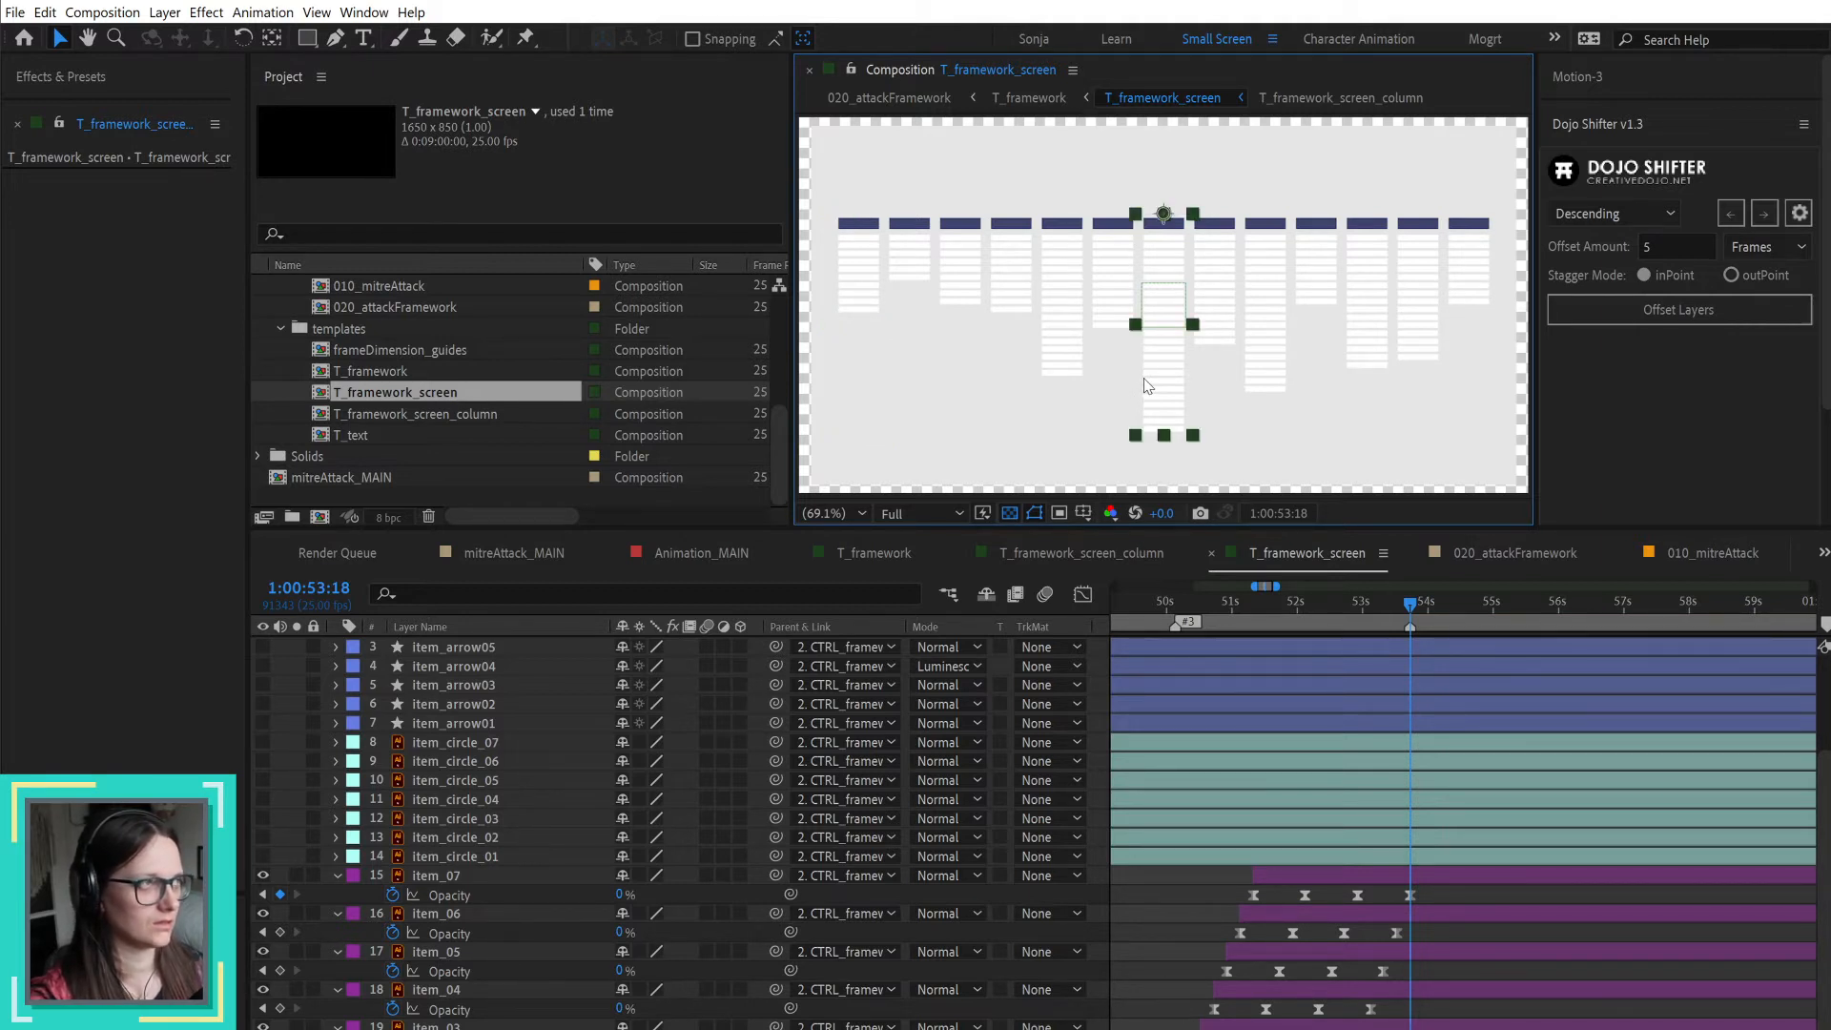
click(461, 418)
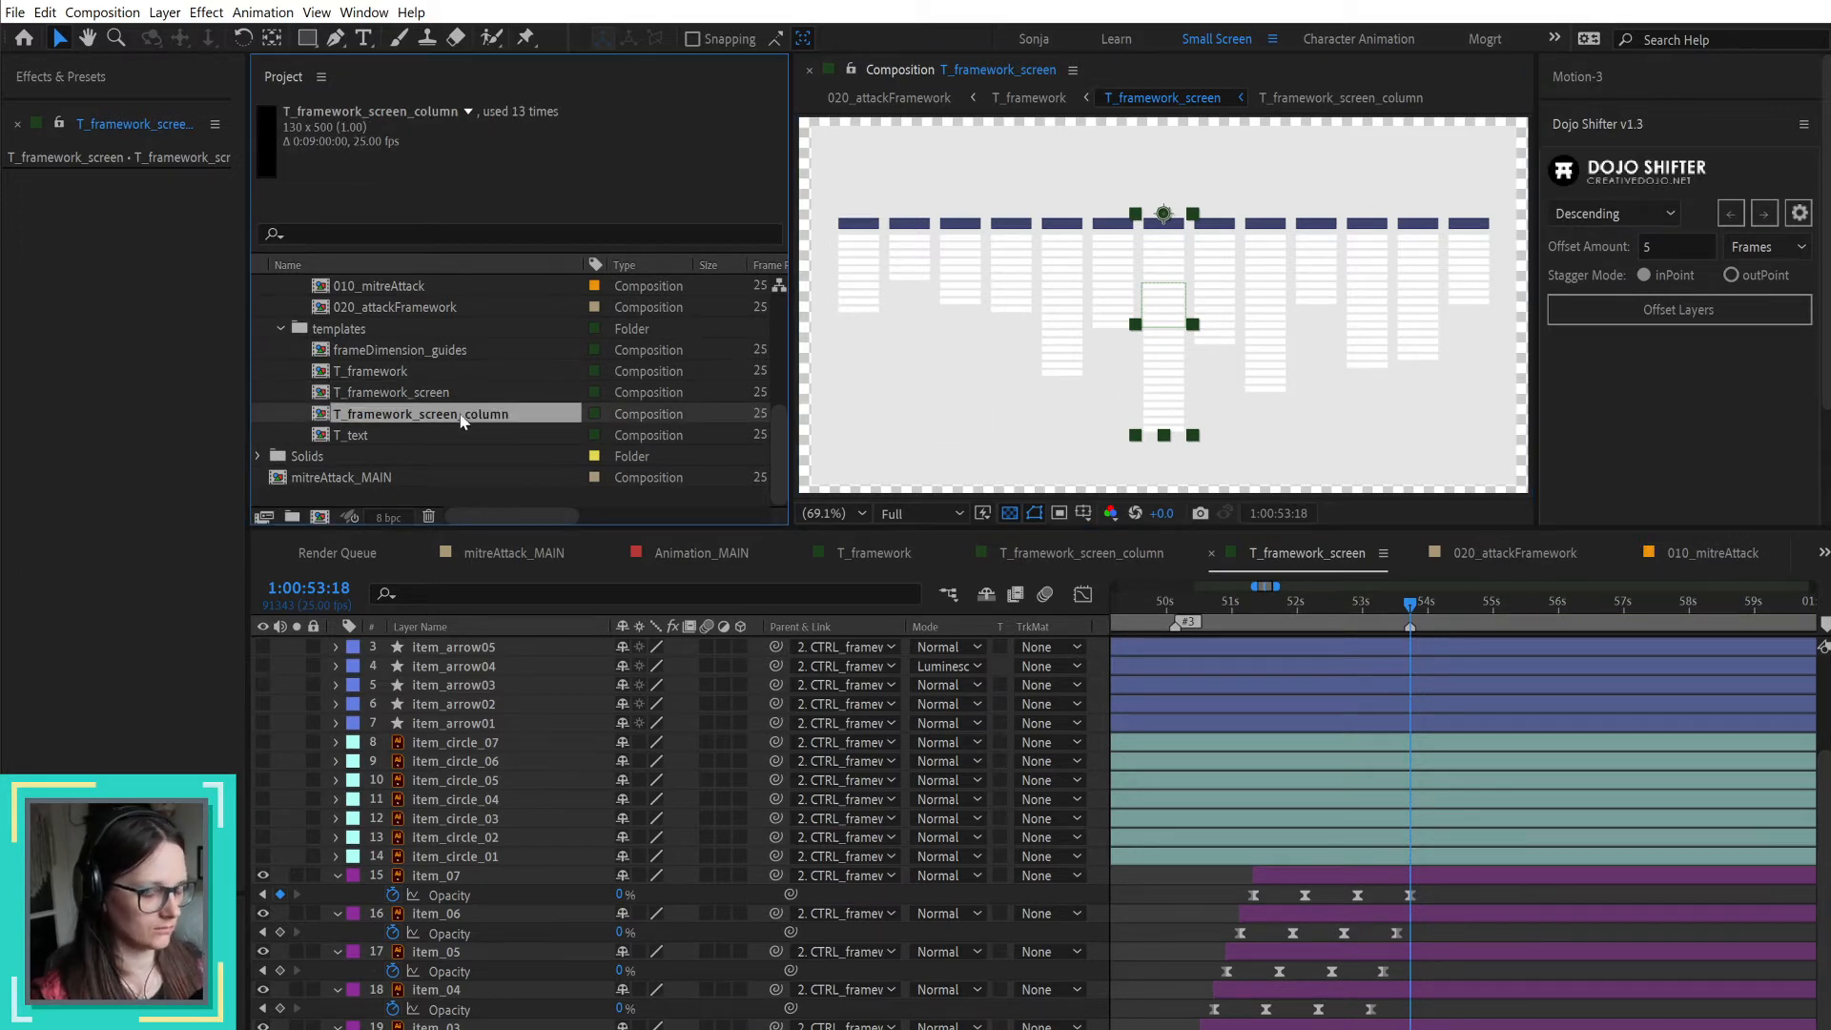
key(ctrl+d)
key(Return)
key(End)
key(BackSpace)
key(BackSpace)
text(_blue)
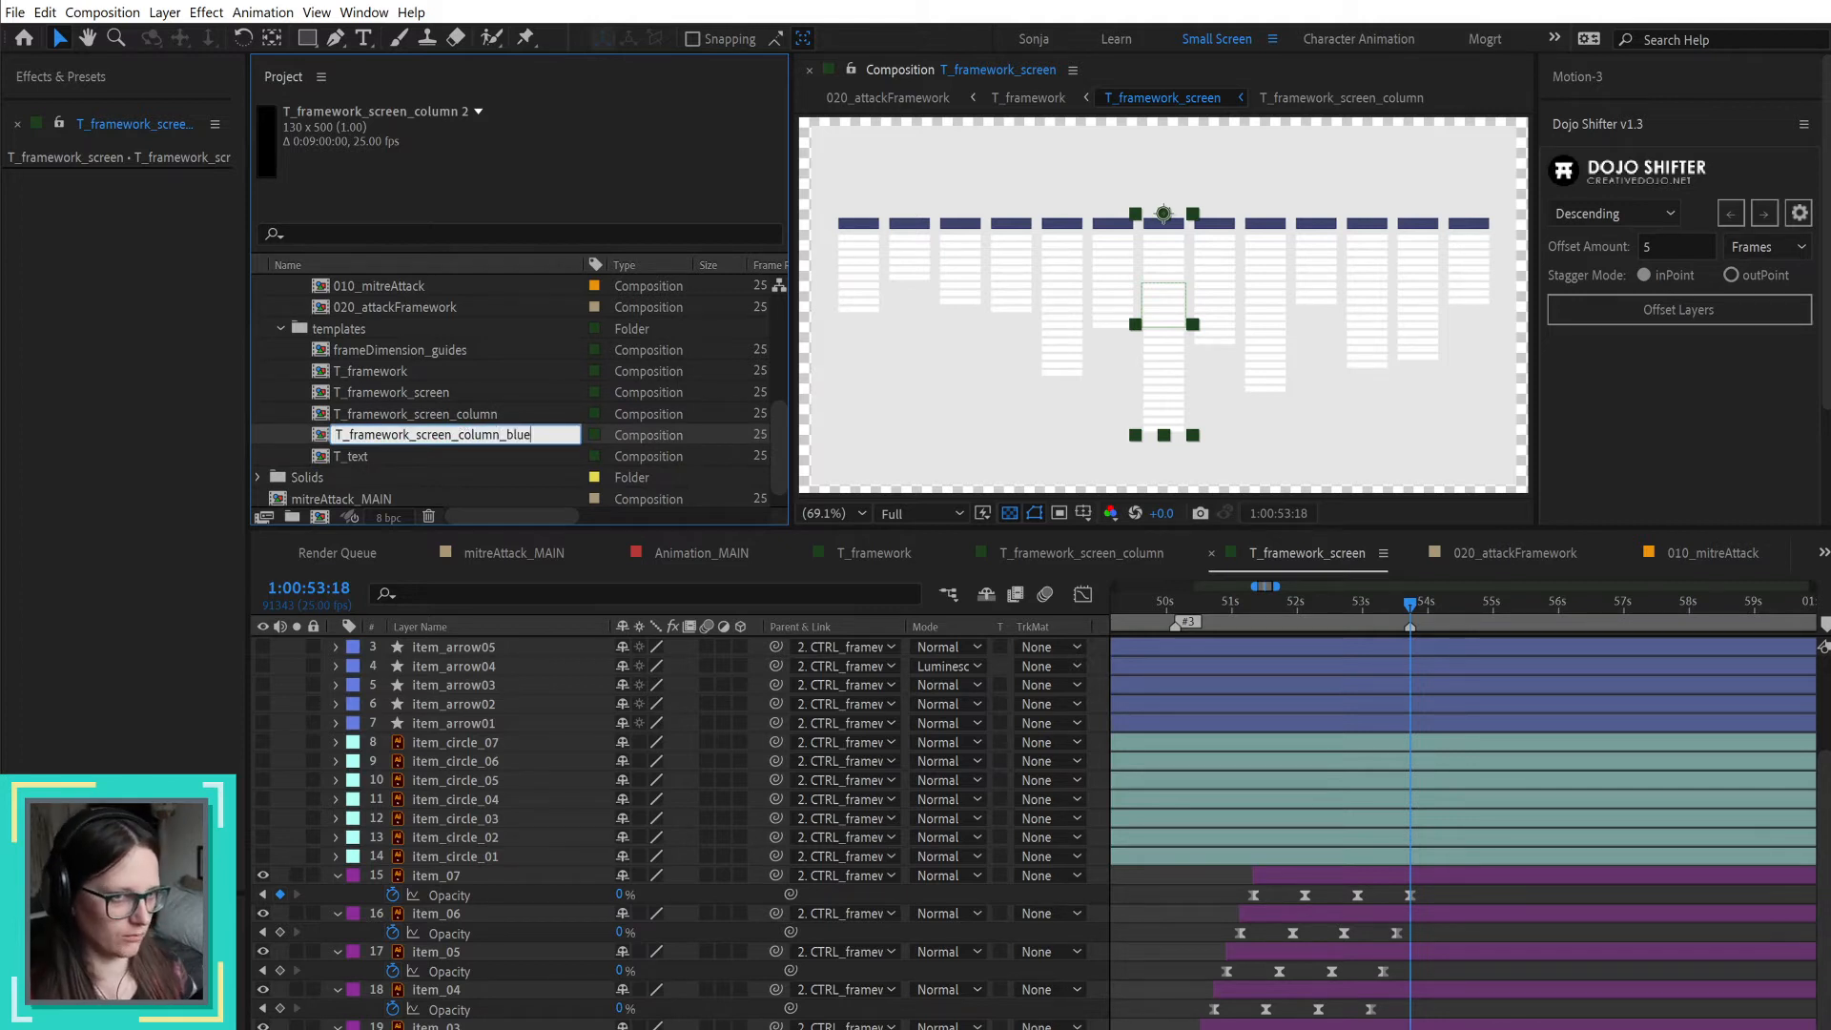
key(Return)
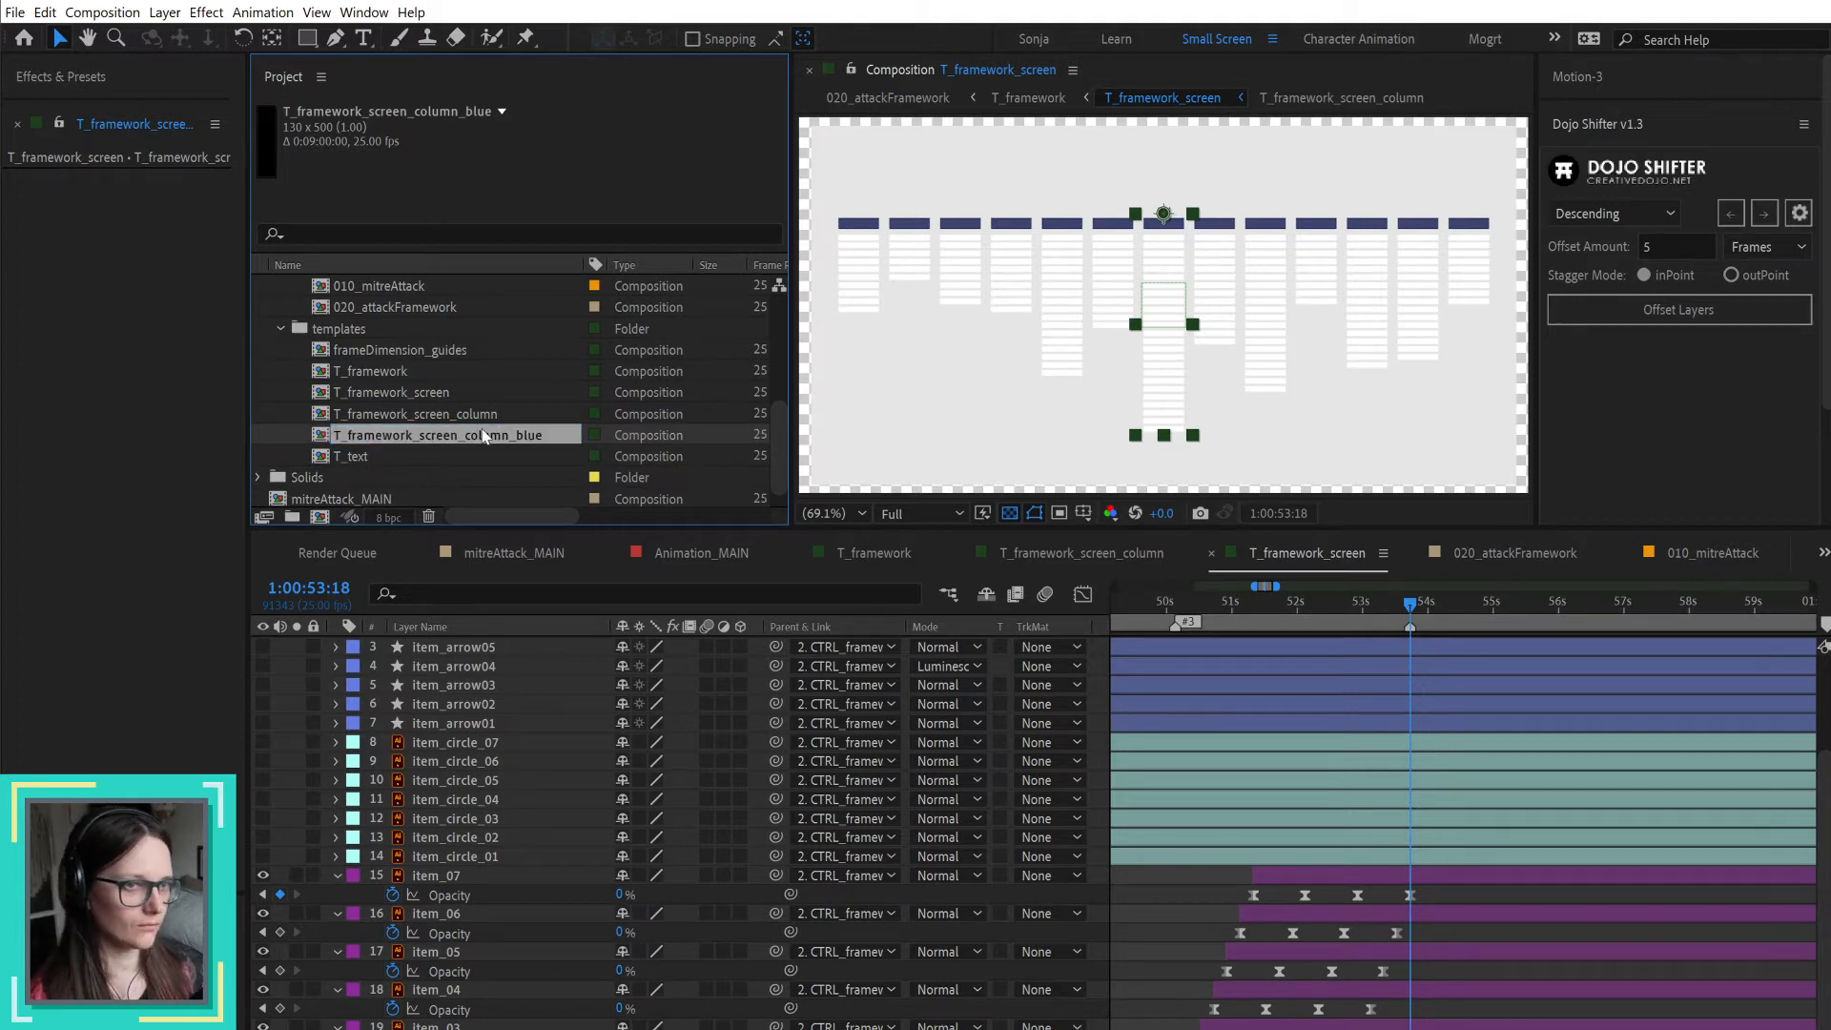
Step: Open the T_framework_screen_column_blue composition, then undo the renaming of the duplicate and the duplication itself
double_click(484, 436)
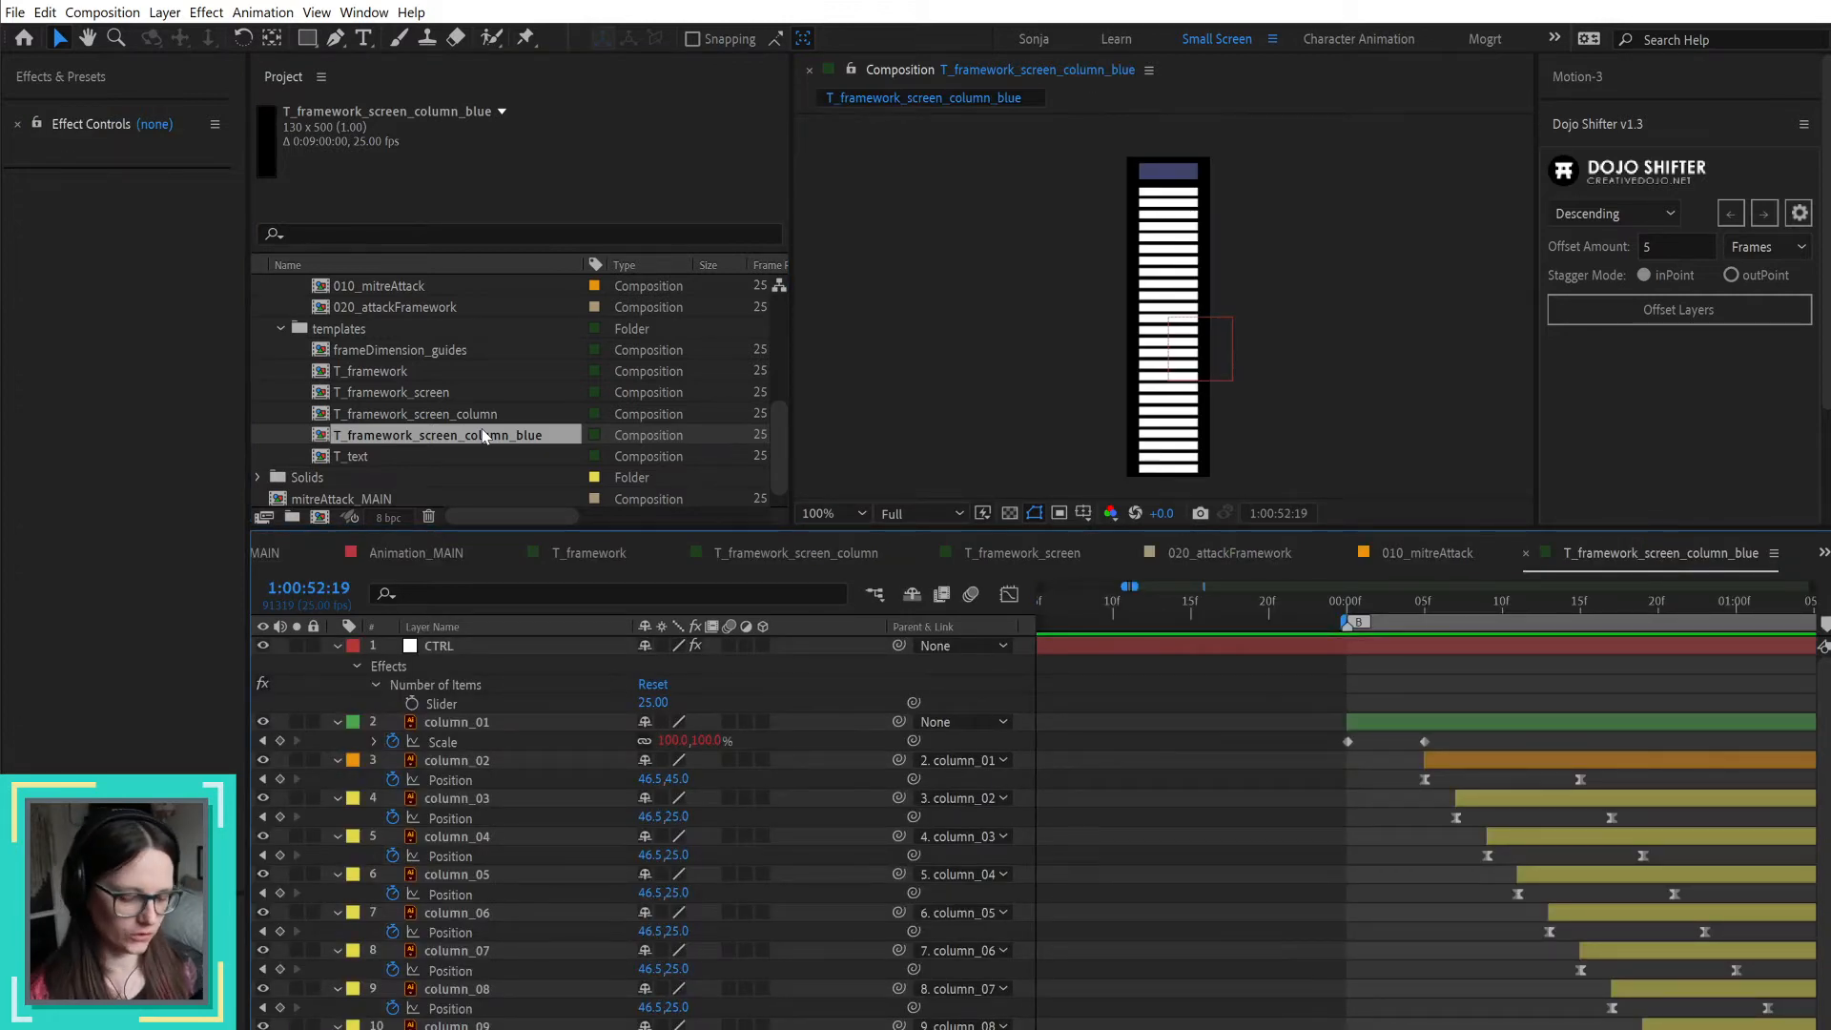
key(ctrl+z)
key(ctrl+z)
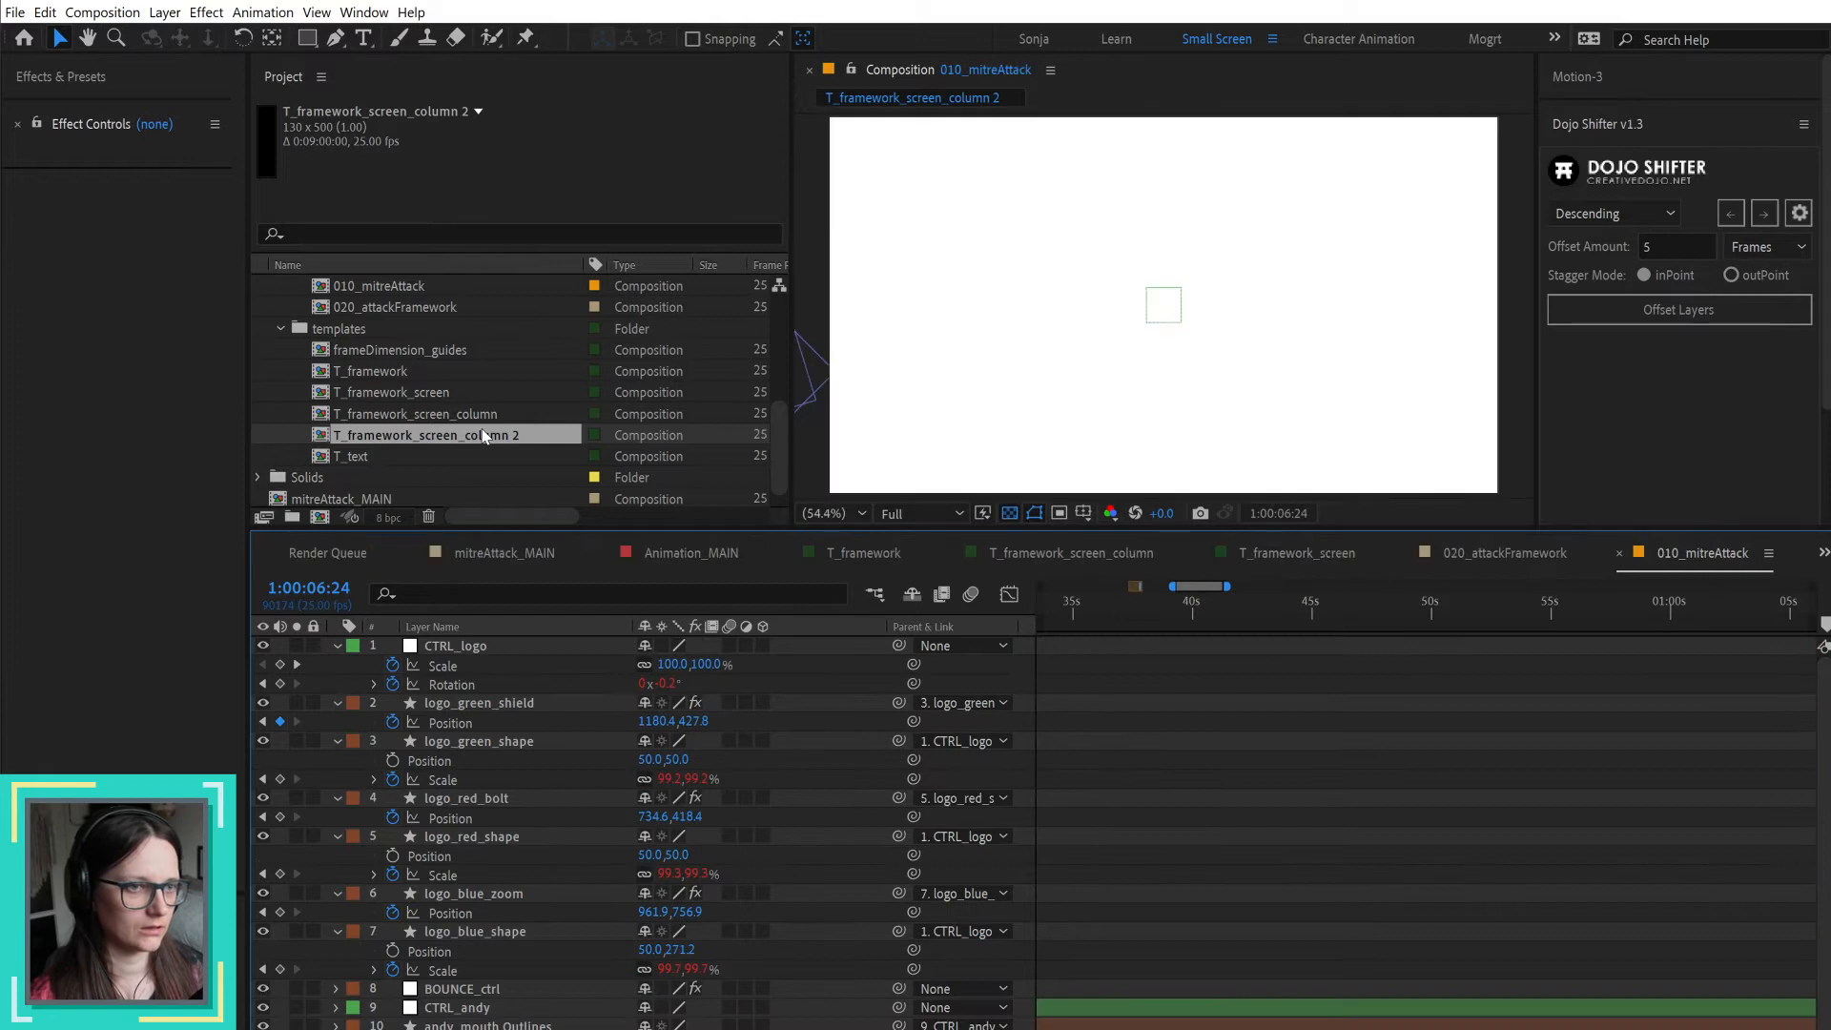
Step: Go through the open compositions and close the 010_mitreAttack and 020_attackFramework timelines
click(1501, 555)
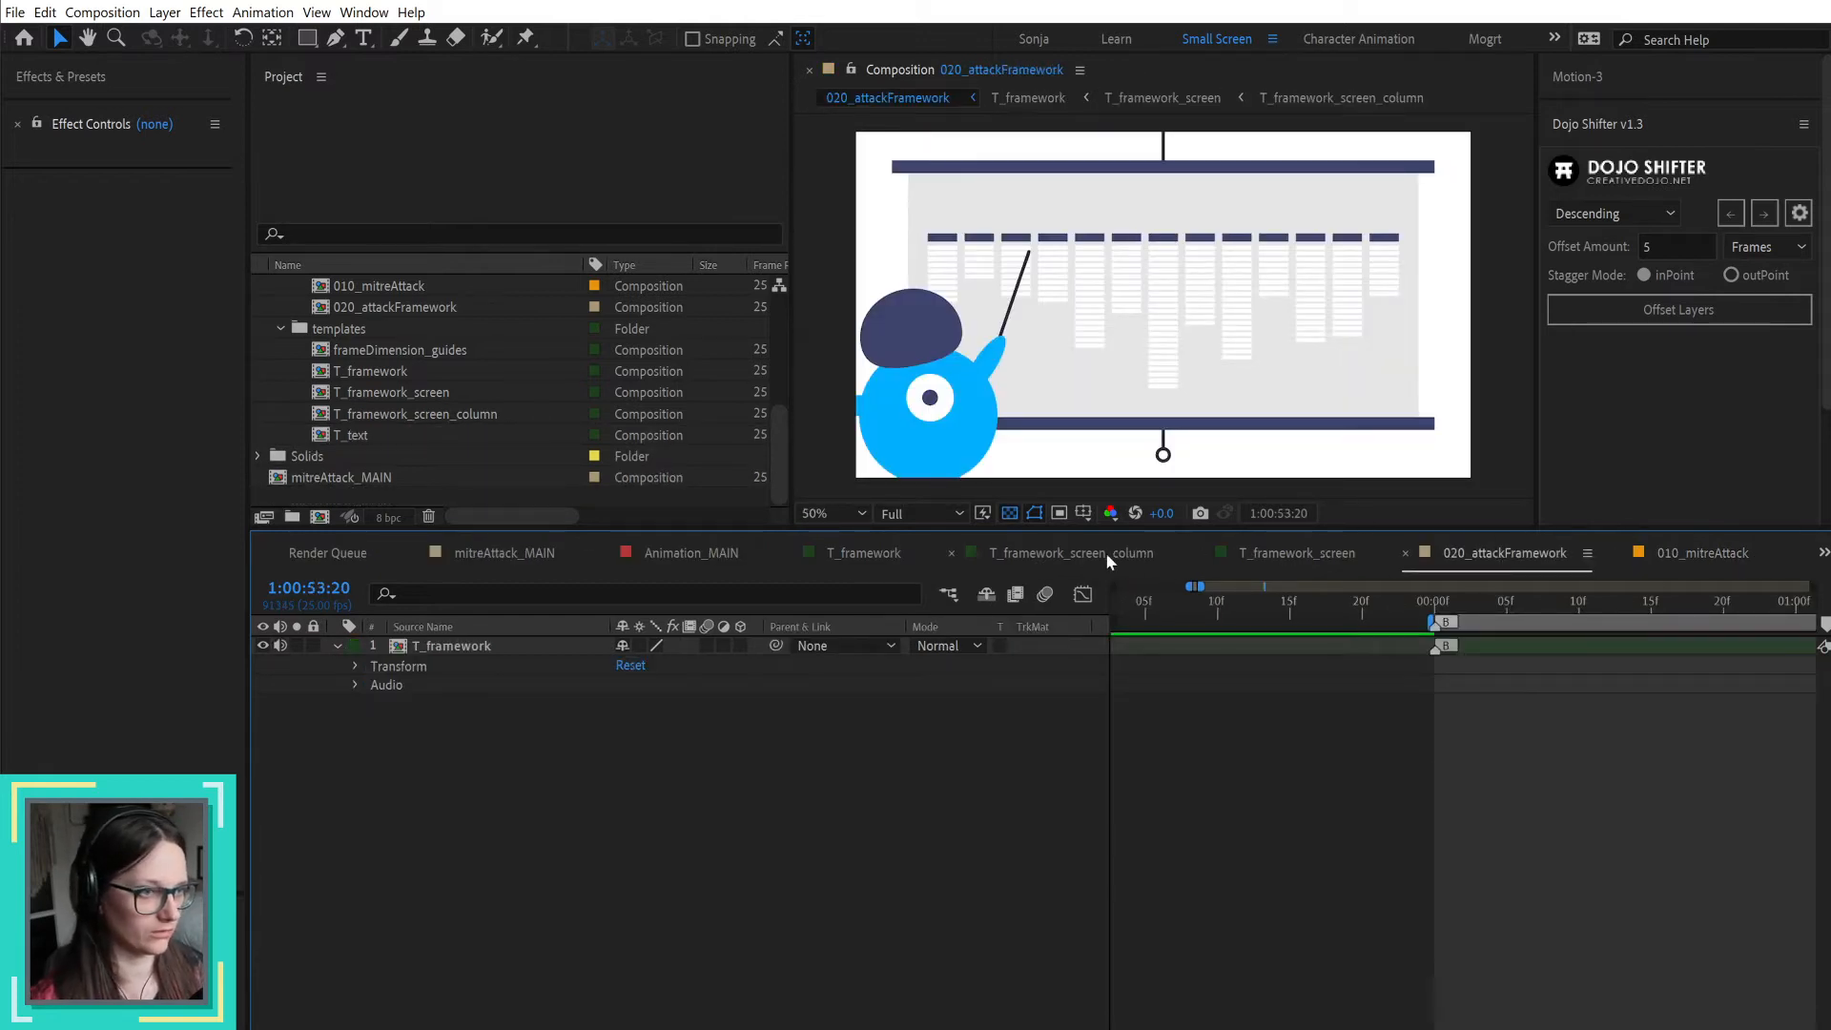
click(888, 557)
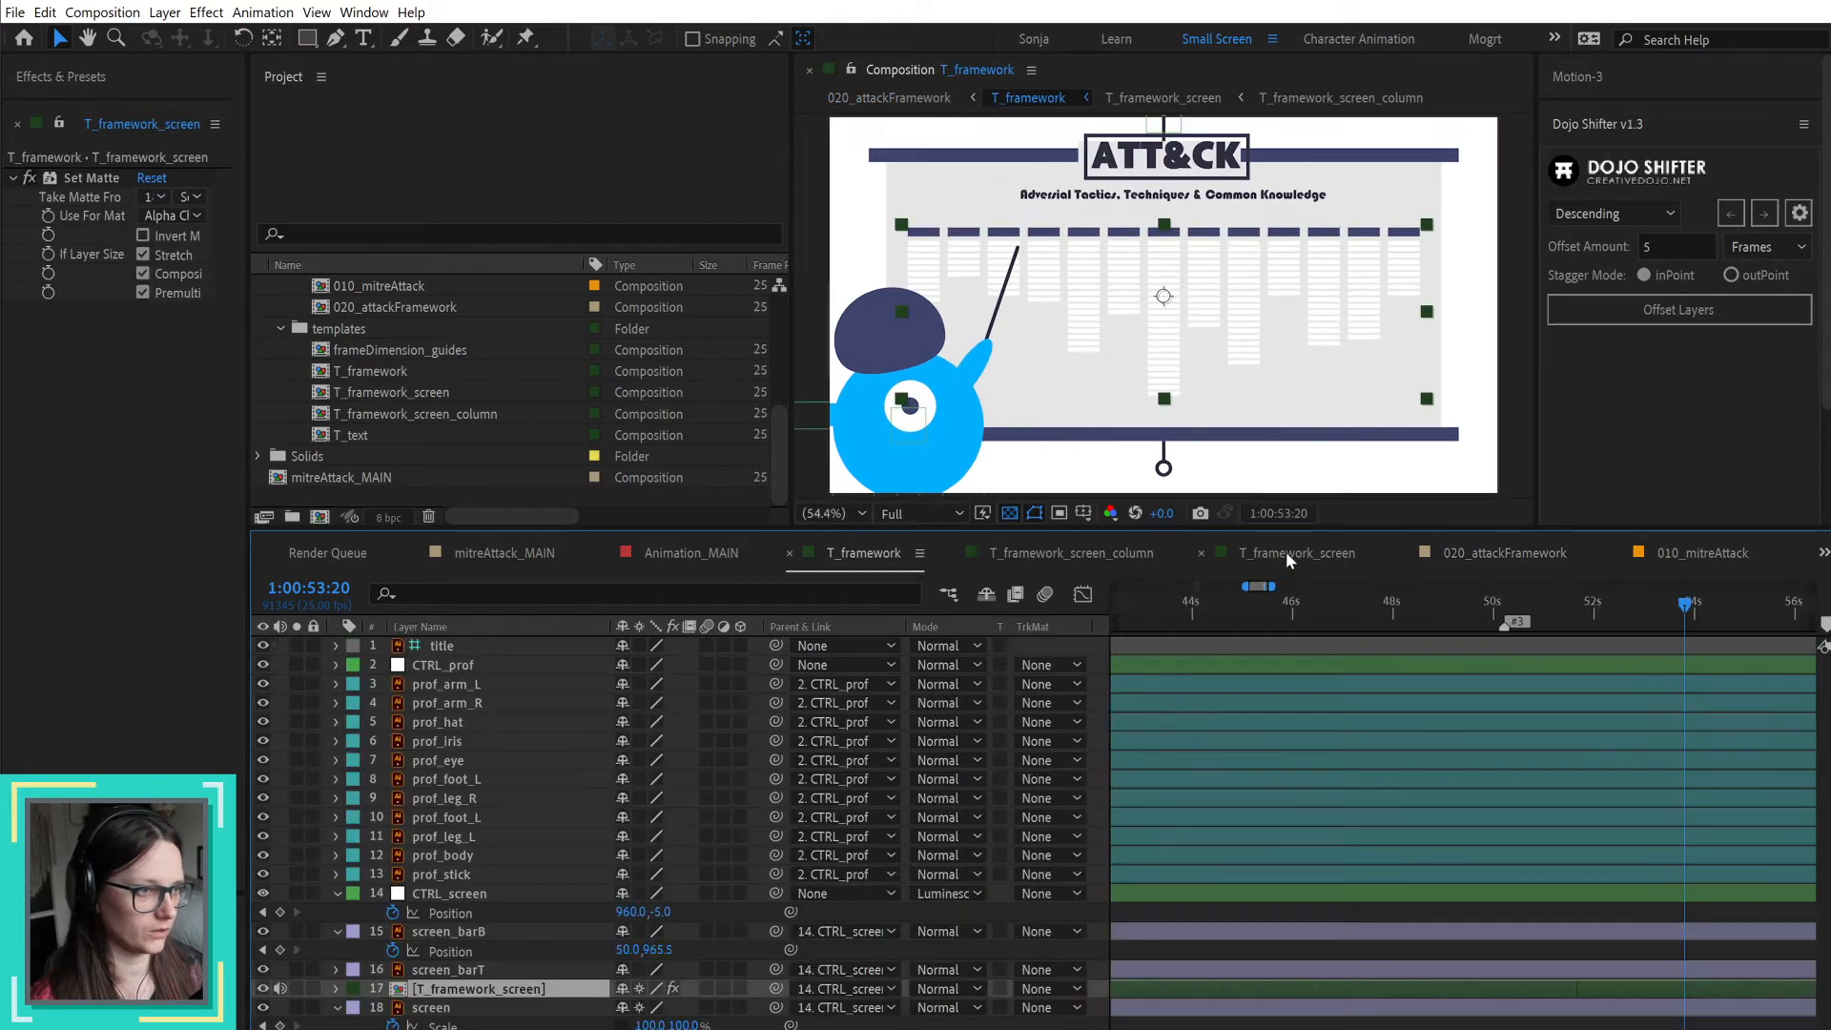
click(1299, 553)
click(1684, 554)
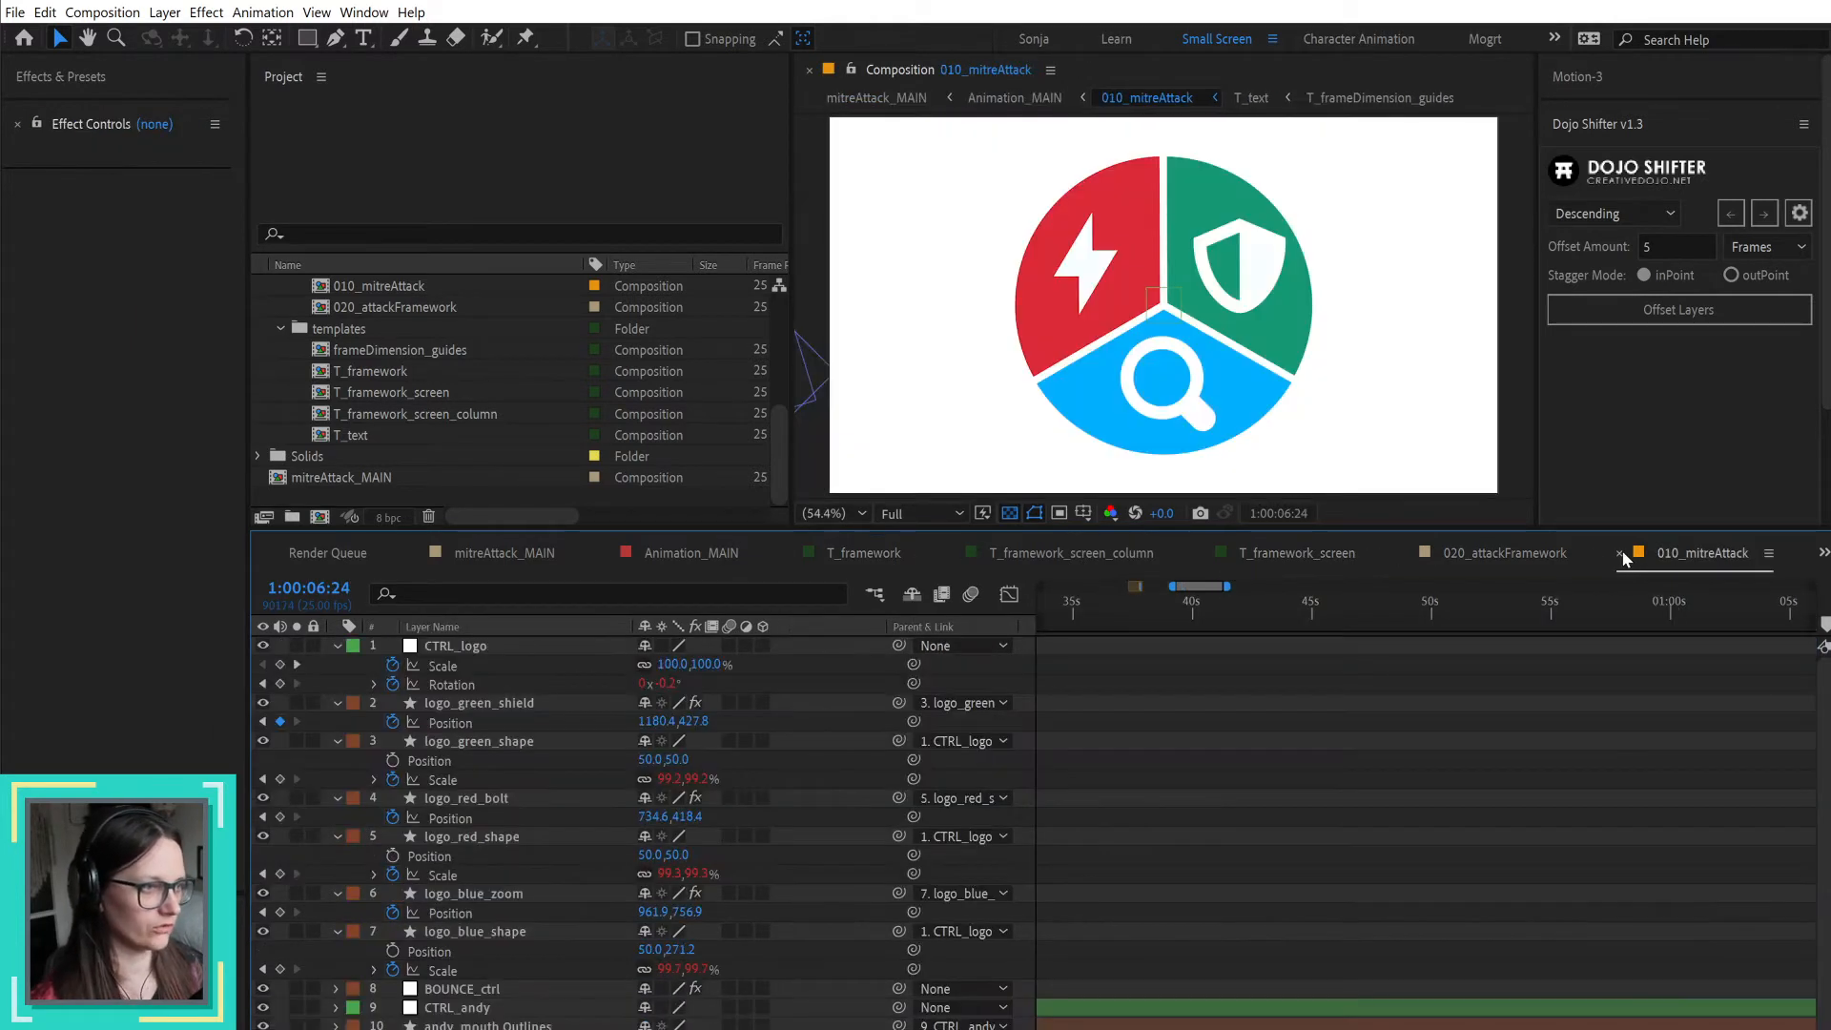
click(1619, 554)
click(1524, 553)
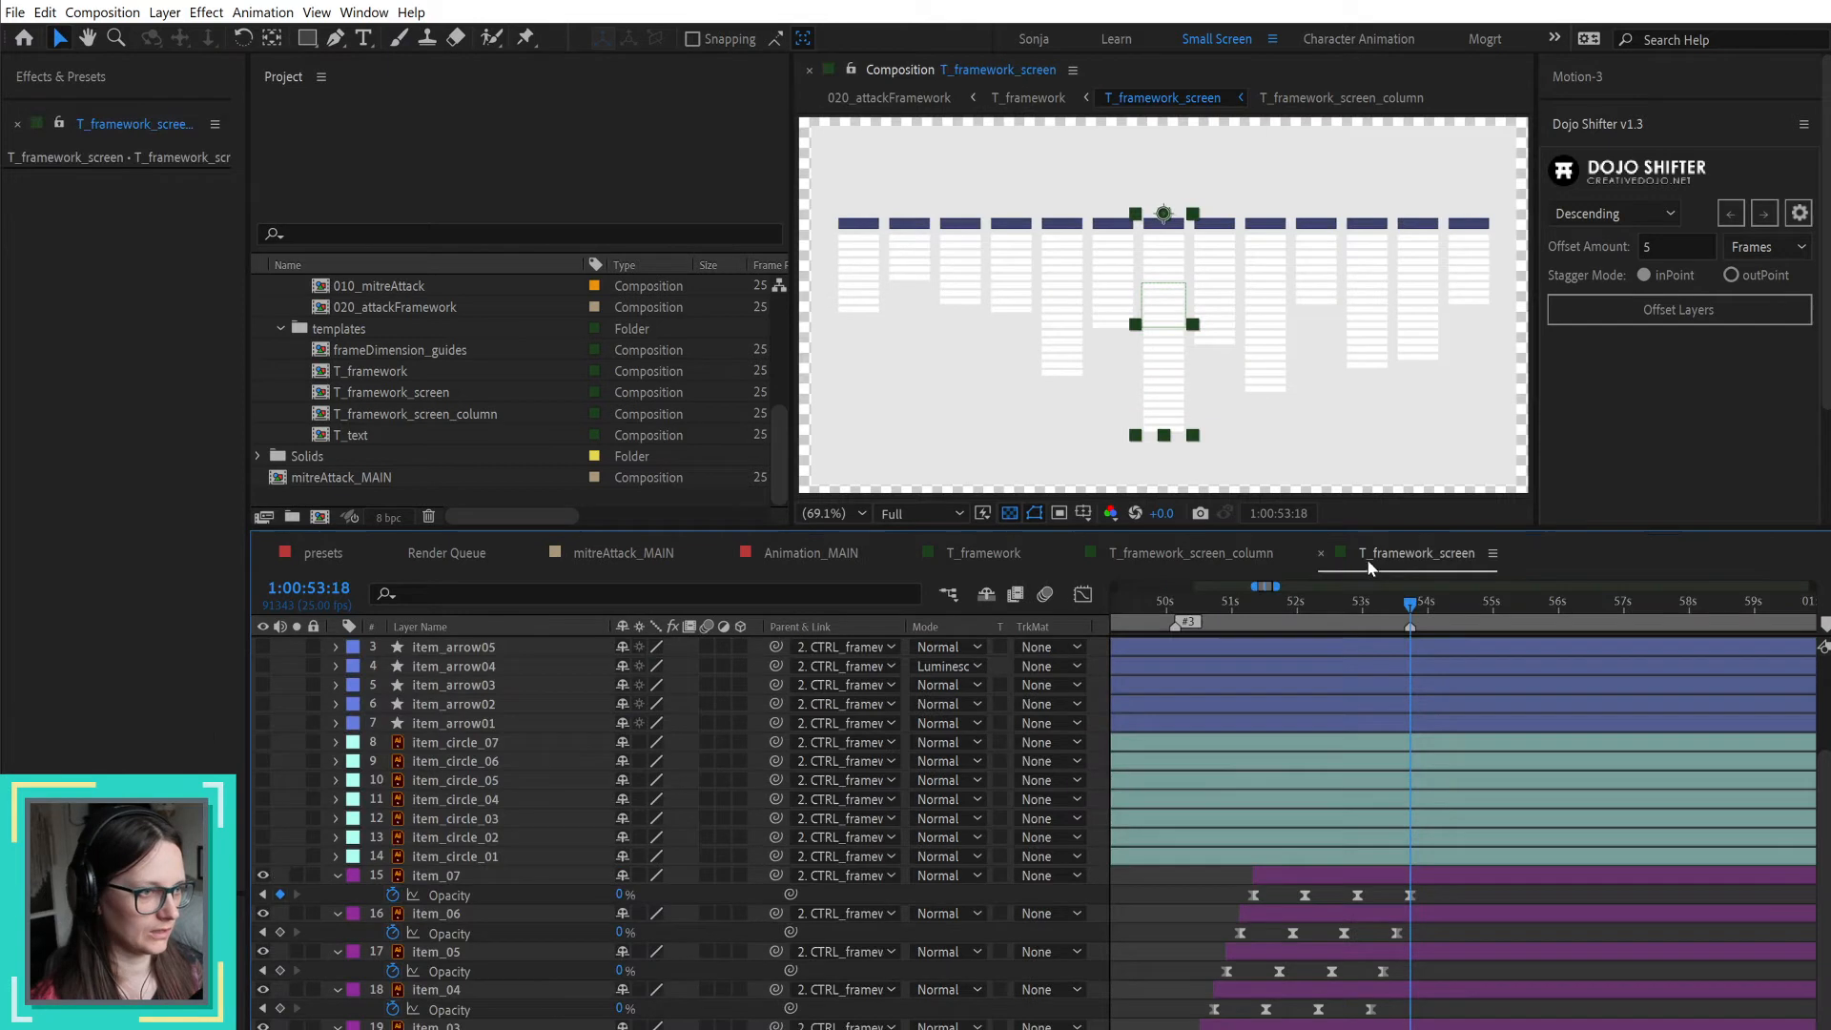
Step: Close the Render Queue and the T_framework_screen_column timeline, and return to the T_framework_screen composition
click(397, 555)
click(392, 553)
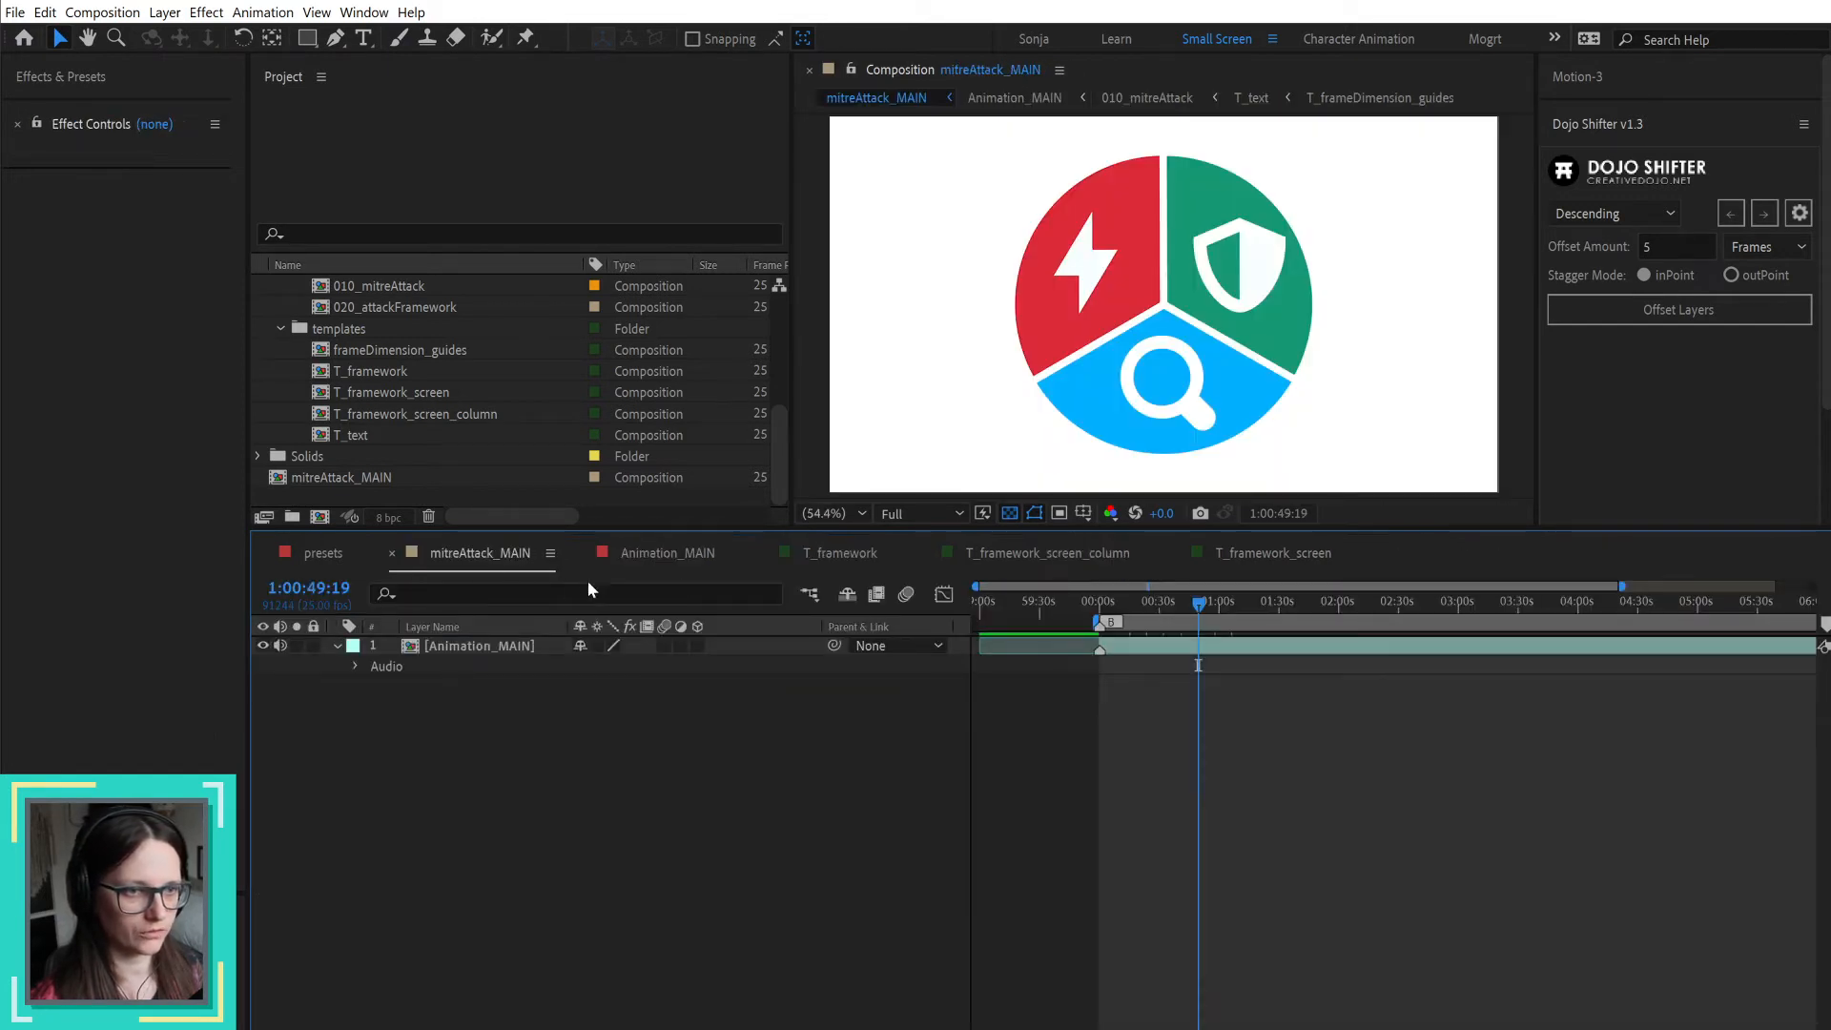
click(820, 553)
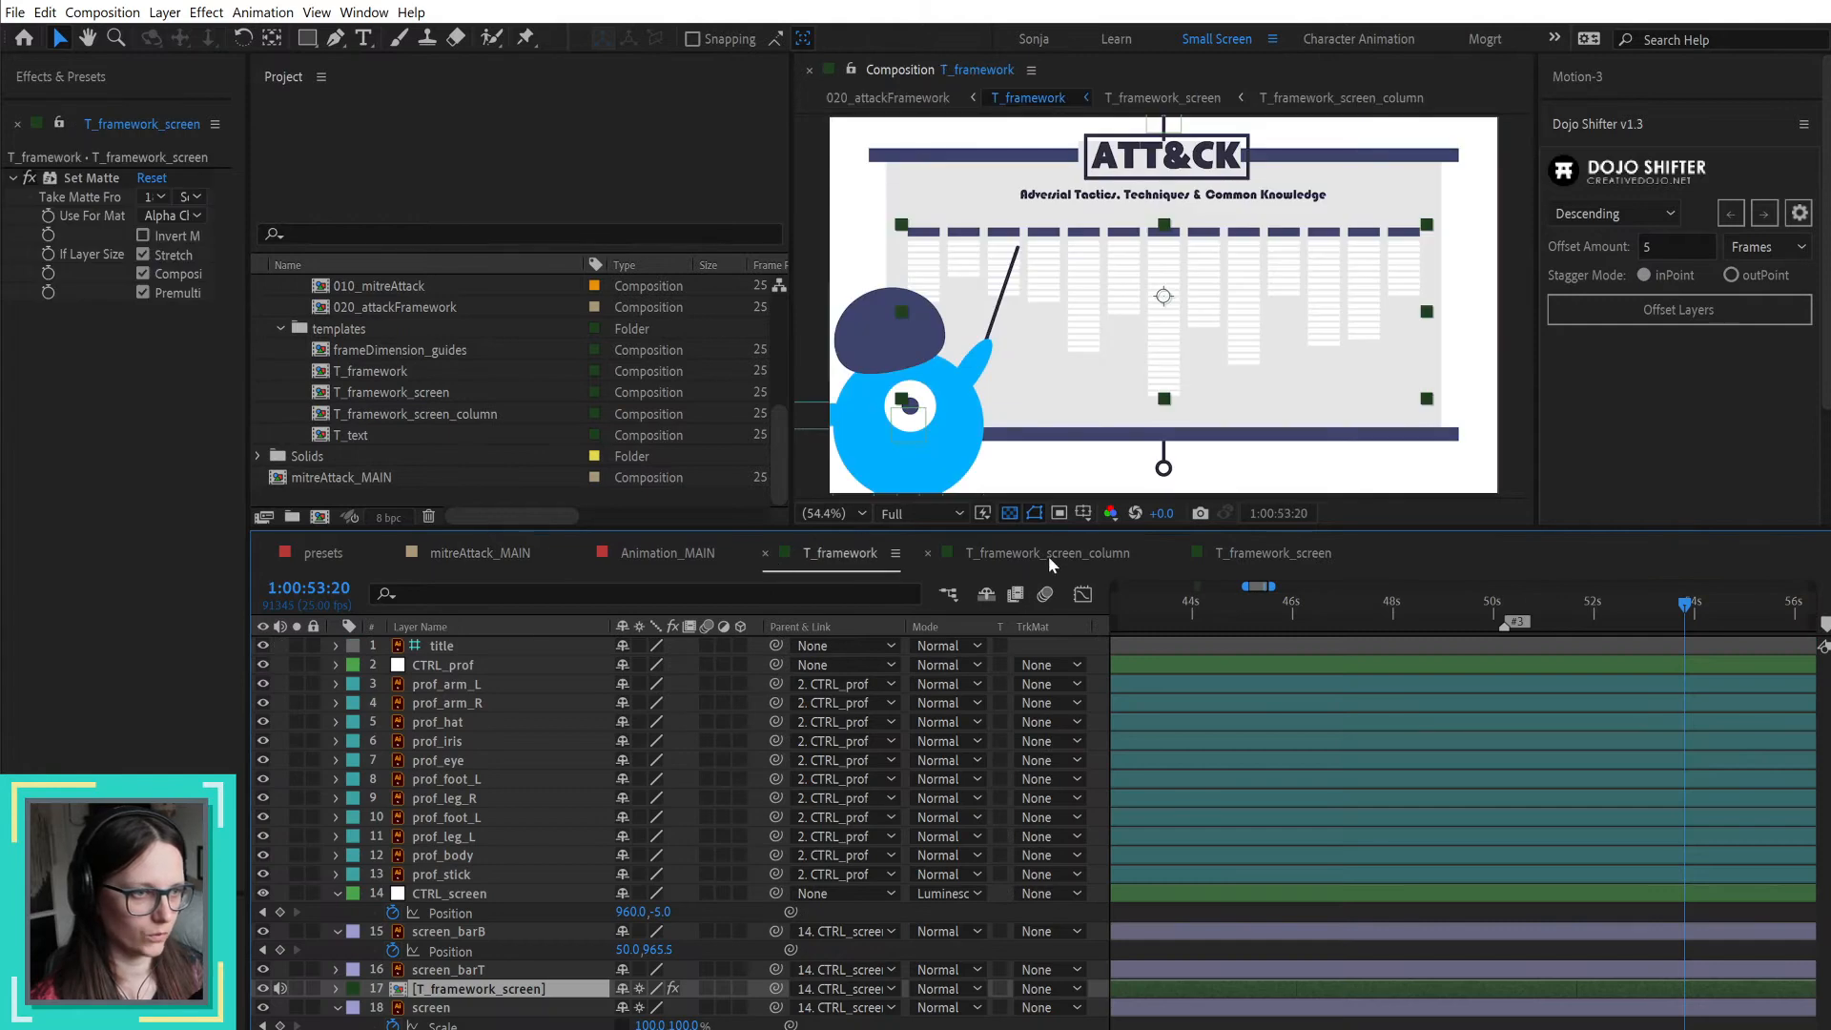
click(928, 557)
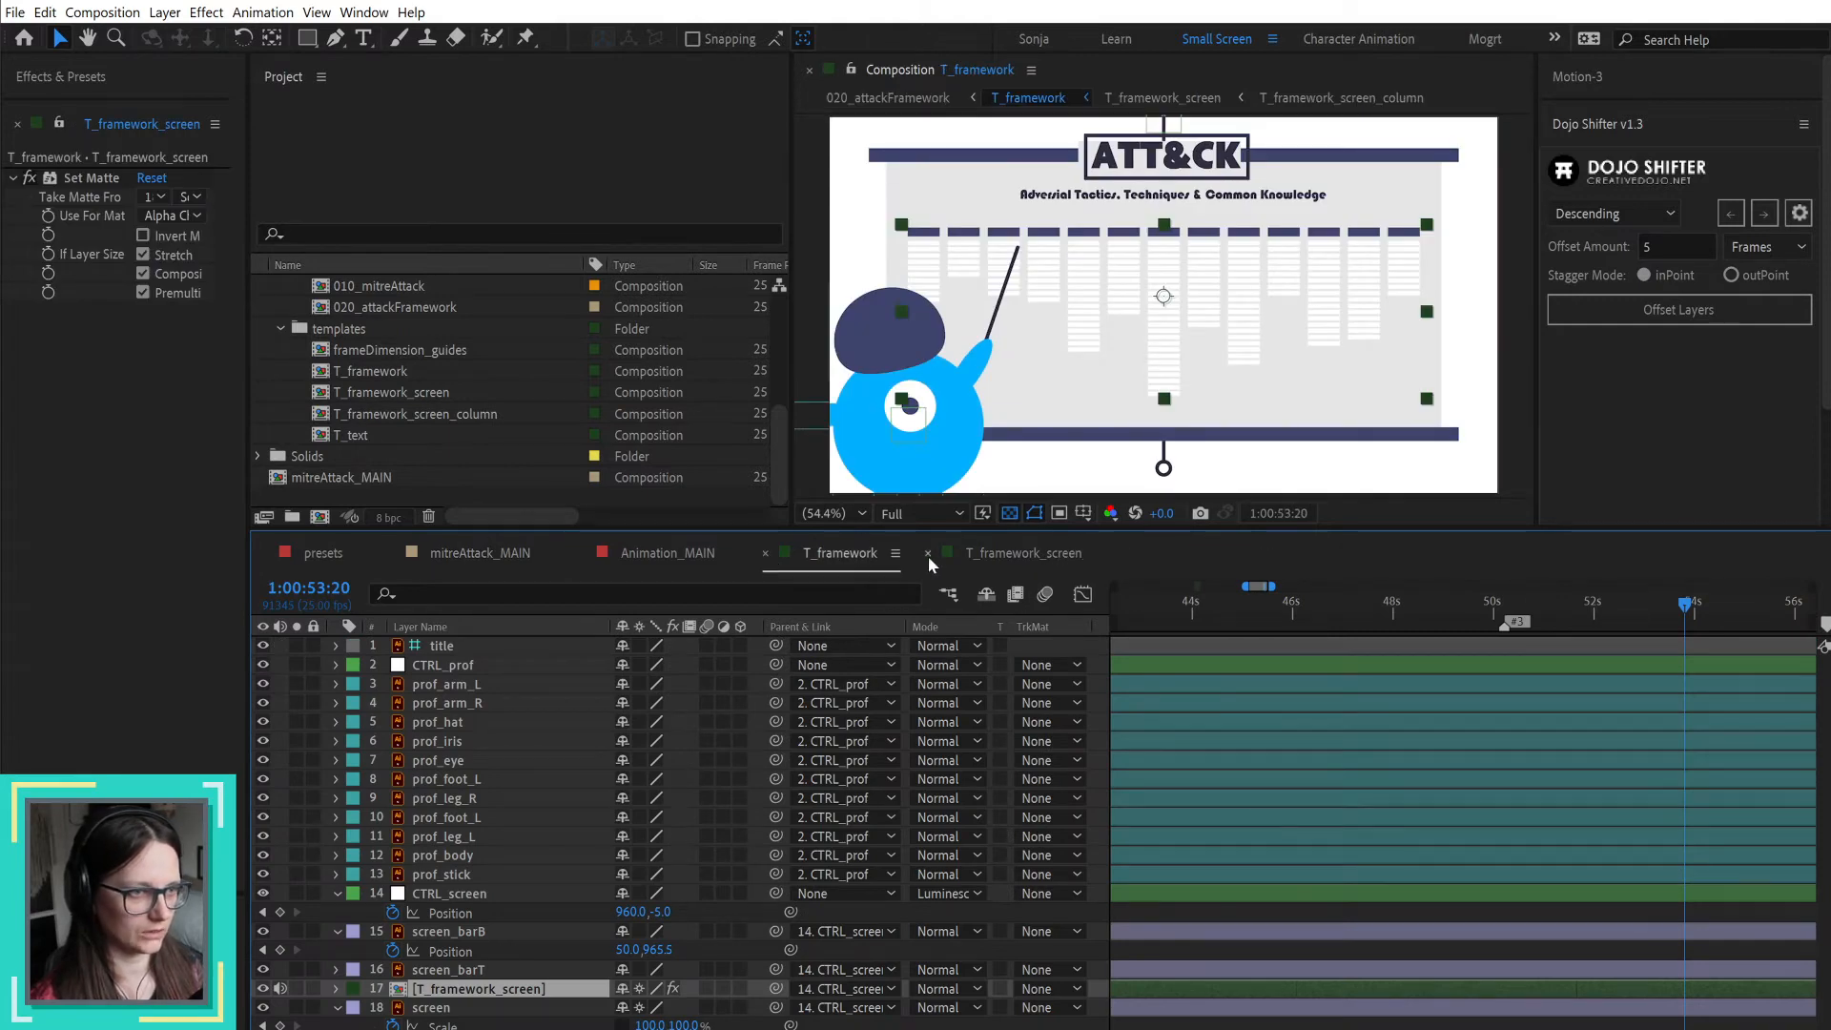
click(1021, 553)
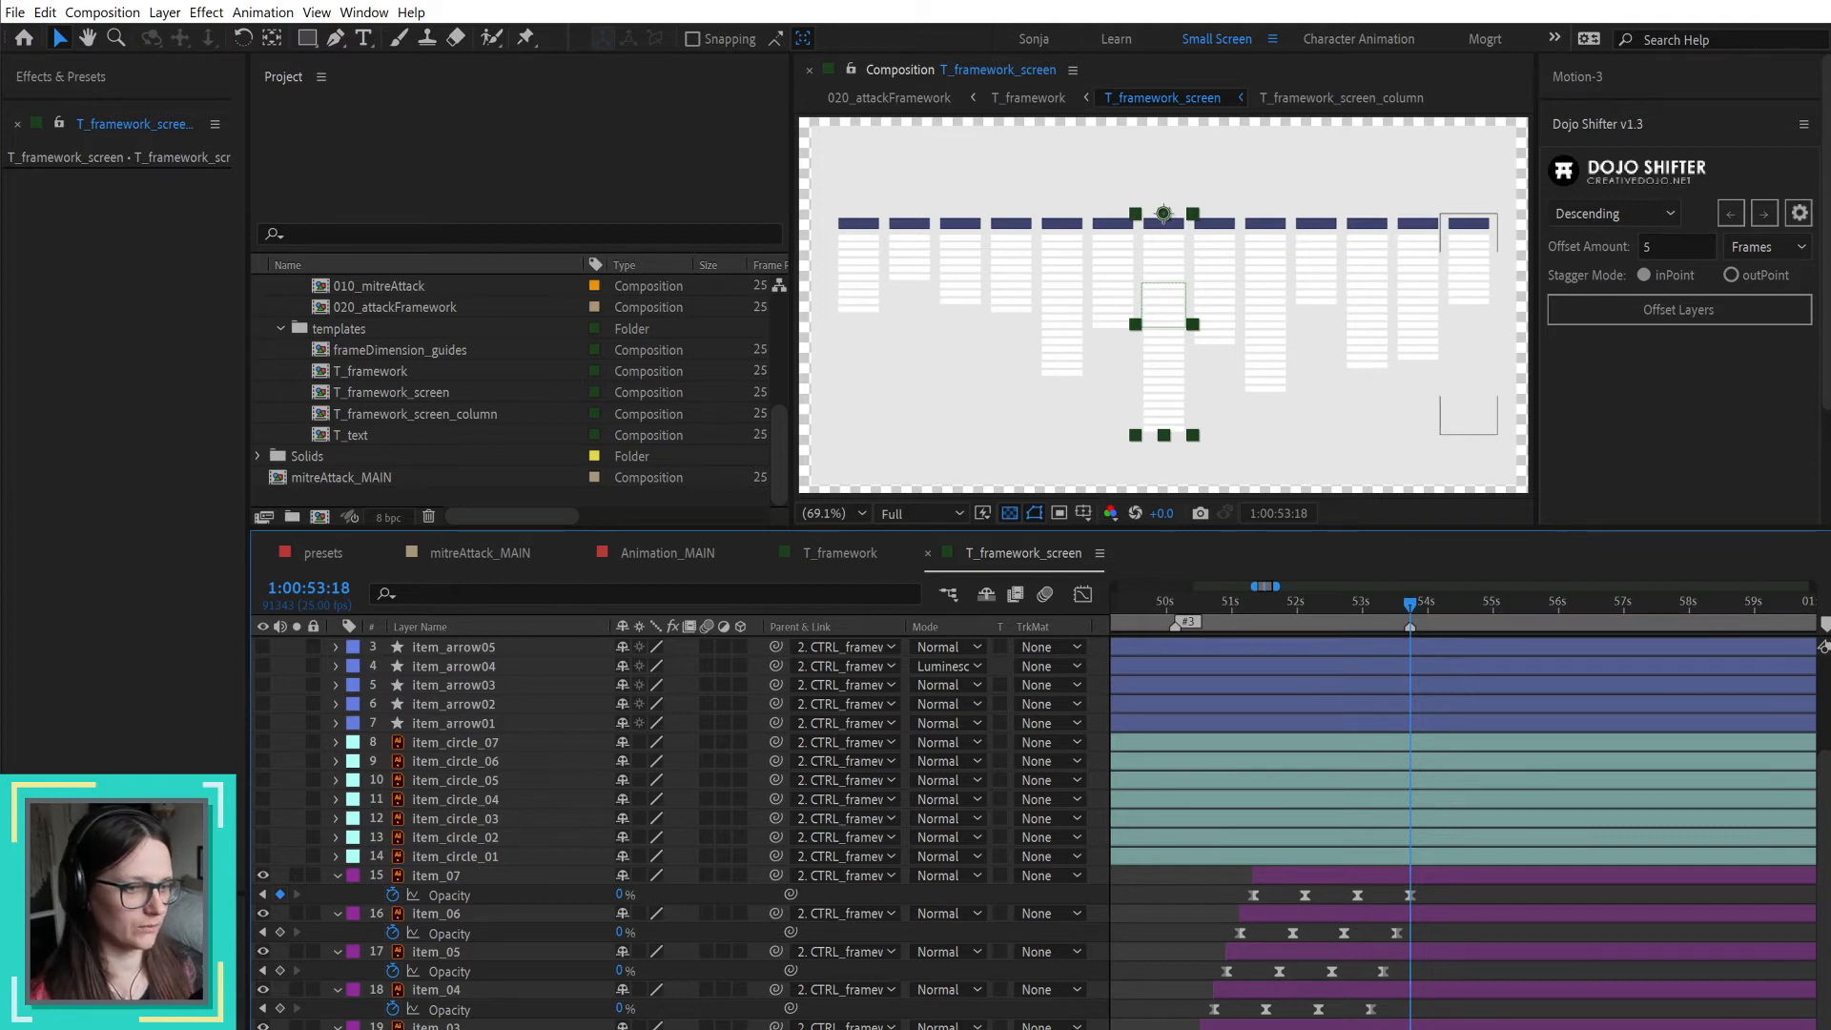
Step: Find the Fill effect by searching for "fill" and apply it to the selected tallest middle column
click(44, 77)
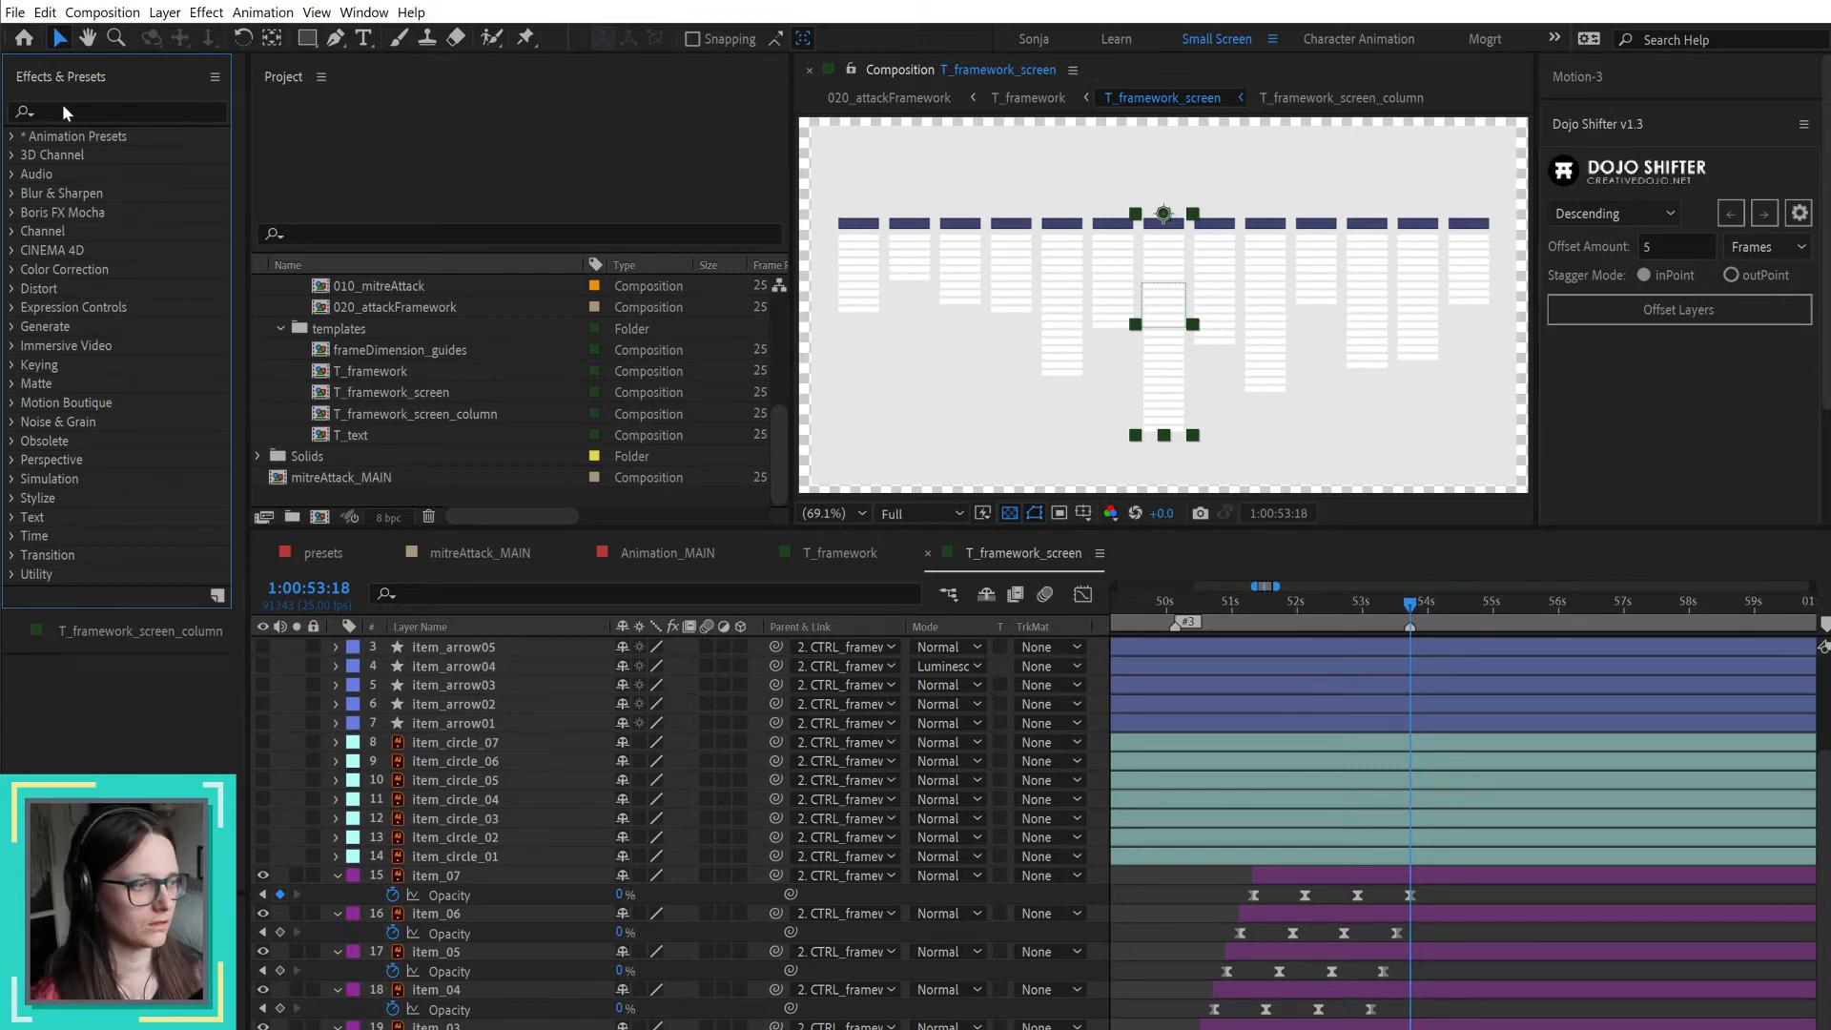
click(72, 109)
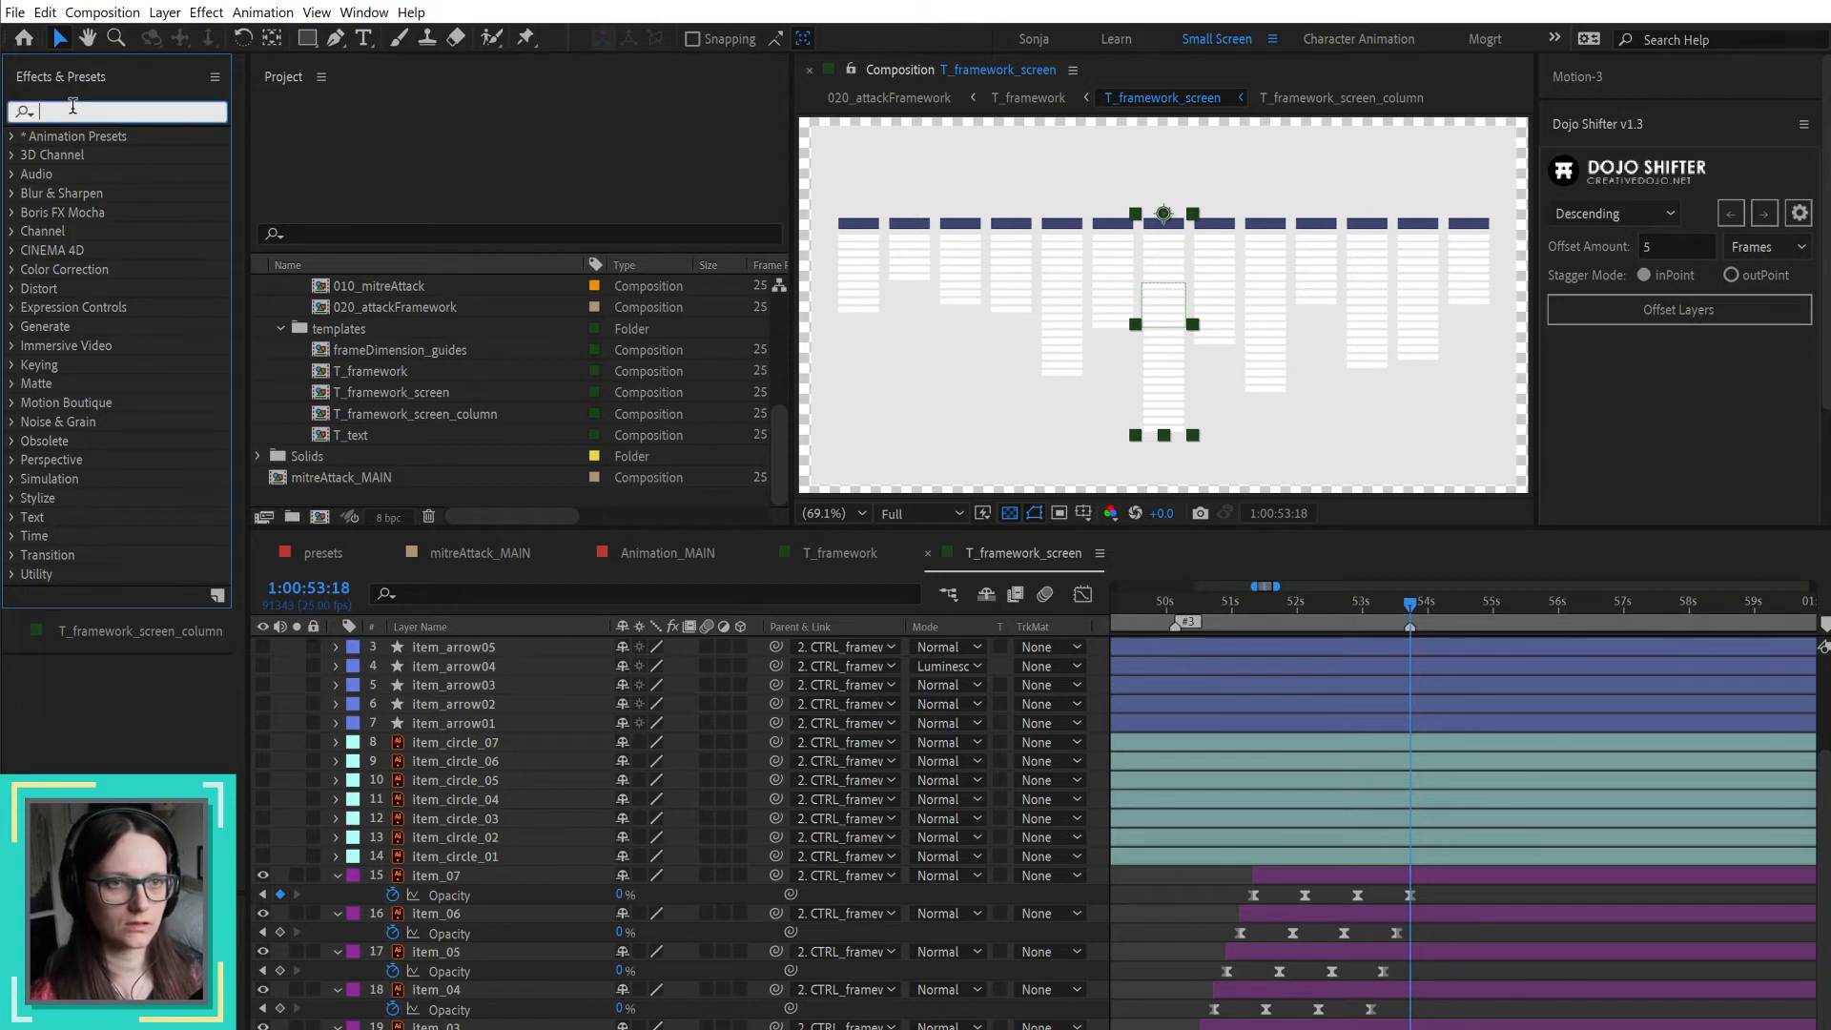
text(fill)
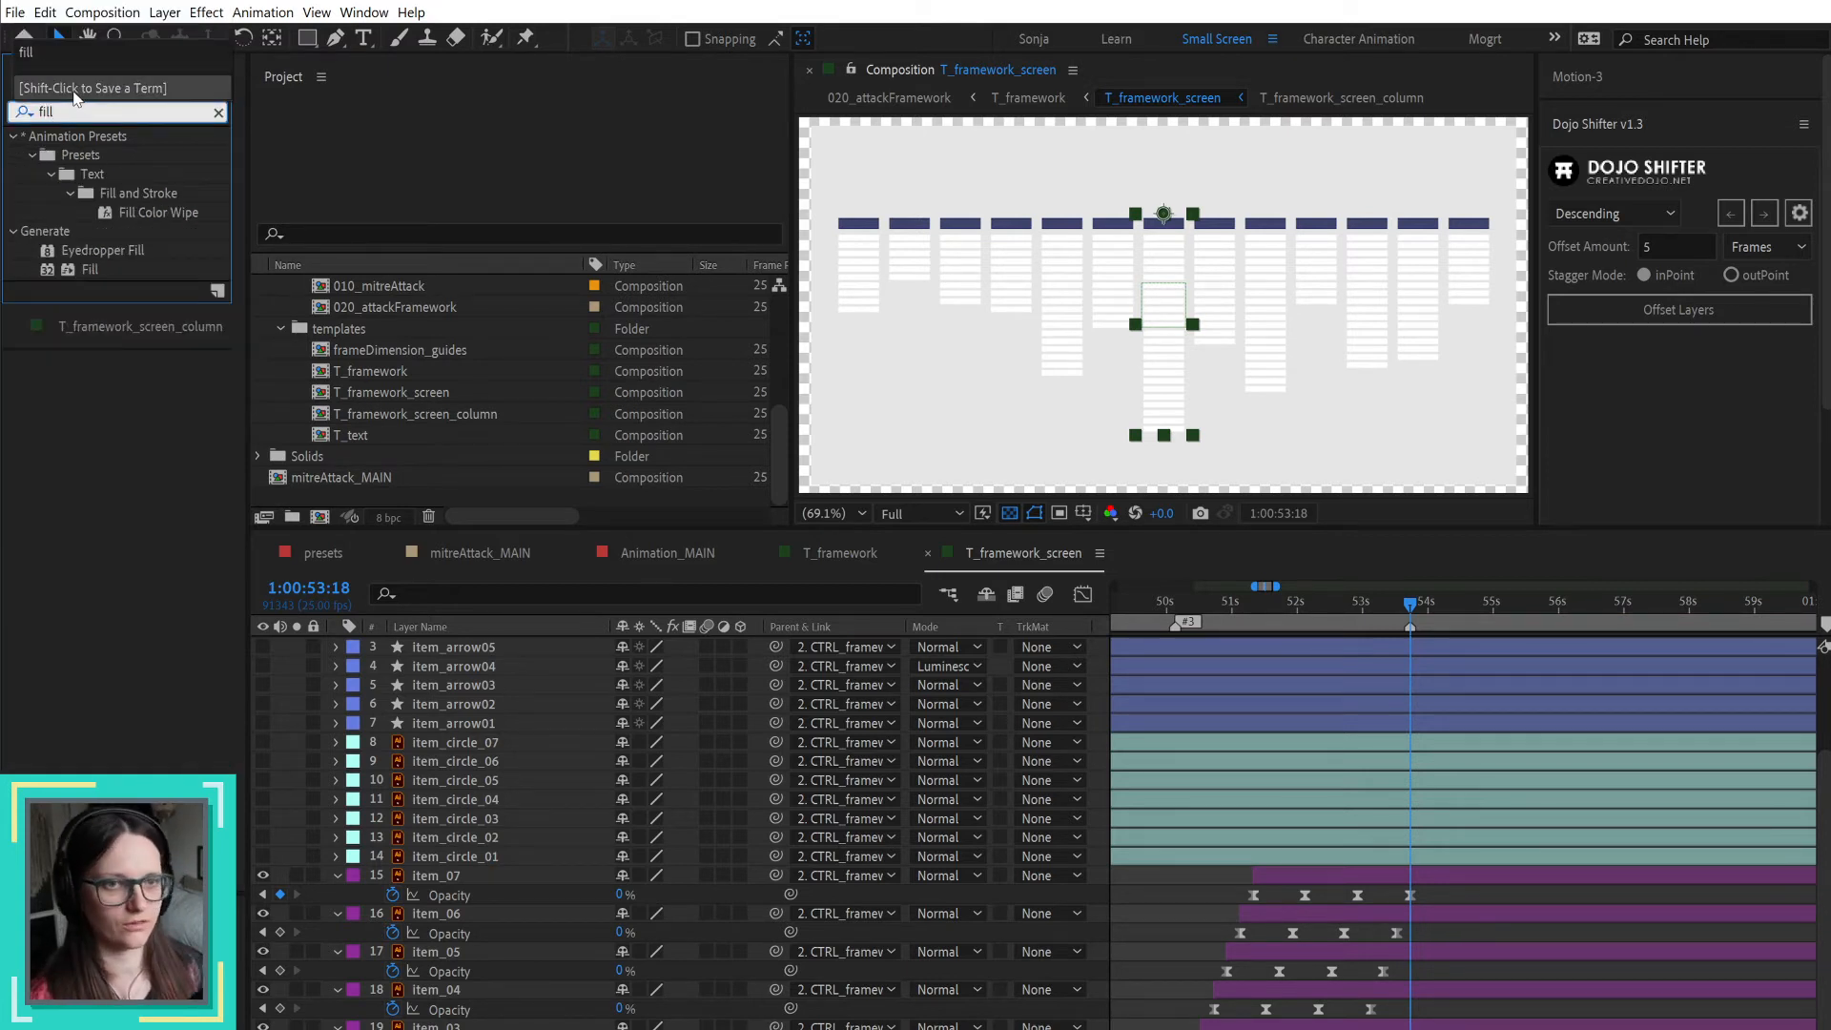
double_click(94, 270)
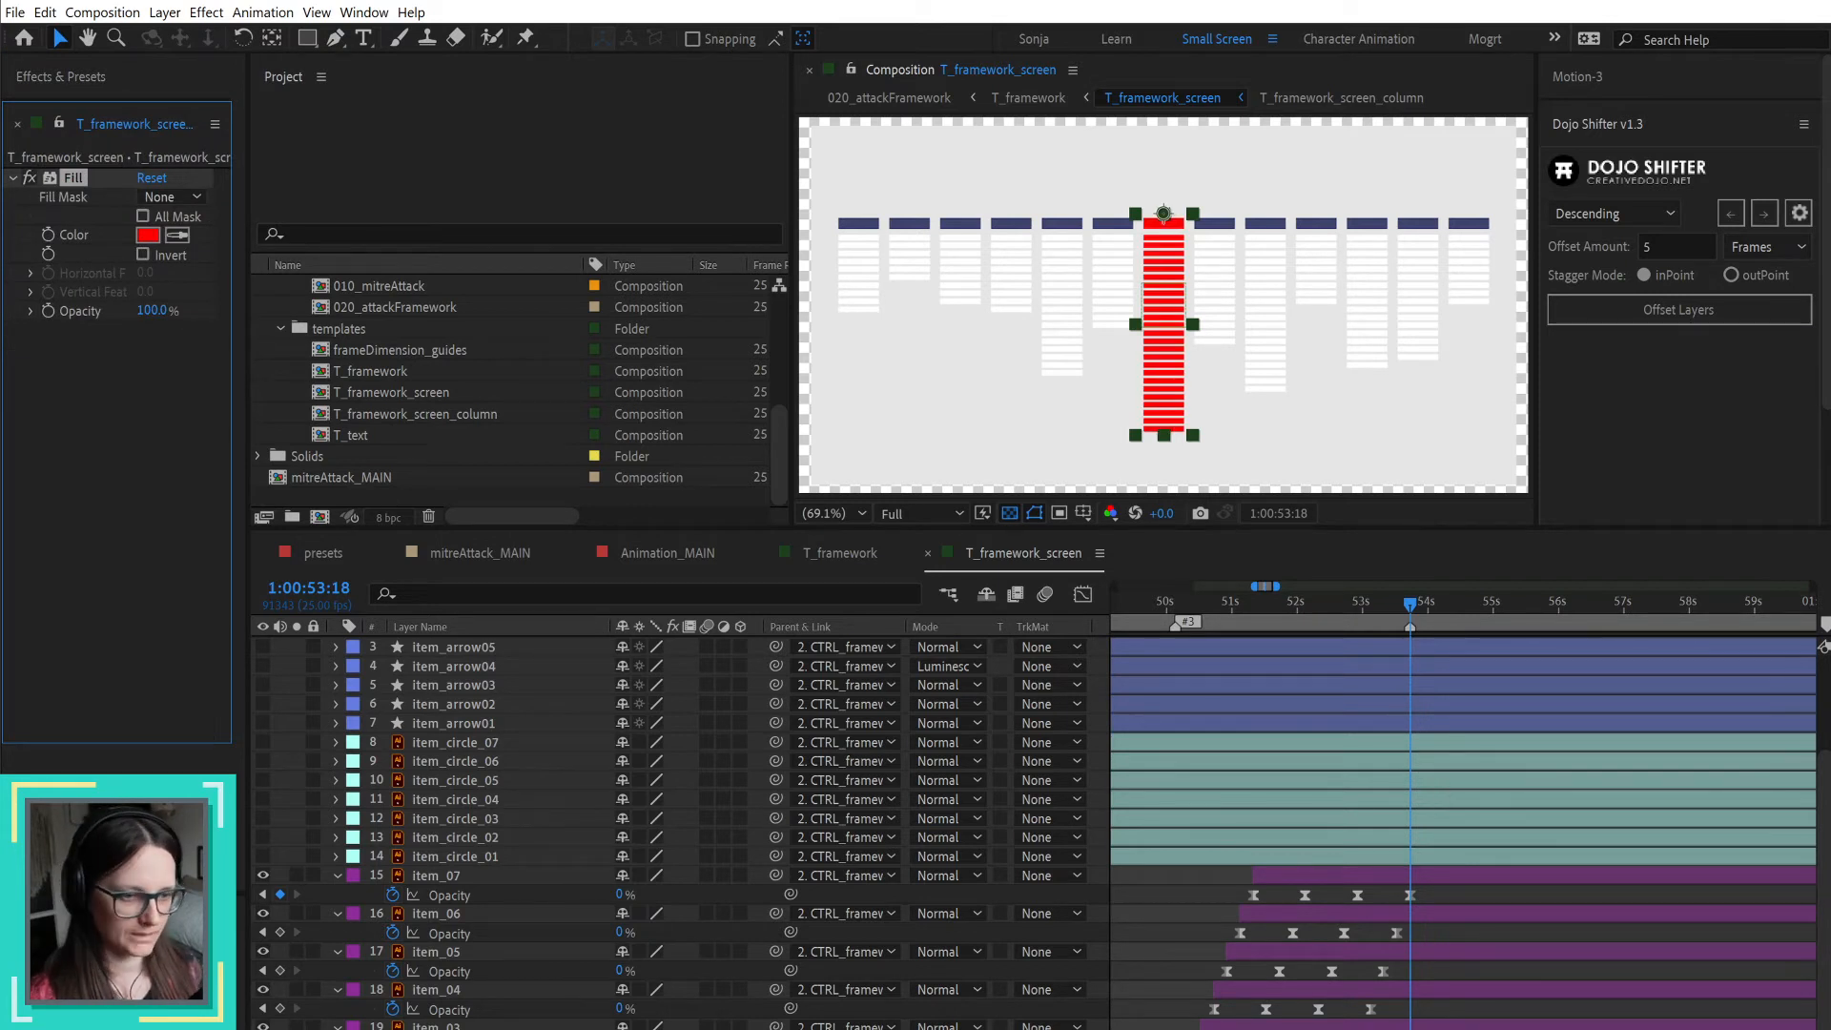
click(1006, 1026)
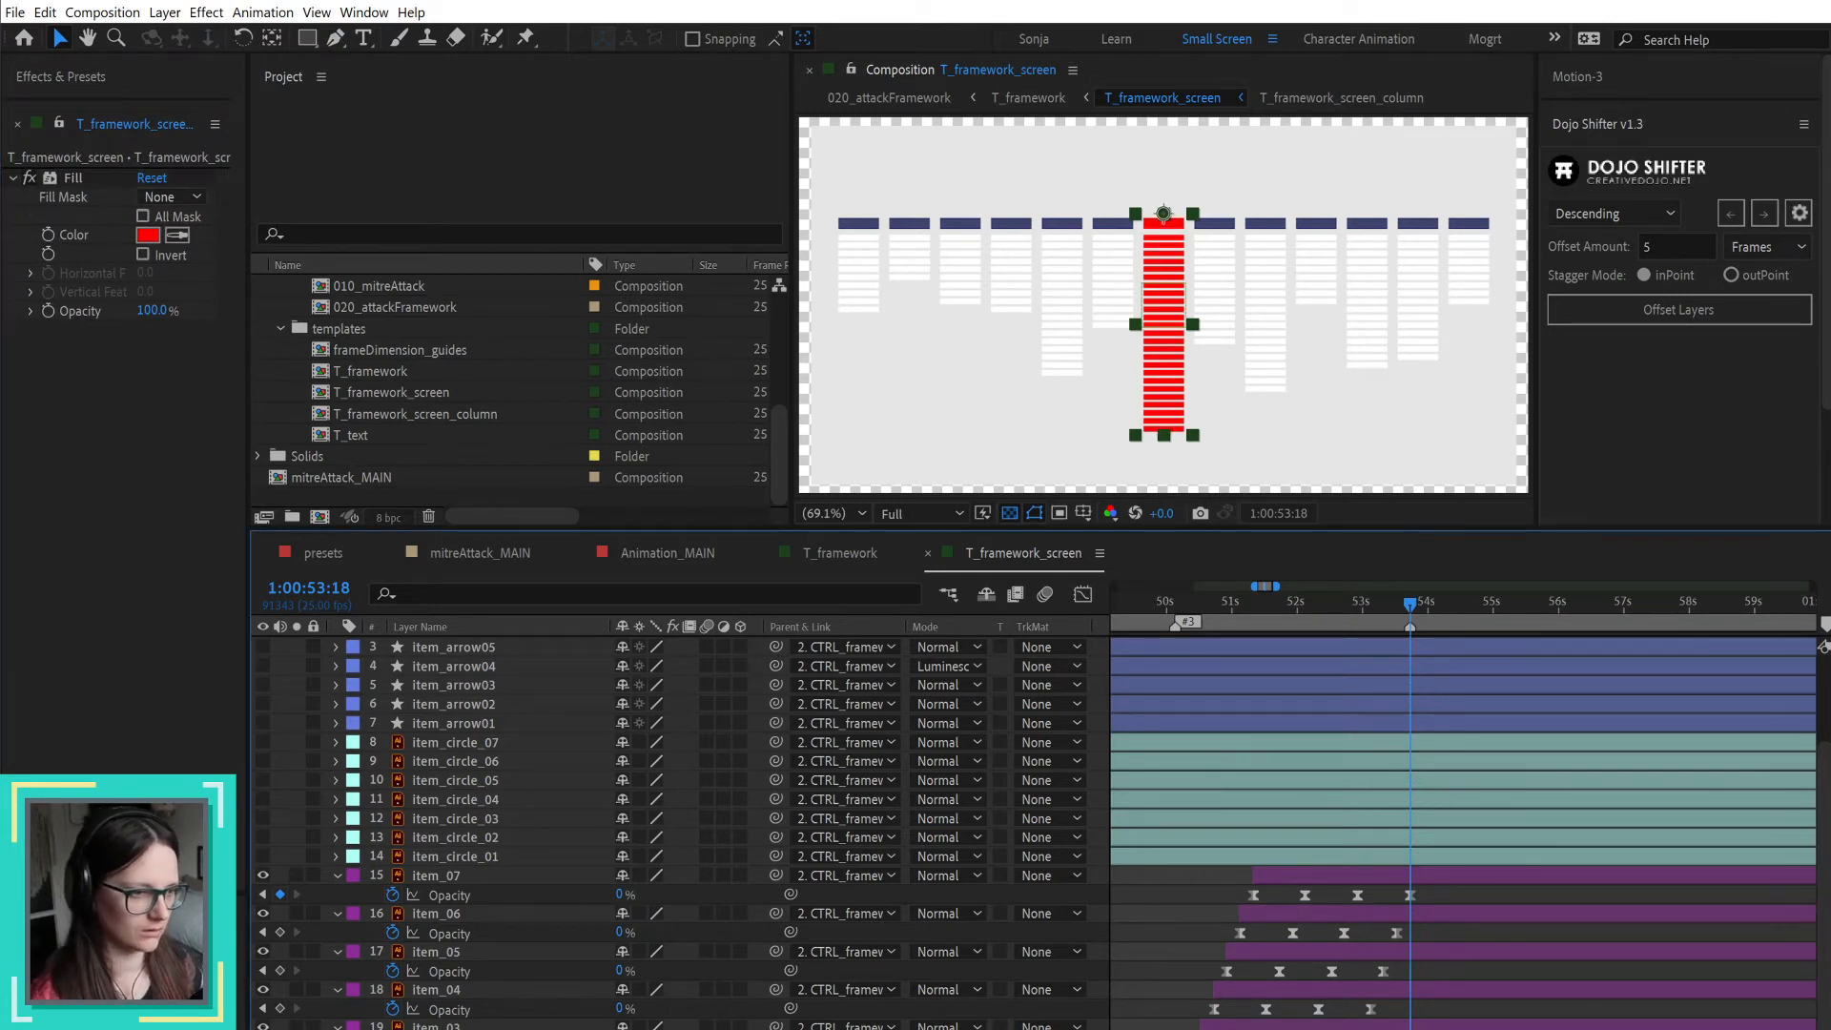
scroll(953, 829, down, 5)
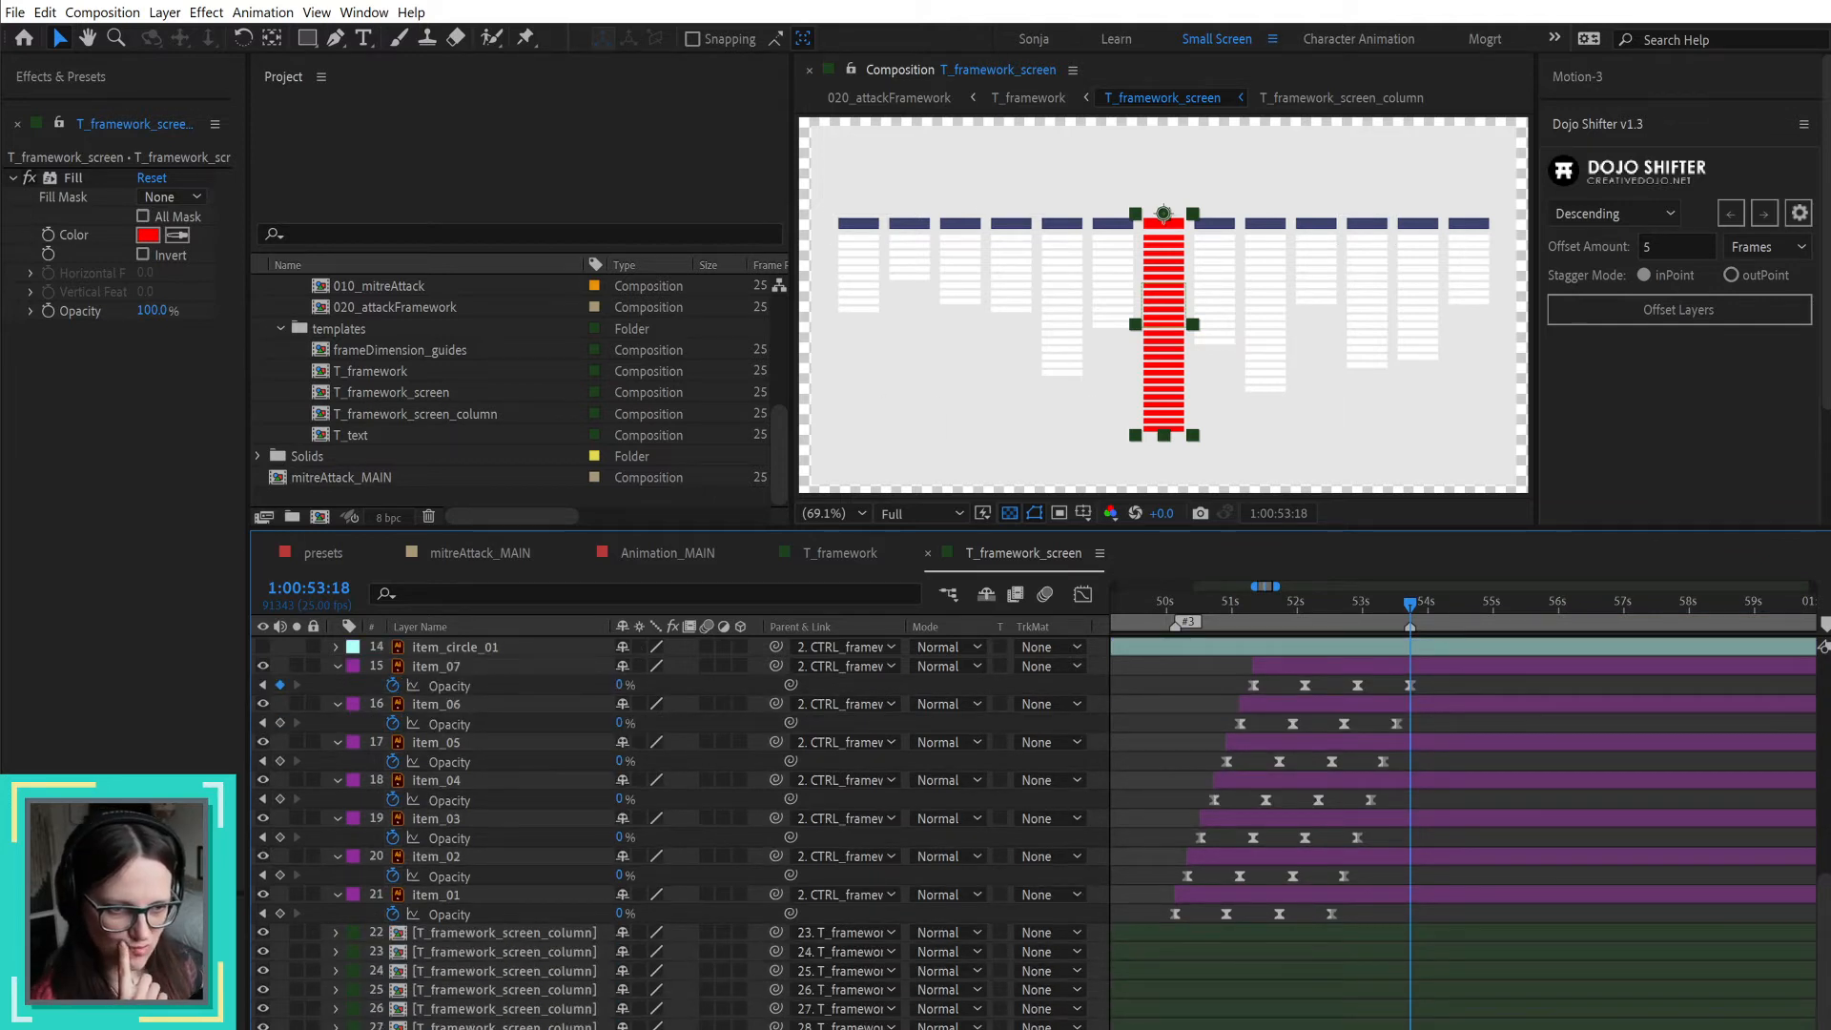
scroll(353, 704, up, 1)
click(352, 703)
key(Escape)
key(ctrl+z)
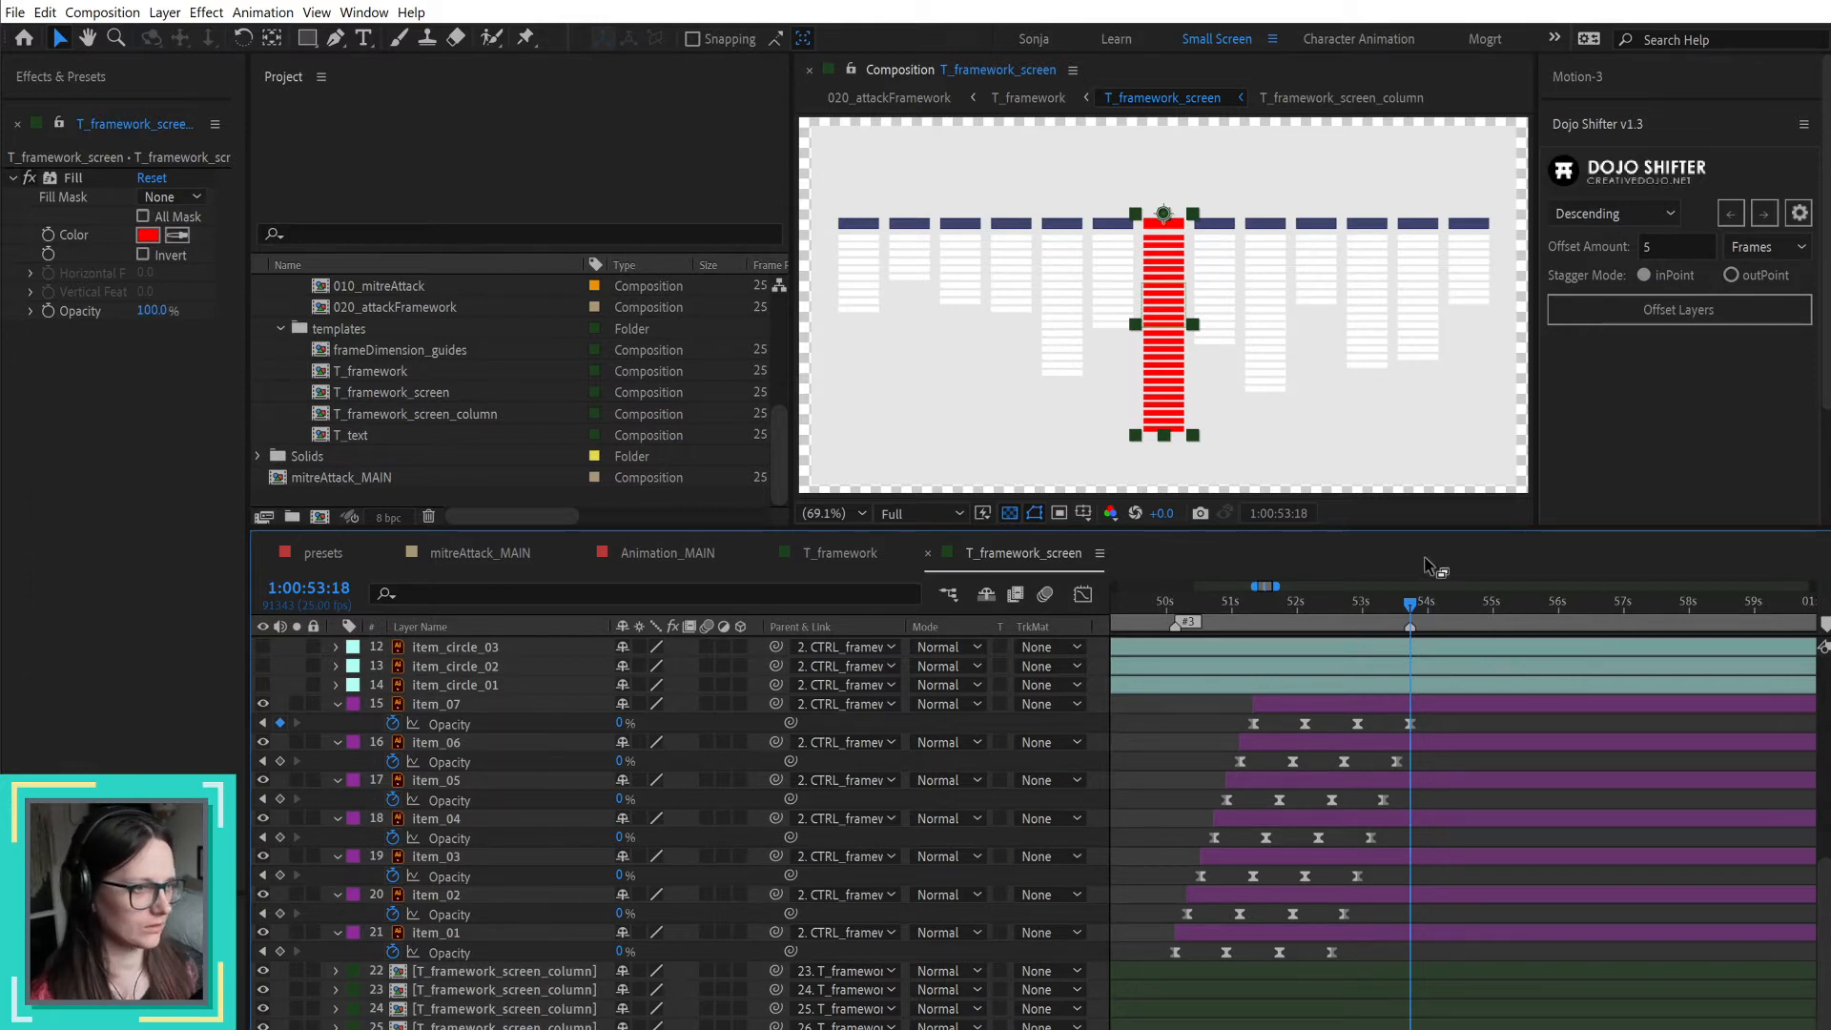
Step: Move to 1:00:52:09 and sample the blue of the highlighted item in the fifth column as the Fill color
drag(1368, 610, 1320, 608)
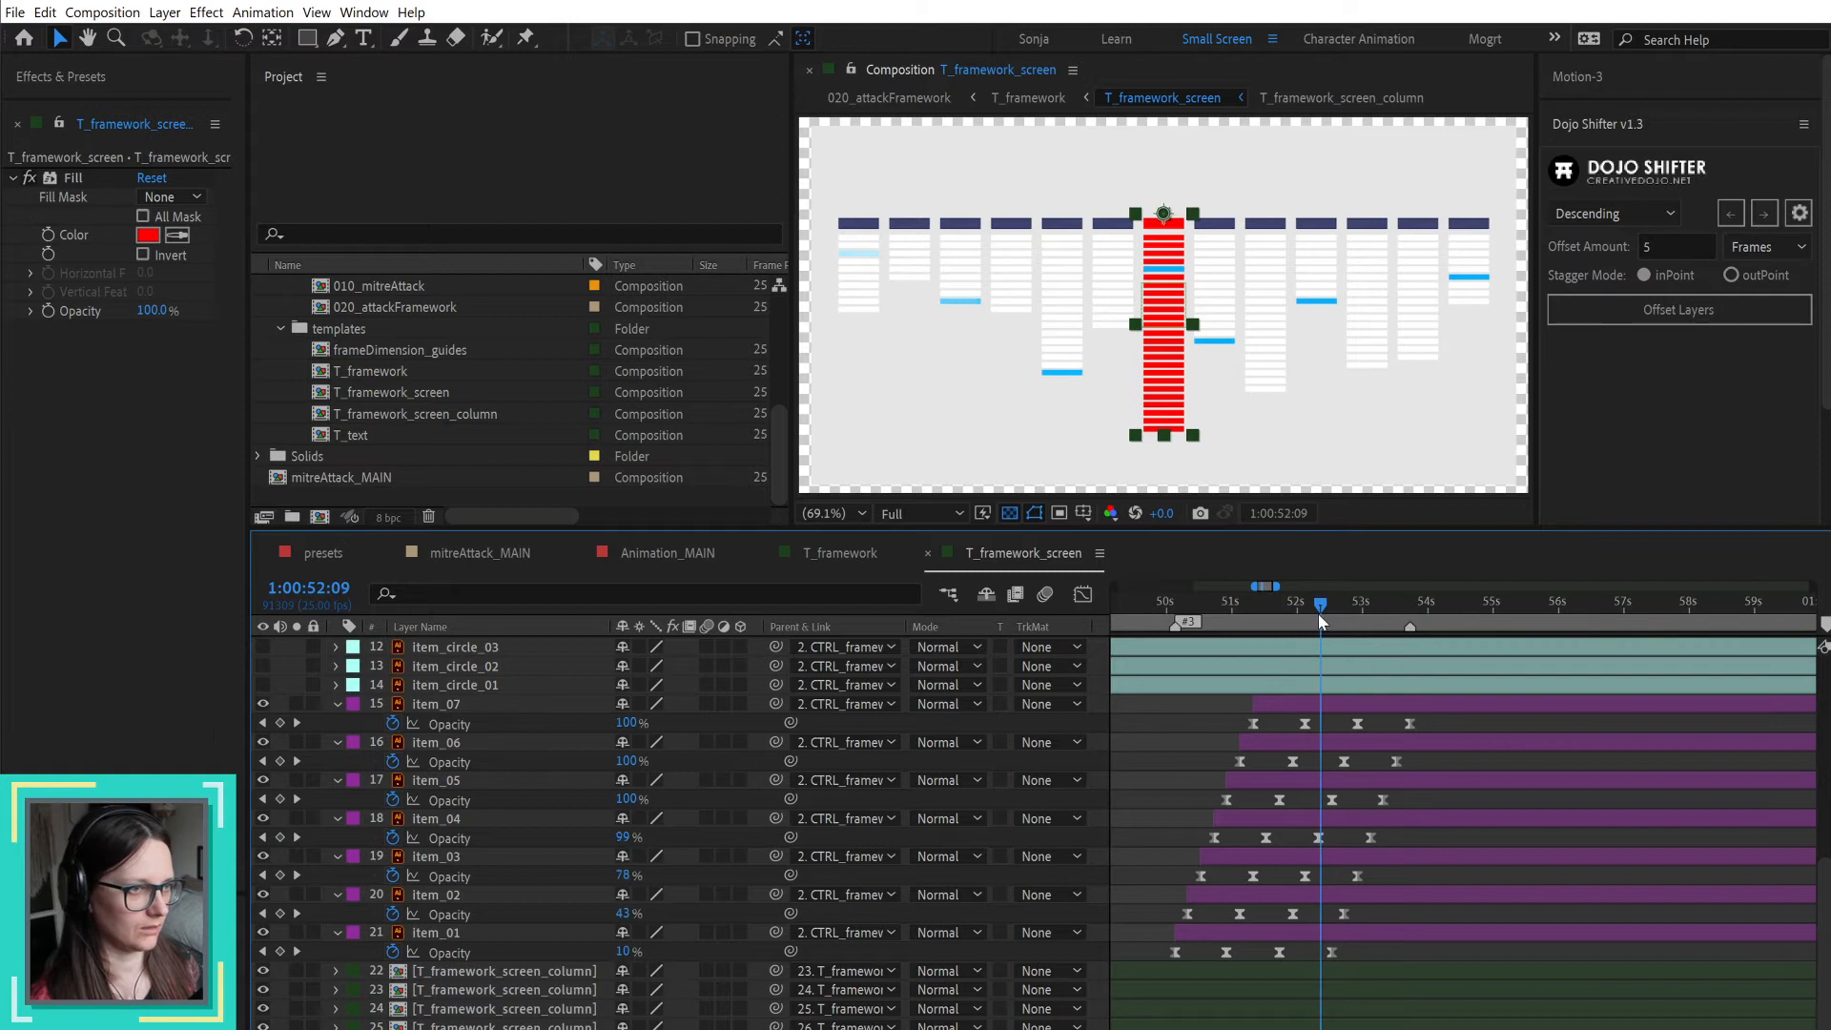
click(165, 239)
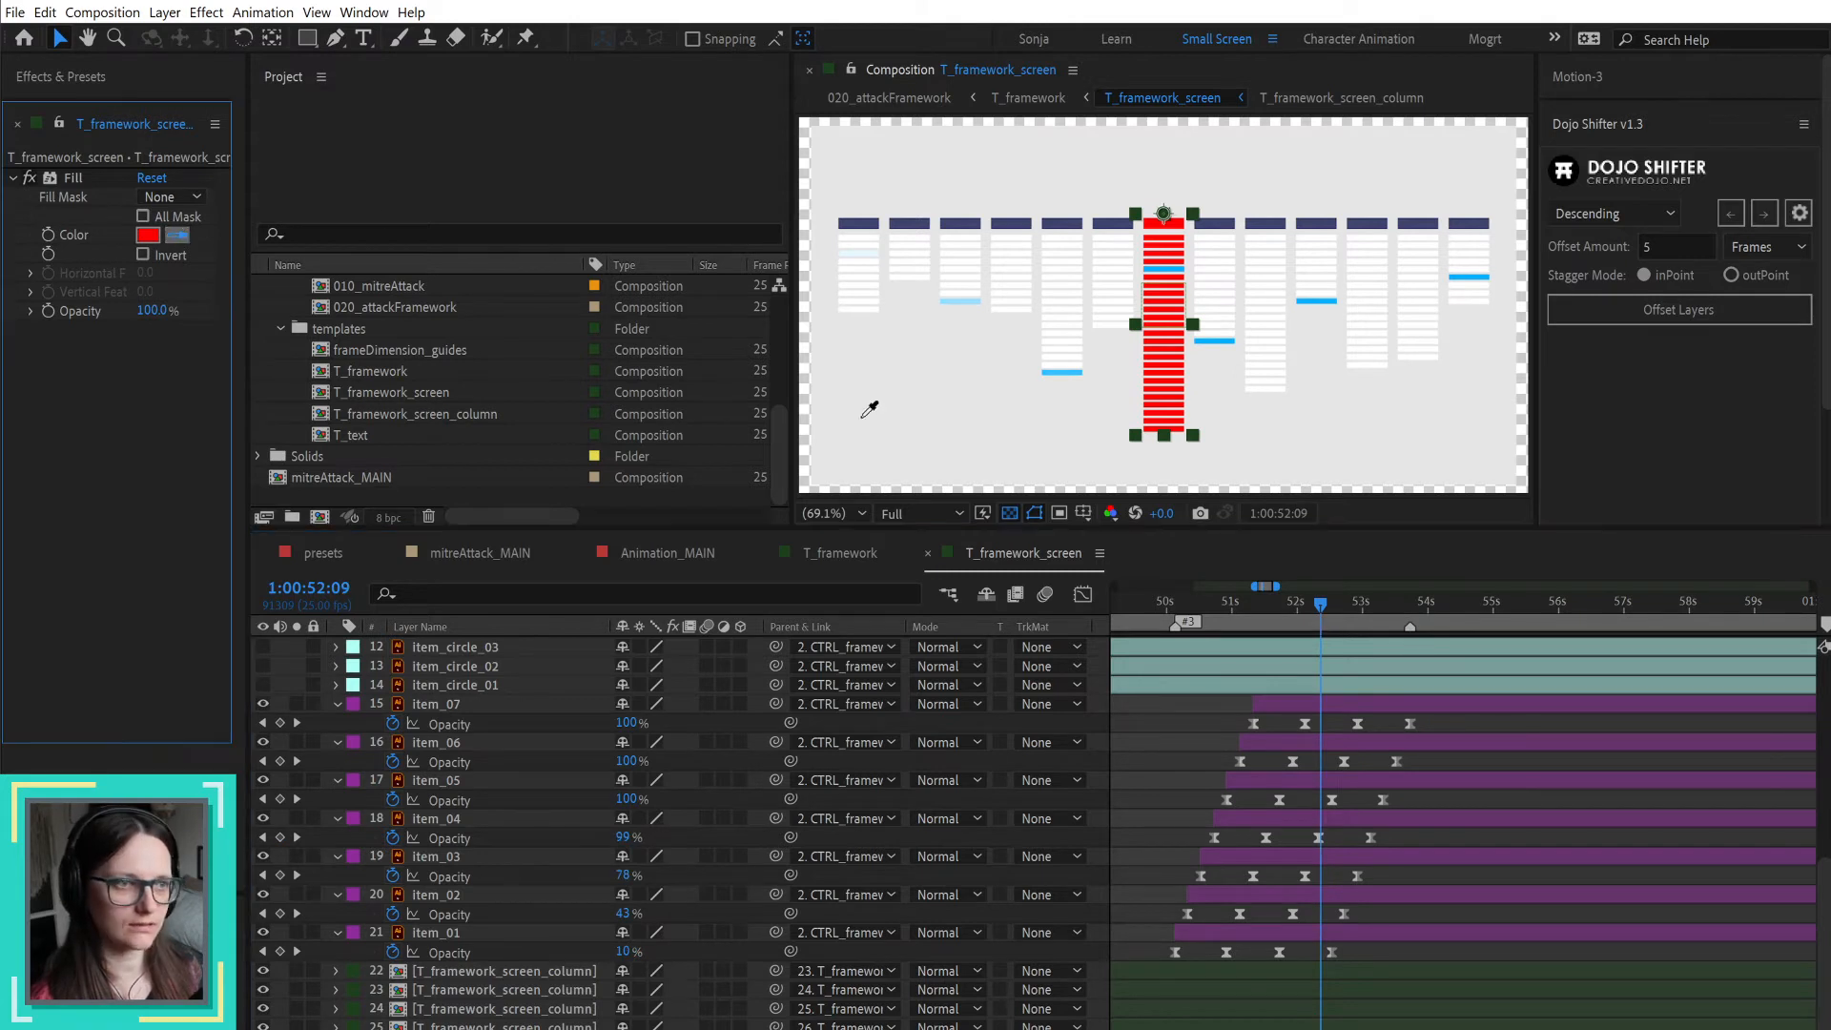
click(1069, 371)
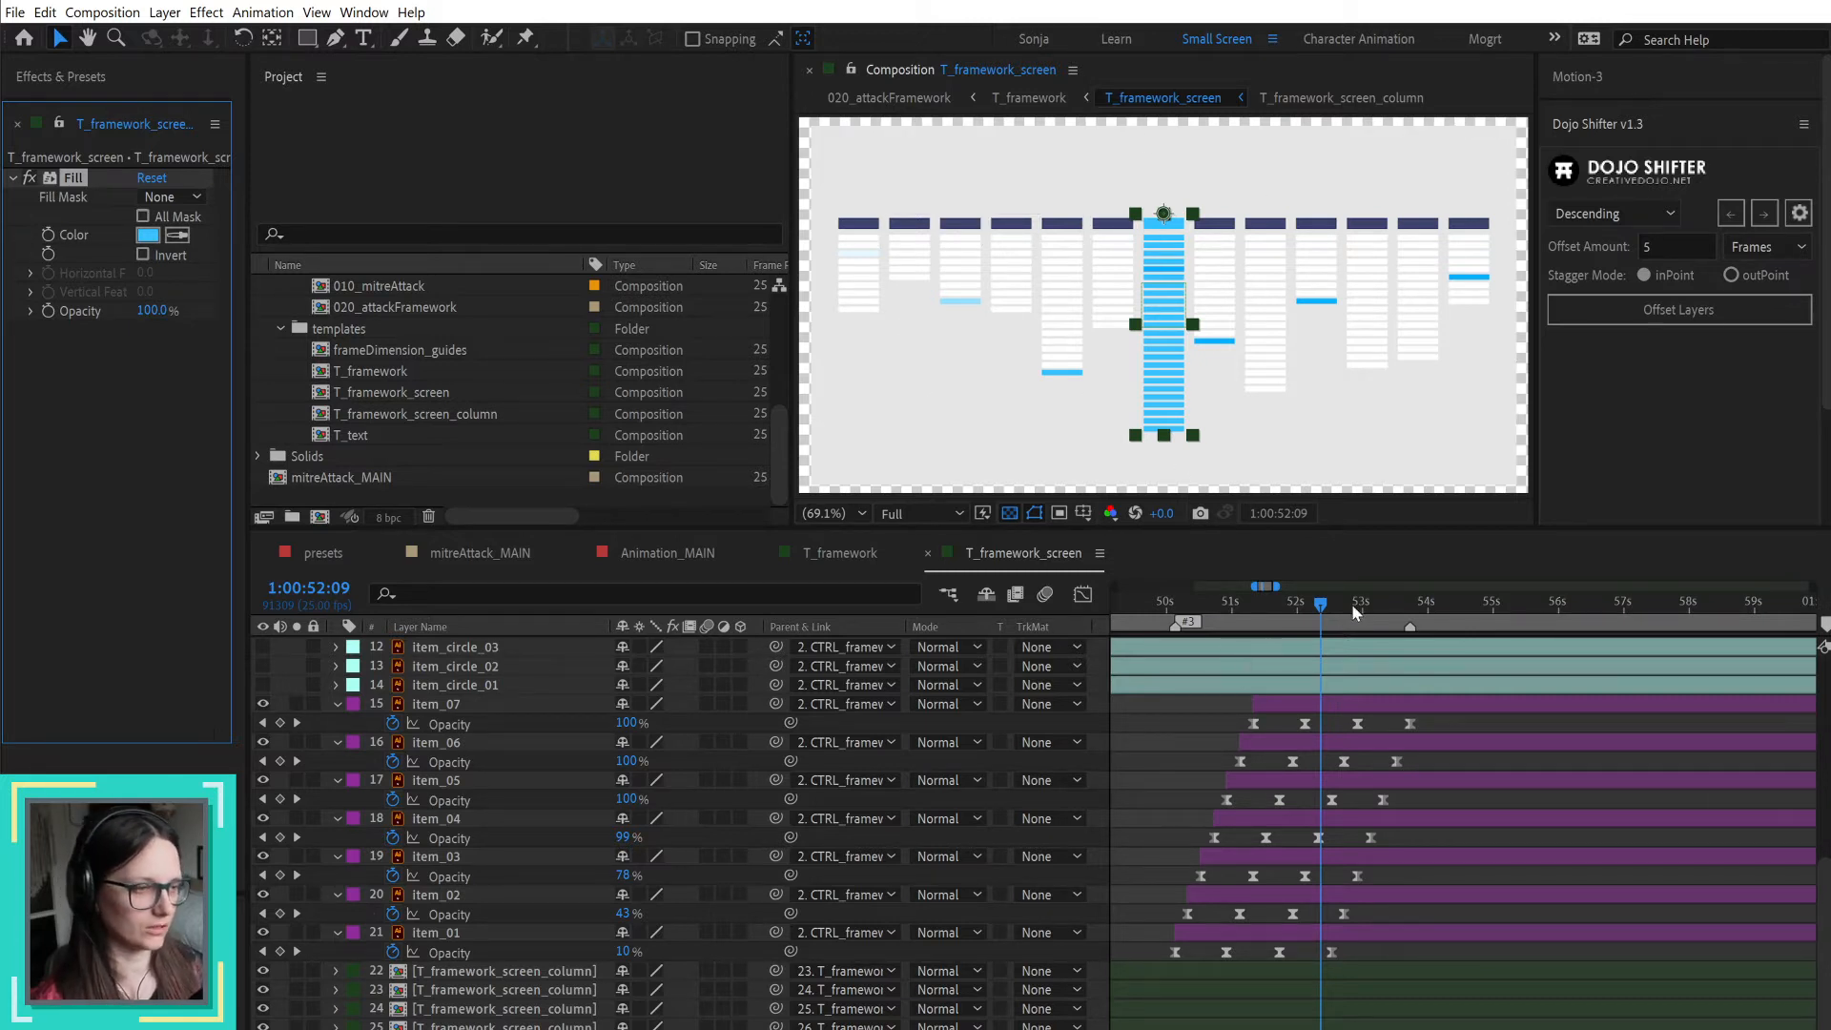
Step: Keyframe the Fill's Opacity on the middle column from 0% at 1:00:53:18 to 100% at 1:00:54:13
drag(1370, 601, 1411, 607)
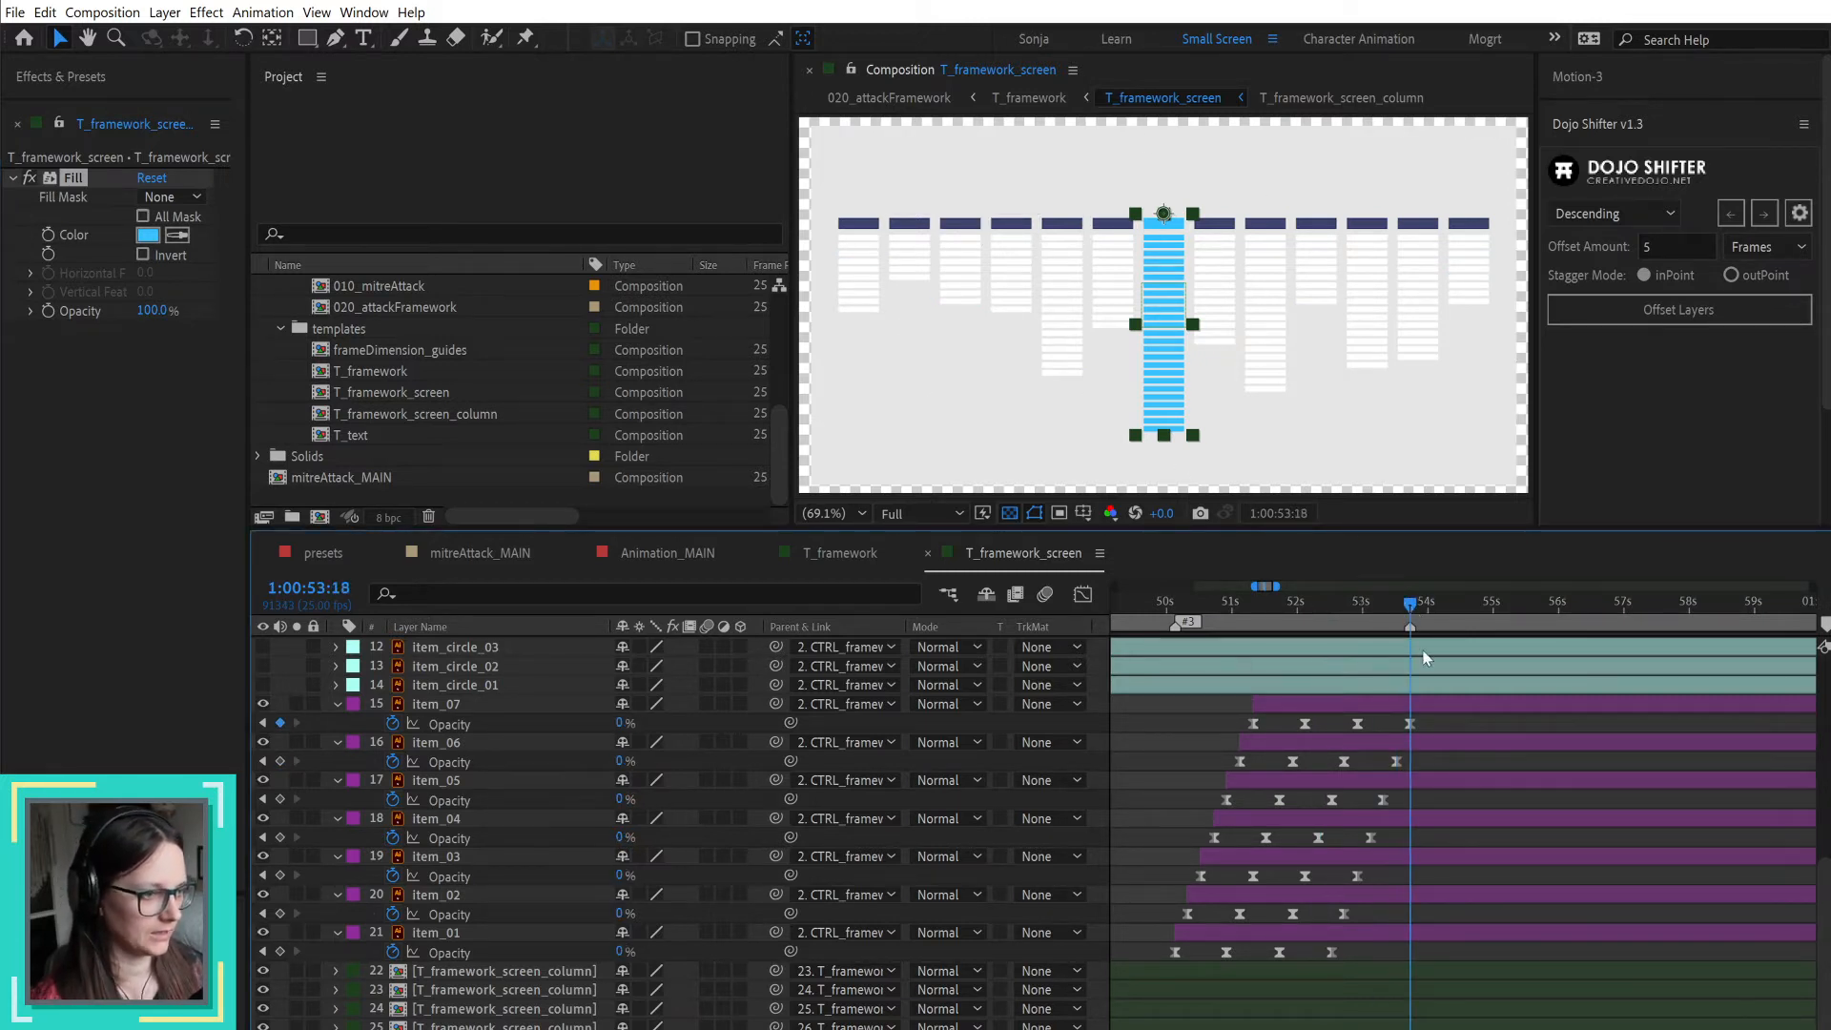
click(47, 312)
key(u)
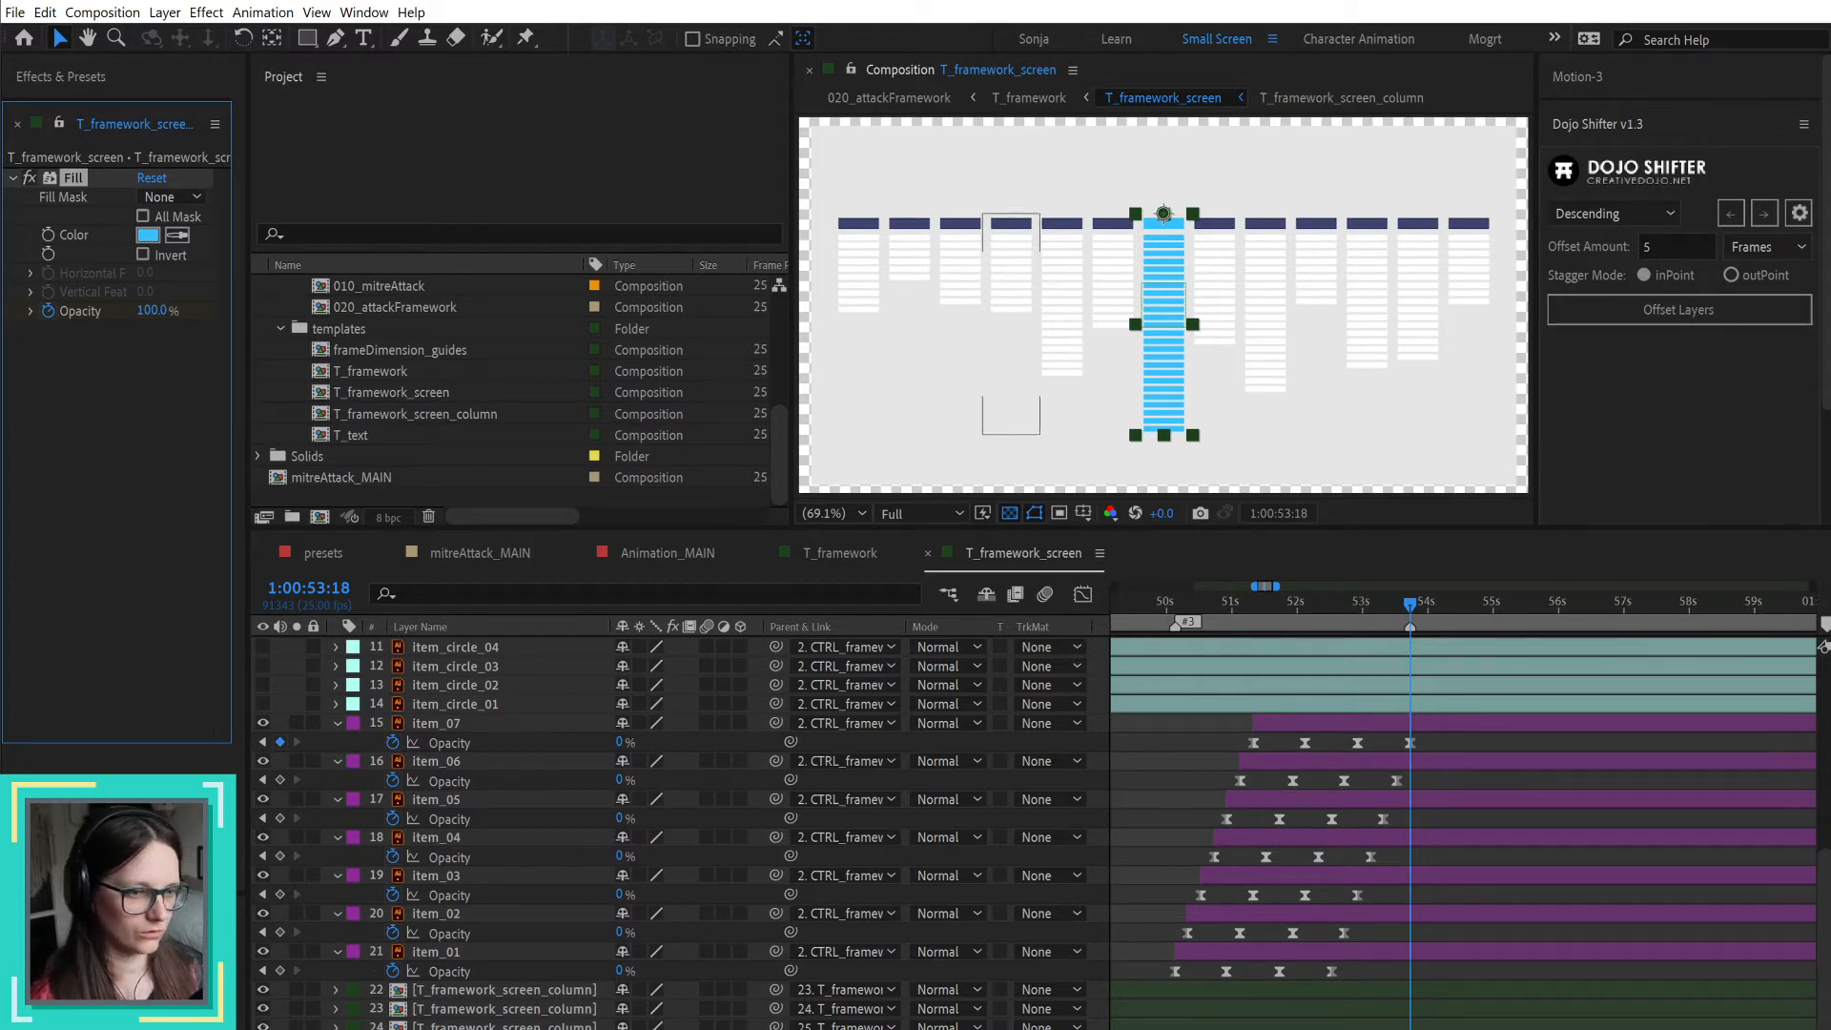
click(1023, 553)
key(ctrl+v)
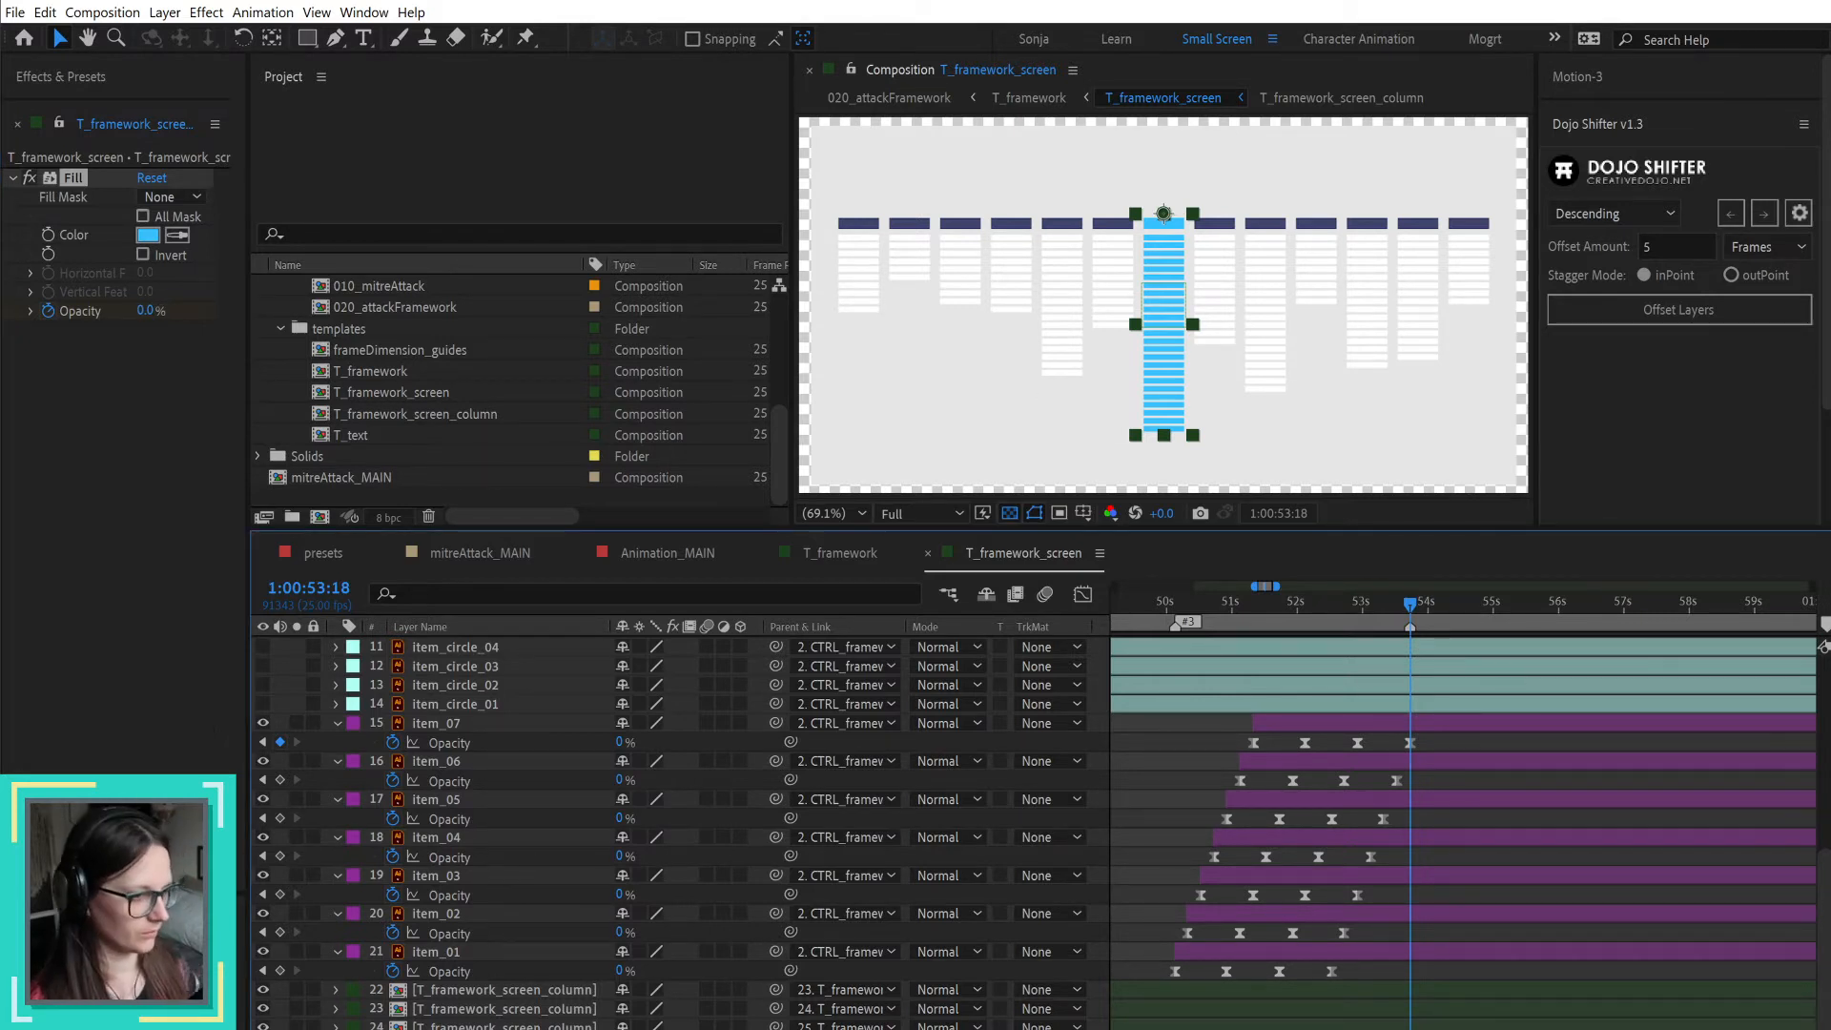
key(ctrl+shift+a)
key(ctrl+z)
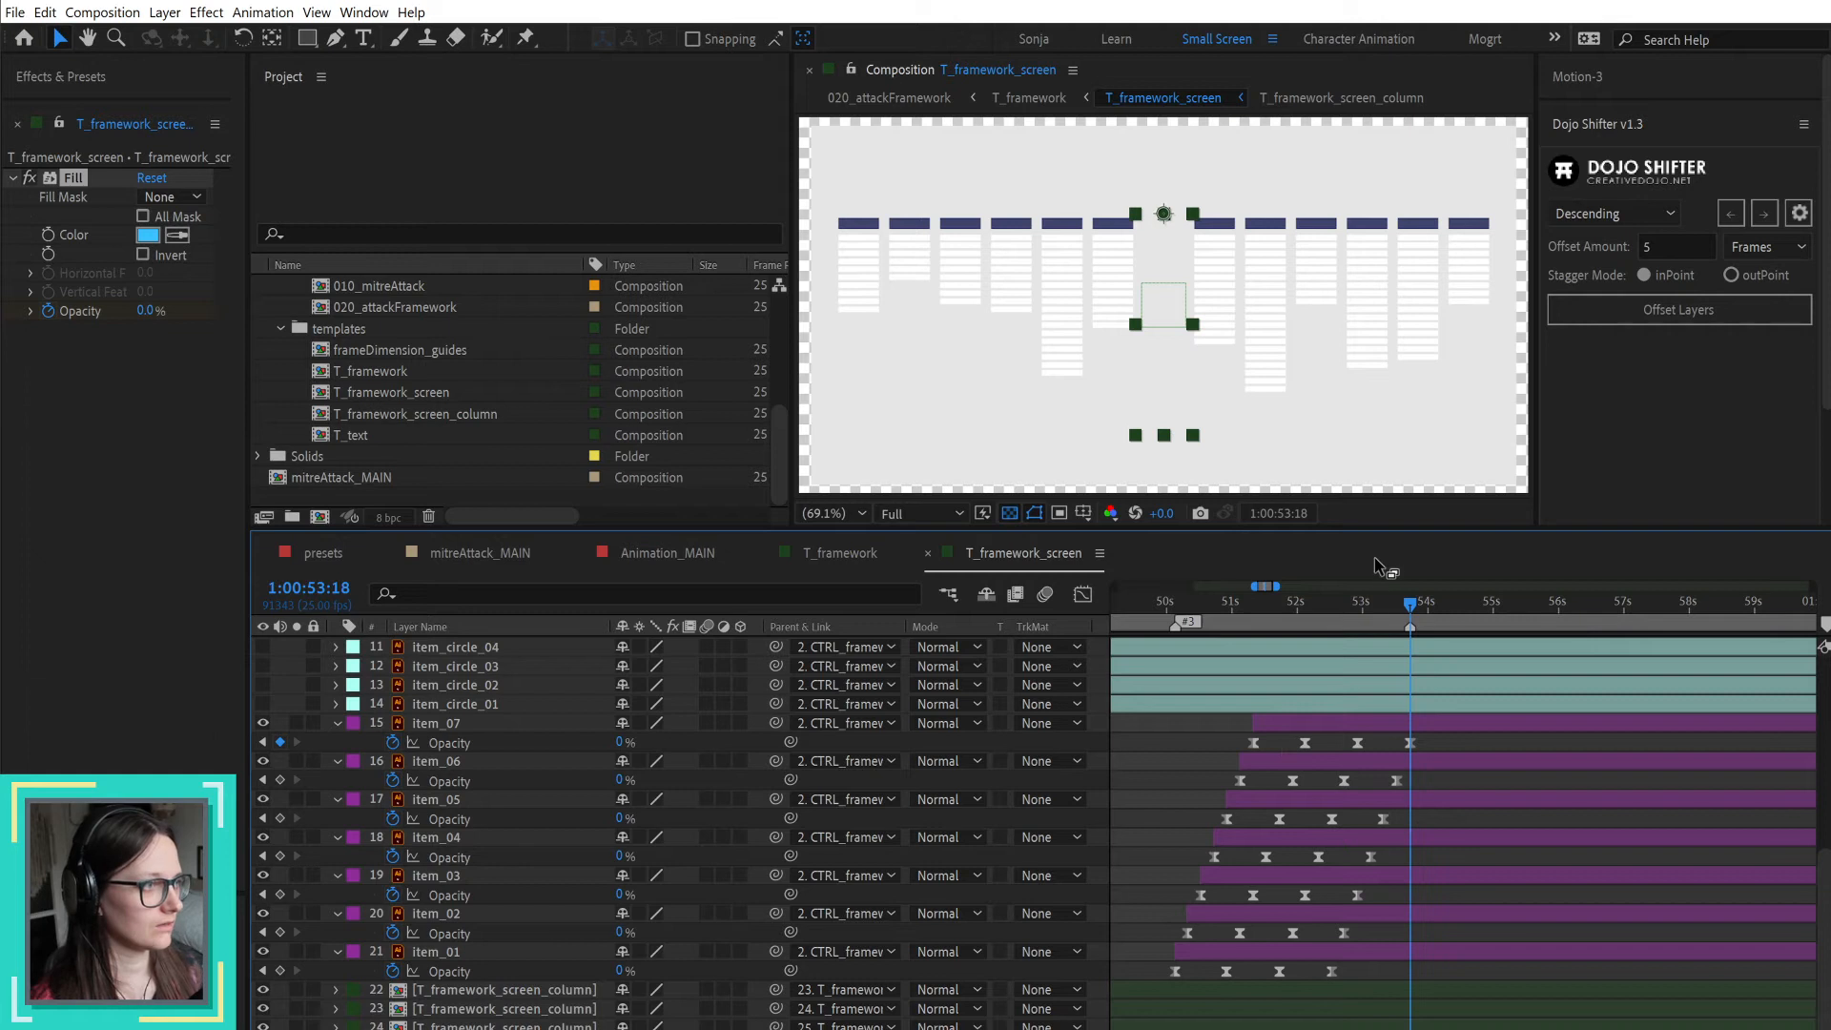
drag(1195, 603, 1174, 604)
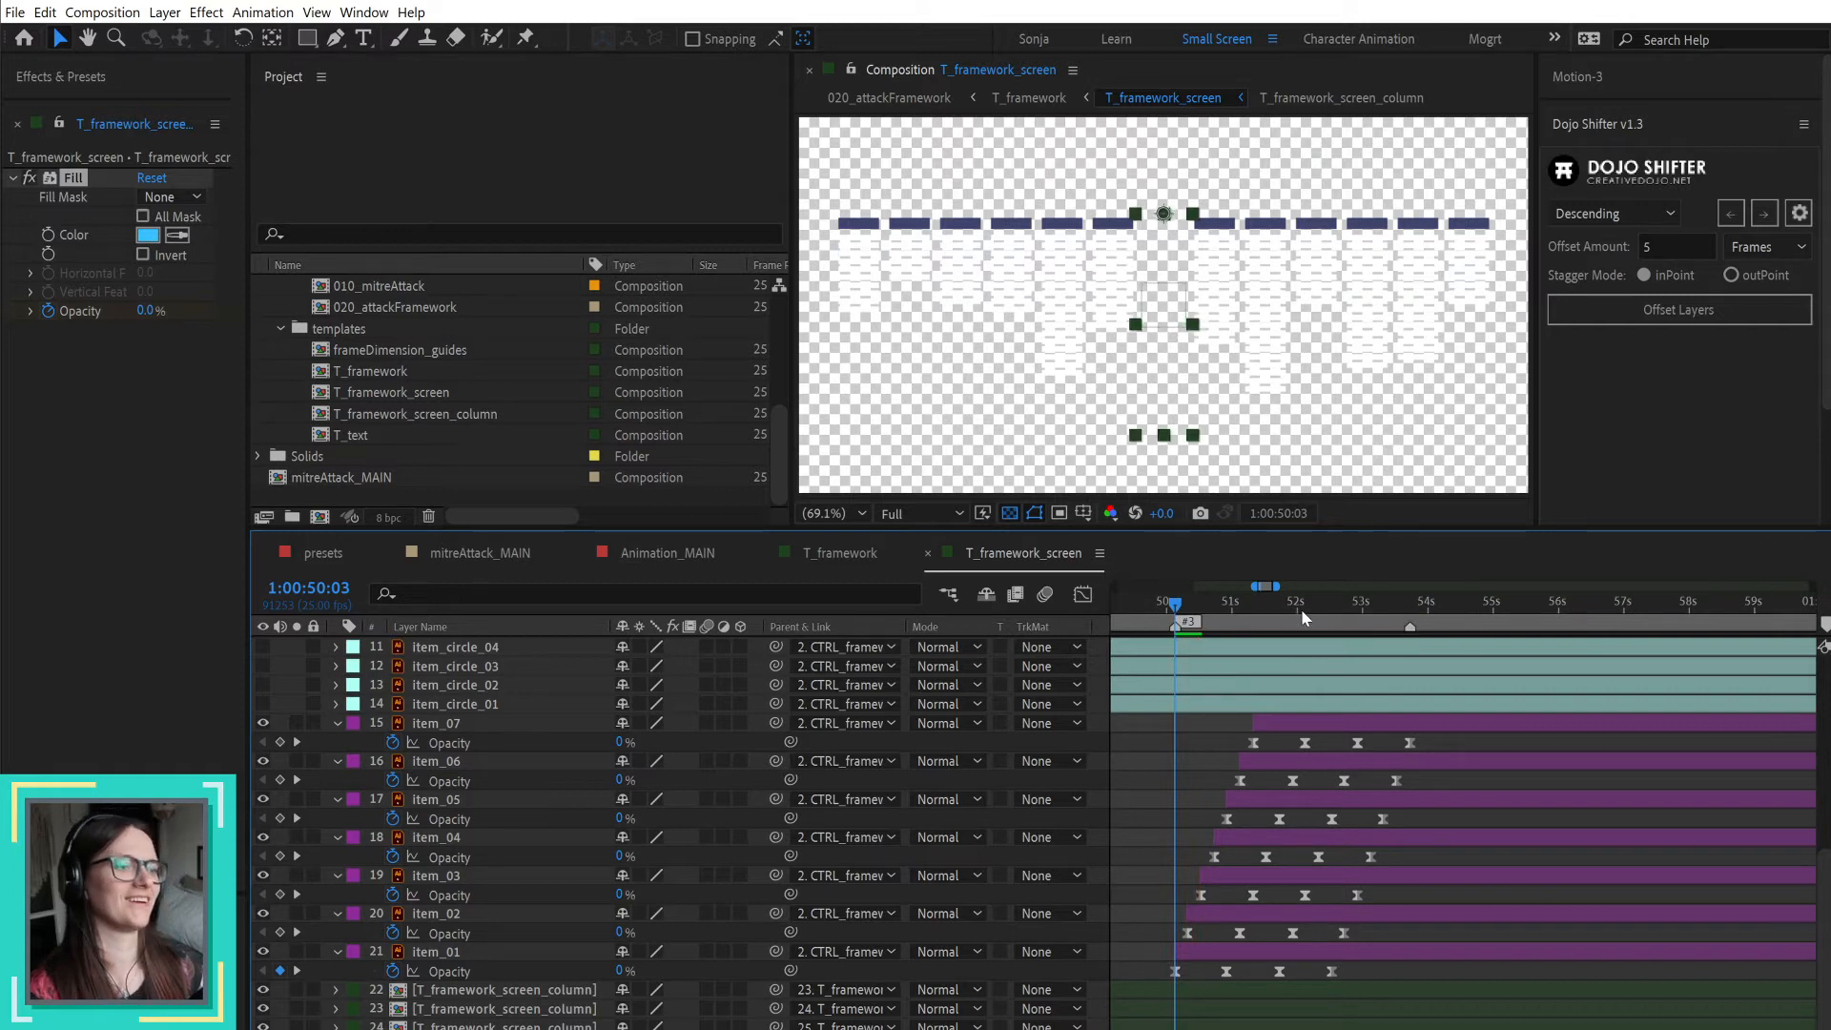
drag(1308, 599, 1445, 593)
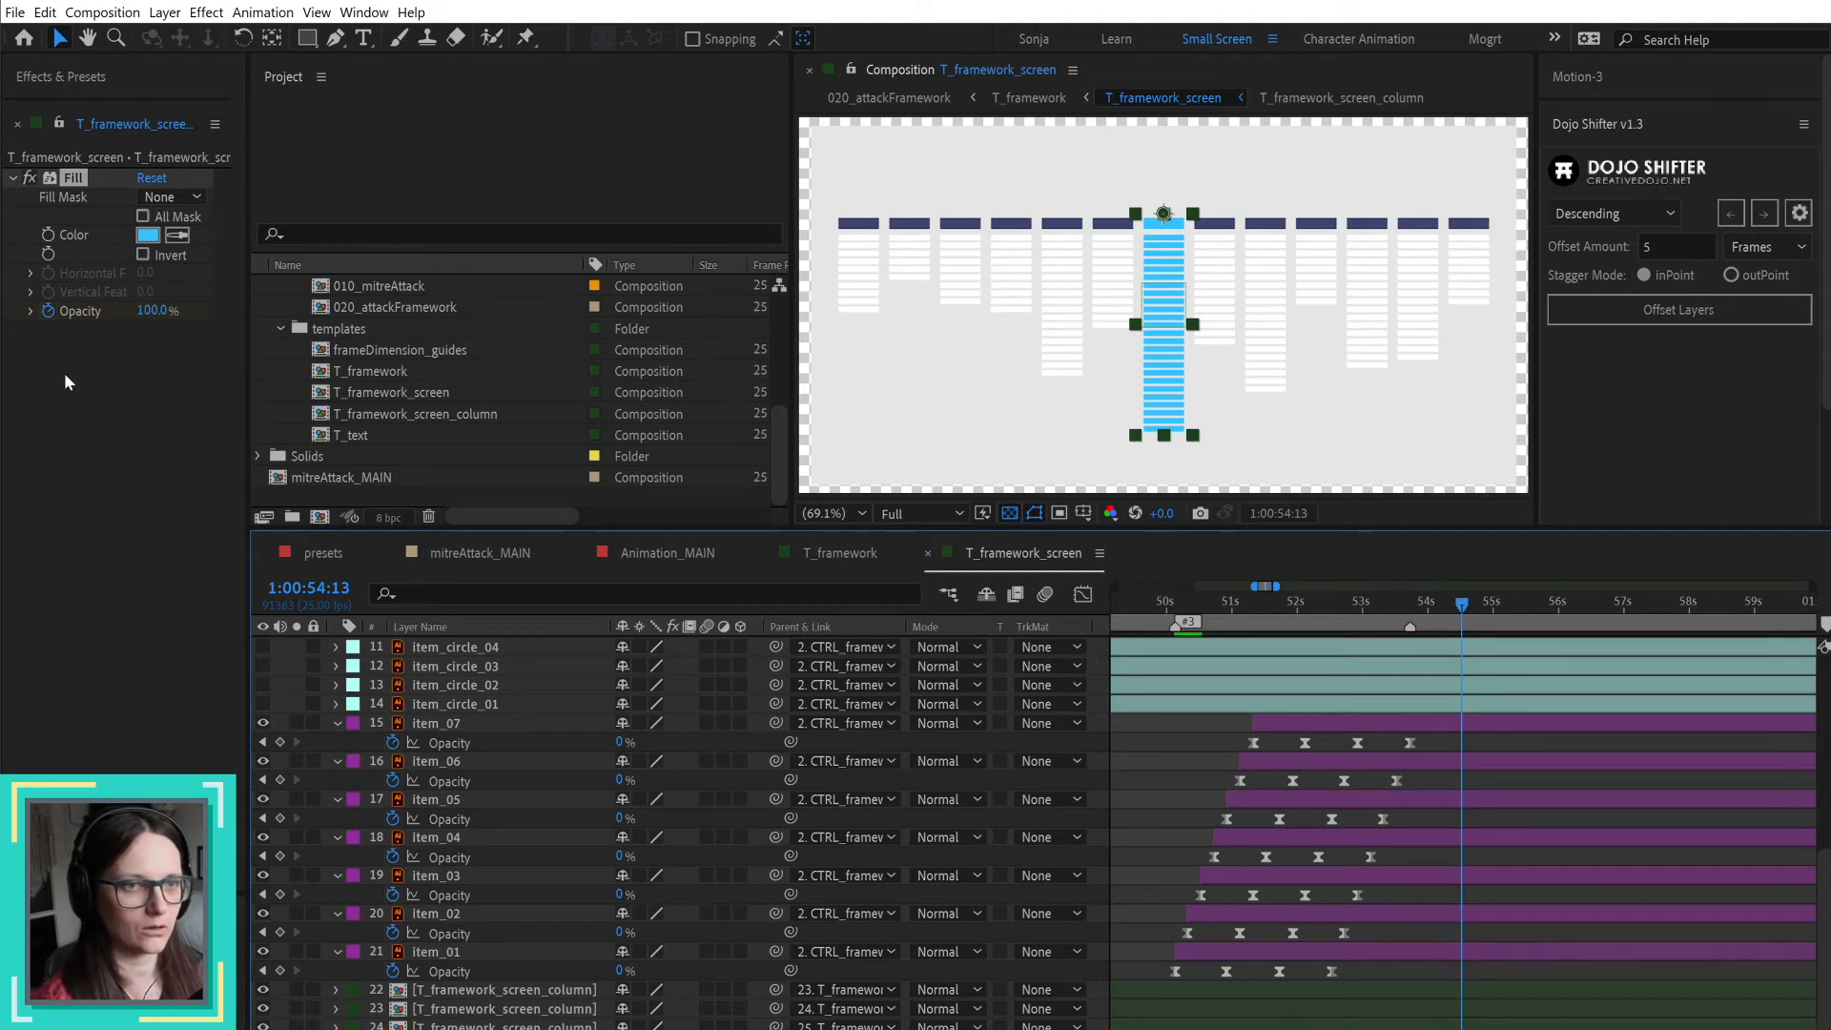
Step: Expand the Fill's Opacity setting and try duplicating the Fill effect on the middle column
click(29, 311)
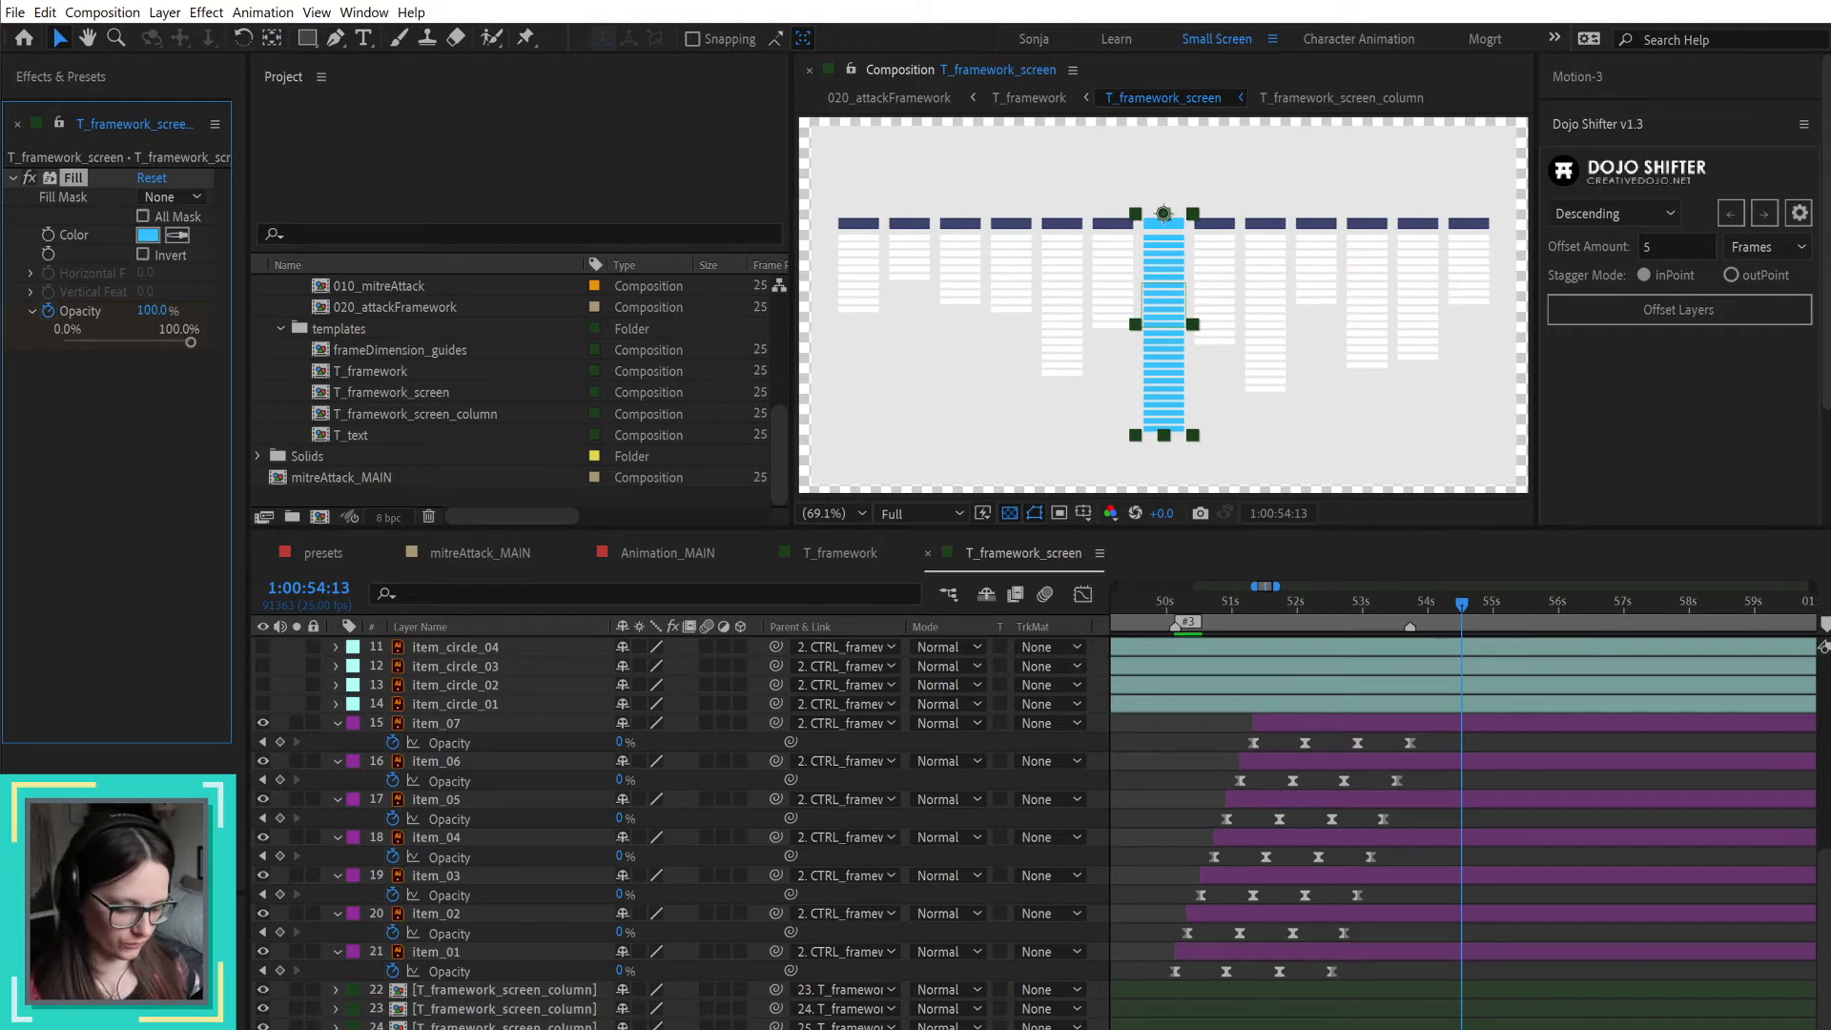
key(ctrl+d)
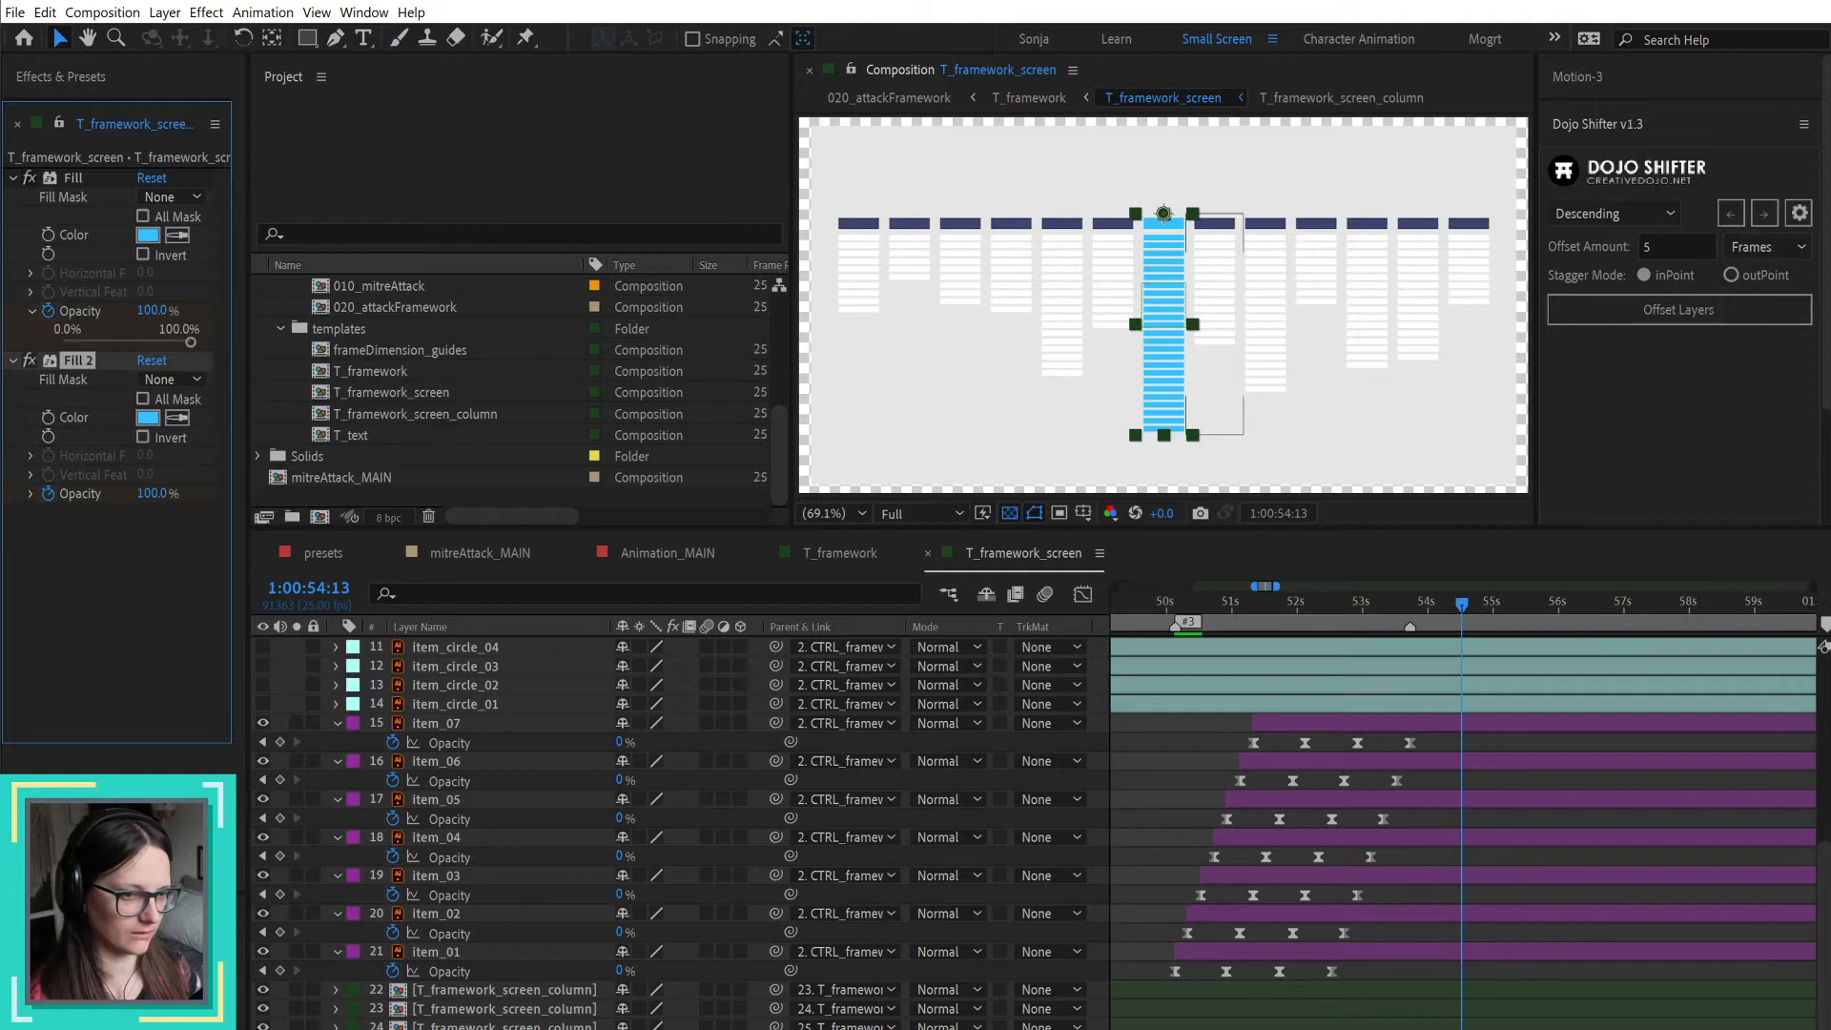
key(ctrl+z)
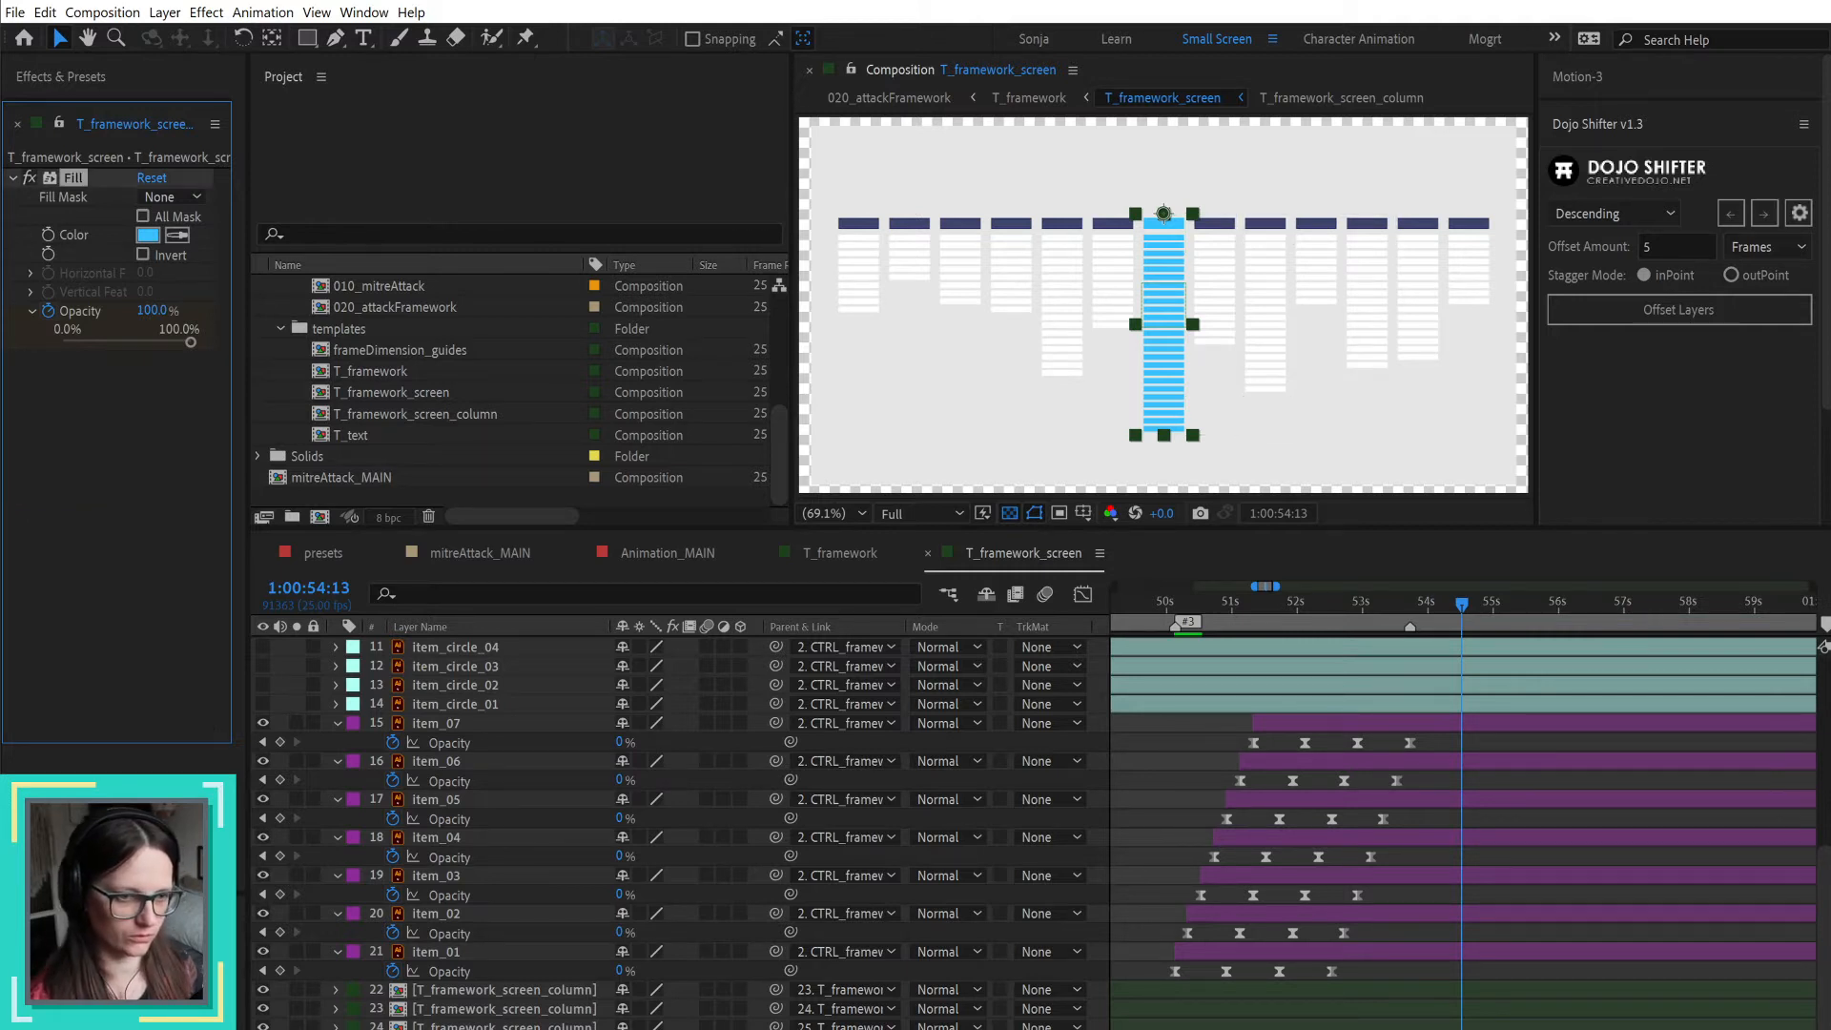
Step: Duplicate the middle column layer and delete the Fill effect from one of the two copies
key(ctrl+d)
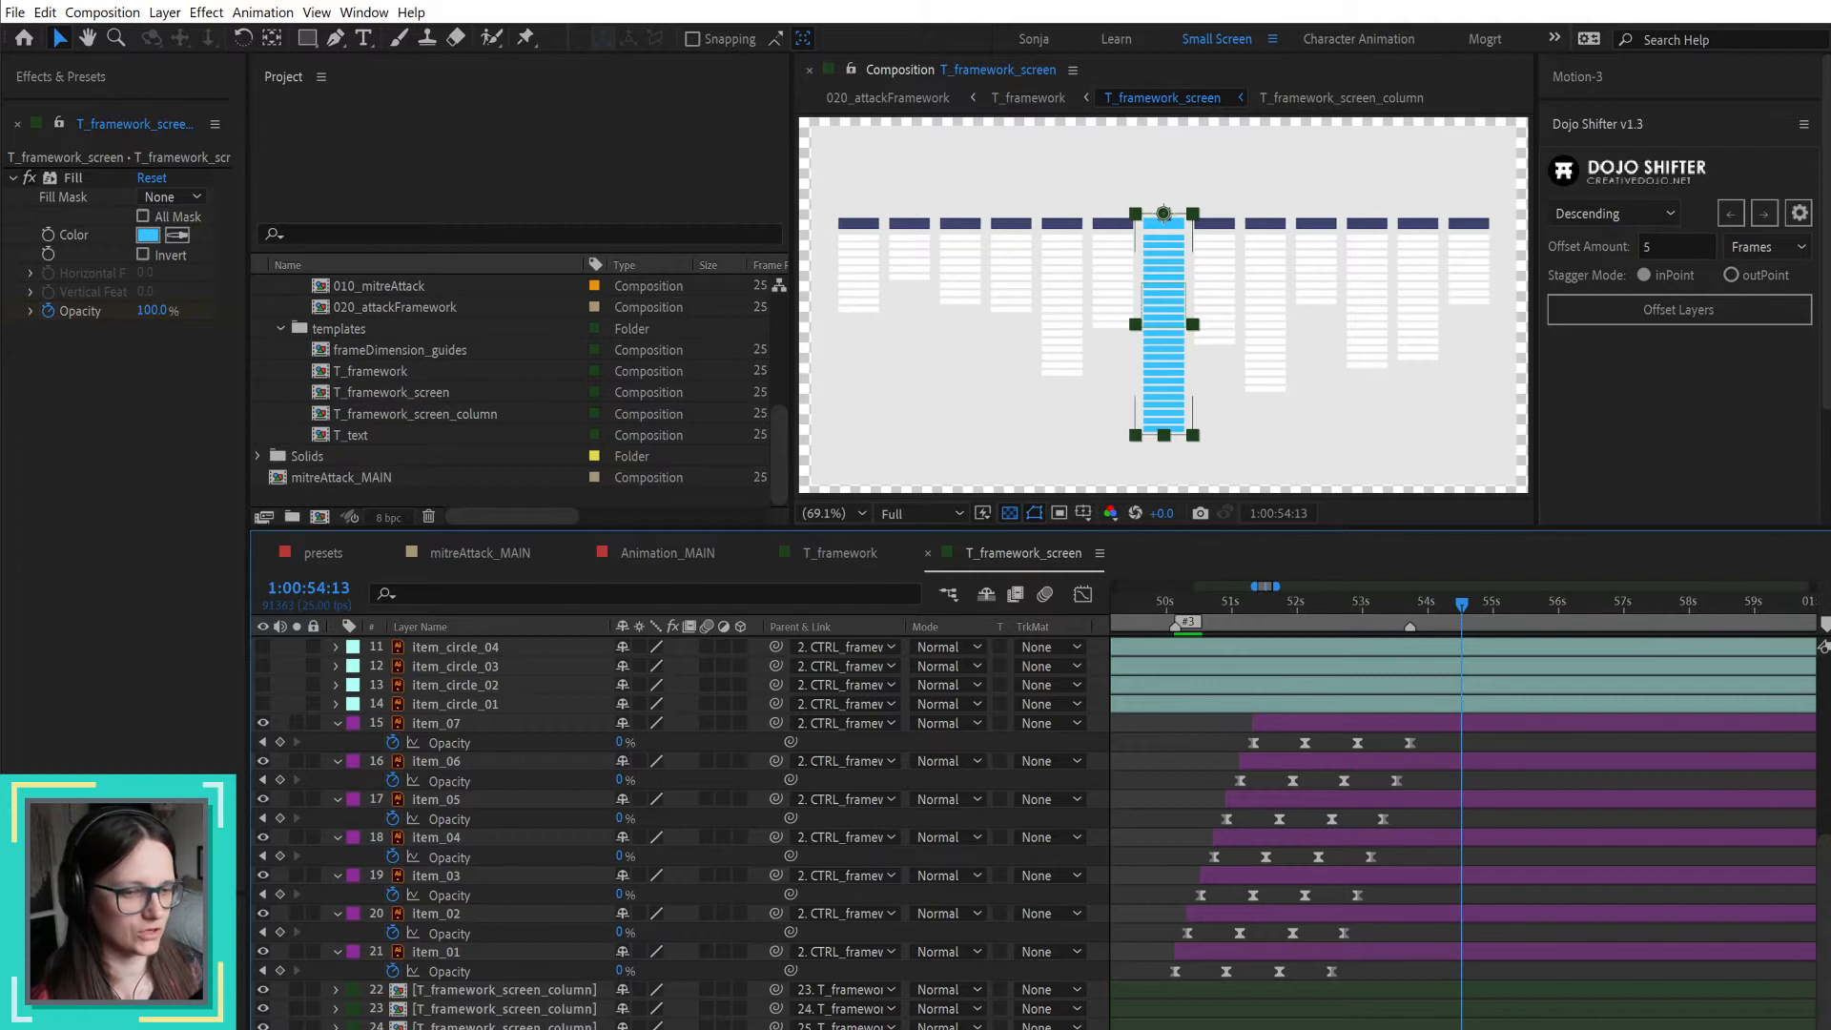
key(ctrl+z)
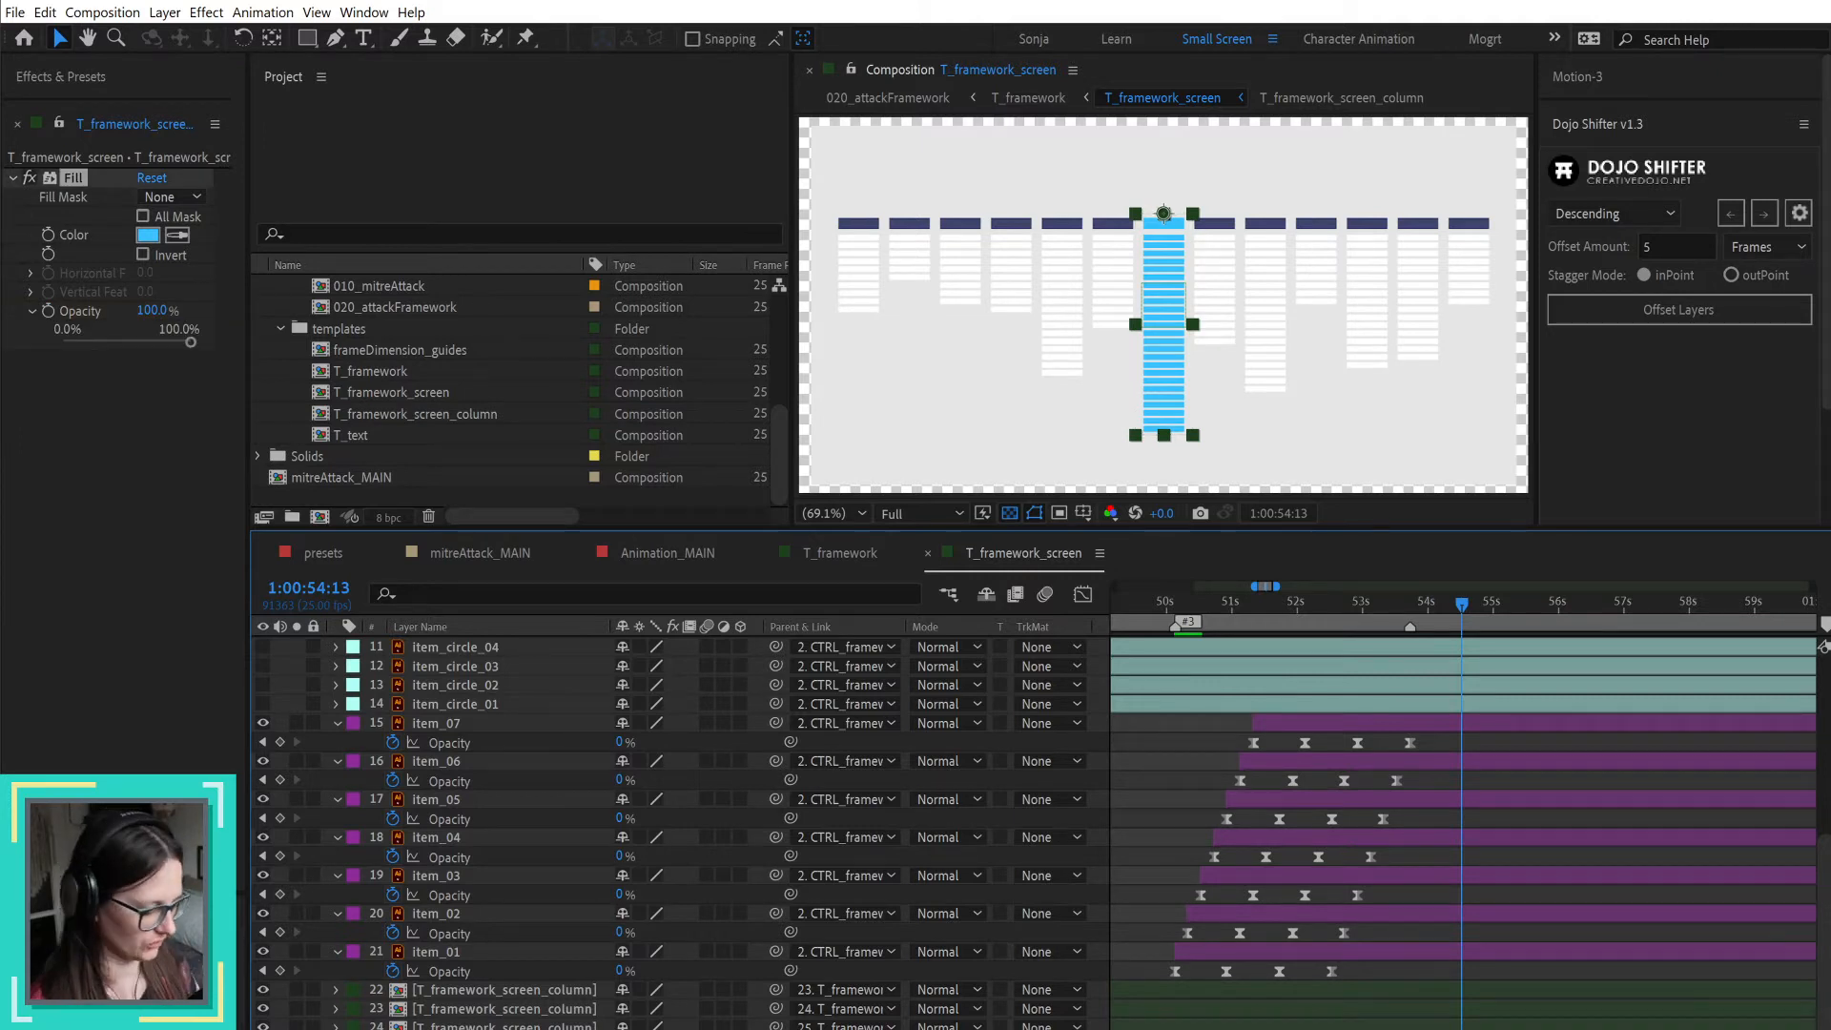
key(Delete)
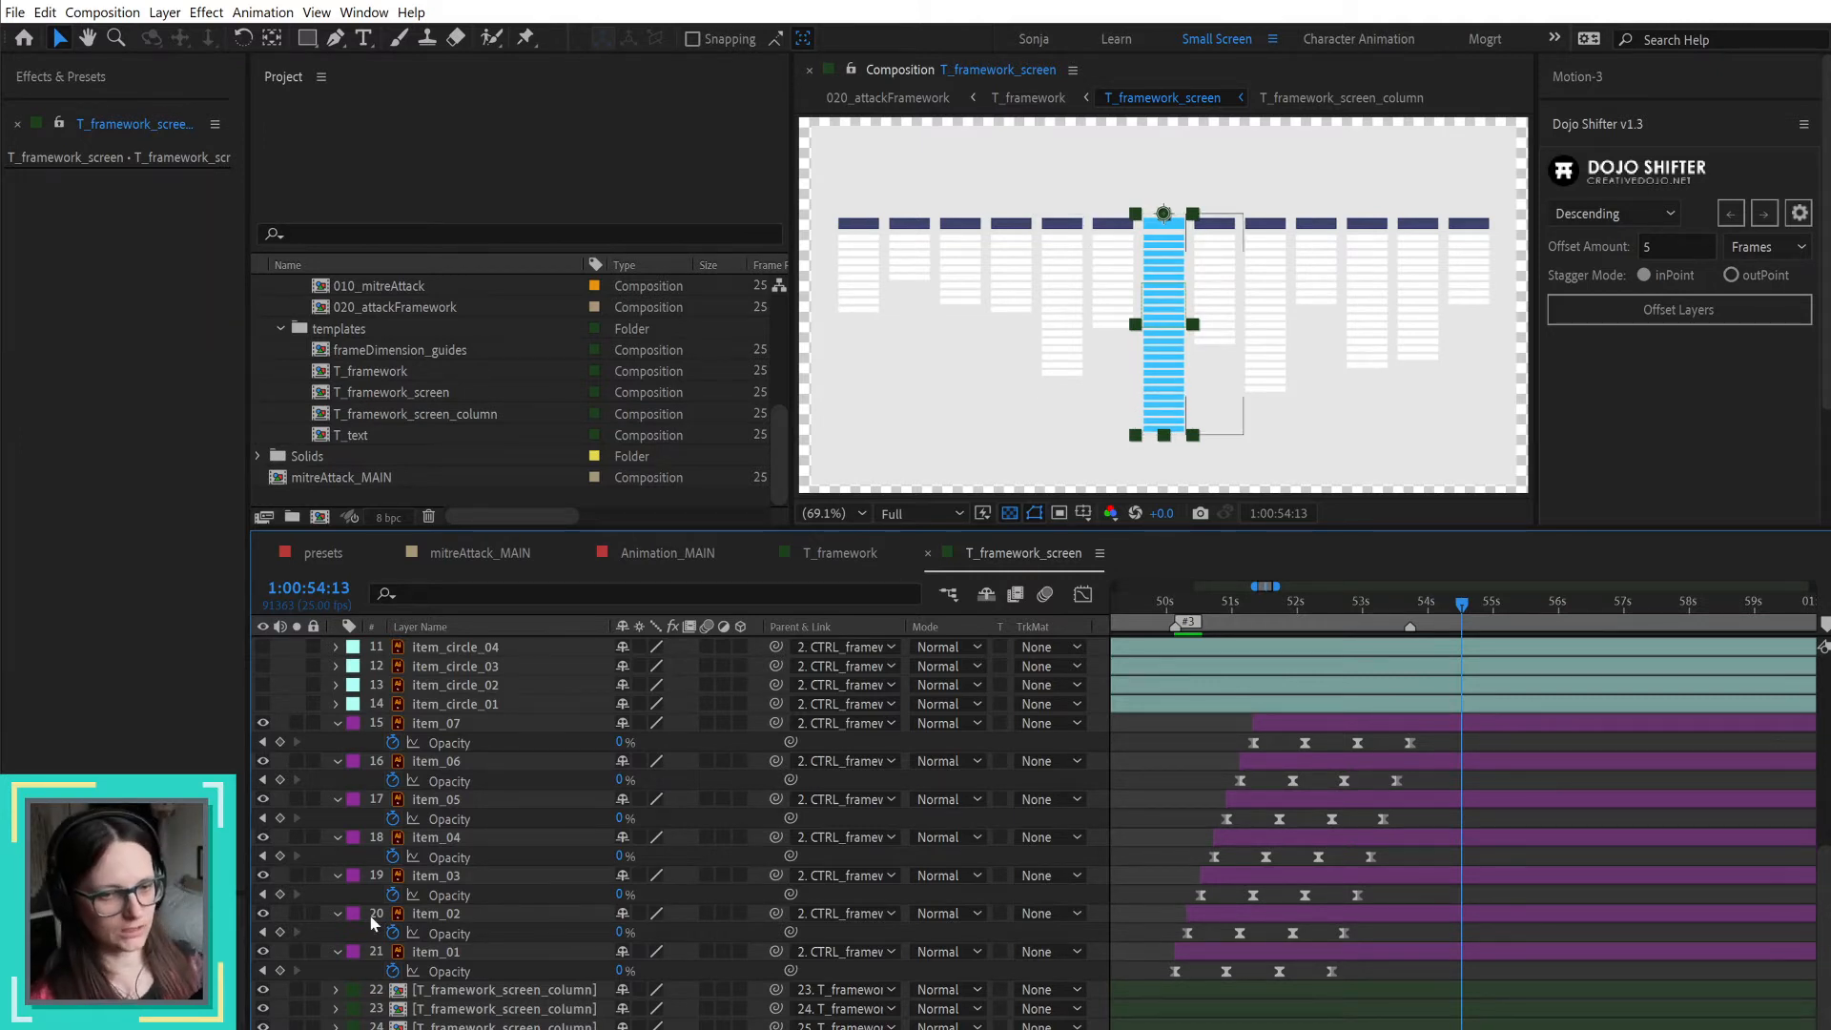
Step: Search the effects and presets for "color" and look through the matching color effects
click(61, 76)
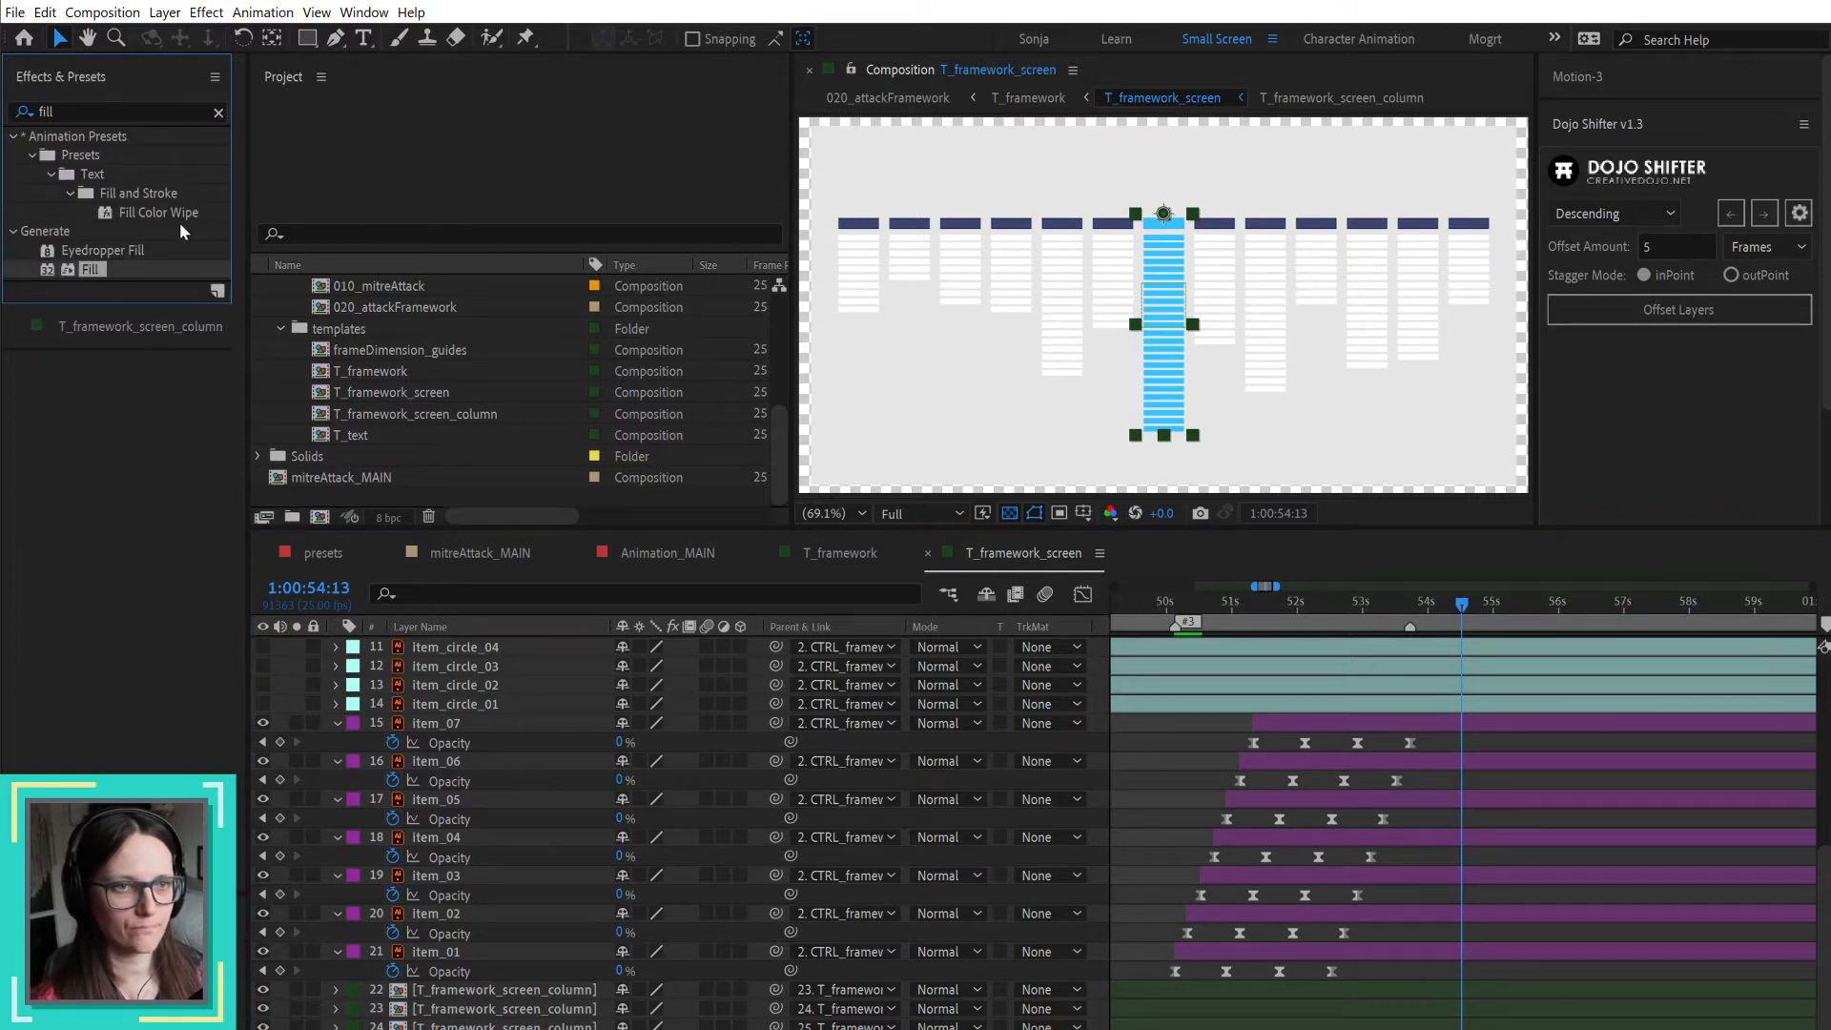
click(87, 111)
key(BackSpace)
key(BackSpace)
key(BackSpace)
key(BackSpace)
text(color)
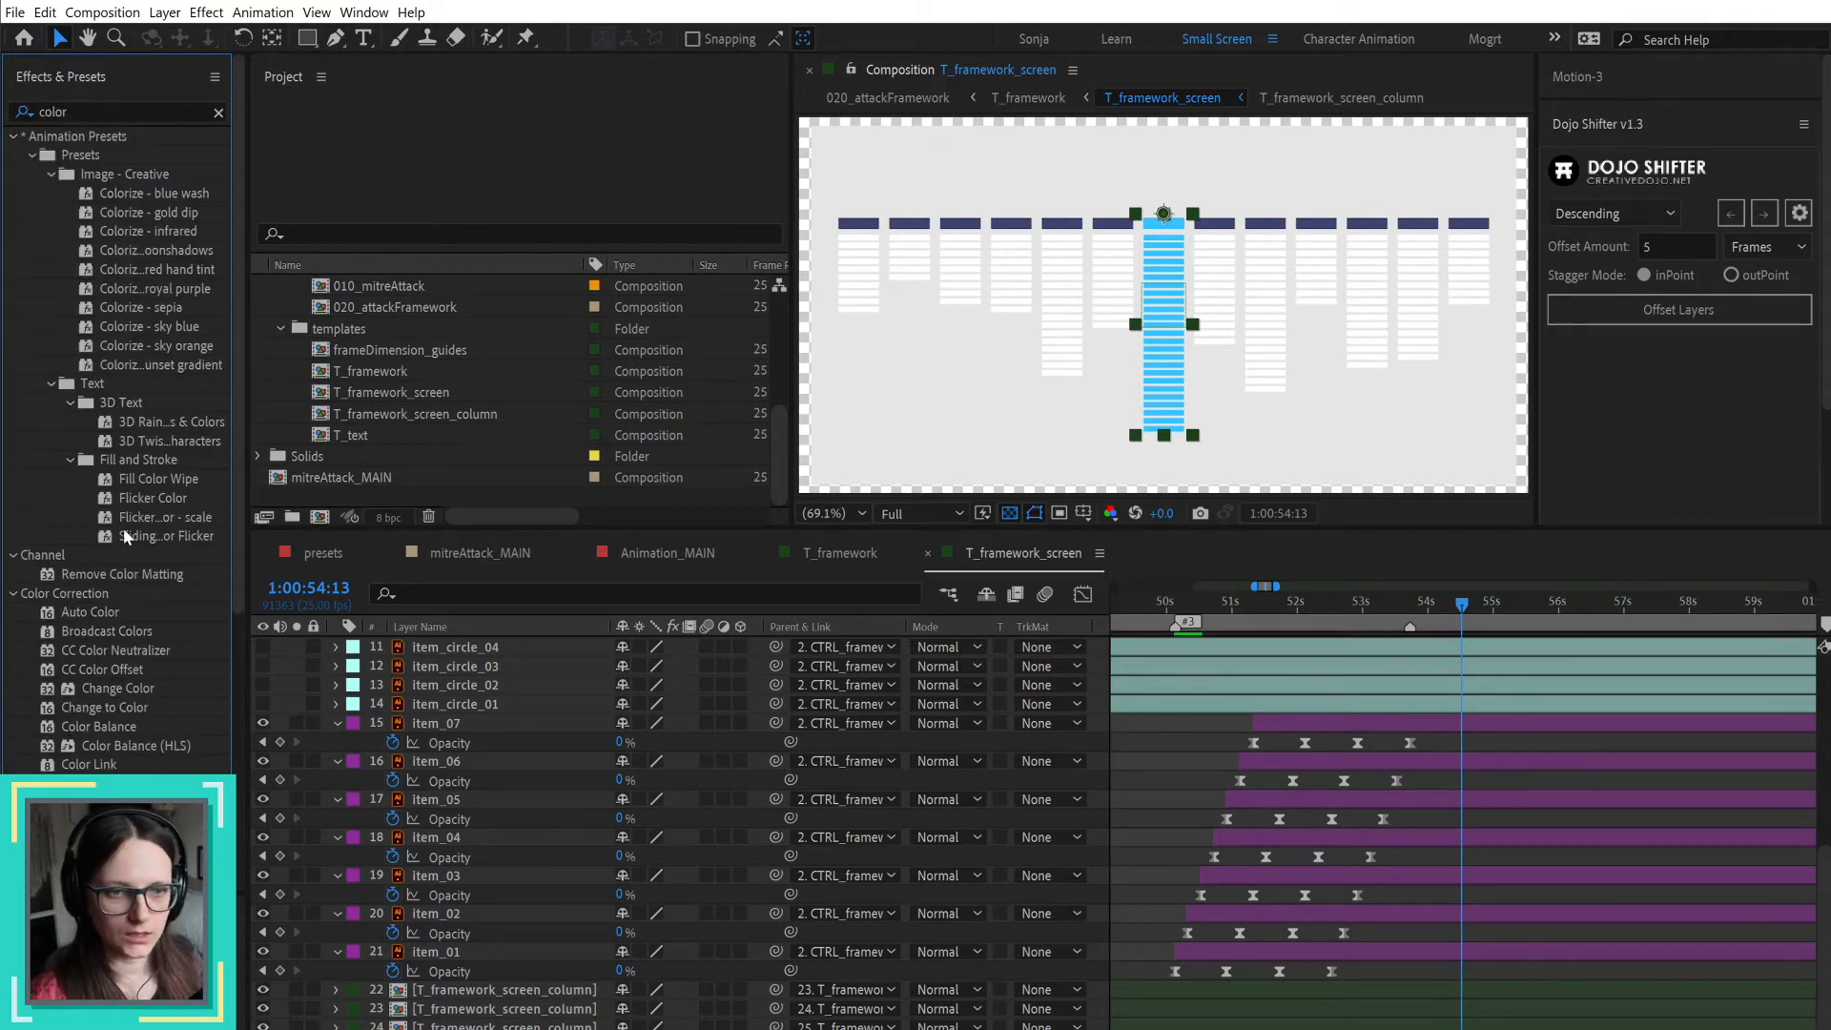
scroll(157, 691, down, 2)
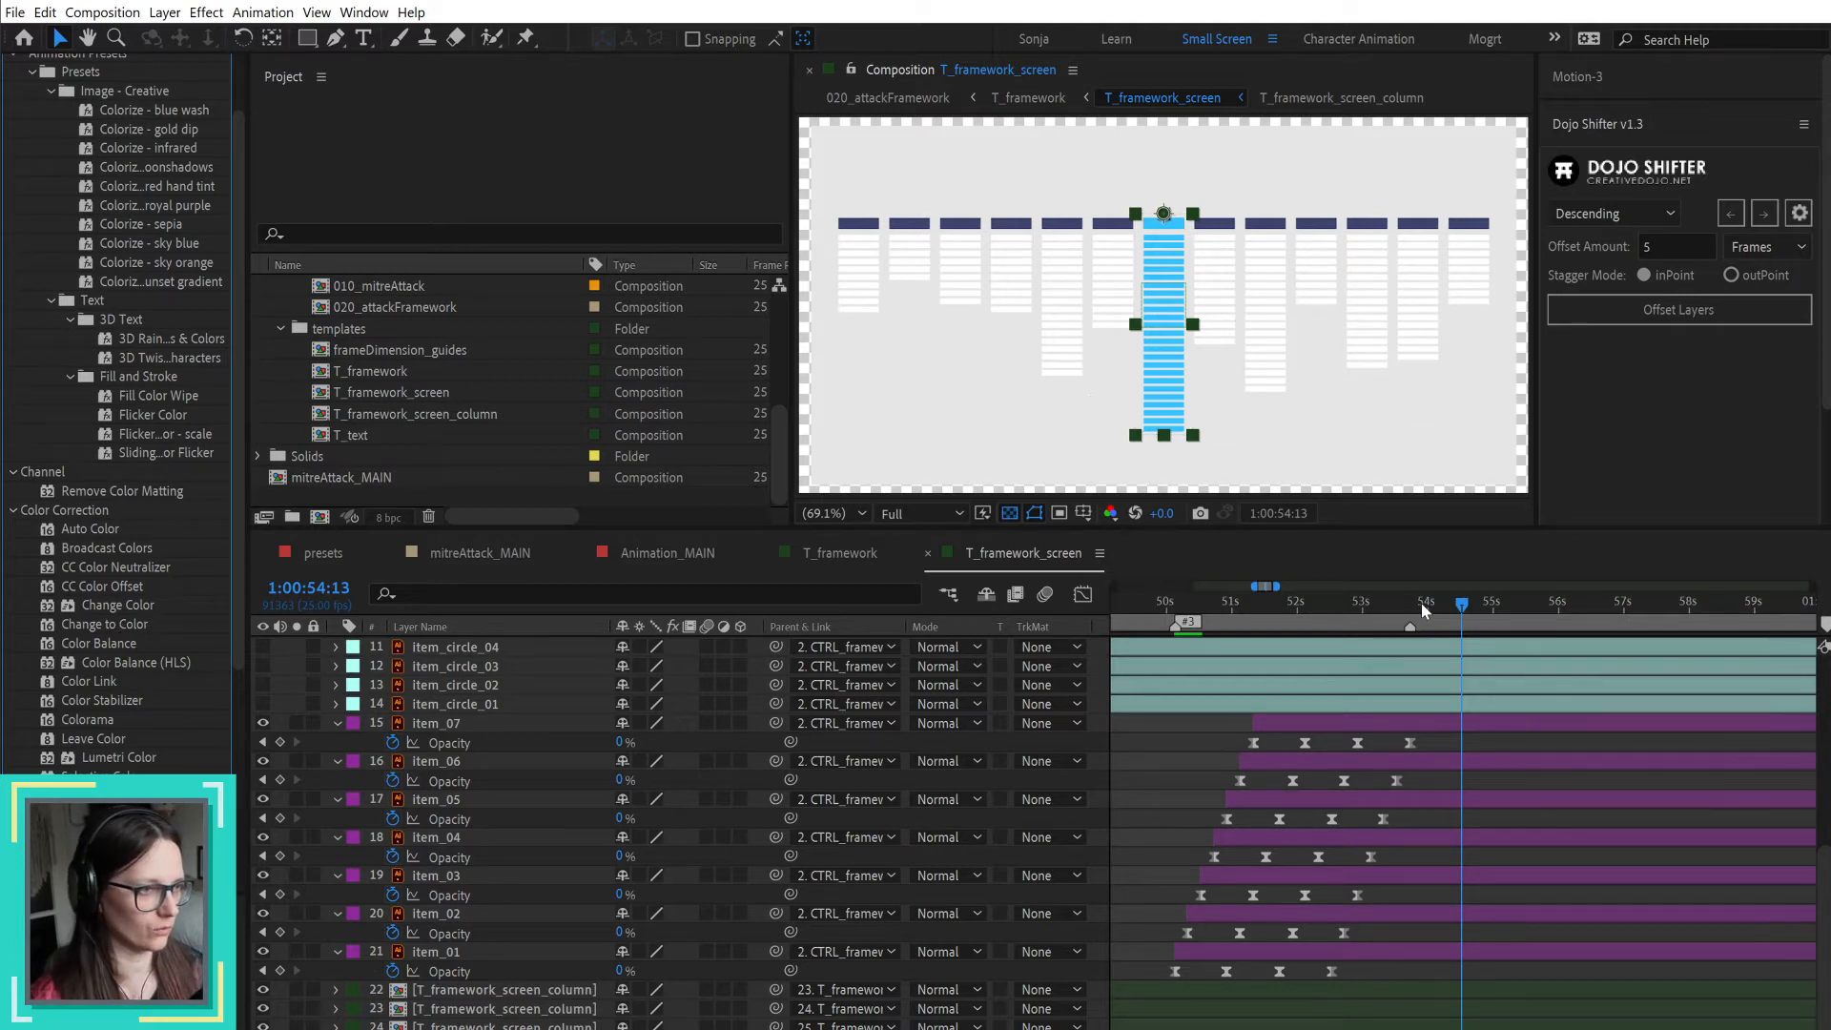
Step: Check the column highlight between 1:00:53:18 and 1:00:54:17, and read the next page of the storyboard PDF after page 16
drag(1420, 602, 1409, 602)
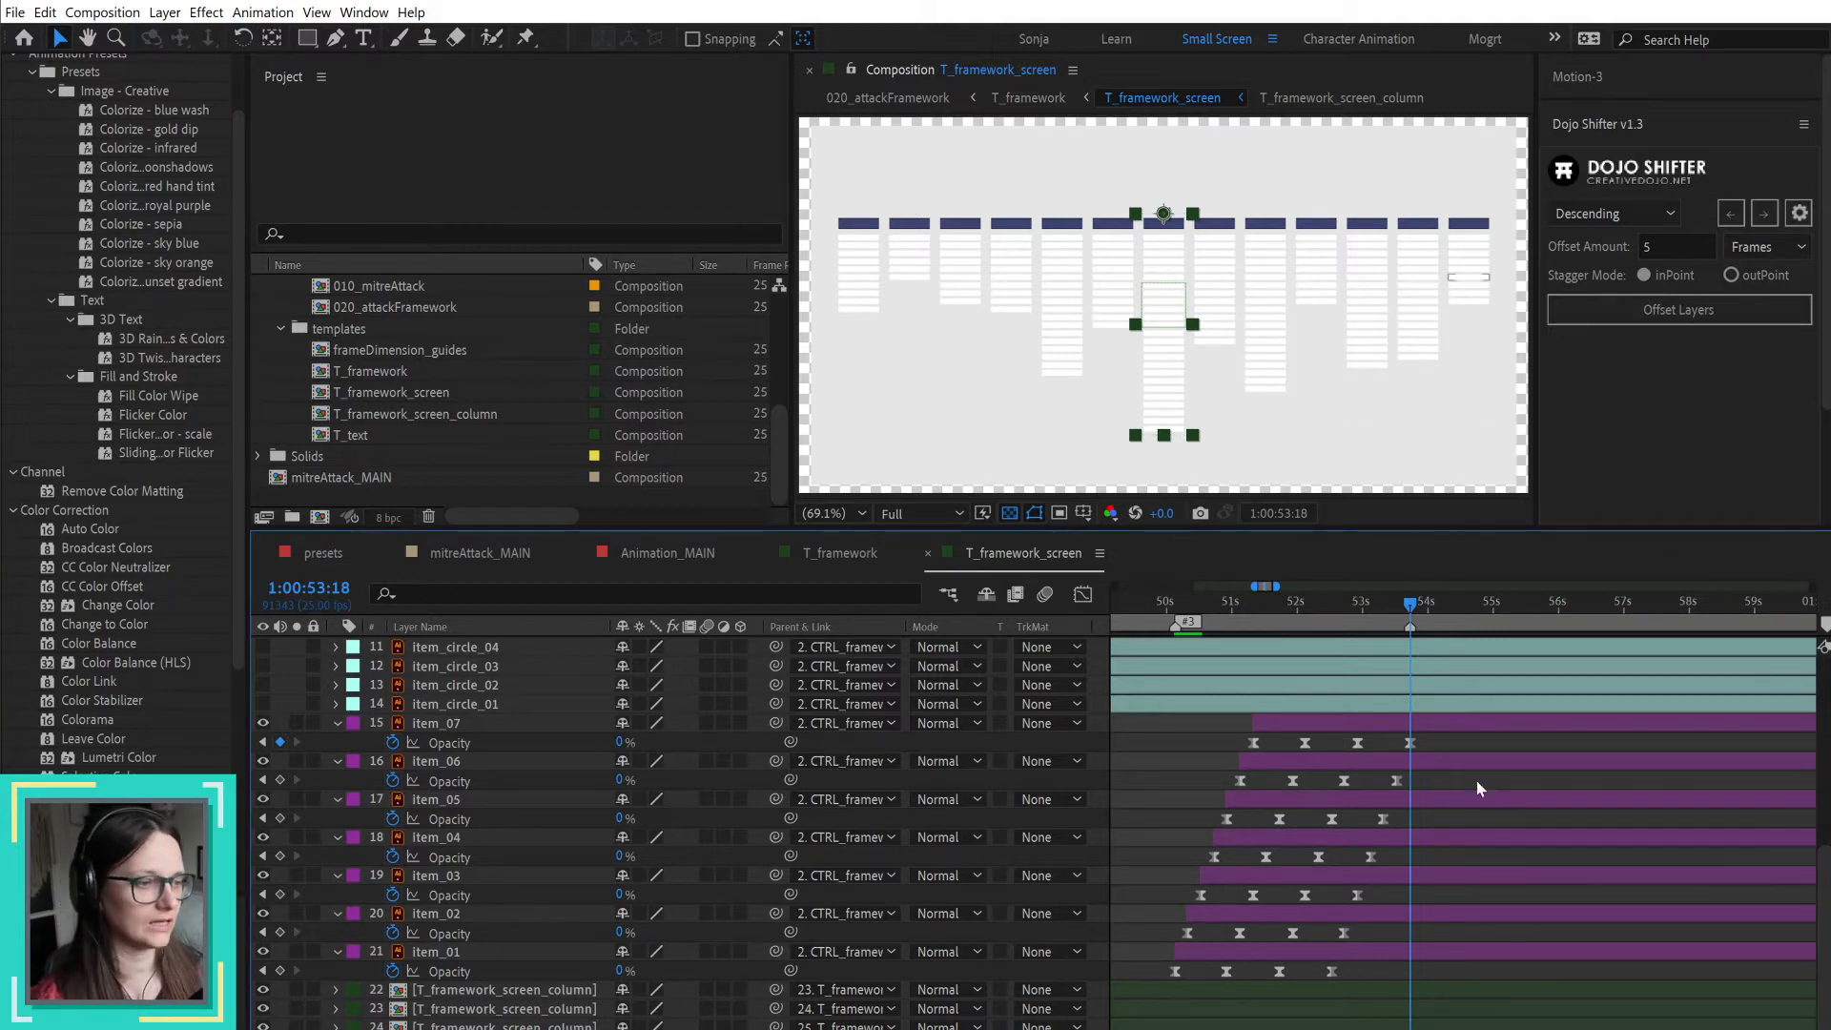
drag(1409, 603, 1471, 611)
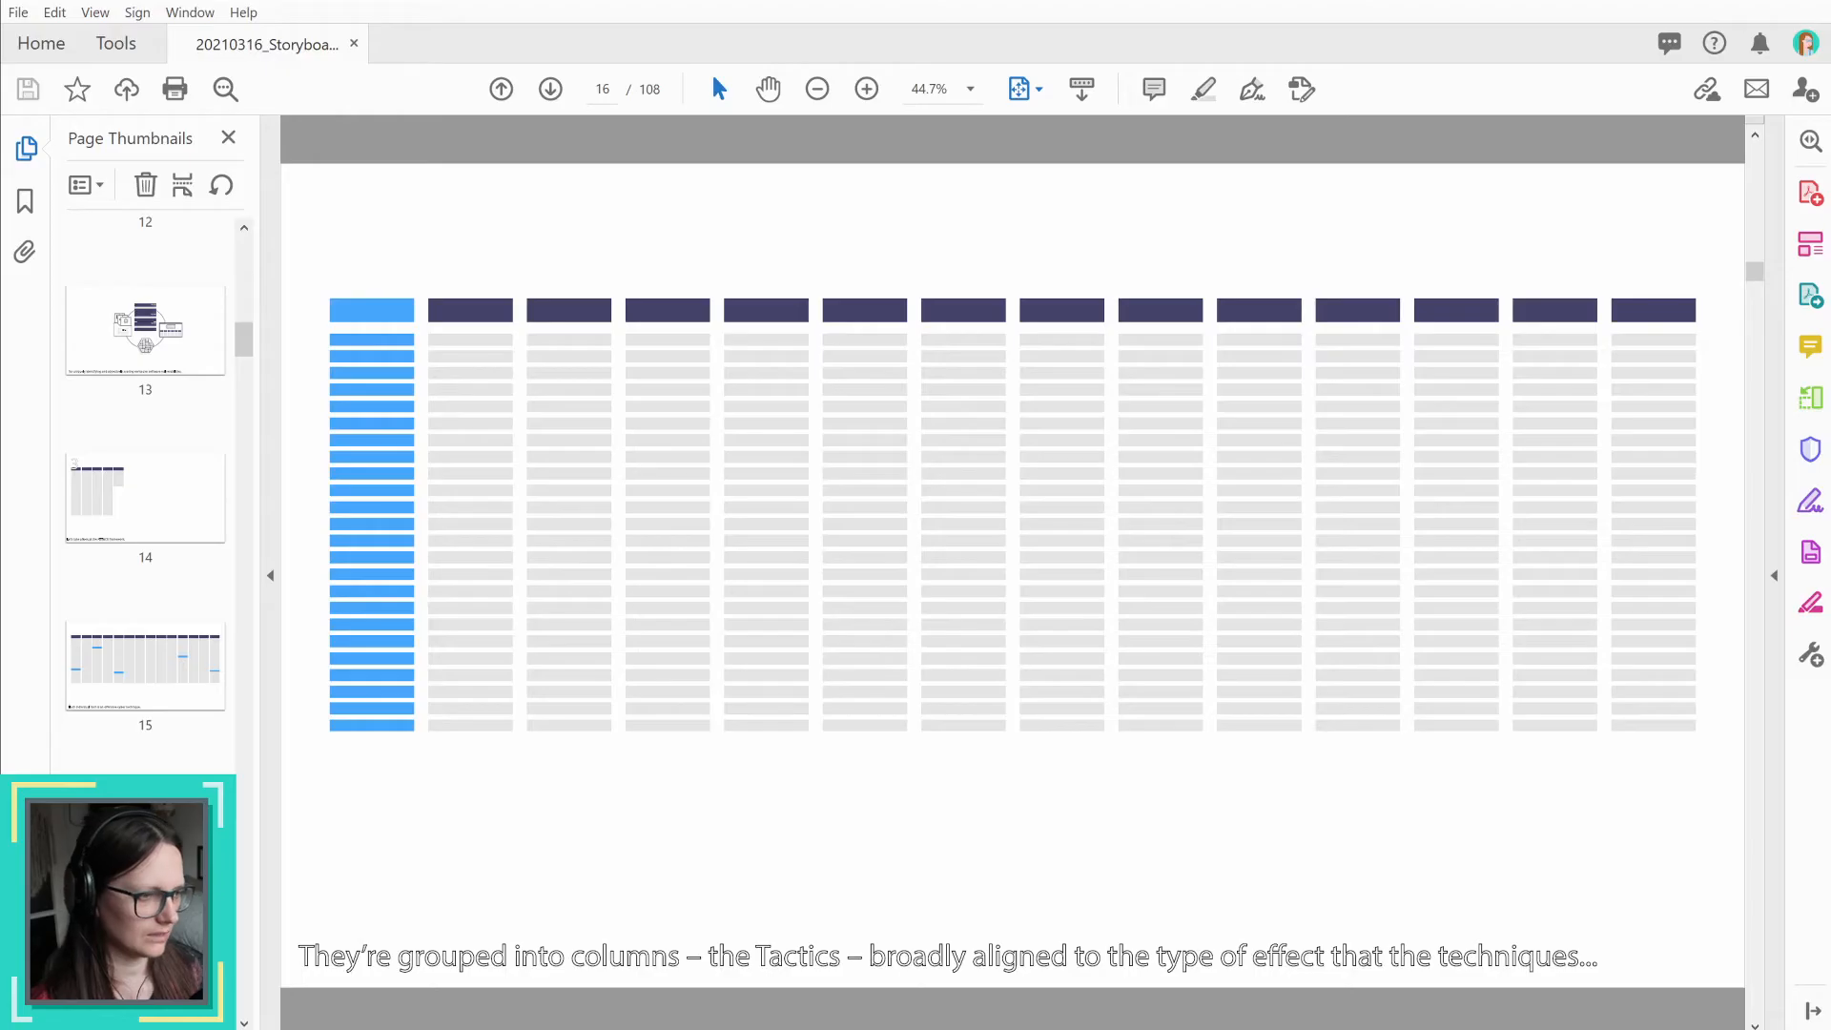
key(Right)
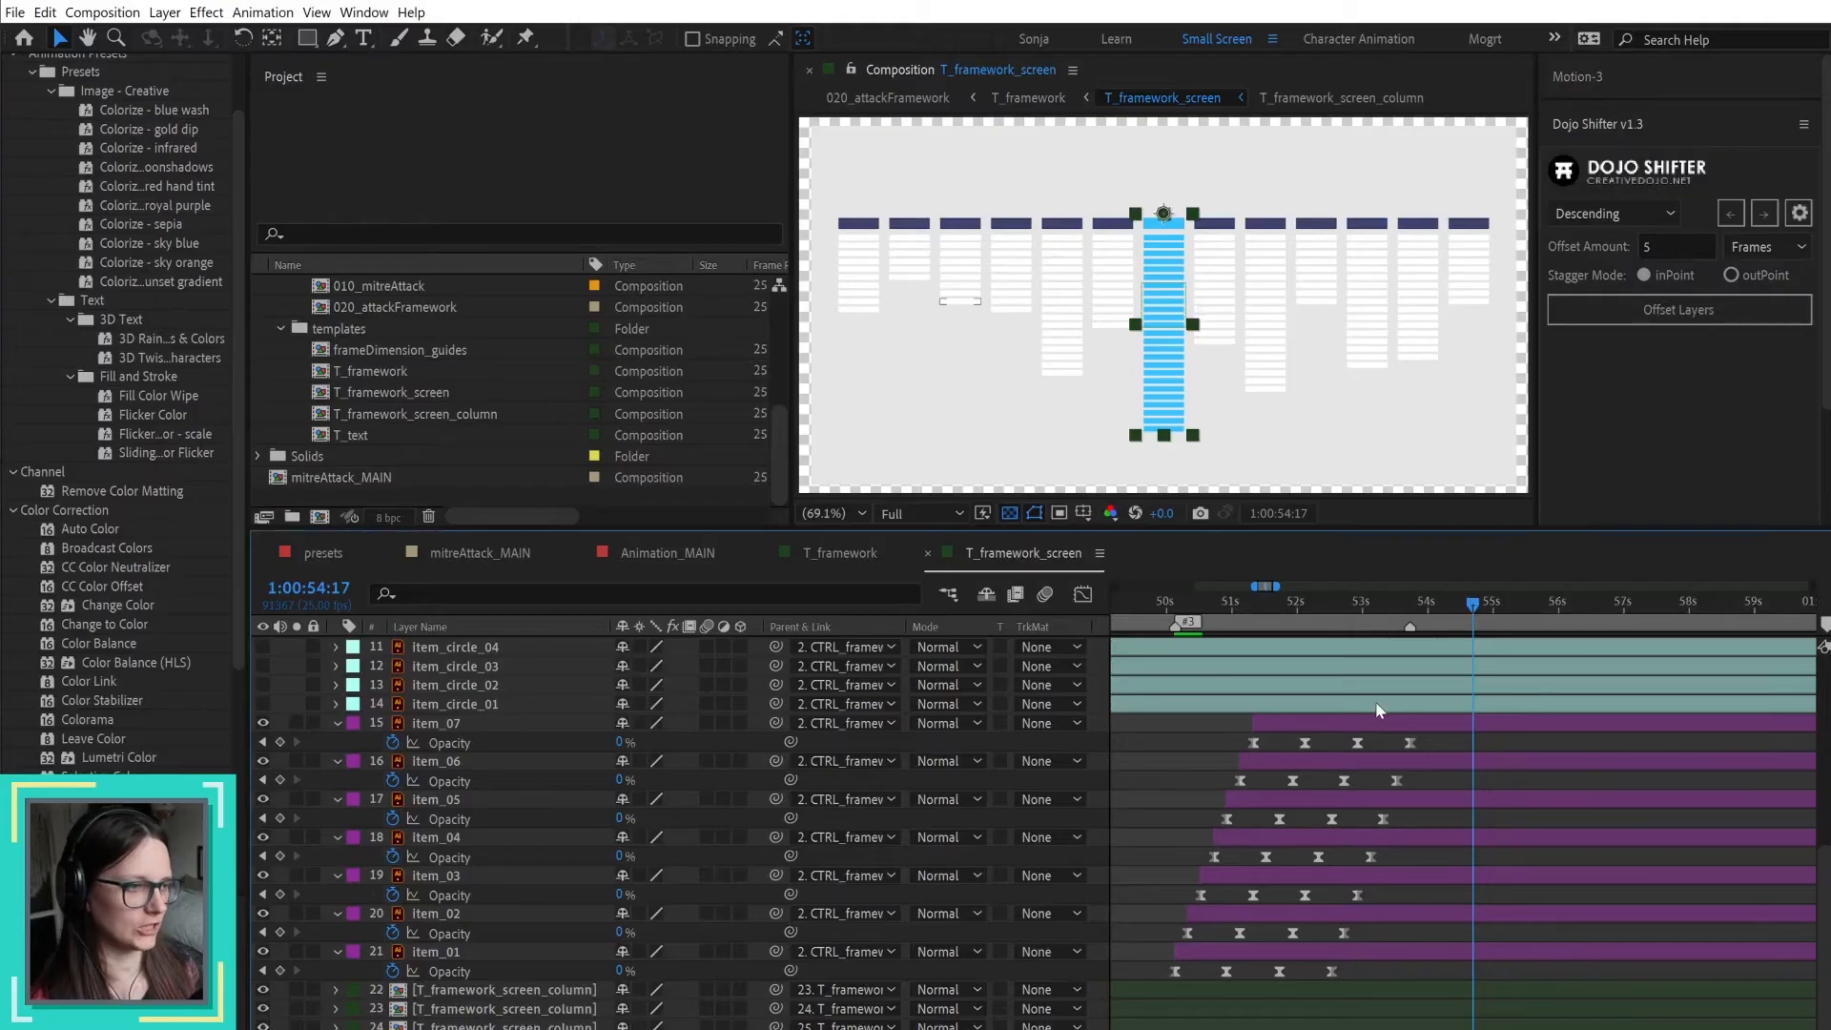
Step: Return to After Effects, preview the item highlights from 1:00:53:03 and move the current time back to 1:00:50:03
click(1397, 611)
drag(1394, 607, 1372, 606)
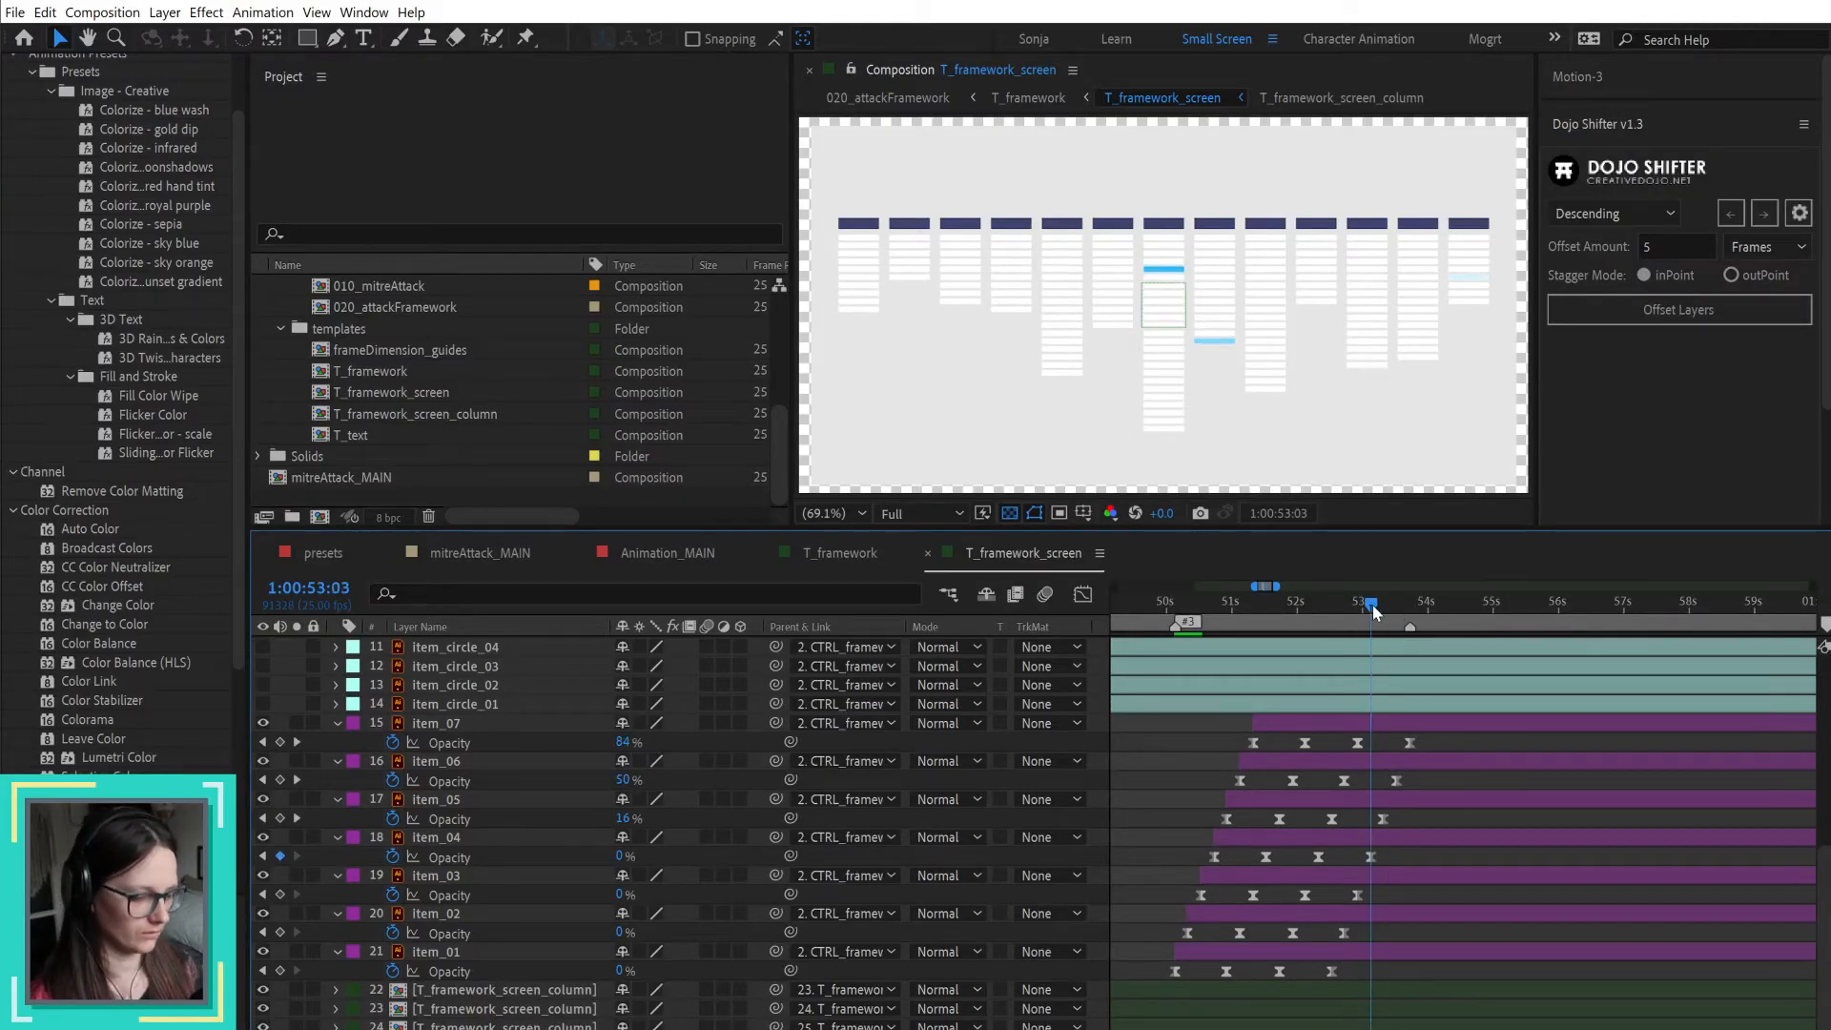
key(space)
drag(1190, 606, 1178, 608)
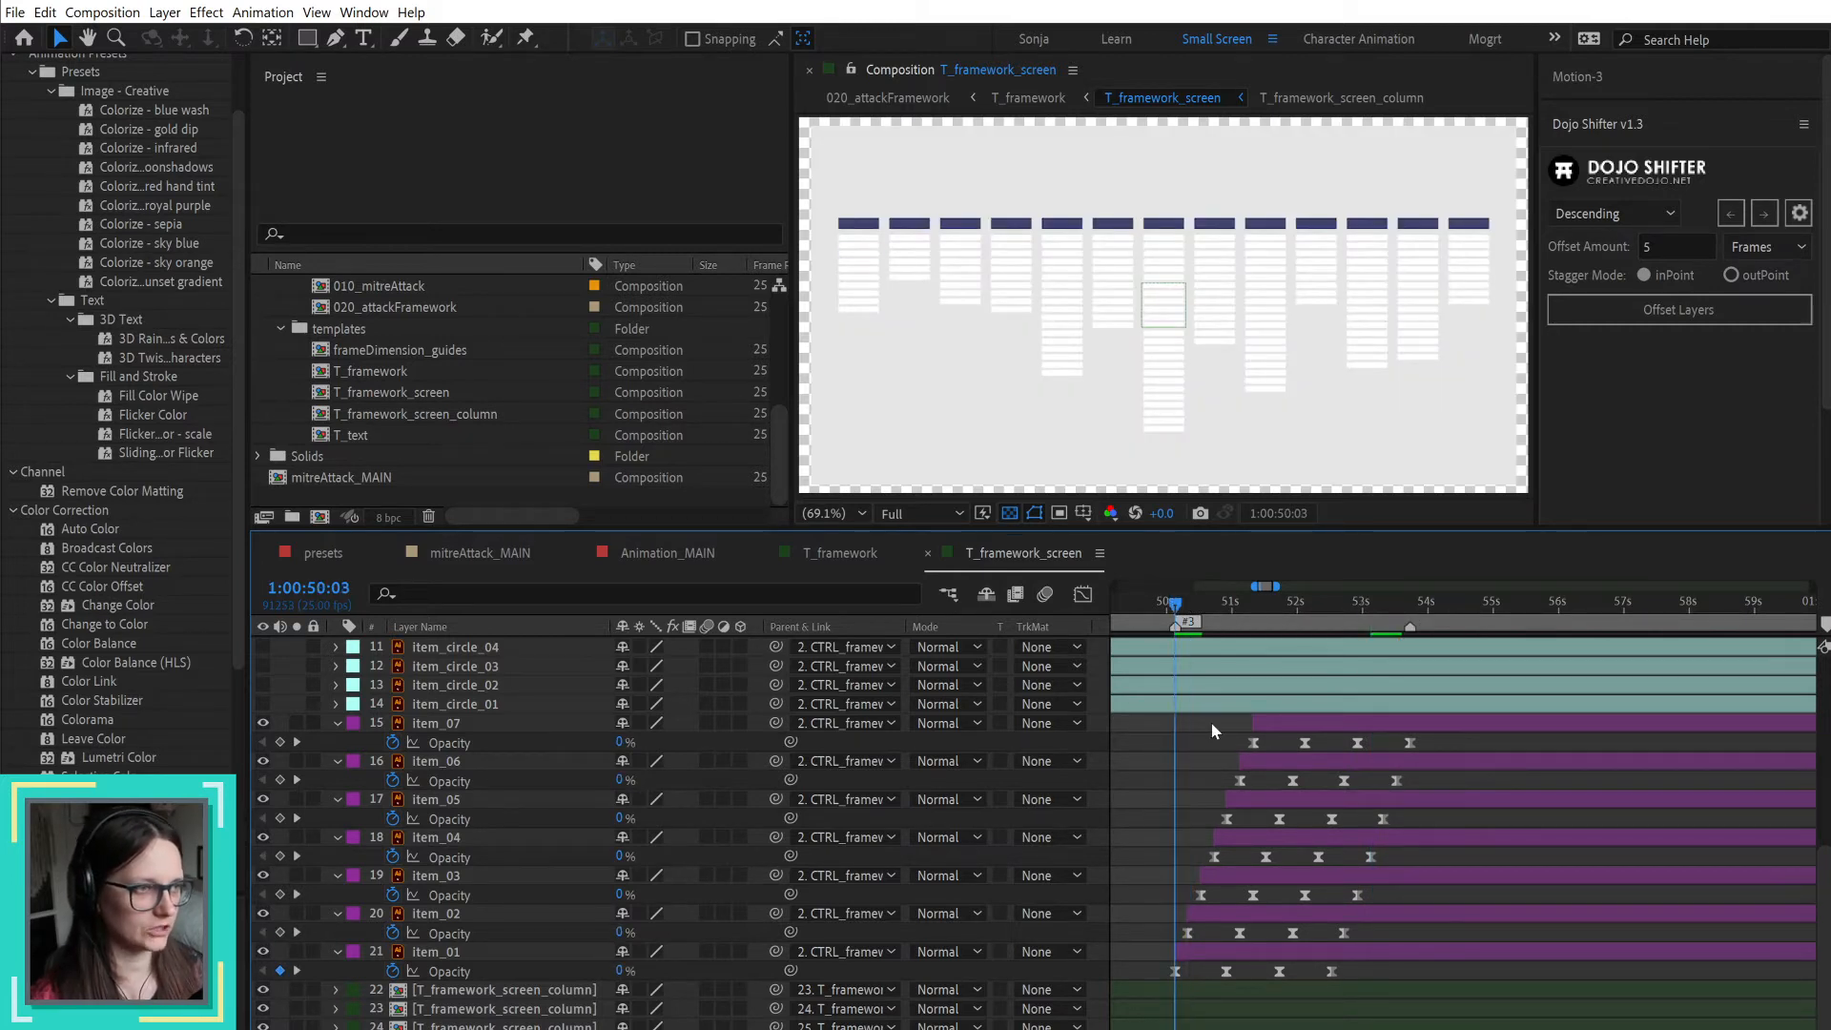
Step: Turn off the transparency grid and set the T_framework_screen background color to the off-white sampled from the screen graphic
scroll(1195, 869, down, 1)
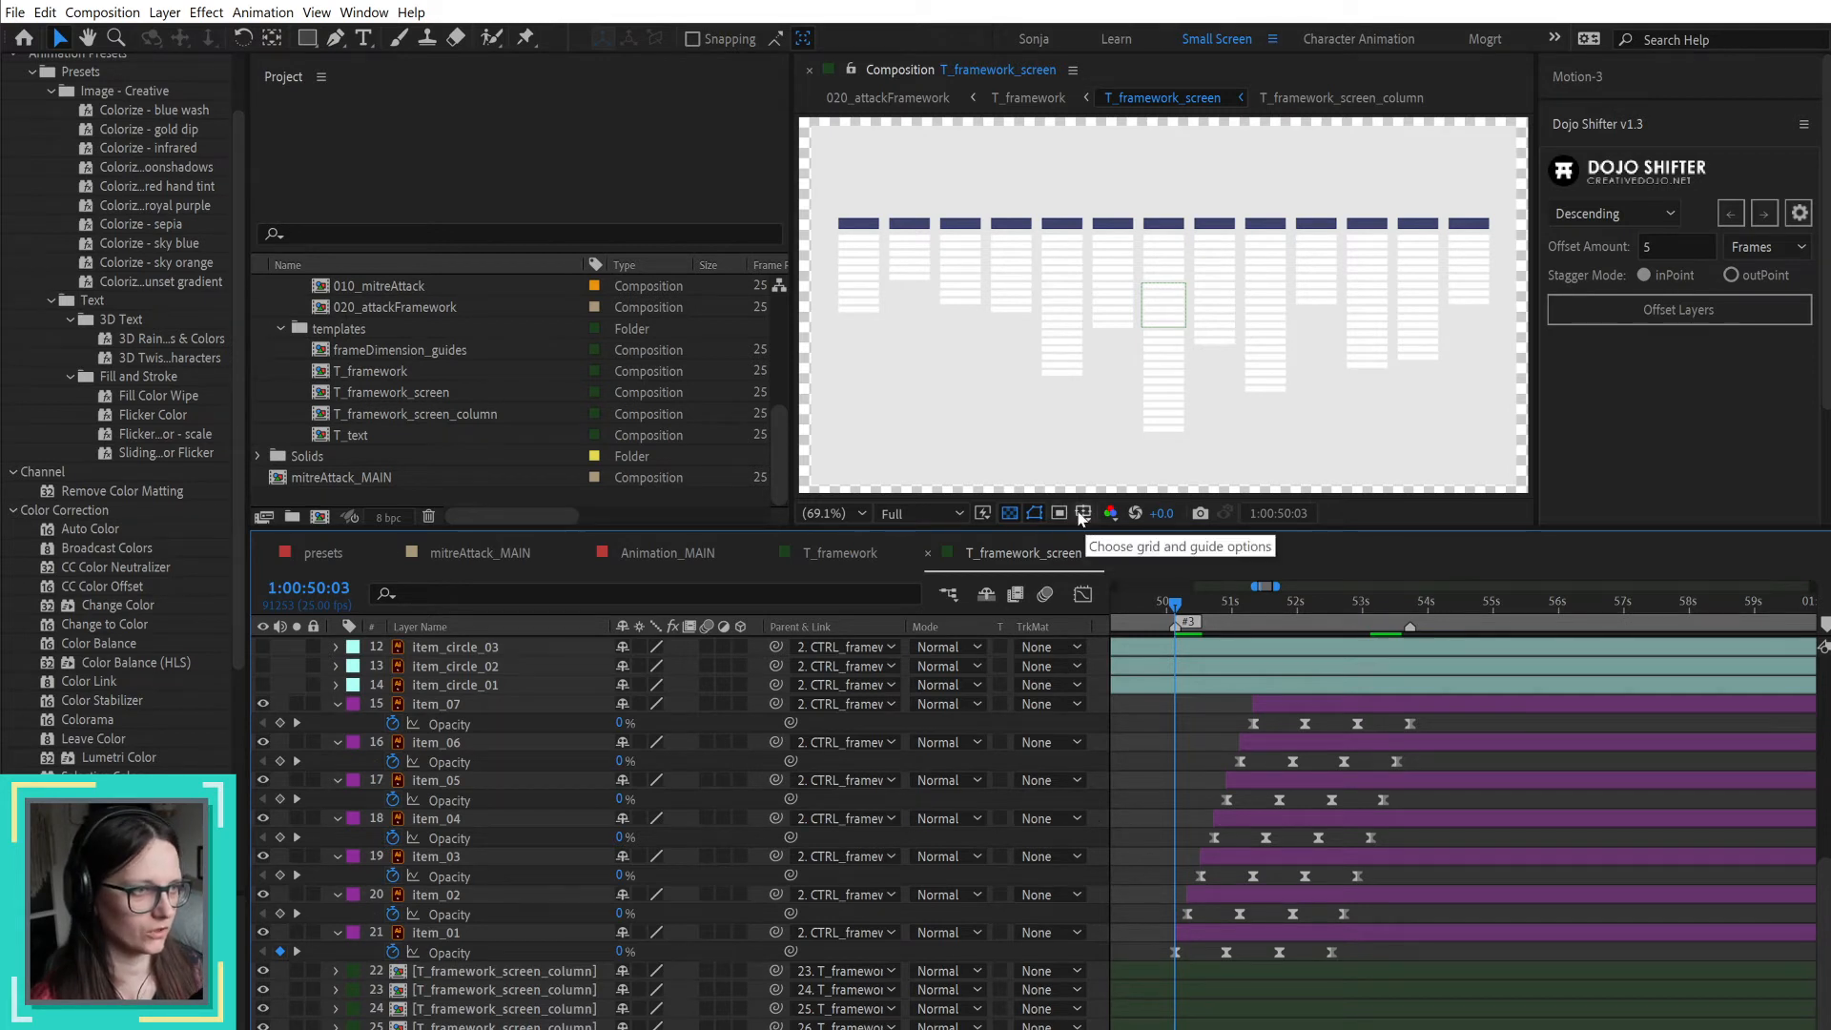
click(1010, 514)
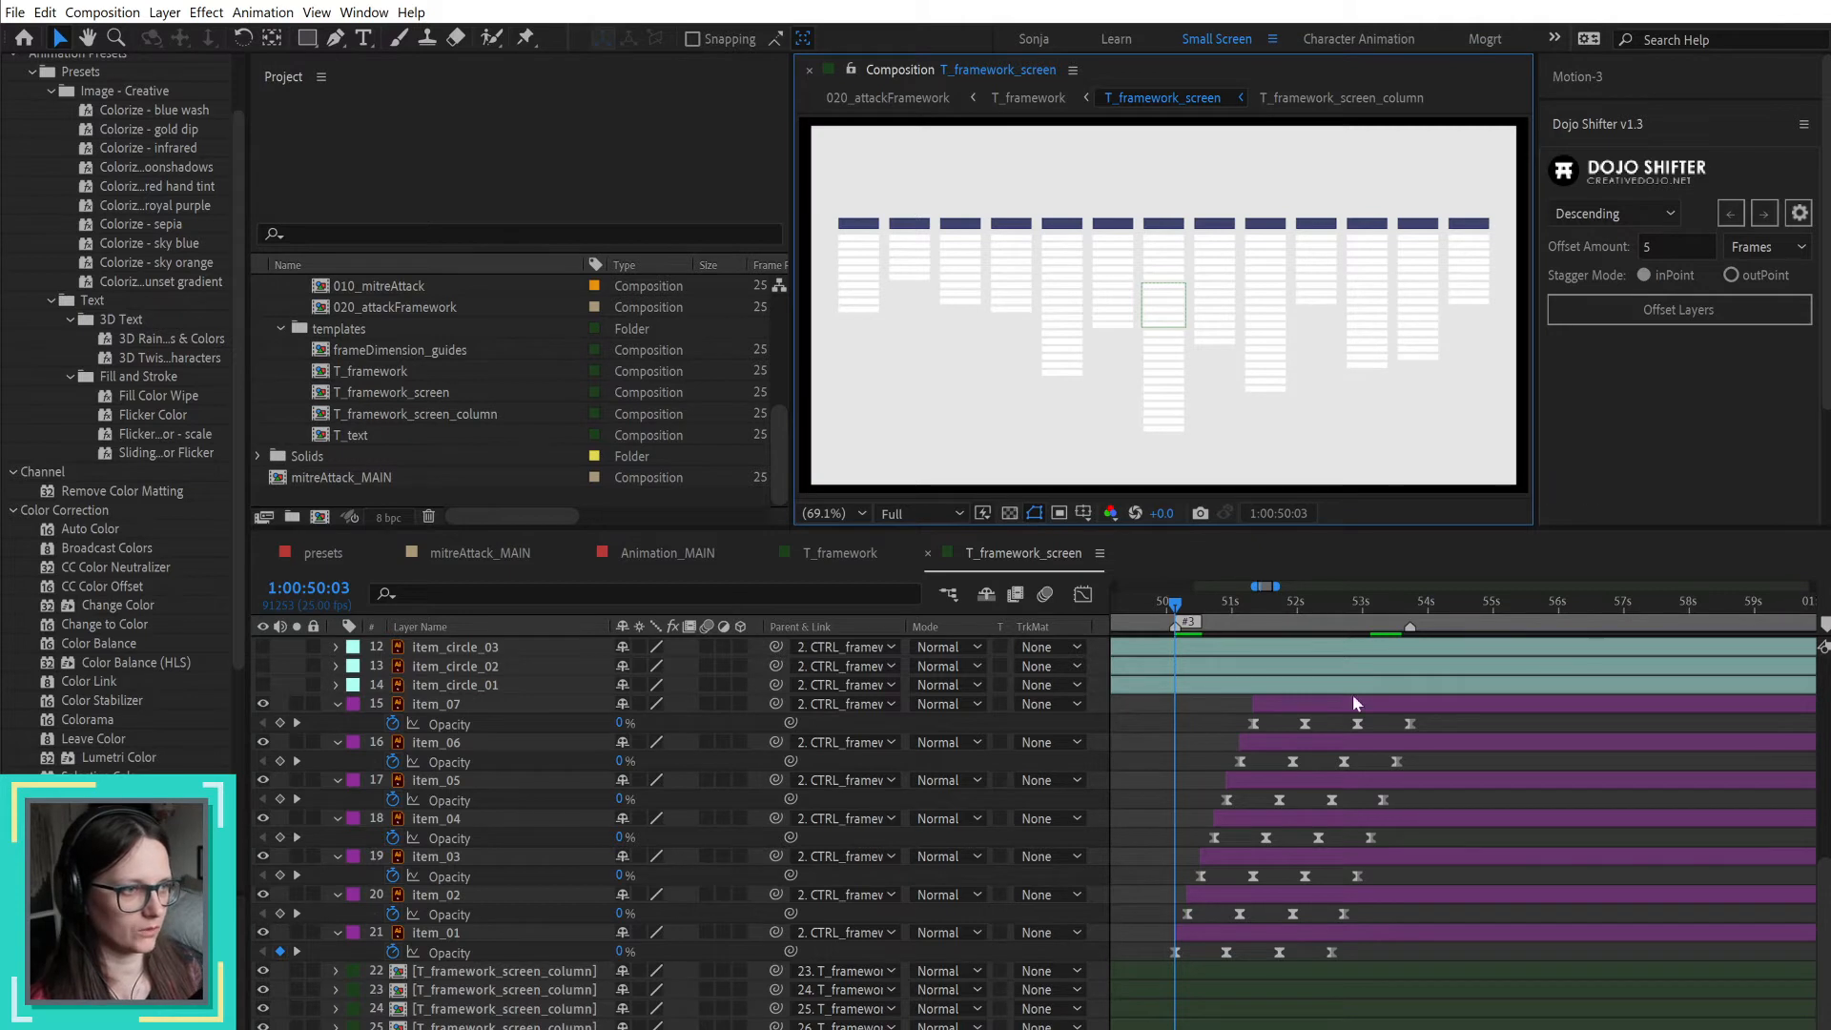
right_click(1151, 816)
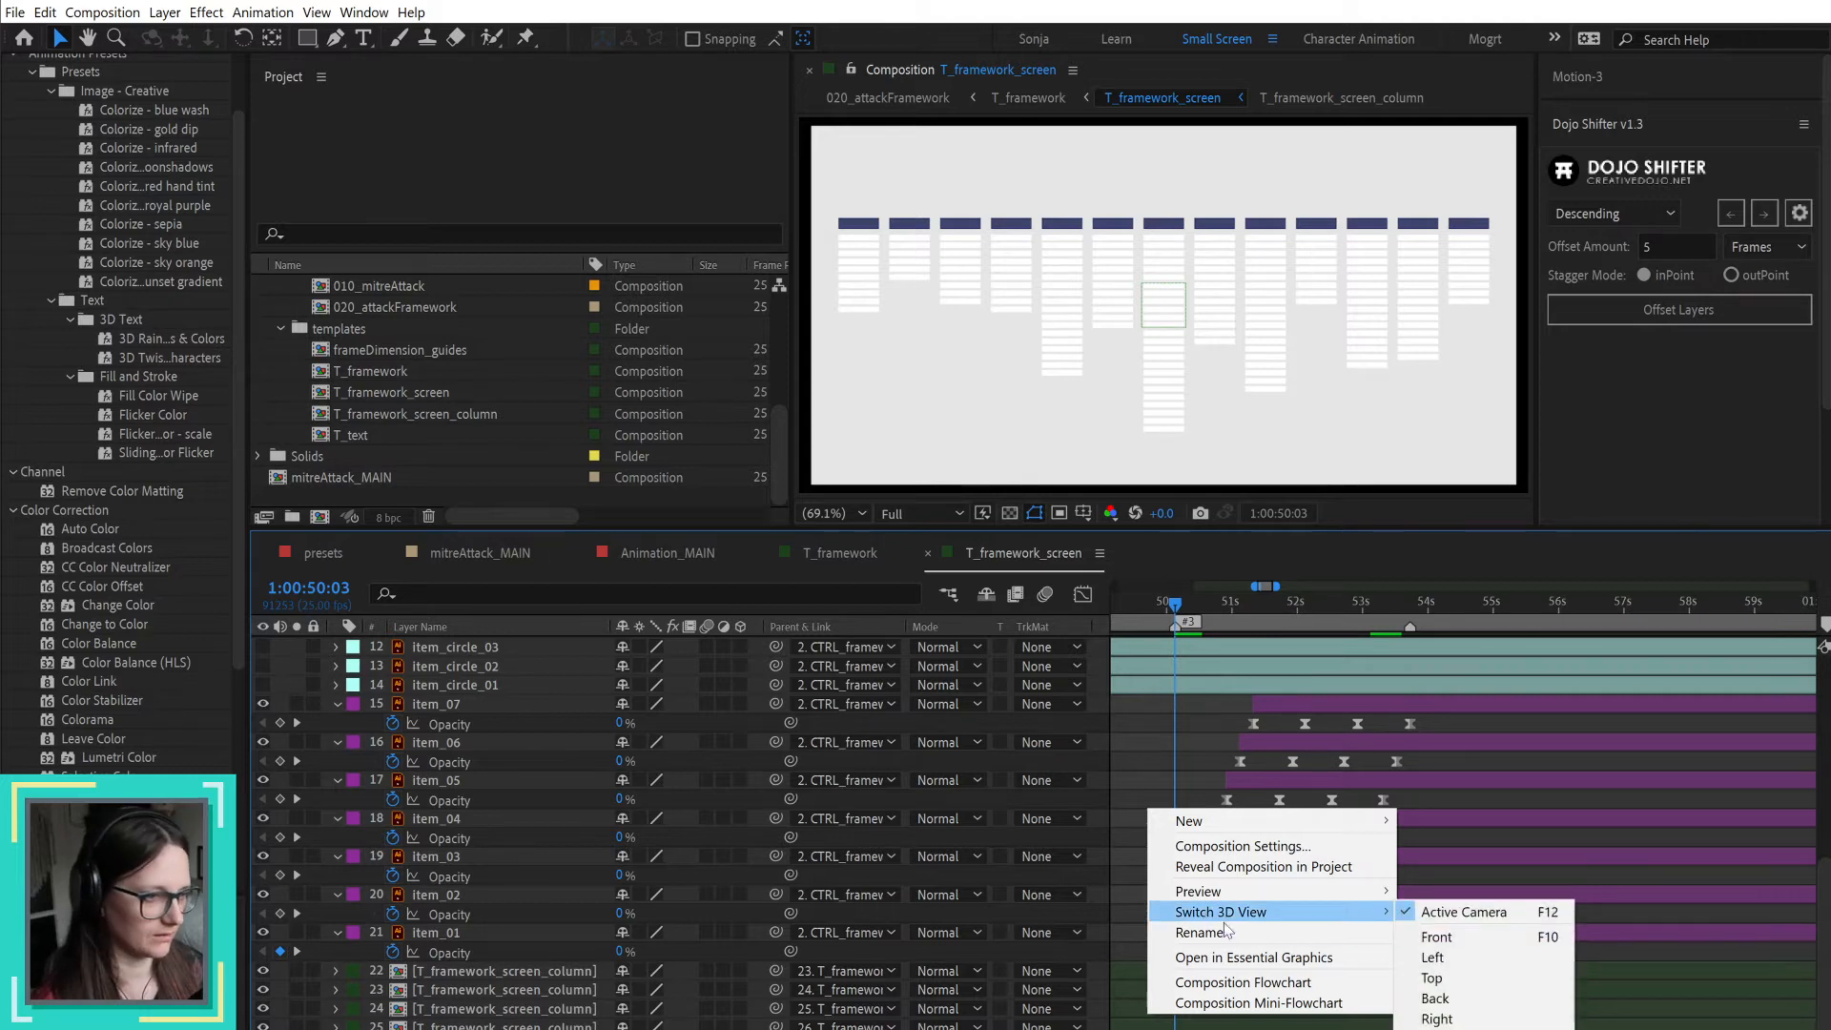
click(1259, 848)
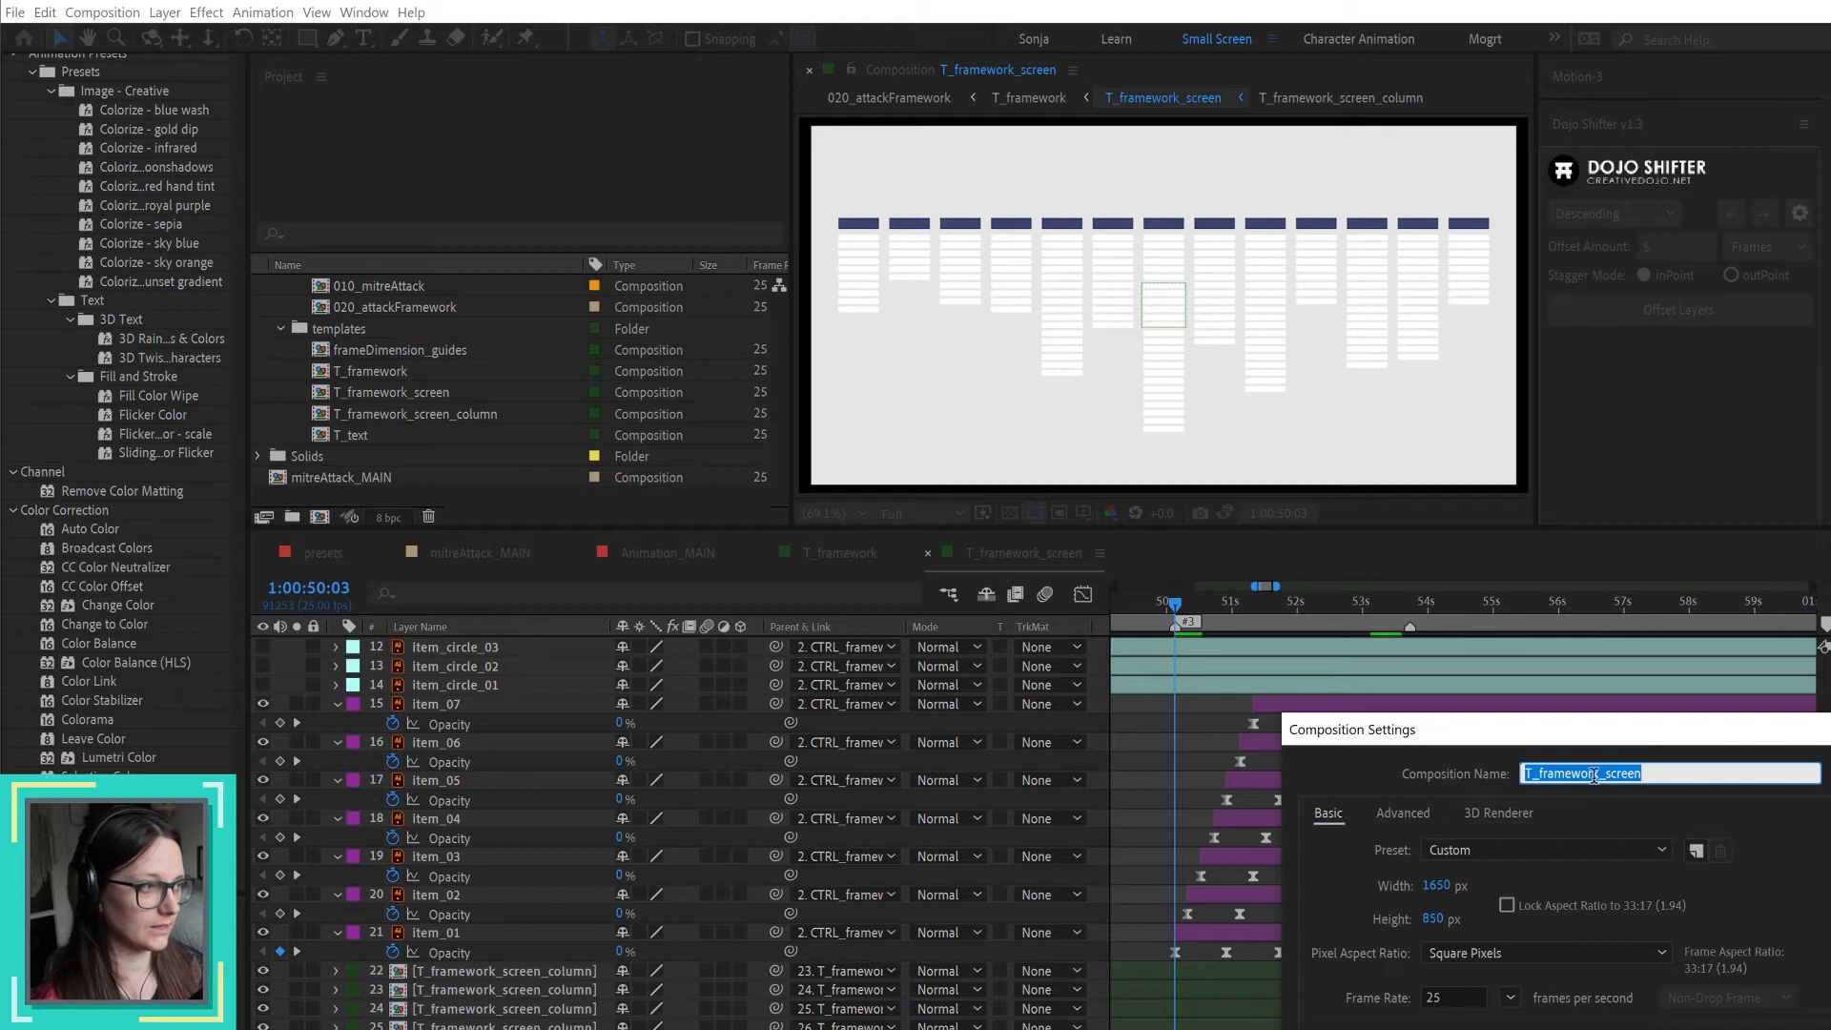
drag(1674, 737, 1120, 341)
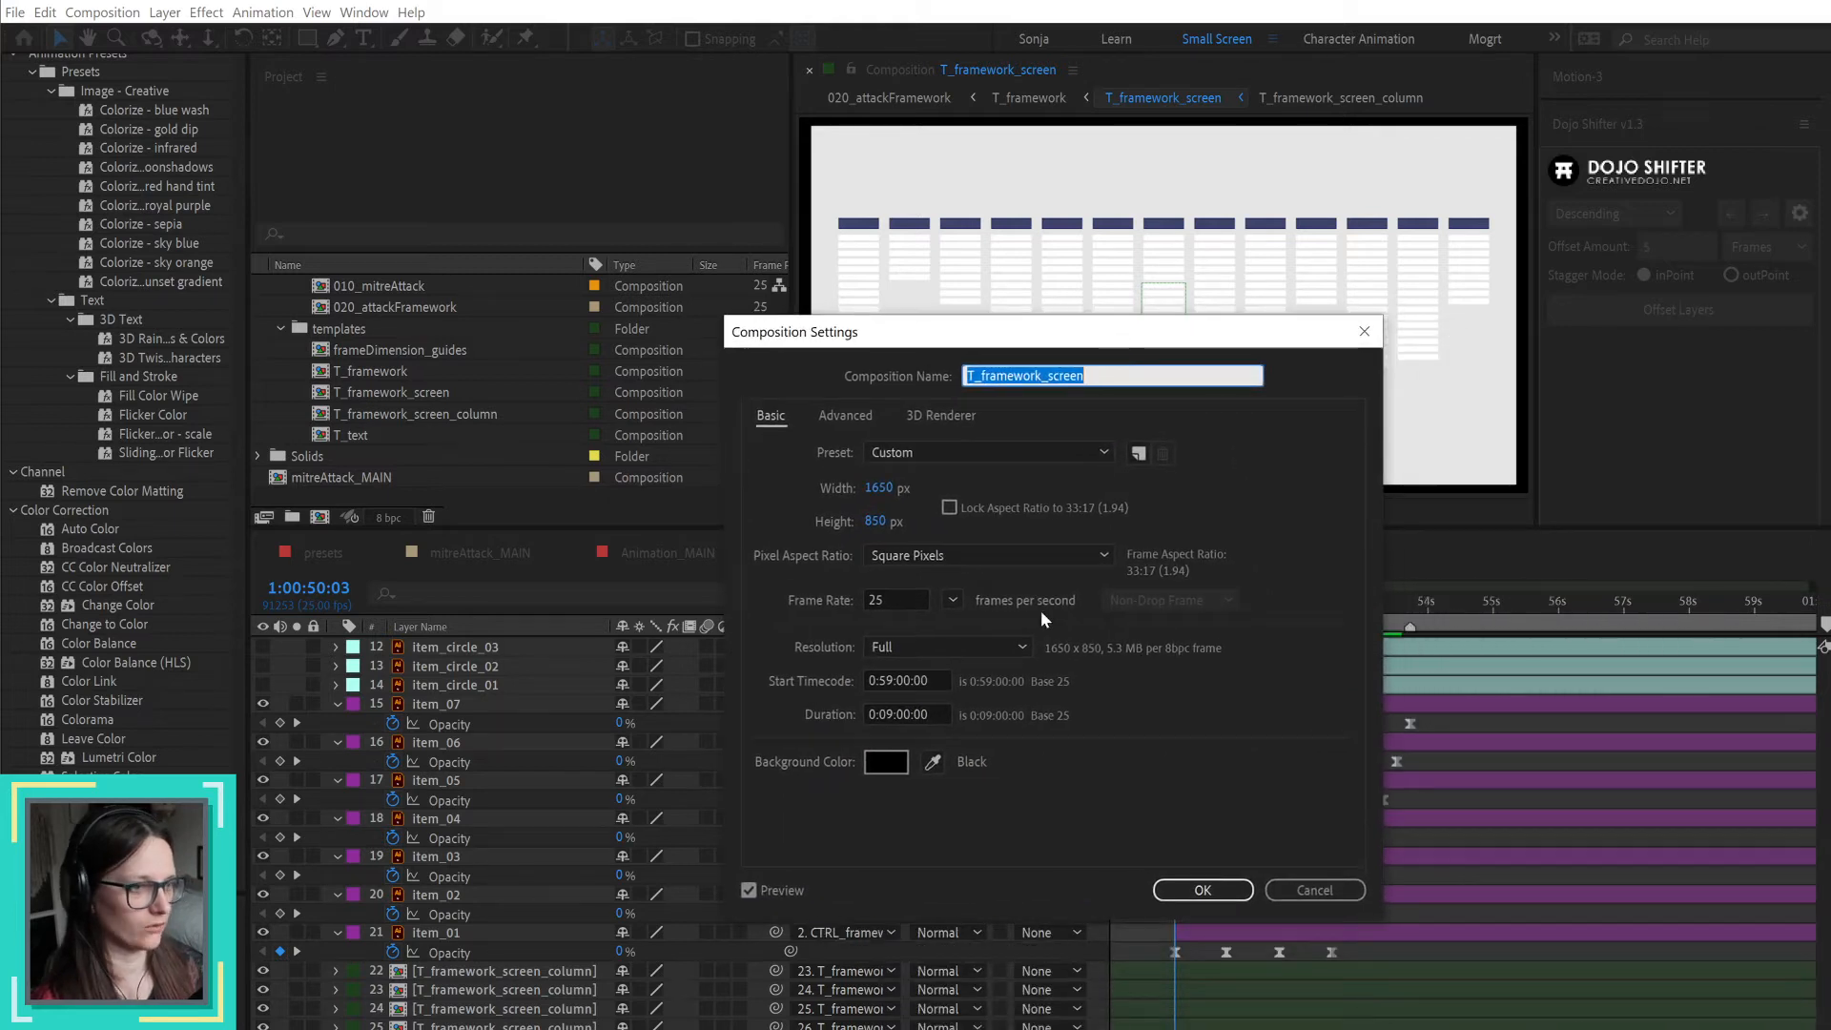
click(934, 762)
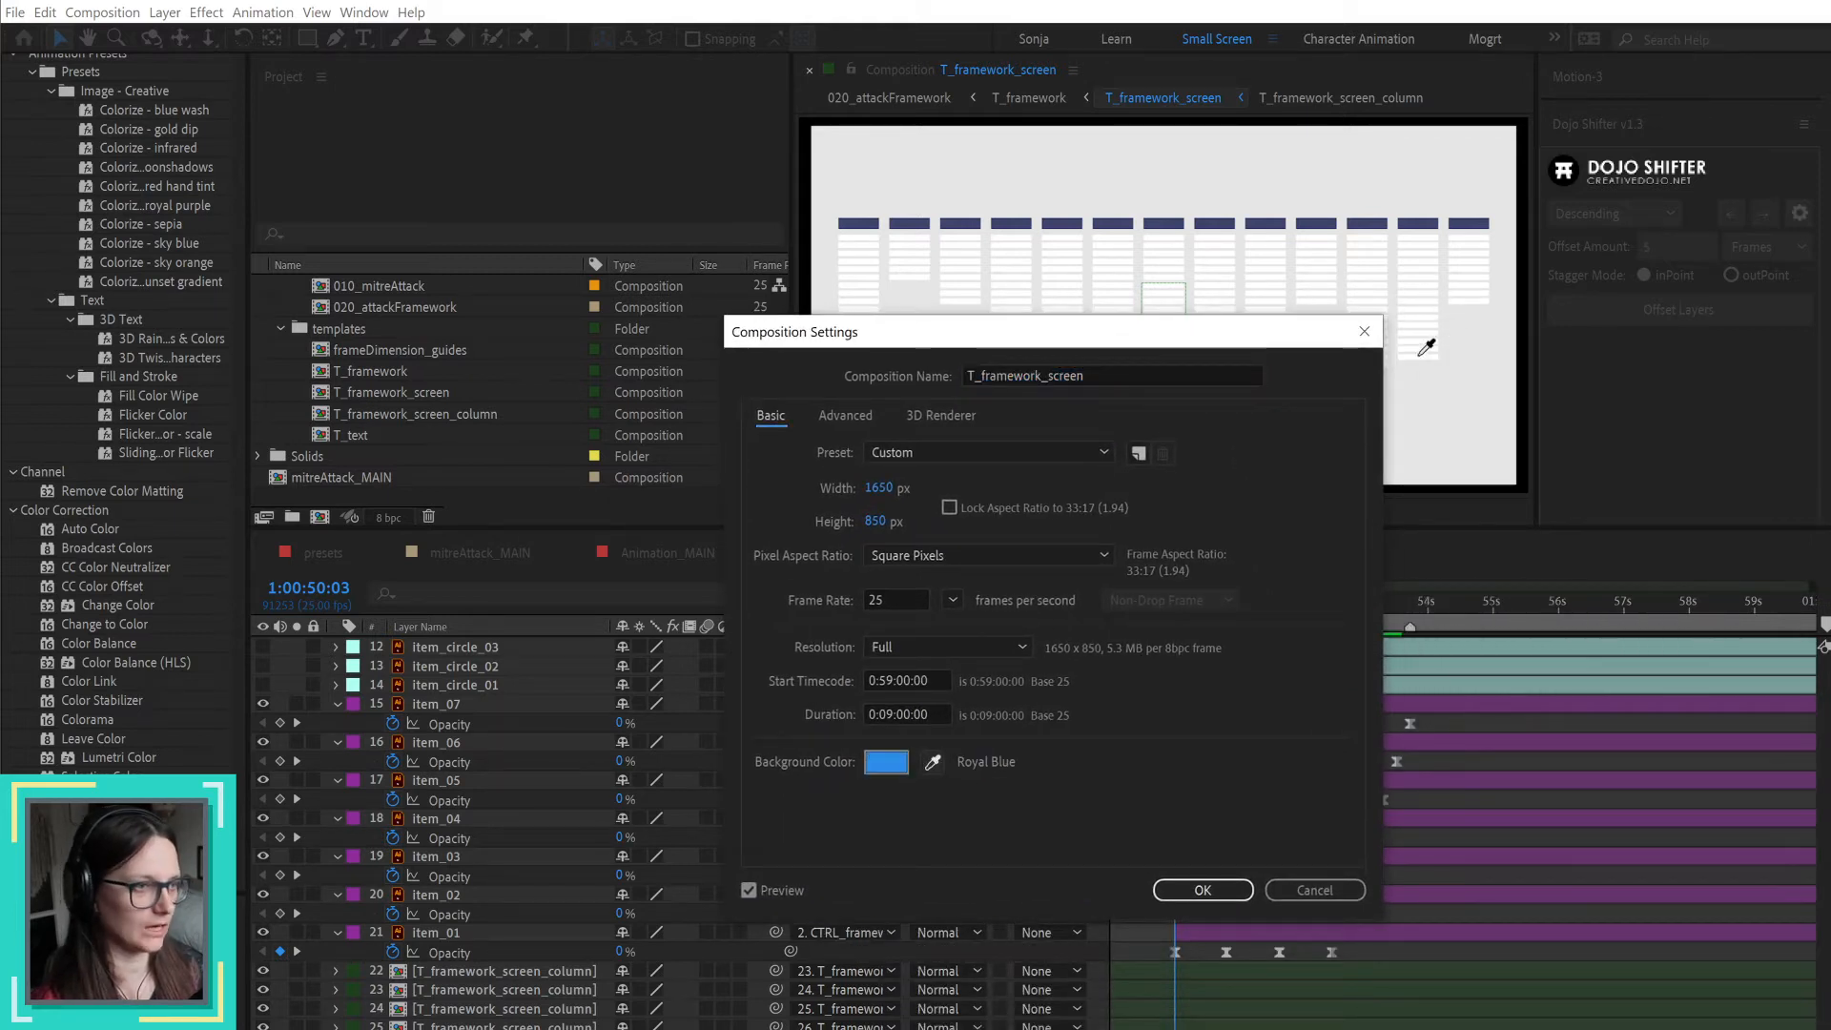
click(1466, 379)
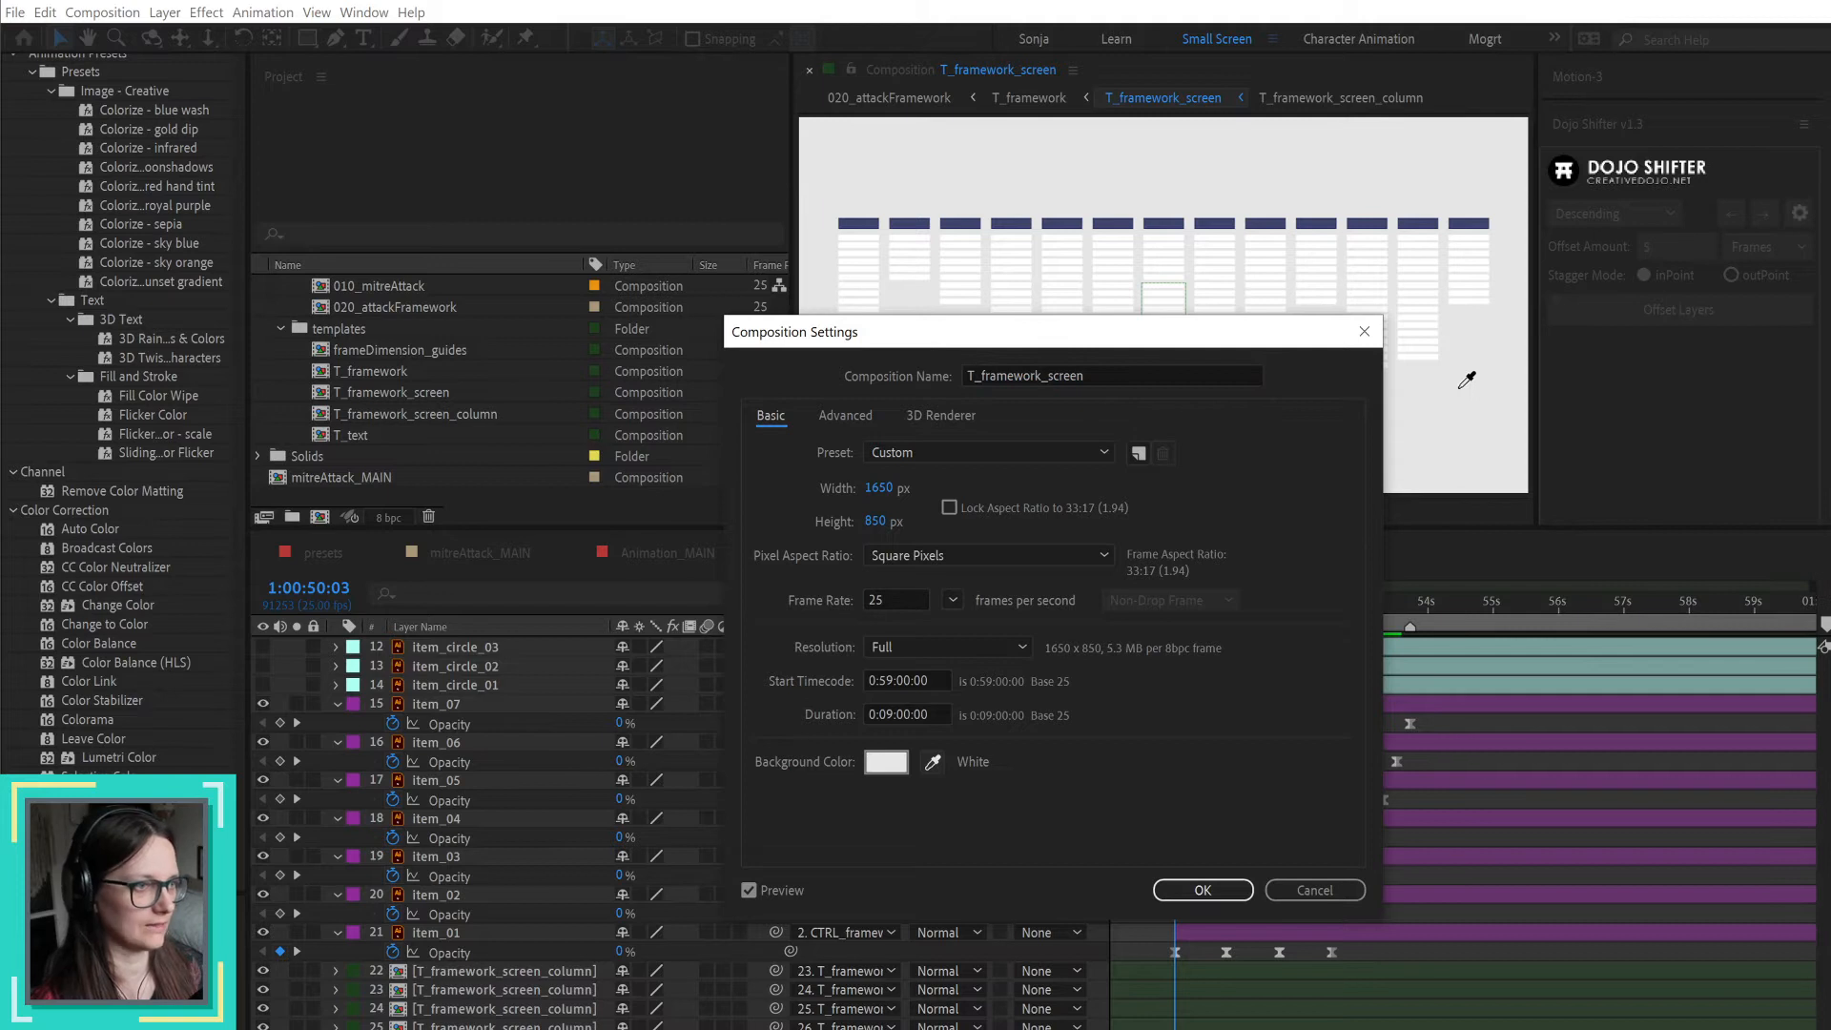
click(1238, 888)
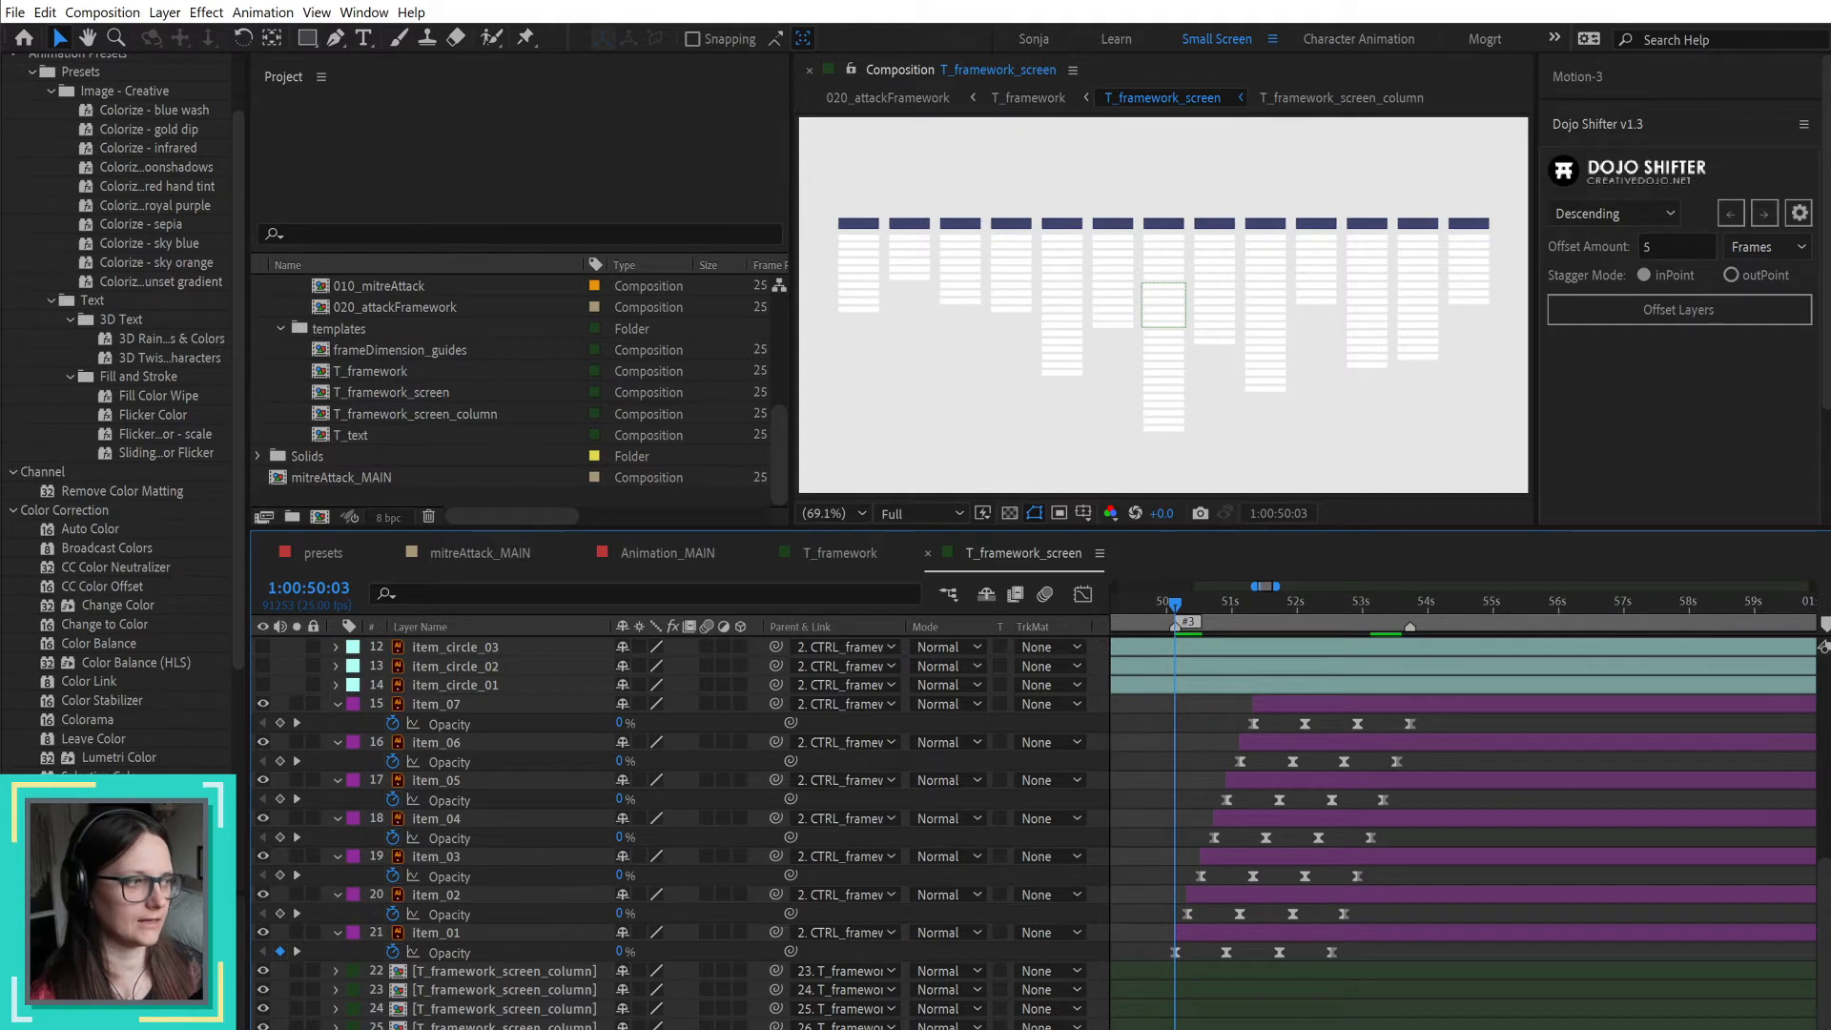
Step: Rearrange the After Effects workspace by extending the window downward, enlarging the effects list and slightly widening the timeline area
scroll(1034, 830, up, 6)
scroll(1034, 830, down, 1)
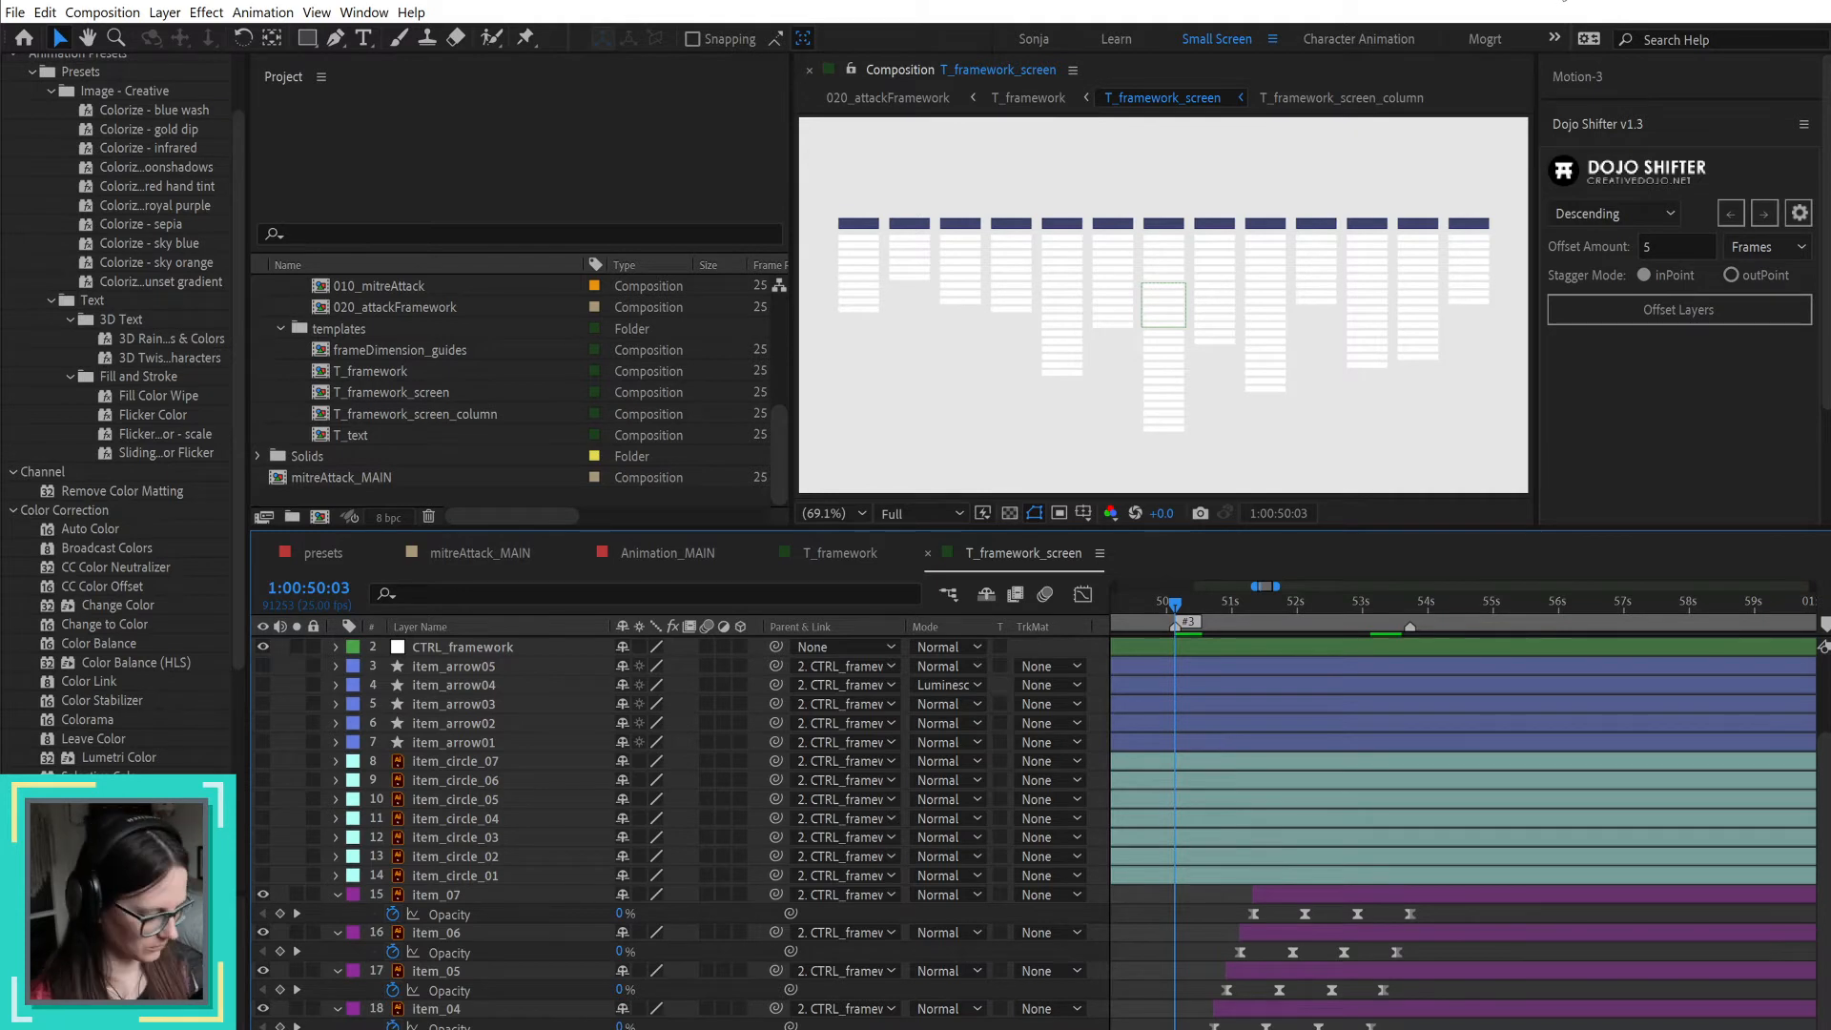
key(super+Up)
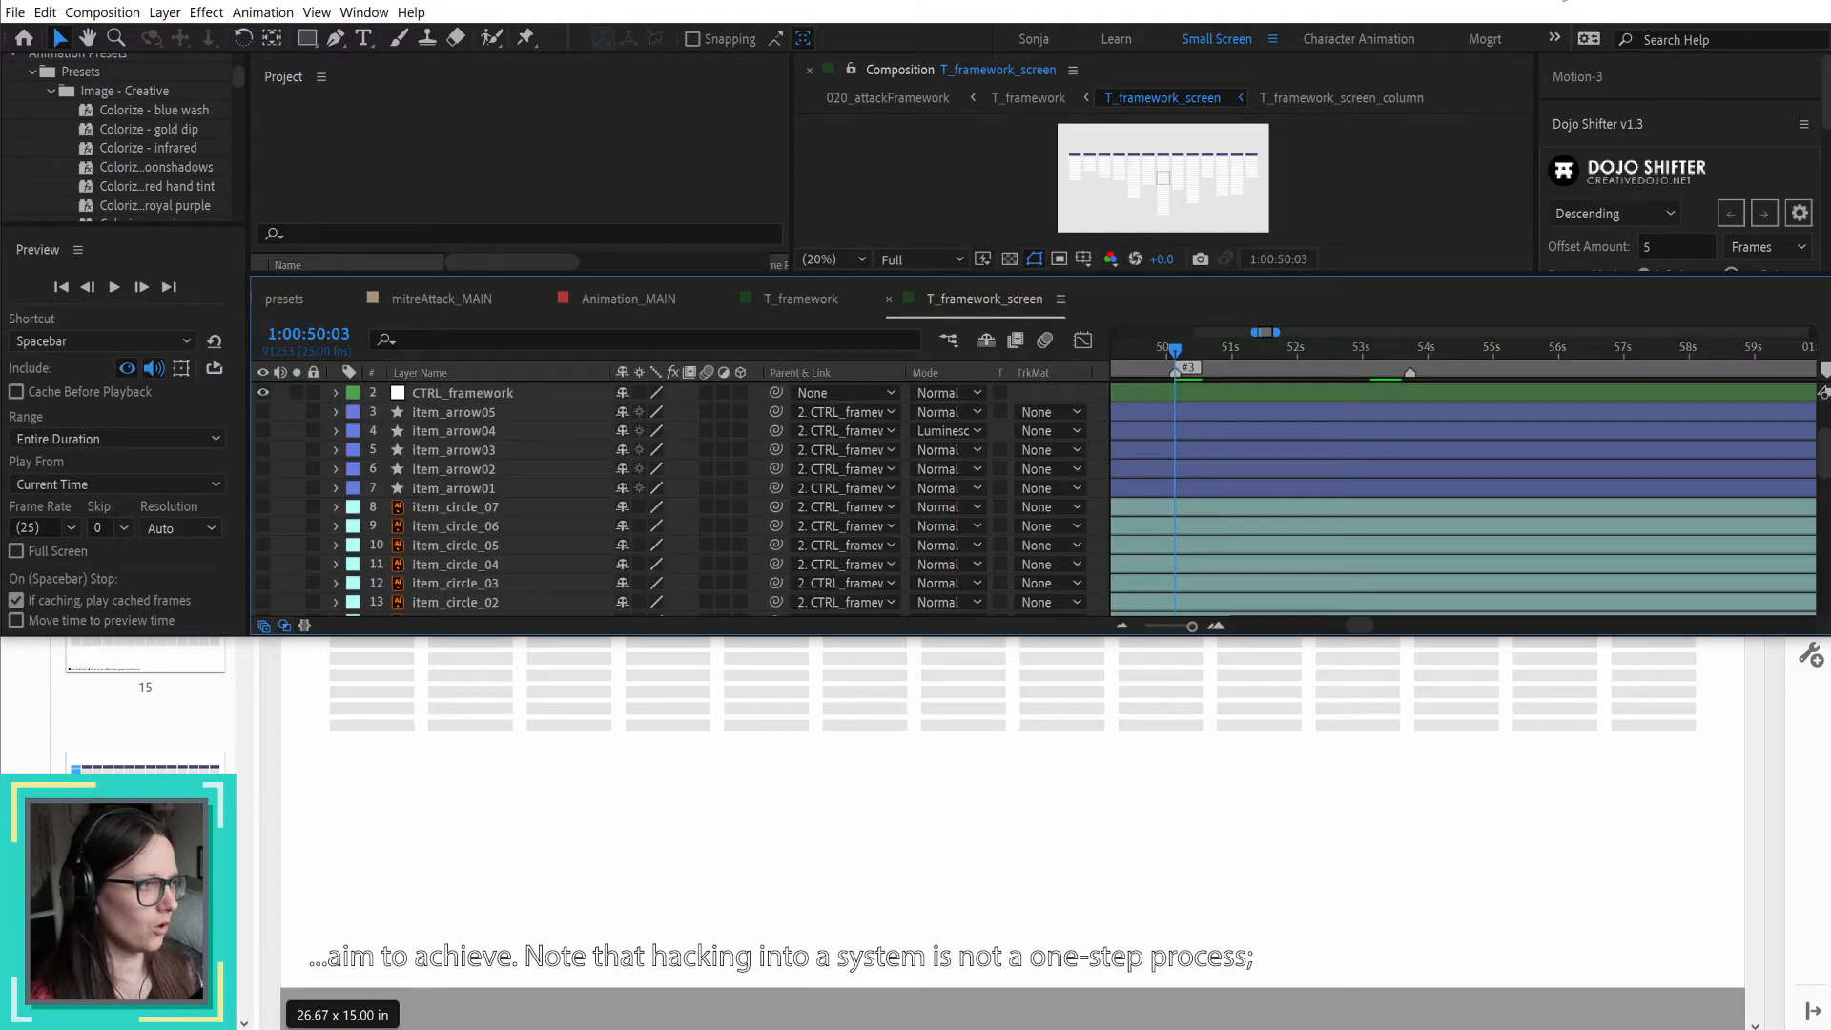
key(Return)
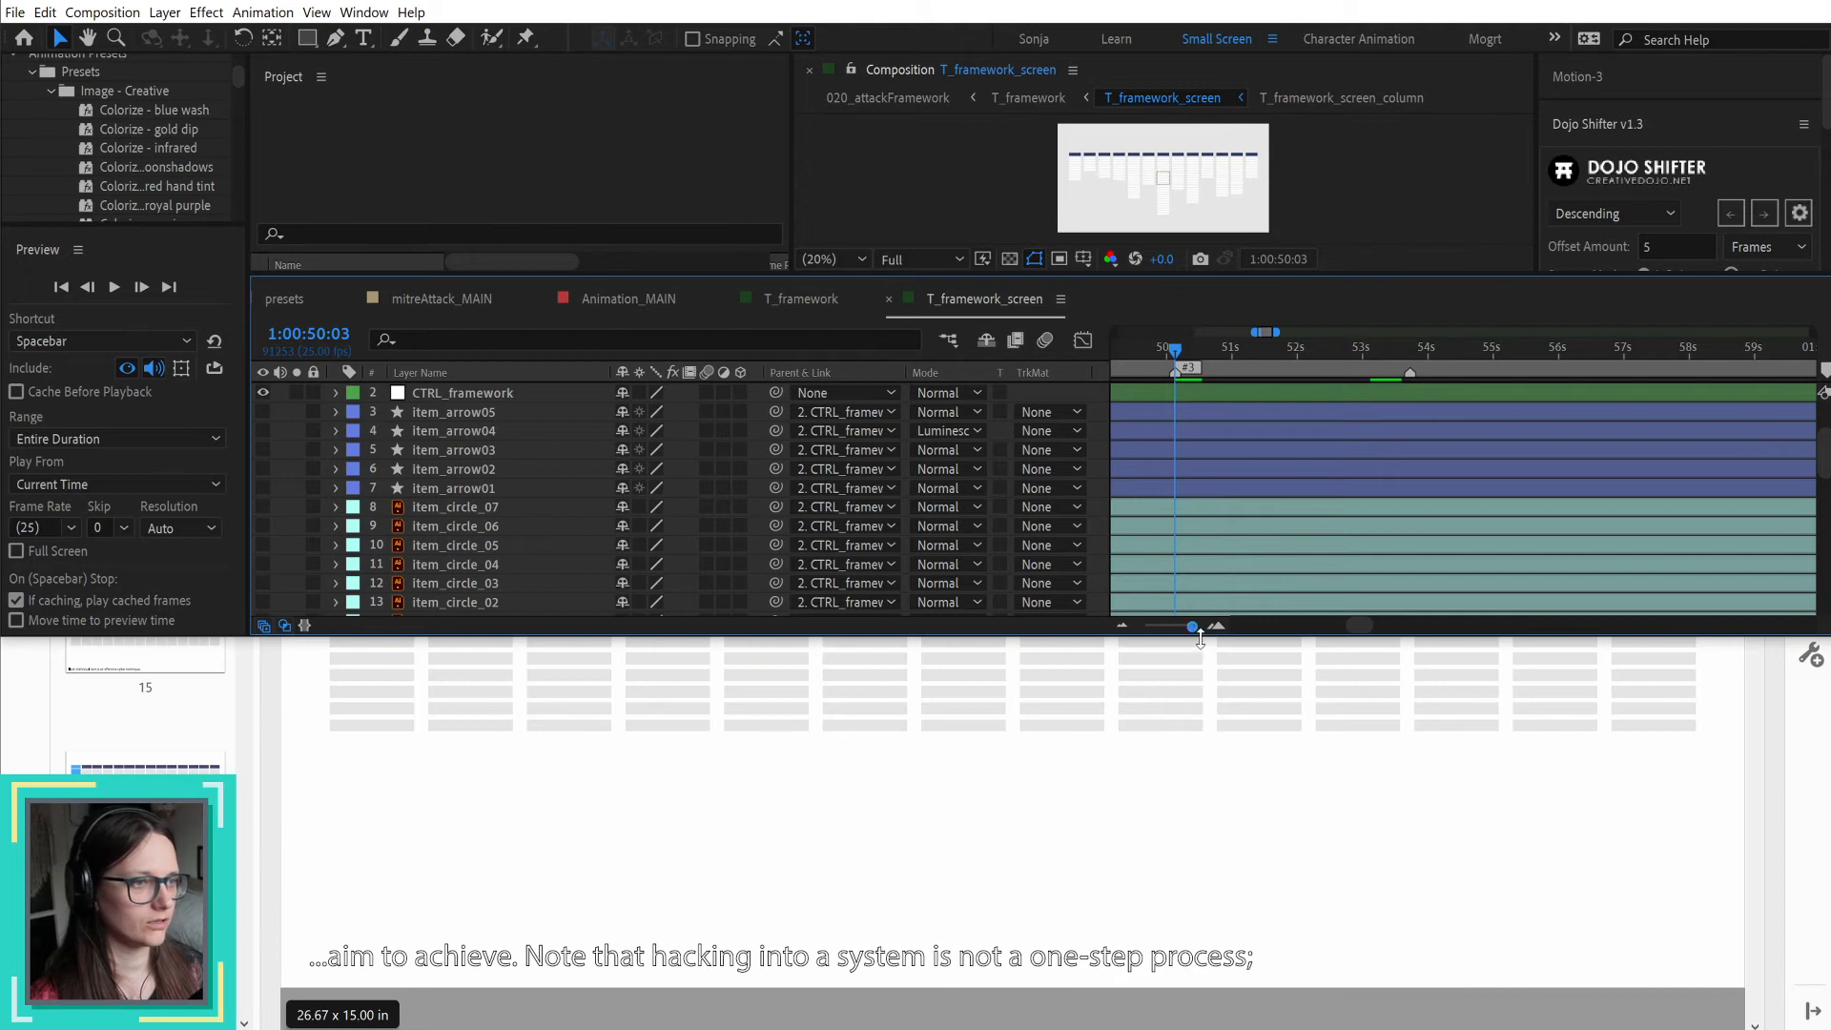
drag(1173, 849, 1159, 1029)
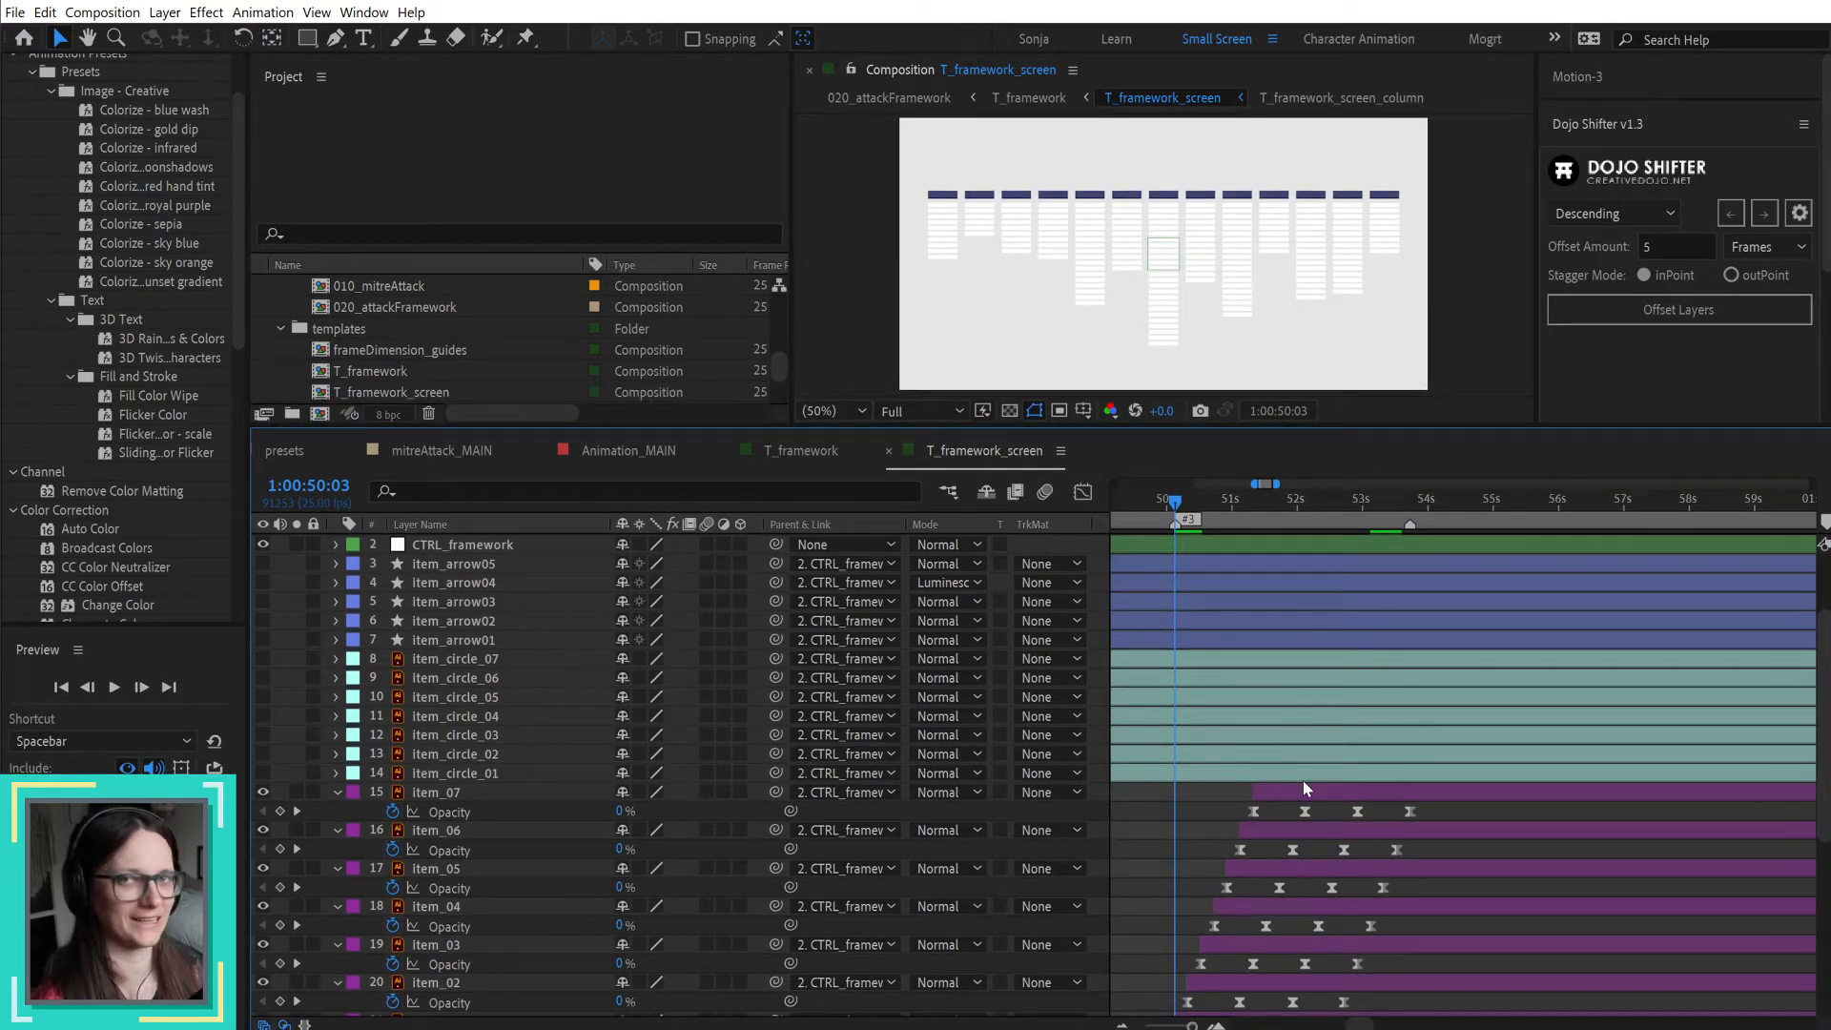
scroll(1303, 780, down, 2)
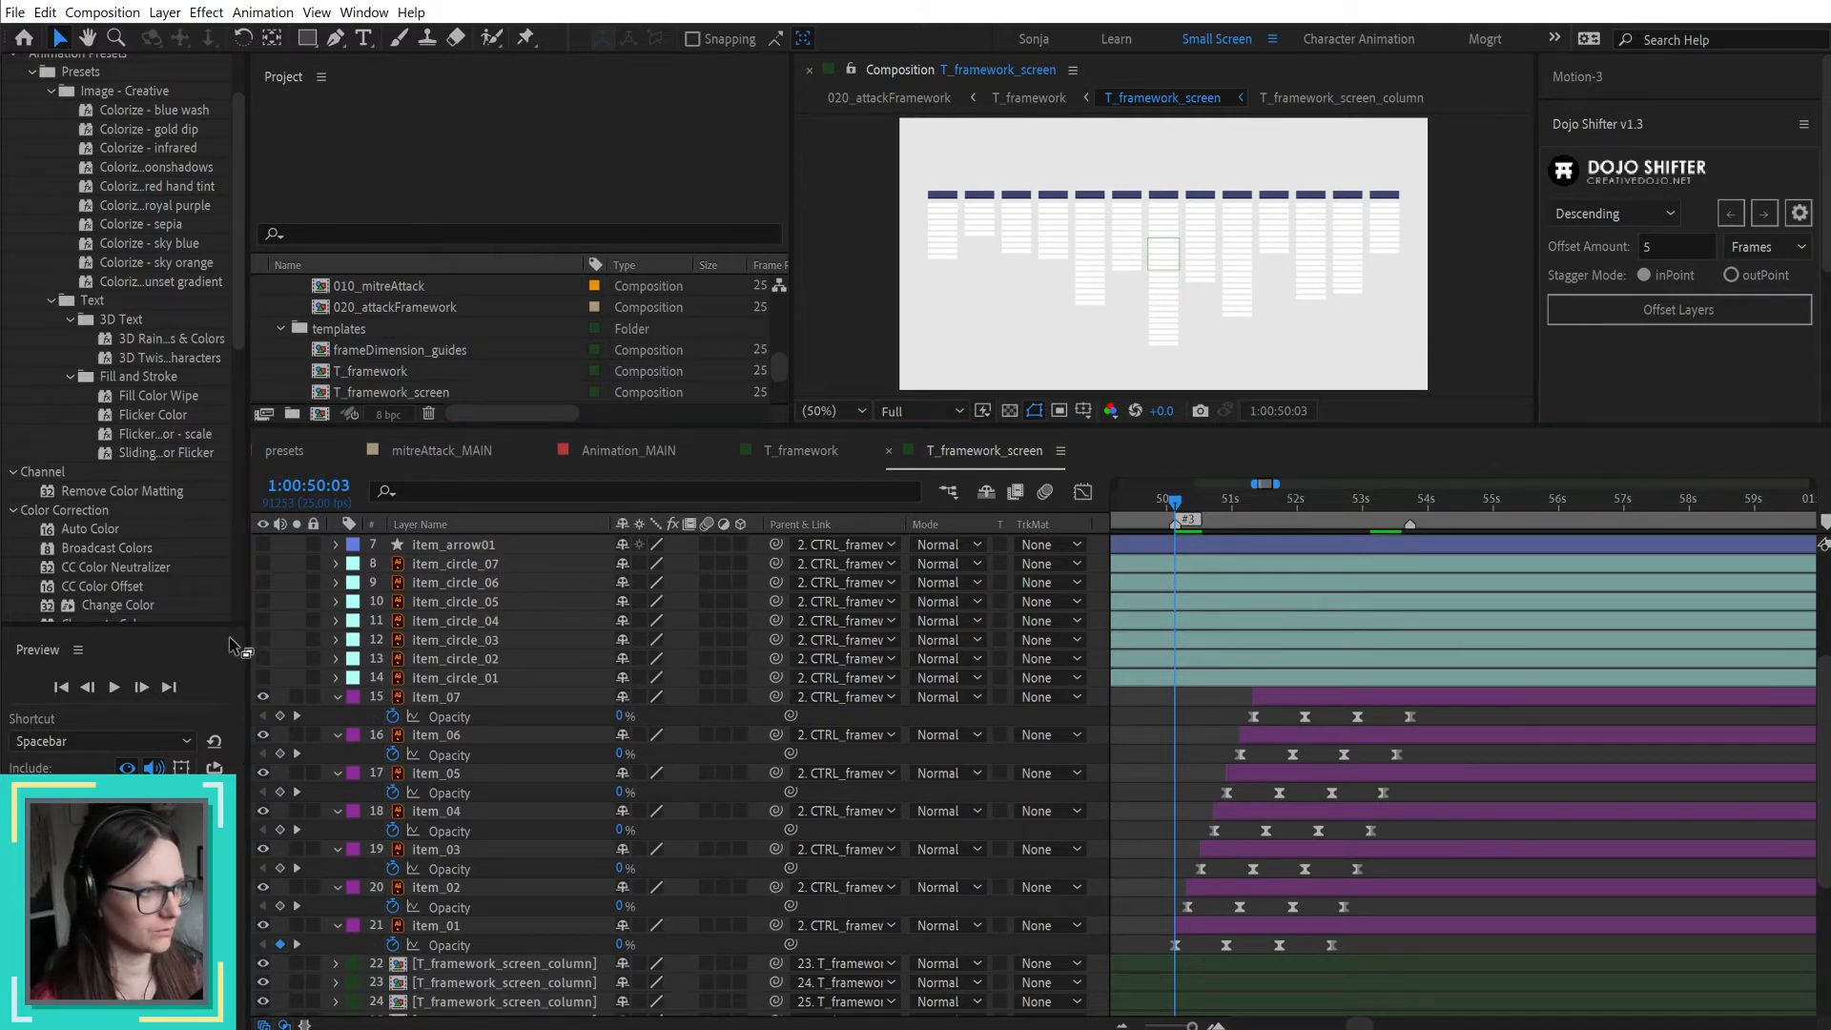
drag(181, 631, 173, 772)
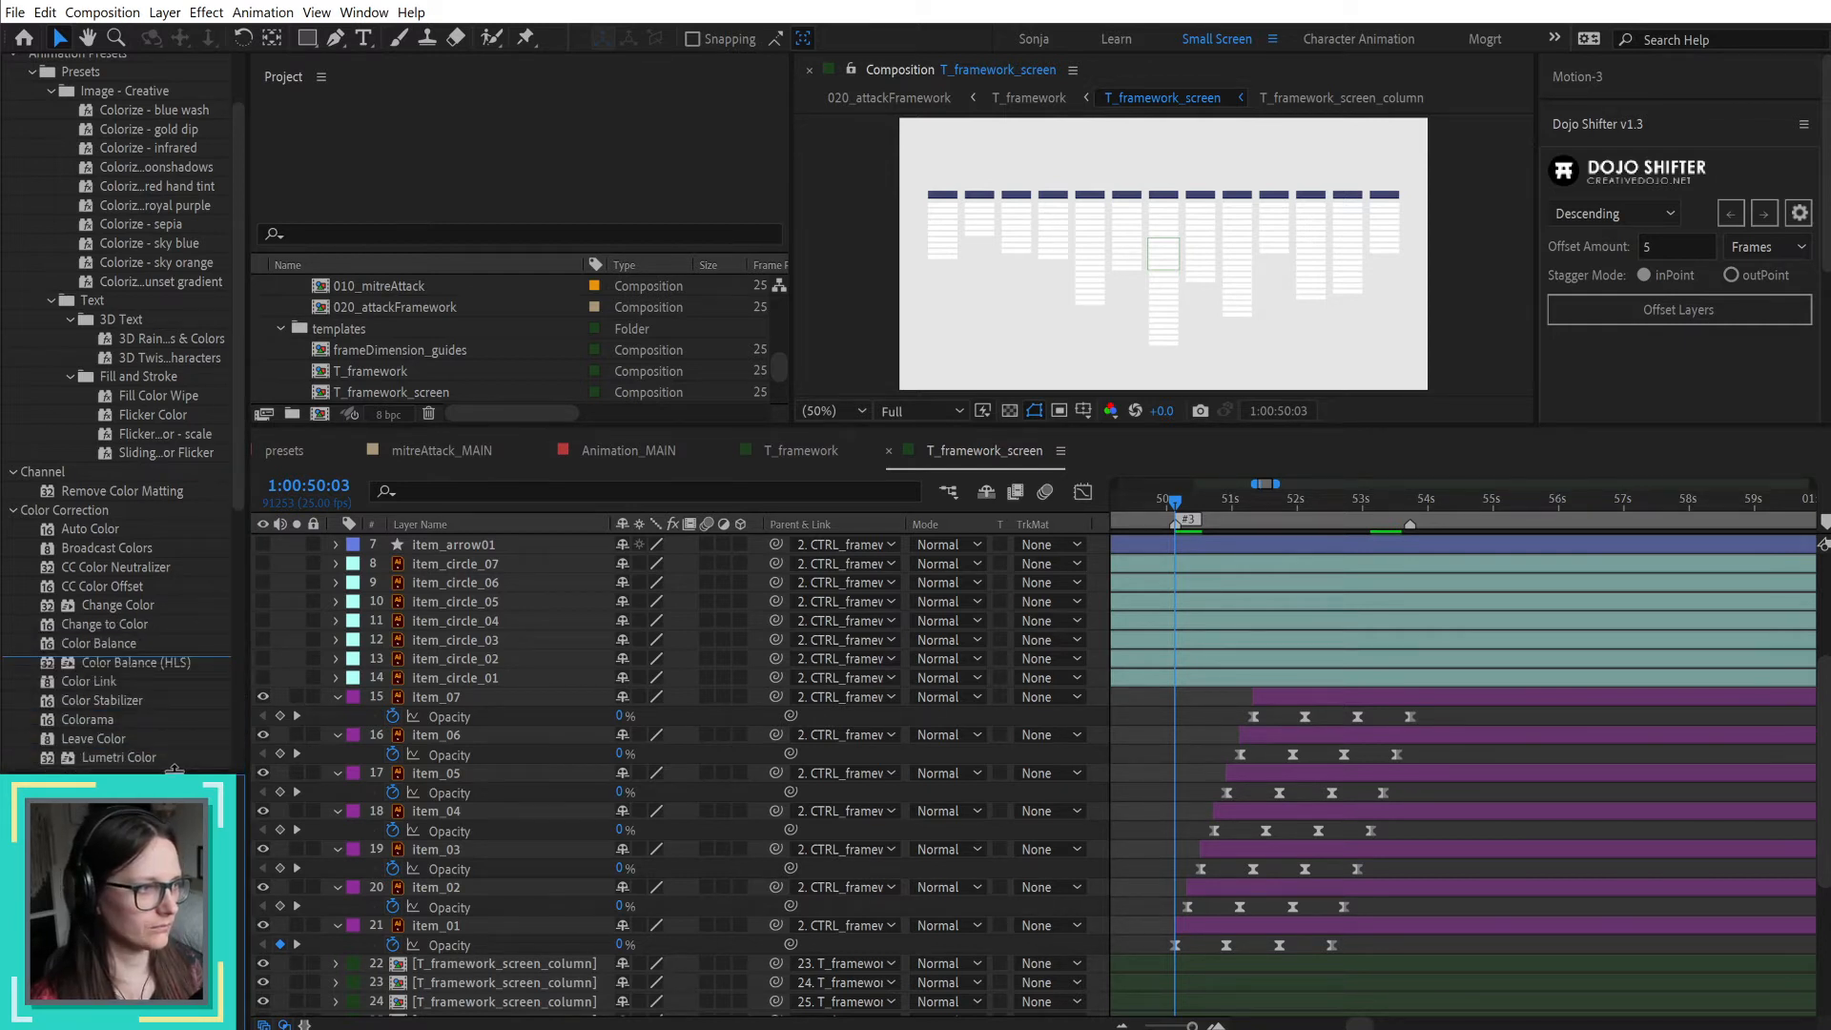
drag(249, 711, 239, 710)
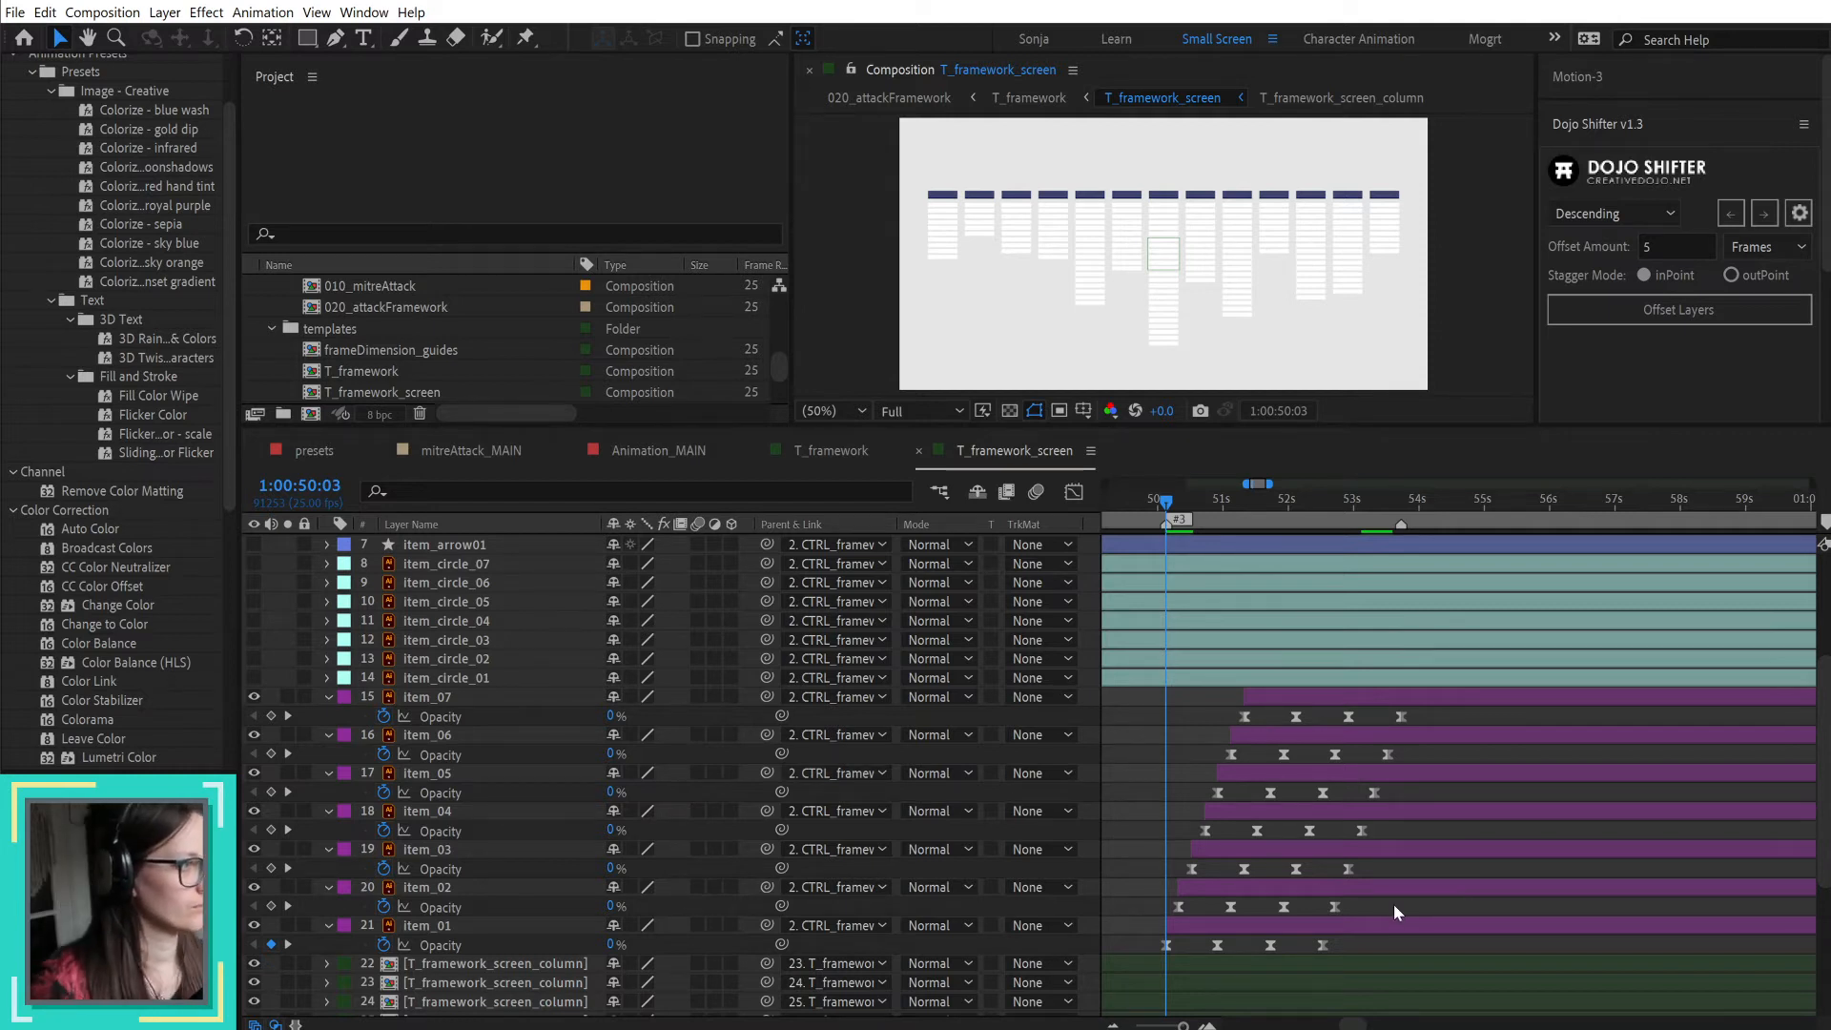
Step: Locate the Fill Opacity keyframes on the middle column layer and move the current time to 1:00:53:18
scroll(1352, 797, down, 3)
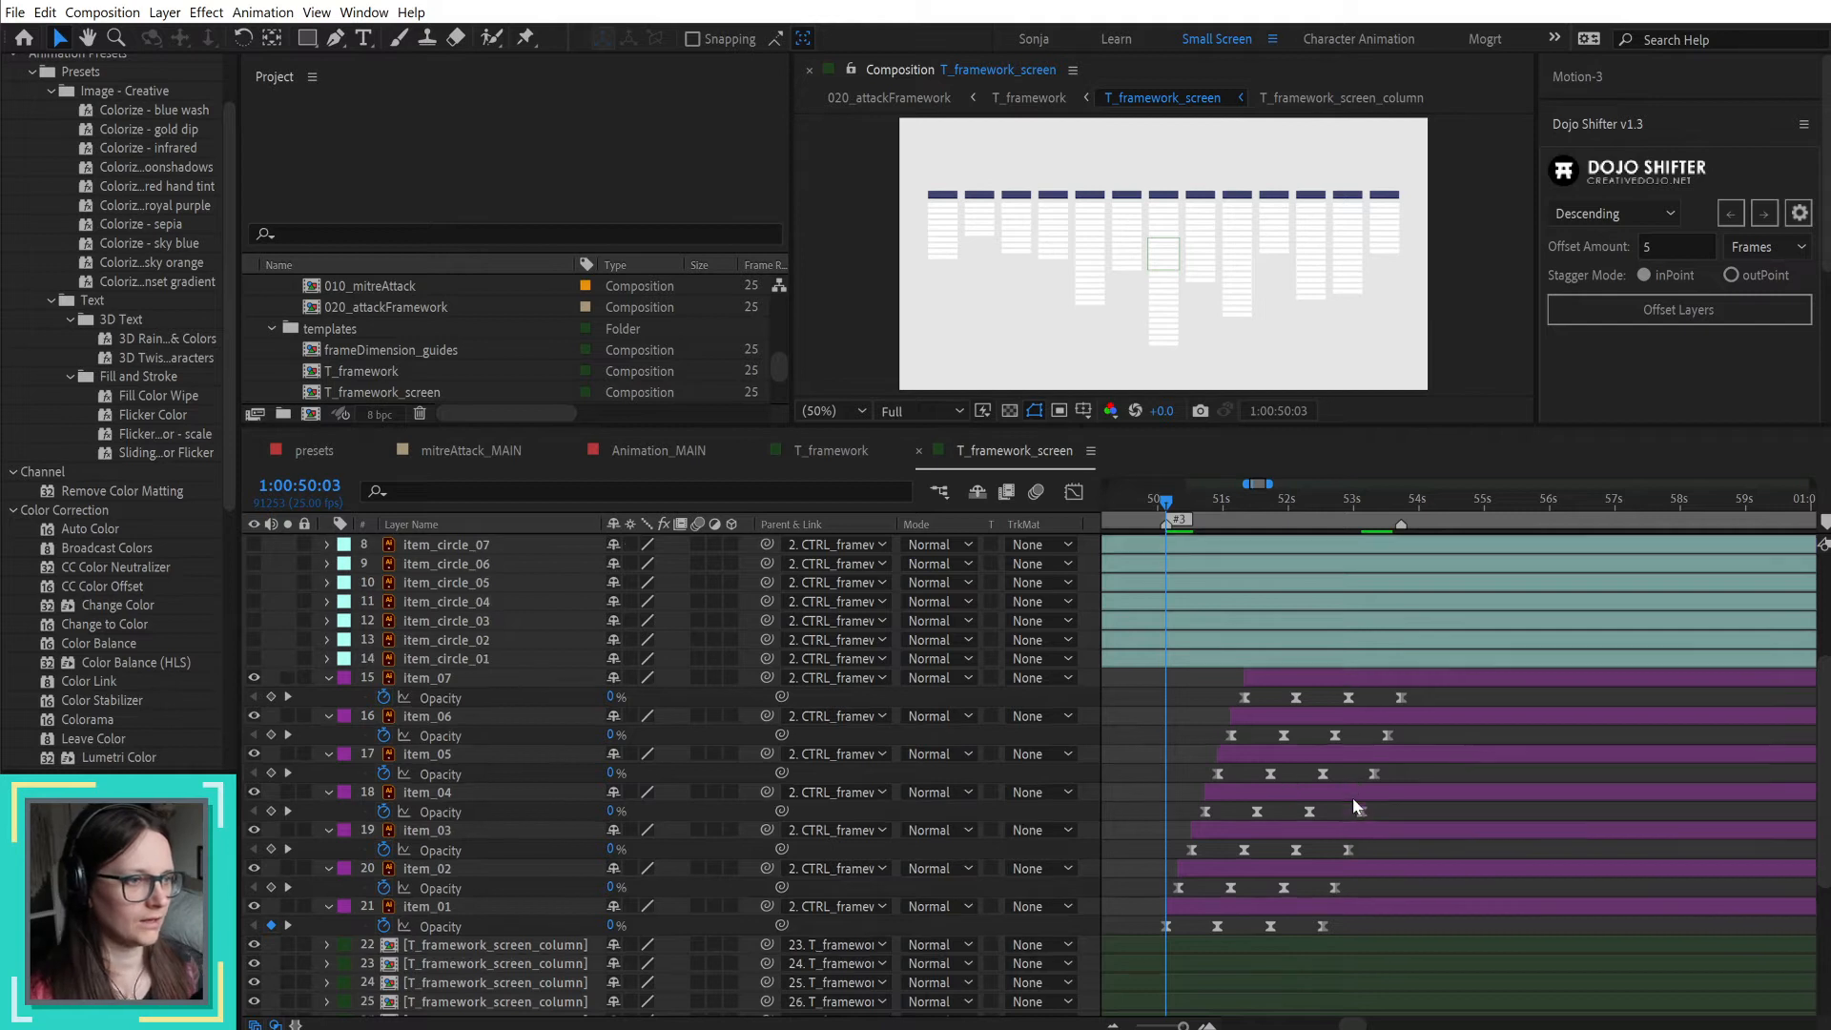
scroll(1204, 765, down, 2)
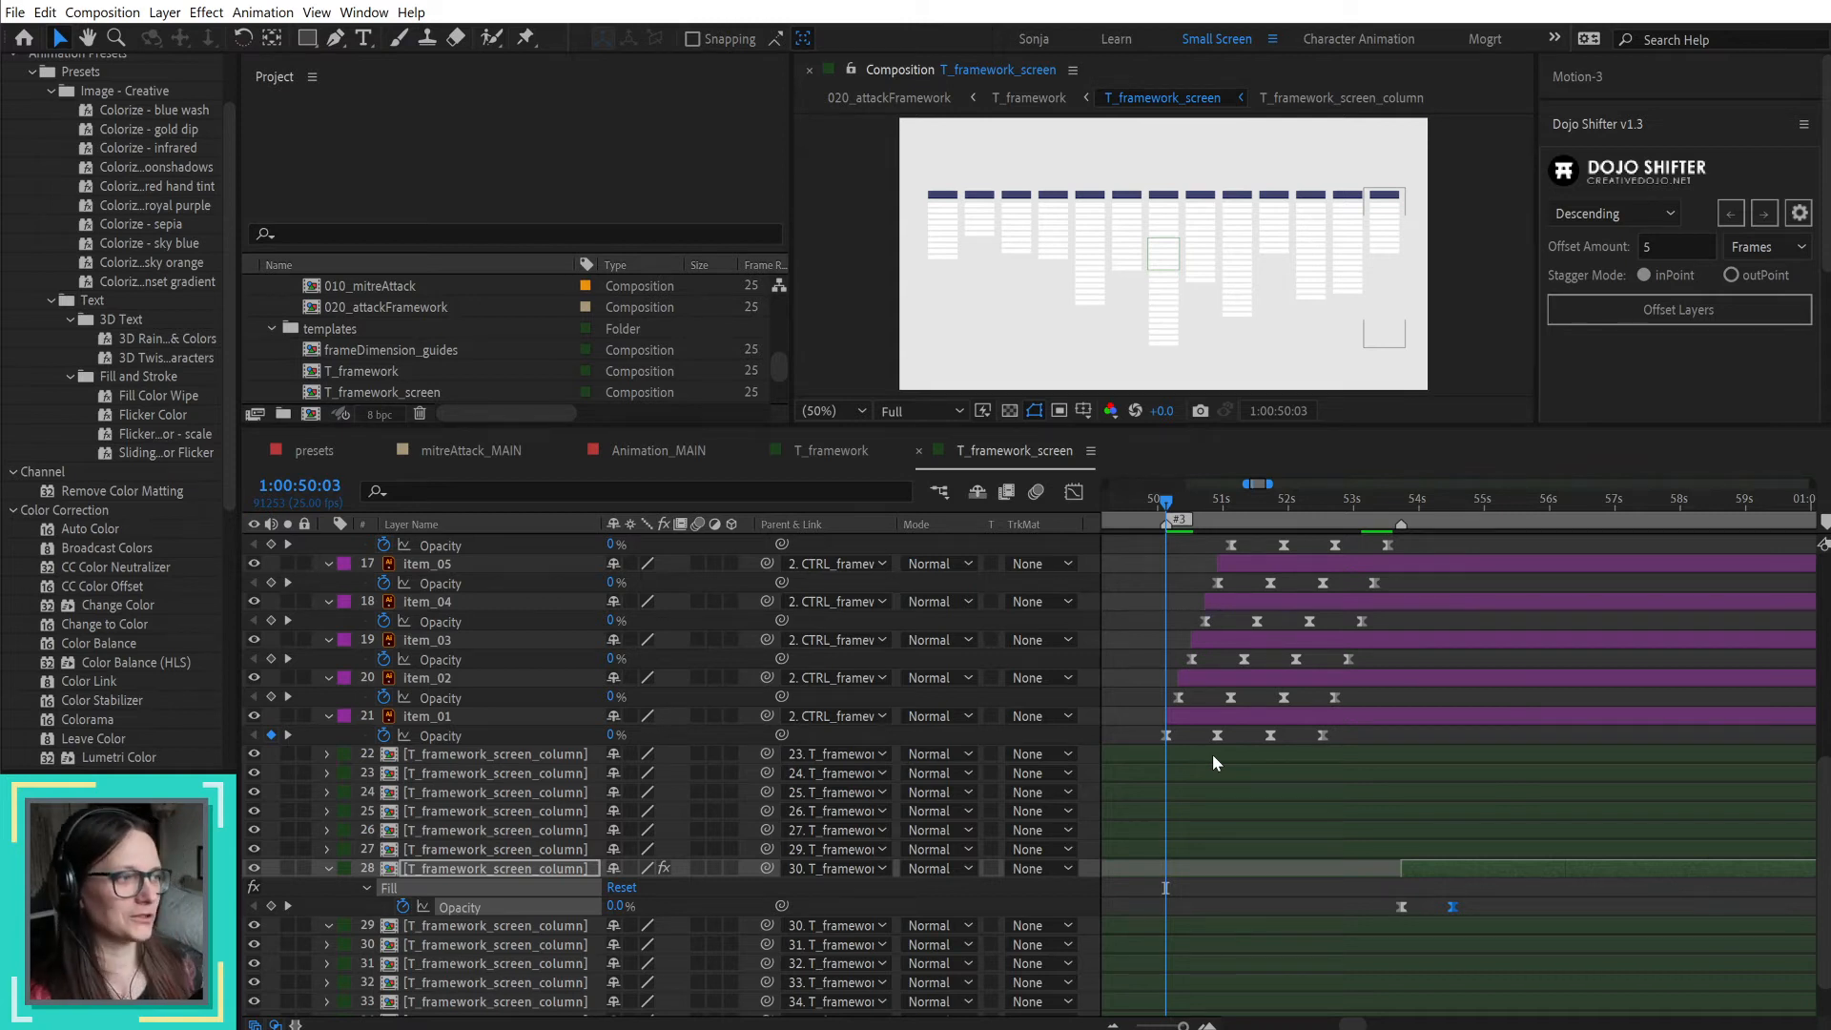
click(1401, 501)
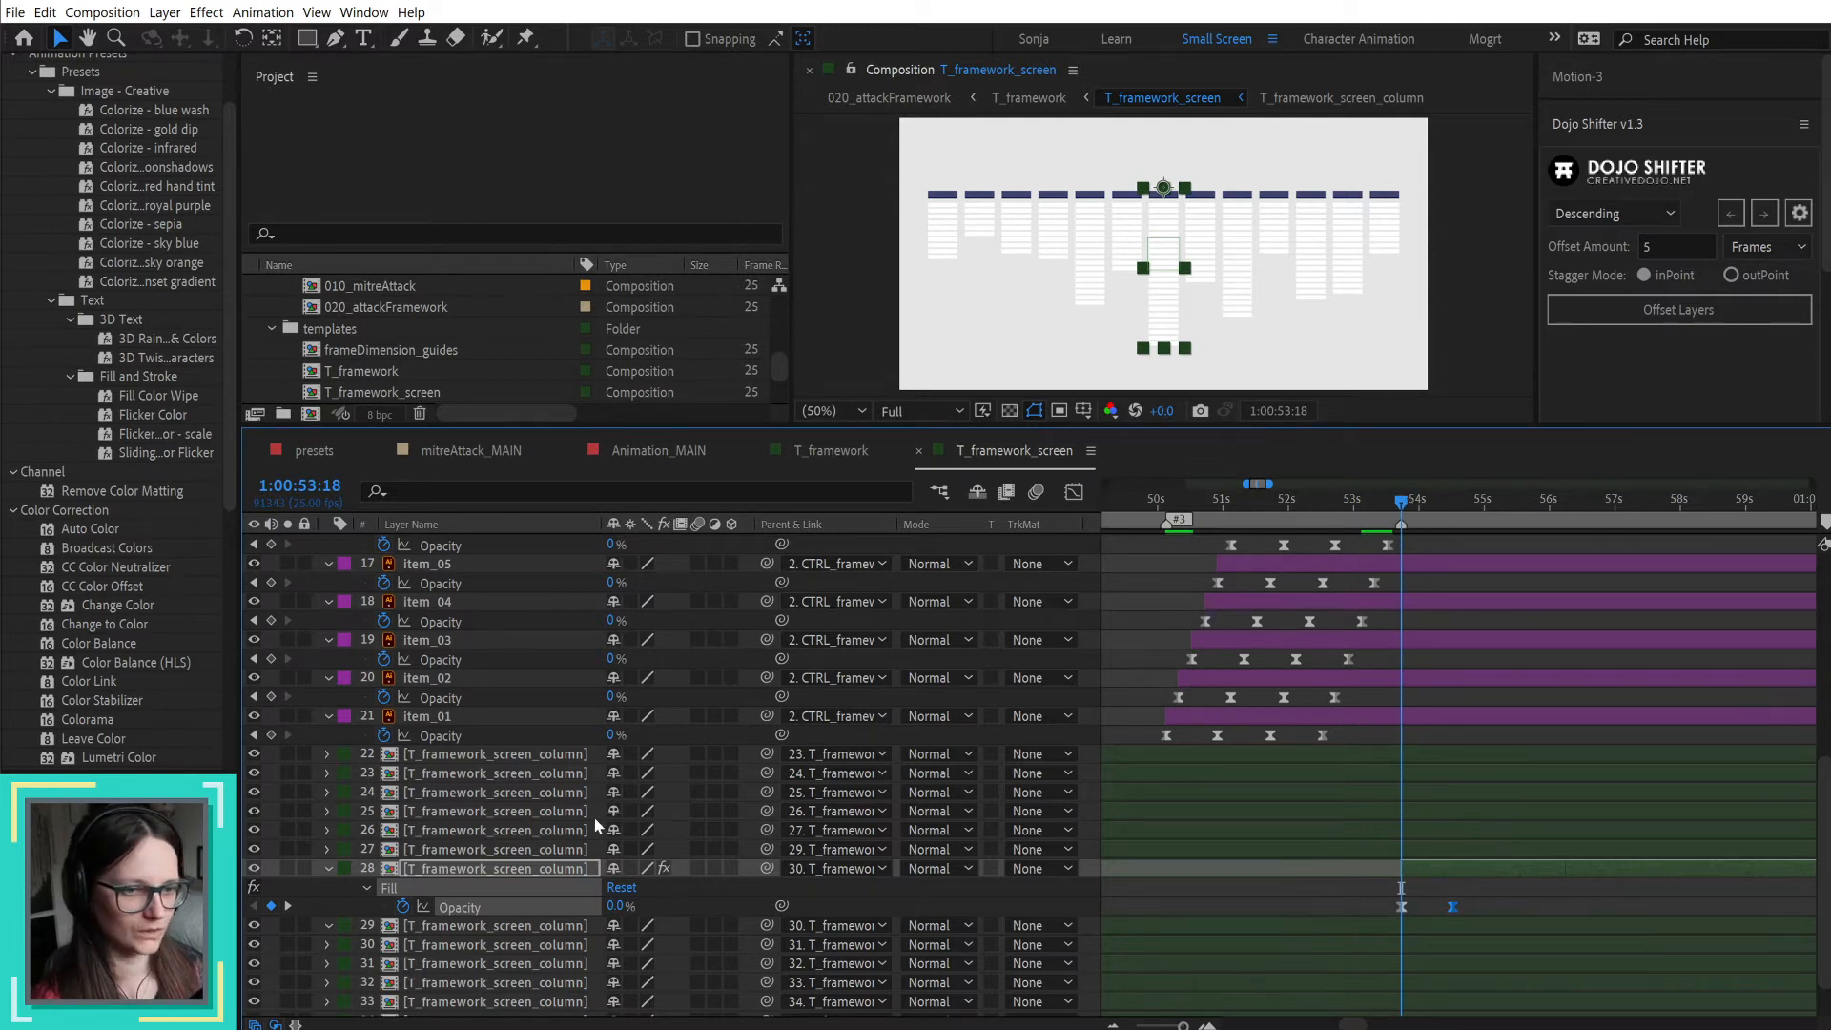
Step: Select the screen layer below the columns and check its Guide Layer setting
scroll(597, 797, down, 2)
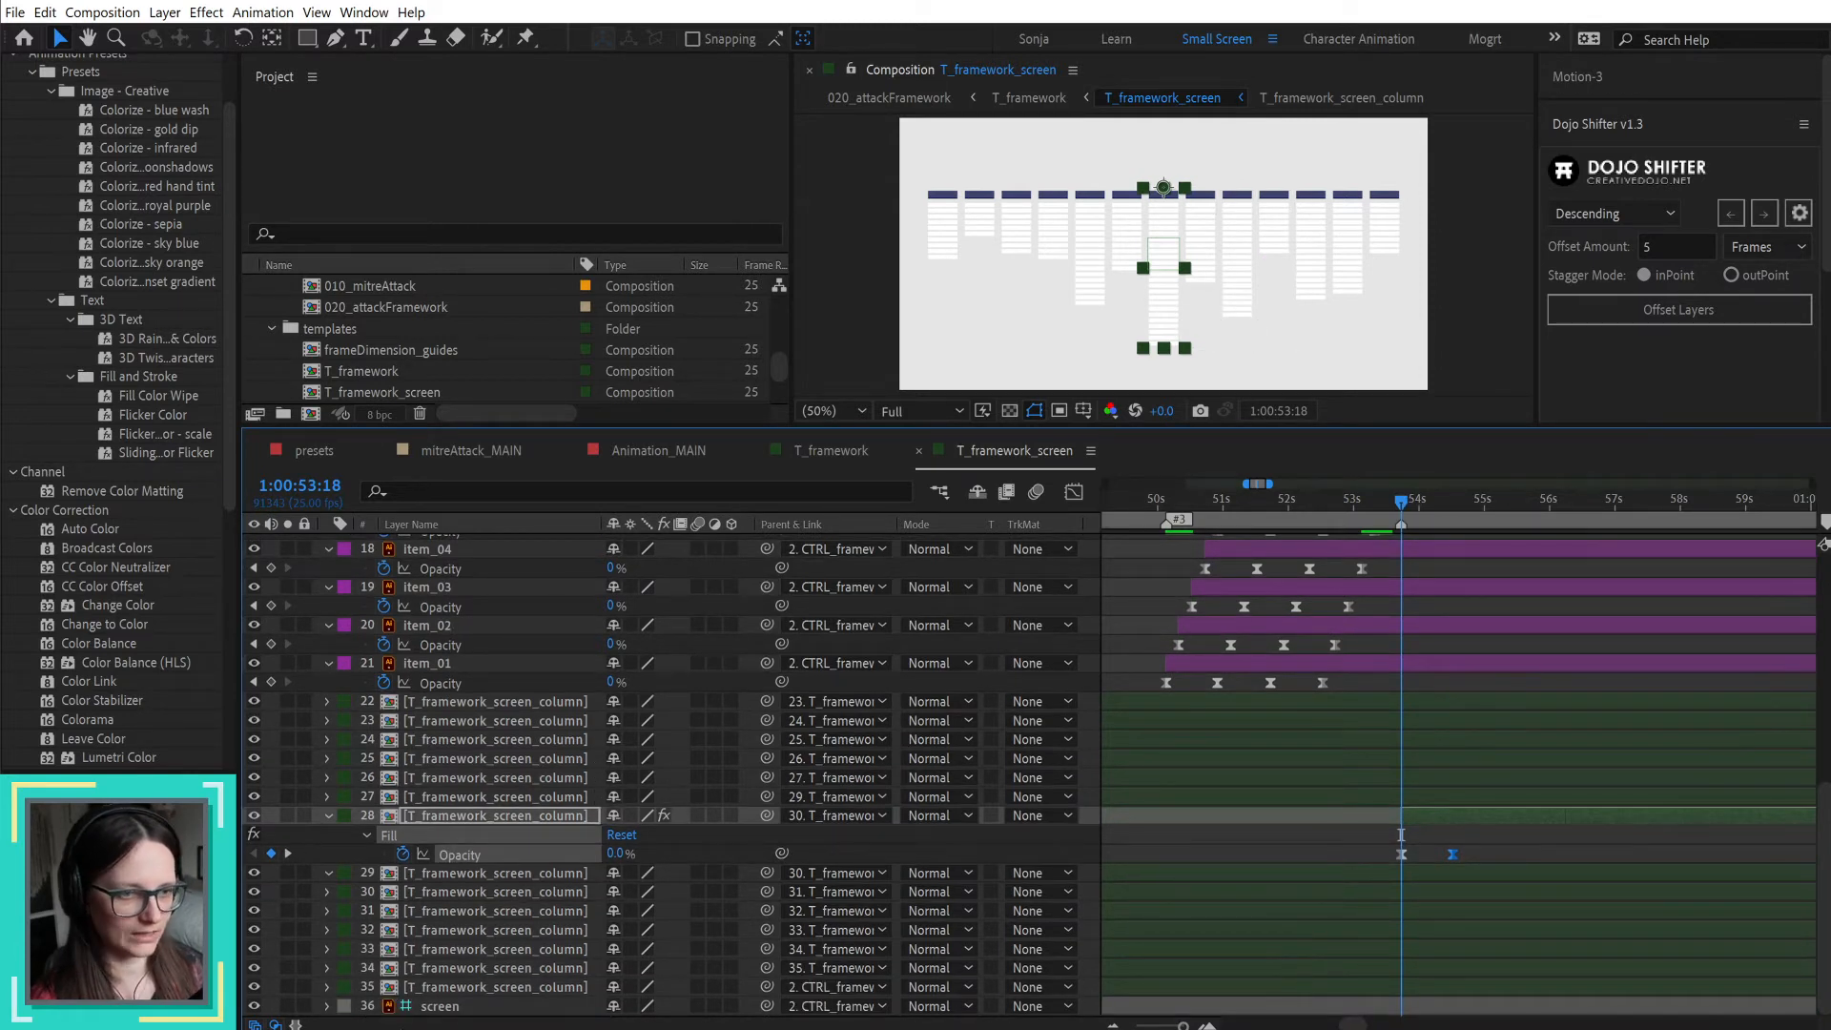
click(449, 1009)
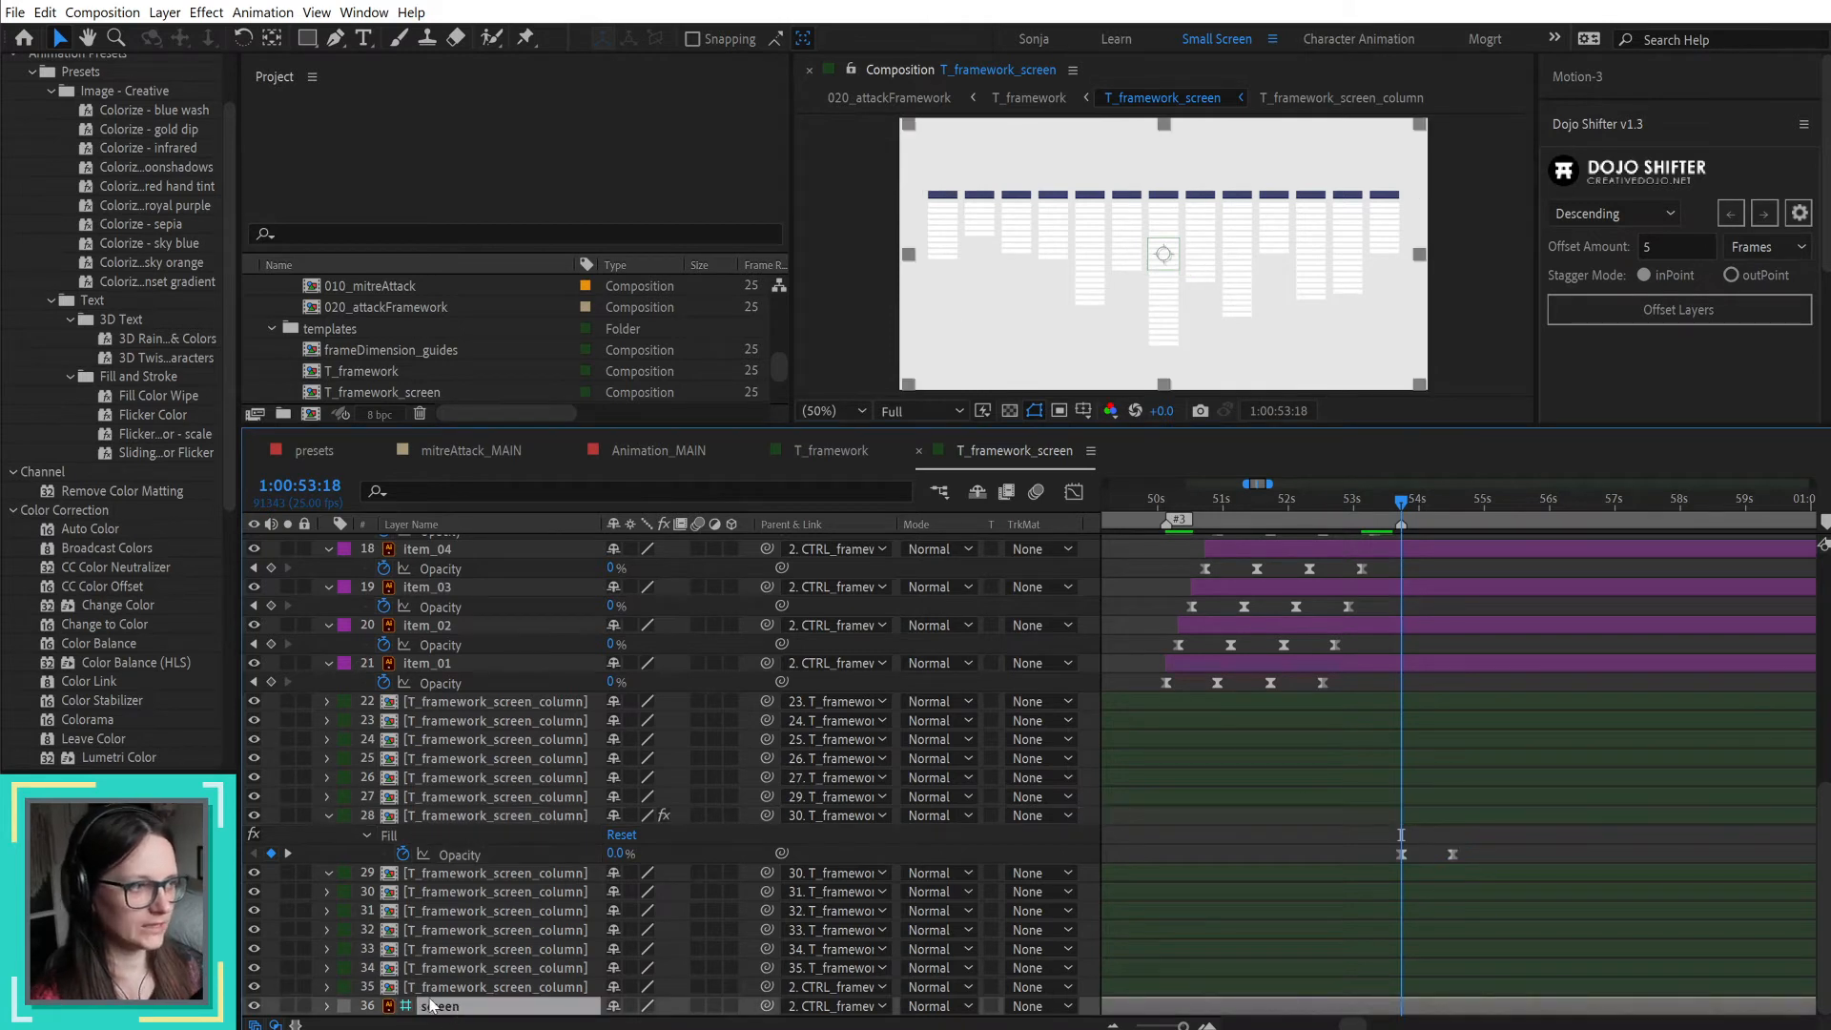
right_click(440, 1013)
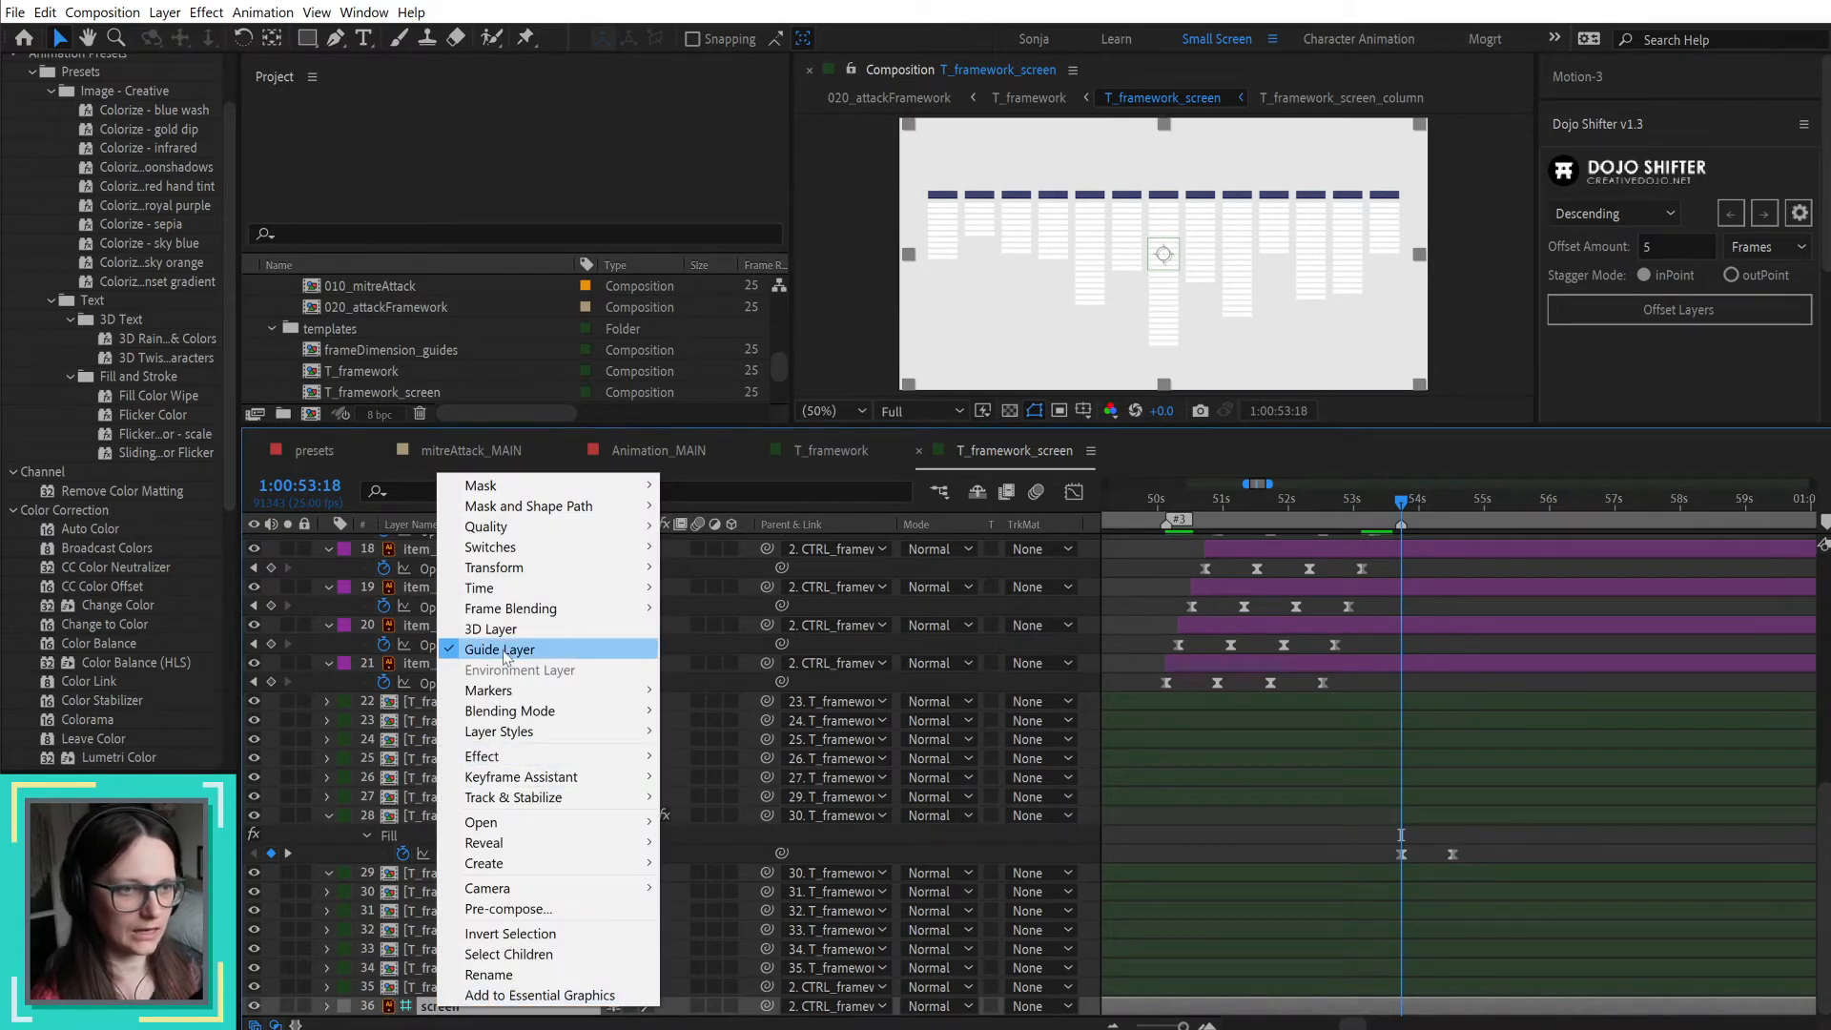
click(651, 982)
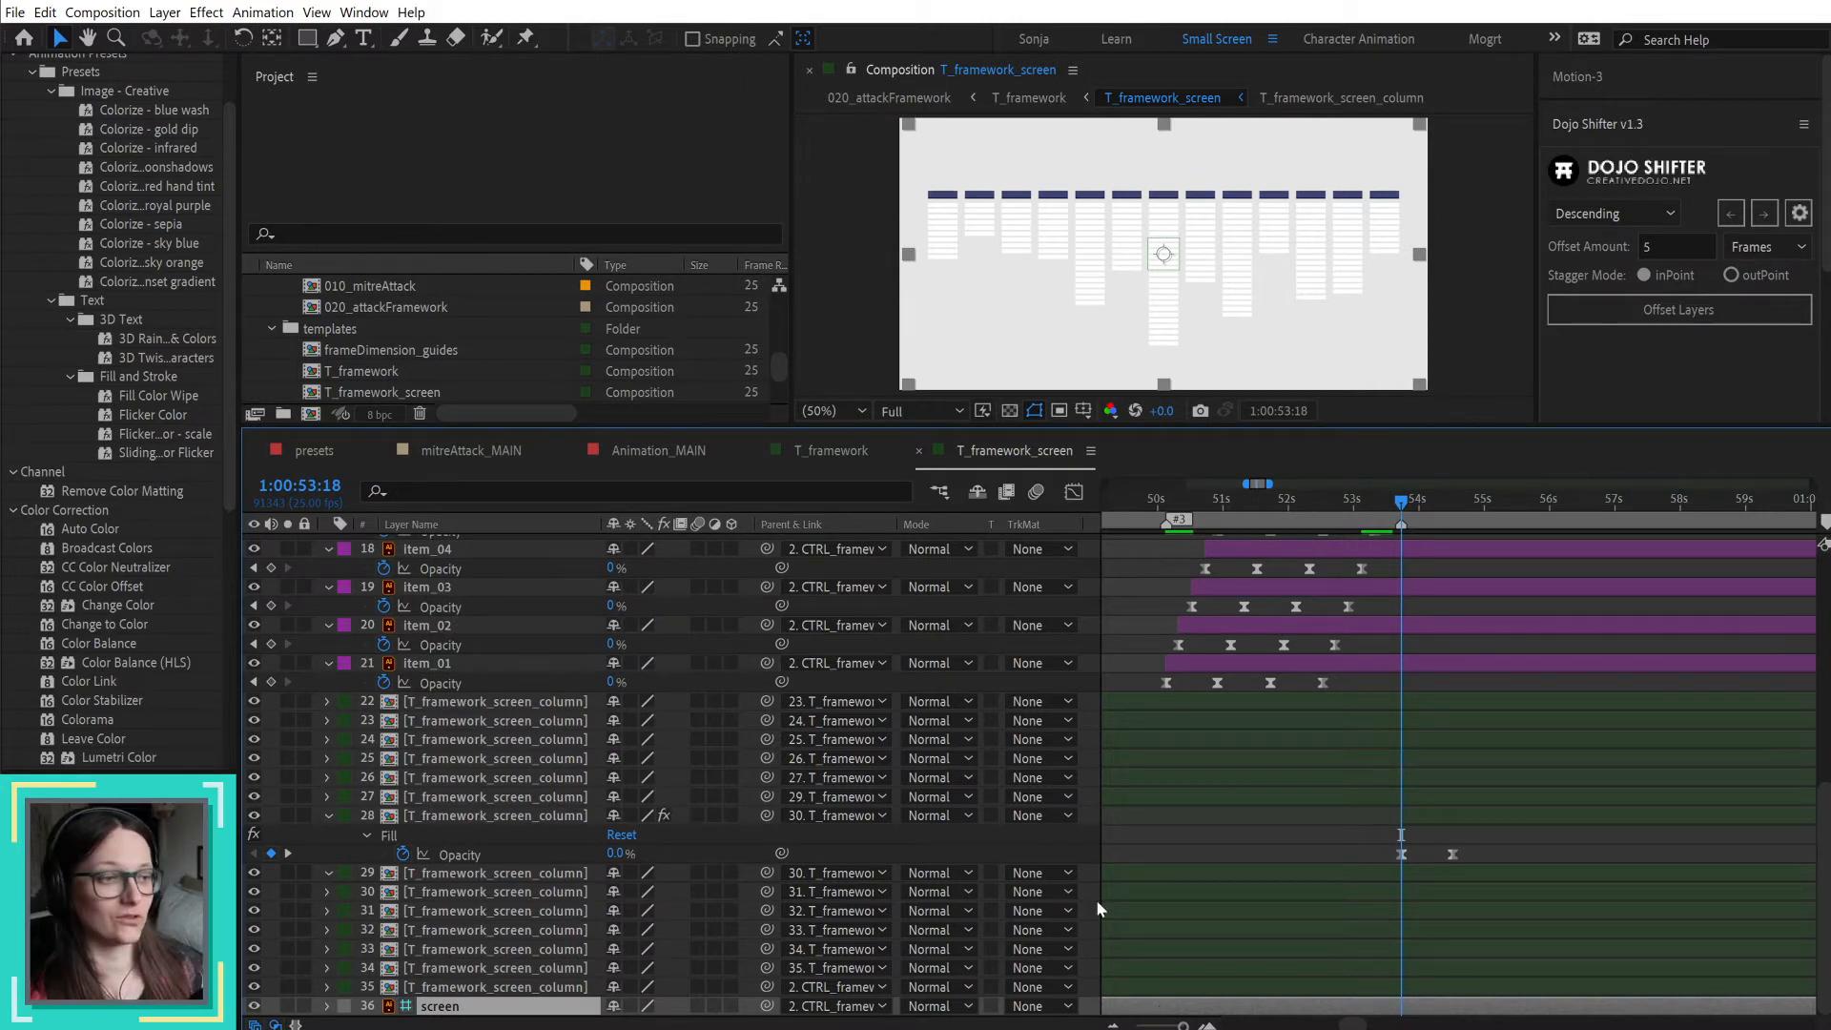
Step: Move the current time to 1:00:50:03 and check the background color in the T_framework_screen composition settings
click(1170, 508)
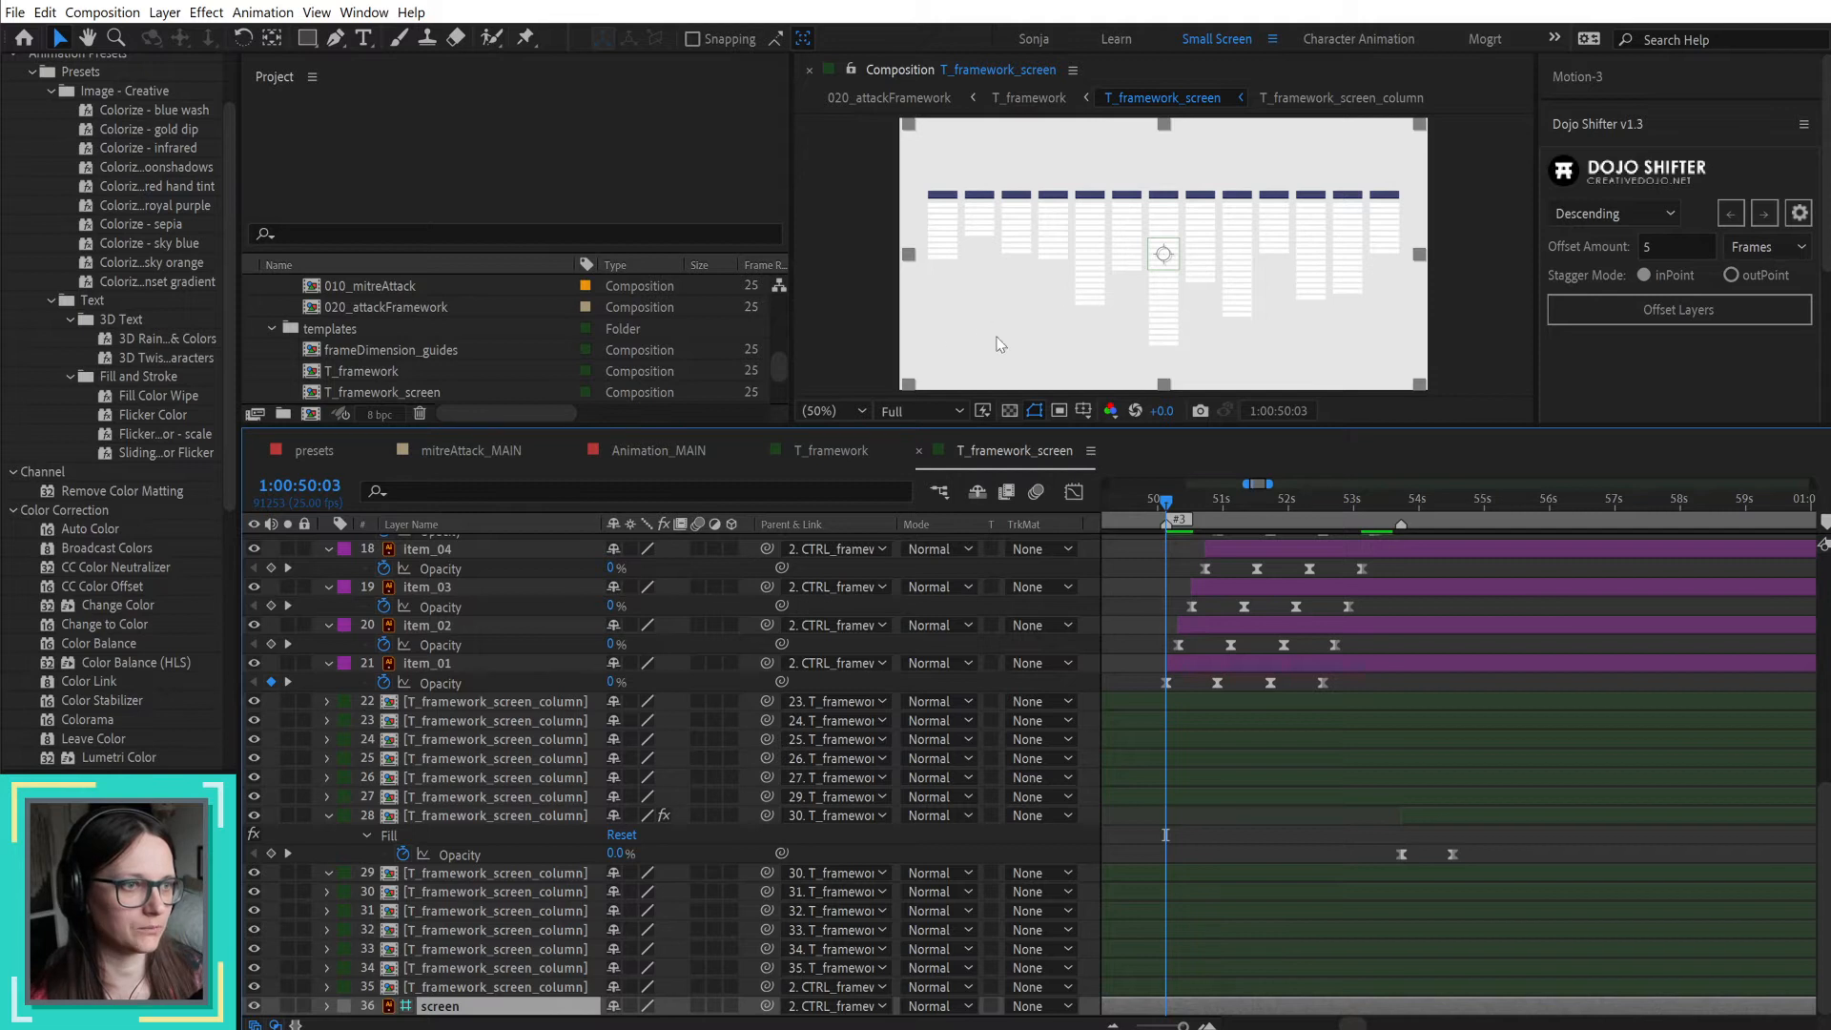
right_click(1125, 625)
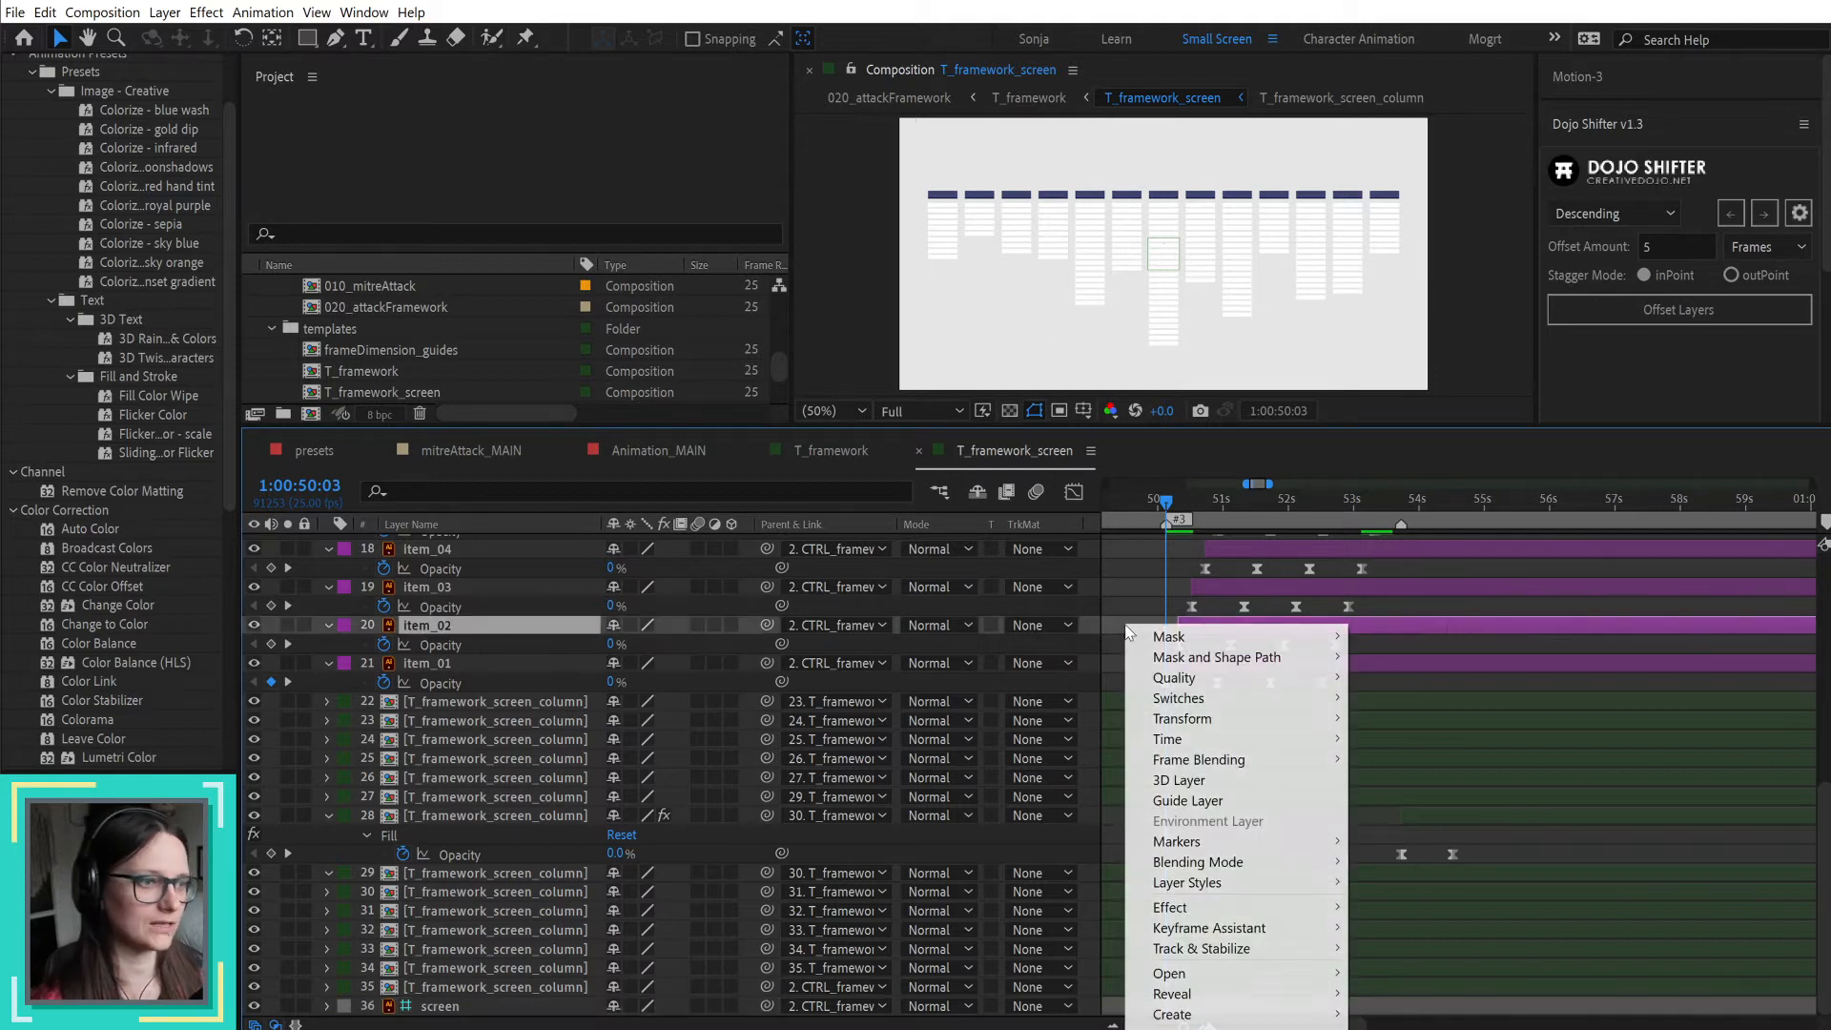
click(1108, 613)
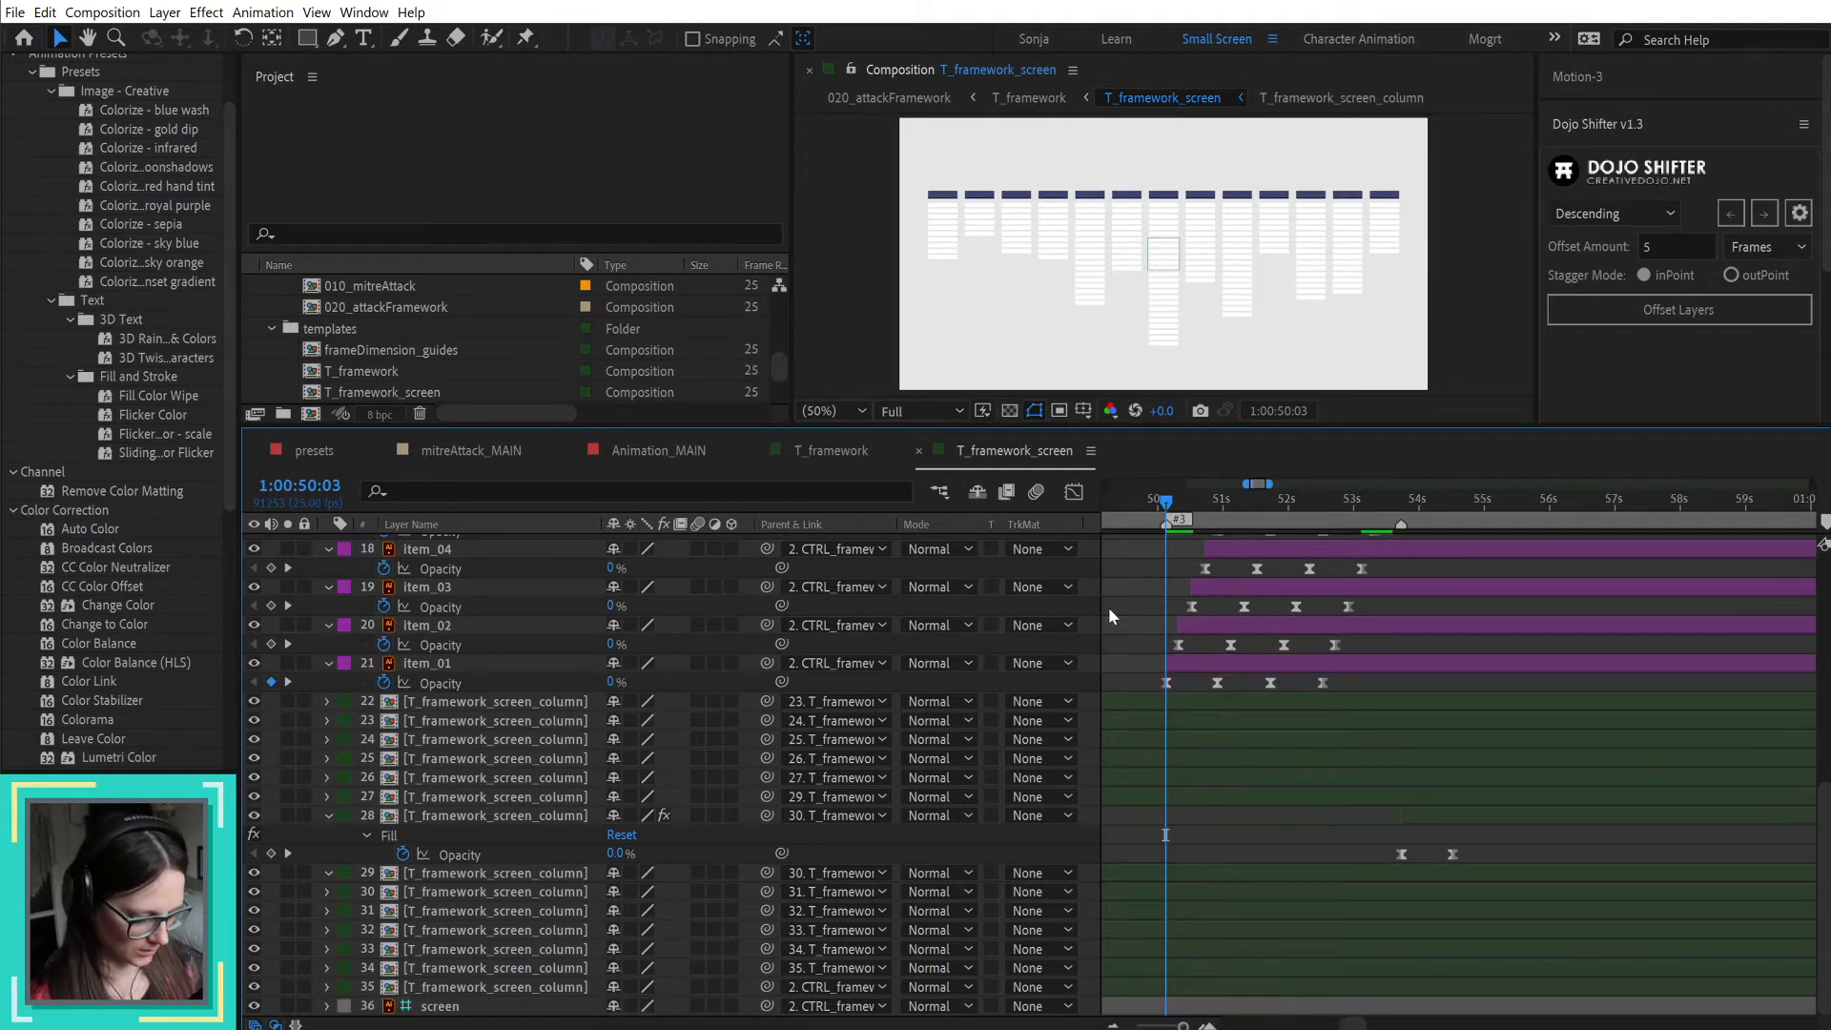
key(ctrl+k)
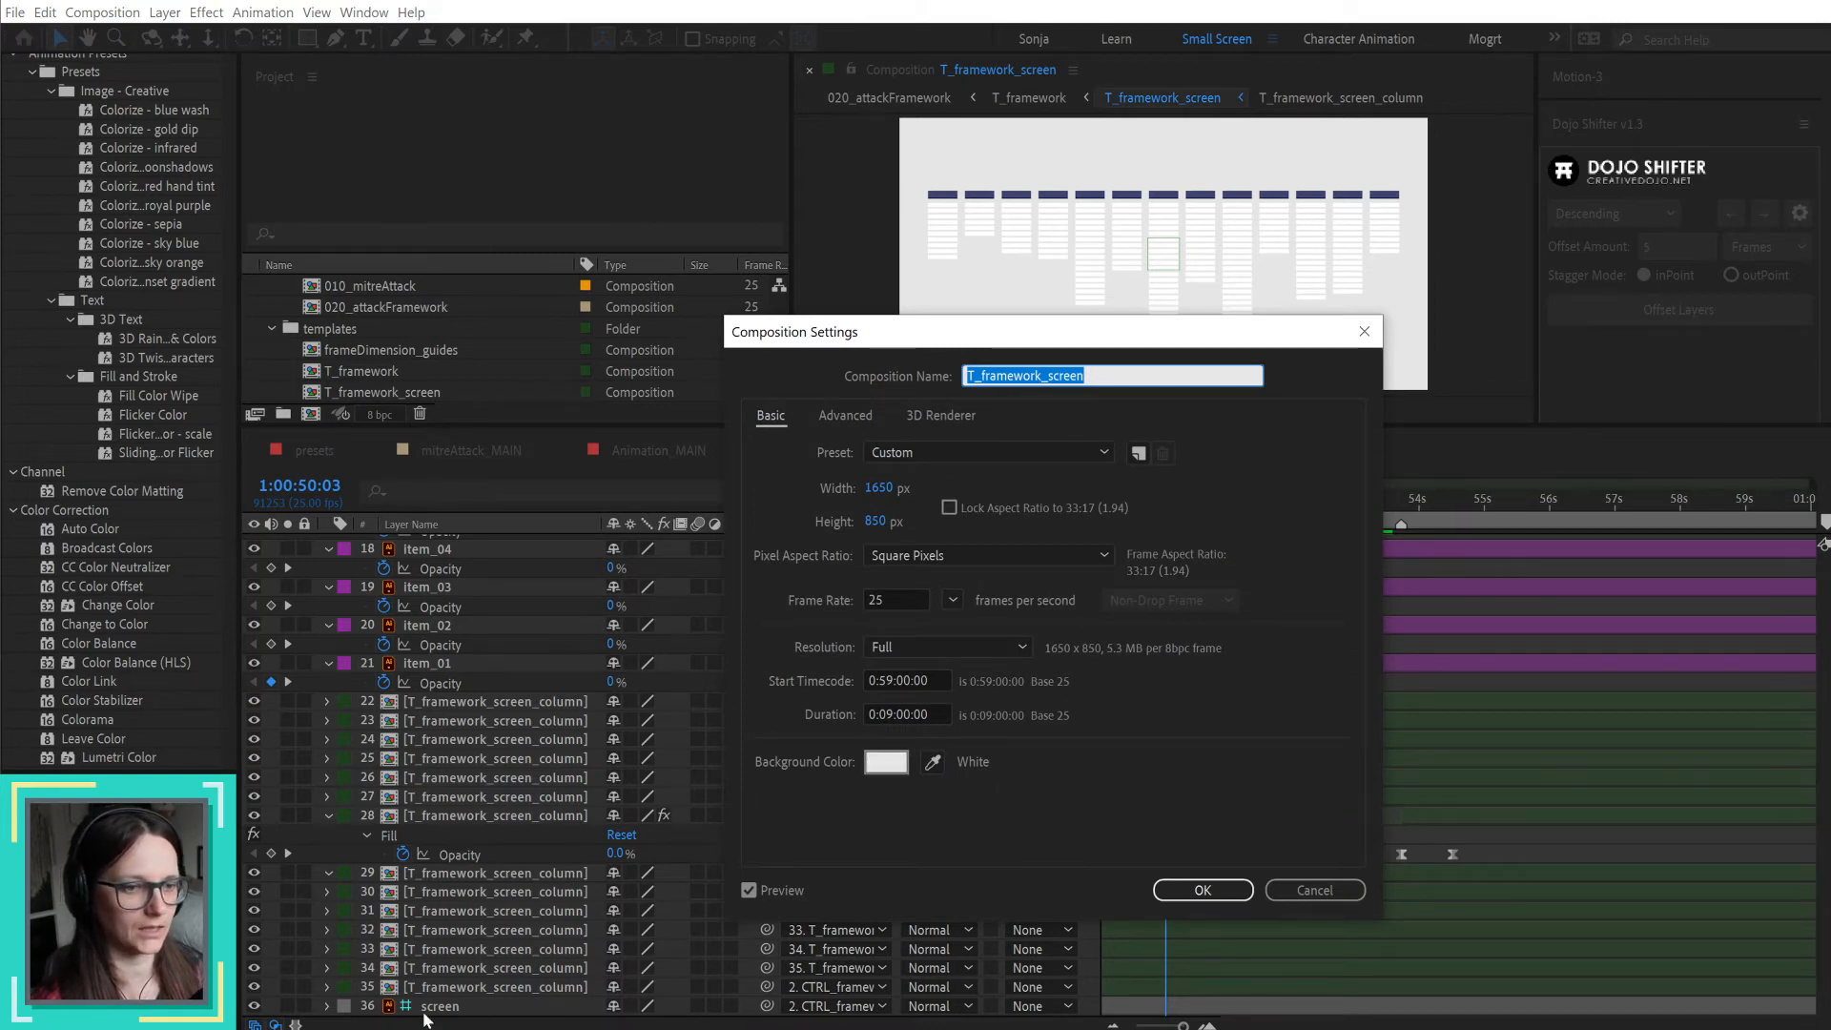
click(1346, 894)
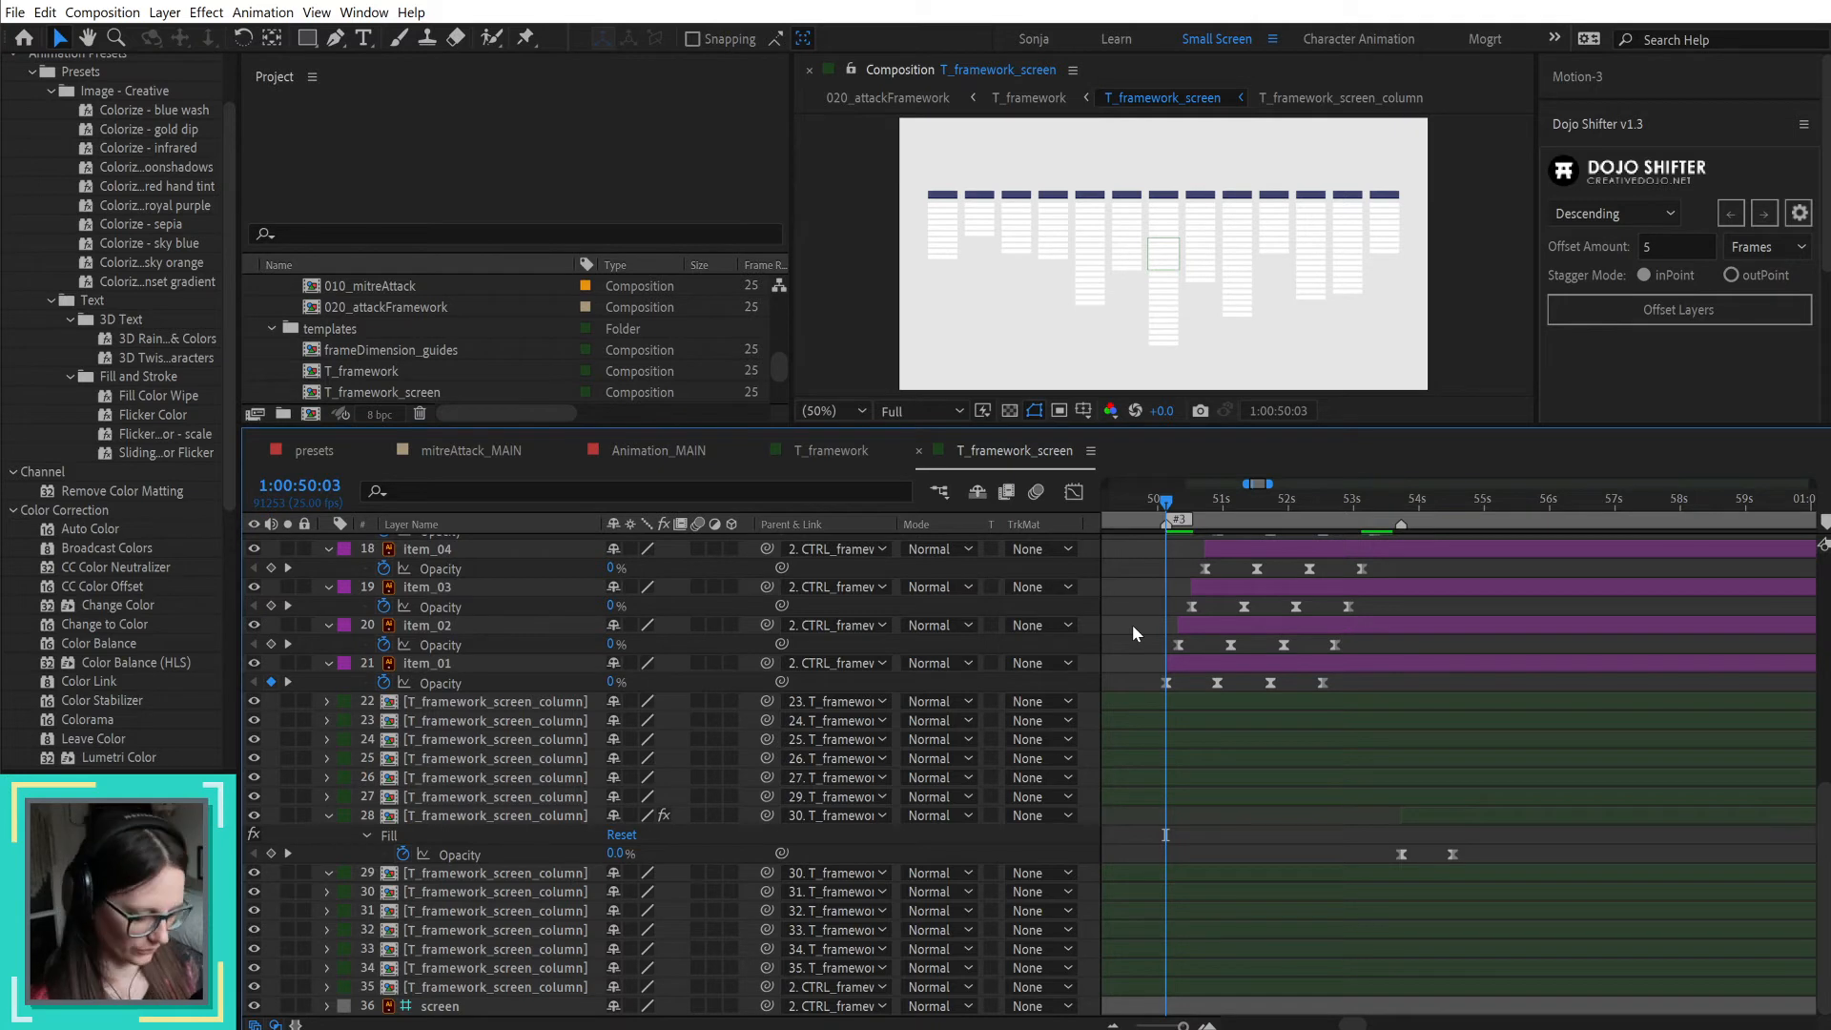
Step: Preview the item highlights and end the work area at 1:00:54:13
key(space)
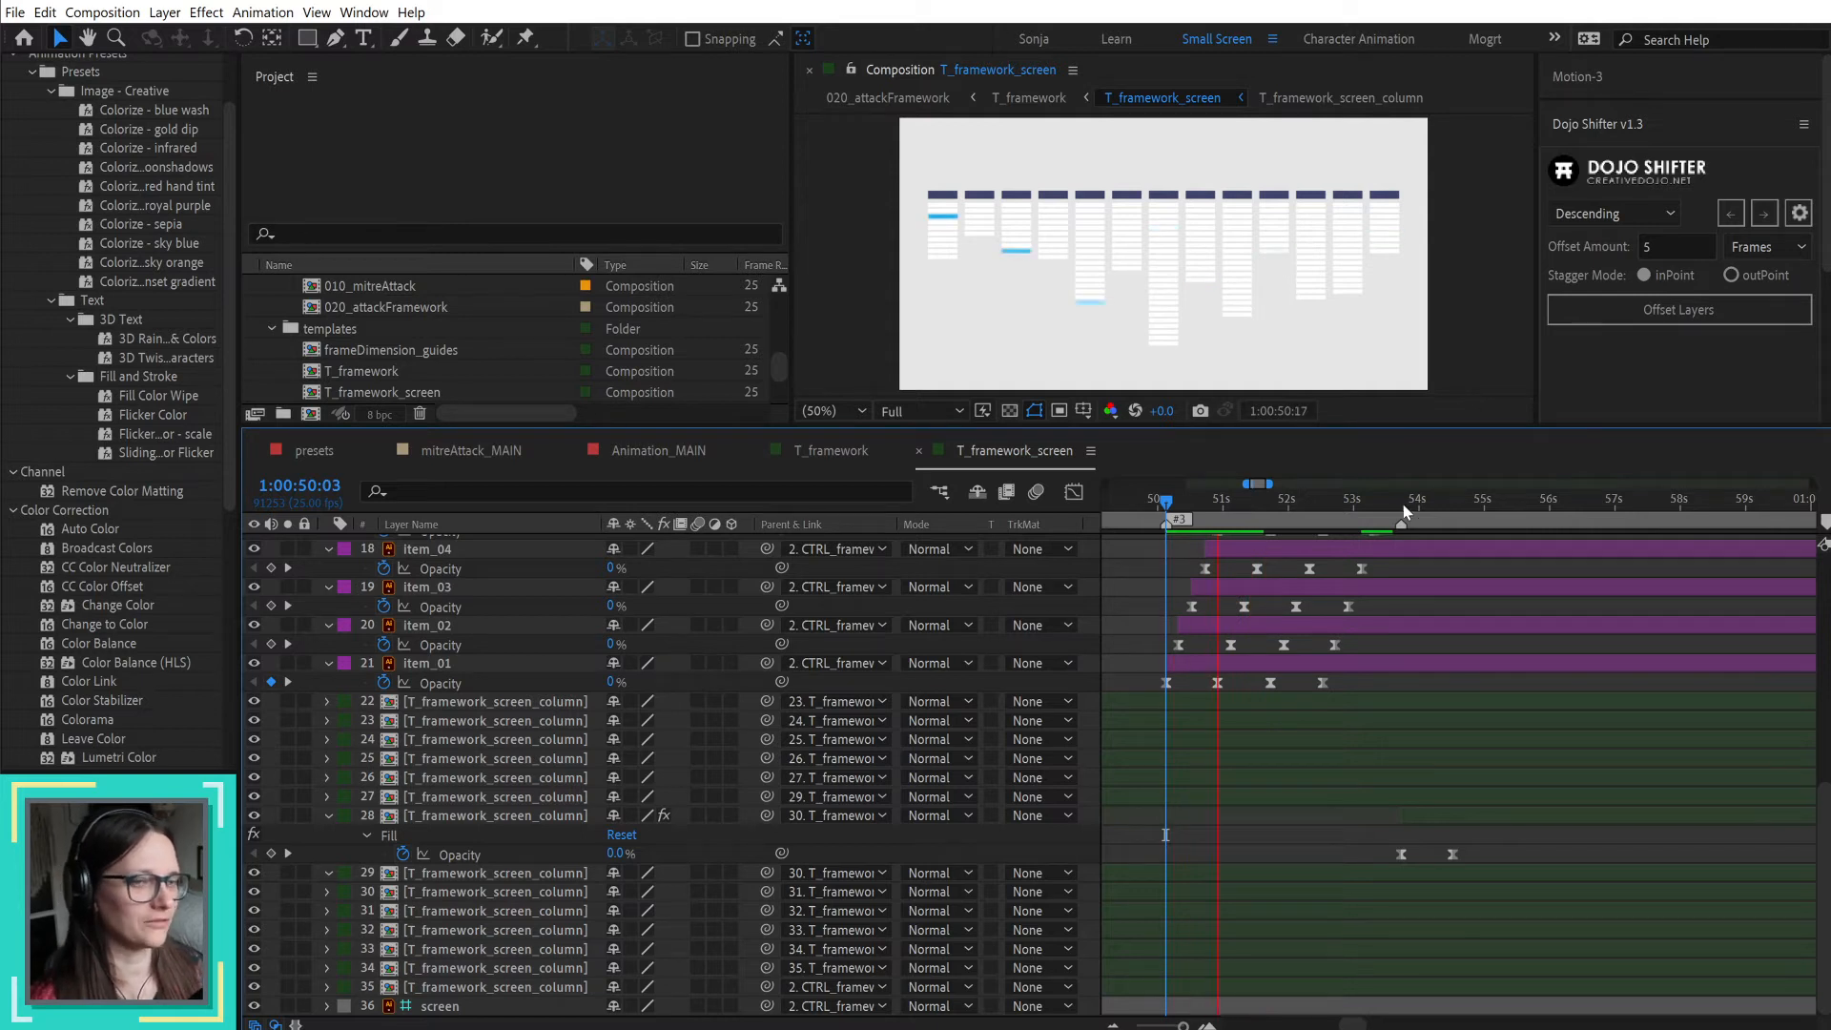
key(space)
drag(1405, 502, 1451, 502)
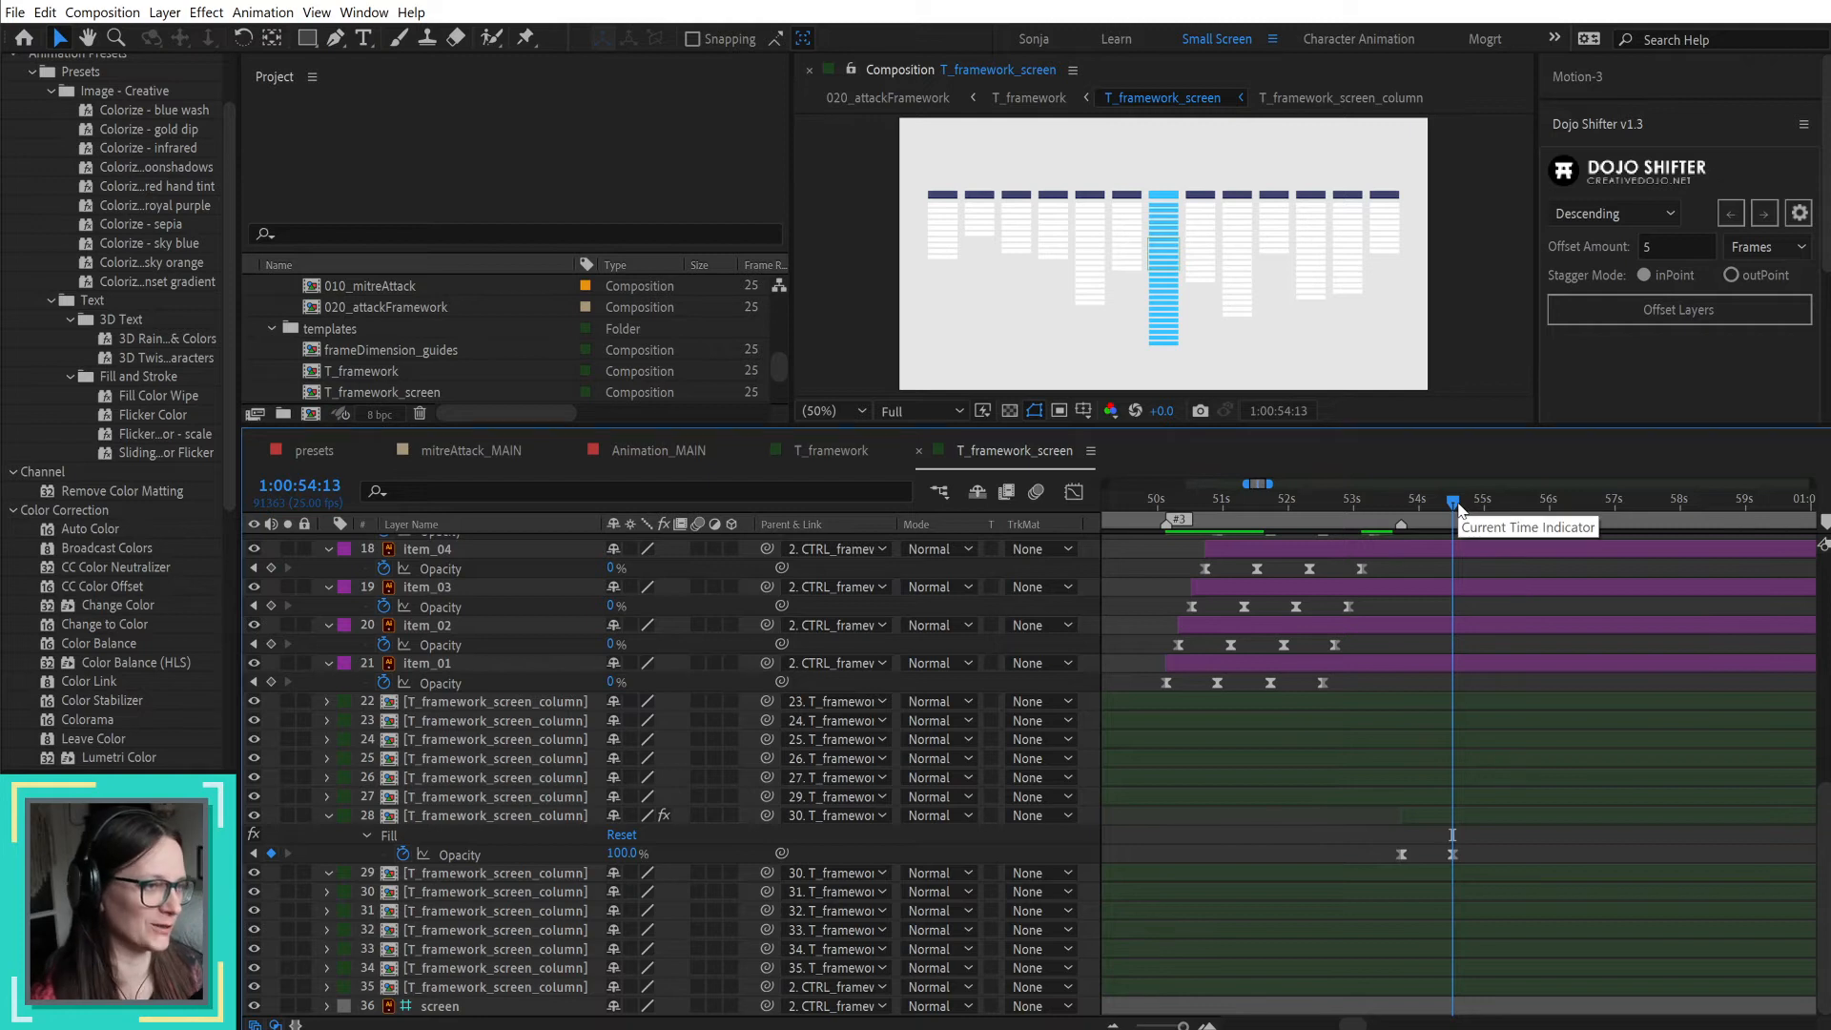
key(n)
Step: Set the work area from 1:00:50:03 to 1:00:59:24 and preview the animation against the voiceover
scroll(1564, 604, up, 10)
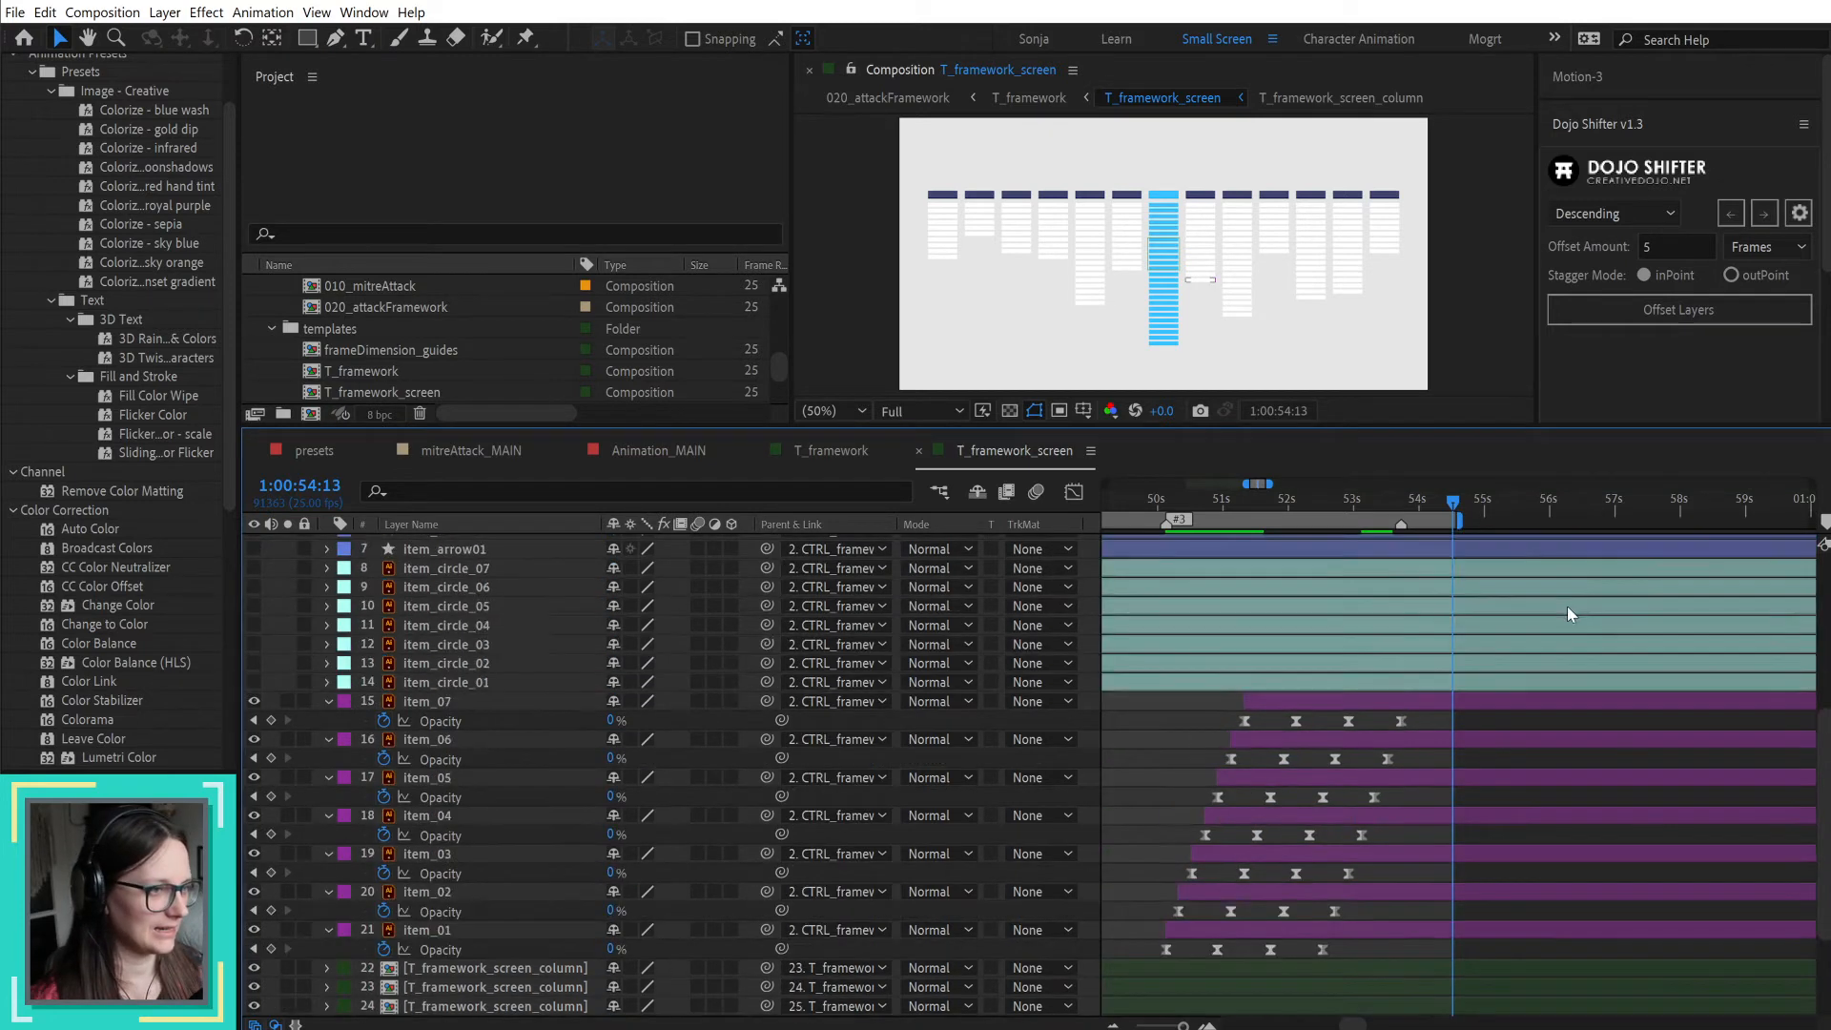
alt+scroll(1530, 578, down, 2)
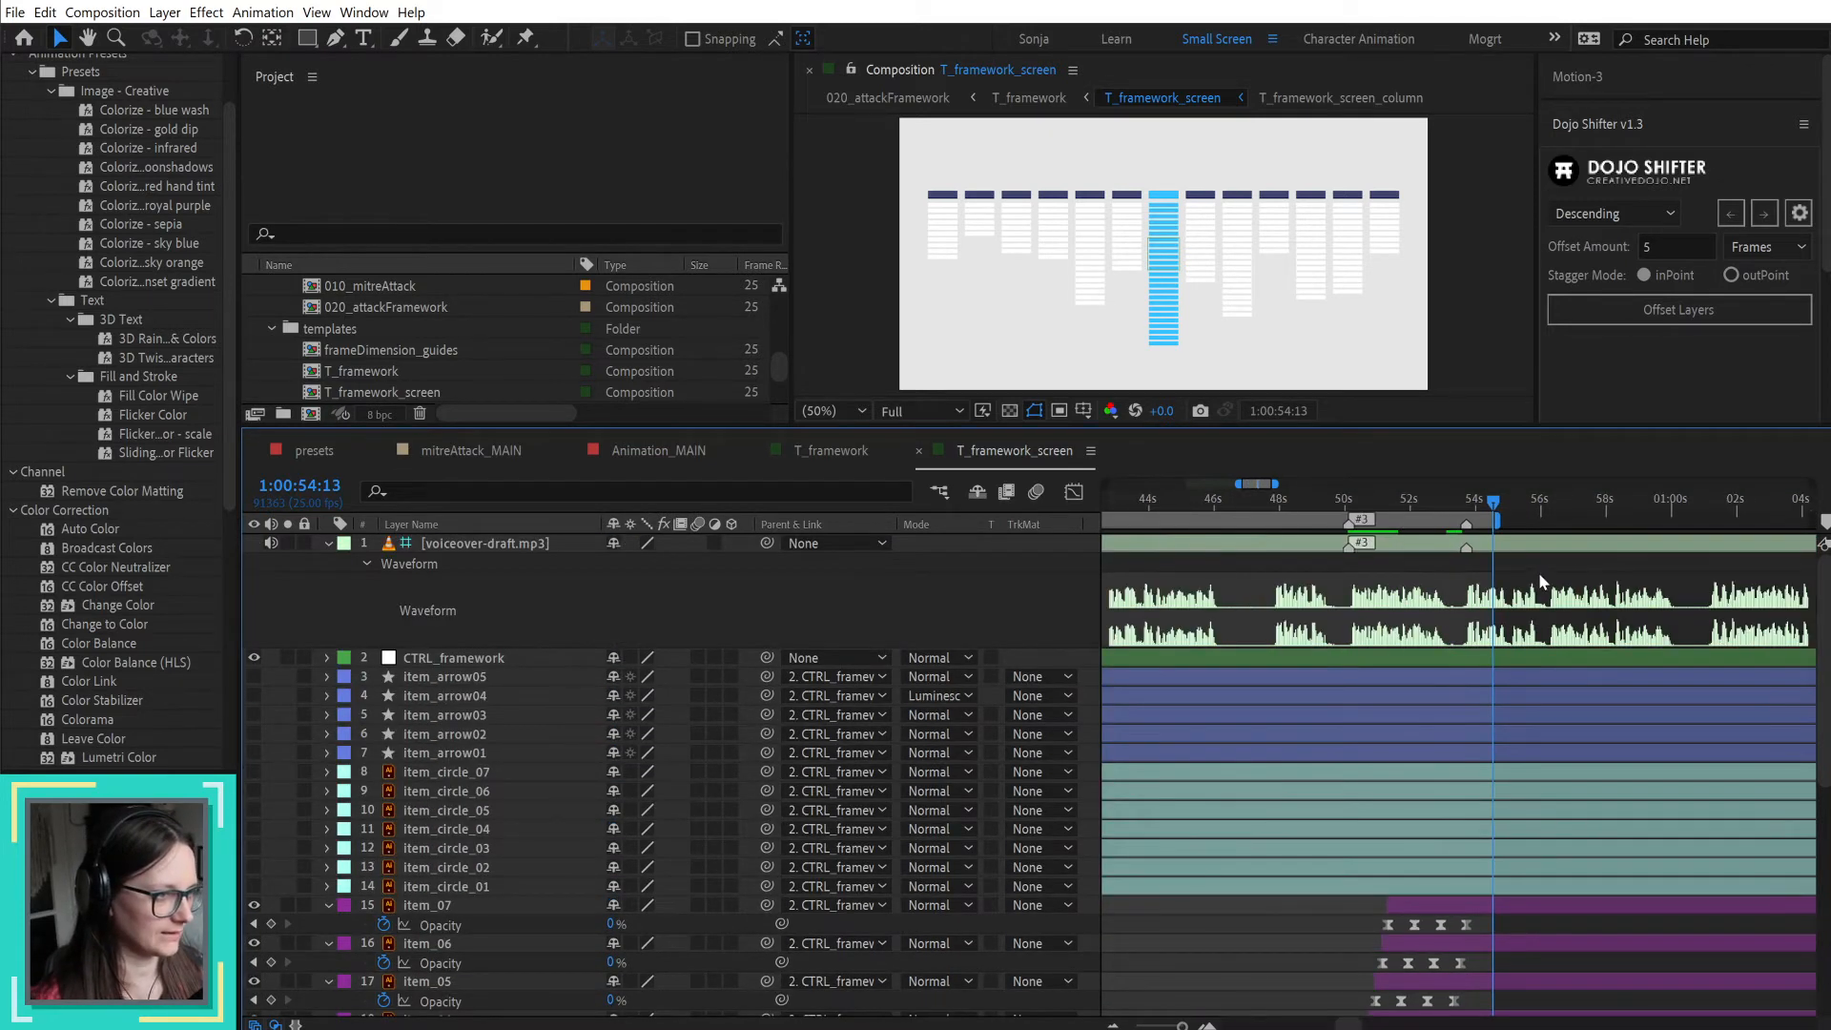
click(1670, 515)
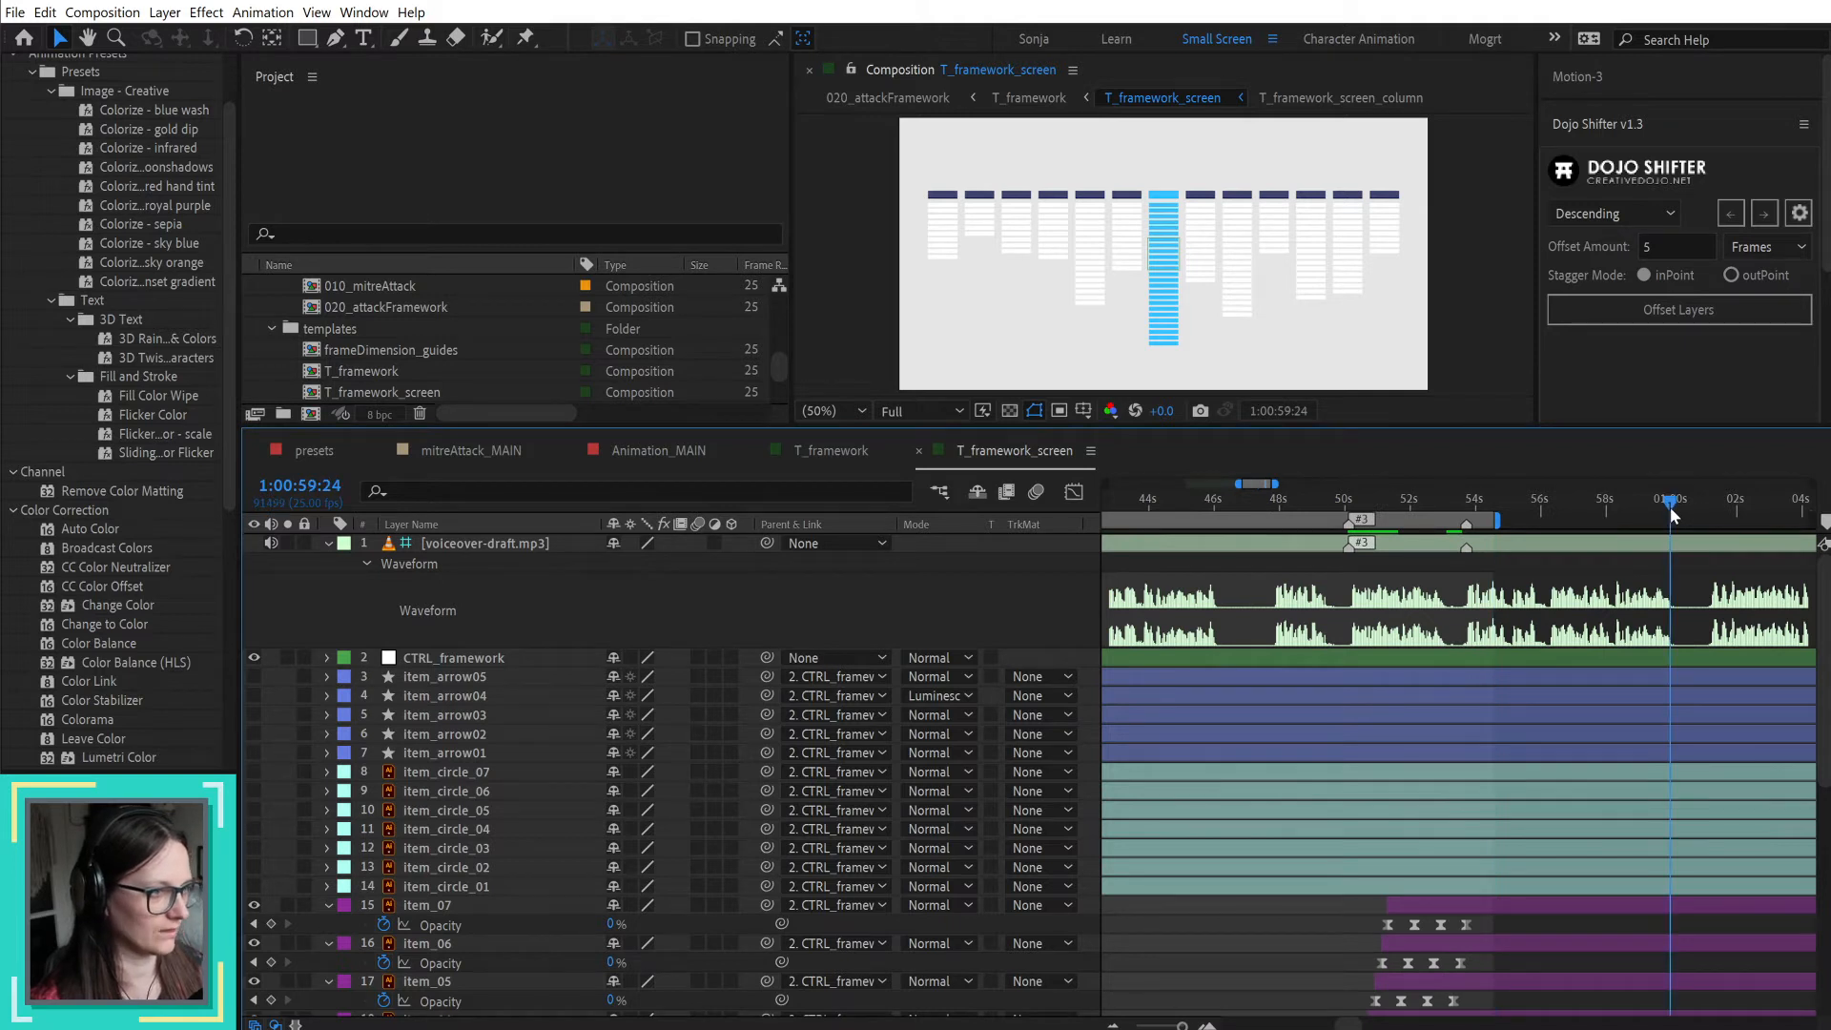
click(1347, 515)
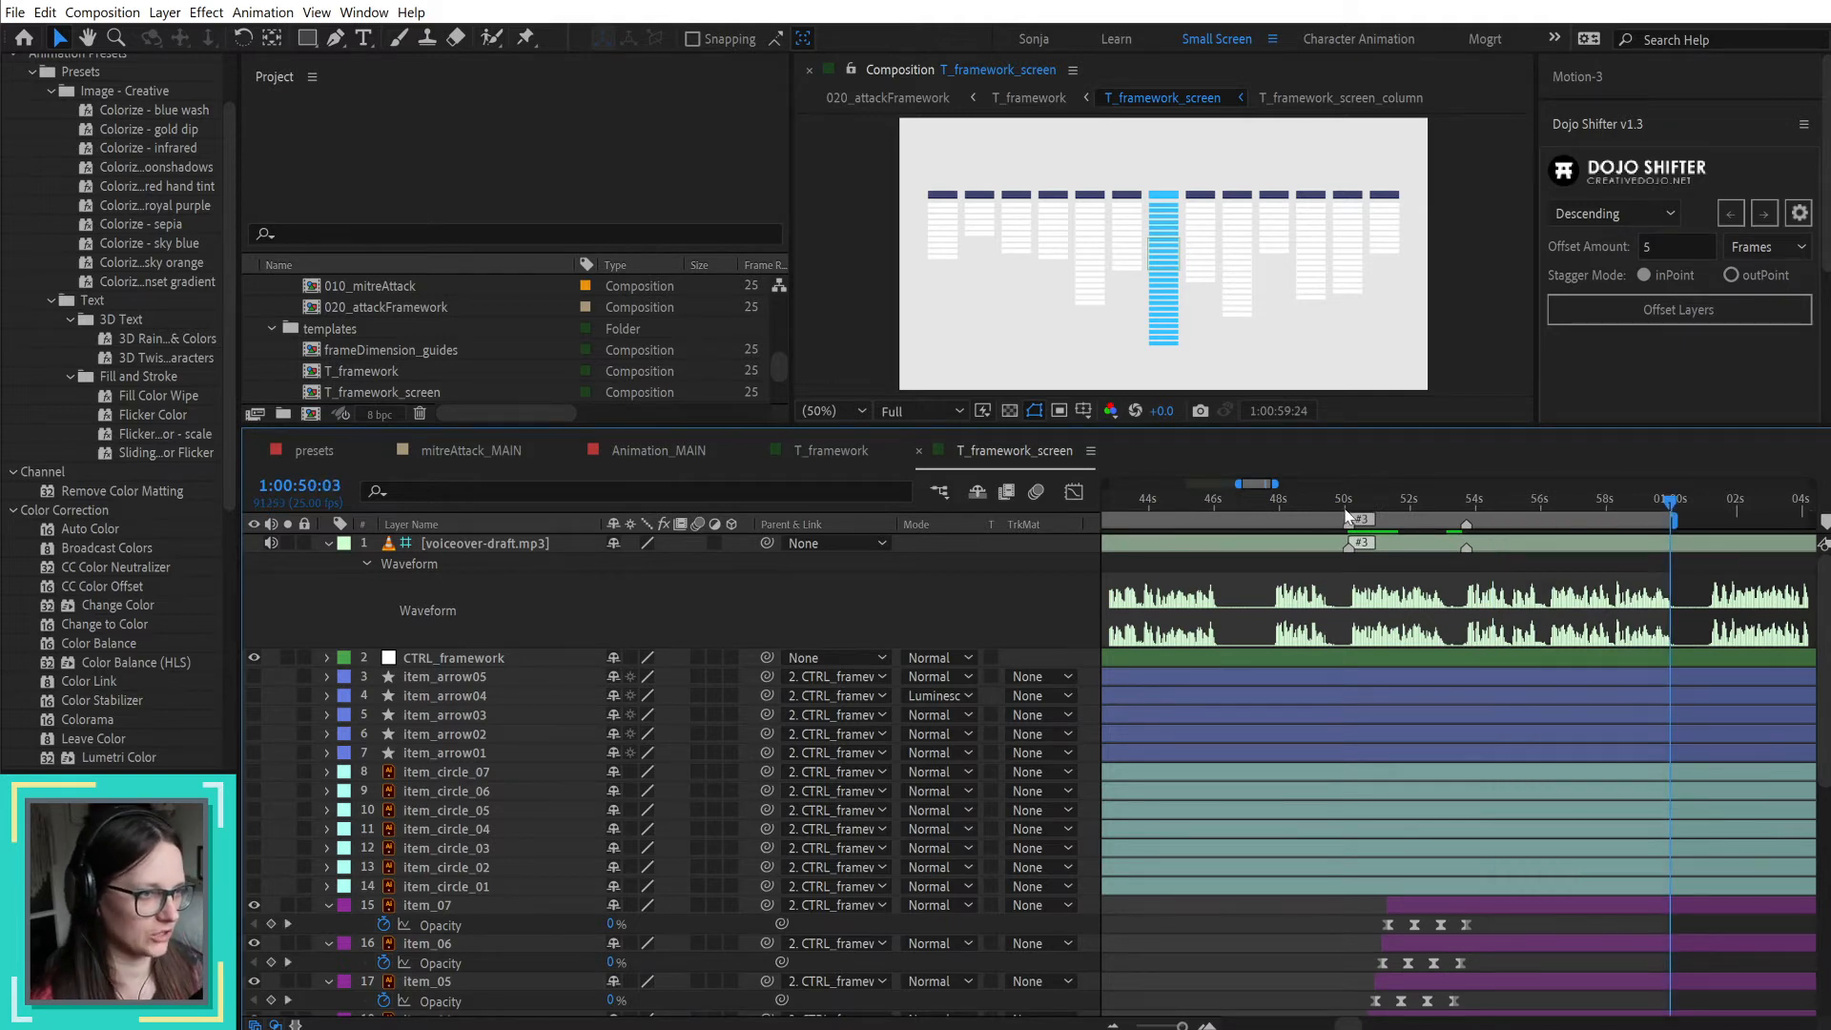
key(space)
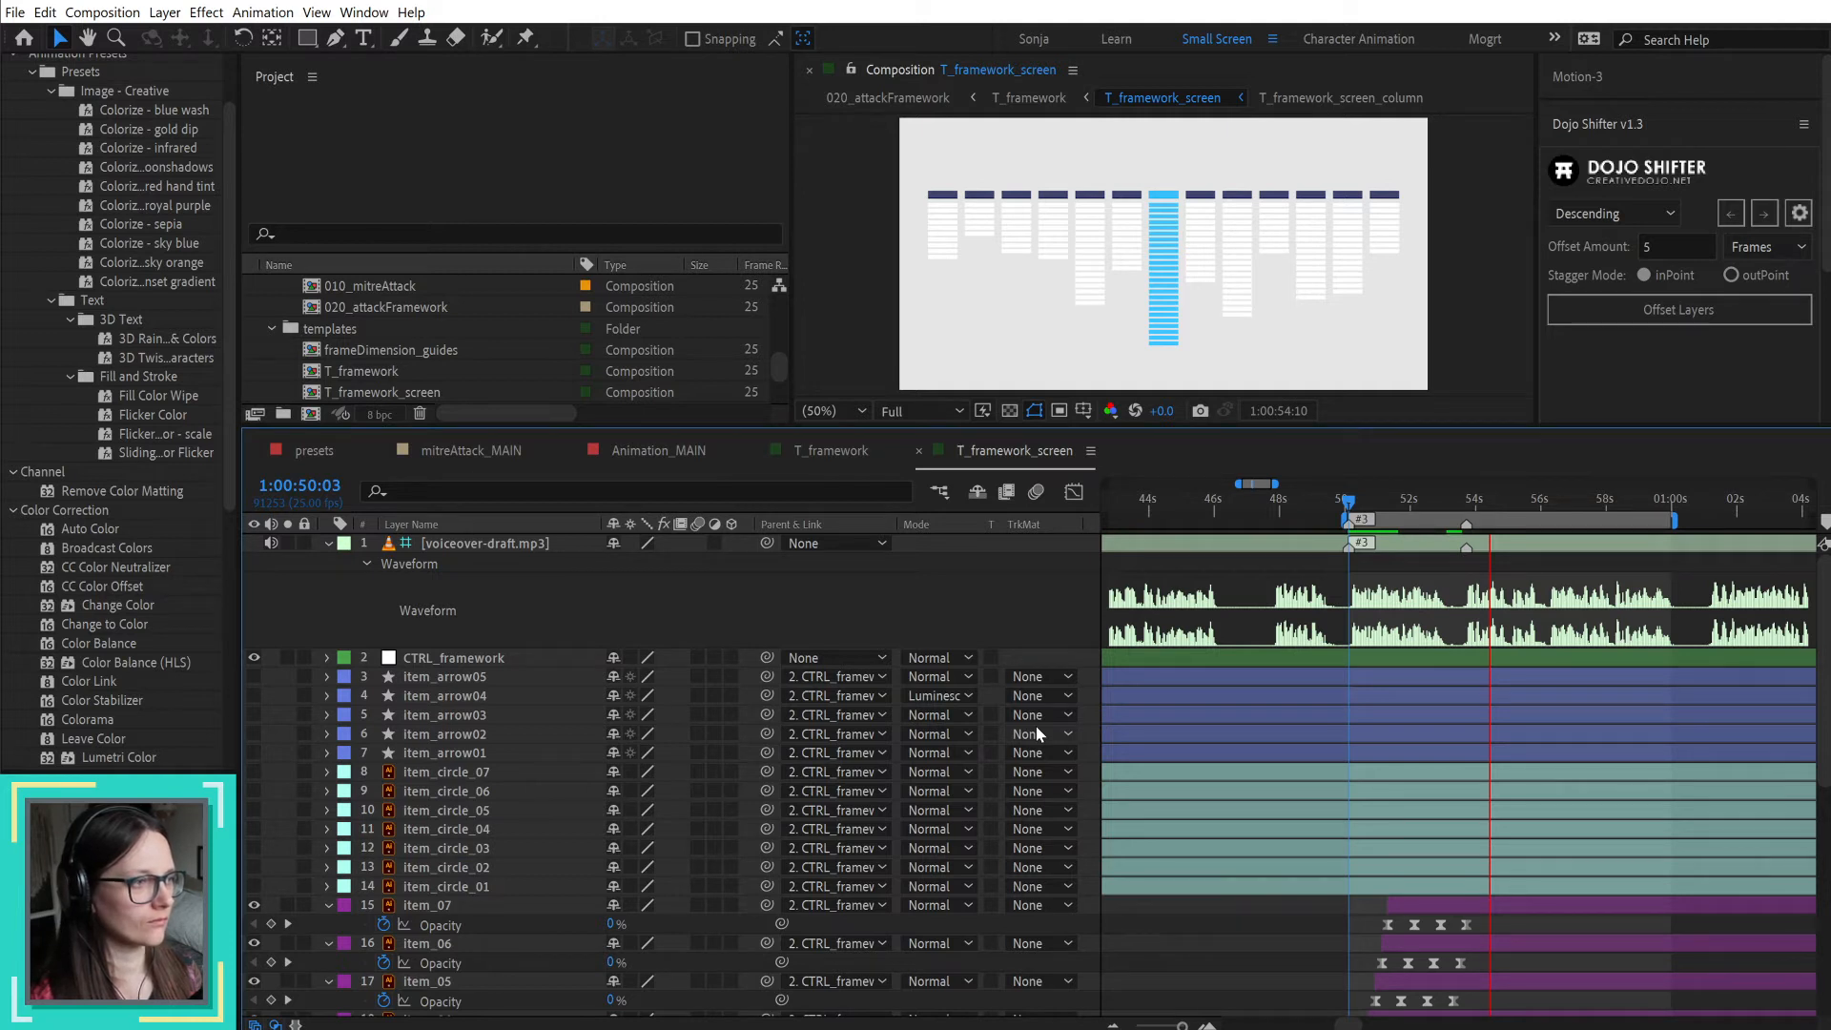
key(space)
key(space)
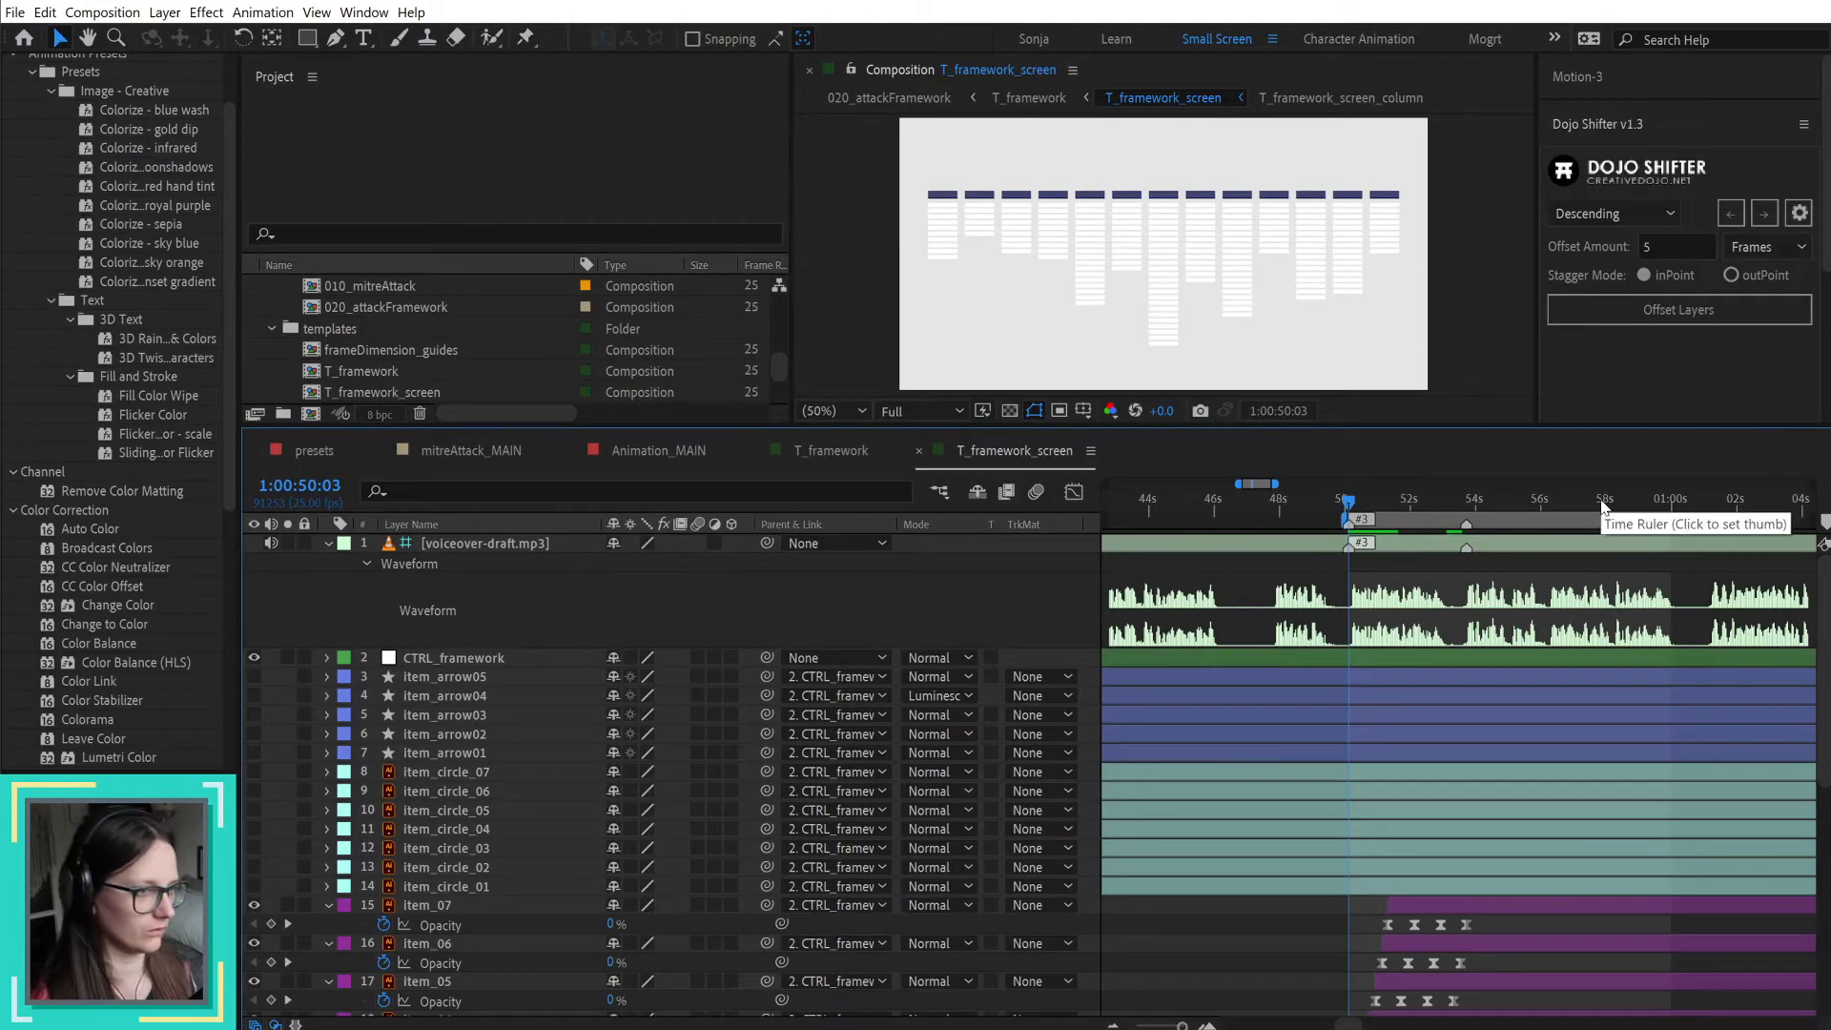
Step: Select the highlighted middle column layer and reveal all its modified properties, including Number of items
drag(1513, 502, 1668, 509)
scroll(1677, 763, down, 4)
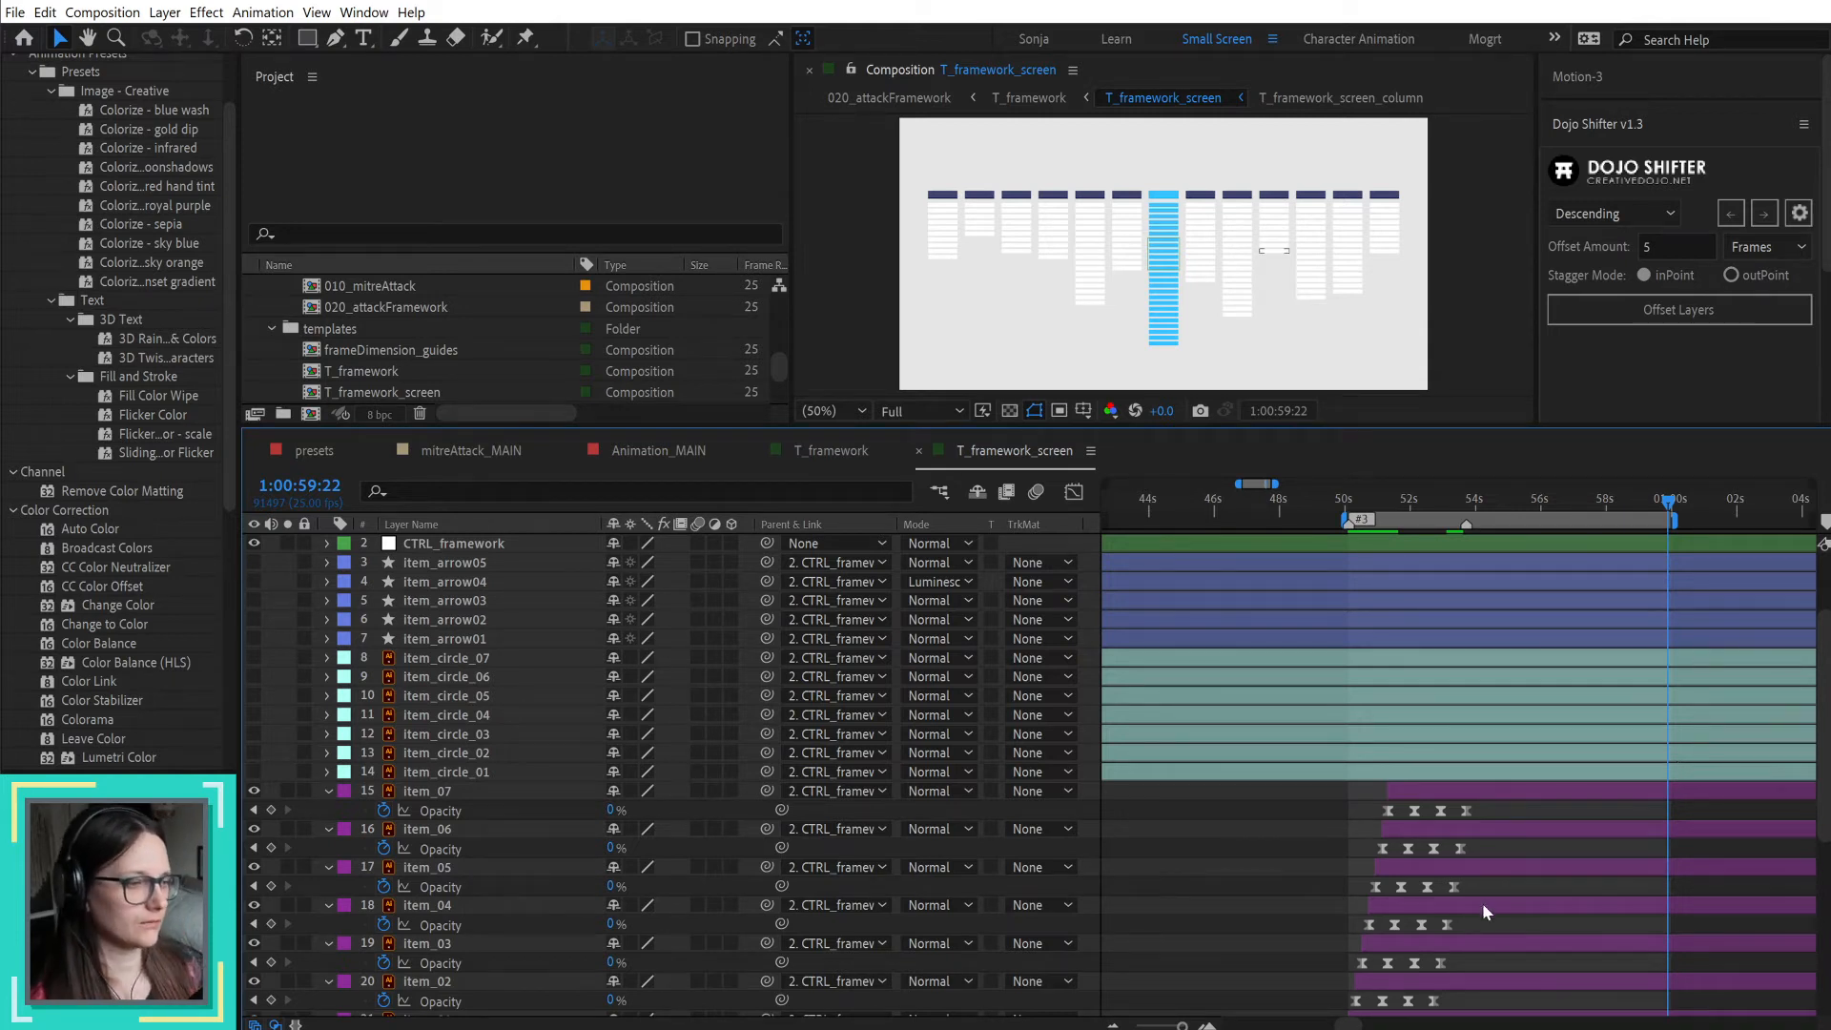
scroll(1478, 901, down, 5)
scroll(1478, 892, up, 1)
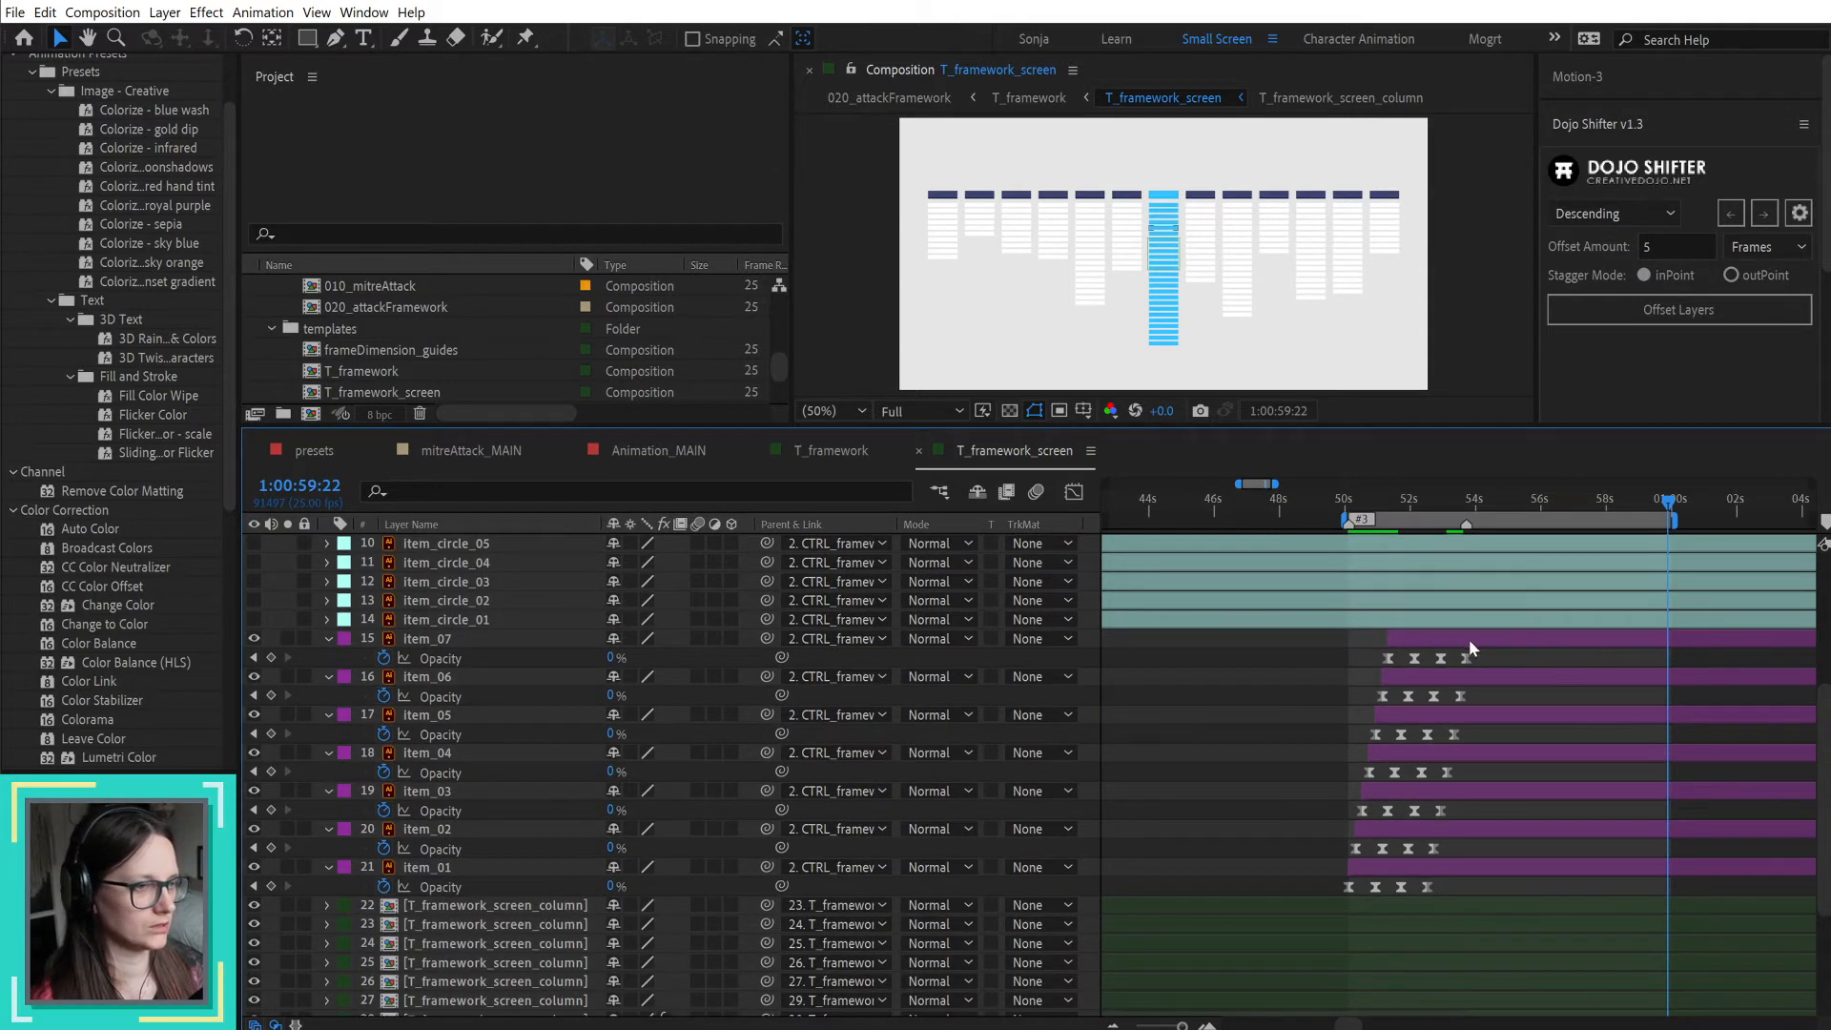
scroll(1476, 723, down, 4)
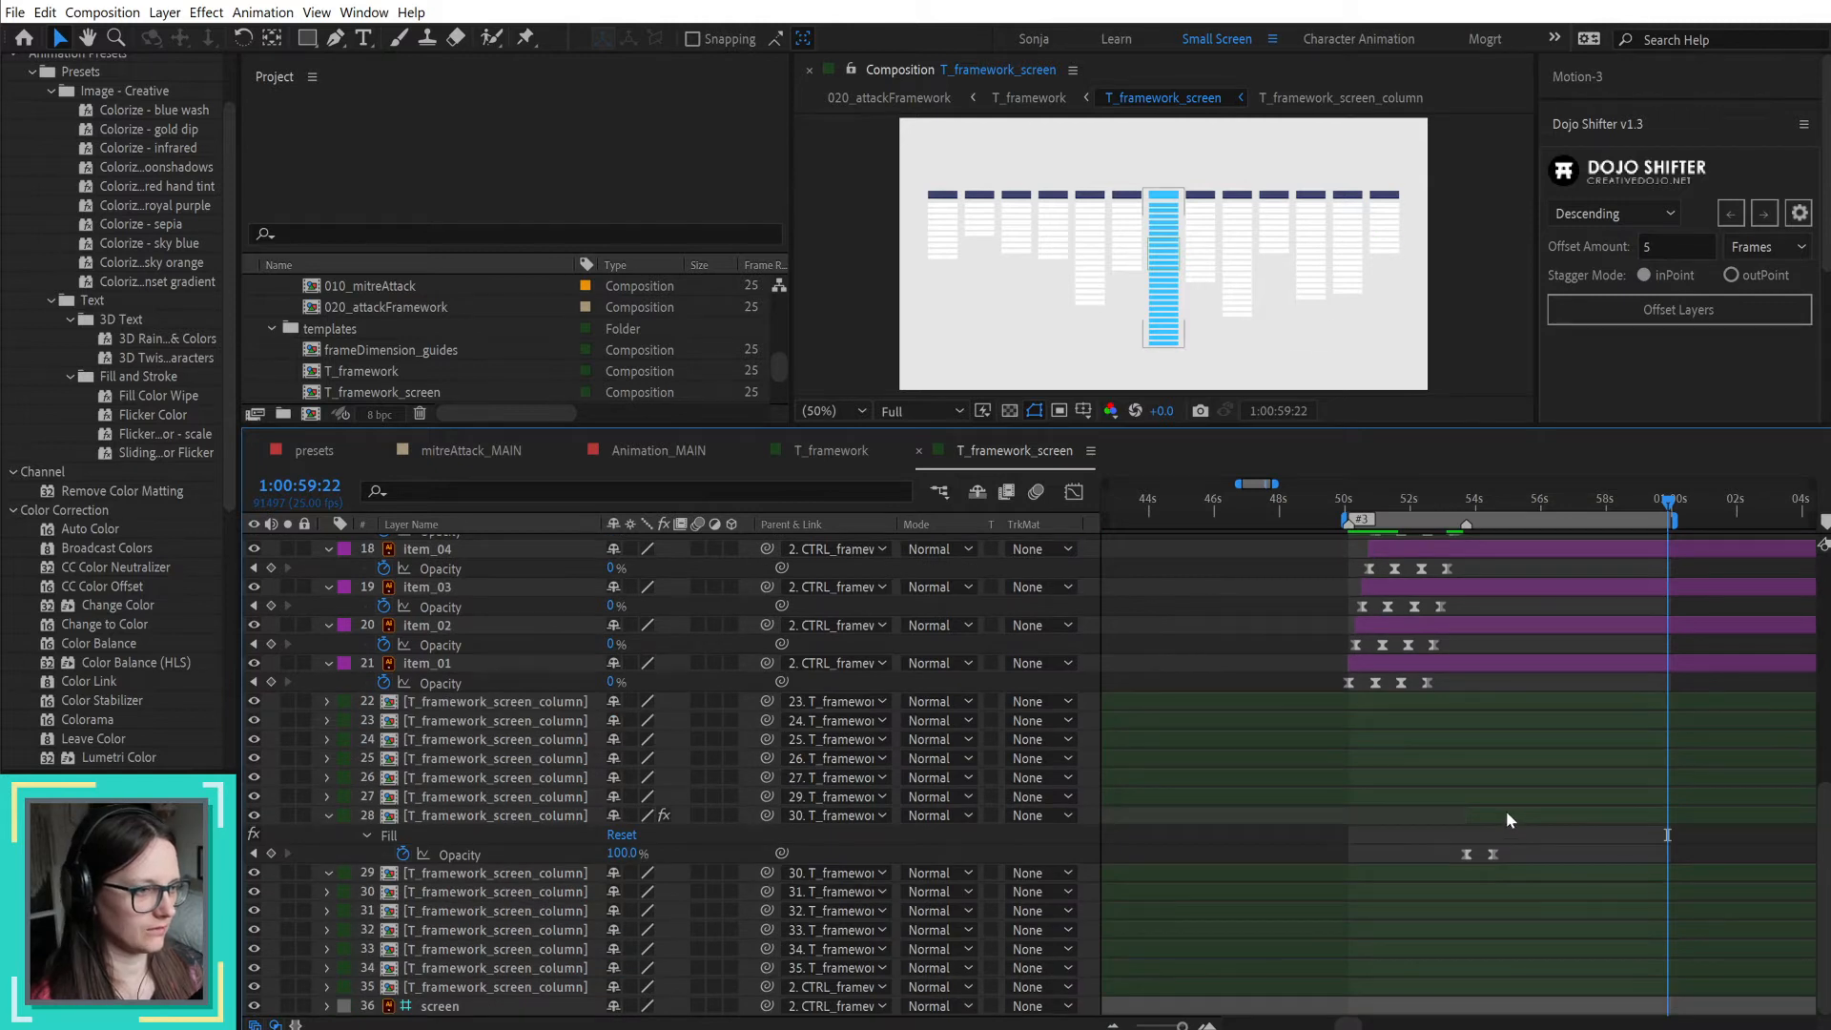
click(1506, 818)
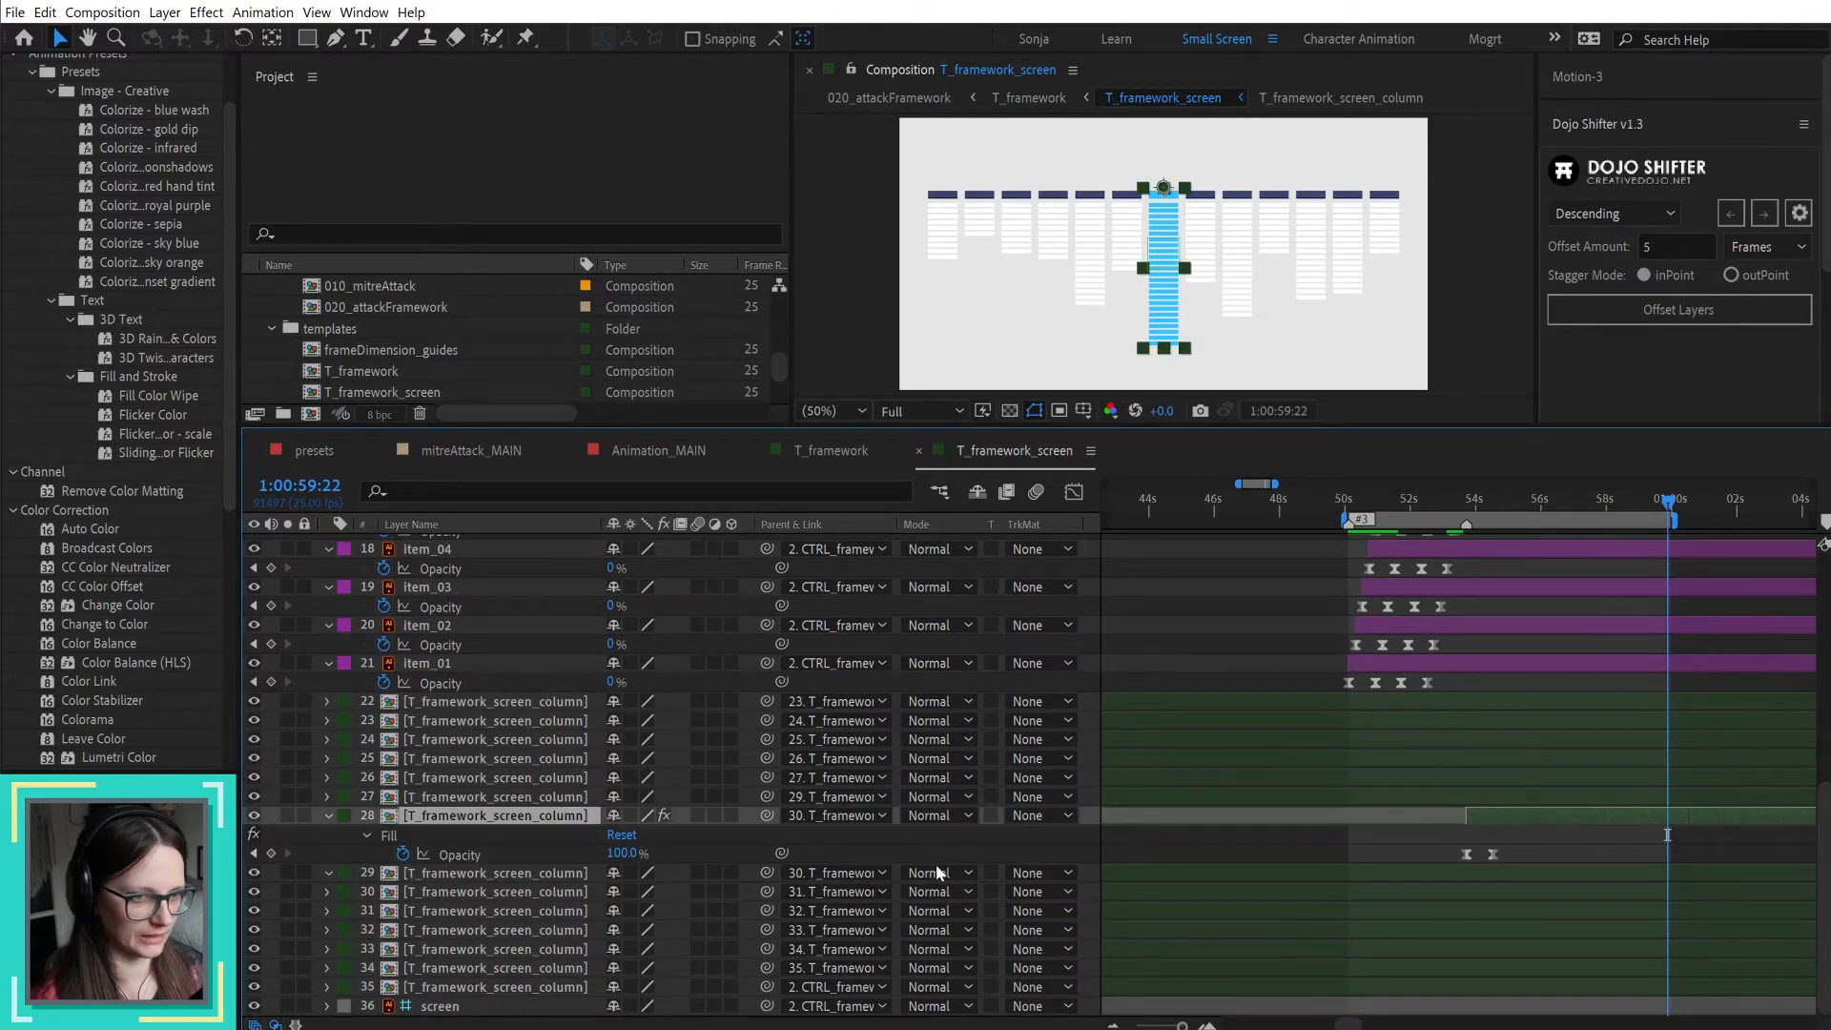
key(u)
key(u)
scroll(465, 957, down, 3)
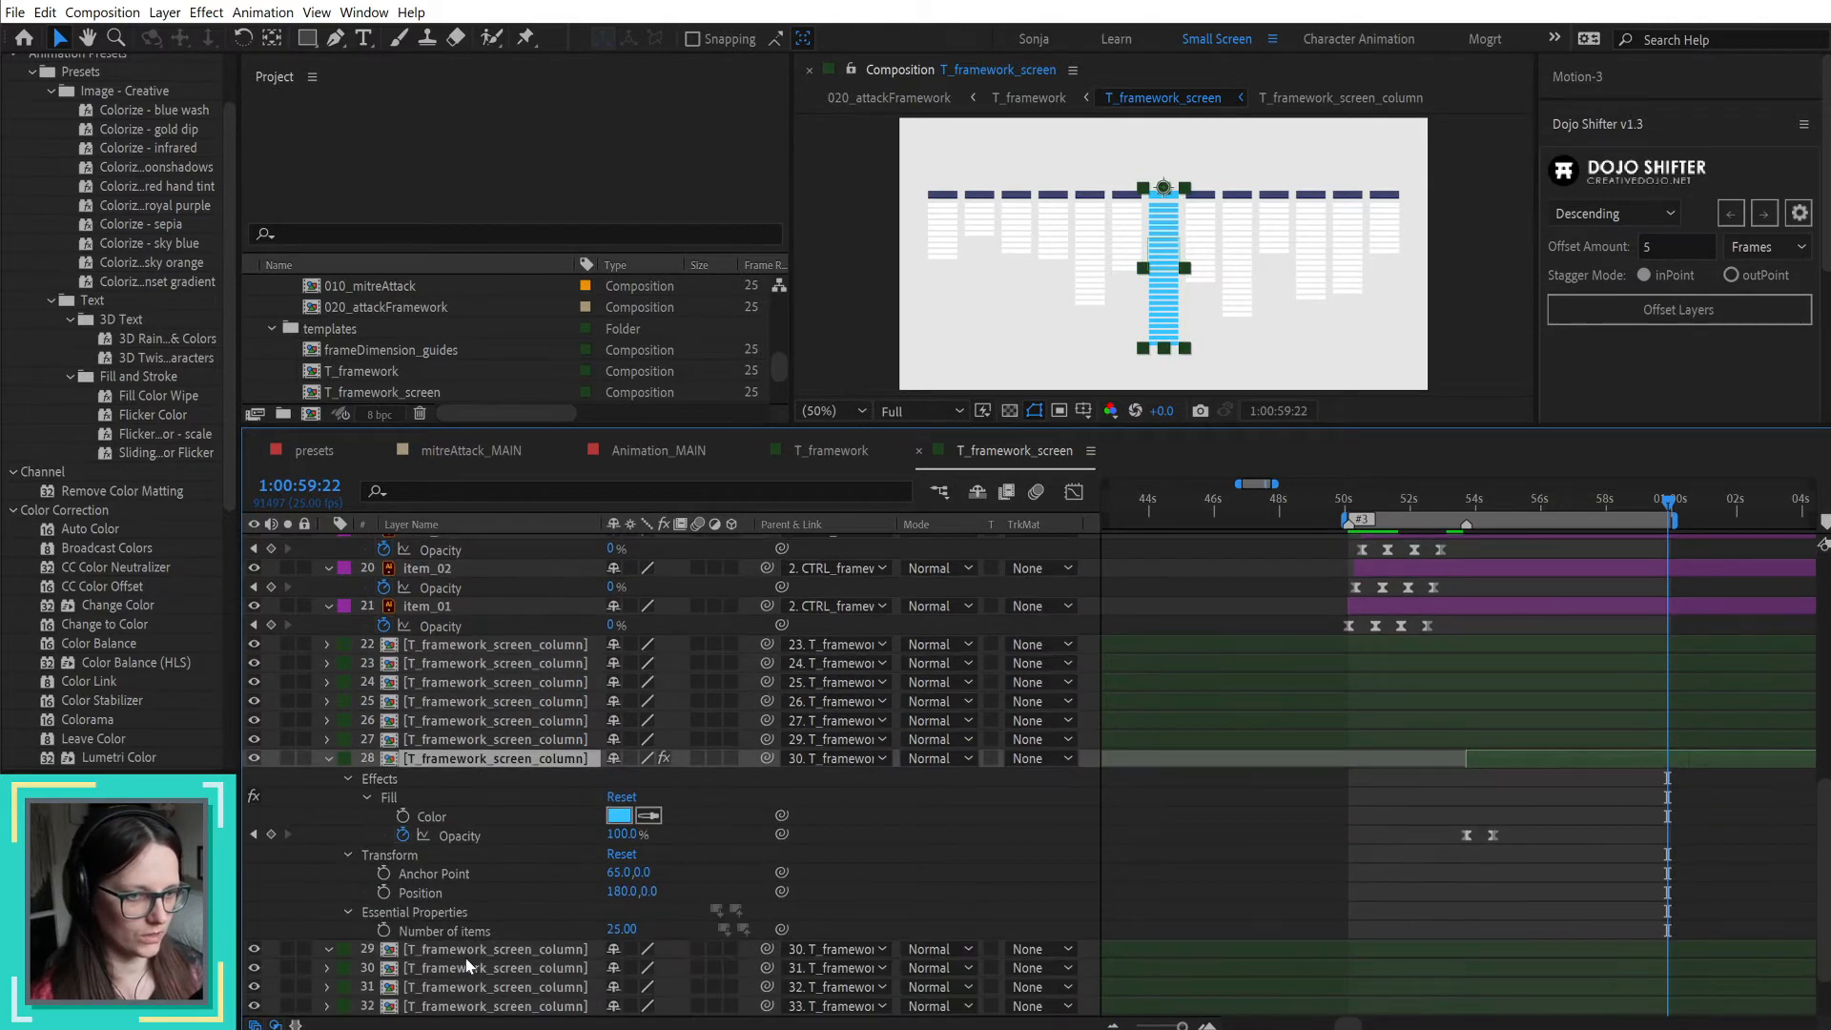
Step: Keyframe the middle column's Number of items from 0 at 1:00:53:18 to 25 at 1:00:54:13
click(394, 931)
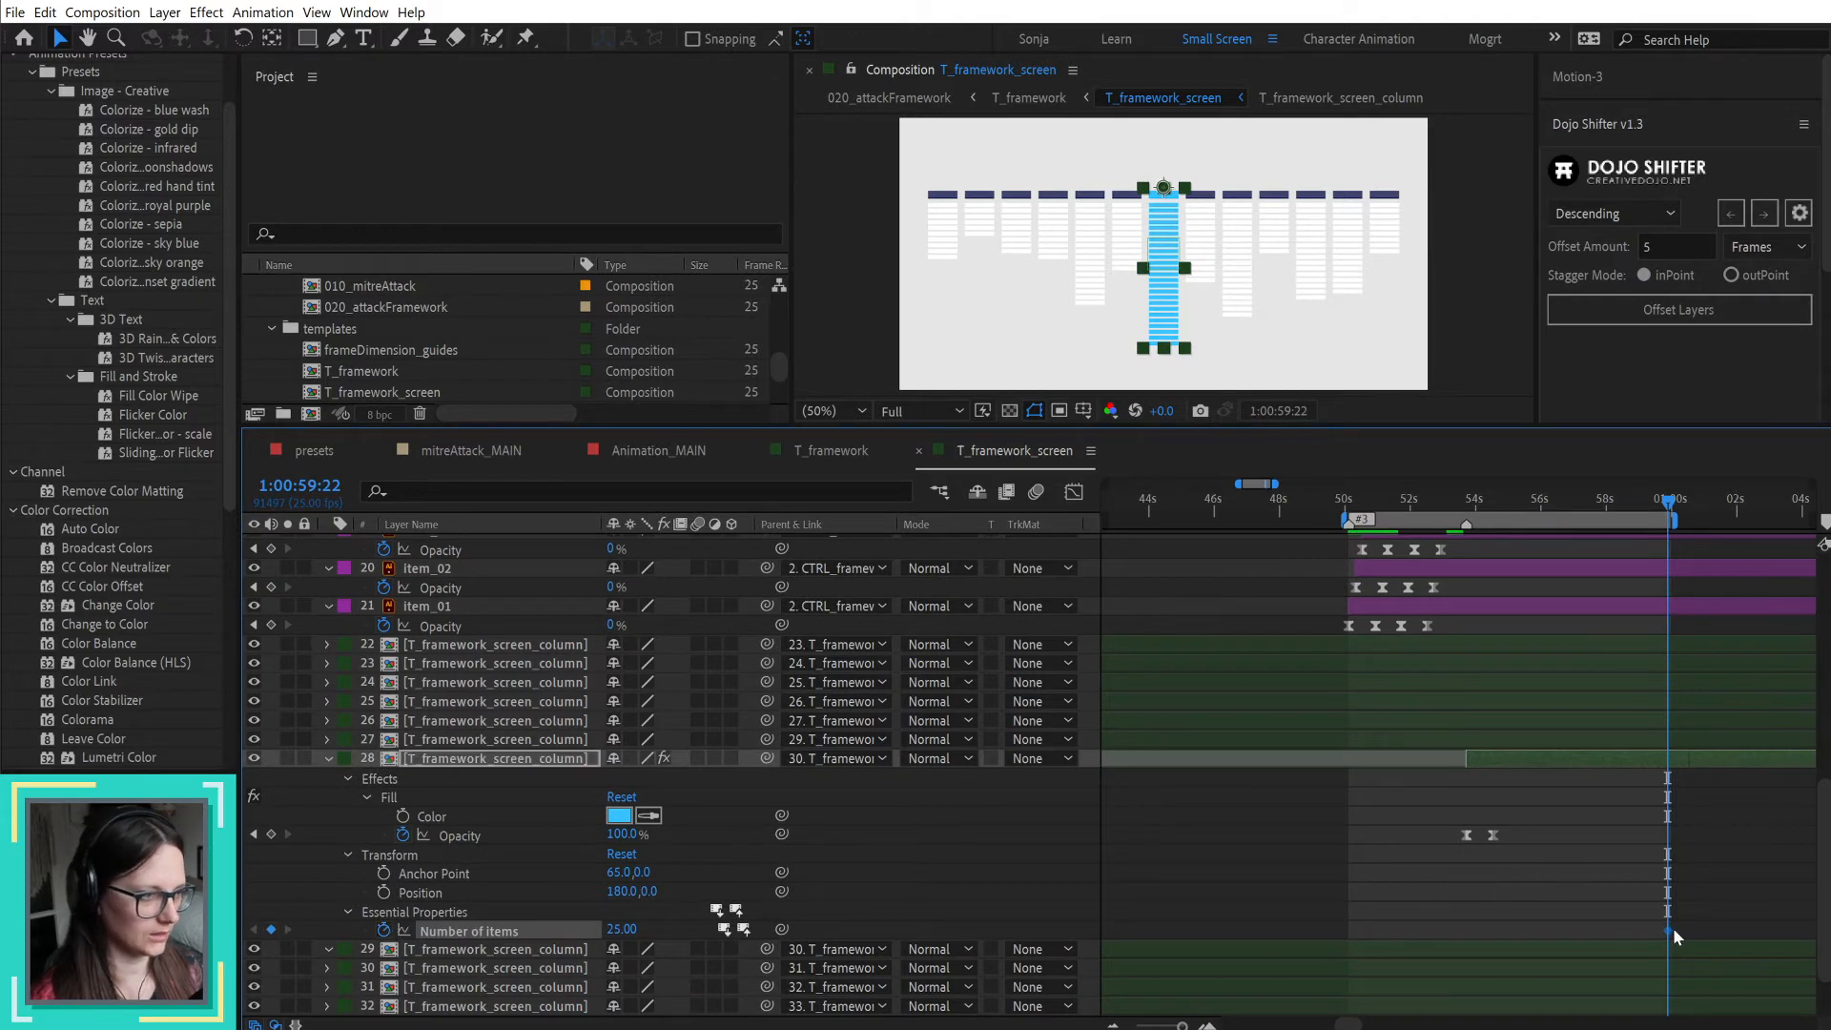
drag(1490, 502, 1499, 499)
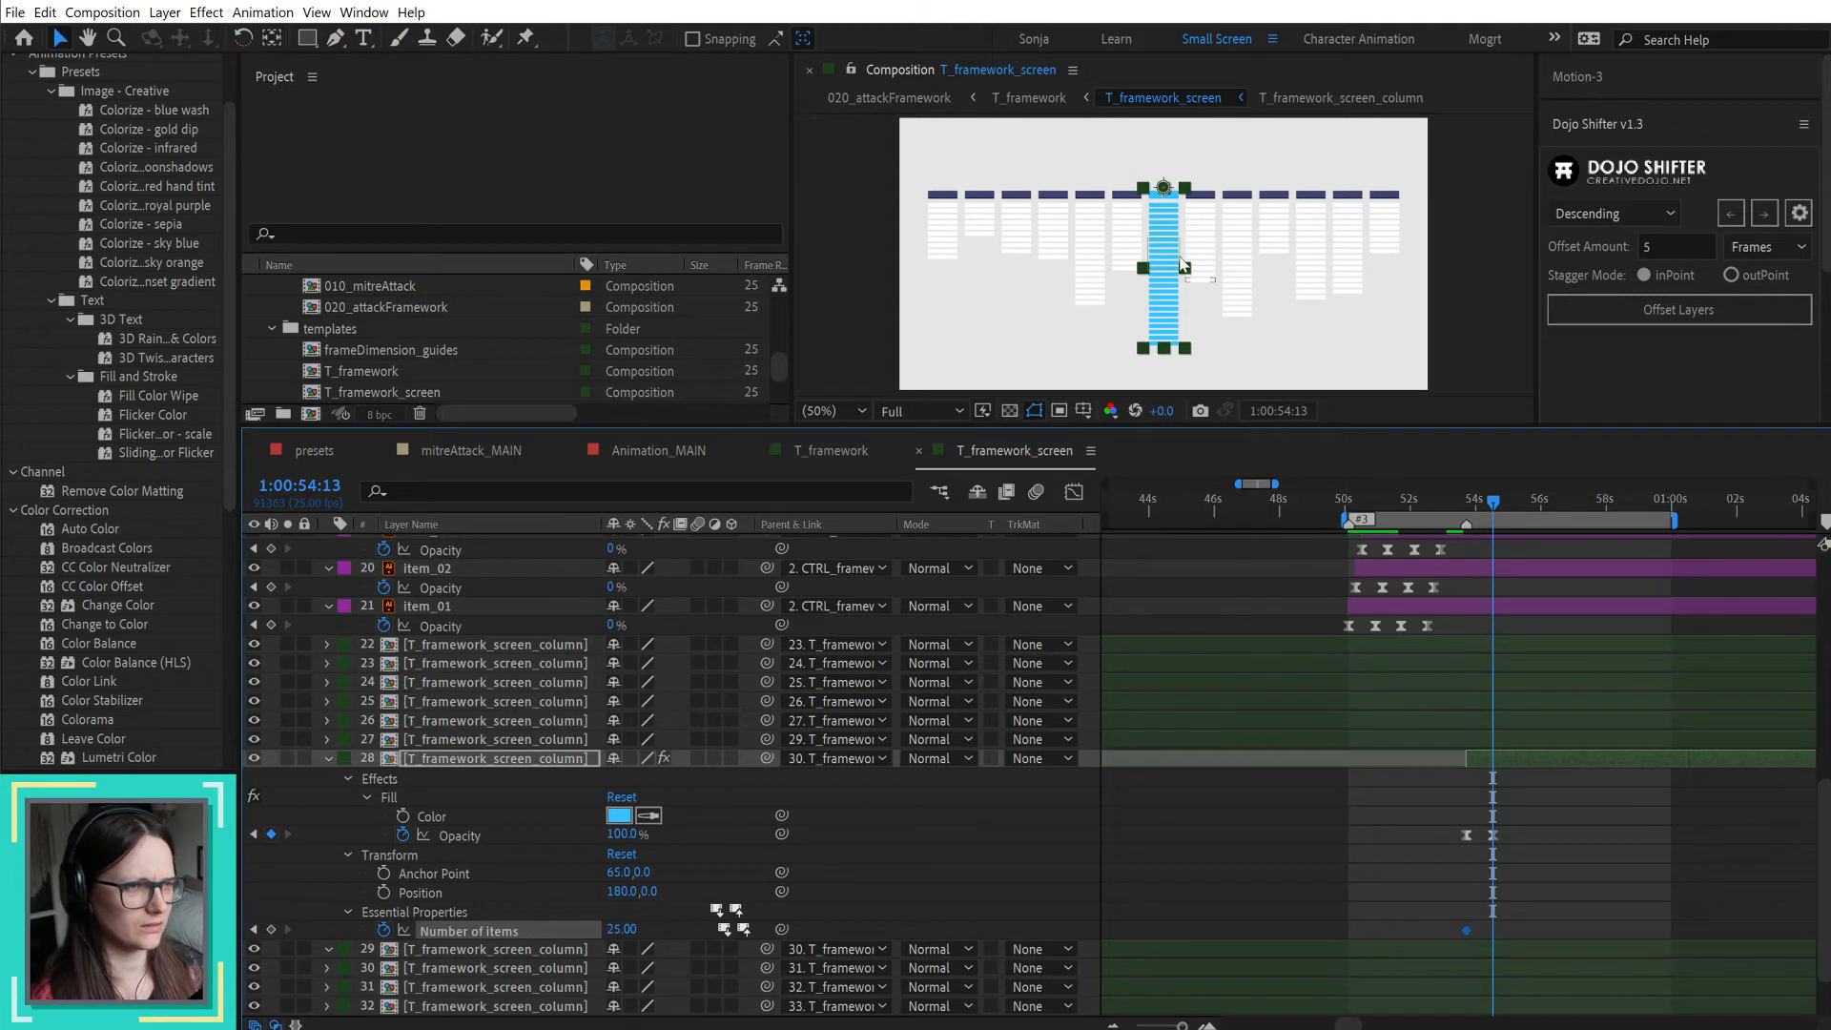
click(271, 929)
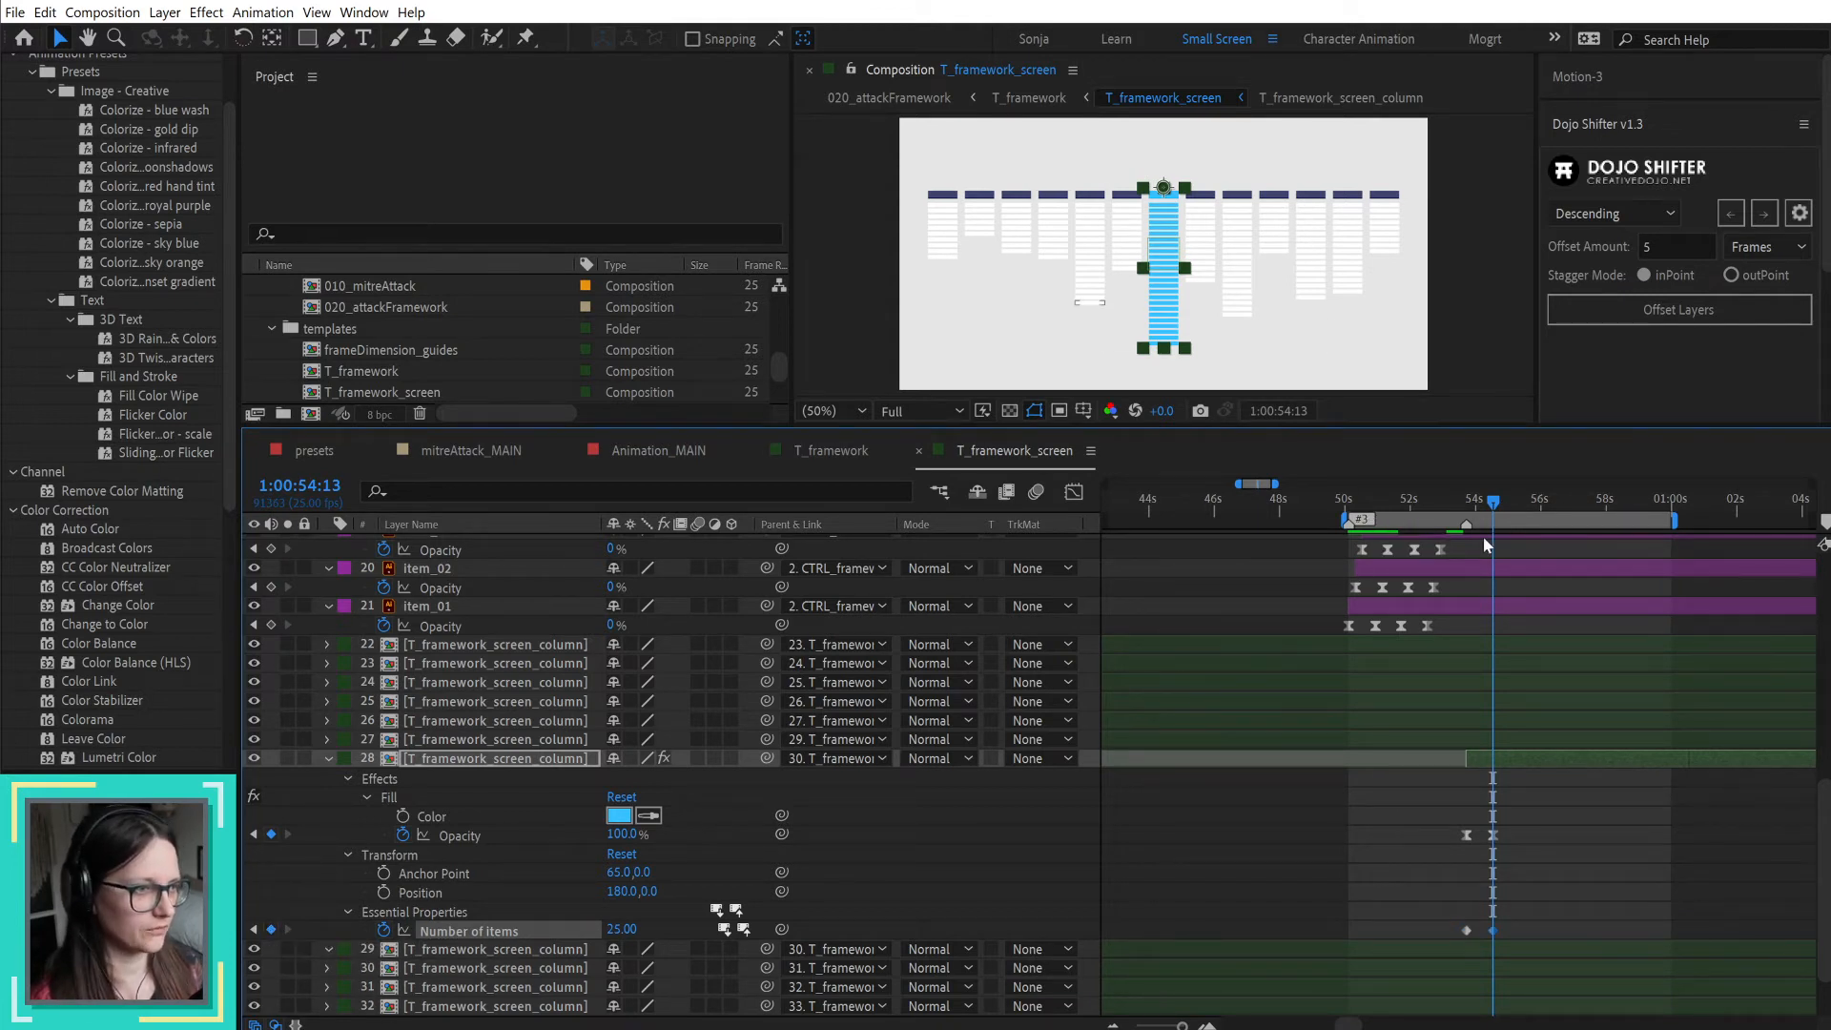
key(j)
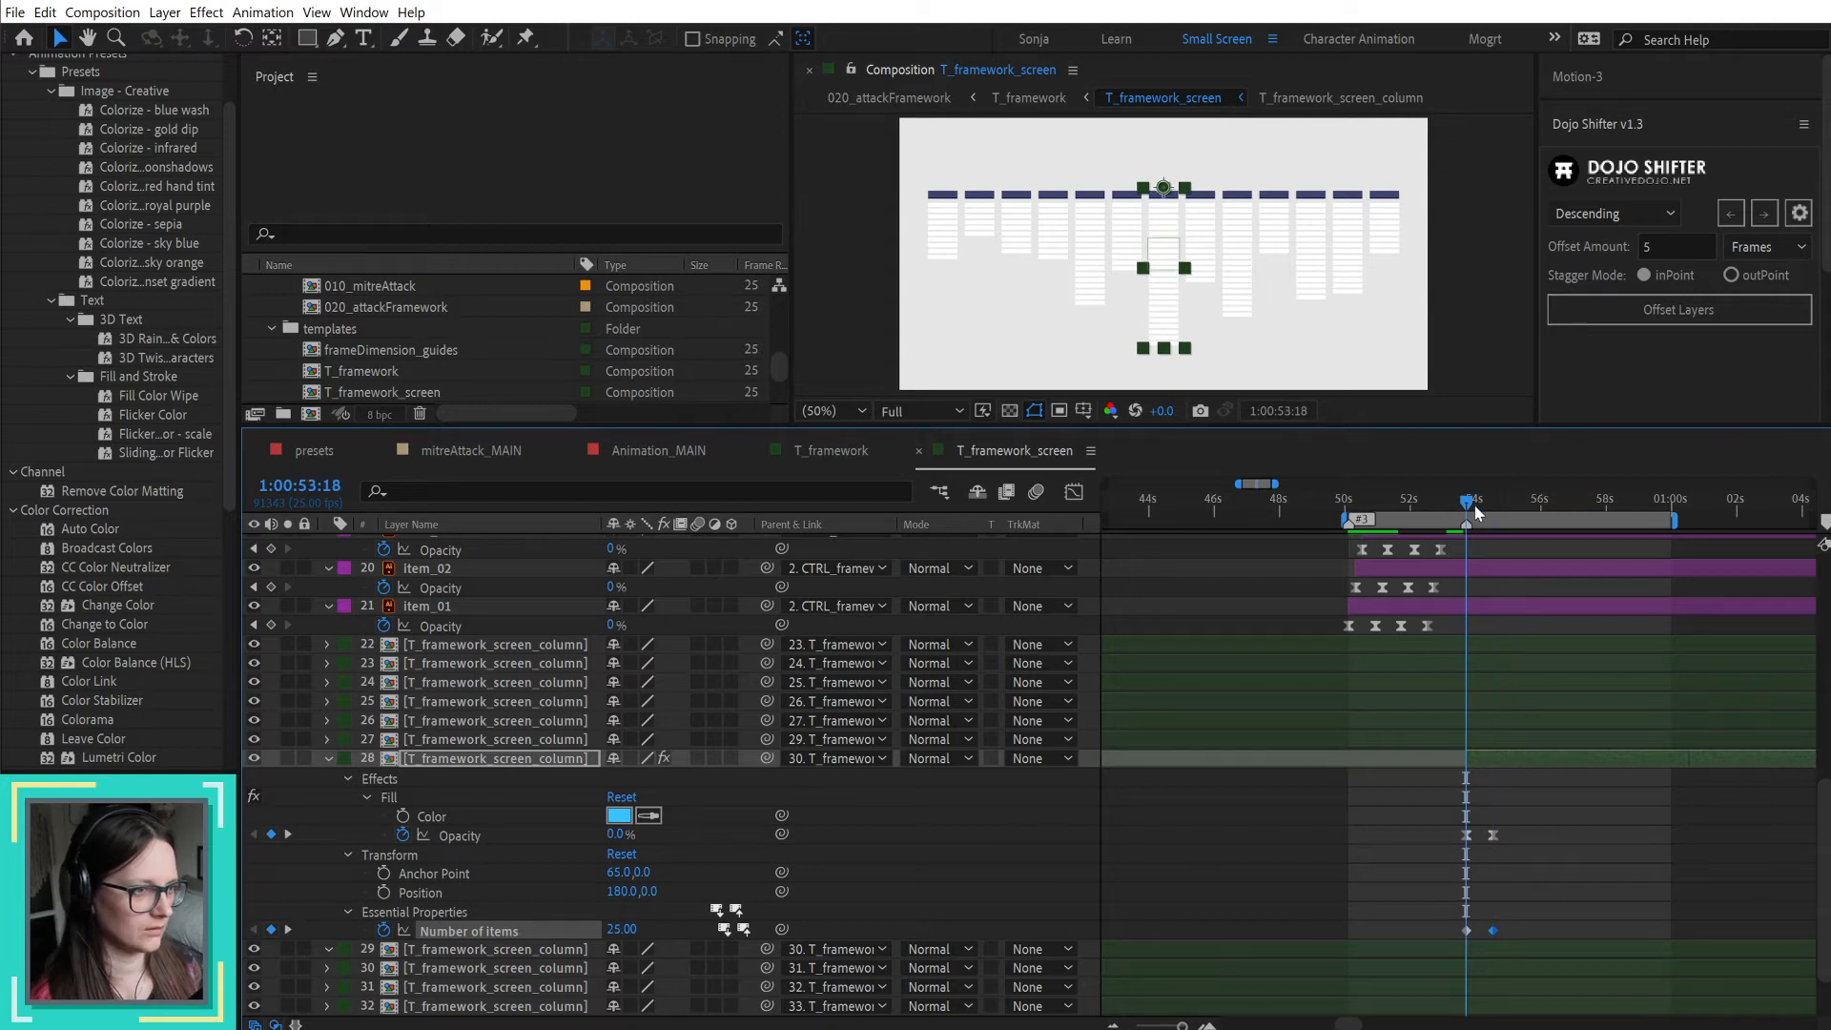
click(621, 928)
text(0)
key(Return)
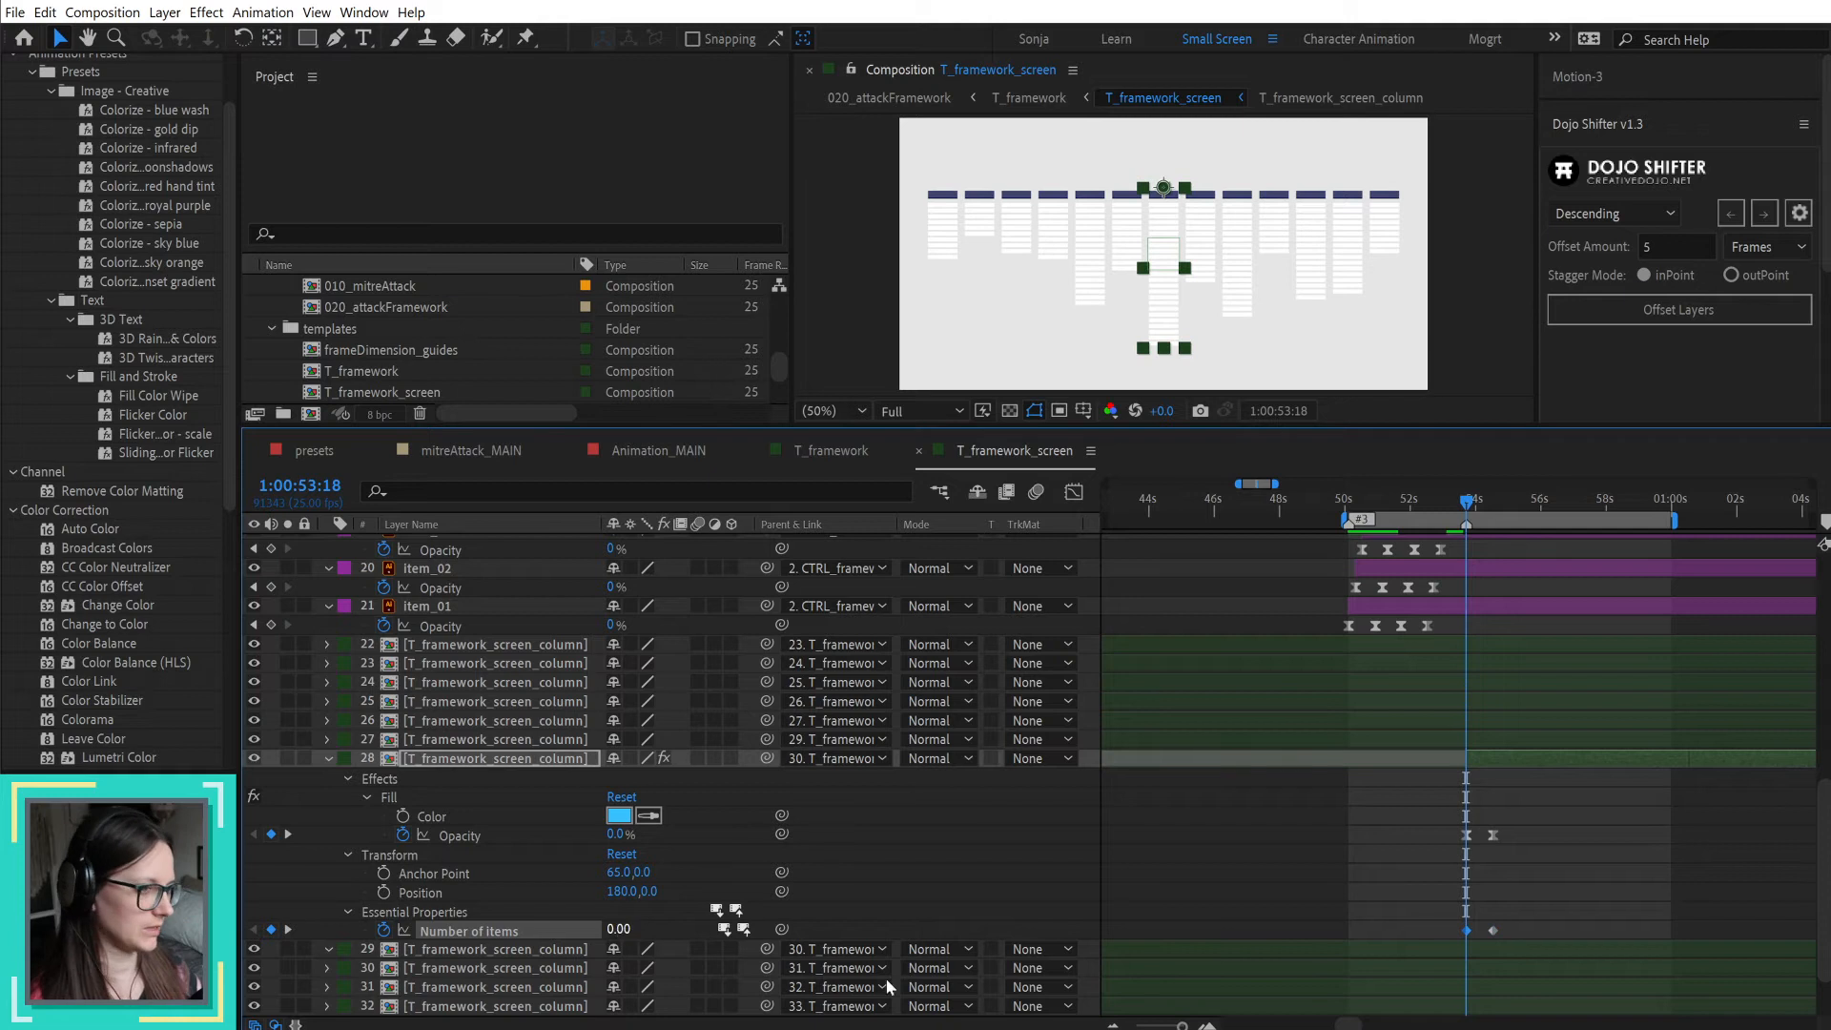
Step: Apply Easy Ease to both Number of items keyframes and preview the column highlight from 1:00:53:18
drag(1469, 501, 1494, 497)
drag(1547, 917, 1422, 949)
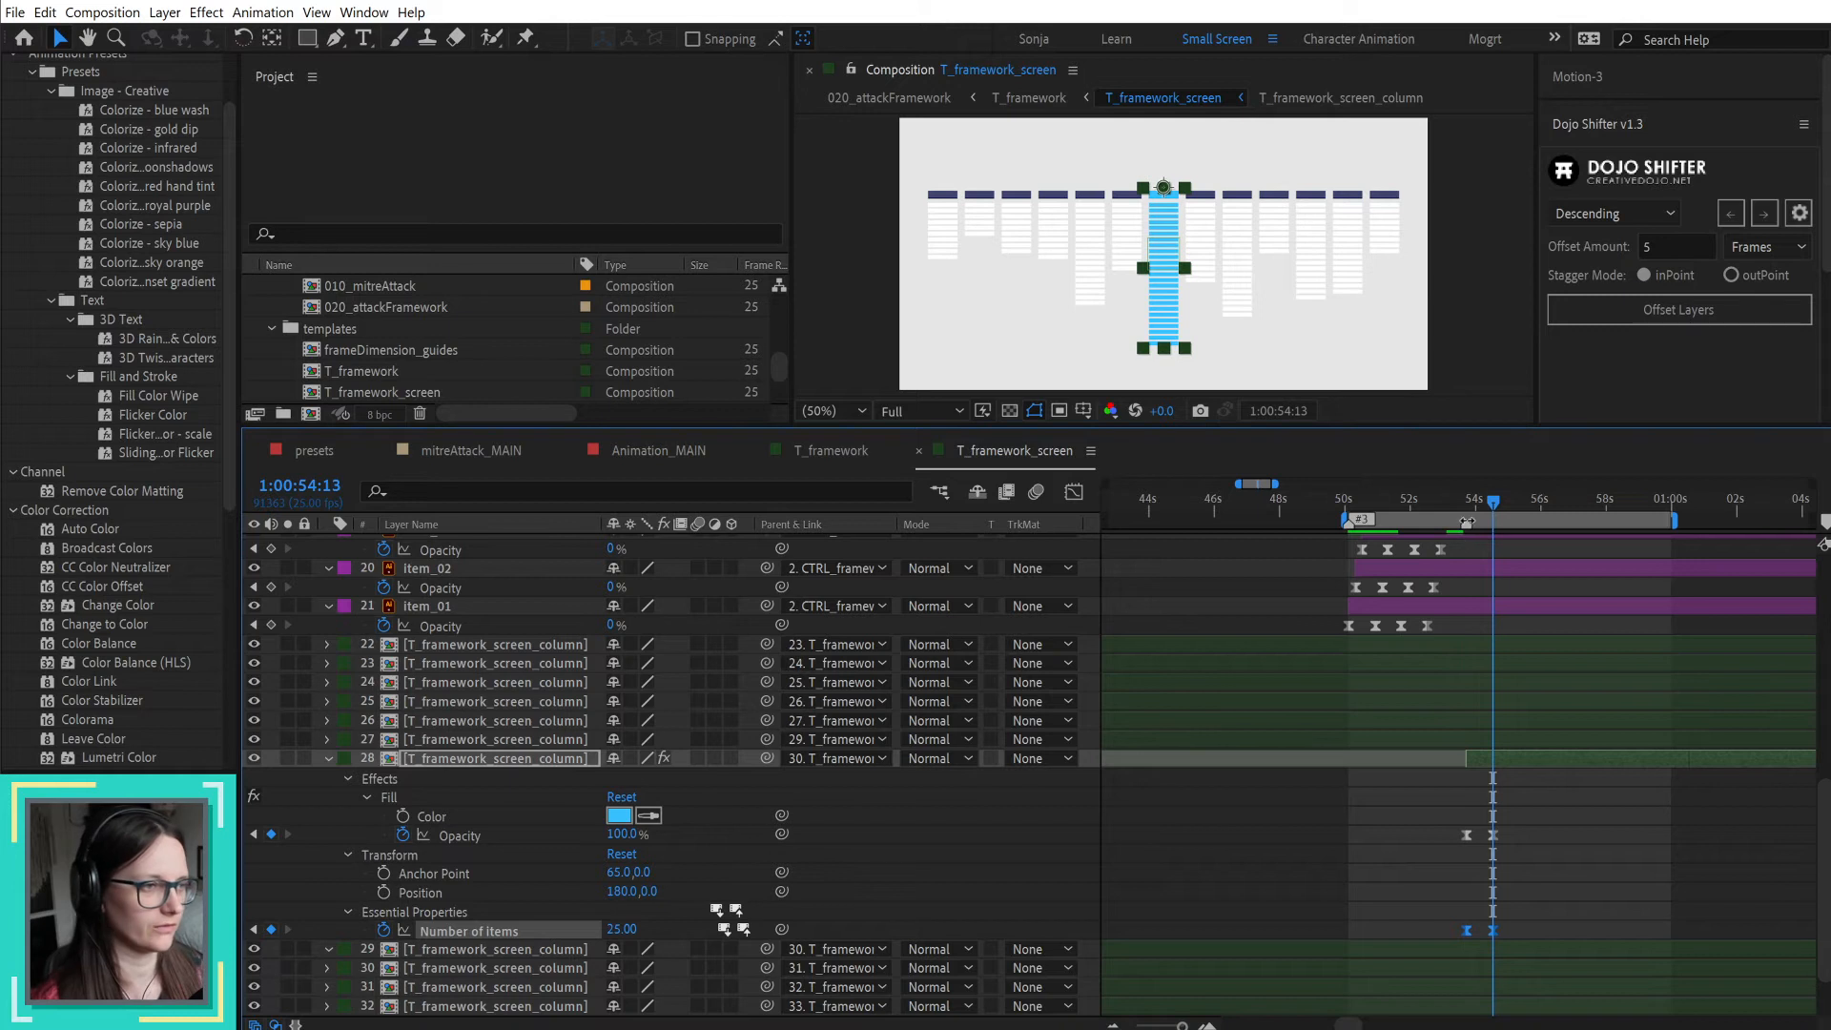
drag(1476, 503, 1466, 504)
click(1621, 816)
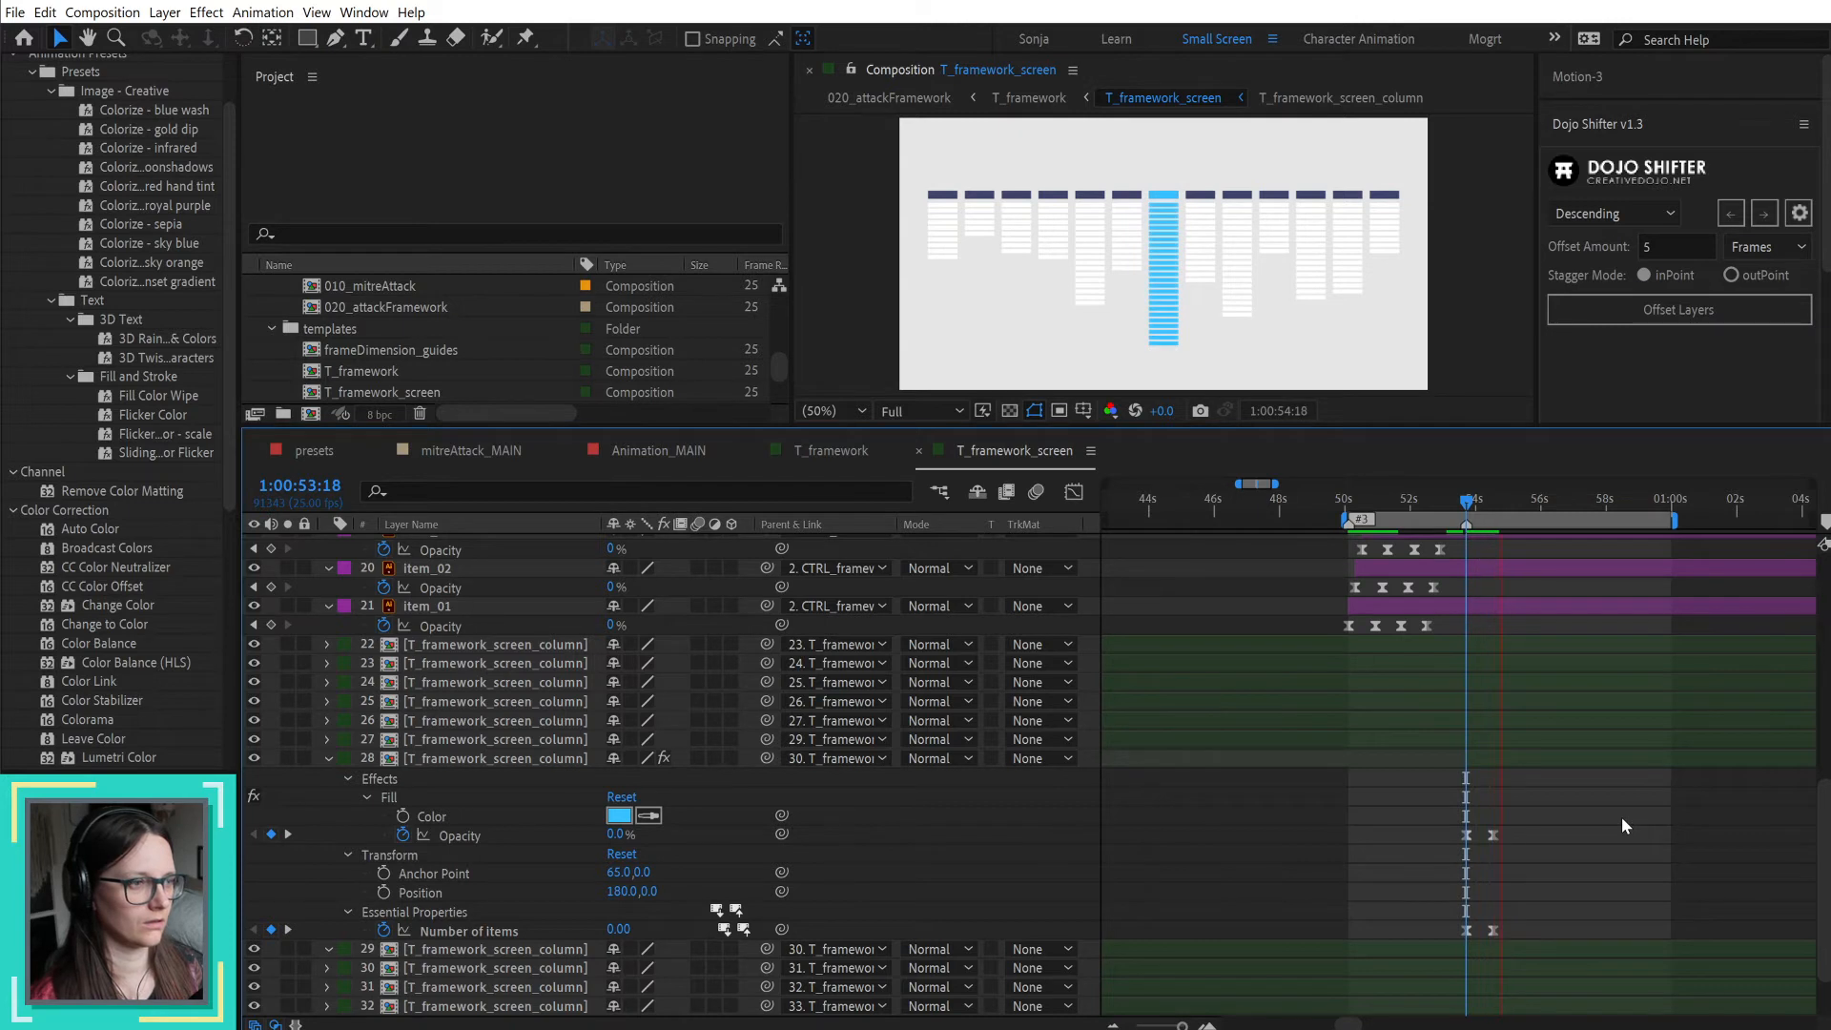
key(space)
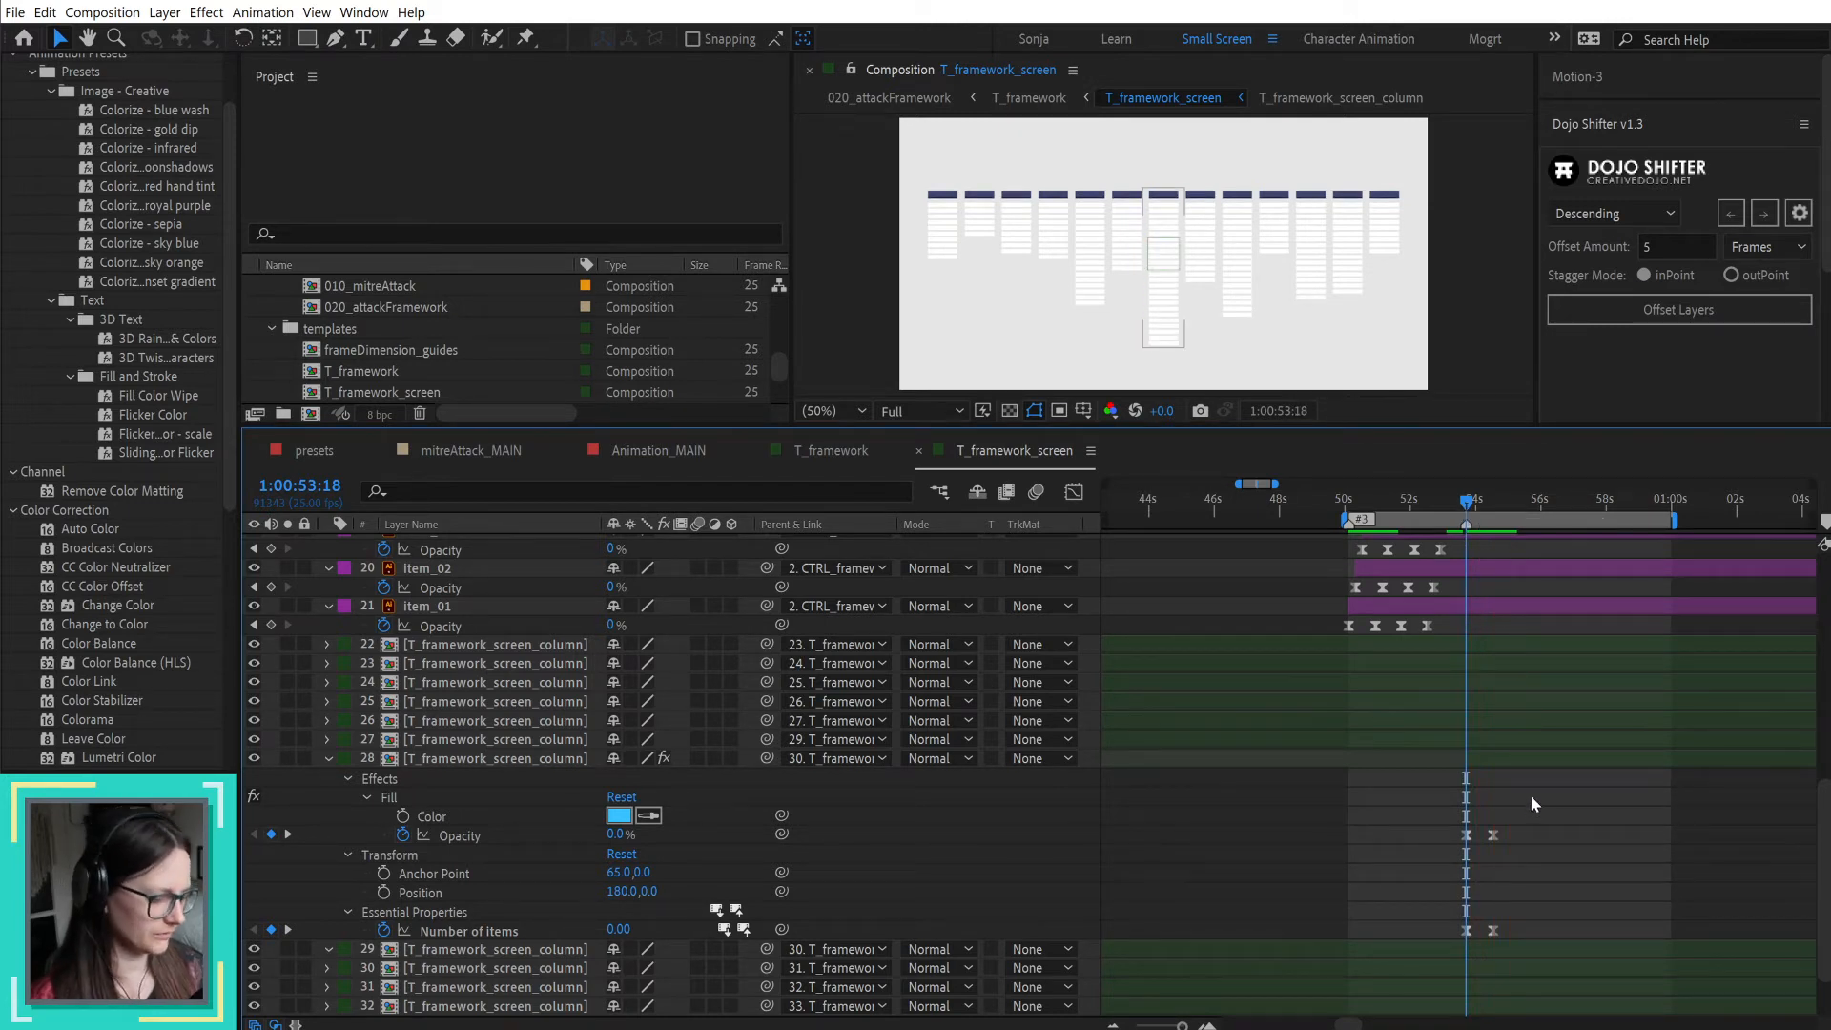
Step: Move the ending Fill Opacity and Number of items keyframes to 1:00:55:08 and preview the result in a maximized composition view
key(space)
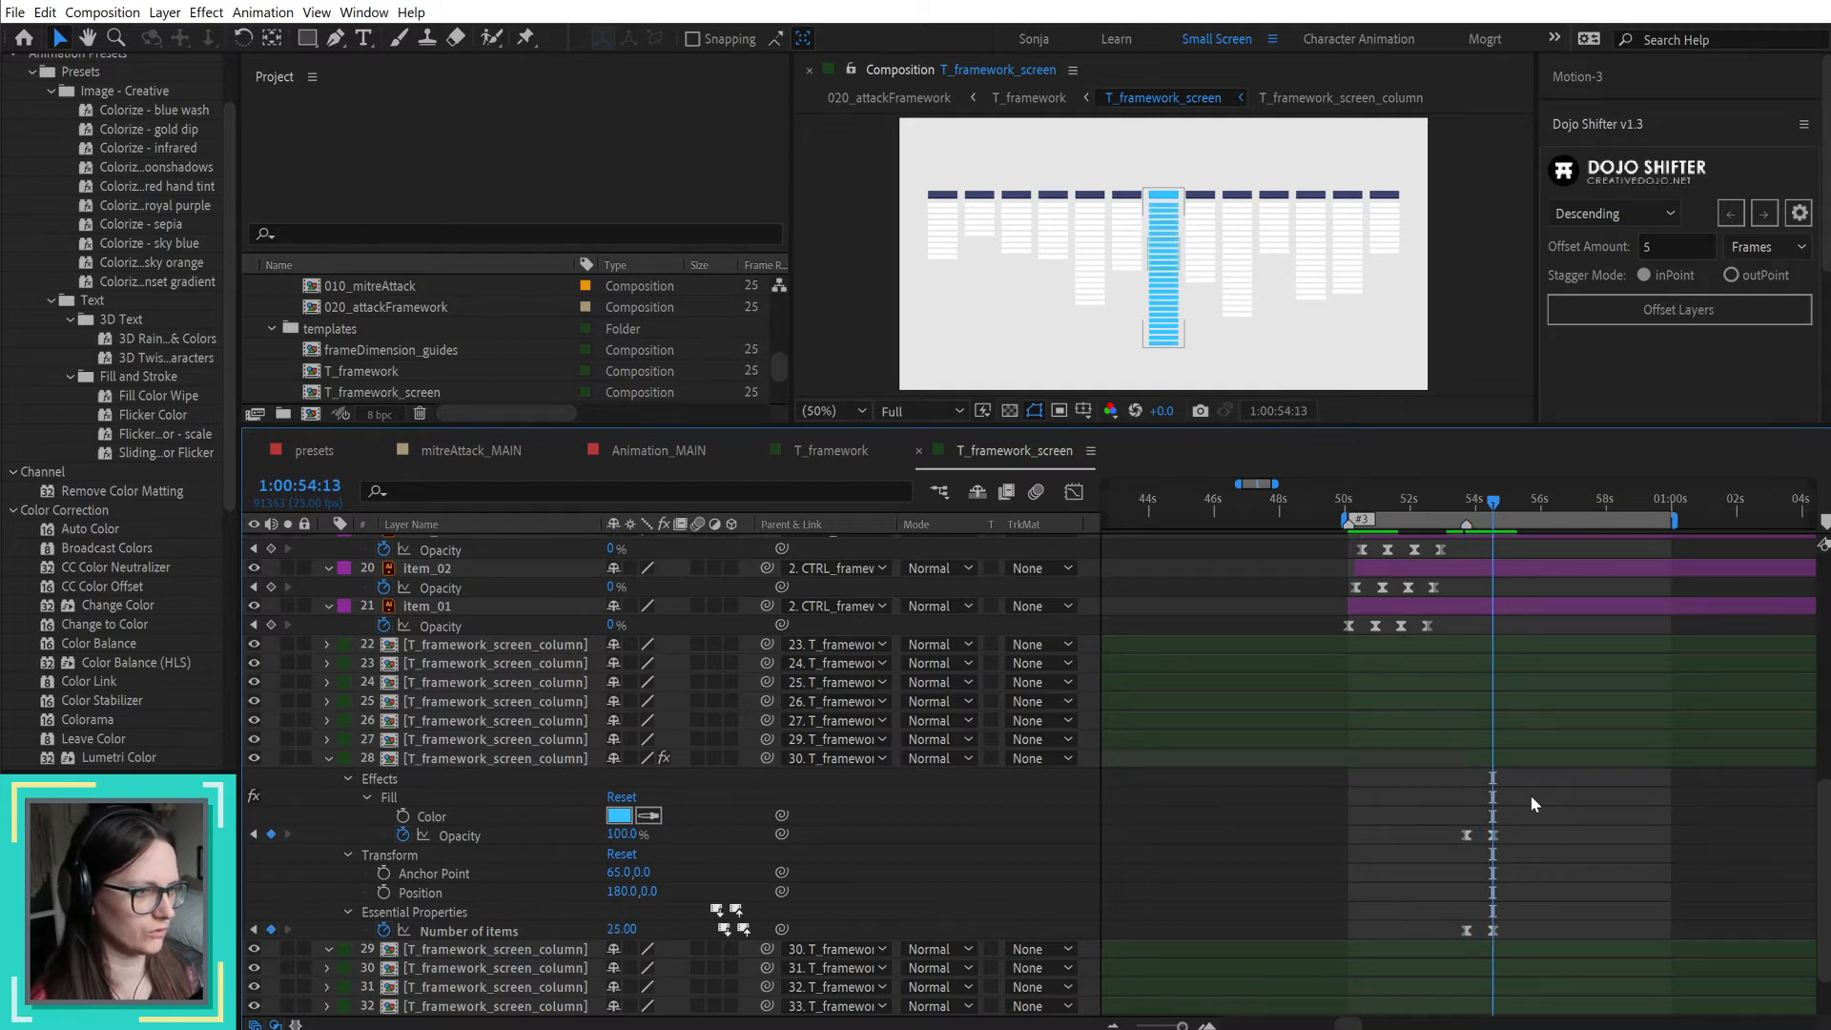
drag(1484, 799, 1517, 930)
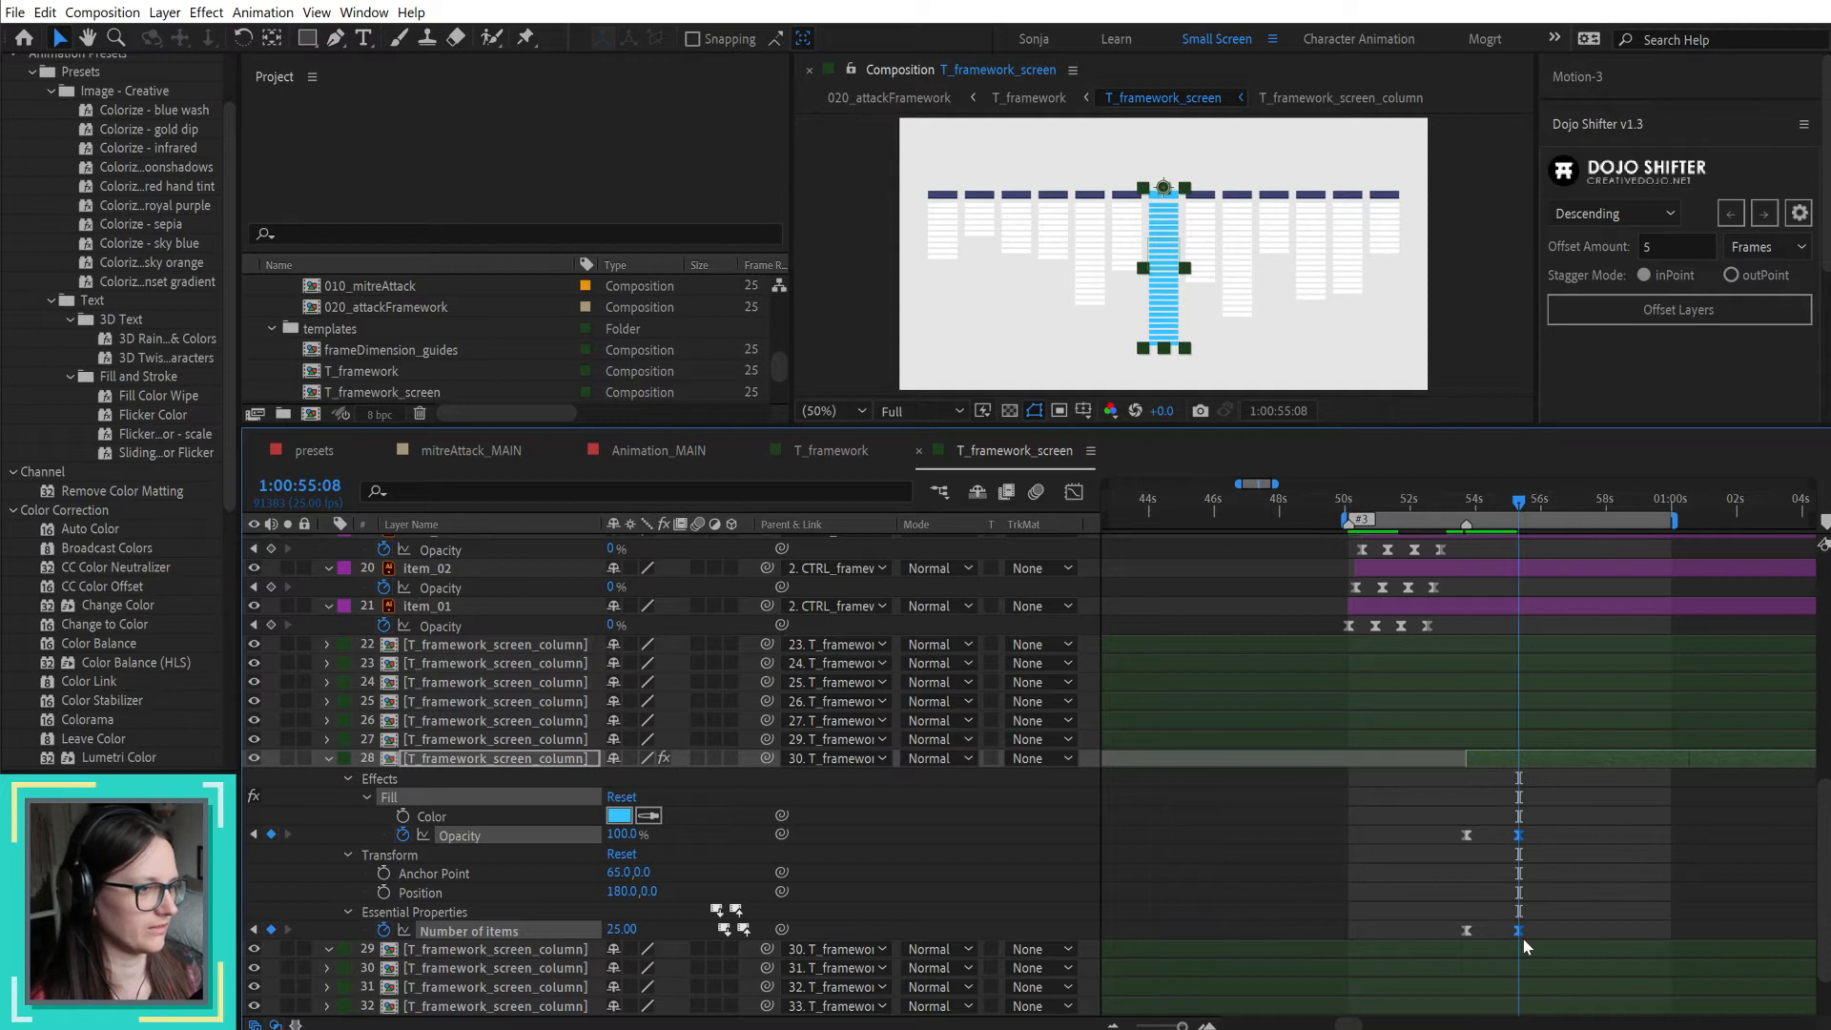
click(1546, 892)
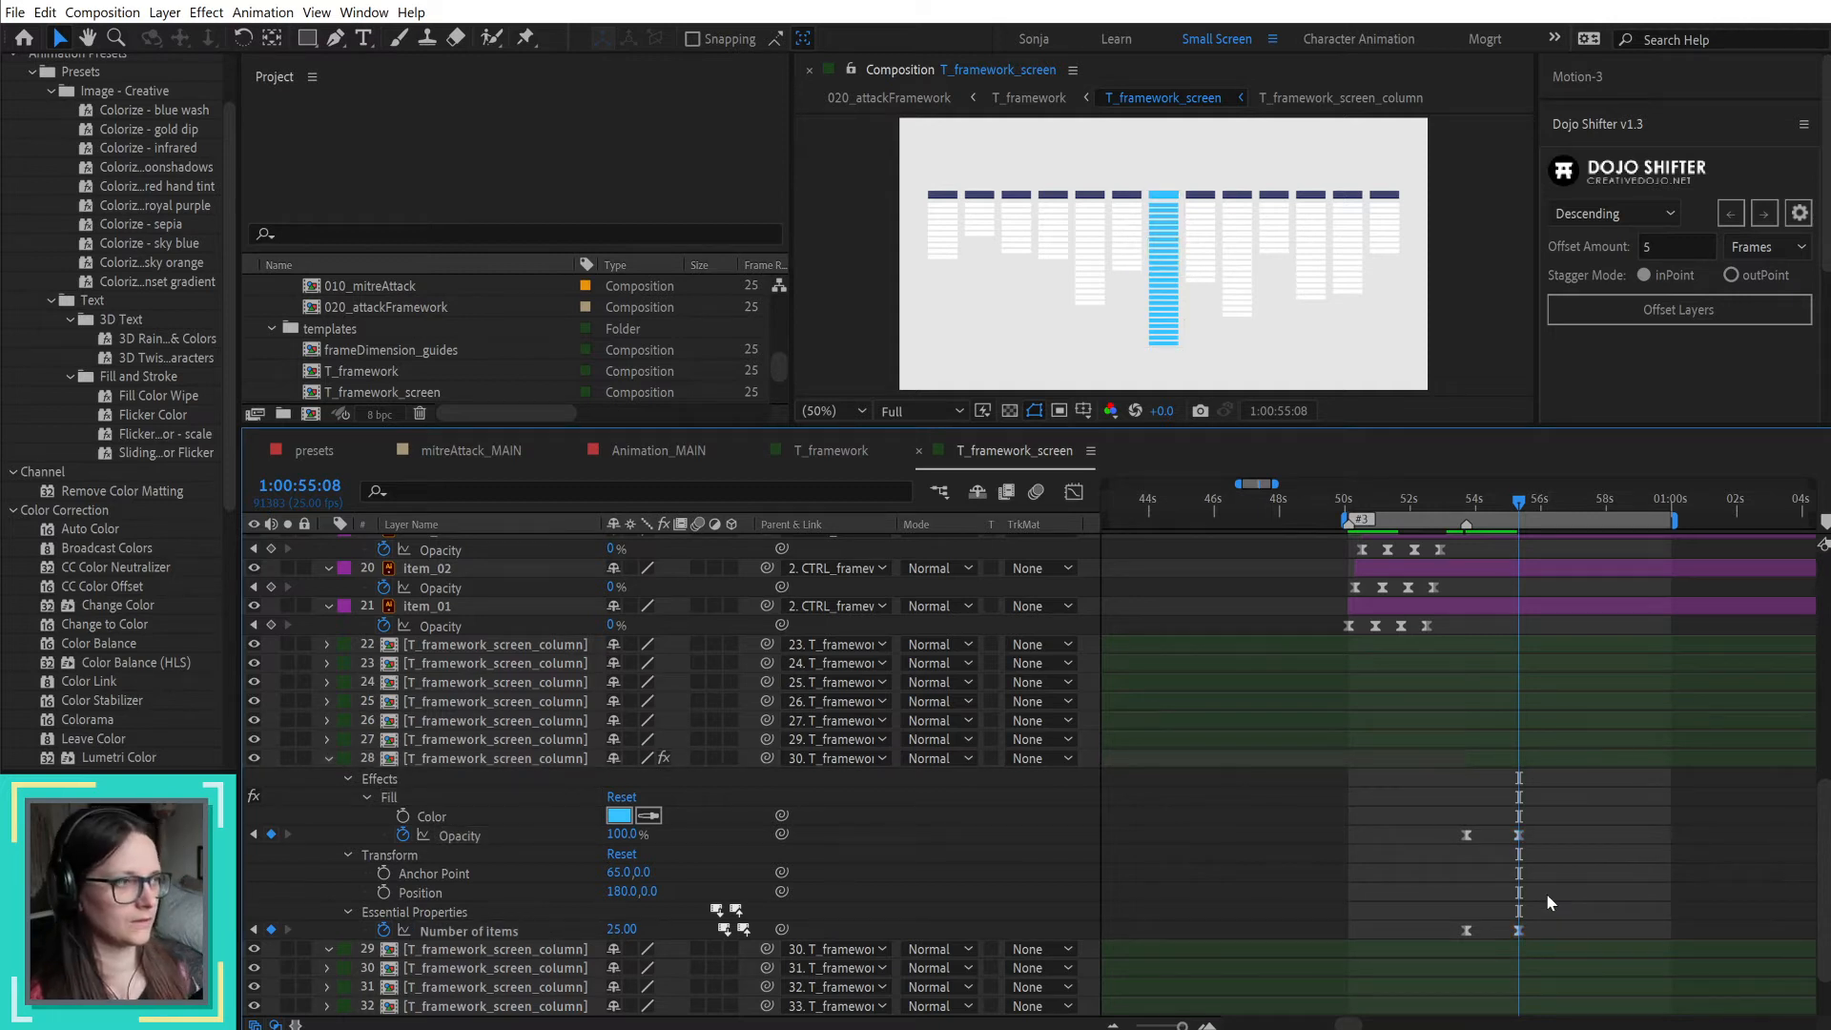
key(space)
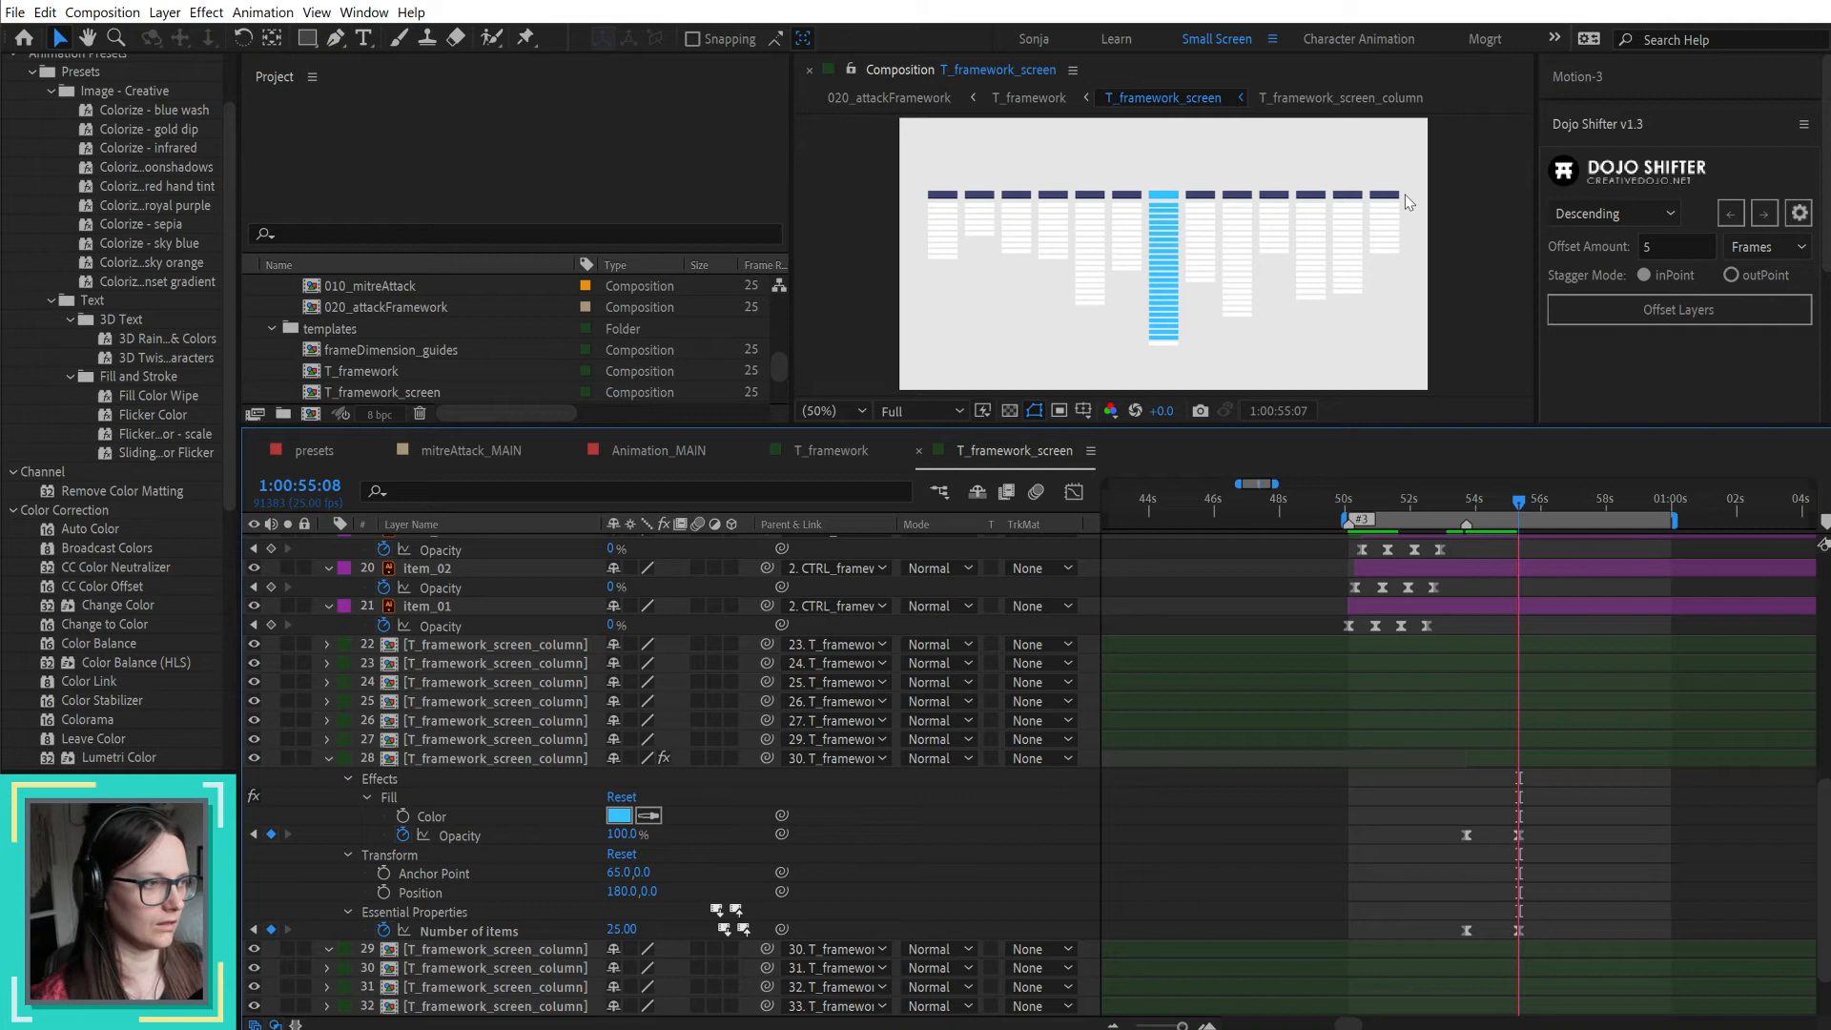
key(space)
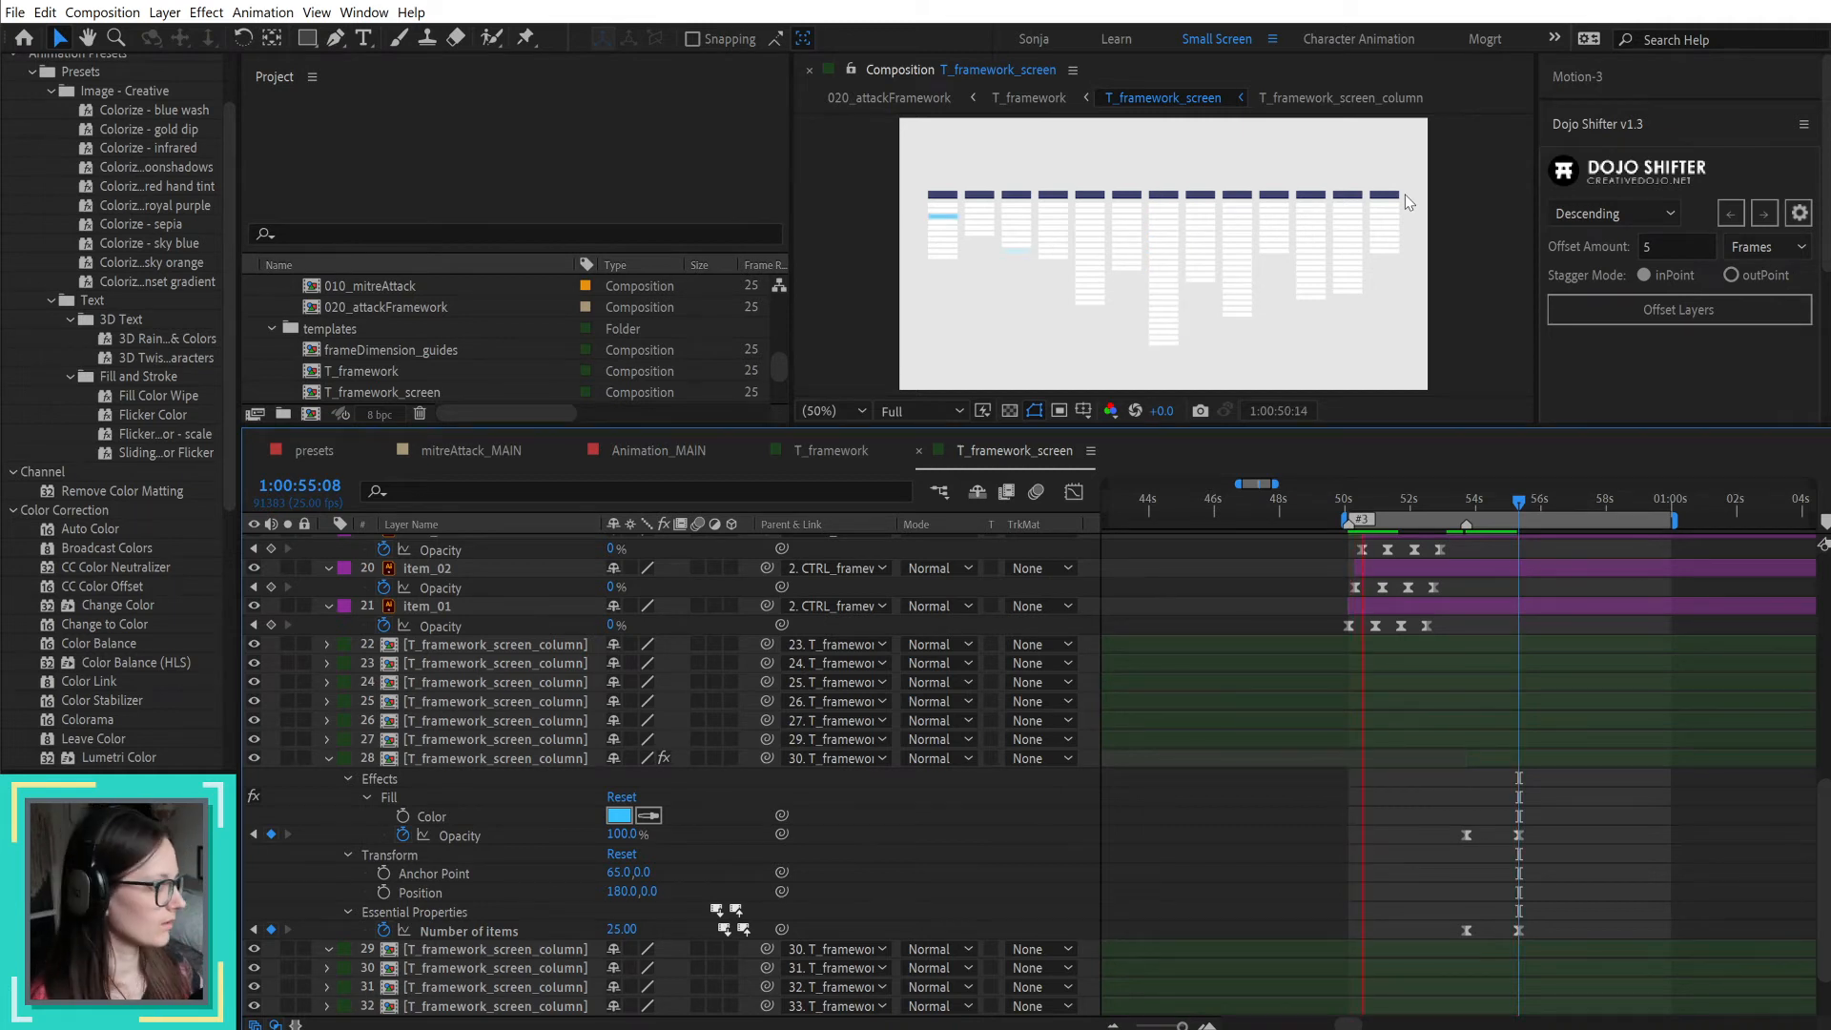
key(grave)
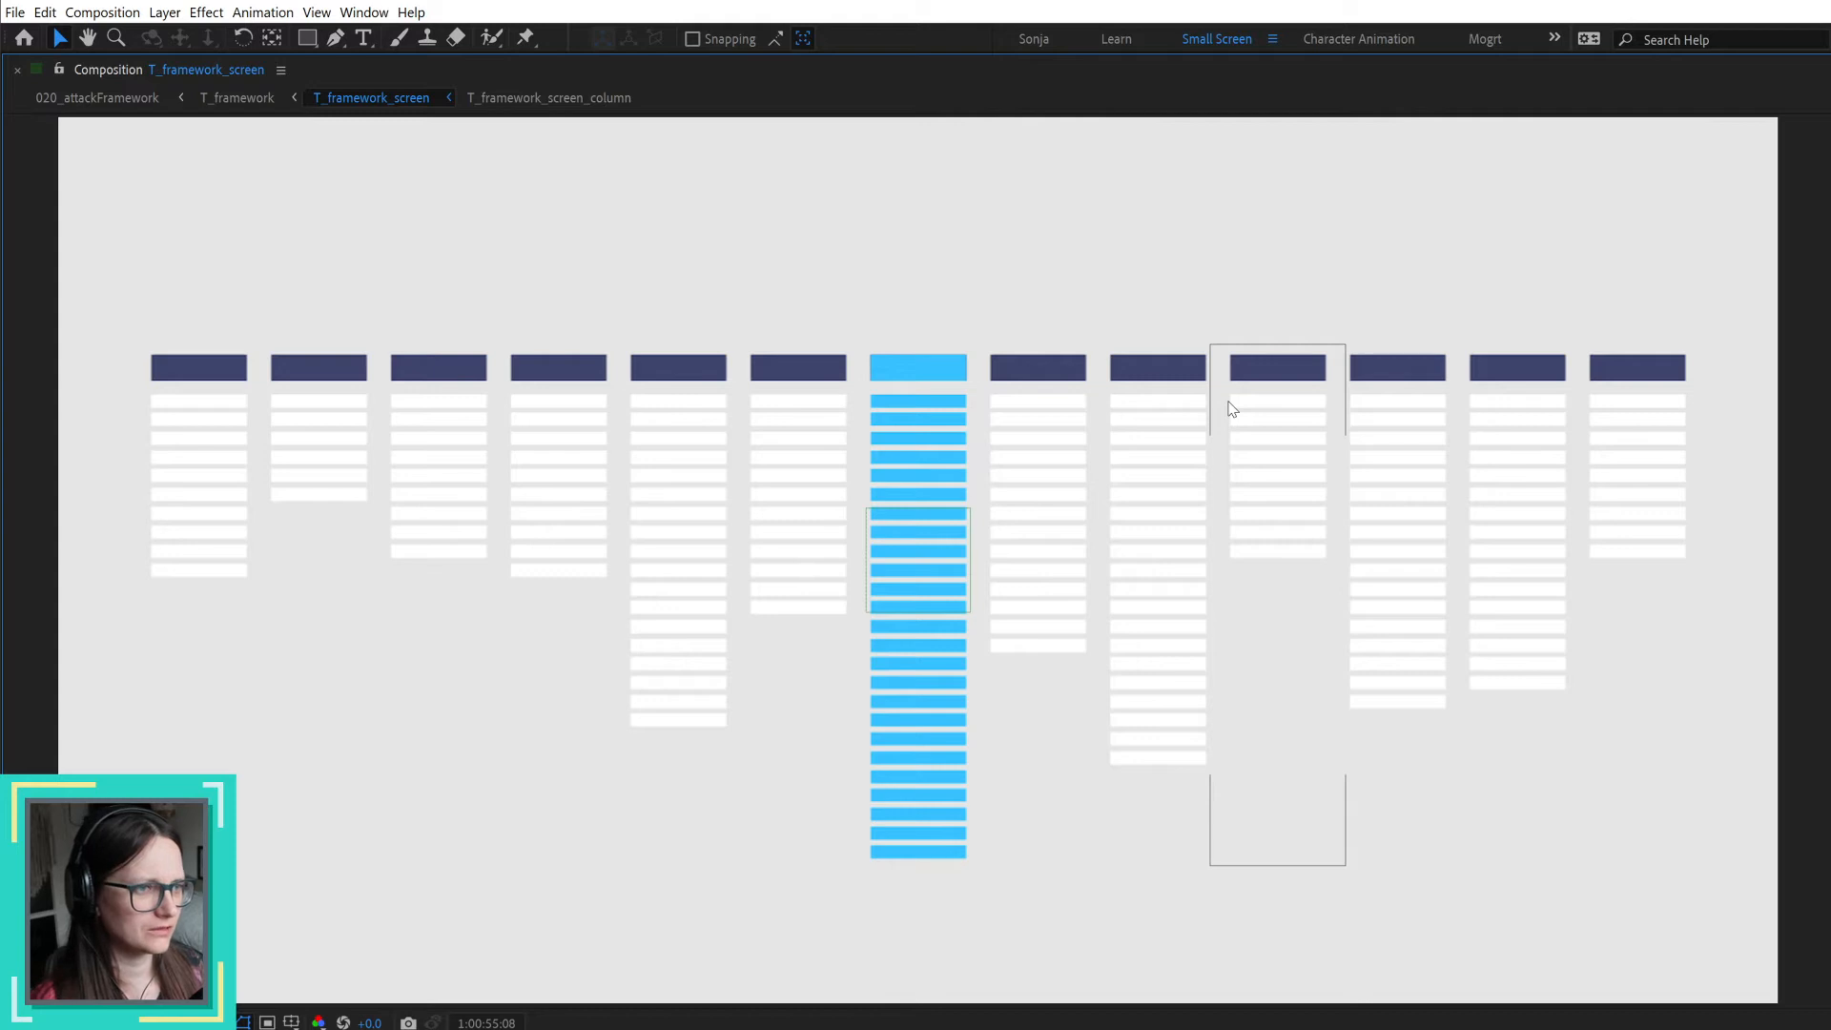
key(grave)
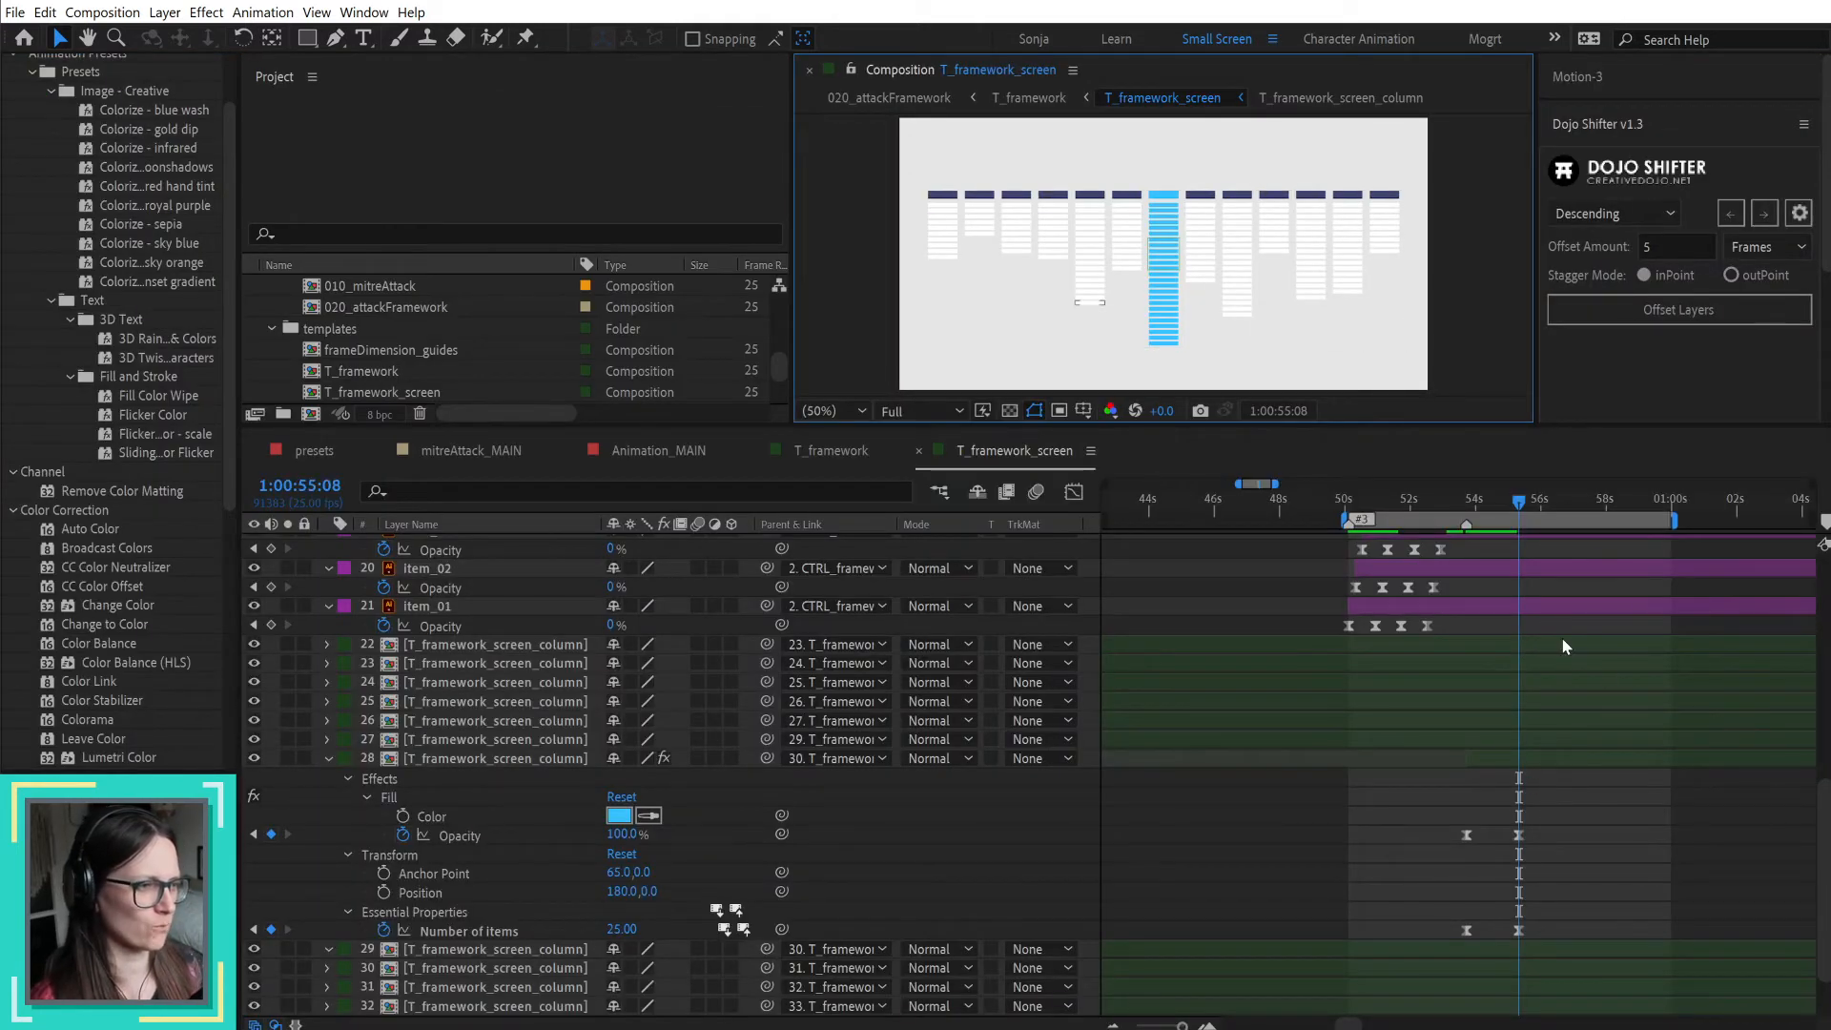
Step: Move the ending Number of items keyframe to 1:00:54:13 and preview the column highlight from 1:00:53:18
click(1521, 931)
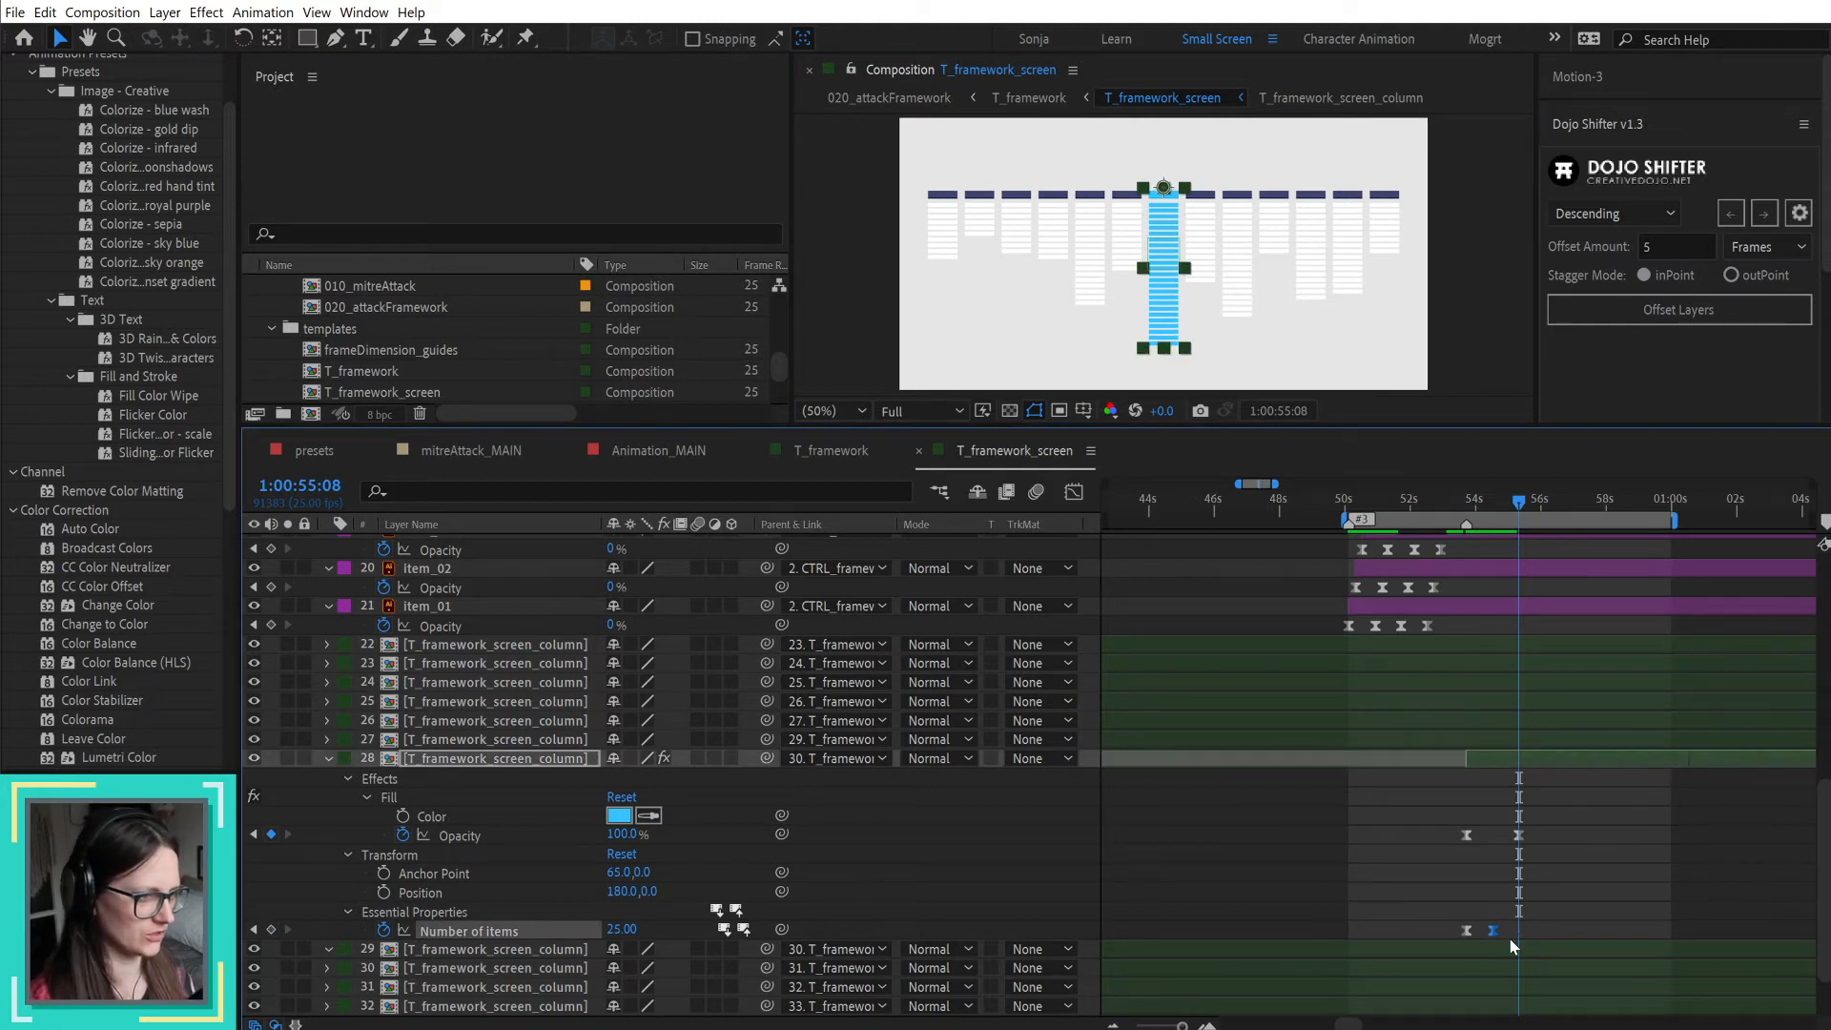
mouse_move(1466, 515)
mouse_down()
mouse_move(1516, 525)
mouse_move(1472, 518)
mouse_up()
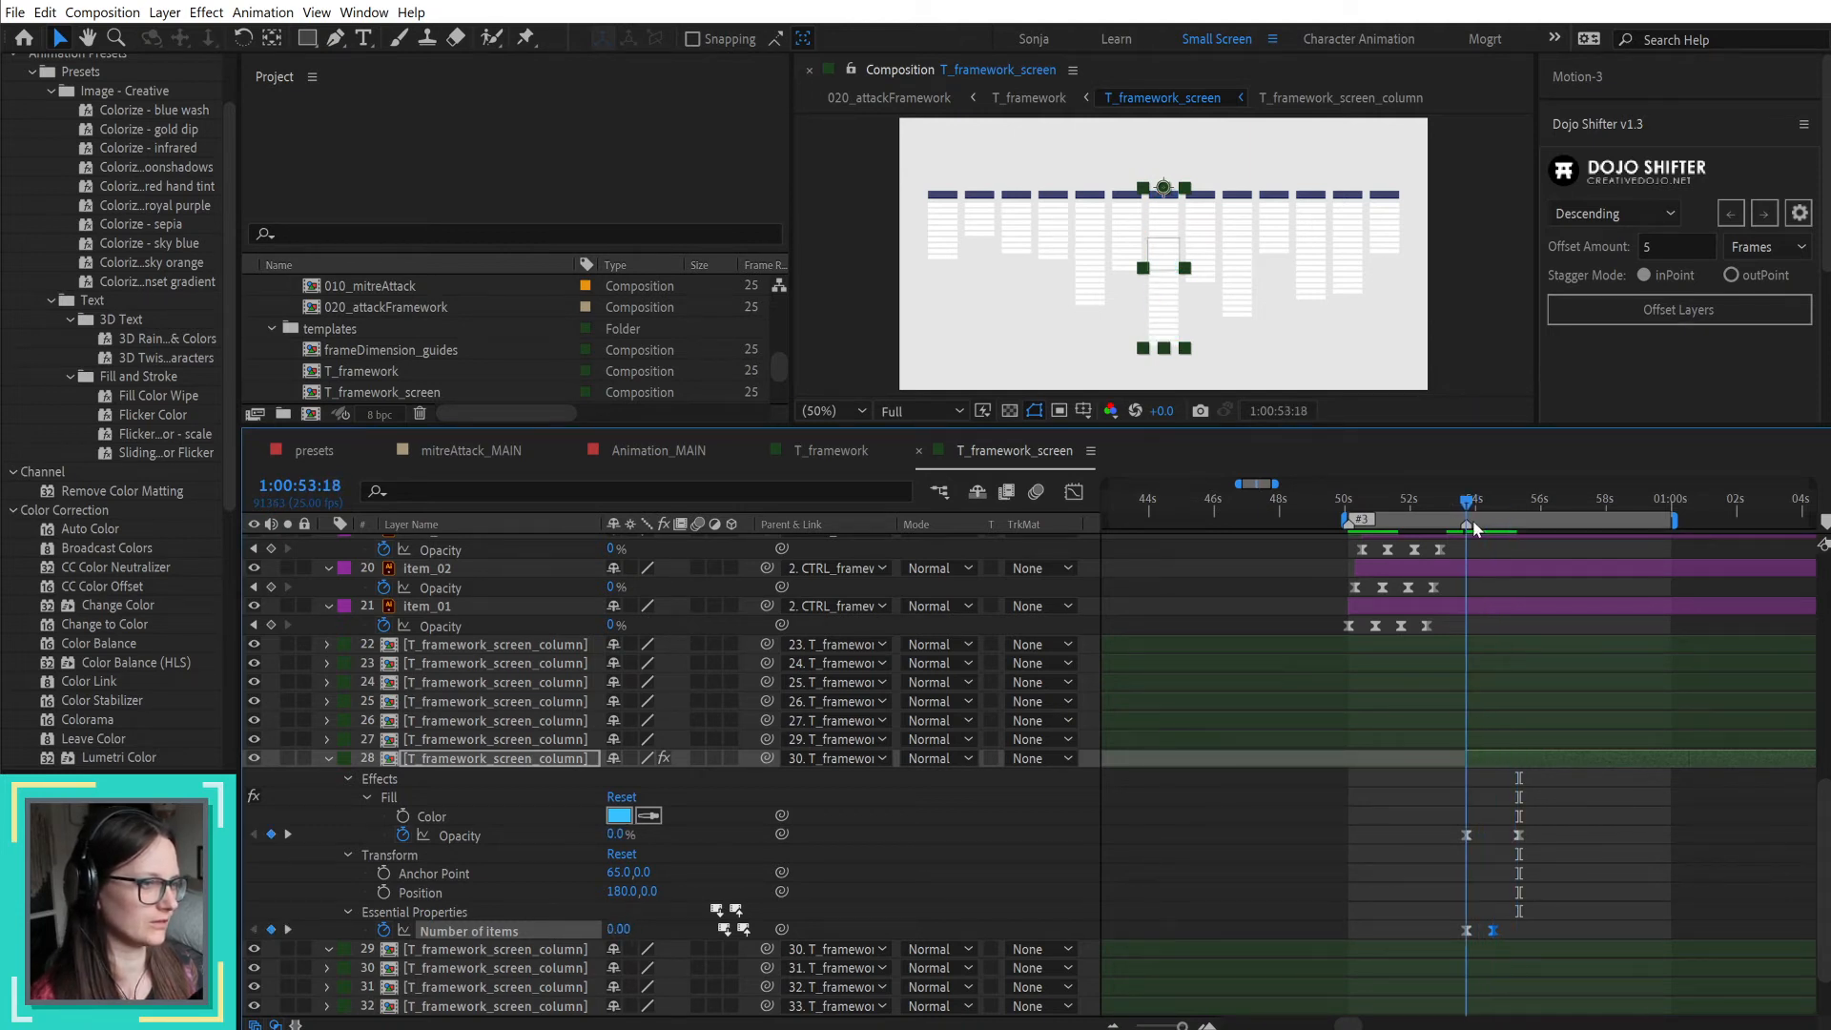
click(1672, 854)
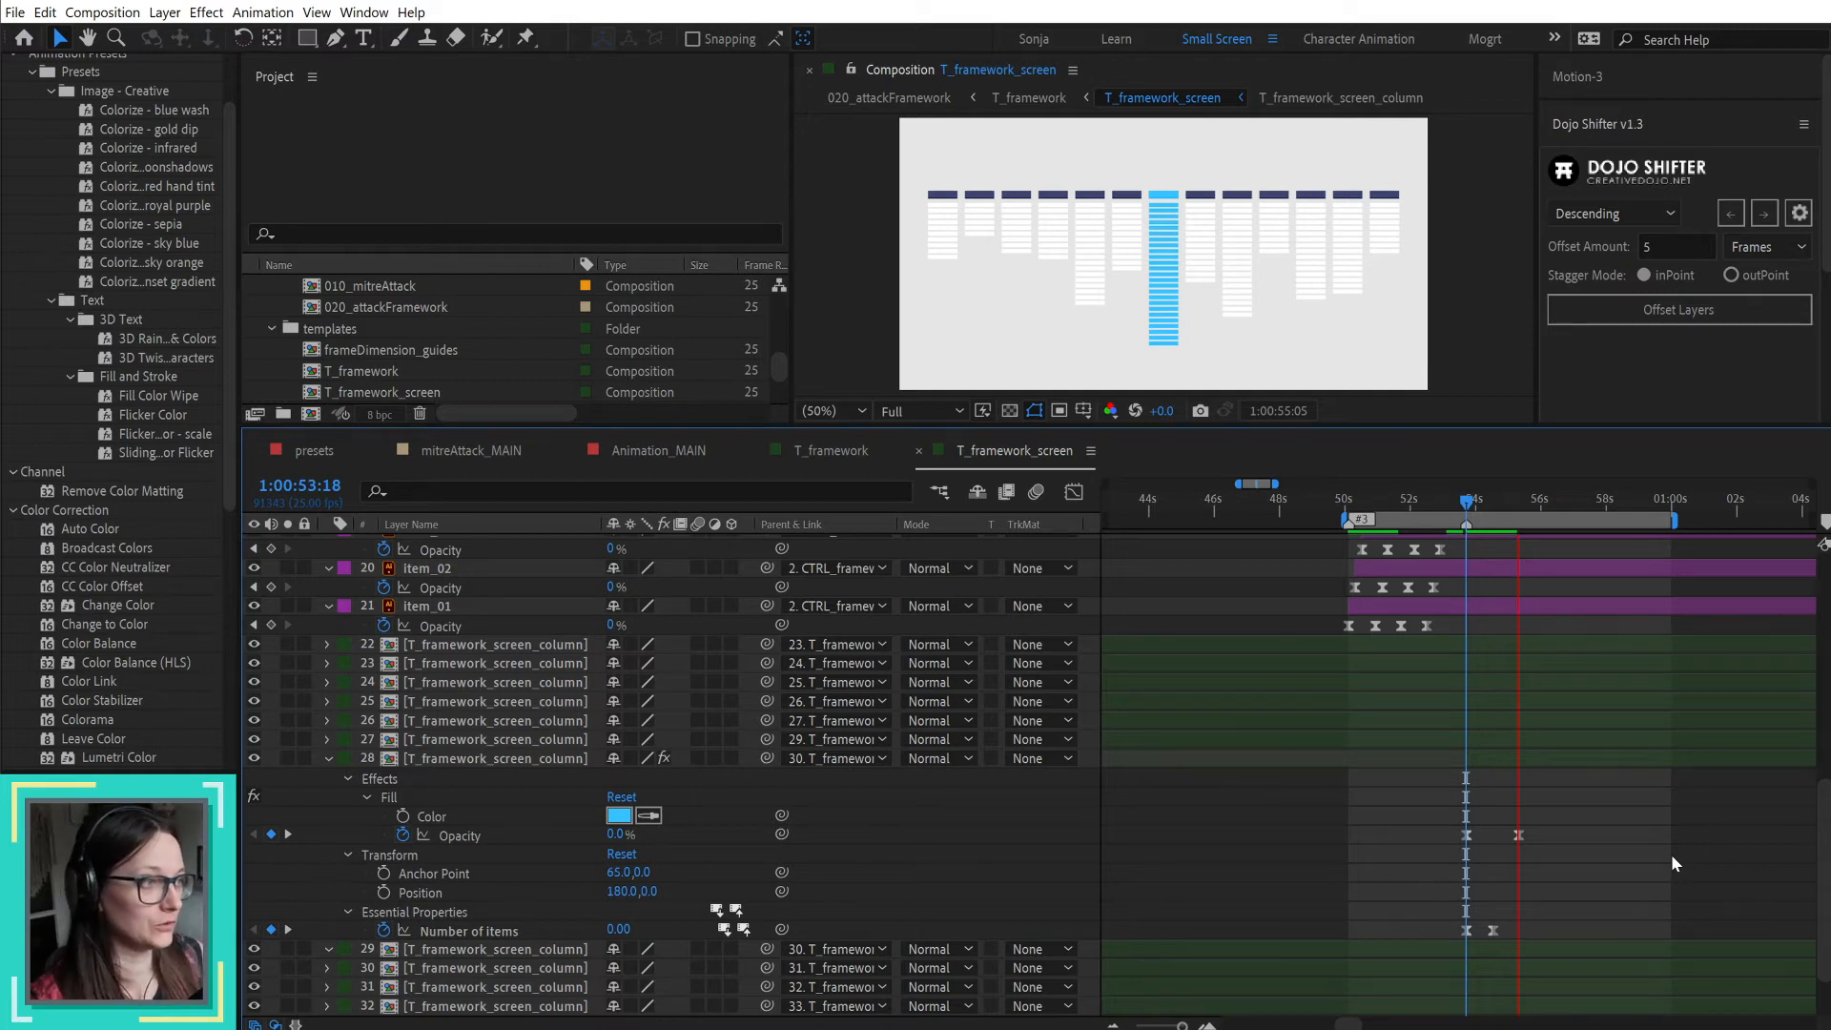
Step: Preview the item and column highlights together from 1:00:50:03 in a maximized composition view
key(space)
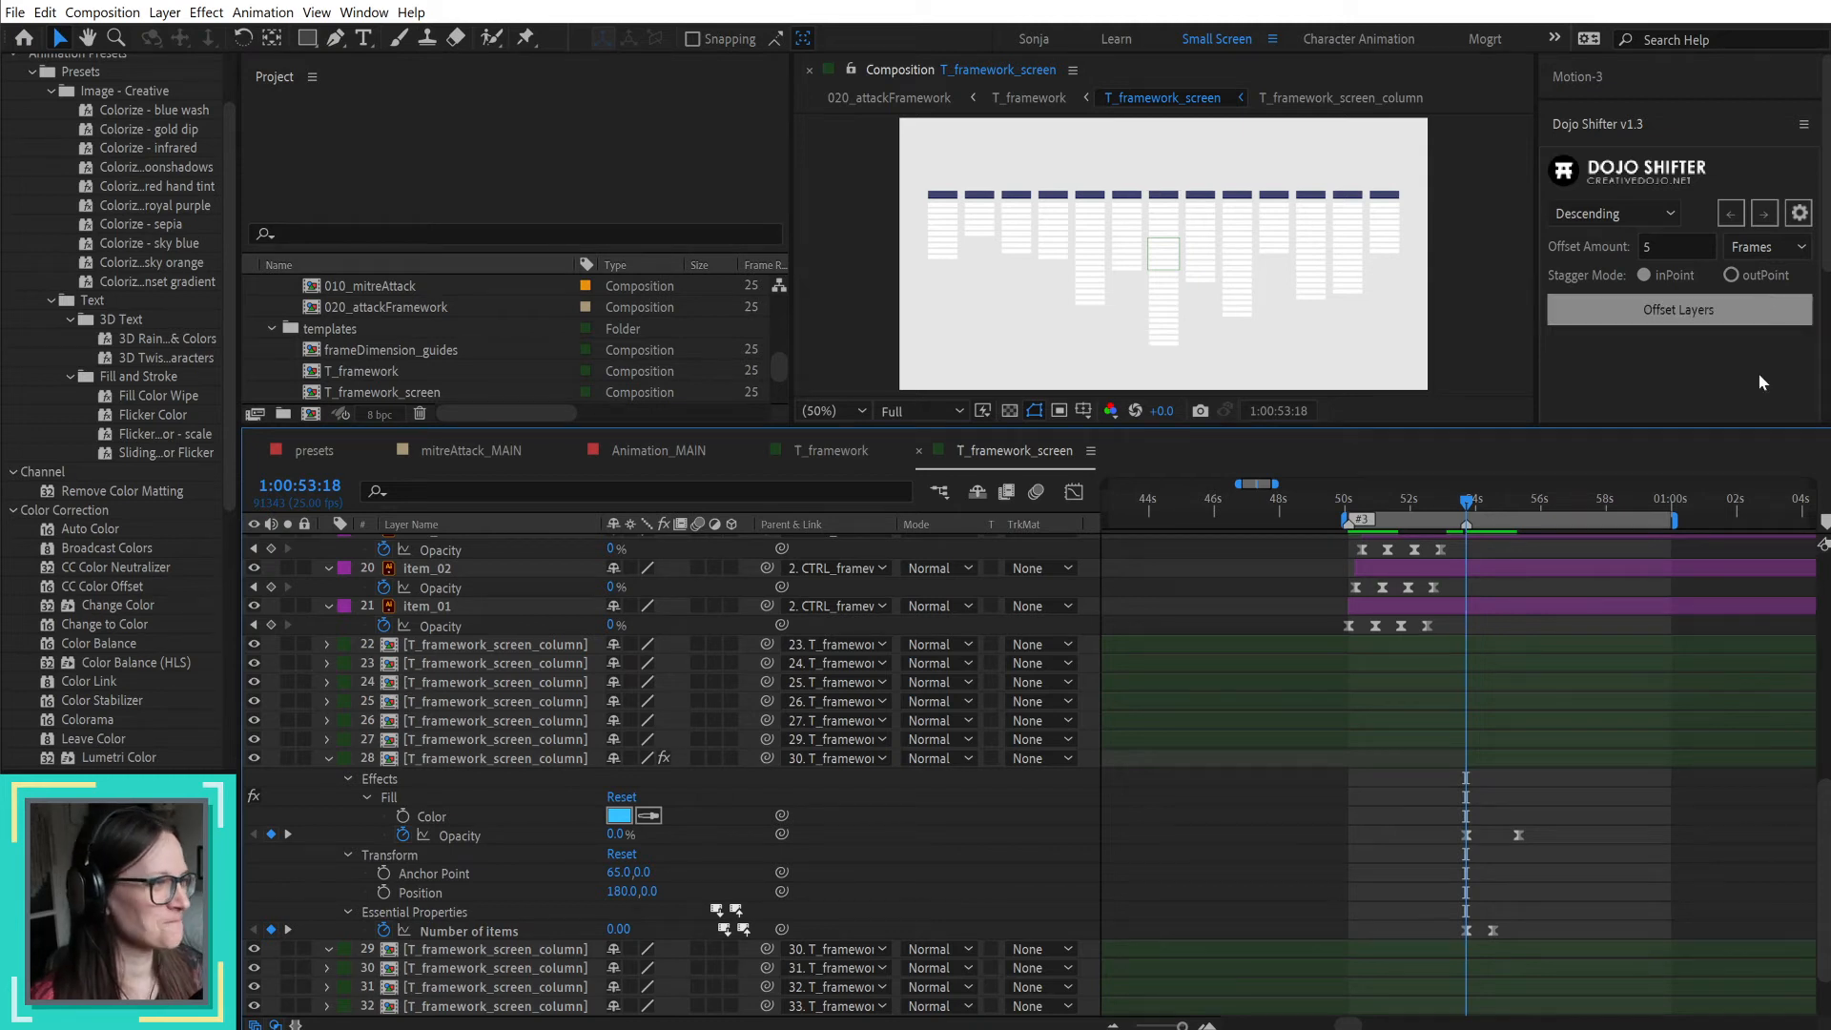
drag(1369, 506, 1349, 507)
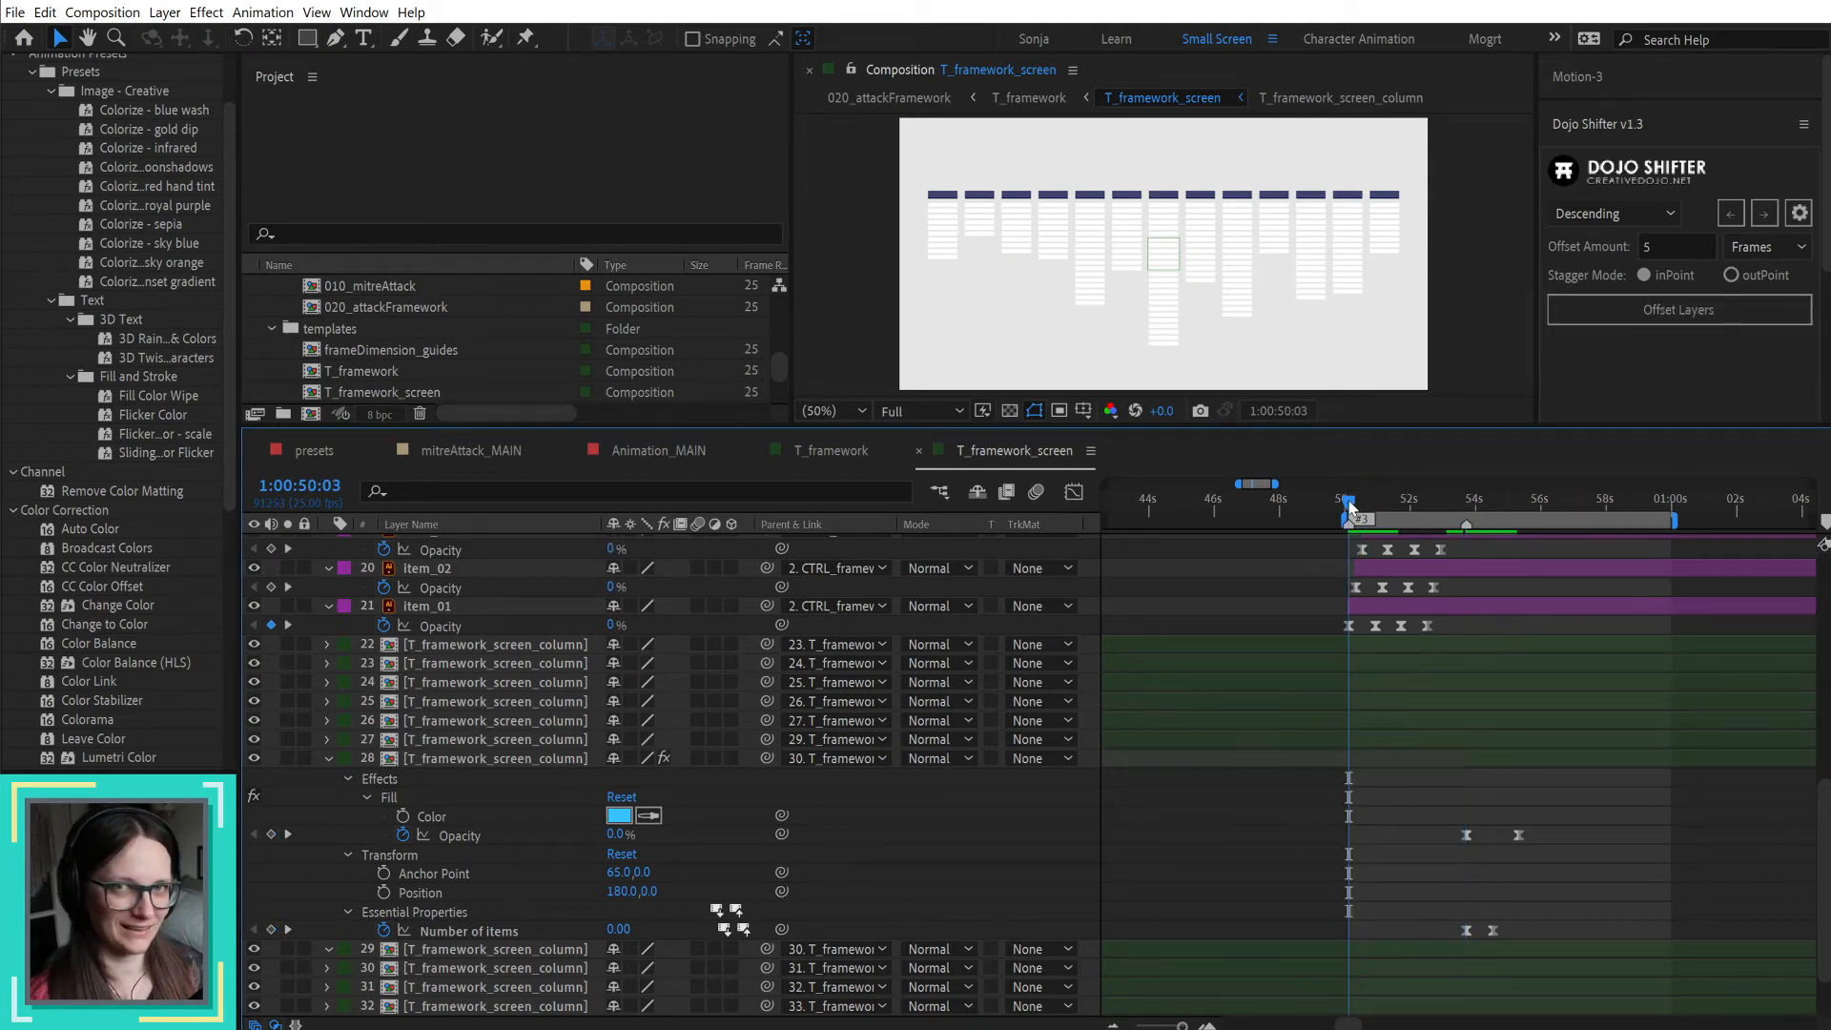
key(space)
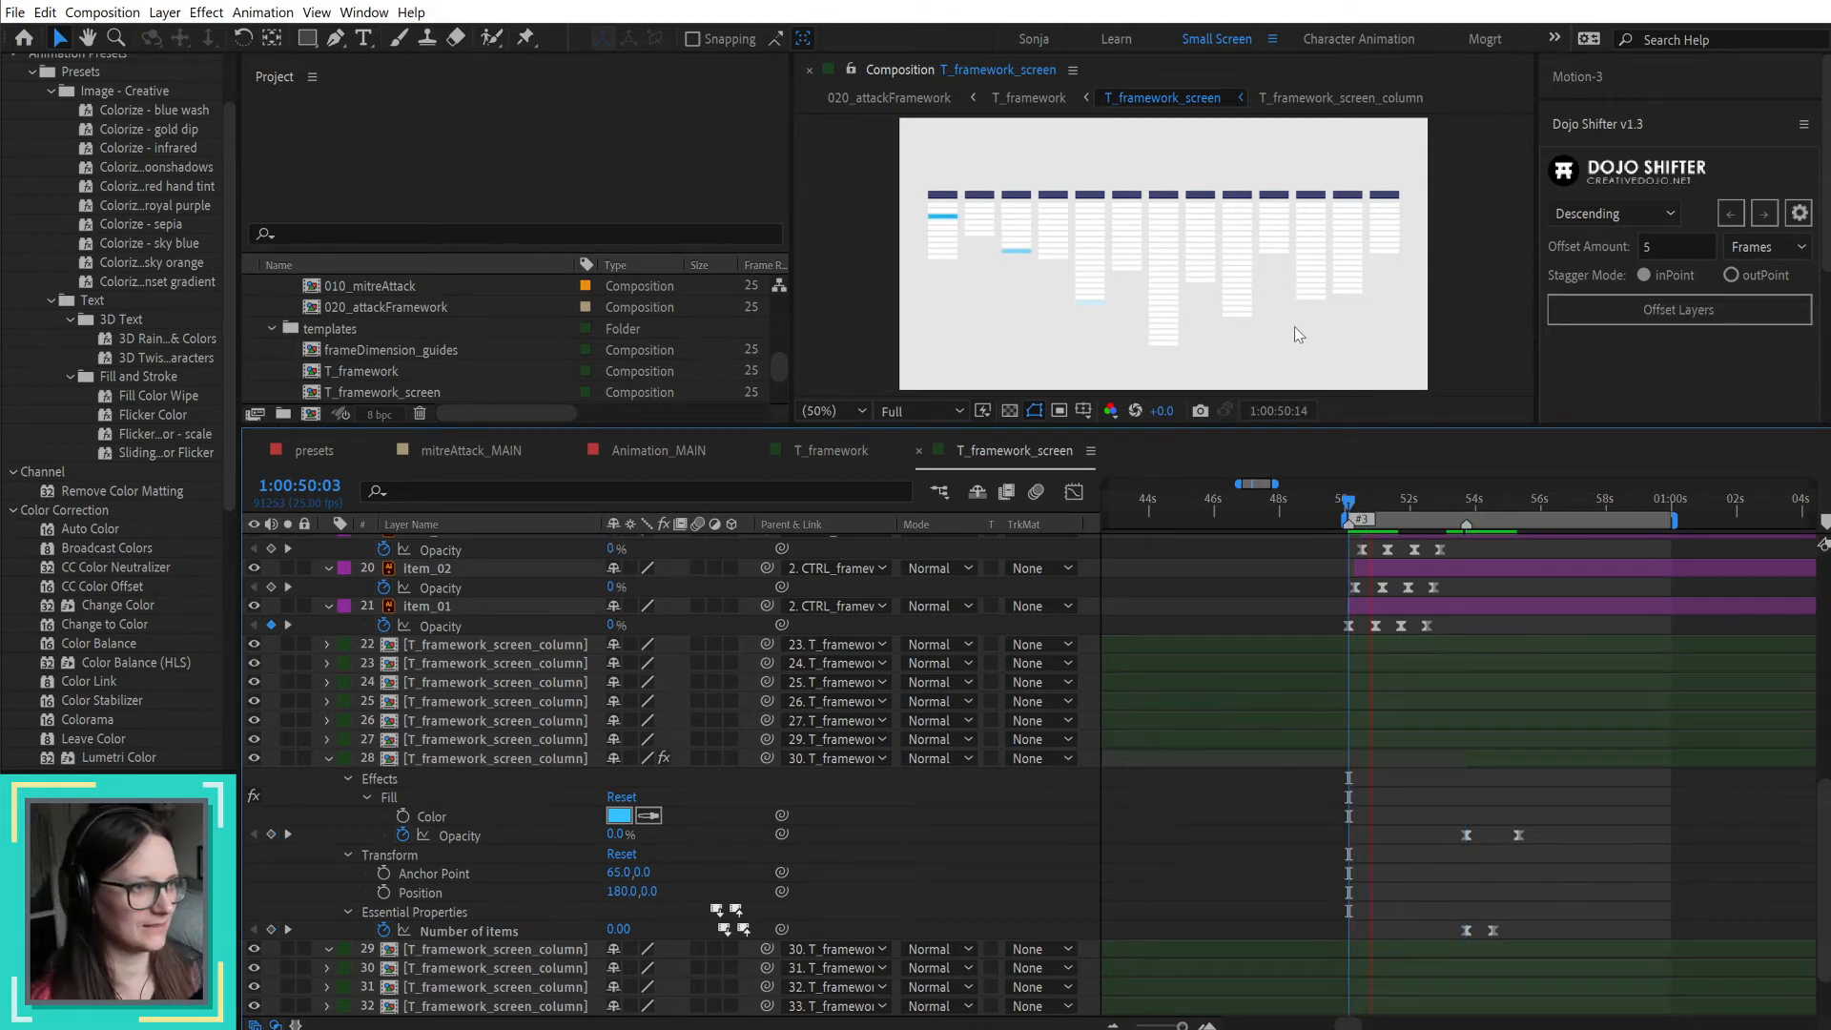
key(grave)
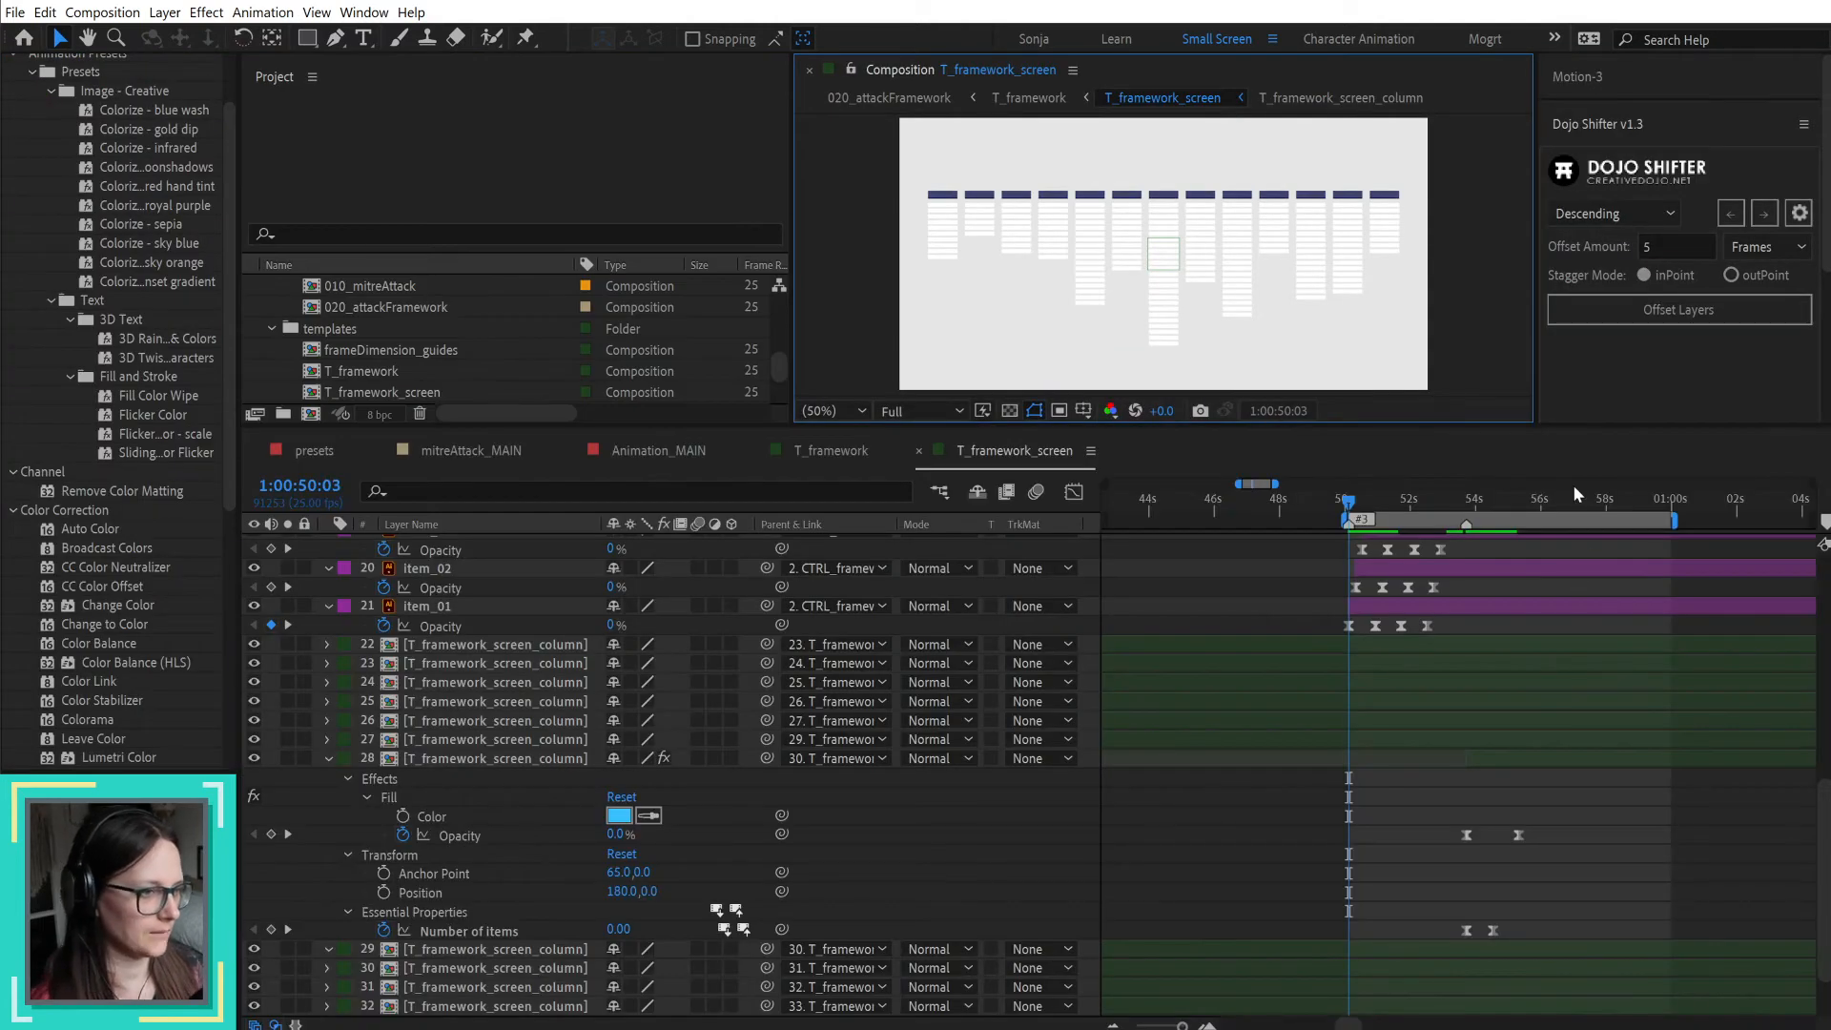
Step: Clone the middle column's two Fill Opacity keyframes to 1:00:59:24 with Motion-3
click(1510, 501)
drag(1525, 505, 1670, 503)
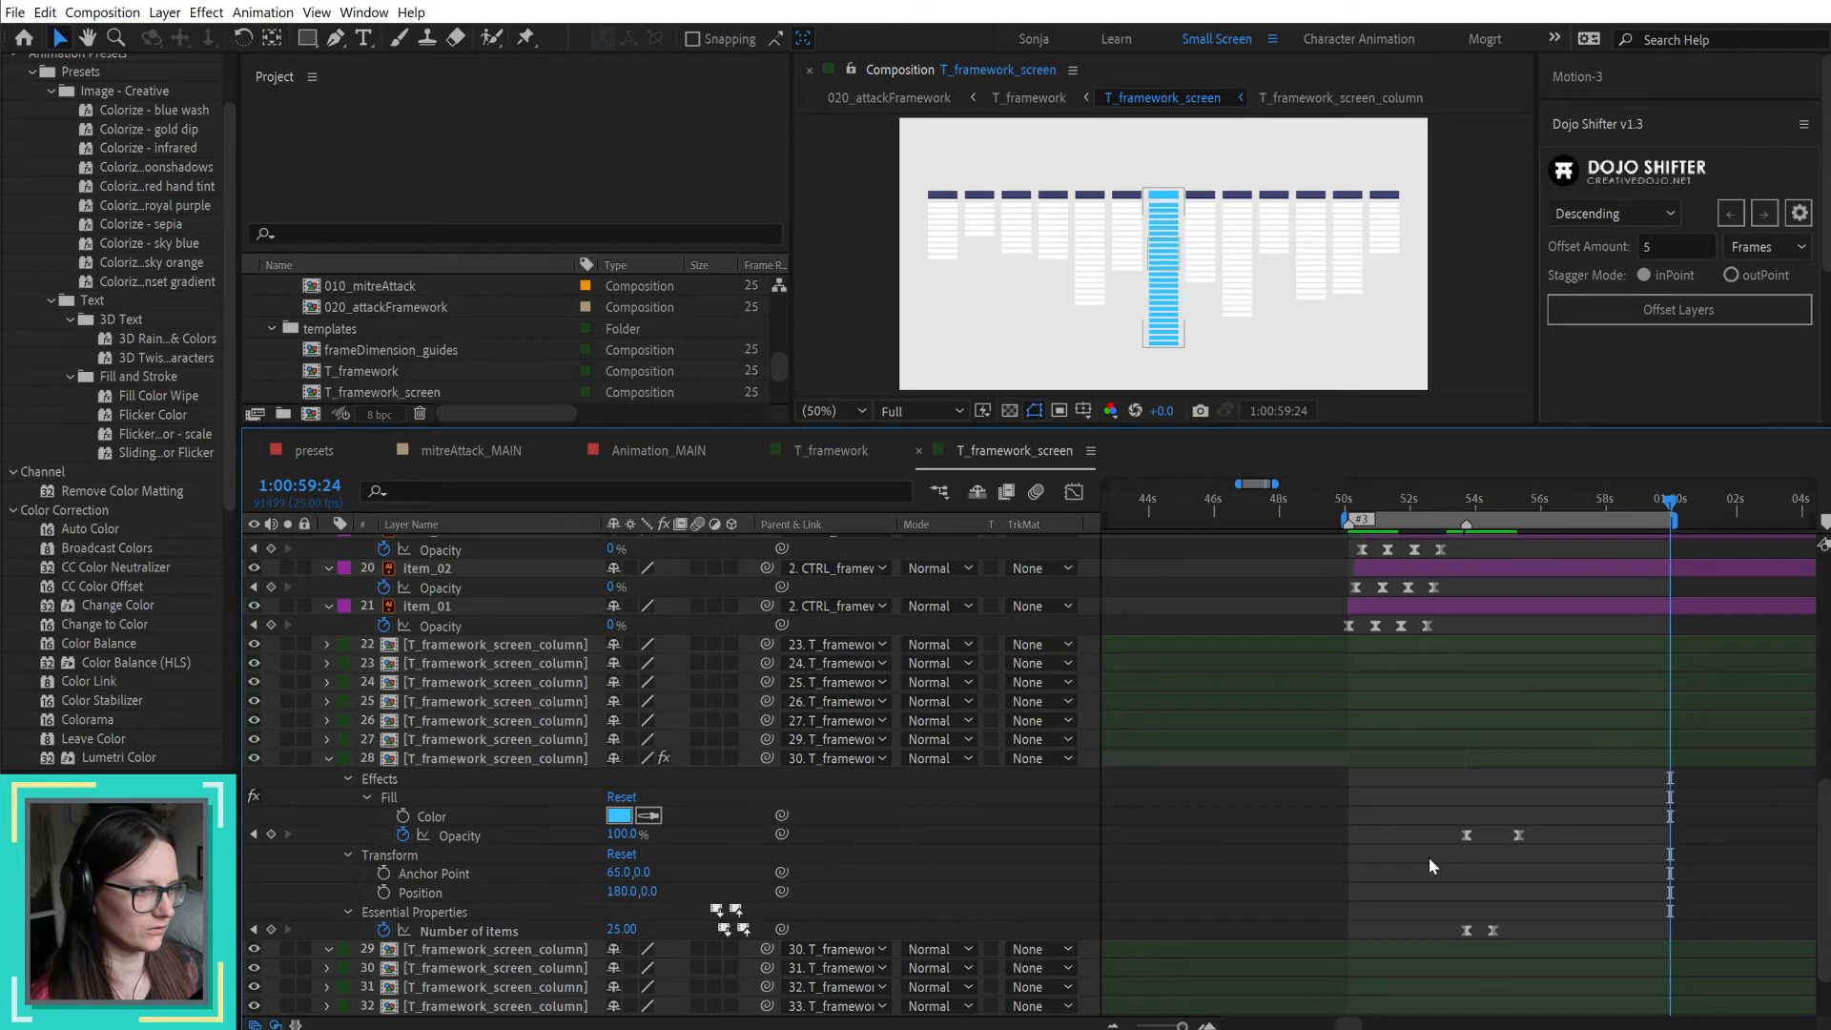
drag(1428, 856, 1509, 829)
right_click(1522, 839)
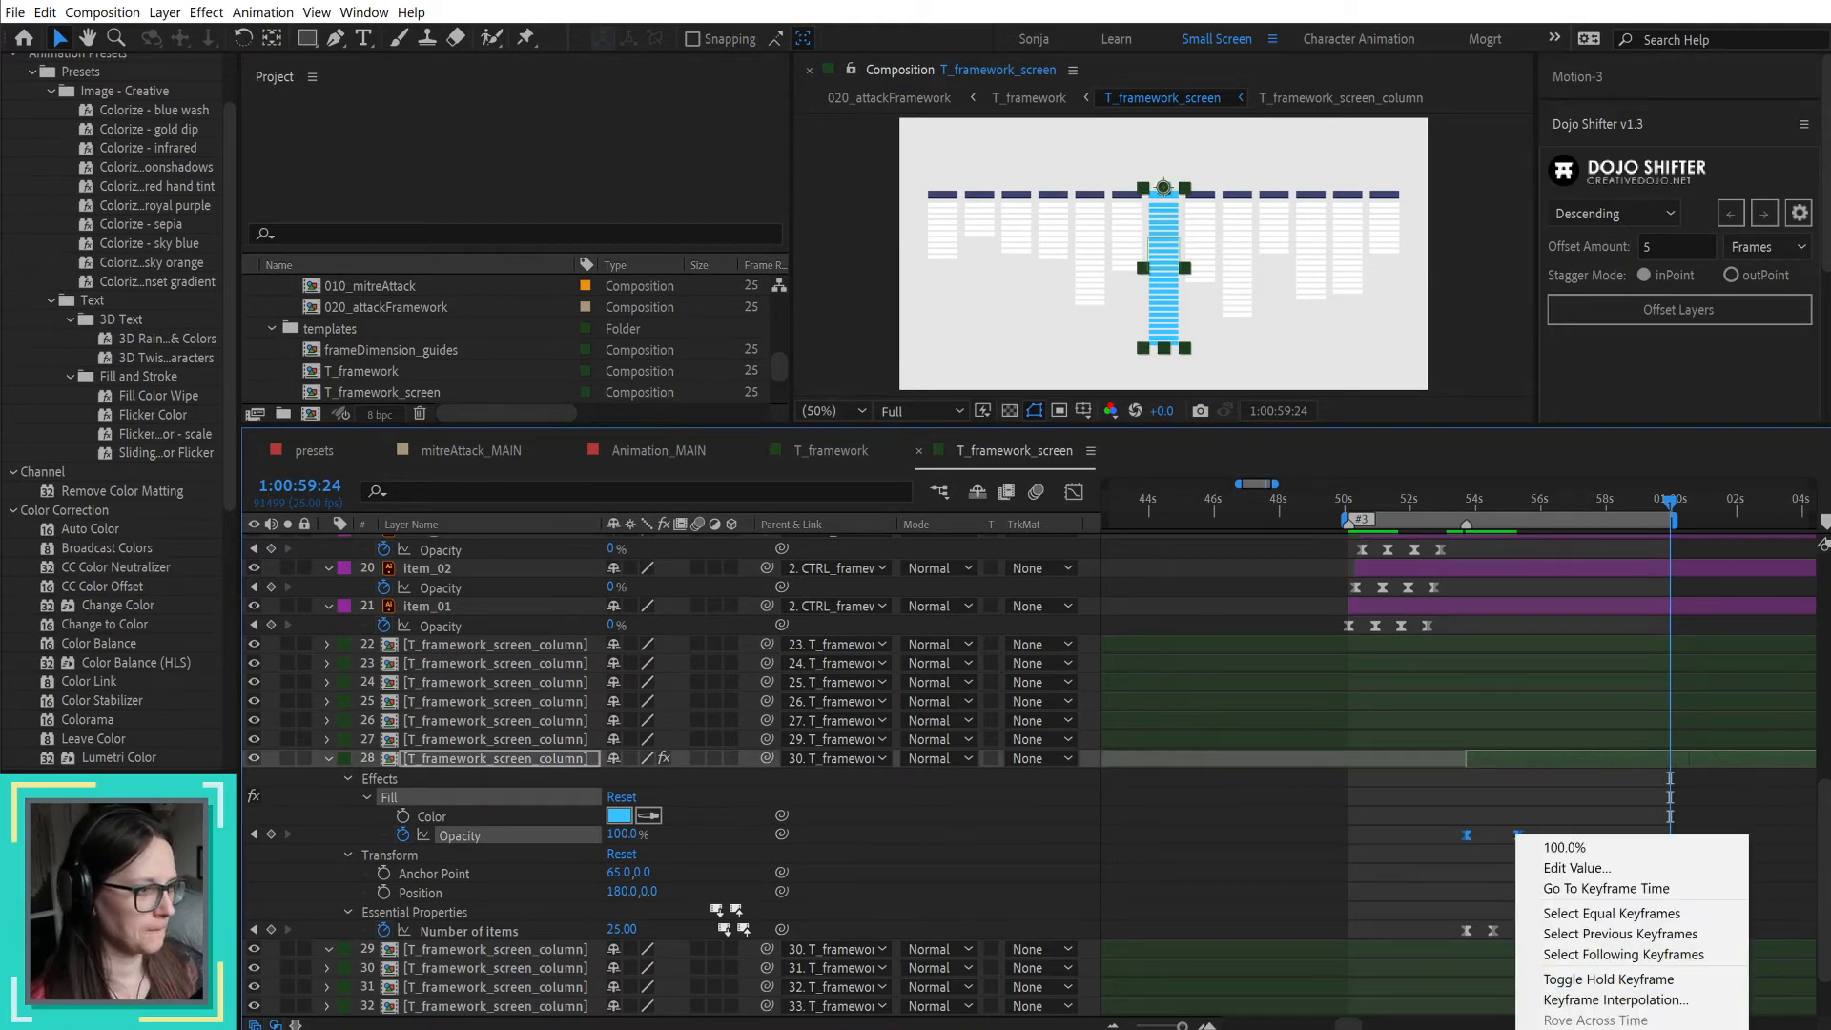
click(1685, 364)
click(1587, 79)
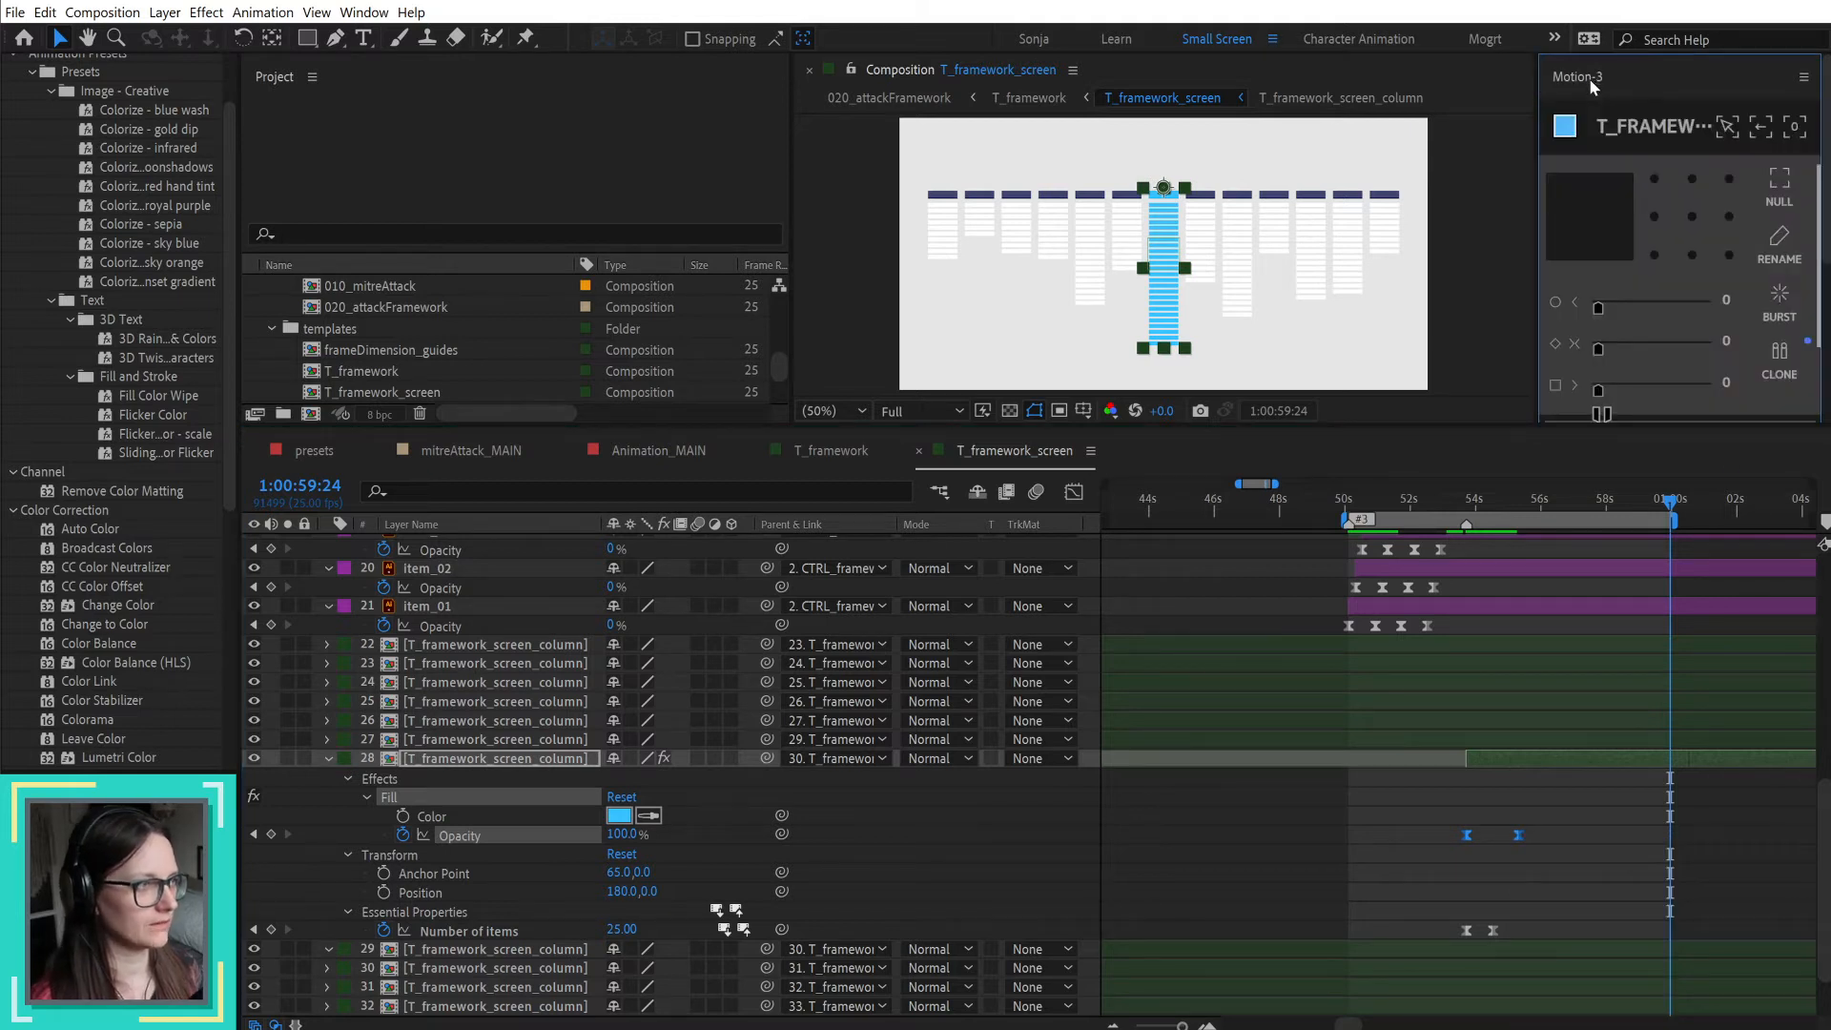
click(1781, 365)
drag(1738, 828, 1658, 864)
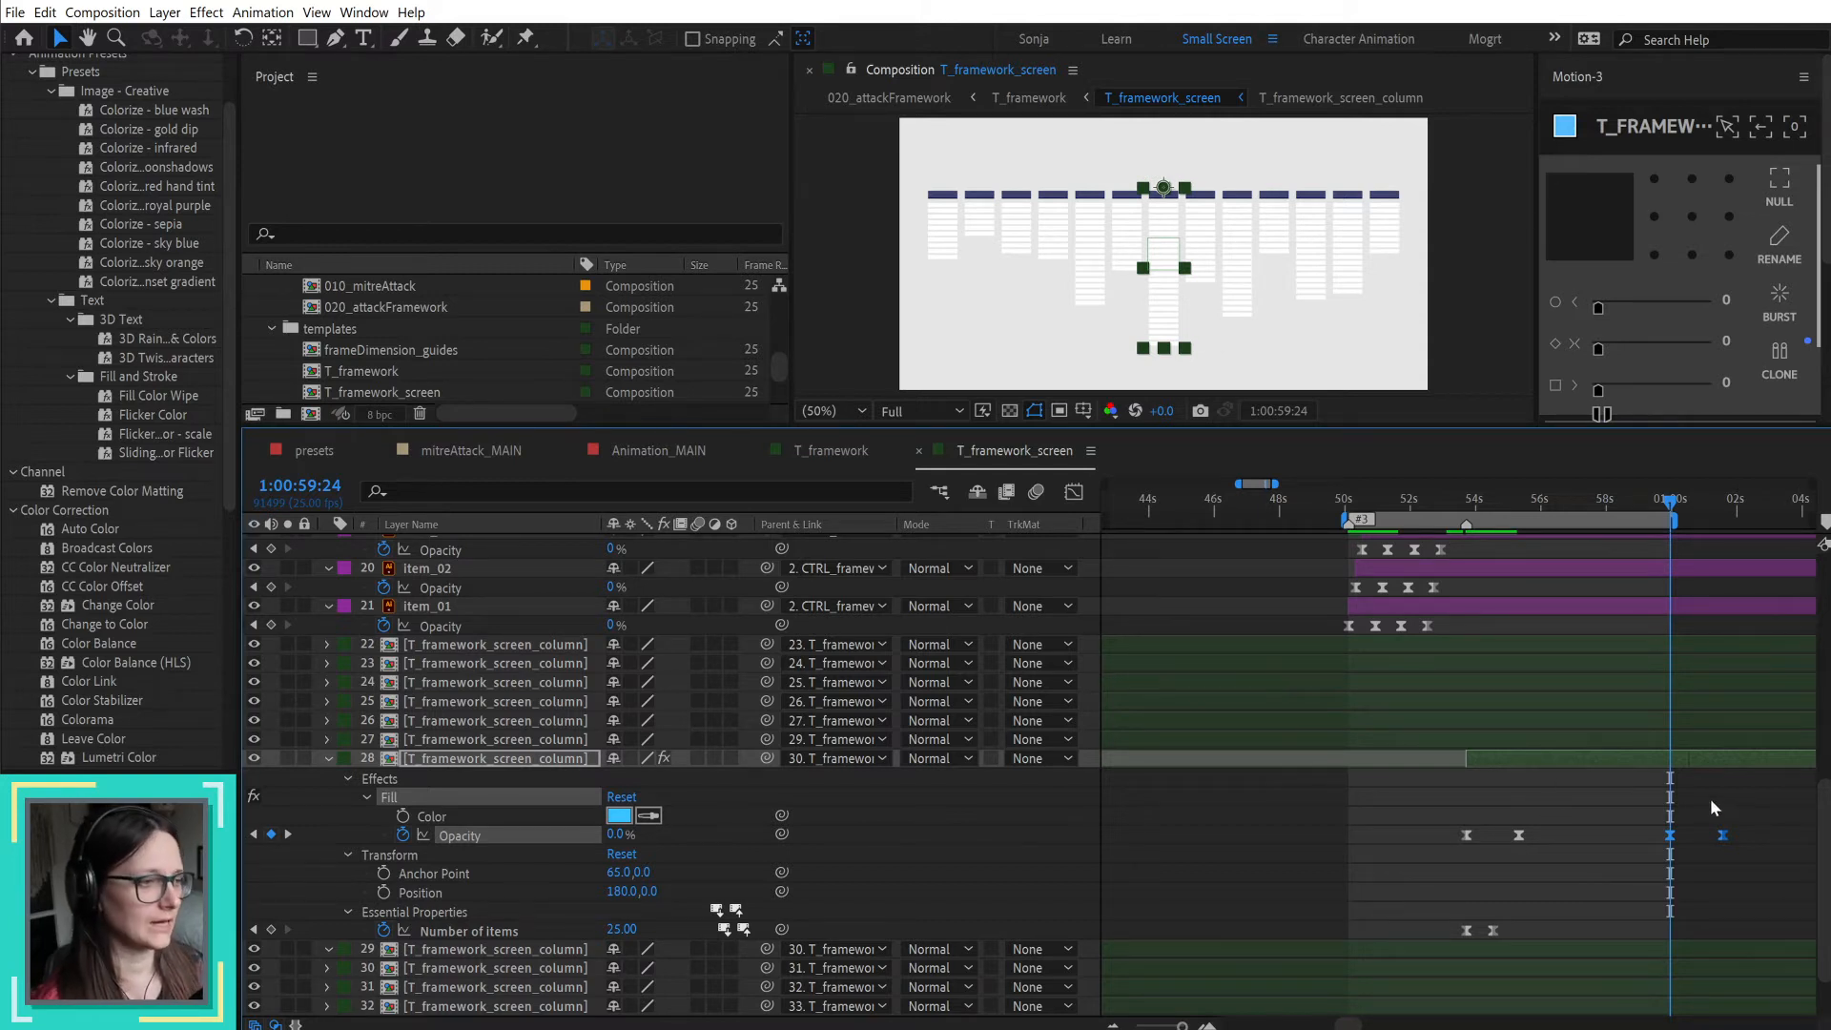
scroll(1465, 625, up, 5)
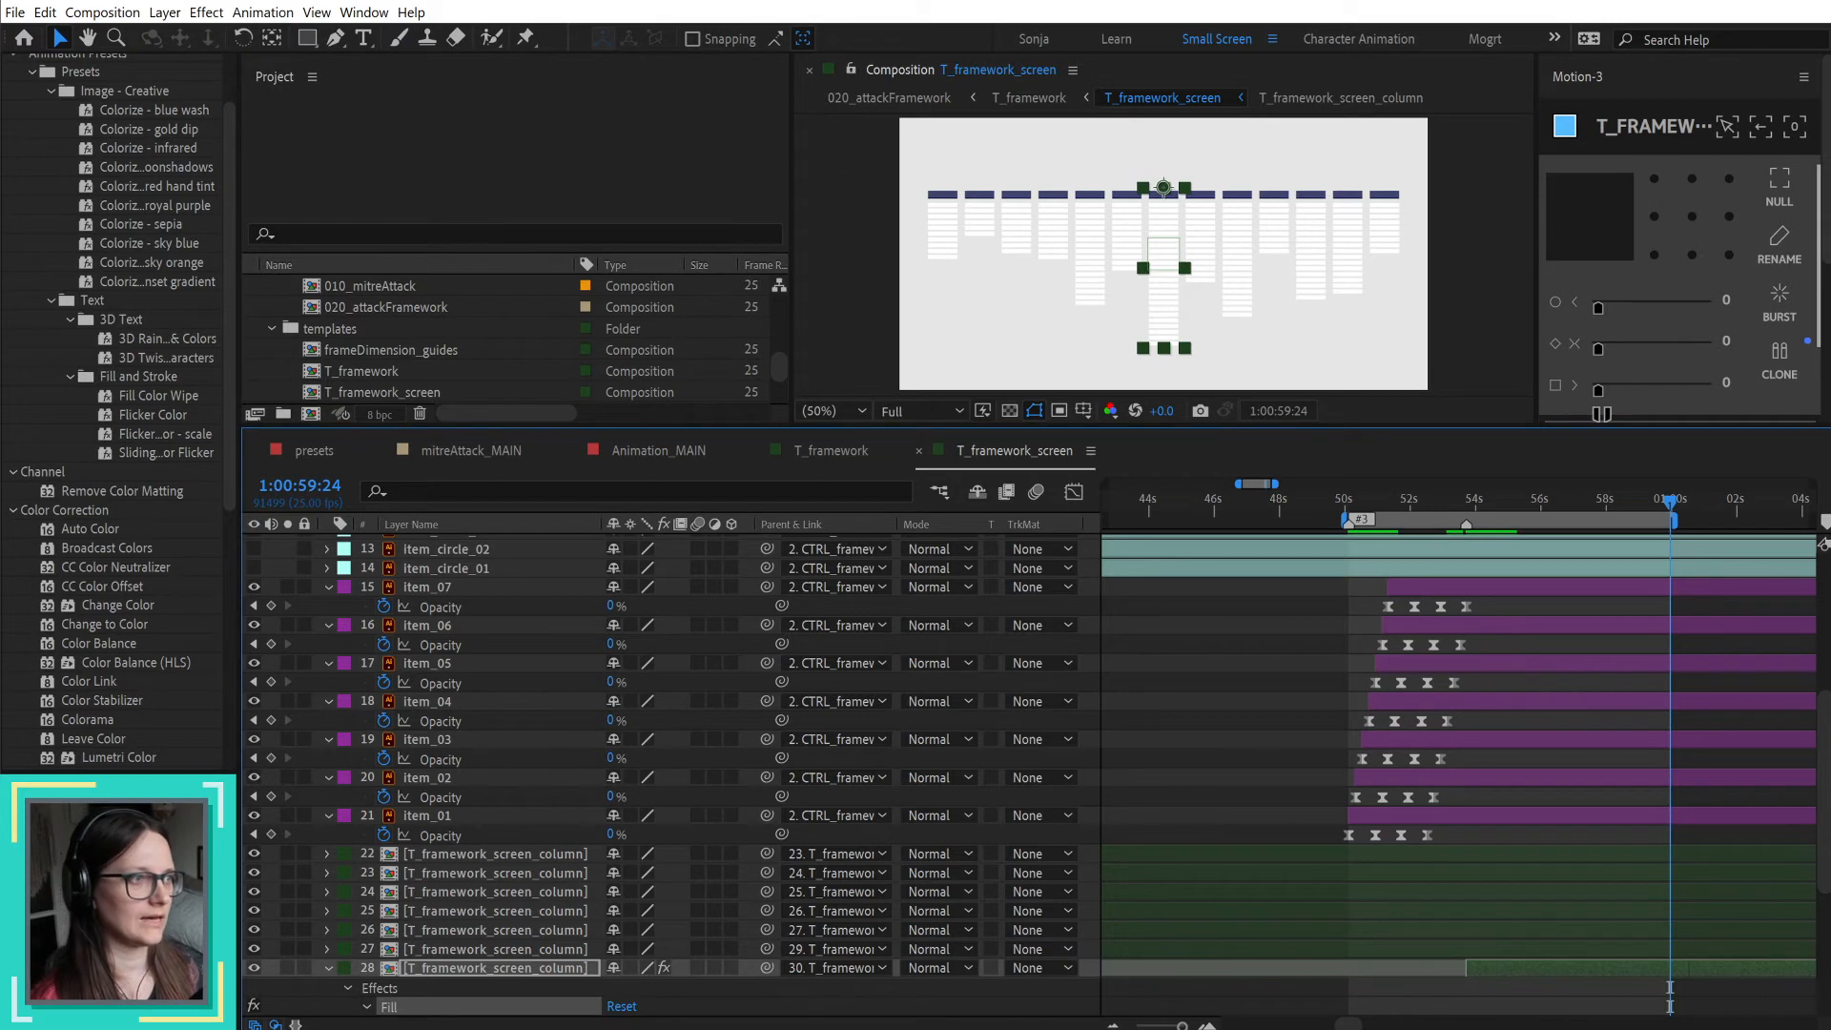
click(1522, 588)
shift+click(1445, 816)
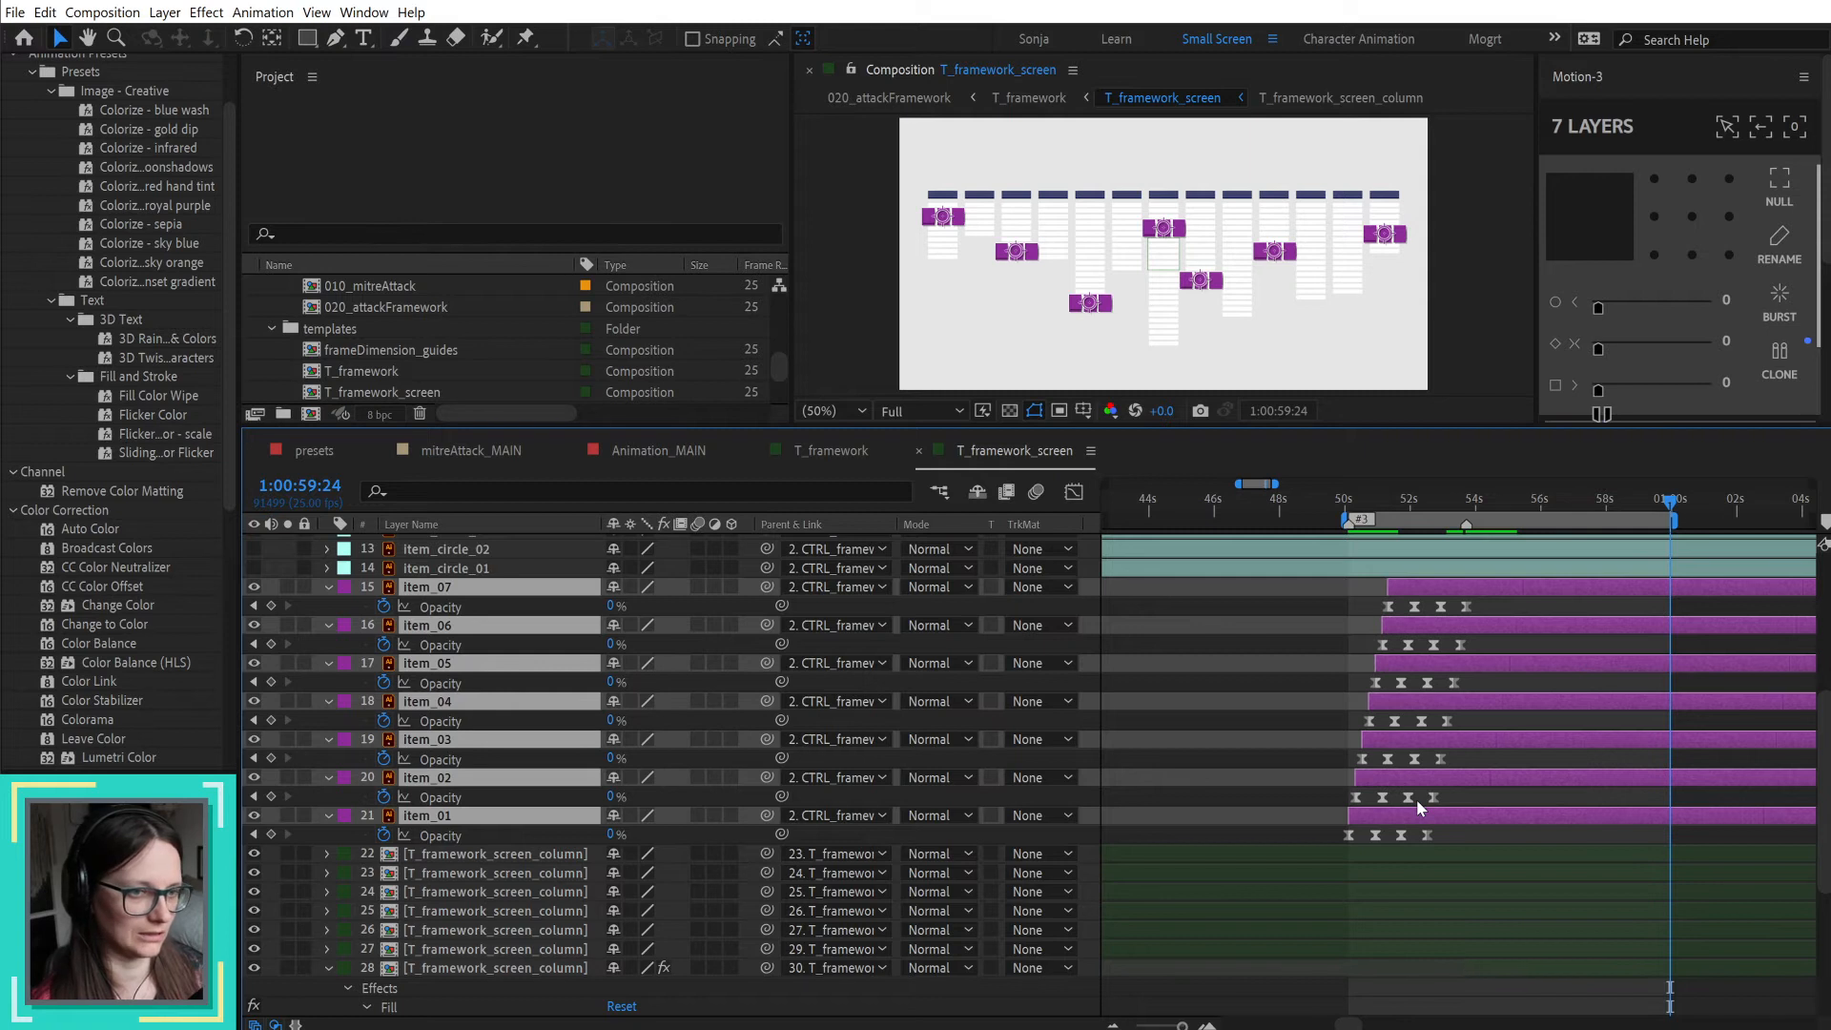
scroll(1491, 745, down, 3)
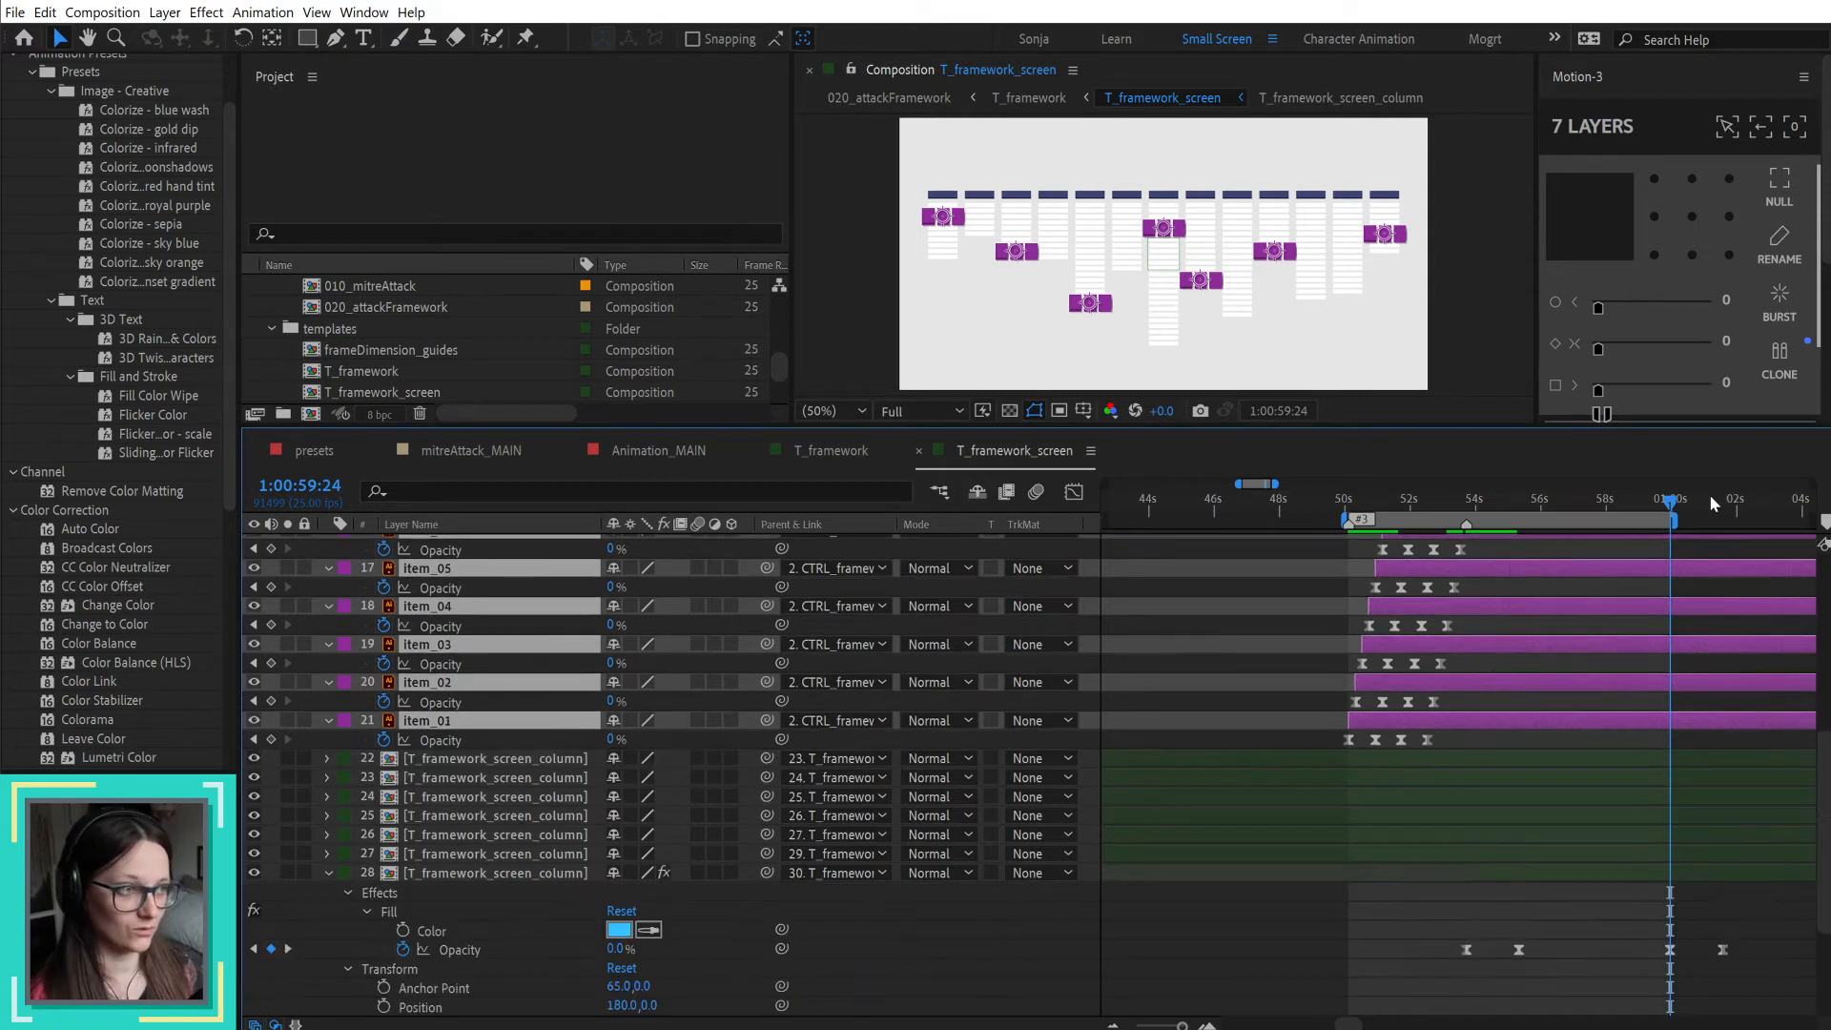
scroll(1669, 733, down, 3)
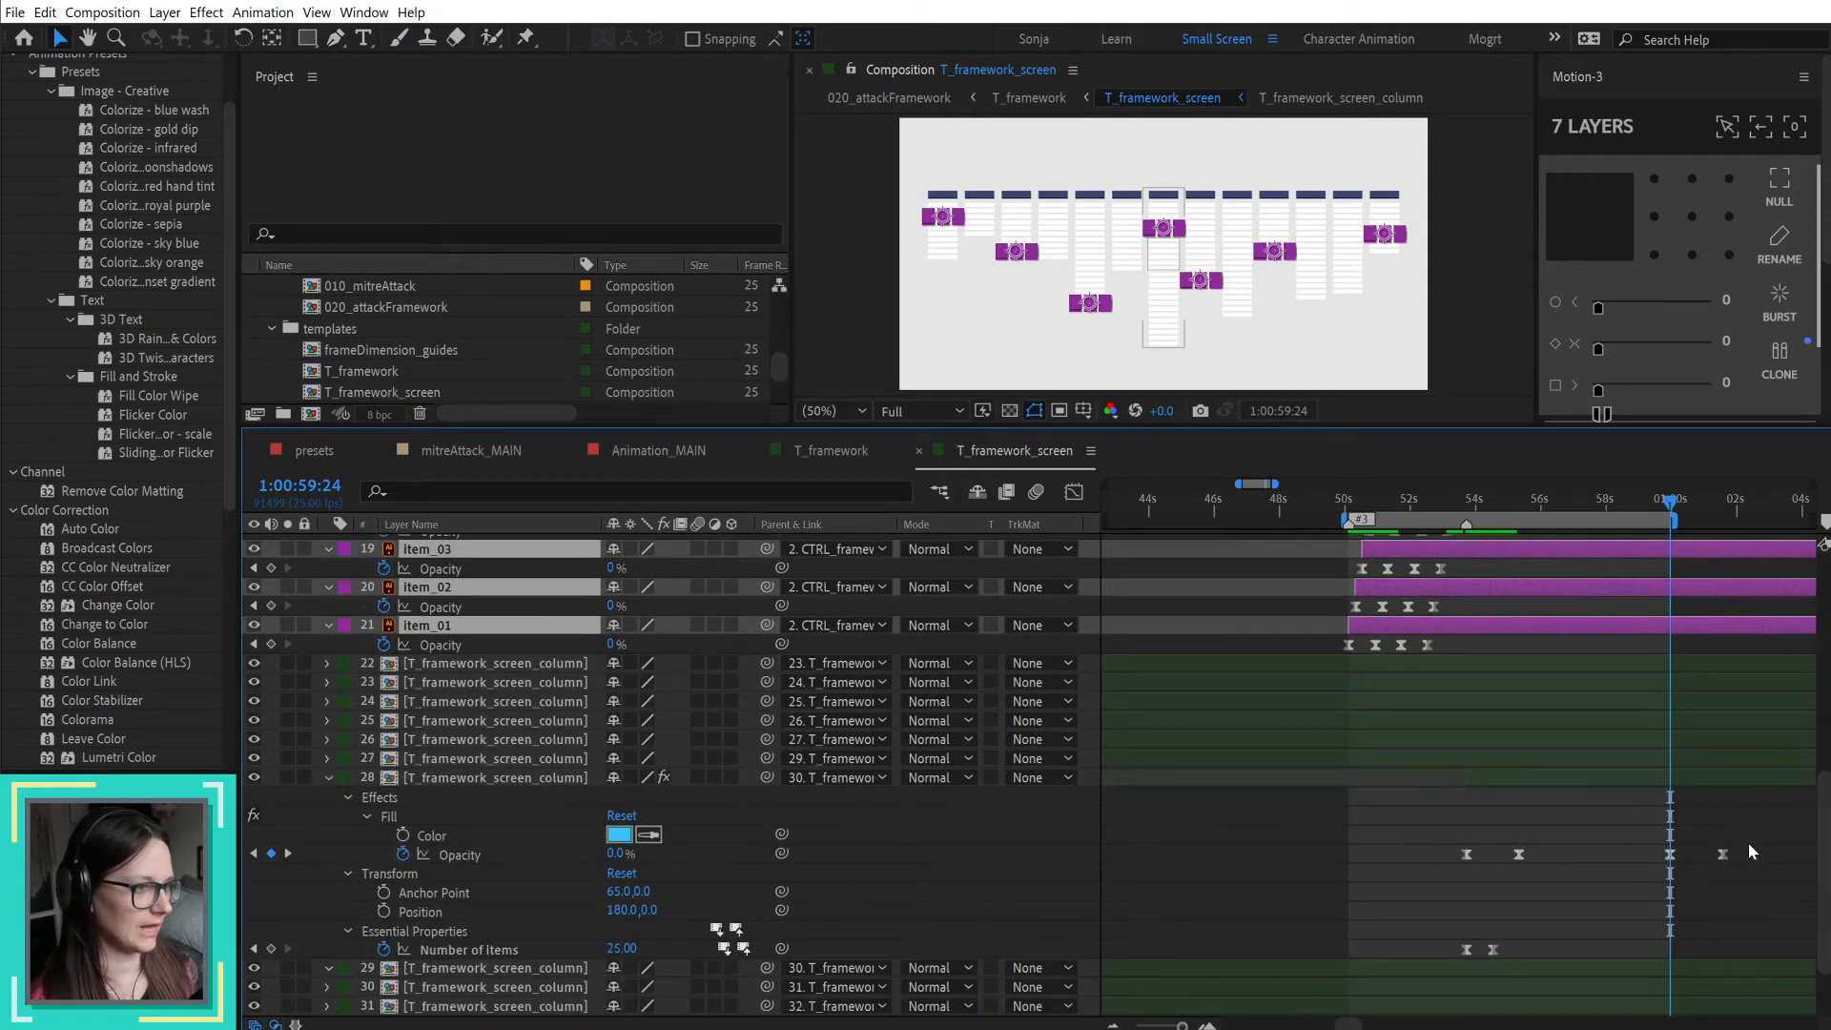
Step: Time-reverse the cloned Fill Opacity keyframes and move them so the fade-out ends at 1:00:59:24
drag(1748, 839, 1657, 866)
right_click(1723, 854)
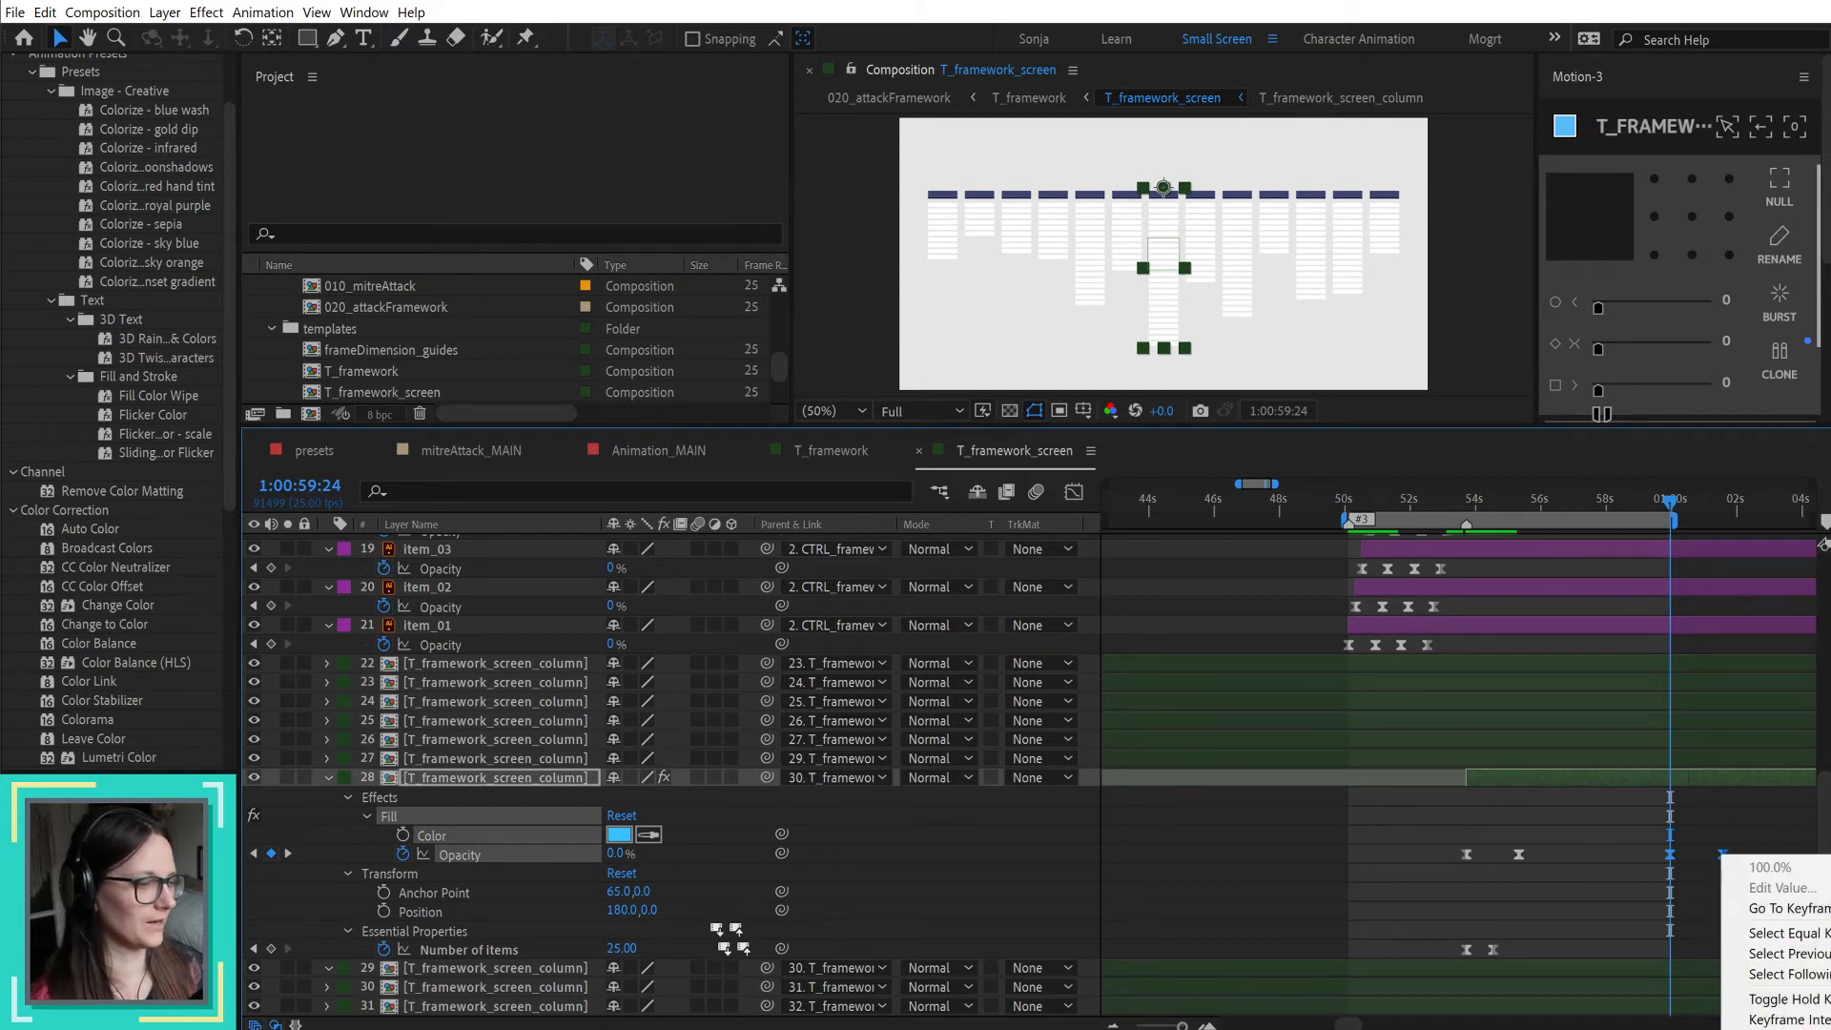
click(1822, 1024)
drag(1723, 856, 1677, 861)
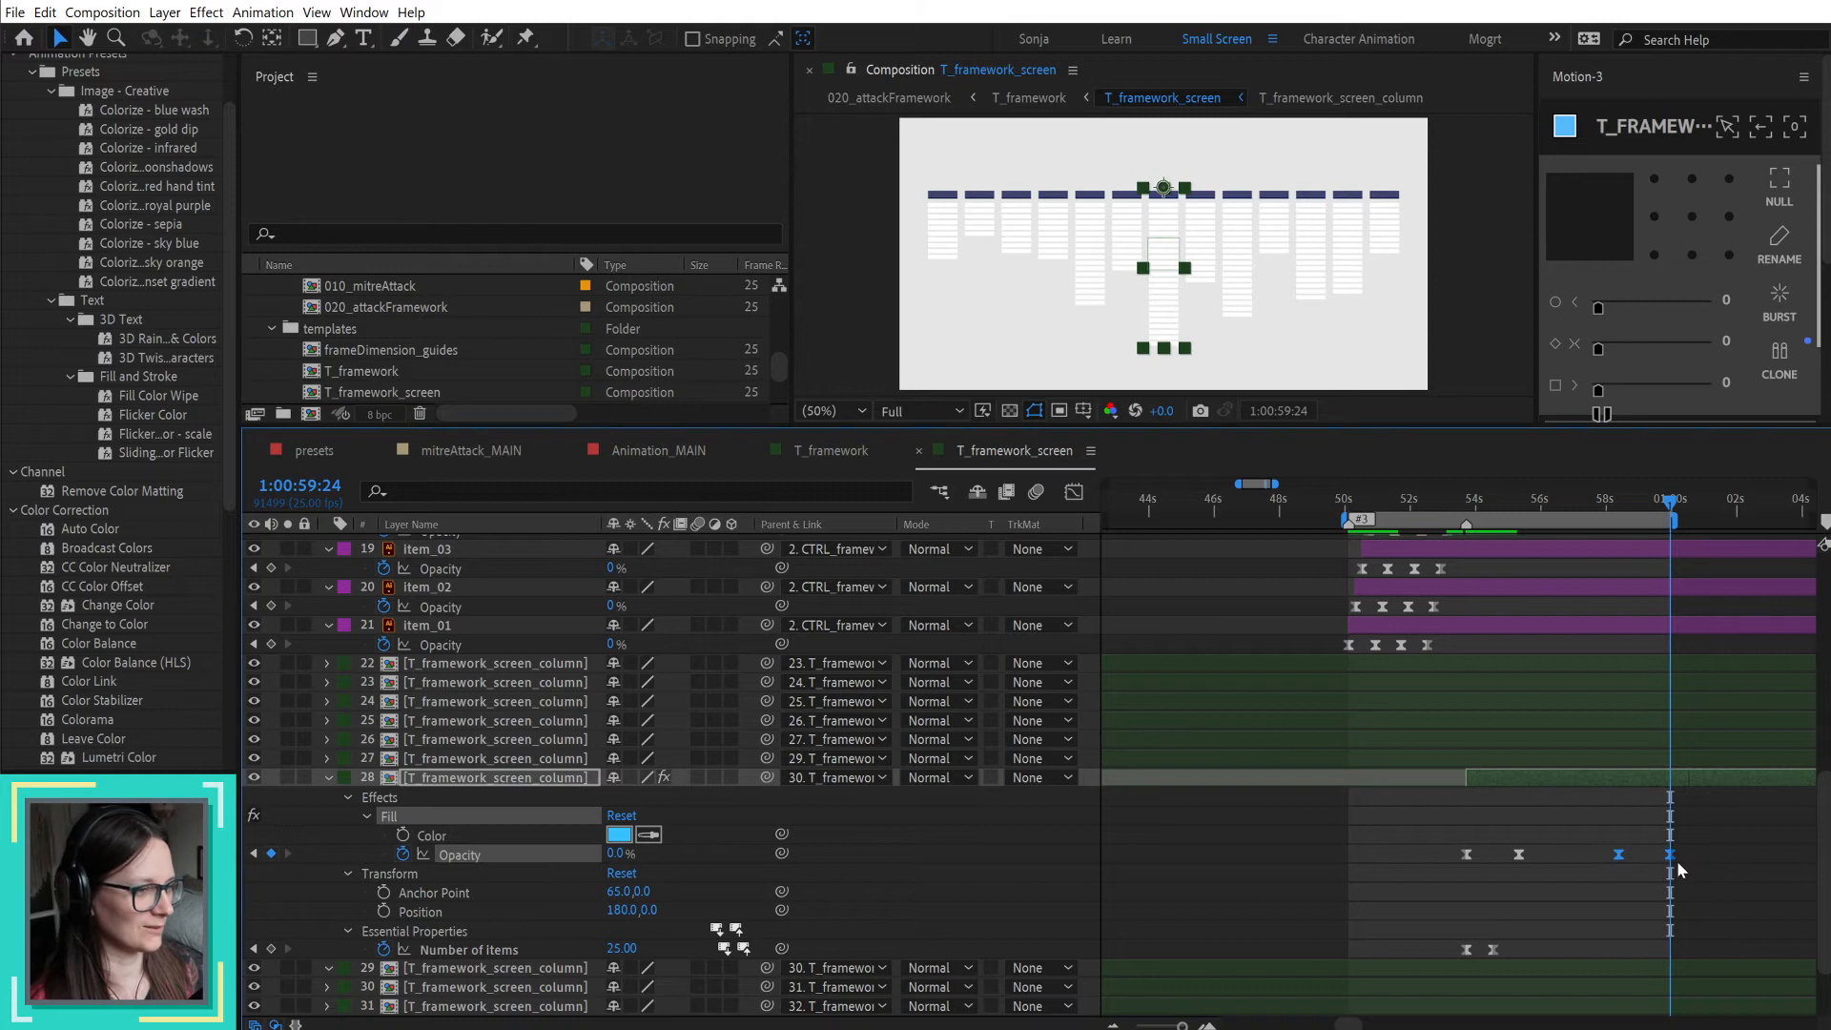
click(1720, 845)
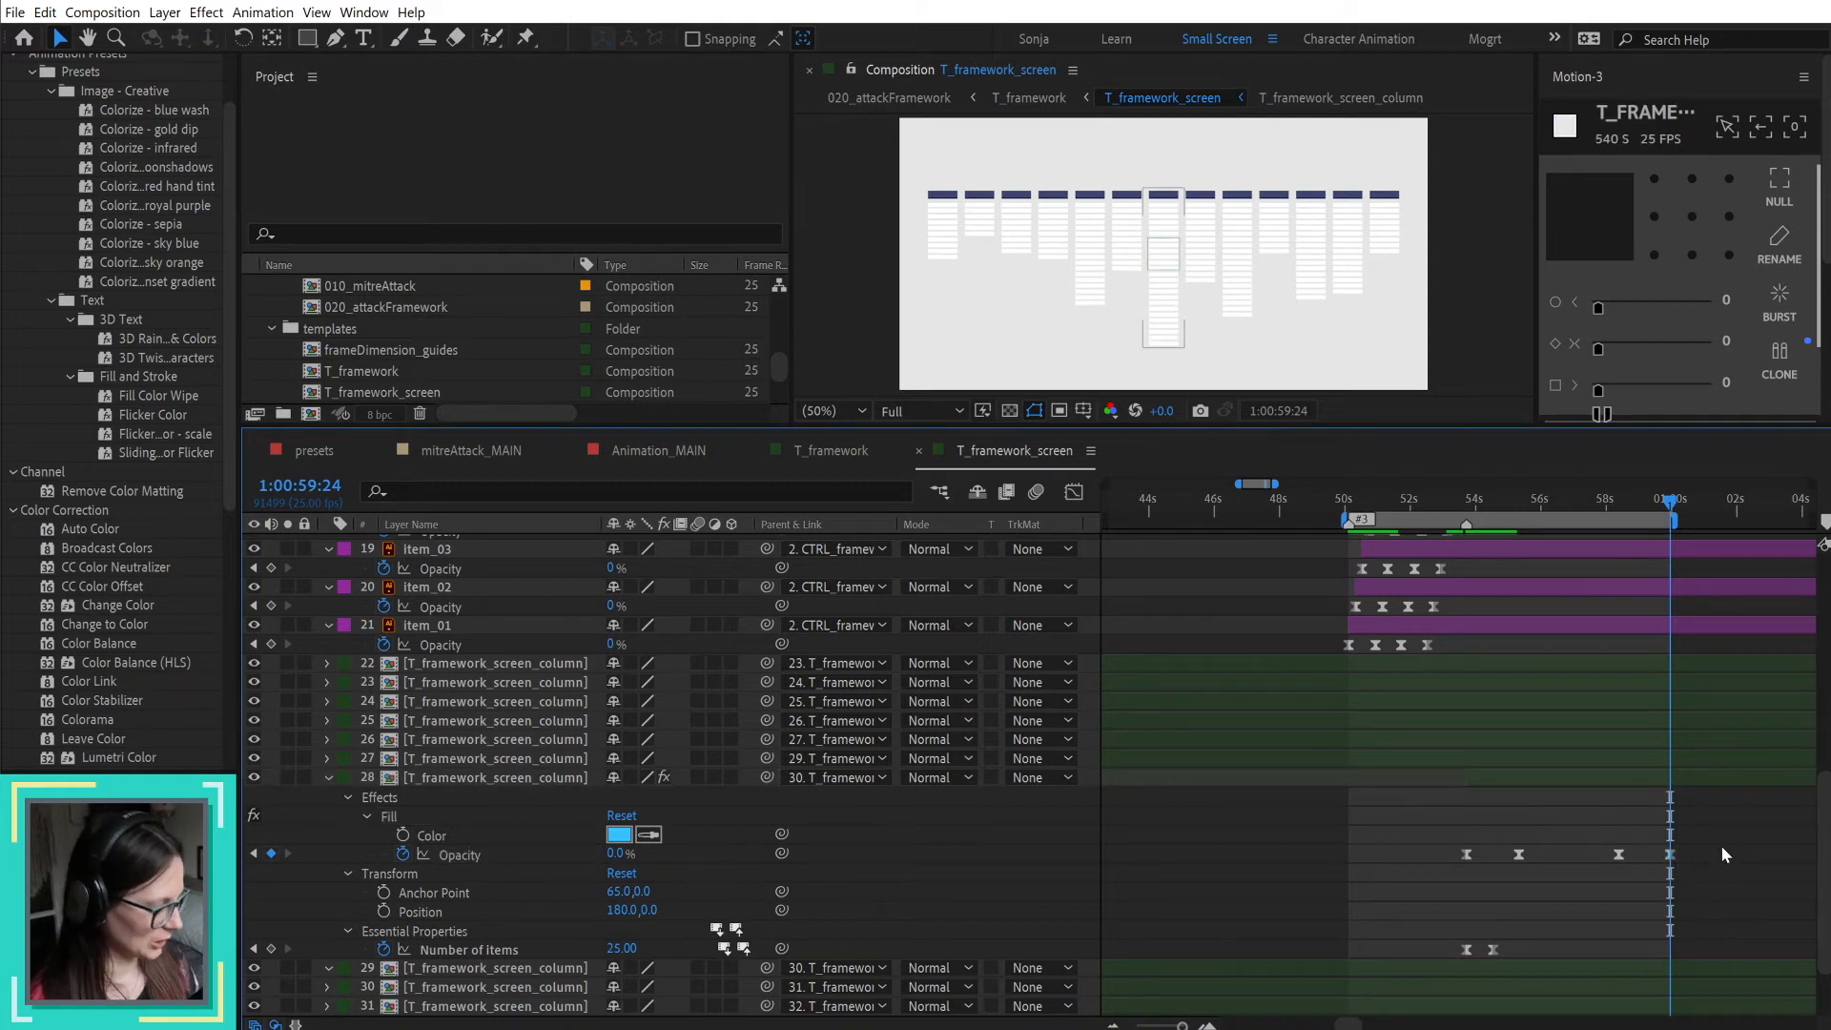
Step: Switch to the storyboard PDF in Adobe Acrobat and review the framework frames on pages 17 to 20
key(alt+Tab)
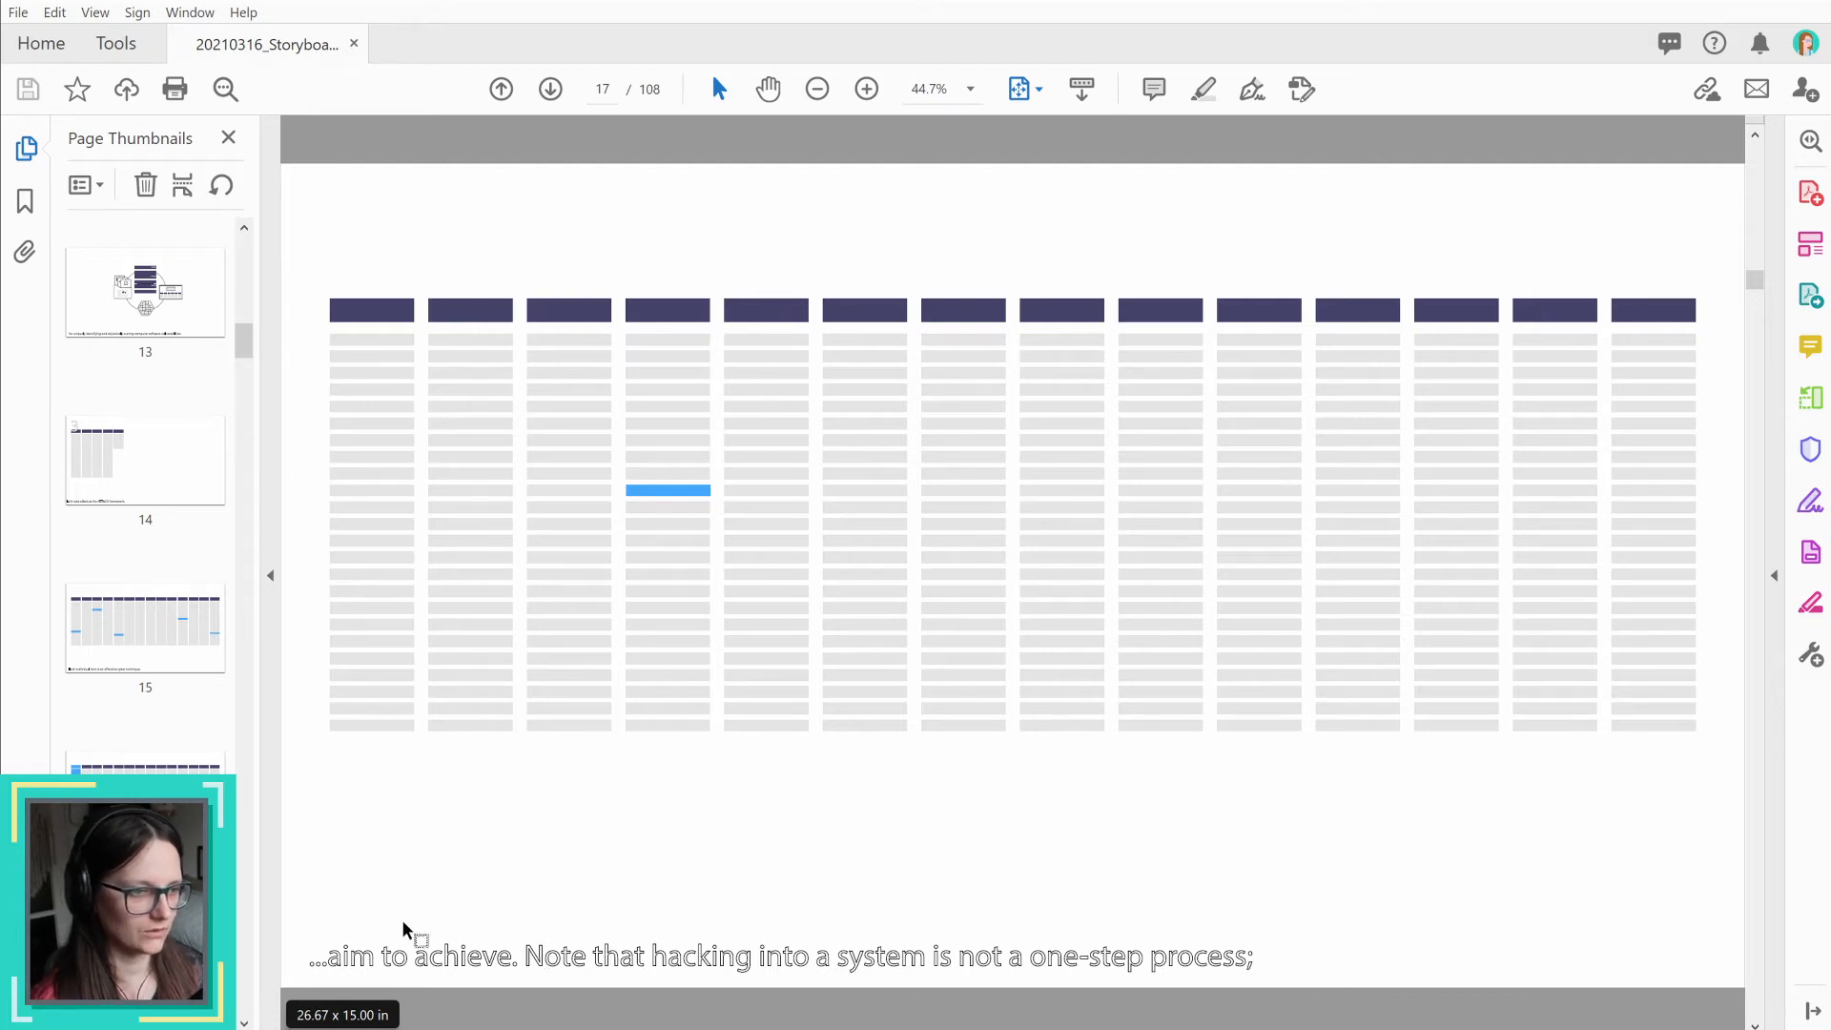
scroll(162, 887, down, 2)
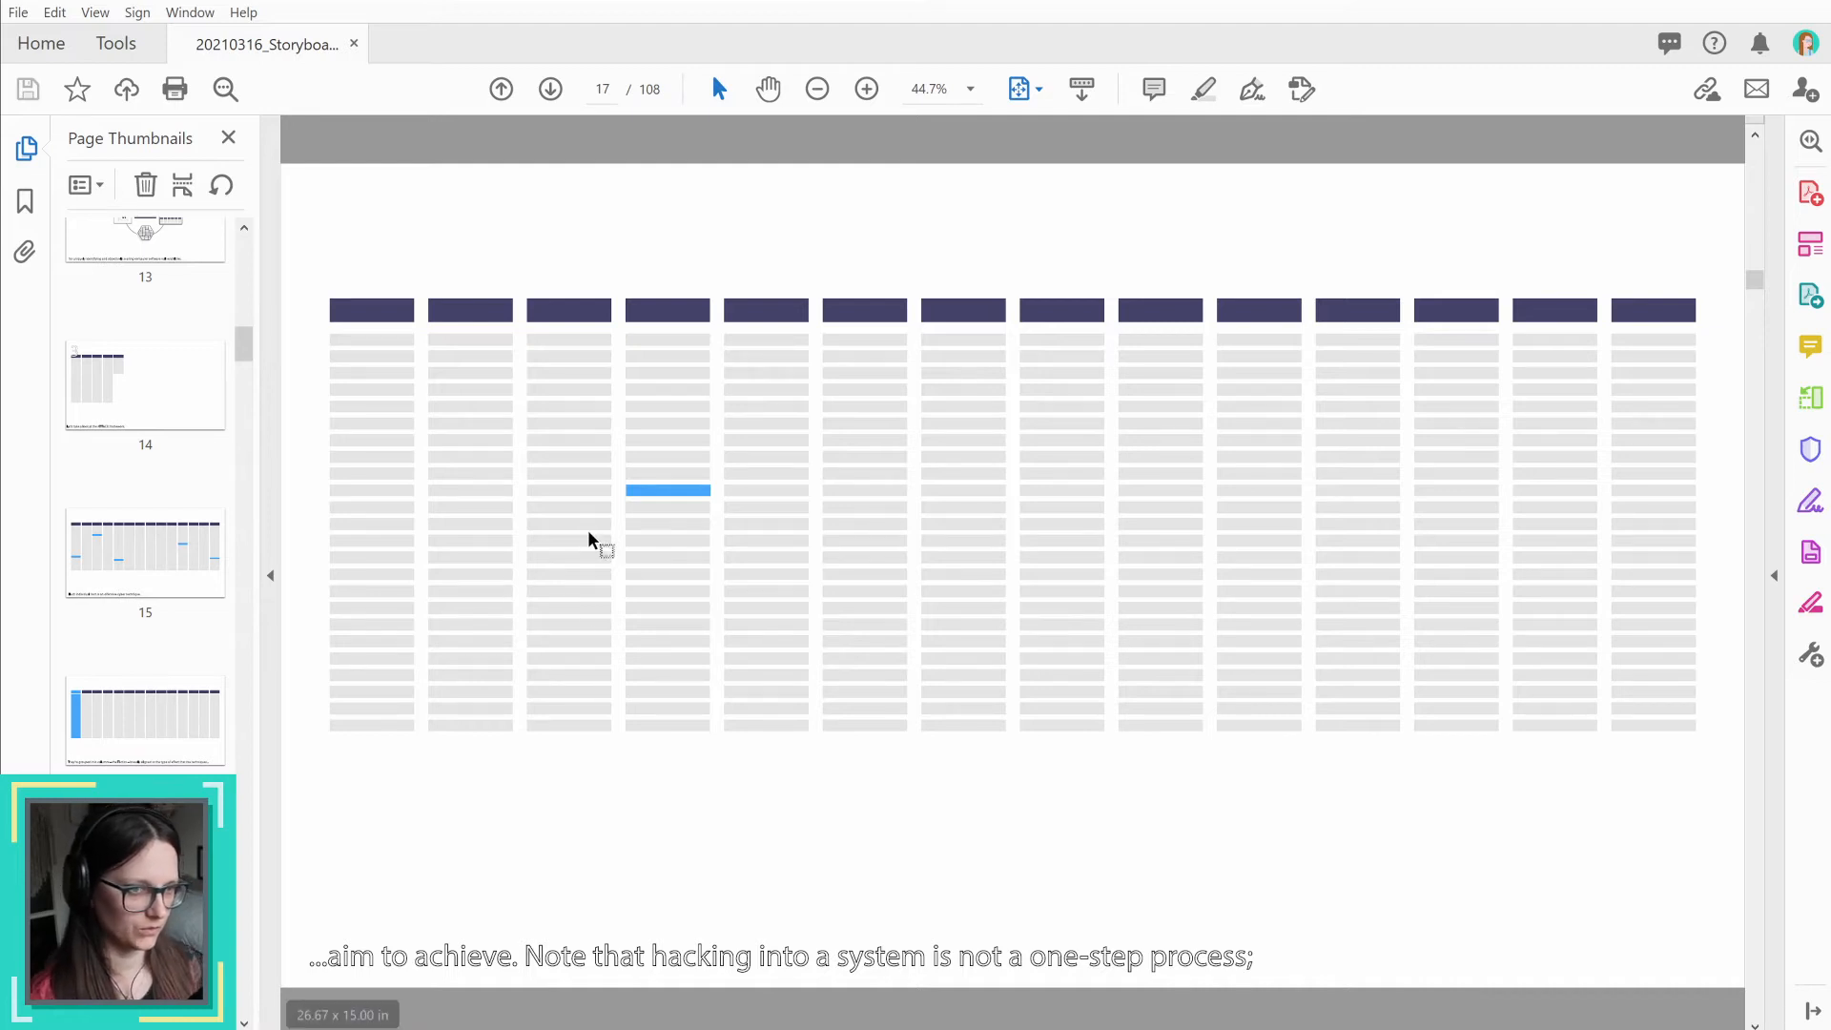
scroll(143, 858, down, 4)
click(145, 879)
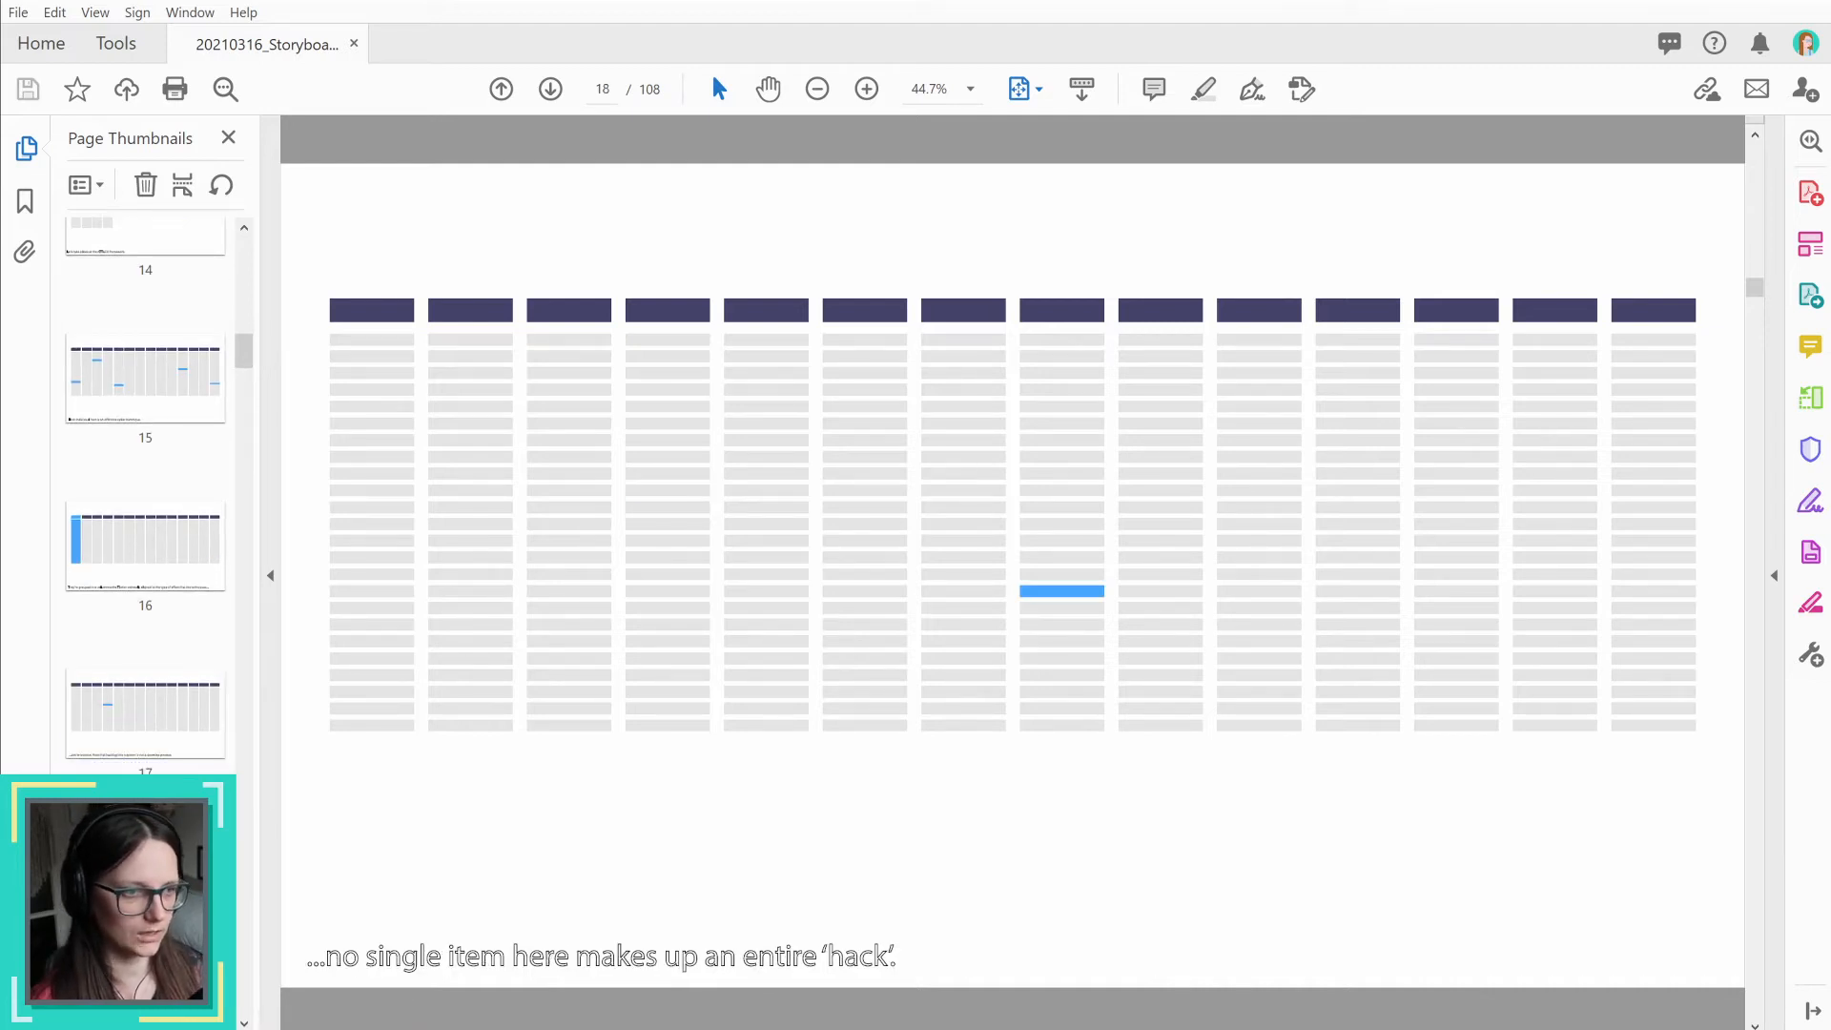
scroll(145, 879, down, 3)
click(145, 906)
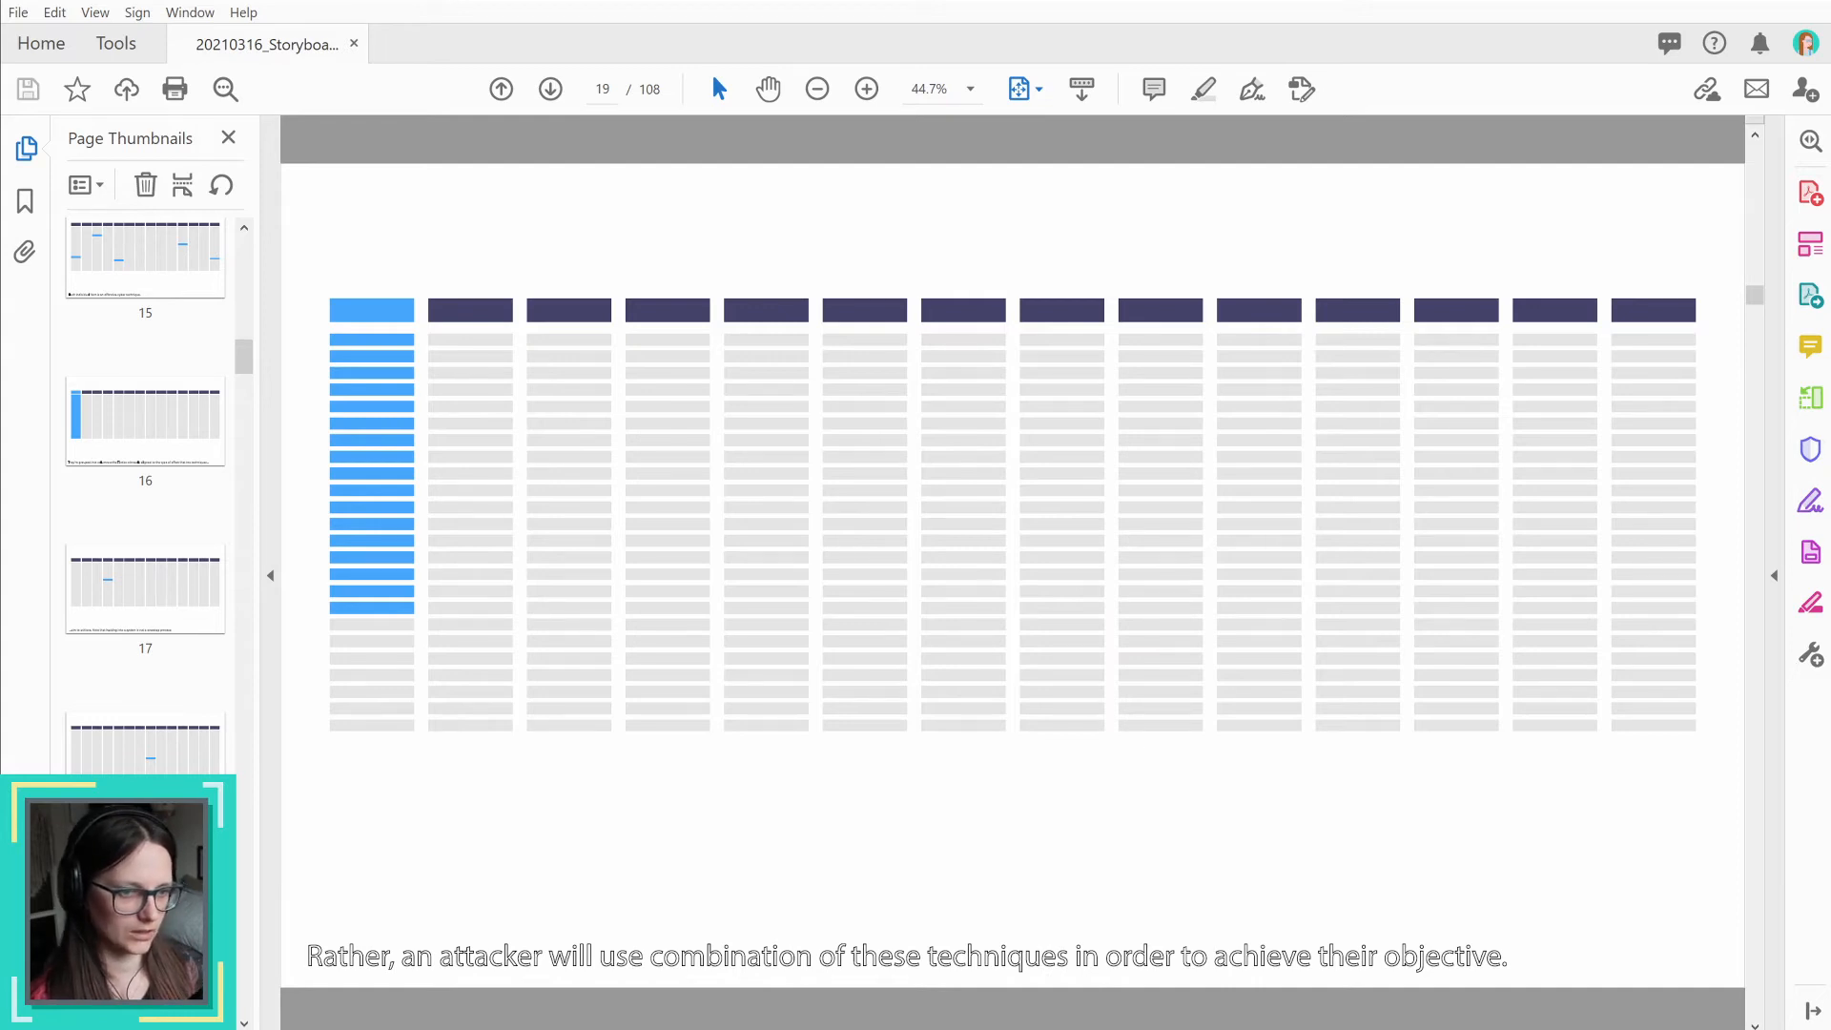
scroll(145, 905, down, 3)
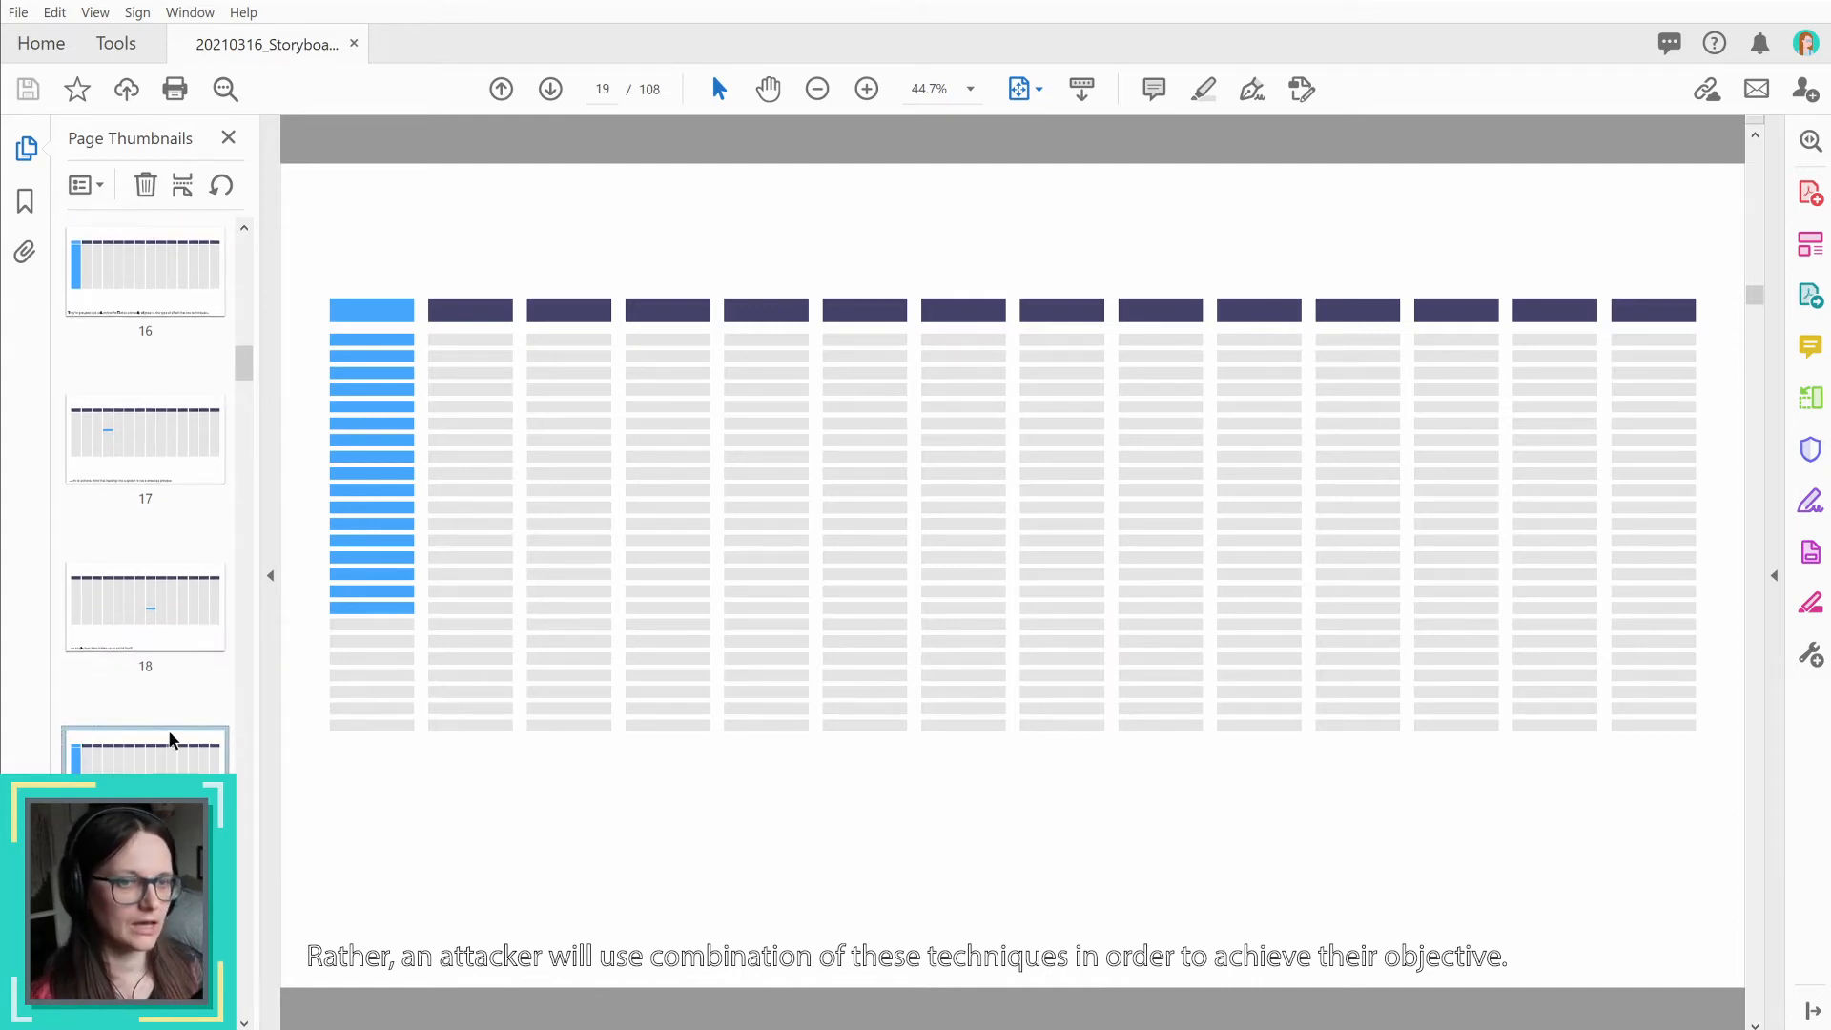
click(145, 915)
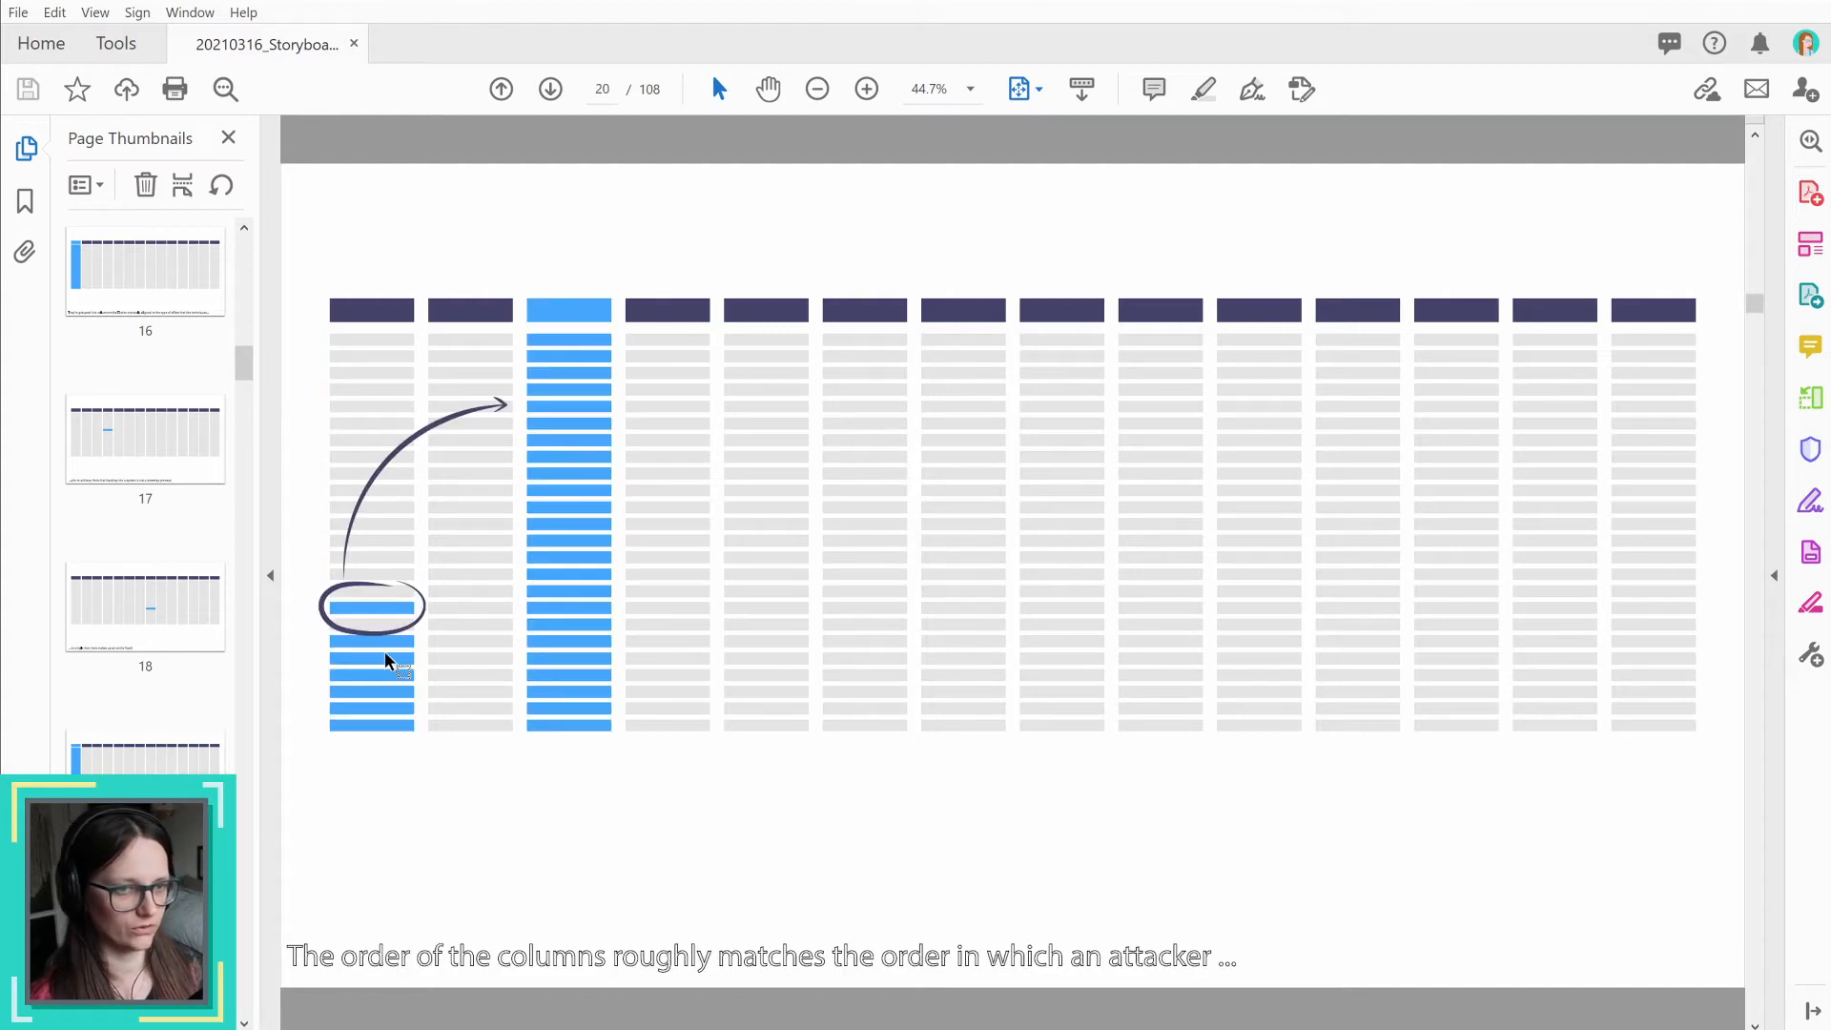
Step: Compare storyboard pages 19 and 20 and examine the circle and arrow sequence through page 22
click(145, 770)
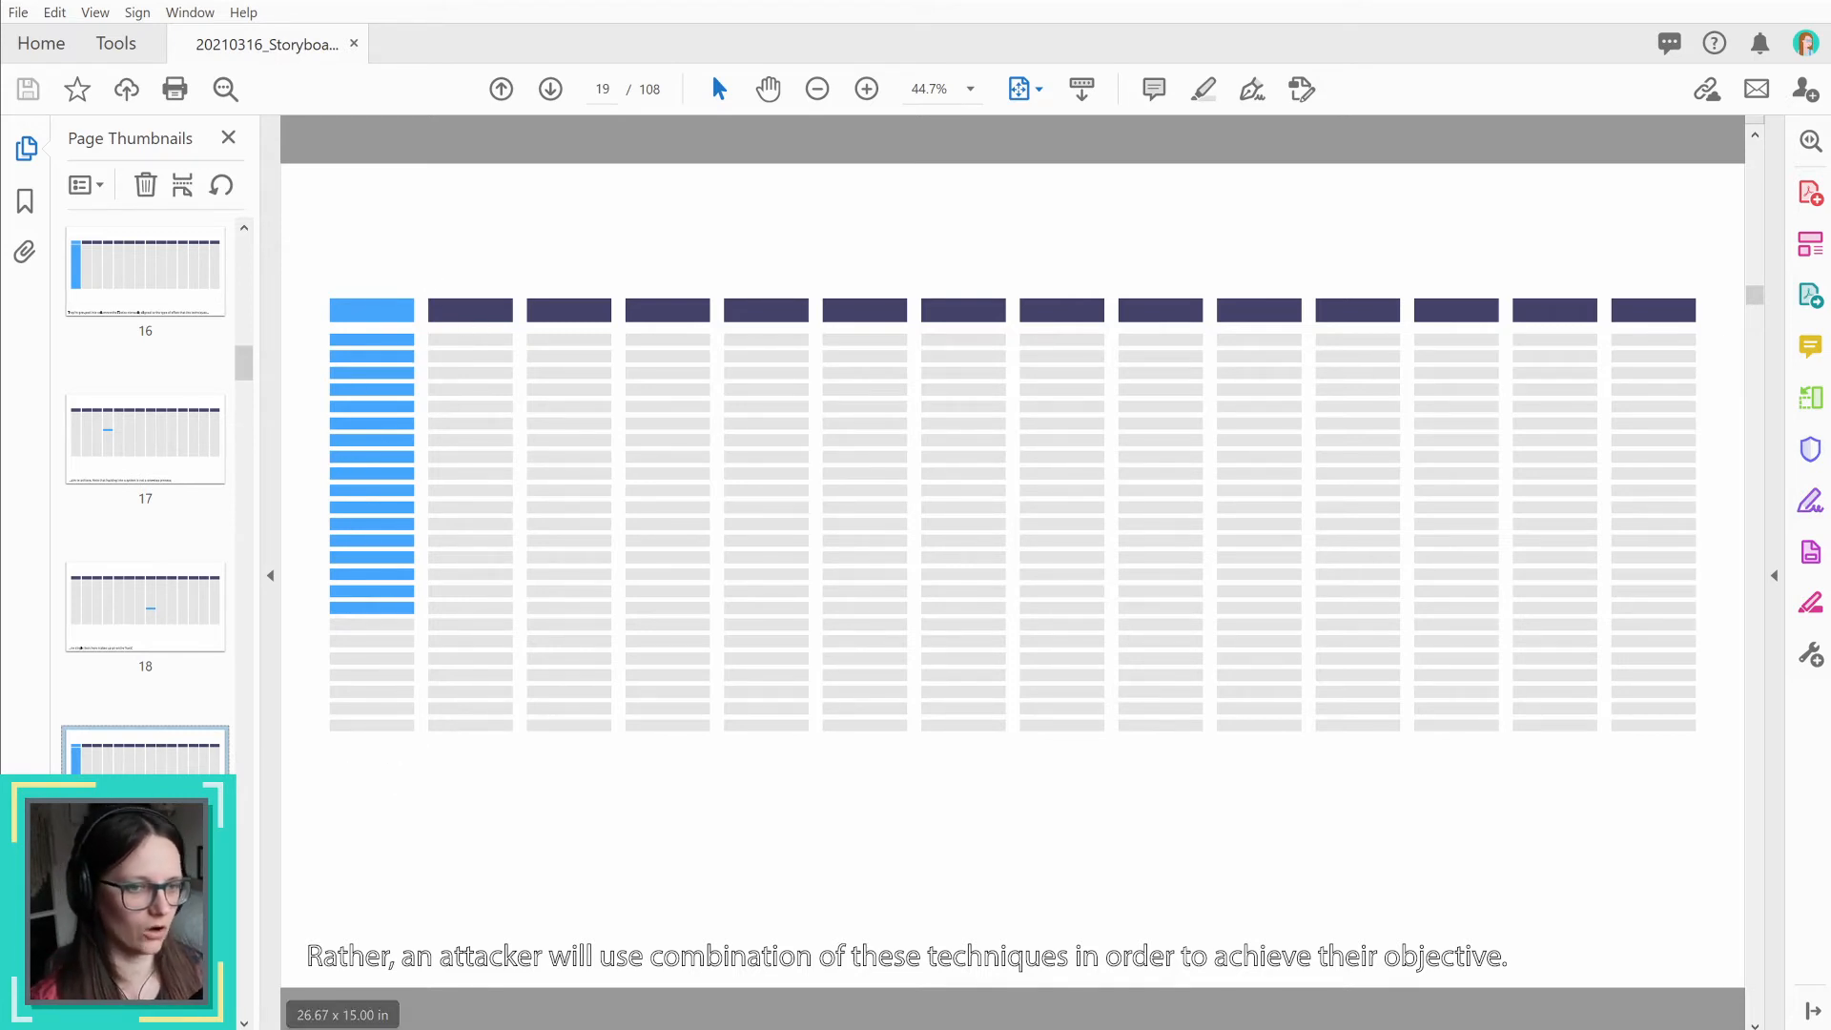
key(Right)
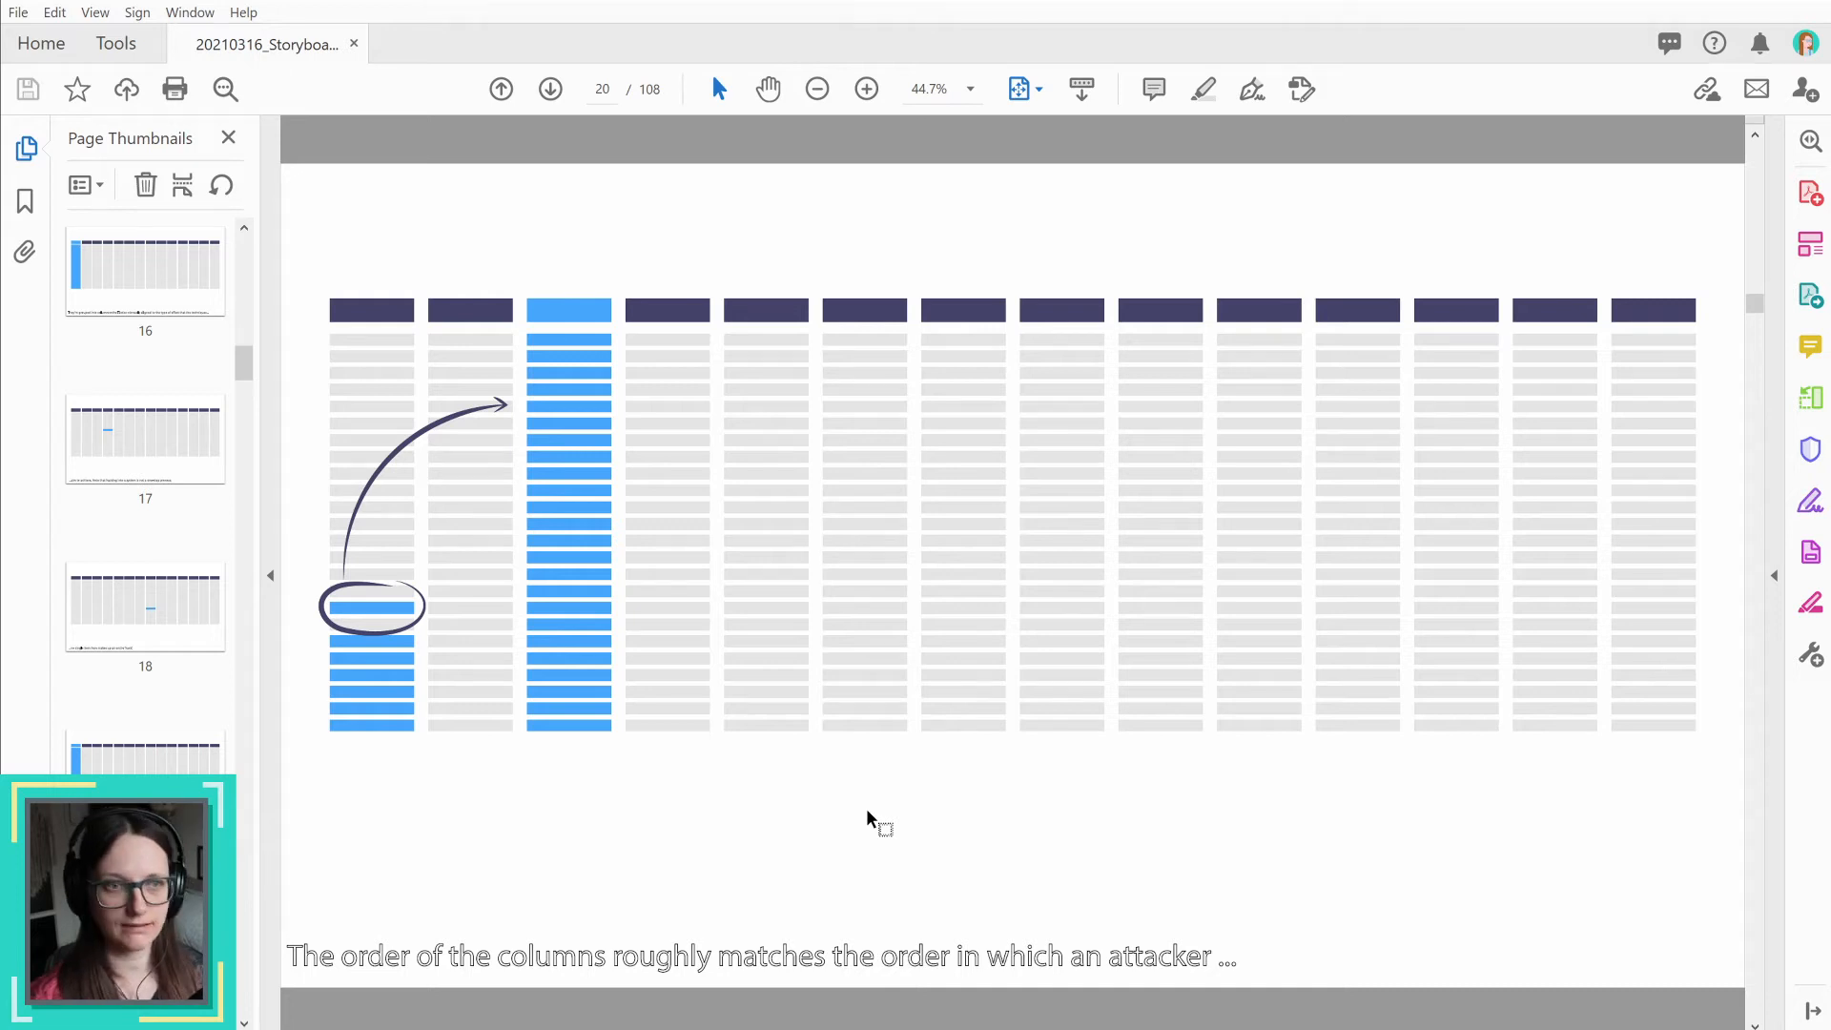
click(146, 793)
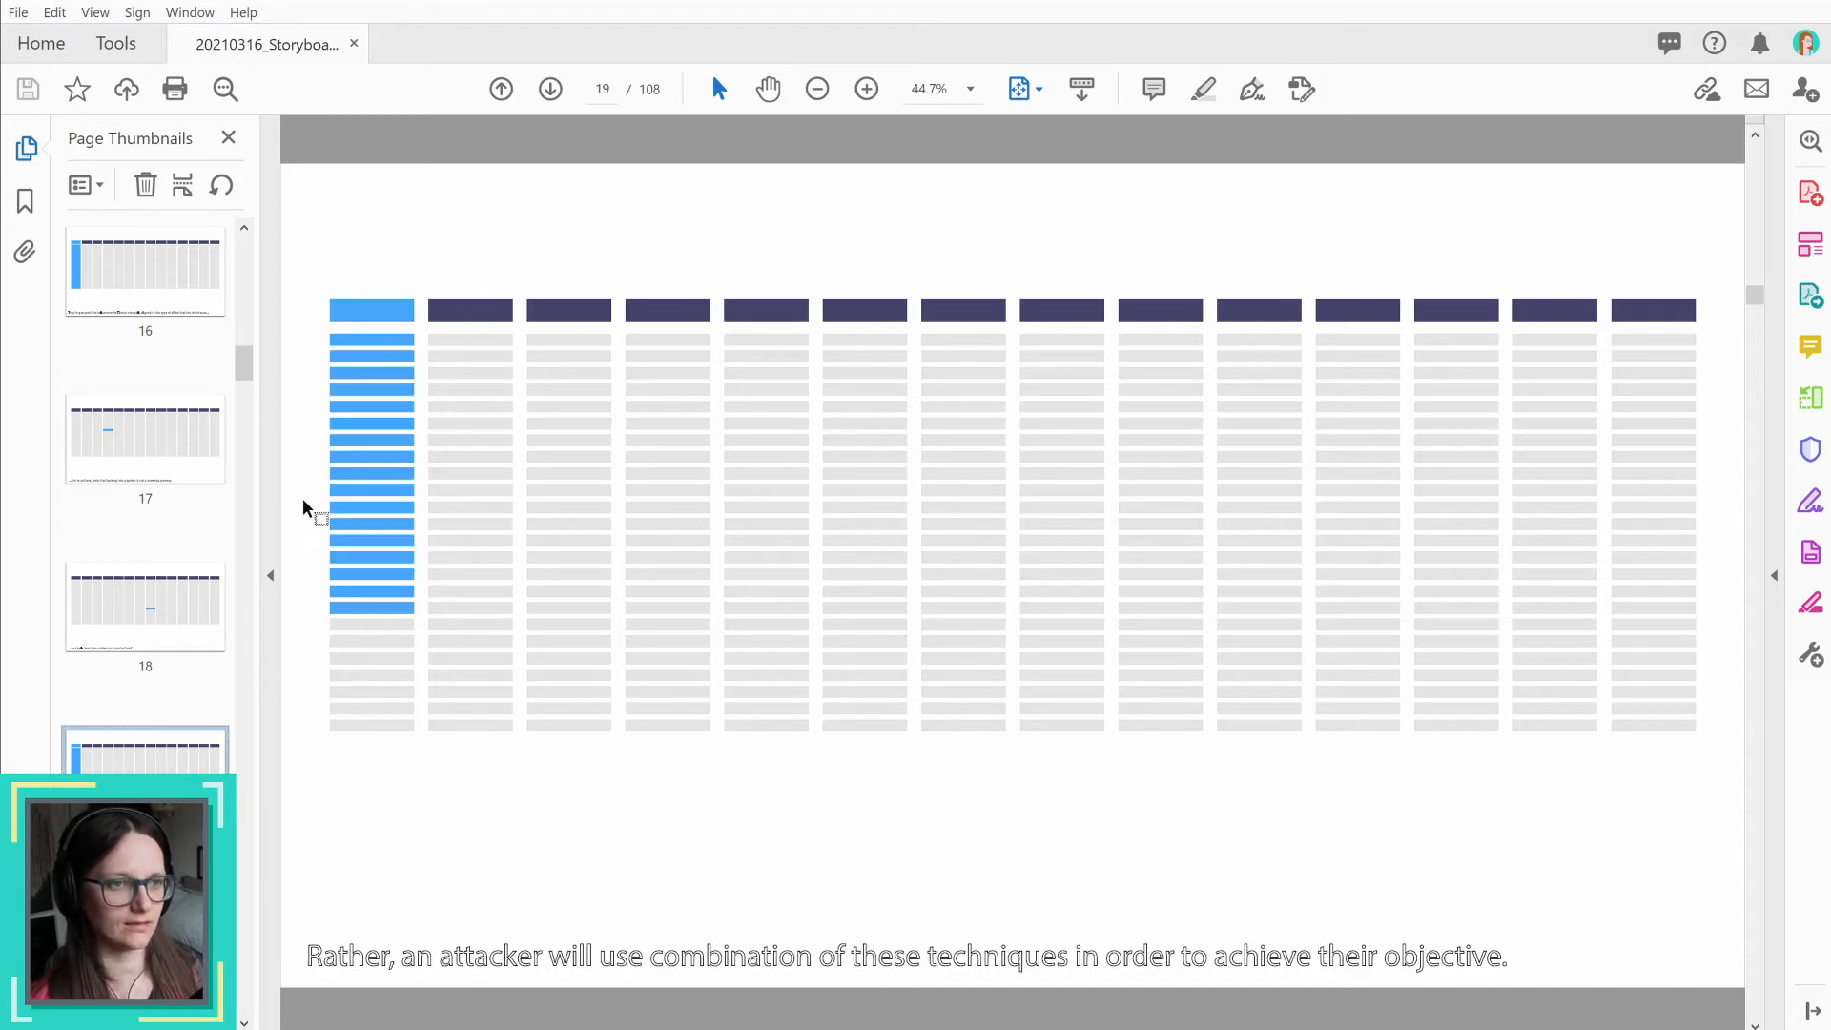
click(146, 929)
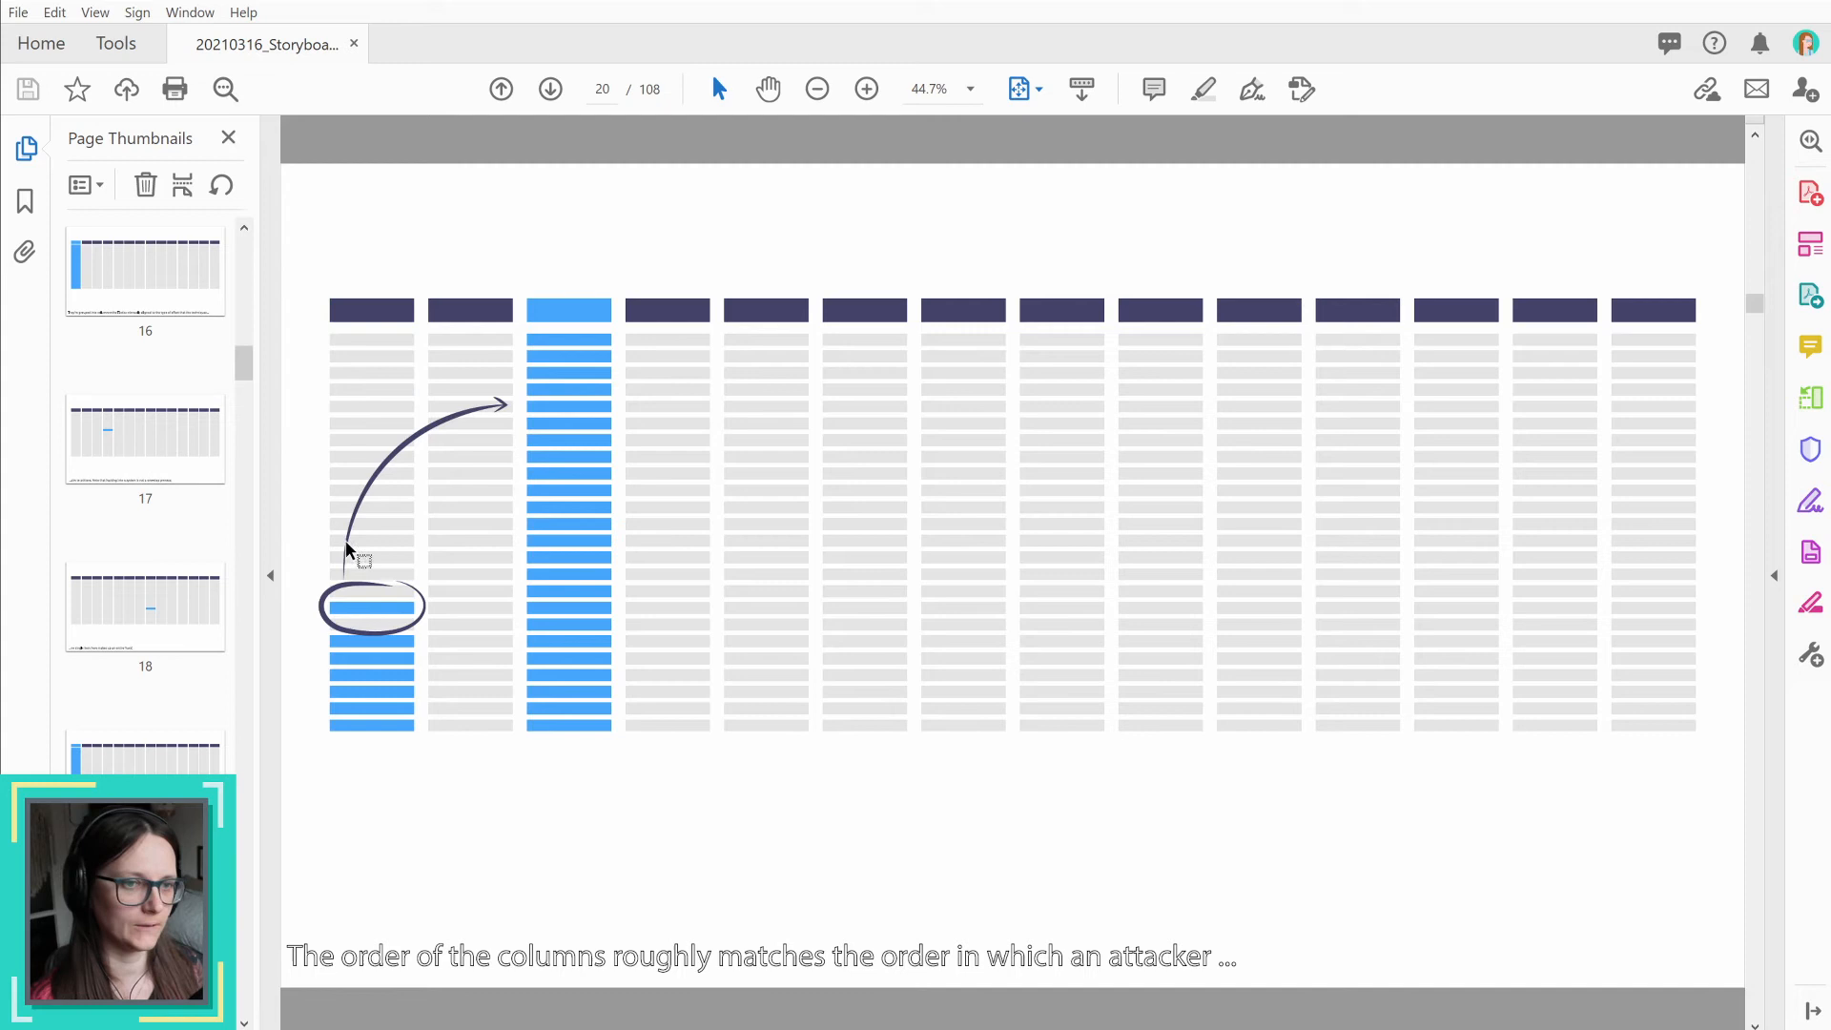
scroll(145, 944, down, 2)
click(145, 953)
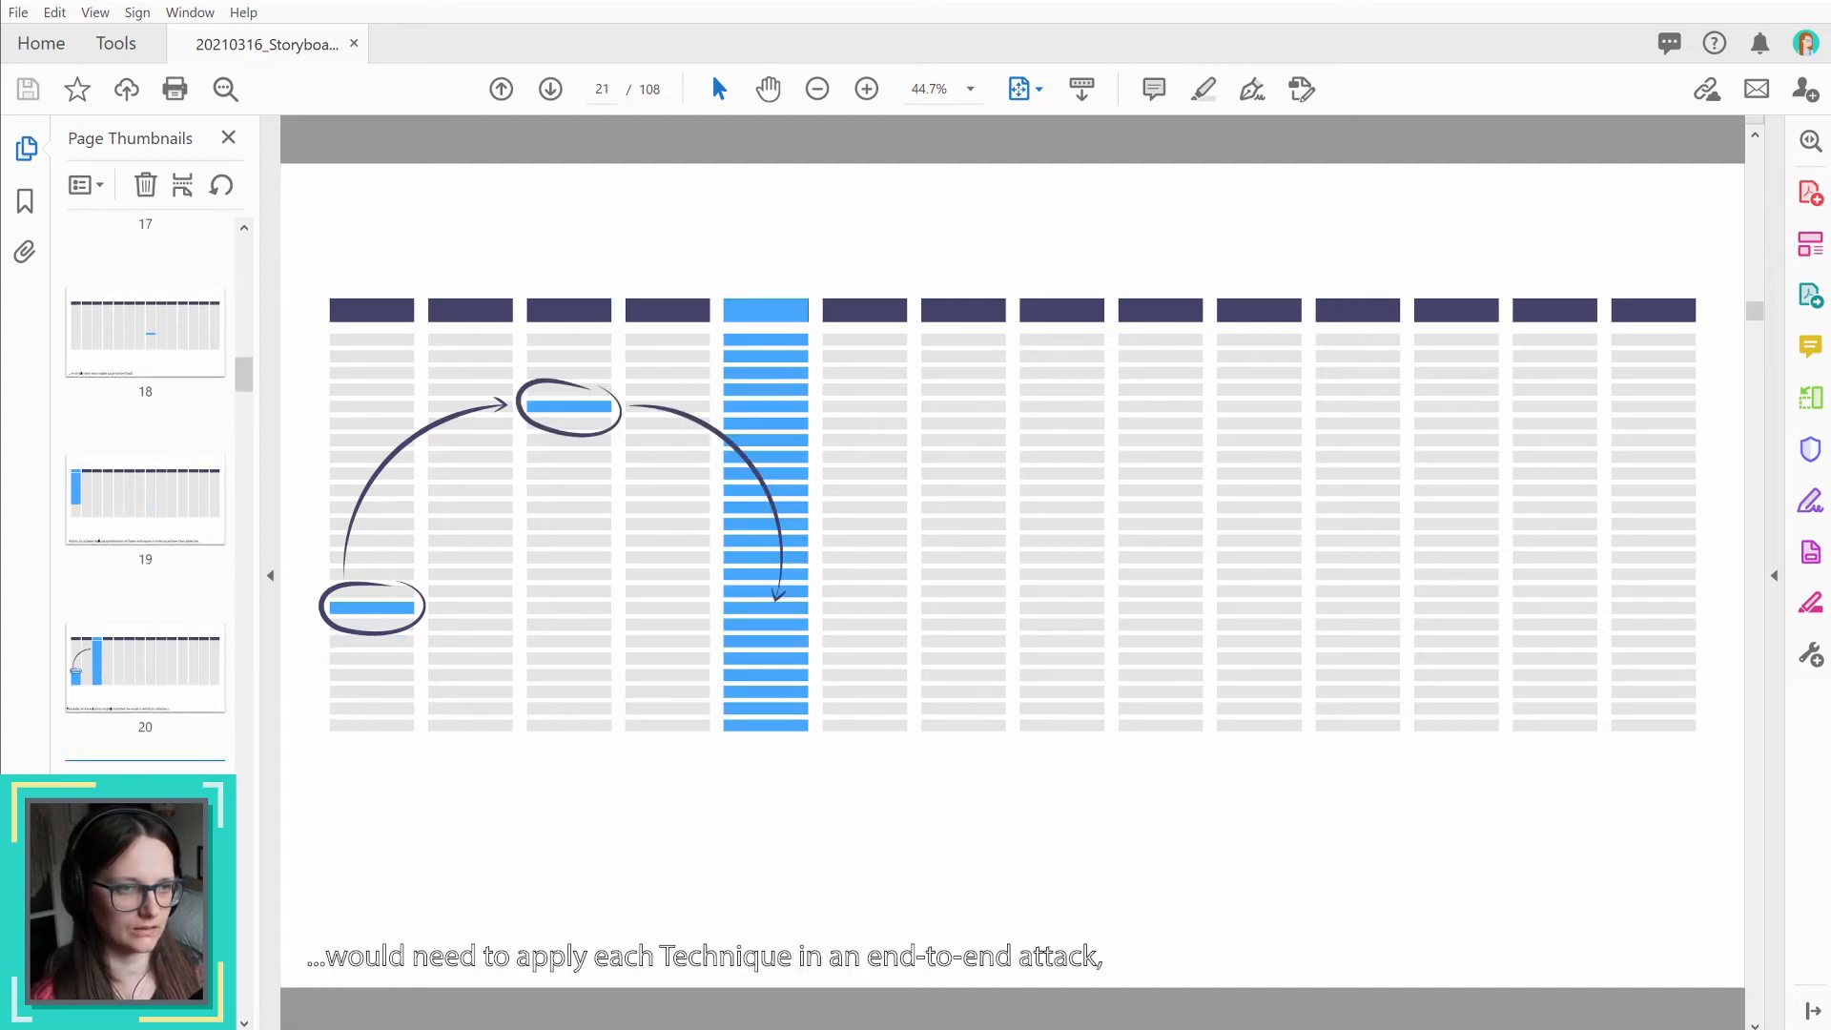
key(Down)
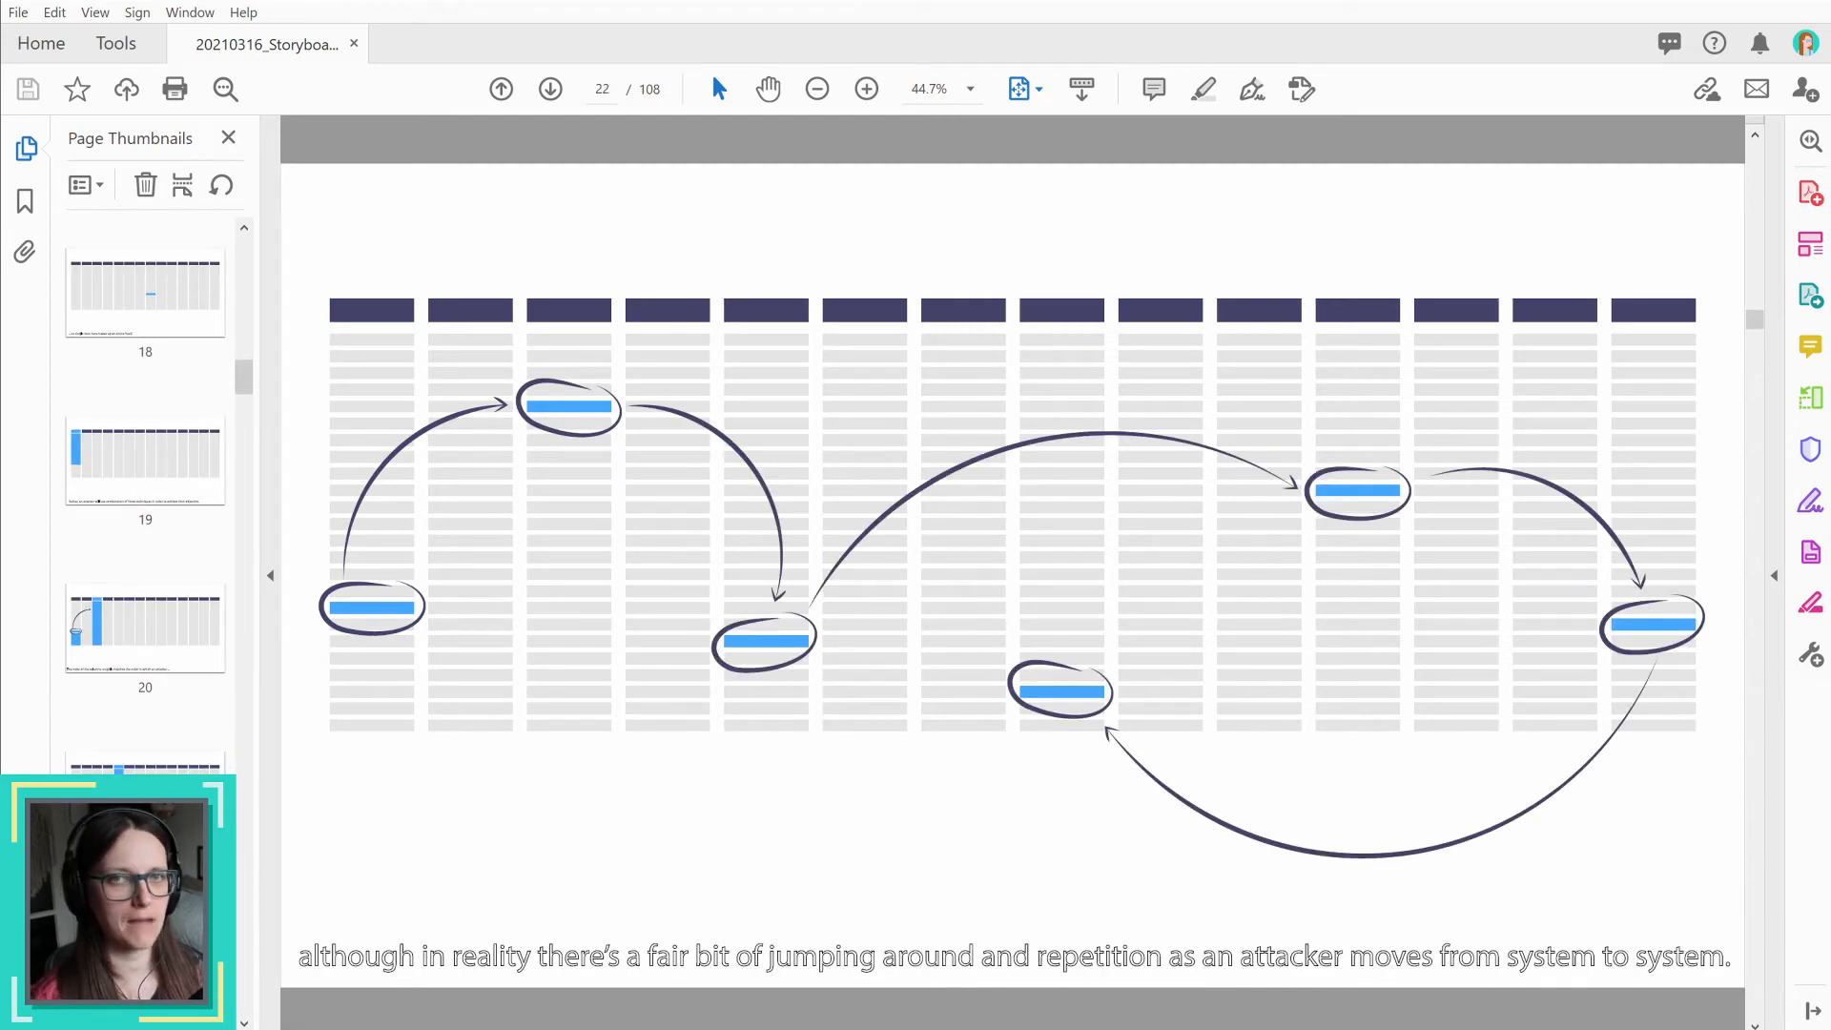
Step: Switch back to After Effects and add a composition marker without a comment at 1:00:59:24
key(alt+Tab)
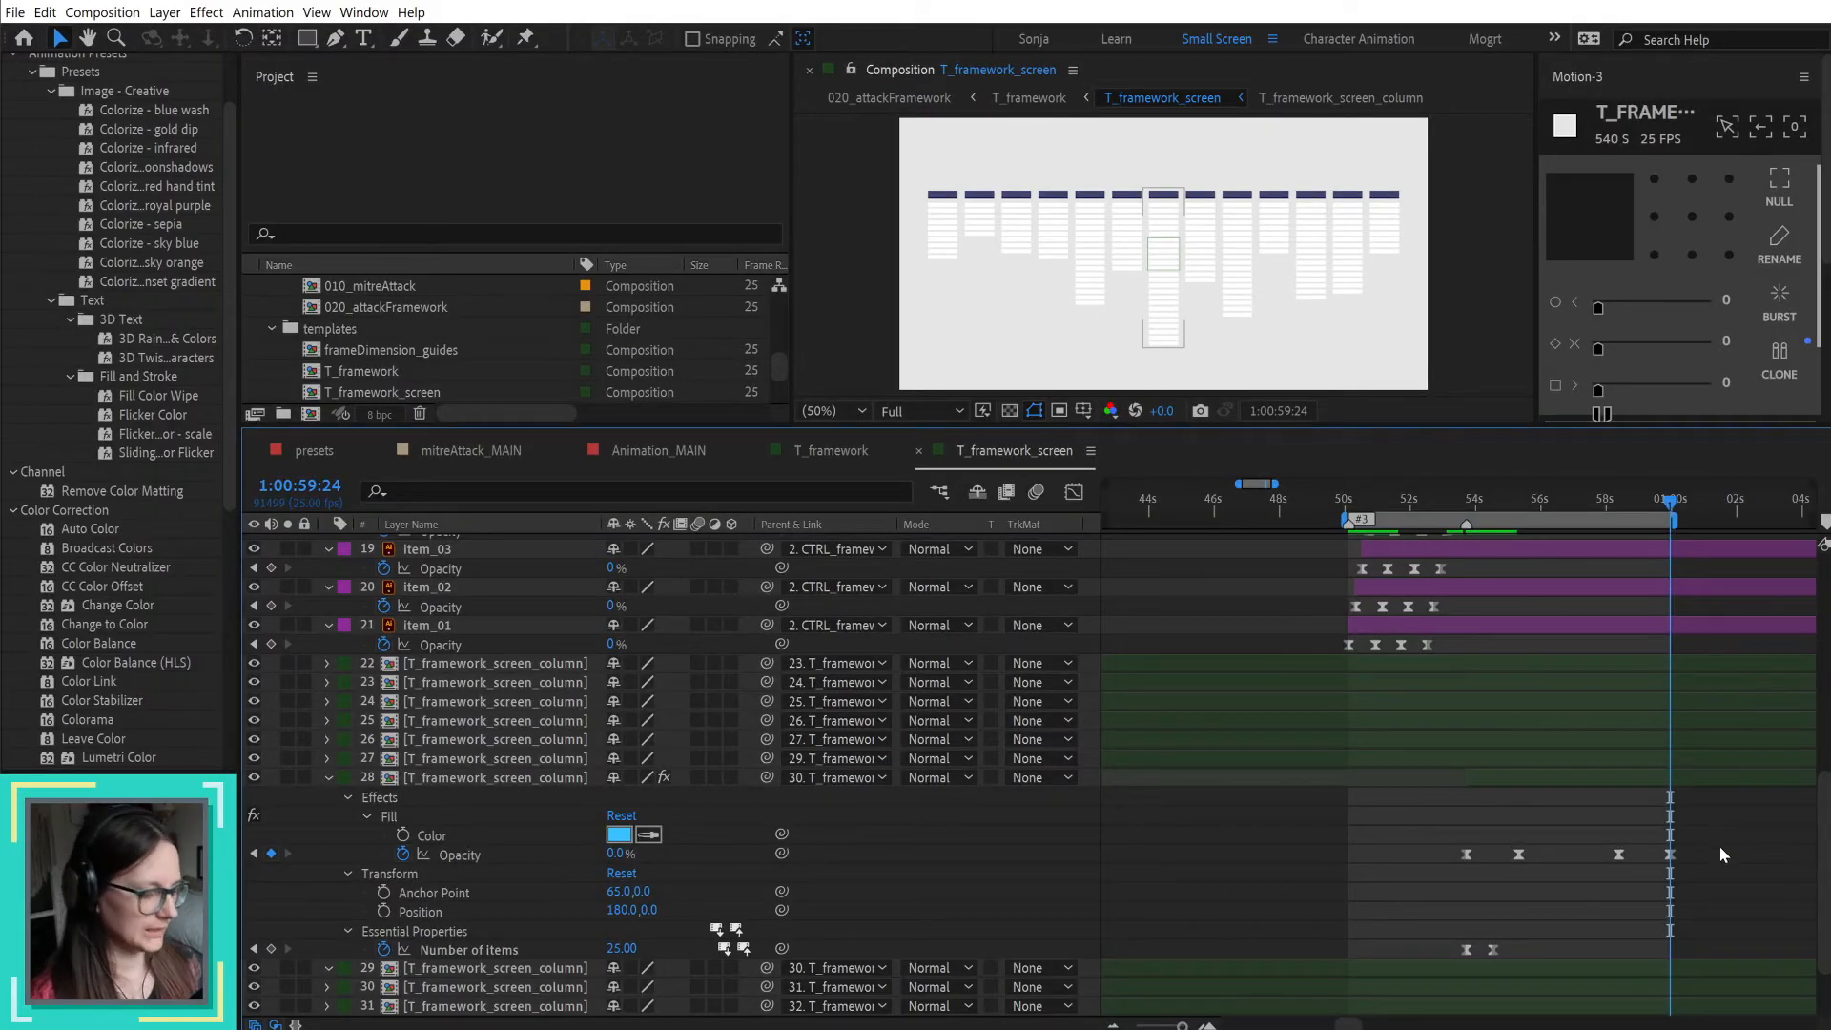
key(alt+KP_Multiply)
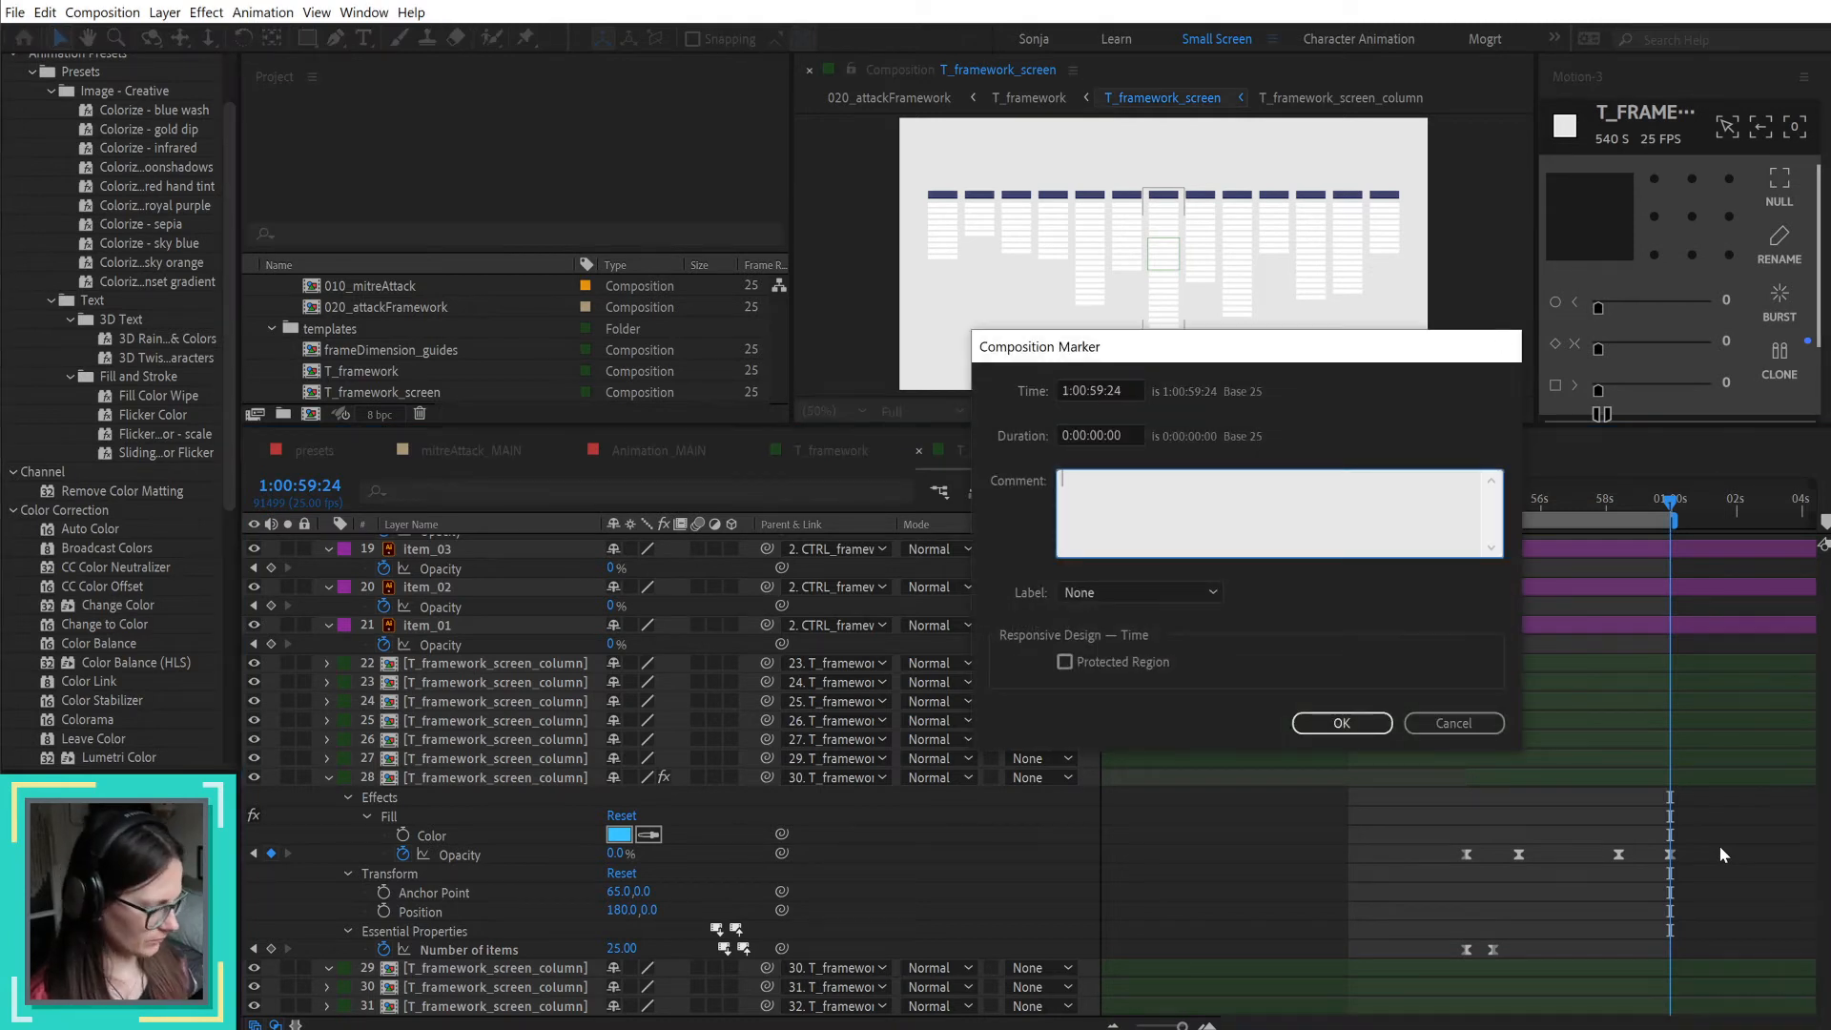
key(Return)
Step: Listen to the voiceover from 1:00:59:24 against its waveform and move the playhead and the new marker to 1:01:01:03
scroll(1743, 860, up, 2)
scroll(1744, 839, up, 10)
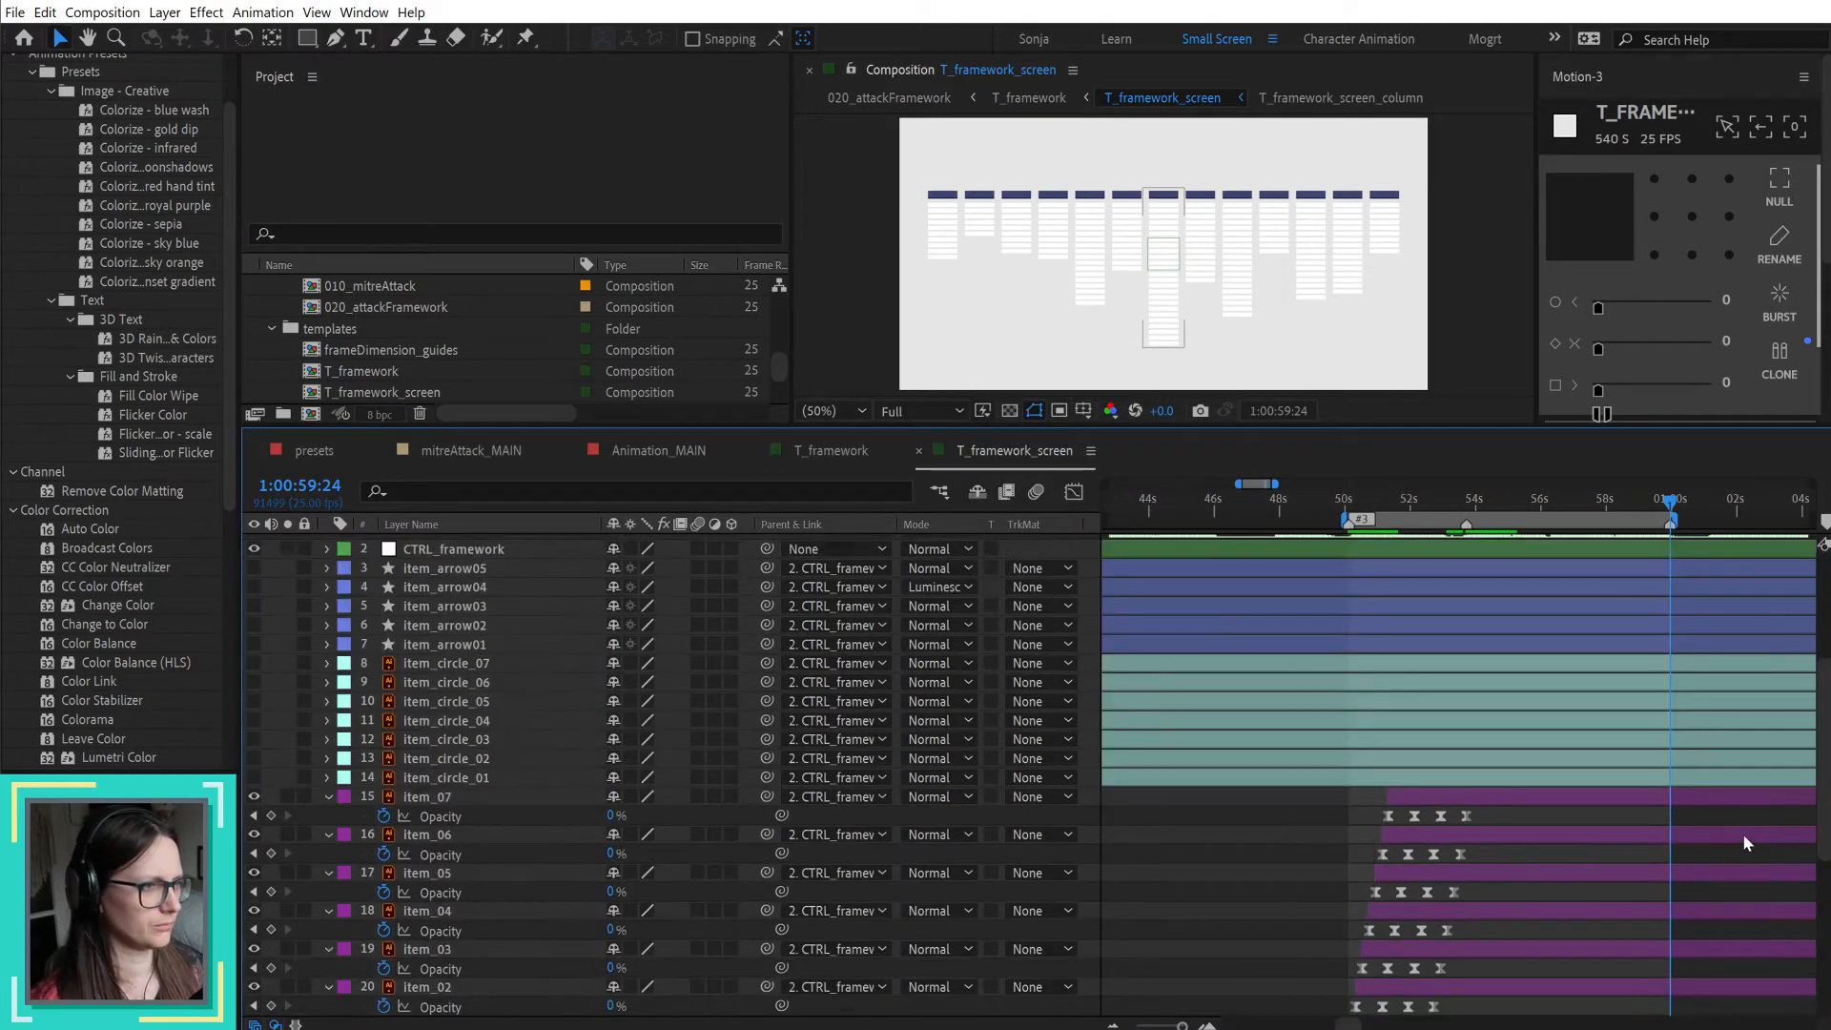
key(minus)
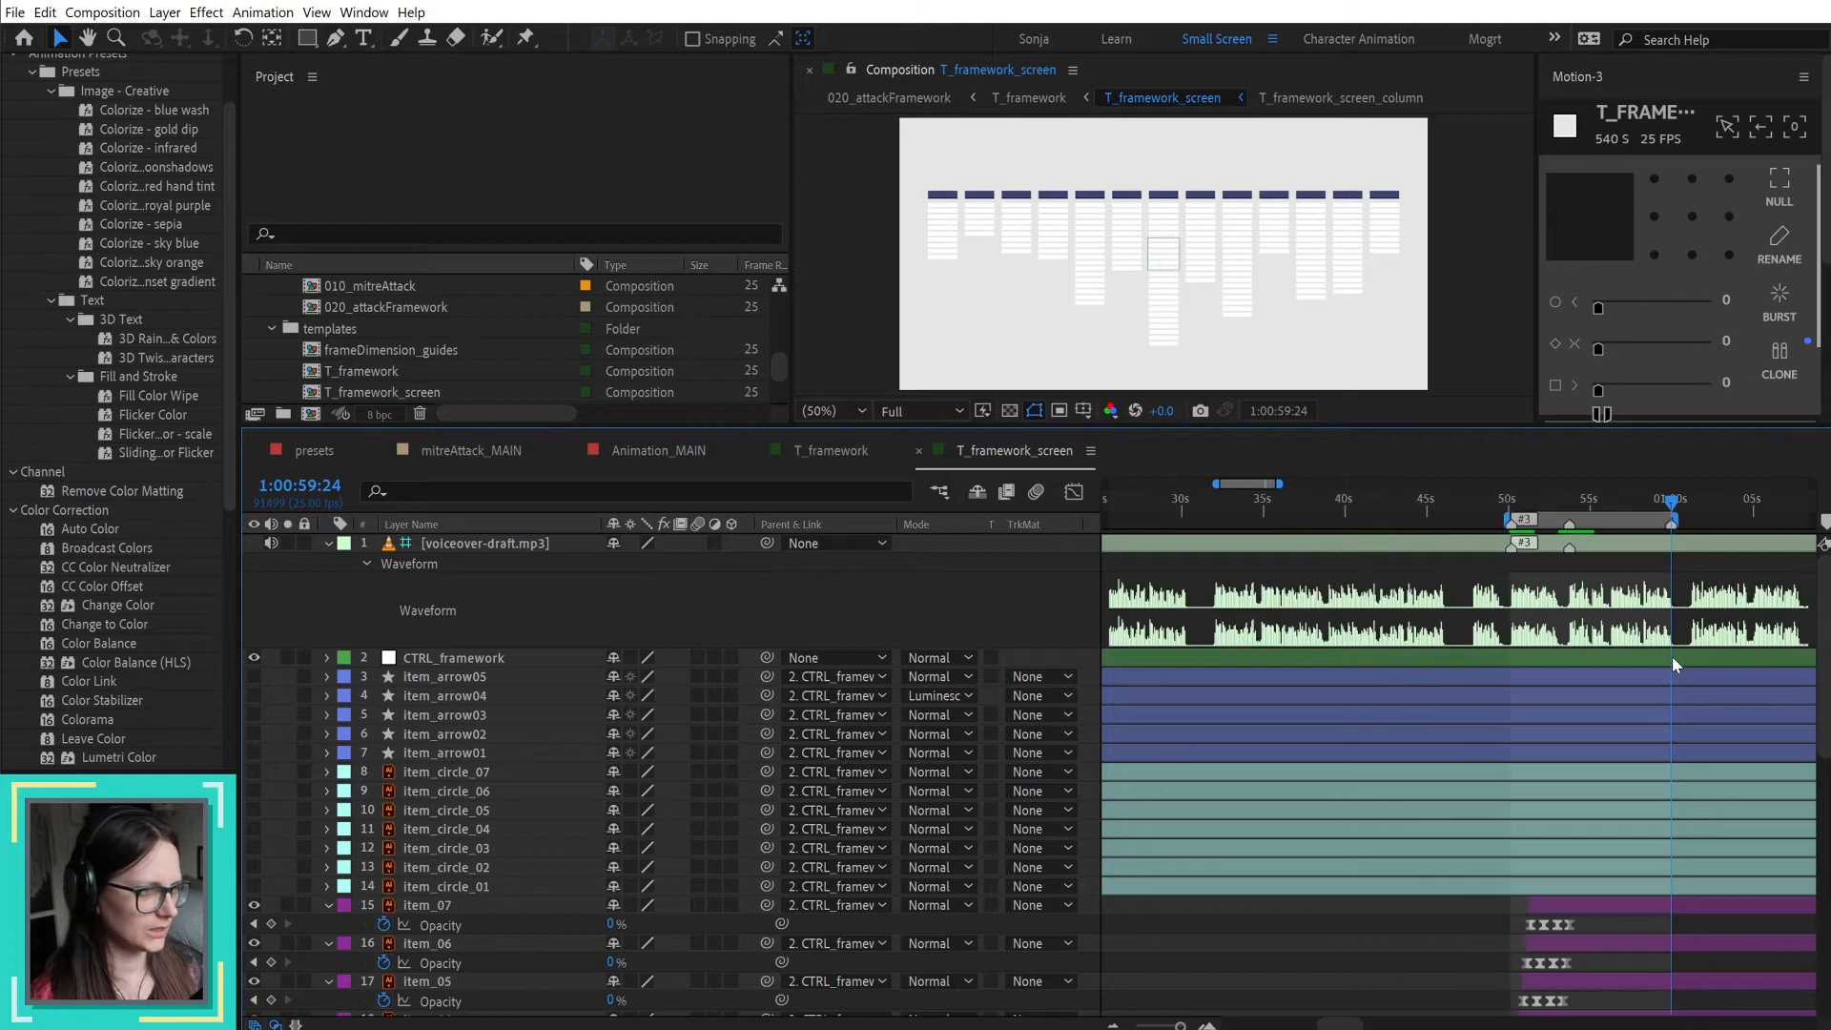
key(space)
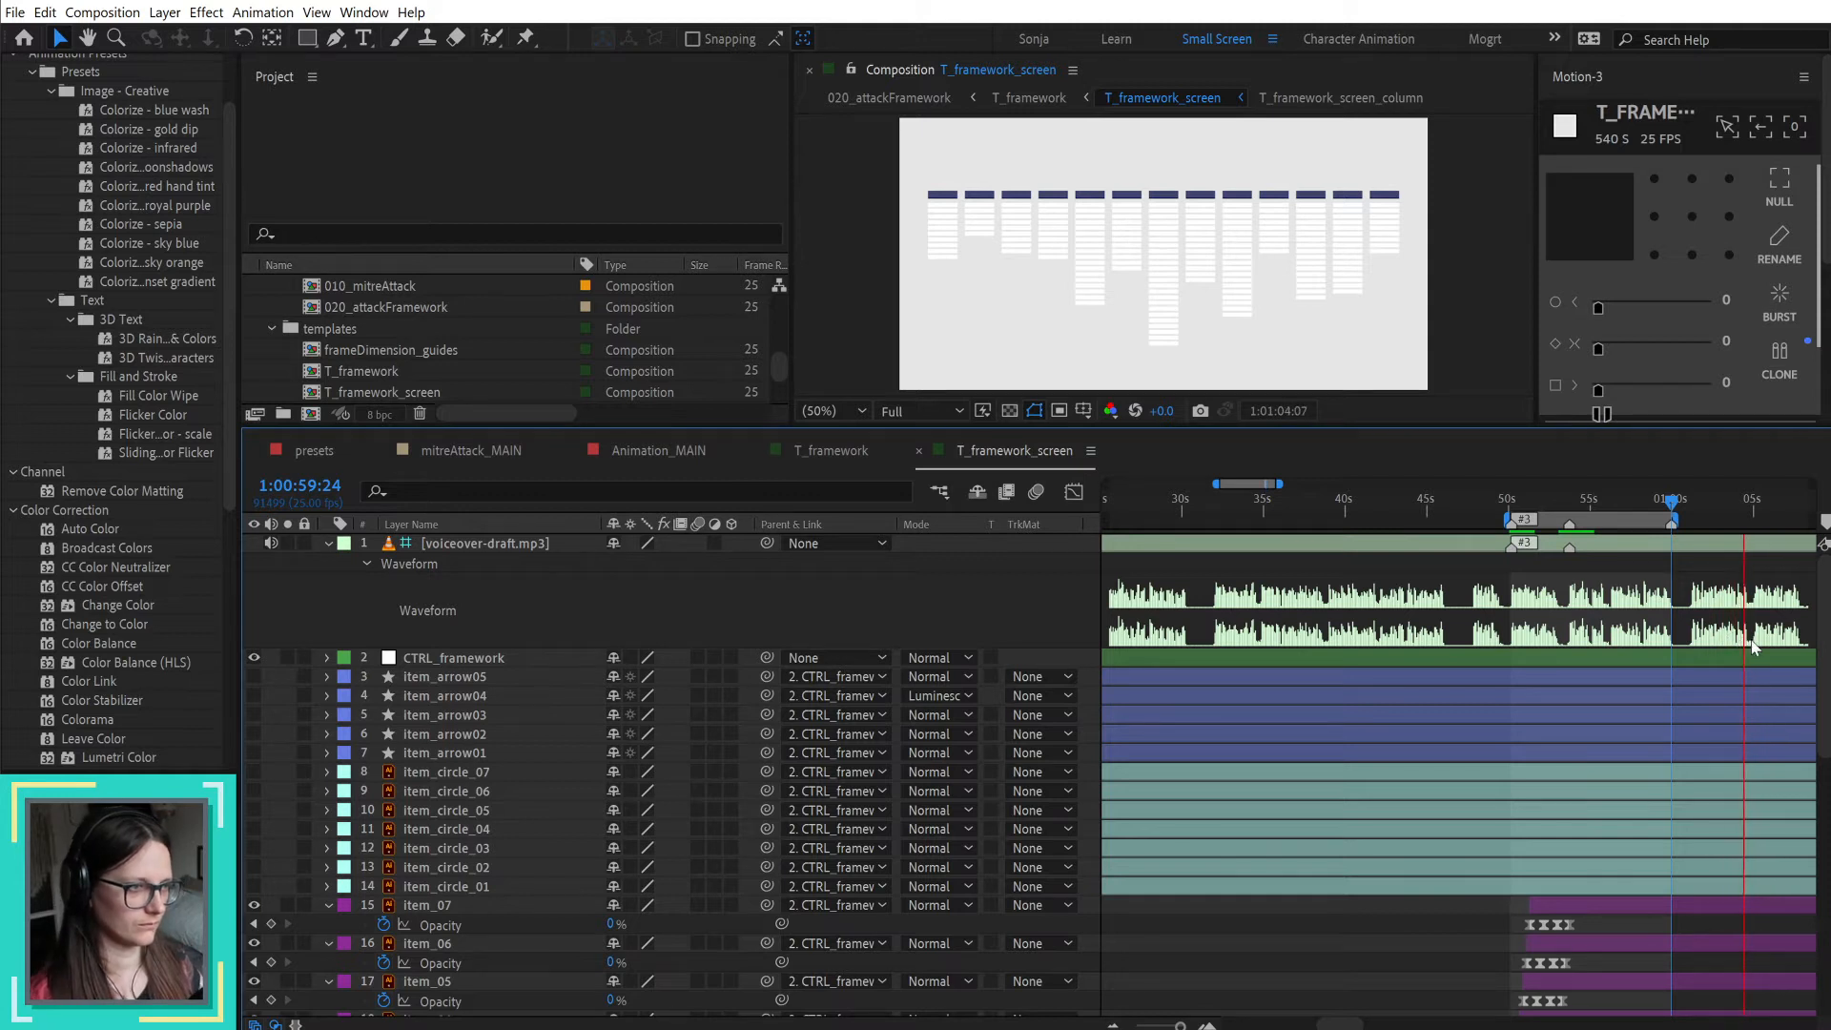
key(space)
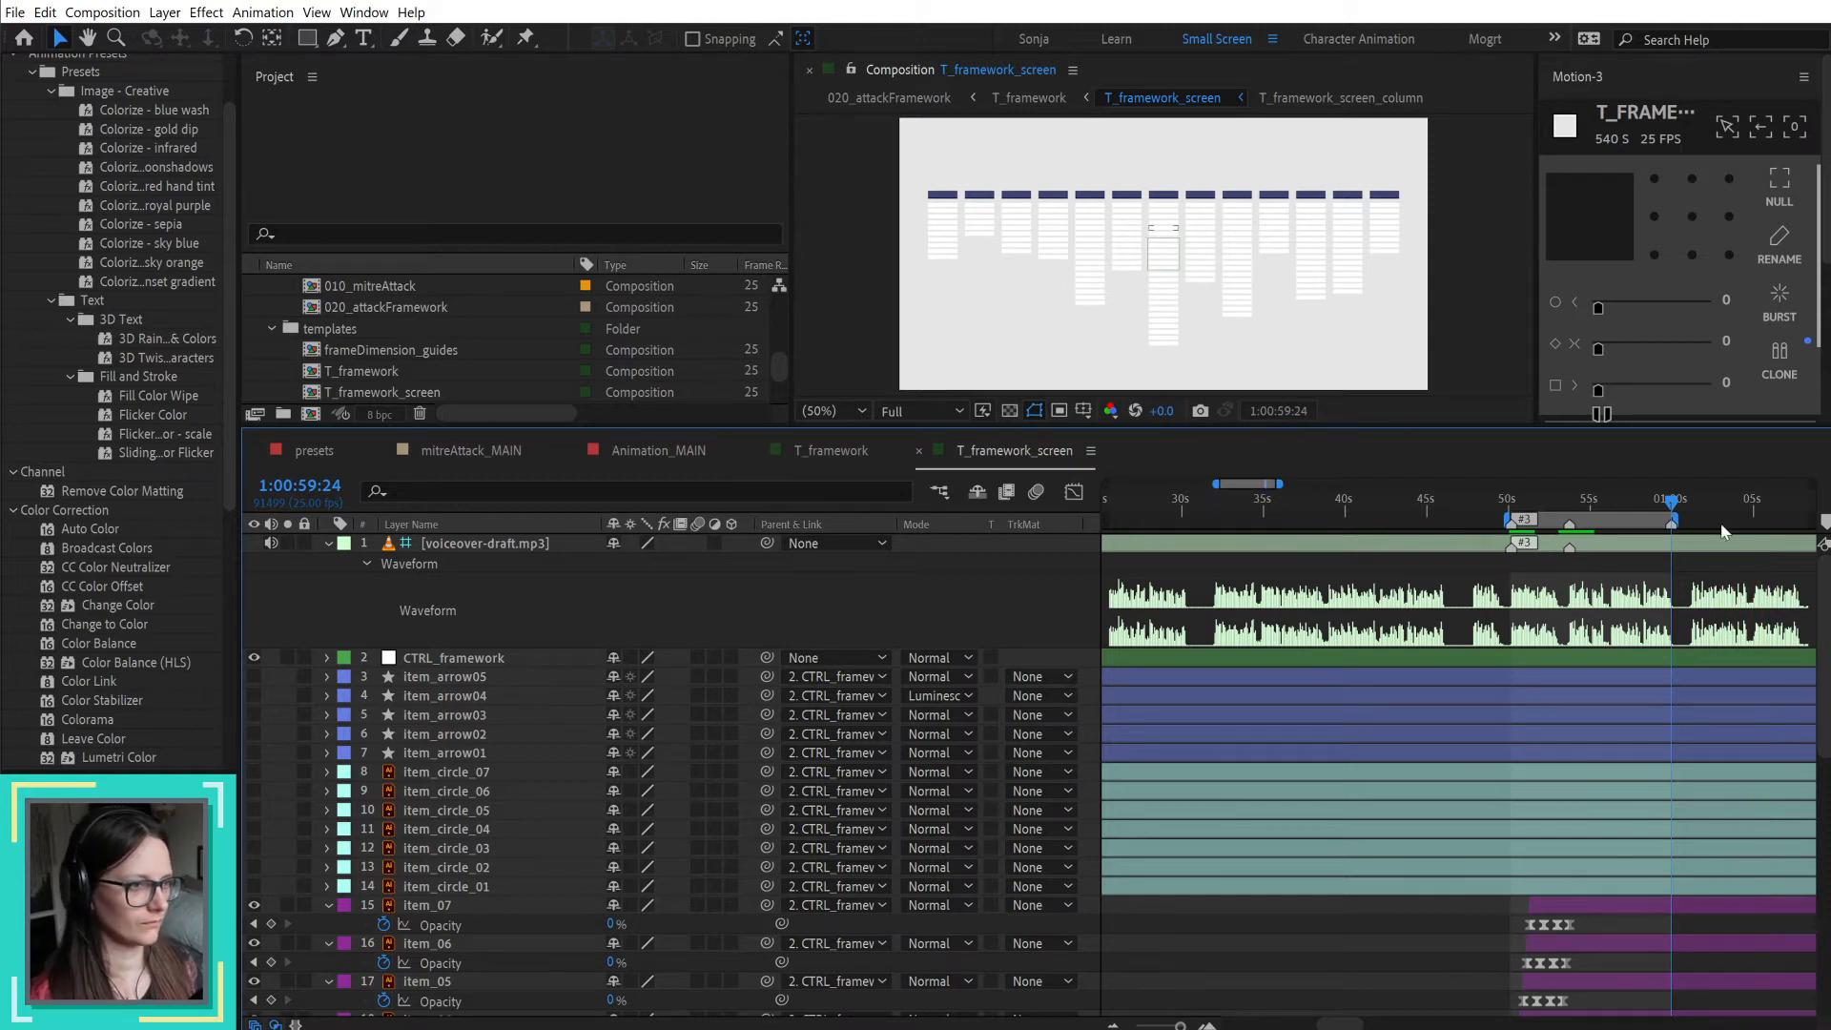
drag(1674, 500, 1691, 505)
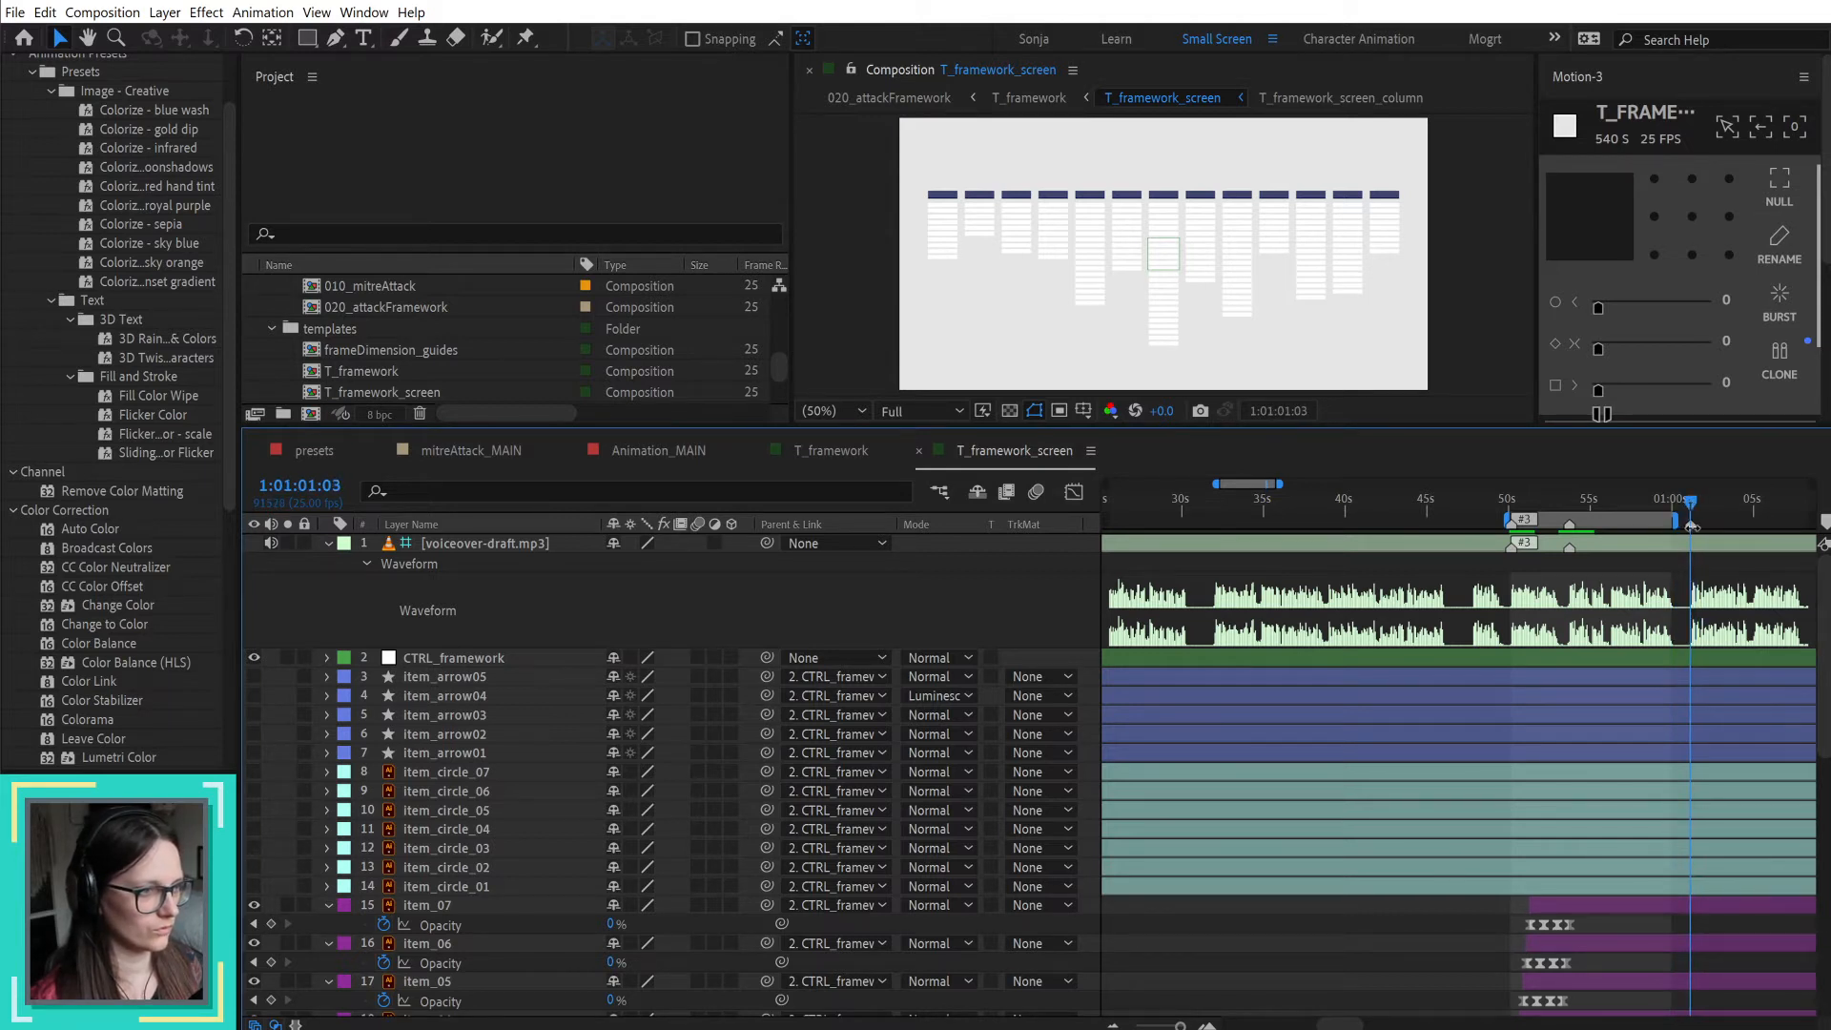
scroll(1683, 757, up, 1)
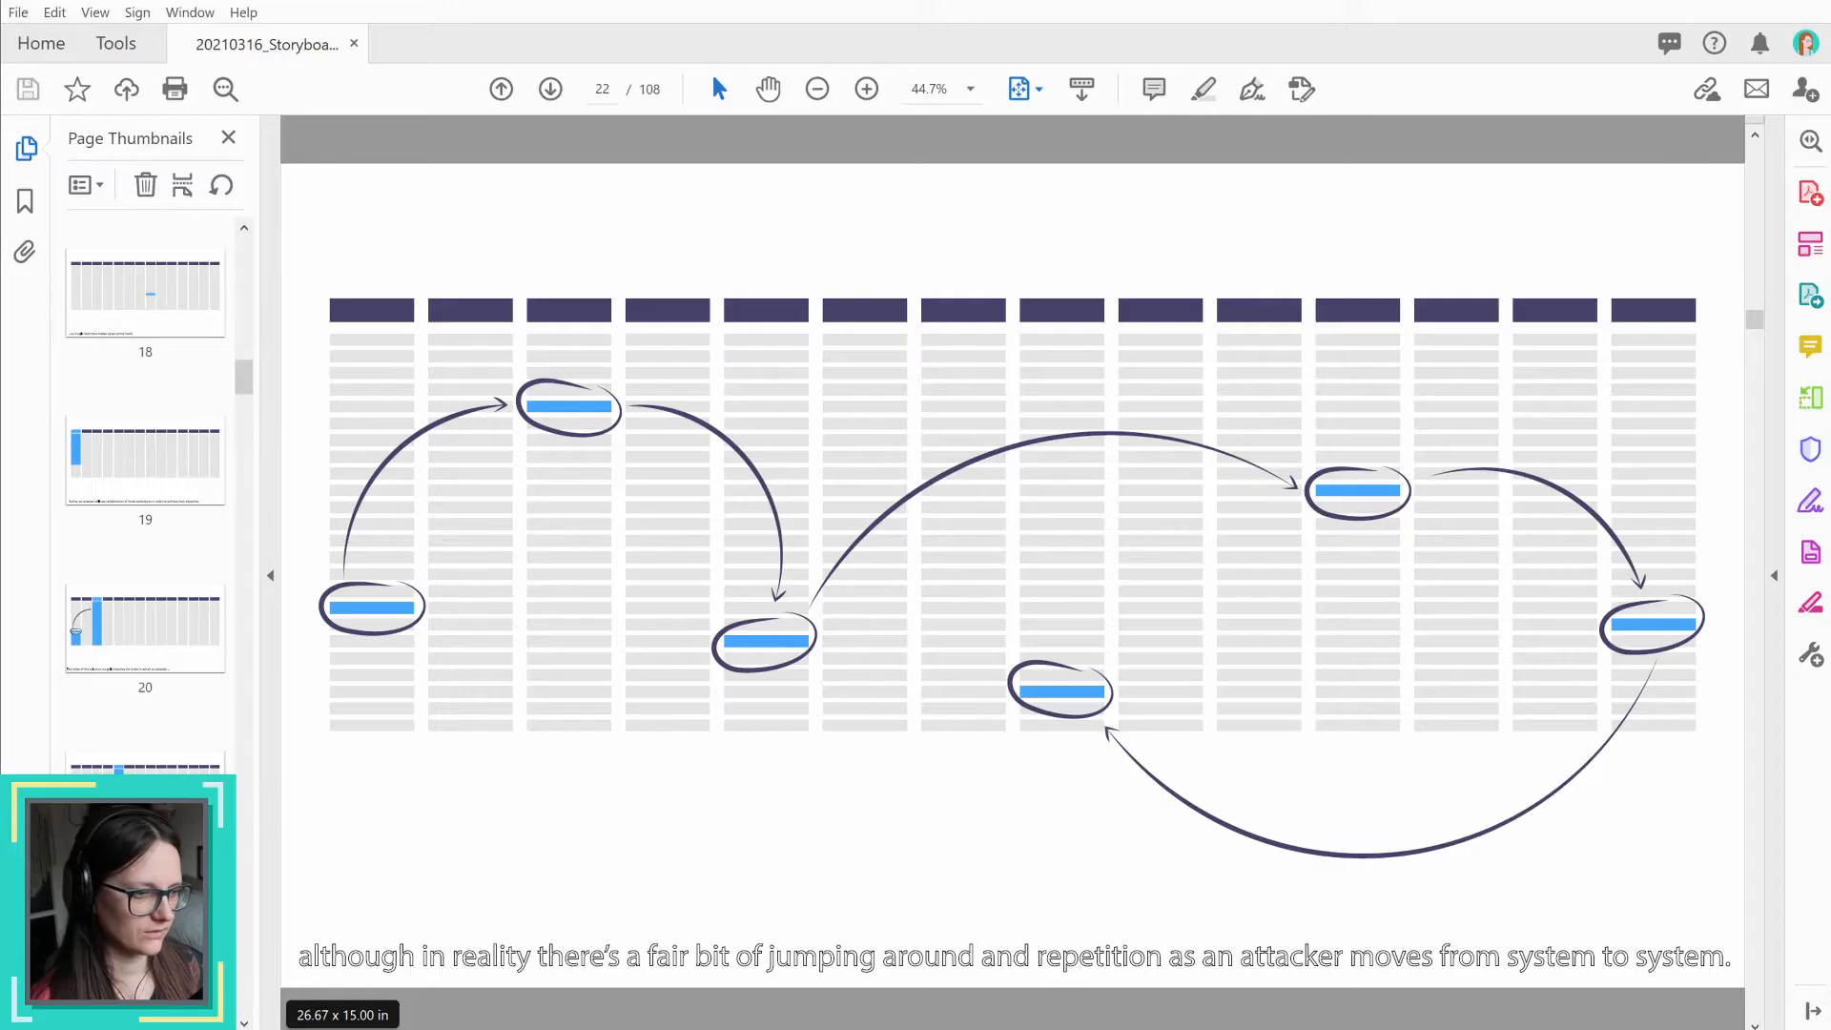
Step: Review storyboard page 19 and the thumbnails of the framework frames before it
click(155, 449)
scroll(155, 449, up, 2)
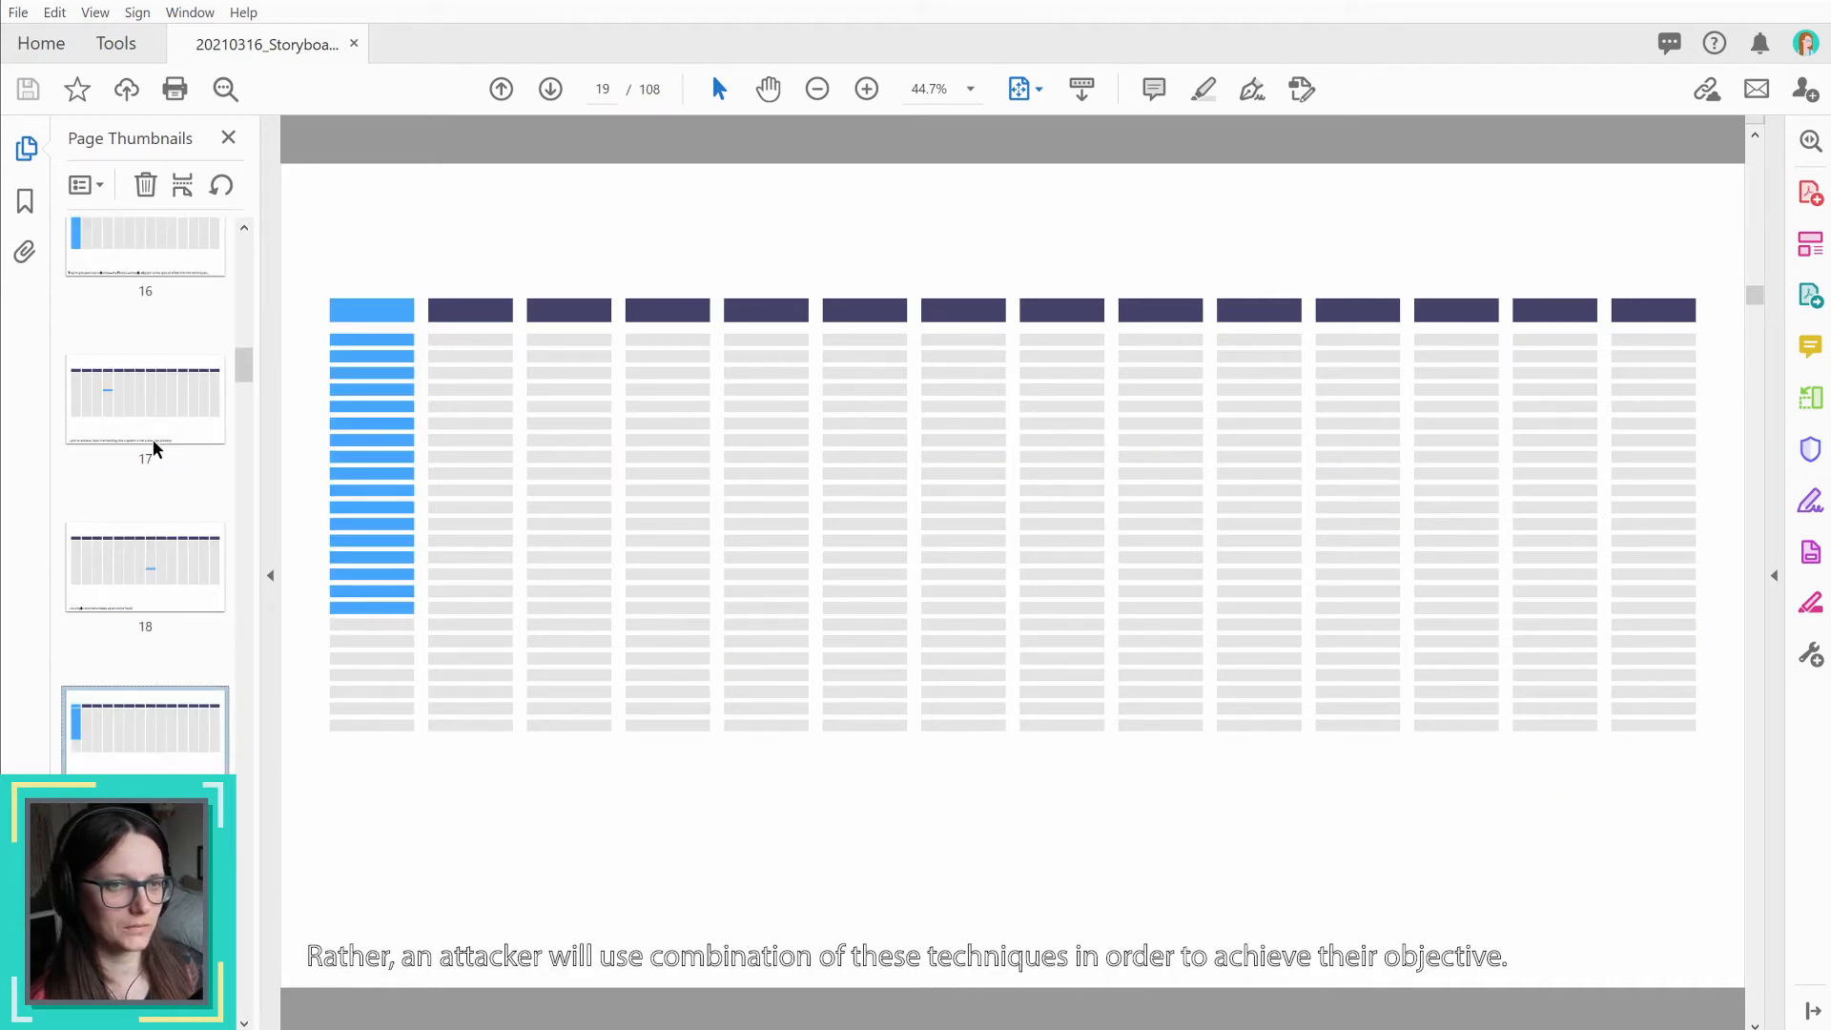
scroll(156, 449, up, 2)
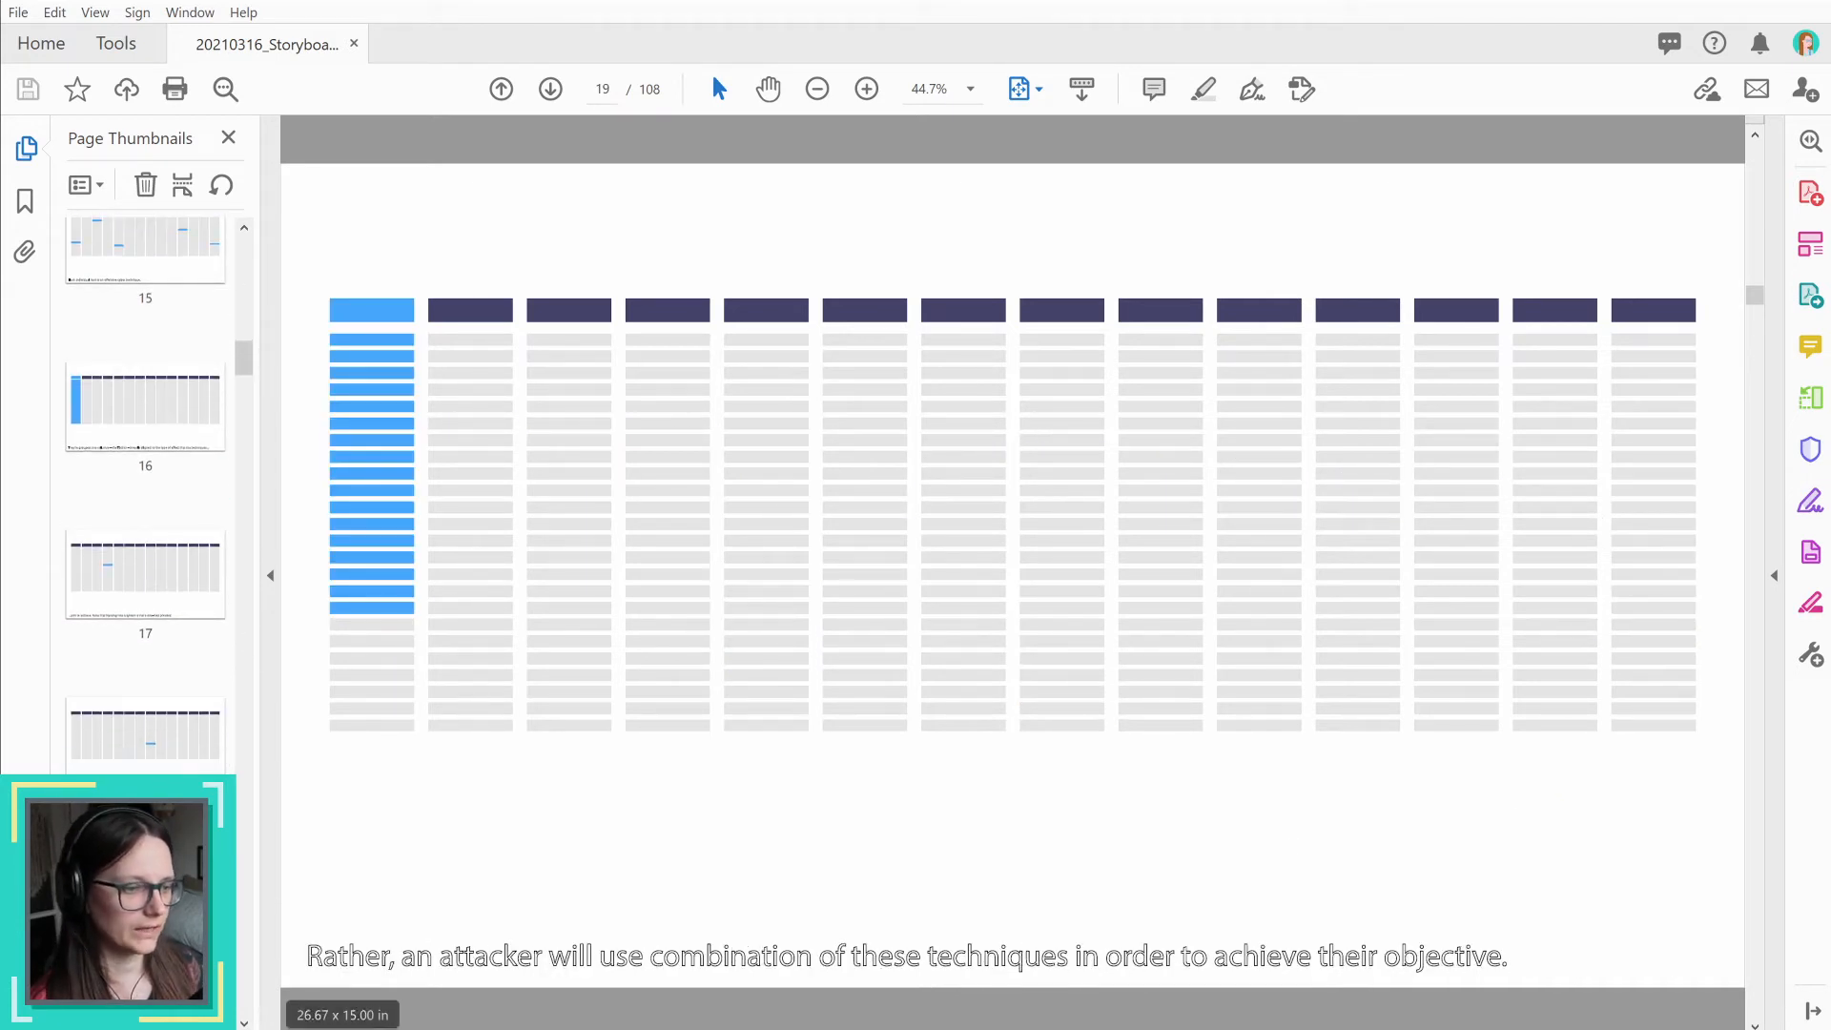
Step: Switch back to After Effects and add a composition marker at 1:00:53:18
key(alt+Tab)
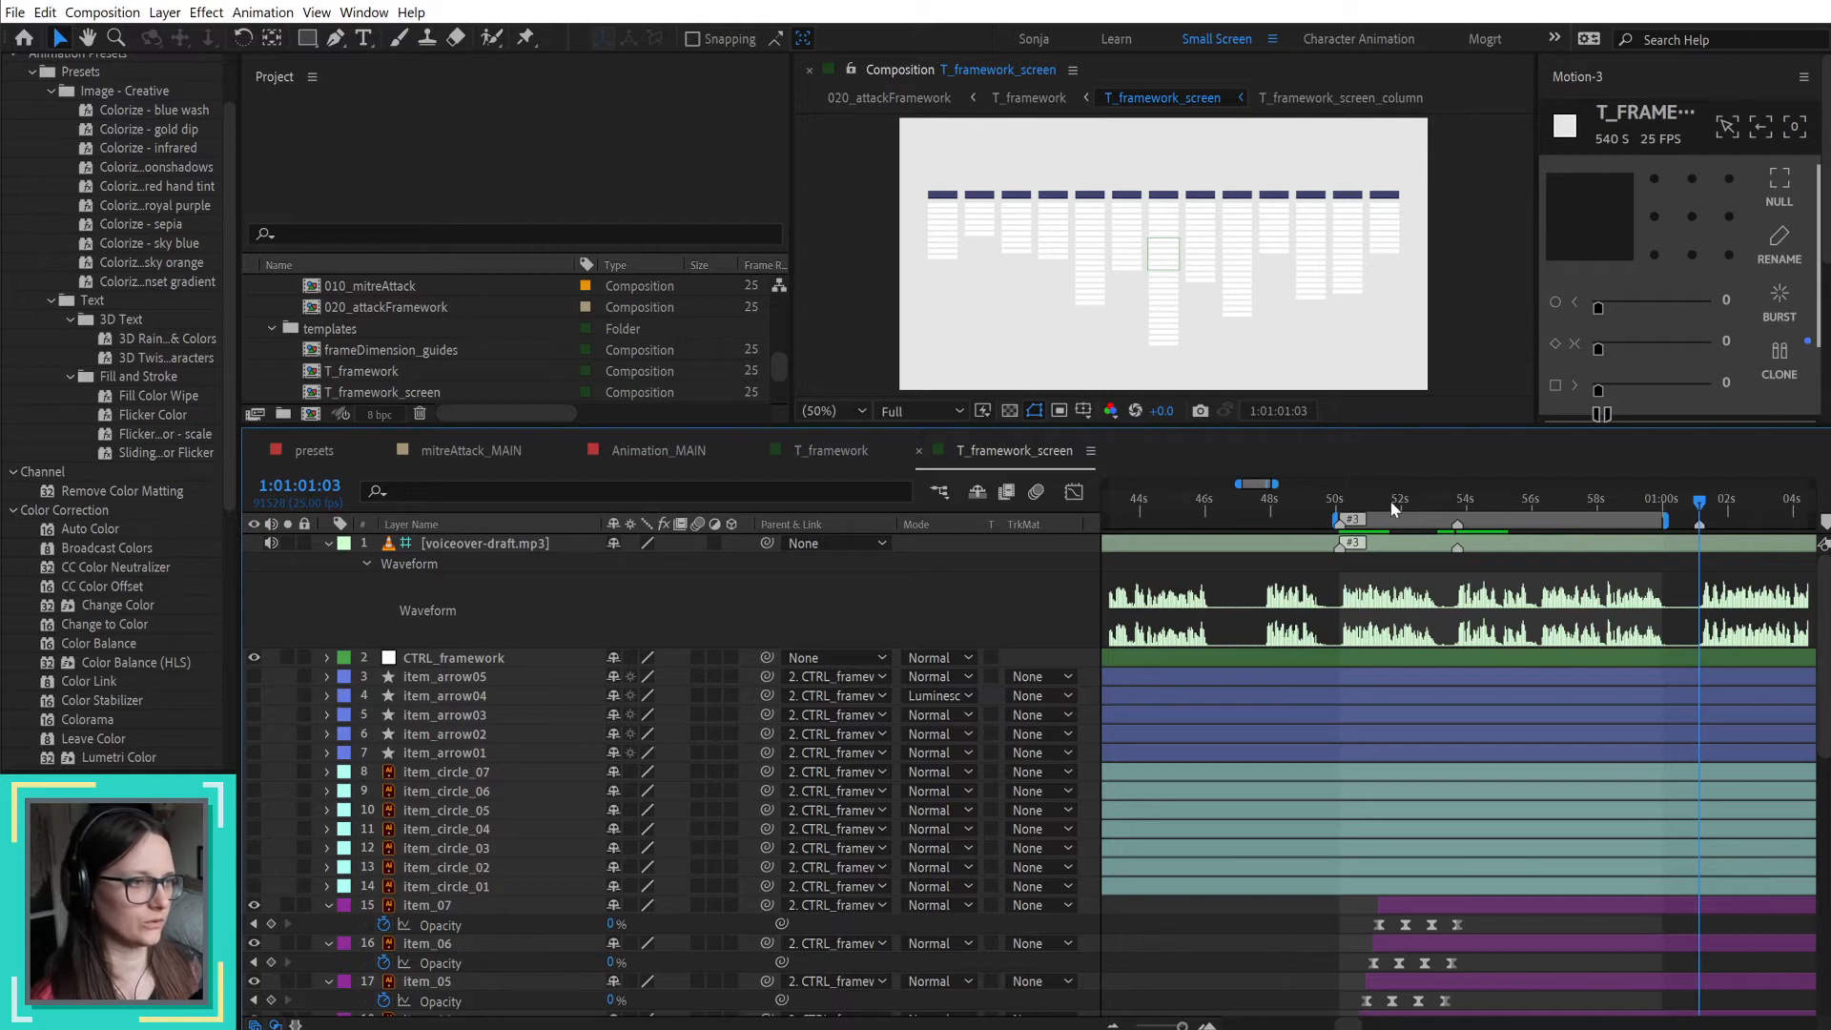
click(1456, 501)
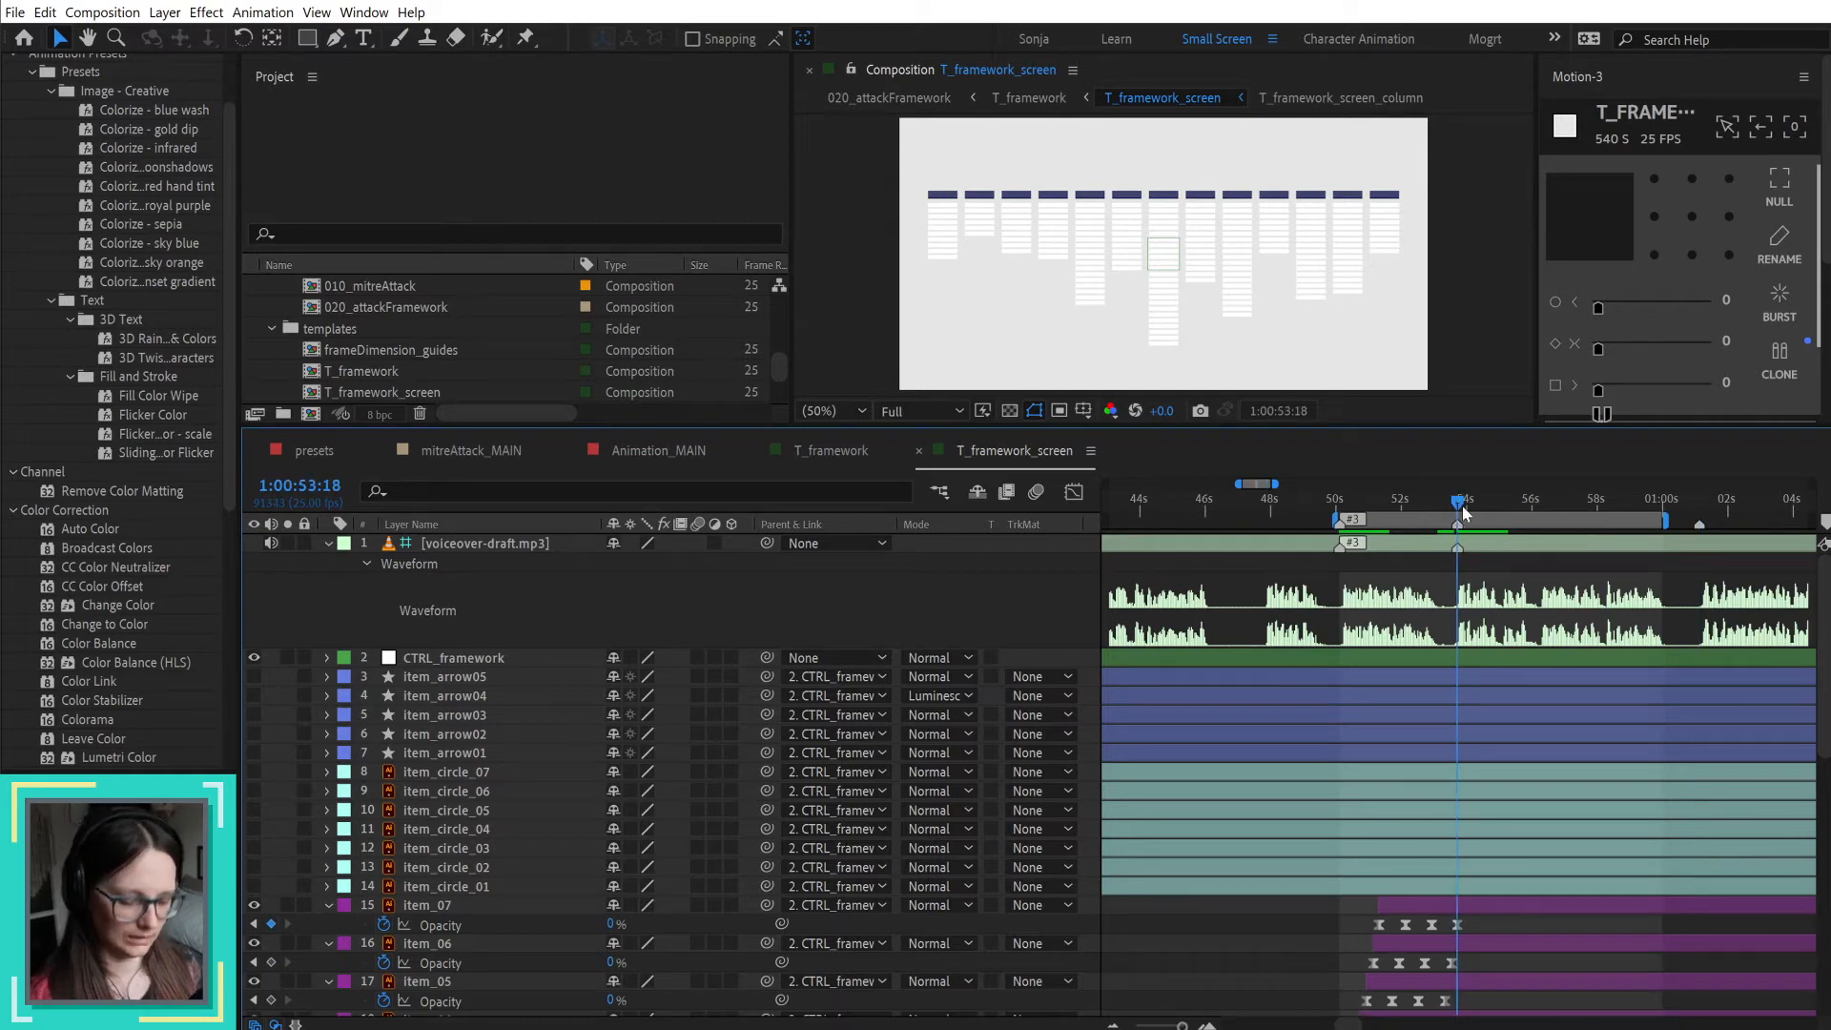
key(KP_Multiply)
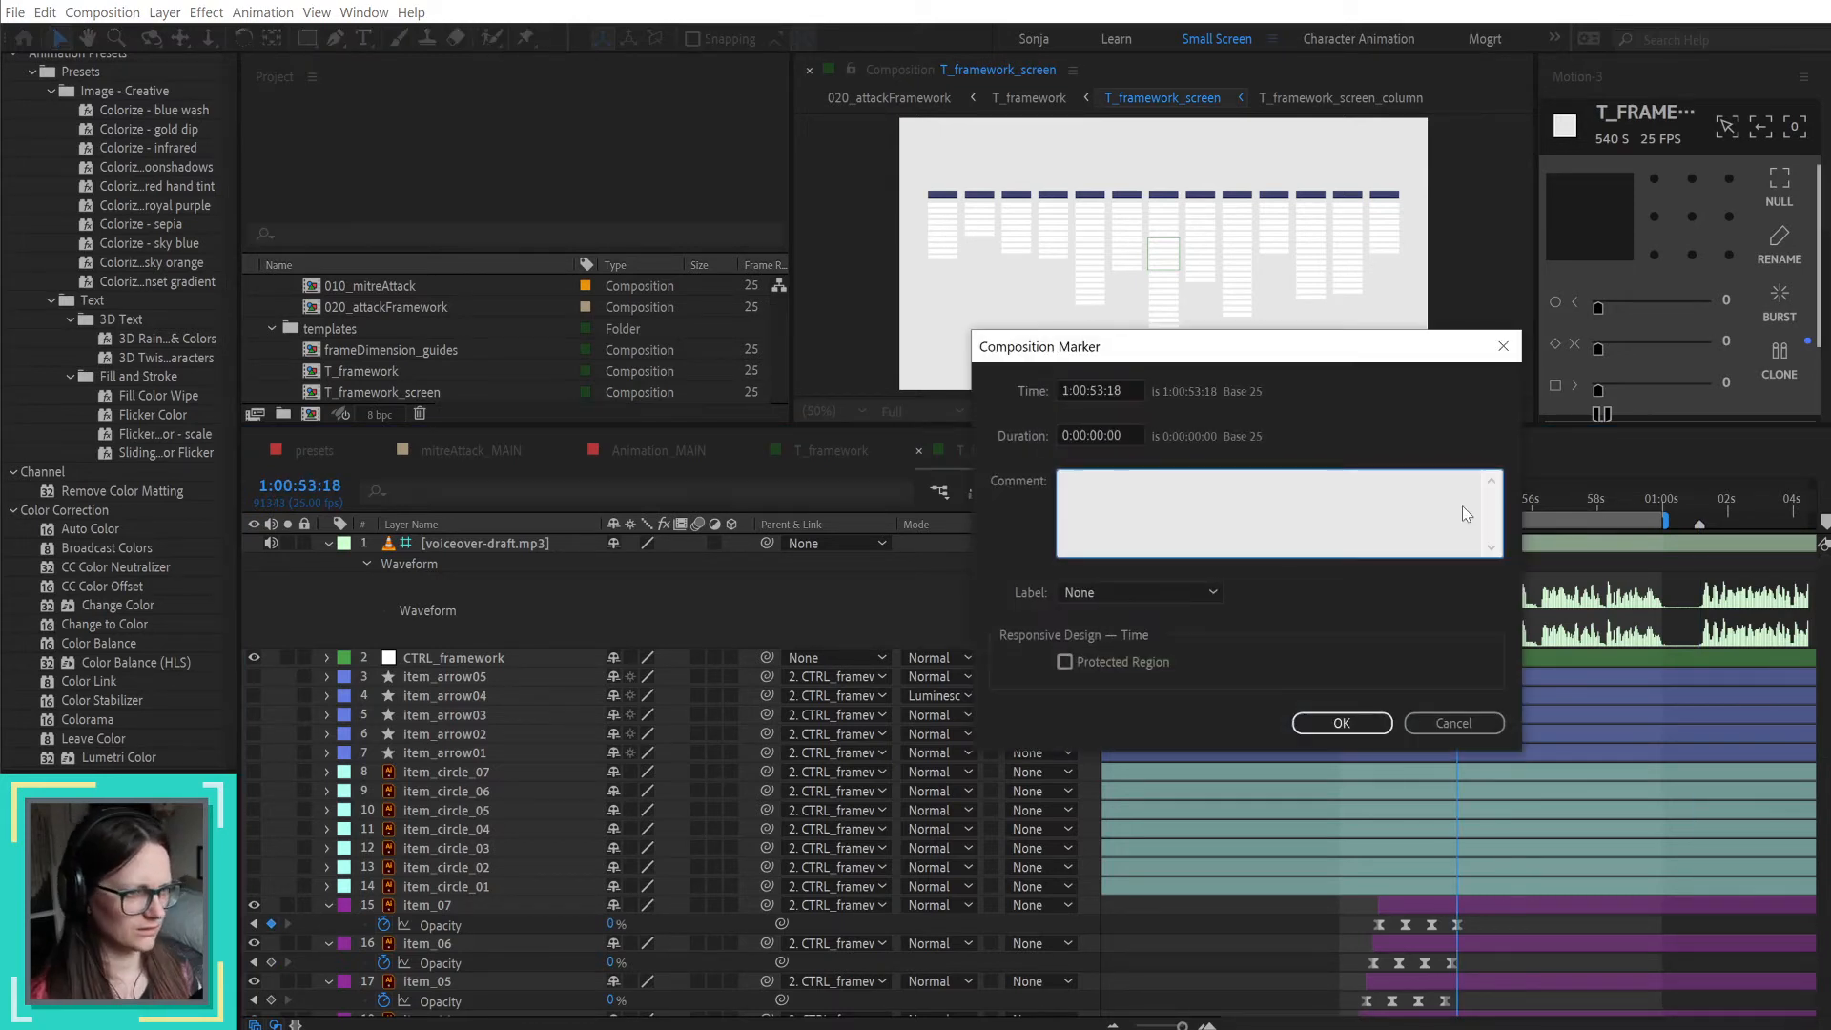
key(Escape)
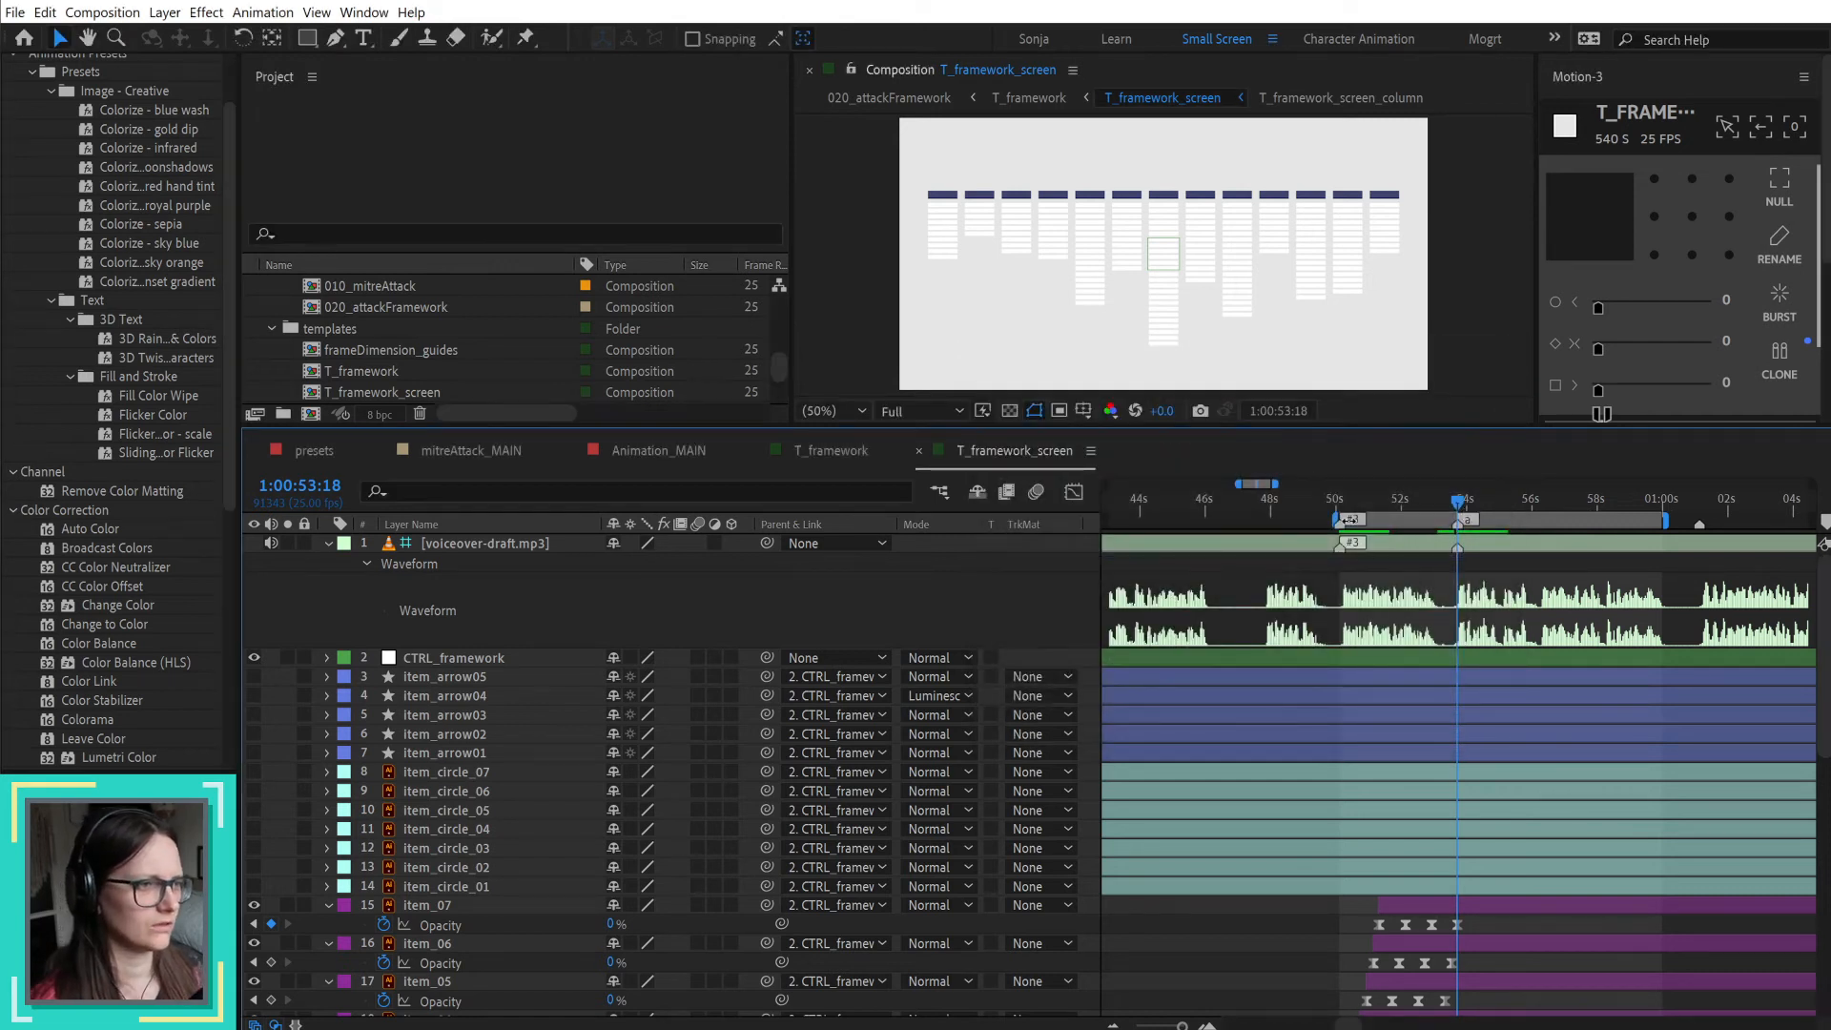
Step: Set the comments of the composition markers at 1:00:50:03, 1:00:53:18 and 1:01:01:03 to #3a, b and c
double_click(1343, 525)
text(#3a)
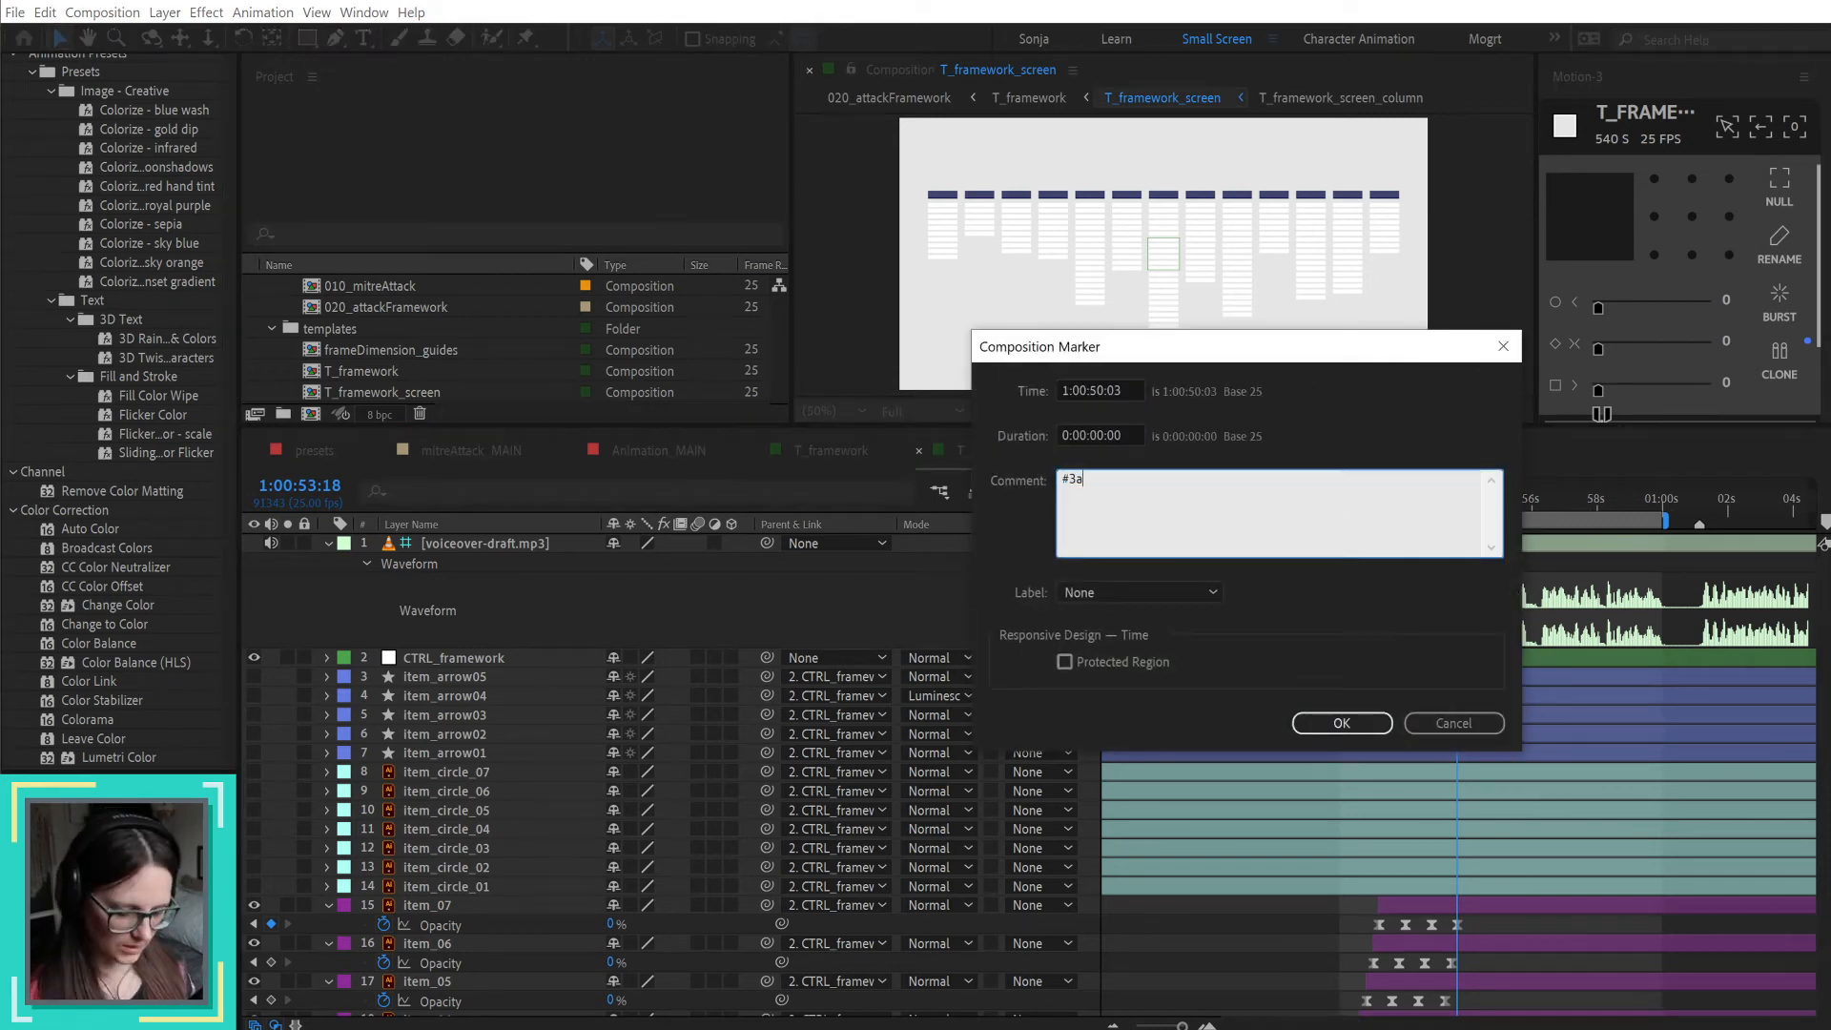
key(Return)
double_click(1457, 520)
text(b)
key(Return)
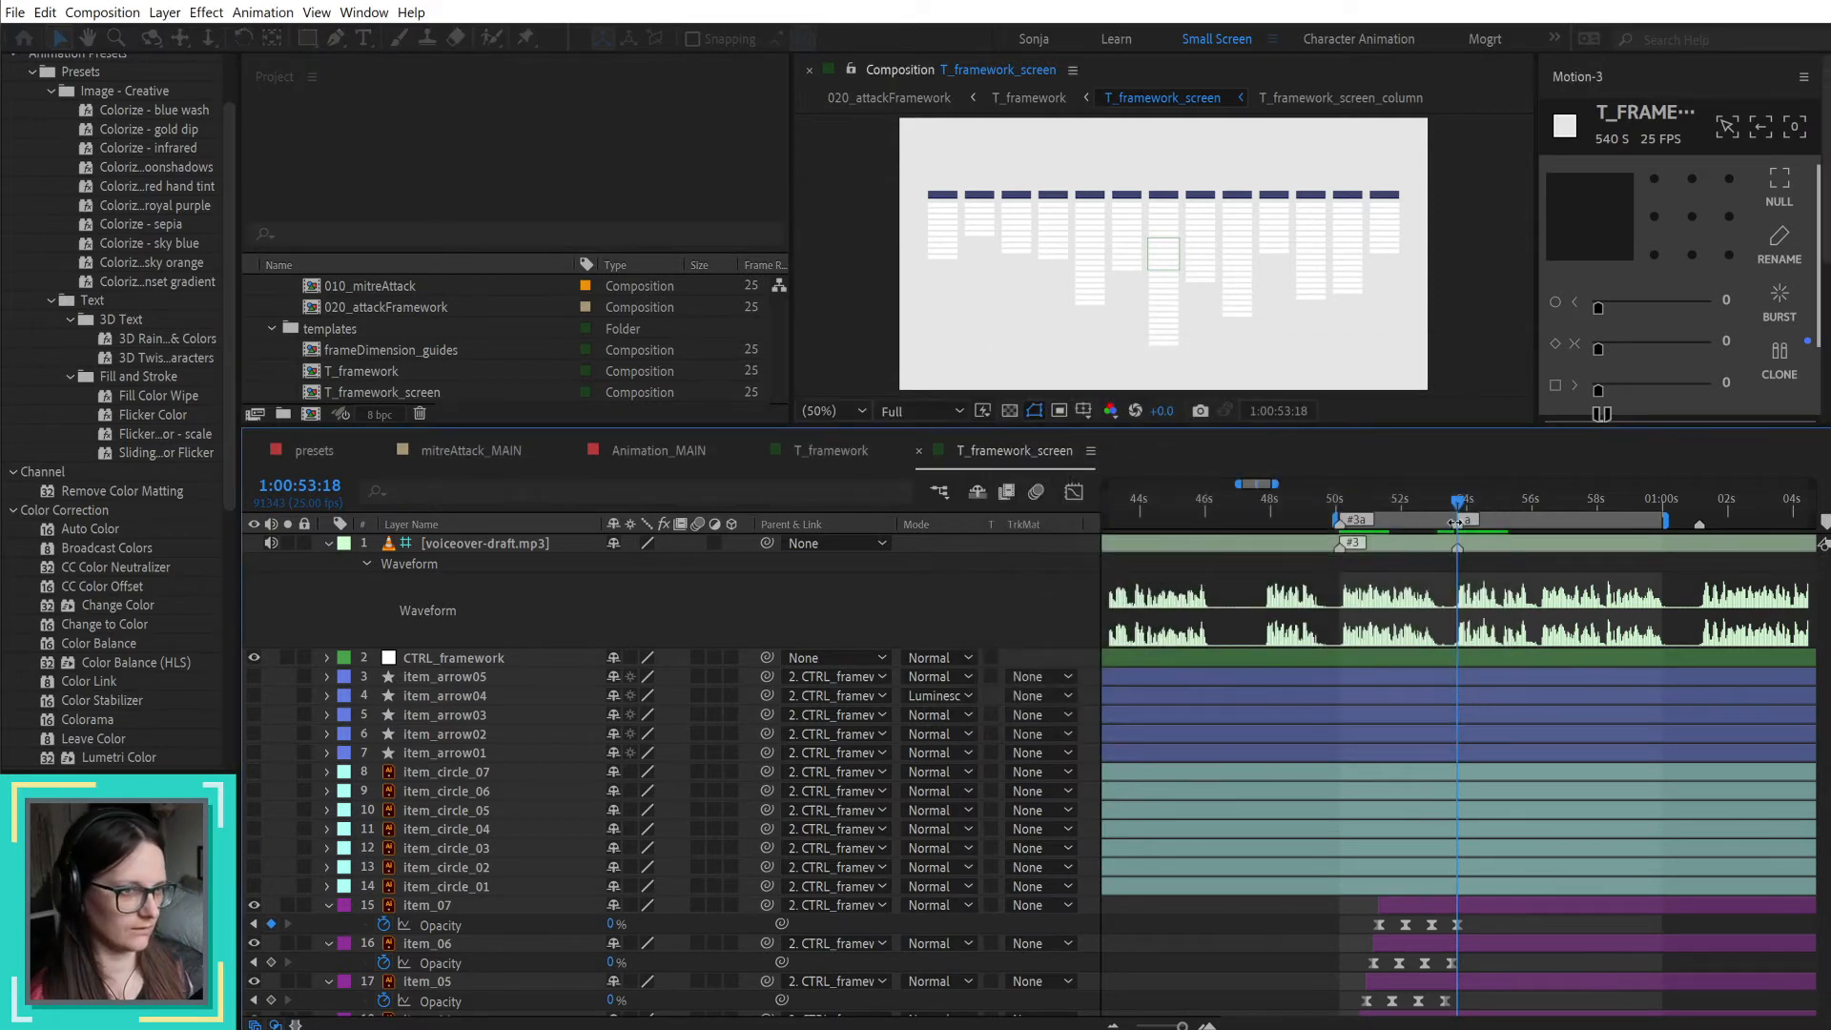
double_click(1697, 524)
text(c)
key(Return)
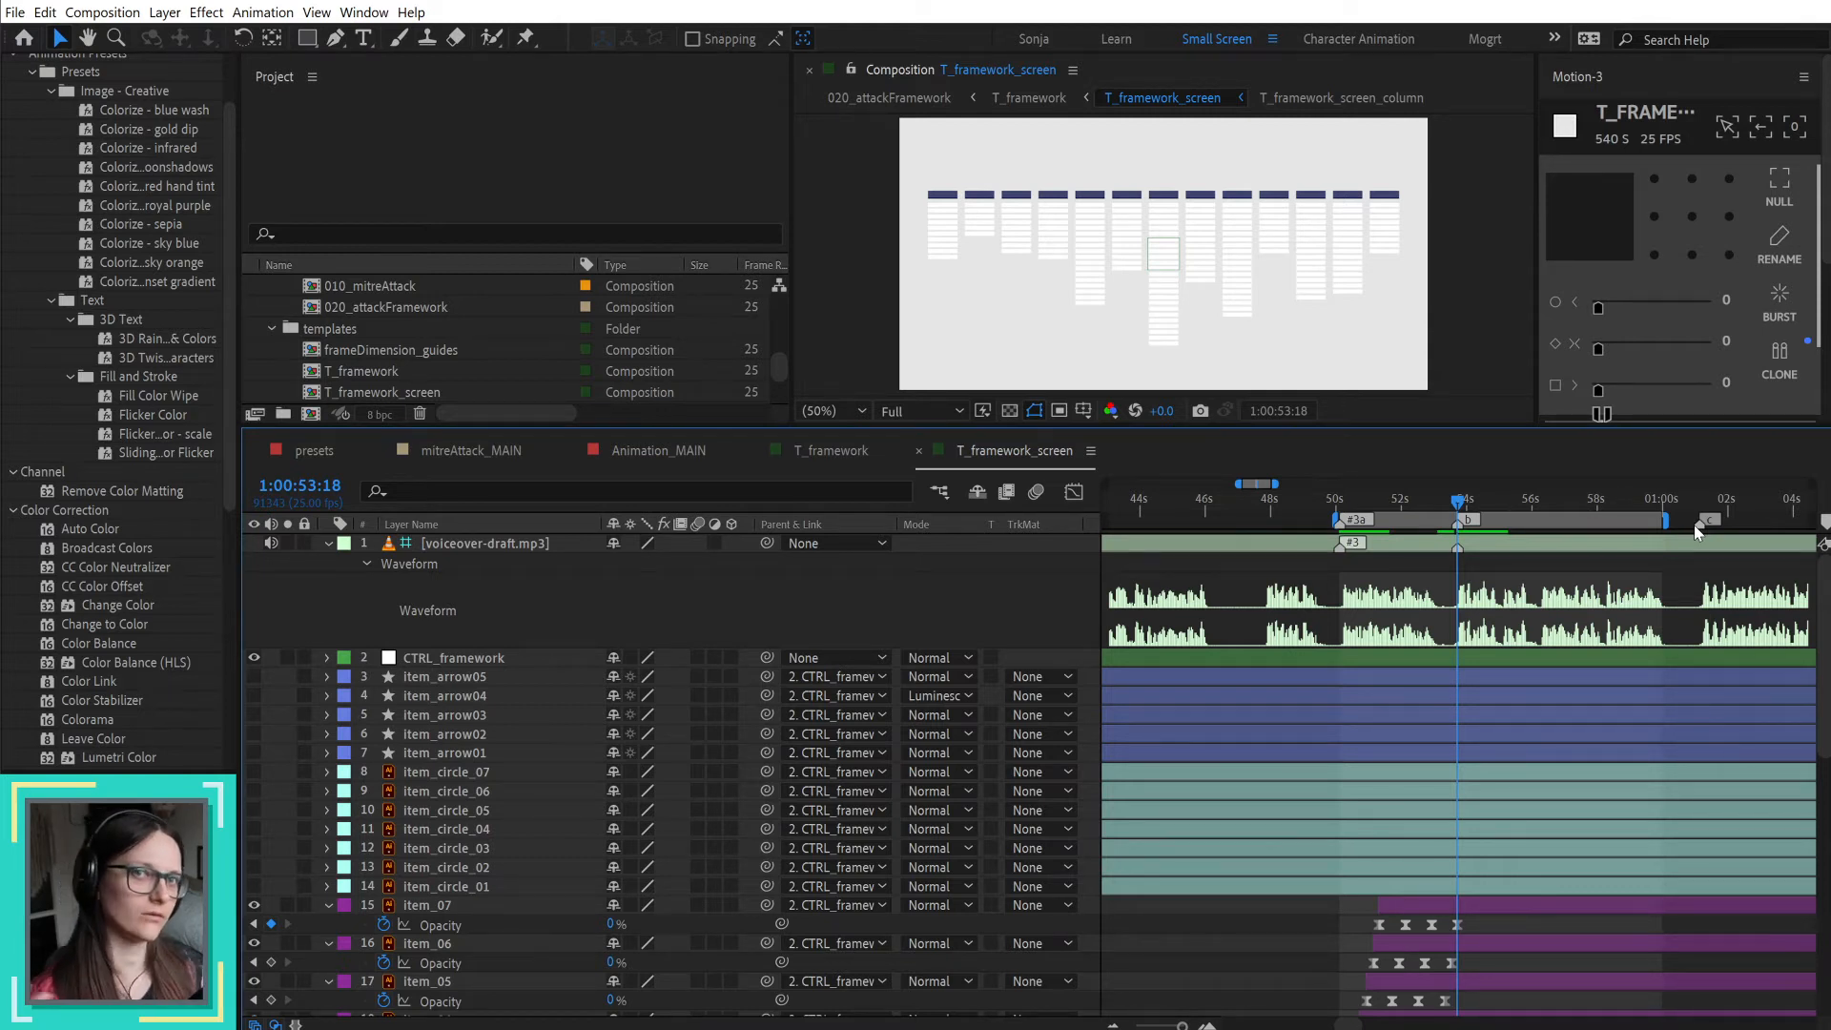
Step: Move the playhead to marker c at 1:01:01:03 and select the item_01 layer
click(1701, 511)
drag(1695, 621, 1400, 642)
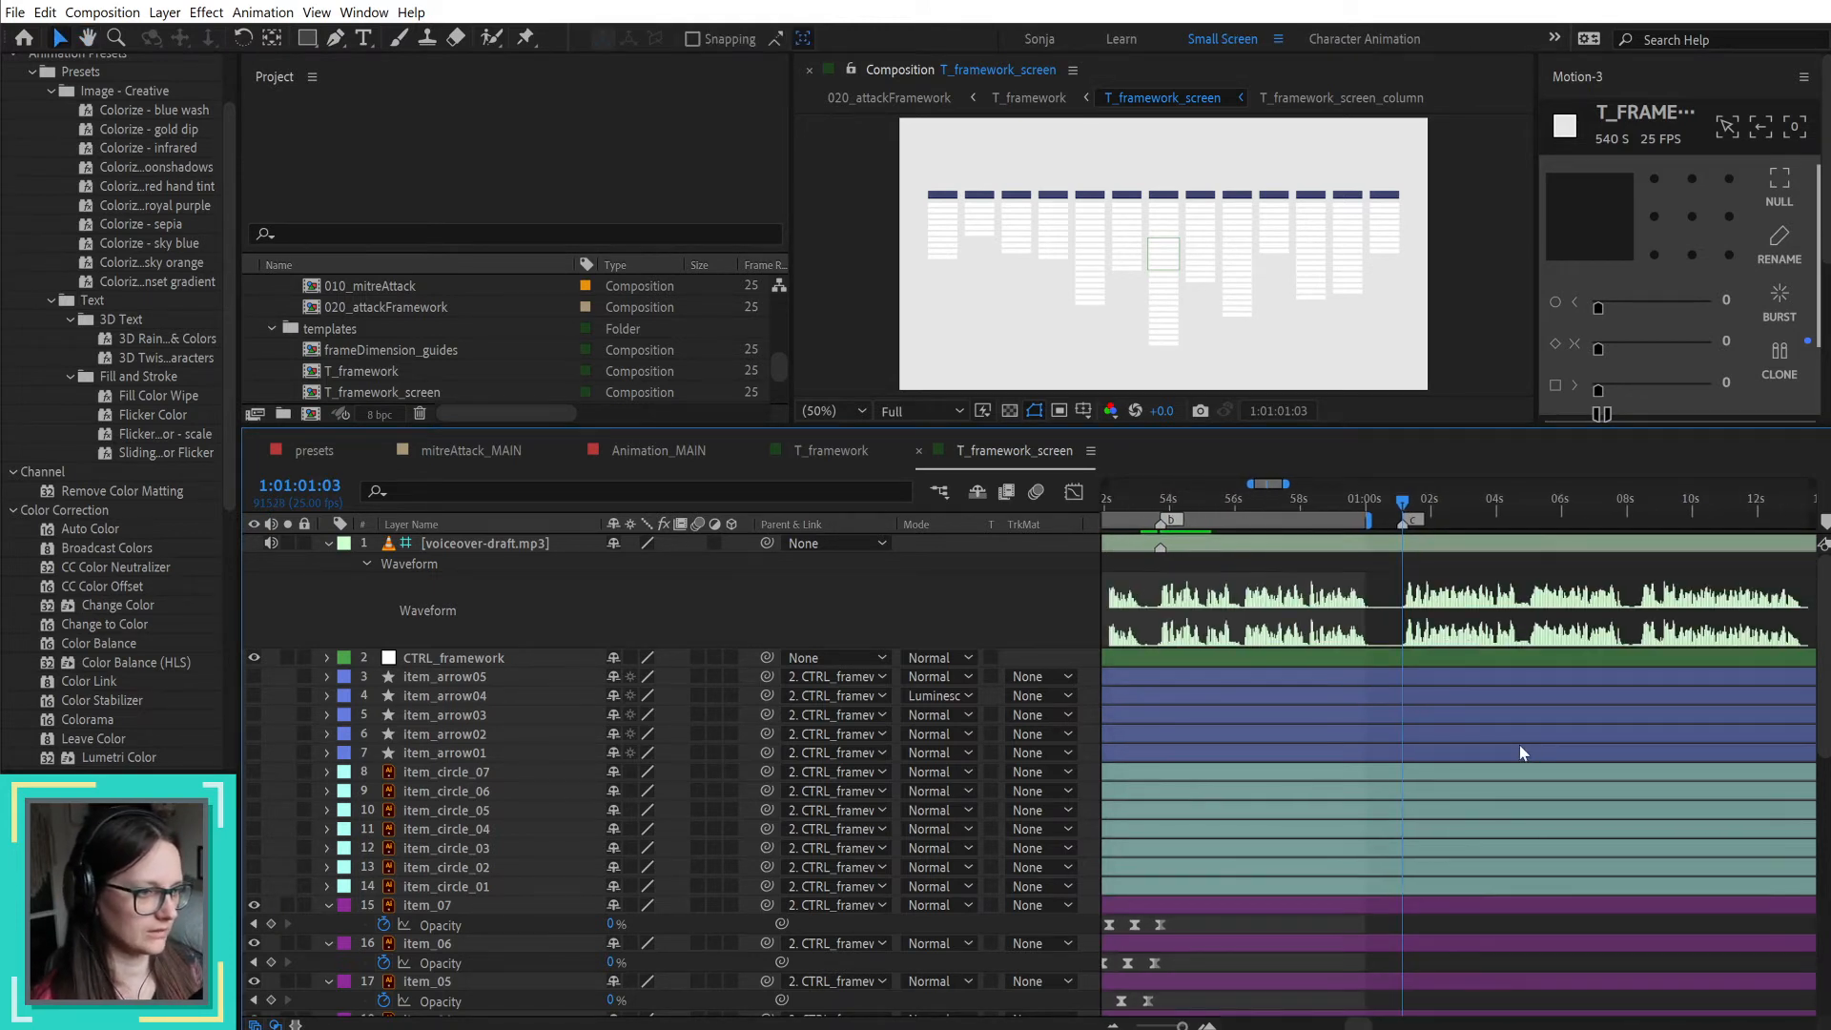
scroll(1516, 748, down, 5)
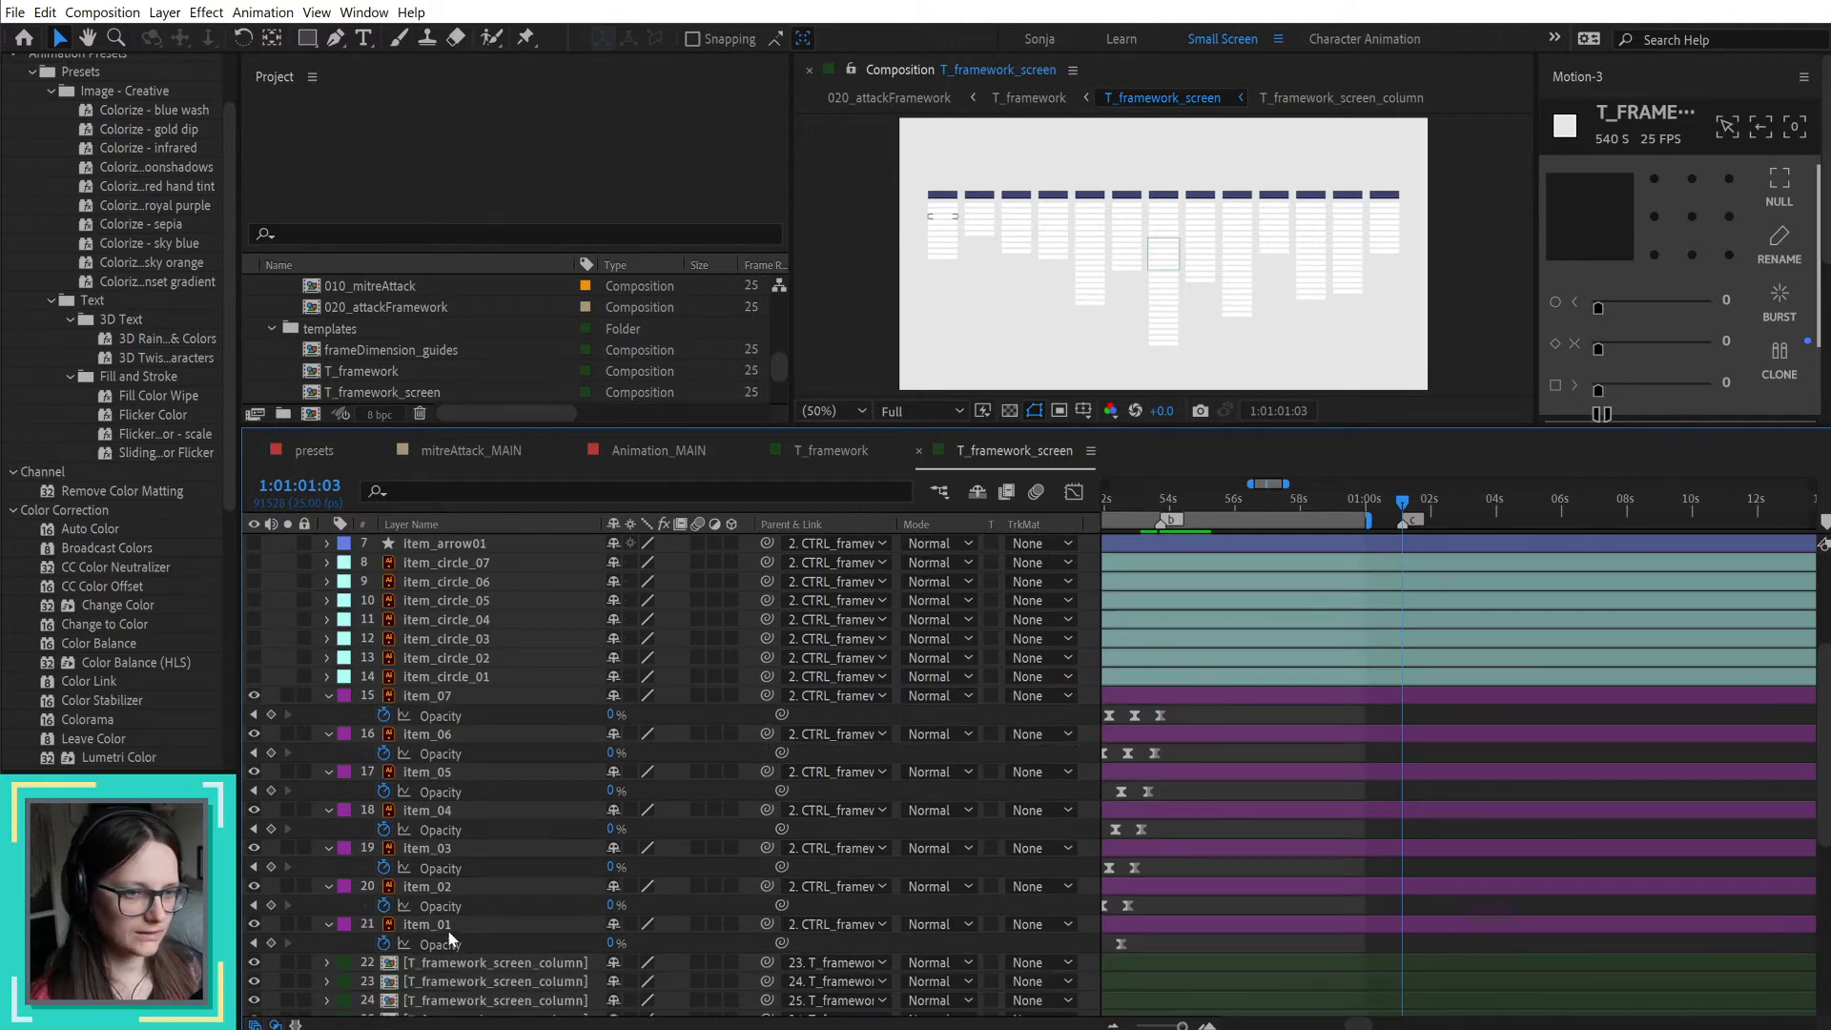
click(444, 926)
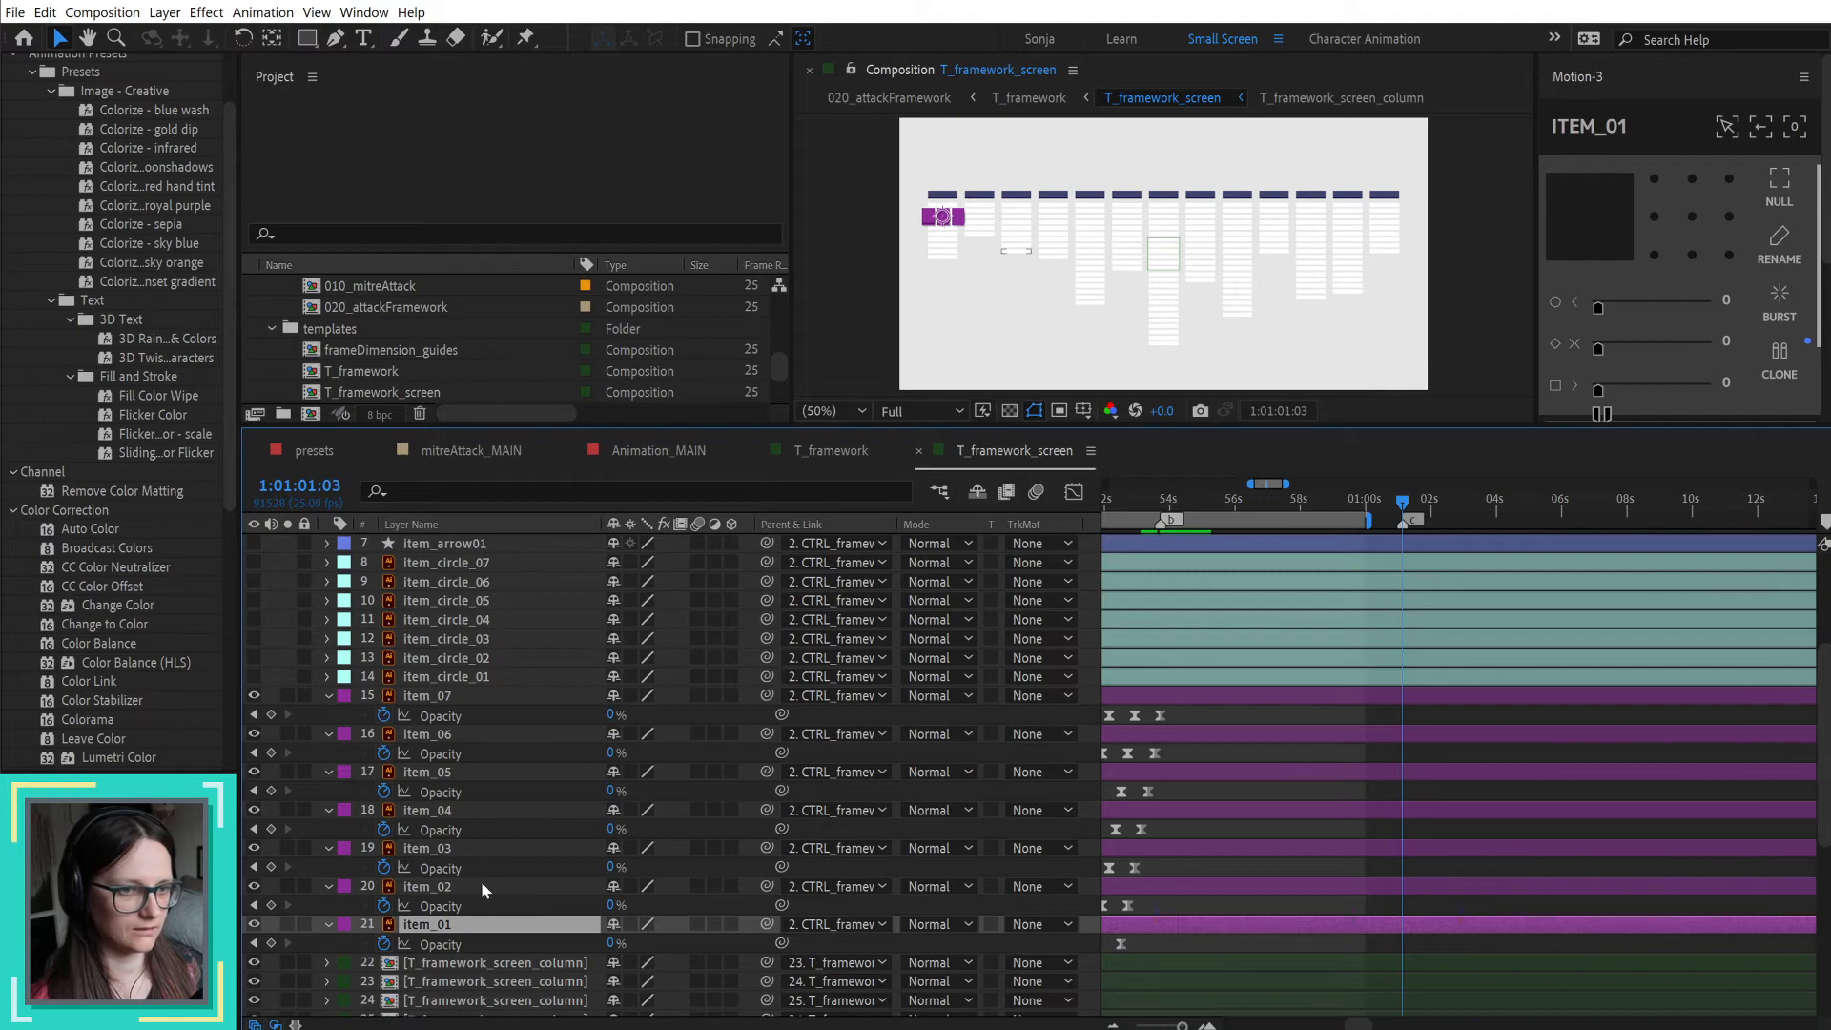
Step: Switch to the storyboard PDF in Adobe Acrobat and compare the highlighted items and captions on pages 17 and 18 with the timeline
key(alt+Tab)
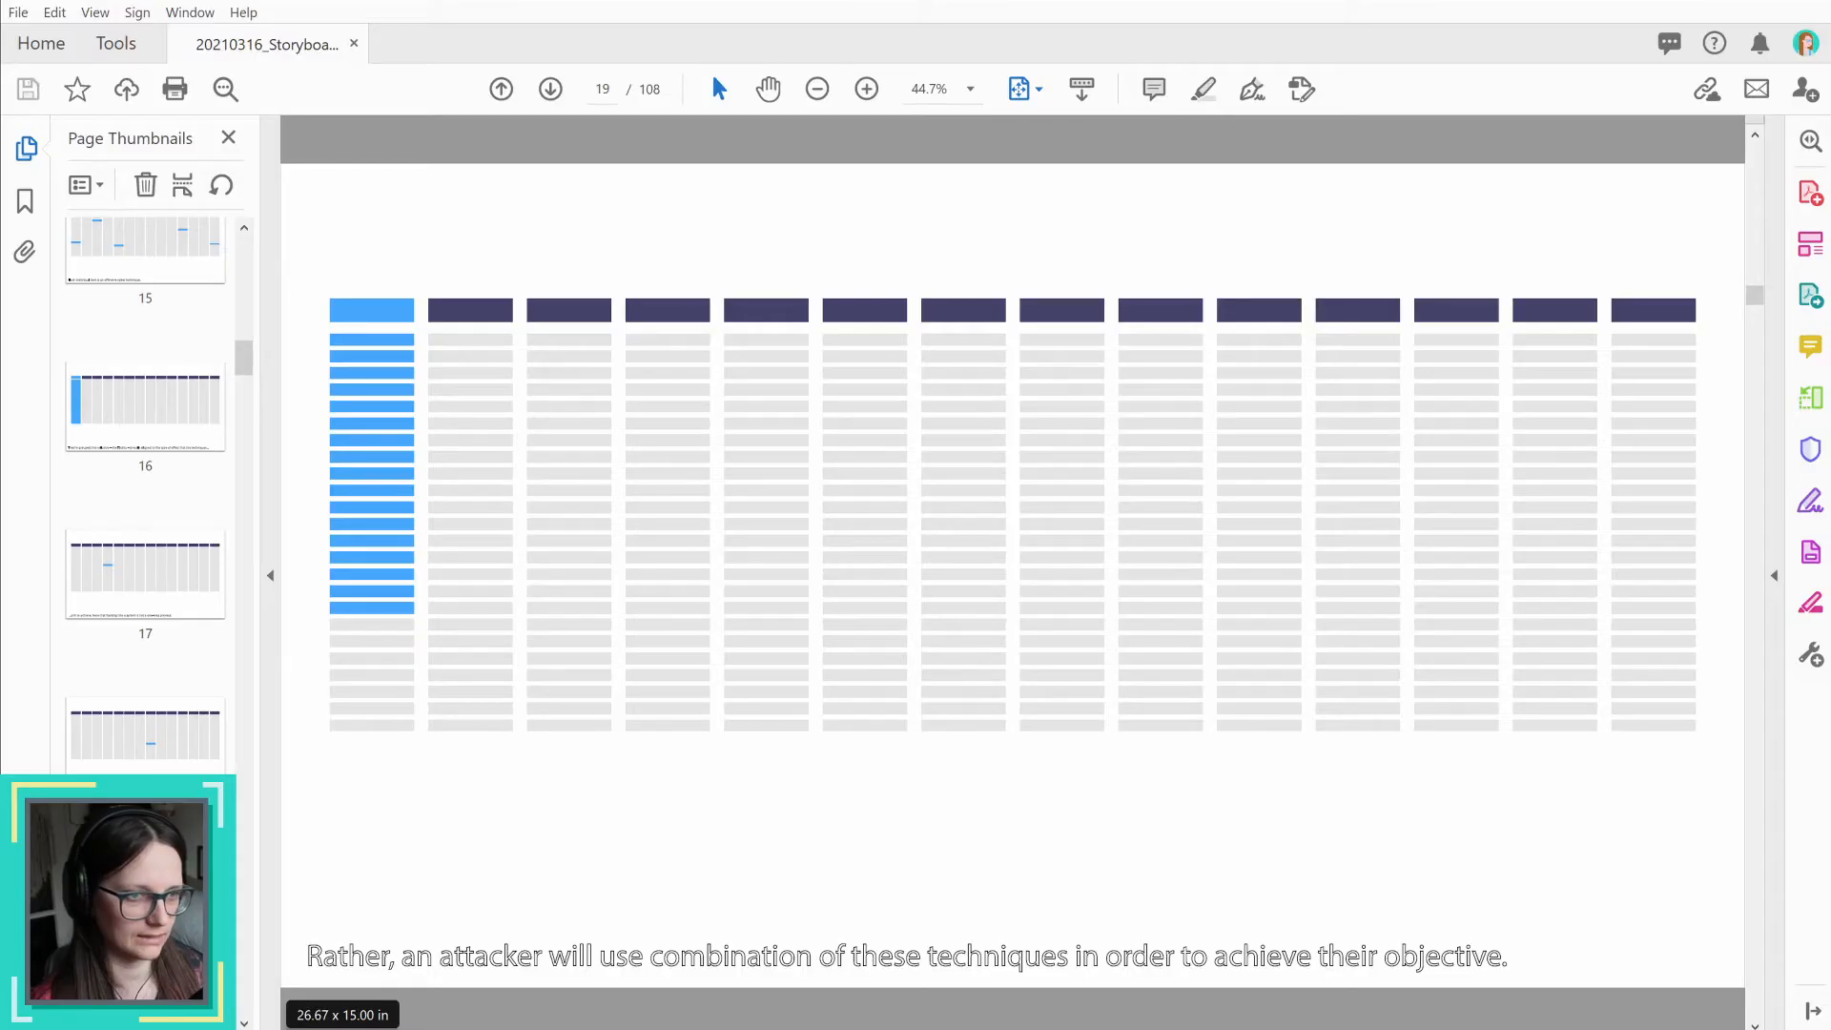
click(135, 569)
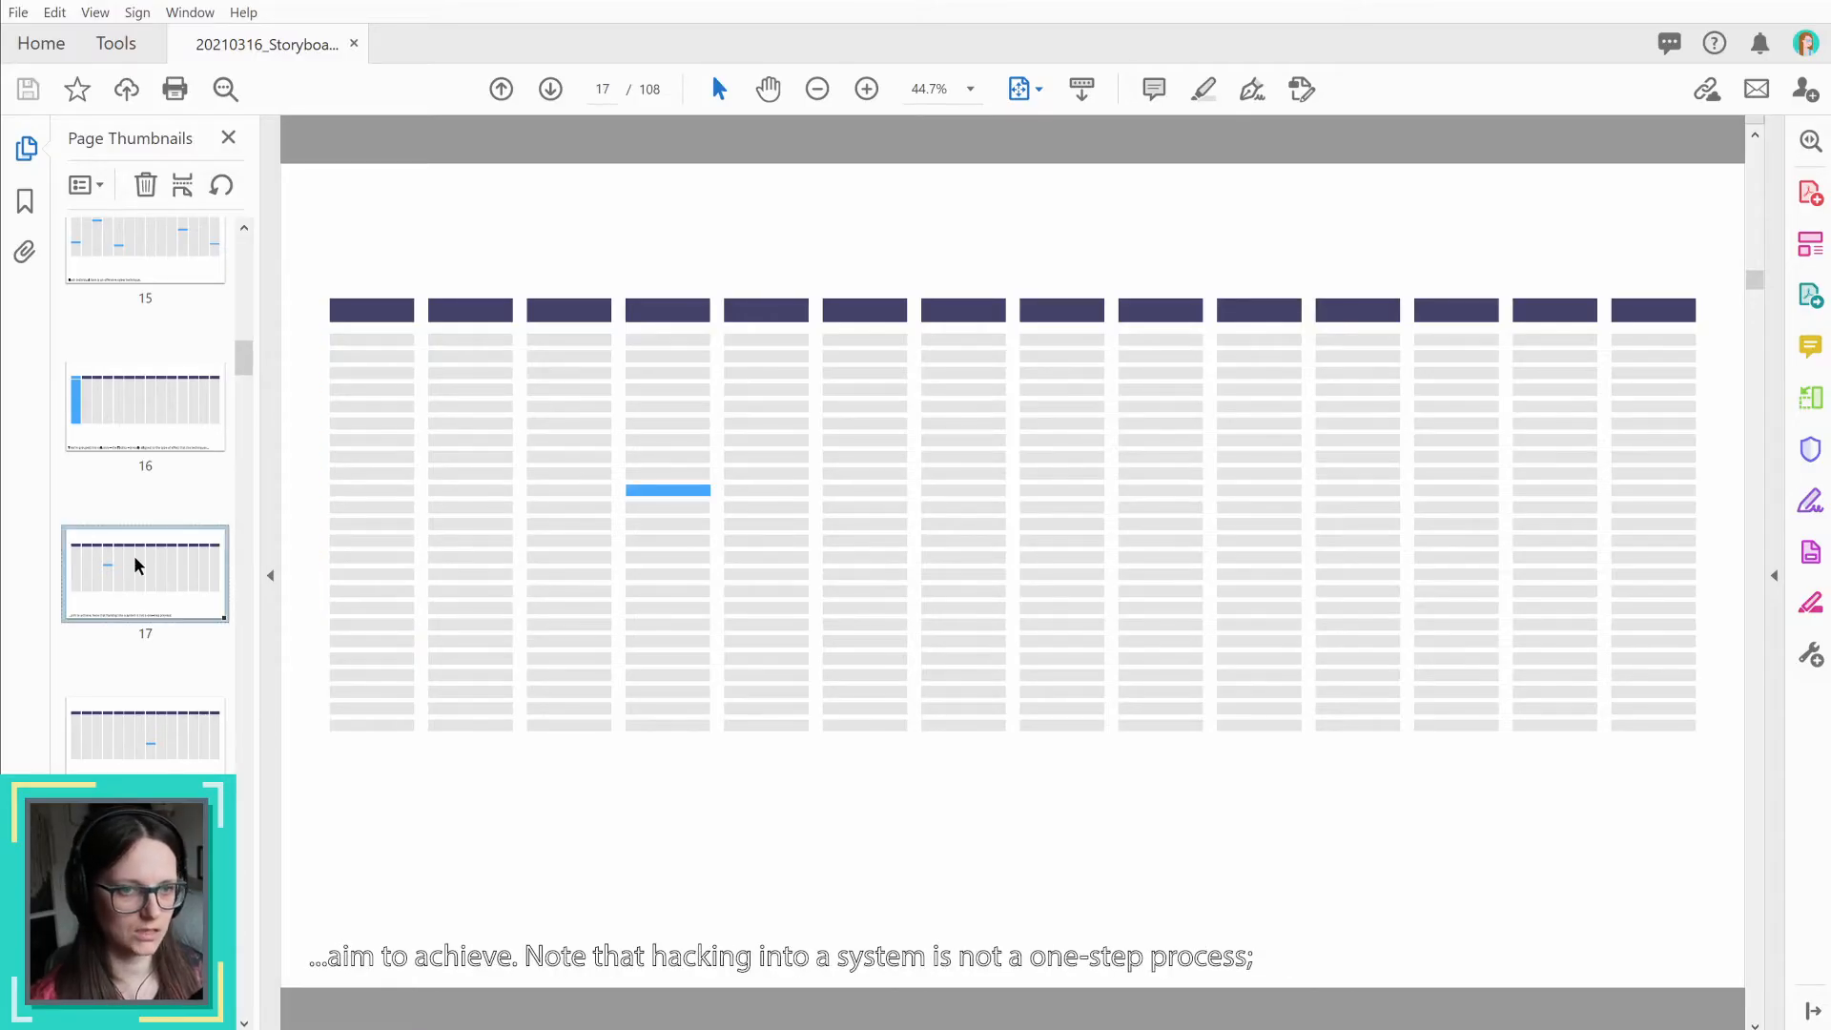
click(156, 743)
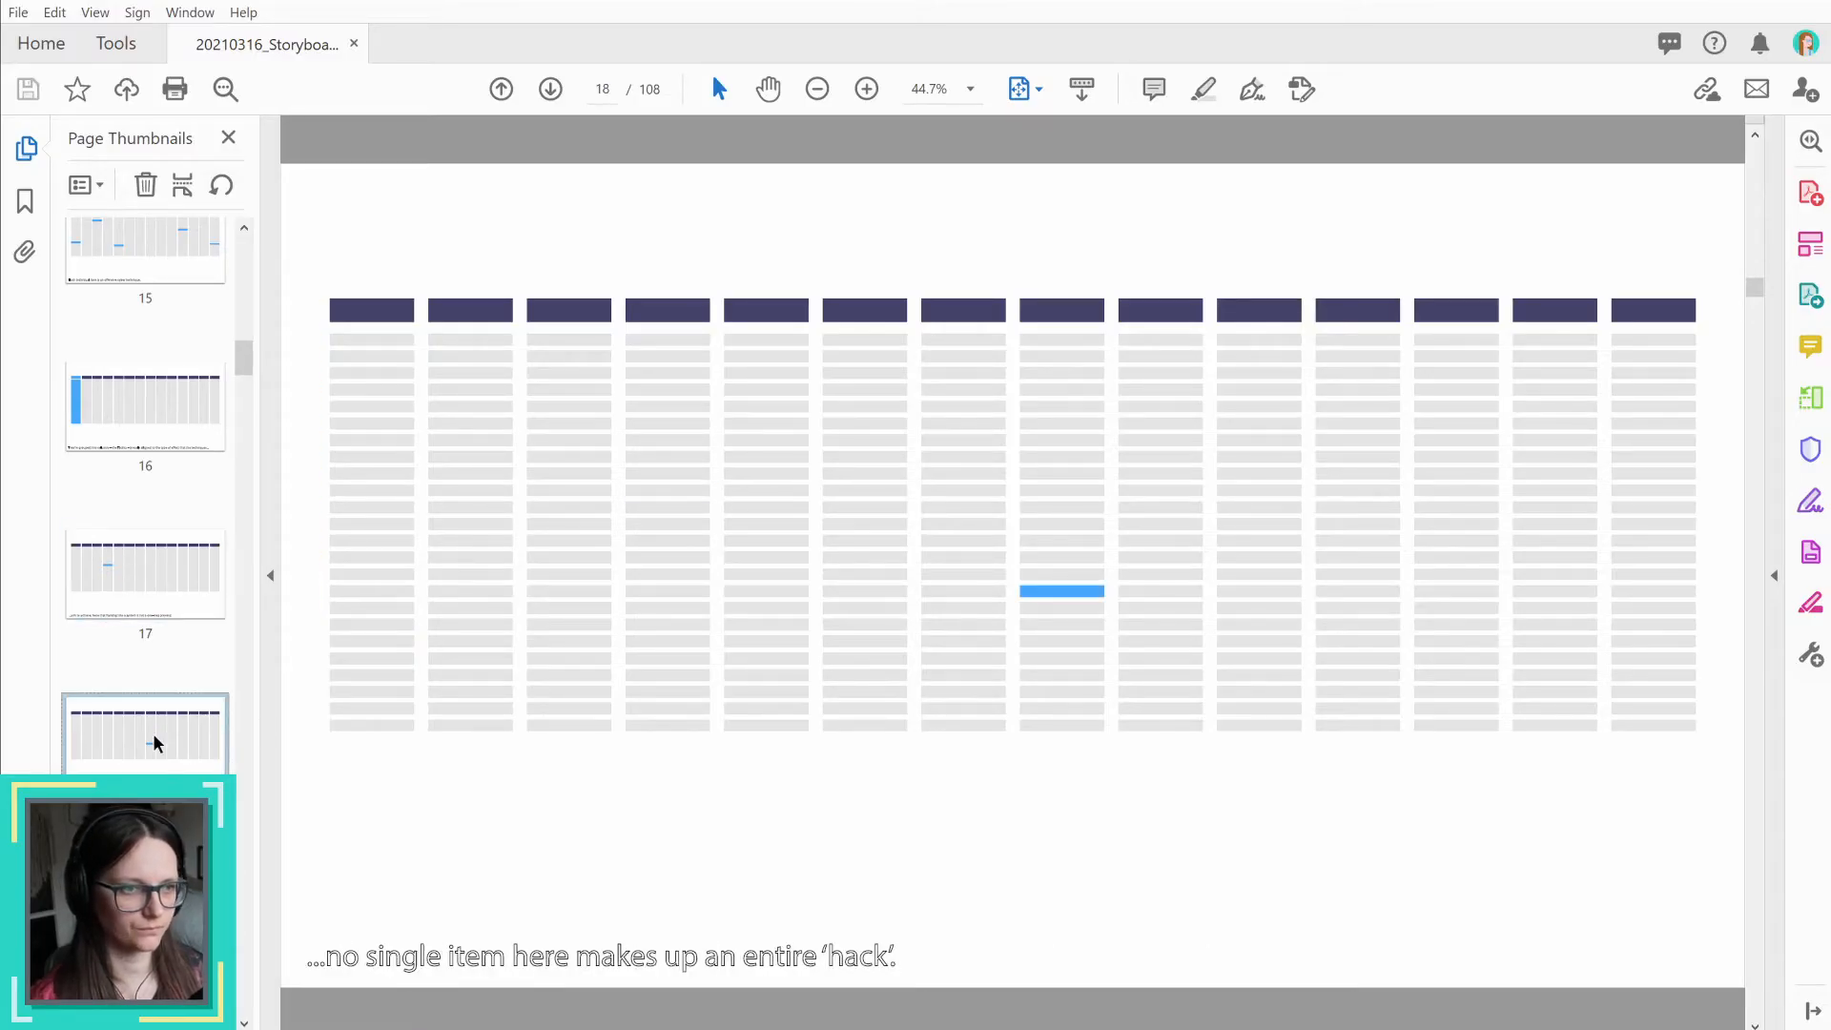
click(163, 582)
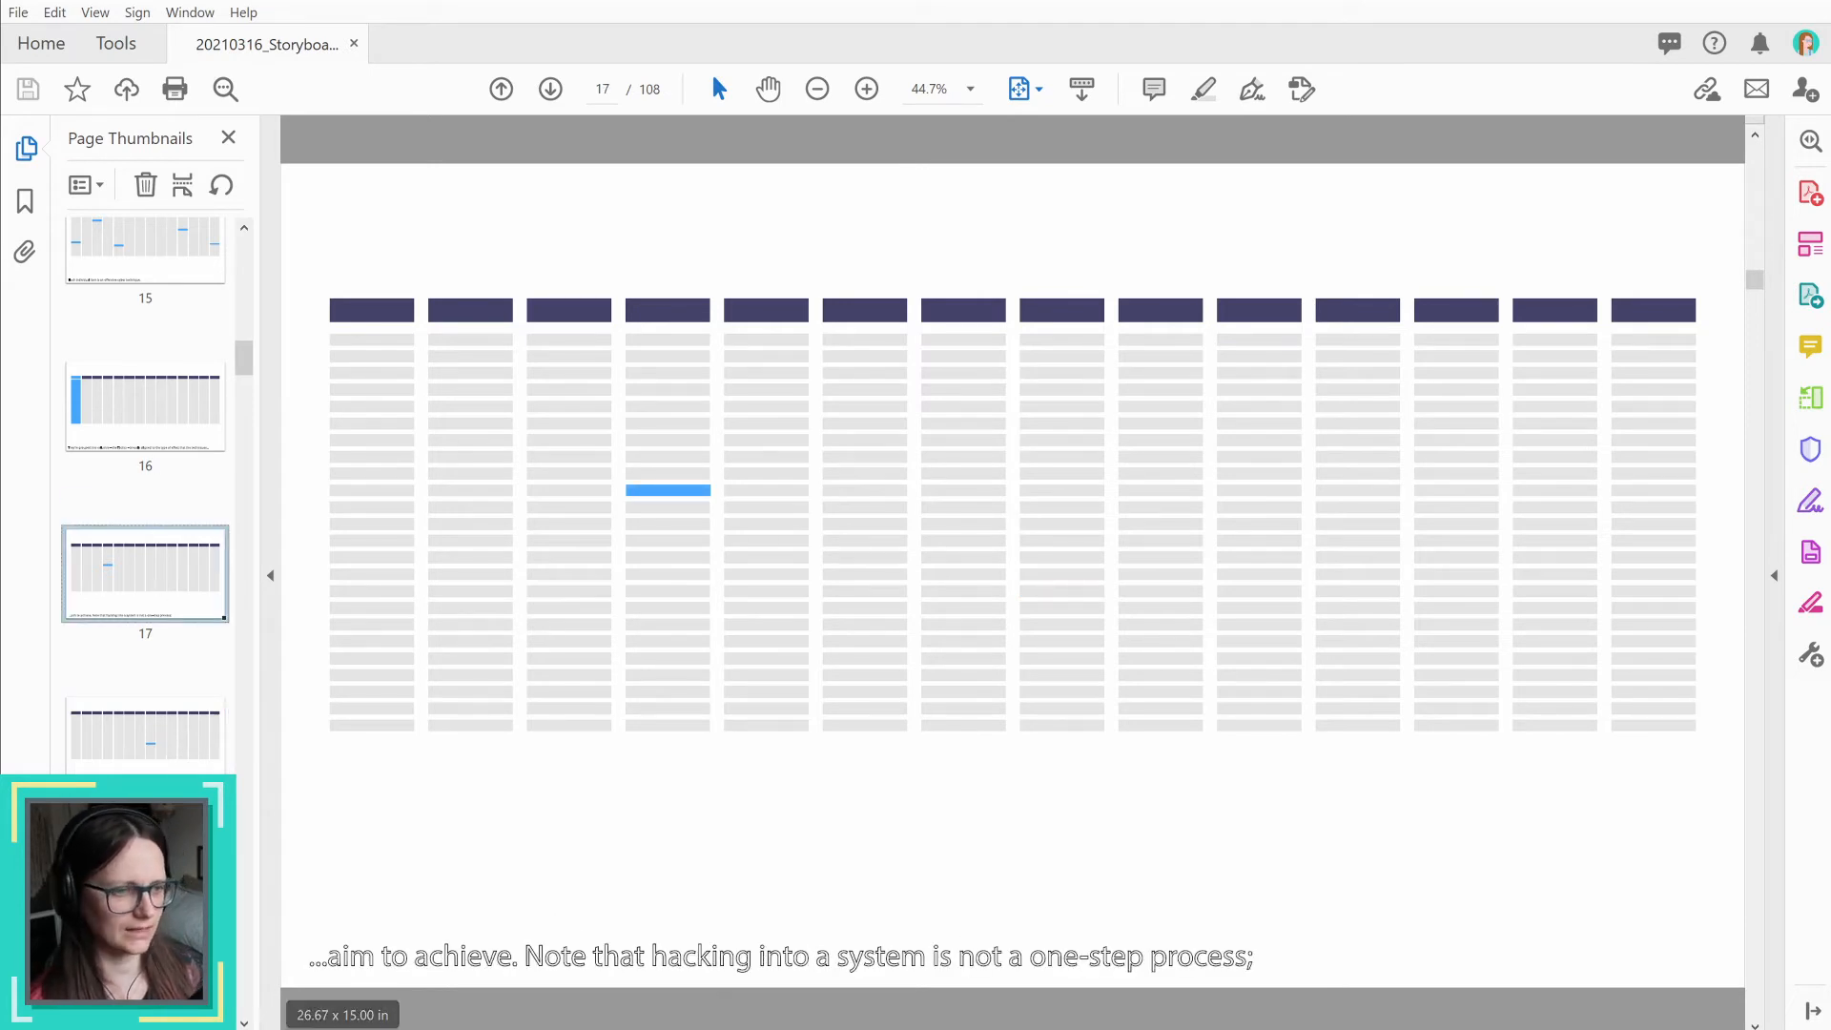
key(alt+Tab)
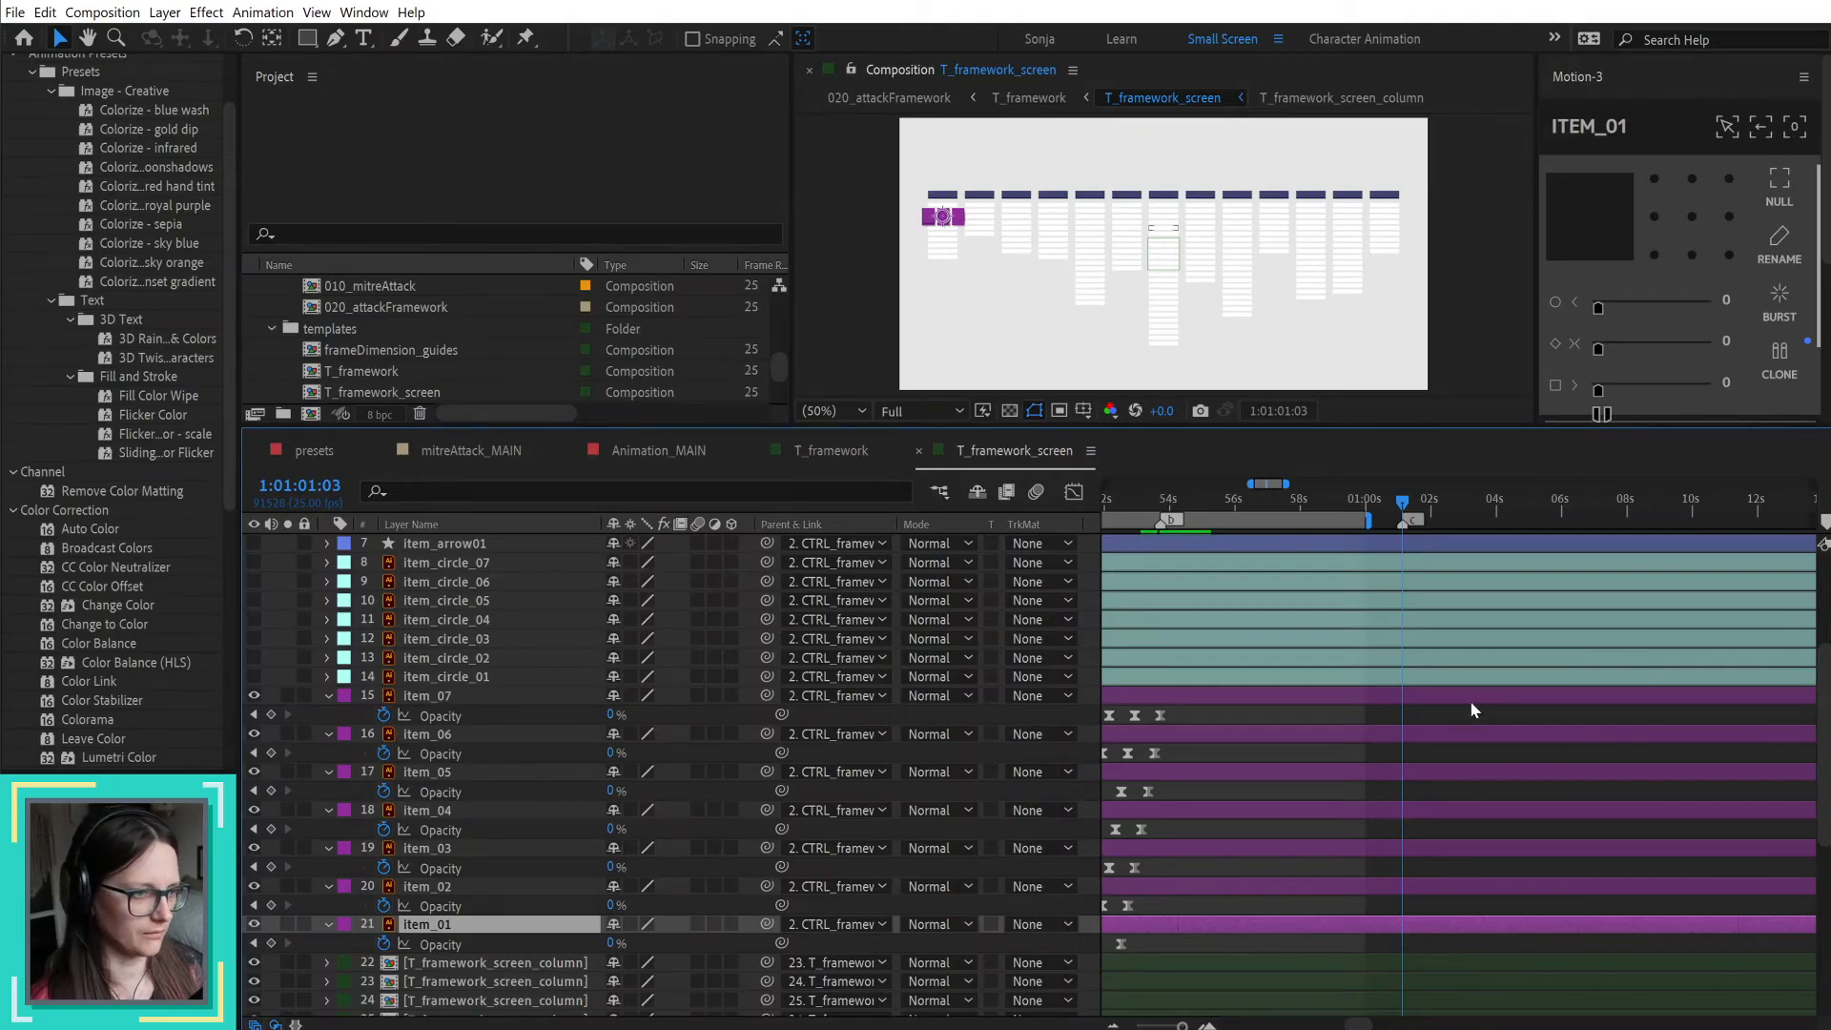
scroll(1508, 627, up, 5)
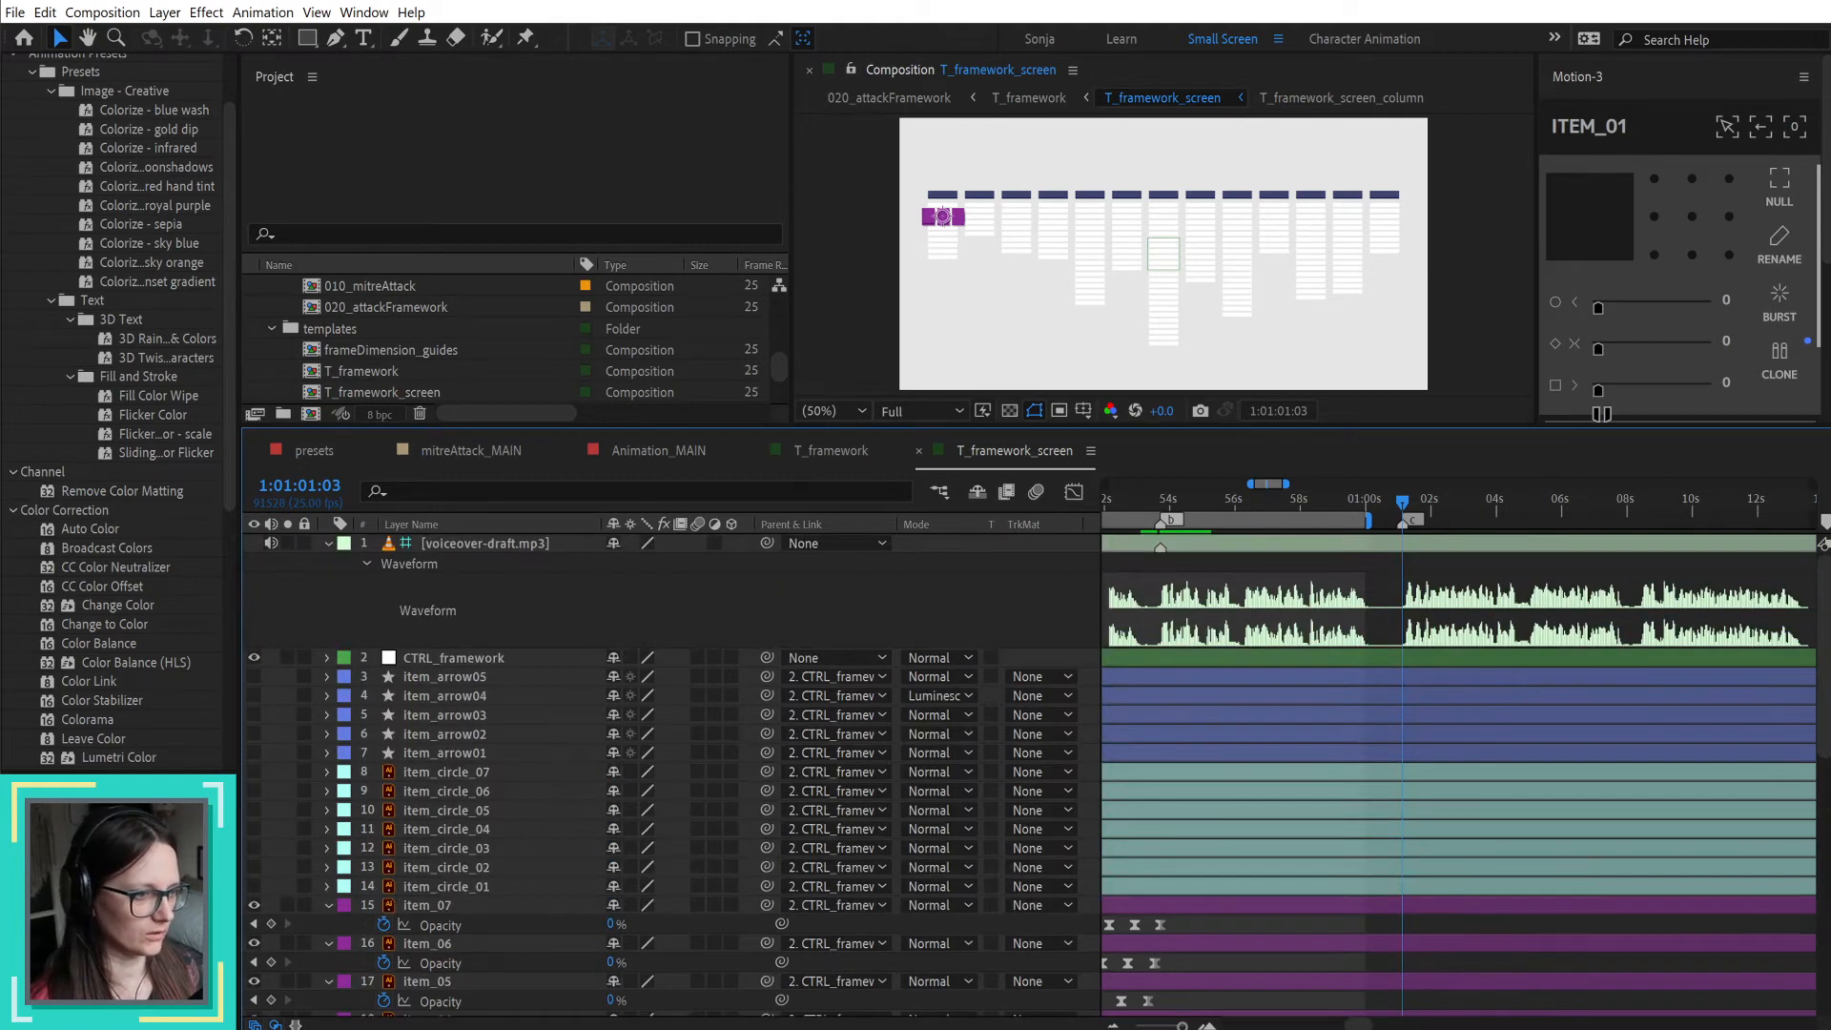
key(alt+Tab)
click(134, 763)
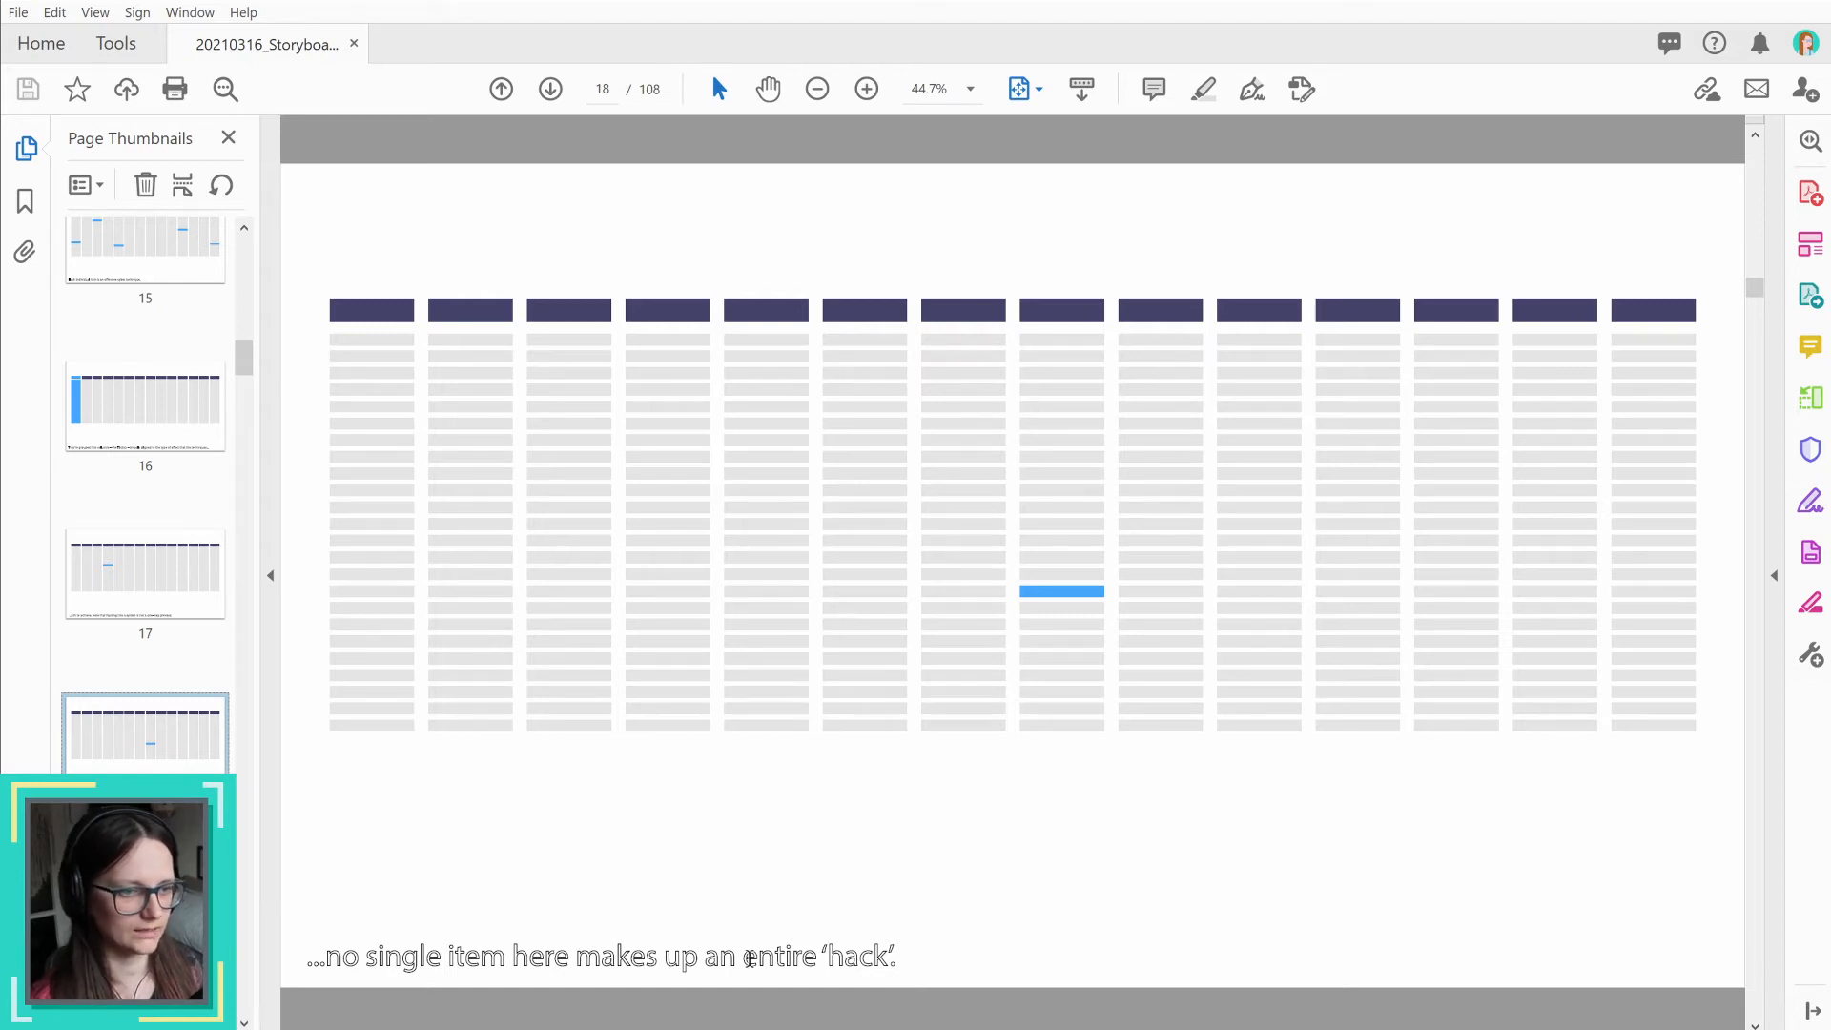
drag(745, 958, 939, 961)
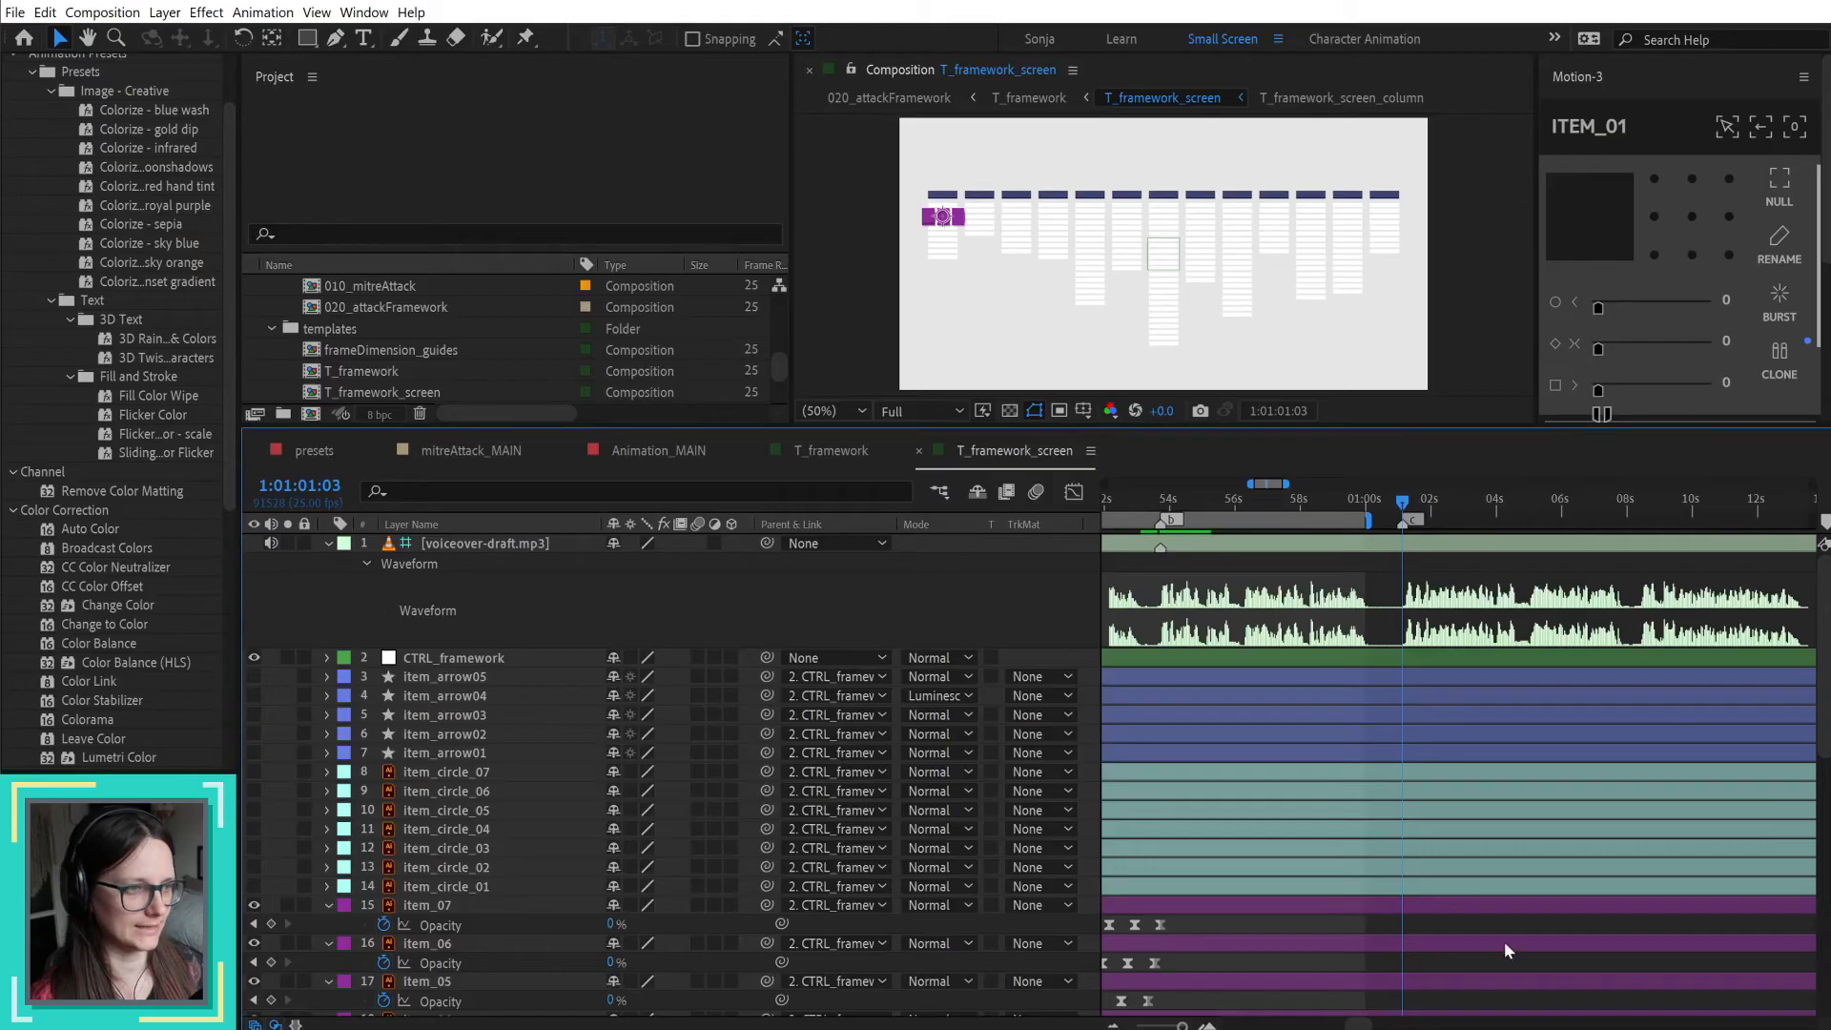
Step: Switch back to After Effects, listen to the voiceover from marker c, and add a composition marker commented d at 1:01:08:10
key(space)
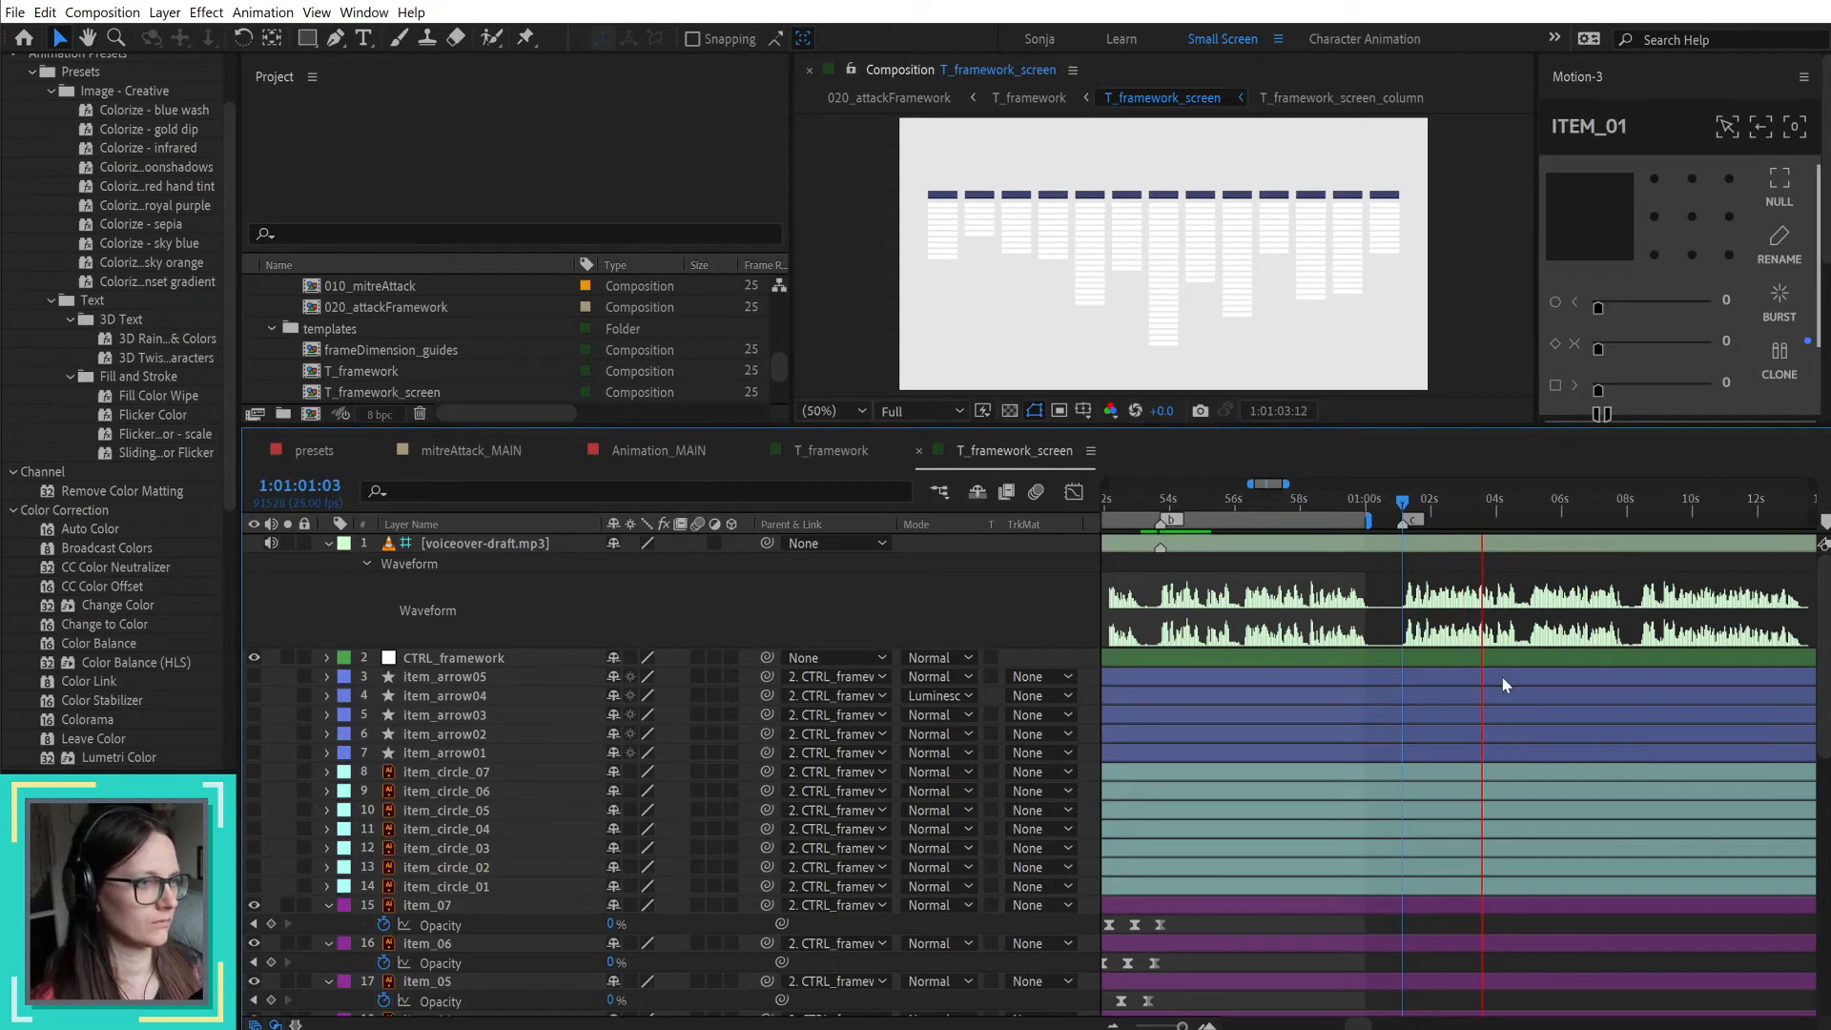
scroll(1529, 753, down, 1)
drag(1682, 648, 1531, 680)
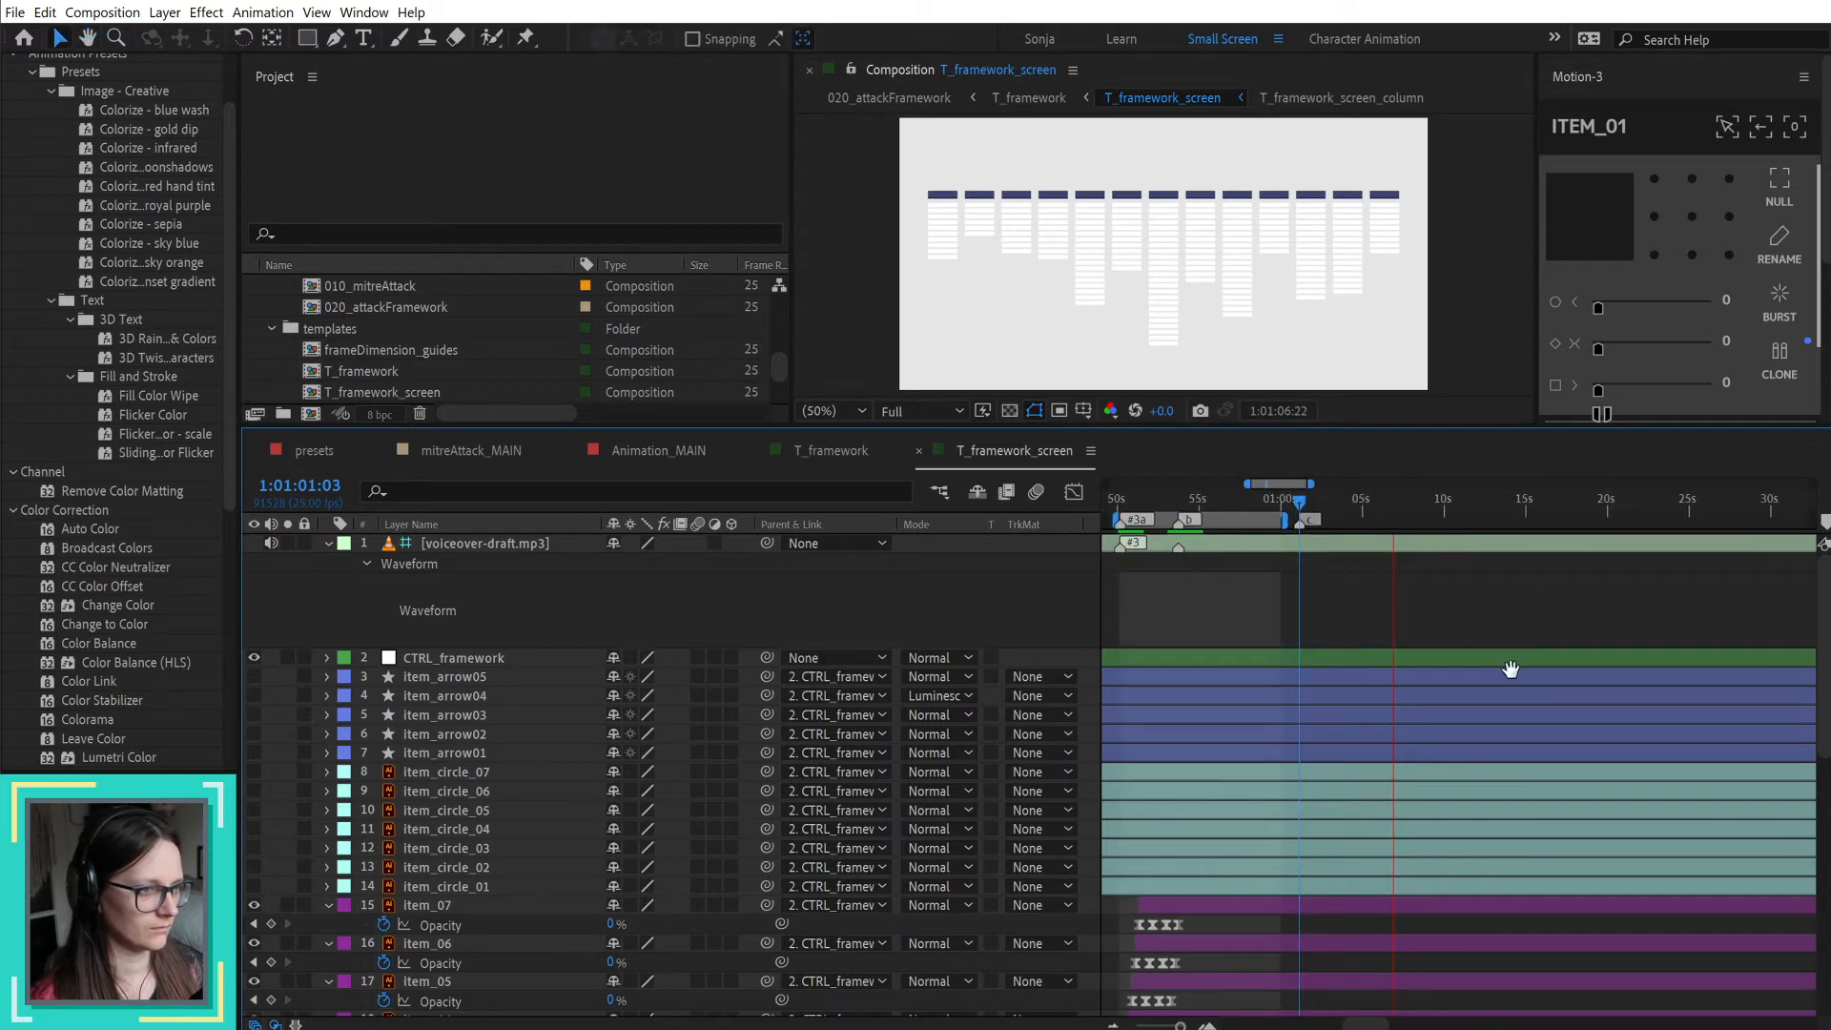
key(space)
drag(1387, 507, 1419, 519)
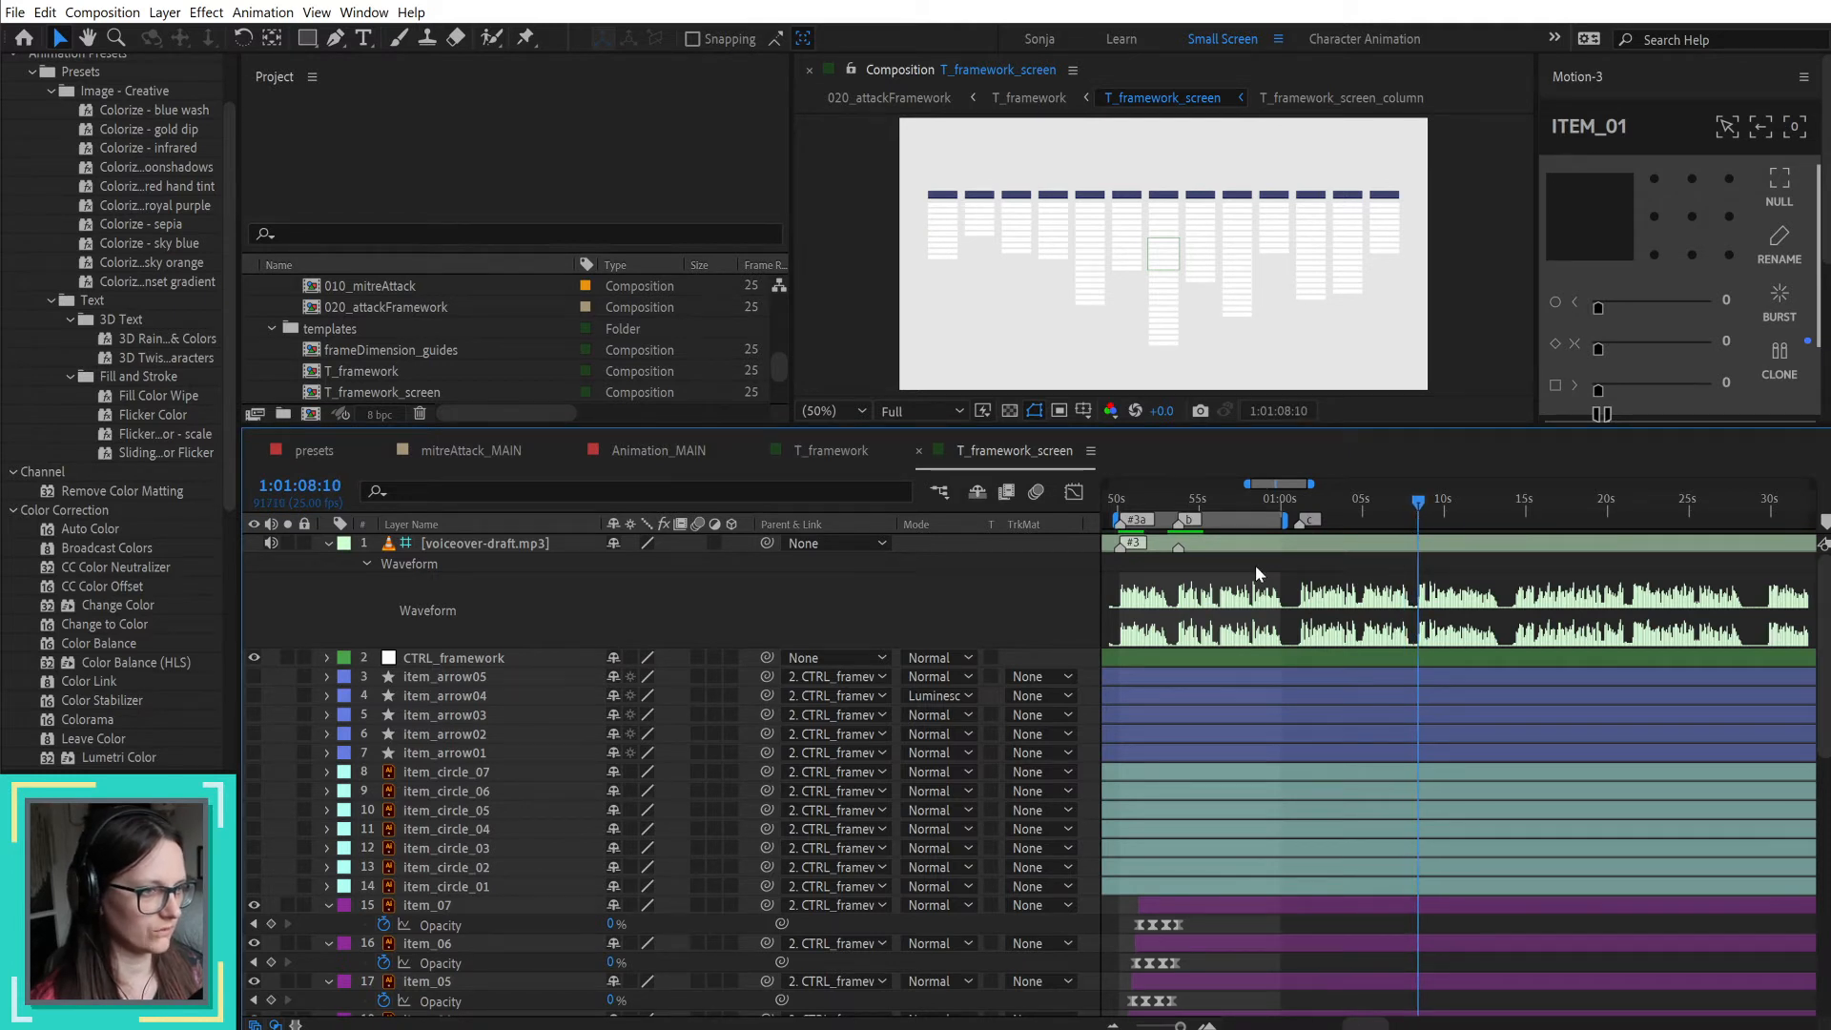
key(alt+KP_Multiply)
text(d)
key(Return)
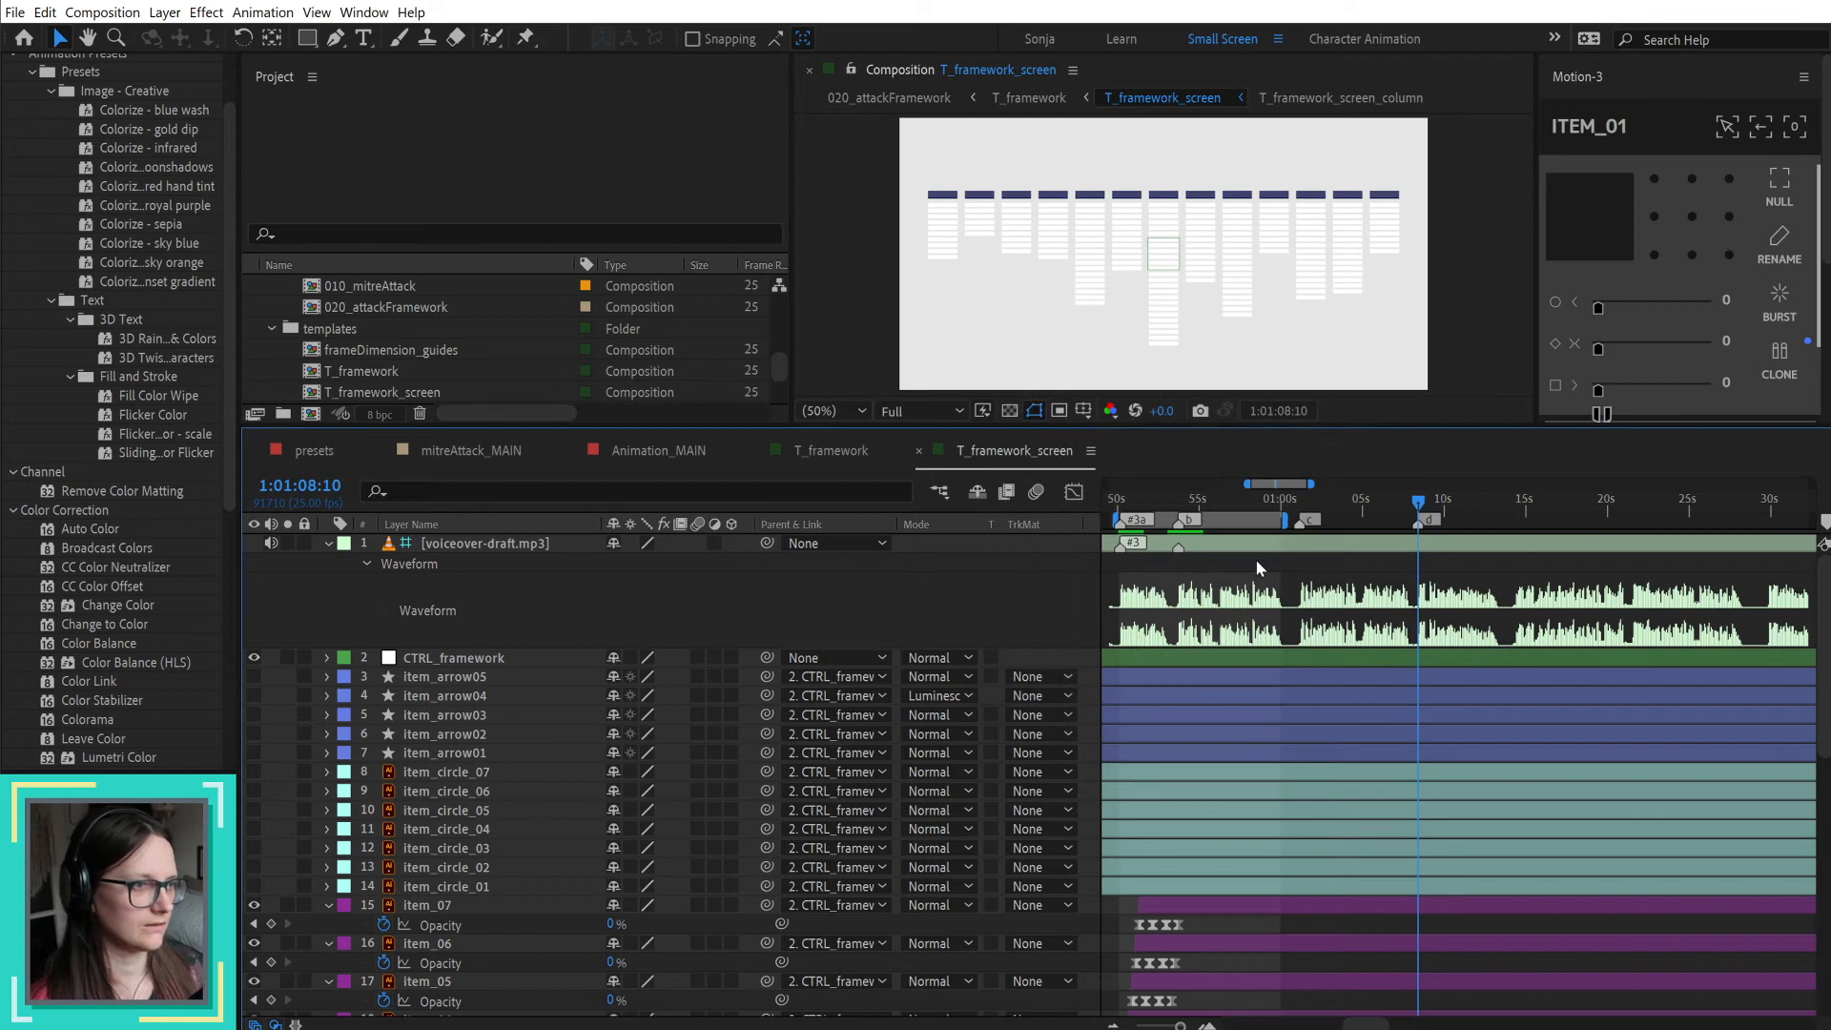
Step: Return the playhead to marker c at 1:01:01:03 and select layers item_02 to item_07 individually to examine their positions in the framework
drag(1287, 499, 1302, 502)
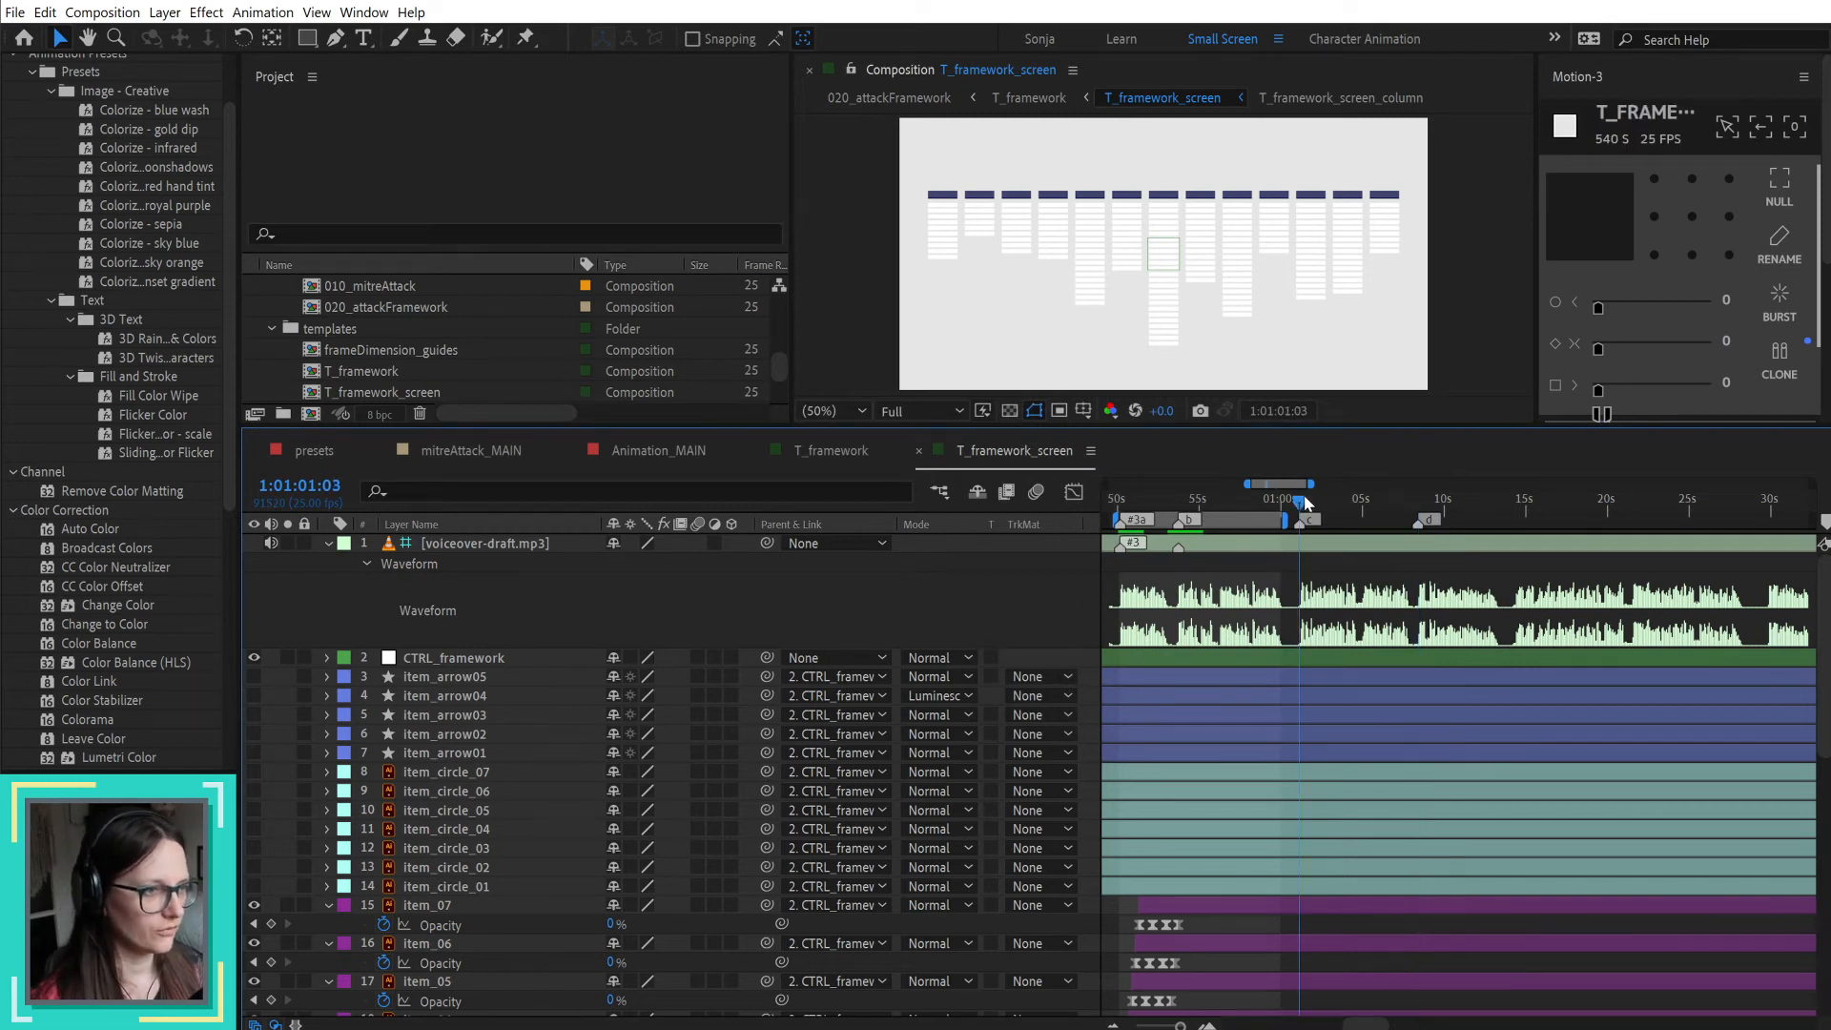
scroll(1373, 772, down, 3)
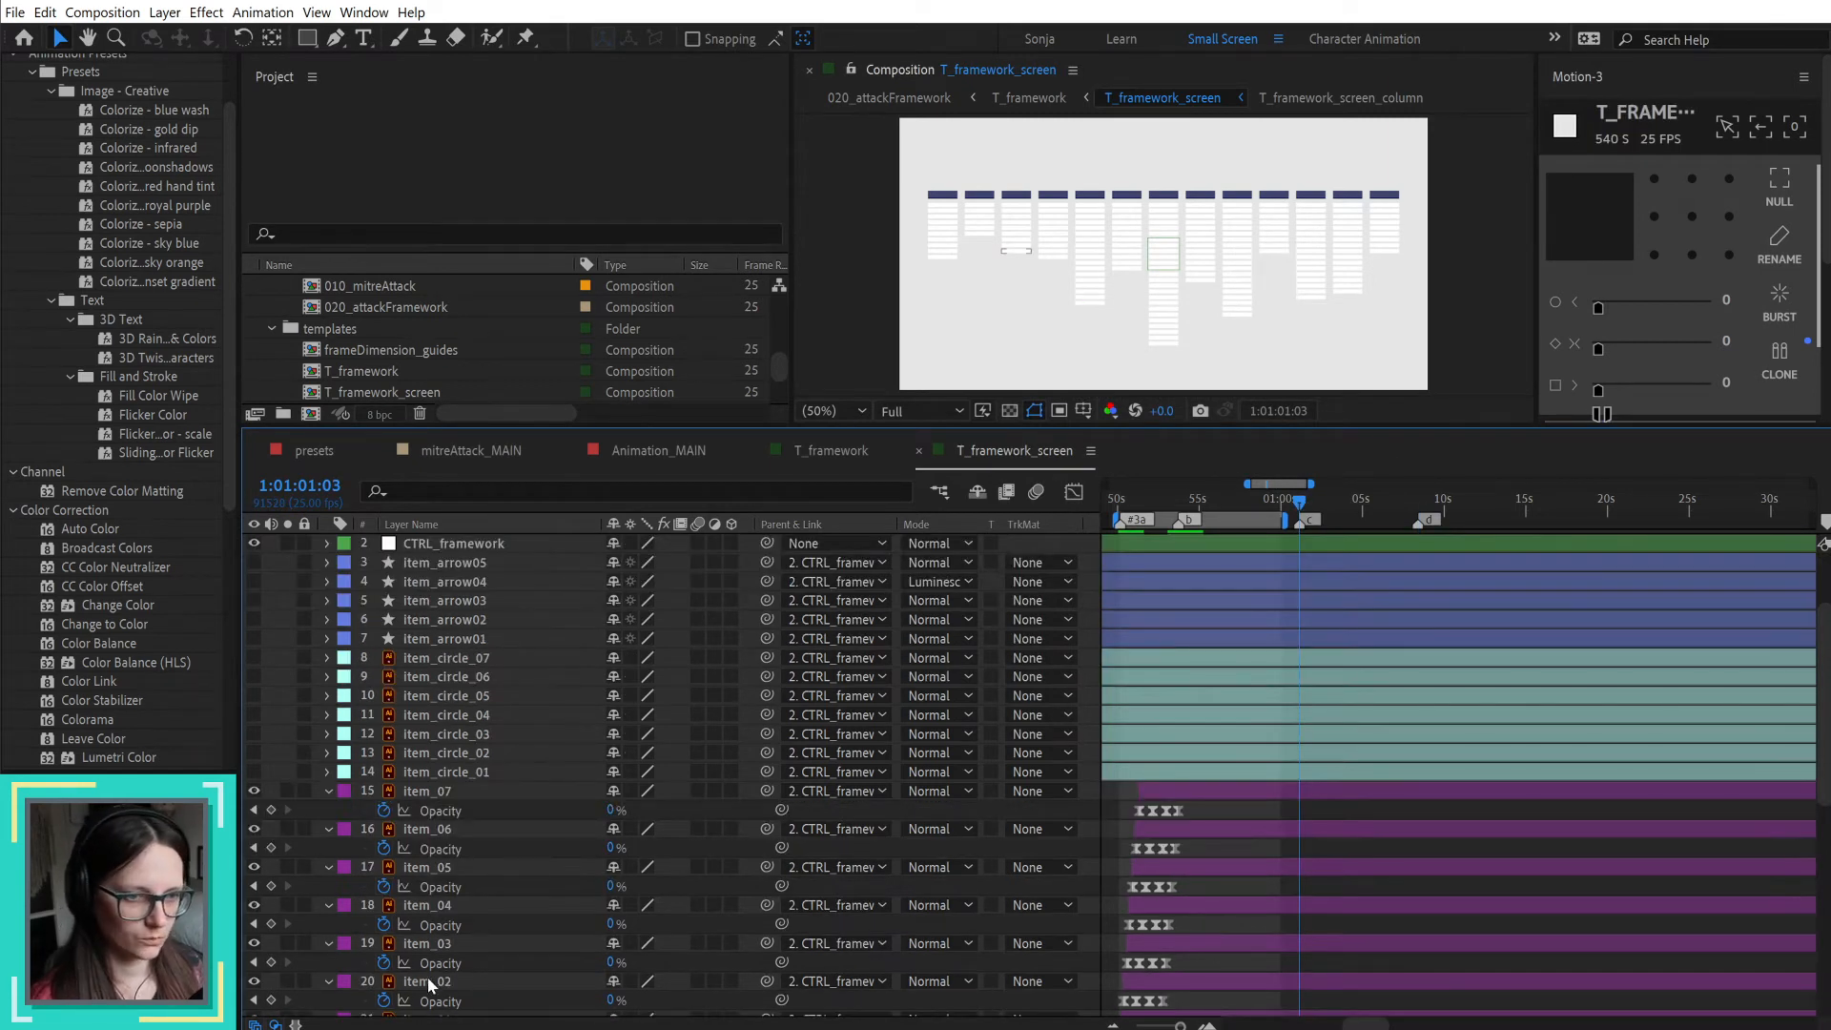
click(417, 982)
click(437, 943)
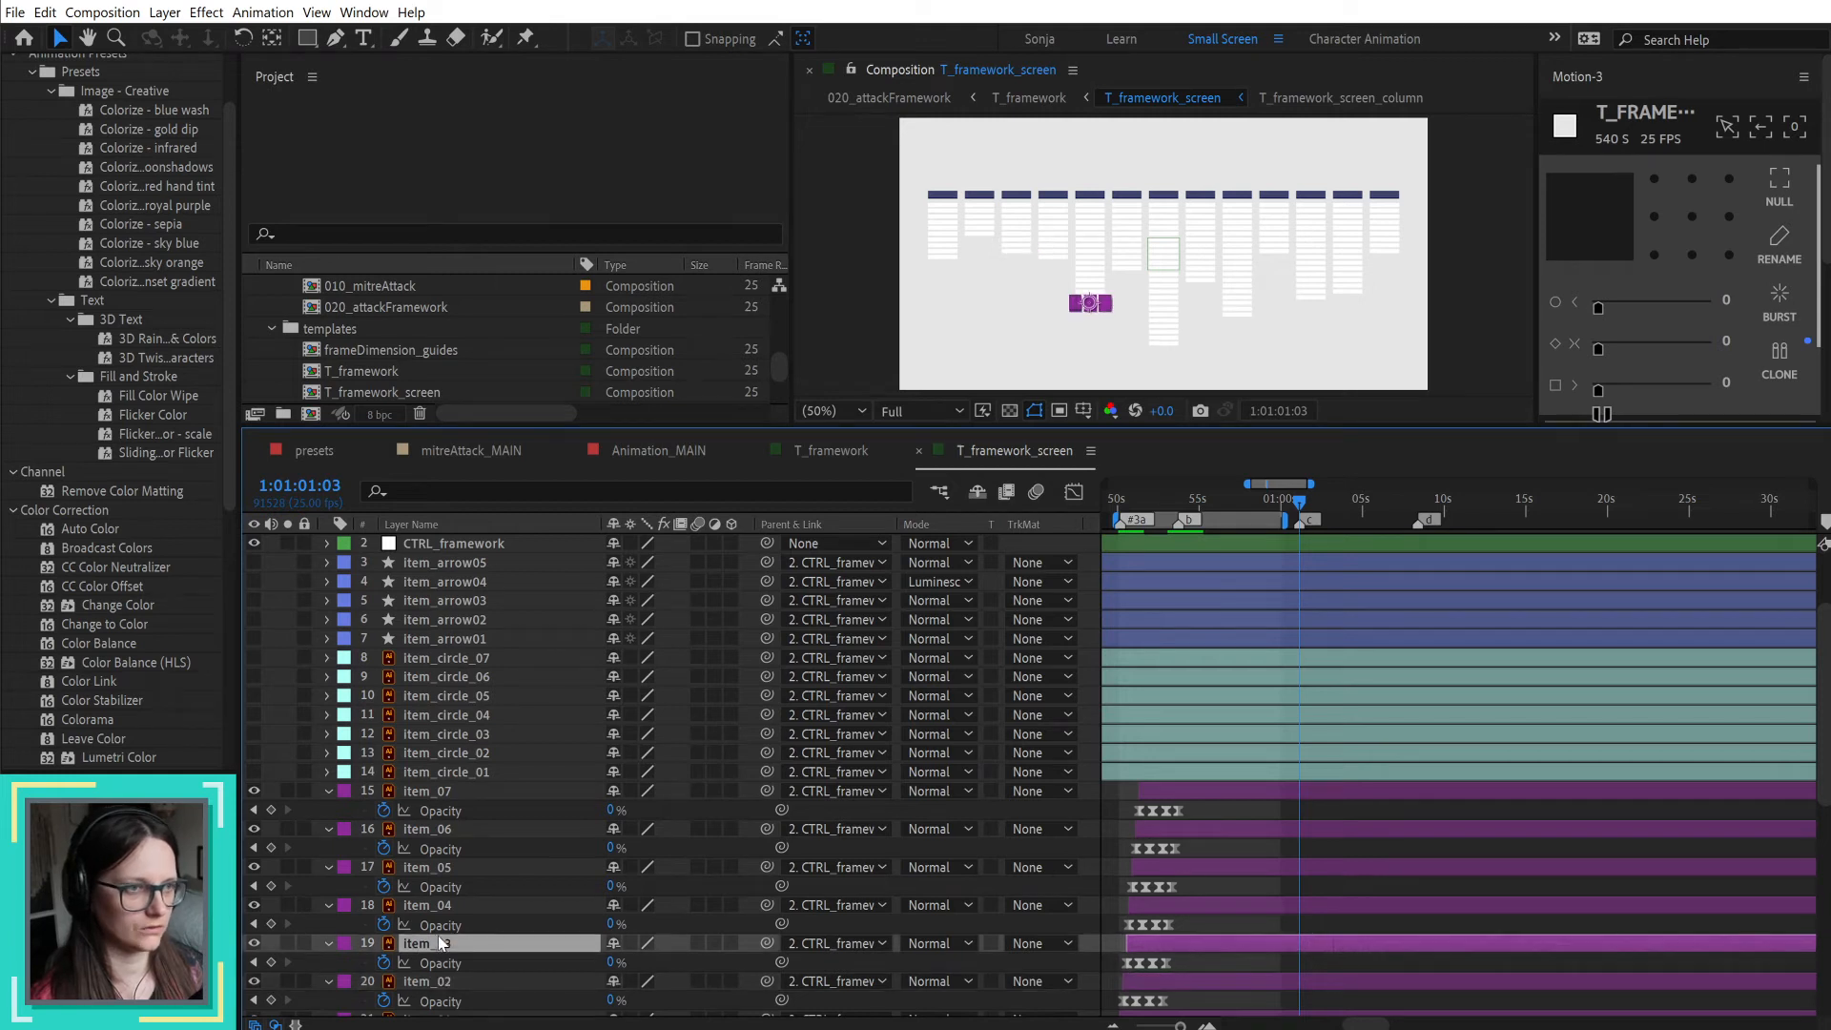
click(442, 905)
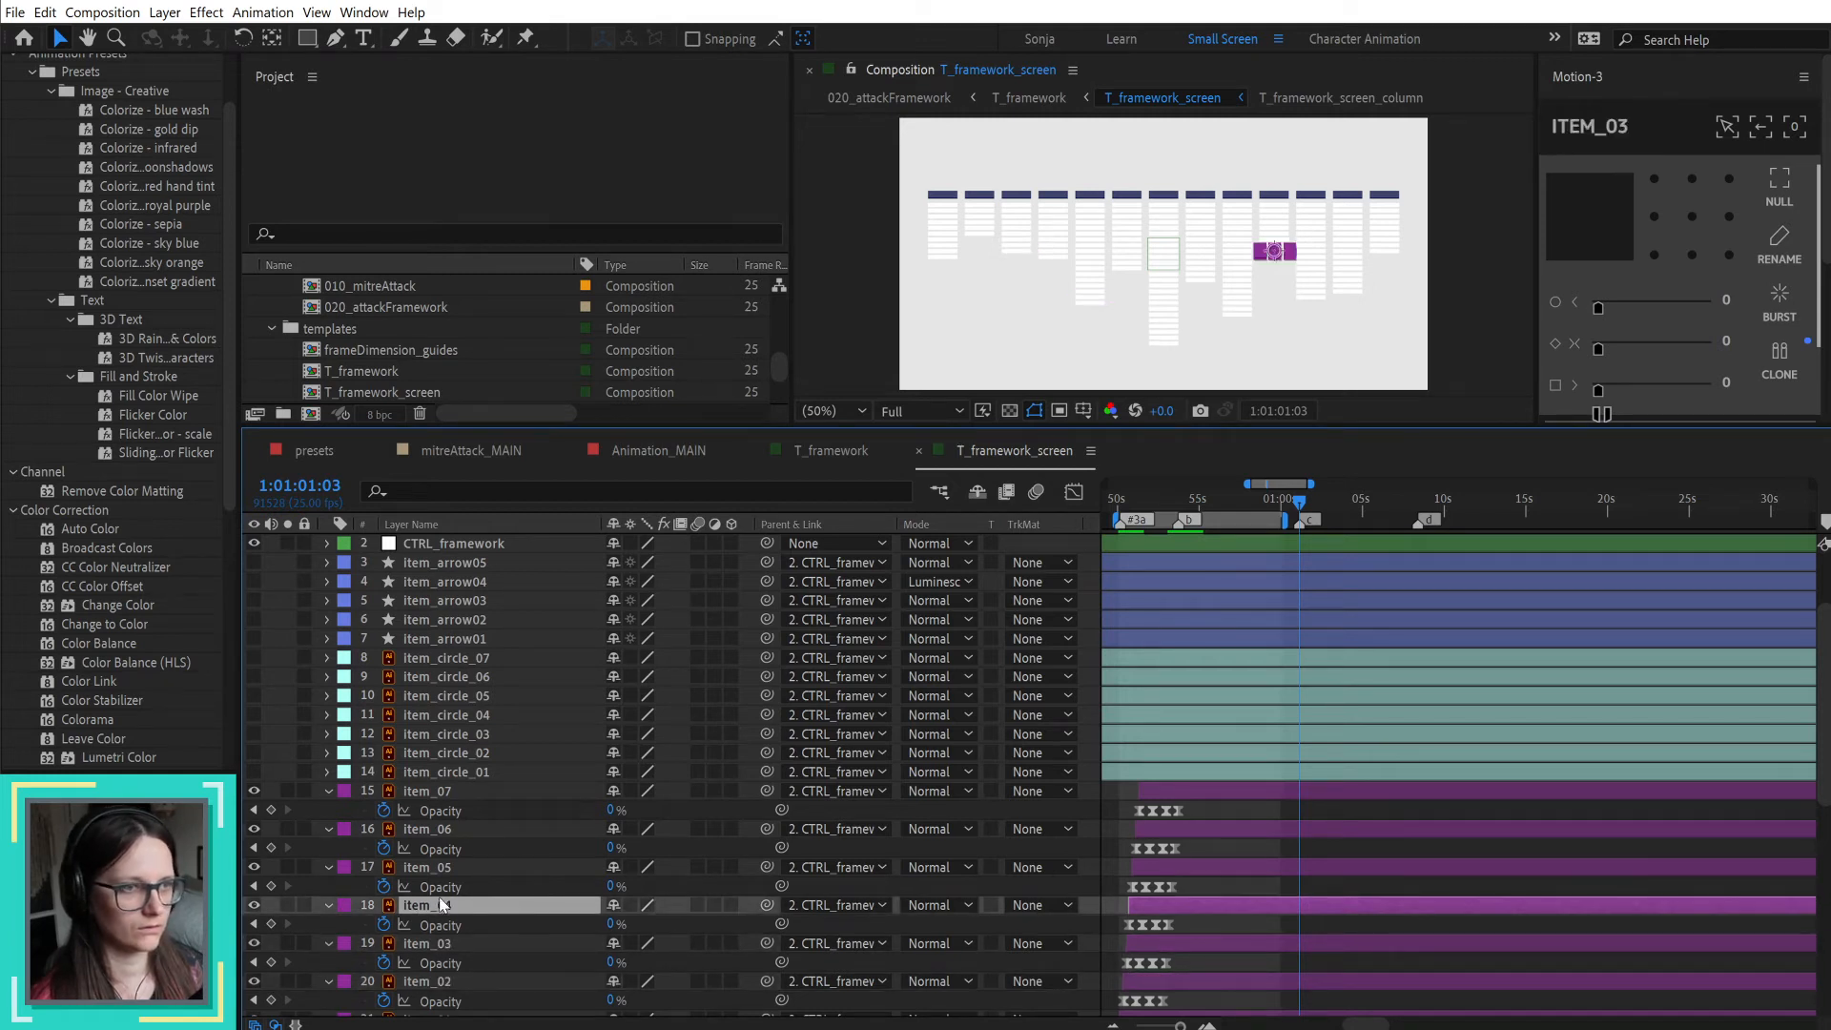
click(438, 867)
scroll(477, 953, down, 2)
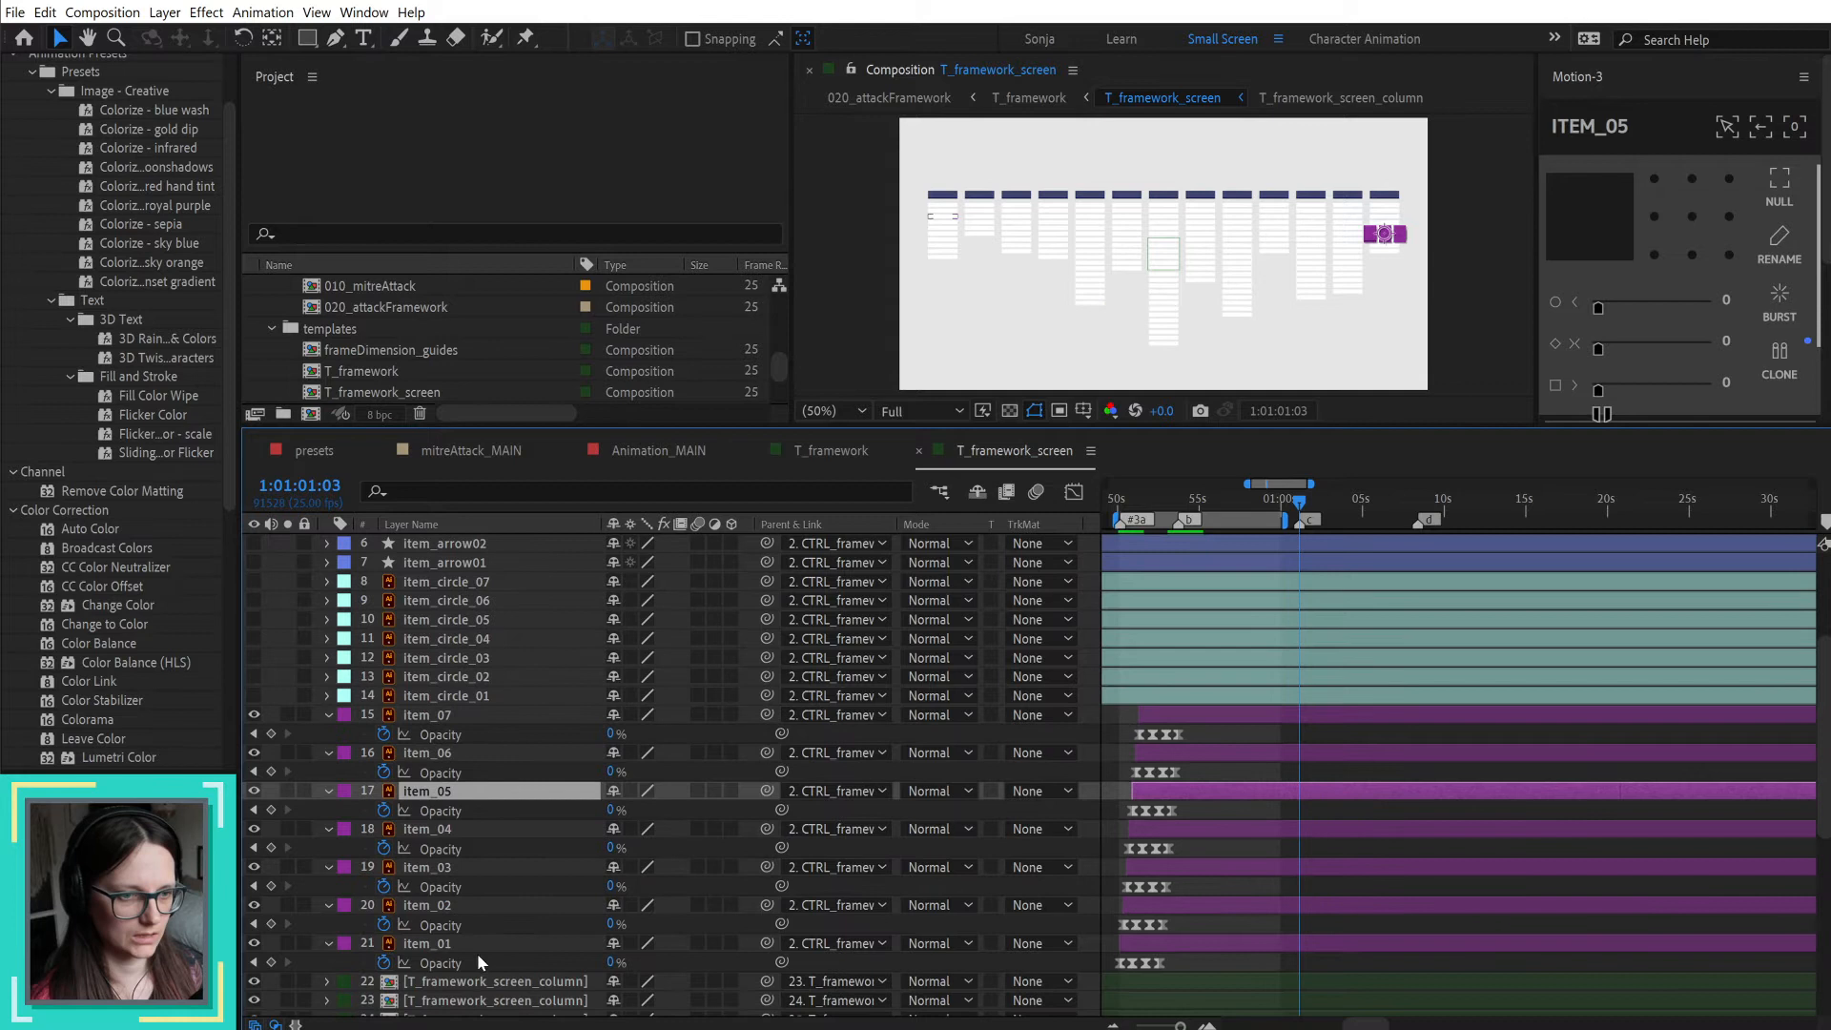
click(454, 910)
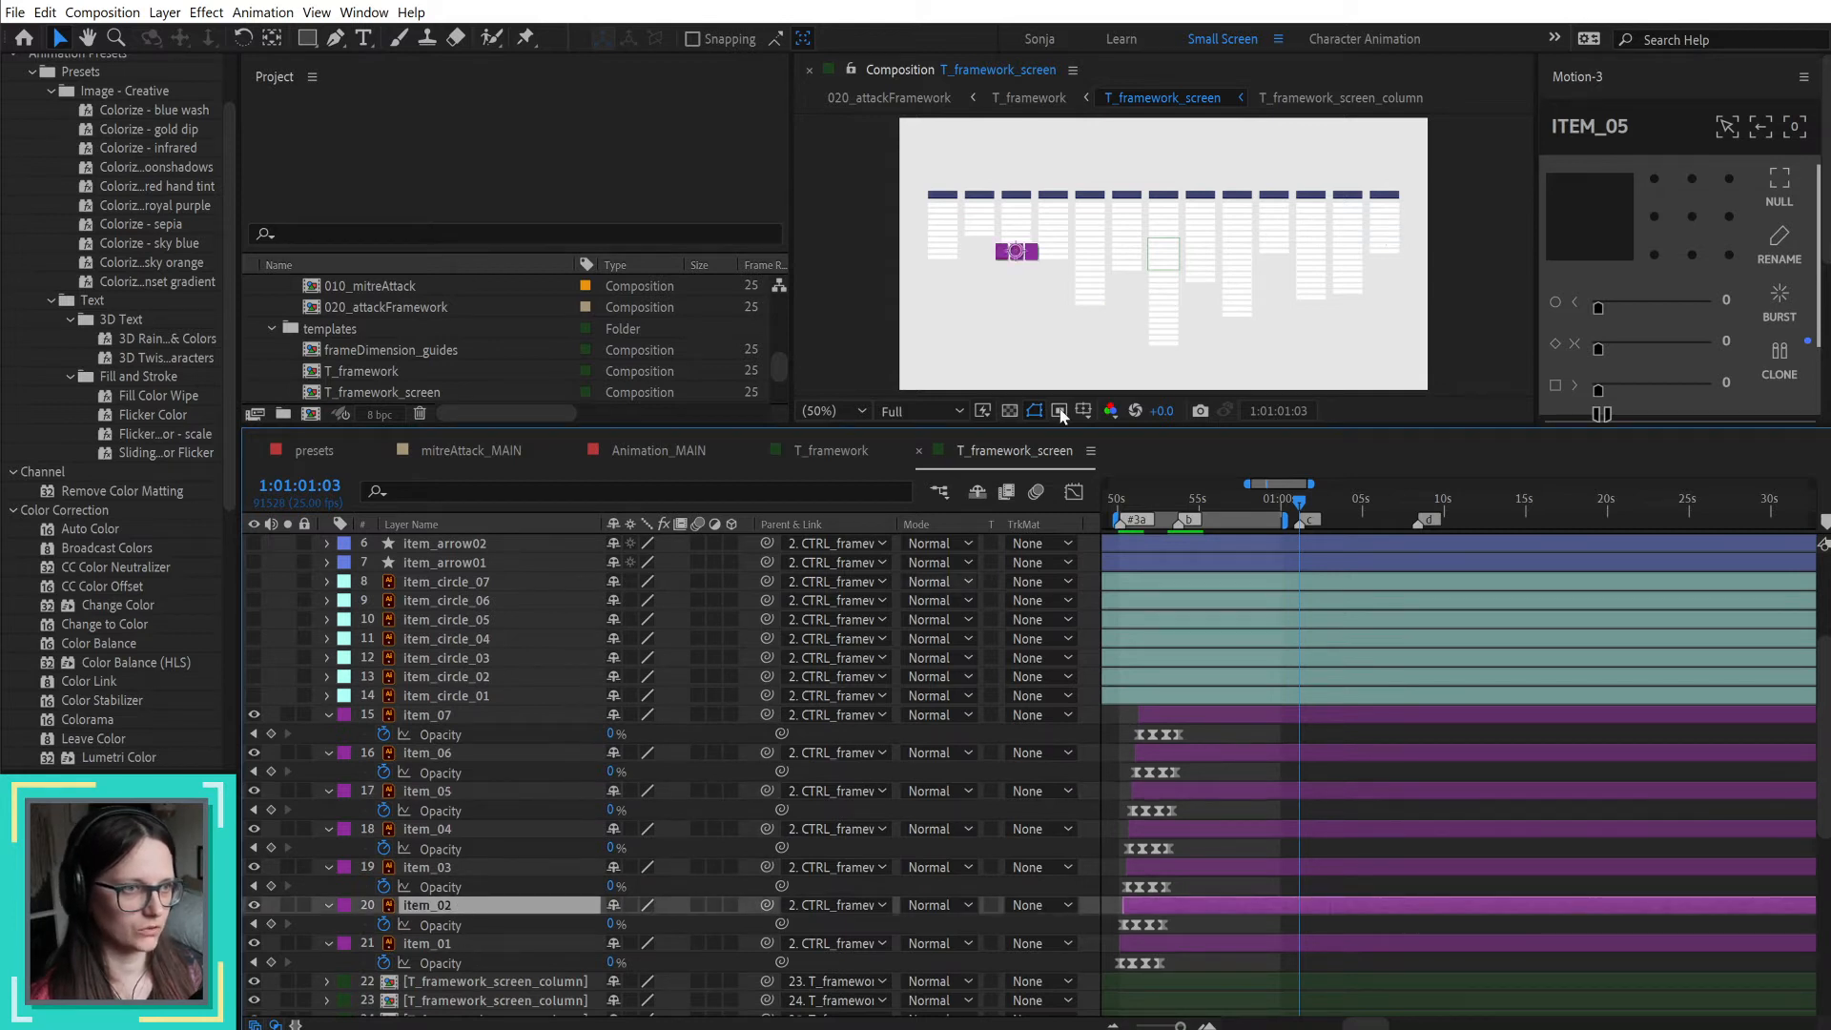
click(461, 870)
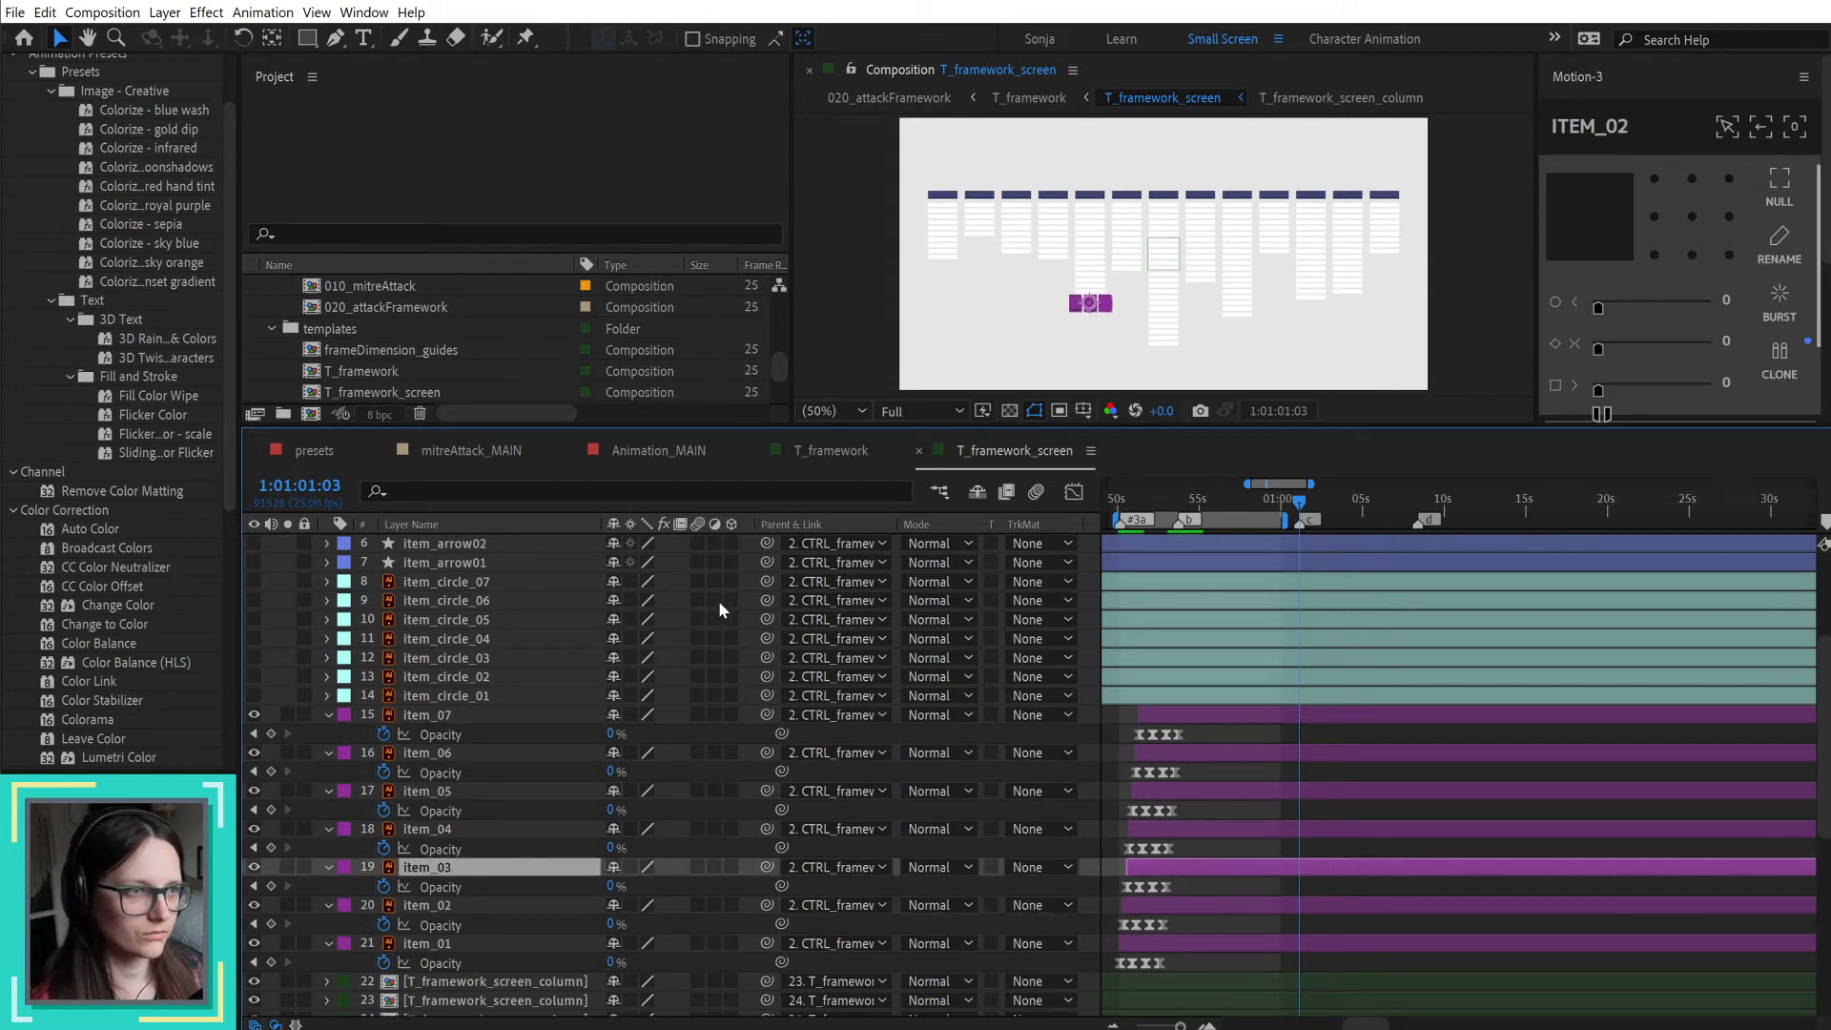
click(451, 832)
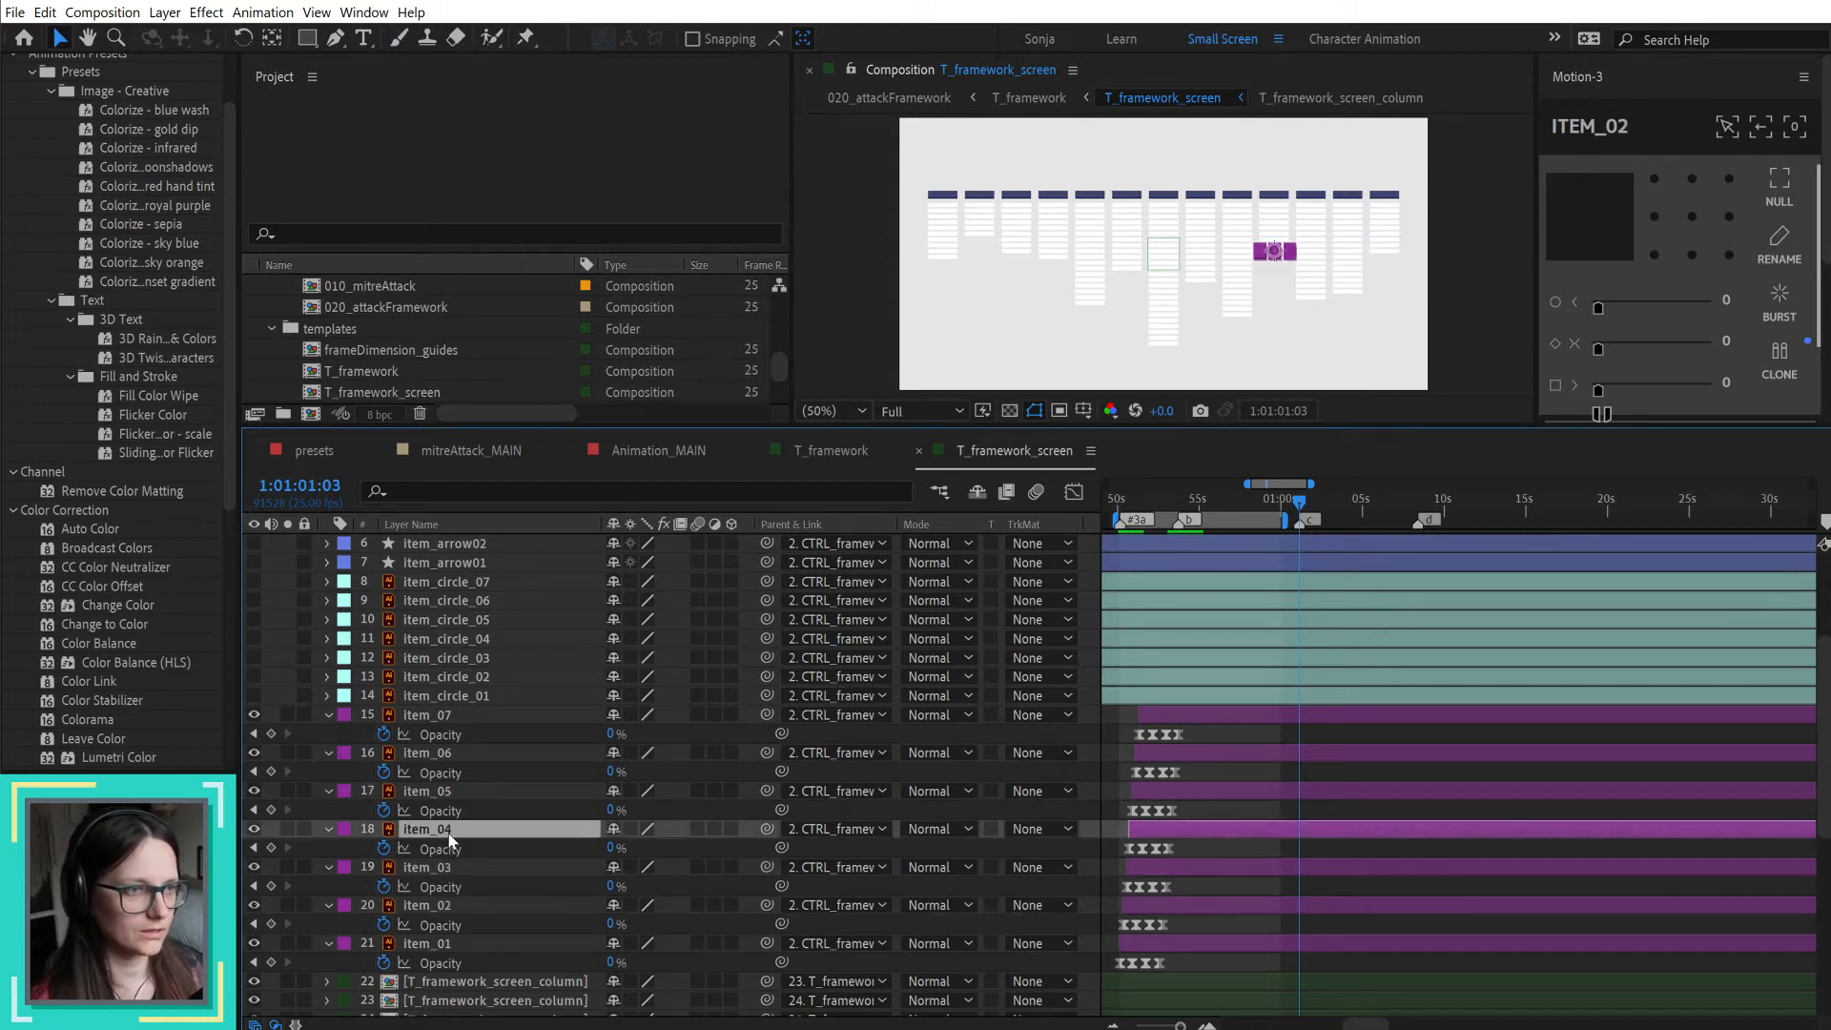
click(434, 793)
click(440, 738)
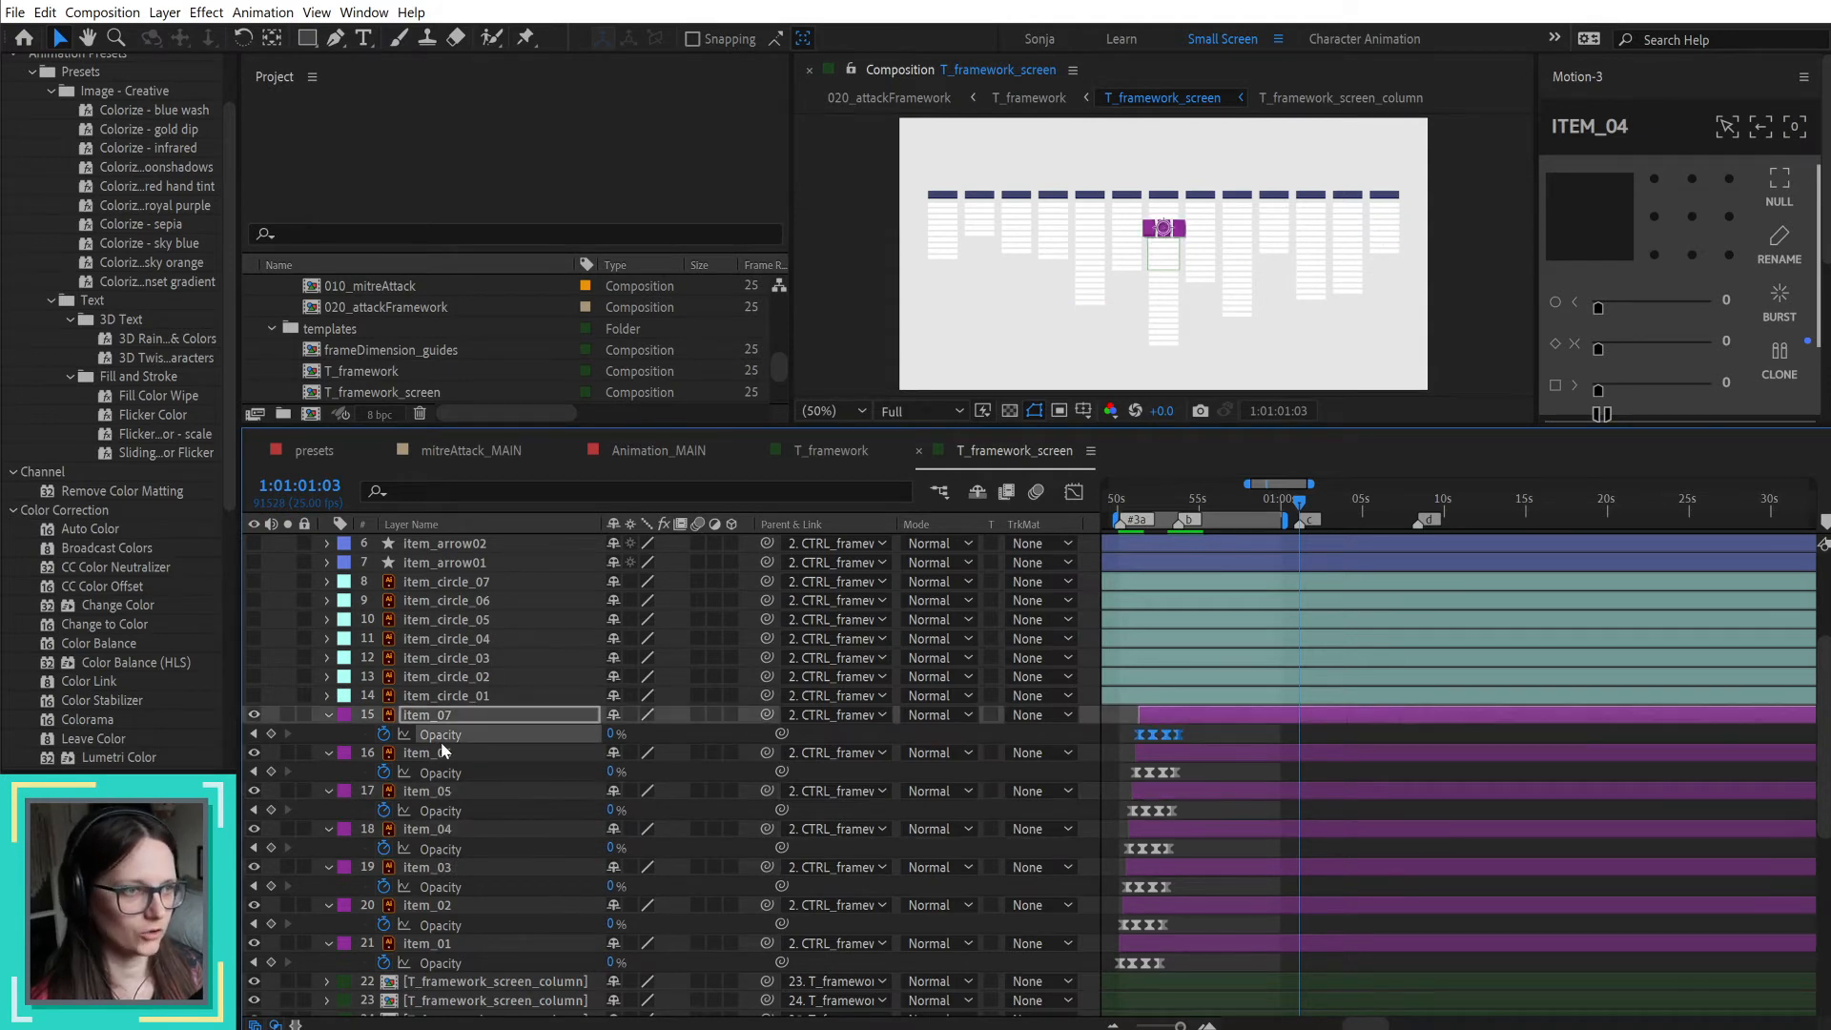
click(438, 753)
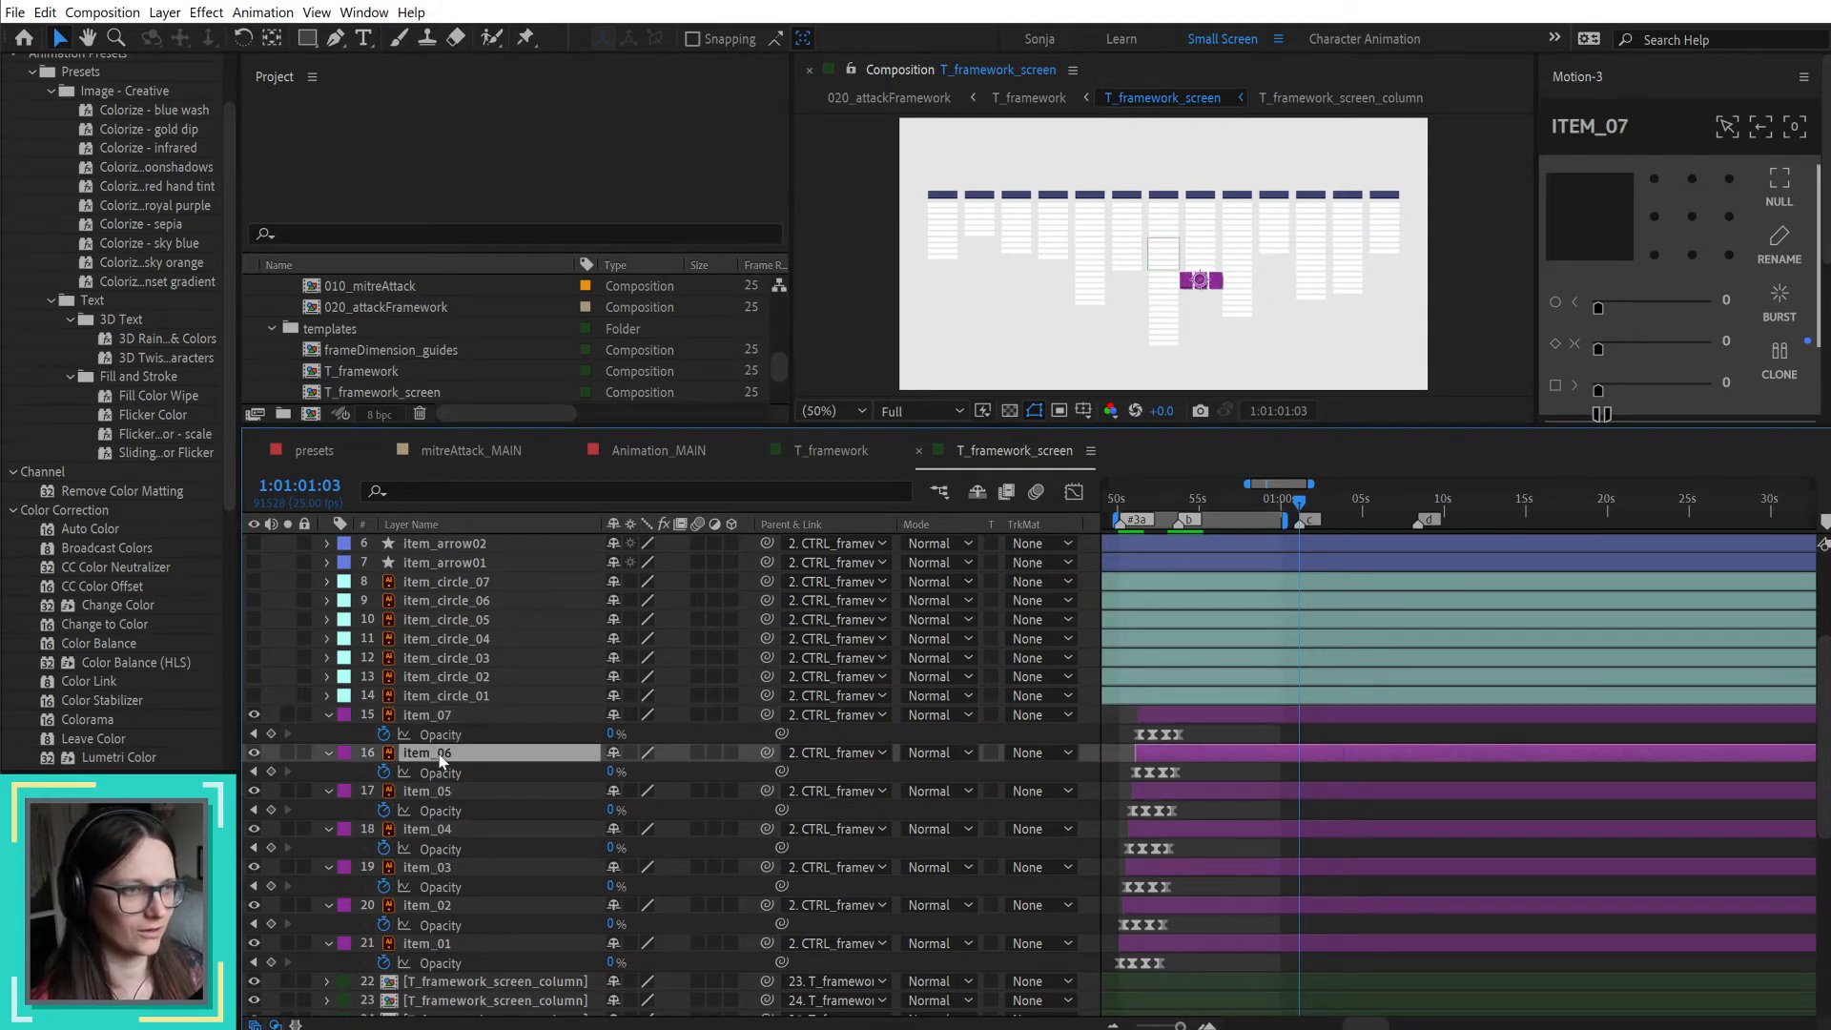
click(438, 717)
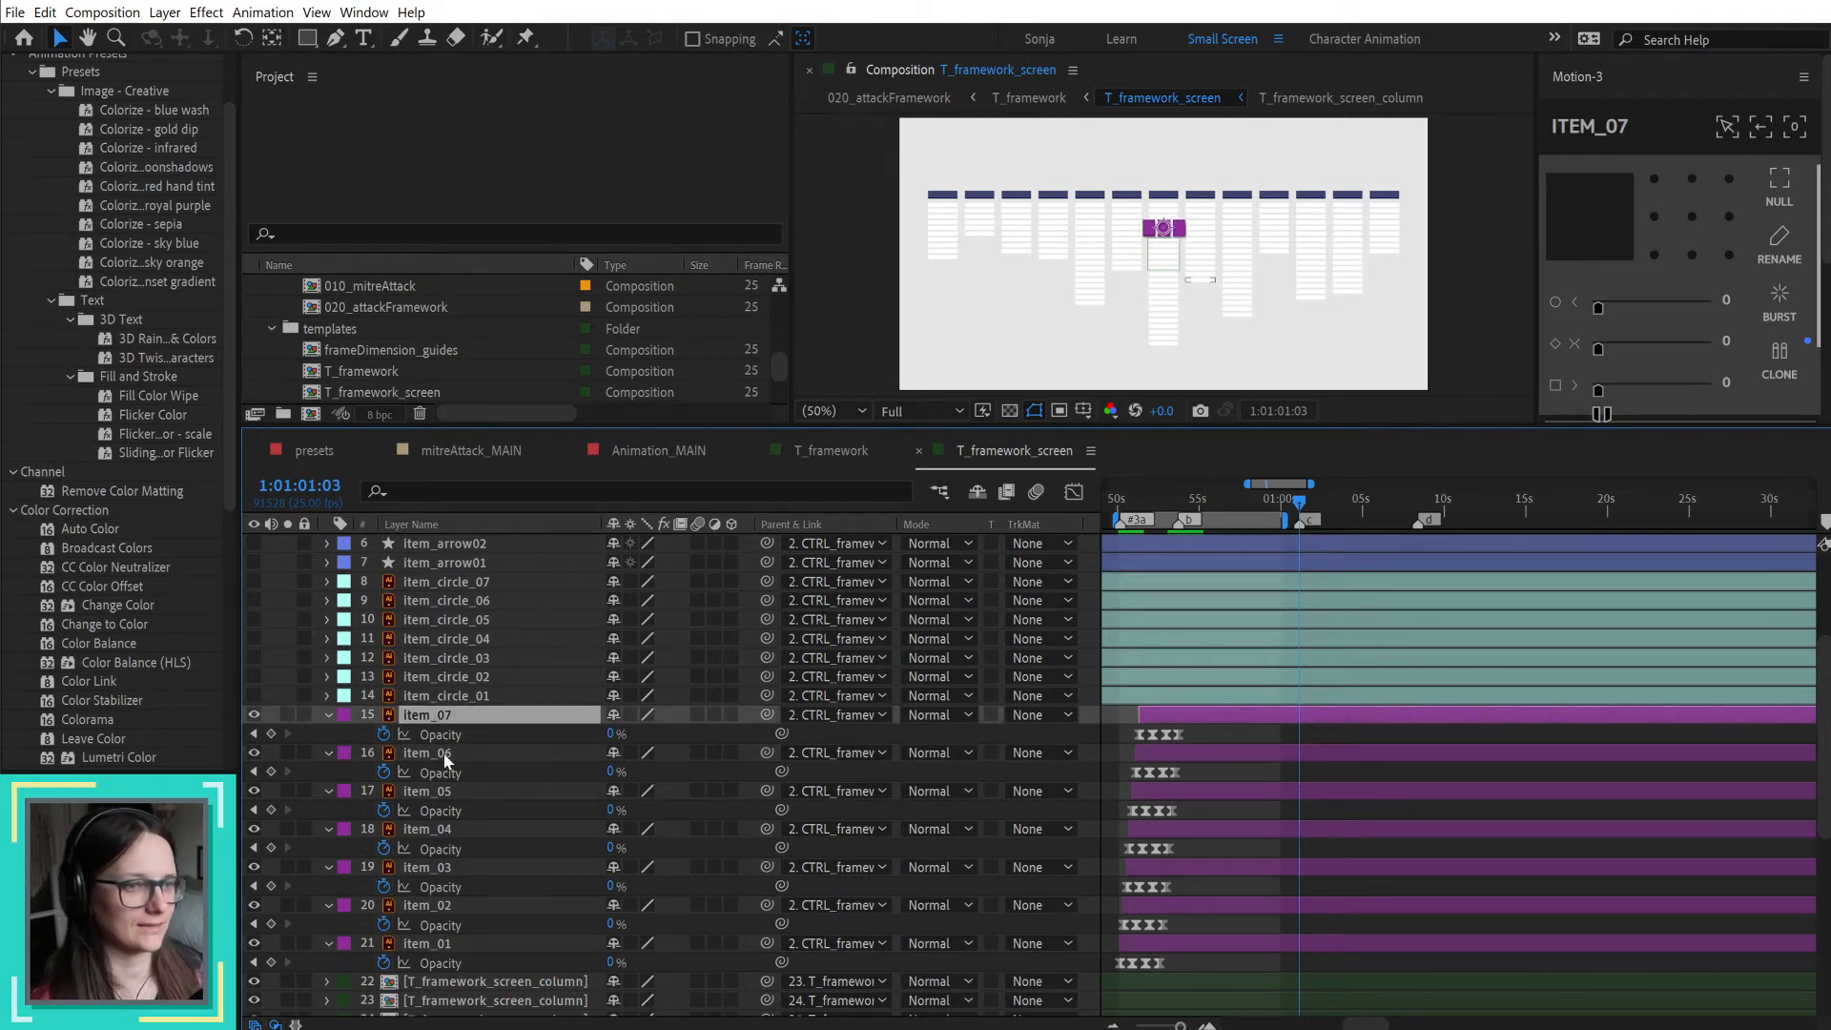
Step: Duplicate item_06's four opacity keyframes at marker c (1:01:01:03) and preview the highlight against the voiceover
click(445, 753)
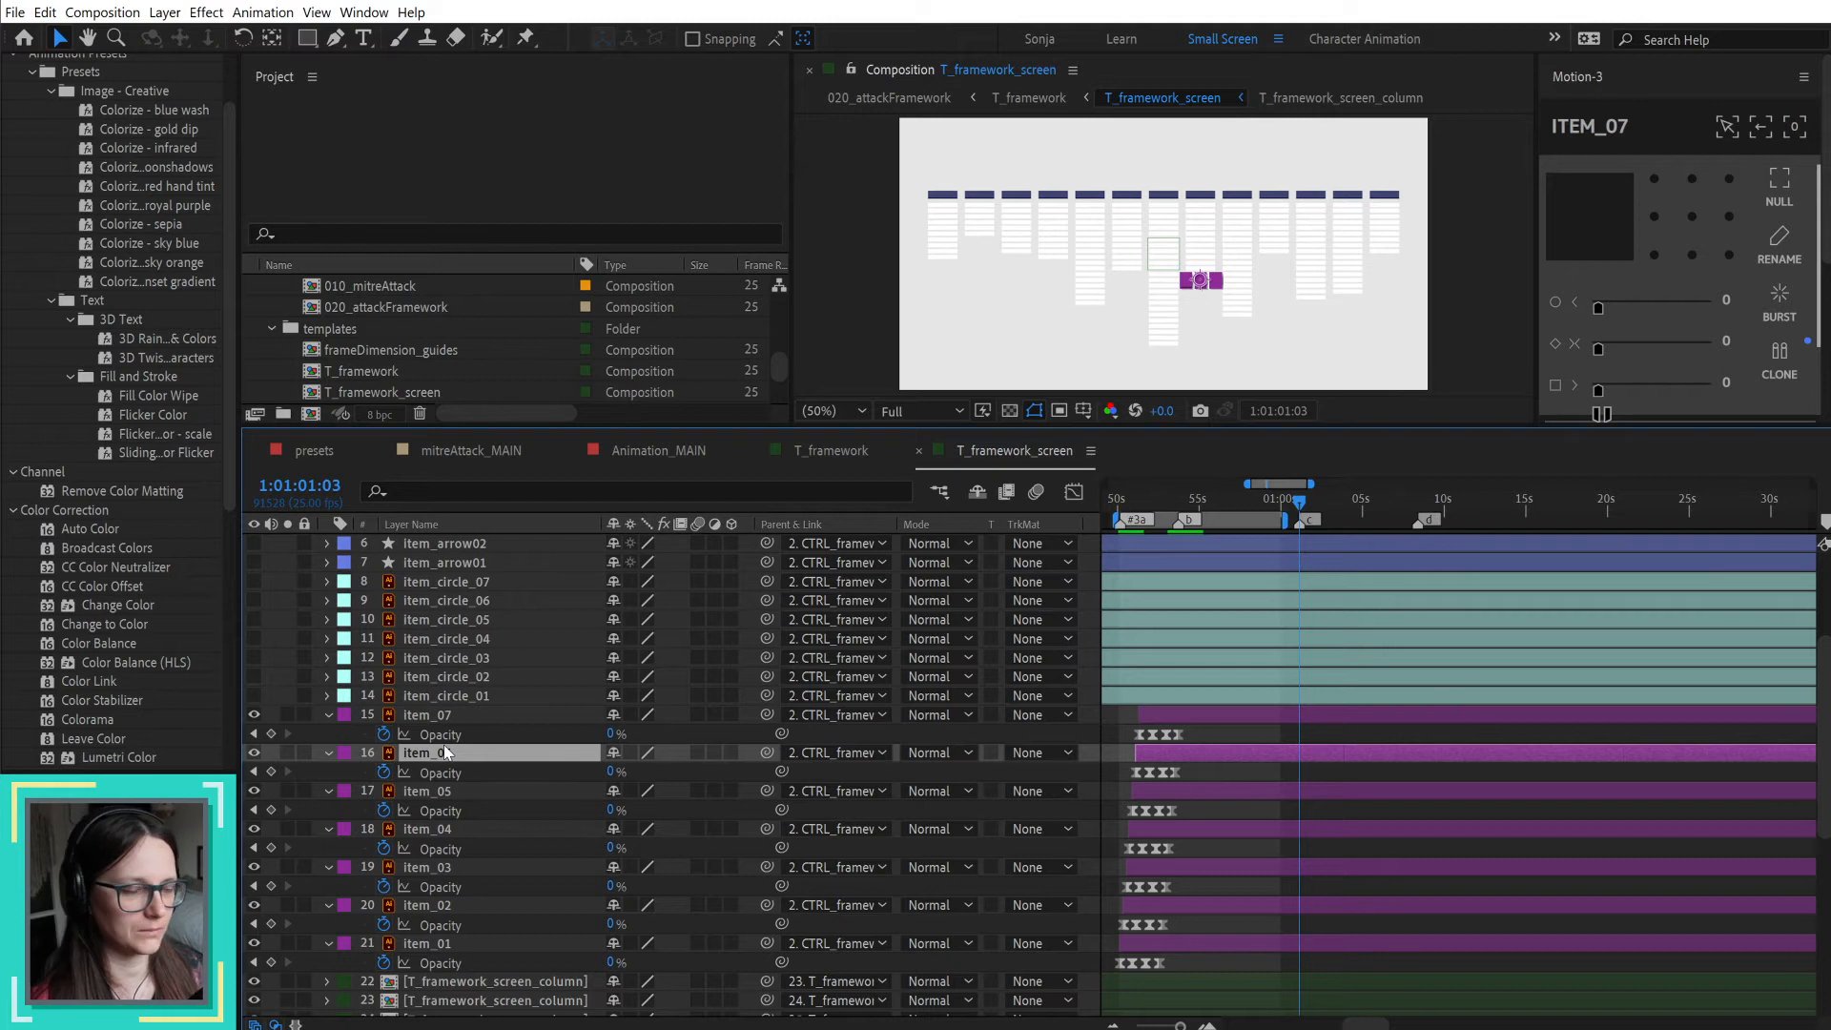
drag(1199, 770, 1122, 782)
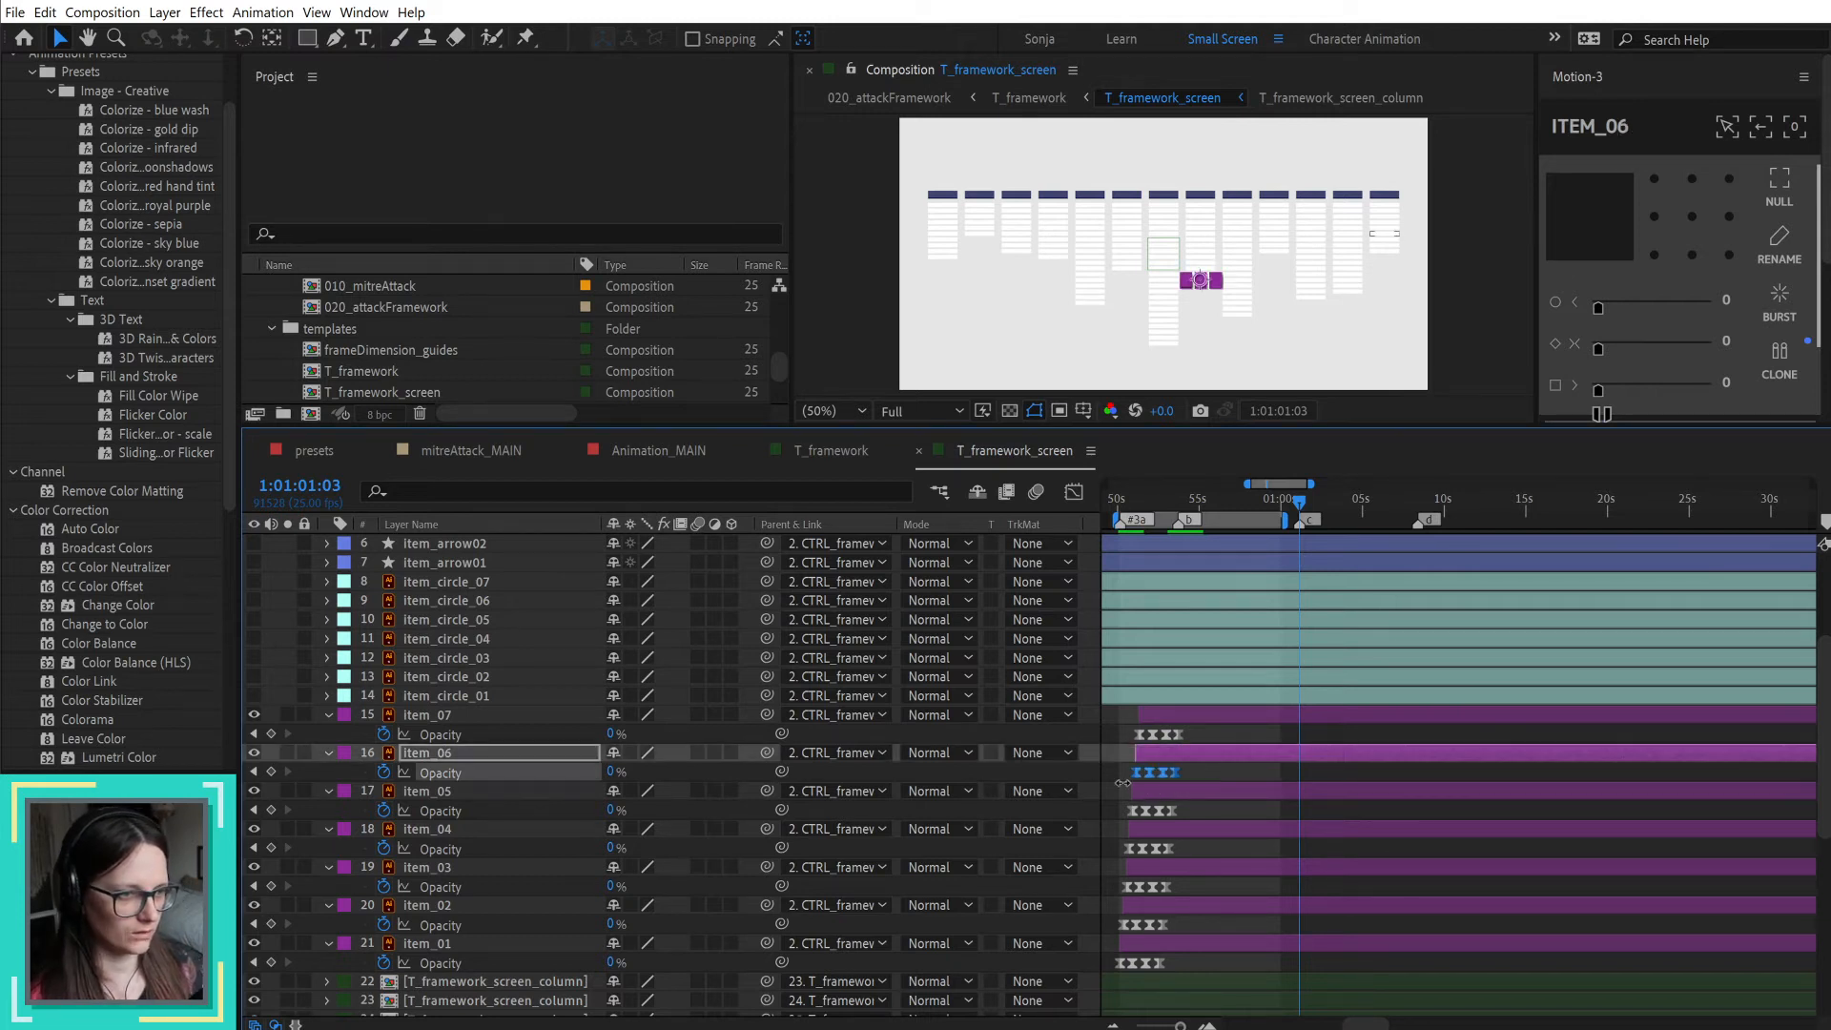
key(ctrl+v)
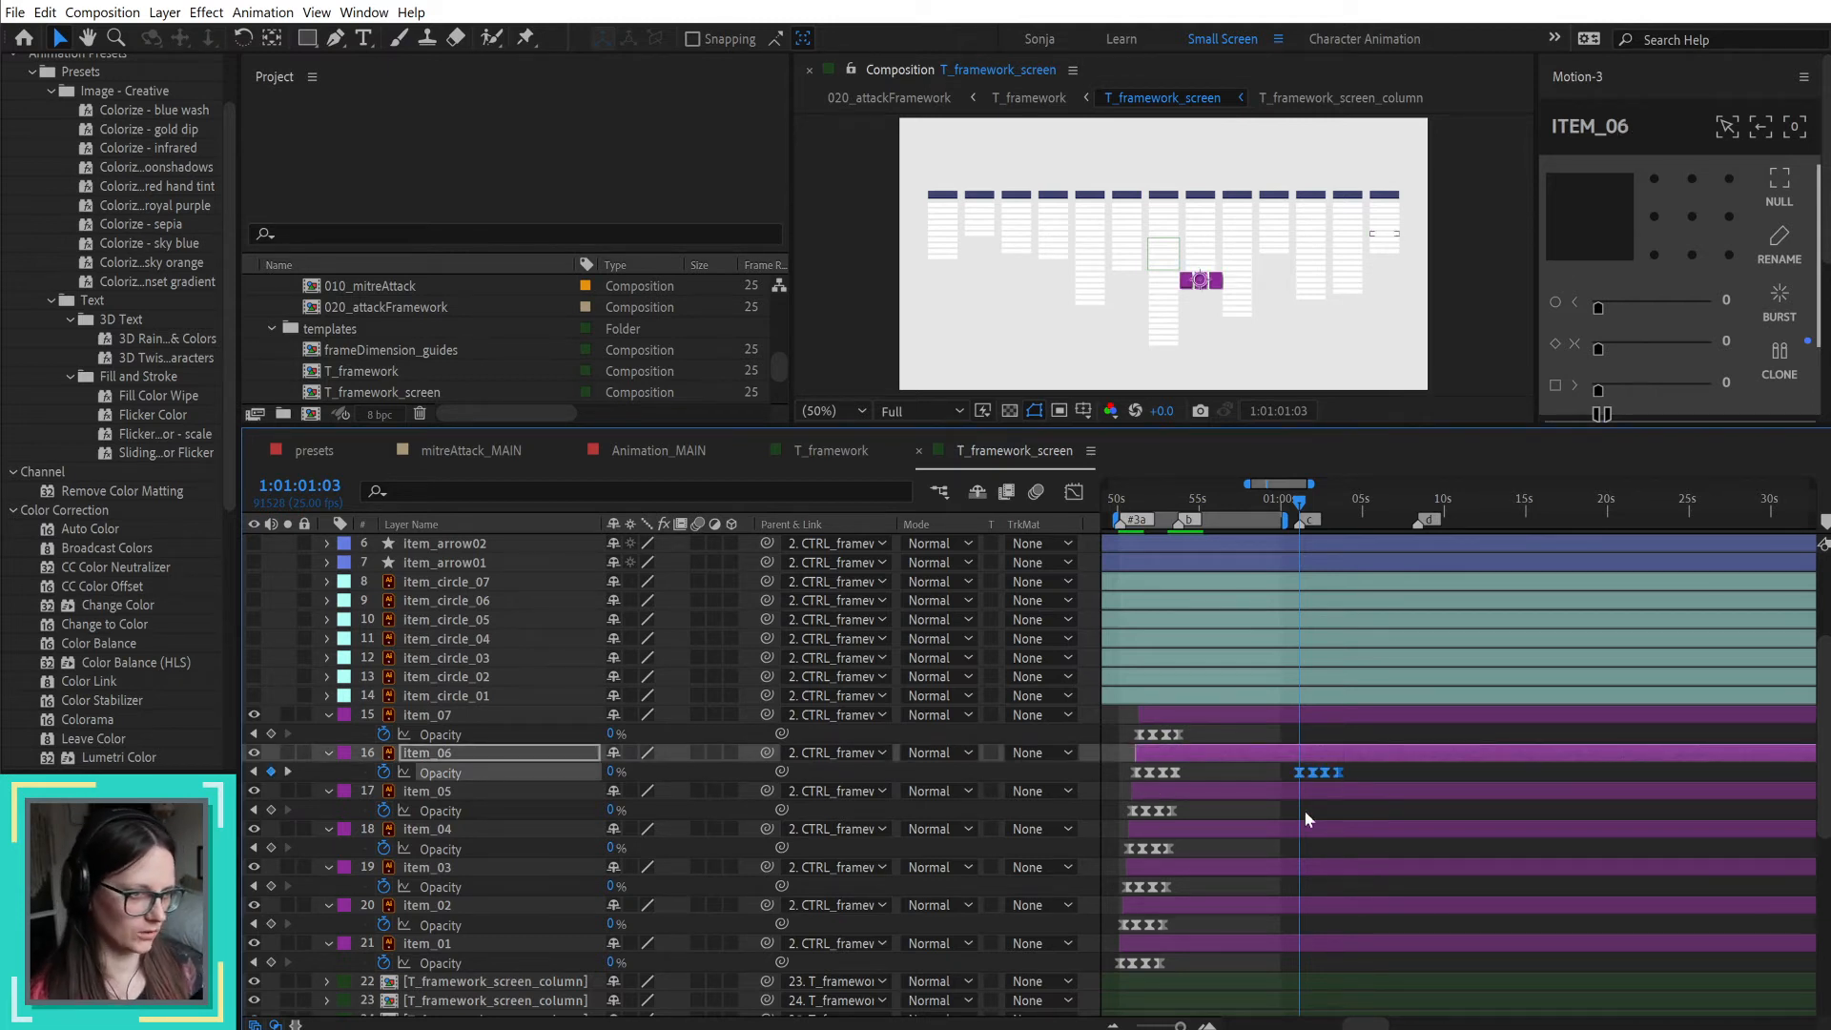
scroll(1290, 791, up, 3)
key(space)
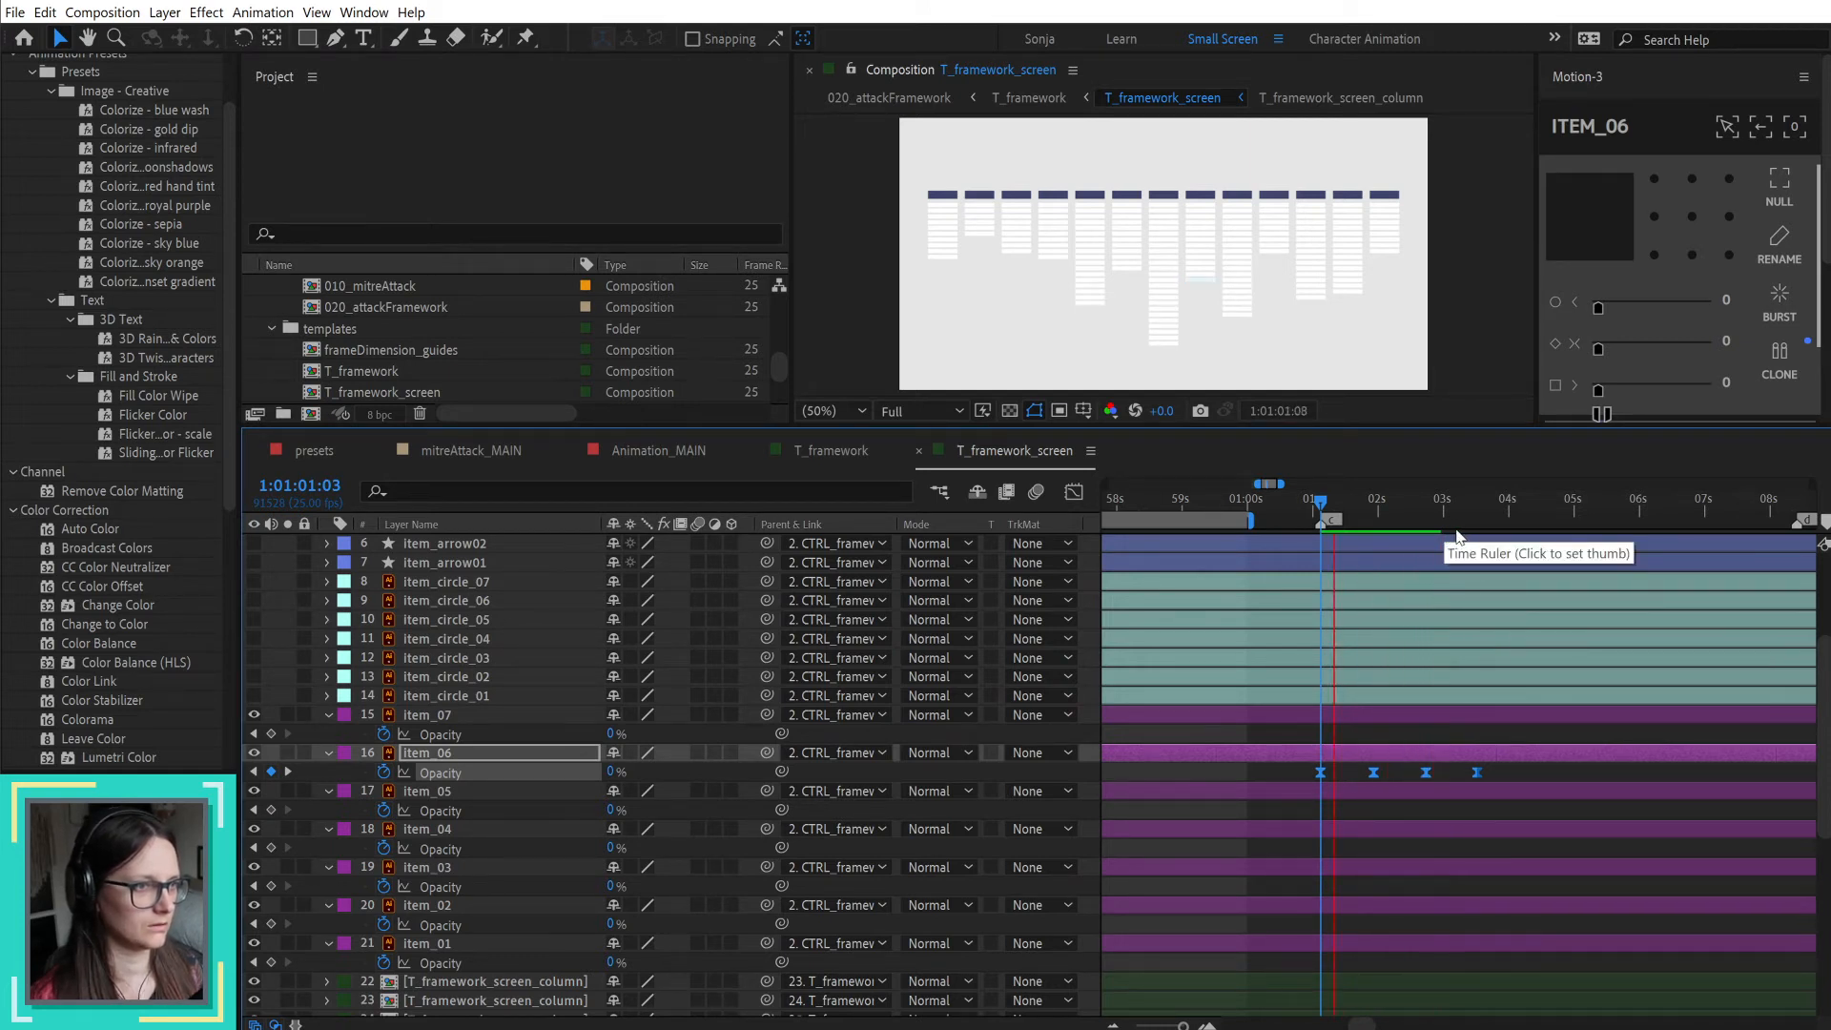
key(space)
Step: Move the playhead to item_06's last keyframe at 1:01:03:13 and paste a copy of item_02's opacity keyframes there
drag(1321, 505, 1480, 509)
click(1311, 732)
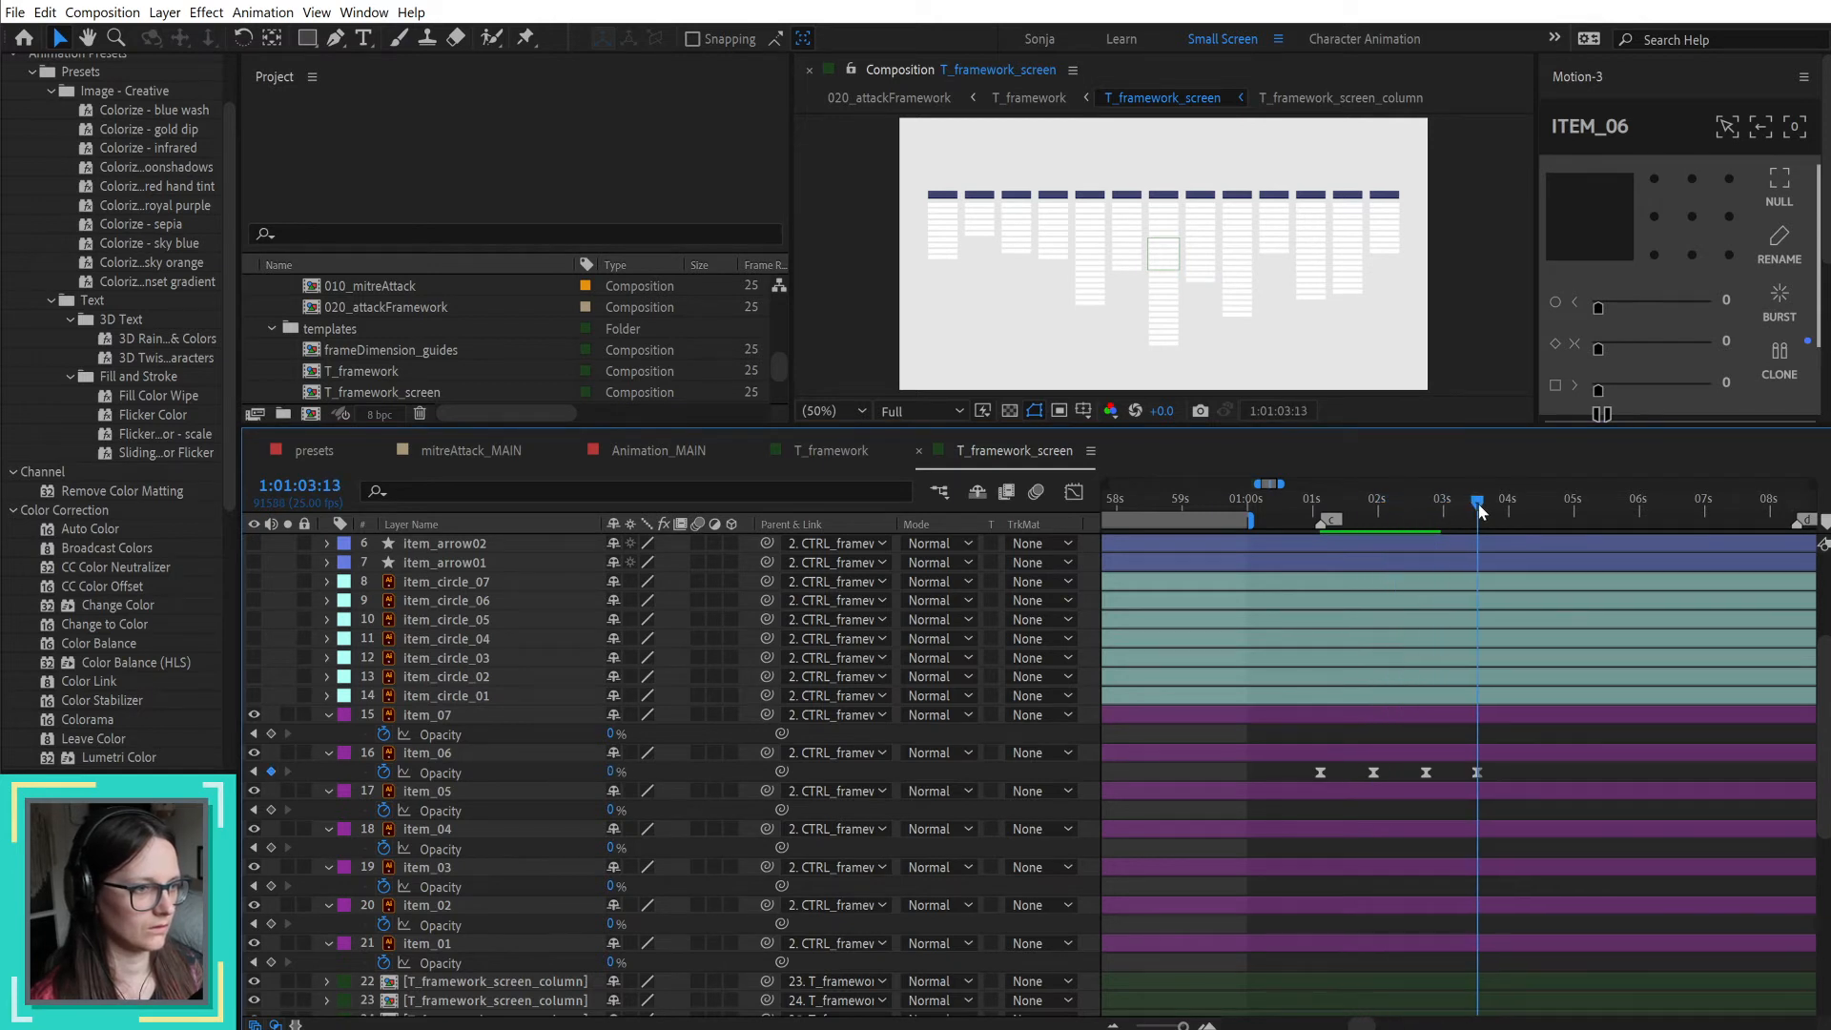
click(452, 871)
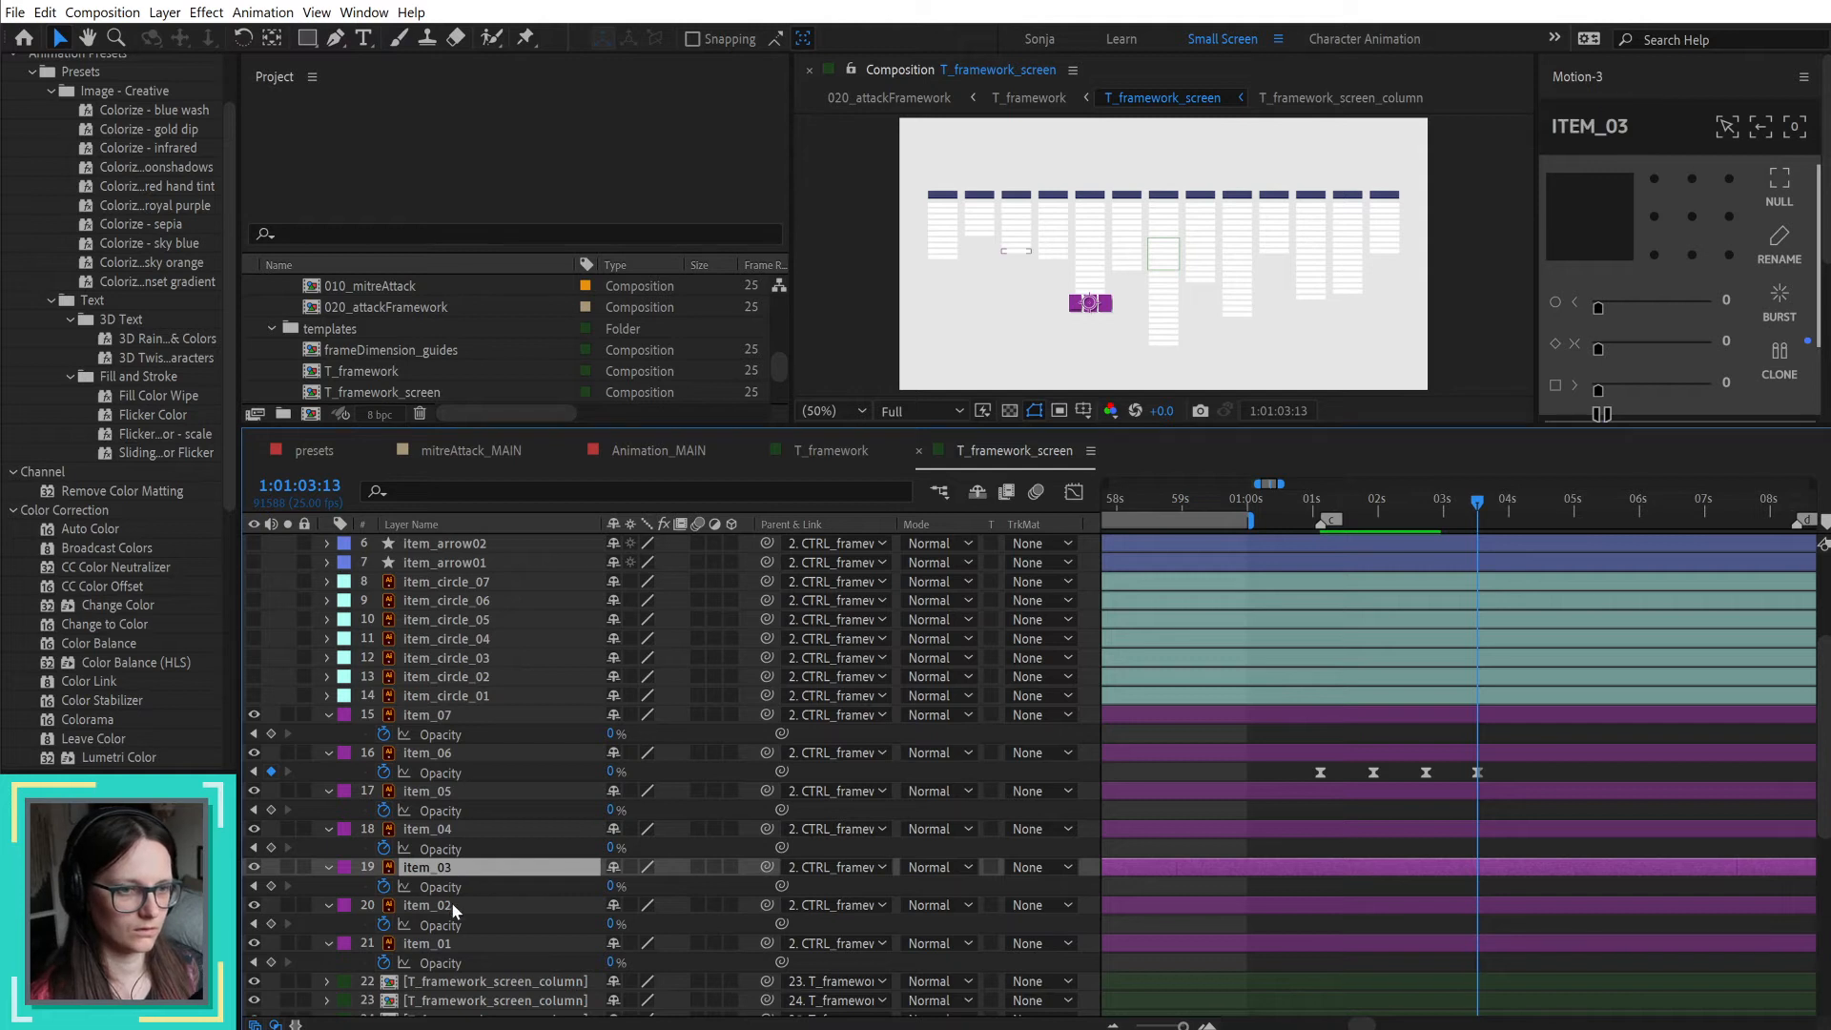
click(452, 904)
scroll(1478, 890, down, 2)
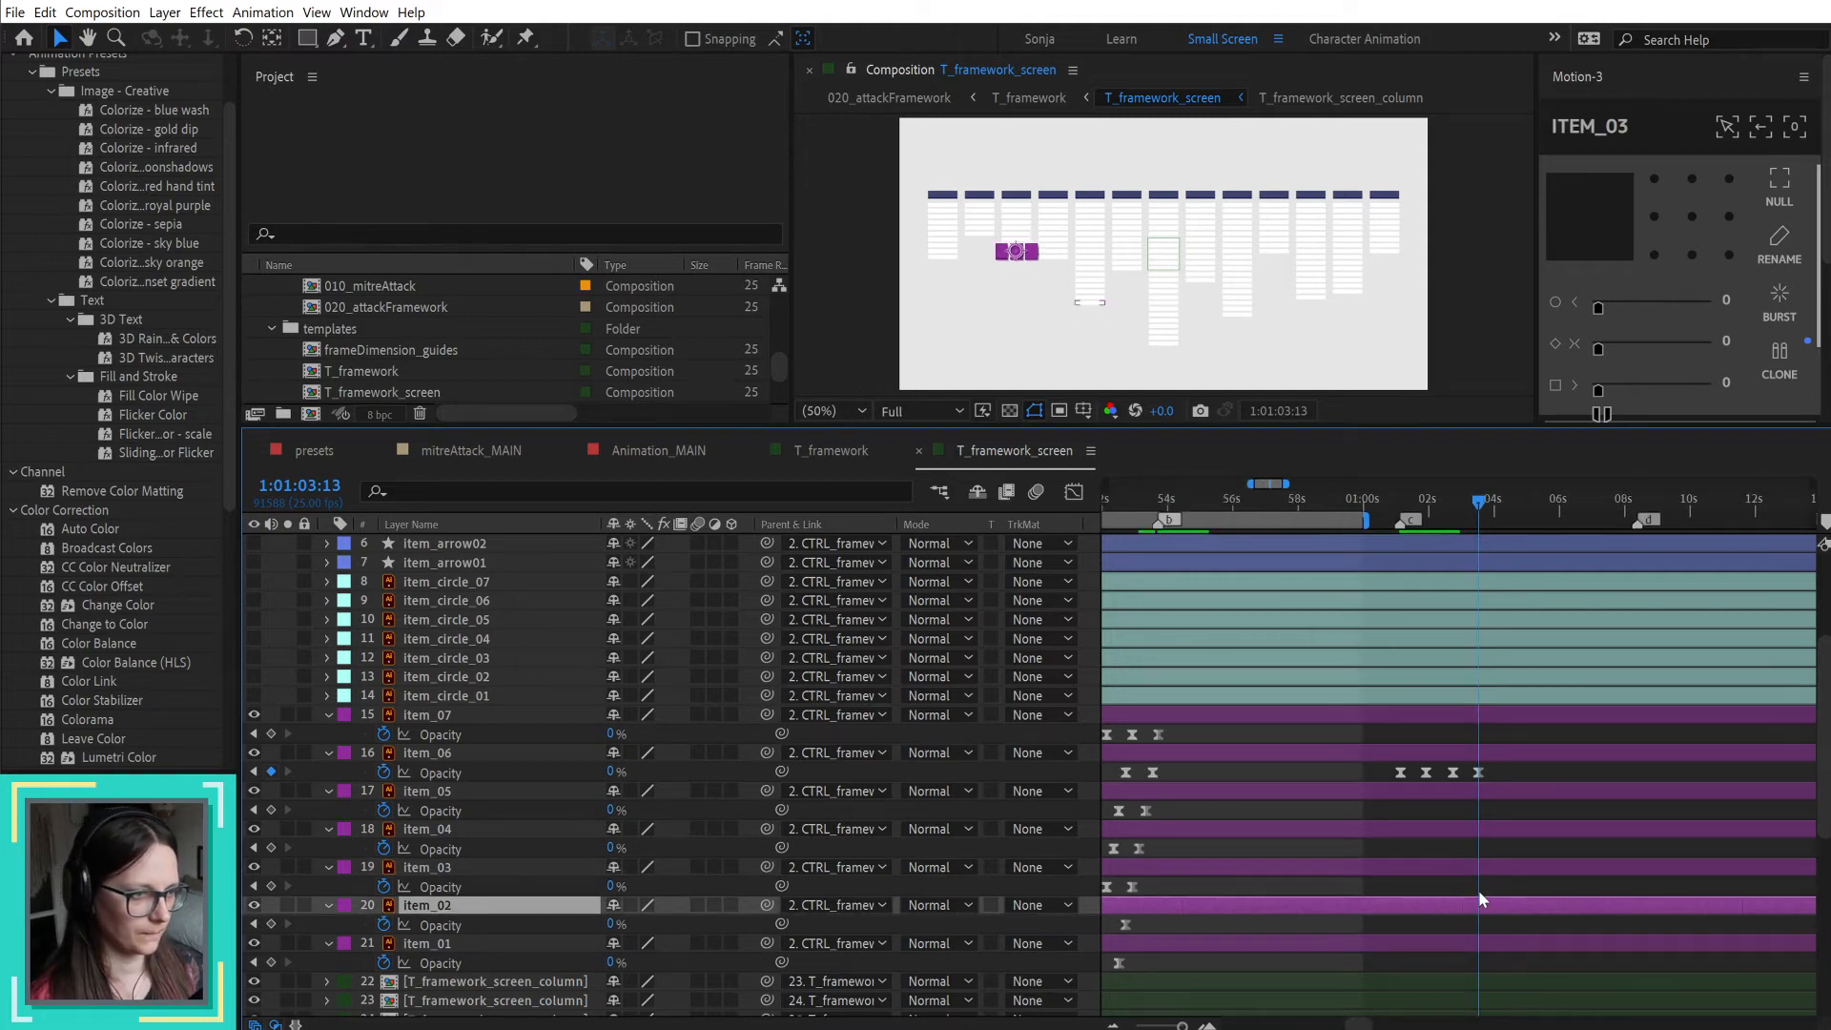
scroll(1226, 885, down, 2)
drag(1214, 923, 1131, 929)
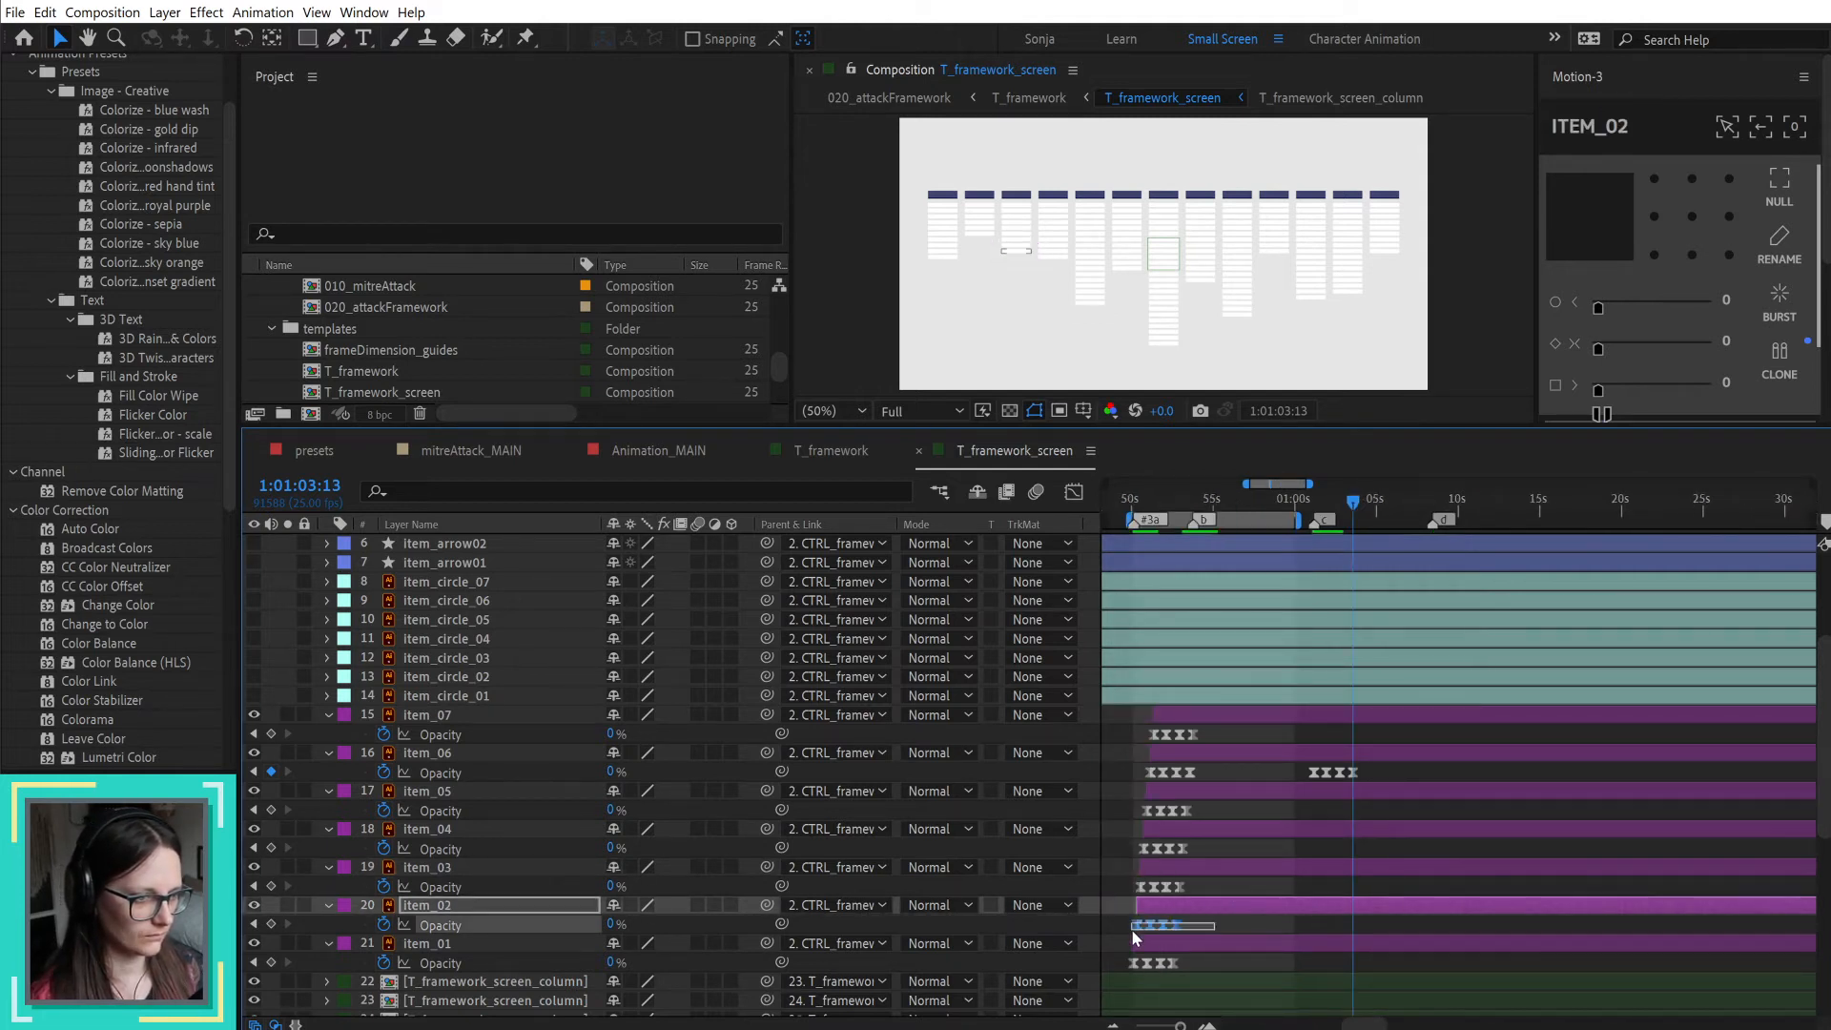
key(ctrl+c)
key(ctrl+v)
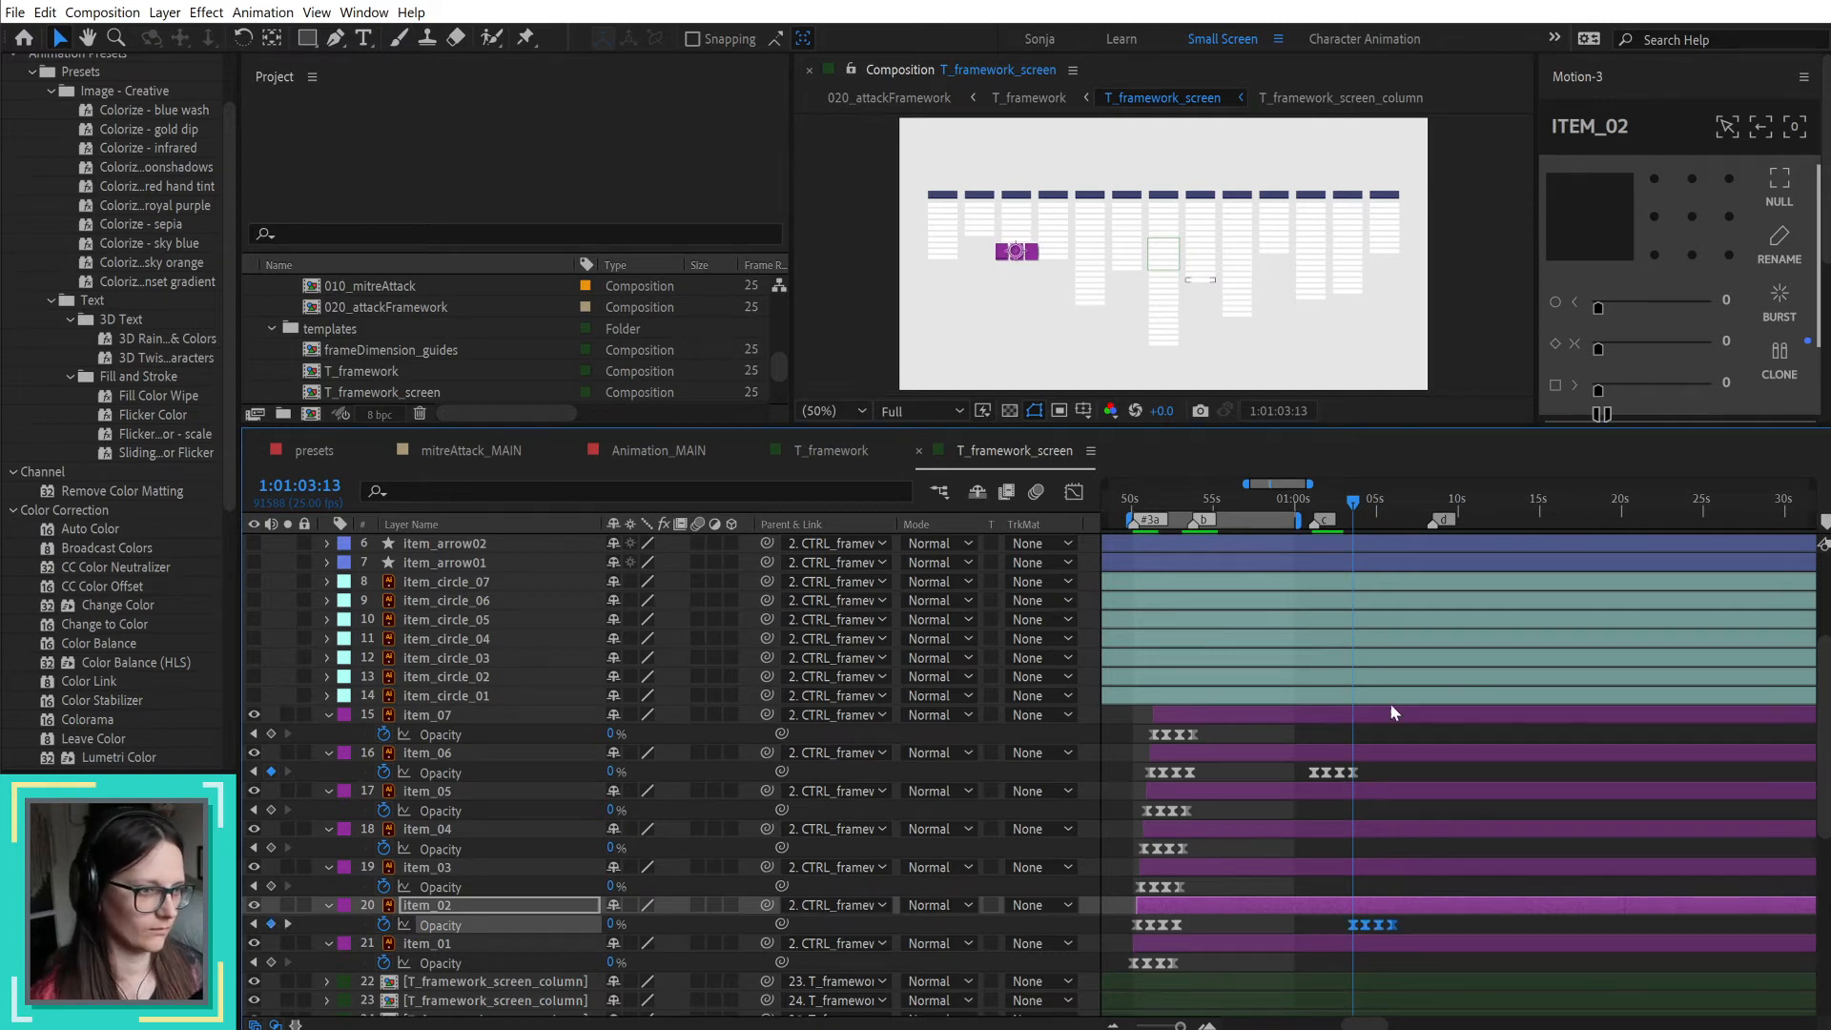
Step: Paste a copy of item_04's opacity keyframes at 1:01:05:23, where item_02's second highlight ends
drag(1360, 495, 1395, 505)
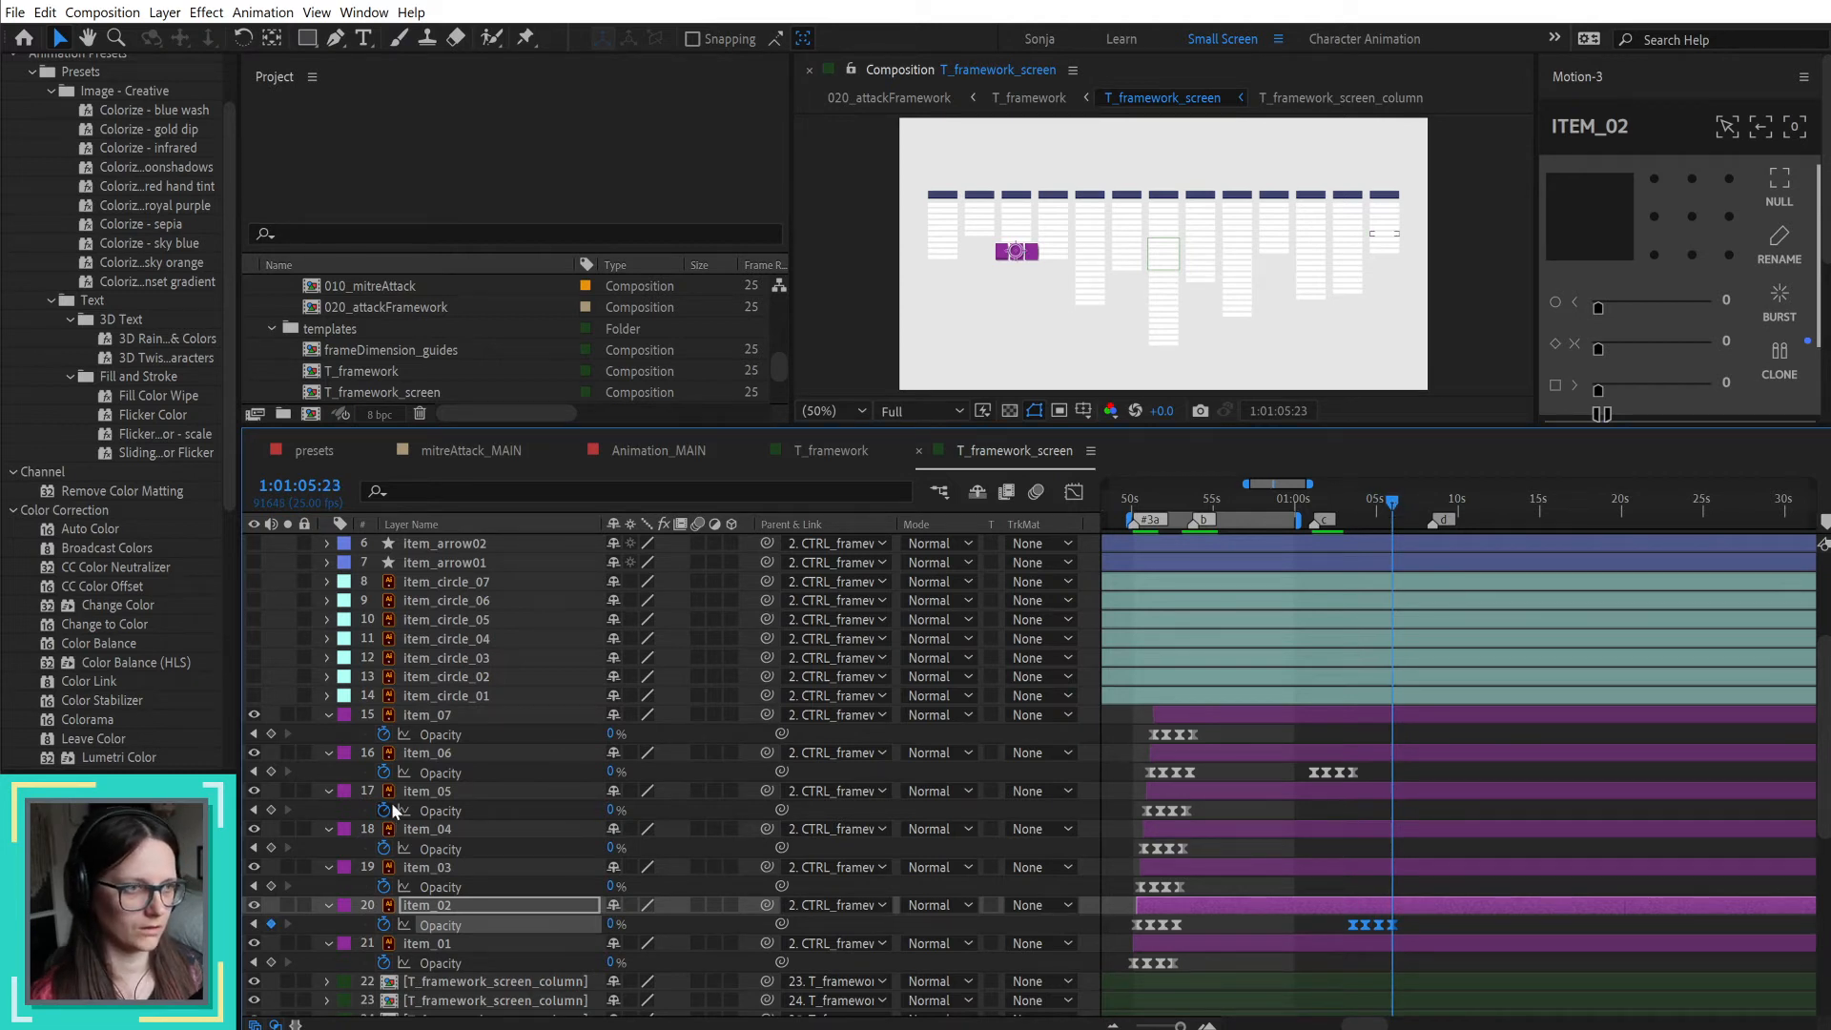
click(448, 826)
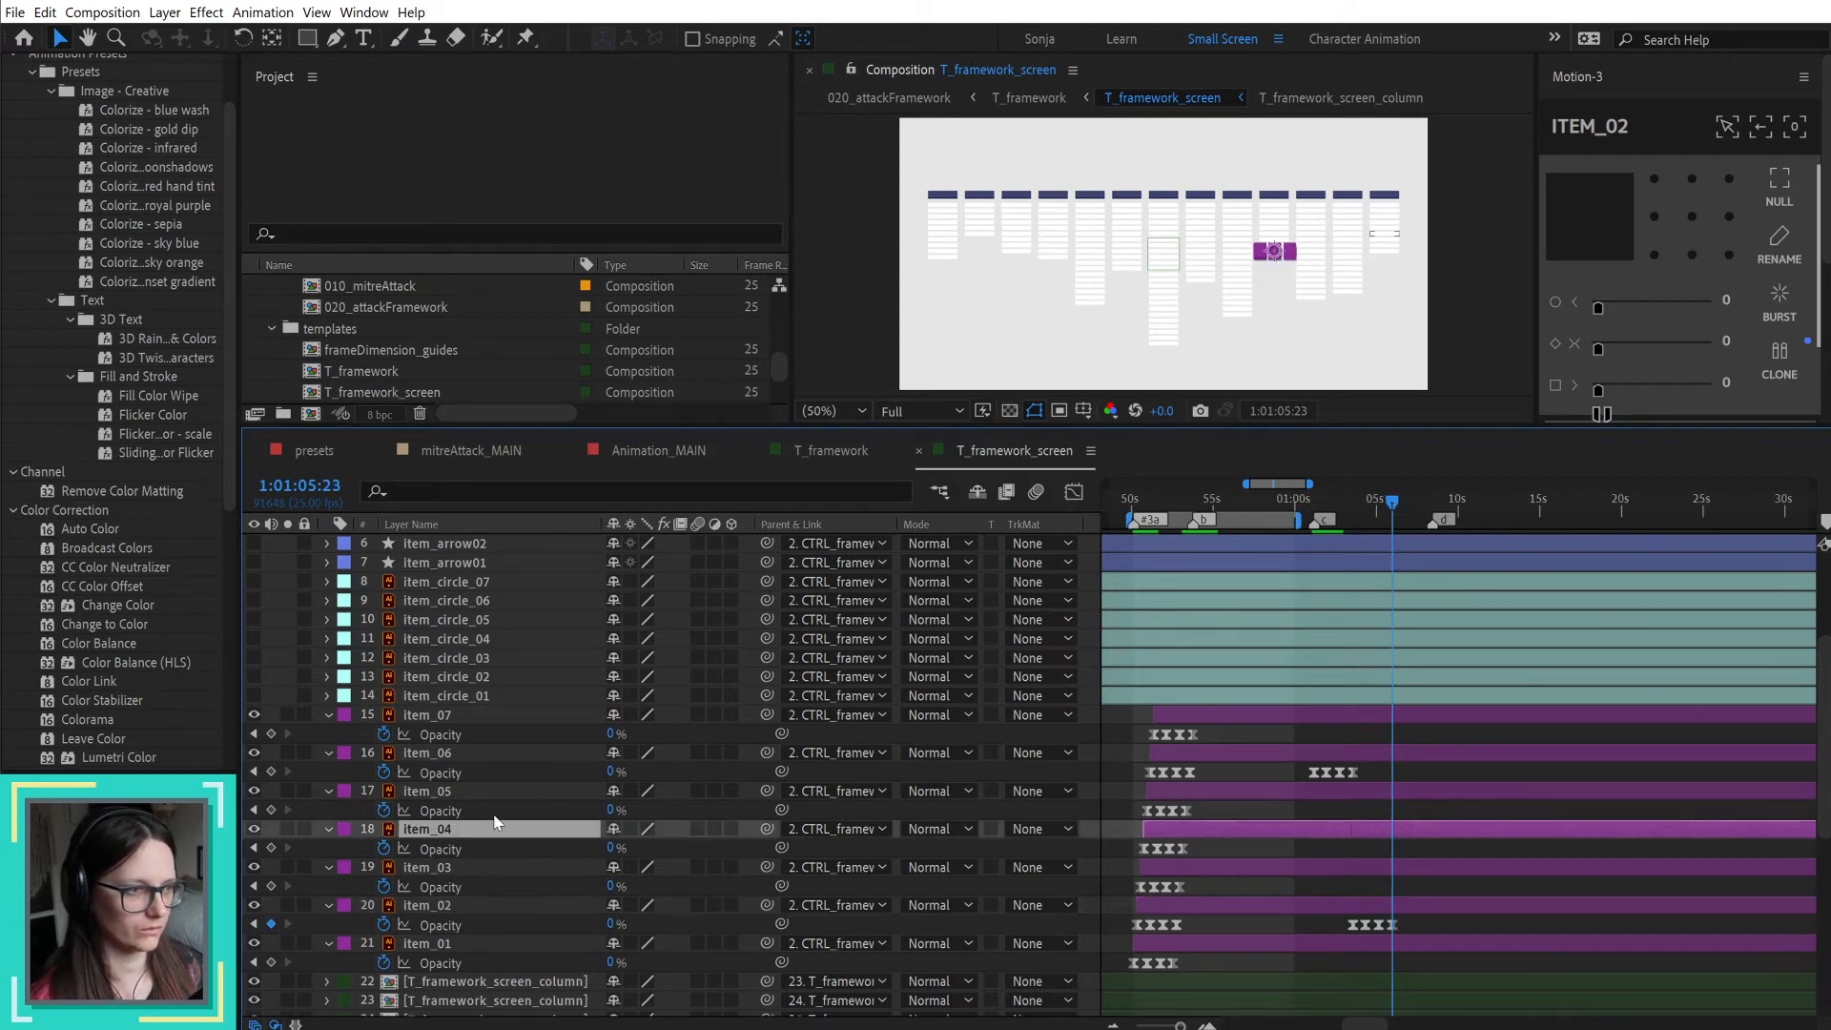
click(1151, 845)
key(ctrl+v)
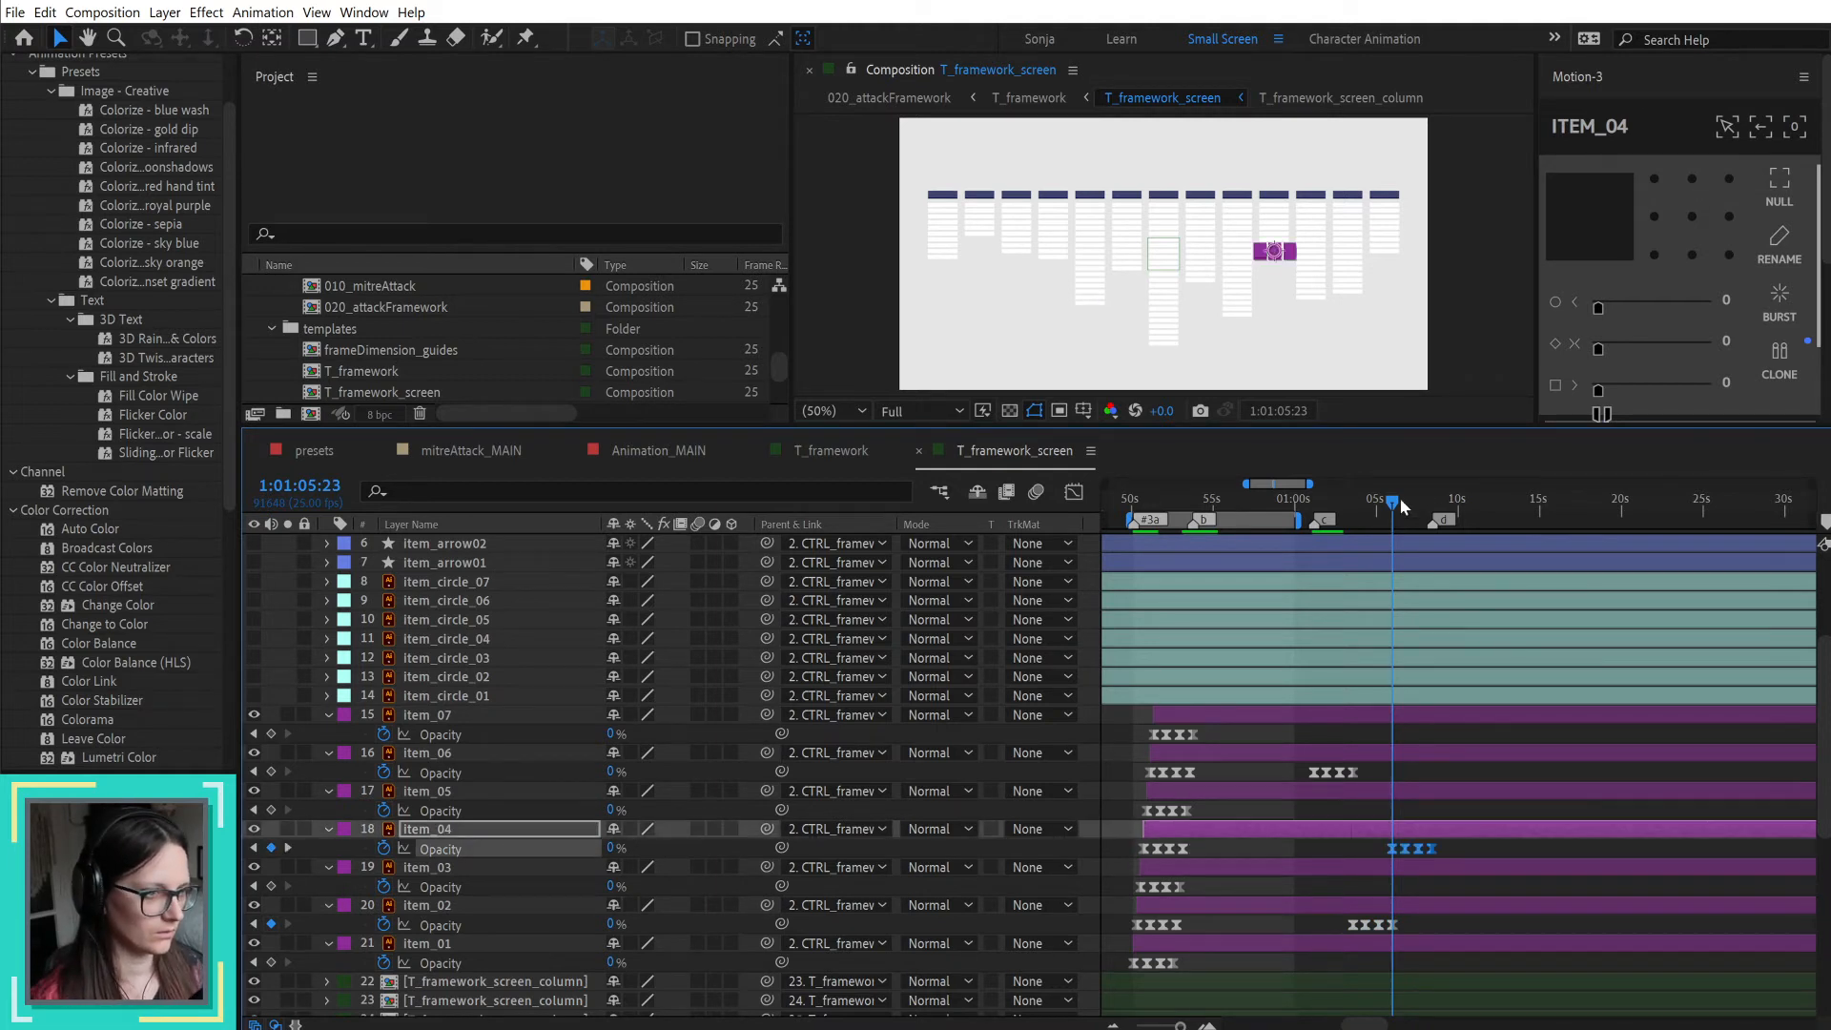
Step: Move the playhead to marker d at 1:01:08:10, review storyboard pages 18 to 20 in Adobe Acrobat, and return to After Effects
drag(1392, 508, 1432, 510)
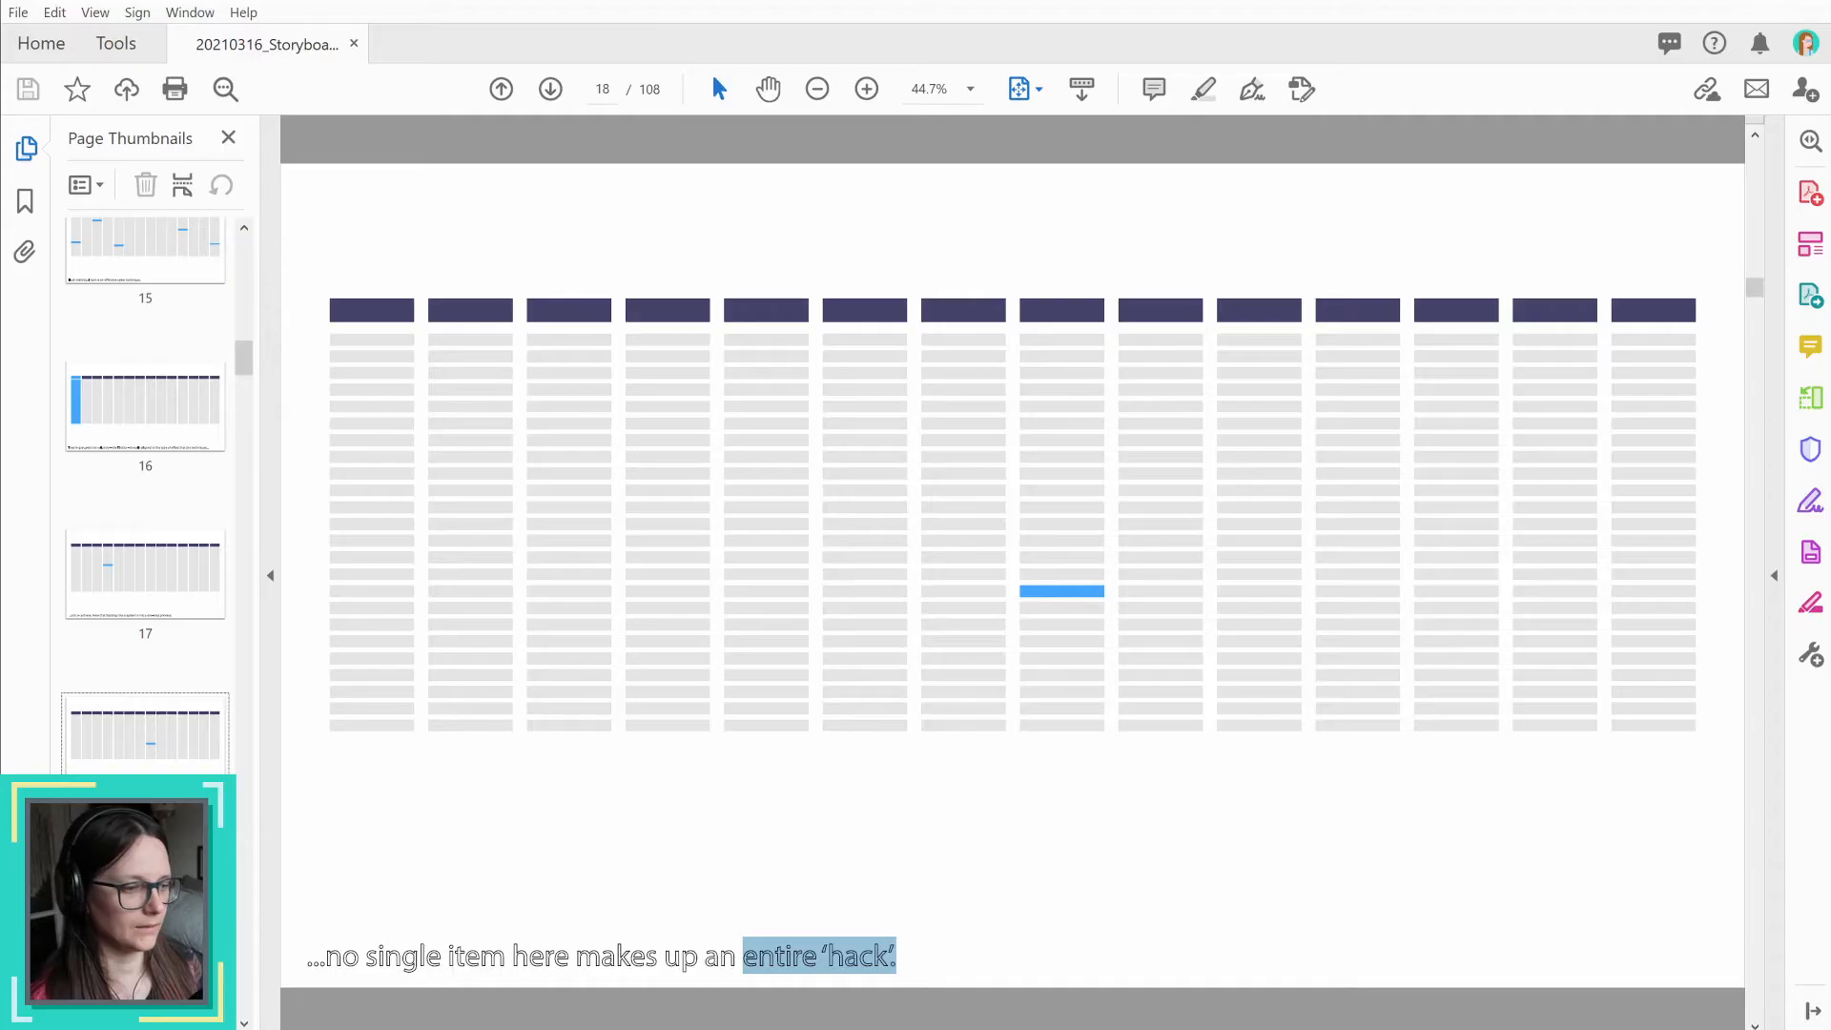
key(Right)
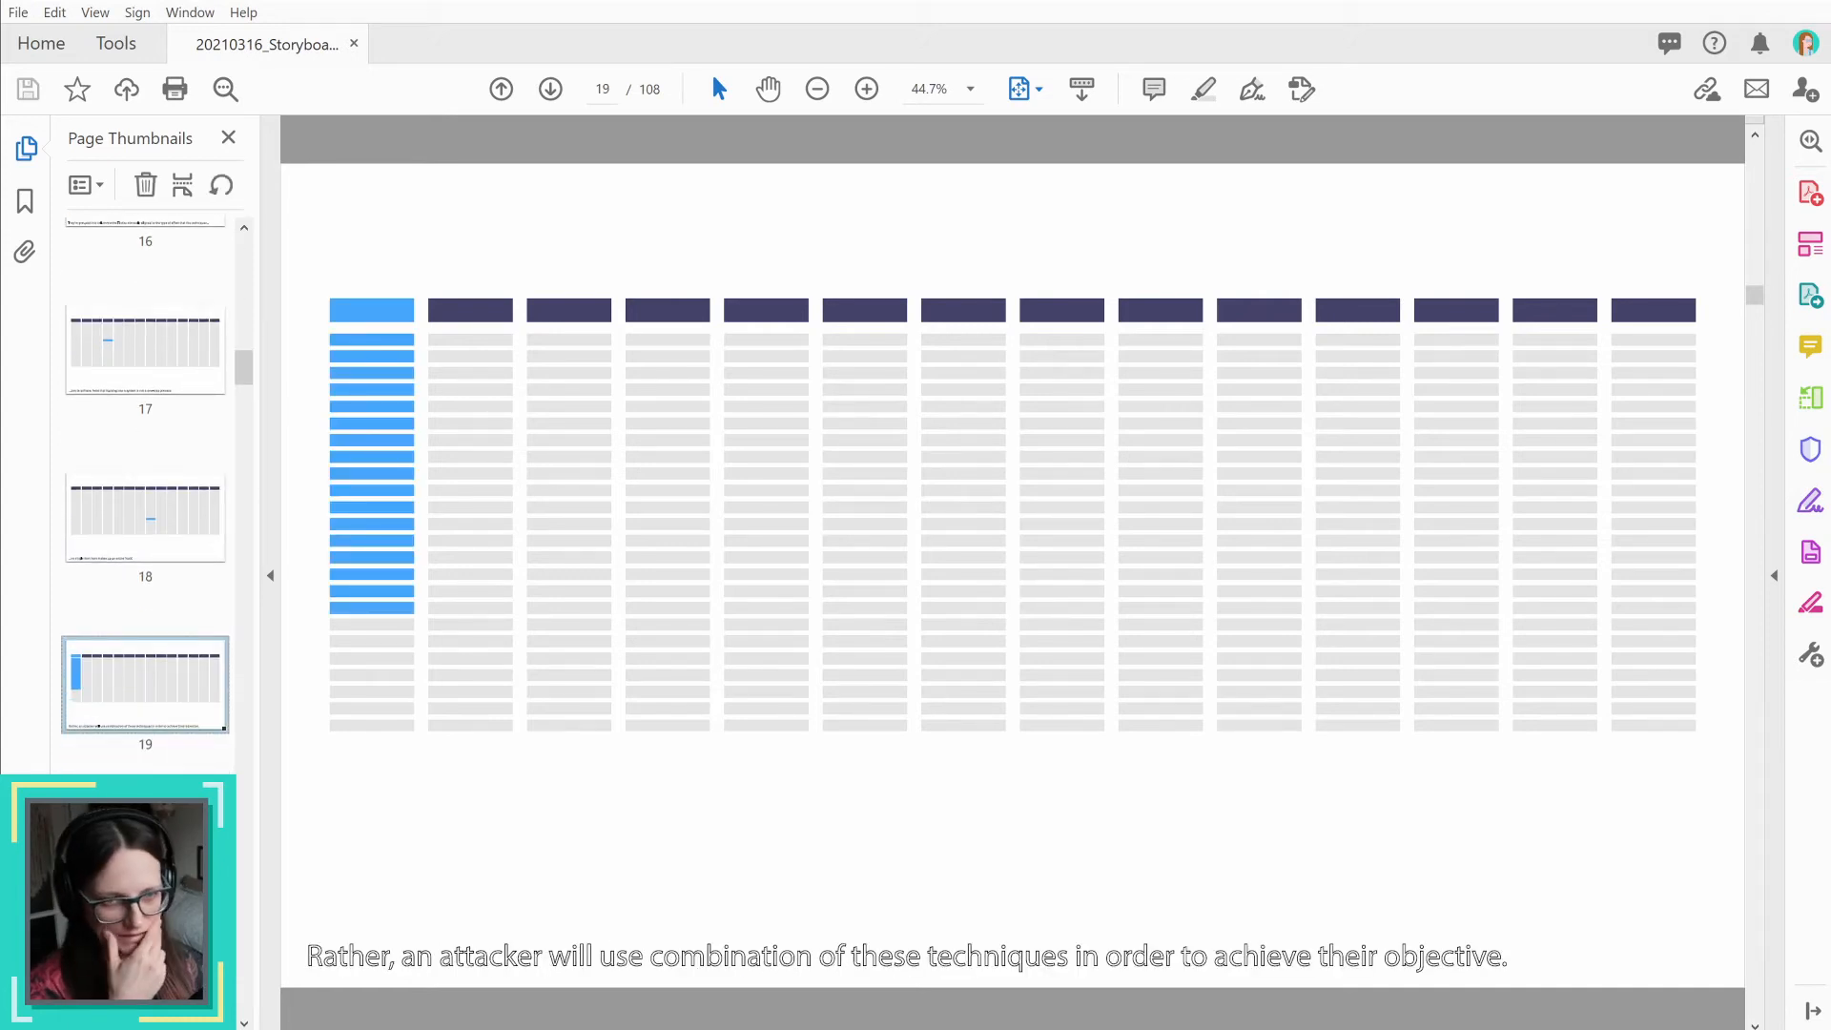
key(Right)
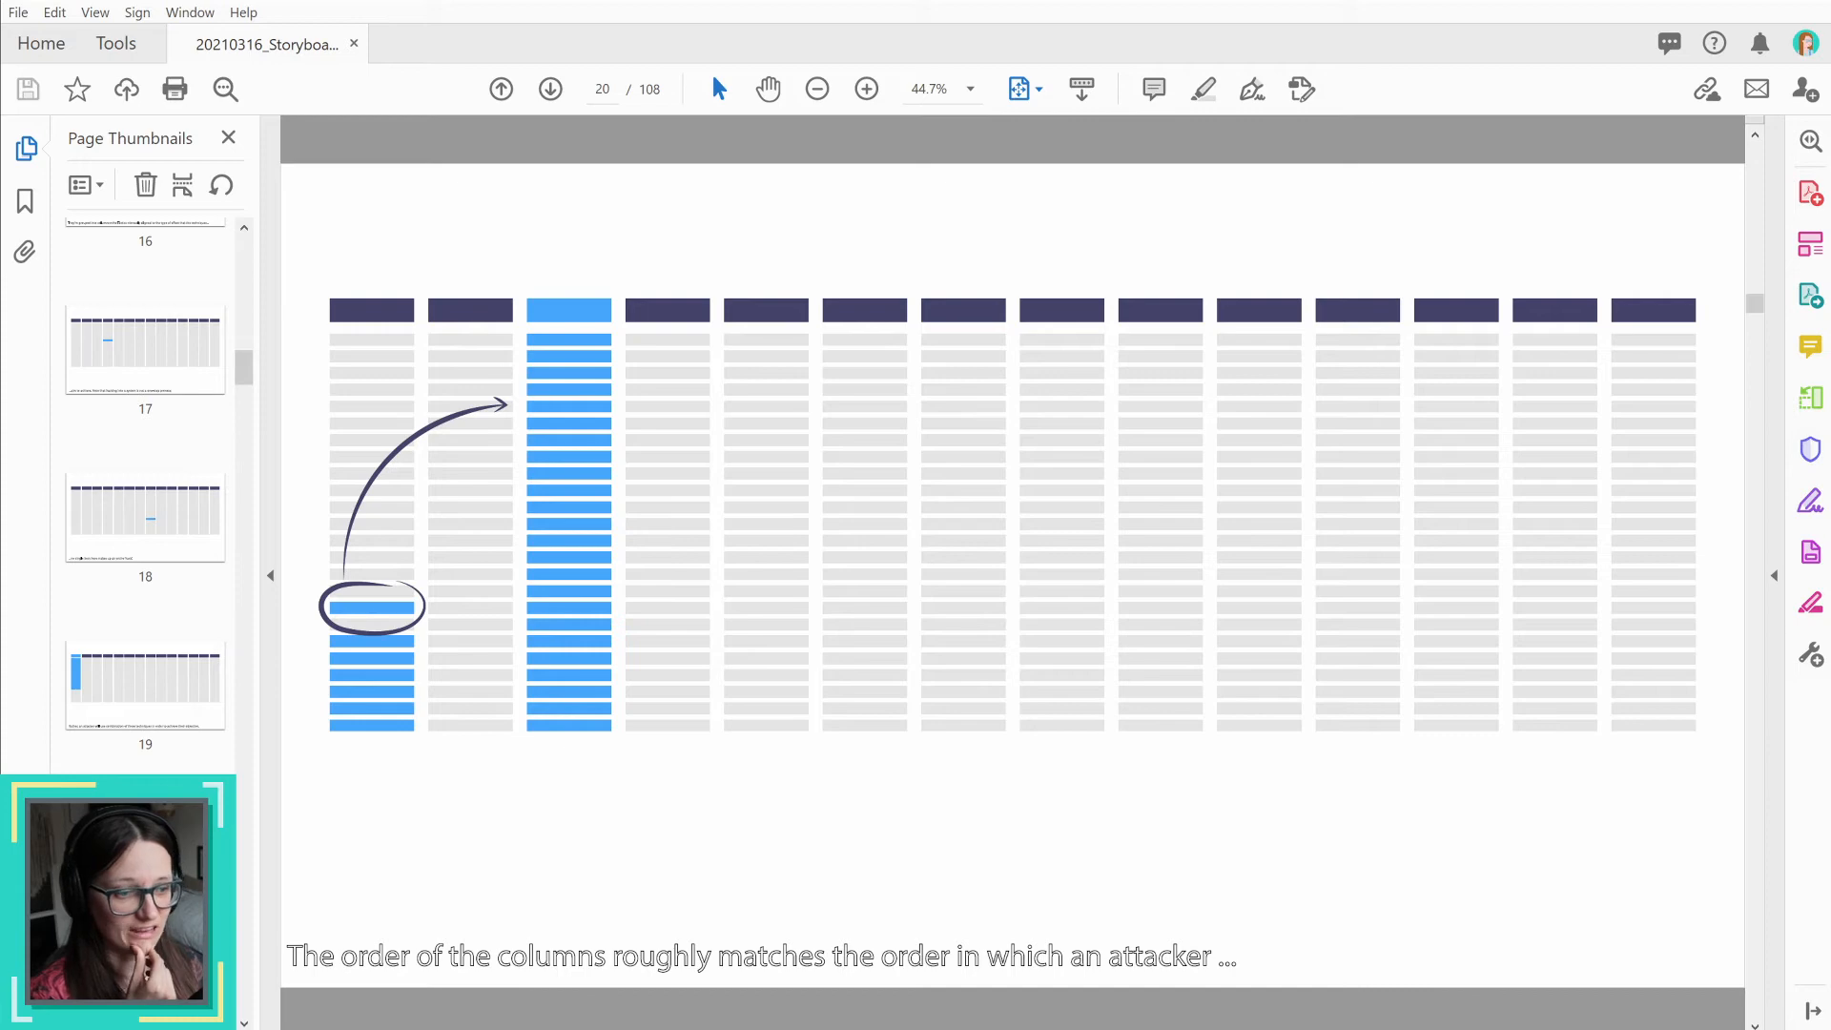
key(alt+Tab)
scroll(1294, 839, up, 3)
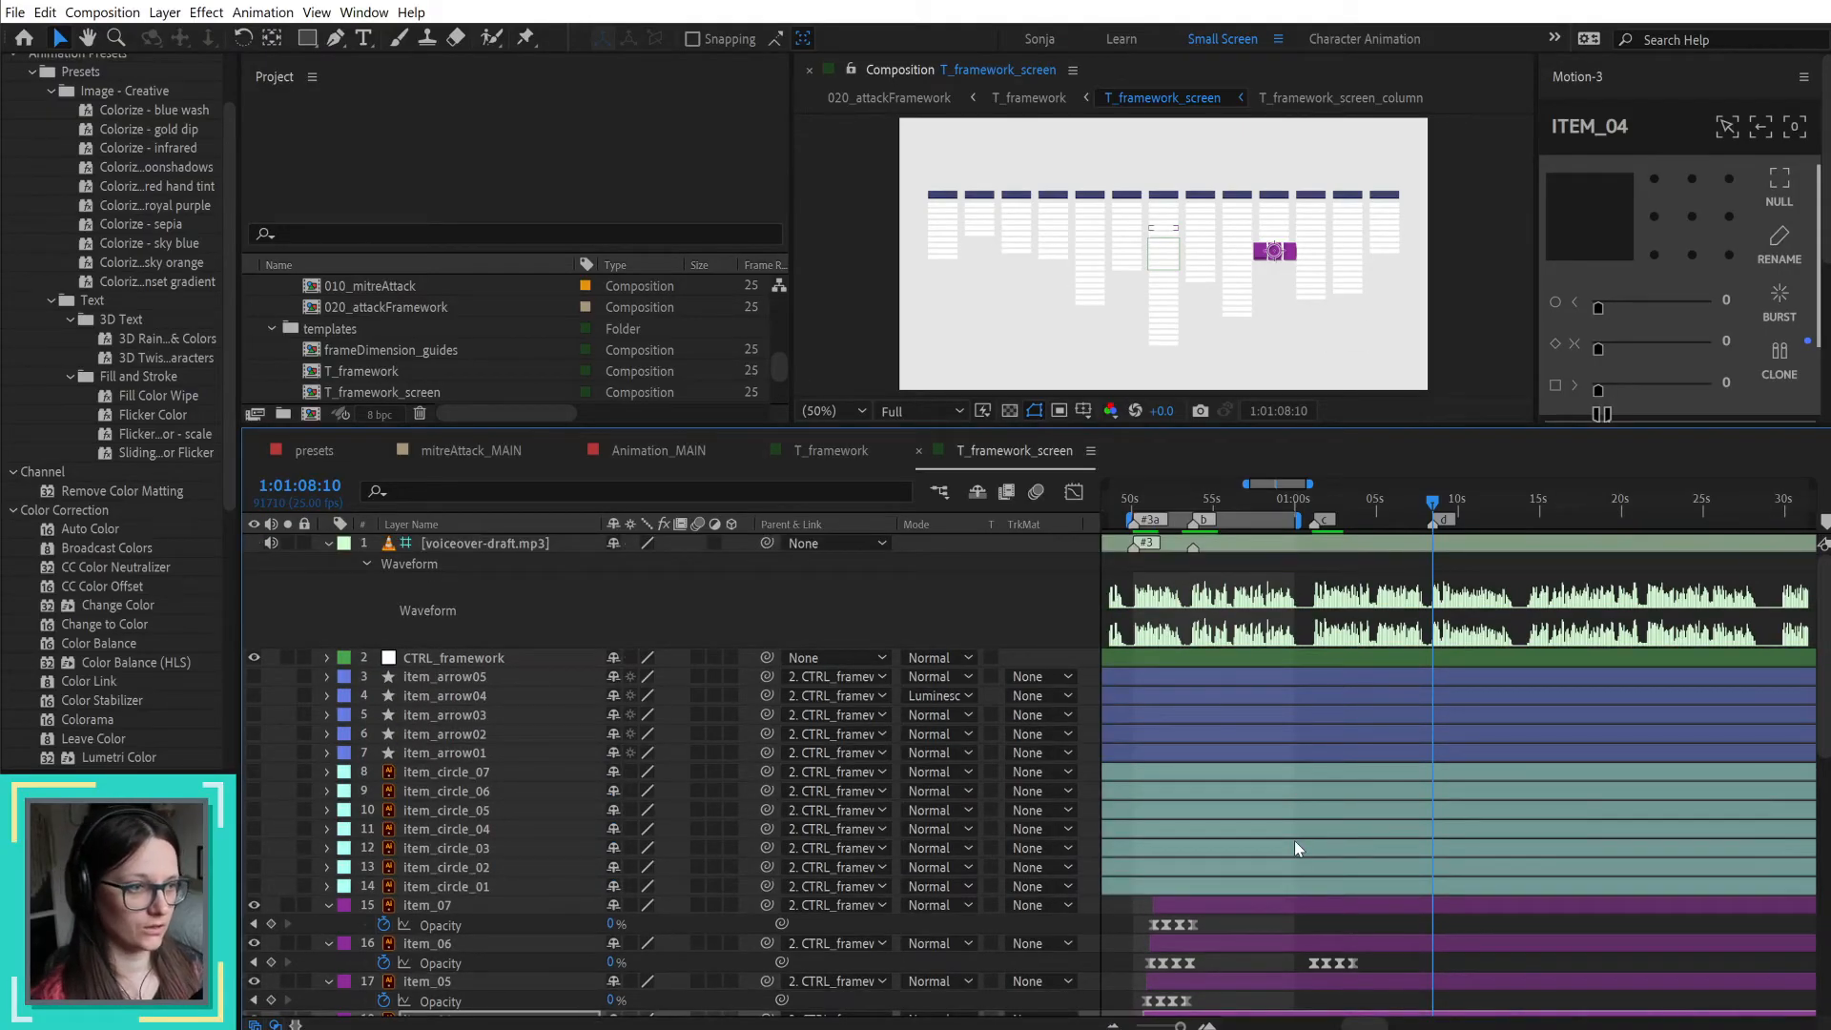
Step: In the T_framework composition, update the T_framework_screen layer's markers from its source
click(853, 454)
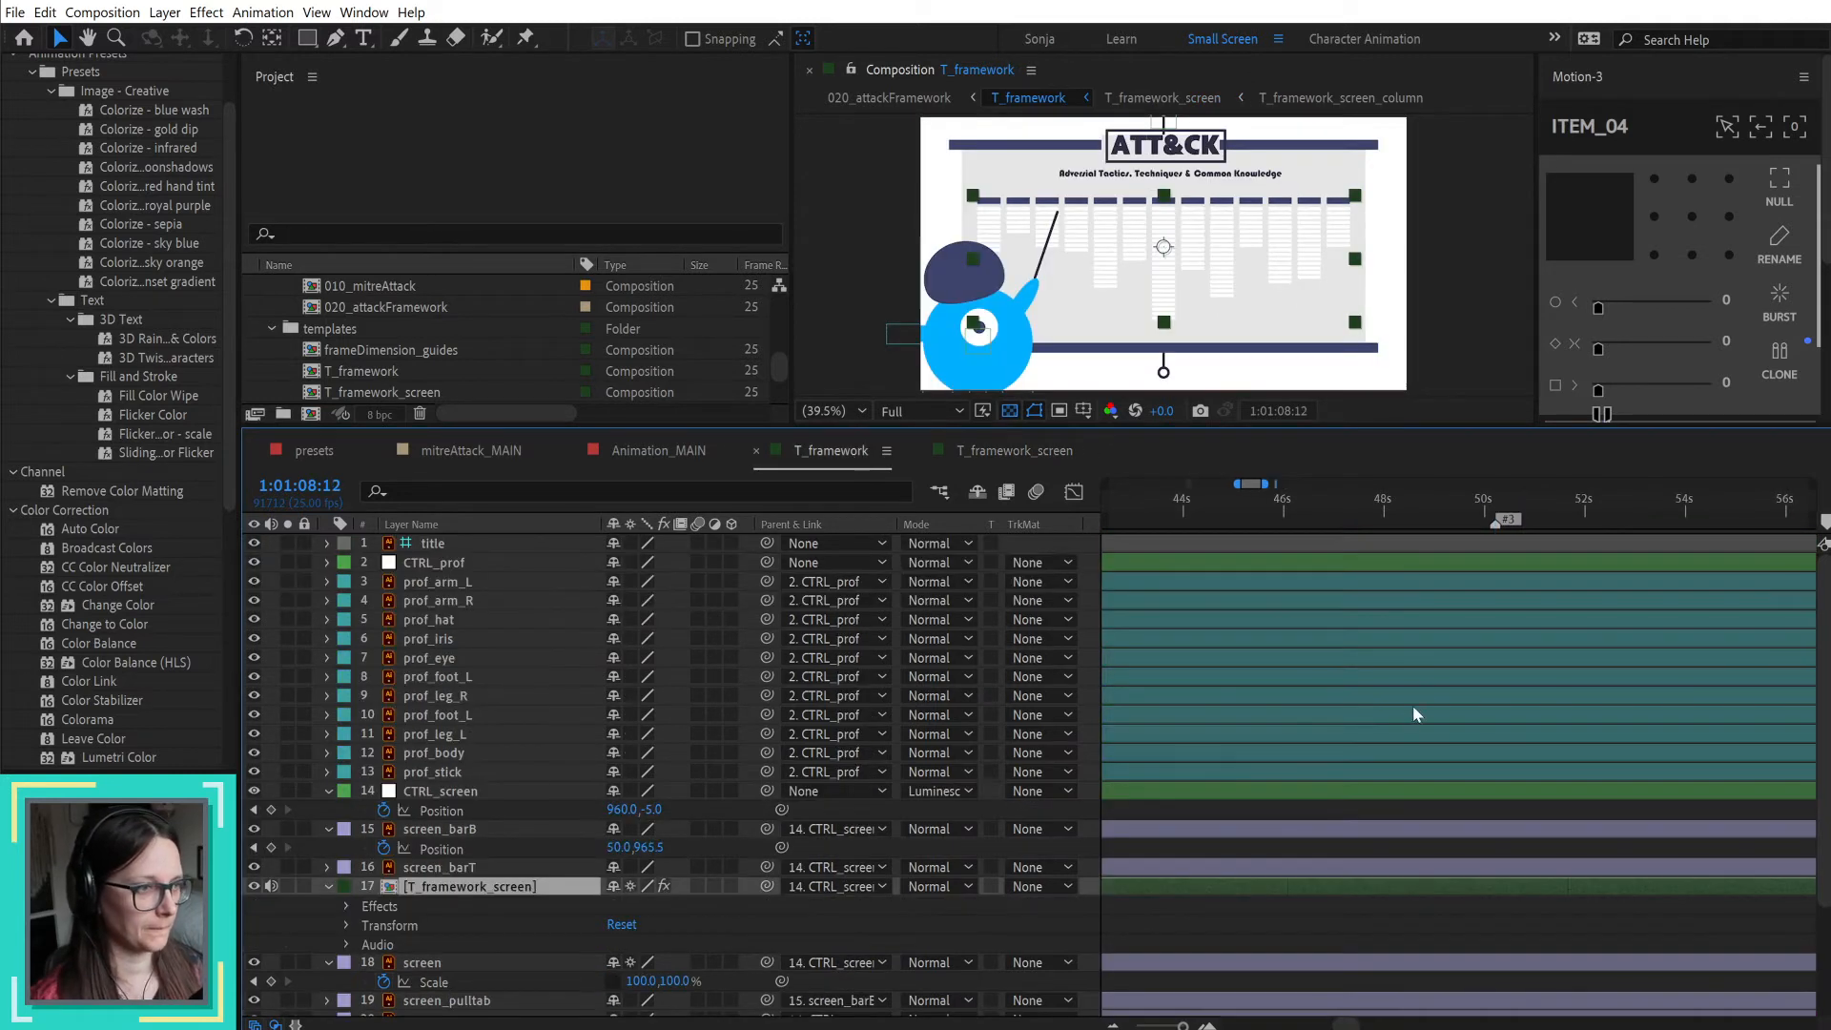
scroll(1432, 703, down, 3)
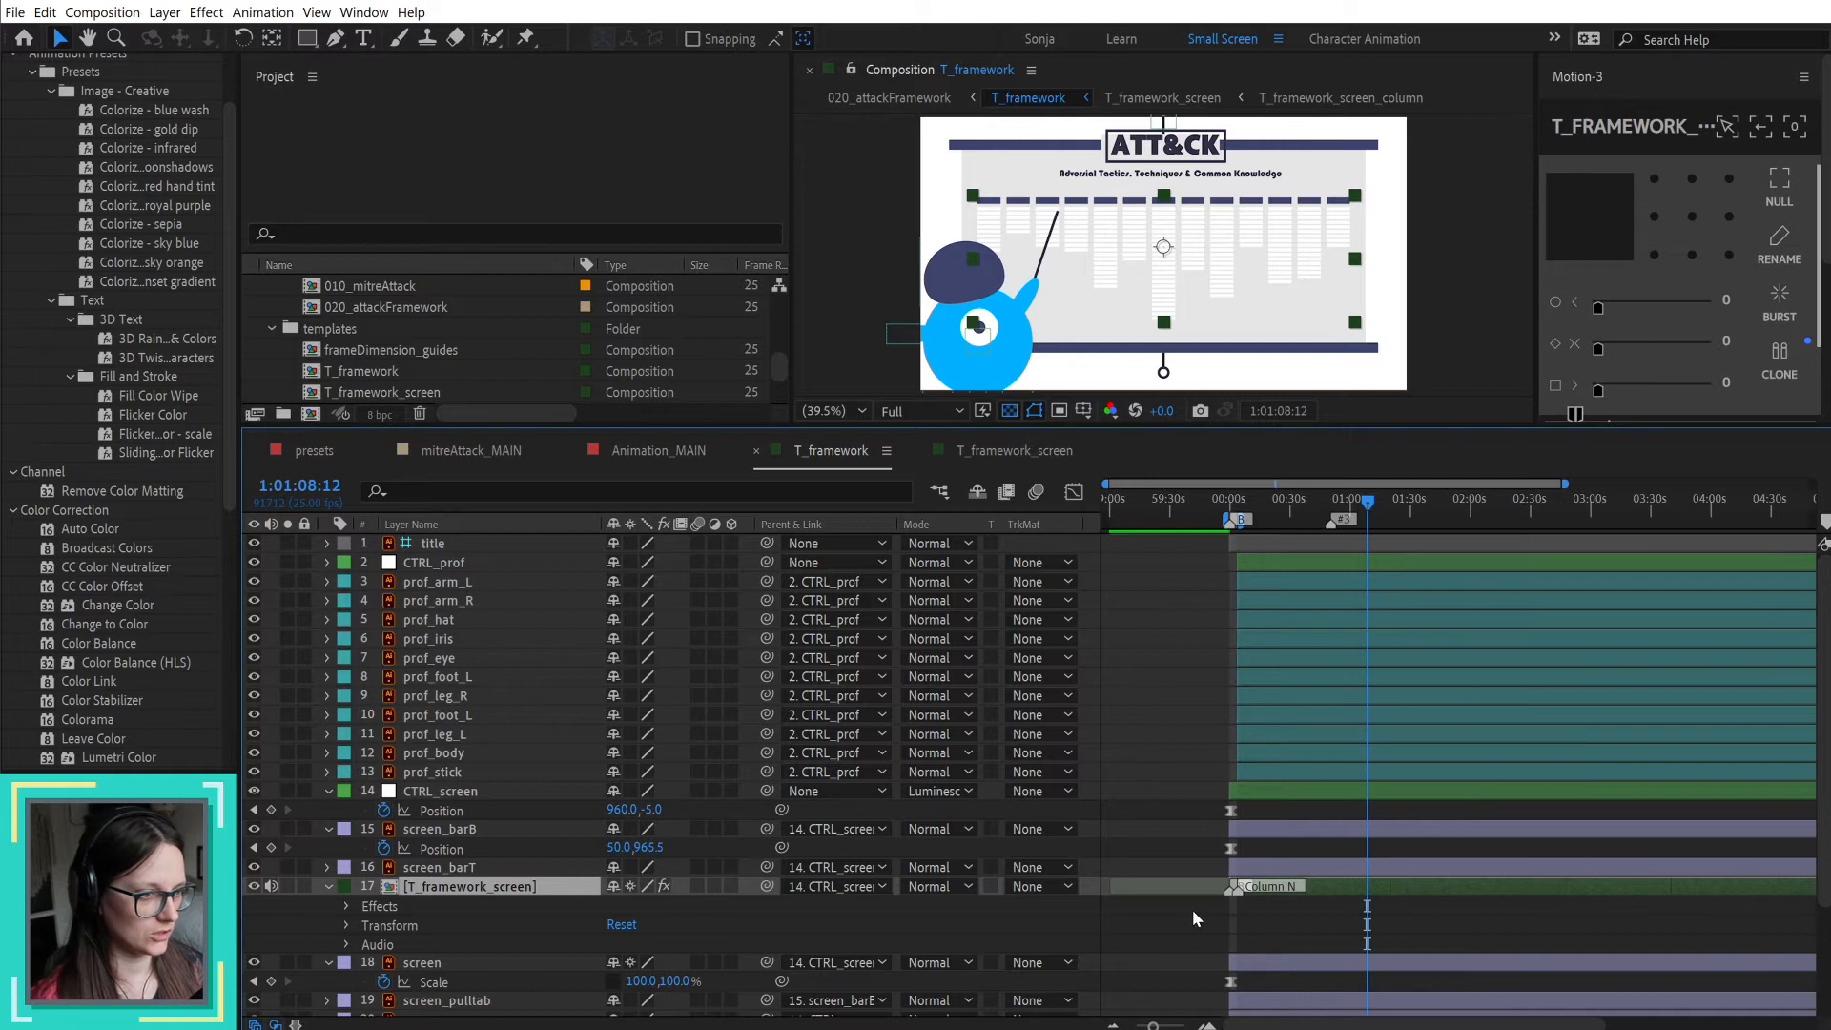
right_click(1239, 889)
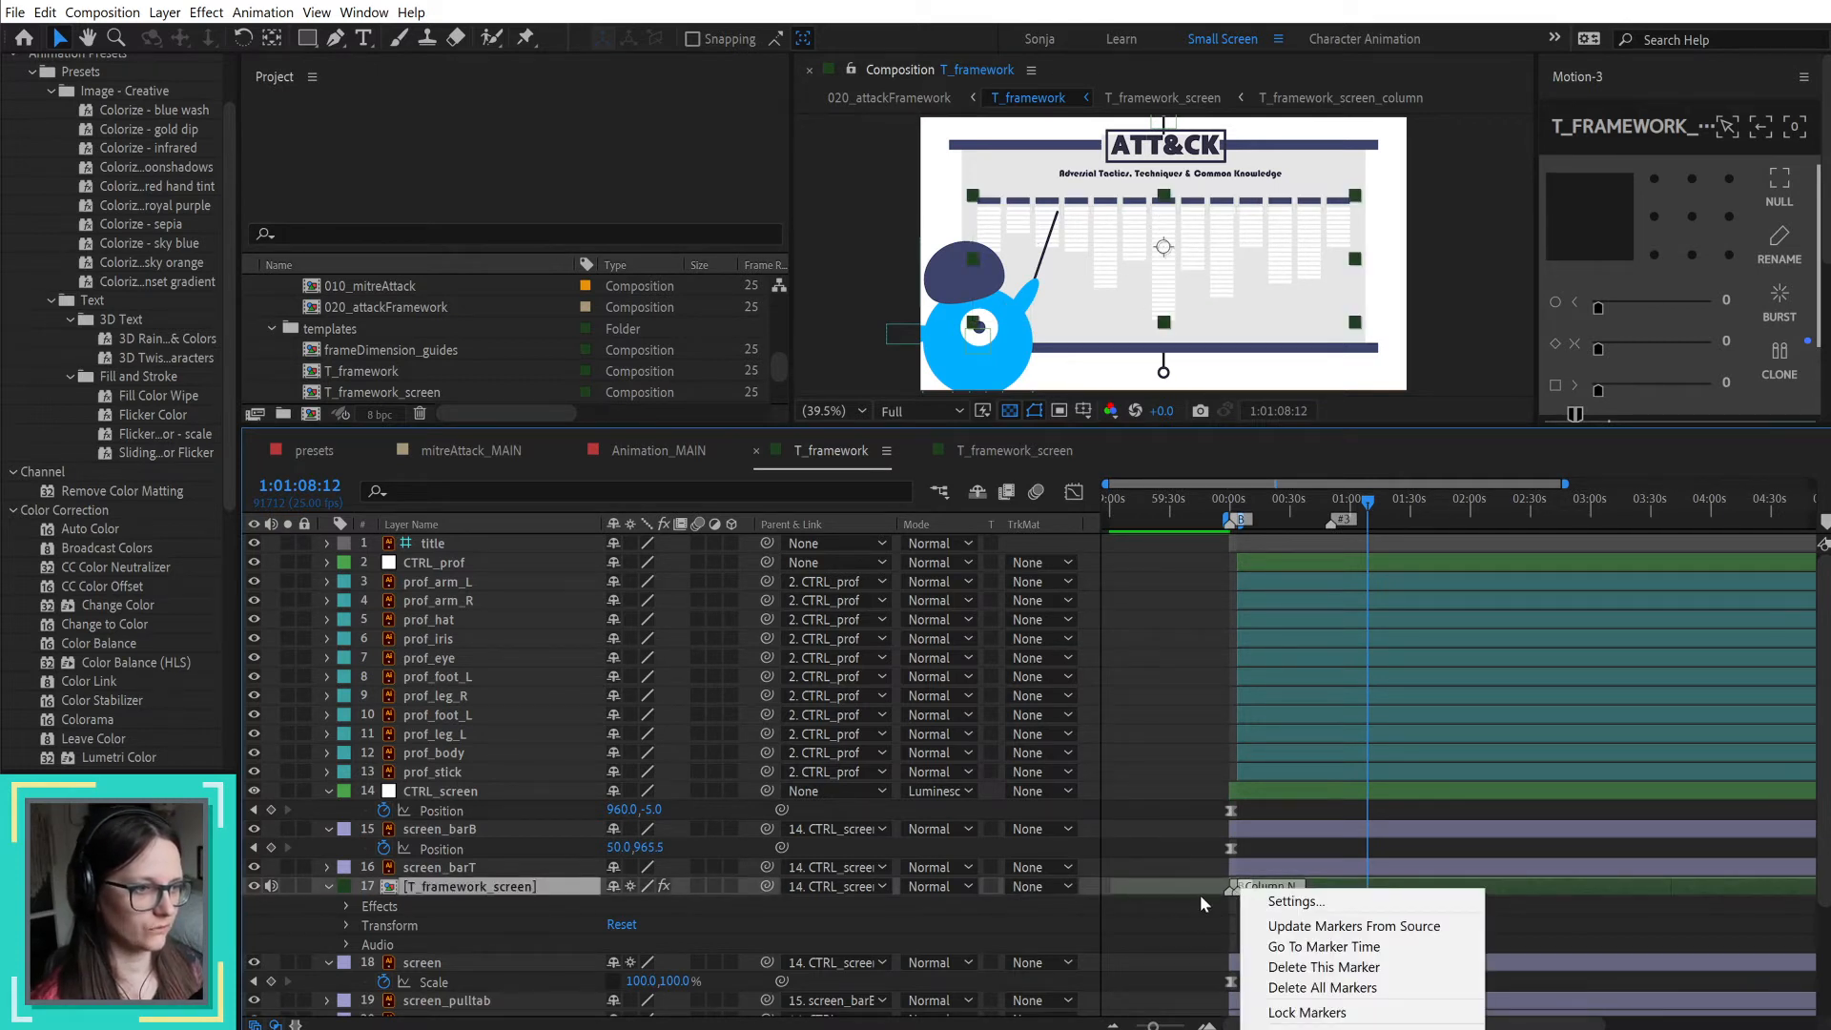
click(1199, 894)
scroll(1199, 887, down, 5)
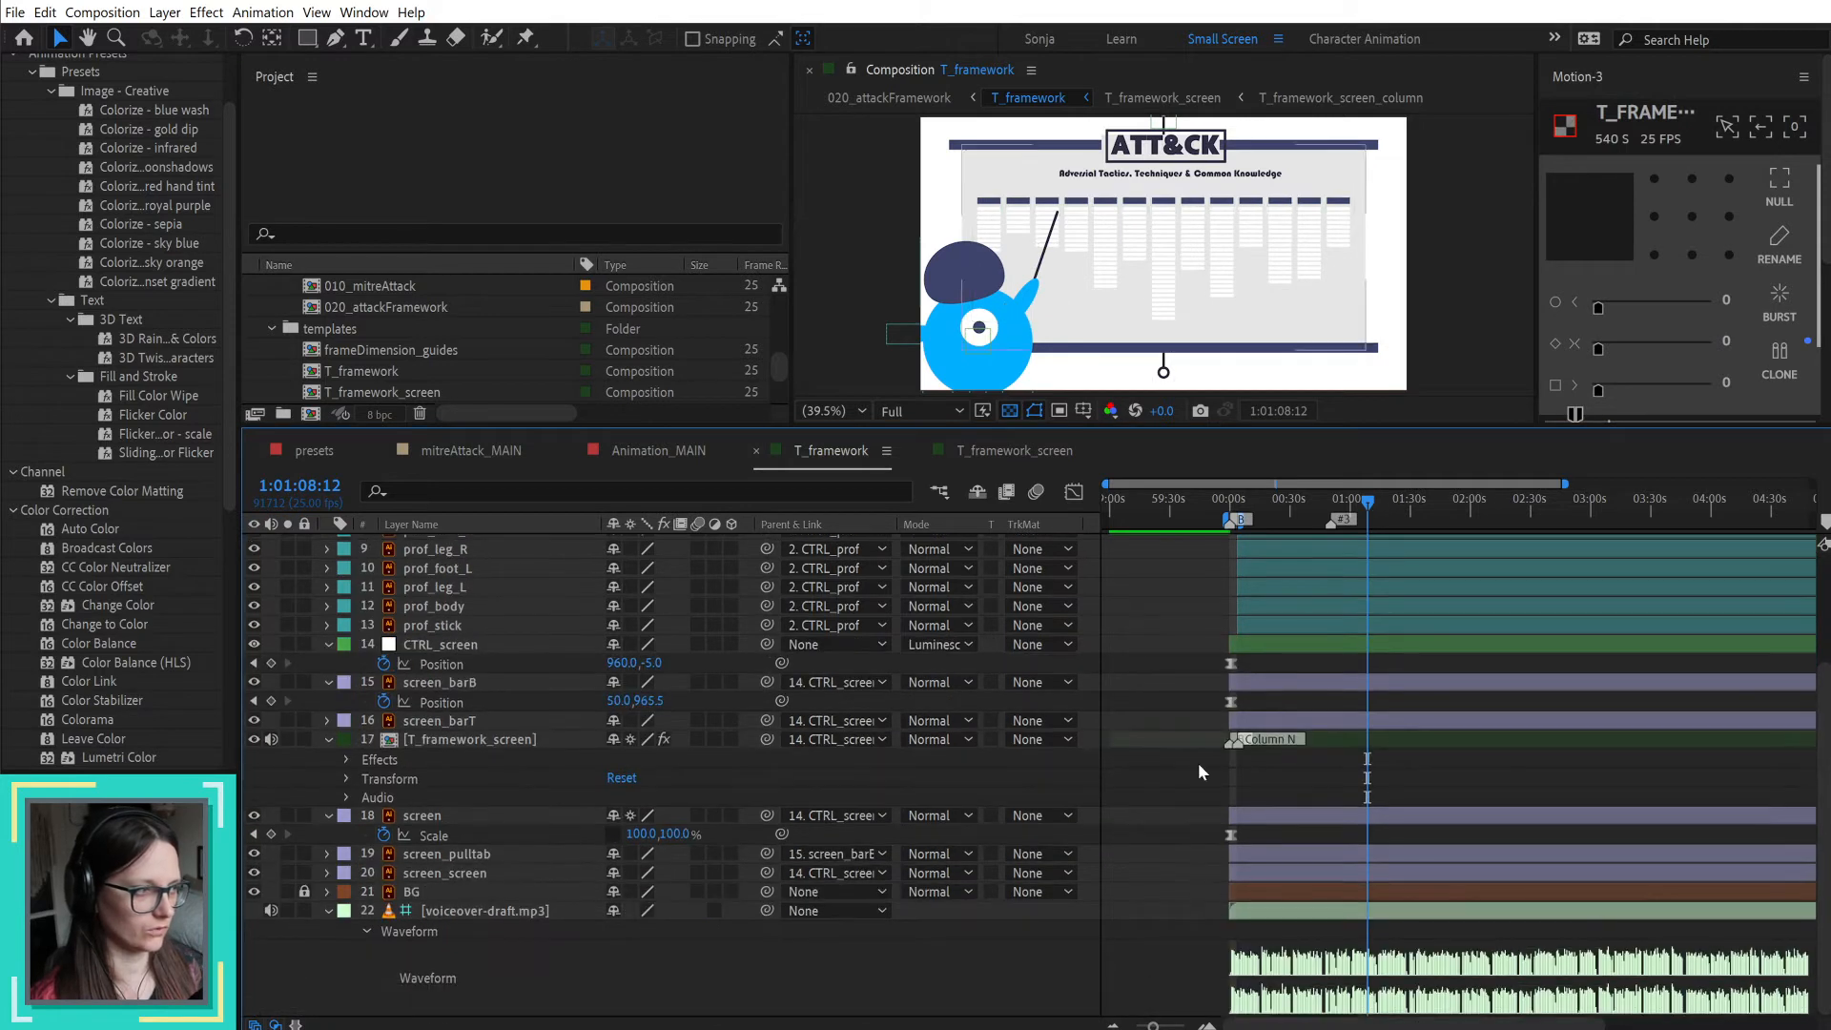
right_click(1233, 744)
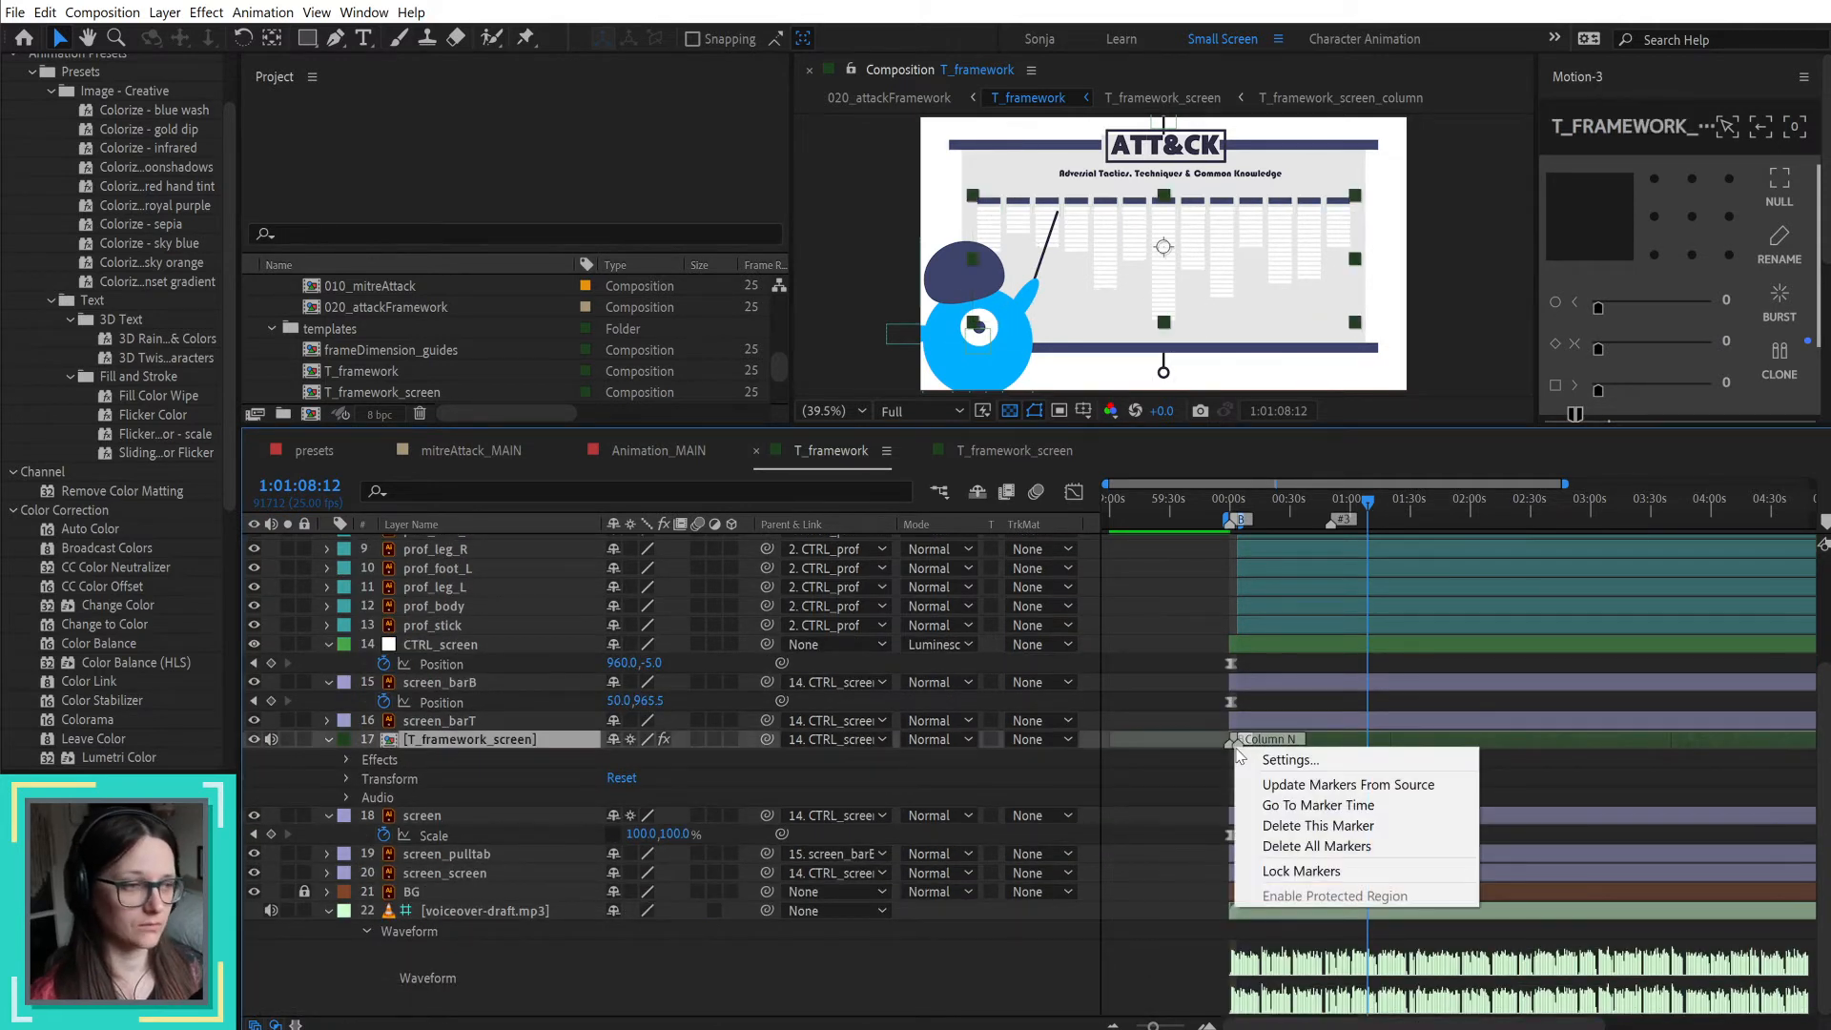
click(1411, 791)
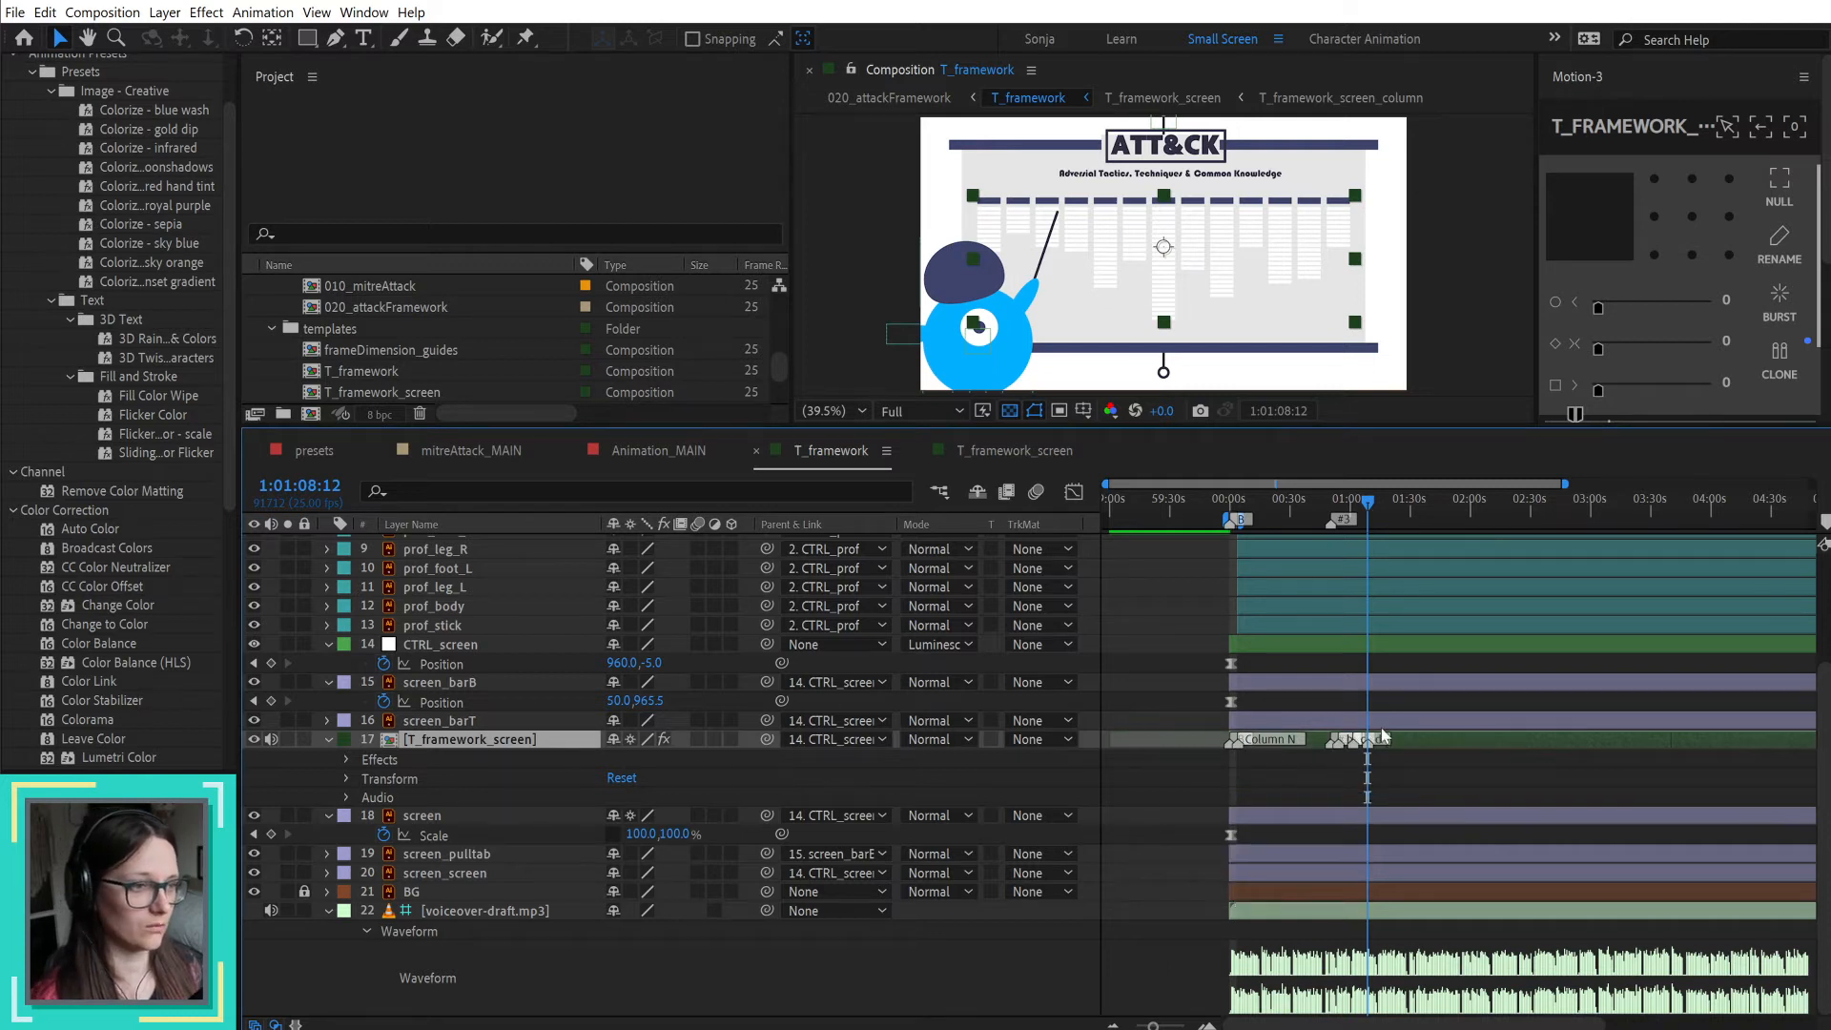
scroll(1337, 752, up, 2)
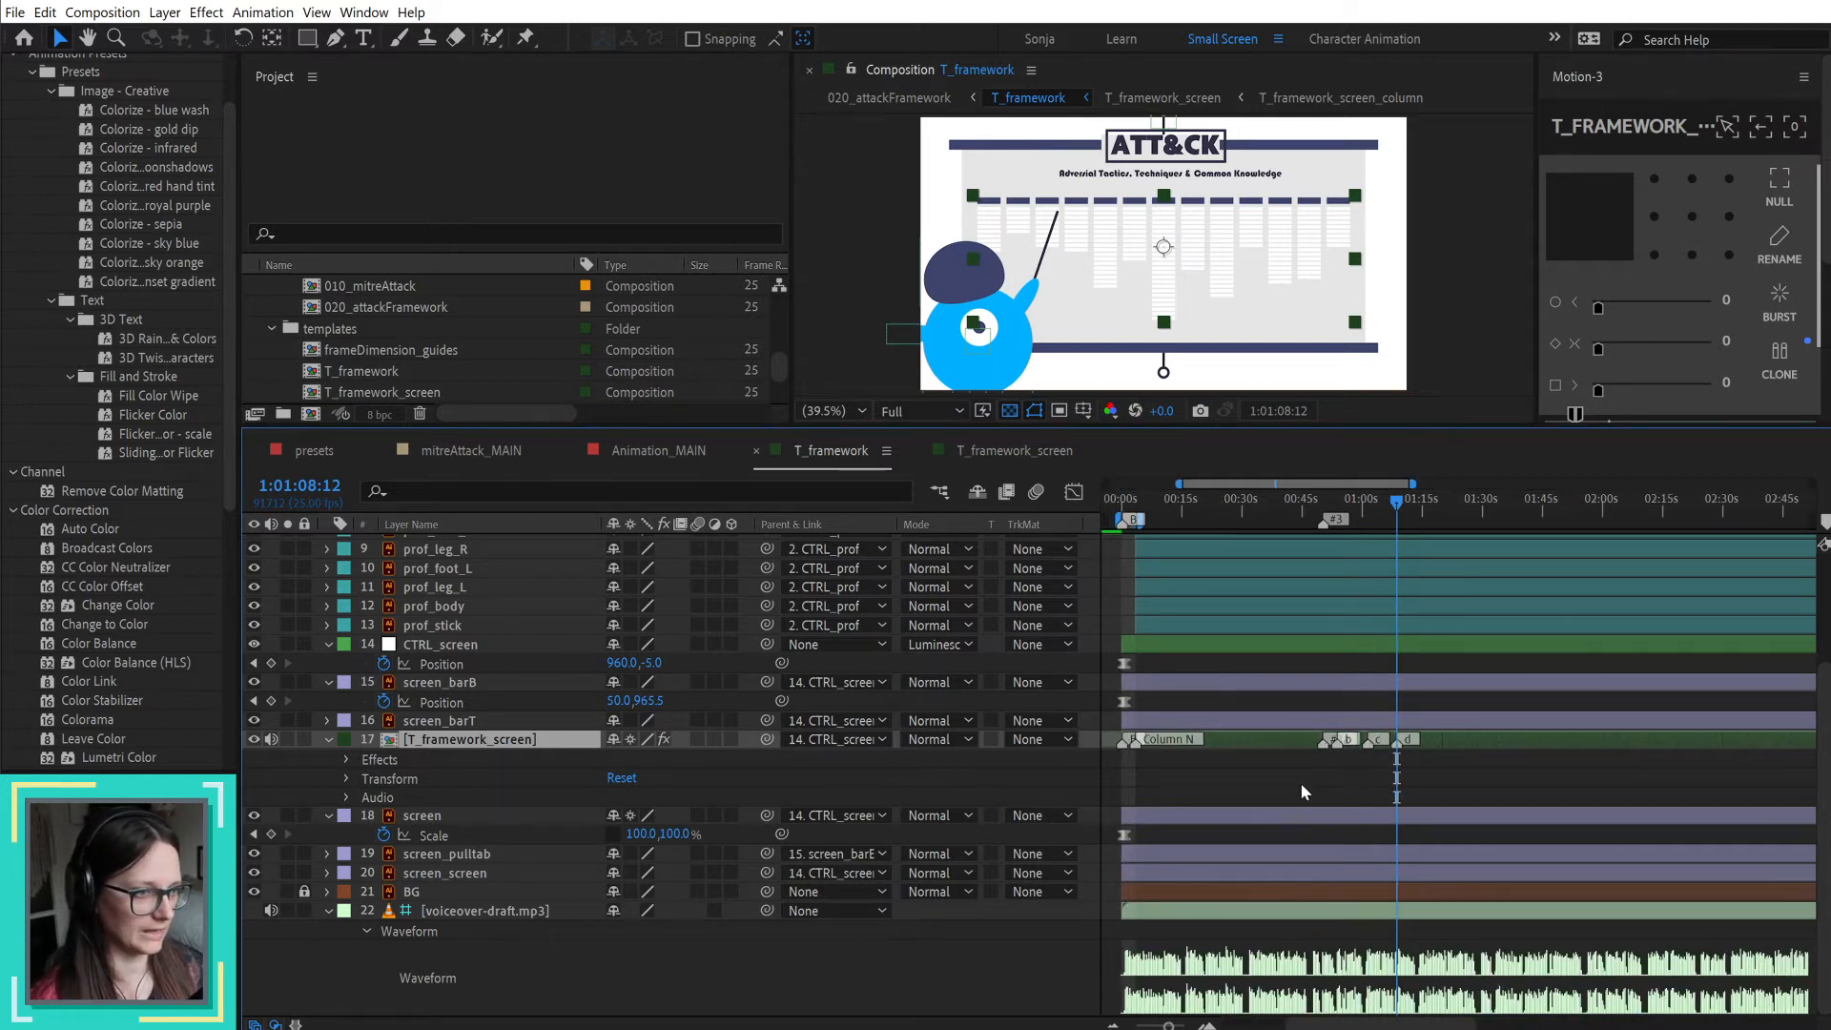
Step: Open the T_framework_screen composition, move the playhead to 1:00:04:09, and delete the Column N composition marker
double_click(1236, 738)
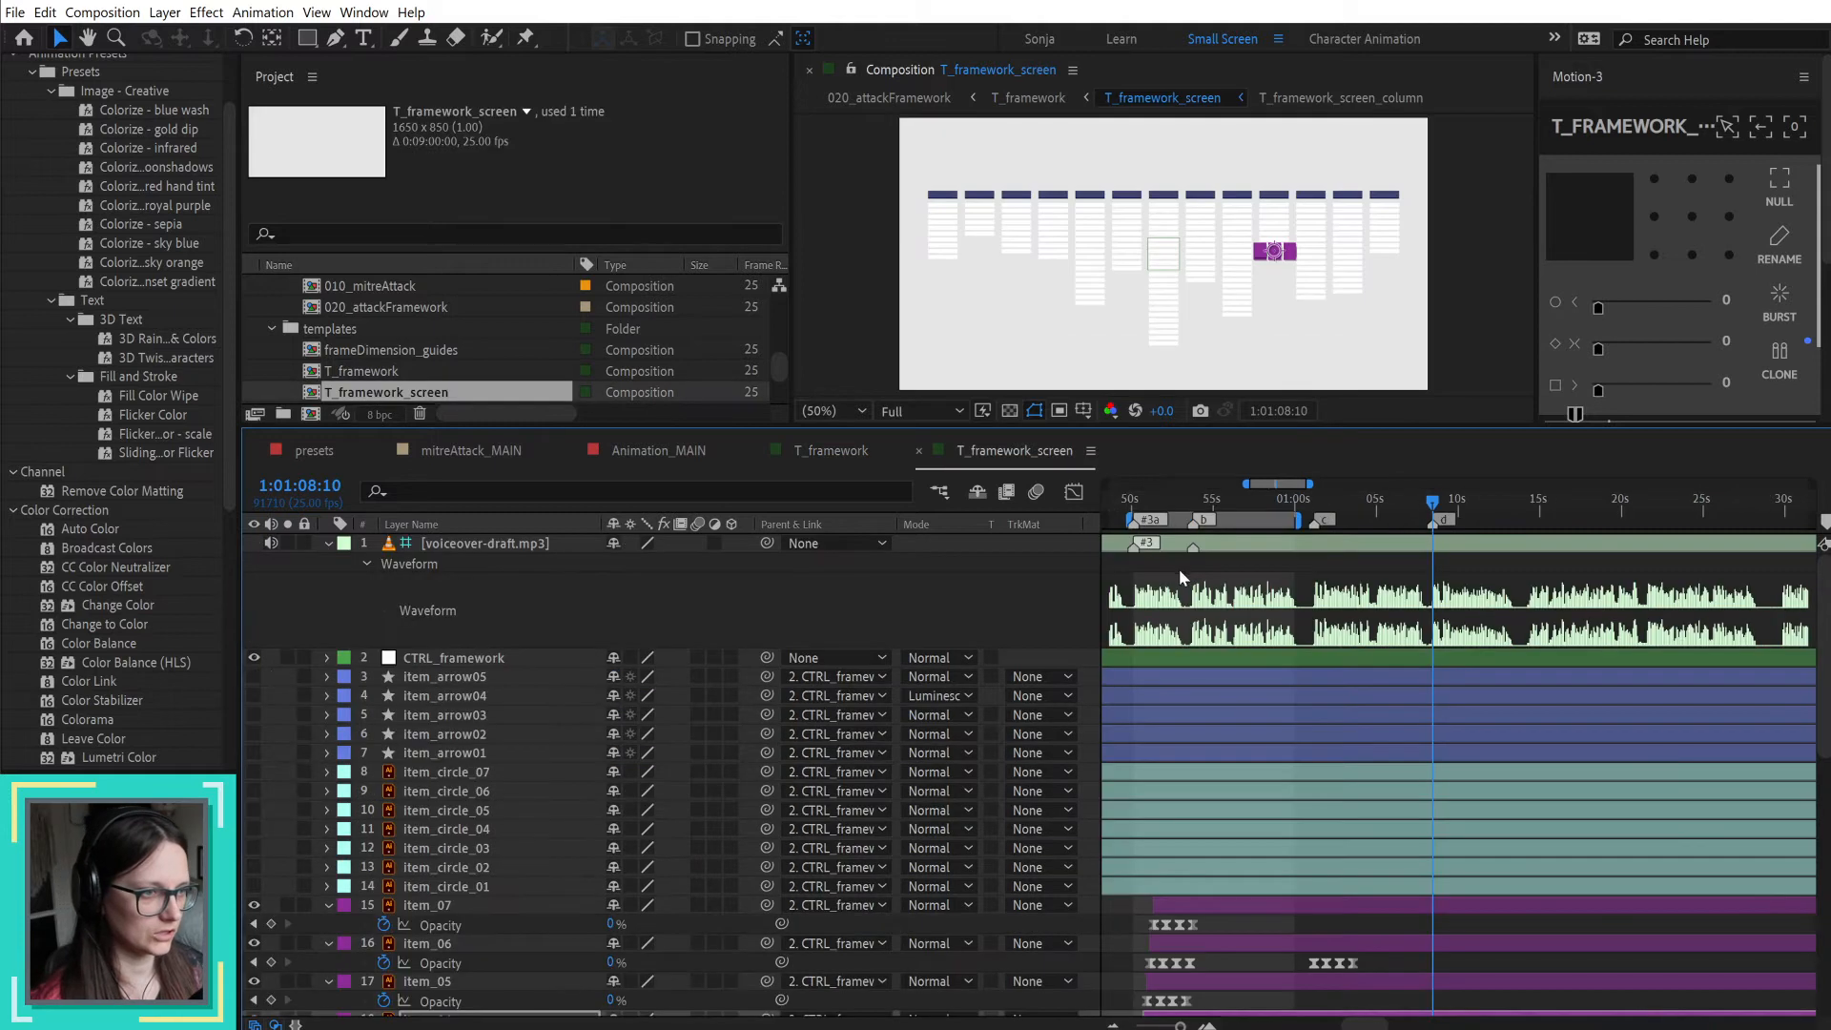
scroll(1364, 583, down, 5)
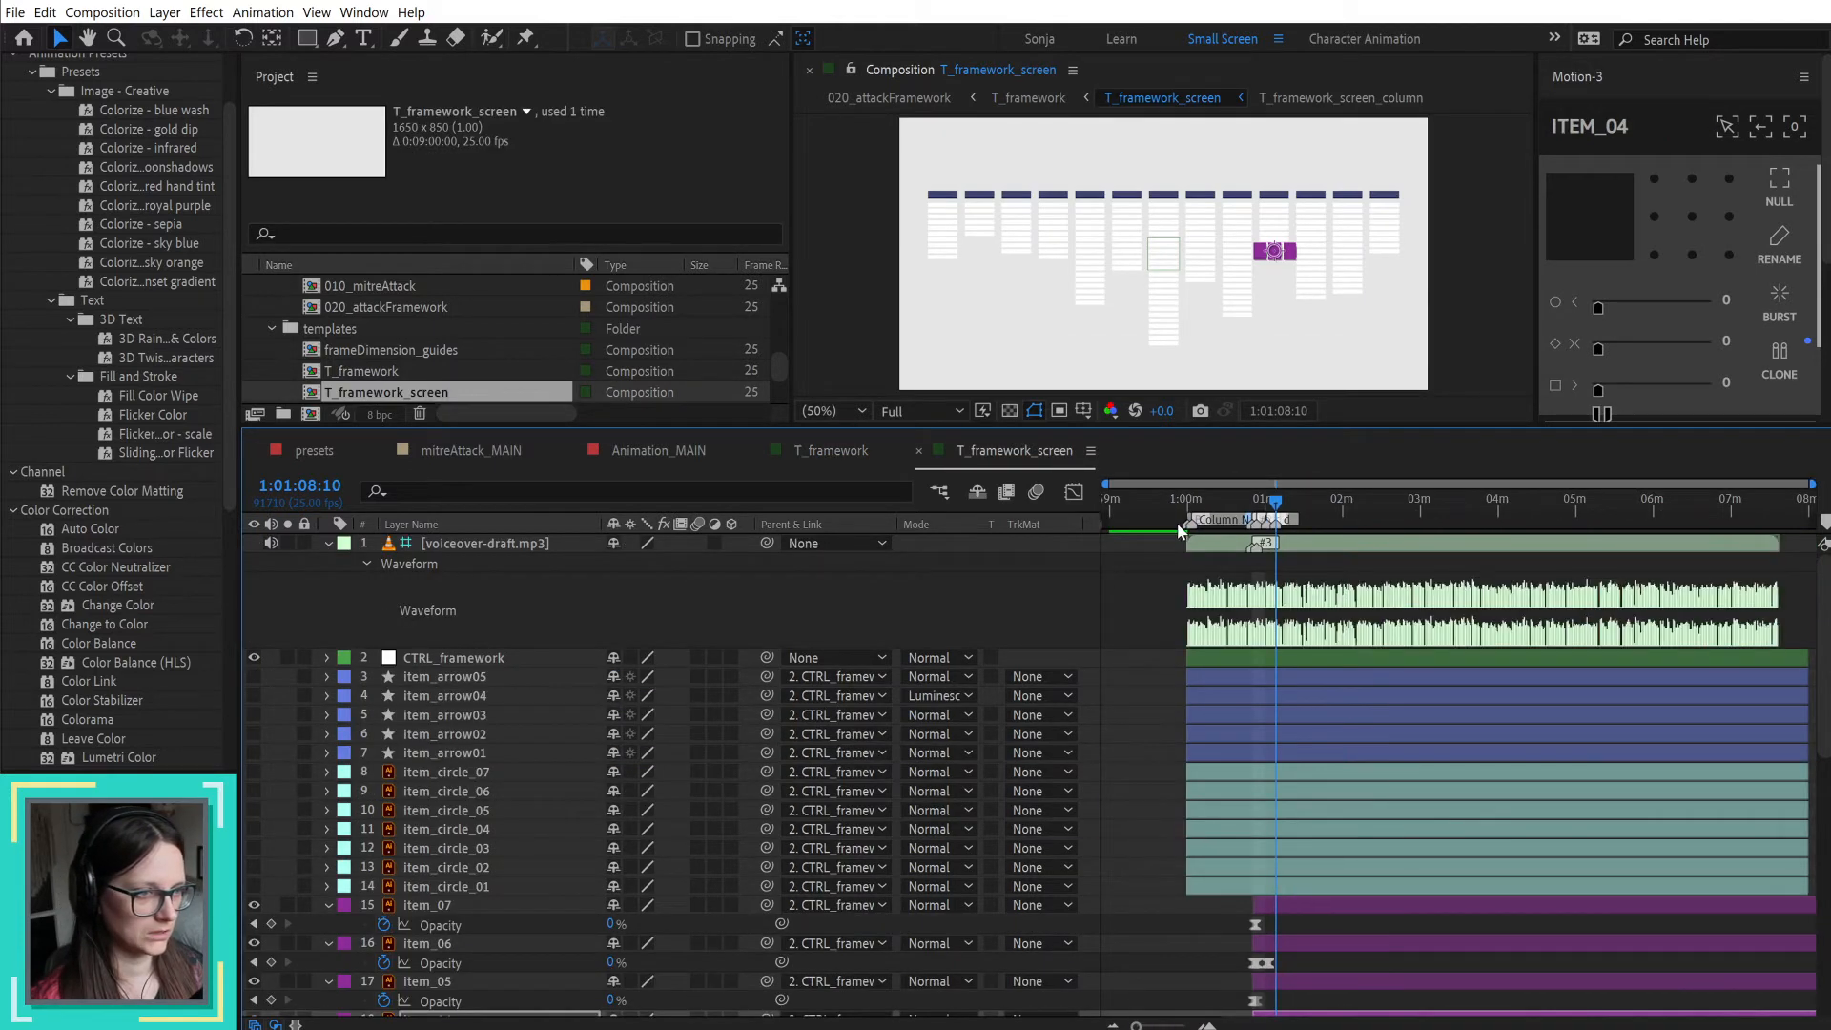
right_click(1255, 526)
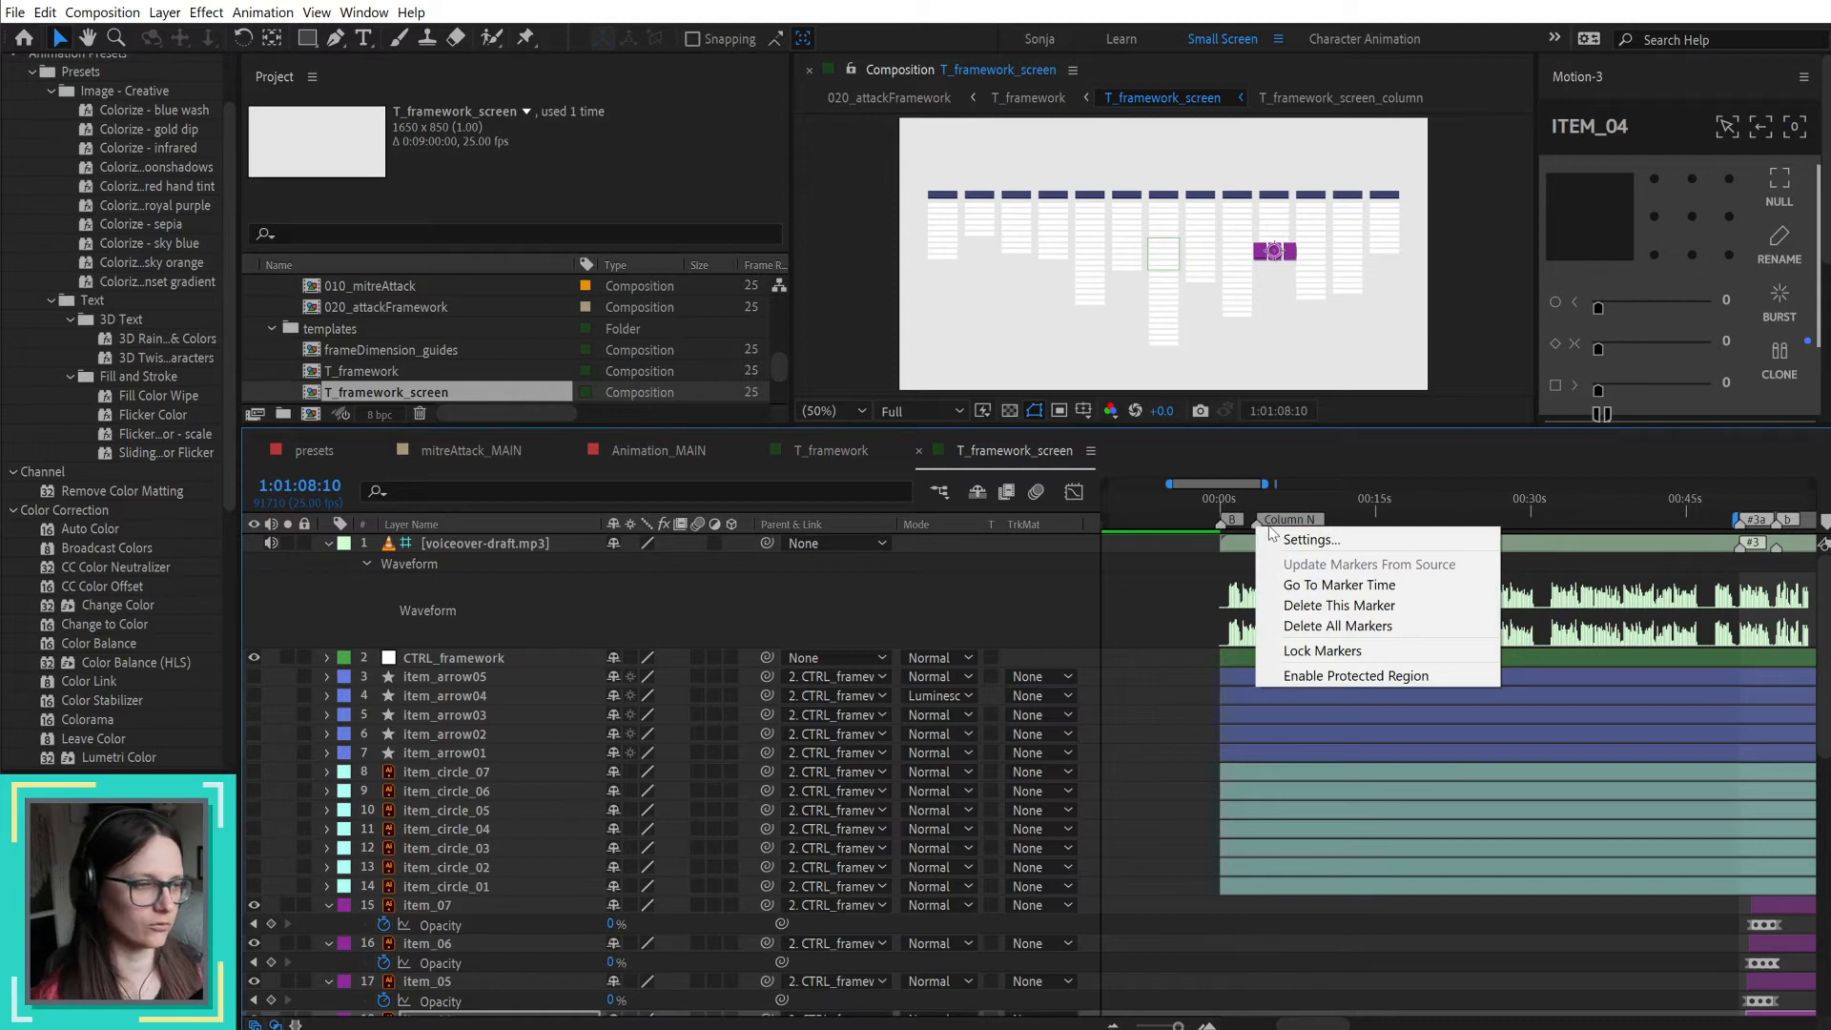
click(1339, 585)
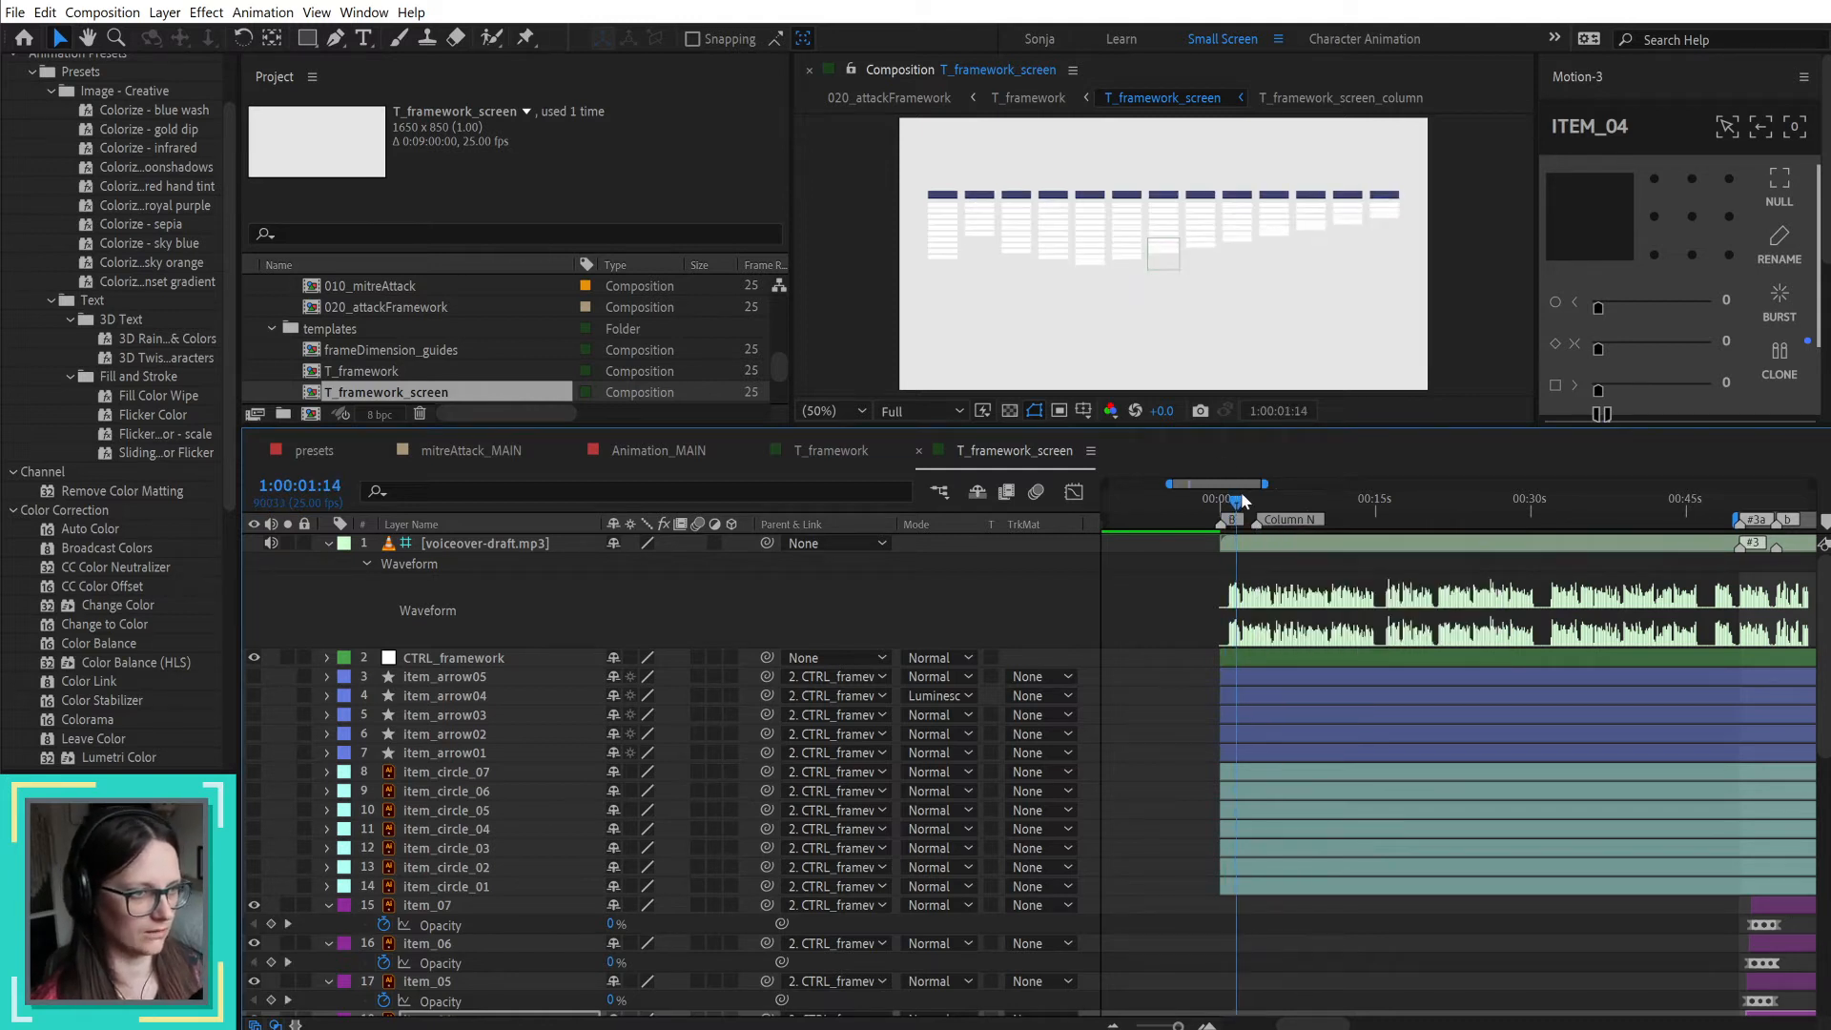
click(1266, 500)
right_click(1257, 527)
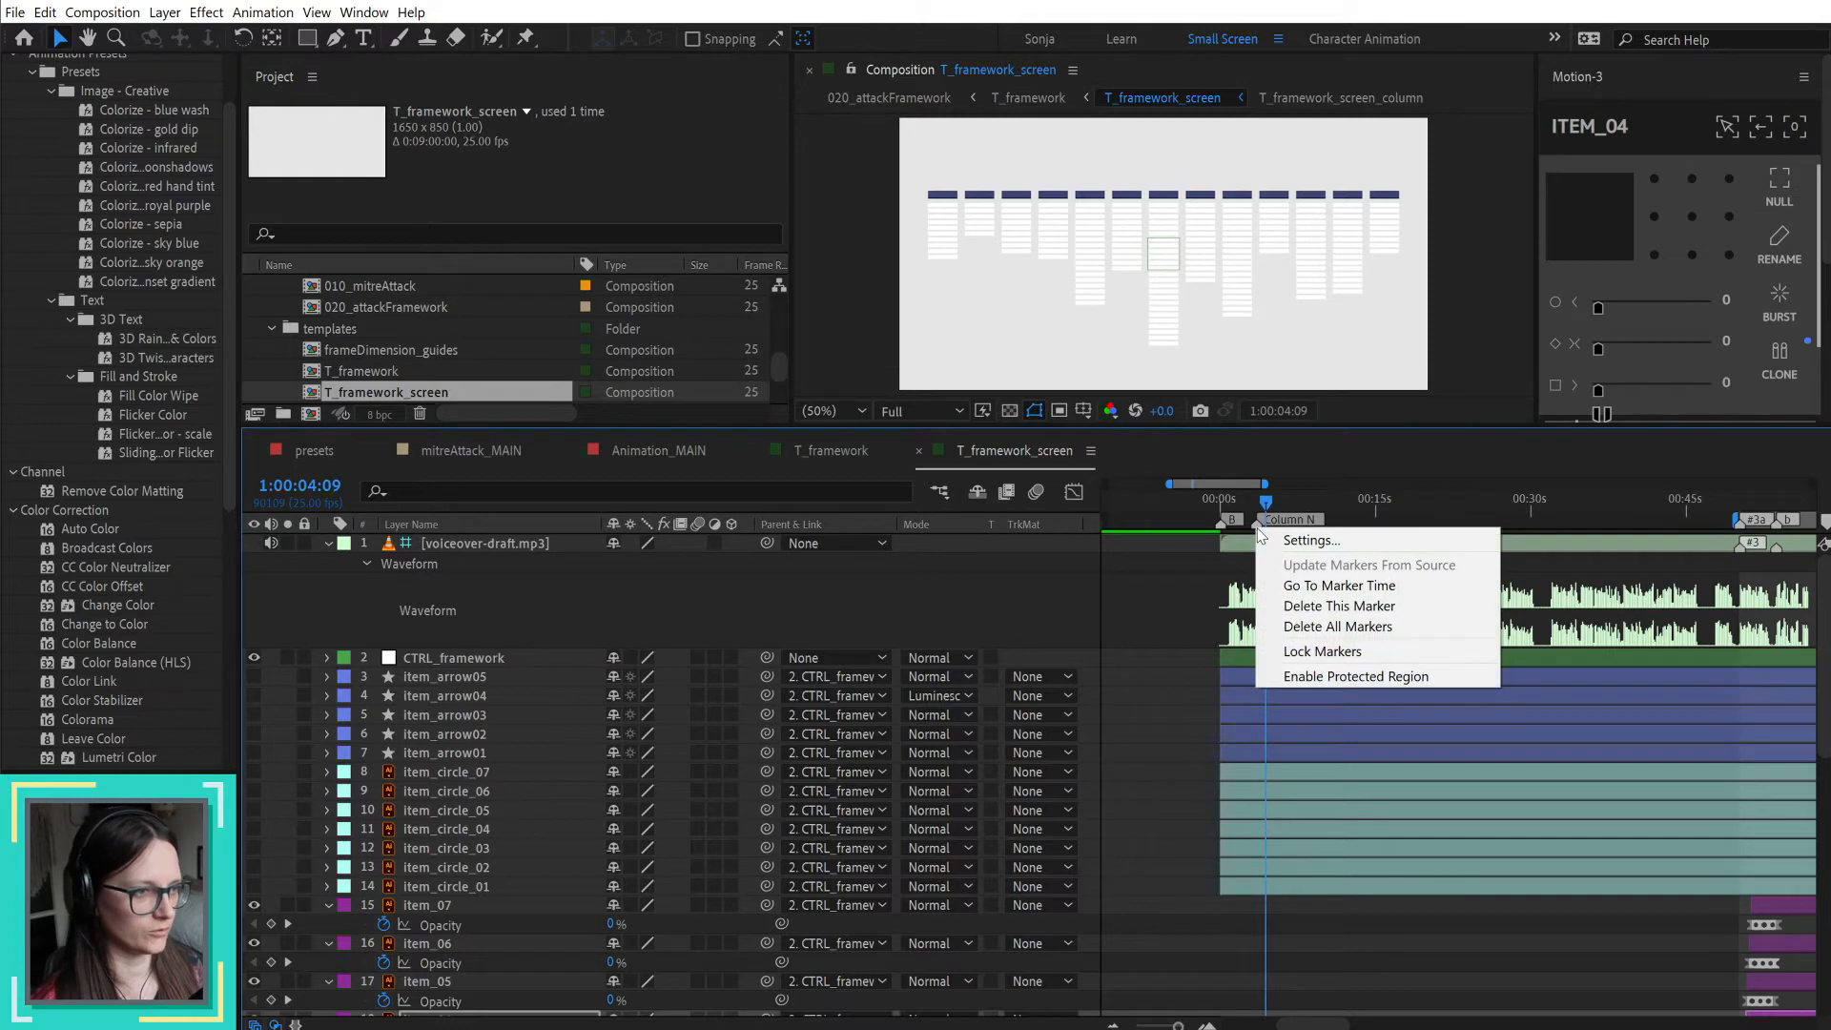
click(1342, 606)
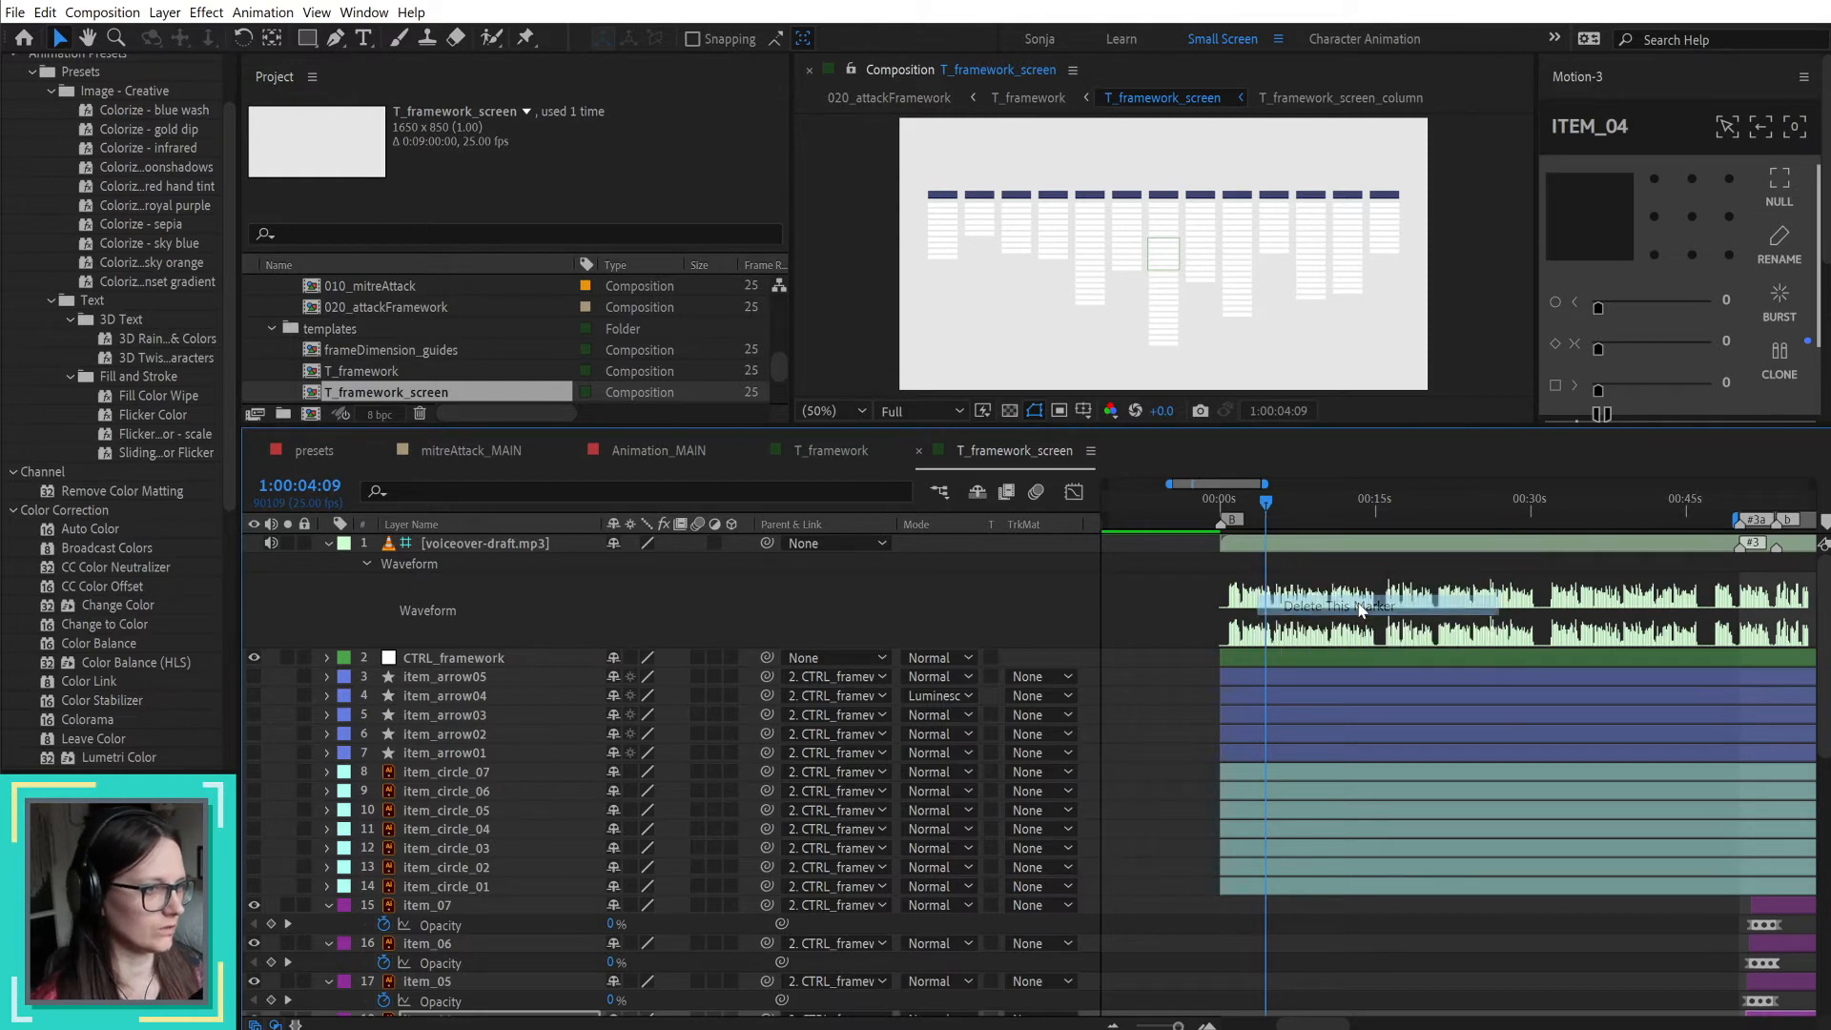
Step: Return to the T_framework composition and delete the Column N marker from the T_framework_screen layer
click(845, 459)
right_click(1133, 741)
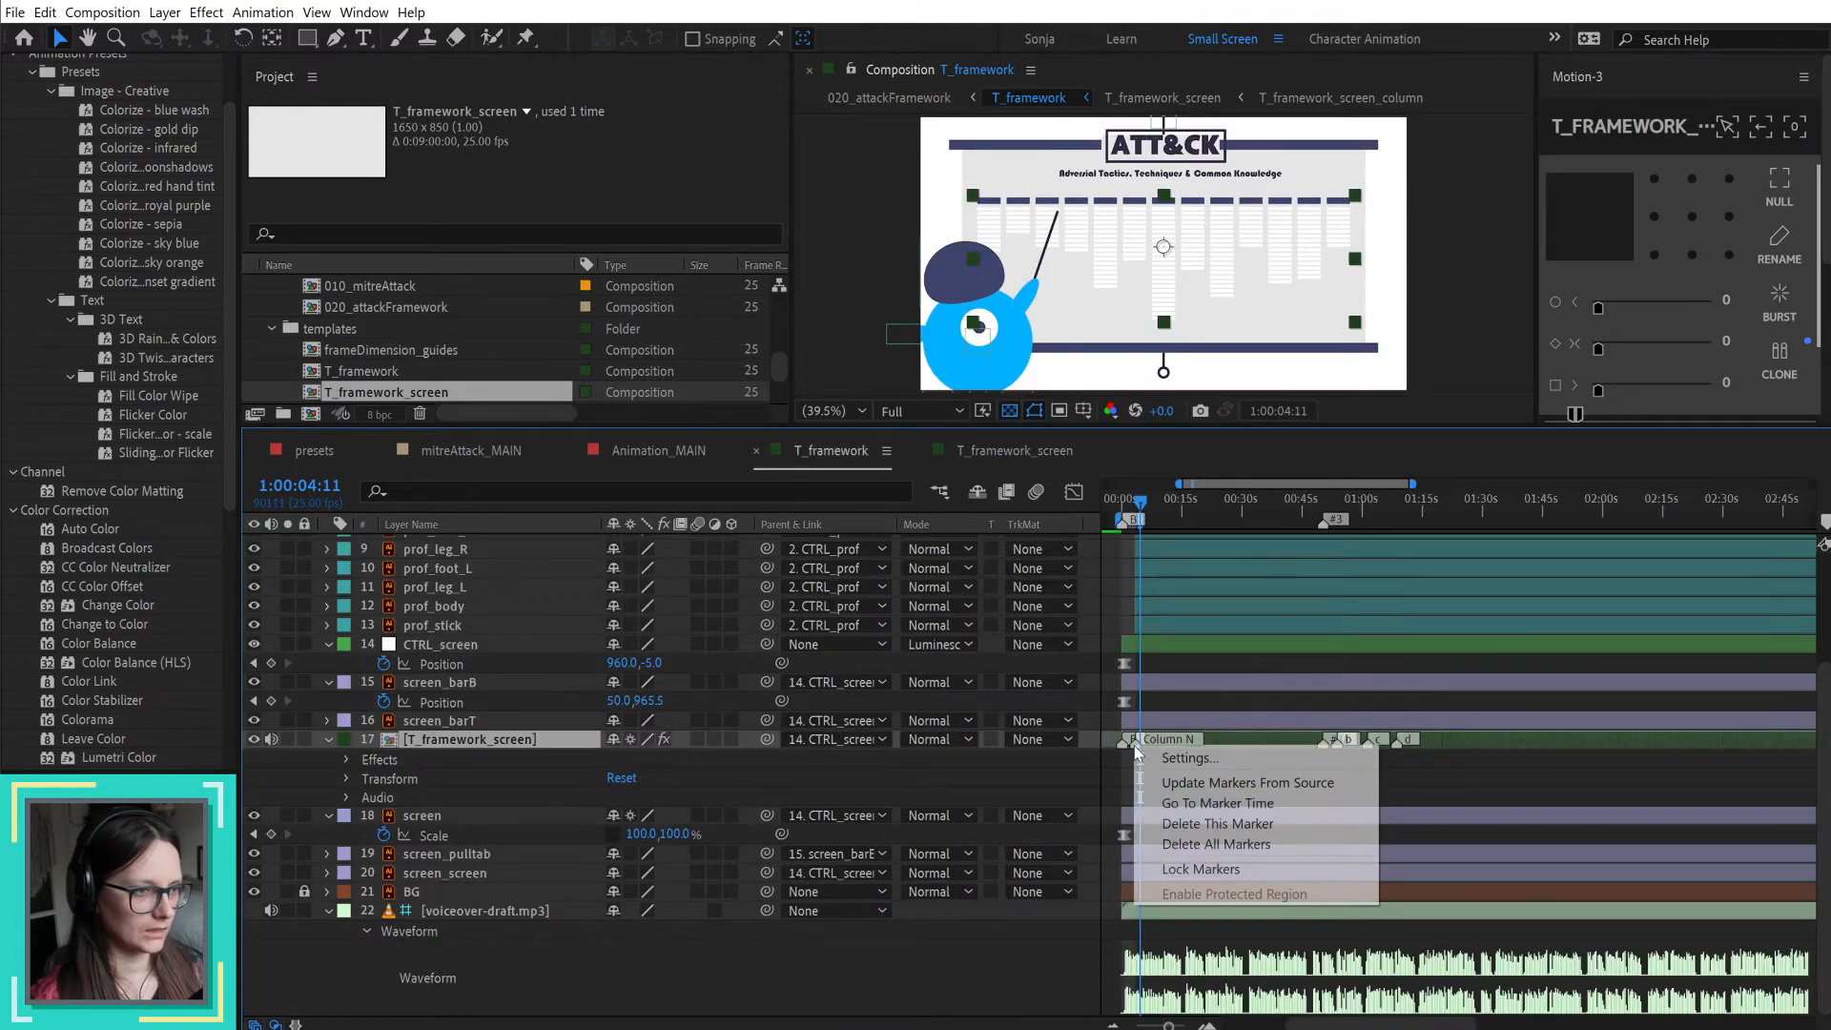
click(1220, 816)
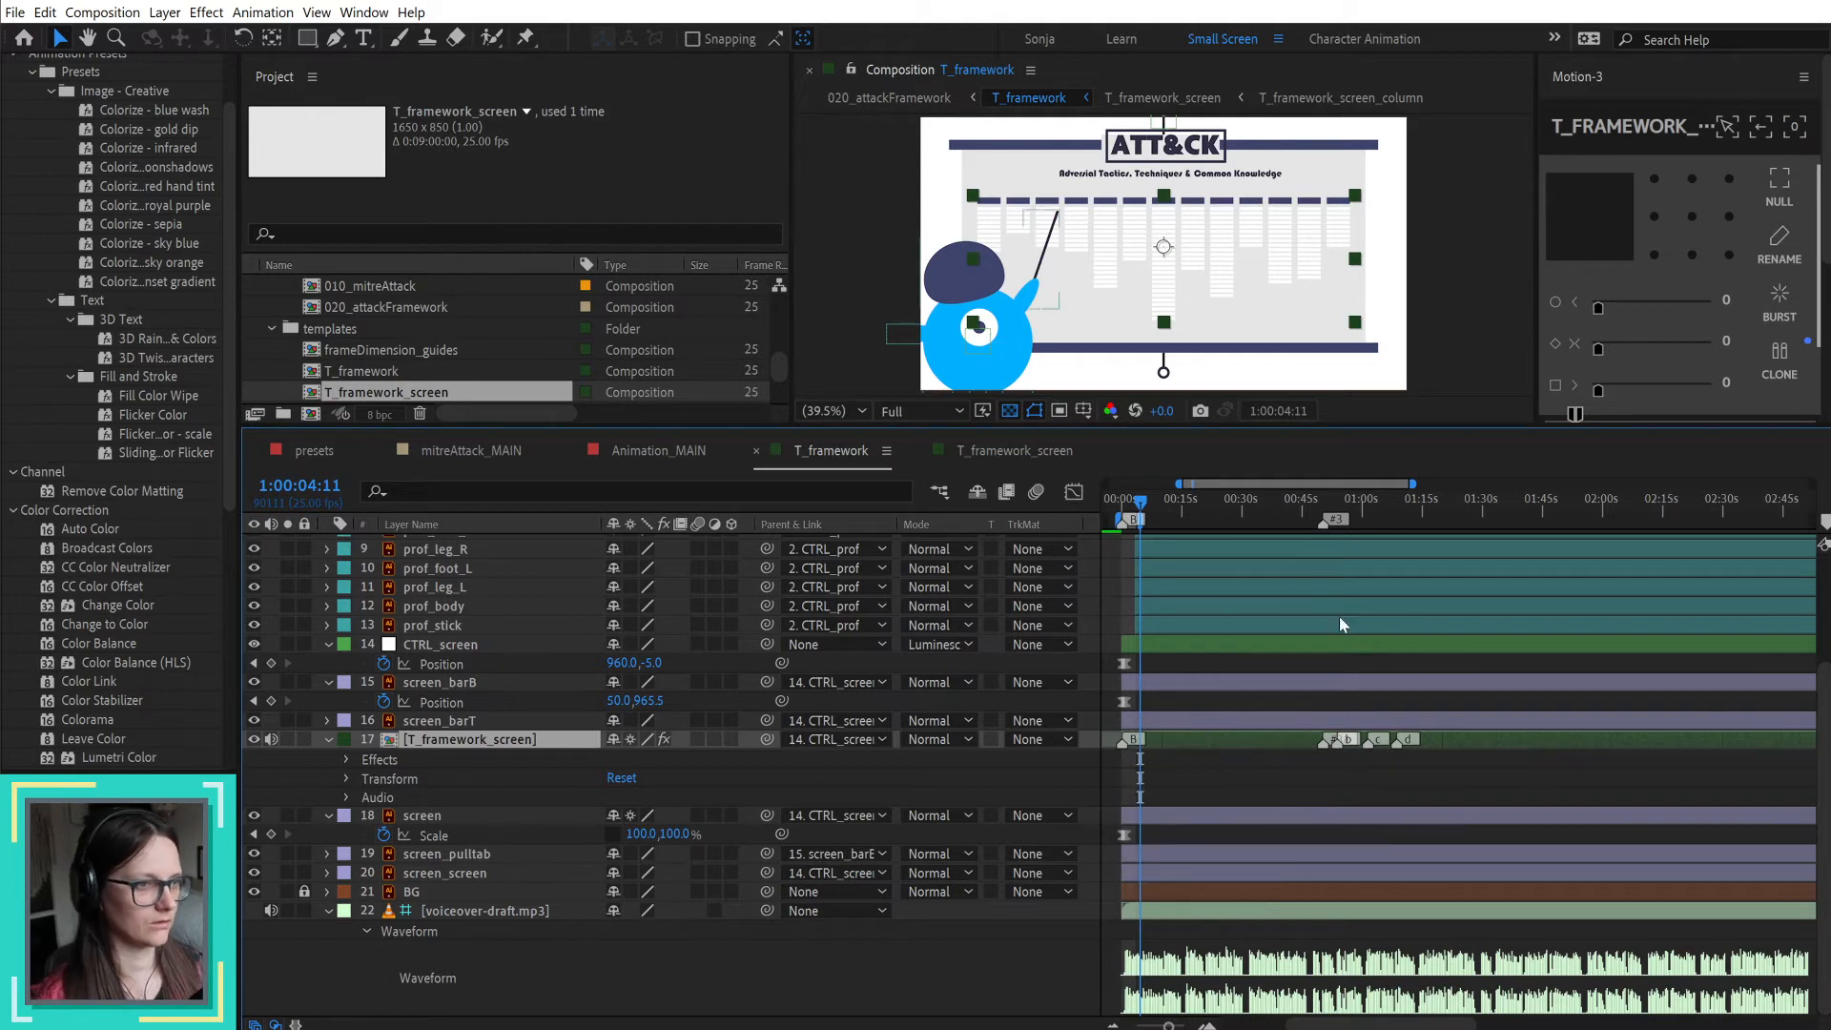
Step: In the Animation_MAIN composition, move the playhead to 1:00:00:00 and remove time remapping from the 010_mitreAttack layer
click(667, 442)
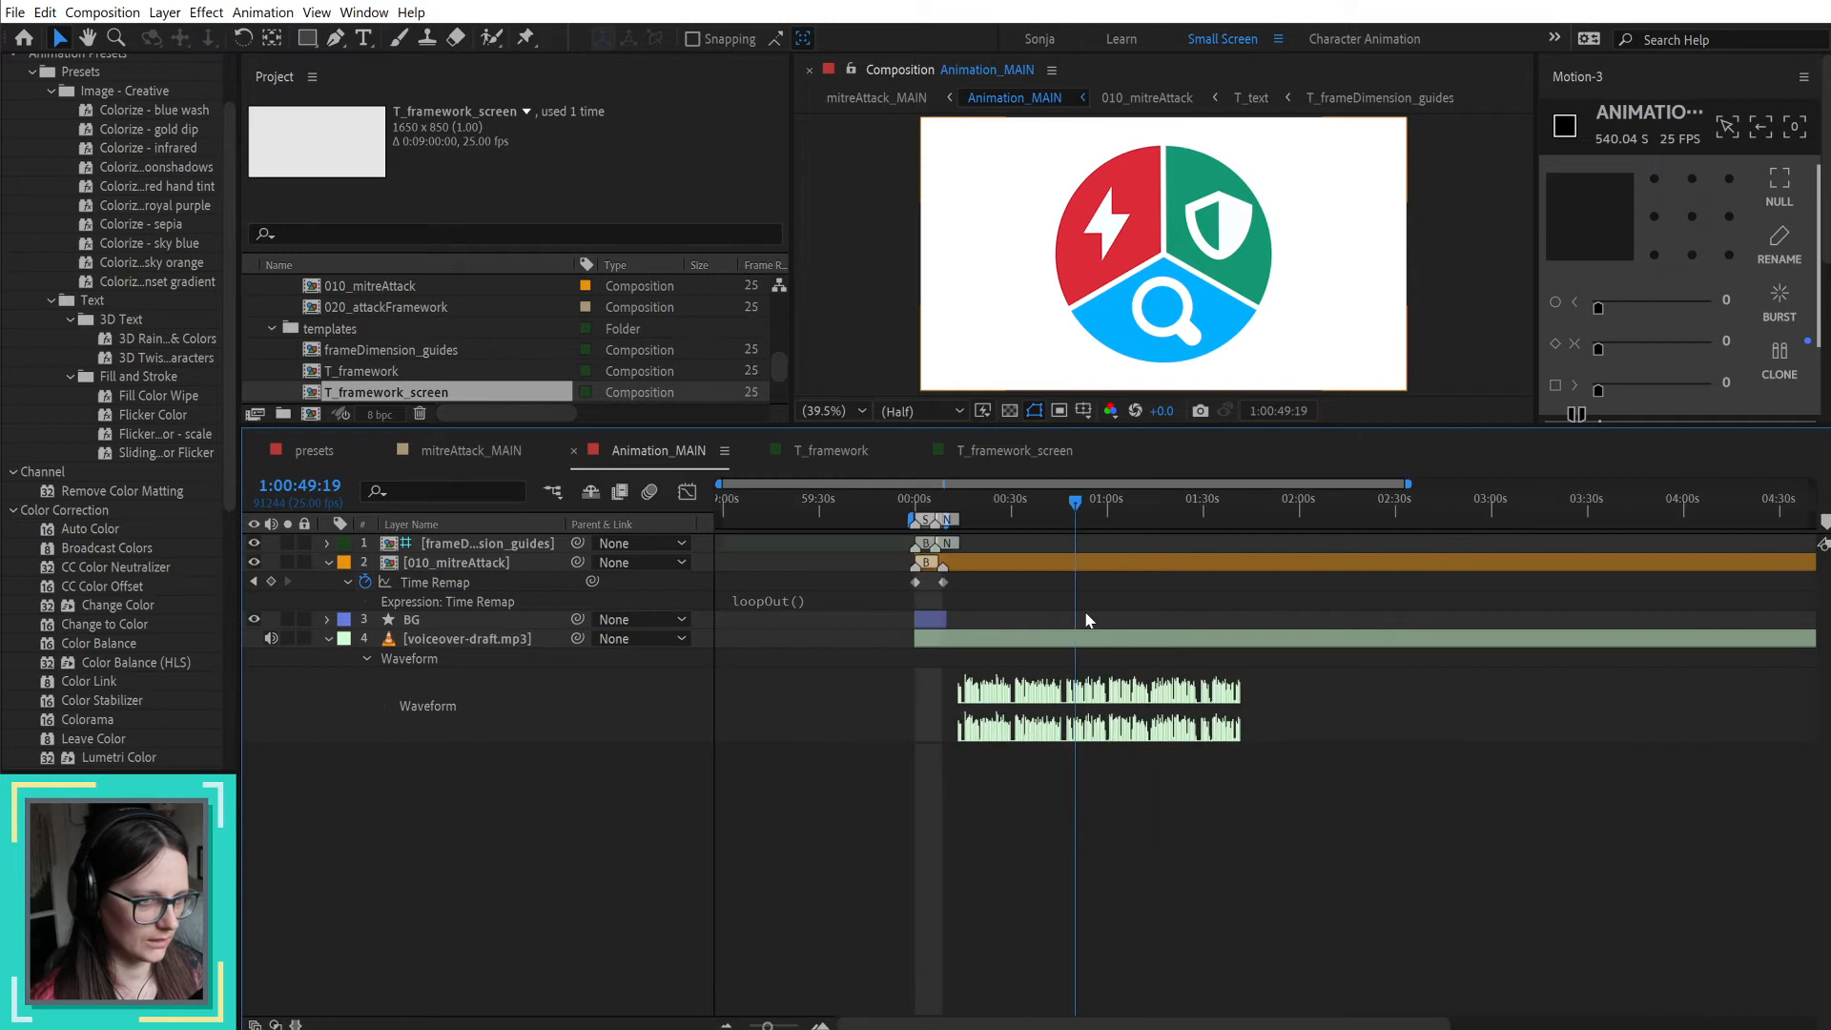
click(919, 505)
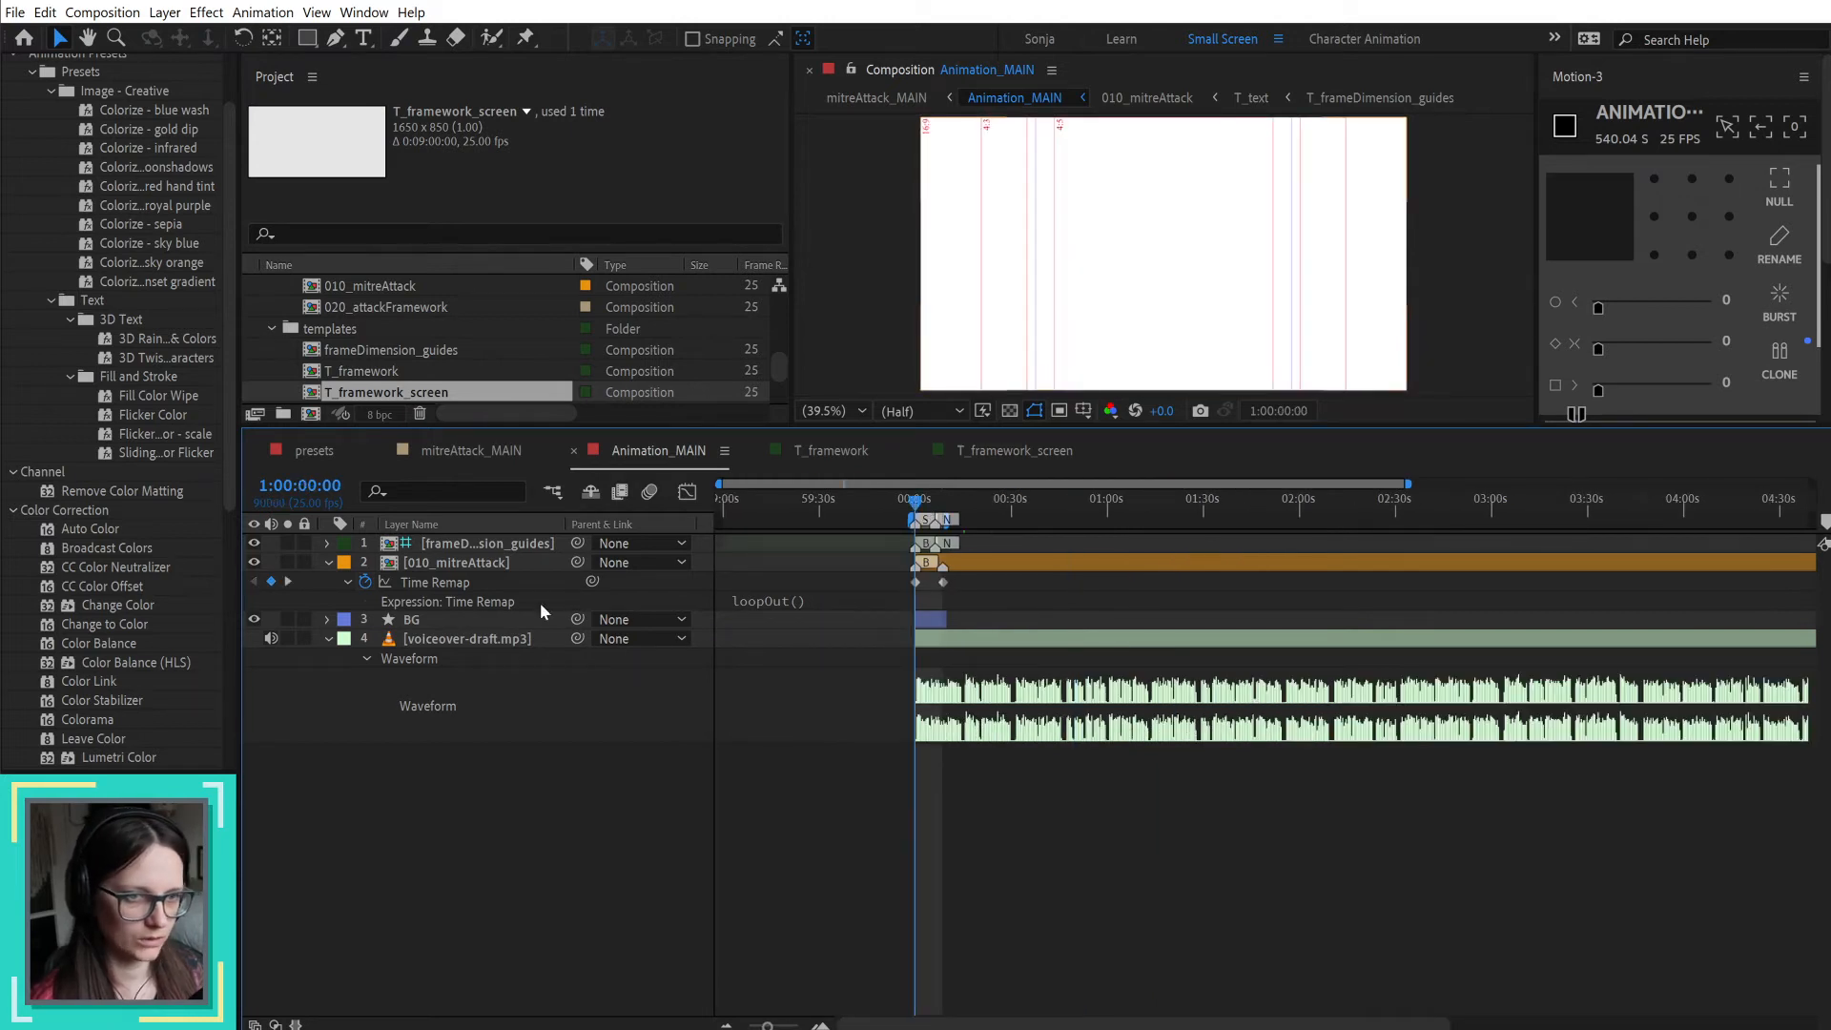
click(365, 582)
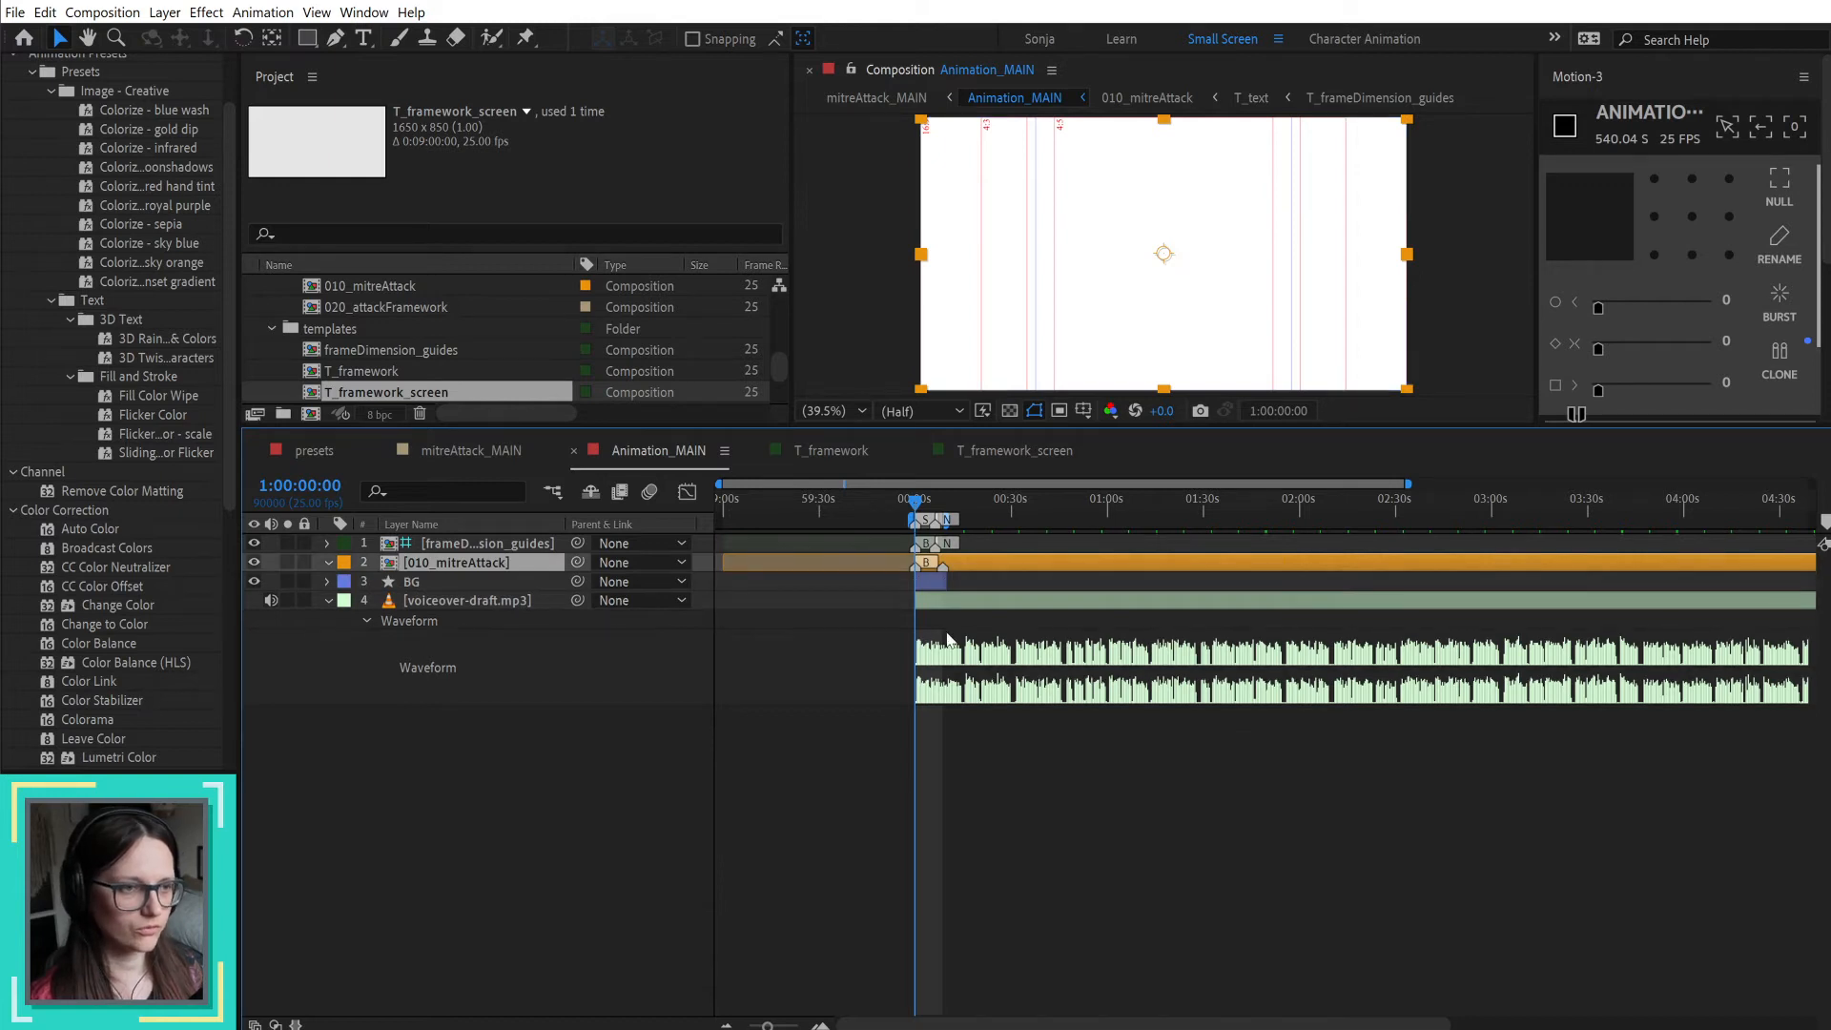
Step: Delete the marker at about 8.5 seconds from the 010_mitreAttack layer in the Animation_MAIN composition
scroll(939, 614, up, 3)
scroll(939, 614, up, 2)
right_click(973, 567)
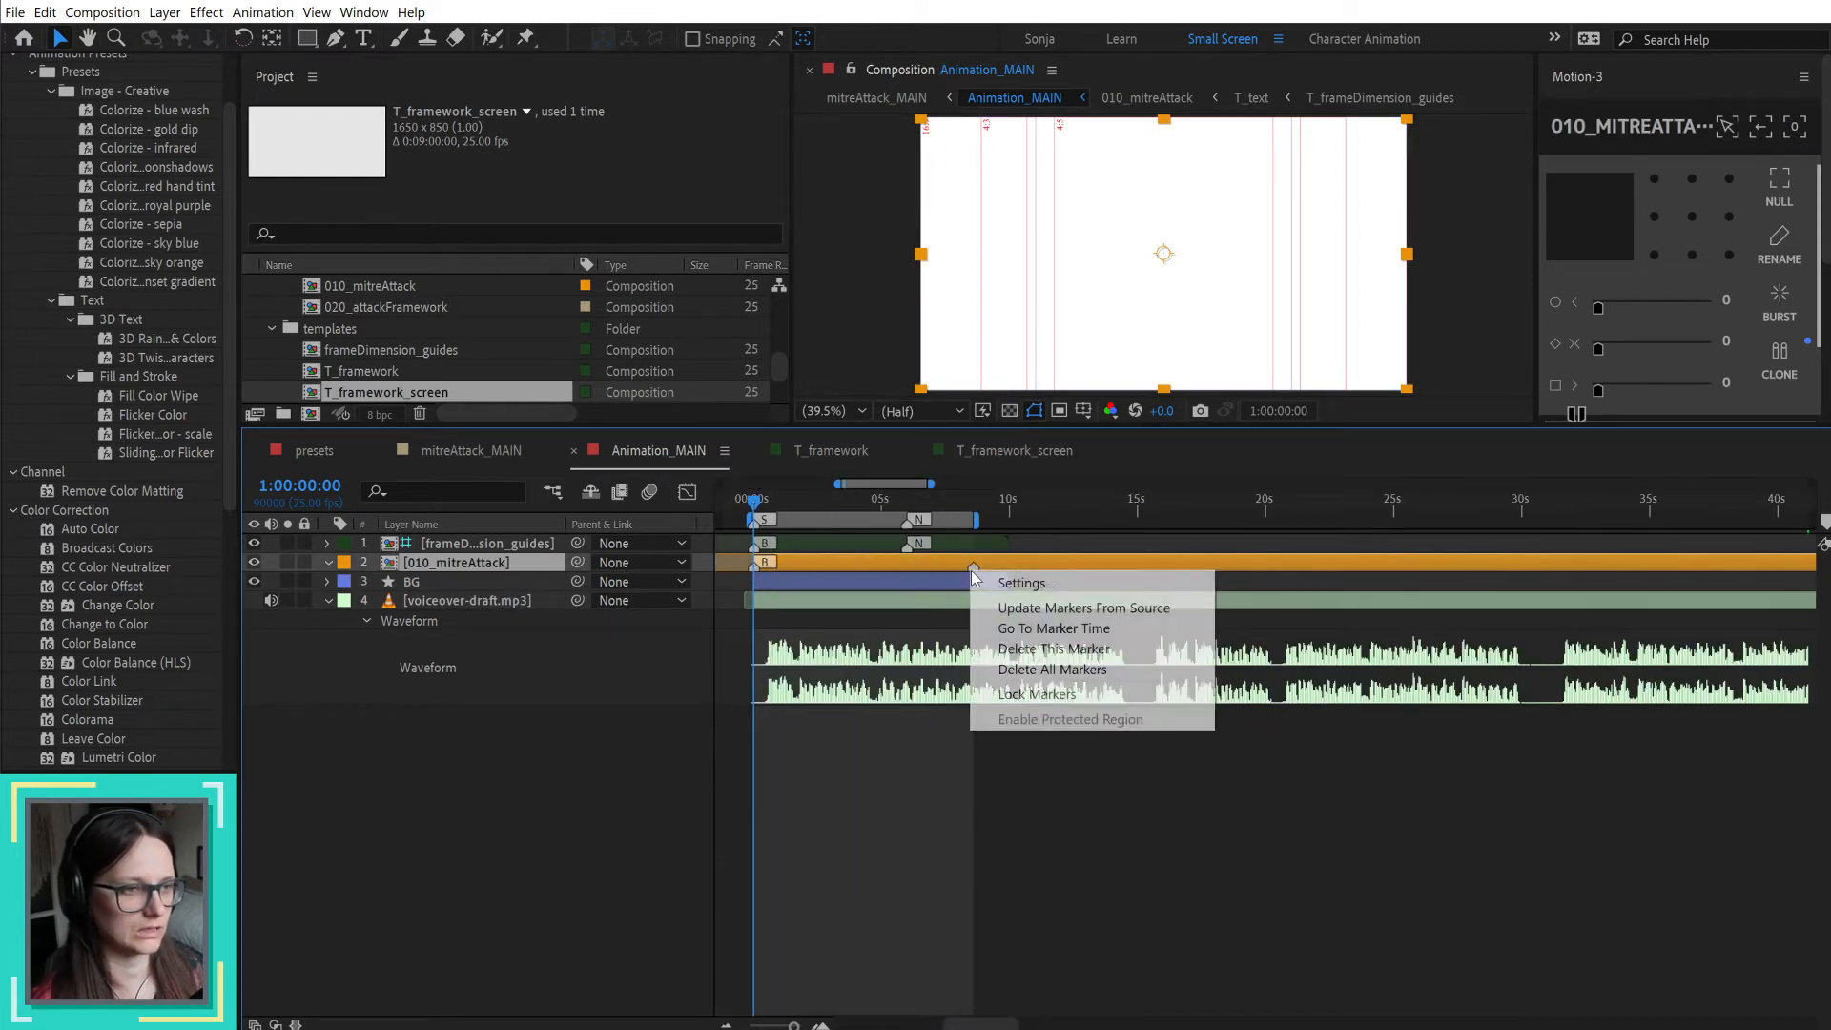
click(1044, 648)
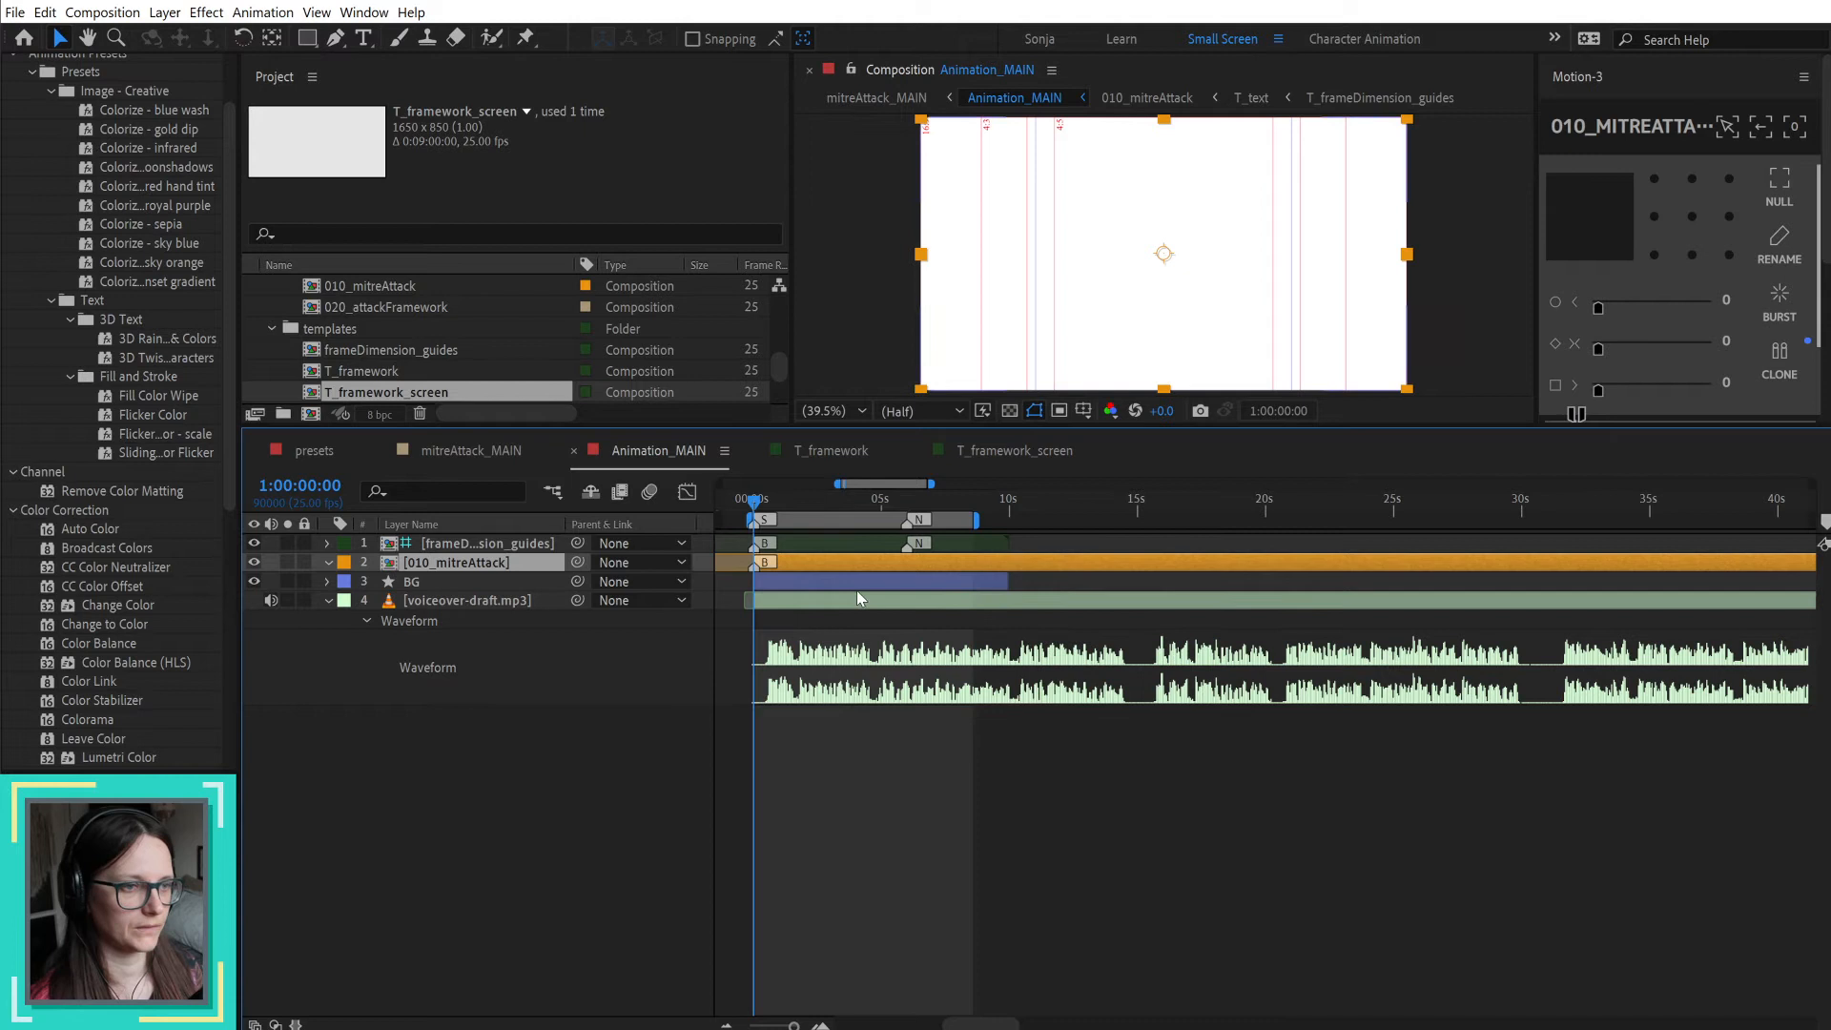
Step: In the T_framework composition, trim the start of layers CTRL_prof through prof_stick to 1:01:08:12
click(1031, 450)
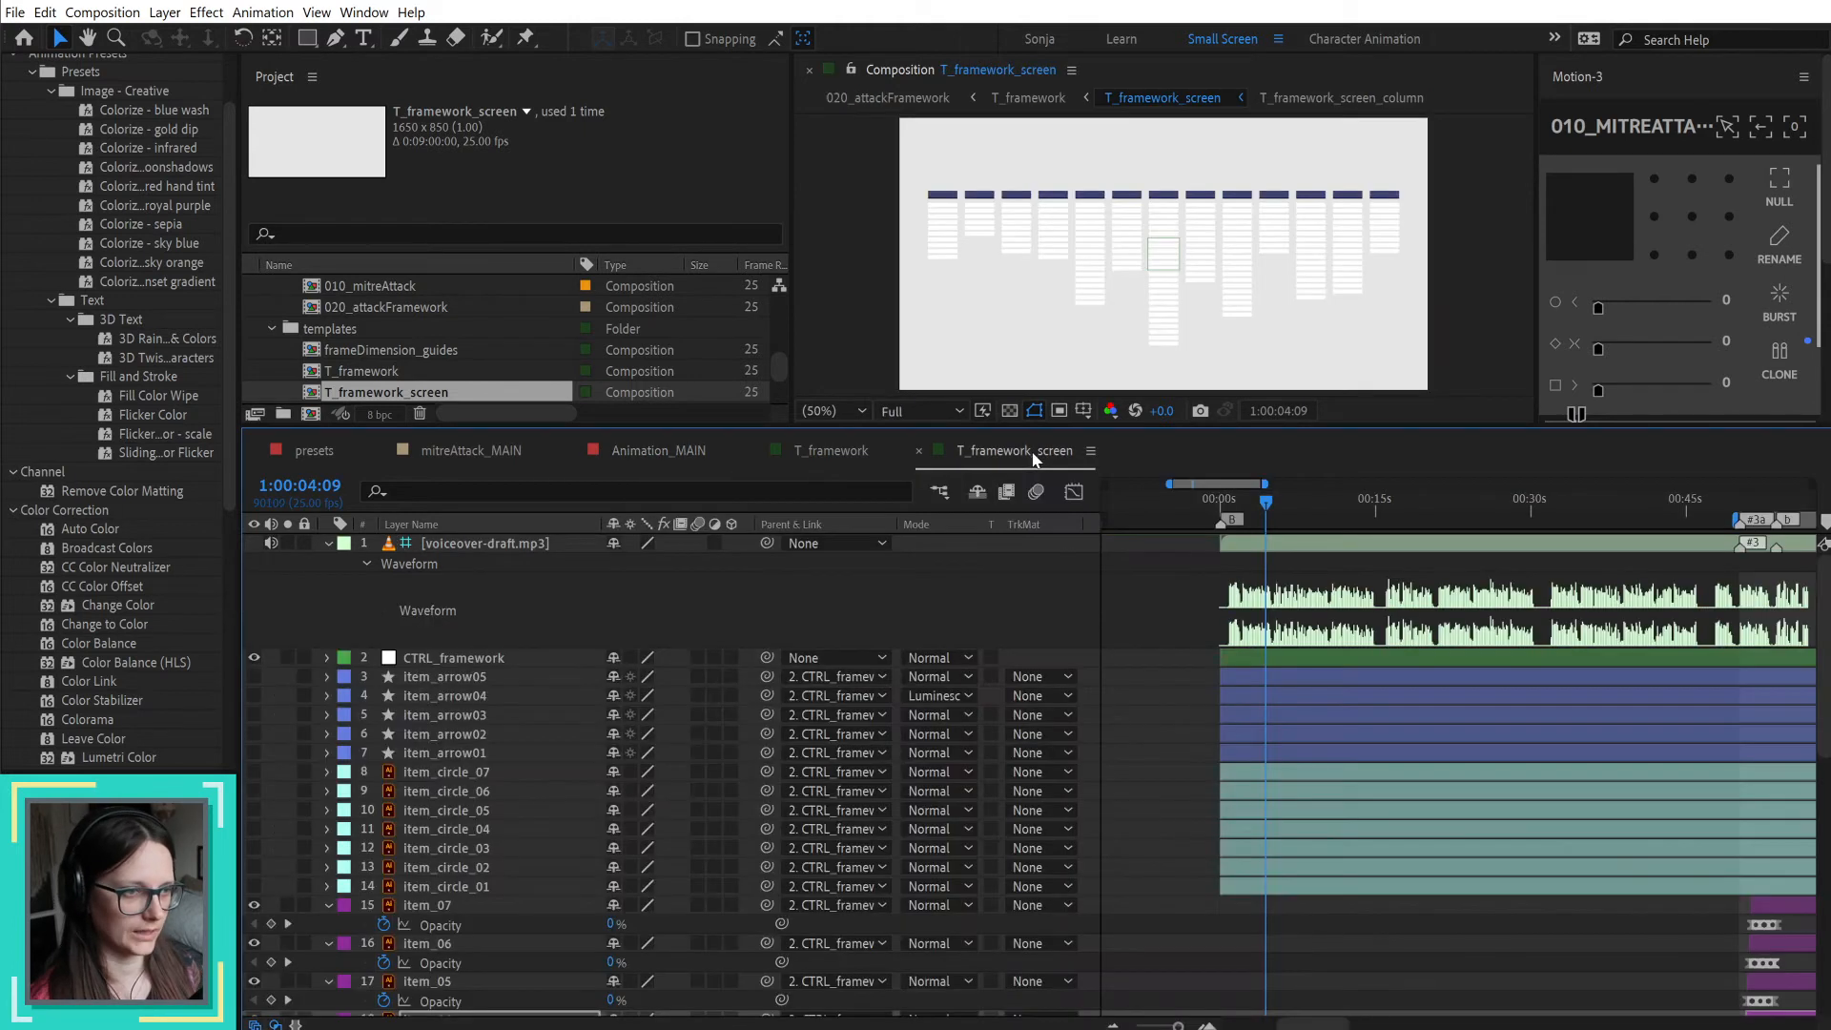
click(852, 448)
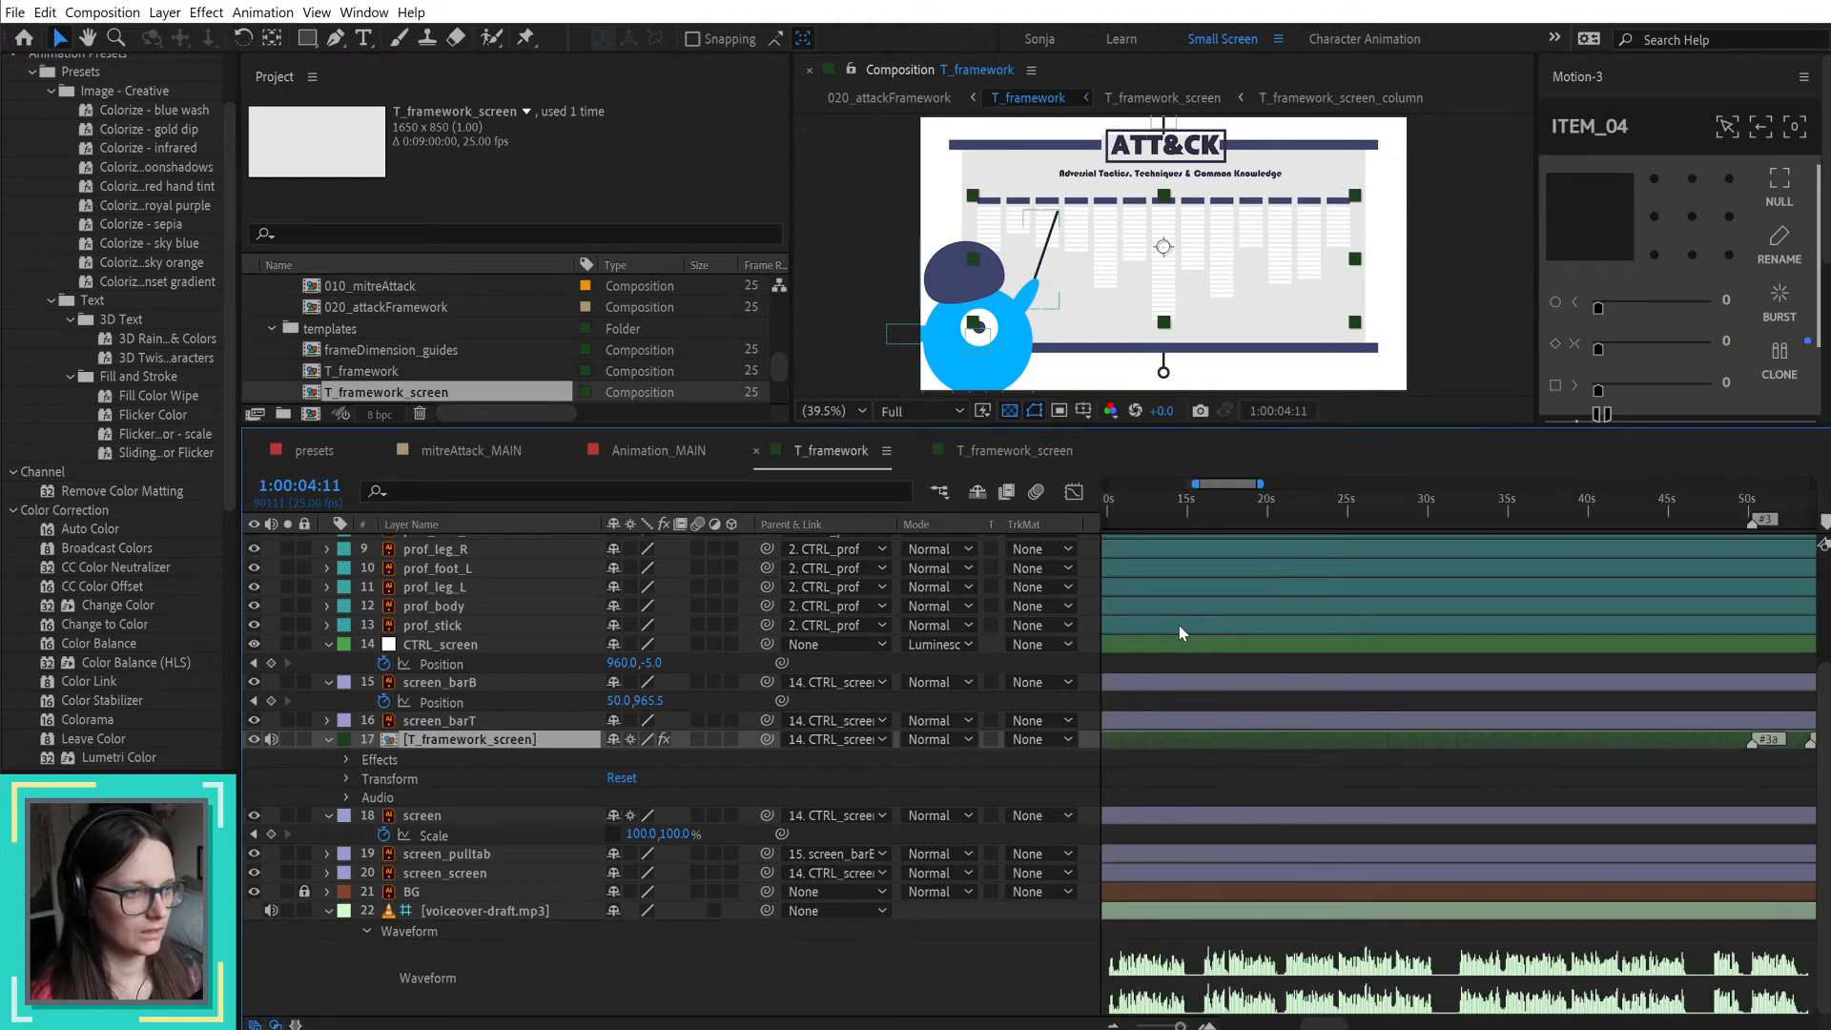
scroll(1316, 610, down, 3)
click(1379, 500)
scroll(1419, 601, up, 3)
scroll(1419, 608, up, 4)
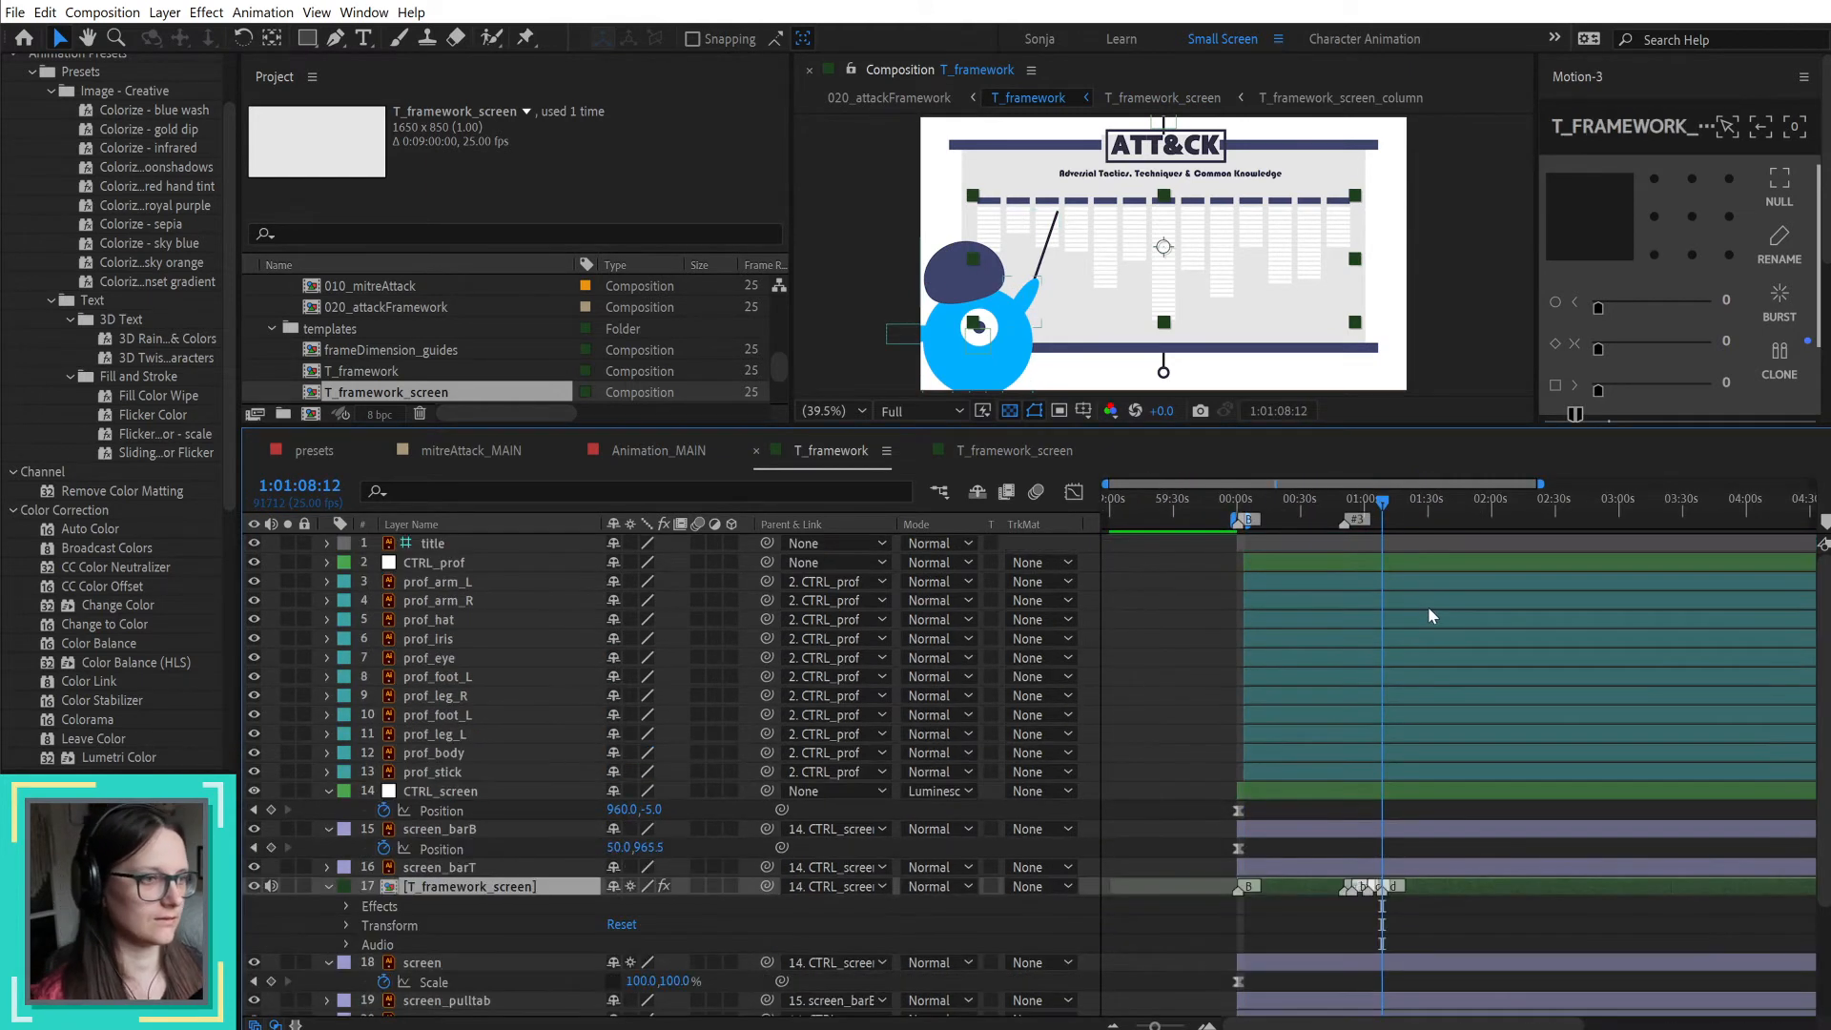
click(1417, 563)
shift+click(1392, 772)
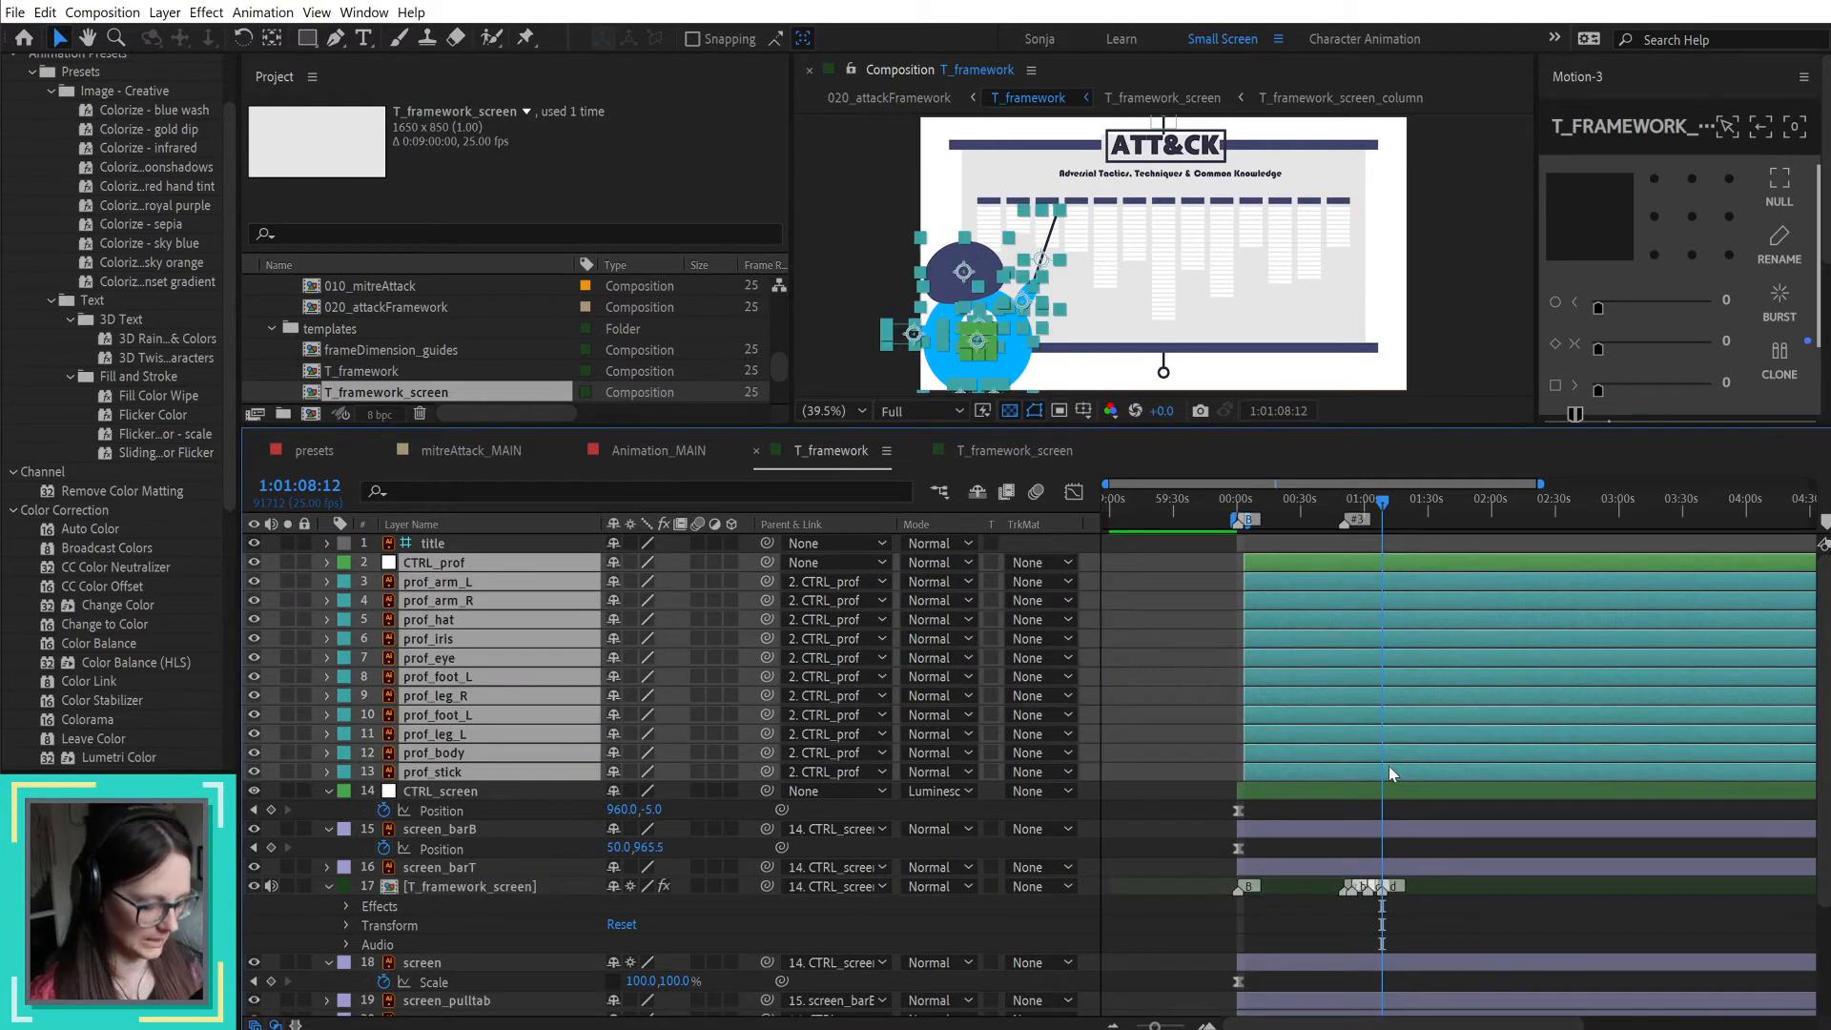
key(alt+bracketleft)
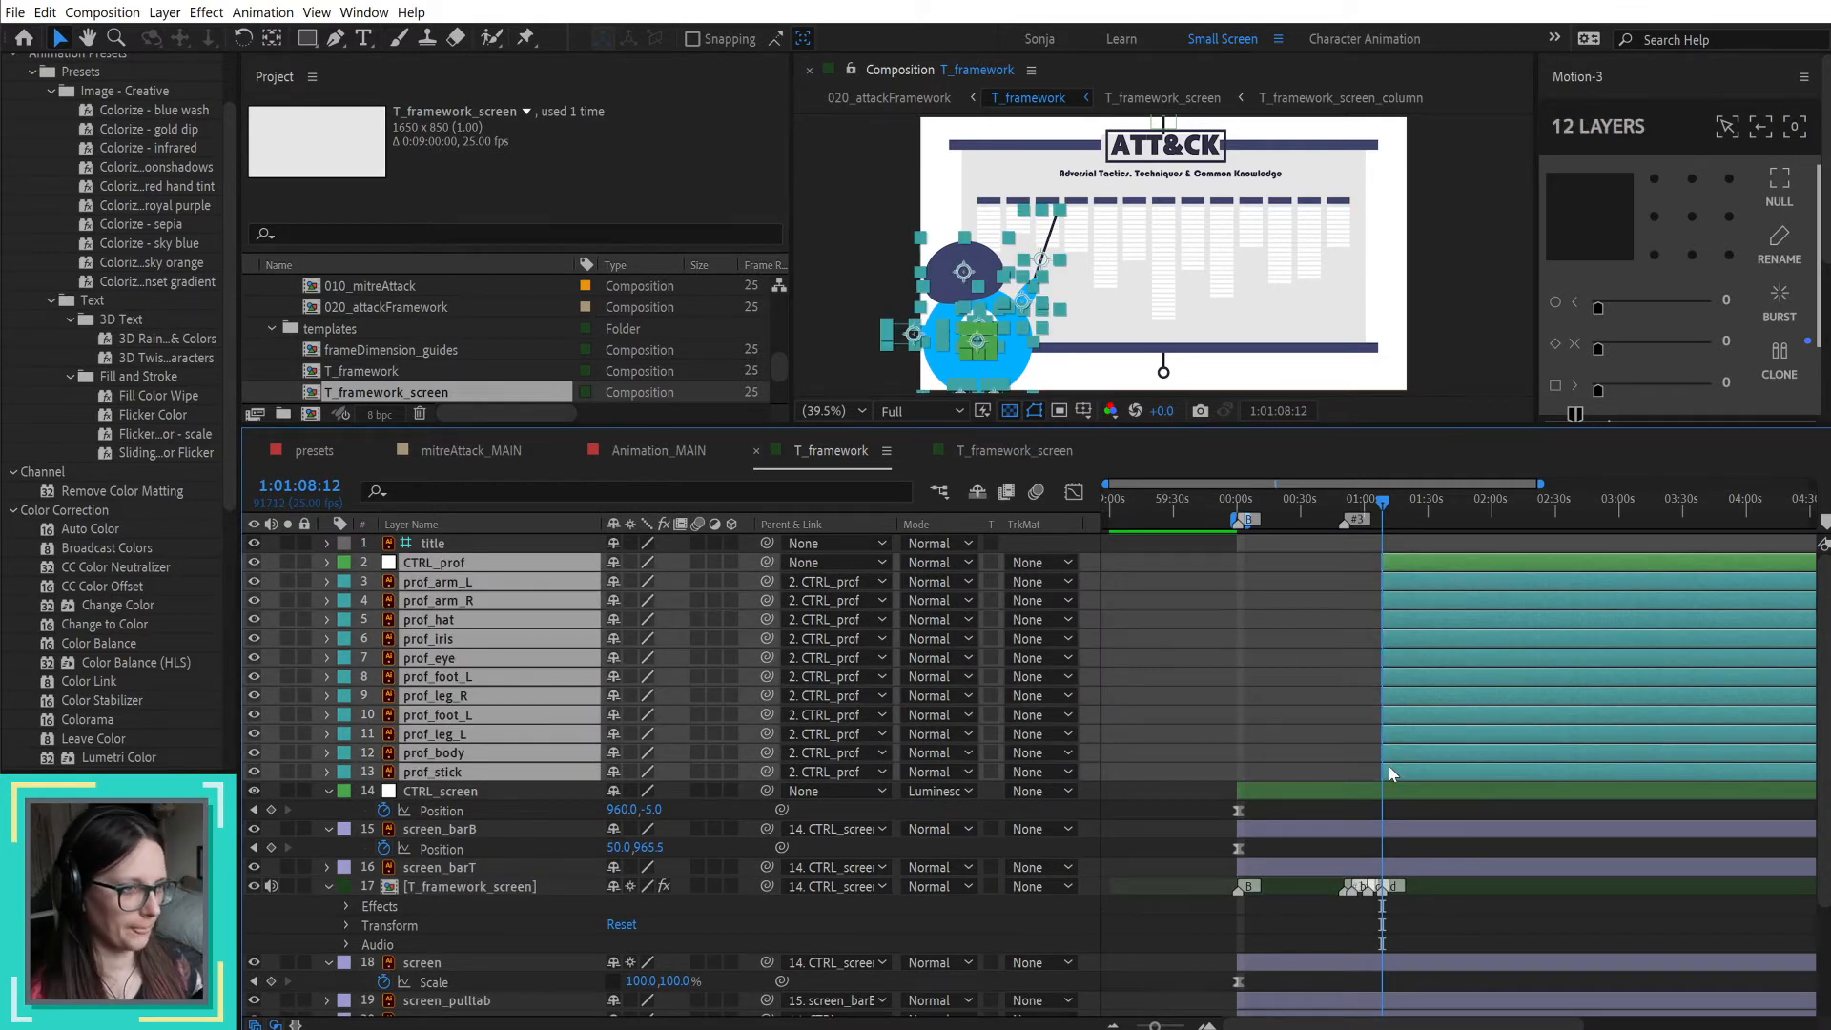
click(1324, 661)
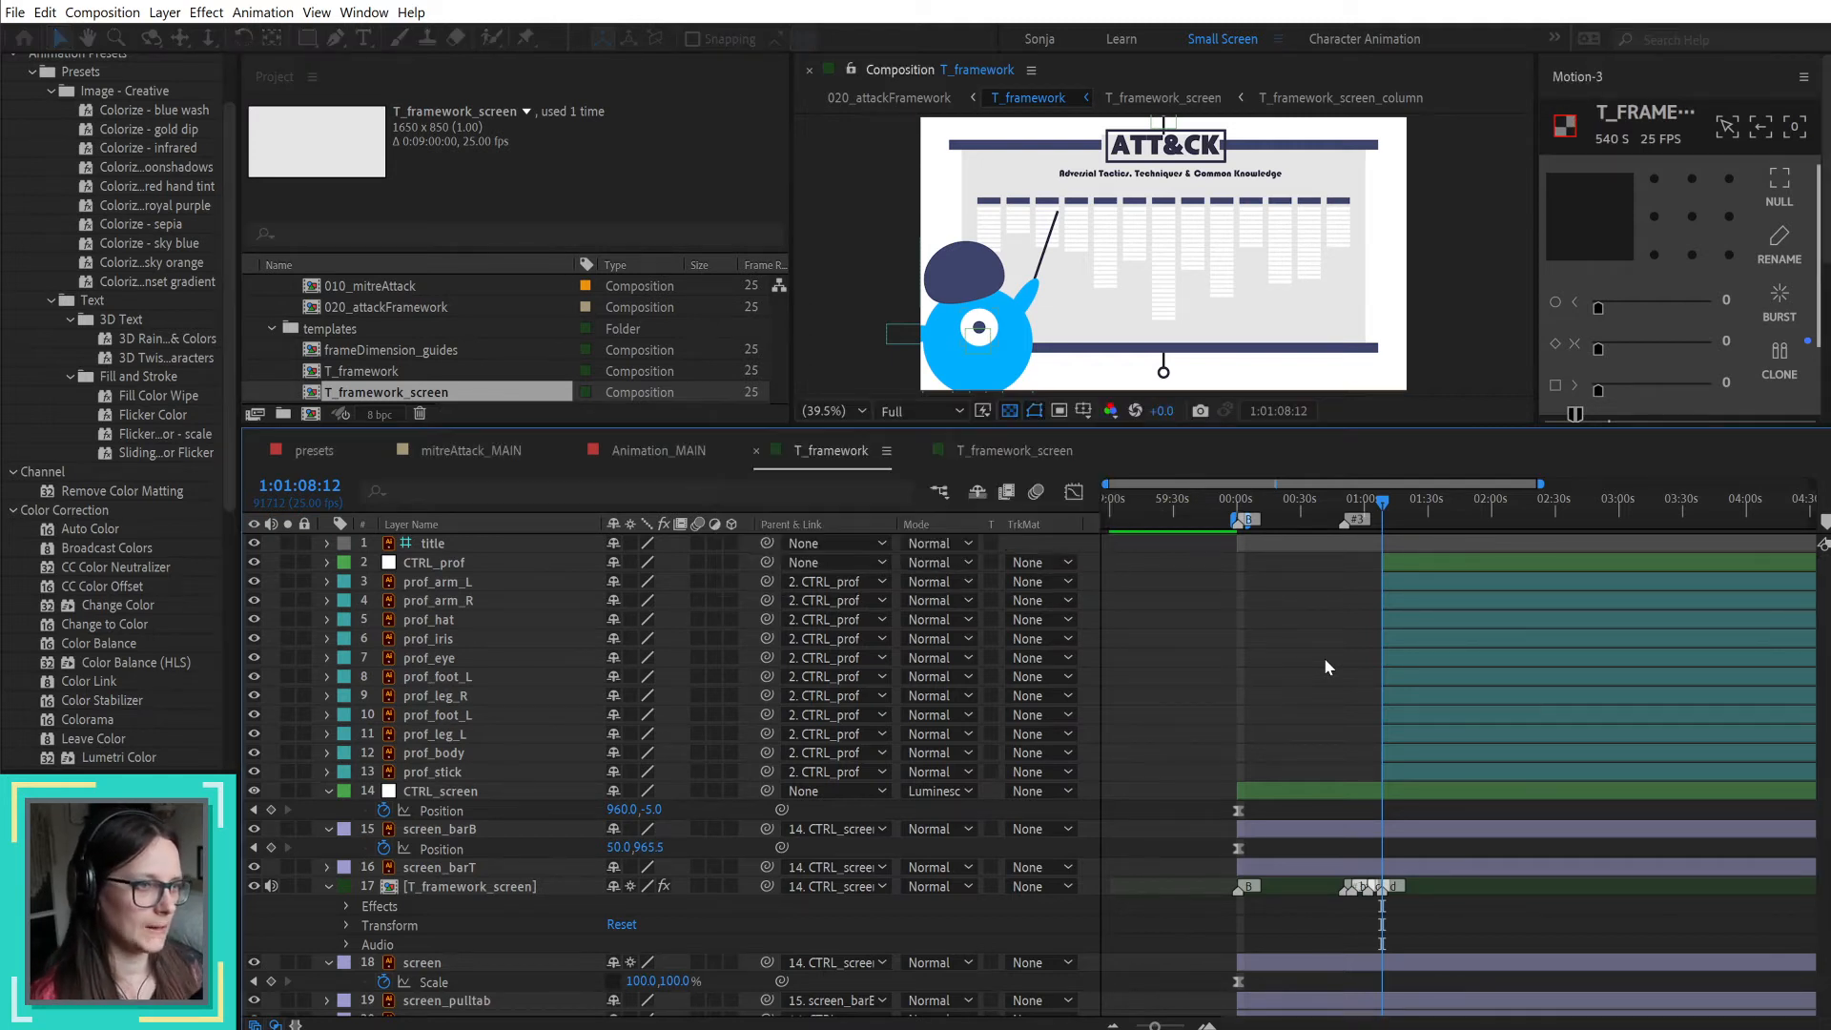
Step: Move prof_arm_L's anchor point to the middle of its right edge, and parent prof_arm_L and prof_arm_R to prof_body
click(448, 584)
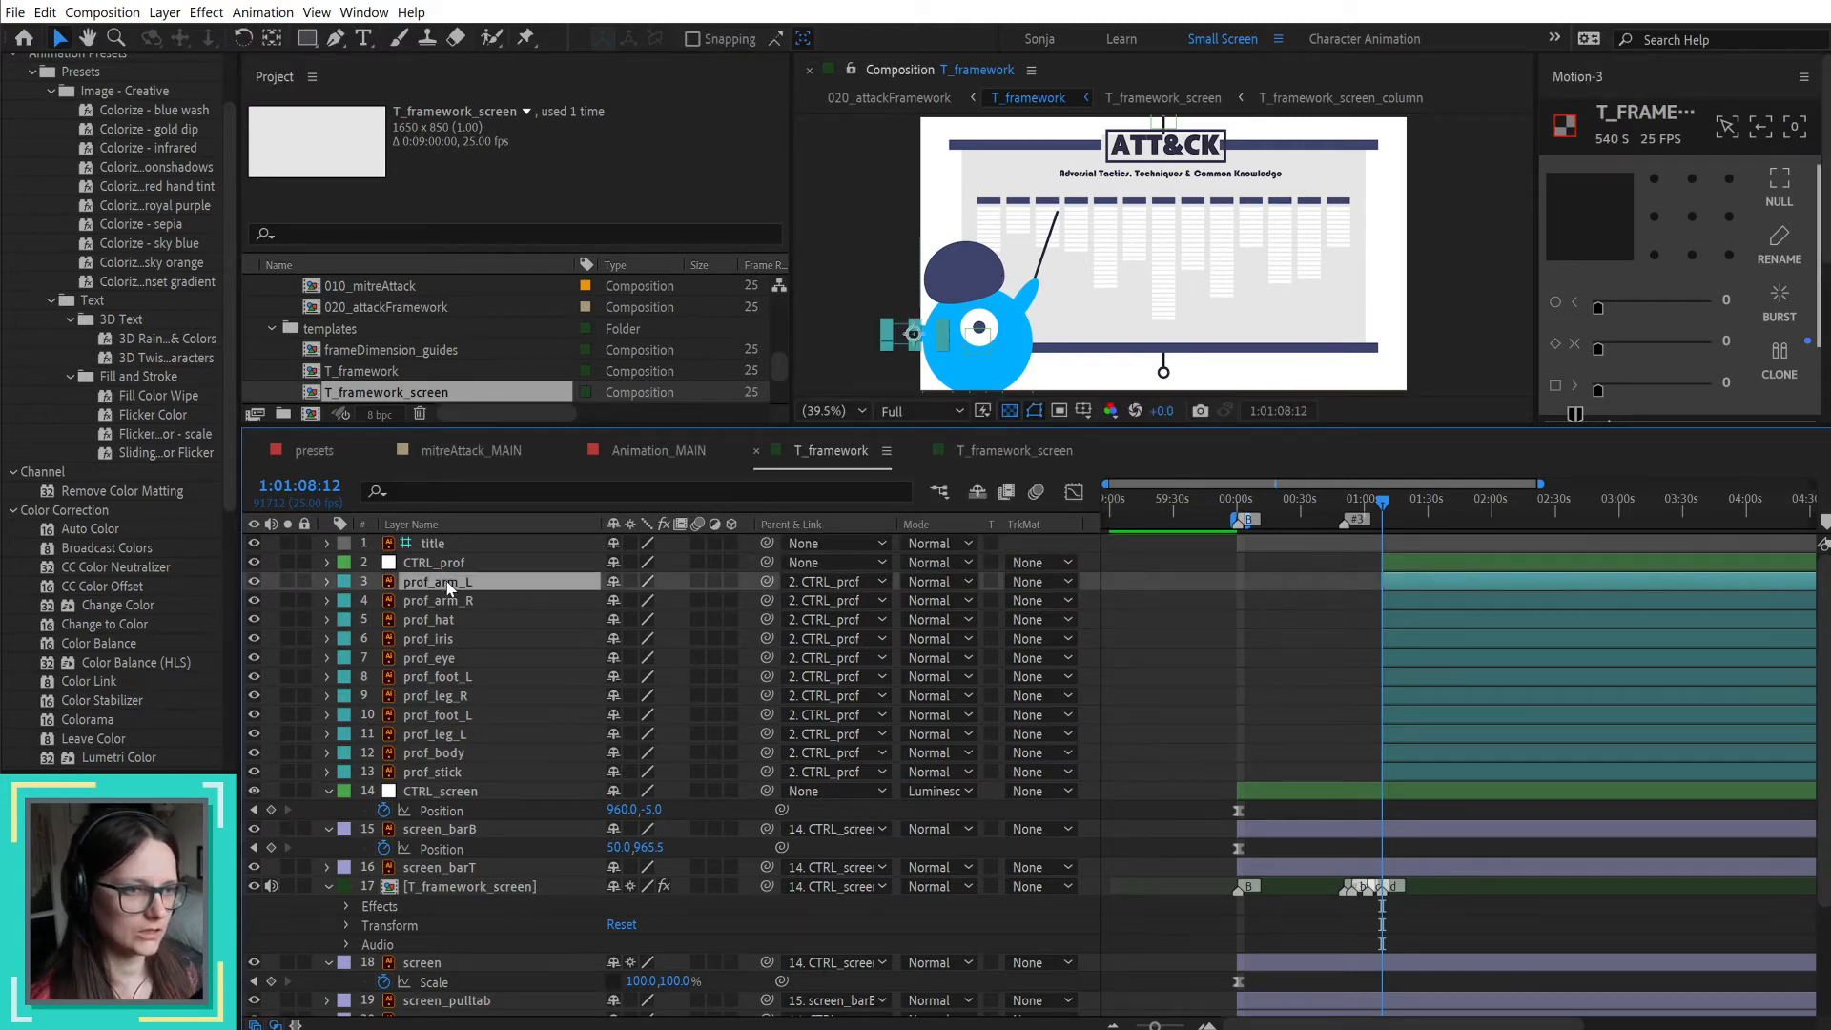
scroll(887, 333, up, 3)
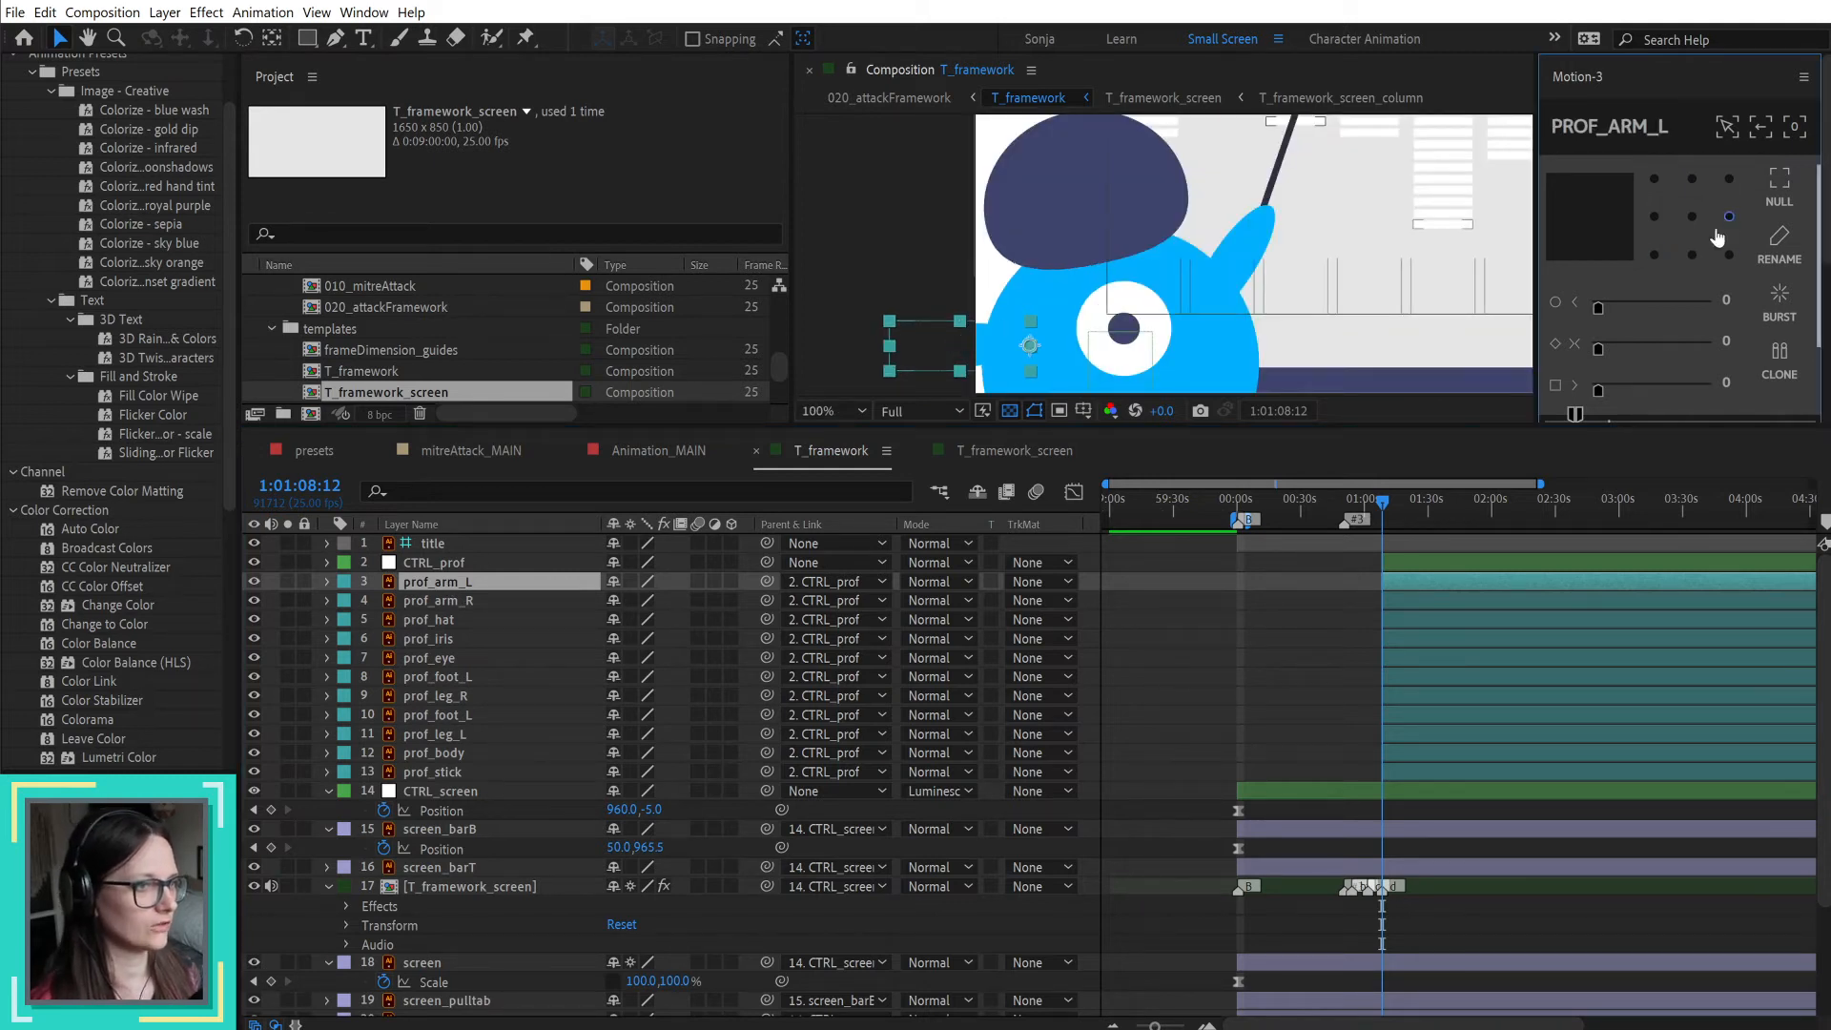
ctrl+click(495, 603)
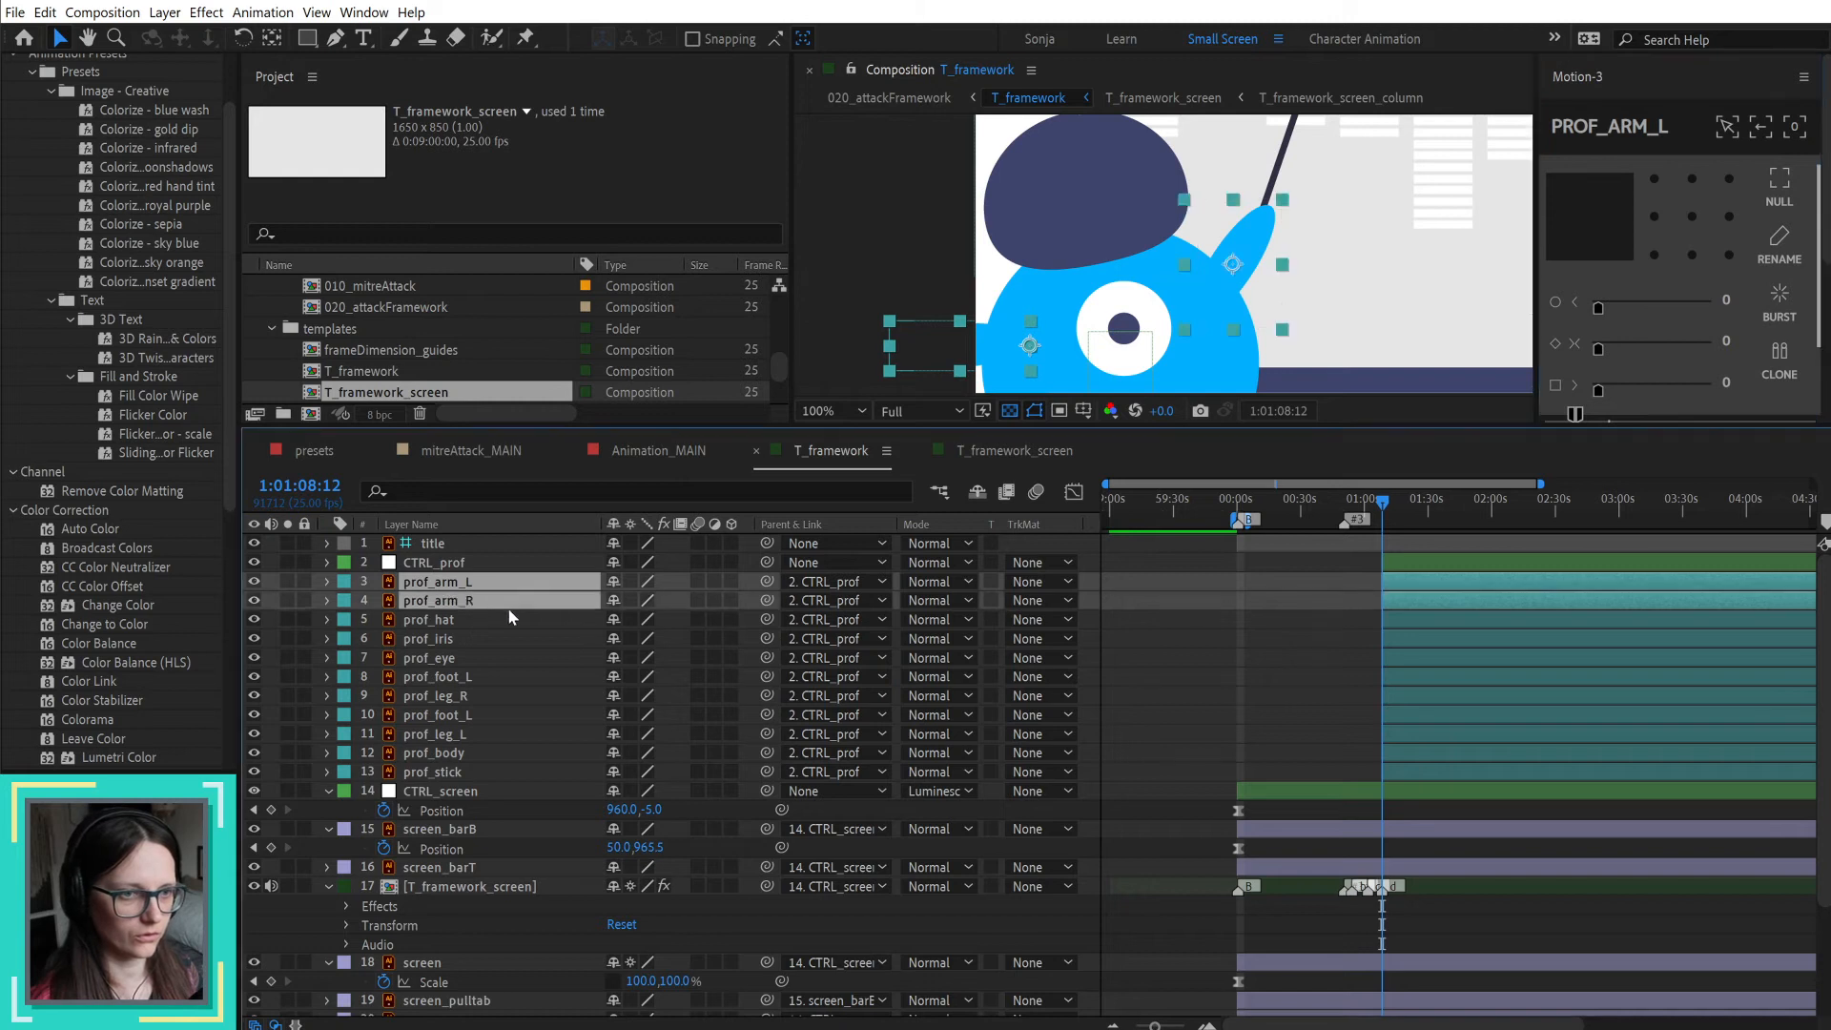
drag(768, 580, 466, 752)
click(436, 760)
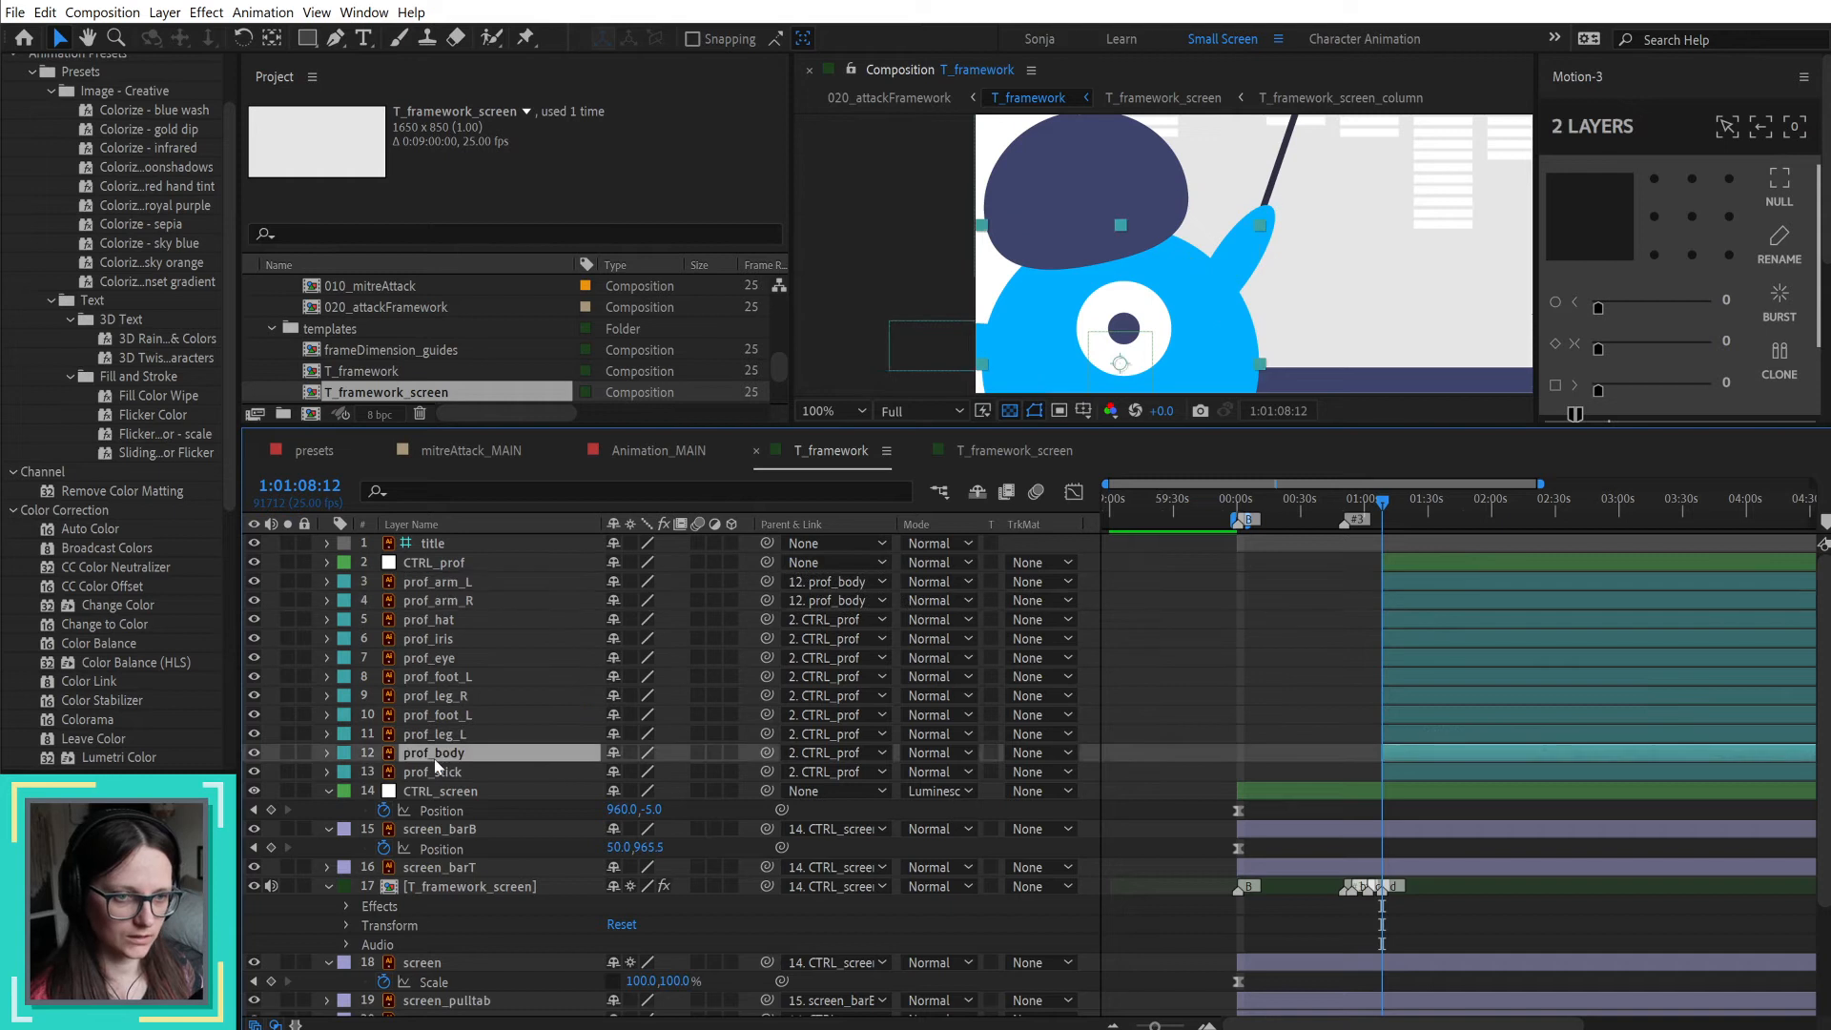
Step: Parent the prof_hat, prof_eye, prof_leg_R and prof_leg_L layers to prof_body
click(450, 622)
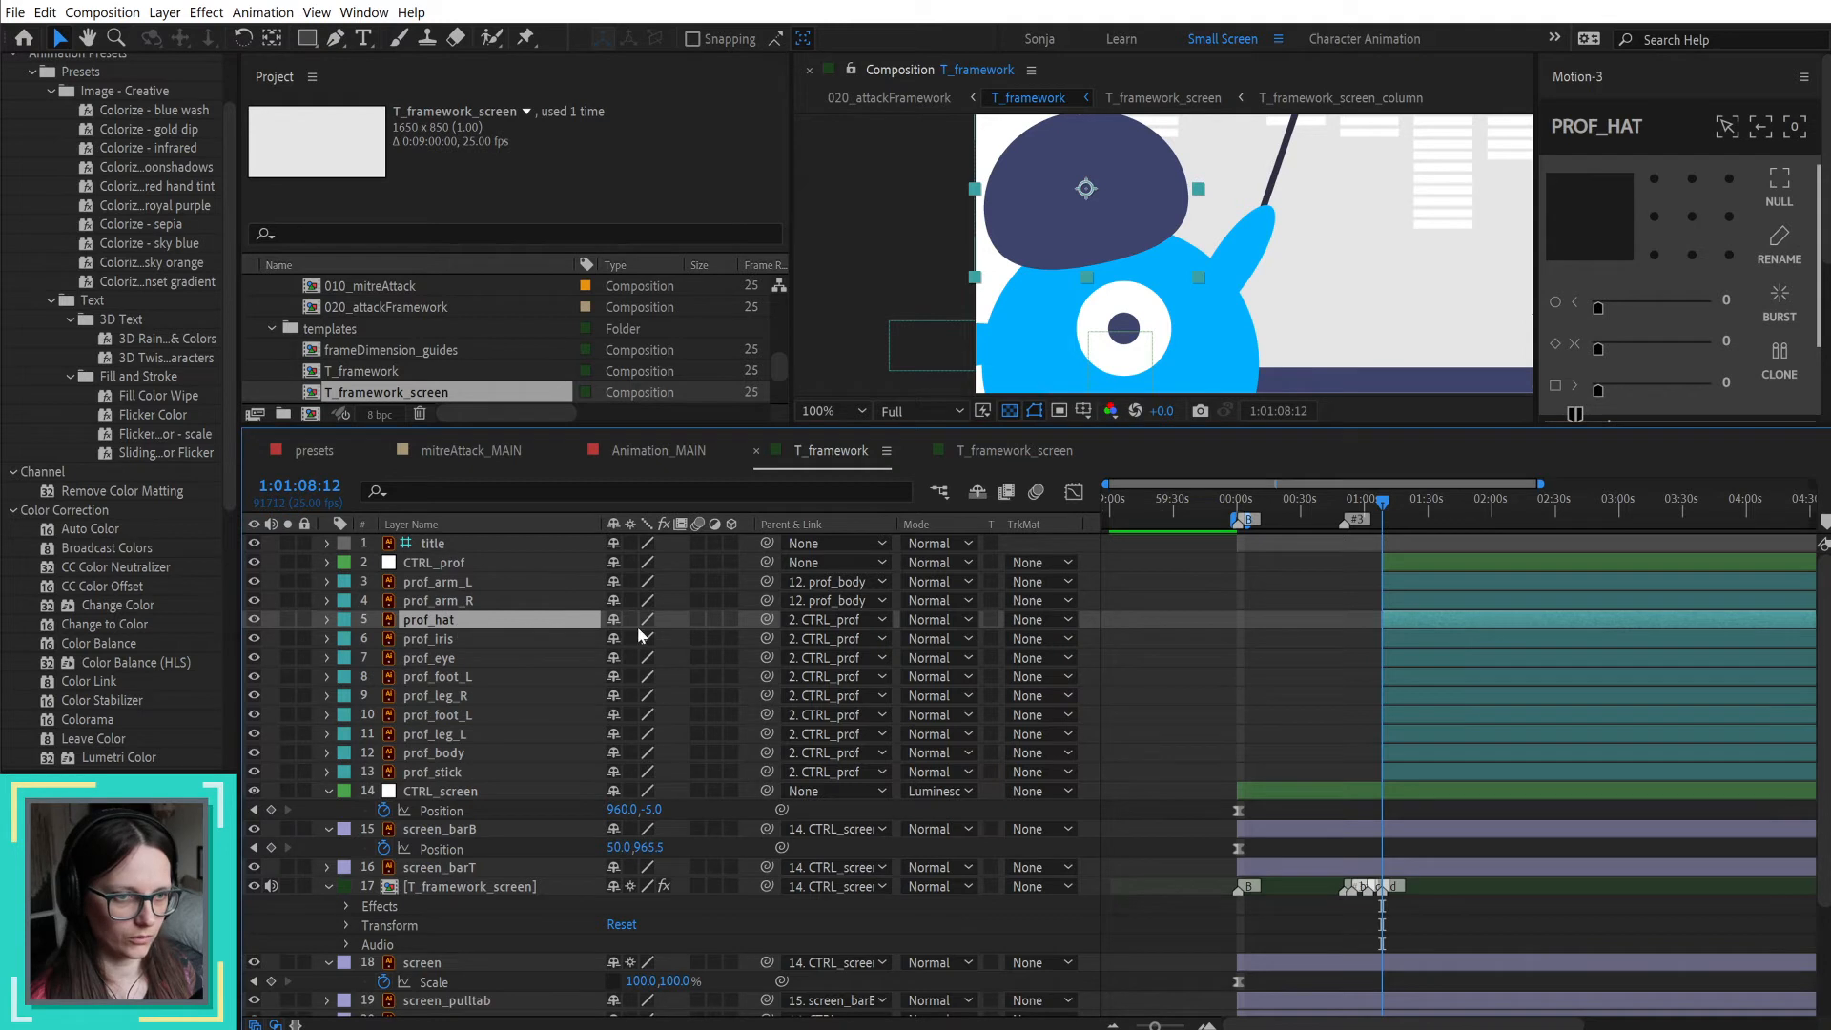
ctrl+click(577, 664)
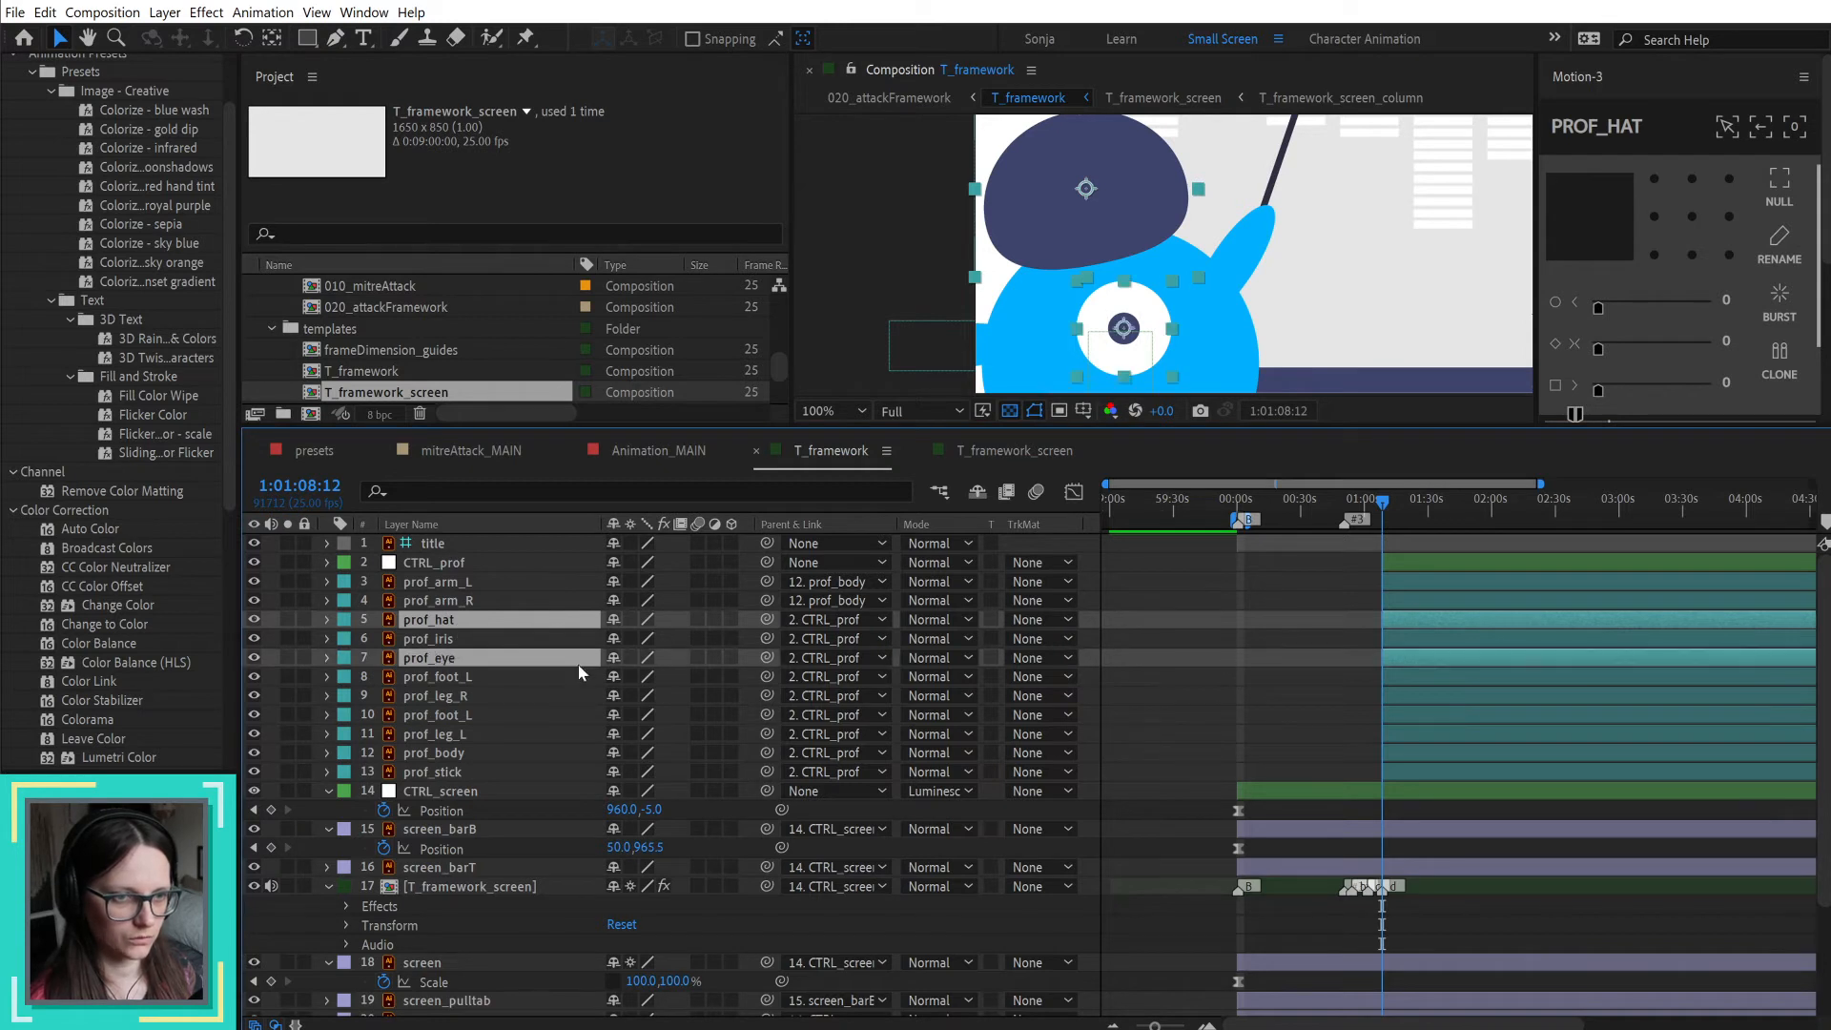
ctrl+click(459, 678)
ctrl+click(460, 678)
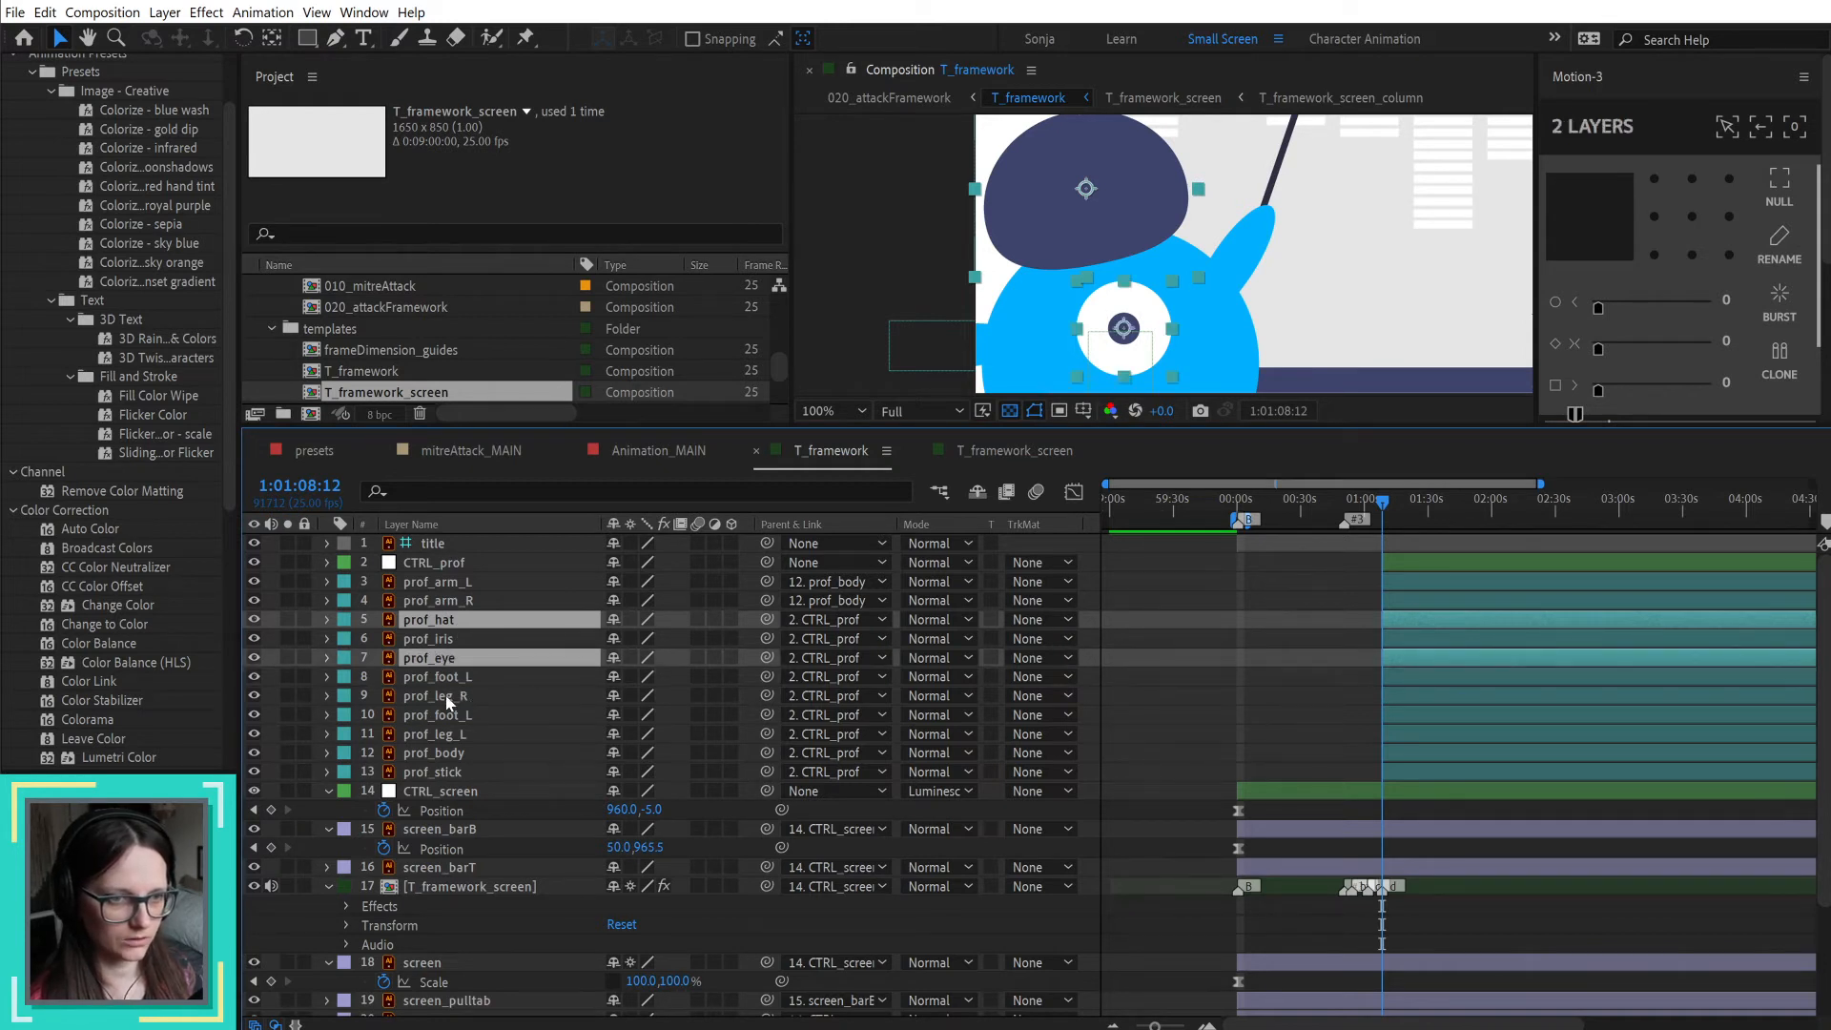
ctrl+click(448, 698)
ctrl+click(454, 735)
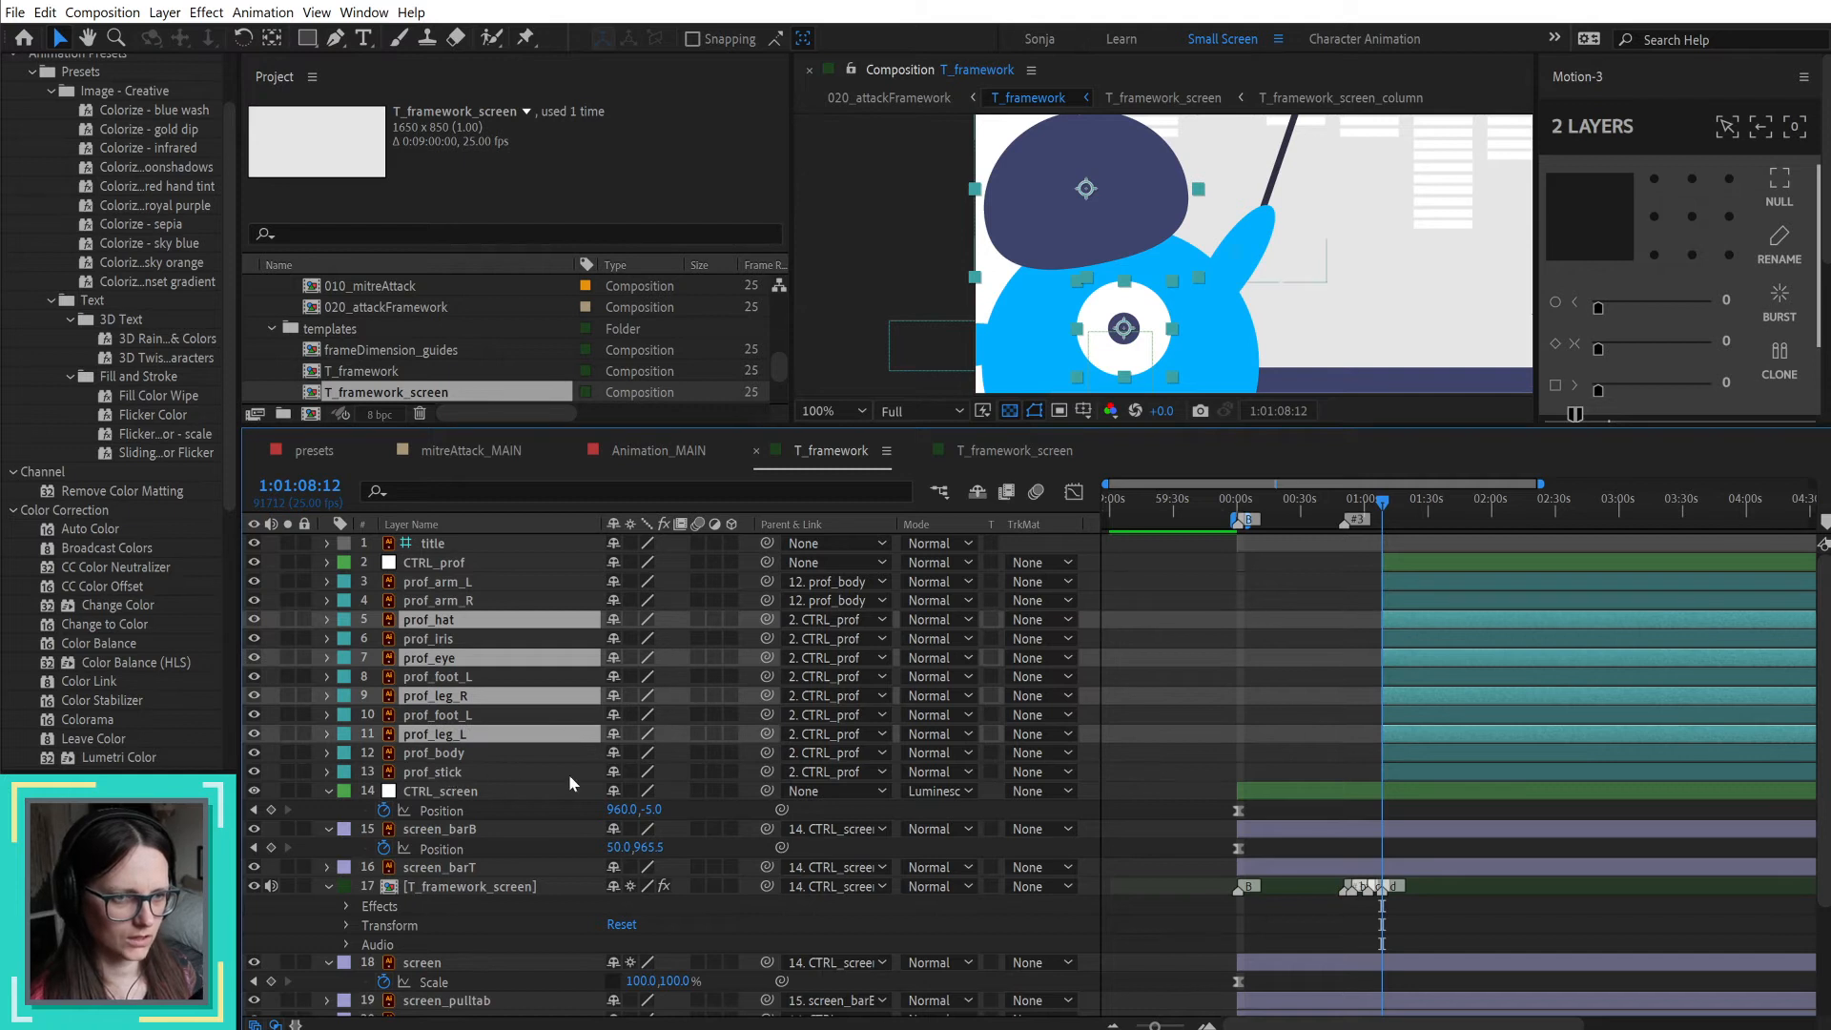
drag(766, 733, 454, 754)
Step: Parent the prof_foot_L layer between the two leg layers (layer 10) to prof_leg_L
click(467, 717)
drag(765, 715, 505, 740)
click(767, 701)
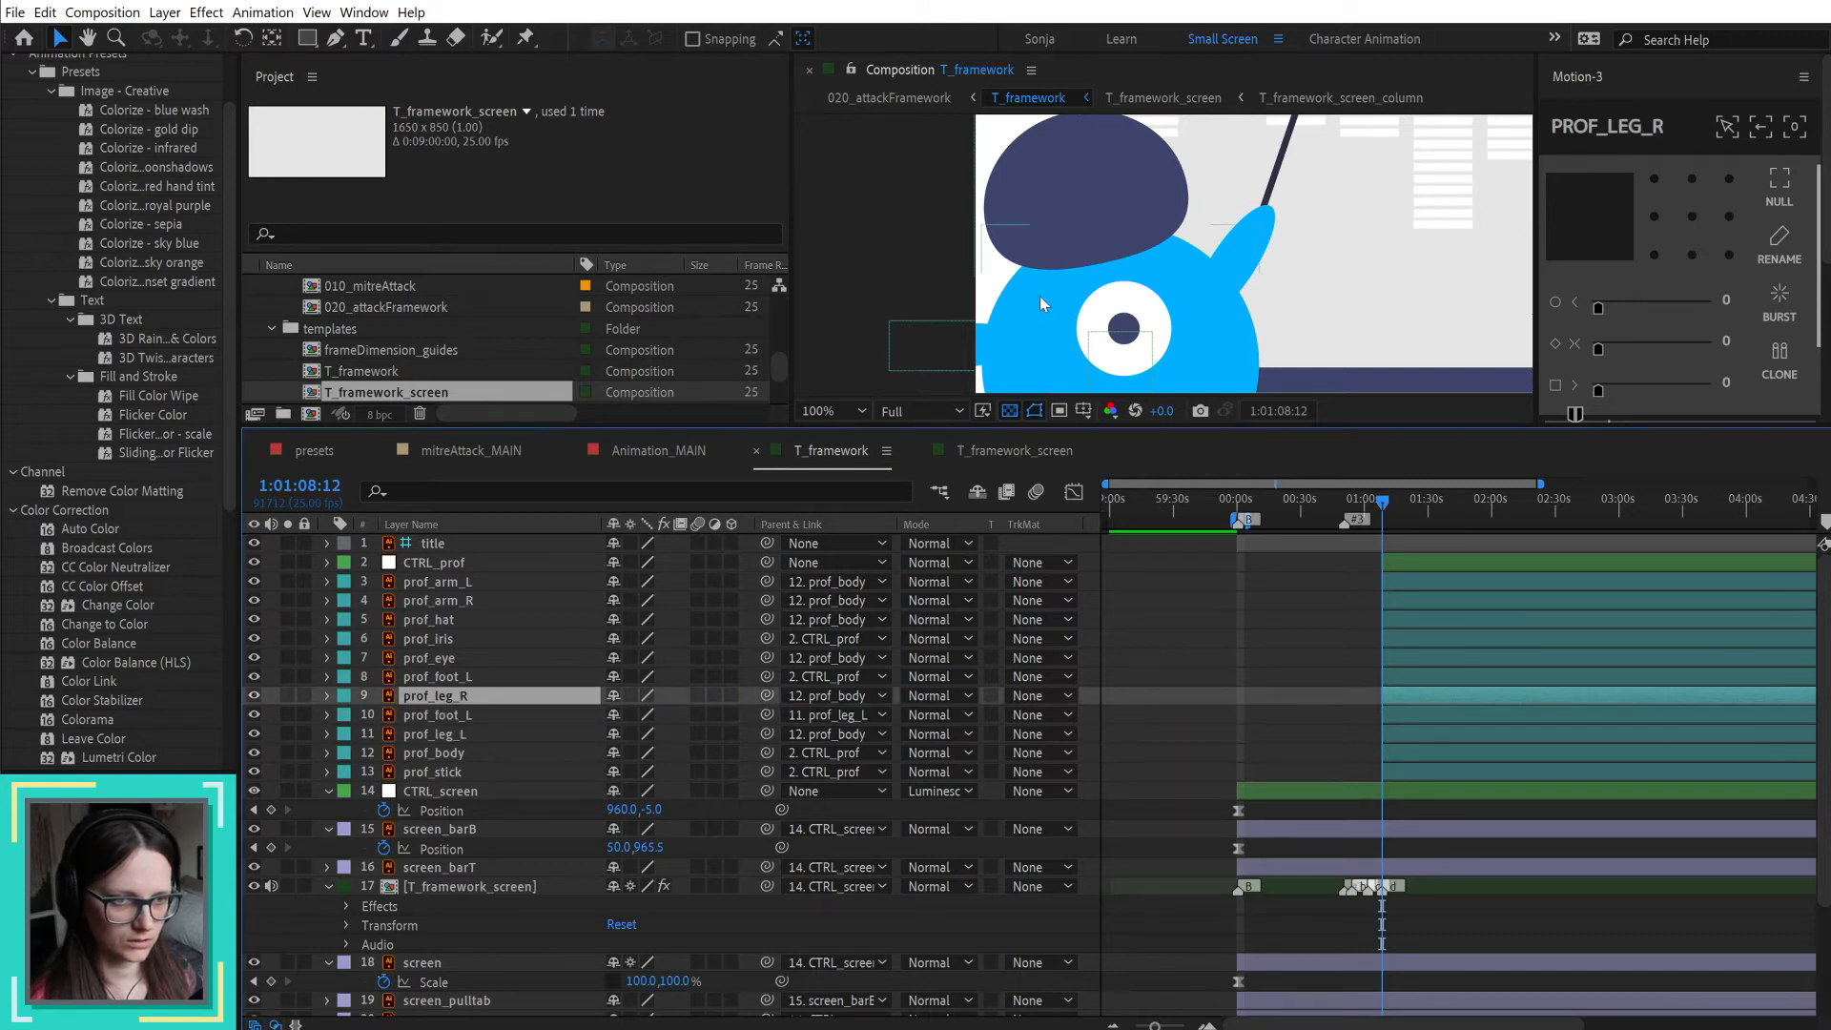
Step: Rename the other prof_foot_L layer (layer 8) to prof_foot_R and parent it to prof_leg_R
scroll(1039, 296, down, 4)
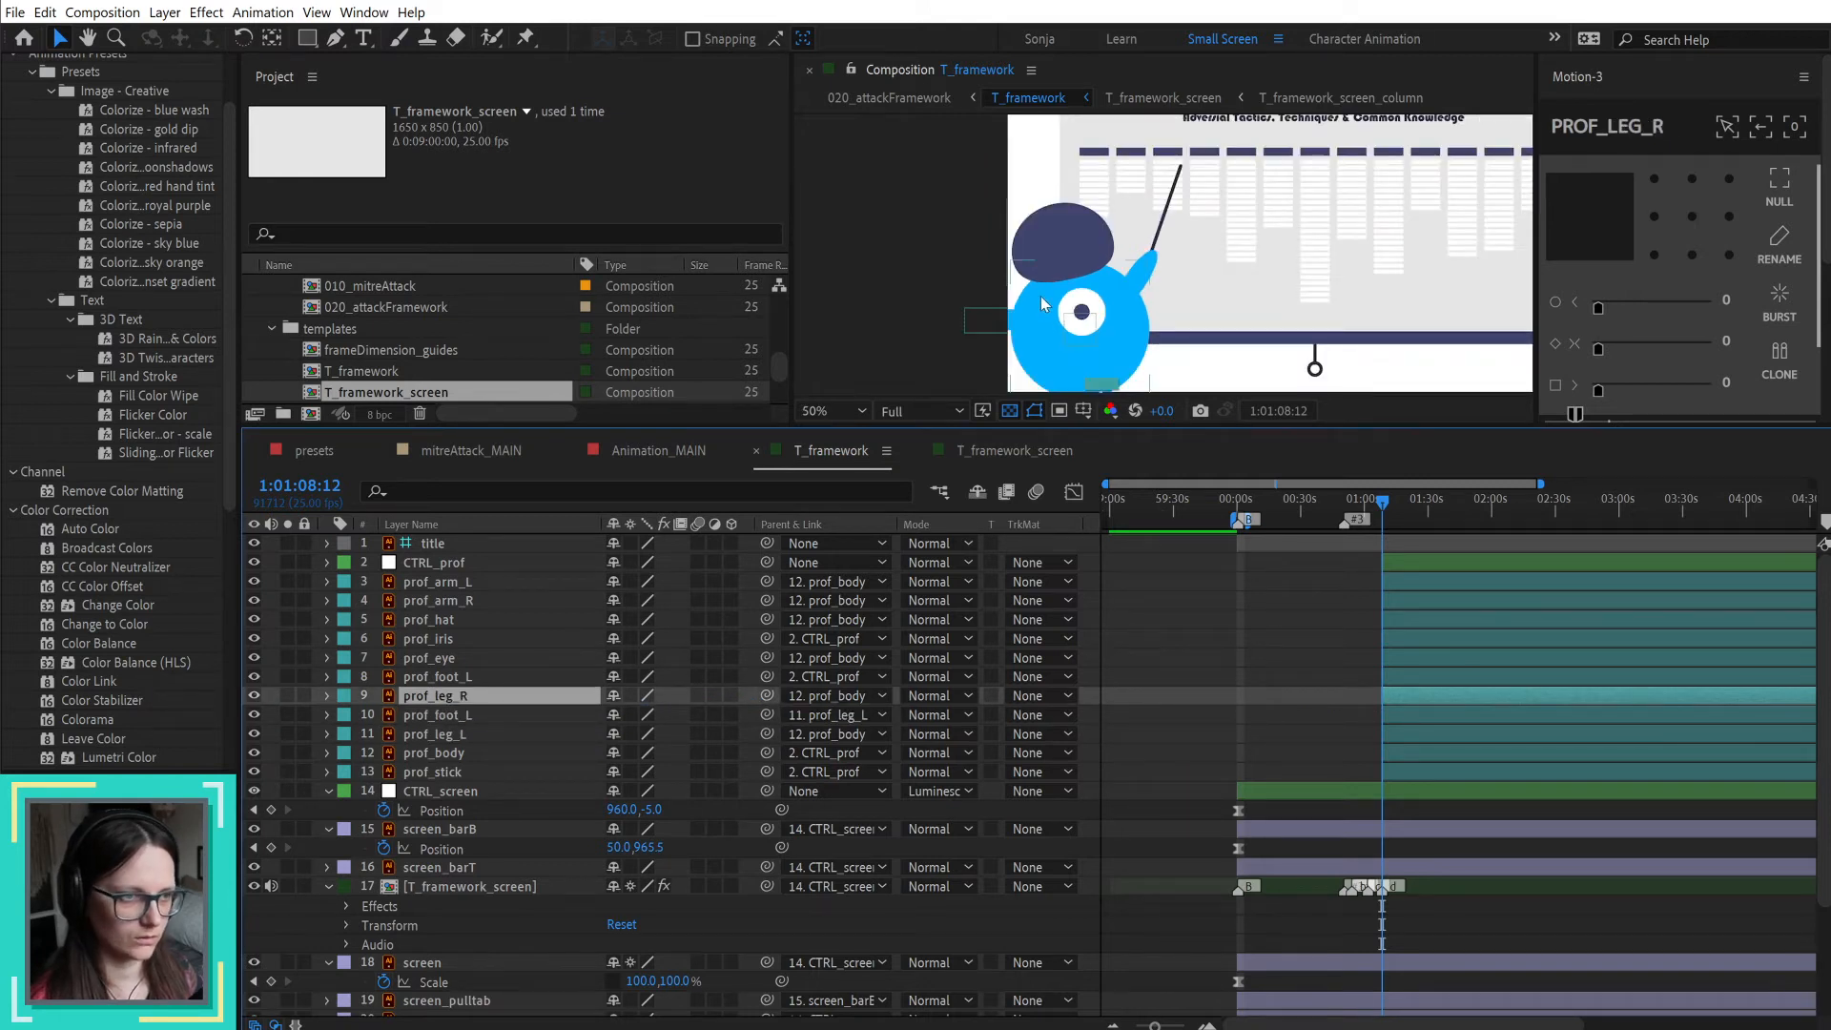
click(456, 681)
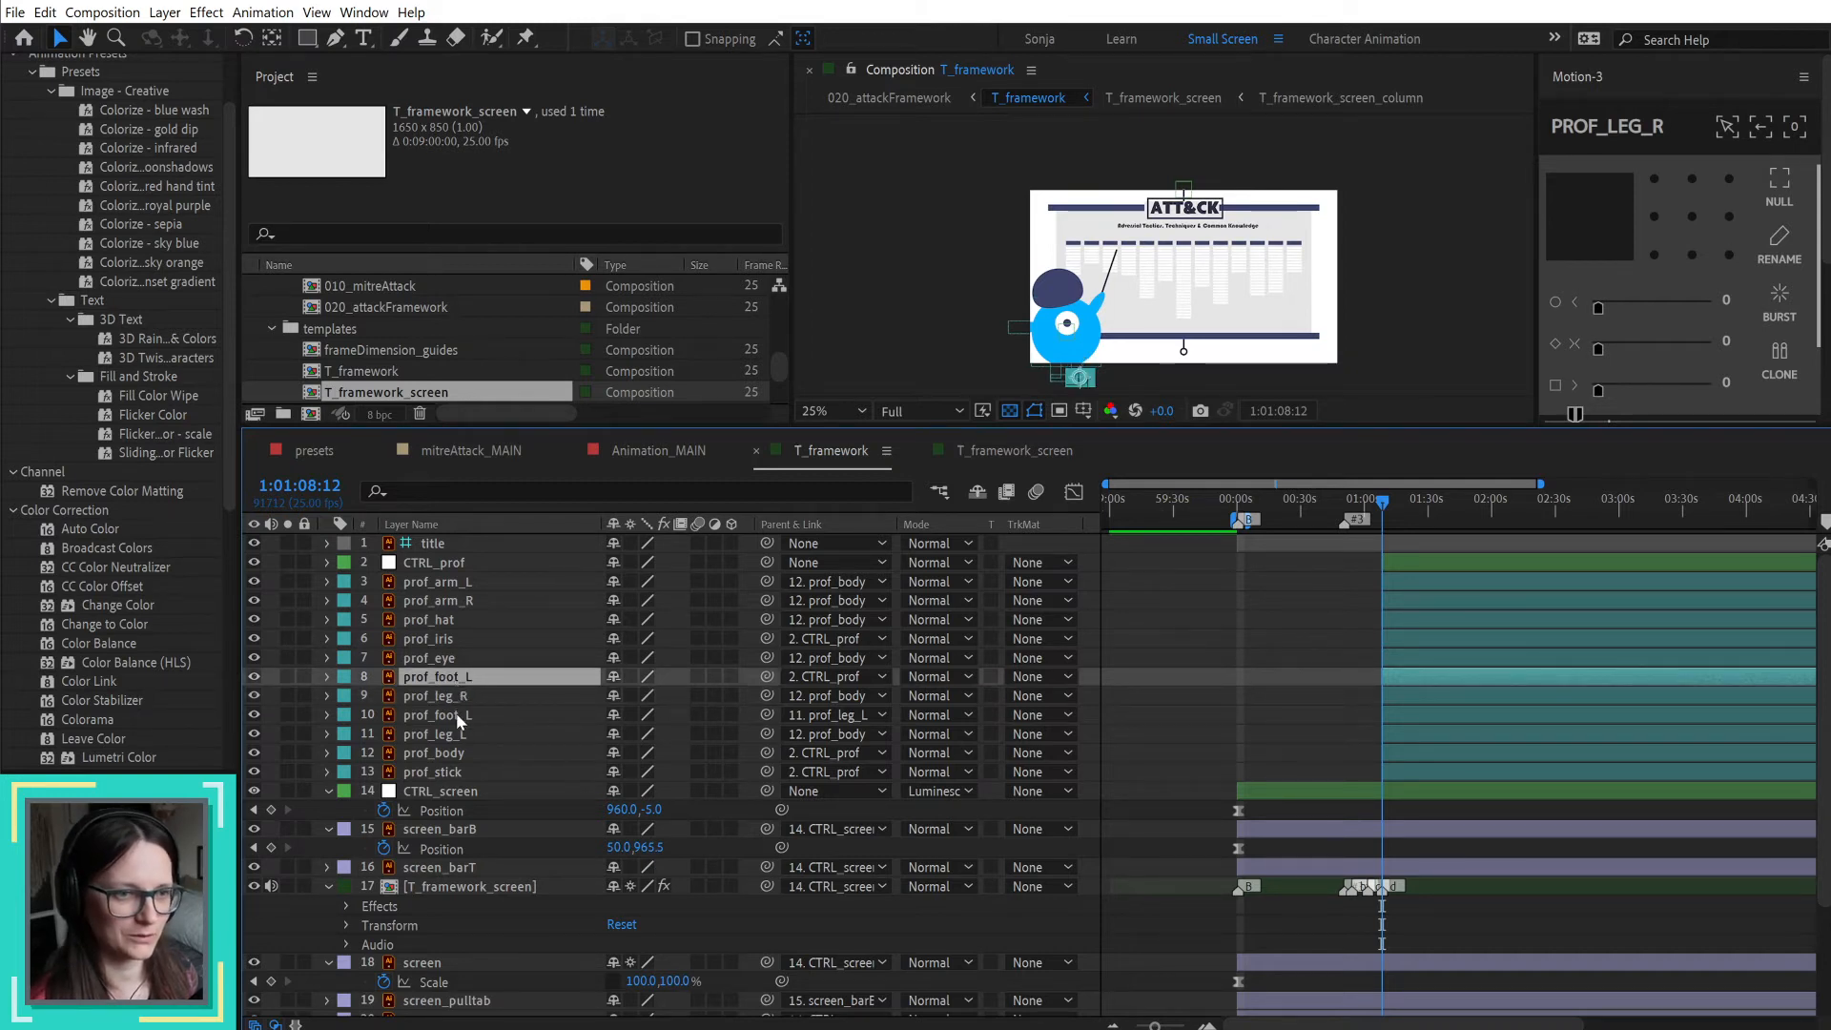
click(456, 714)
click(454, 678)
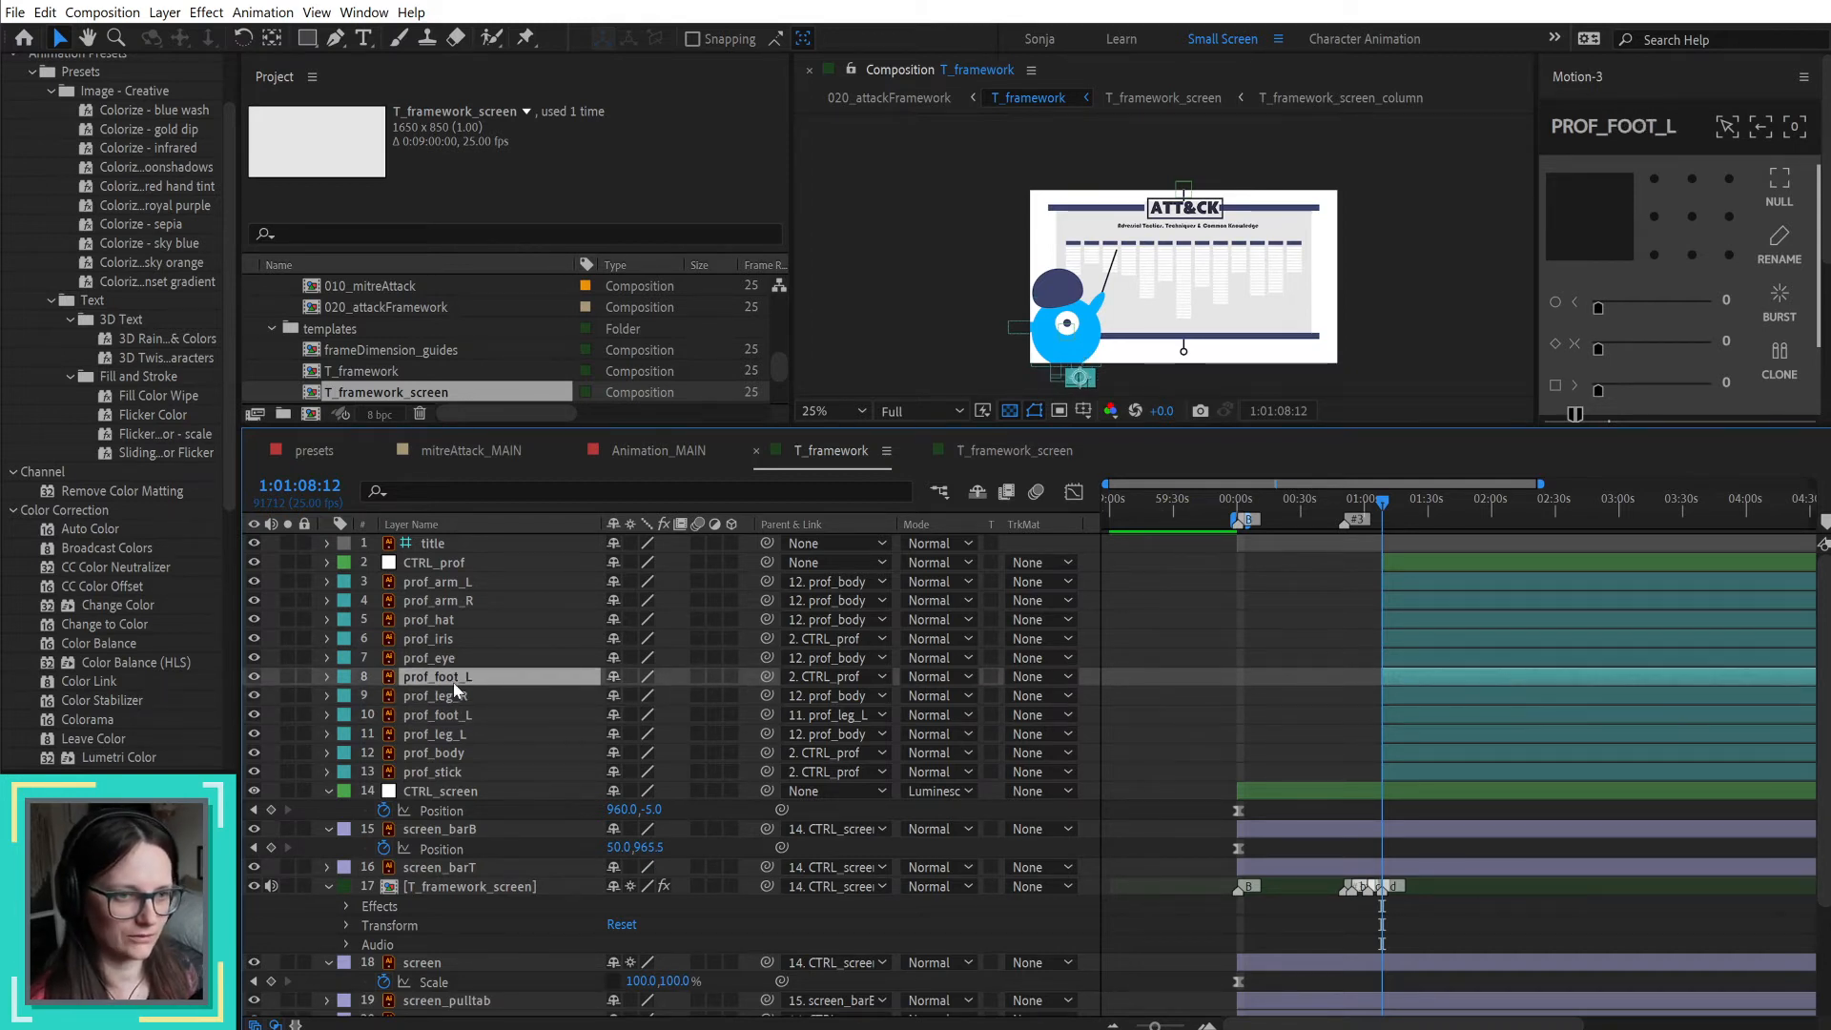
key(Return)
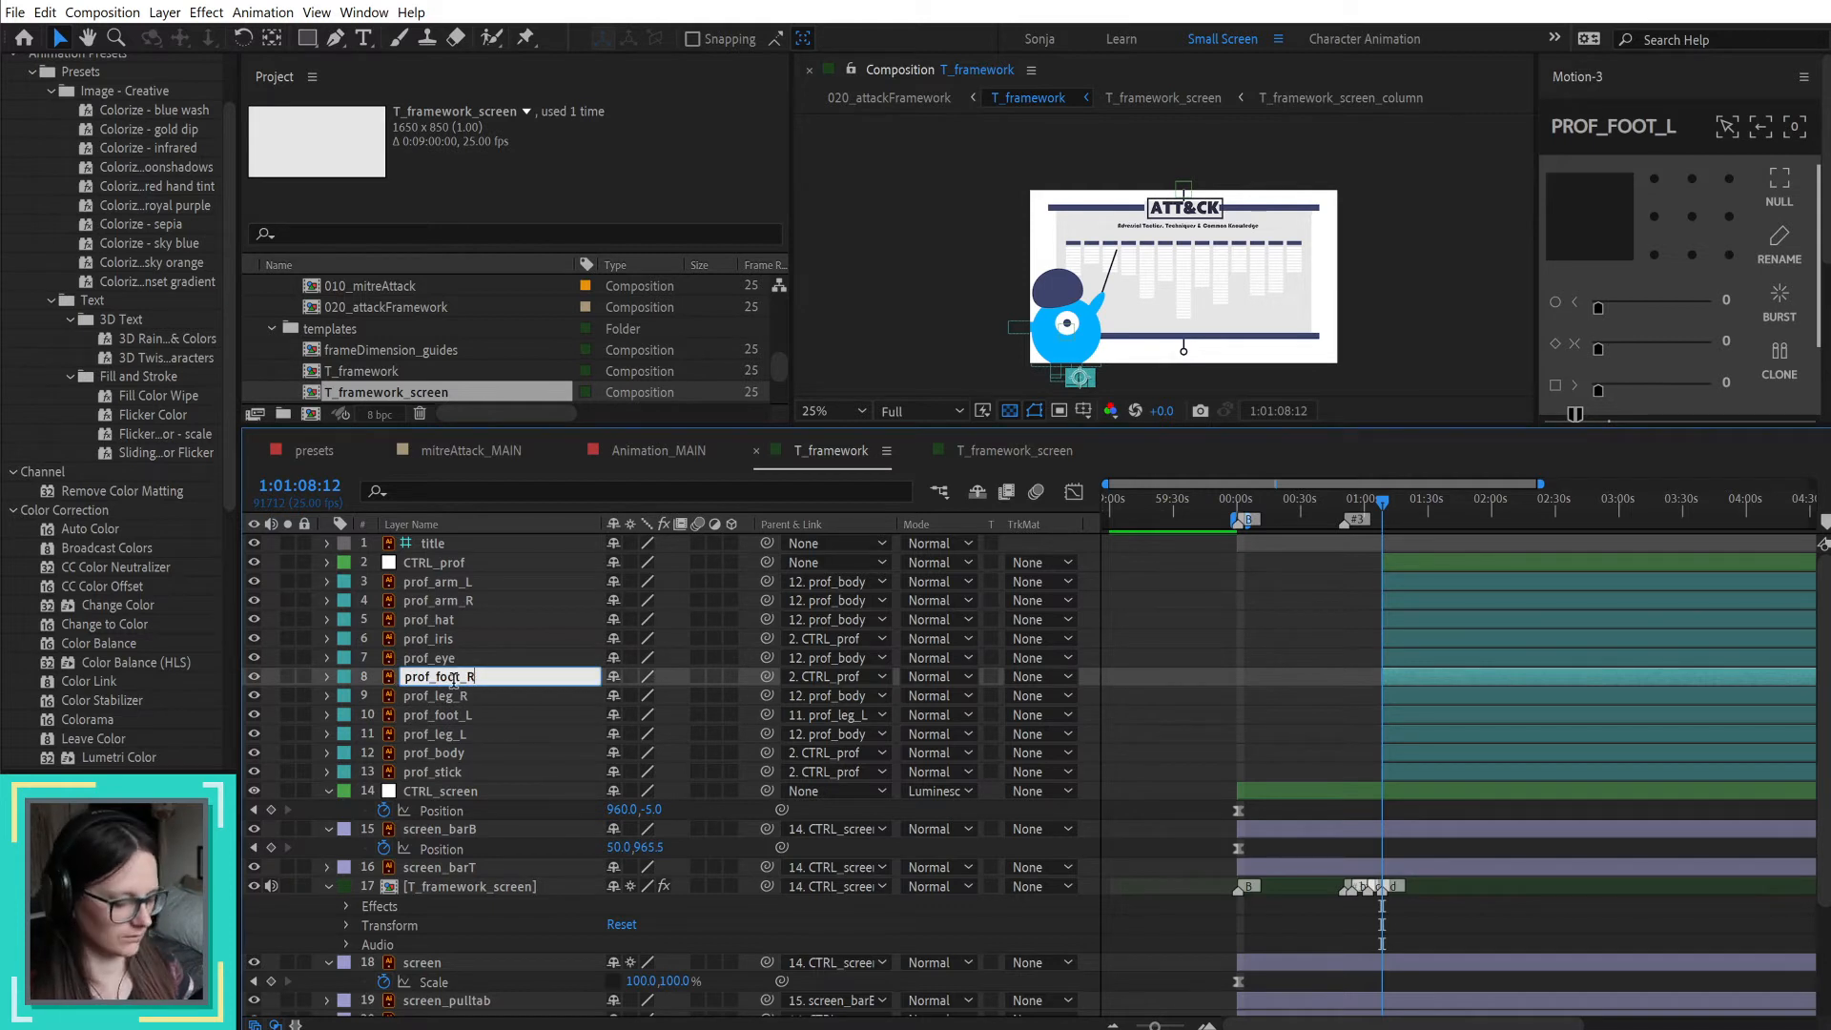
key(Return)
drag(767, 676, 458, 699)
click(455, 695)
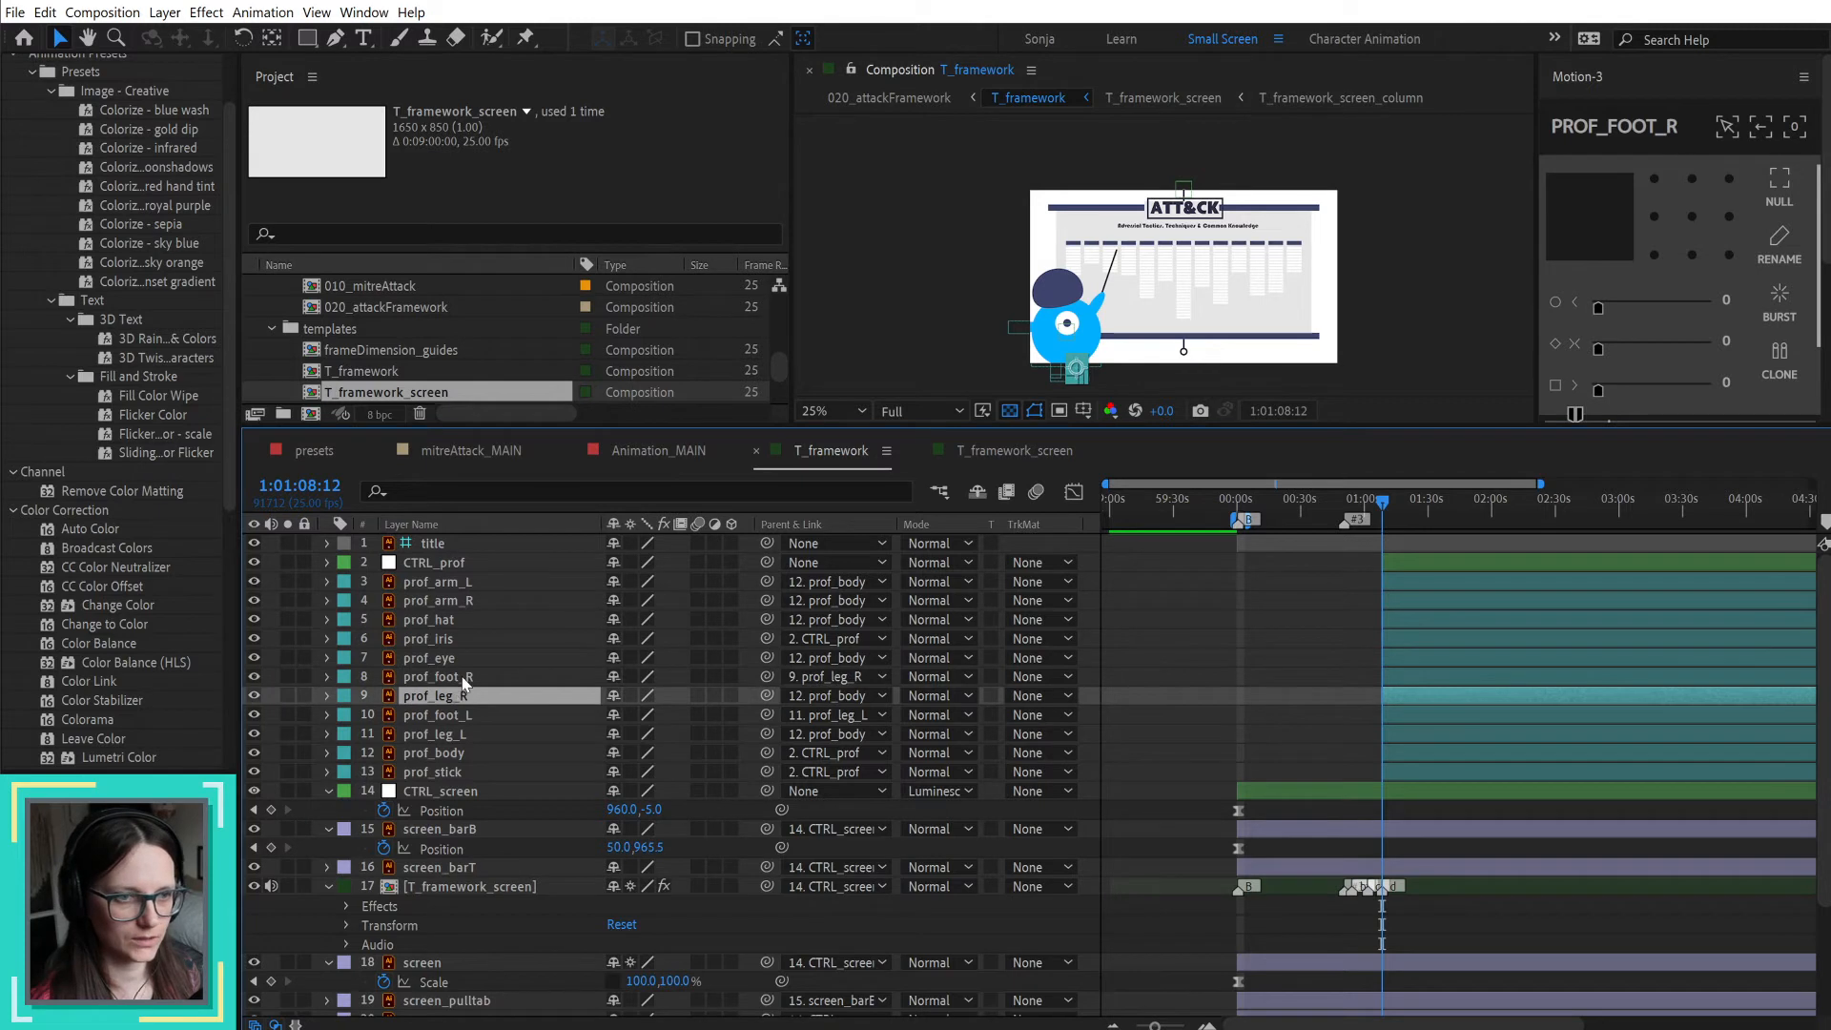
Step: Parent the prof_iris layer to prof_eye
click(440, 657)
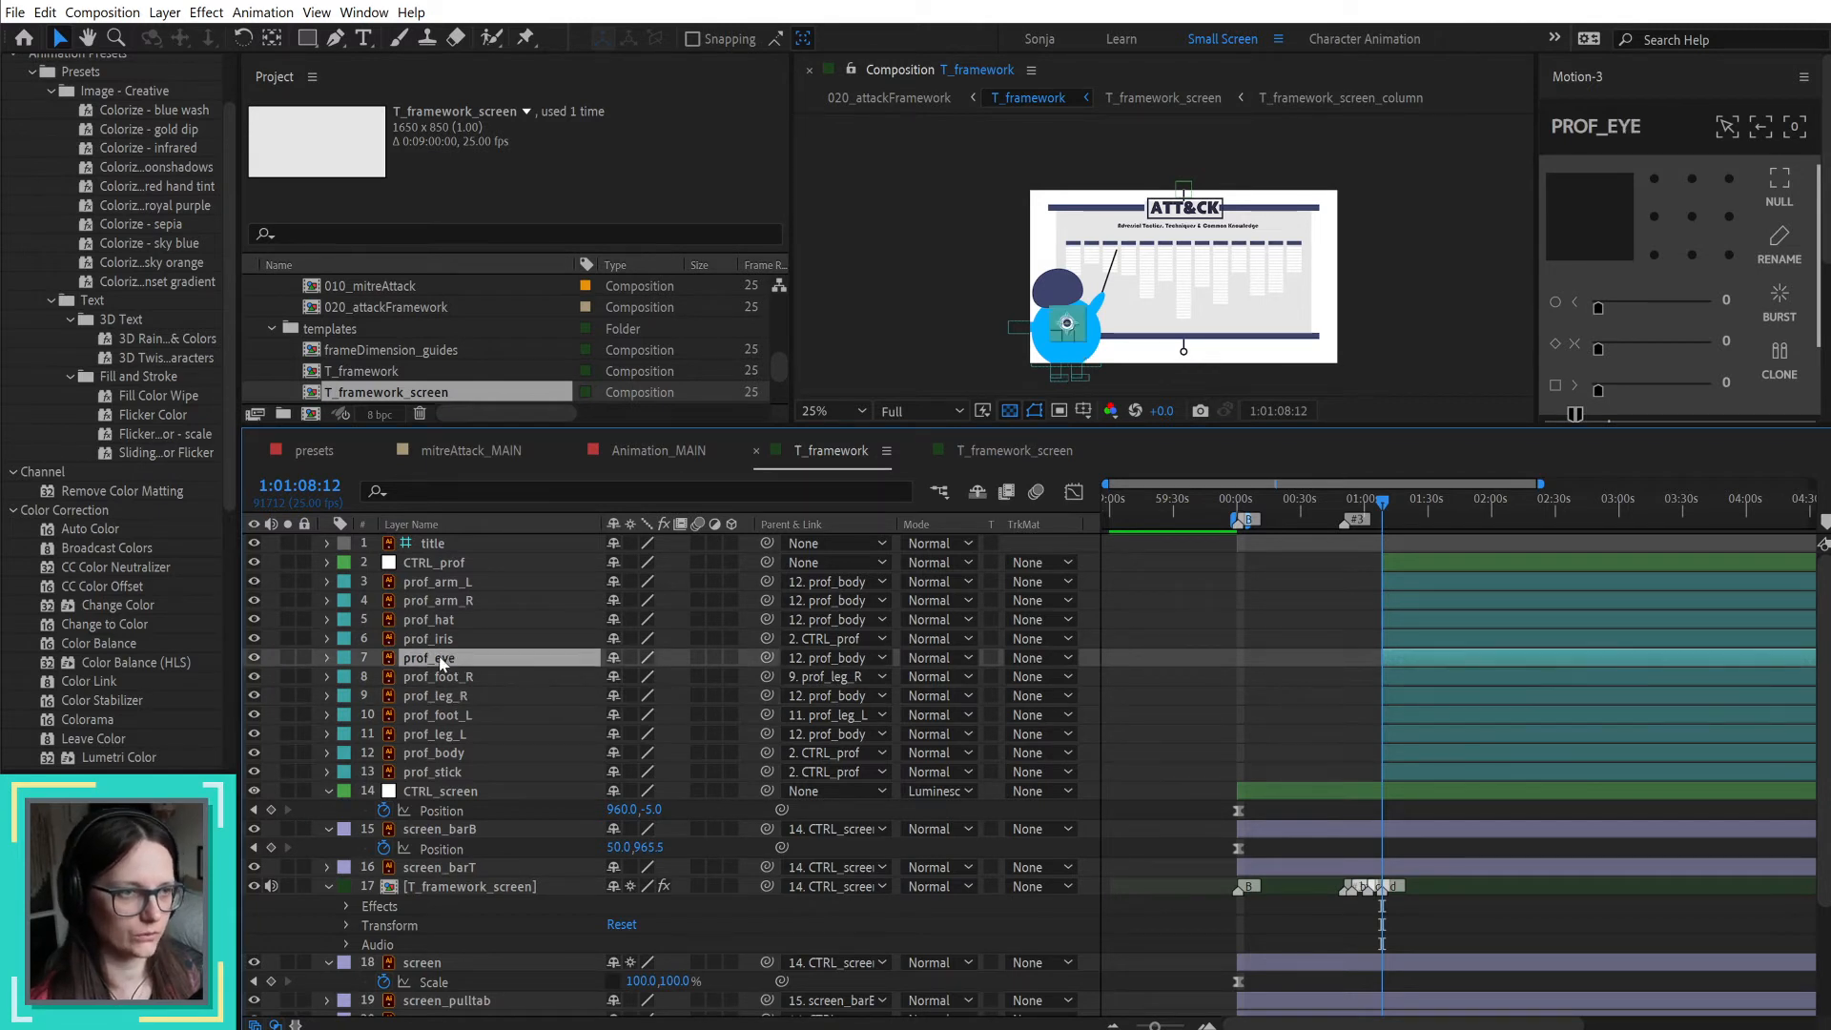
click(439, 639)
drag(766, 638, 439, 658)
Step: Move prof_hat's anchor point down from the hat's centre to the middle of the body, just below the iris
click(450, 622)
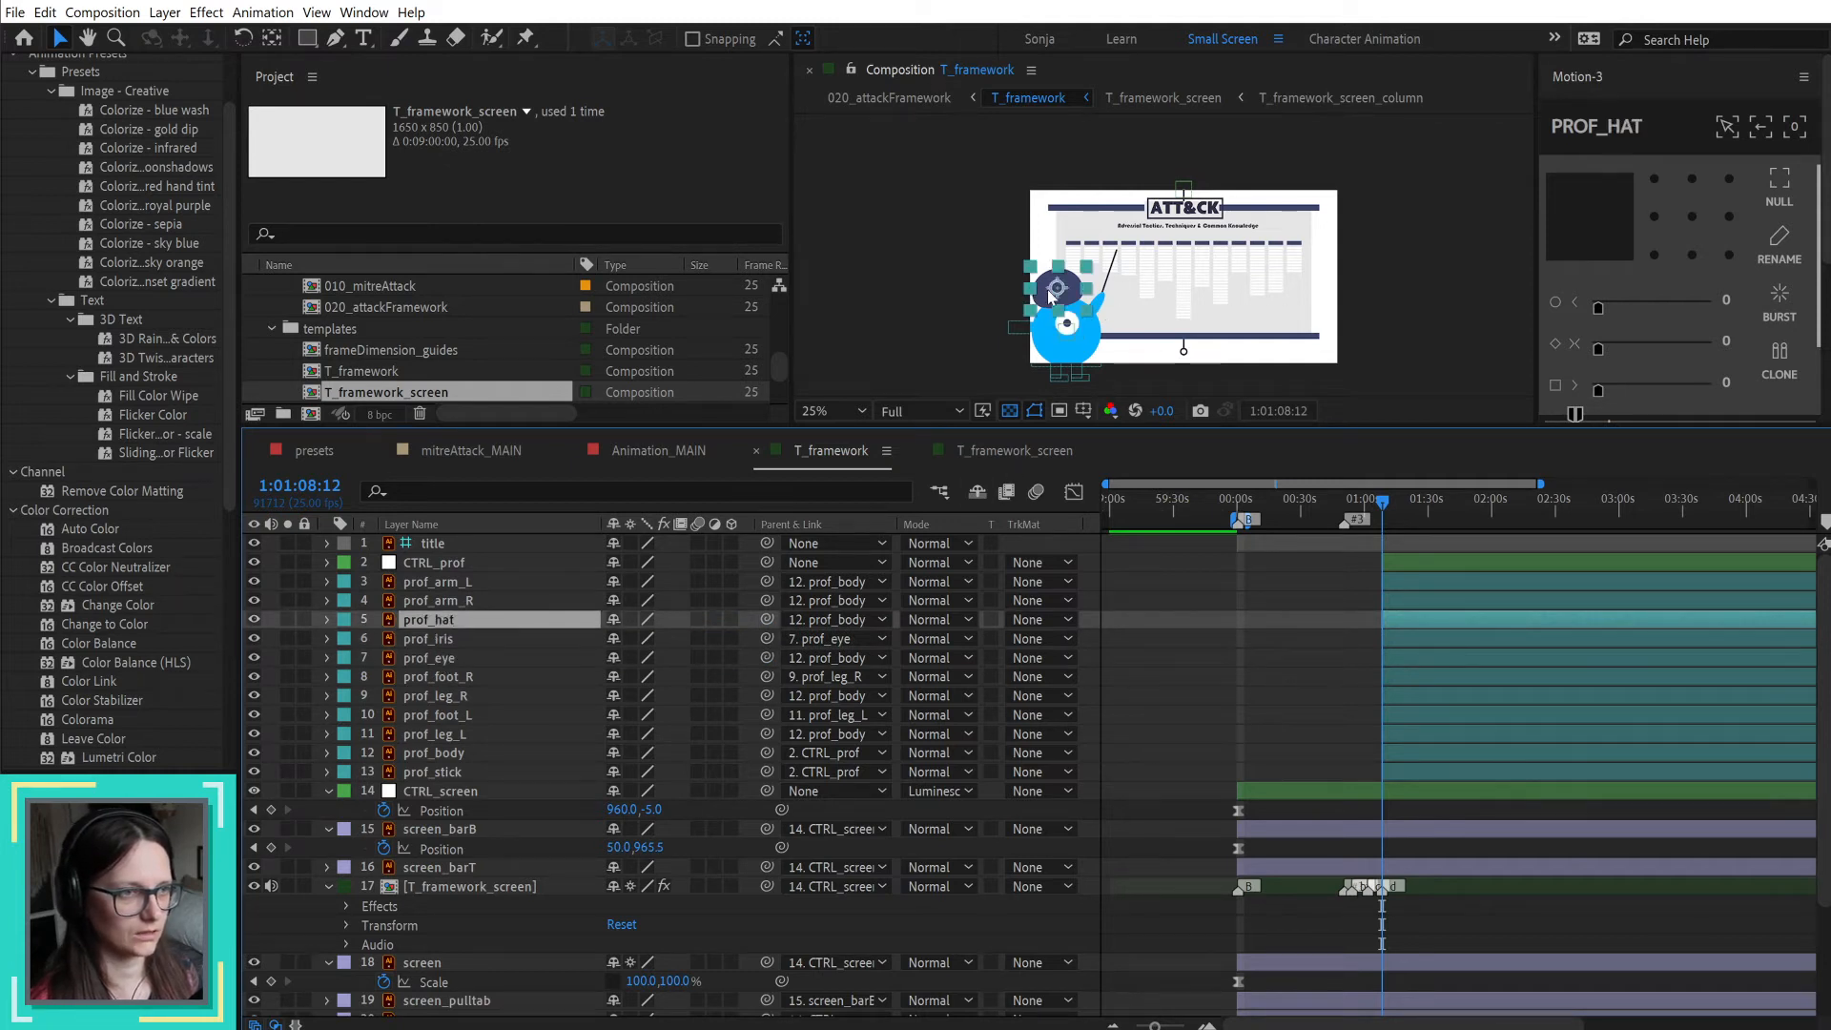
scroll(1066, 291, up, 2)
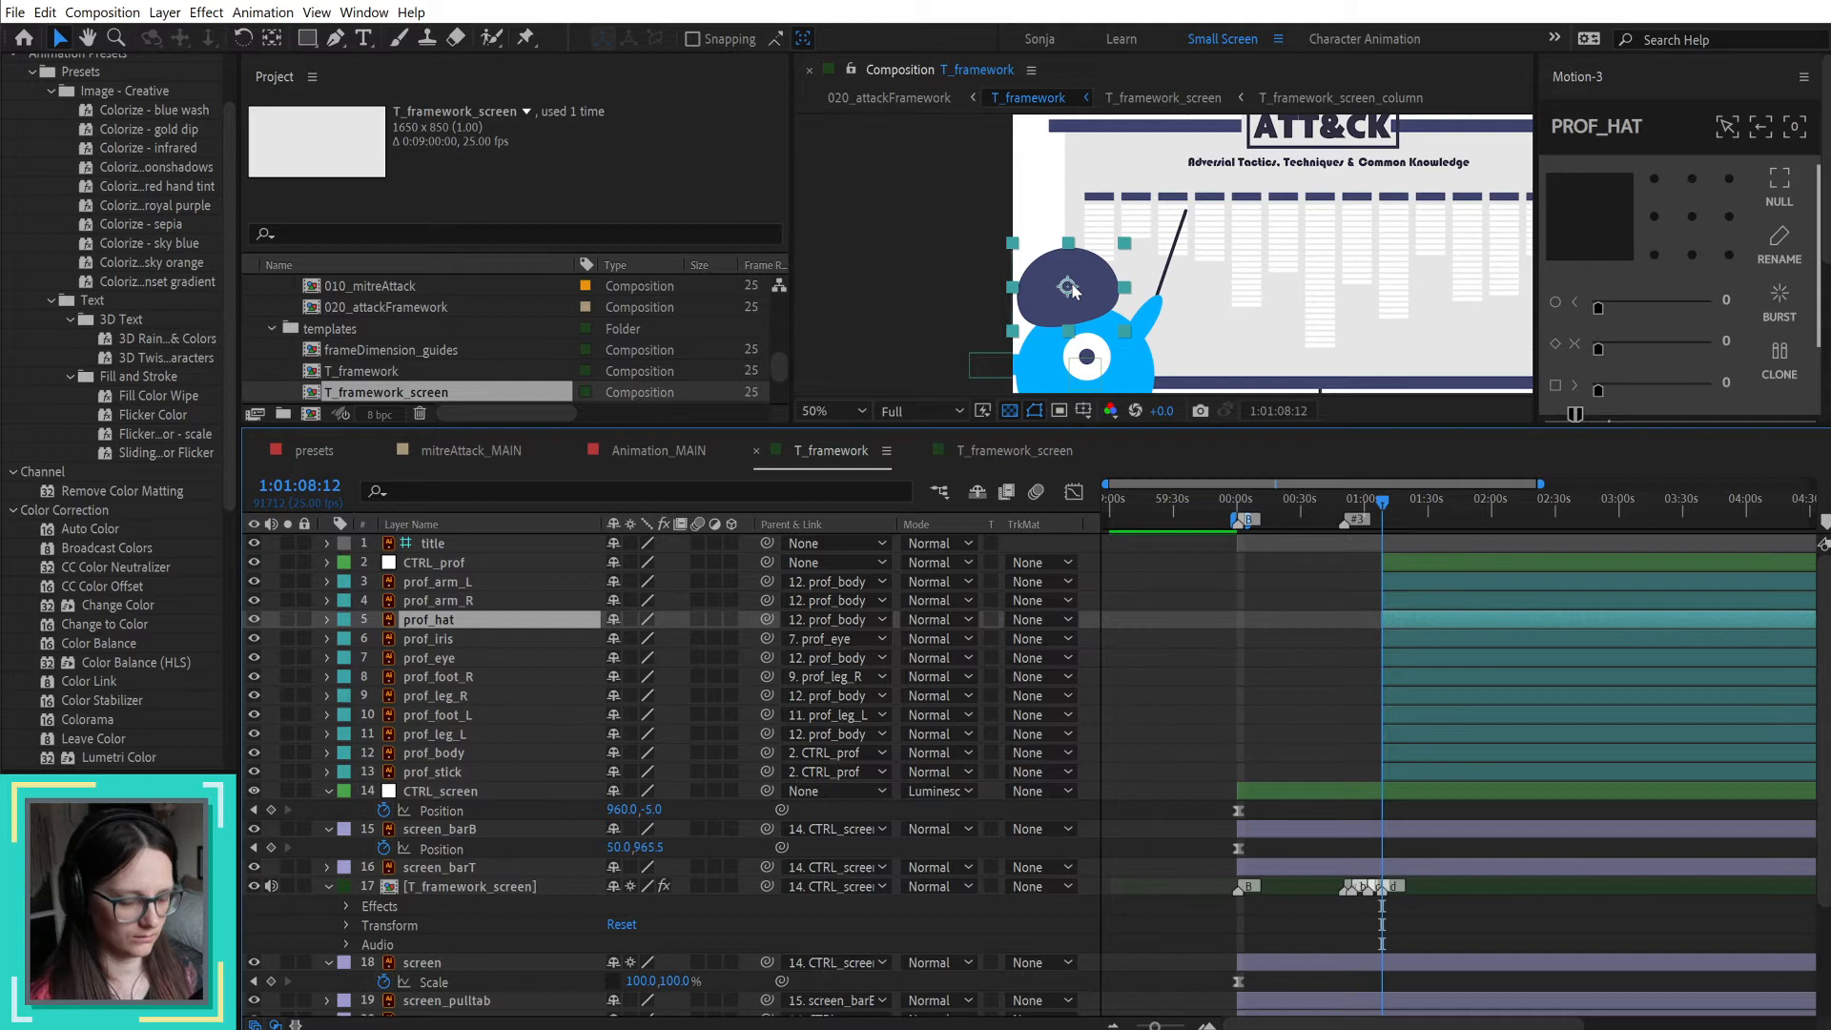
key(y)
scroll(1070, 288, down, 2)
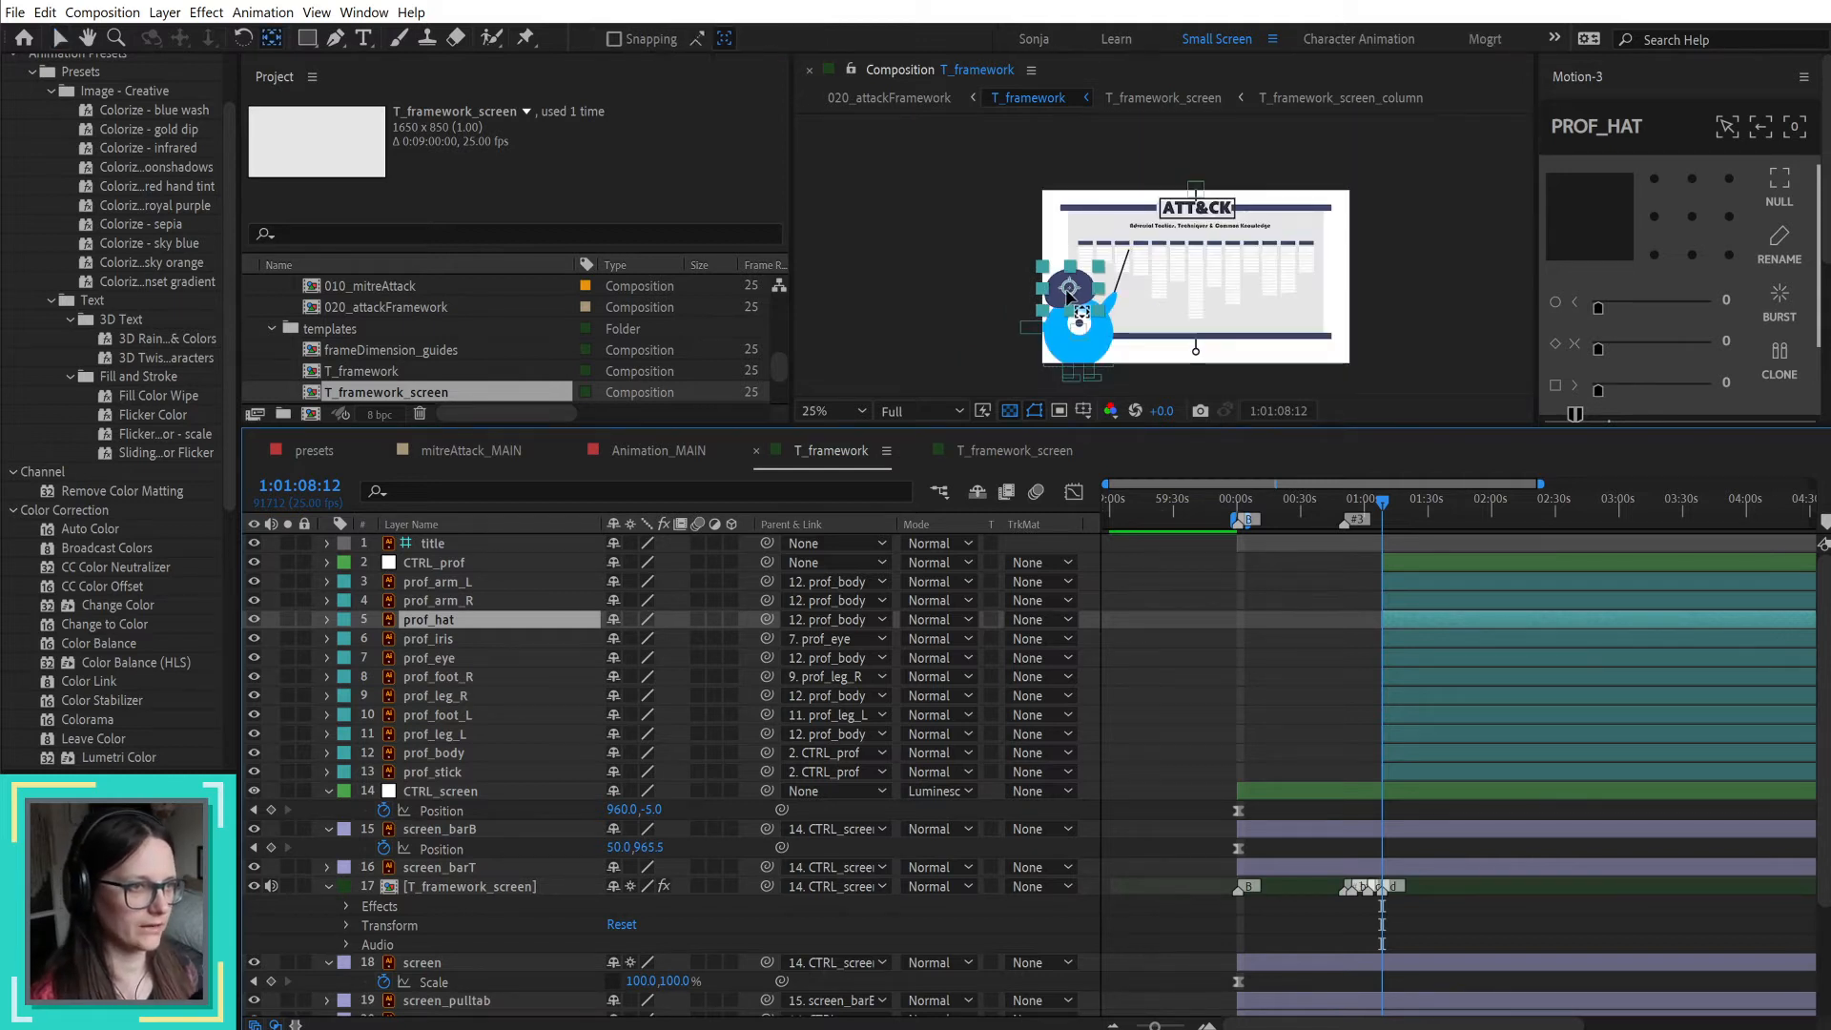
drag(1071, 291, 1082, 329)
scroll(1081, 340, up, 4)
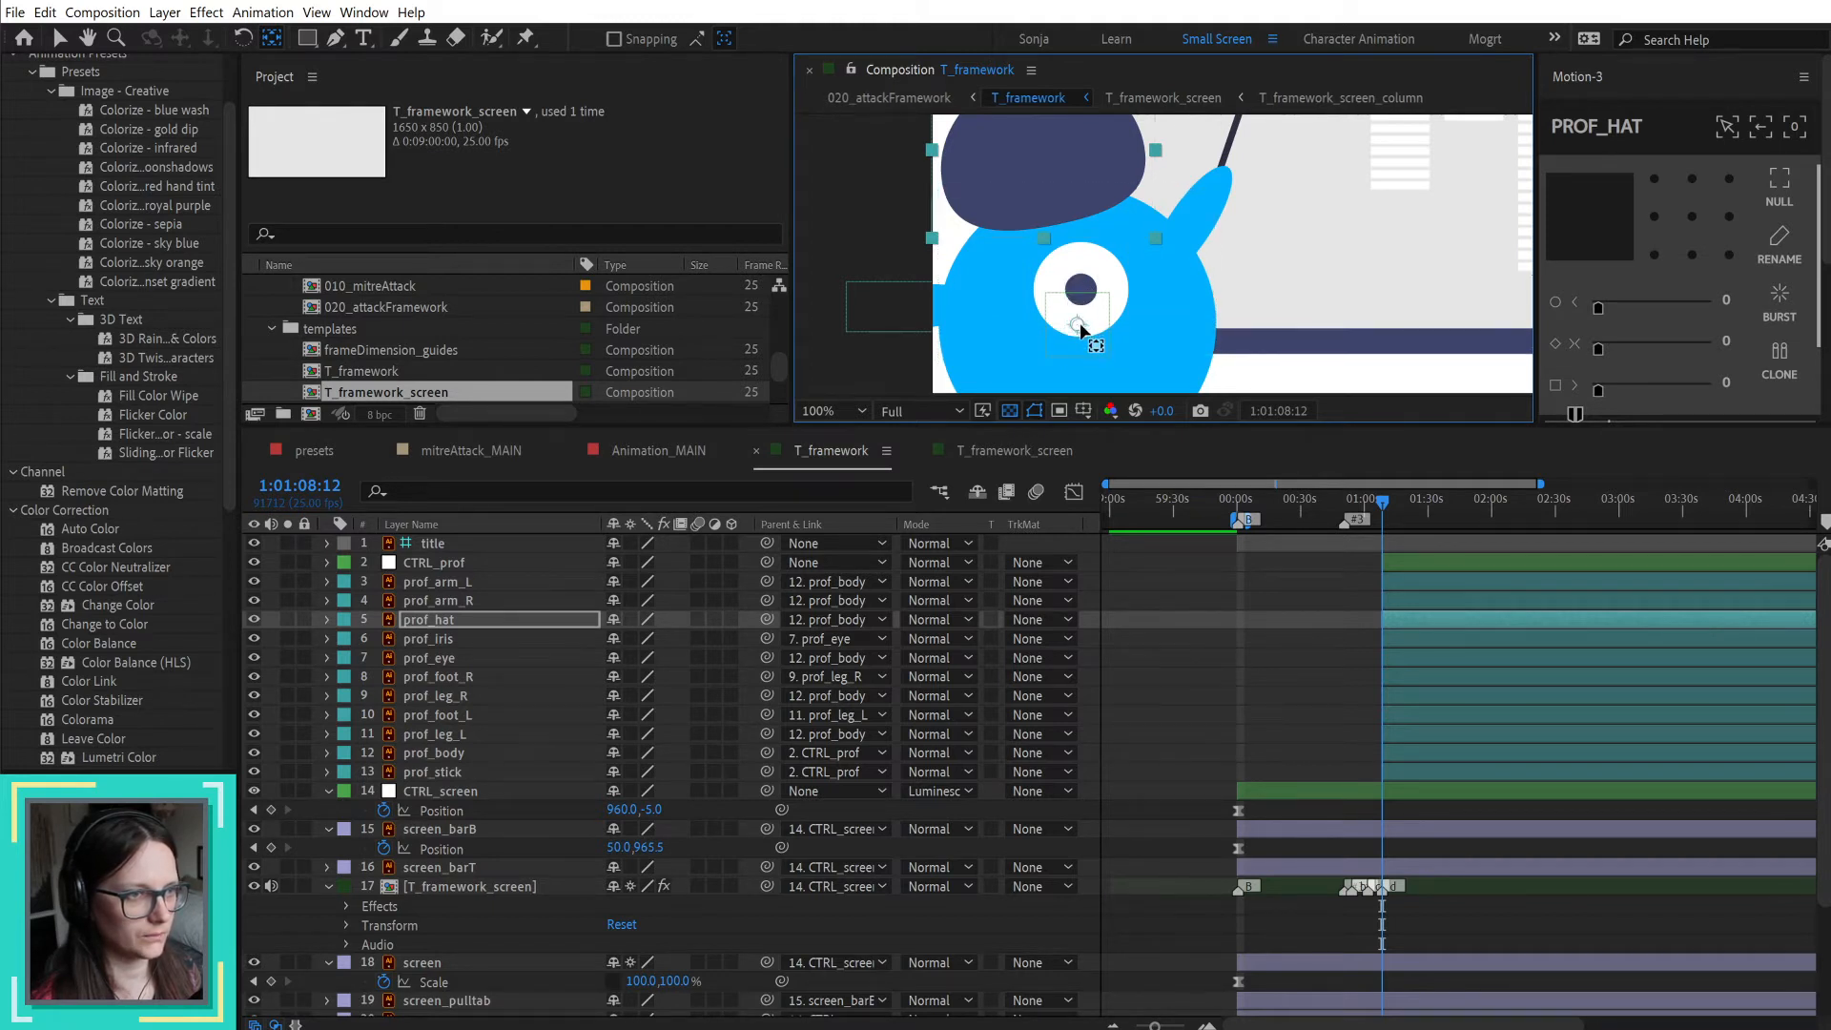
key(comma)
key(comma)
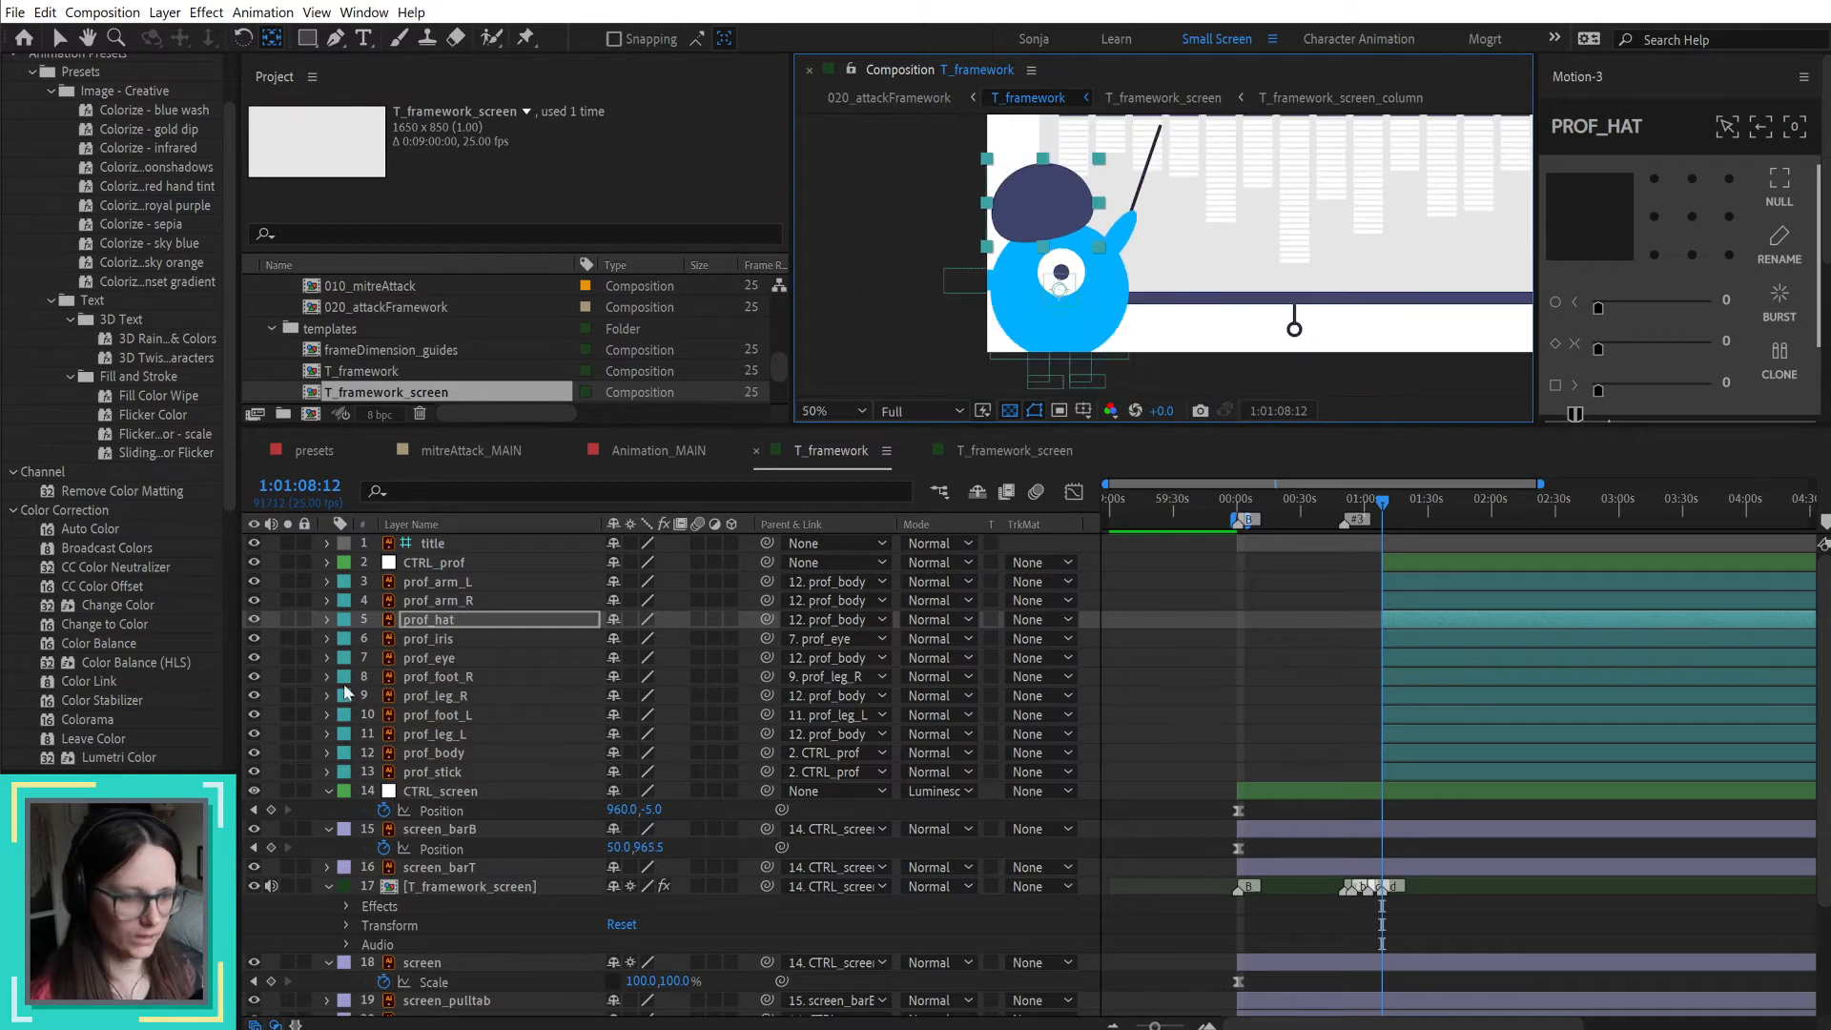
Step: Test prof_hat's rotation around its anchor point and undo the rotation
key(r)
mouse_move(637, 637)
mouse_down()
mouse_move(677, 637)
mouse_move(596, 646)
mouse_move(644, 651)
mouse_up()
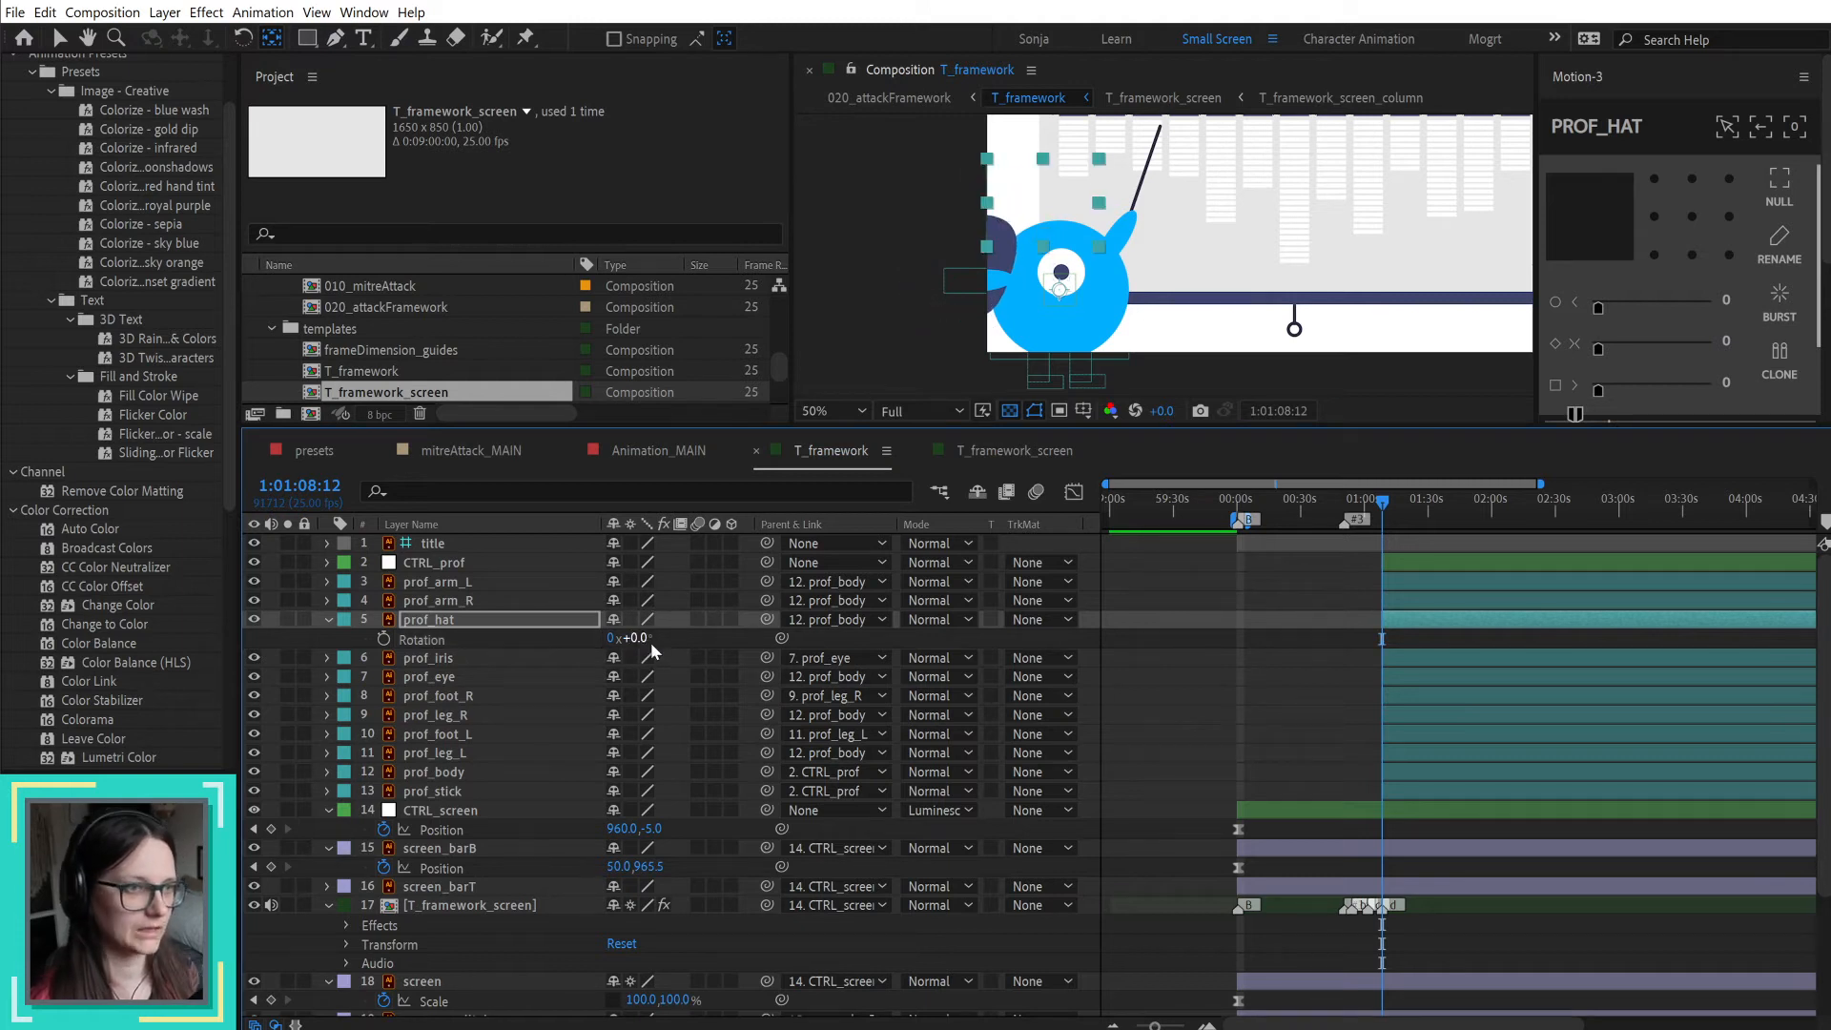
key(ctrl+z)
Step: Set prof_arm_R's anchor point to its lower-left corner, and parent prof_stick to it, placed directly beneath it in the layer stack
click(464, 601)
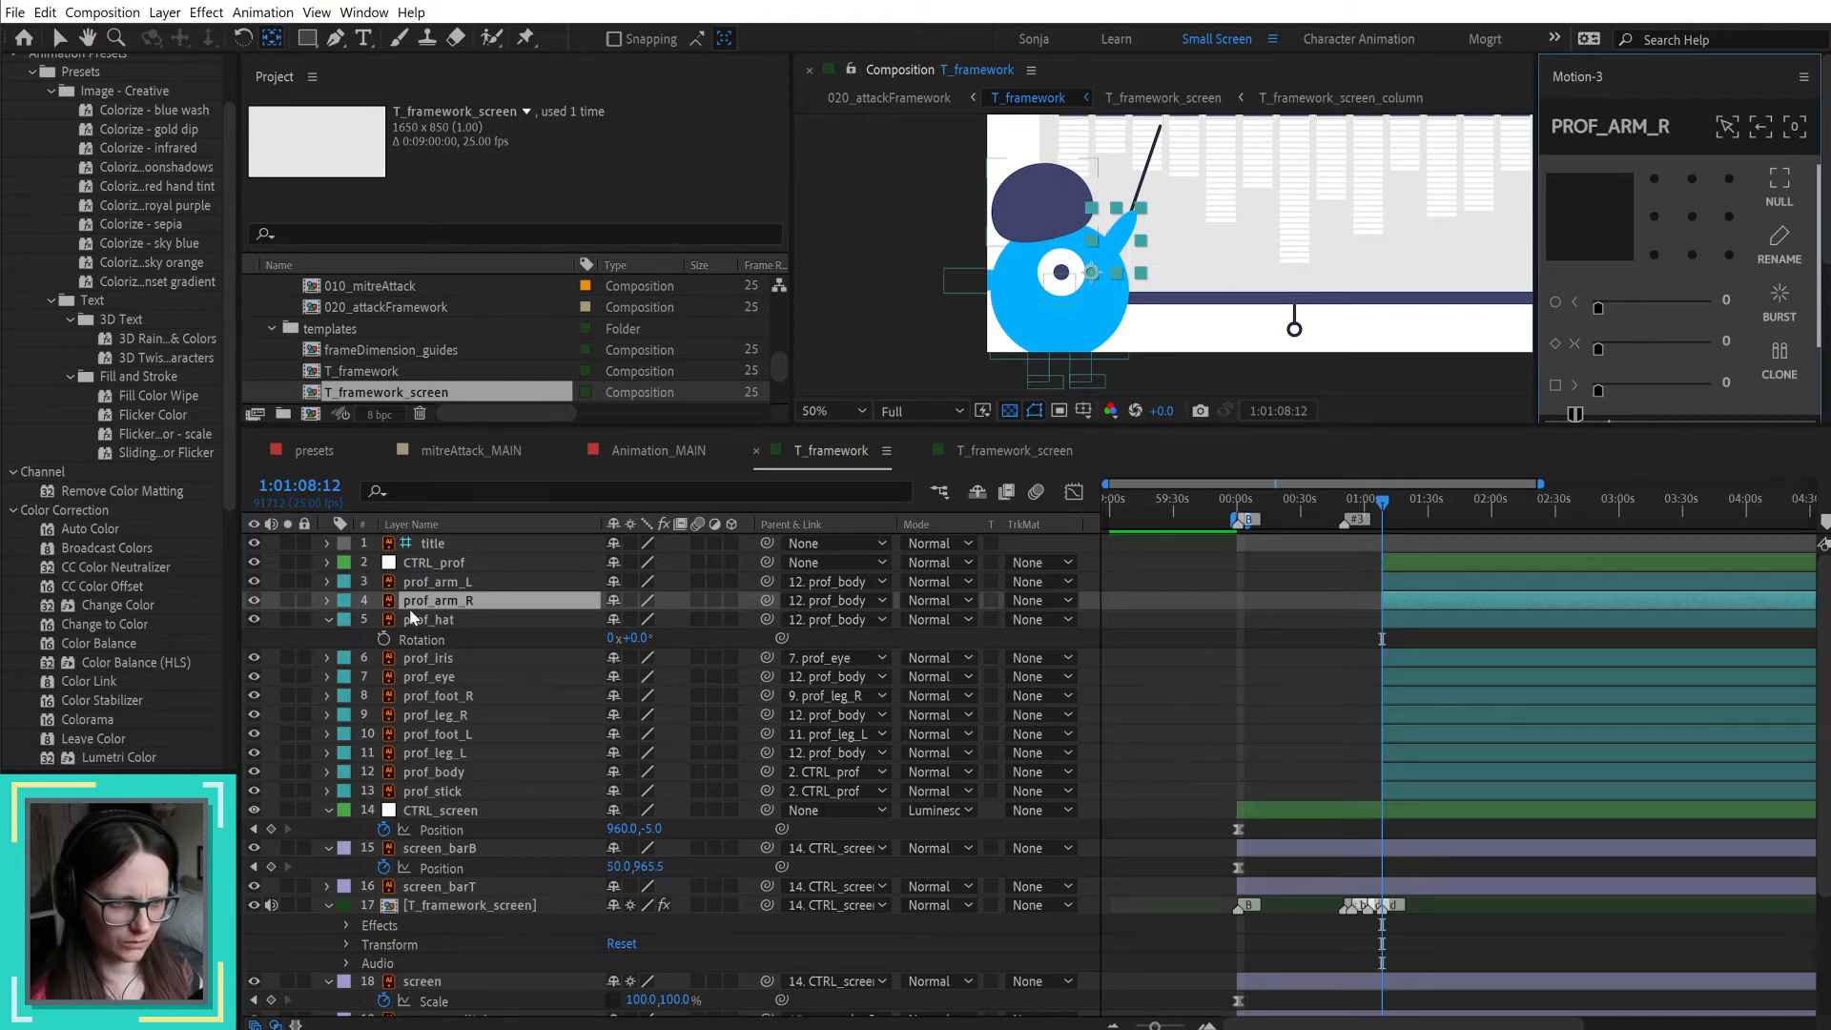
click(452, 793)
drag(456, 803, 484, 612)
drag(767, 620, 475, 603)
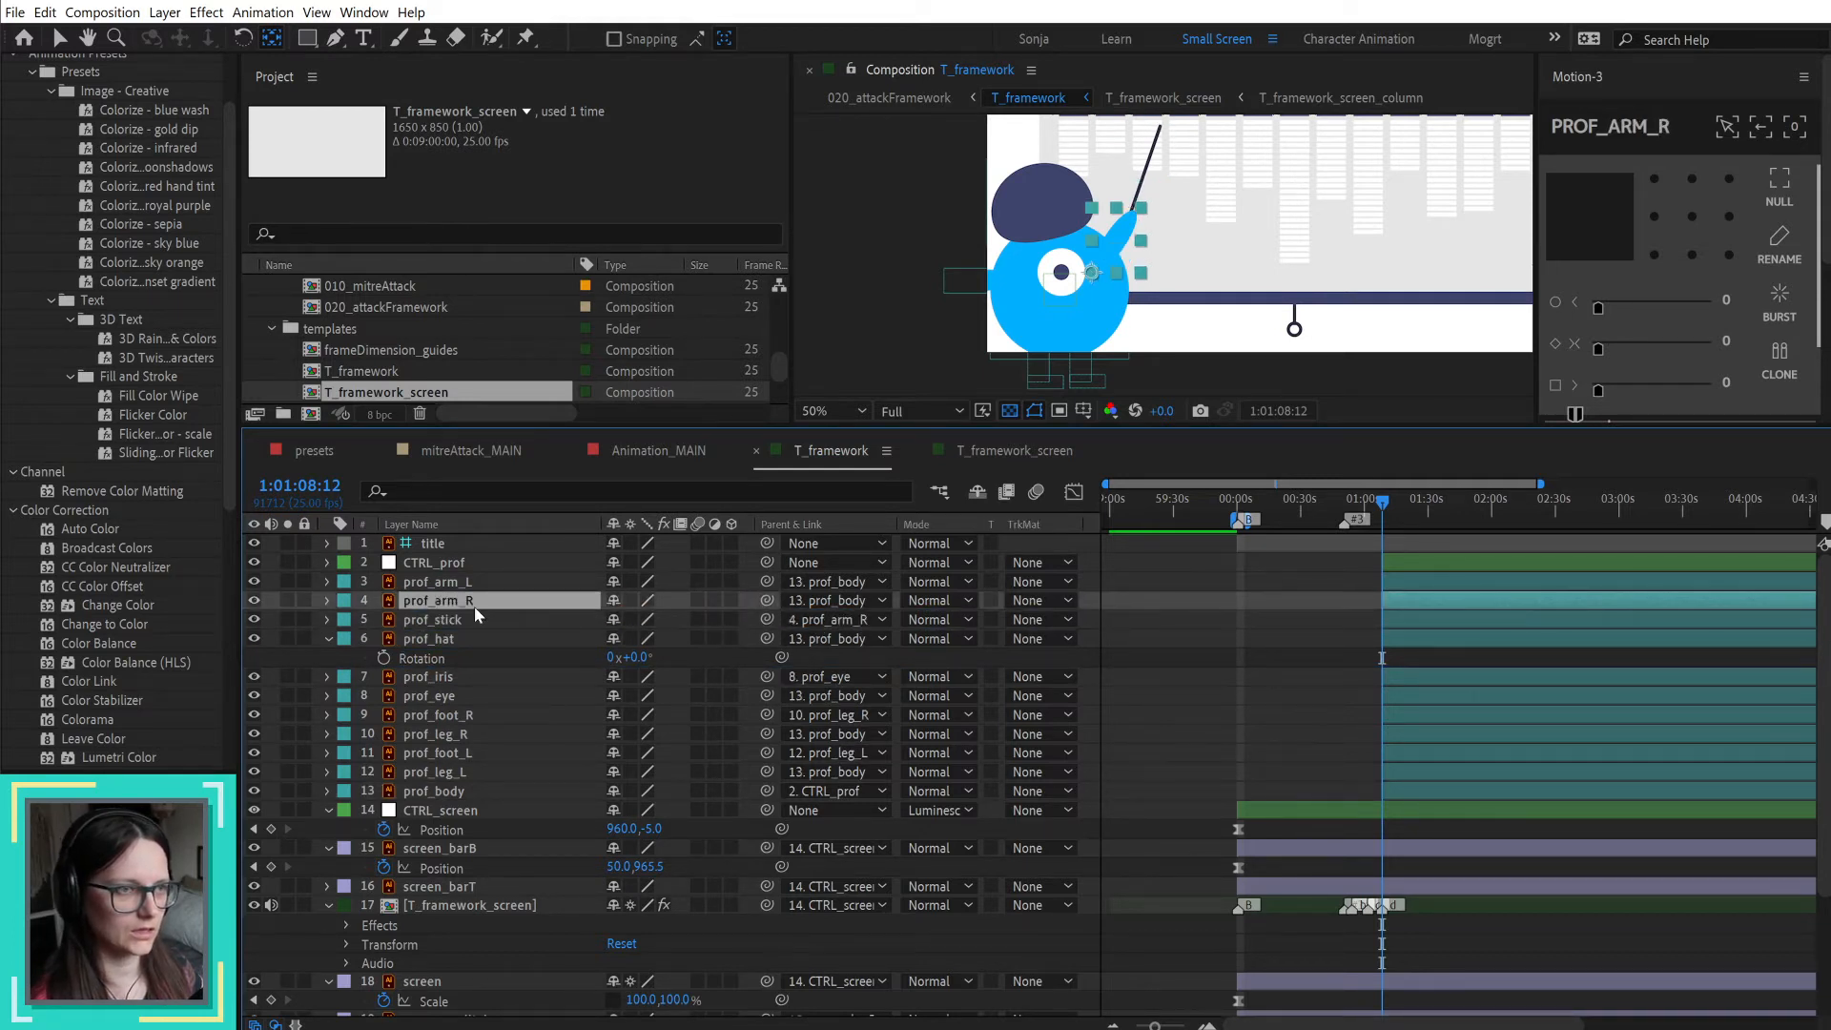
Step: Move prof_stick's anchor point to its lower-left corner and set its rotation to 4°
click(455, 620)
click(1656, 255)
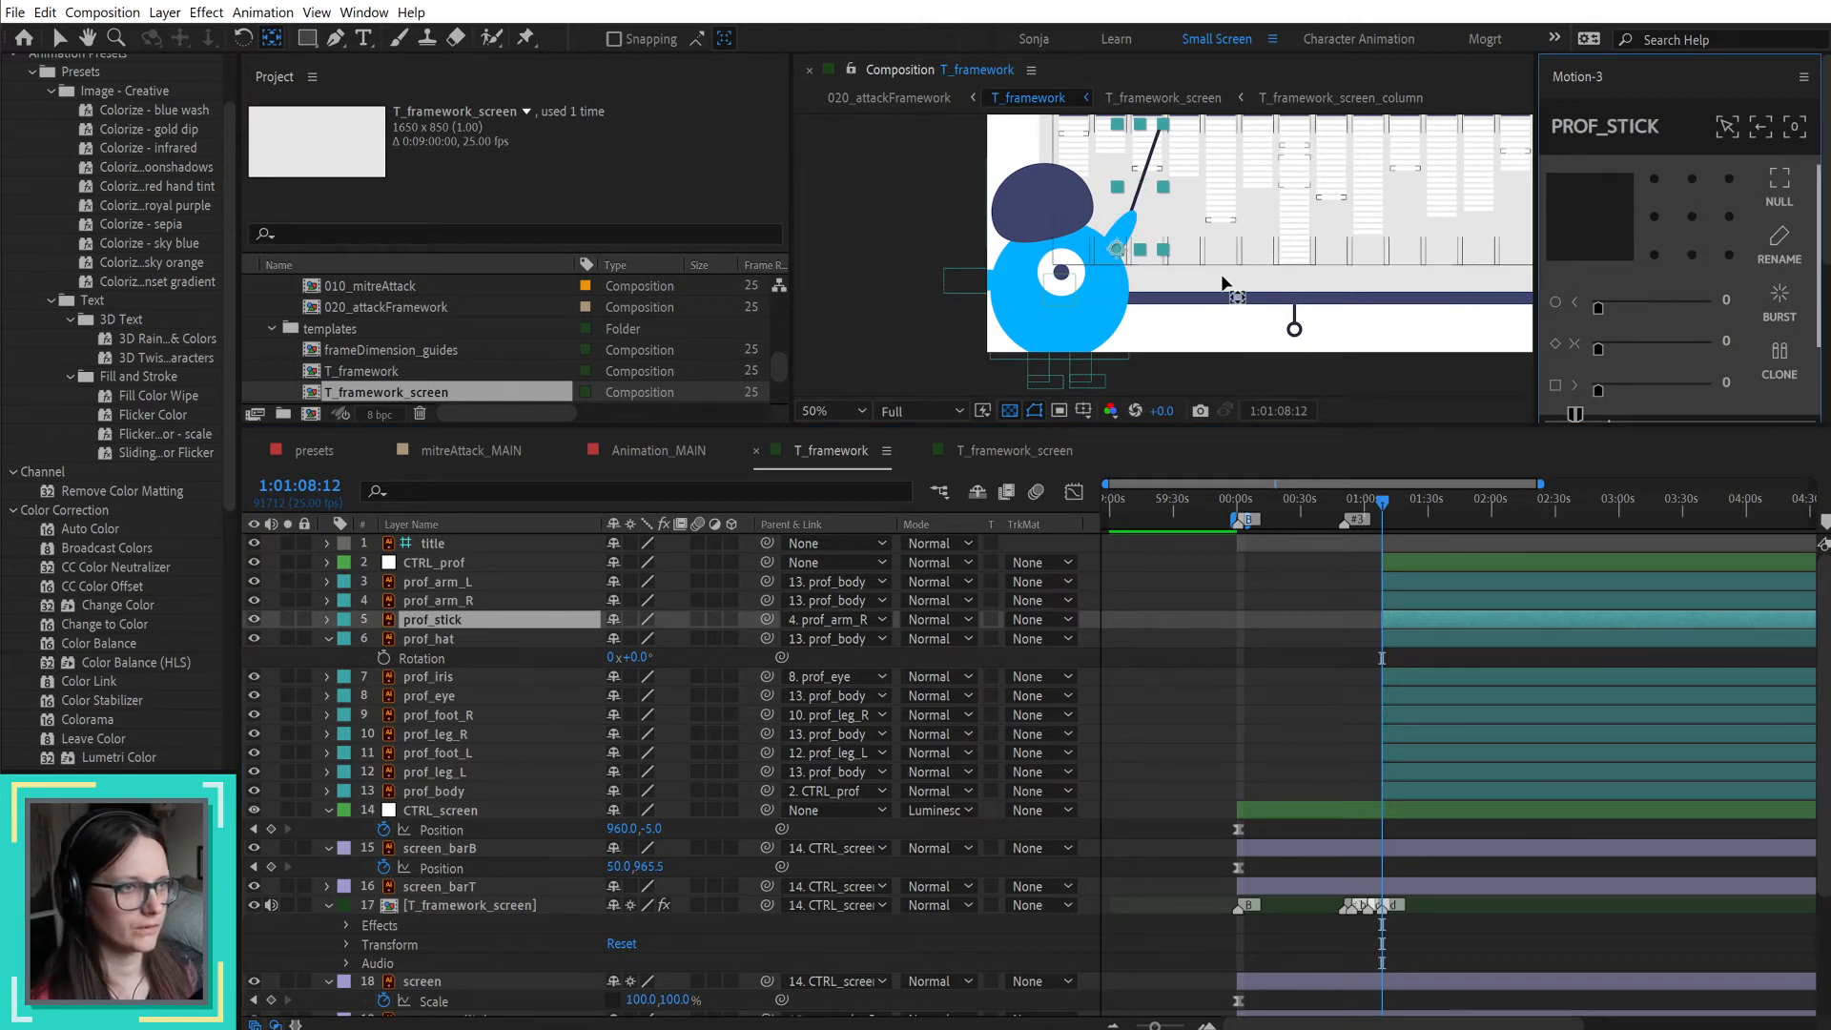
key(r)
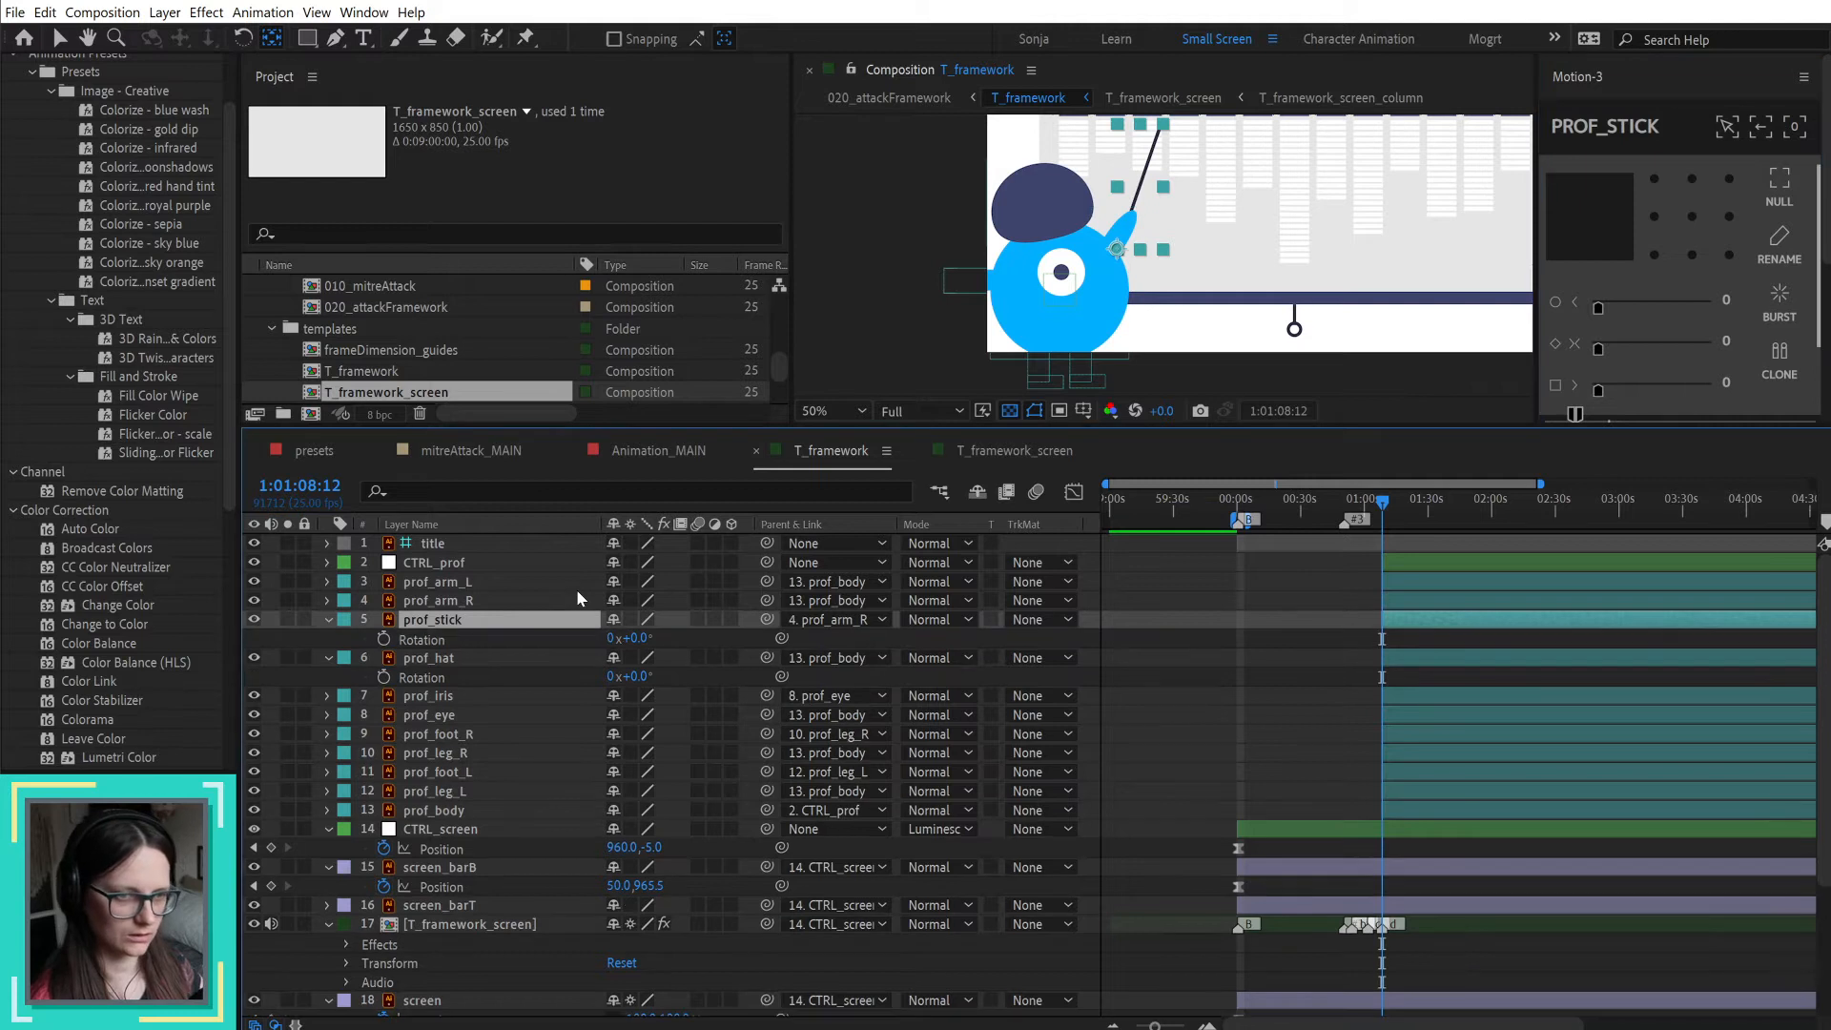
drag(639, 638, 644, 636)
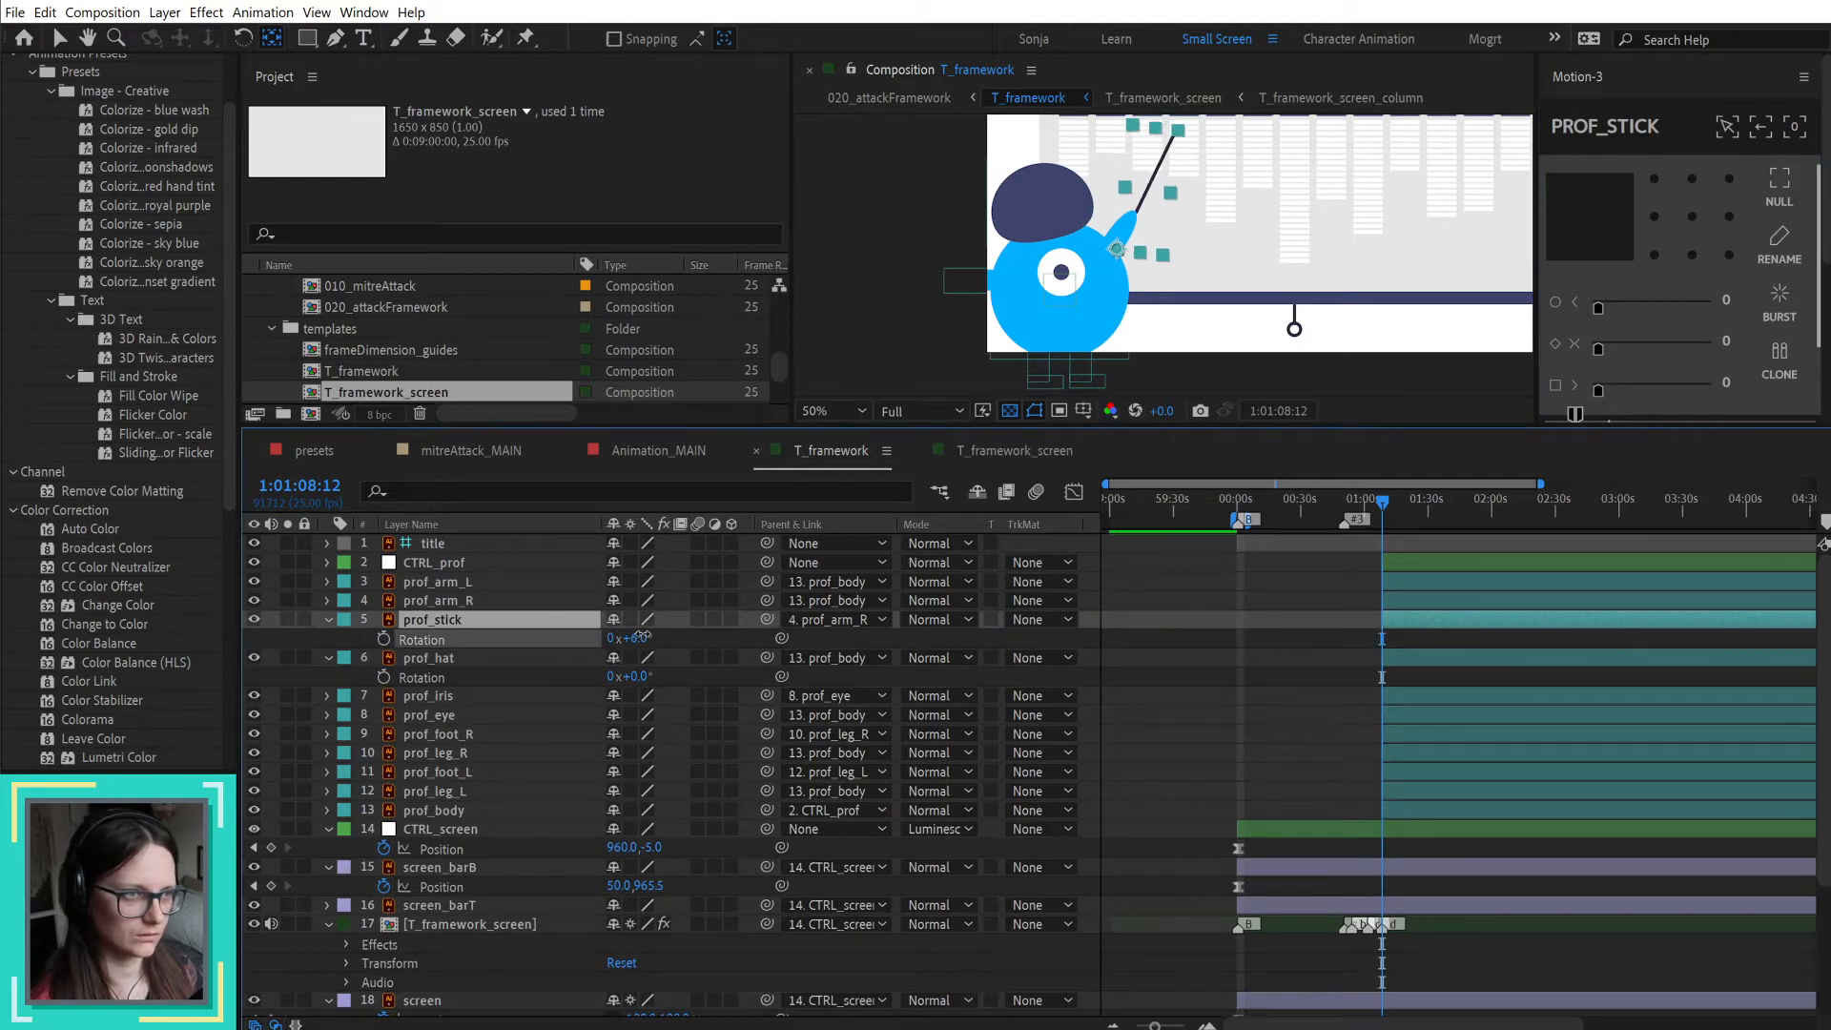
key(Return)
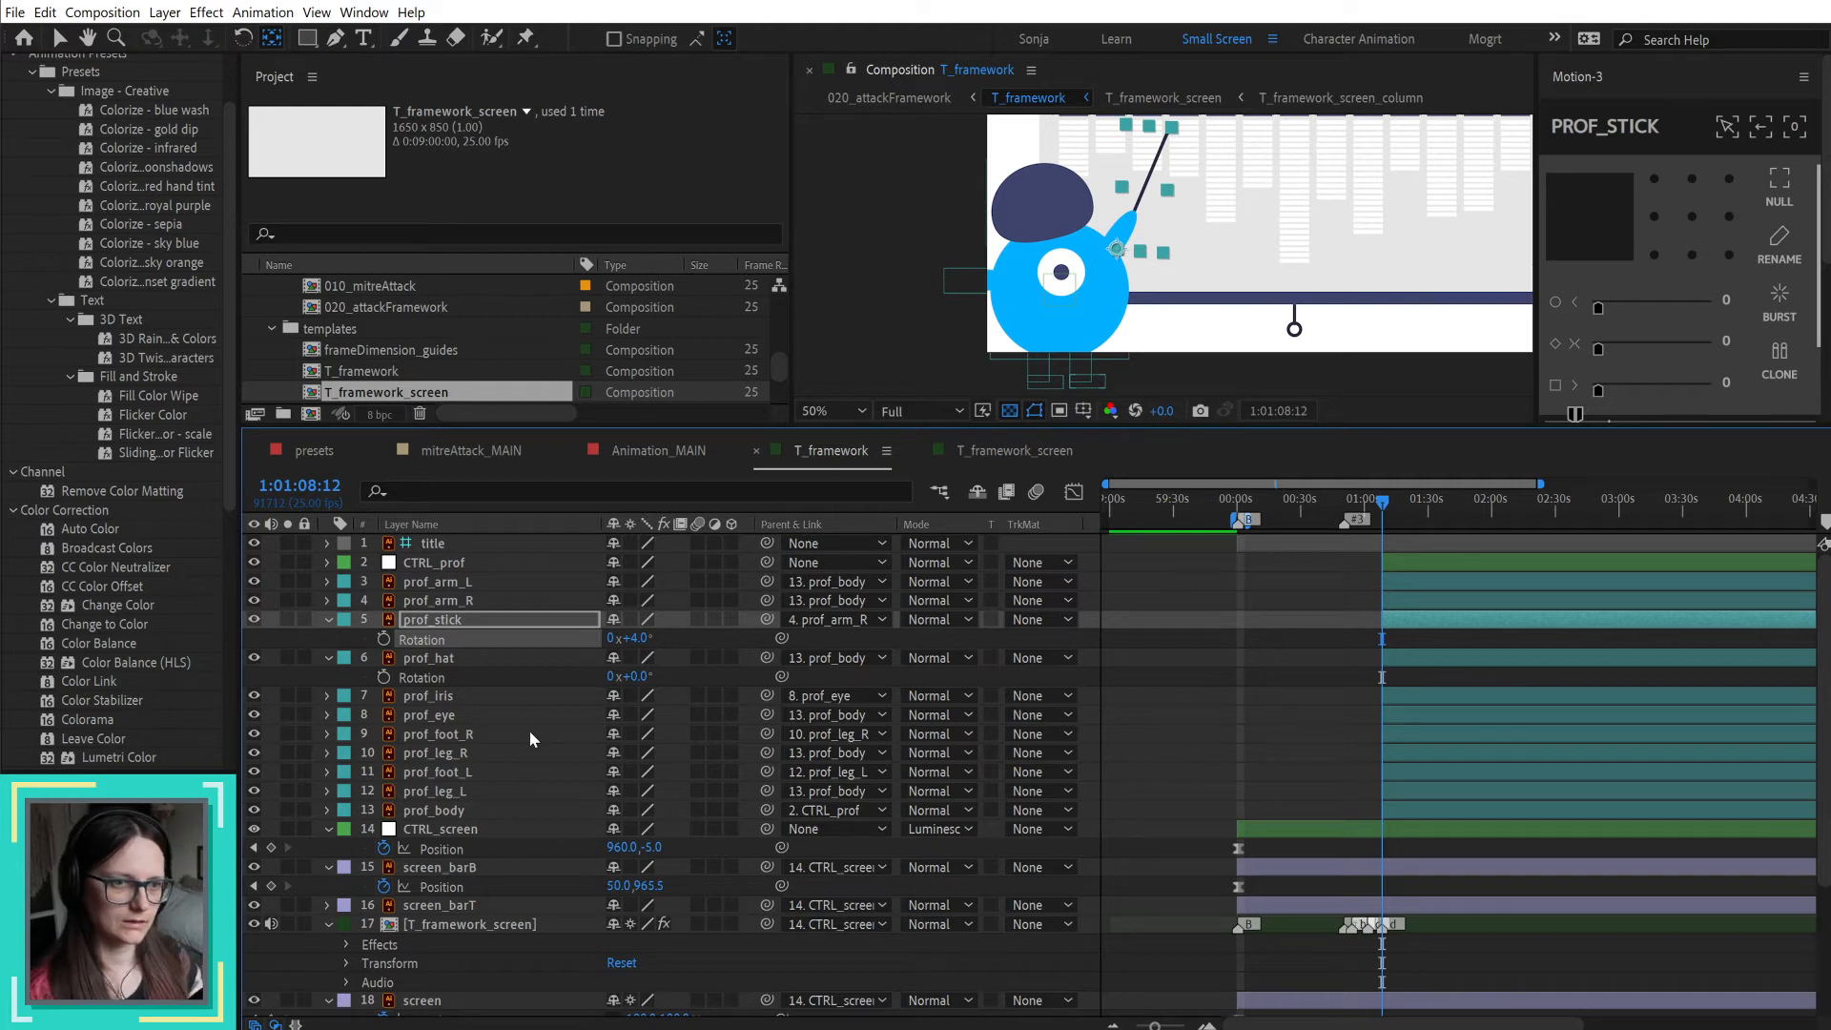
Step: Open the 010_mitreAttack composition and reveal the keyframes on the CTRL_andy through andy_armR layers
click(452, 697)
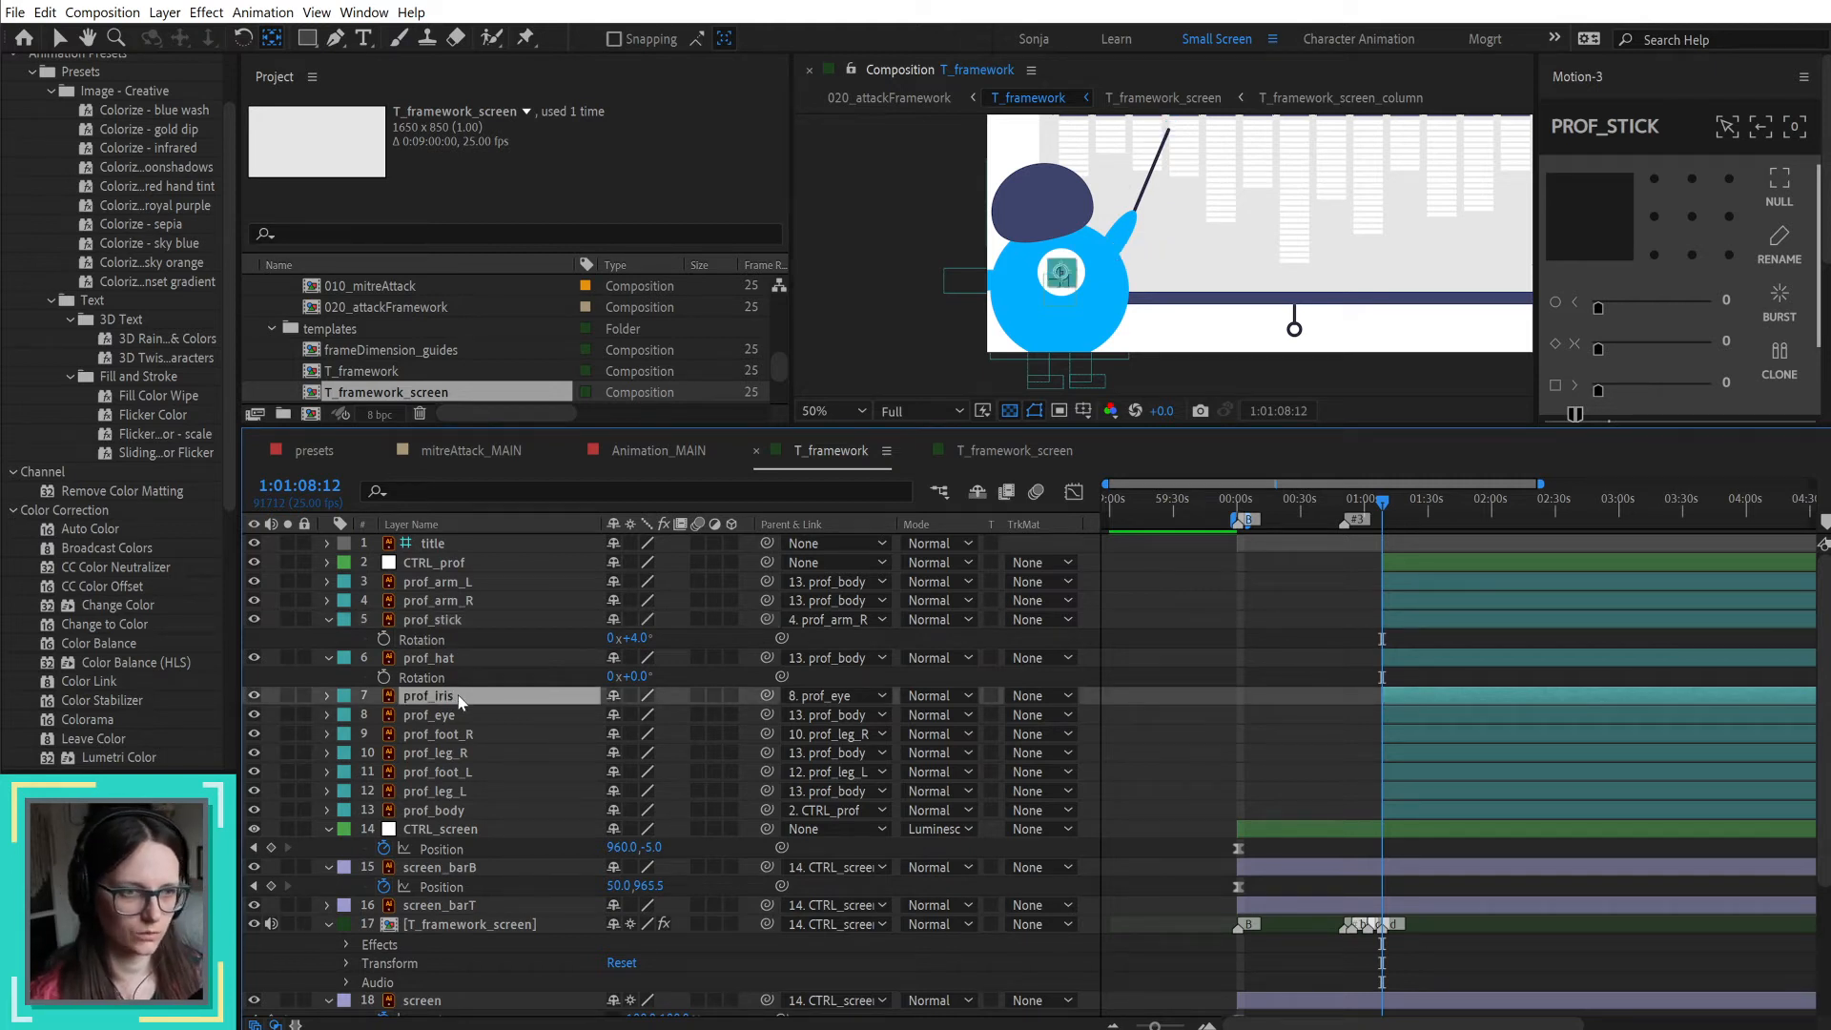
click(457, 812)
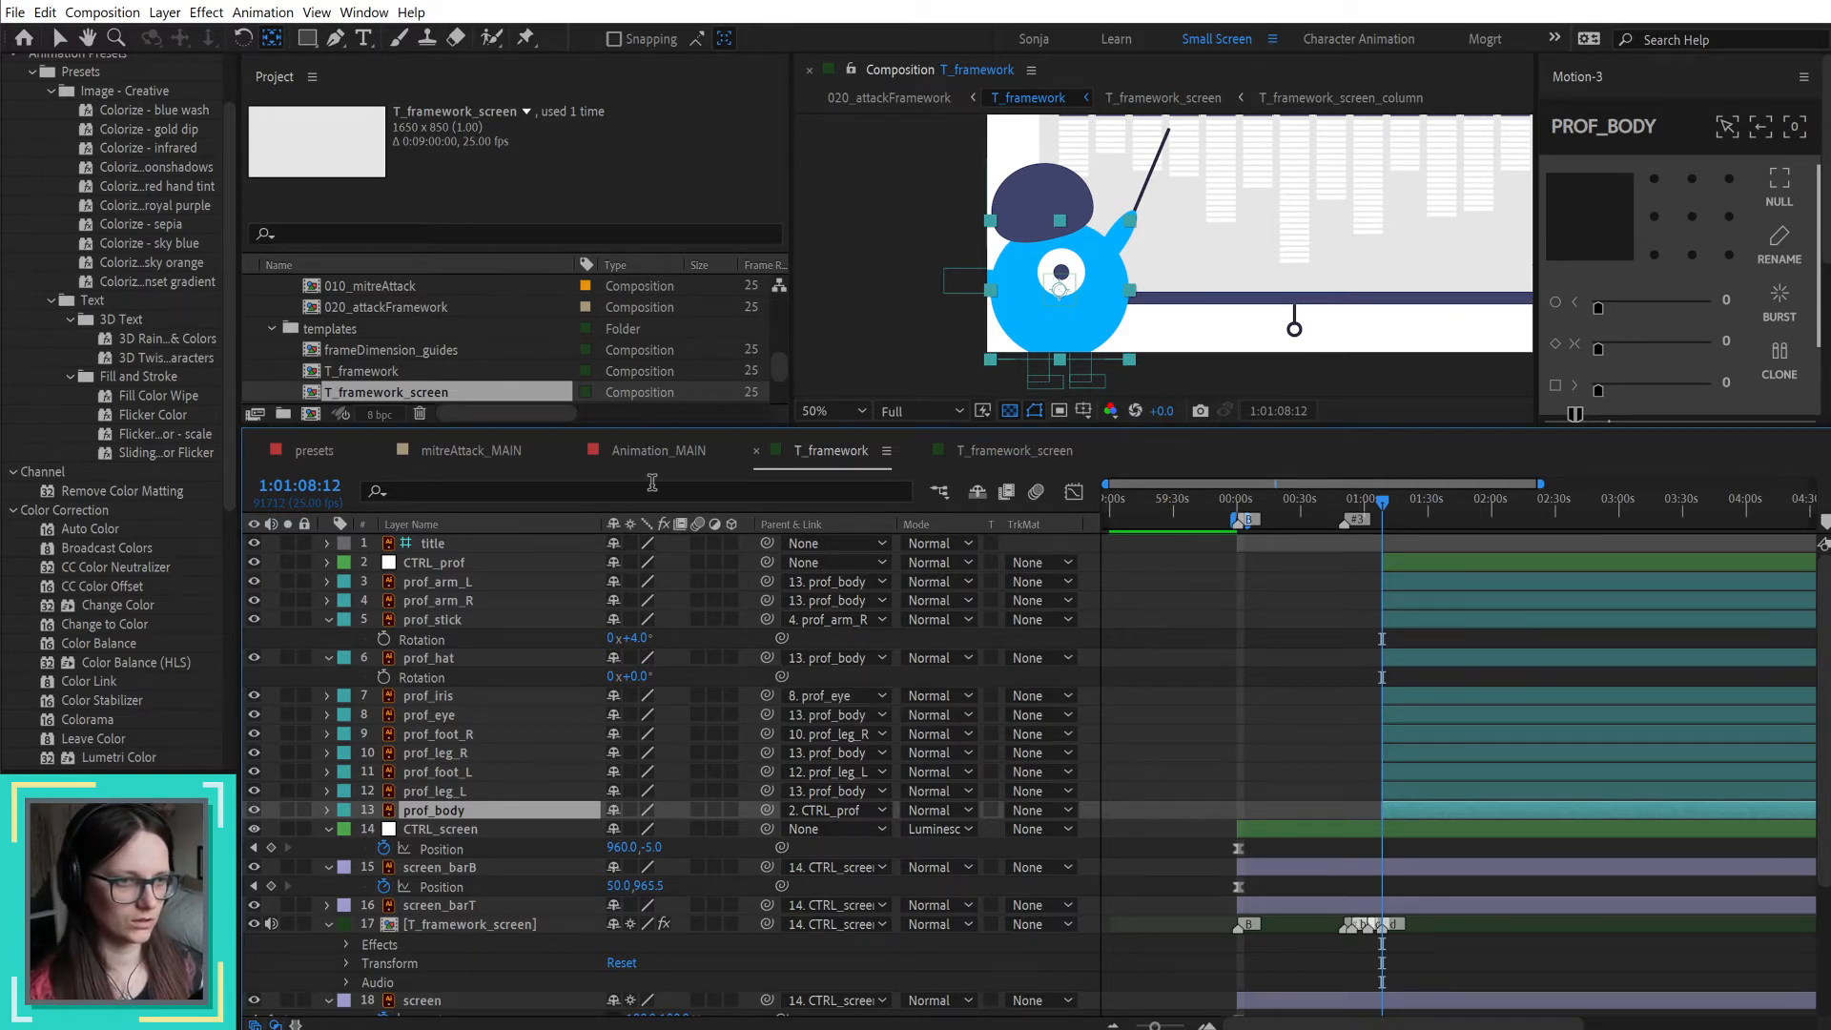
double_click(381, 286)
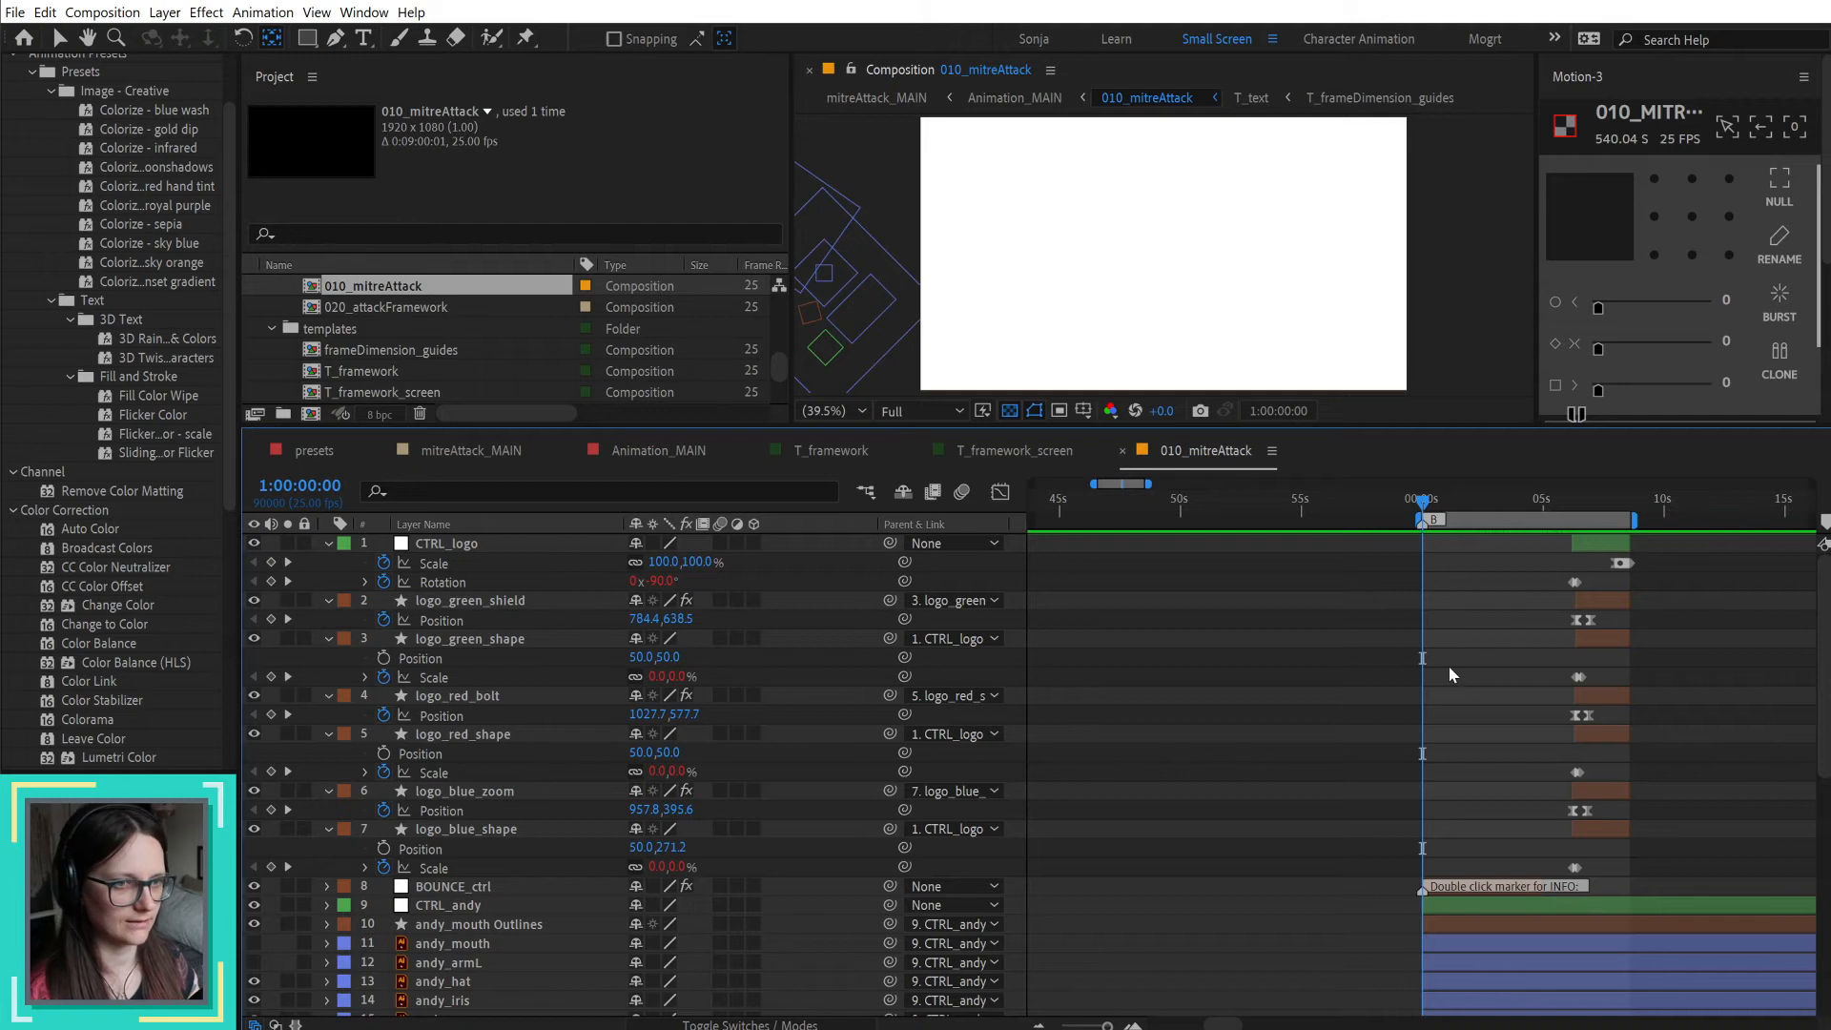
scroll(1414, 705, down, 5)
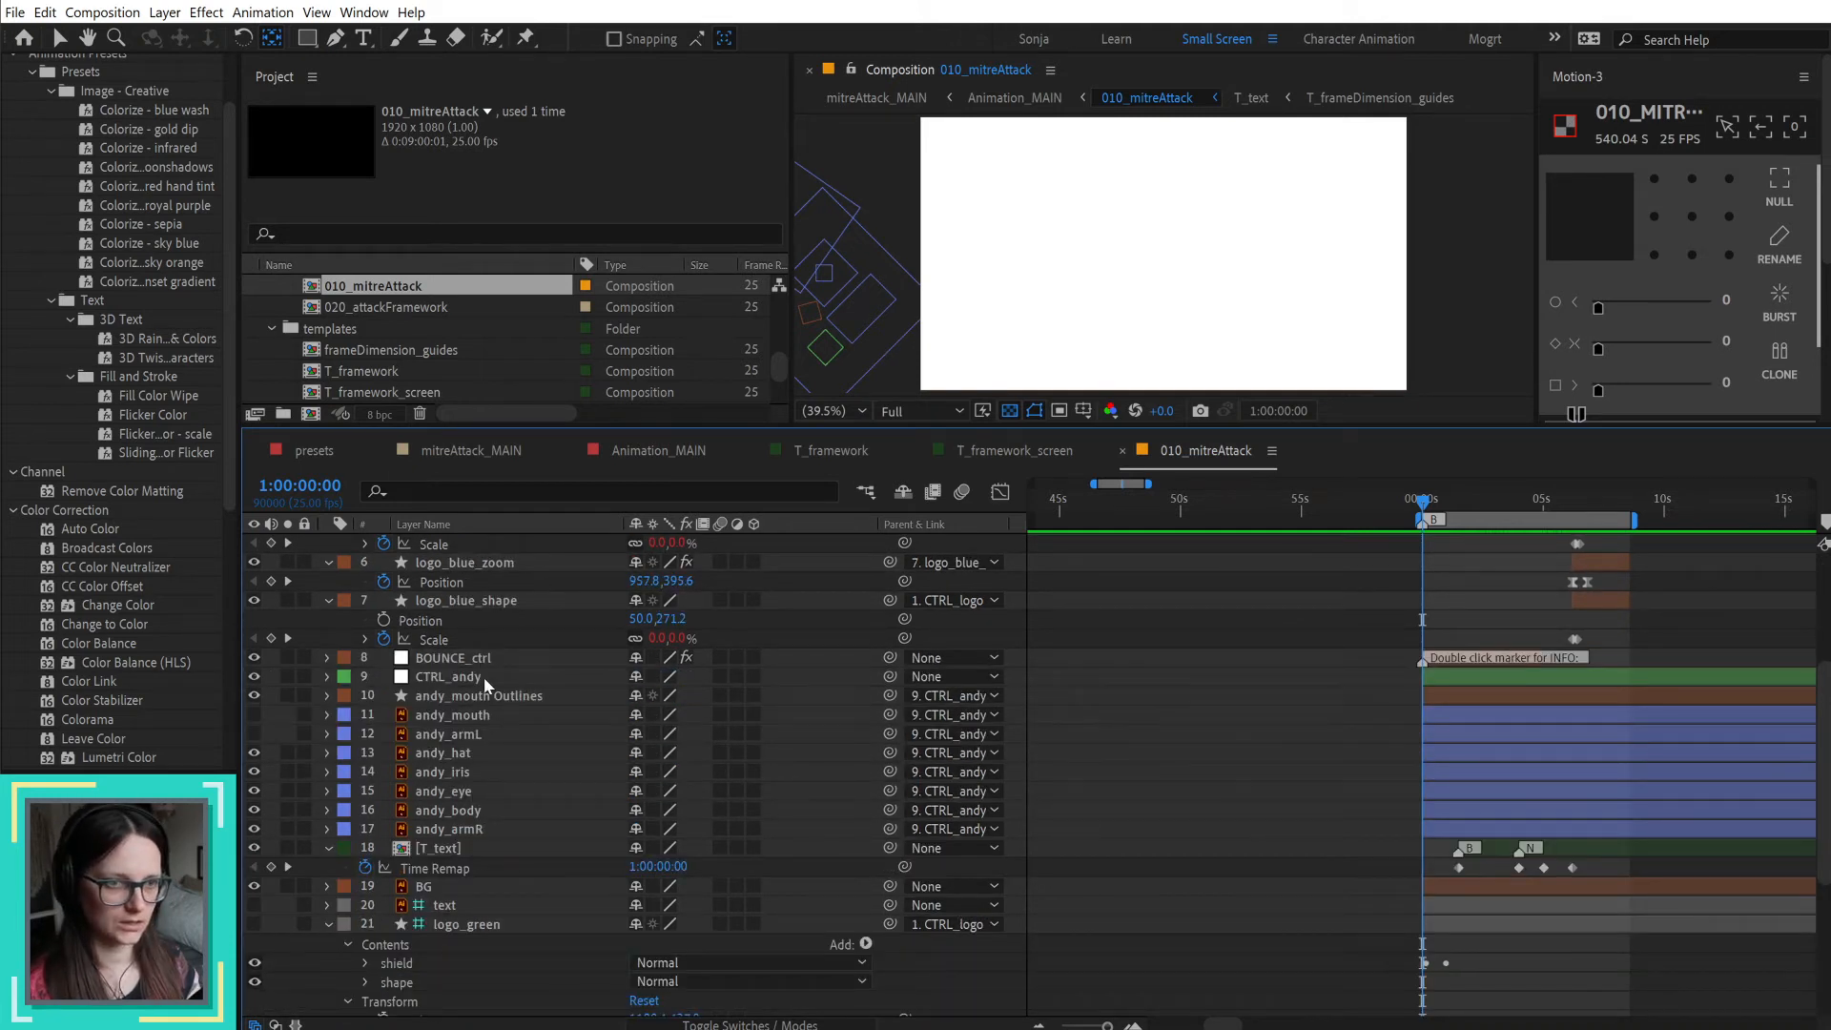
click(483, 677)
shift+click(456, 829)
key(u)
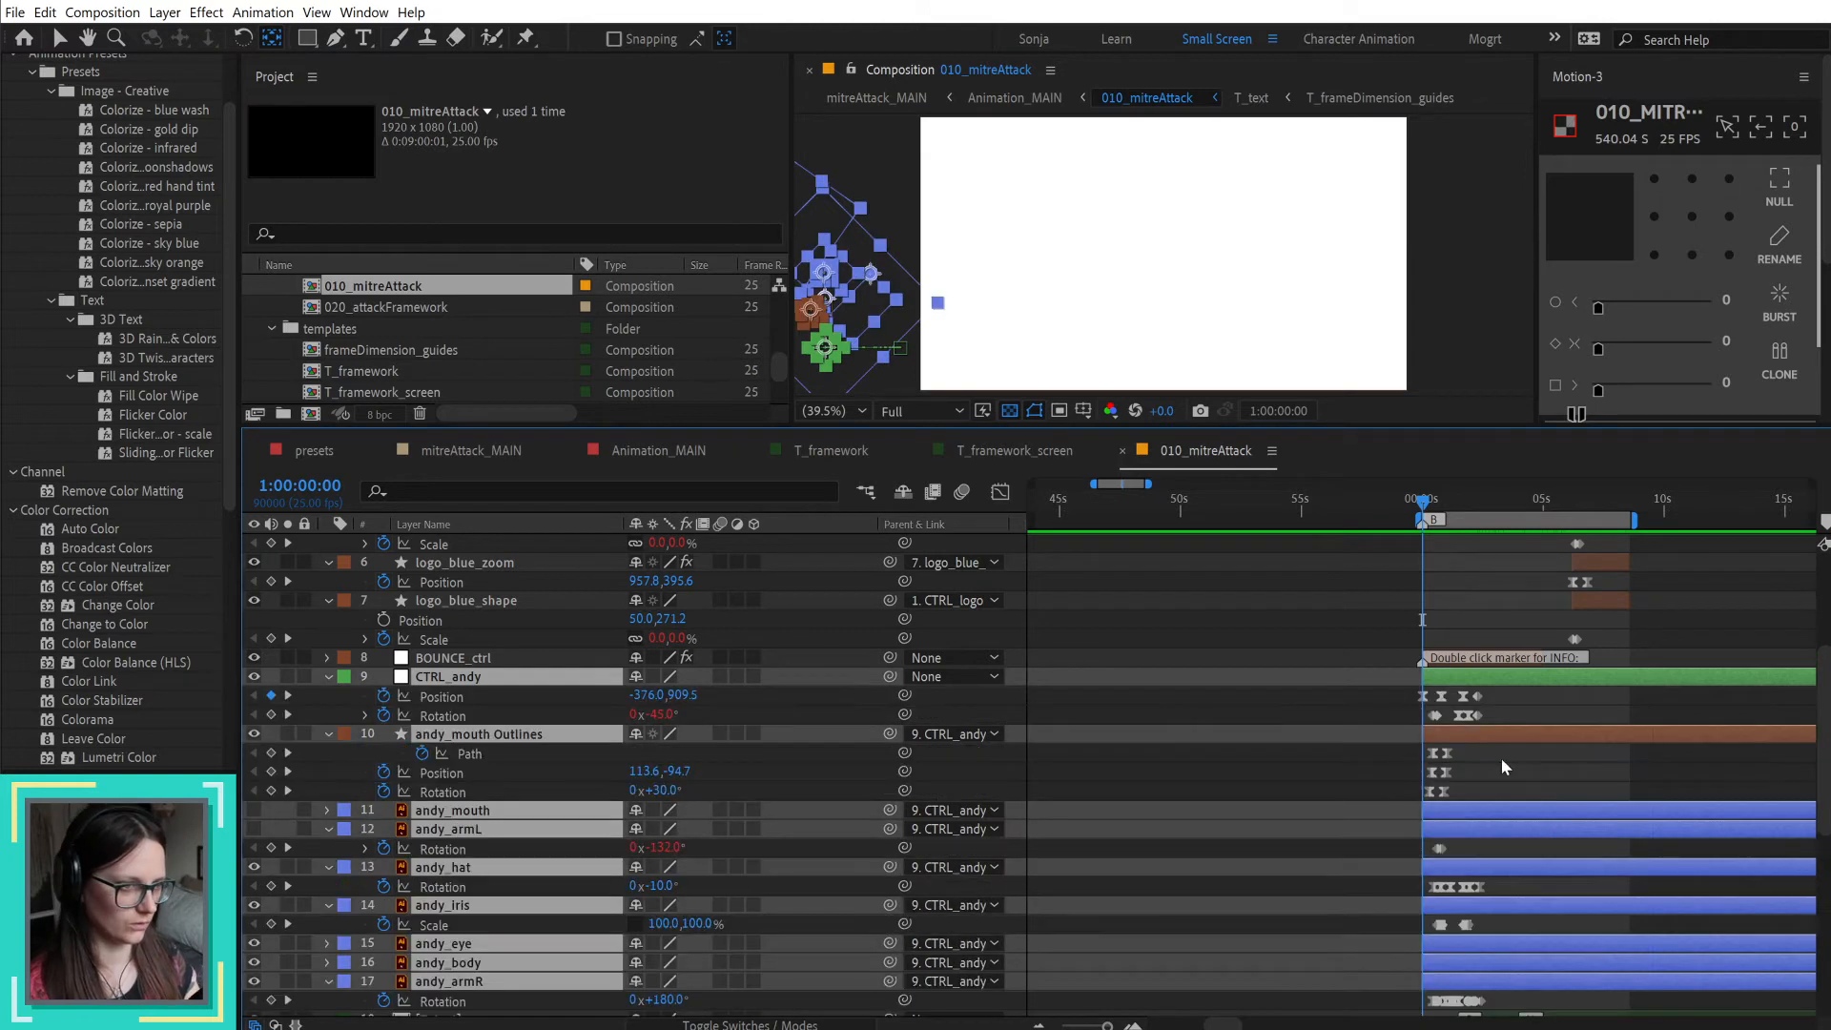
Step: Examine the timing of the andy character's keyframes by scrubbing 010_mitreAttack from 1:00:00:00 to 1:00:03:06
scroll(1570, 780, up, 4)
drag(1461, 764, 1549, 769)
click(1451, 774)
scroll(1443, 775, down, 1)
scroll(1443, 775, down, 1)
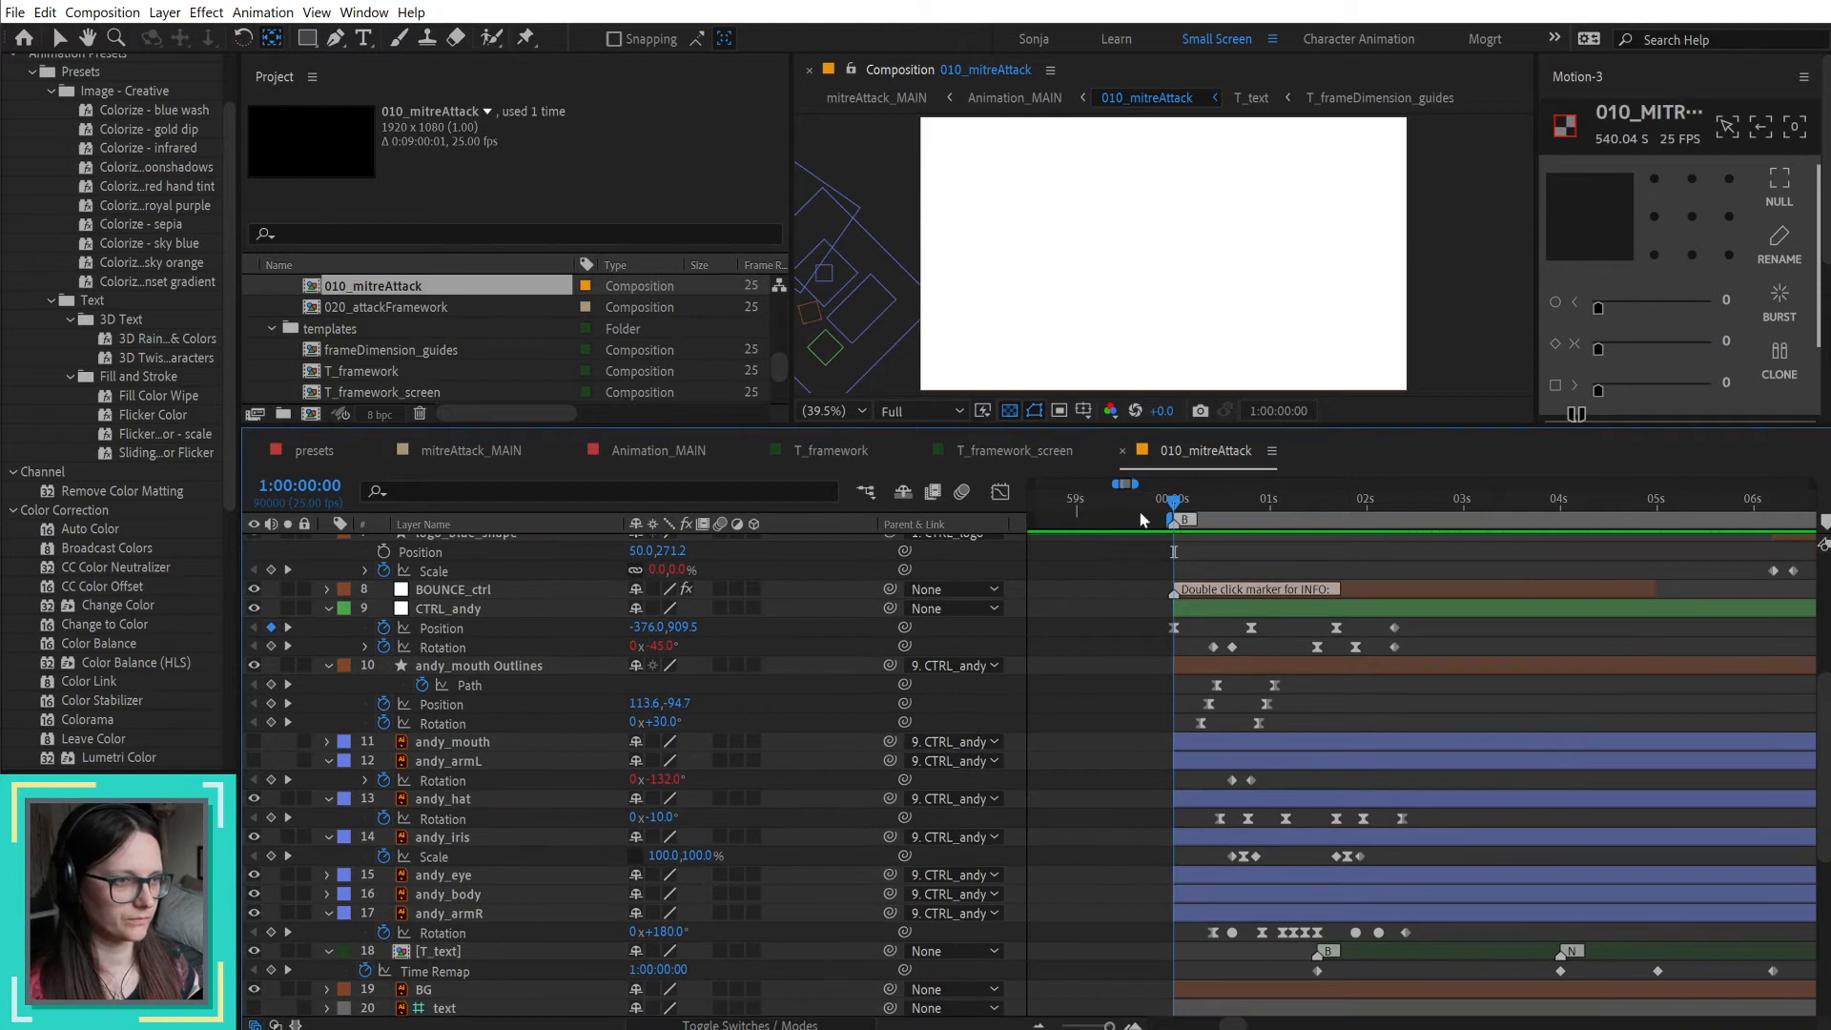
drag(1174, 503, 1488, 503)
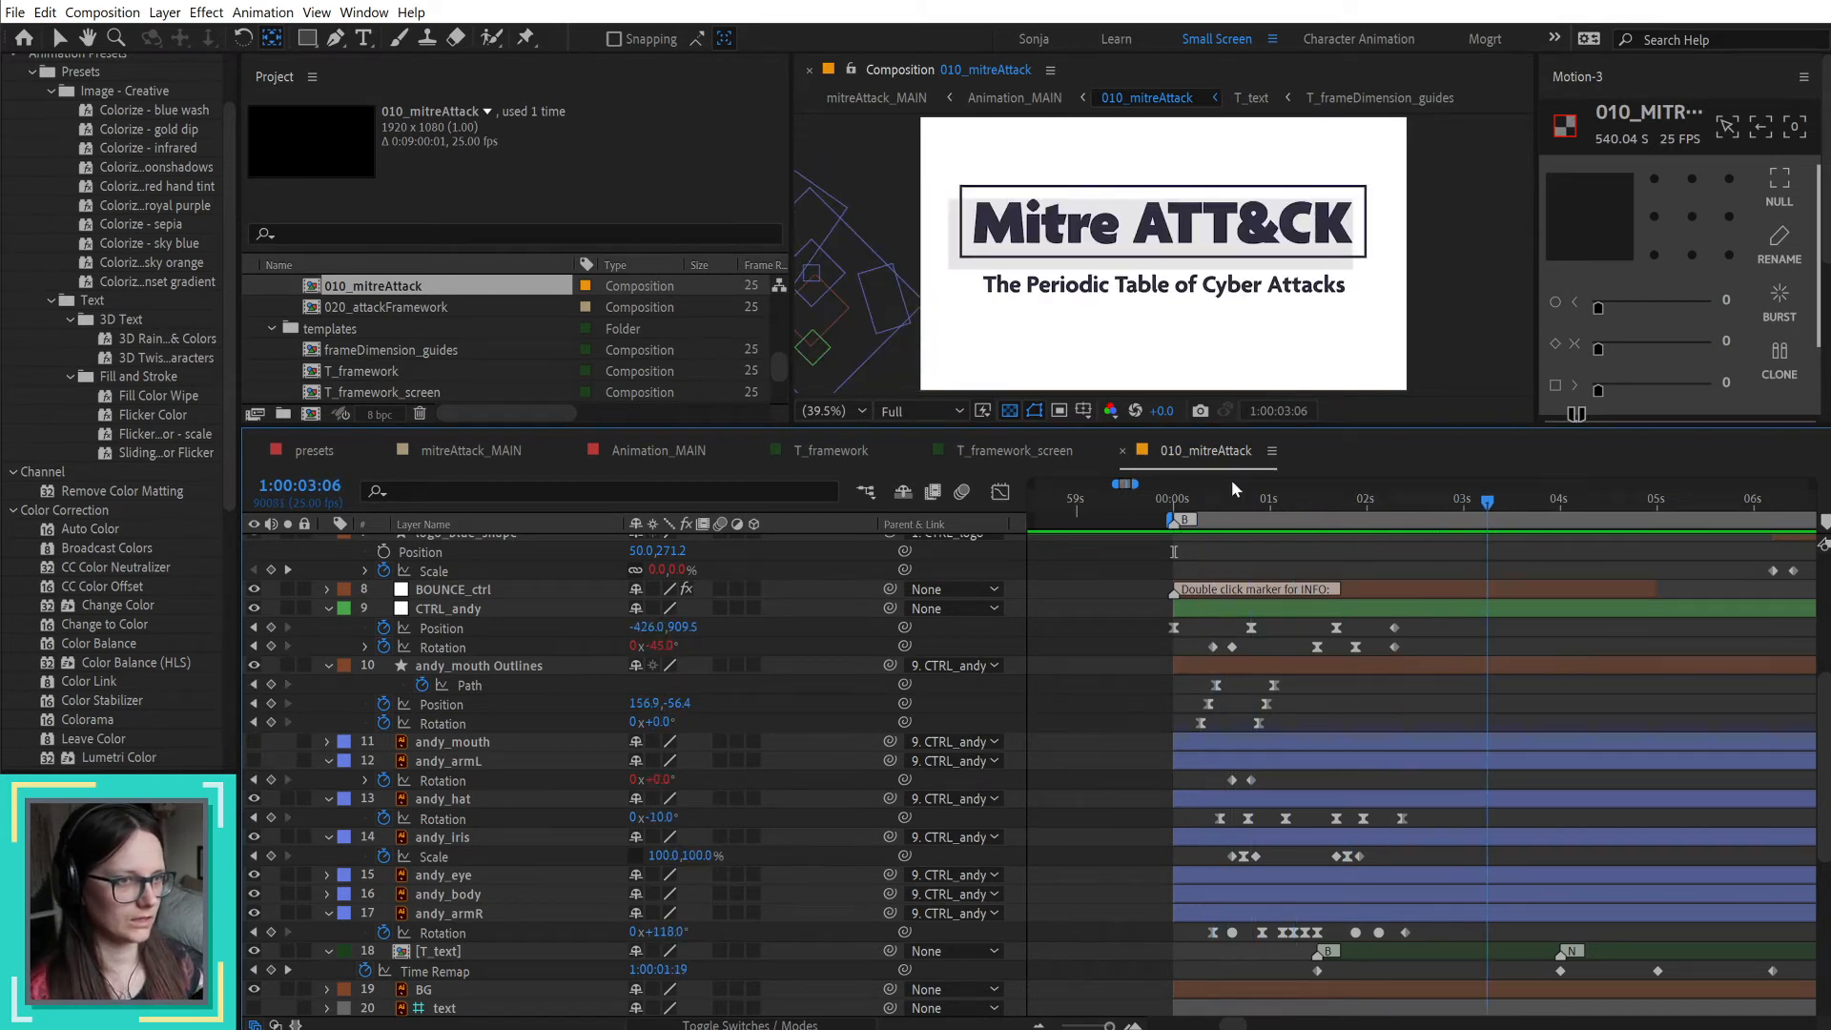
Step: In T_framework, detach prof_body from CTRL_prof, move the CTRL_prof null down to the legs below the body, and reparent prof_body to it
click(994, 446)
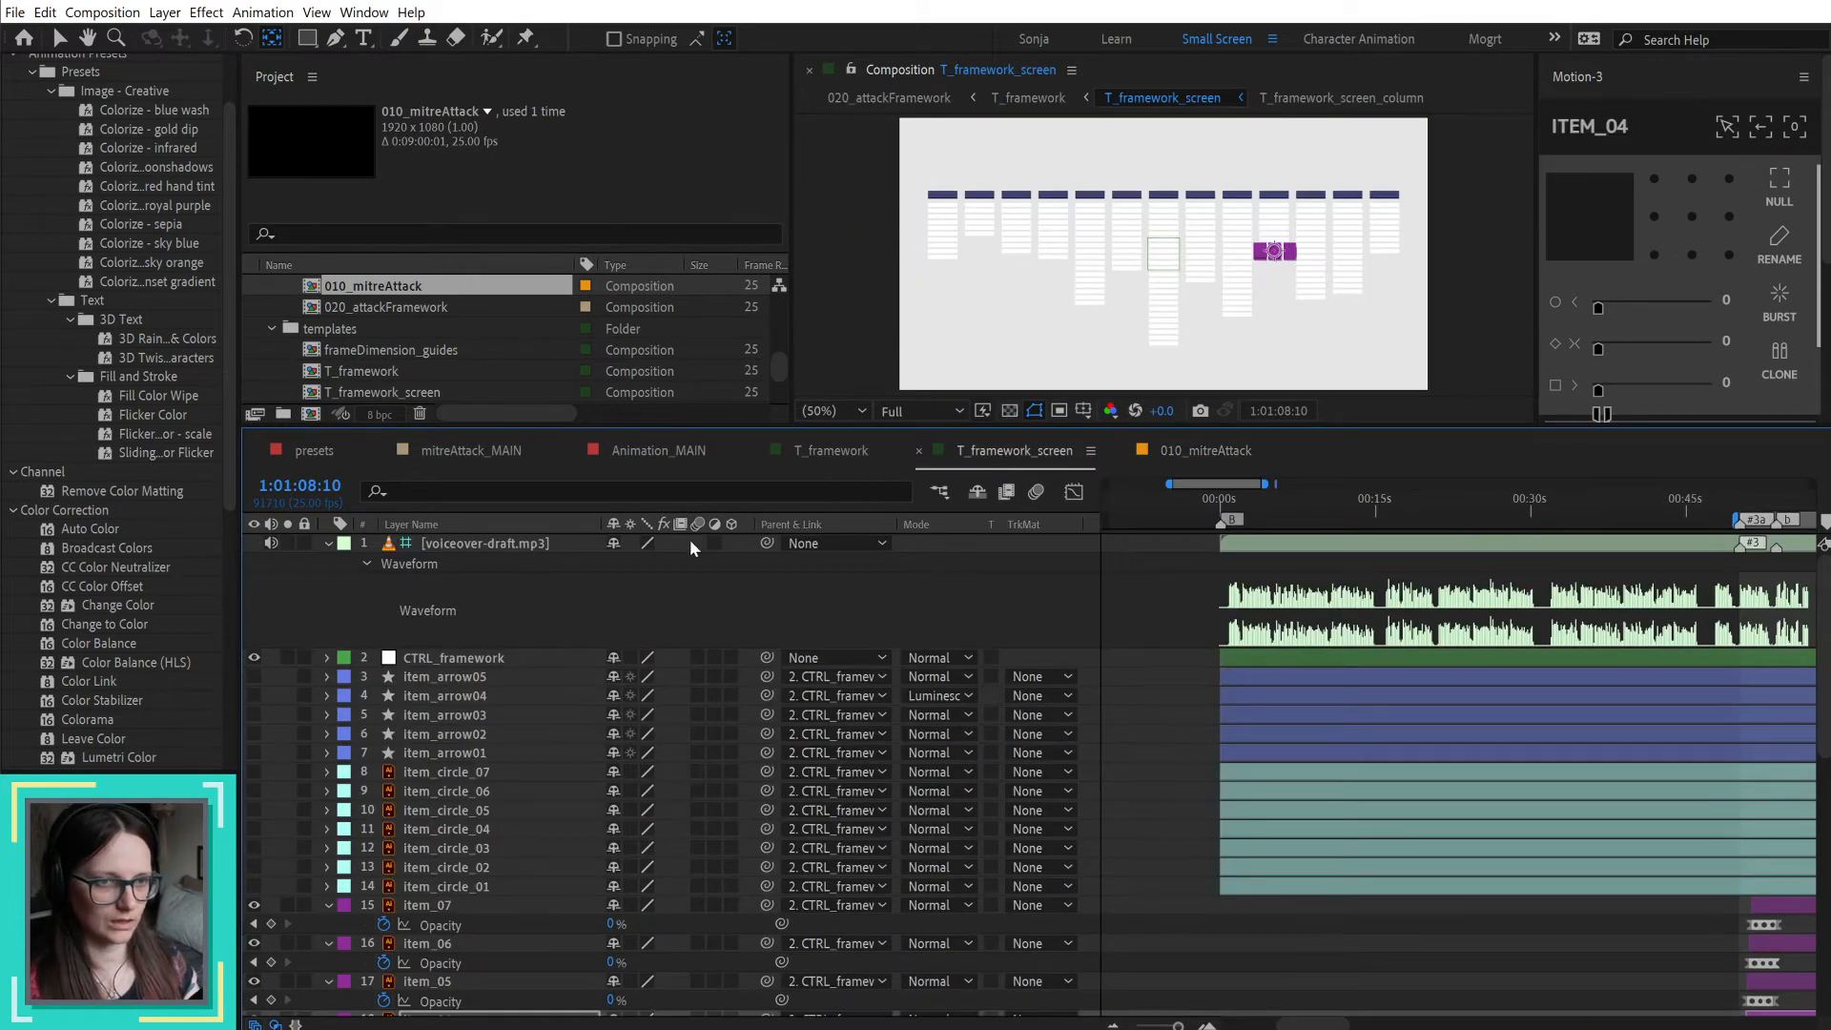
click(851, 453)
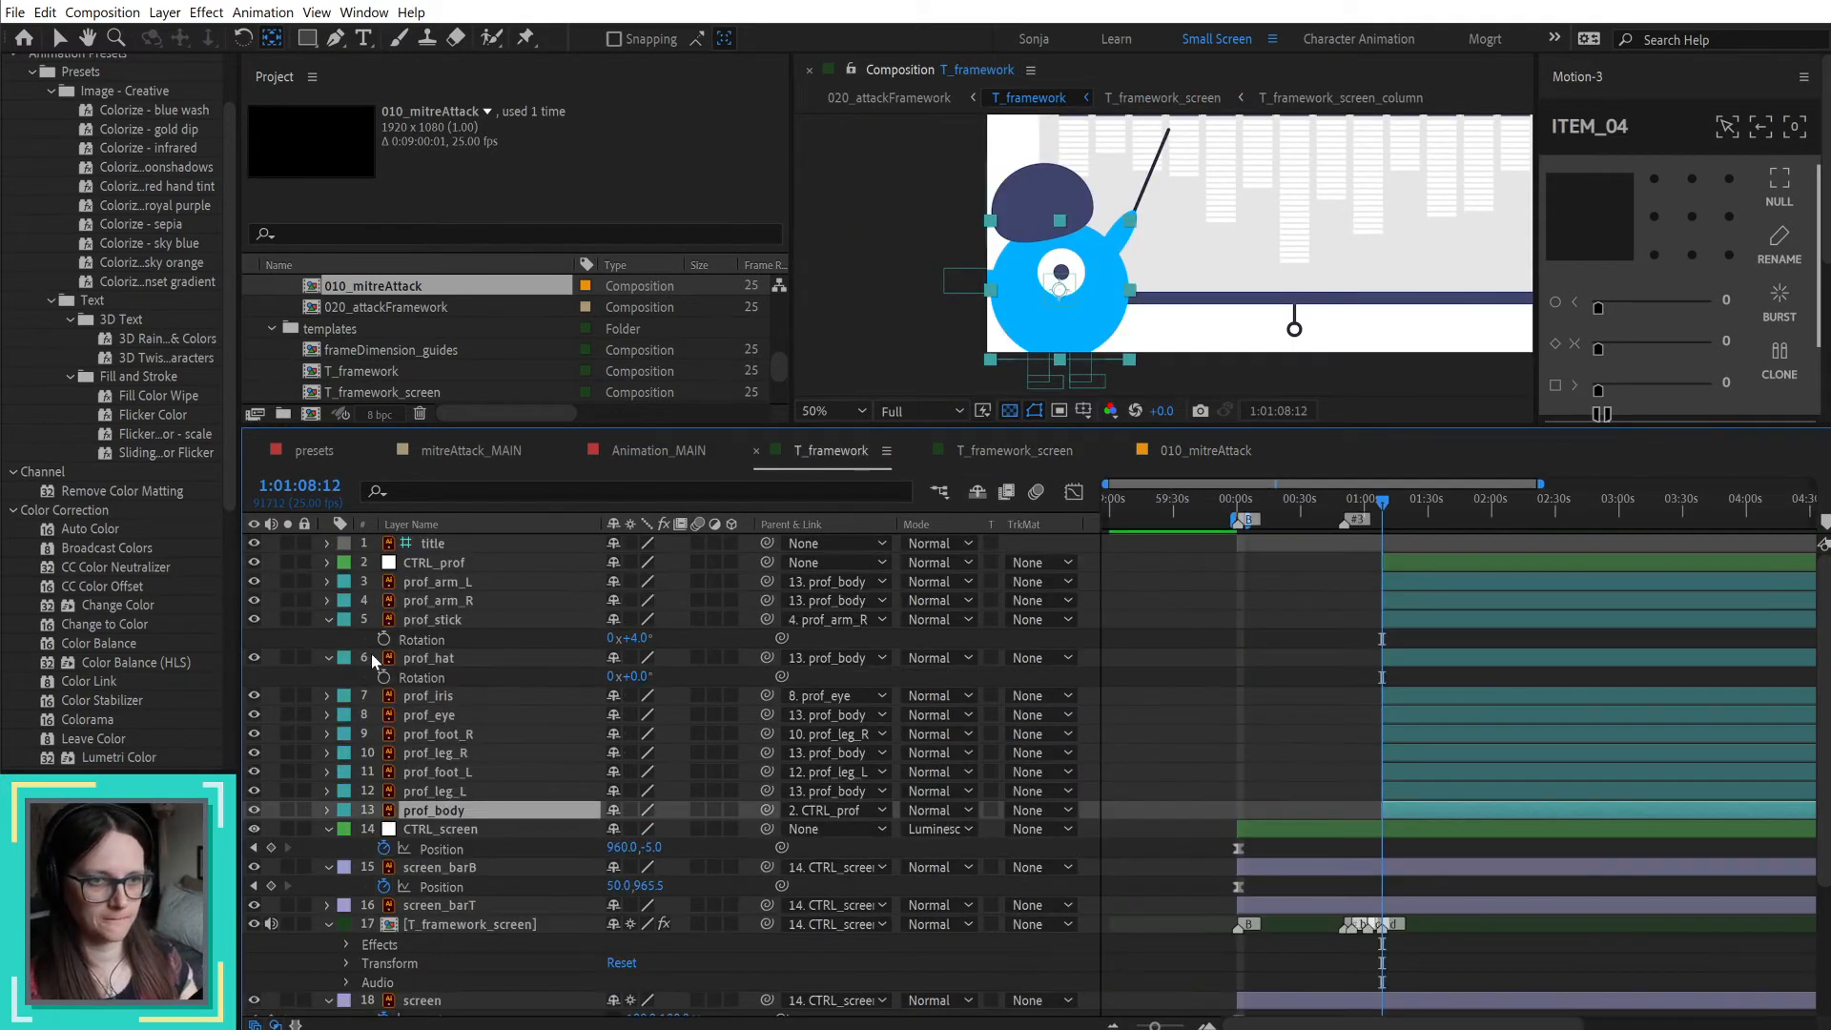
click(460, 563)
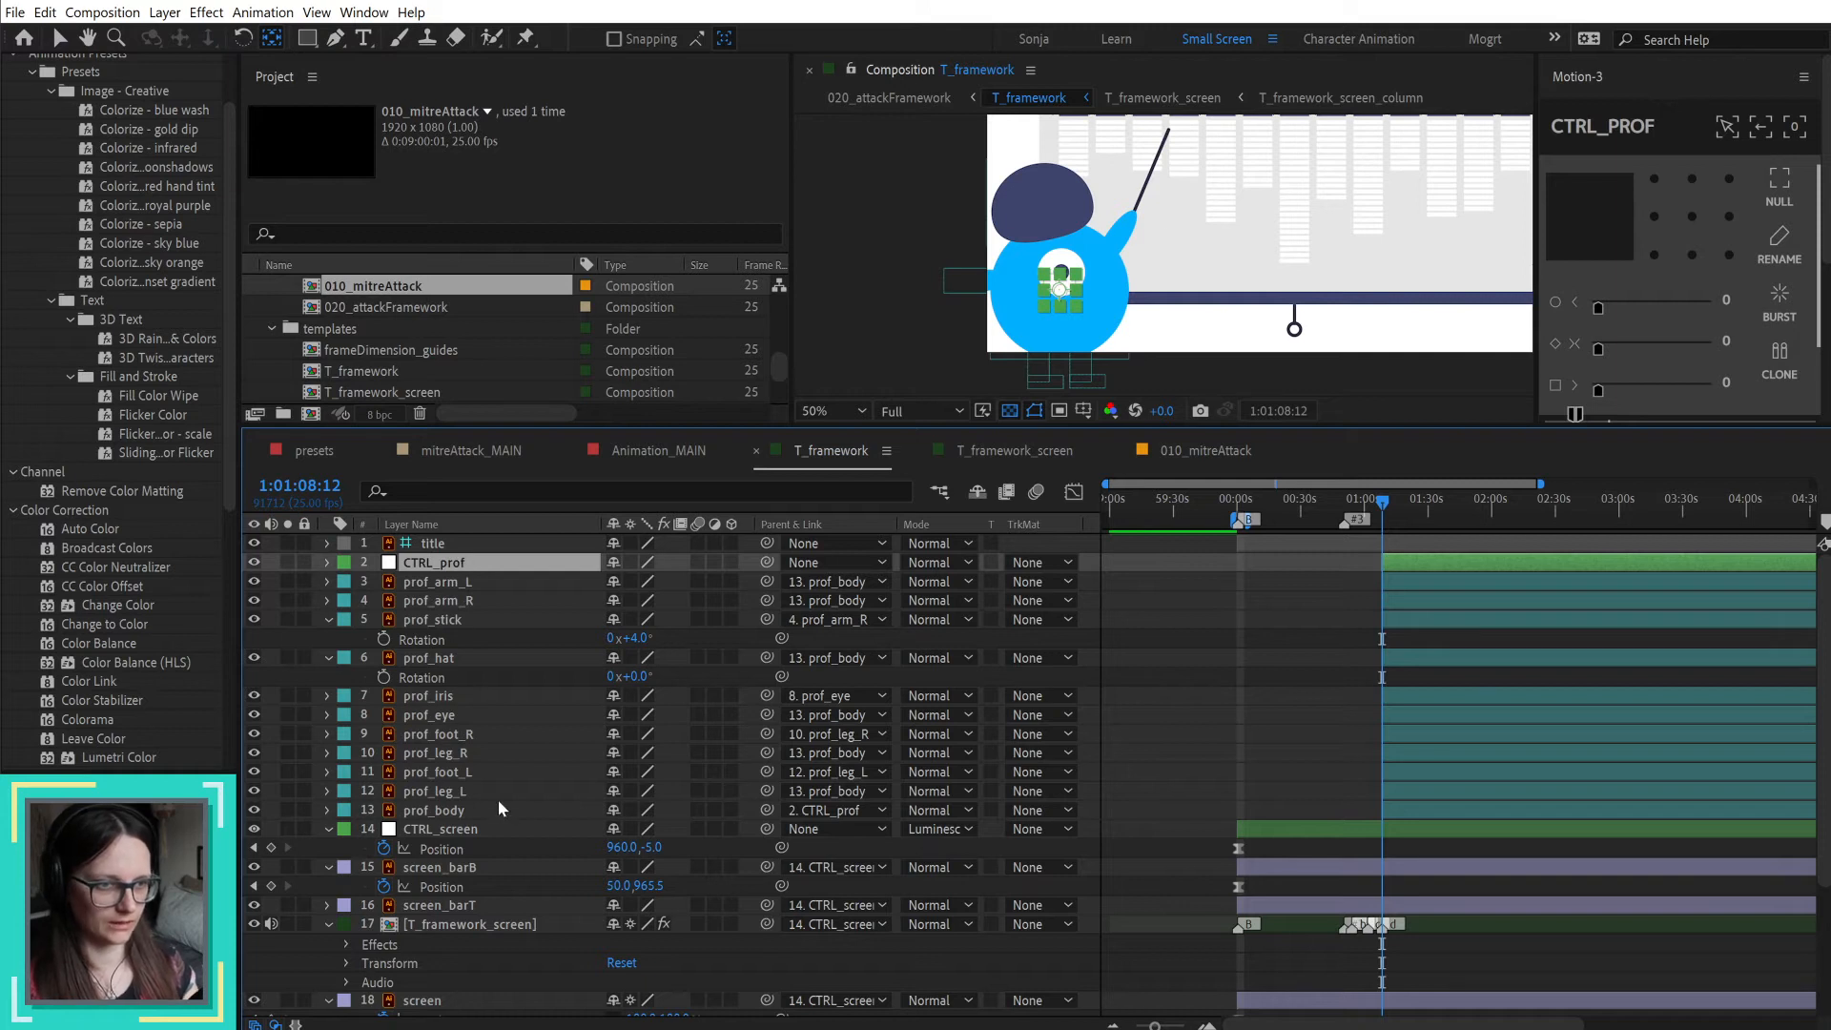
click(843, 810)
click(844, 832)
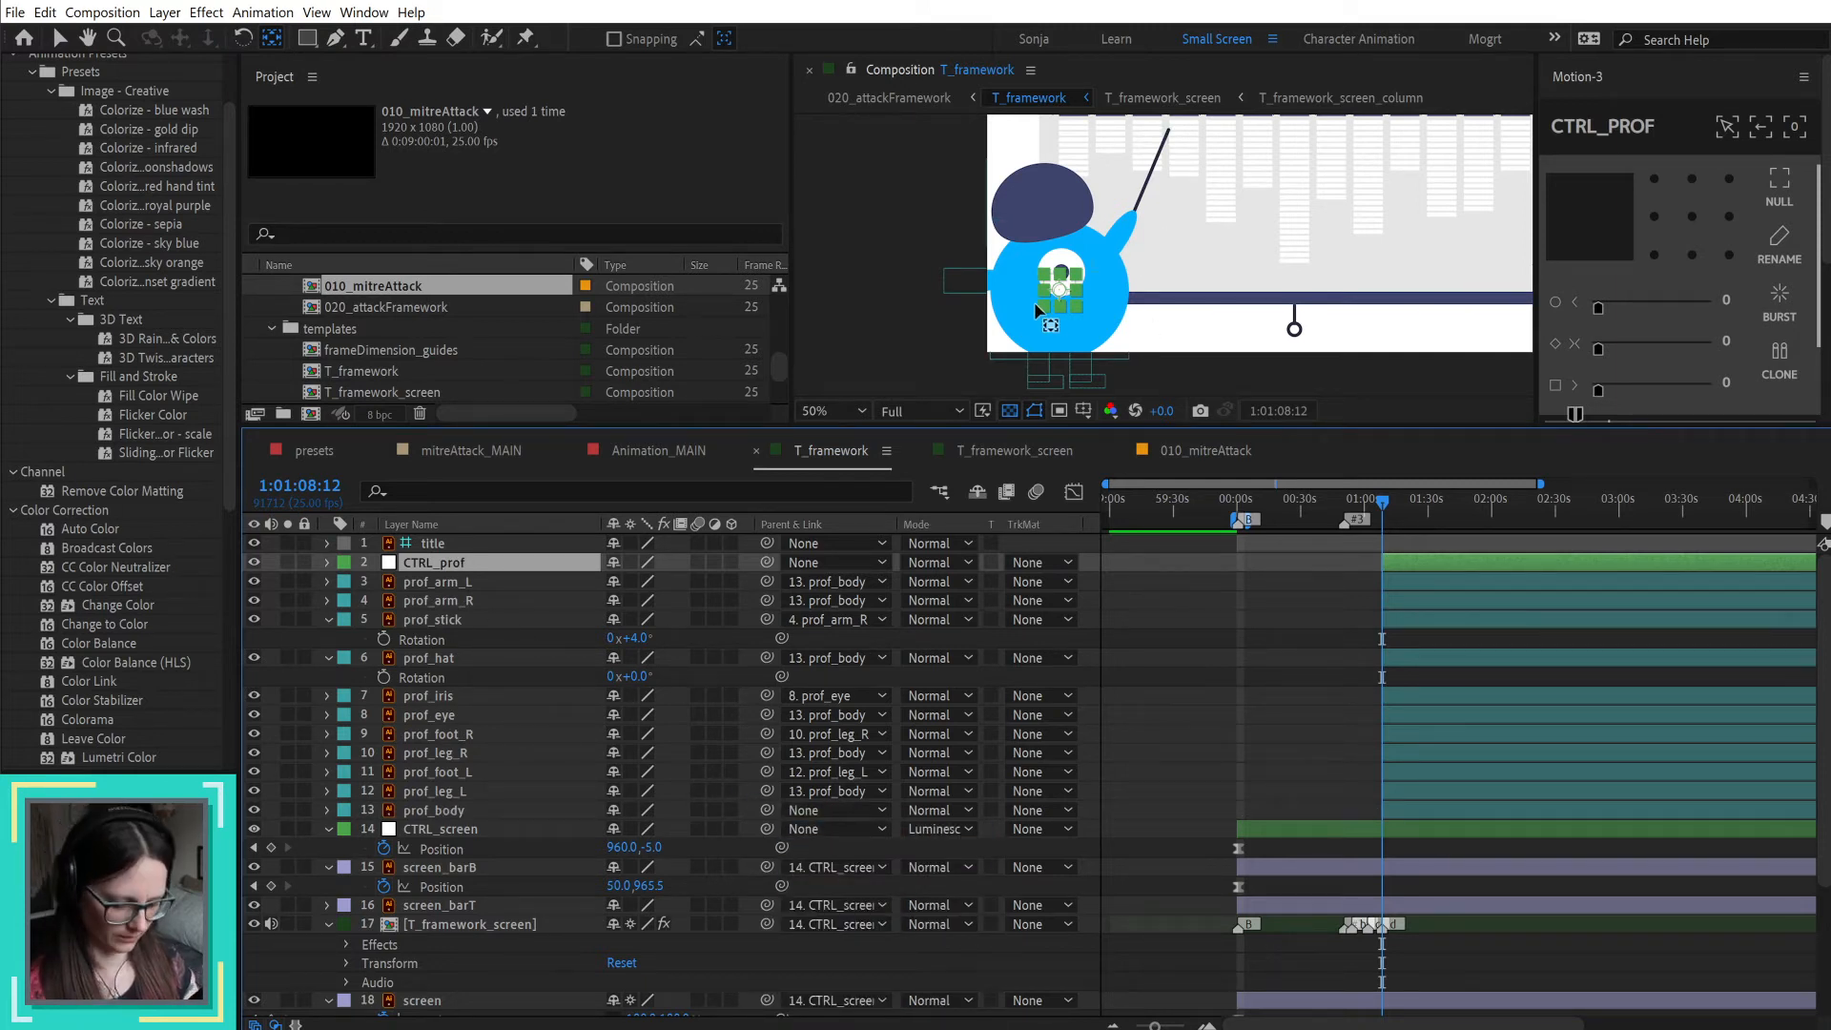
key(v)
drag(1060, 291, 1058, 354)
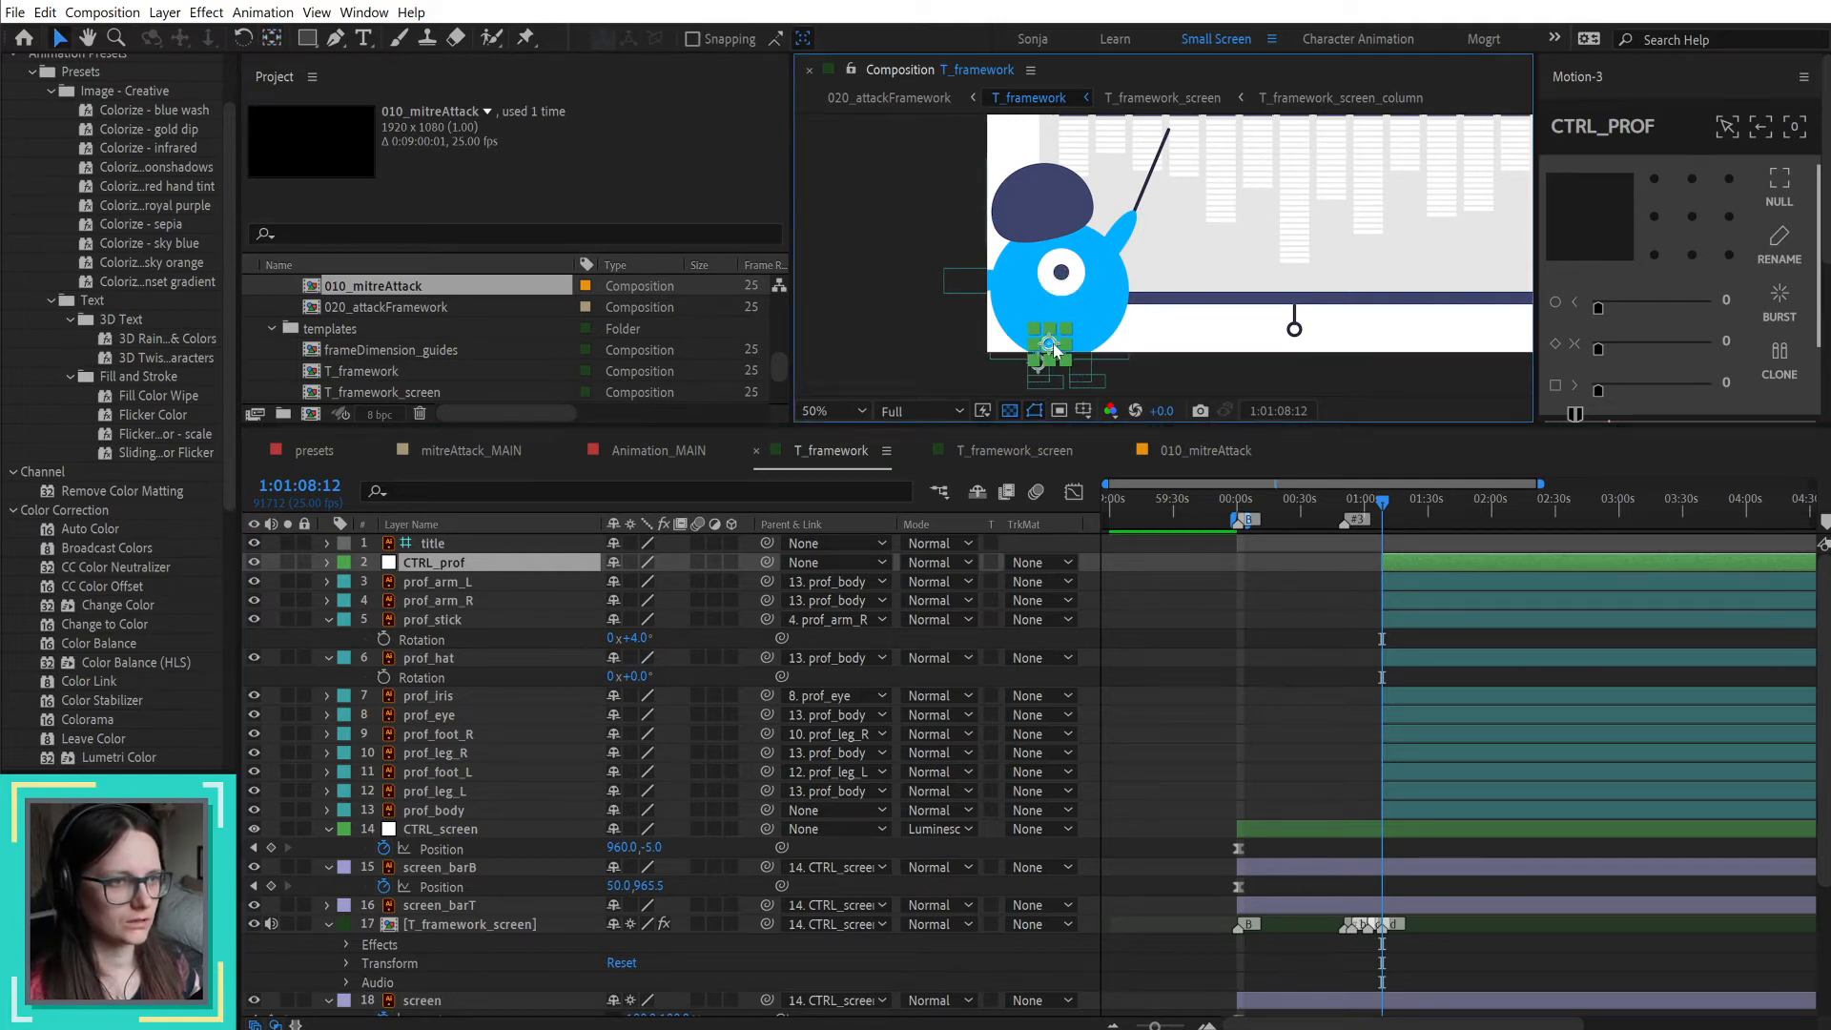
scroll(1057, 354, up, 4)
drag(1047, 329, 1059, 379)
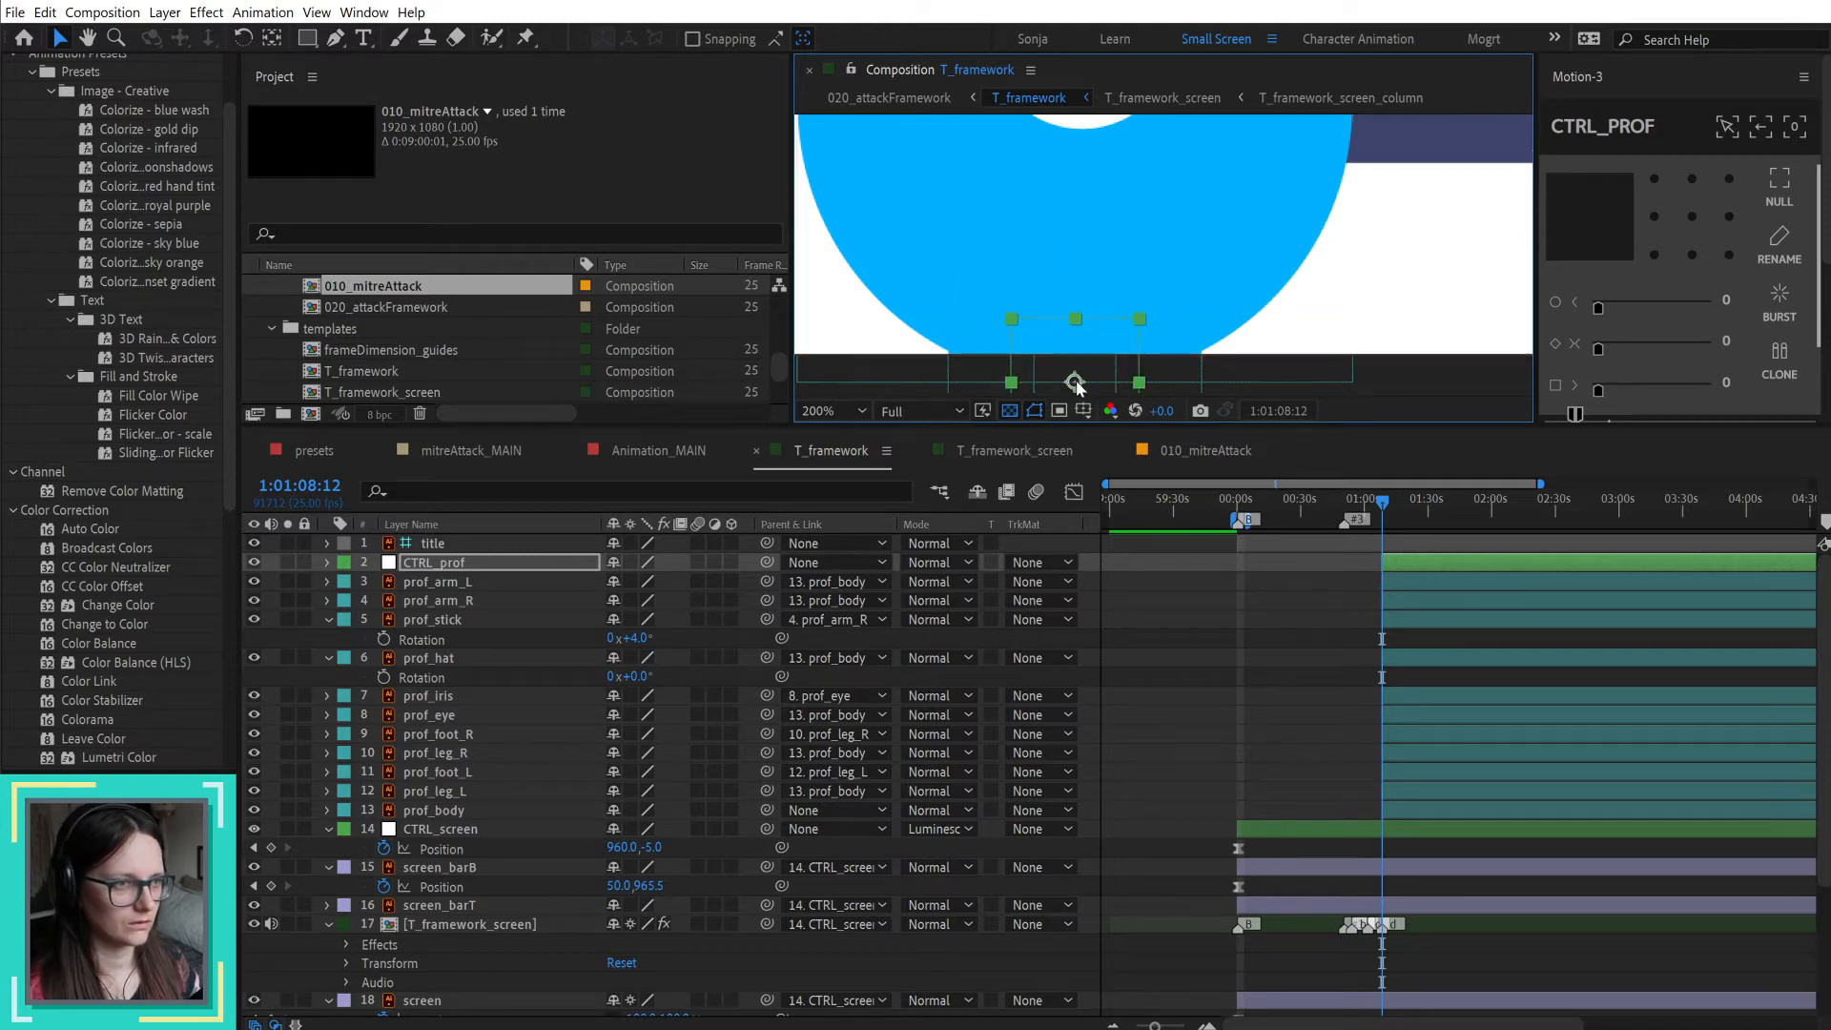
scroll(1106, 319, down, 2)
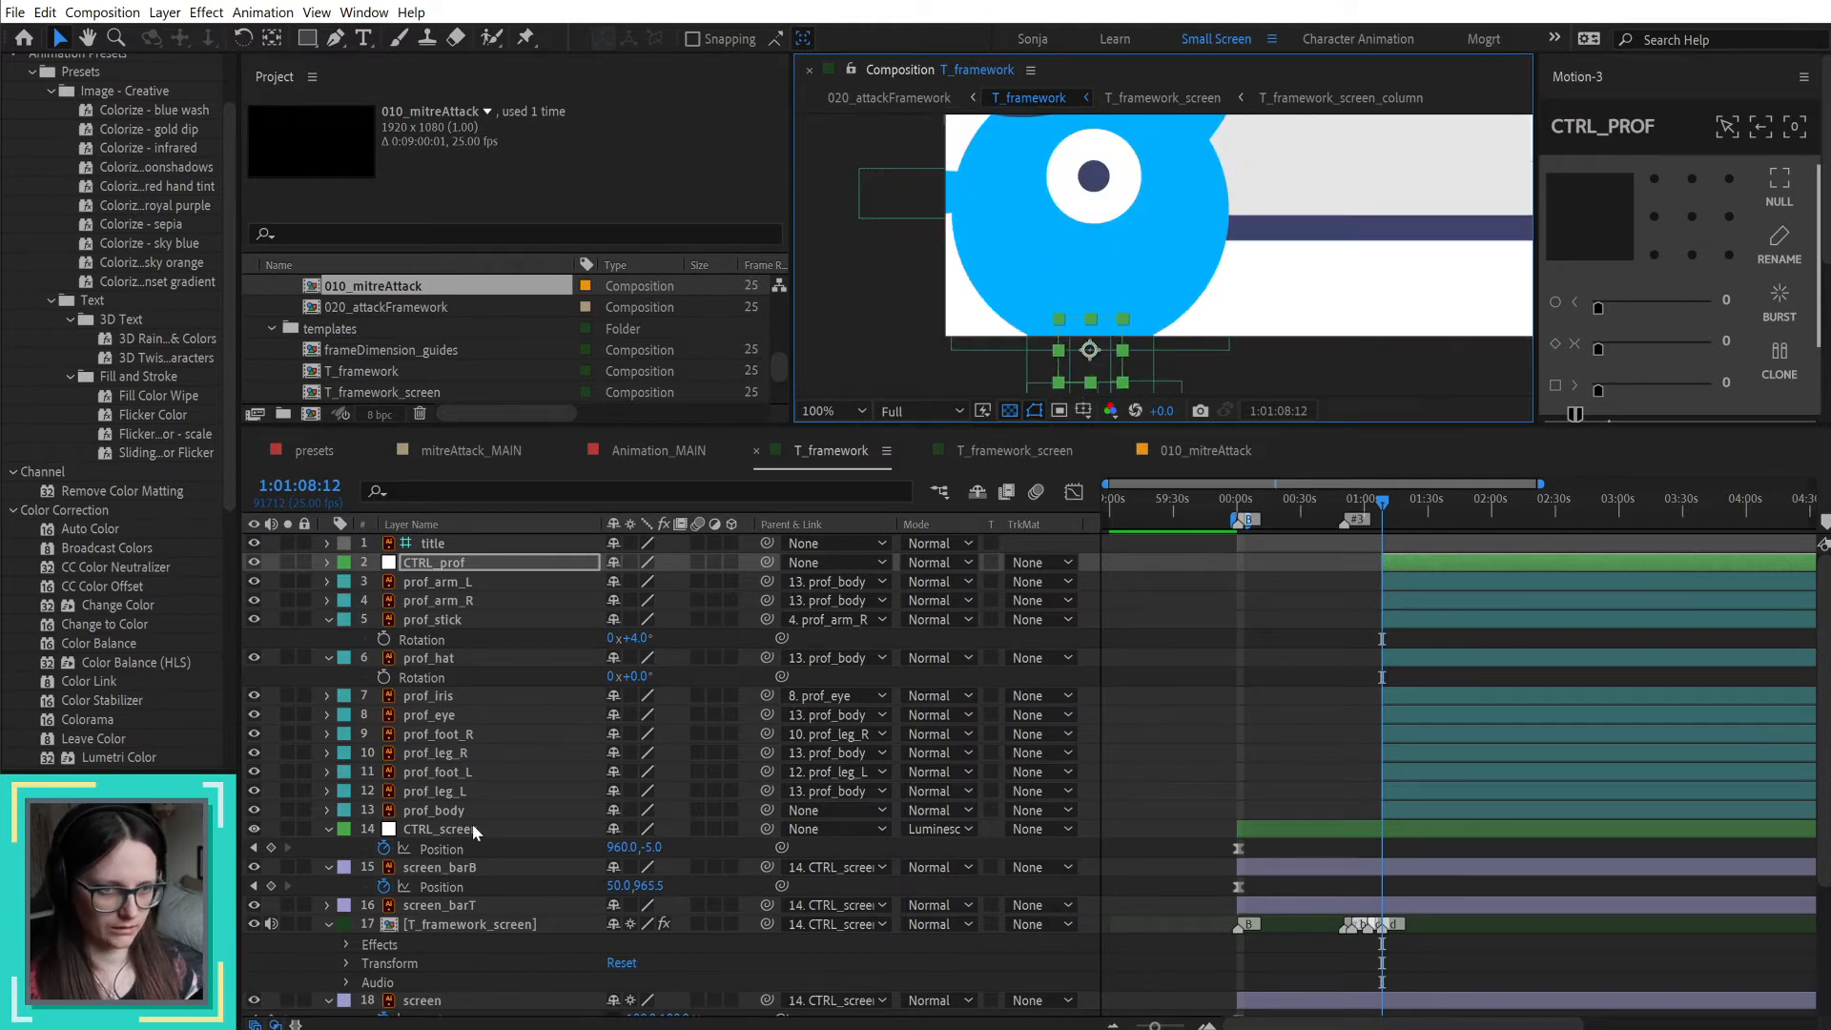
click(708, 808)
drag(767, 810, 481, 566)
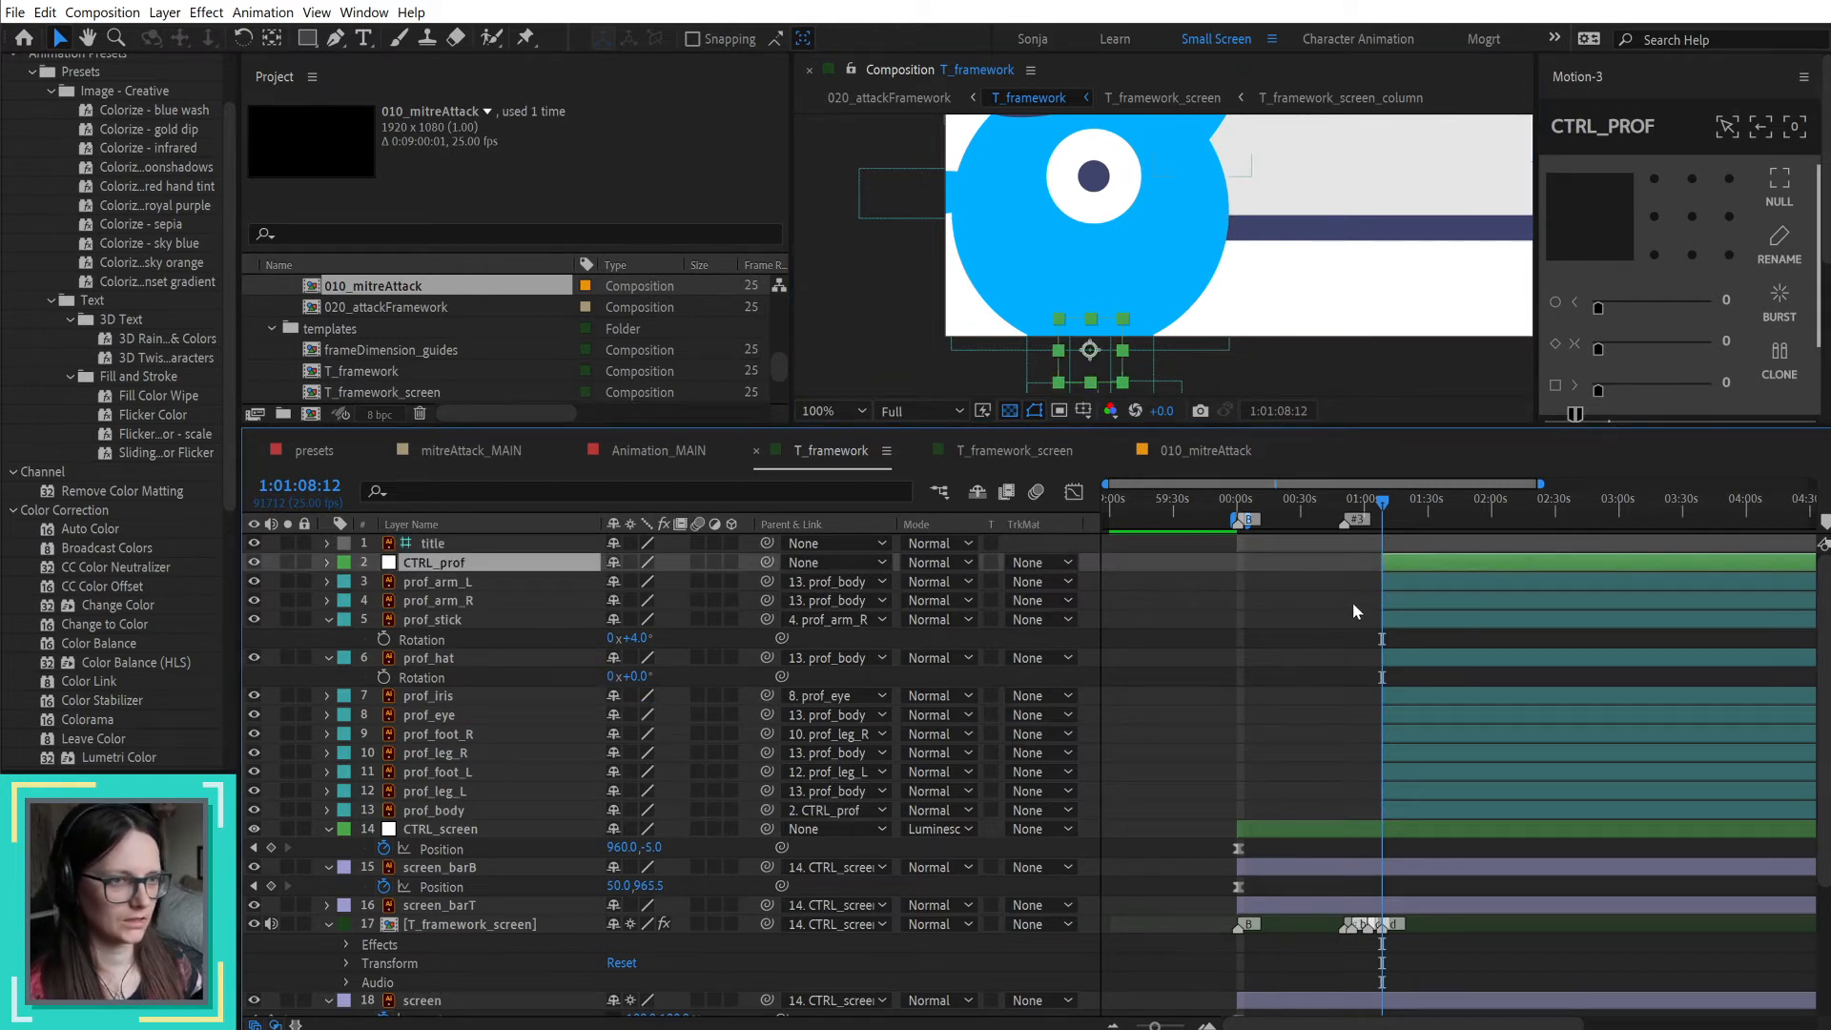
Step: Add a Position keyframe to CTRL_prof at its current placement and move it out to about 1:03:30
click(992, 450)
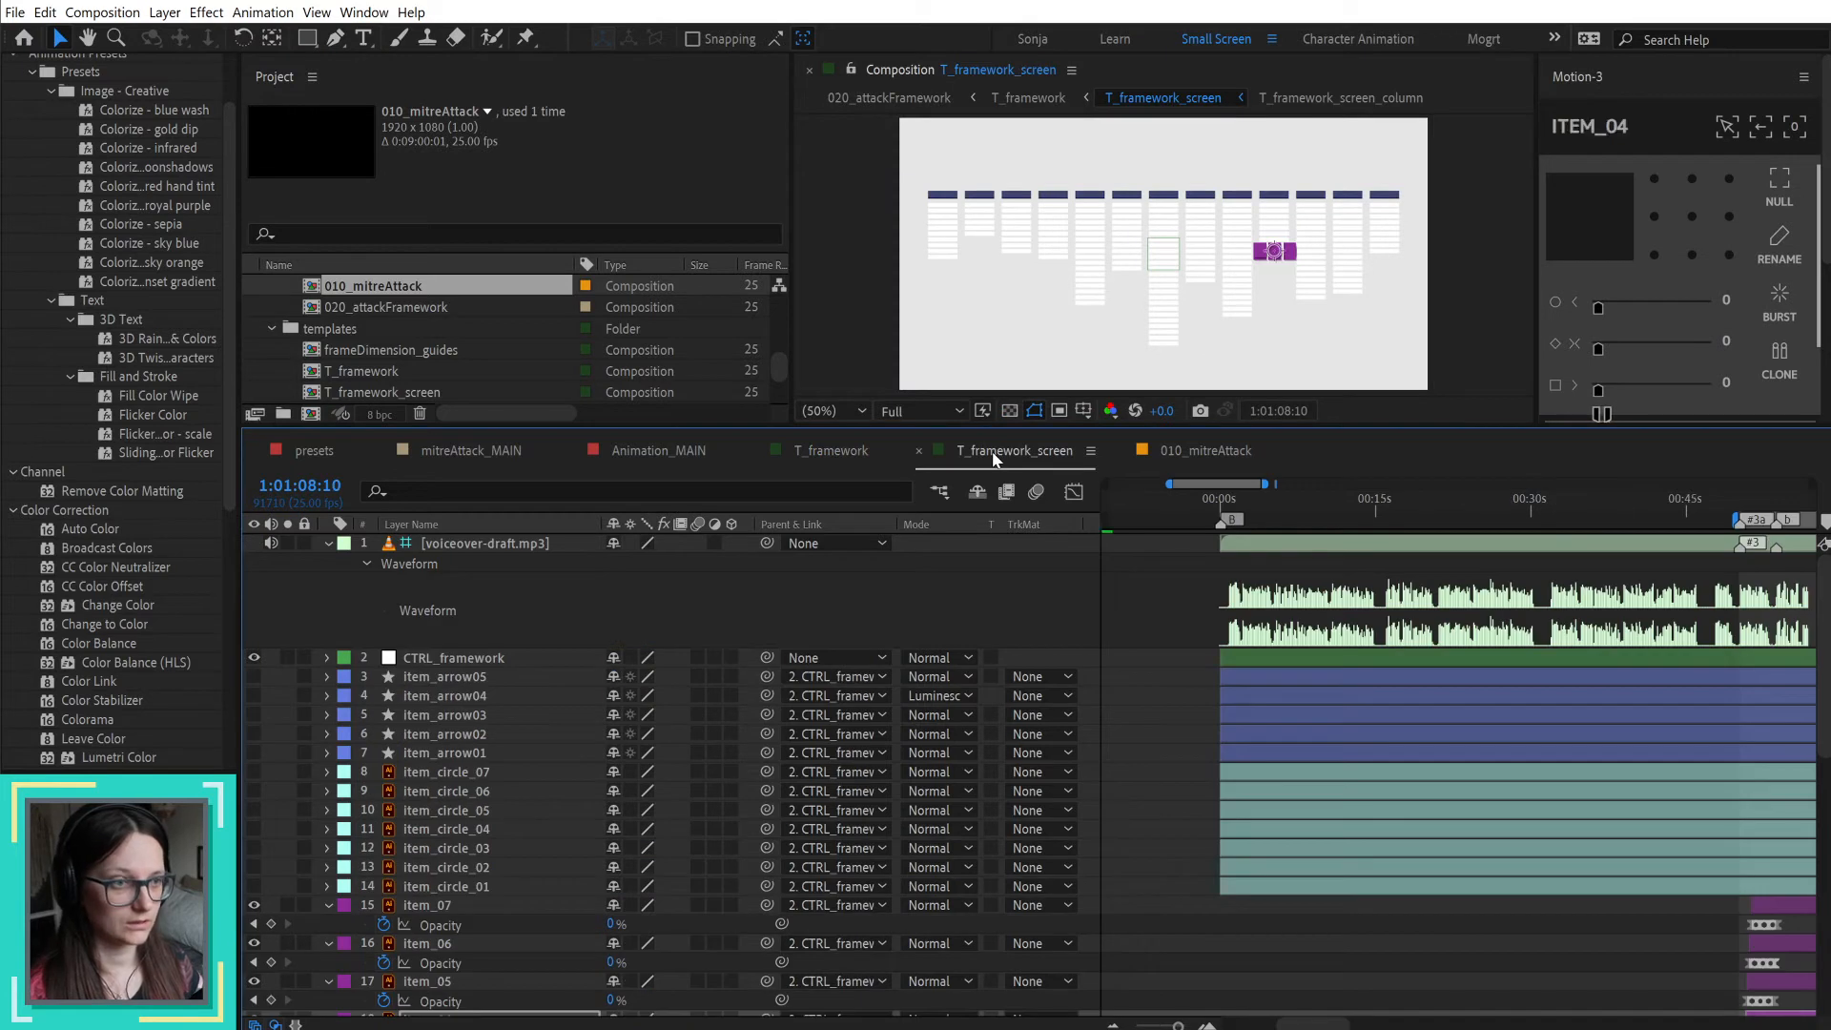
click(833, 455)
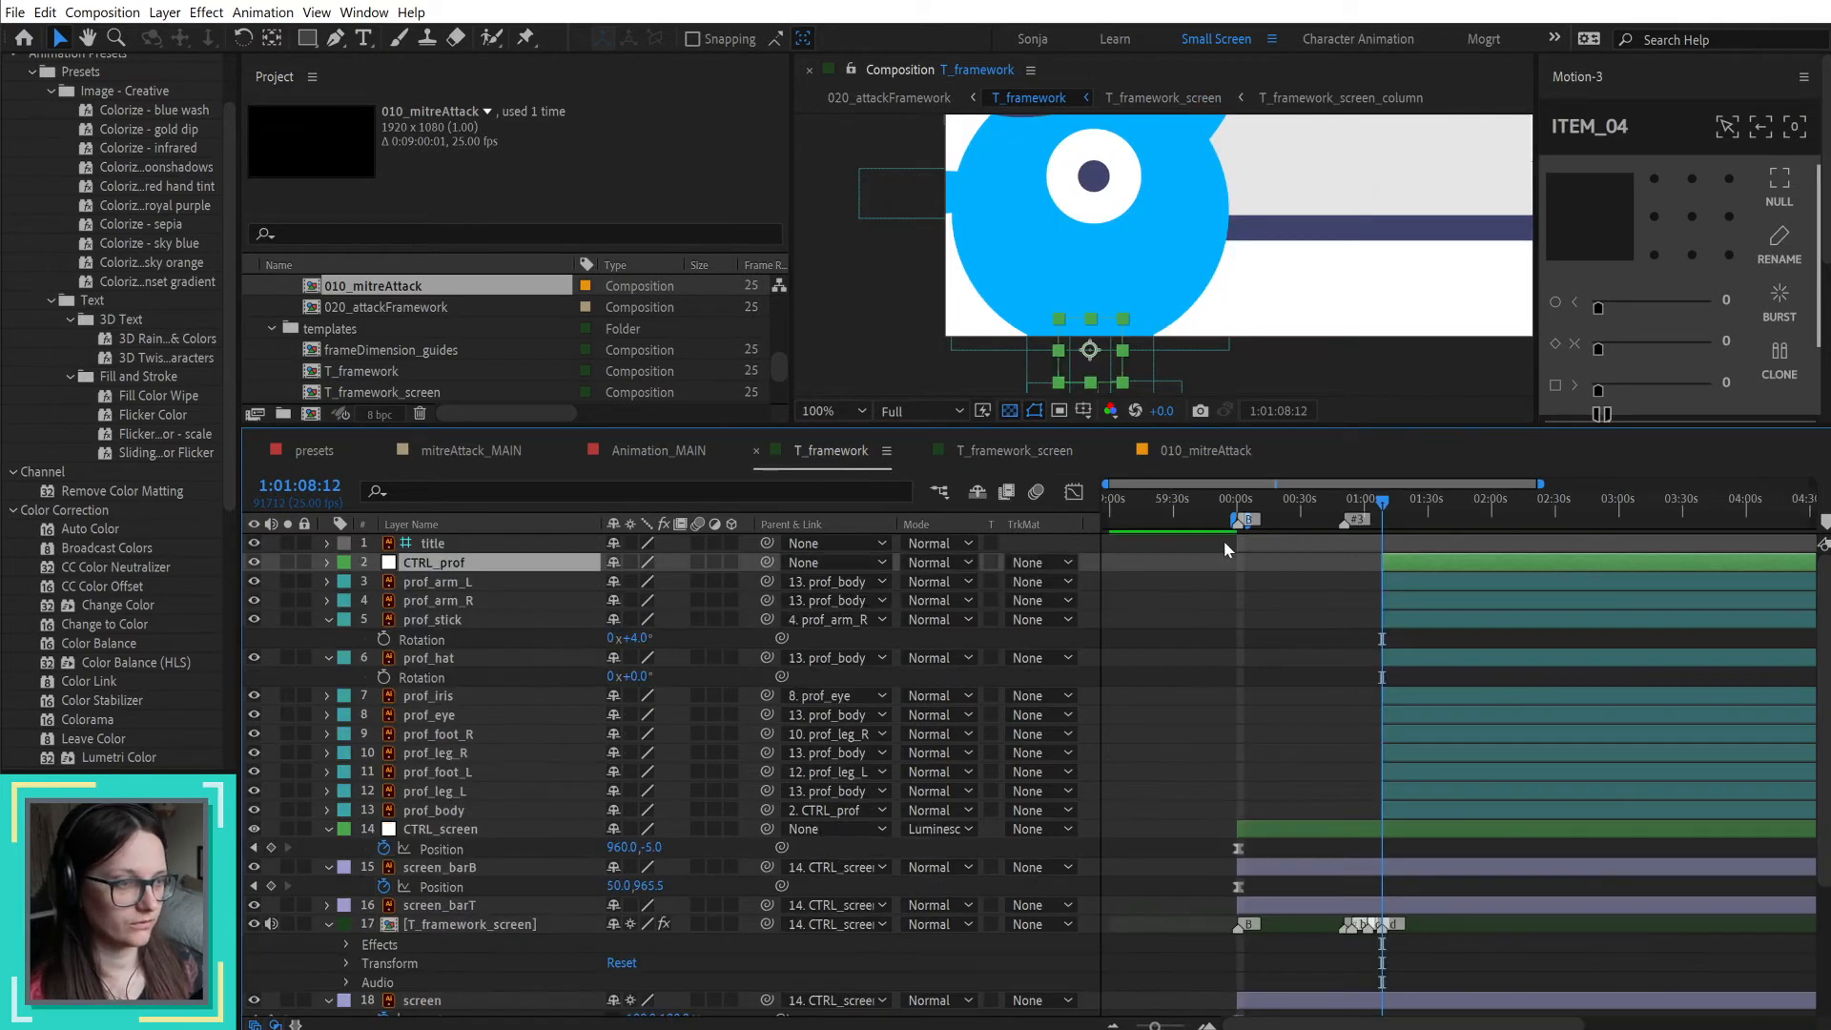
key(alt+shift+p)
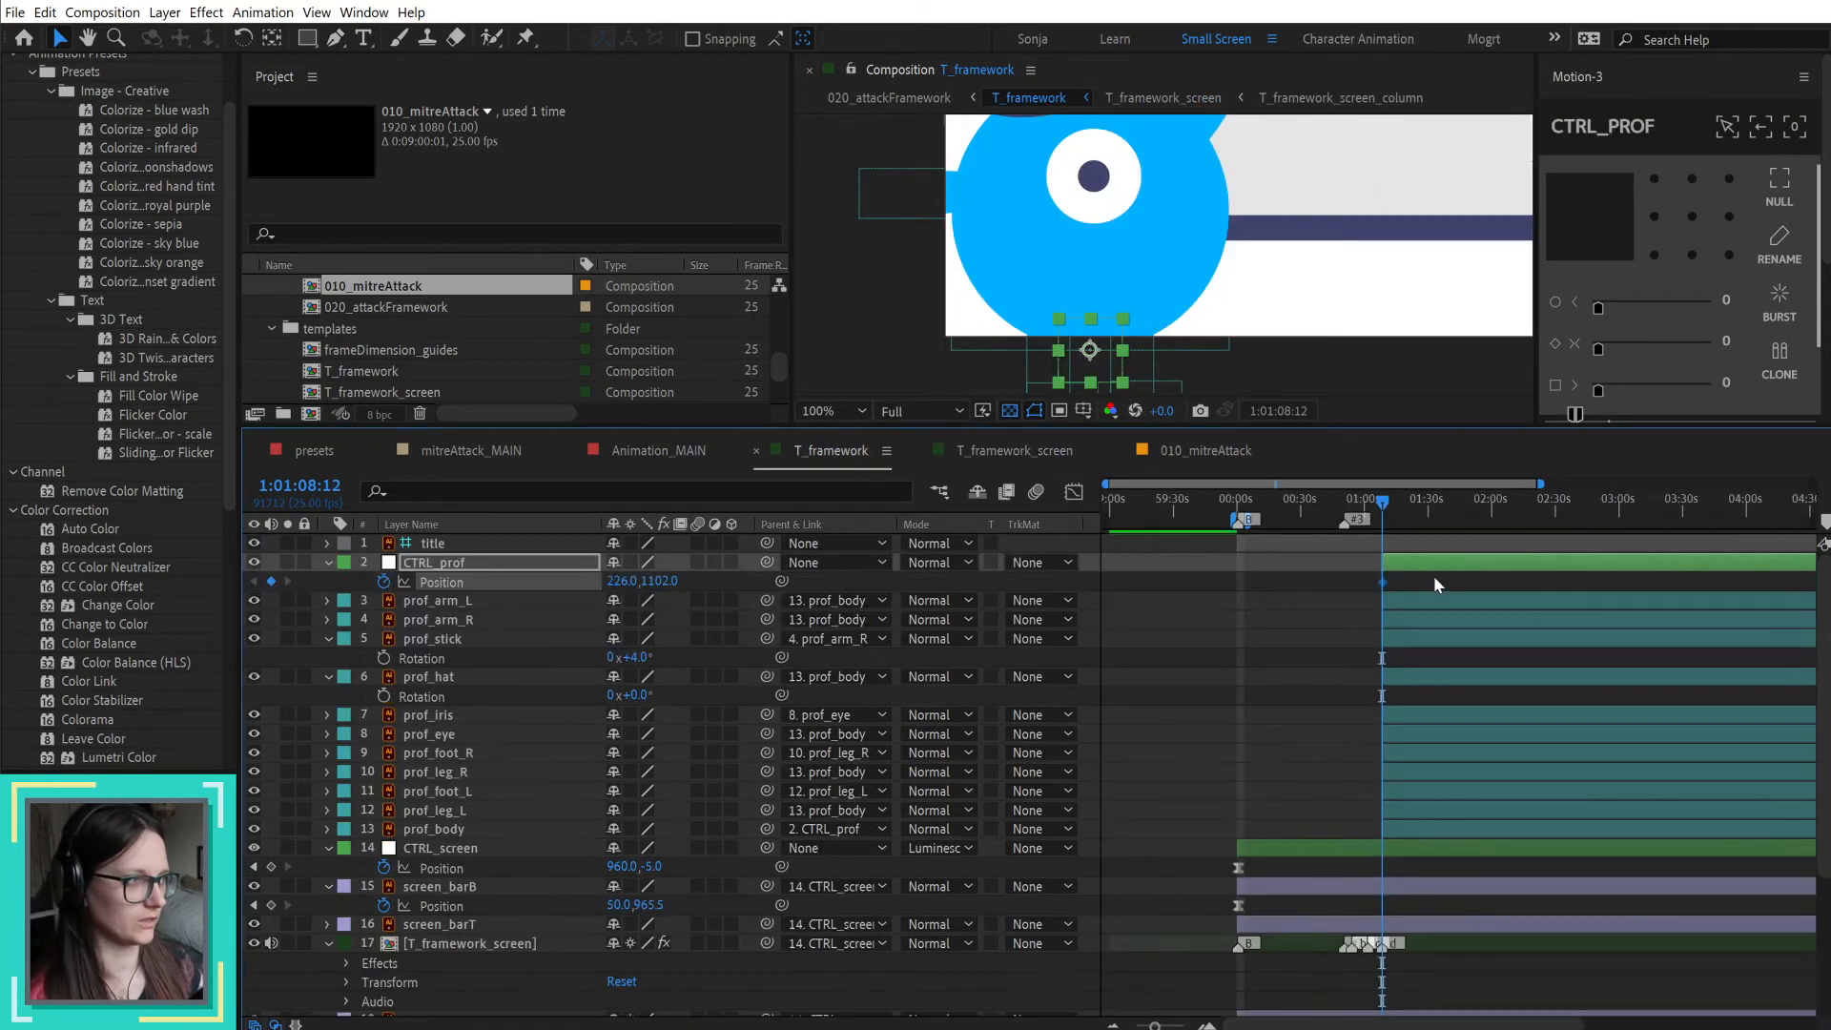
drag(1568, 574, 1684, 581)
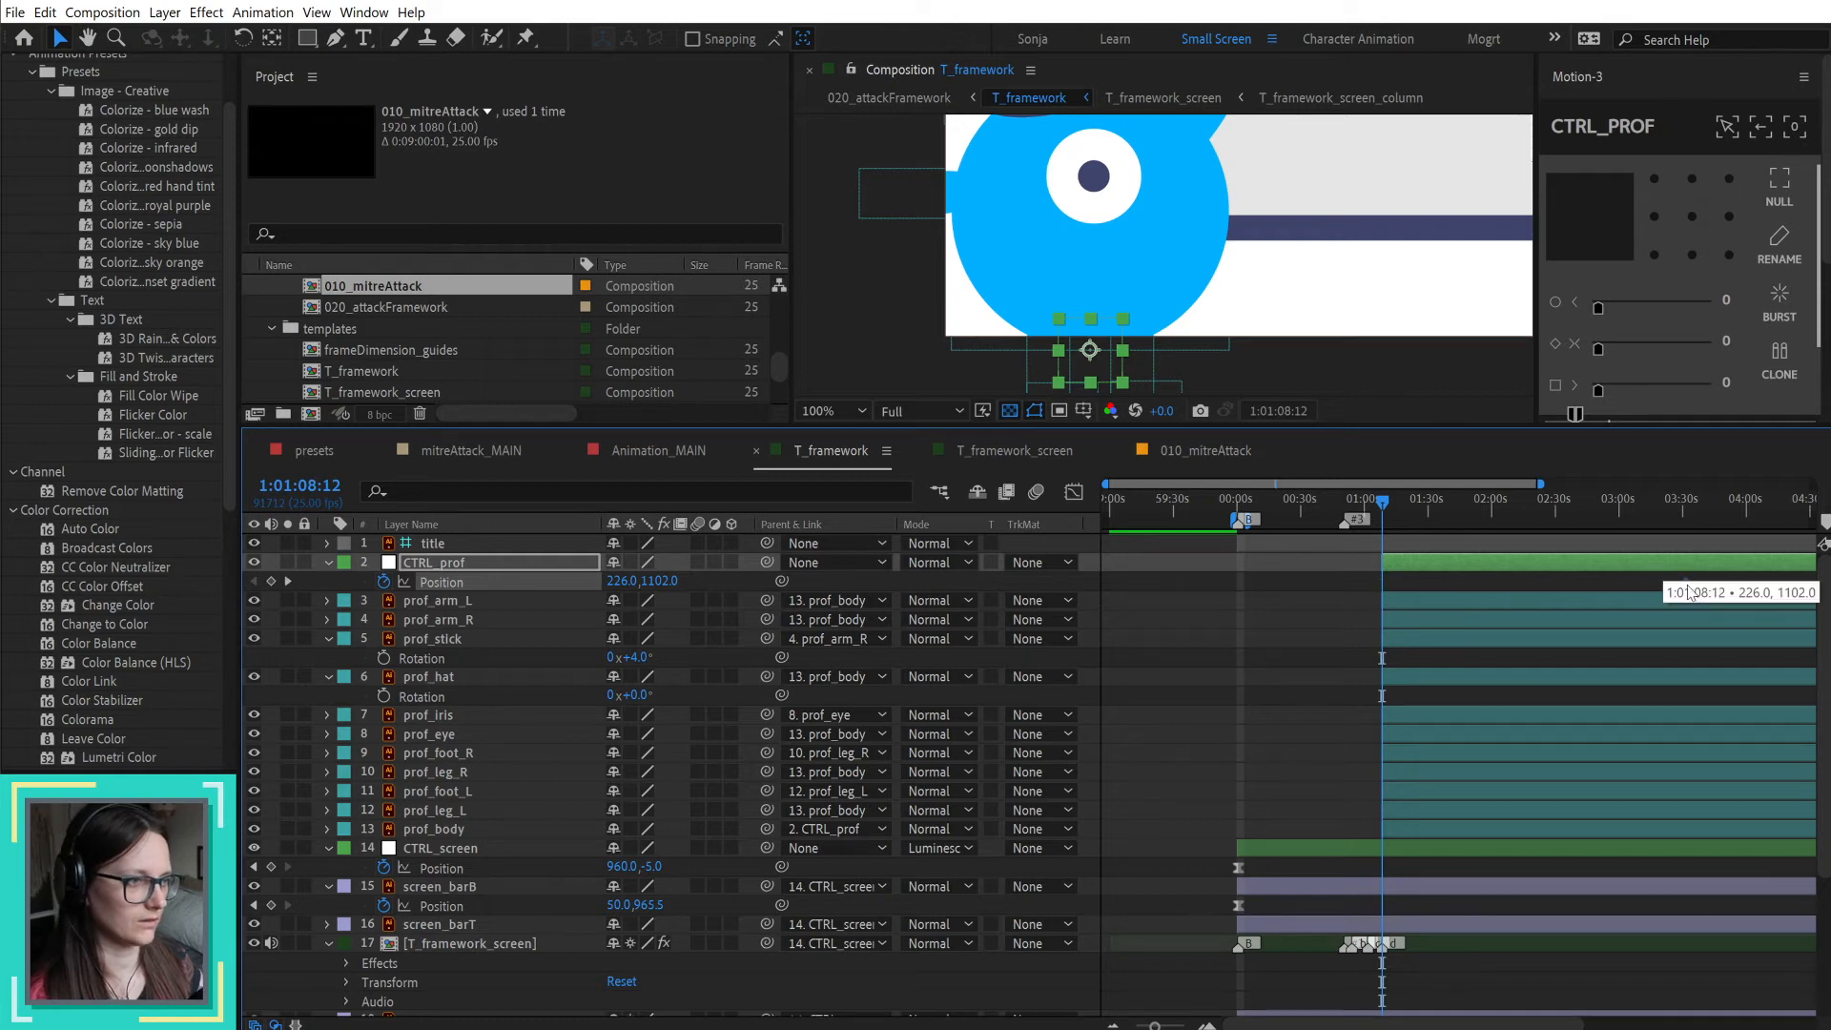
Step: Copy CTRL_andy's Position and Rotation keyframes from 010_mitreAttack onto CTRL_prof in T_framework, starting at 1:01:08:12, and reveal them
click(1038, 452)
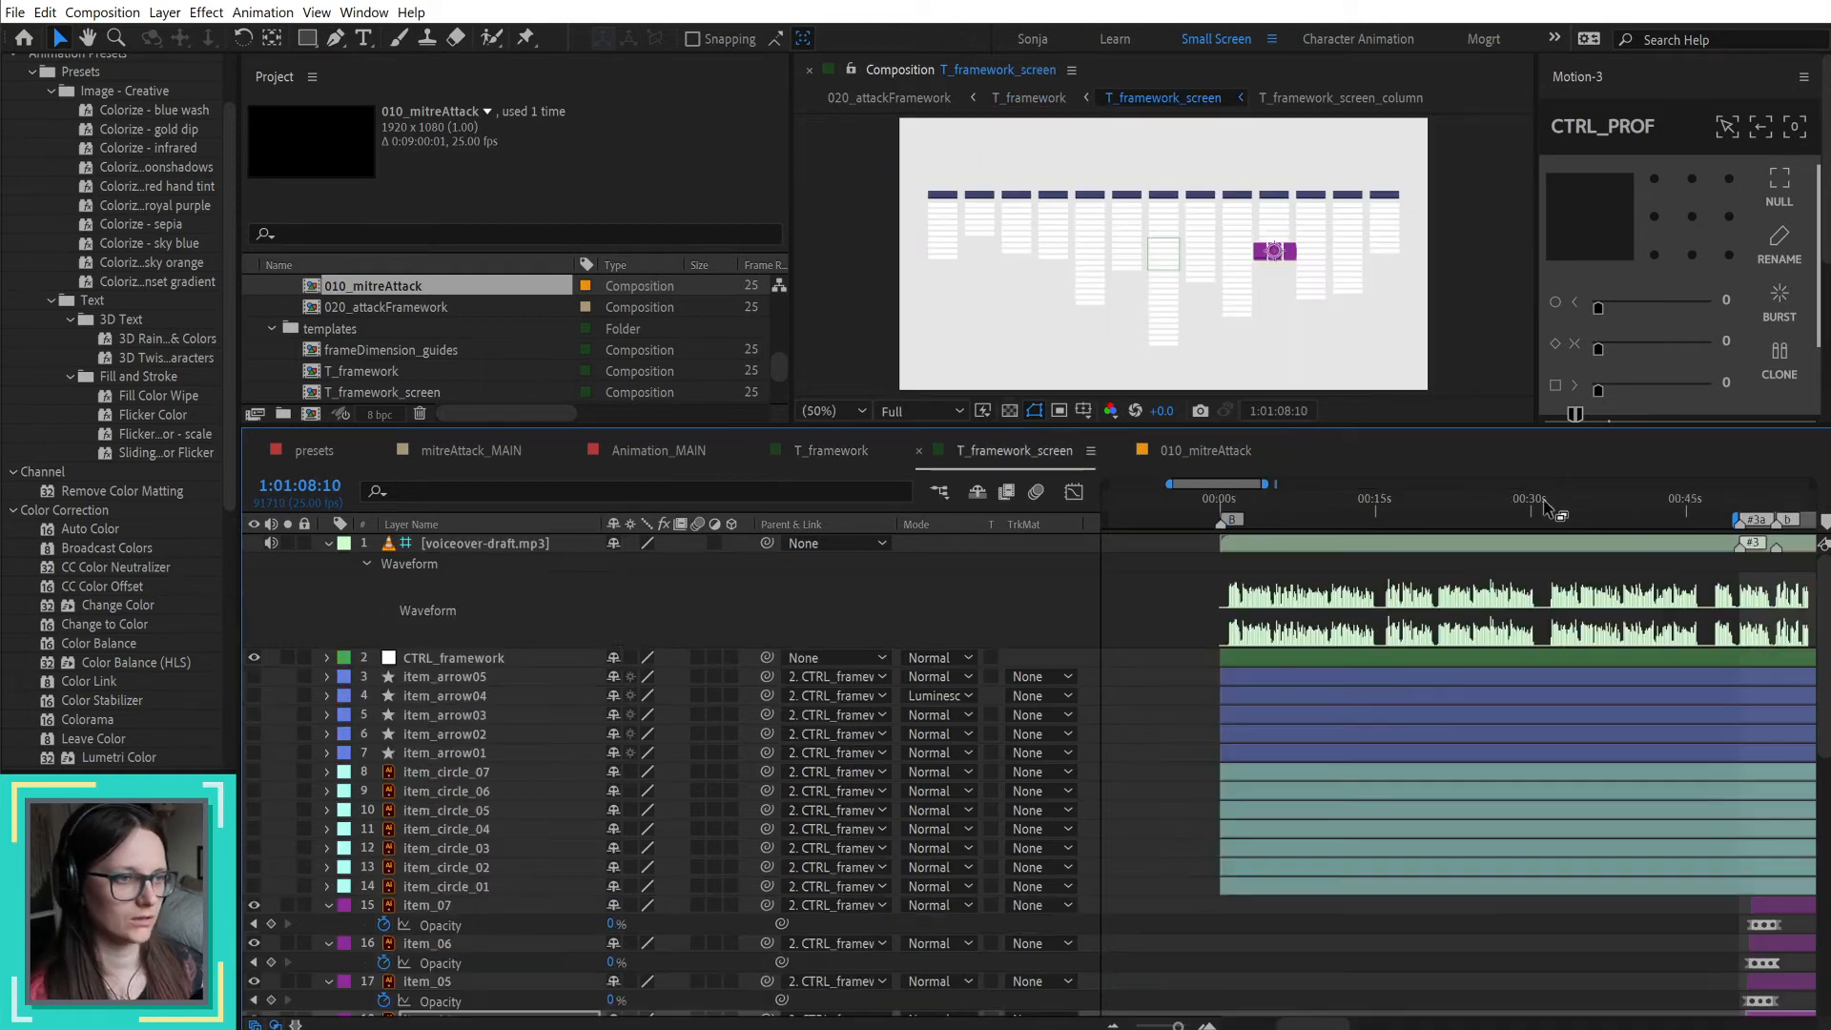
click(1207, 452)
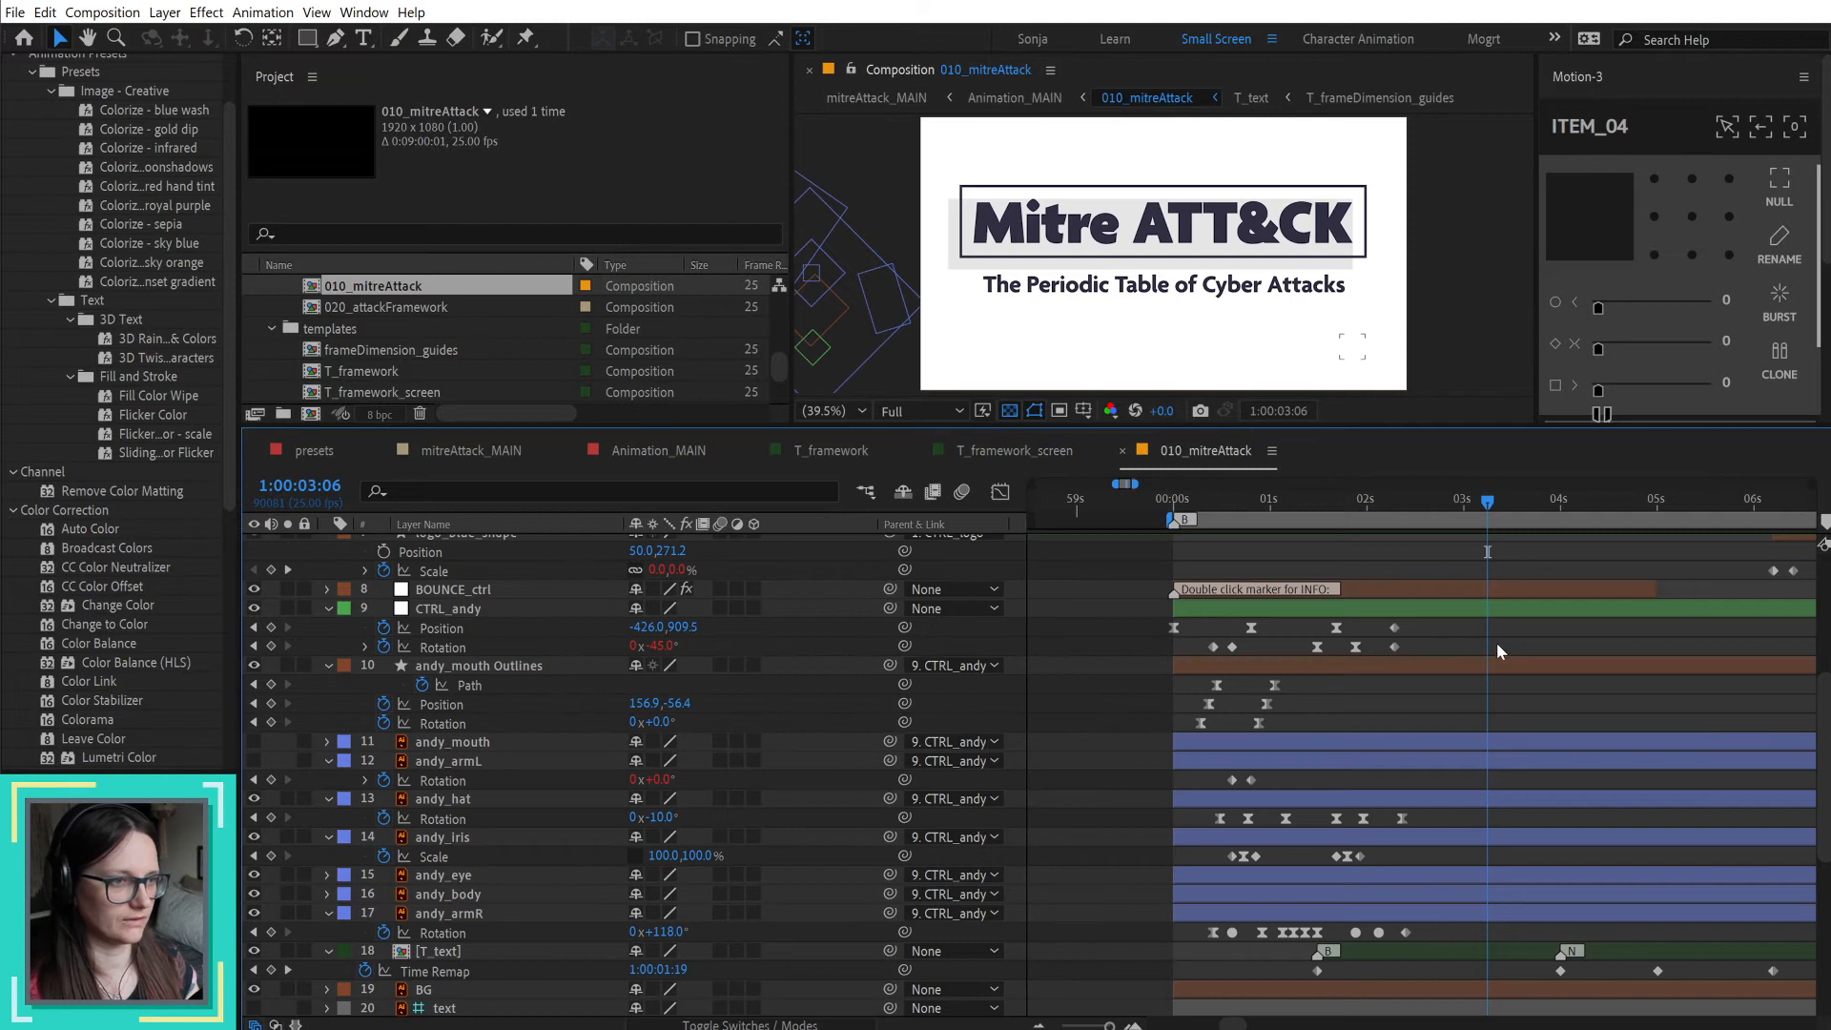
drag(1436, 638, 1160, 649)
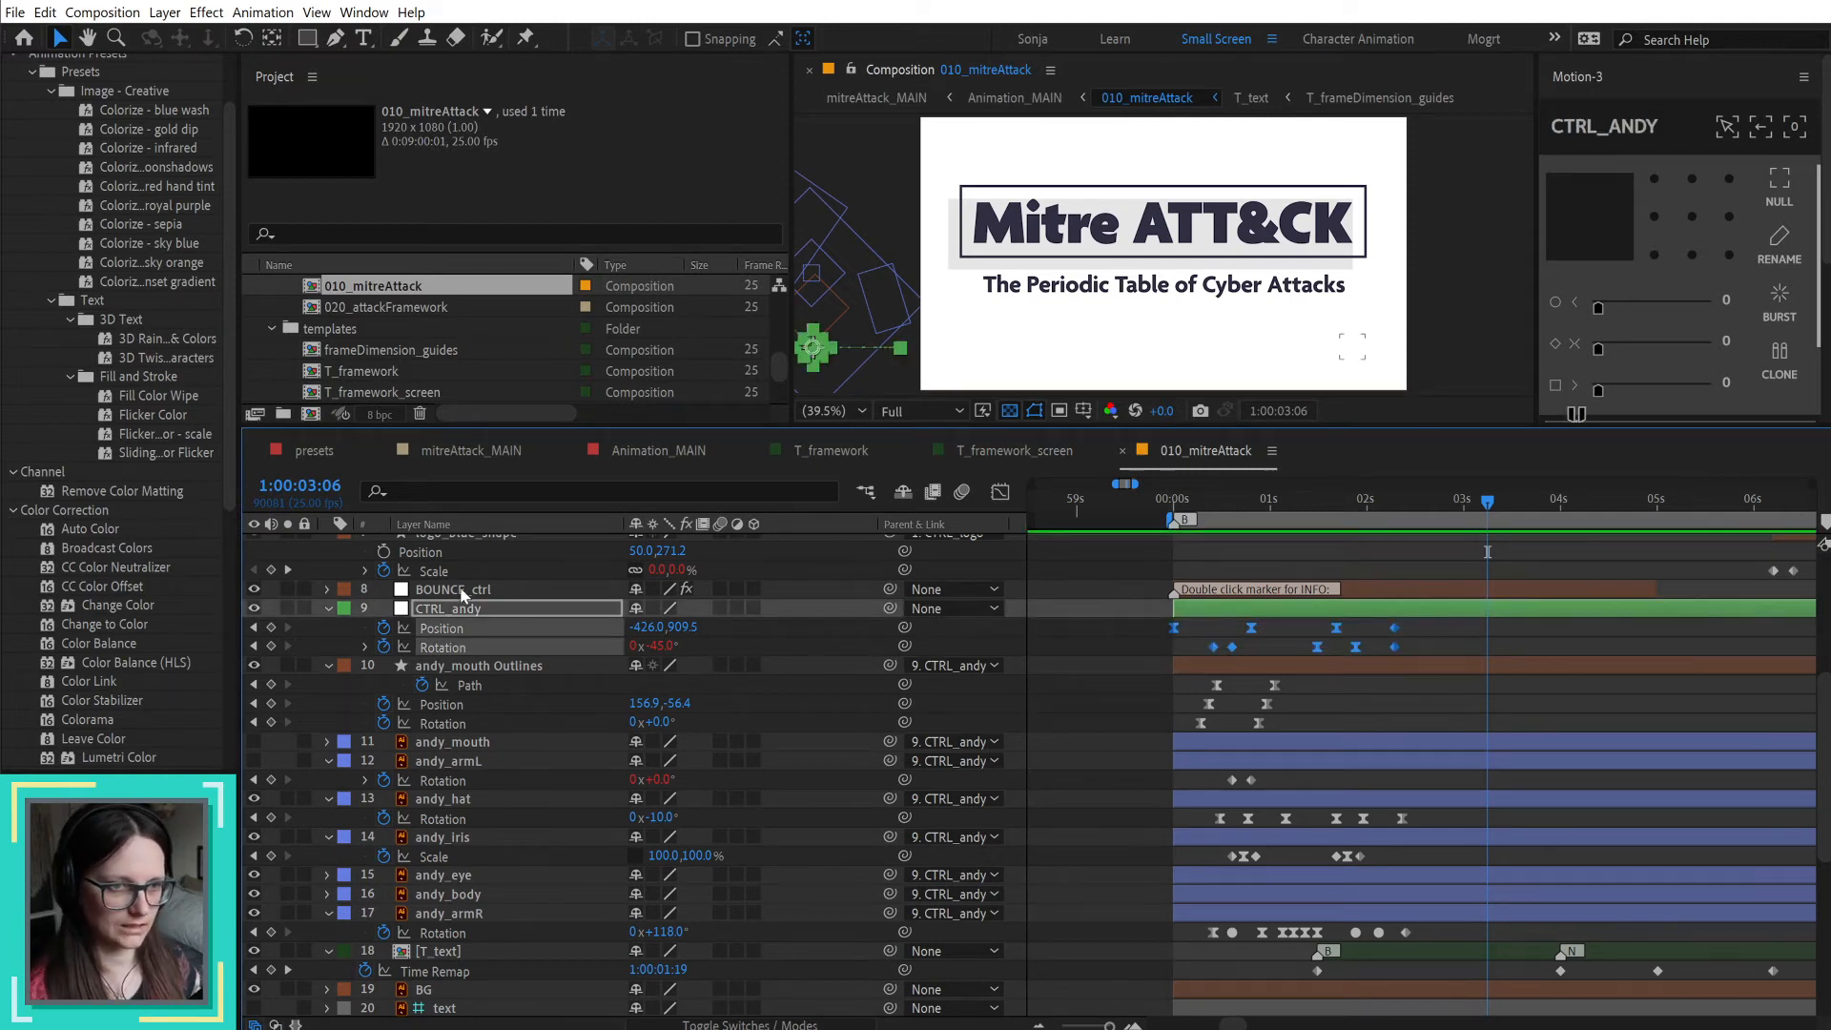
click(1034, 448)
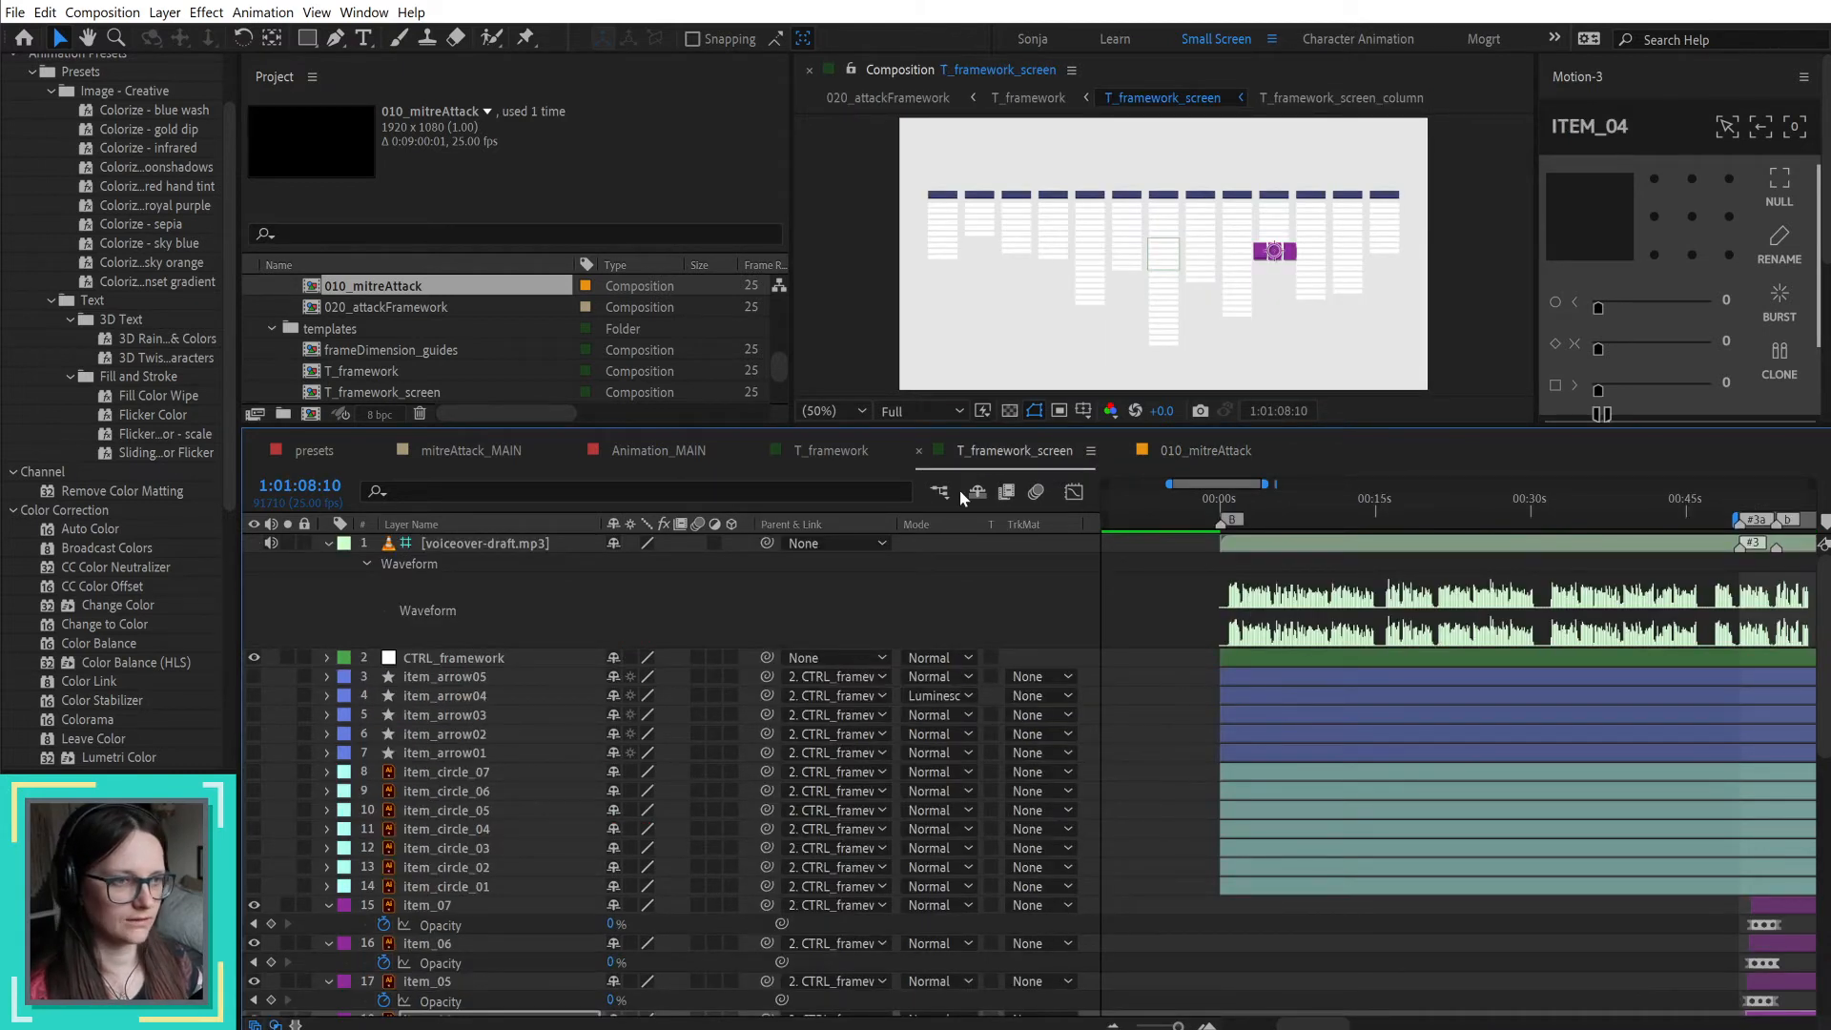
drag(809, 446, 1029, 455)
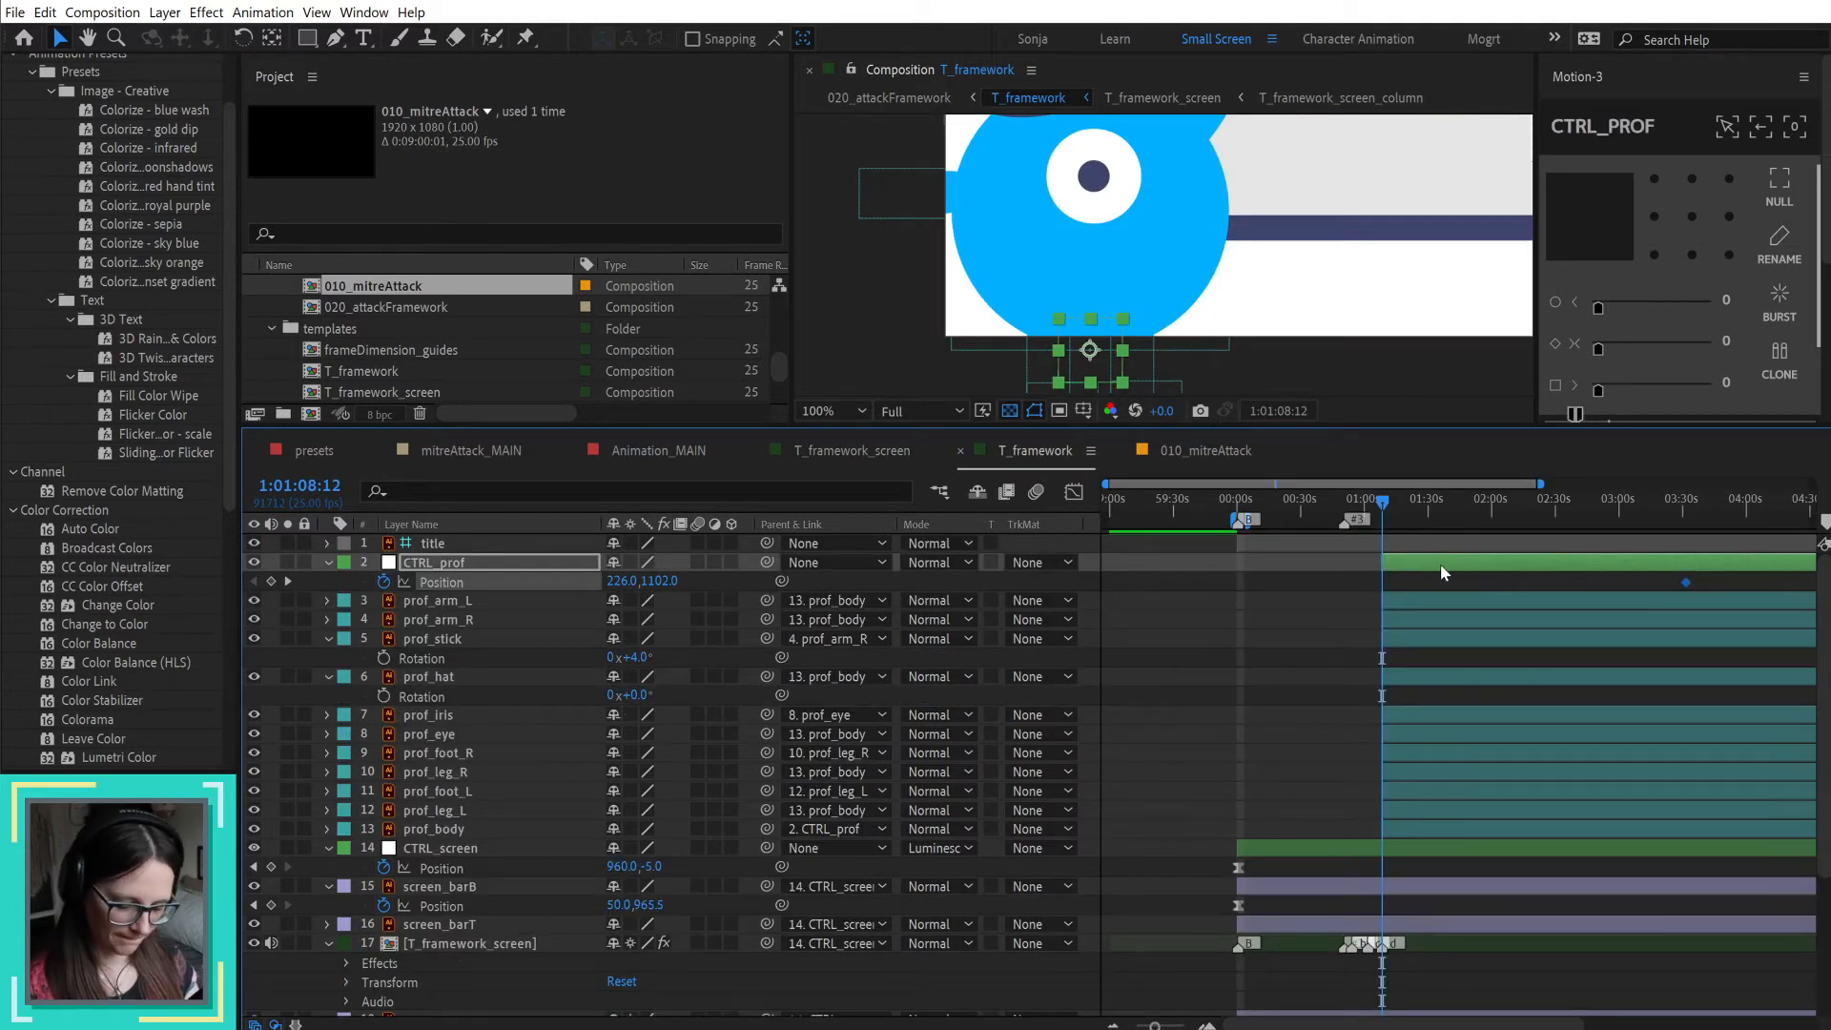
key(ctrl+v)
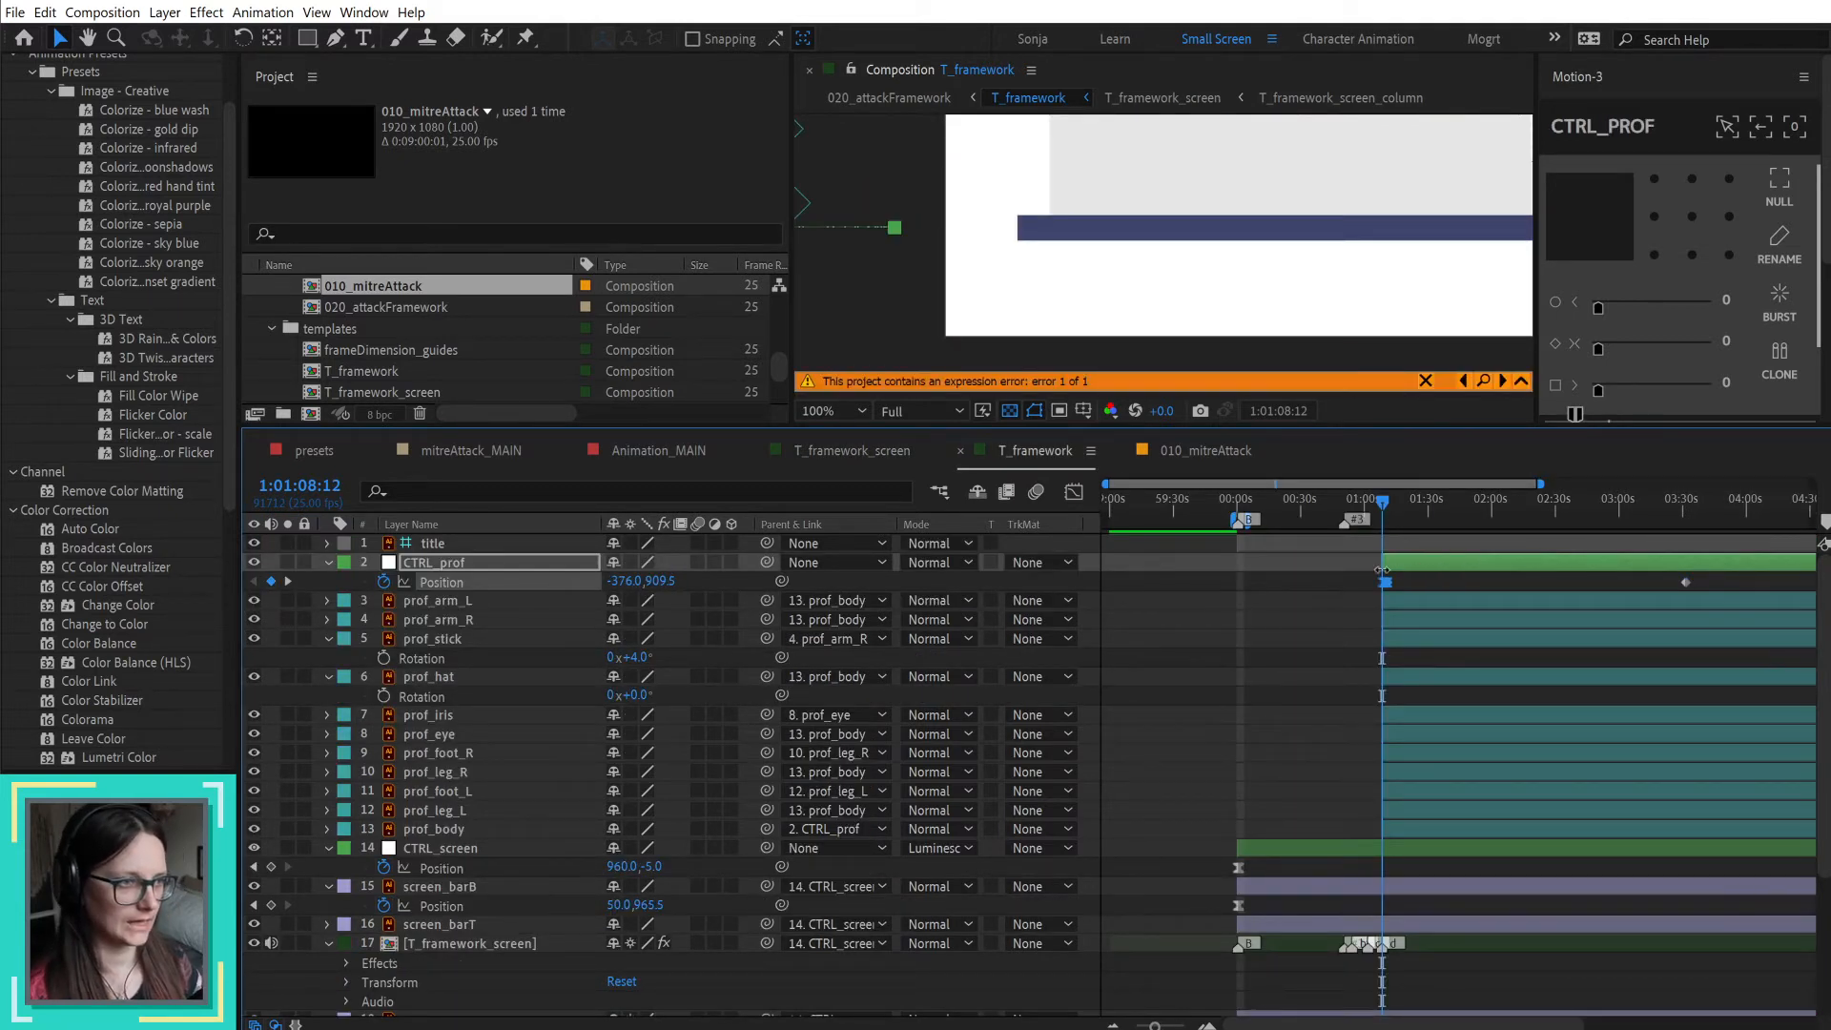
scroll(1382, 570, up, 4)
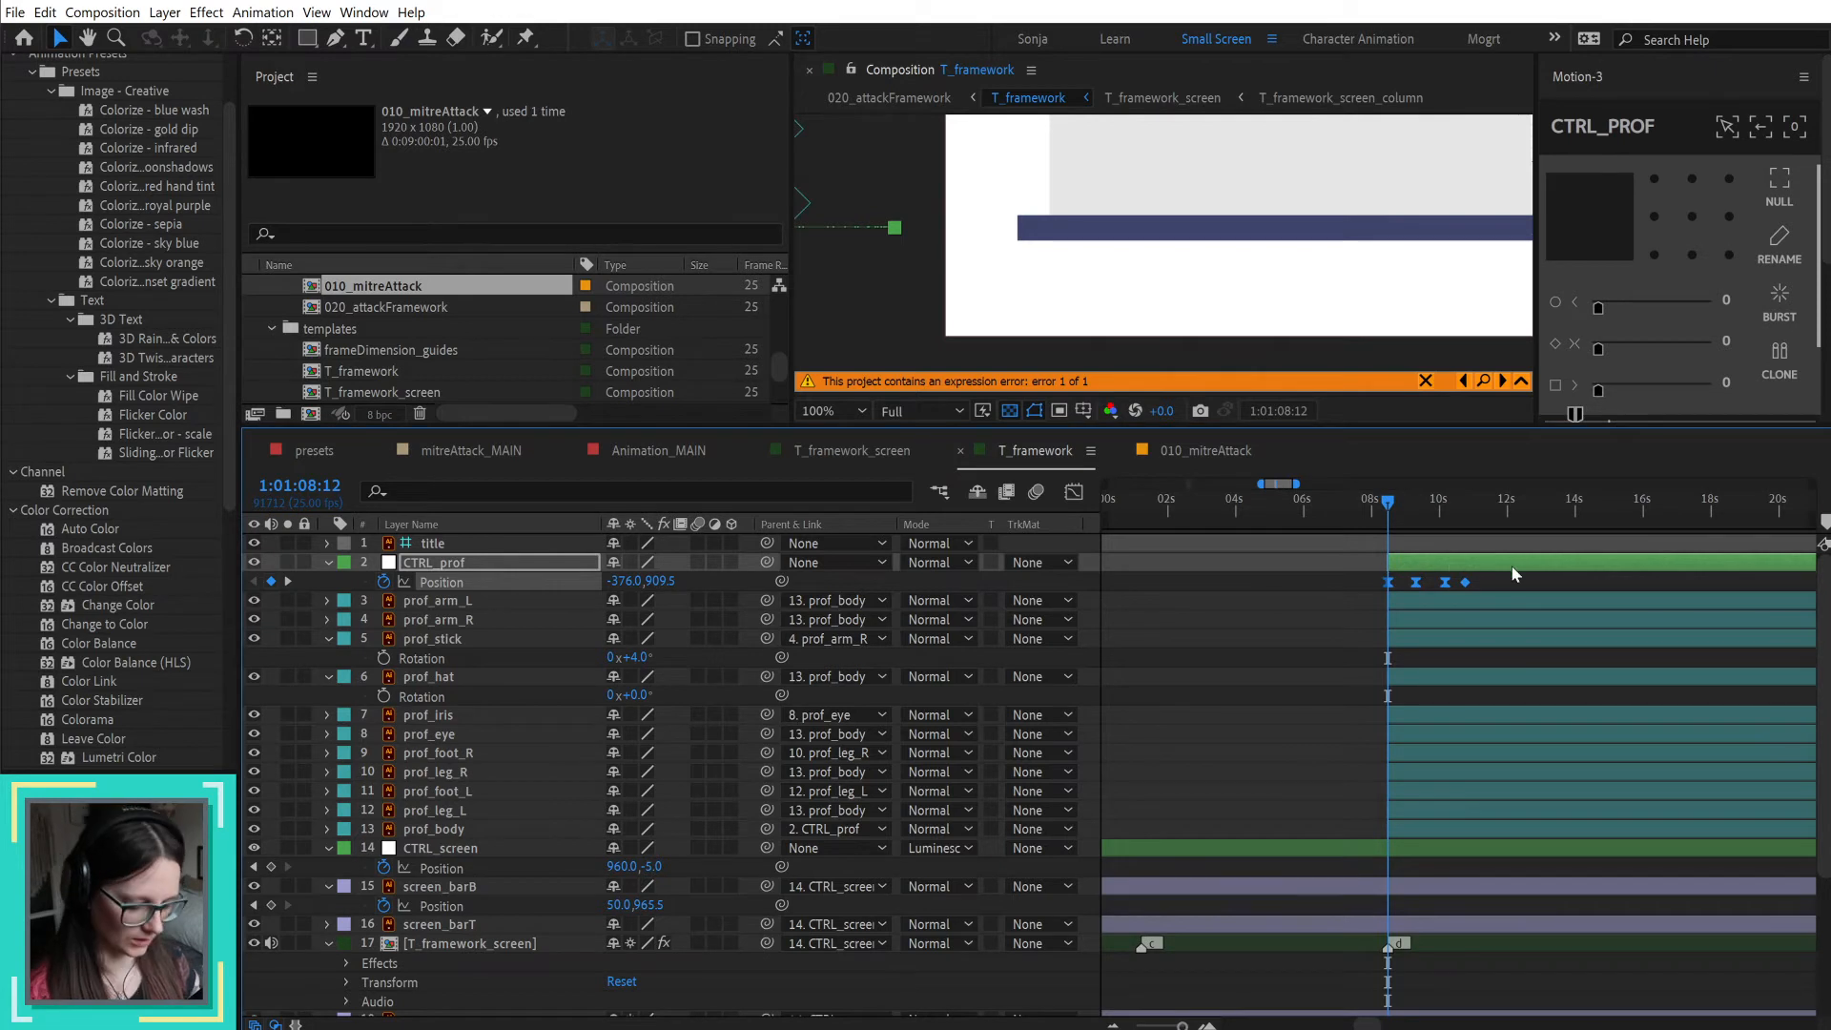
key(u)
key(u)
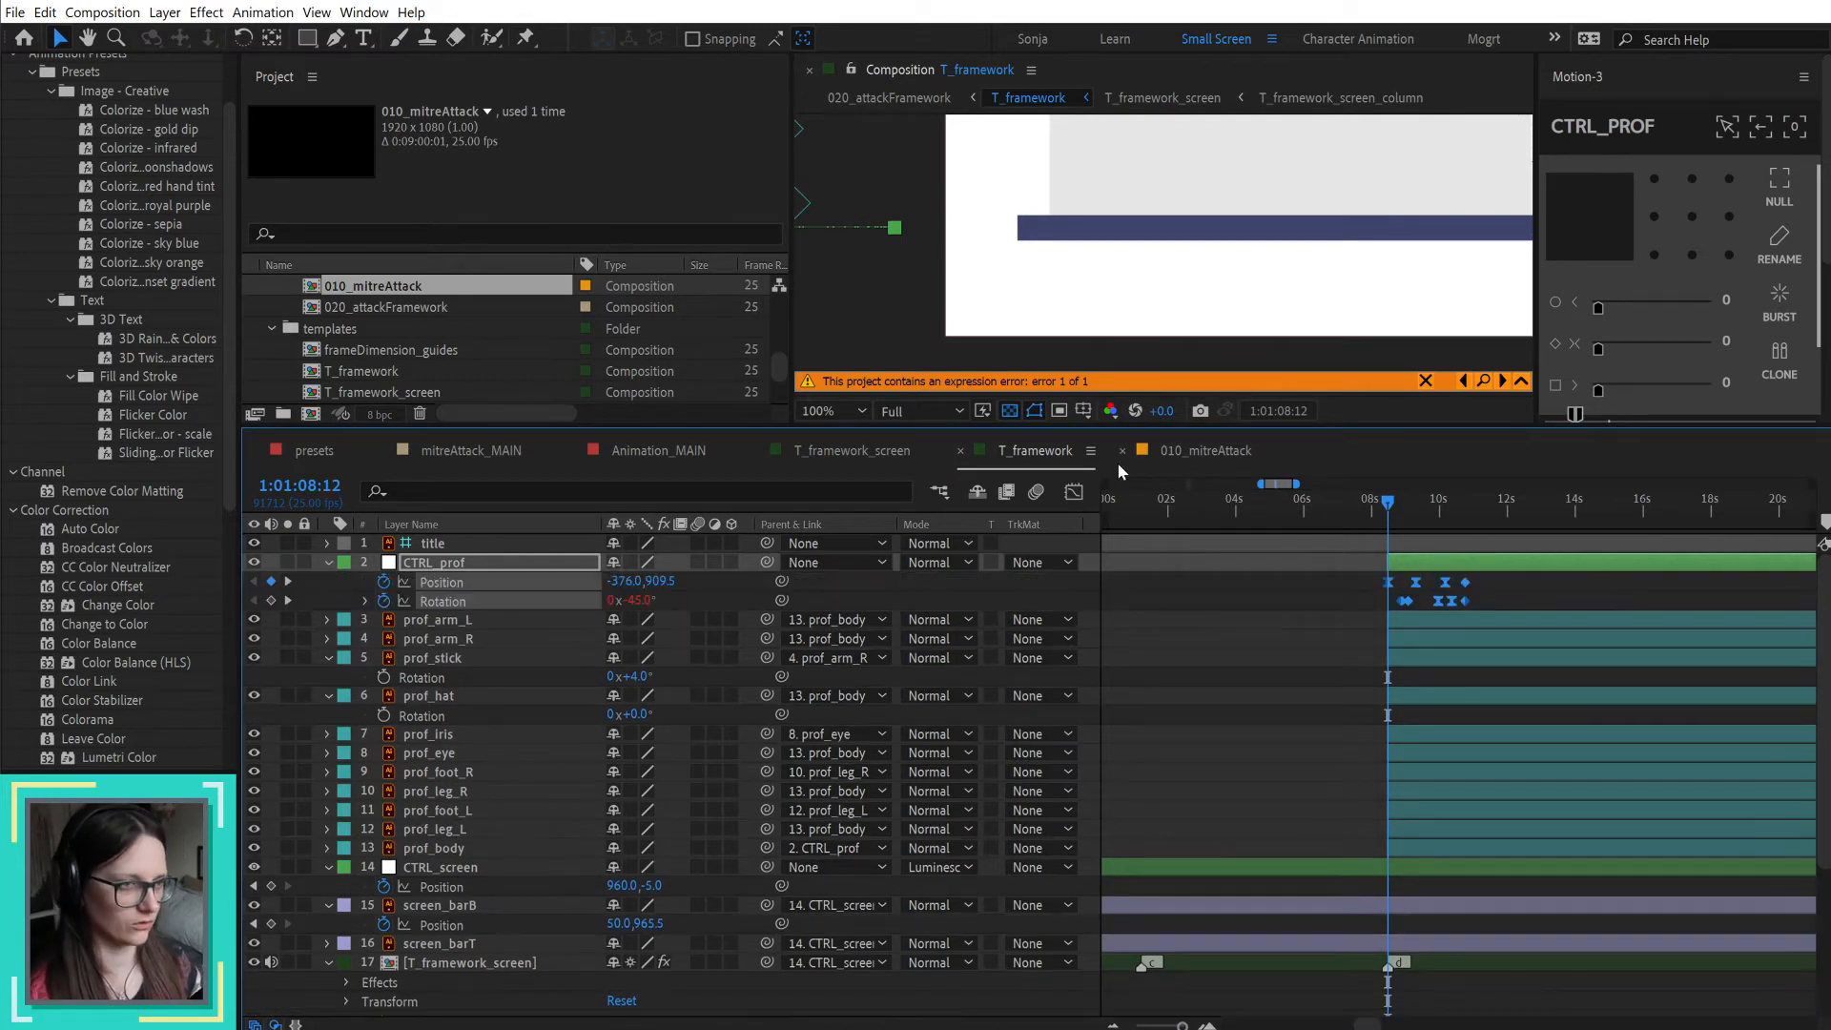
Step: Copy the BOUNCE_ctrl layer from 010_mitreAttack into T_framework above CTRL_prof and start it at 1:01:08:12
click(1236, 455)
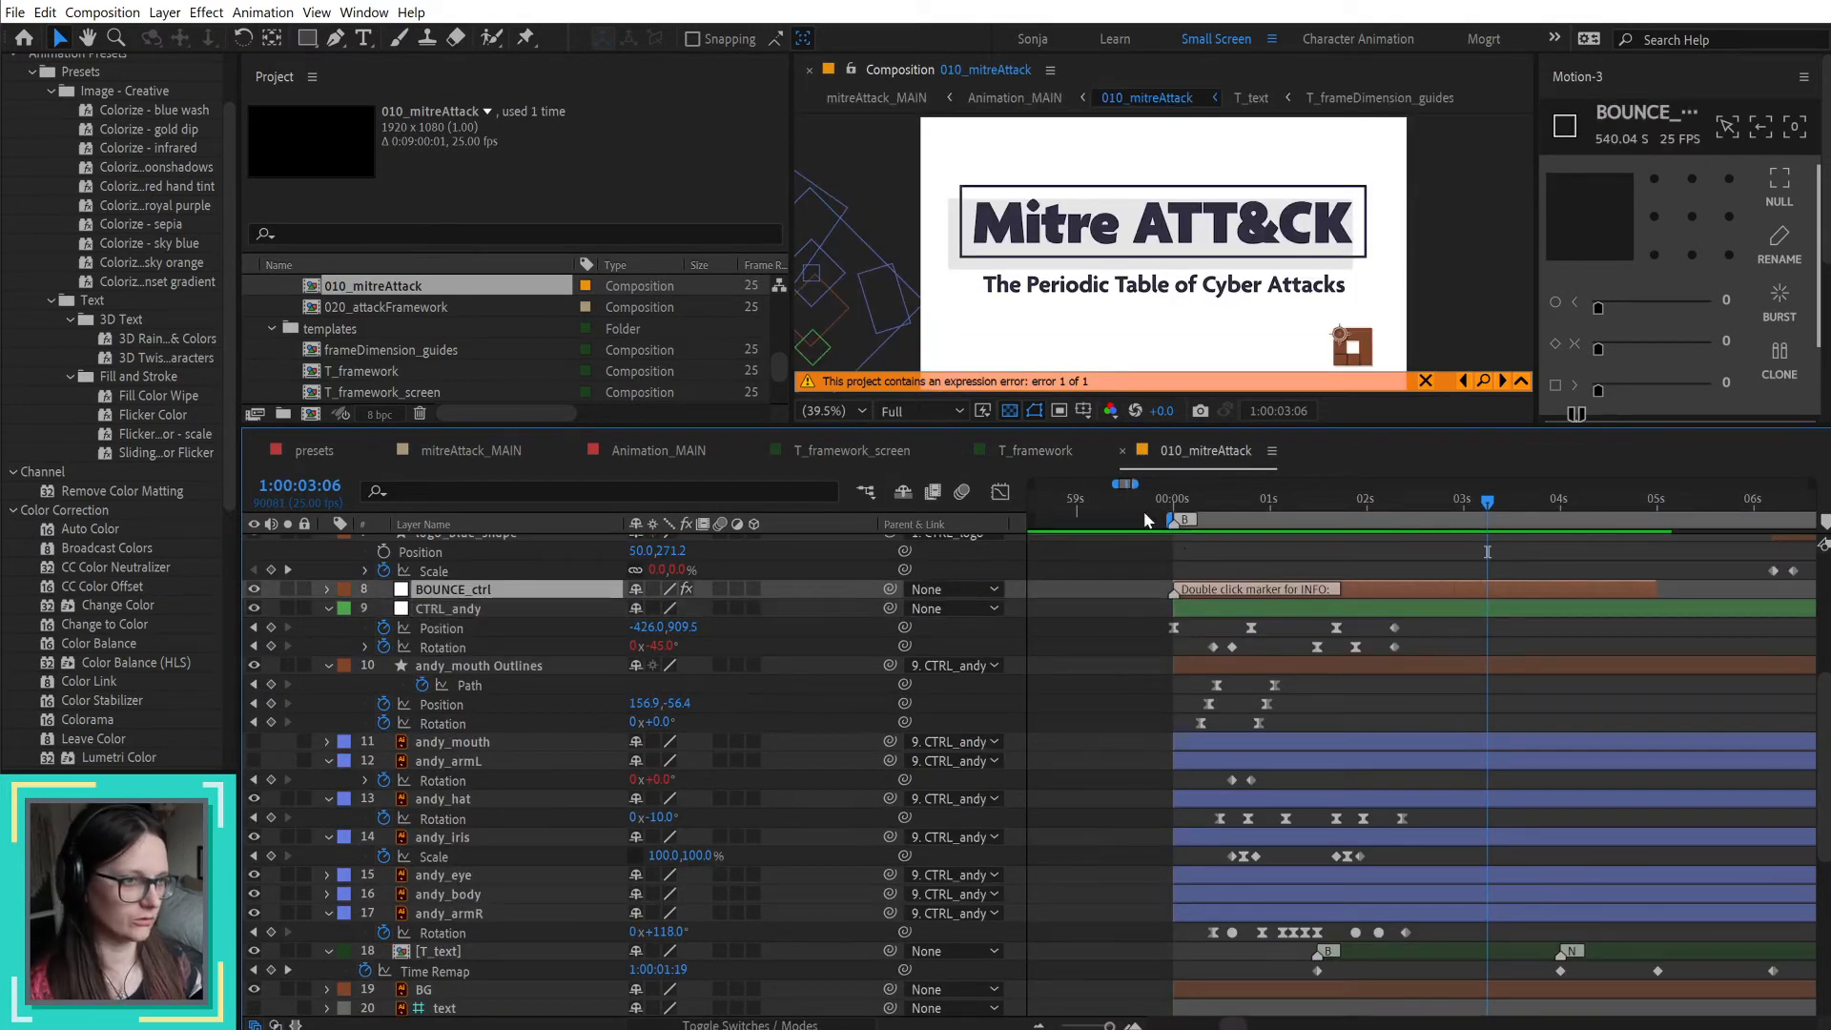
click(1035, 449)
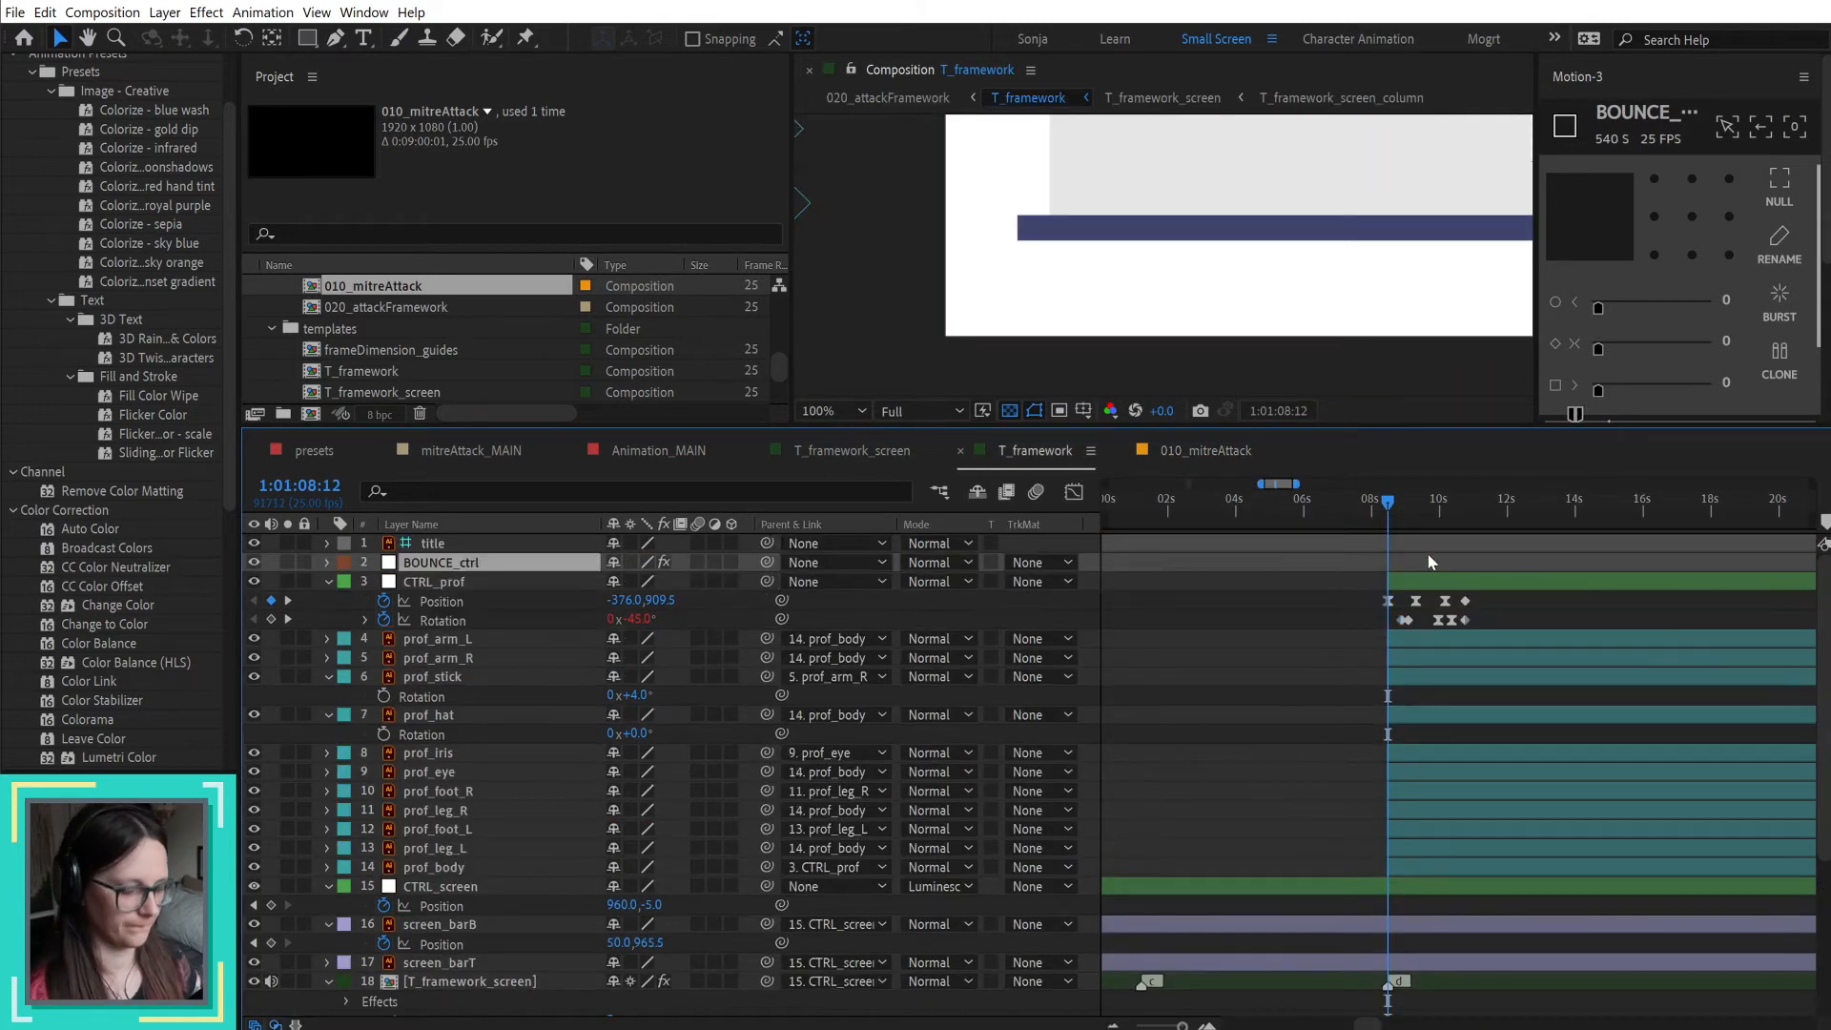
key(bracketleft)
Step: Extend the end of the BOUNCE_ctrl layer in T_framework to about 1:05:50
scroll(1555, 579, down, 2)
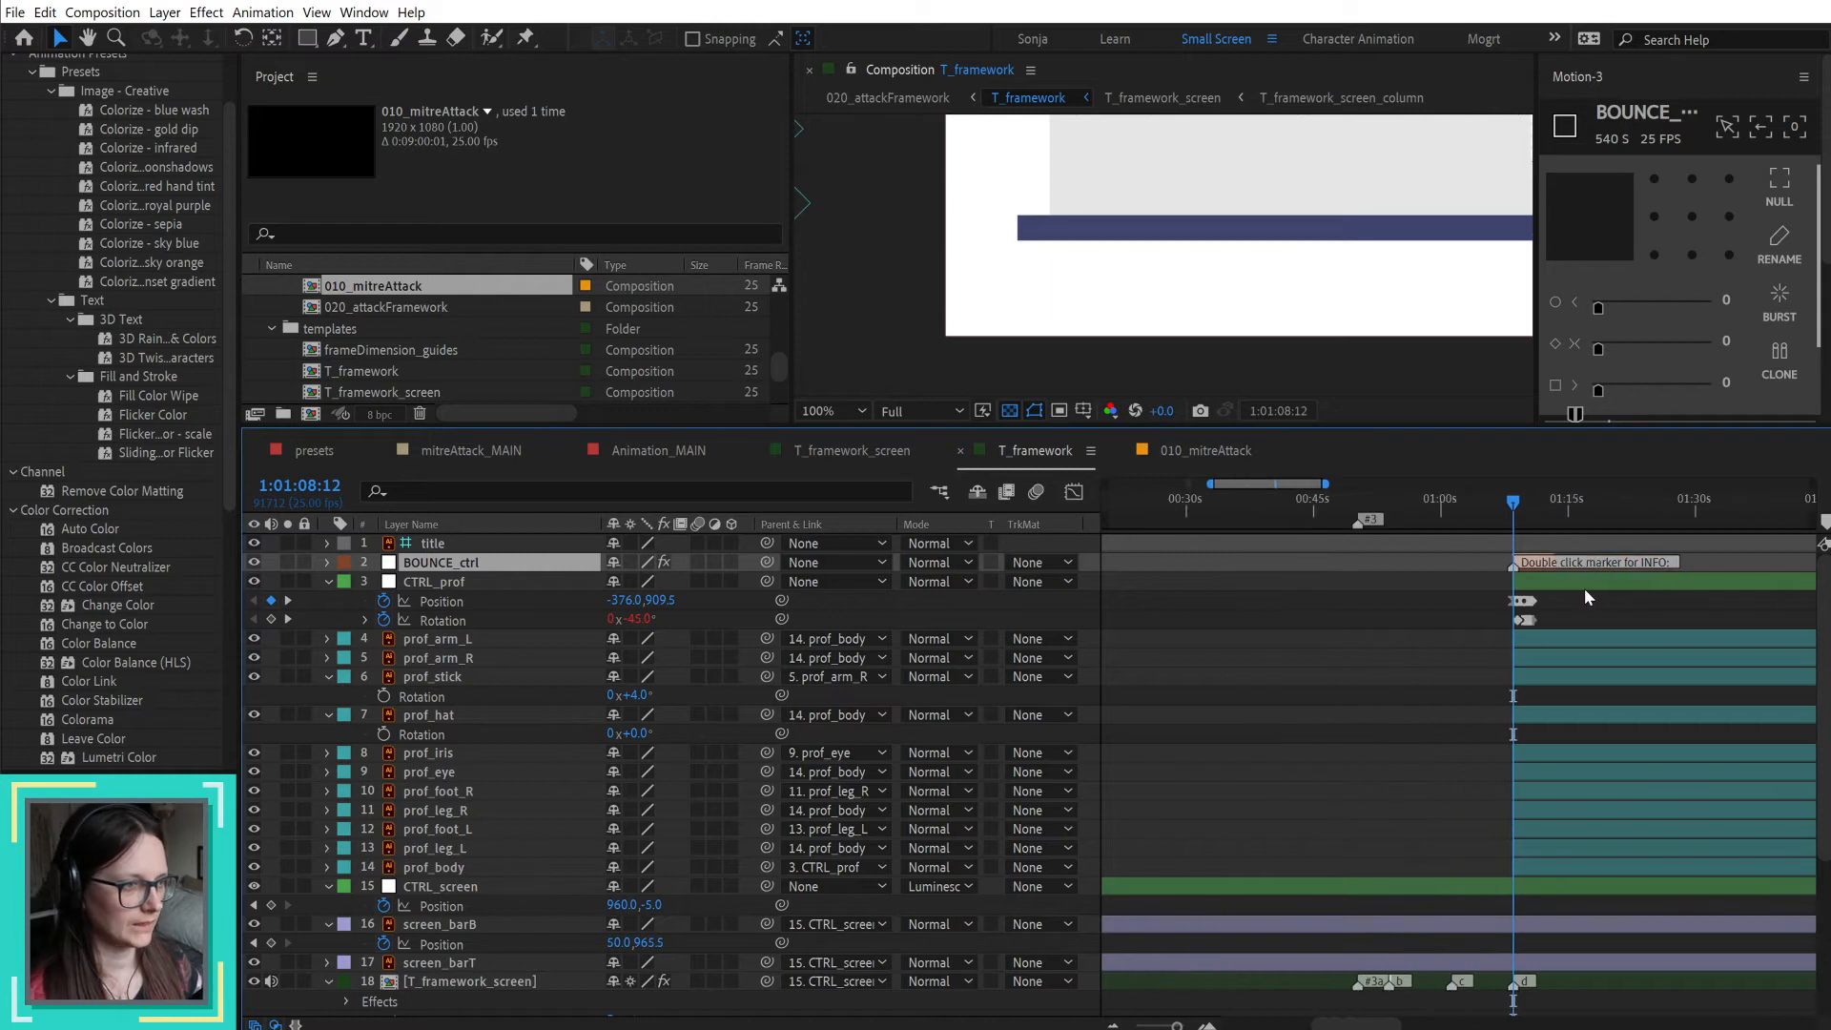
scroll(1582, 587, up, 5)
drag(1376, 560, 1687, 560)
scroll(1686, 563, down, 3)
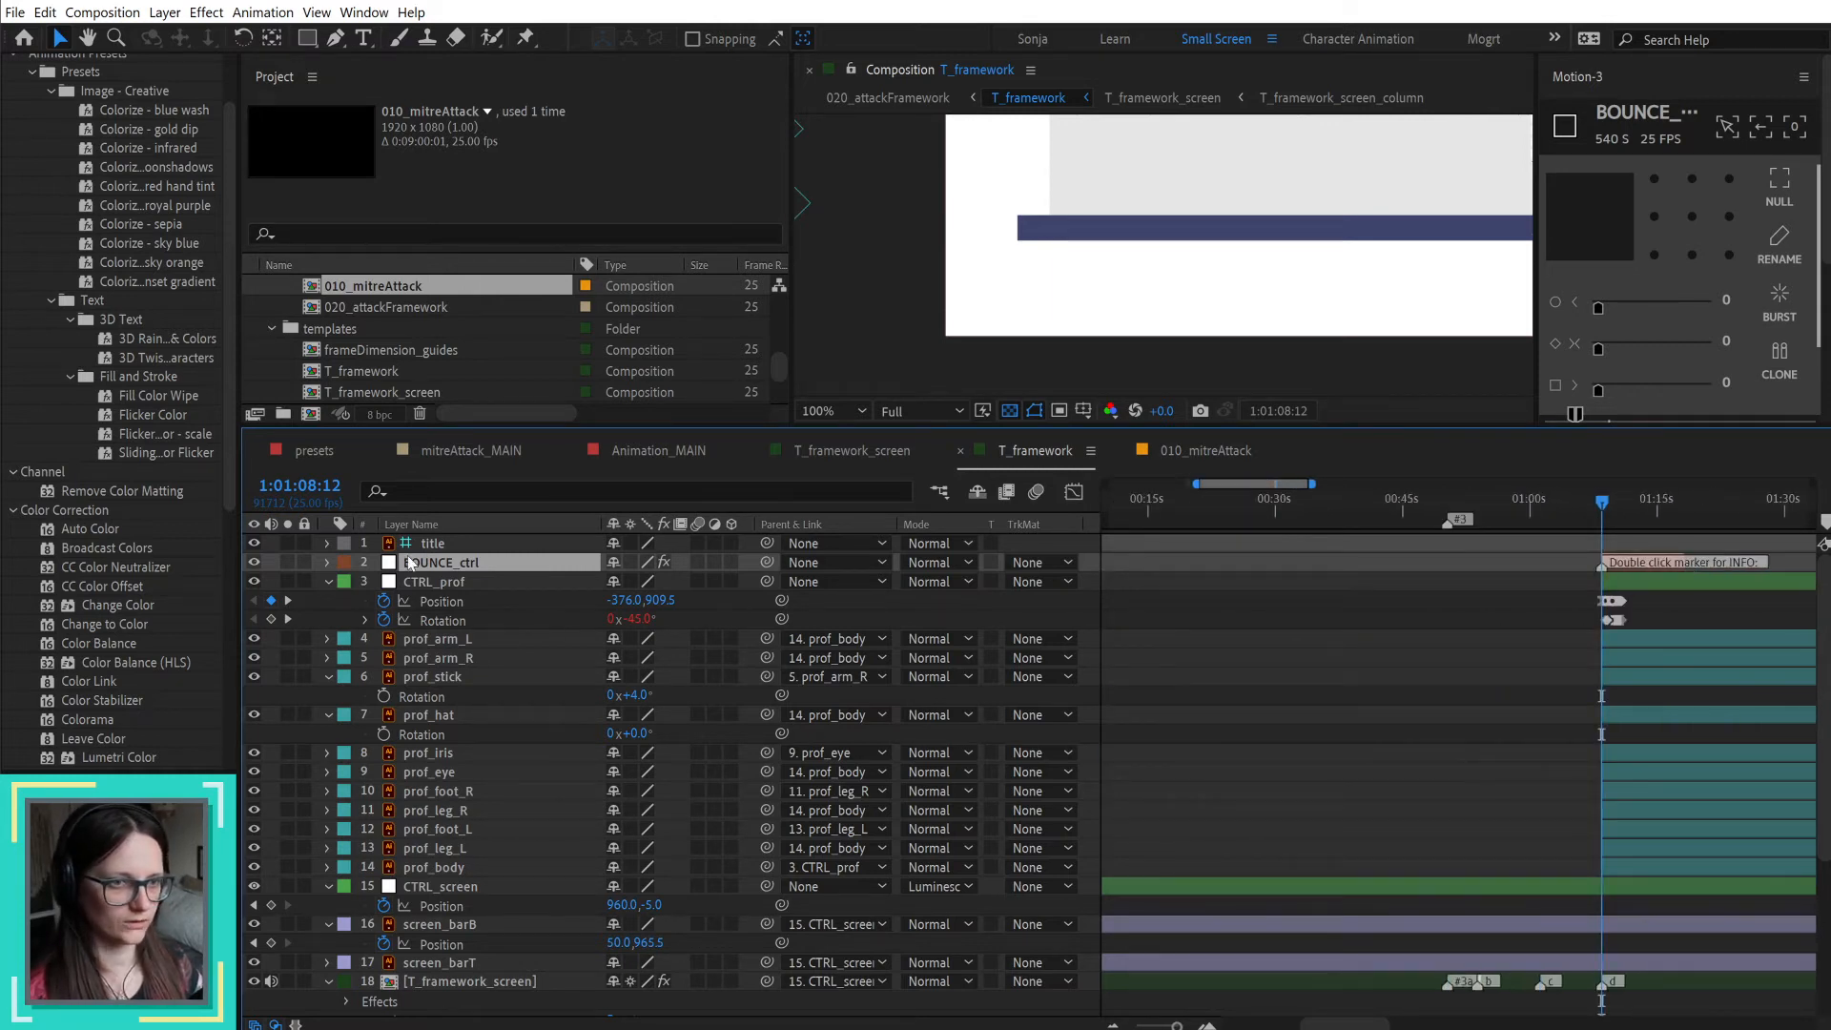
drag(1556, 608, 1107, 654)
scroll(1268, 678, down, 5)
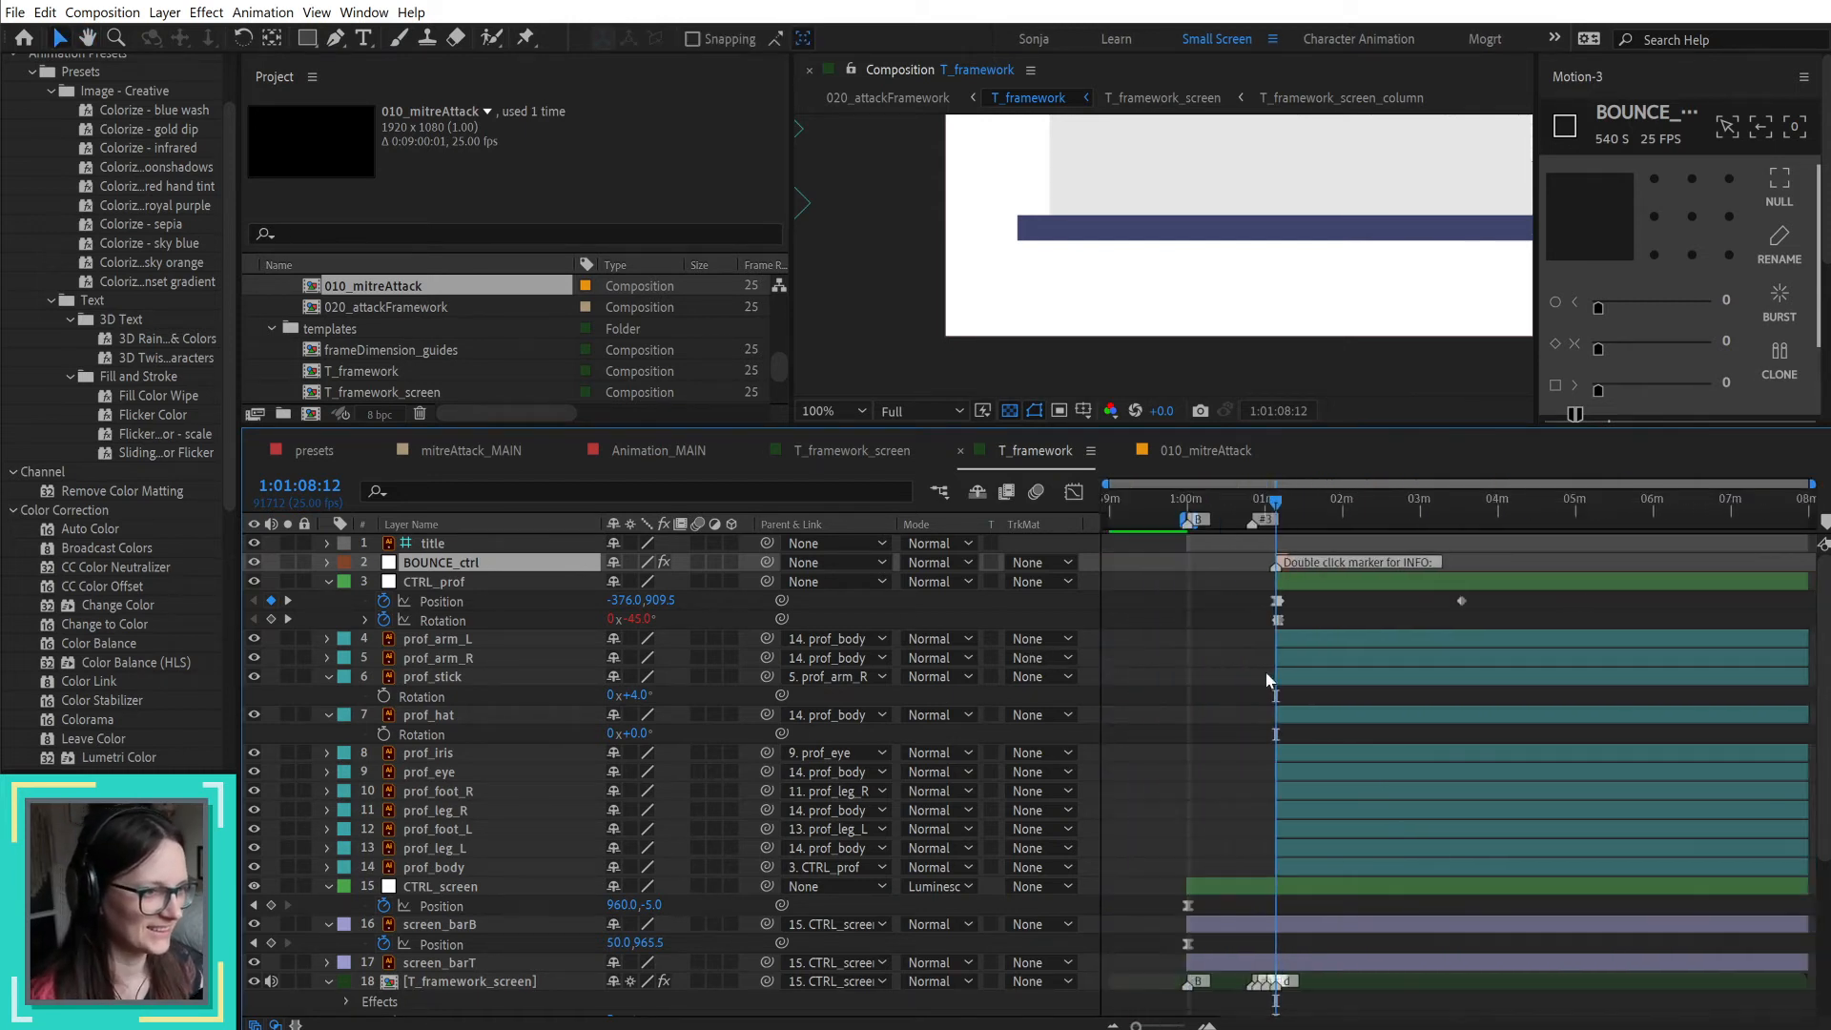
mouse_move(1282, 563)
mouse_down()
mouse_move(1596, 572)
mouse_move(1650, 592)
mouse_up()
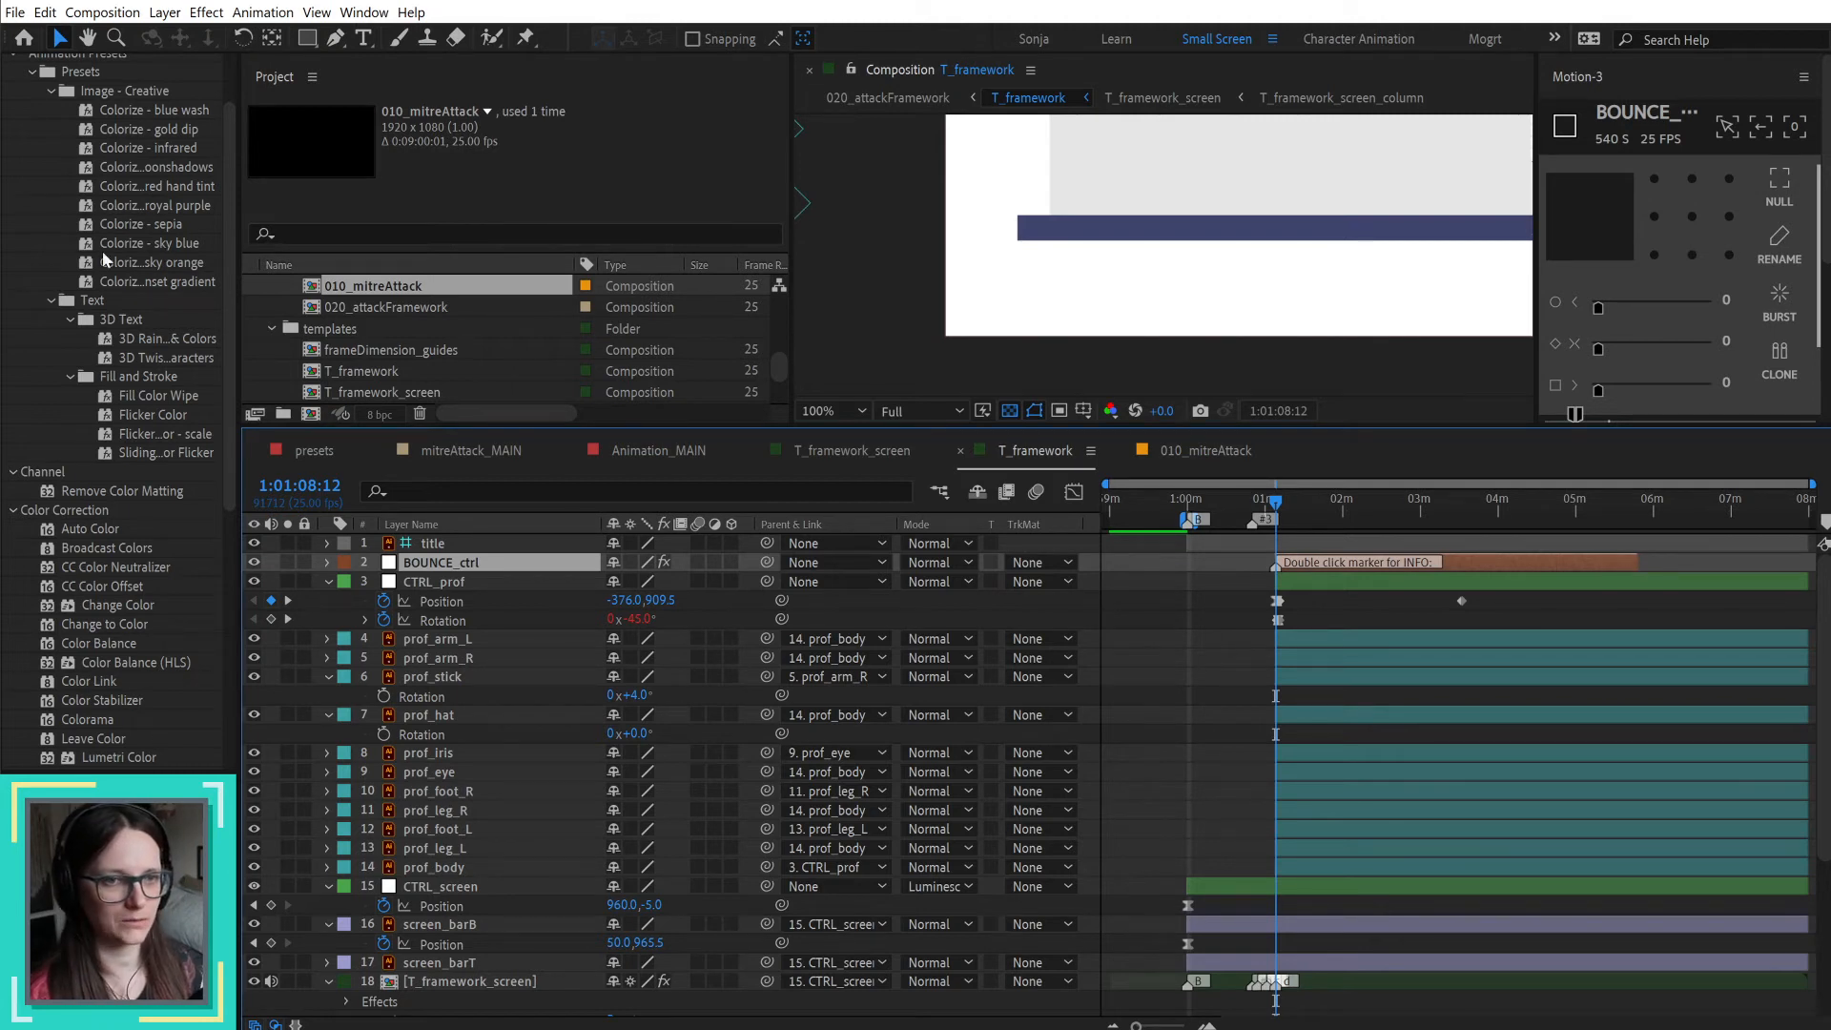
Step: Open the presets composition from the anim_presets folder and examine its BOUNCE_ctrl and BOUNCE-BK_ctrl layers
scroll(114, 115, up, 2)
click(115, 95)
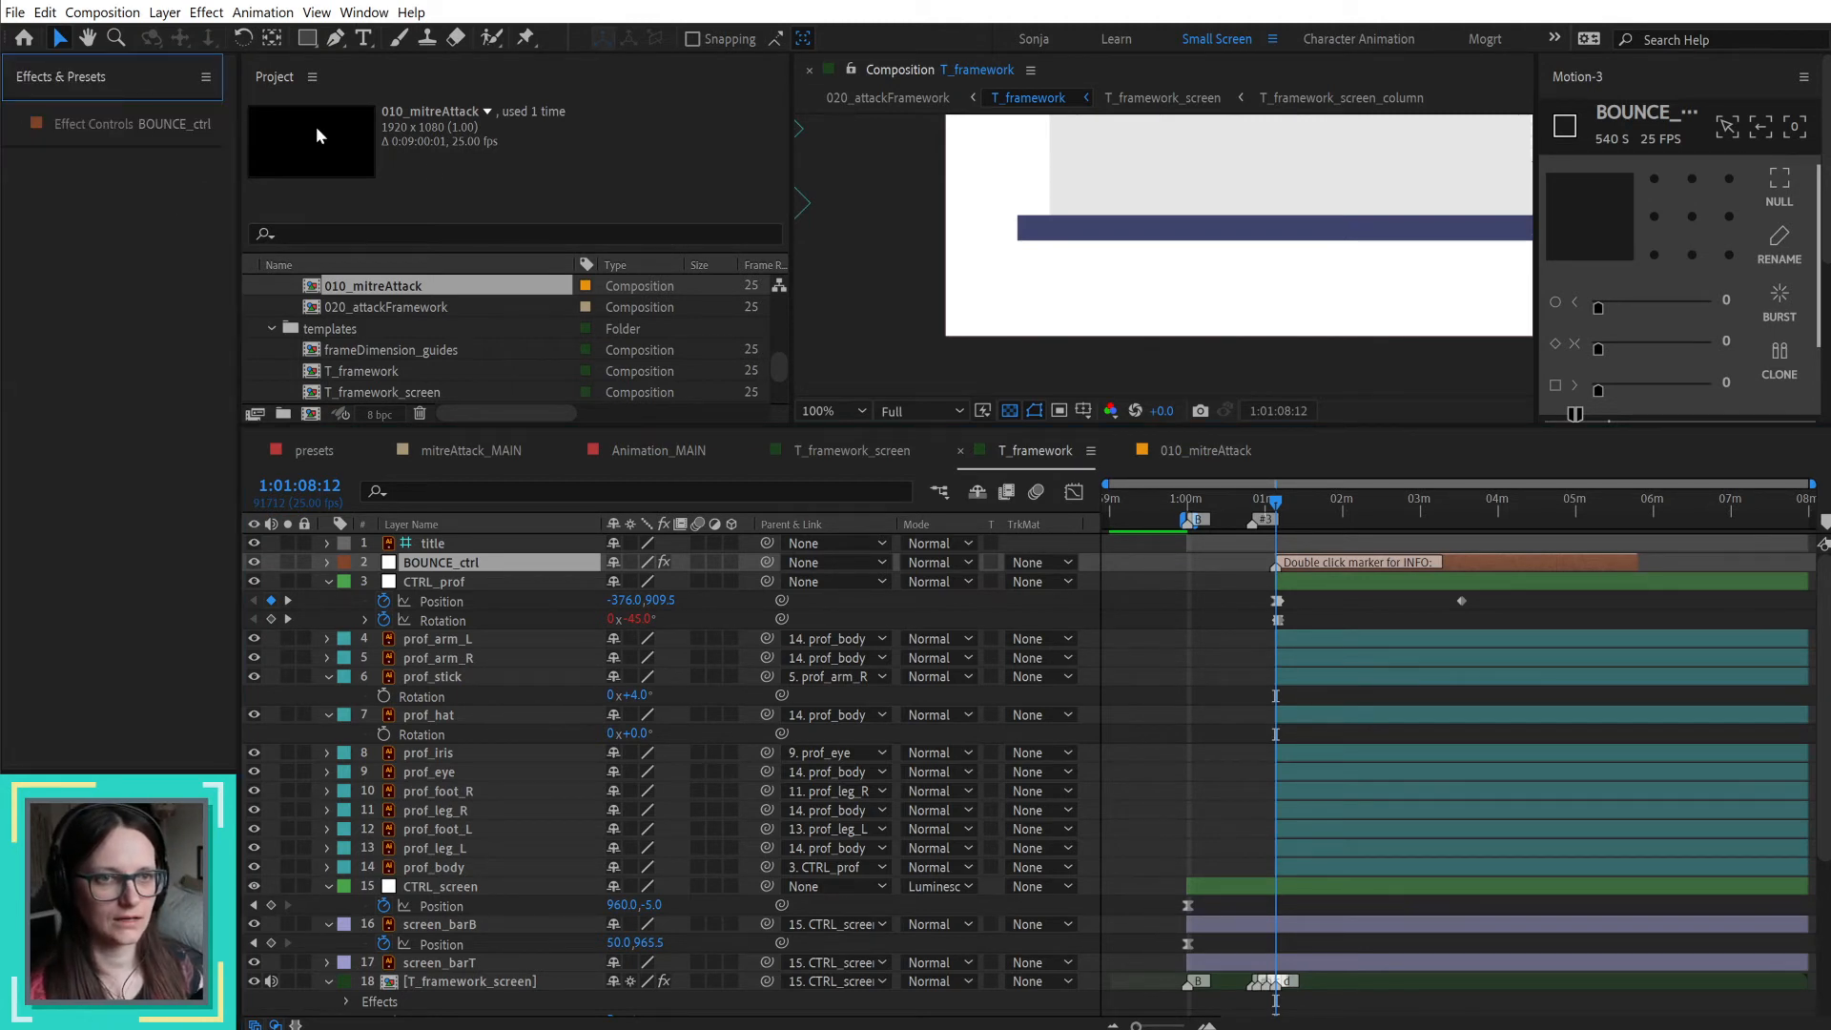
scroll(540, 324, up, 5)
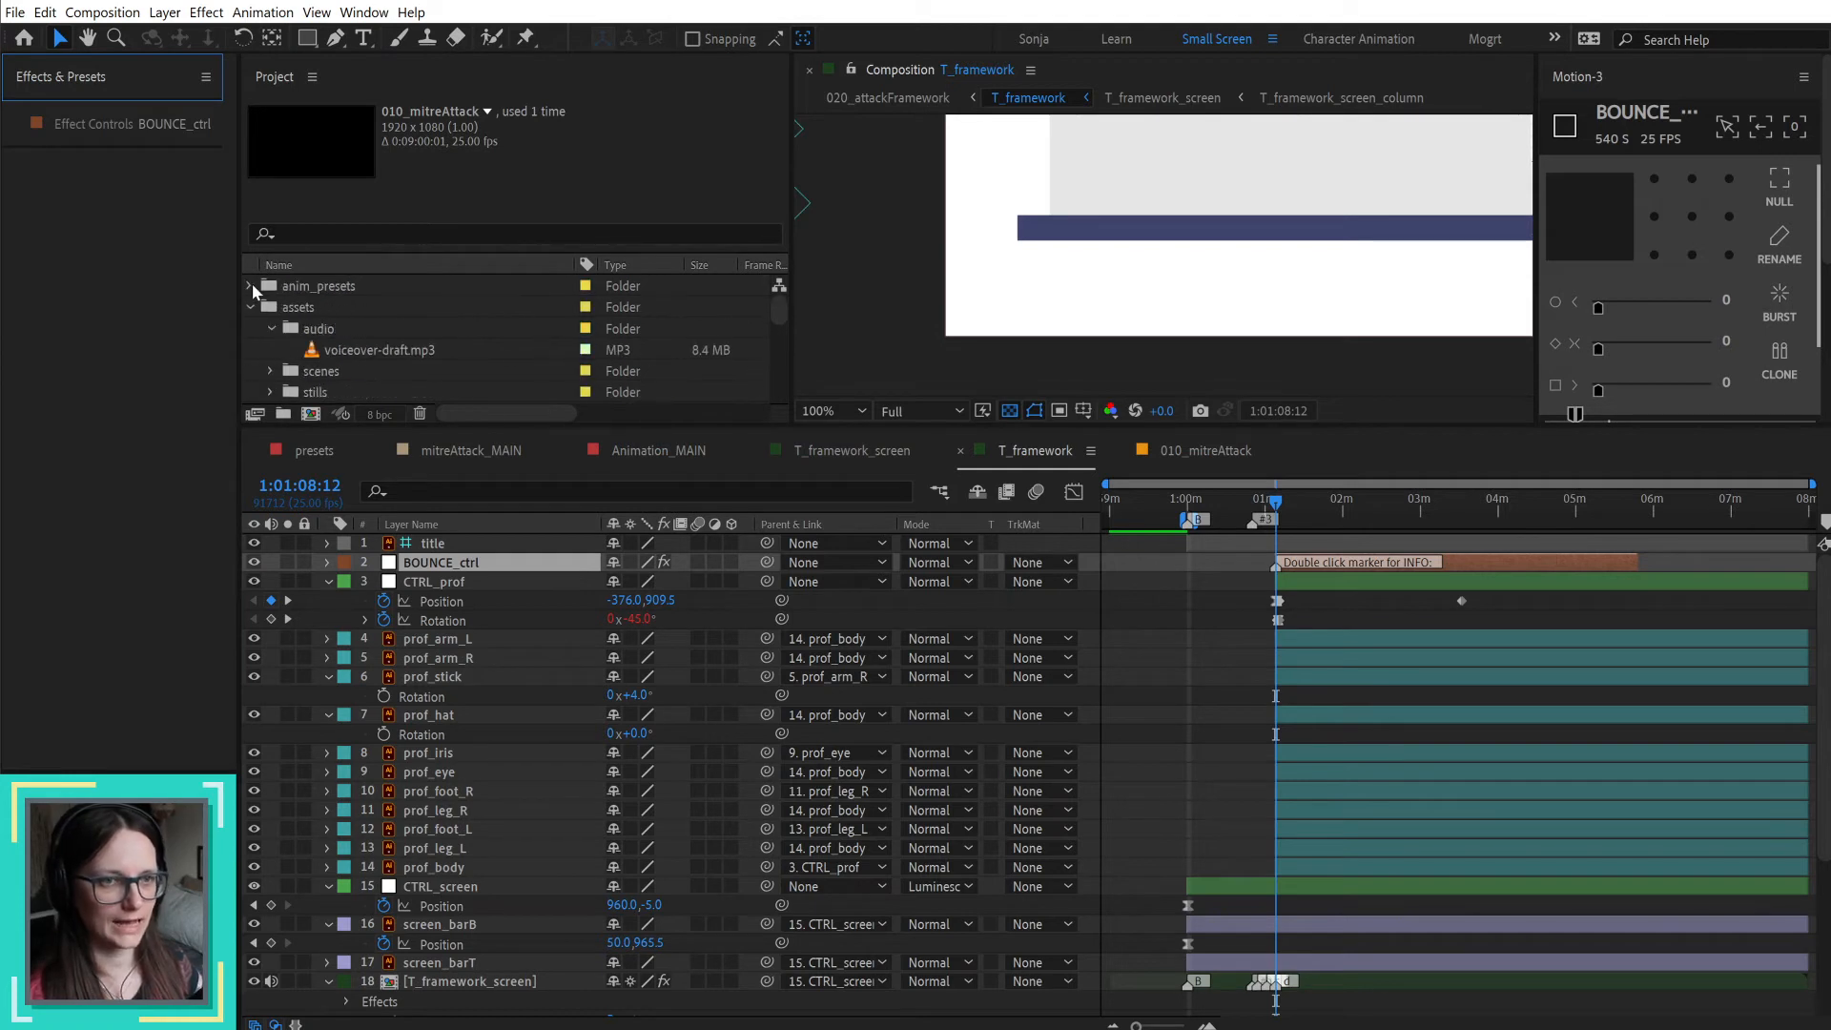
click(250, 285)
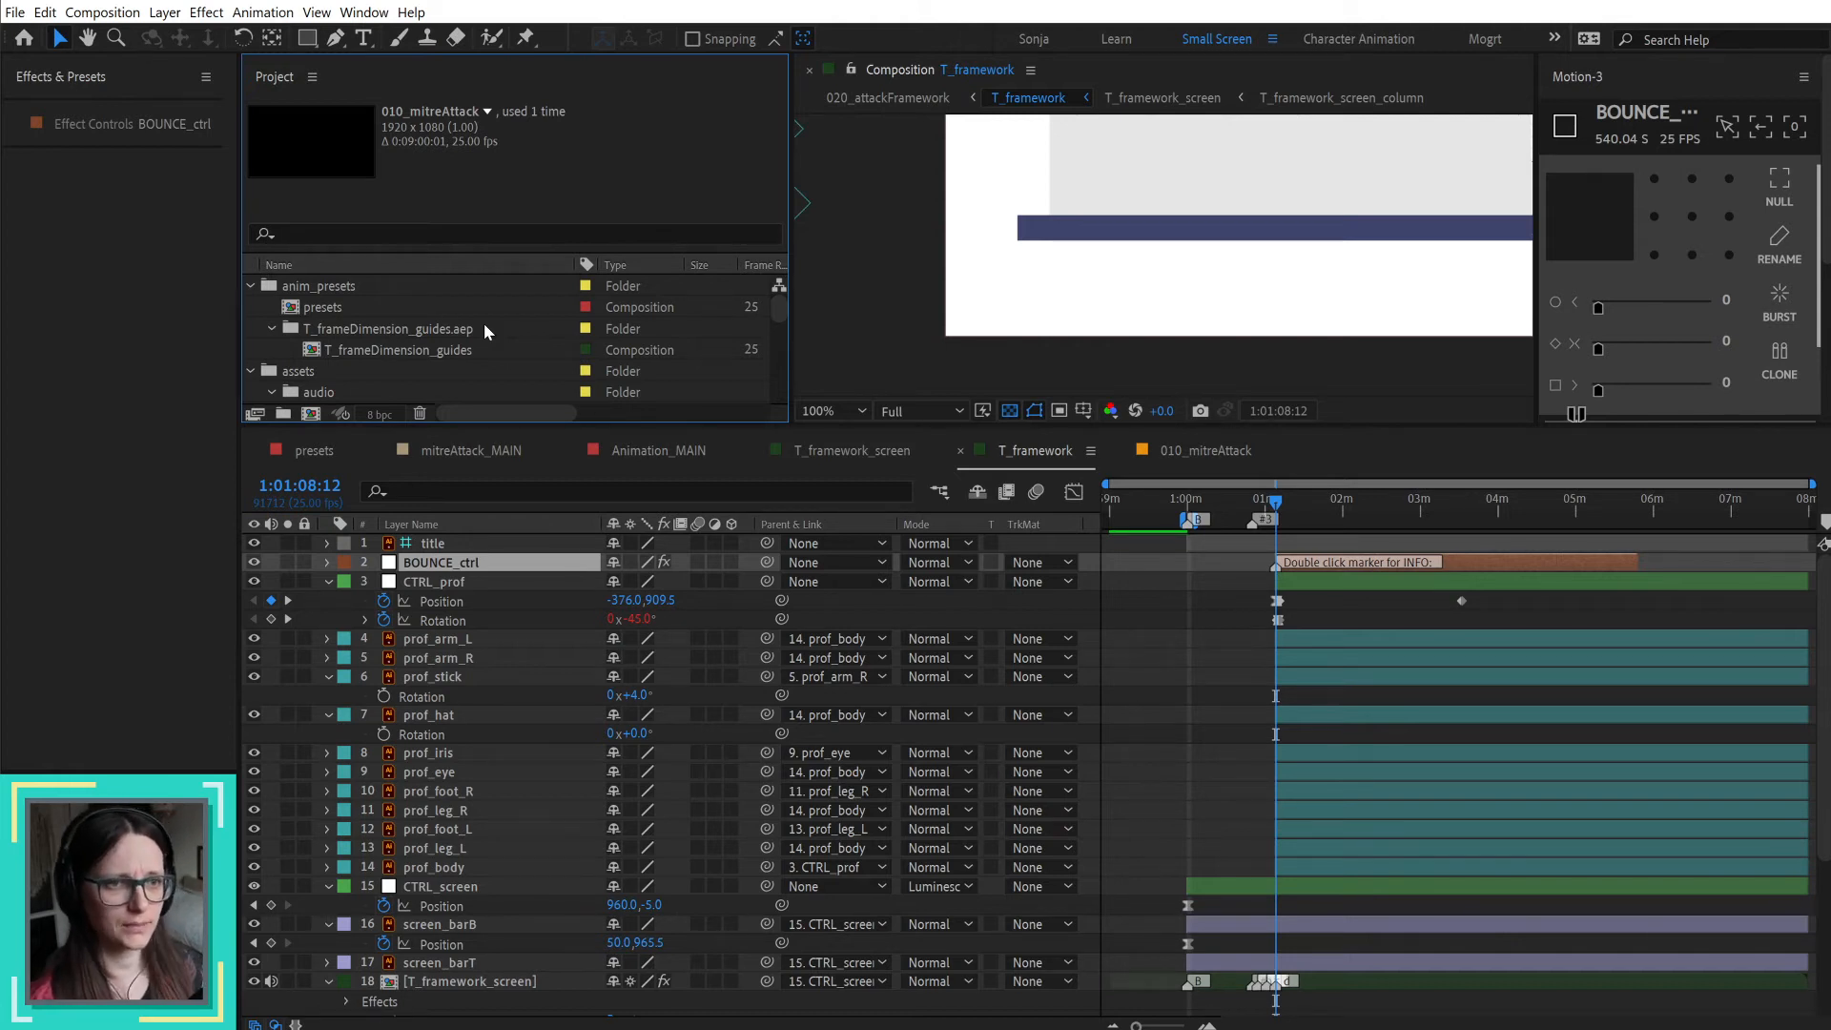
double_click(325, 307)
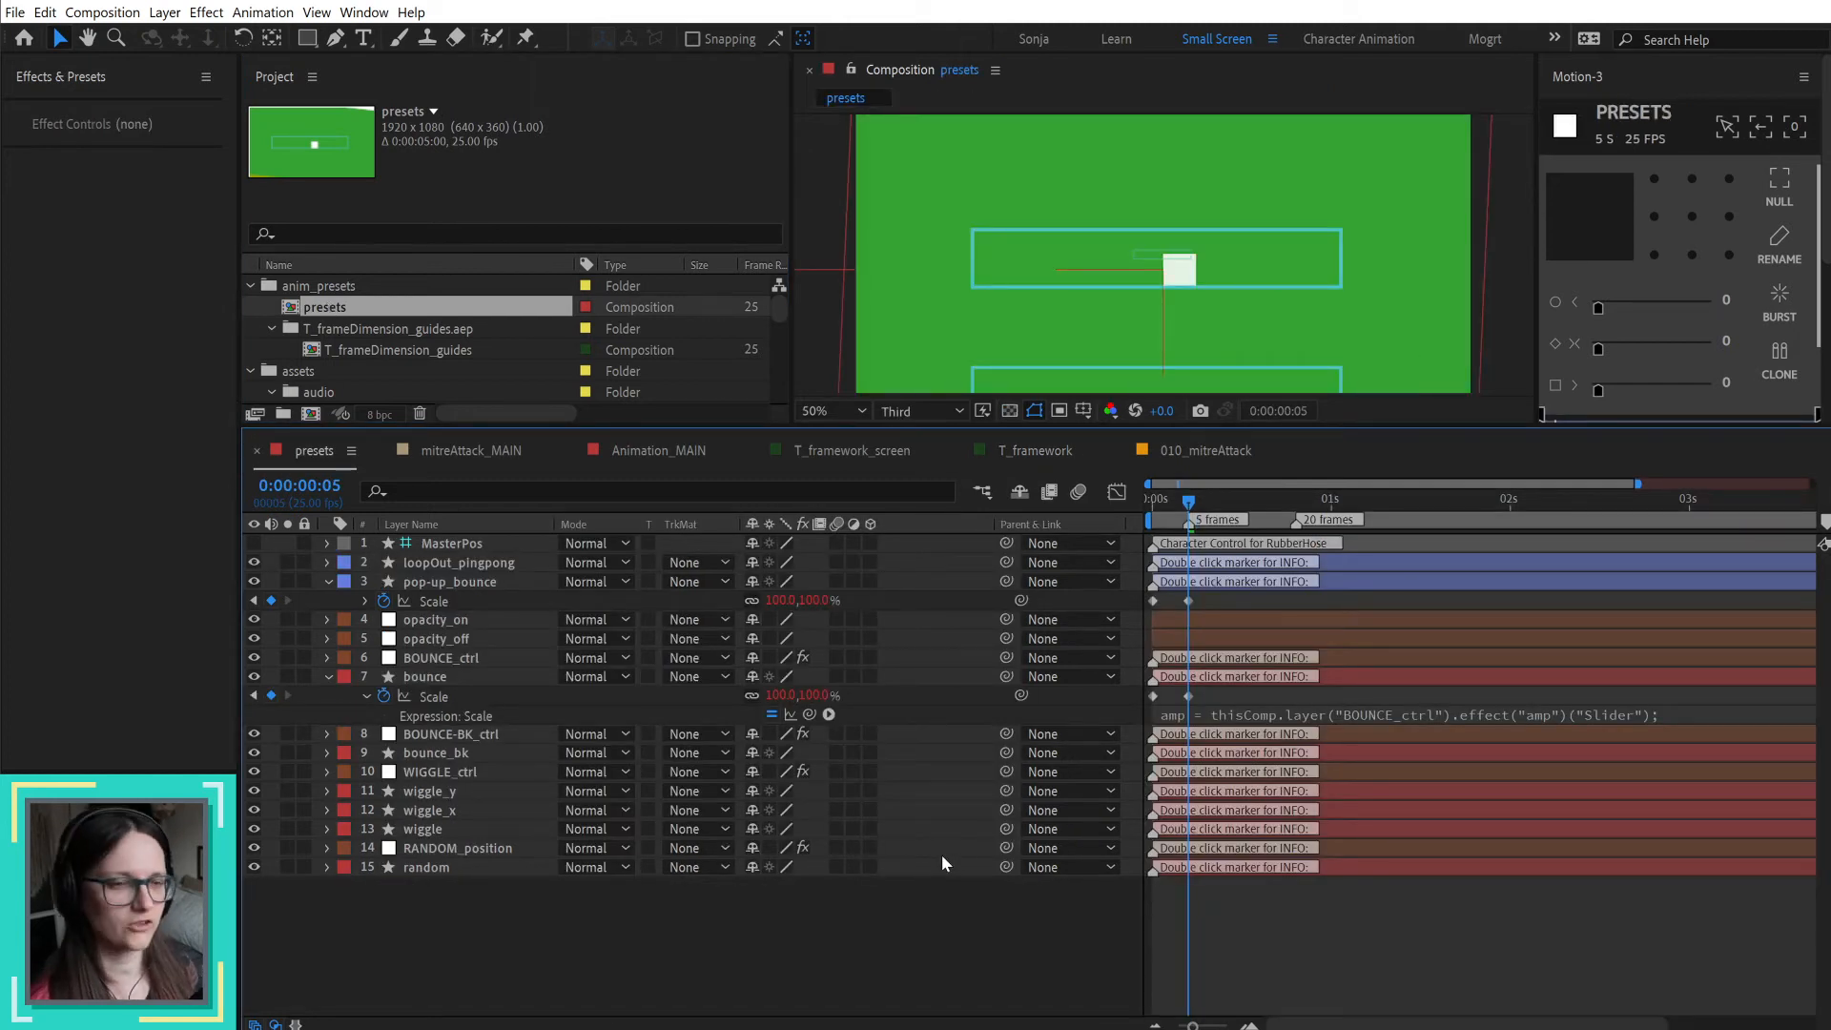
click(327, 676)
click(447, 660)
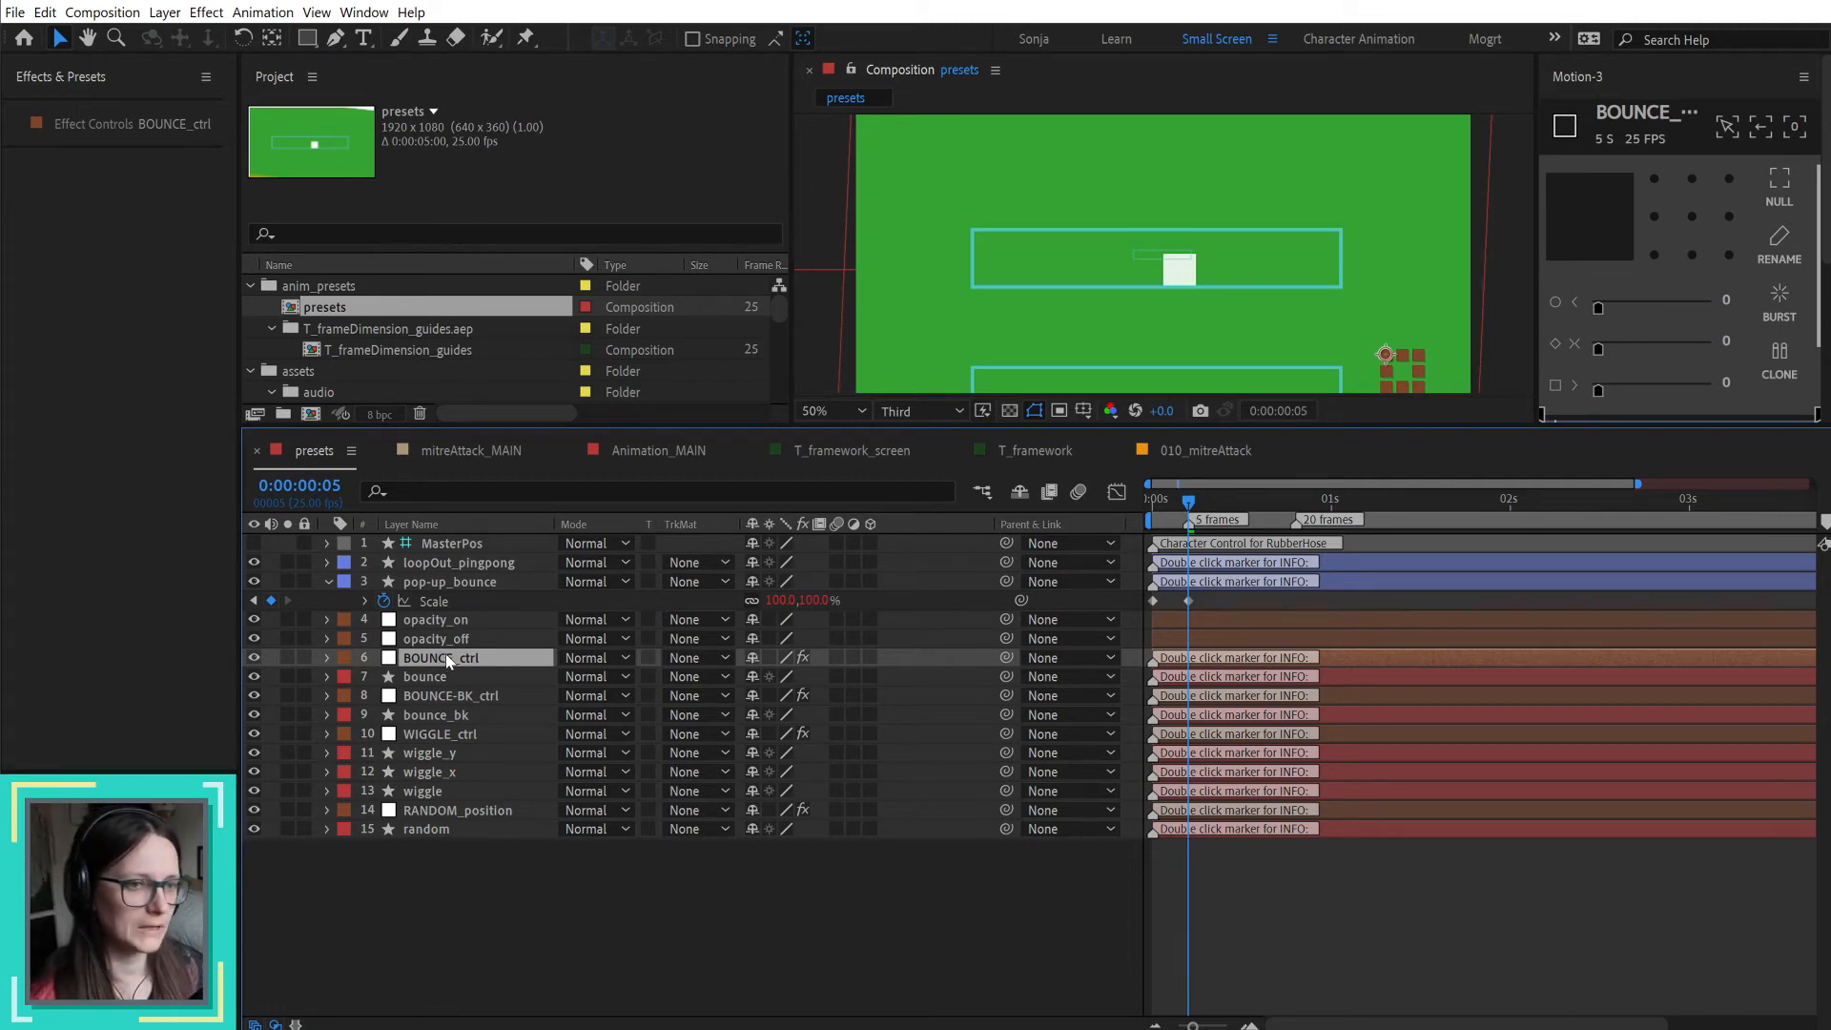
click(487, 697)
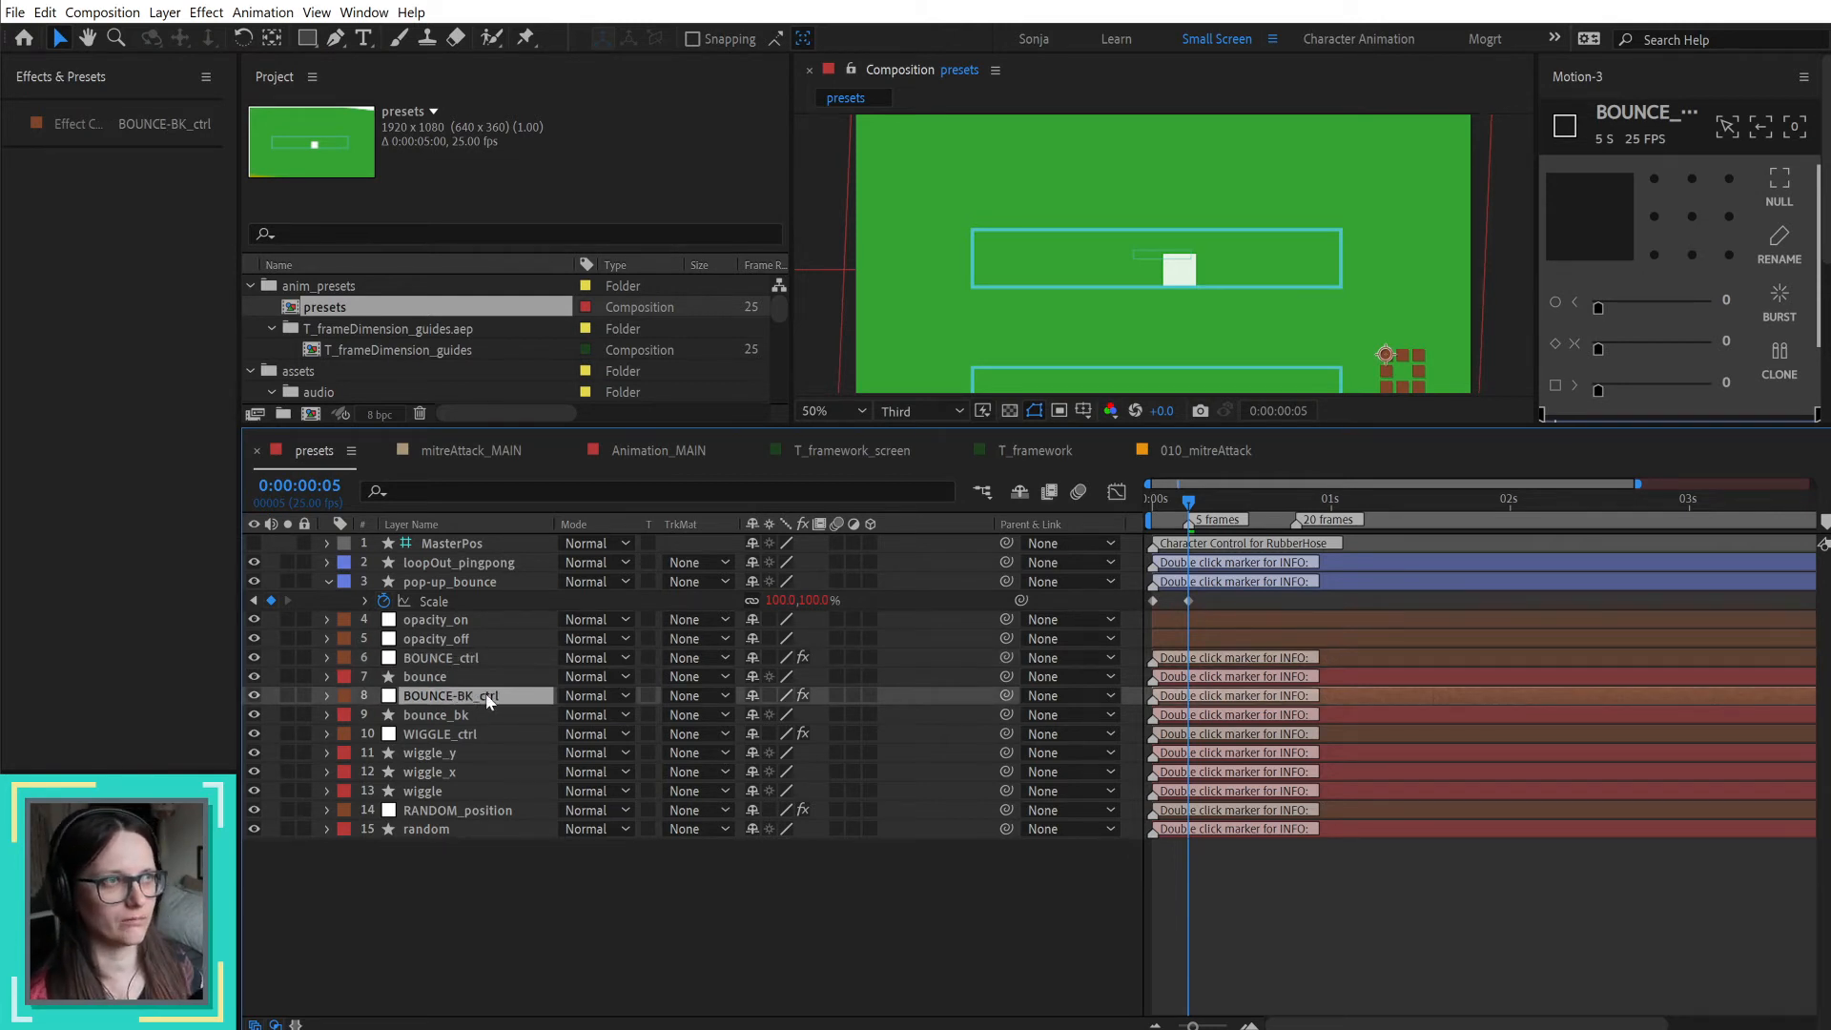
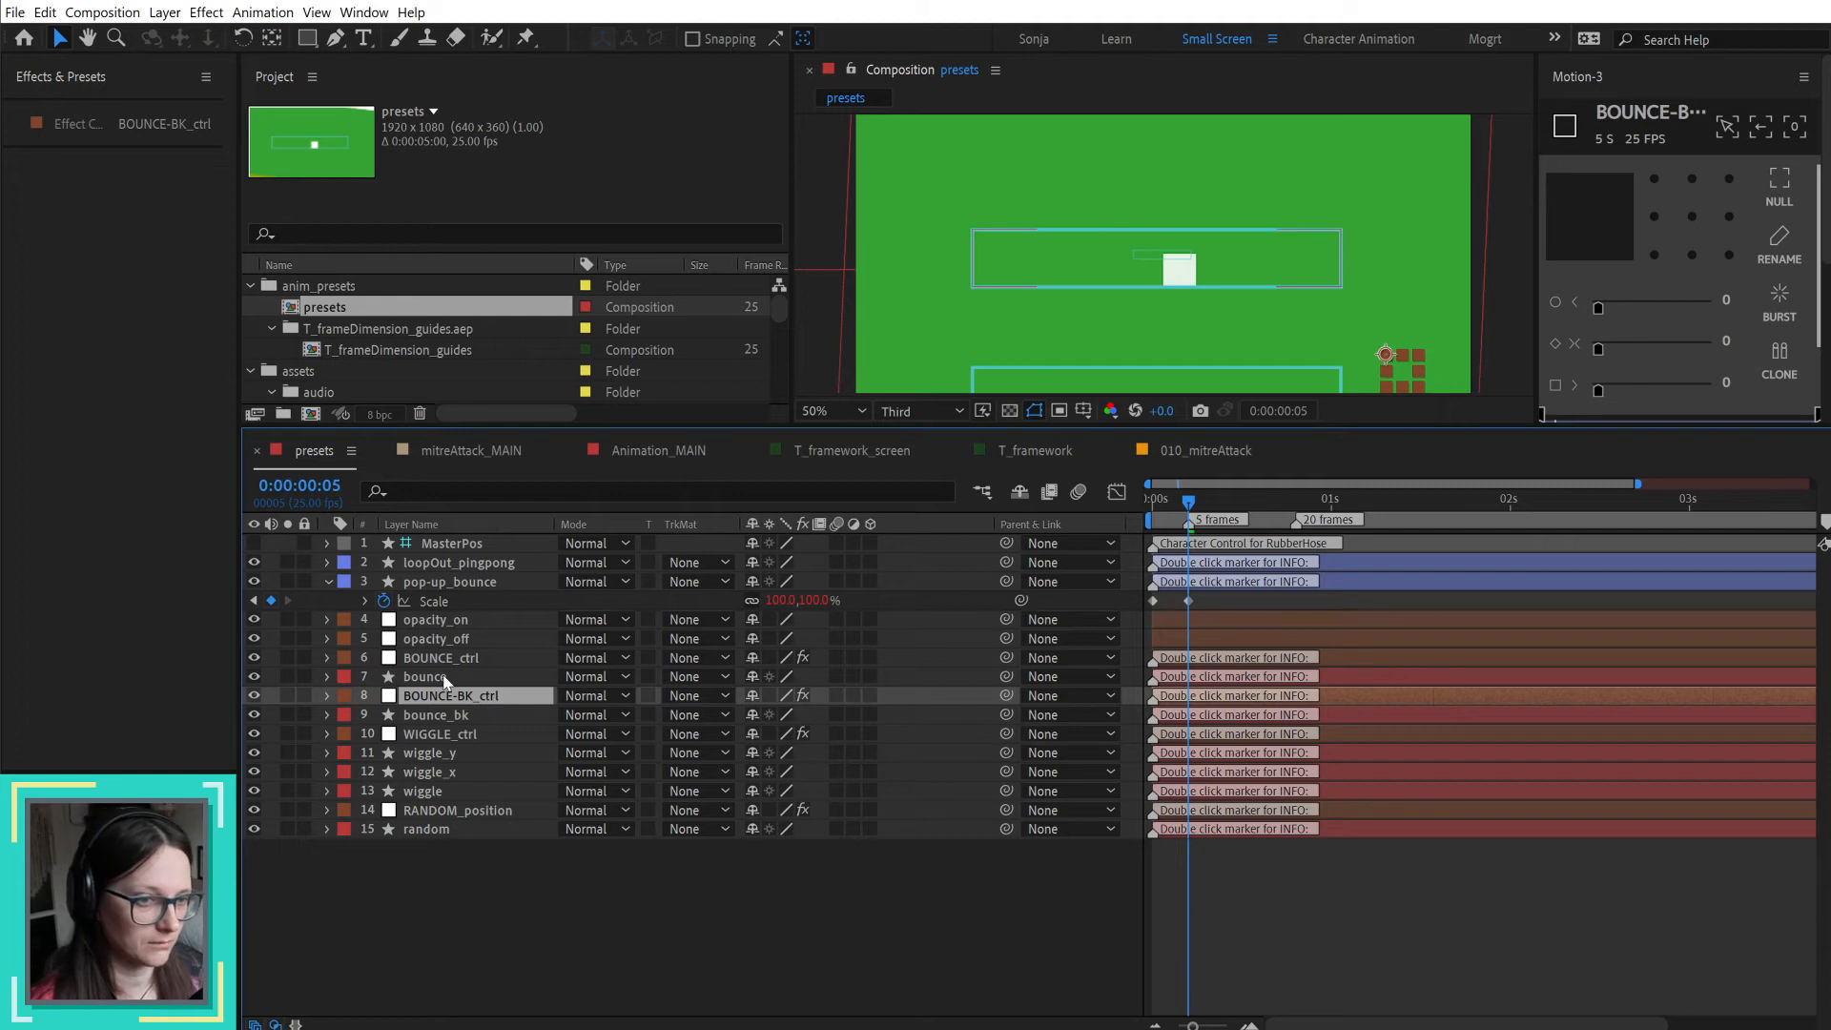
Step: Examine the BOUNCE-BK_ctrl effects, including the e slider, and the Position expression on the bounce_bk layer in presets
click(327, 697)
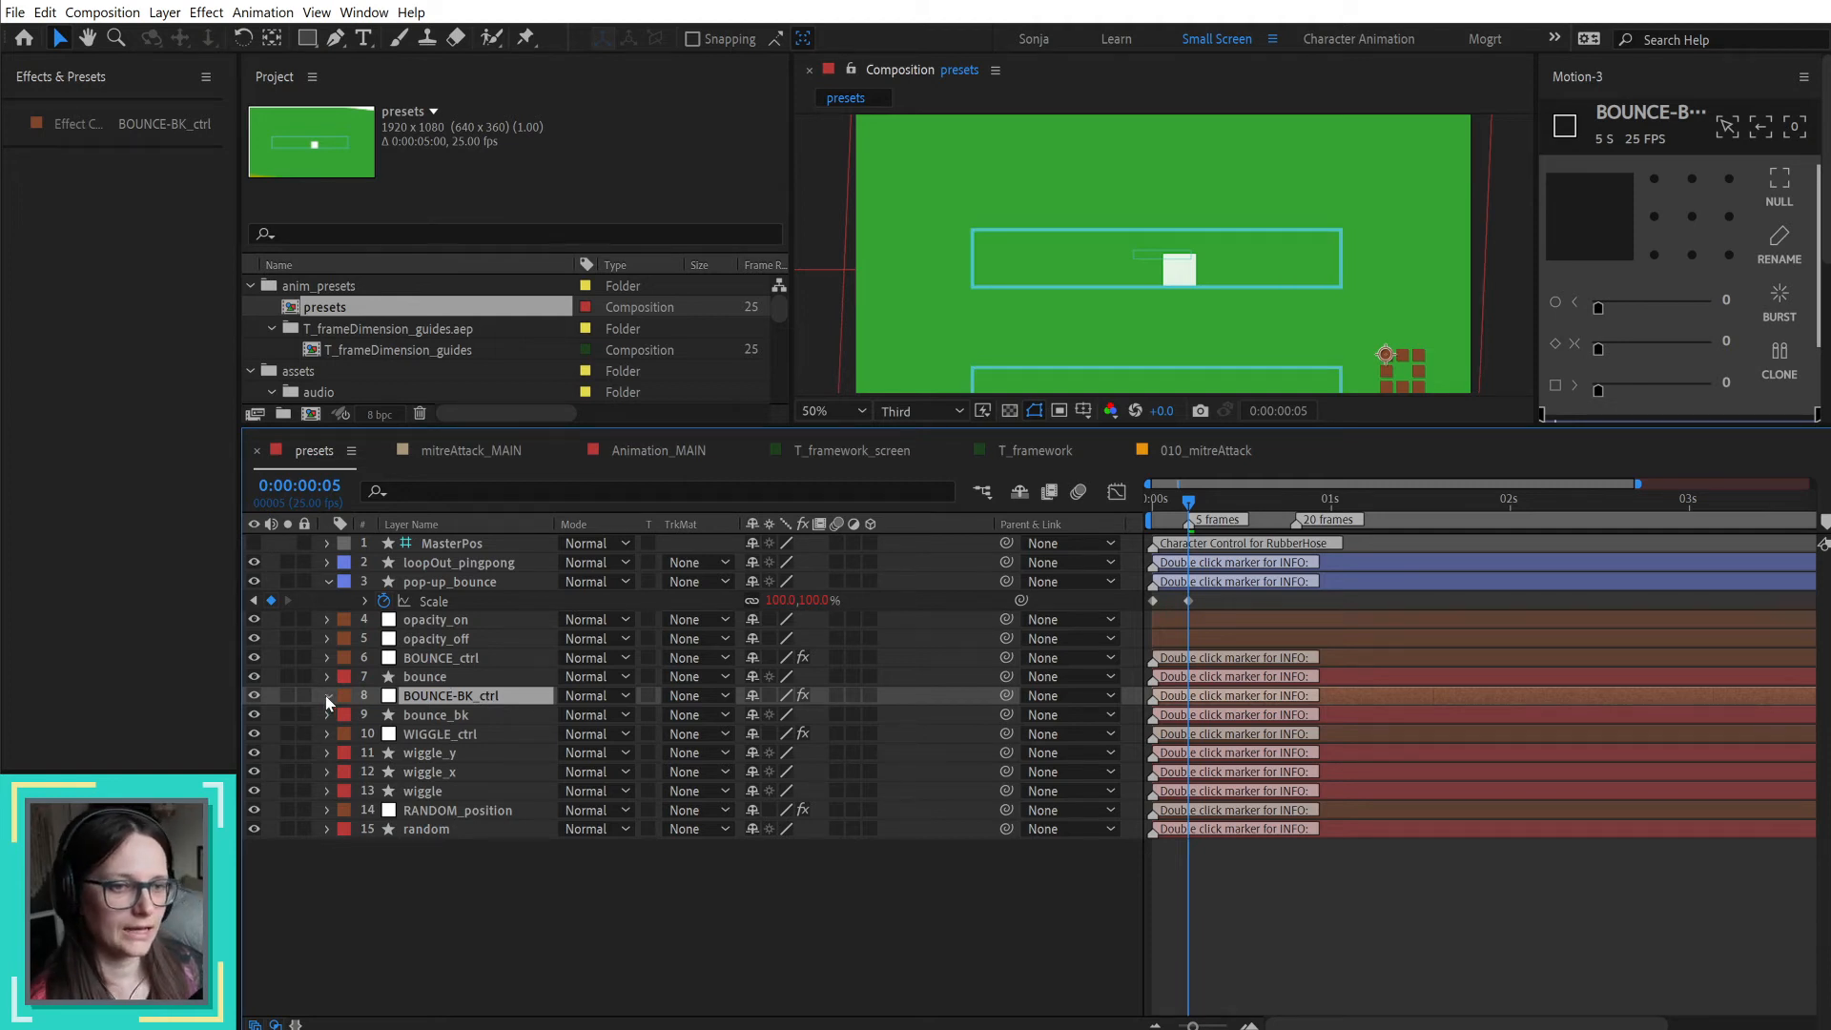
click(349, 712)
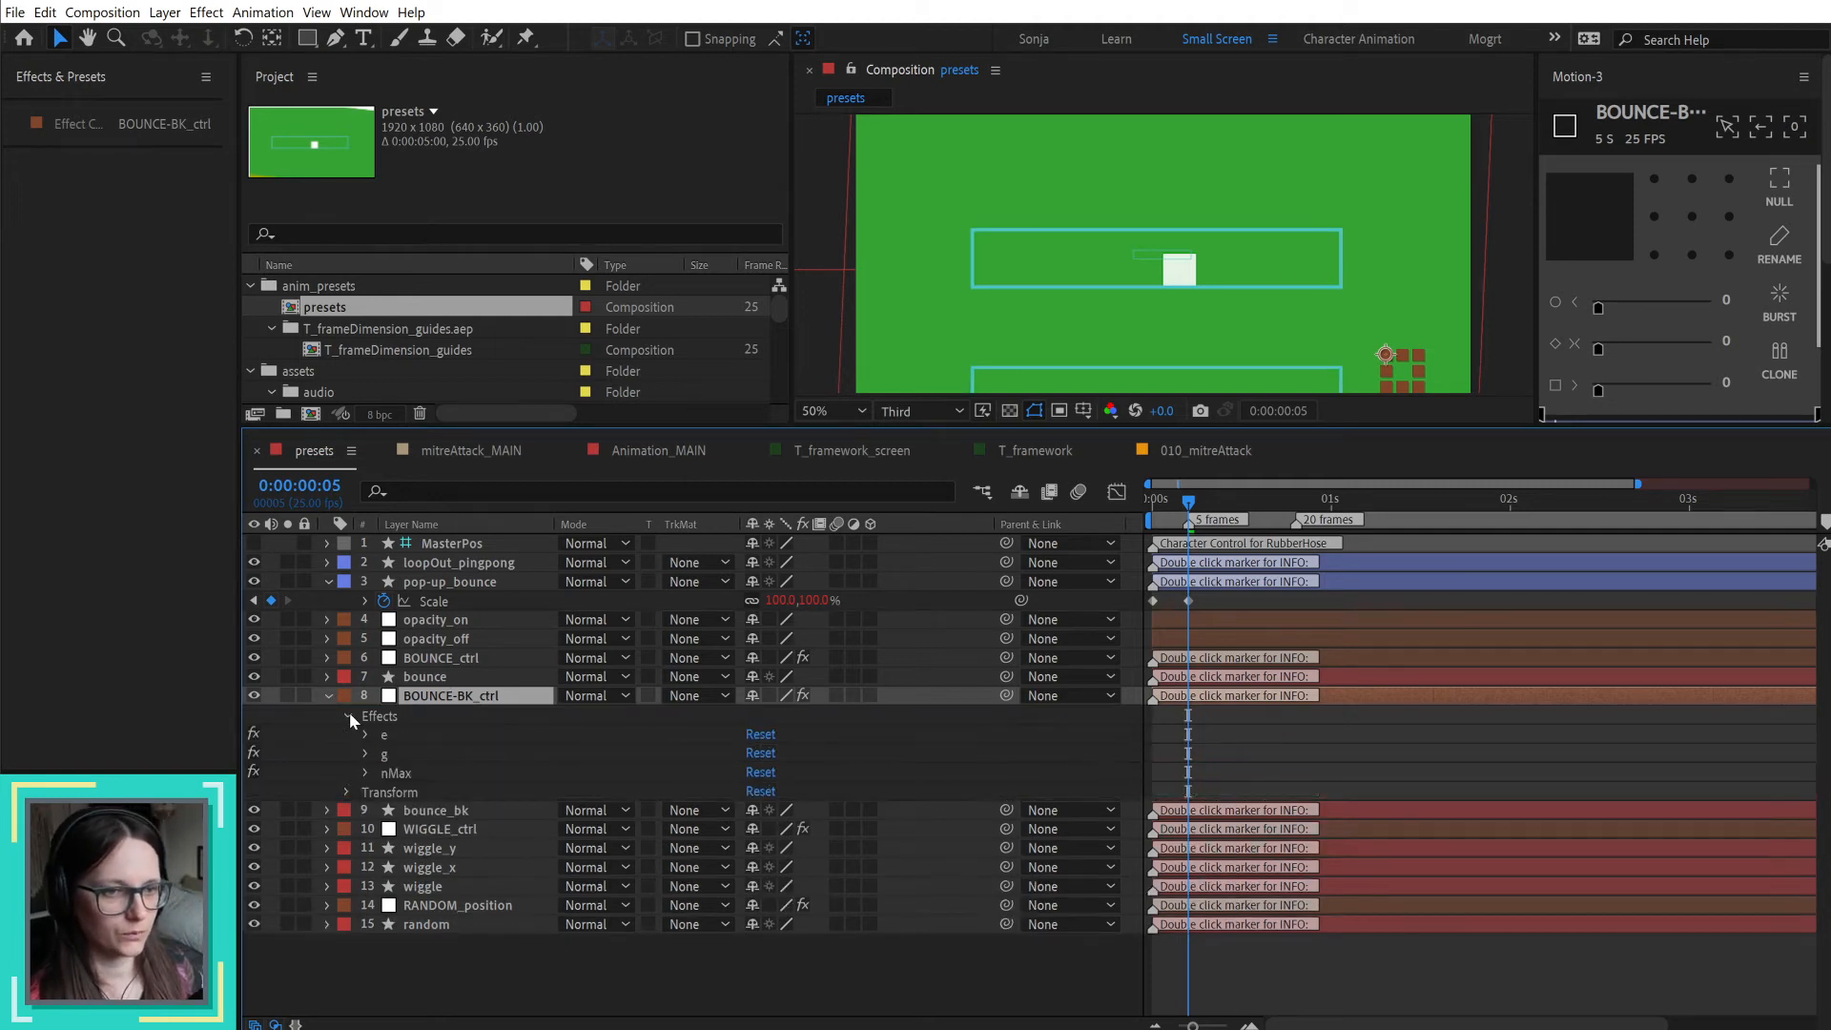
click(361, 734)
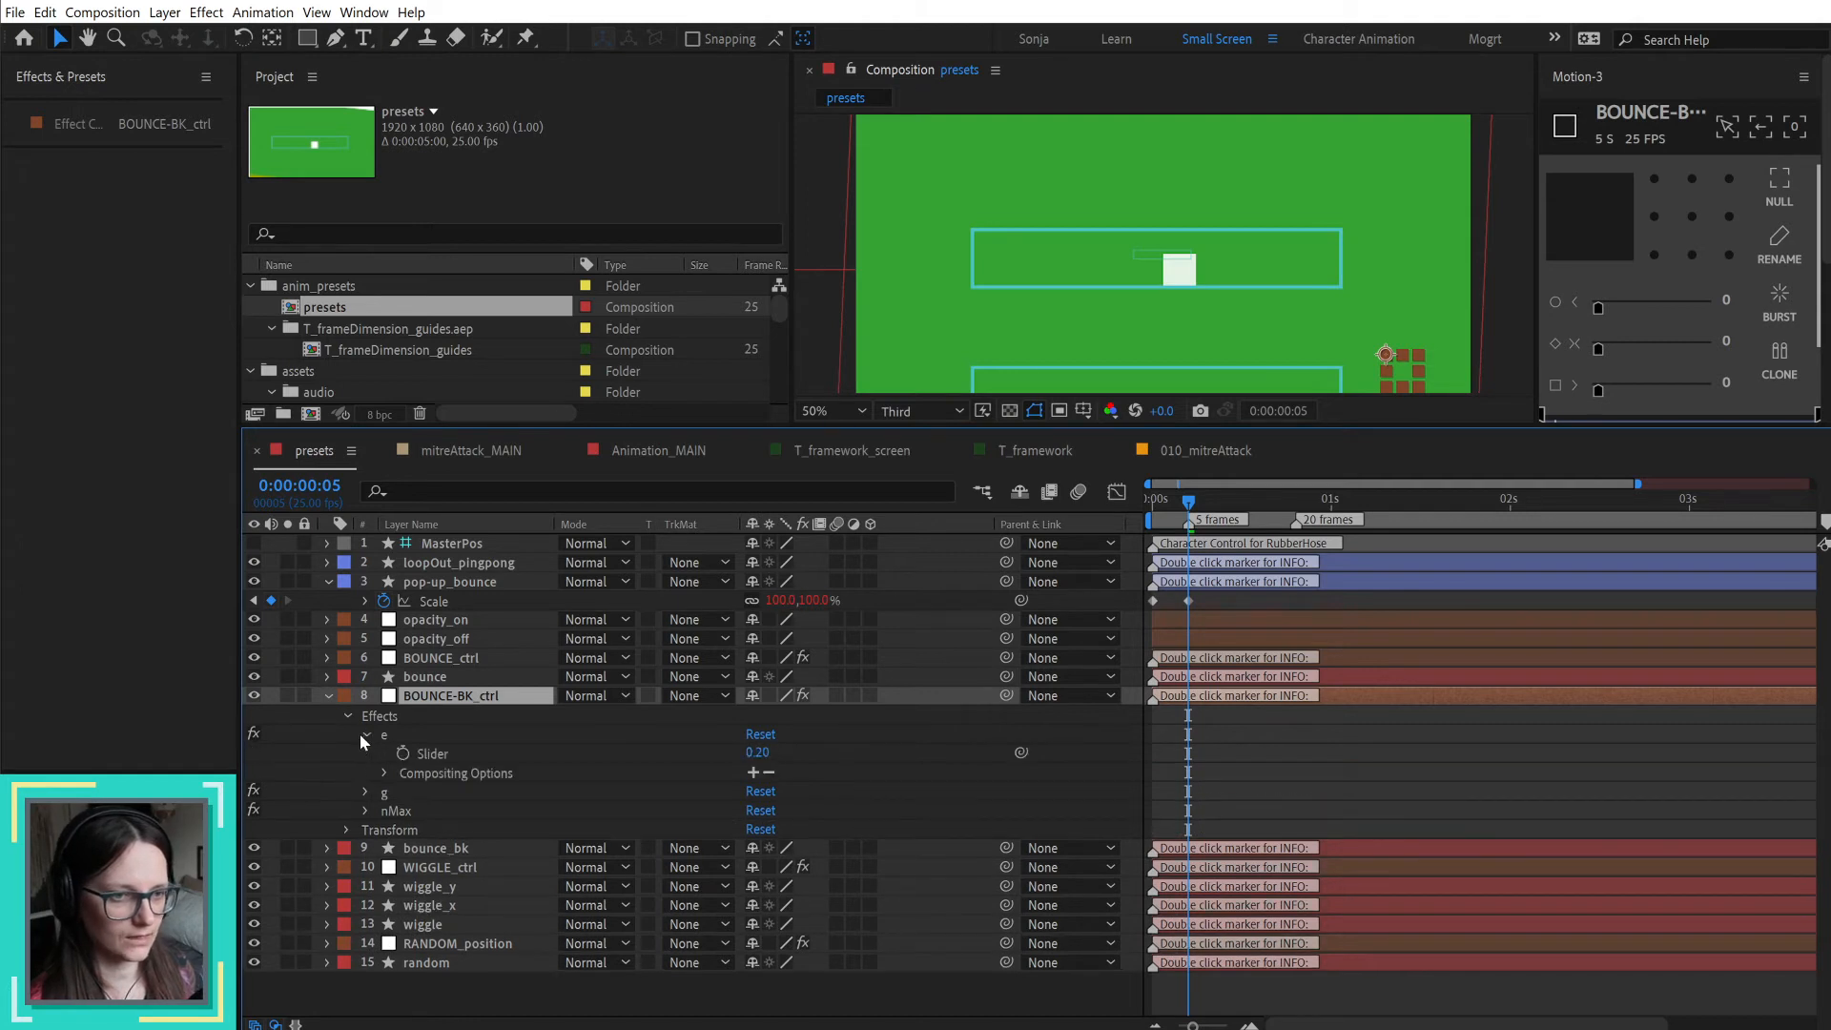
click(460, 849)
key(u)
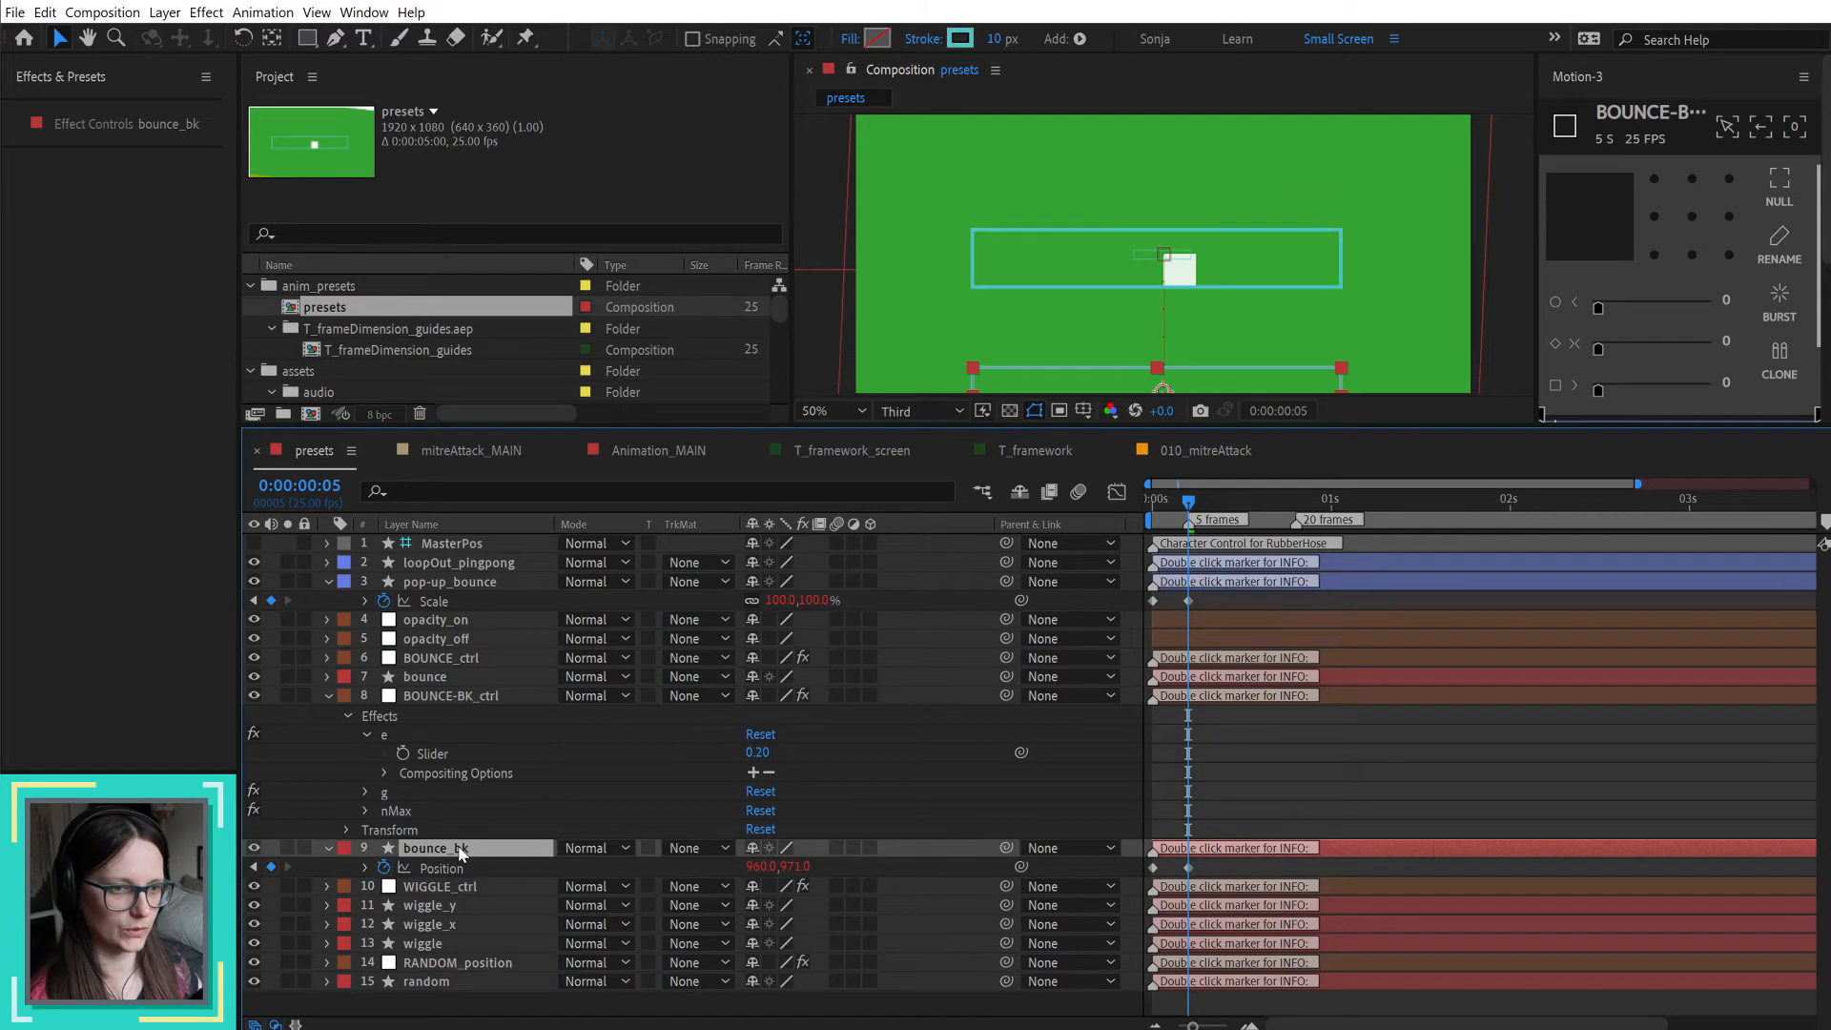
click(364, 867)
click(1247, 890)
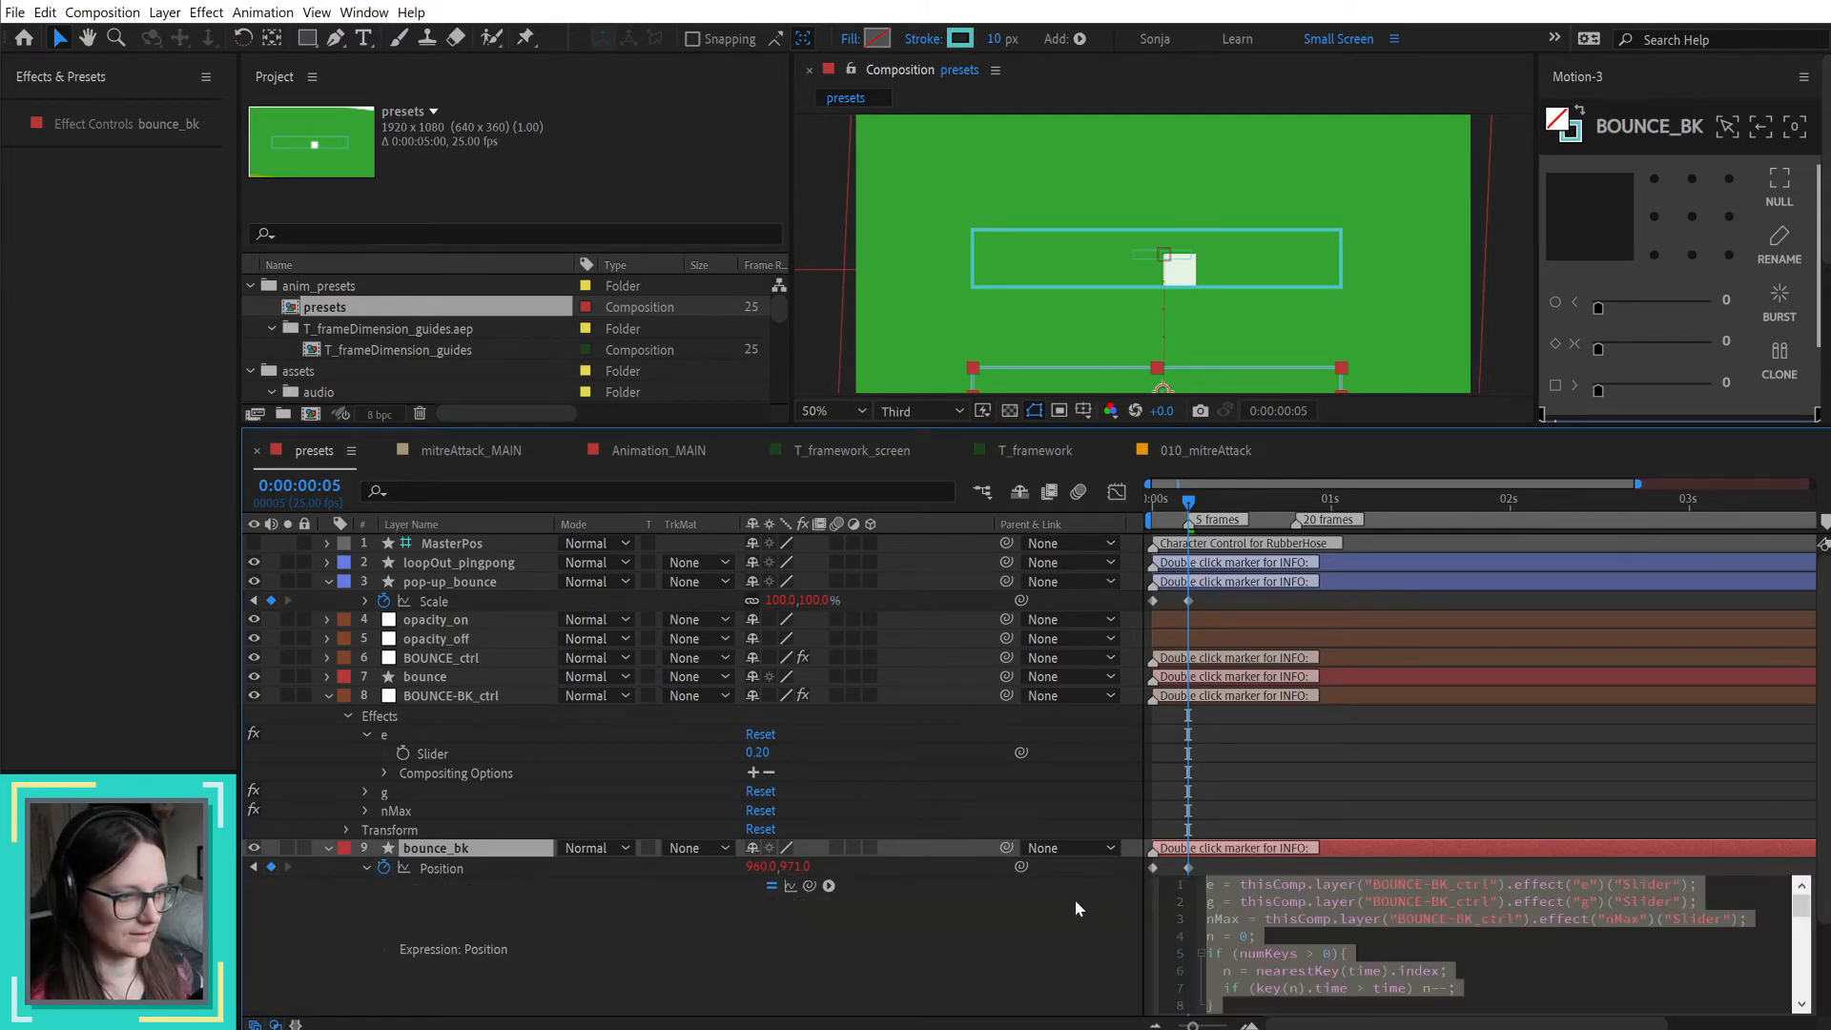
scroll(1079, 929, down, 3)
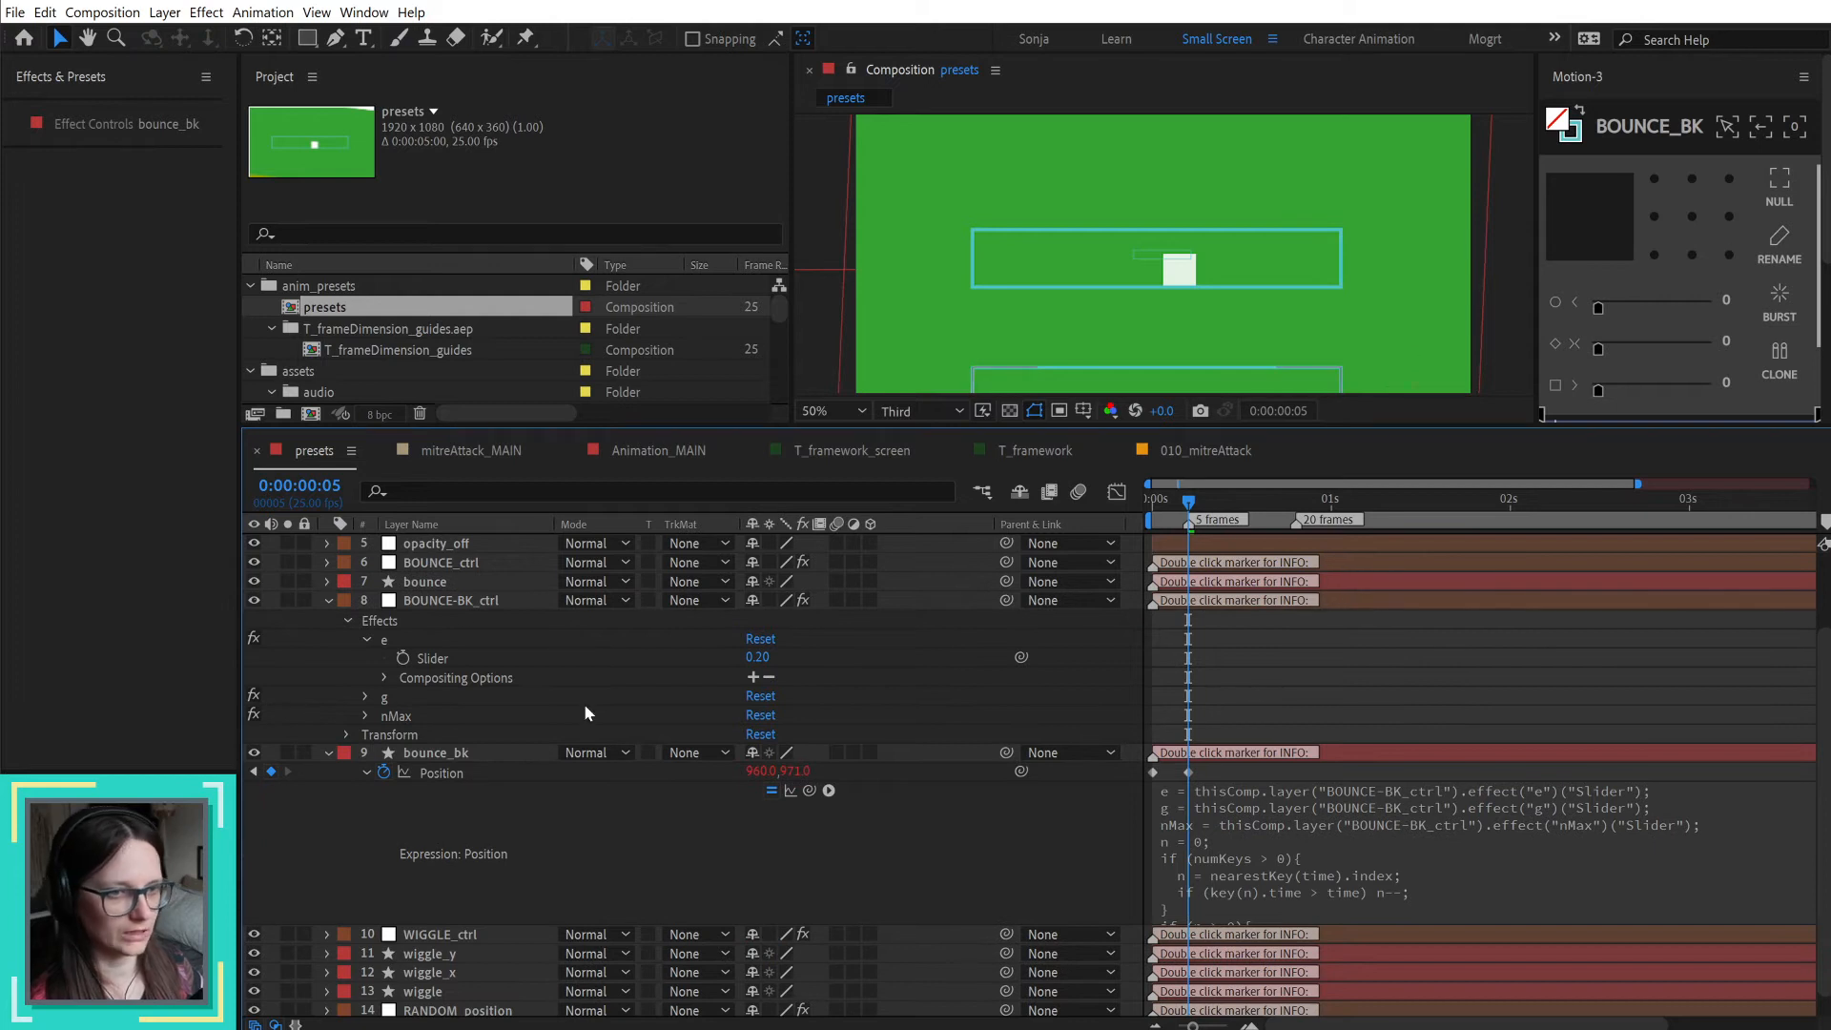
click(470, 602)
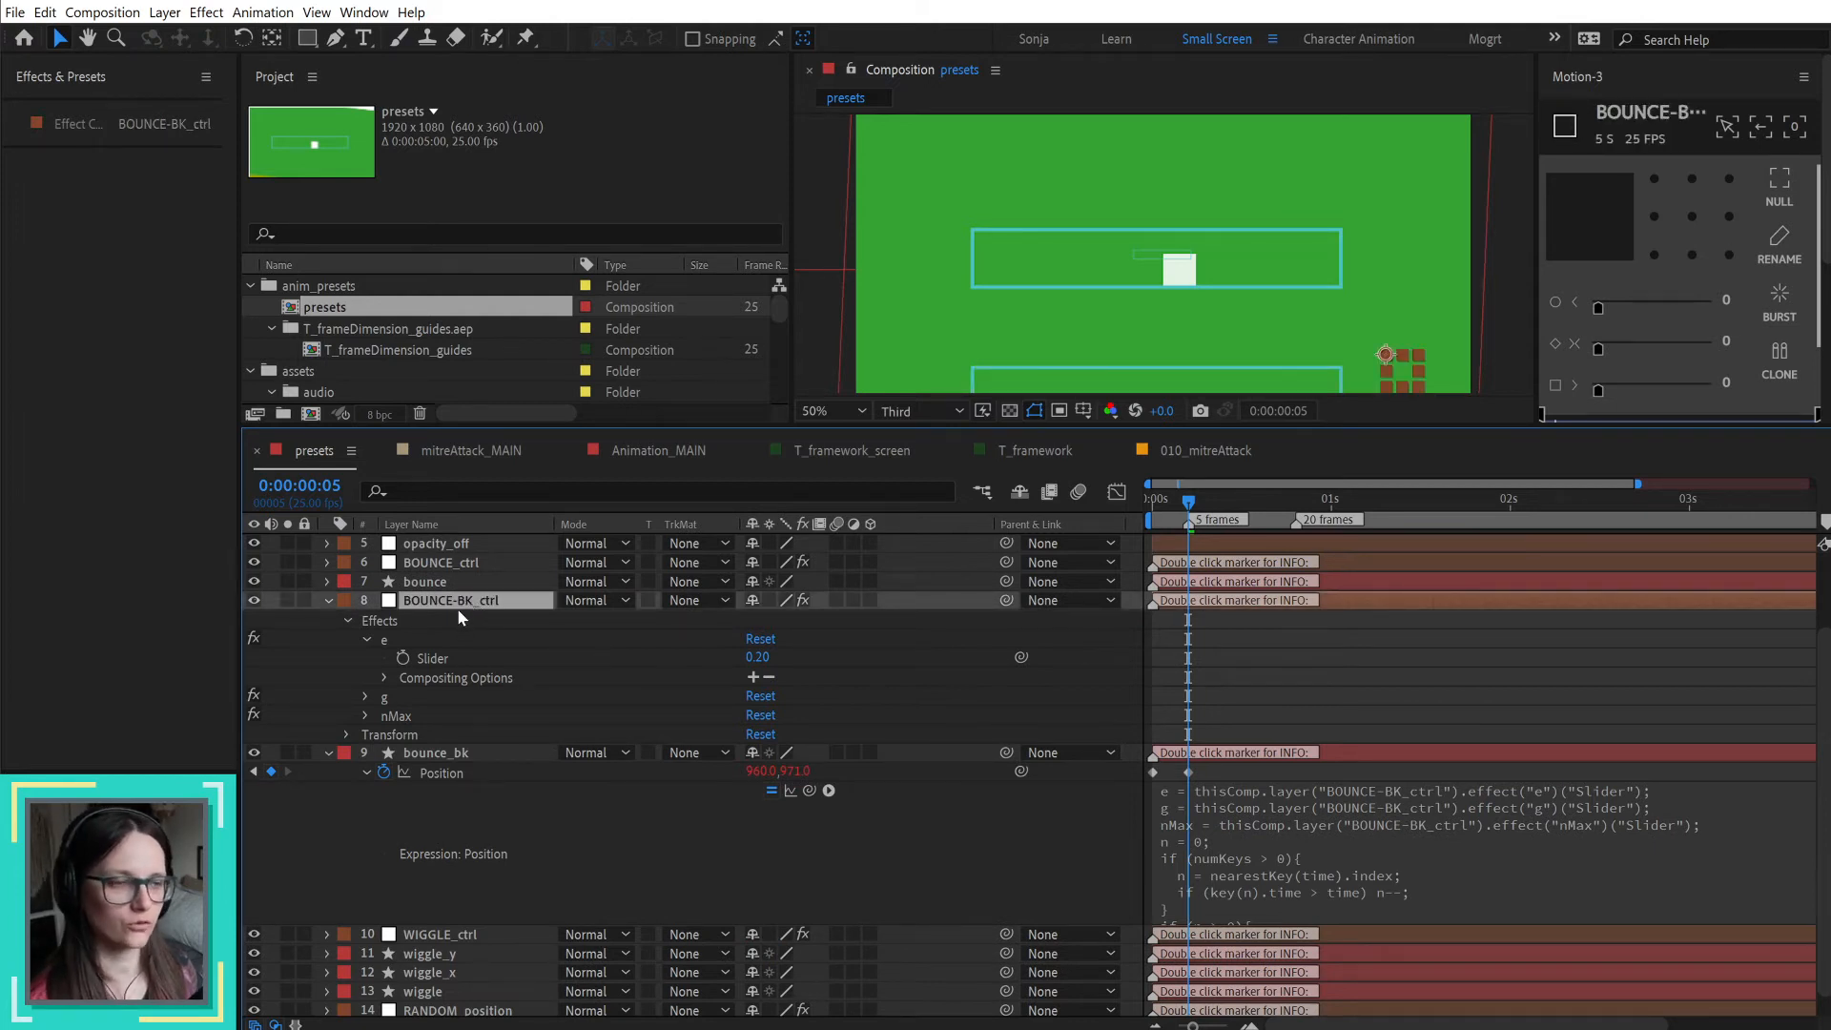
Step: Compare BOUNCE_ctrl in 010_mitreAttack with BOUNCE-BK_ctrl in presets and review the copy options for bounce_bk's Position expression
click(1230, 458)
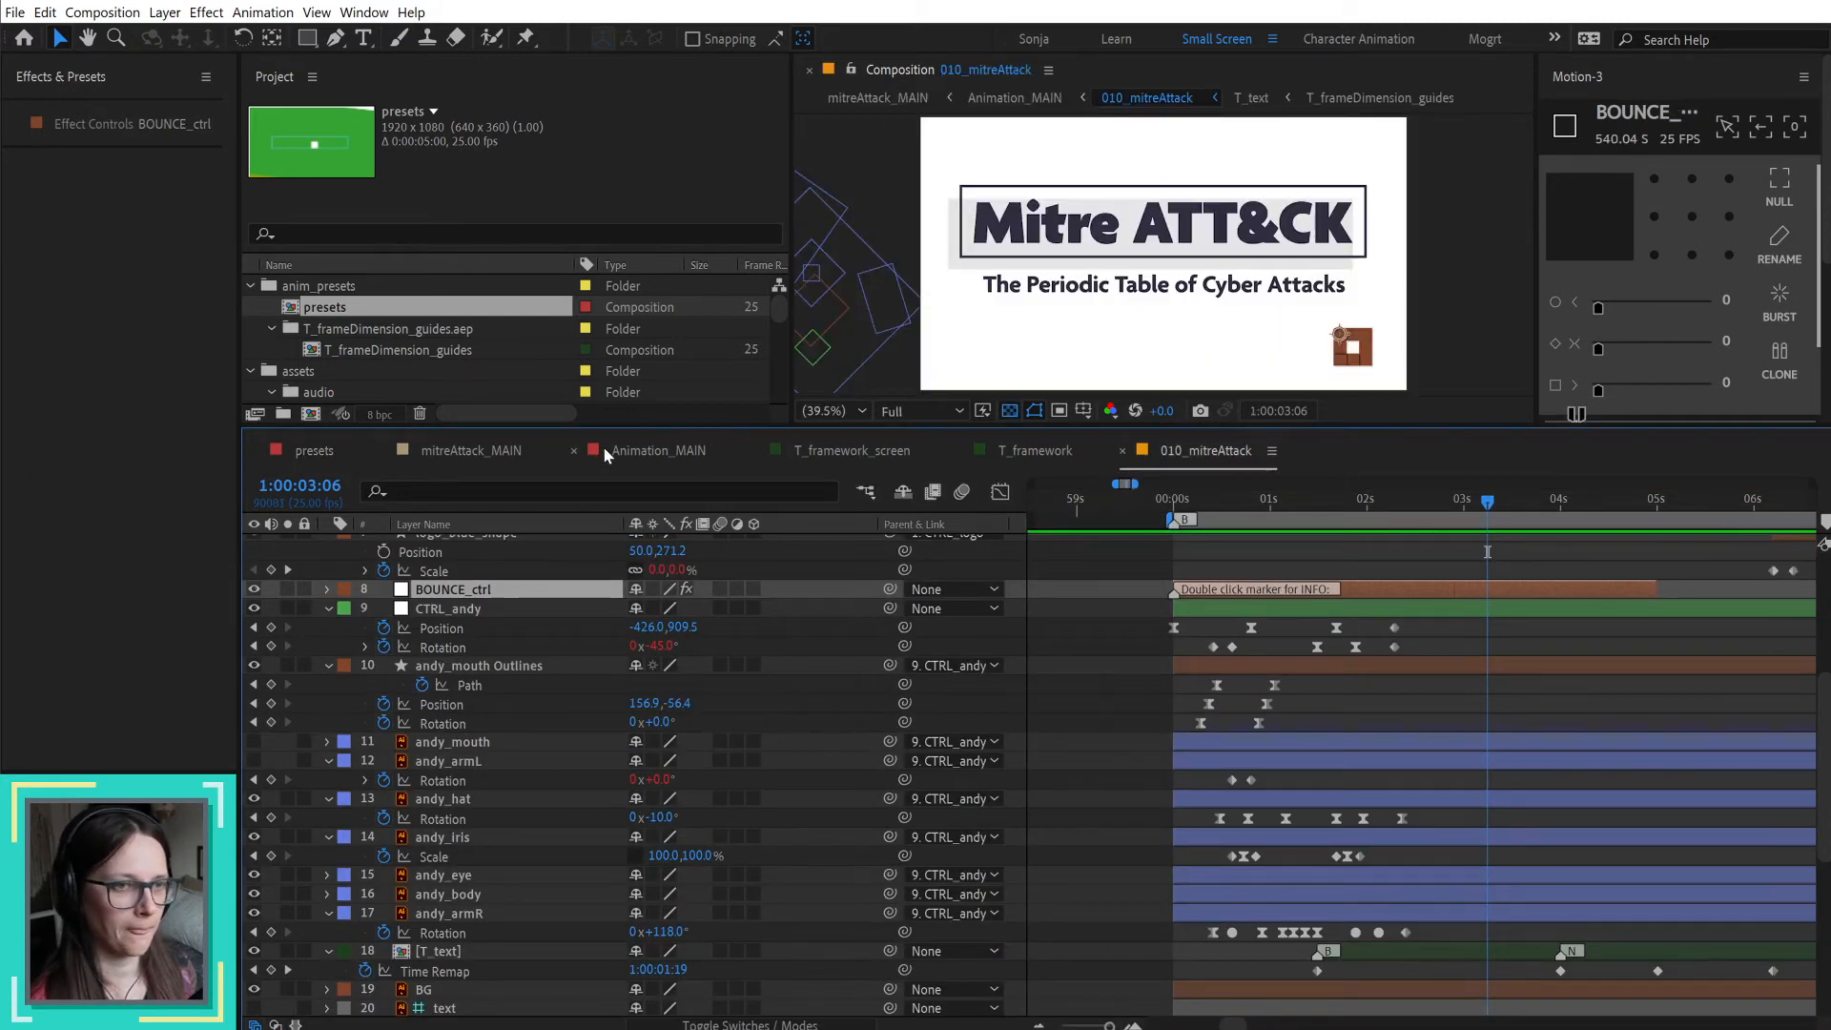
click(315, 450)
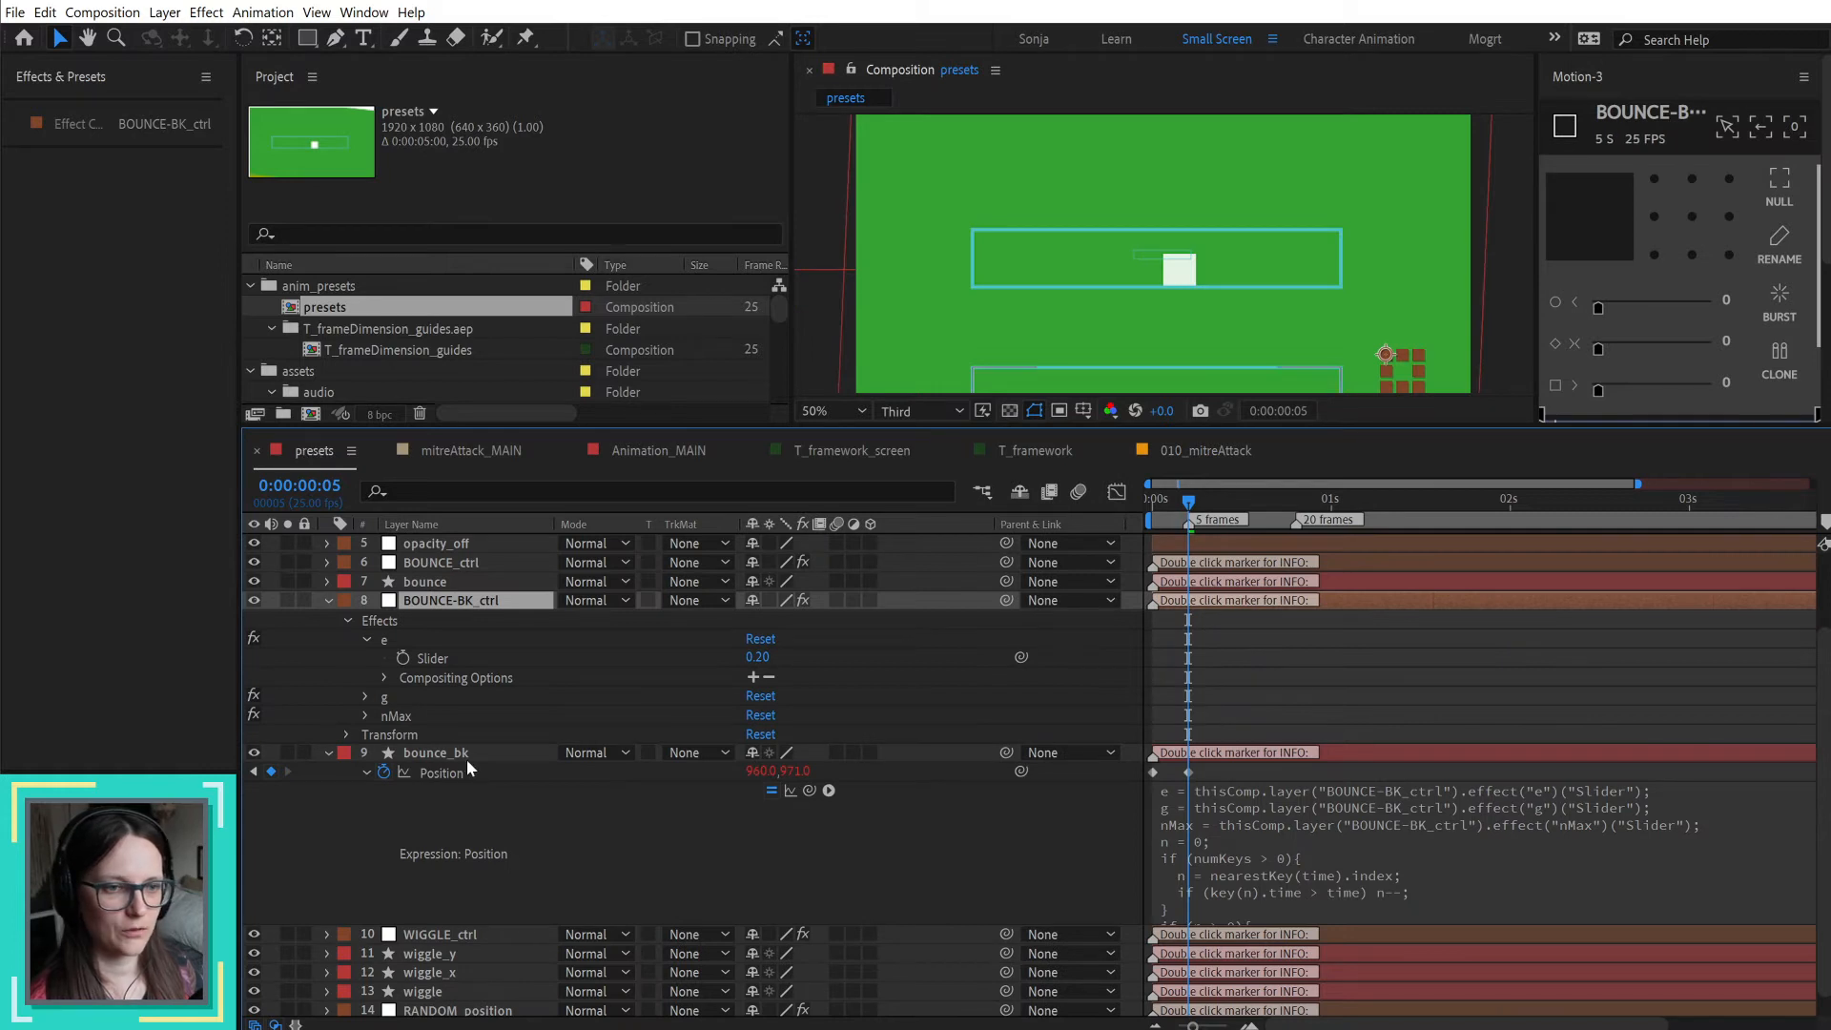
right_click(438, 772)
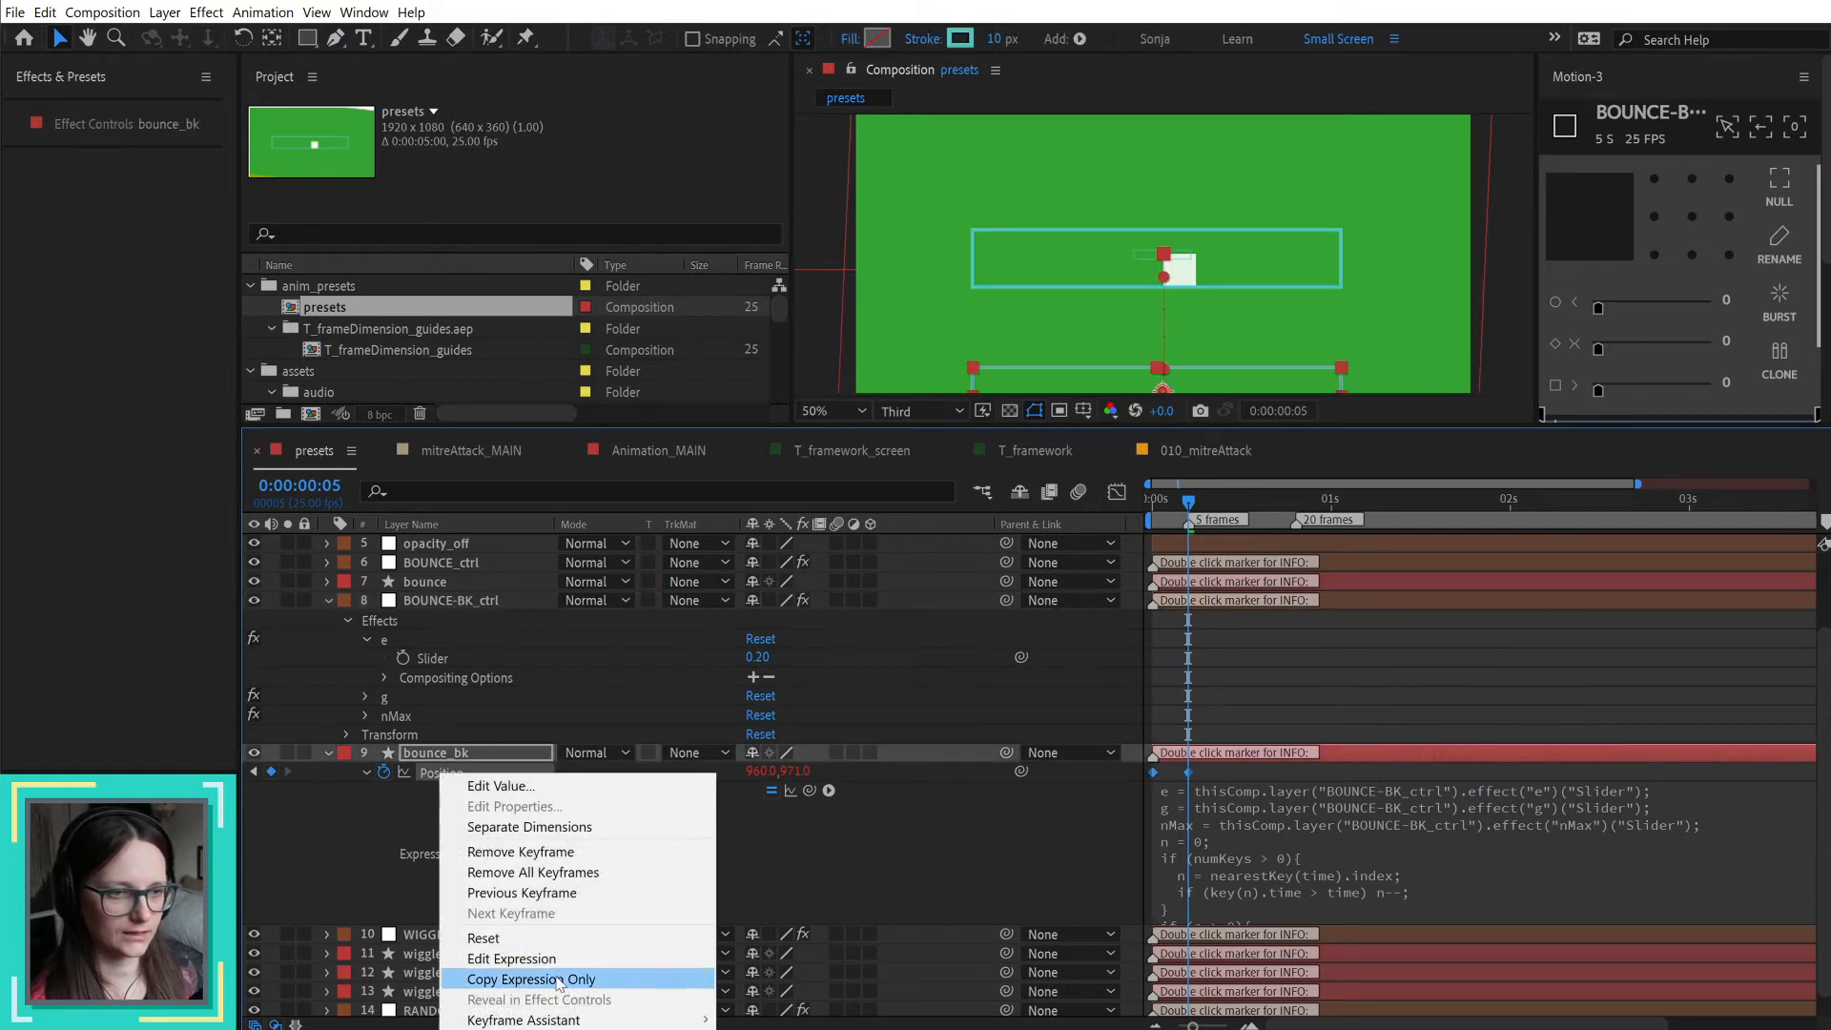
click(361, 828)
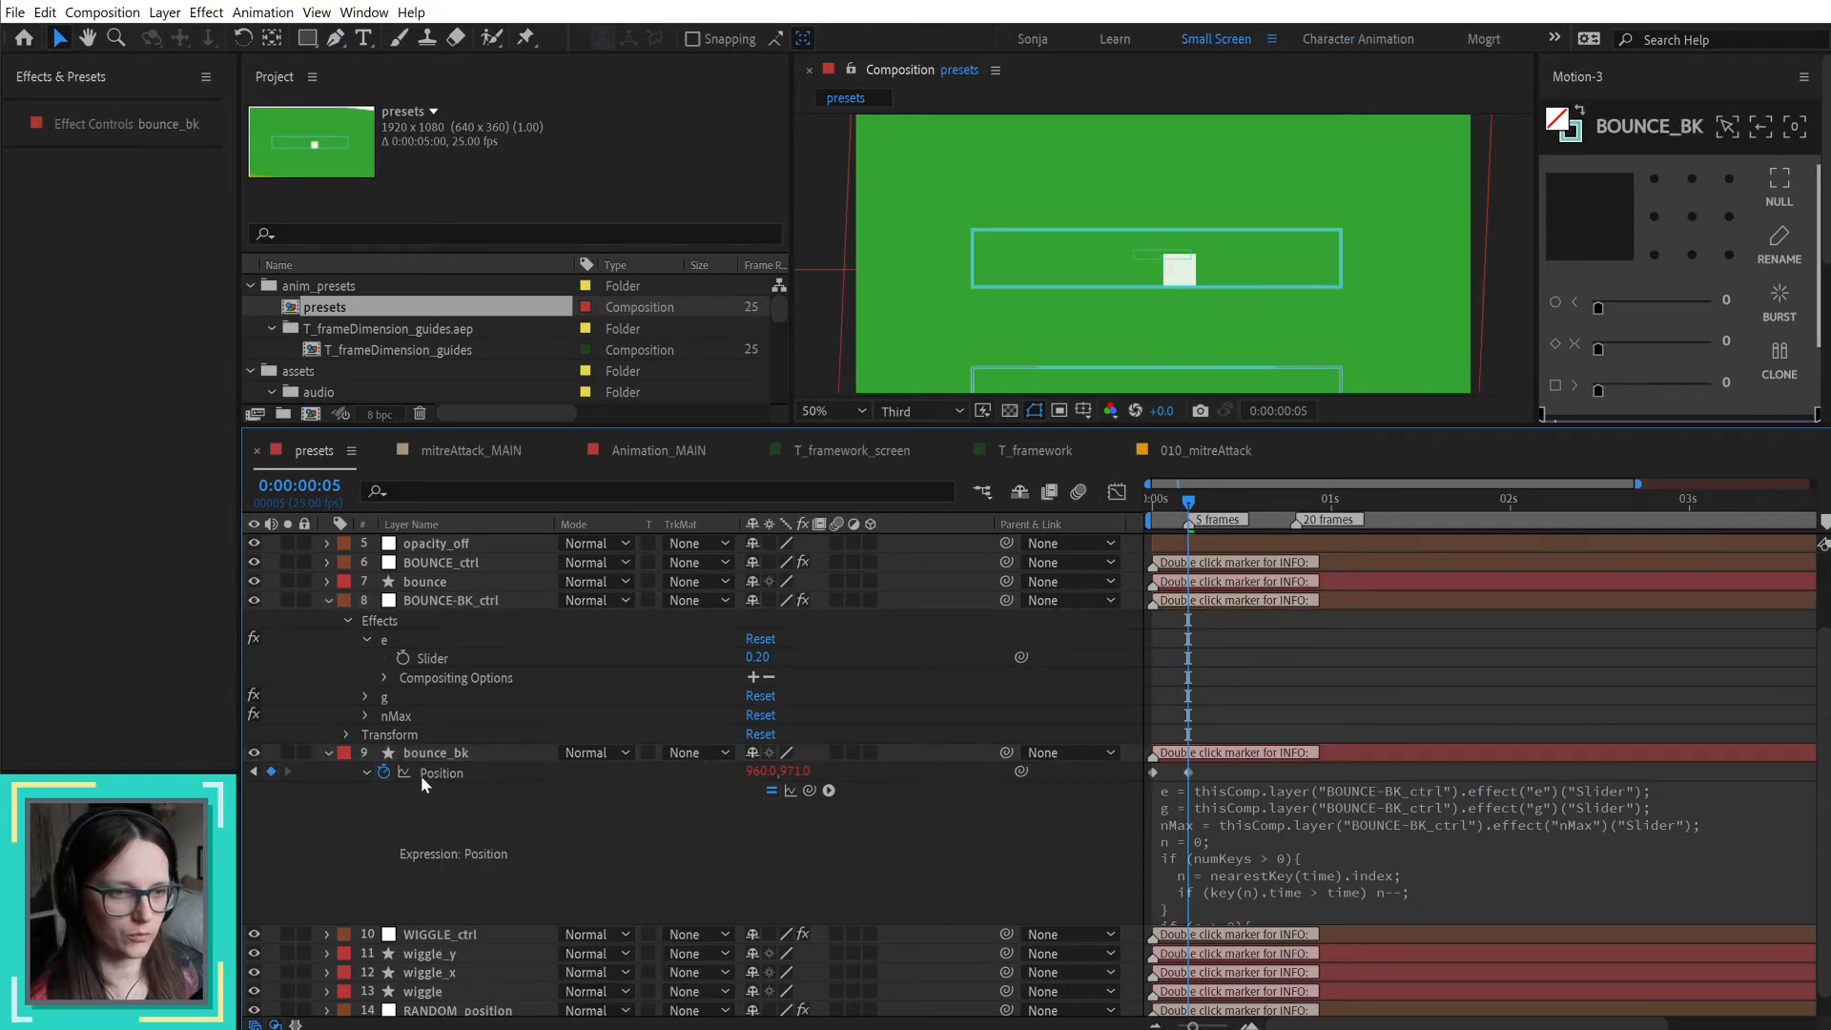
click(481, 597)
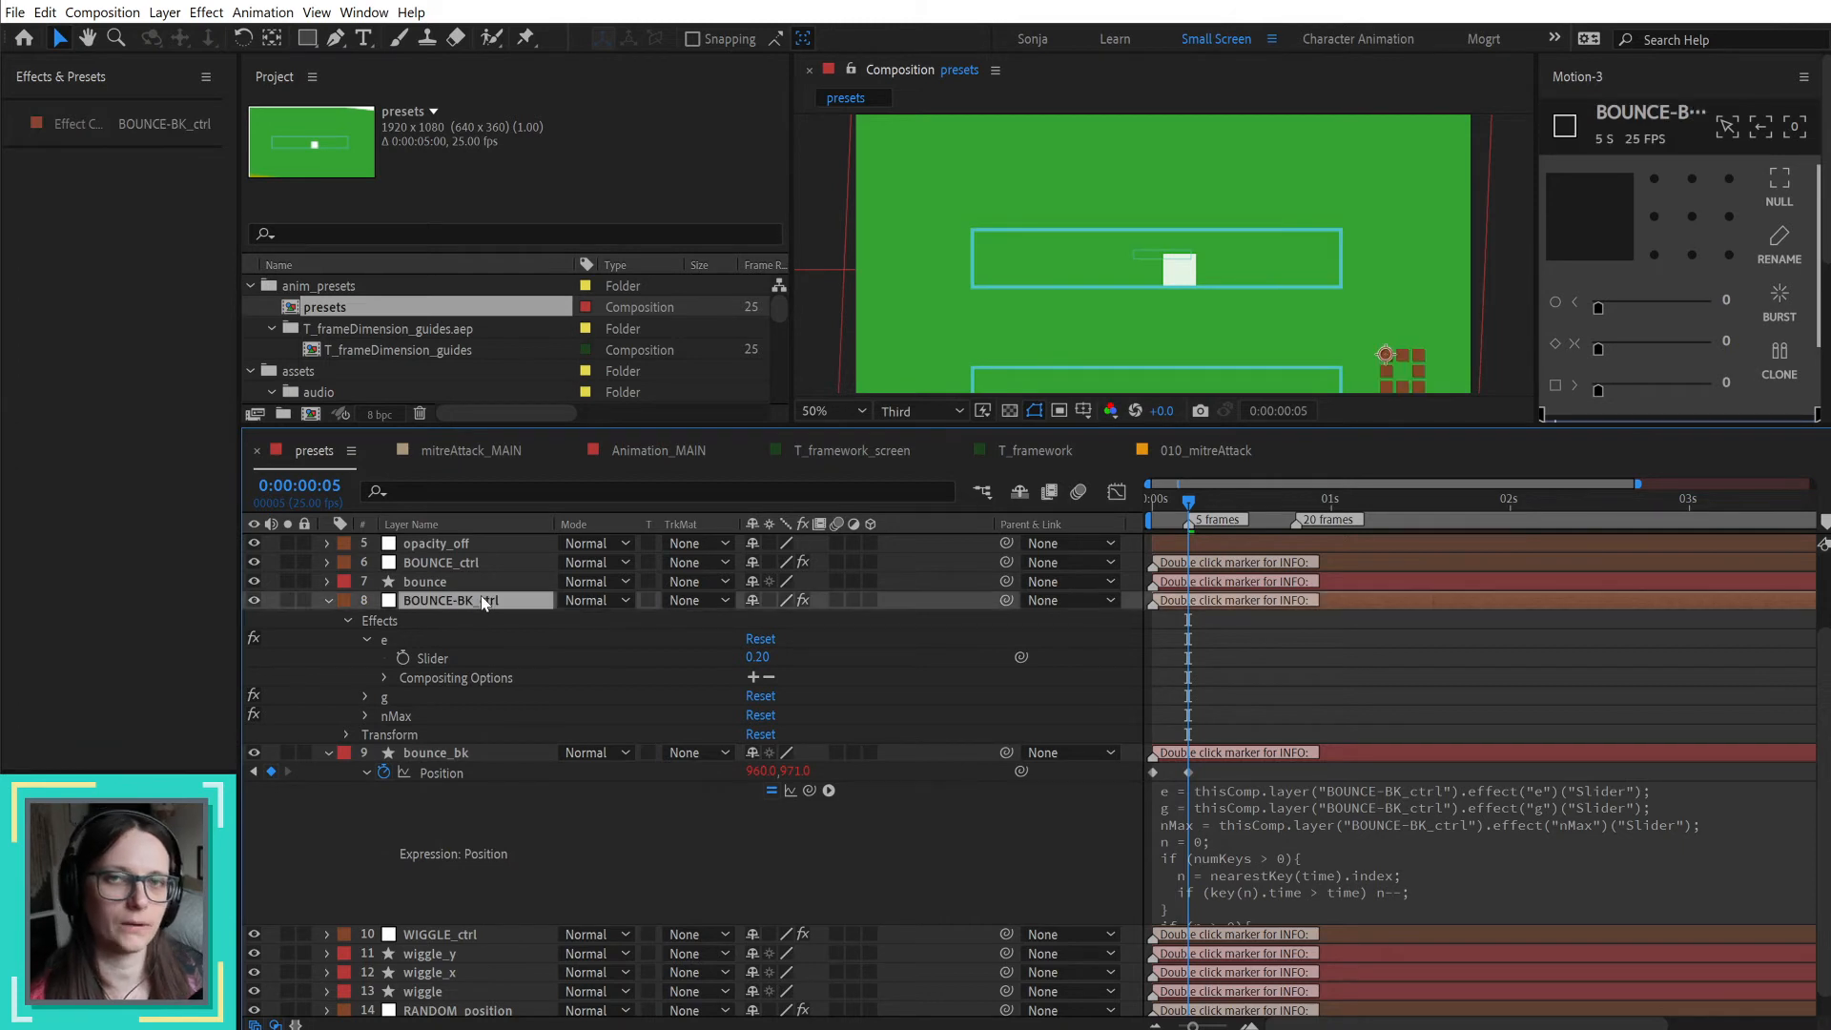
click(1182, 450)
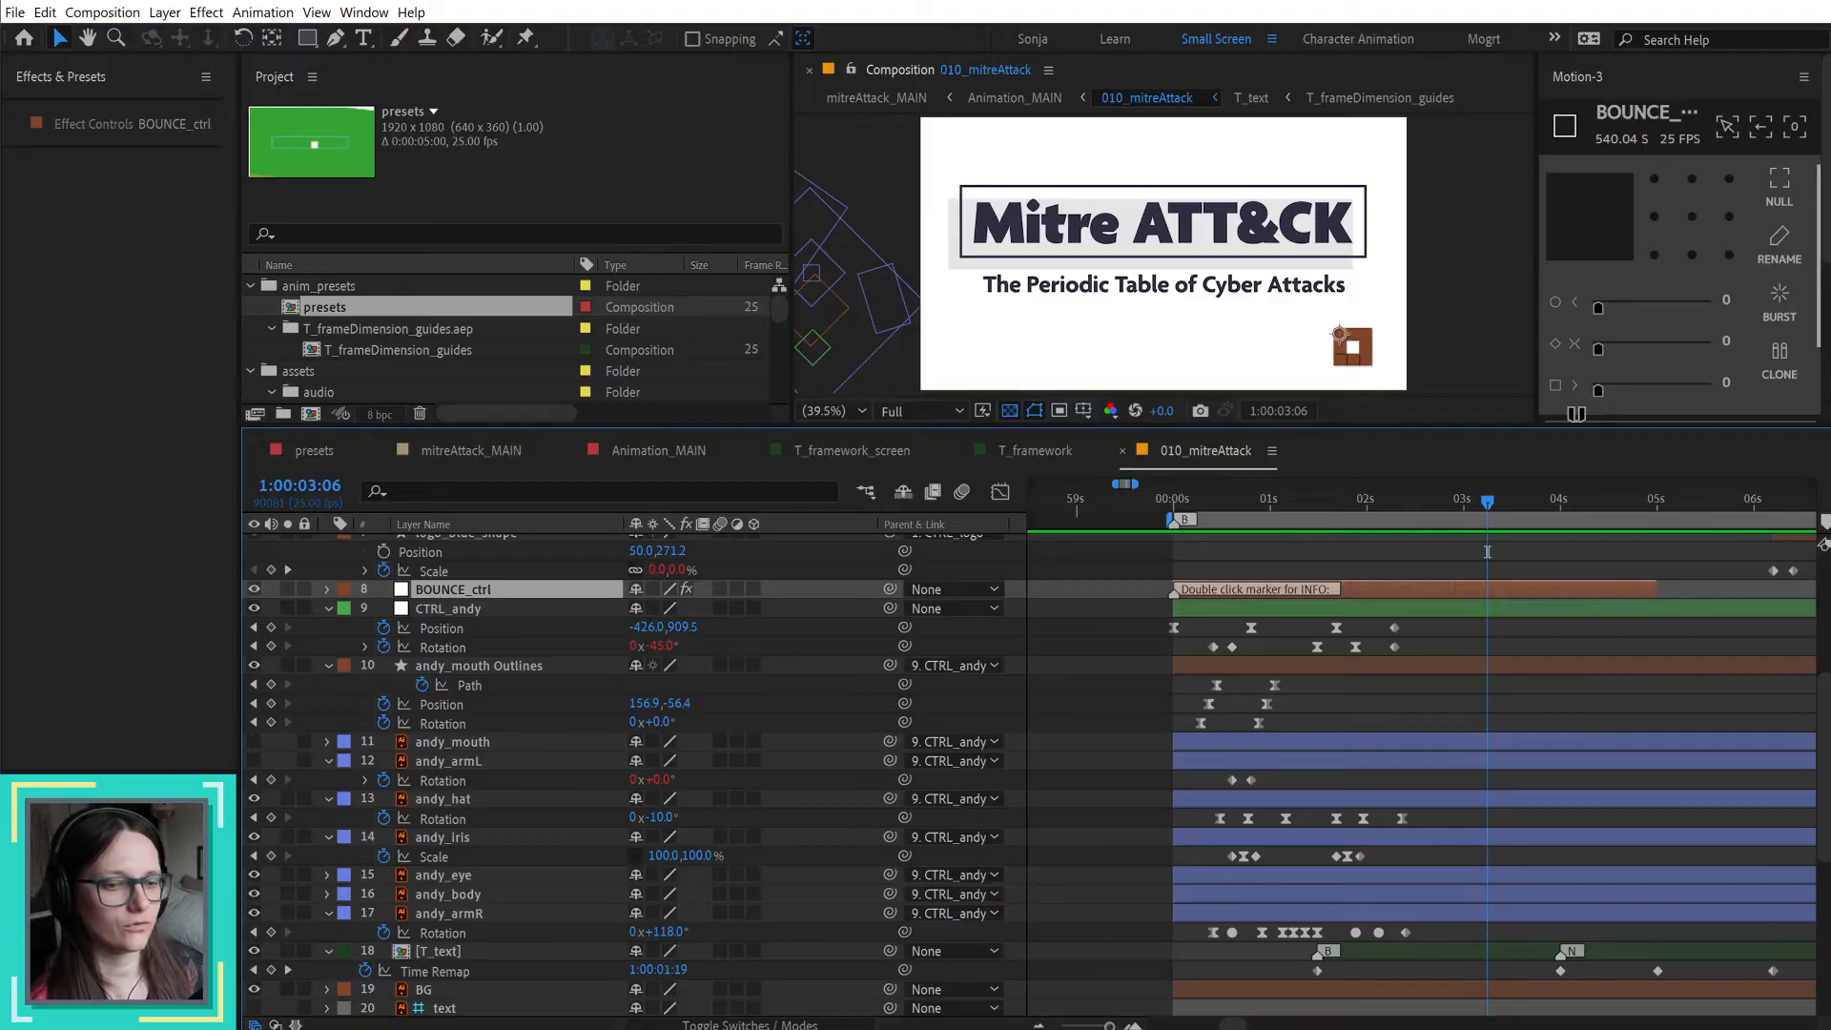
Step: Switch to the browser, view the Patreon creator home and the YouTube channel page, and return to After Effects
key(alt+Tab)
click(427, 3)
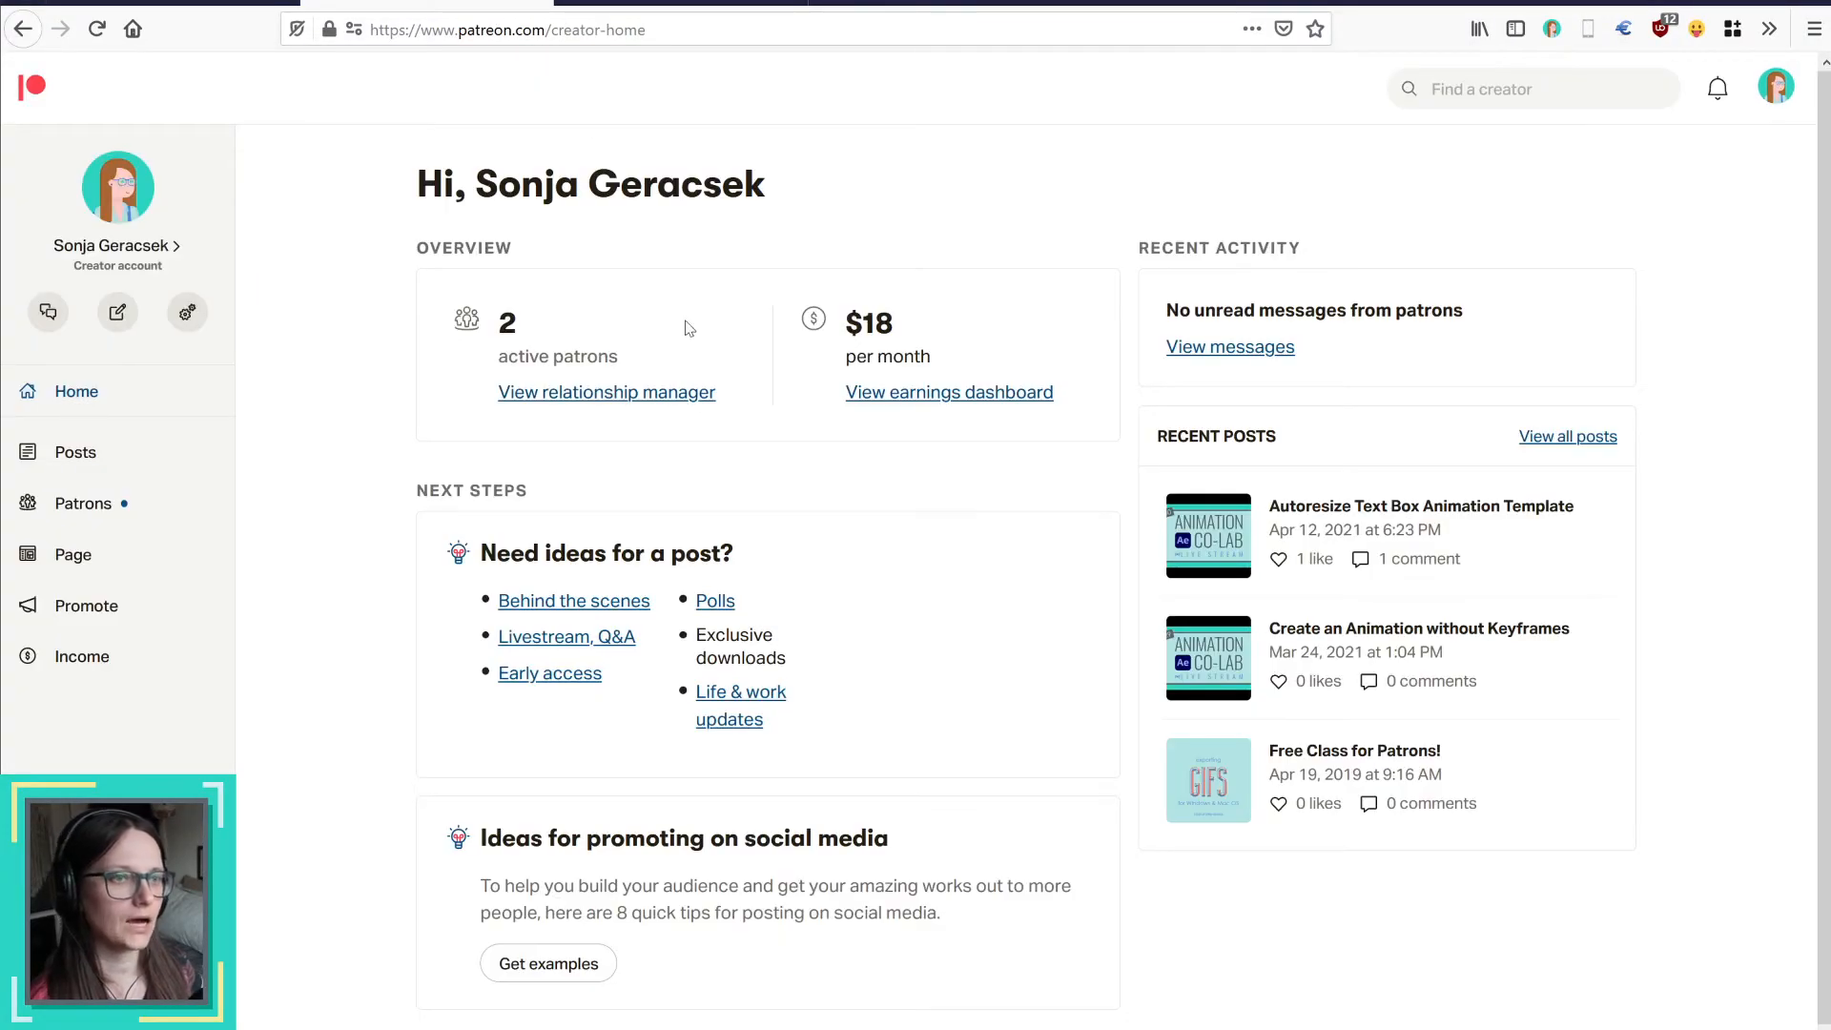
click(86, 402)
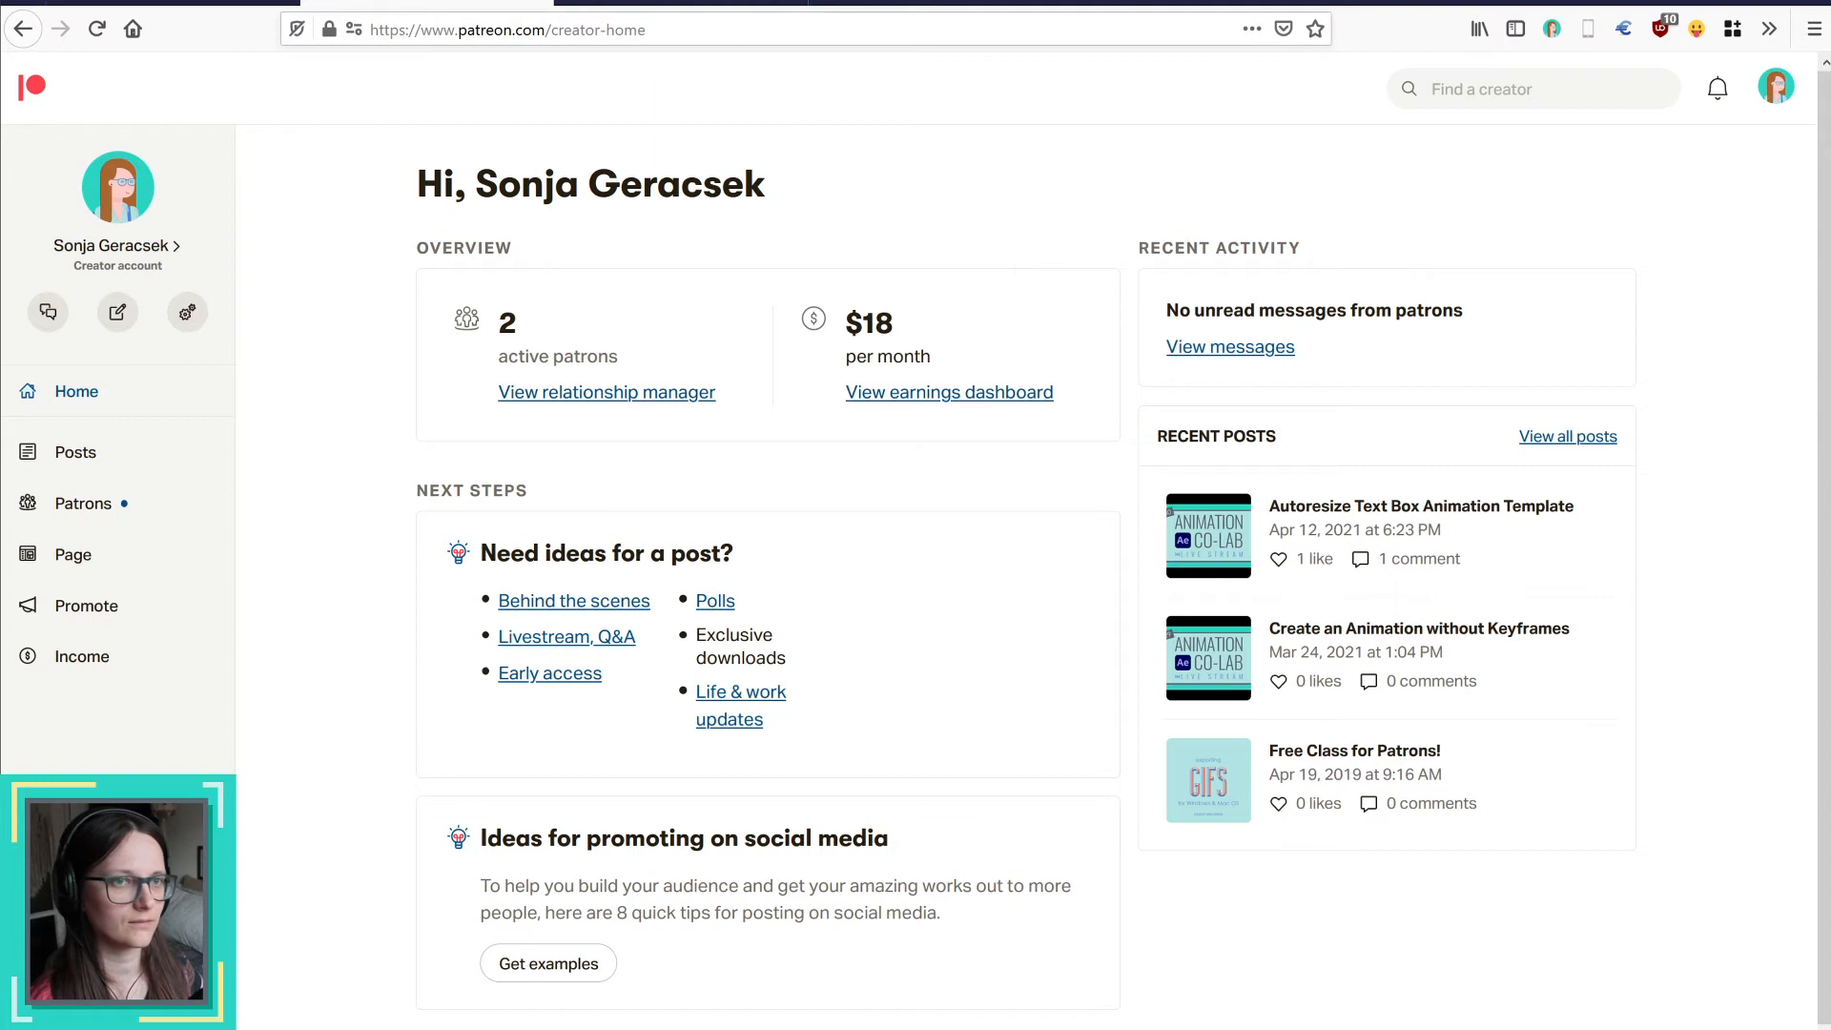
drag(658, 29, 552, 29)
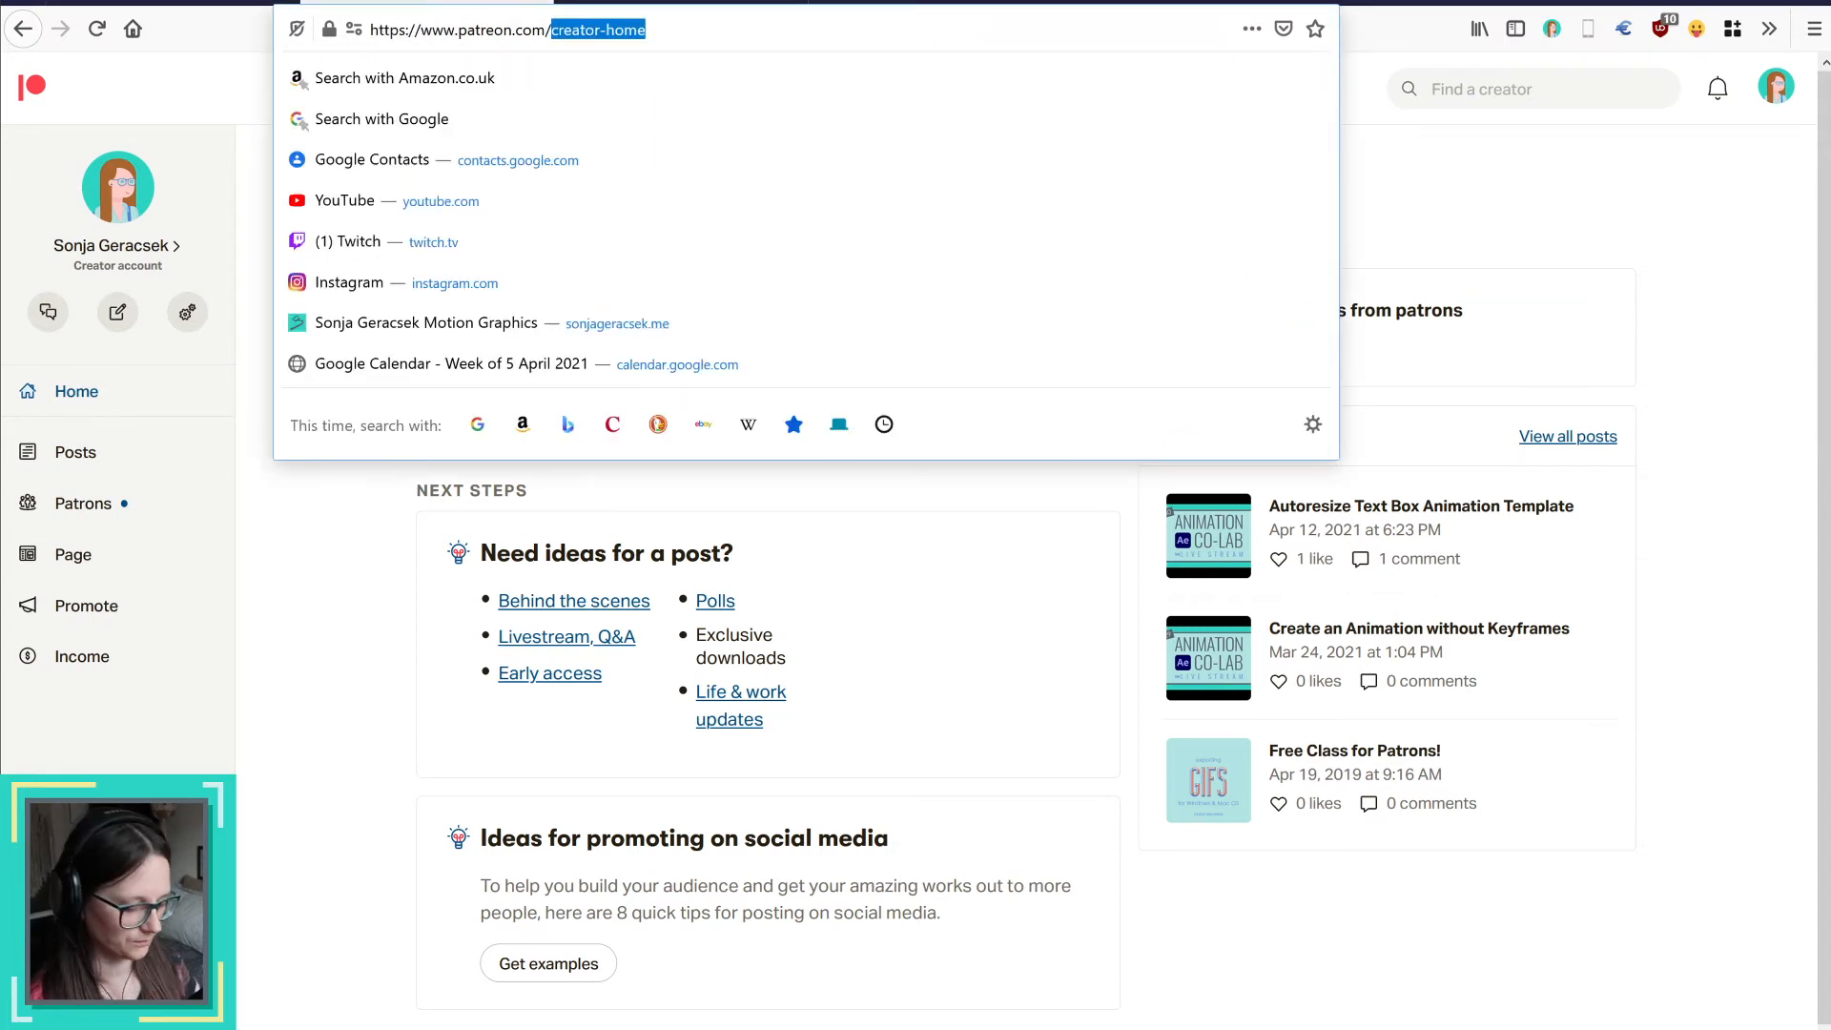
key(Return)
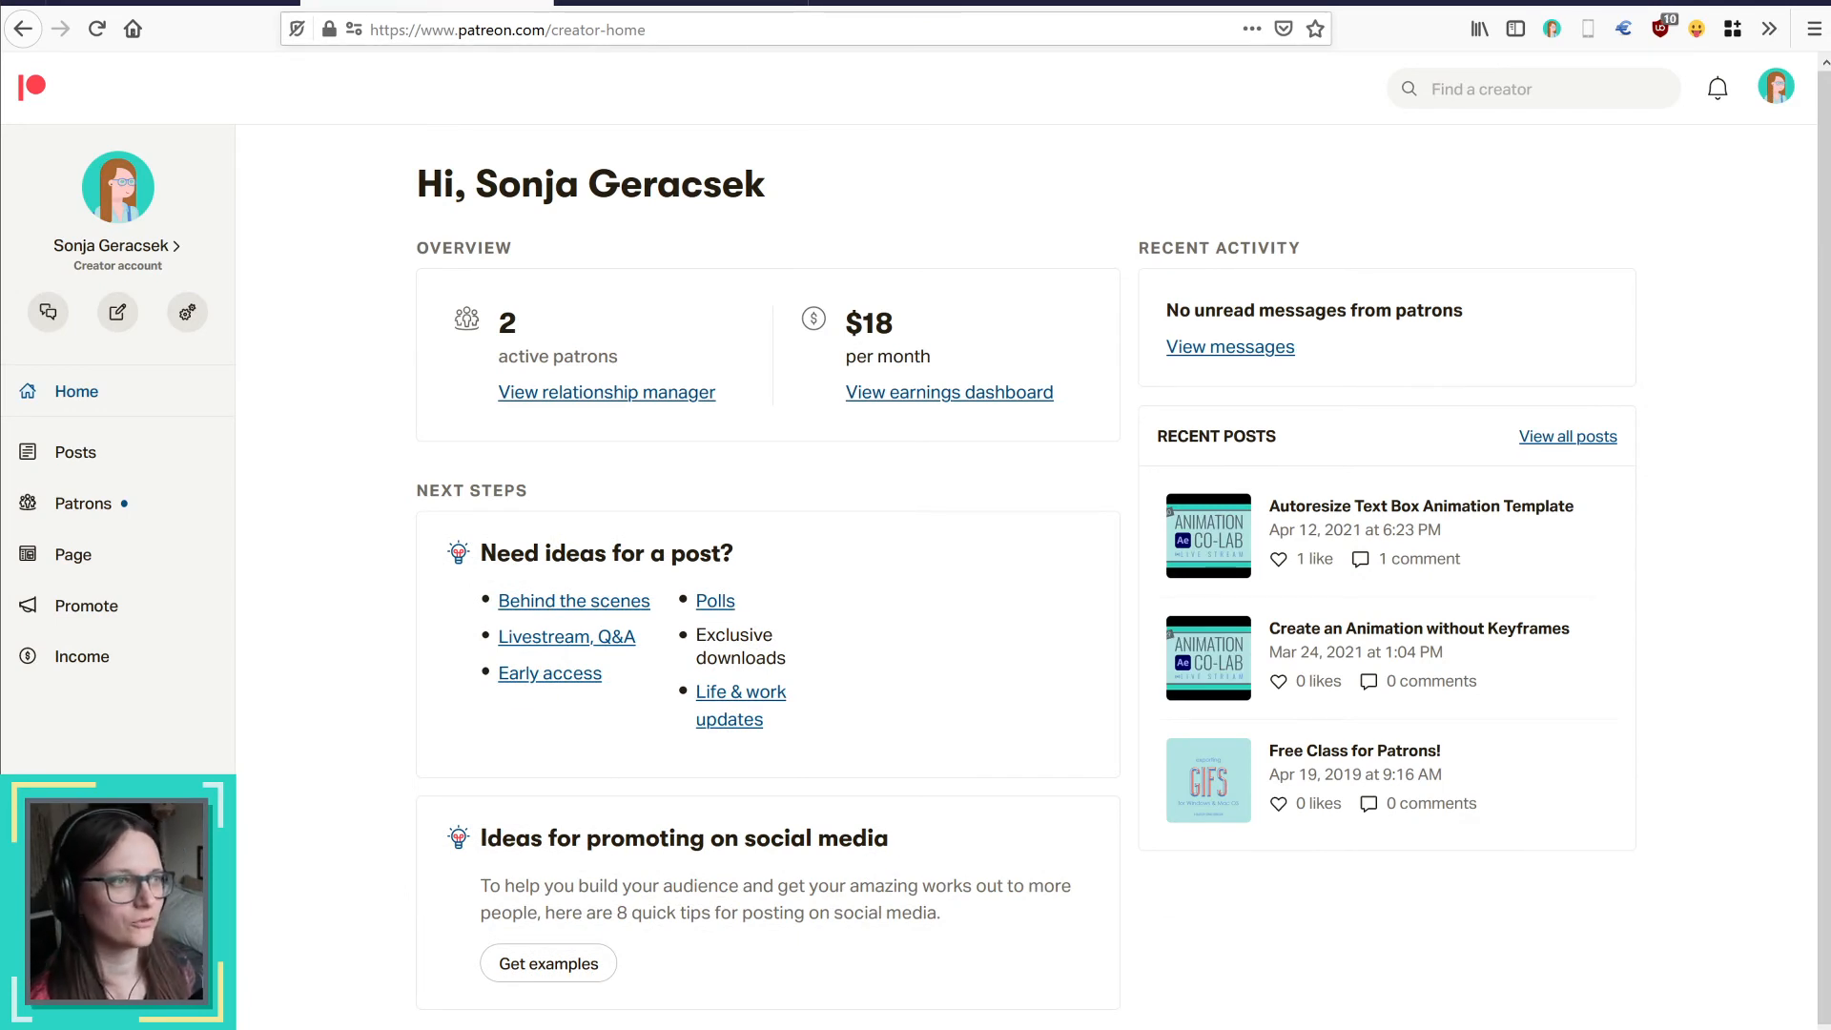
click(173, 3)
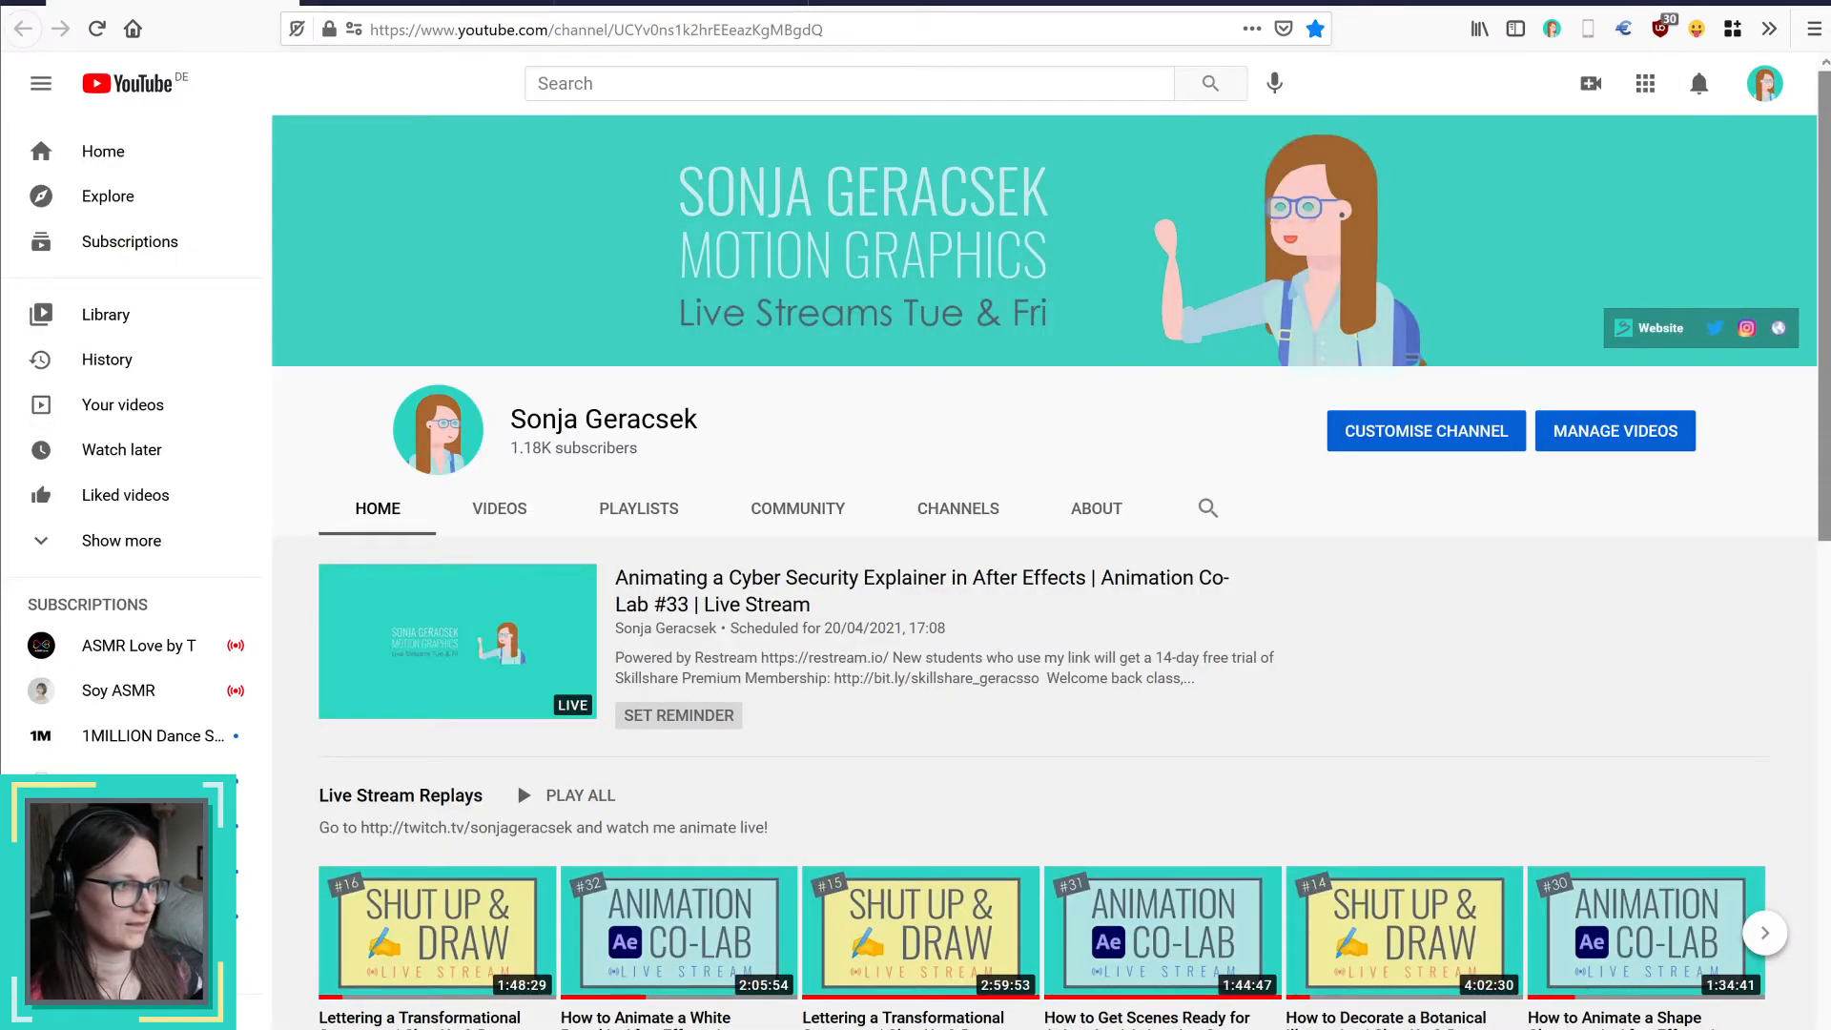
key(alt+Tab)
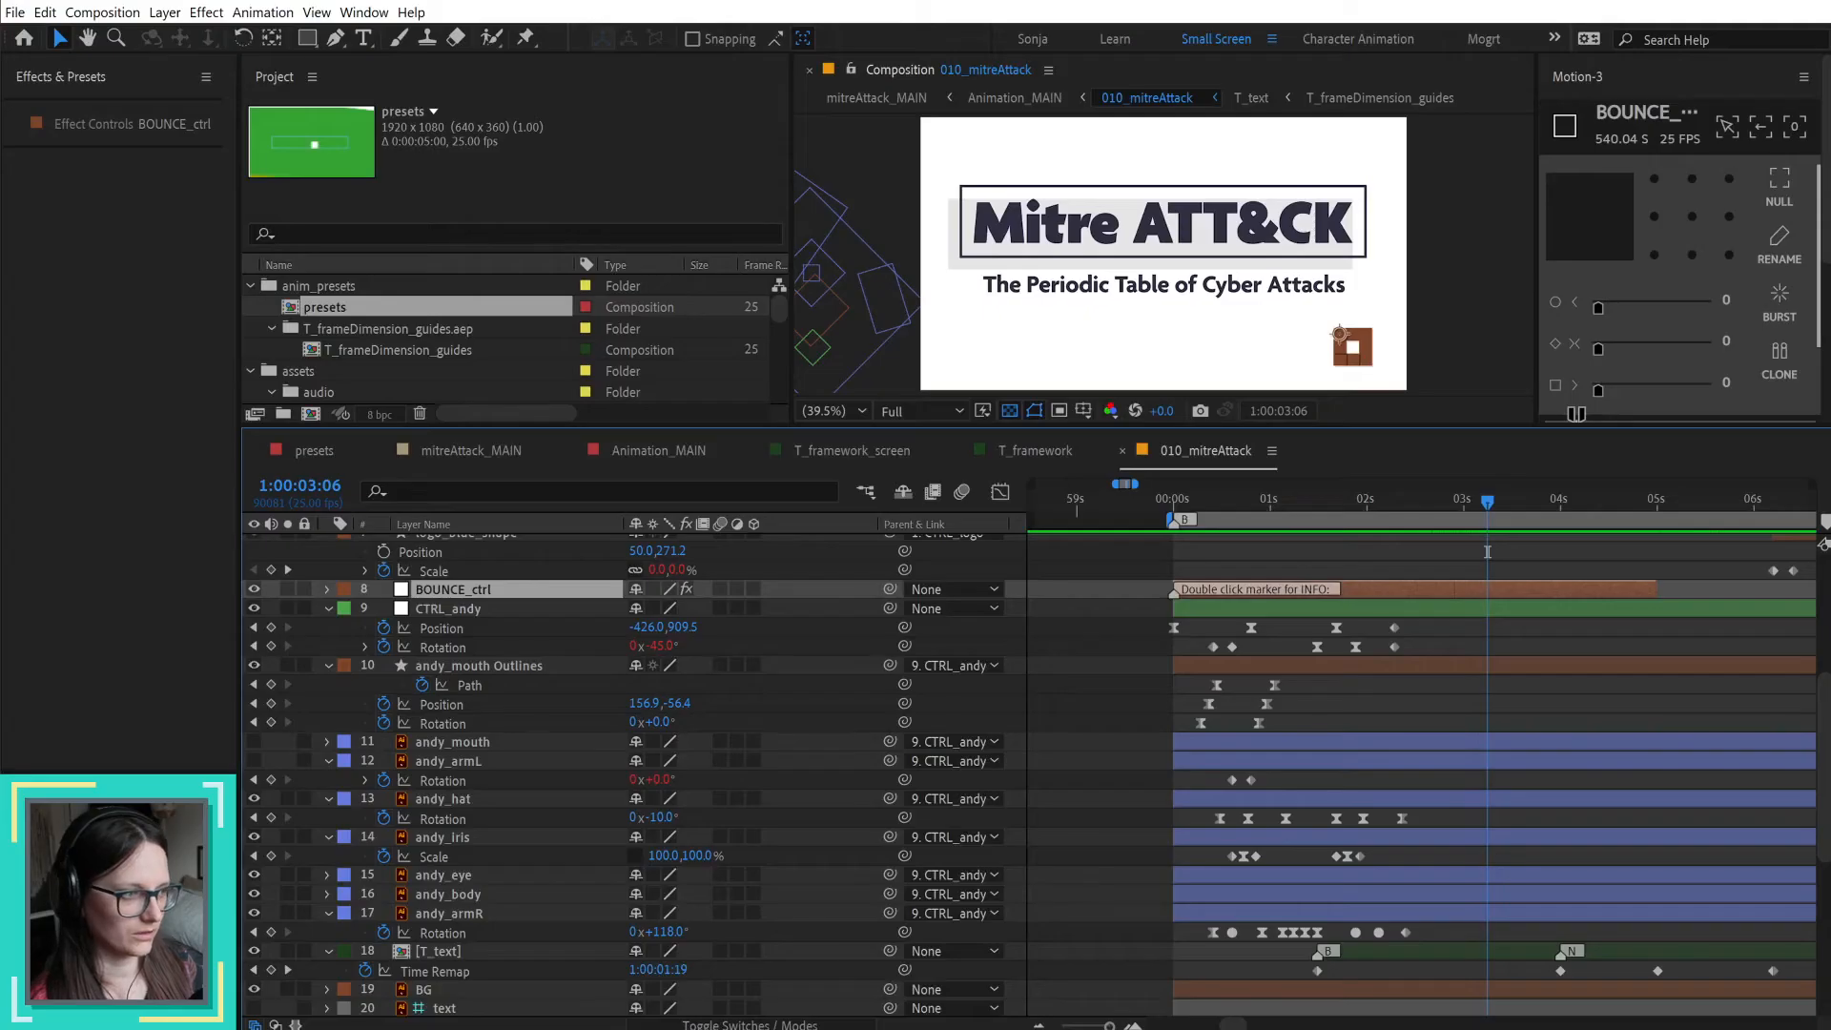
Step: Preview the professor's entrance in T_framework with the whole frame fitted in the viewer
click(1095, 681)
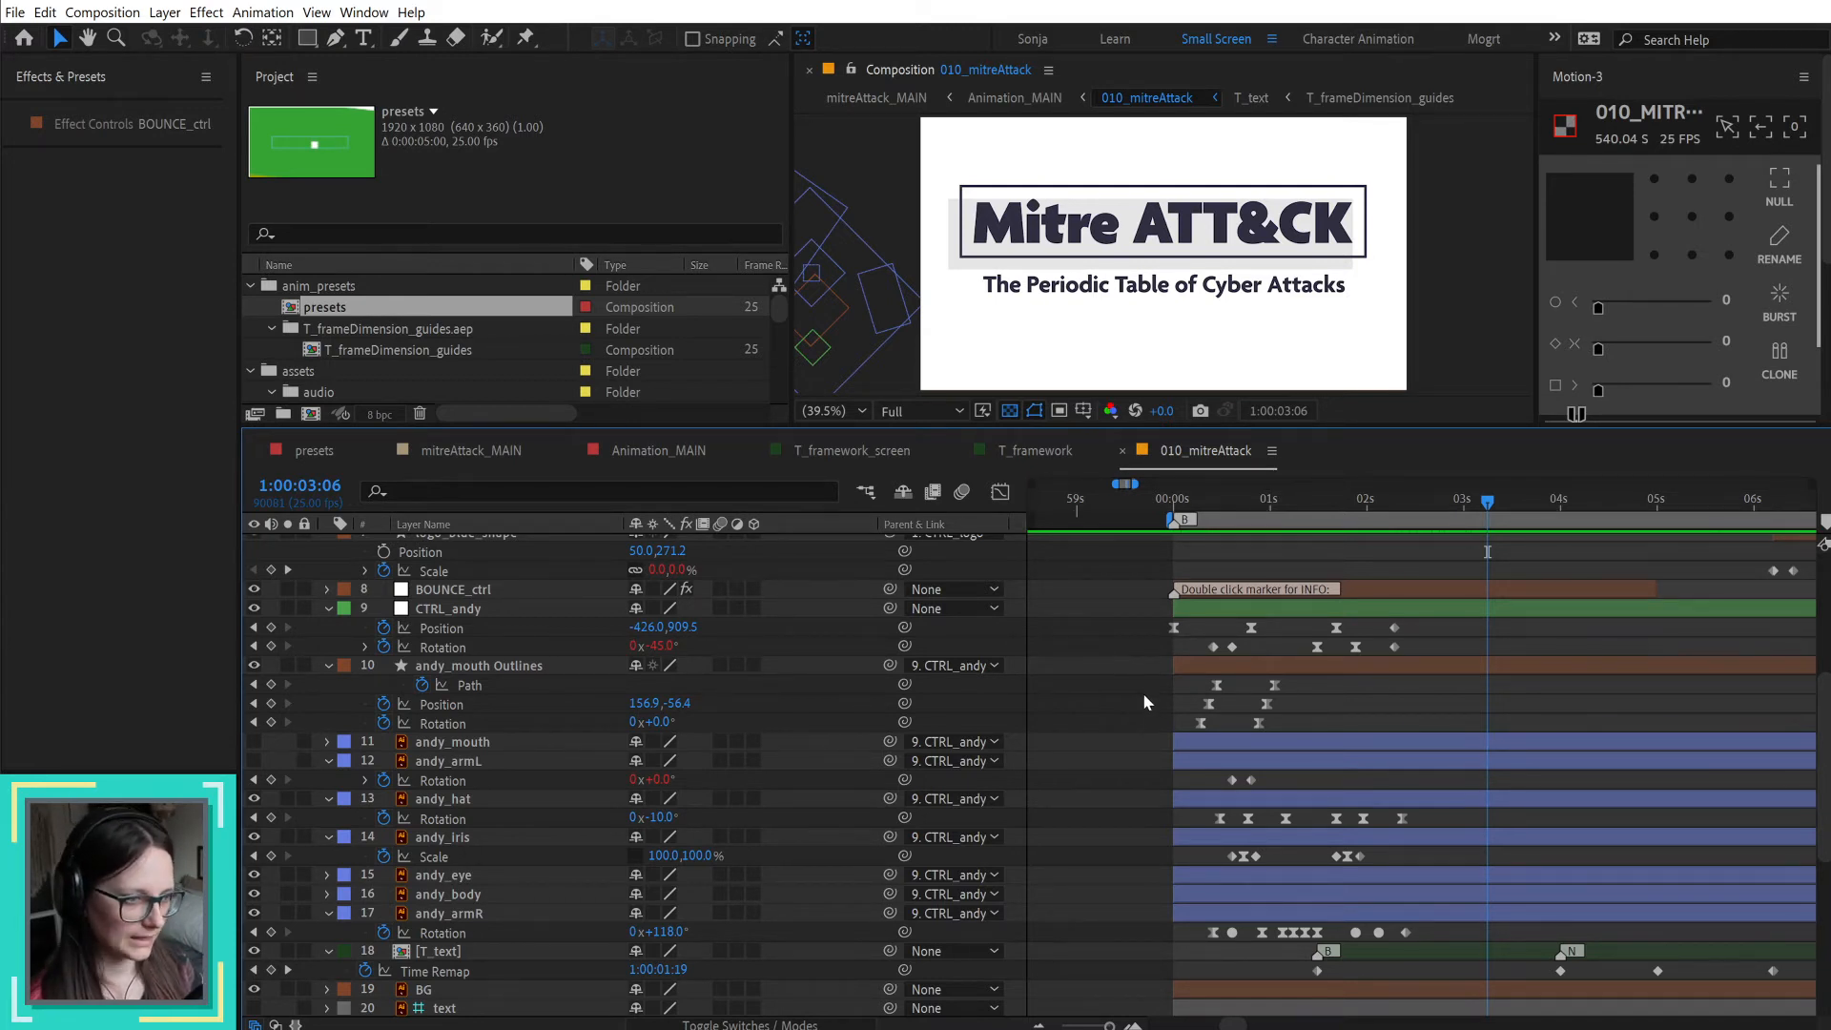
scroll(1142, 692, up, 3)
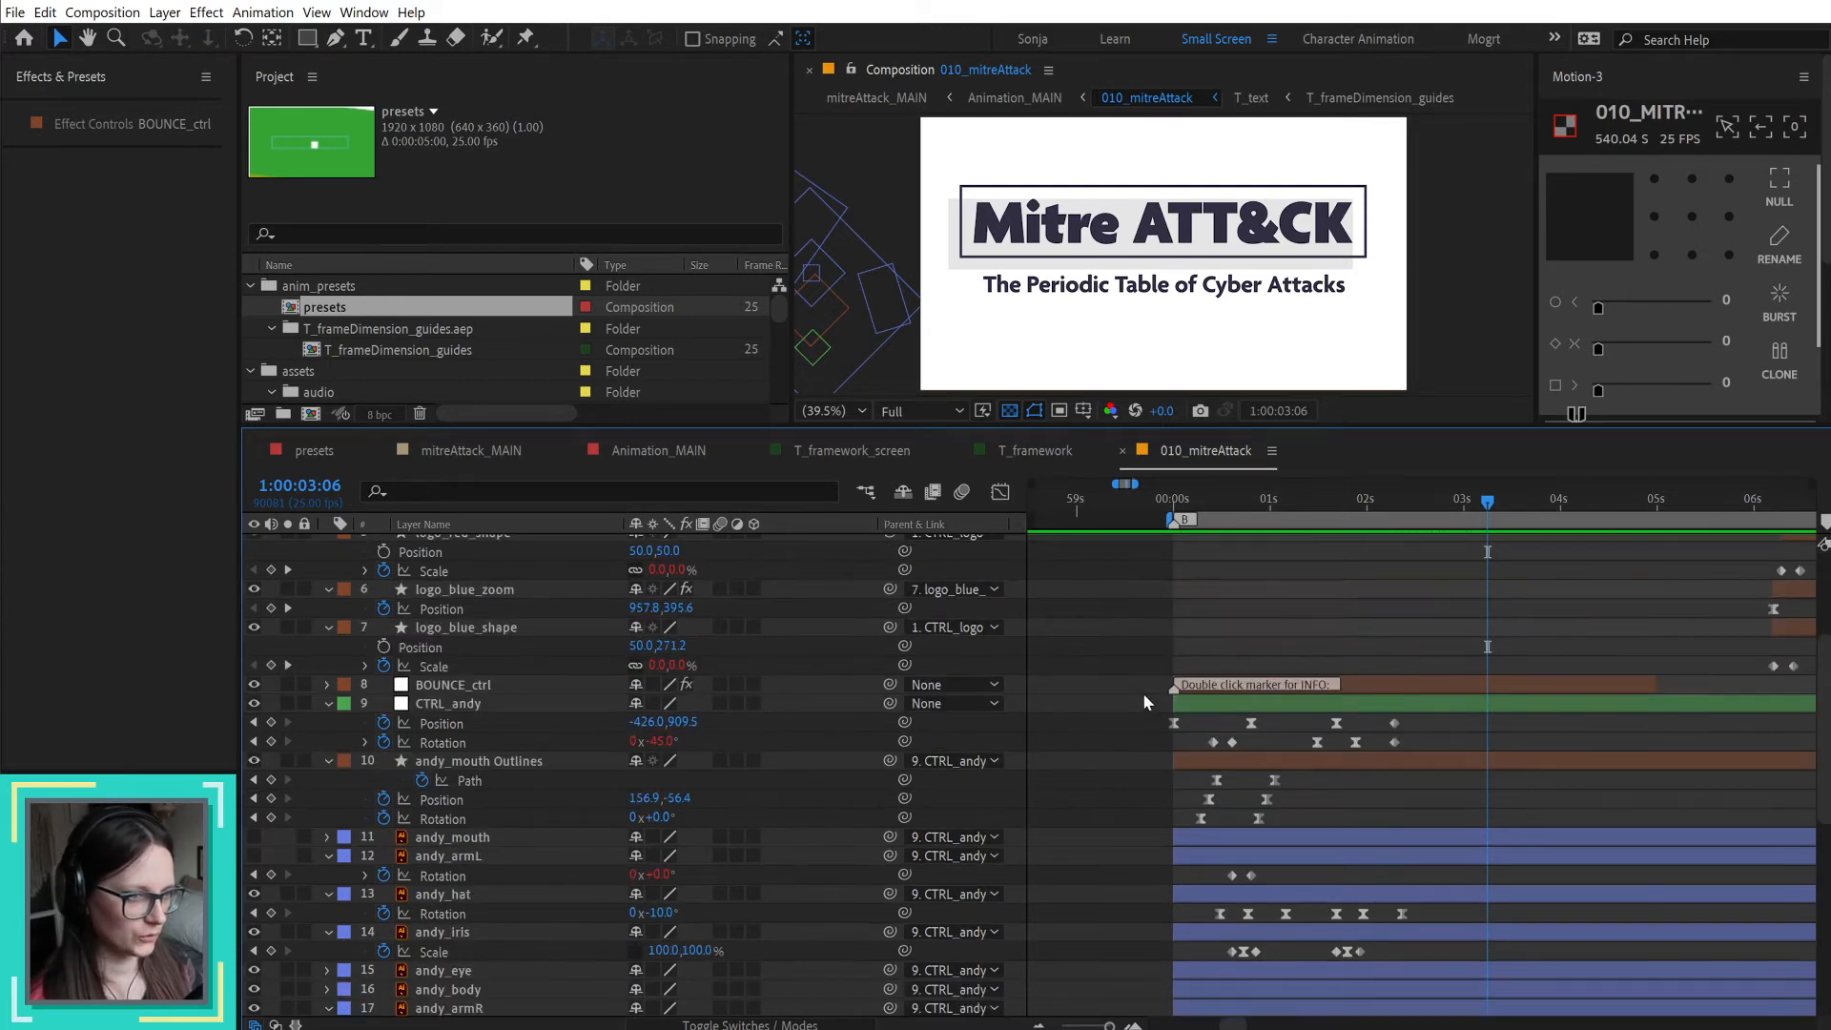
click(1023, 452)
scroll(1289, 616, up, 5)
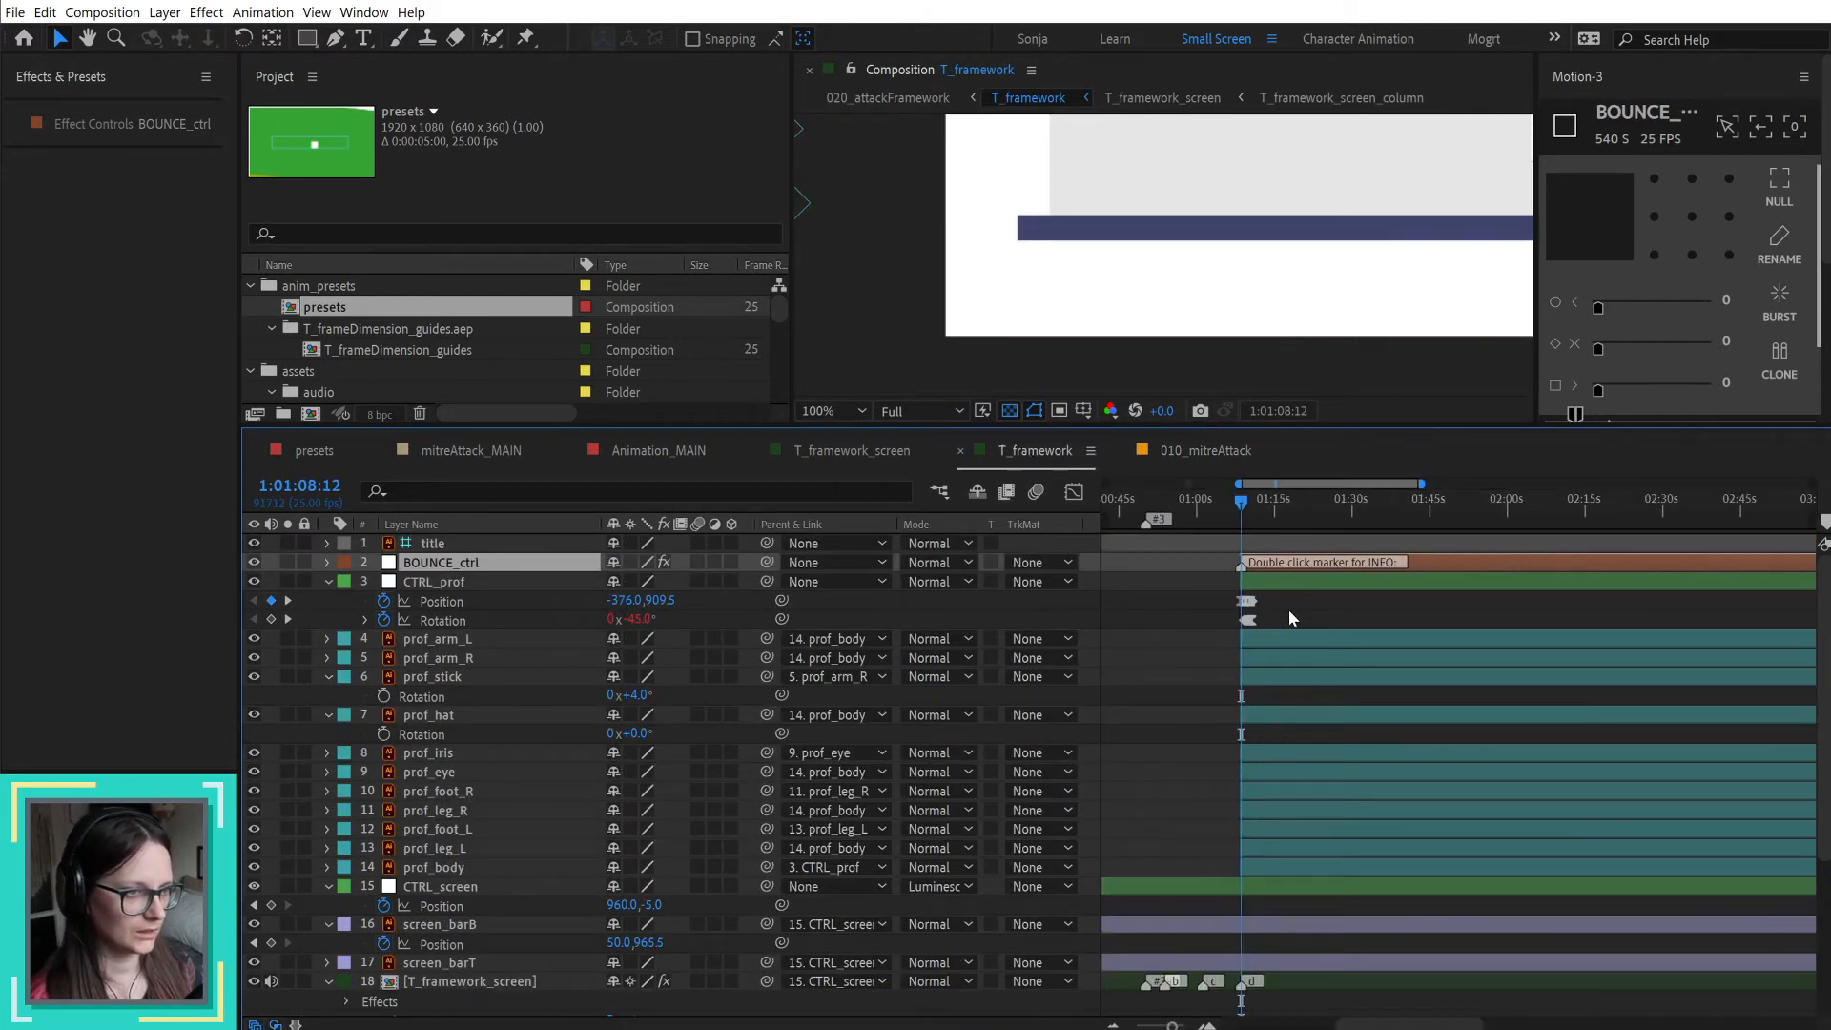
key(space)
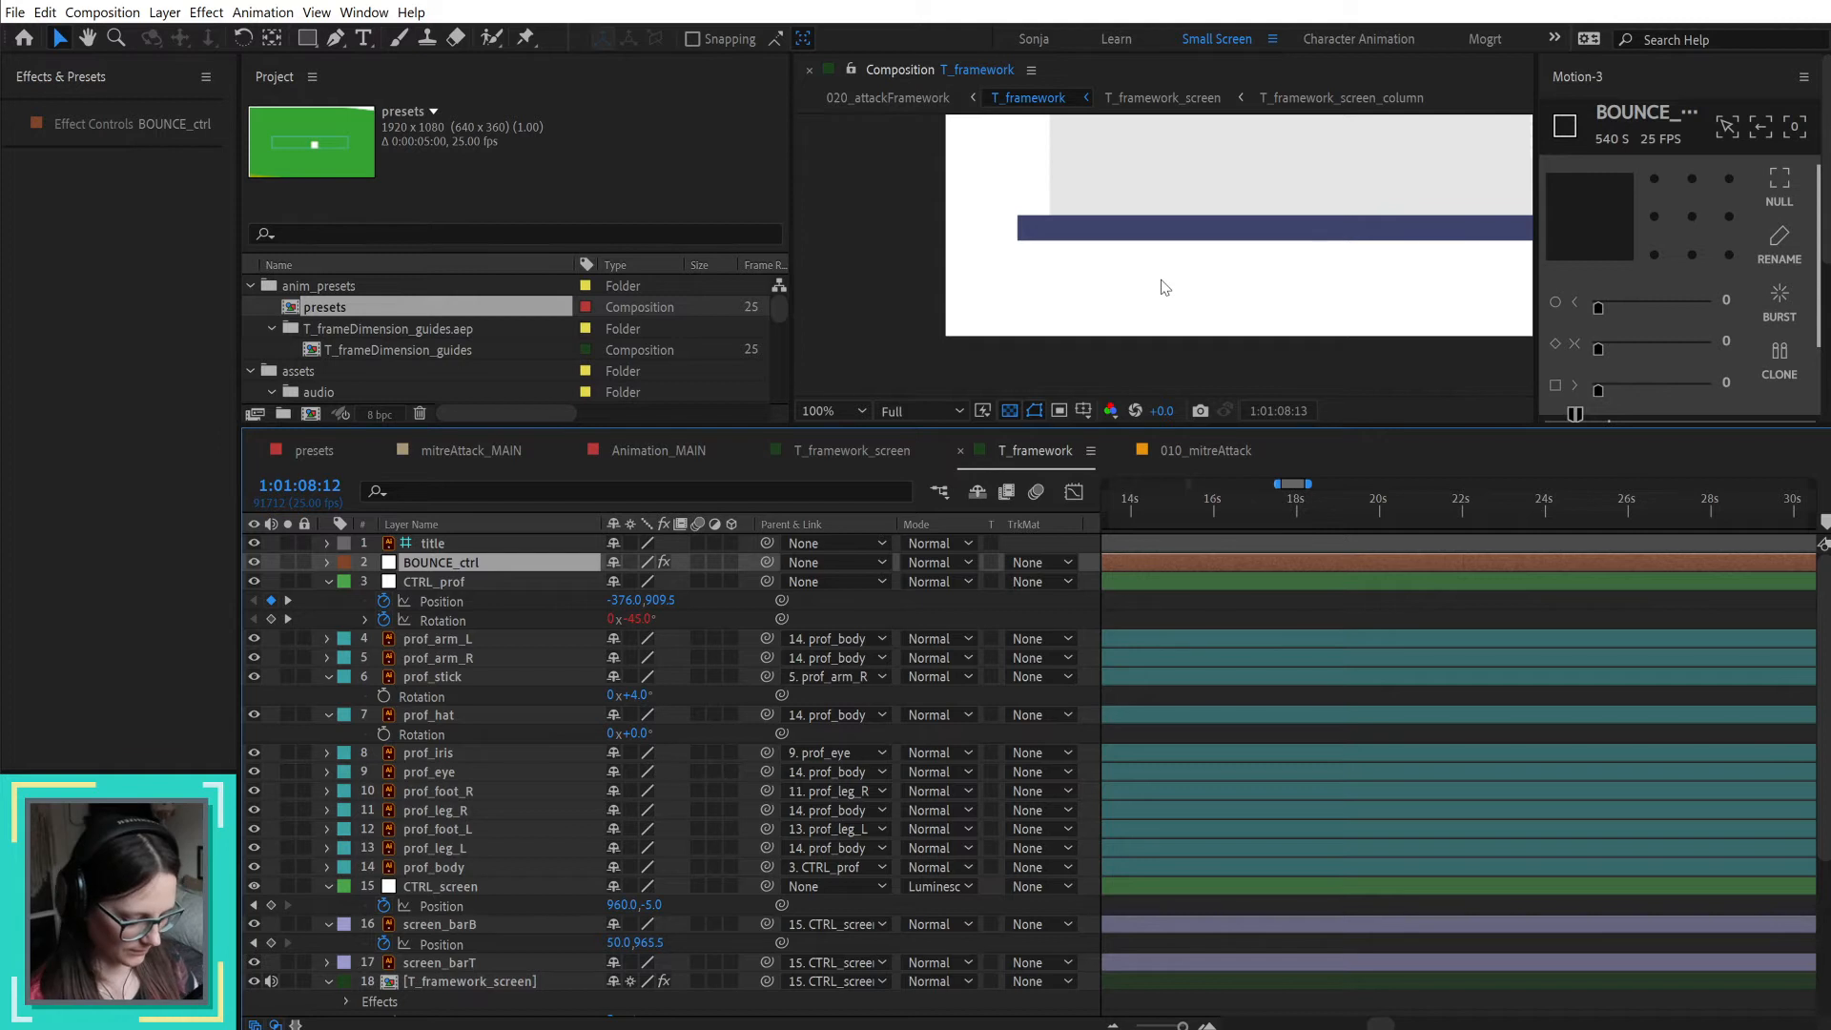
key(shift+/)
click(1333, 740)
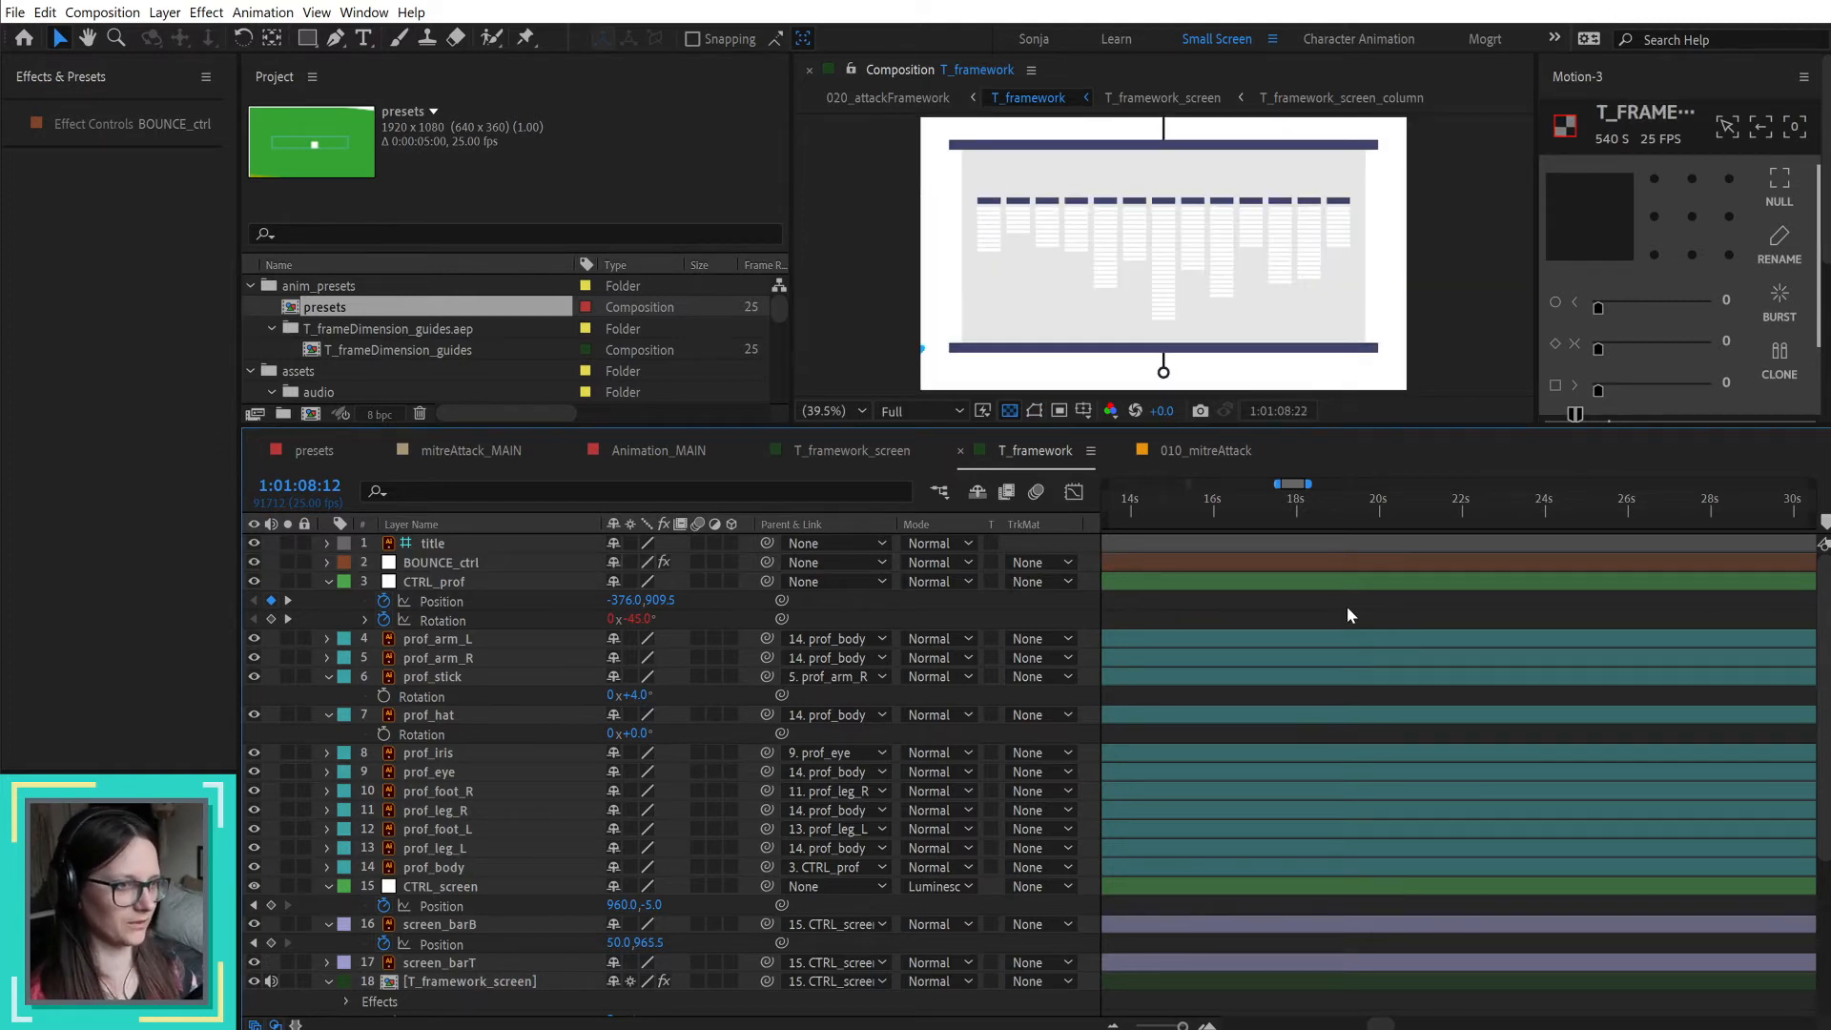
scroll(1443, 622, down, 5)
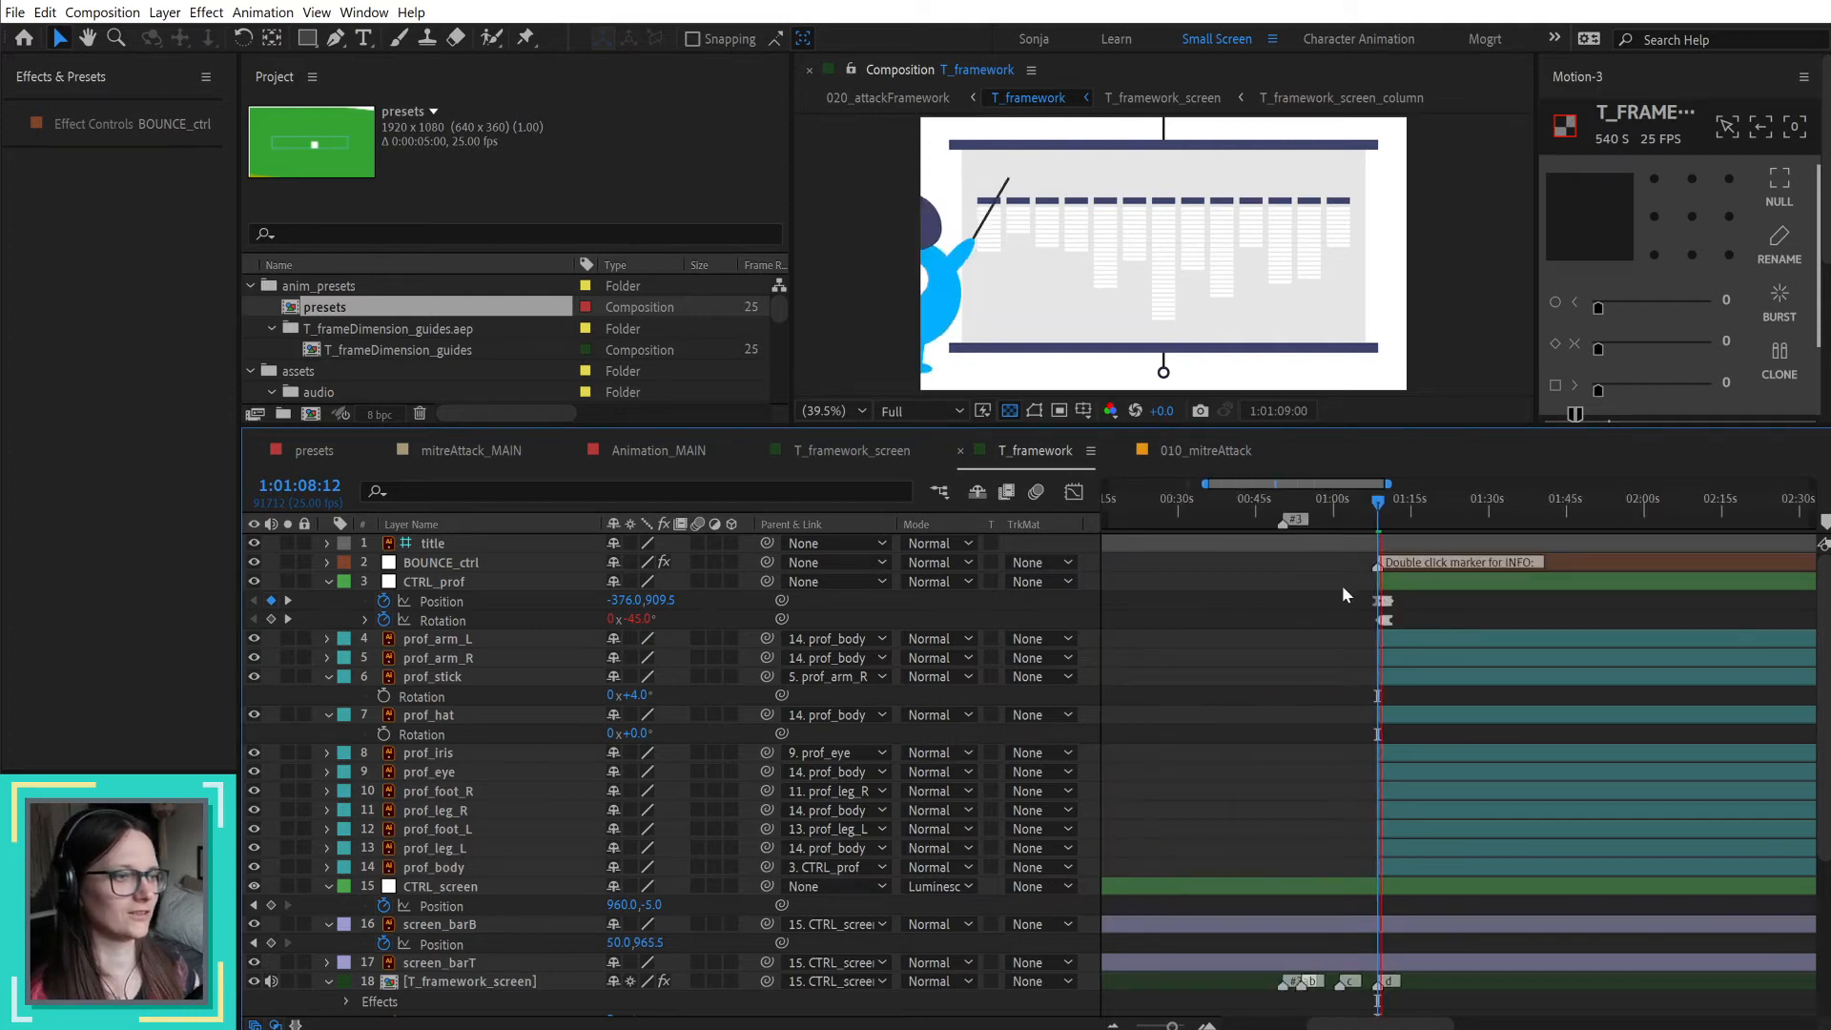
click(1426, 513)
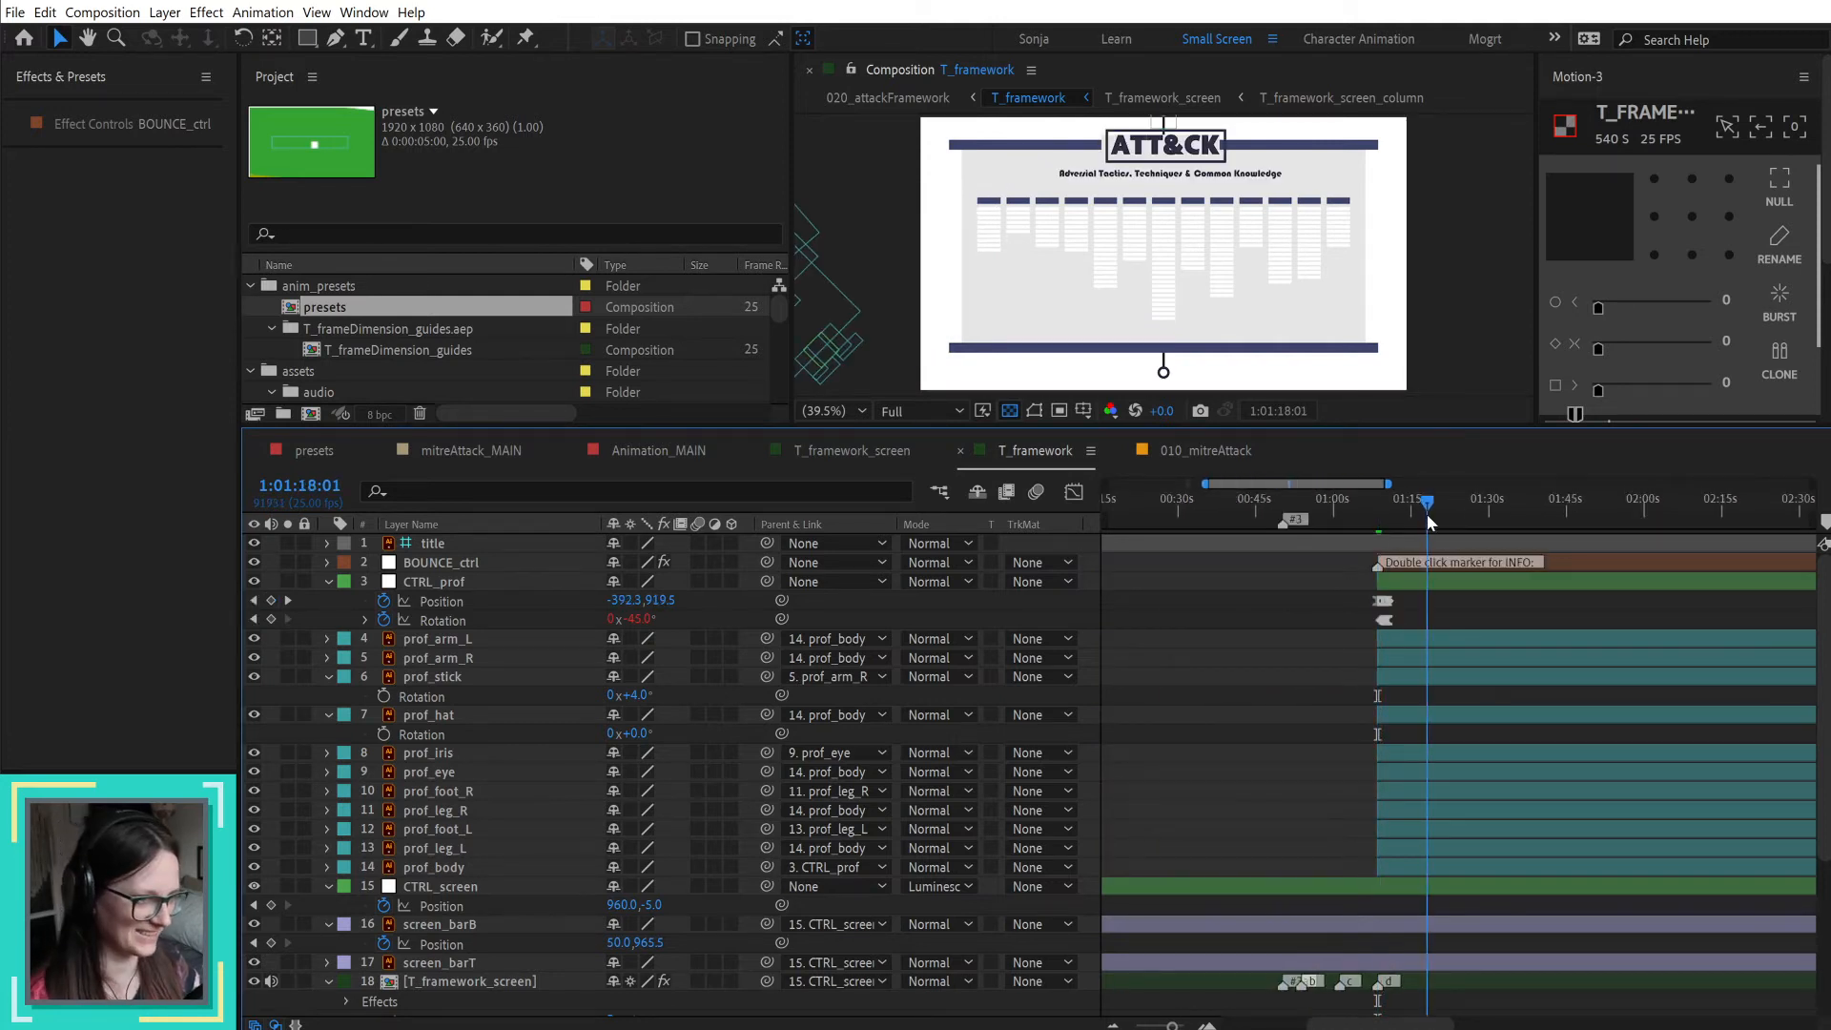
Step: Set T_framework's work area from 1:01:08:12 to about 1:01:12:02 and scrub through the professor's entrance
scroll(1362, 553, up, 2)
scroll(1362, 558, up, 3)
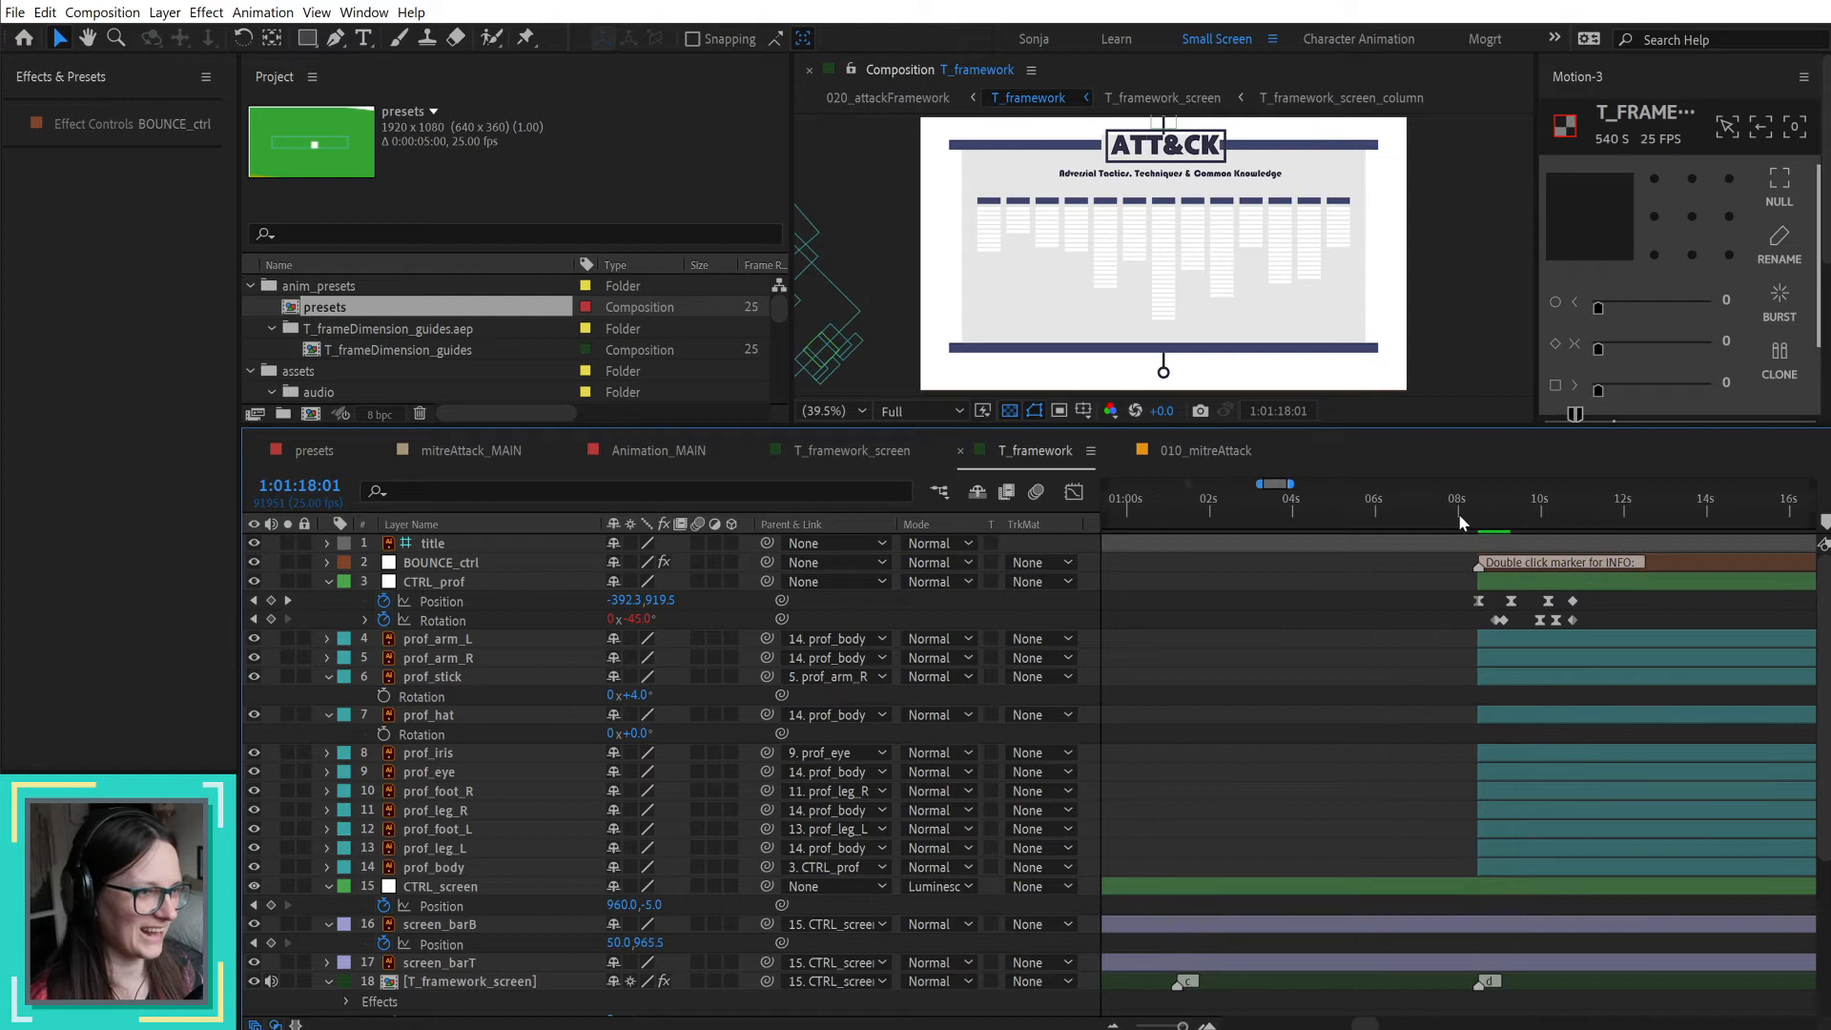
click(1473, 505)
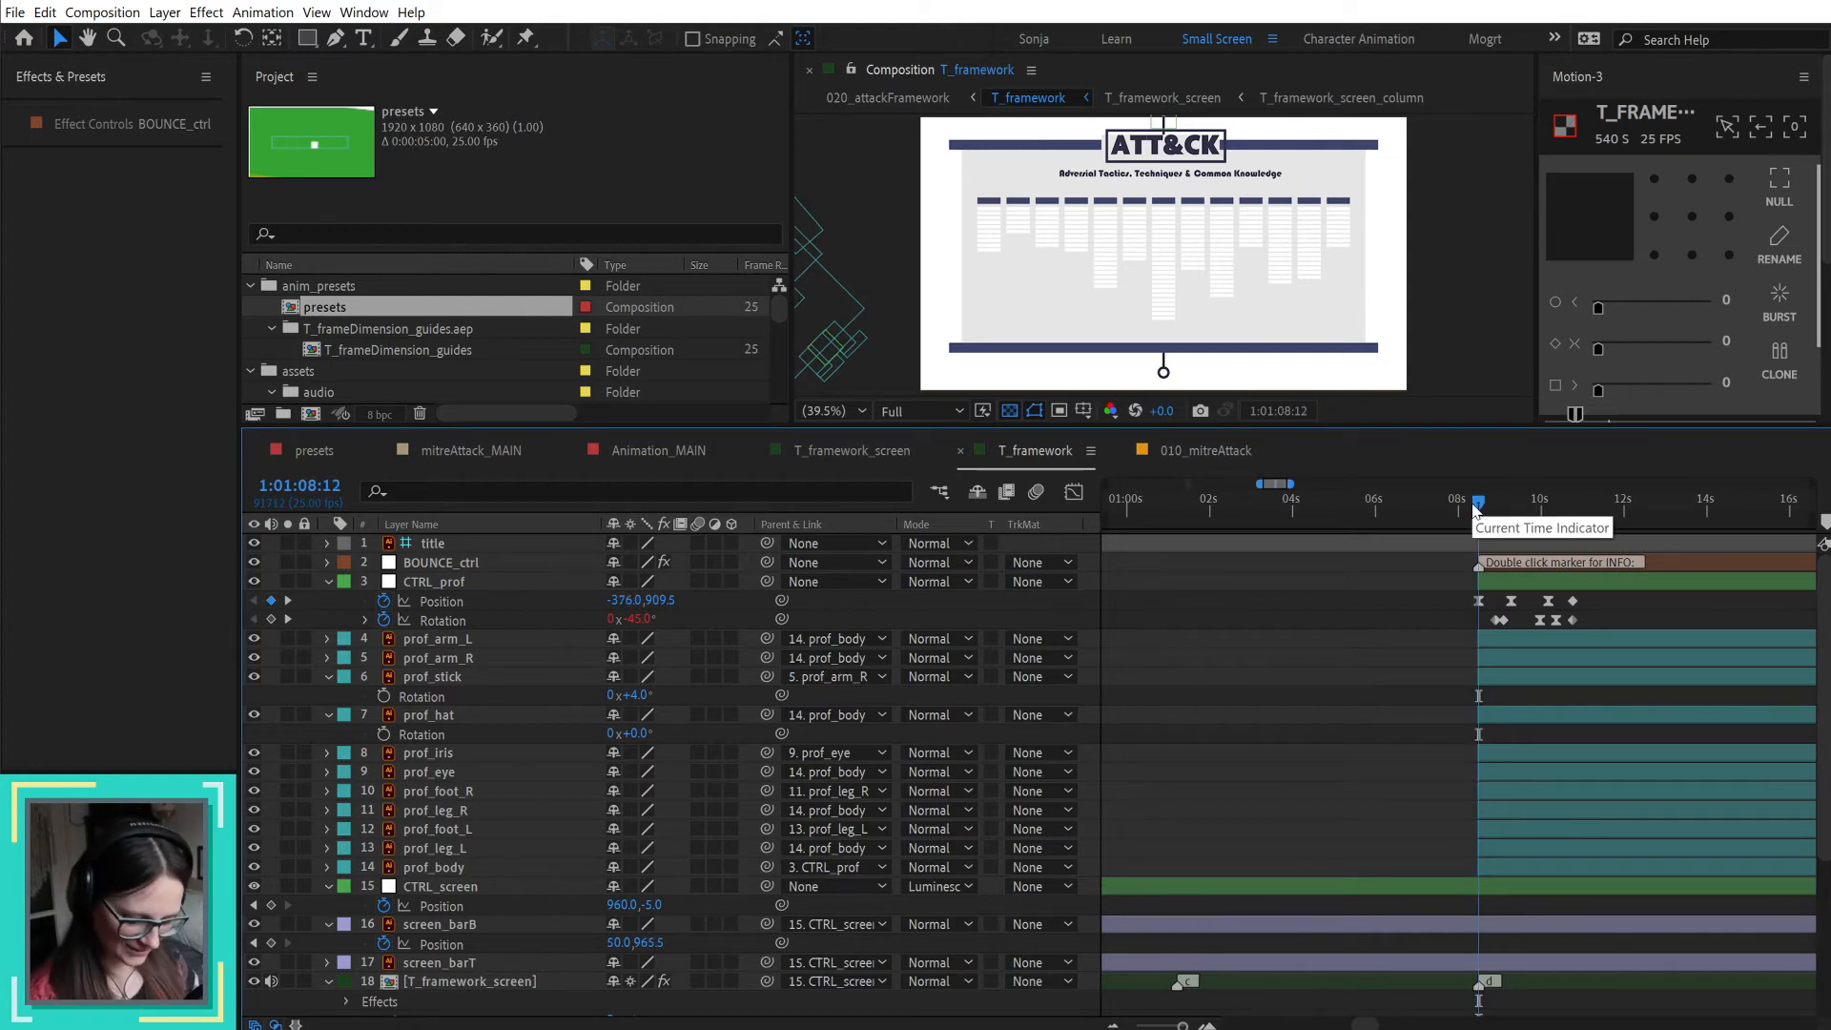
scroll(1537, 516, up, 1)
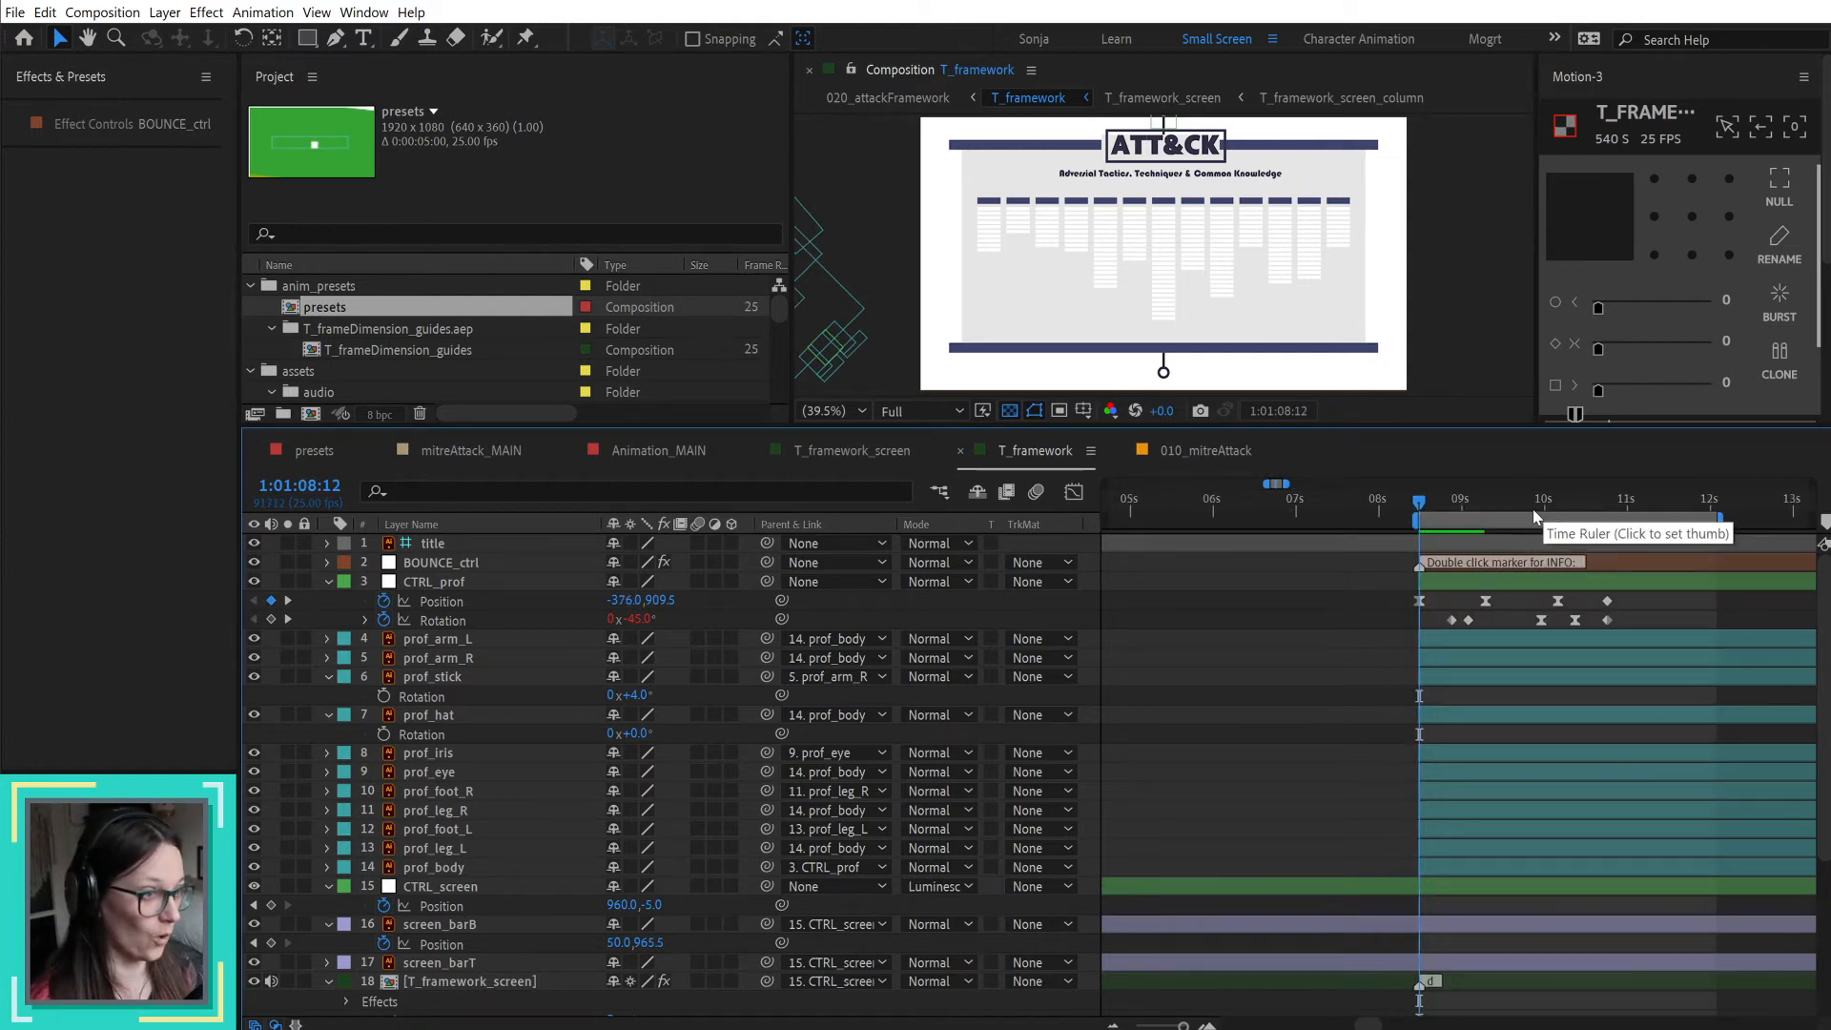
key(Page_Down)
drag(1434, 494, 1593, 514)
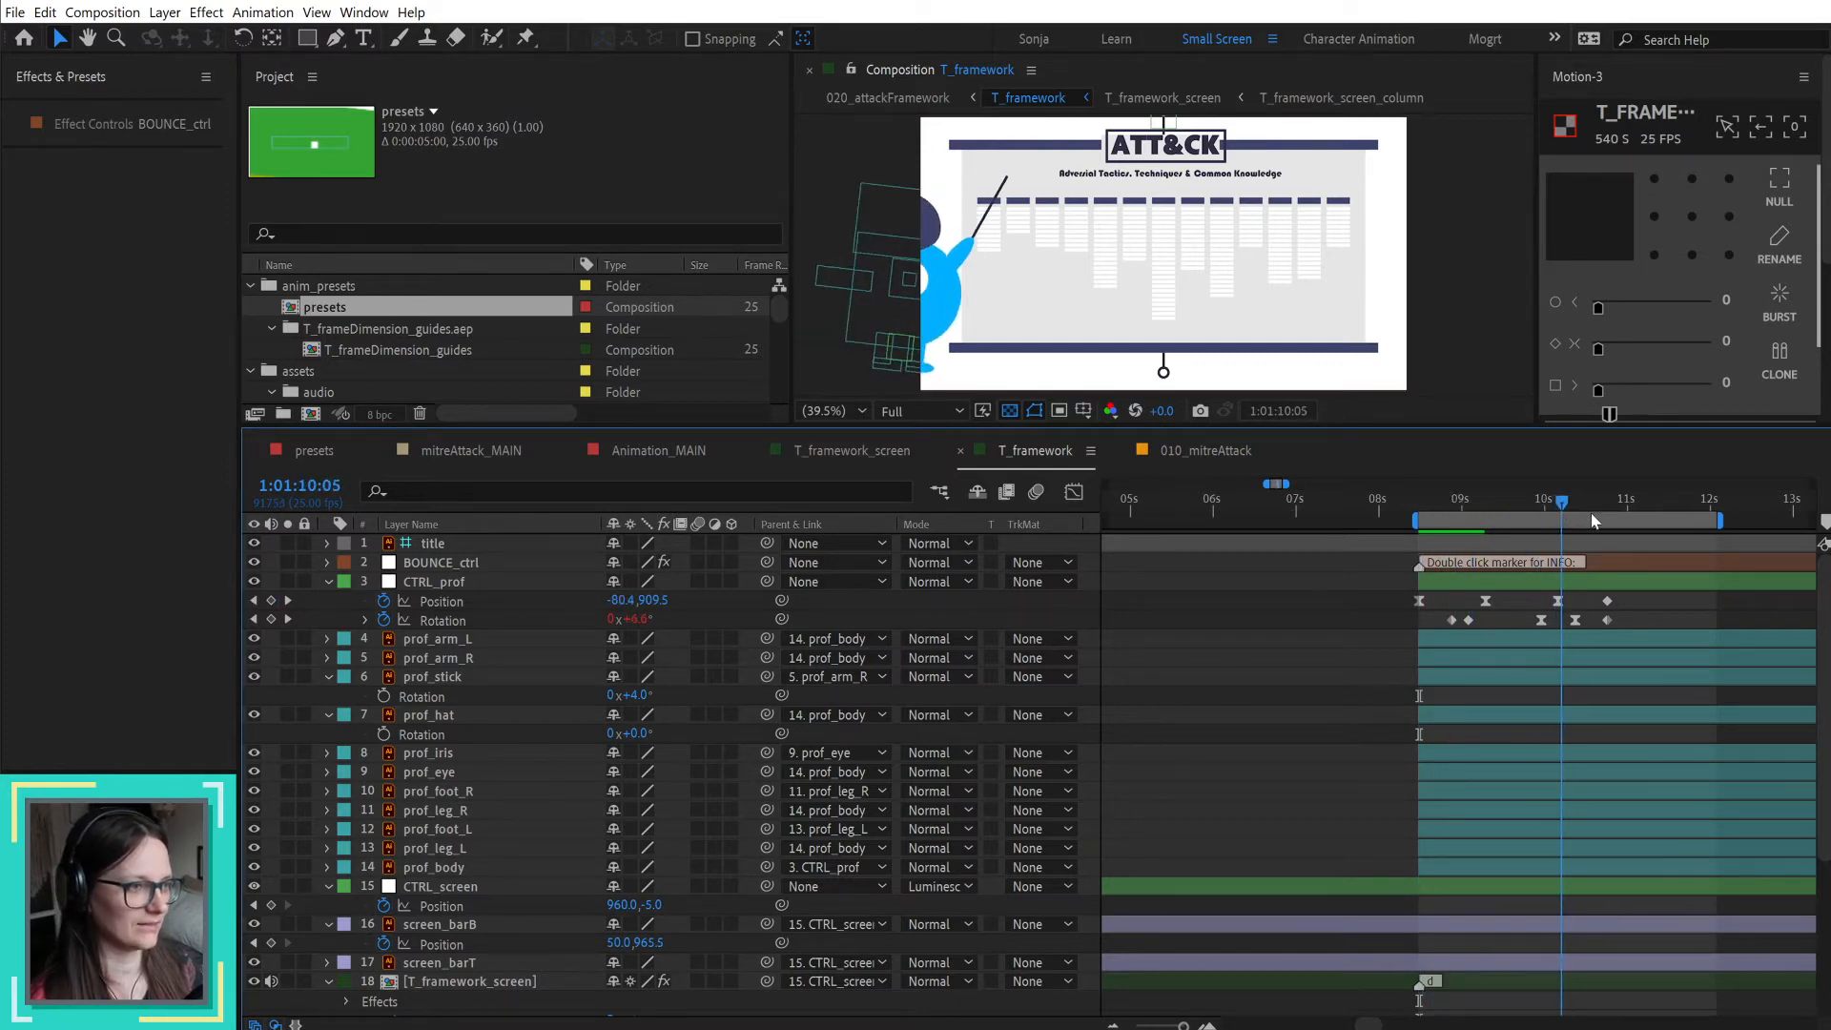
Step: Move CTRL_prof's distant last Position keyframe back to about 1:01:11:18, just after the entrance keyframes
scroll(1635, 594, down, 2)
drag(1664, 609, 1508, 618)
drag(1472, 499, 1484, 498)
scroll(1563, 593, down, 3)
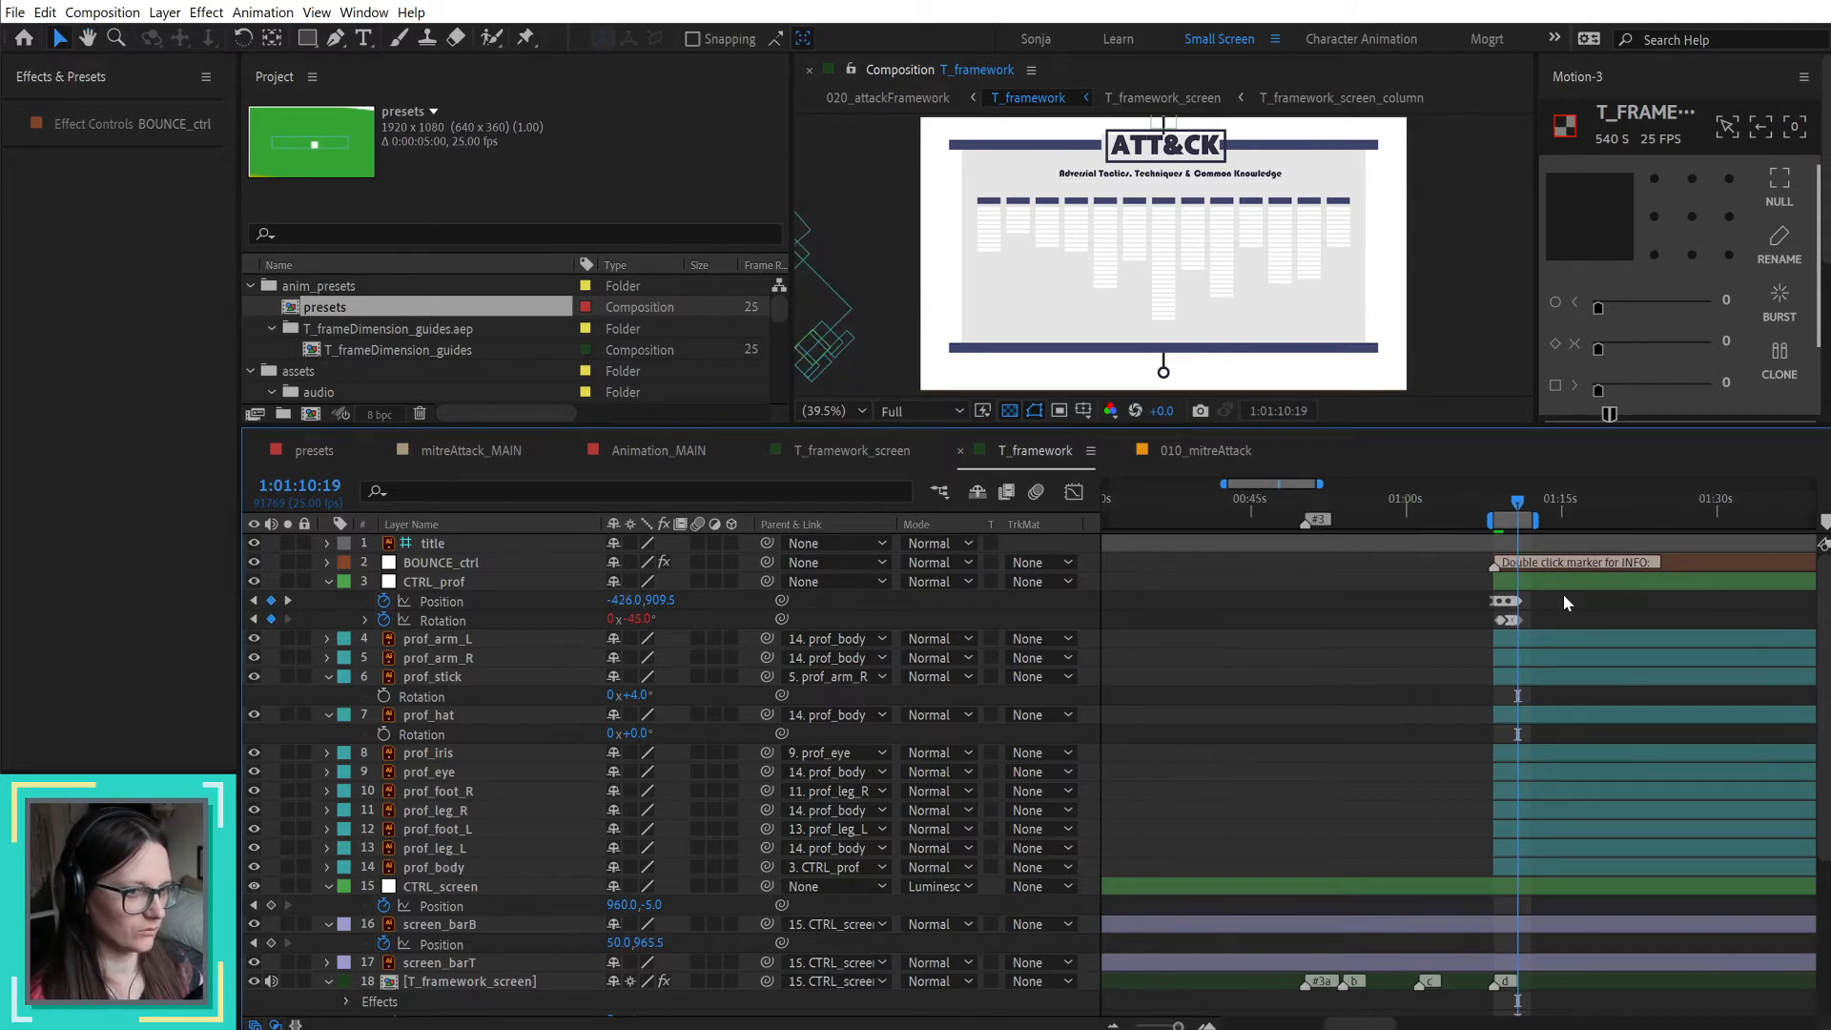
scroll(1589, 601, down, 2)
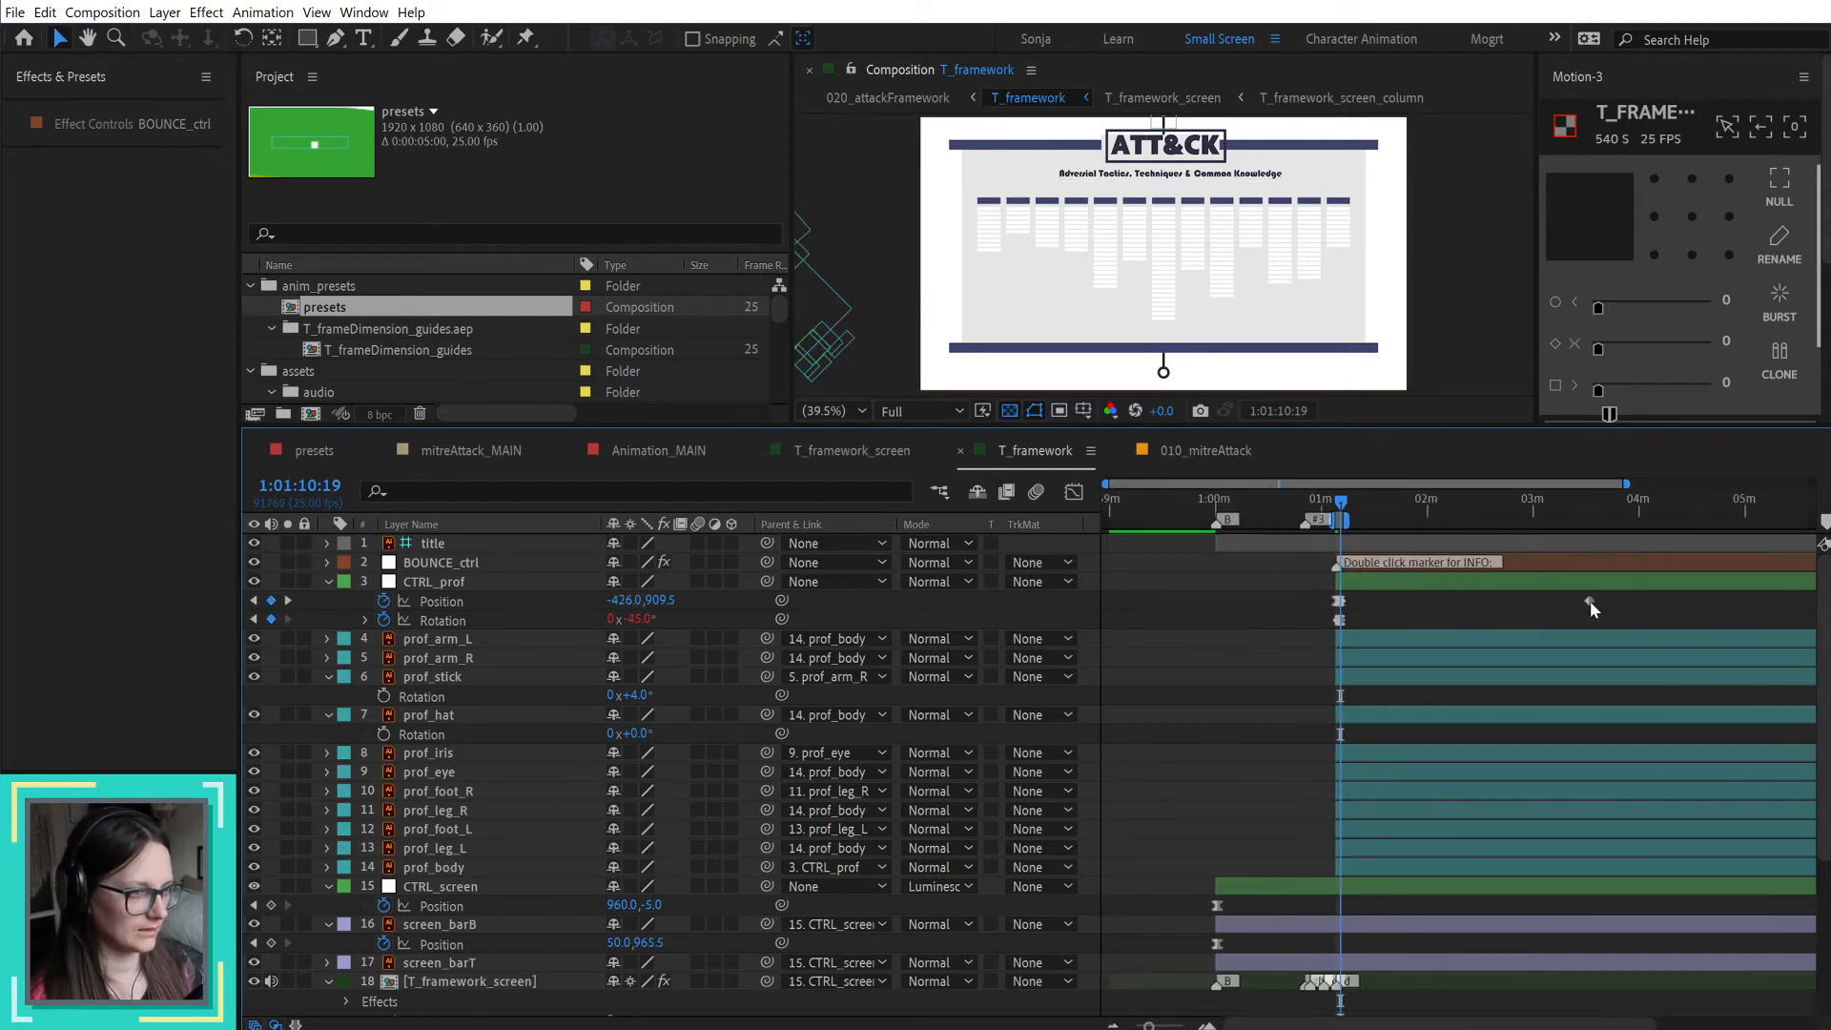
drag(1476, 601, 1303, 597)
scroll(1302, 593, up, 2)
scroll(1302, 597, up, 4)
key(space)
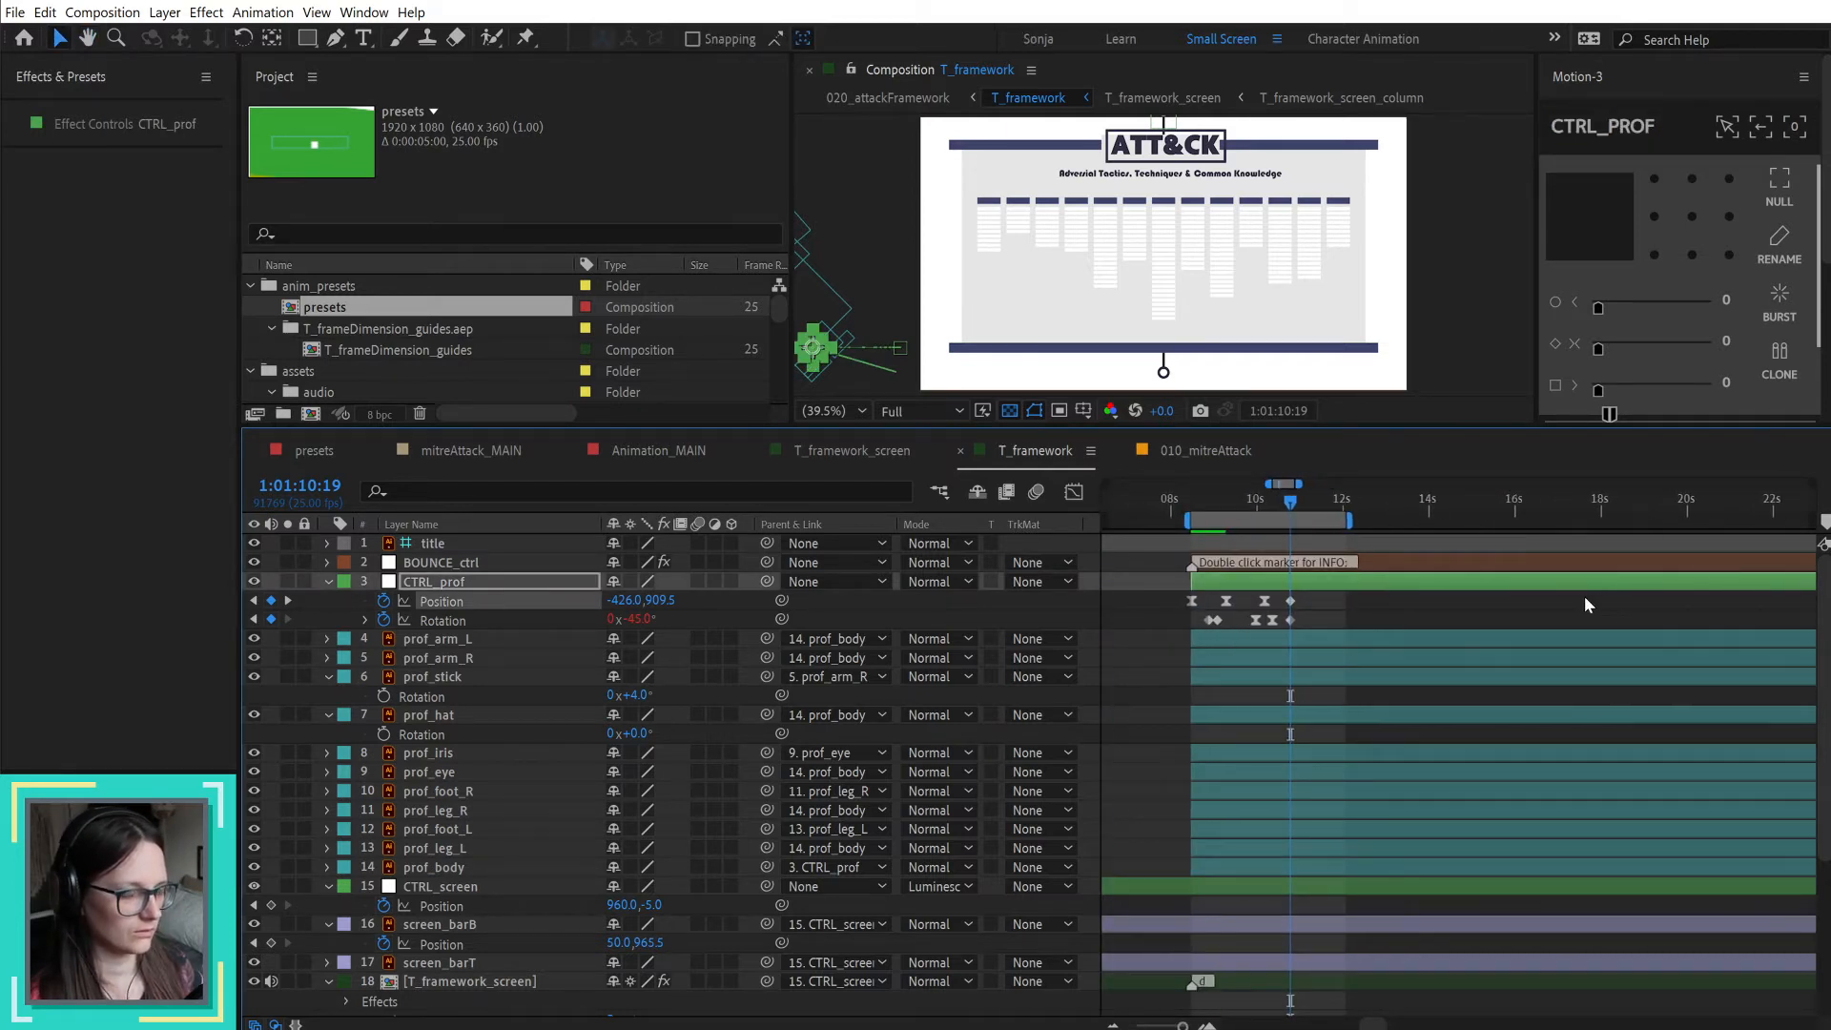
scroll(1583, 596, down, 2)
scroll(1447, 605, up, 4)
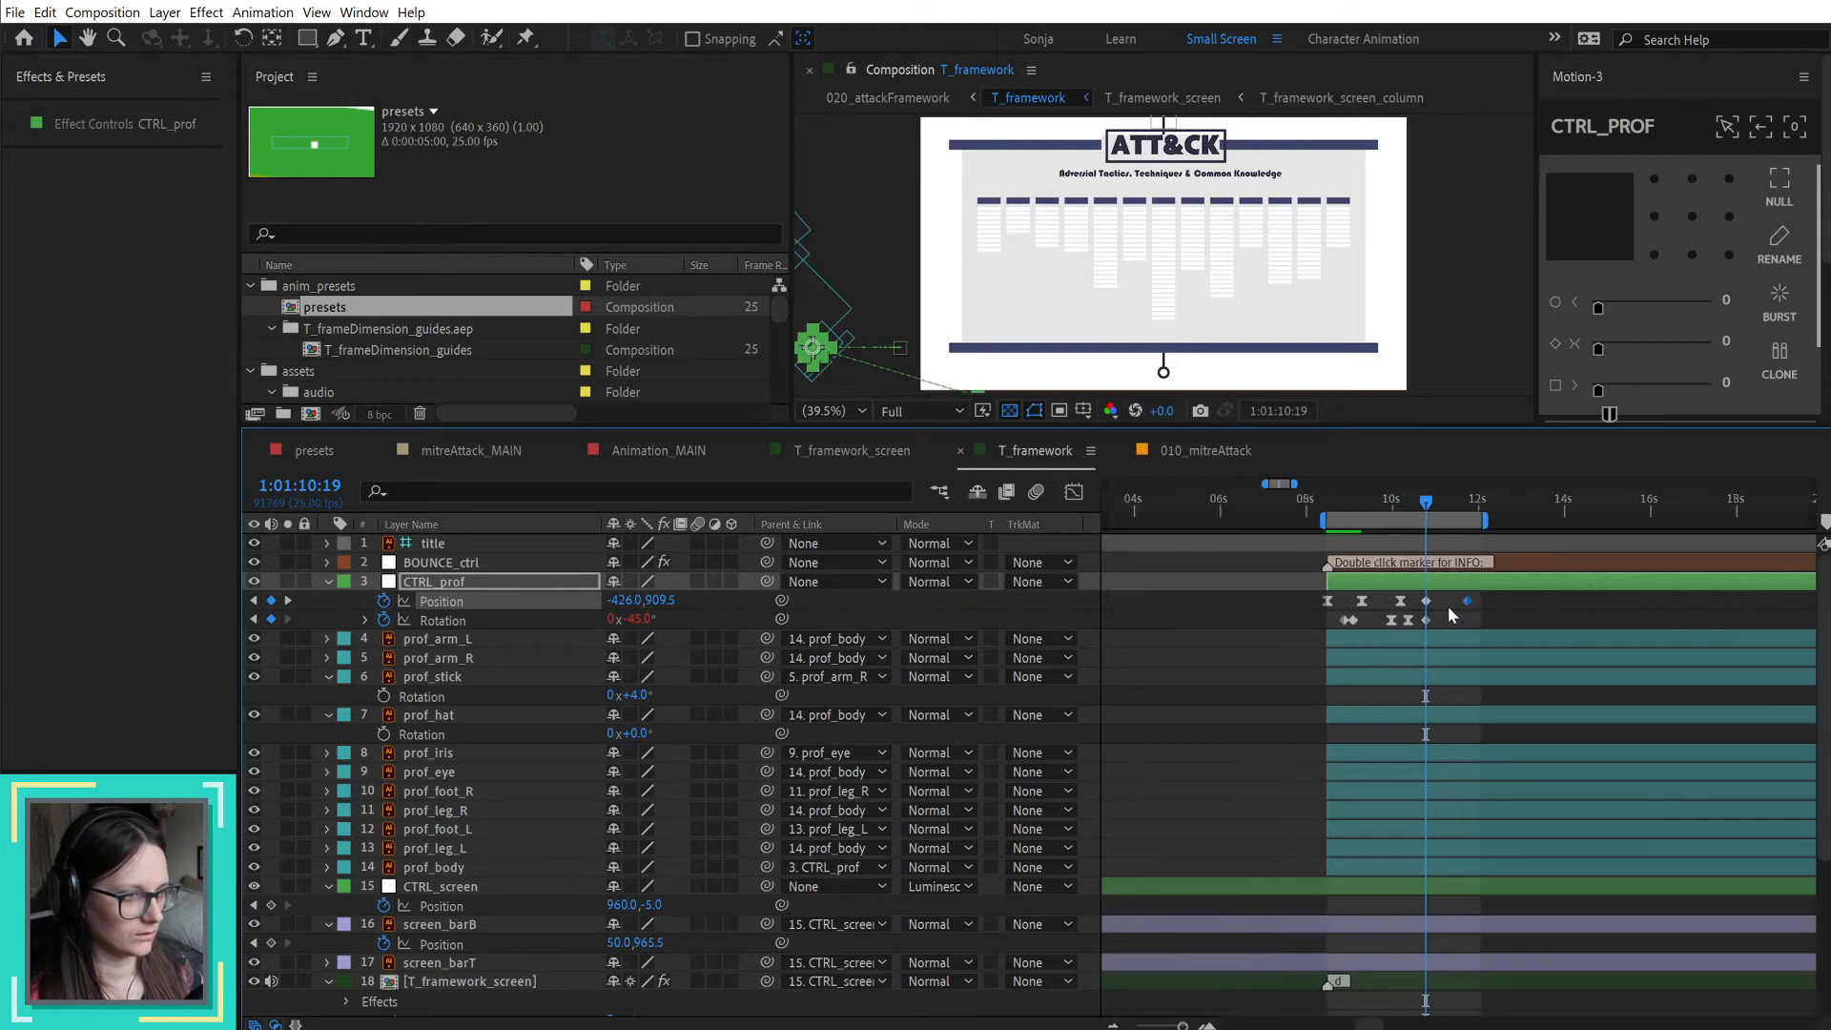
Step: Shift CTRL_prof's whole entrance and exit motion path to y 1099.2, giving Position -120, 1099.2 at 1:01:10:19
drag(1440, 593, 1150, 652)
drag(993, 289, 1044, 237)
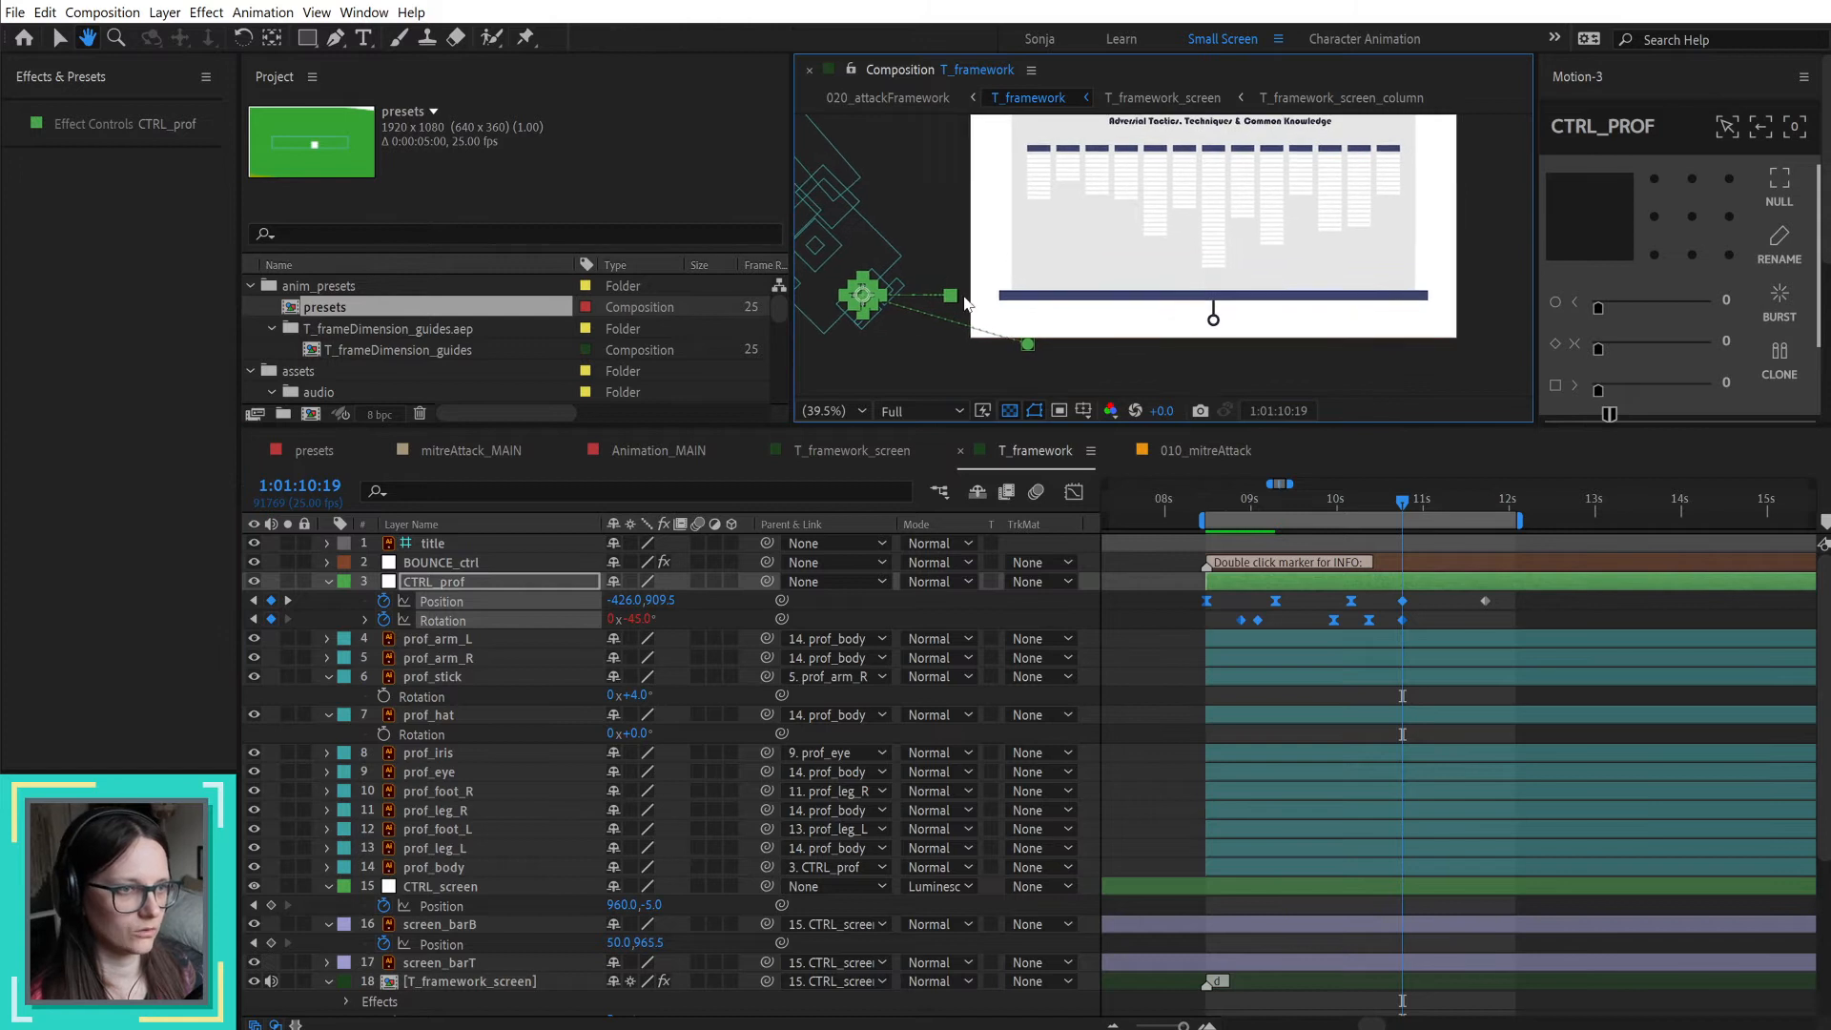
drag(951, 300, 1028, 349)
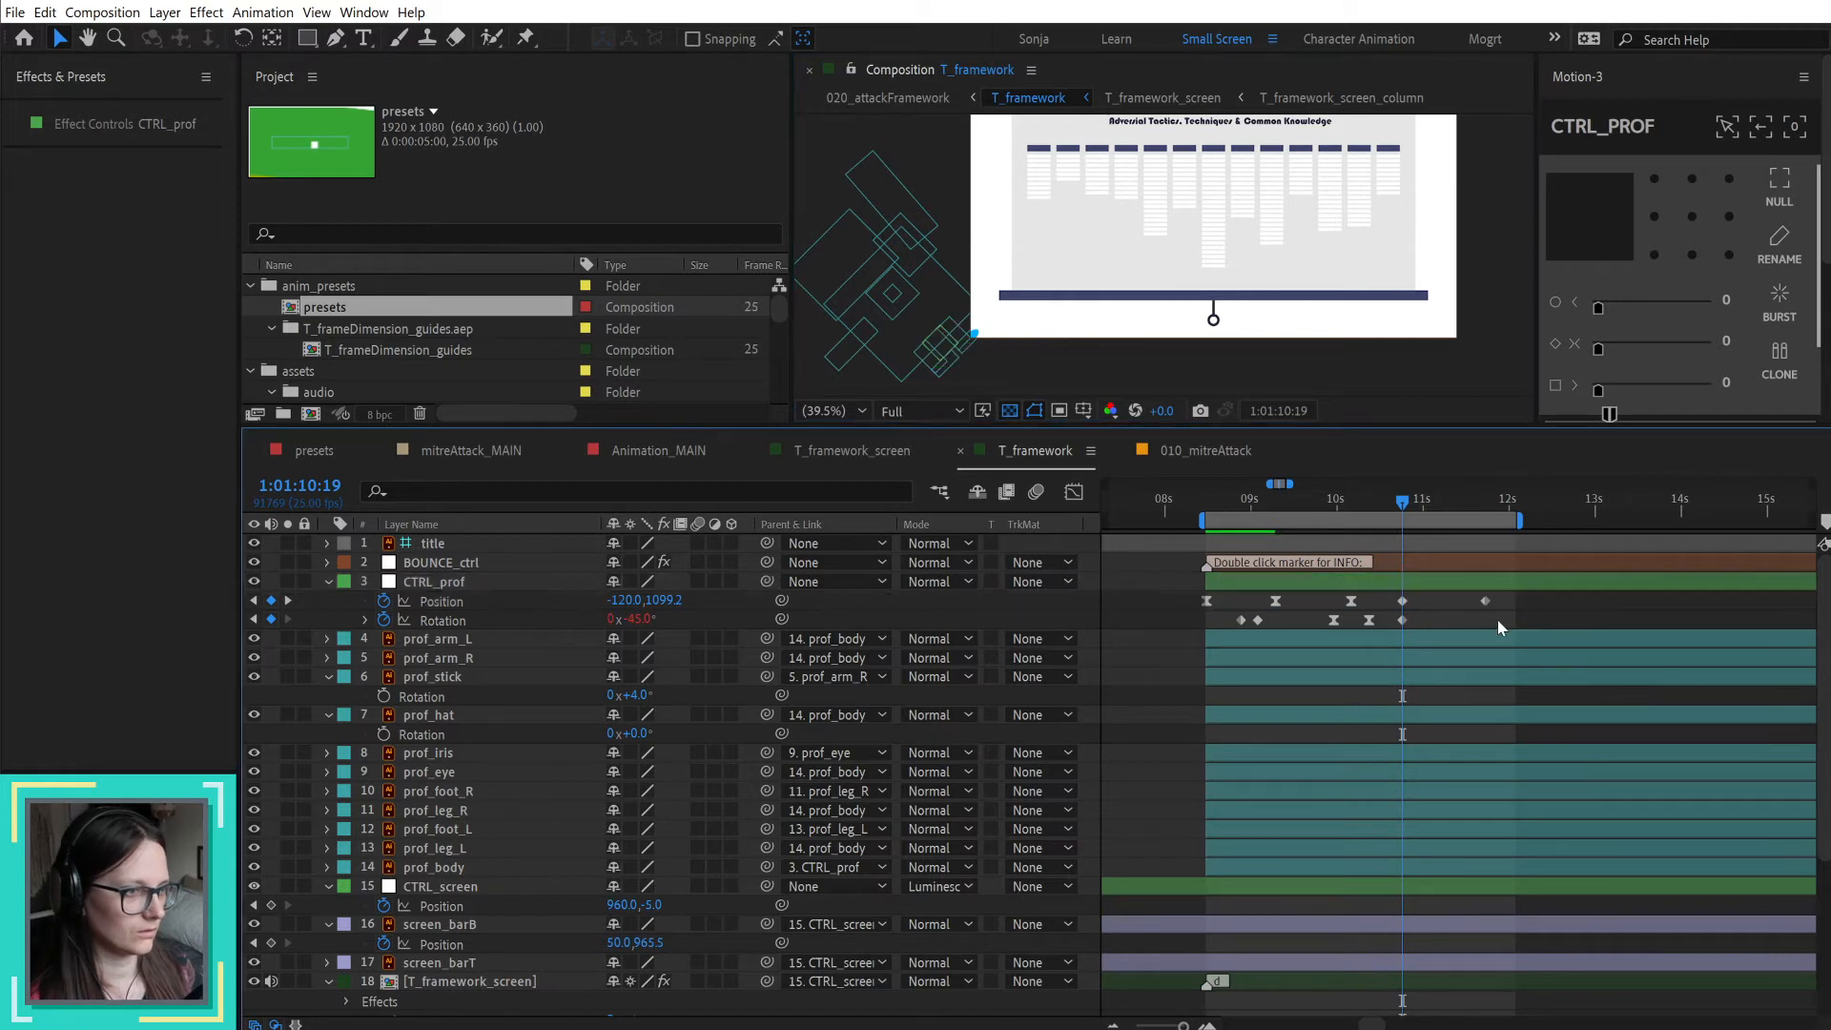
Step: Move CTRL_prof's last Position keyframe ahead of the entrance, to about 1:01:08:00, and make it a hold keyframe
drag(1484, 601, 1161, 602)
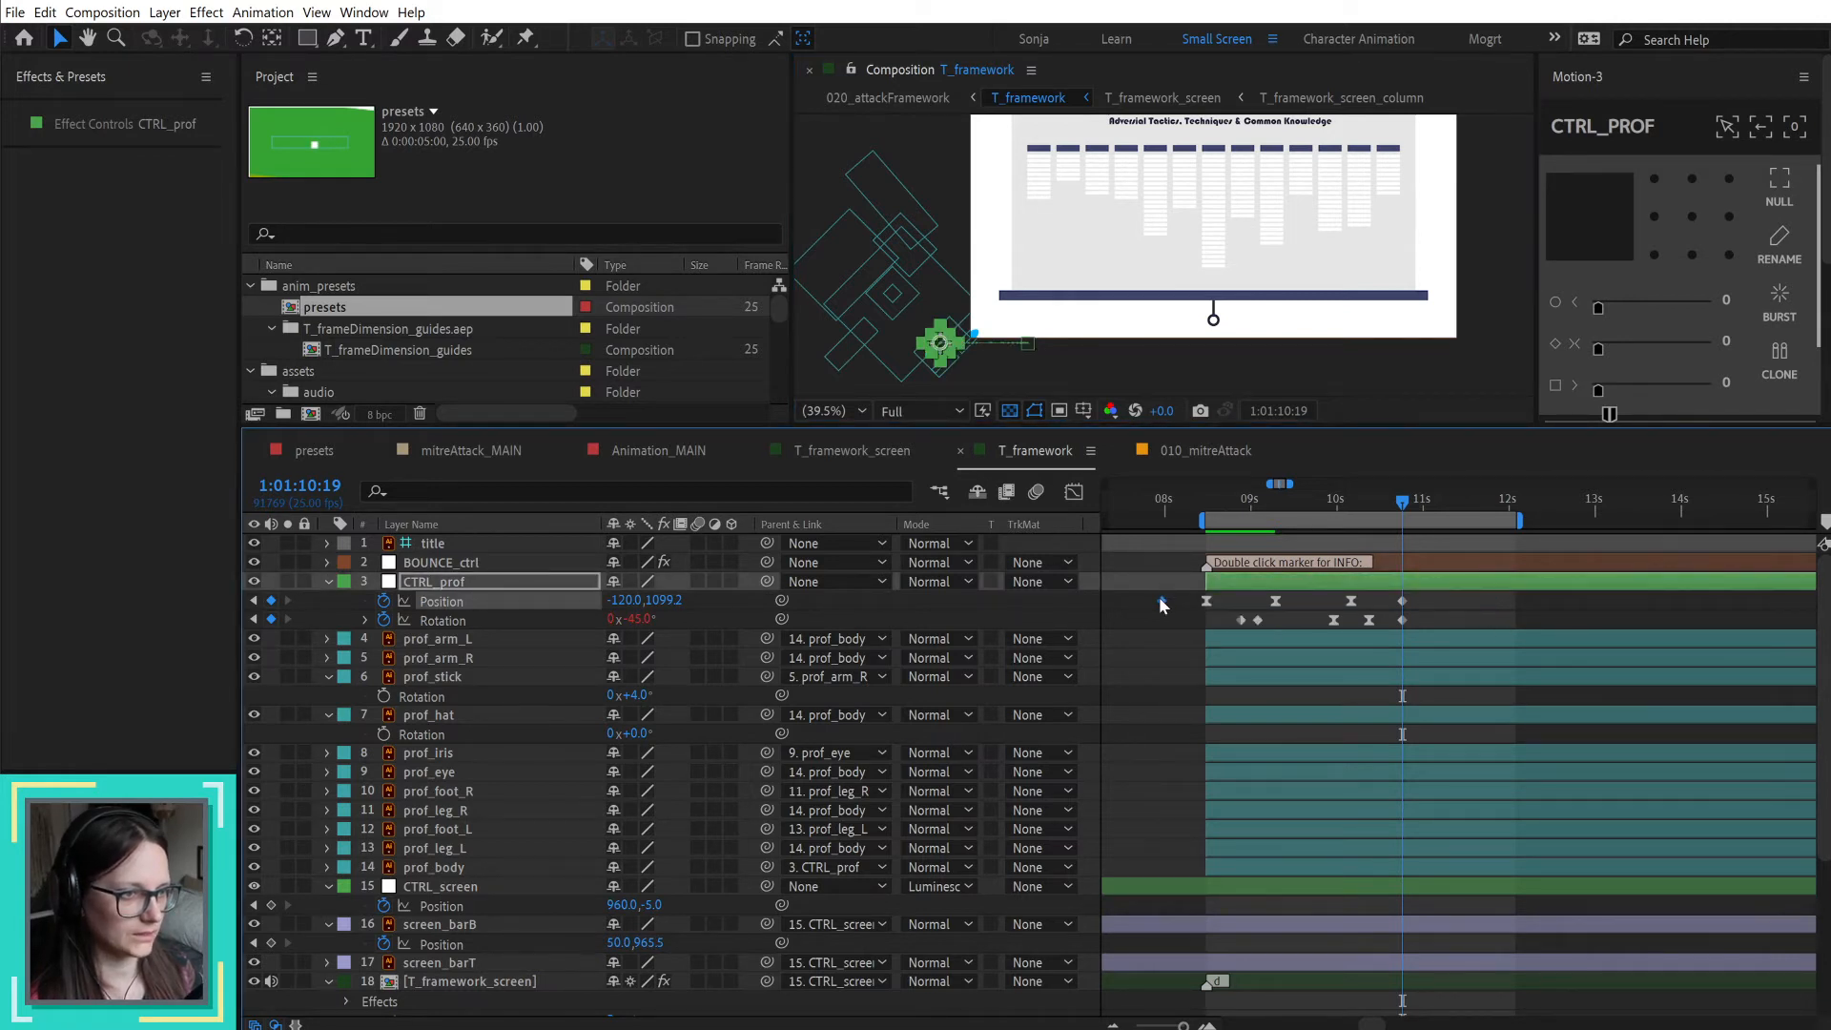
right_click(1161, 601)
click(1278, 741)
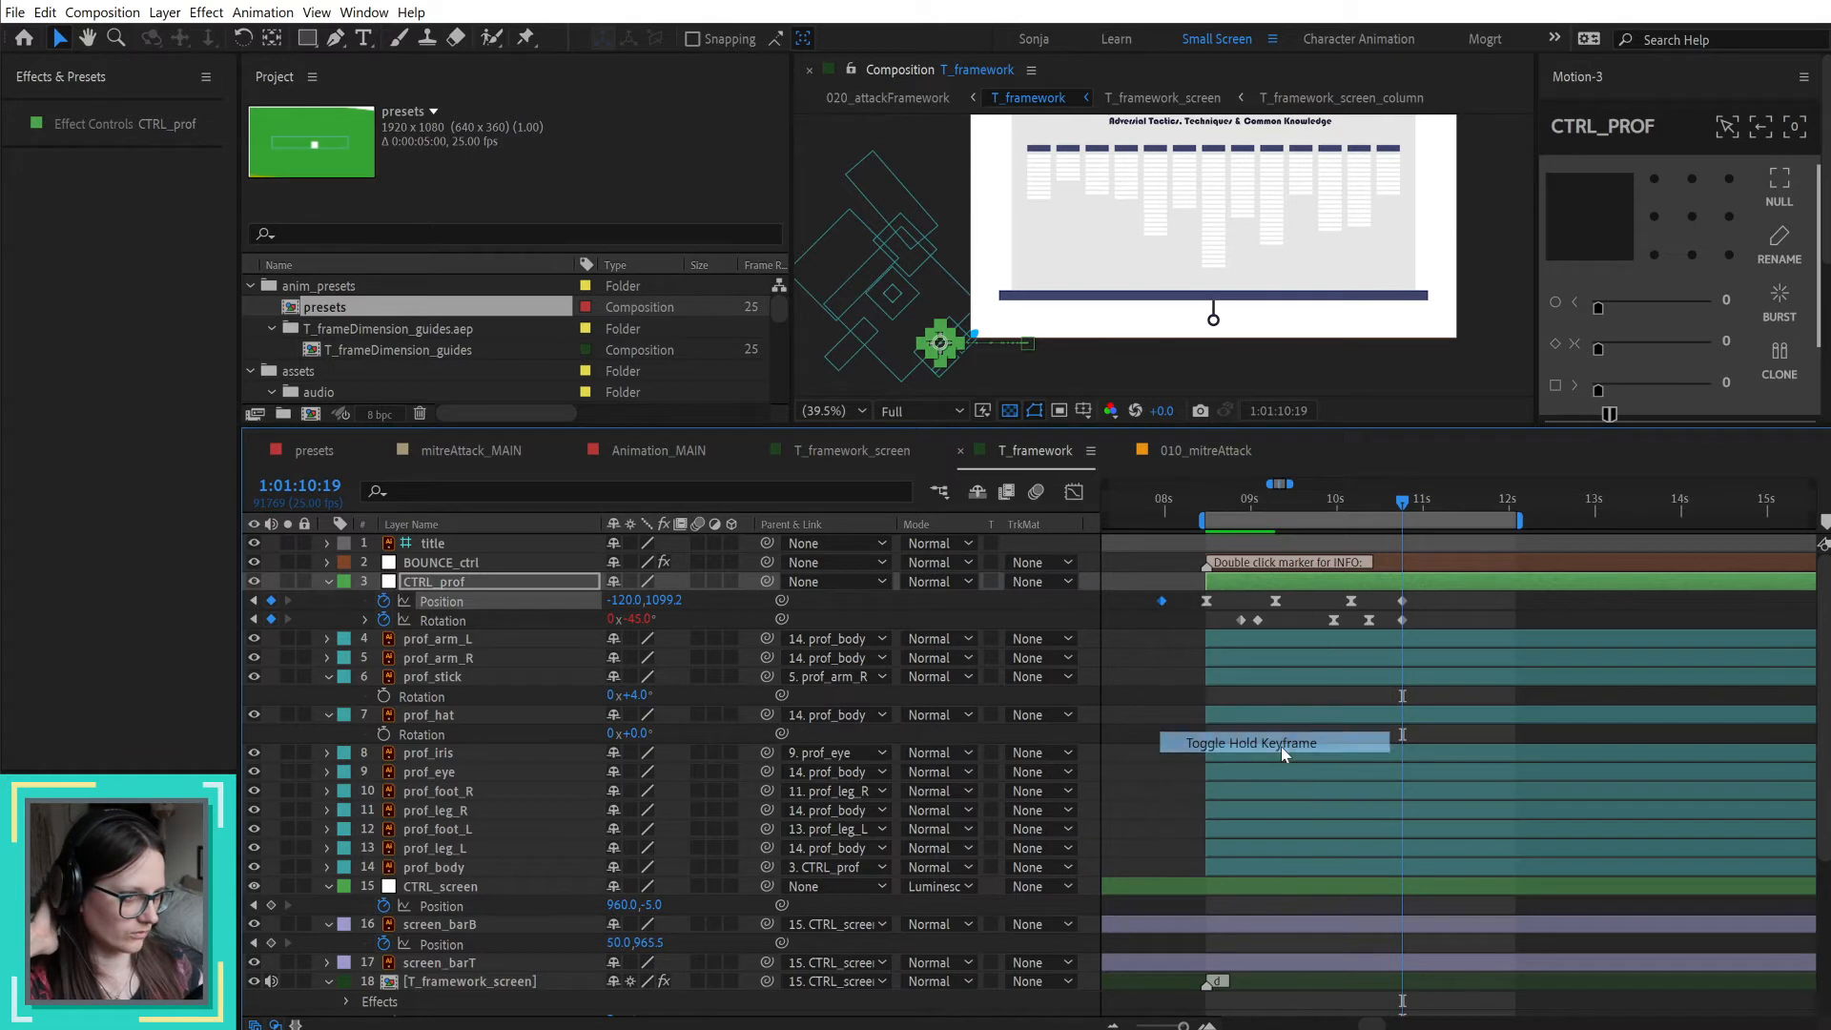
Step: Preview the professor's entrance and exit in T_framework from 1:01:08:12
click(1203, 496)
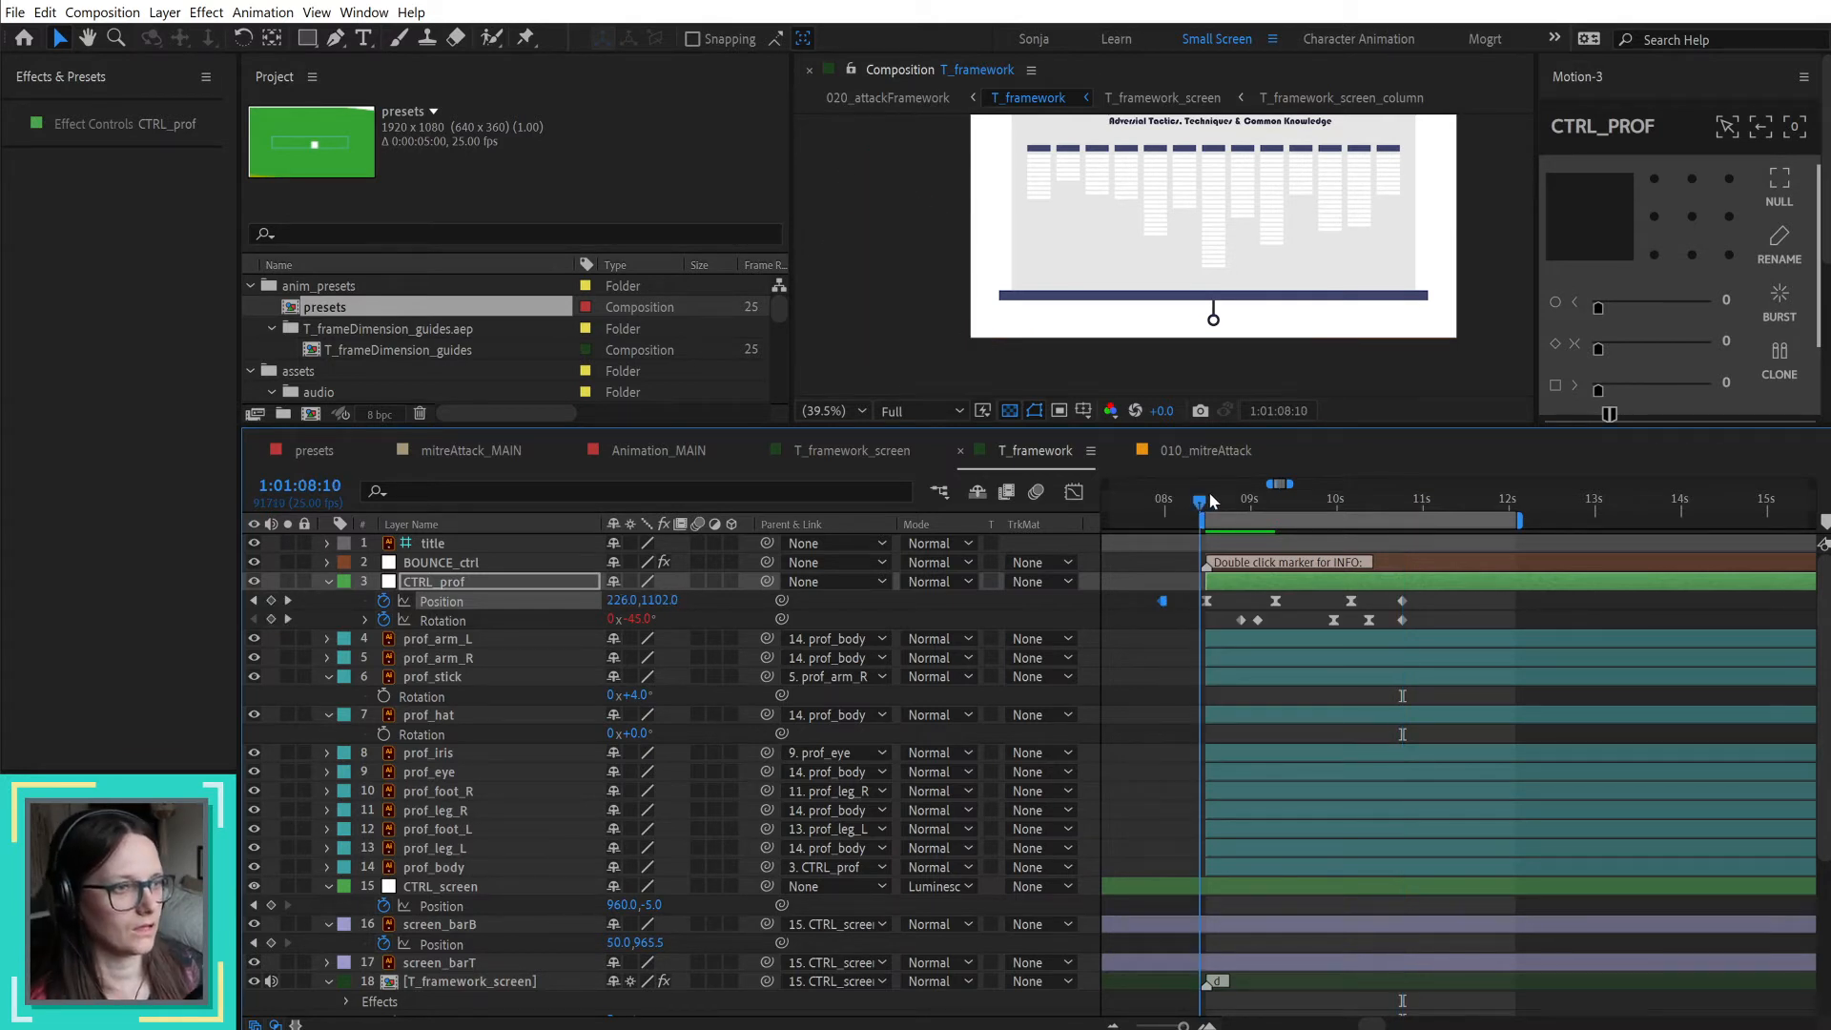
click(1142, 706)
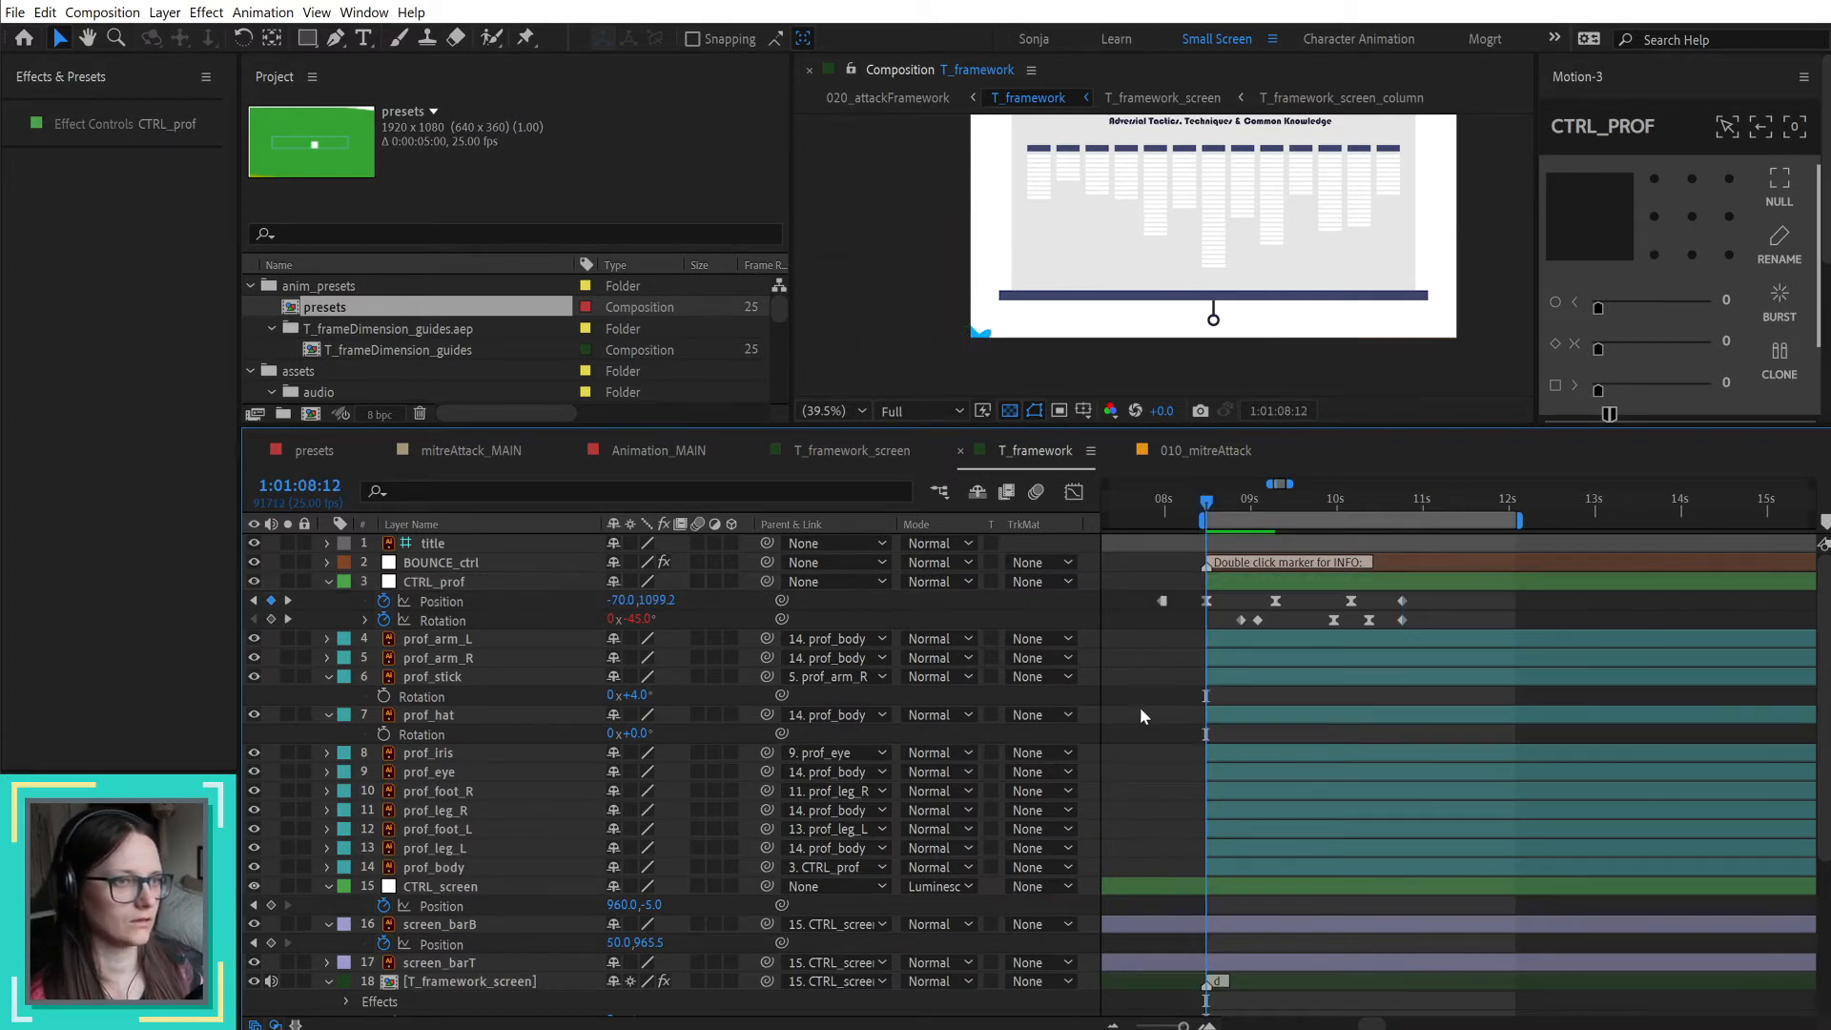
key(space)
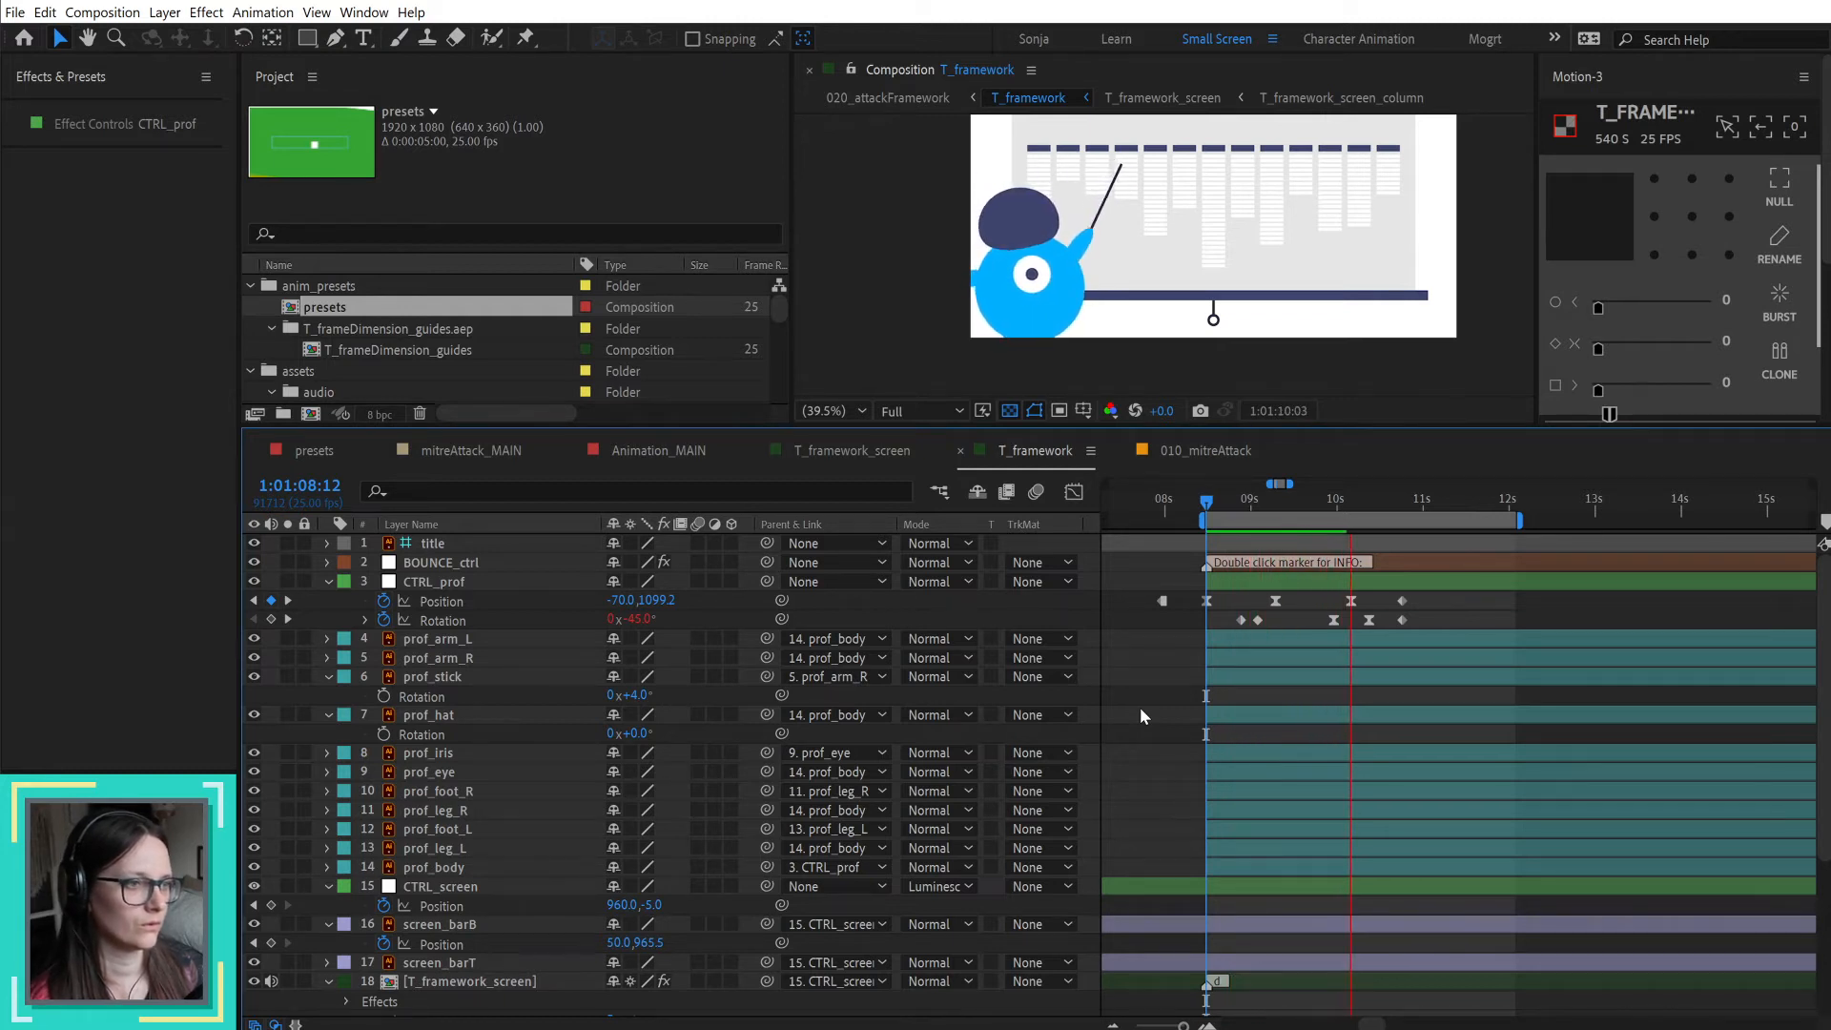
key(space)
Step: Delete CTRL_prof's exit Position and Rotation keyframes, keeping only the entrance ones, and preview the entrance
drag(1308, 598, 1460, 629)
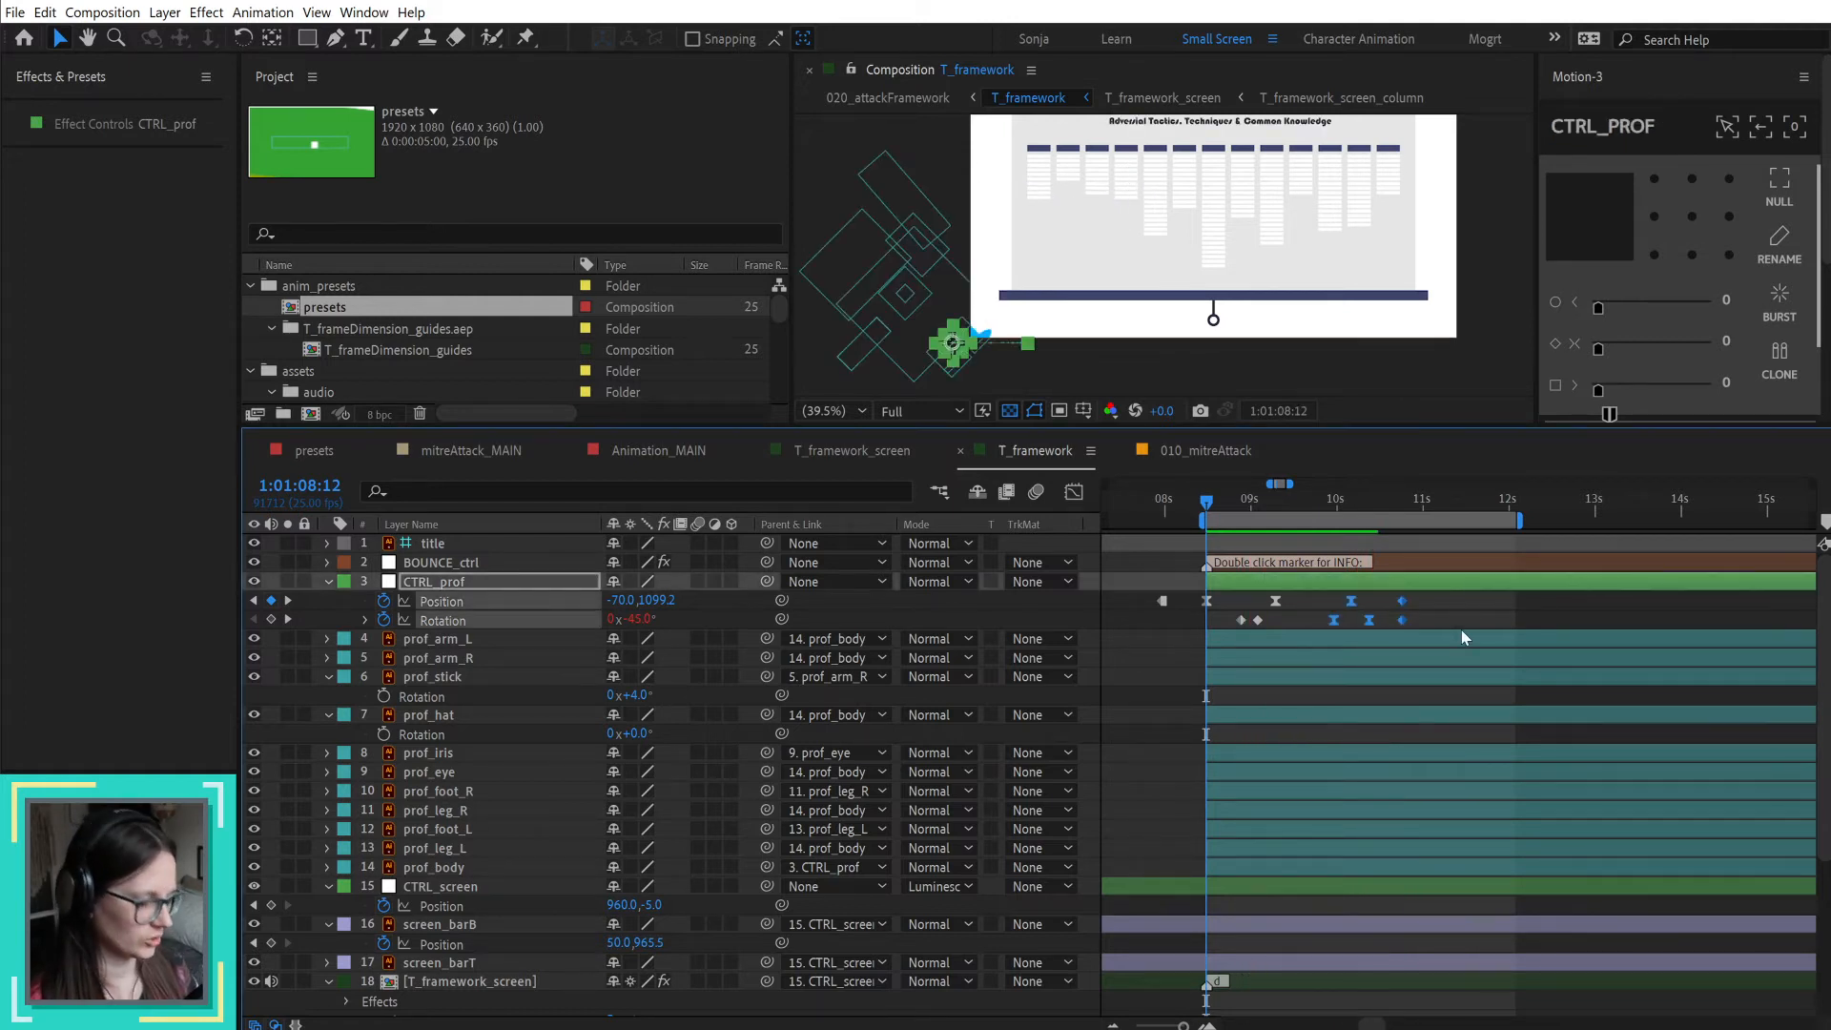
key(Delete)
click(1445, 612)
key(space)
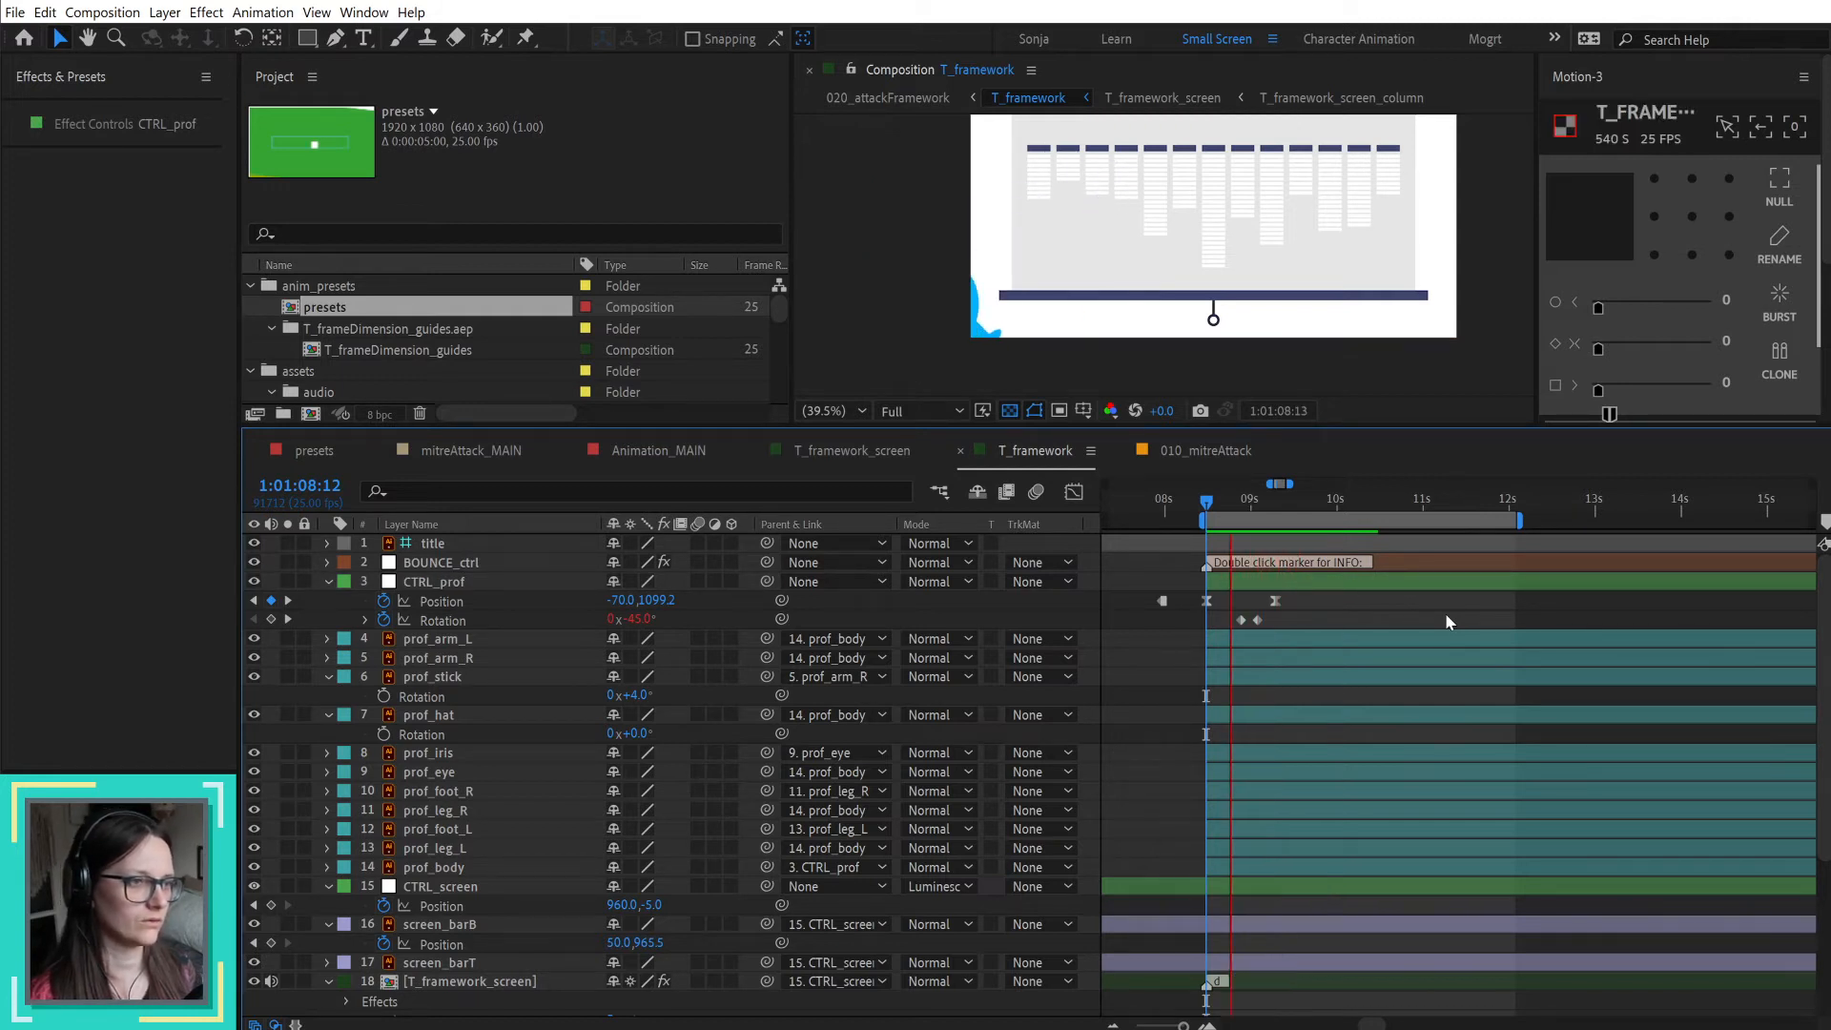
key(space)
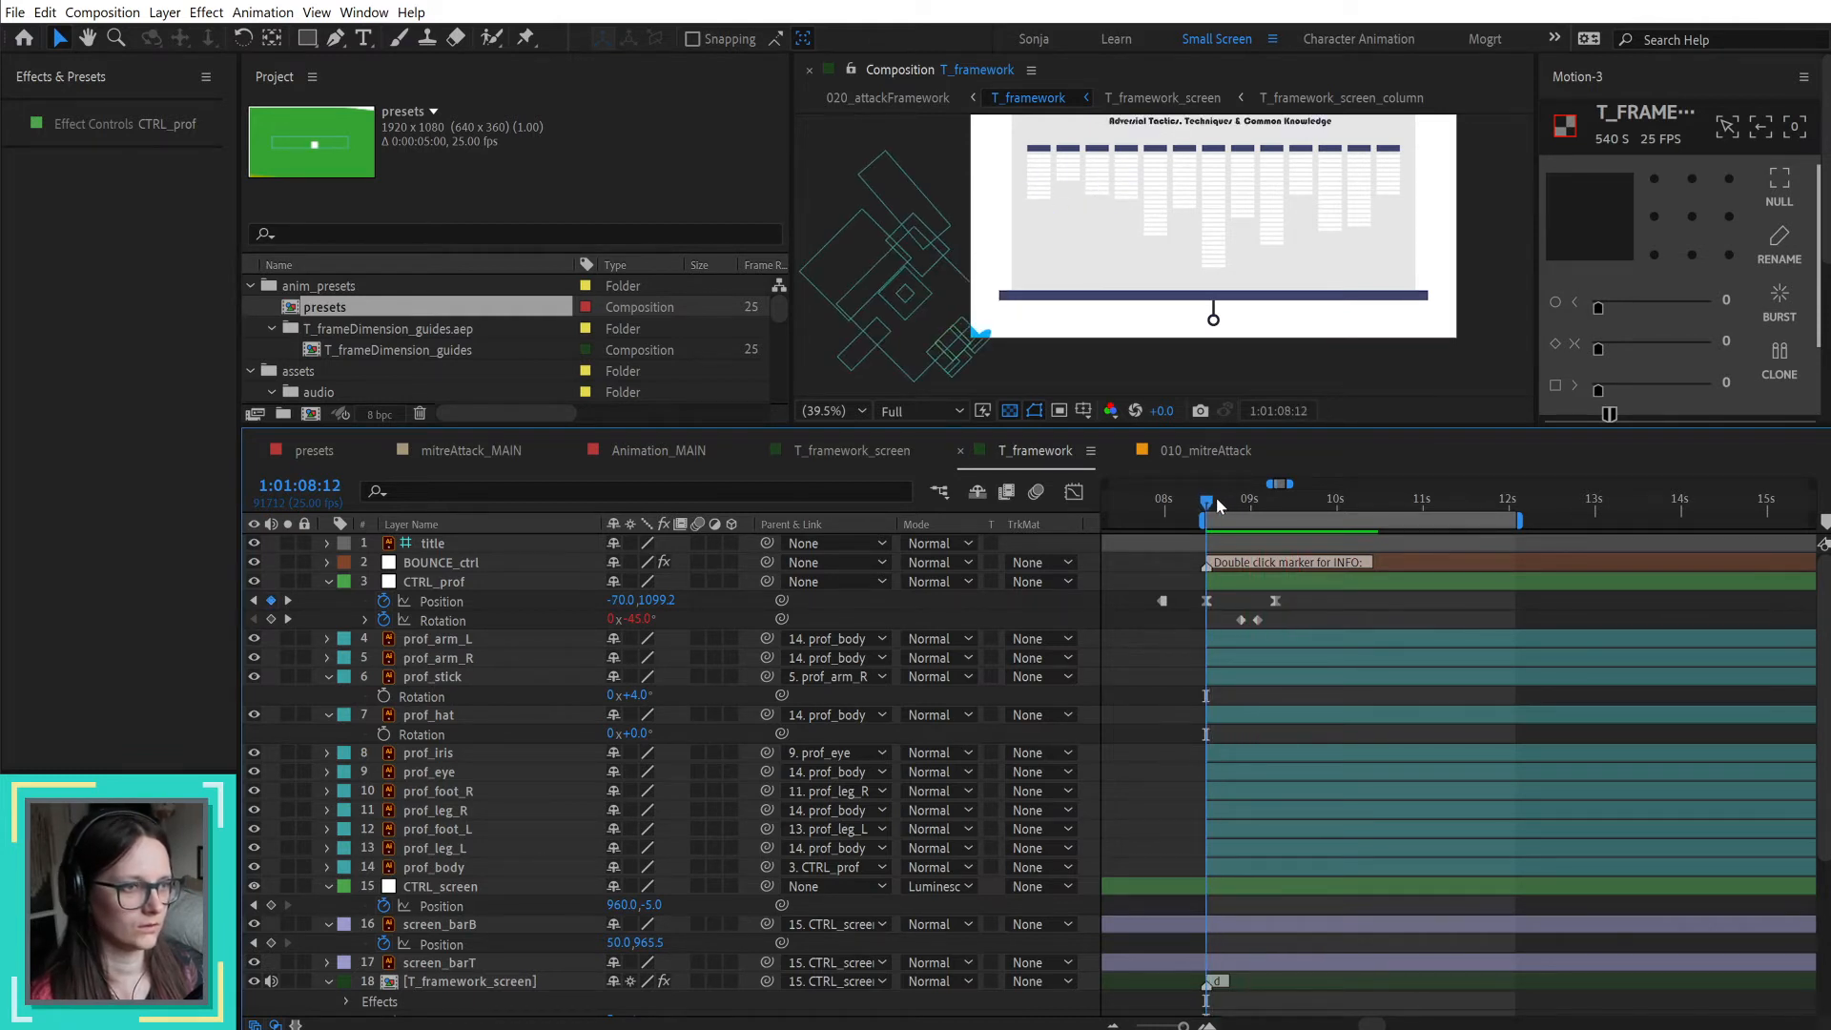
Step: Nudge CTRL_prof farther out of frame at its 1:01:08:12 keyframe, to Position -160, 1099.2
click(1352, 586)
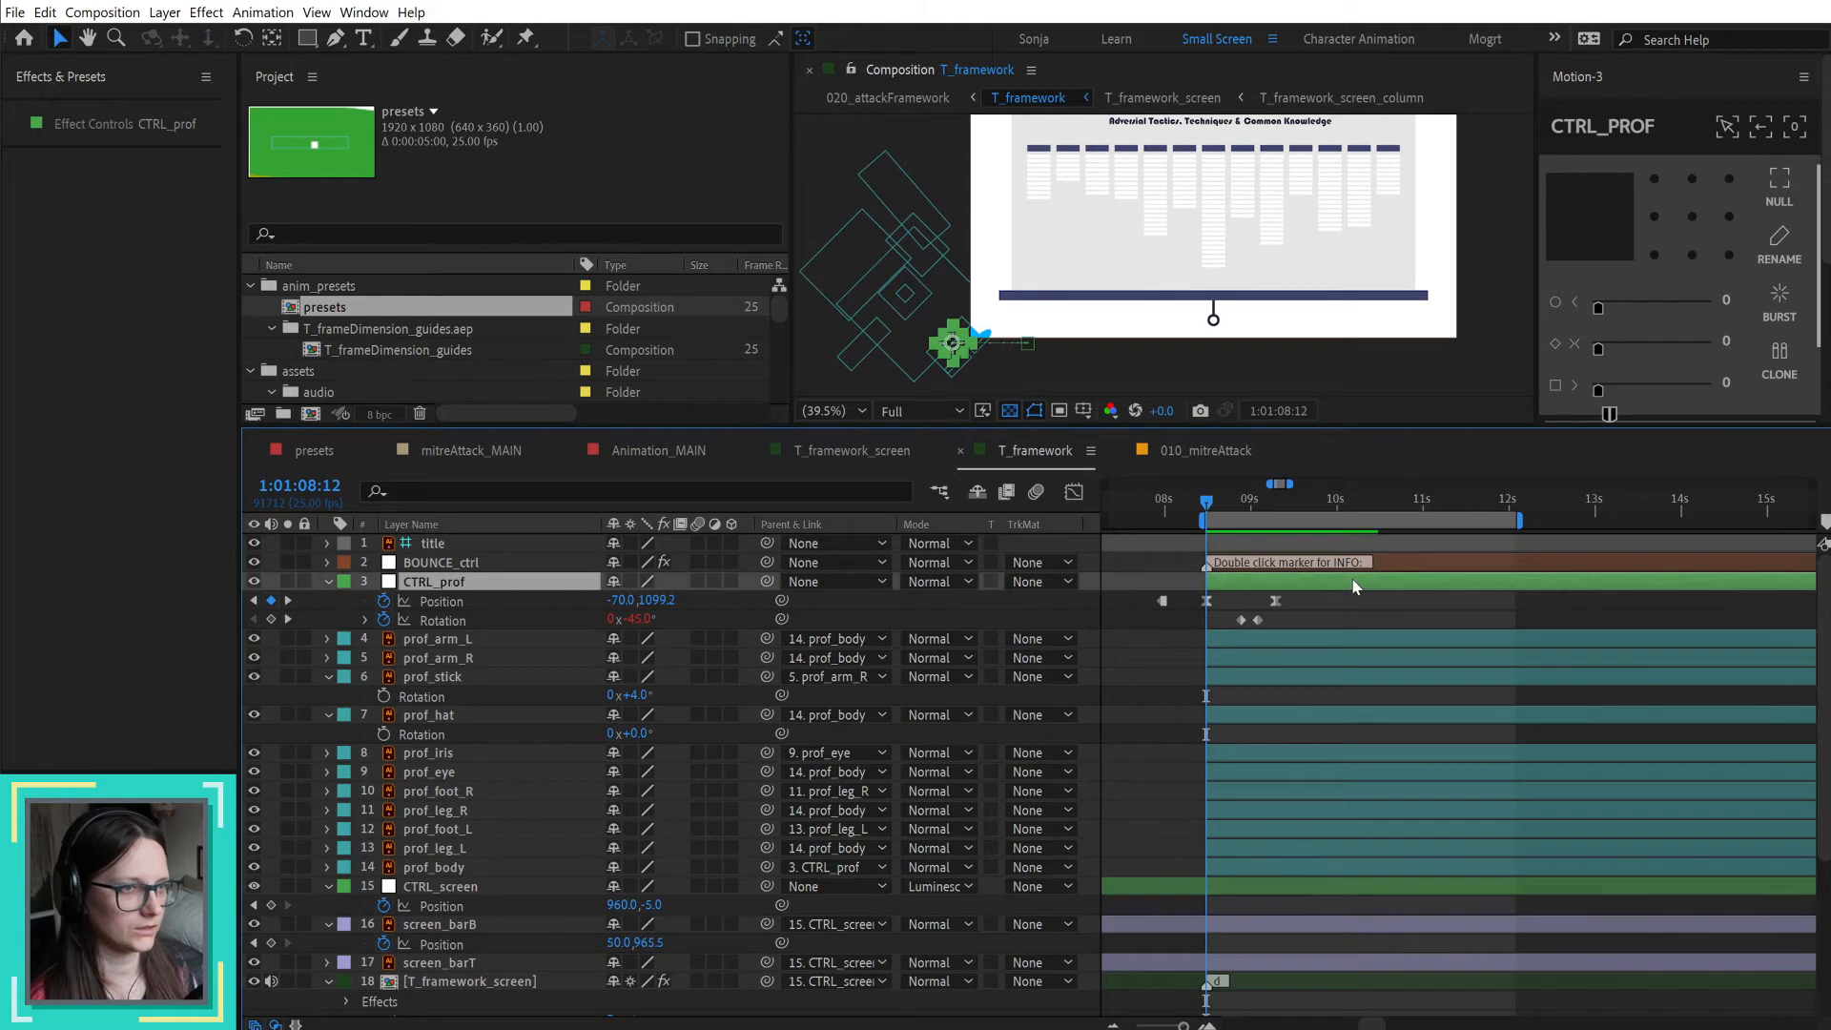
key(shift+Left)
key(shift+Left)
key(shift+Left)
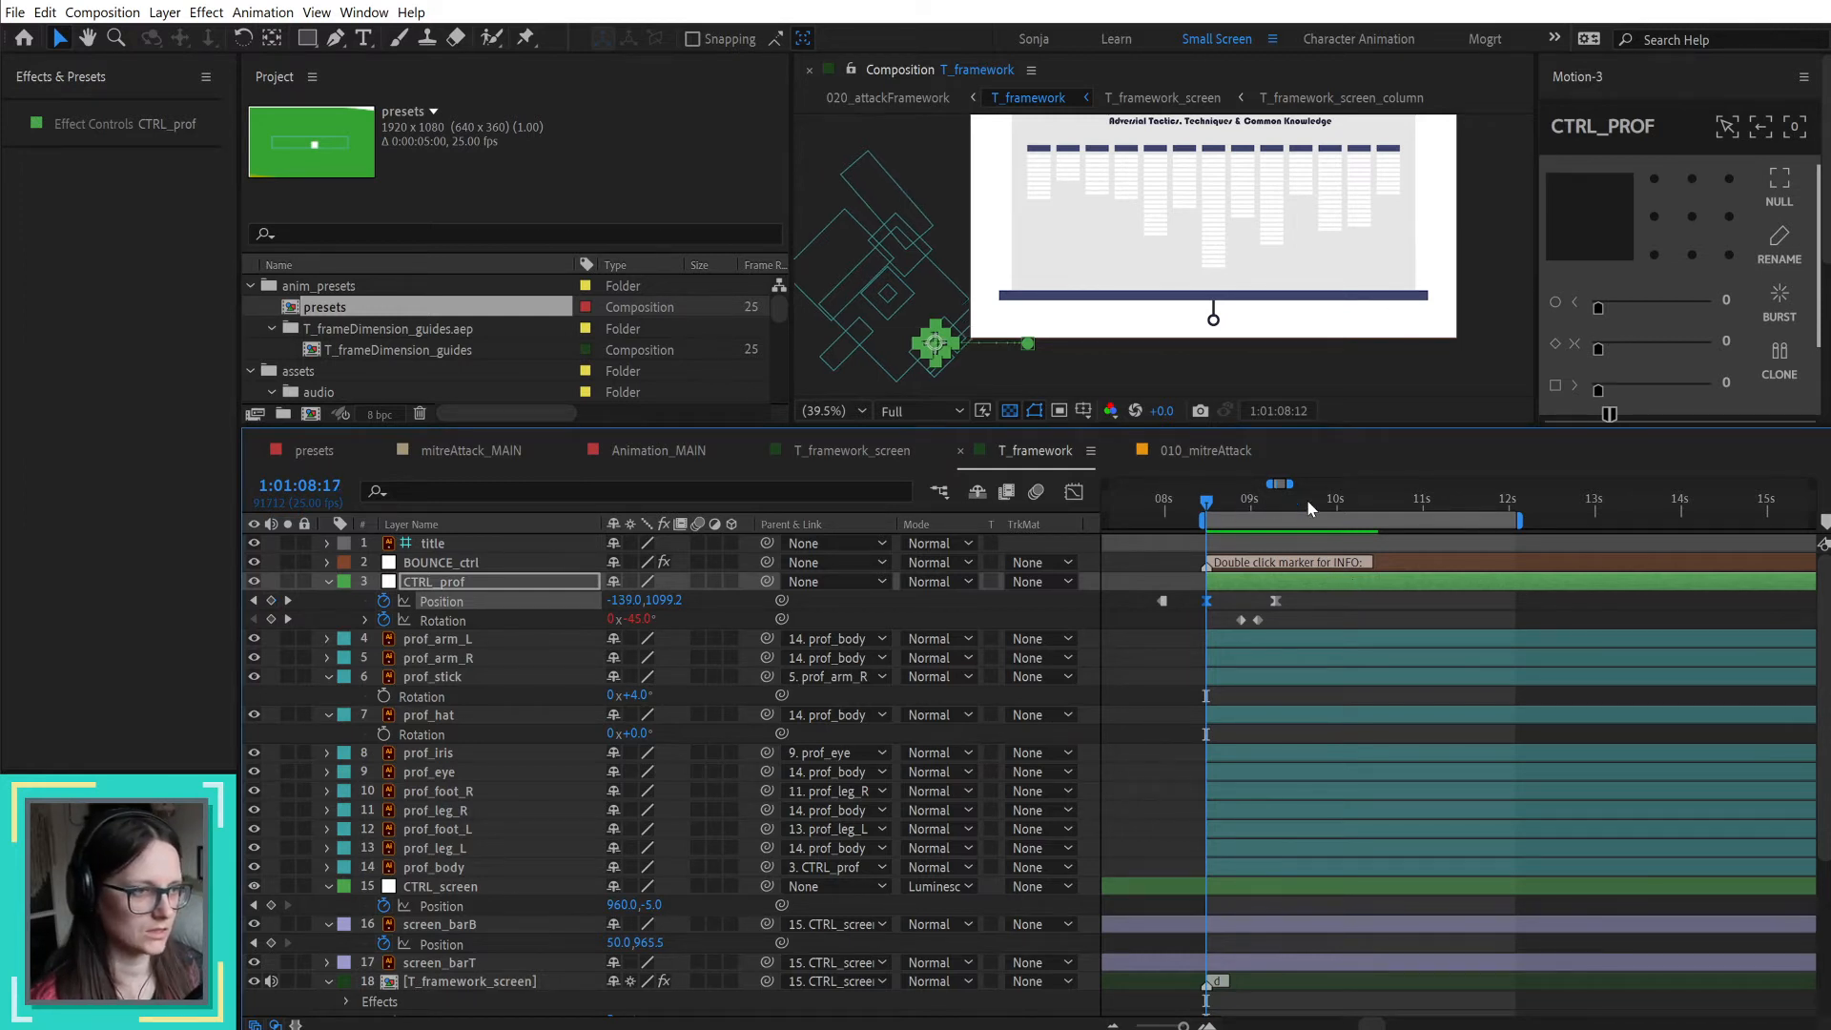
Step: With the professor fully in frame at 1:01:09:21, move prof_foot_R's anchor point to the ankle, where it meets the leg
drag(1224, 503, 1324, 500)
click(1061, 365)
scroll(1060, 363, up, 5)
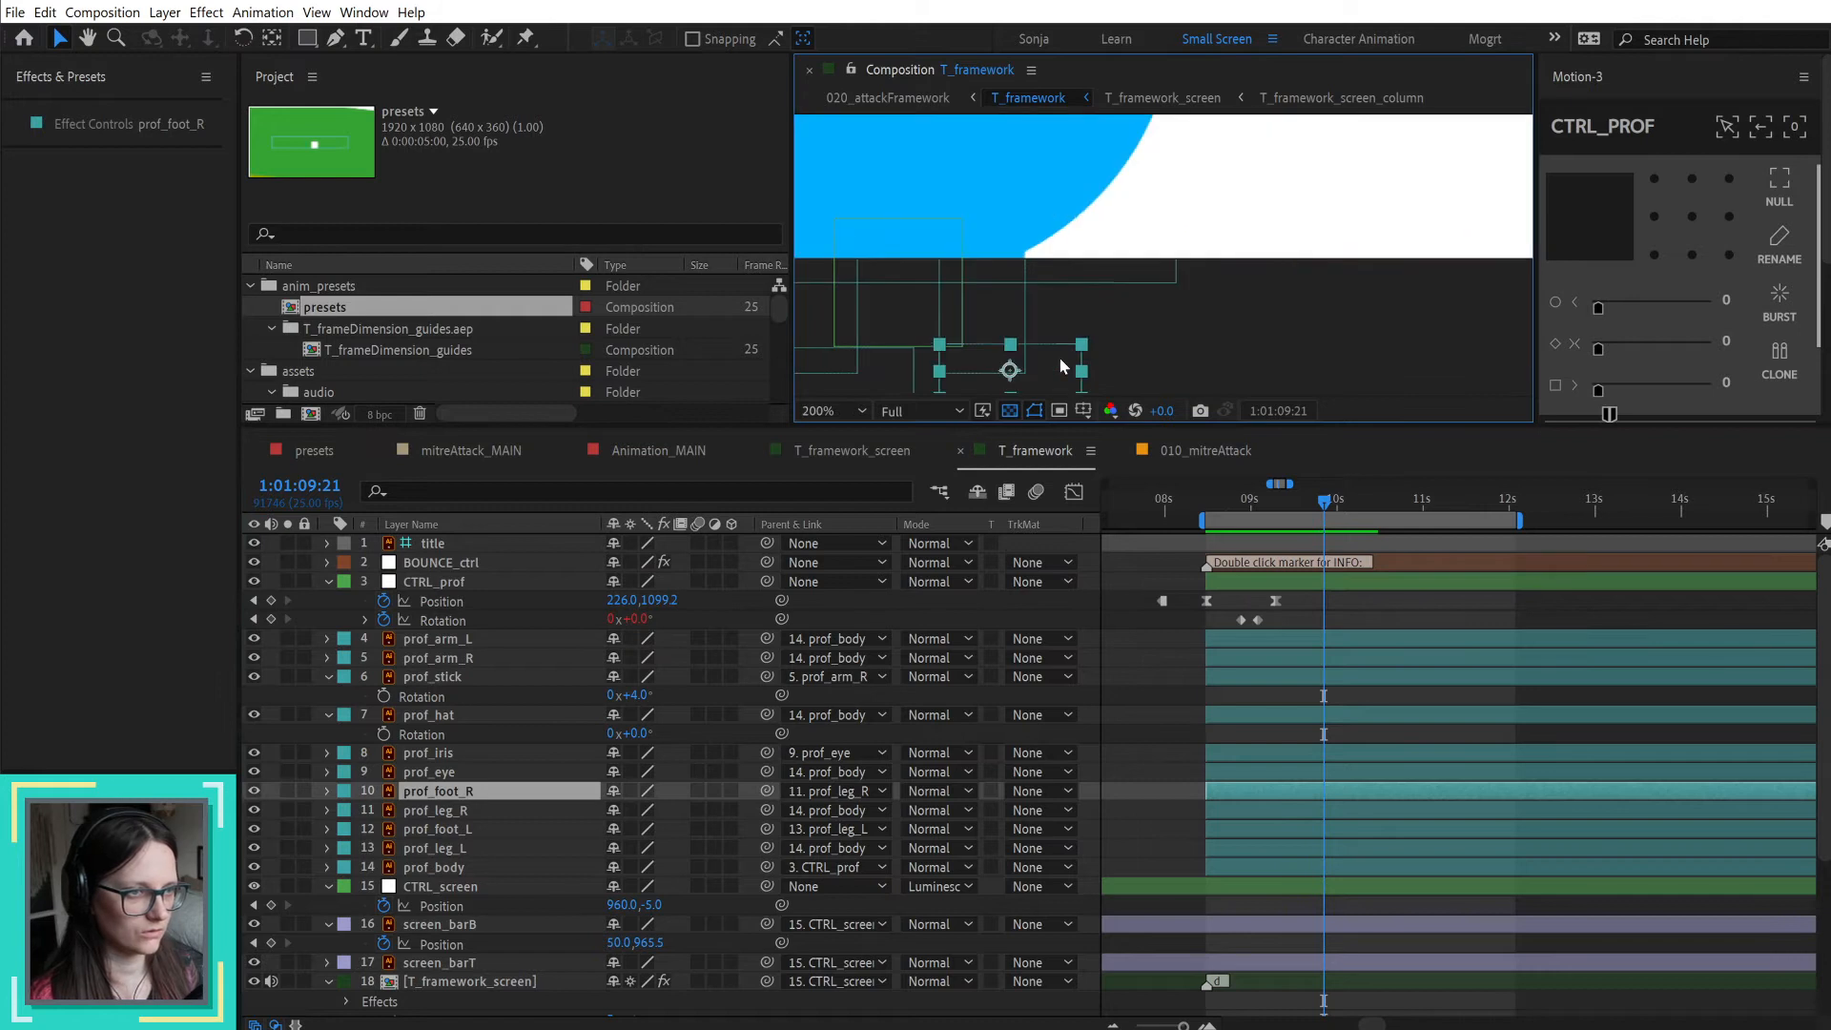
scroll(1060, 365, down, 2)
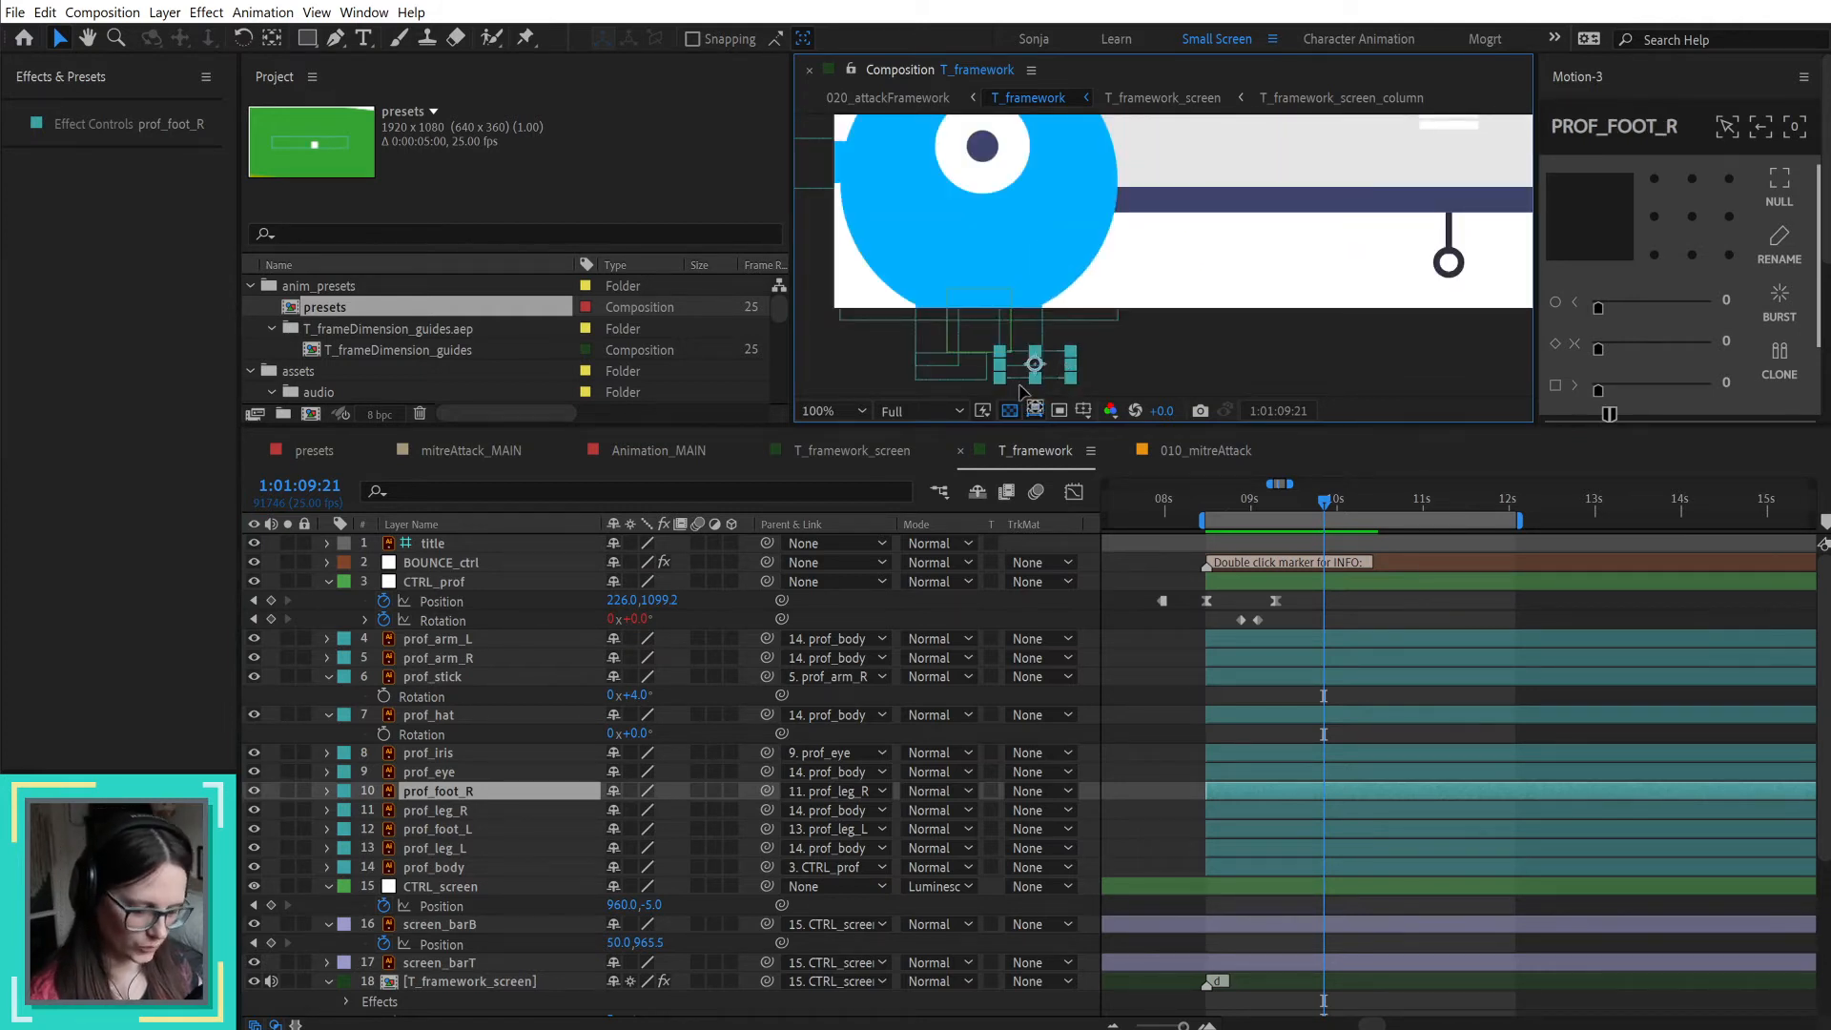
key(y)
drag(1020, 363, 1017, 362)
scroll(1022, 369, up, 4)
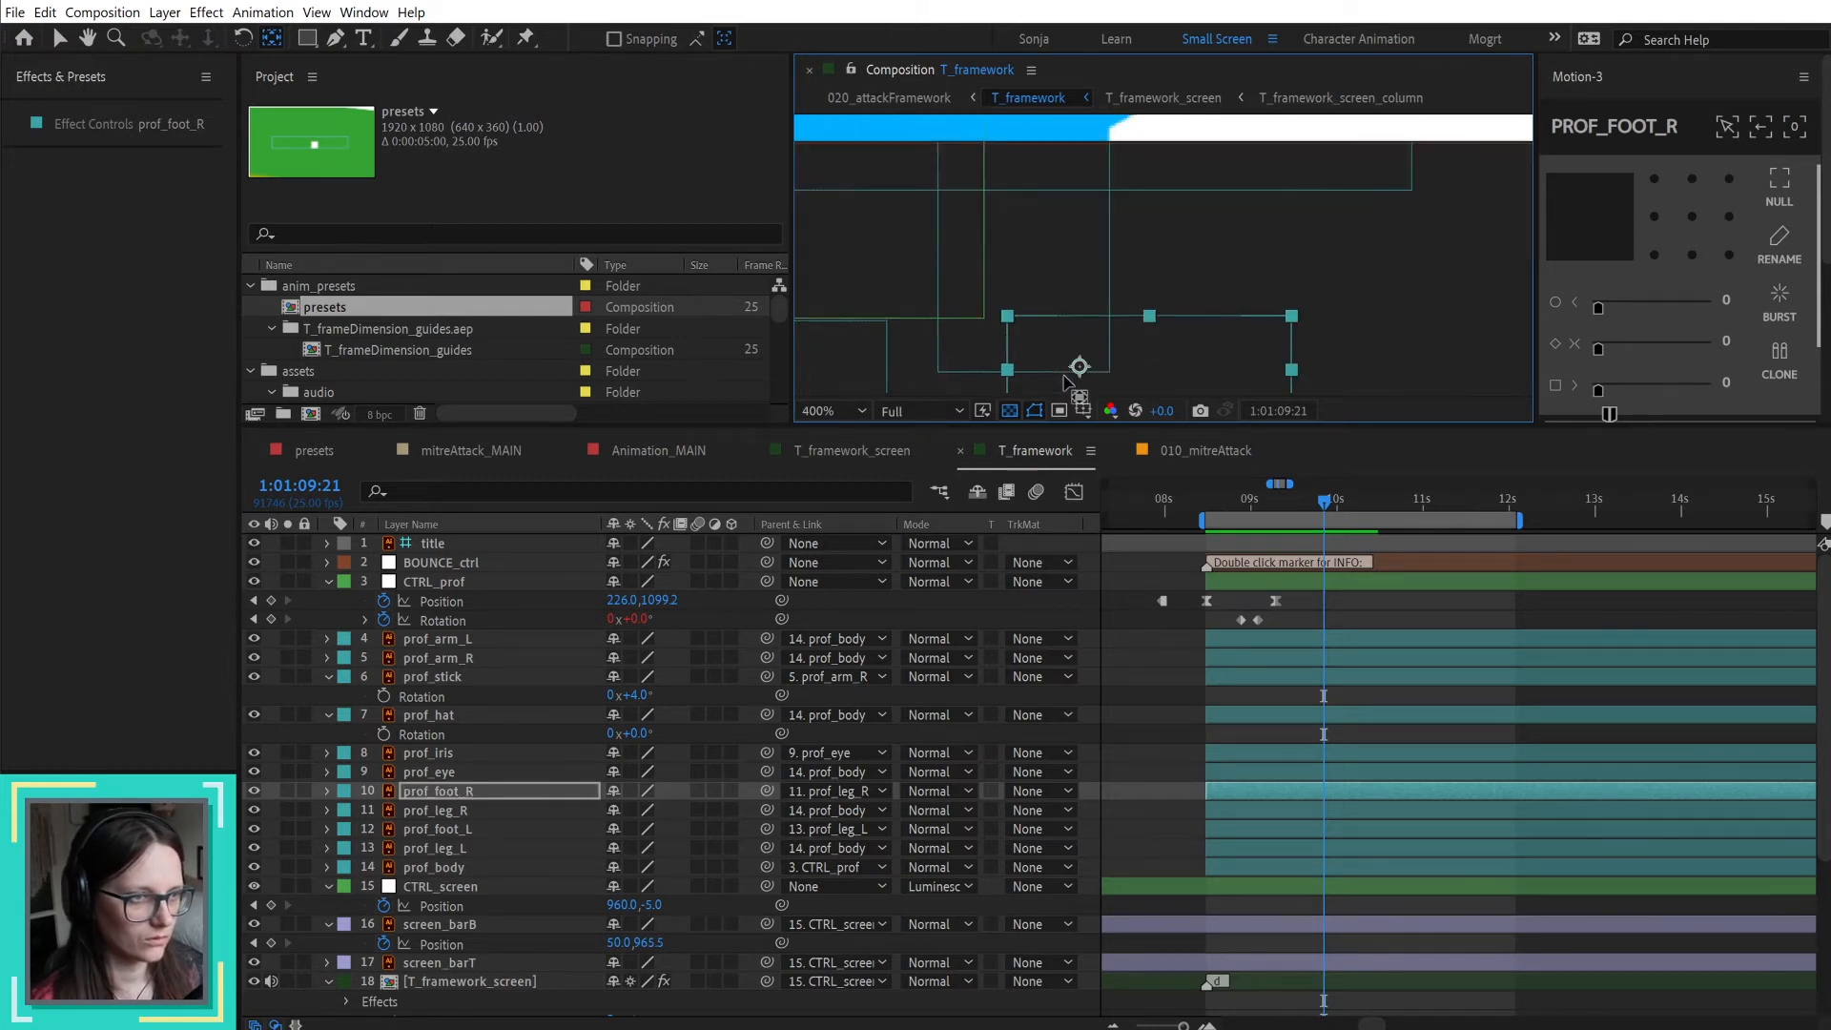
mouse_move(1079, 367)
mouse_down()
mouse_move(1023, 371)
mouse_move(1056, 367)
mouse_move(992, 354)
mouse_move(1070, 335)
mouse_move(998, 346)
mouse_move(1012, 336)
mouse_up()
Step: Place prof_foot_L's anchor point at the ankle, centred on the lower end of prof_leg_L
scroll(1057, 368, down, 1)
scroll(1046, 370, up, 1)
scroll(1032, 375, down, 1)
click(924, 370)
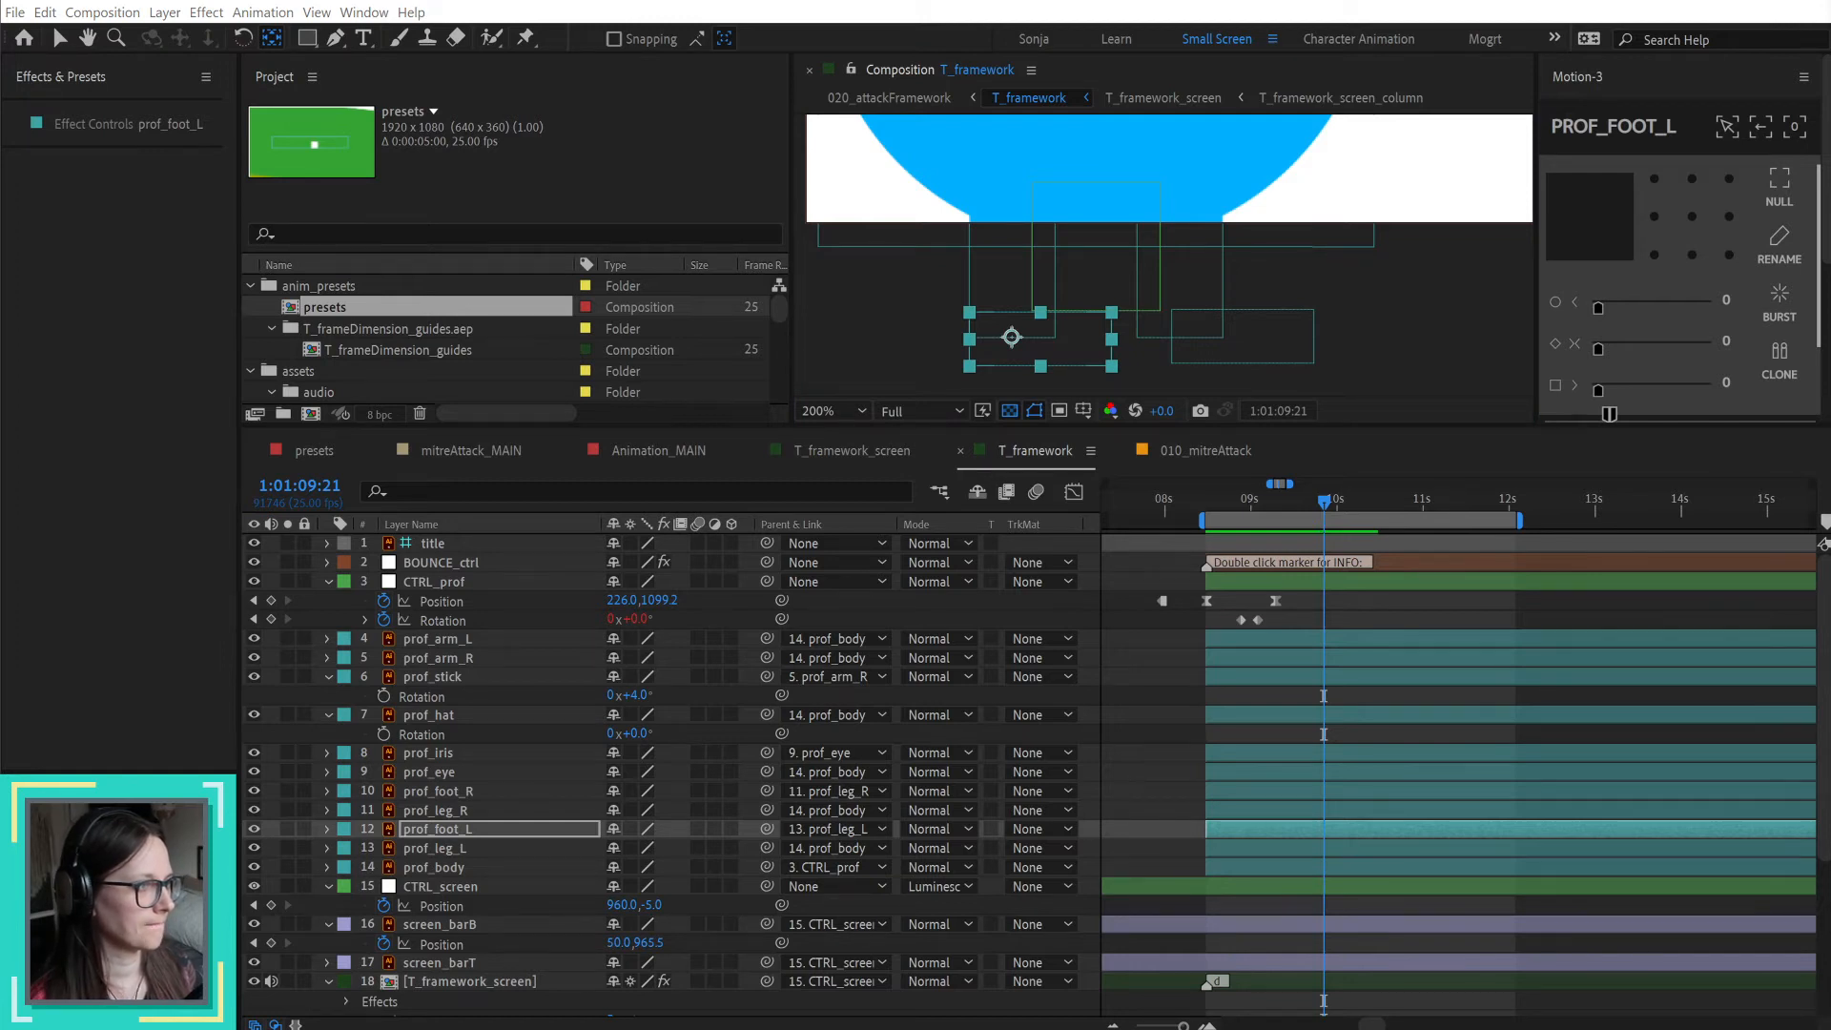
Step: Set the anchor points of prof_leg_L and prof_leg_R to the top centre of each leg
click(1008, 281)
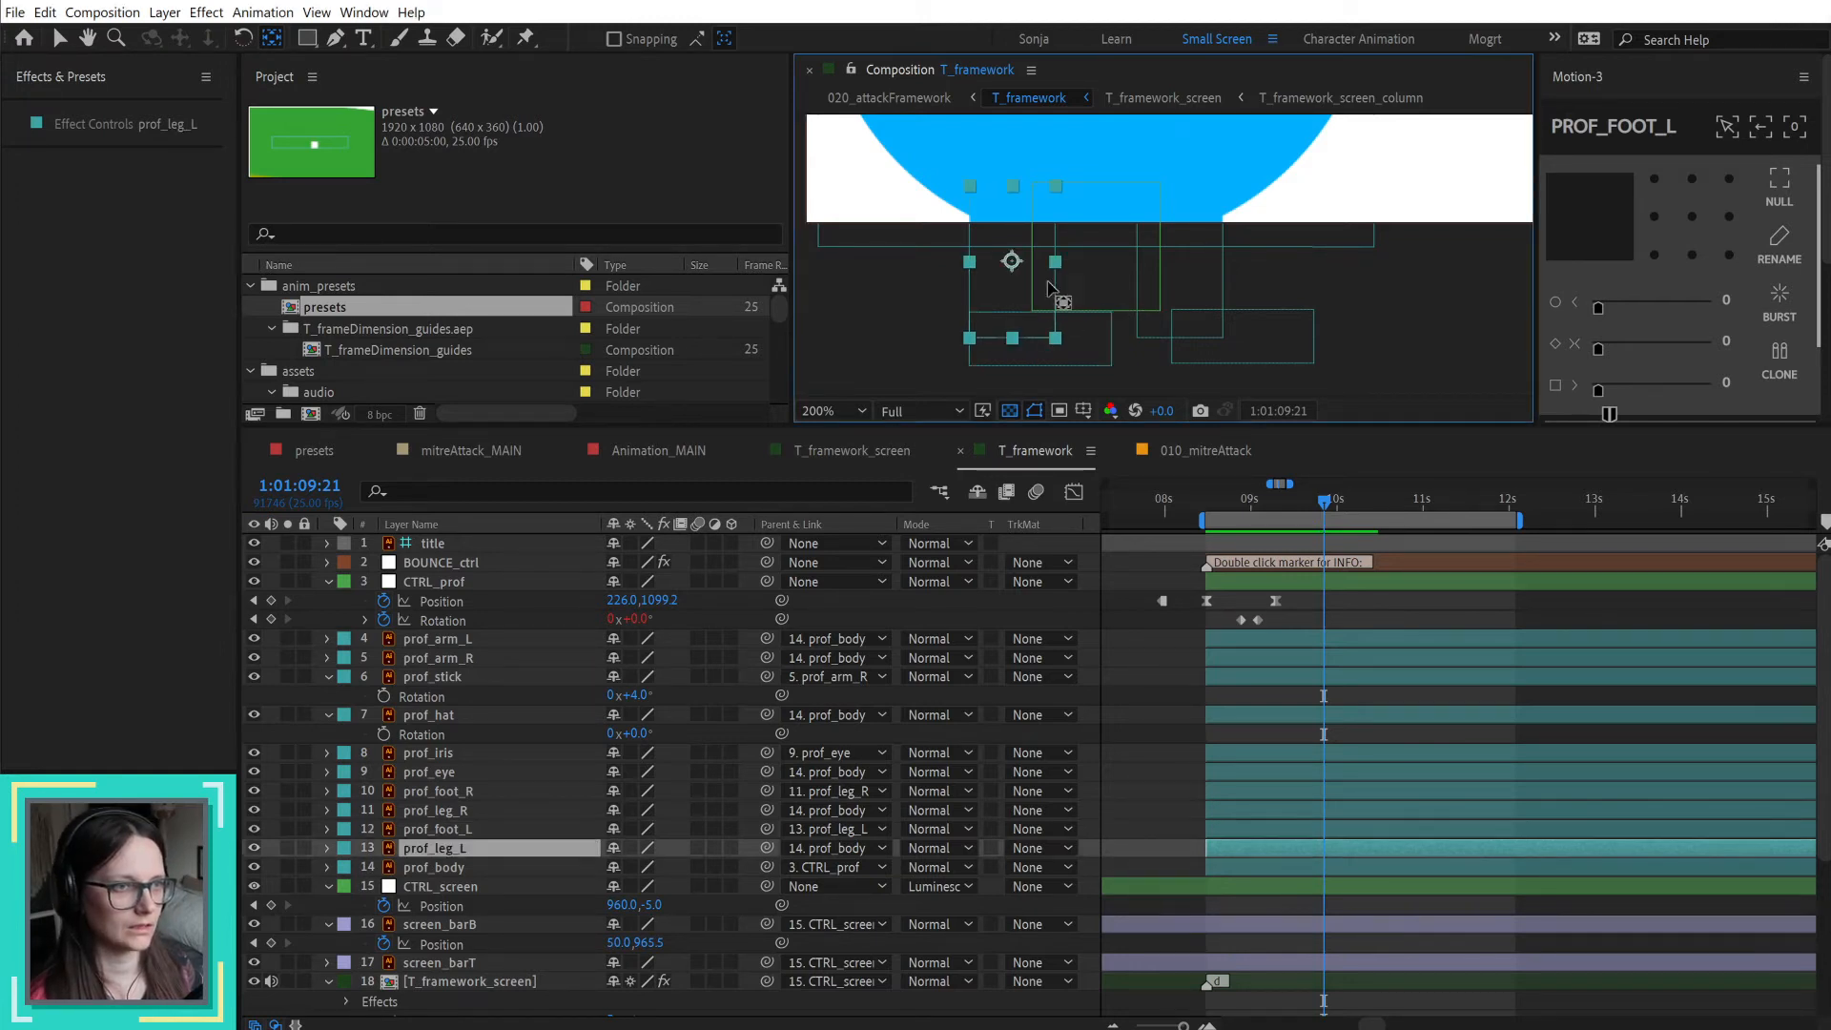
click(1207, 286)
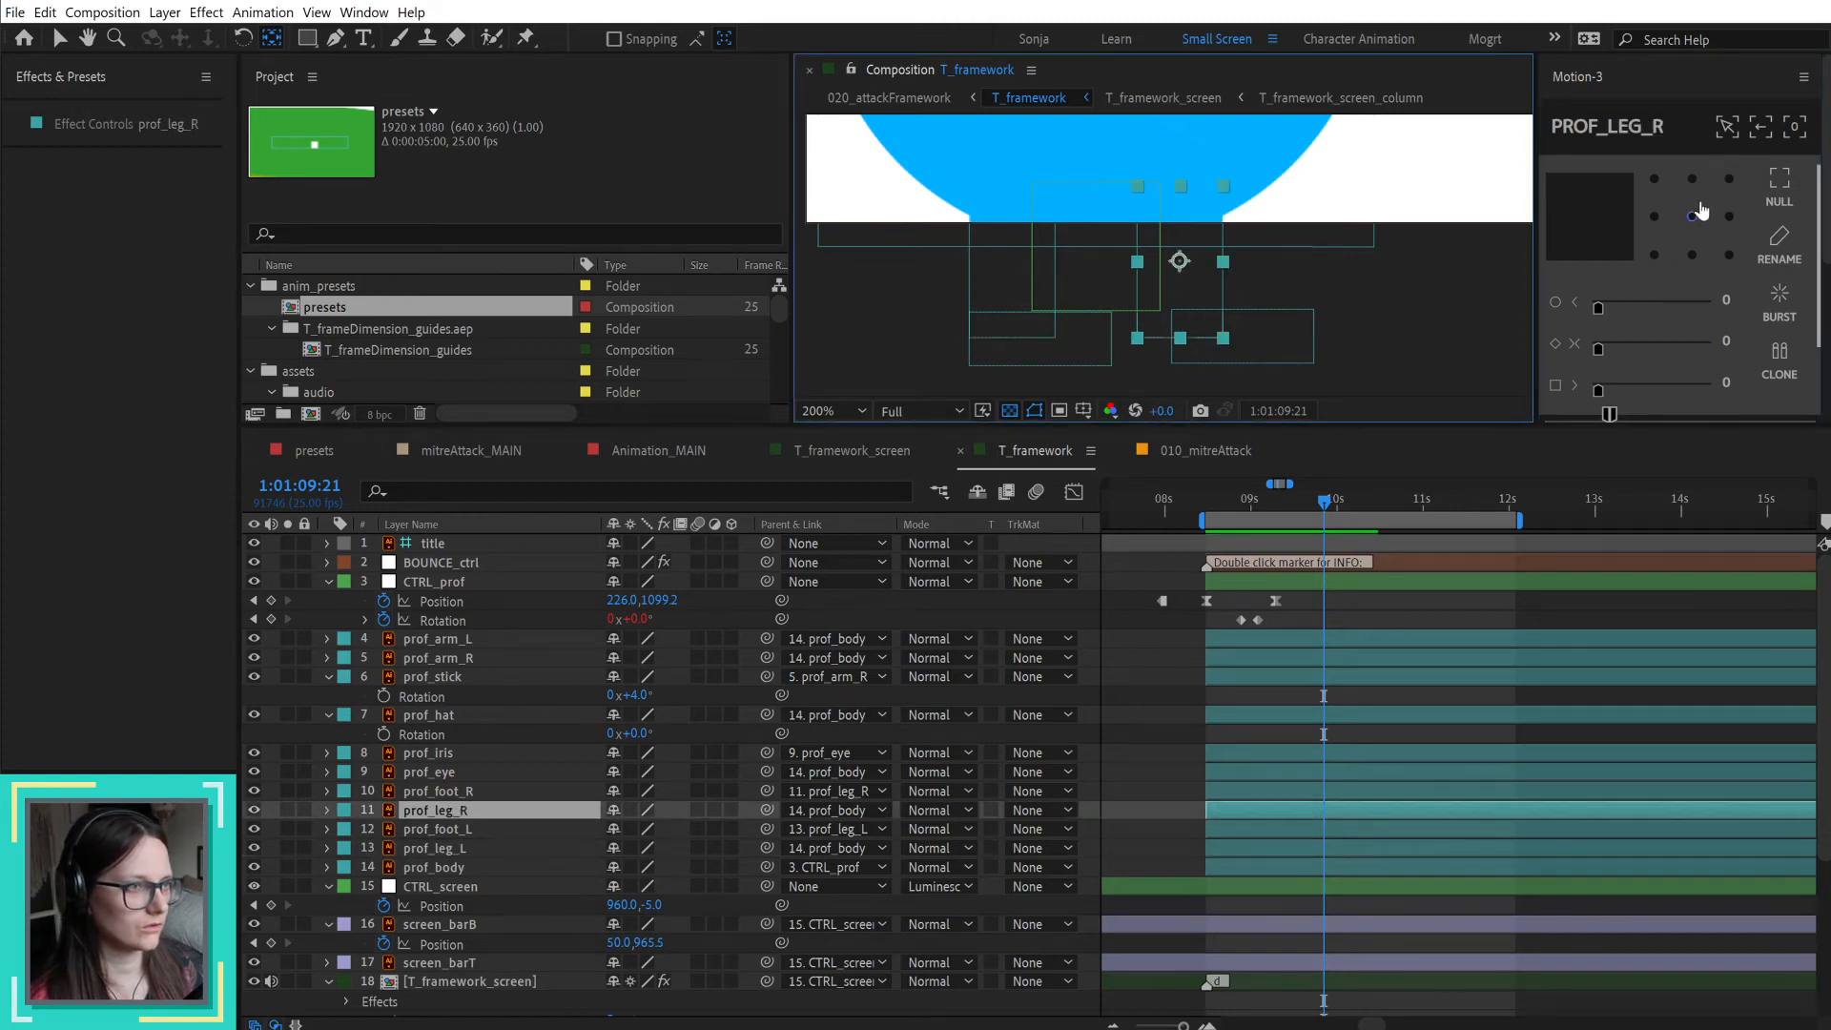
click(983, 293)
scroll(1101, 275, down, 4)
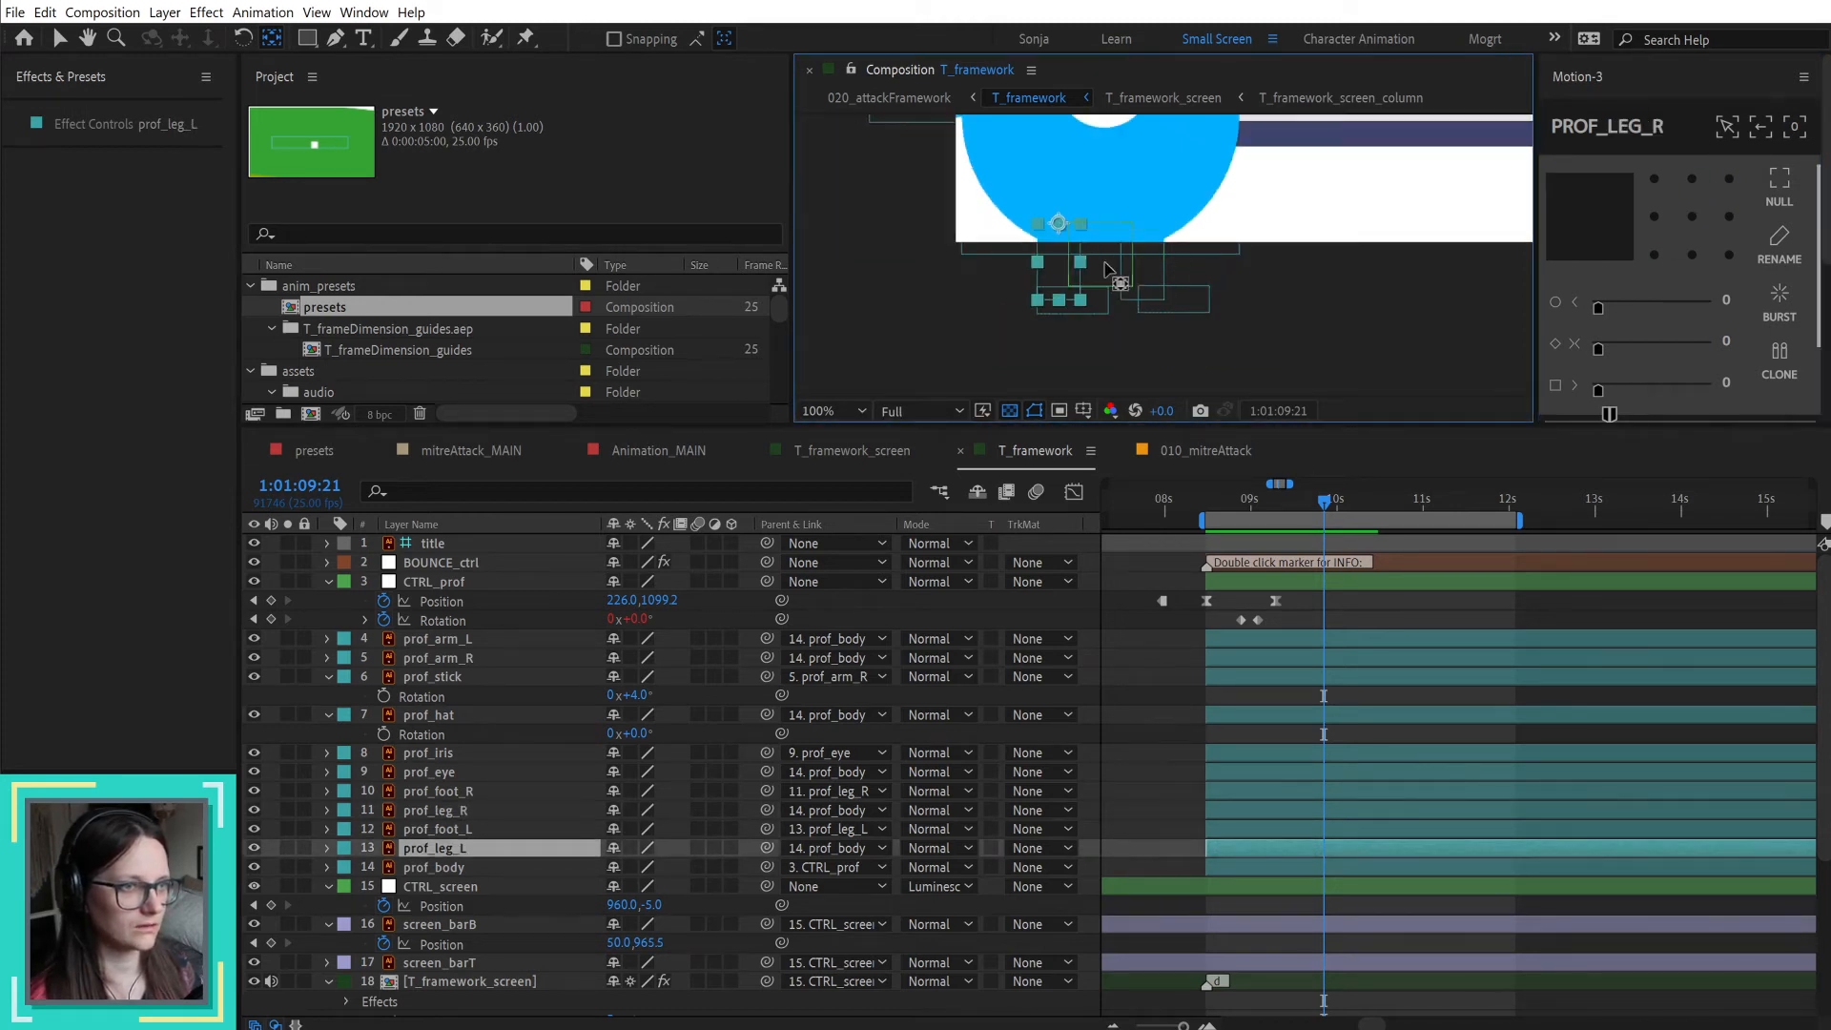
Step: Check the anchor points of prof_arm_L and prof_arm_R at the shoulders
click(1001, 186)
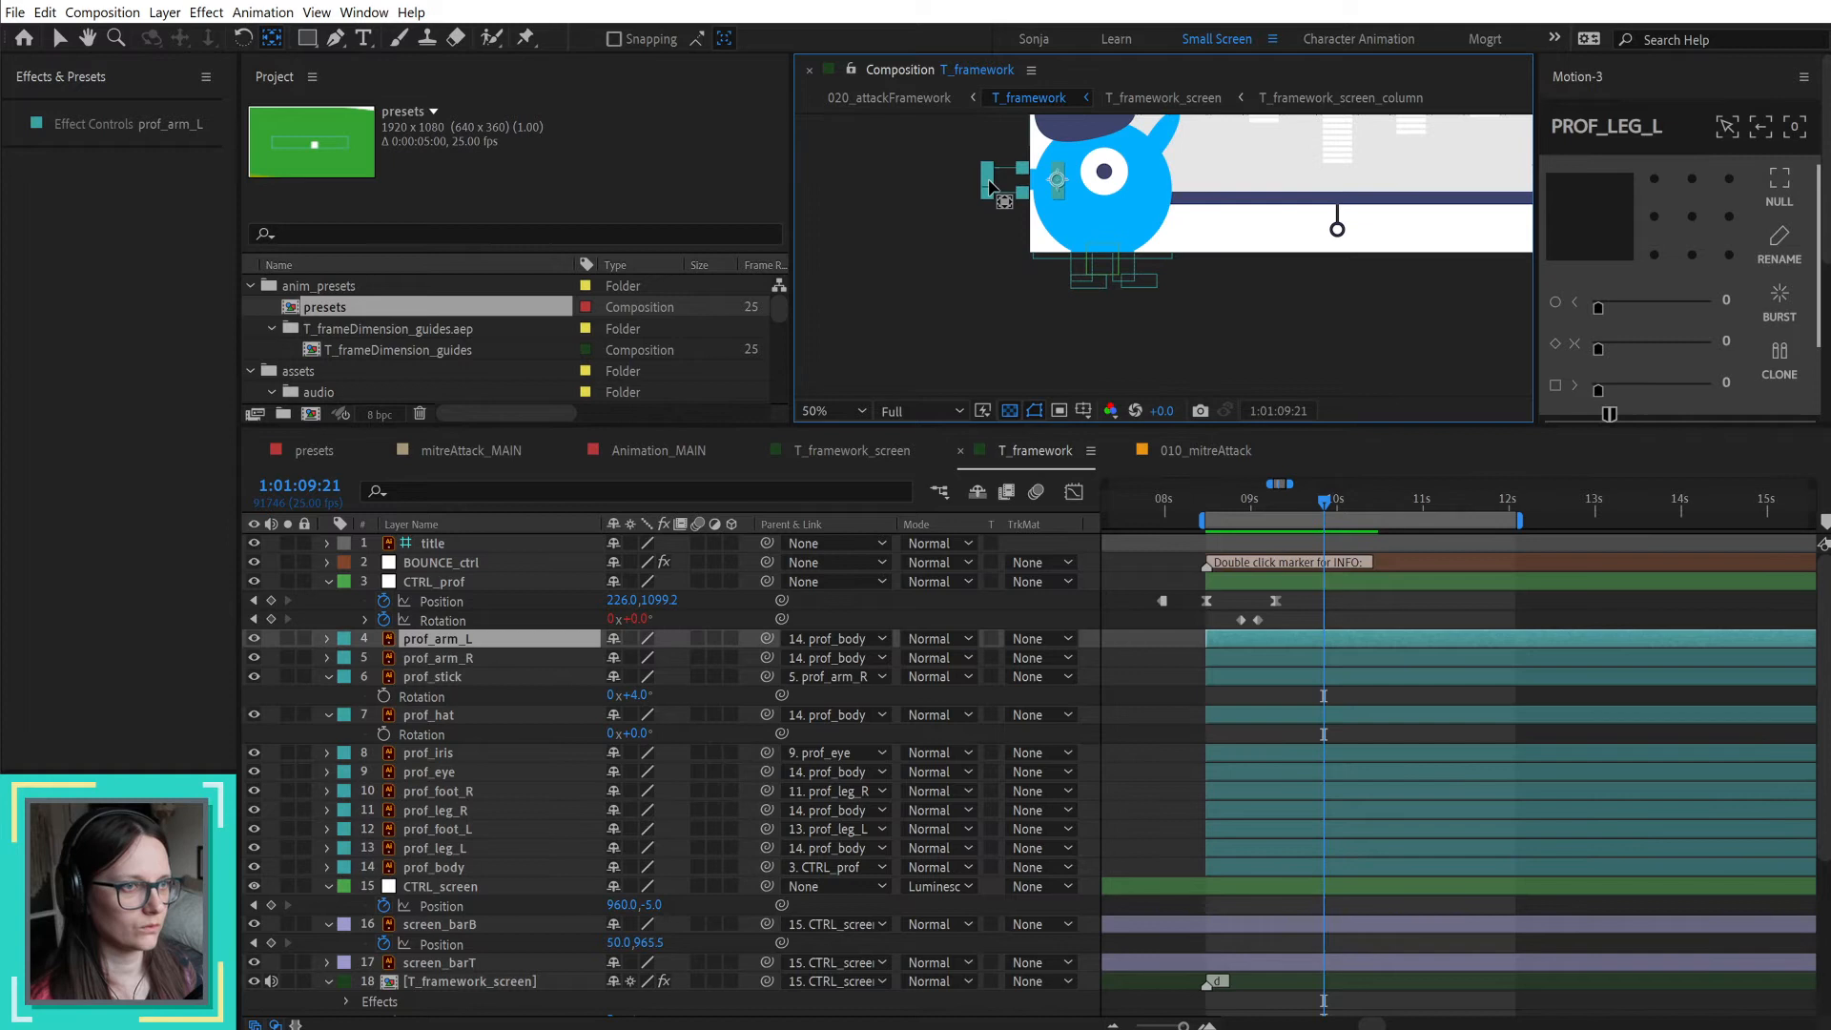
click(1161, 141)
key(h)
drag(1267, 180, 1173, 276)
scroll(1297, 630, down, 1)
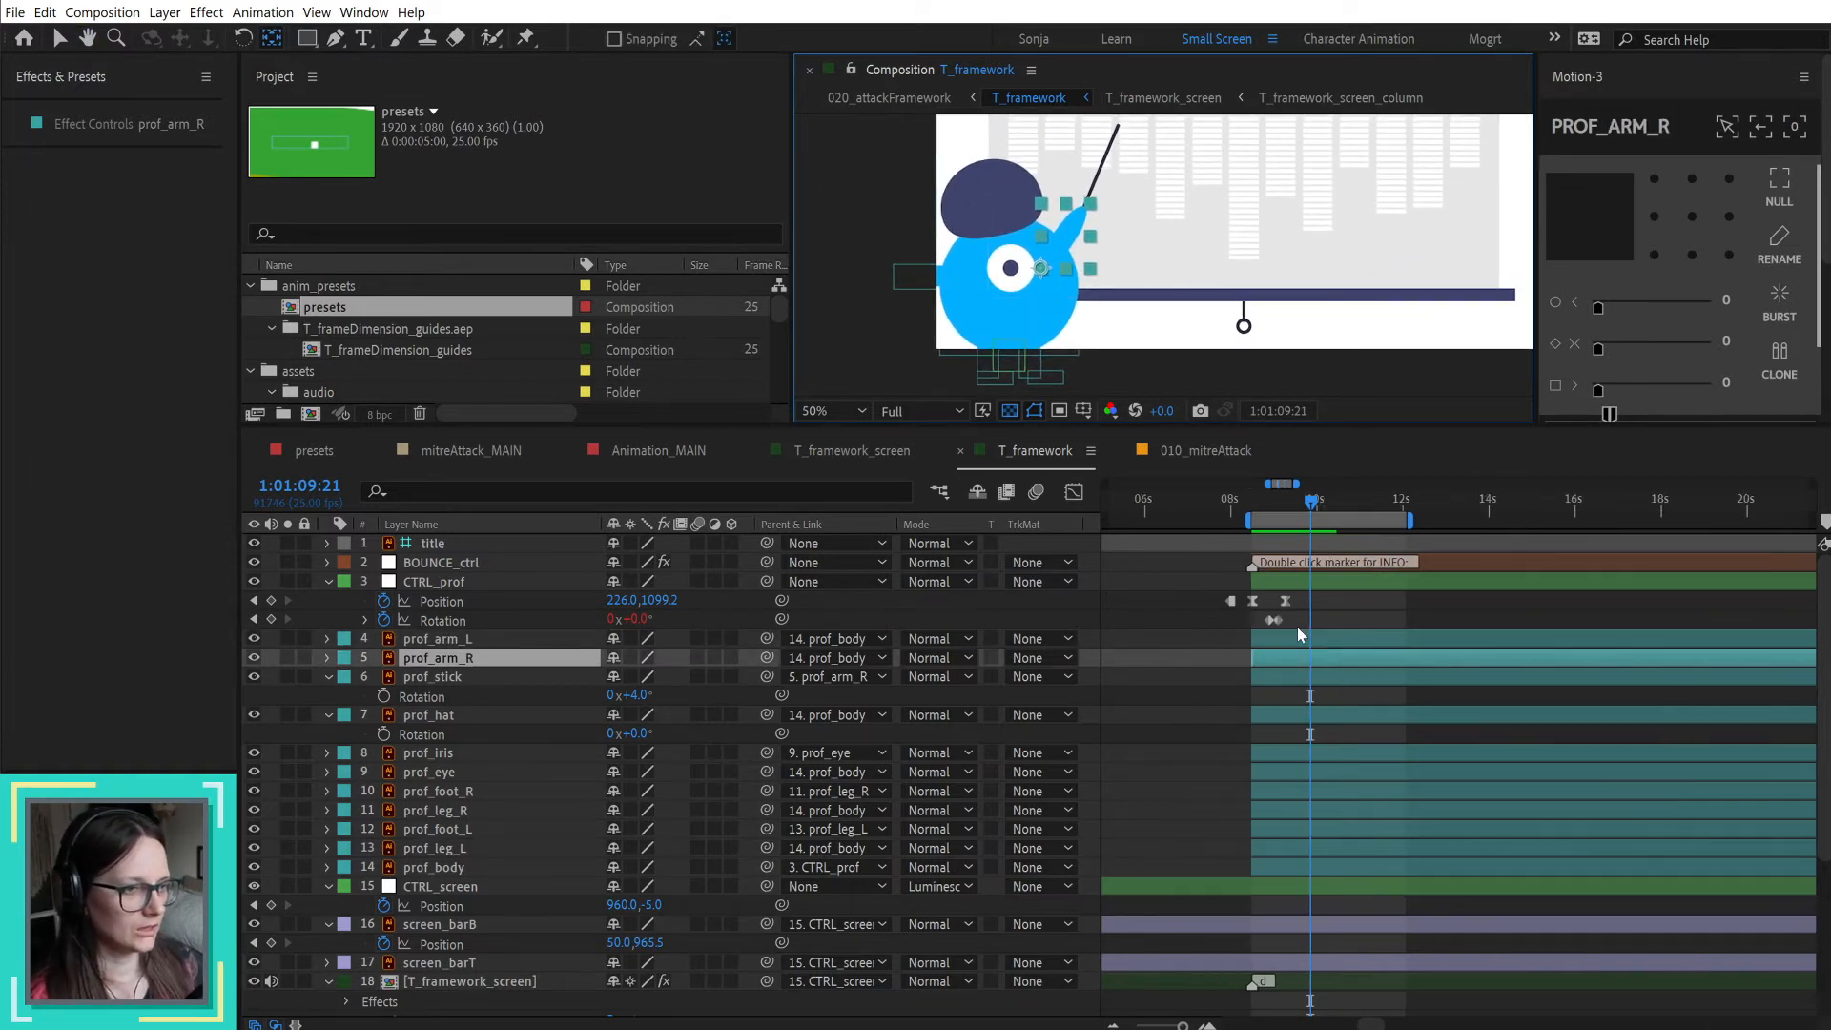
Step: In 010_mitreAttack, copy the first three Rotation keyframes of andy_hat and check their start time against the entrance
click(1195, 448)
drag(1180, 500, 1259, 501)
key(v)
click(1009, 233)
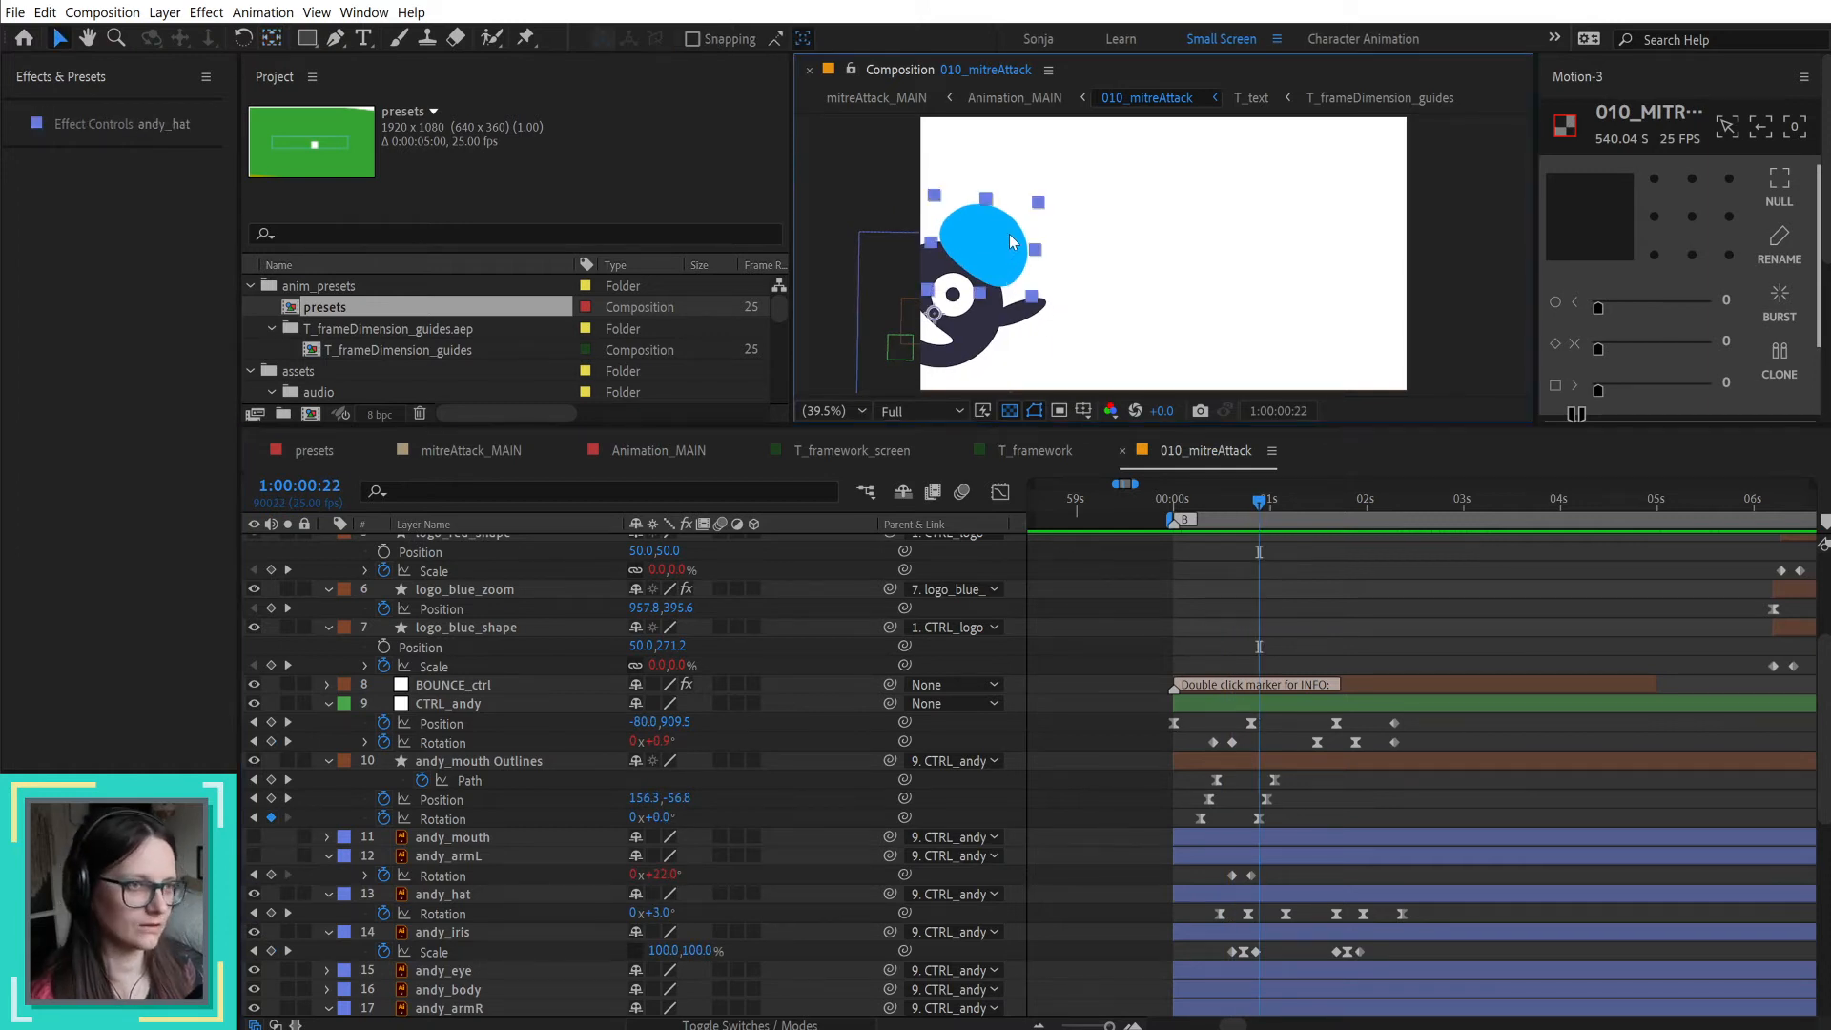
drag(1209, 904, 1461, 918)
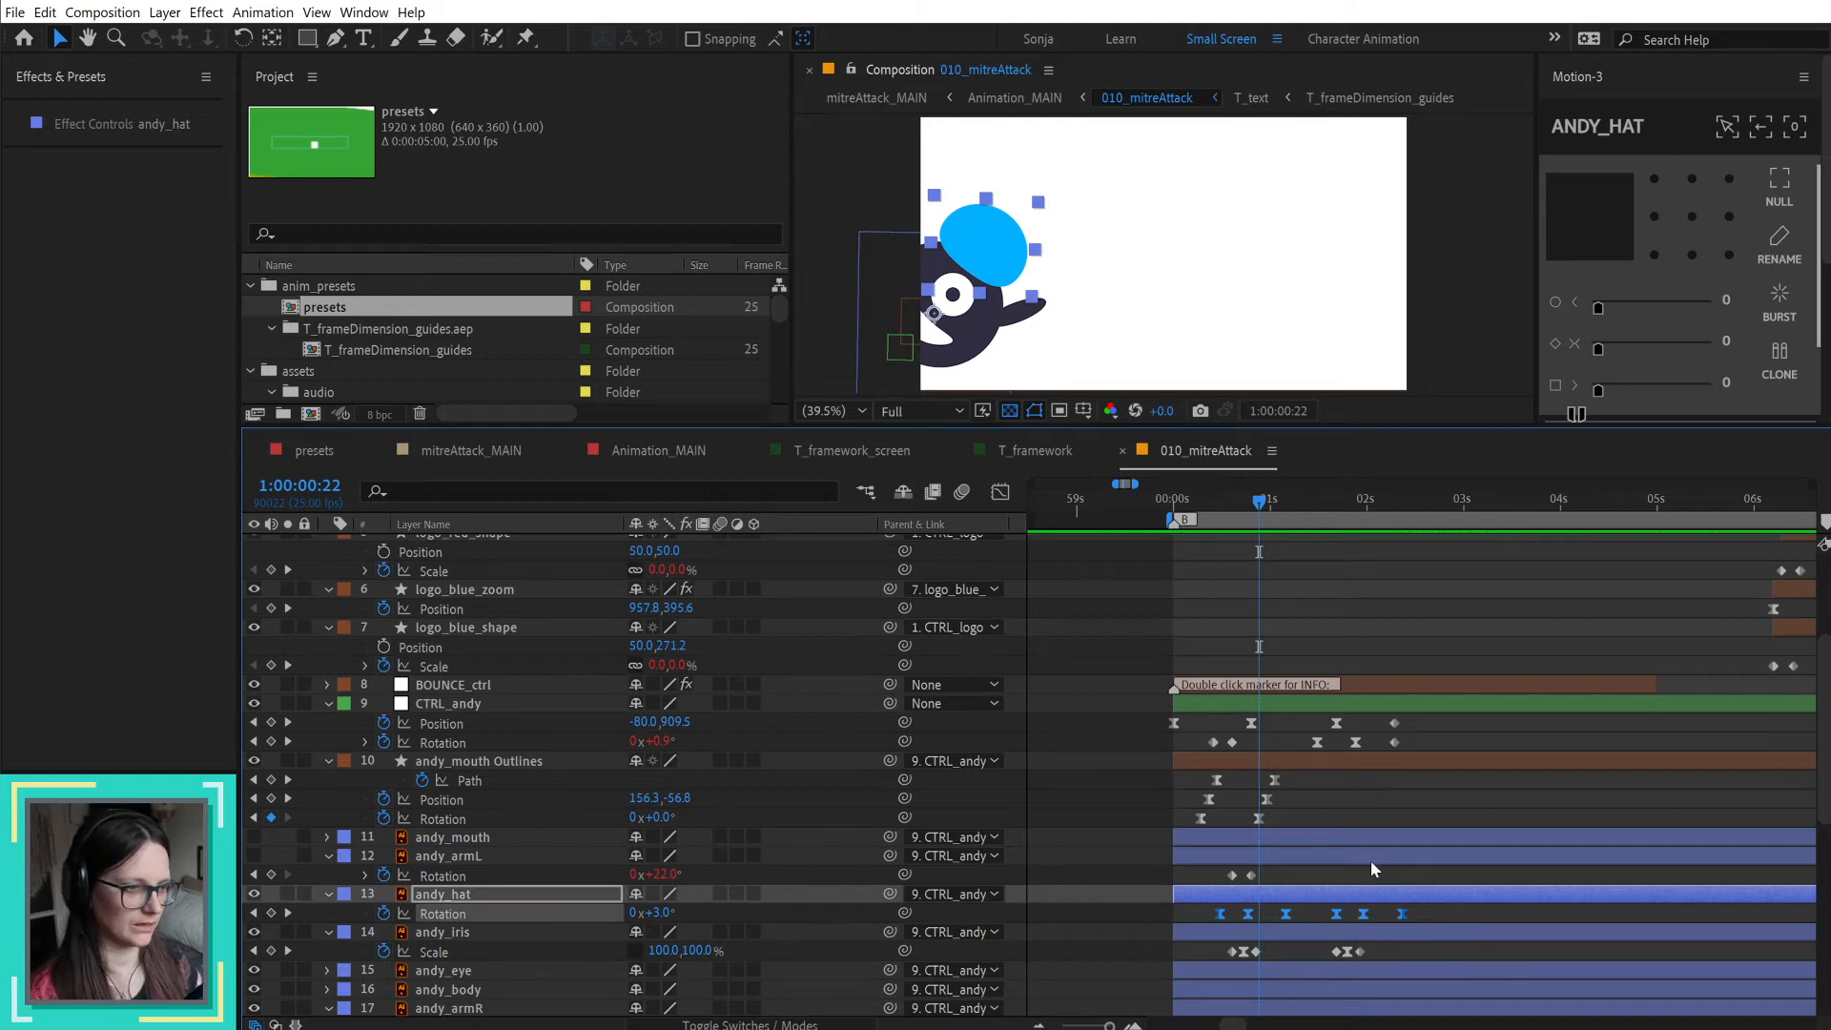
drag(1299, 906, 1182, 921)
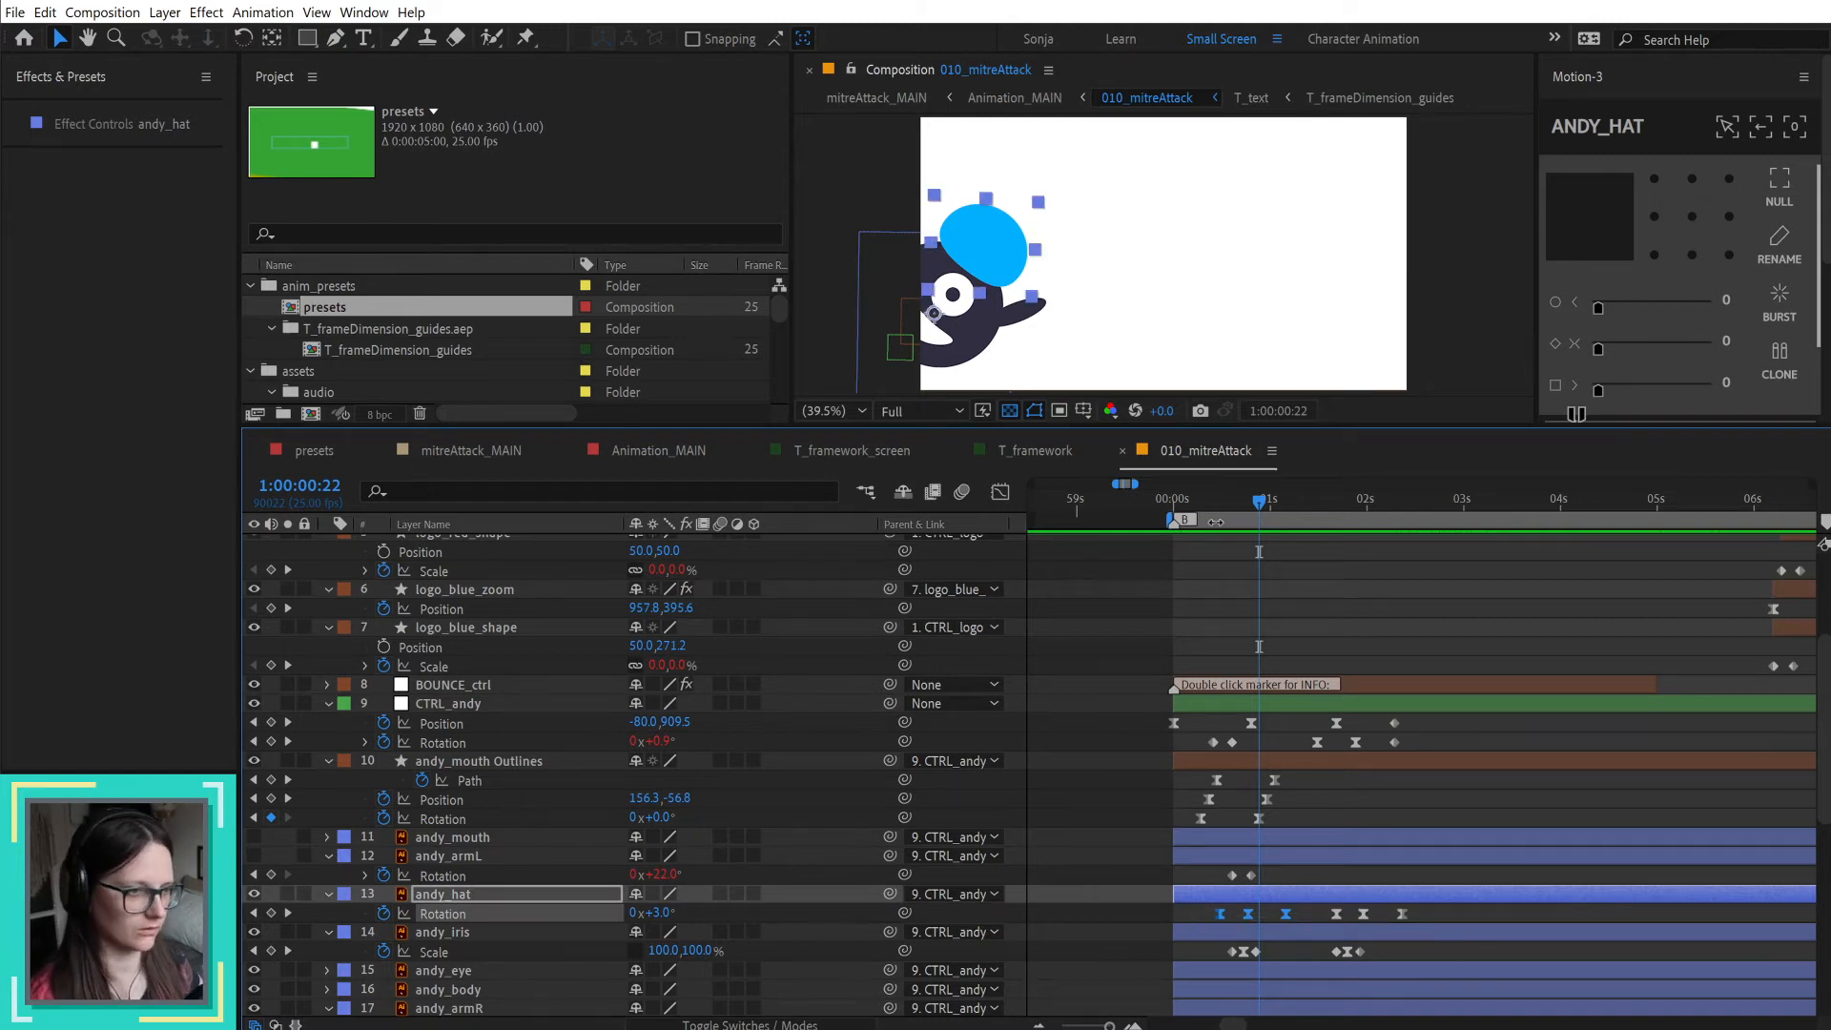
drag(1180, 496, 1221, 518)
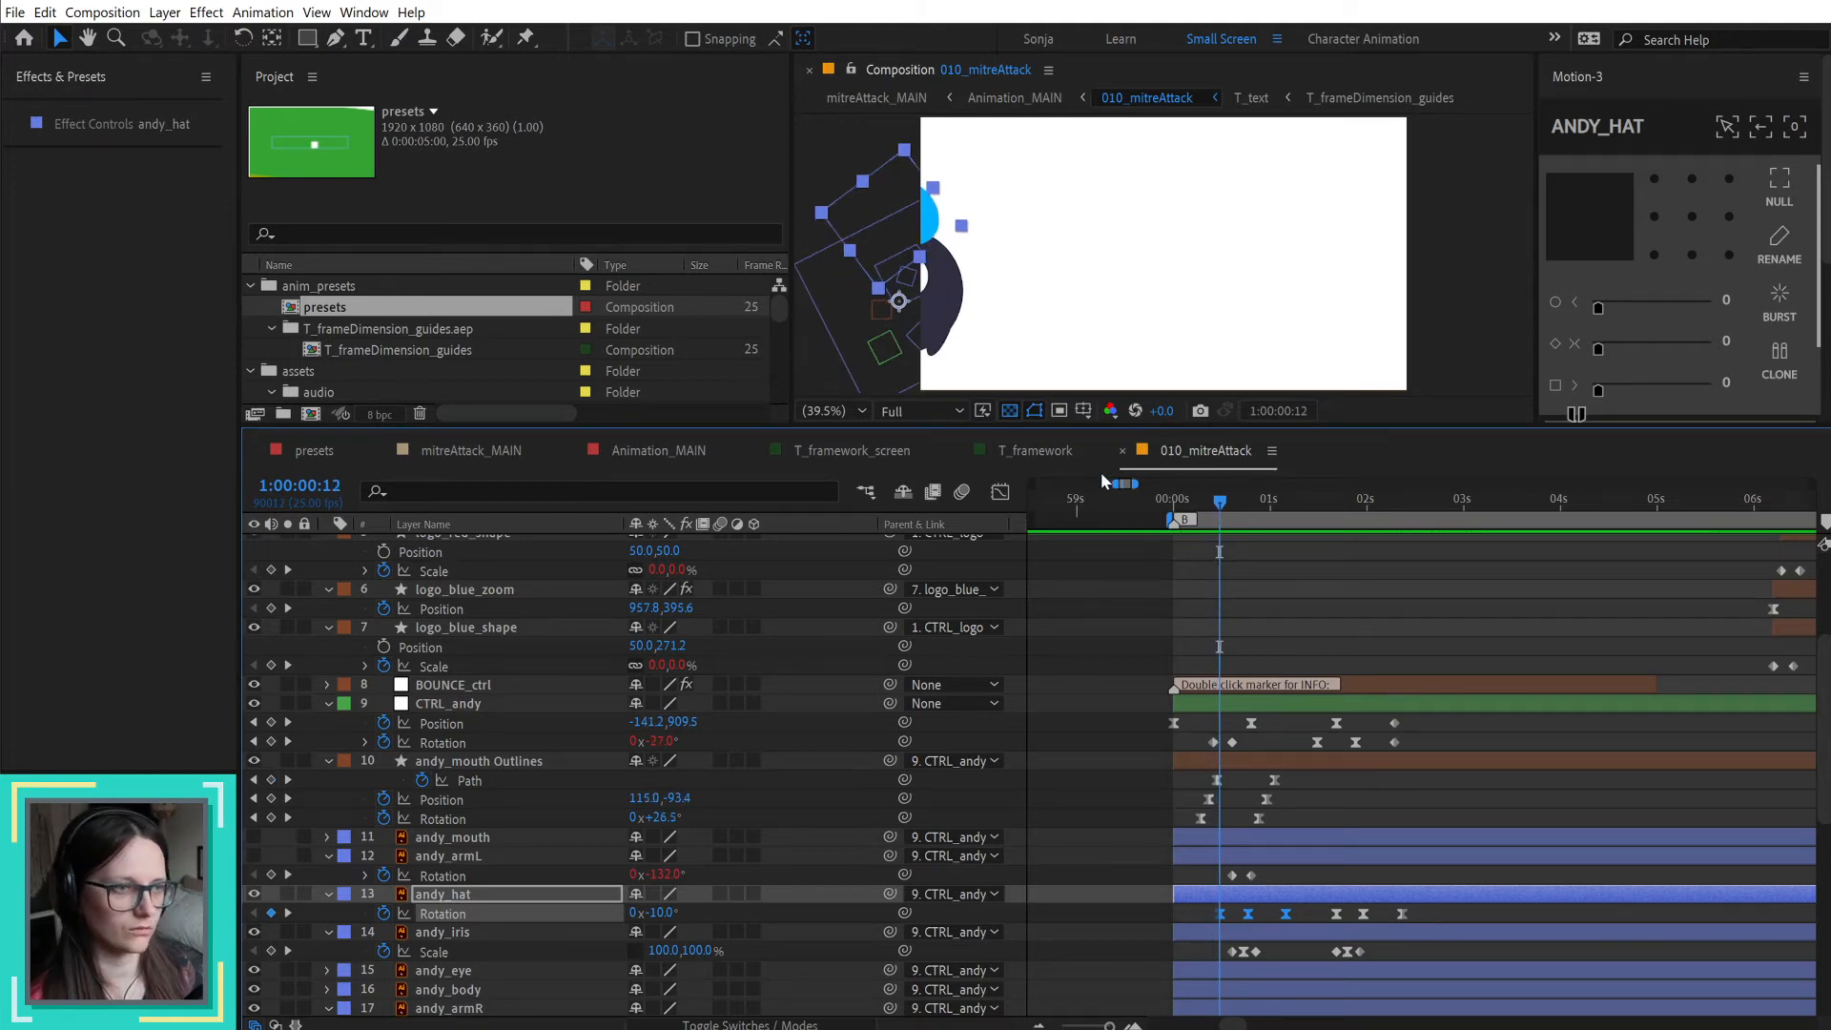
Step: In T_framework, paste the copied hat Rotation keyframes onto prof_hat starting at 1:01:08:23 and show its keyframed properties
click(1036, 451)
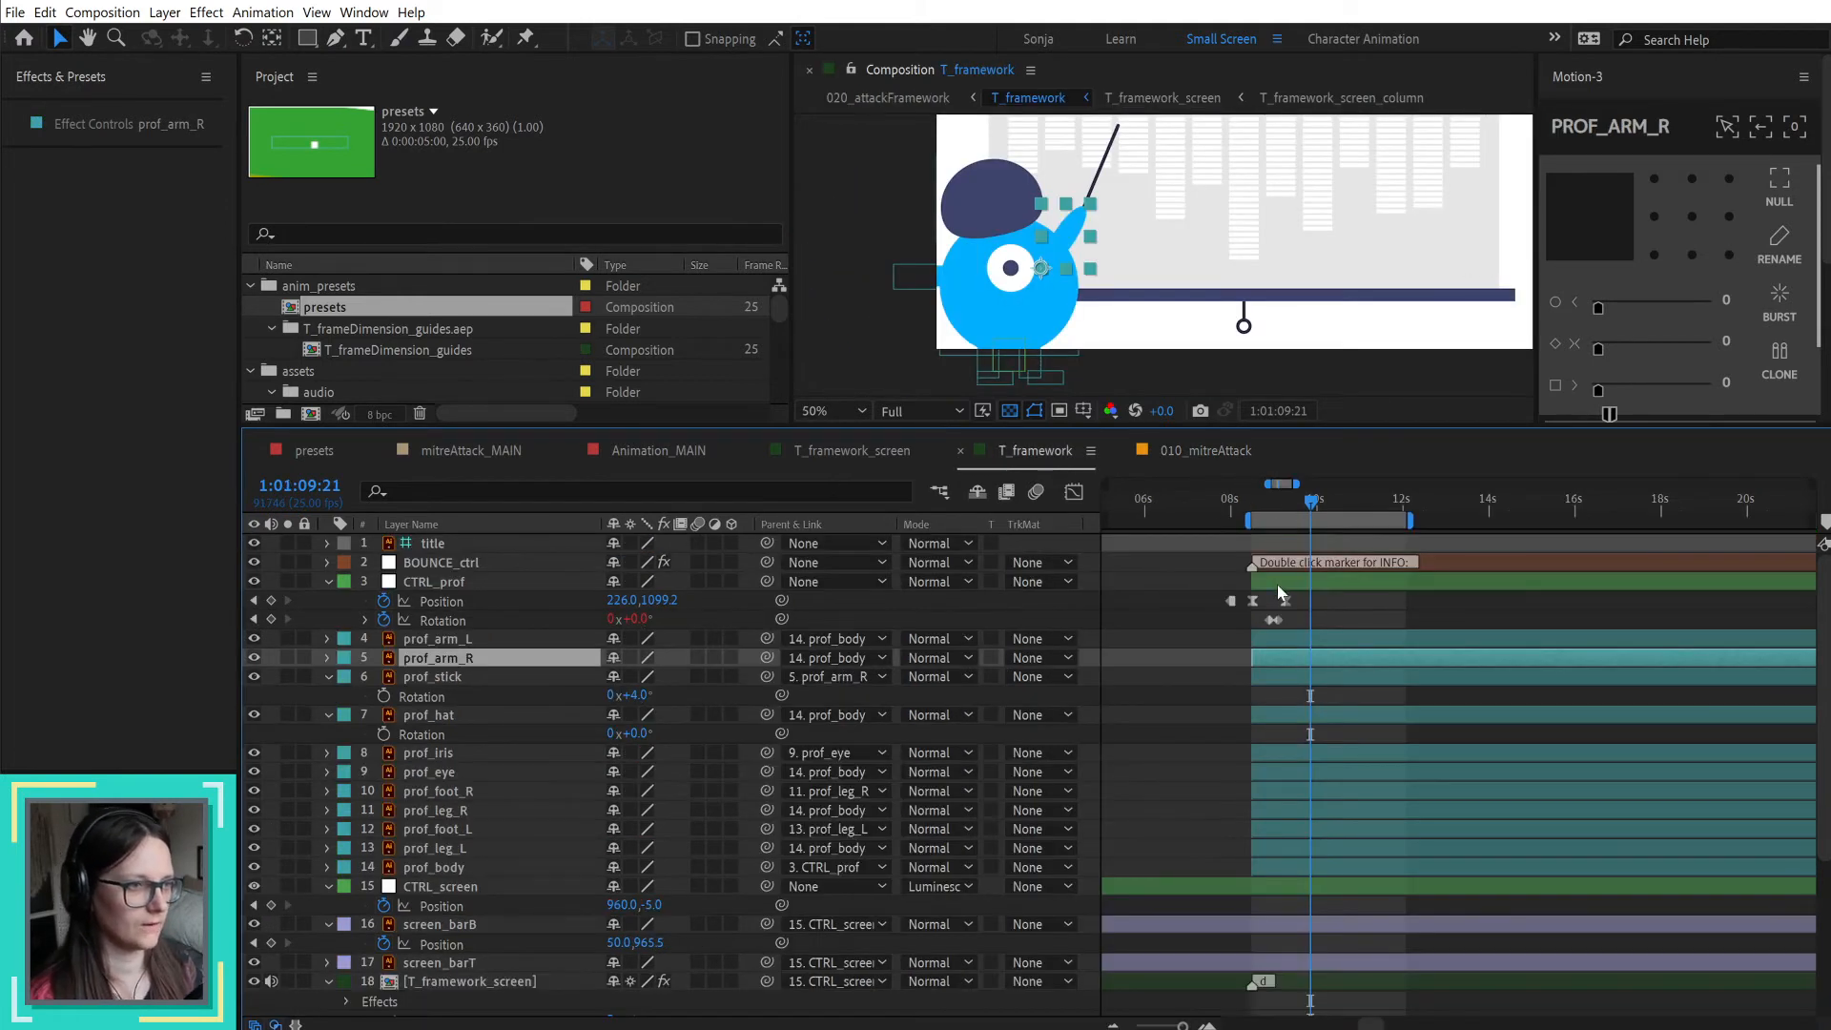
alt+scroll(1278, 593, up, 3)
click(1257, 499)
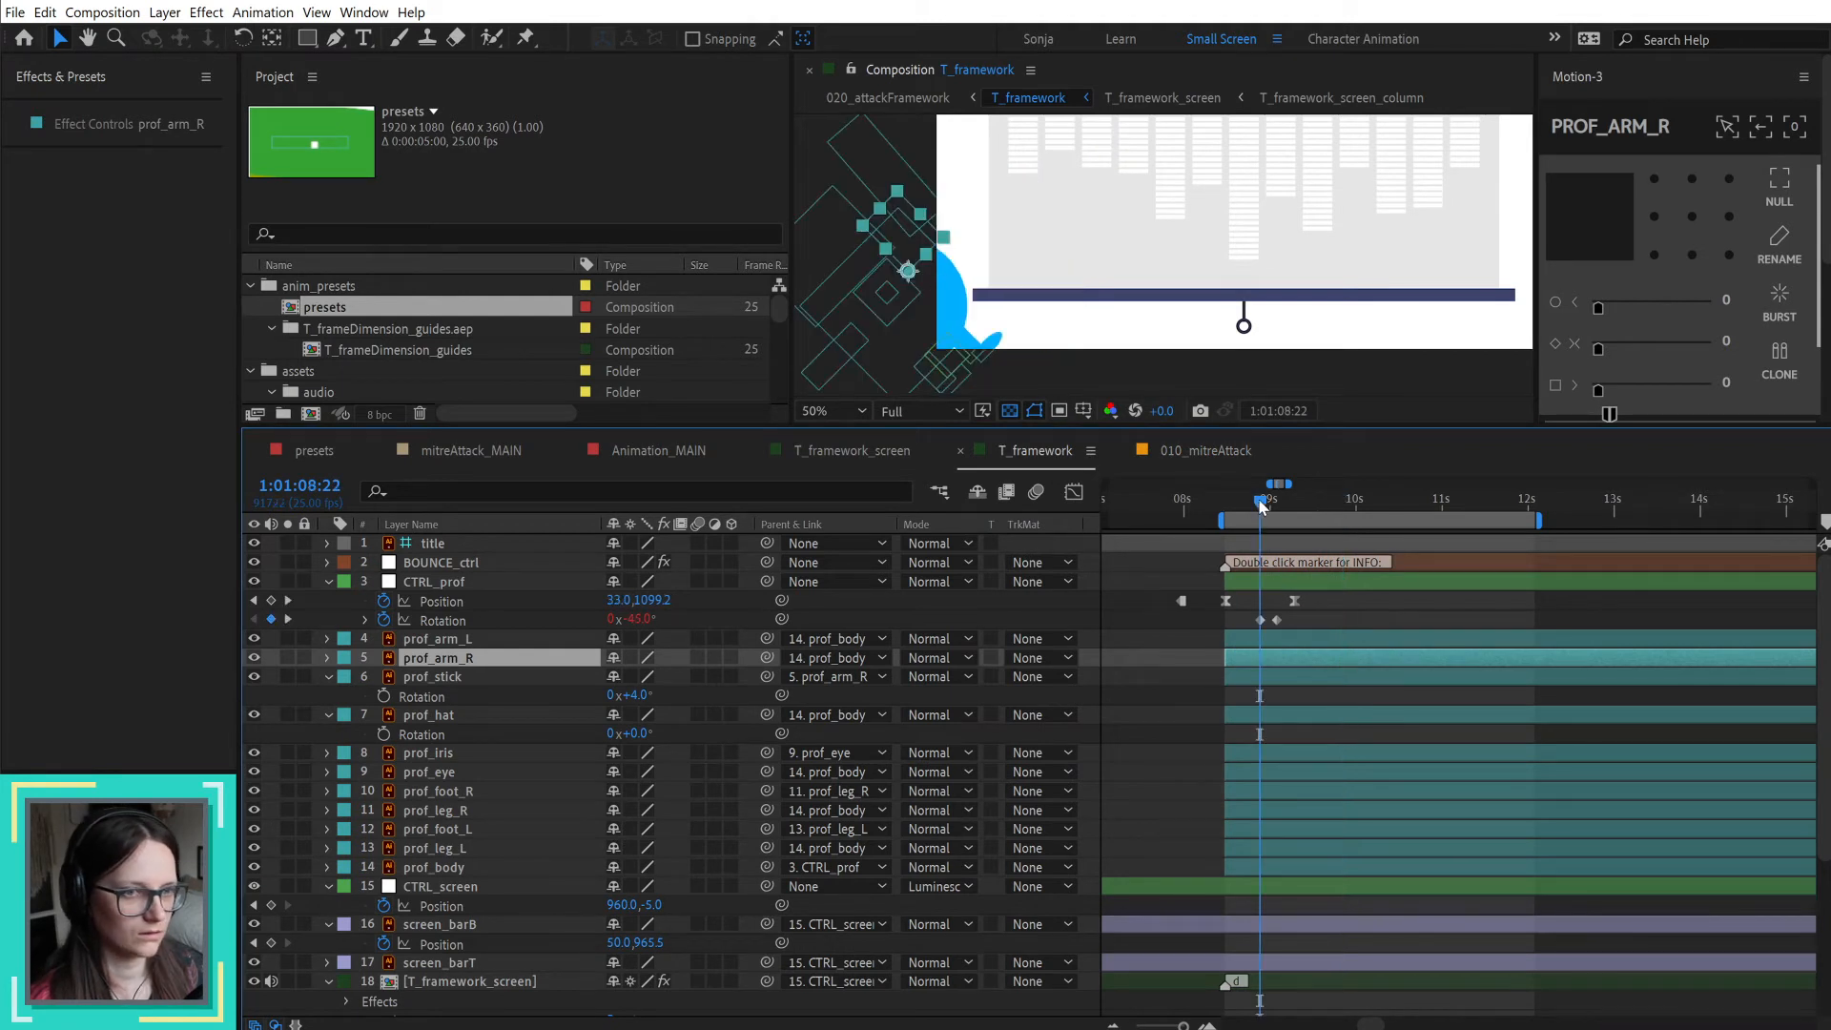
click(1223, 448)
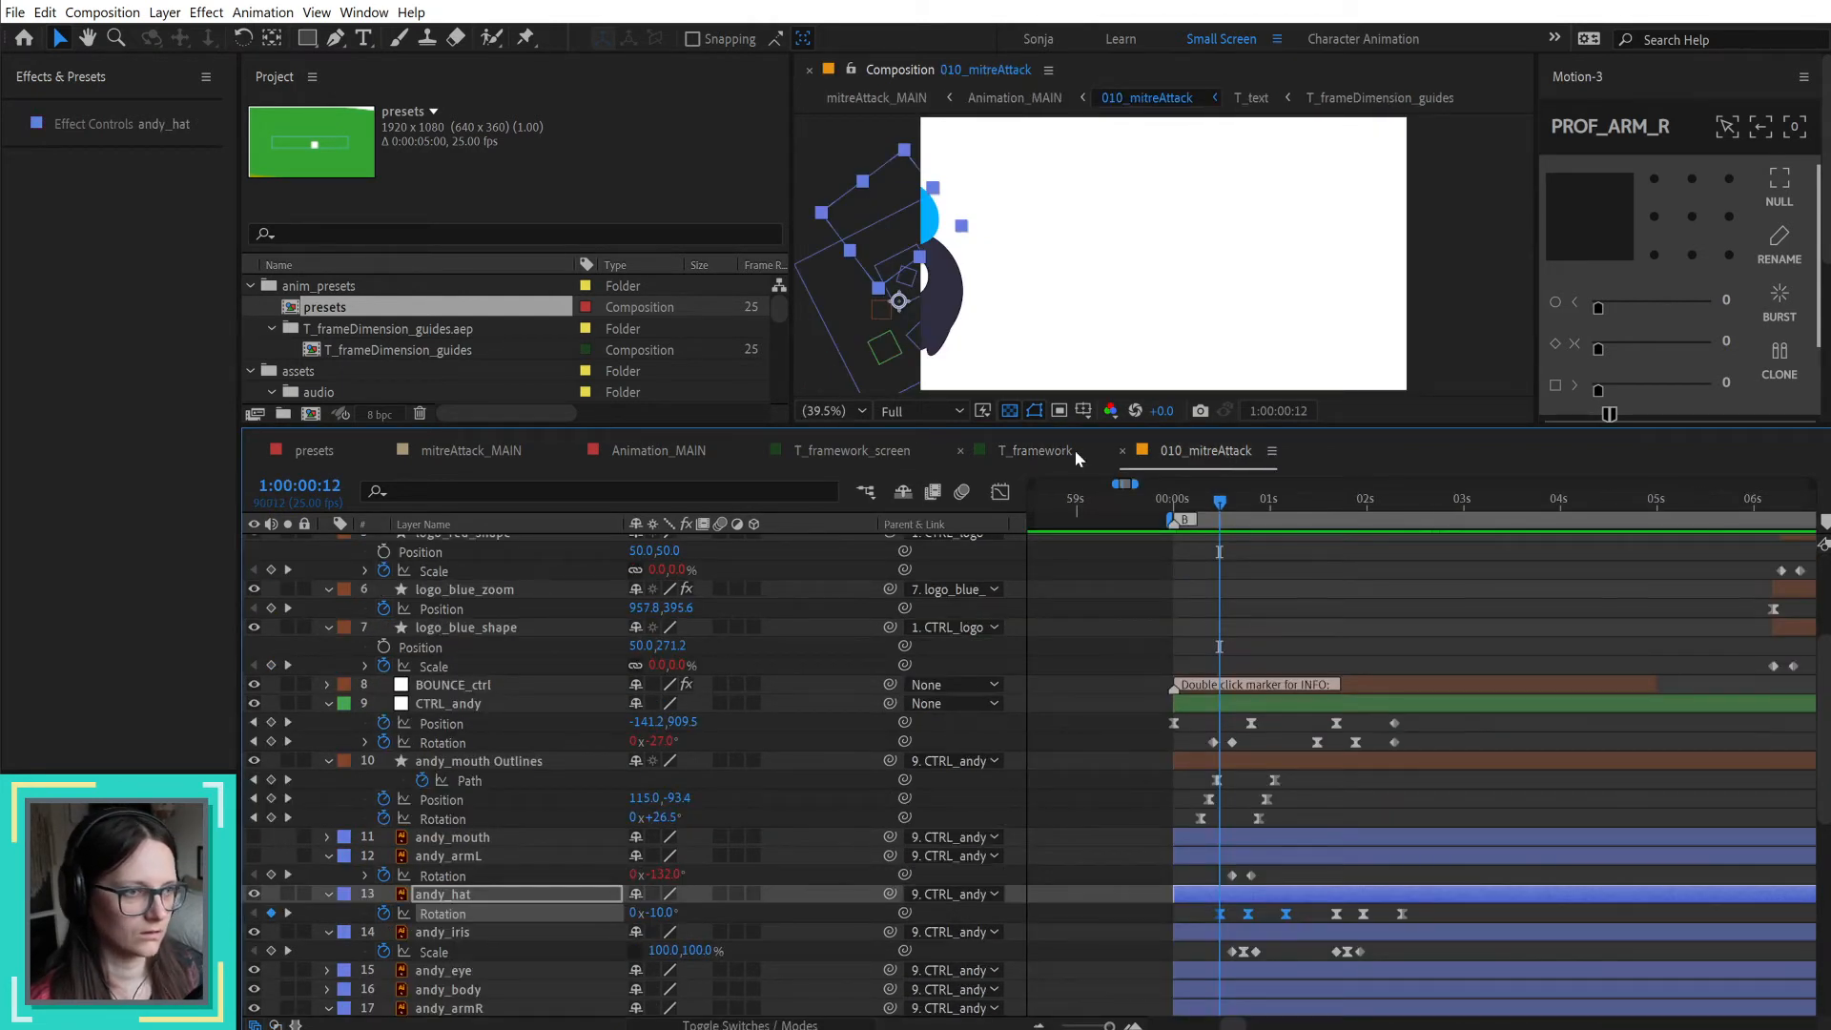
click(1074, 450)
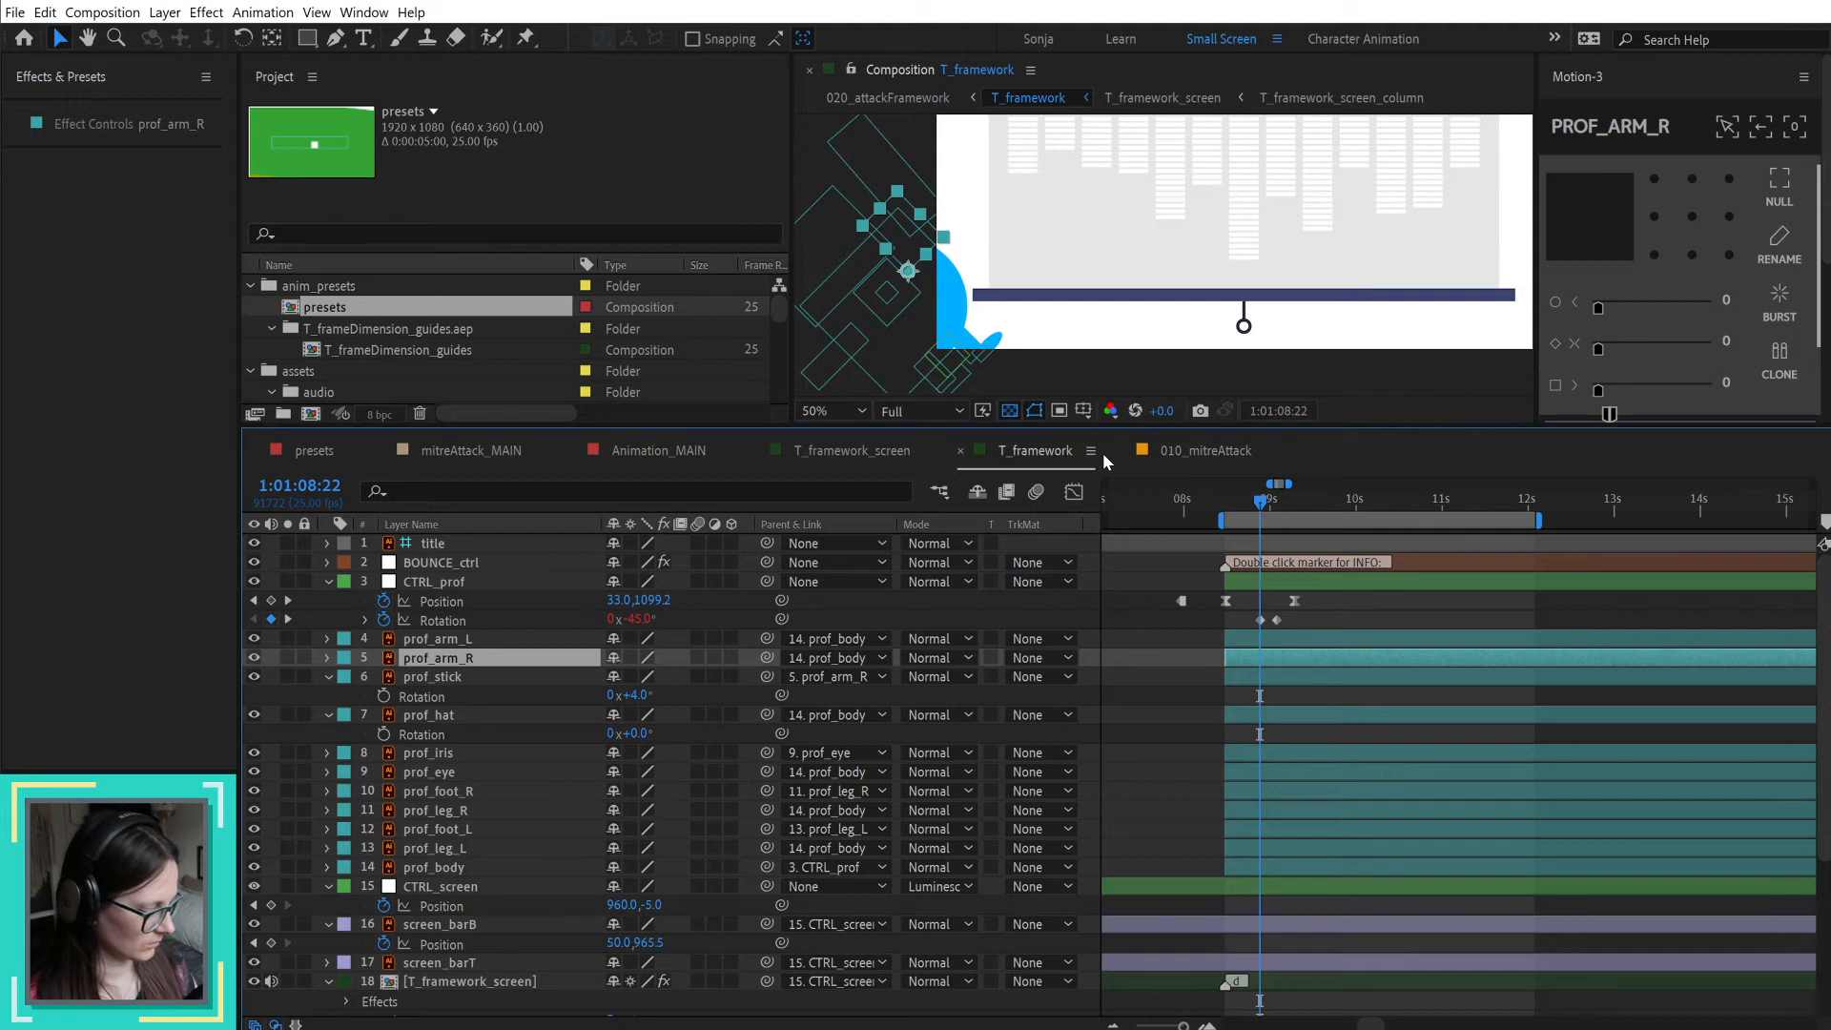
key(Page_Down)
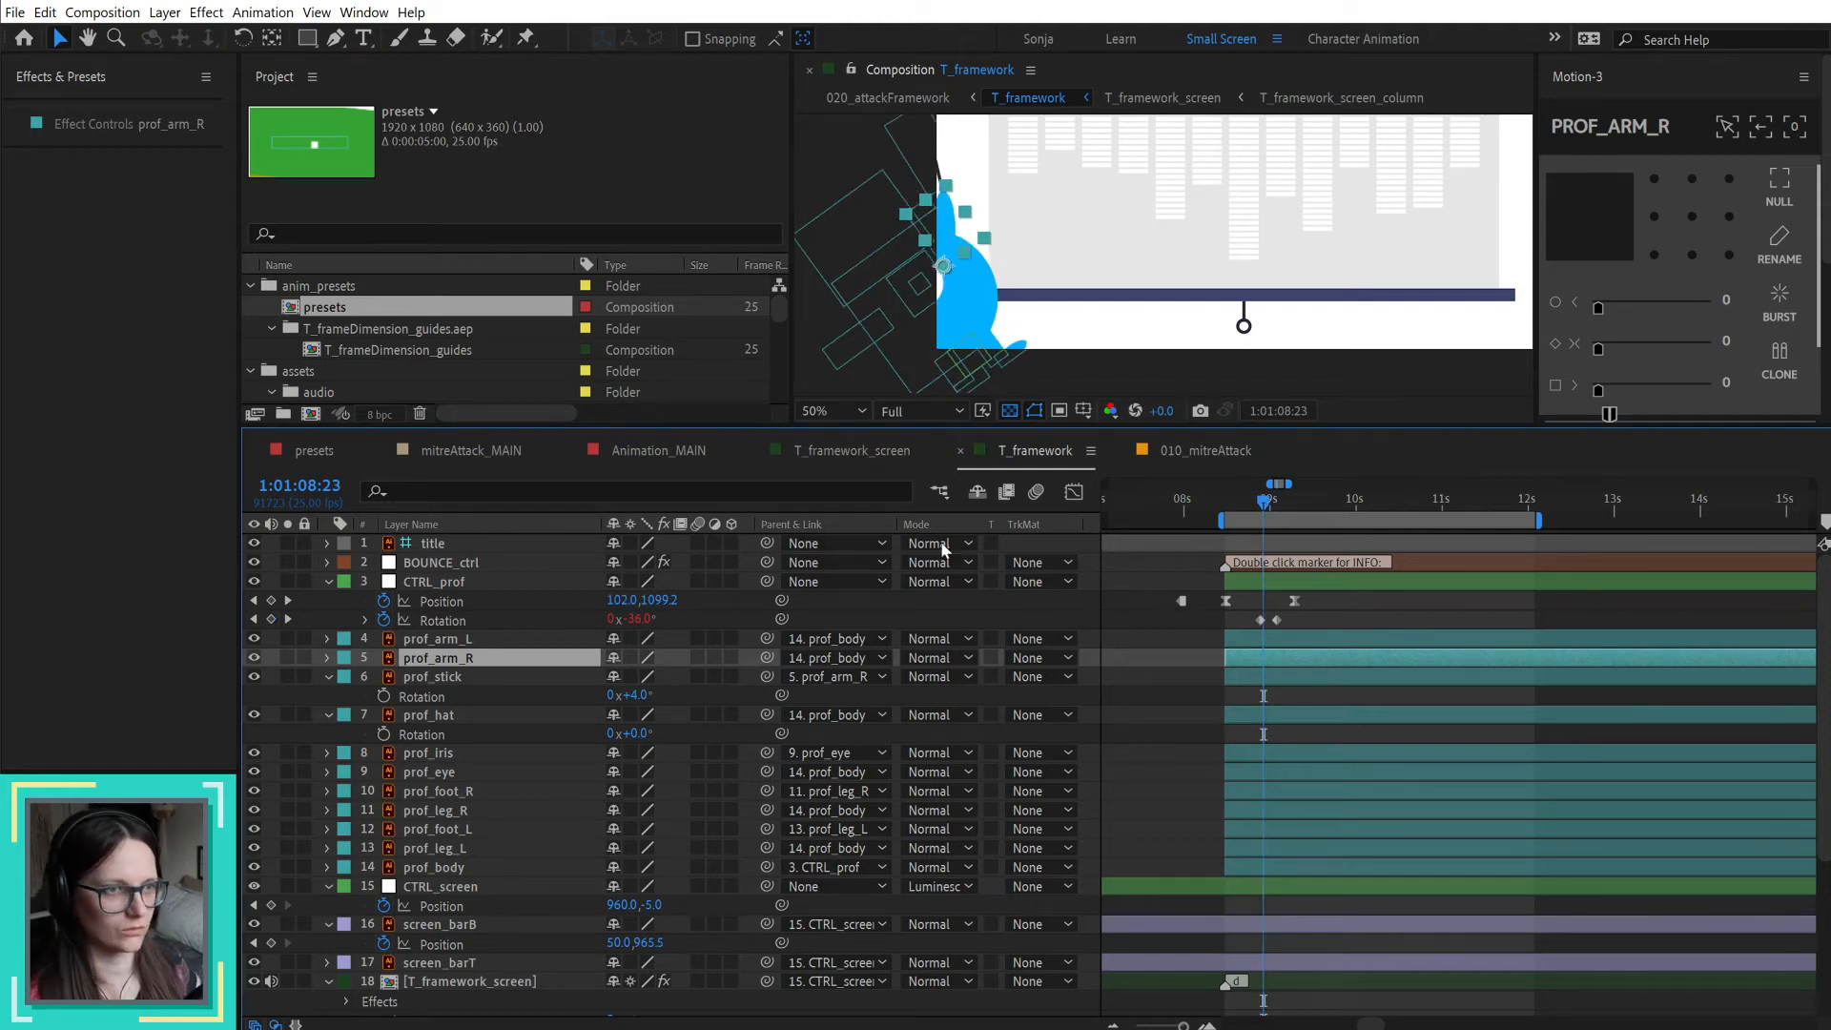
click(435, 717)
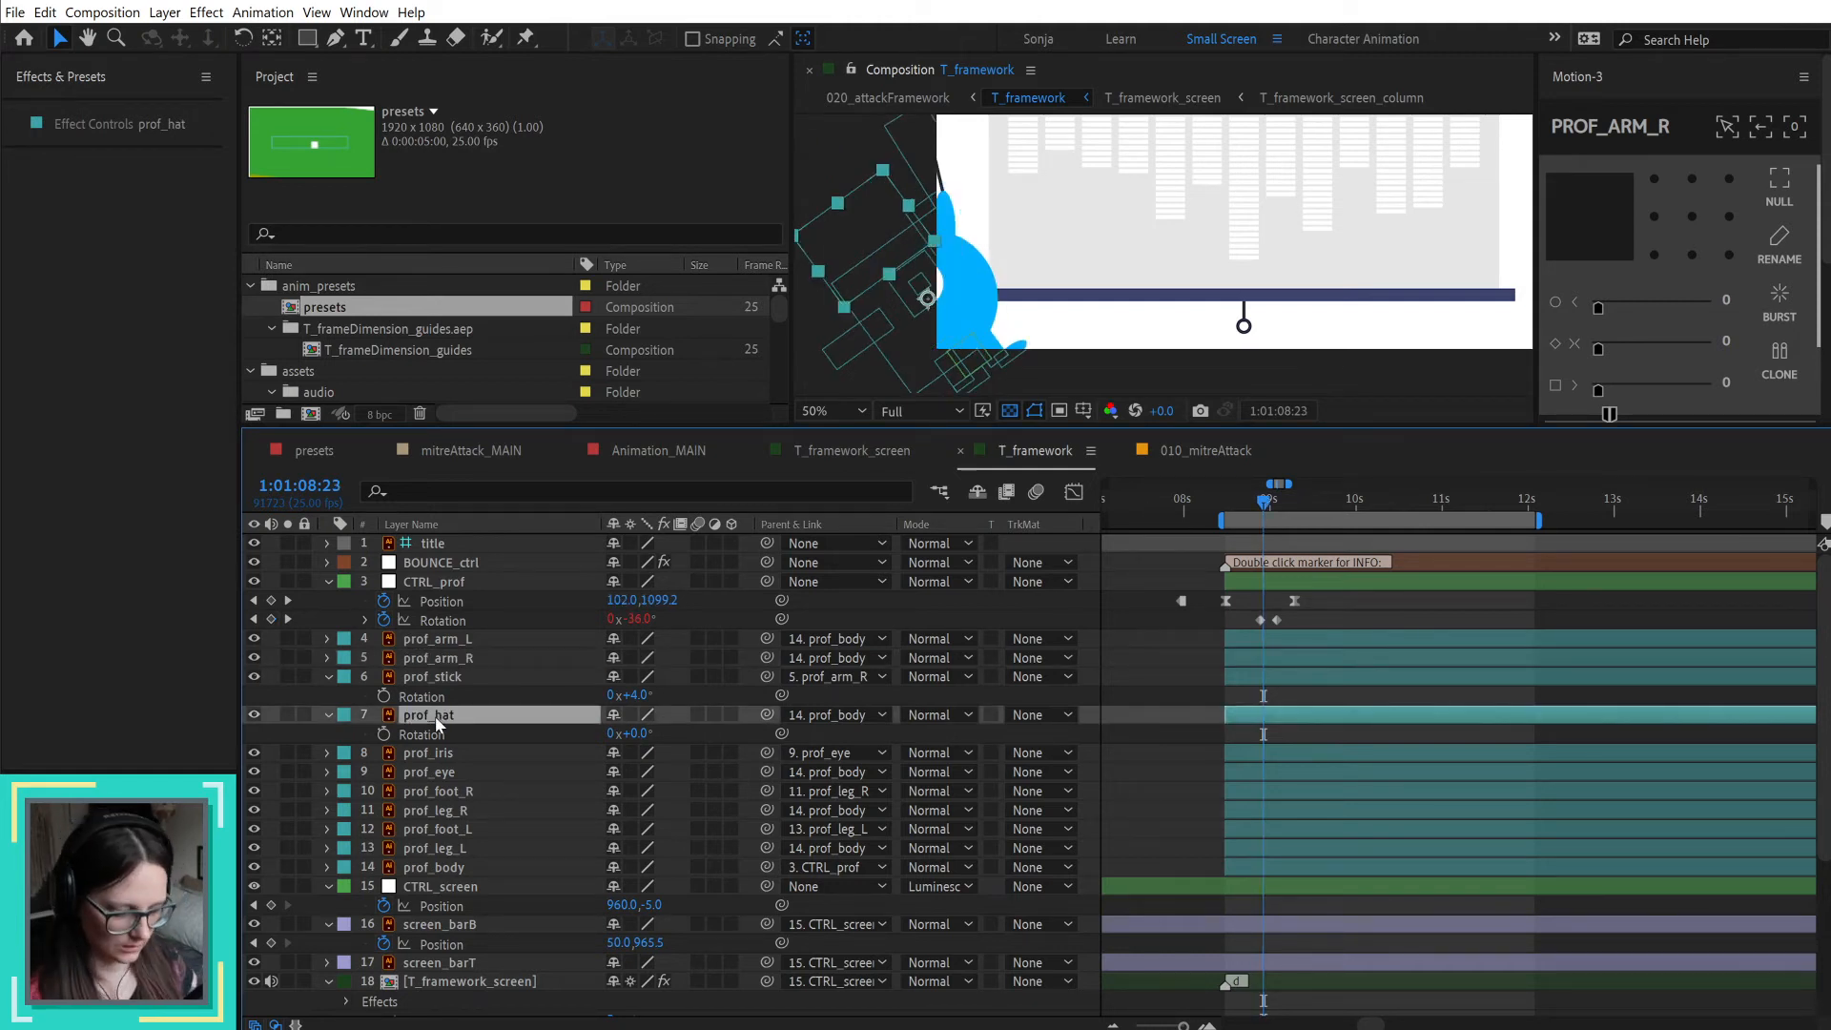
key(ctrl+v)
key(u)
key(u)
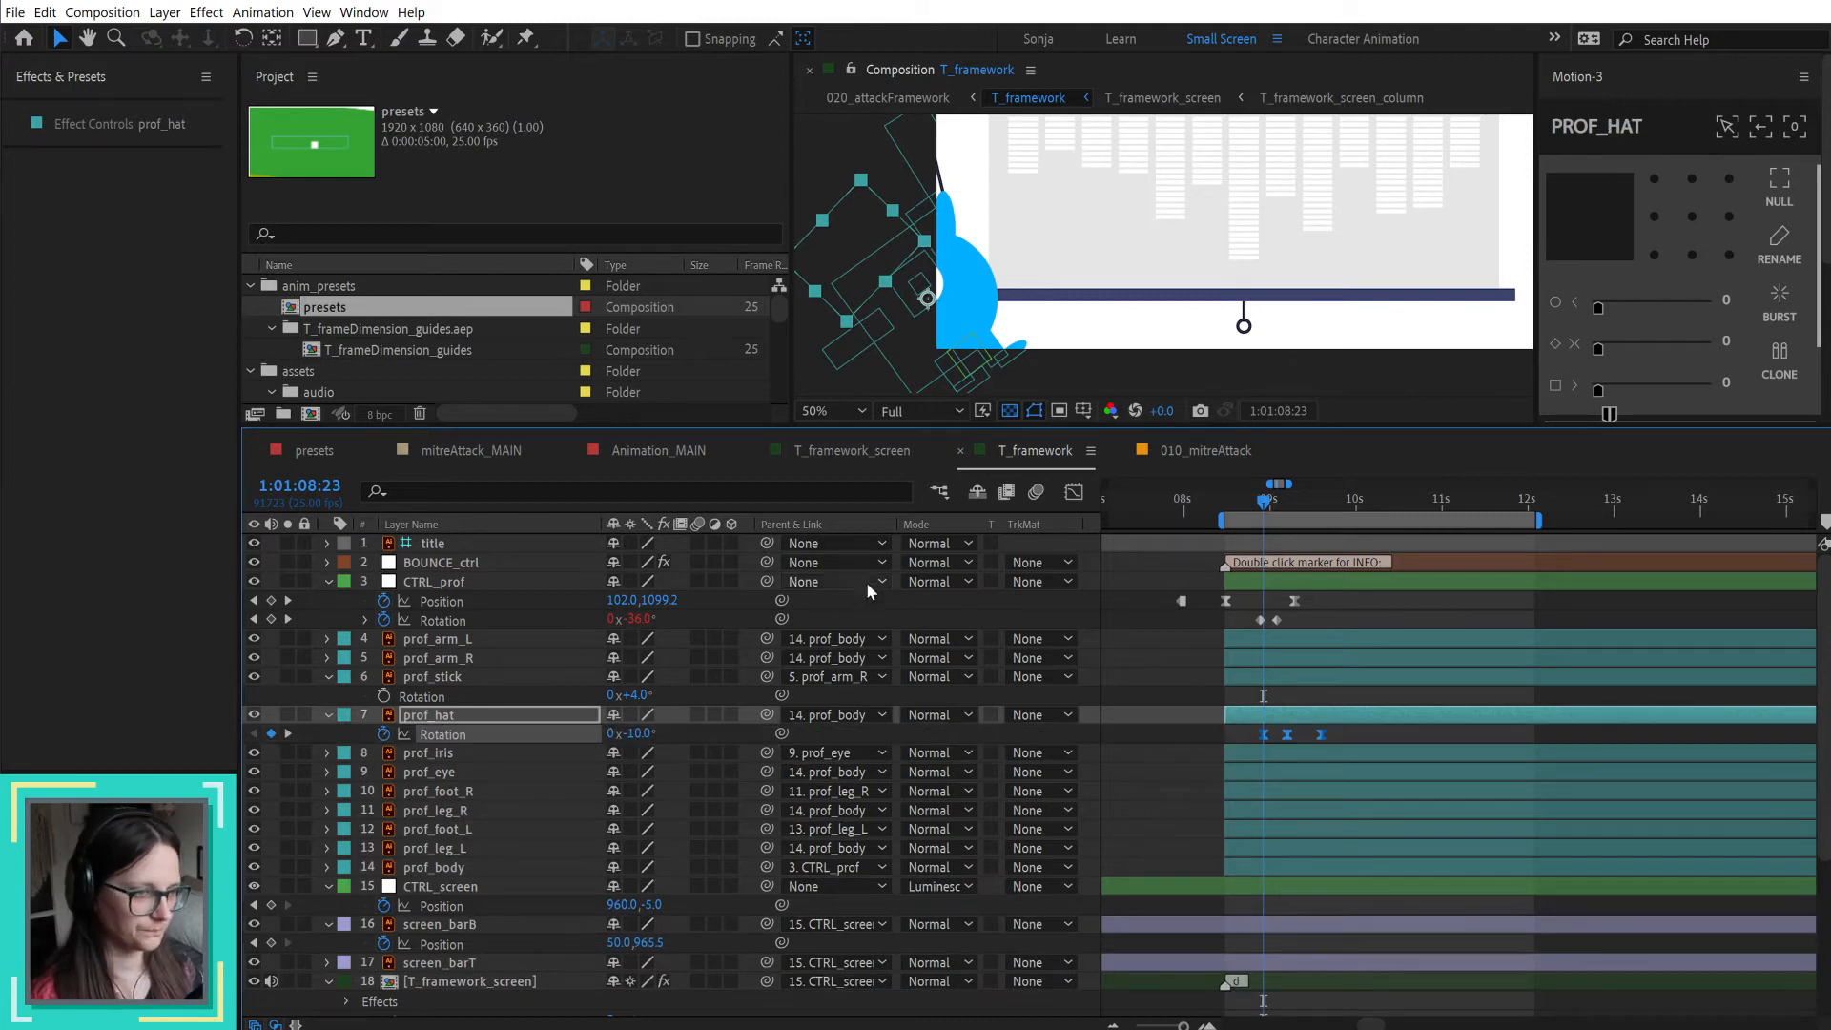
Step: Preview the professor's hat rotation from 1:01:08:23 and return to the entrance start at 1:01:08:12
click(1135, 777)
key(space)
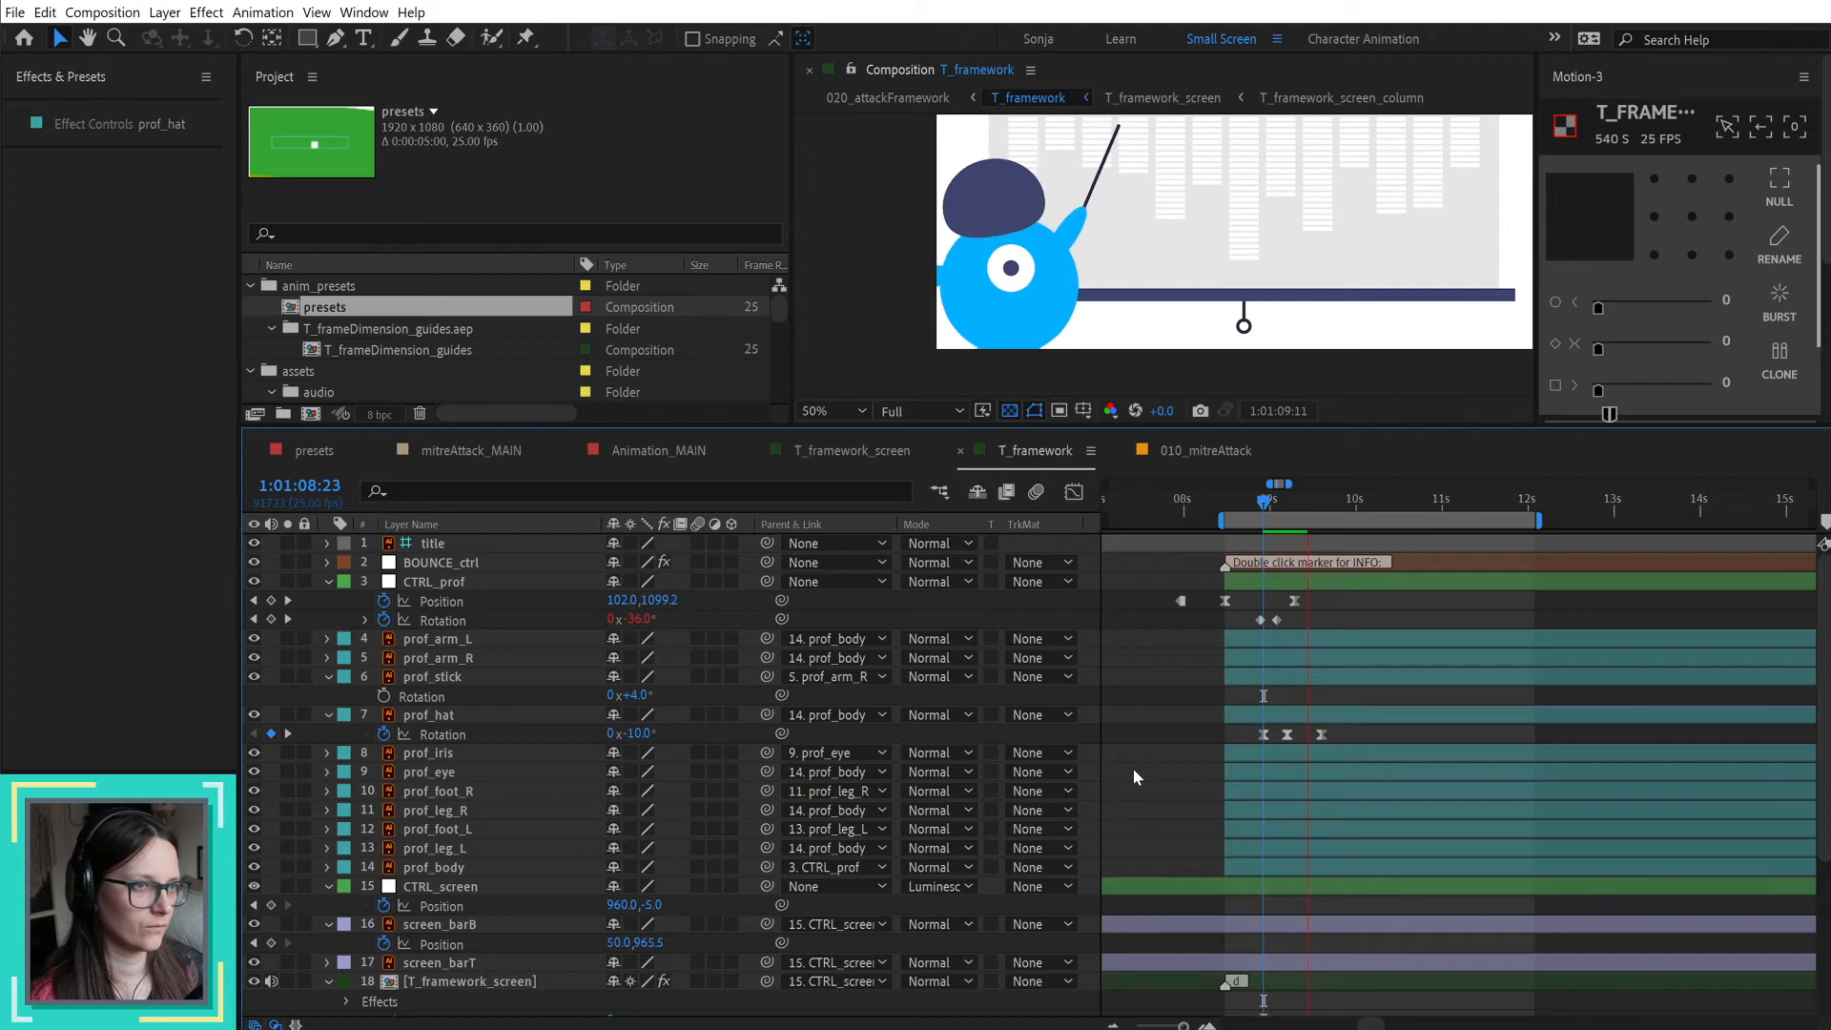
key(space)
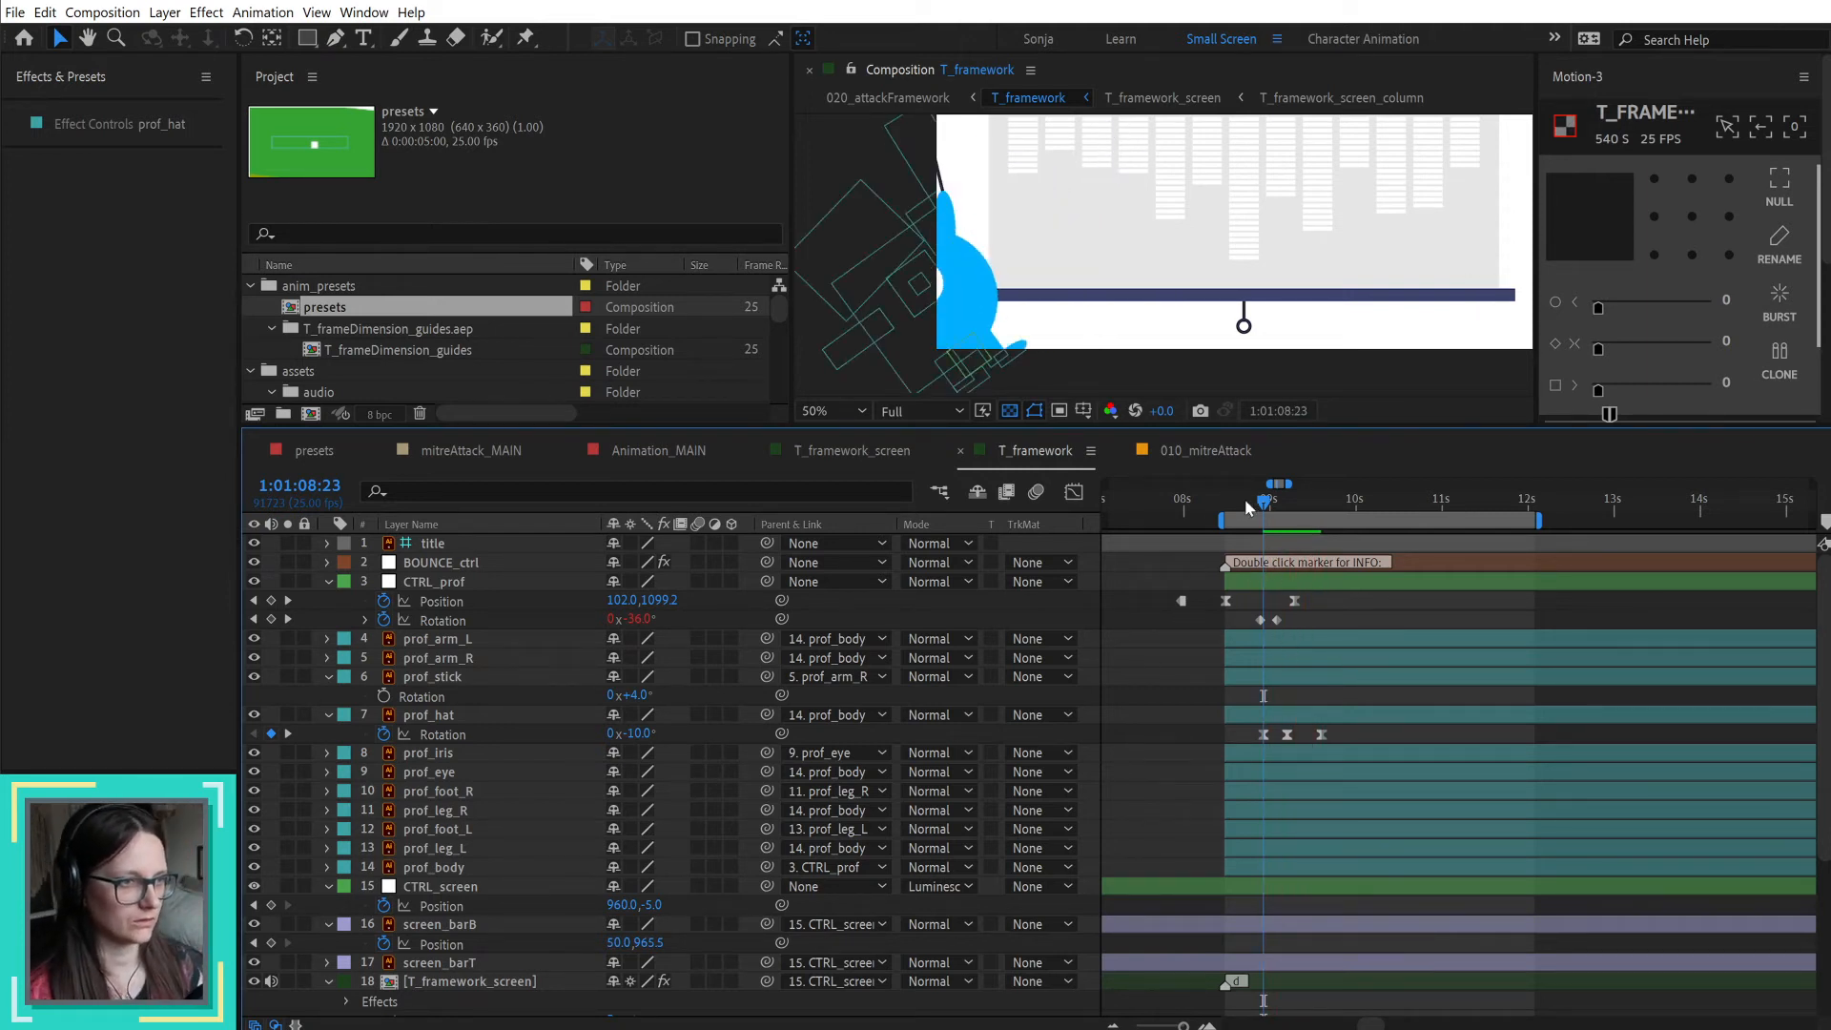
drag(1257, 513, 1237, 515)
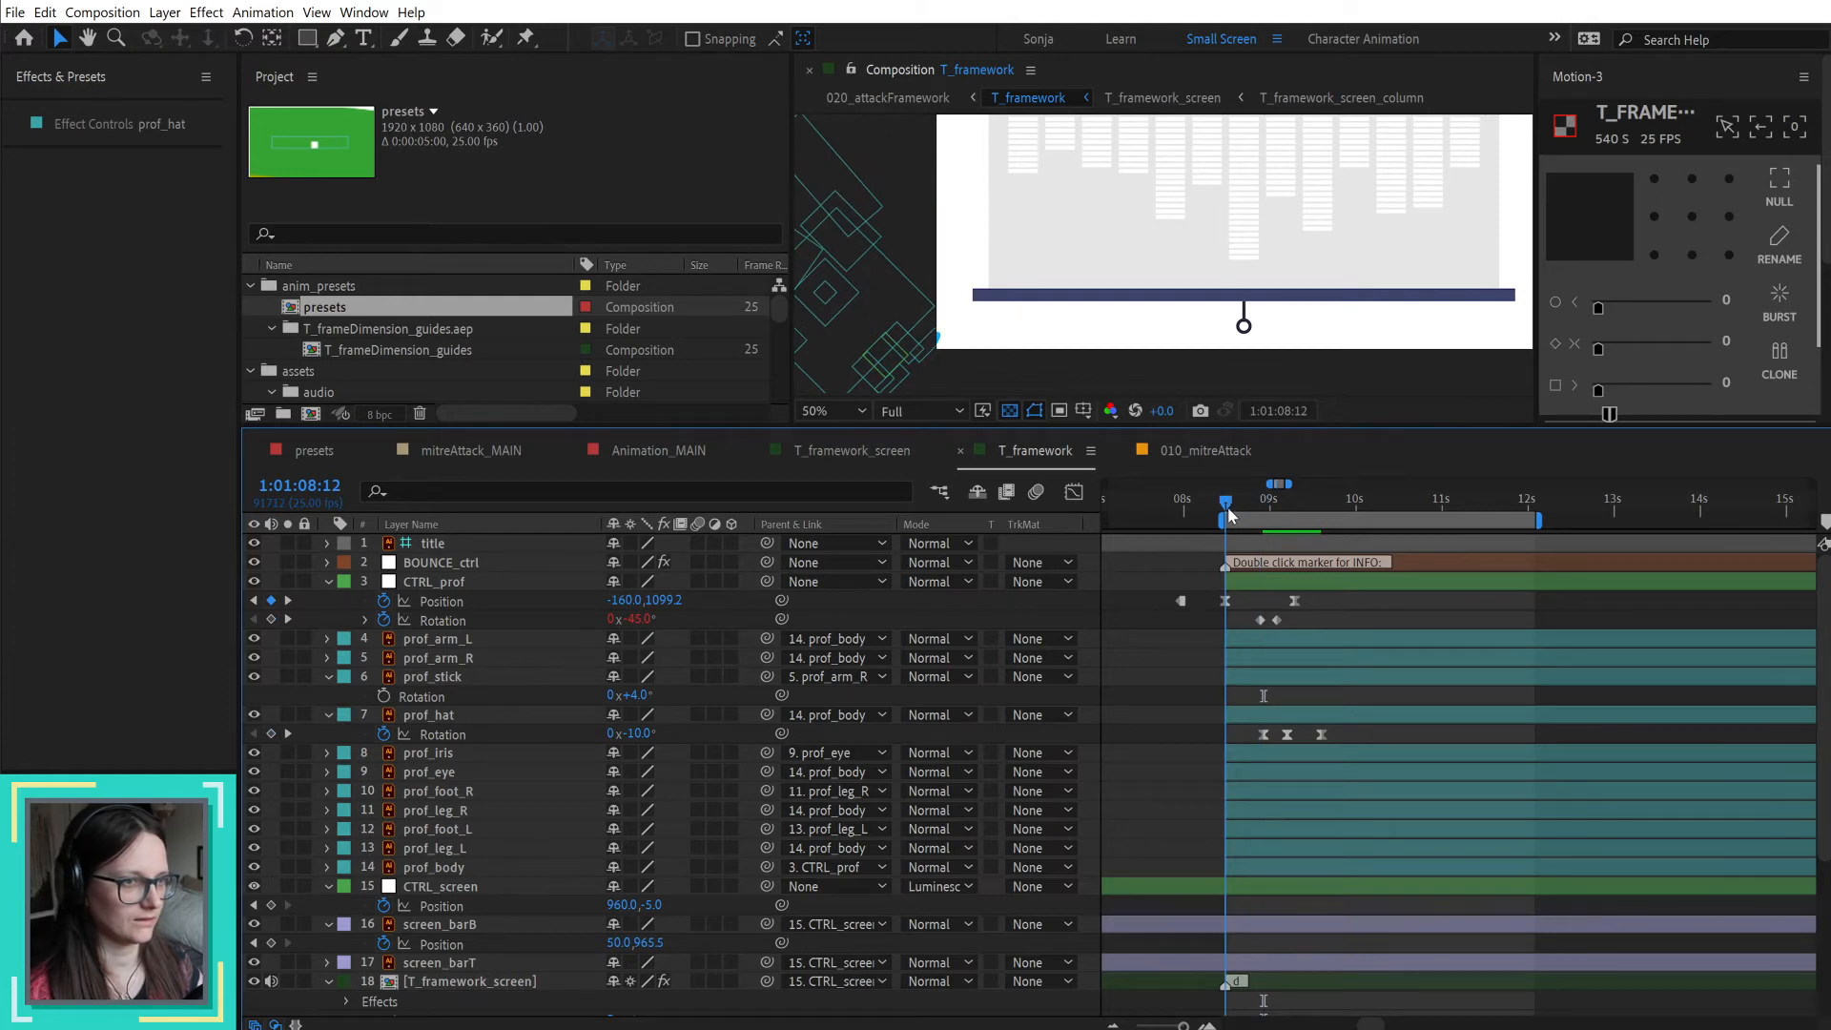
Step: Shift CTRL_prof's starting Position outward to X -180 at 1:01:08:12
click(1347, 584)
key(shift+Left)
key(shift+Left)
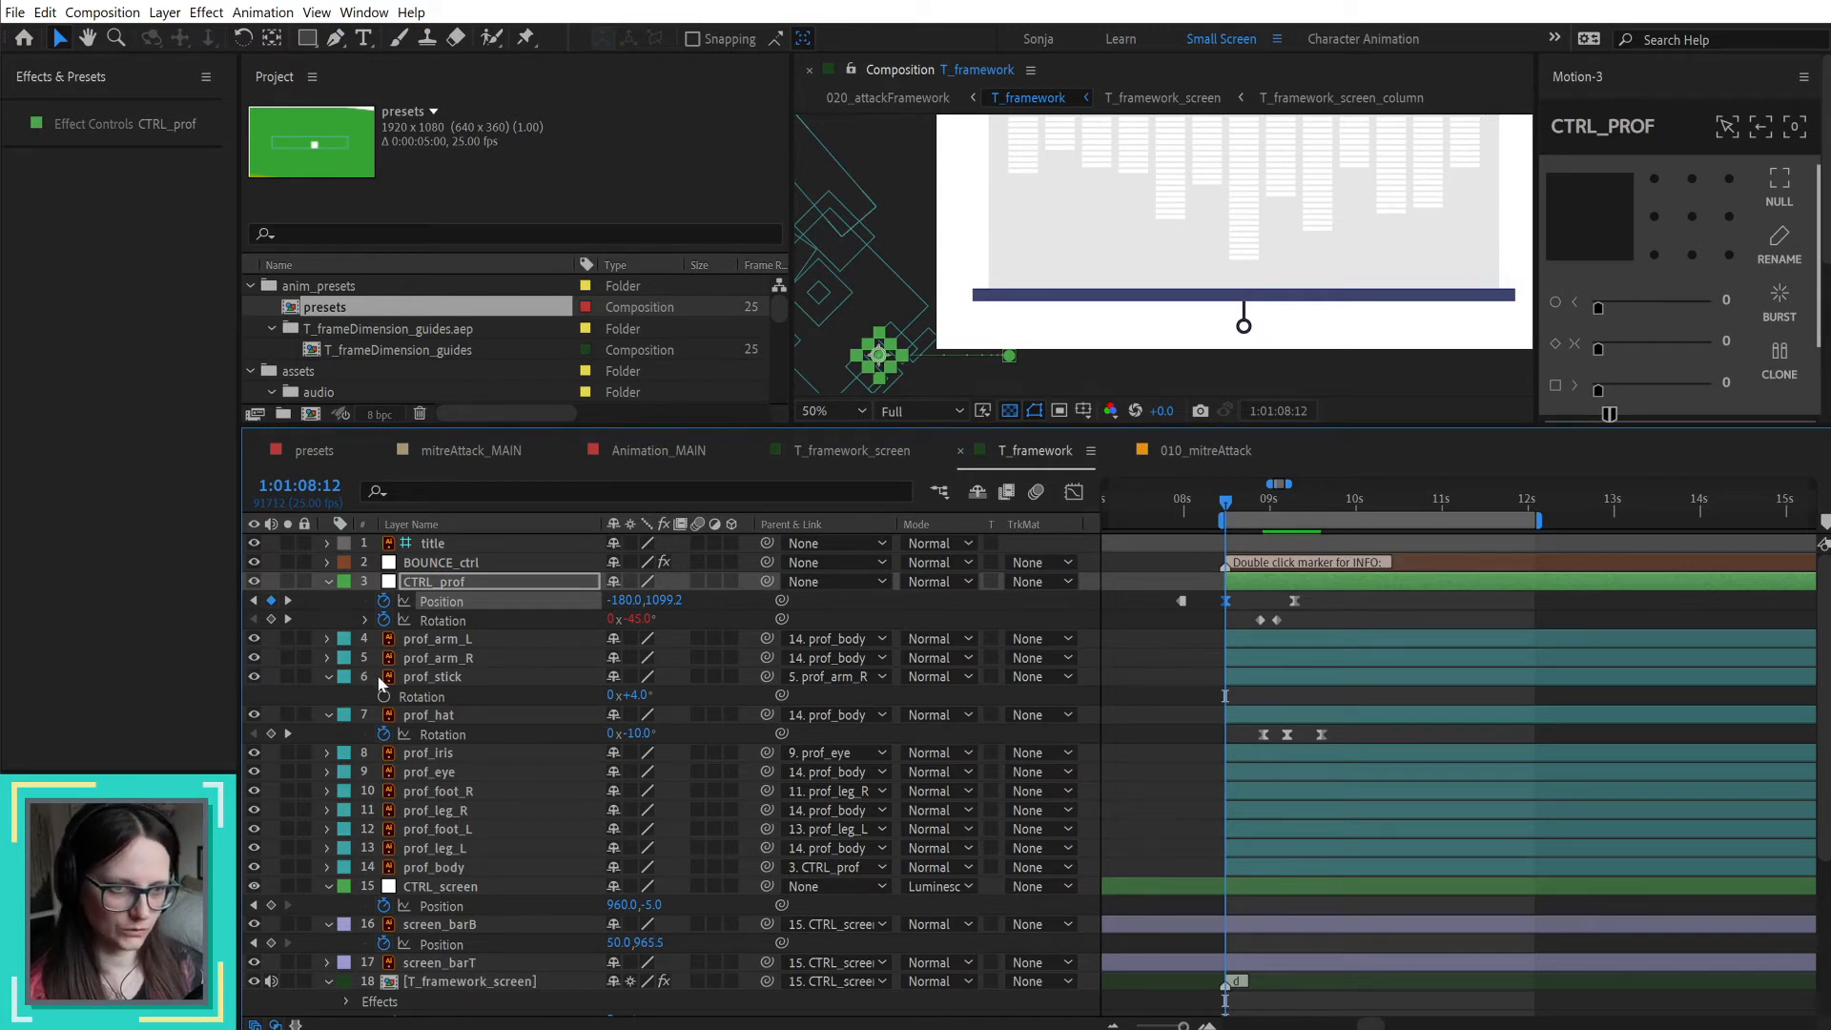
Step: Keyframe prof_leg_R Rotation at -45° on 1:01:08:12 and 0° on 1:01:09:07, and select both keyframes
click(463, 799)
click(463, 811)
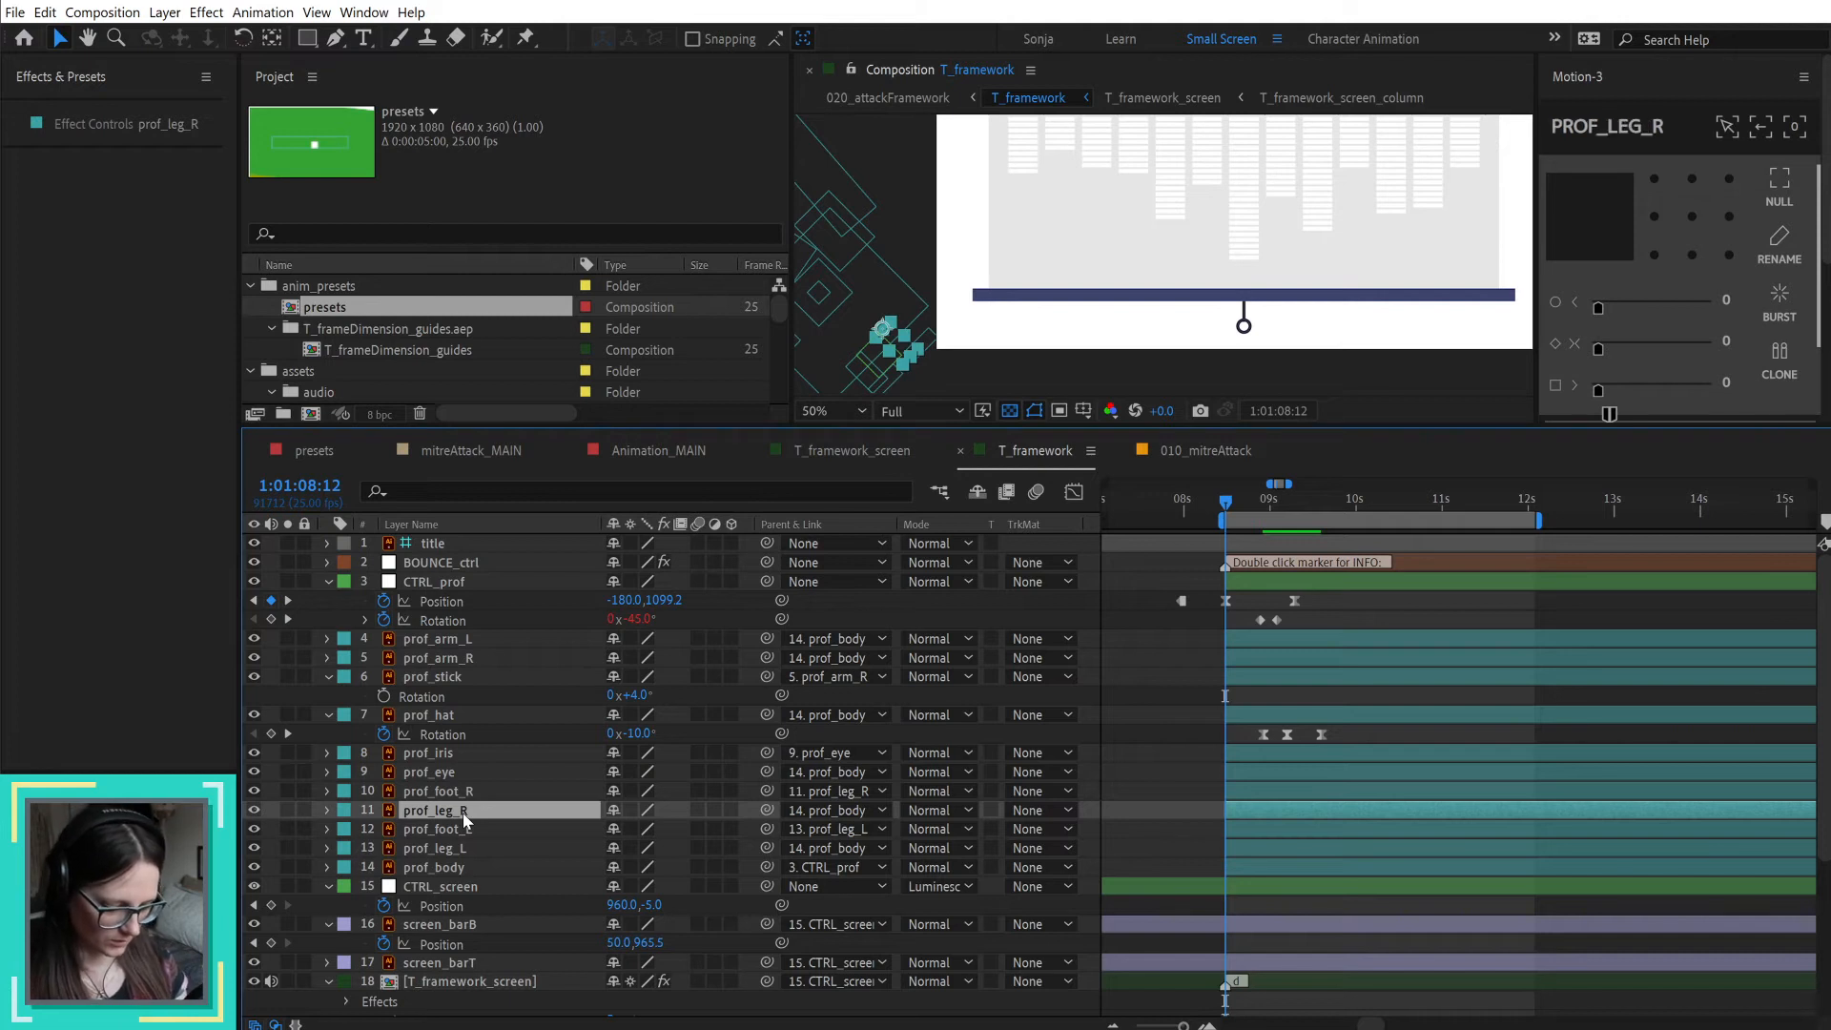
key(alt+shift+r)
drag(644, 832, 603, 835)
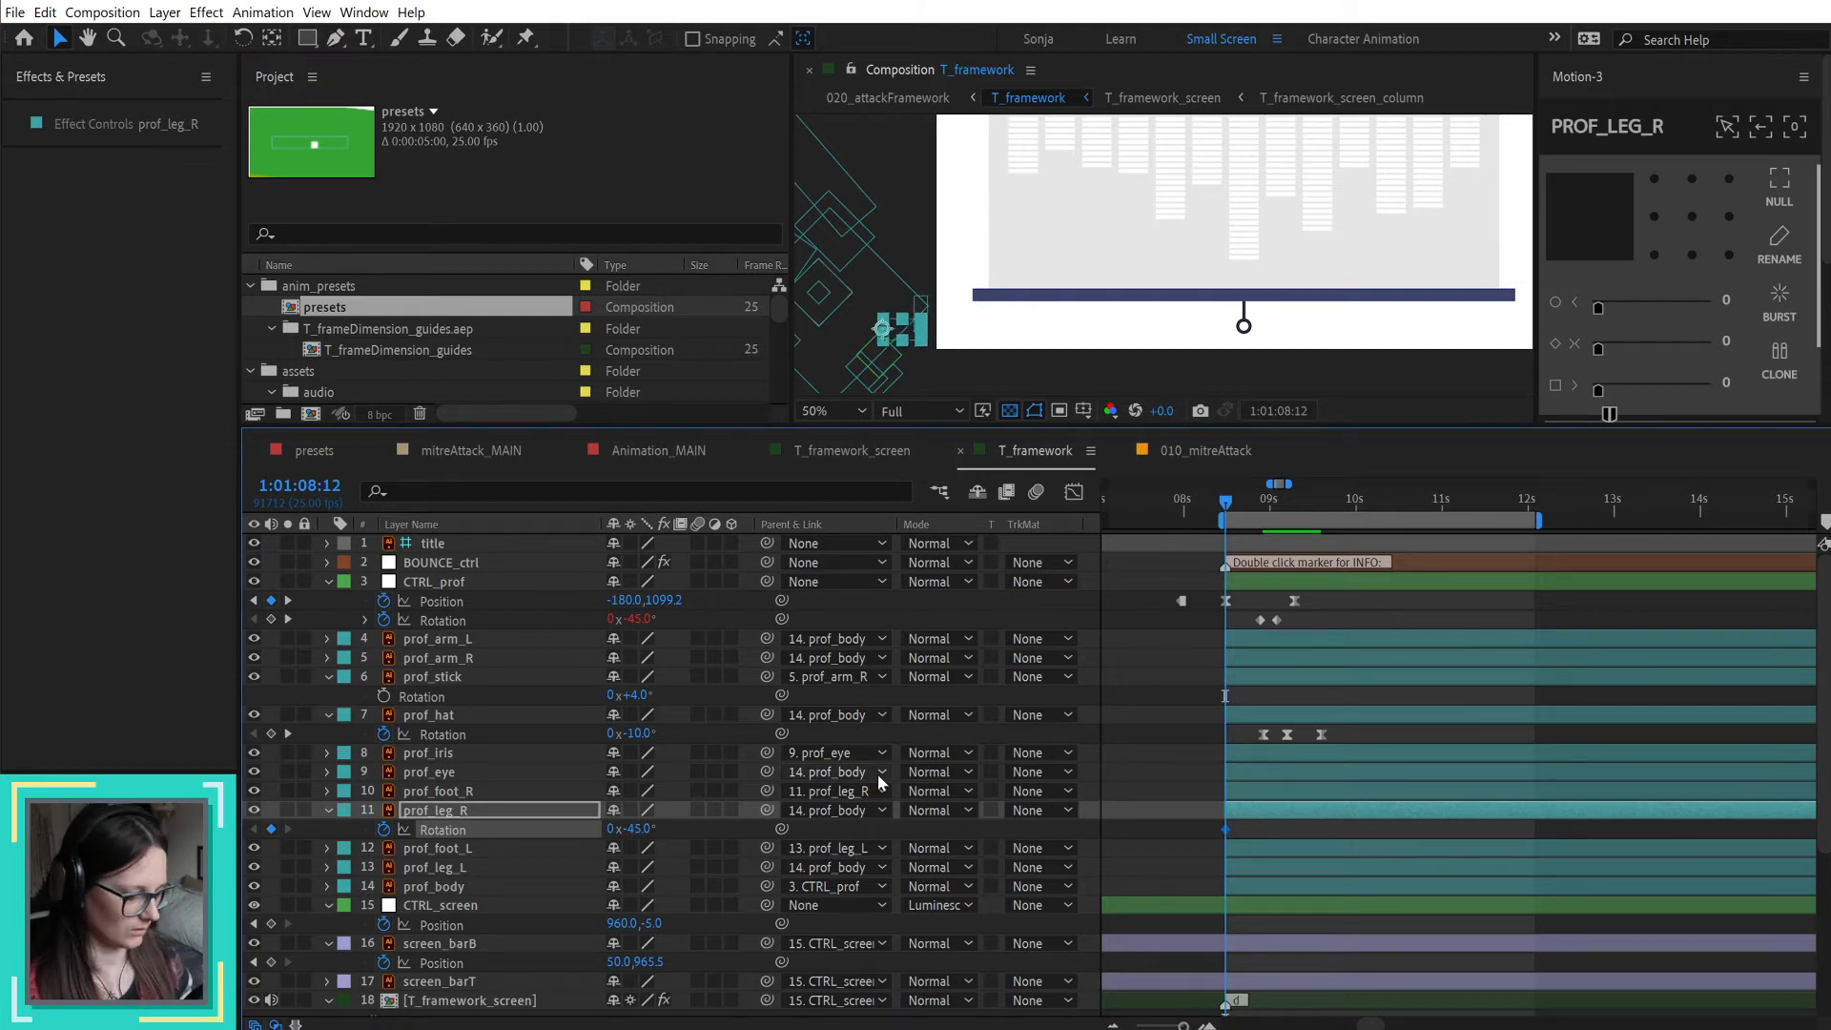
click(1289, 500)
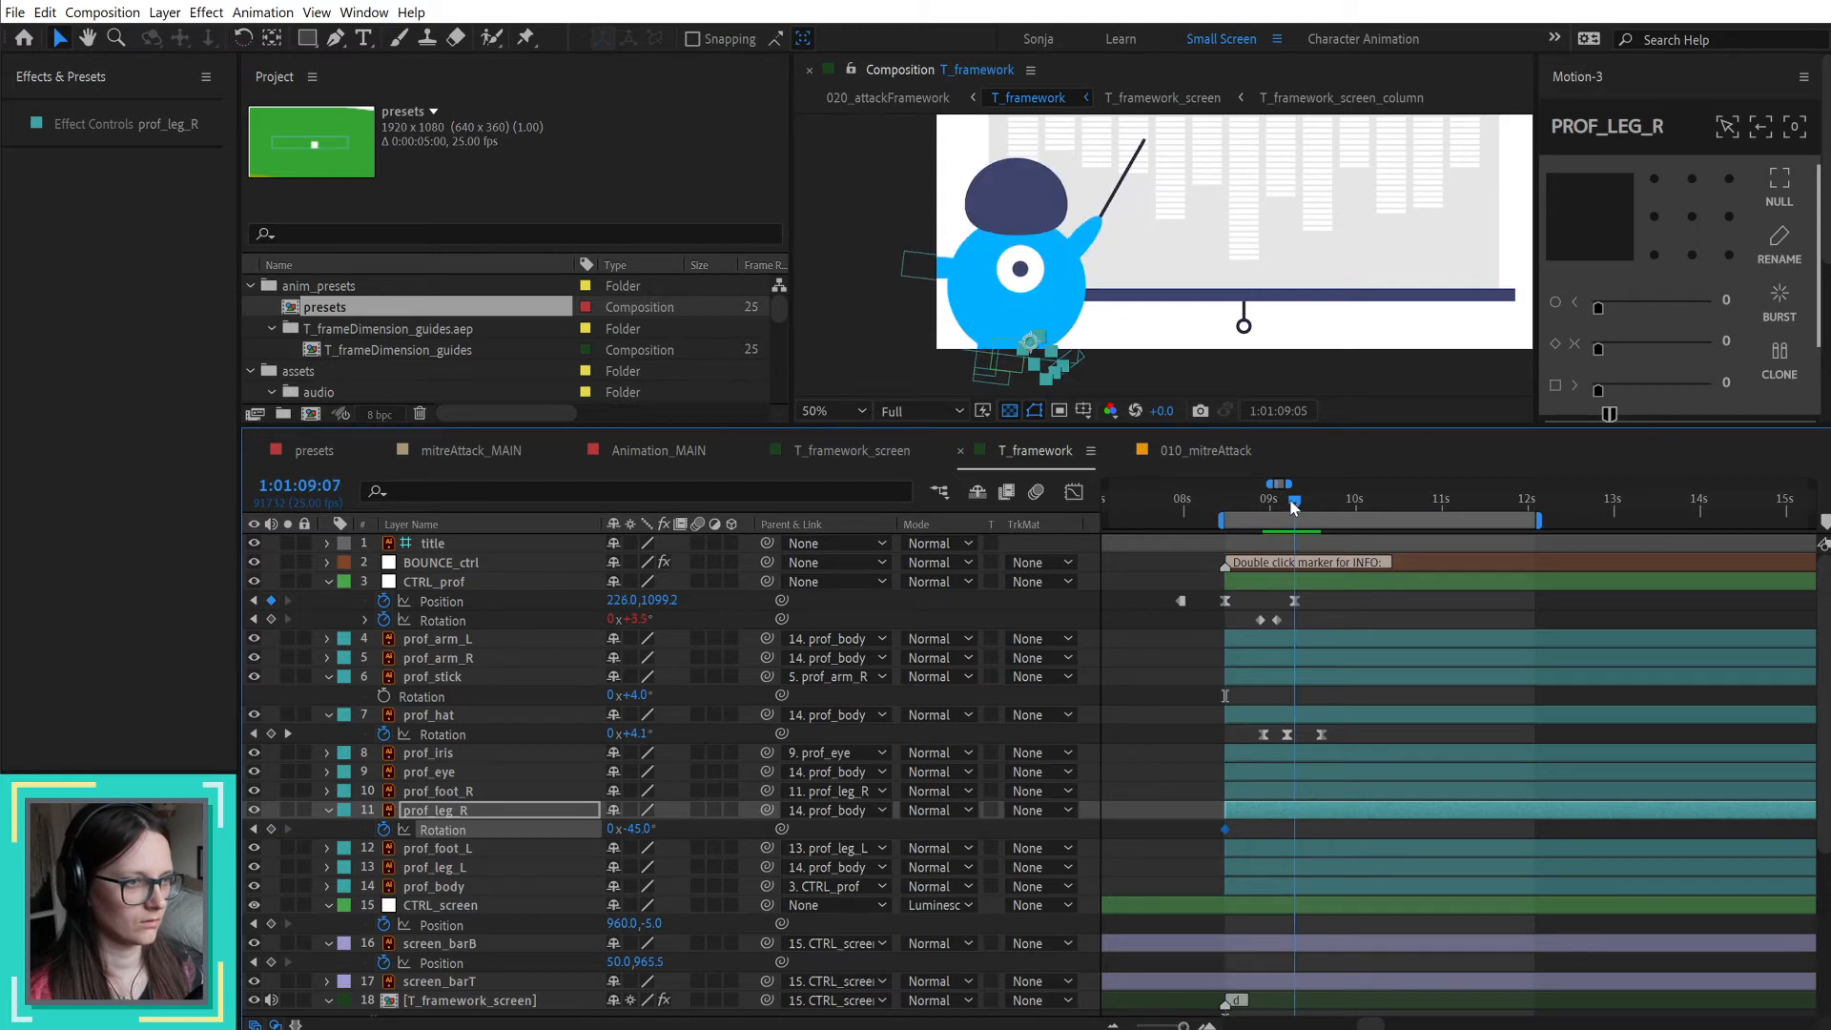
click(644, 832)
text(0)
key(Return)
drag(1316, 825, 1187, 854)
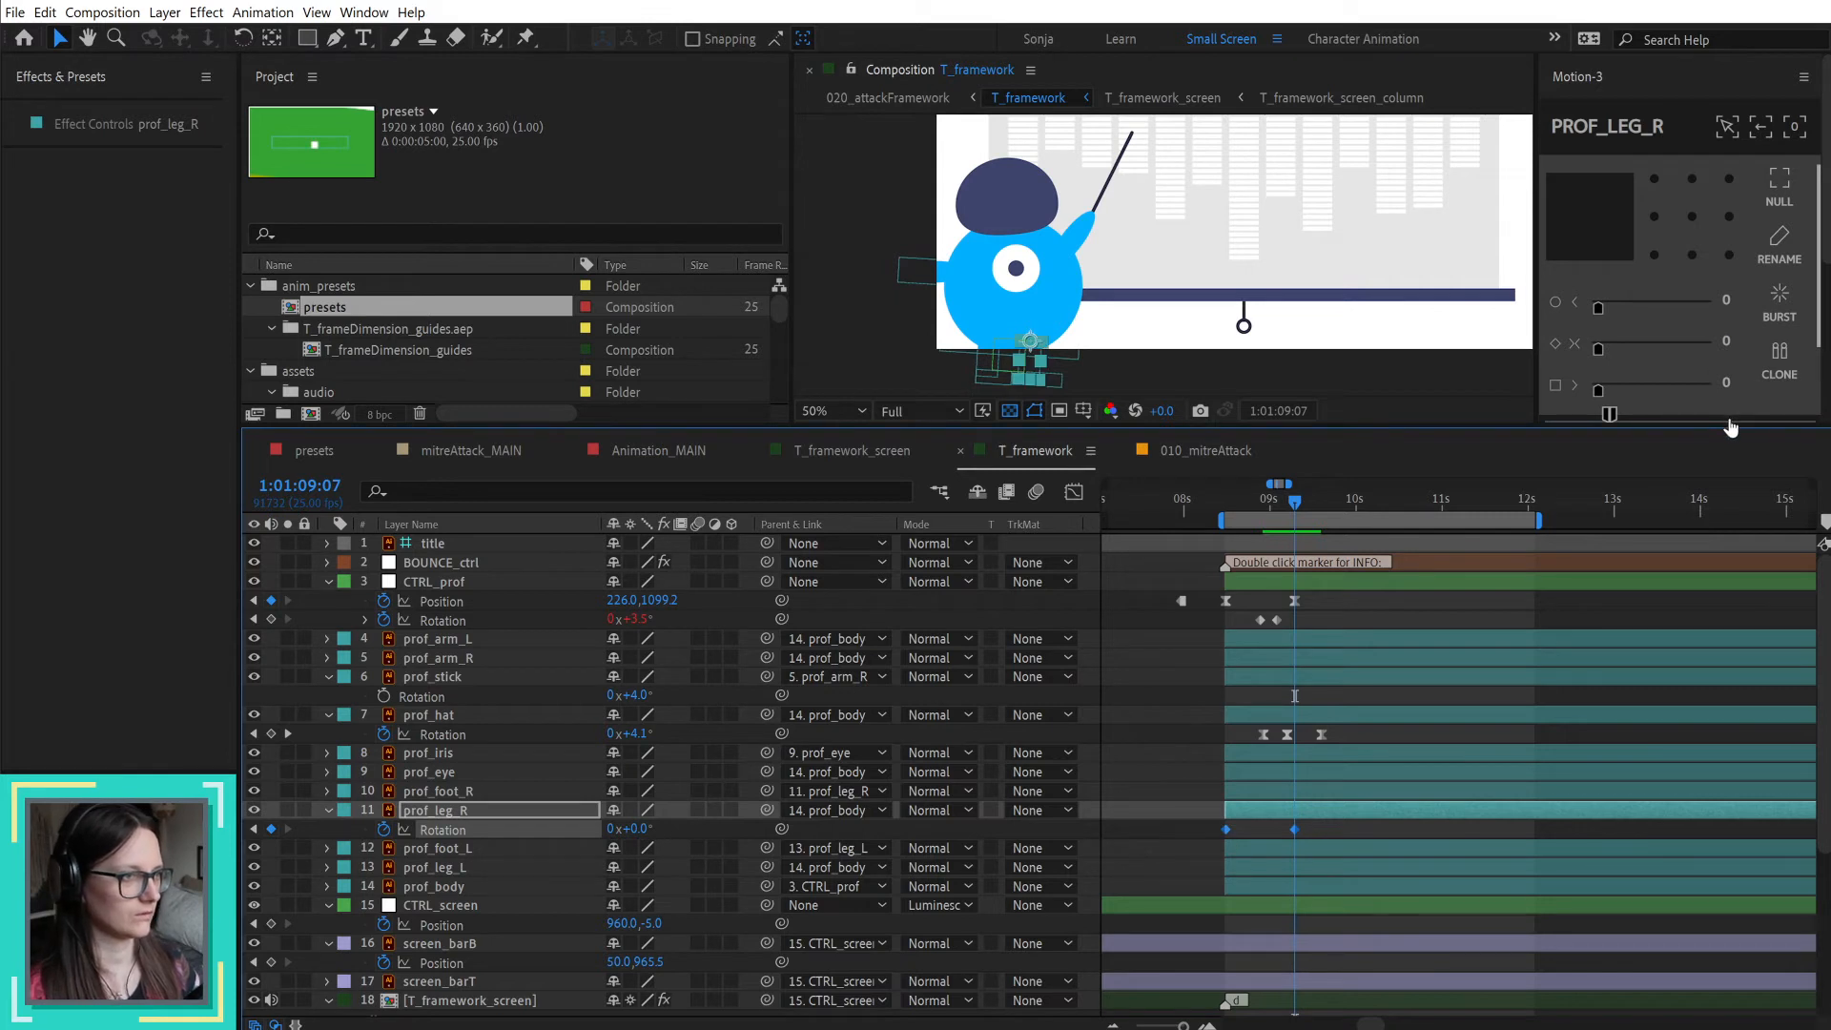
Step: Enlarge the Motion-3 panel to show its easing controls and save the changes to the Small Screen workspace
mouse_move(1734, 426)
mouse_down()
mouse_move(1718, 541)
mouse_move(1730, 458)
mouse_up()
mouse_move(1737, 543)
mouse_down()
mouse_move(1743, 429)
mouse_move(1735, 529)
mouse_up()
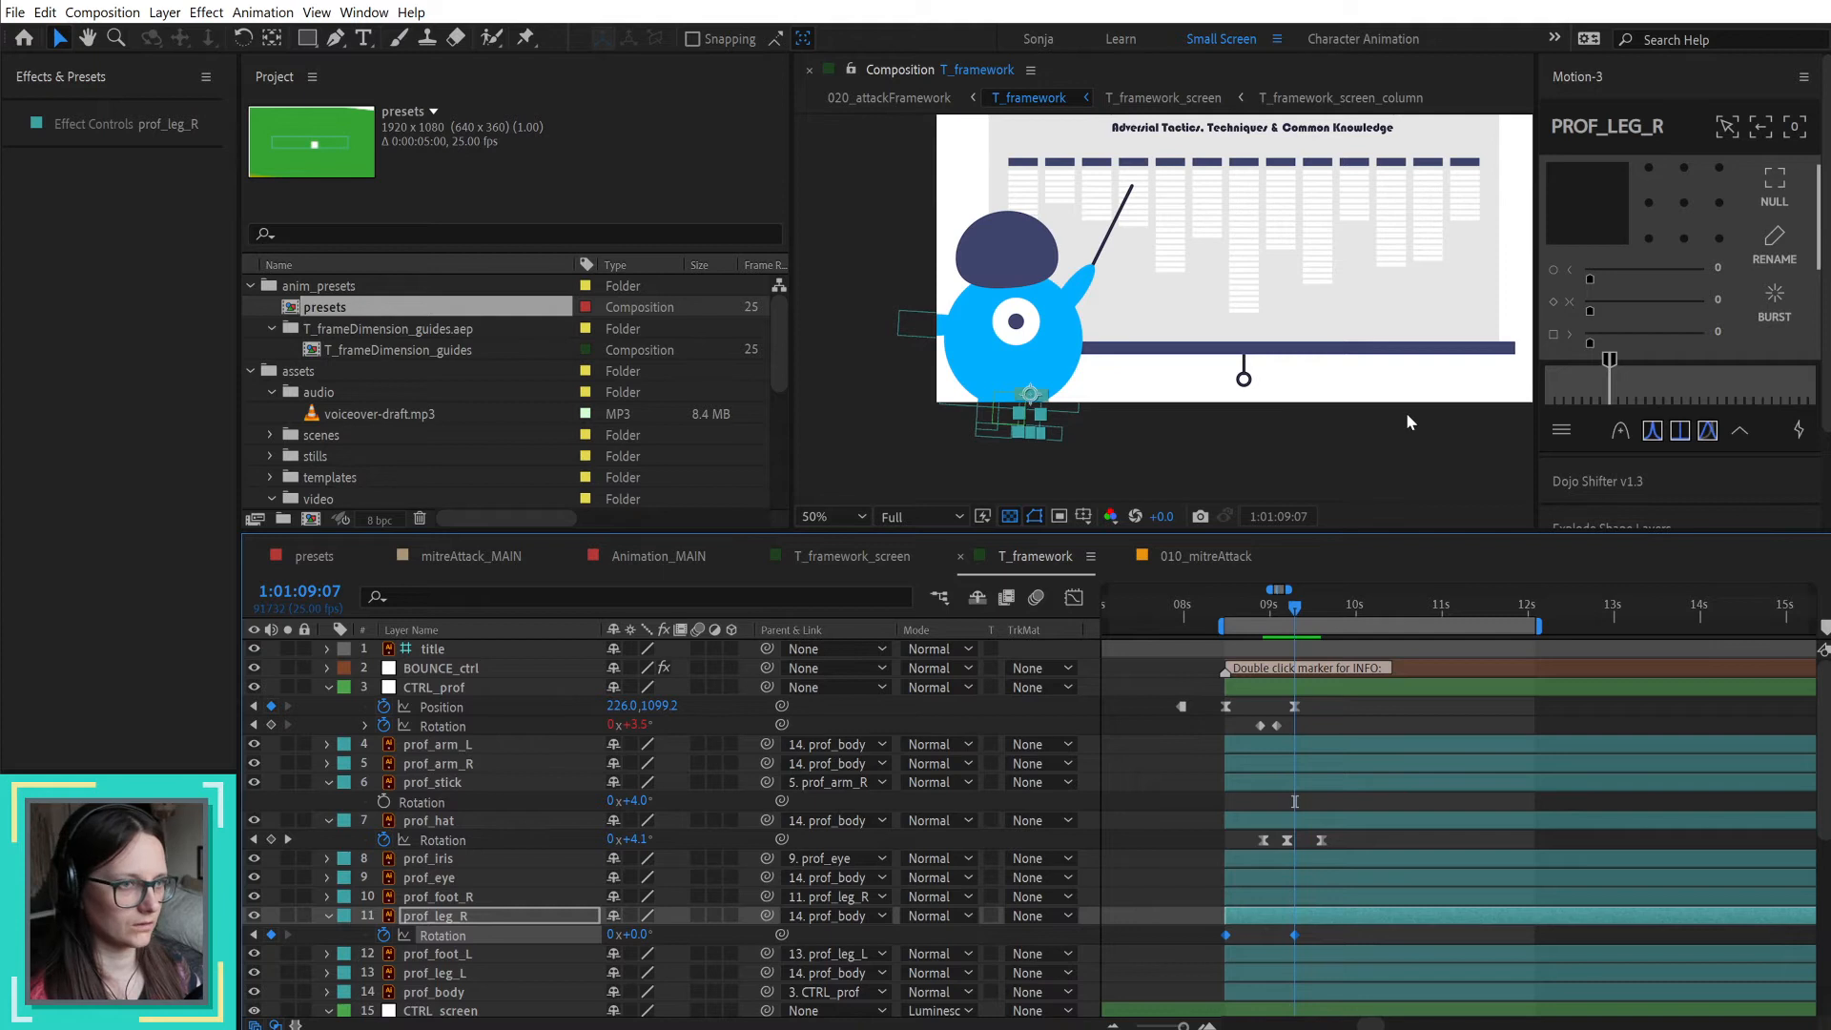
key(shift+slash)
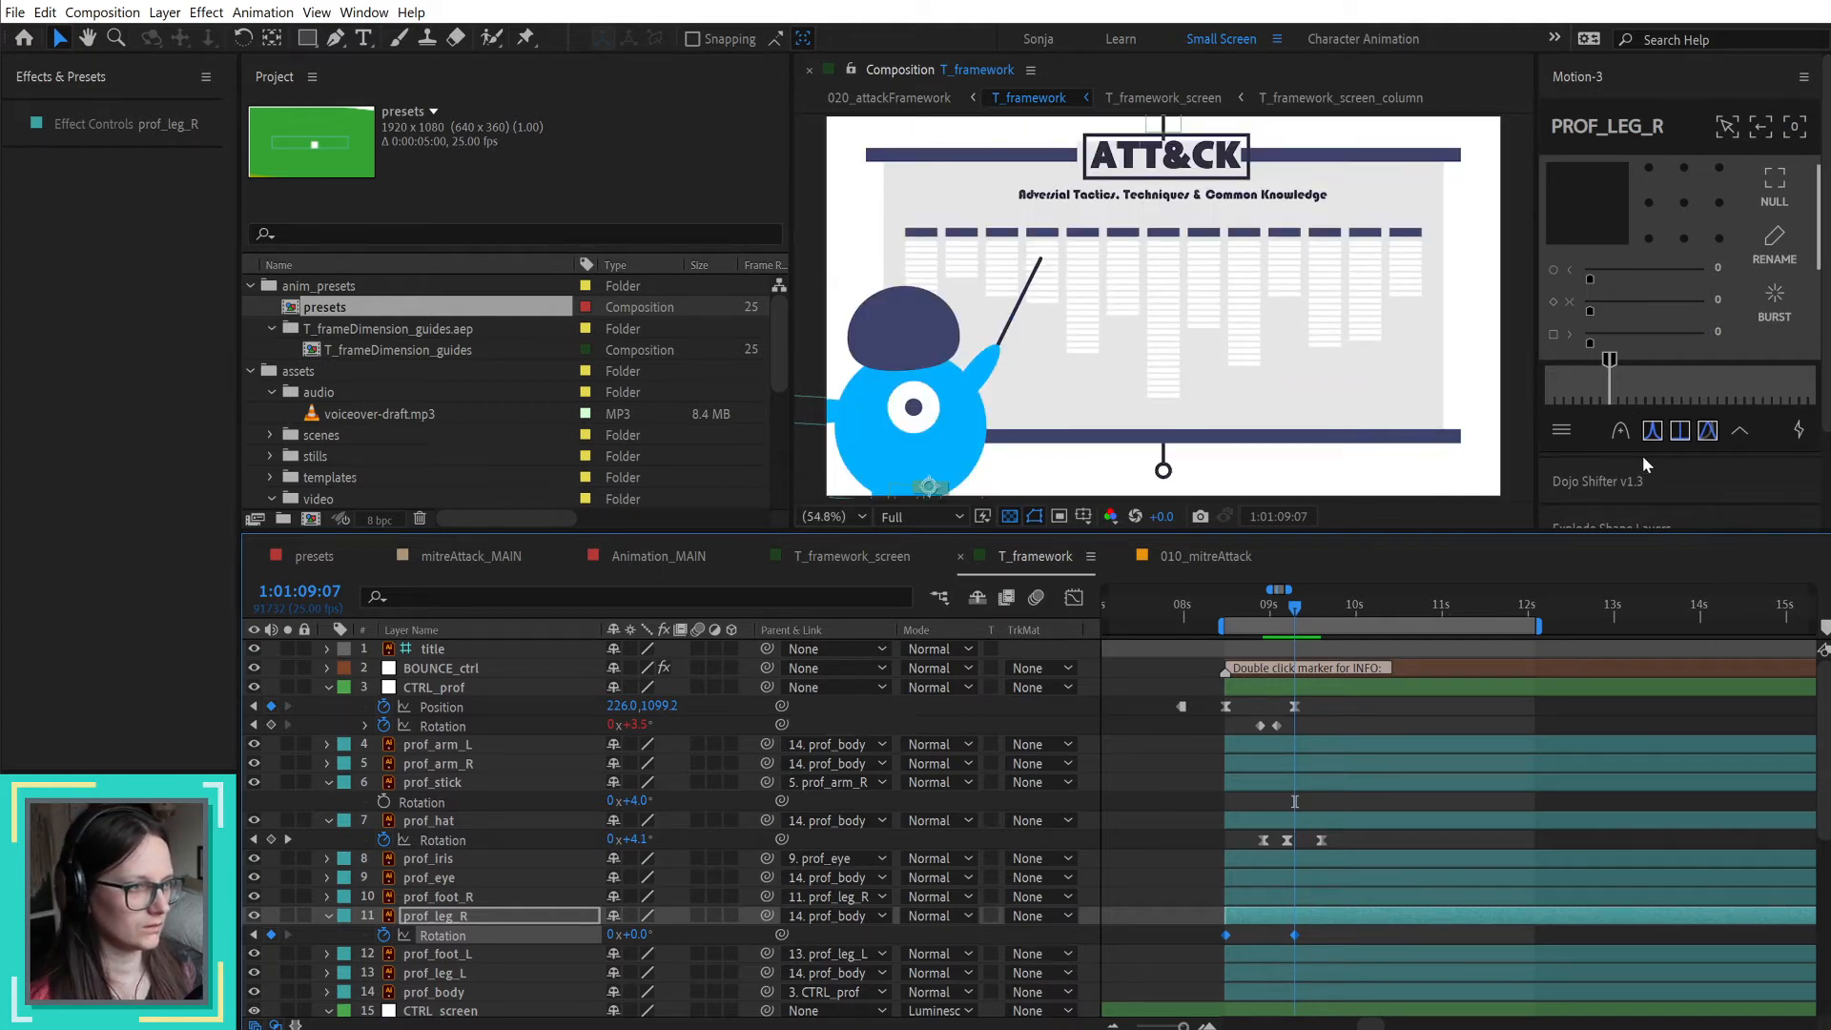
drag(1642, 456, 1637, 526)
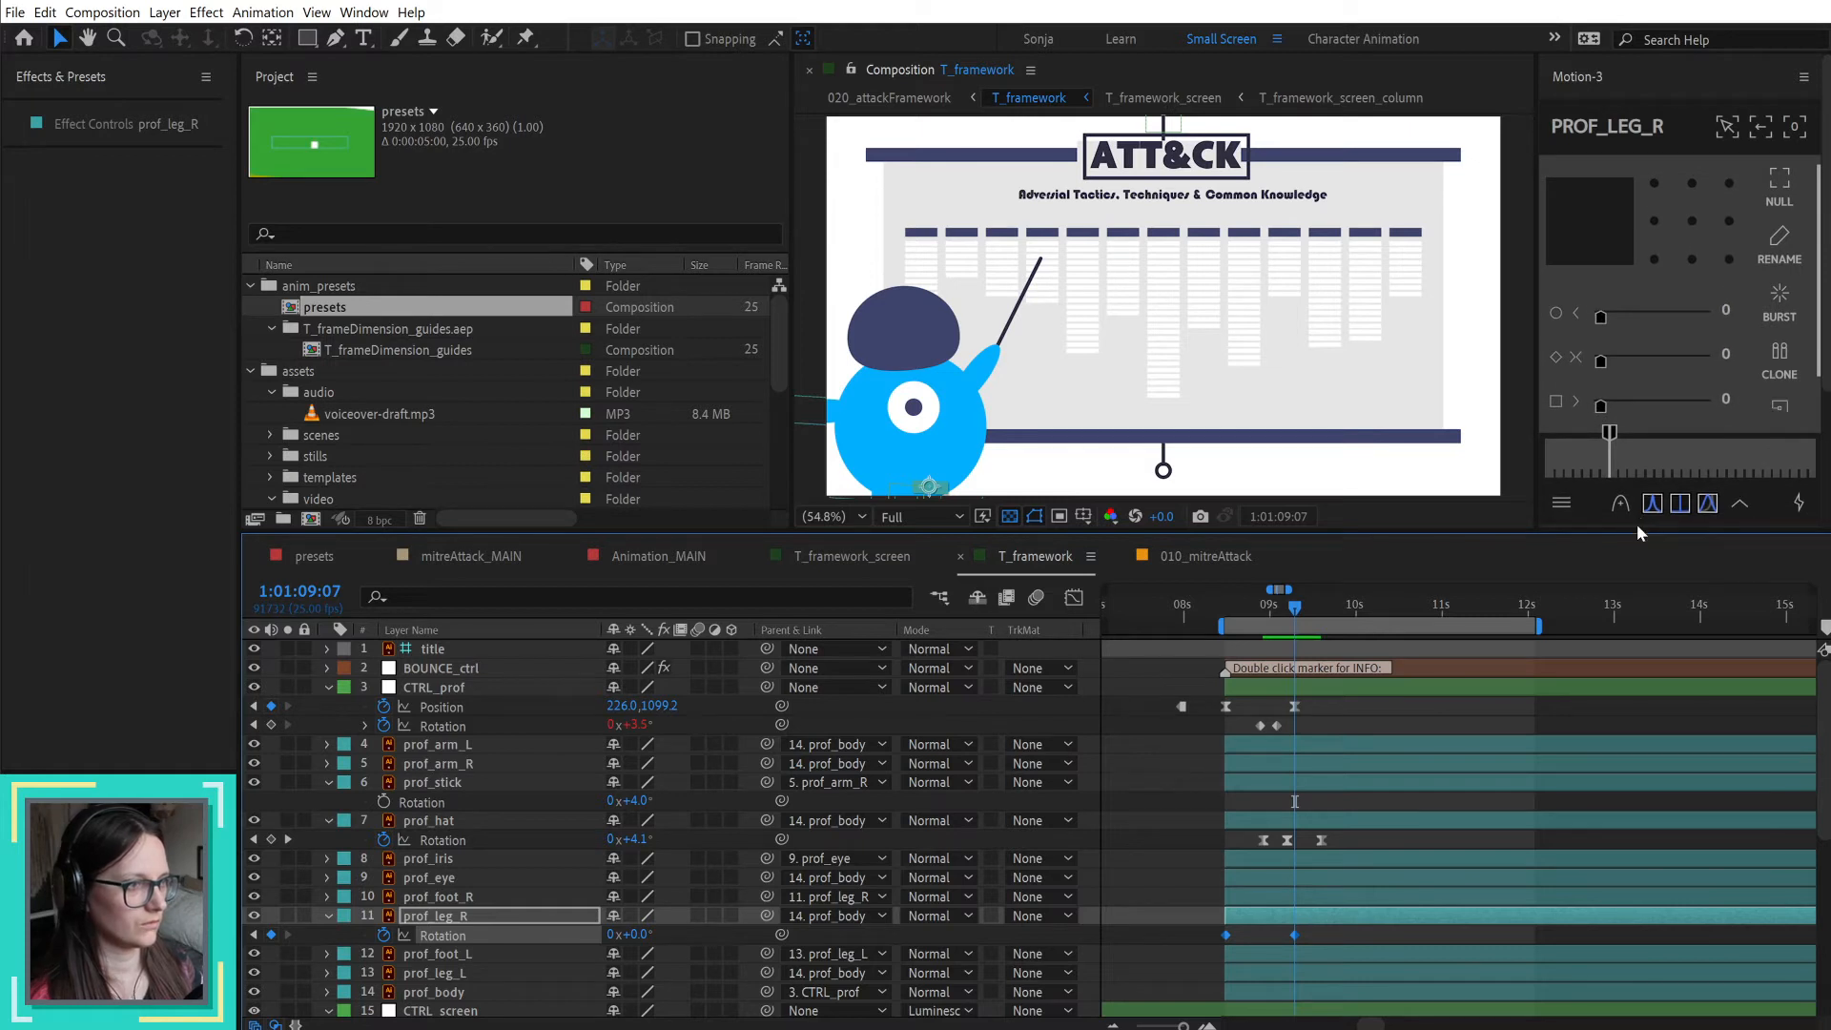
click(1277, 38)
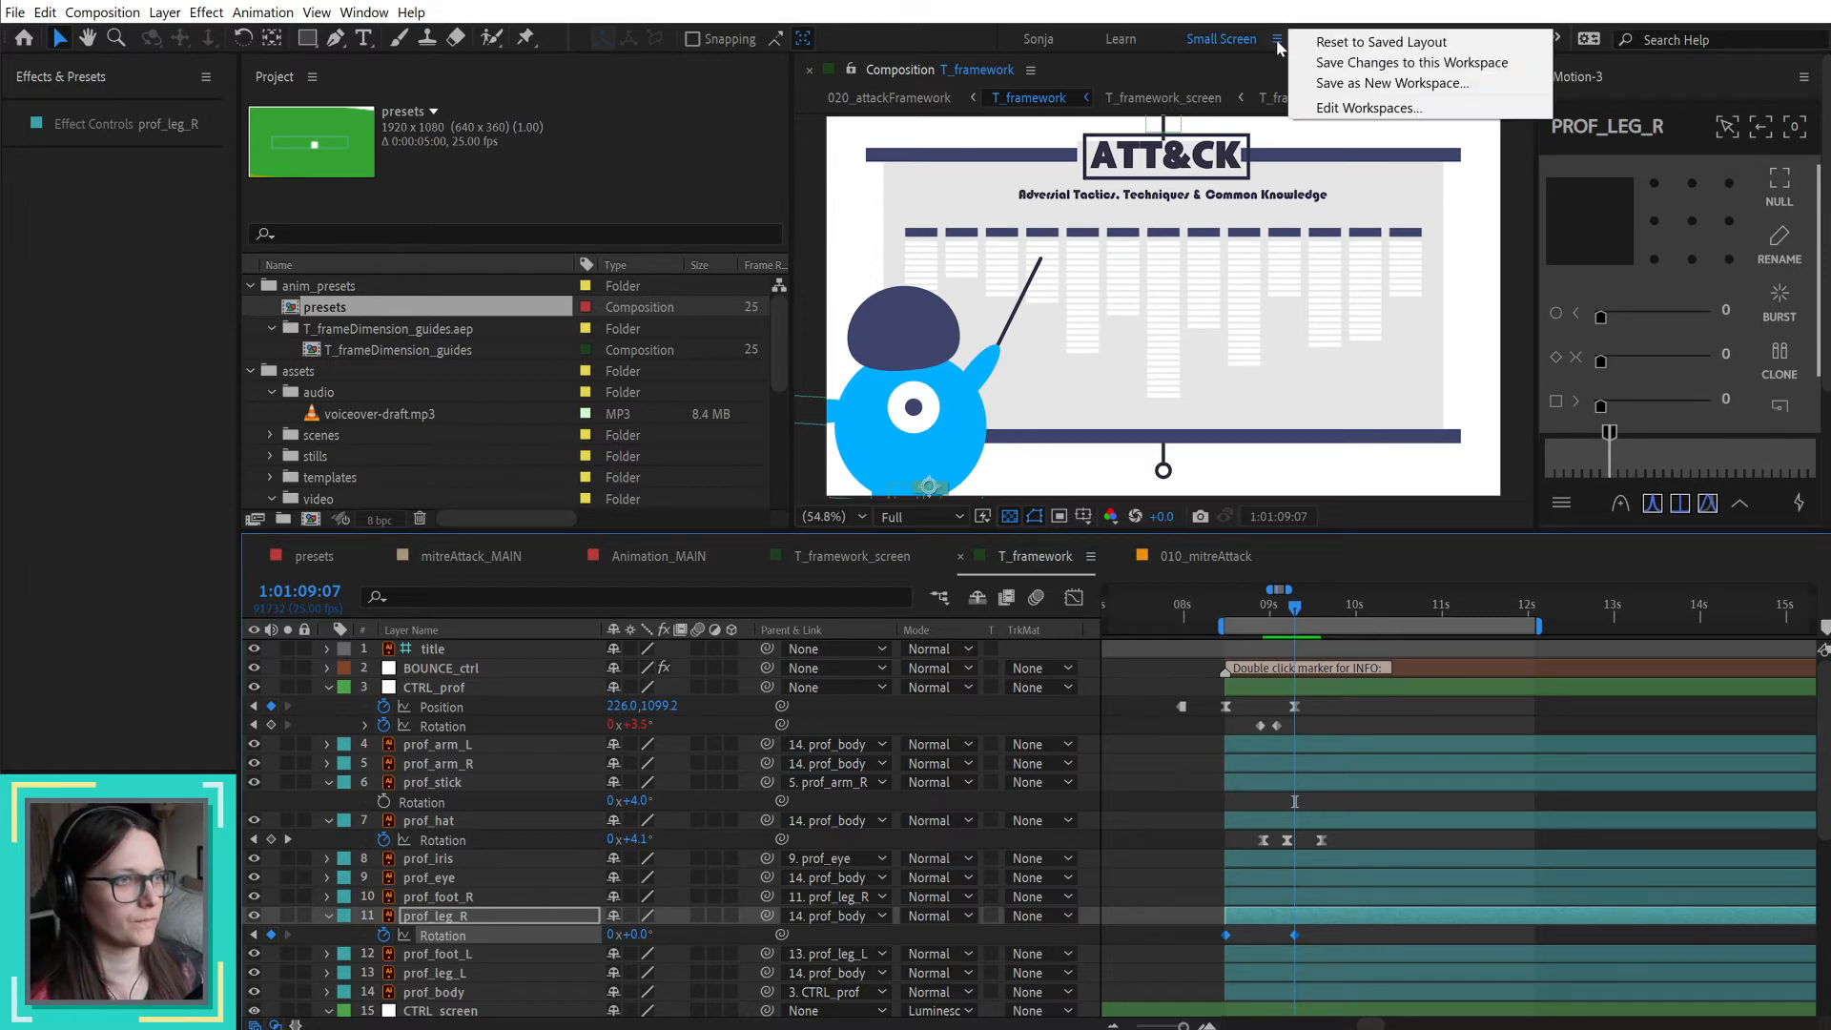
click(1363, 58)
Step: Apply 75 easing to both prof_leg_R Rotation keyframes and preview the entrance from 1:01:08:12
click(1653, 503)
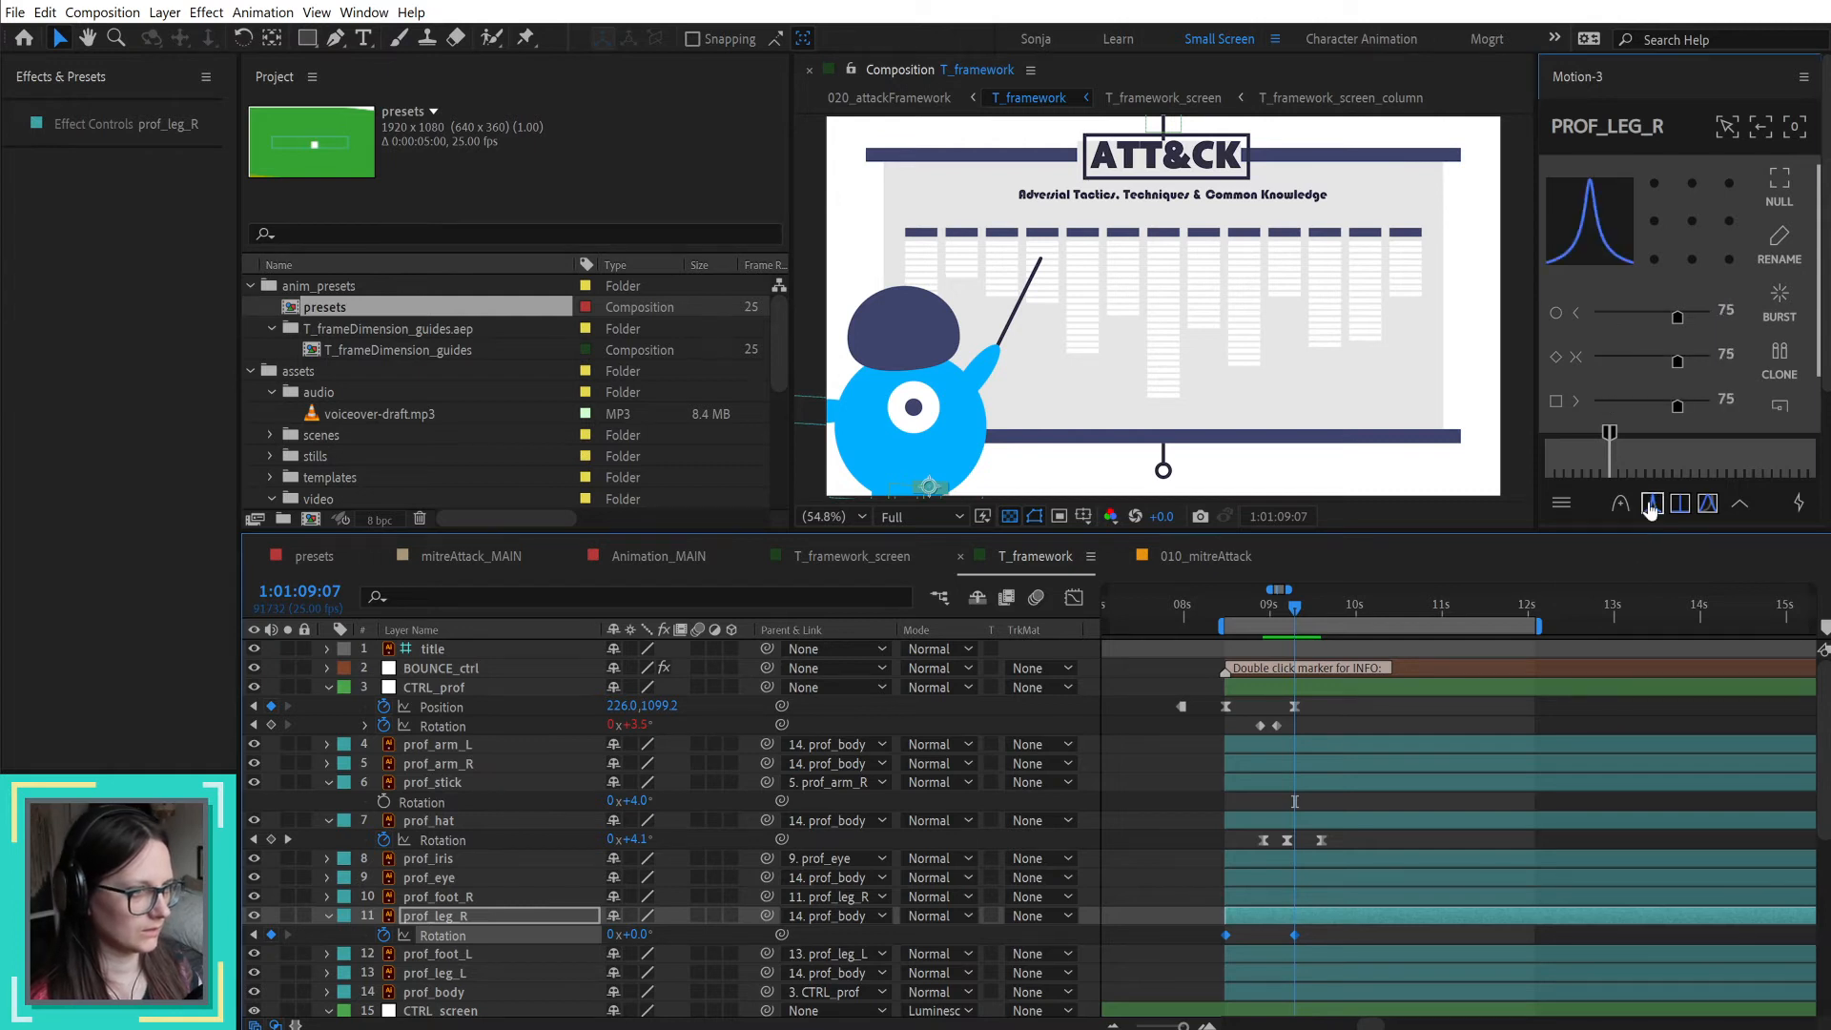
click(1227, 604)
key(space)
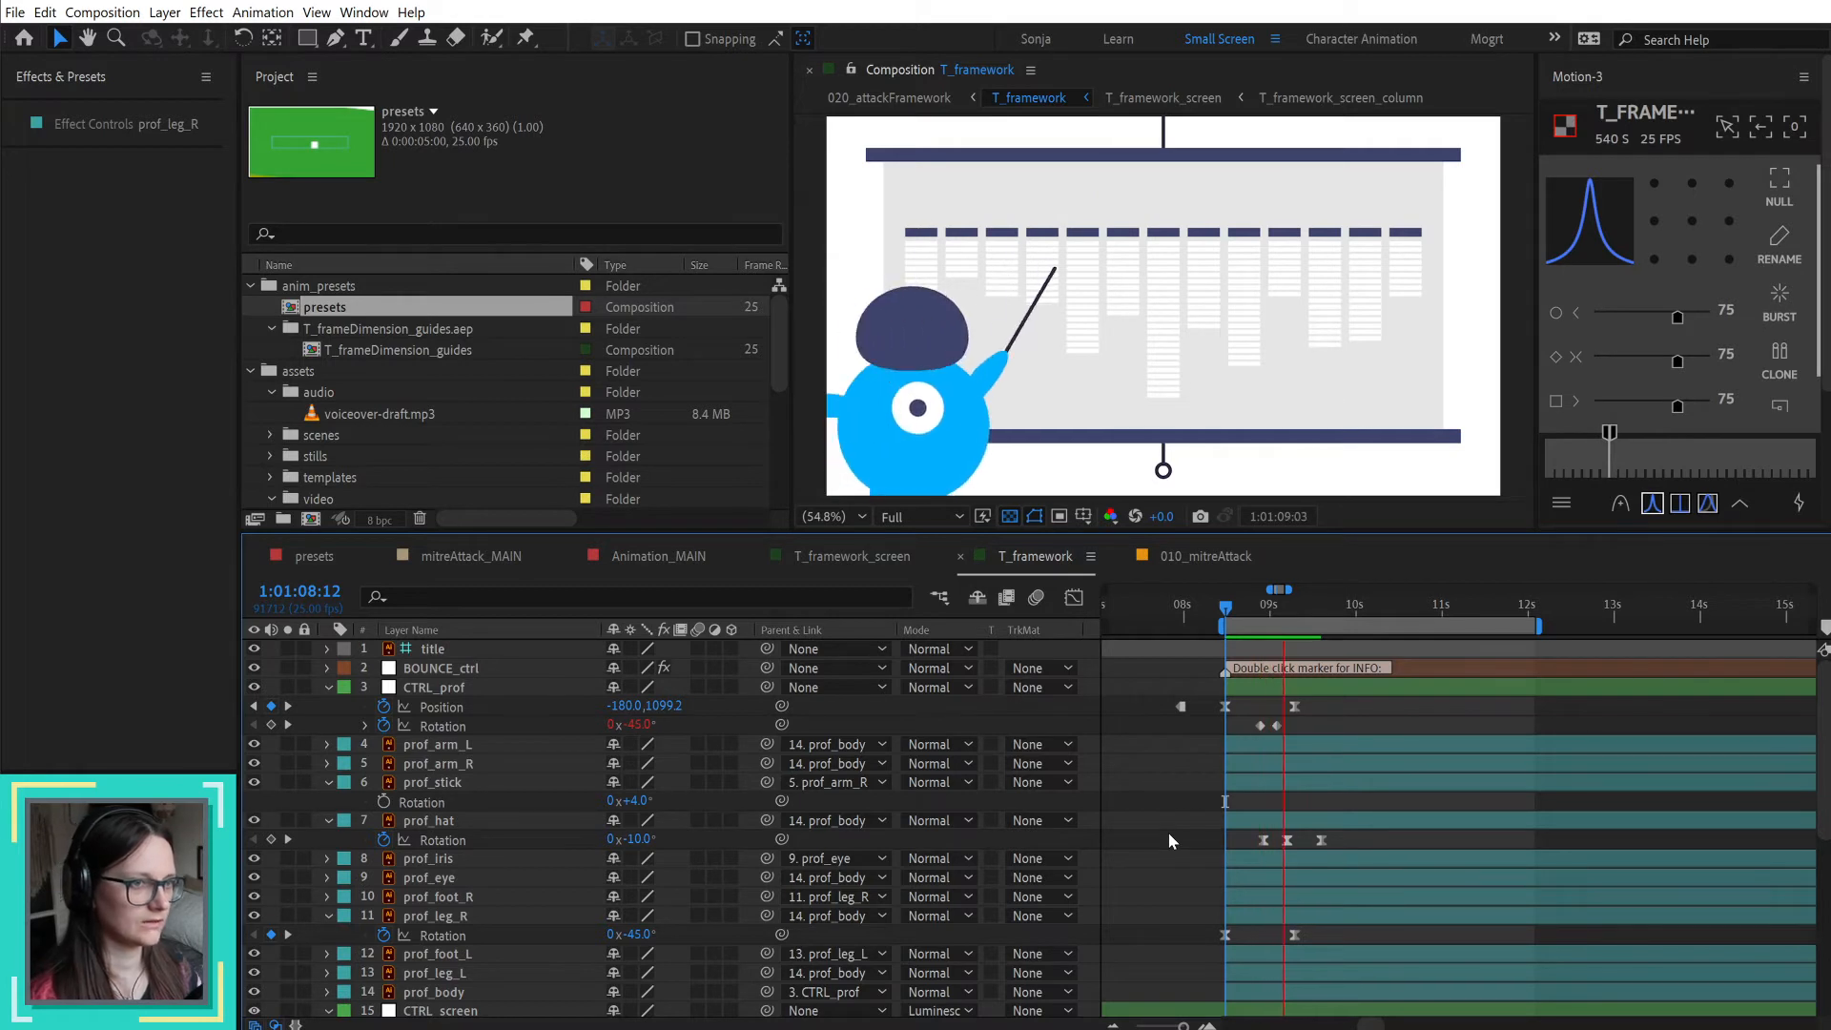
Step: At 1:01:08:21, reposition prof_foot_R against the end of the leg and set its anchor point to the middle of its left edge
mouse_move(1232, 605)
mouse_down()
mouse_move(1290, 605)
mouse_move(1257, 605)
mouse_up()
key(slash)
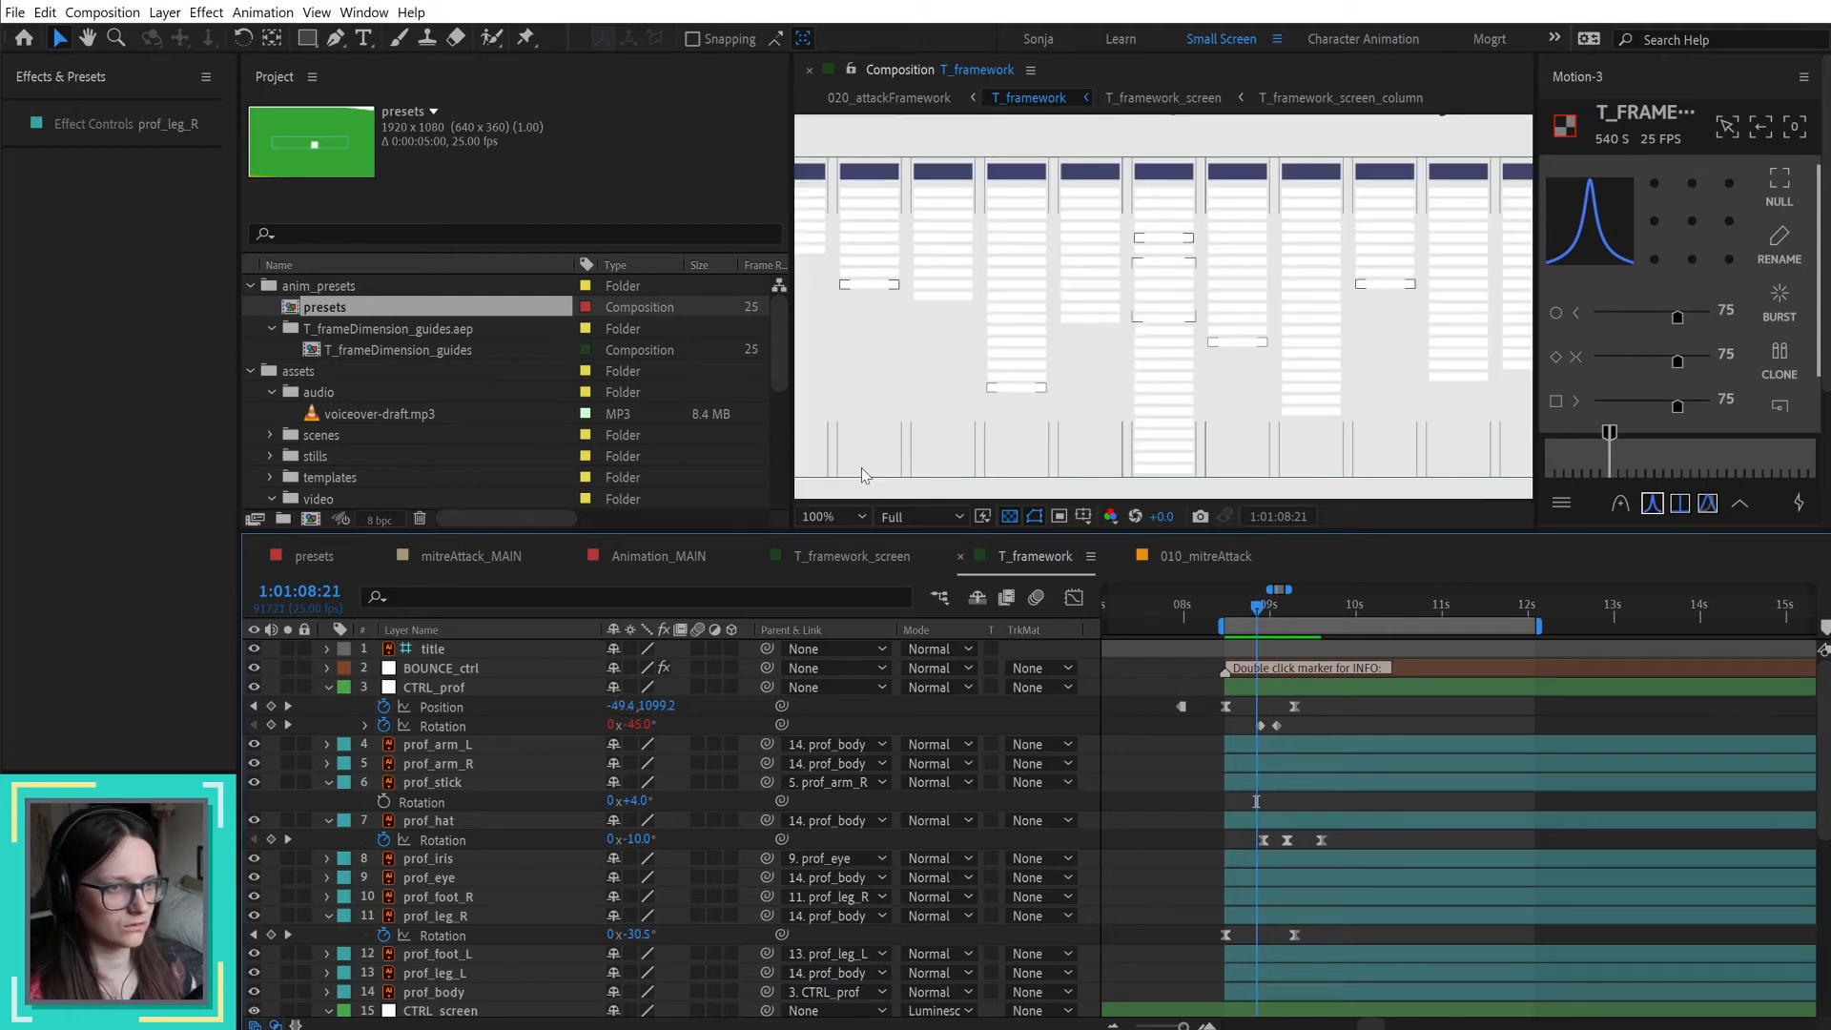
drag(863, 408, 1446, 176)
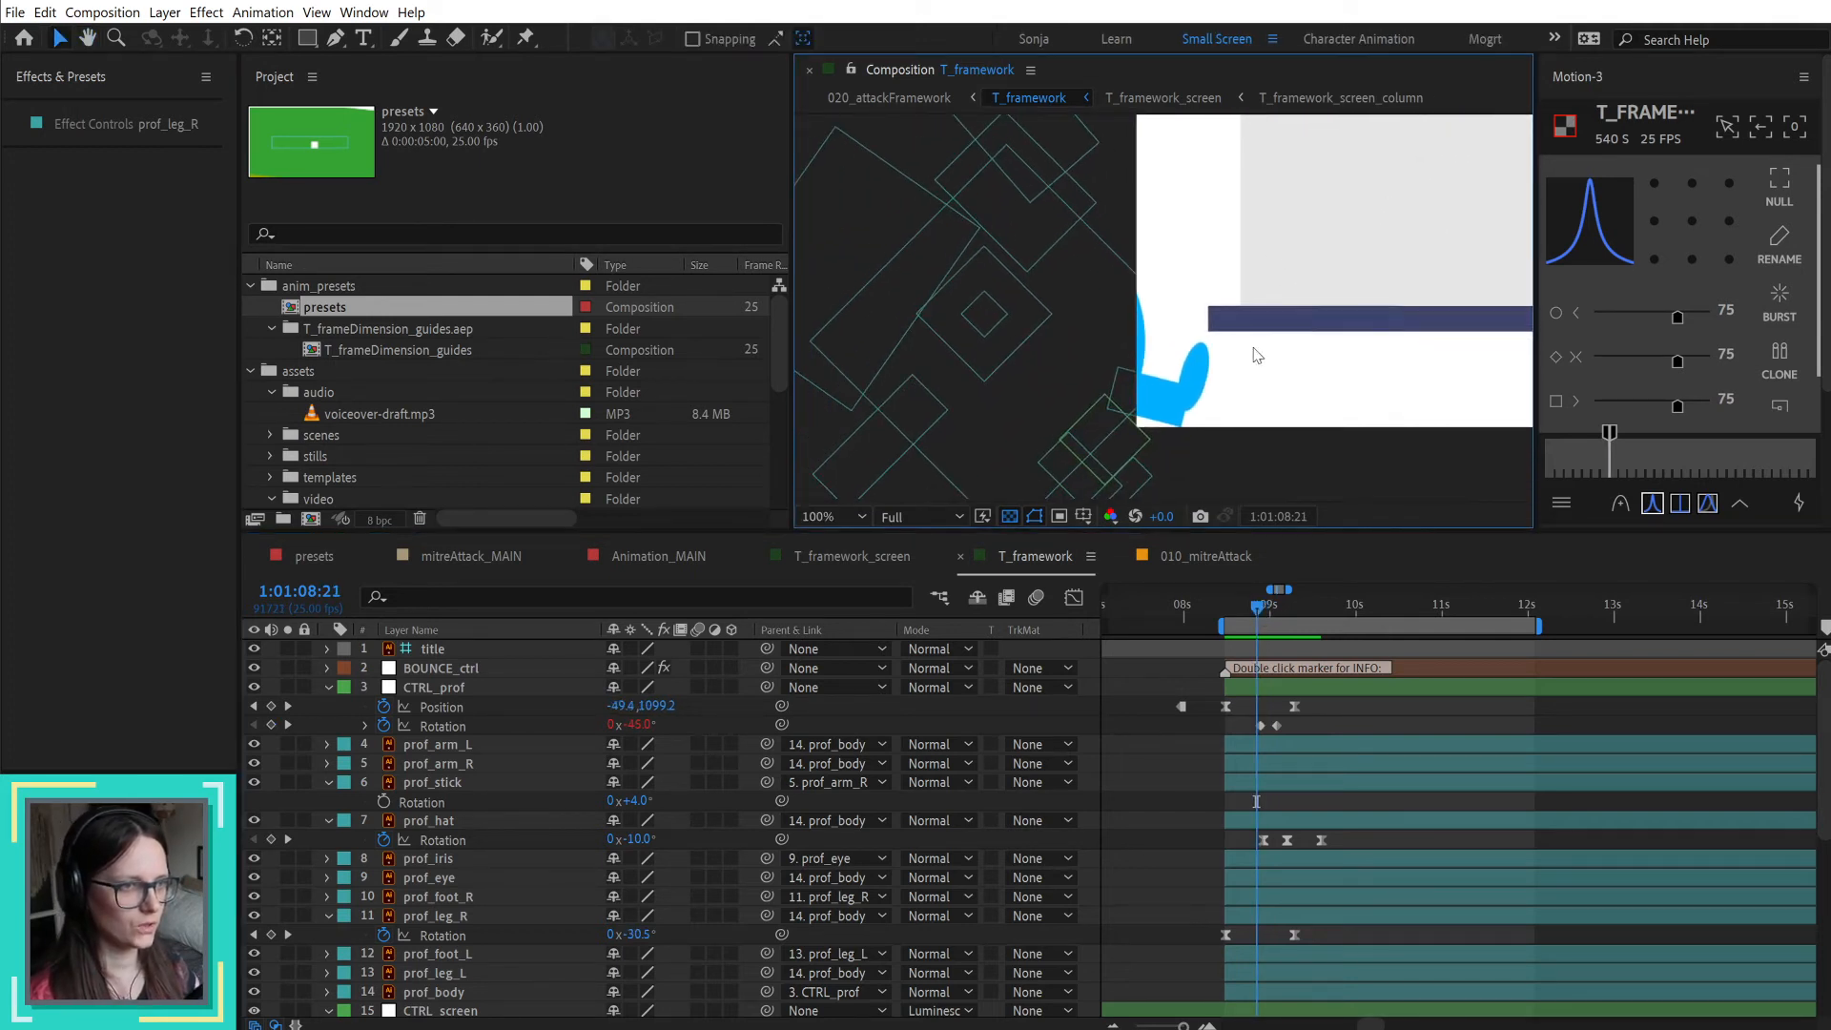
click(1192, 365)
scroll(1192, 386, up, 2)
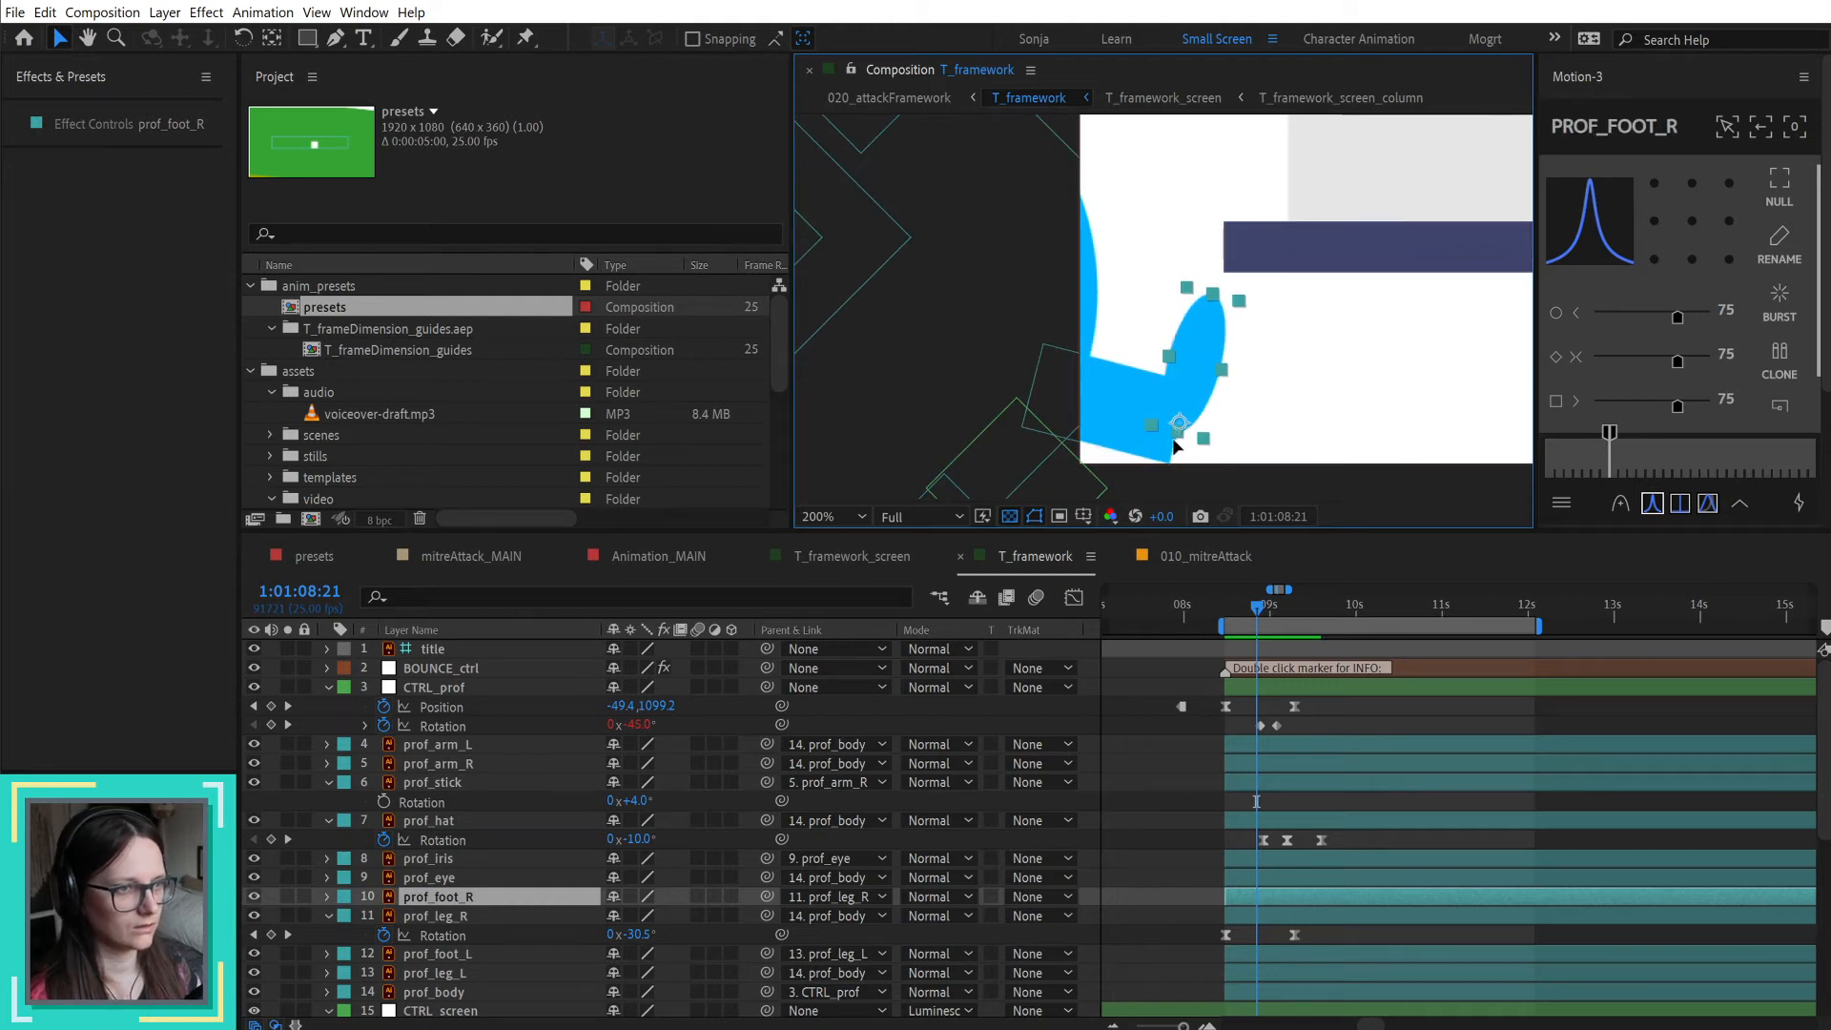
drag(1174, 446, 1171, 457)
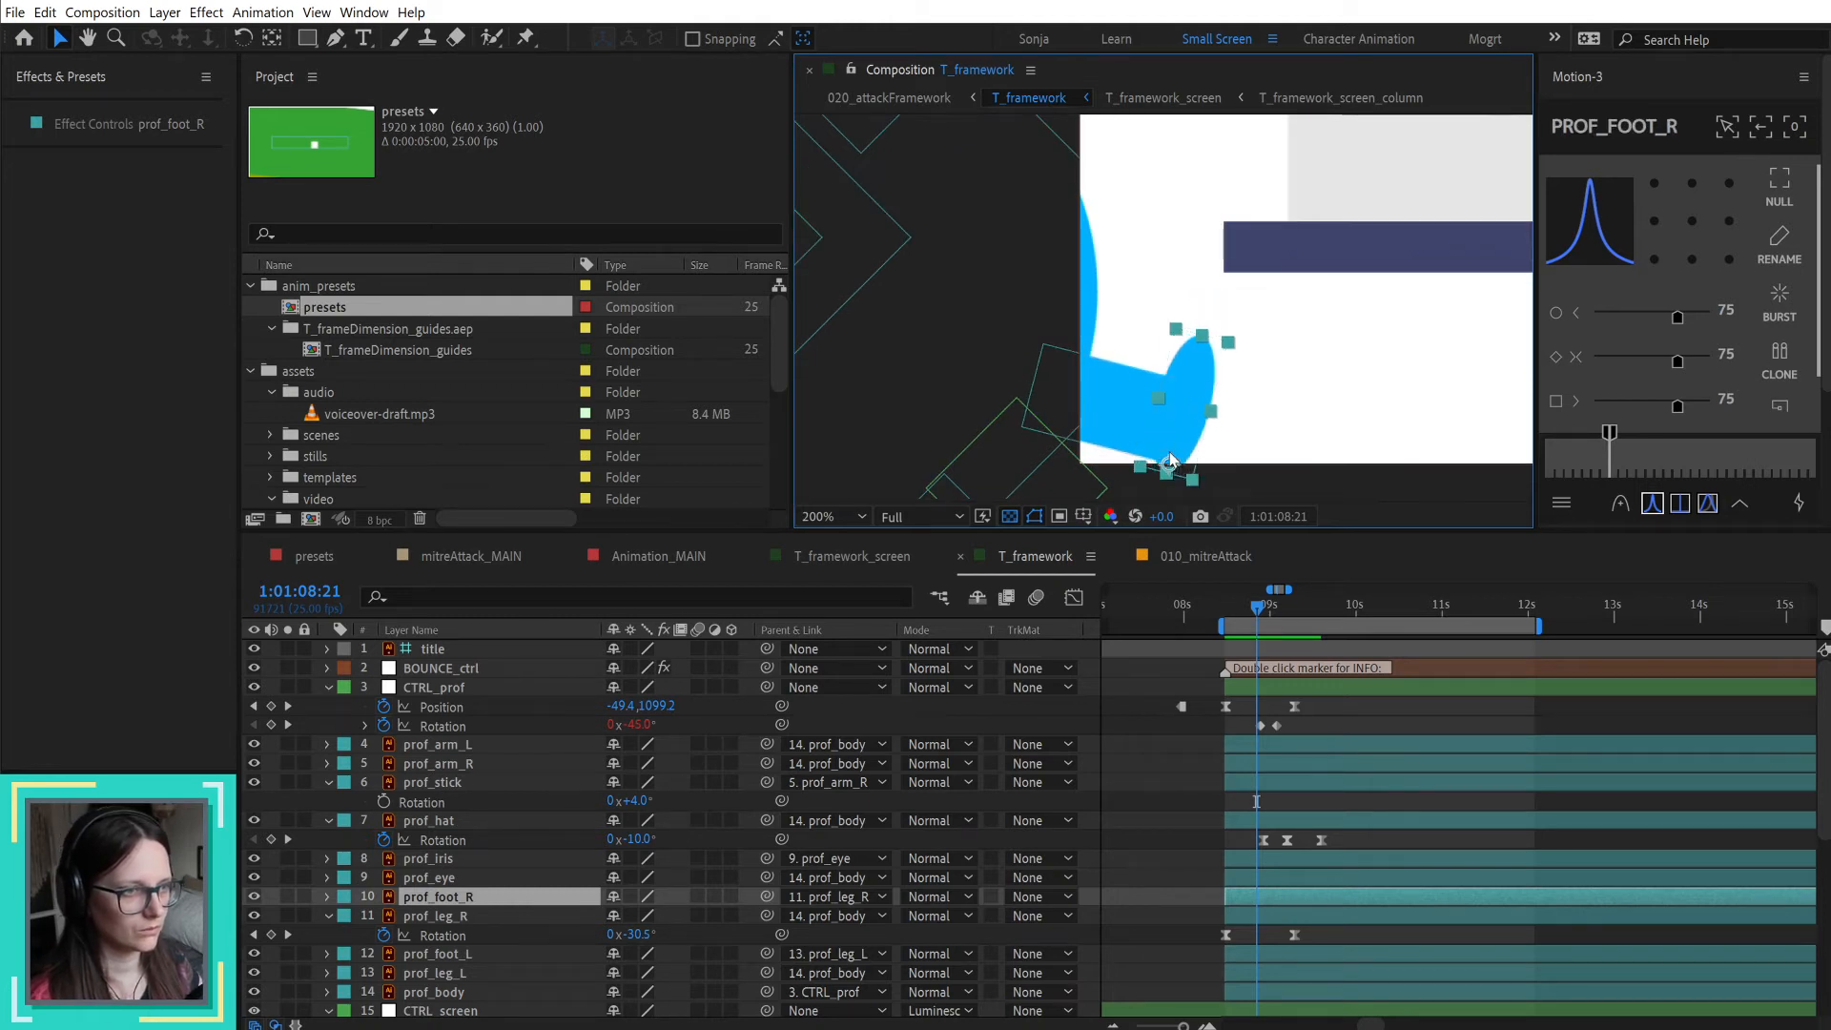
key(alt+shift+r)
click(1692, 260)
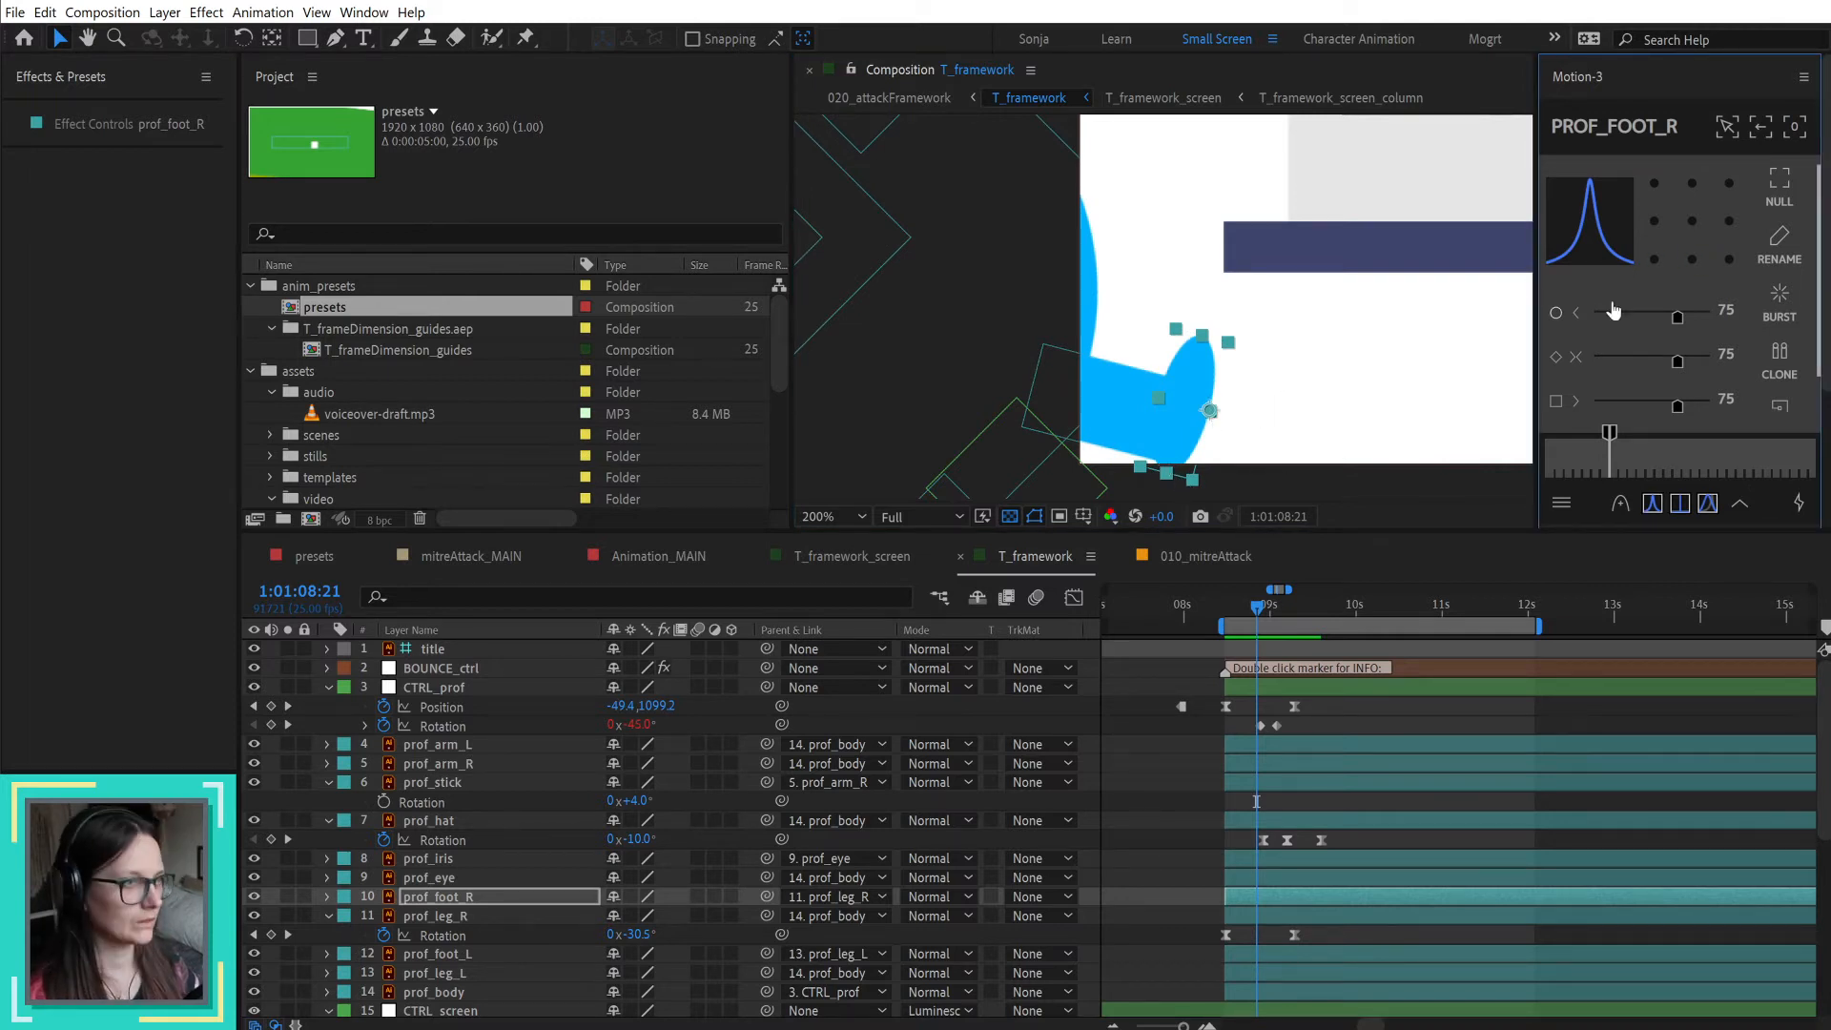
click(1654, 221)
drag(1176, 470, 1164, 462)
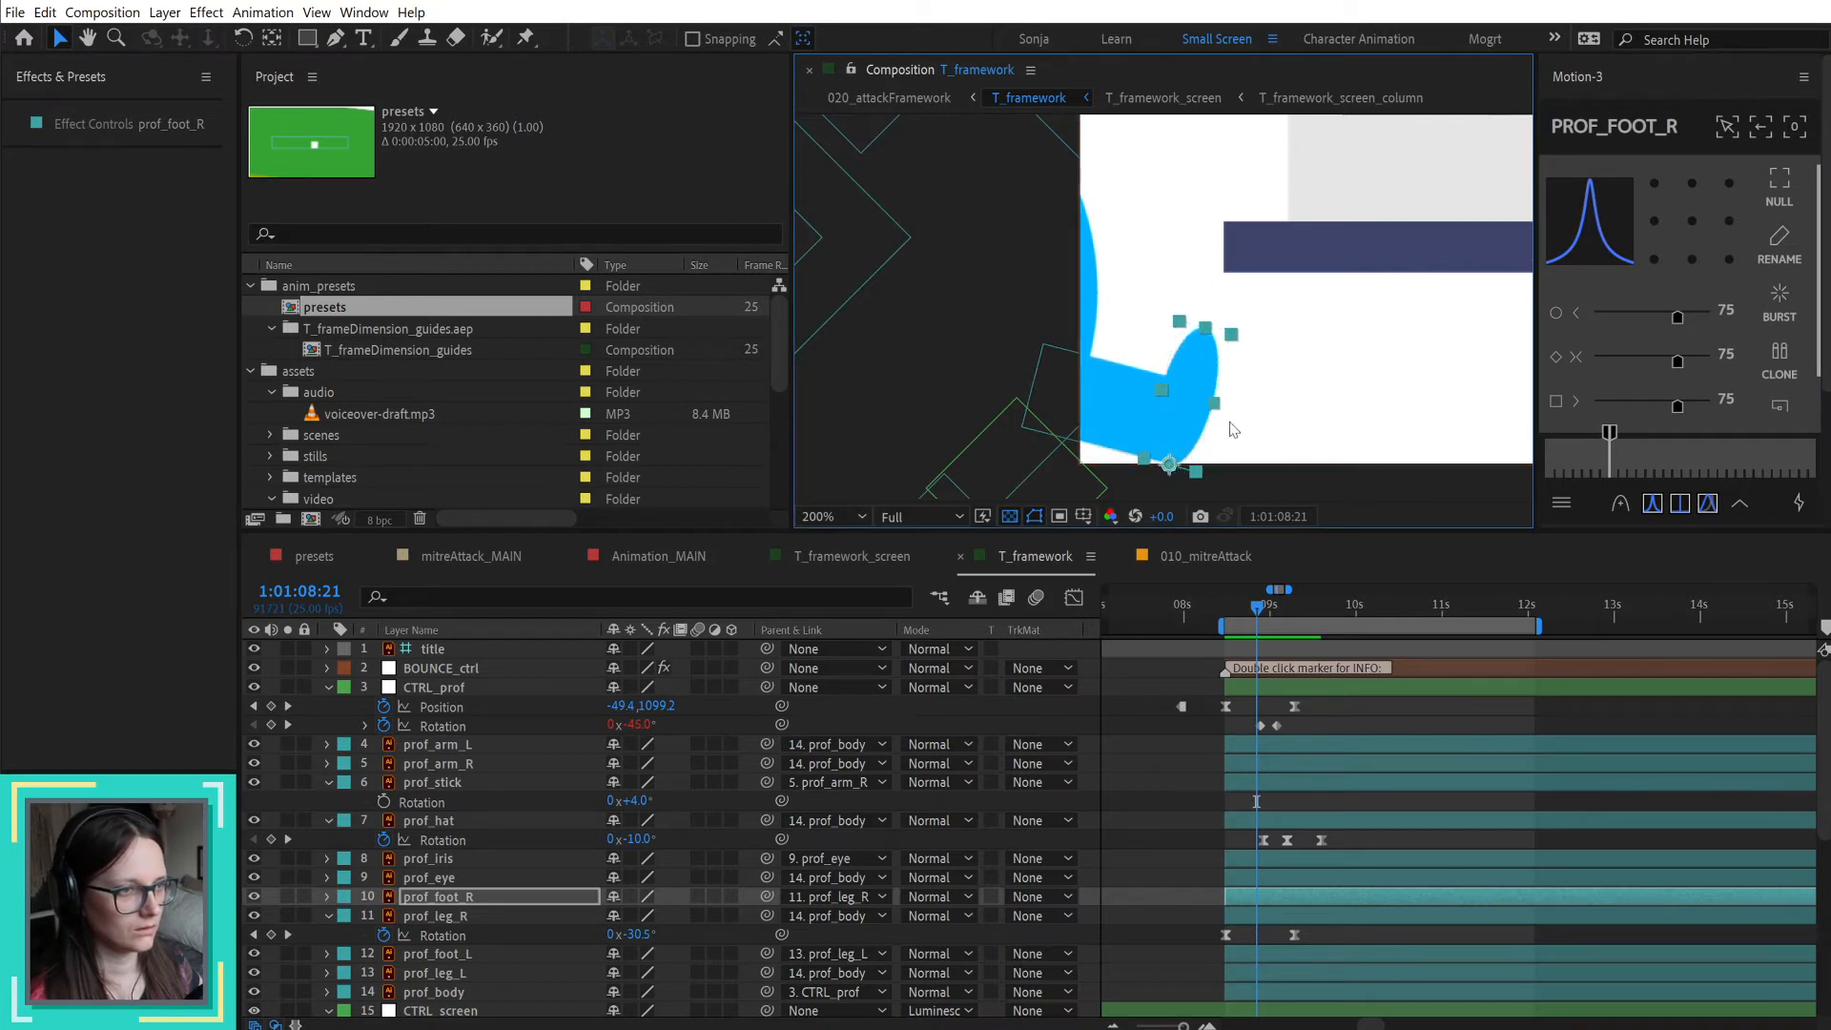
click(1236, 382)
click(1204, 380)
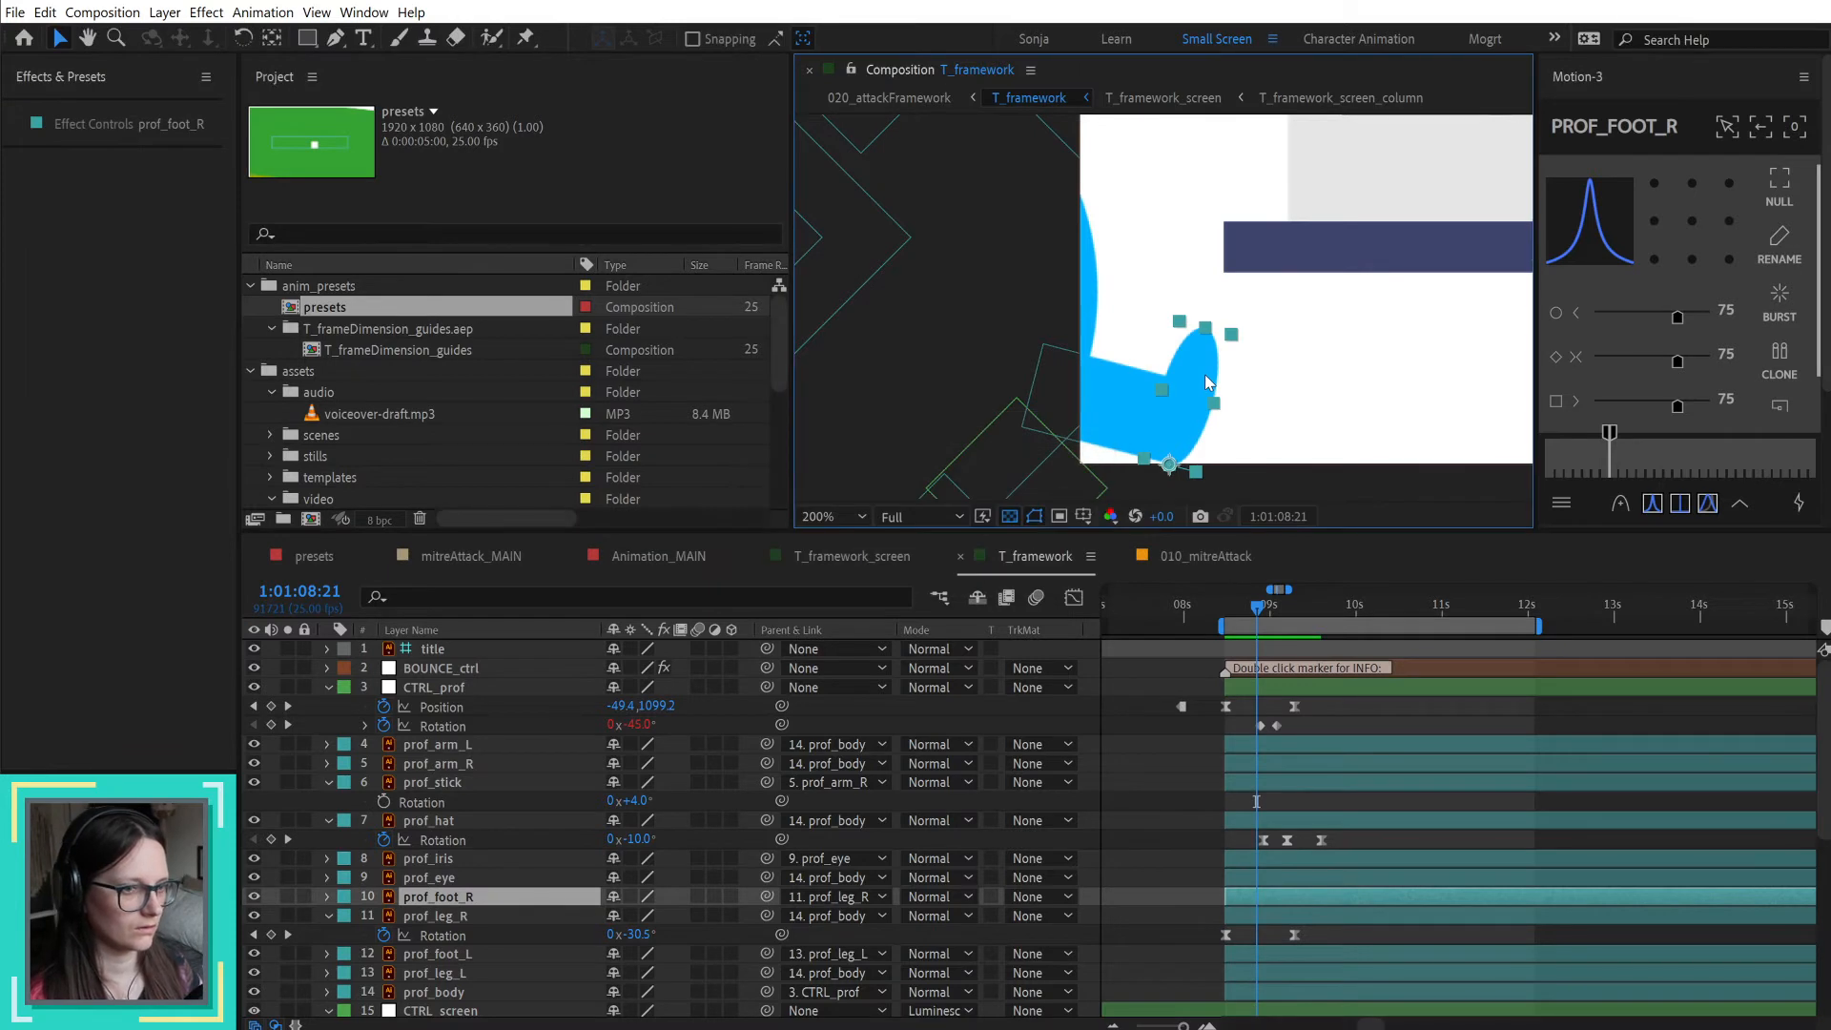
Step: Keyframe prof_foot_R Rotation at -12° on 1:01:08:14 and 0° on 1:01:09:09
drag(1257, 612, 1227, 618)
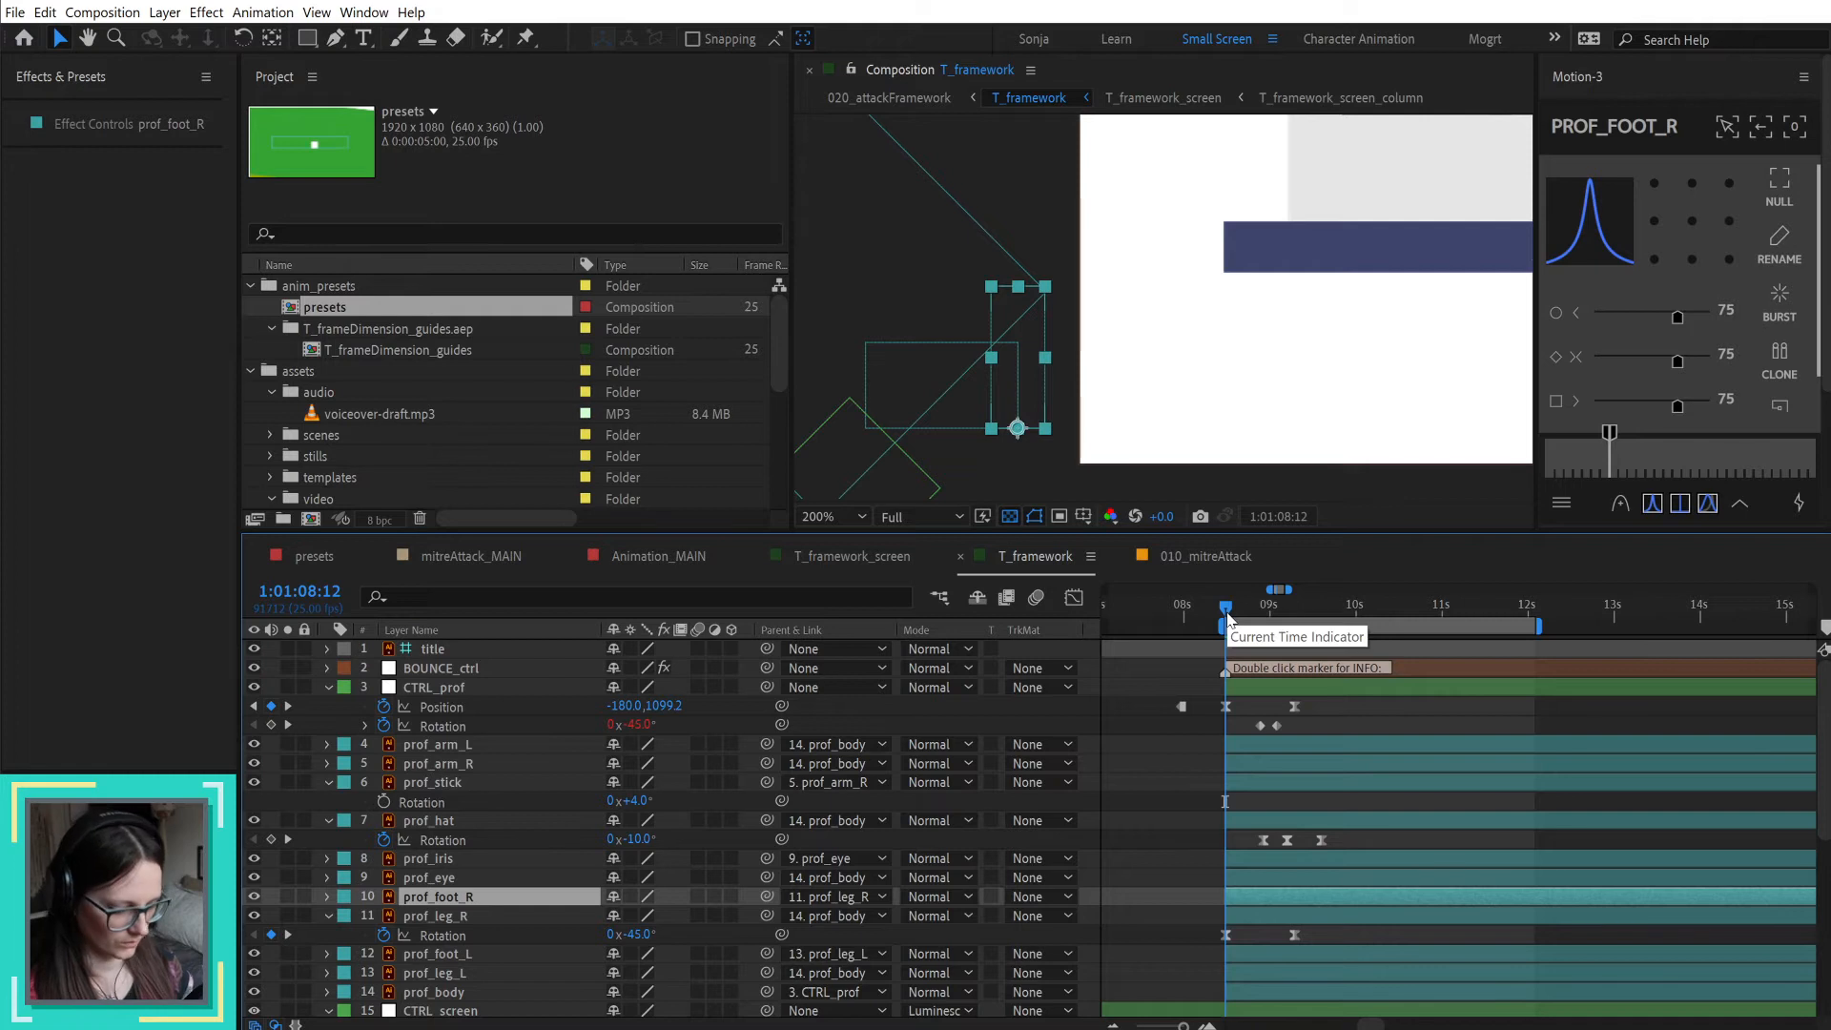
key(Page_Down)
key(Page_Down)
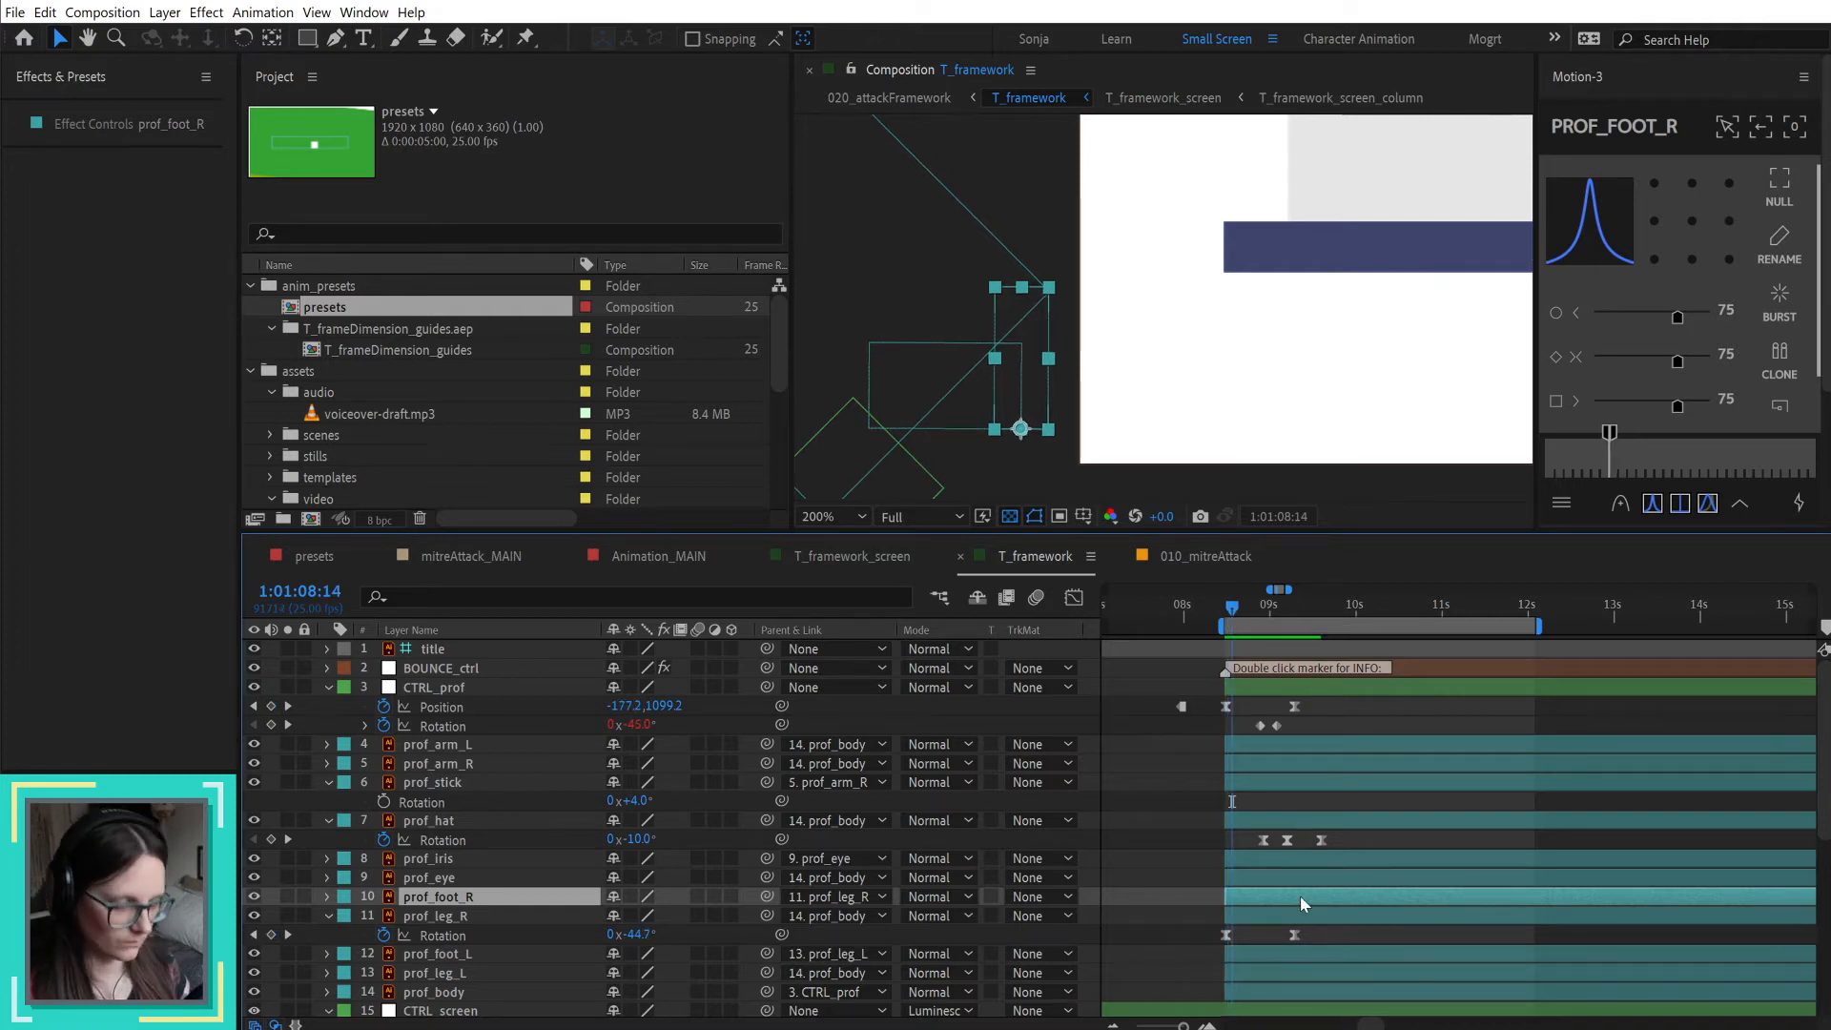
key(alt+shift+r)
drag(633, 915, 627, 917)
click(629, 915)
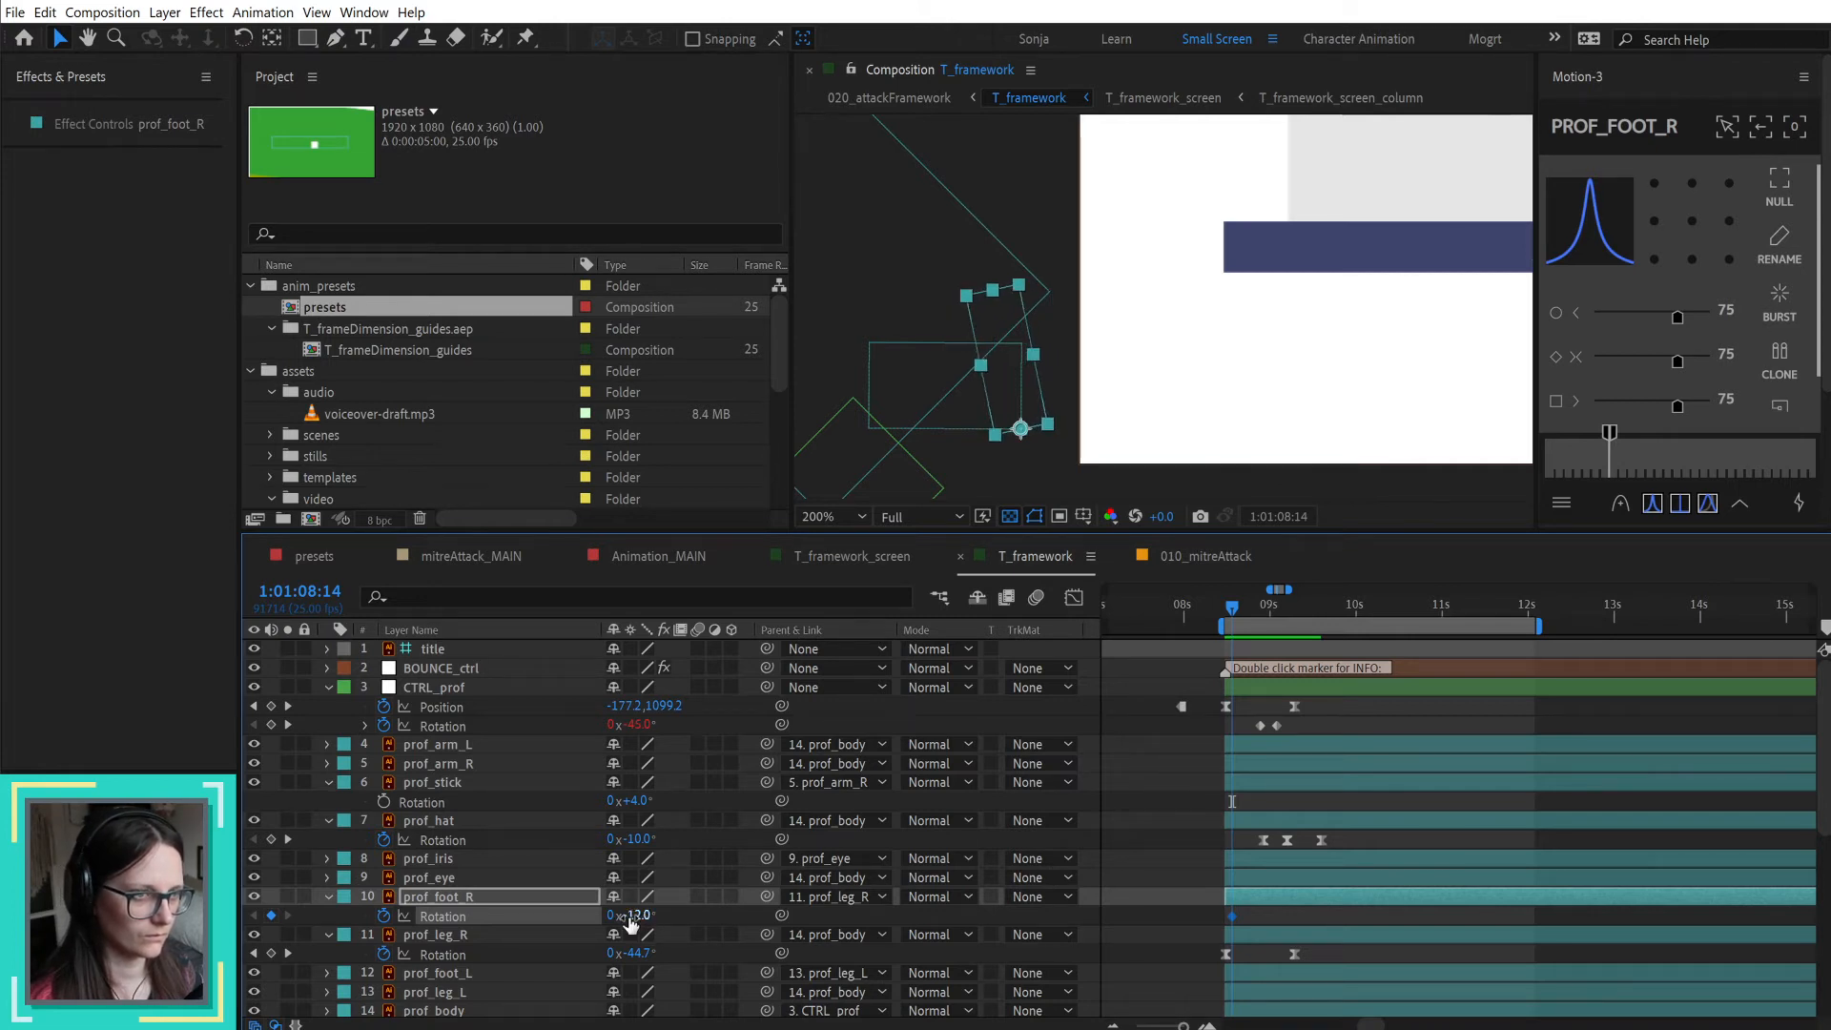
key(space)
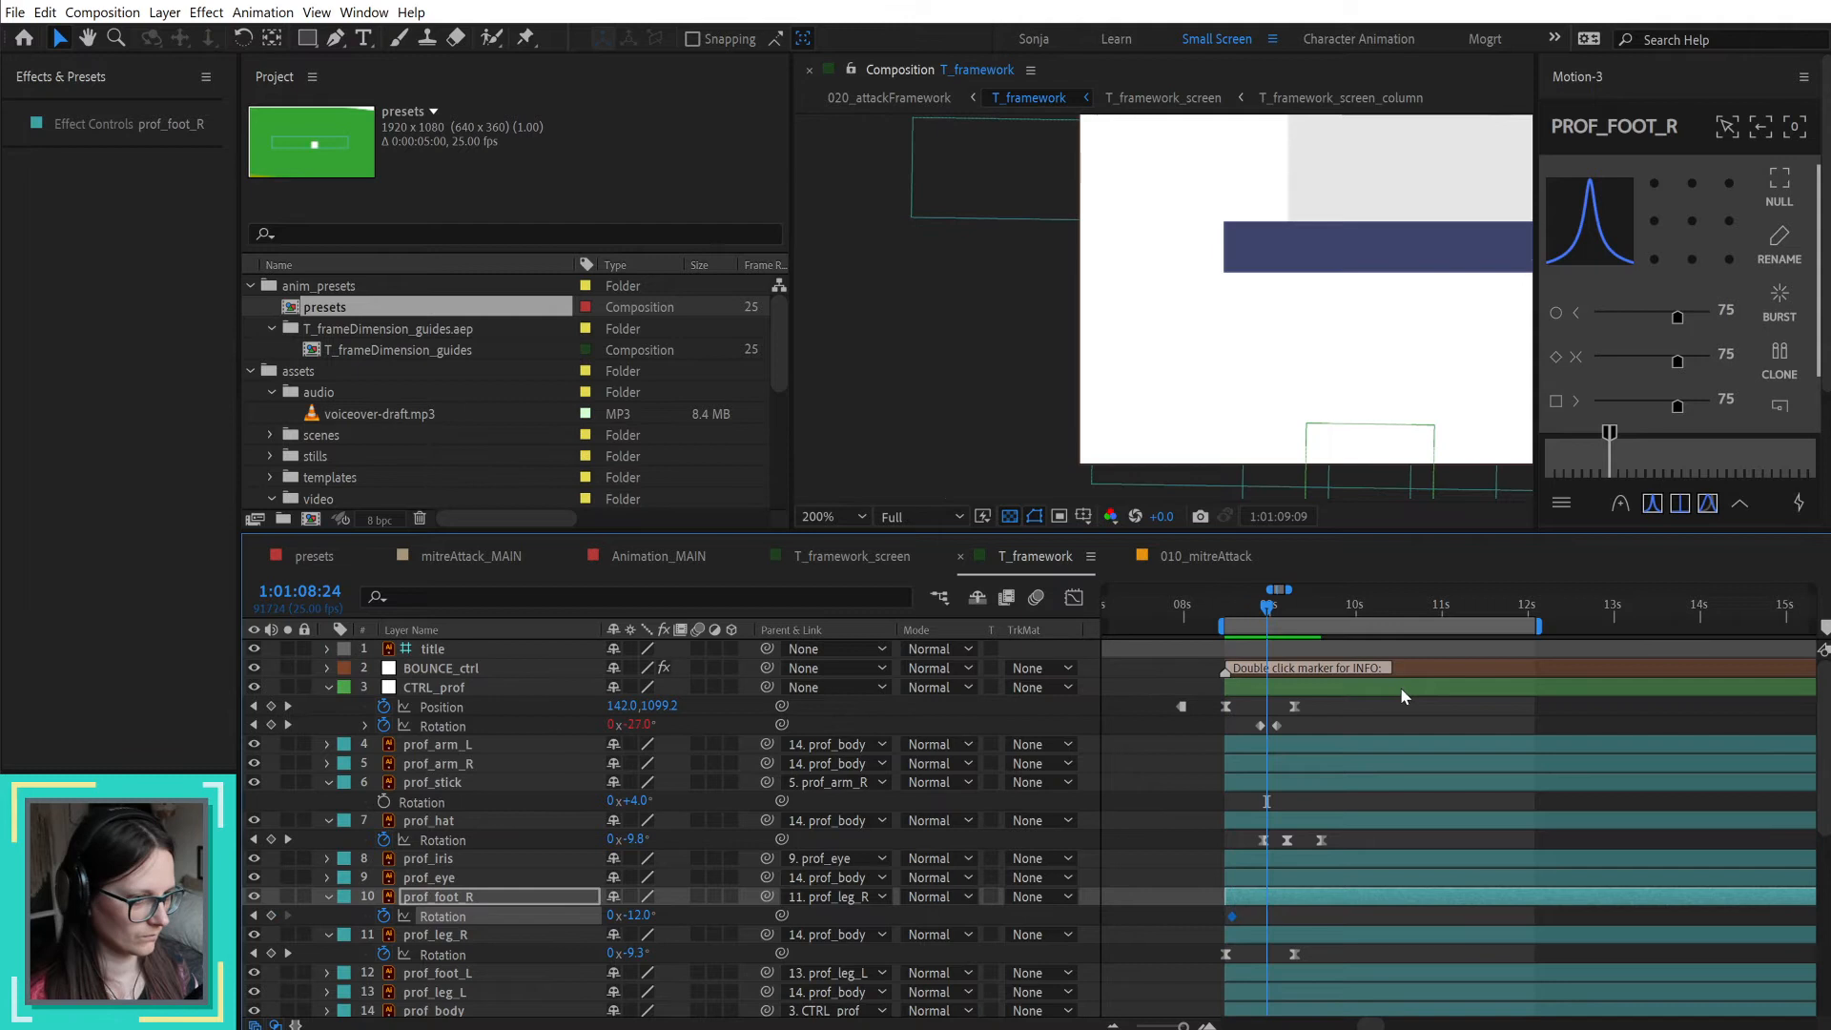
click(637, 916)
text(0)
key(Return)
Step: Apply 75 easing to both prof_foot_R Rotation keyframes
drag(1203, 918, 1329, 919)
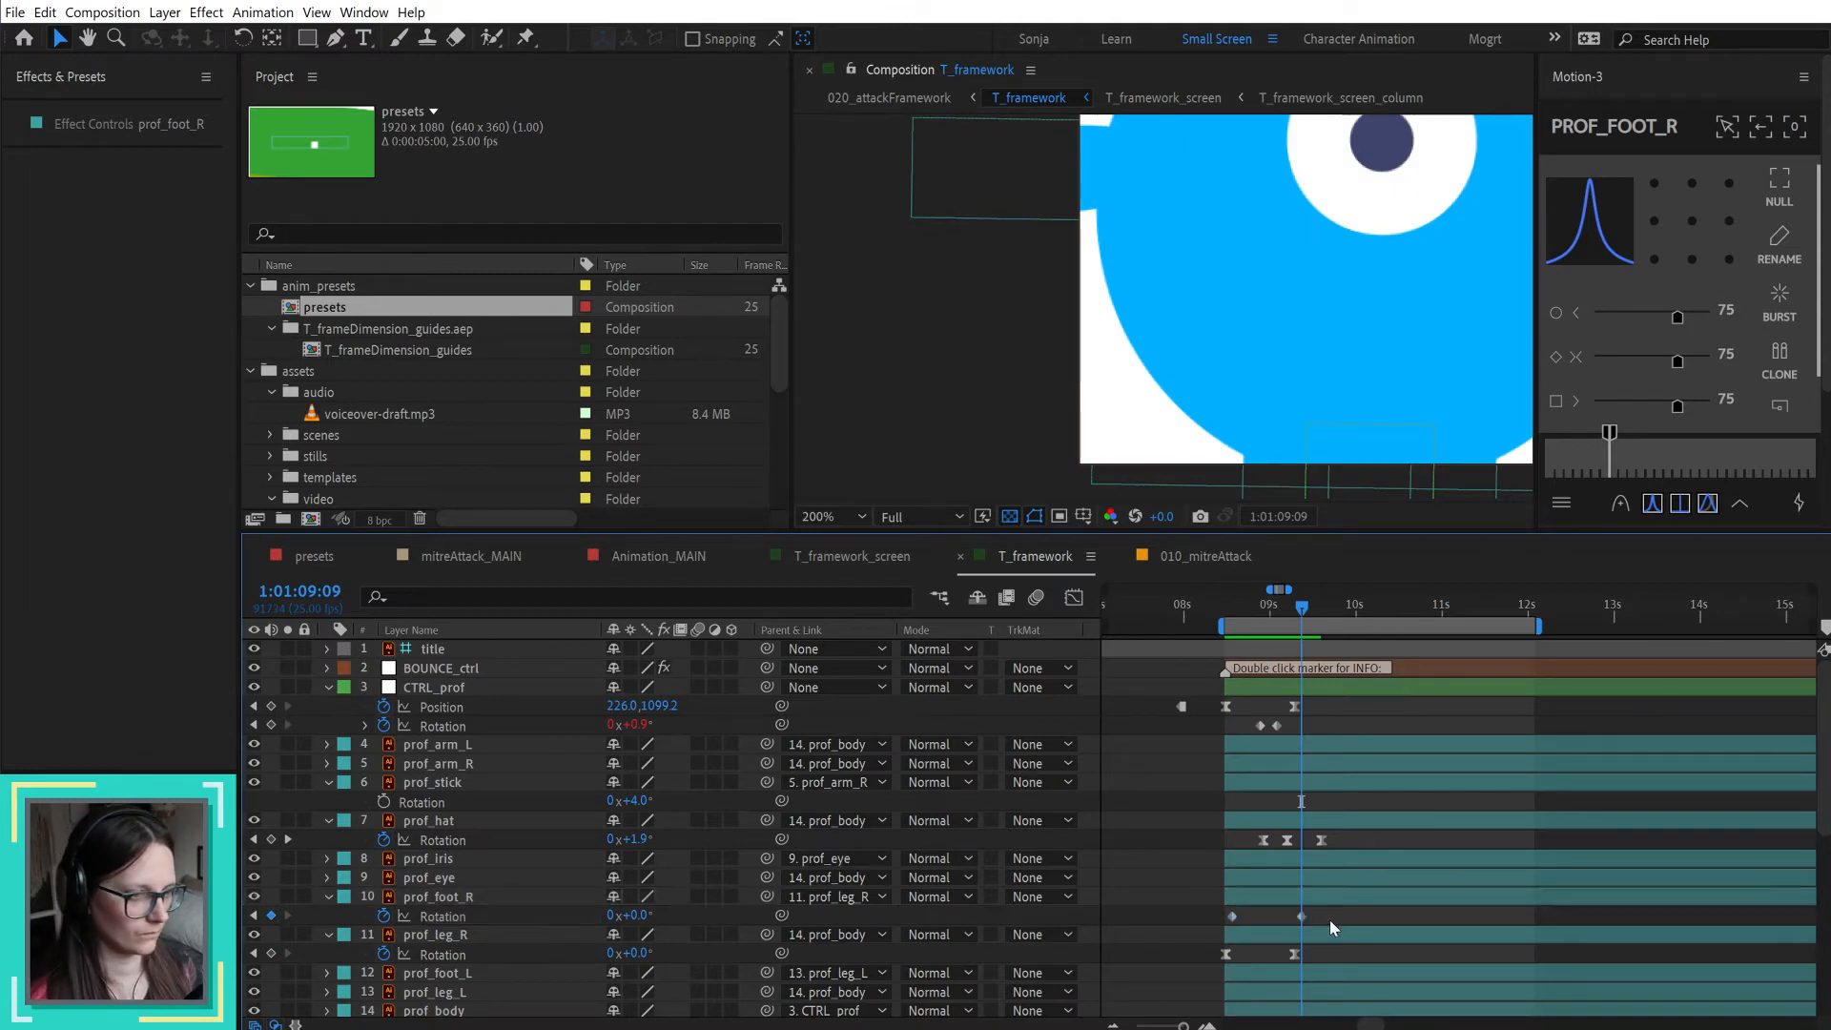
click(1652, 504)
key(shift+slash)
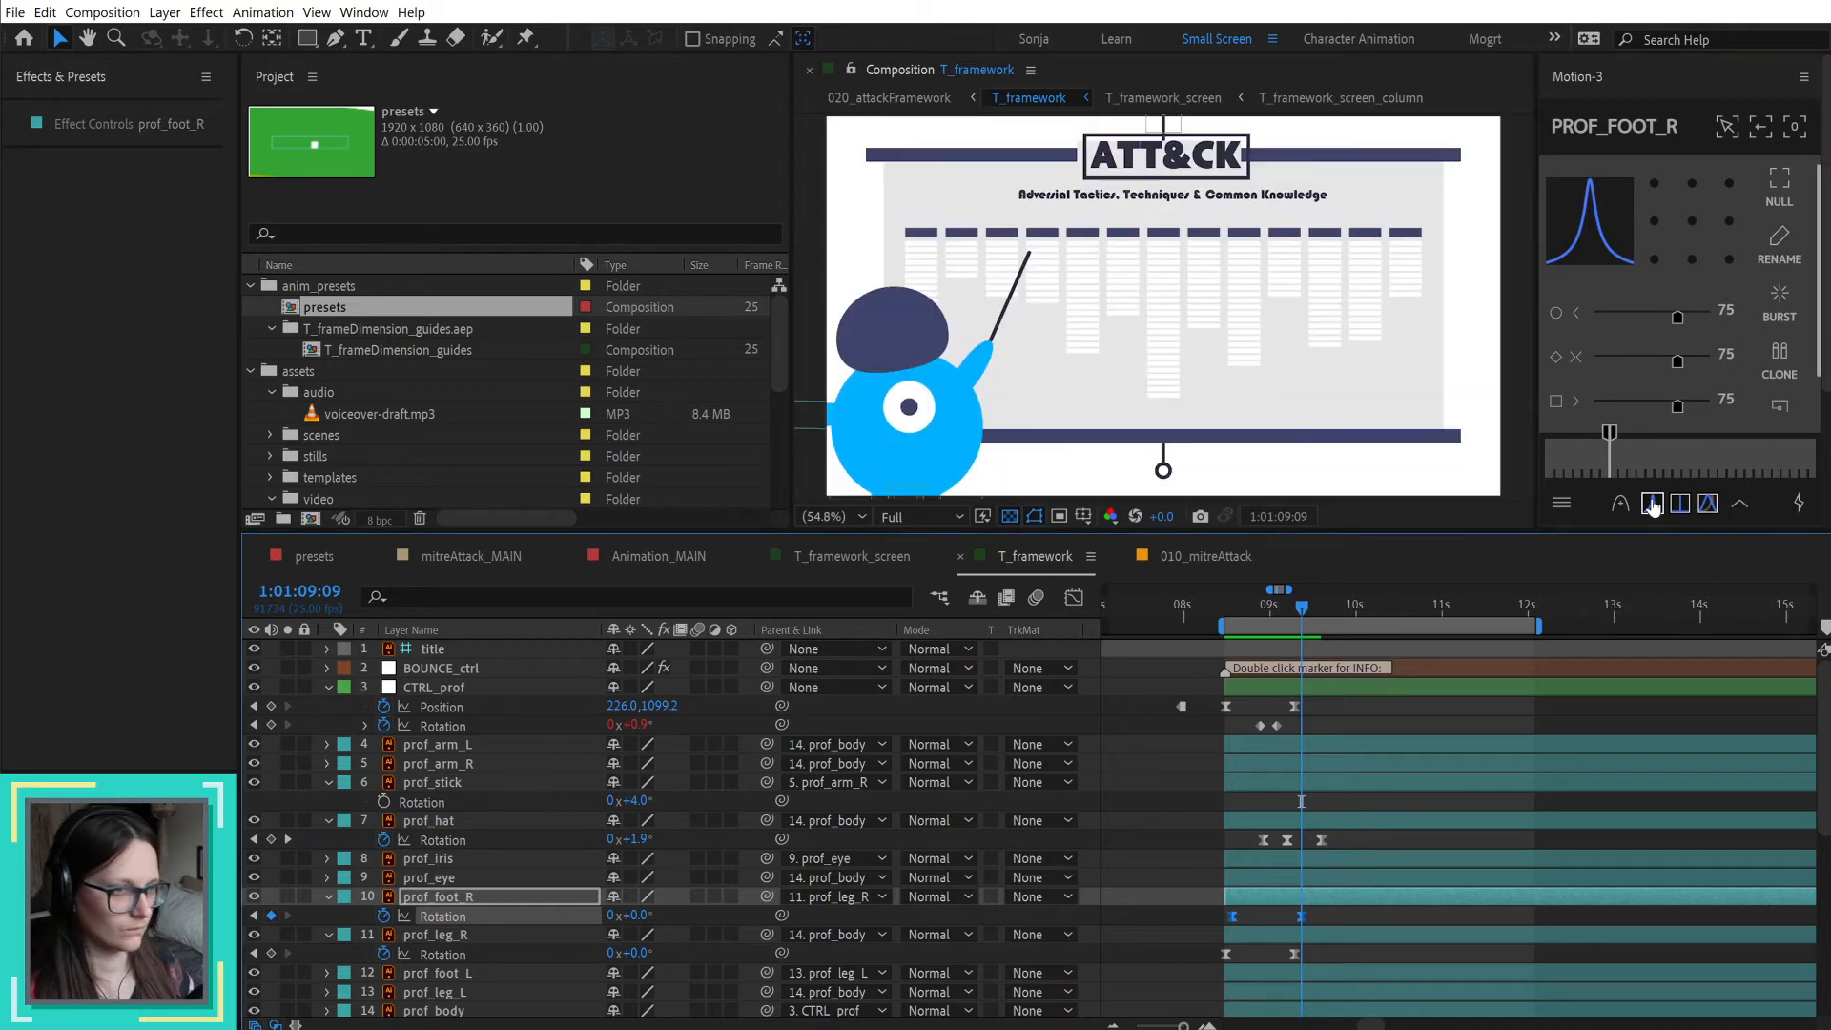
Step: Preview the professor's entrance with the animated right leg and foot, playing from 1:01:08:12
click(1154, 764)
key(space)
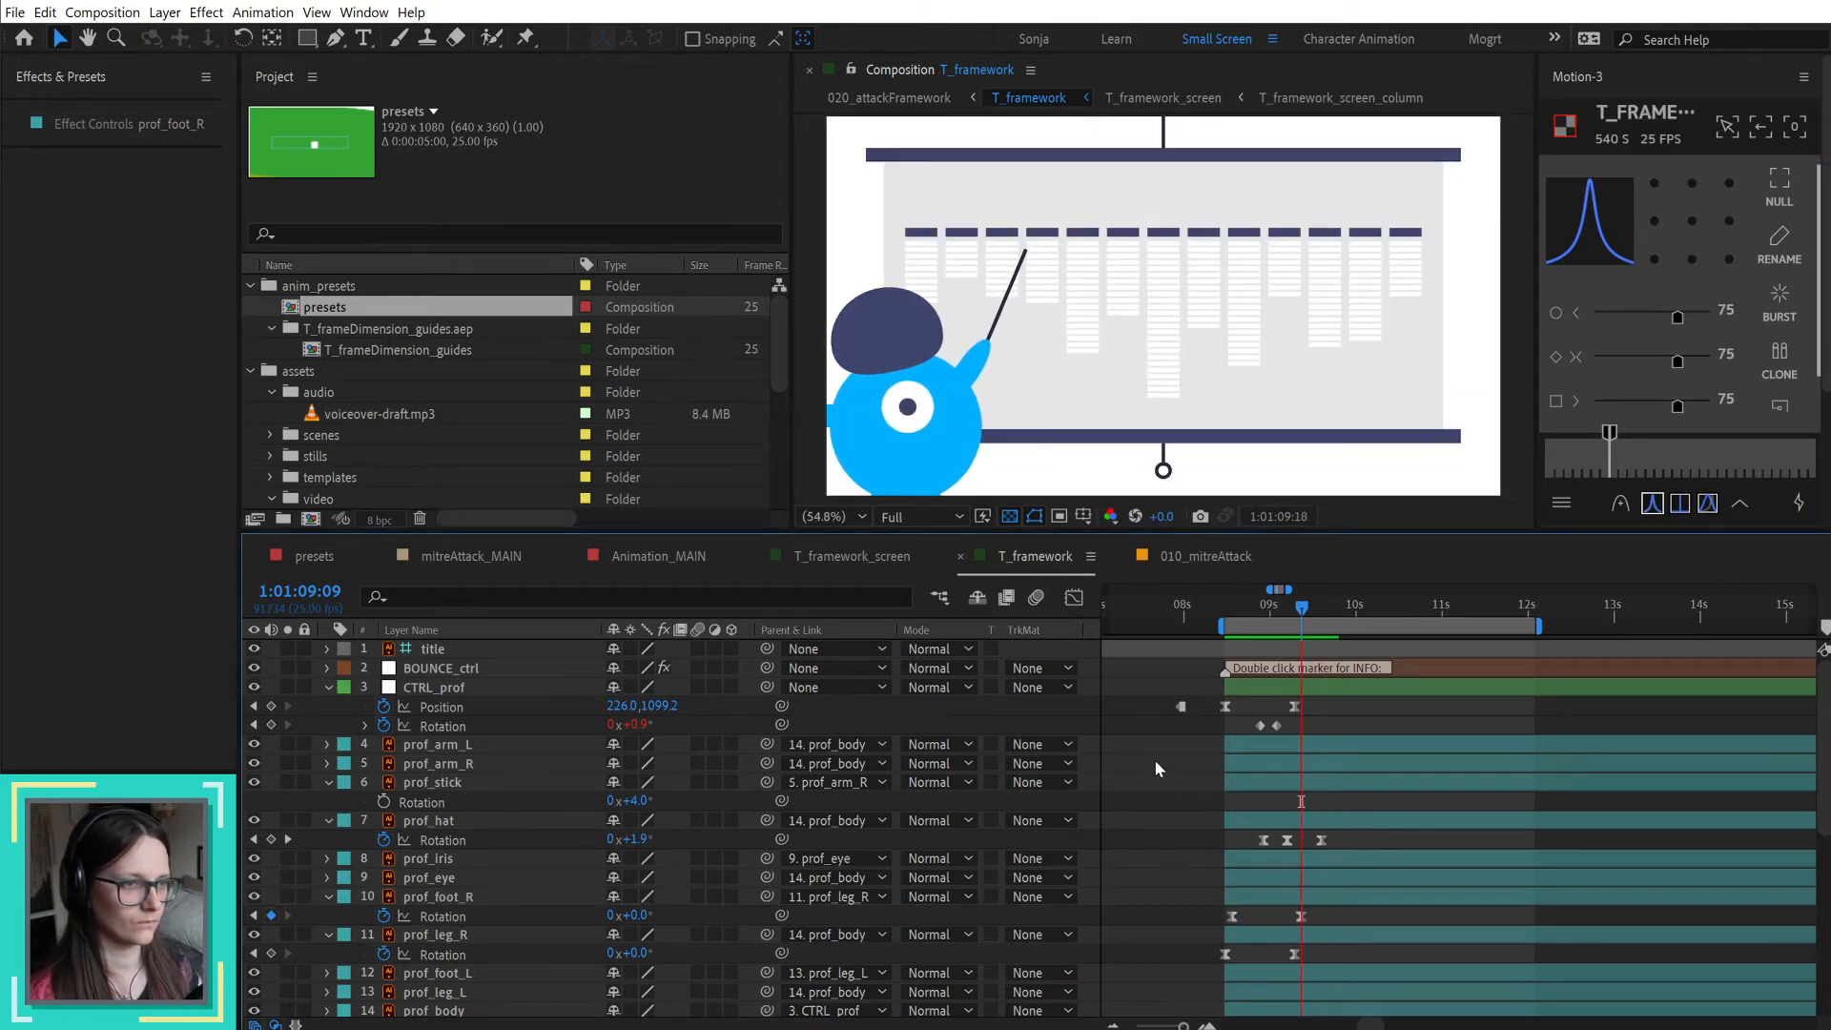
key(space)
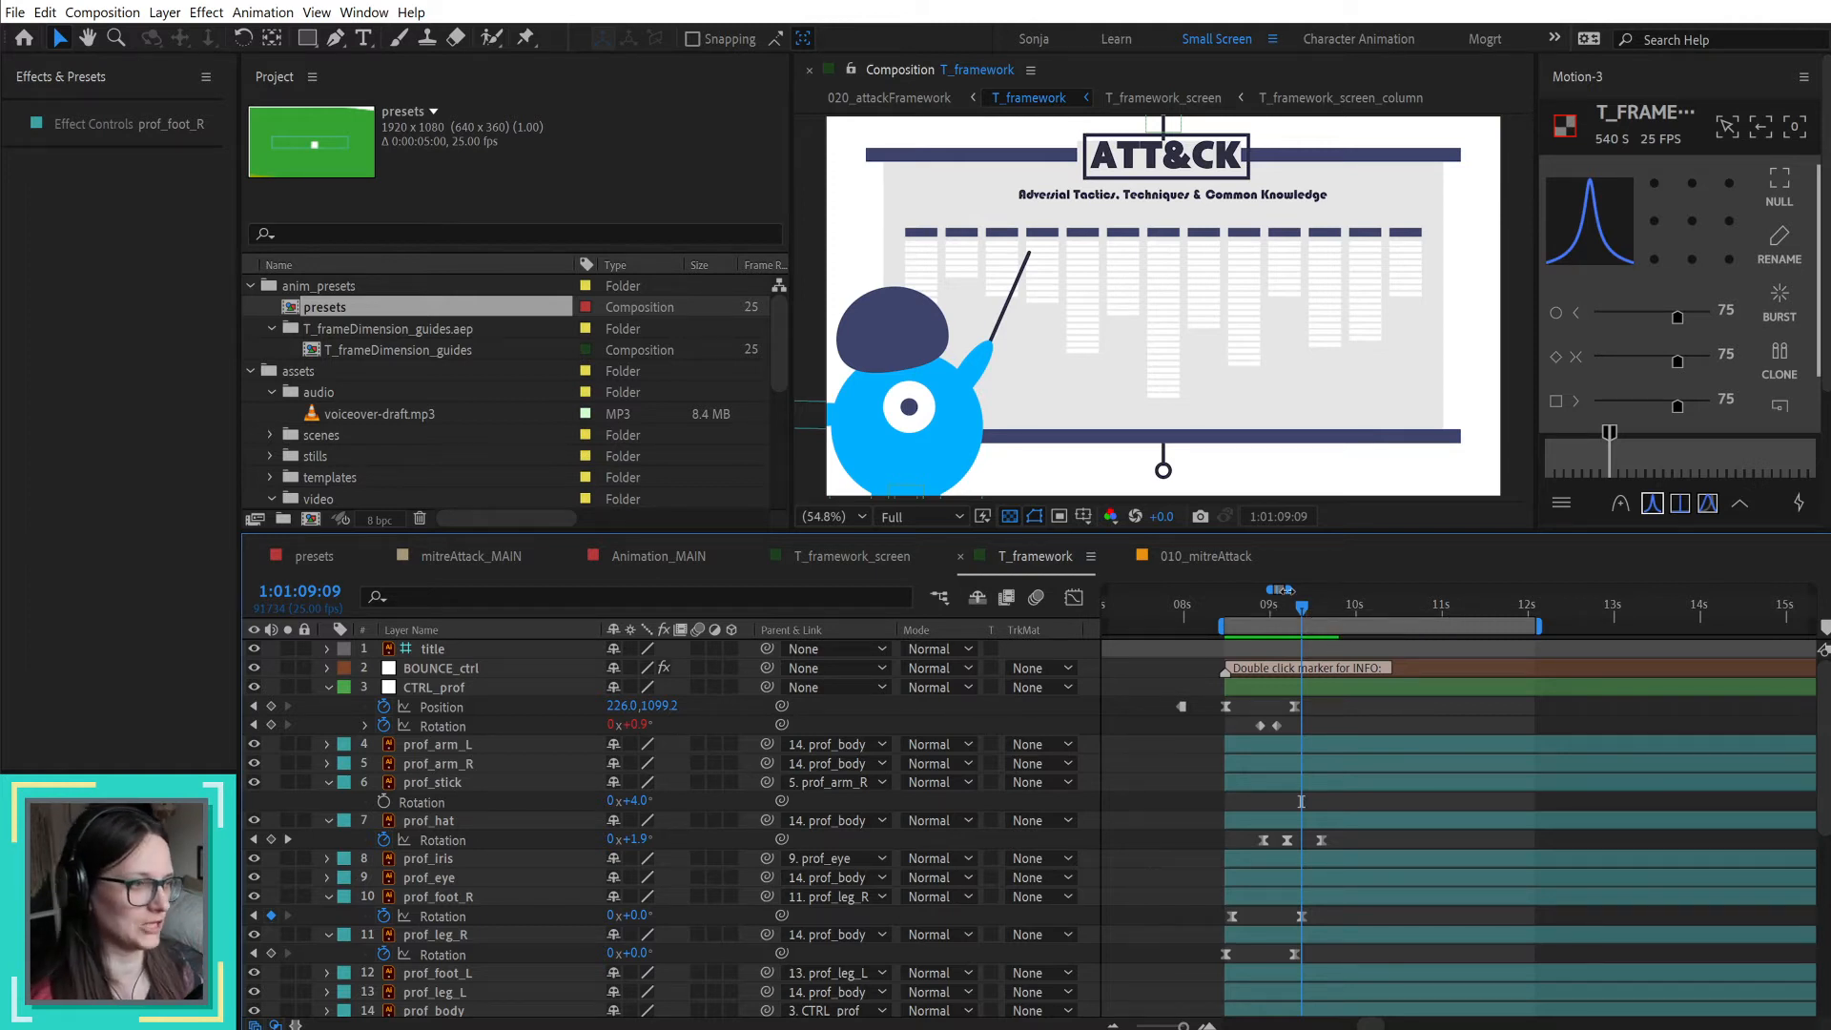
drag(1247, 611, 1225, 606)
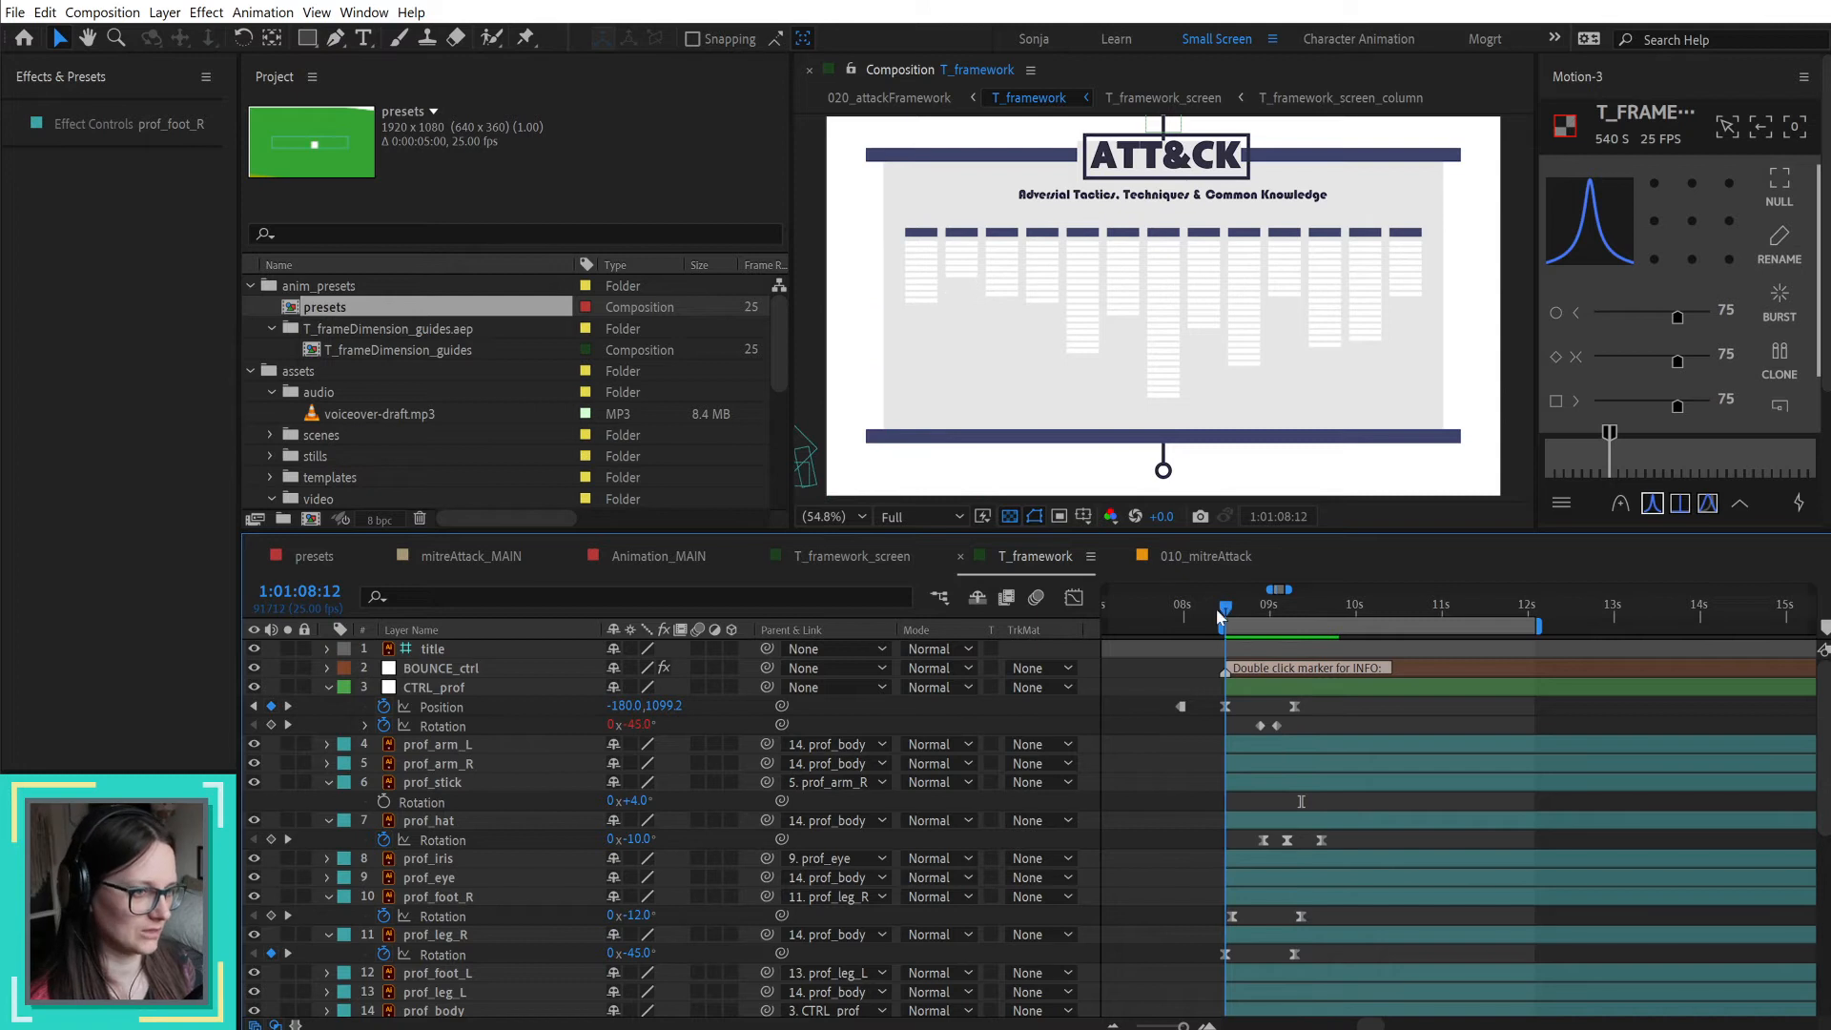
key(space)
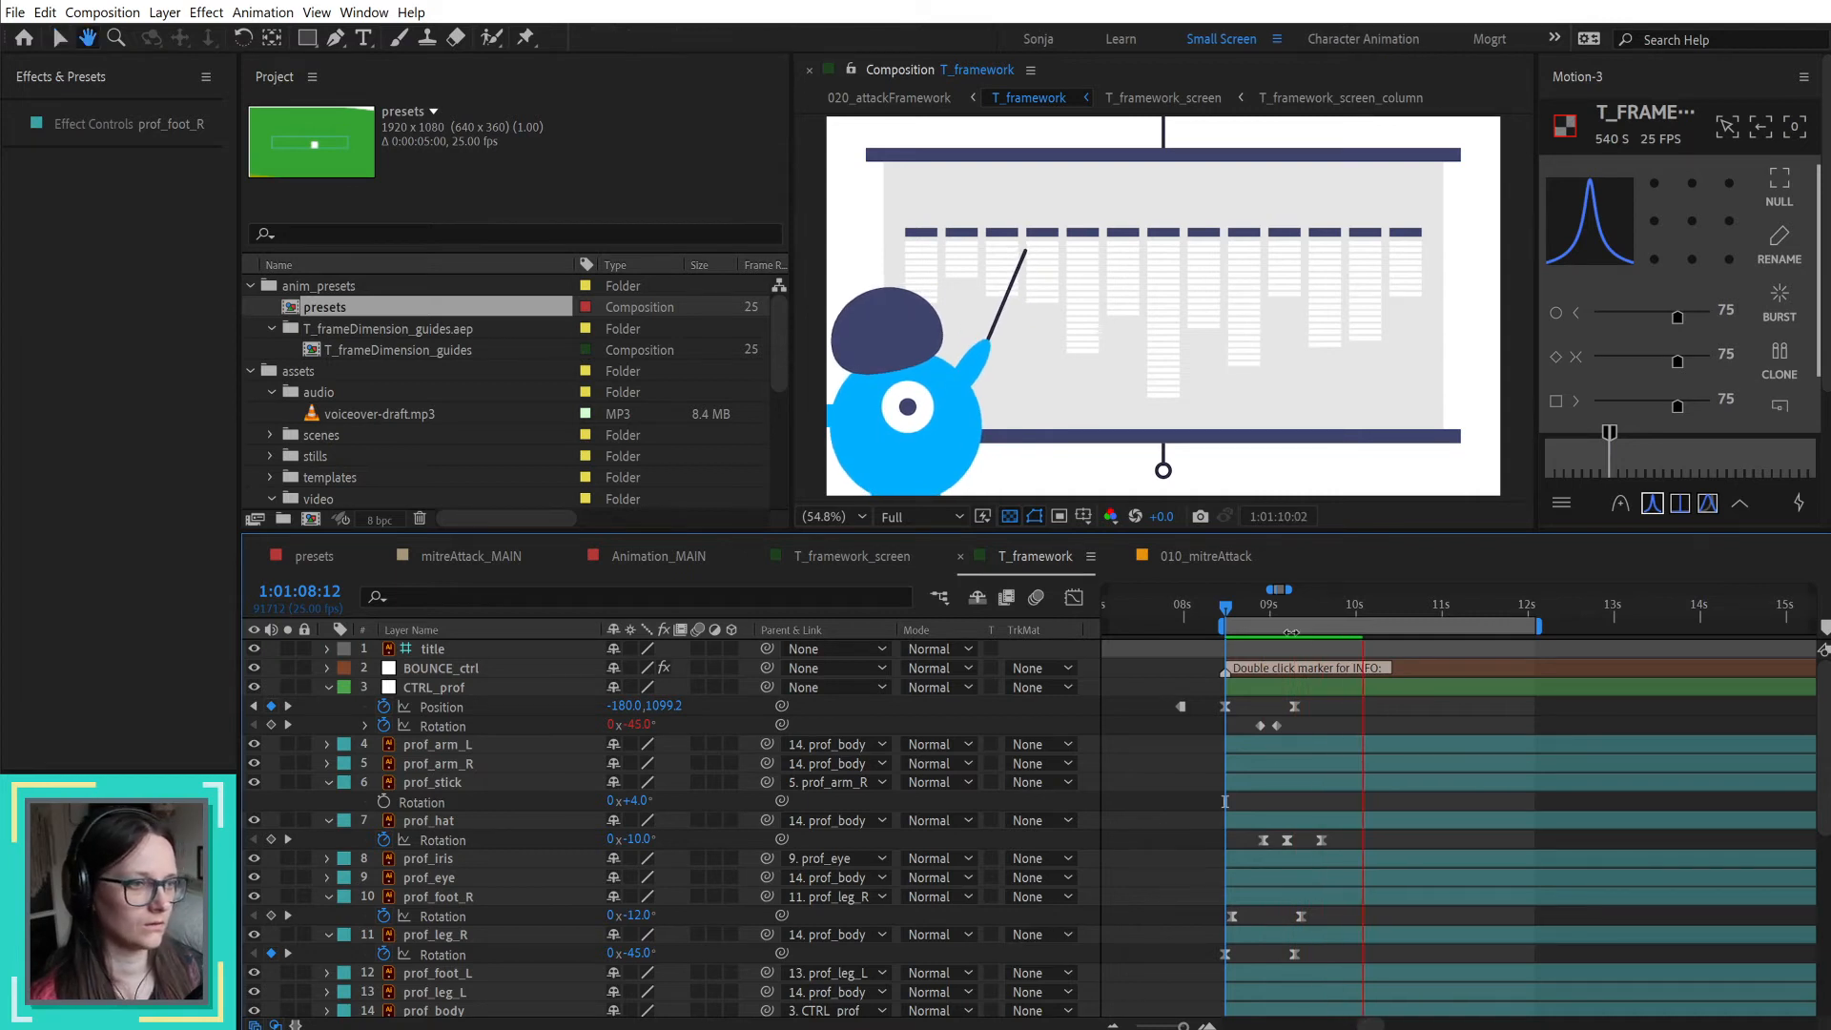
key(space)
Step: Add a 0° Rotation keyframe to prof_leg_L at 1:01:08:16 and move it just past prof_foot_R's last Rotation keyframe
mouse_move(1221, 608)
mouse_down()
mouse_move(1289, 614)
mouse_move(1239, 628)
mouse_up()
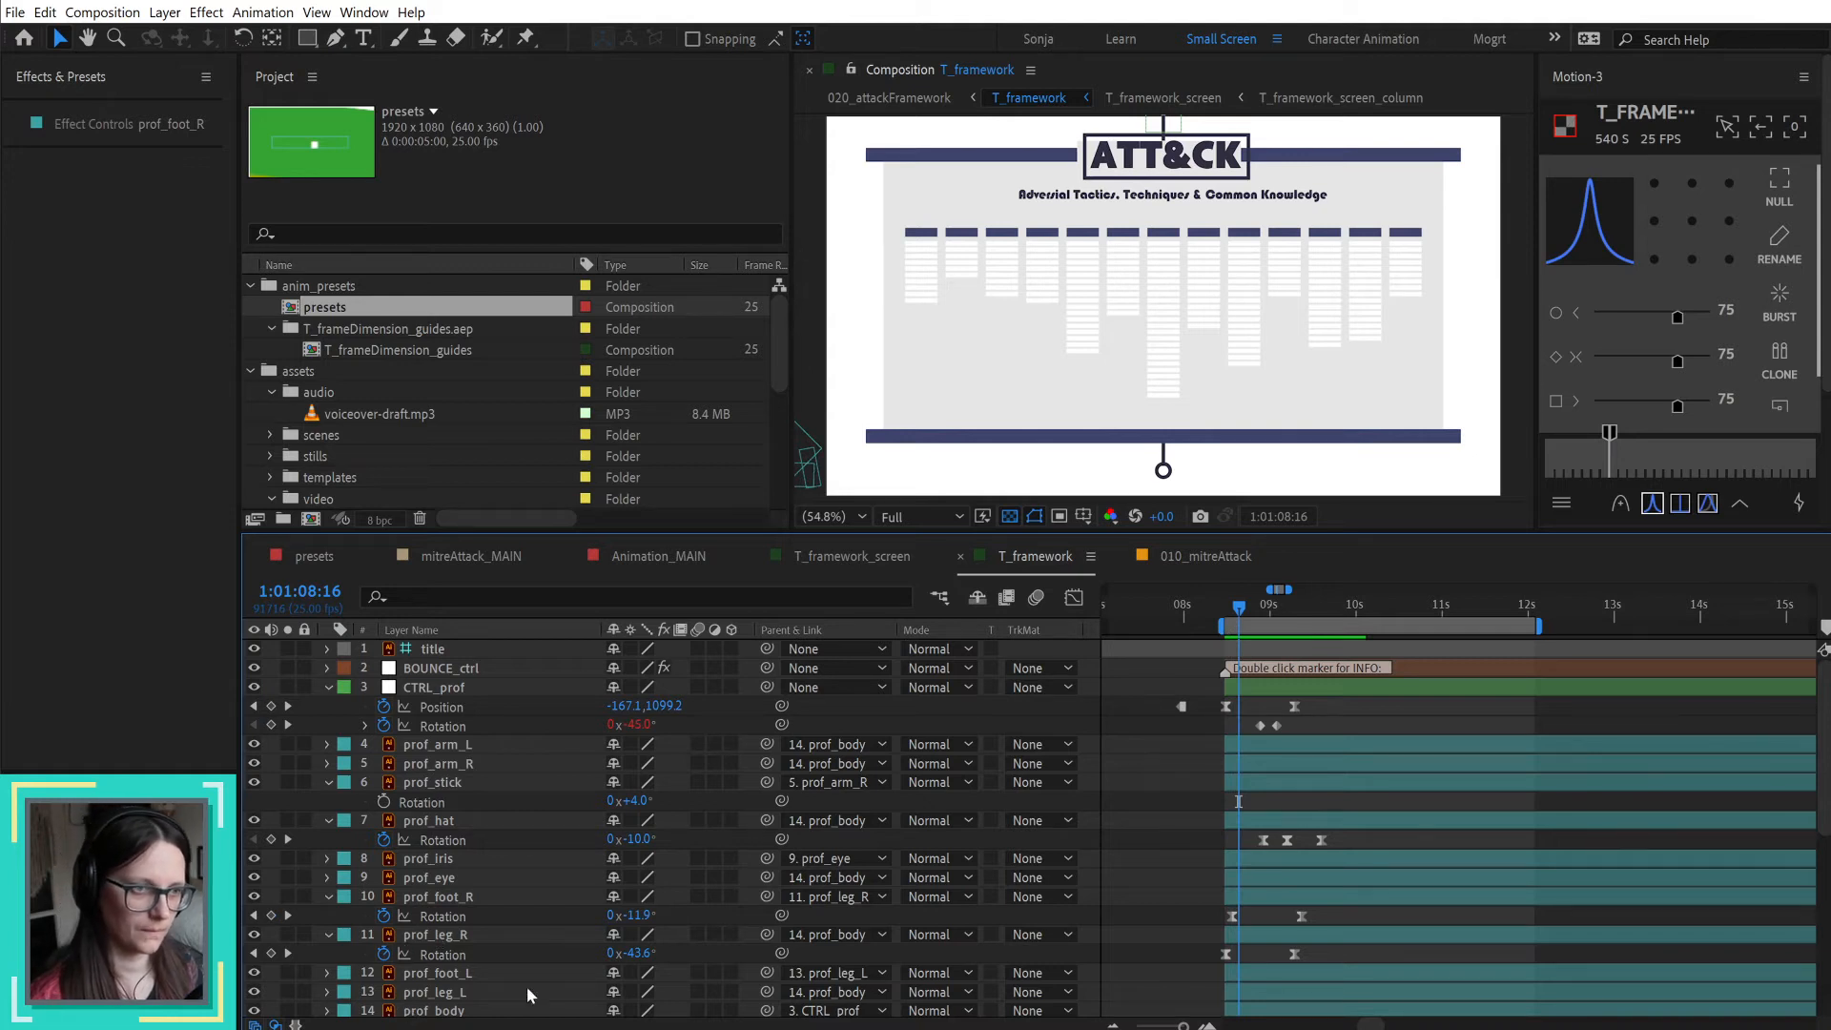
click(463, 934)
key(h)
drag(1059, 389, 1147, 364)
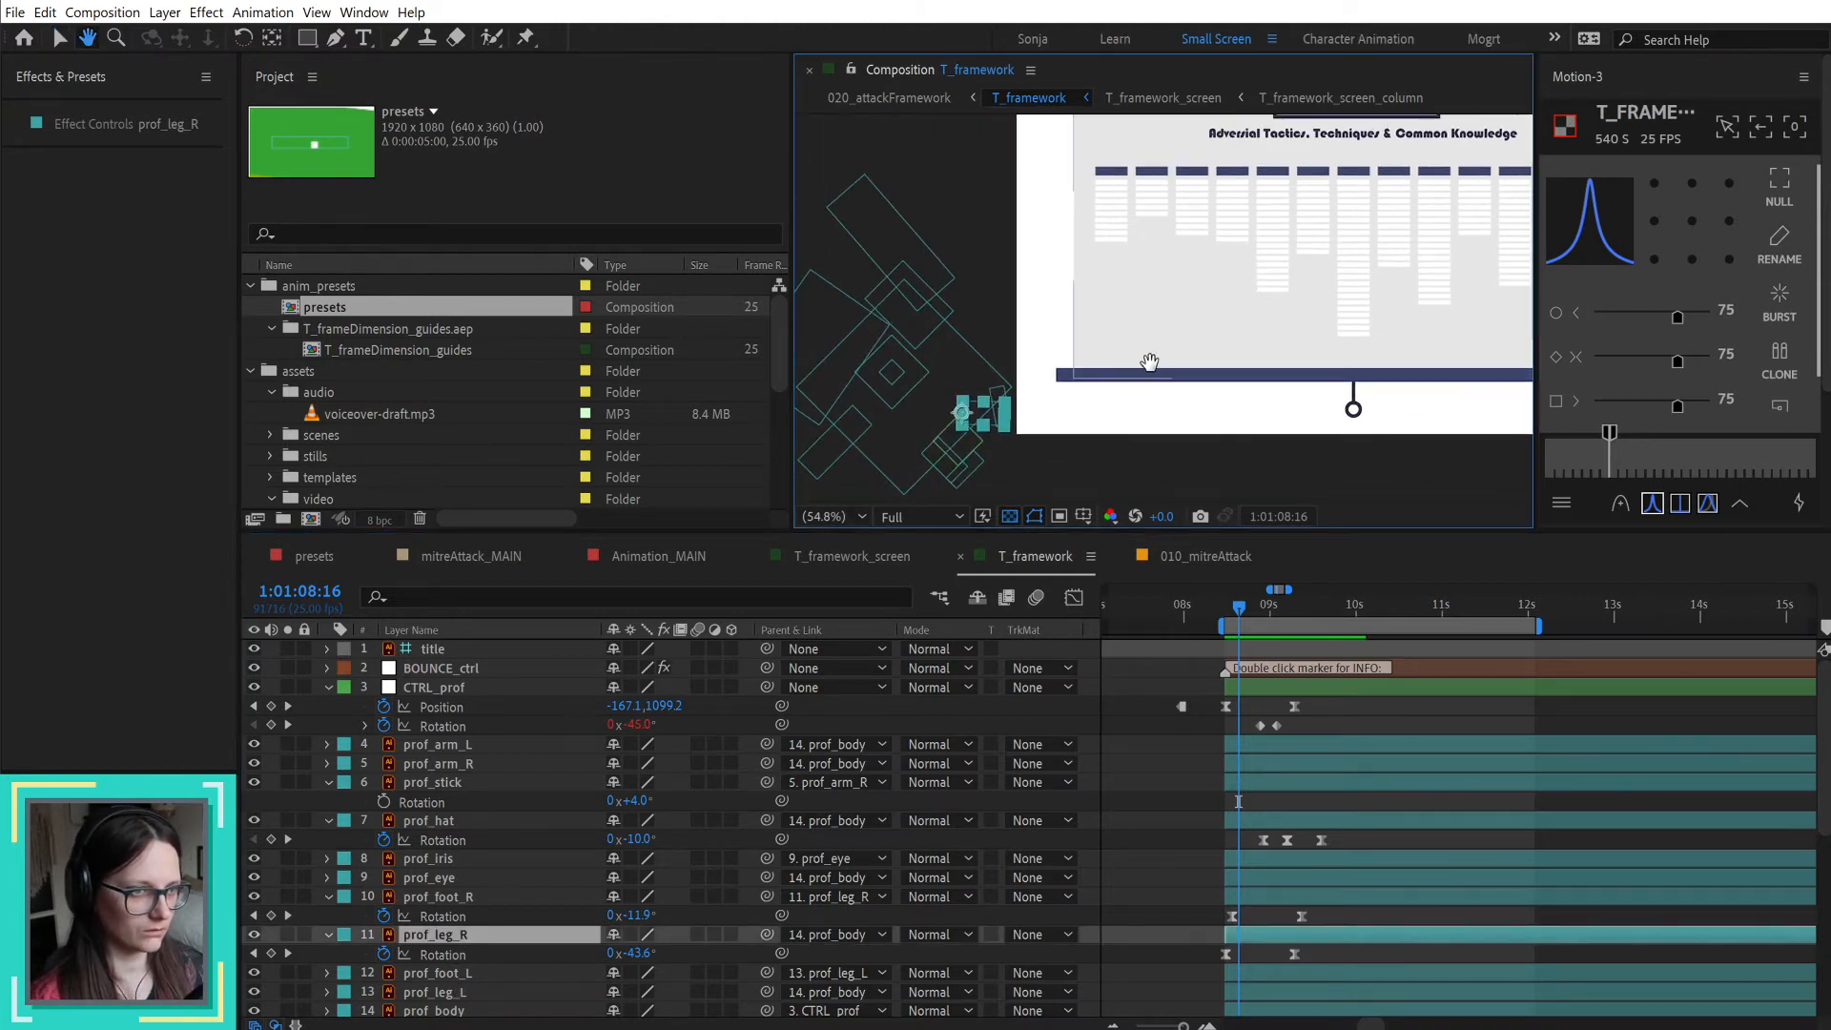
key(v)
click(946, 476)
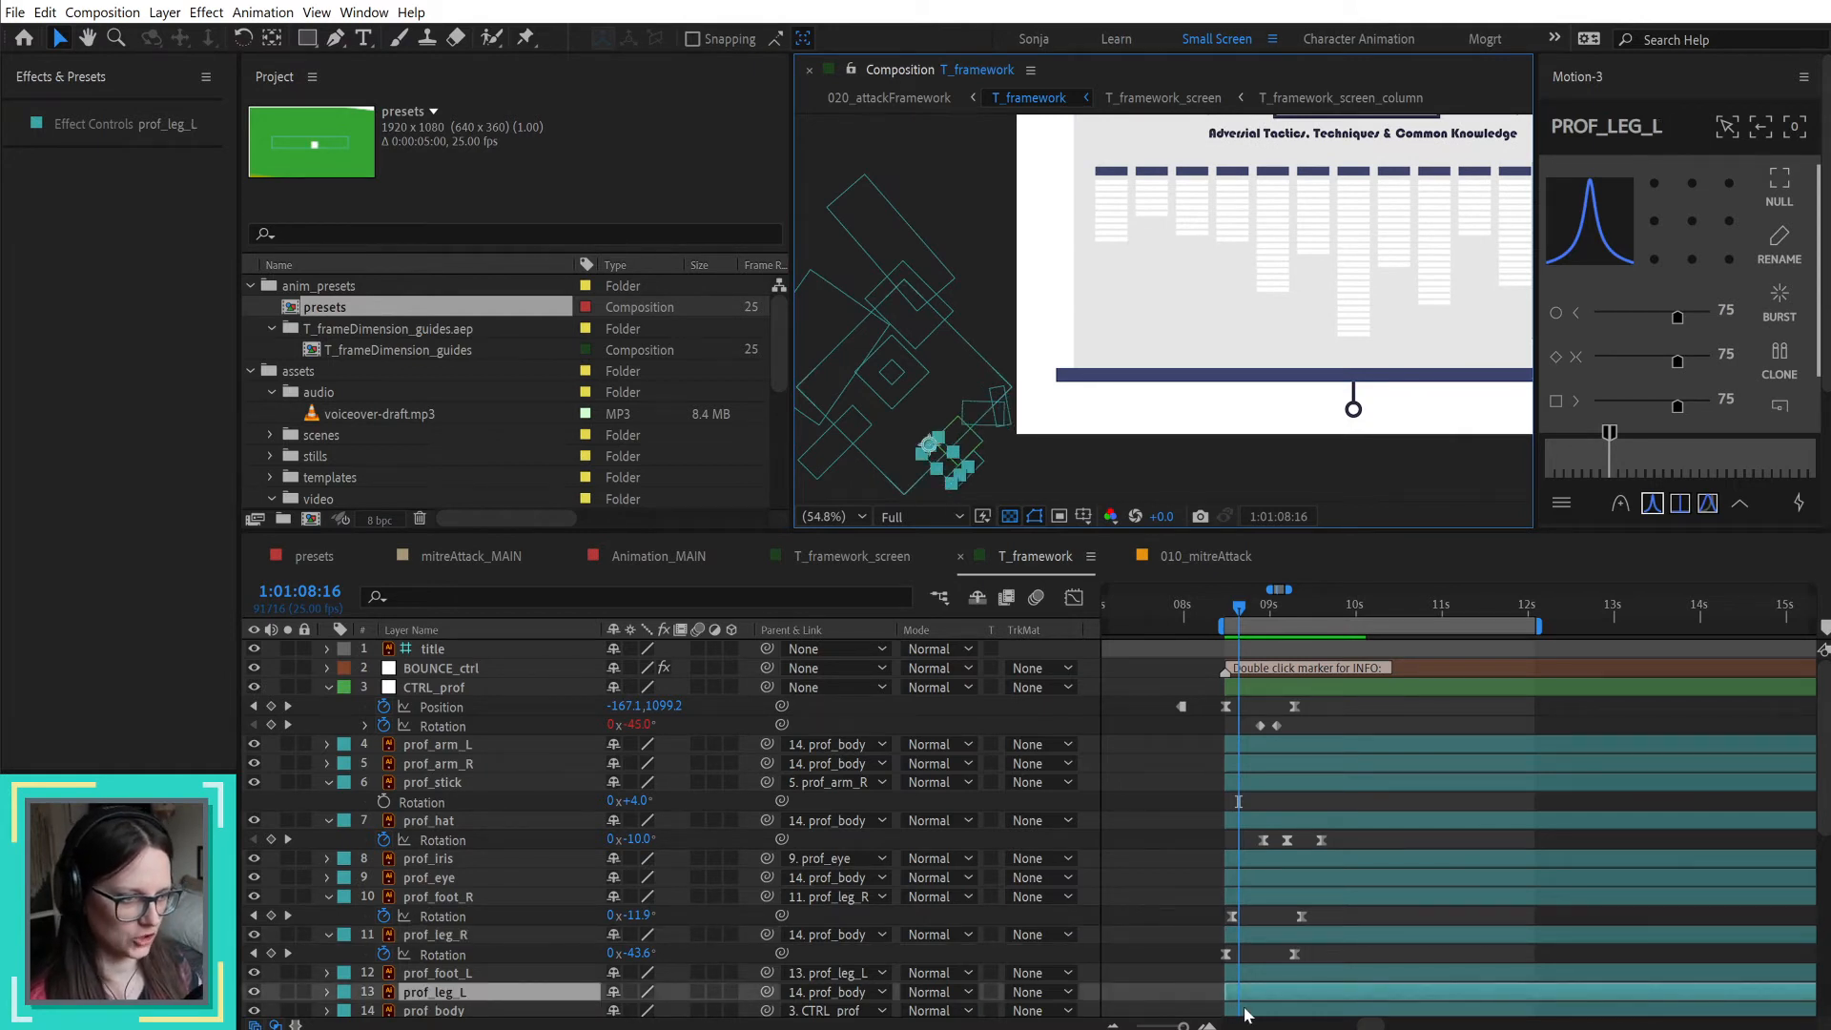
key(alt+shift+r)
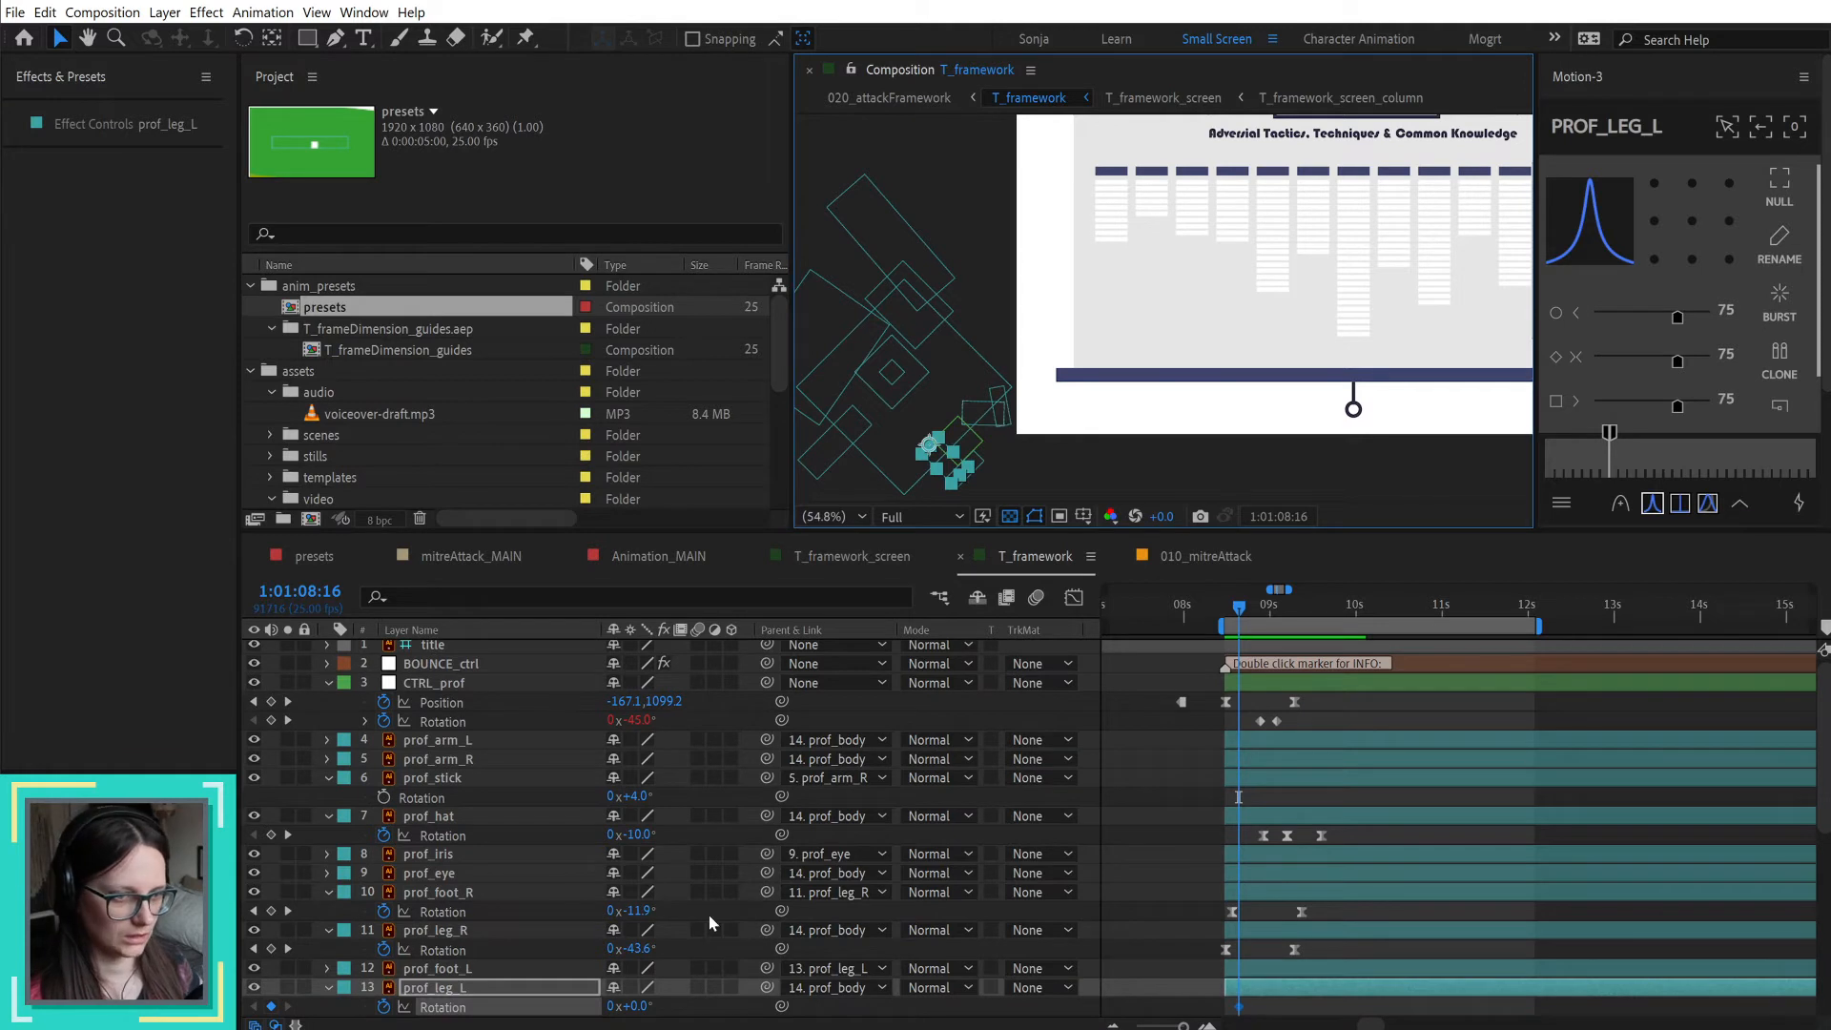
scroll(687, 944, down, 1)
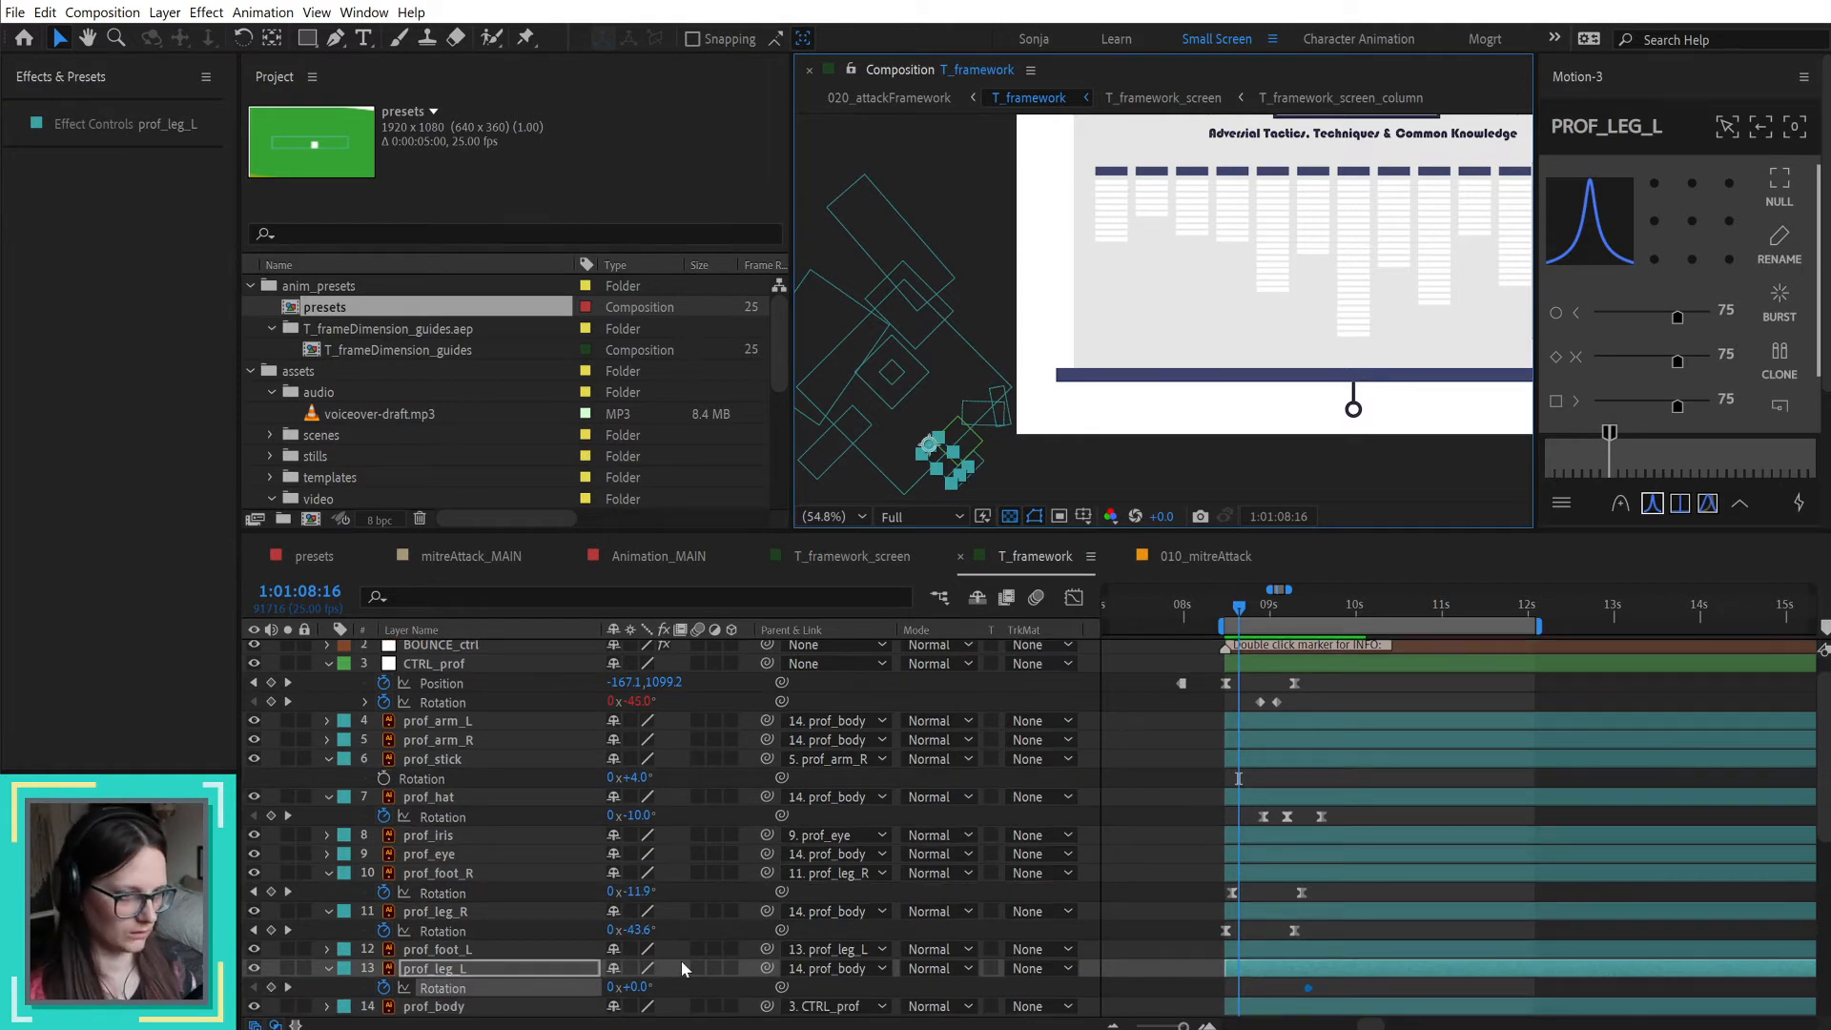
Step: Set prof_leg_L's Rotation keyframe at 1:01:08:16 to 45°
click(634, 987)
text(13)
key(Return)
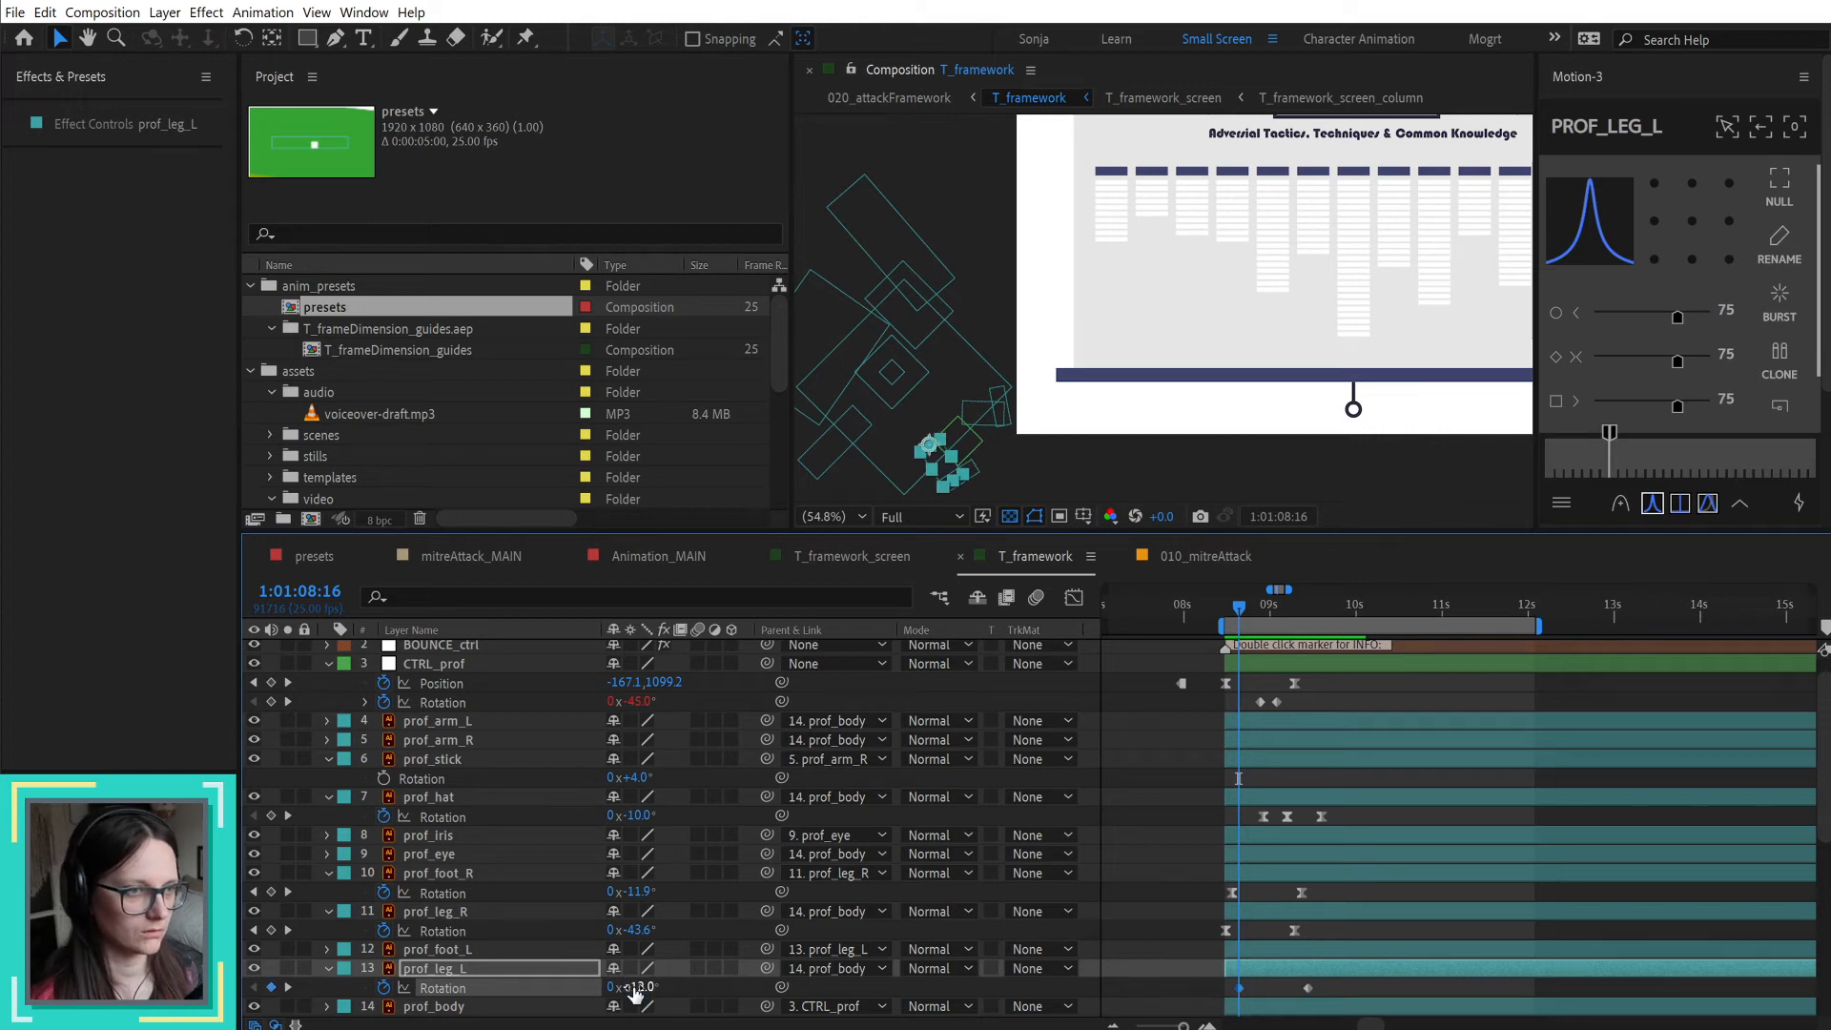
click(636, 987)
text(45)
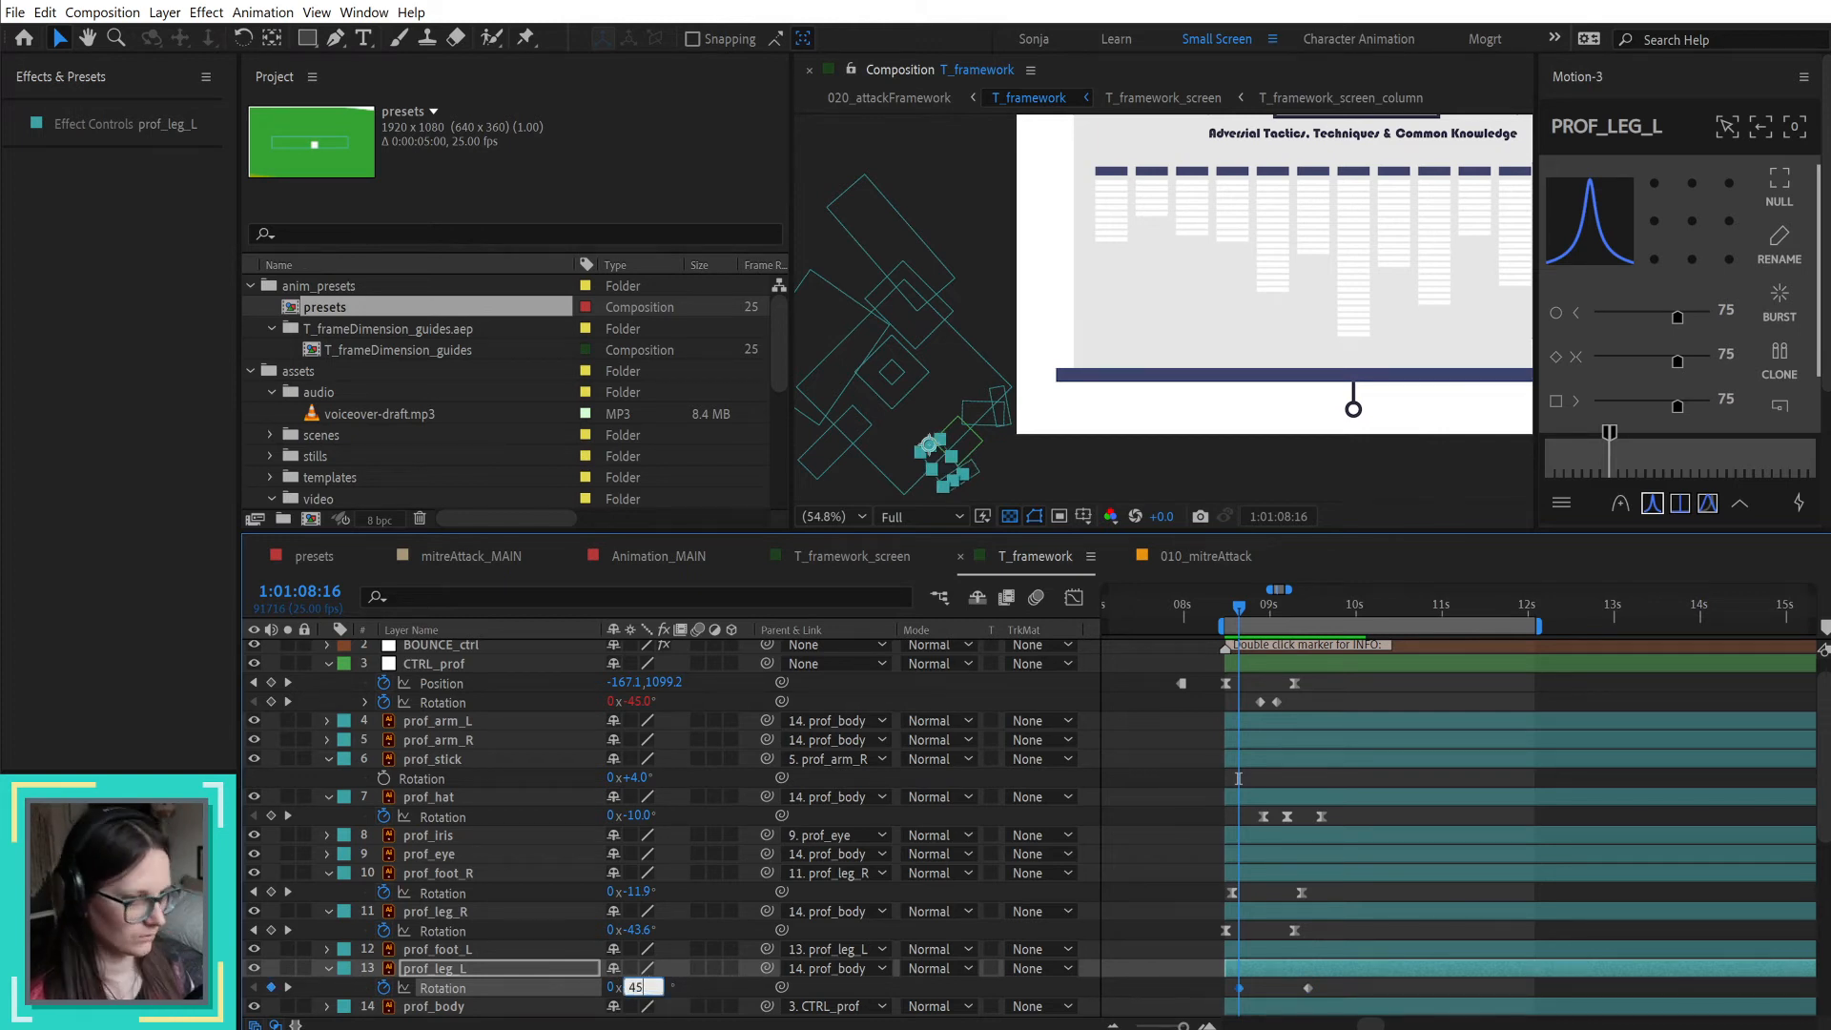
key(Return)
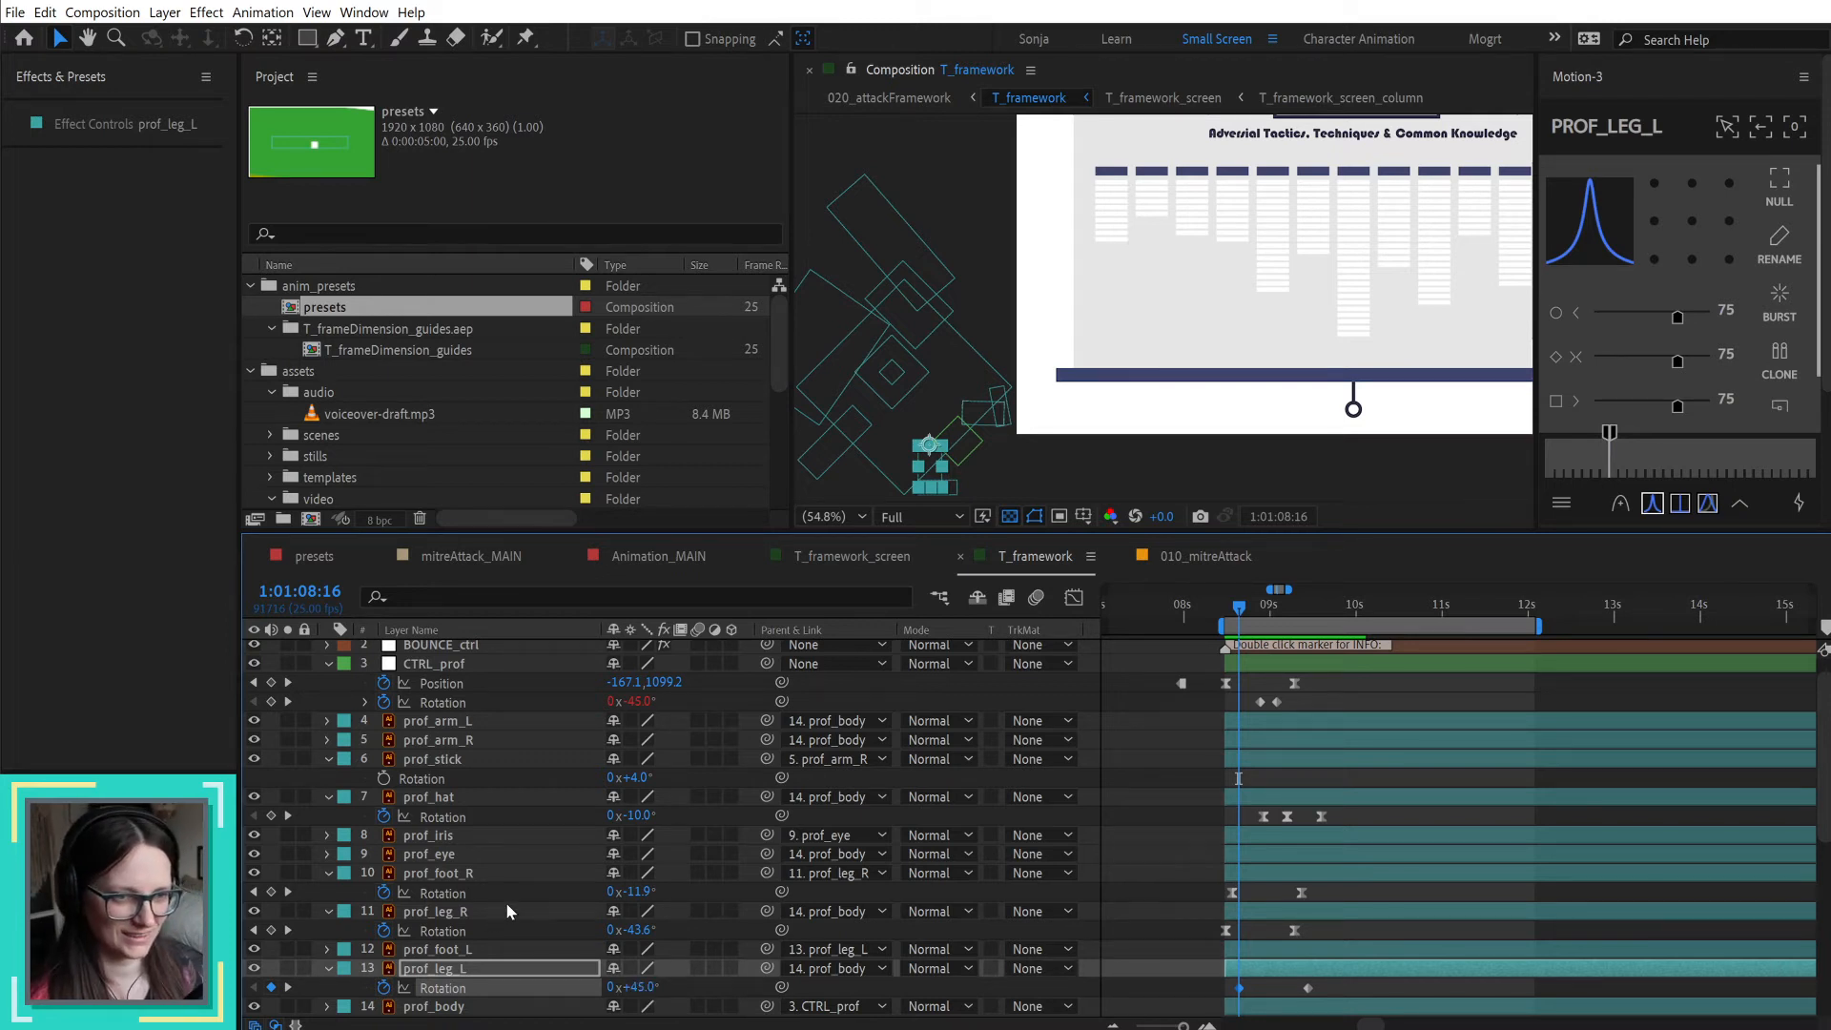
Step: Keyframe prof_foot_L Rotation at 0° on 1:01:08:16 and -15° on 1:01:09:01
click(472, 949)
key(alt+shift+r)
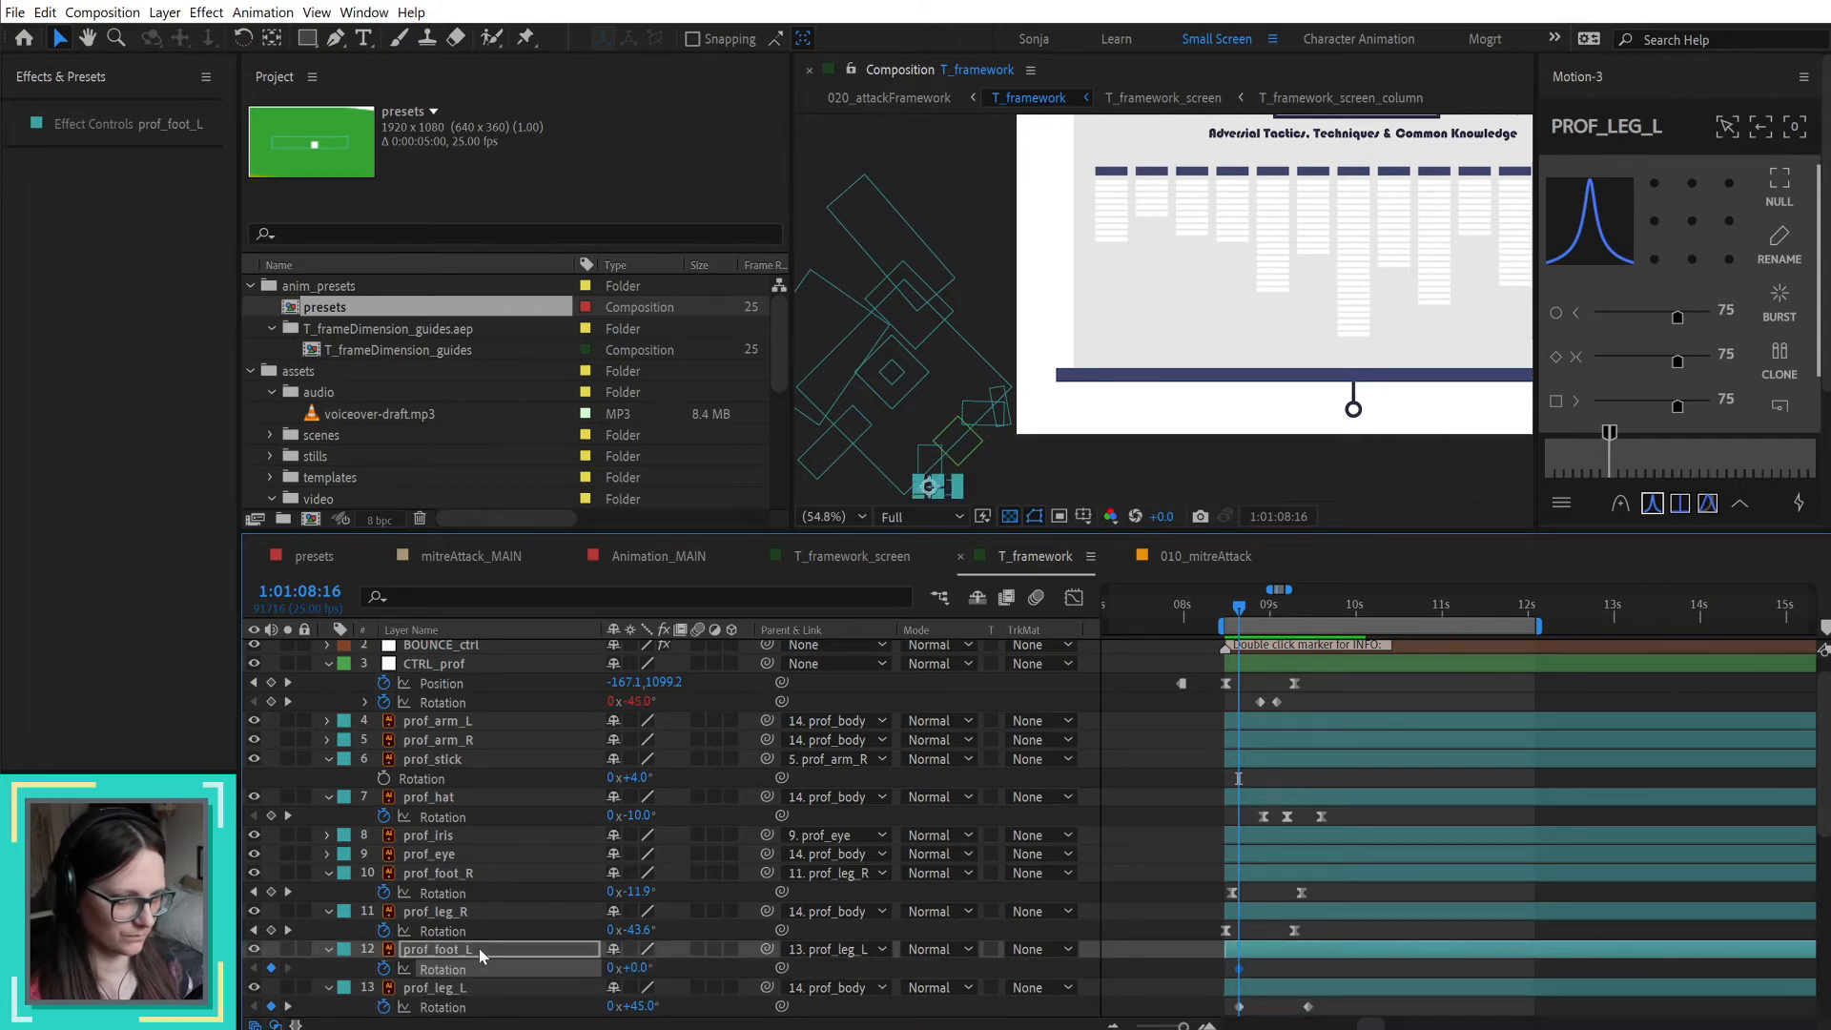
drag(1238, 606, 1309, 631)
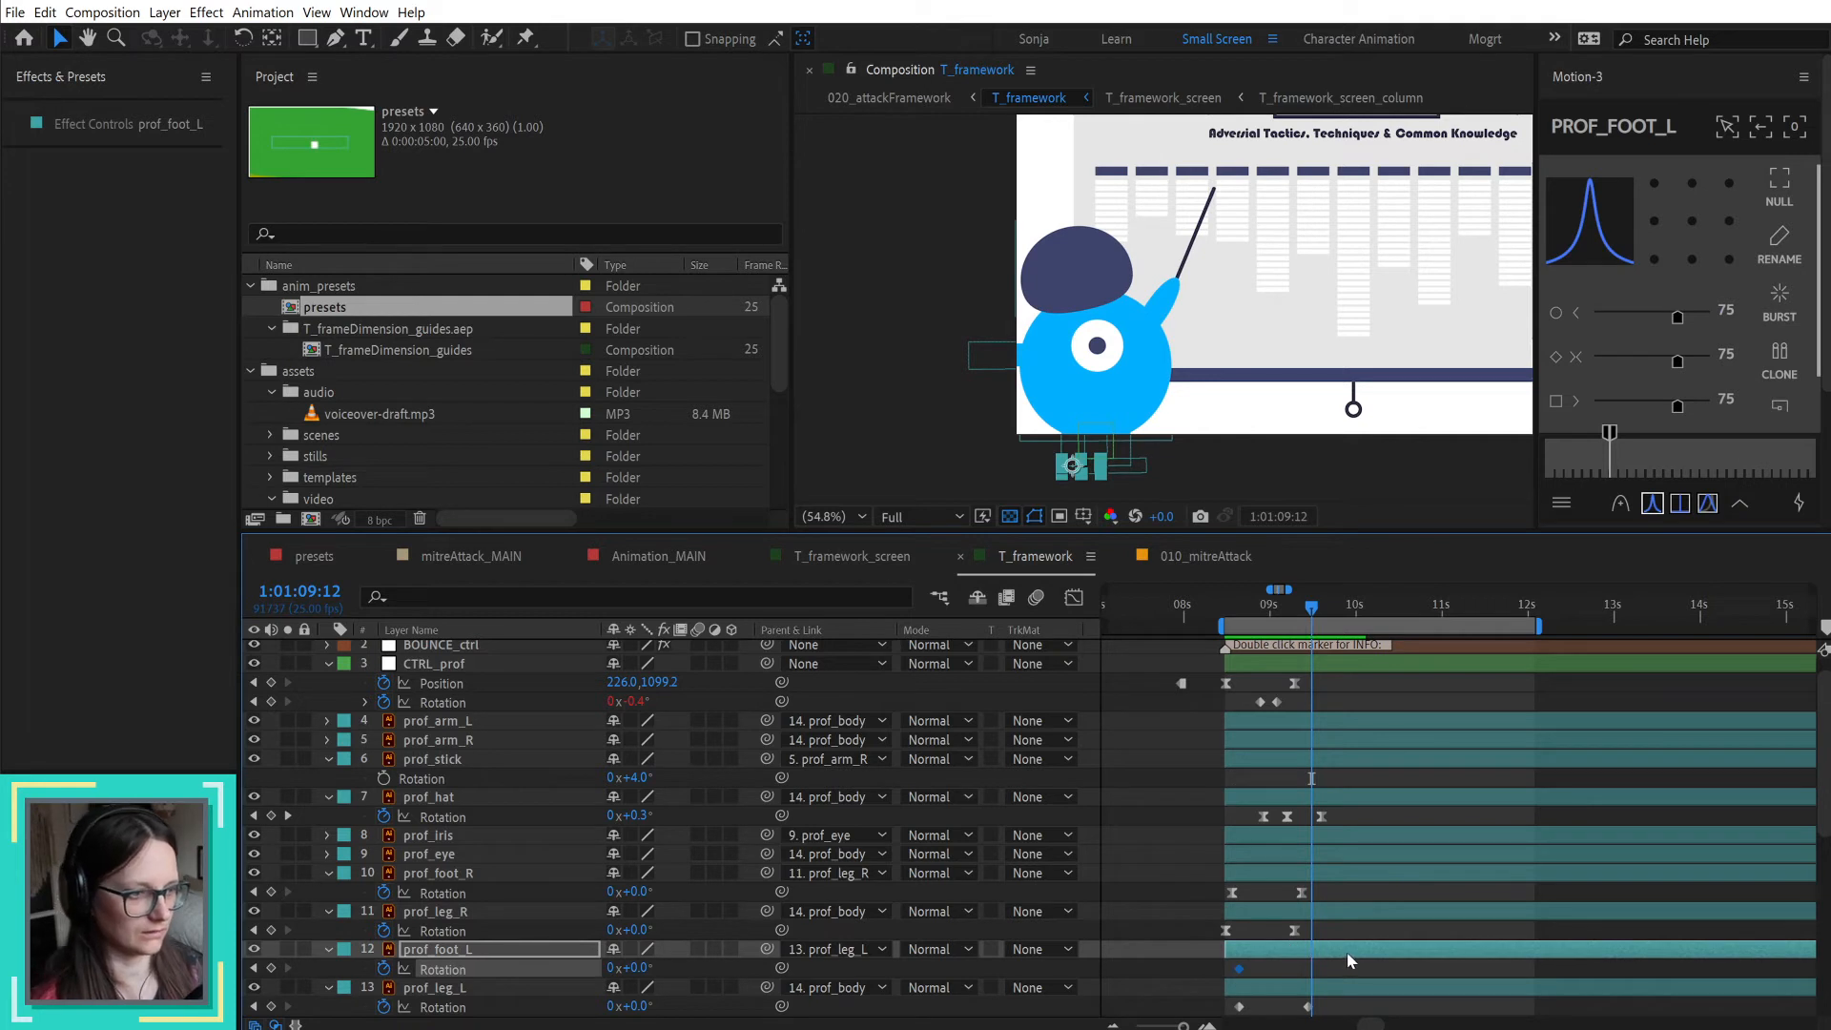
drag(1313, 618, 1274, 612)
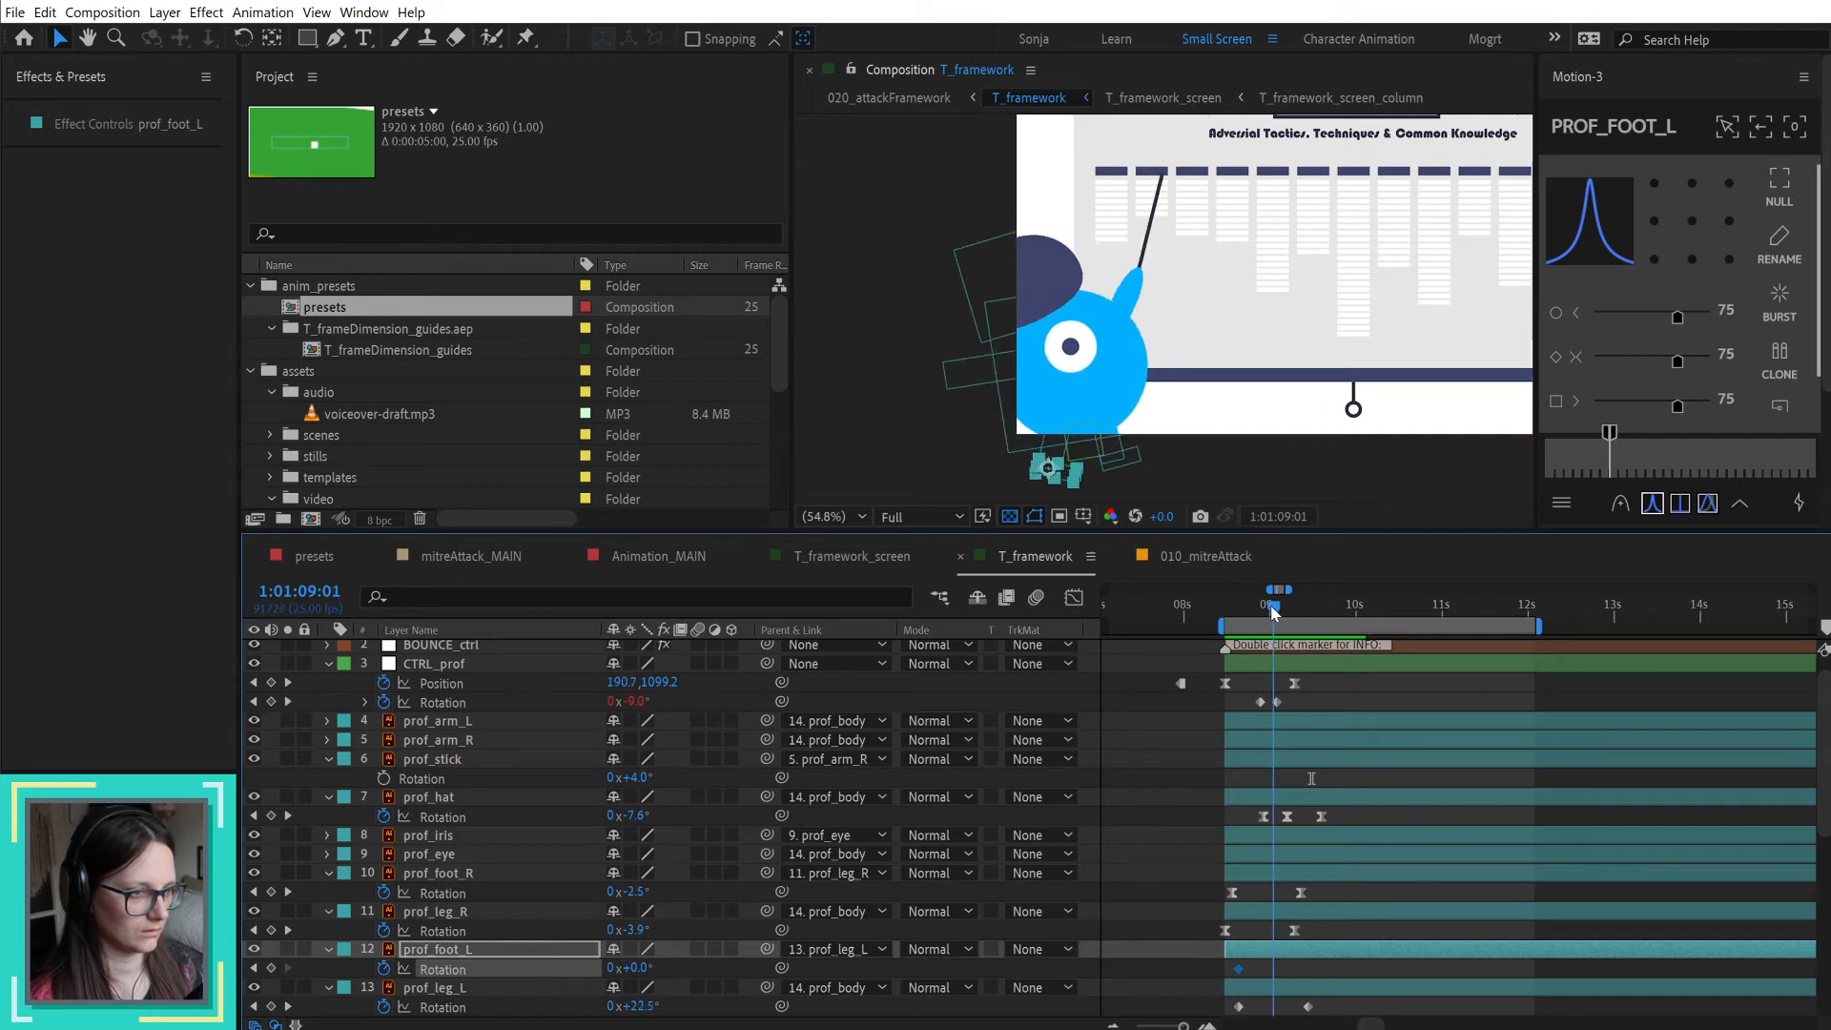
drag(633, 967, 615, 967)
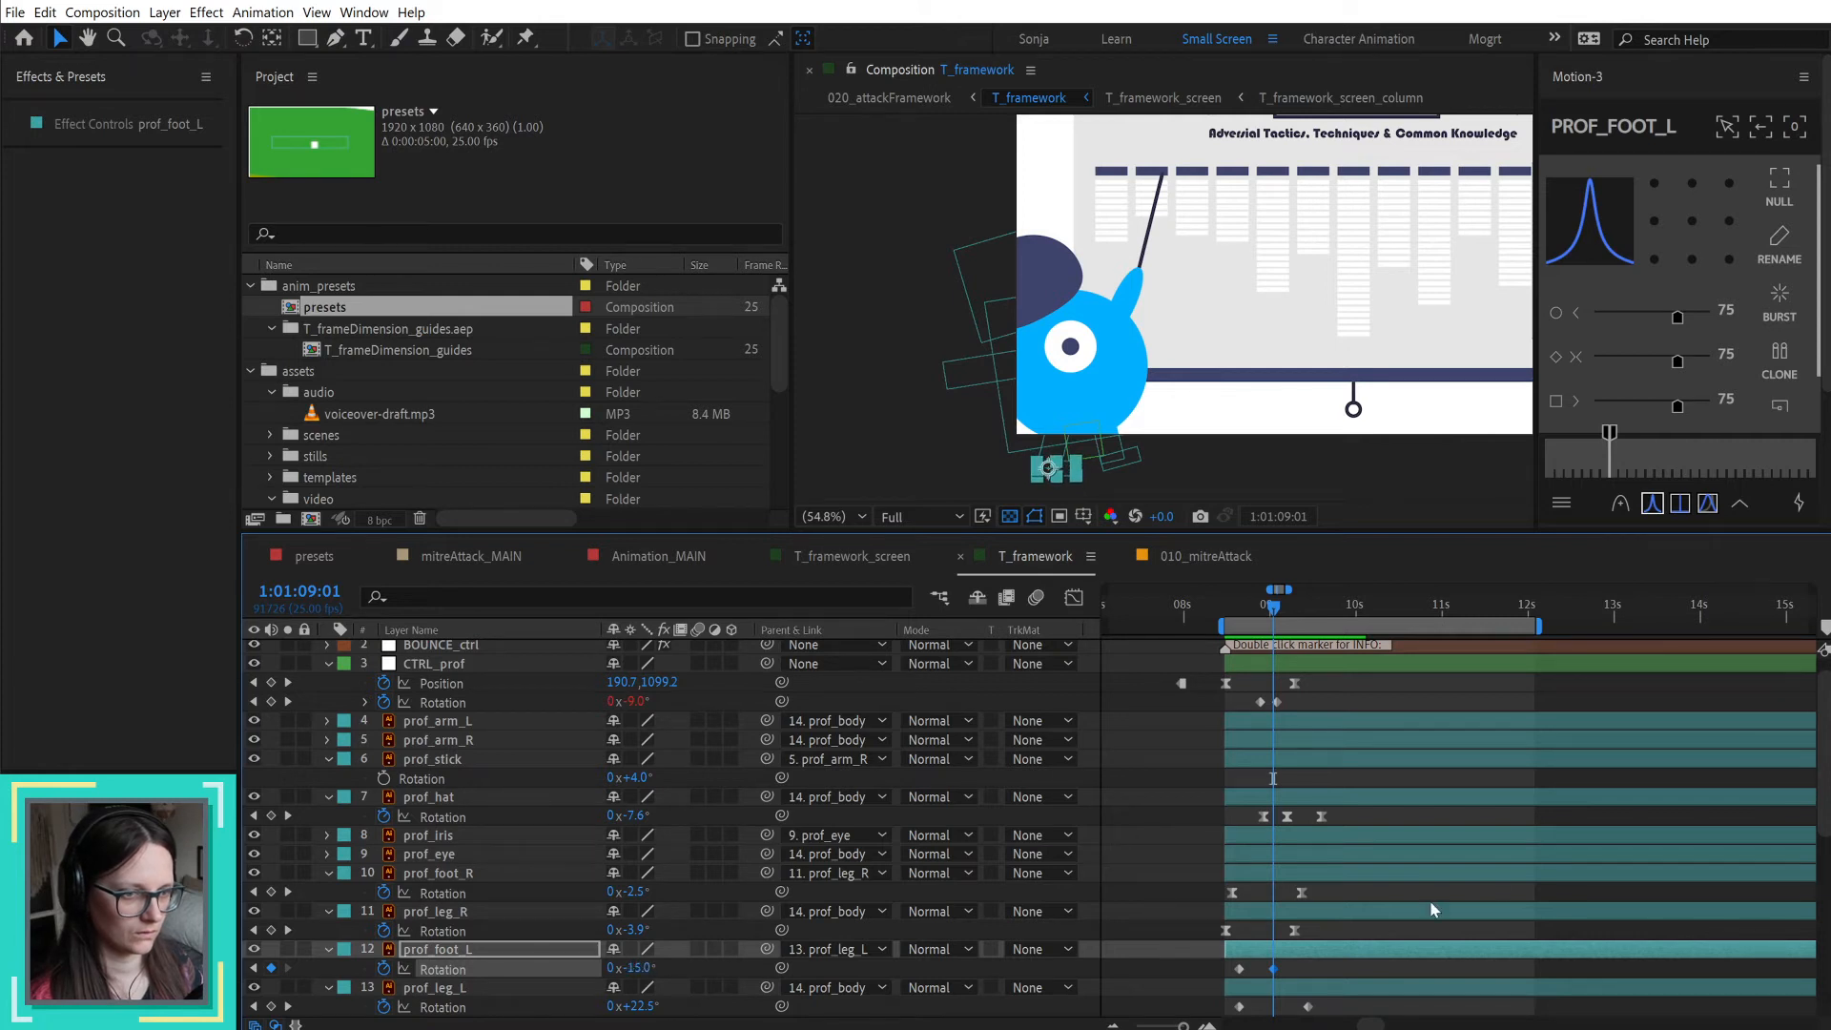
Step: Copy prof_foot_L's first Rotation keyframe to 1:01:09:11, in line with prof_leg_L's last keyframe
key(shift+Page_Down)
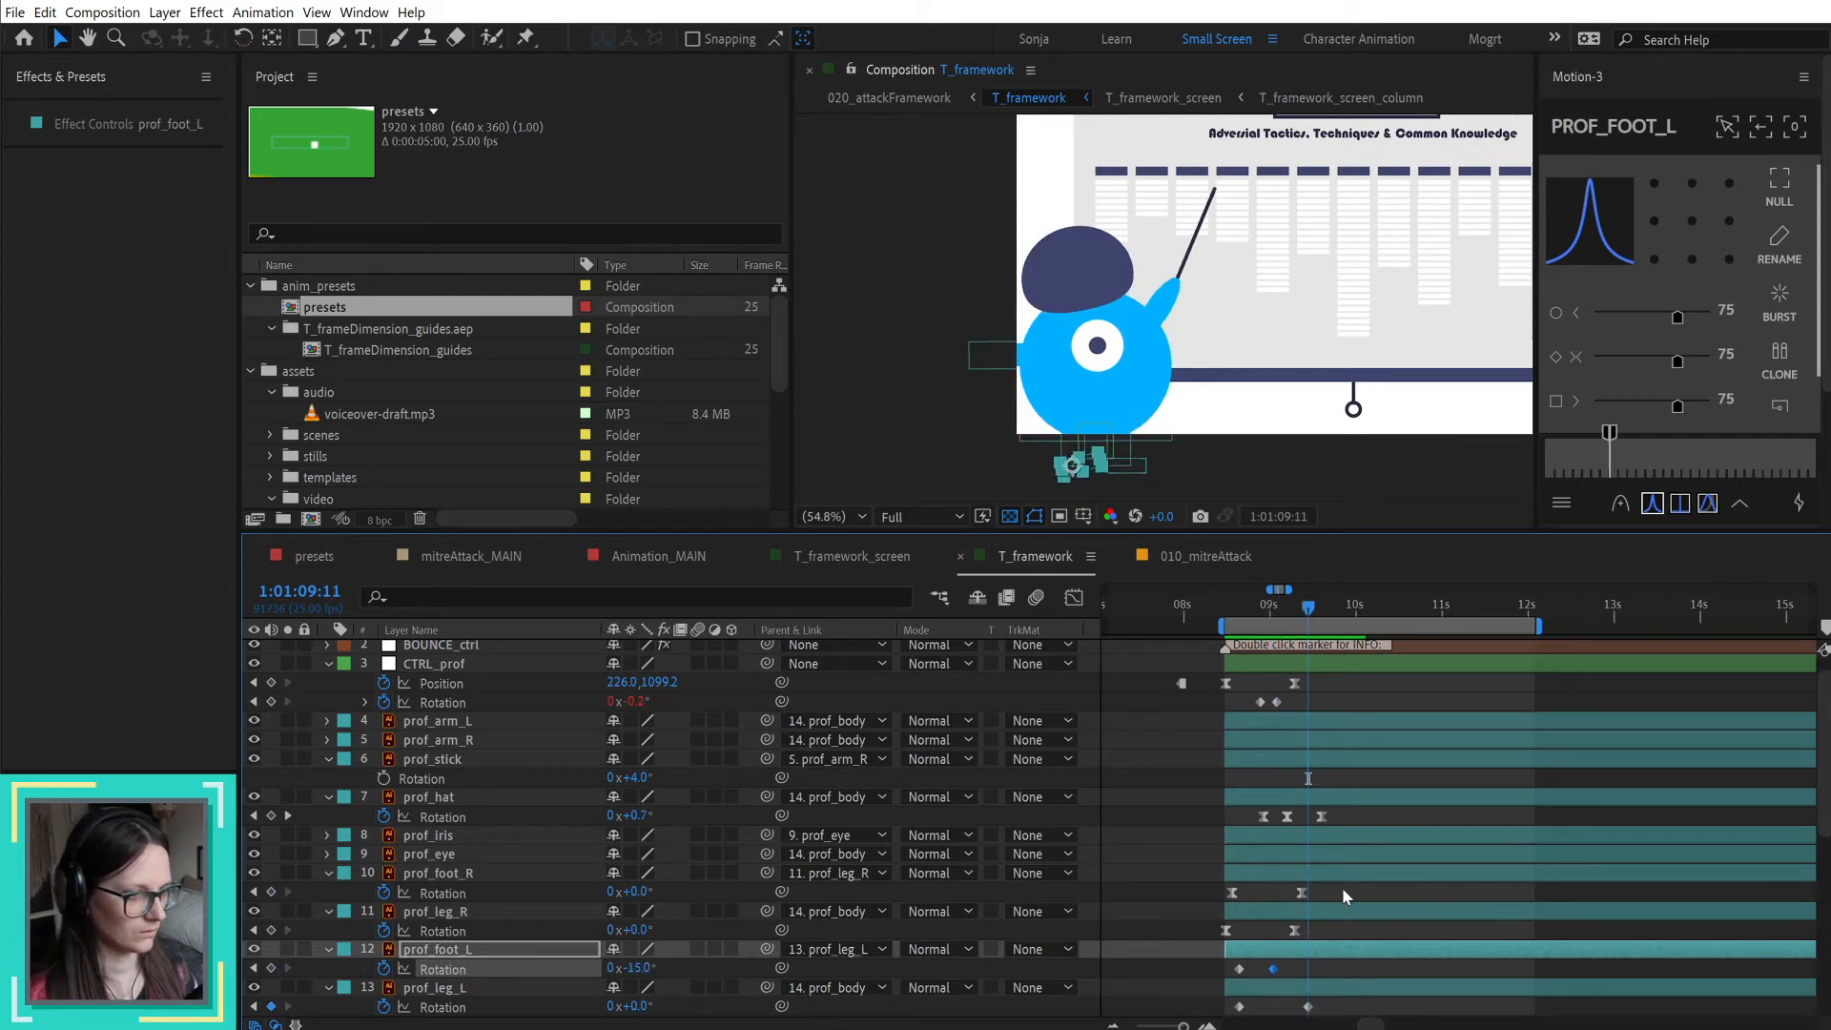
key(shift+Page_Up)
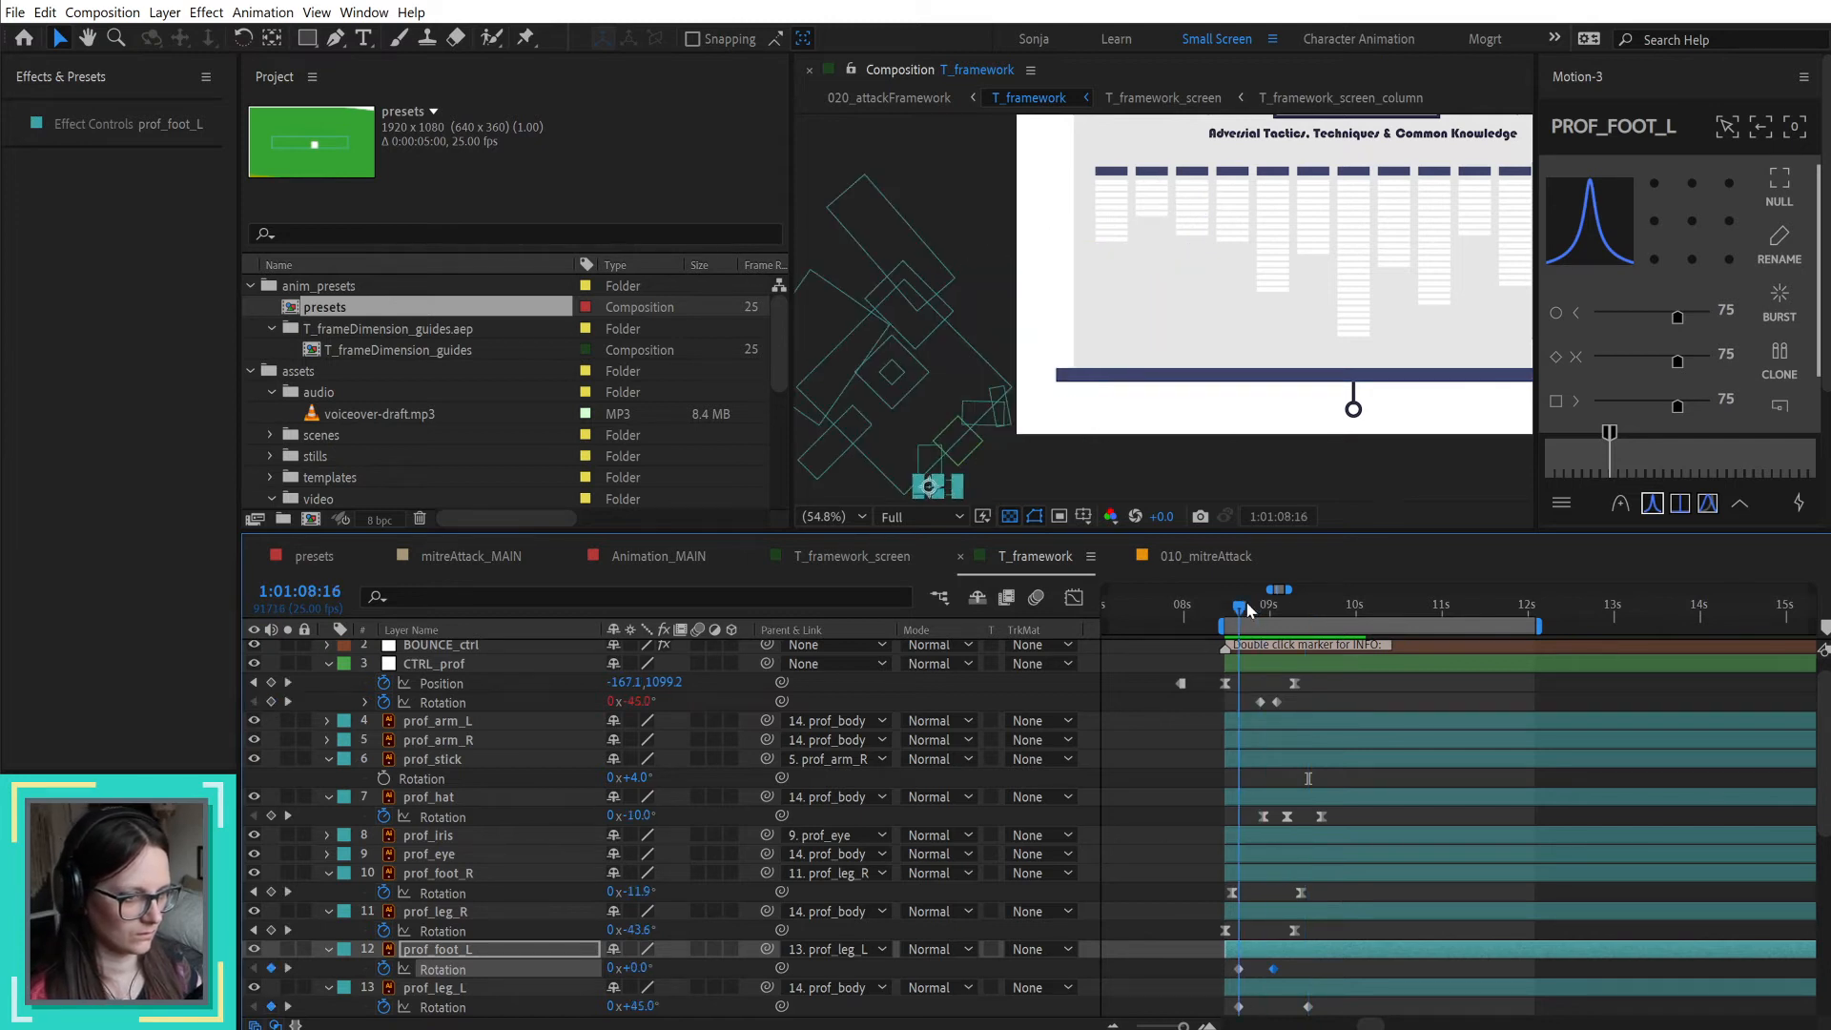
key(shift+Page_Down)
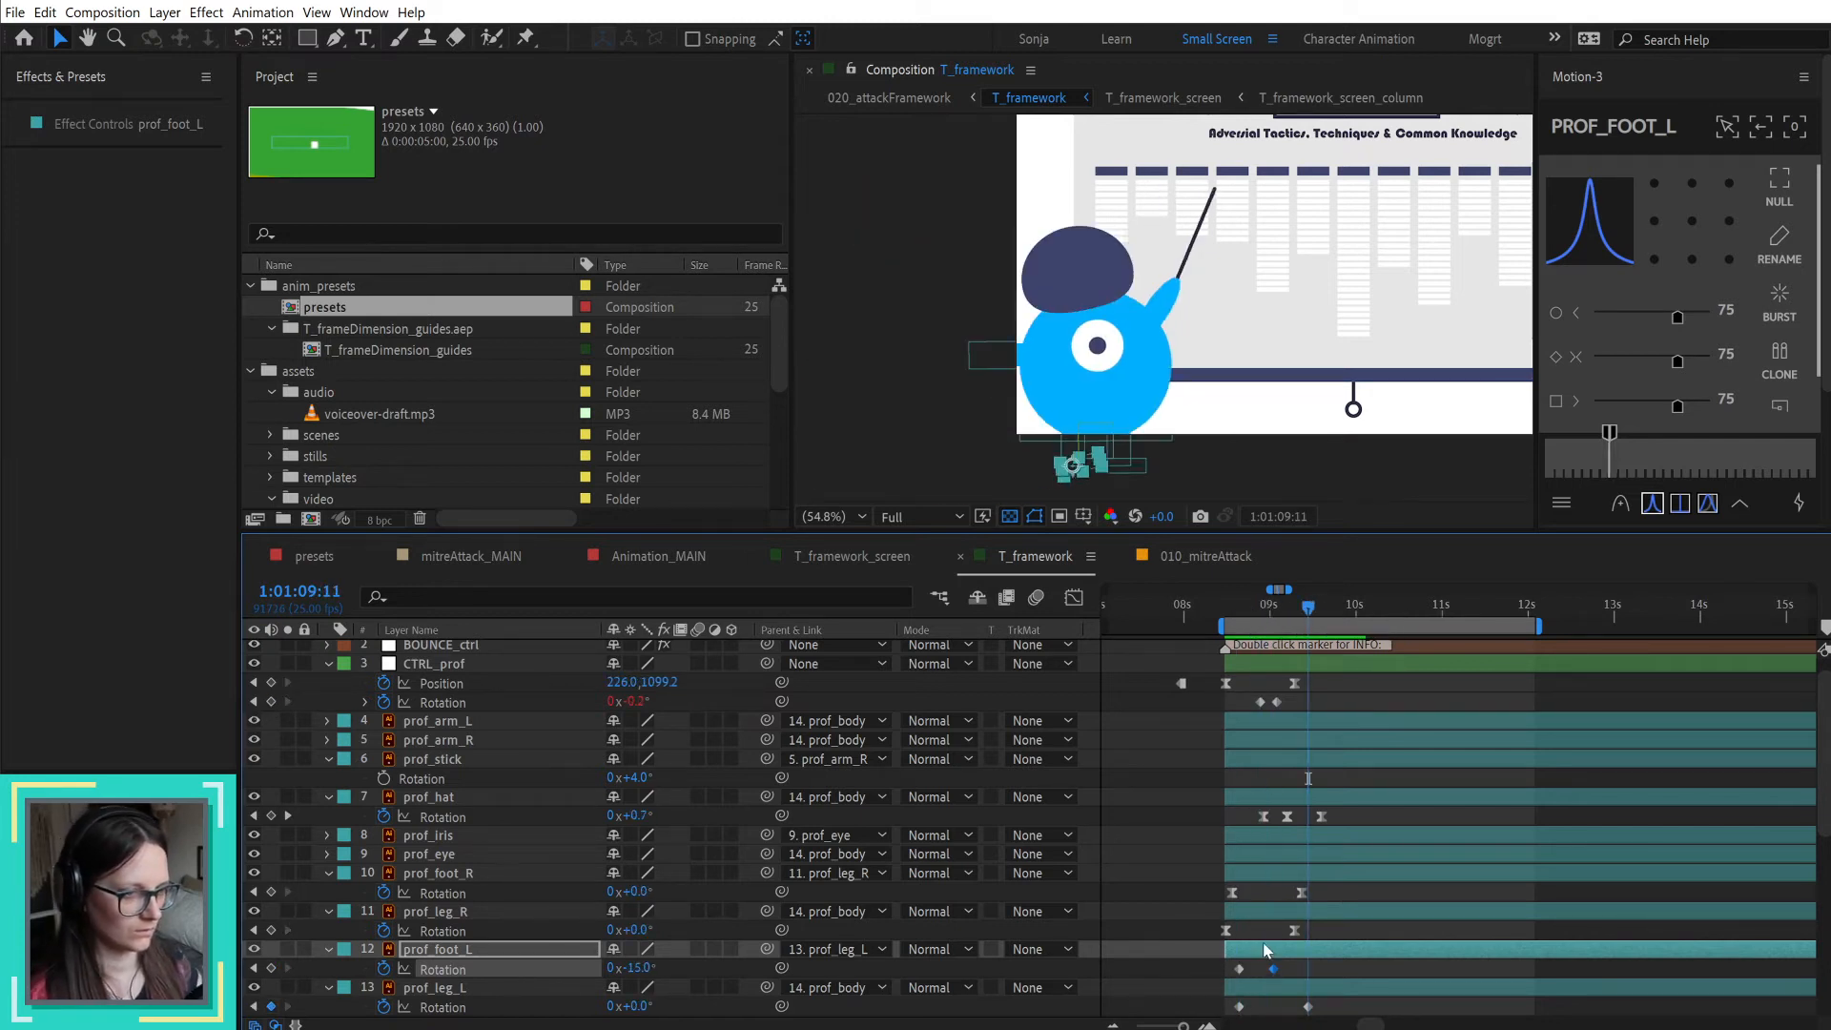
drag(1251, 977, 1230, 963)
key(ctrl+c)
key(ctrl+v)
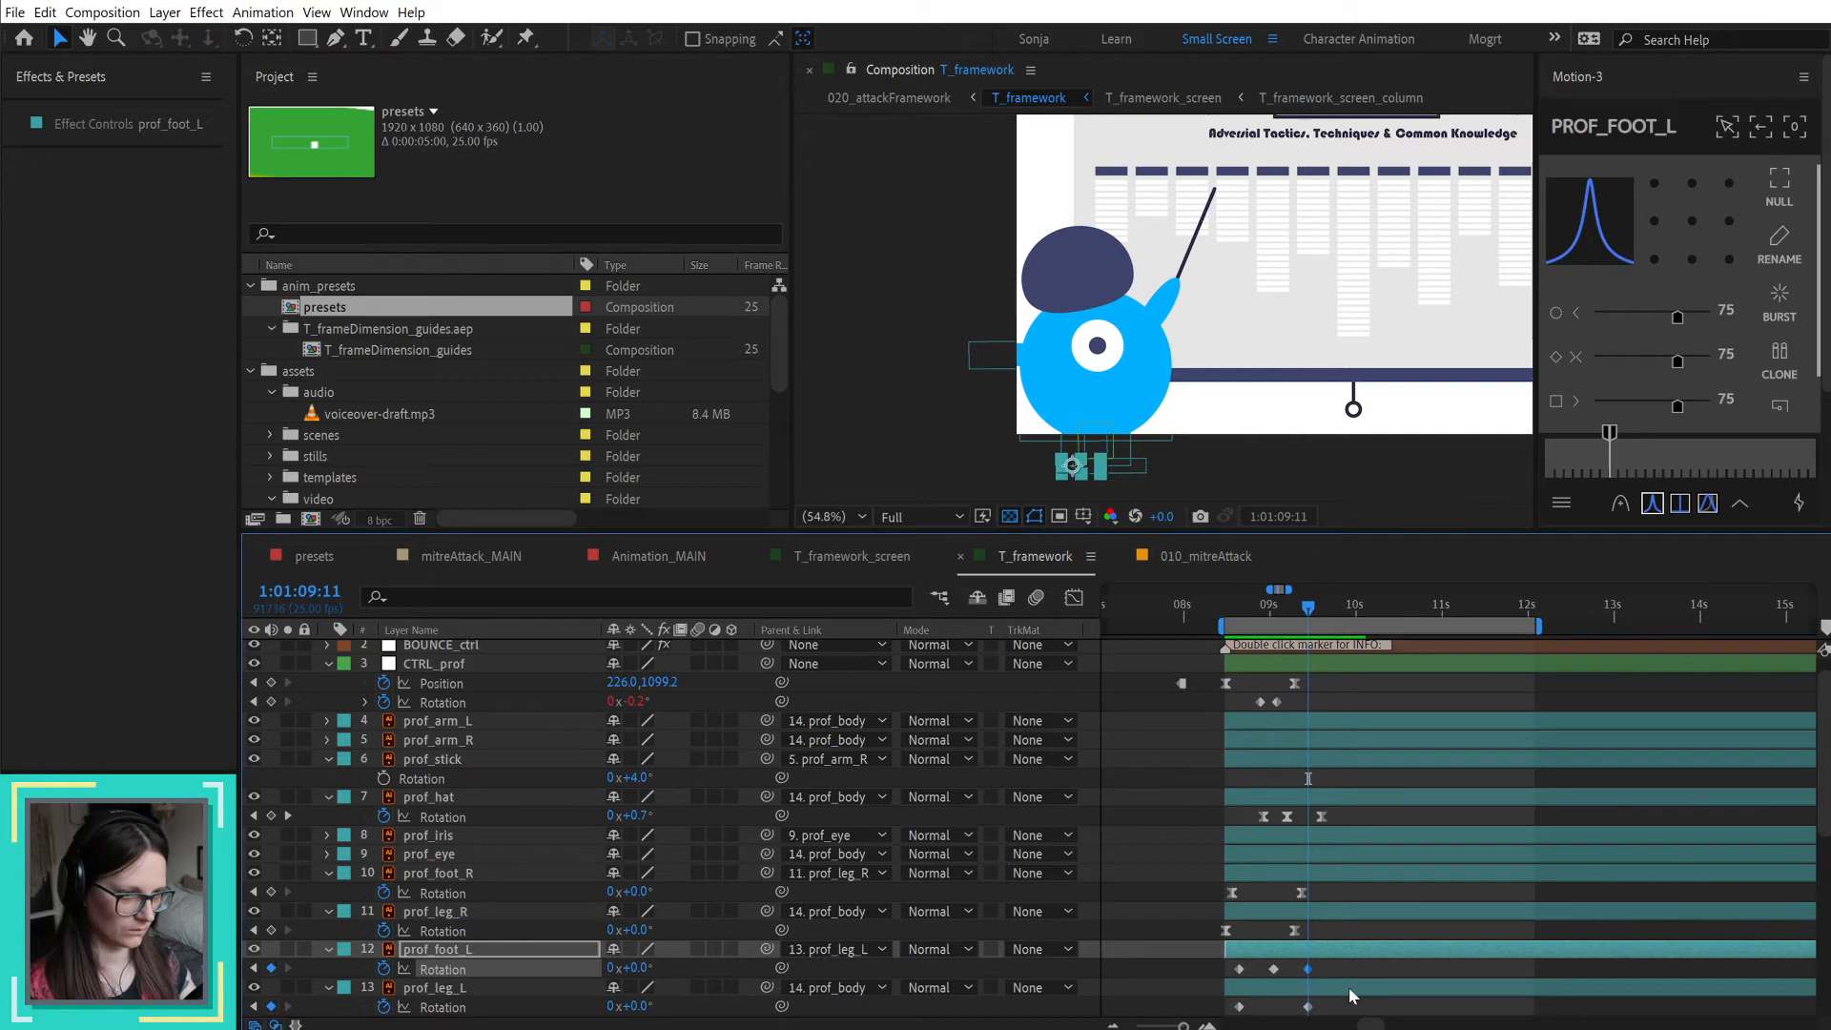
Step: Ease all Rotation keyframes of prof_foot_L and prof_leg_L, and shift prof_foot_L's keyframes about two frames later
drag(1346, 967, 1204, 980)
key(F9)
drag(1342, 999, 1225, 1021)
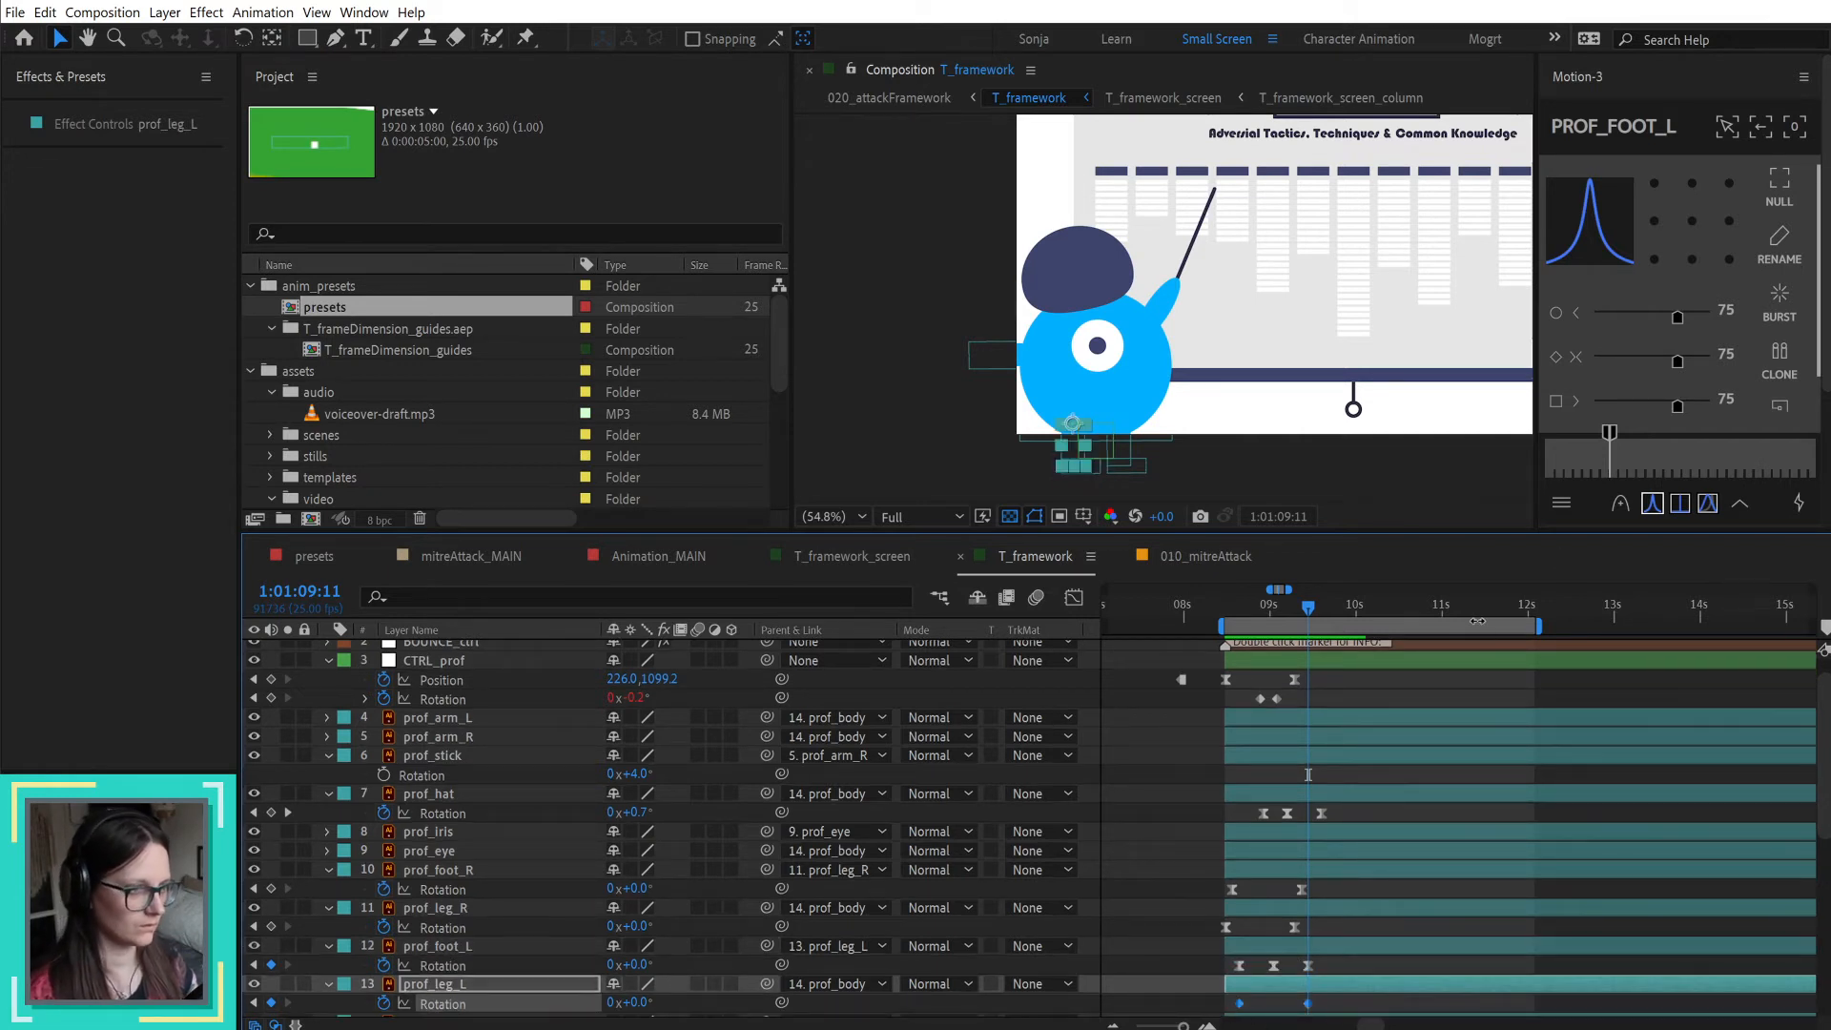
click(1647, 519)
drag(1338, 967, 1226, 973)
key(alt+Right)
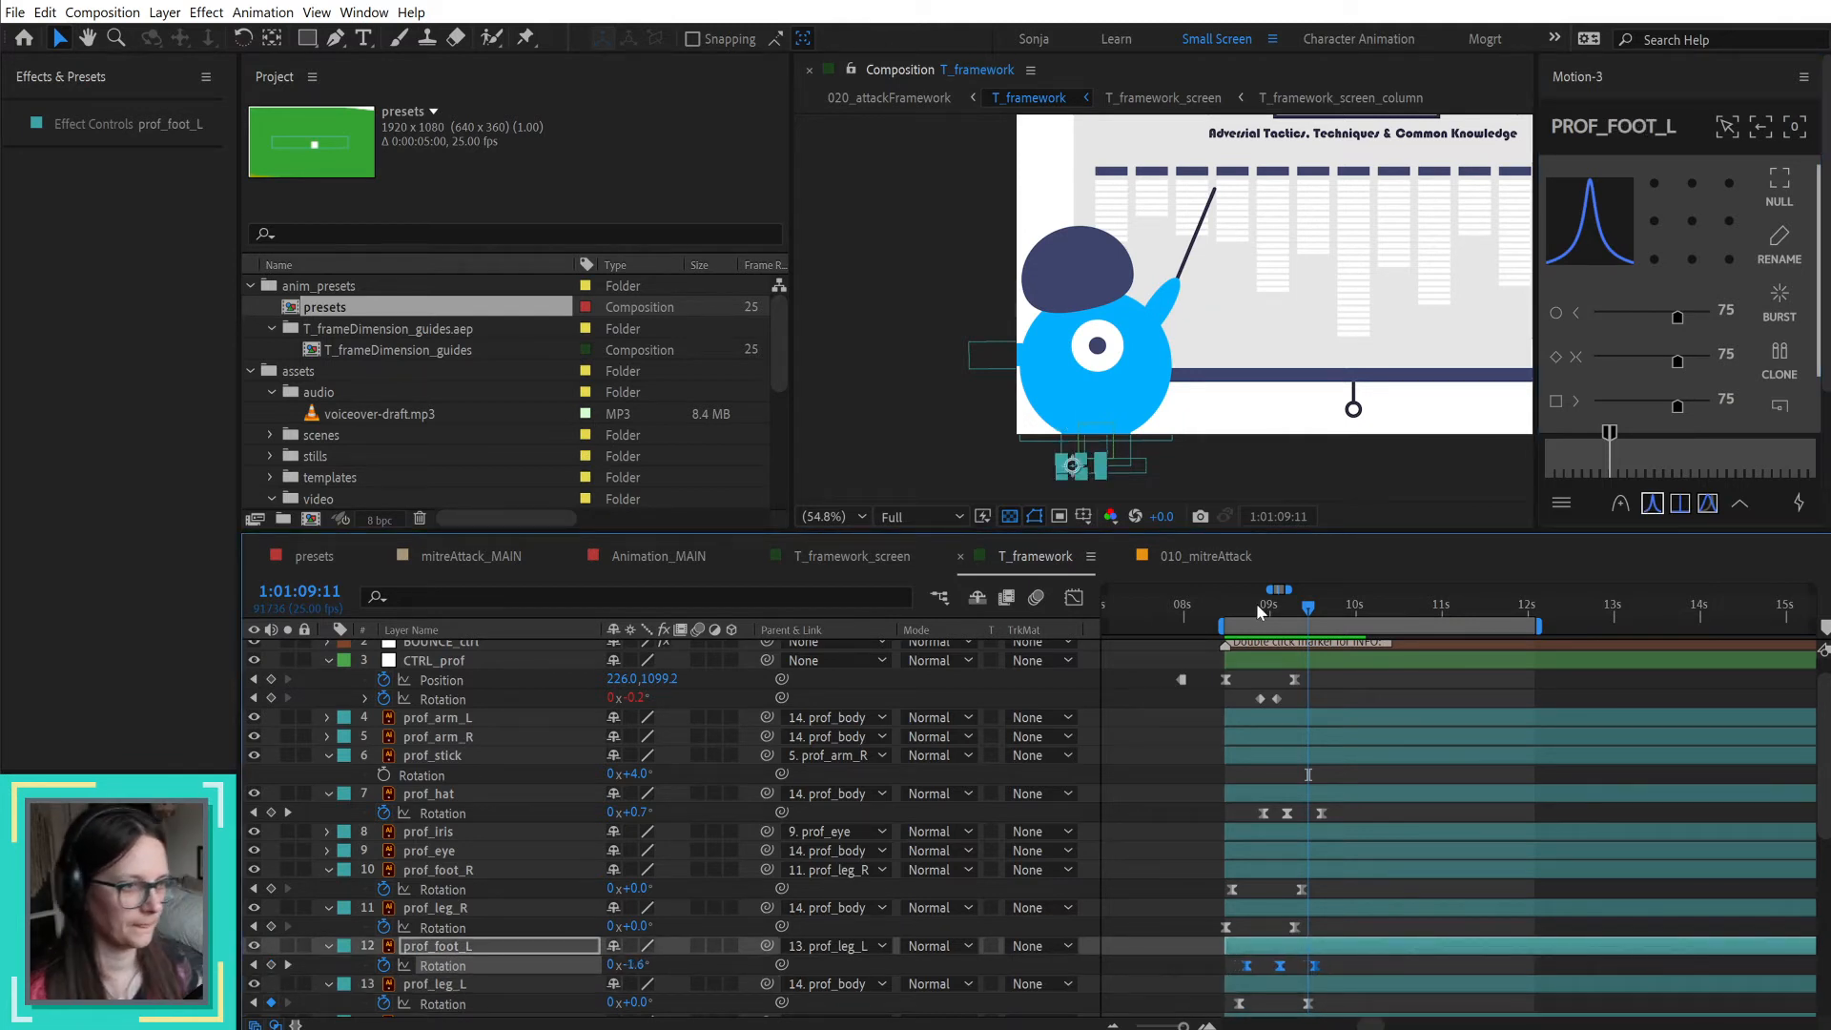
Step: Preview the professor's entrance from 1:01:08:12 and scrub through the movement of both legs and feet
click(1231, 602)
click(1155, 786)
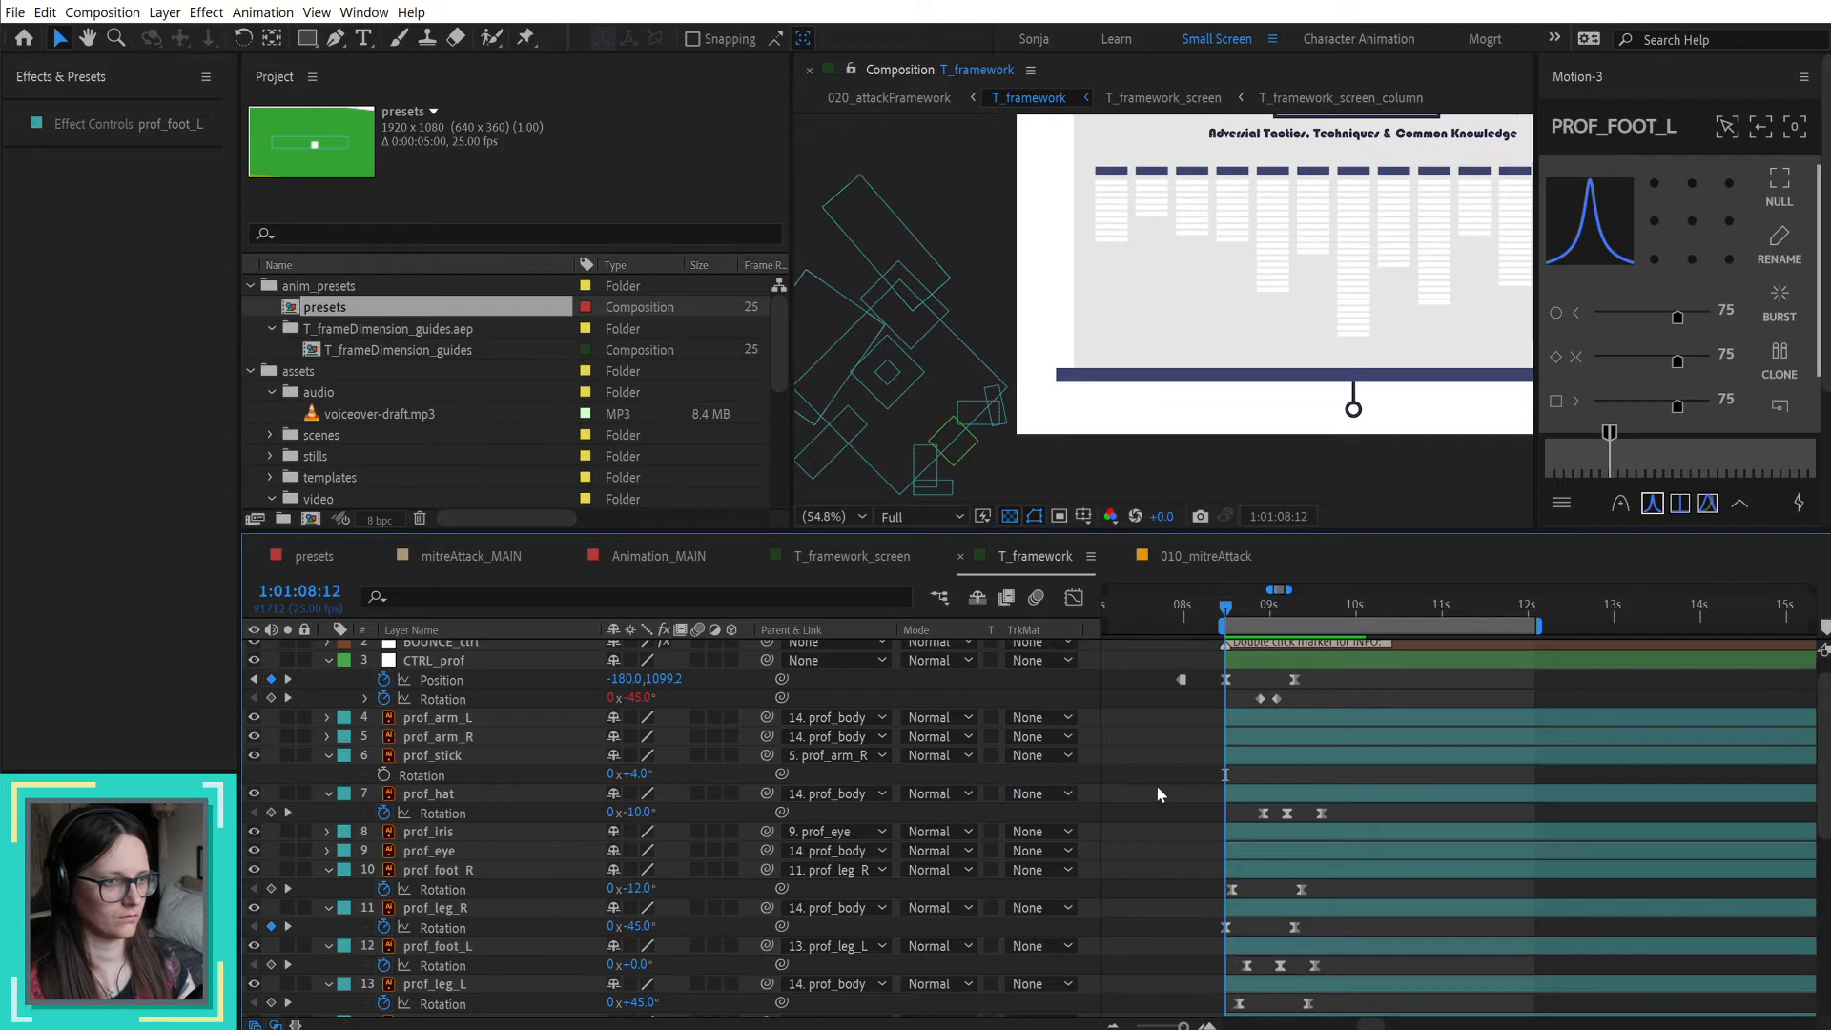
key(space)
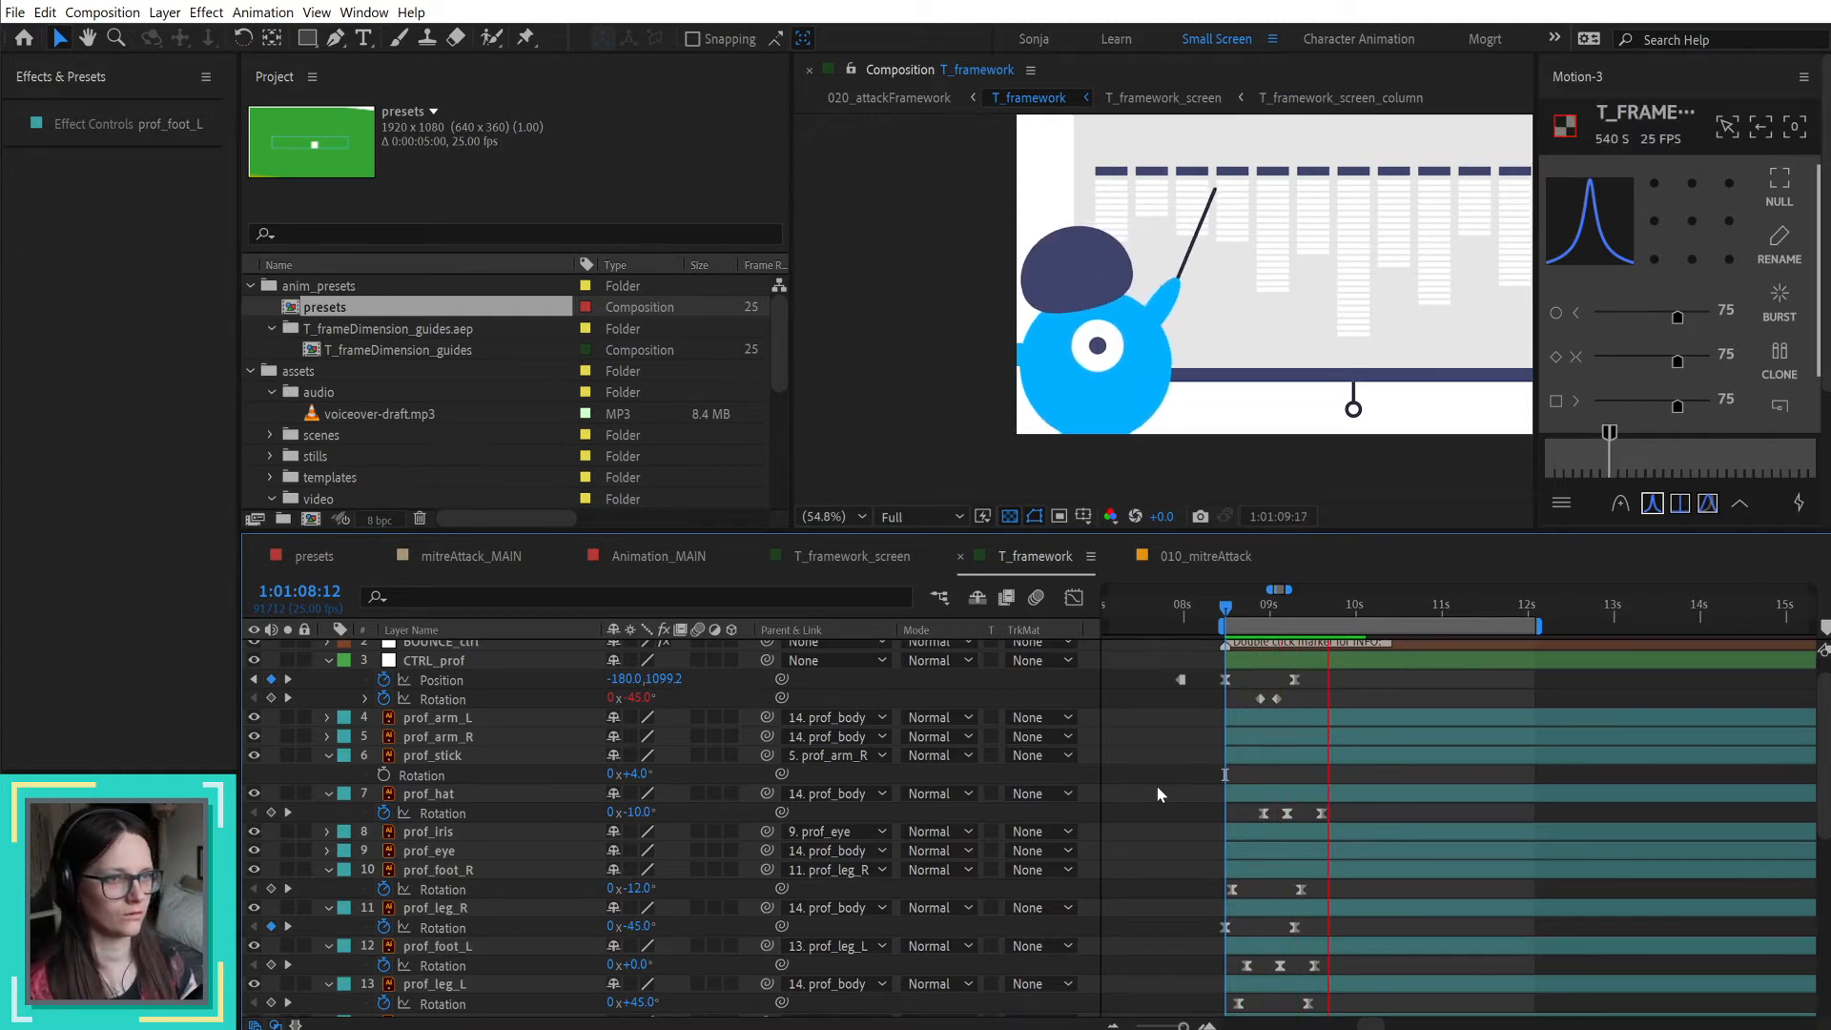
drag(1251, 607, 1289, 608)
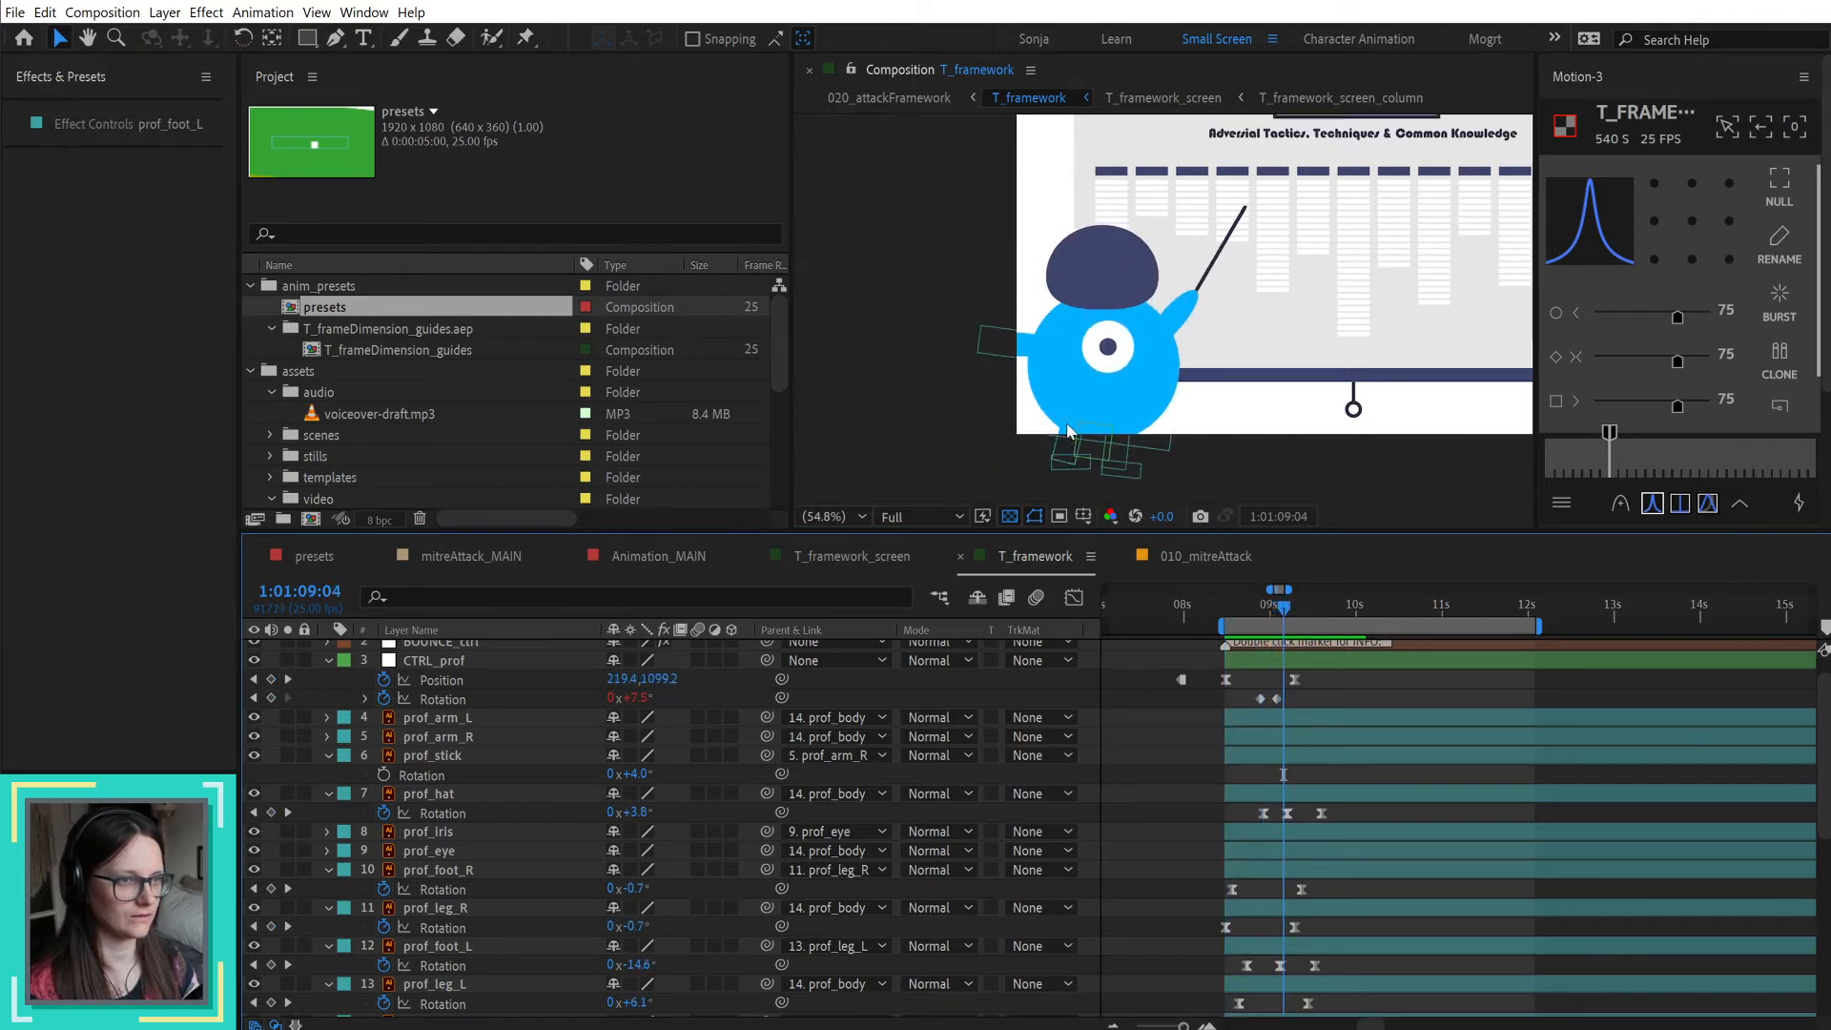
mouse_move(1270, 605)
mouse_down()
mouse_move(1319, 603)
mouse_move(1244, 602)
mouse_move(1320, 603)
mouse_move(1249, 605)
mouse_move(1290, 594)
mouse_up()
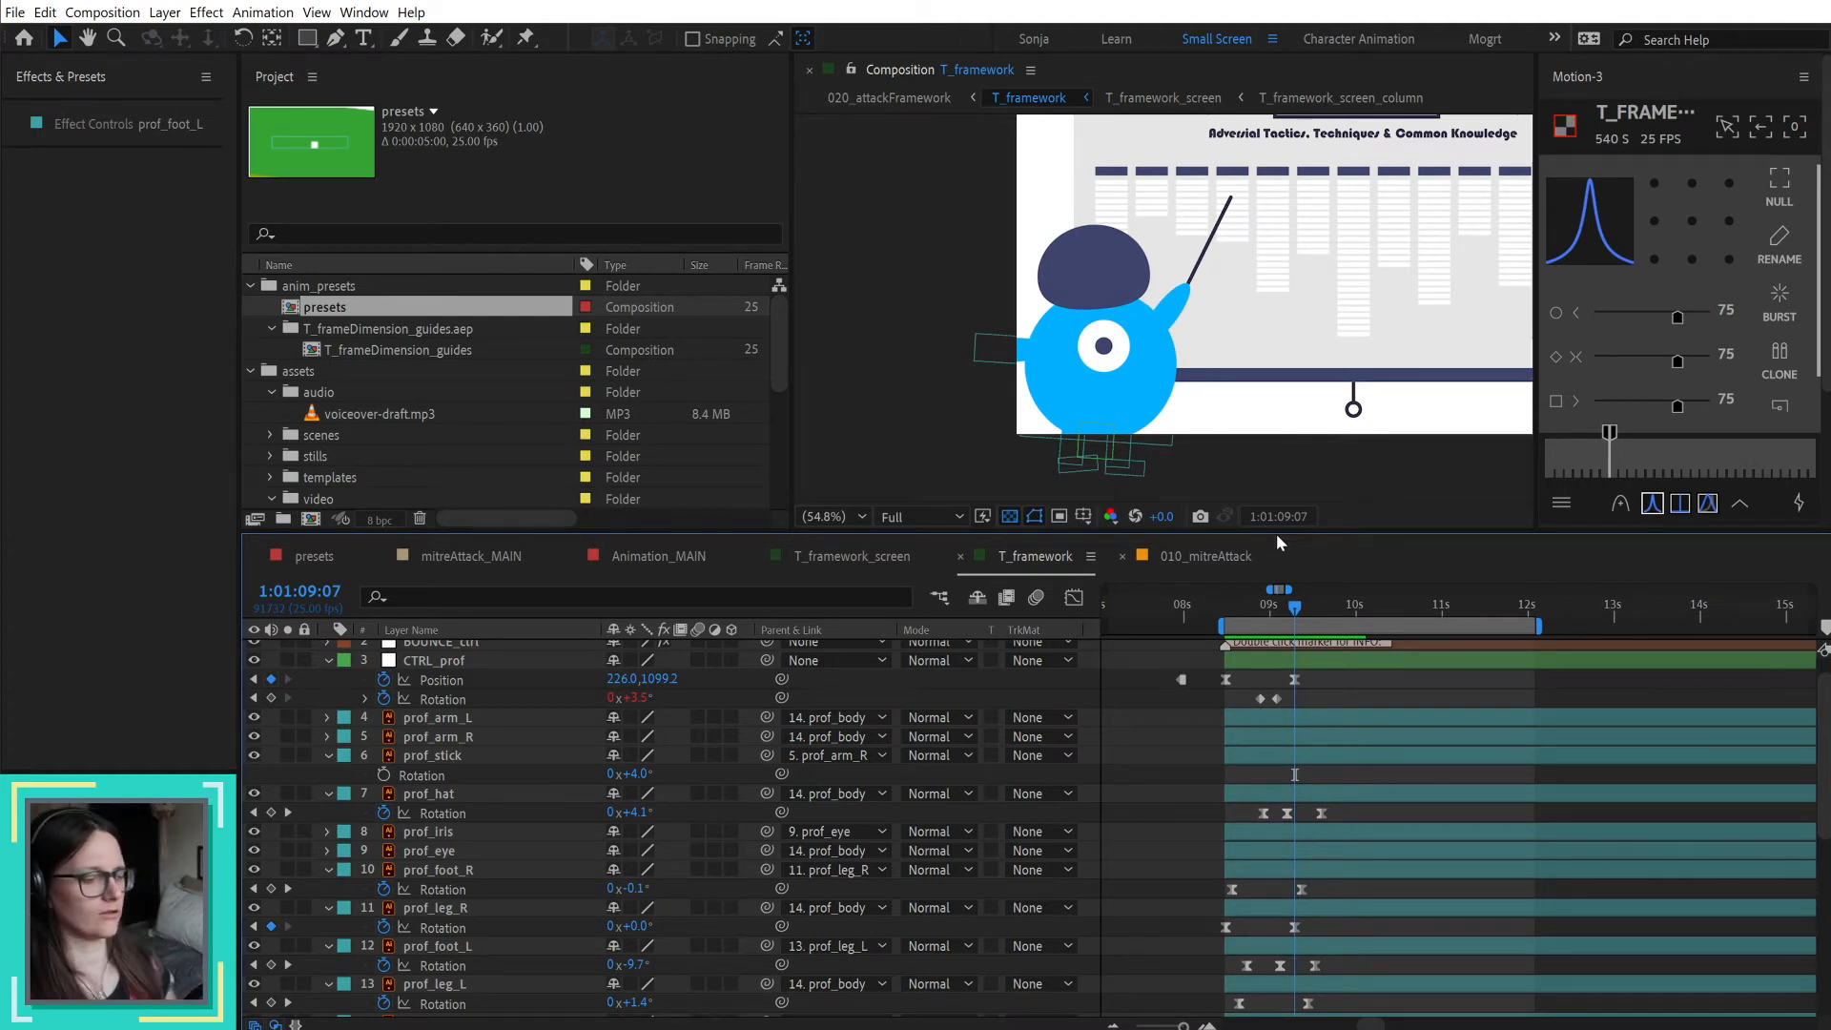
drag(1270, 610, 1319, 610)
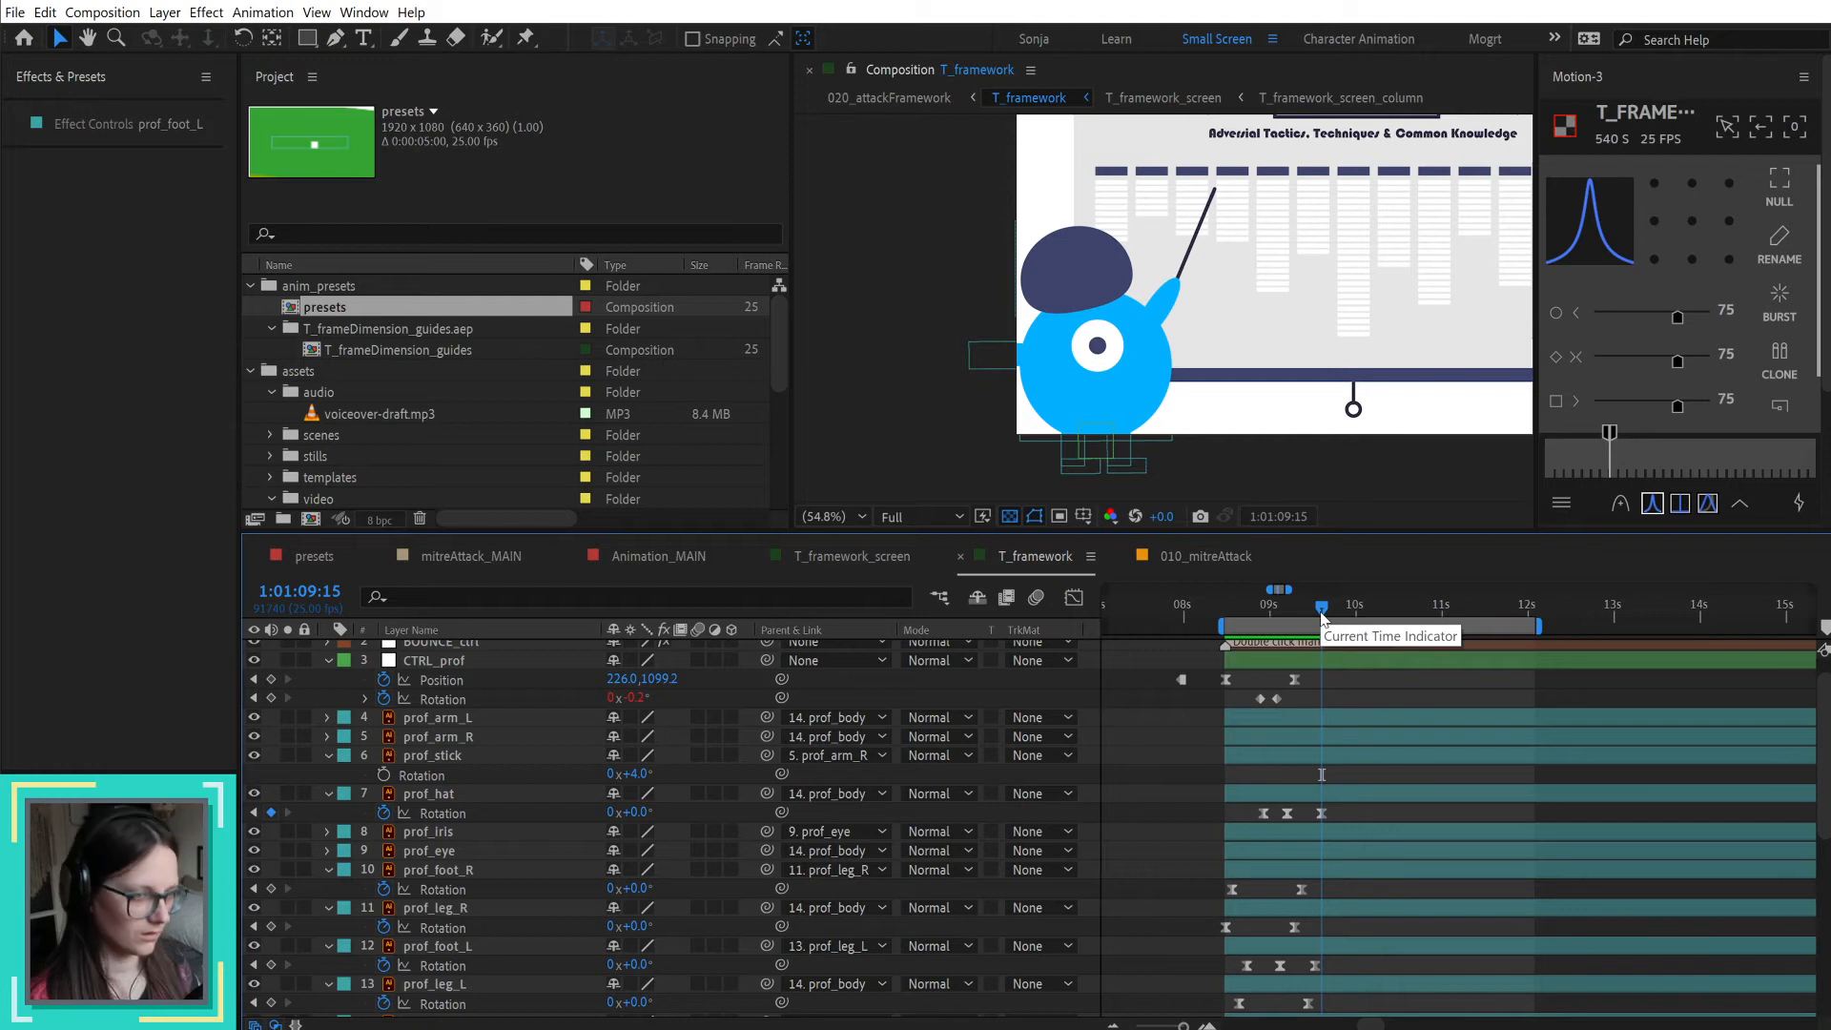
click(1314, 486)
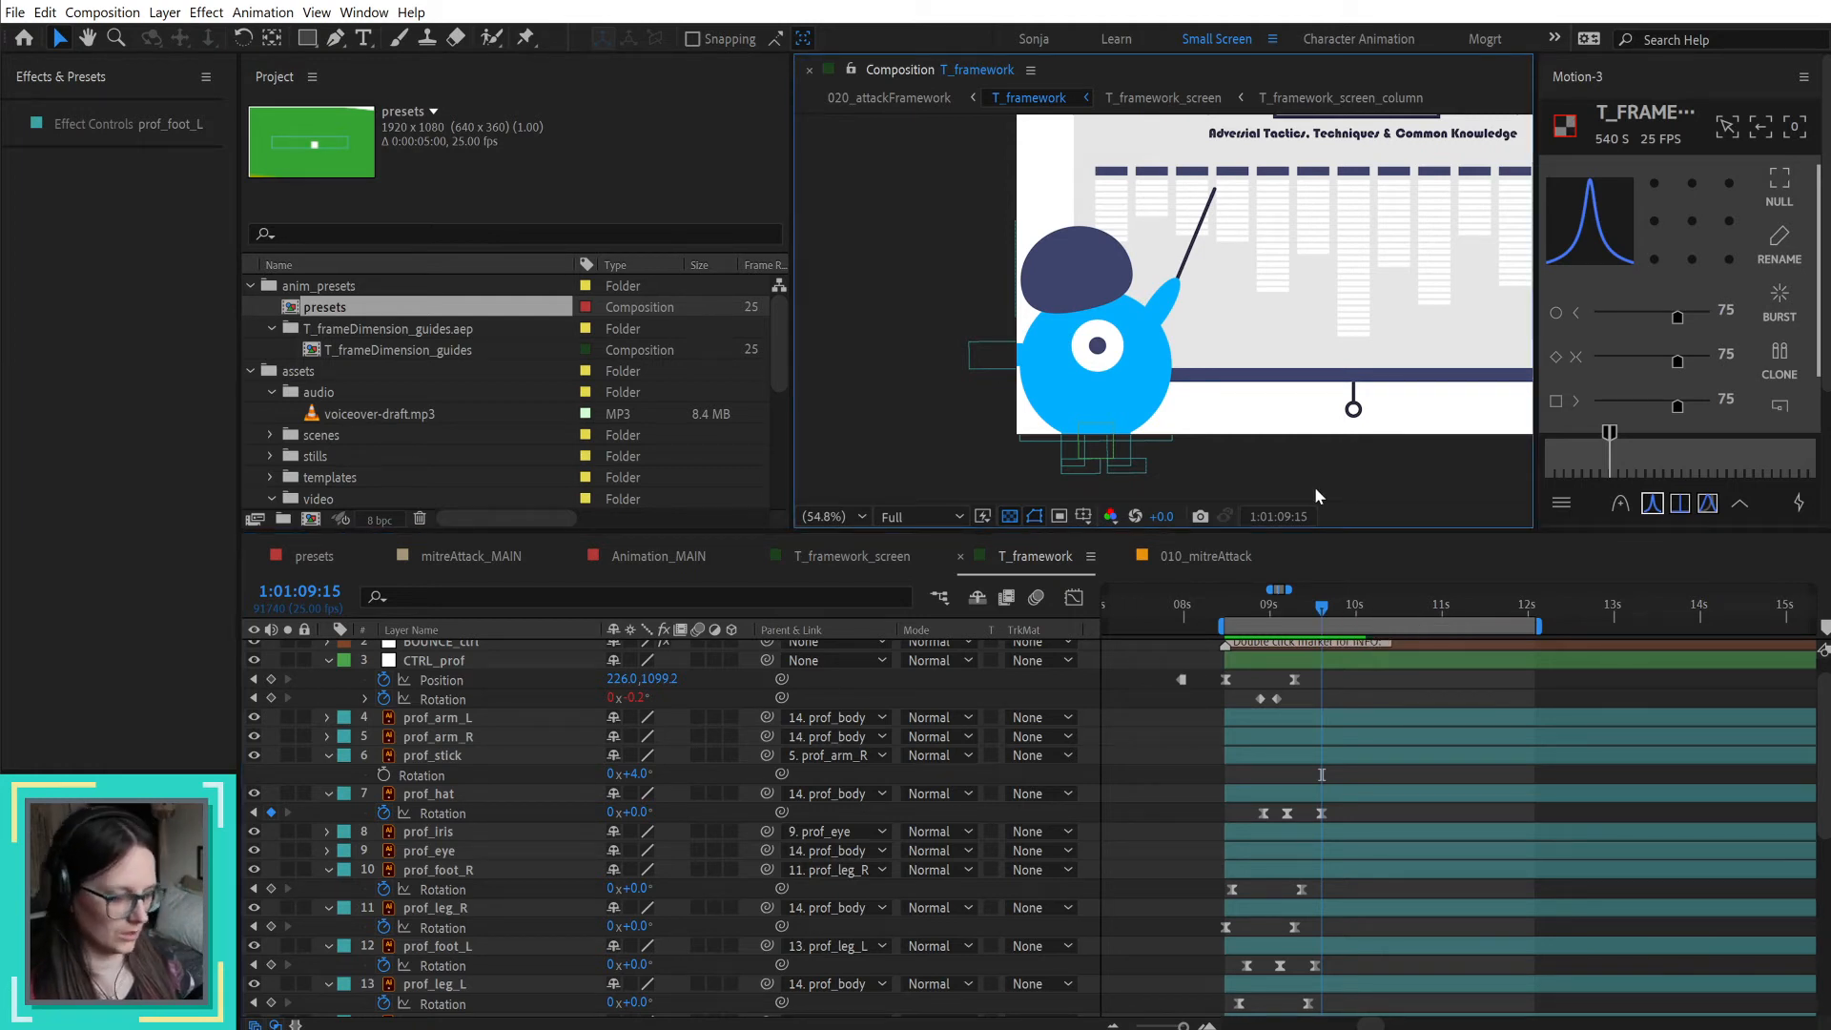
Step: Shift all the professor's entrance keyframes from 1:01:08:12 onward together so they start at 1:01:09:22
drag(1398, 362, 1279, 390)
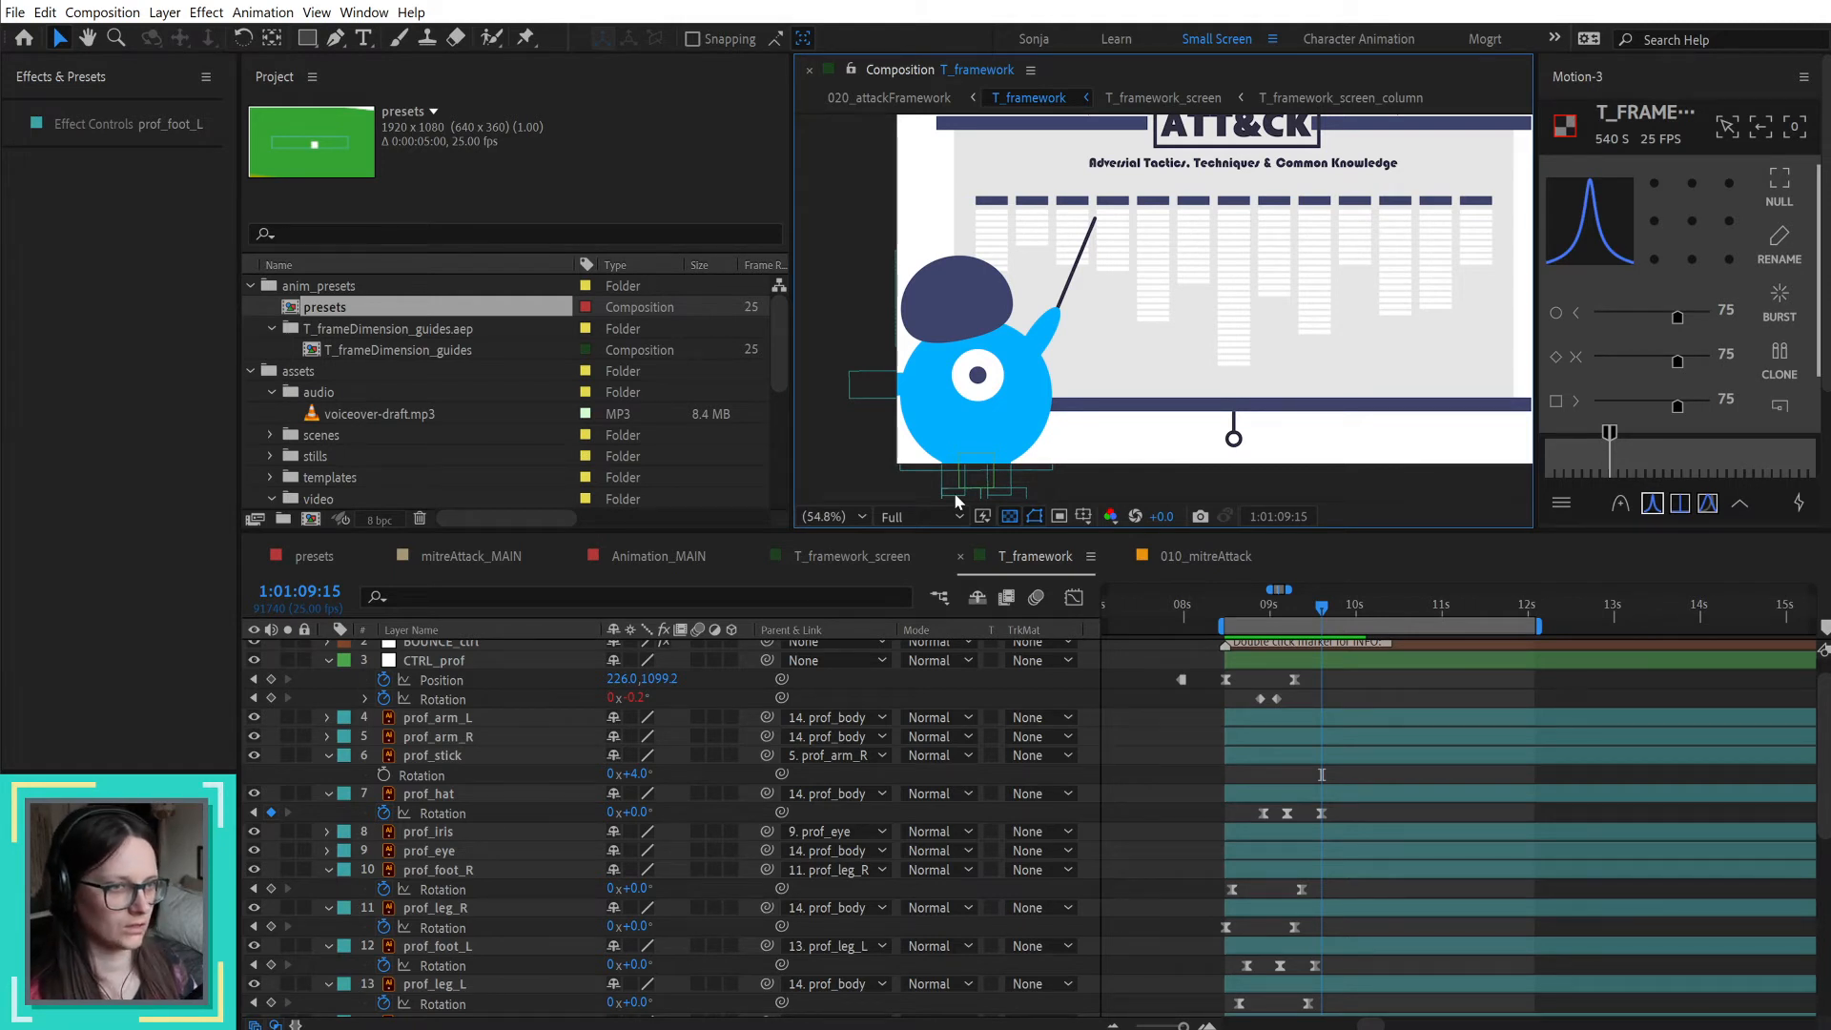
click(833, 515)
click(866, 565)
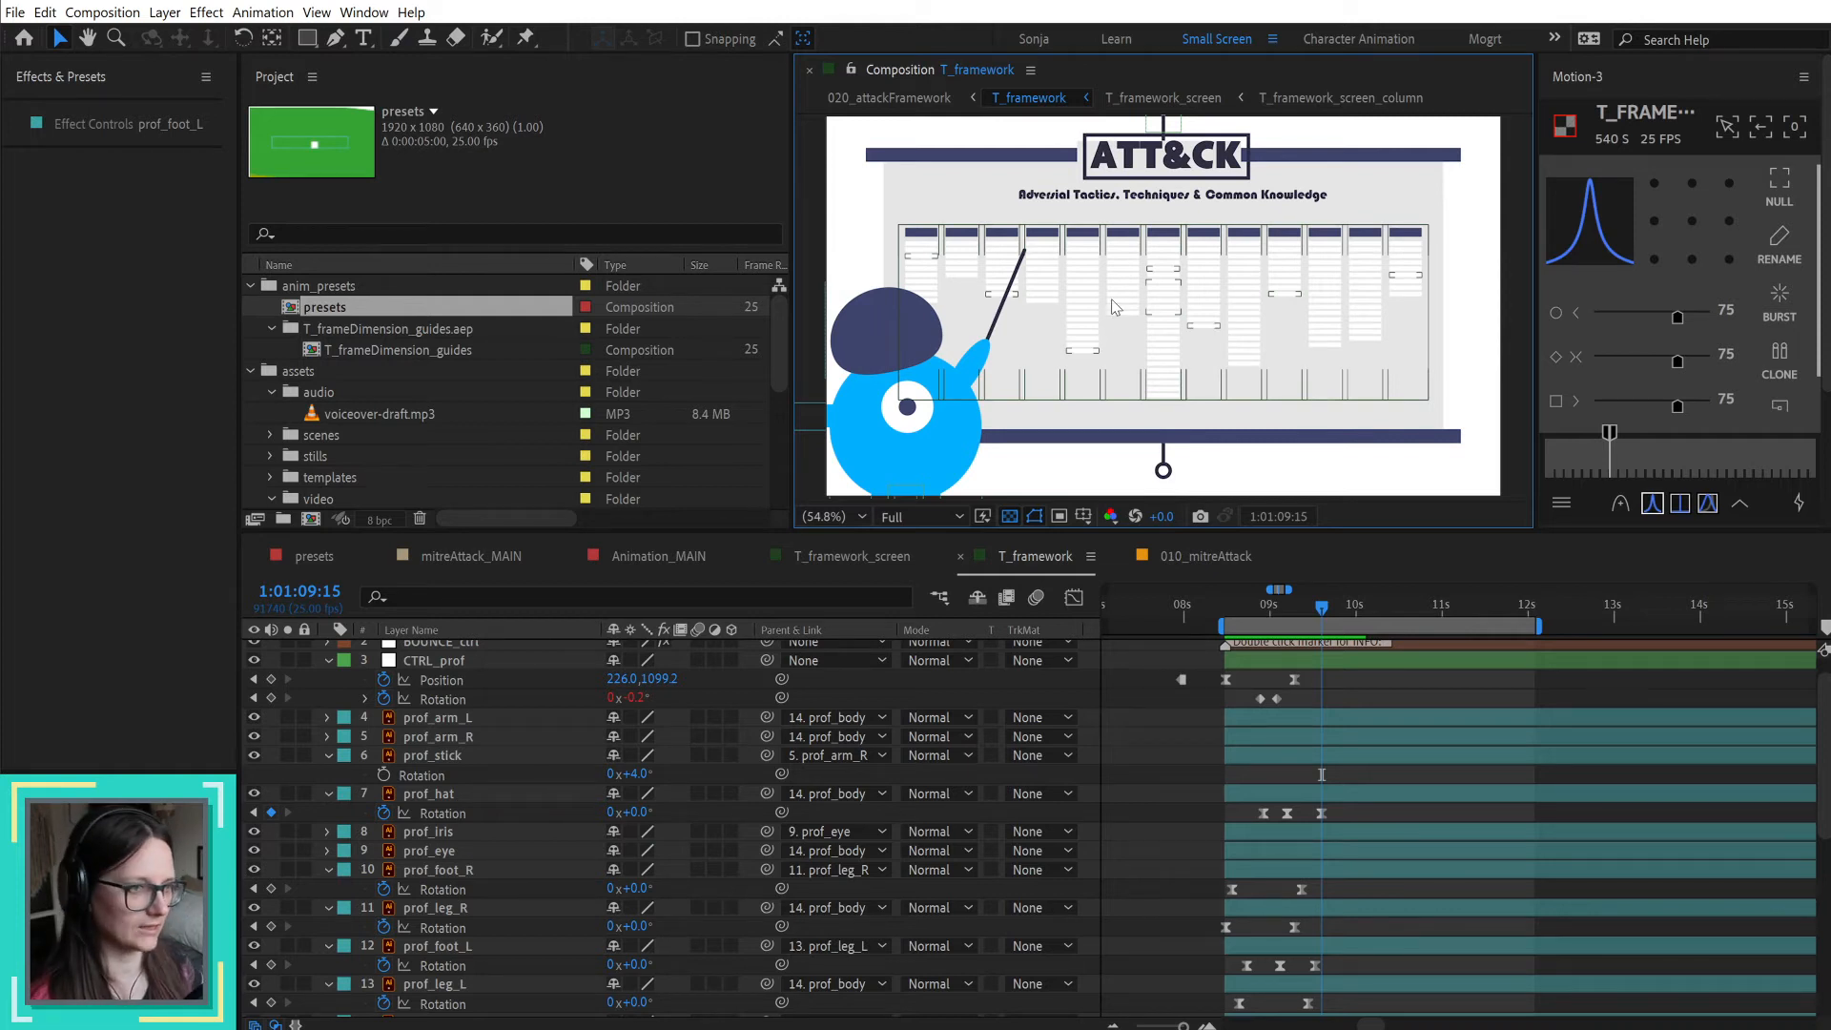
scroll(1154, 314, down, 3)
key(shift+slash)
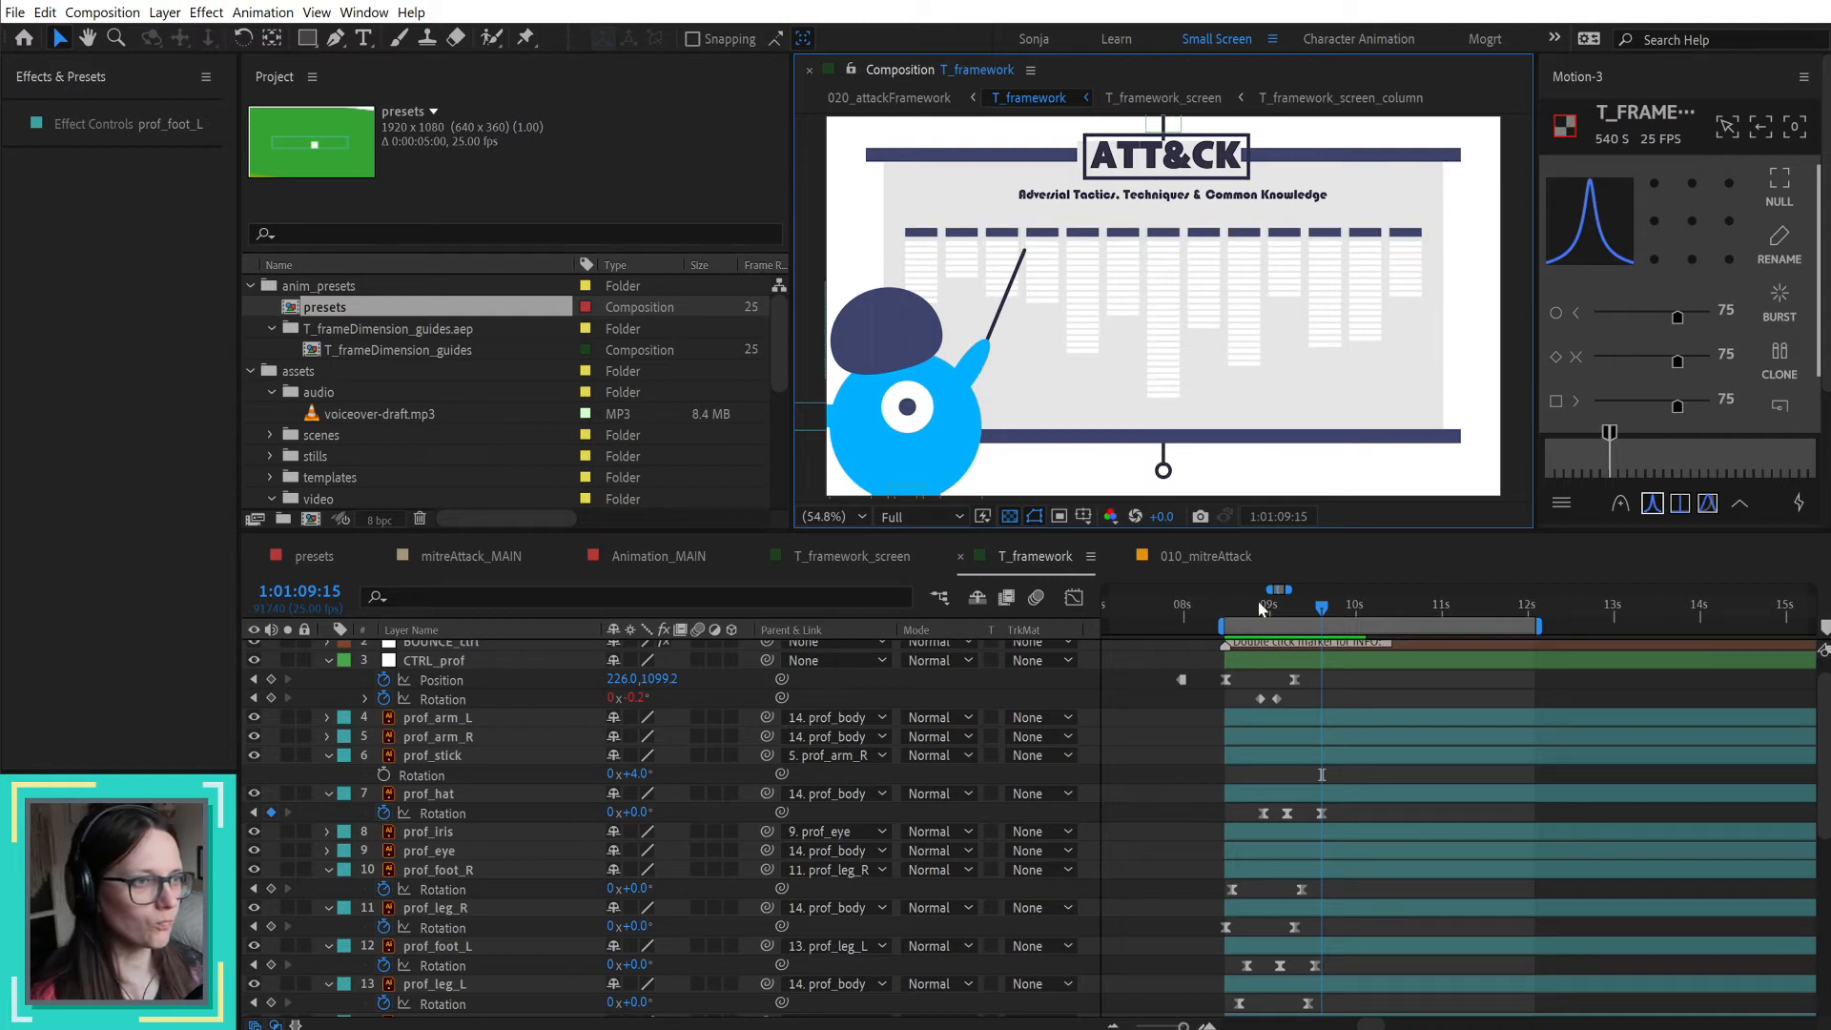
drag(1226, 615, 1348, 637)
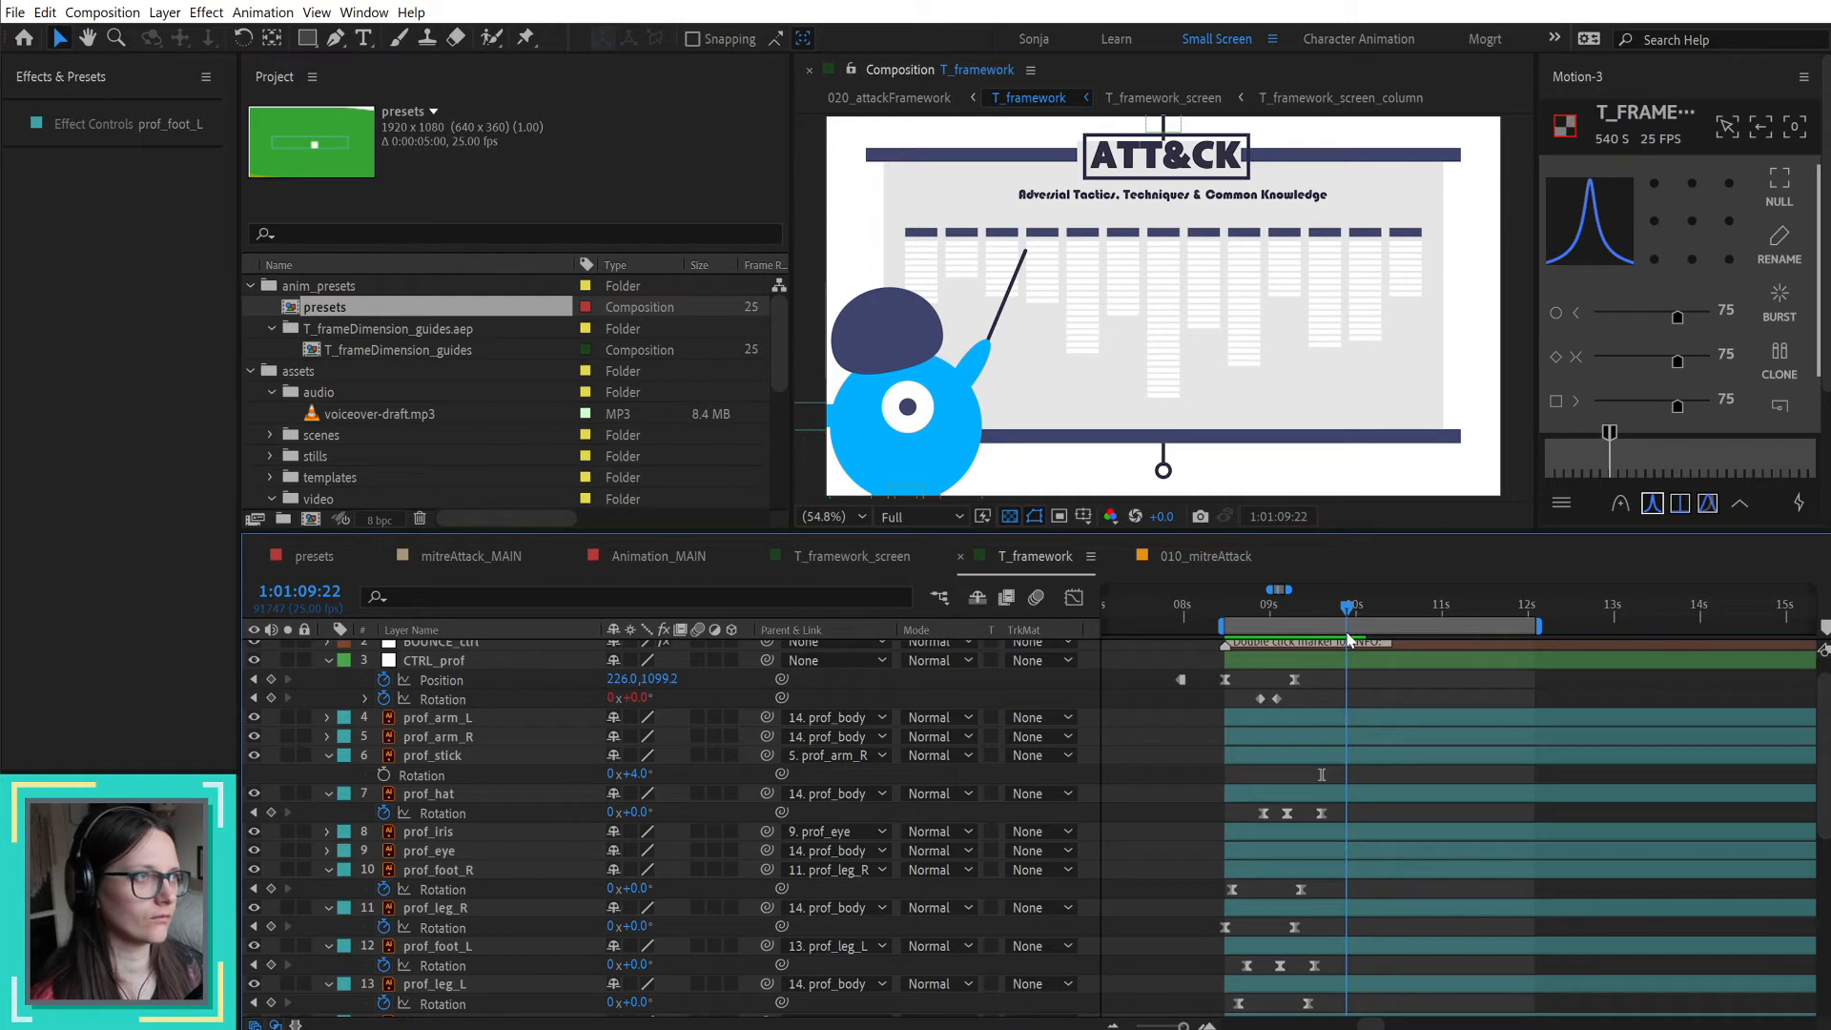
drag(1348, 637, 1308, 631)
scroll(1343, 699, up, 1)
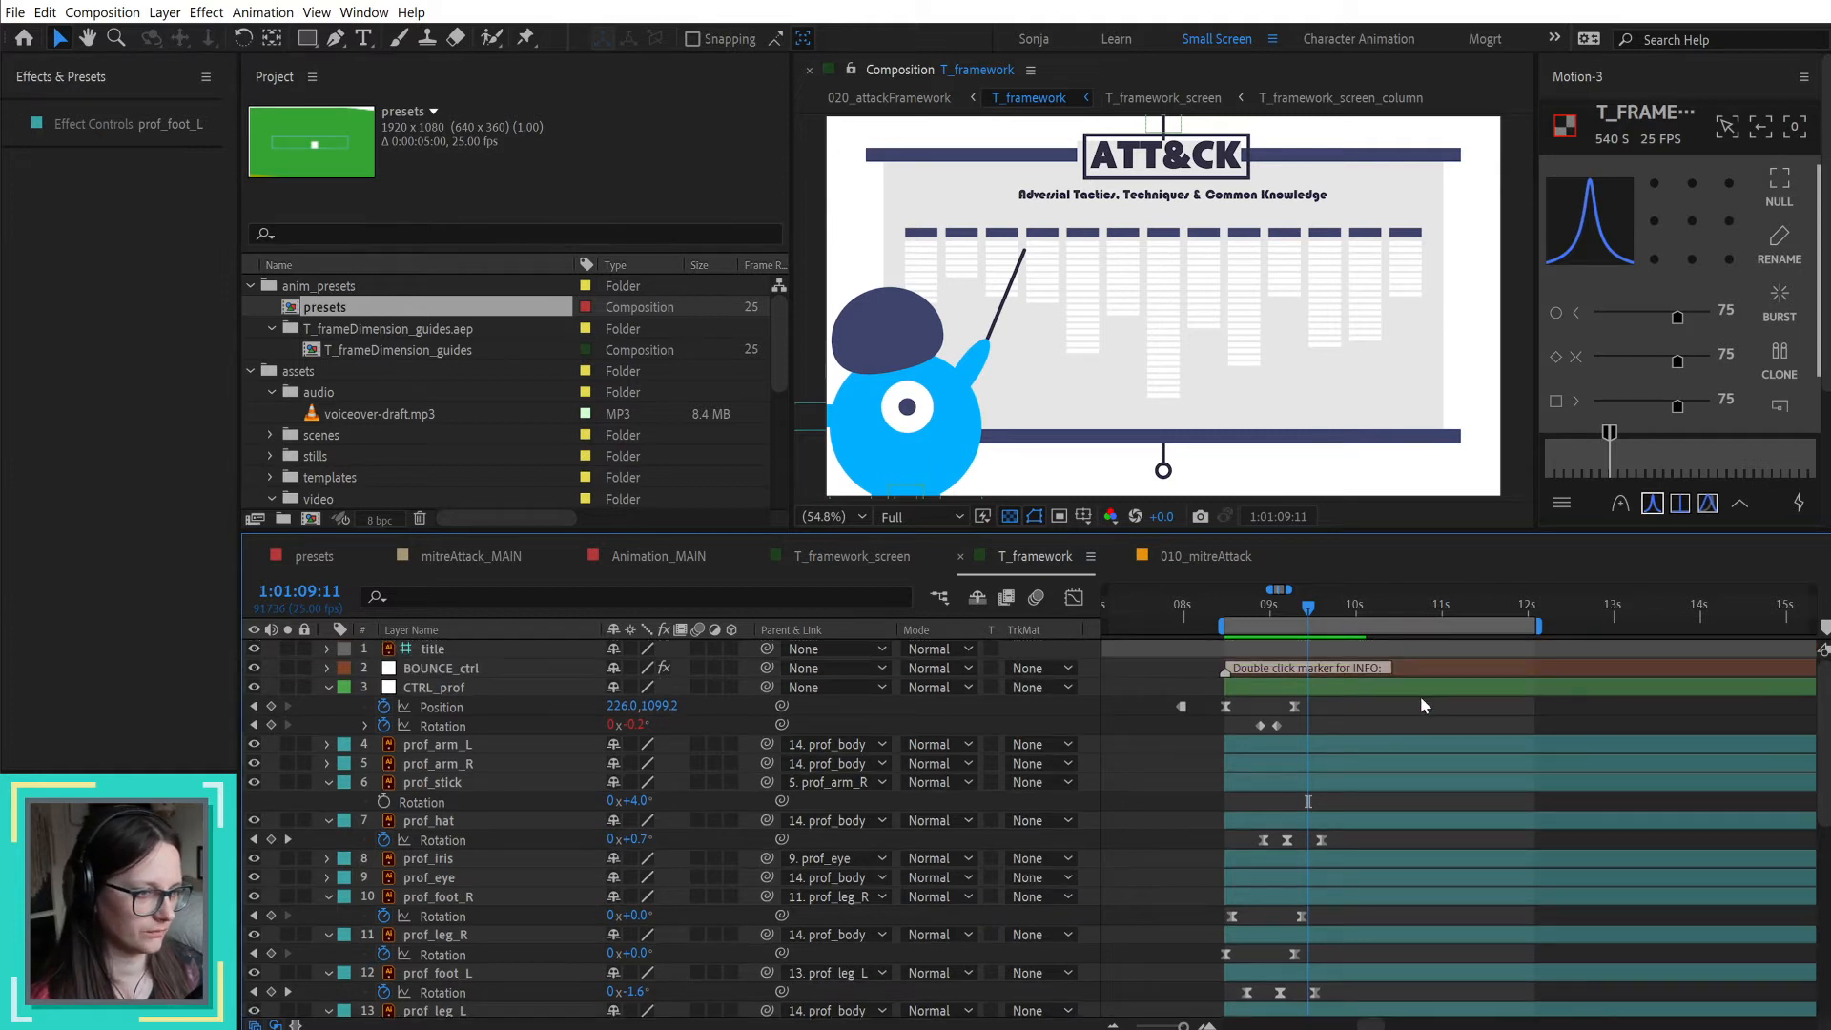
drag(1217, 713, 1364, 976)
scroll(1363, 971, up, 1)
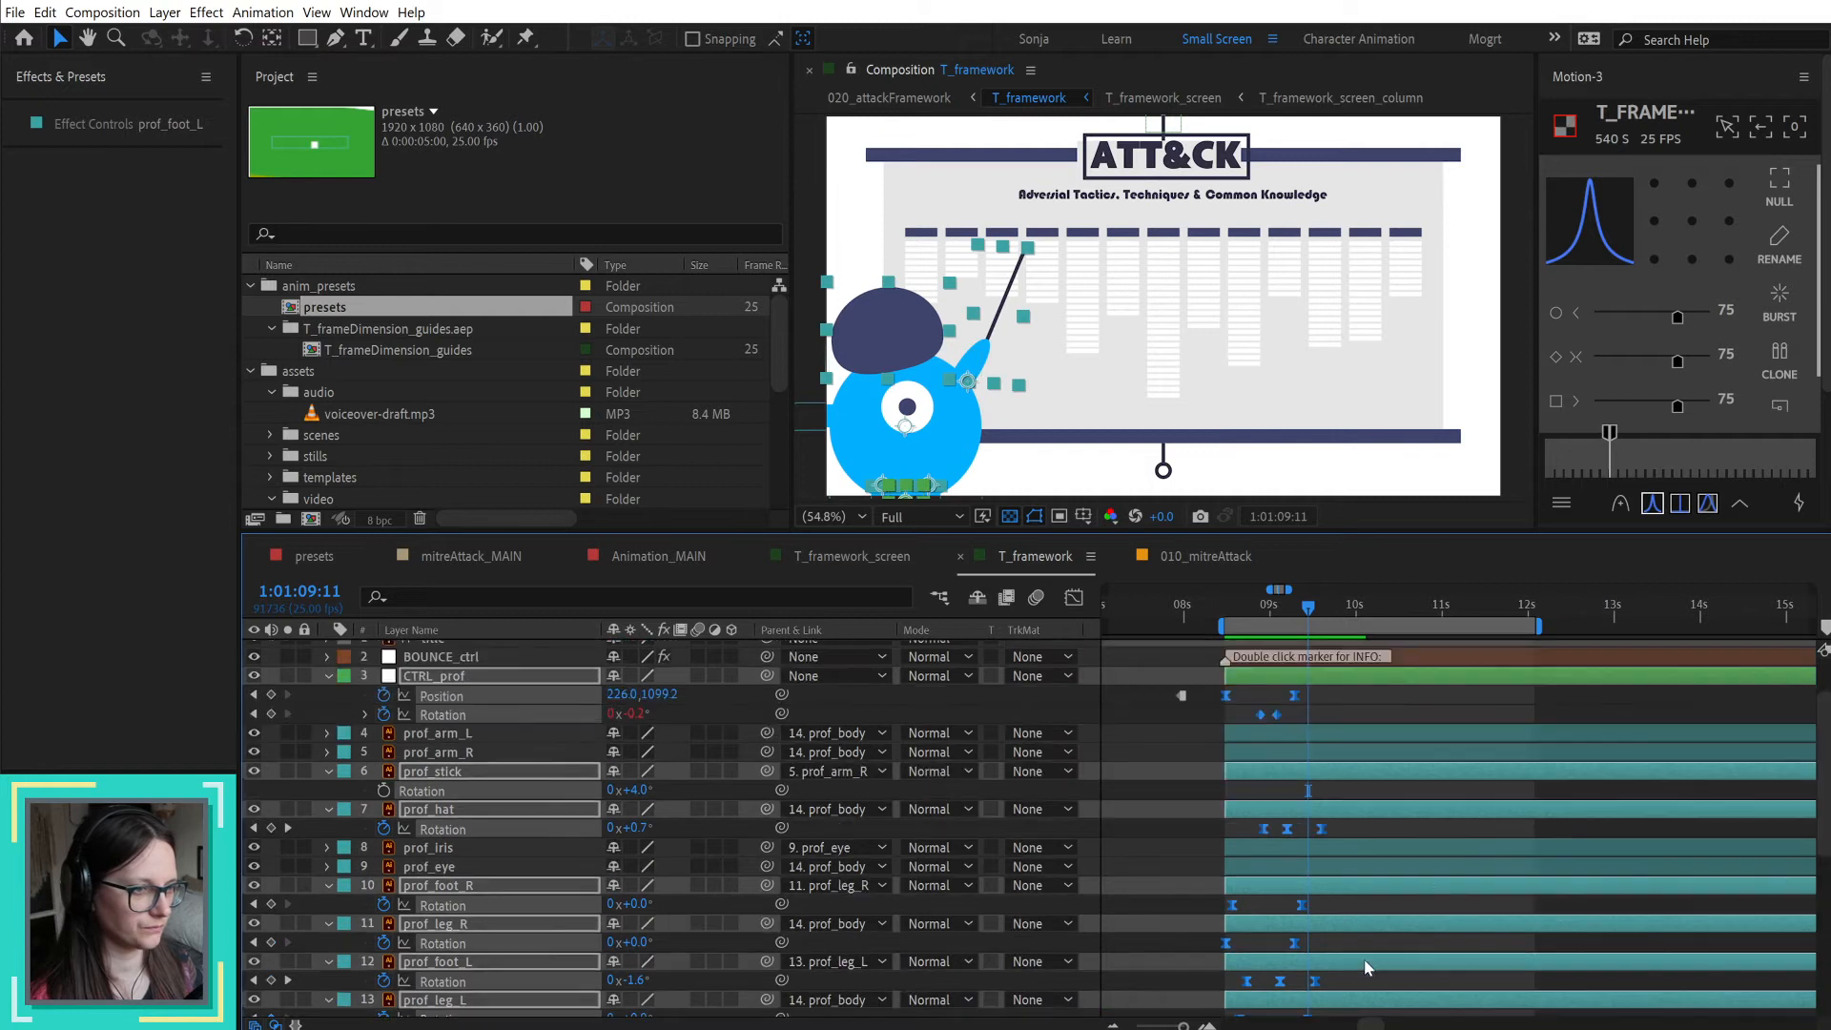
drag(1227, 696, 1347, 695)
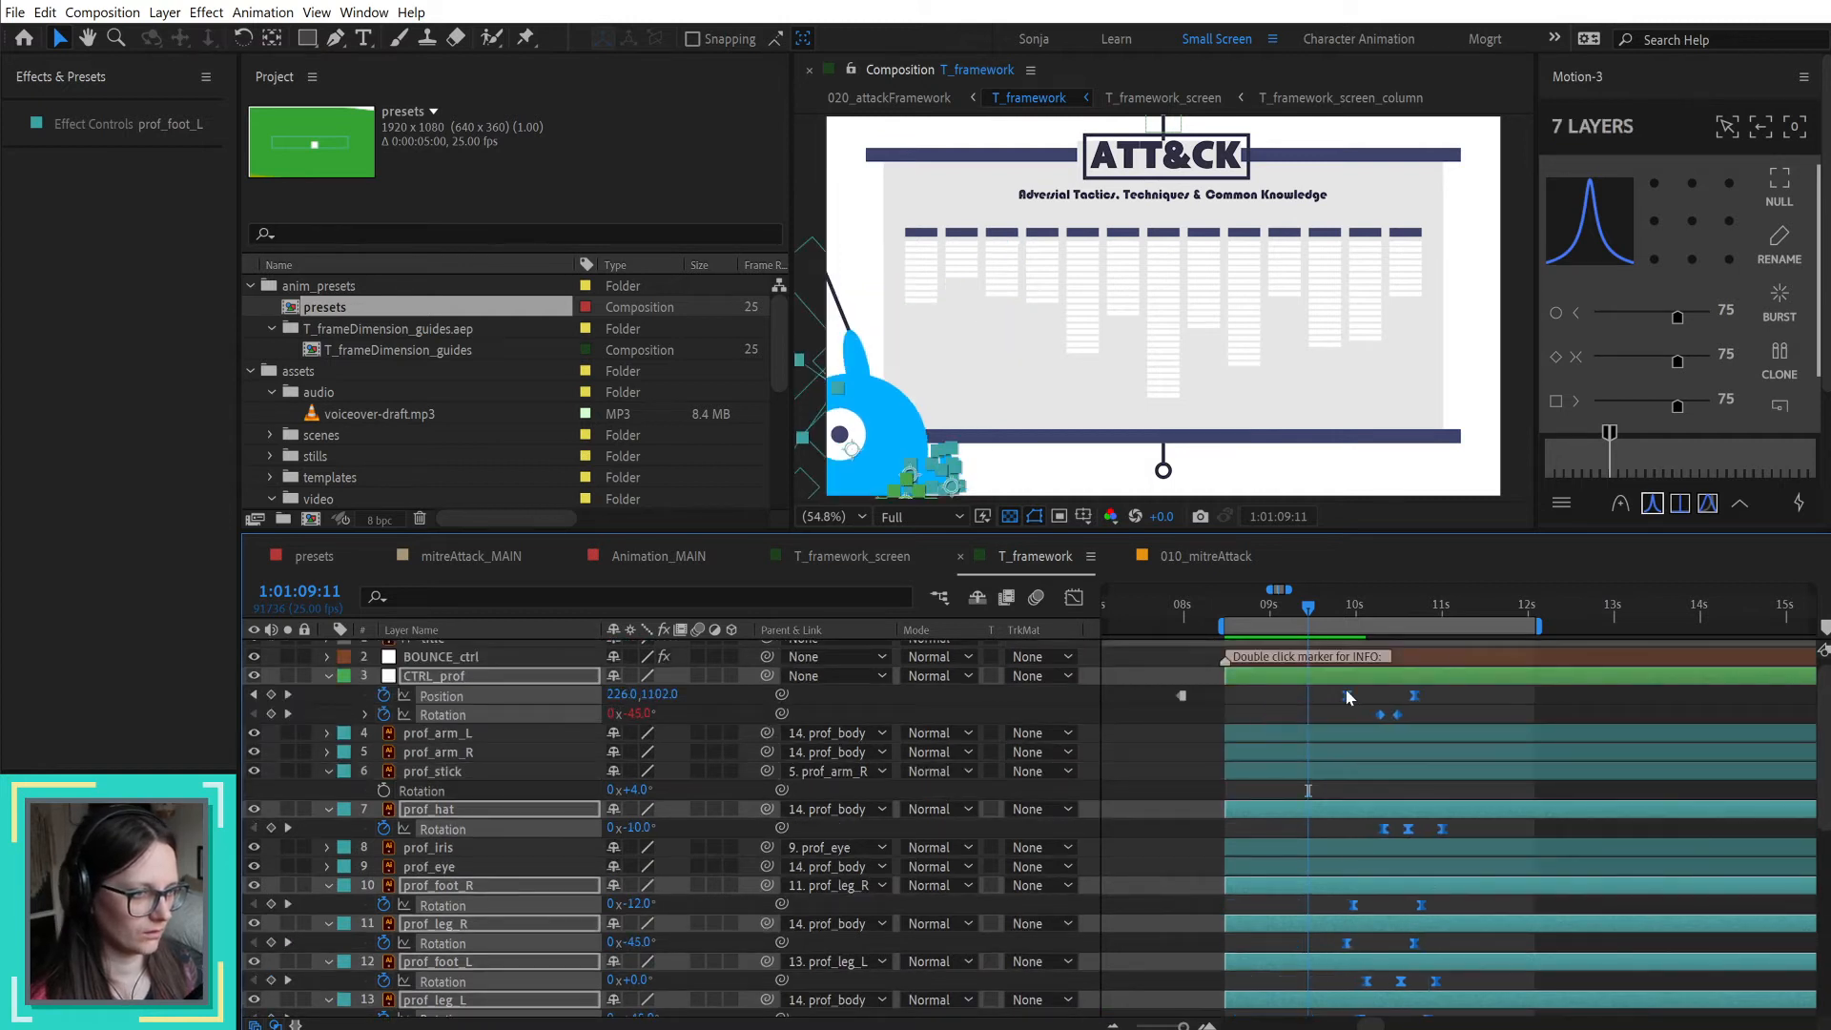
Step: Add a 0° Rotation keyframe to CTRL_prof at 1:01:09:22
click(1229, 617)
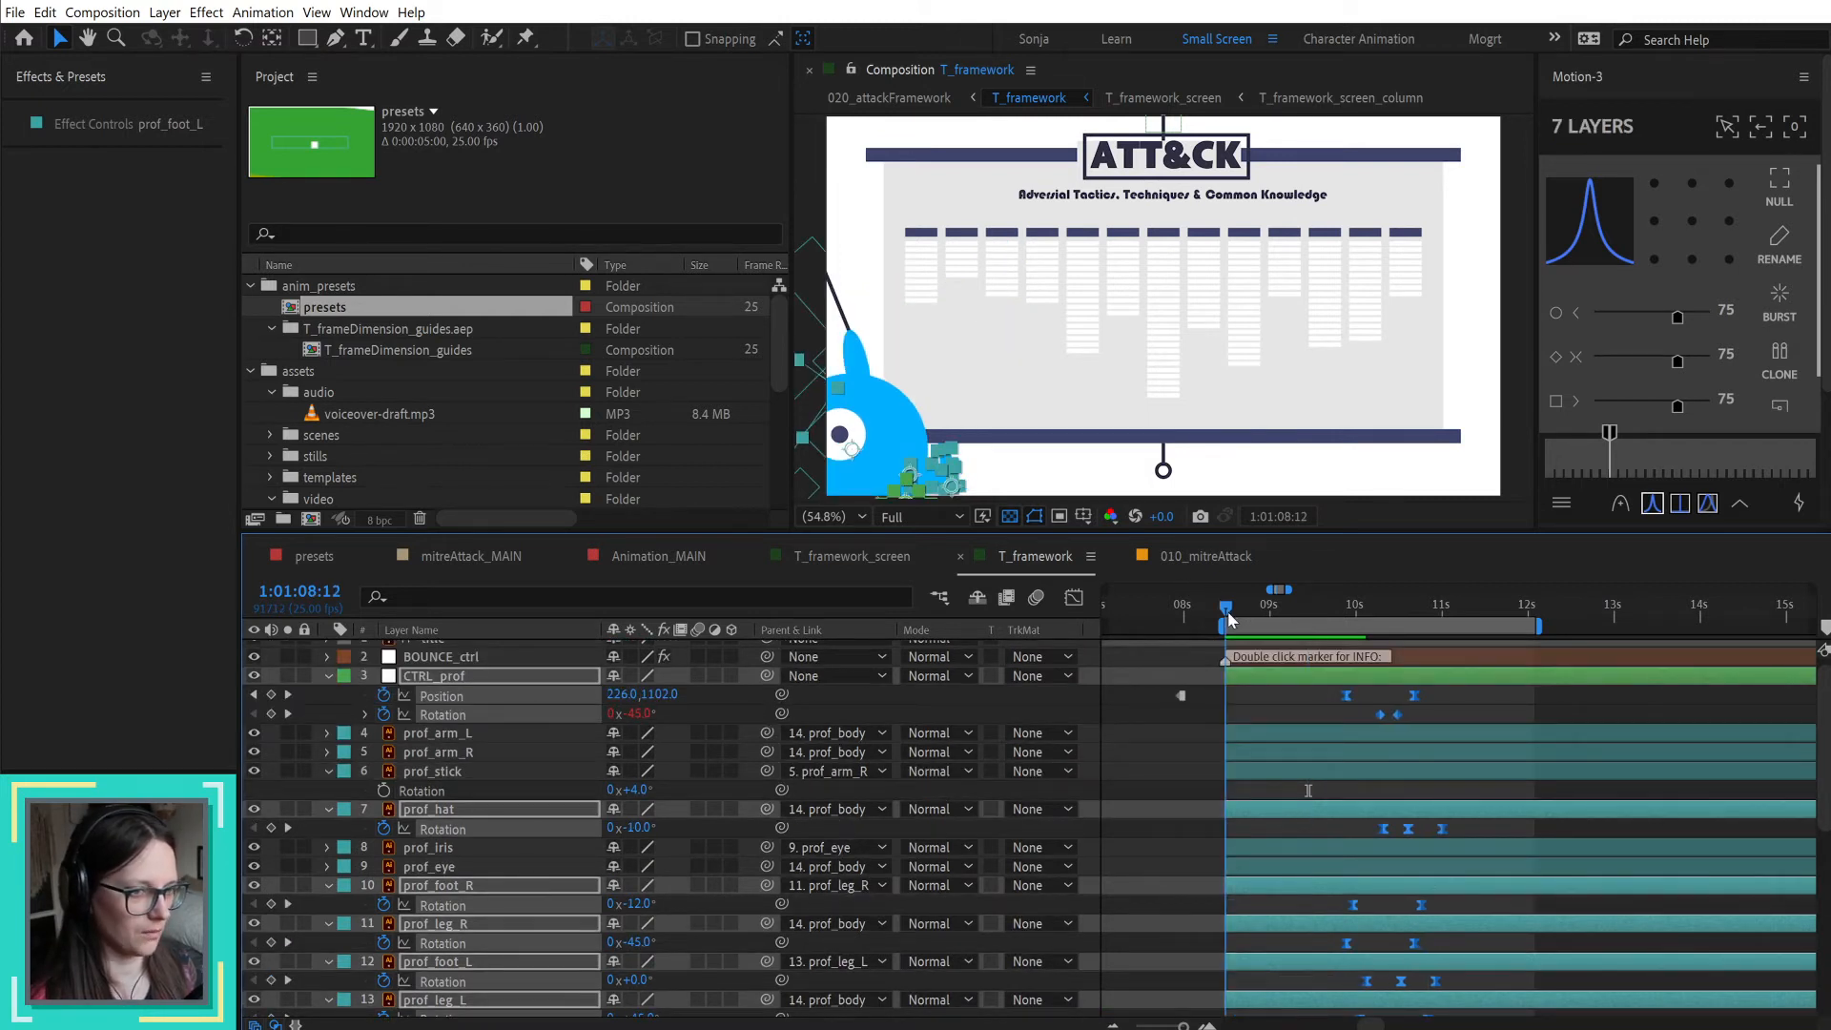
click(1360, 711)
click(1379, 610)
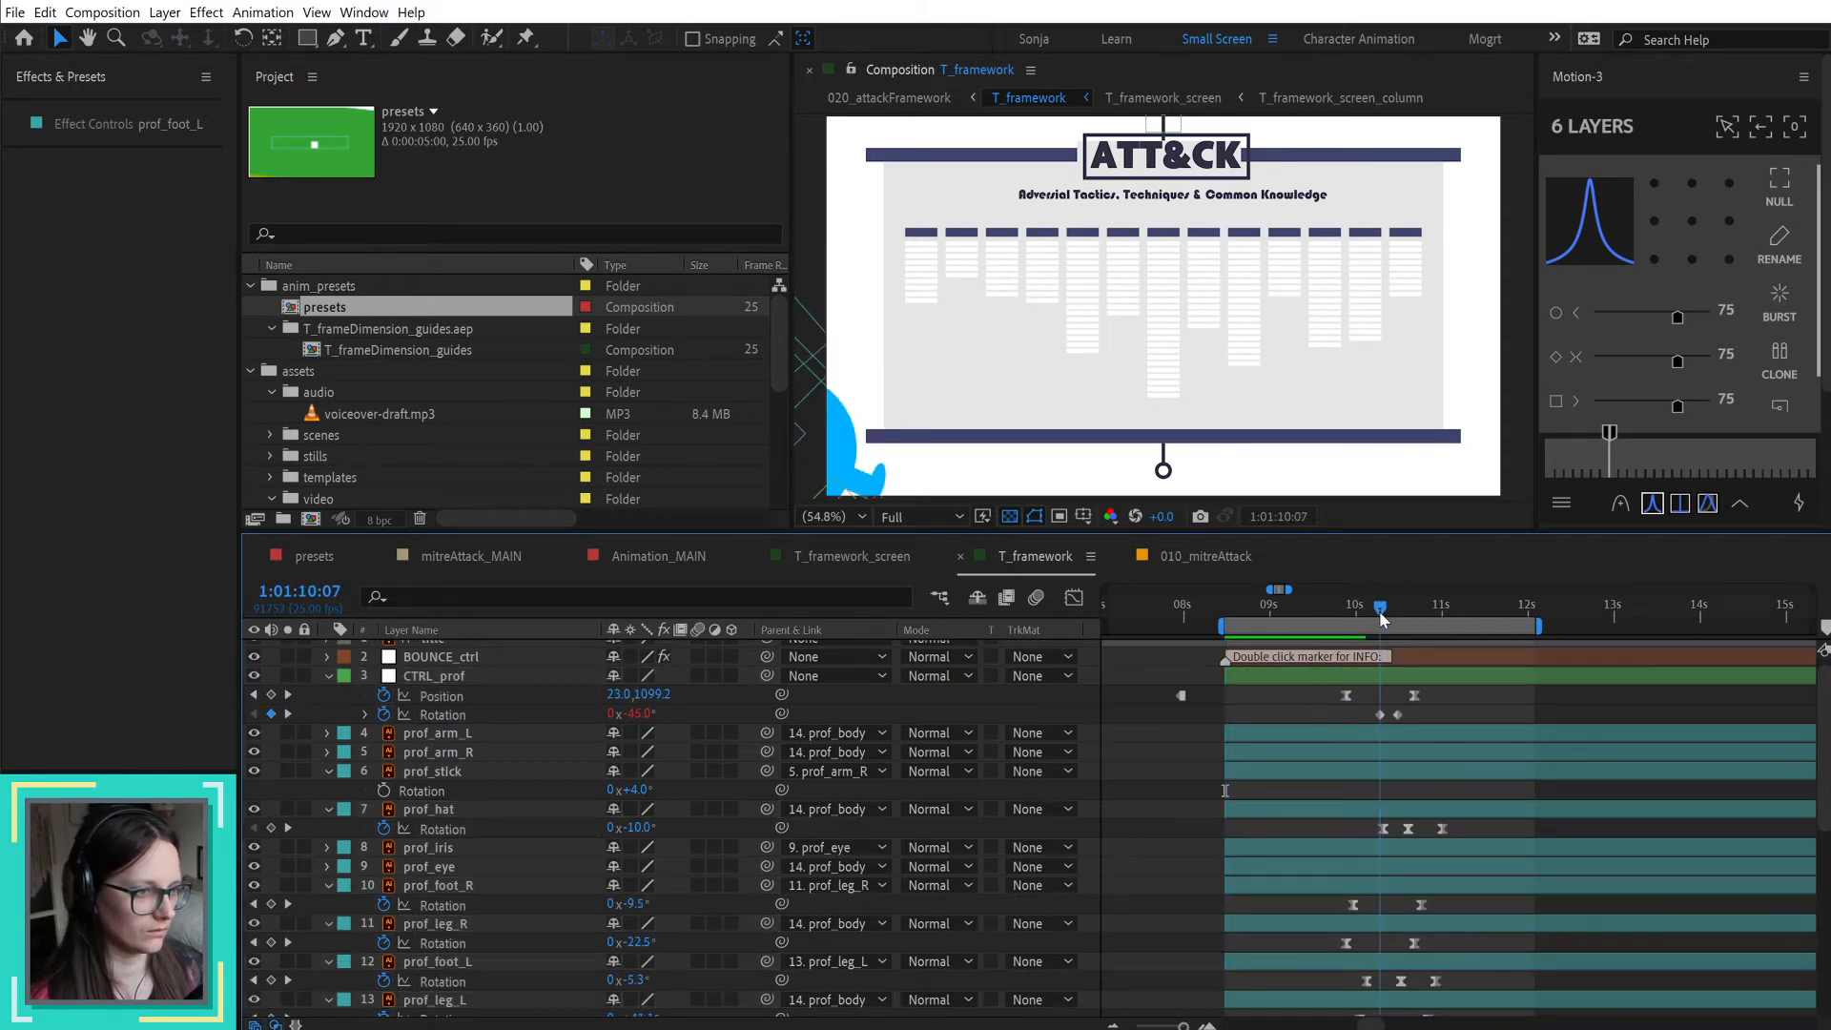
key(j)
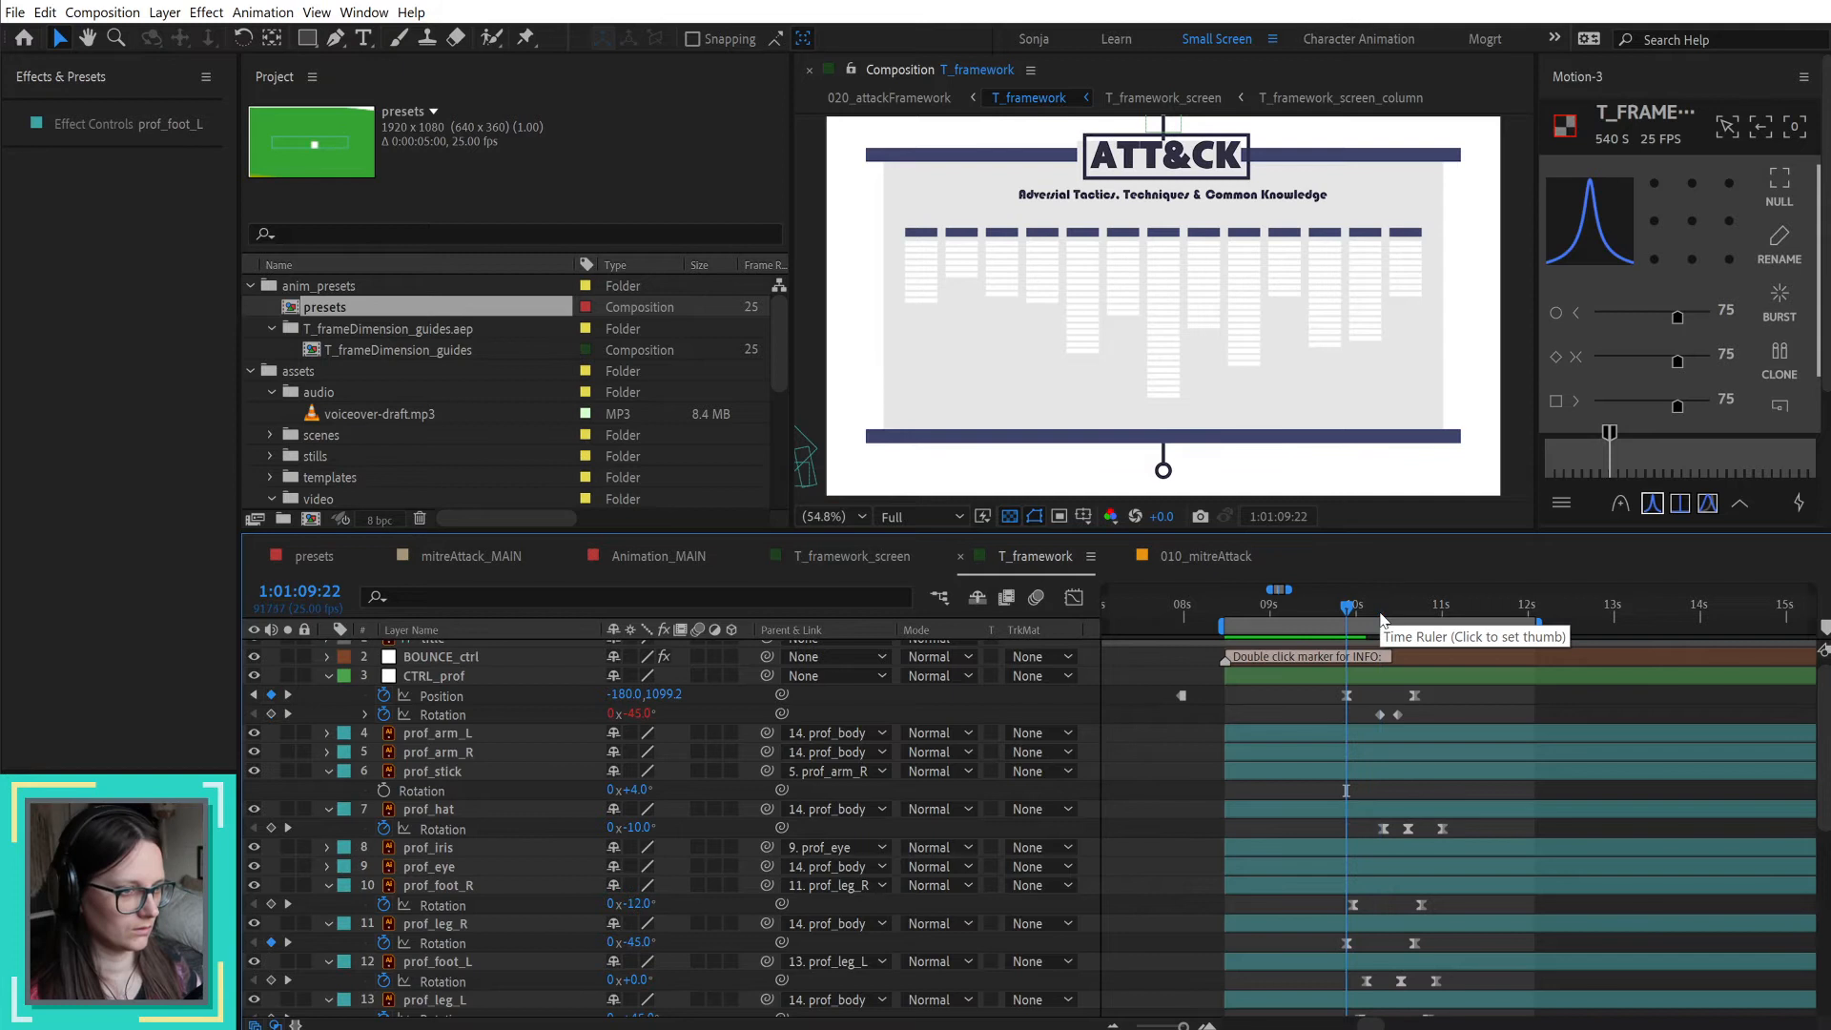
click(634, 714)
text(0)
key(Return)
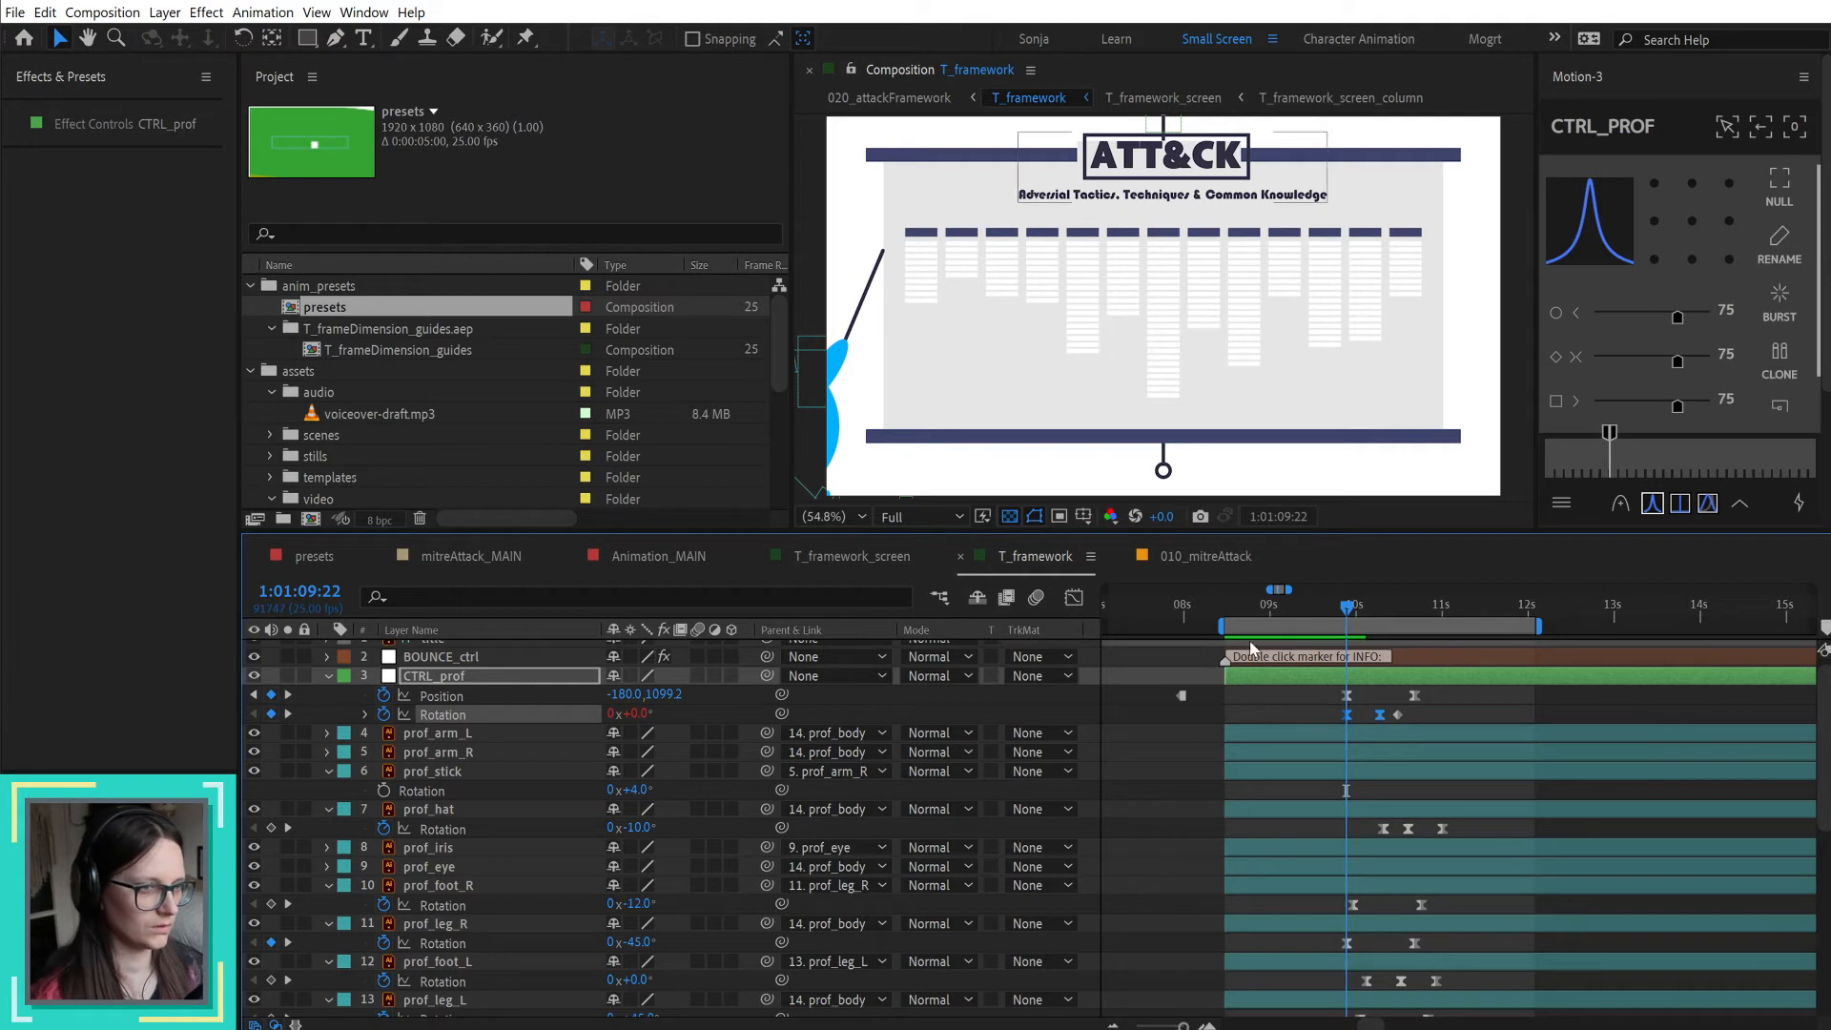
Step: Add a CTRL_prof Position keyframe at 1:01:08:12 with 75 easing and move it 20 frames later
drag(1255, 609, 1230, 618)
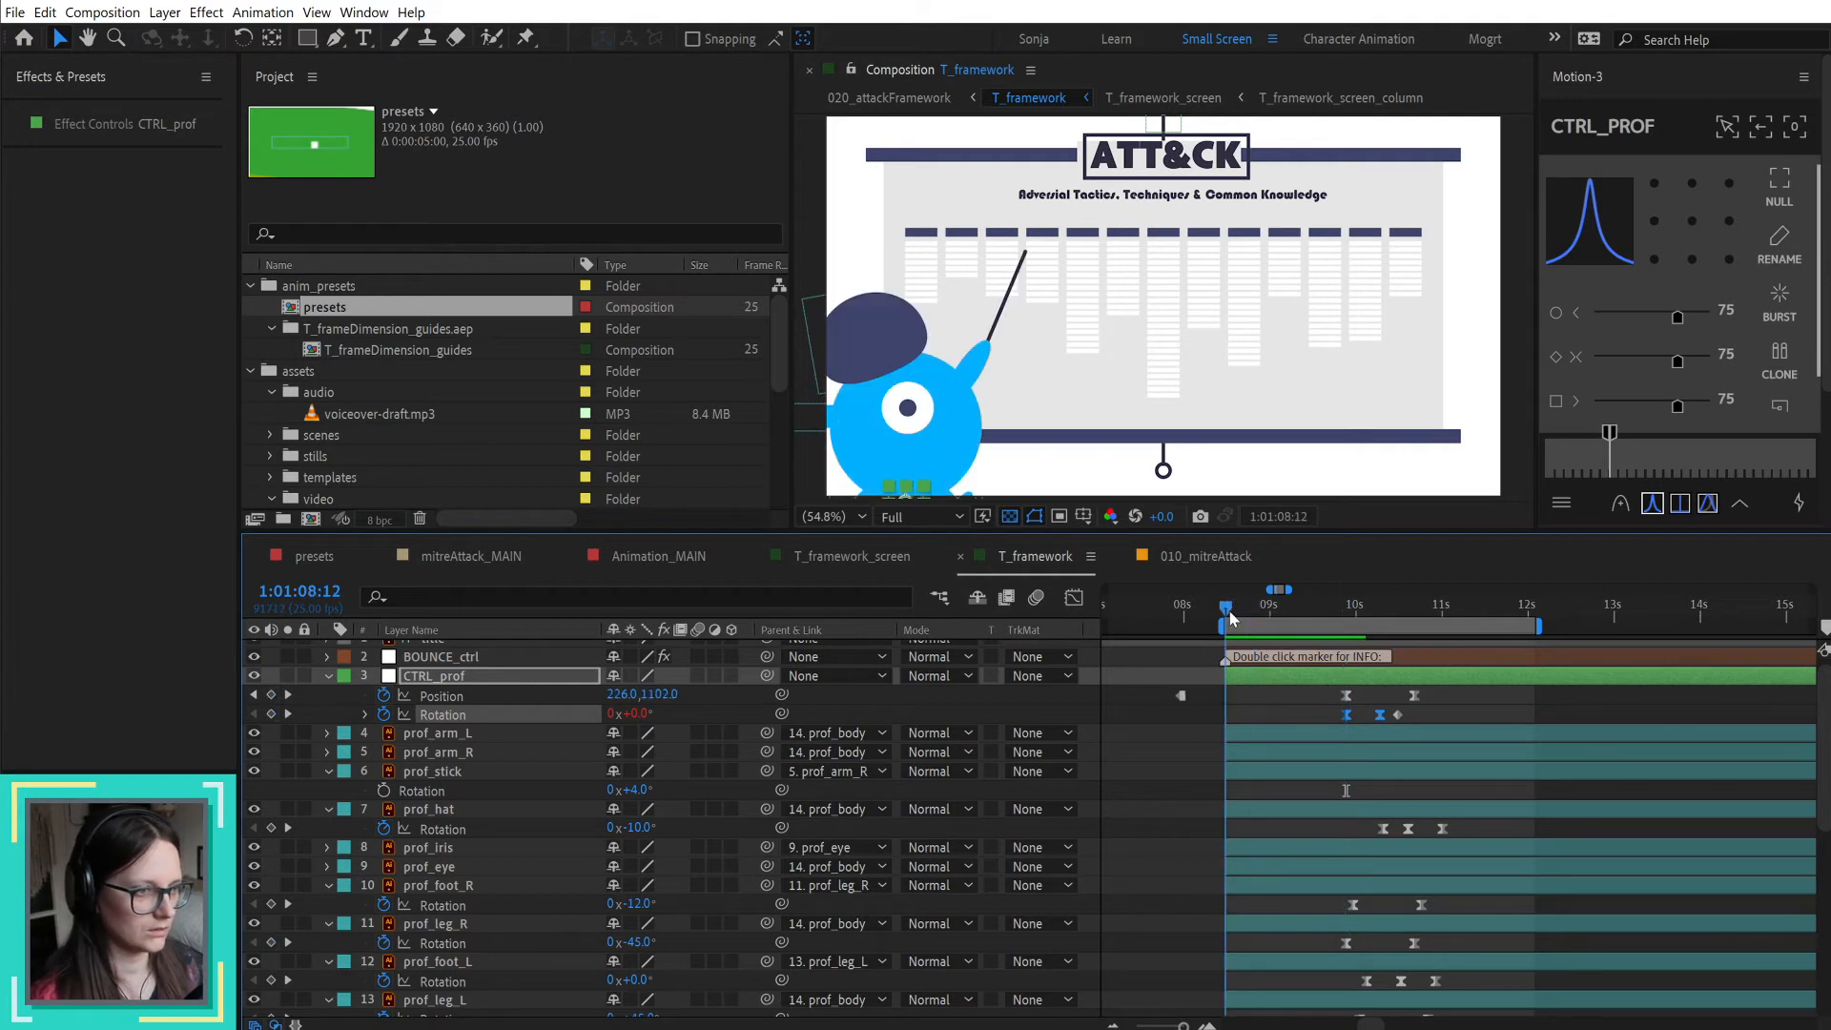
click(1181, 695)
key(alt+shift+p)
click(1652, 503)
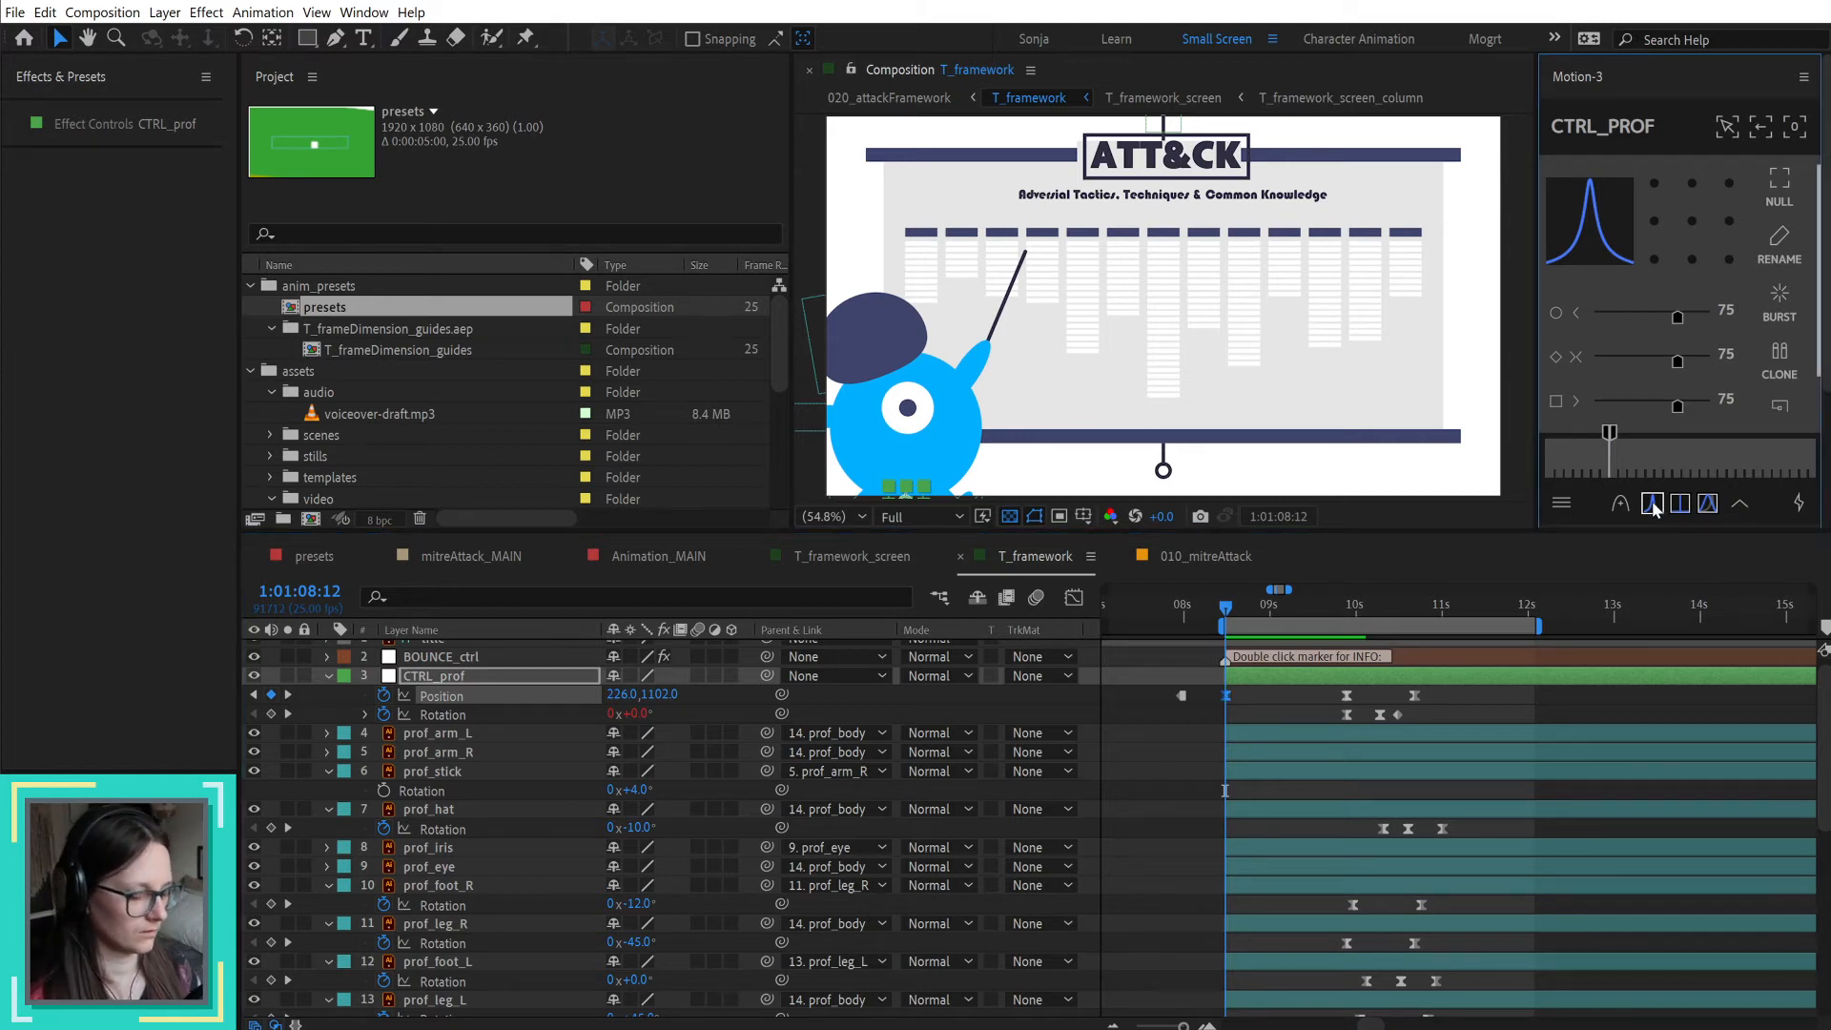
key(alt+shift+Right)
key(alt+shift+Right)
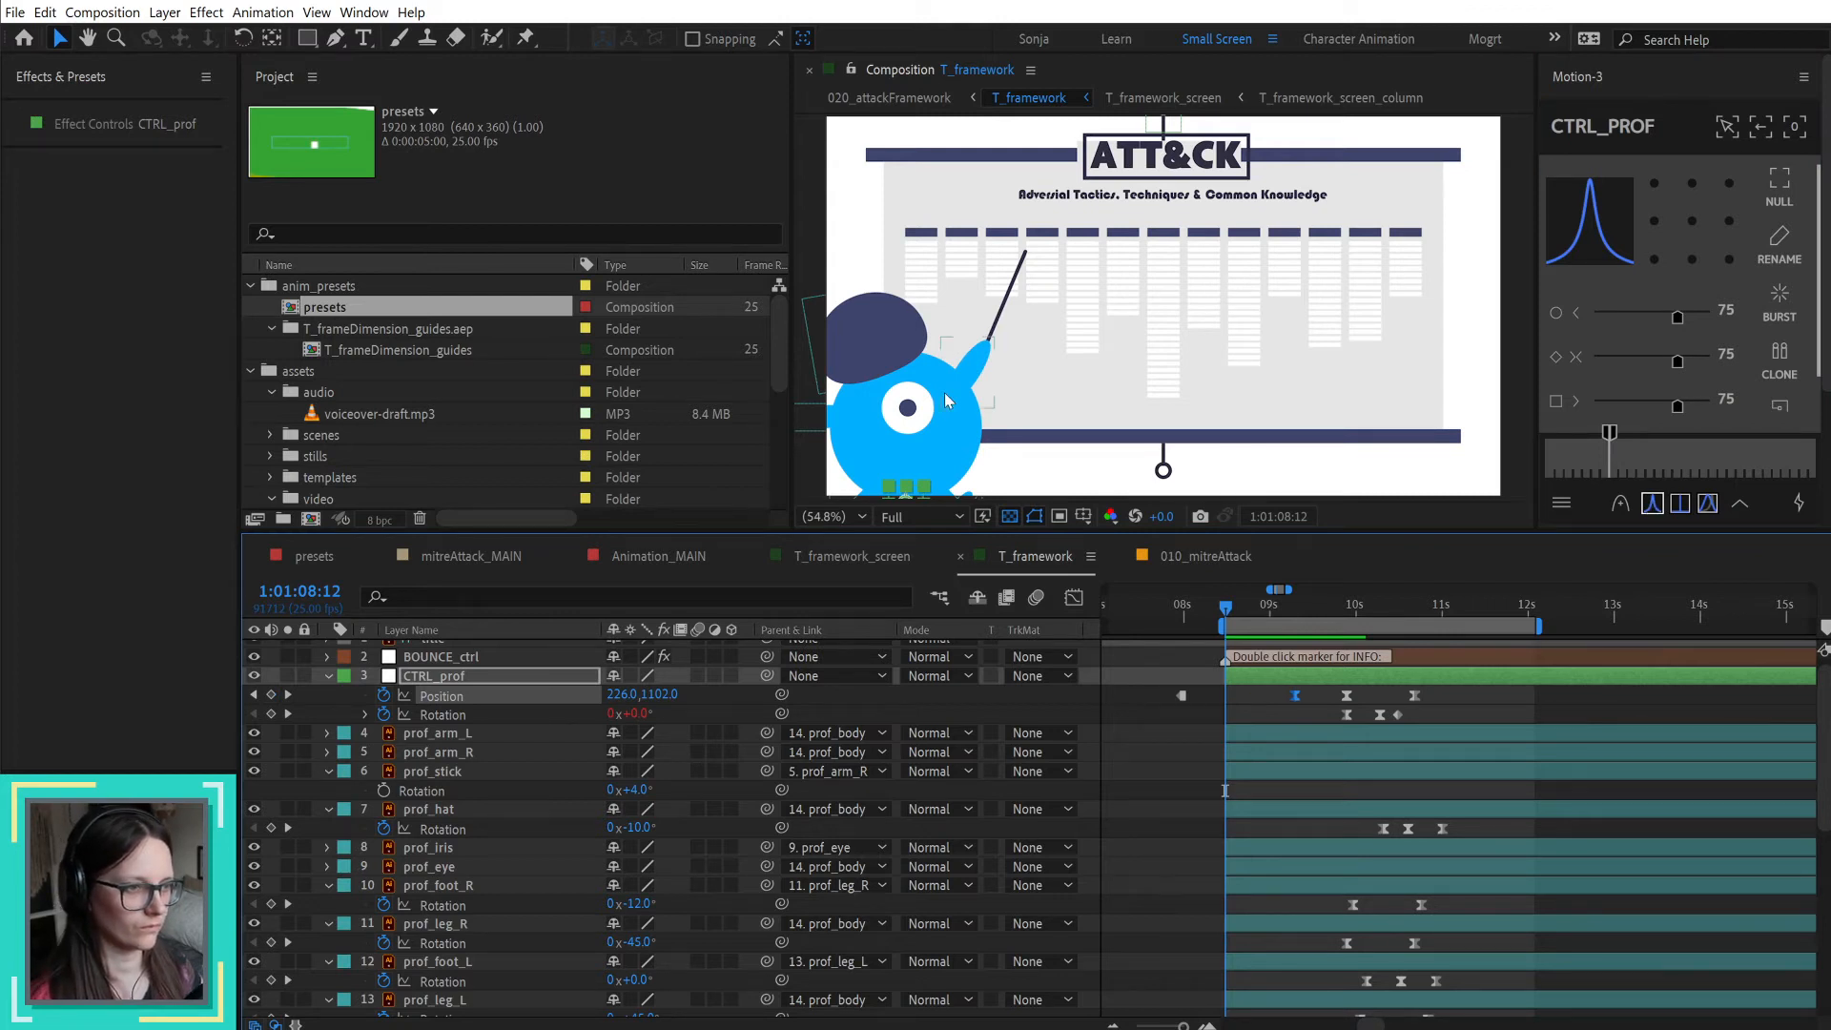
Step: Try moving prof_body downward in the composition, and undo the move
drag(947, 402, 939, 450)
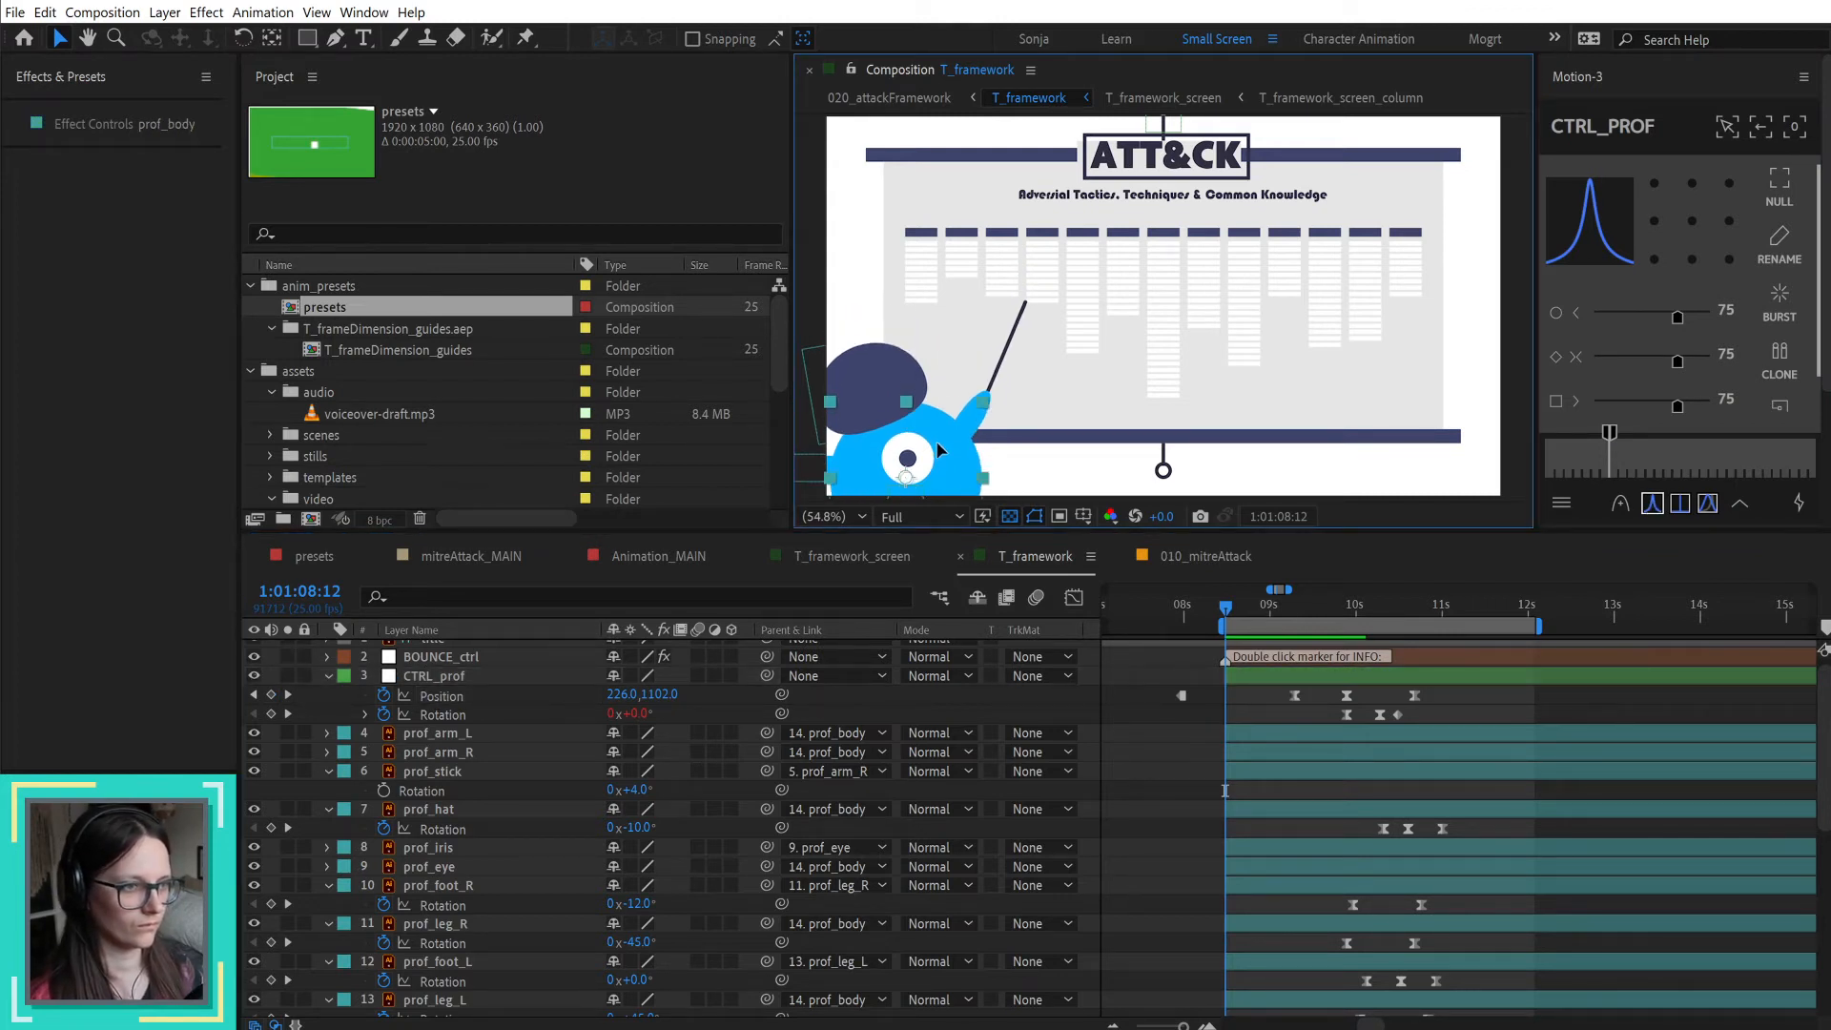
key(ctrl+z)
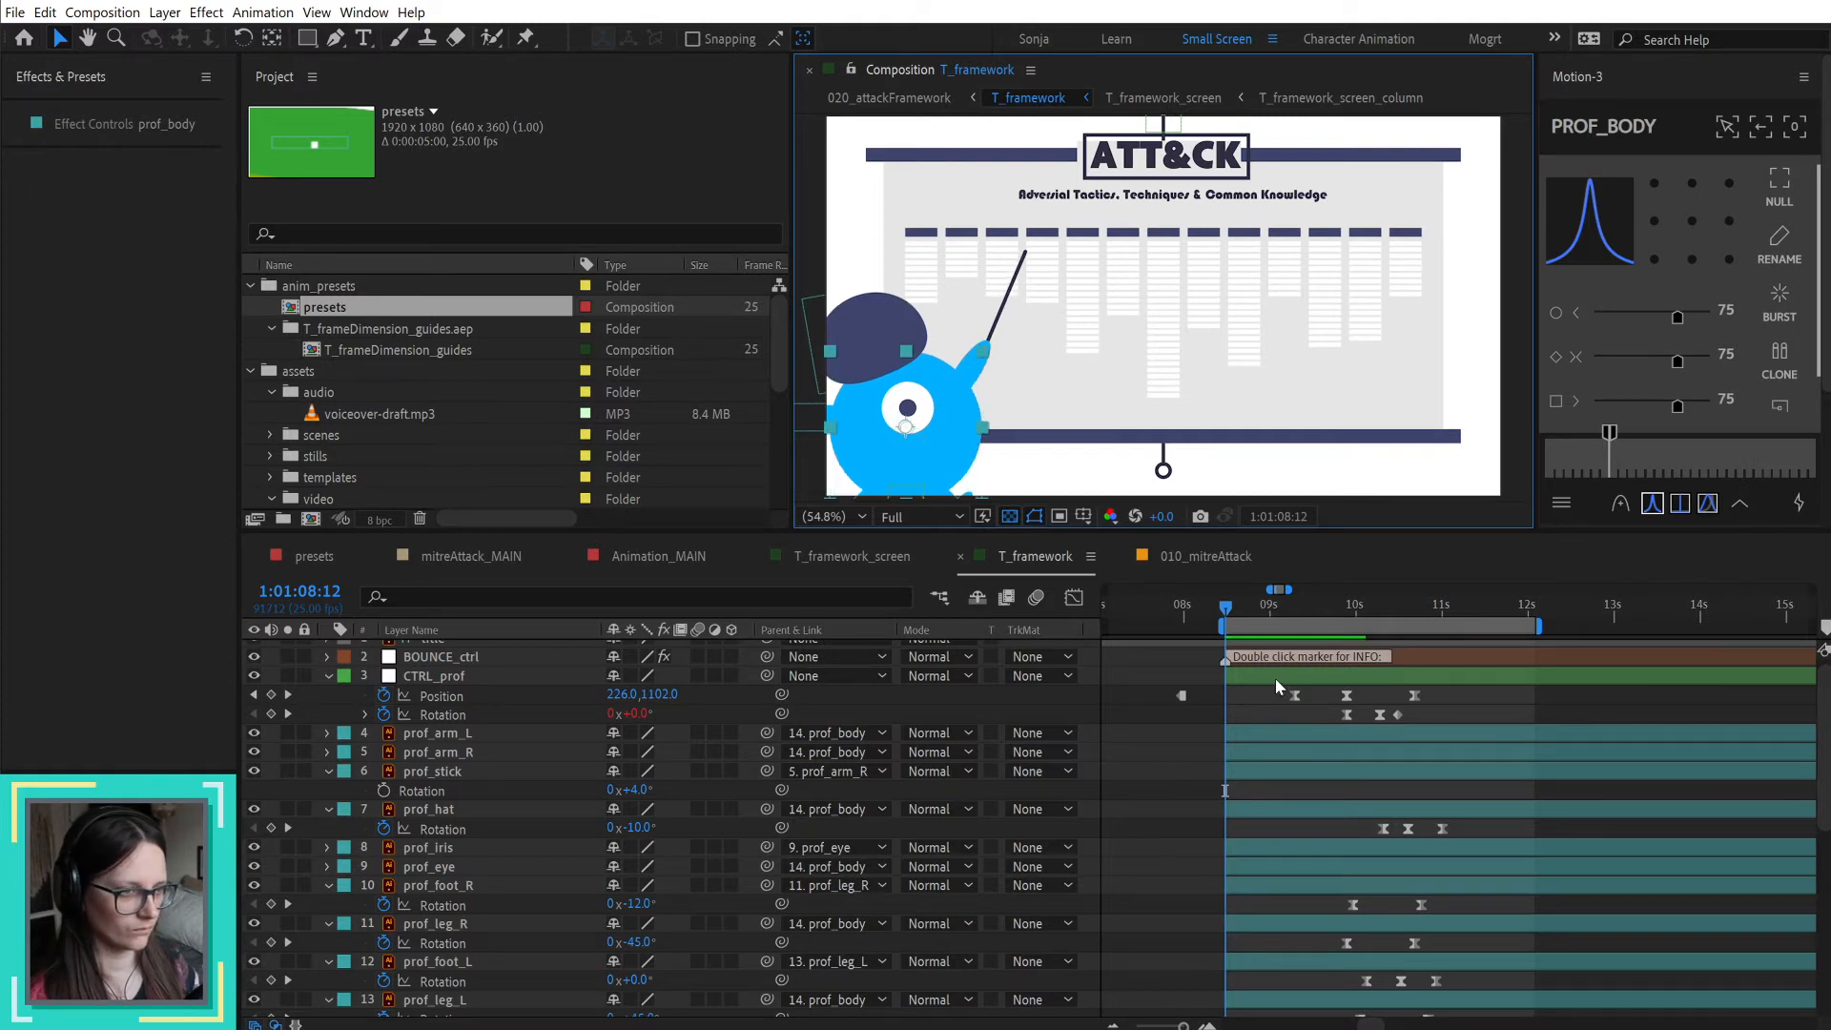
Step: Set the CTRL_prof Position at 1:01:08:12 to 226, 1692 so the professor starts below the frame
click(1274, 678)
click(903, 498)
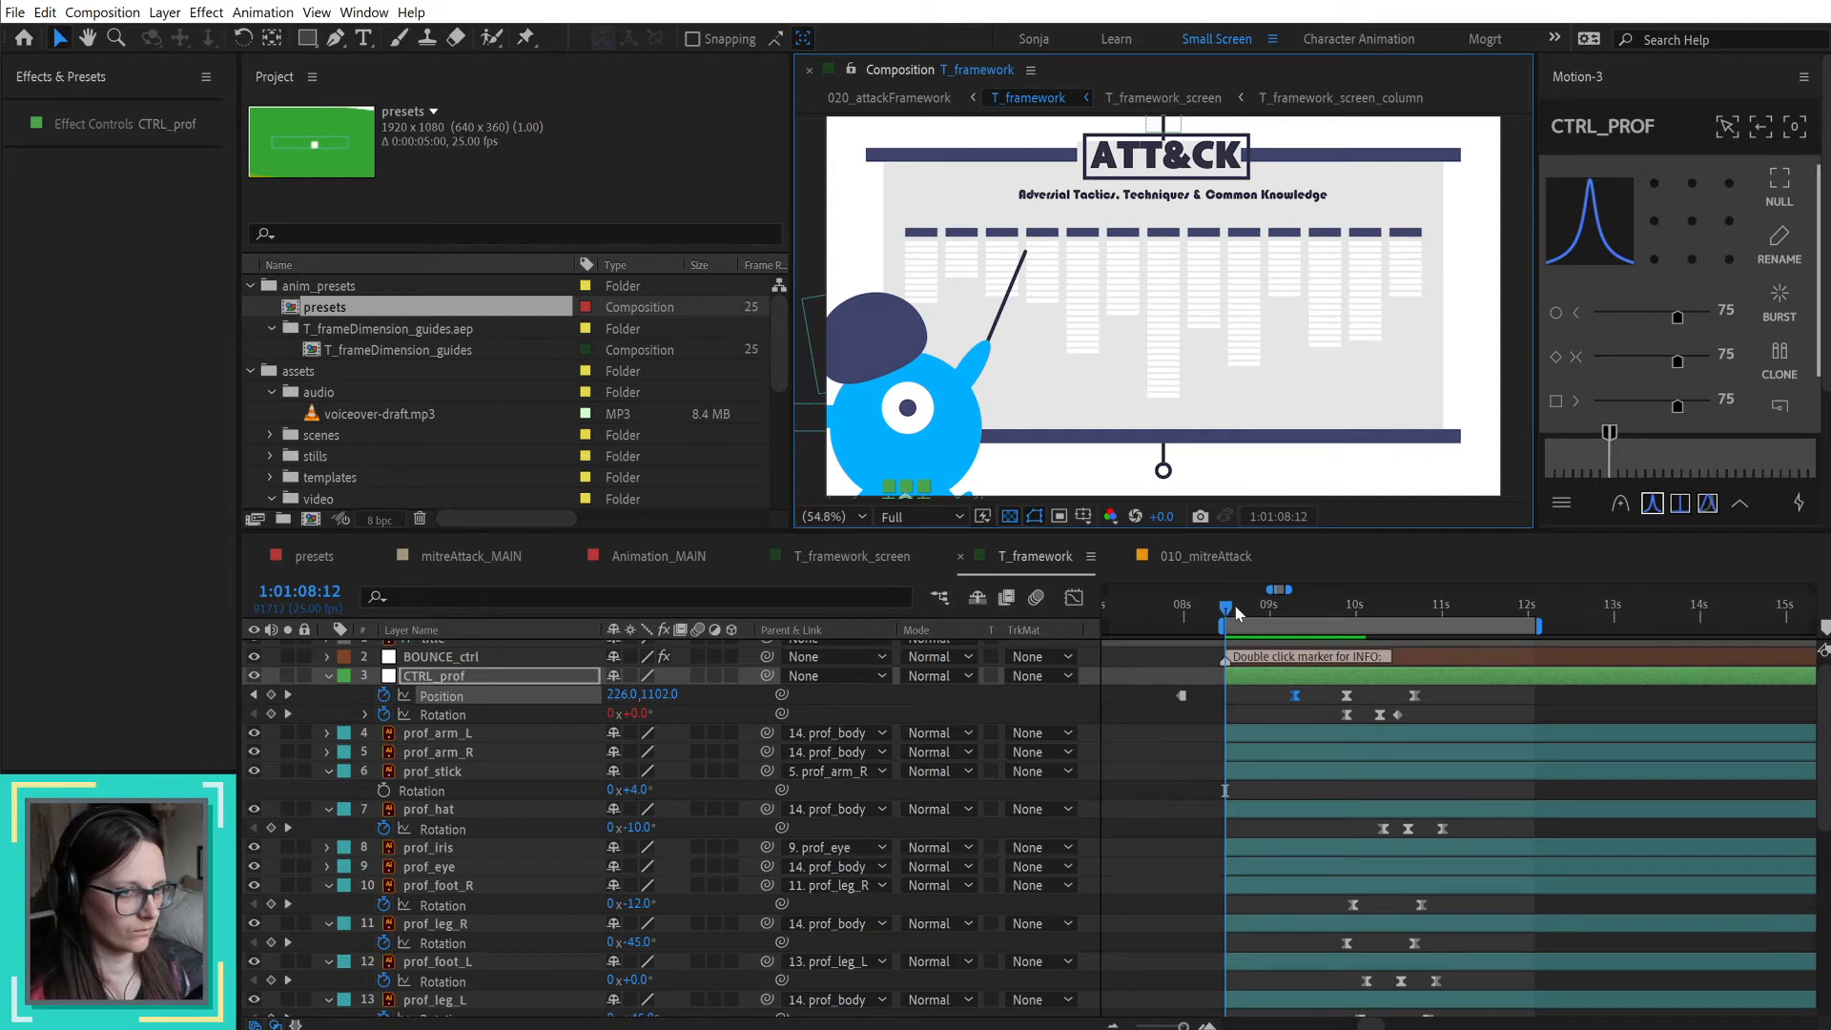
drag(639, 703, 742, 687)
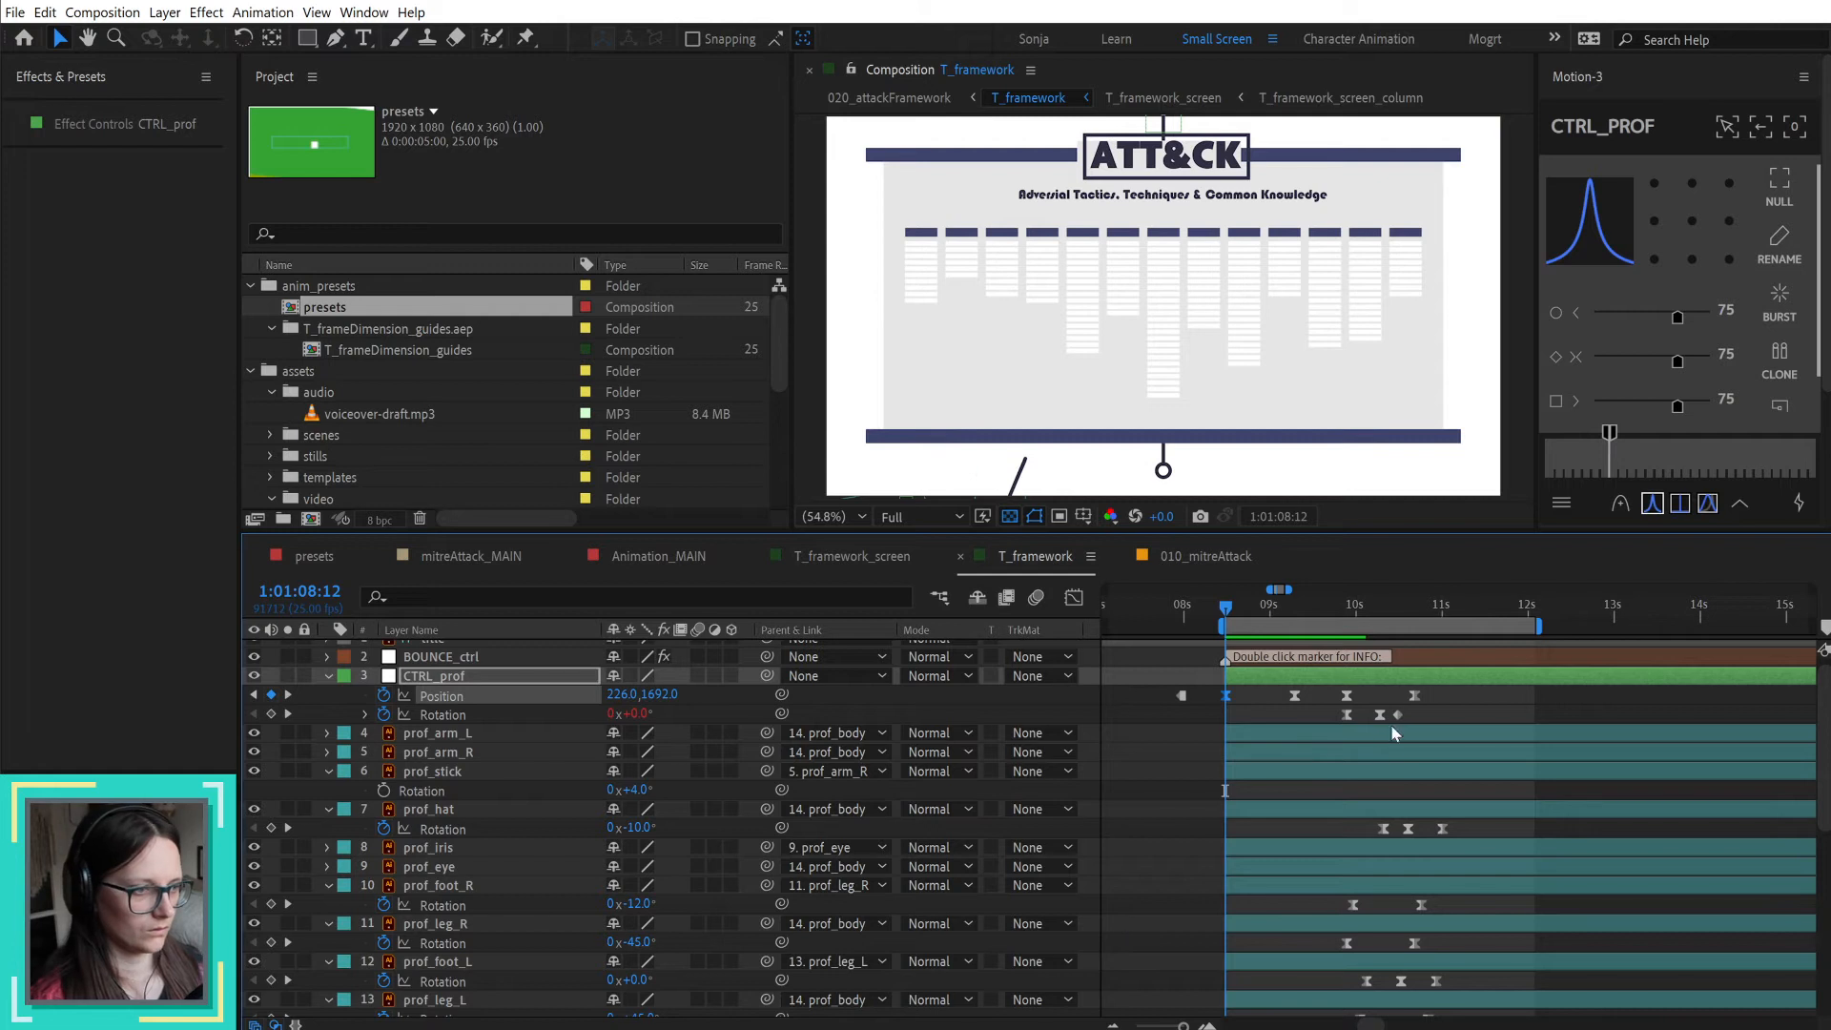
mouse_move(1380, 717)
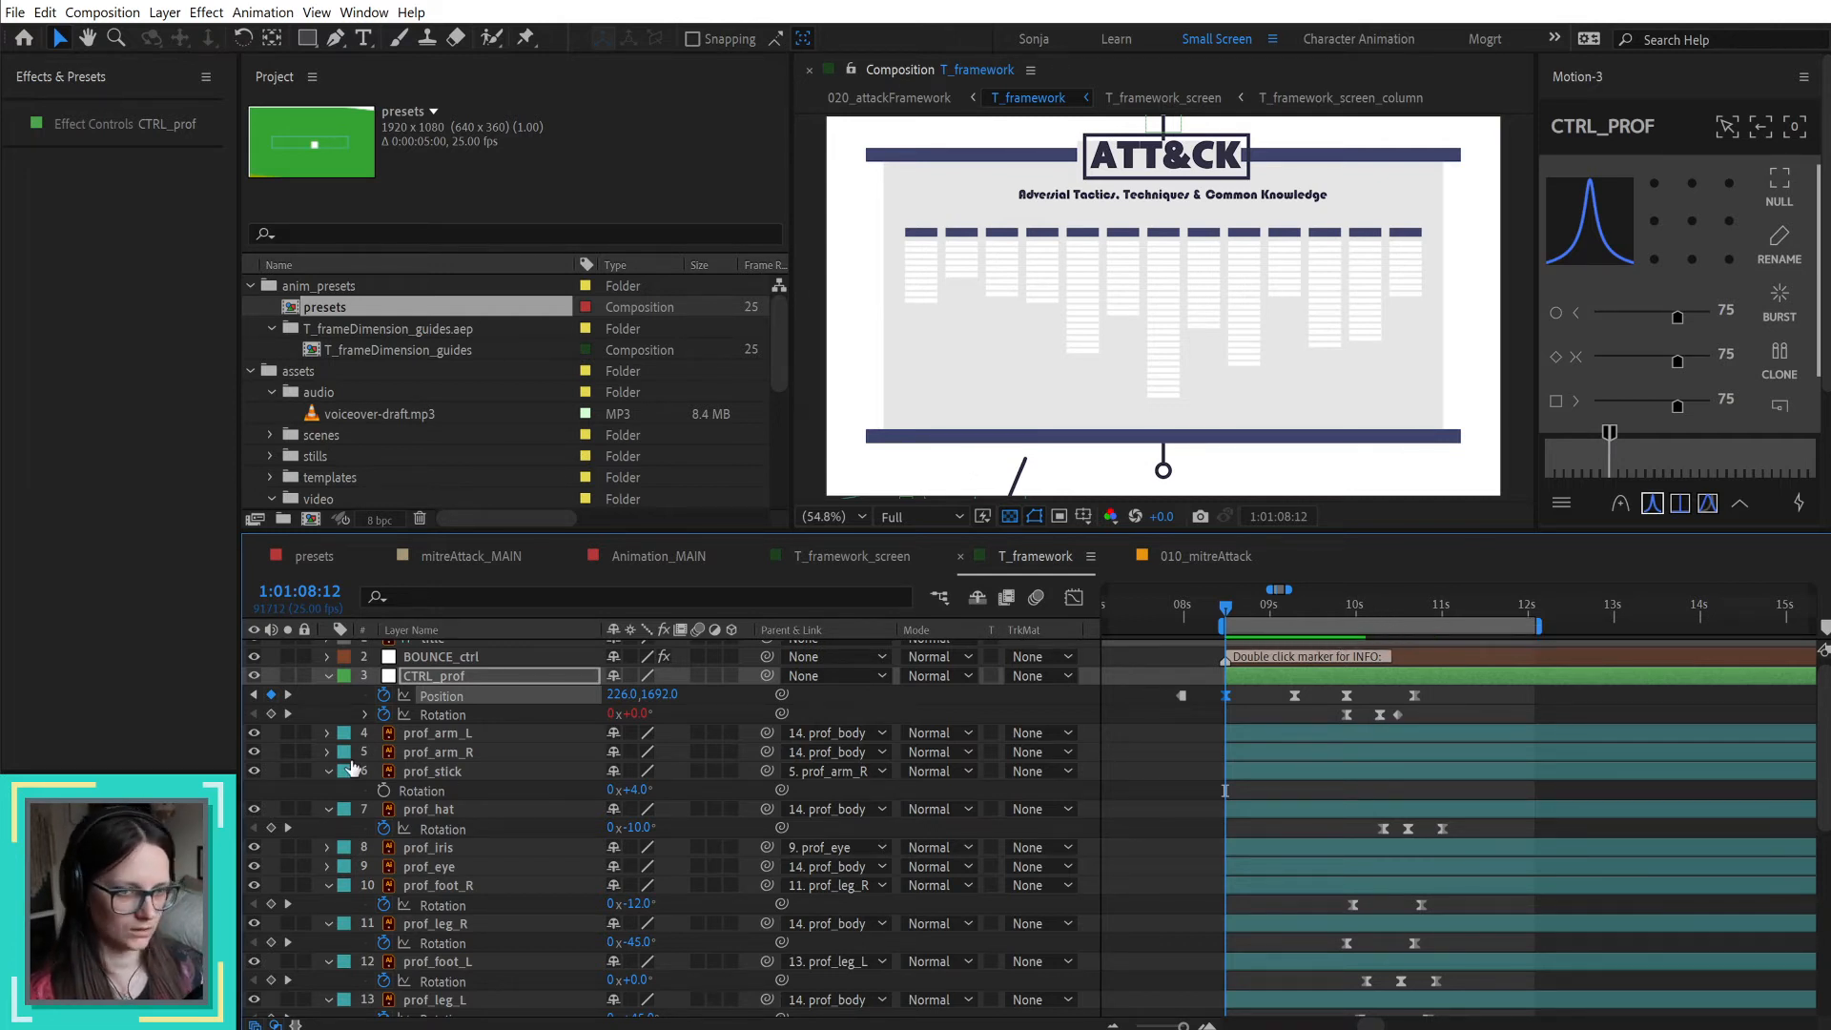
Step: Add a 0° Rotation keyframe to prof_arm_R at 1:01:08:12 and move it 20 frames later
click(456, 733)
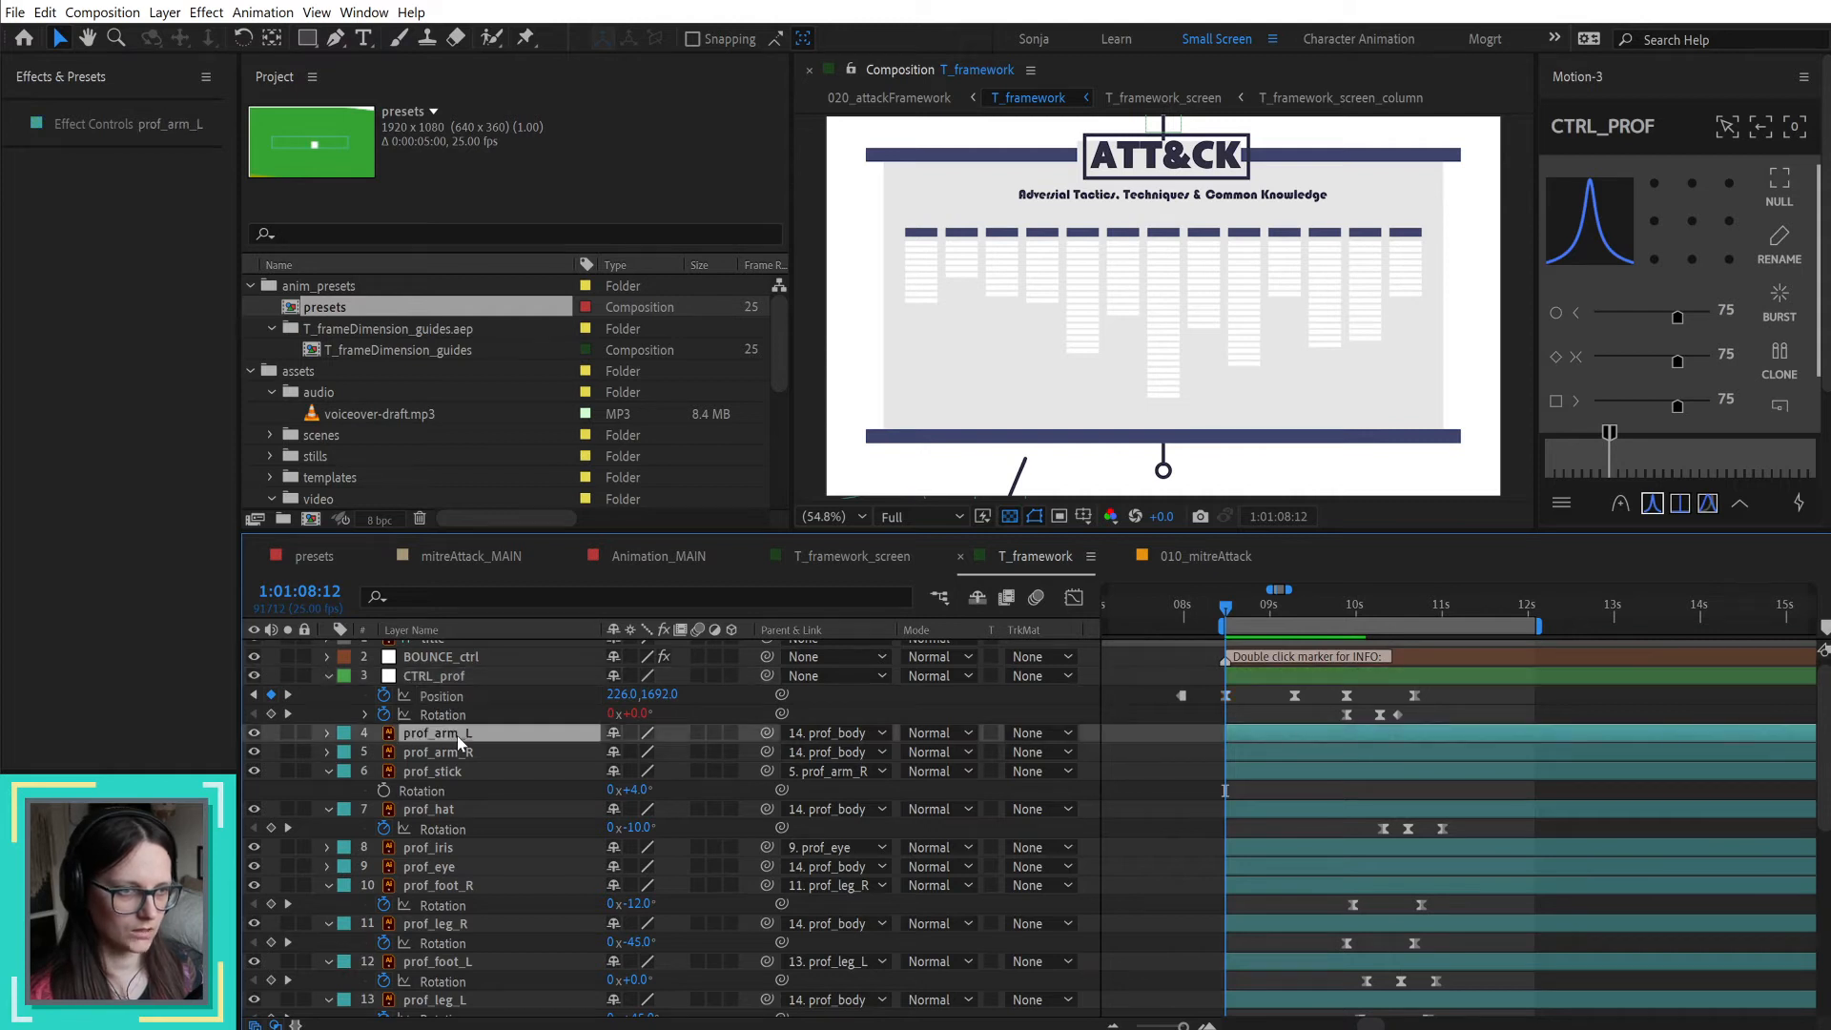
click(467, 753)
scroll(1085, 443, down, 3)
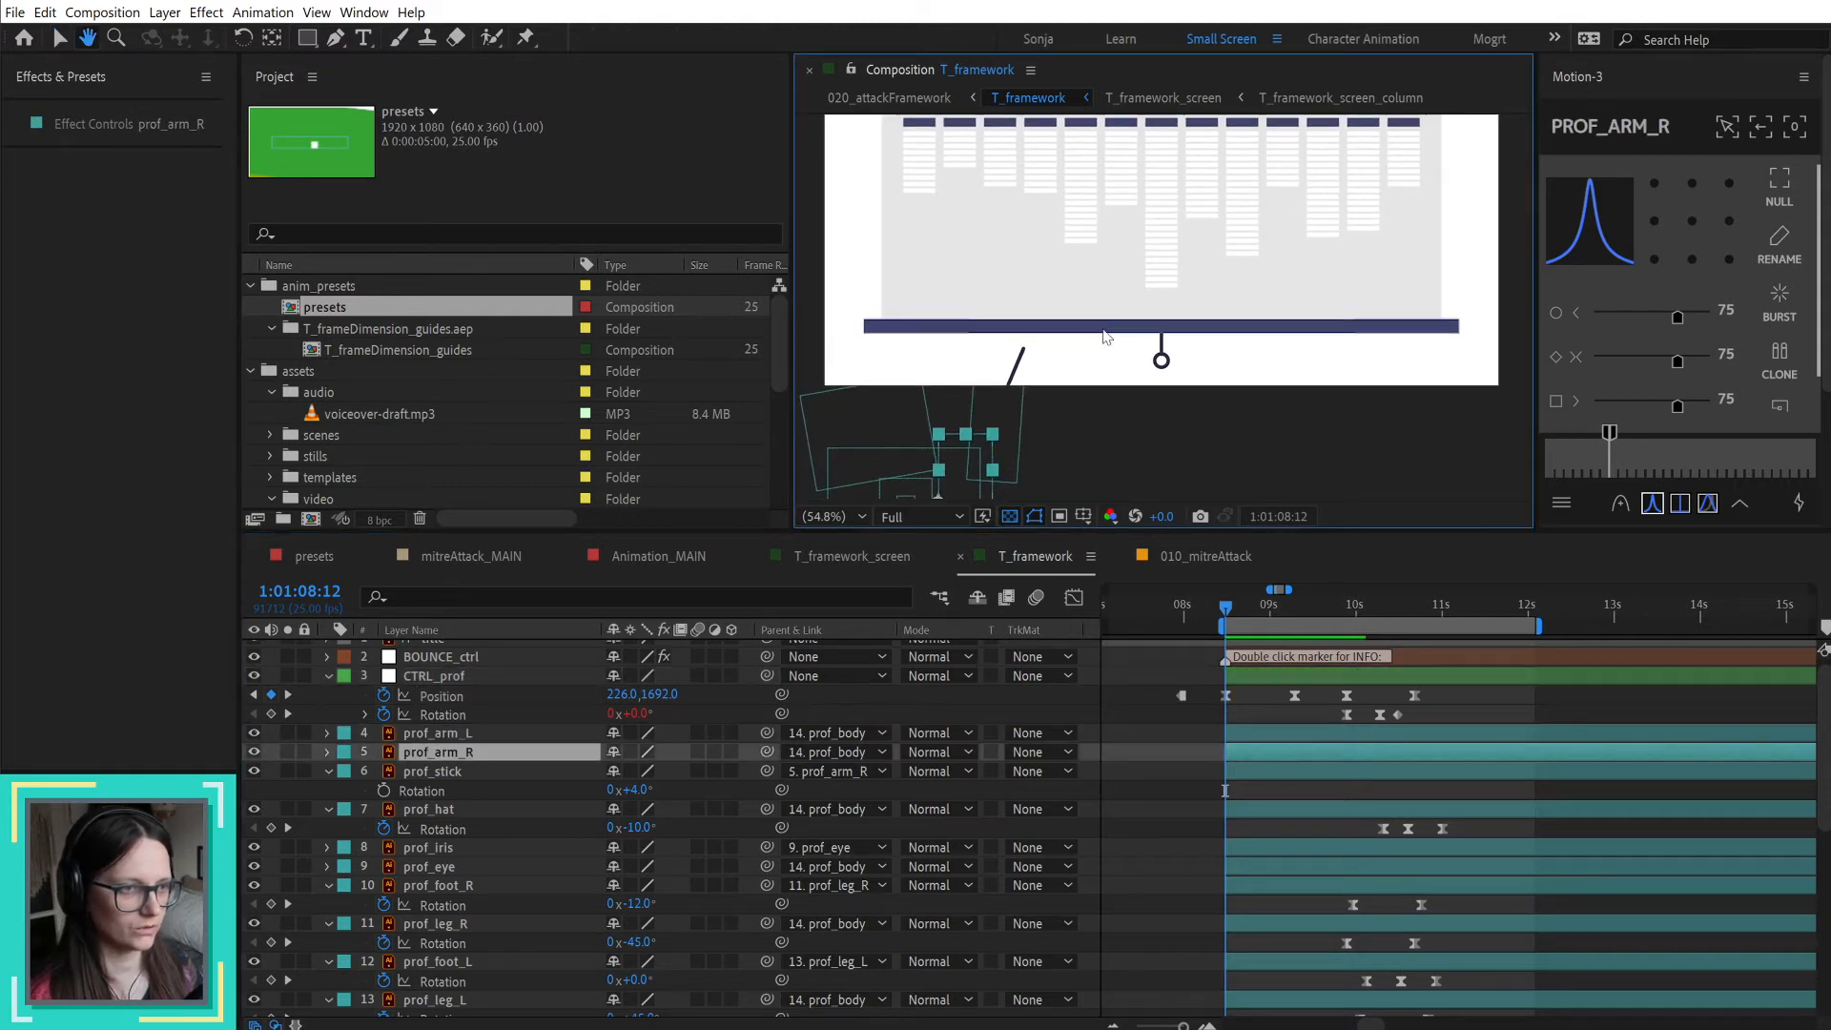
key(alt+shift+r)
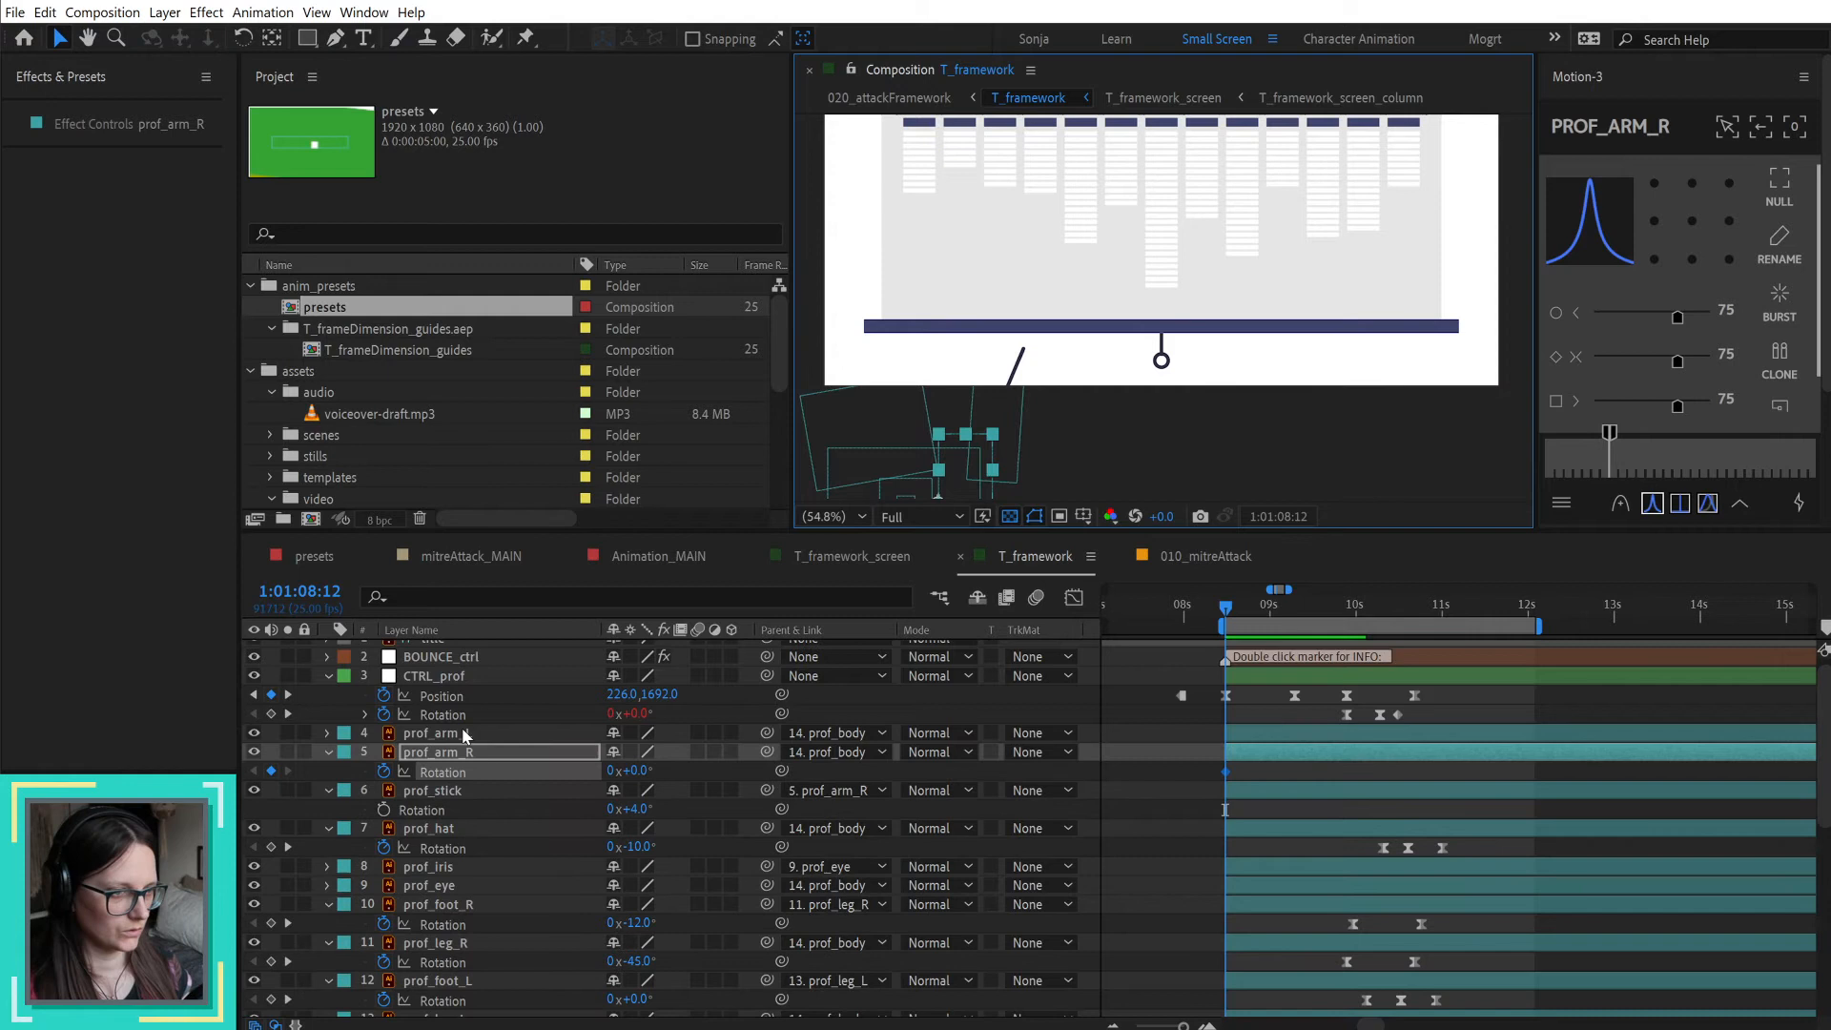
key(alt+shift+Right)
key(alt+shift+Right)
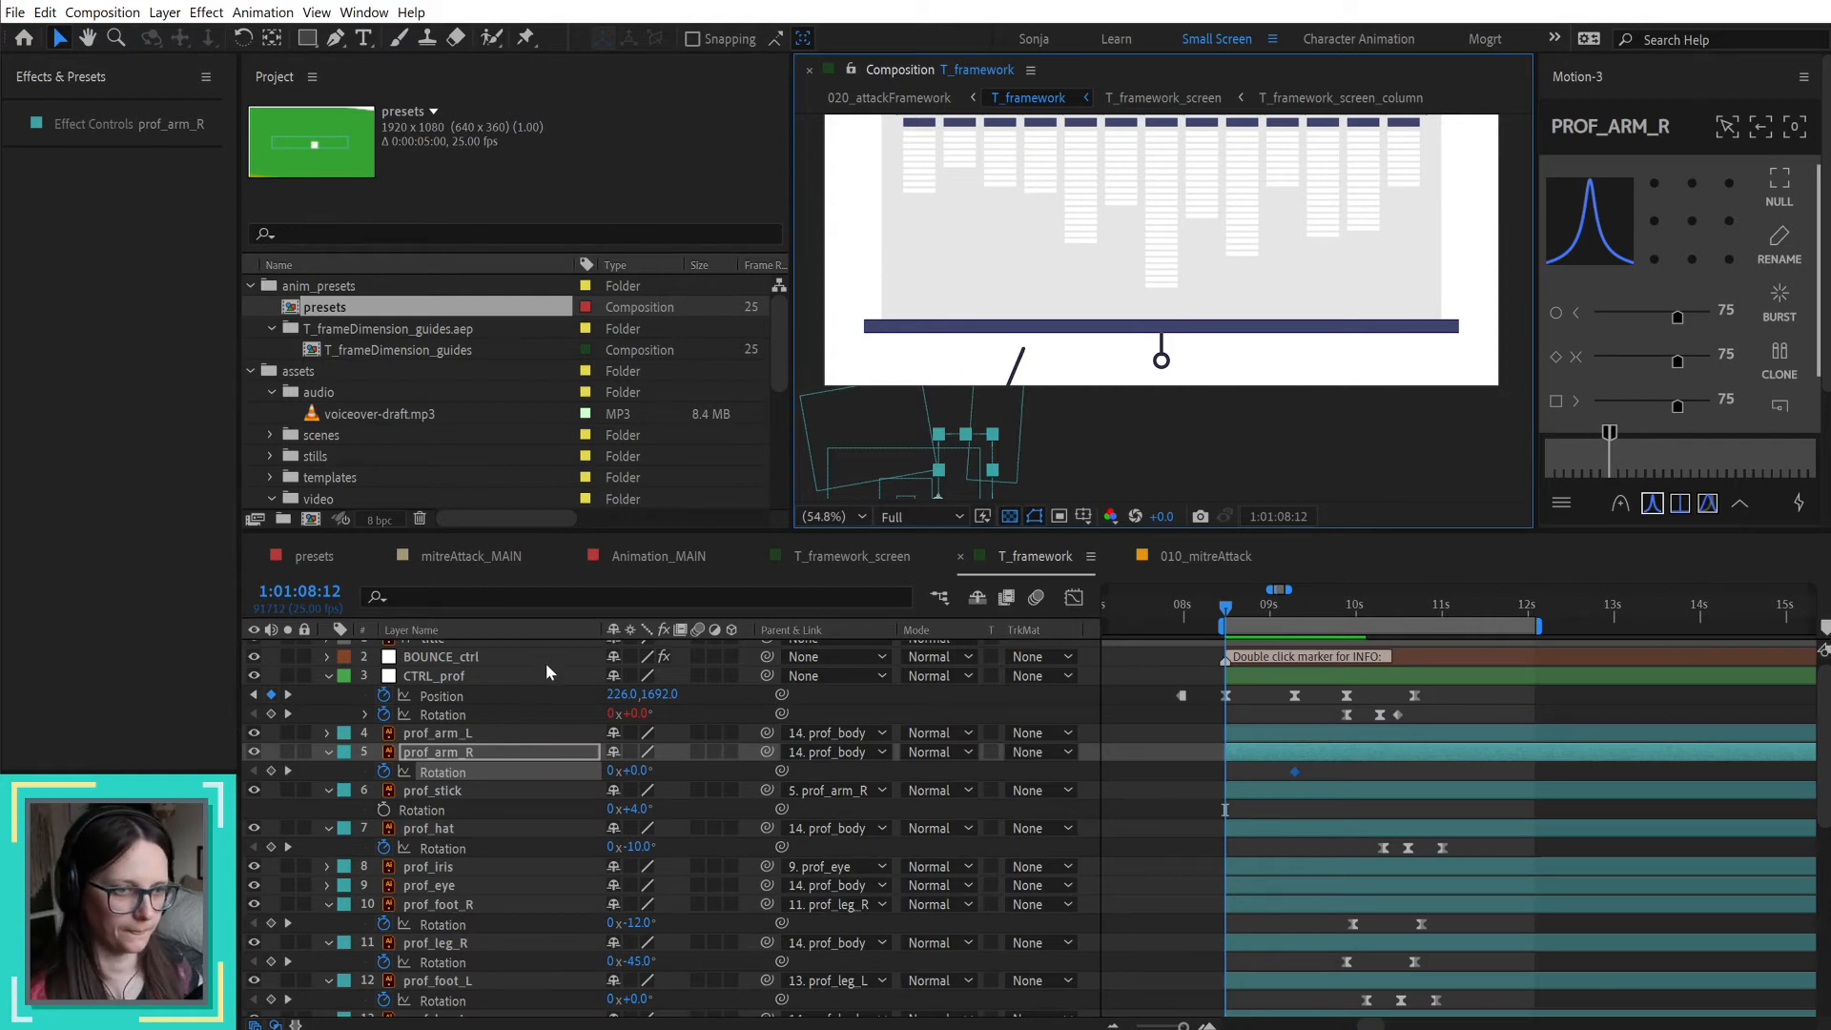
Step: Set prof_arm_R Rotation to 35° at 1:01:08:12 and ease both of its Rotation keyframes at 75
drag(641, 779, 677, 771)
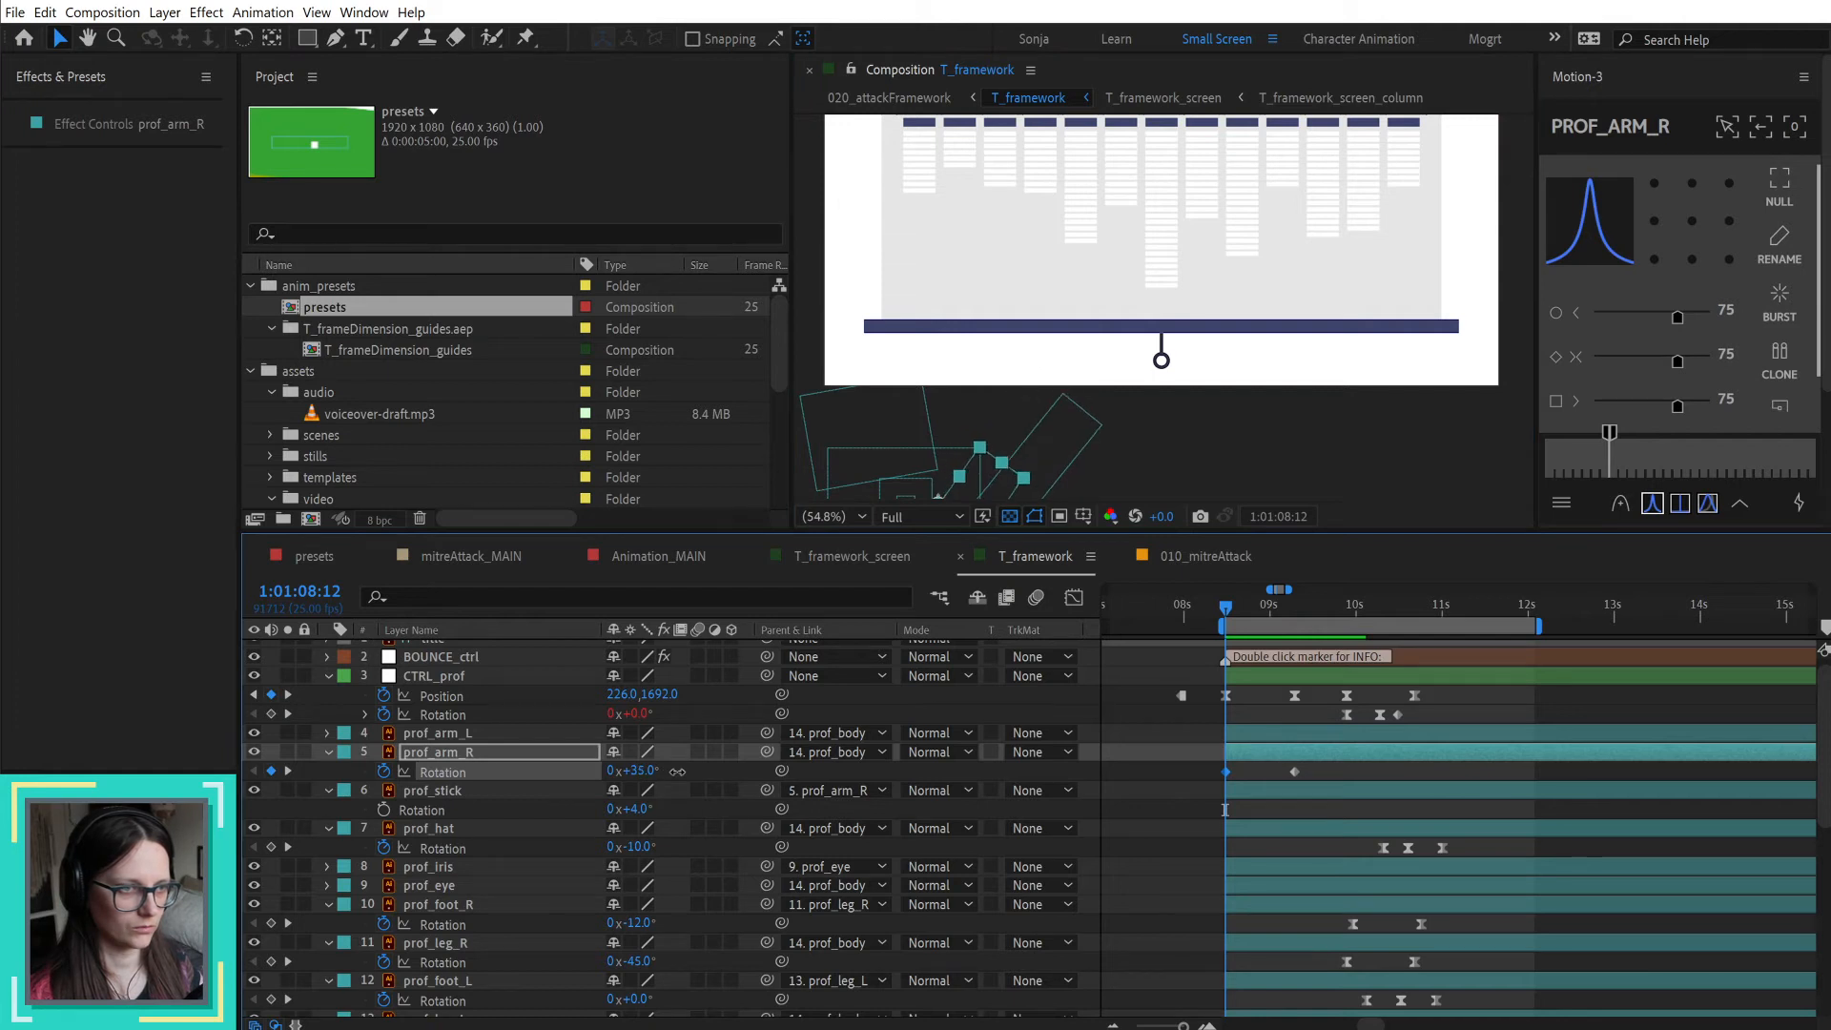
drag(1323, 774, 1209, 764)
click(1648, 501)
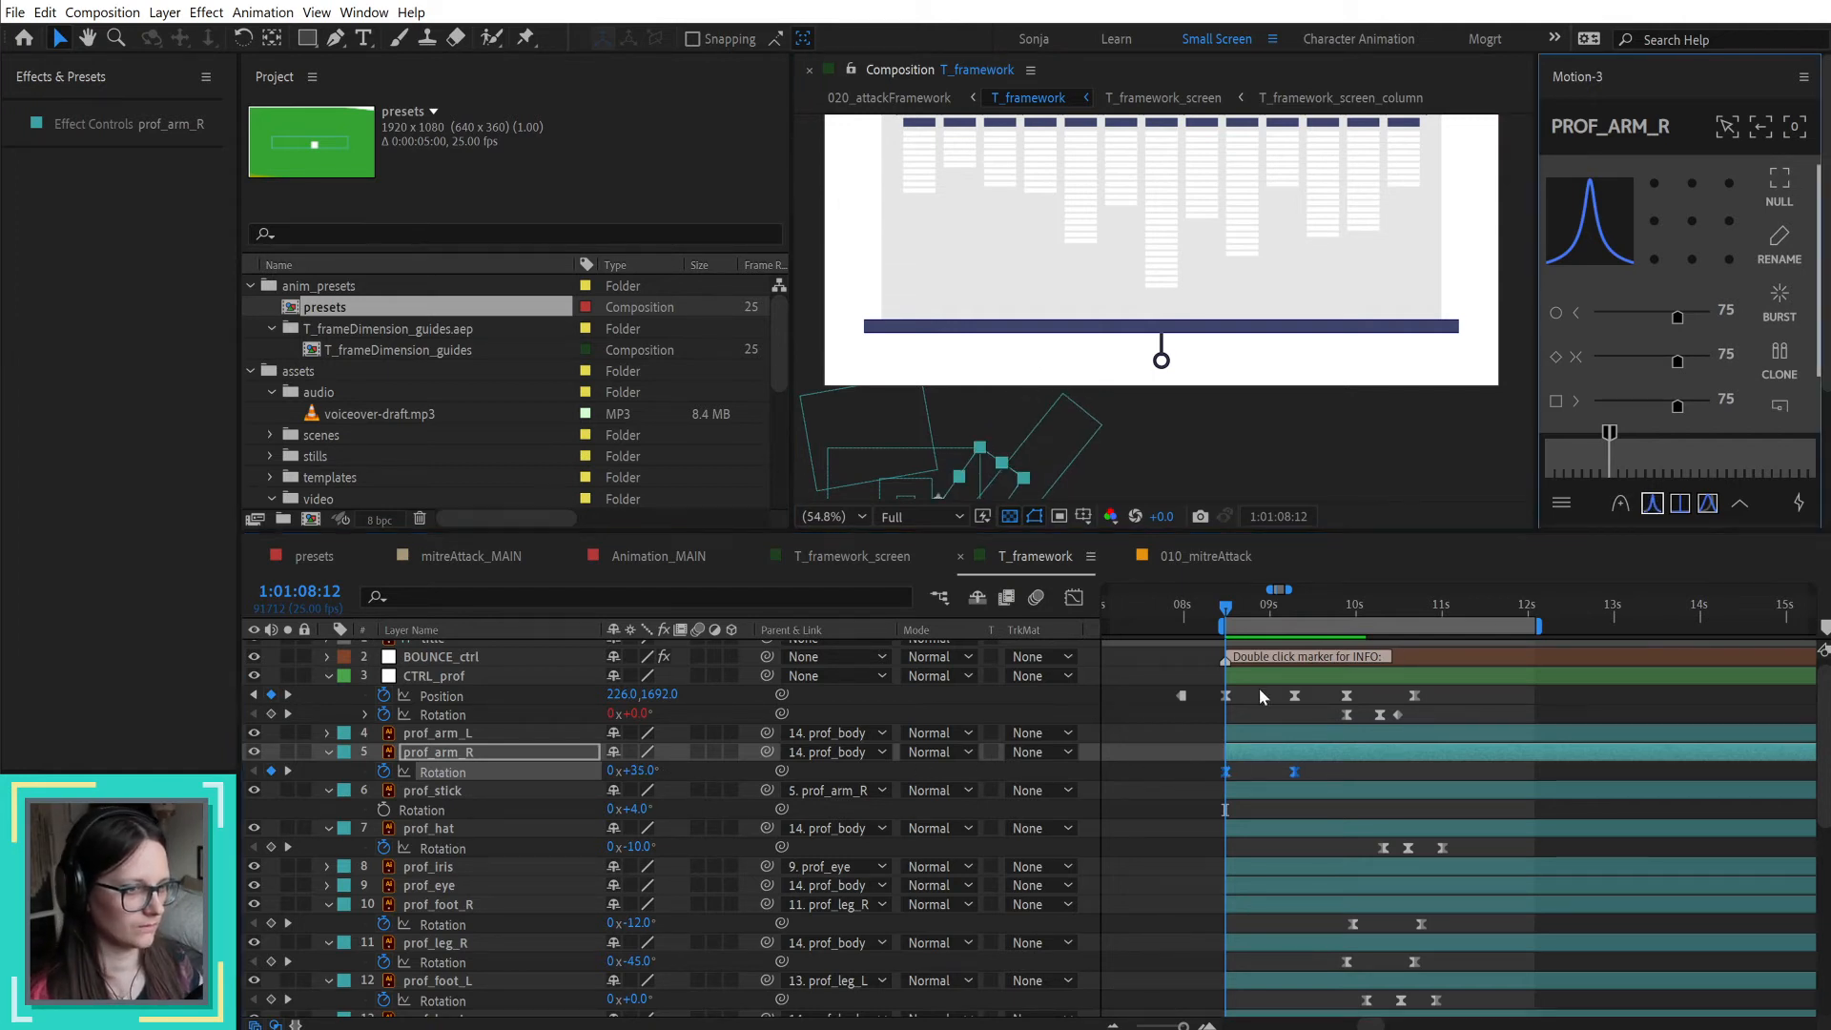
Step: Copy the two prof_arm_R Rotation keyframes onto prof_stick at 1:01:08:12 and display the stick's keyframes
click(1247, 793)
drag(1376, 772, 1201, 777)
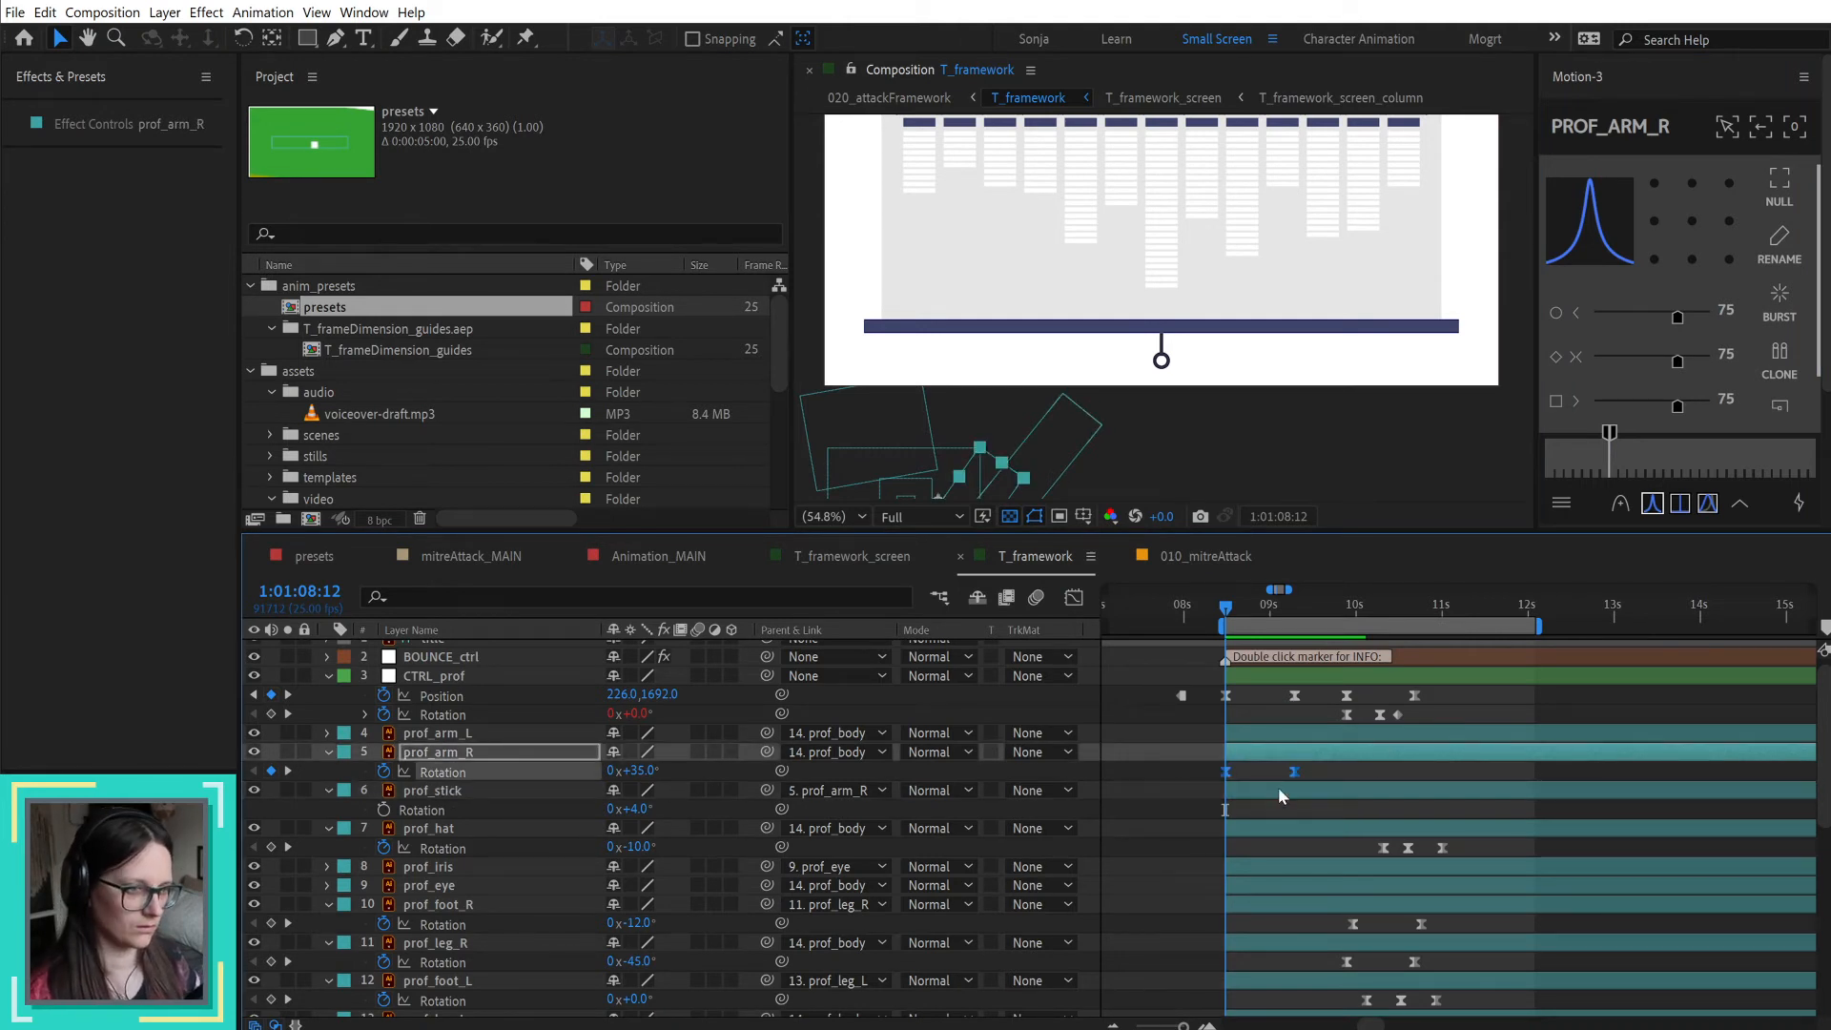
click(1278, 791)
key(ctrl+v)
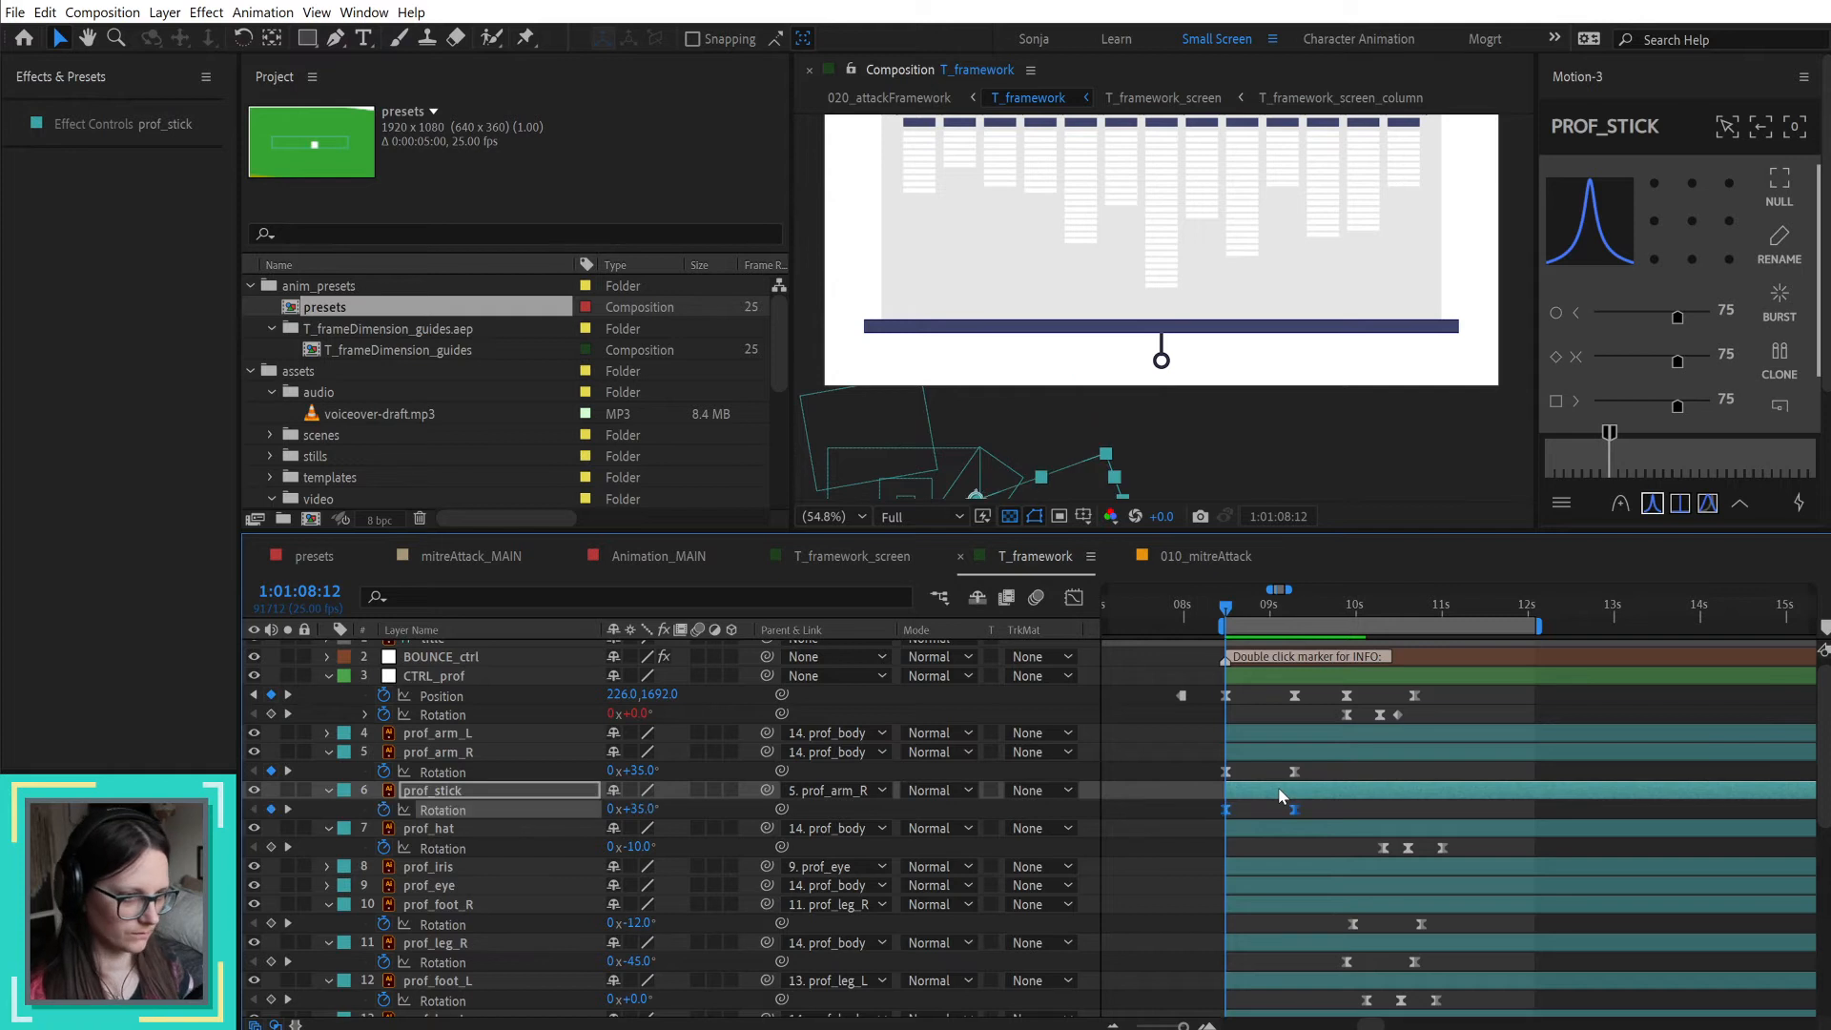
key(u)
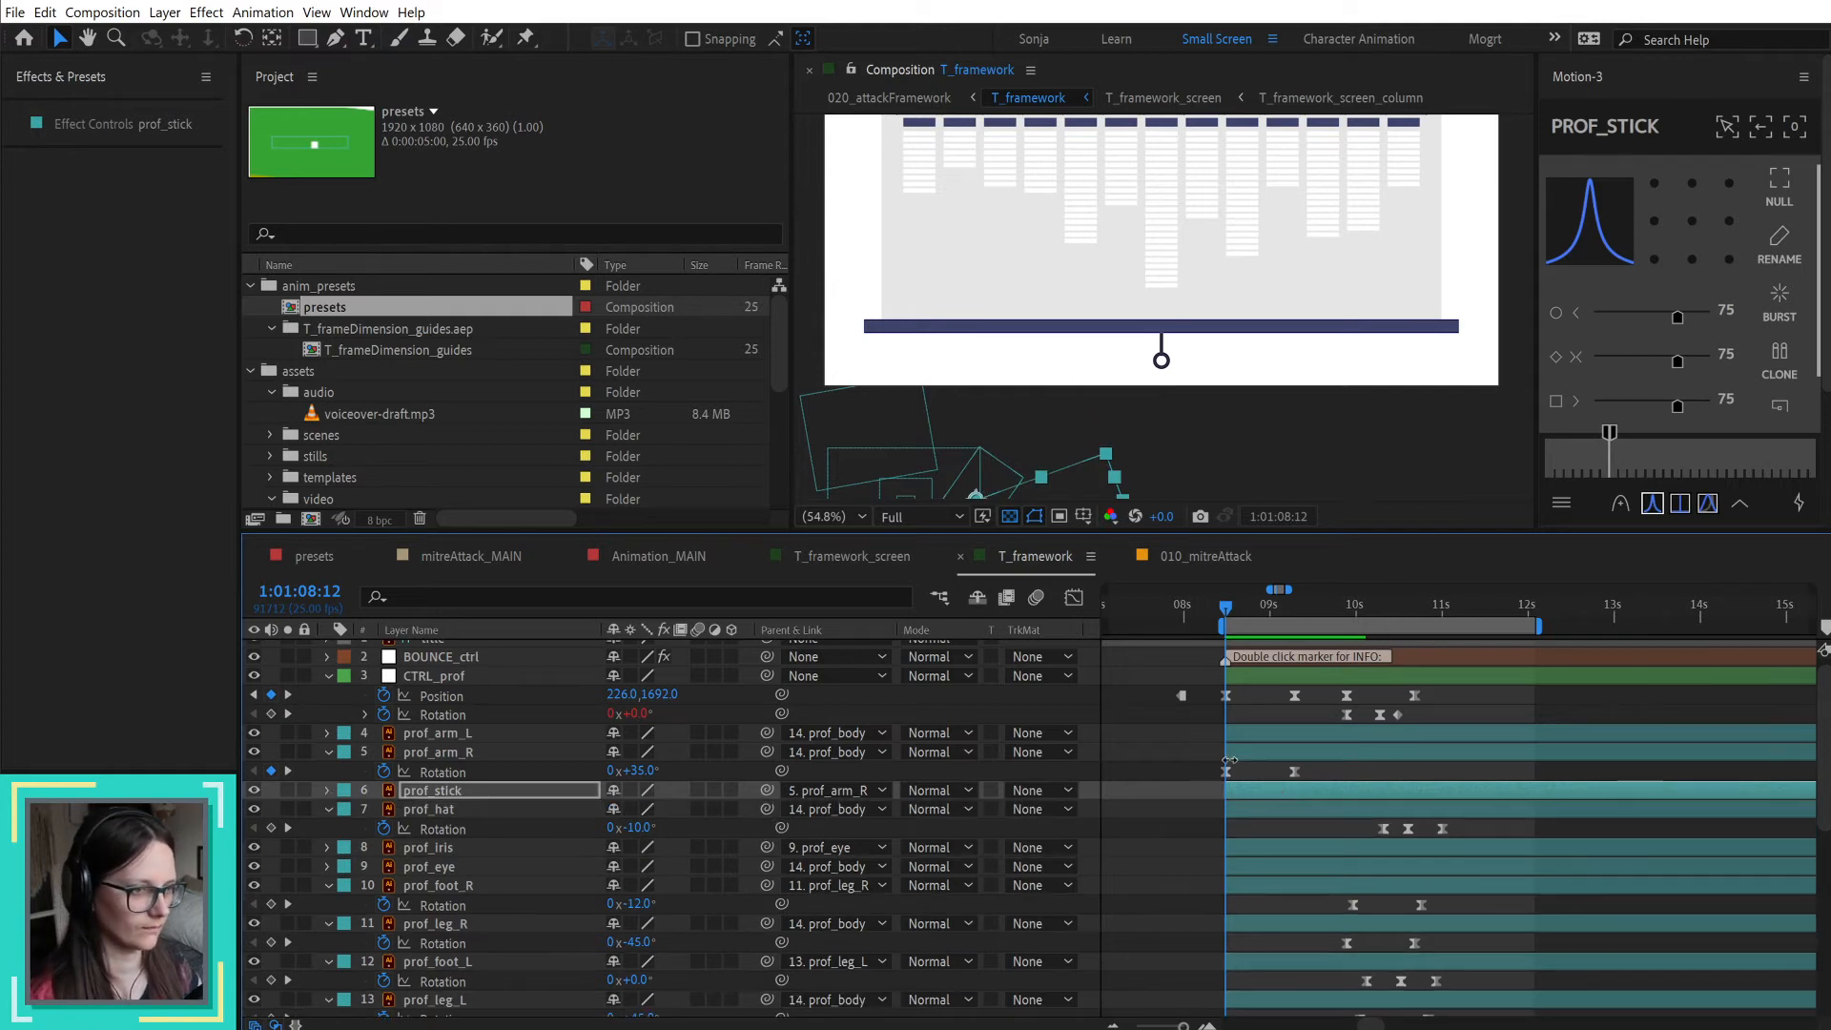
key(u)
Step: Delay both prof_stick Rotation keyframes by two frames so the stick trails the arm
click(1203, 809)
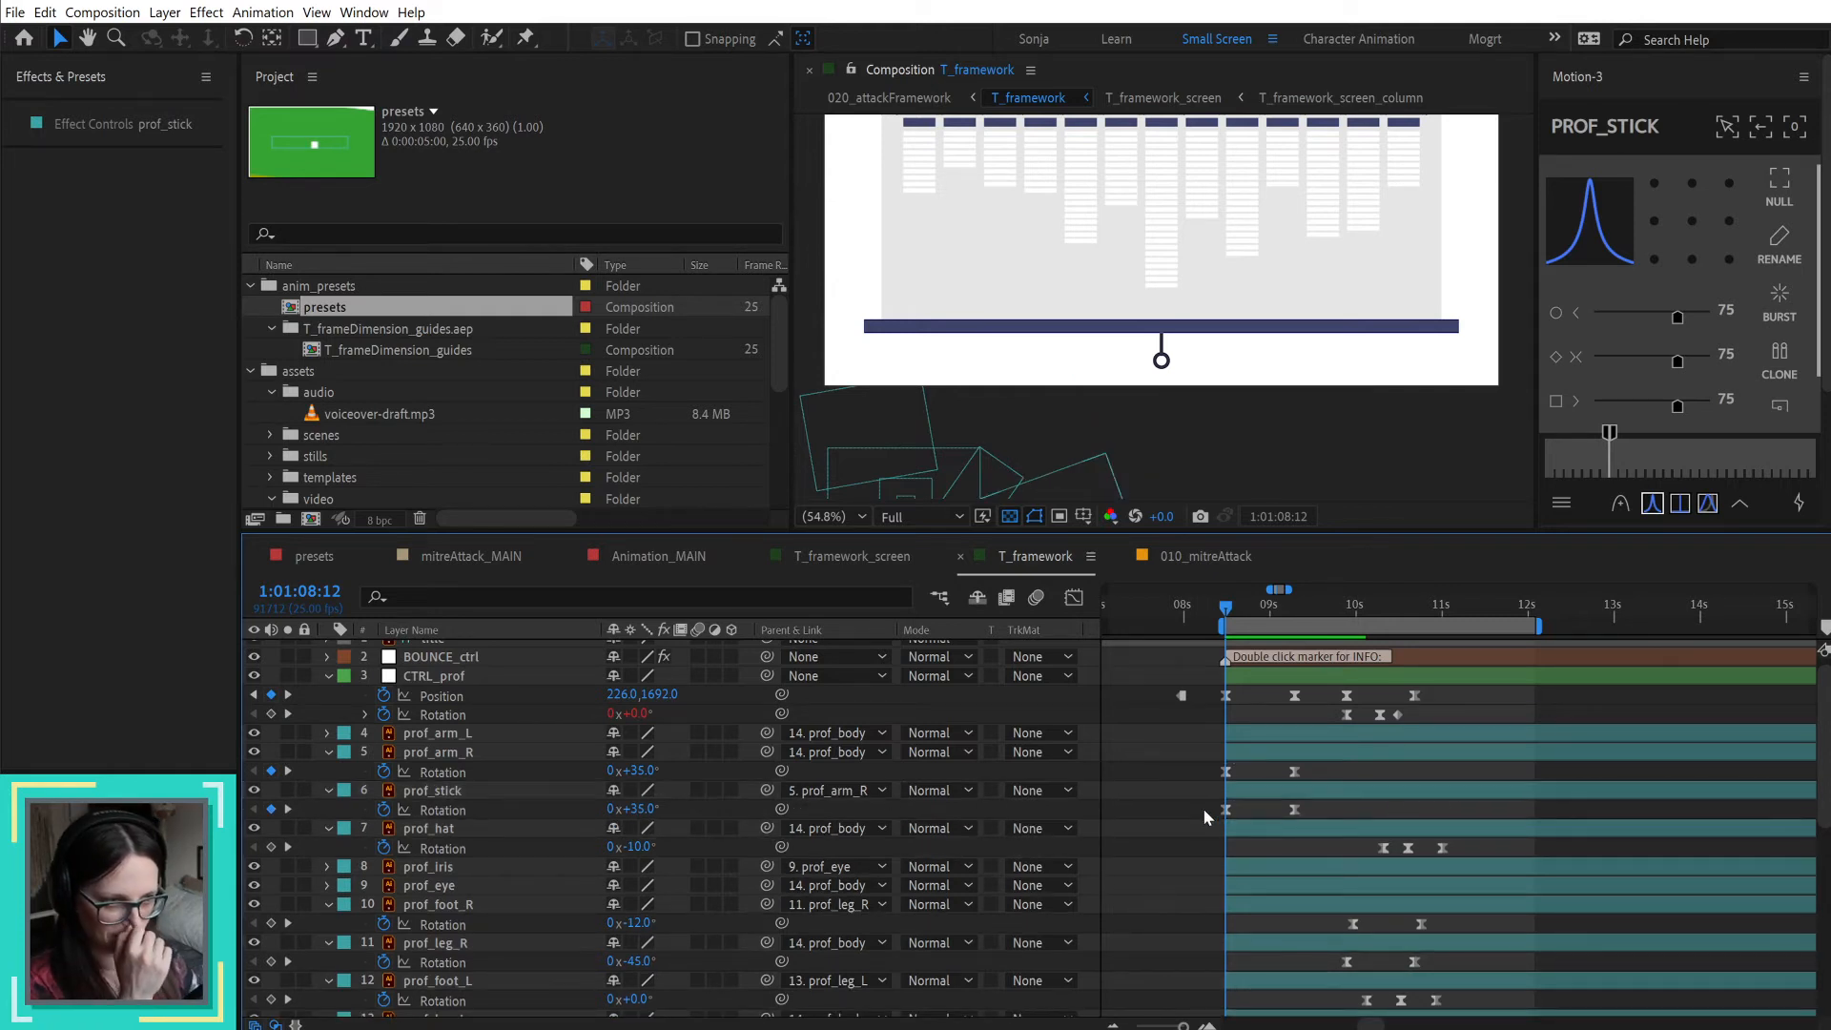
drag(1183, 793, 1321, 816)
key(alt+Right)
key(alt+Right)
click(1096, 752)
Step: Copy the CTRL_prof Position keyframe at 1:01:09:07 onto the one at 1:01:09:22
drag(1223, 607, 1342, 623)
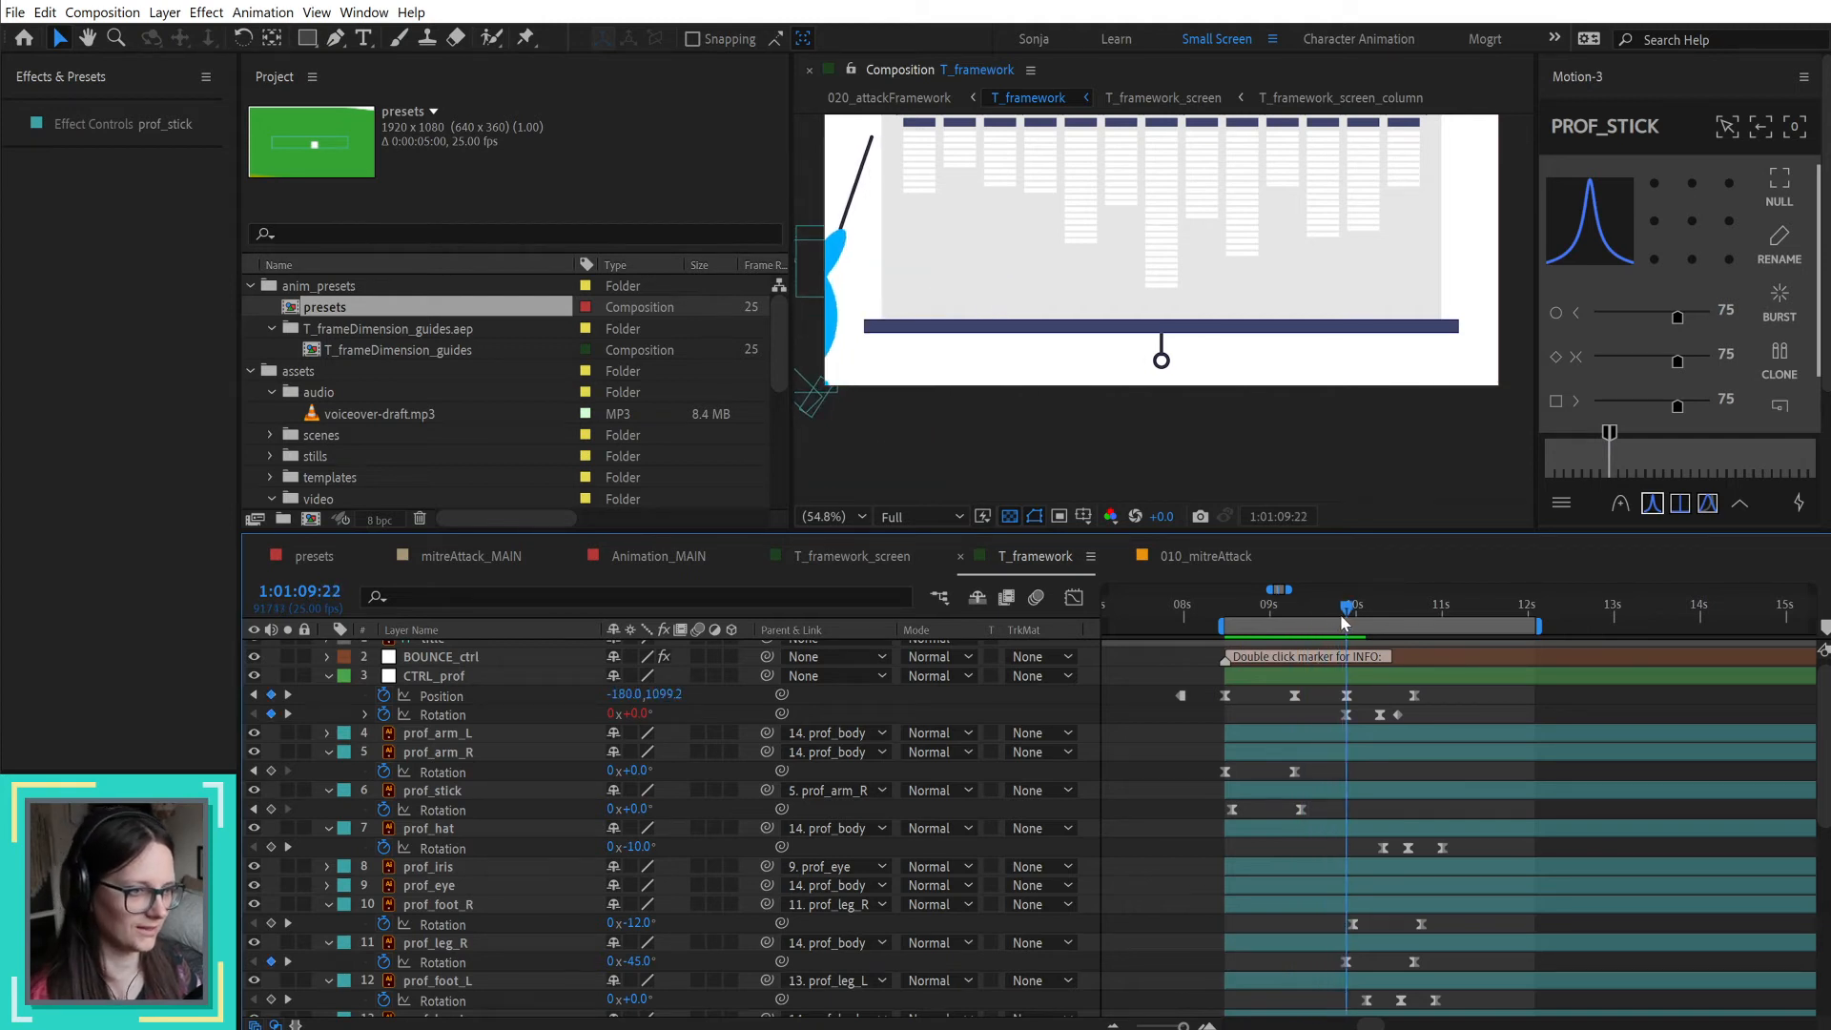
click(1294, 696)
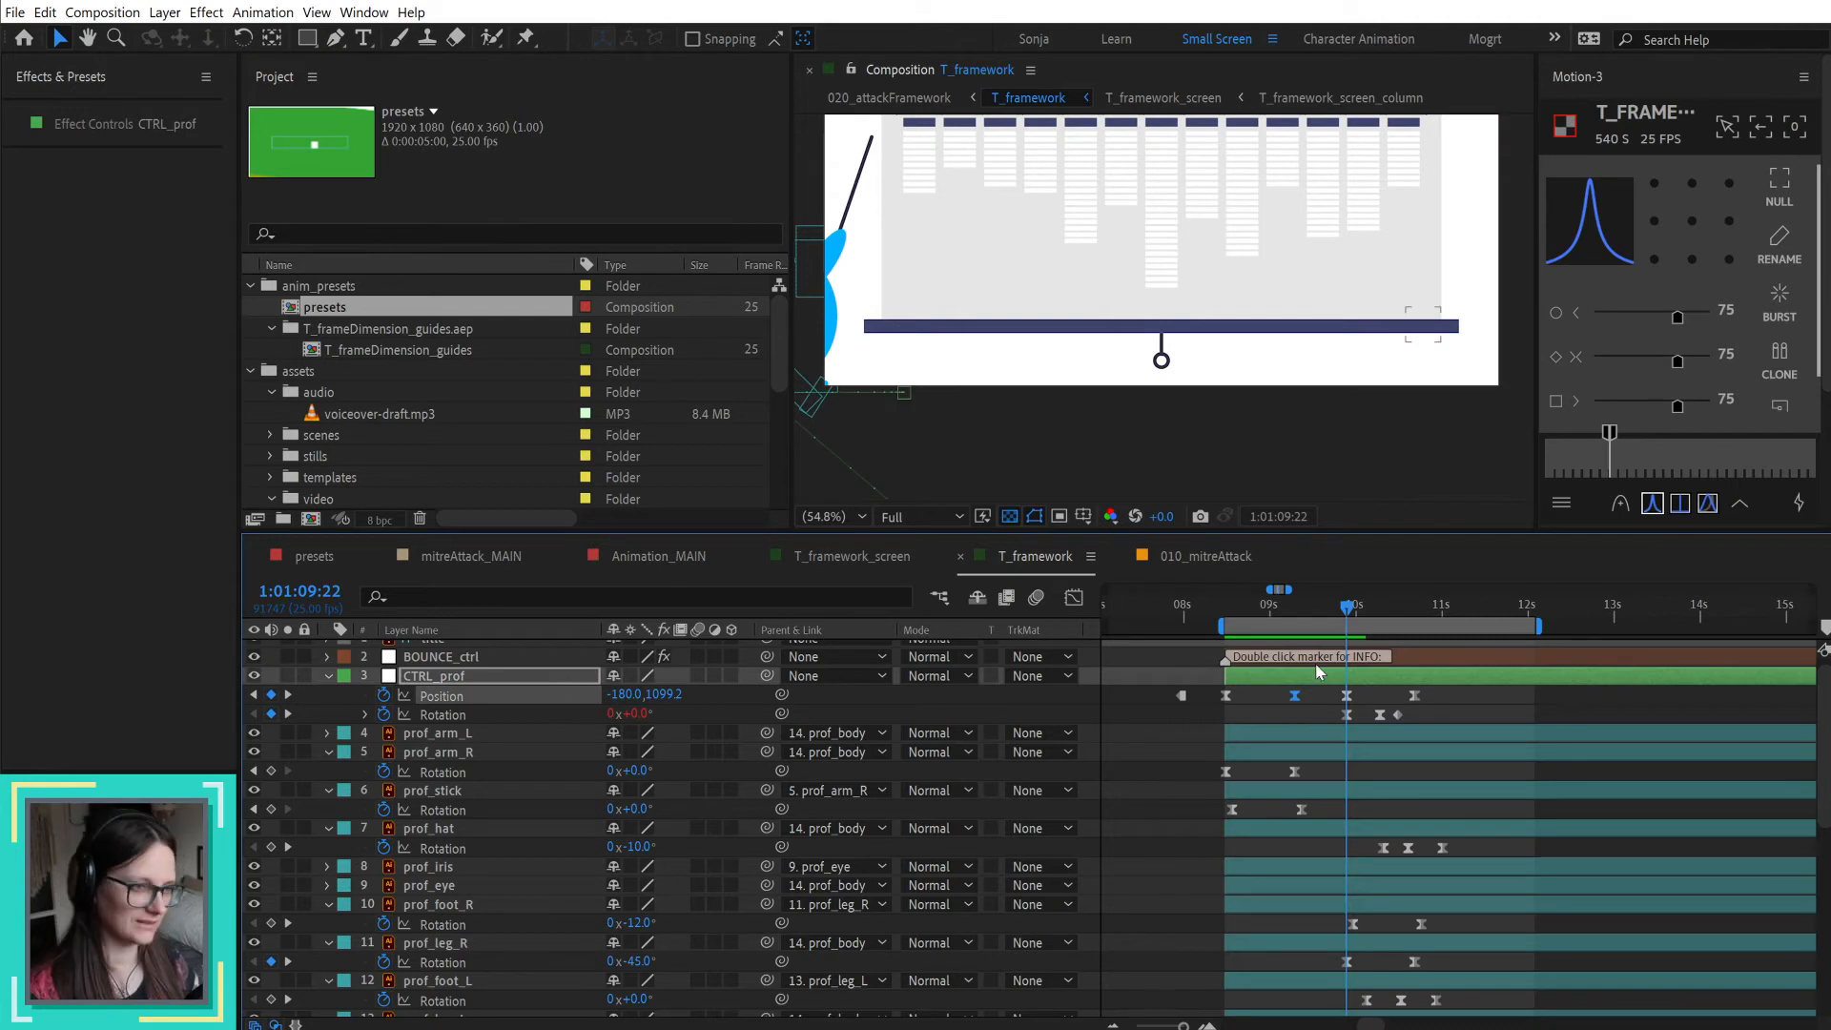
key(ctrl+c)
key(ctrl+v)
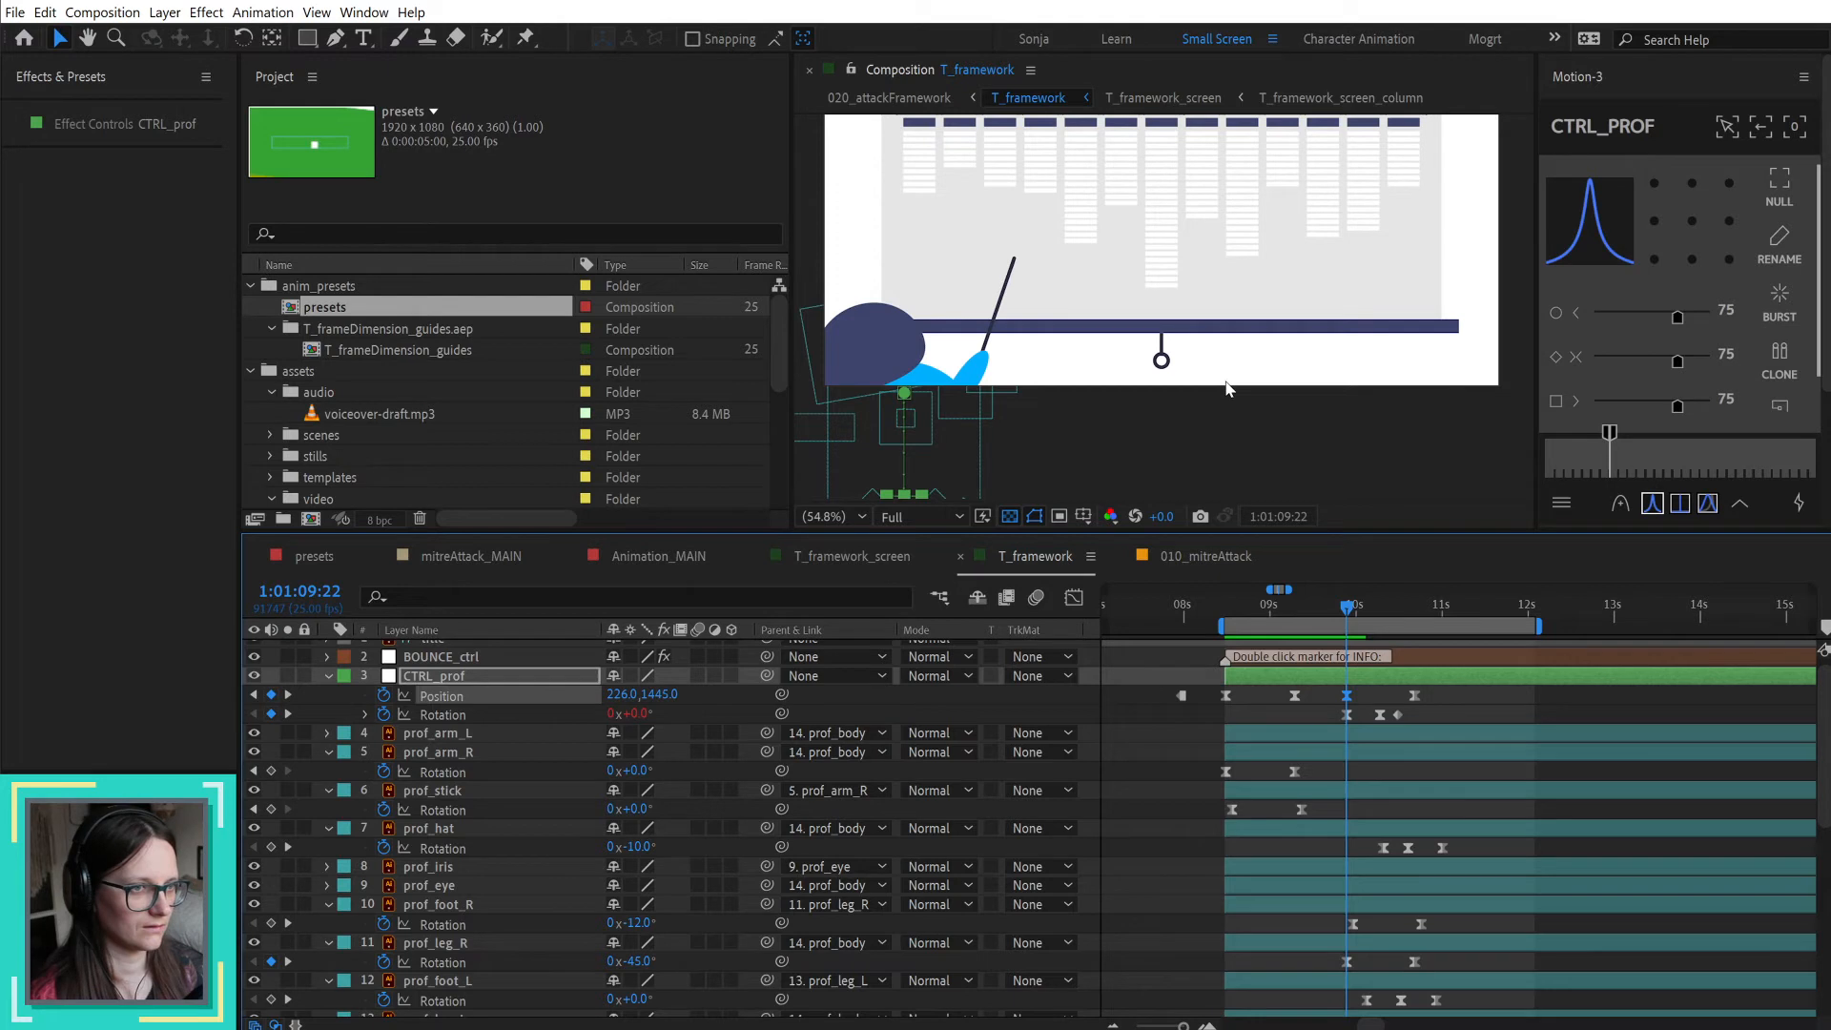
Step: Raise the CTRL_prof Position keyframes at 1:01:09:07 and 1:01:09:22, and shift them with the 1:01:08:12 keyframe left, reaching 89.2, 1263.1
shift+click(1294, 695)
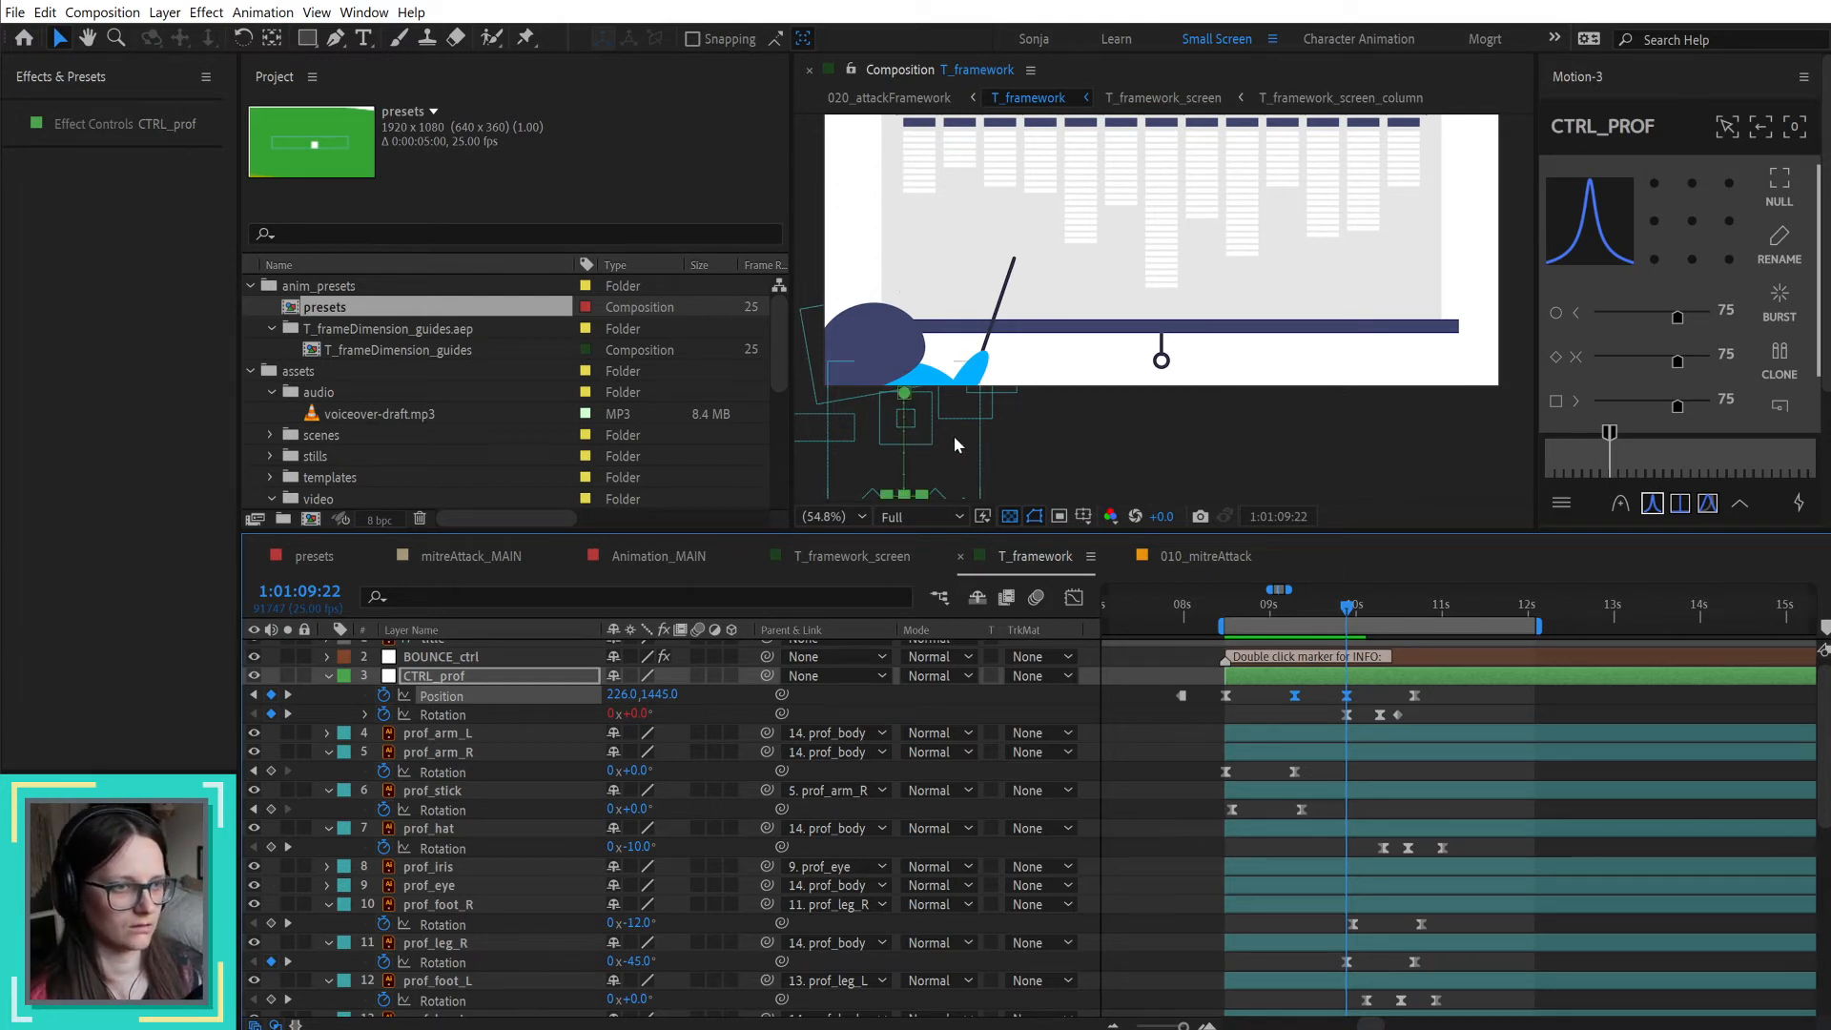
key(shift+Up)
key(shift+Up)
key(shift+Up)
key(shift+Up)
key(shift+Up)
key(shift+Up)
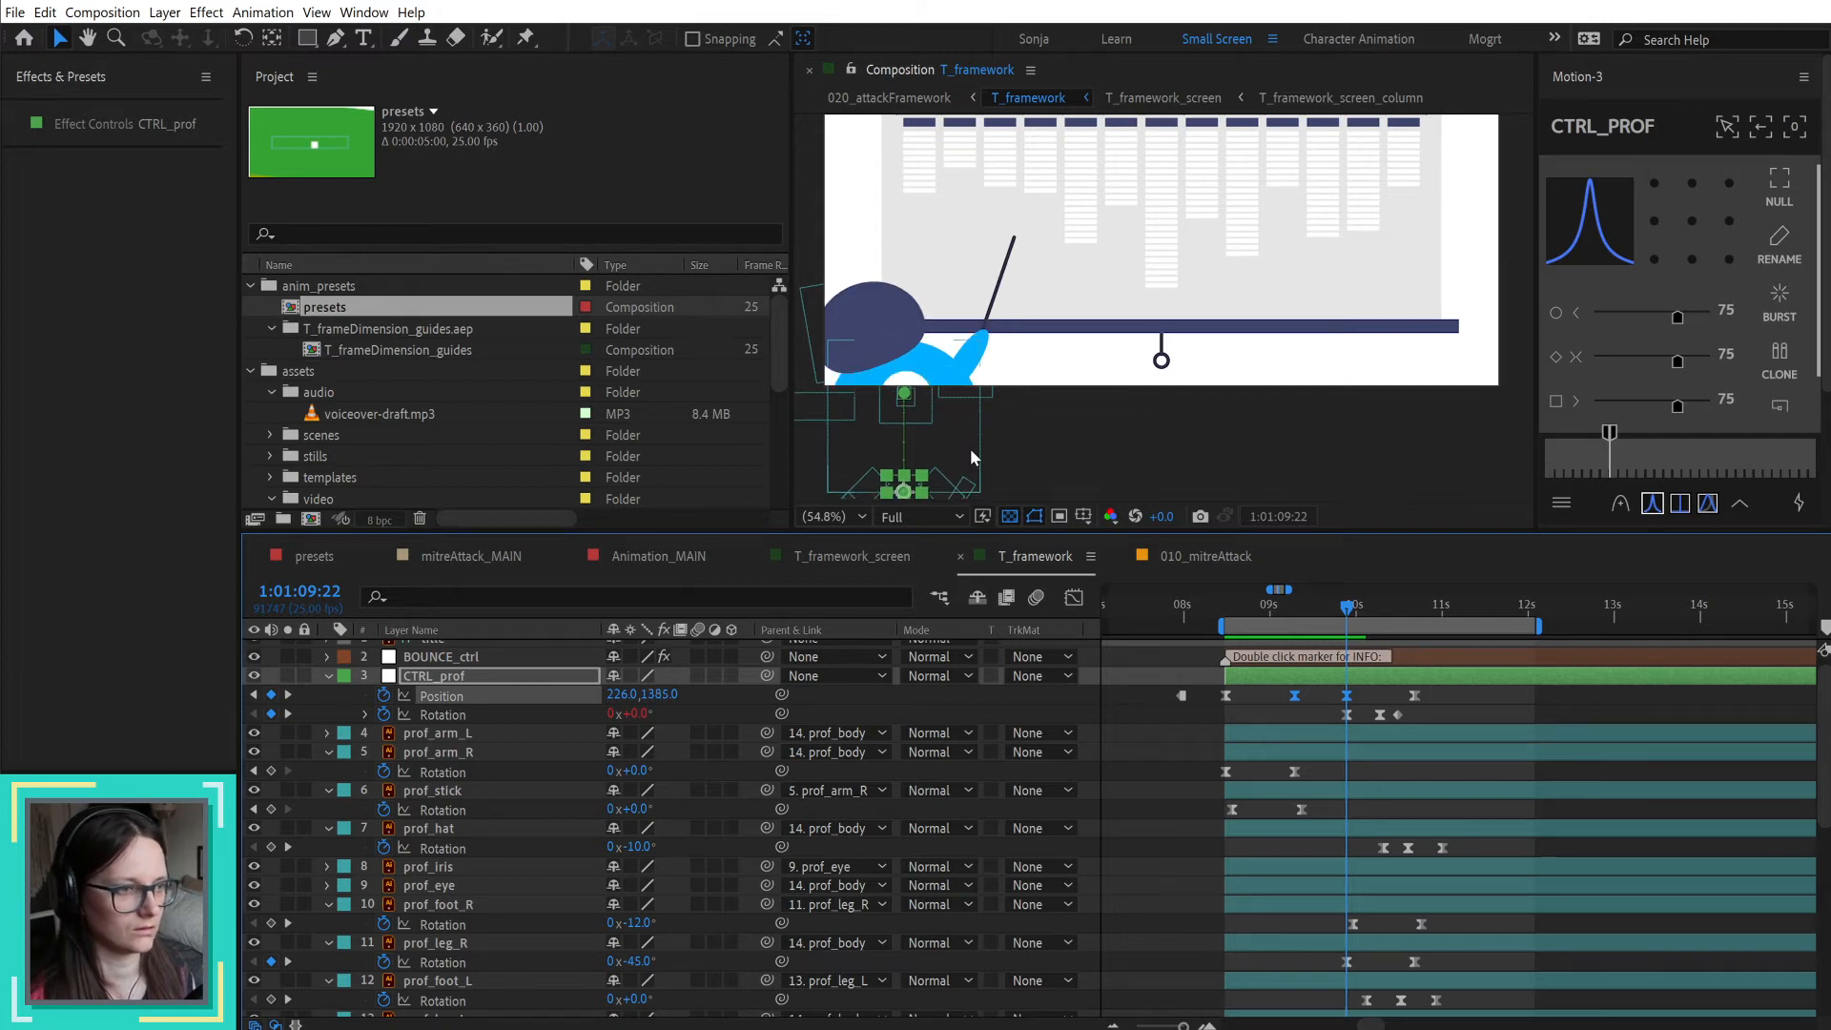
key(shift+Up)
key(shift+Up)
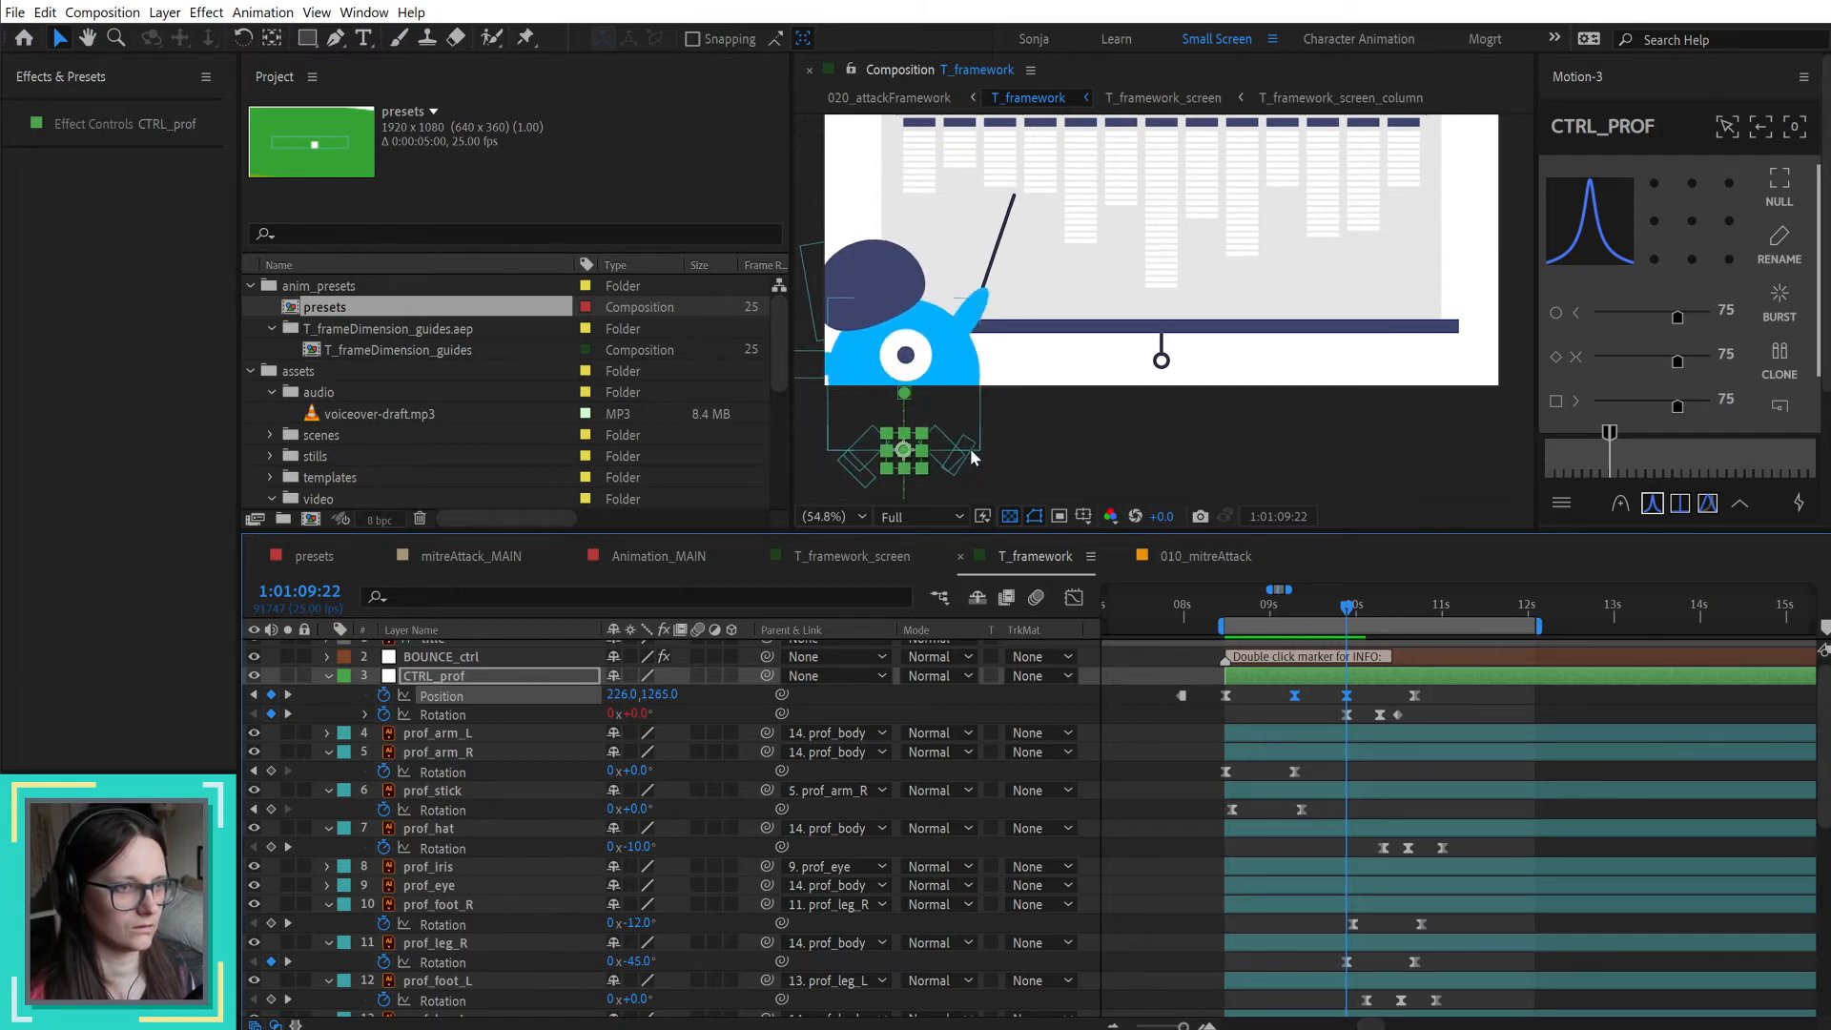
shift+click(1225, 695)
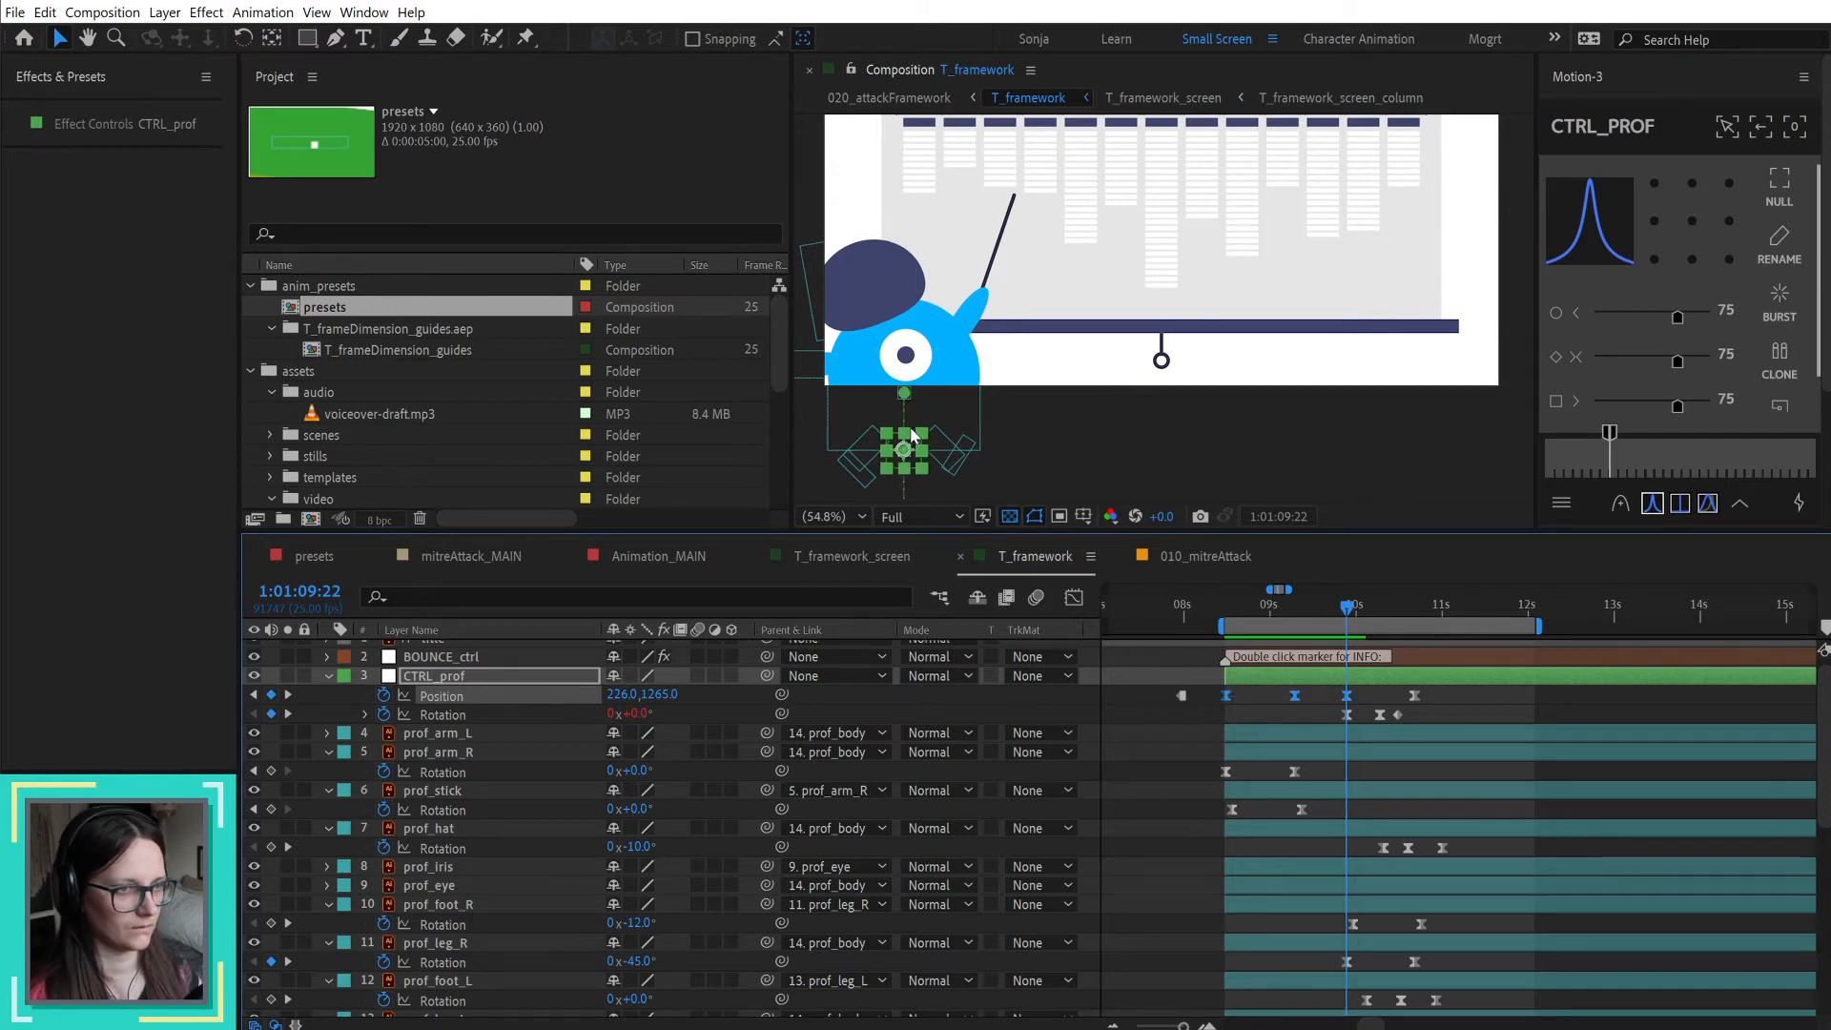
drag(912, 437, 857, 450)
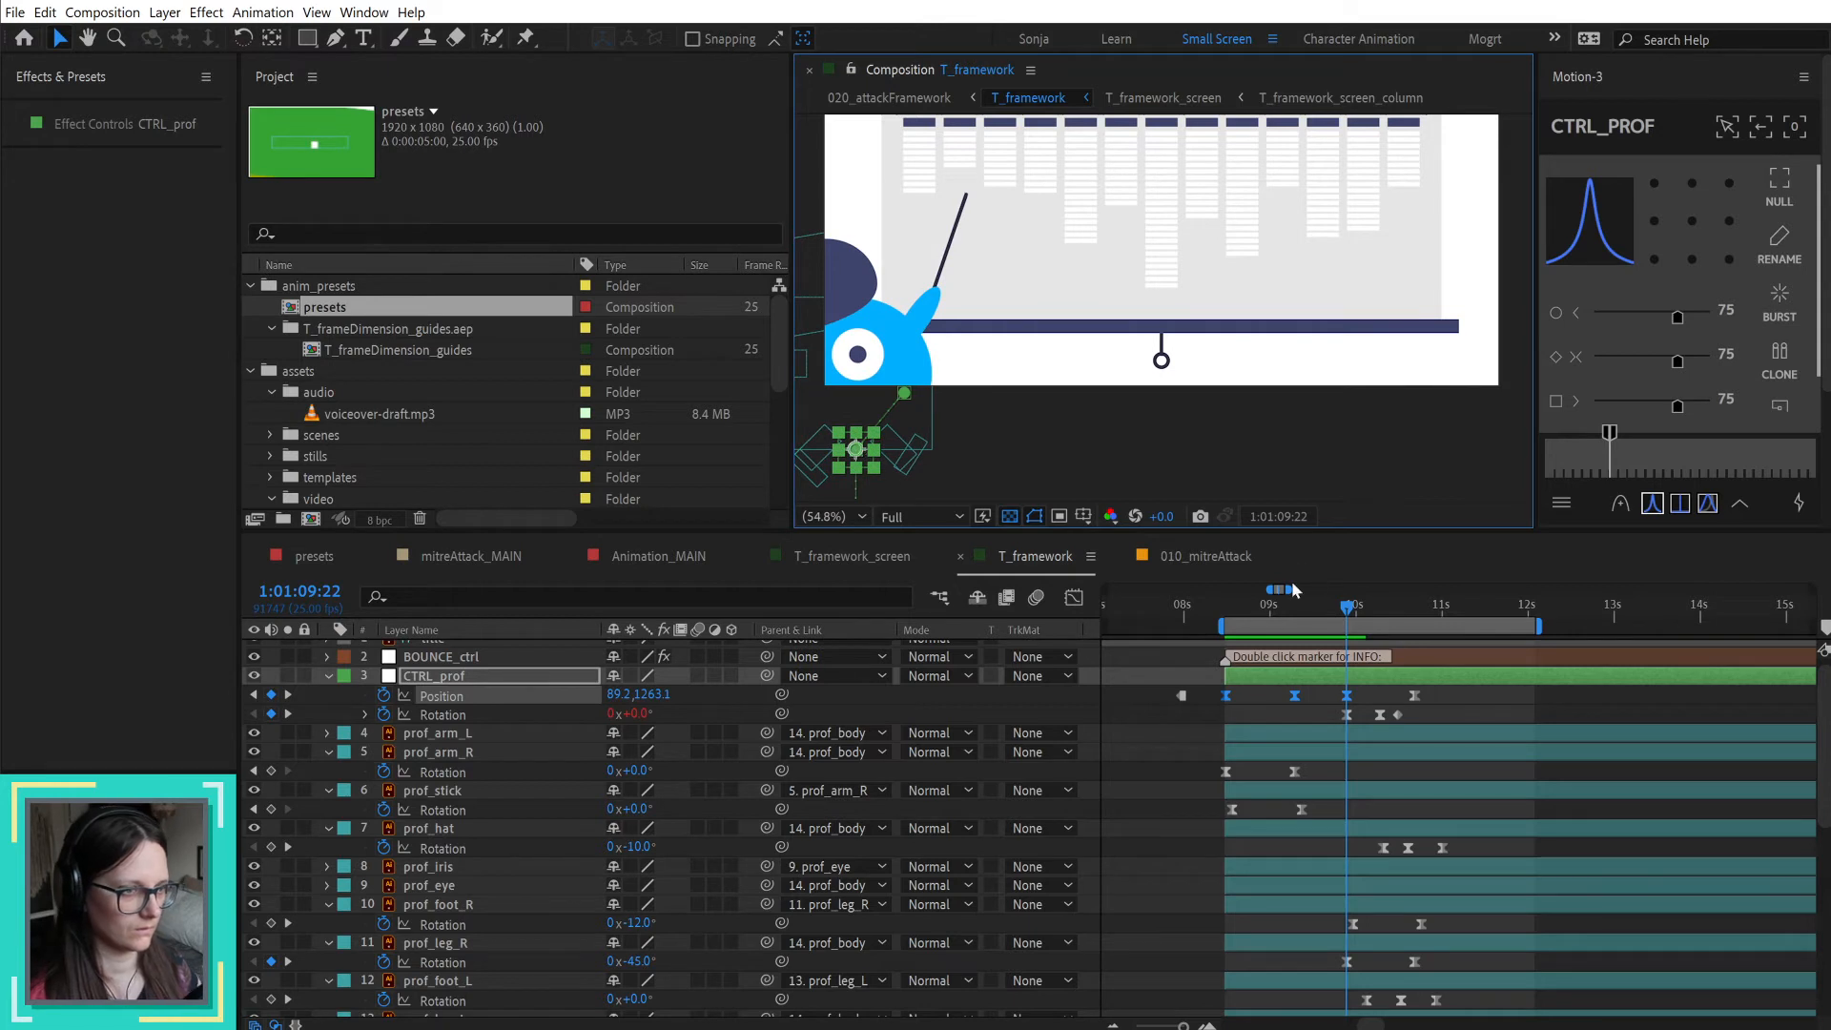
Step: Set the prof_arm_R Rotation keyframe at 1:01:09:07 to -24°
click(1227, 611)
drag(1227, 611, 1296, 615)
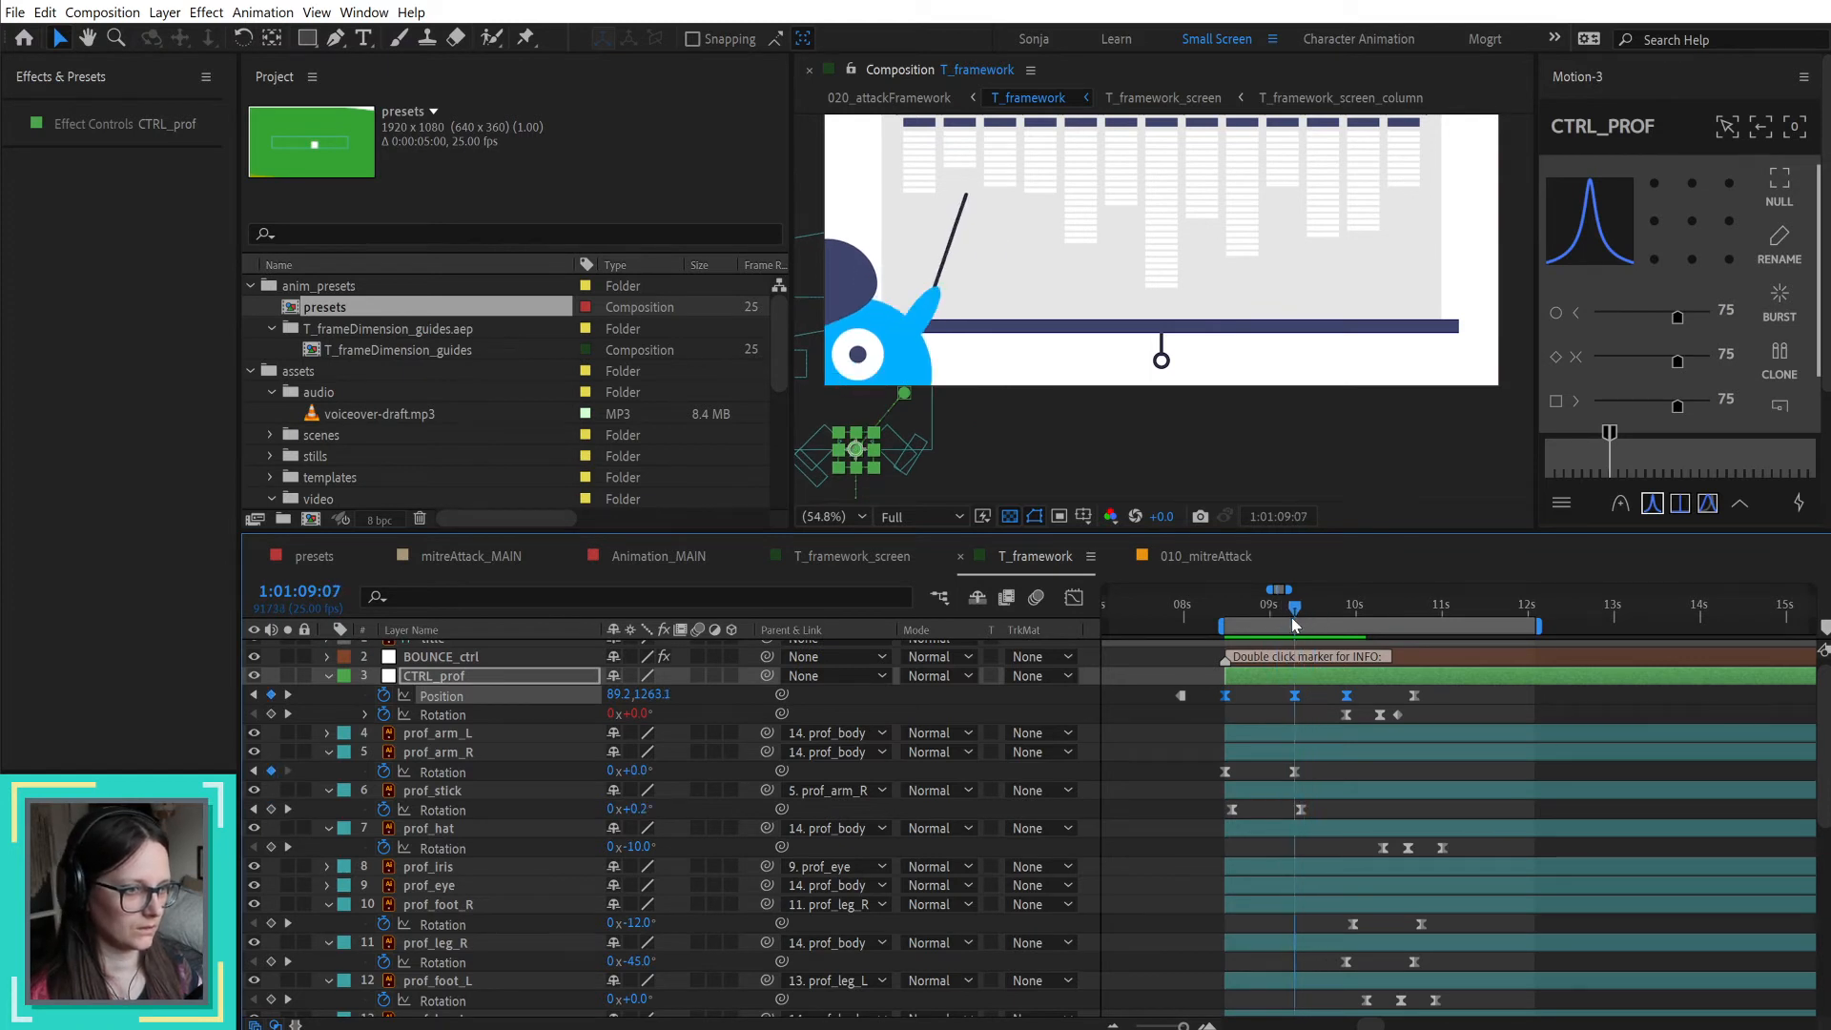
click(1322, 760)
click(593, 772)
drag(626, 770, 610, 770)
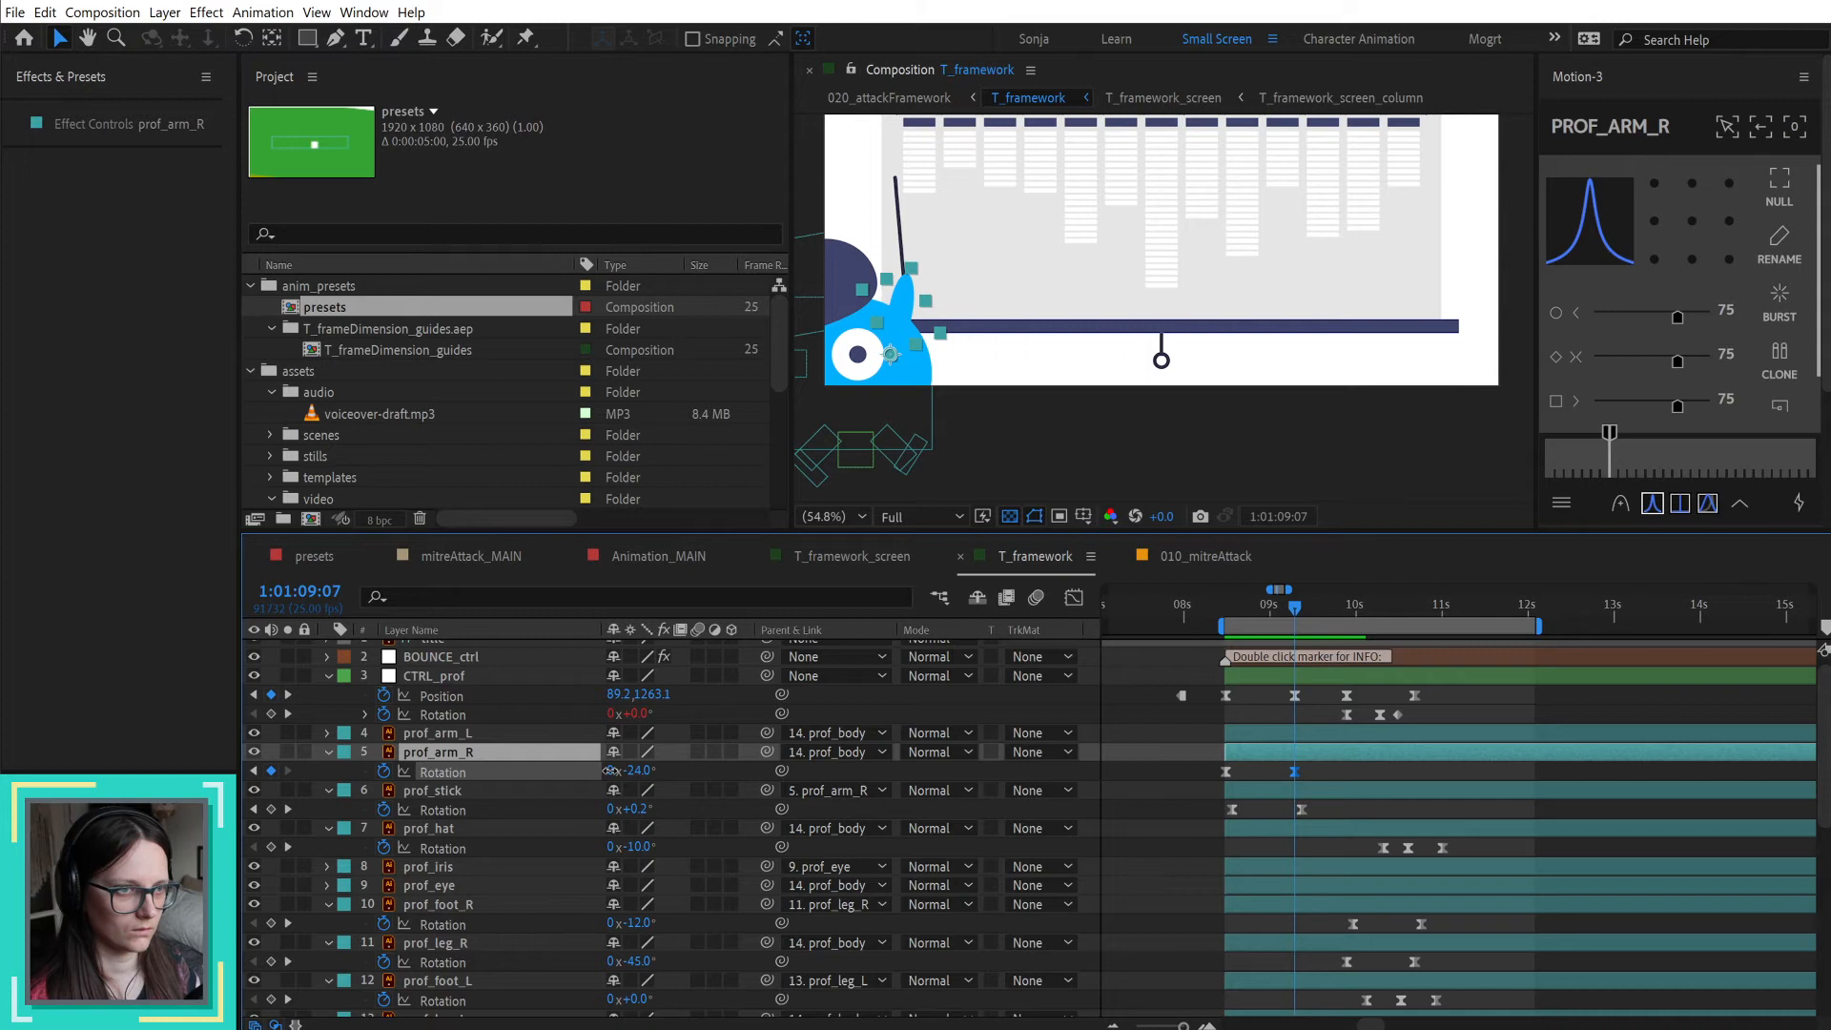
key(Return)
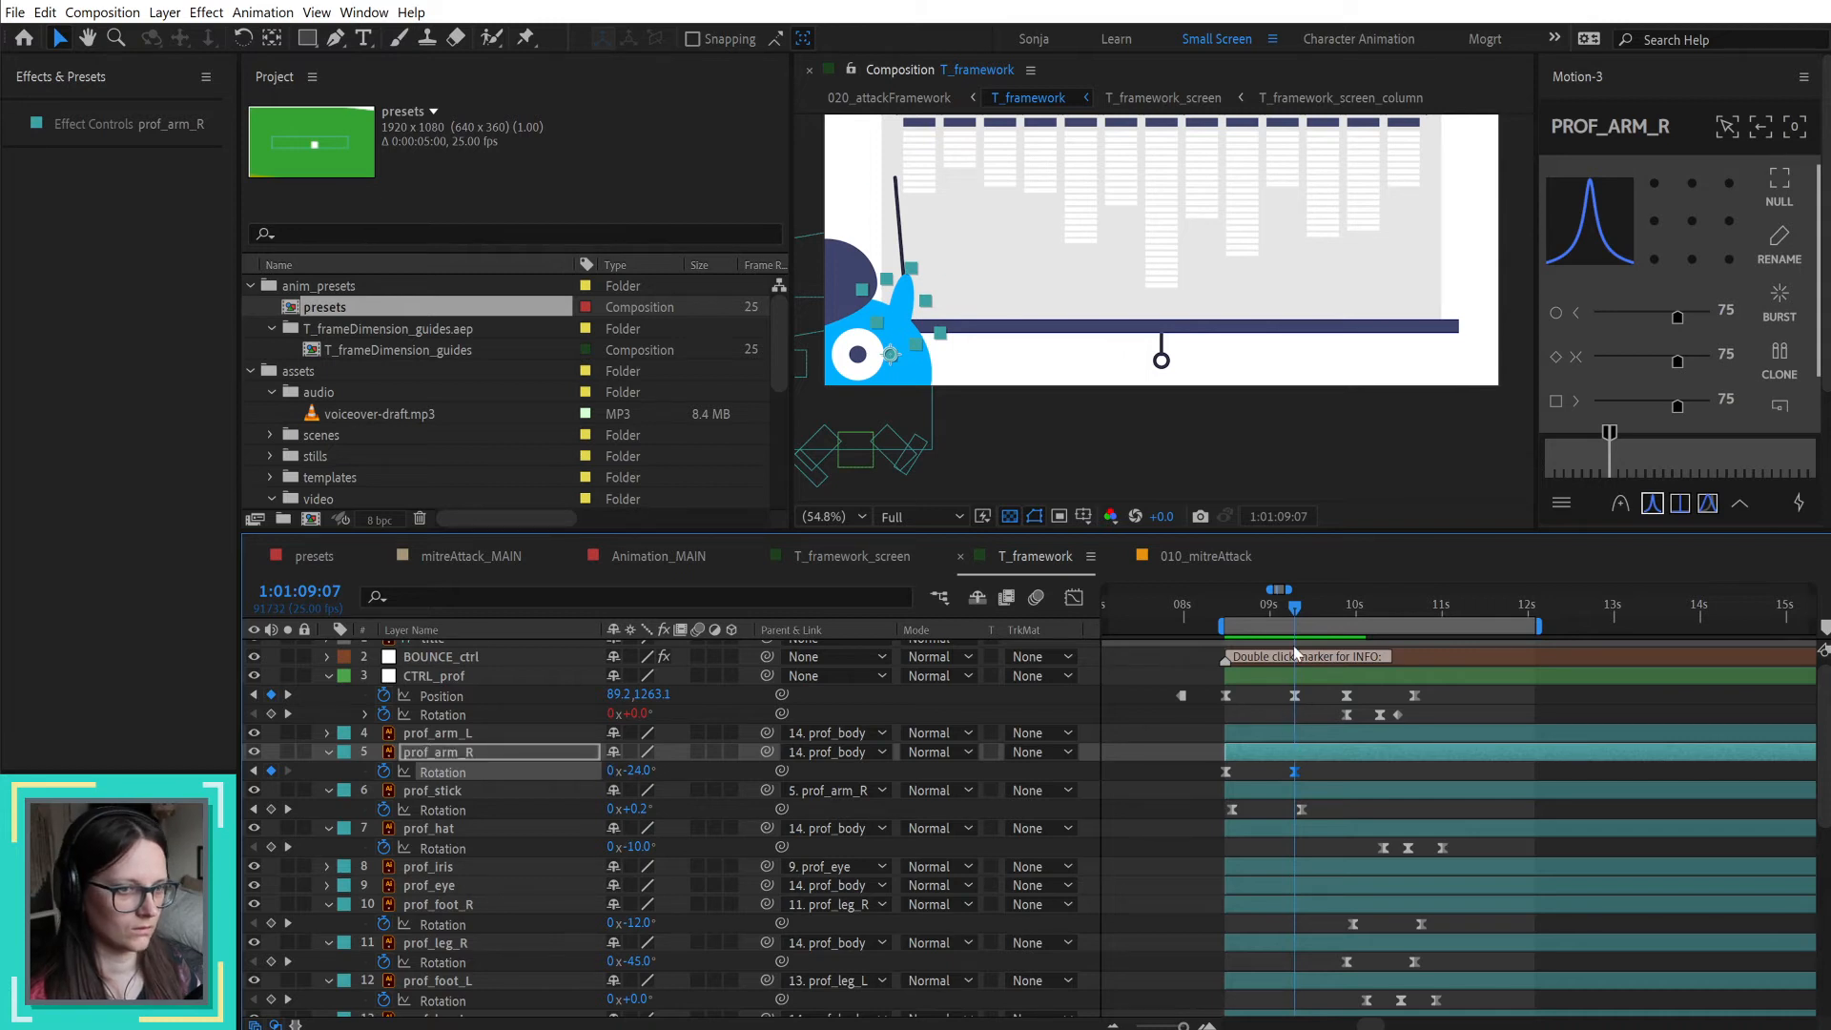
Step: Shift the professor's controller, hat, foot and leg keyframes from 1:01:09:22 onward together so they start shortly after 1:01:11:00
drag(1292, 608, 1302, 606)
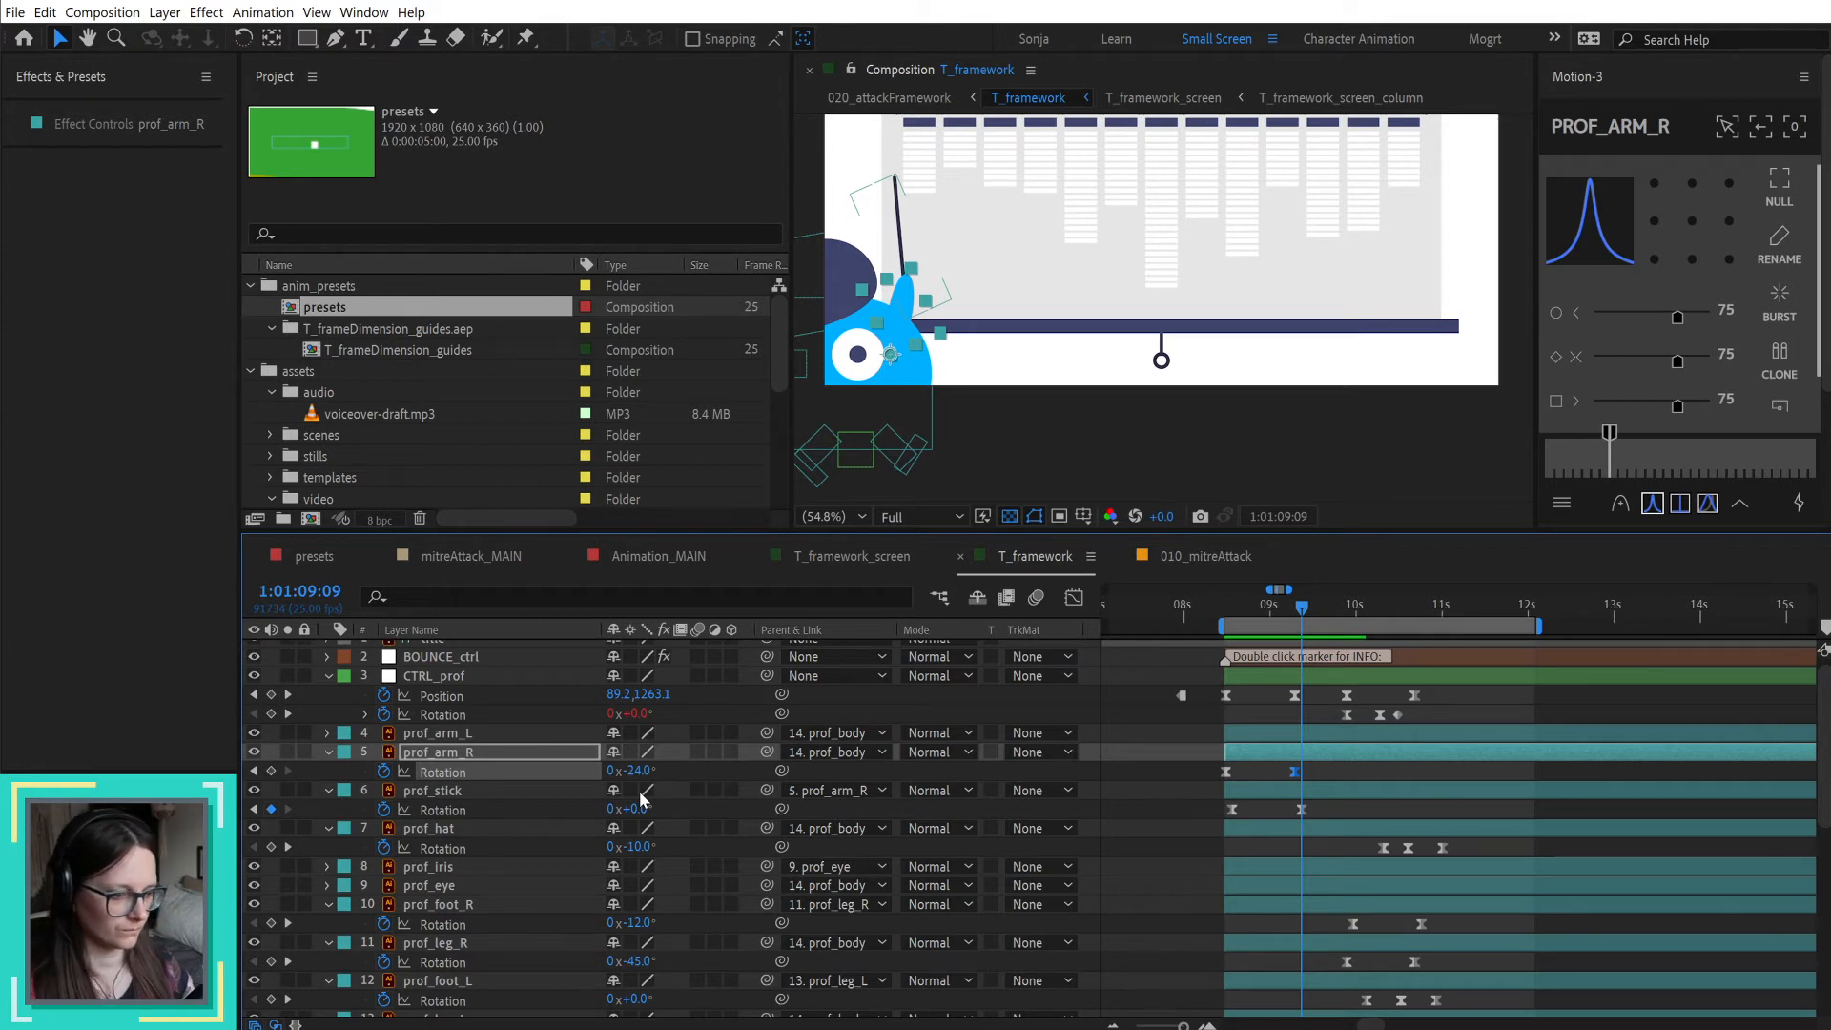
key(space)
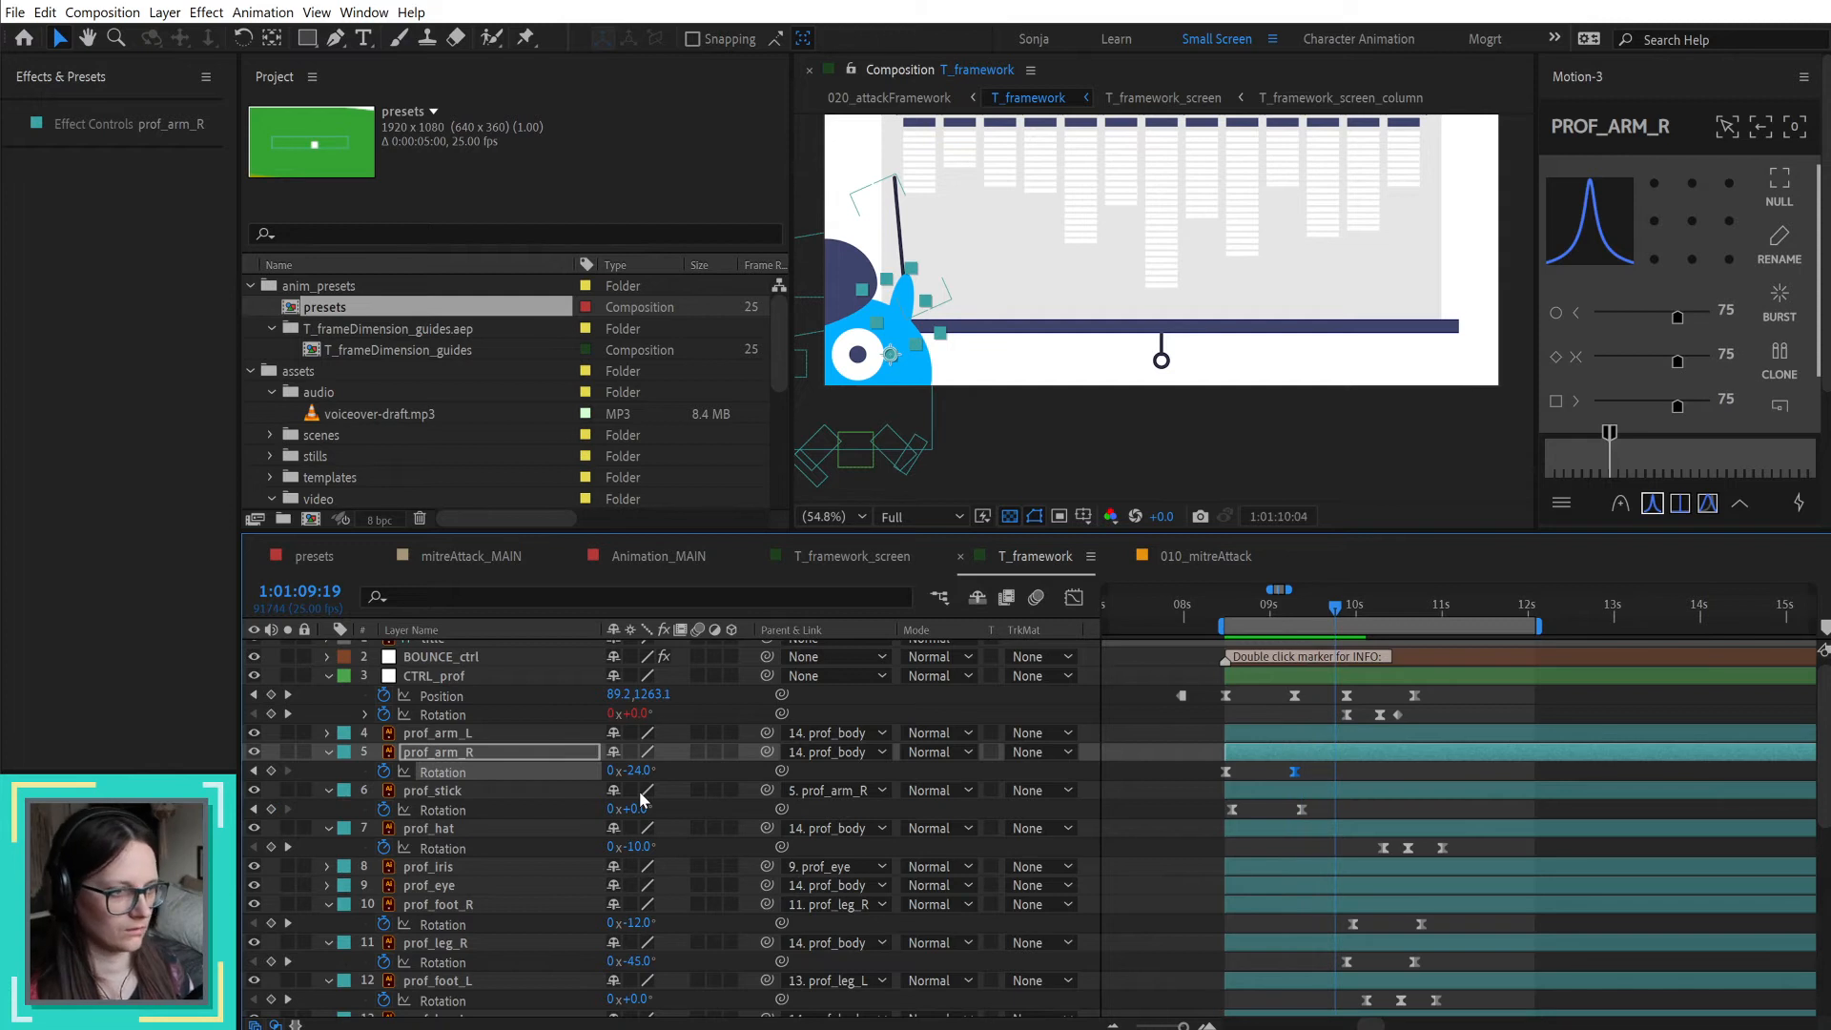
drag(1332, 687, 1514, 794)
scroll(1513, 787, up, 8)
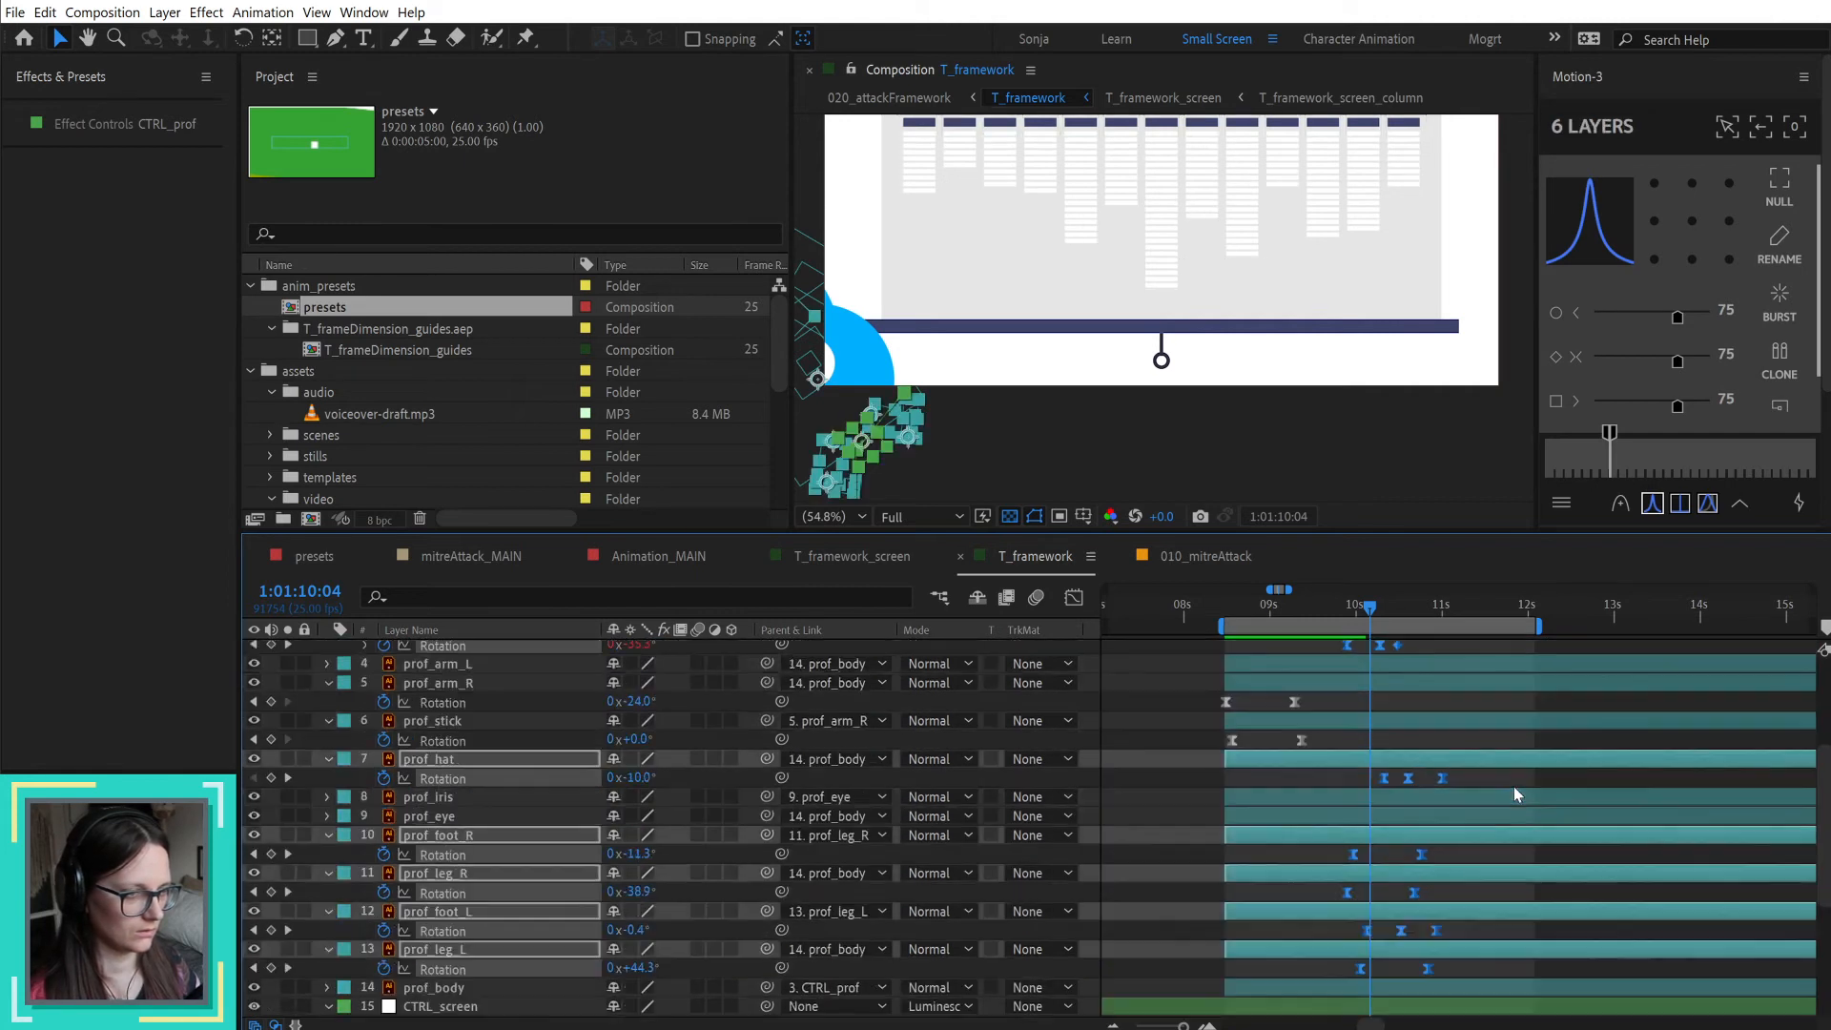
drag(1349, 706, 1465, 709)
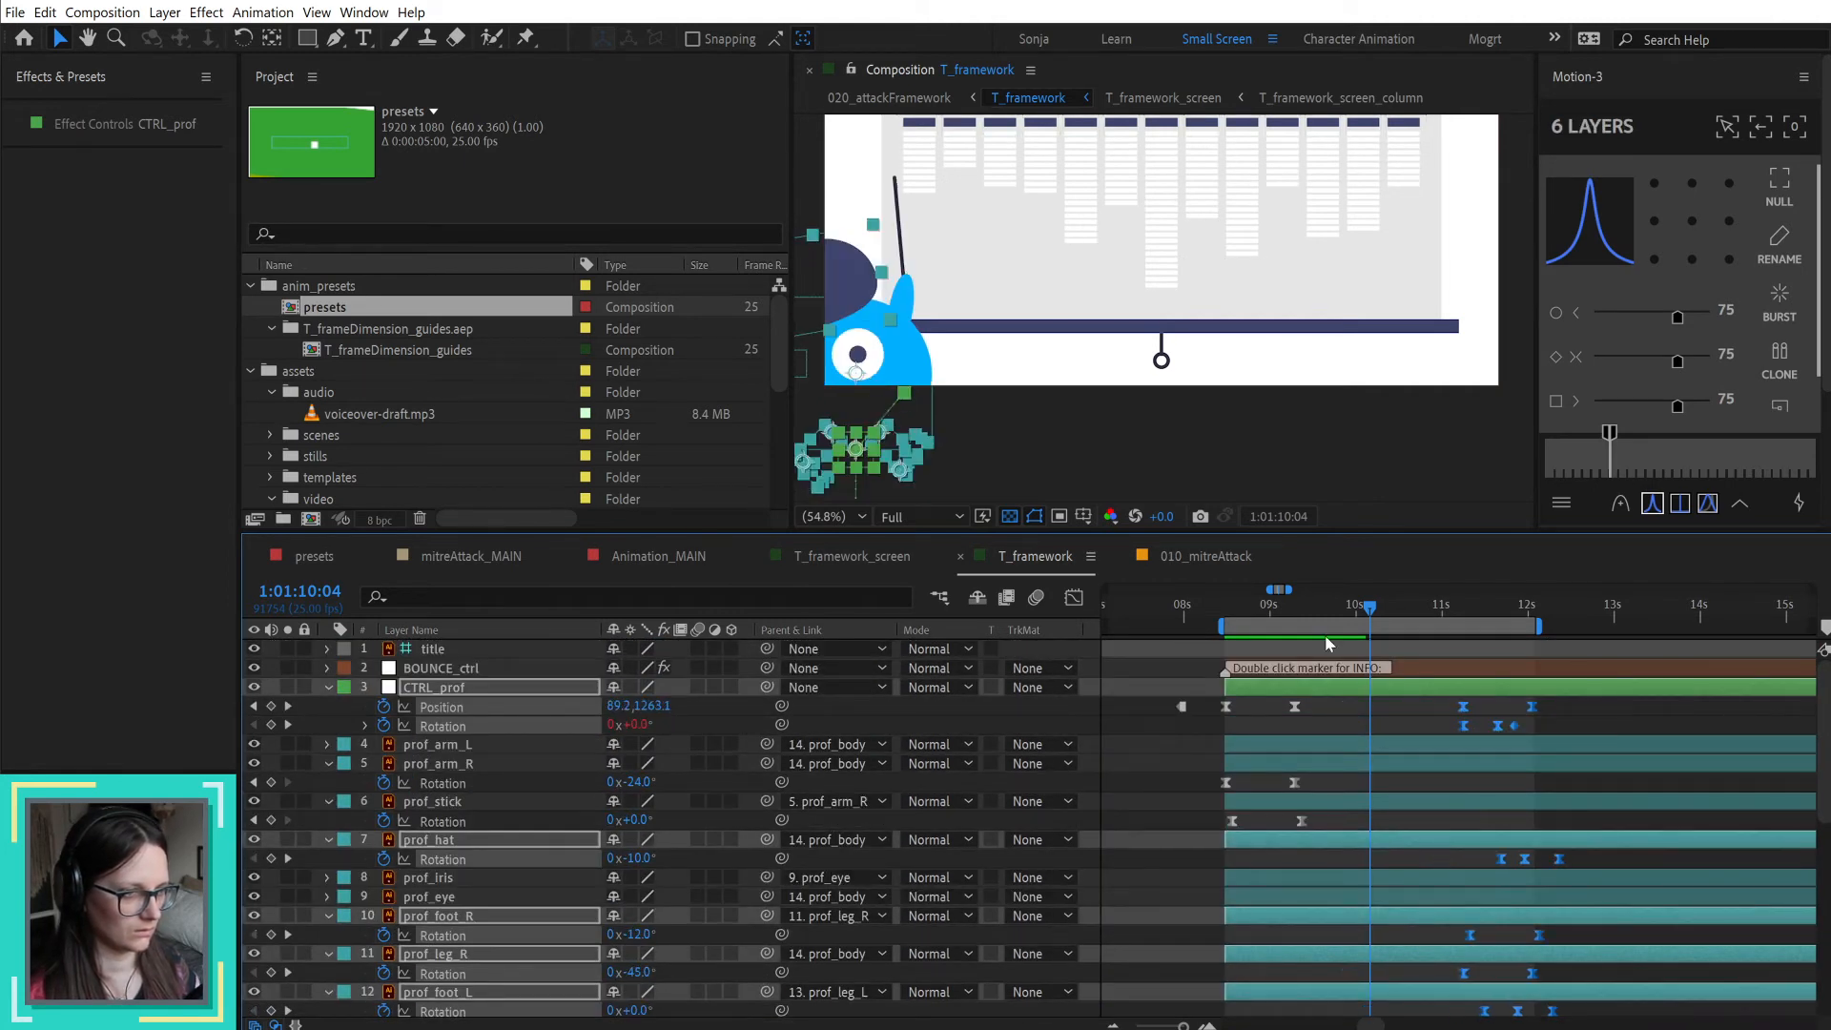
Step: Add a prof_stick Rotation keyframe of 11° at 1:01:09:19, ten frames after its previous keyframe
drag(1287, 604, 1305, 613)
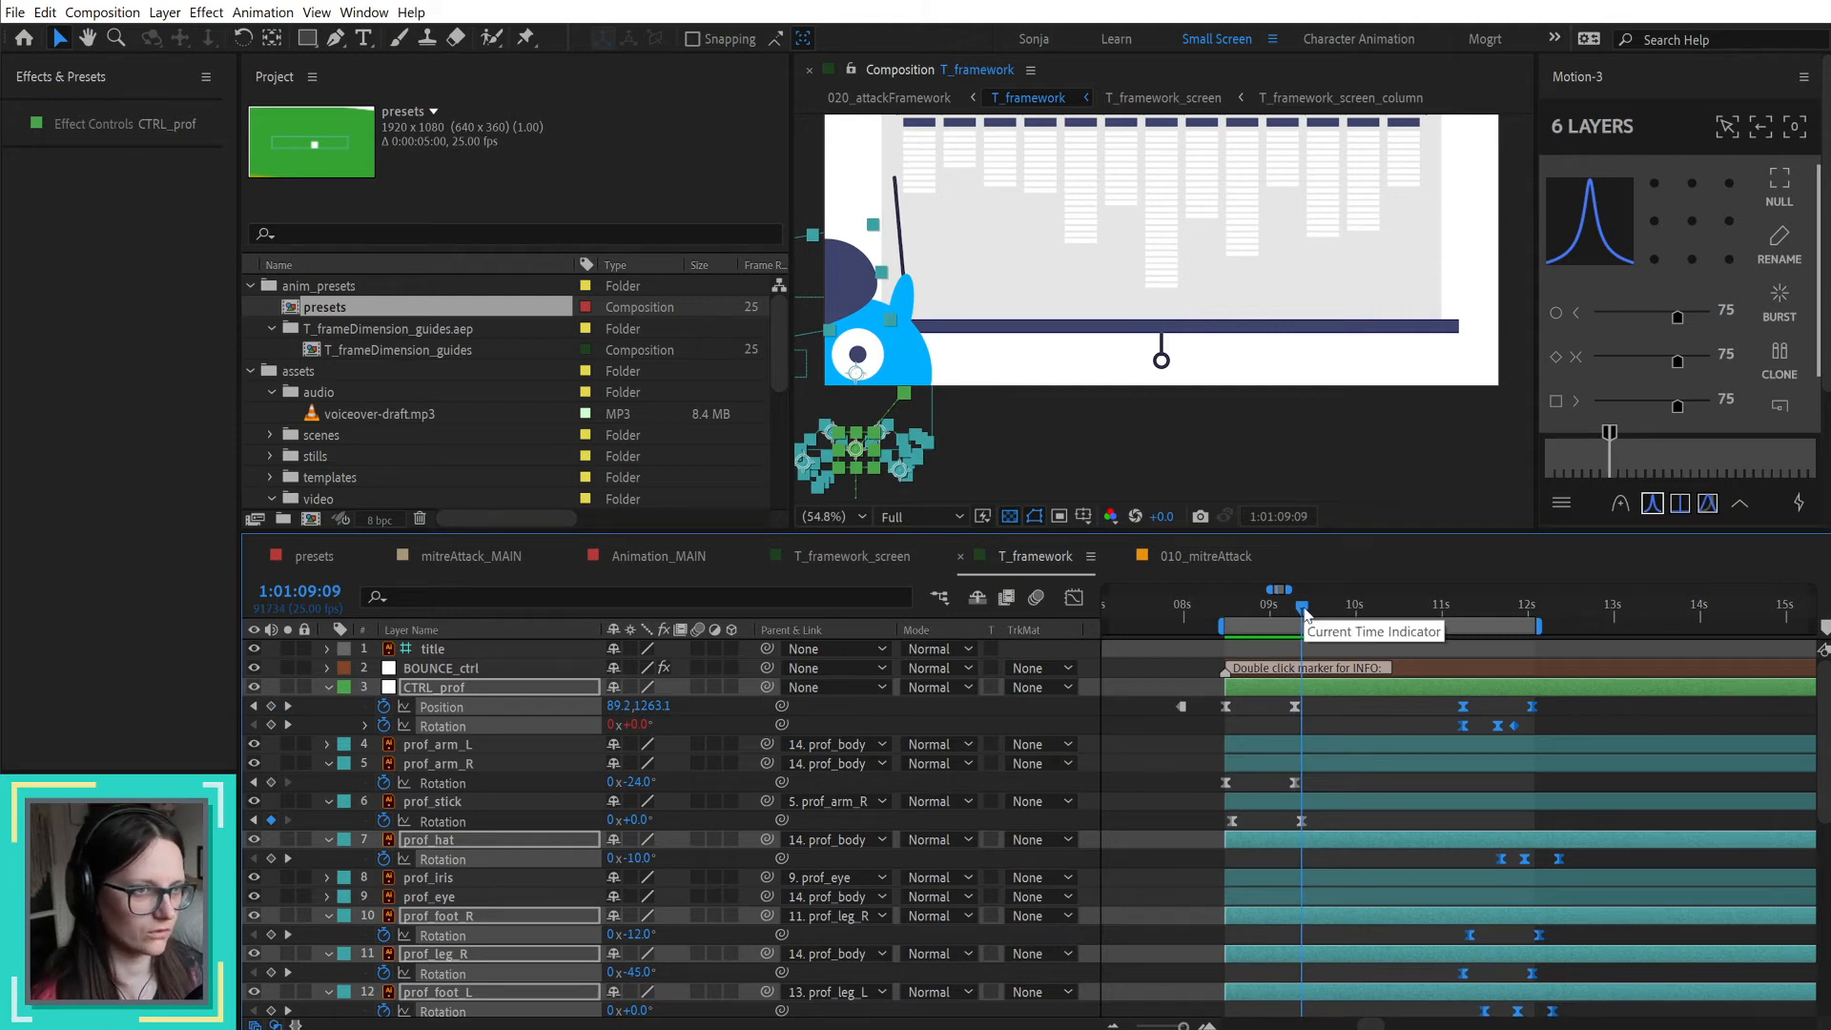
key(shift+Page_Down)
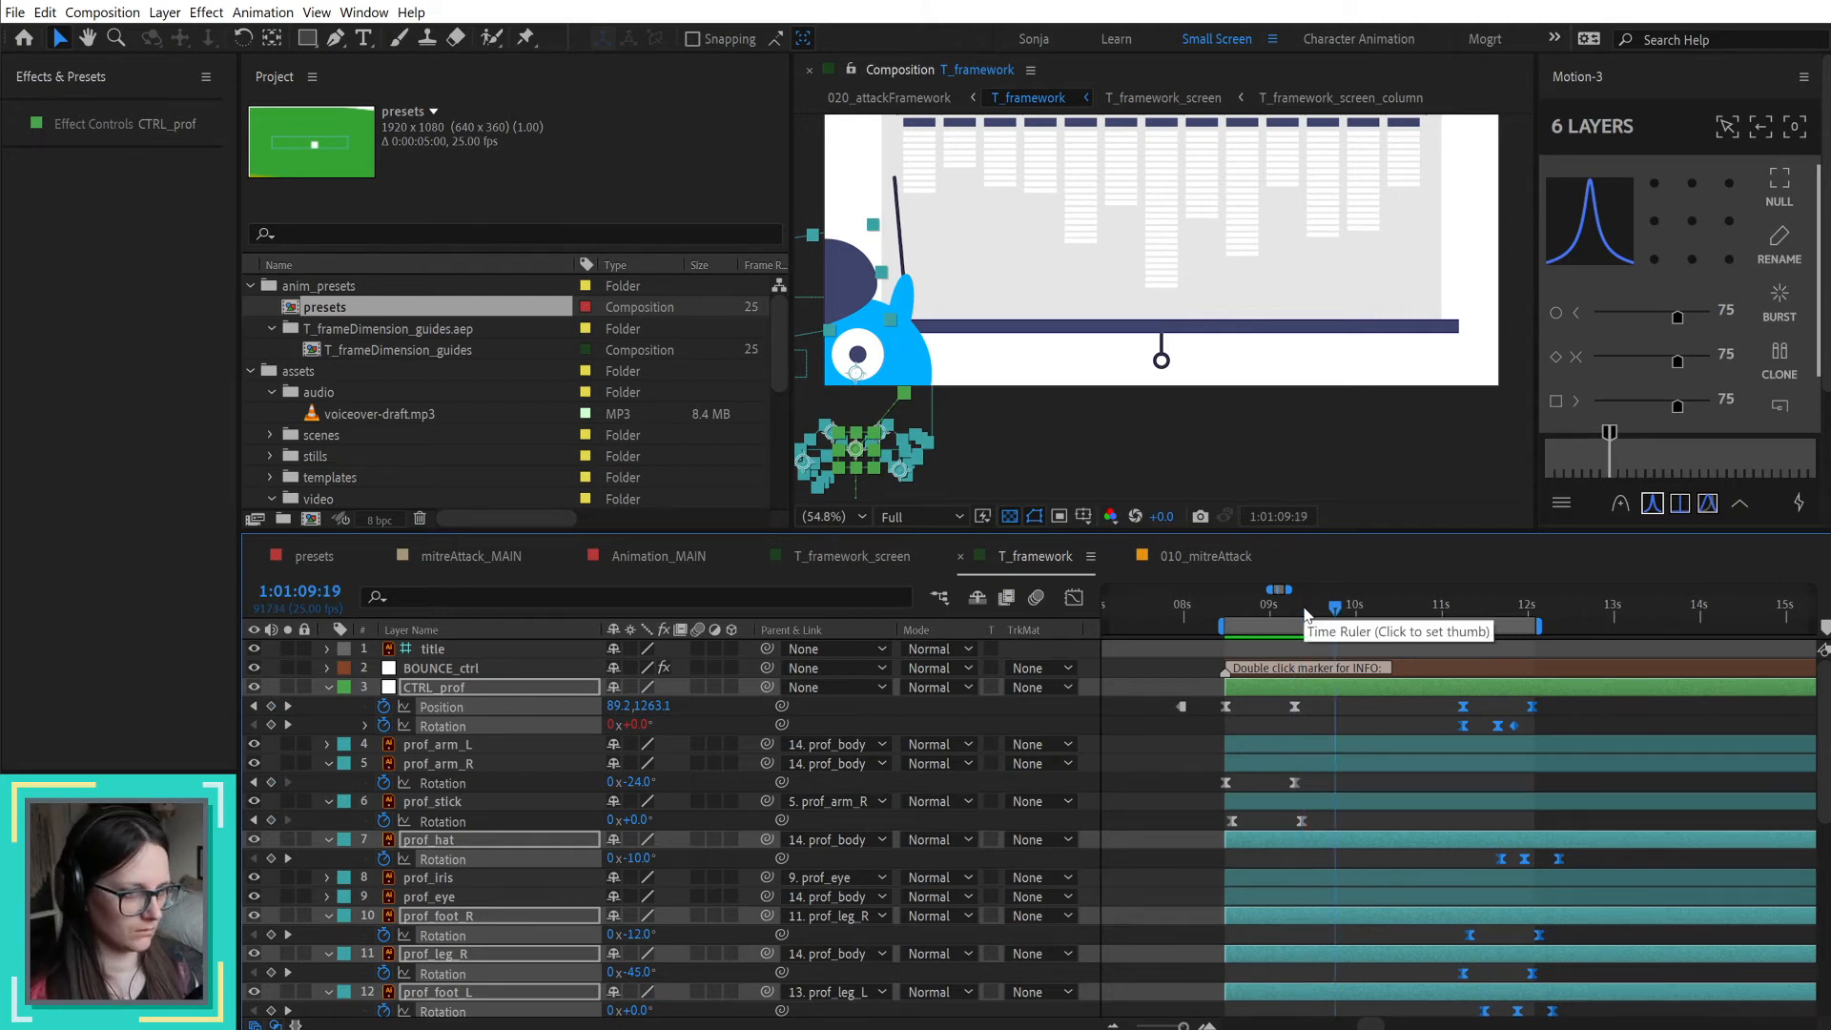
key(F2)
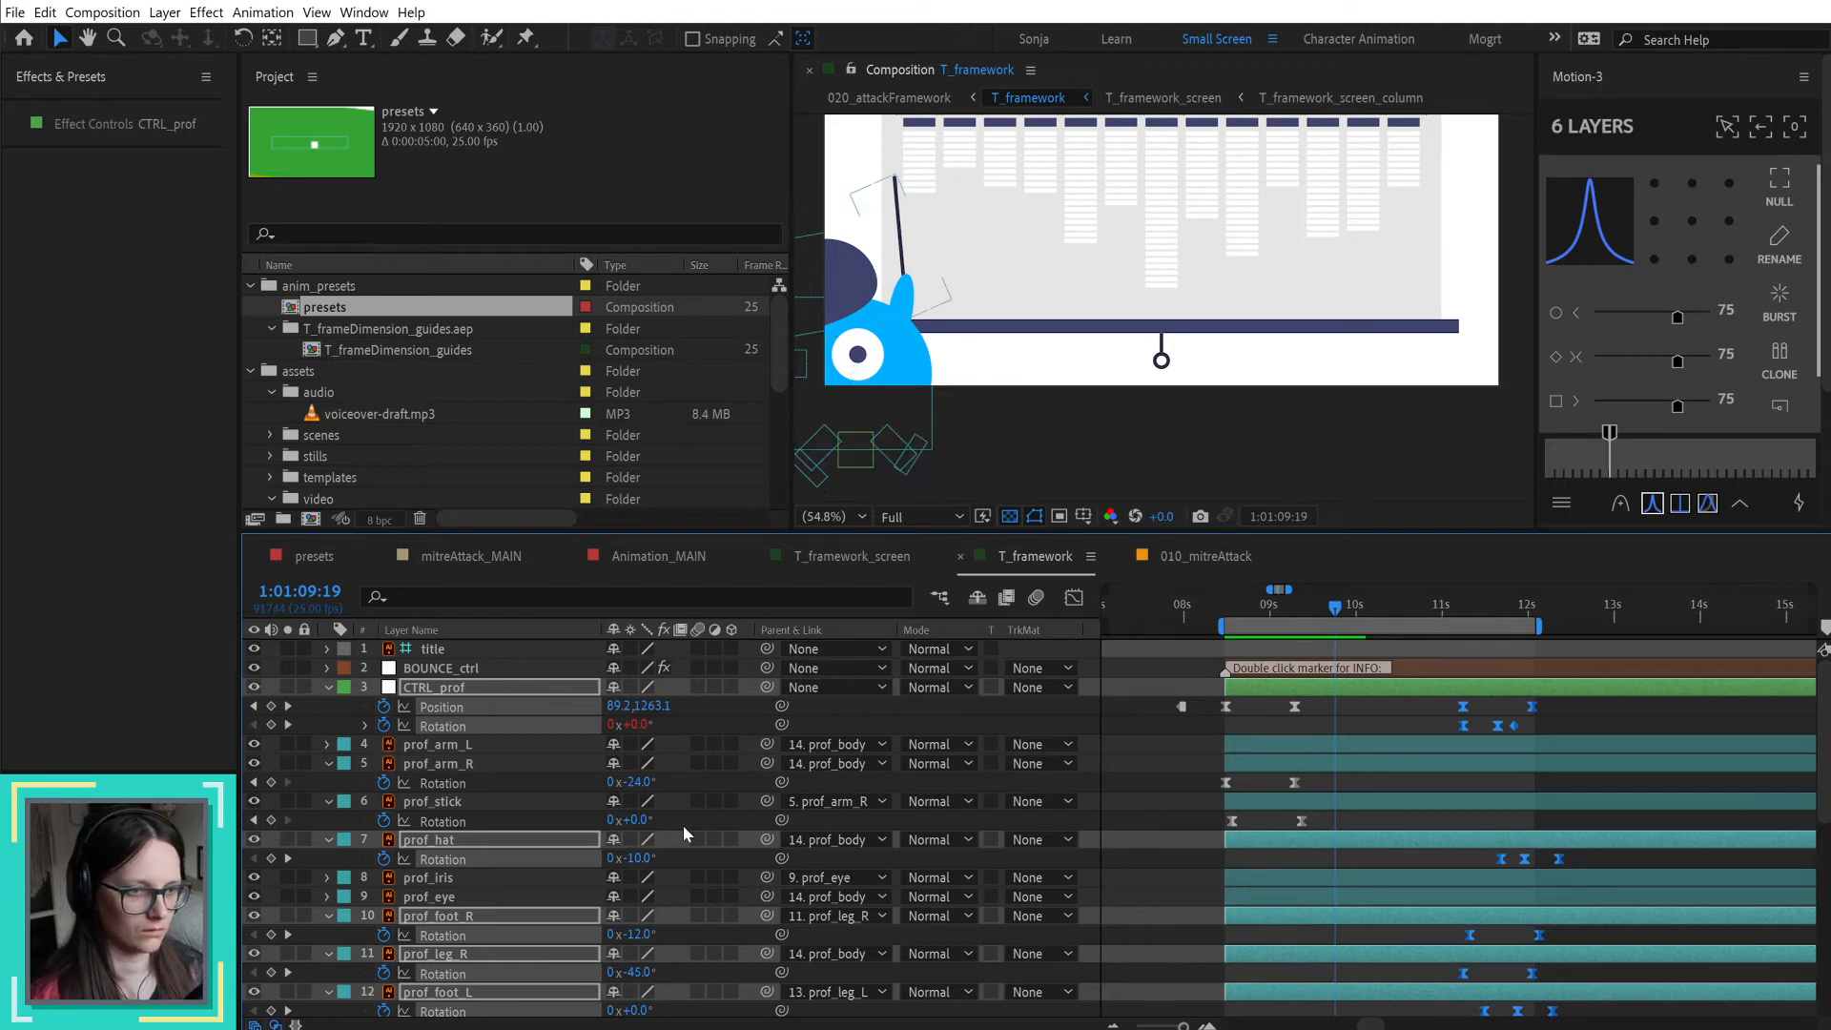
drag(629, 820, 641, 822)
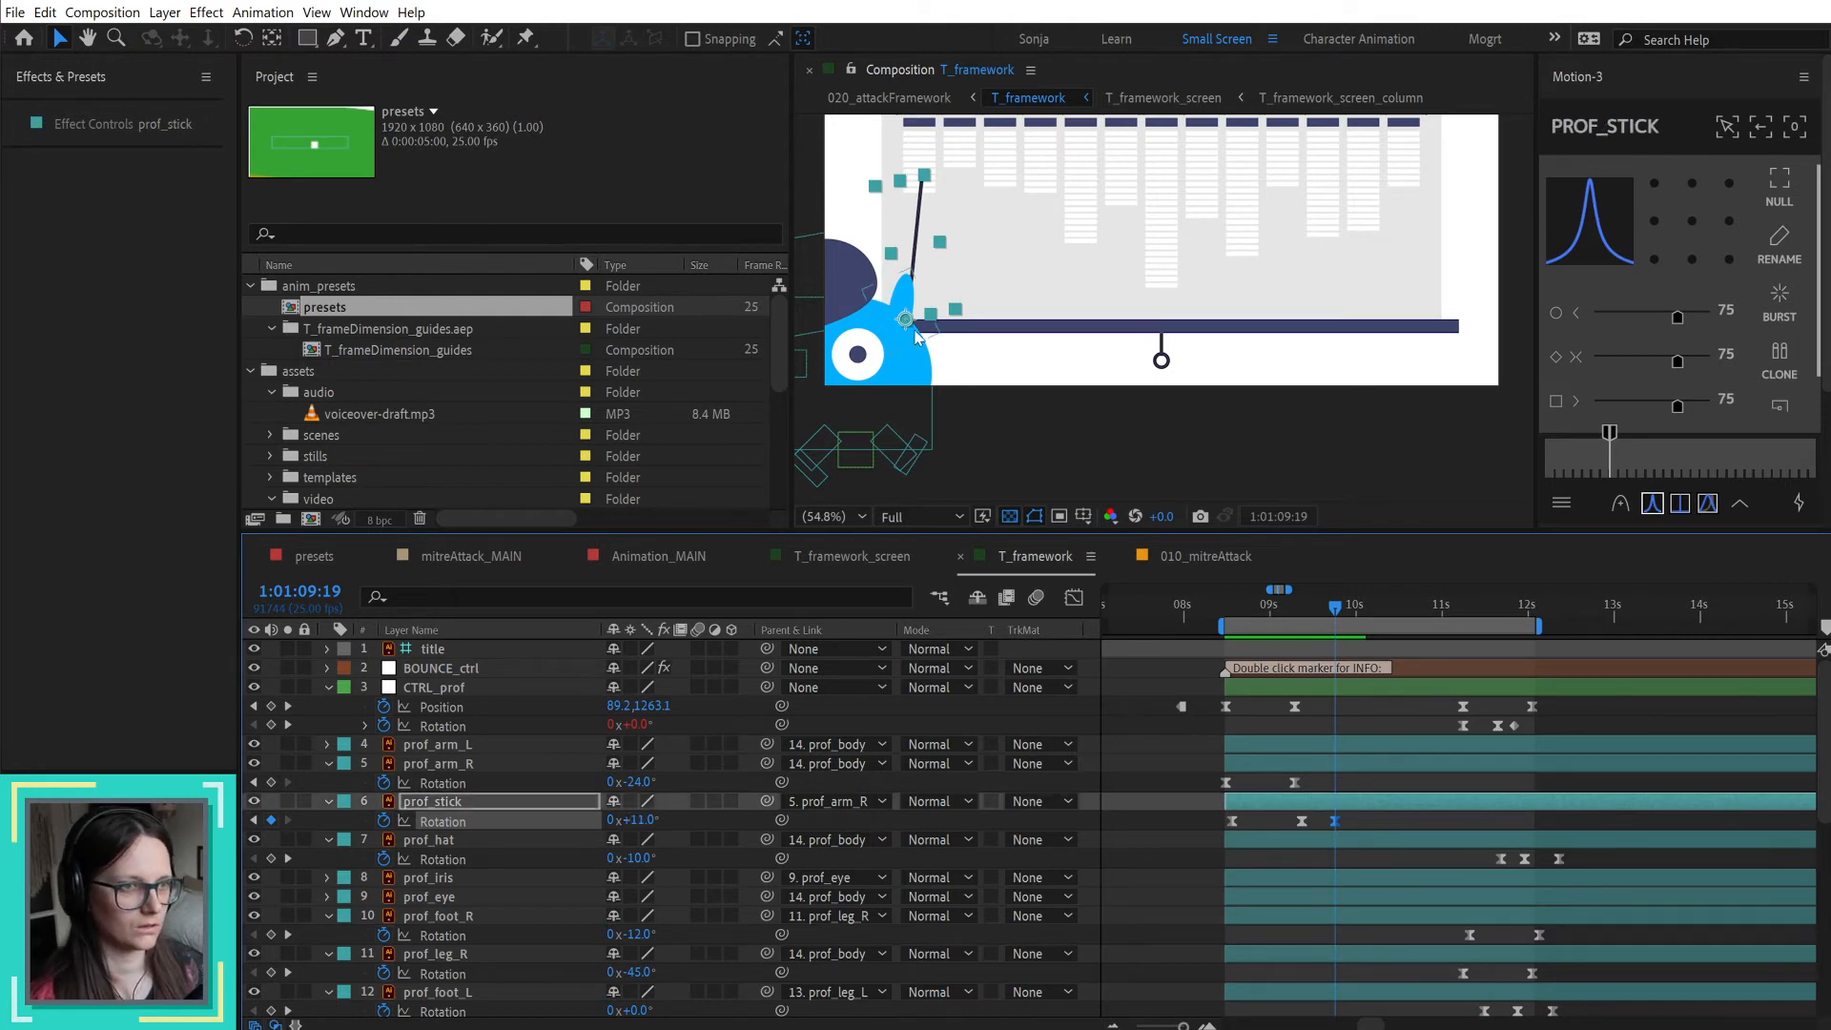
Step: Raise the prof_stick layer so its lower end sits at the tip of the professor's raised hand
drag(910, 321, 910, 295)
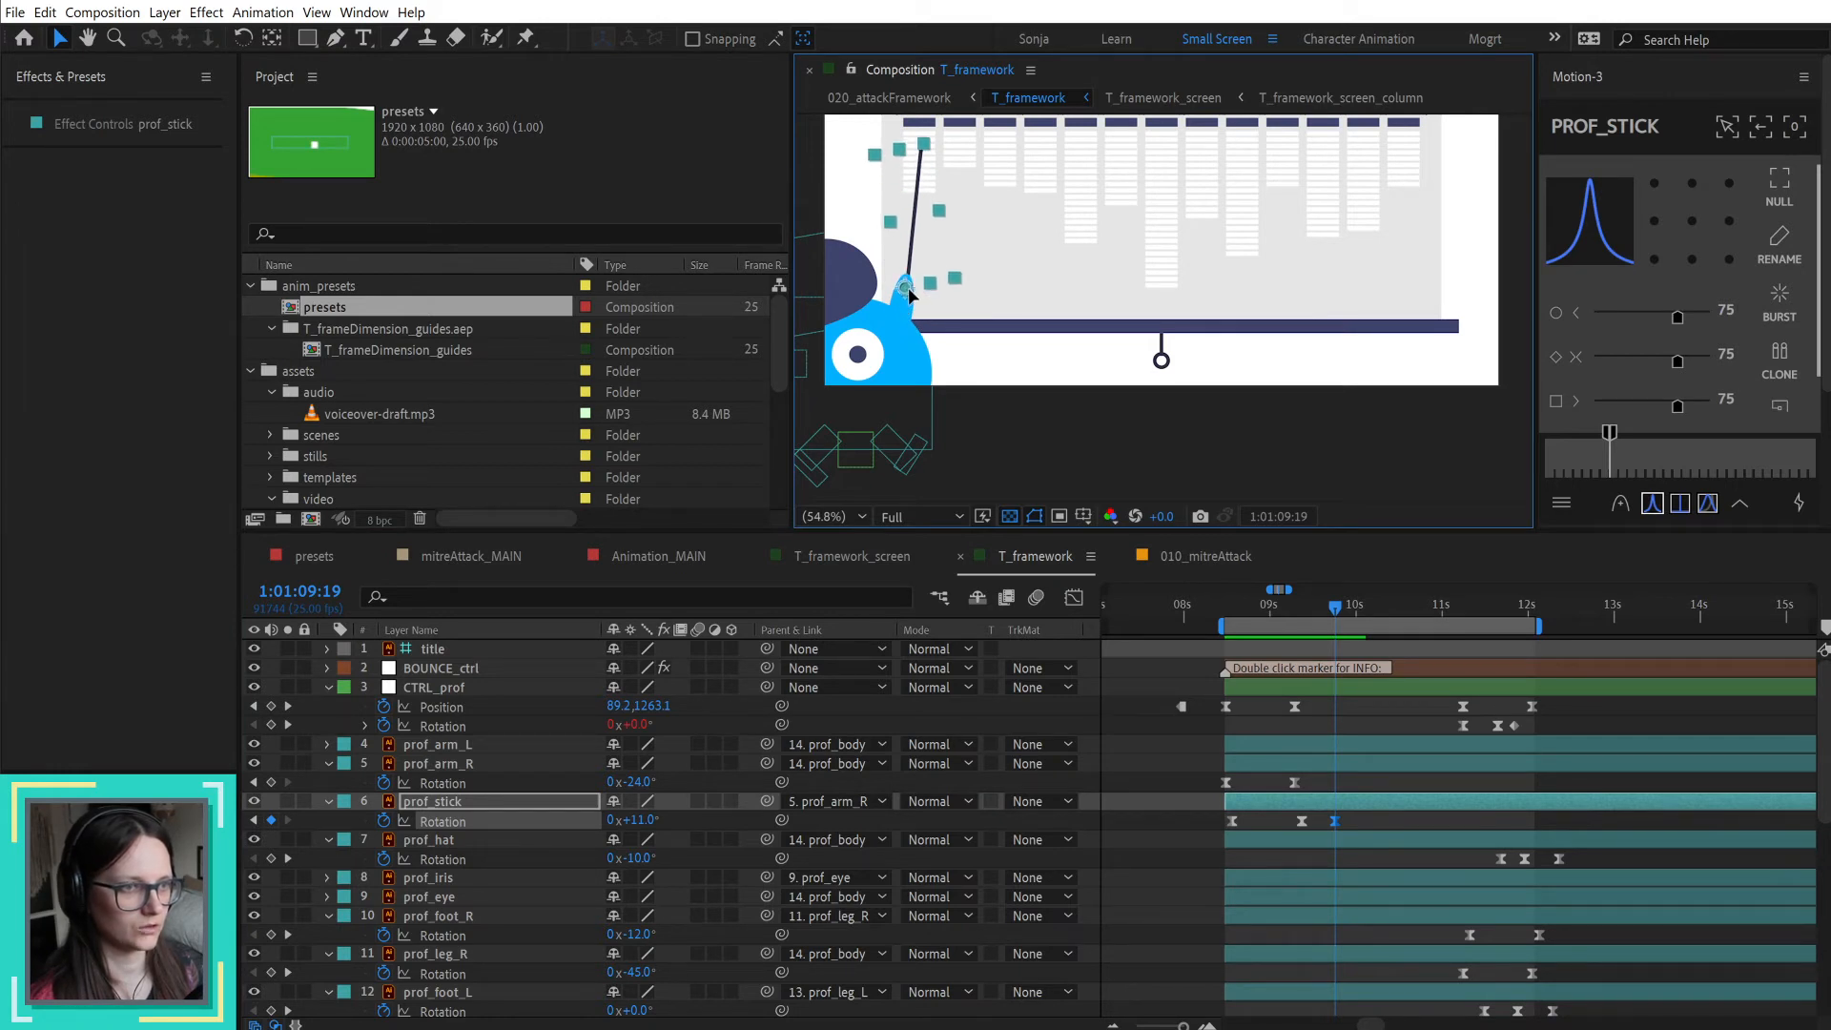
drag(911, 296, 912, 296)
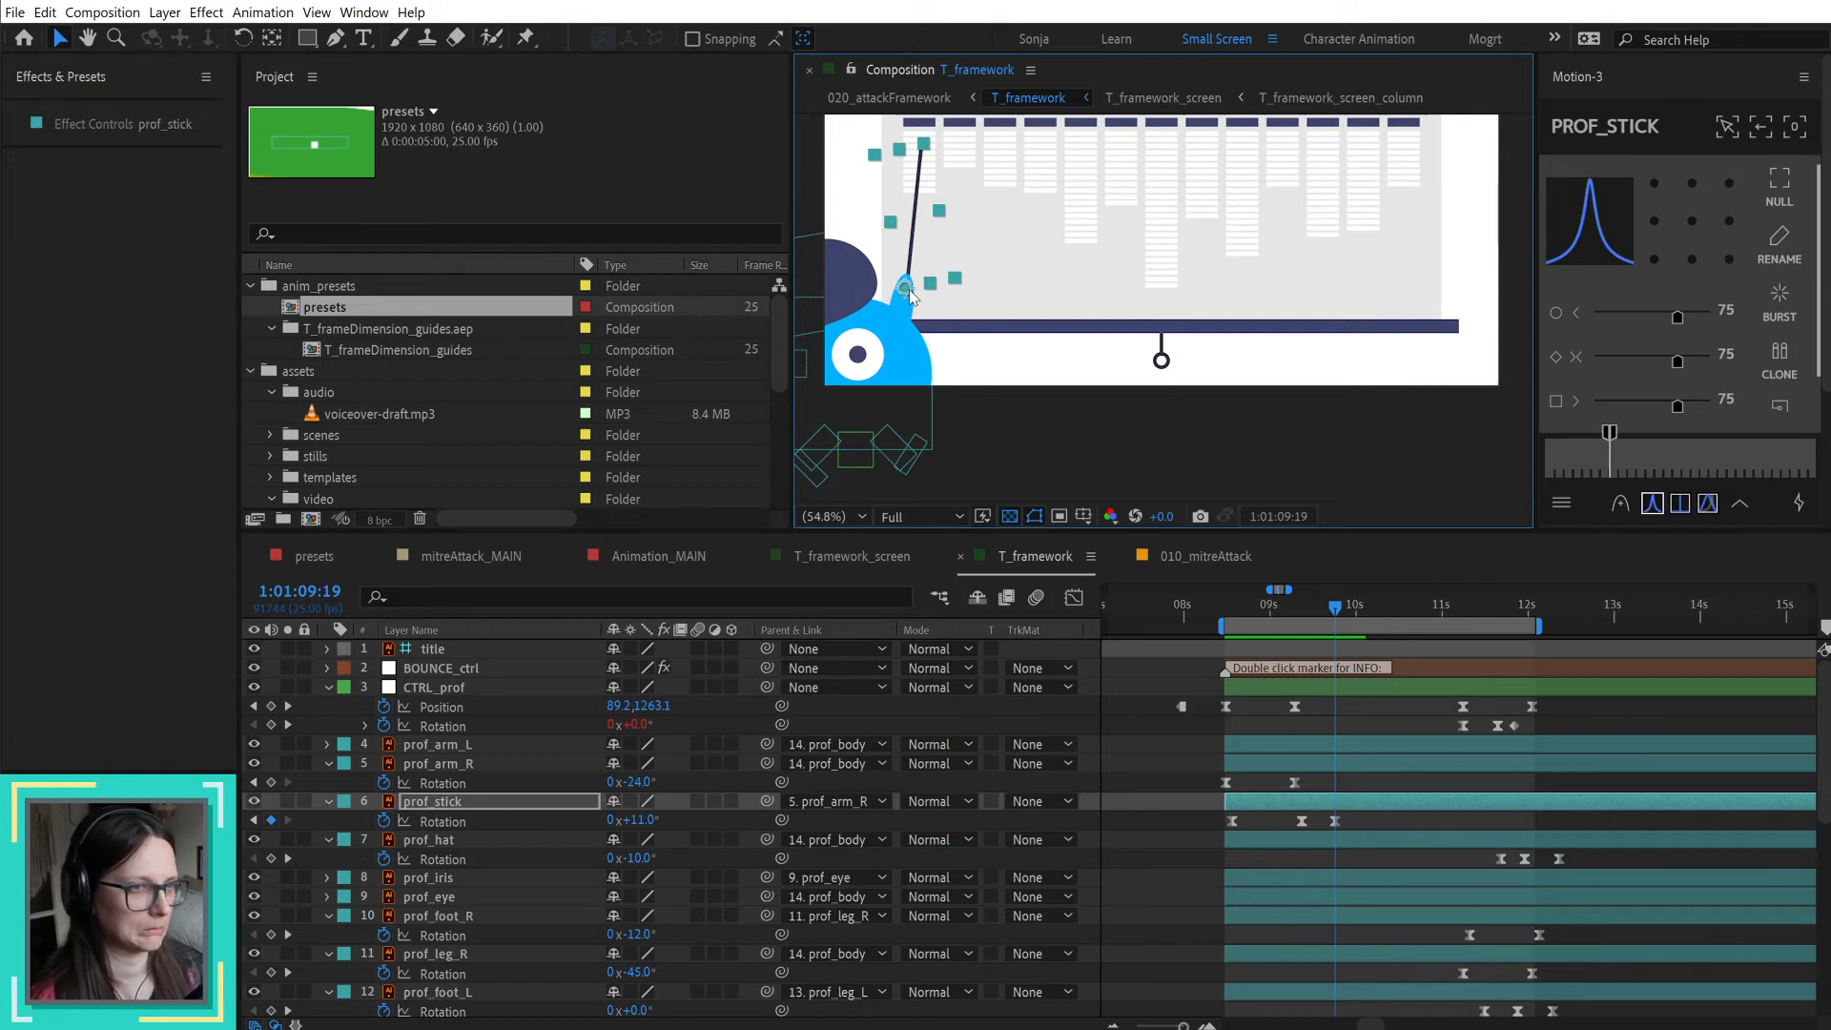
Step: Try converting the prof_stick vector layer to a shape layer and examine its path, fill and transform contents
right_click(512, 806)
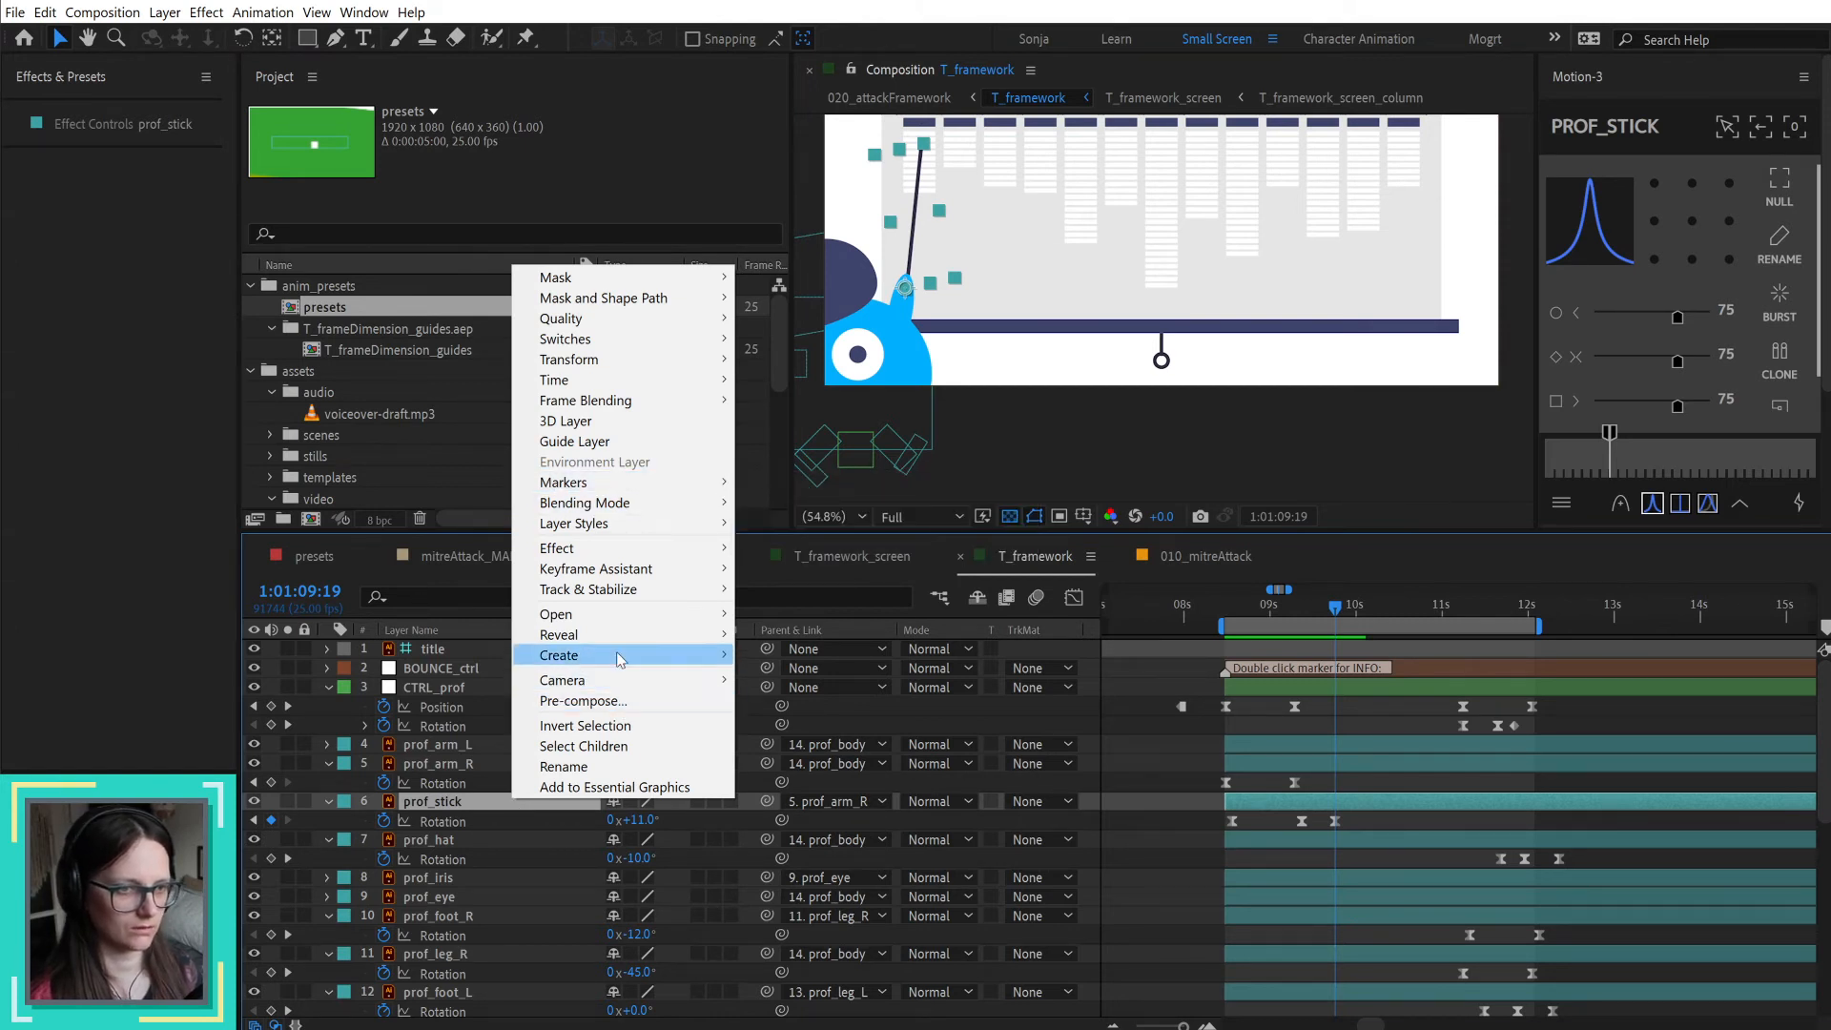
mouse_move(620, 659)
click(883, 714)
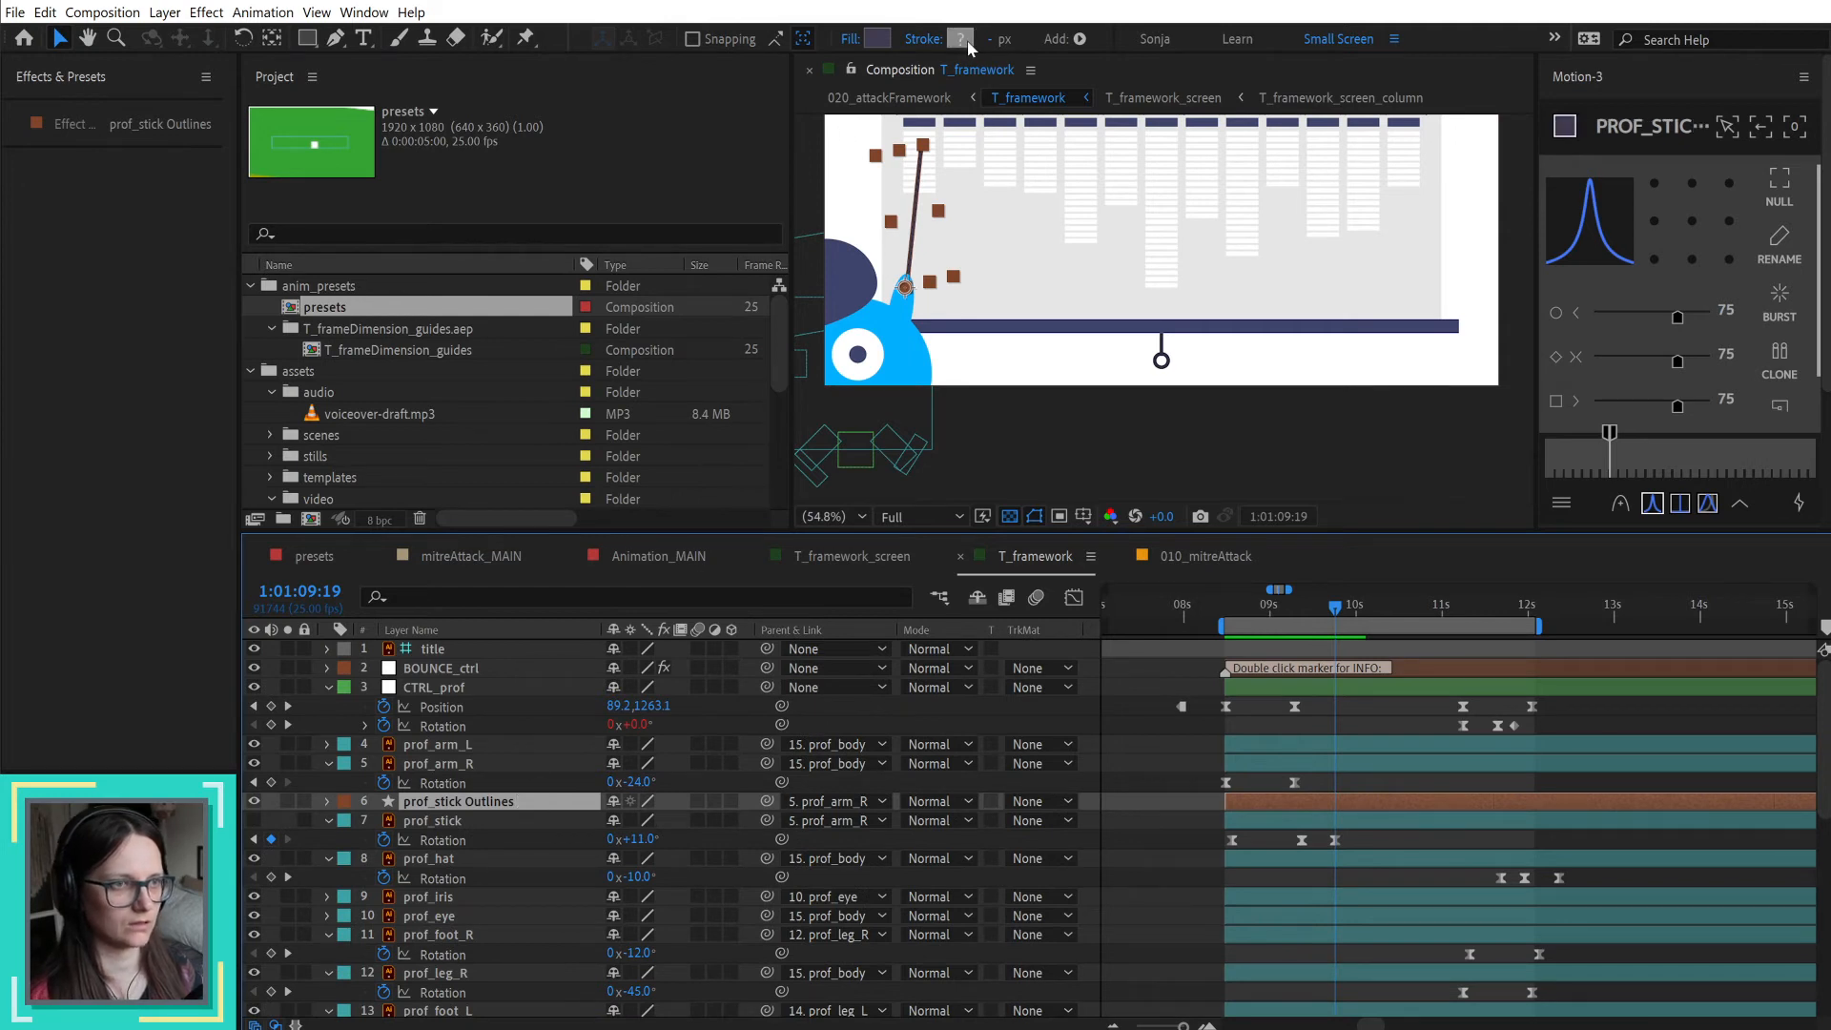
key(u)
key(u)
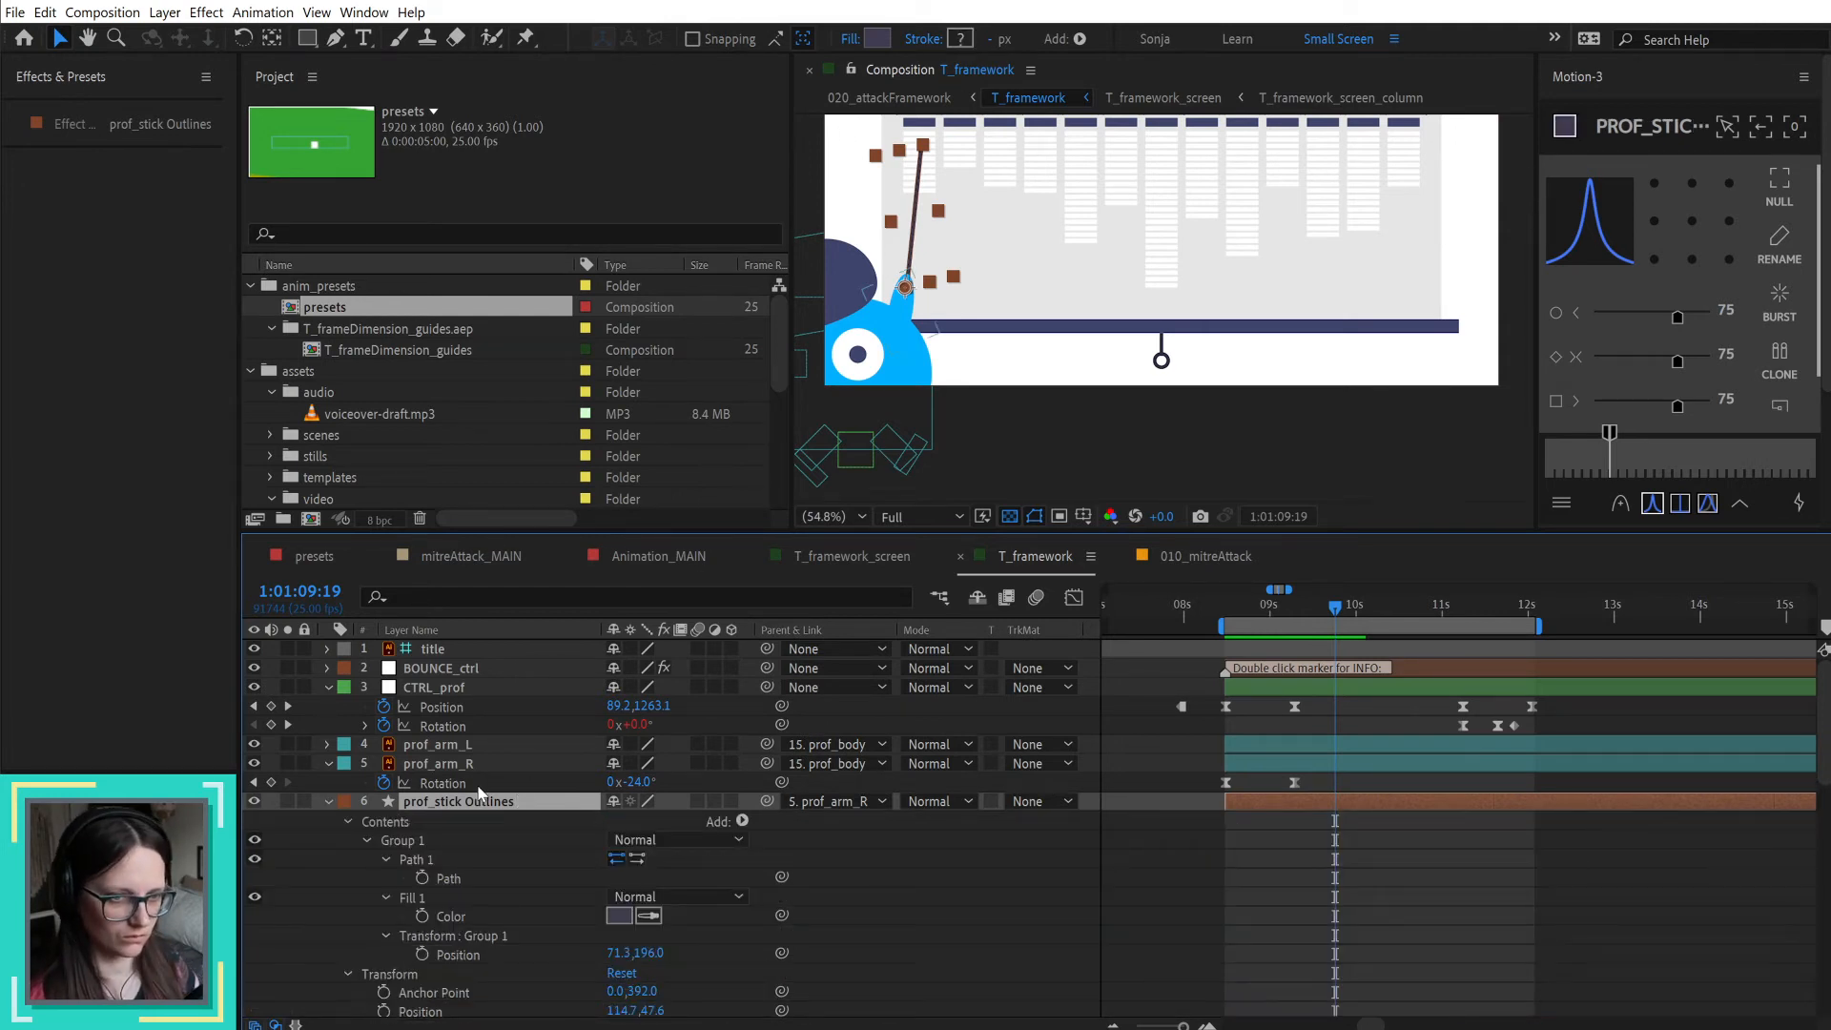
scroll(499, 885, down, 3)
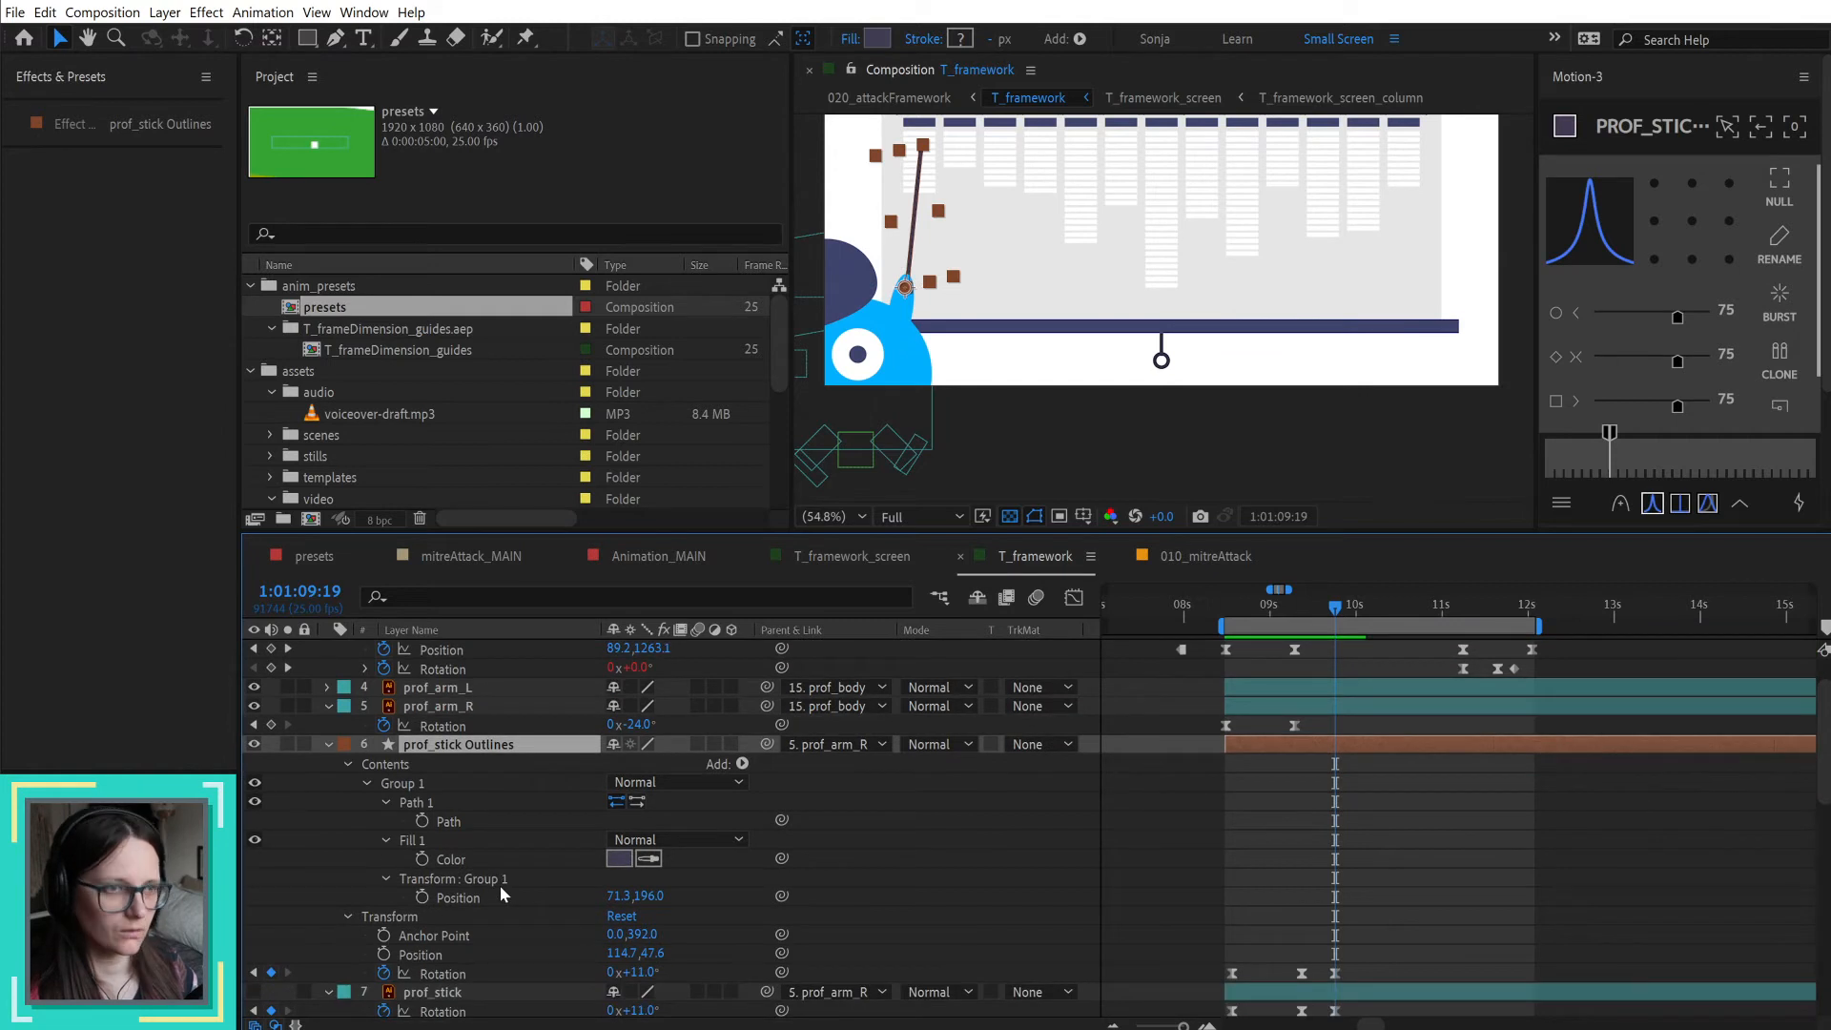
scroll(925, 229, up, 4)
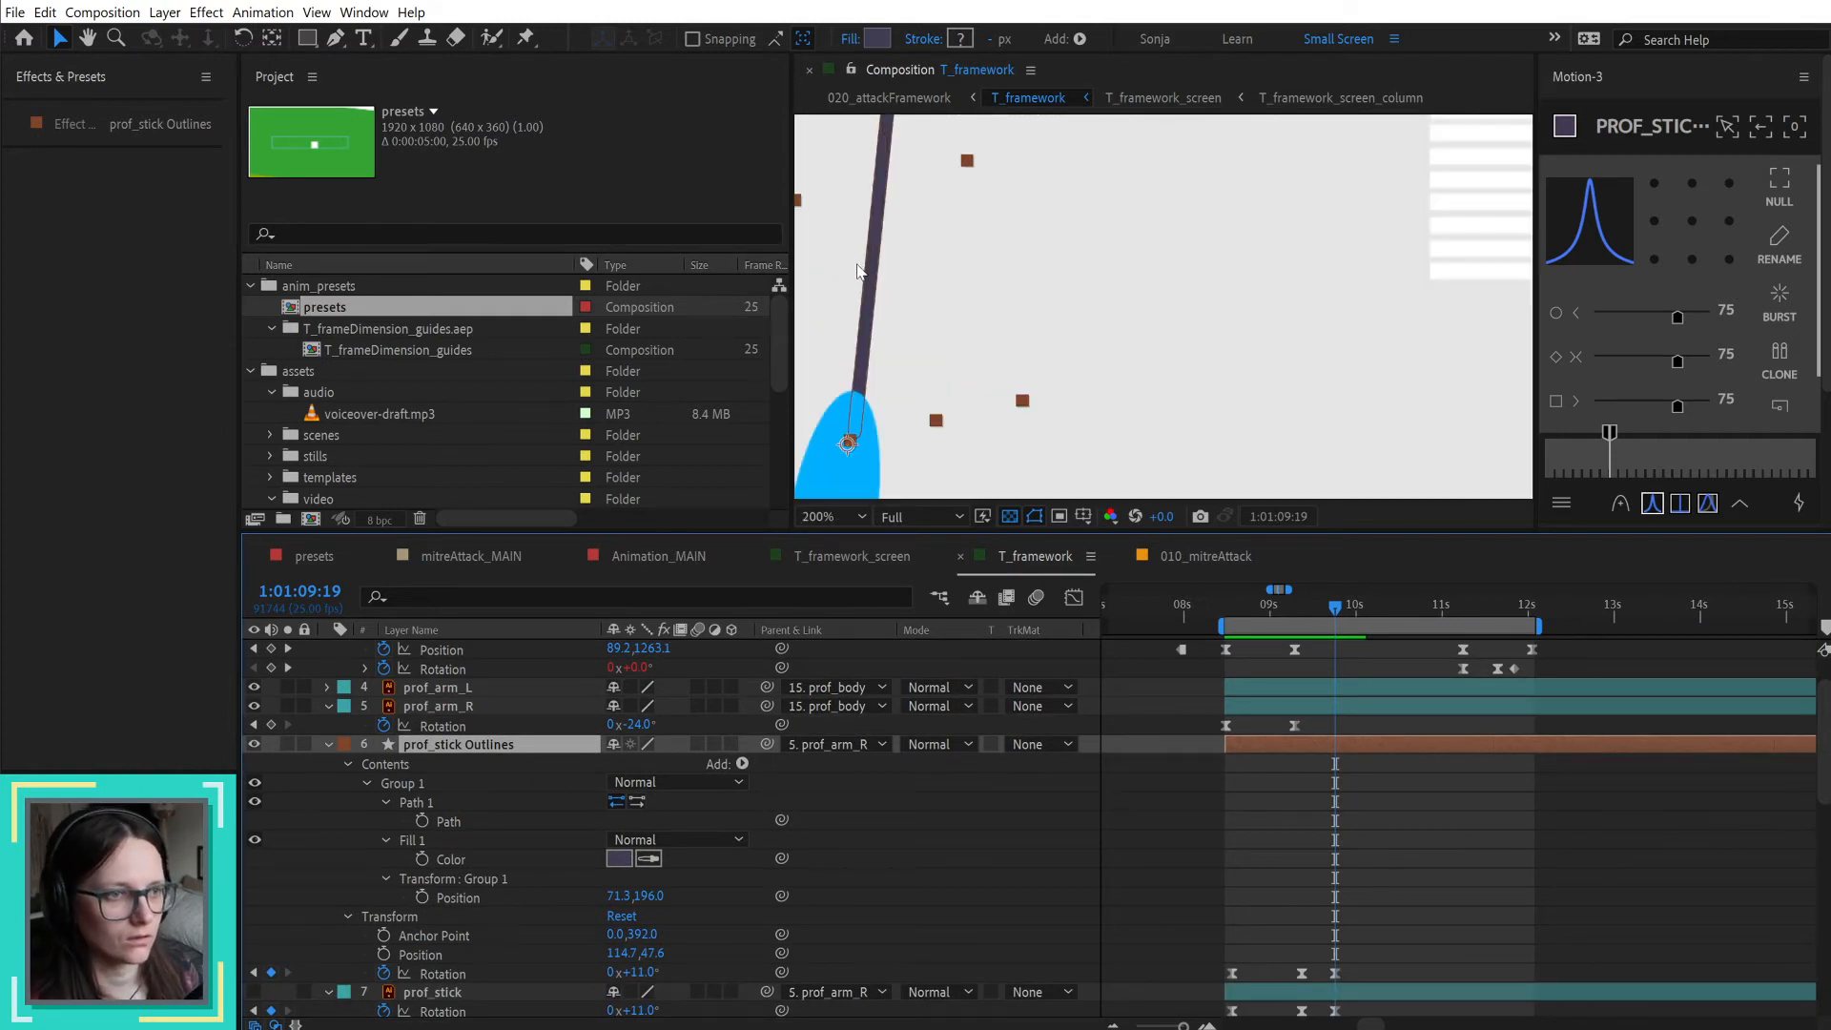
scroll(856, 271, down, 4)
key(h)
key(v)
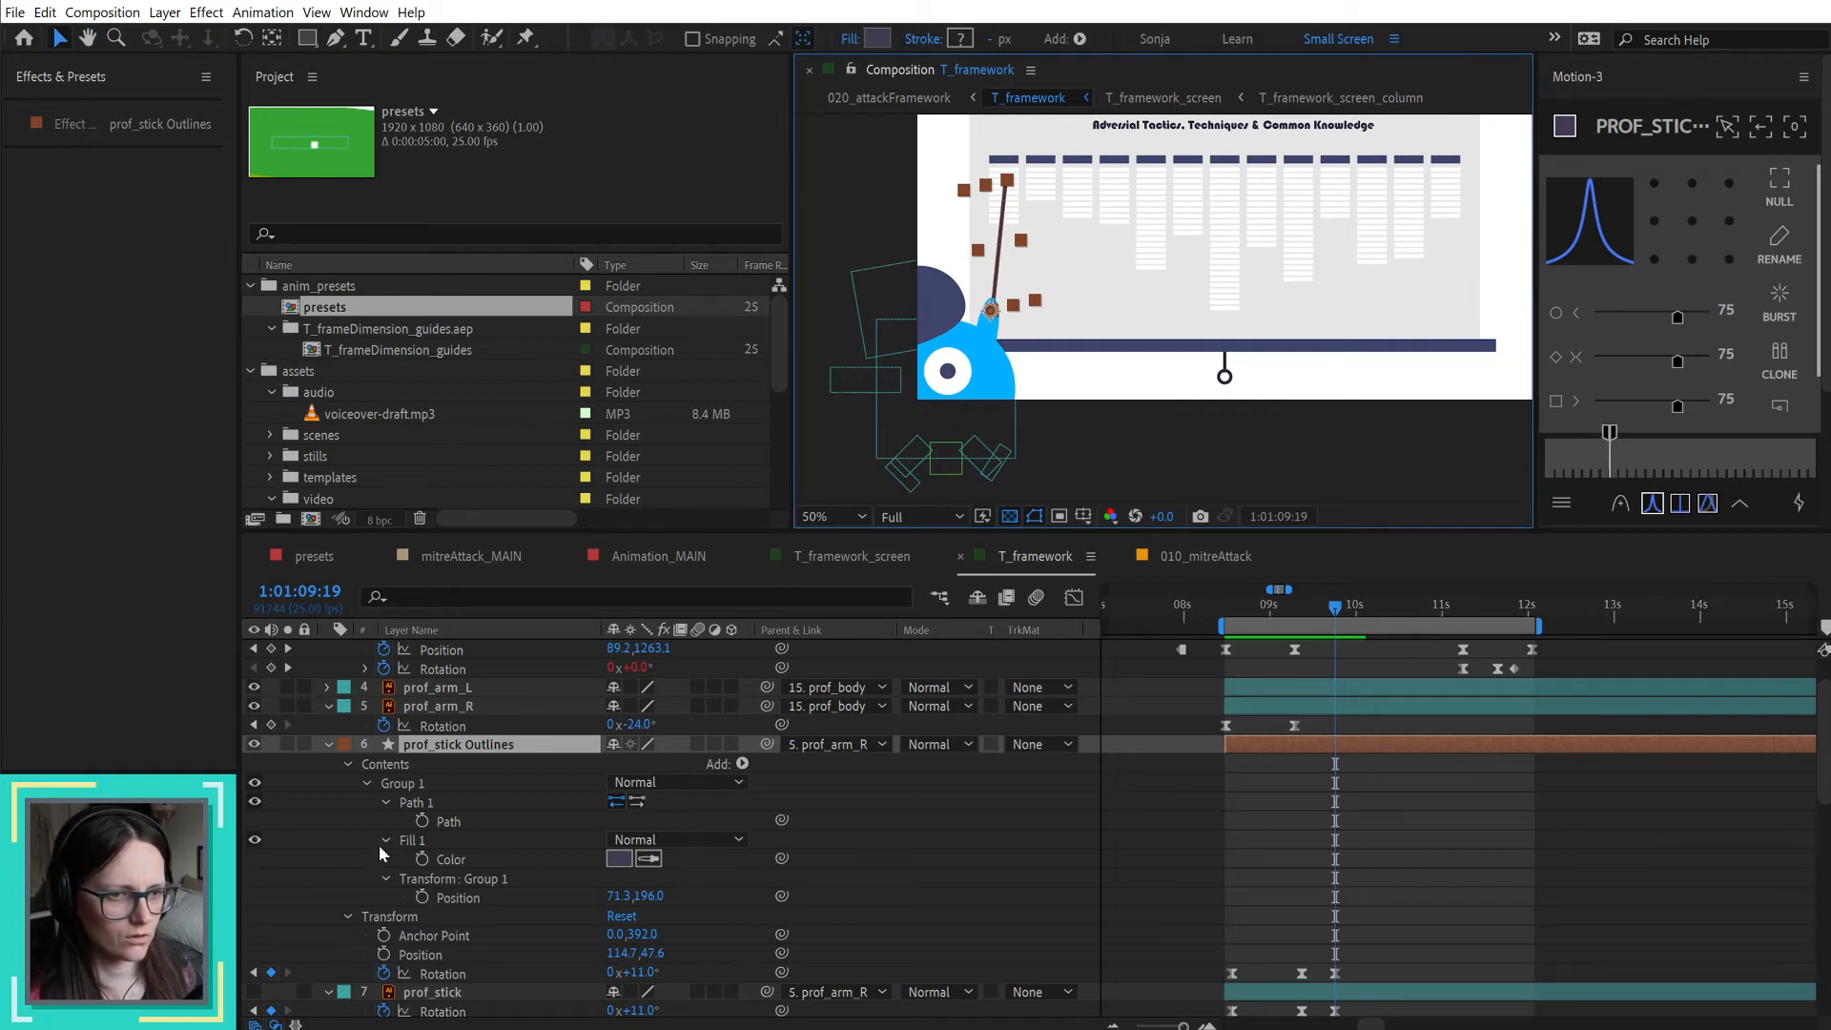
Step: Undo the prof_stick shape-layer conversion, keeping the stick's raised position and its 11° Rotation keyframe
key(ctrl+z)
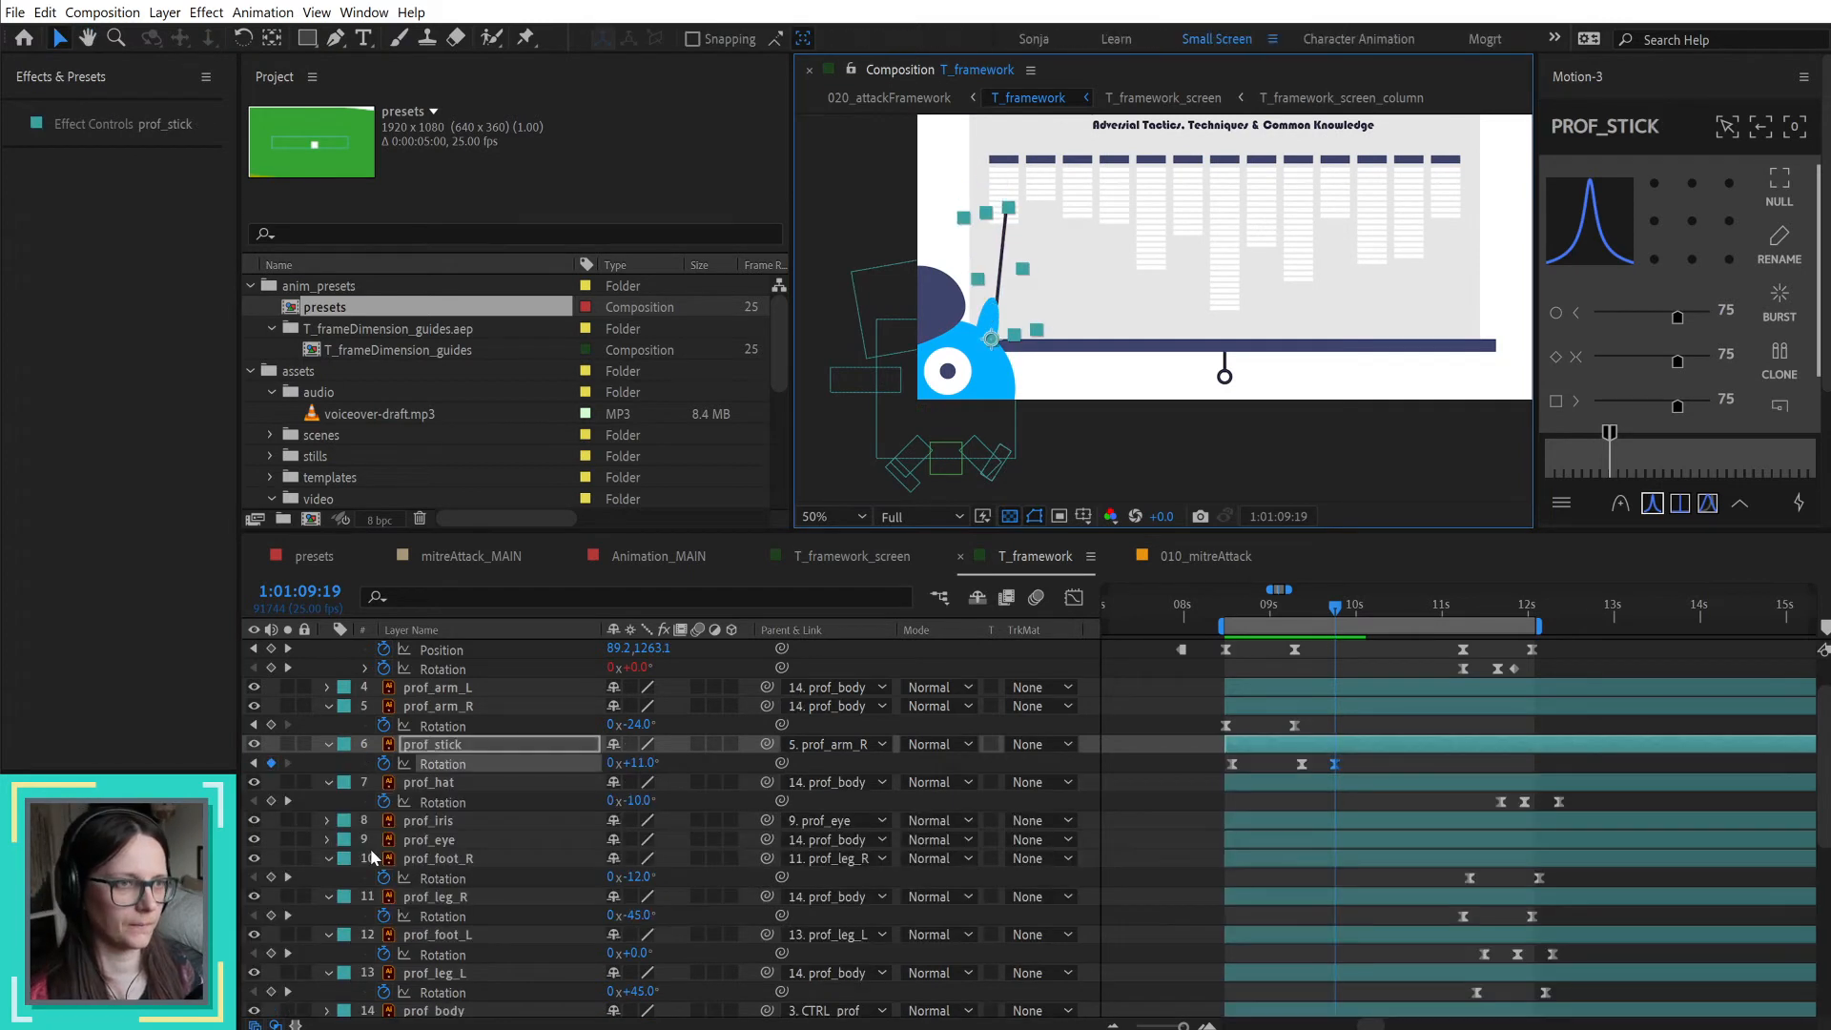
key(ctrl+z)
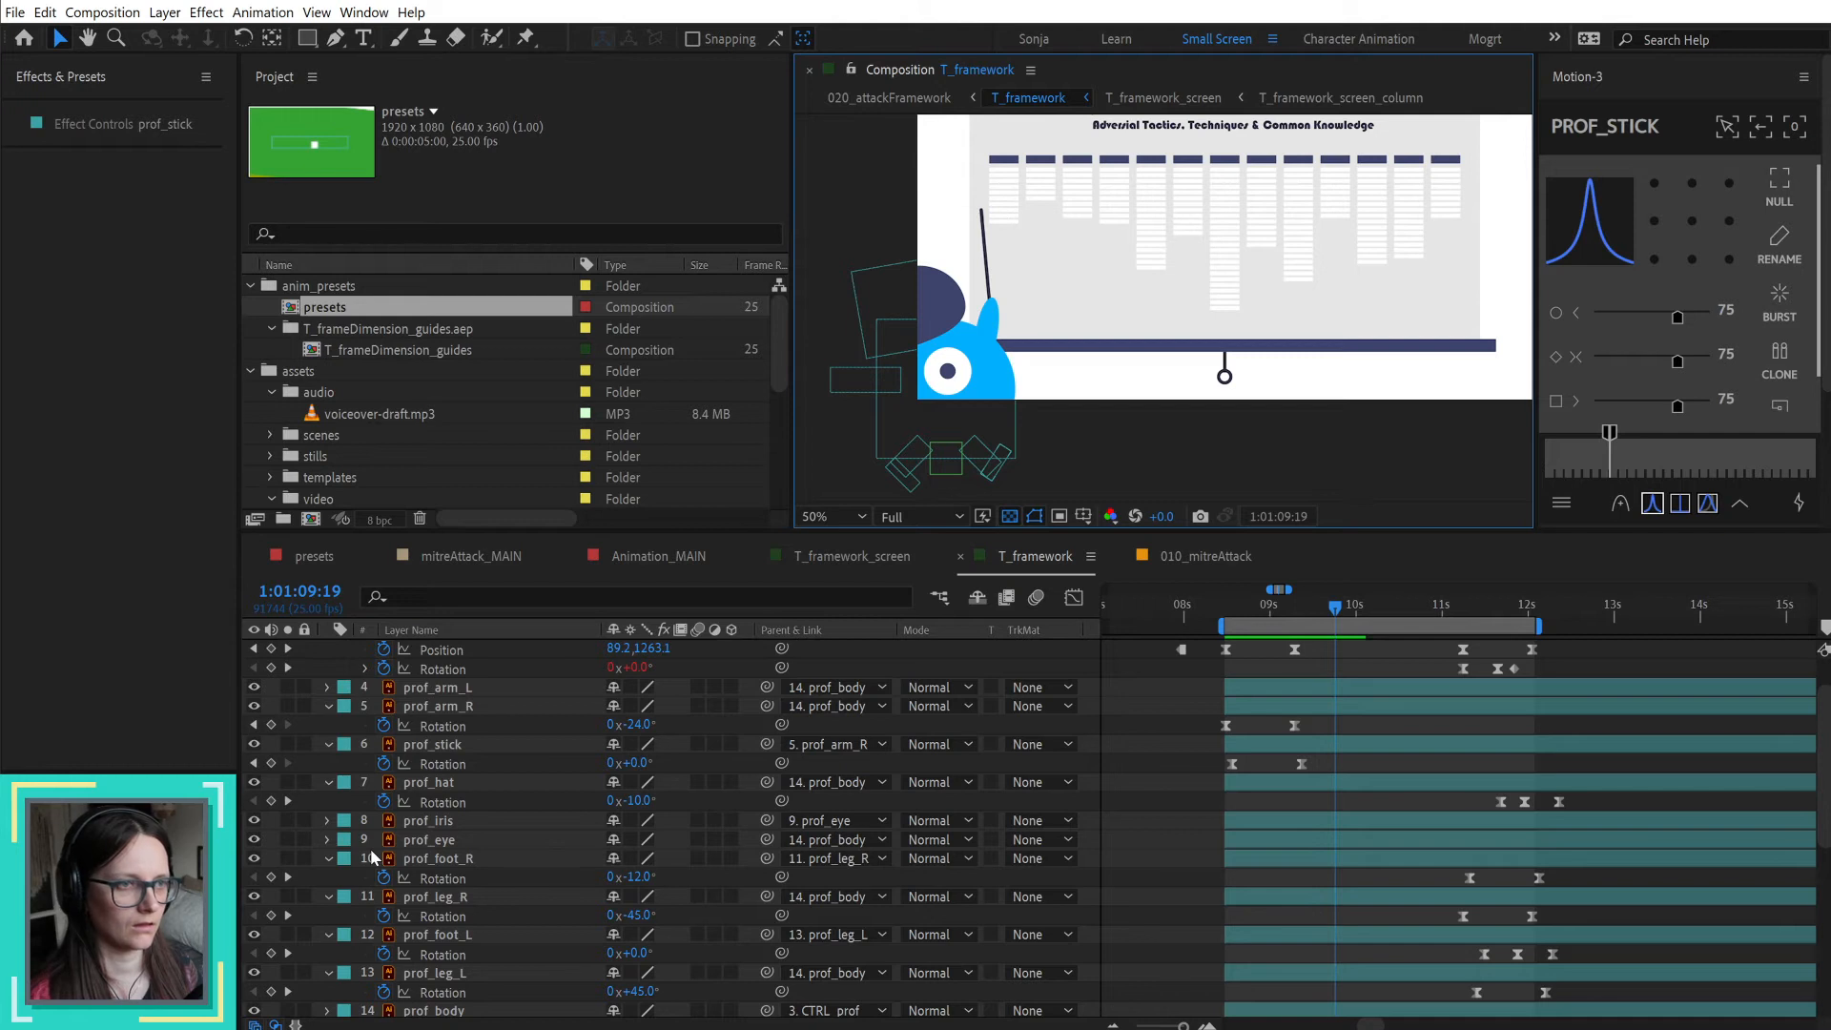
key(ctrl+shift+z)
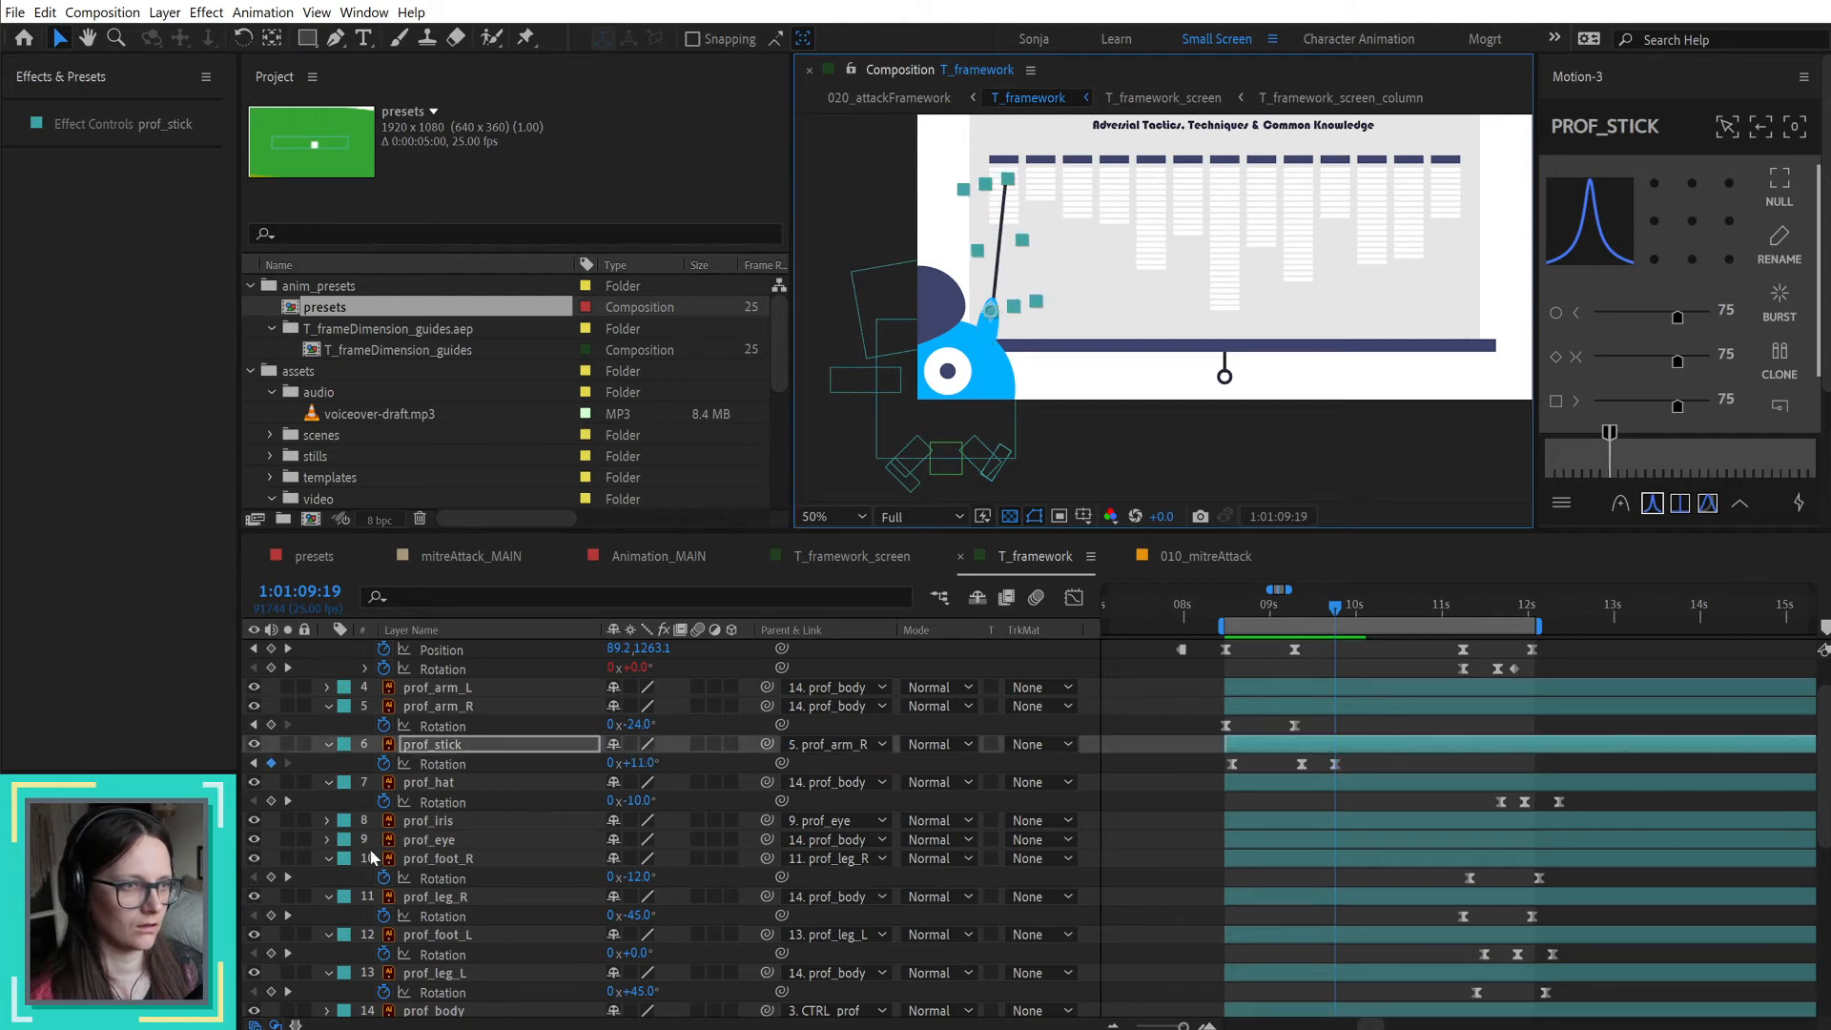
drag(1237, 618, 1340, 611)
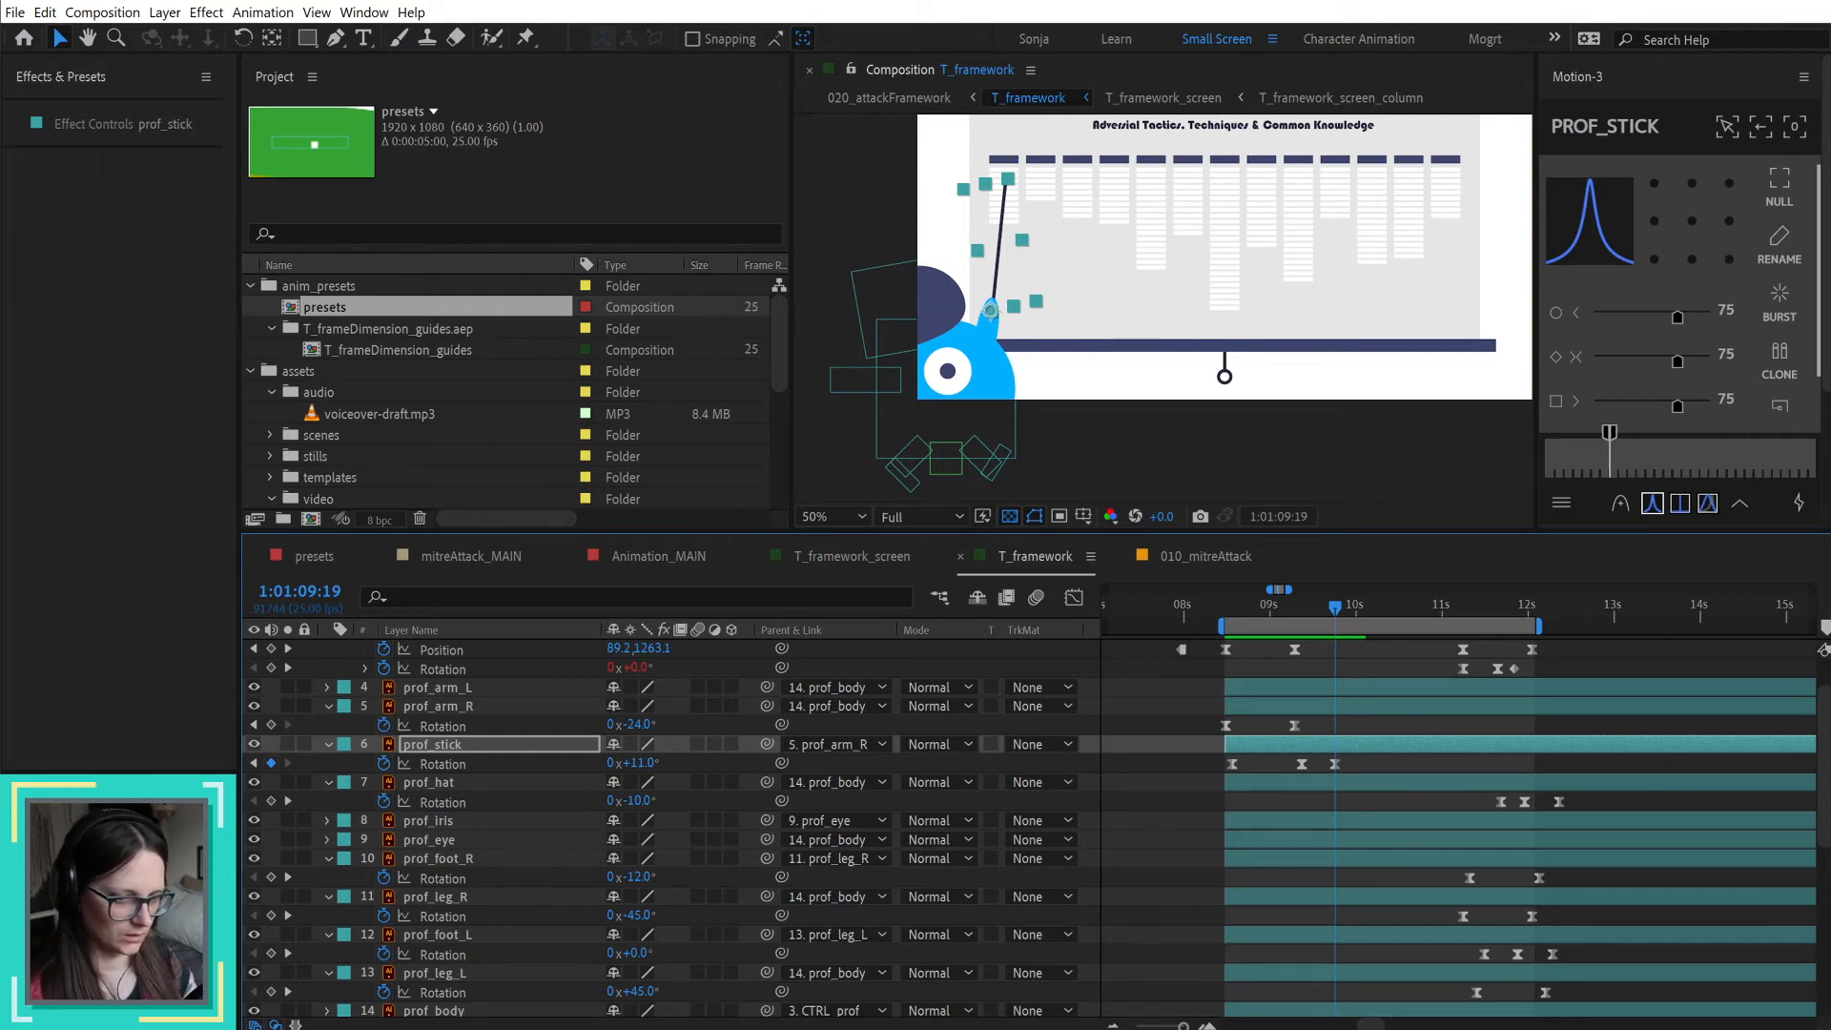
Step: Switch to File Explorer and open T_attackFramework.ai from 03_animation > ai_templates in Illustrator, enlarging its window
key(alt+Tab)
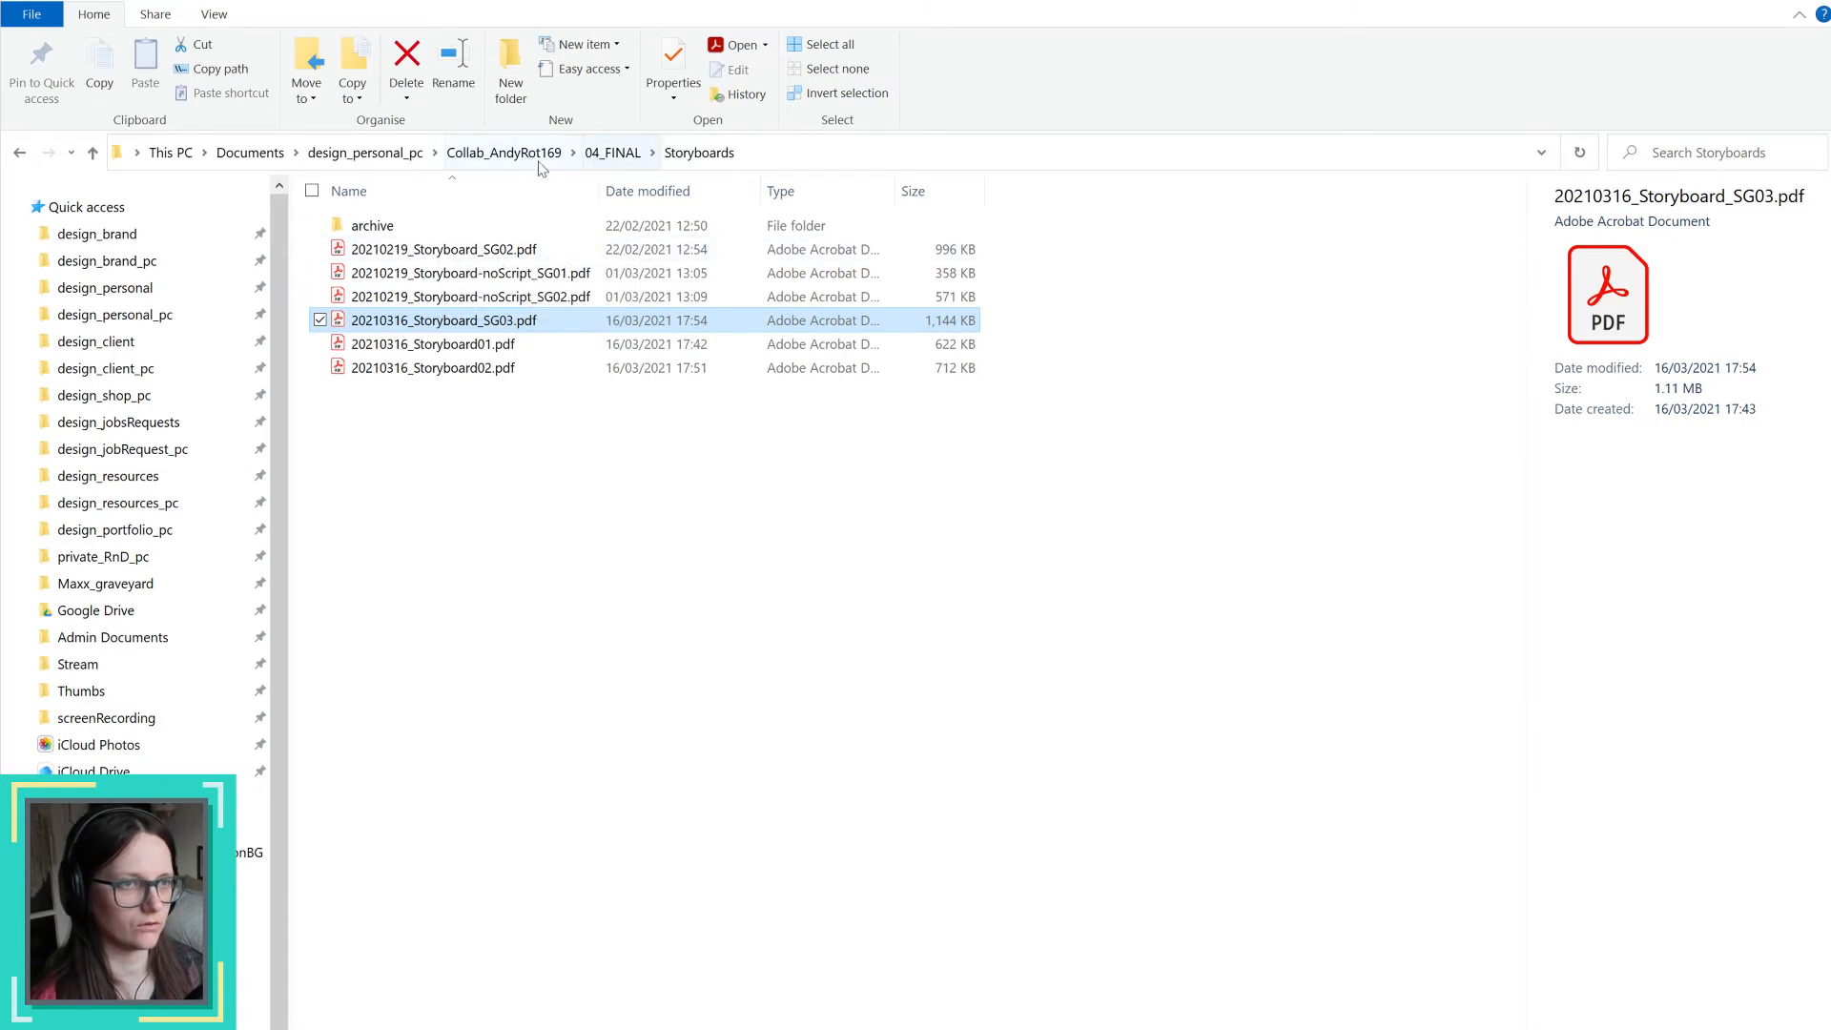
click(542, 157)
double_click(386, 274)
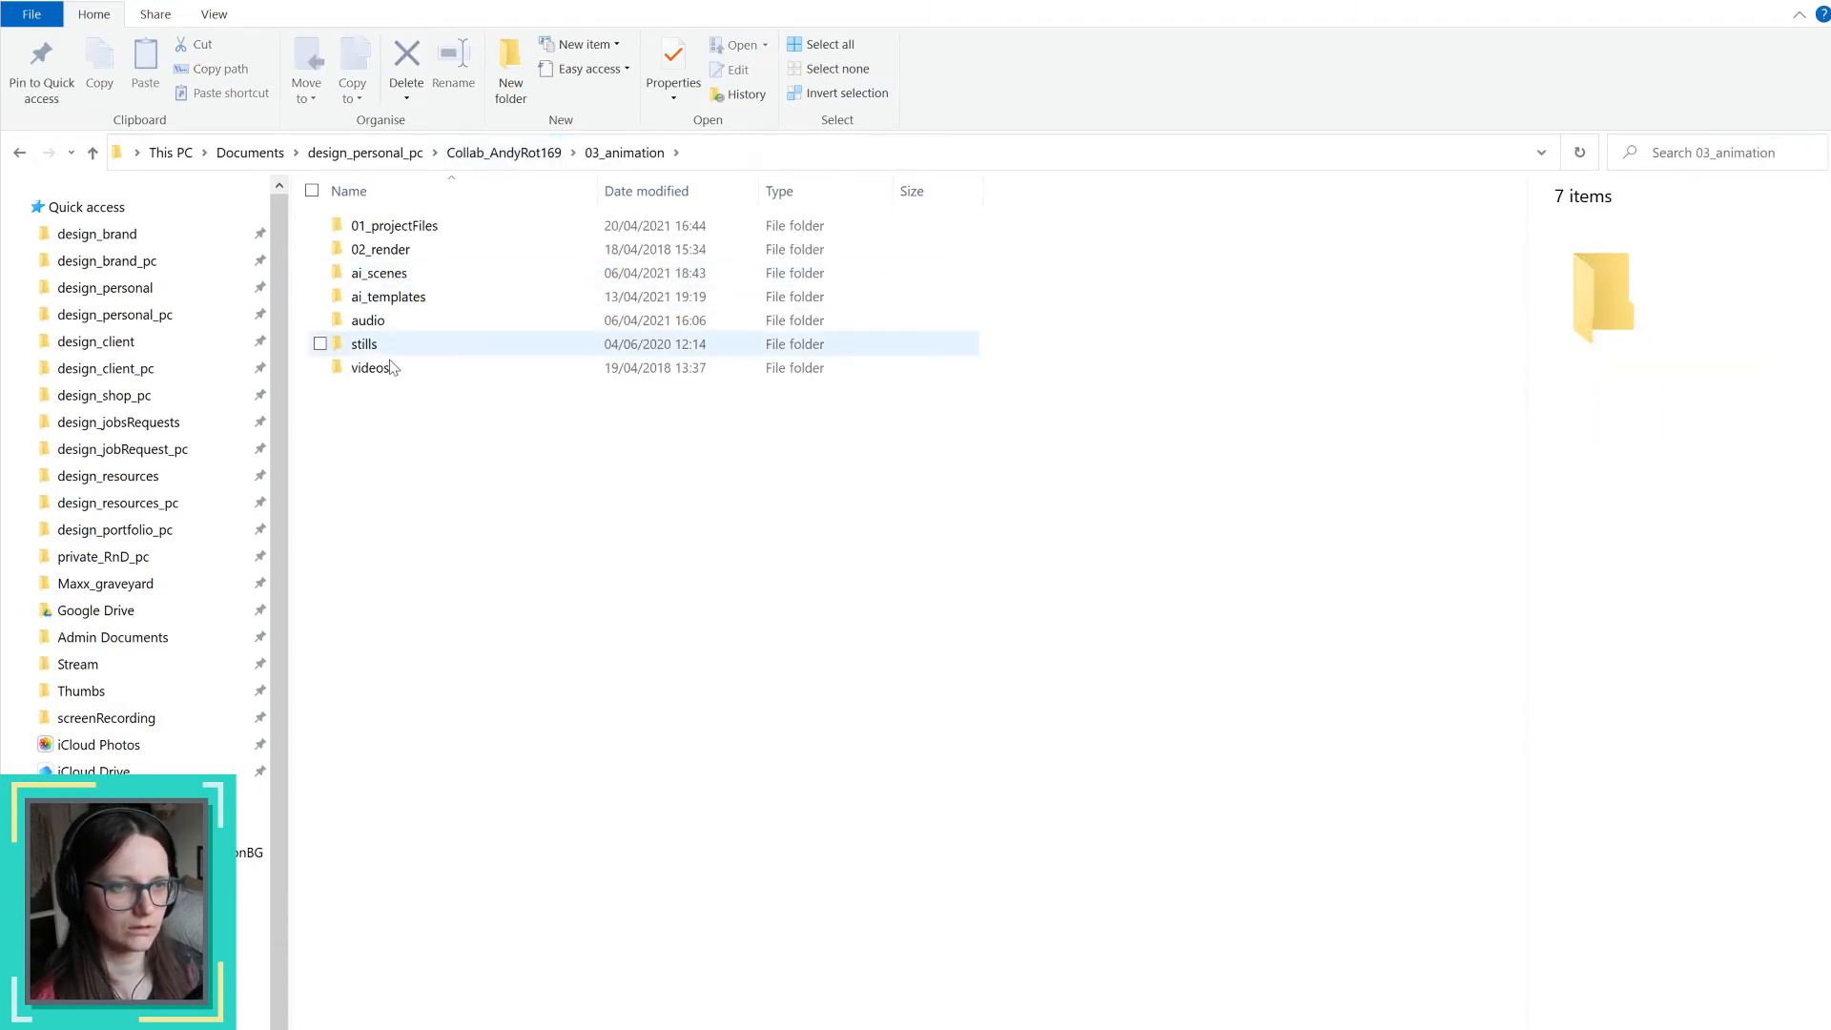
double_click(386, 274)
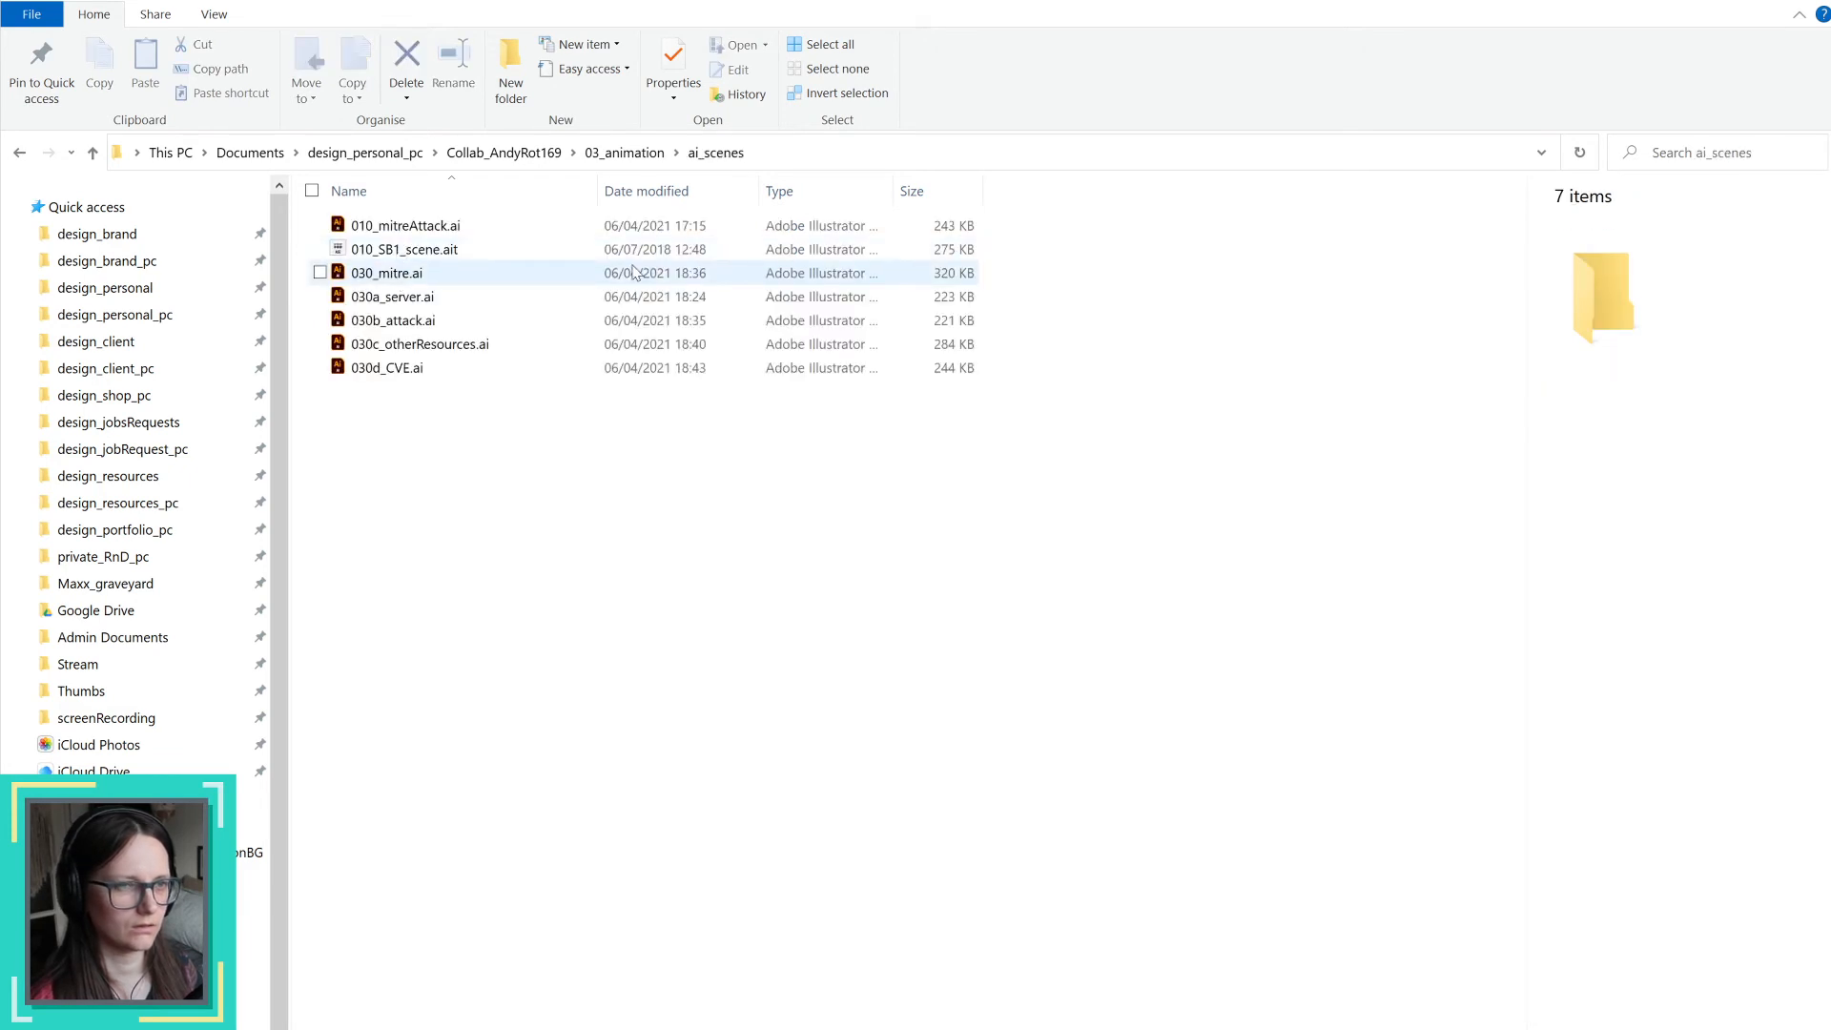
click(624, 152)
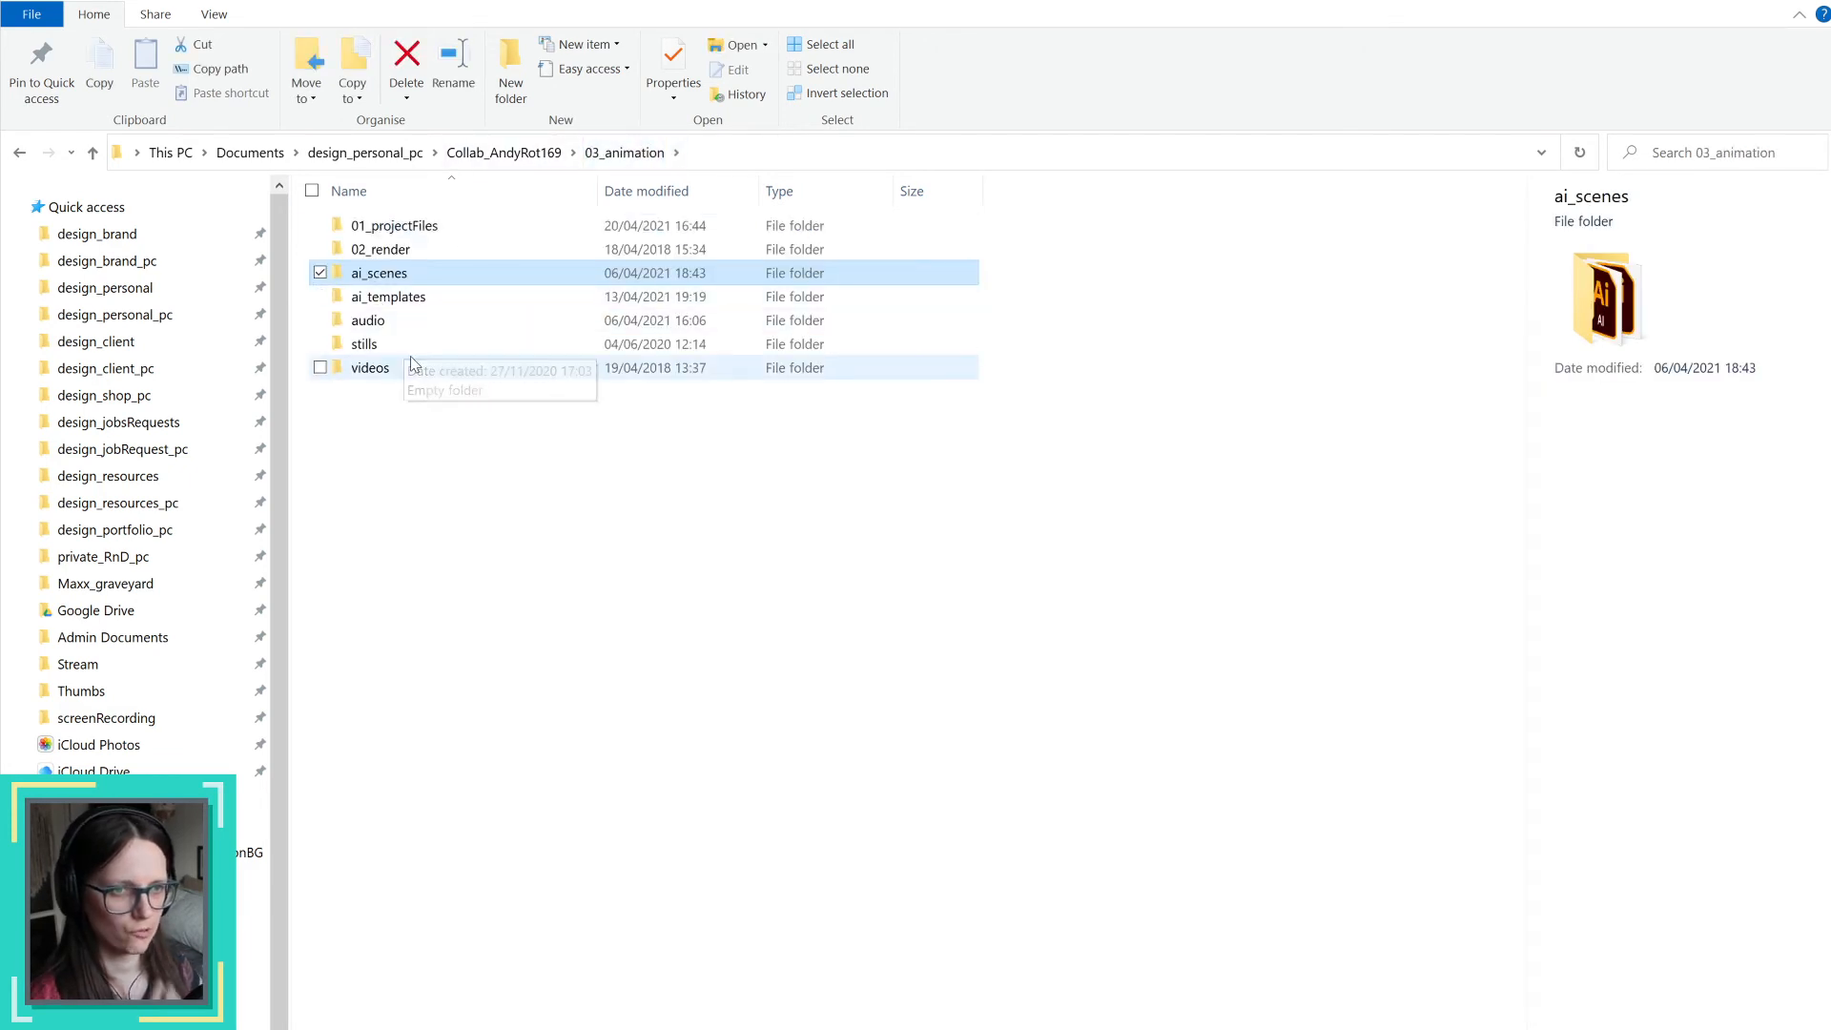
double_click(399, 302)
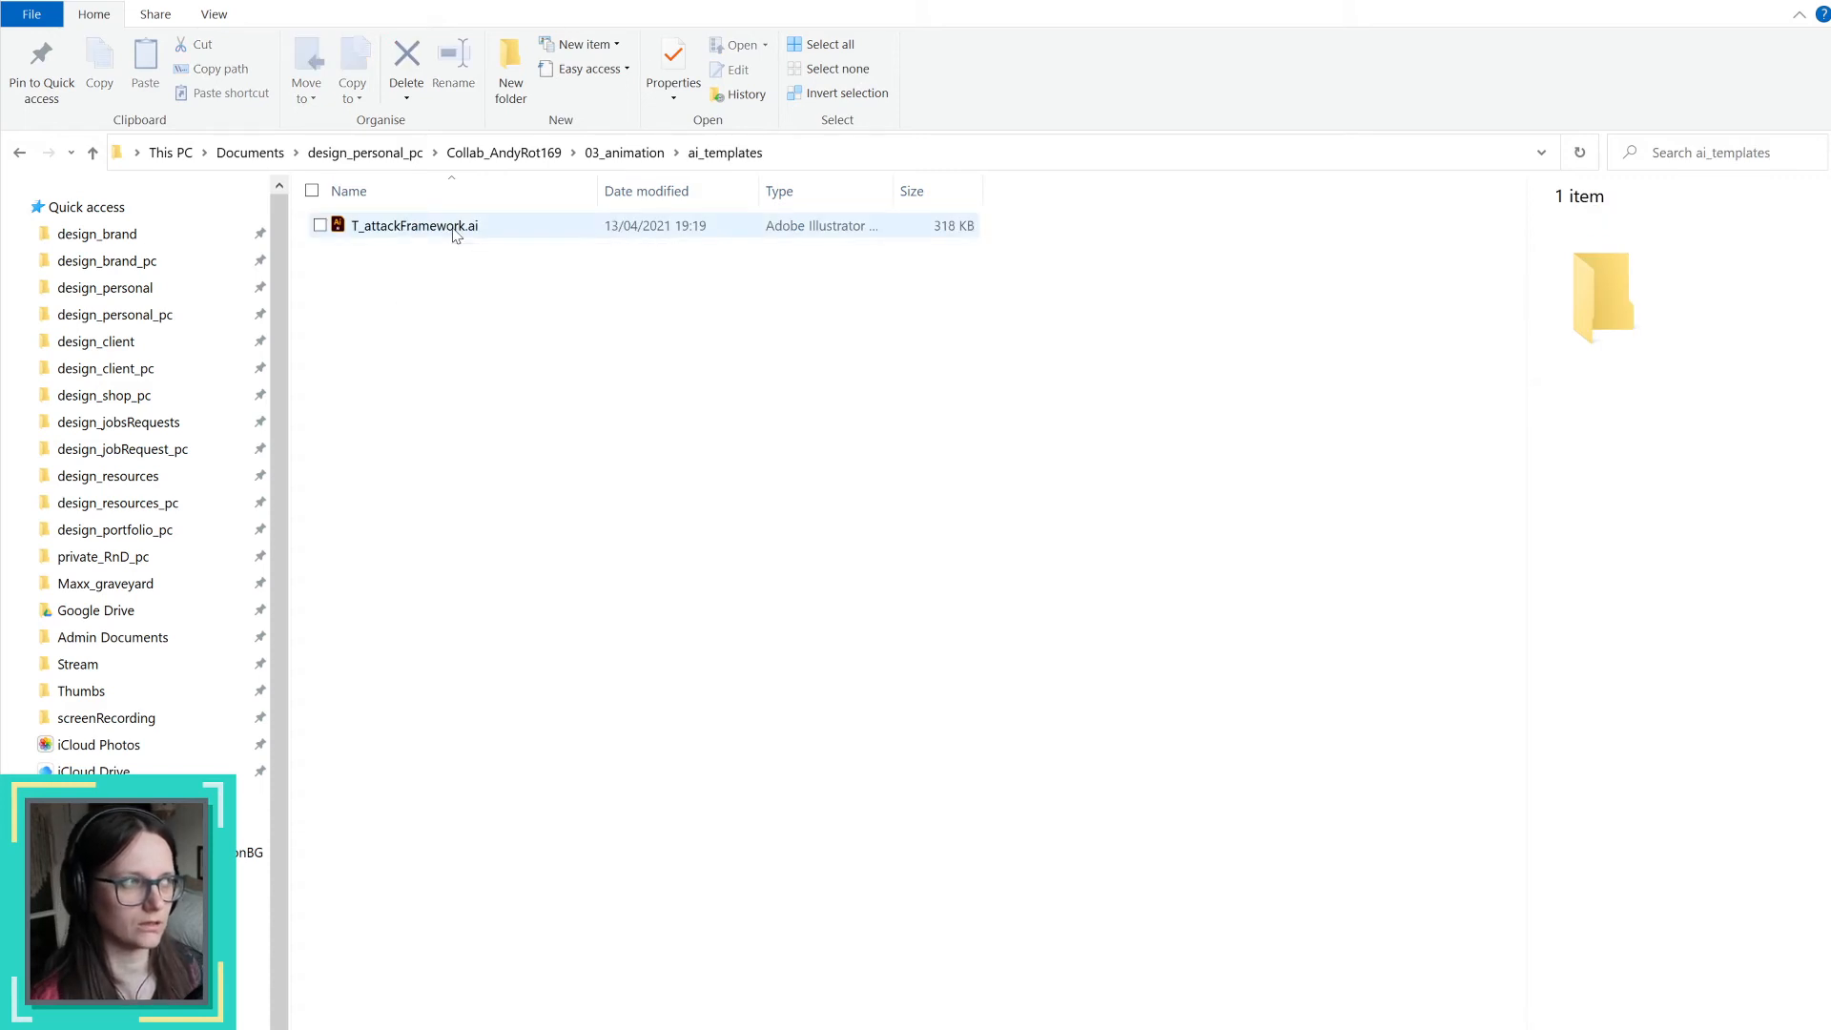
click(454, 231)
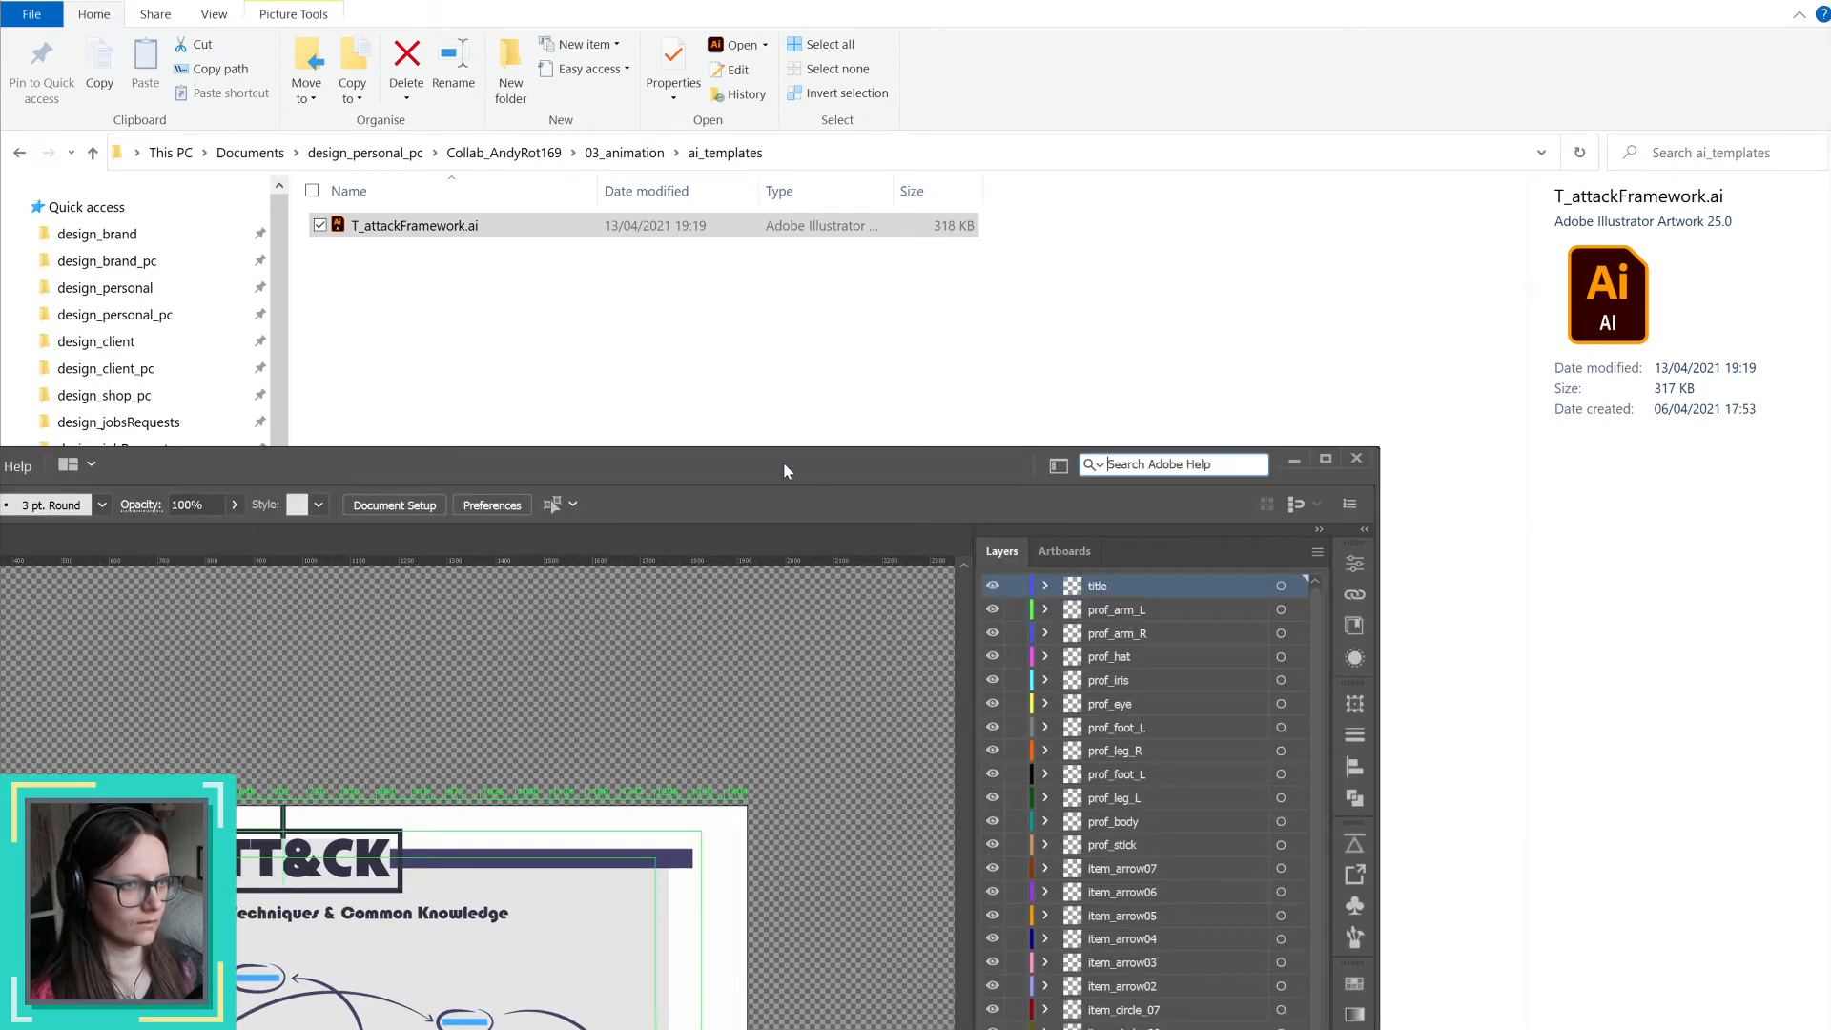
drag(483, 471, 2, 452)
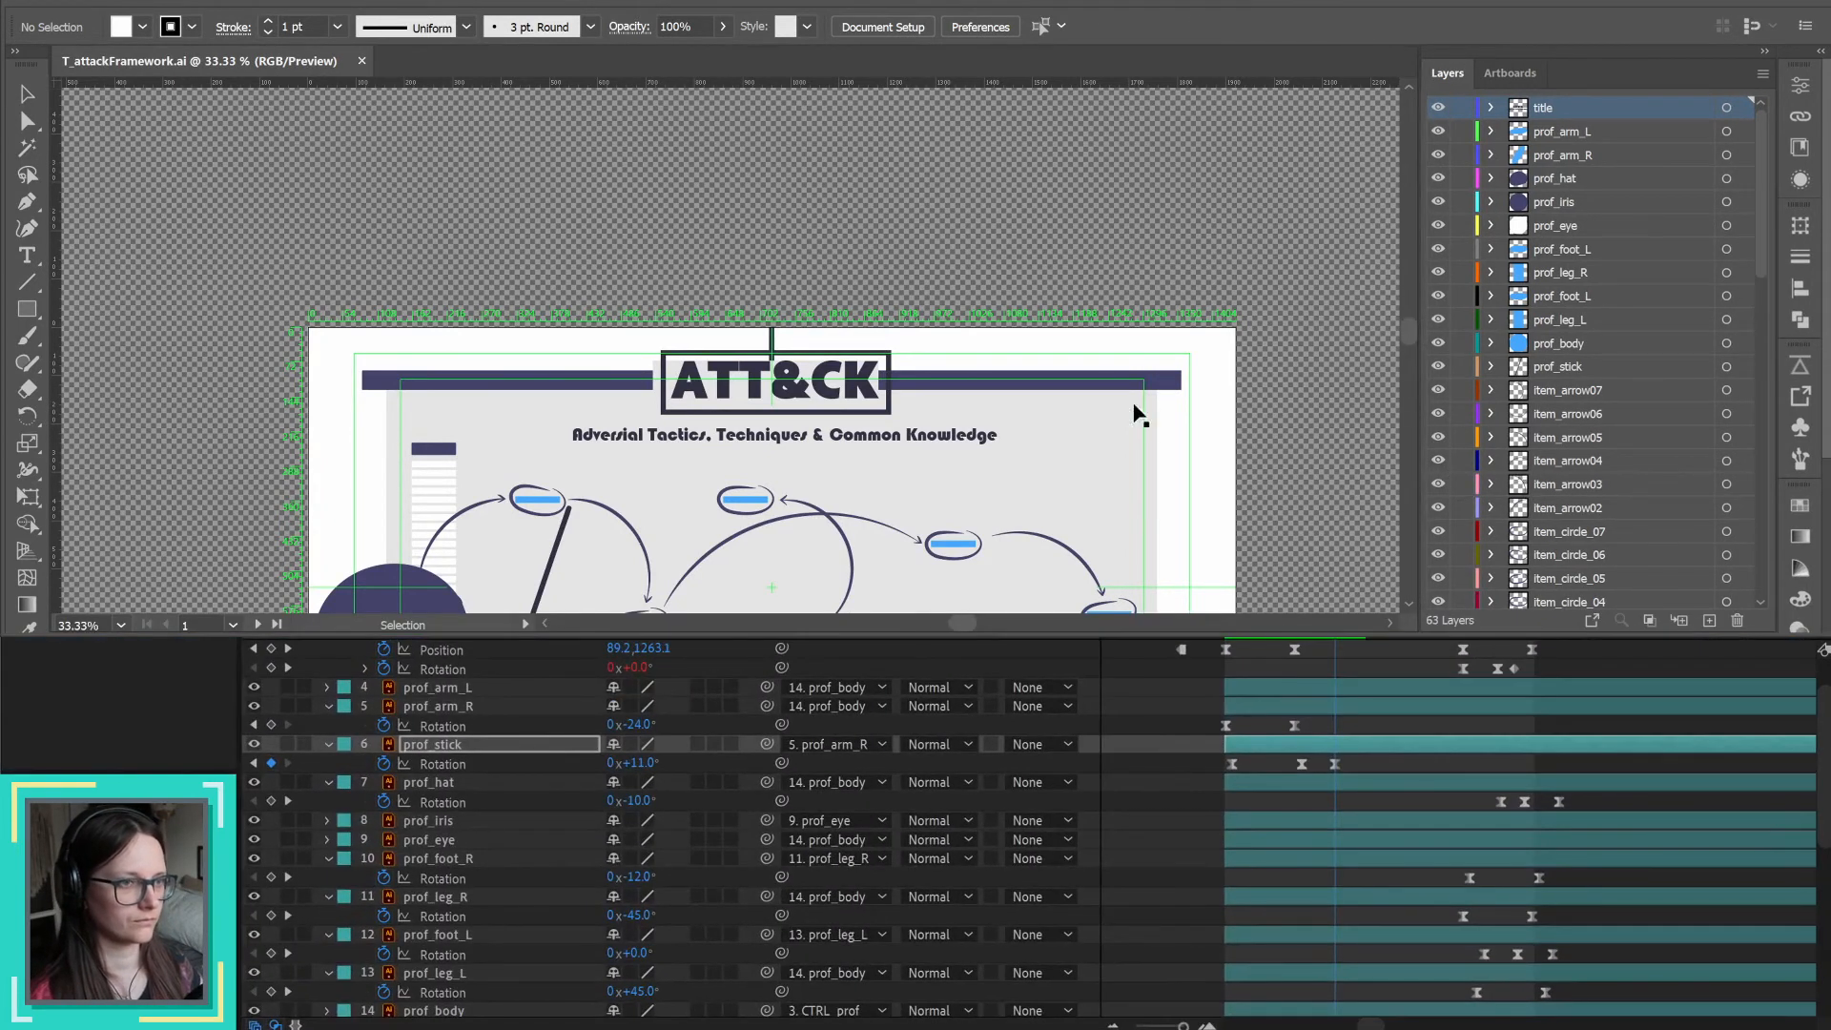
drag(1156, 637, 1116, 1027)
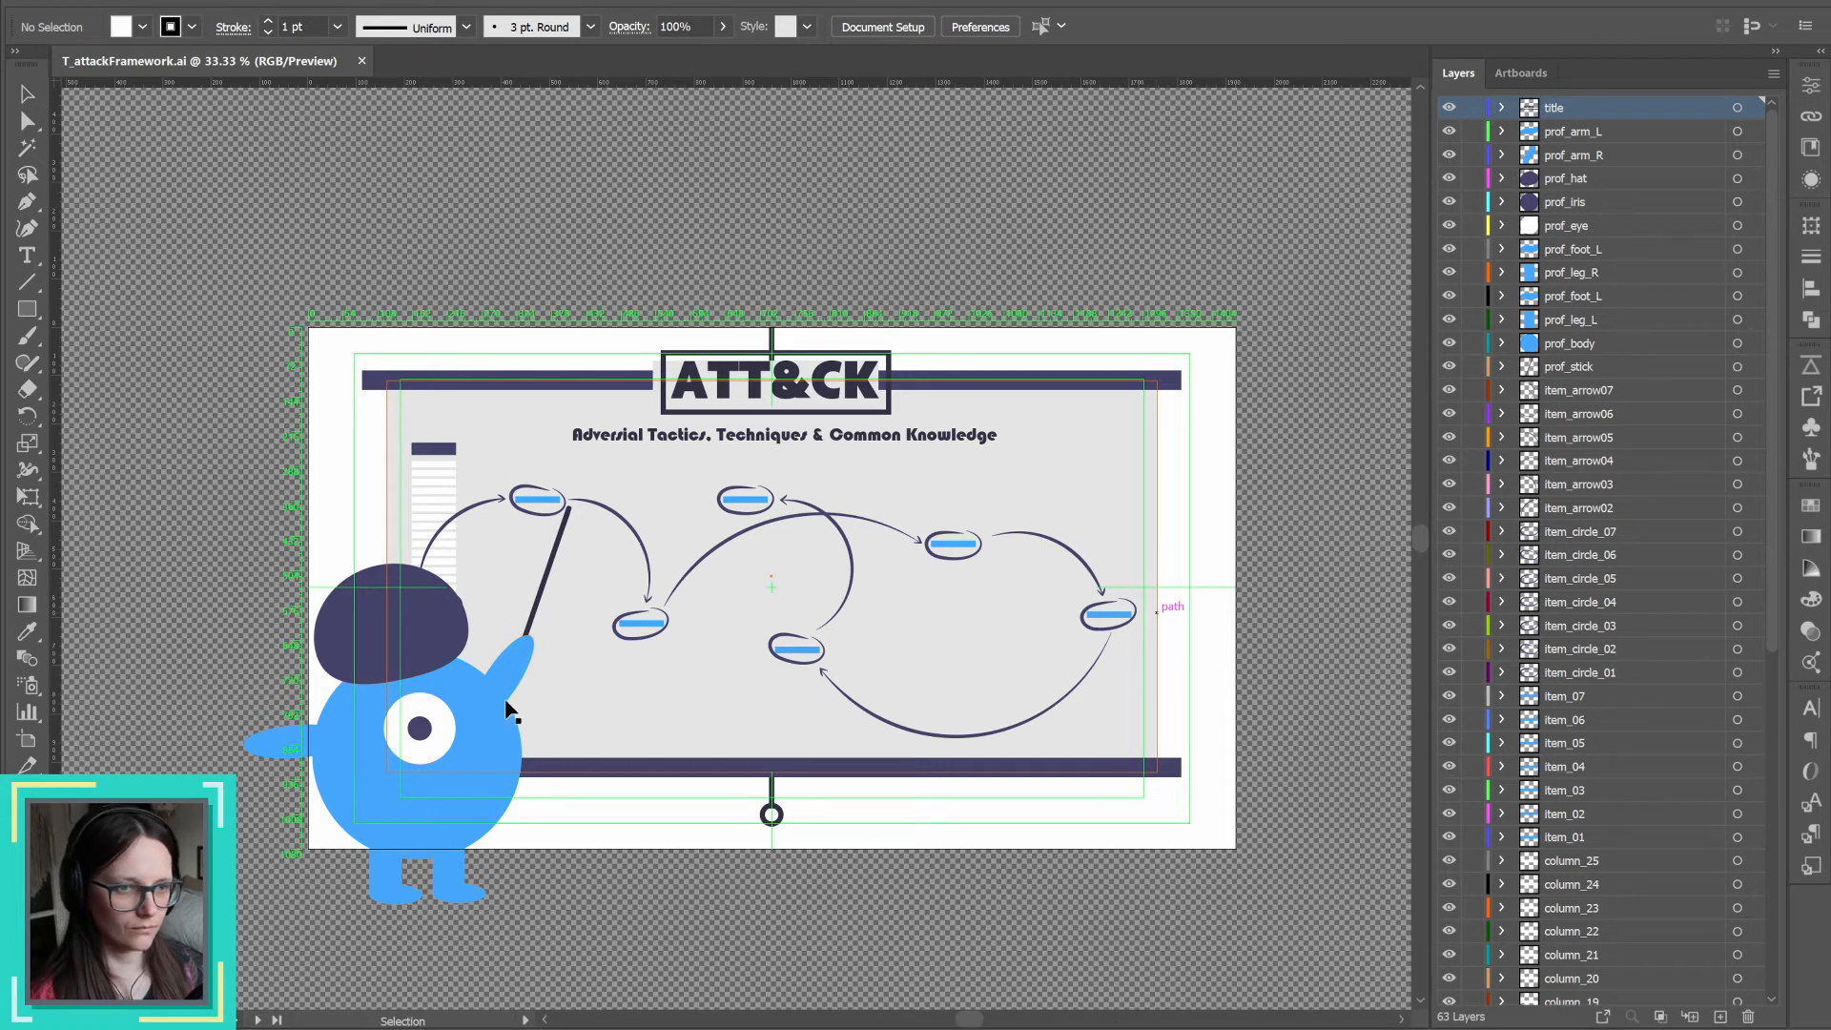
Step: Change the prof_stick path's brush to Basic and set its stroke weight to 10 pt
click(550, 578)
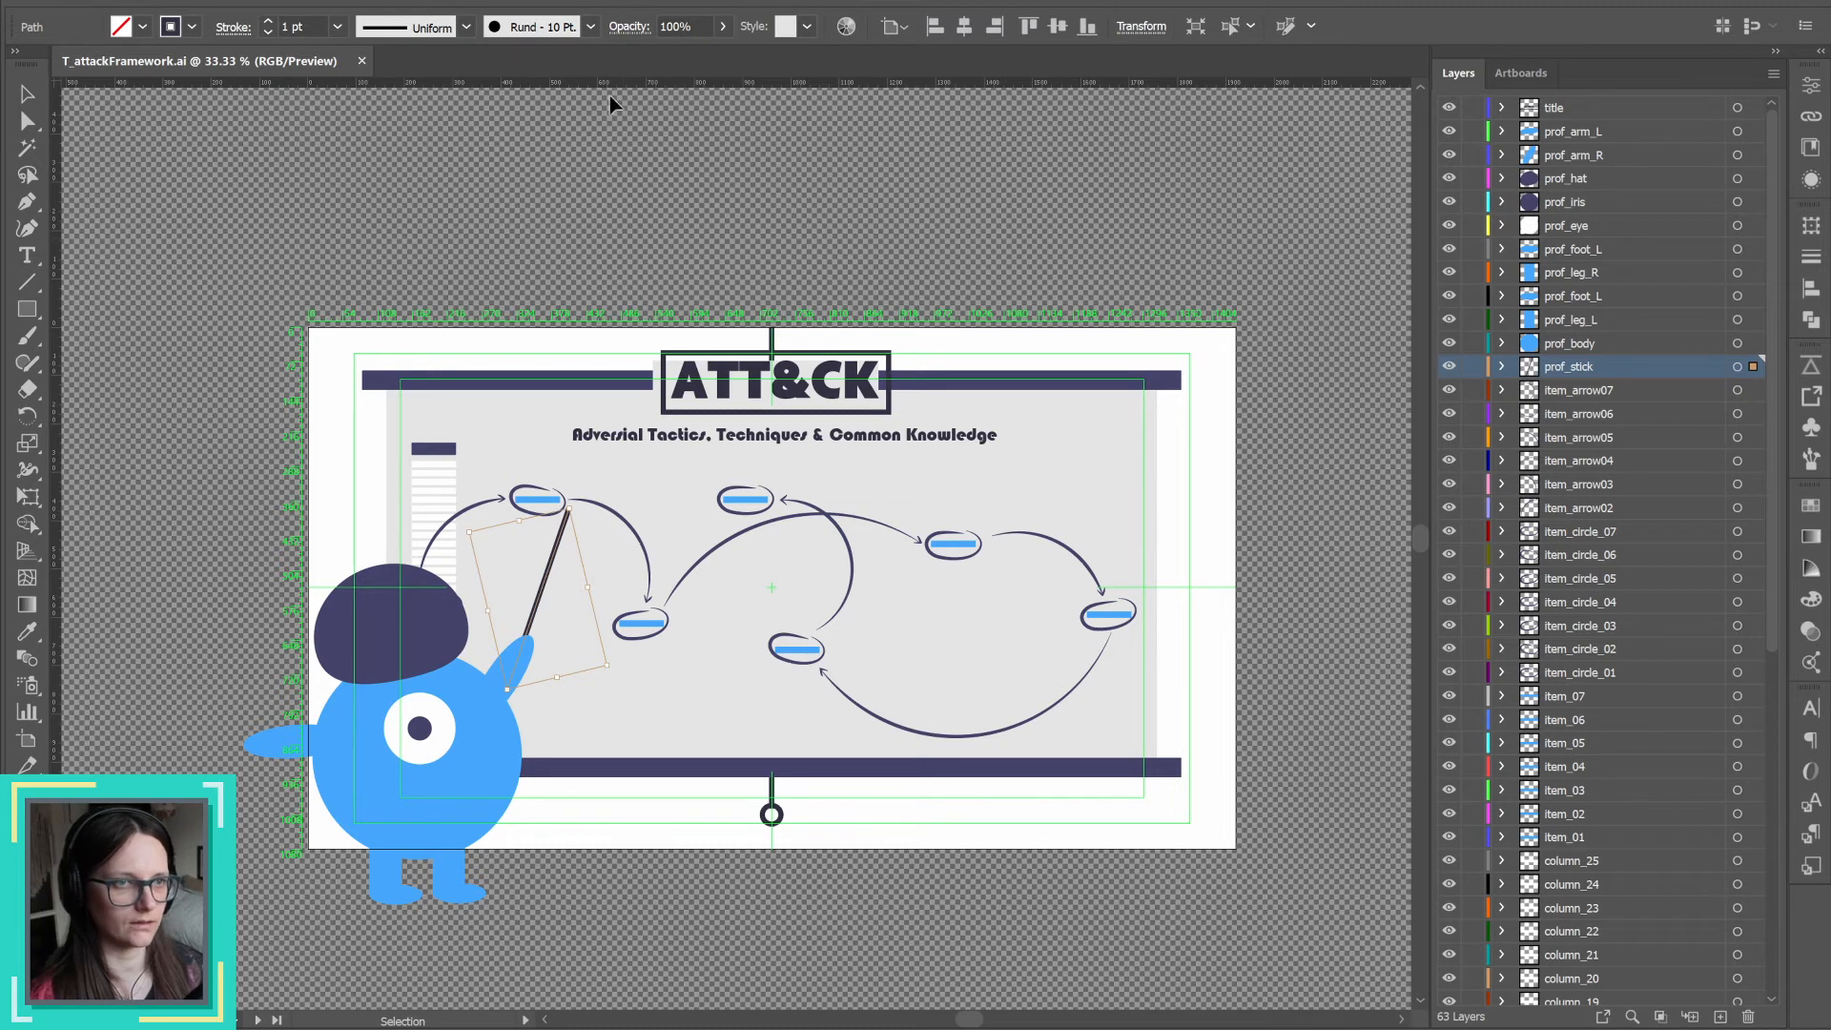
click(1810, 869)
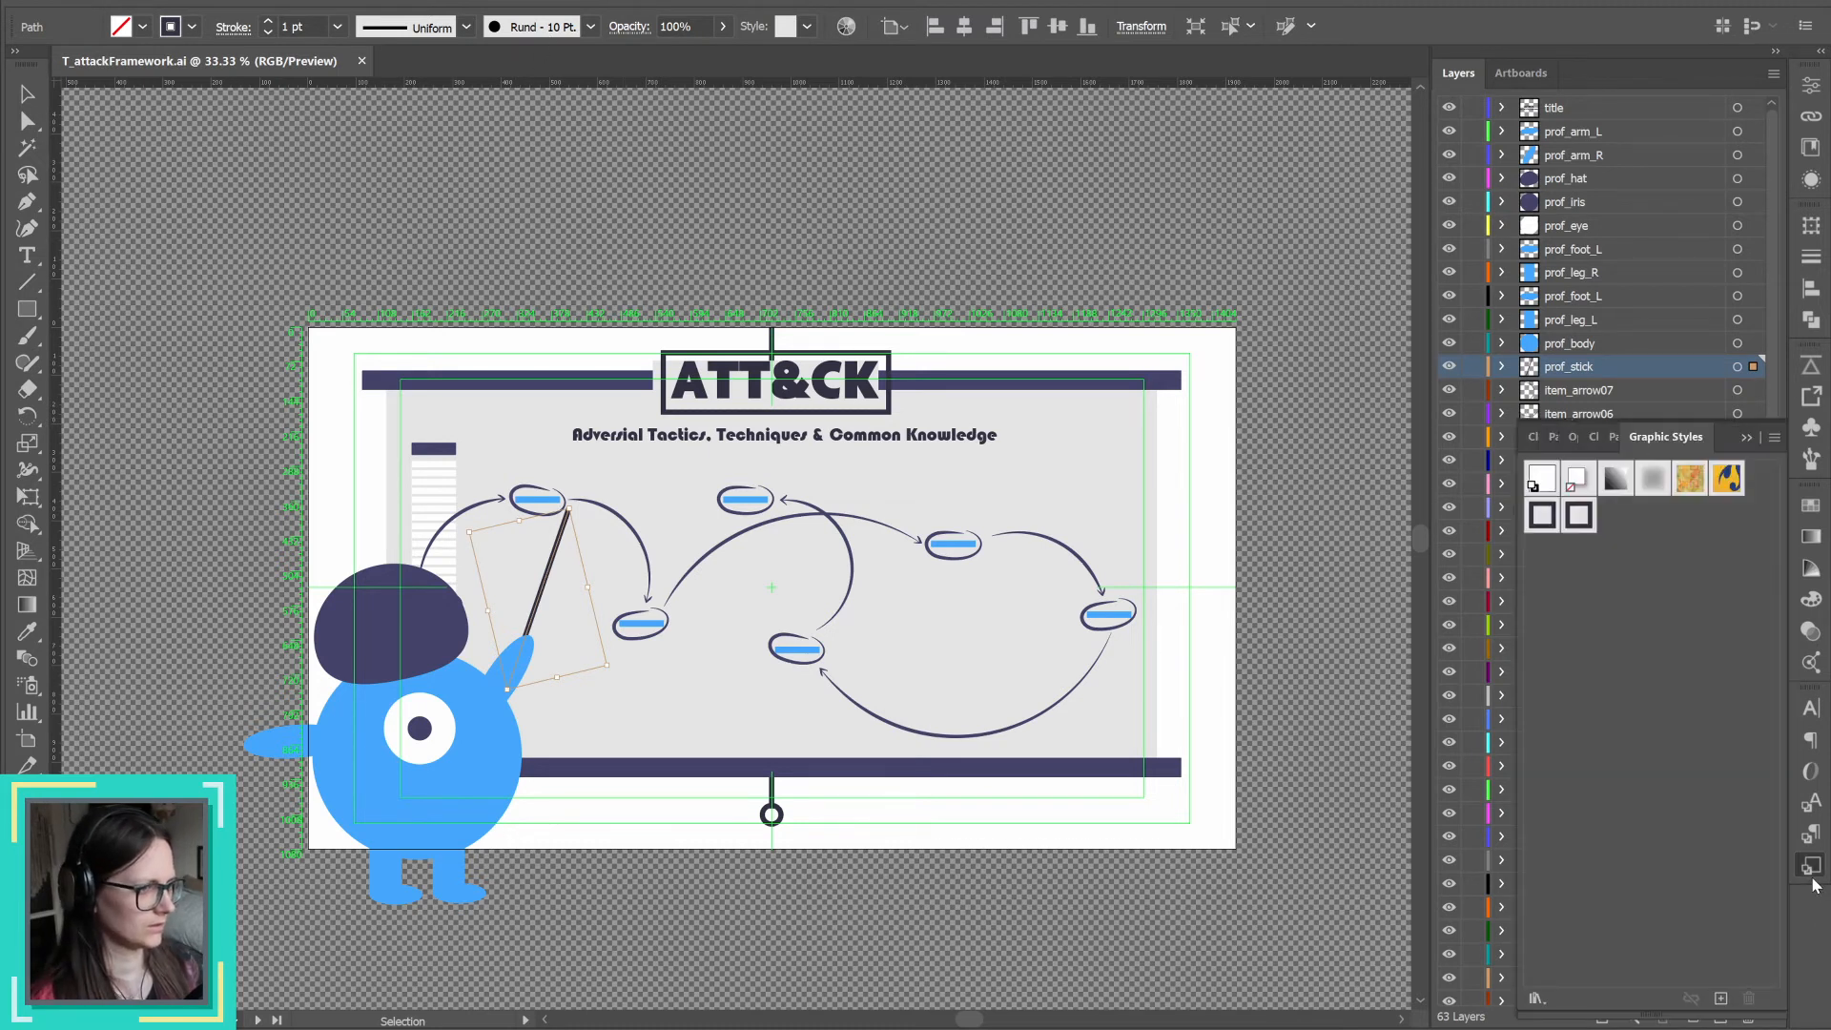
click(589, 27)
click(534, 113)
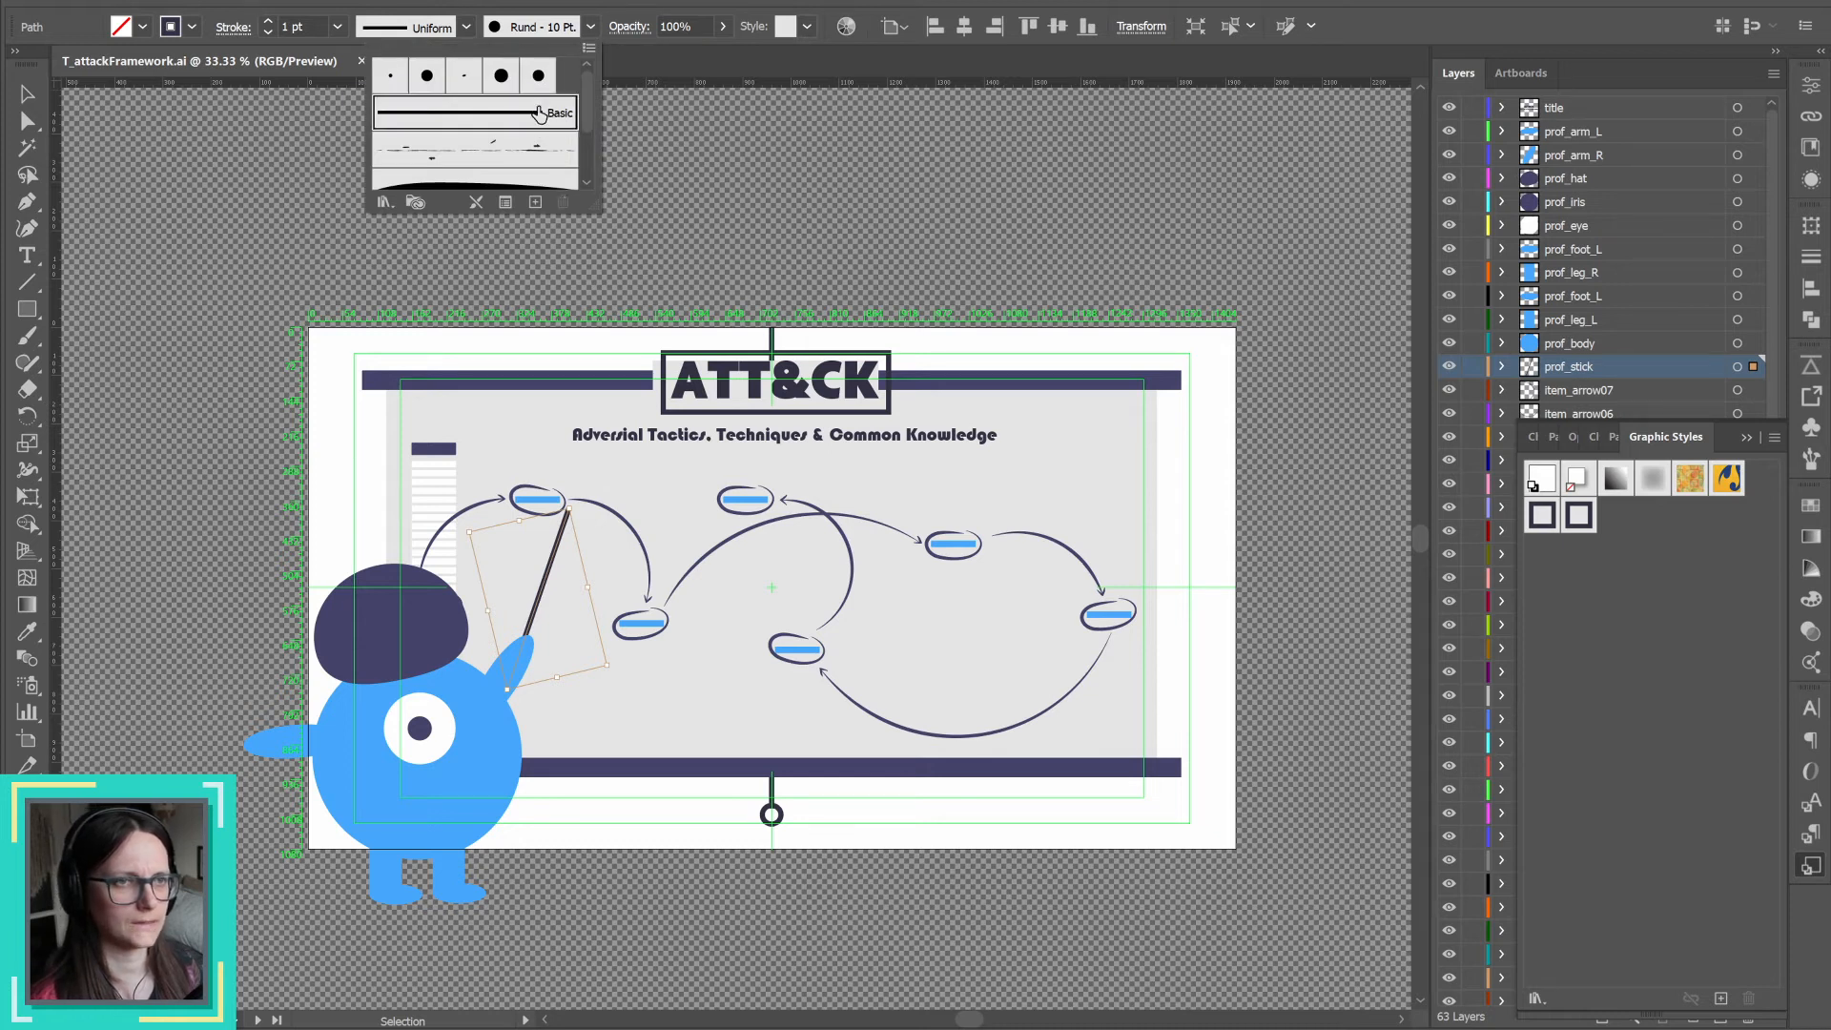
click(303, 21)
drag(307, 26, 256, 28)
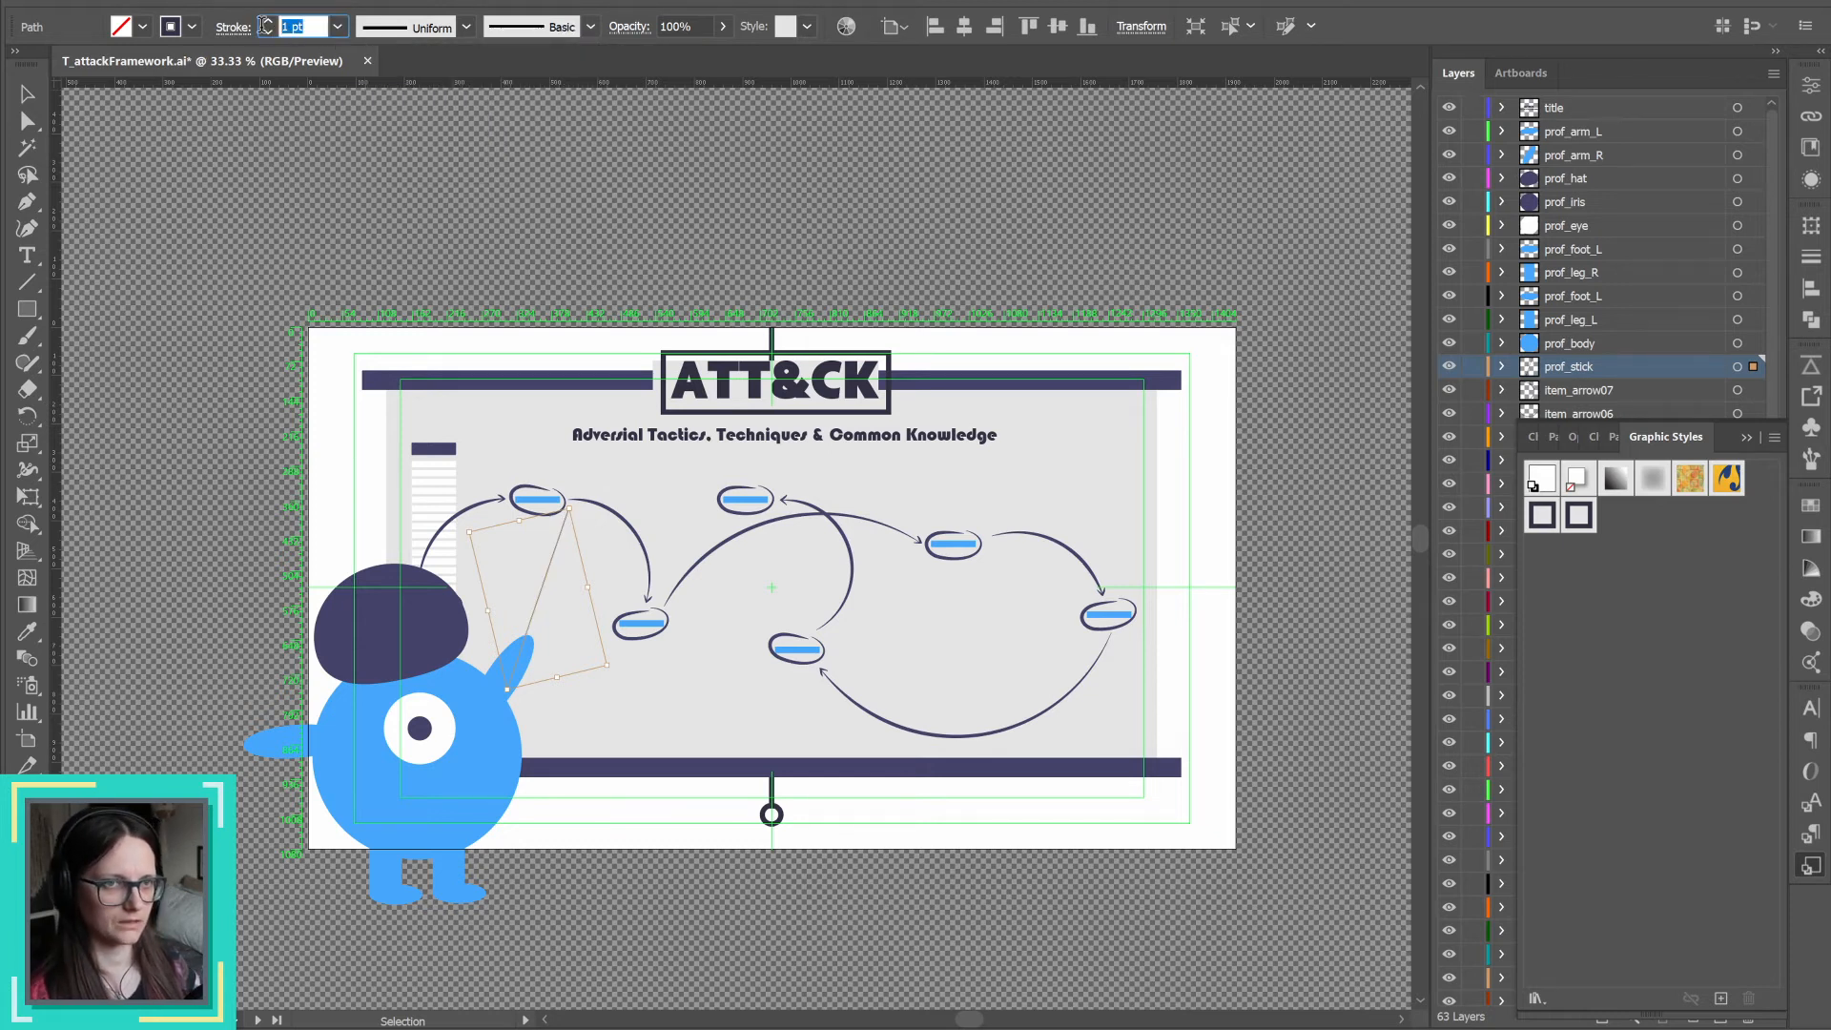
text(10)
key(Return)
Step: Check the stroke settings of the prof_stick path, and reselect the path for direct selection
click(1808, 260)
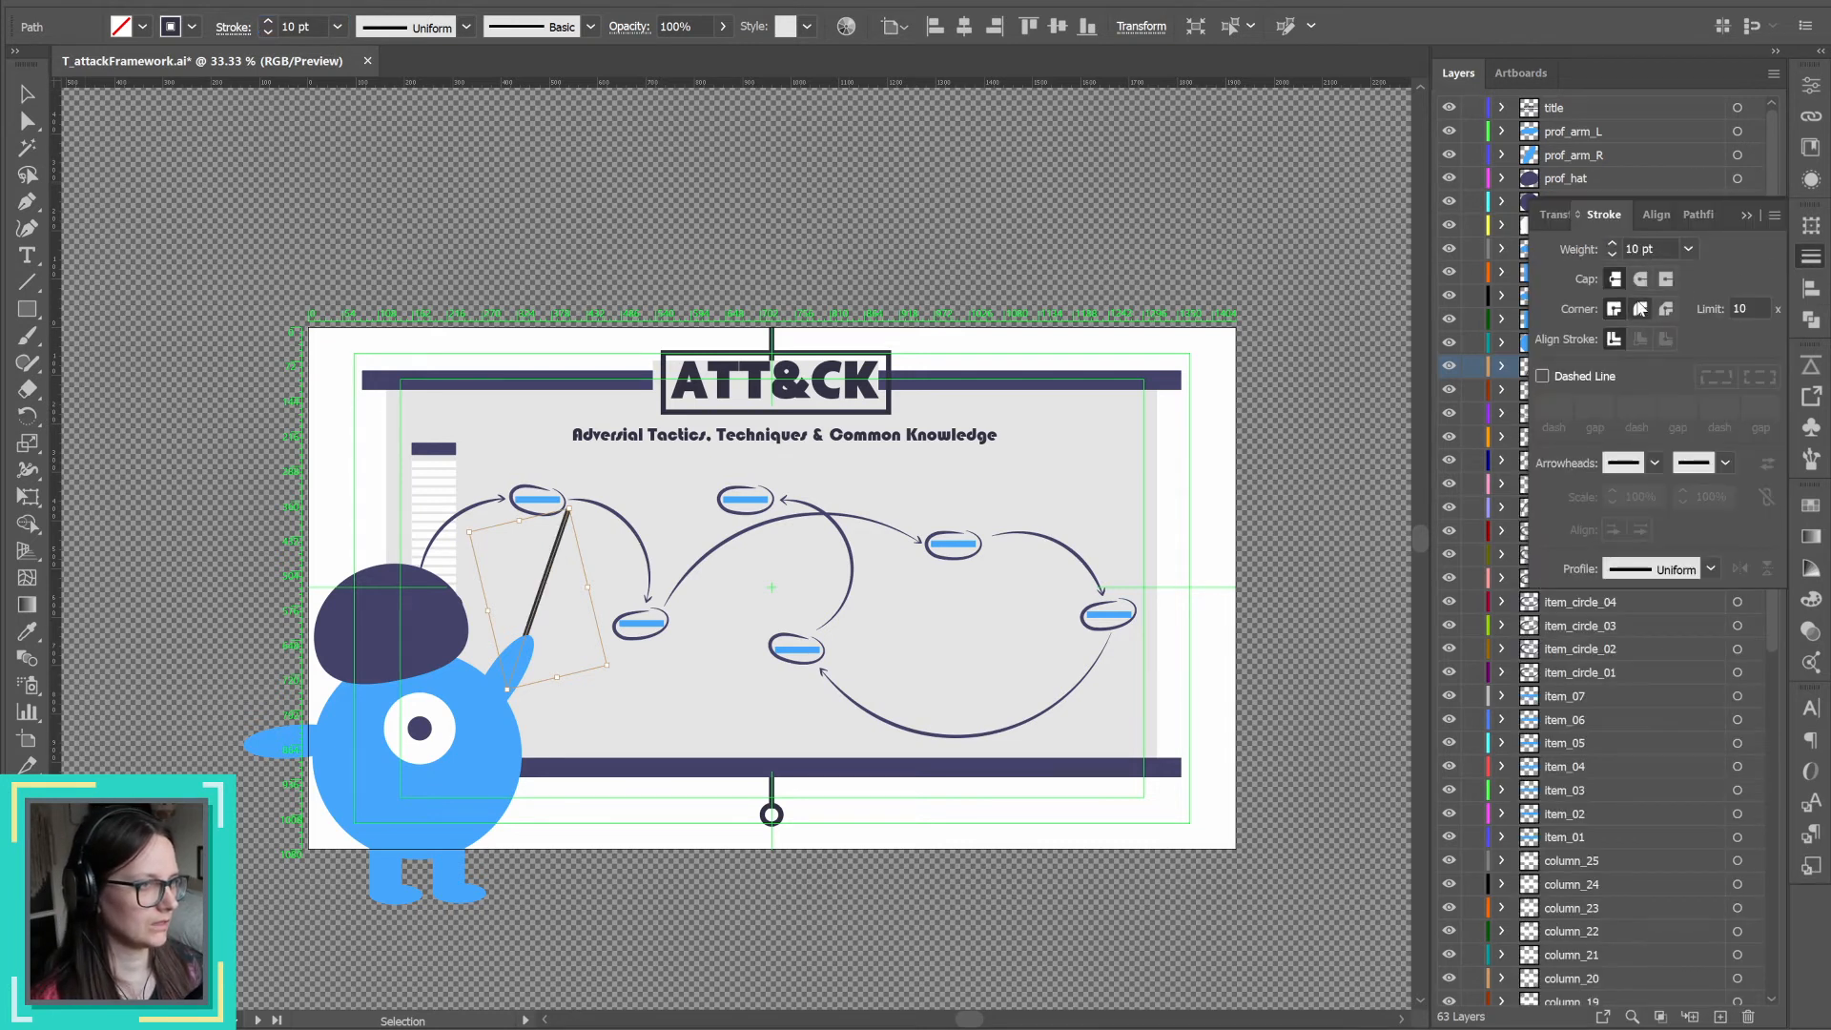
click(1744, 217)
click(715, 245)
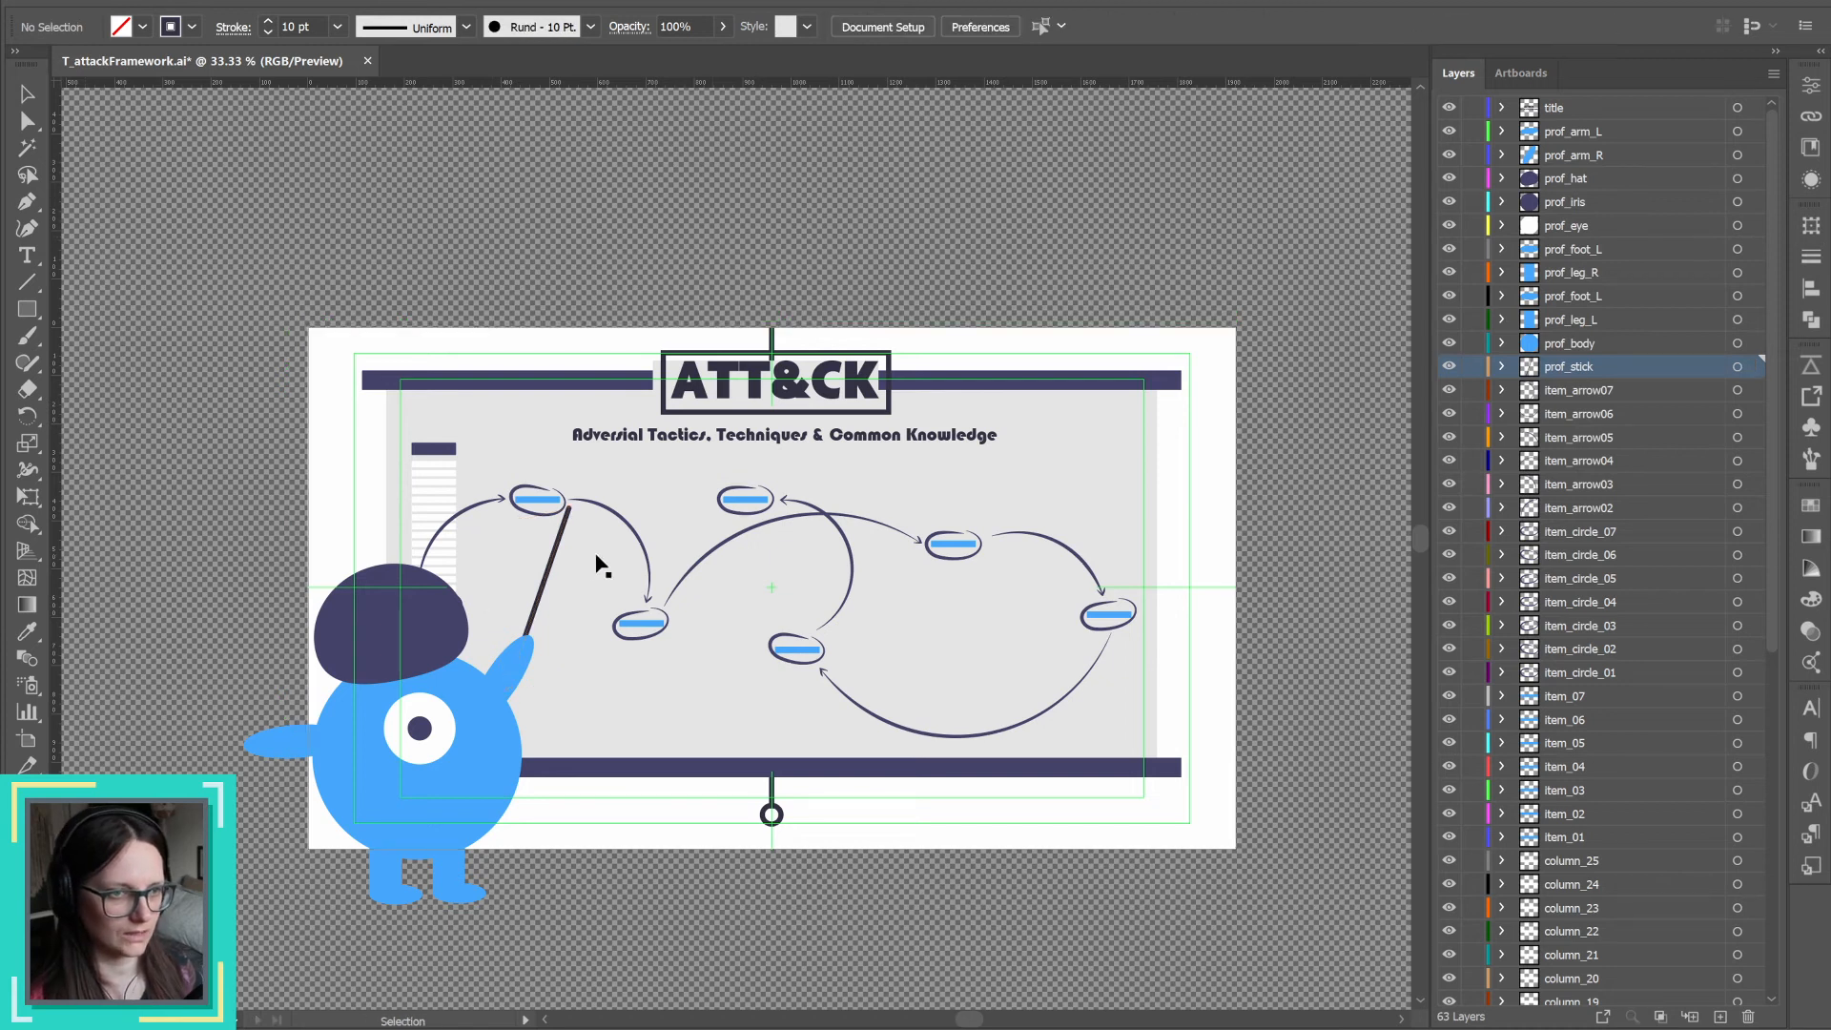
click(556, 561)
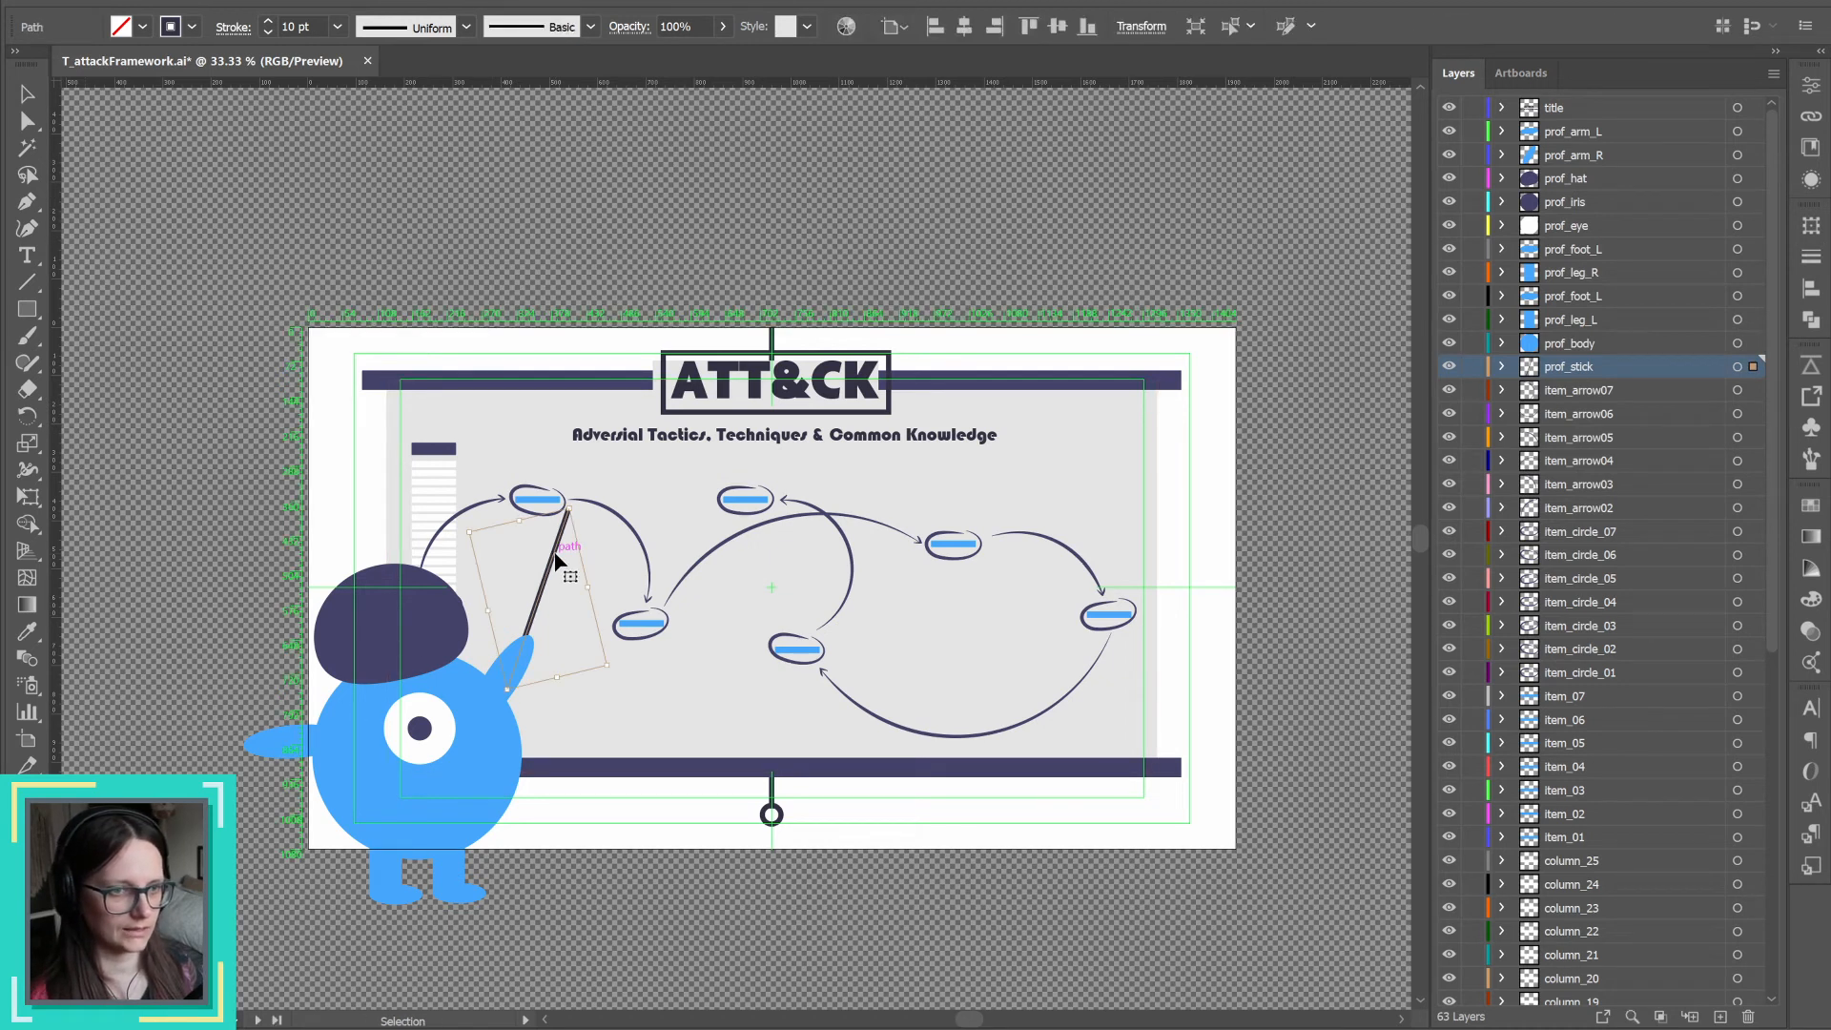
key(a)
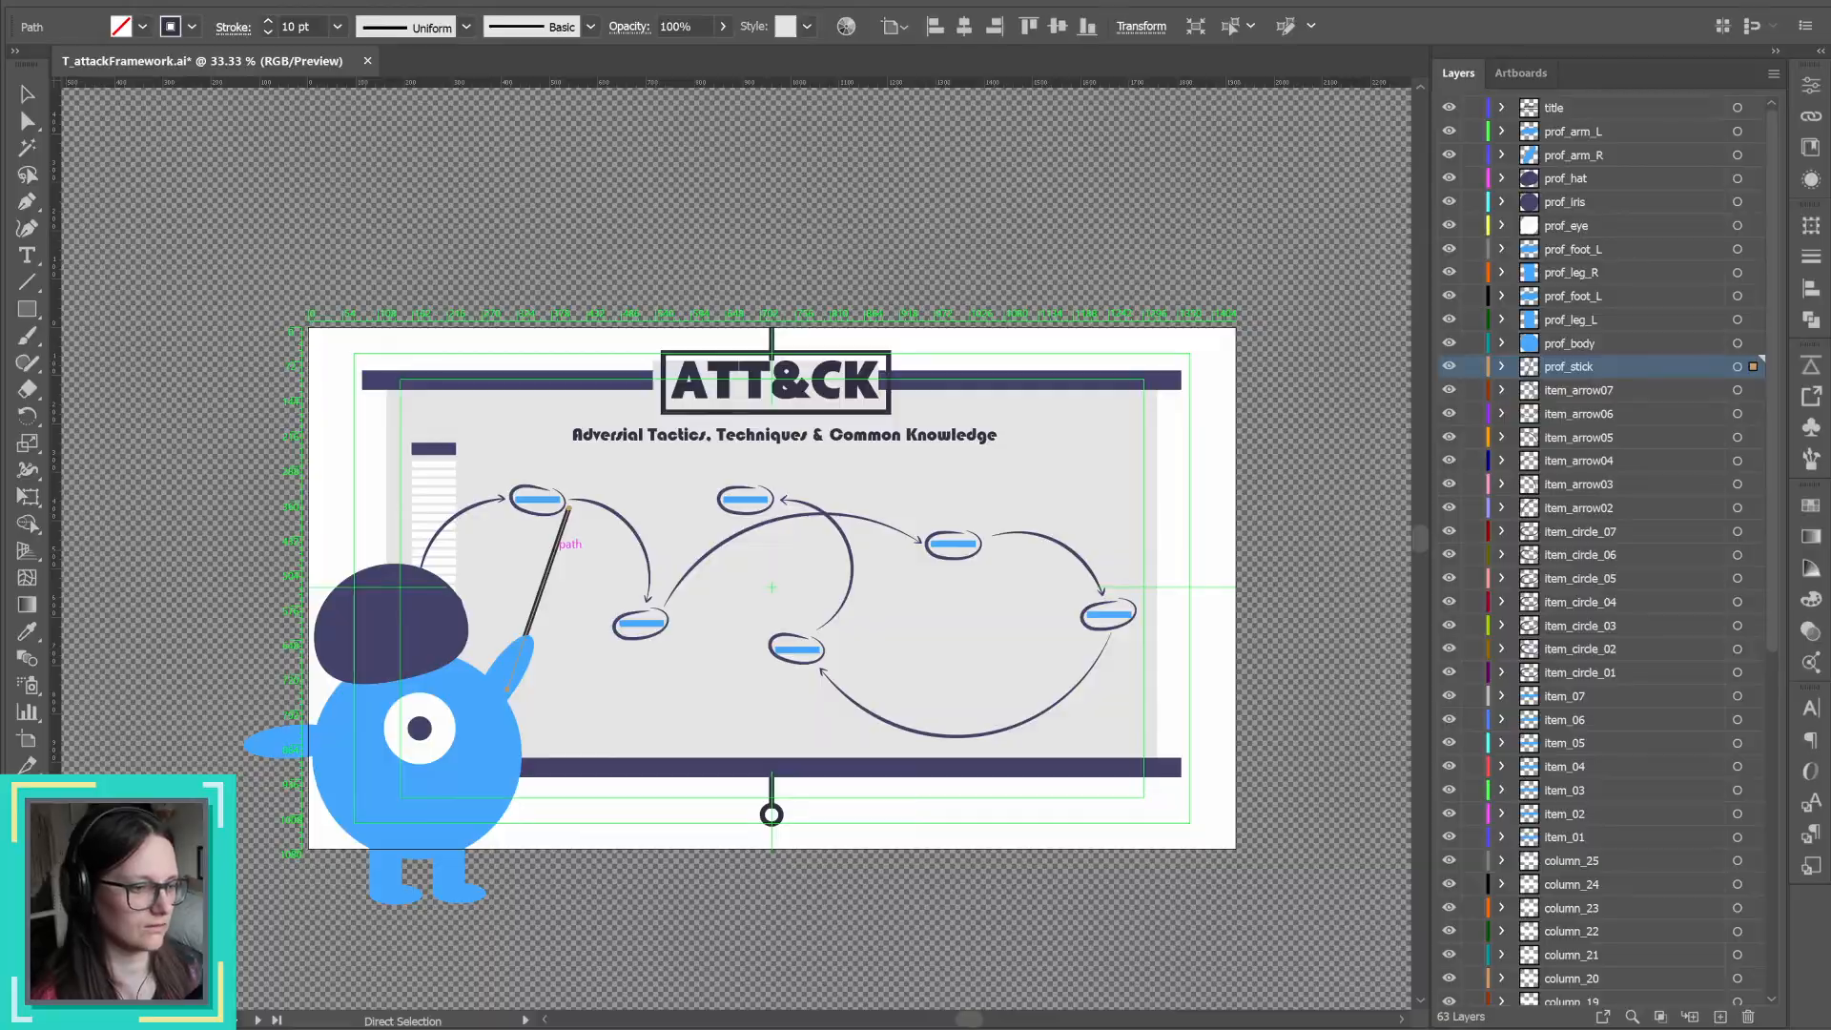
Step: Switch back to After Effects and create a shape layer from the prof_stick vector layer
key(alt+Tab)
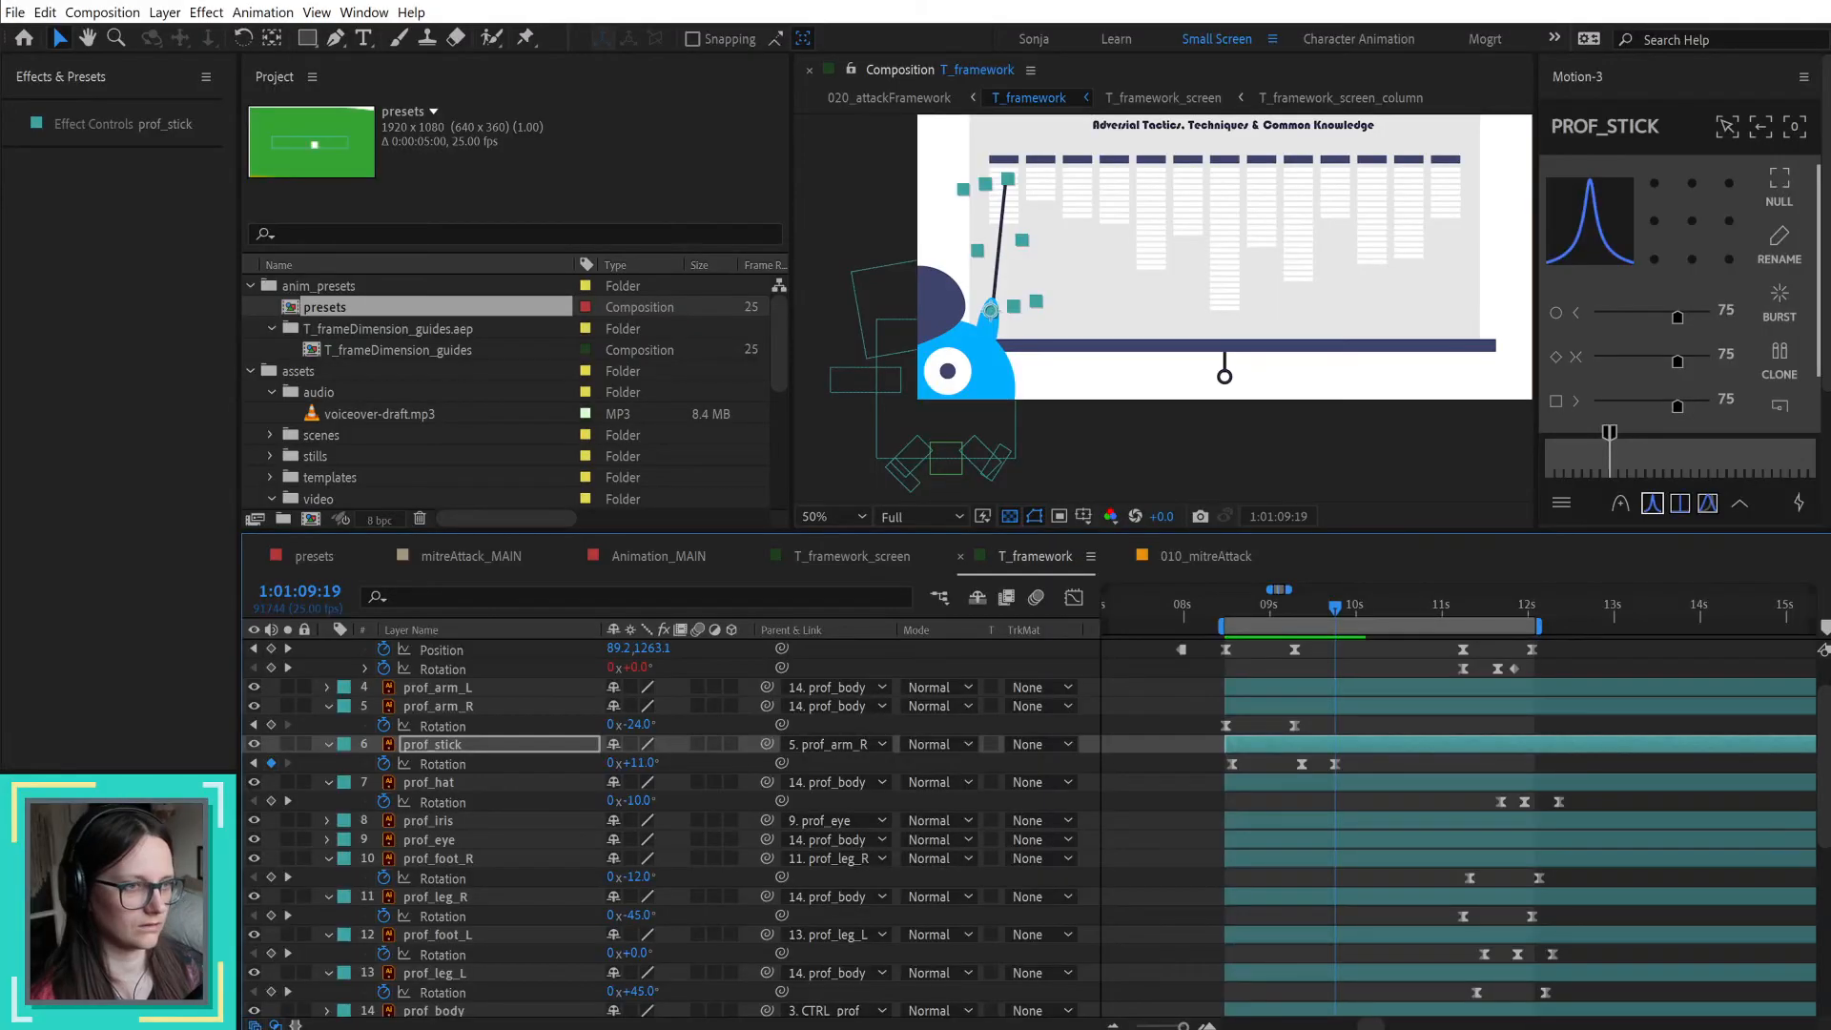
right_click(466, 747)
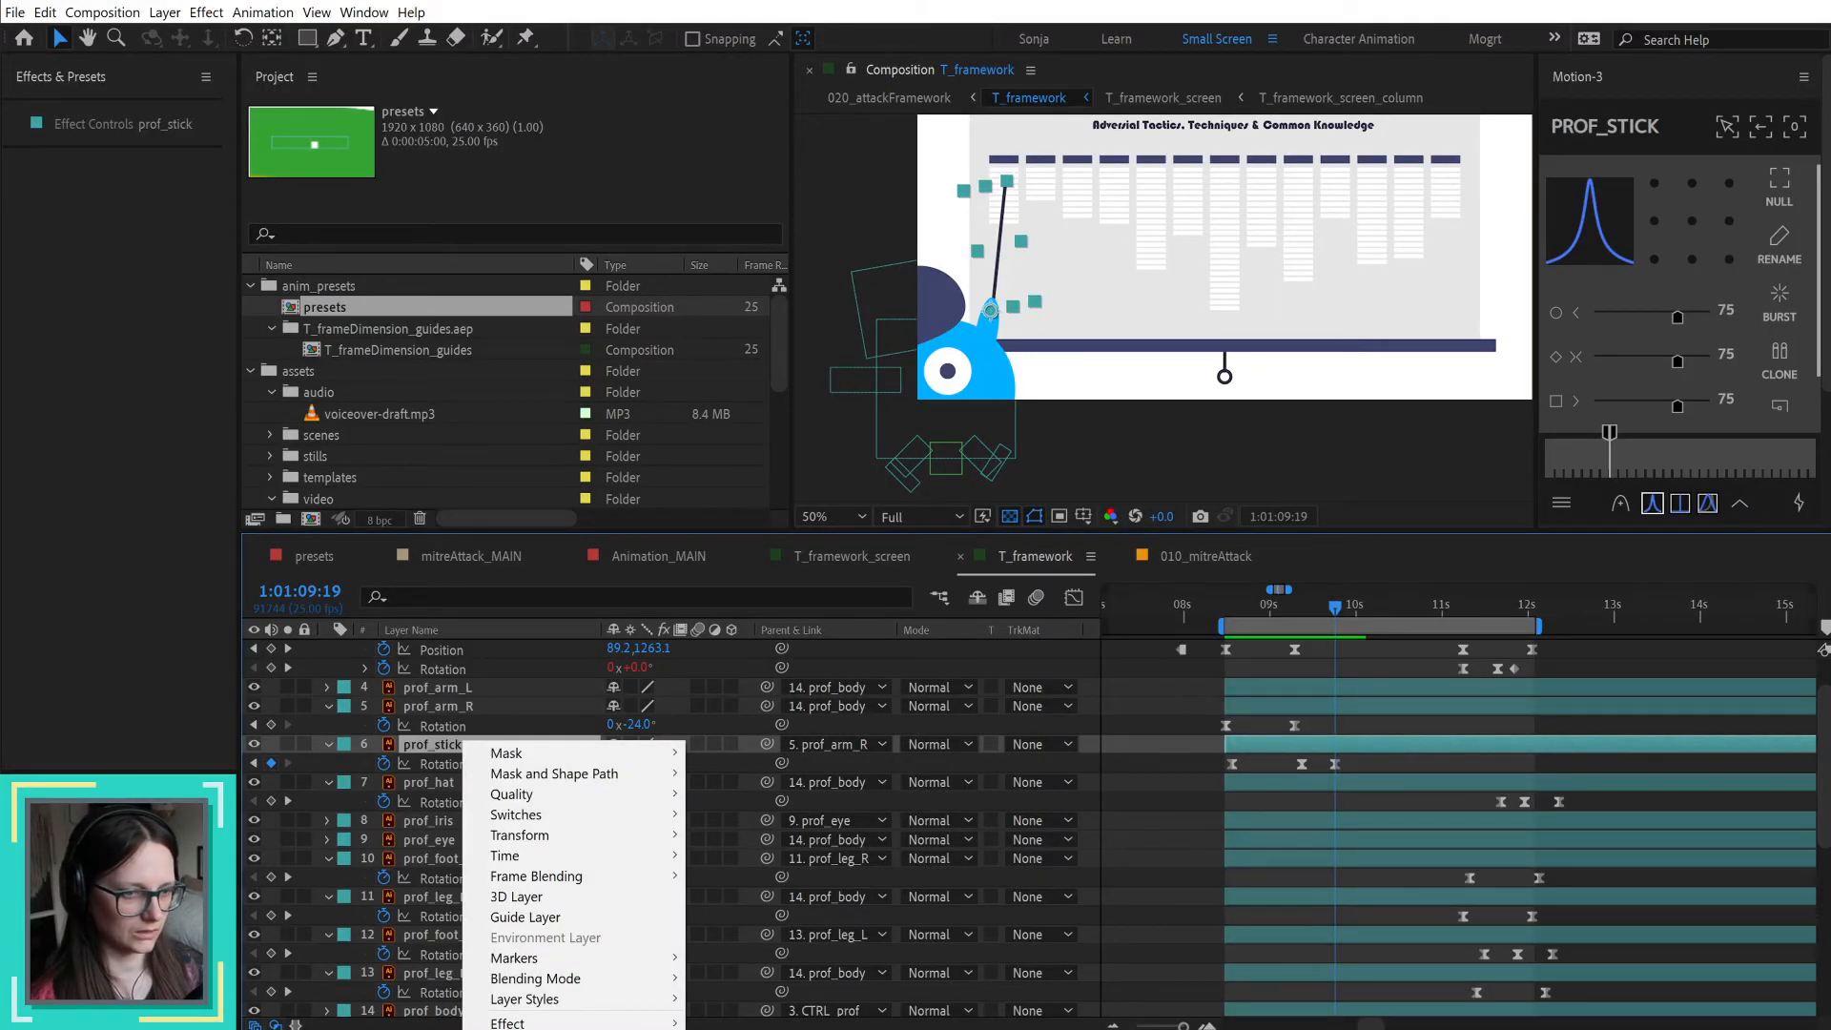
click(839, 1028)
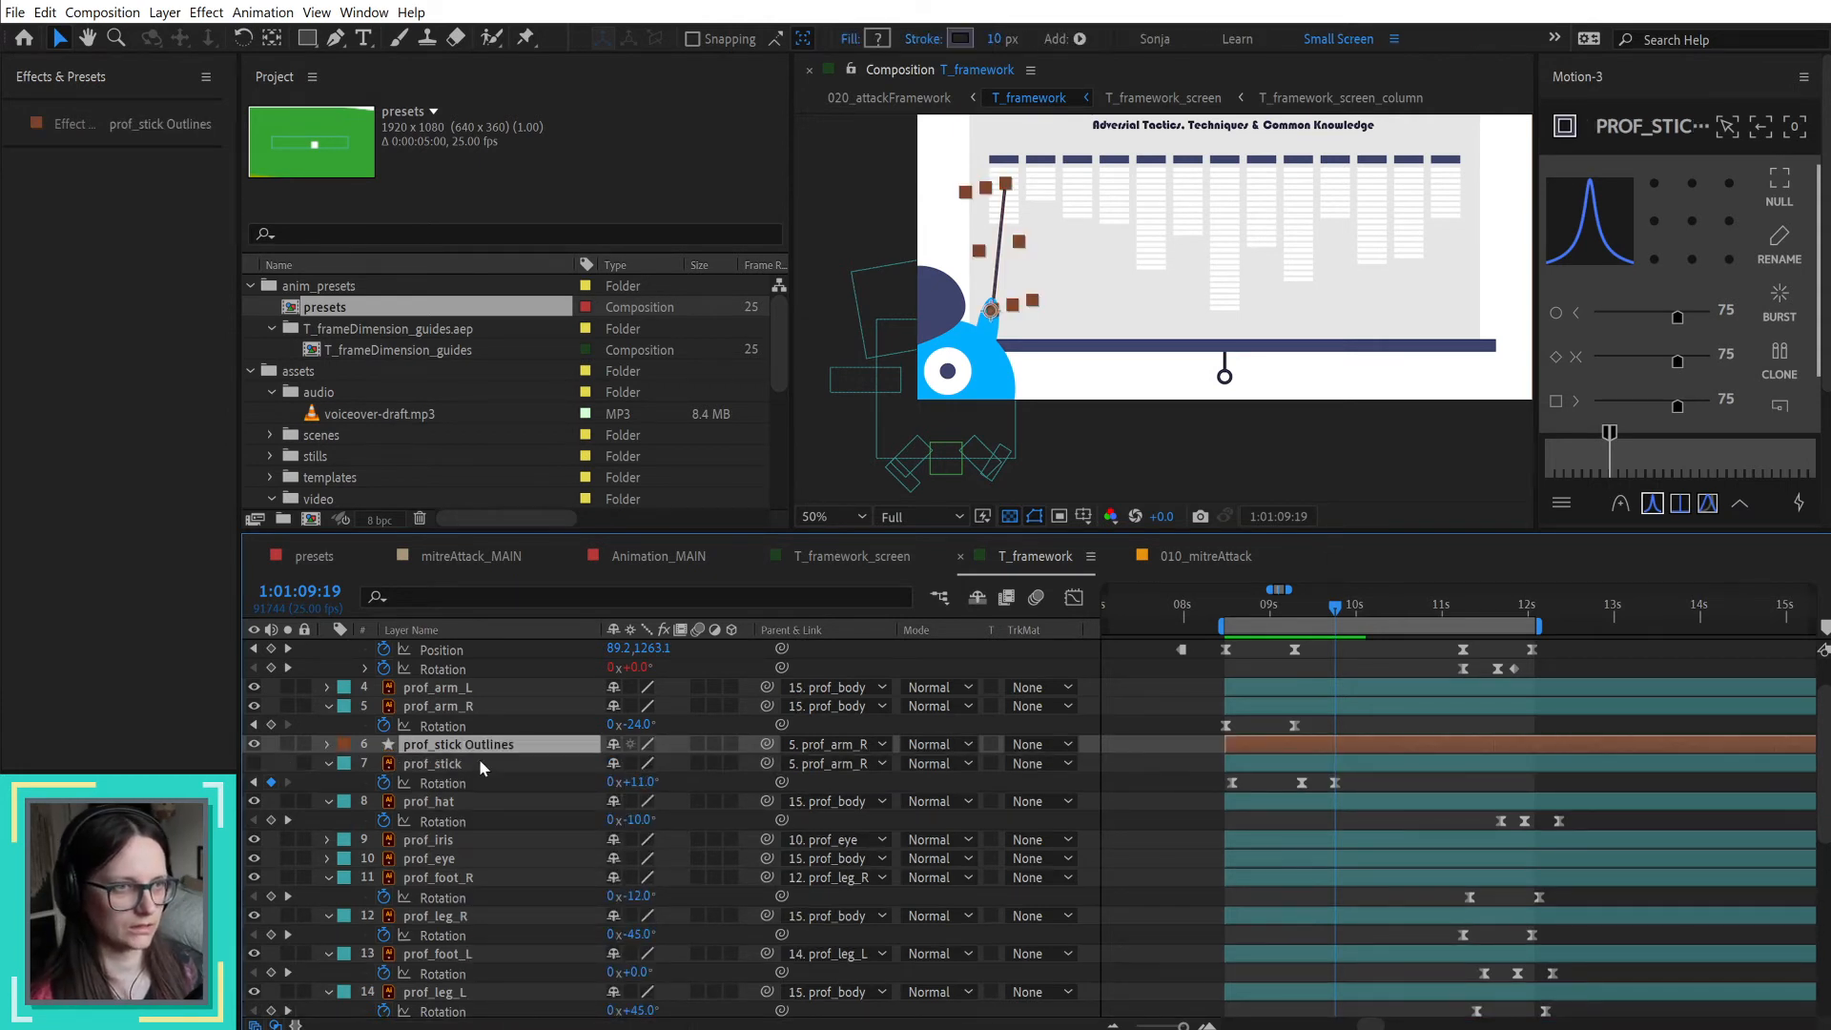
Step: Add Trim Paths to the prof_stick Outlines layer and set its End to 73%
click(1080, 40)
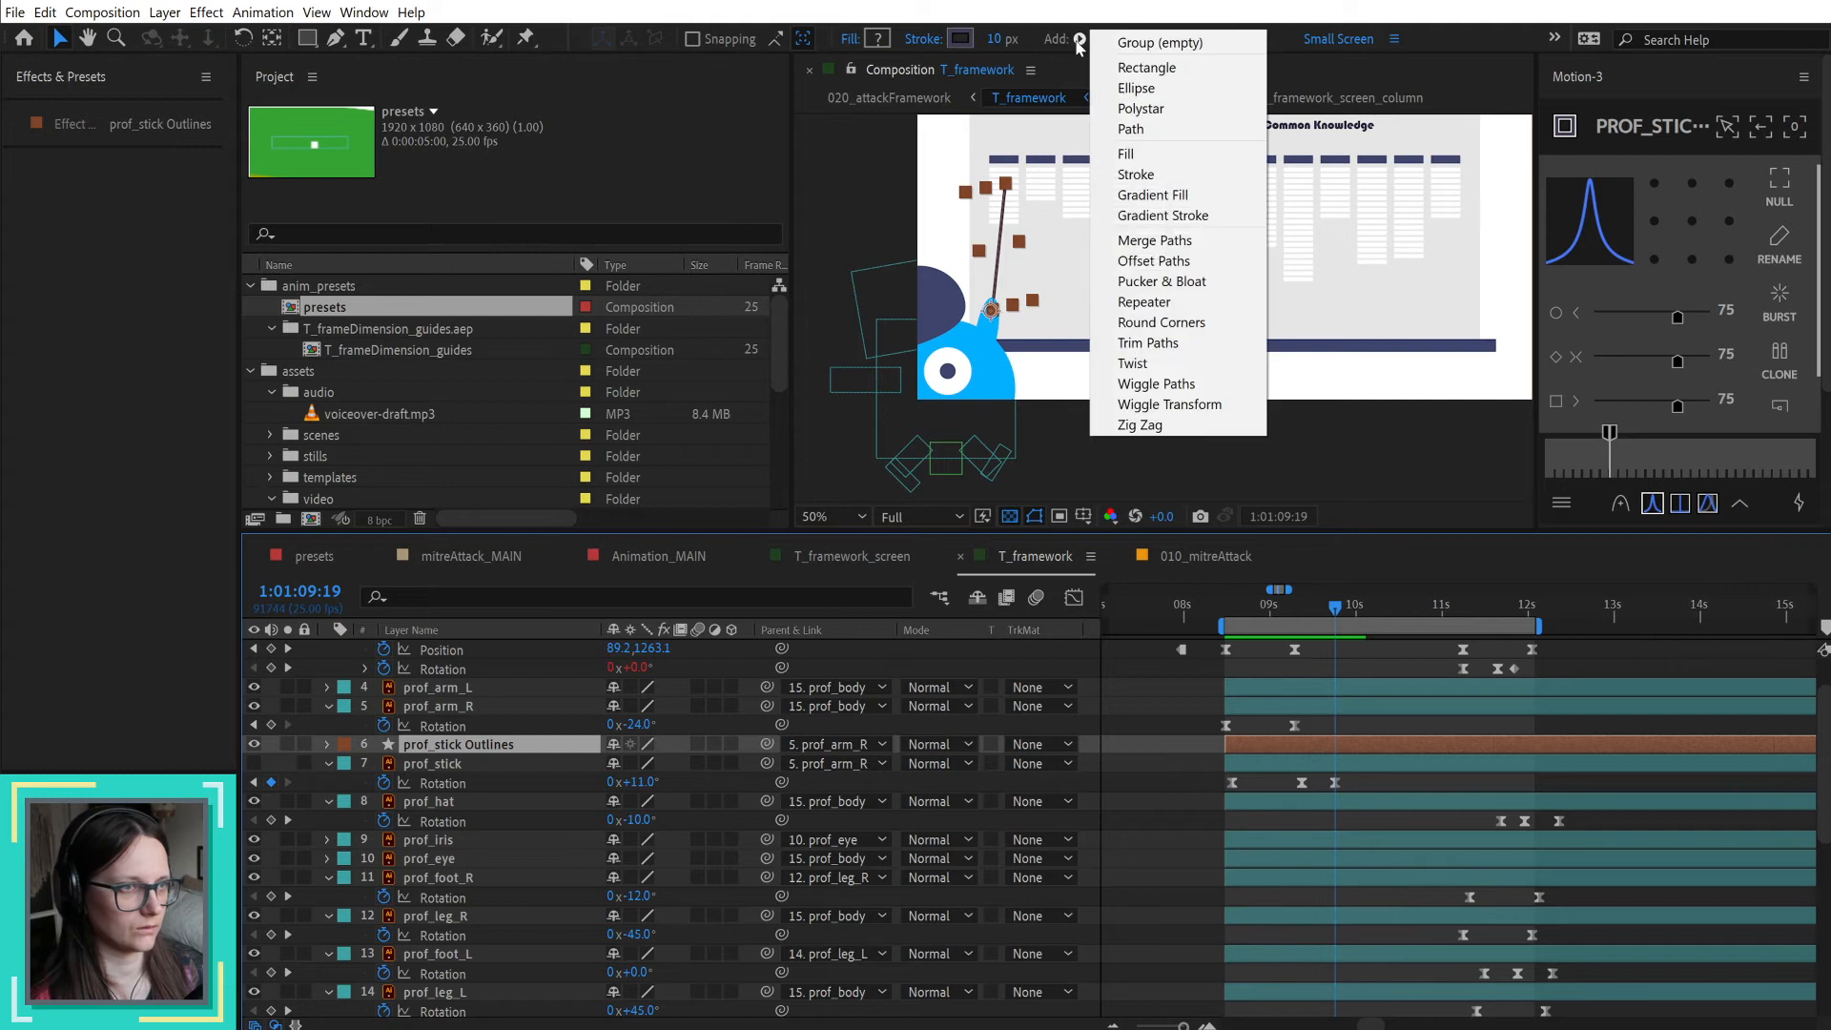
click(1149, 343)
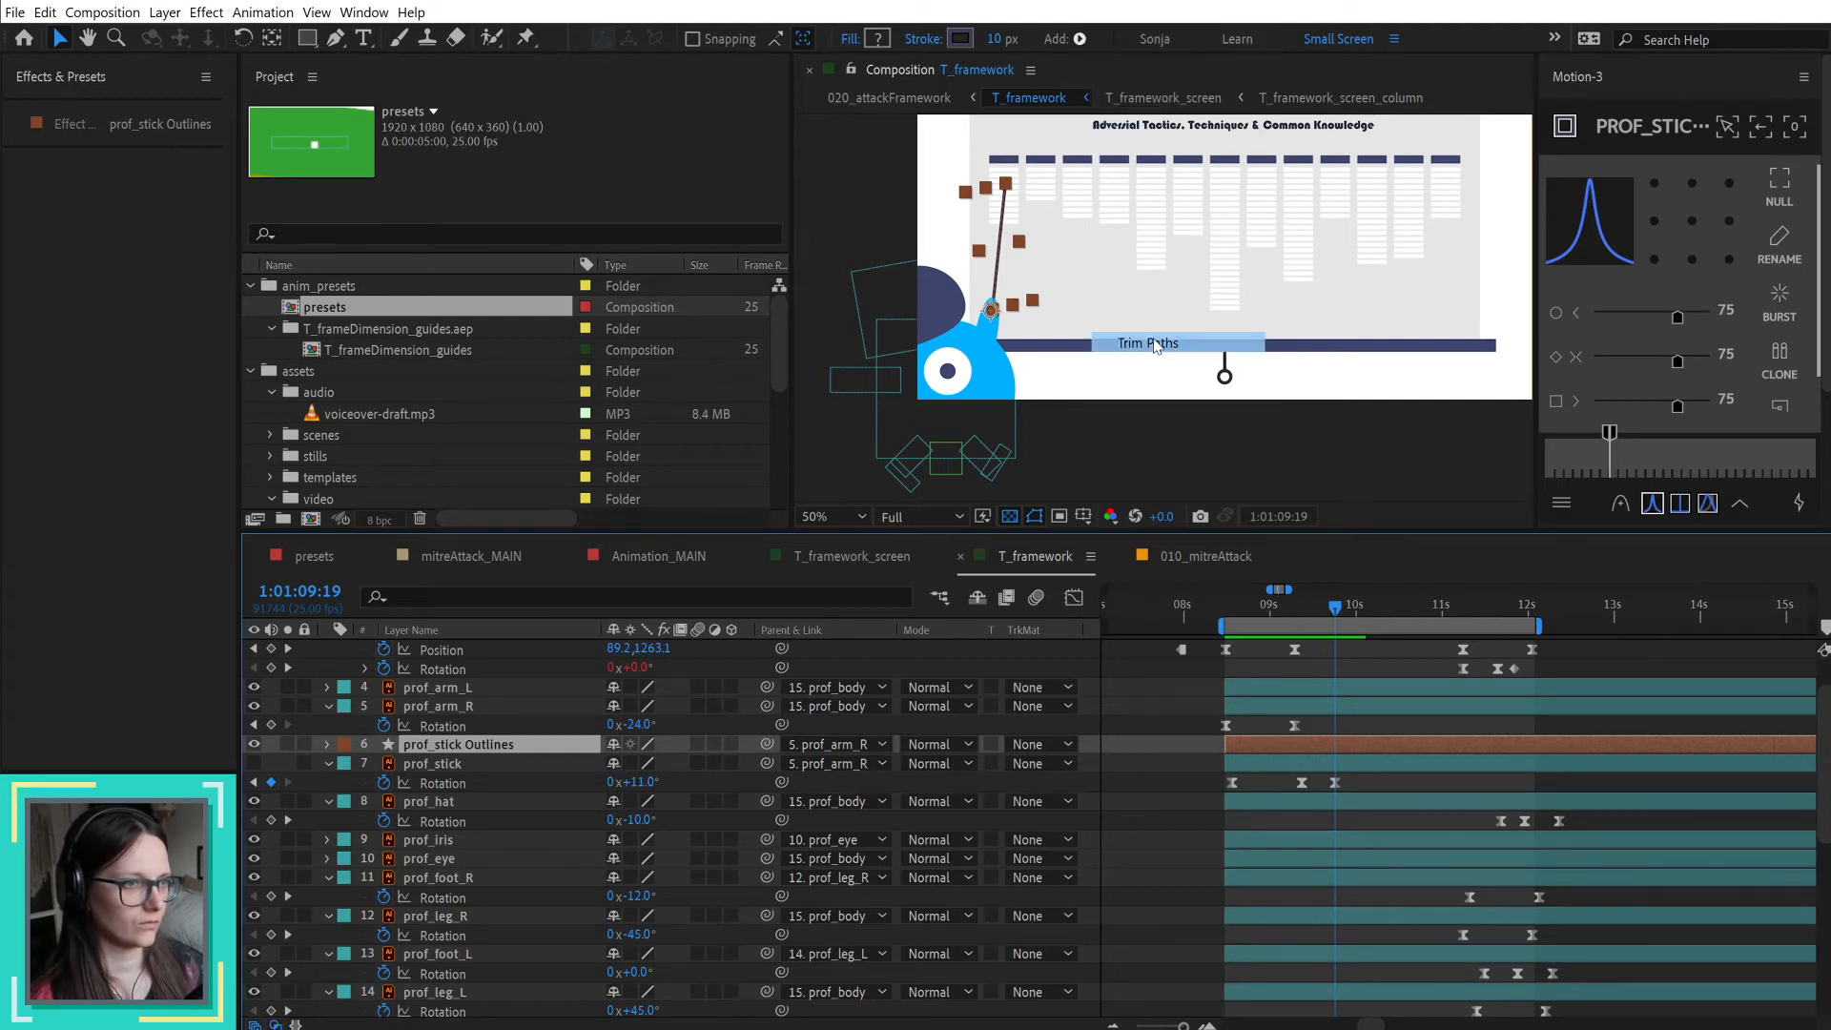
click(365, 803)
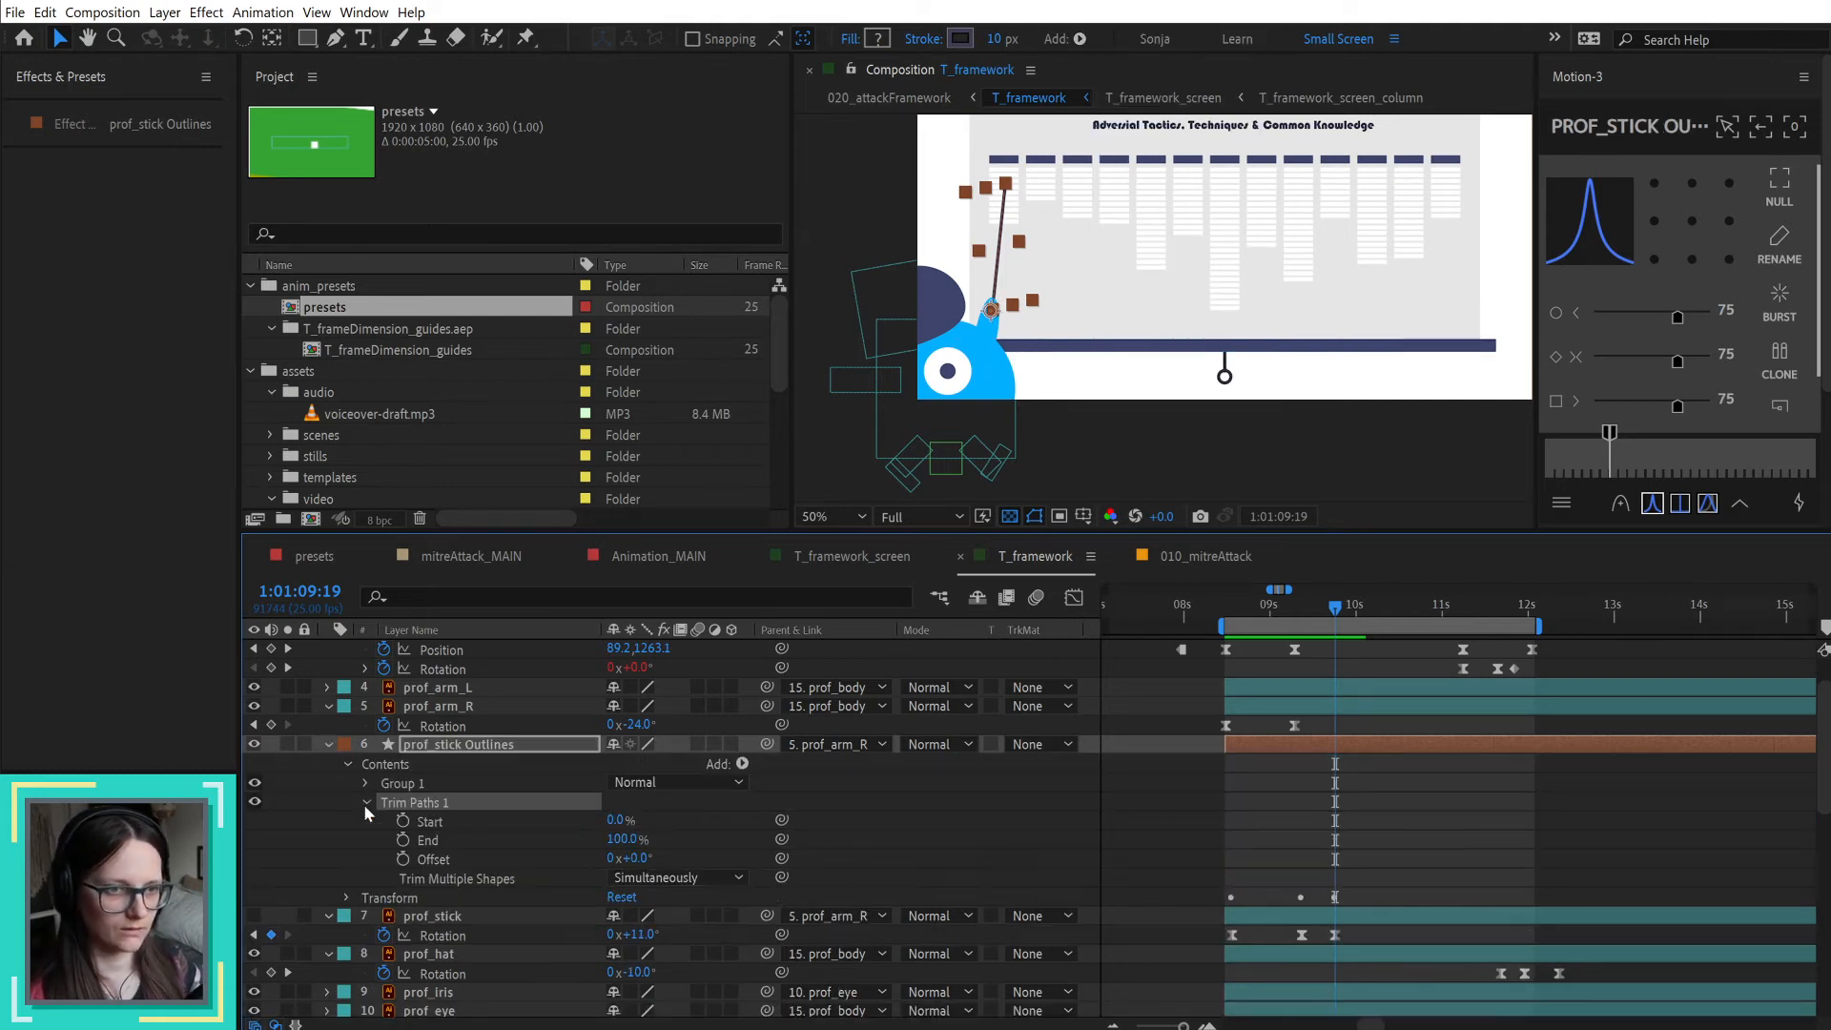
drag(624, 839, 604, 849)
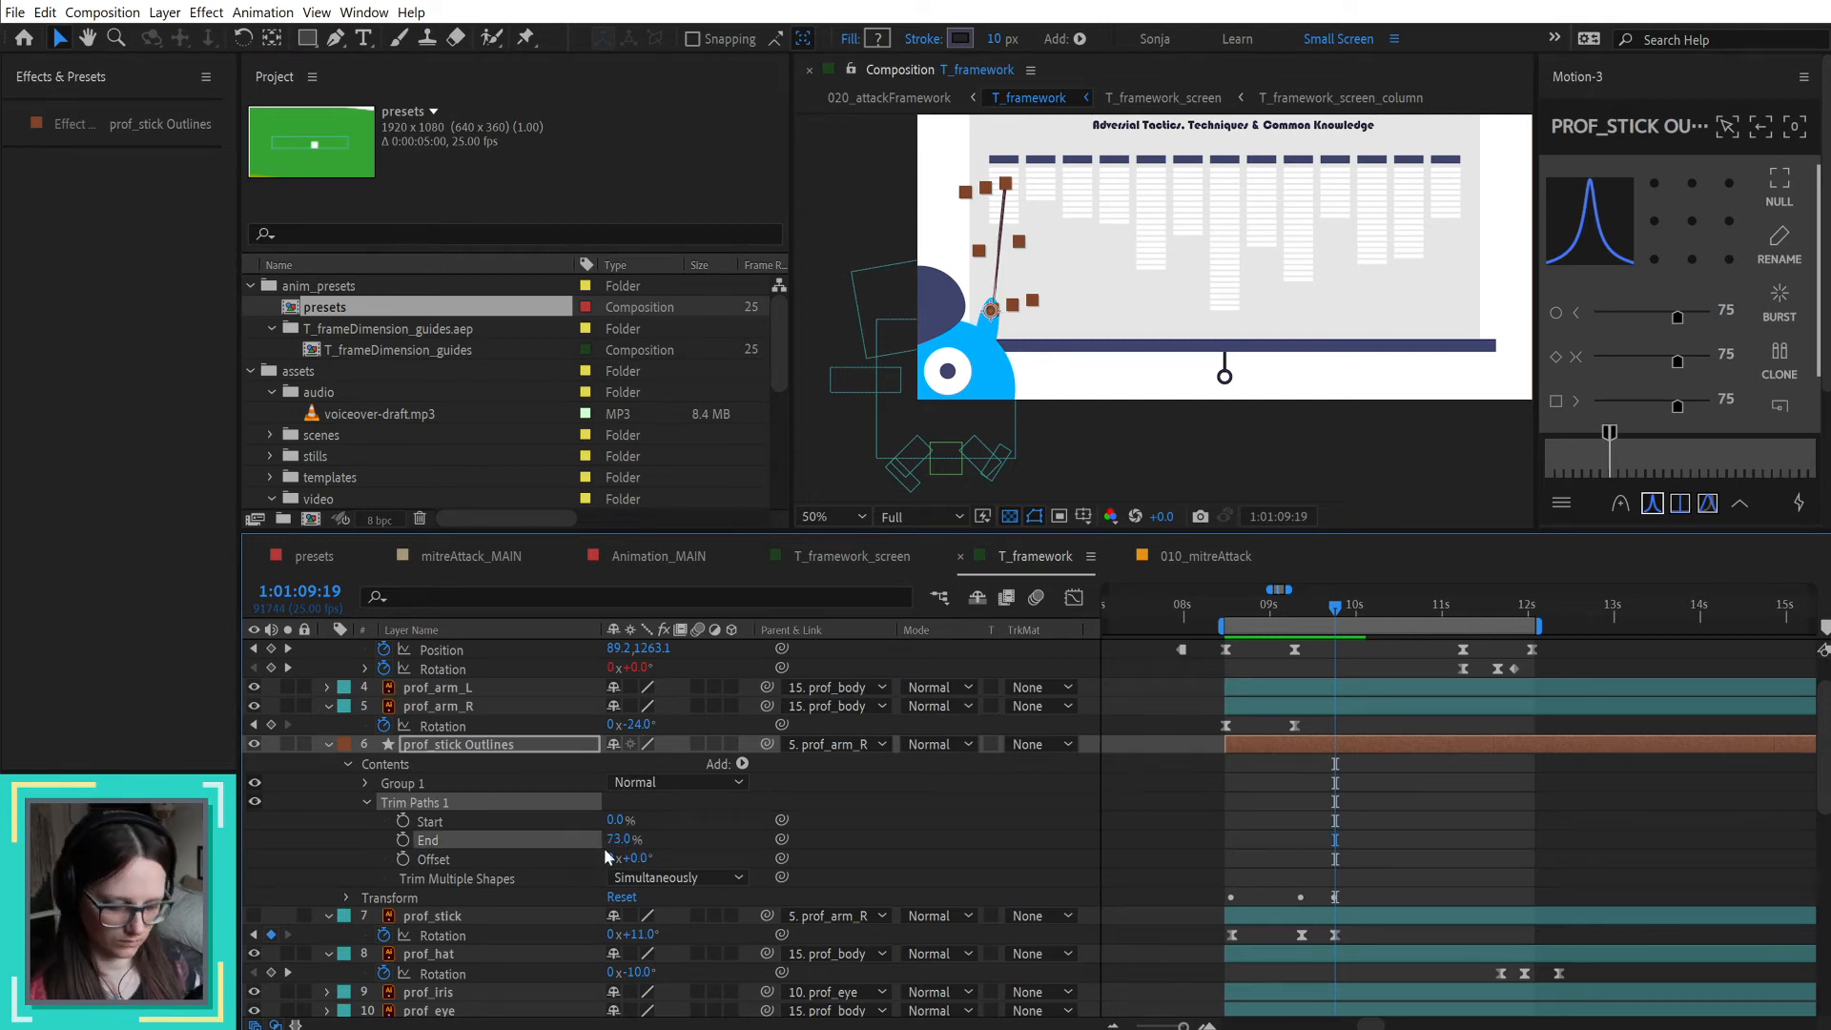
Step: Undo the last Trim Paths End change, try an End of 45% on the stick, and undo it
key(ctrl+z)
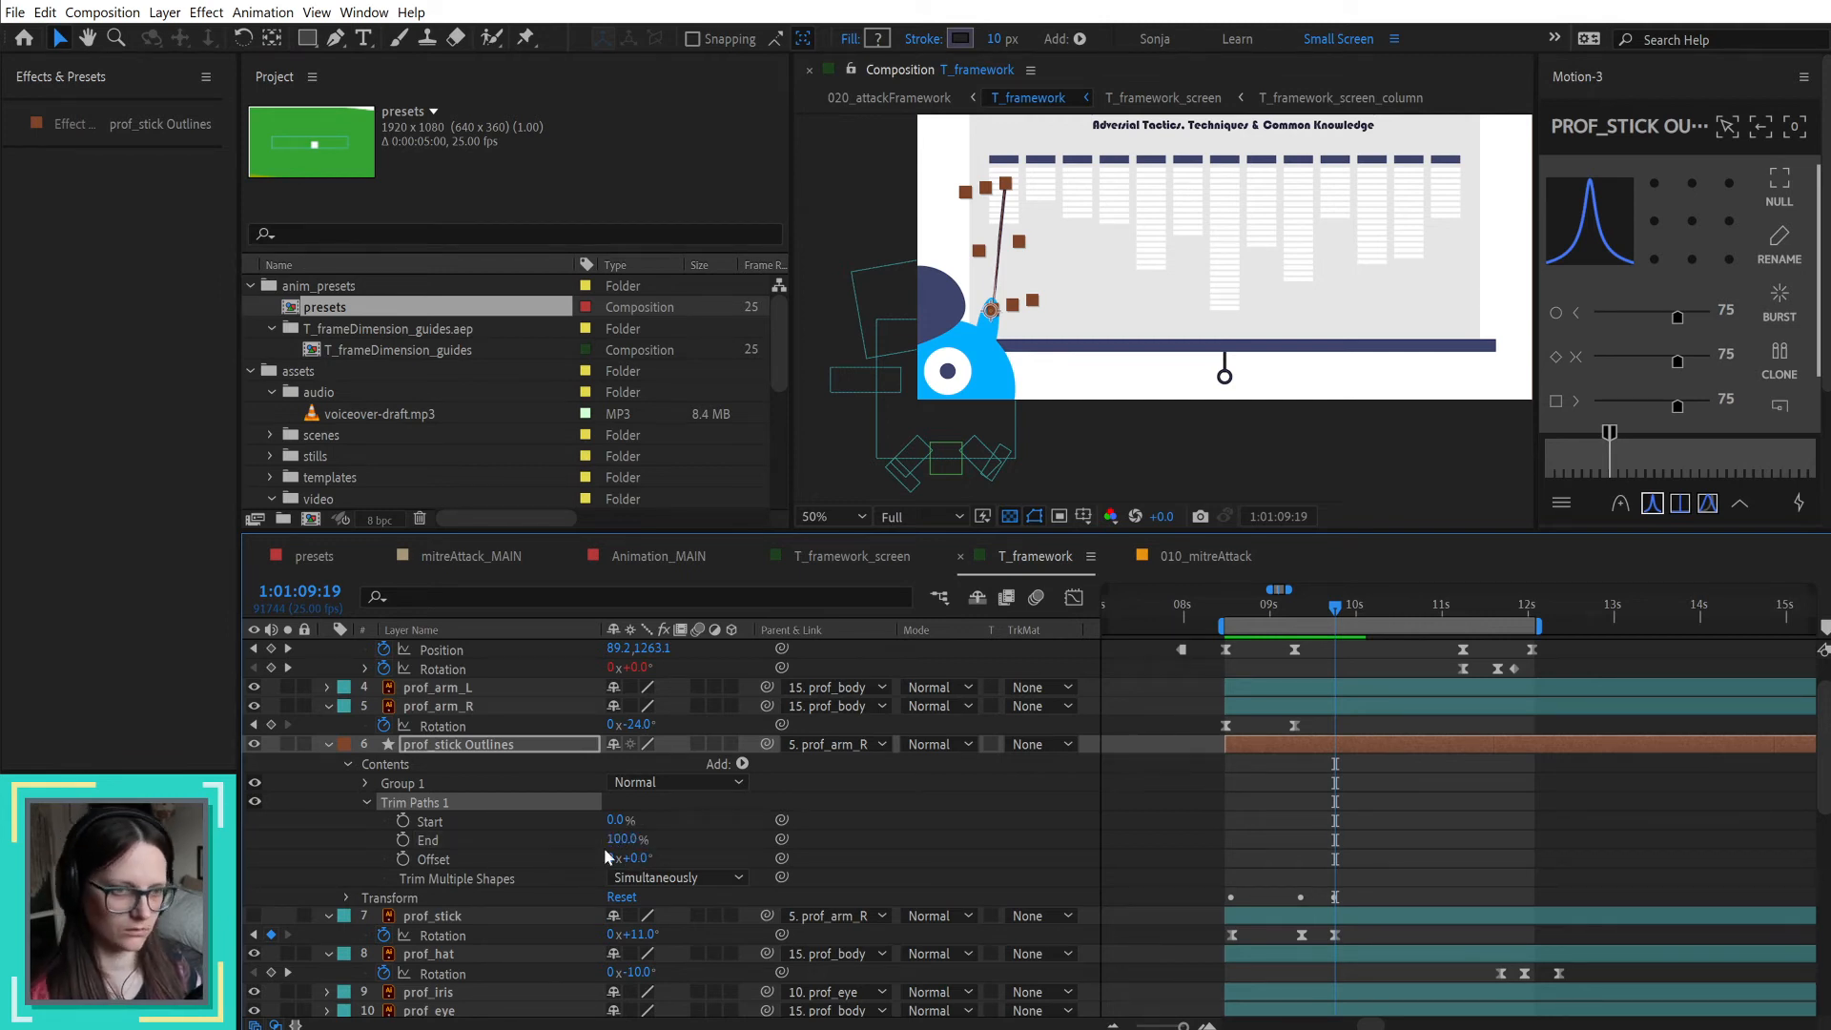
click(366, 781)
drag(622, 897, 576, 893)
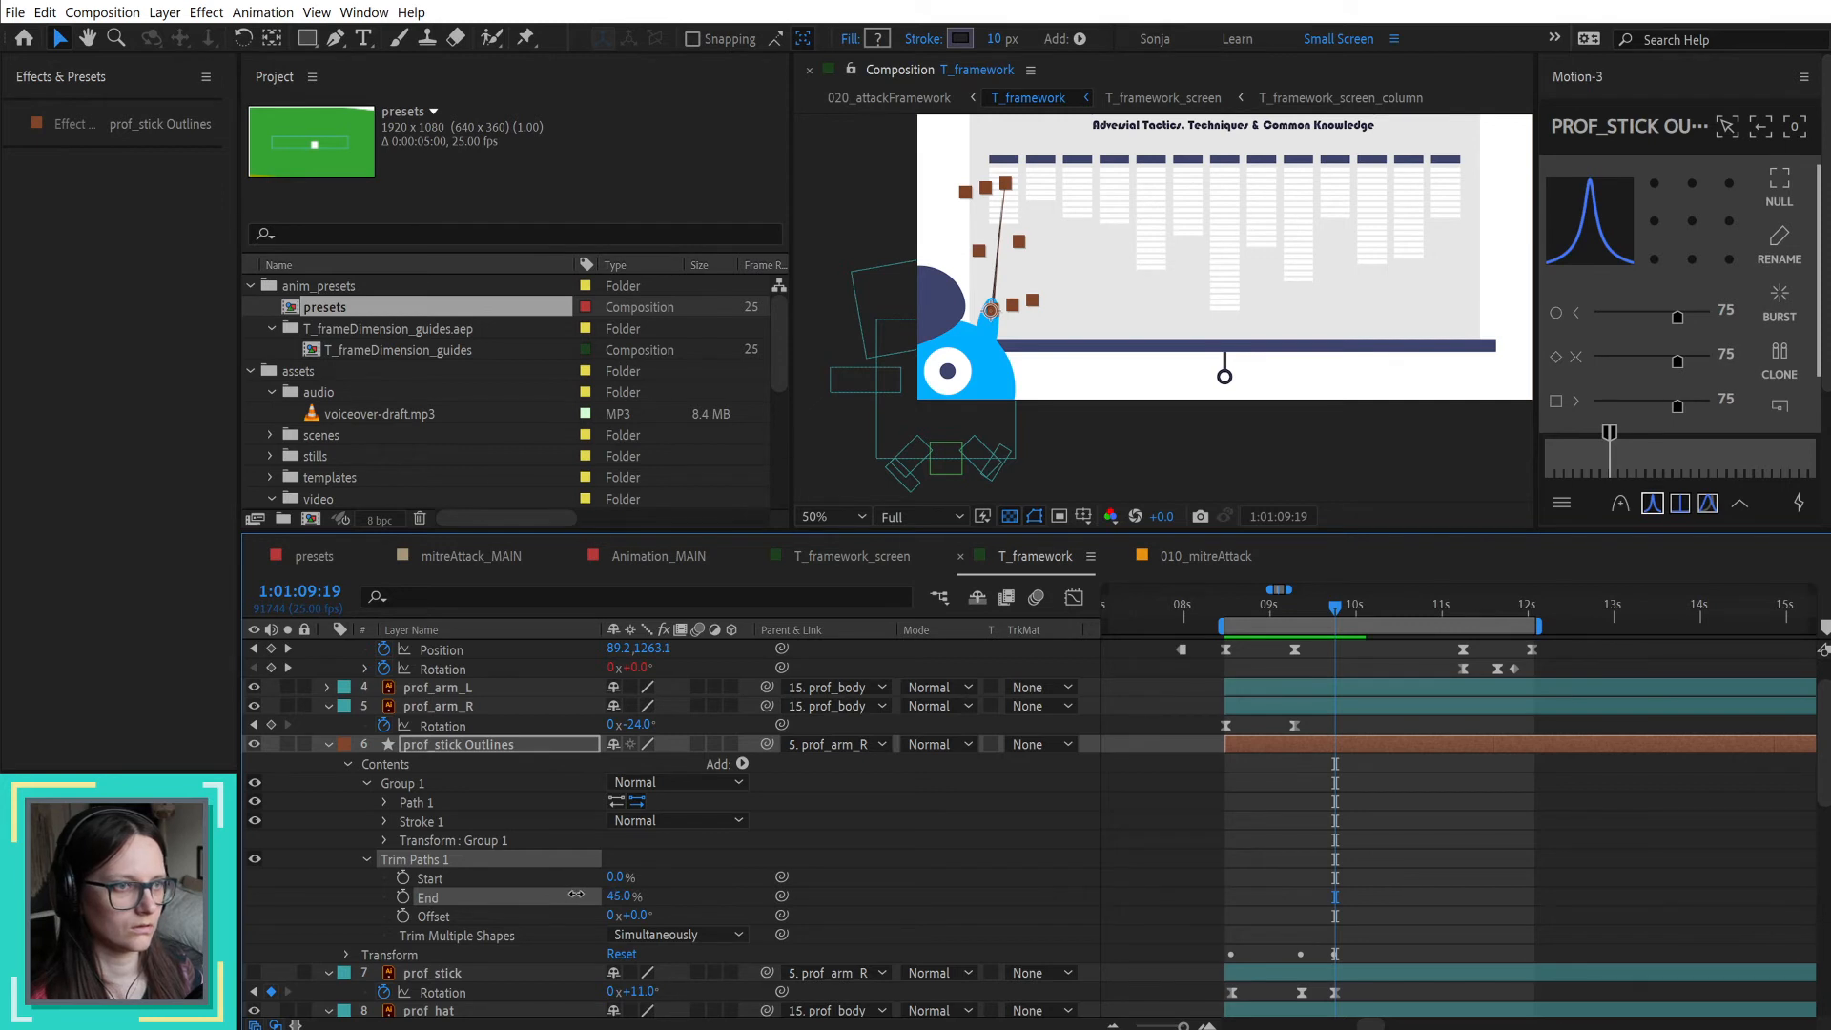
scroll(999, 263, up, 2)
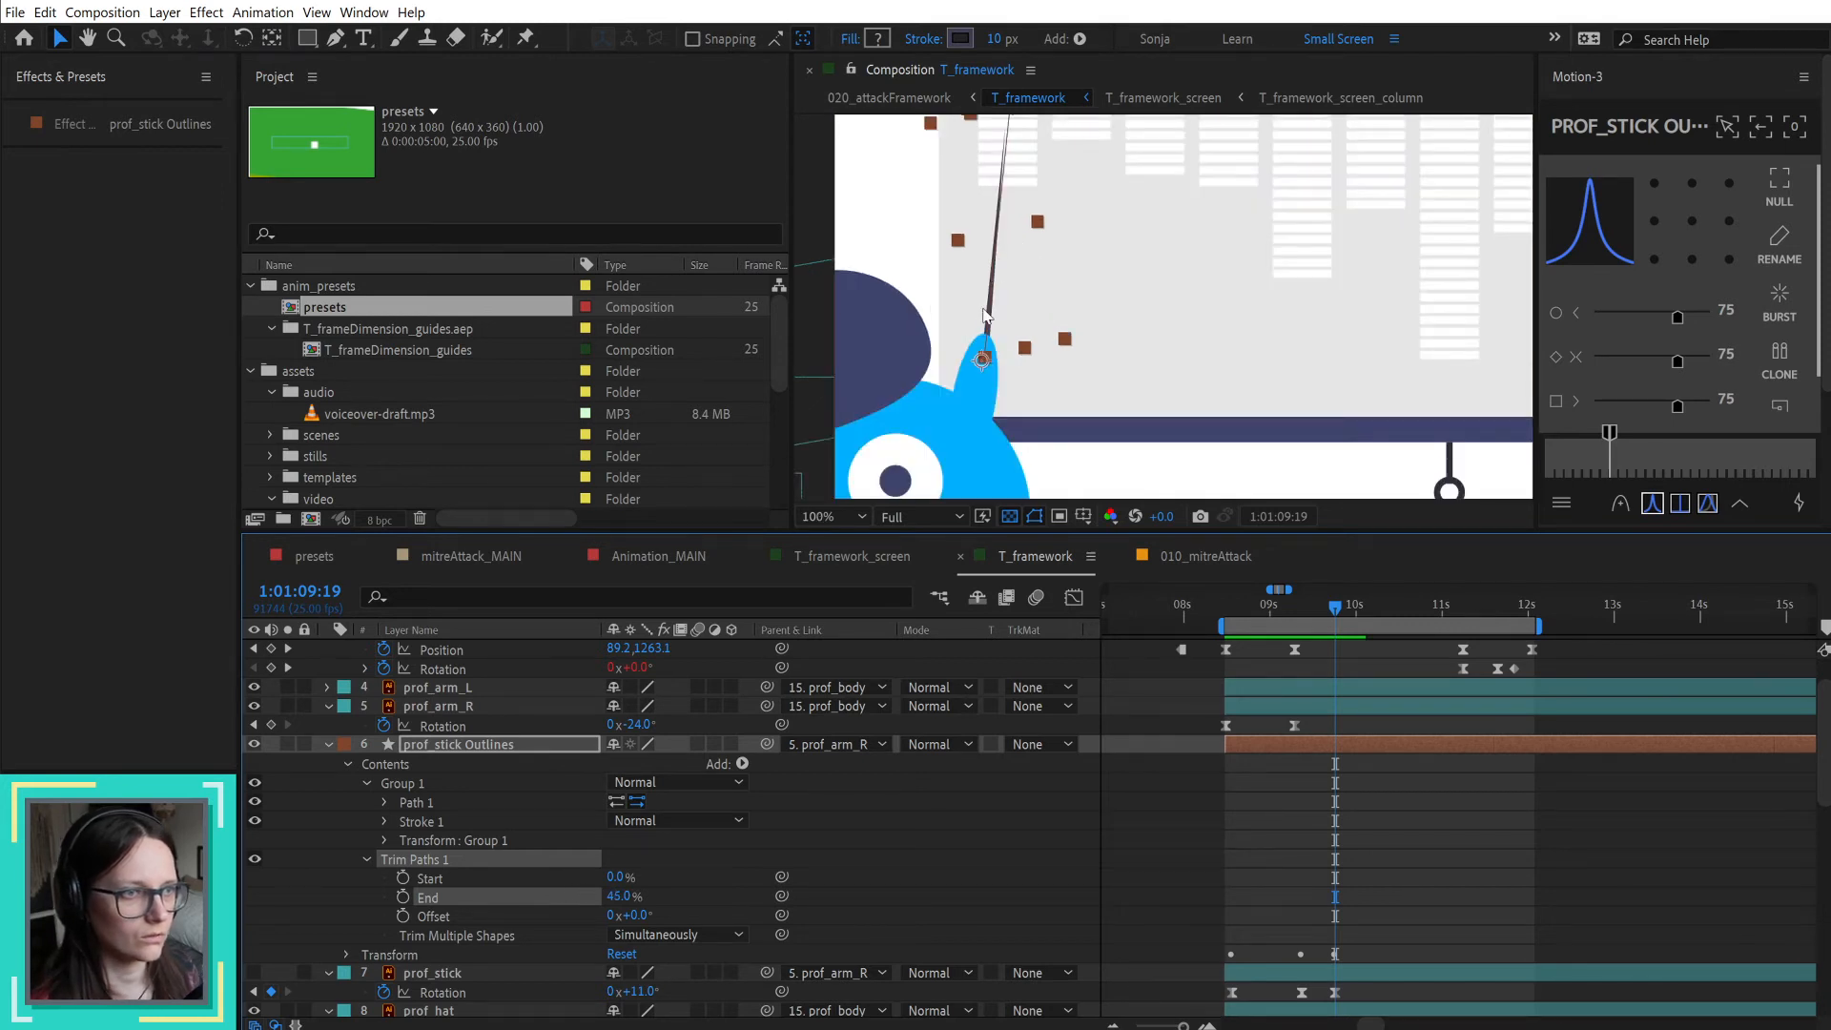
key(ctrl+z)
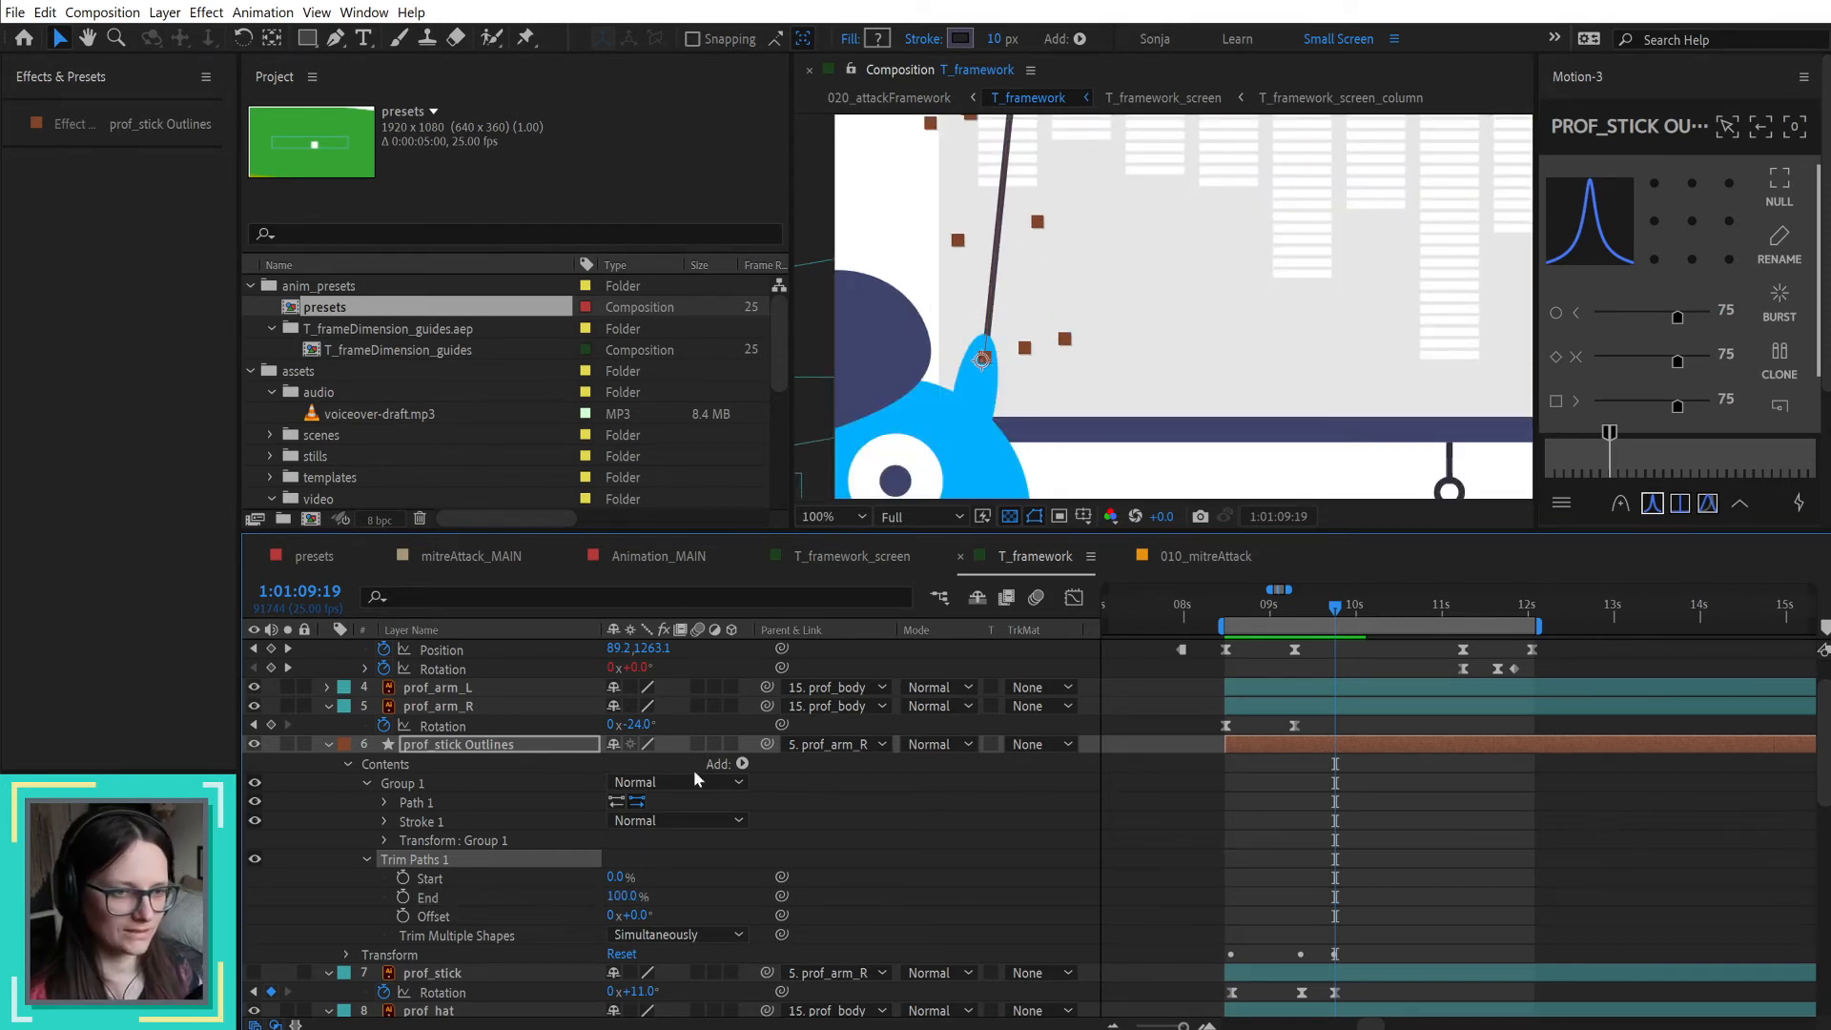
Step: Try a Trim Paths End value of 30% on the stick, and undo the change
scroll(1041, 246, down, 2)
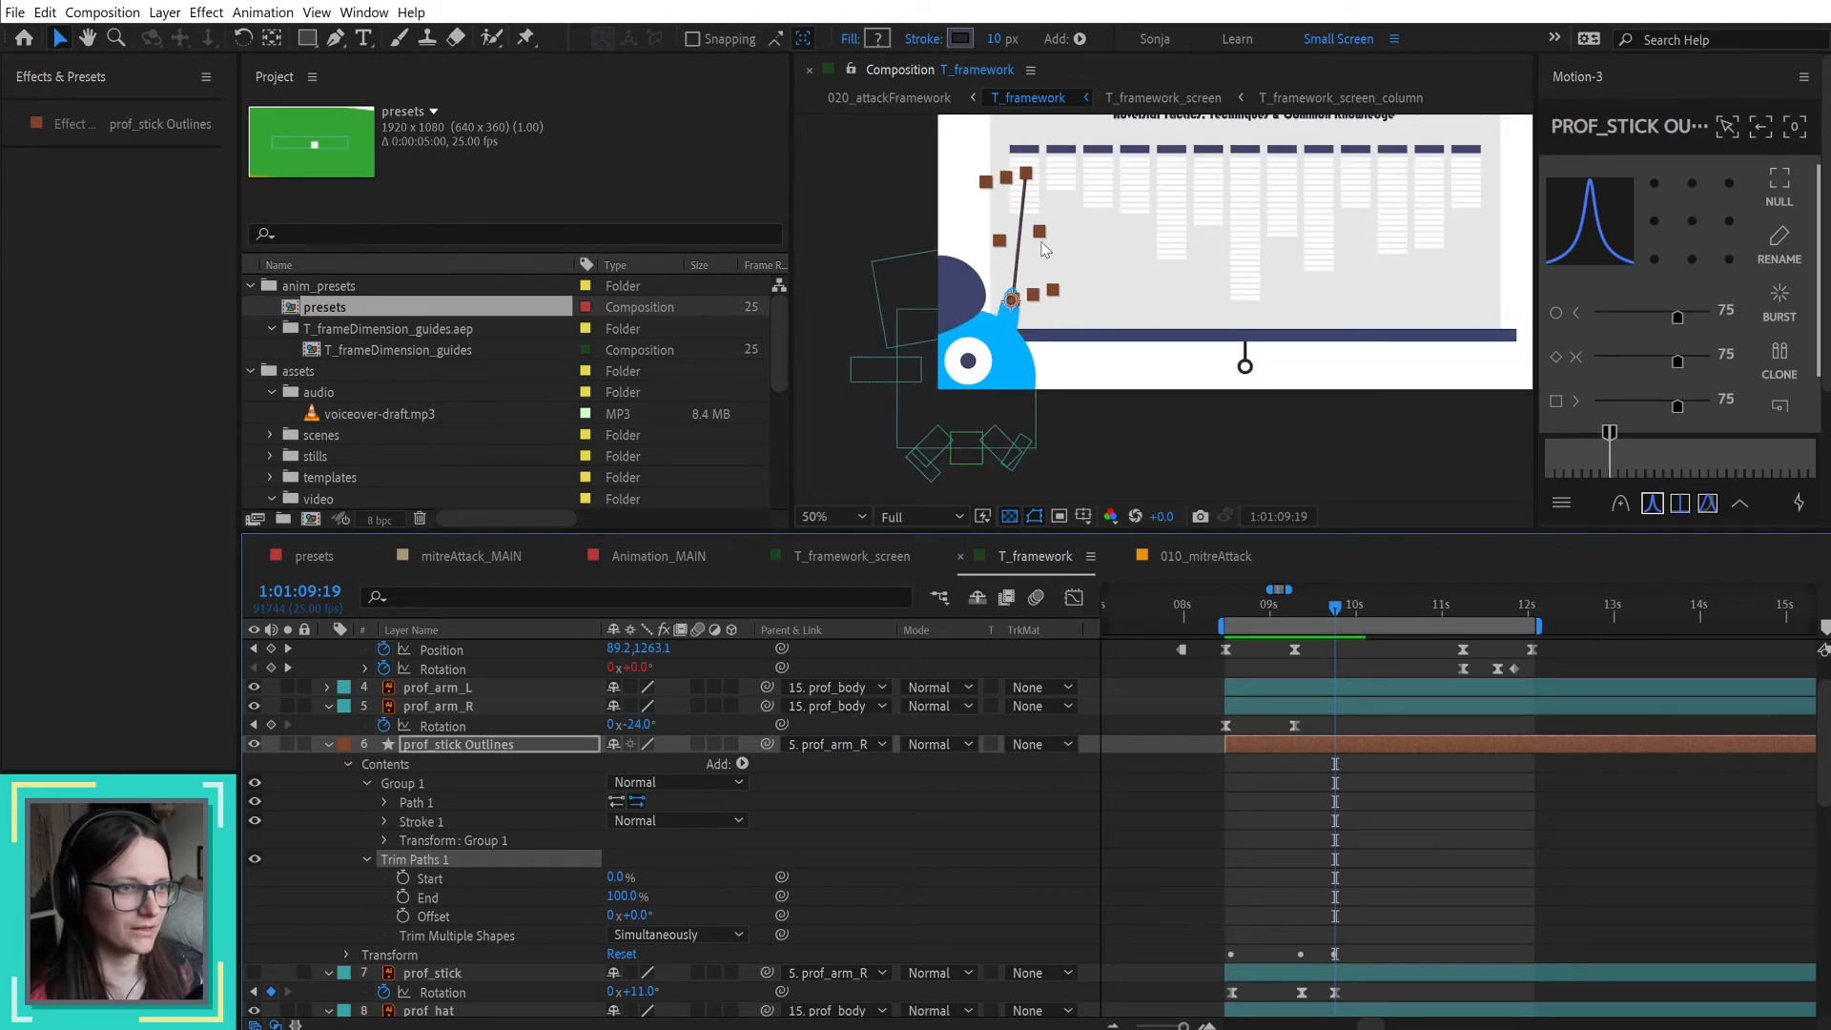
scroll(1035, 224, up, 2)
click(841, 895)
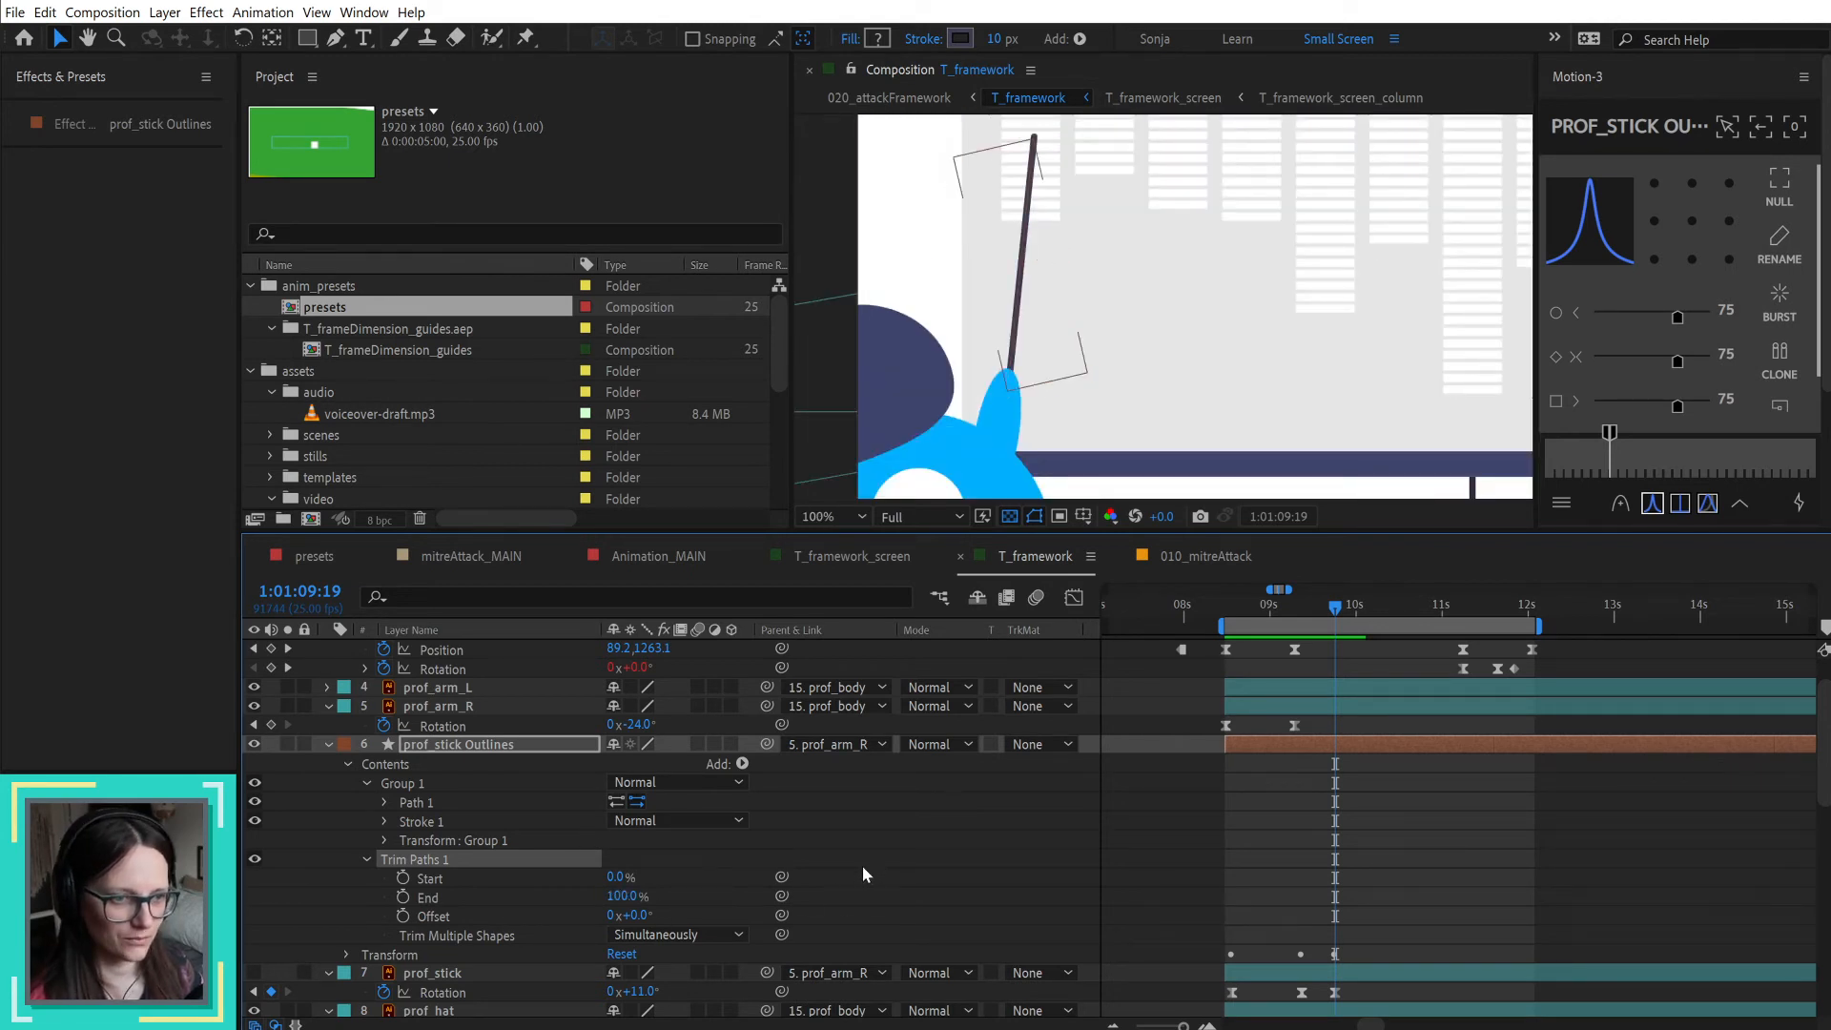
drag(629, 895, 555, 897)
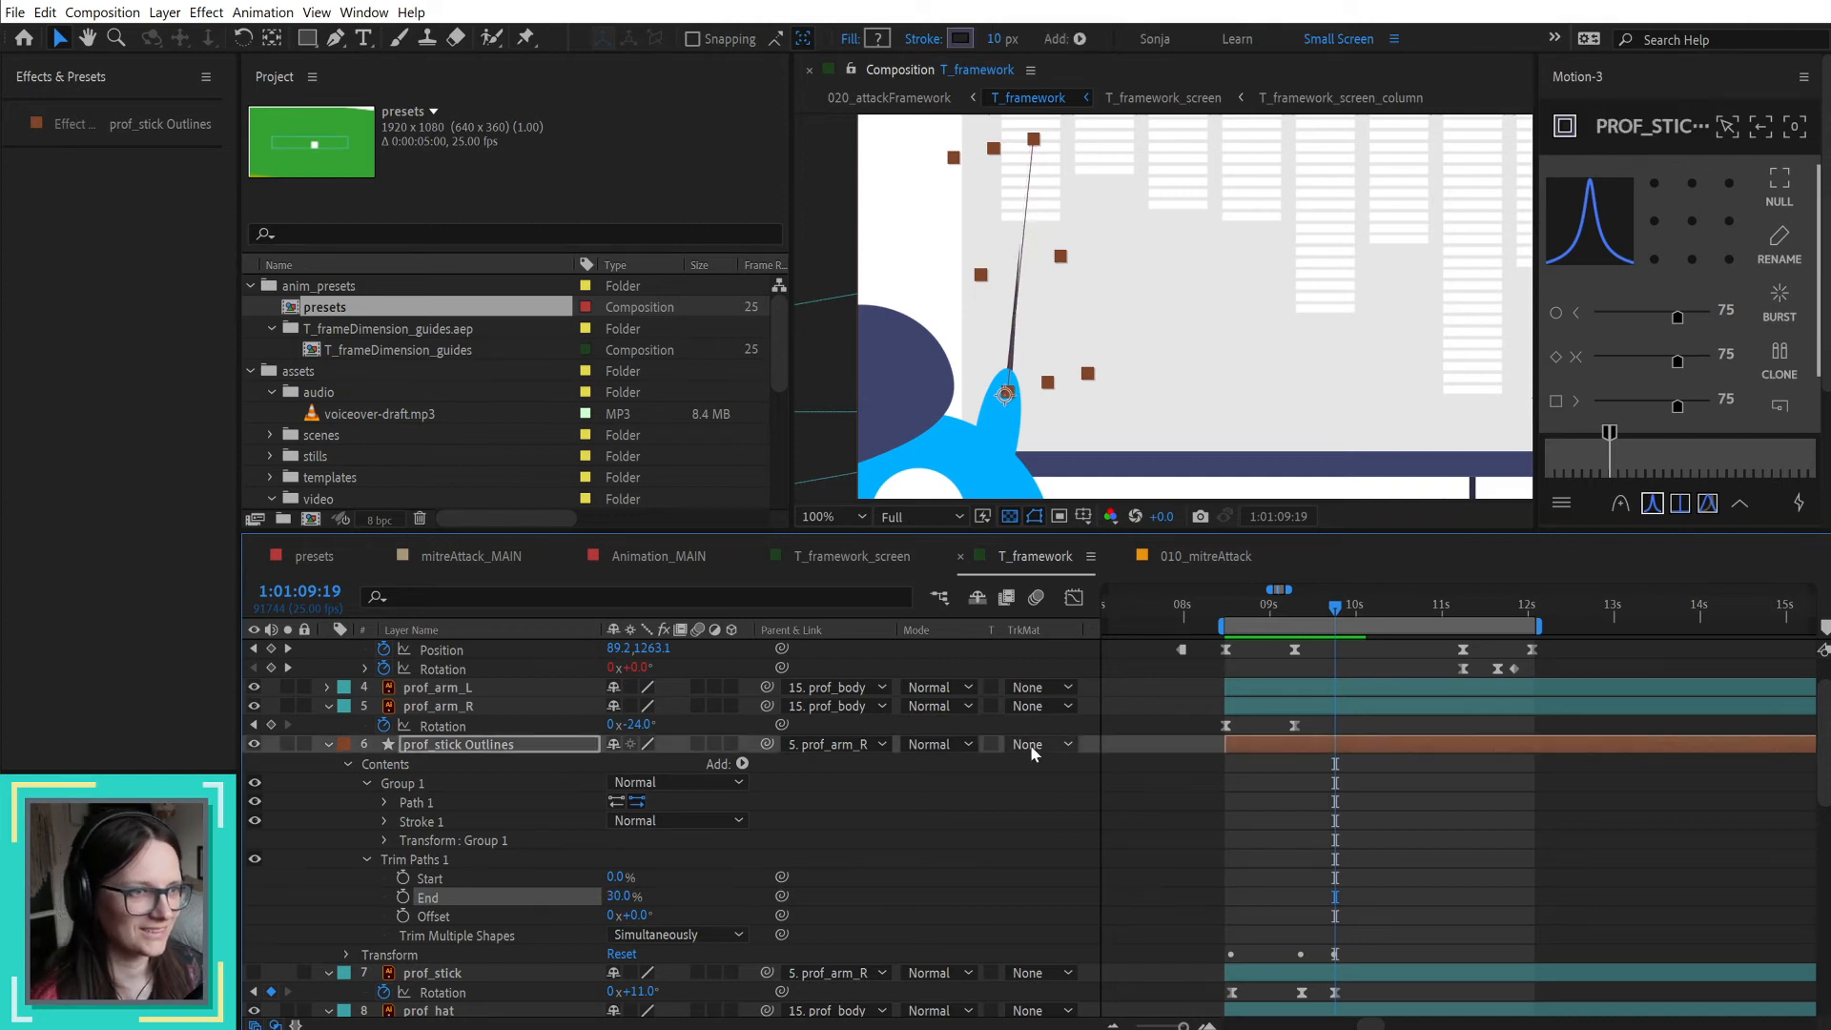
key(ctrl+z)
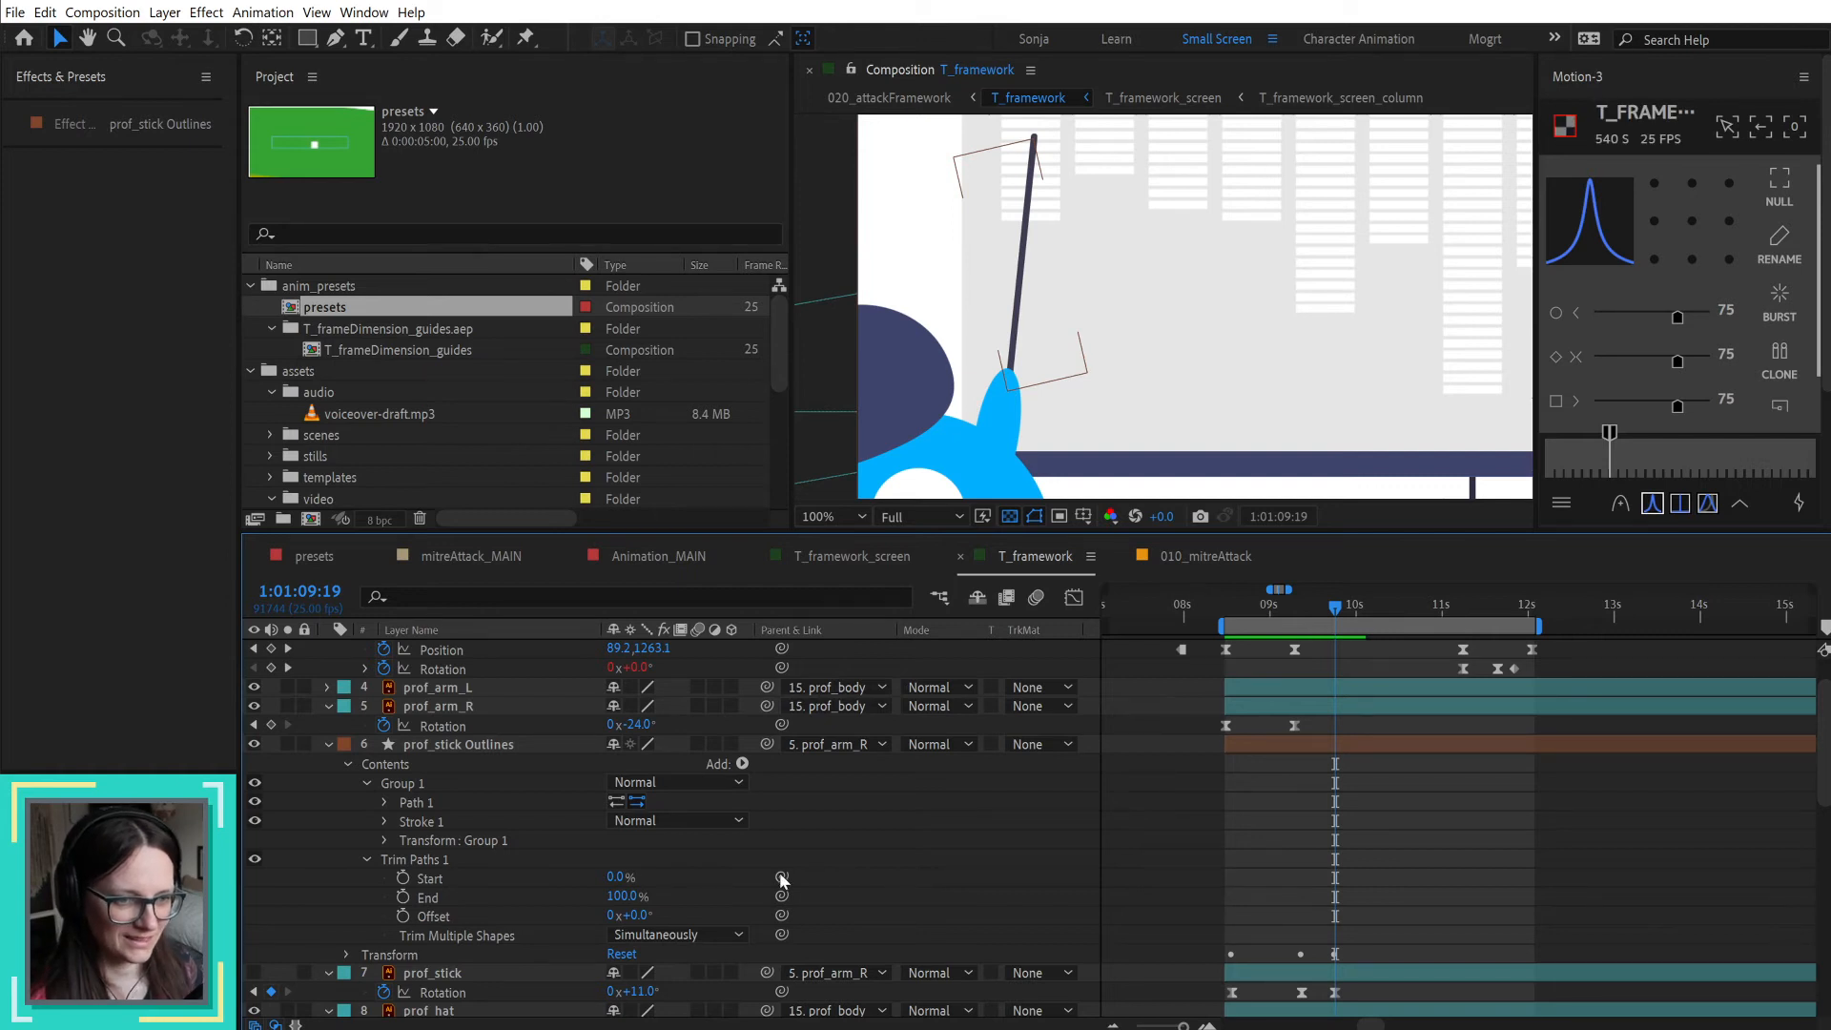
Step: Move Trim Paths 1 inside Group 1 of the prof_stick Outlines layer and set its End to 45%
click(472, 749)
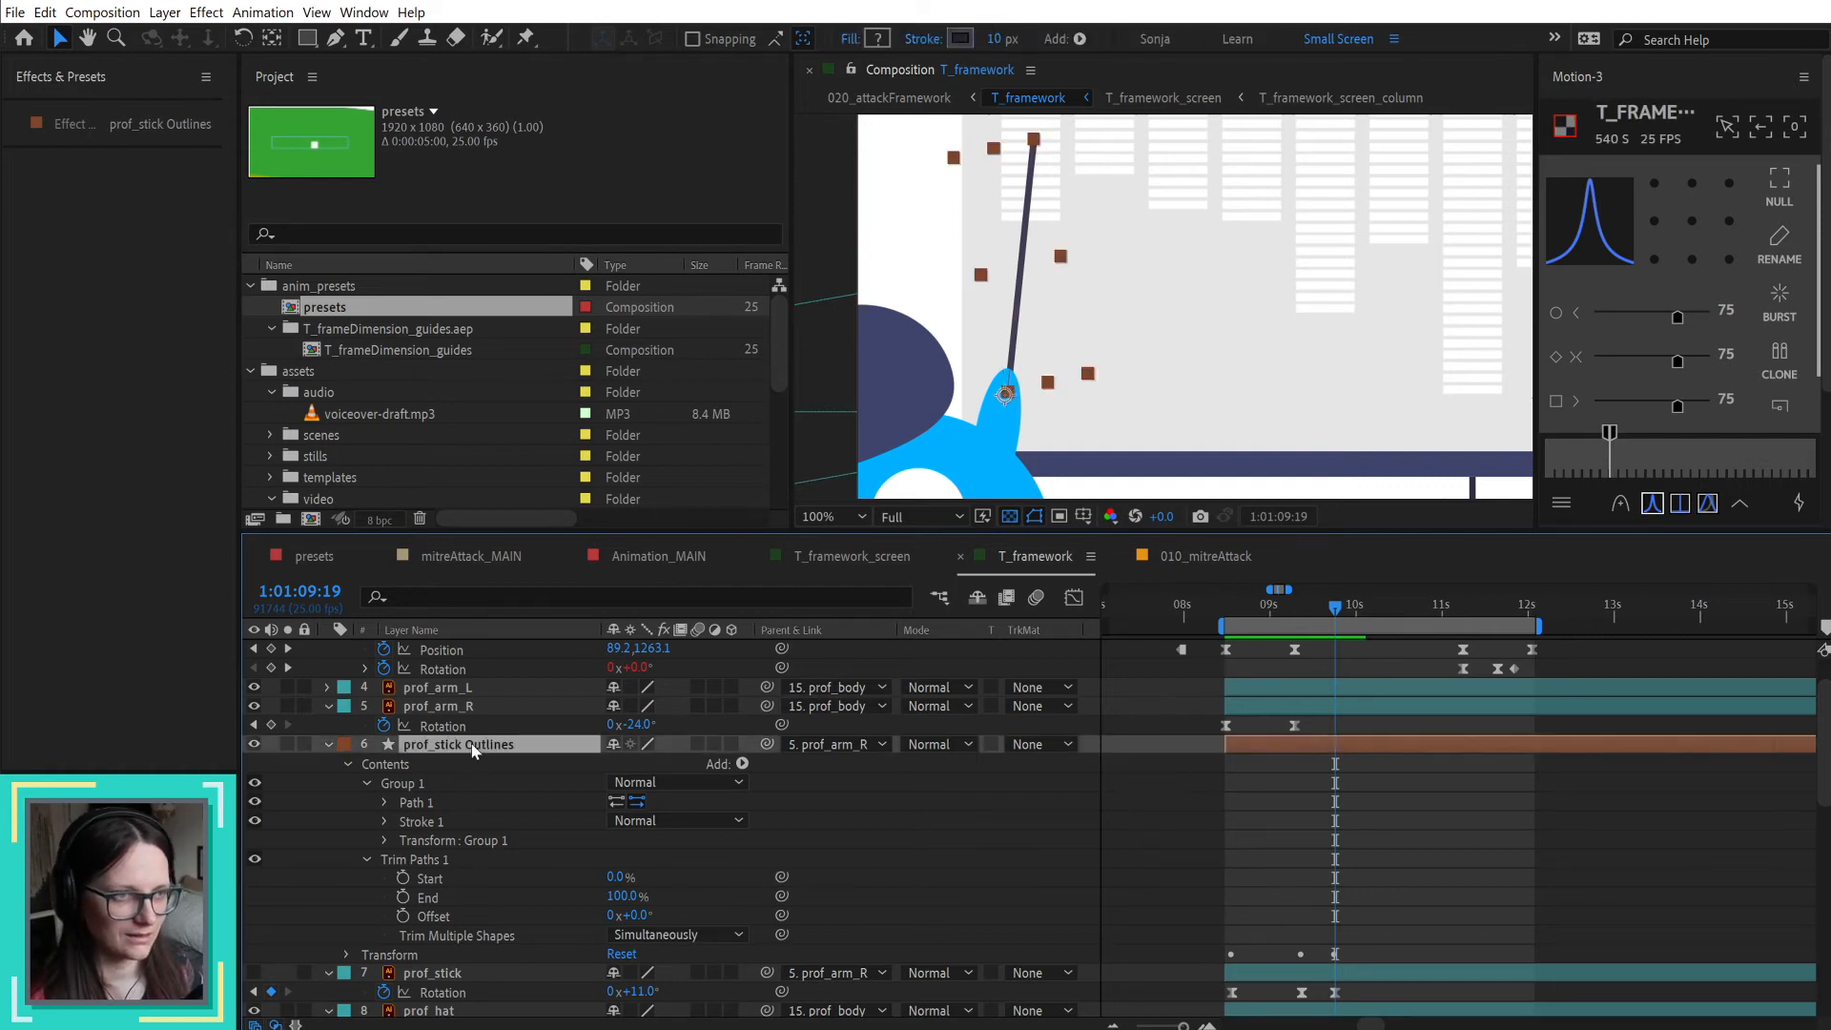
click(368, 782)
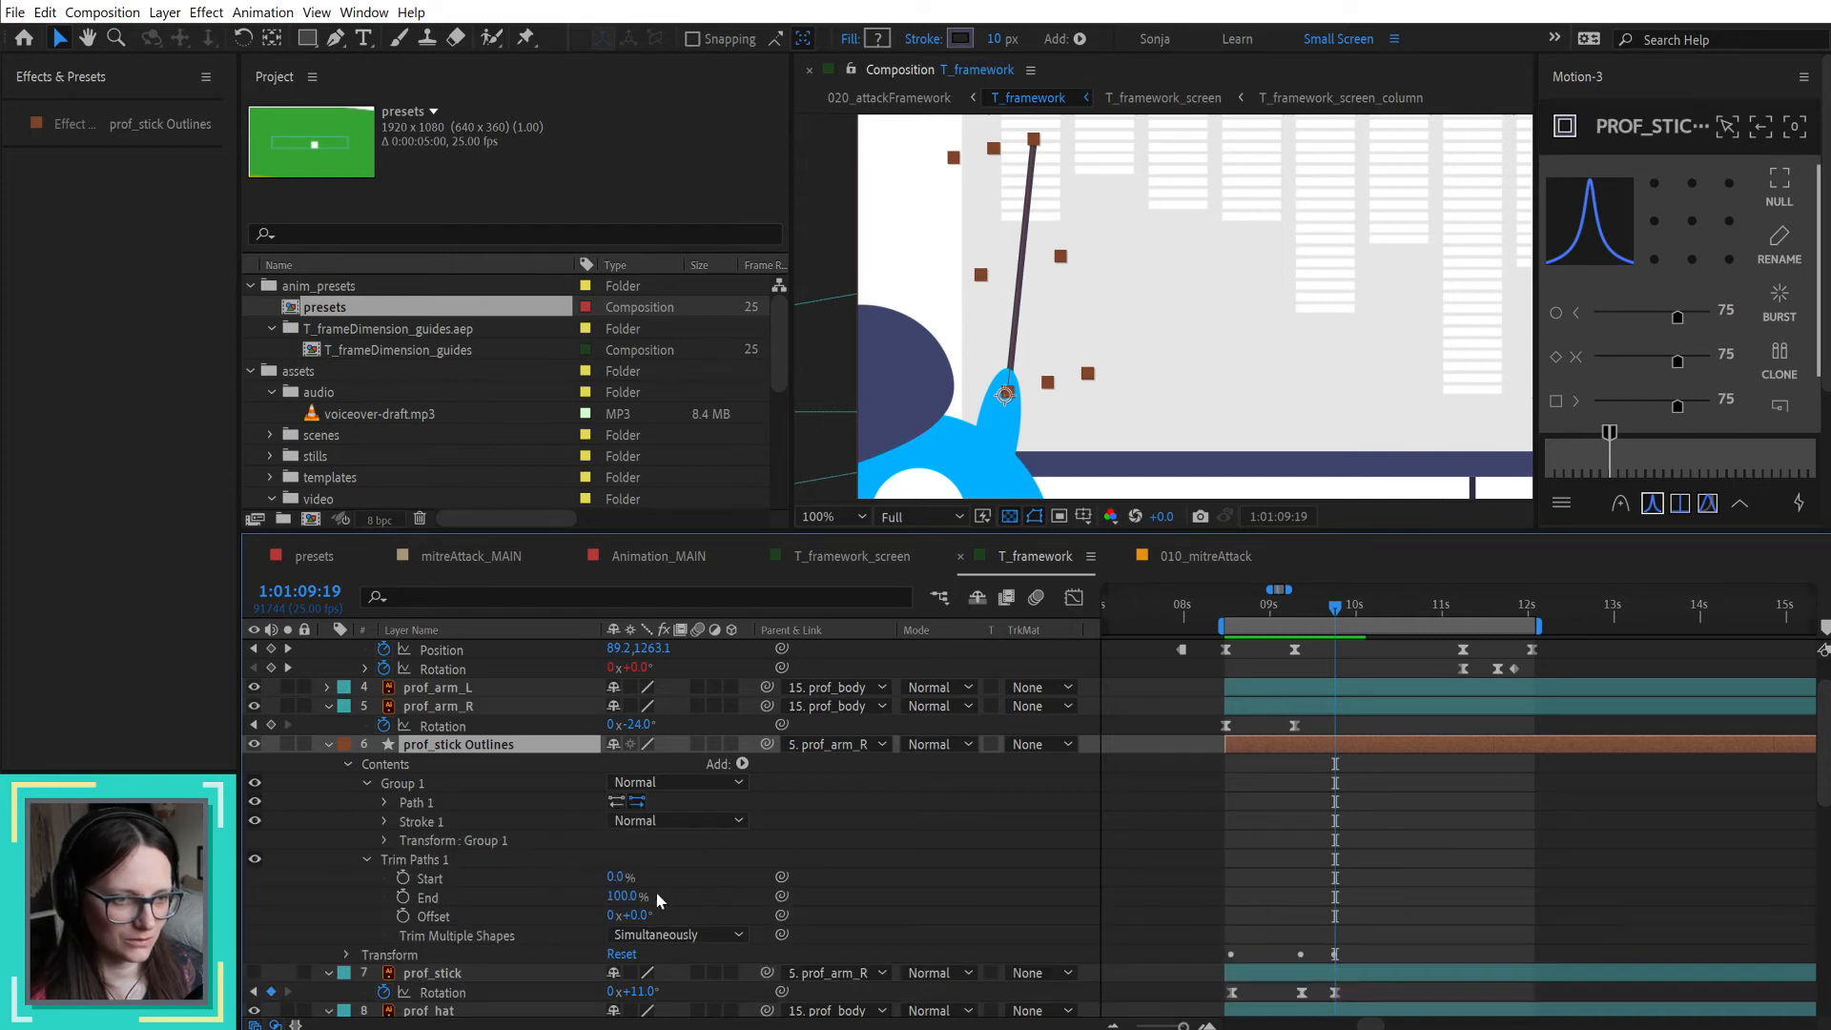
click(437, 861)
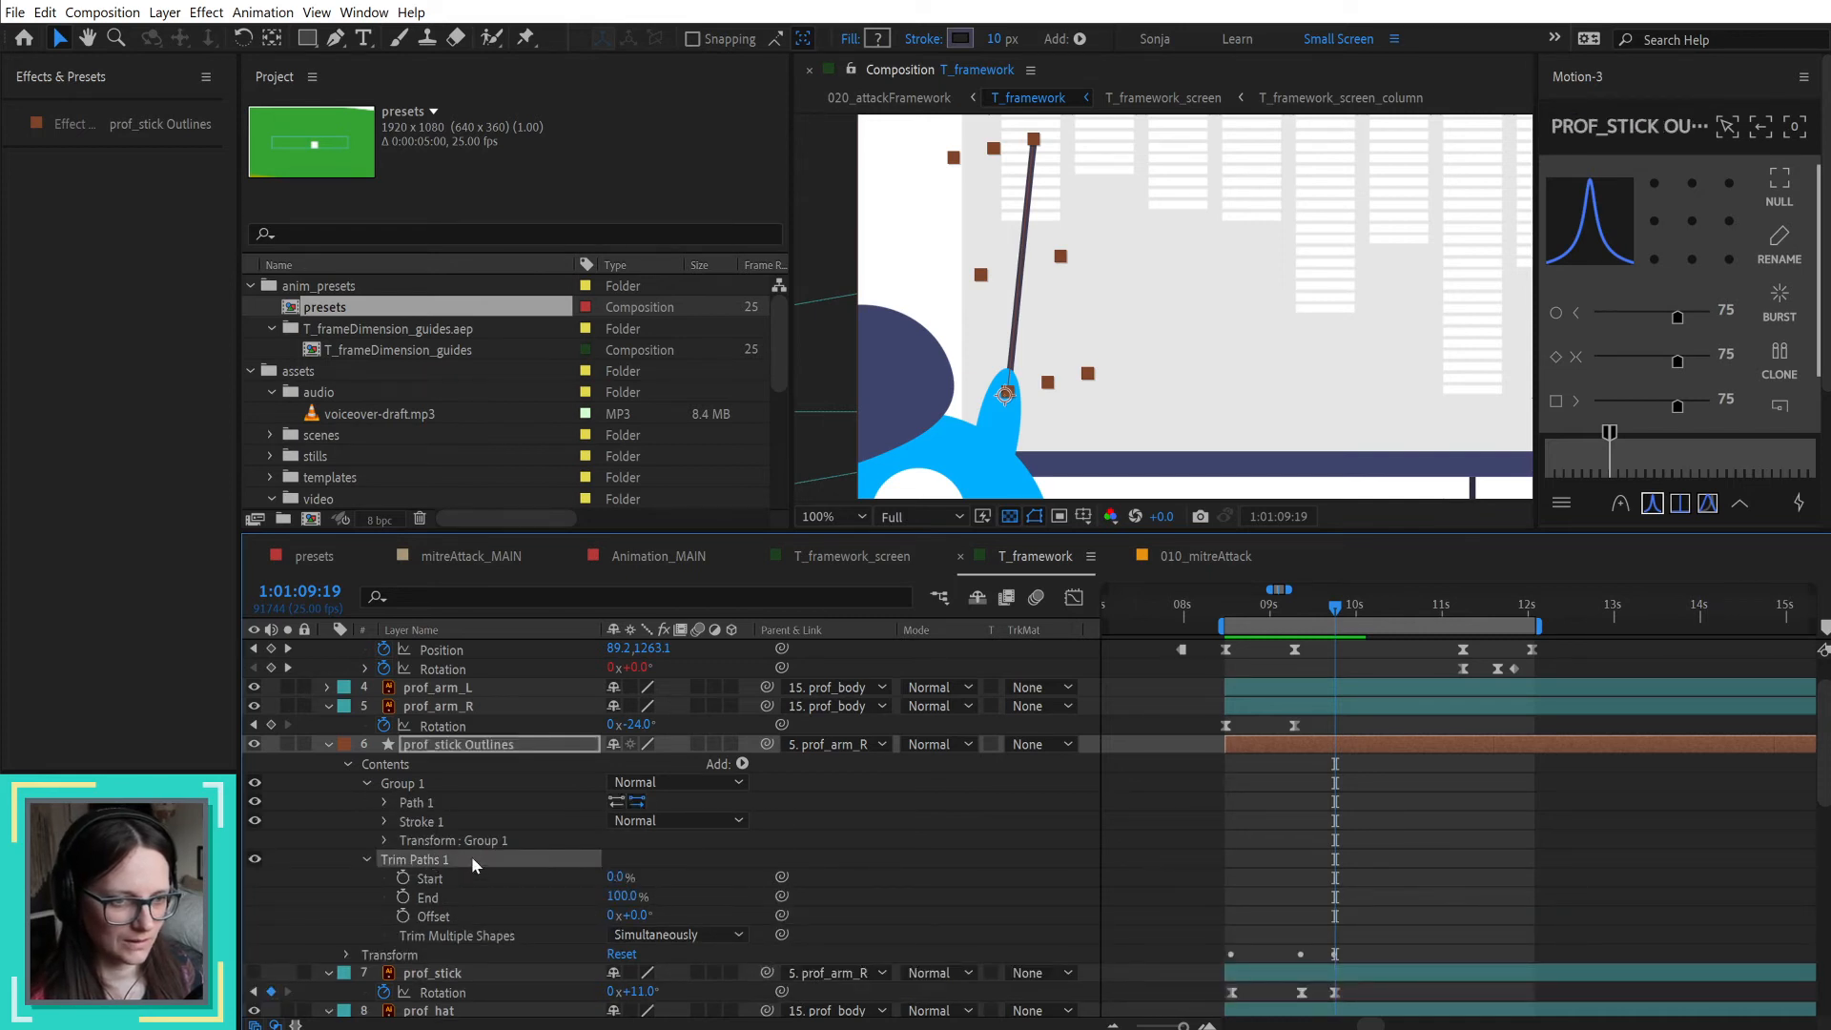
drag(415, 861, 417, 787)
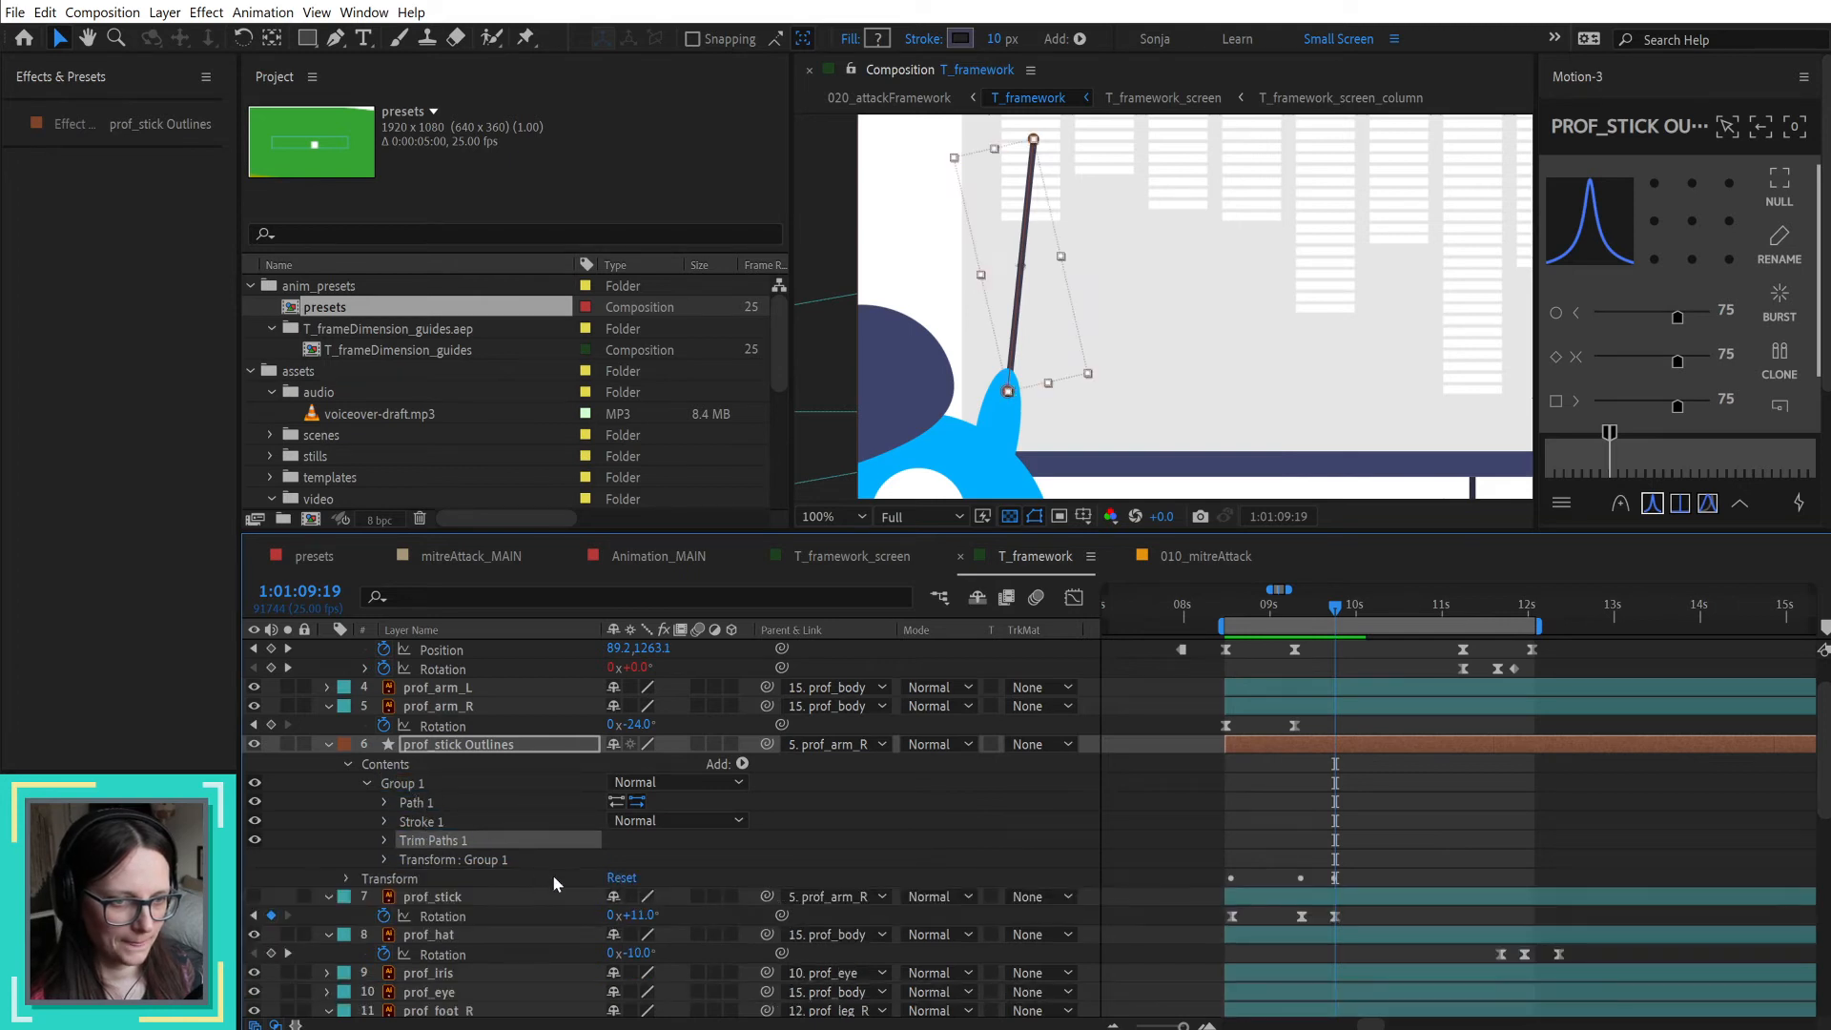
click(385, 839)
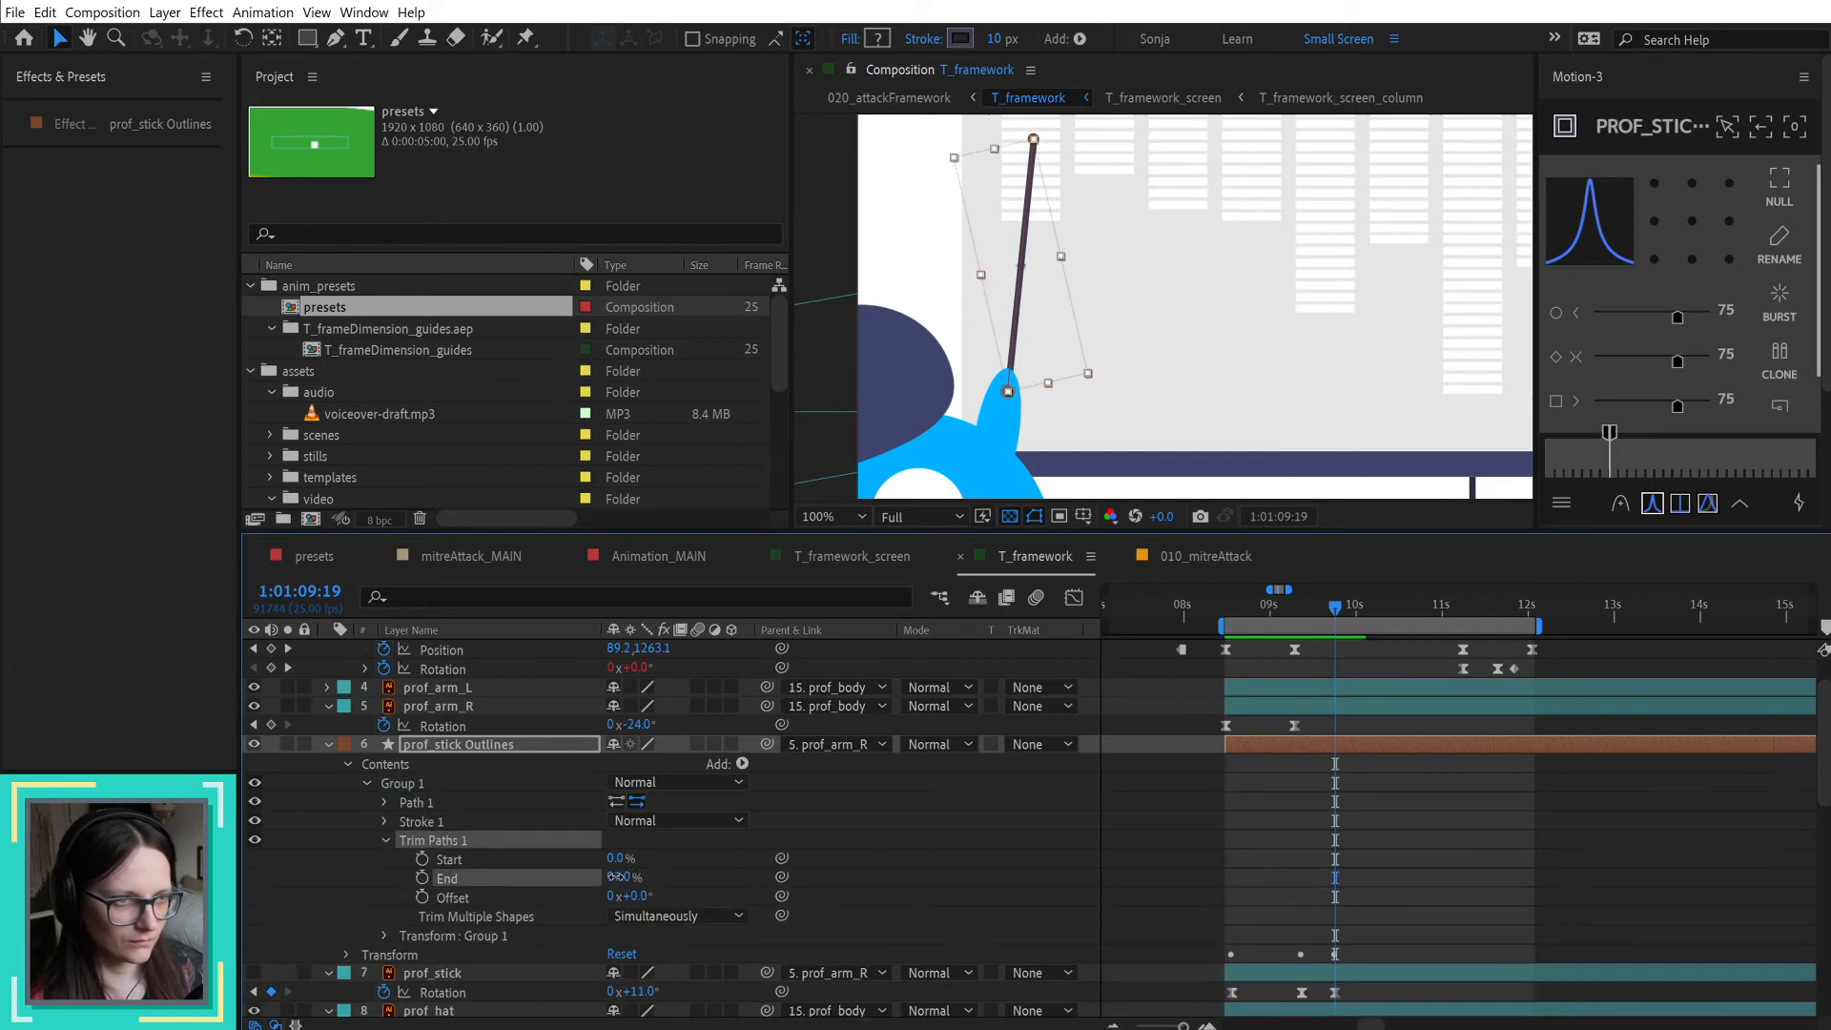
drag(600, 877, 566, 878)
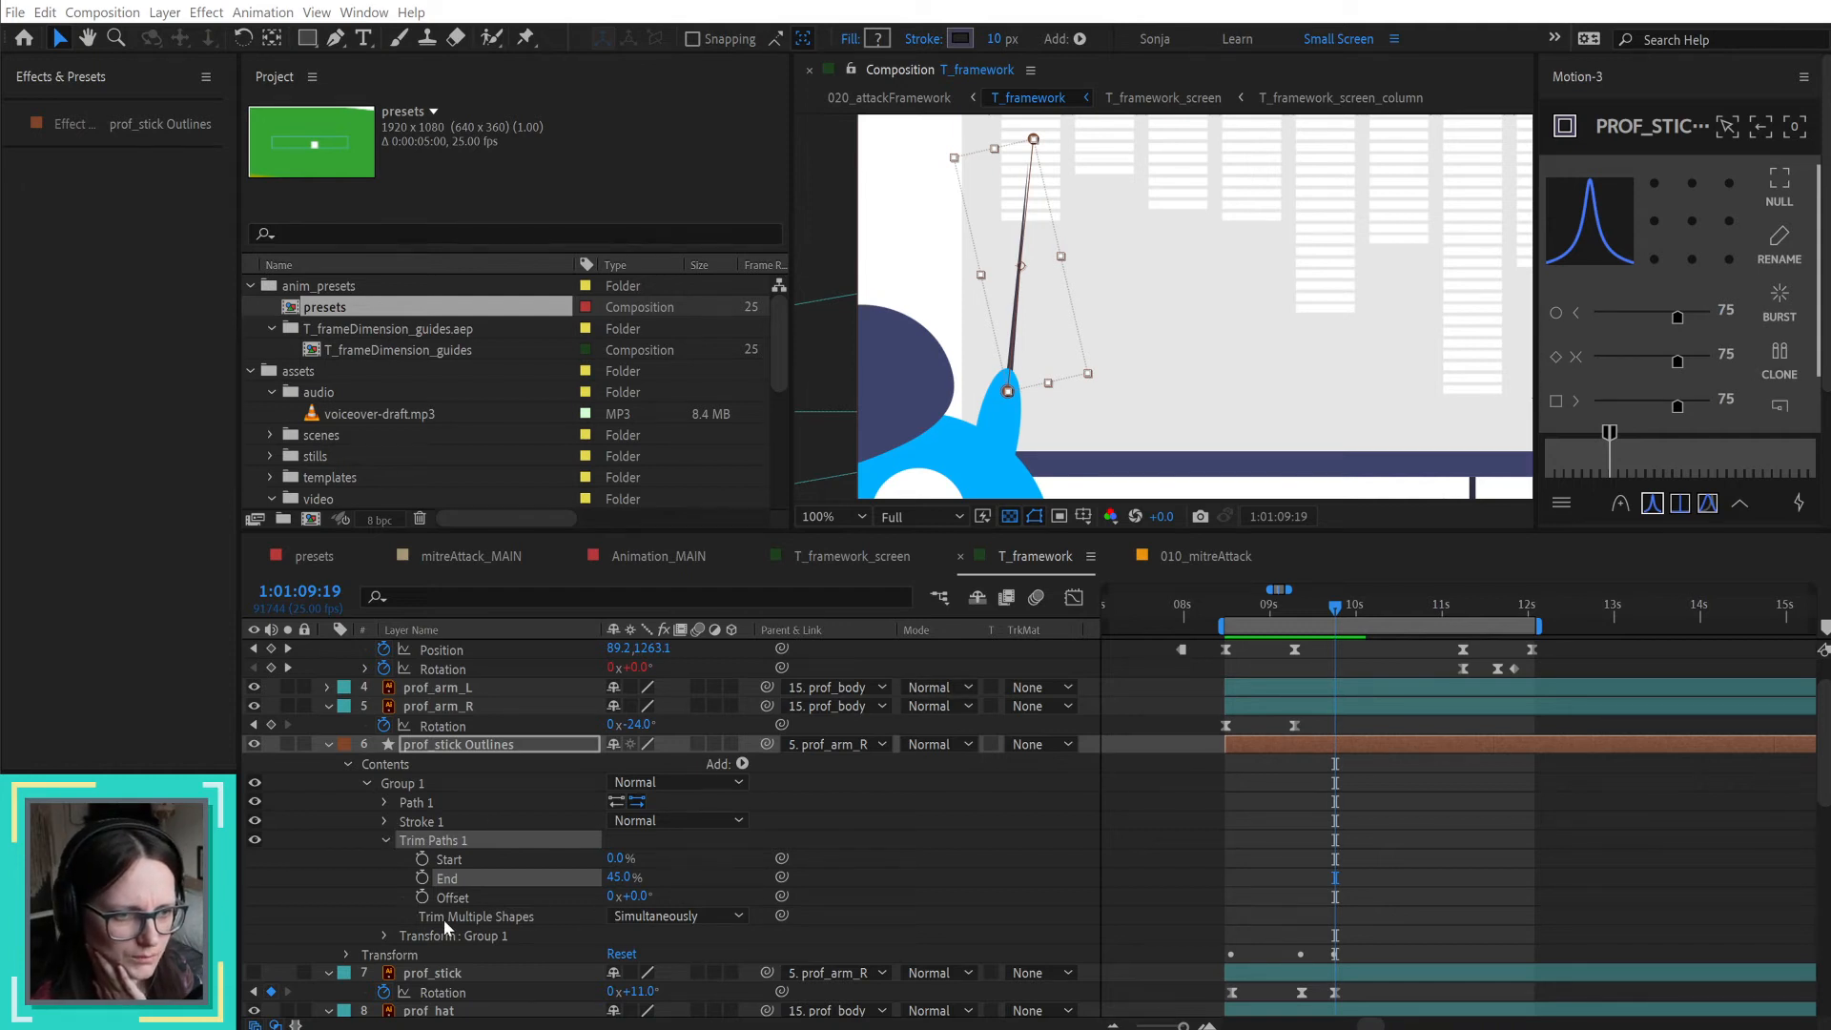
Step: Examine the stick's Stroke 1 and Taper settings and inspect its trimmed tip up close
click(384, 821)
click(383, 821)
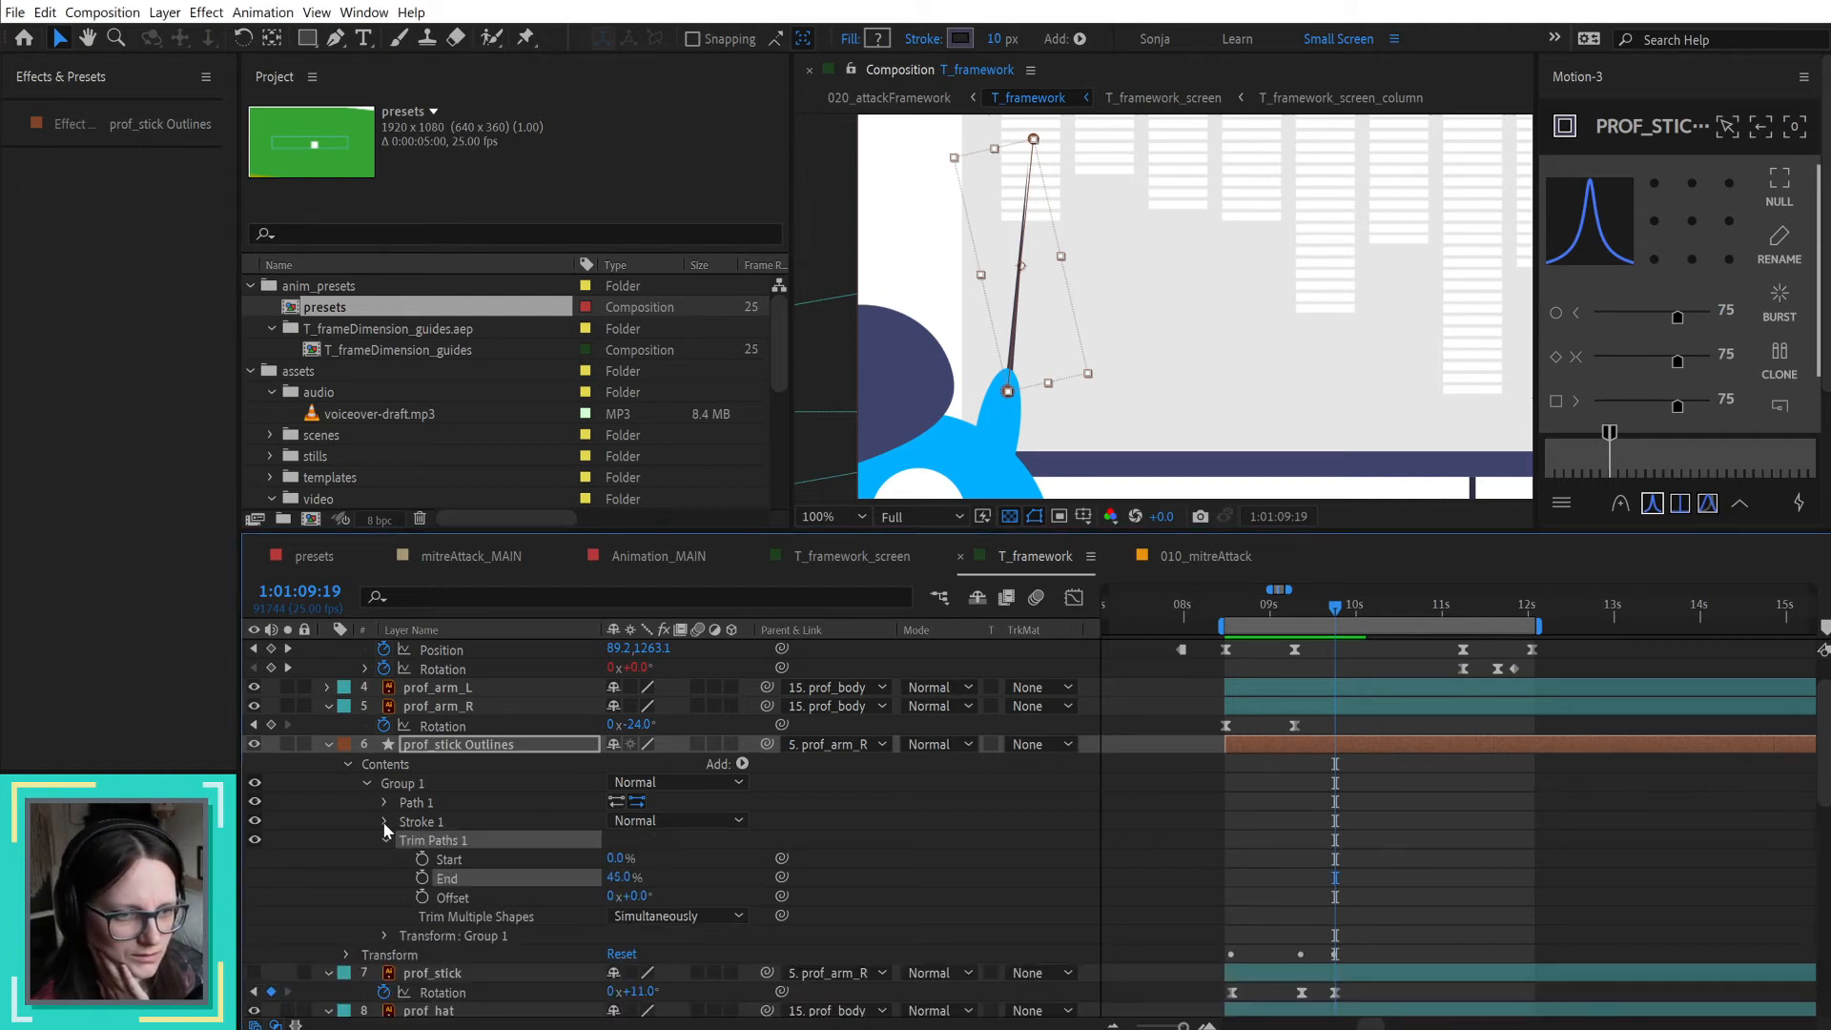
click(385, 821)
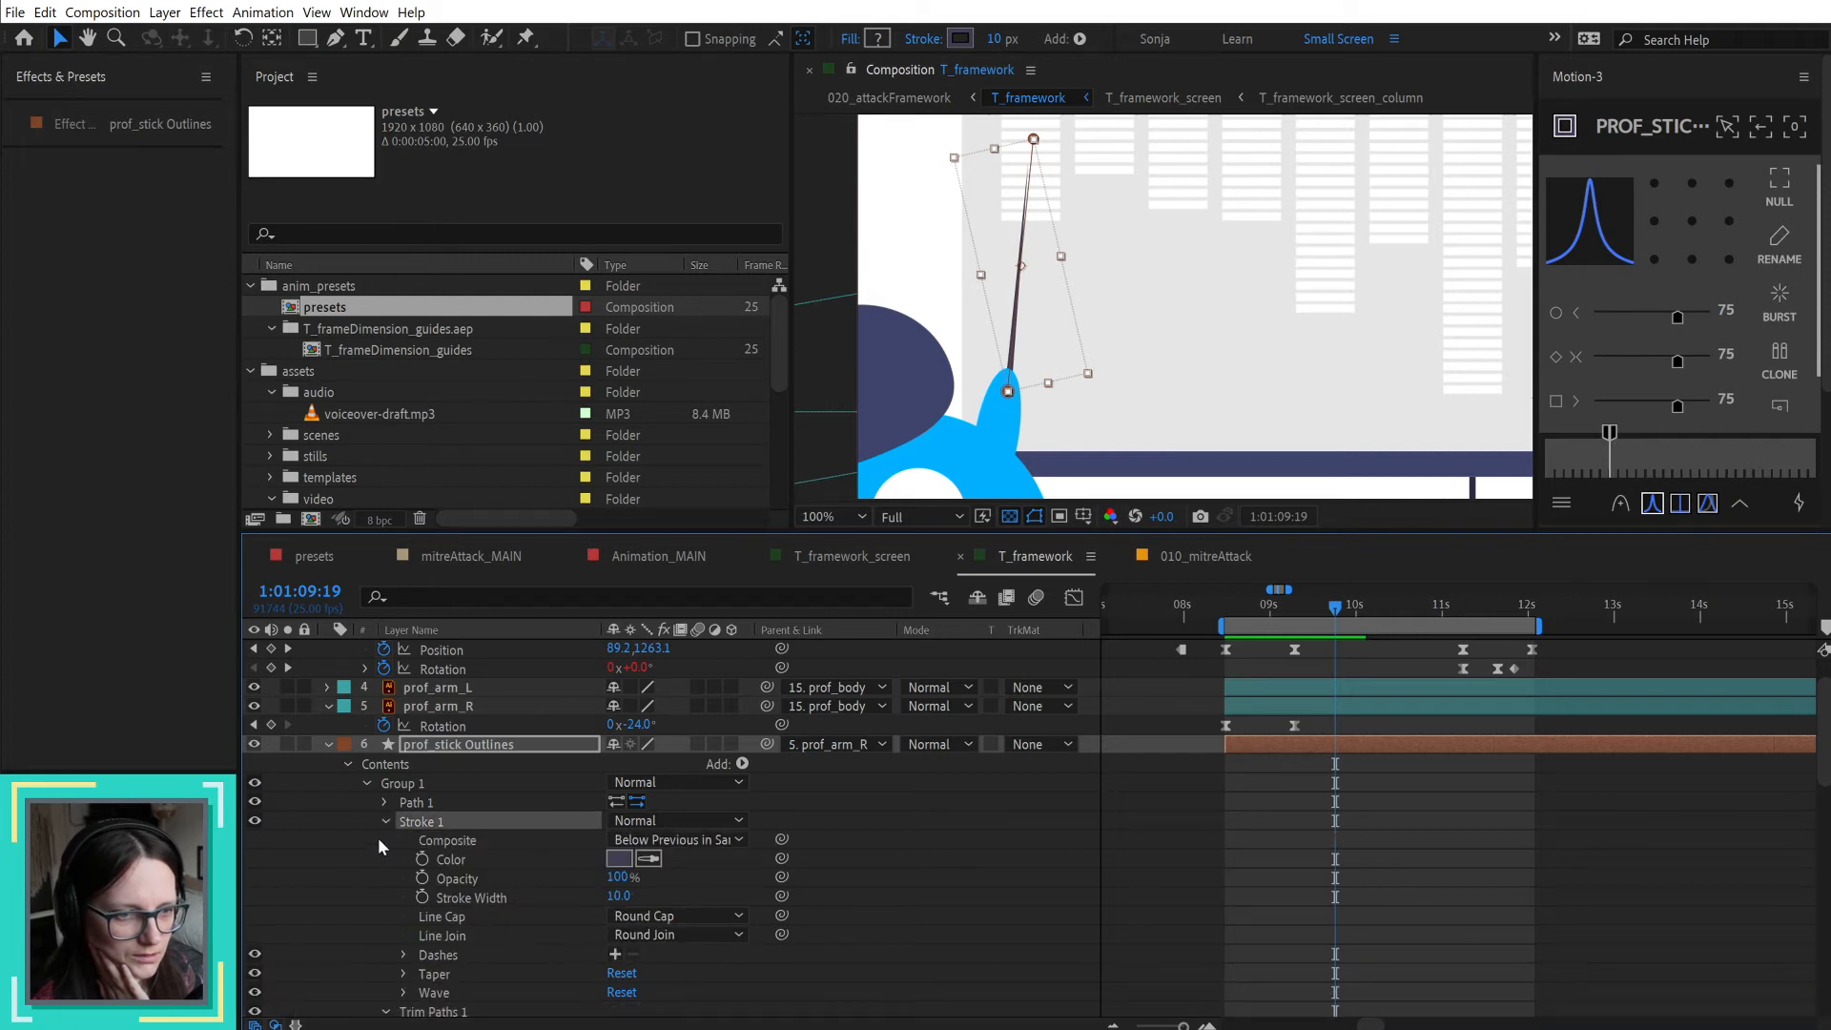
scroll(404, 1001, down, 1)
click(402, 972)
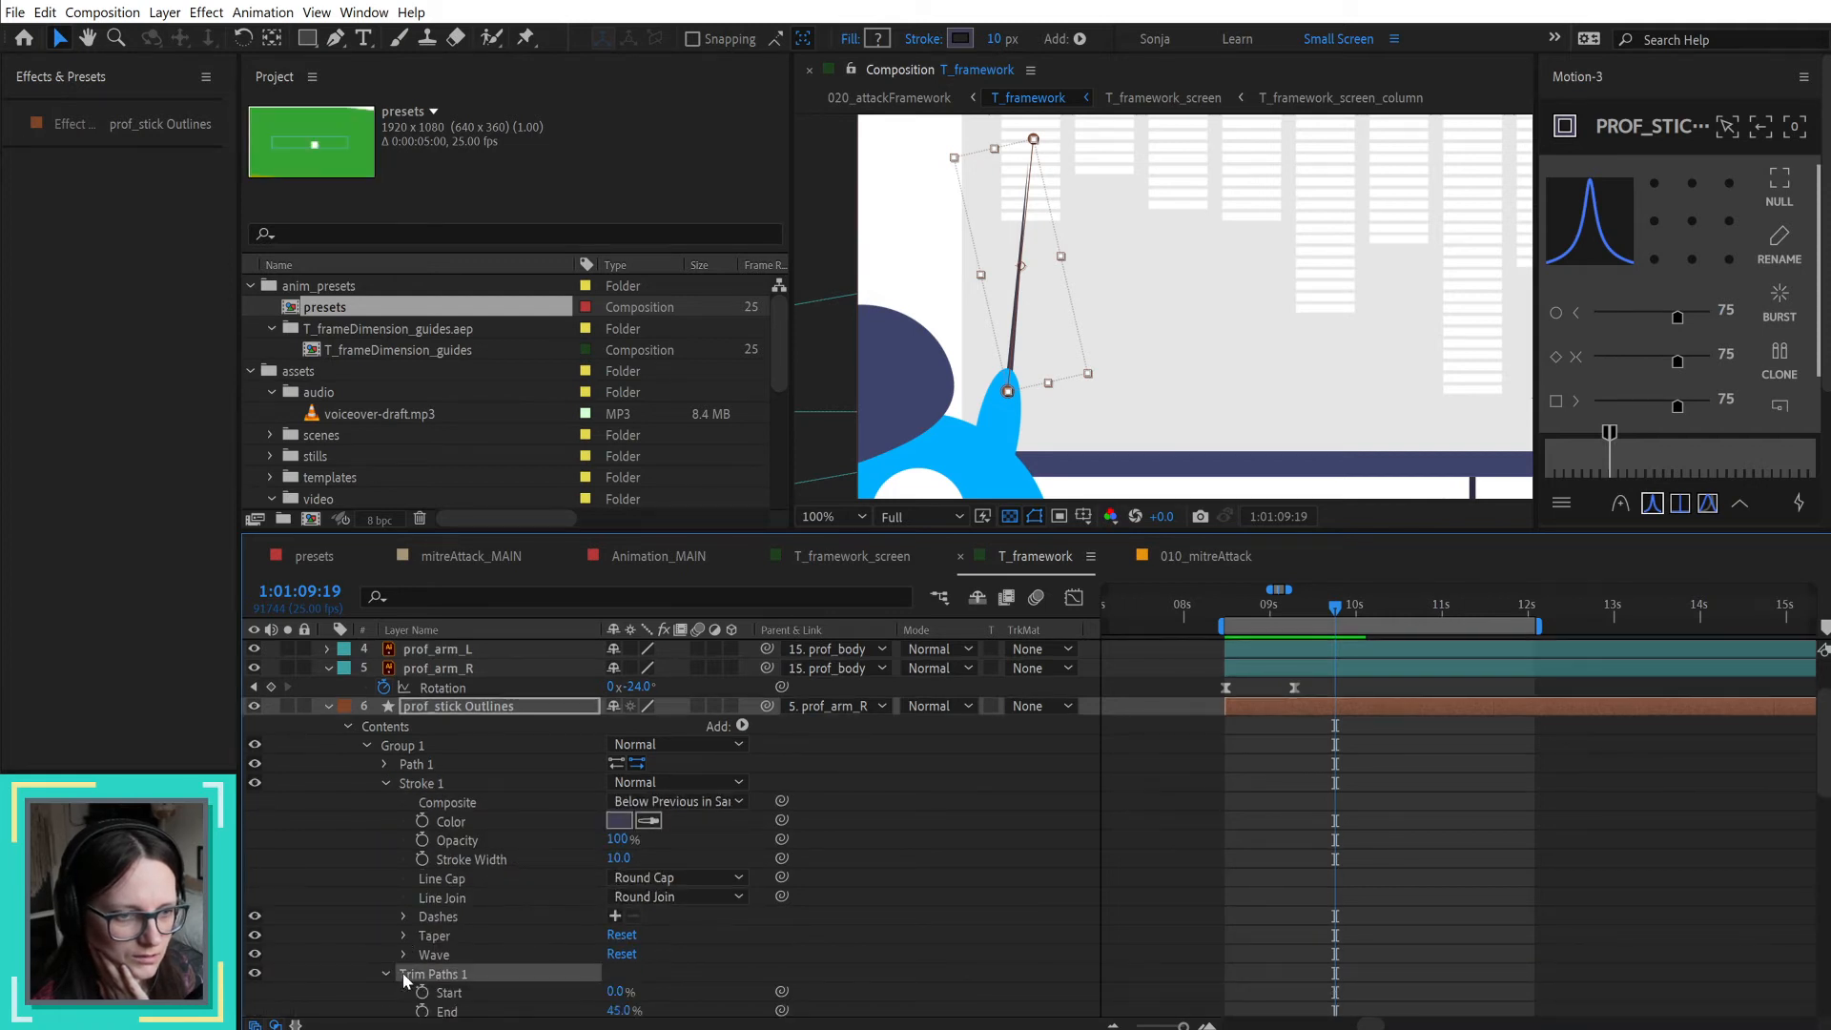
scroll(356, 935, down, 2)
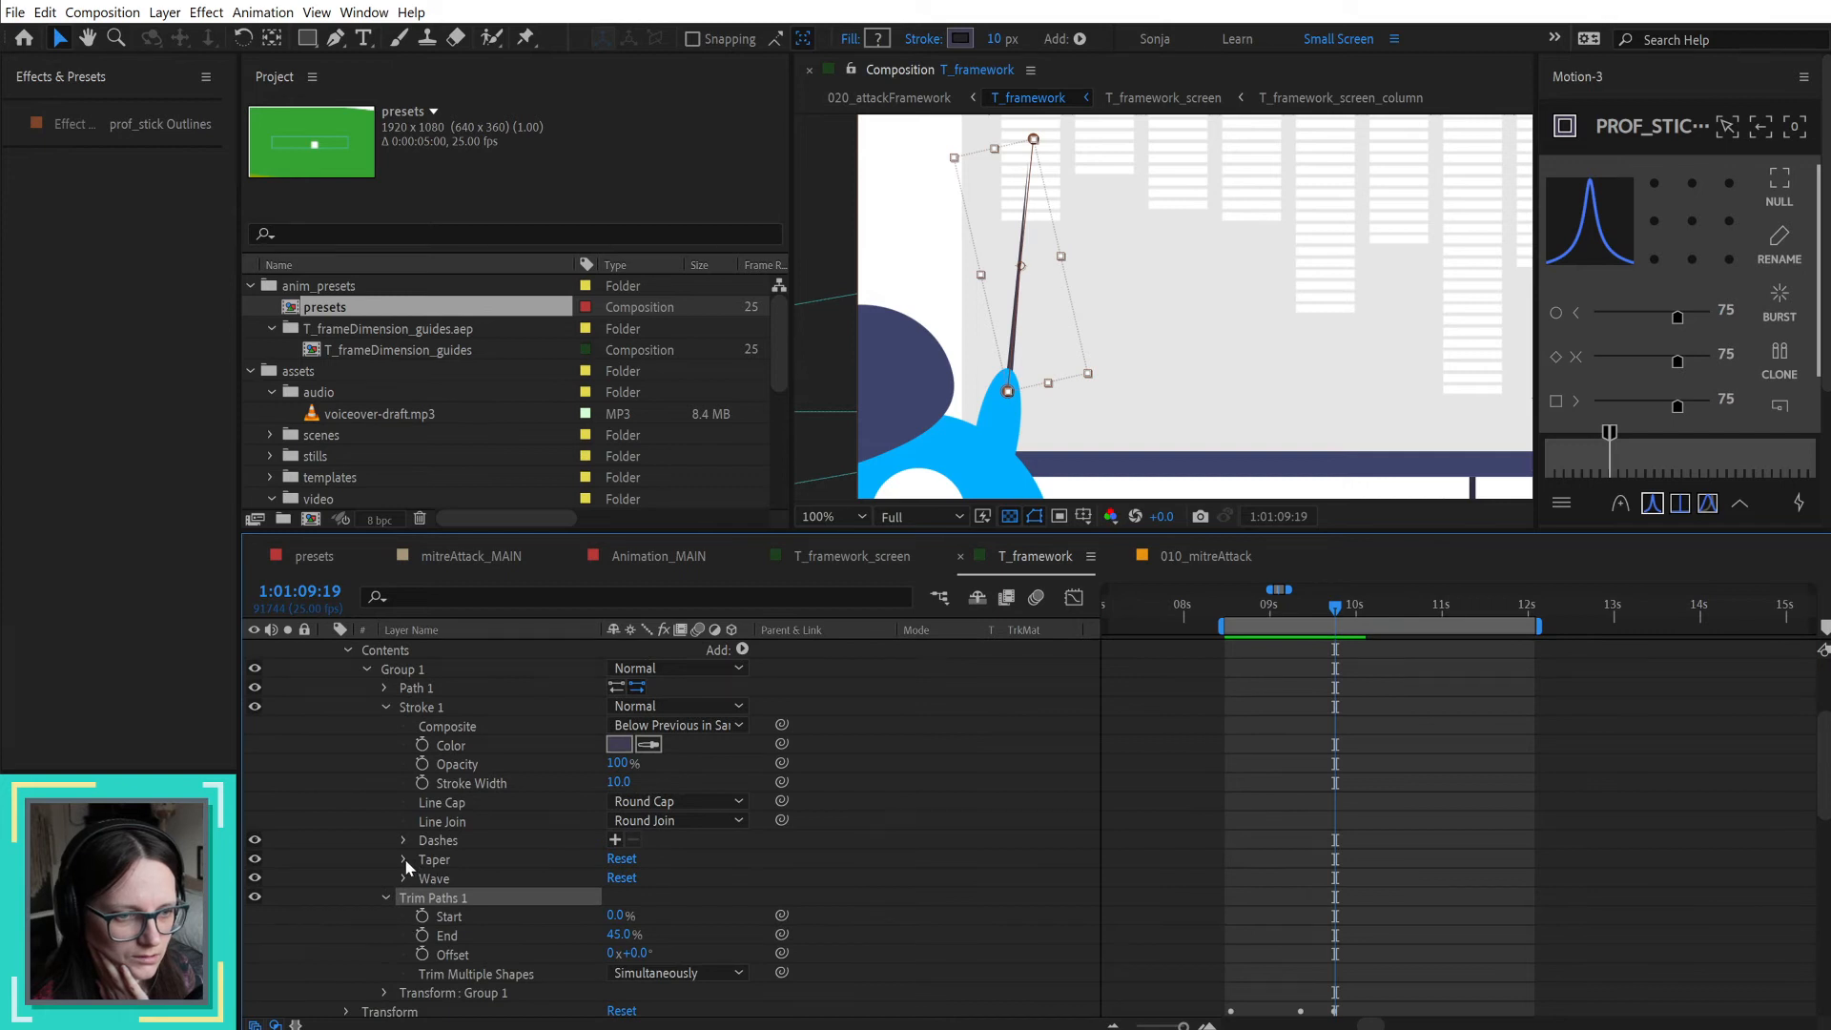
click(405, 858)
scroll(381, 860, down, 2)
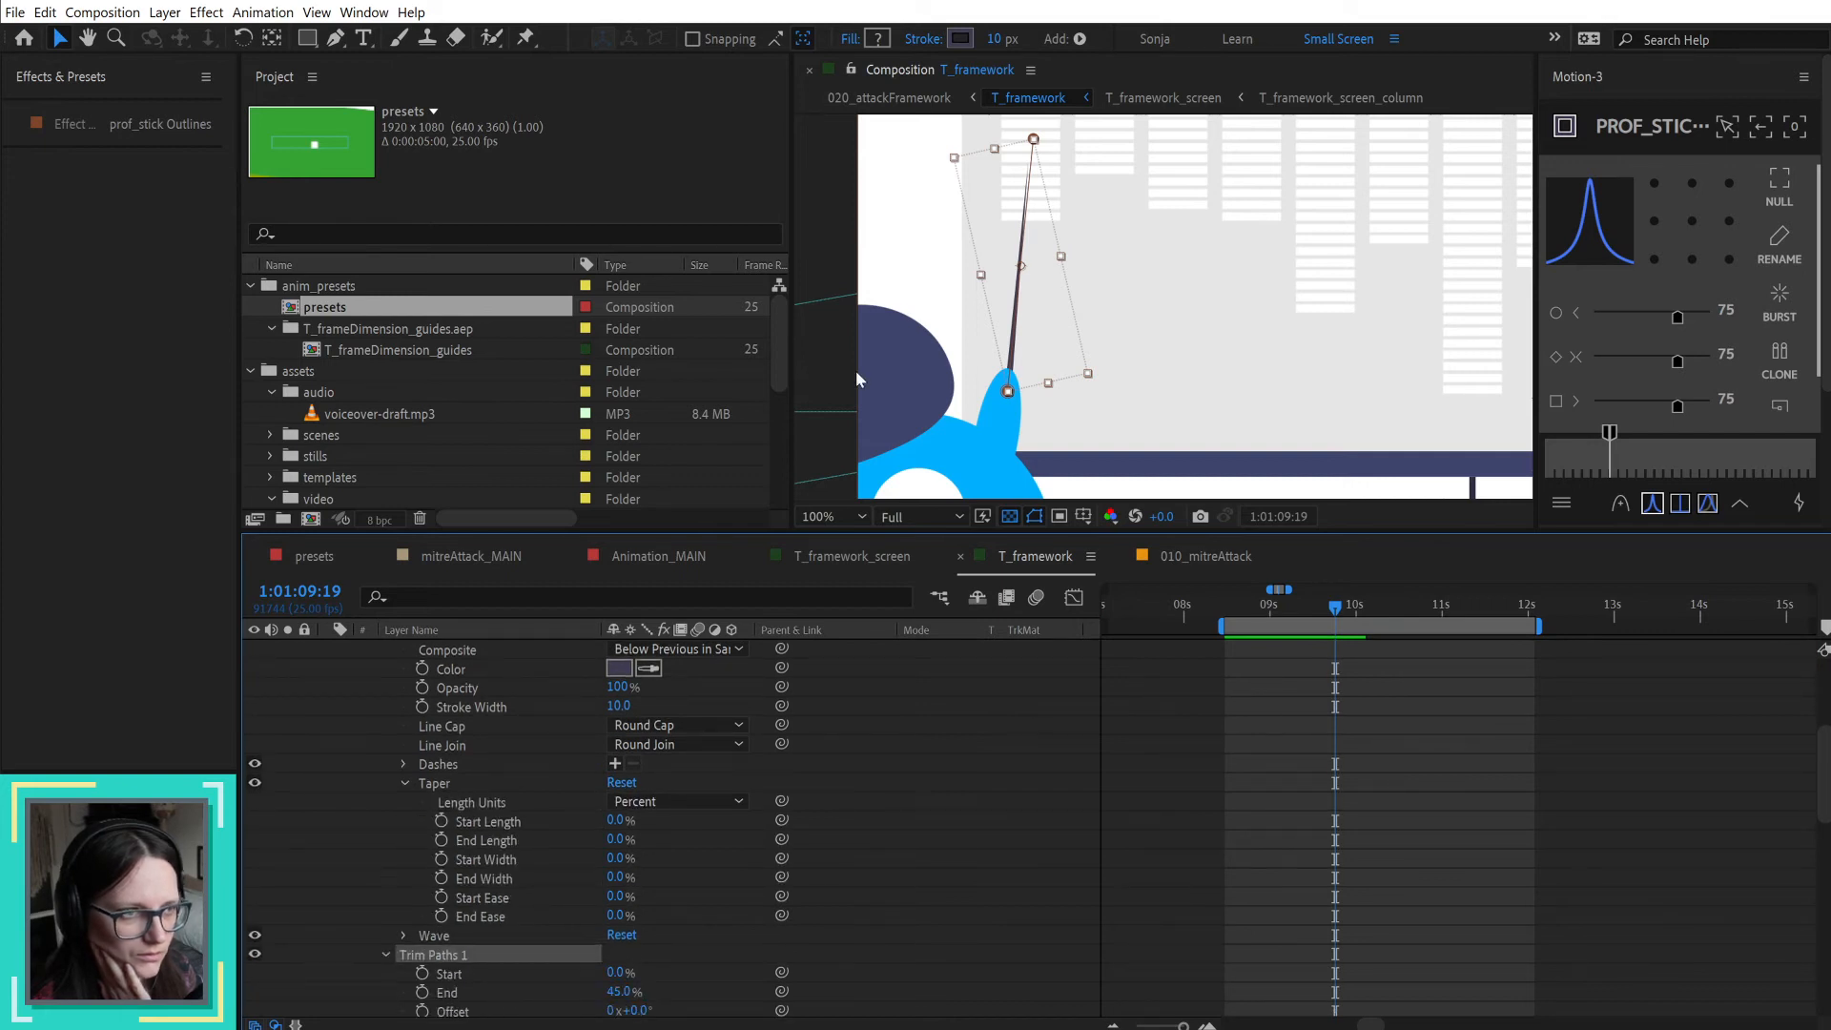
scroll(1028, 191, up, 2)
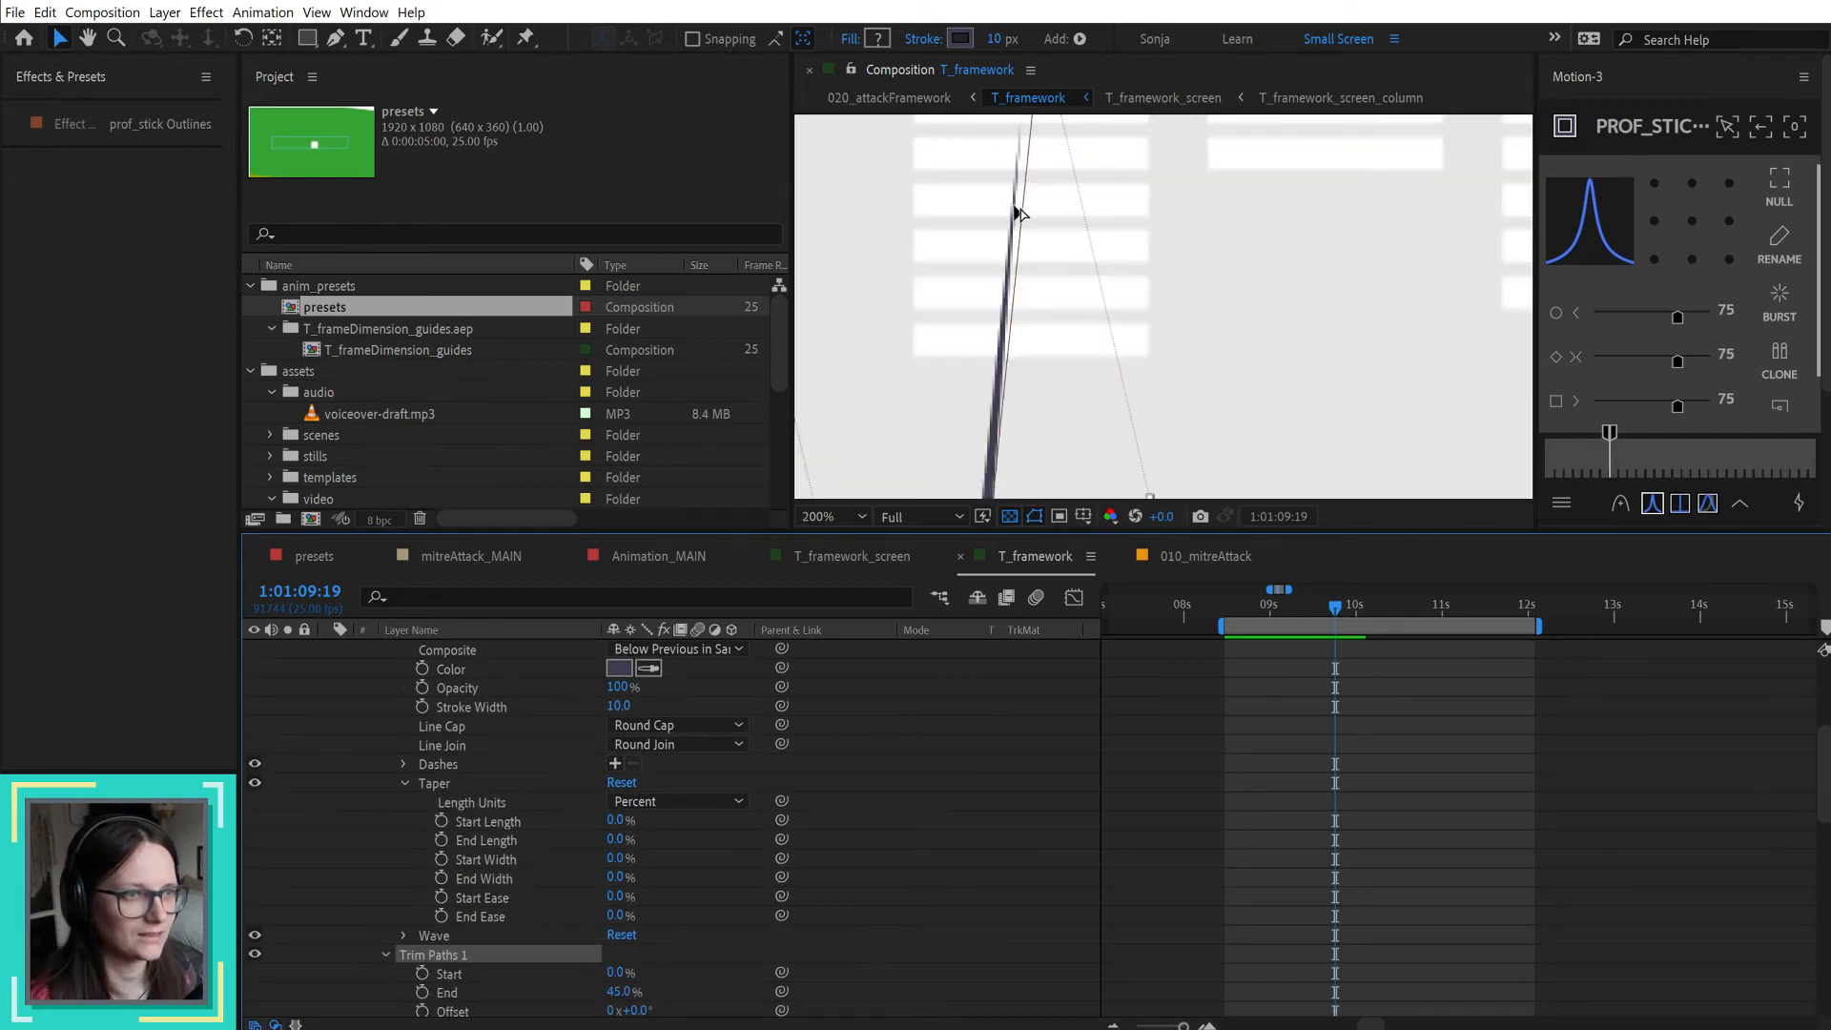
scroll(1019, 212, down, 2)
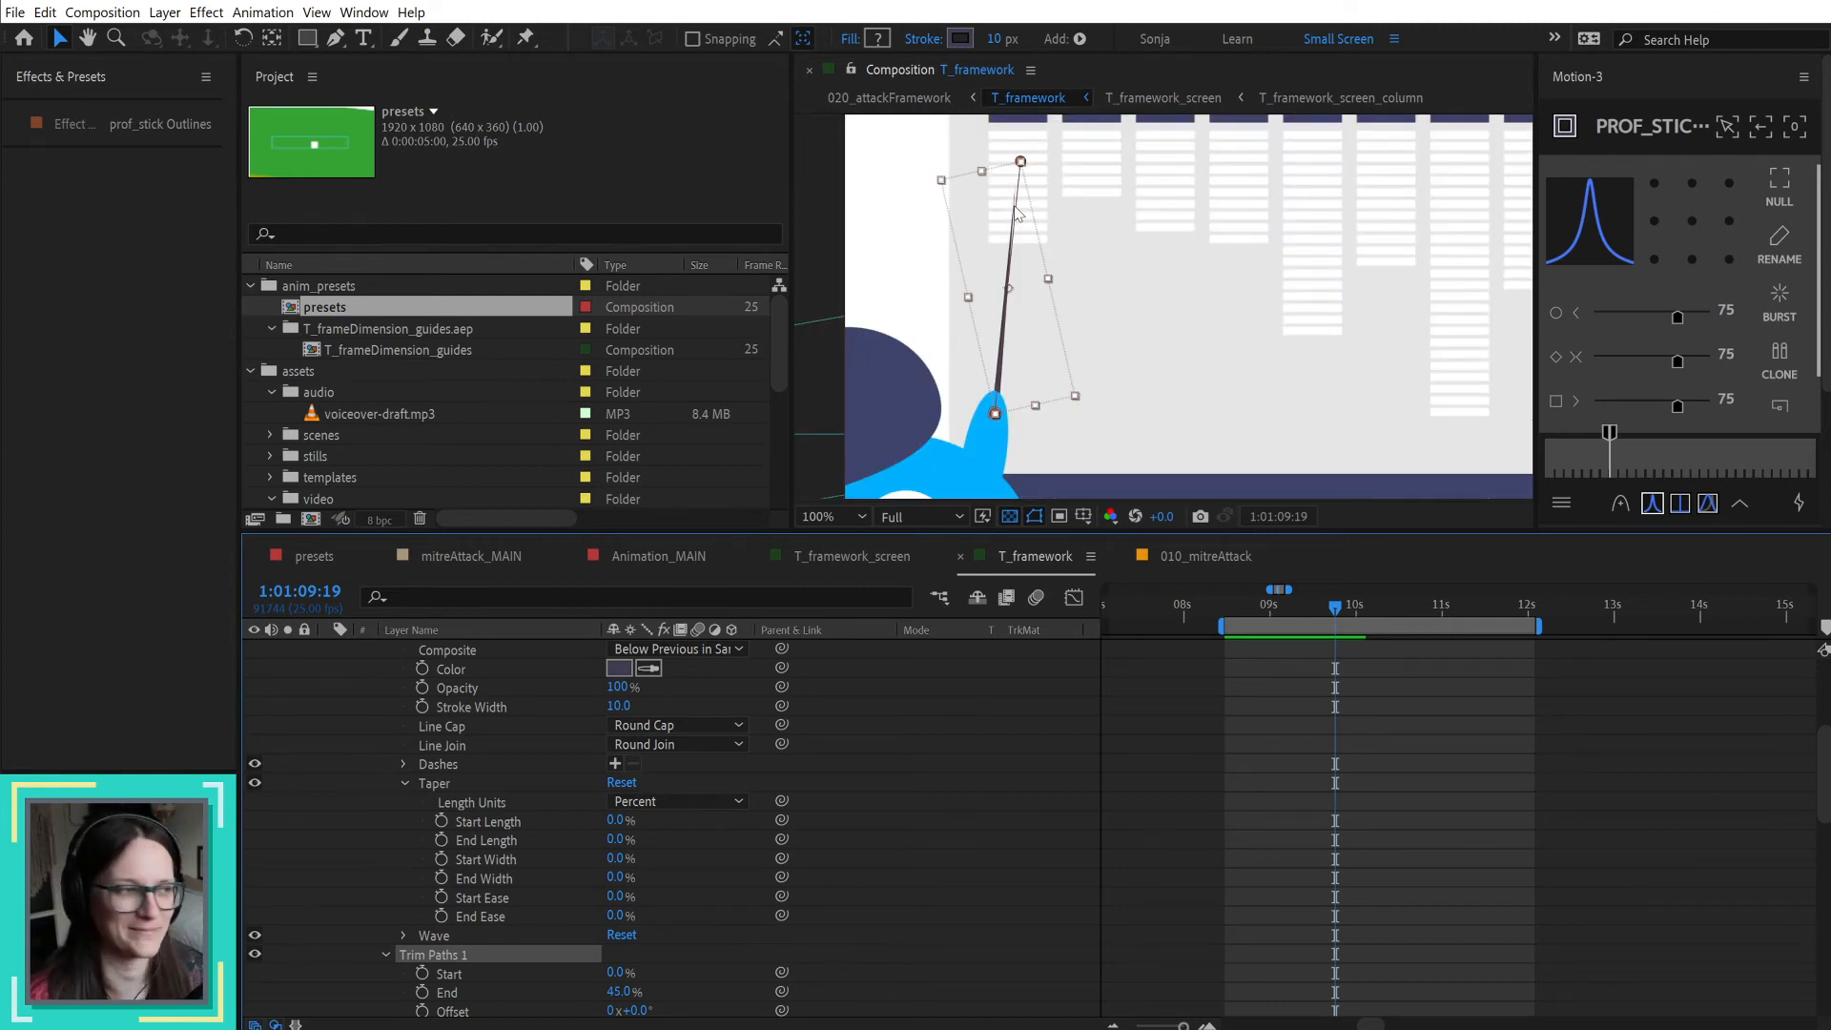
Step: Undo the End change and the move of Trim Paths 1 into Group 1
click(1008, 789)
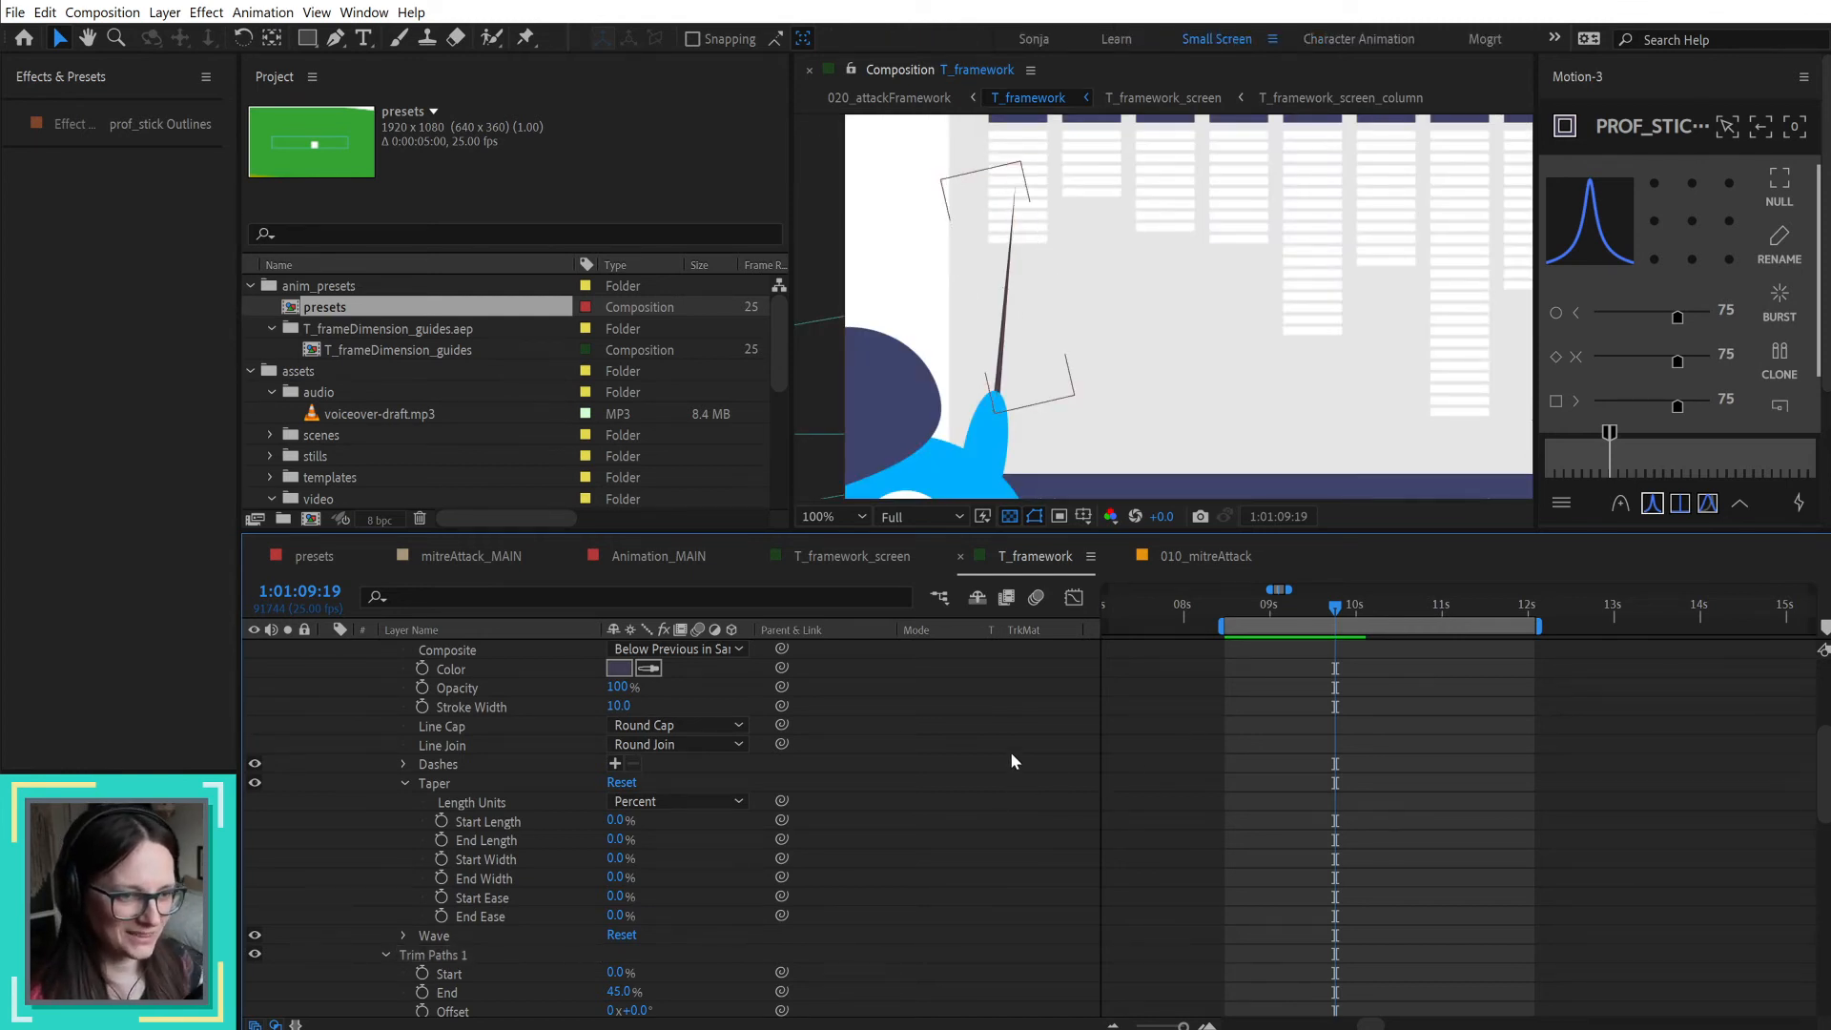
key(ctrl+z)
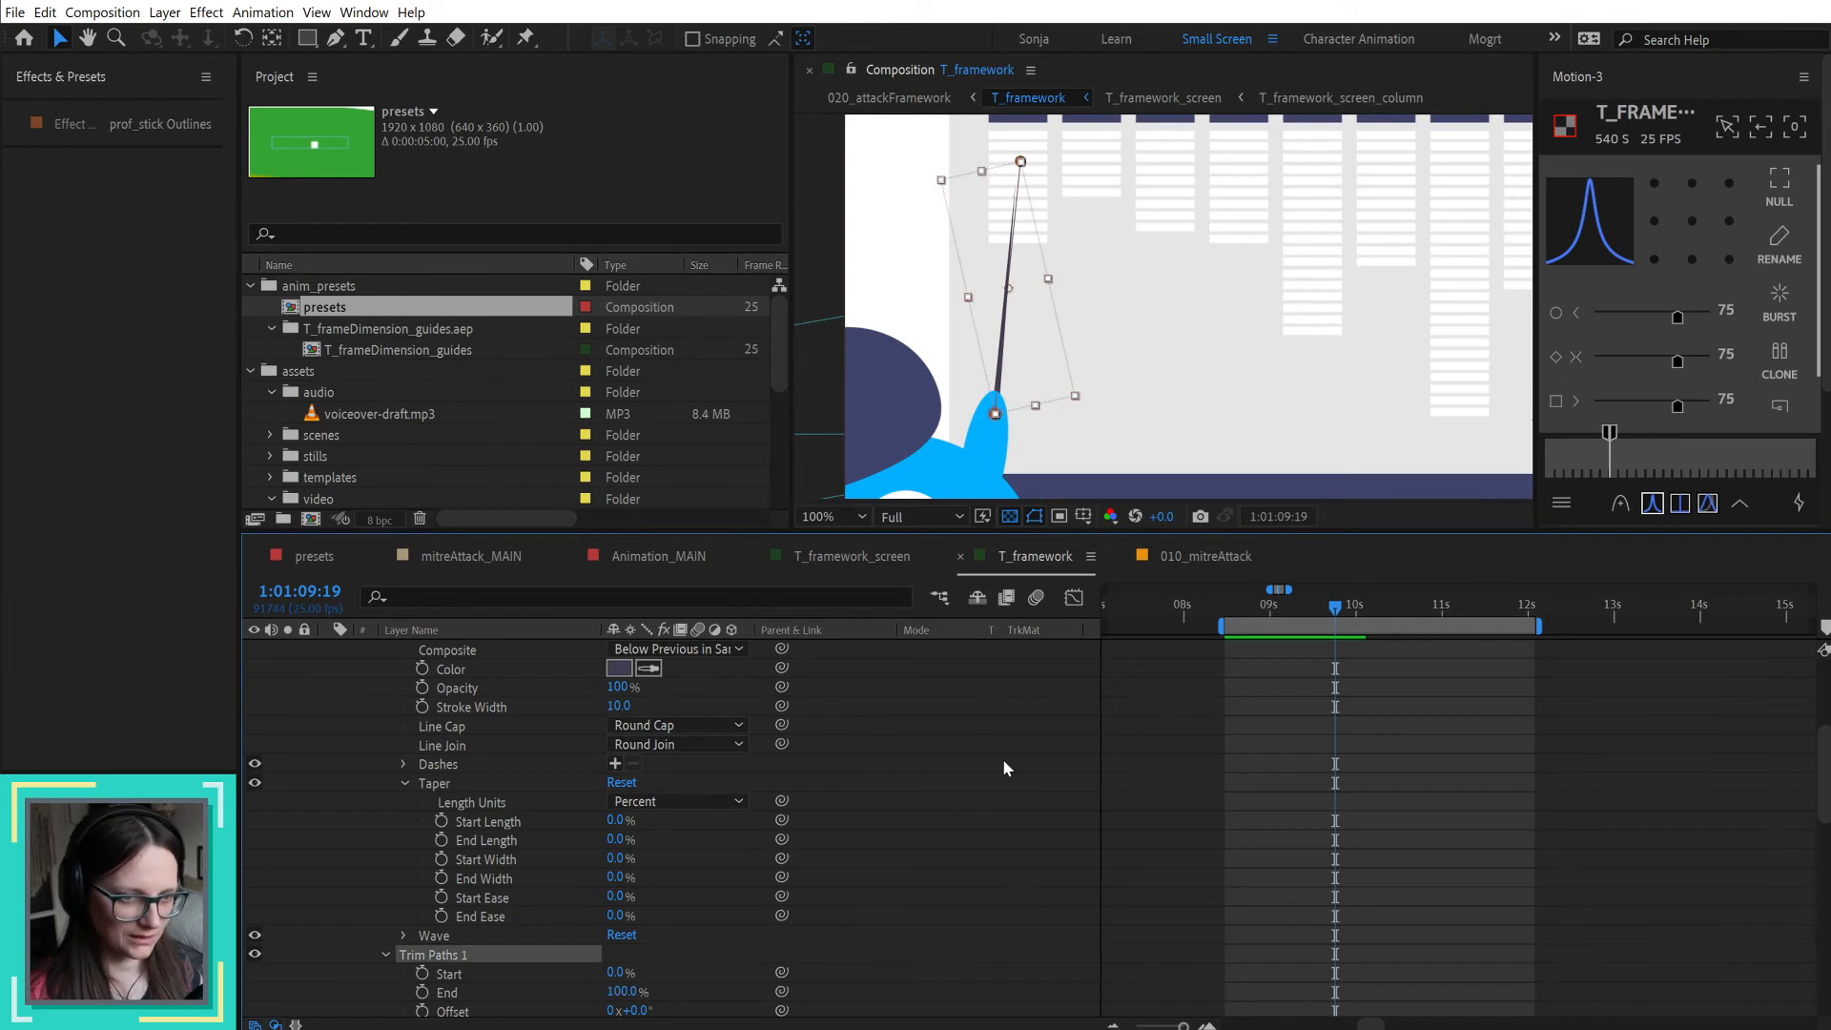
key(ctrl+z)
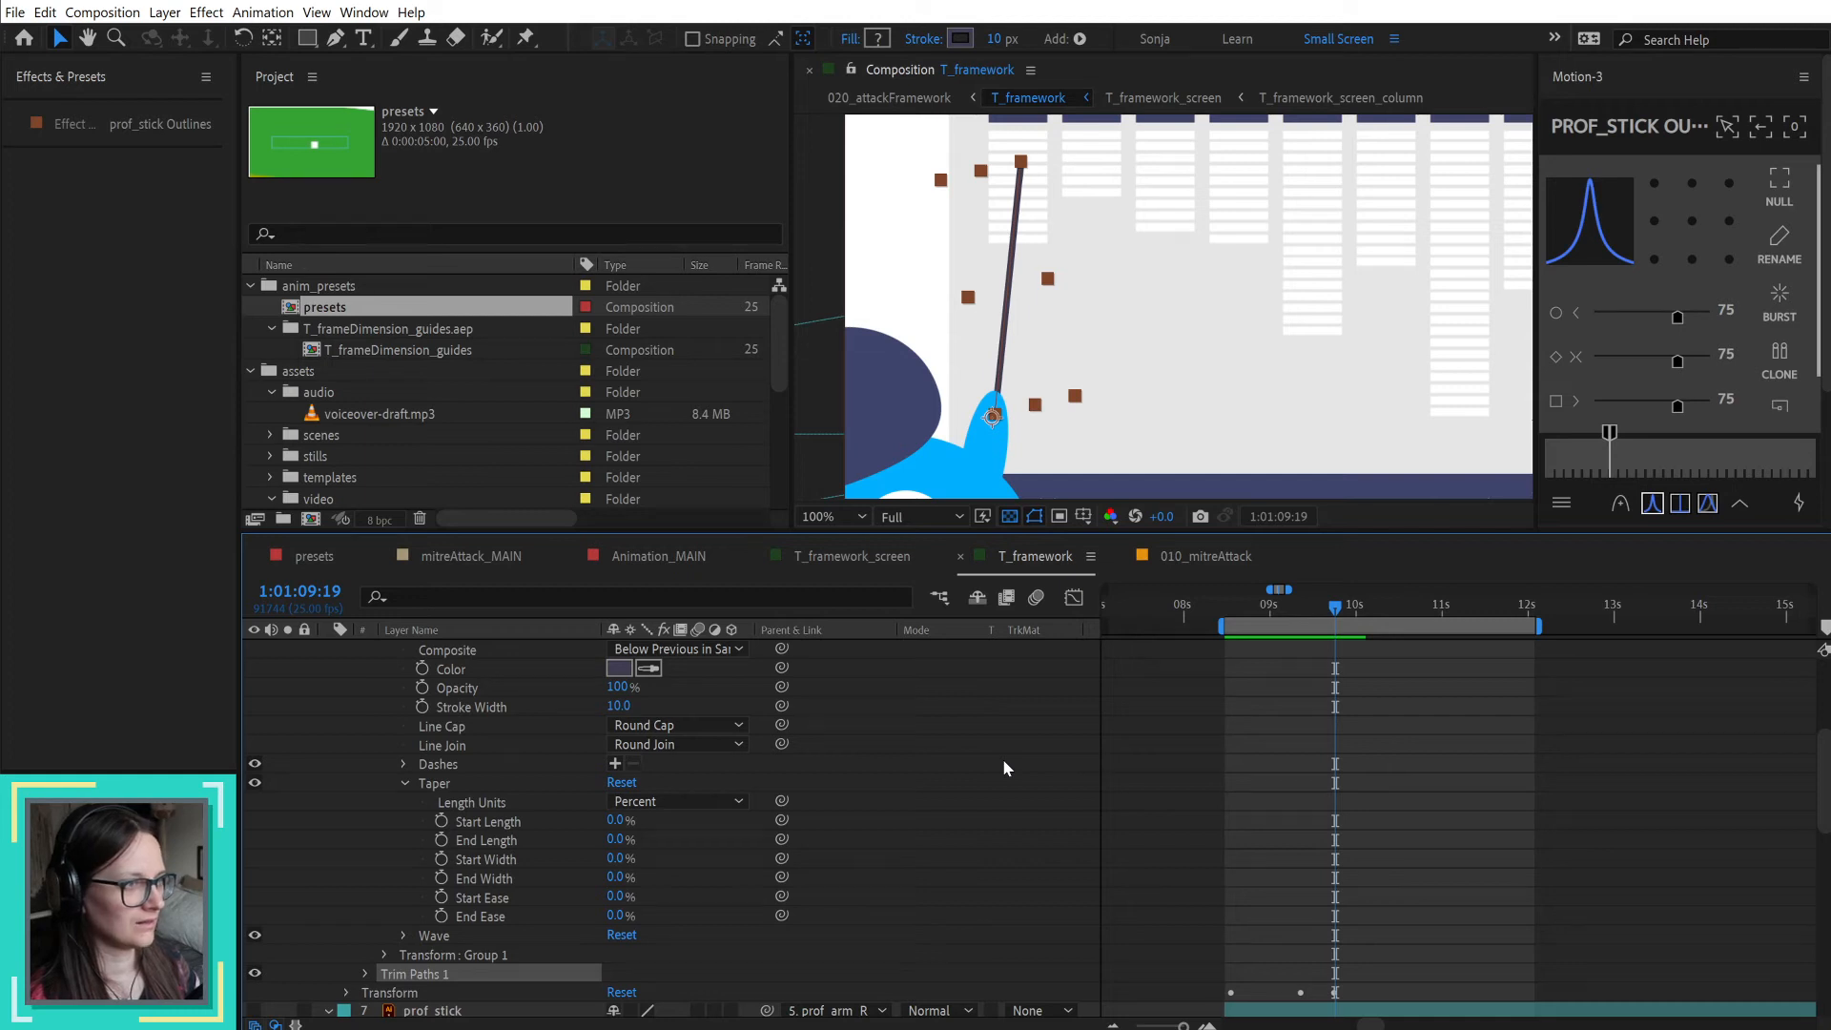
Step: Collapse Stroke 1, expand Trim Paths 1 on the prof_stick Outlines layer and set its End to 53%
scroll(934, 801, up, 3)
scroll(540, 856, down, 4)
scroll(570, 812, up, 5)
scroll(553, 799, down, 1)
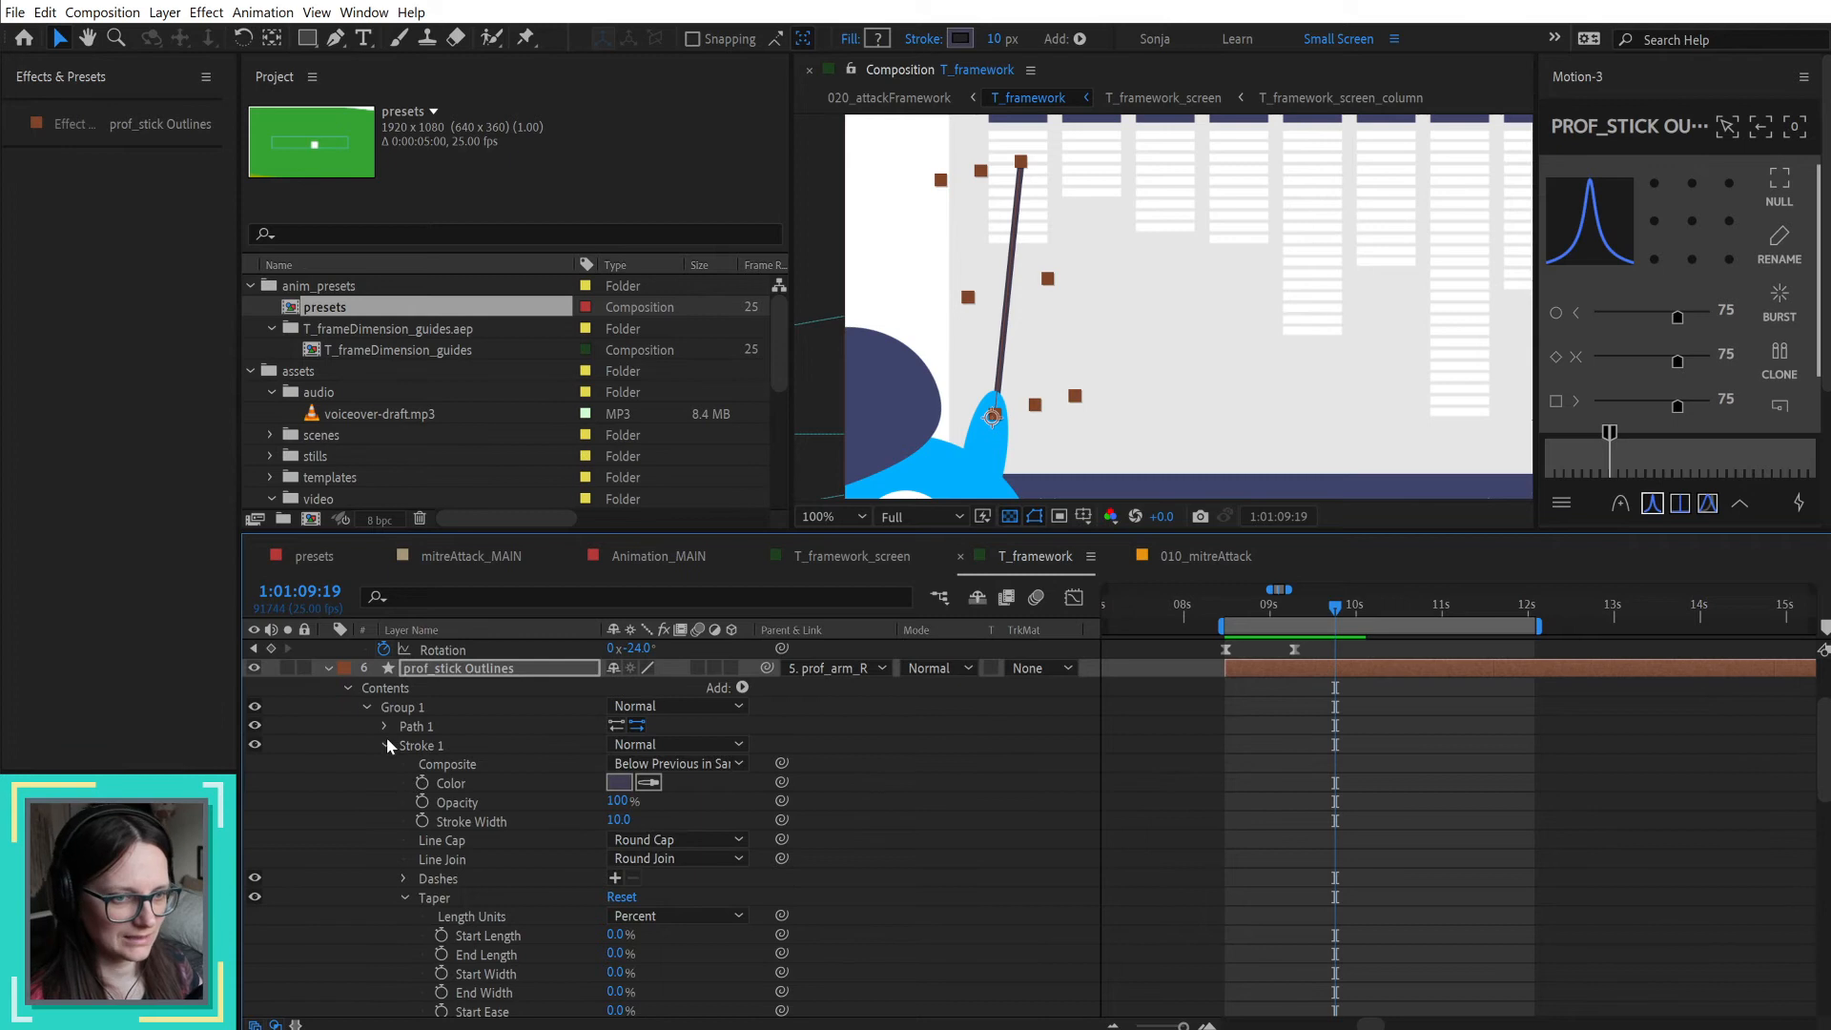
click(385, 738)
click(361, 785)
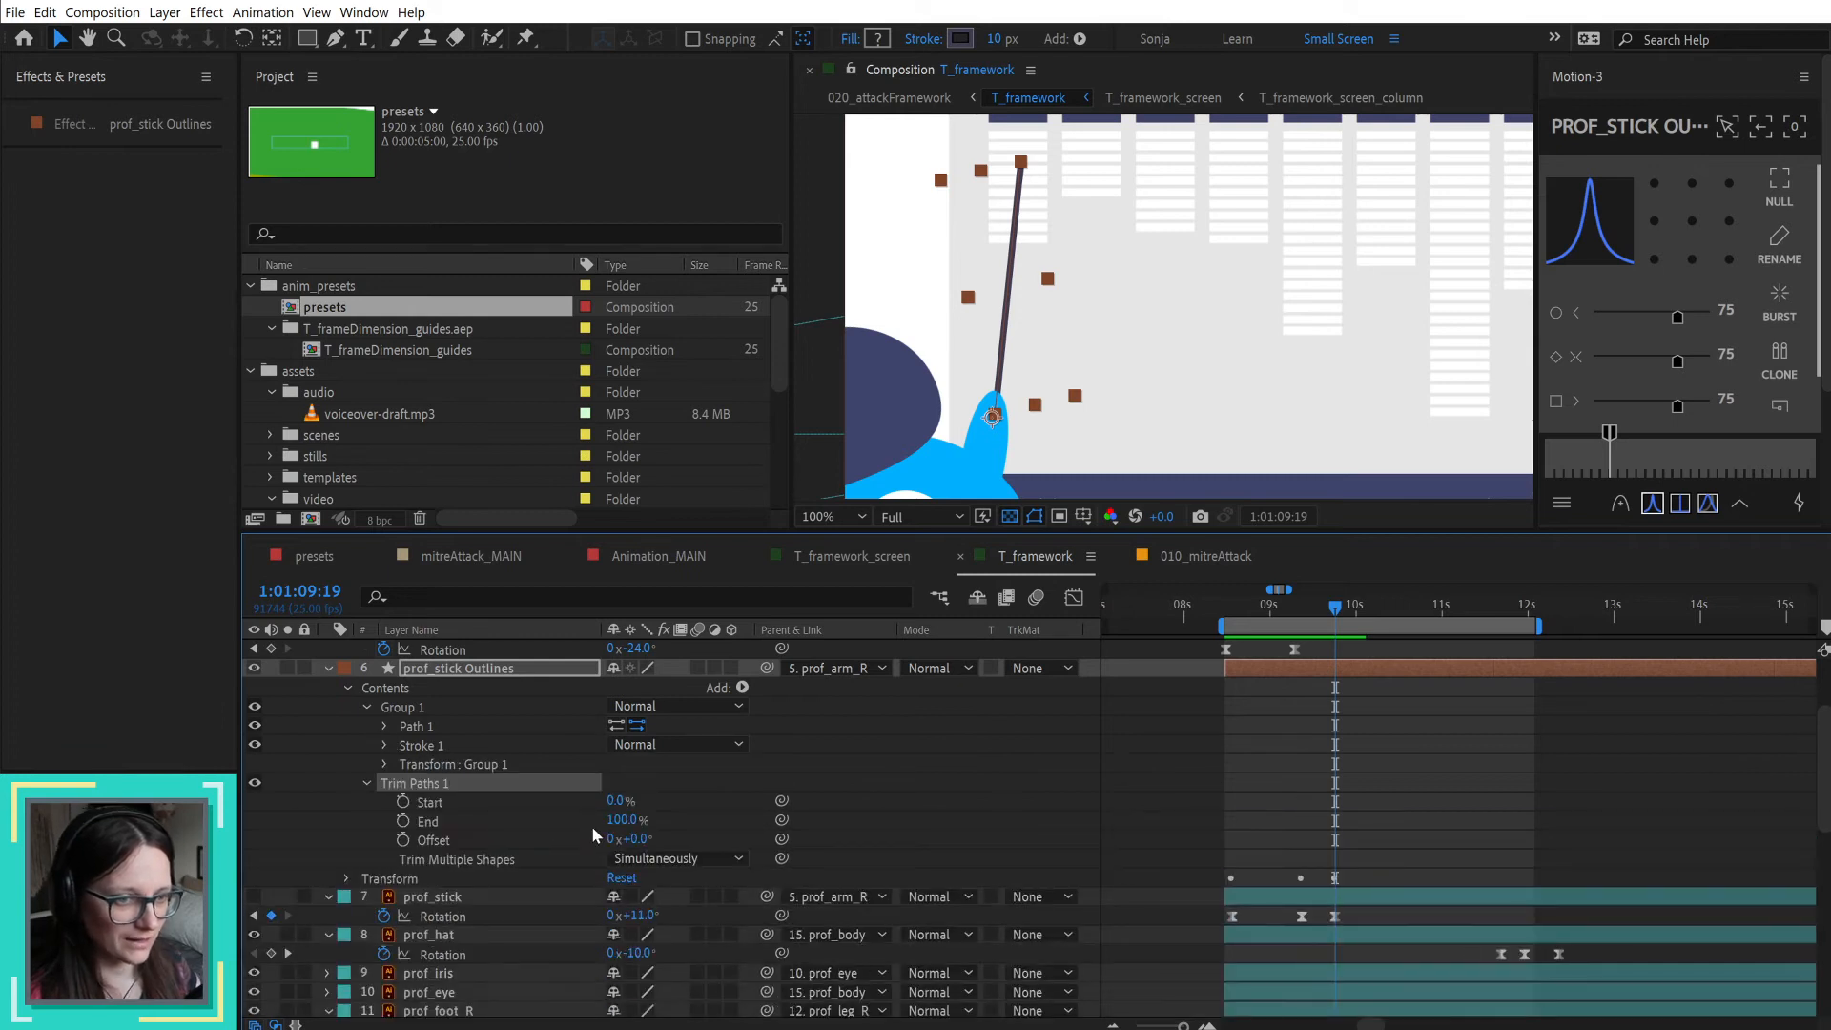
drag(635, 823, 587, 822)
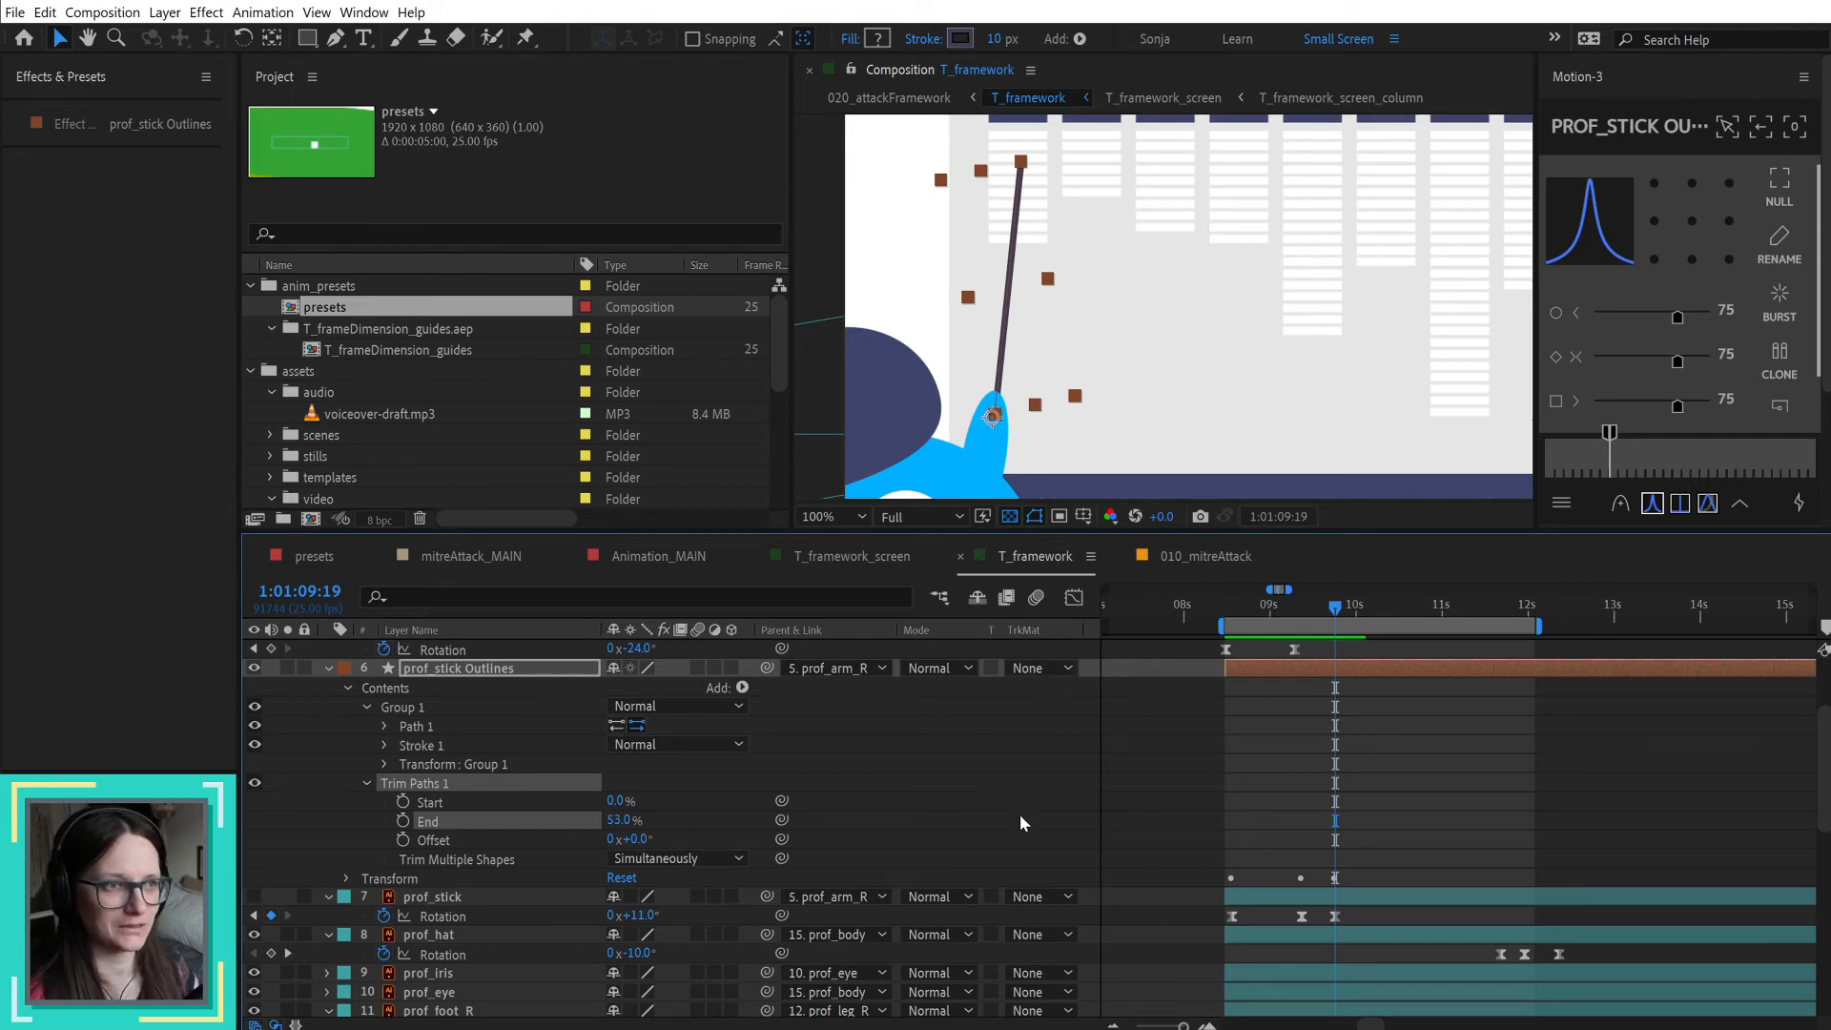
Step: Recheck the stick's stroke taper settings and reduce the Trim Paths End to 34%
click(385, 746)
scroll(534, 863, down, 3)
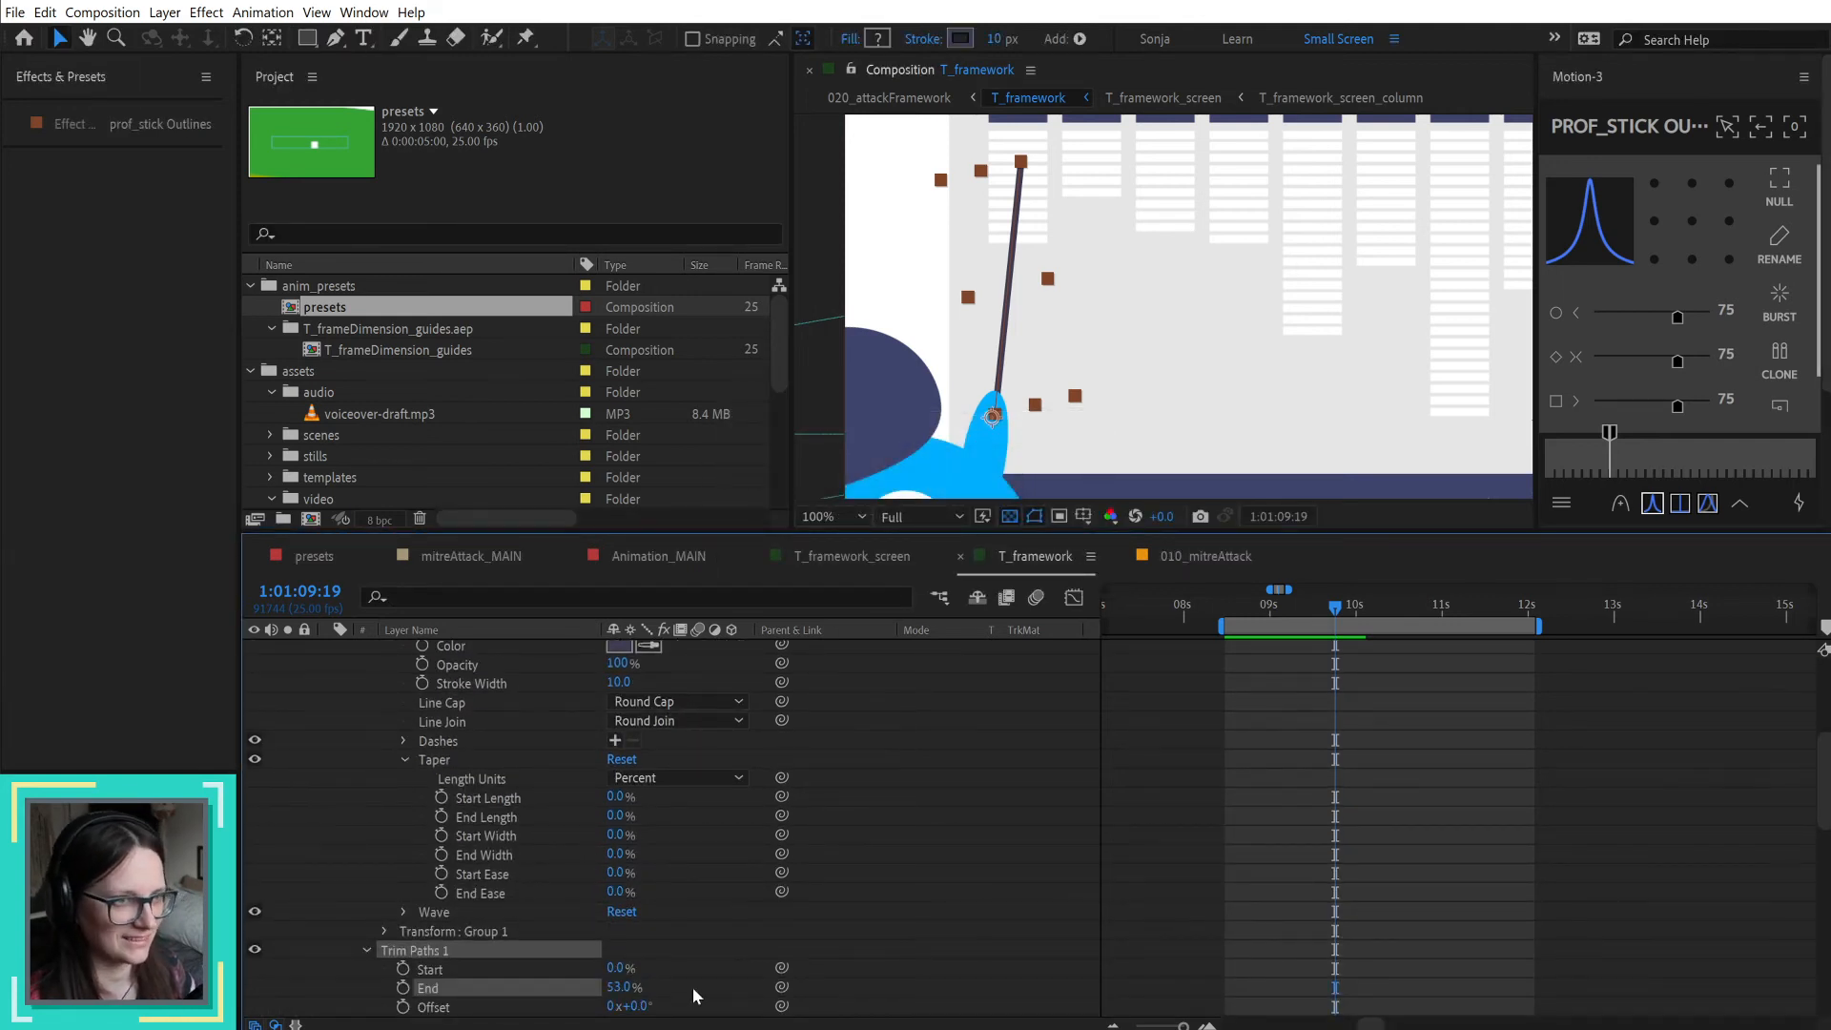
click(863, 837)
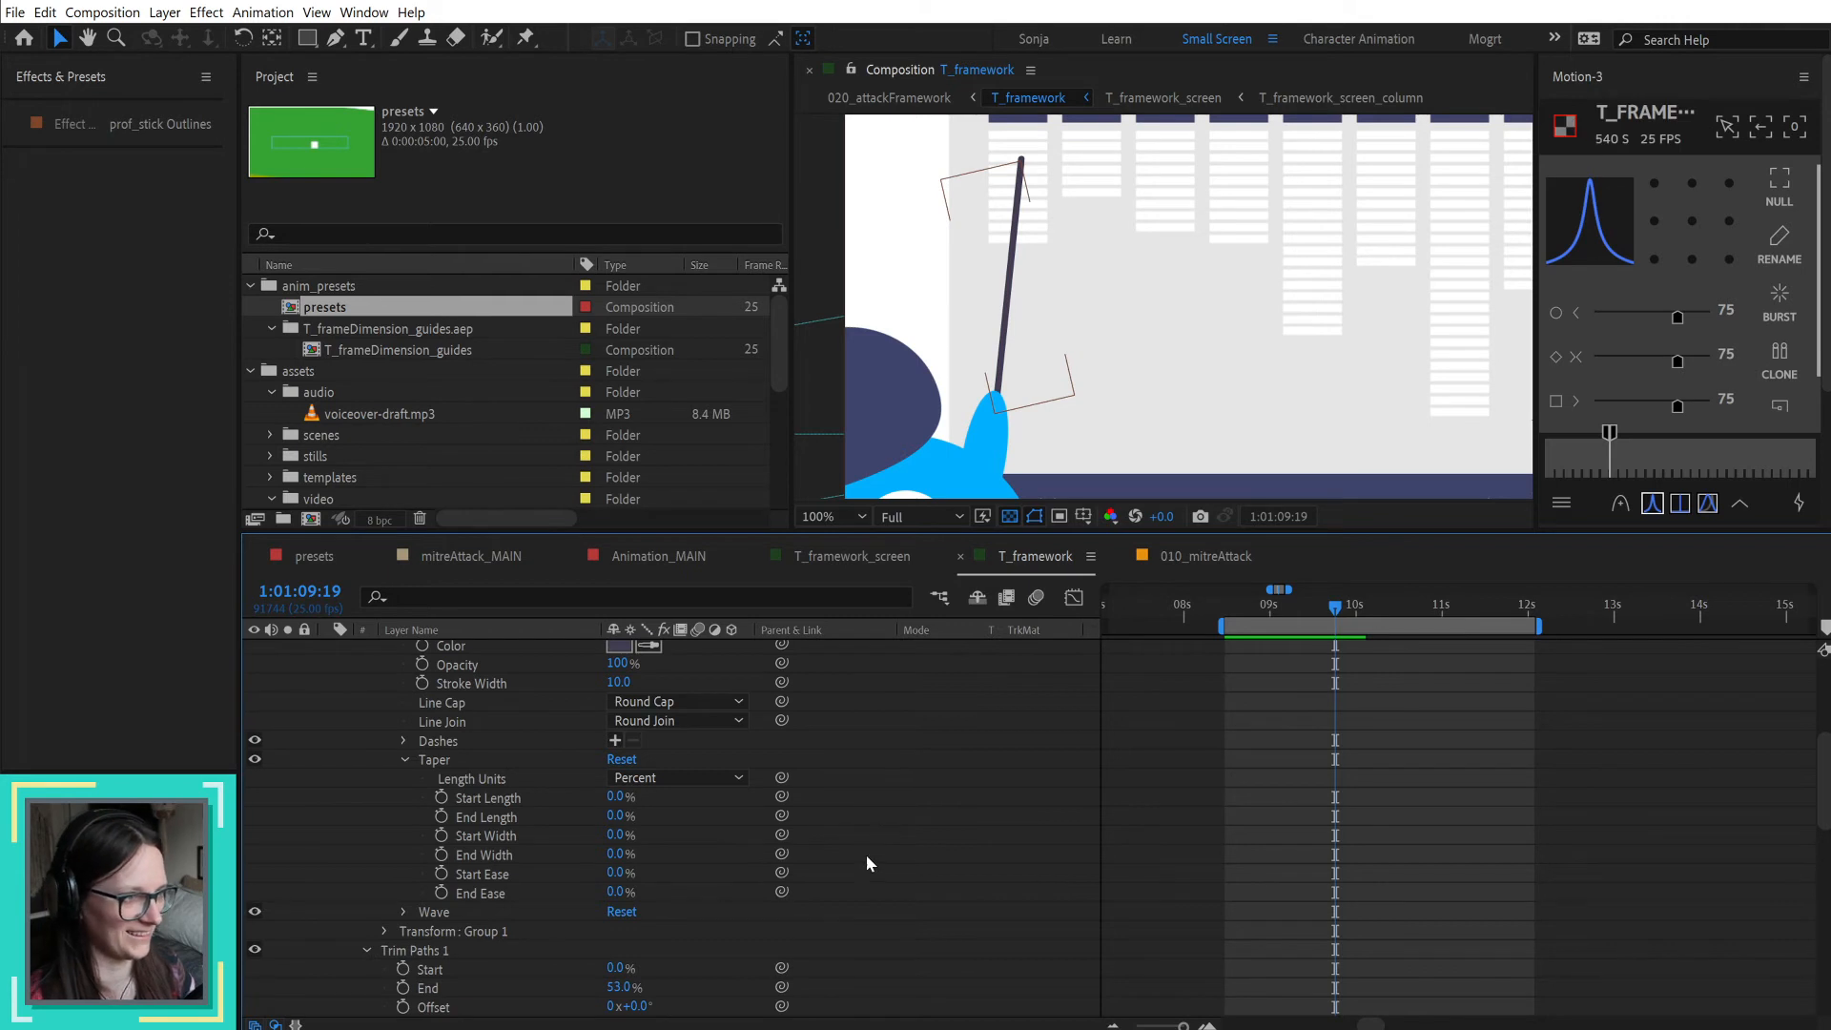
mouse_move(620, 987)
mouse_down()
mouse_move(570, 983)
mouse_move(591, 983)
mouse_up()
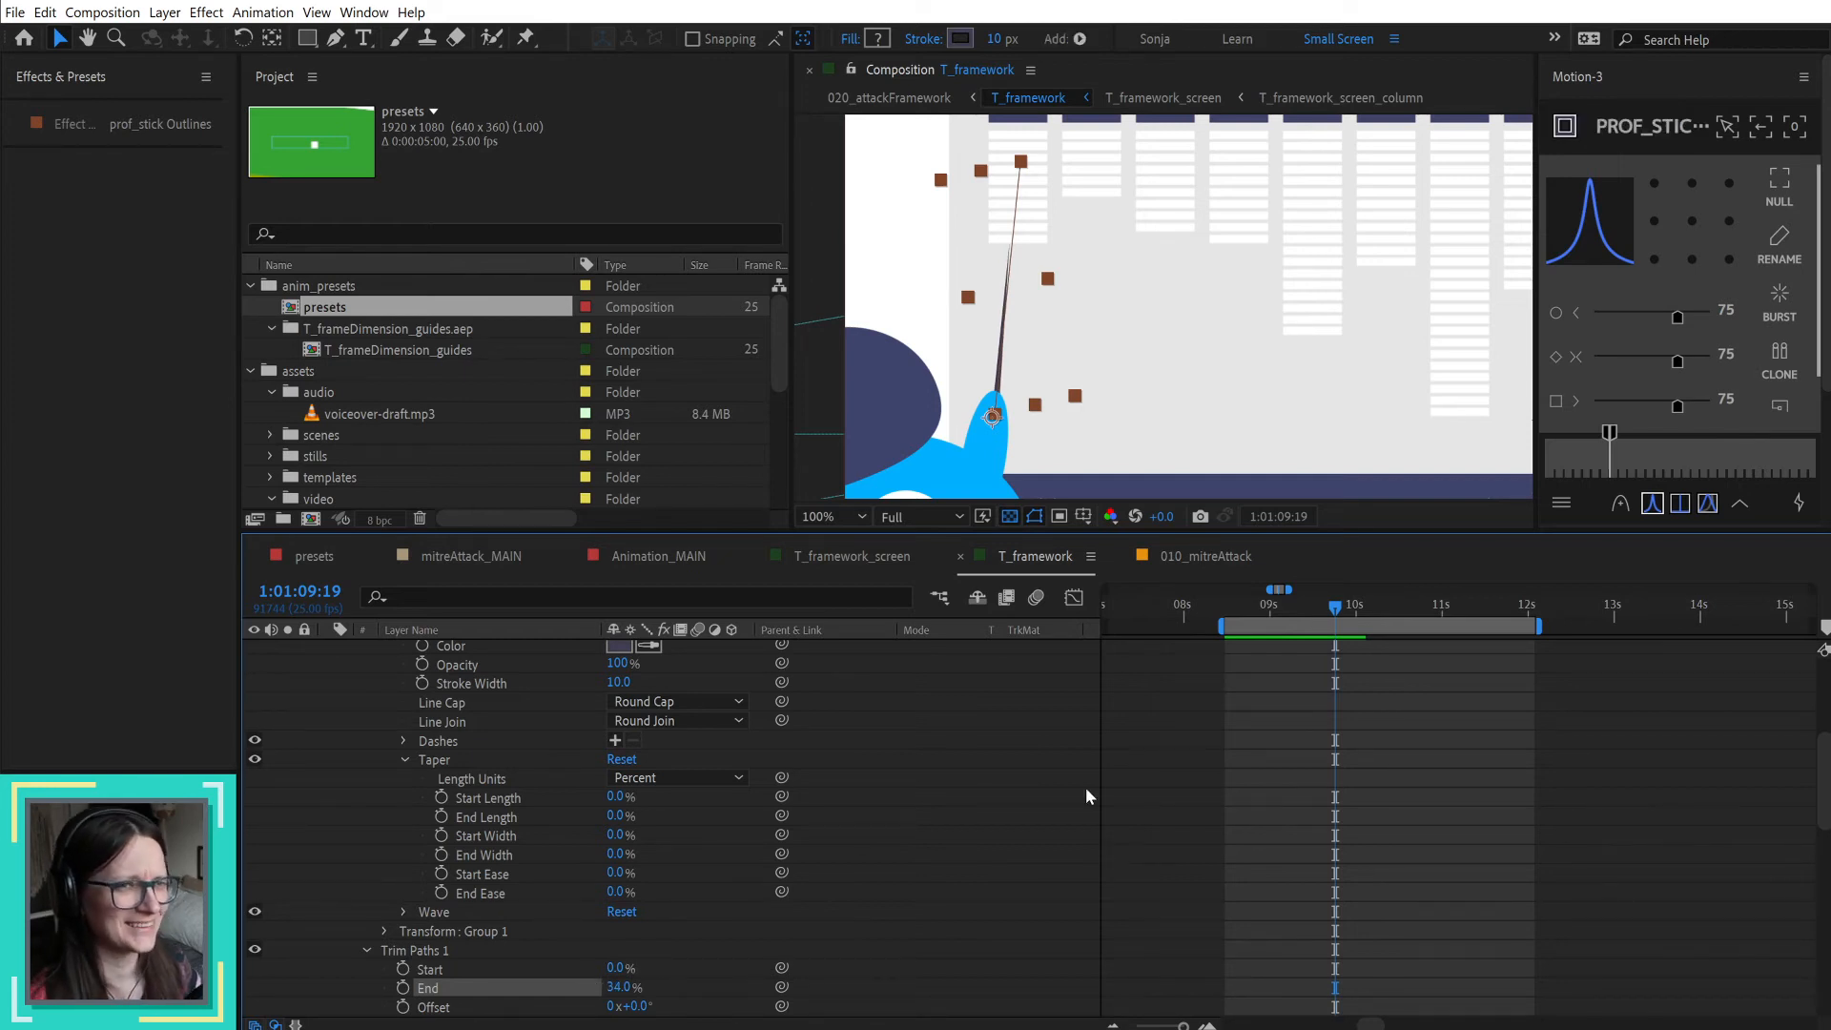
click(1052, 755)
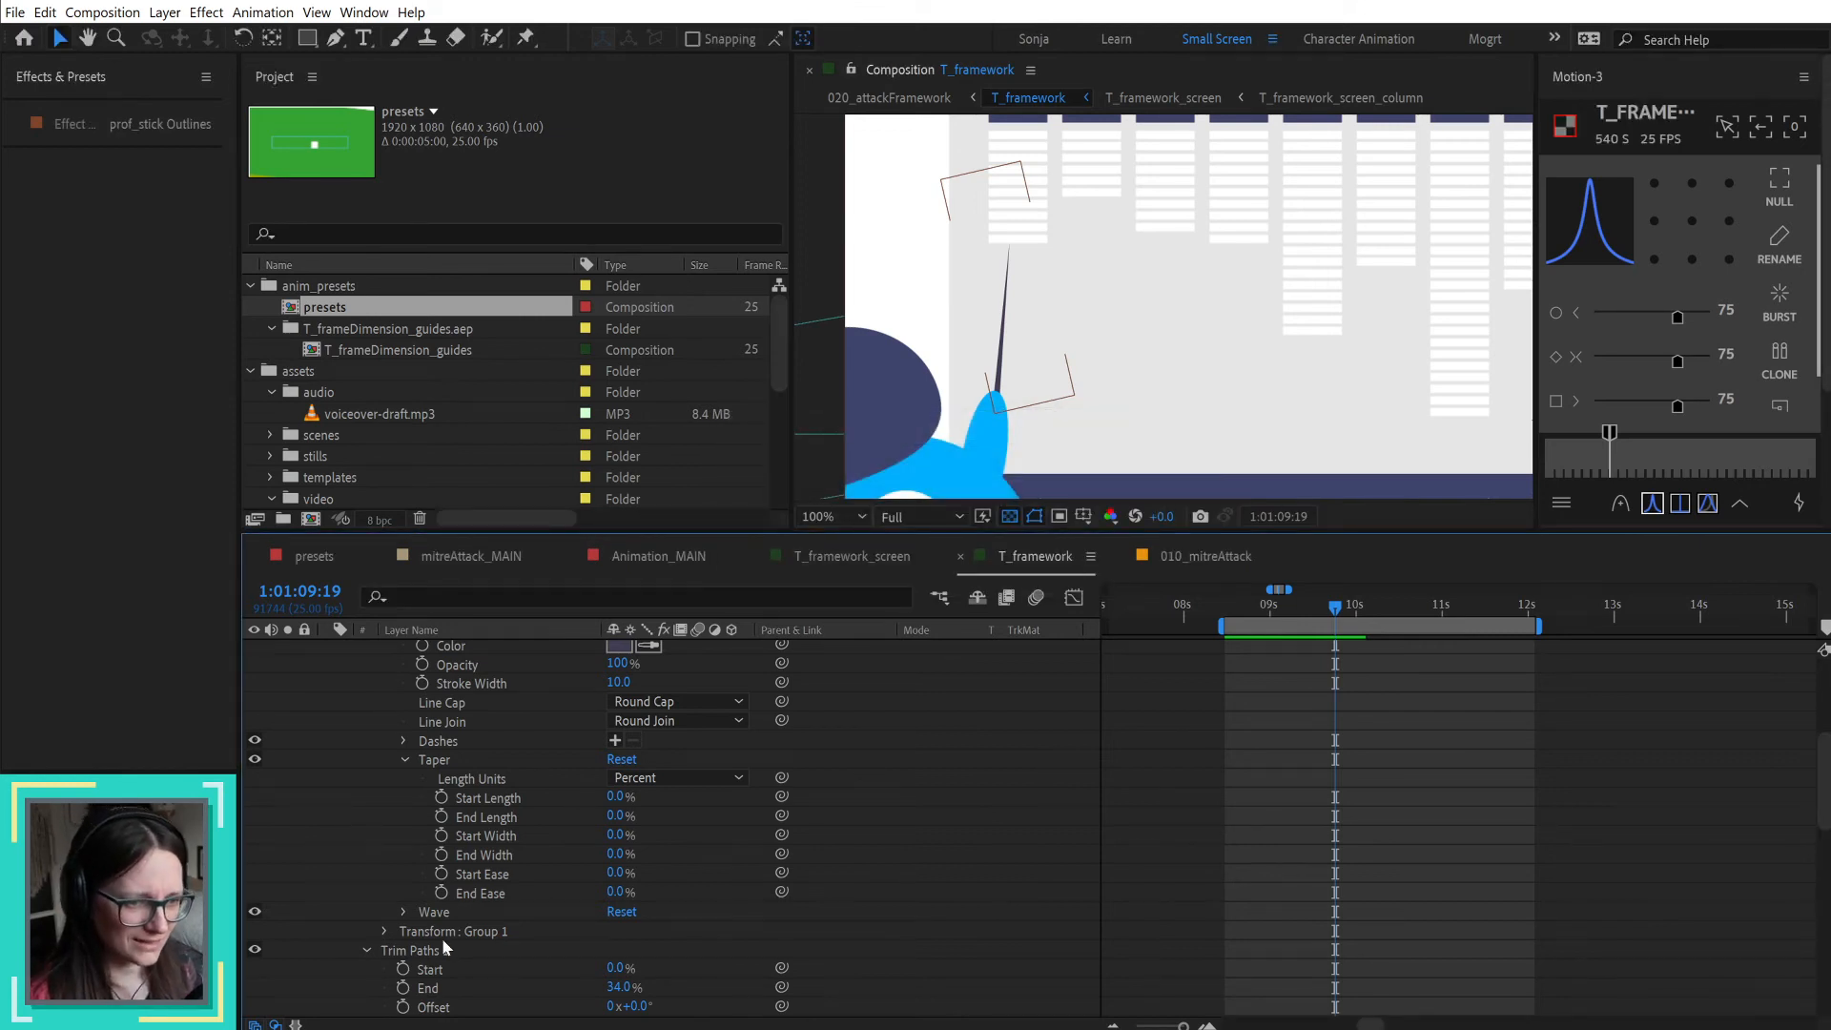
Step: Delete the prof_stick Outlines shape layer from the T_framework composition
scroll(438, 806, up, 2)
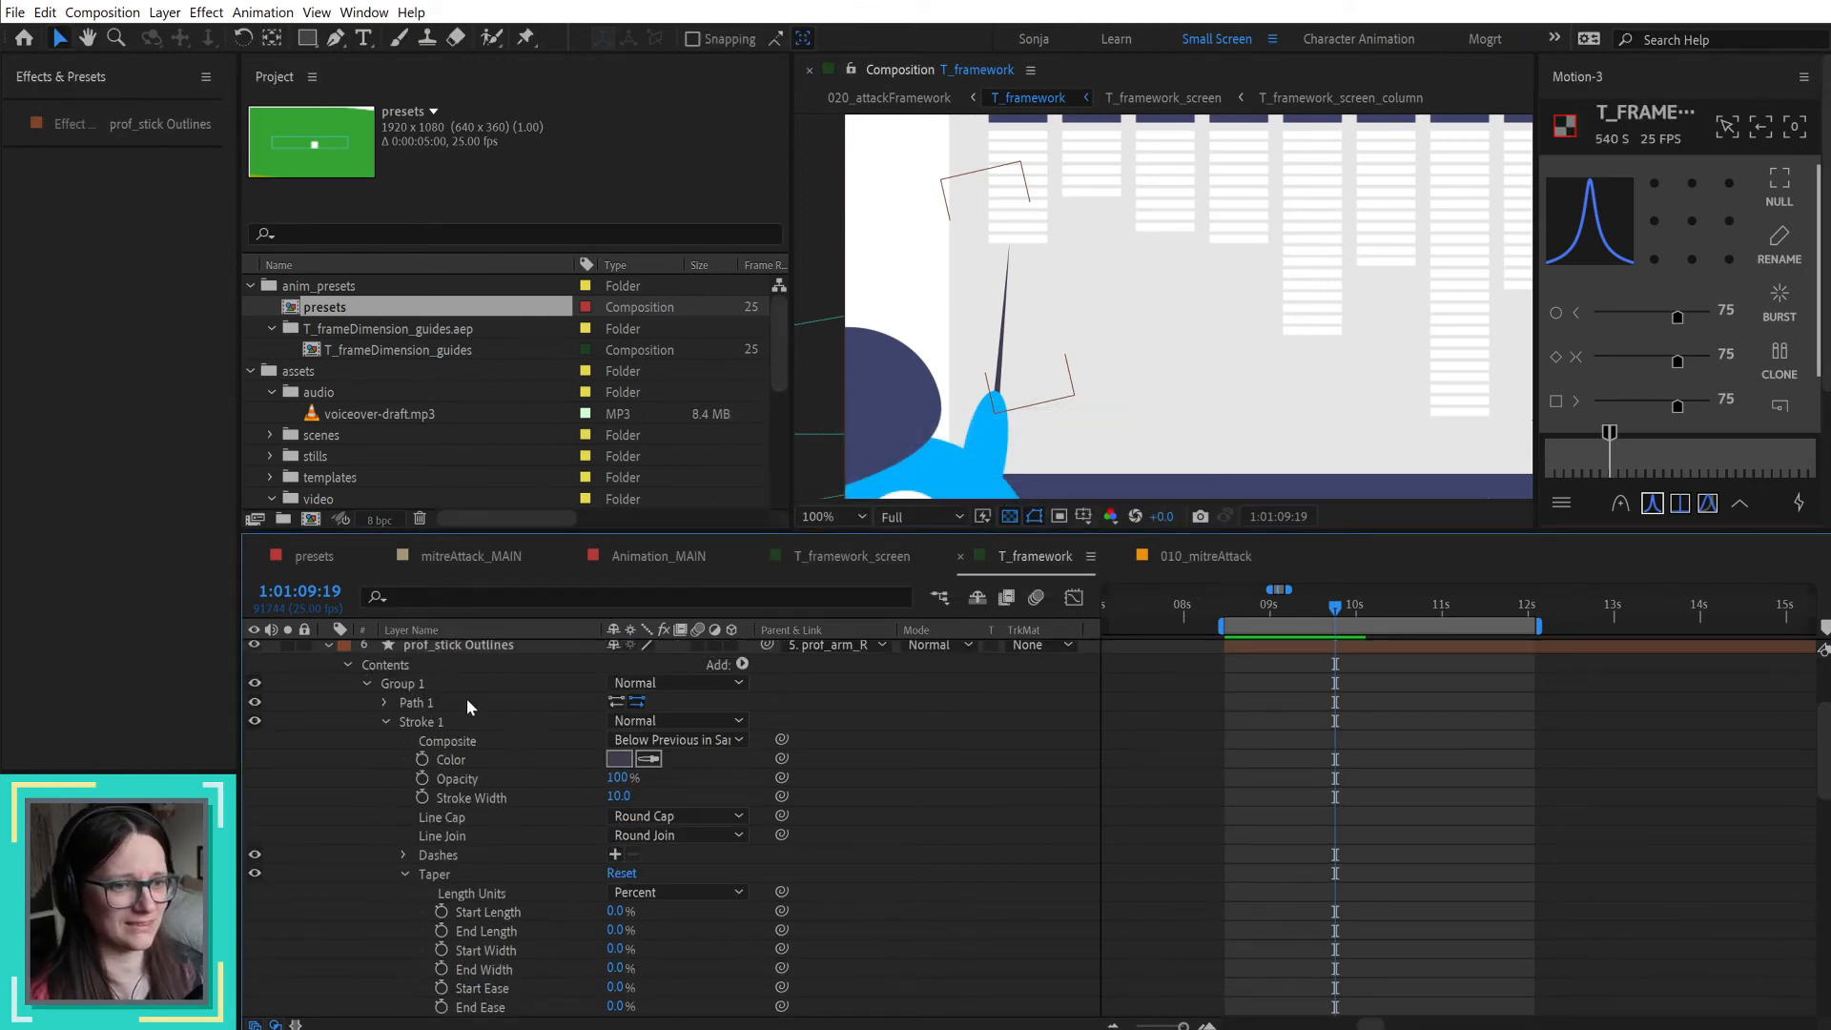
scroll(466, 698, up, 1)
click(471, 724)
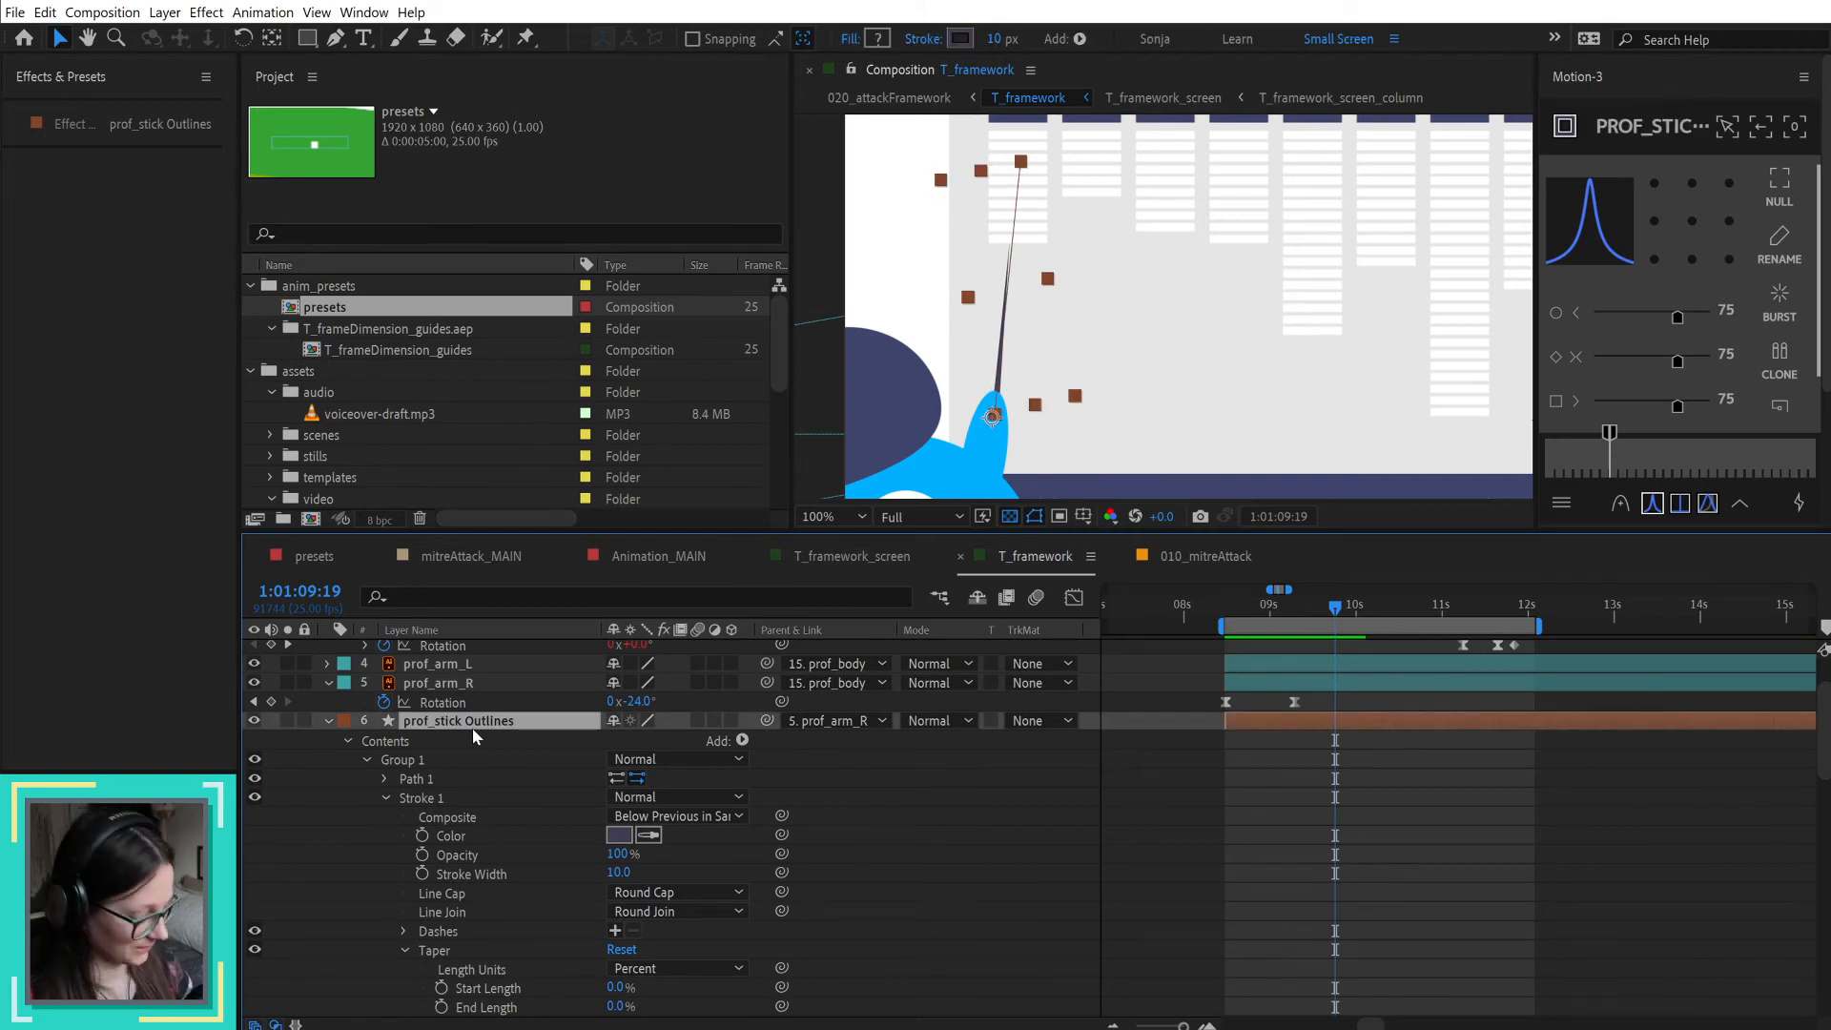
key(Delete)
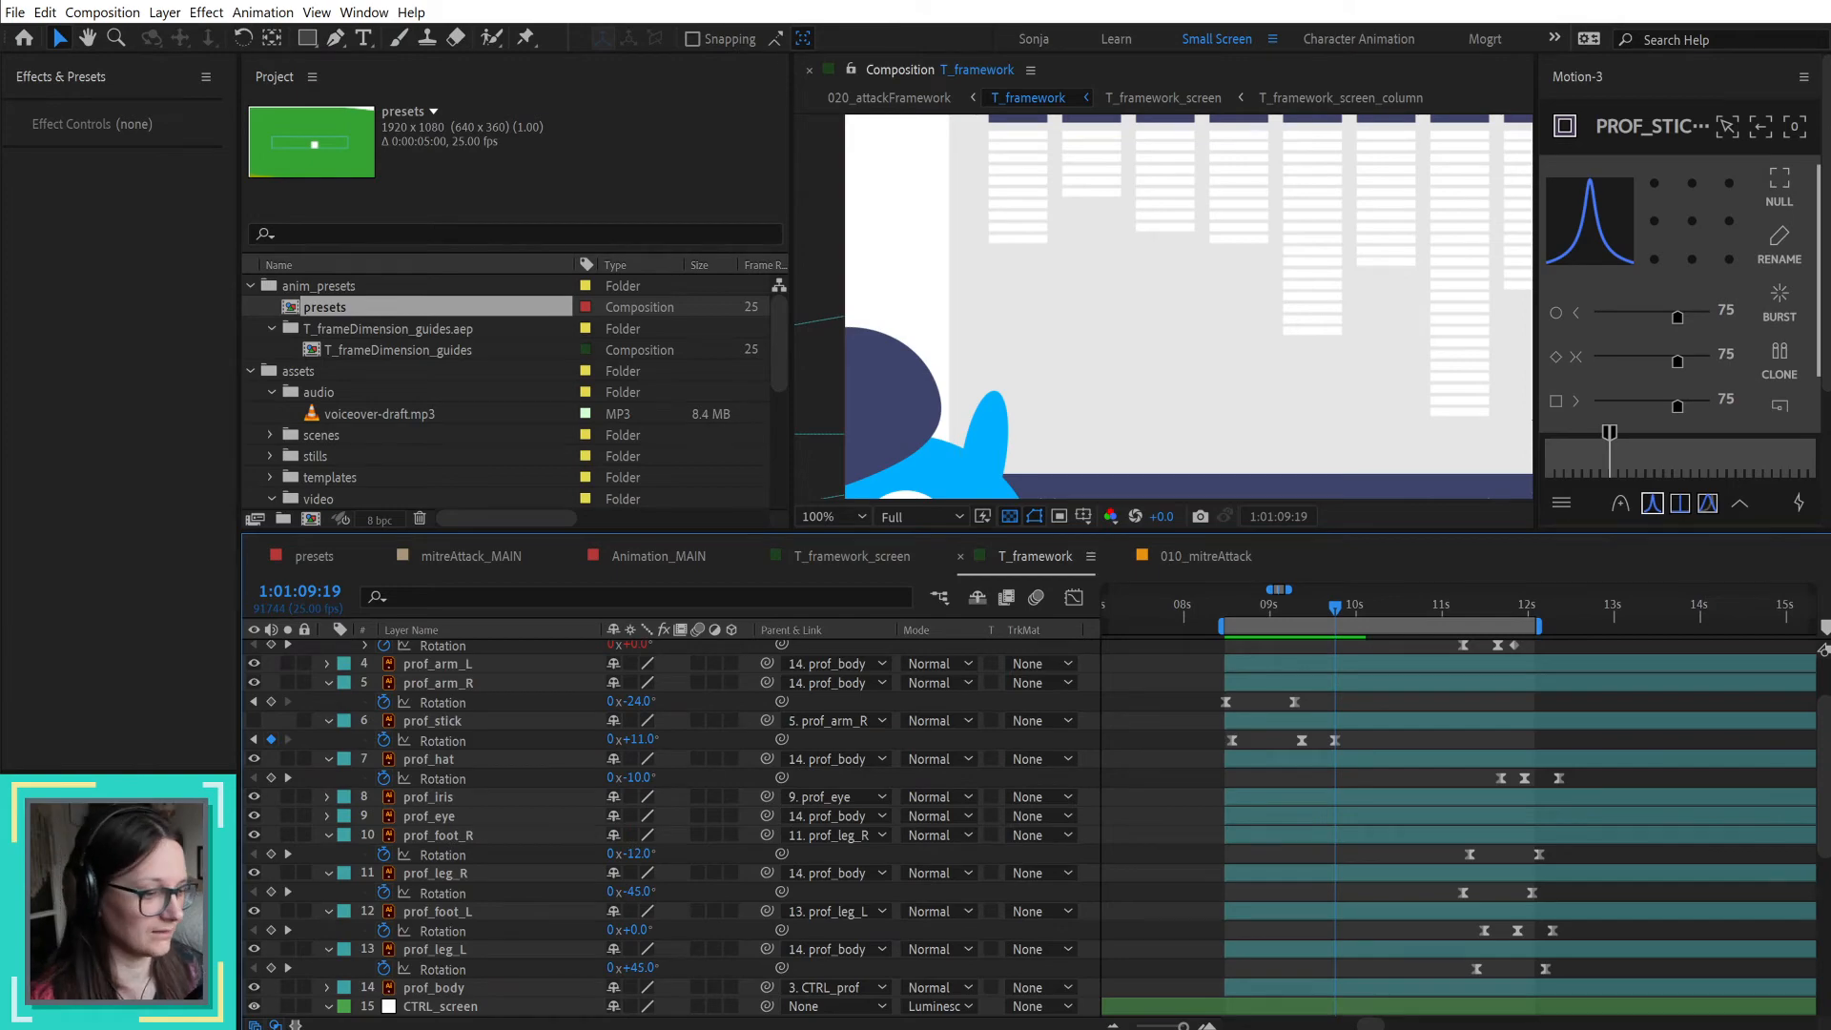
Step: Switch to Illustrator and shorten the prof_stick path by moving its upper anchor point down along the stick toward the professor's hand
key(alt+Tab)
key(v)
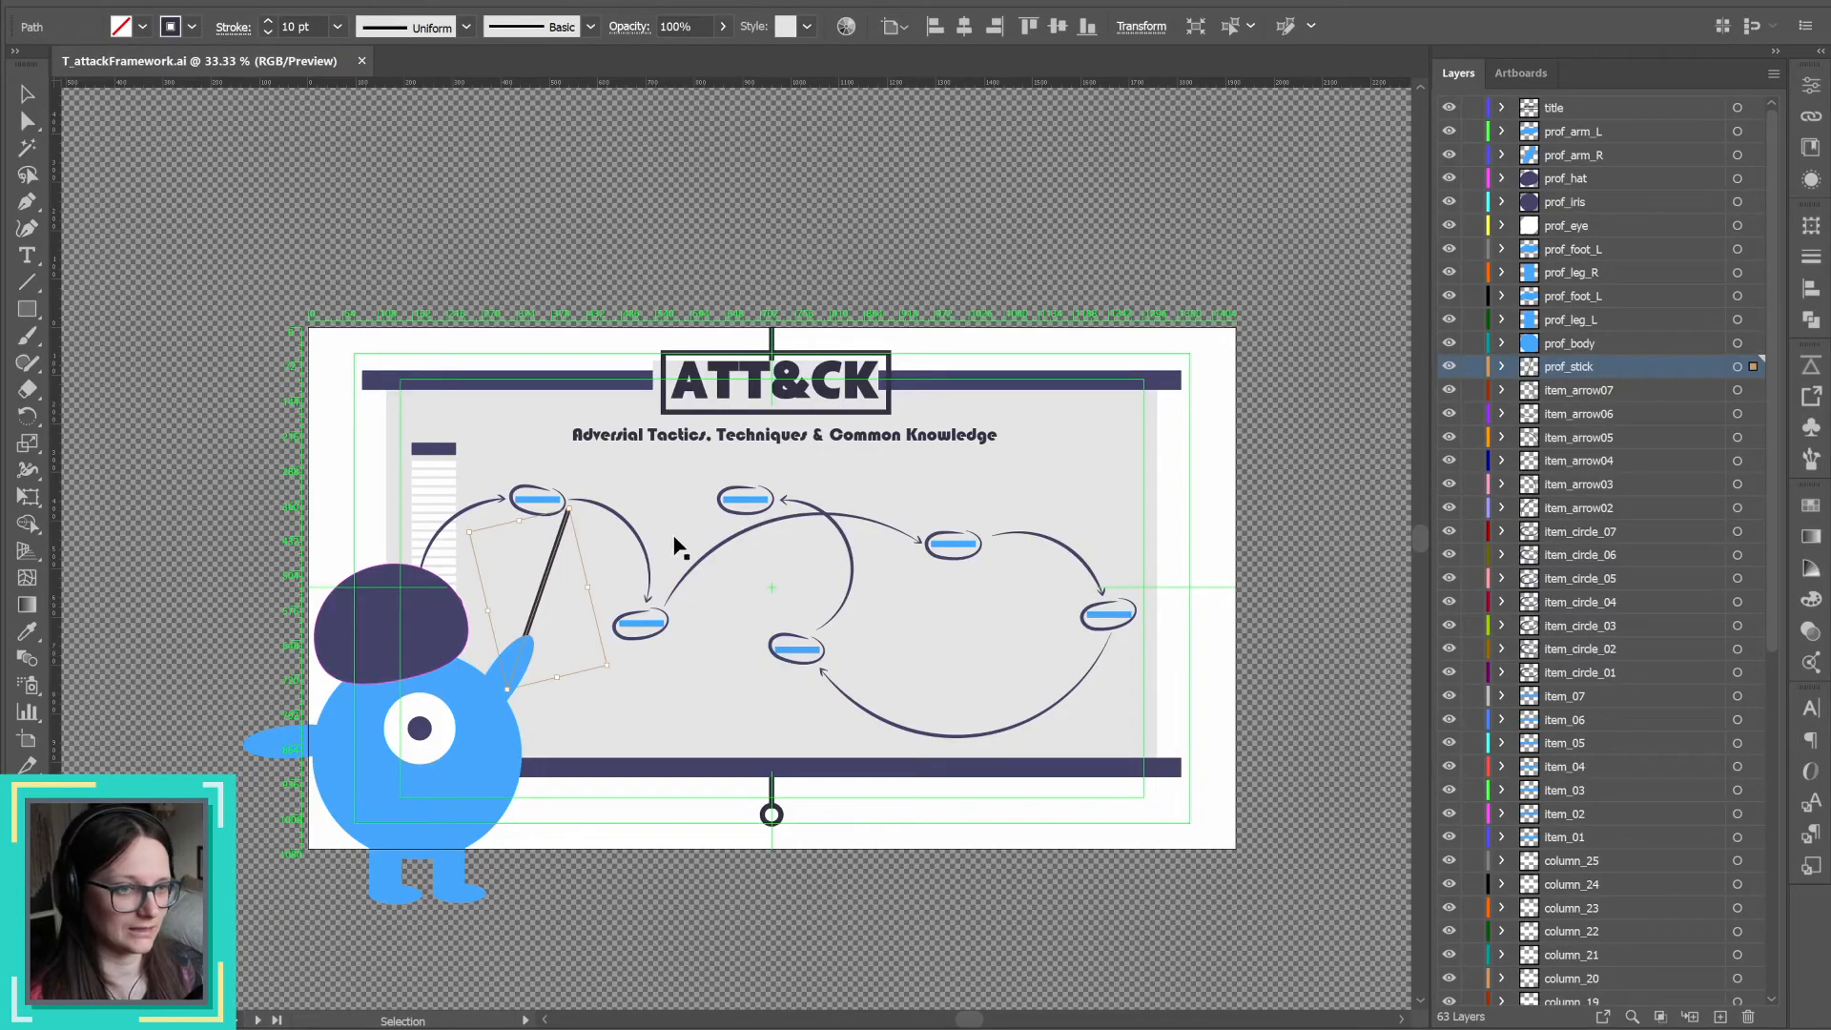
key(a)
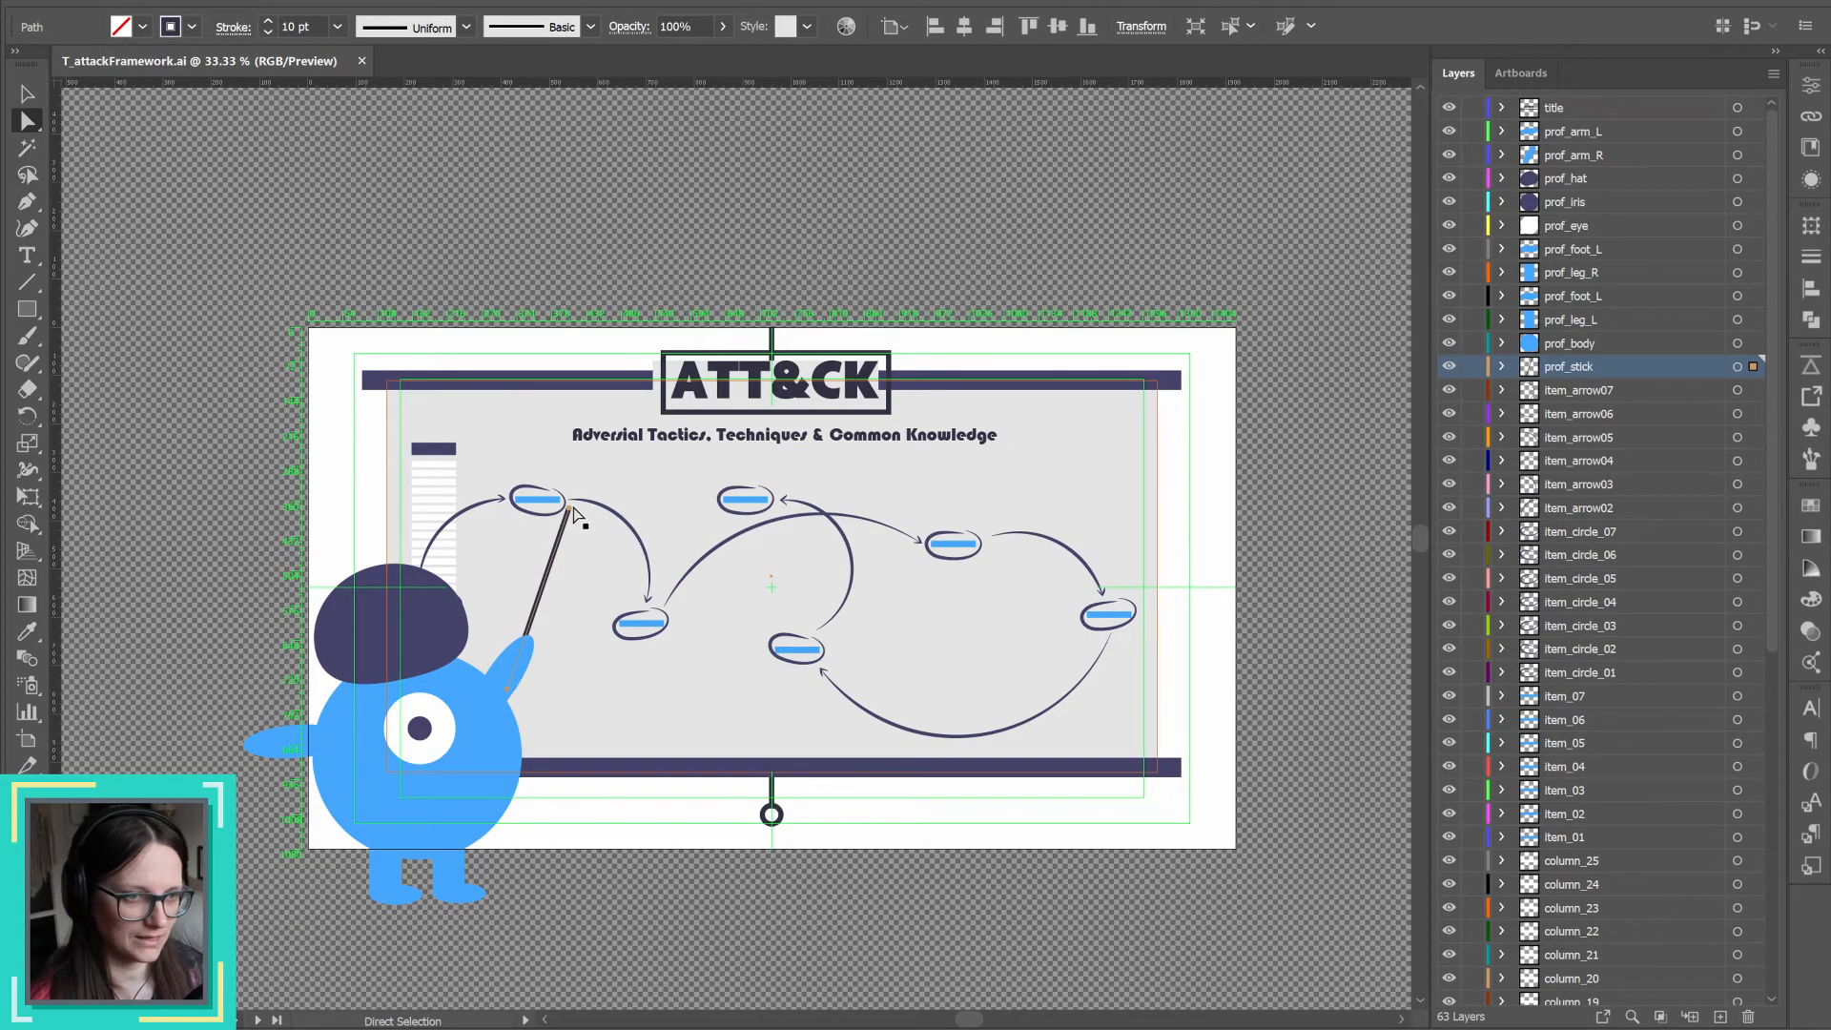
click(570, 511)
drag(570, 511, 550, 571)
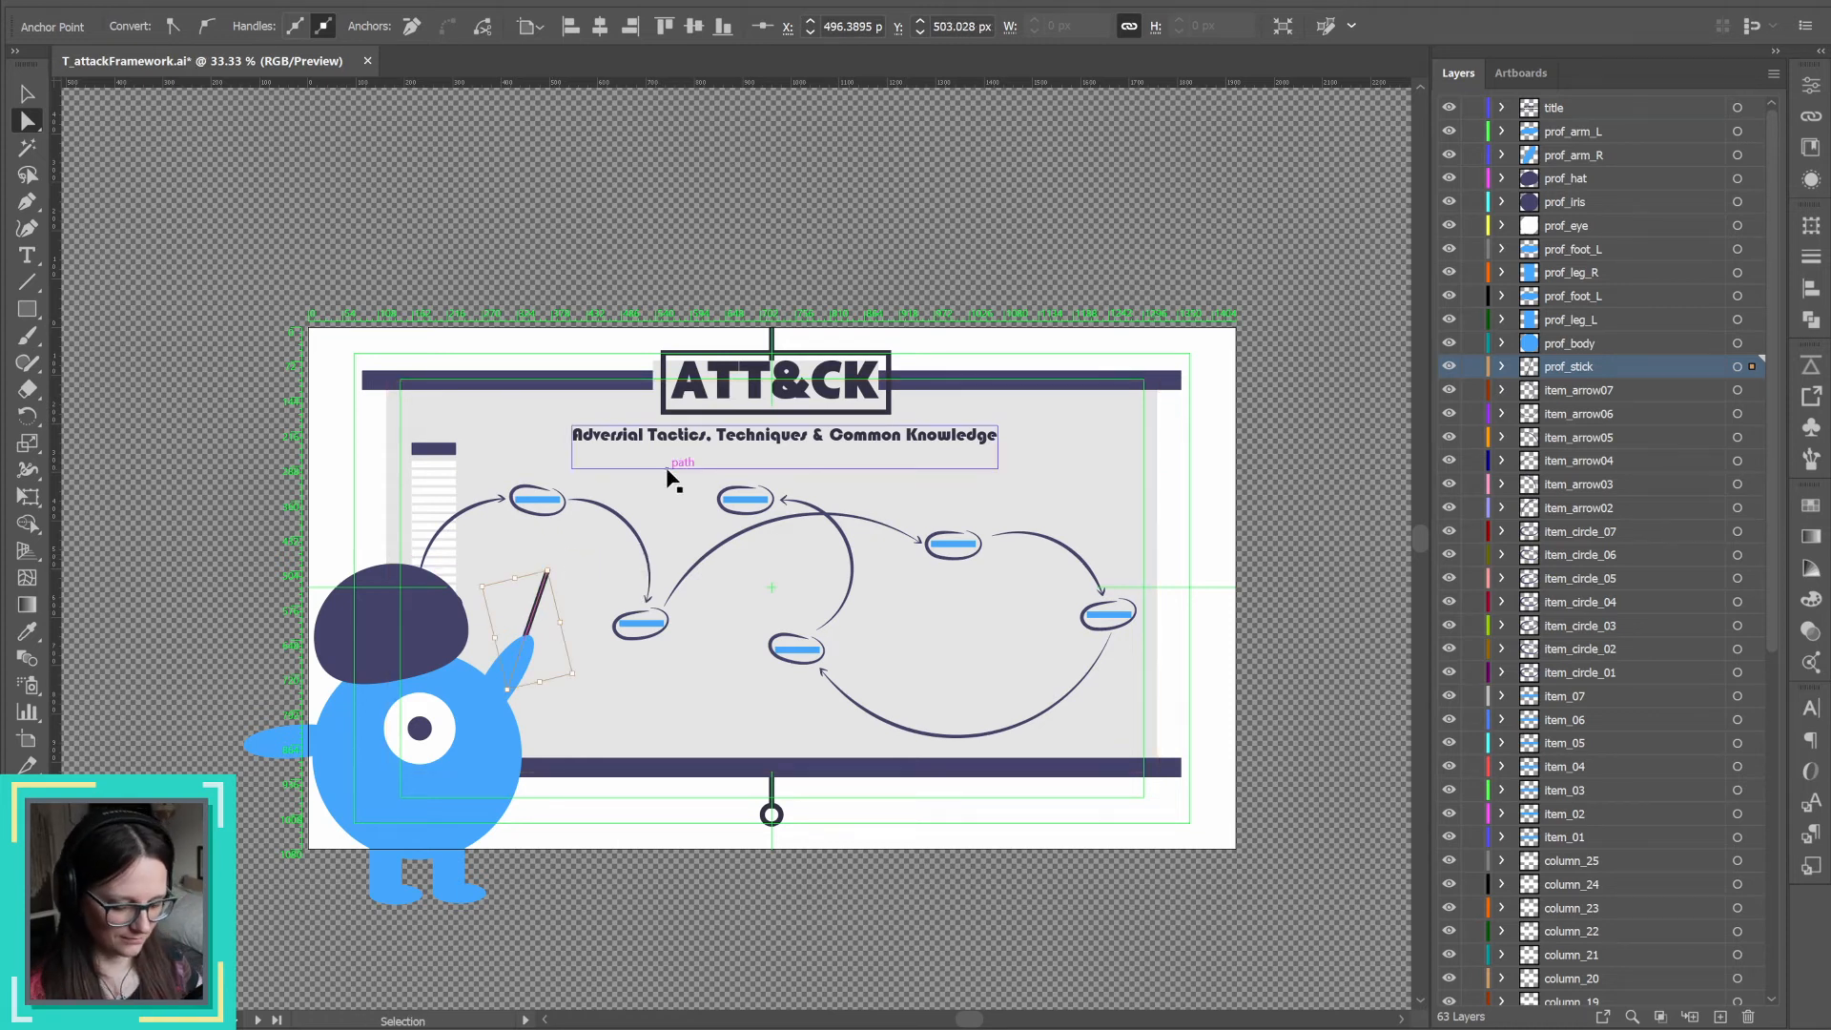
Step: Return to After Effects, make the original prof_stick layer in T_framework visible and select it
key(alt+Tab)
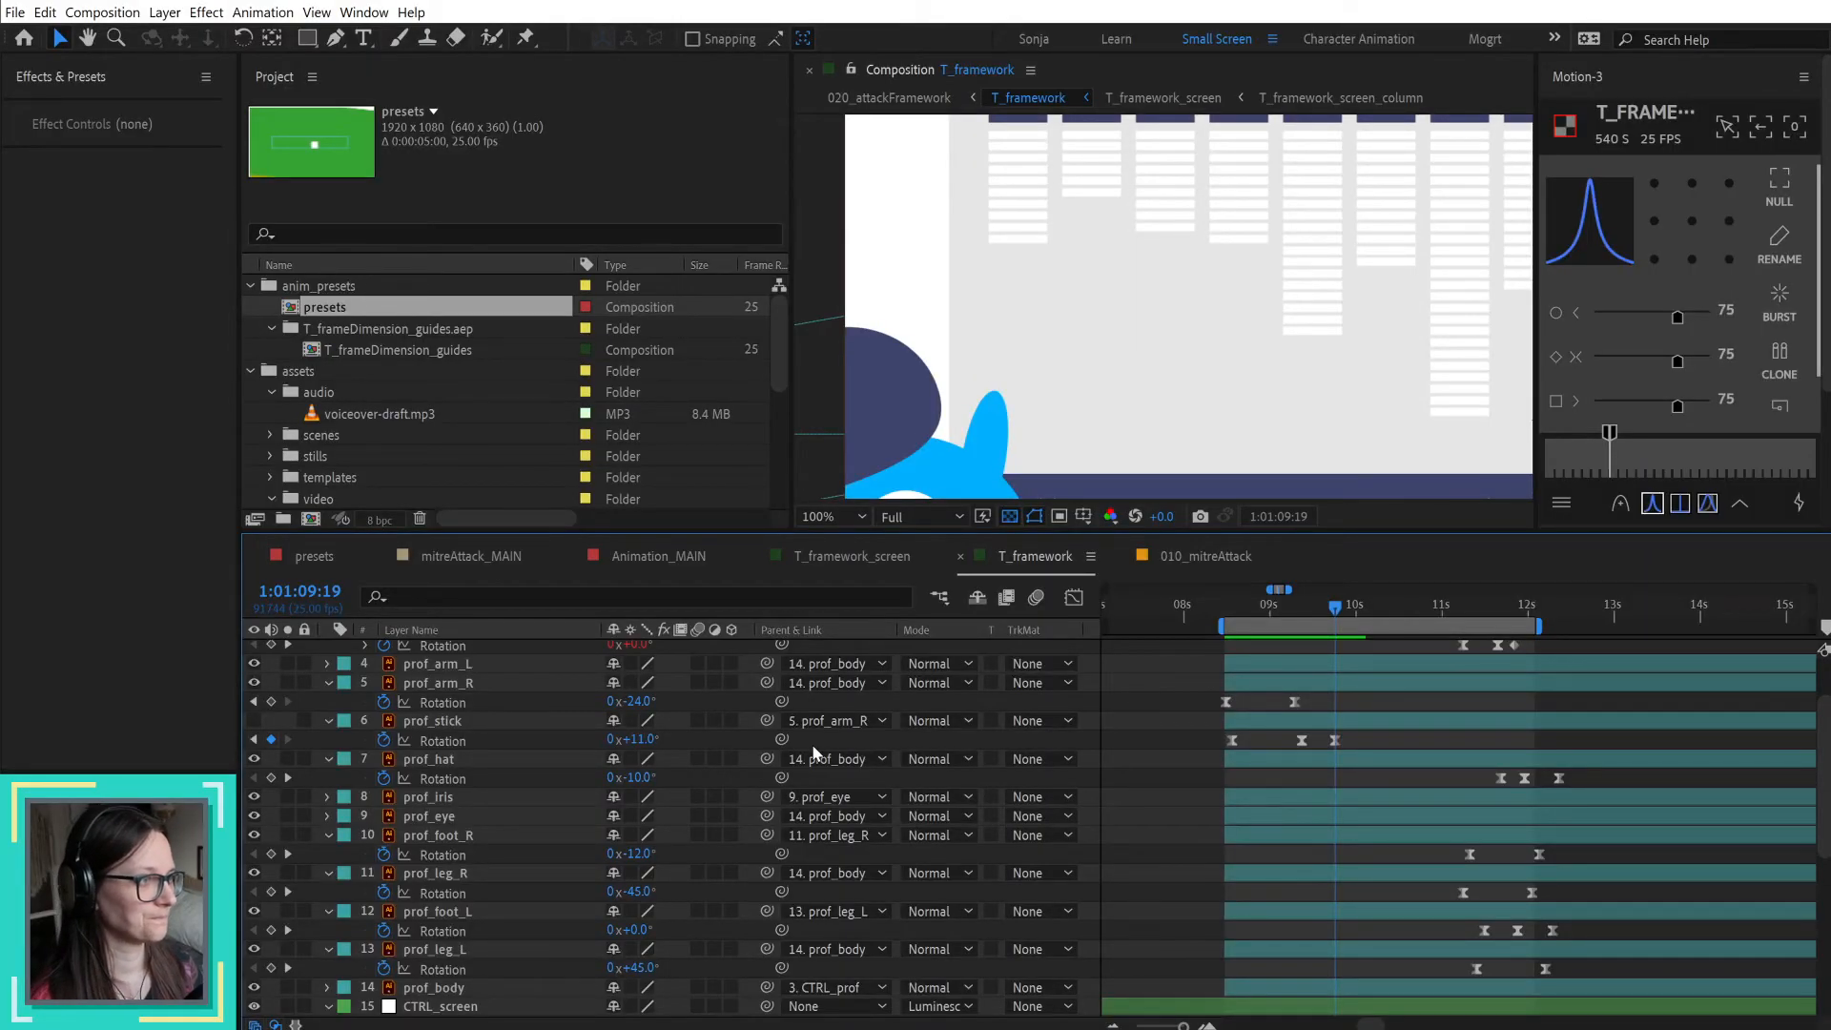
scroll(521, 769, up, 3)
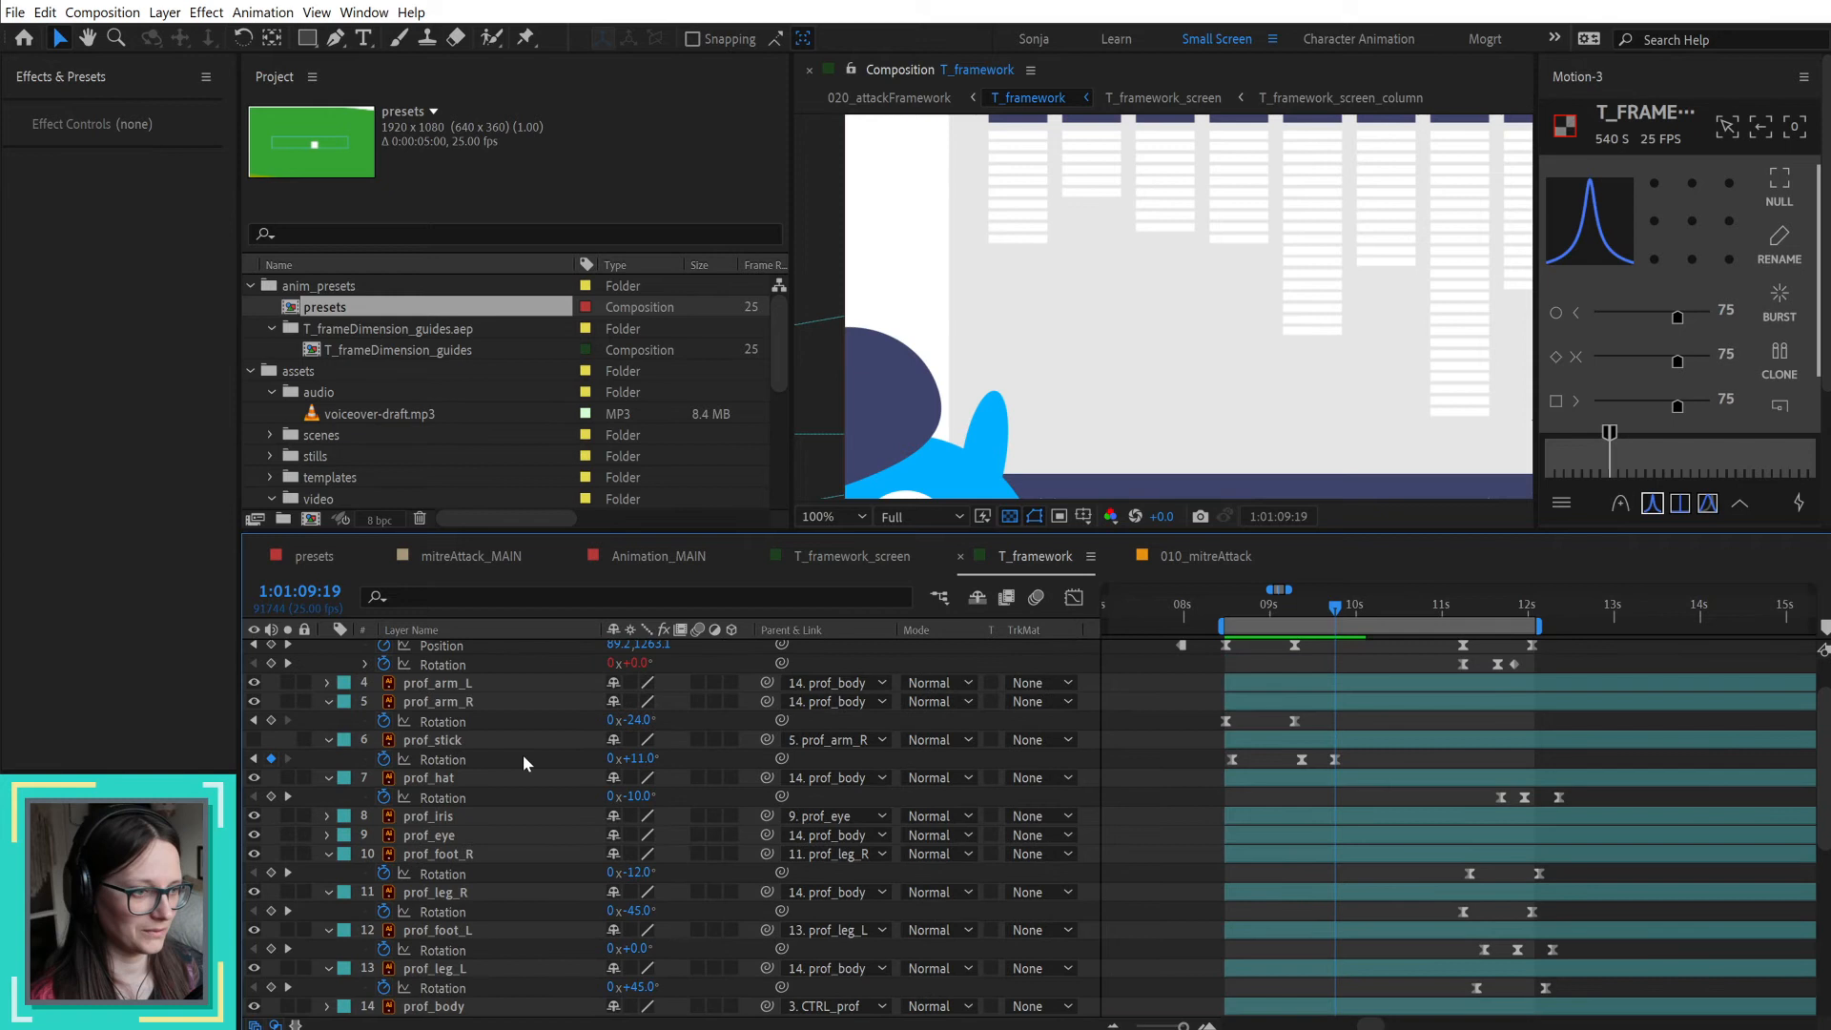
scroll(559, 742, down, 2)
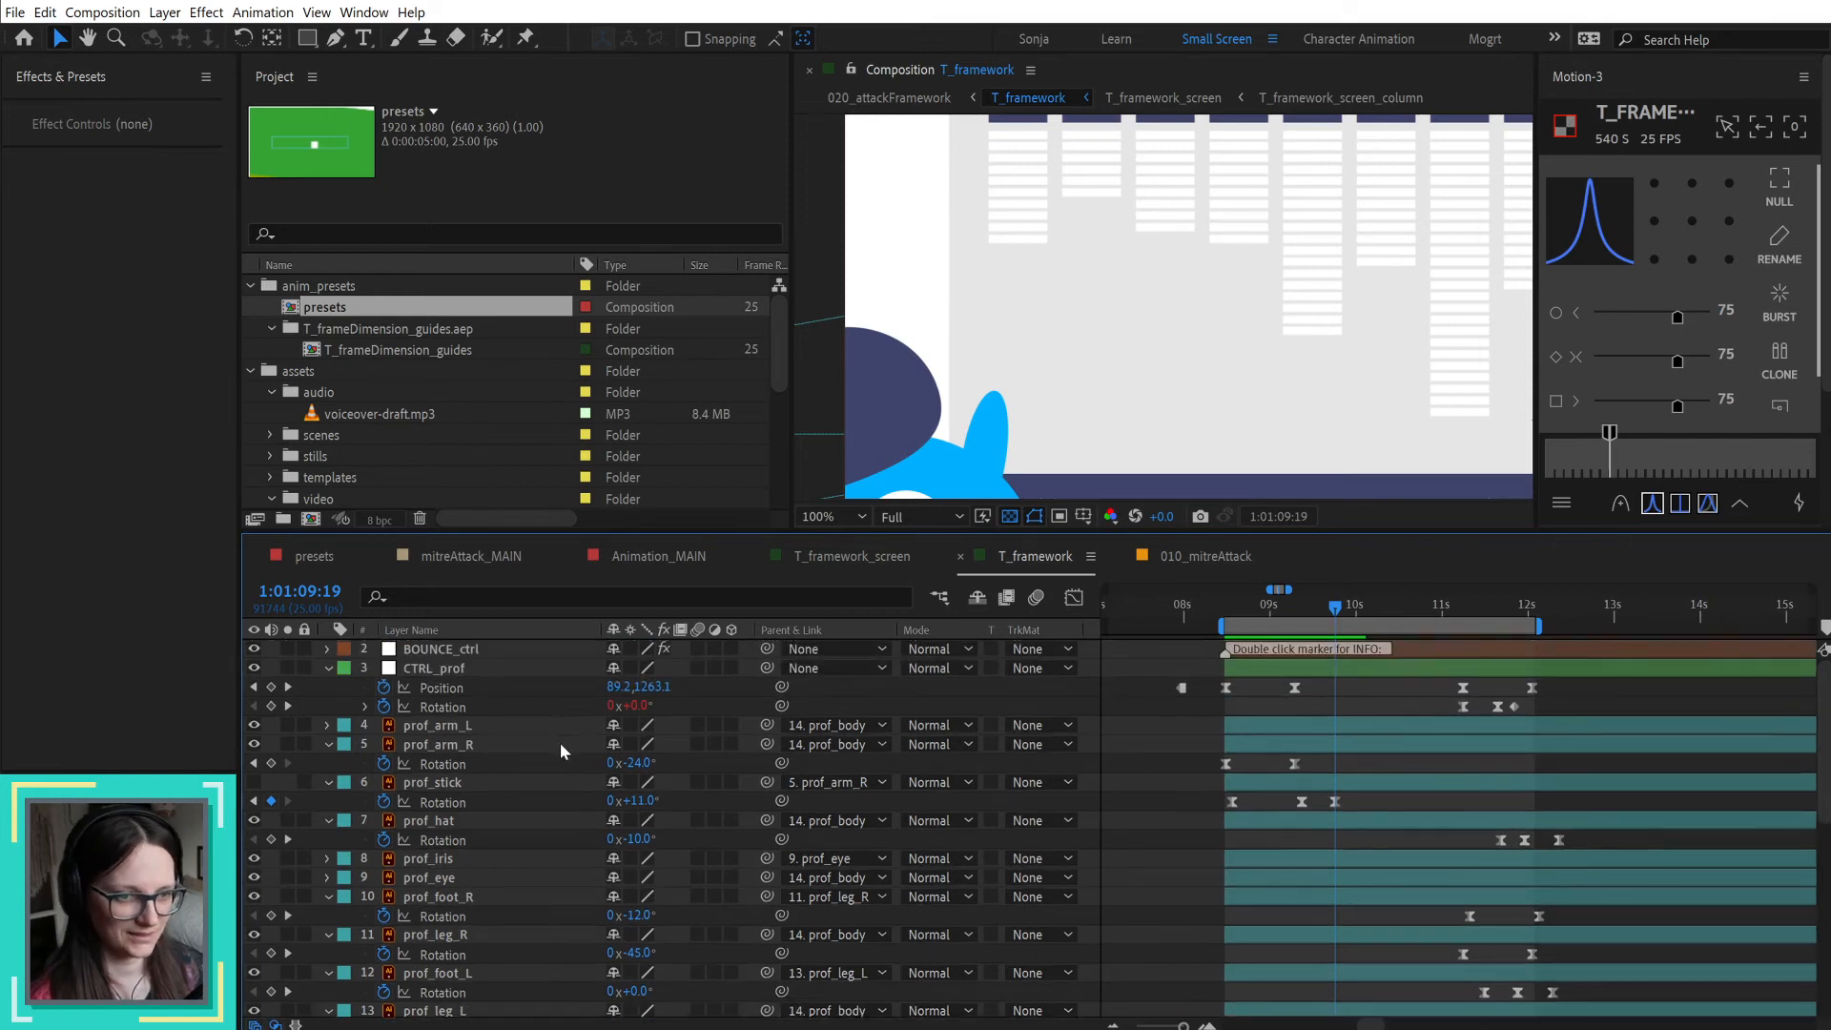
click(254, 763)
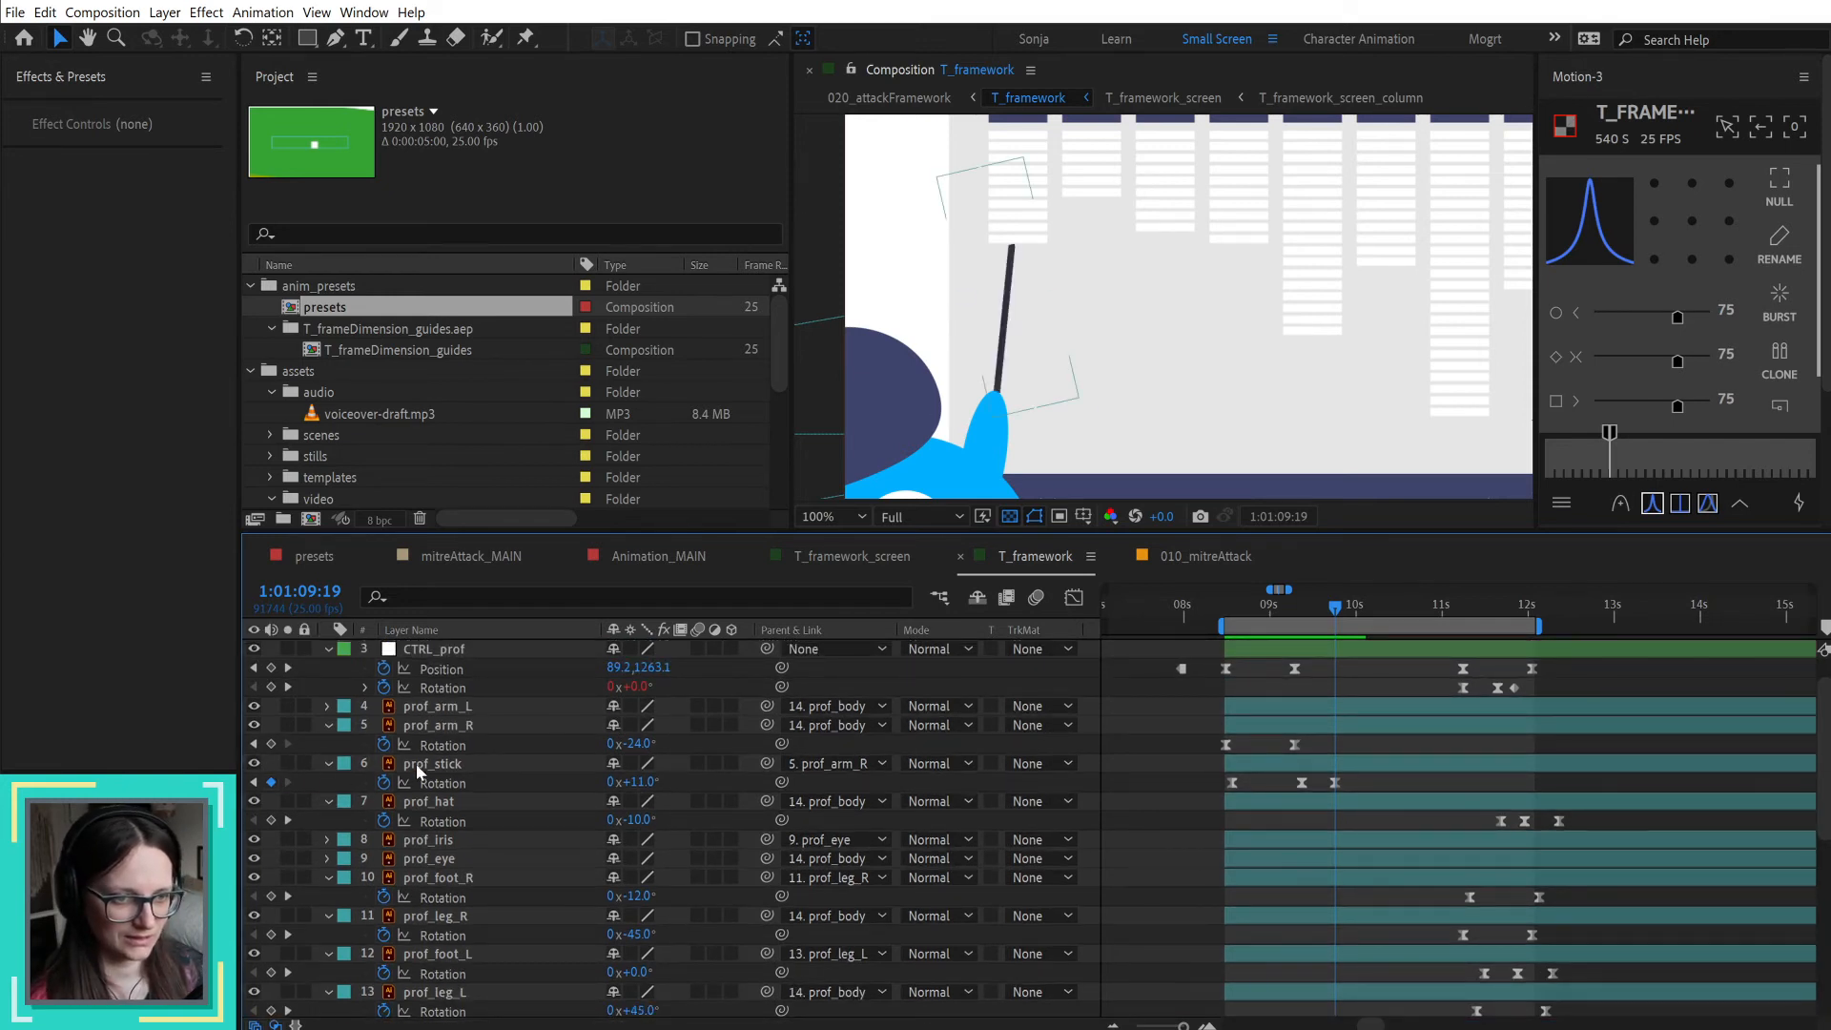
click(420, 764)
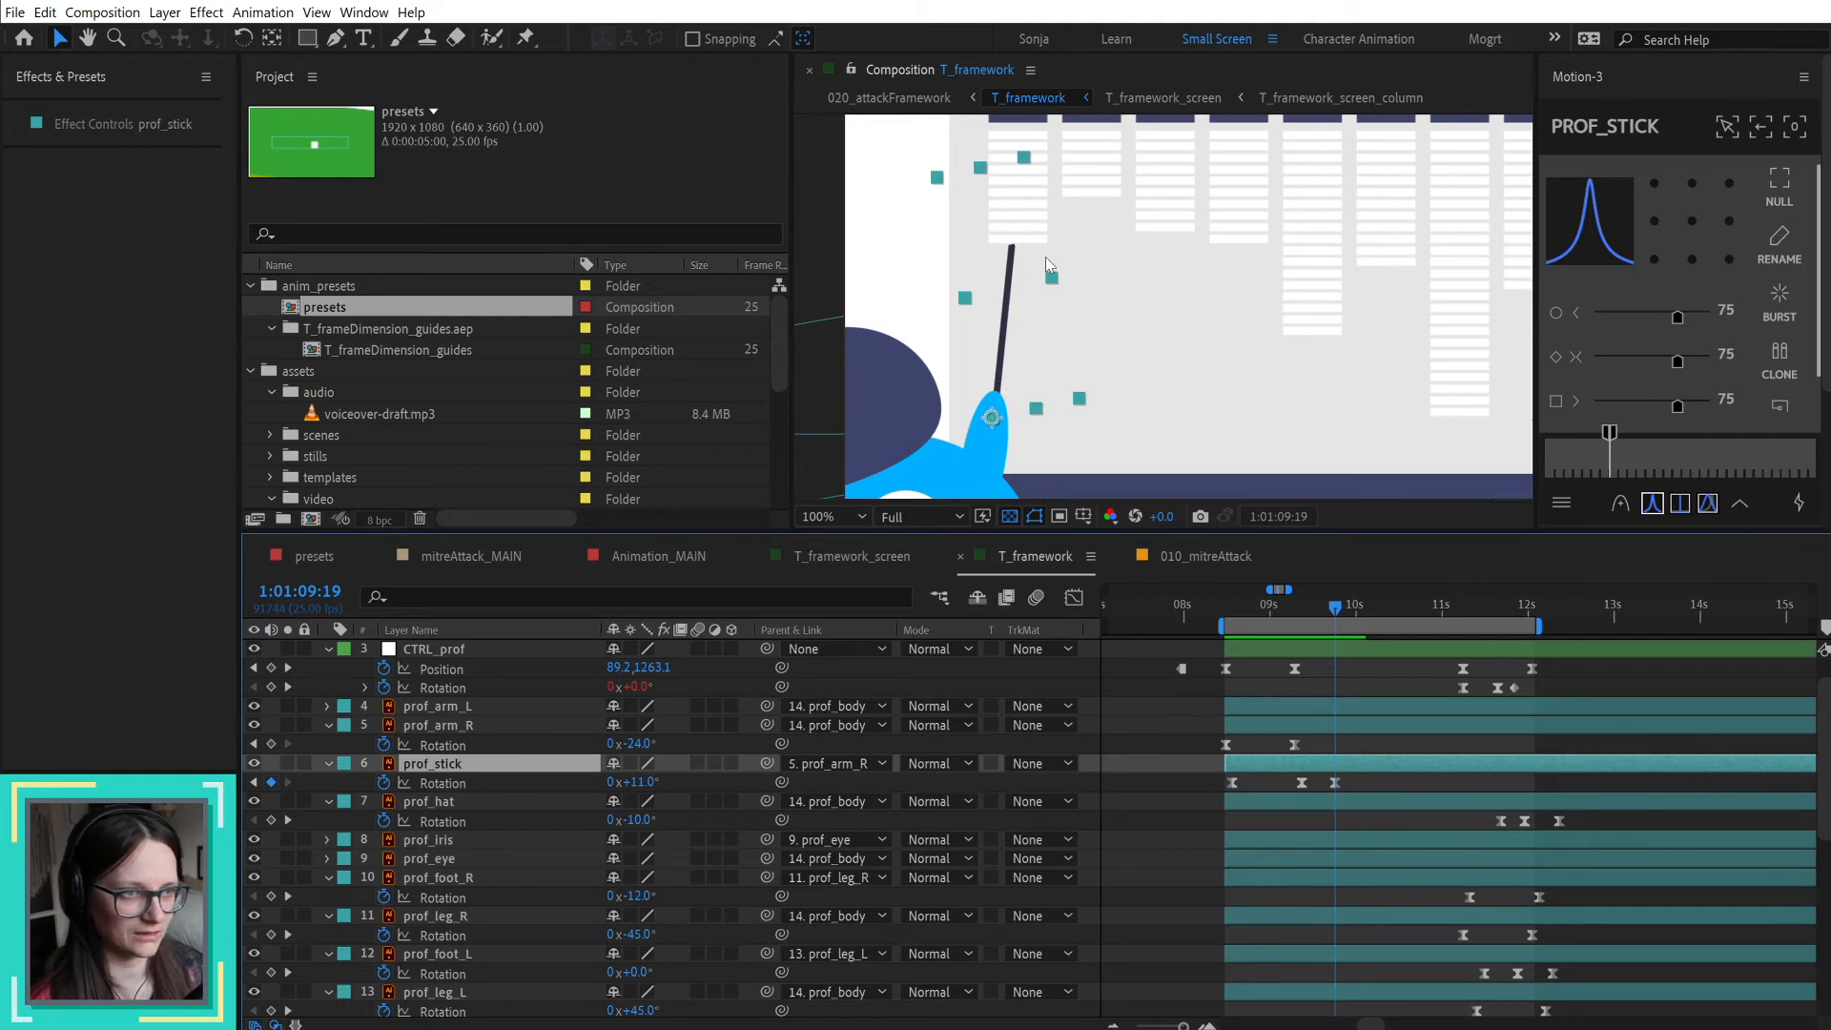
Step: Examine the pointer stick's tip against its layer bounds in the T_framework composition
key(period)
scroll(855, 186, up, 1)
drag(896, 215, 1077, 207)
key(v)
scroll(1061, 218, down, 1)
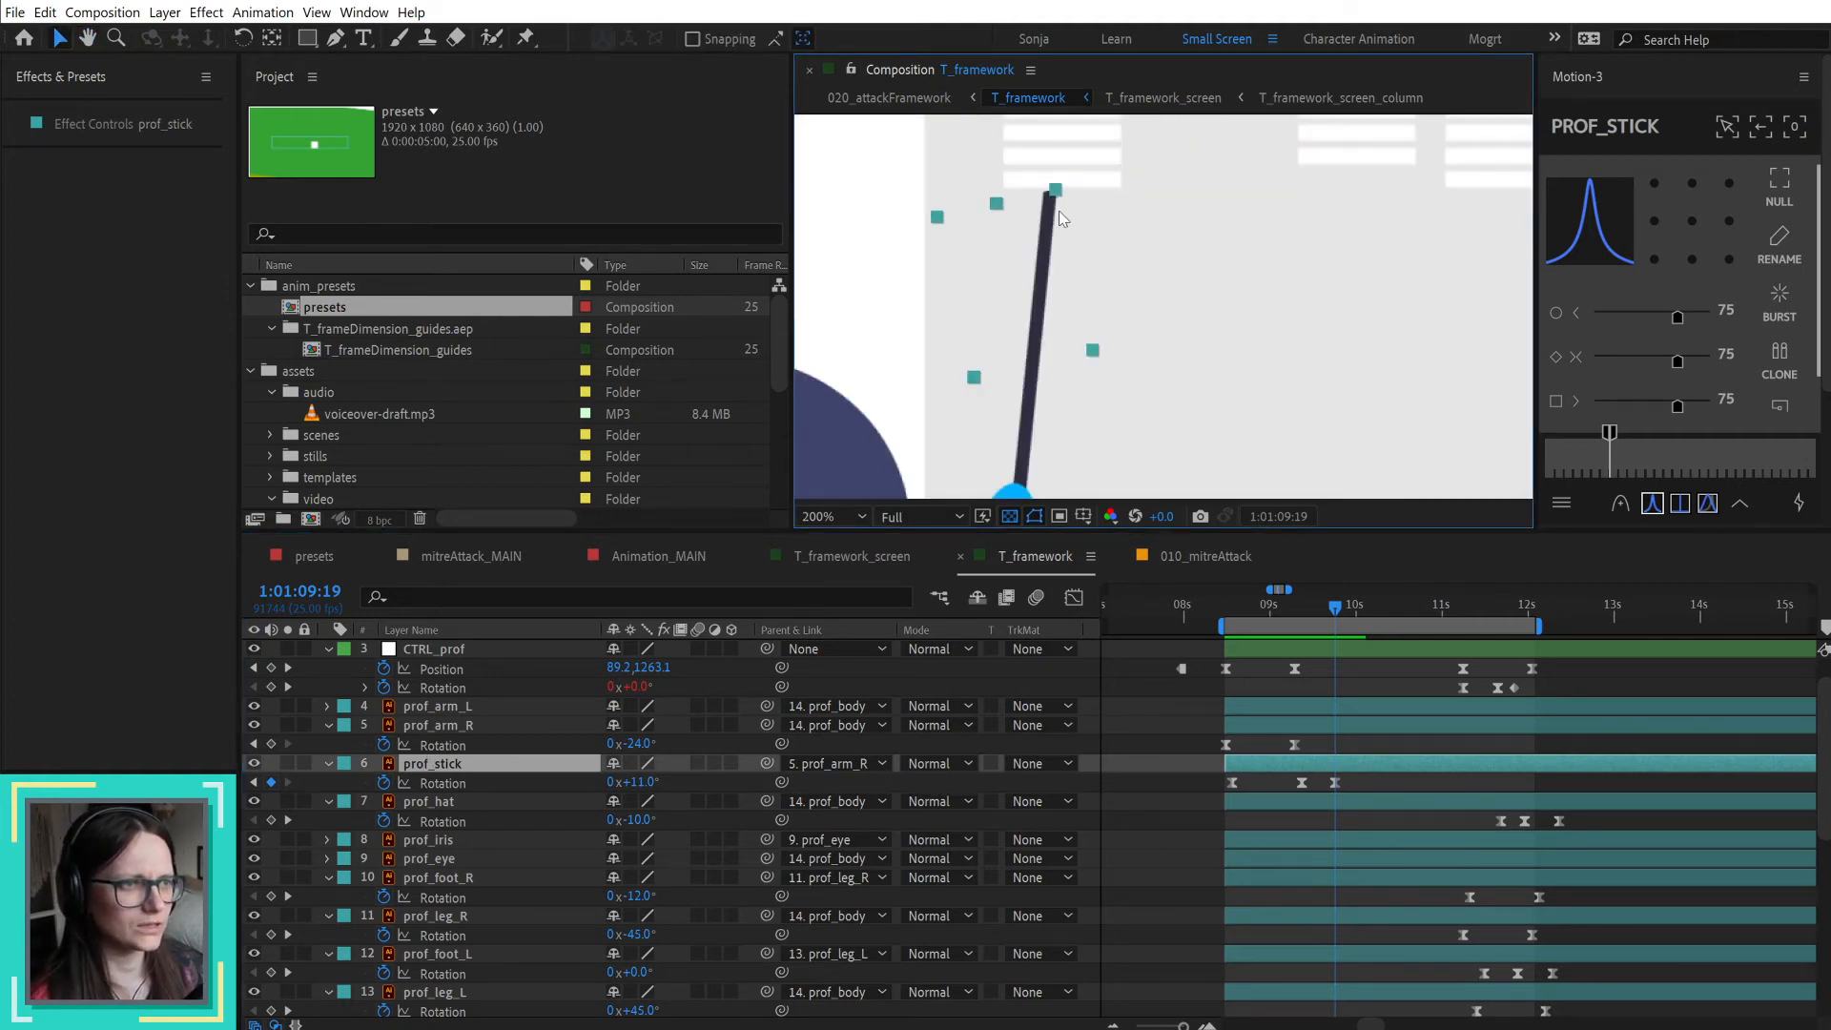
scroll(1053, 203, up, 1)
scroll(1053, 203, down, 1)
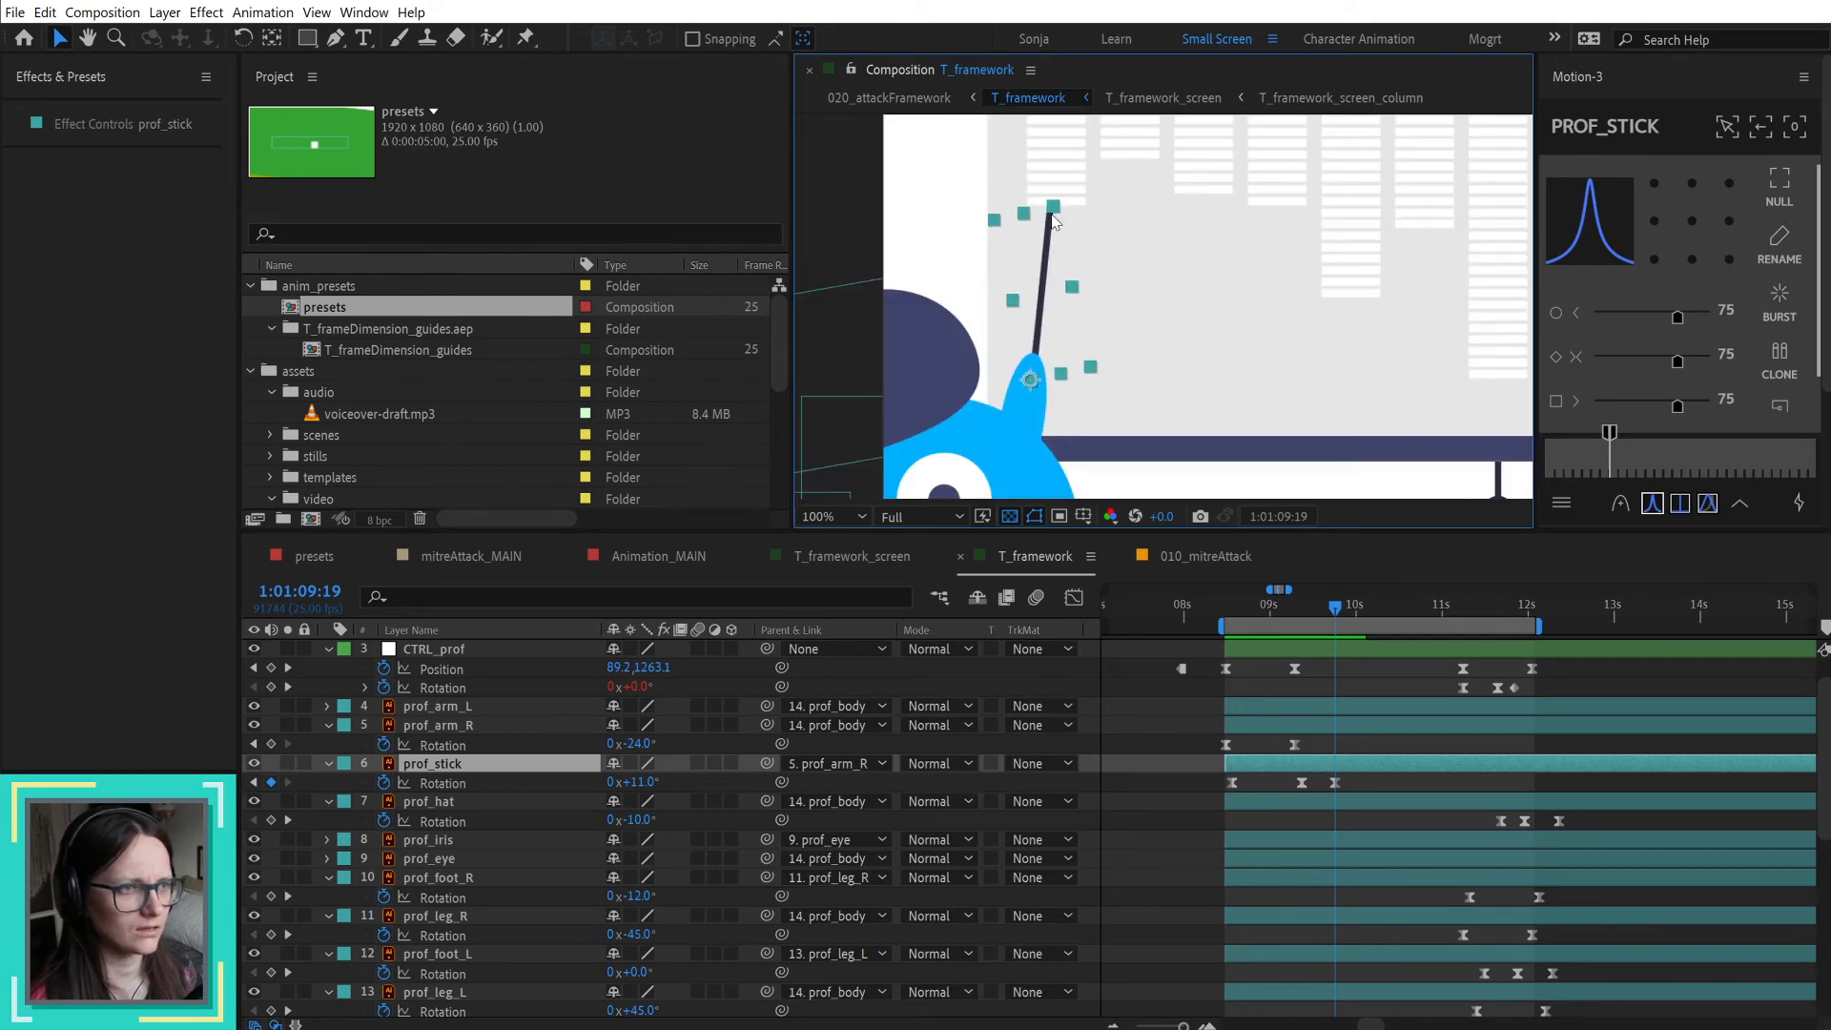
scroll(1058, 210, up, 3)
scroll(1081, 238, down, 5)
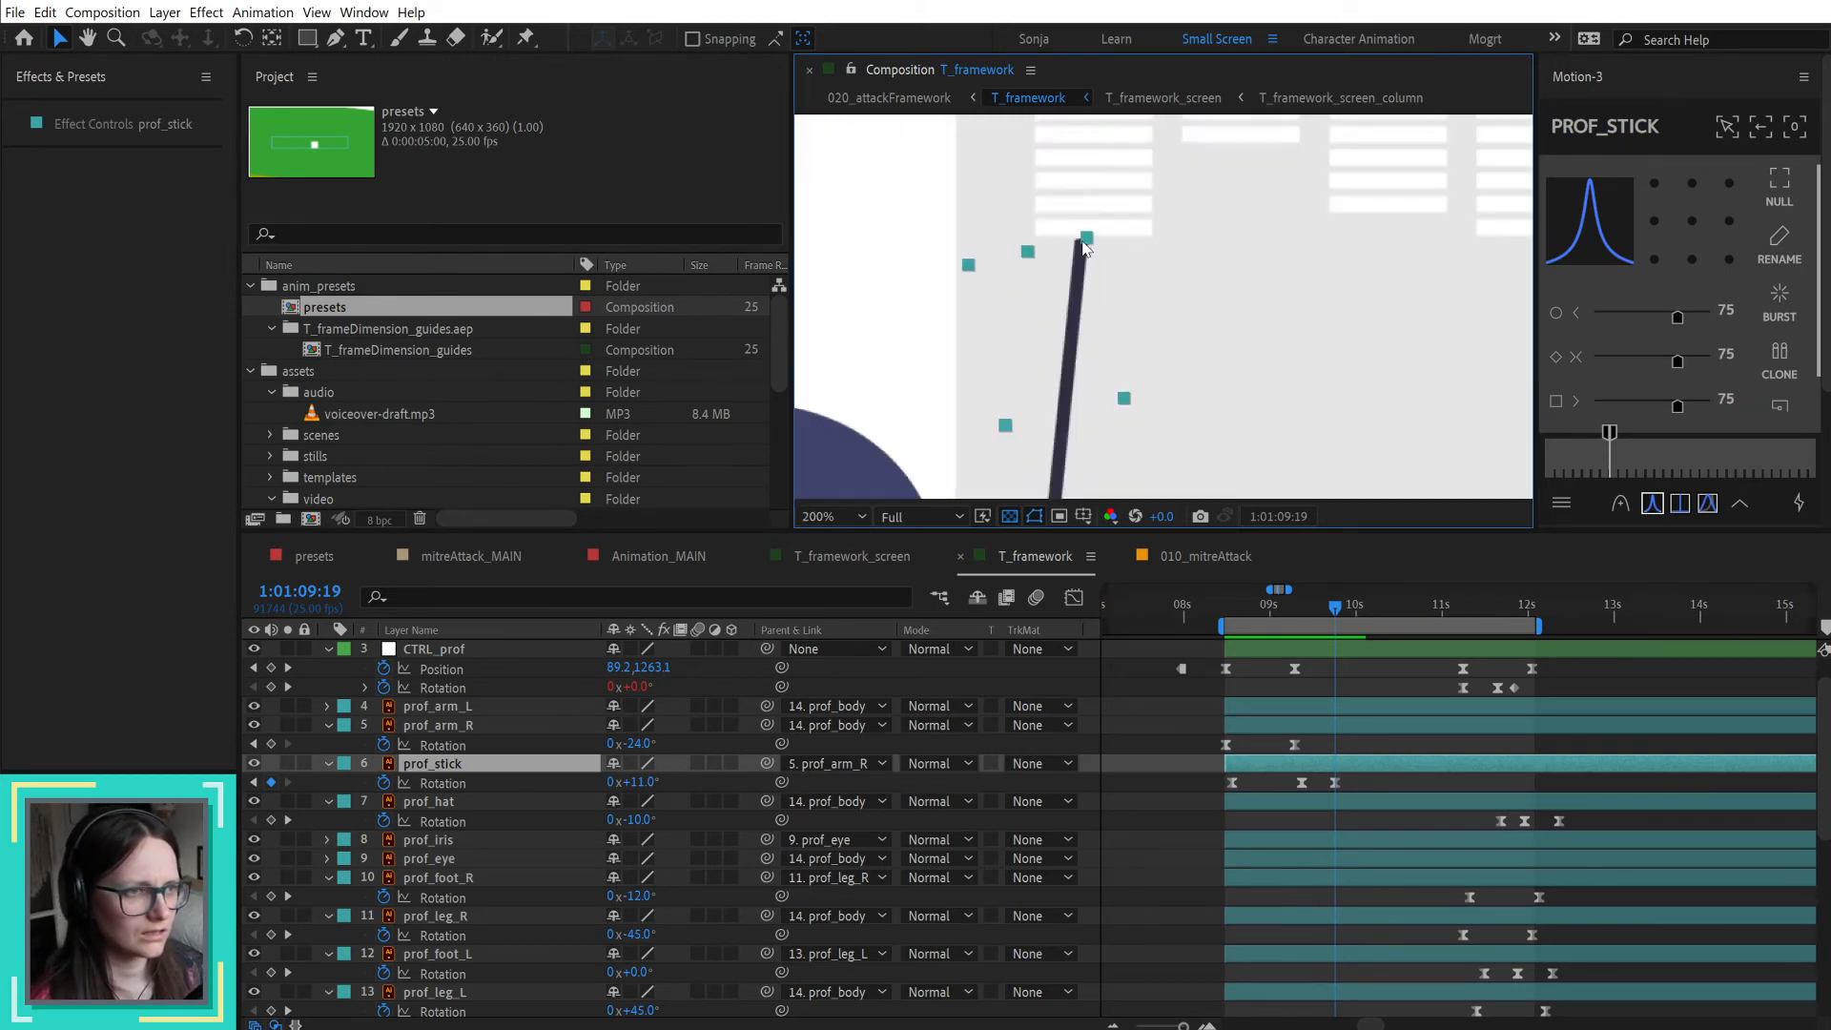
scroll(1084, 250, up, 2)
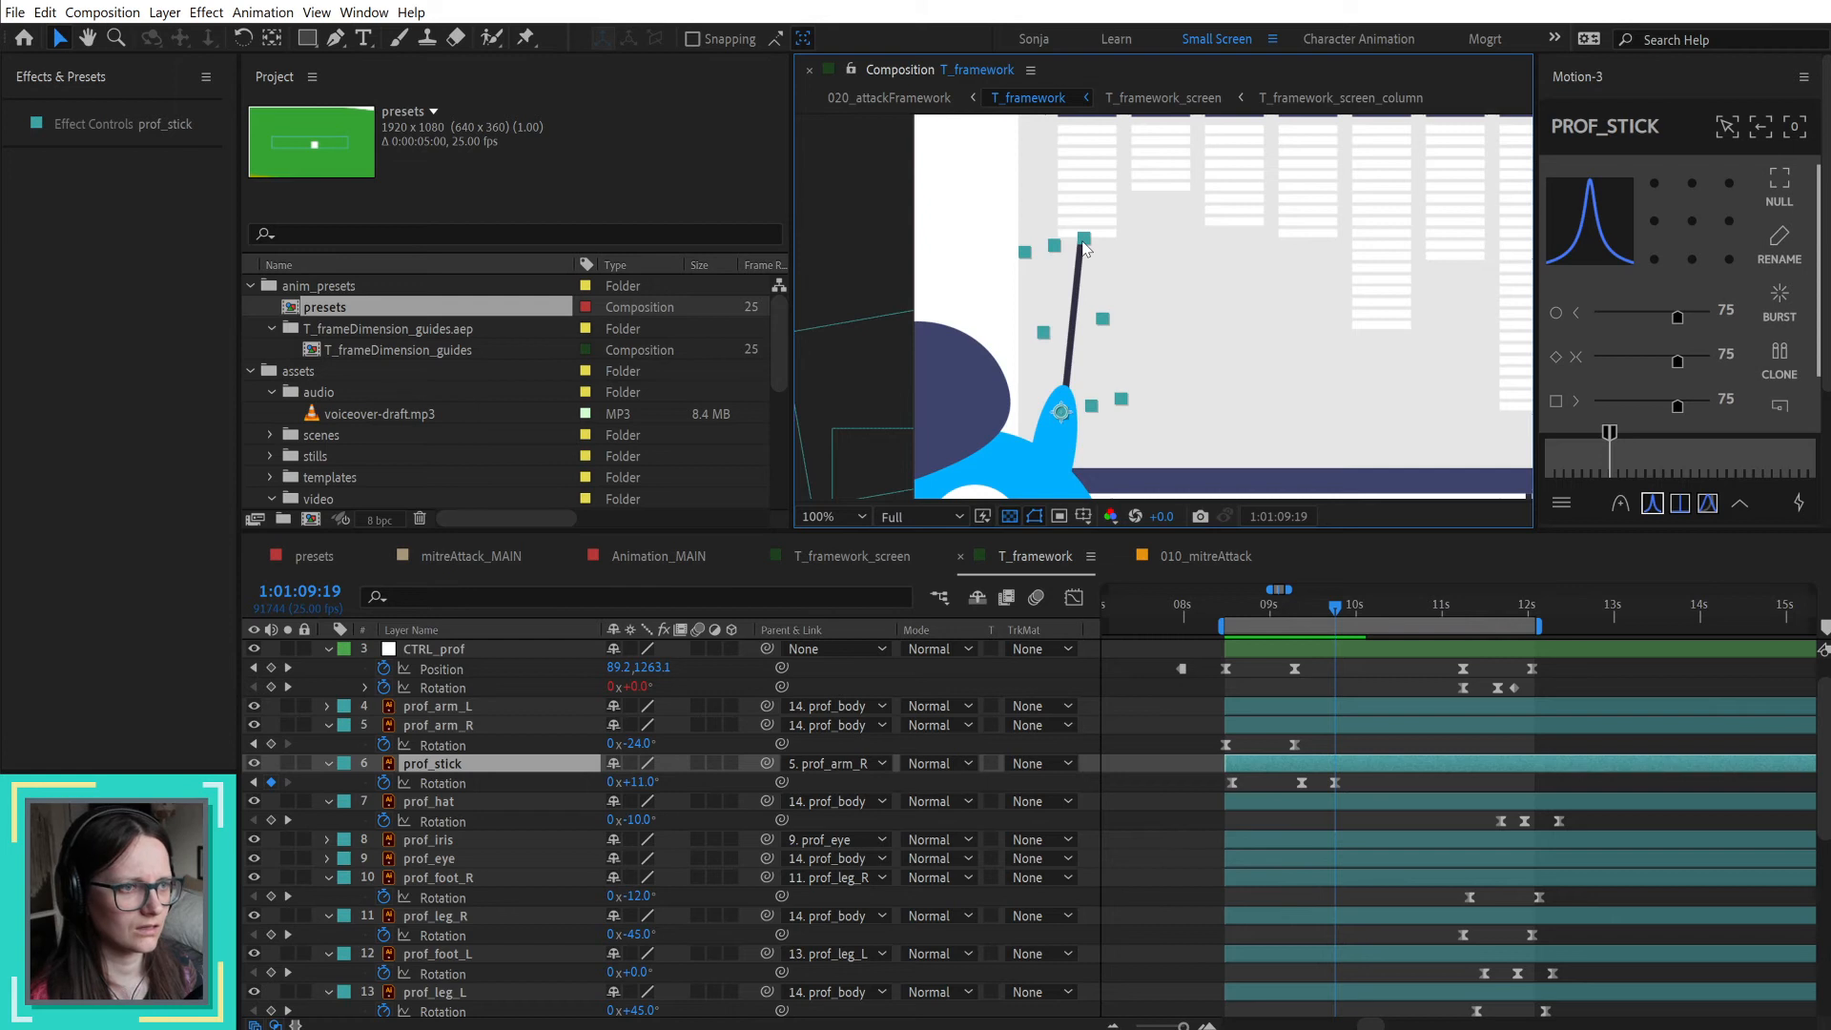
Step: Shift the pointer stick up and away from the professor's hand and inspect both of its ends closely
drag(1076, 335, 1108, 298)
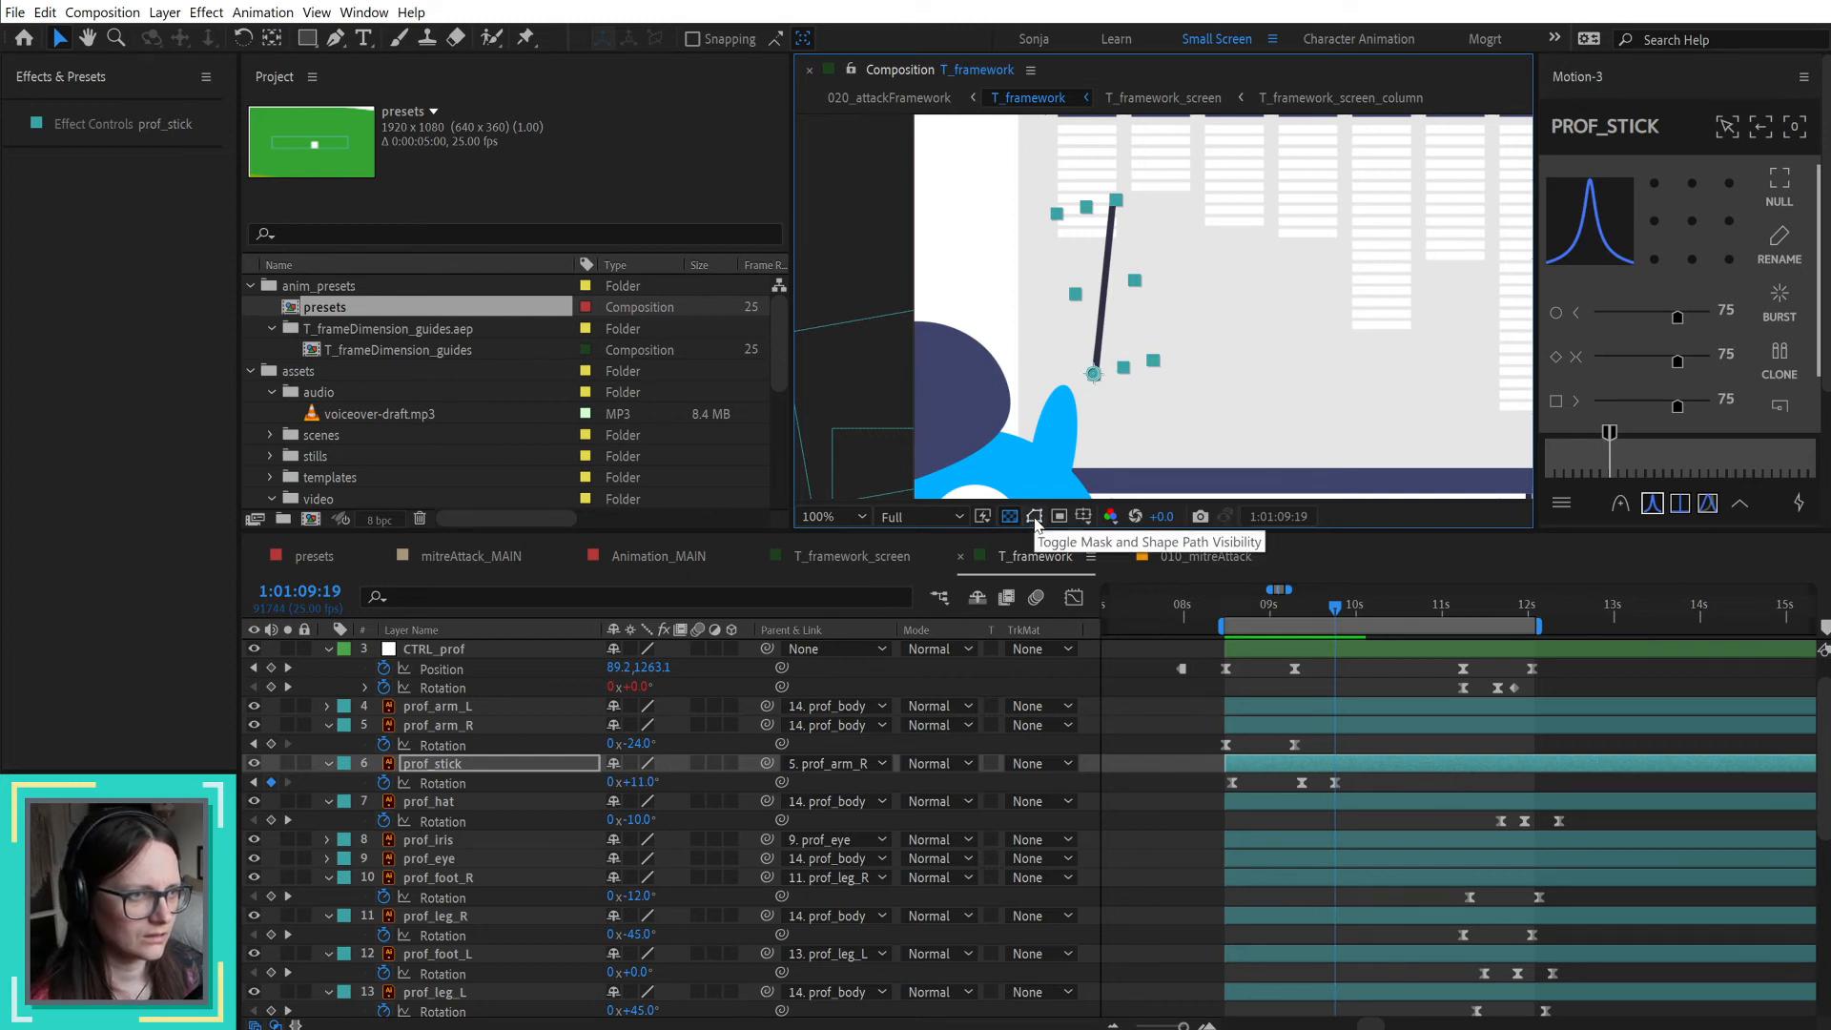
scroll(1108, 328, up, 2)
click(1161, 711)
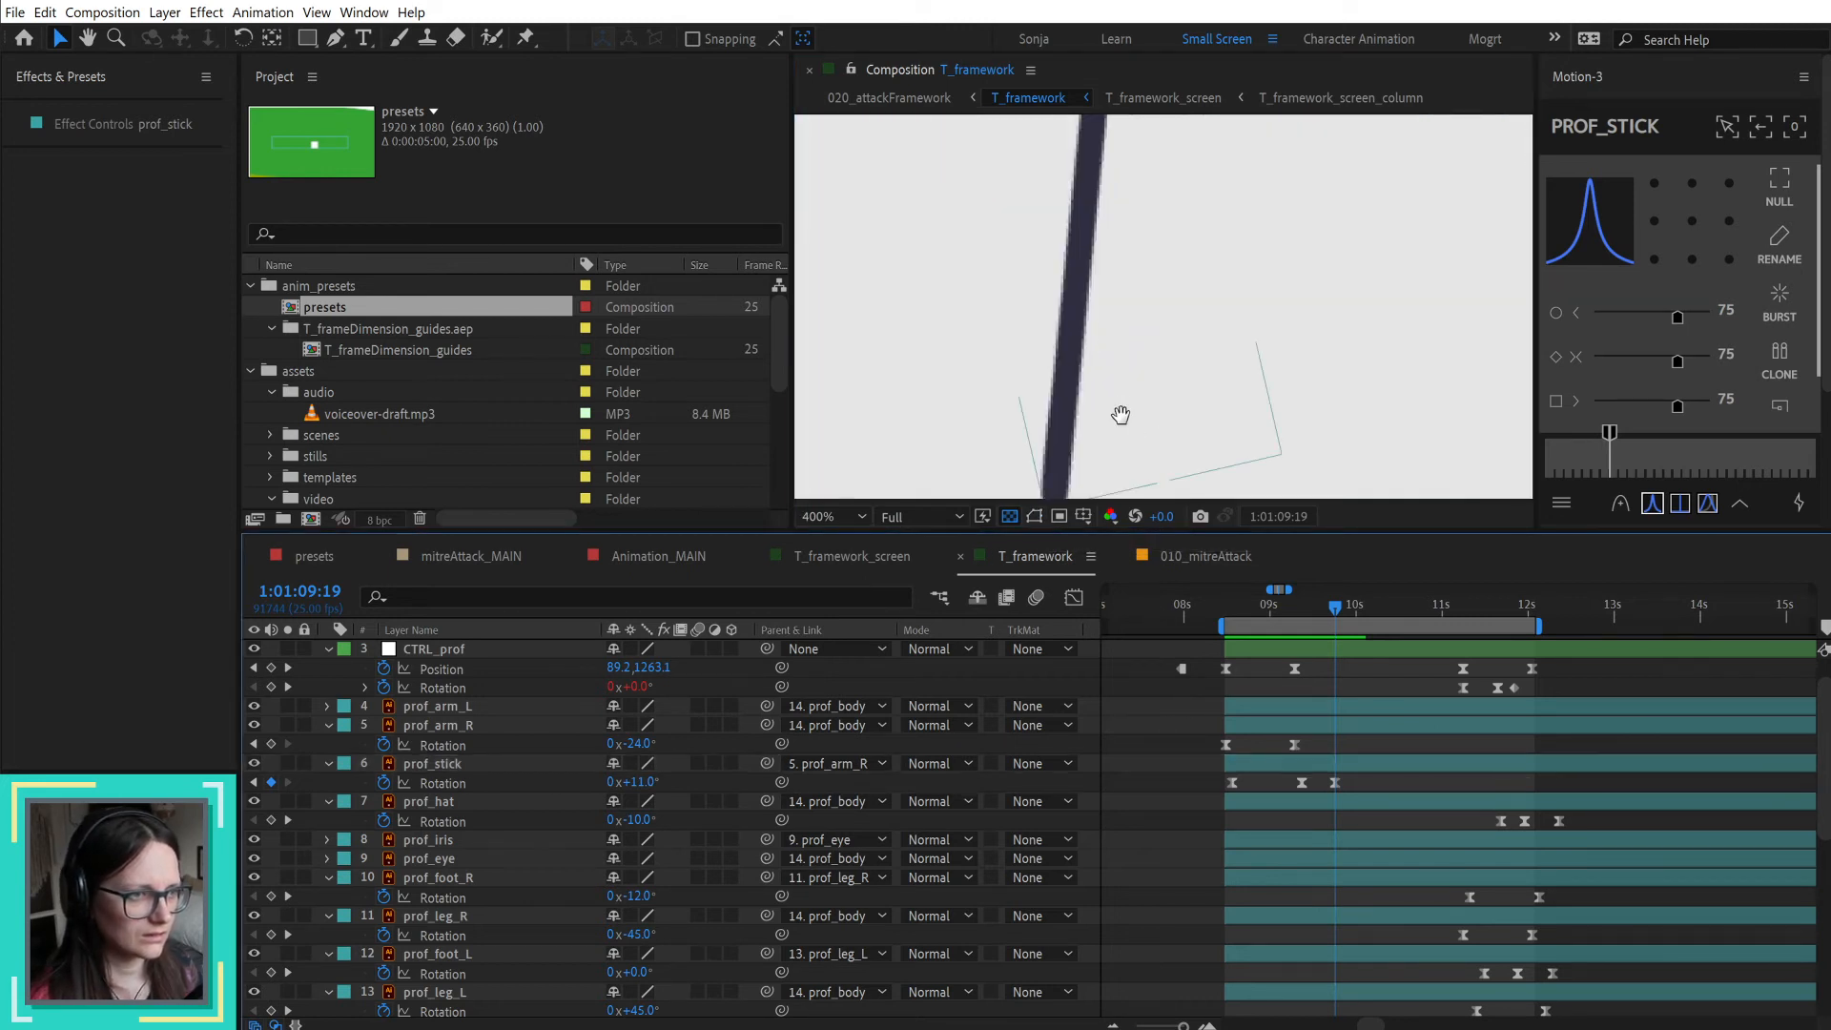
drag(1120, 414, 1107, 315)
drag(1186, 245, 1128, 785)
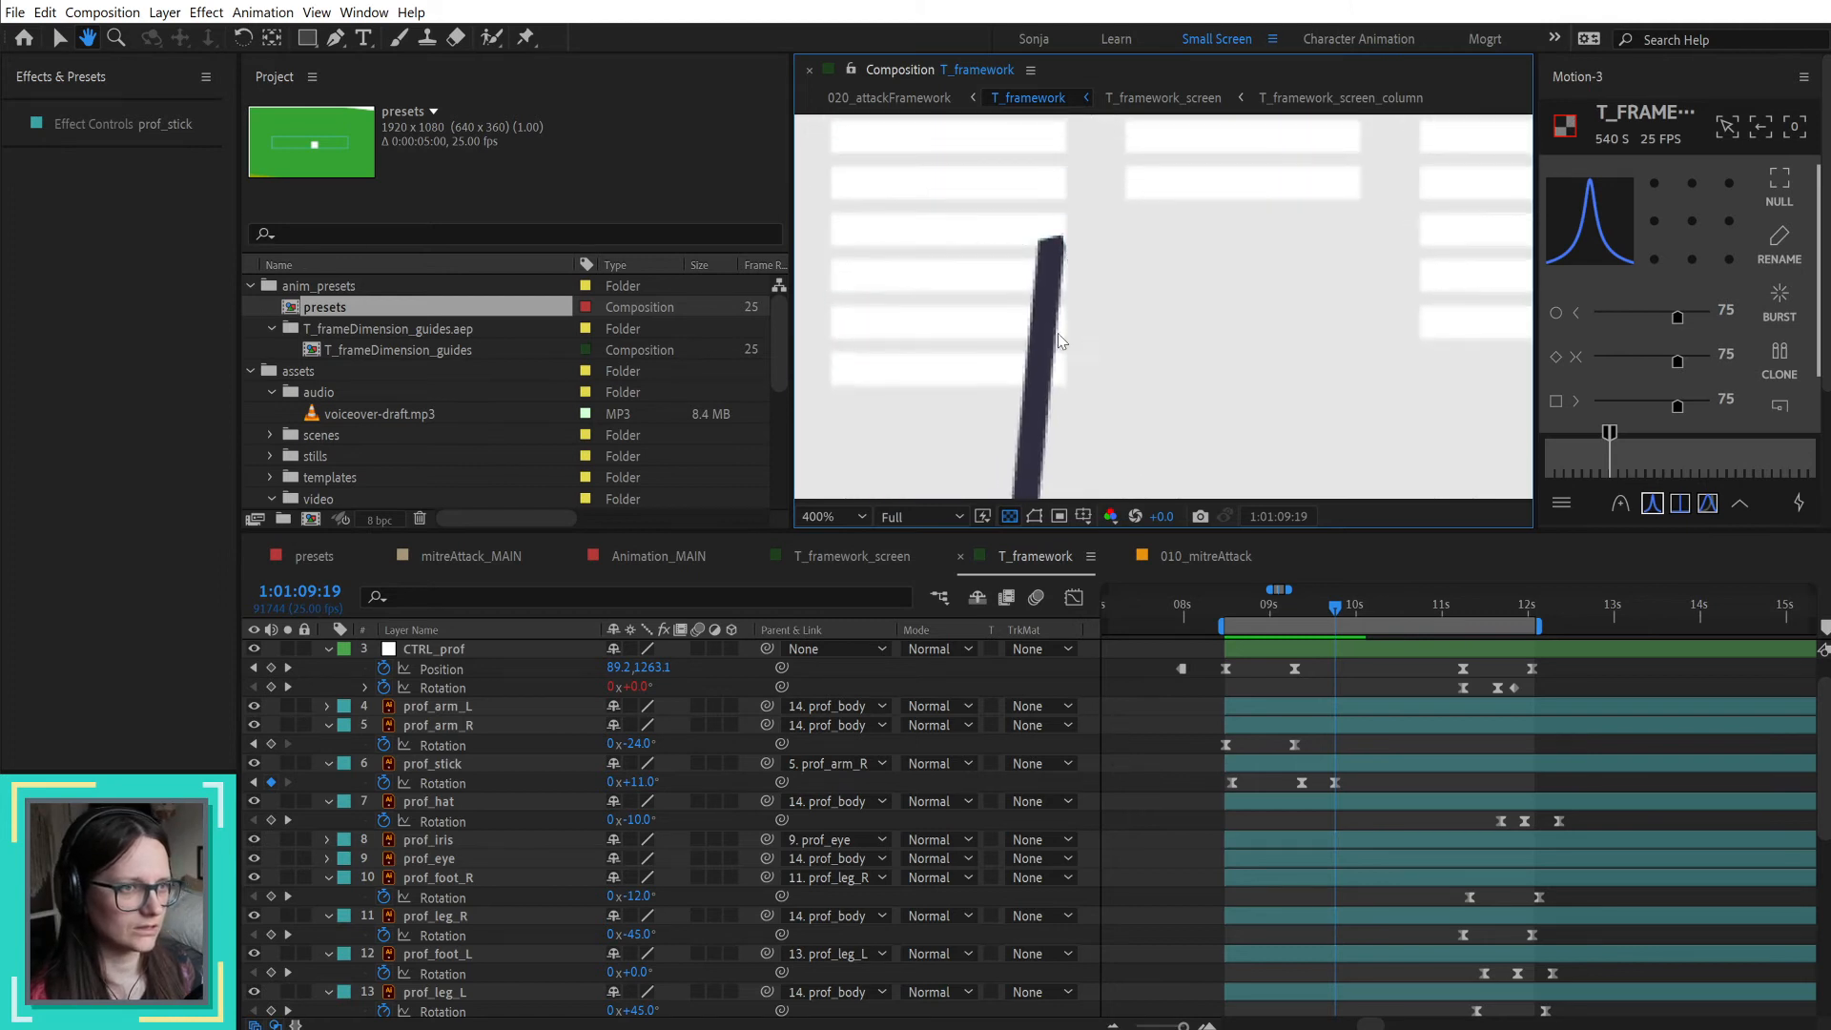
scroll(1053, 263, down, 1)
click(1053, 267)
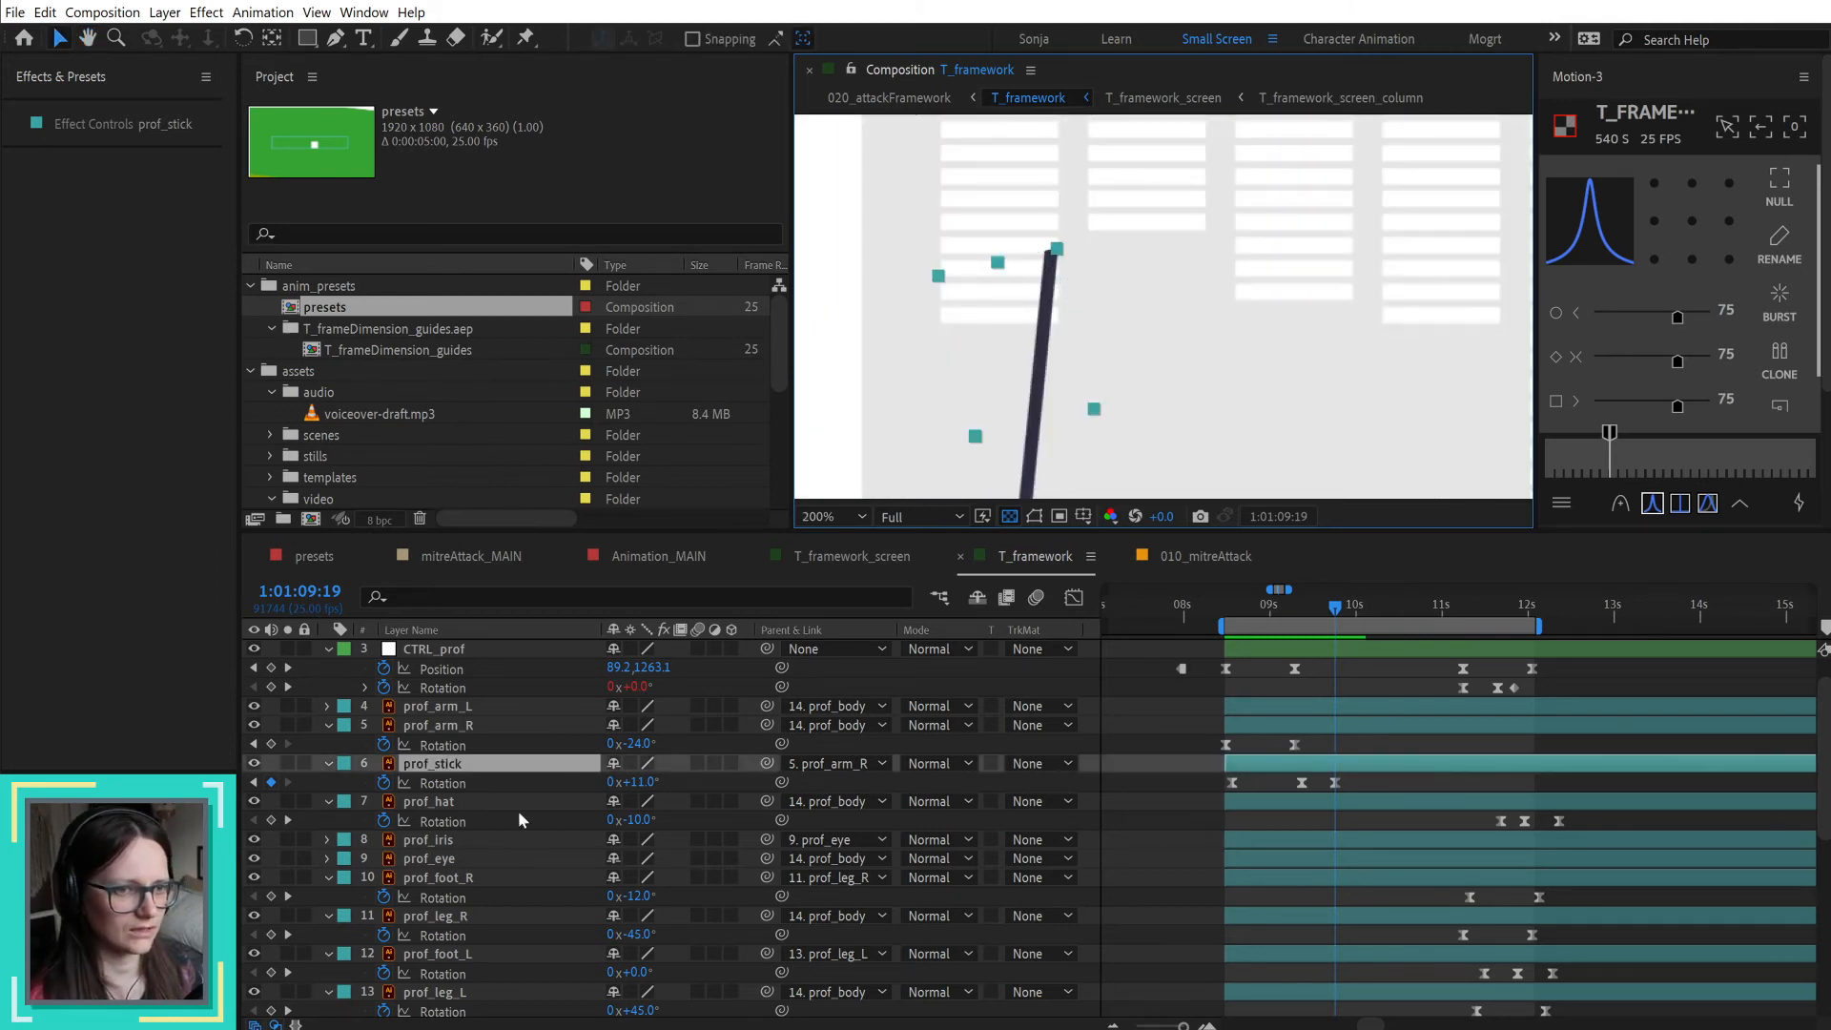
click(254, 763)
click(254, 763)
scroll(1081, 277, up, 1)
scroll(1014, 248, up, 1)
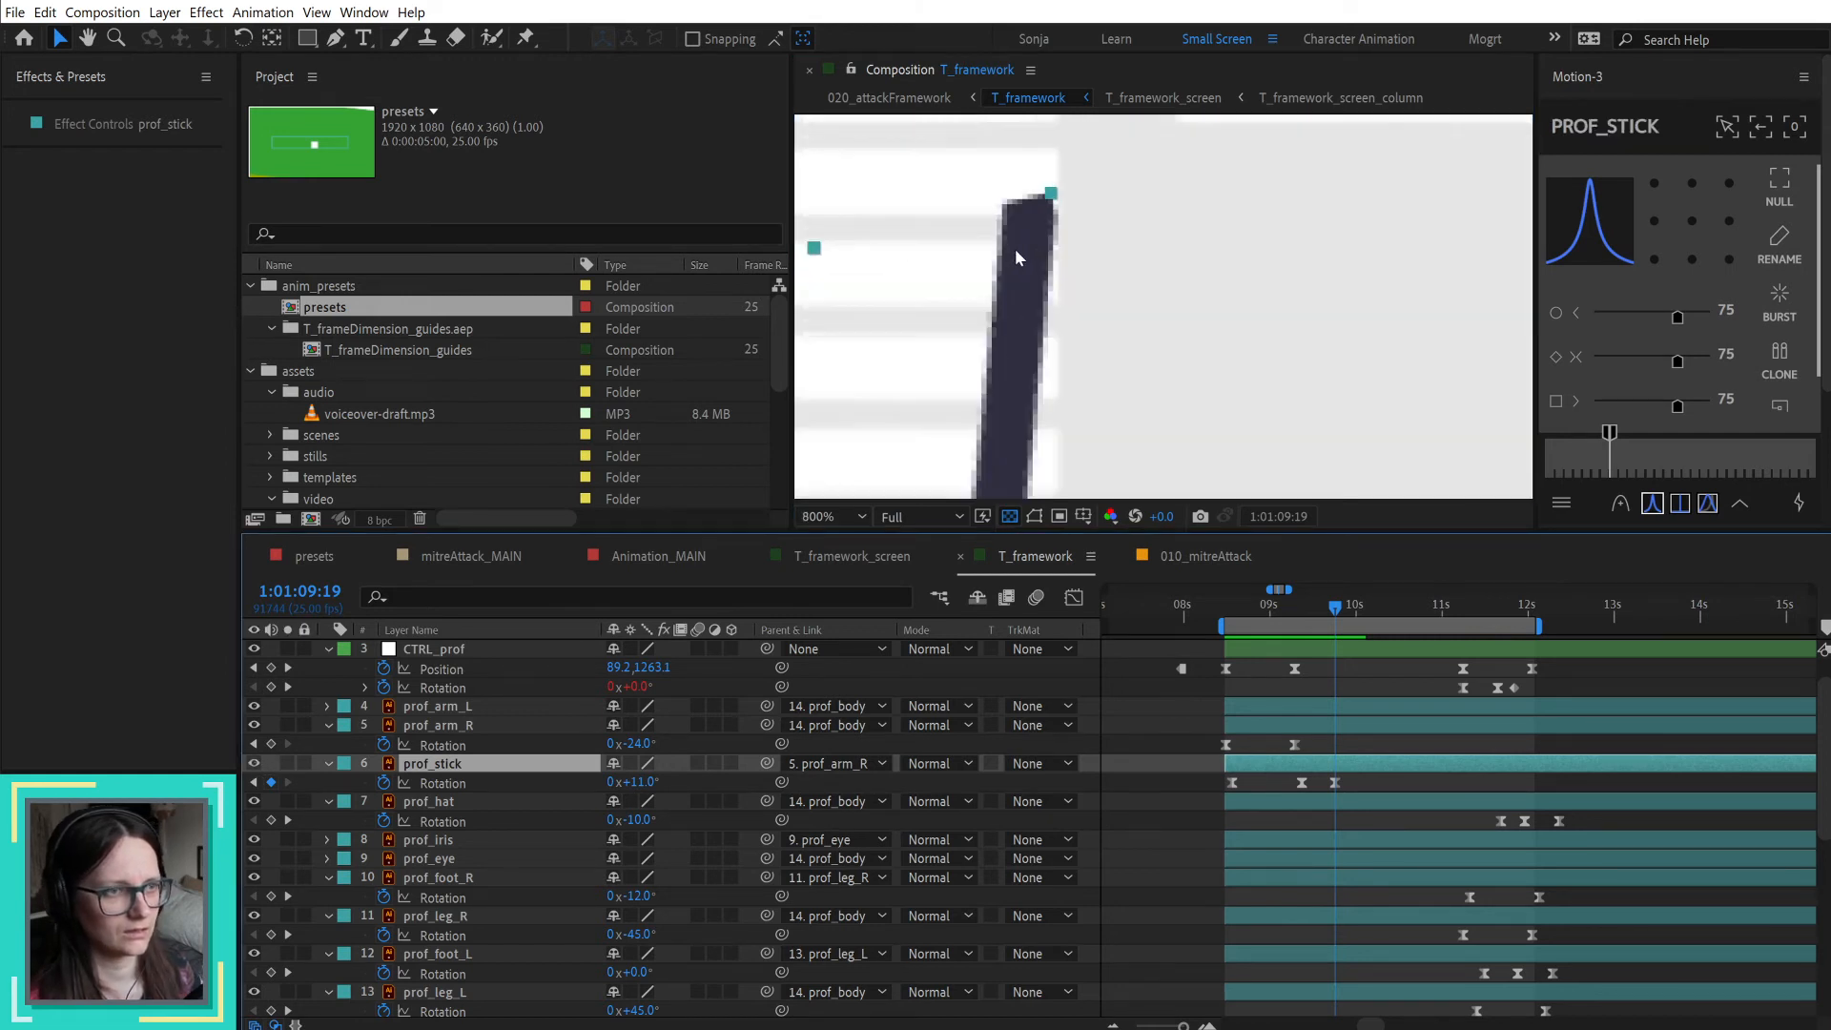
scroll(1014, 249, down, 1)
Step: Reveal the prof_stick layer's source in the project and reload its footage
right_click(494, 762)
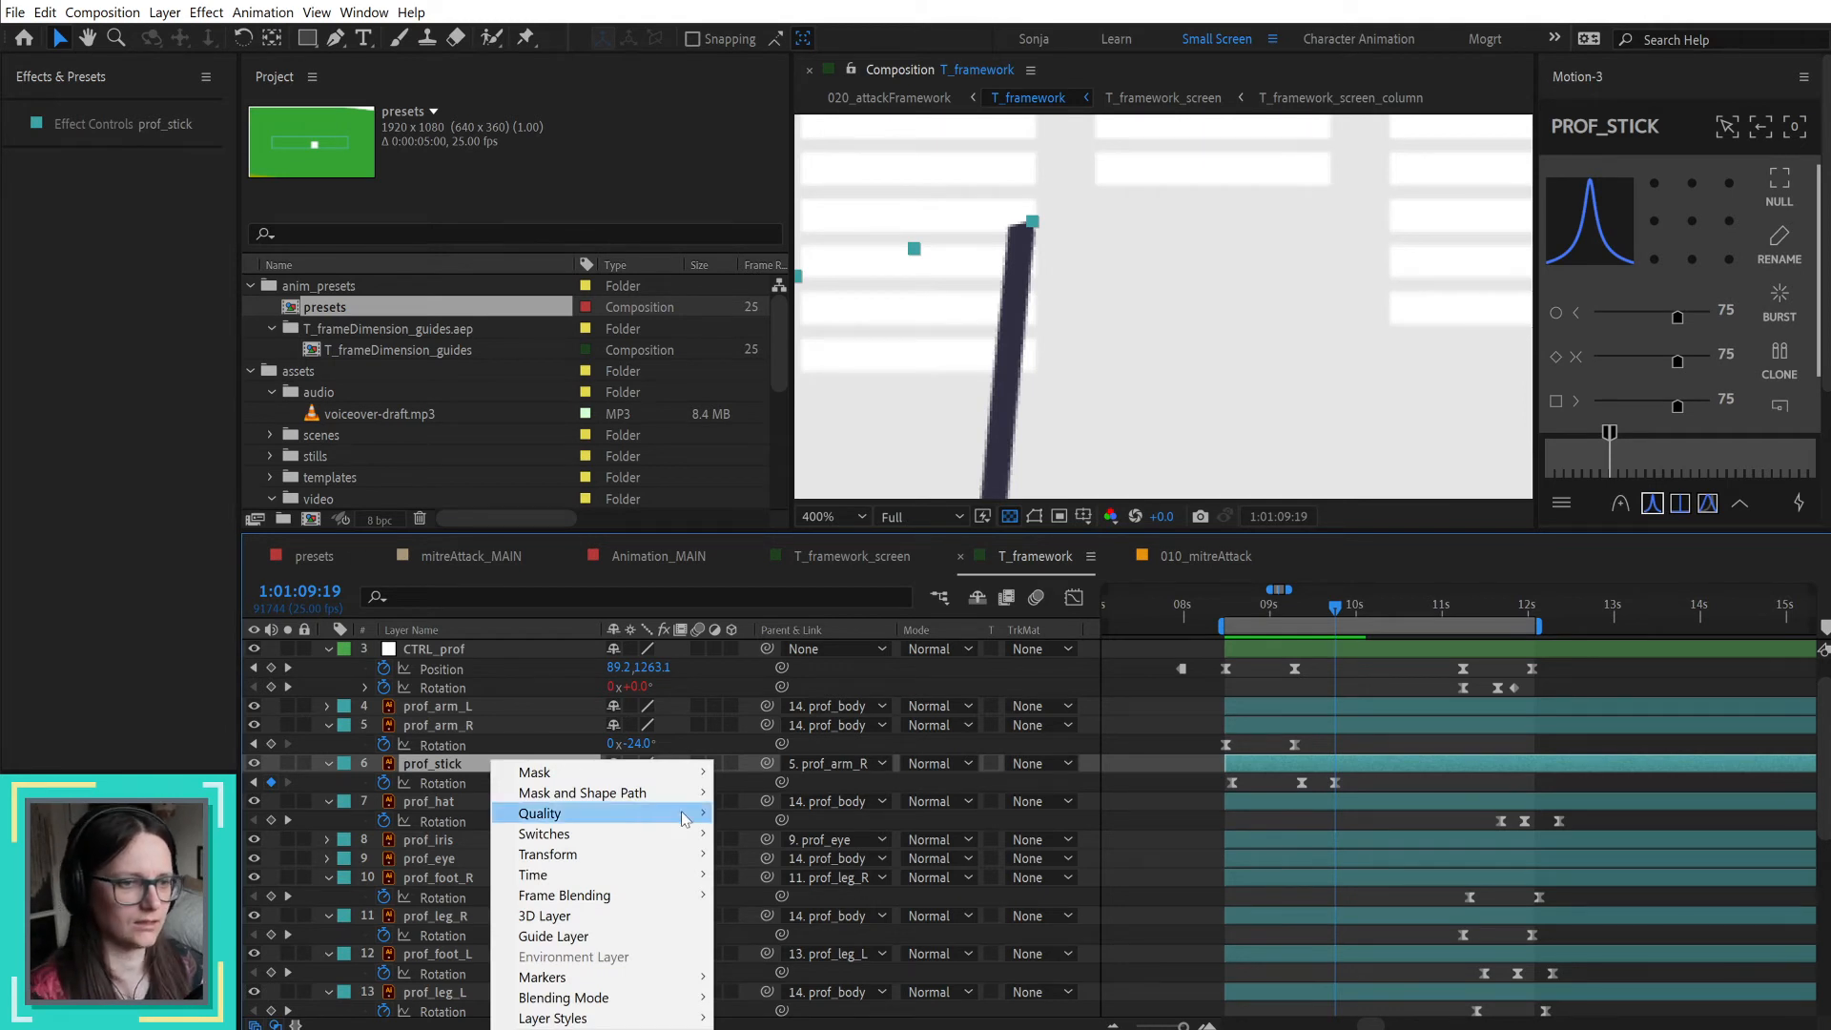
mouse_move(622, 835)
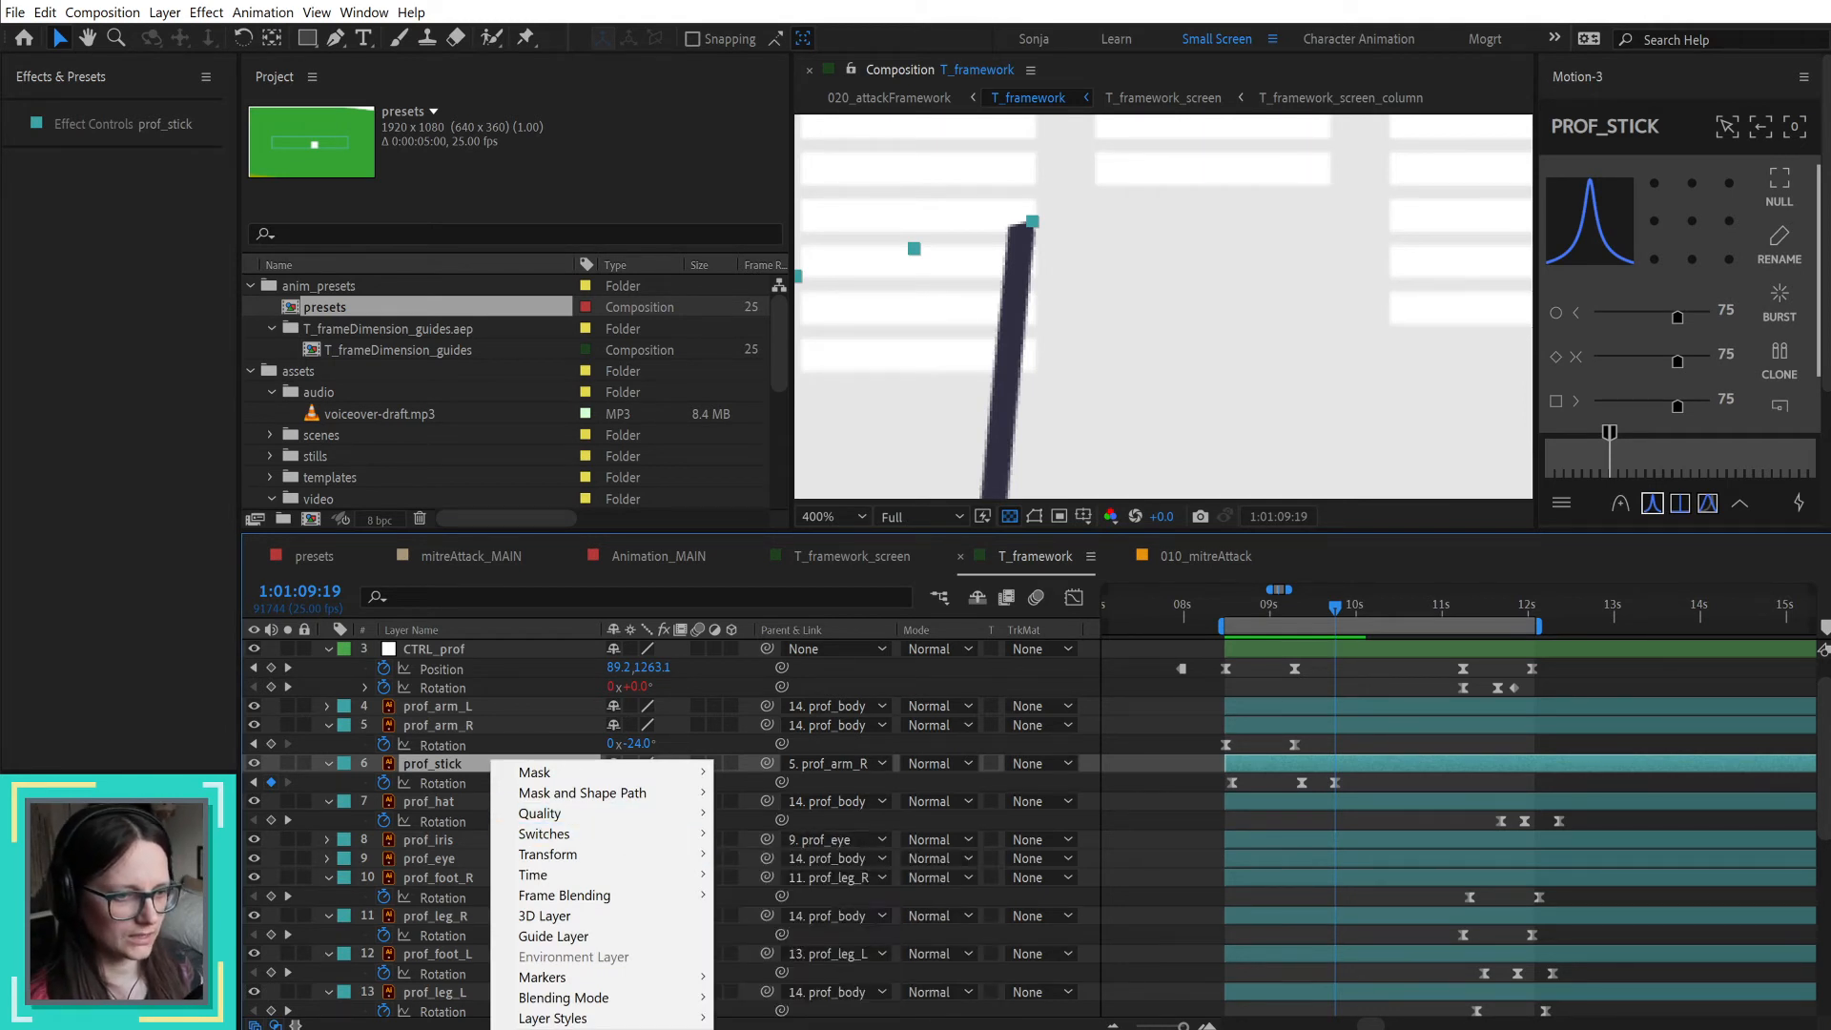
click(792, 1029)
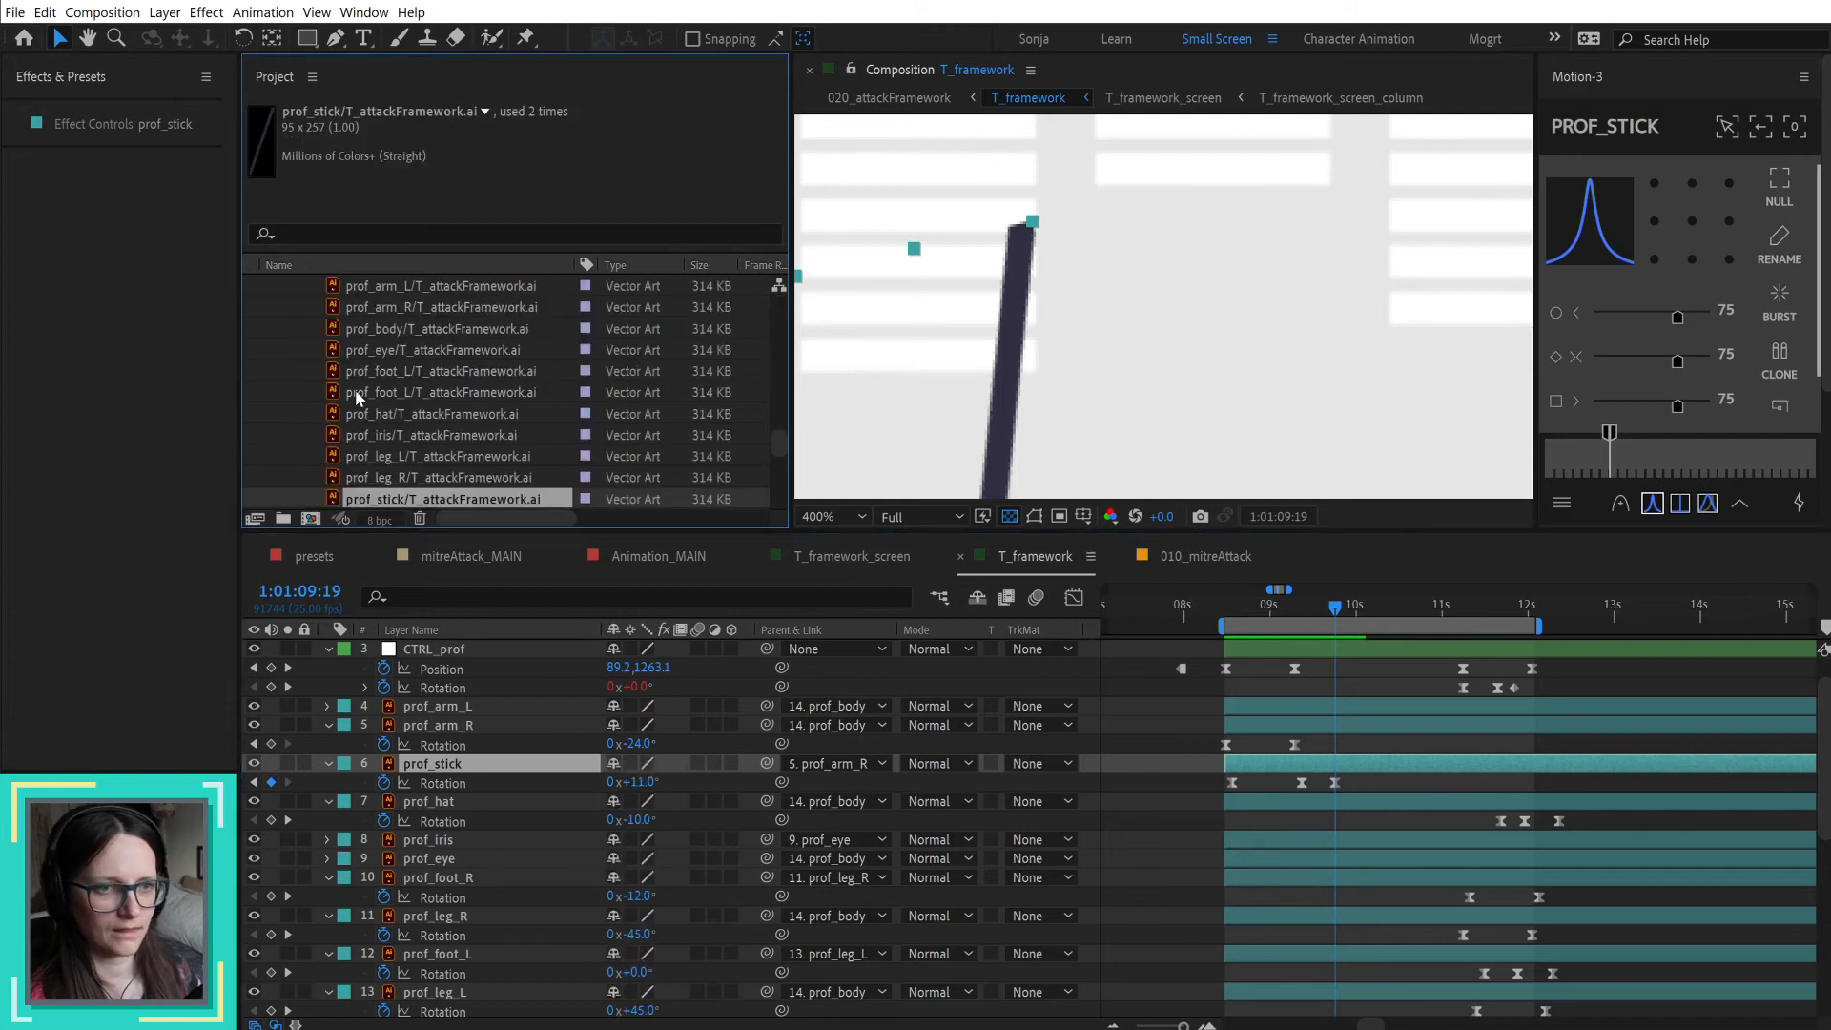
right_click(527, 495)
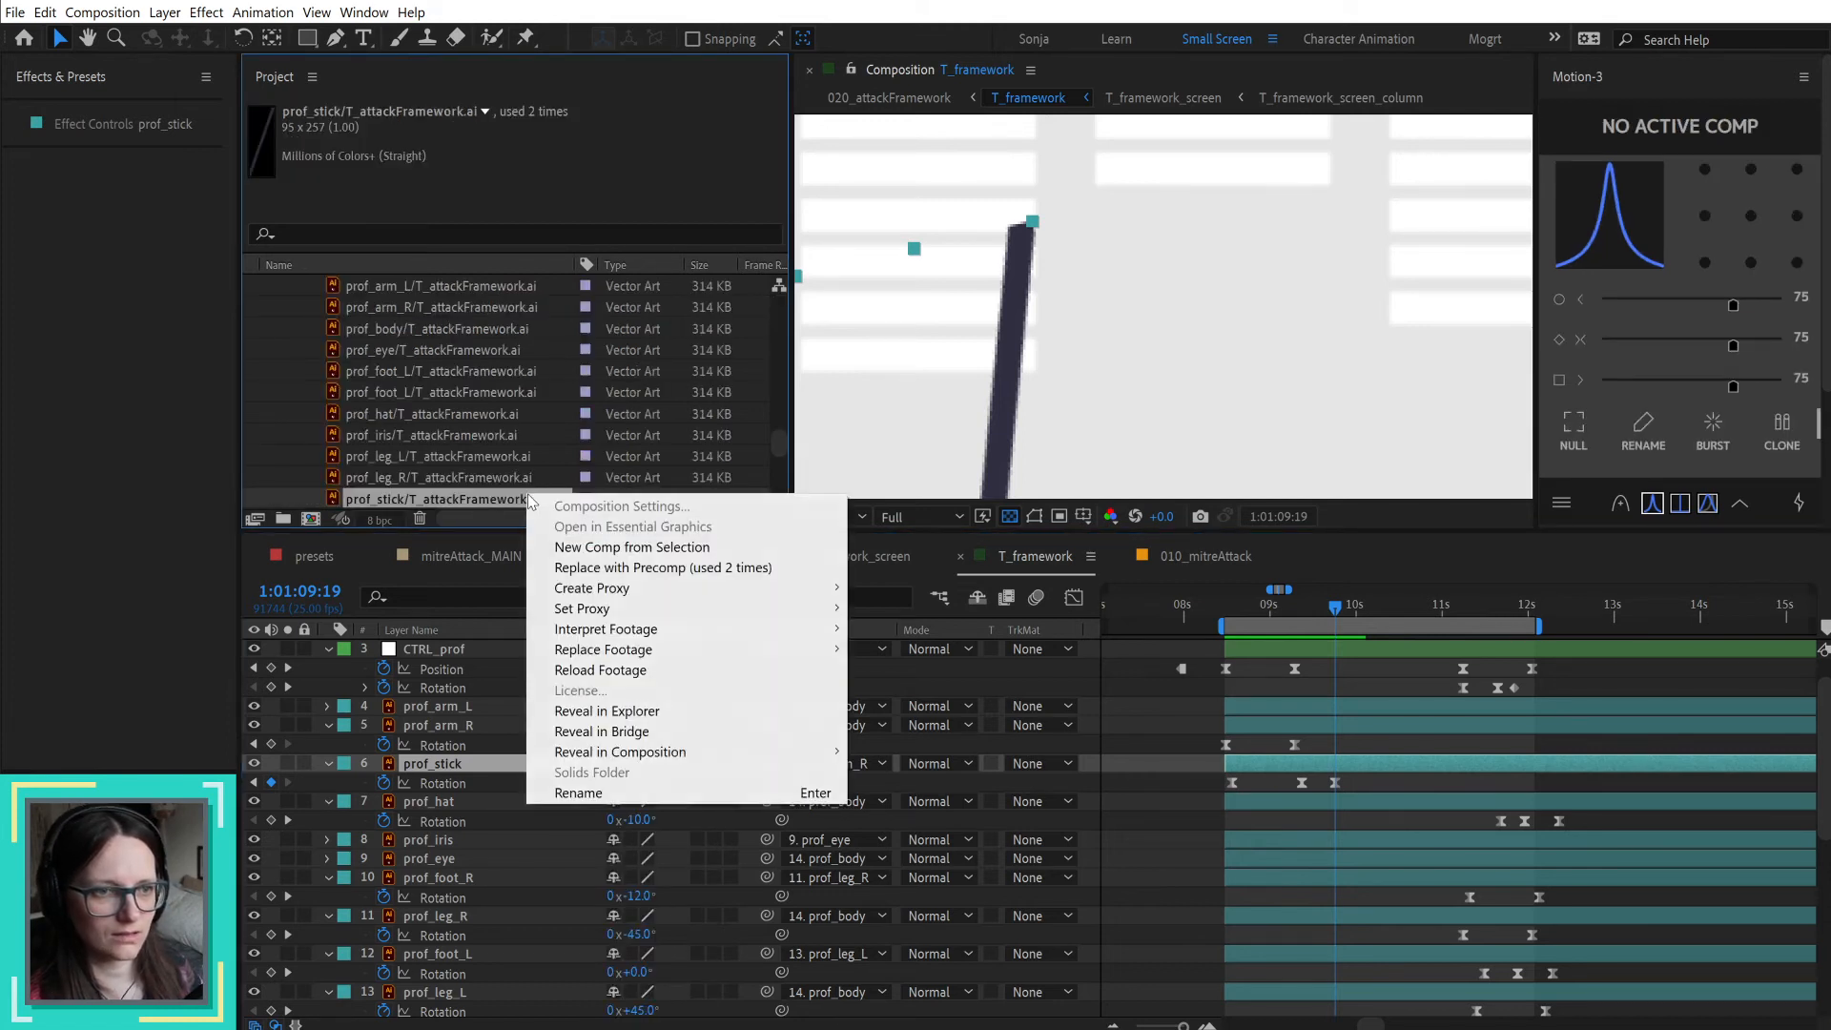
click(540, 670)
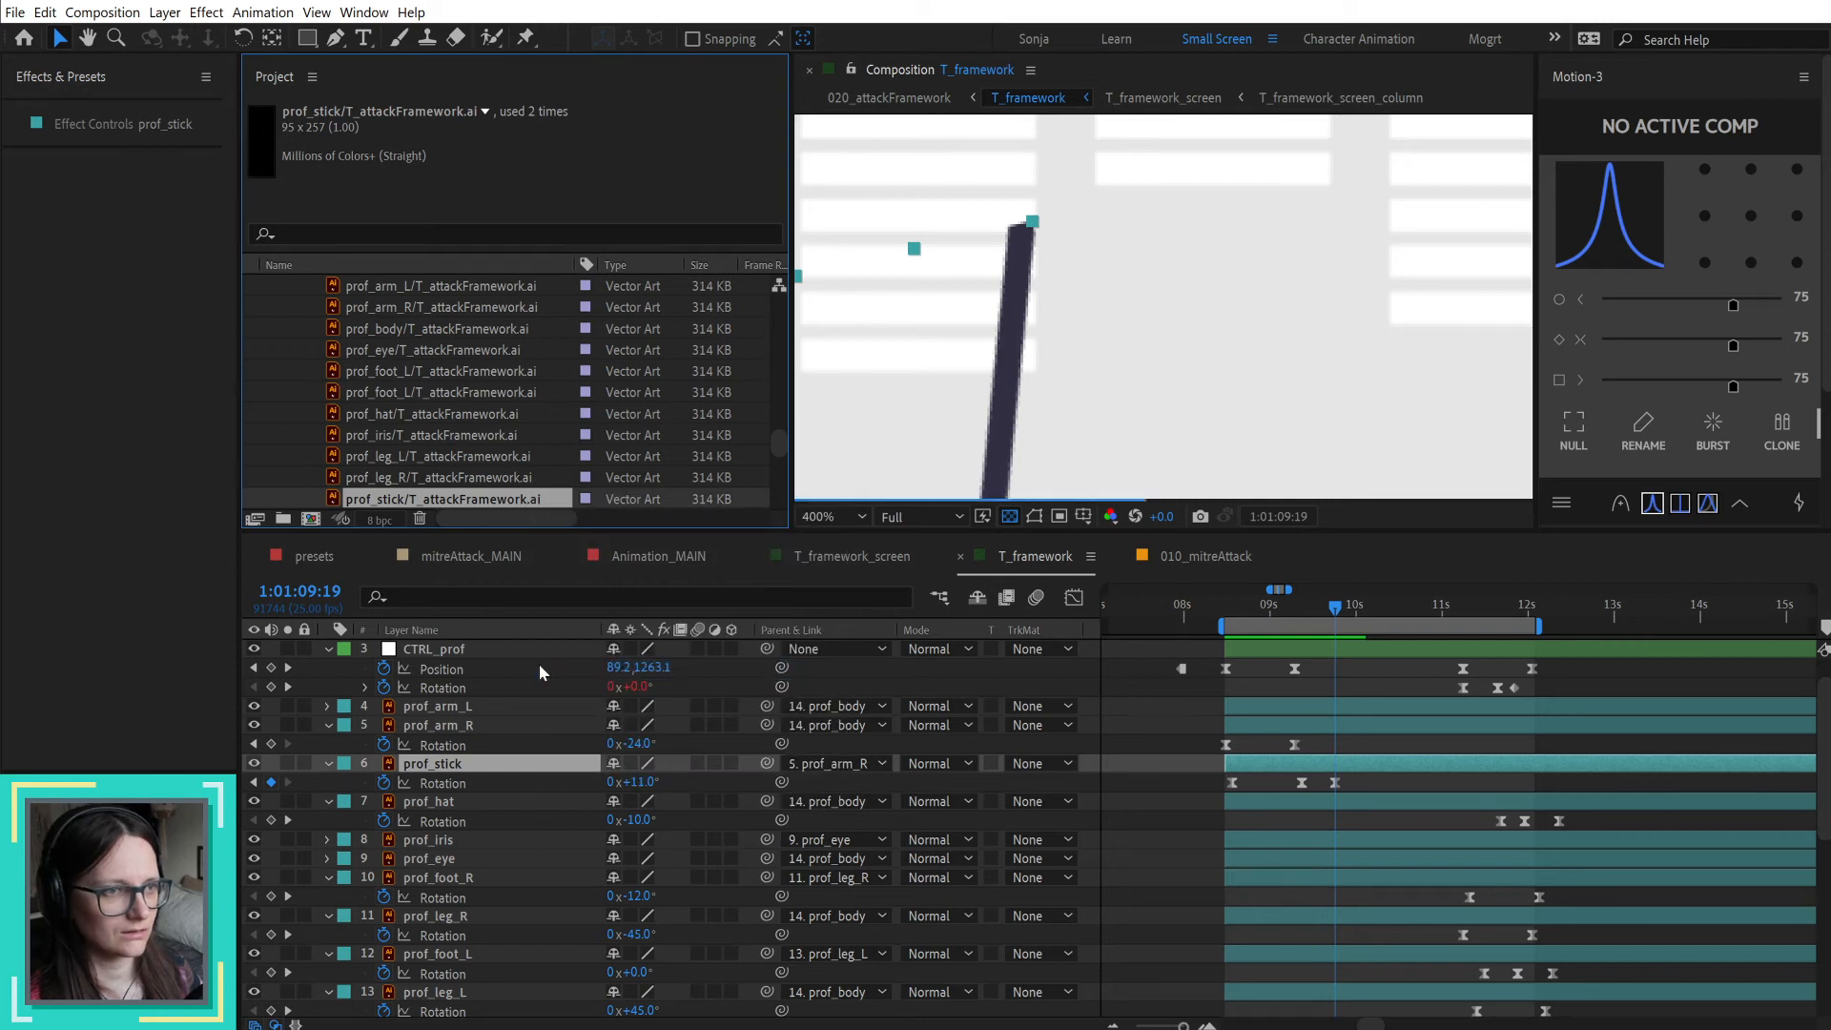
Step: Replace the prof_stick footage with T_attackFramework.ai from the ai_templates folder
right_click(527, 506)
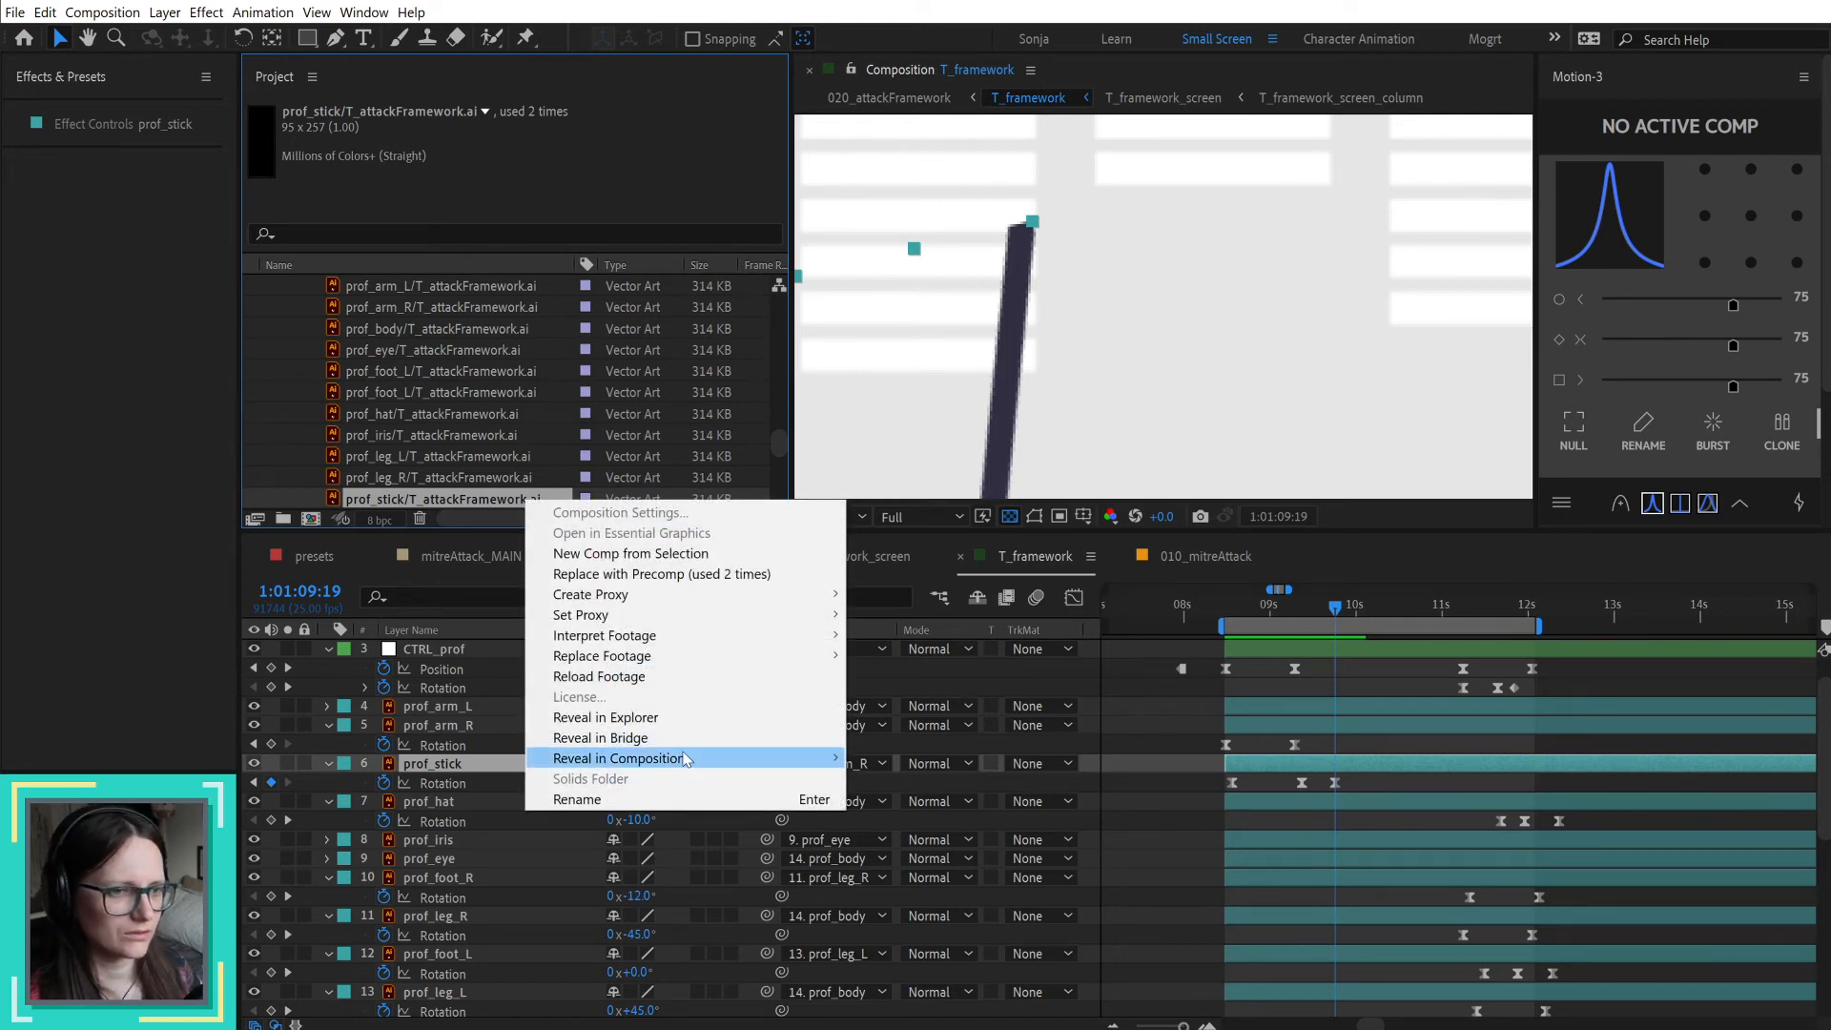
mouse_move(686, 759)
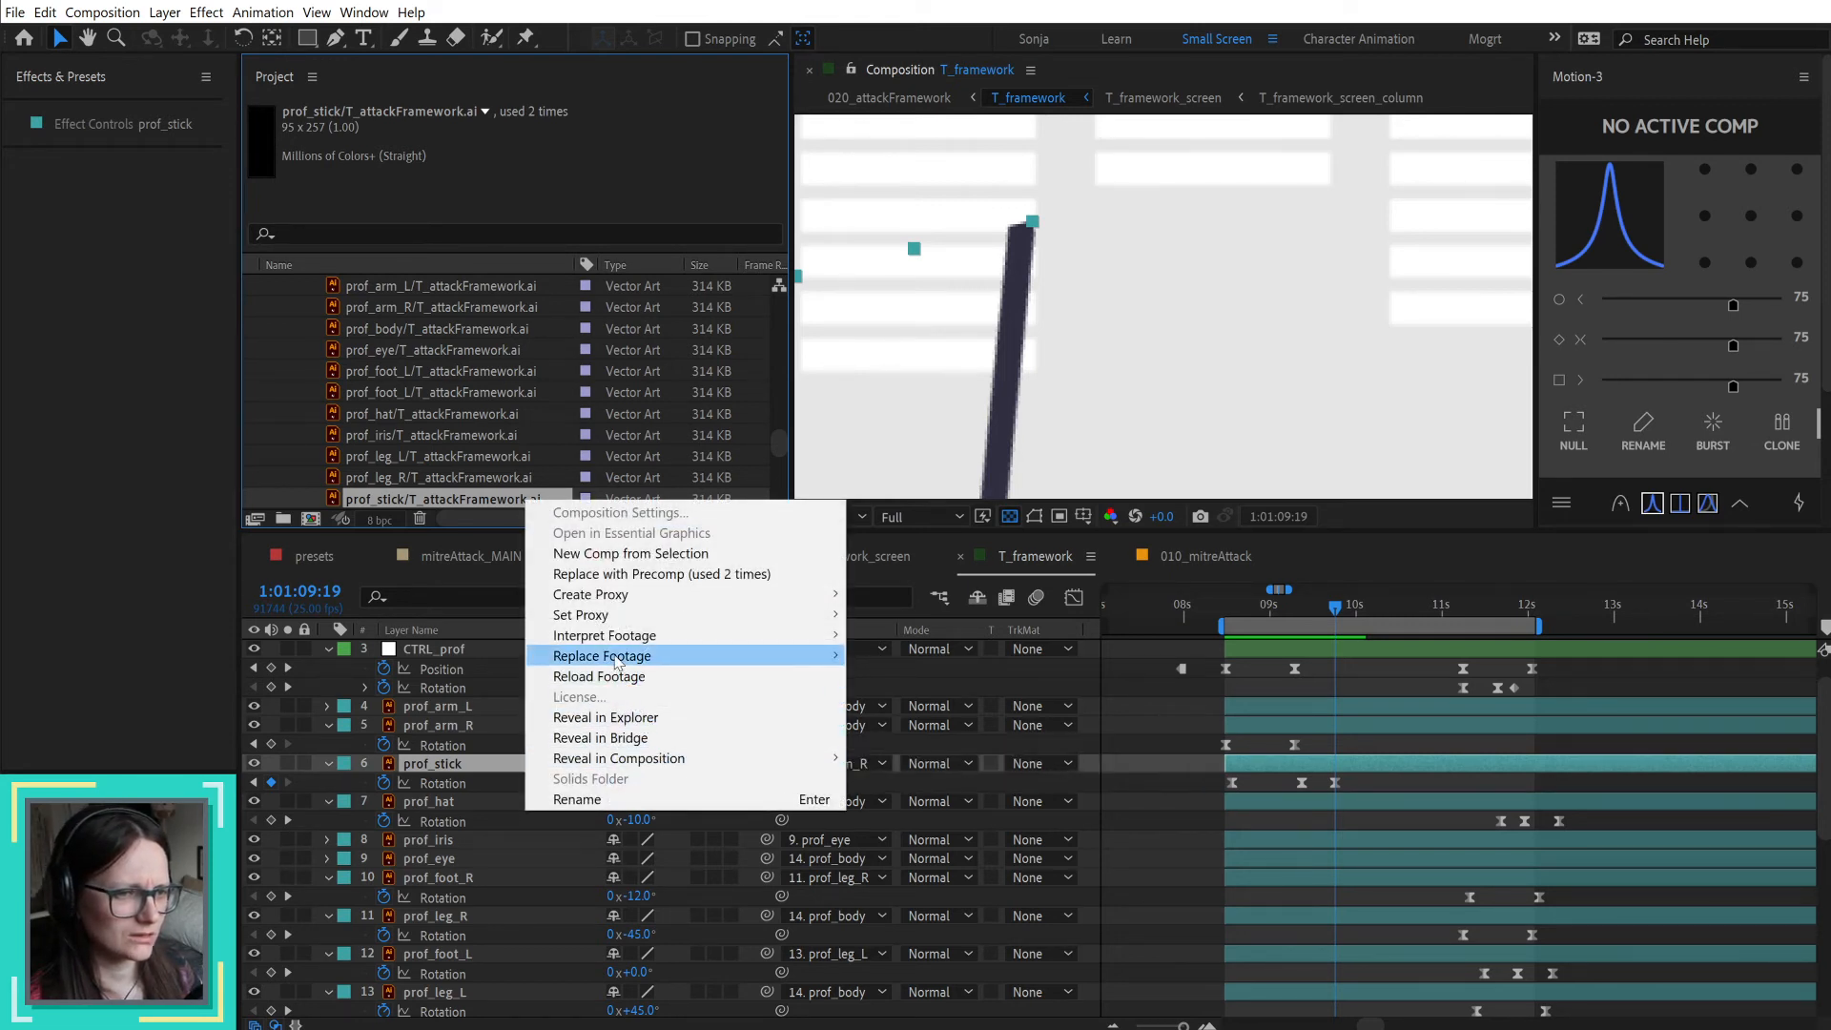
mouse_move(768, 659)
click(895, 655)
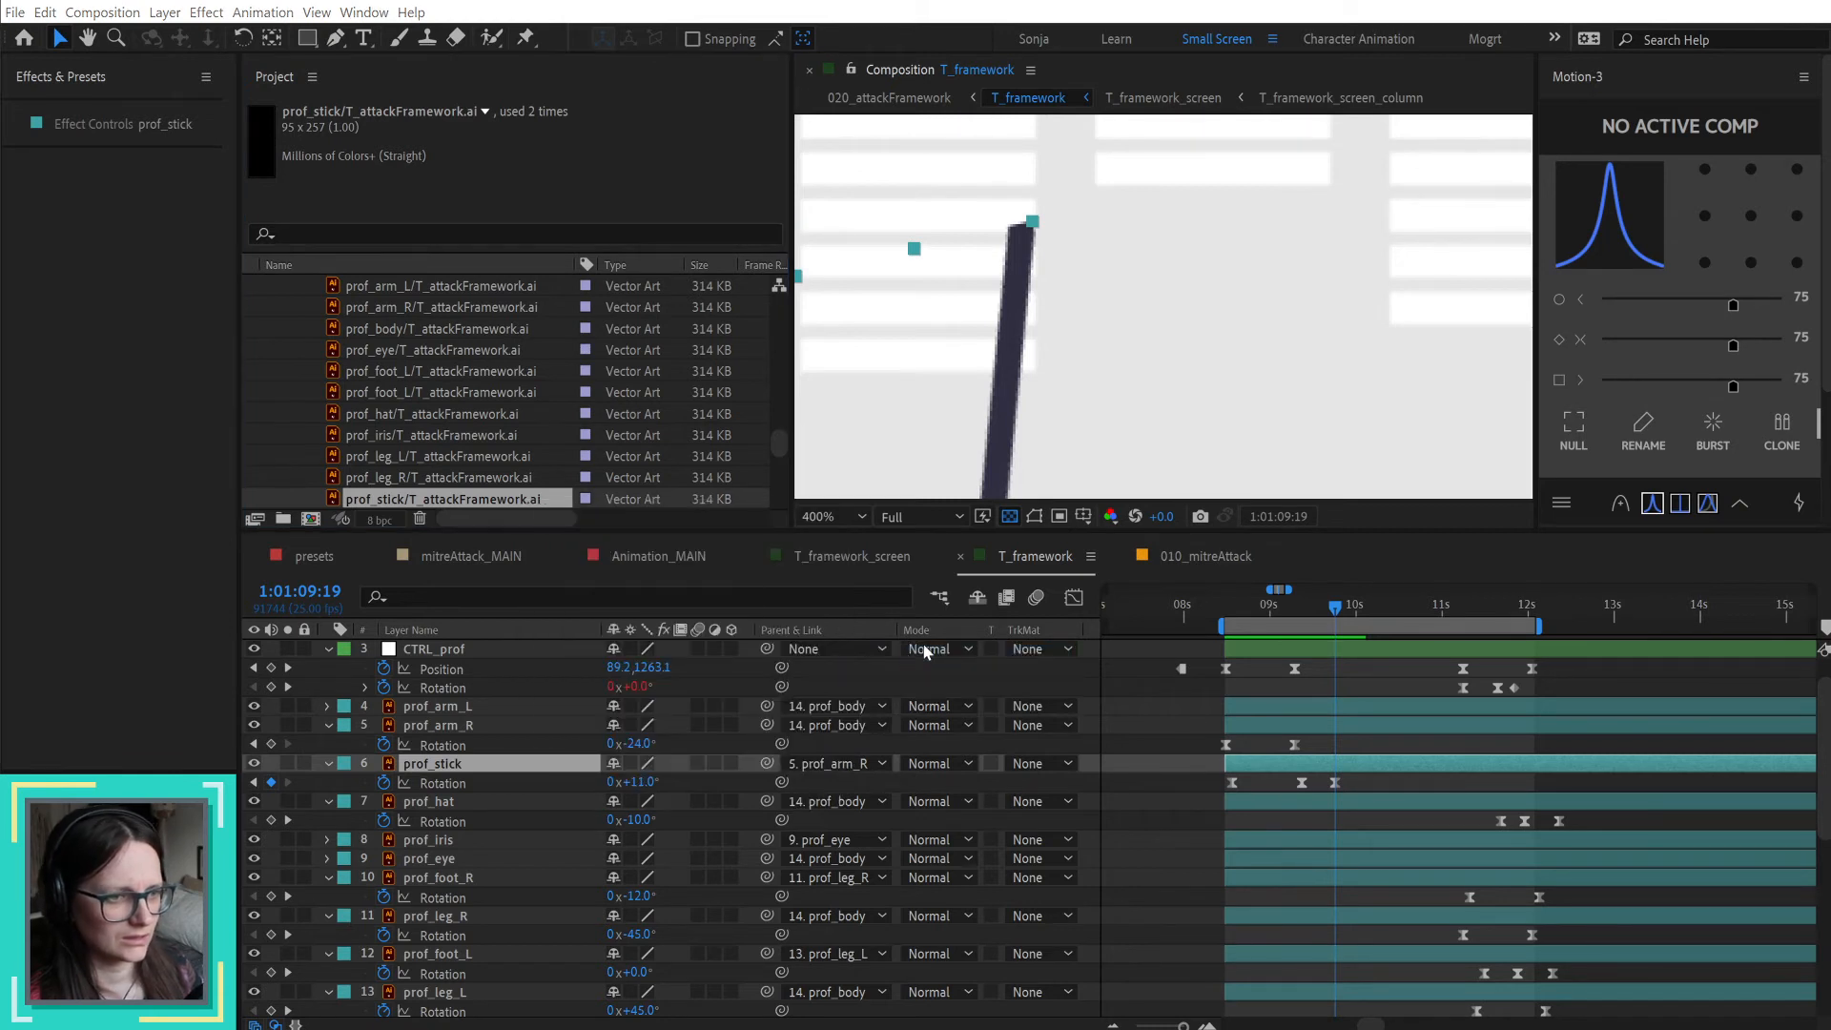
click(196, 78)
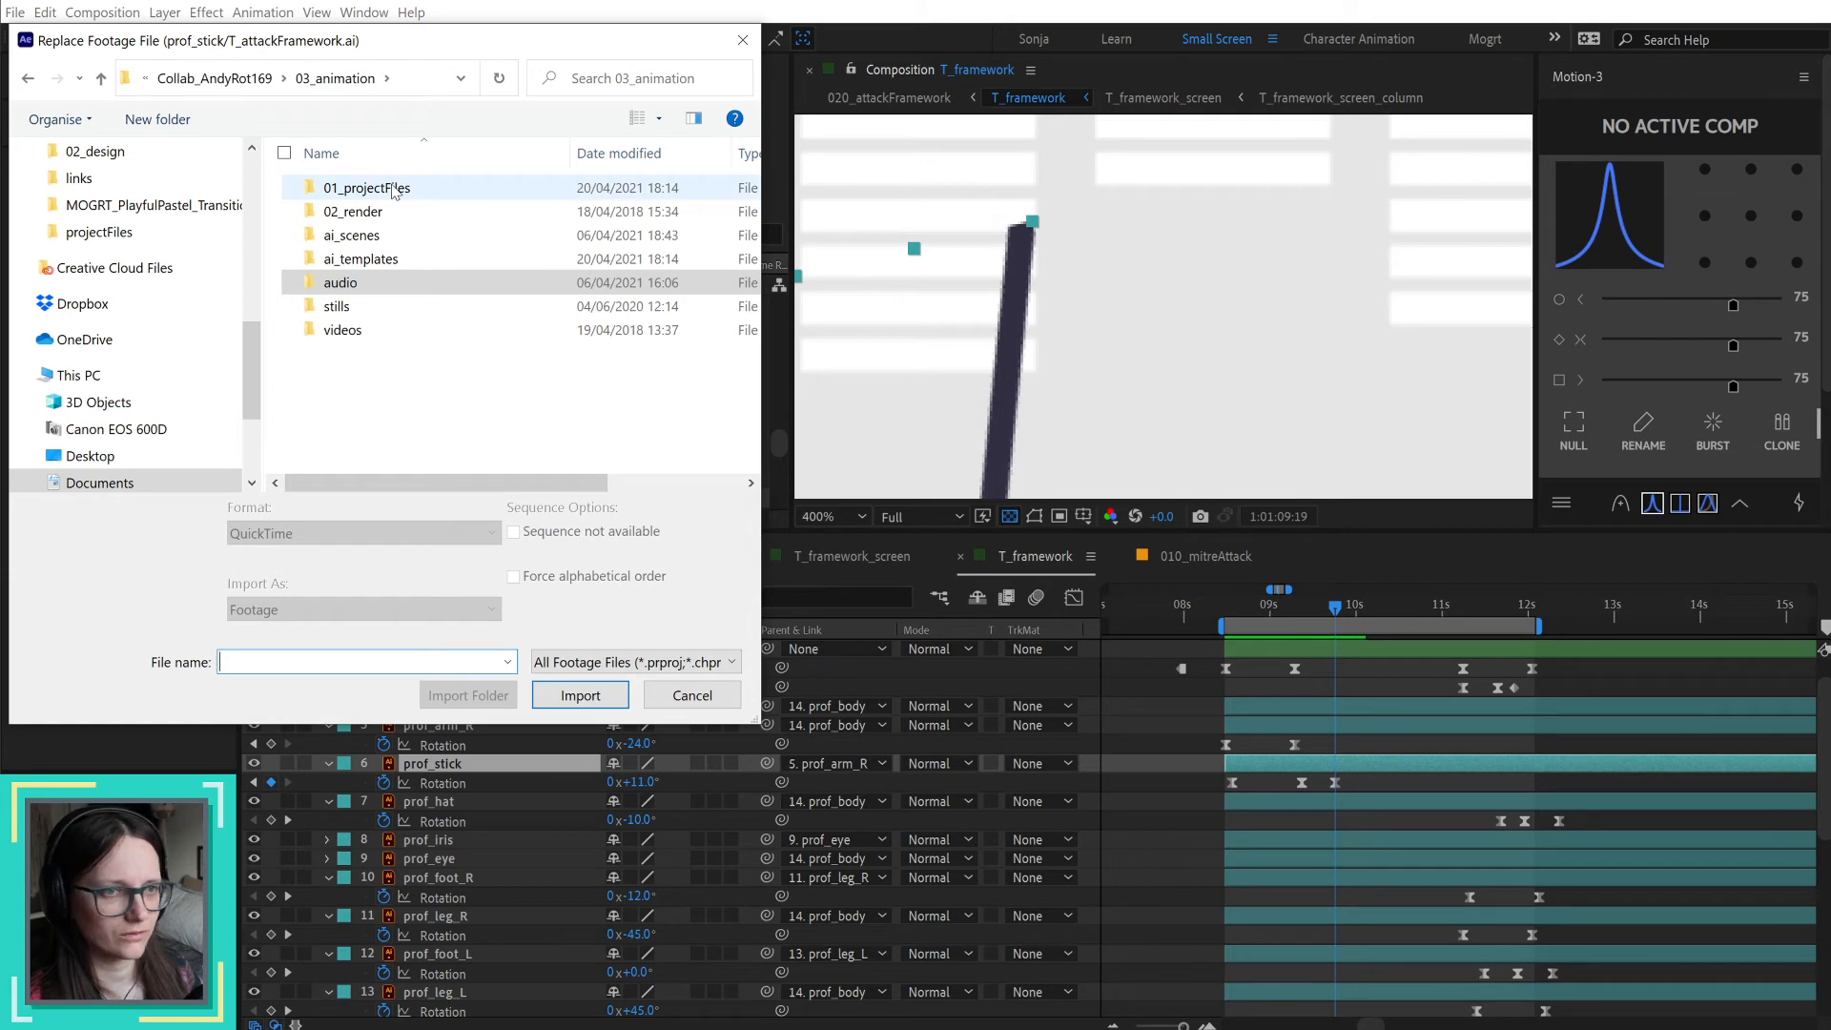
double_click(376, 260)
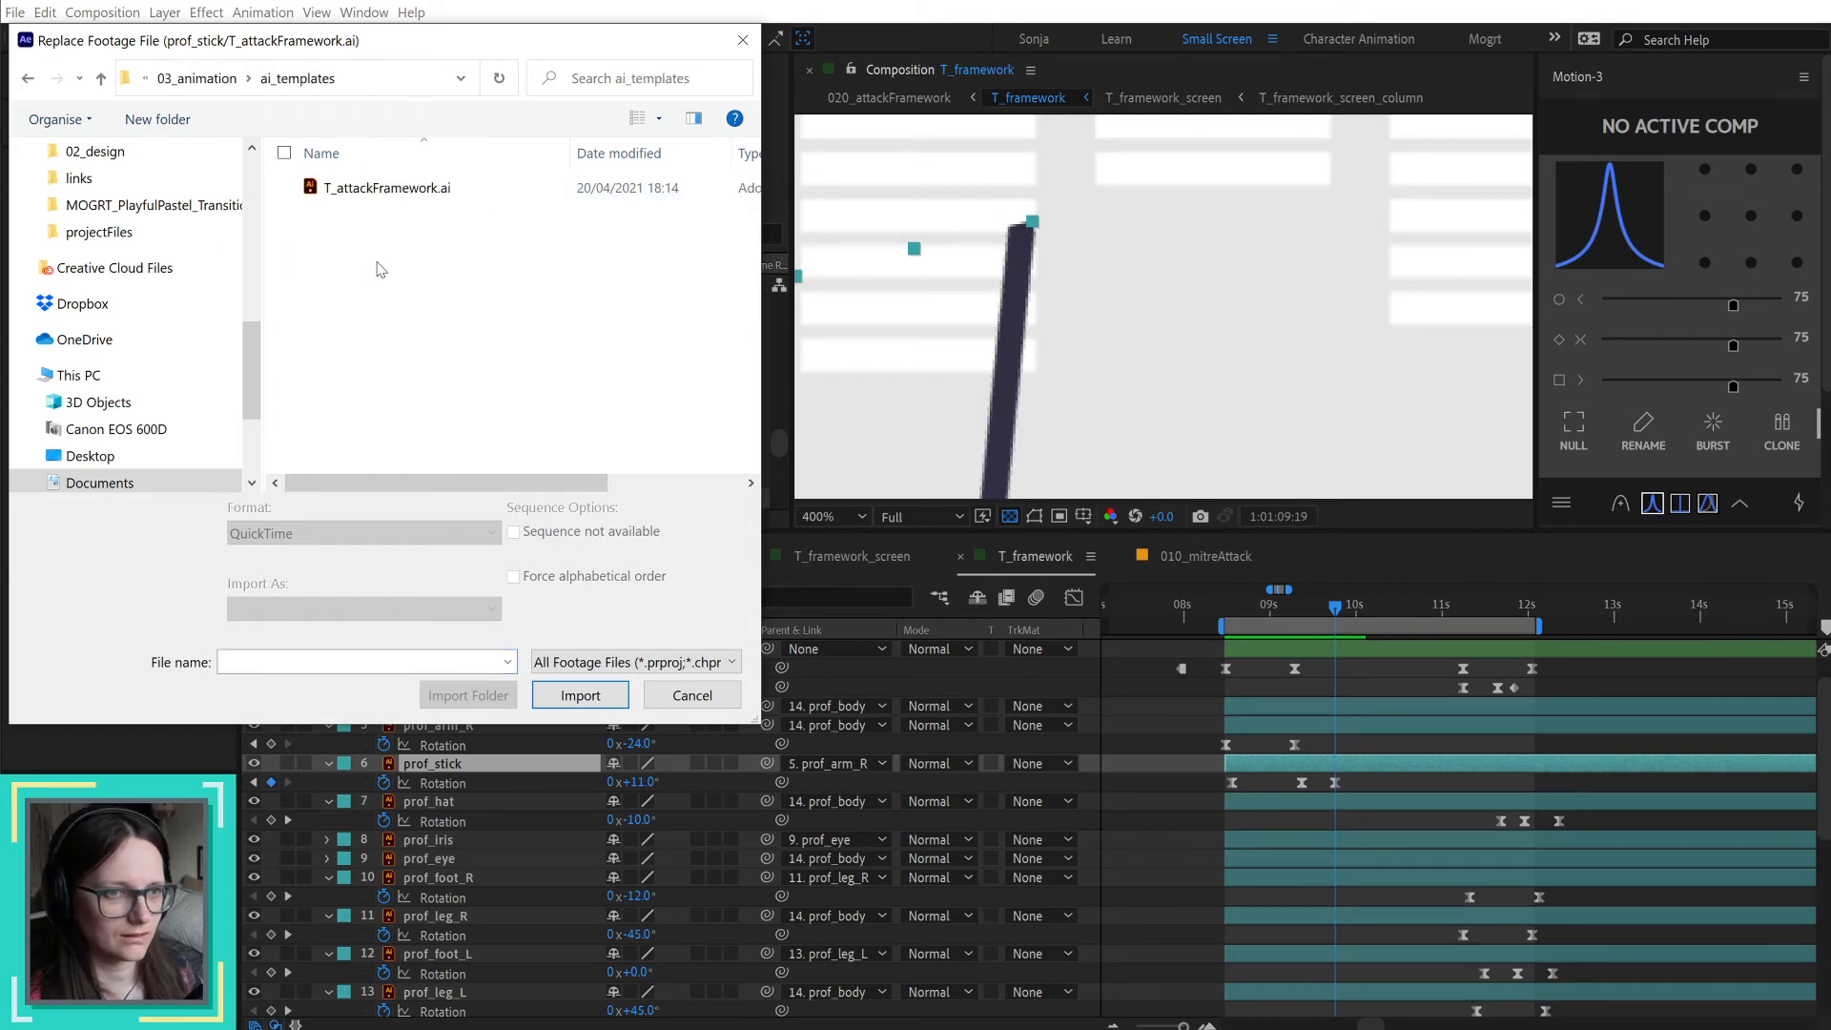
click(381, 187)
click(579, 695)
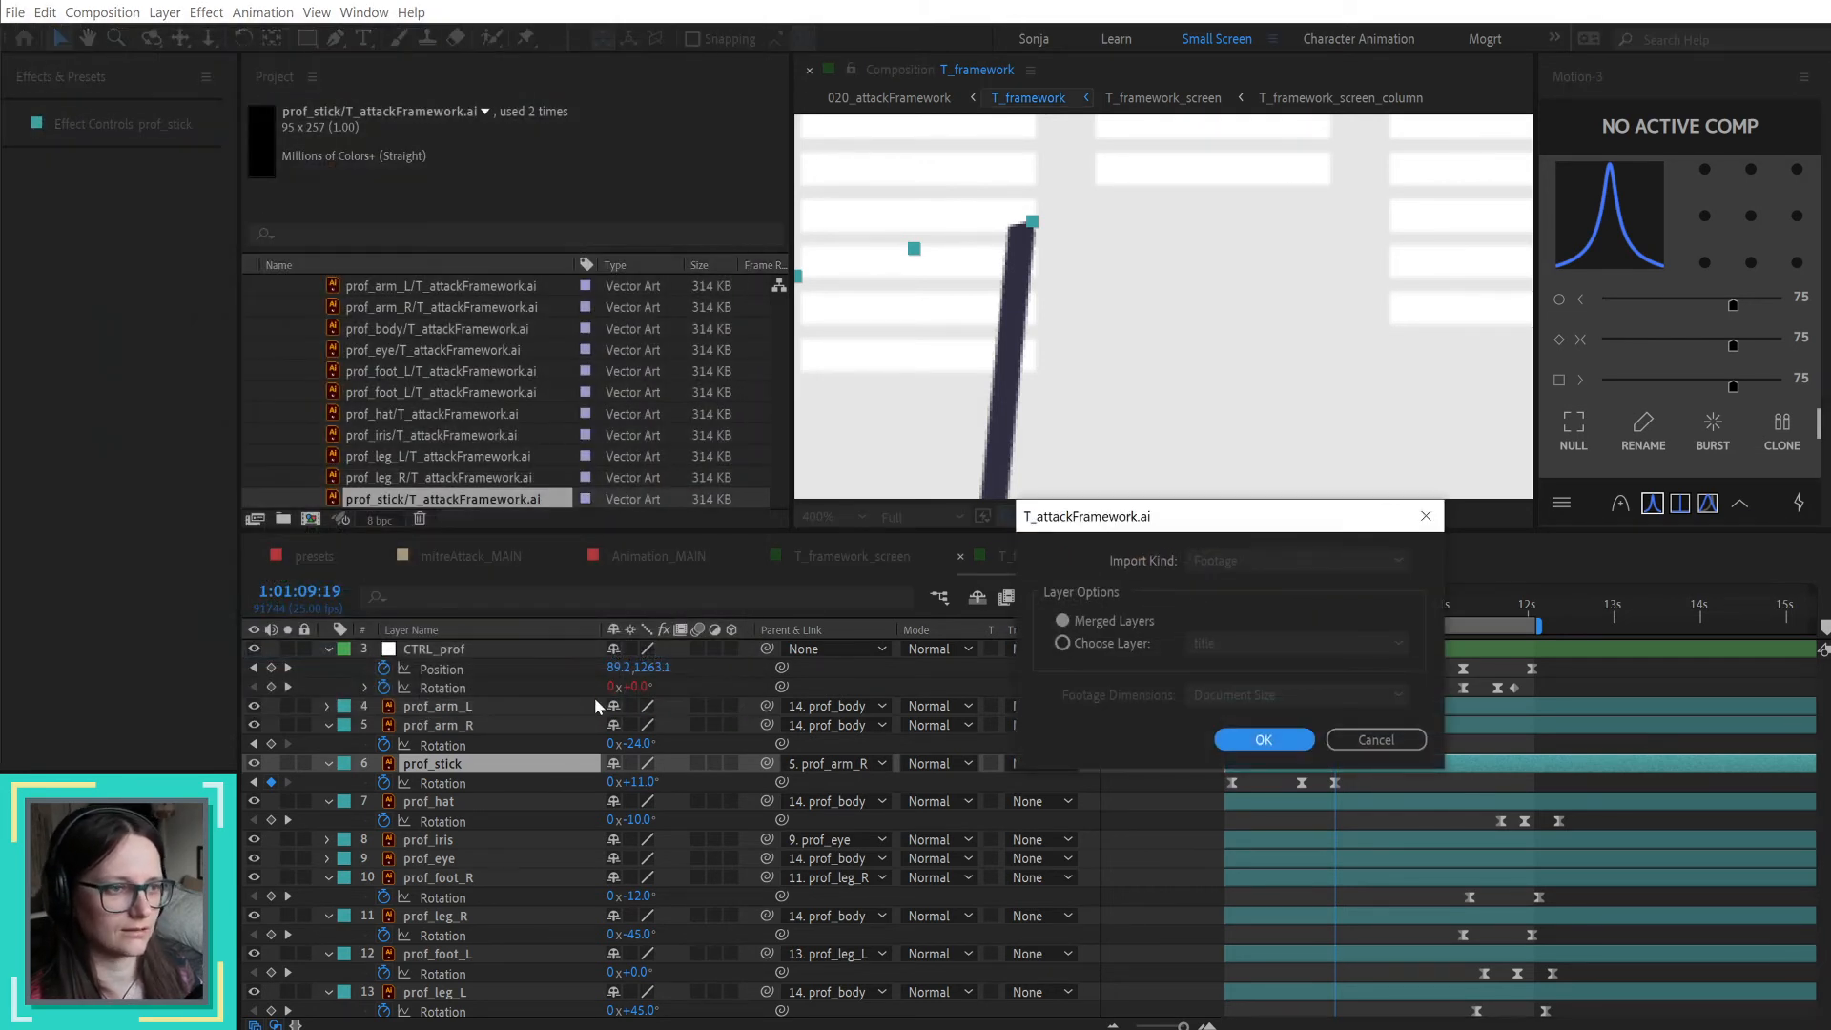
Step: Import only the prof_stick layer of the Illustrator file, with footage dimensions set to Layer Size
click(1112, 642)
click(1284, 644)
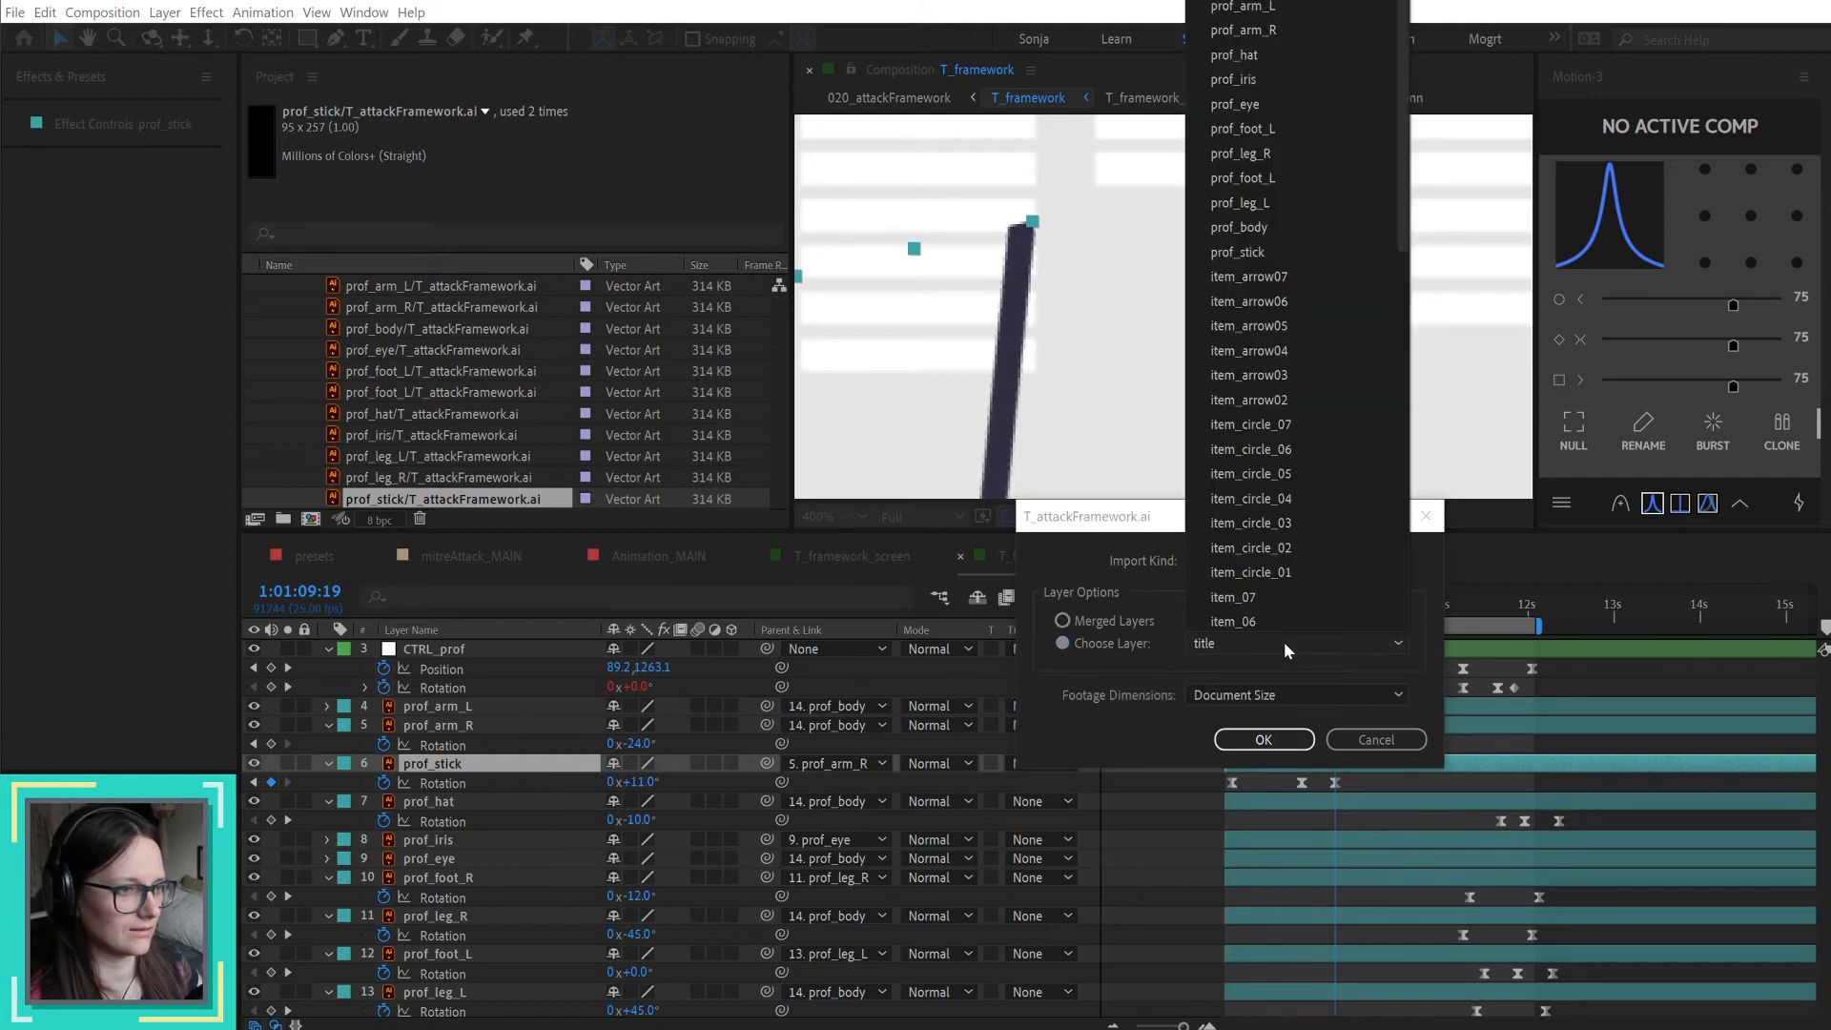
click(1247, 256)
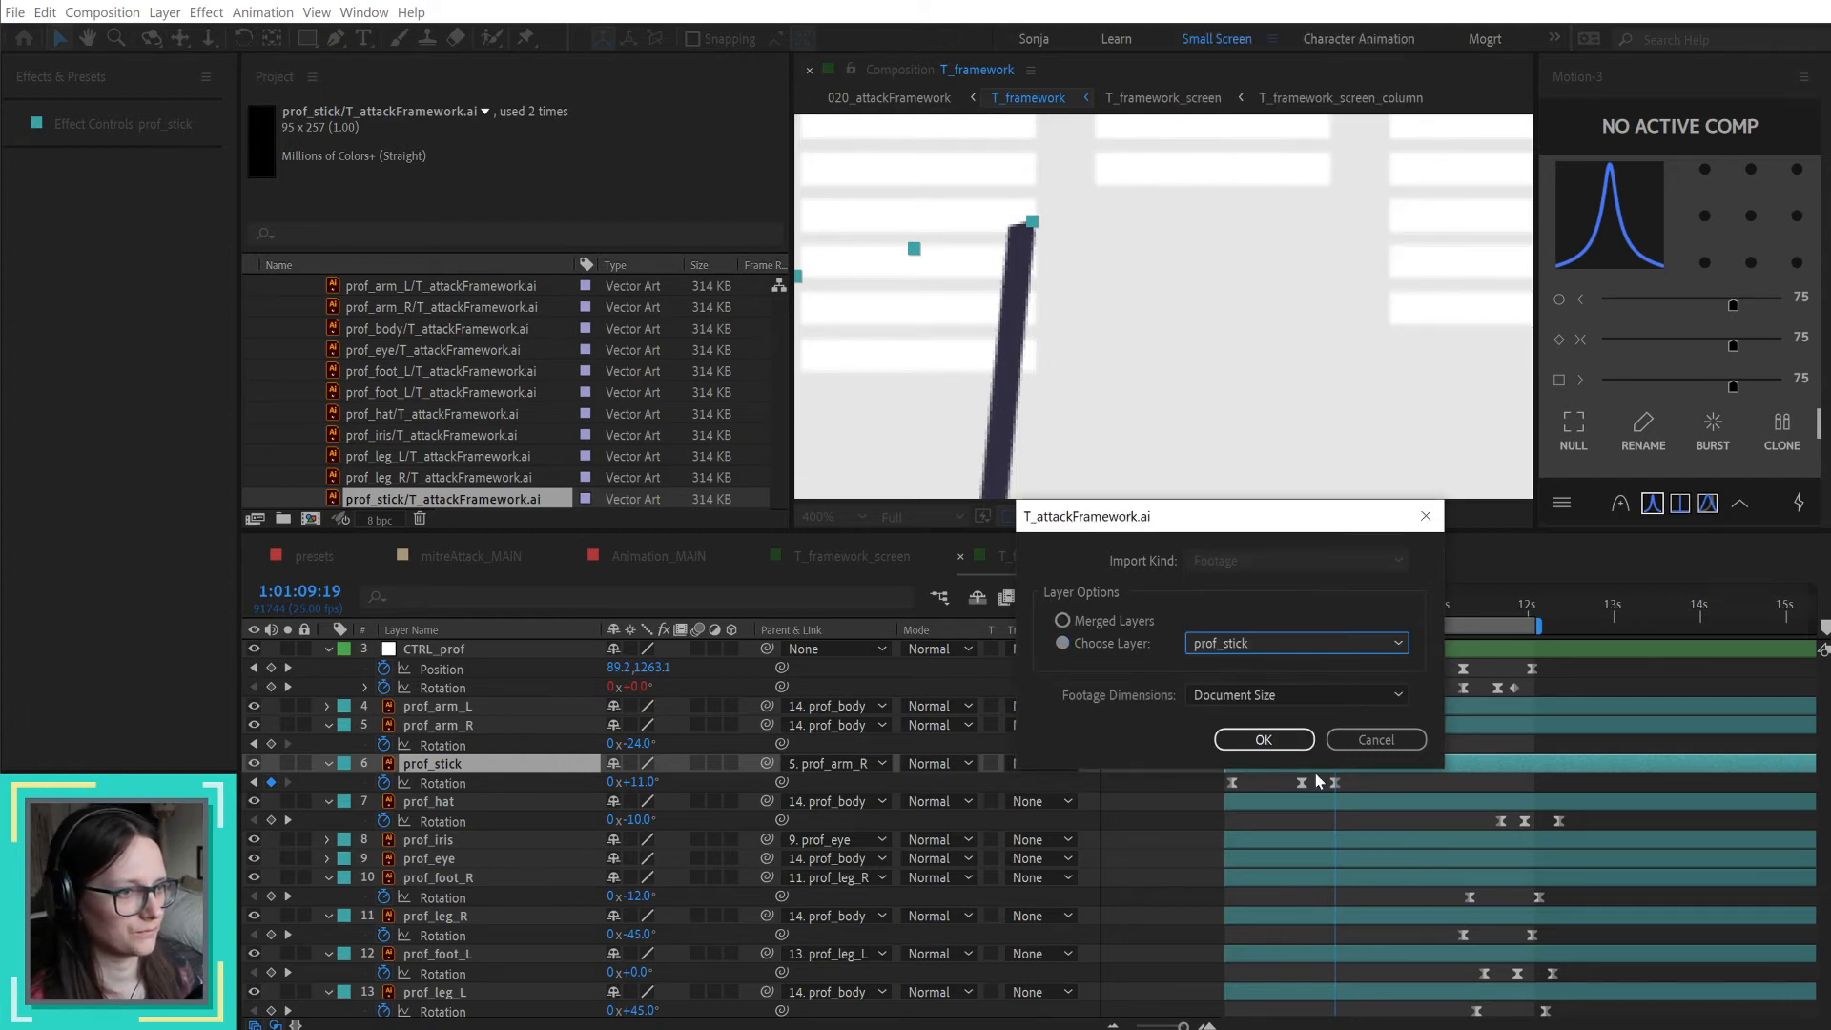
click(1268, 694)
click(1227, 720)
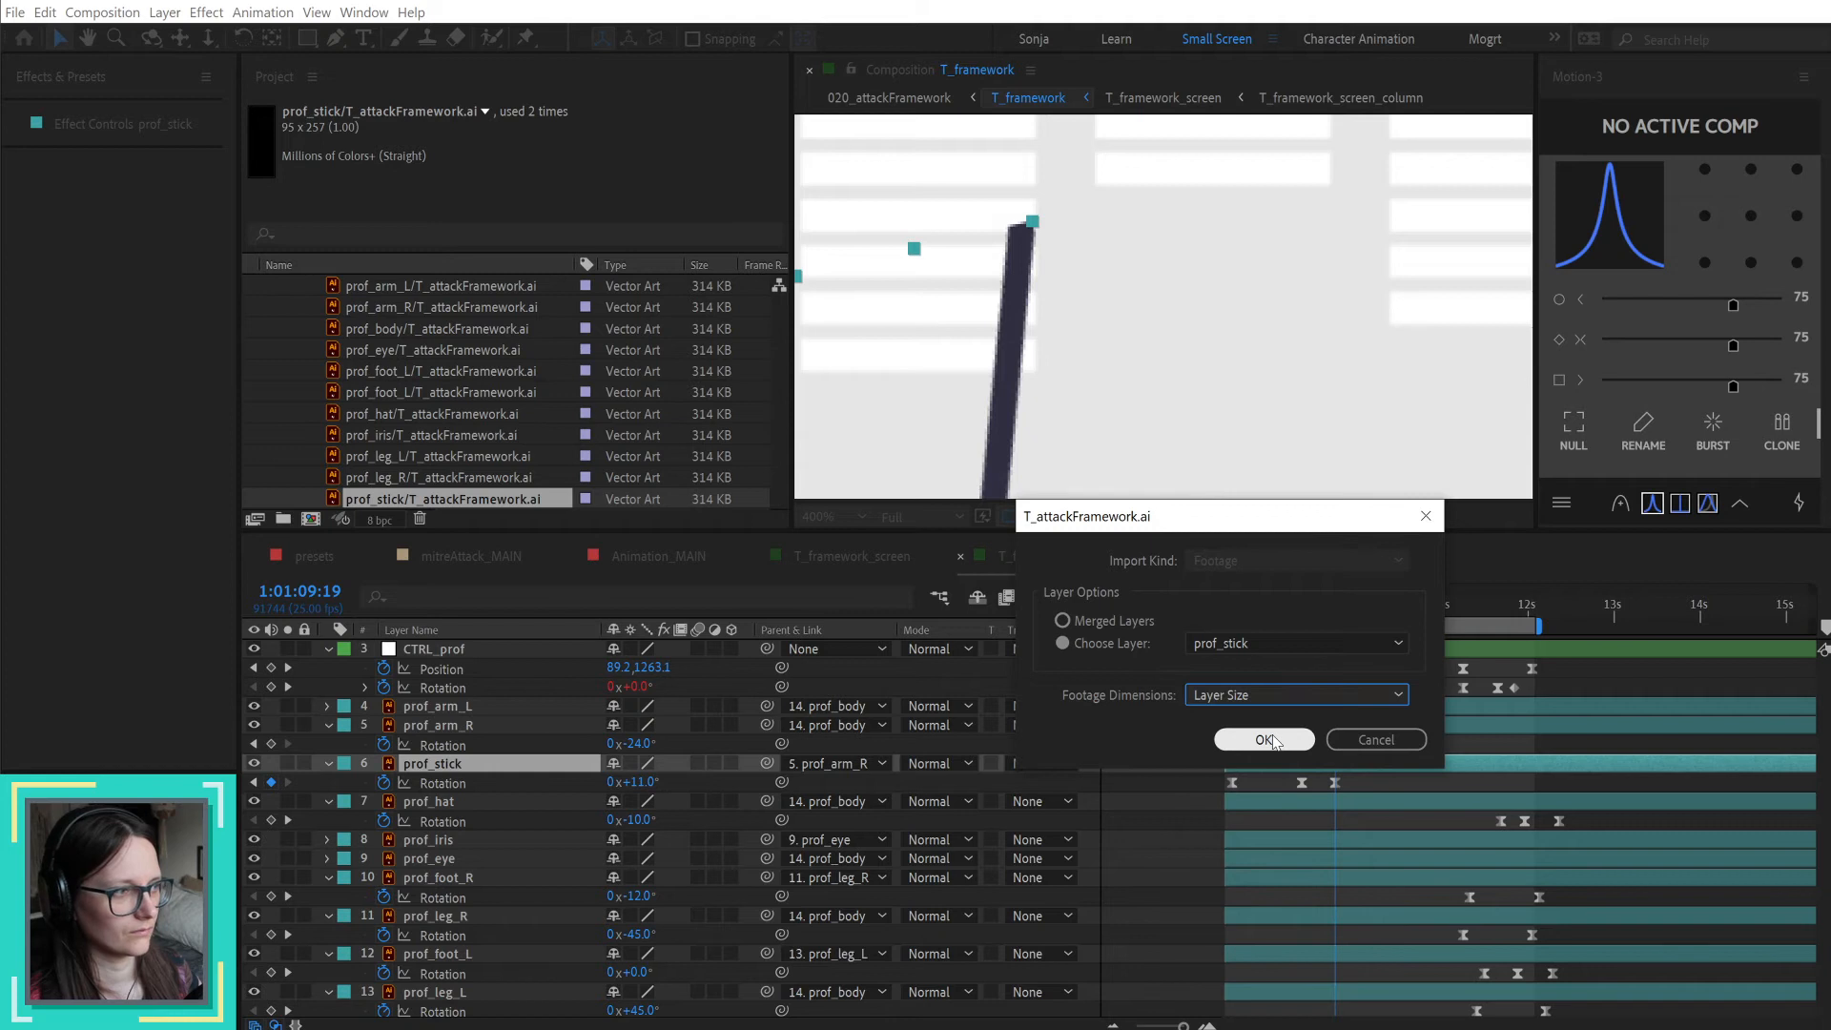
click(1264, 740)
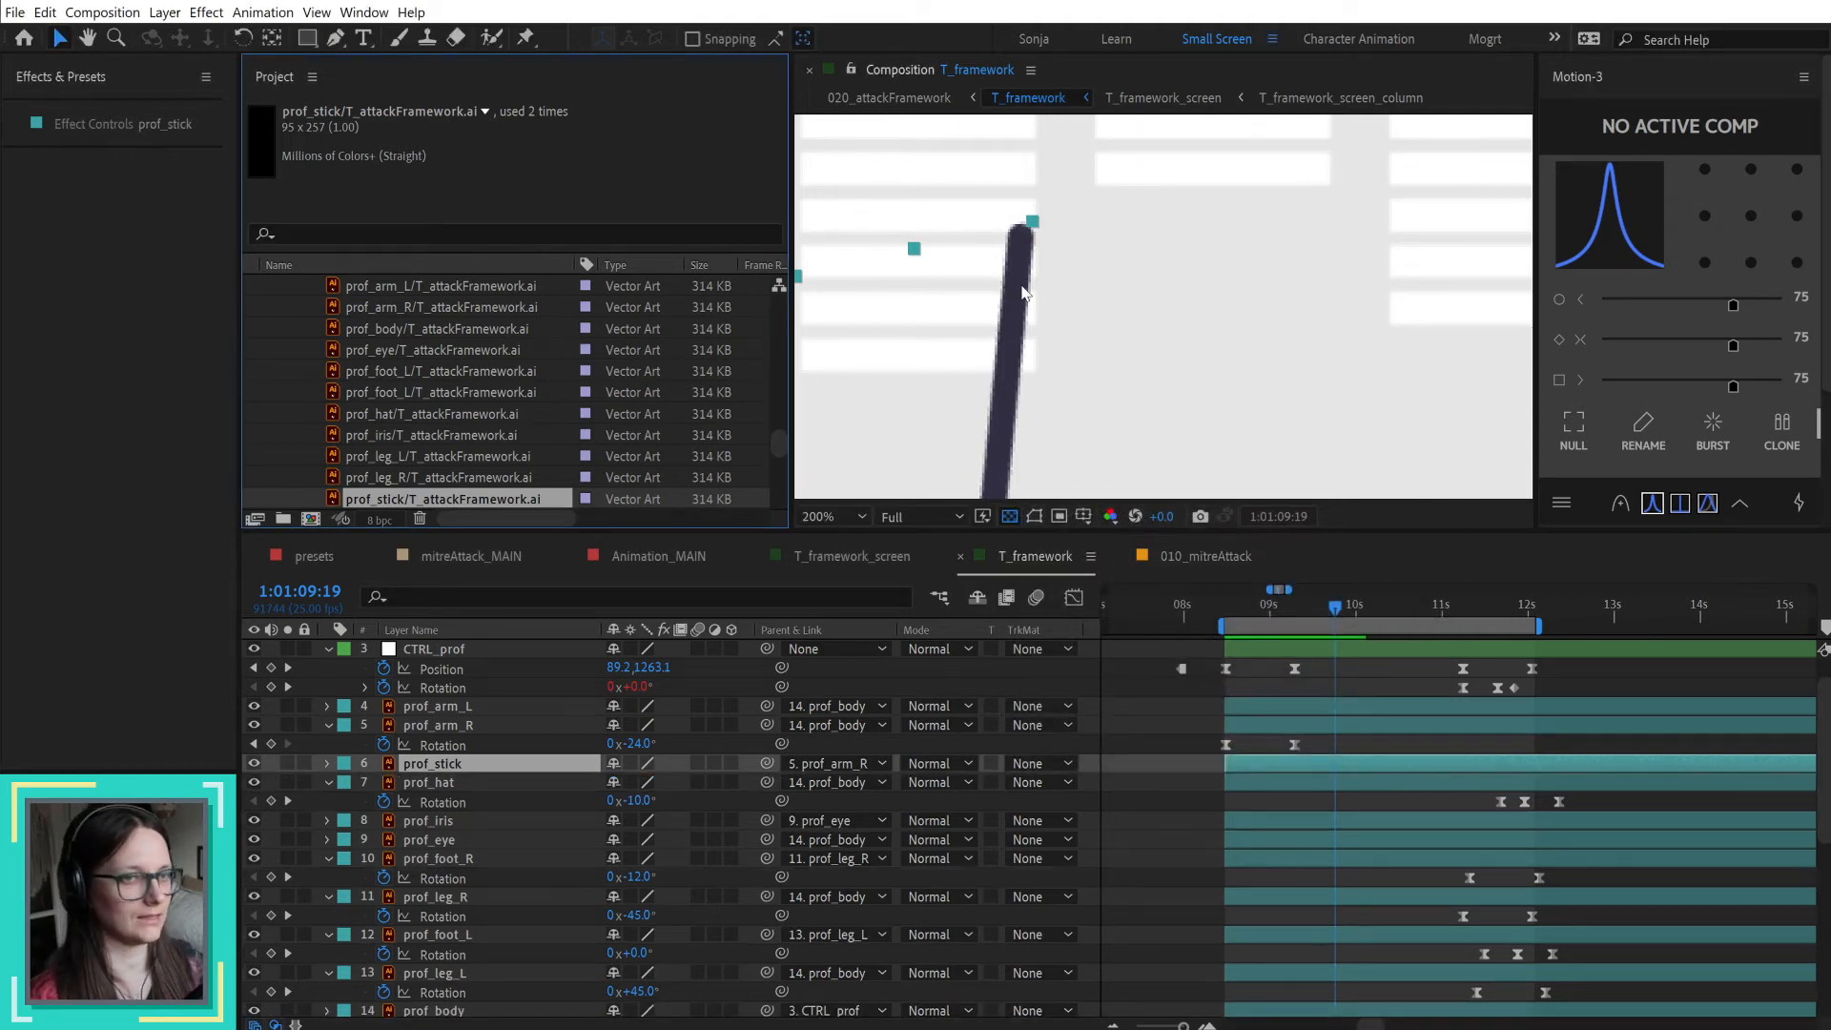
Step: Move the reimported pointer stick back so its lower end sits in the professor's raised hand
scroll(1025, 294, down, 4)
scroll(1025, 294, down, 2)
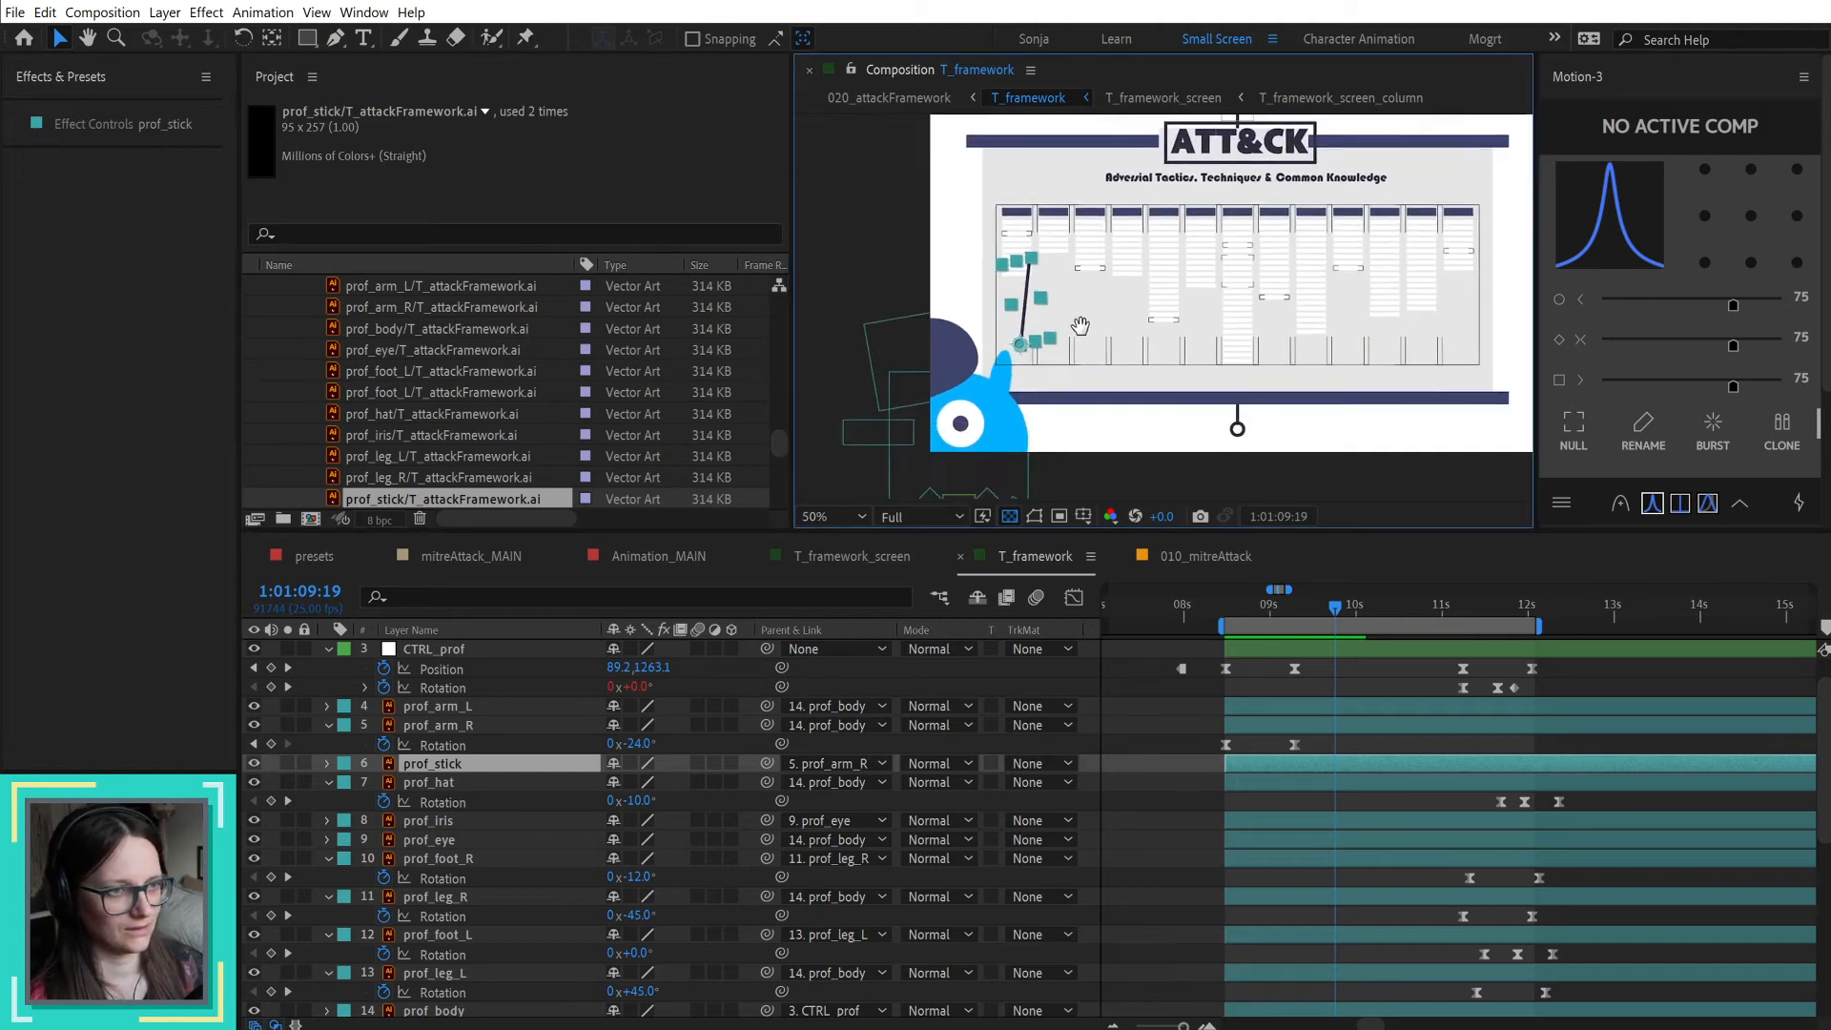
key(v)
drag(982, 333, 976, 341)
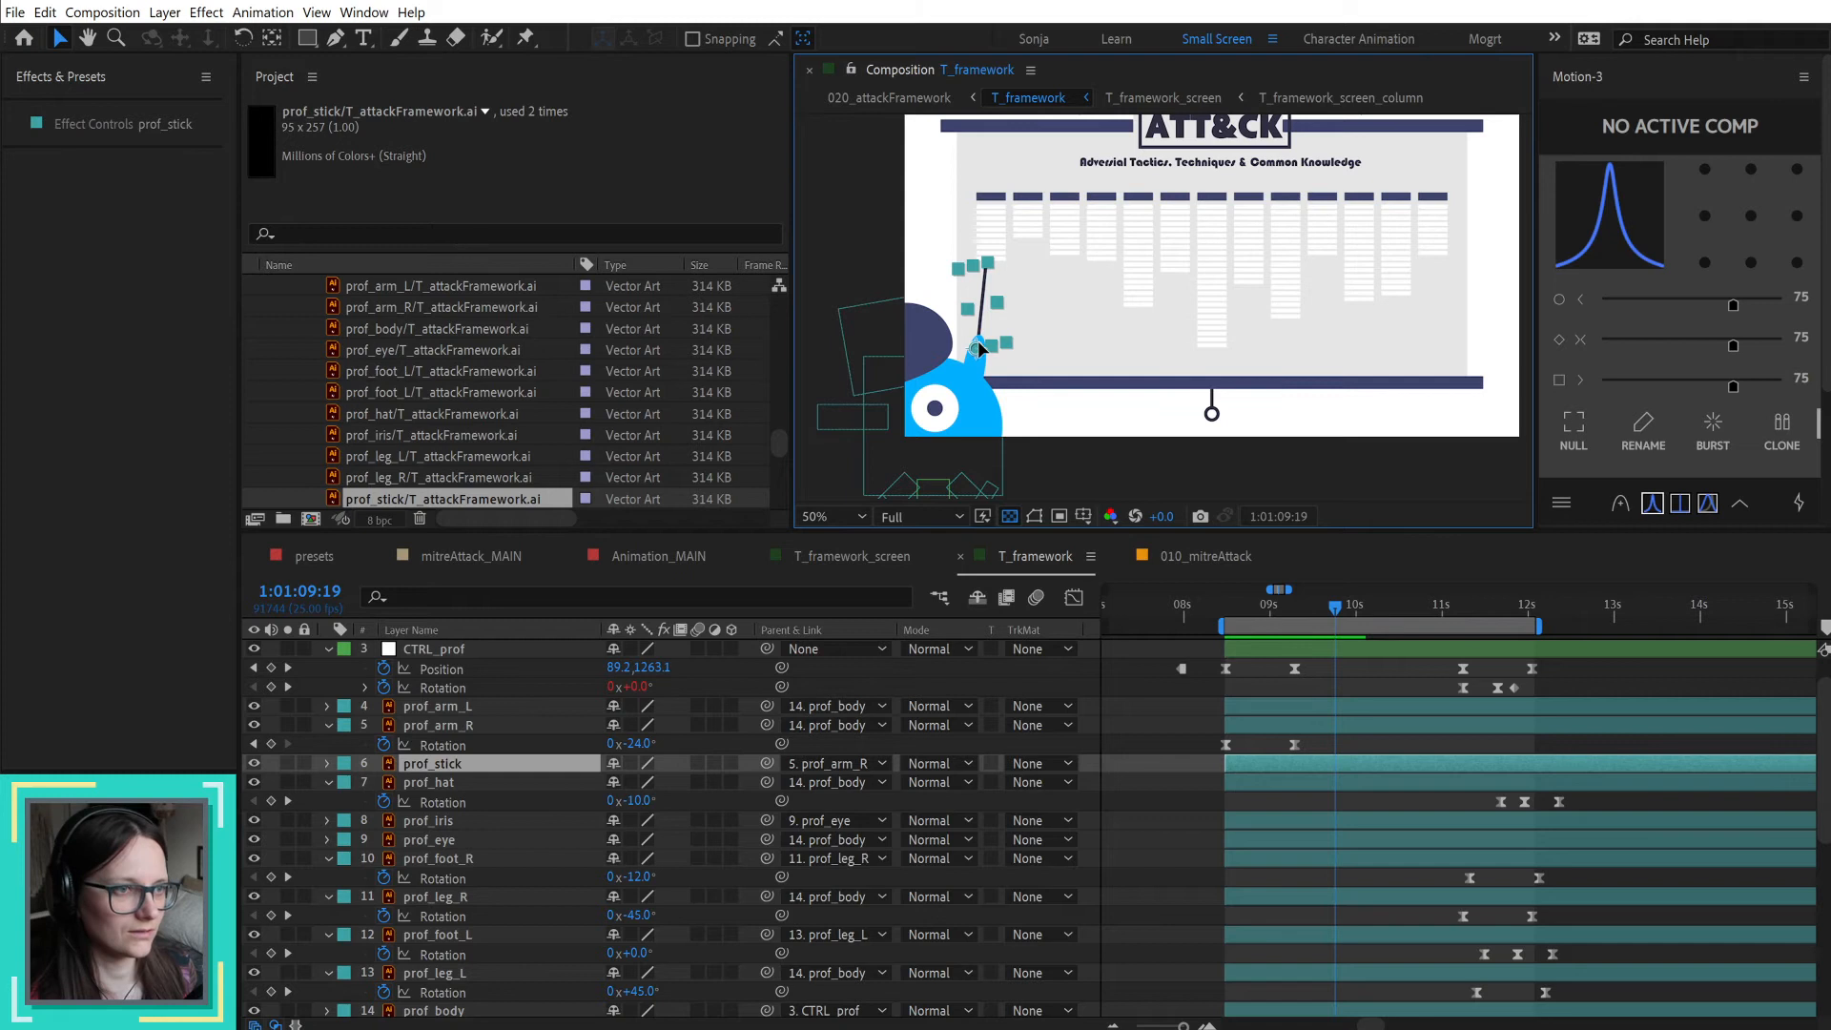
scroll(988, 324, up, 2)
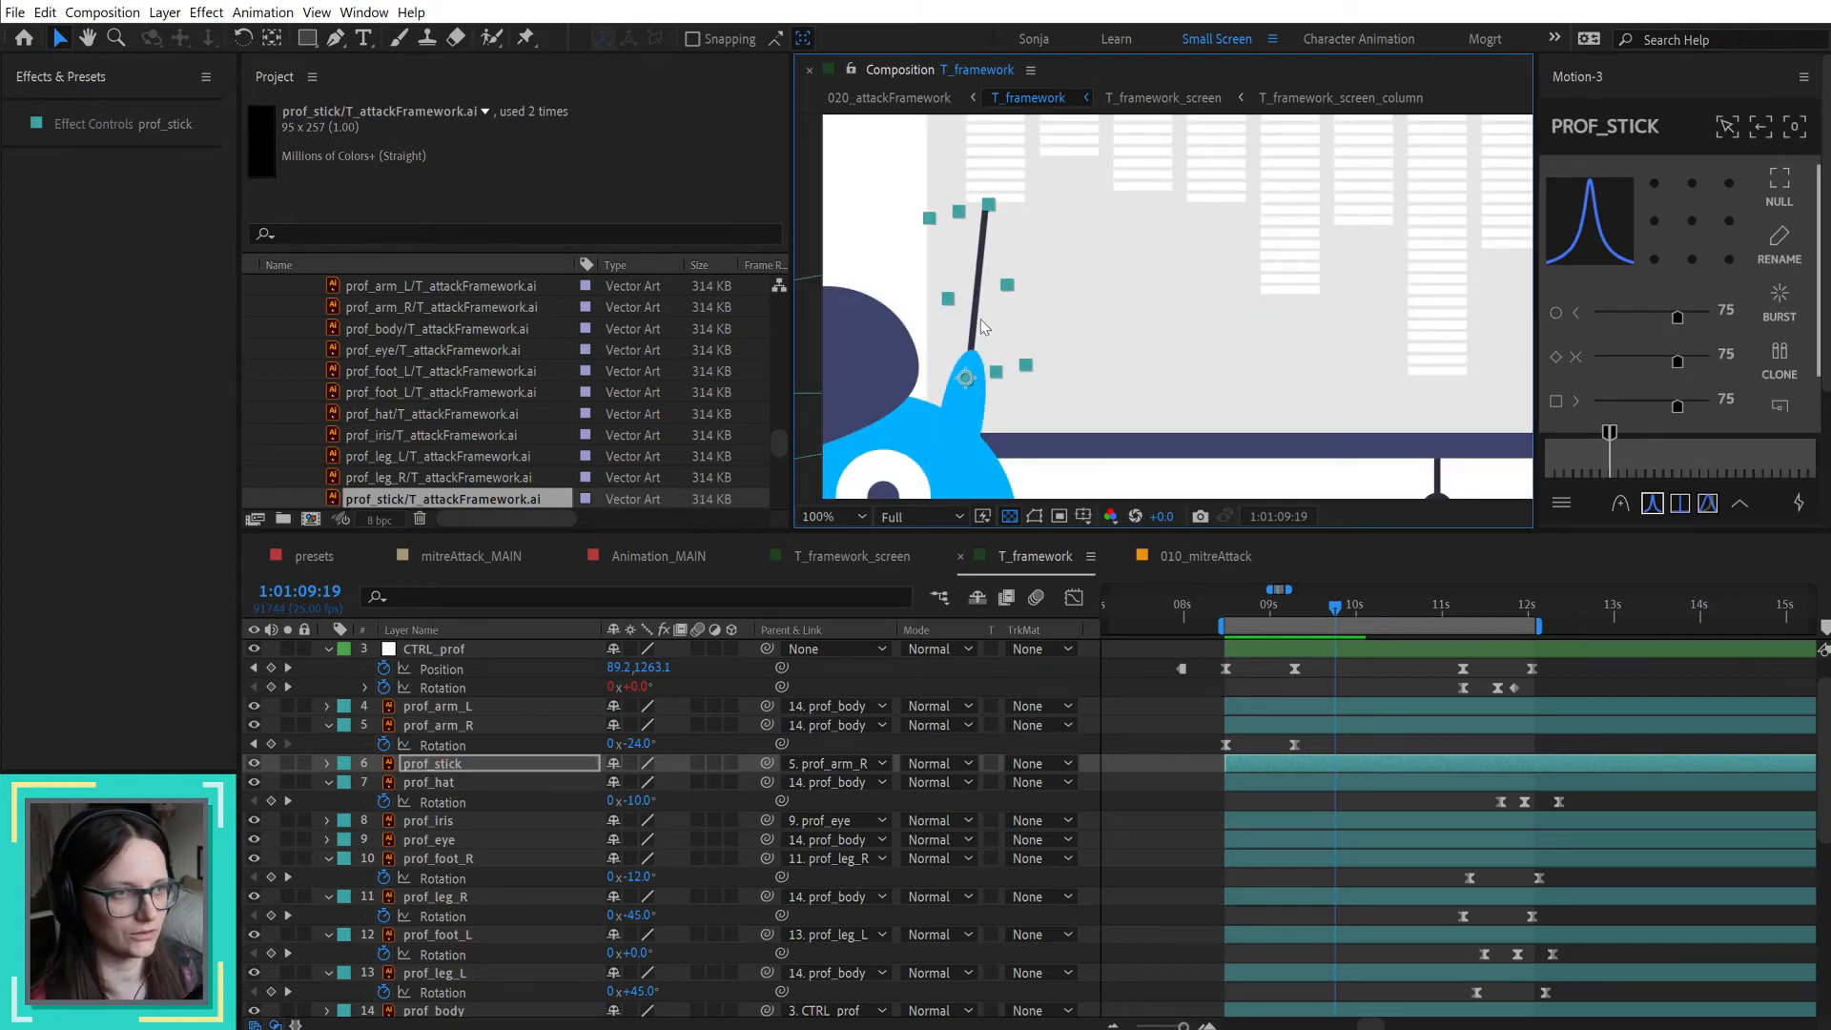
Step: Nudge the pointer stick slightly higher in the professor's raised hand and scrub through its swing just after the 9-second mark
drag(965, 376, 969, 365)
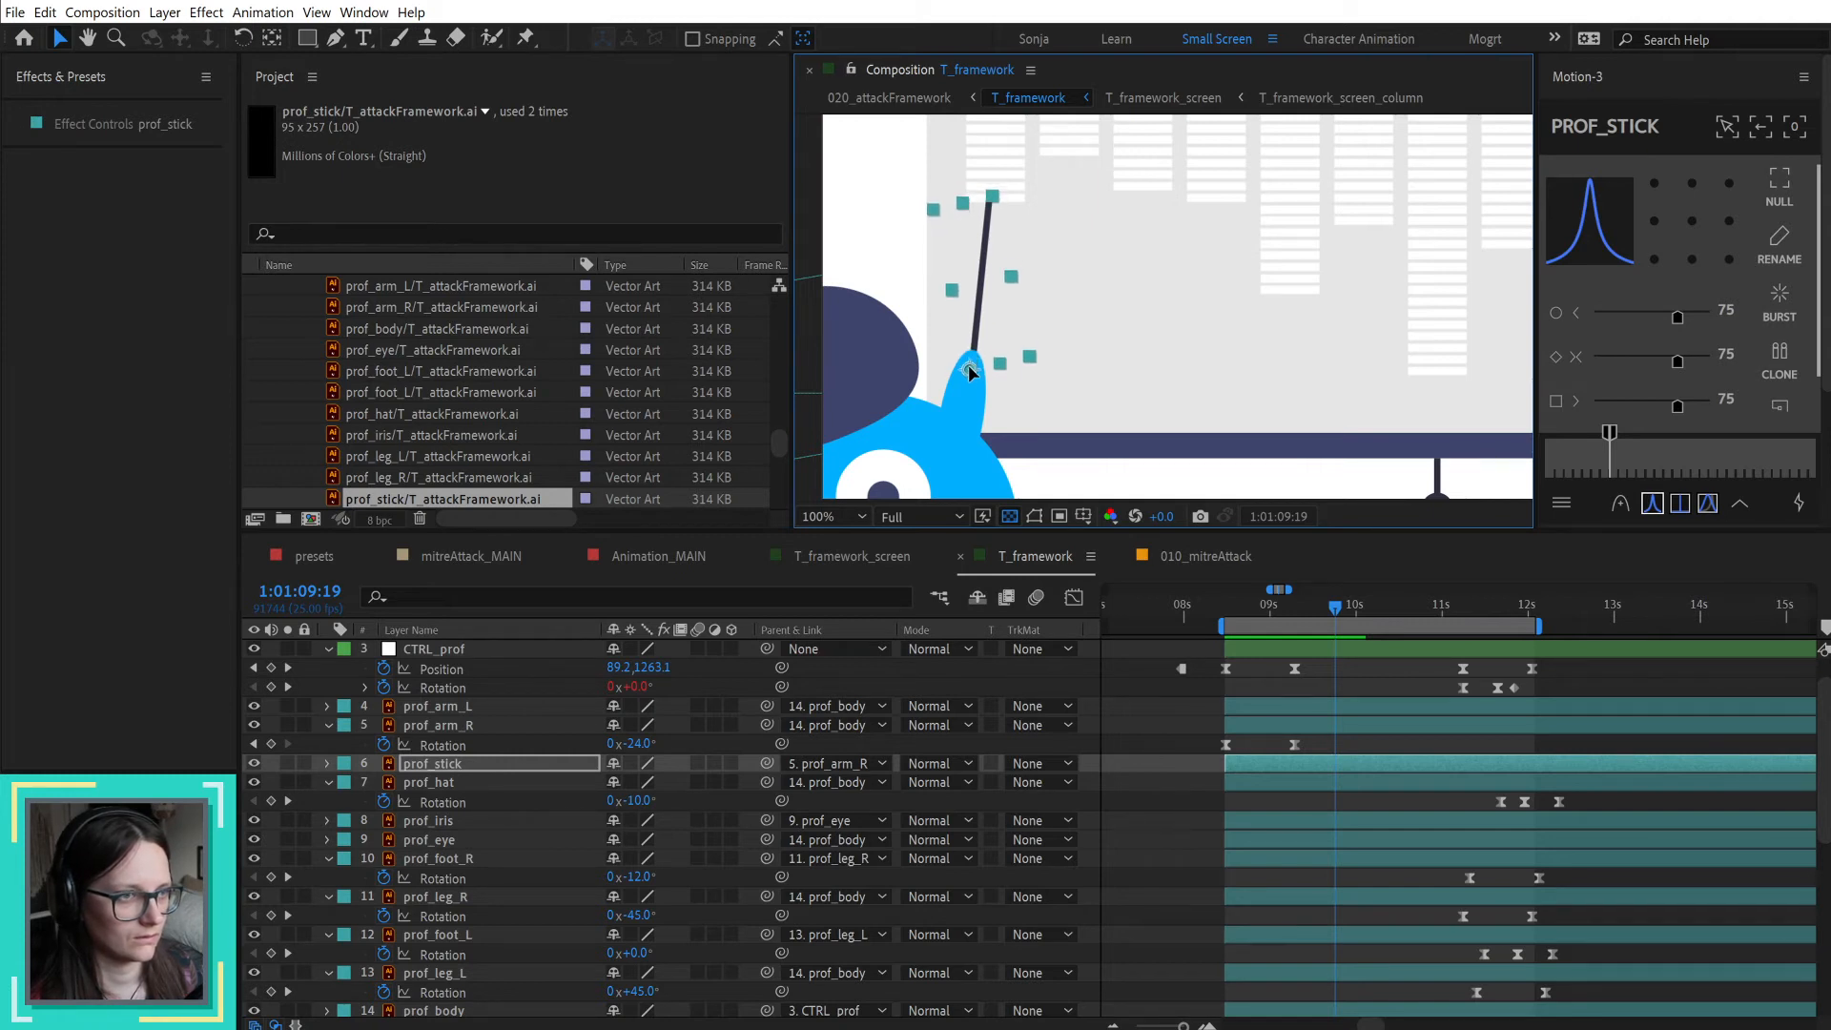
click(1139, 815)
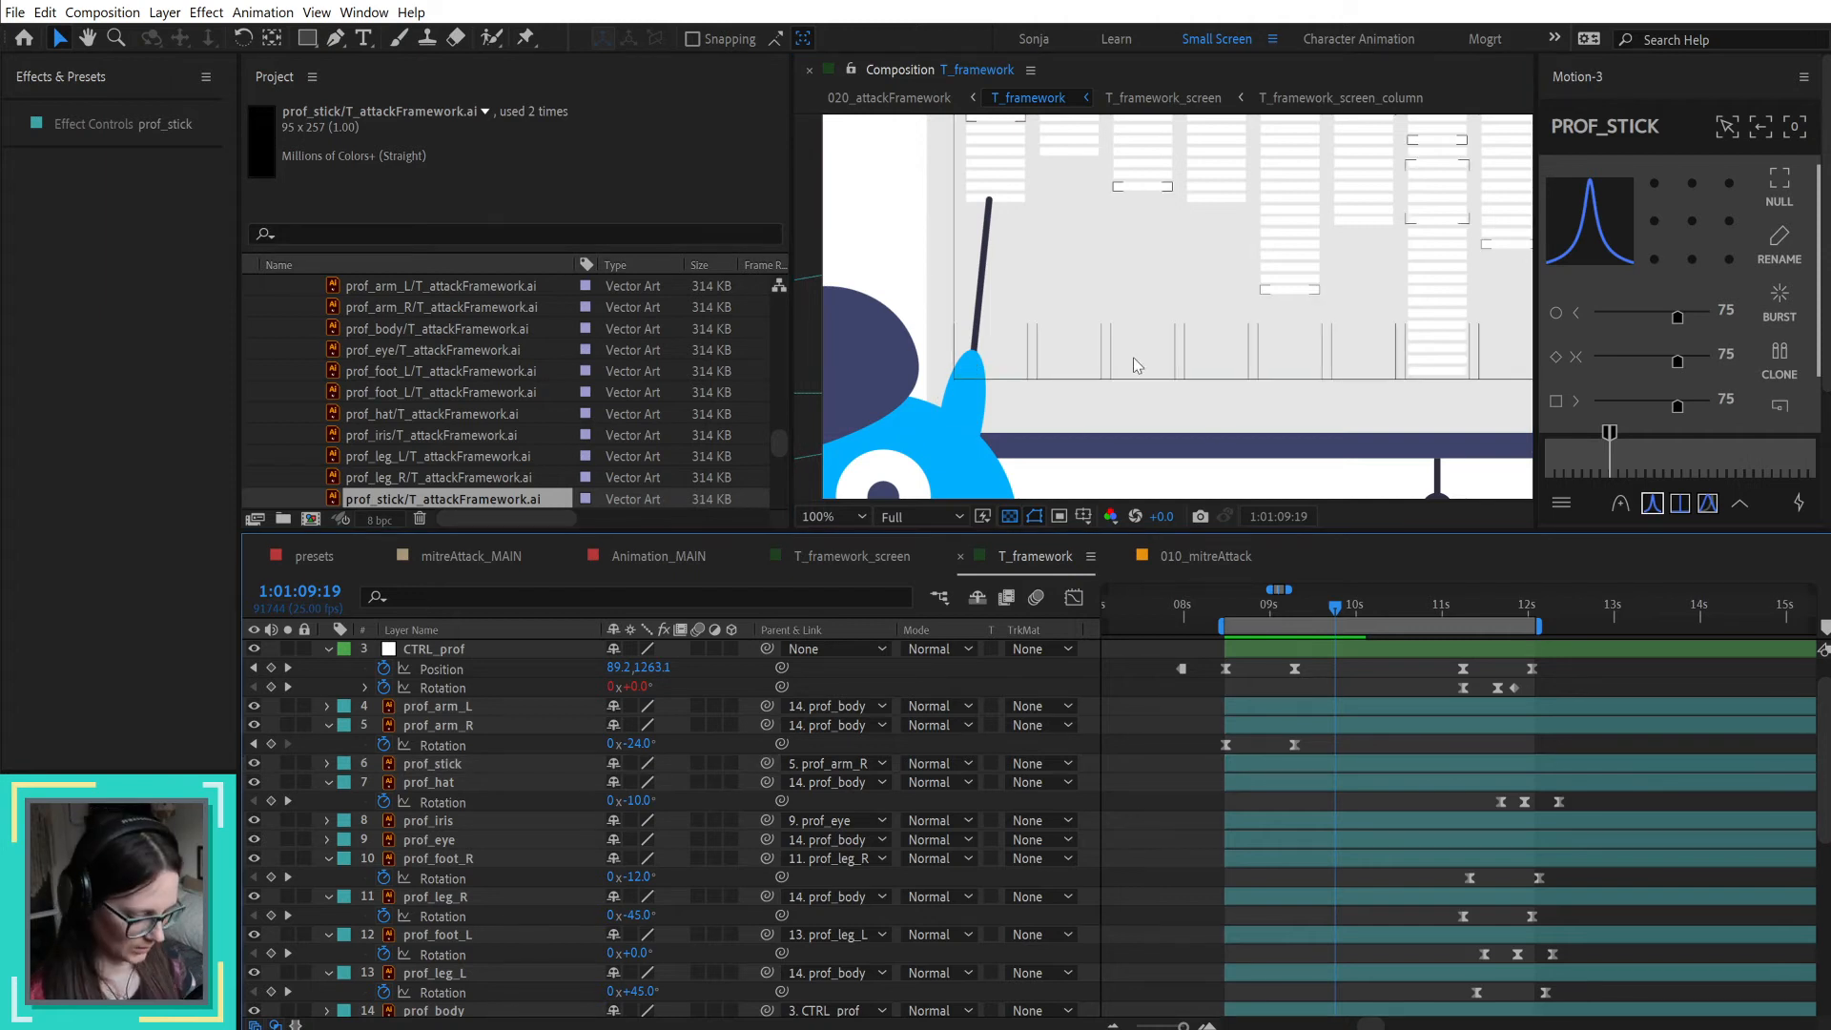
key(shift+slash)
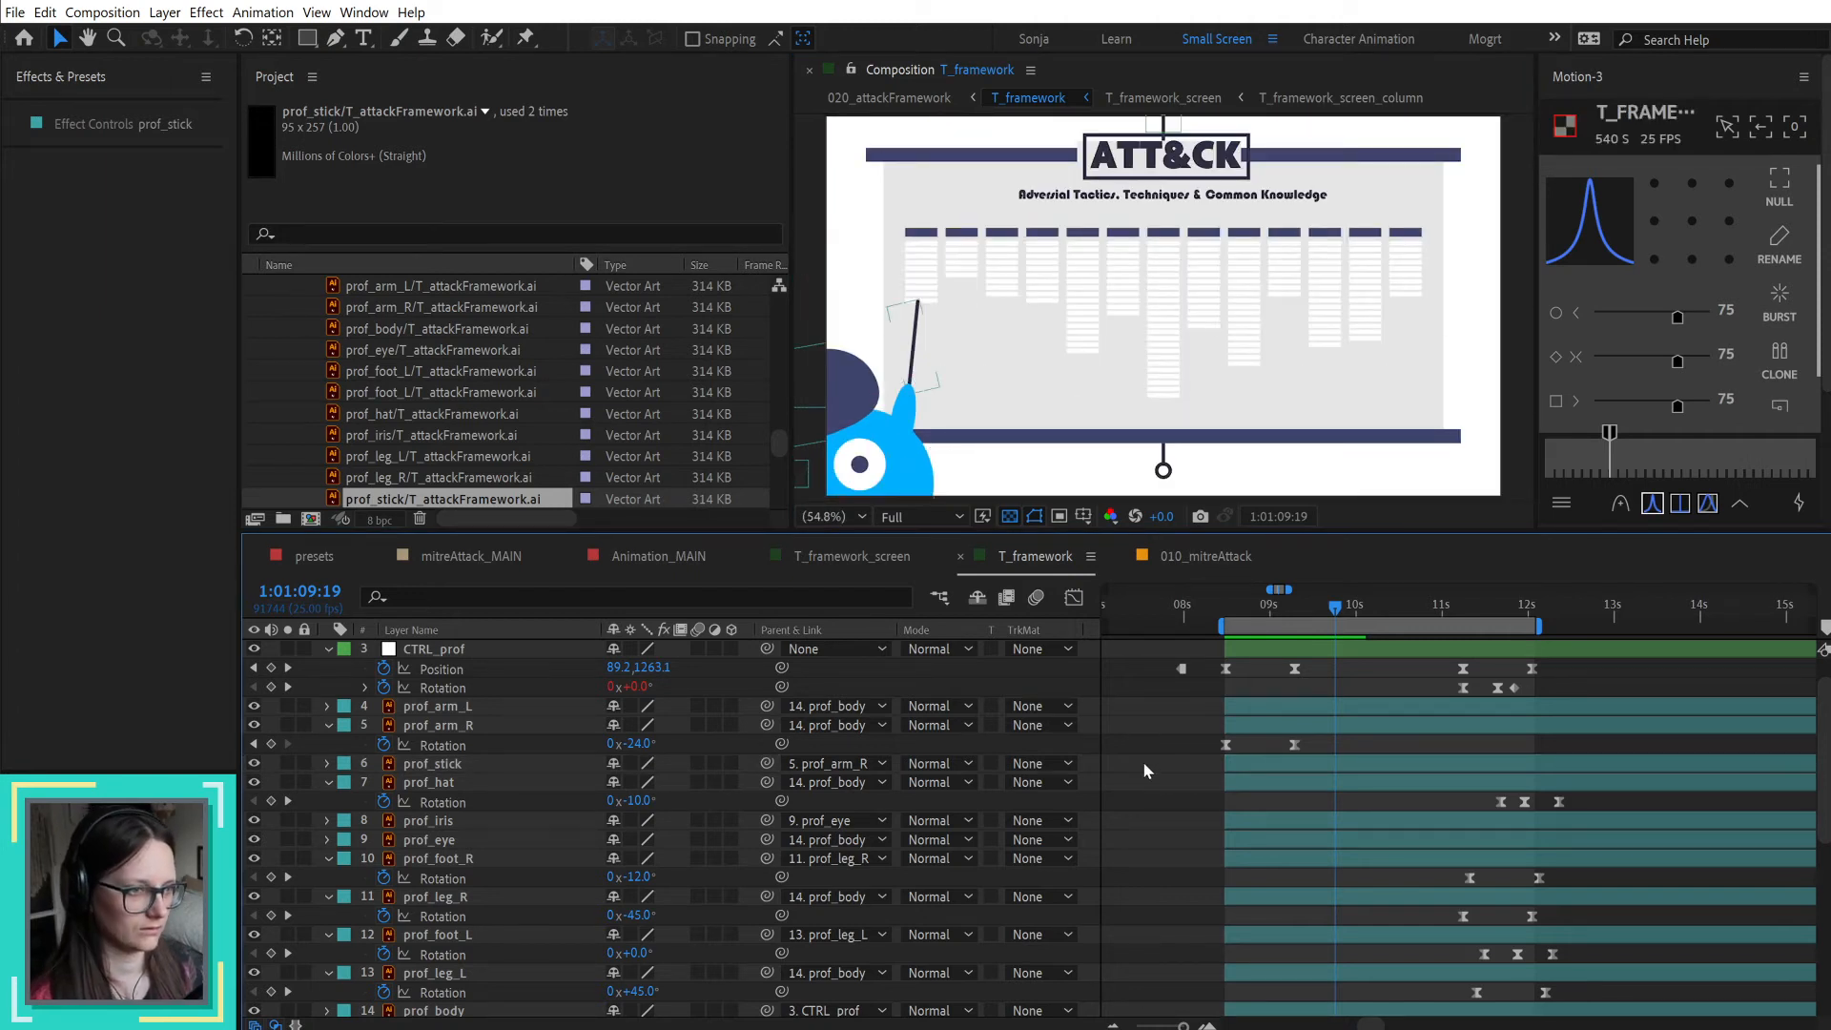
drag(1255, 616, 1318, 614)
scroll(1346, 803, up, 1)
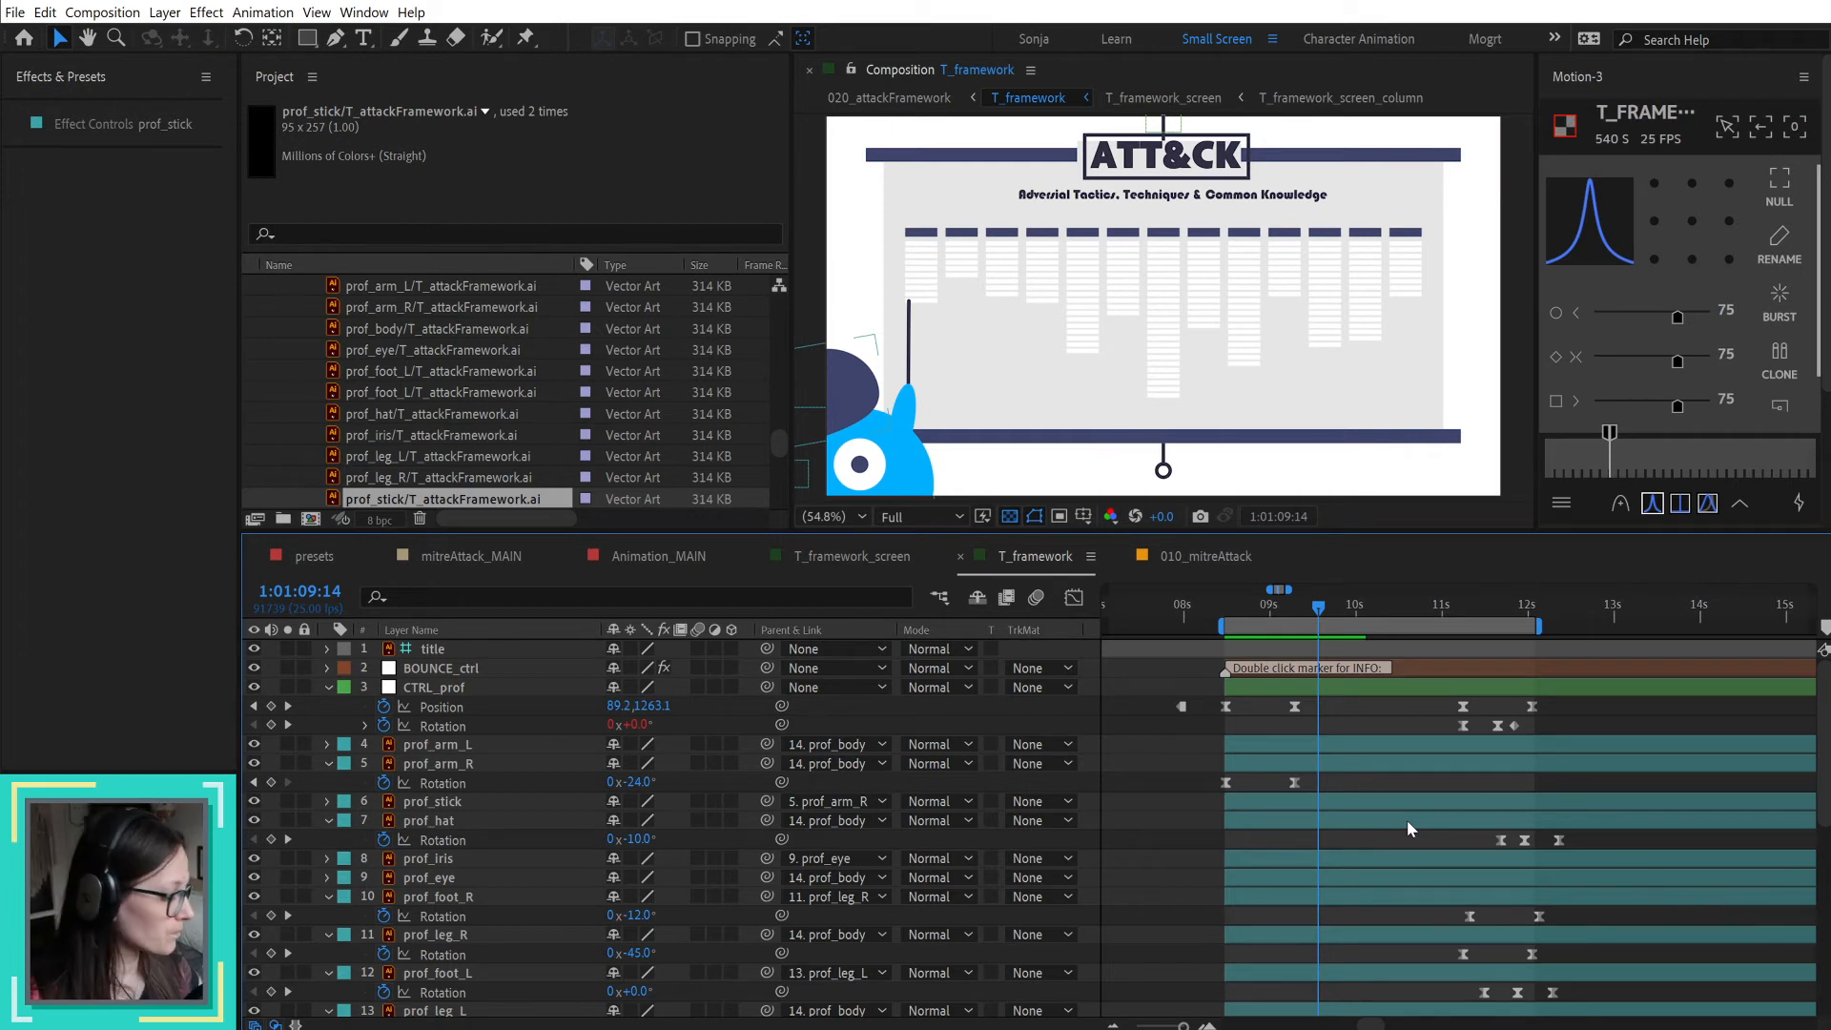
drag(1233, 608, 1301, 616)
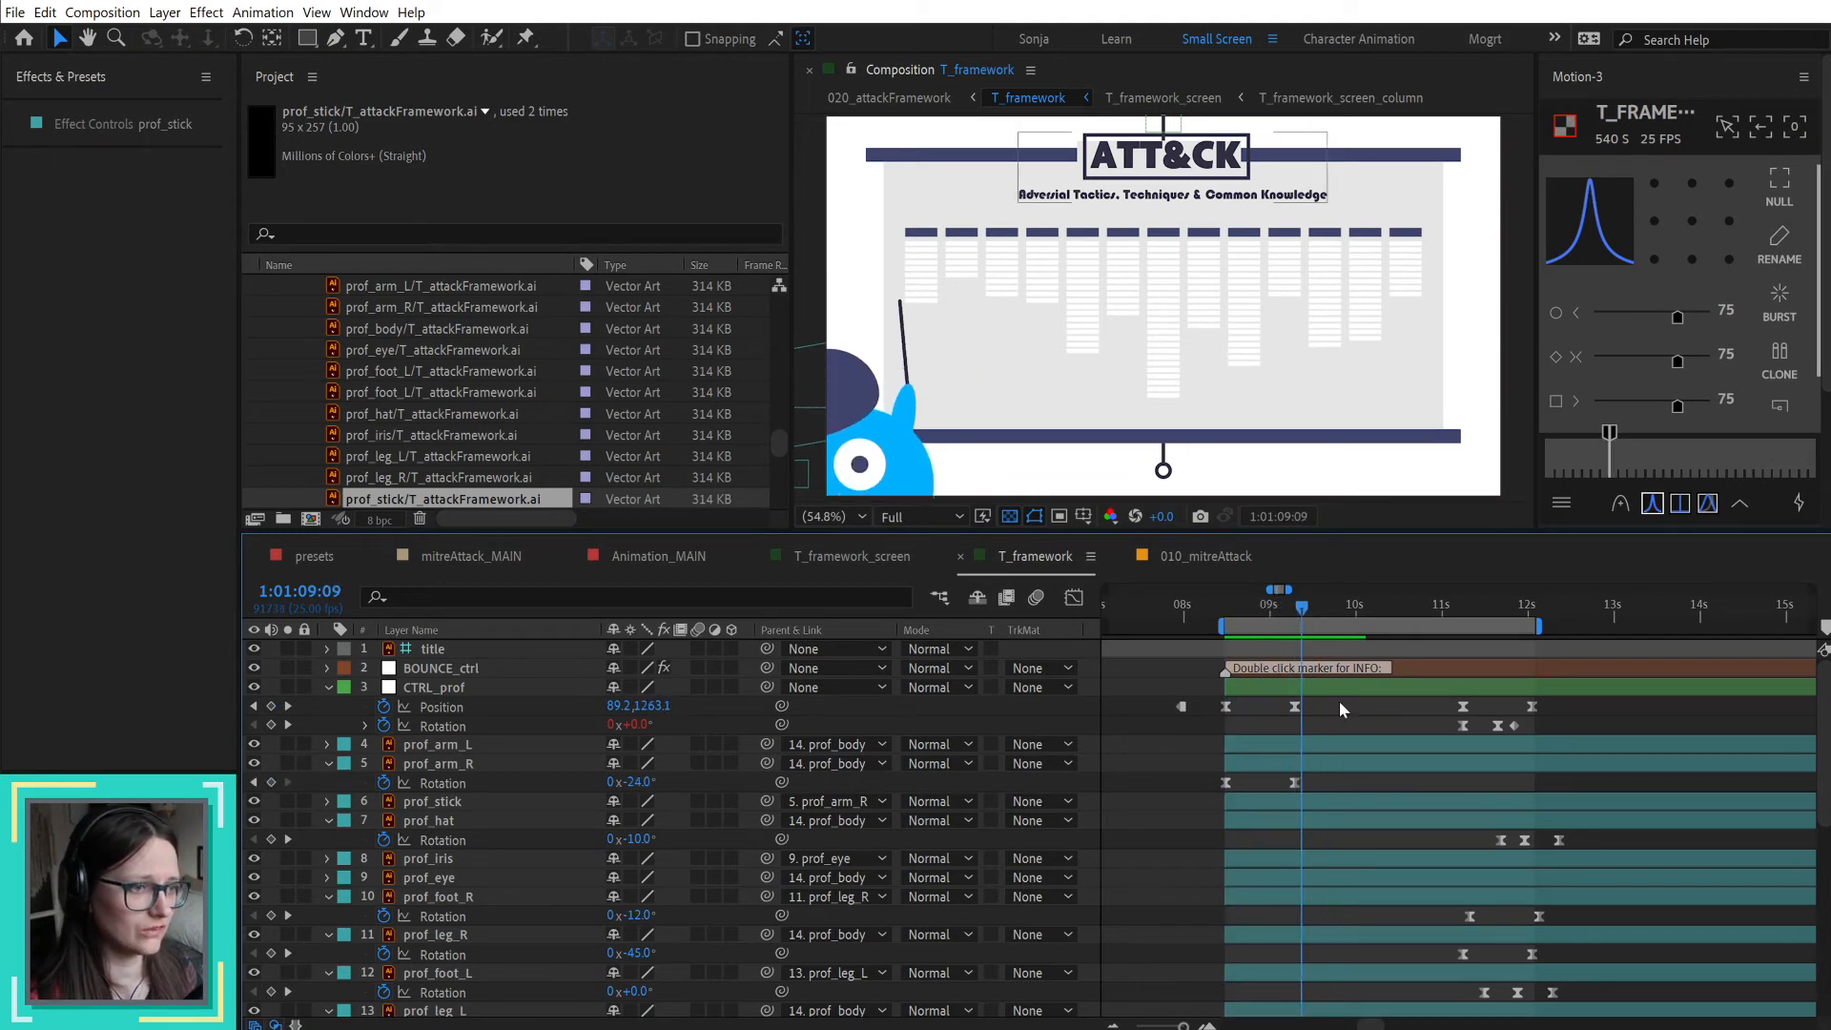
Step: Reveal the layers' keyframes and add a prof_arm_R rotation keyframe of -25° at 1:01:09:17, ten frames after its second keyframe
scroll(1336, 727, down, 2)
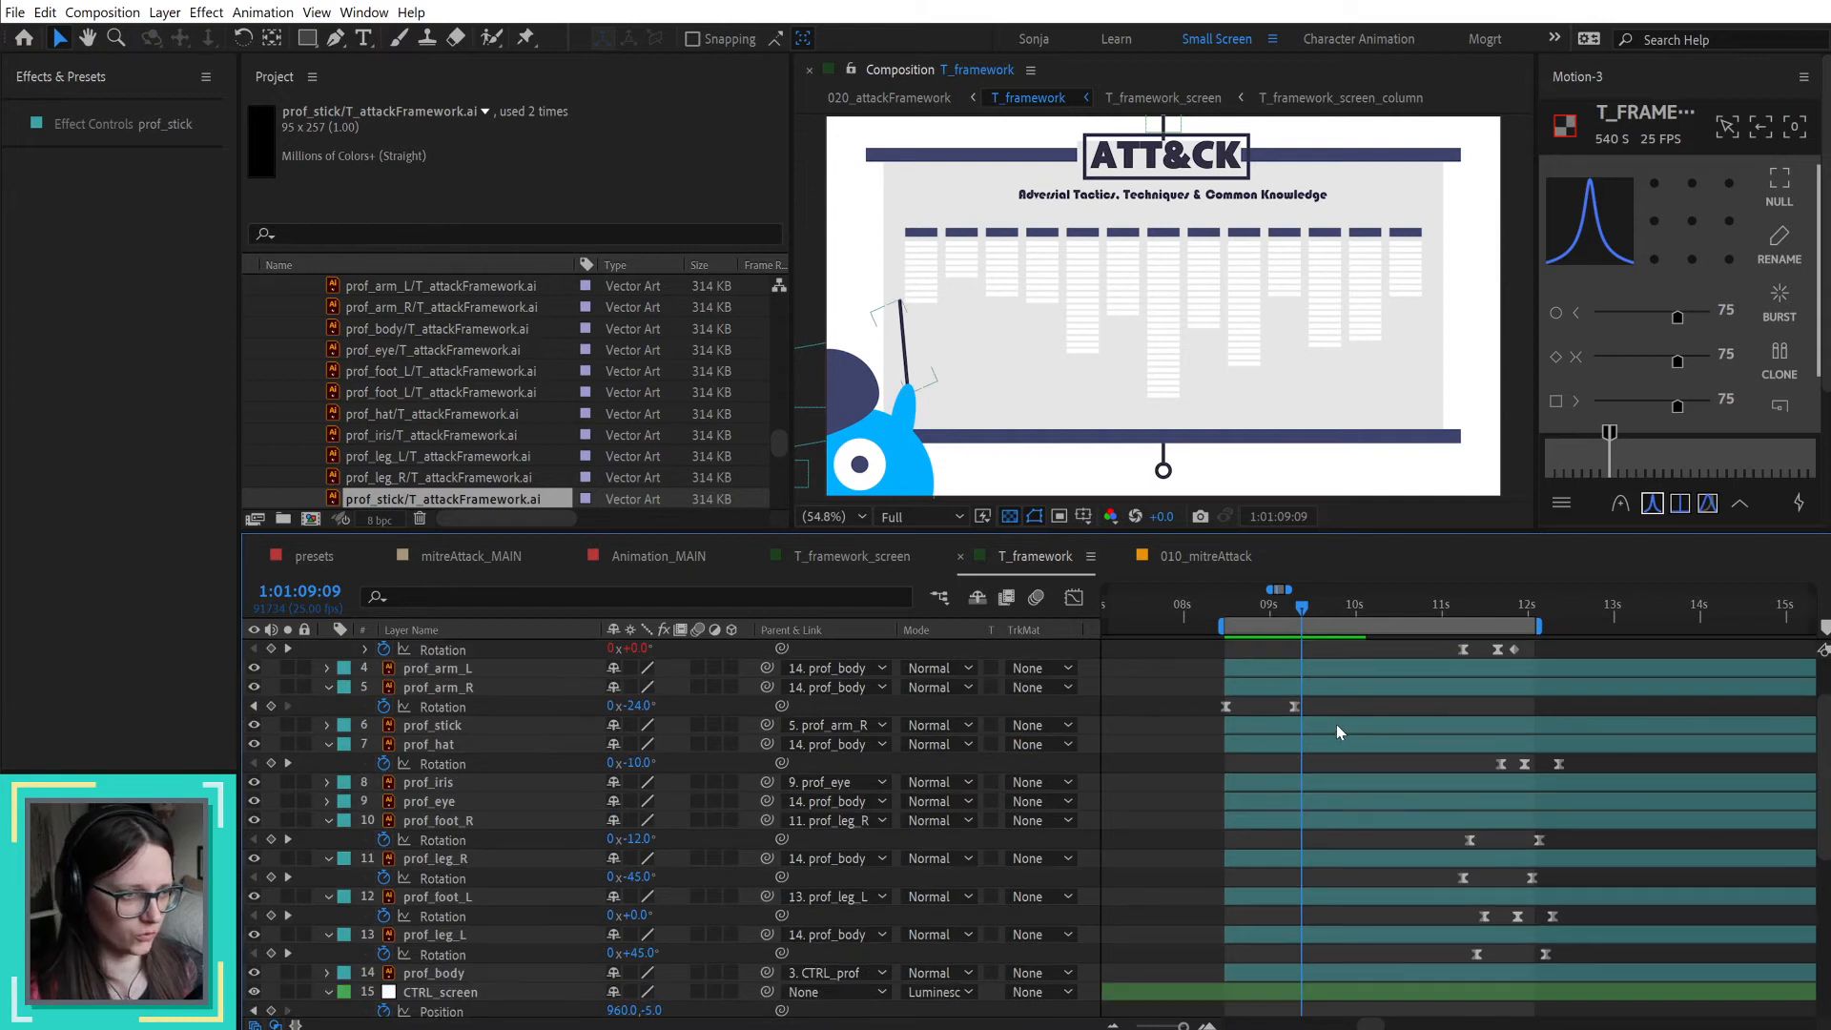
key(u)
key(u)
drag(1301, 609, 1294, 609)
click(1314, 728)
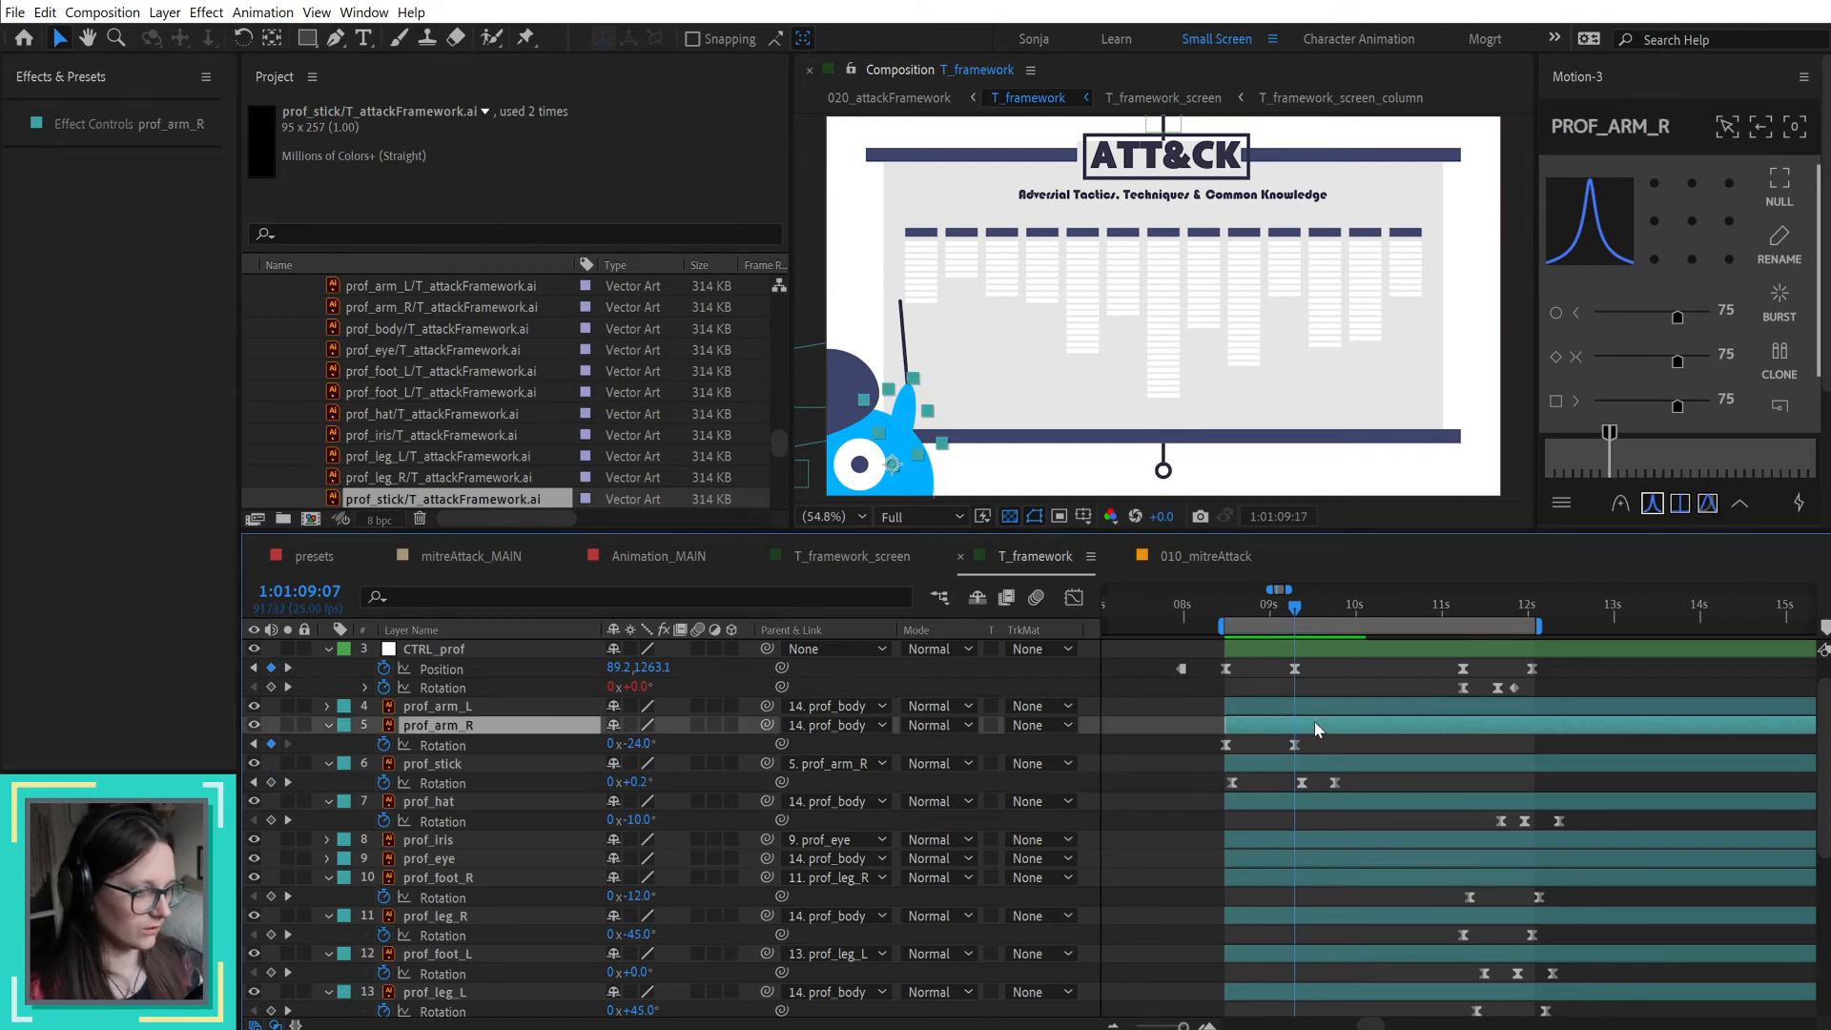
key(shift+Page_Down)
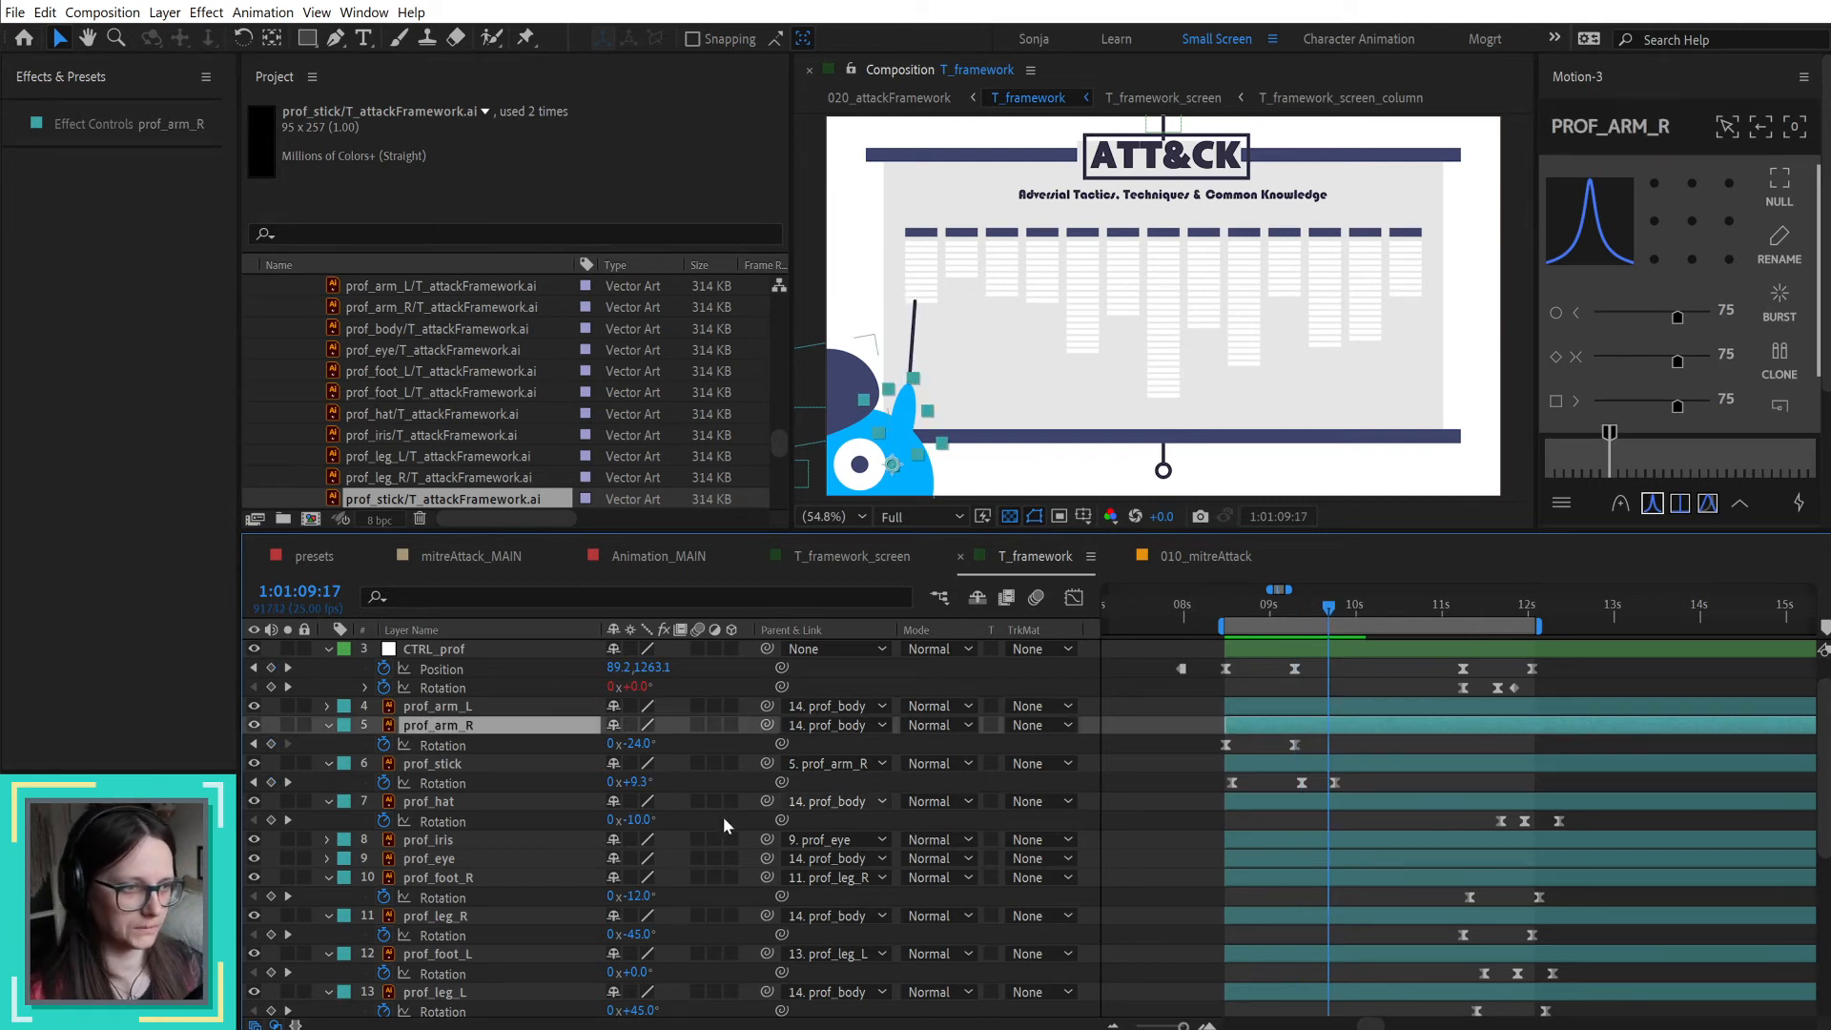
click(638, 745)
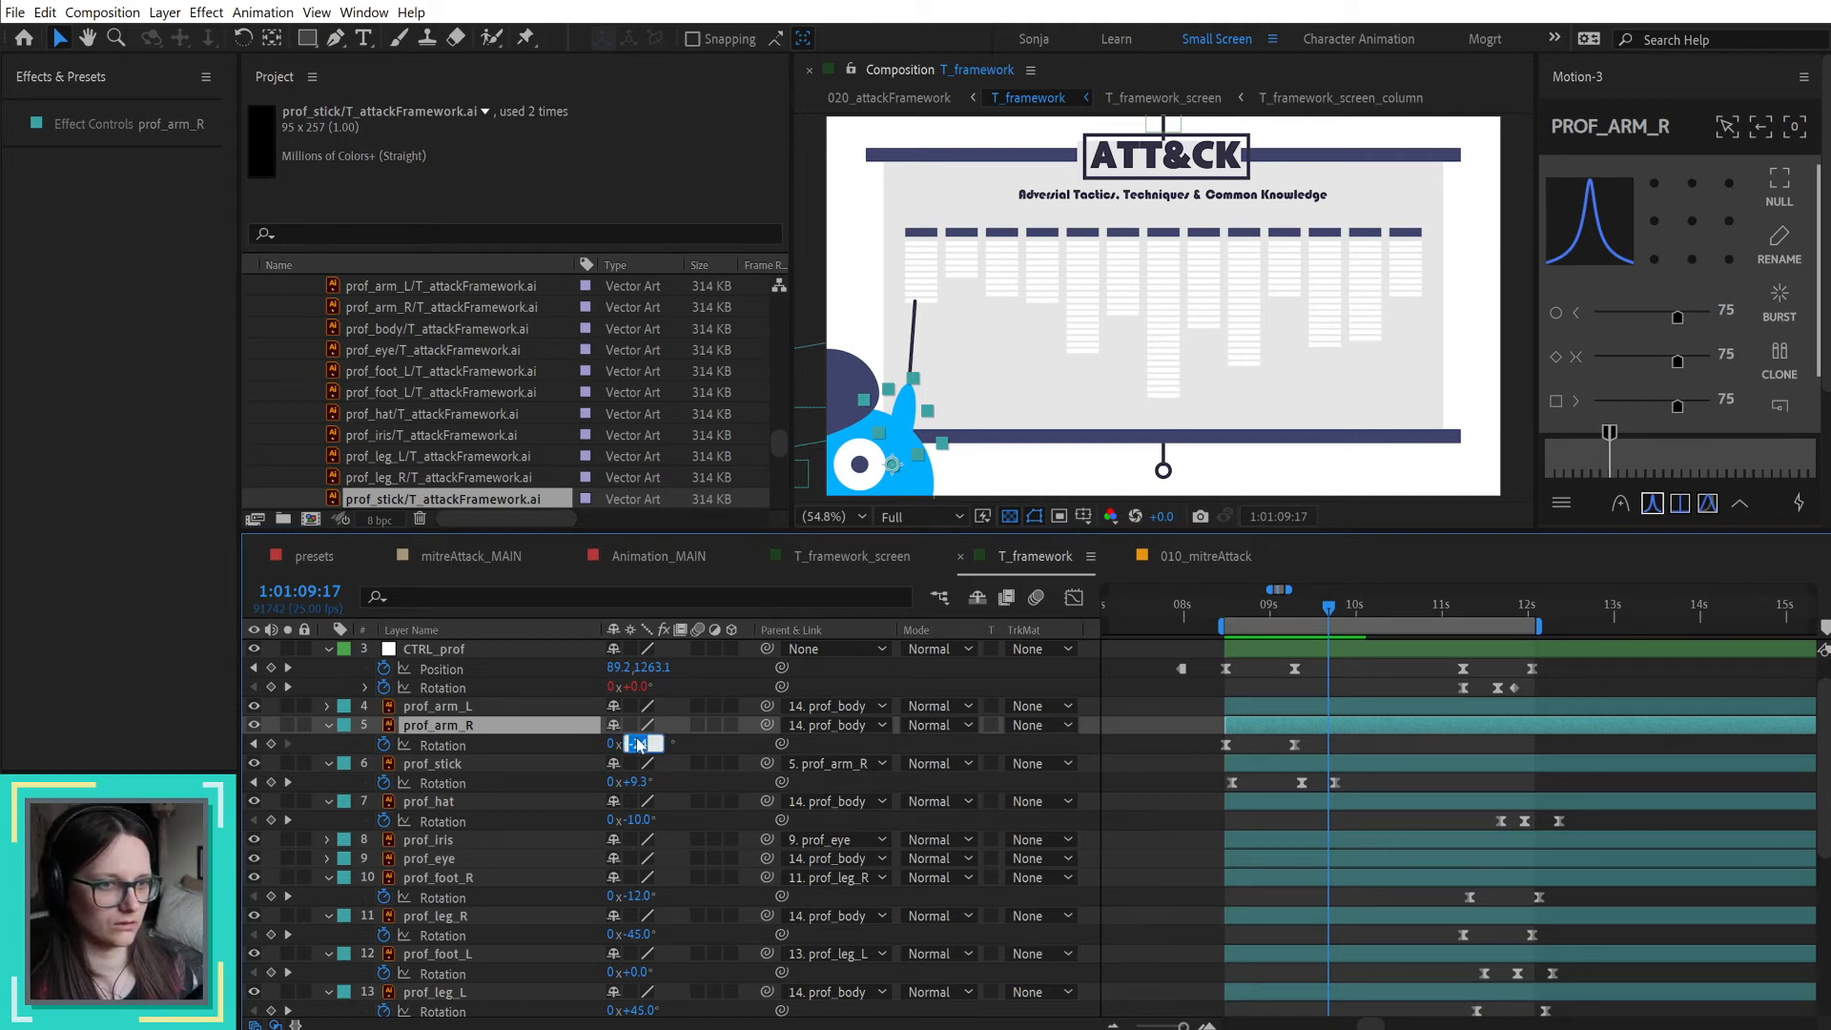
text(-25)
key(Return)
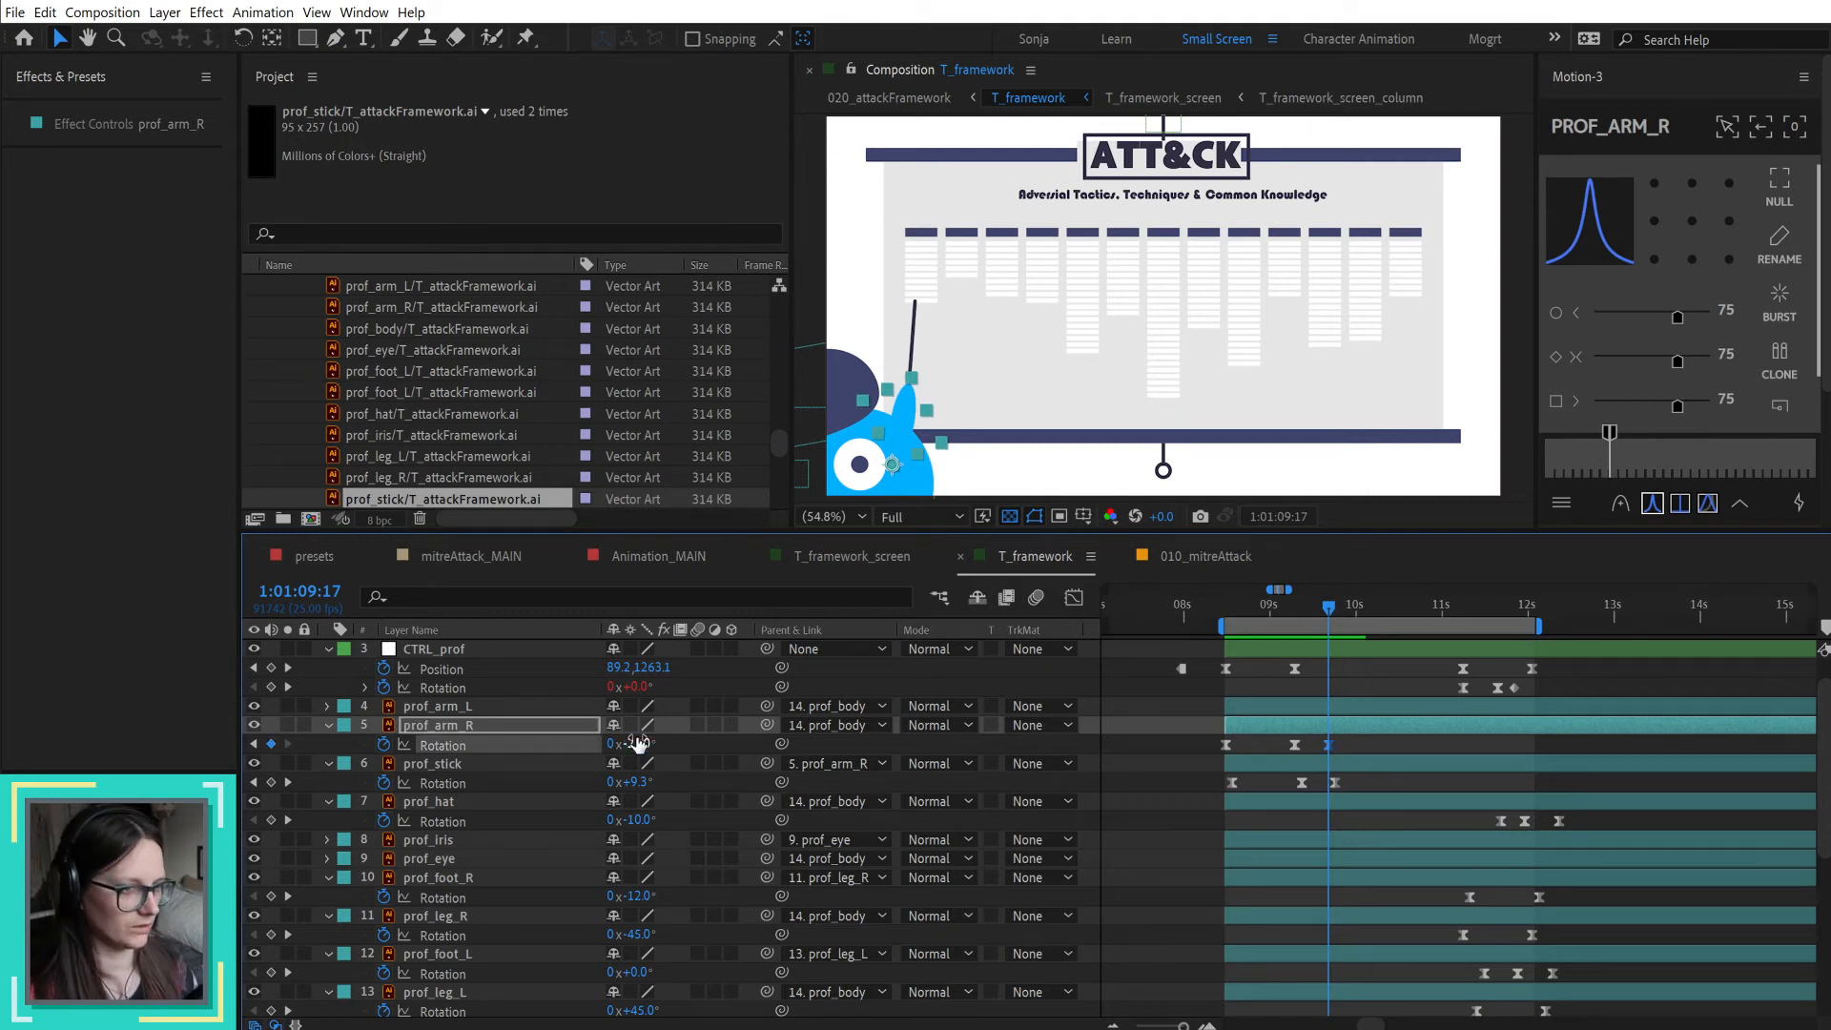
Step: Set prof_arm_R's rotation keyframe at 1:01:09:07 to -30° and return to the start of the arm's swing at 1:01:08:12
click(1298, 604)
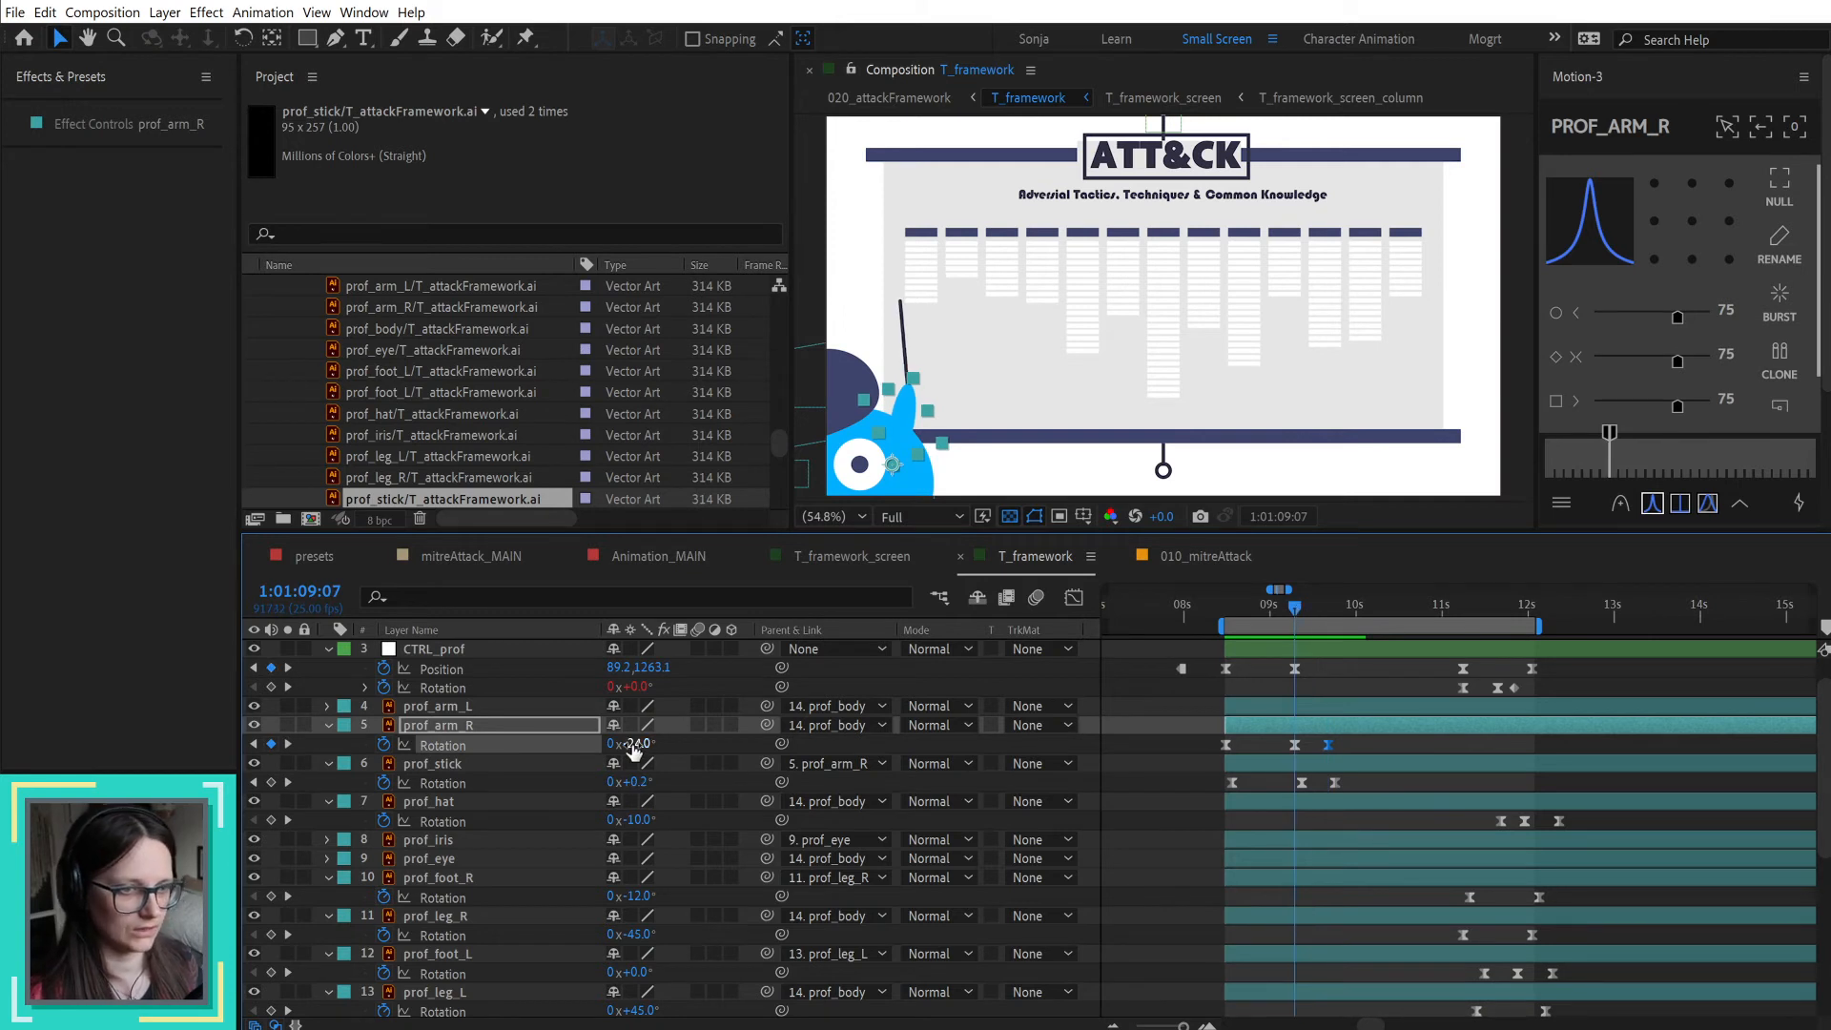
drag(628, 744, 624, 744)
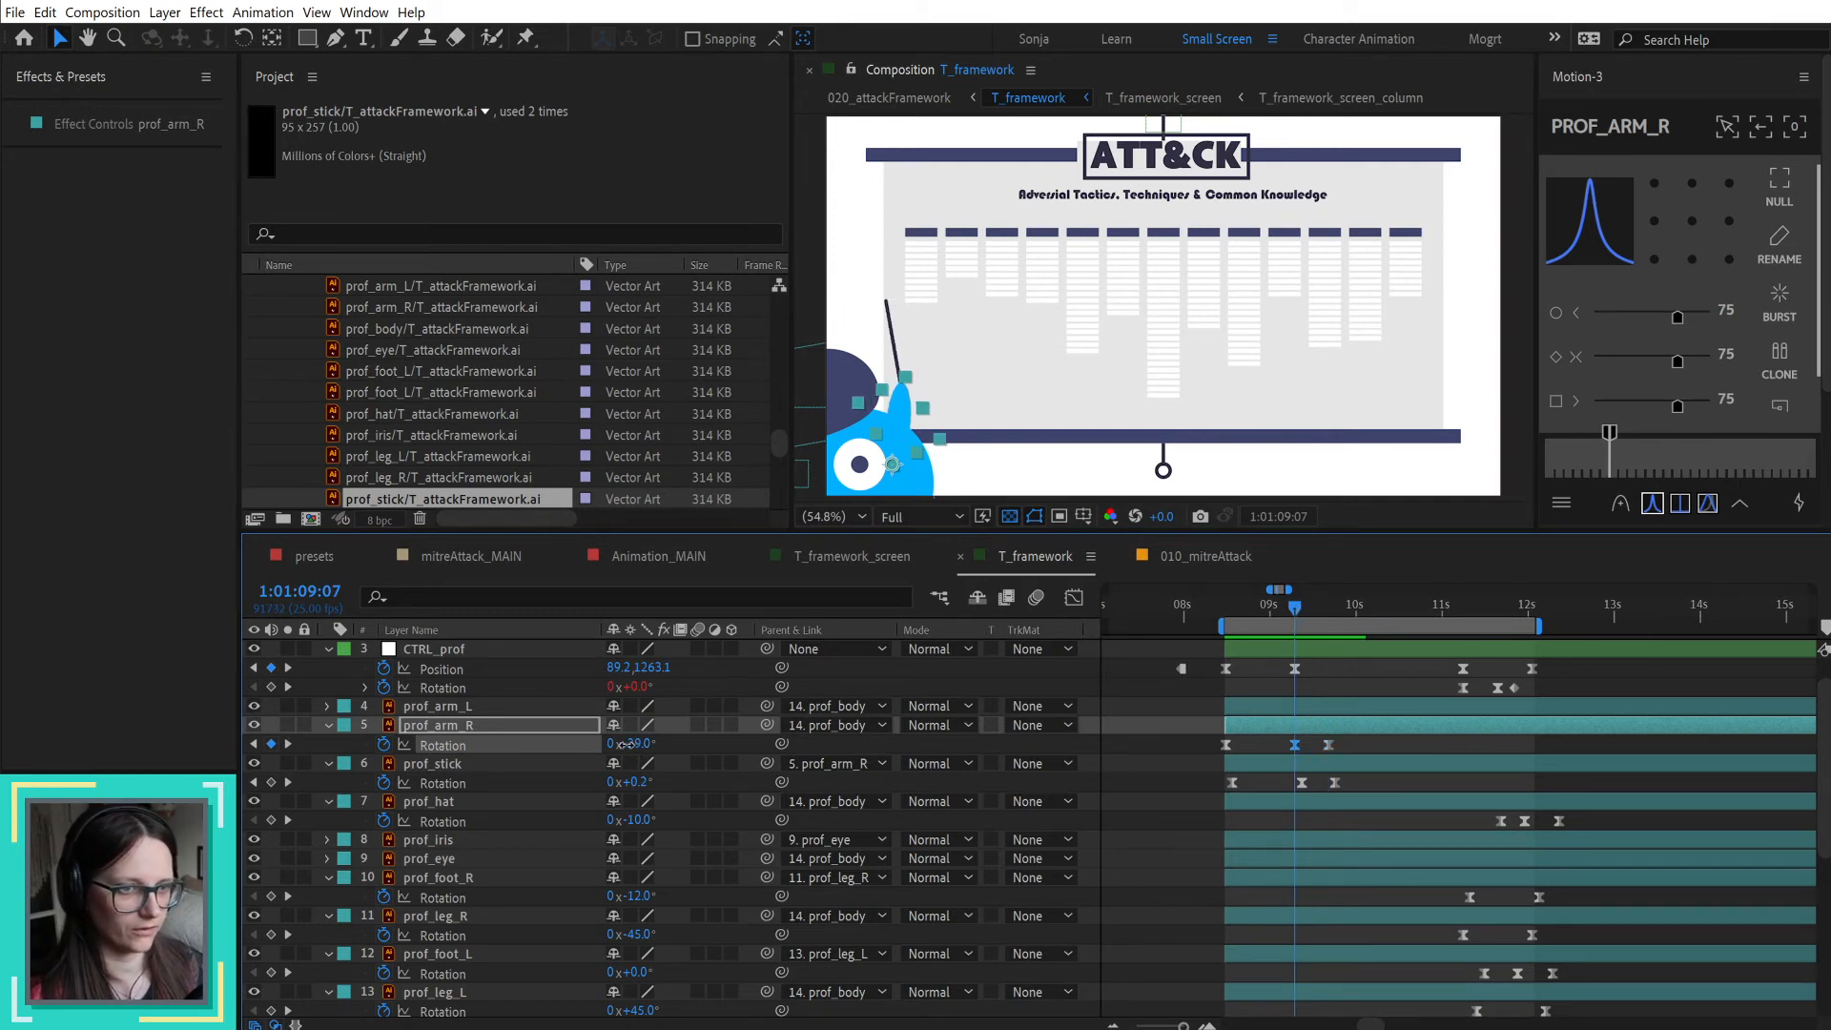
click(631, 743)
text(-30)
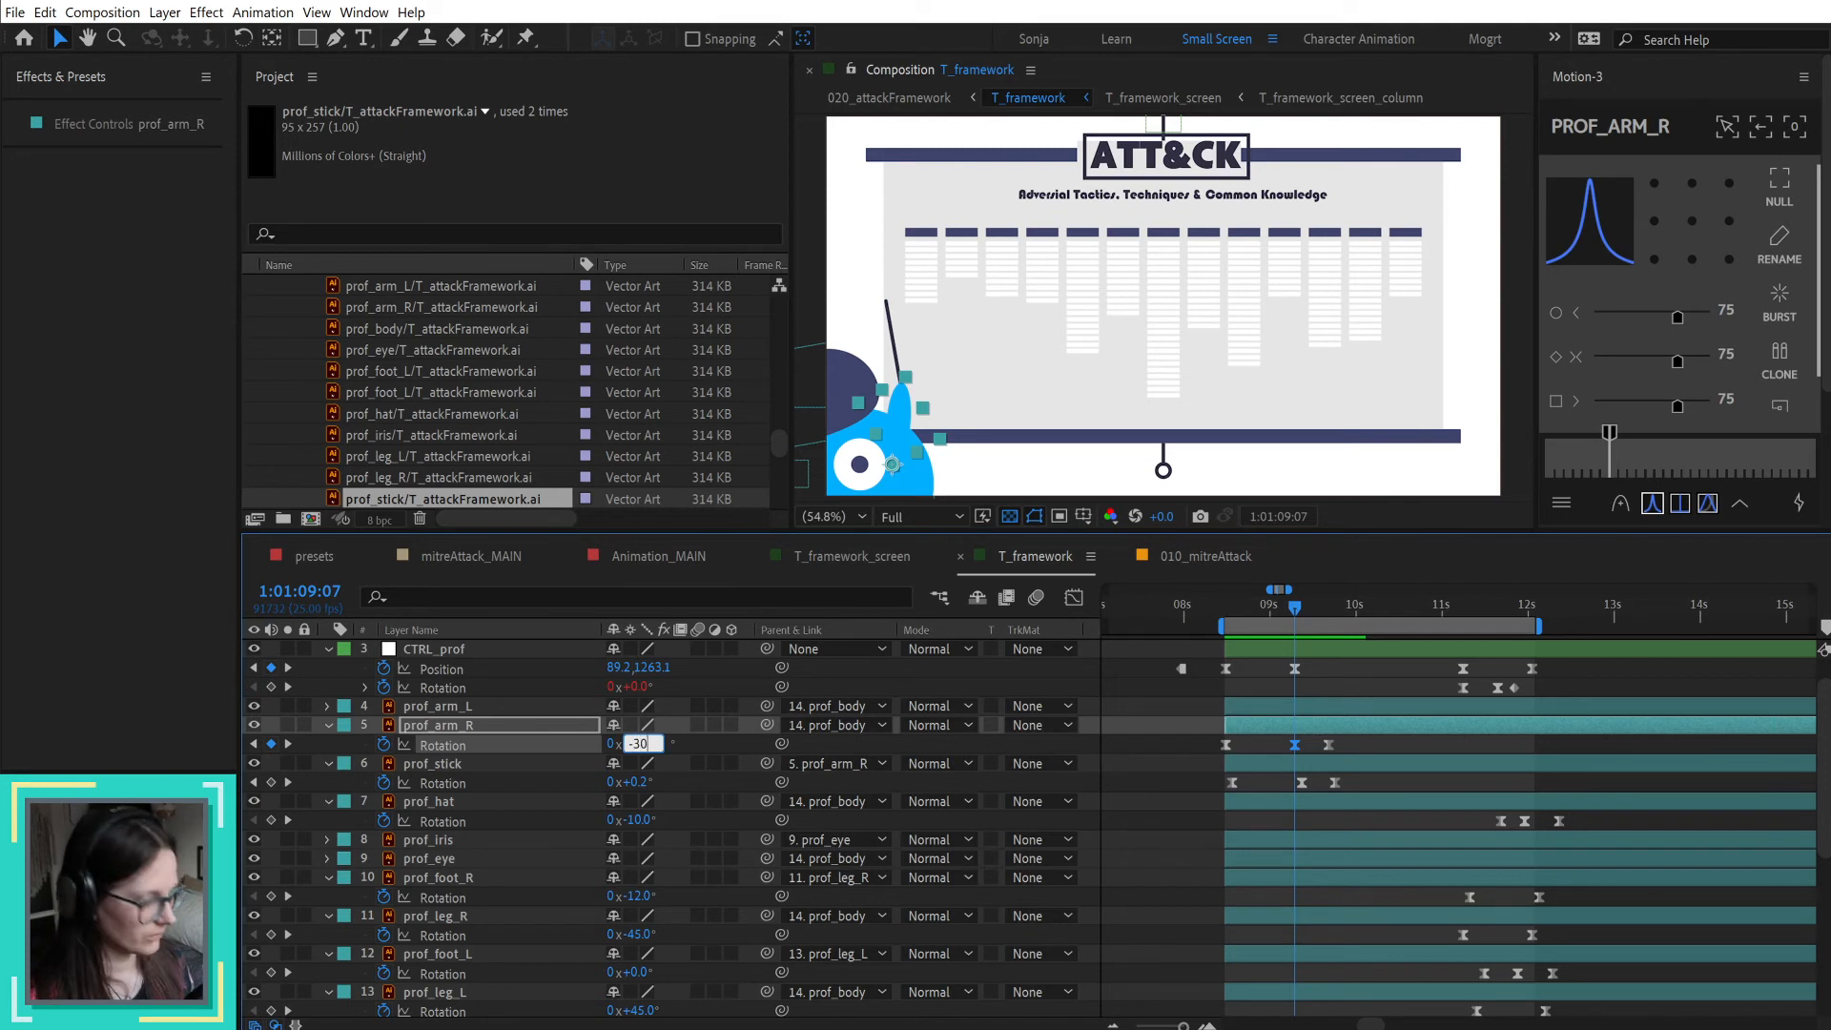
key(Return)
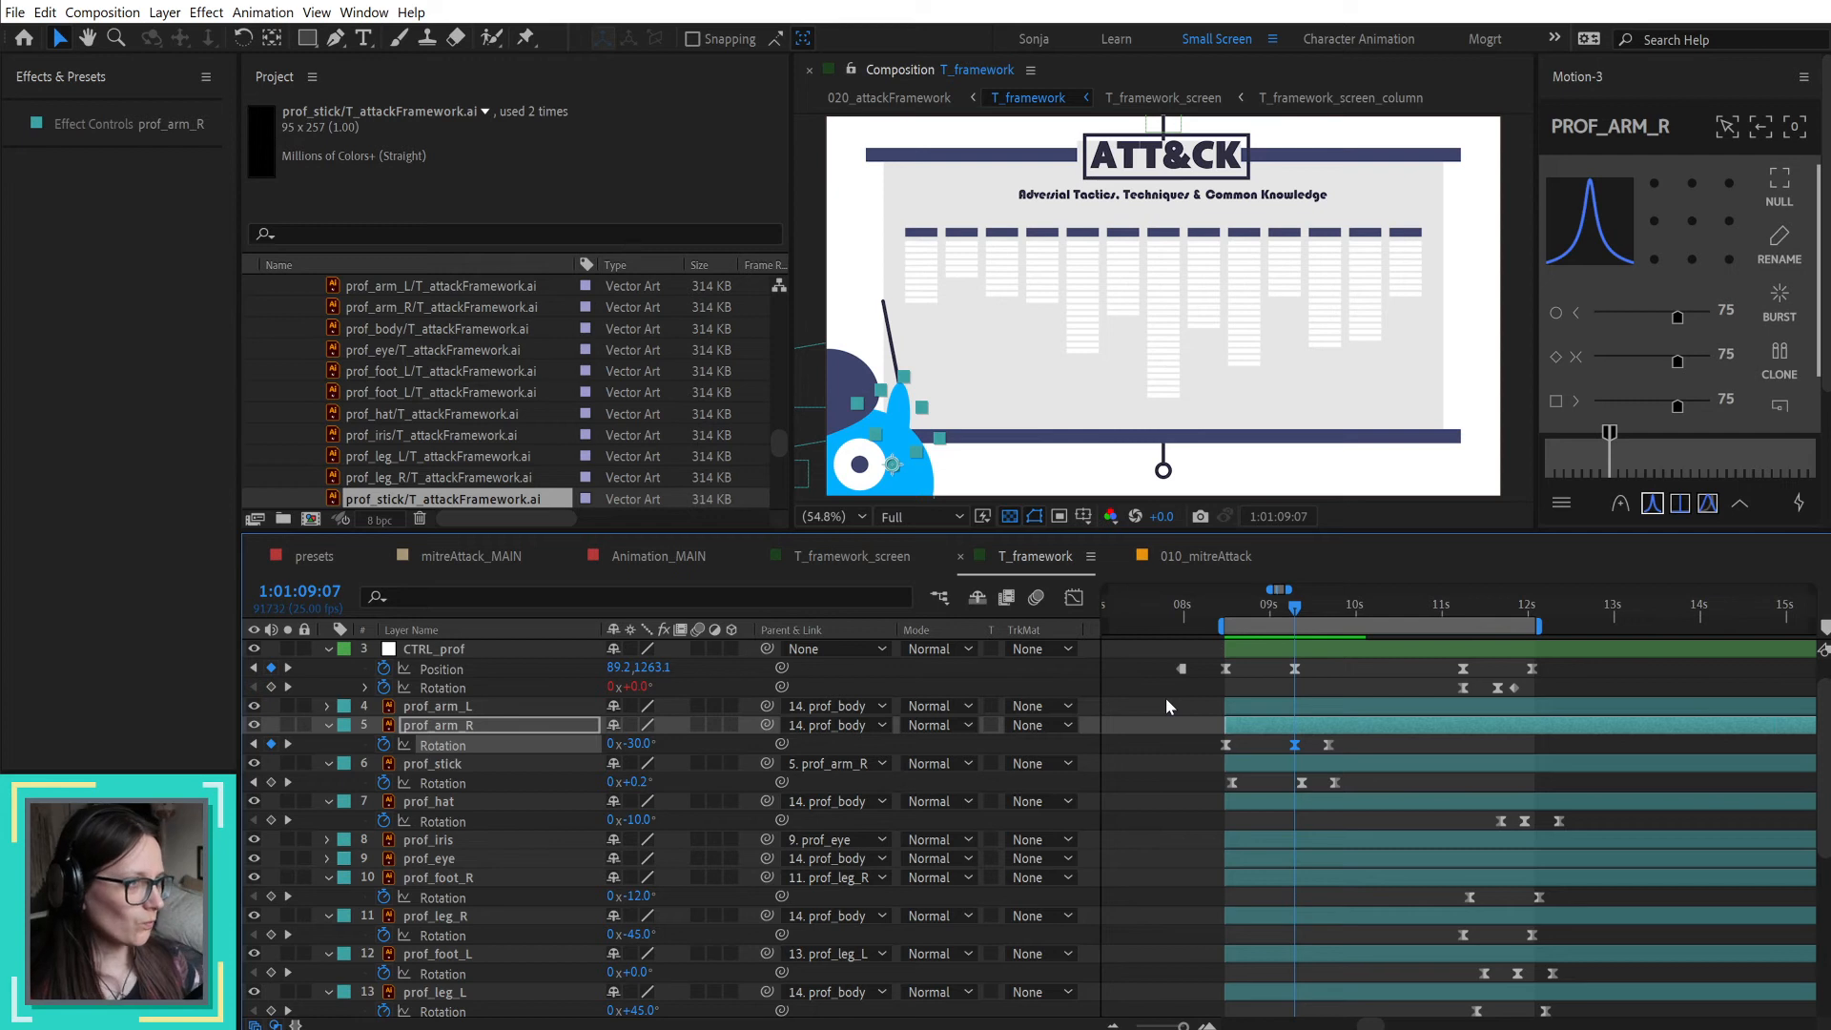
click(1225, 607)
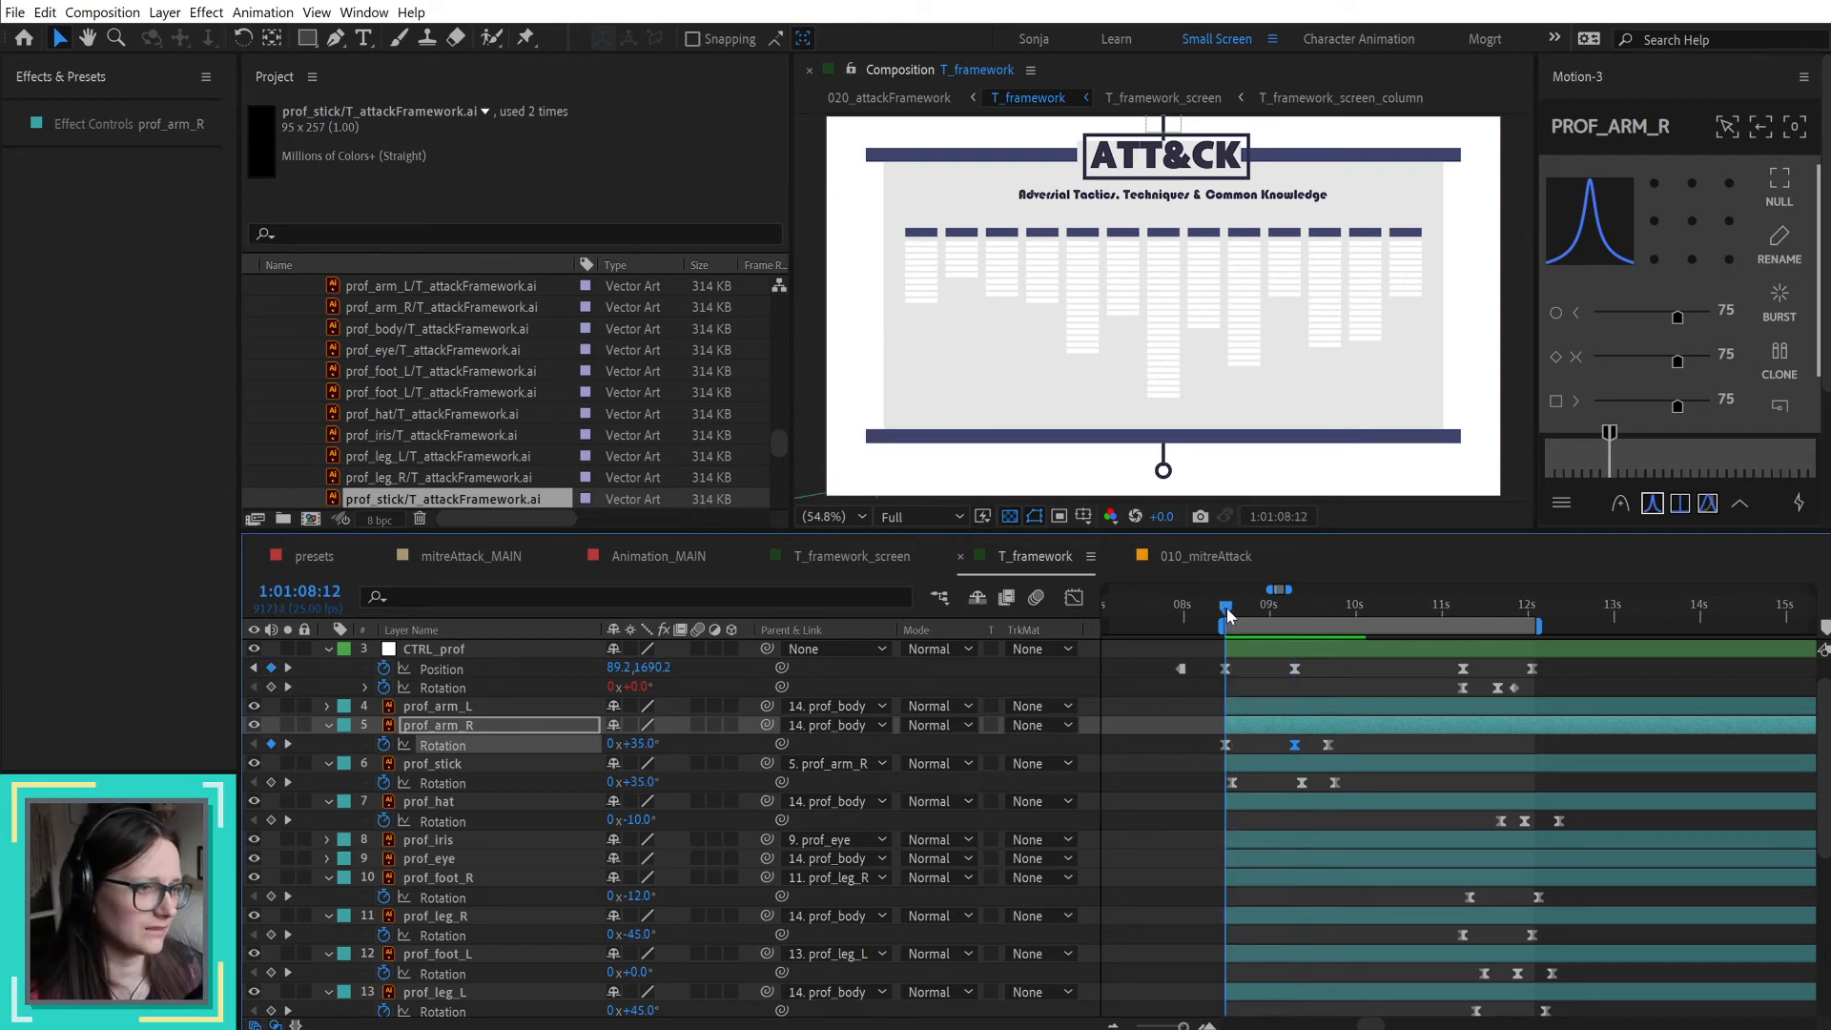
click(1163, 778)
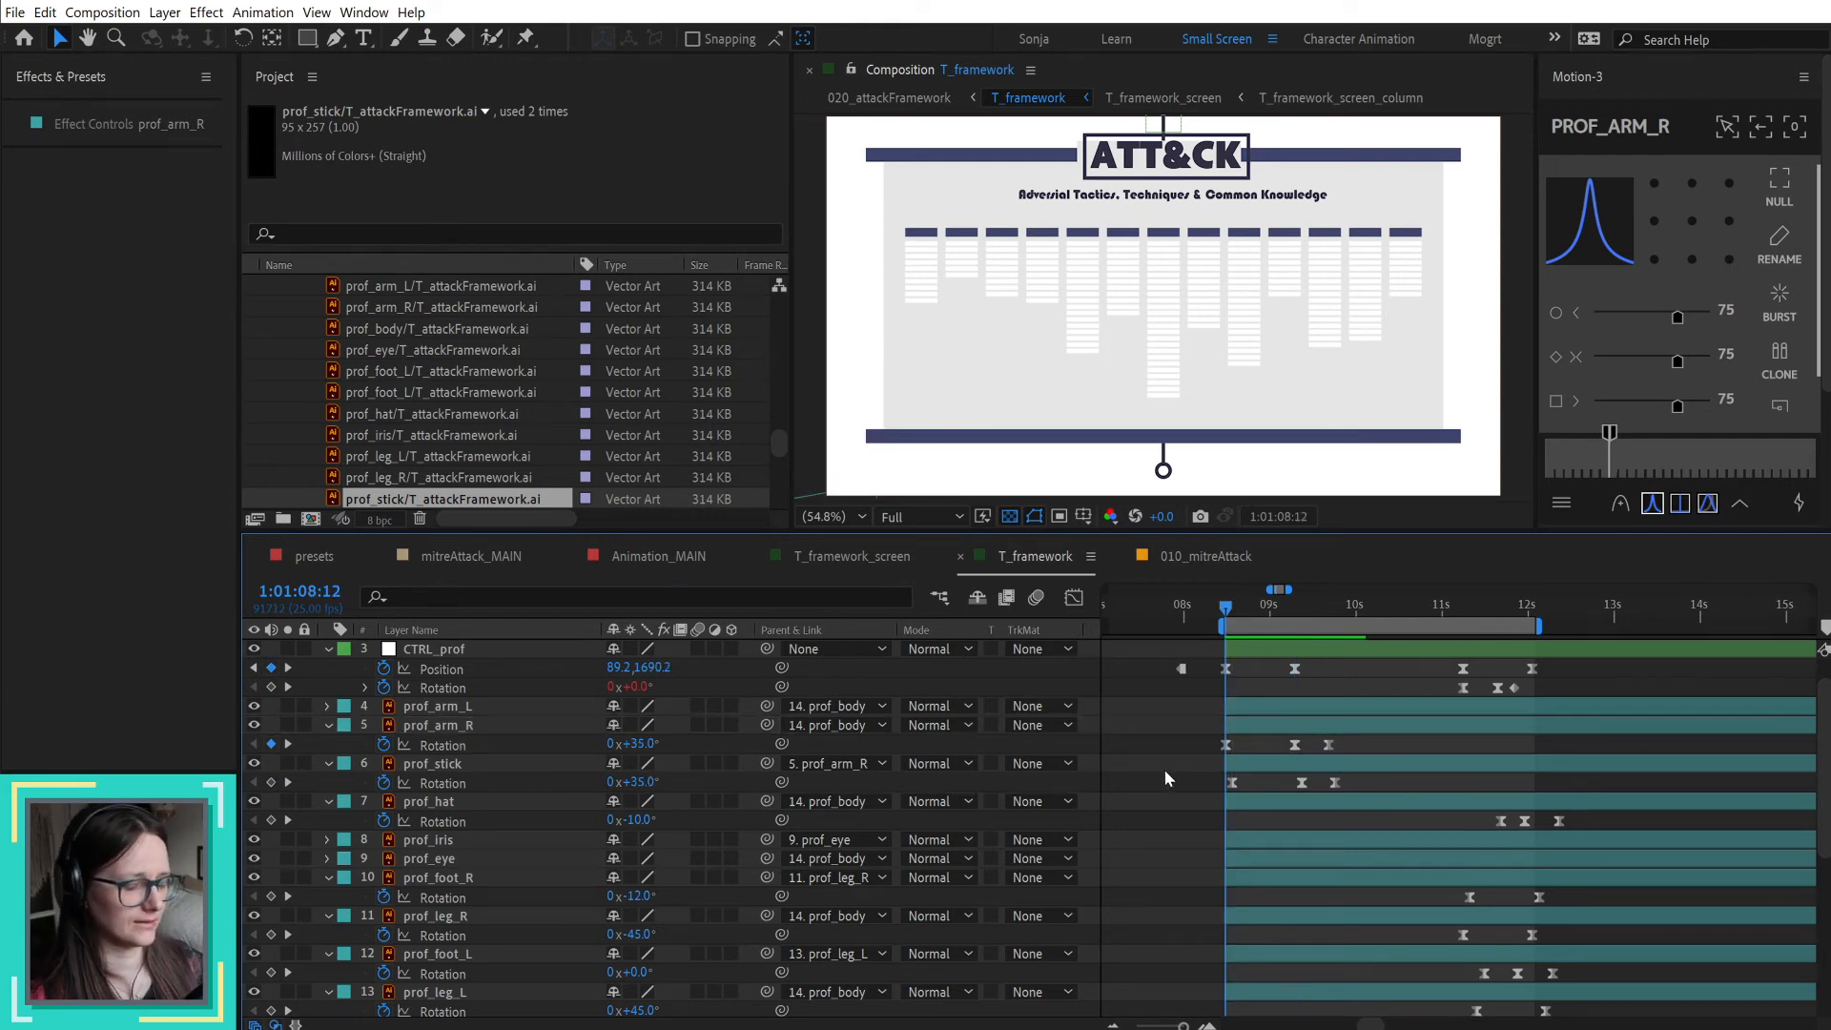
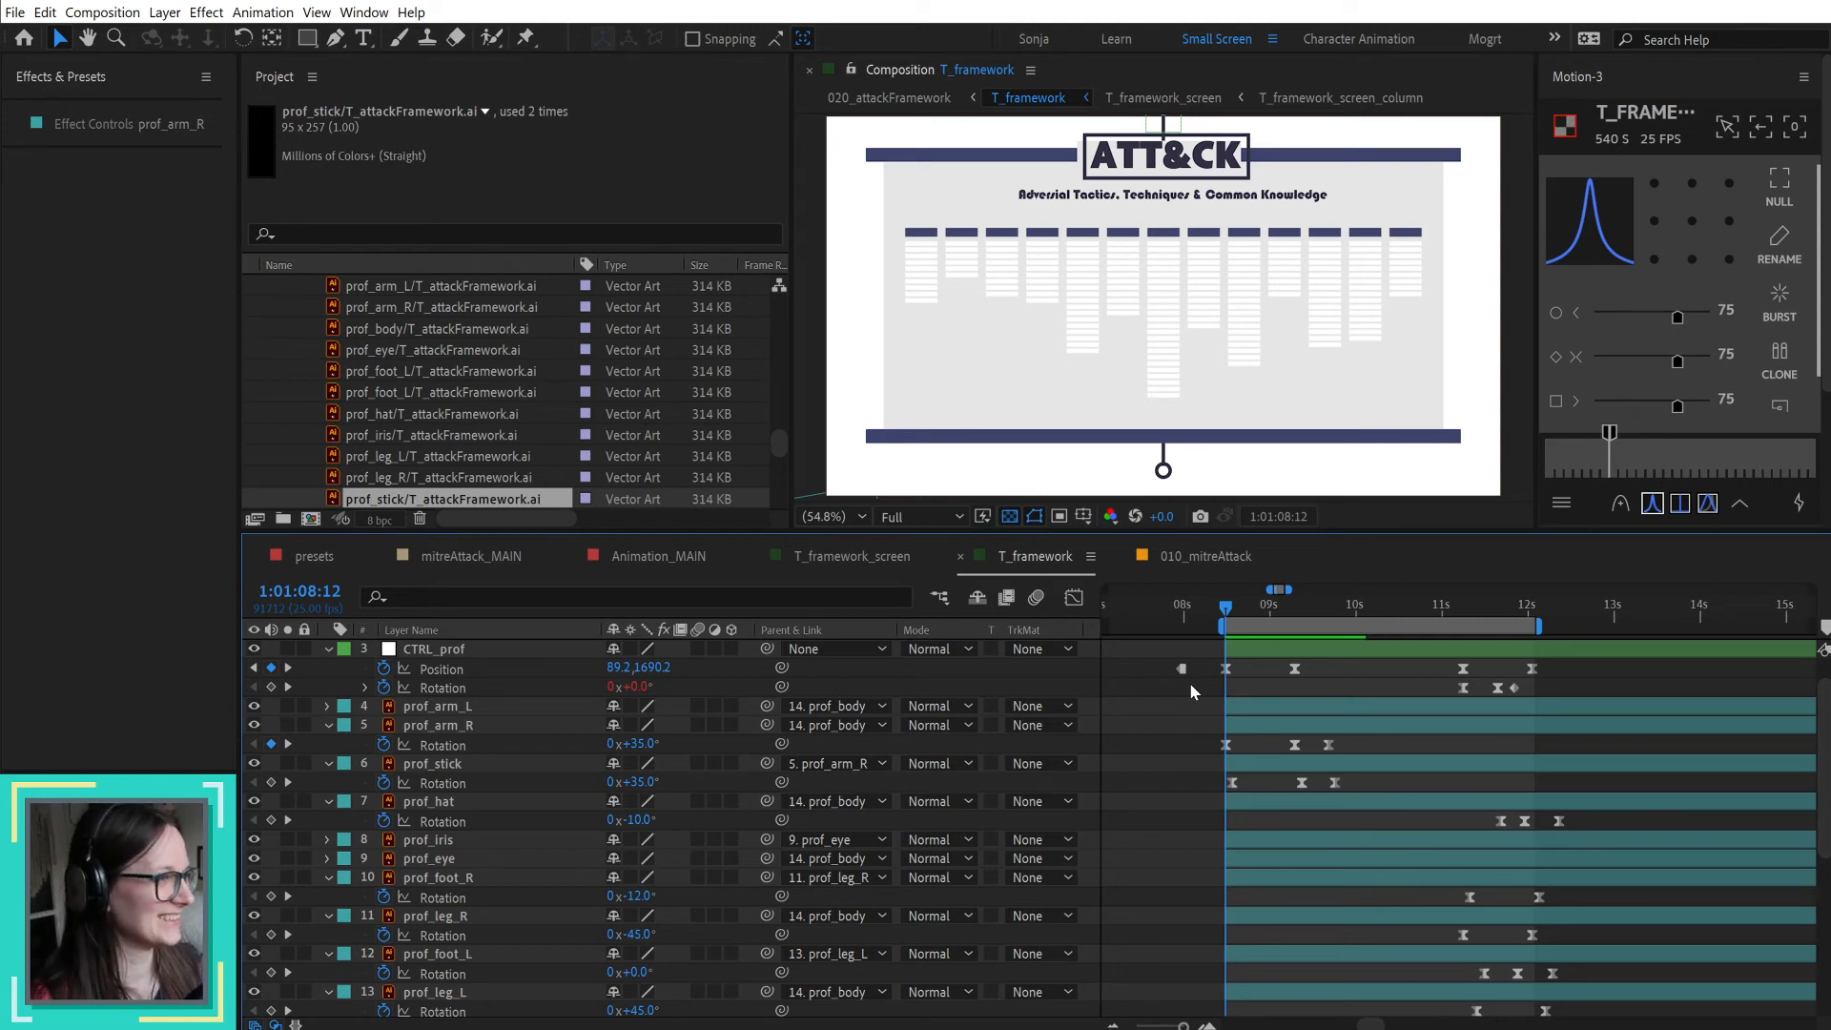
Step: Try adding rotation keyframes to CTRL_prof at the start and end of its rise, starting at -30°, and preview the motion
drag(1226, 608, 1234, 650)
click(1246, 654)
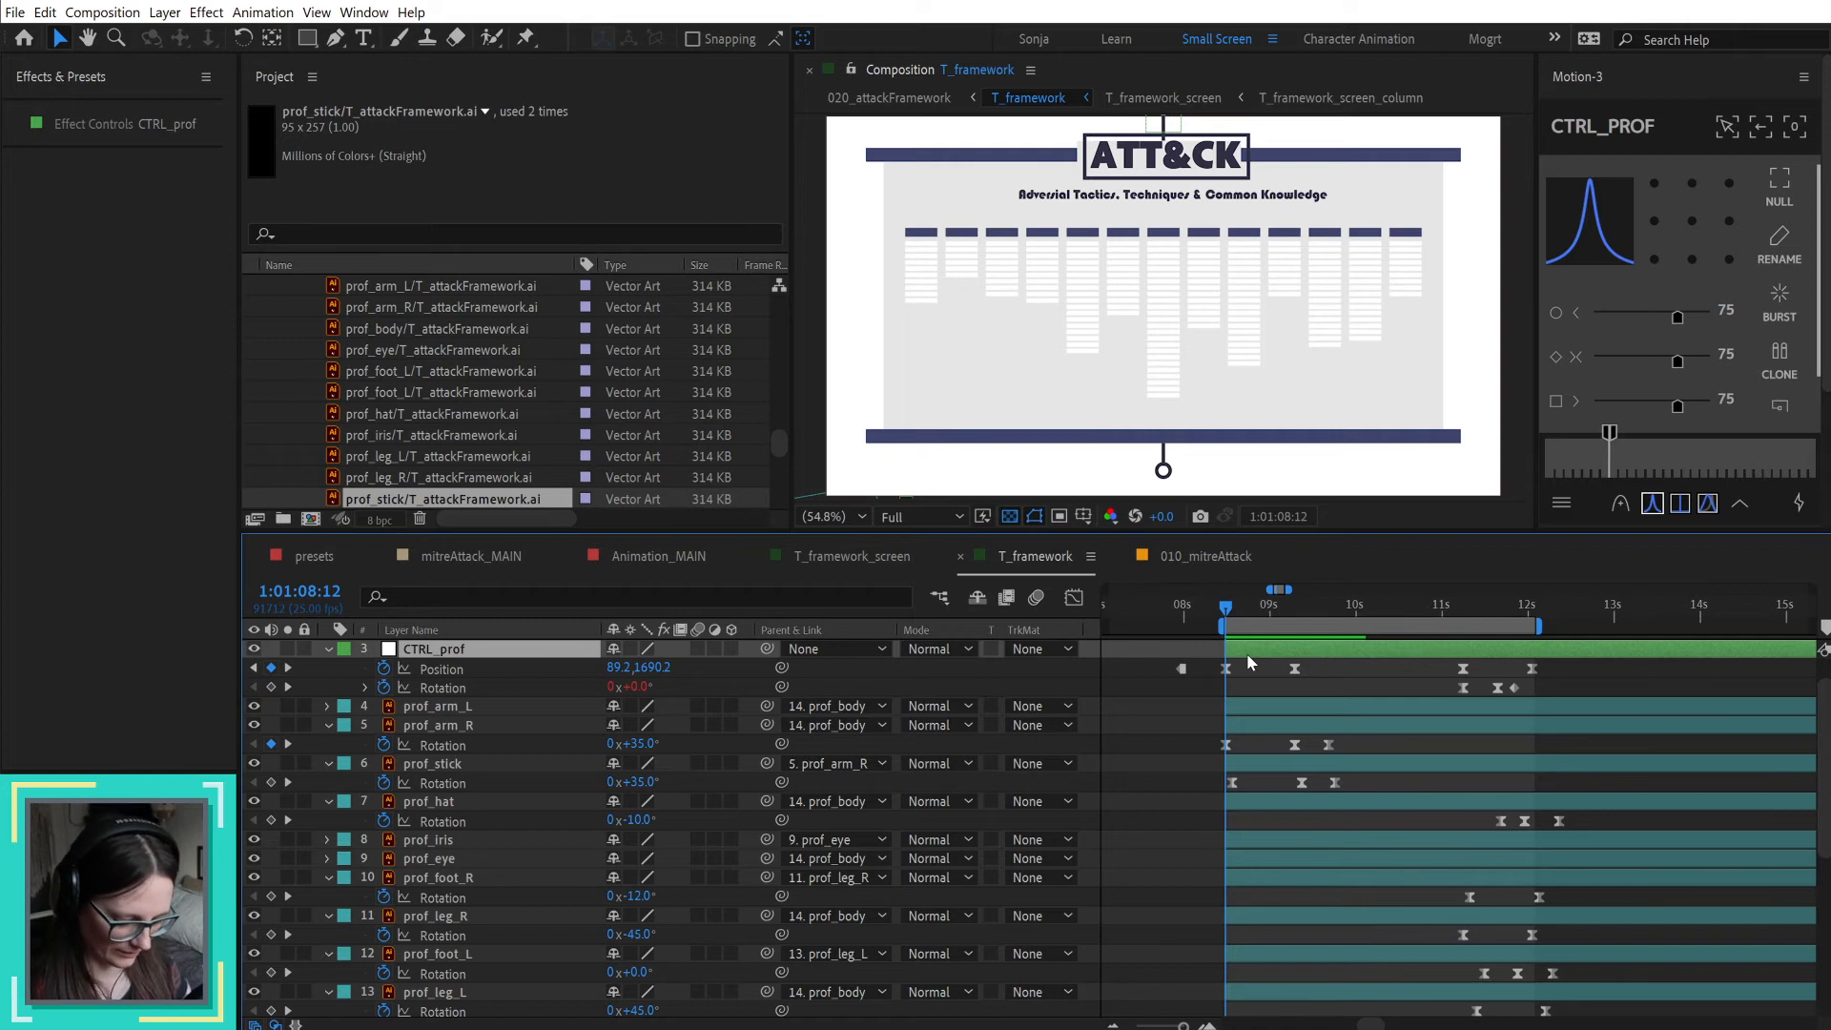
key(alt+shift+r)
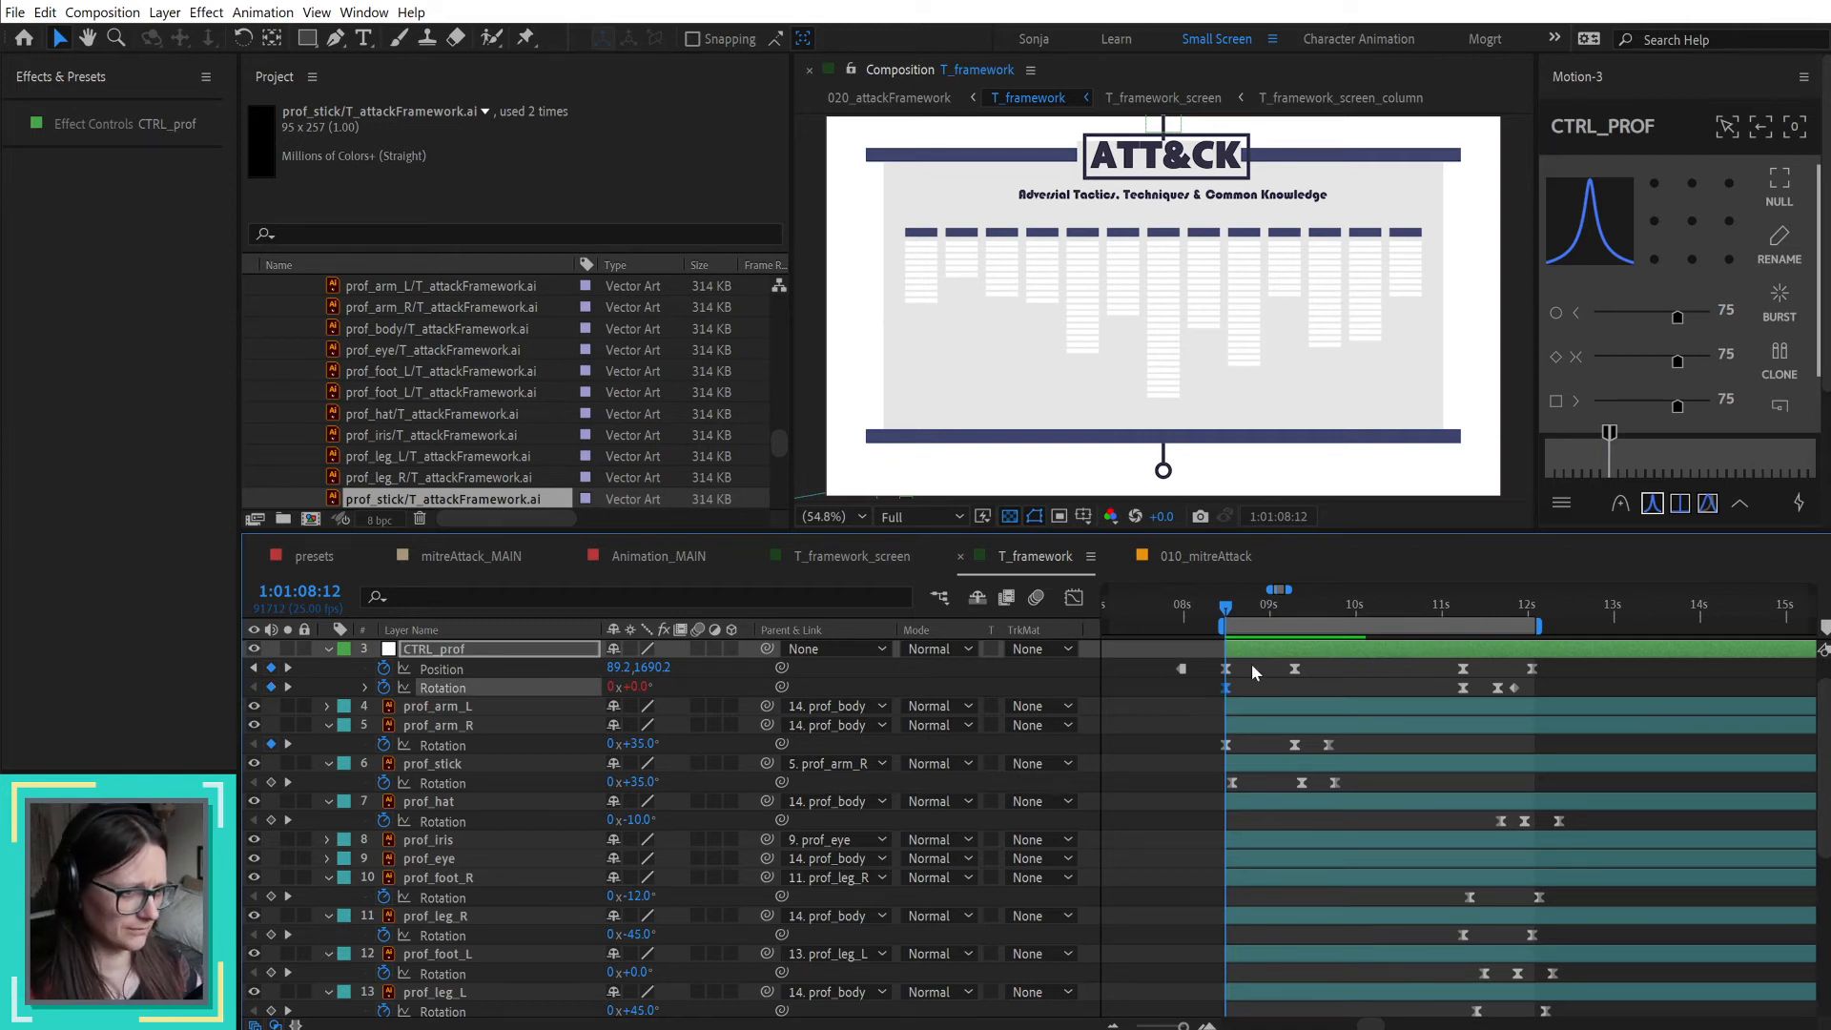
drag(1228, 689, 1296, 694)
drag(637, 688, 631, 694)
mouse_move(1225, 607)
mouse_down()
mouse_move(1352, 602)
mouse_move(1316, 621)
mouse_move(1214, 615)
mouse_move(1316, 633)
mouse_move(1222, 622)
mouse_up()
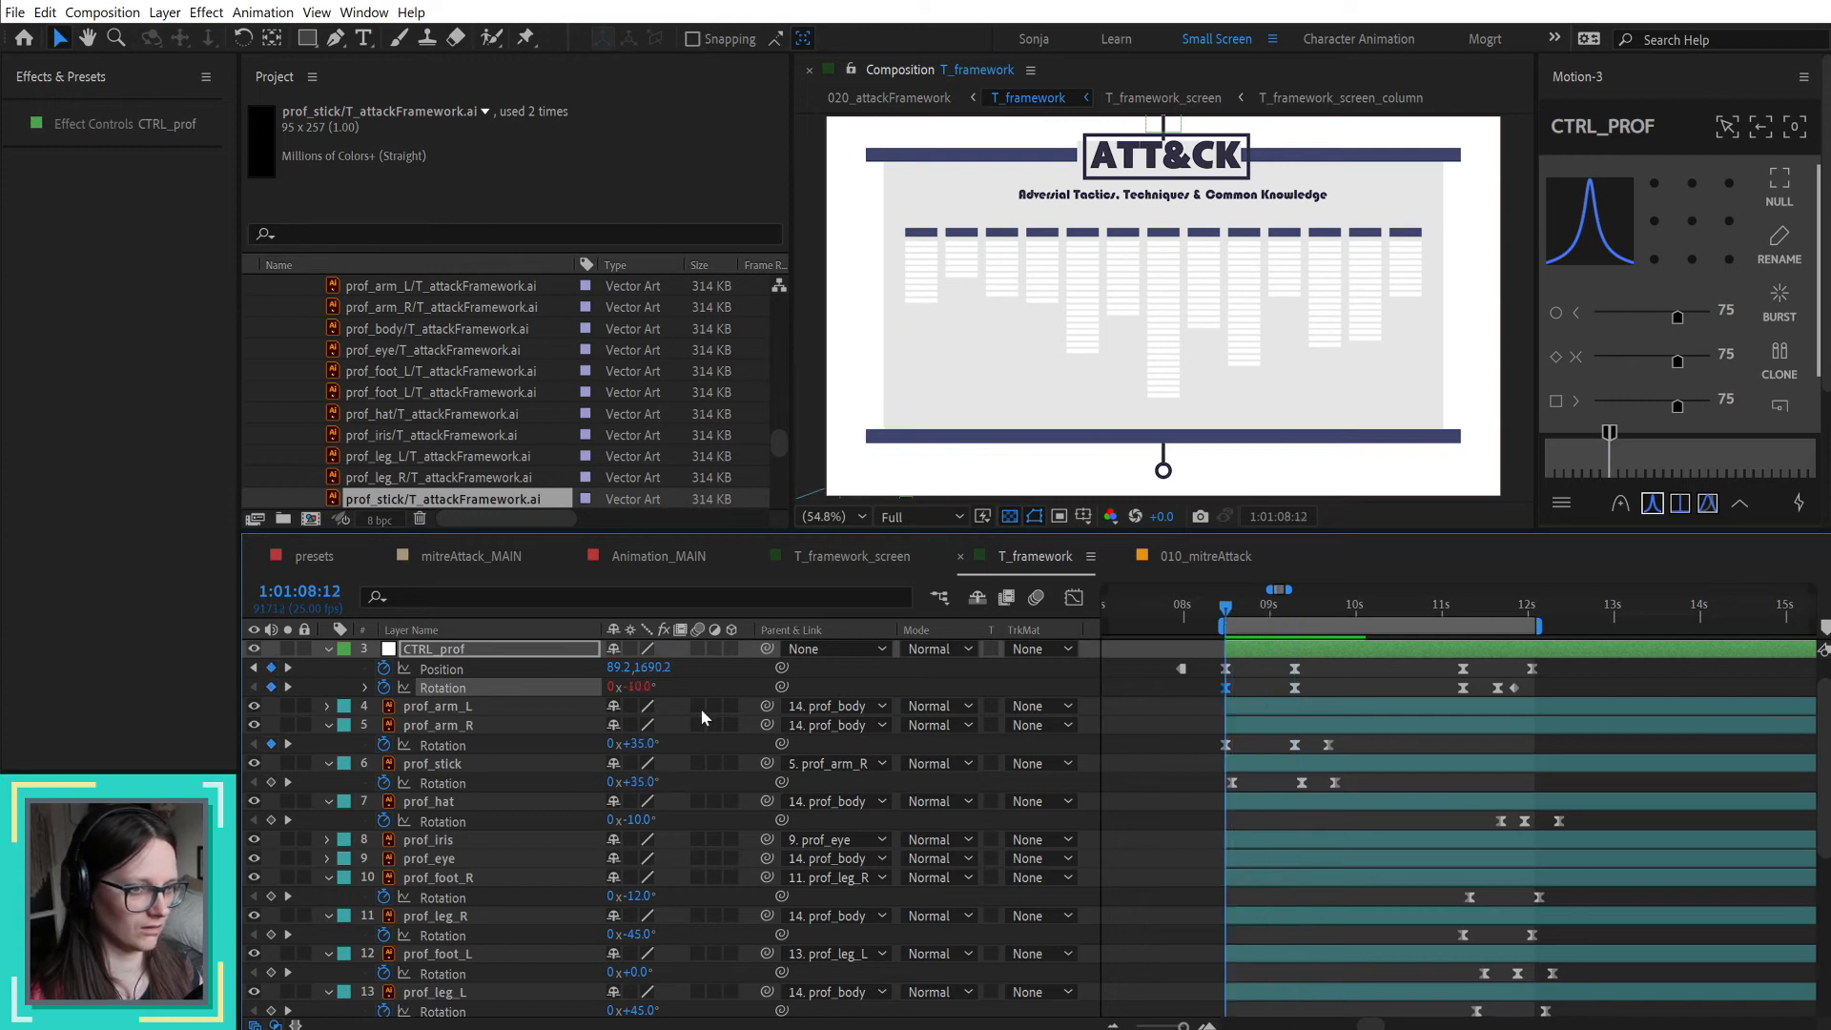
drag(640, 688, 636, 699)
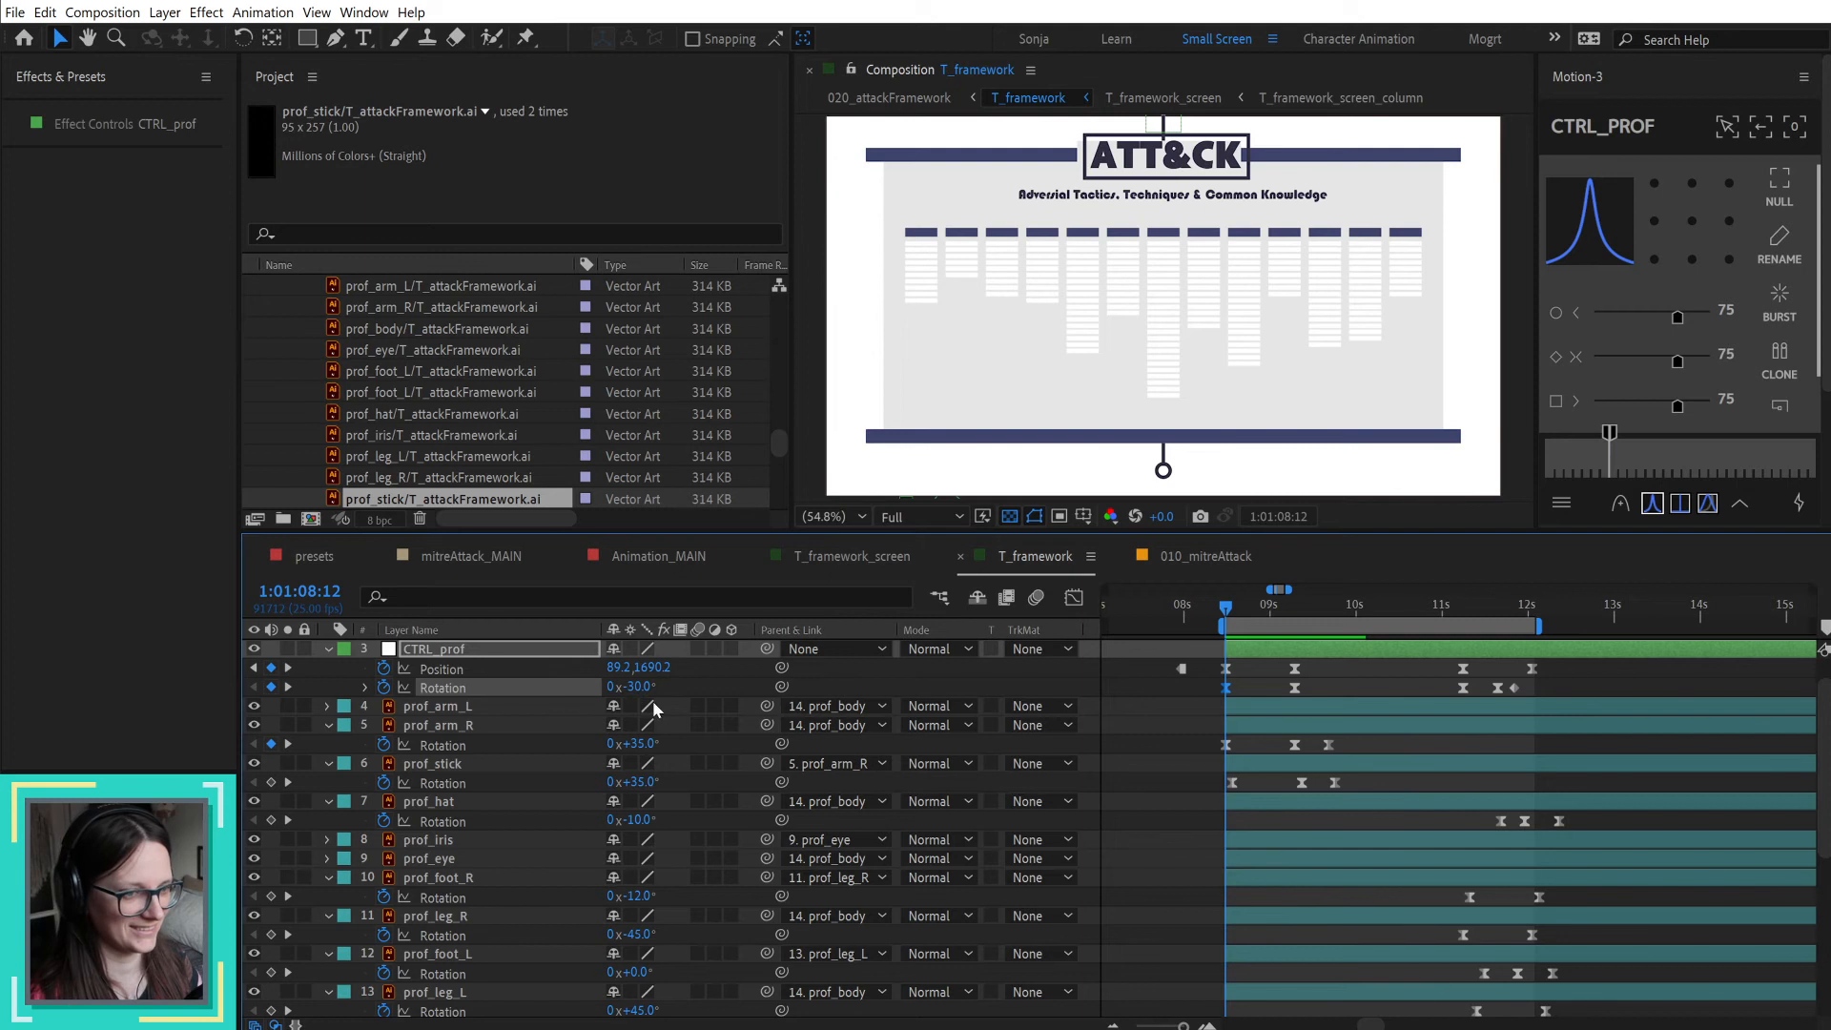
click(1180, 744)
key(space)
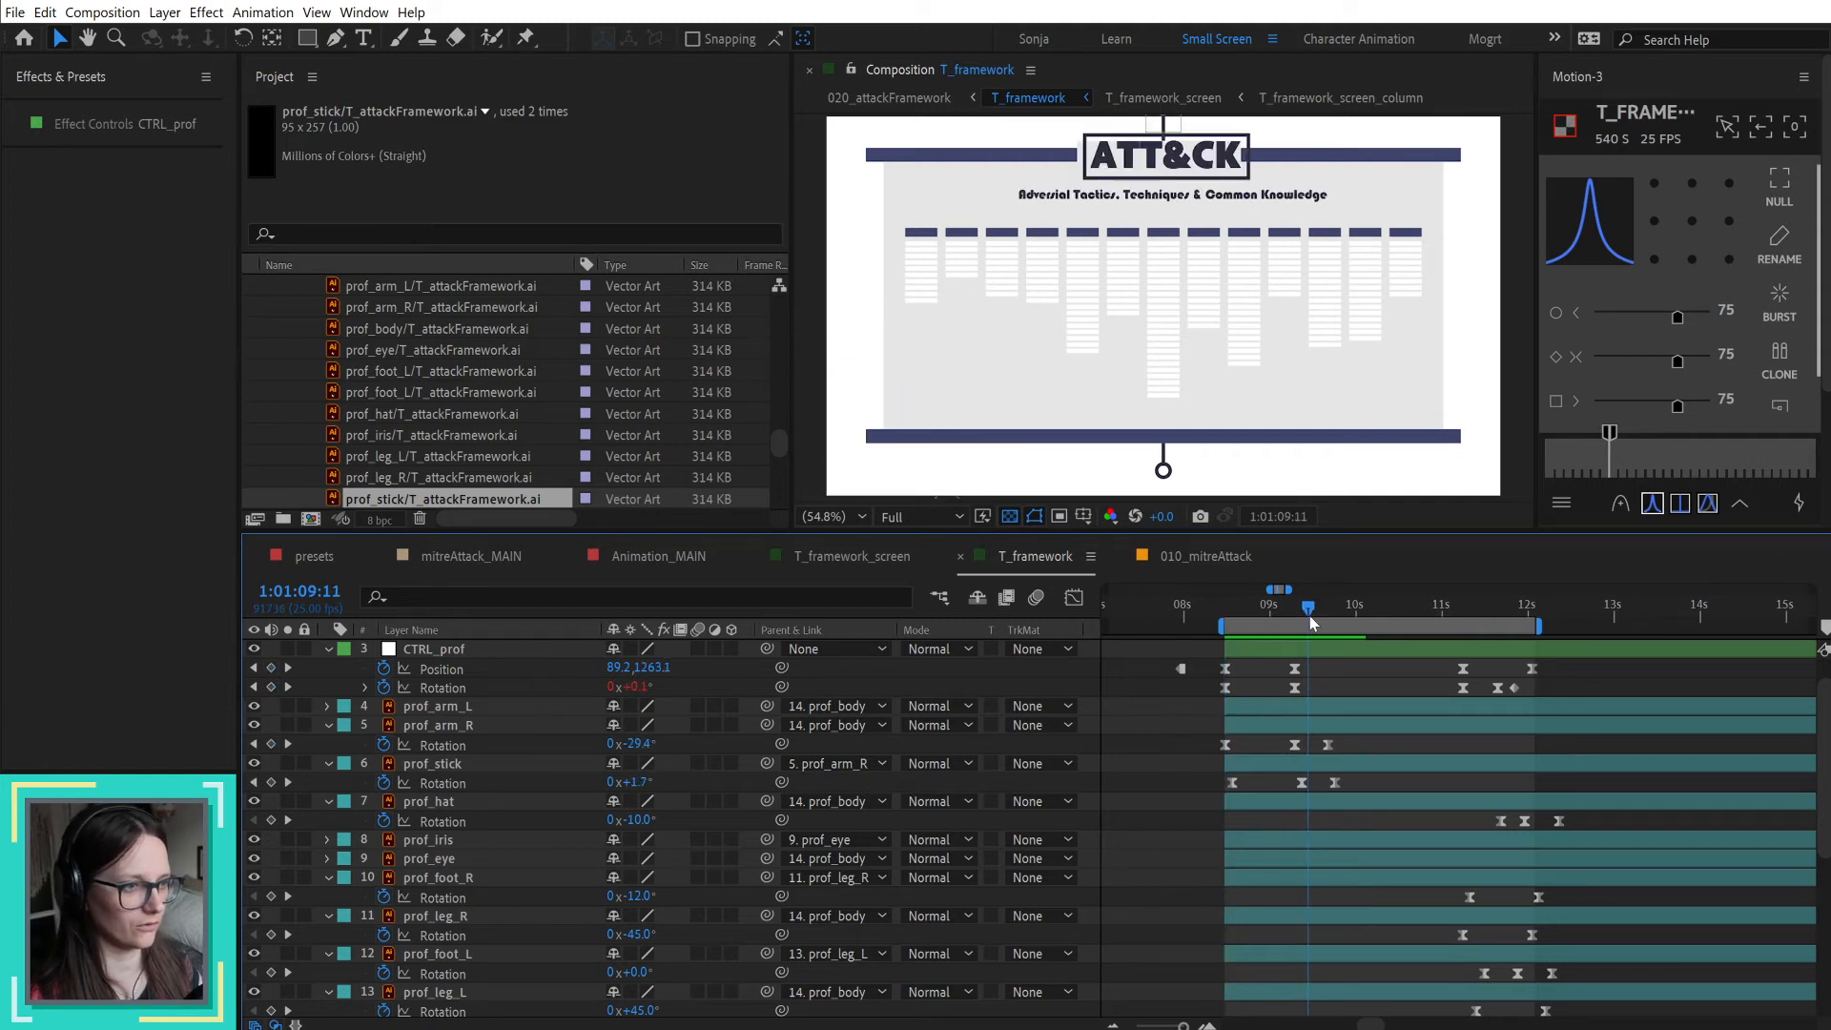
key(space)
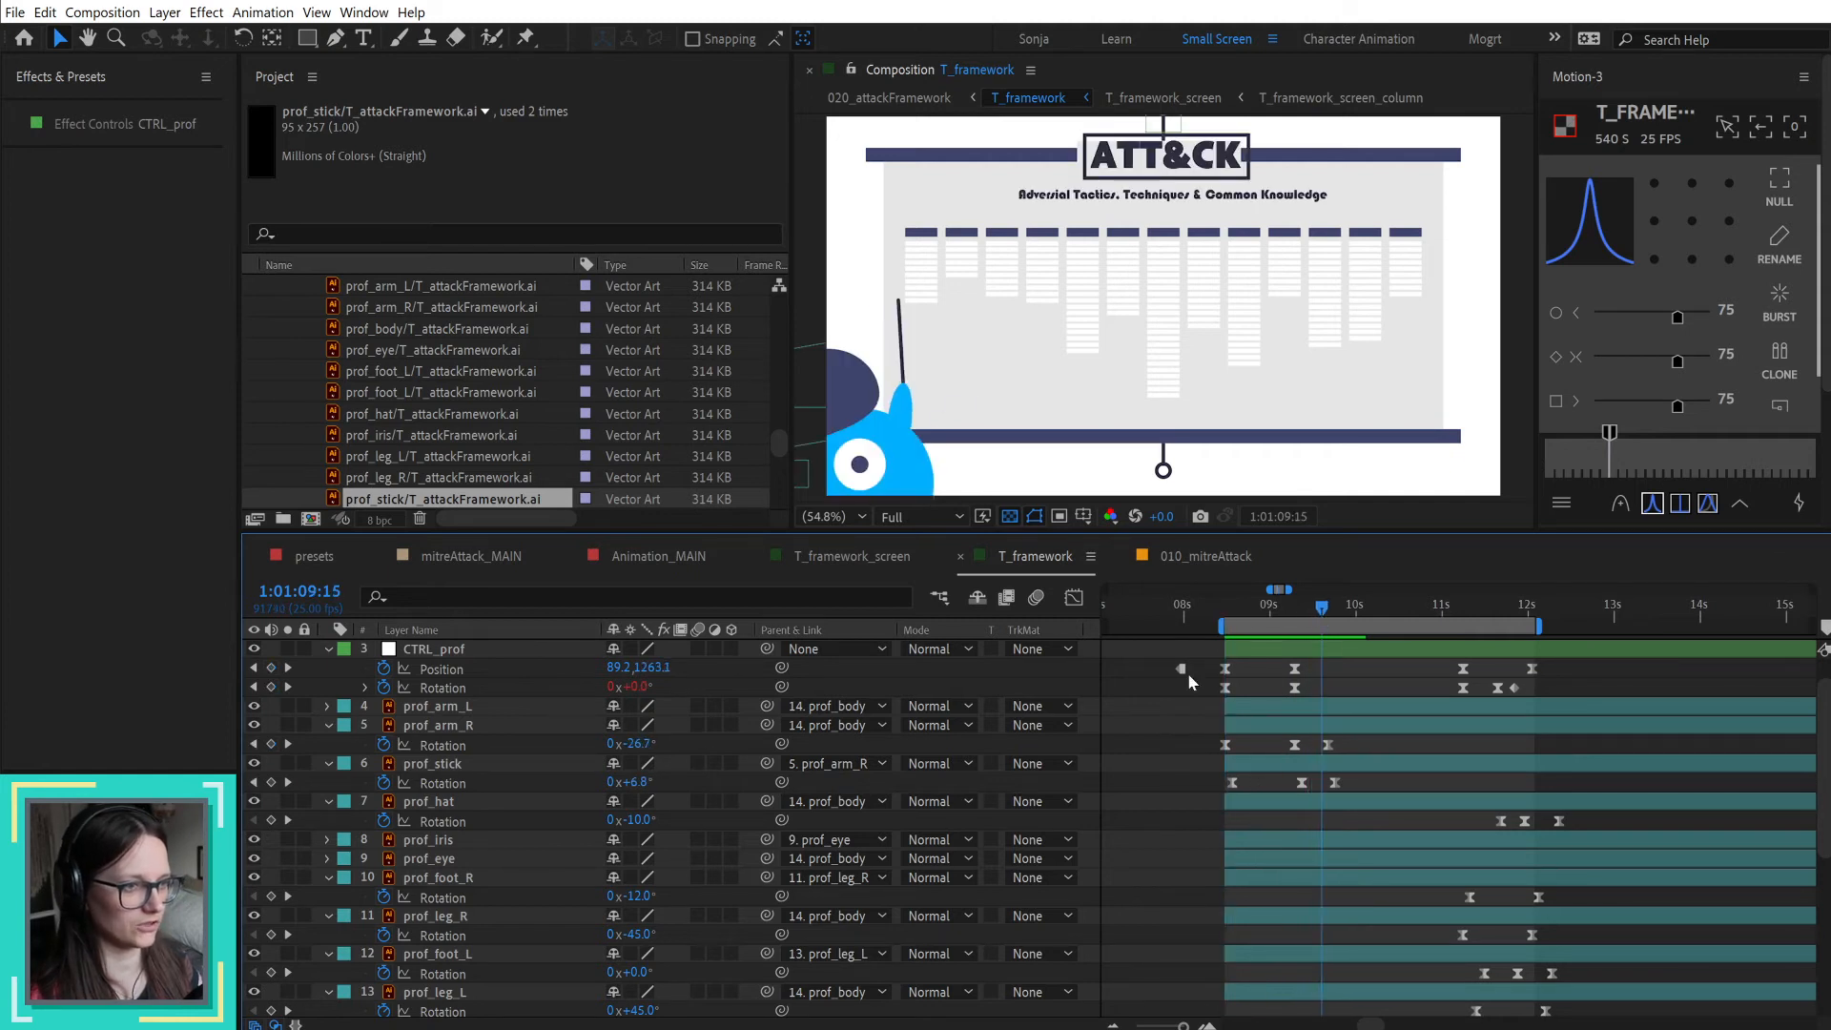
Step: Delete the first two rotation keyframes of CTRL_prof, which cover its rise
click(384, 687)
key(ctrl+z)
drag(1322, 685, 1191, 701)
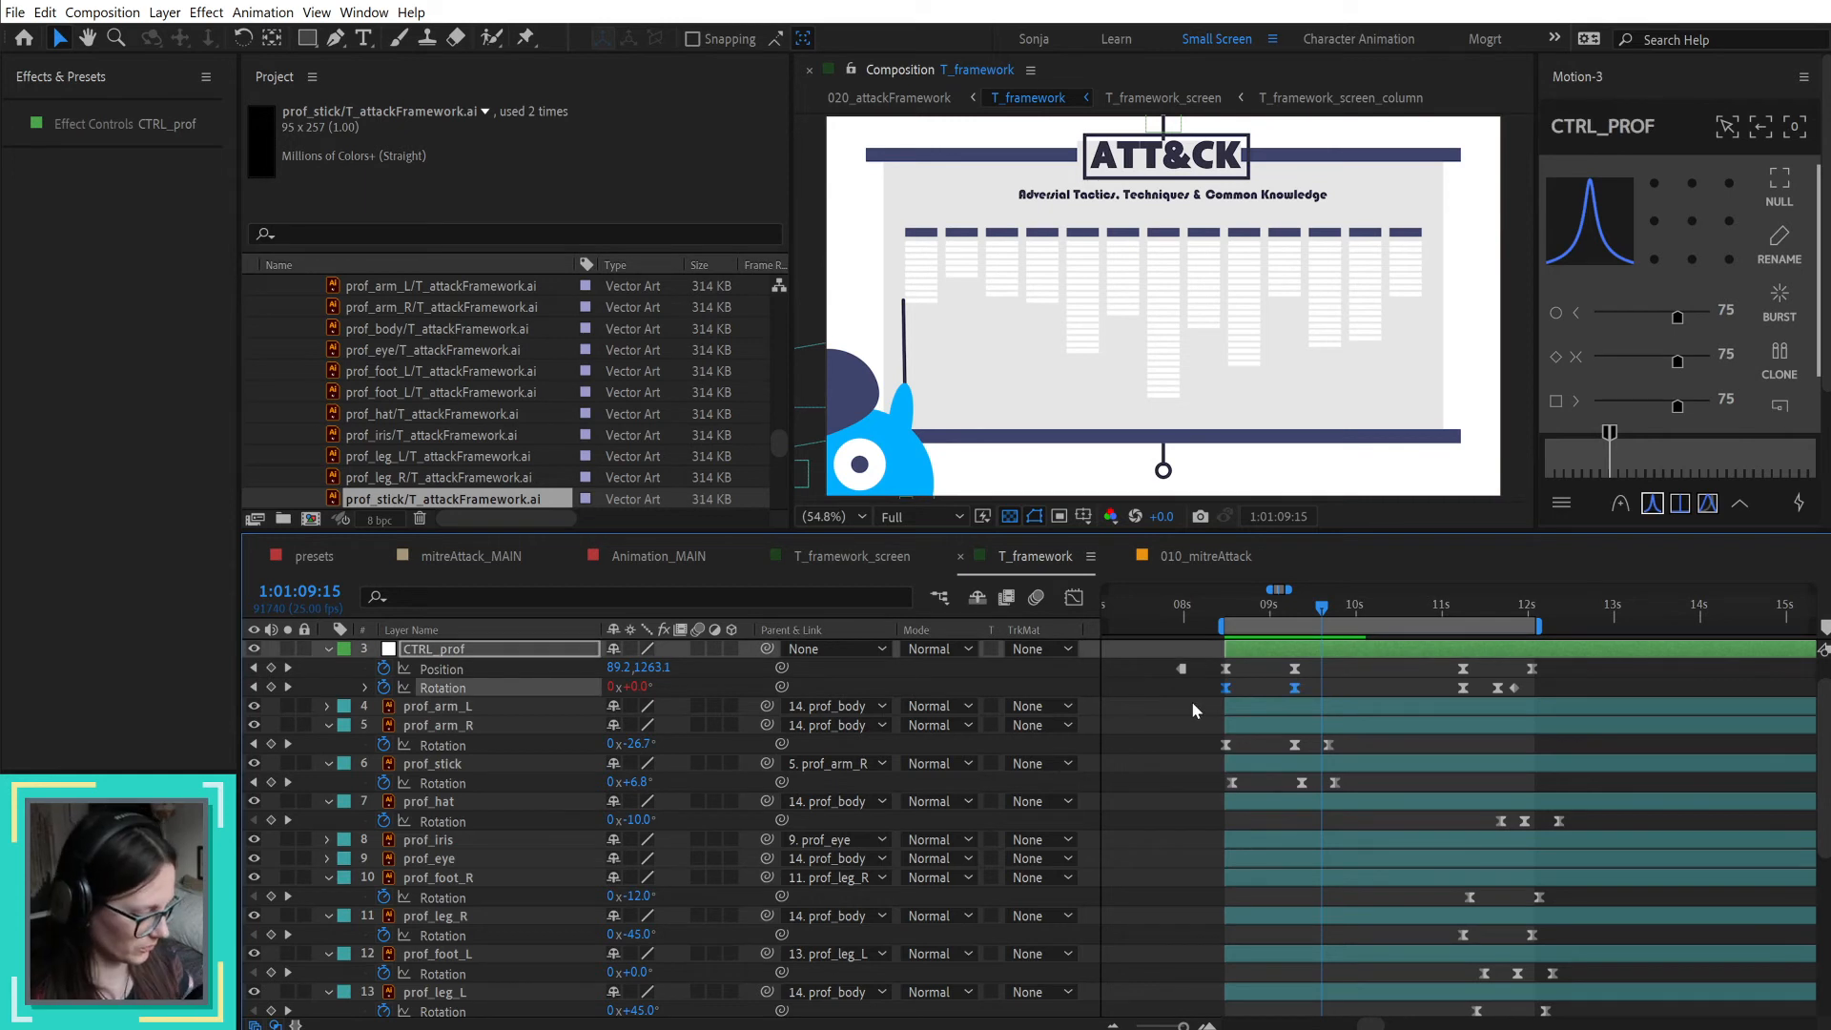
key(Delete)
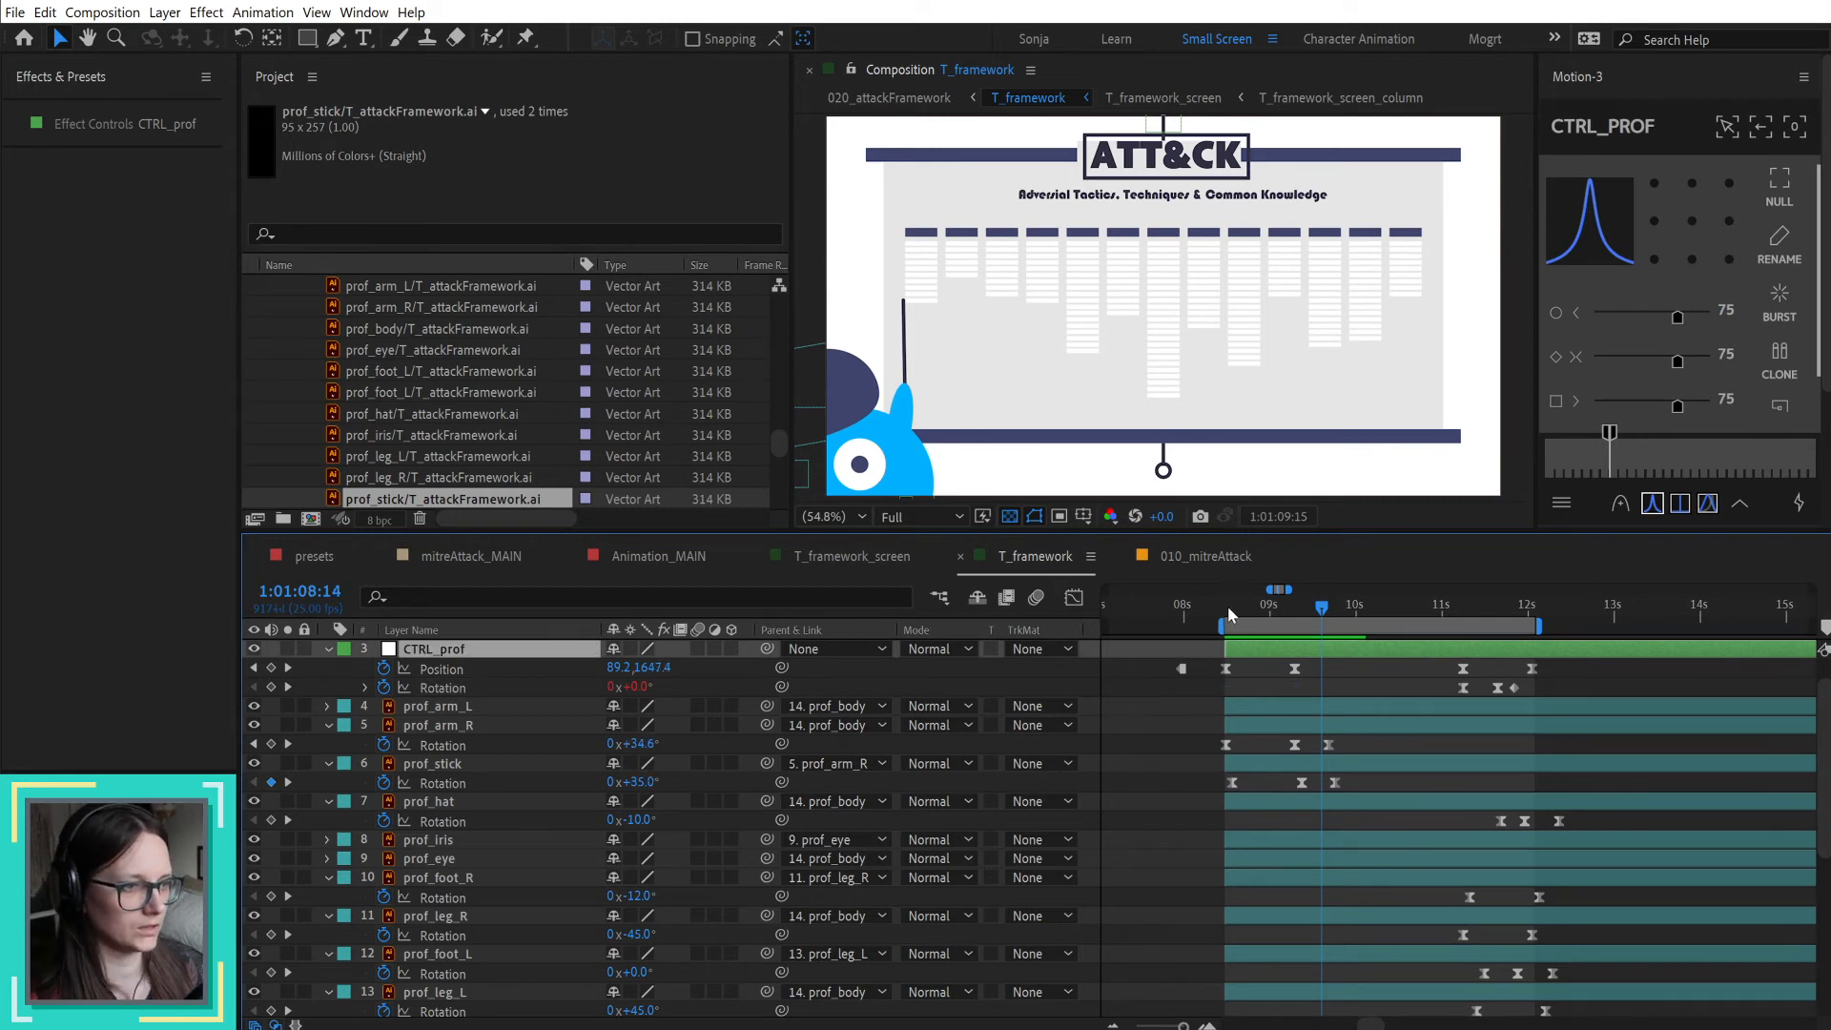
Step: Play back the professor's entrance from 1:01:08:12 to check its position and arm movement
click(1228, 606)
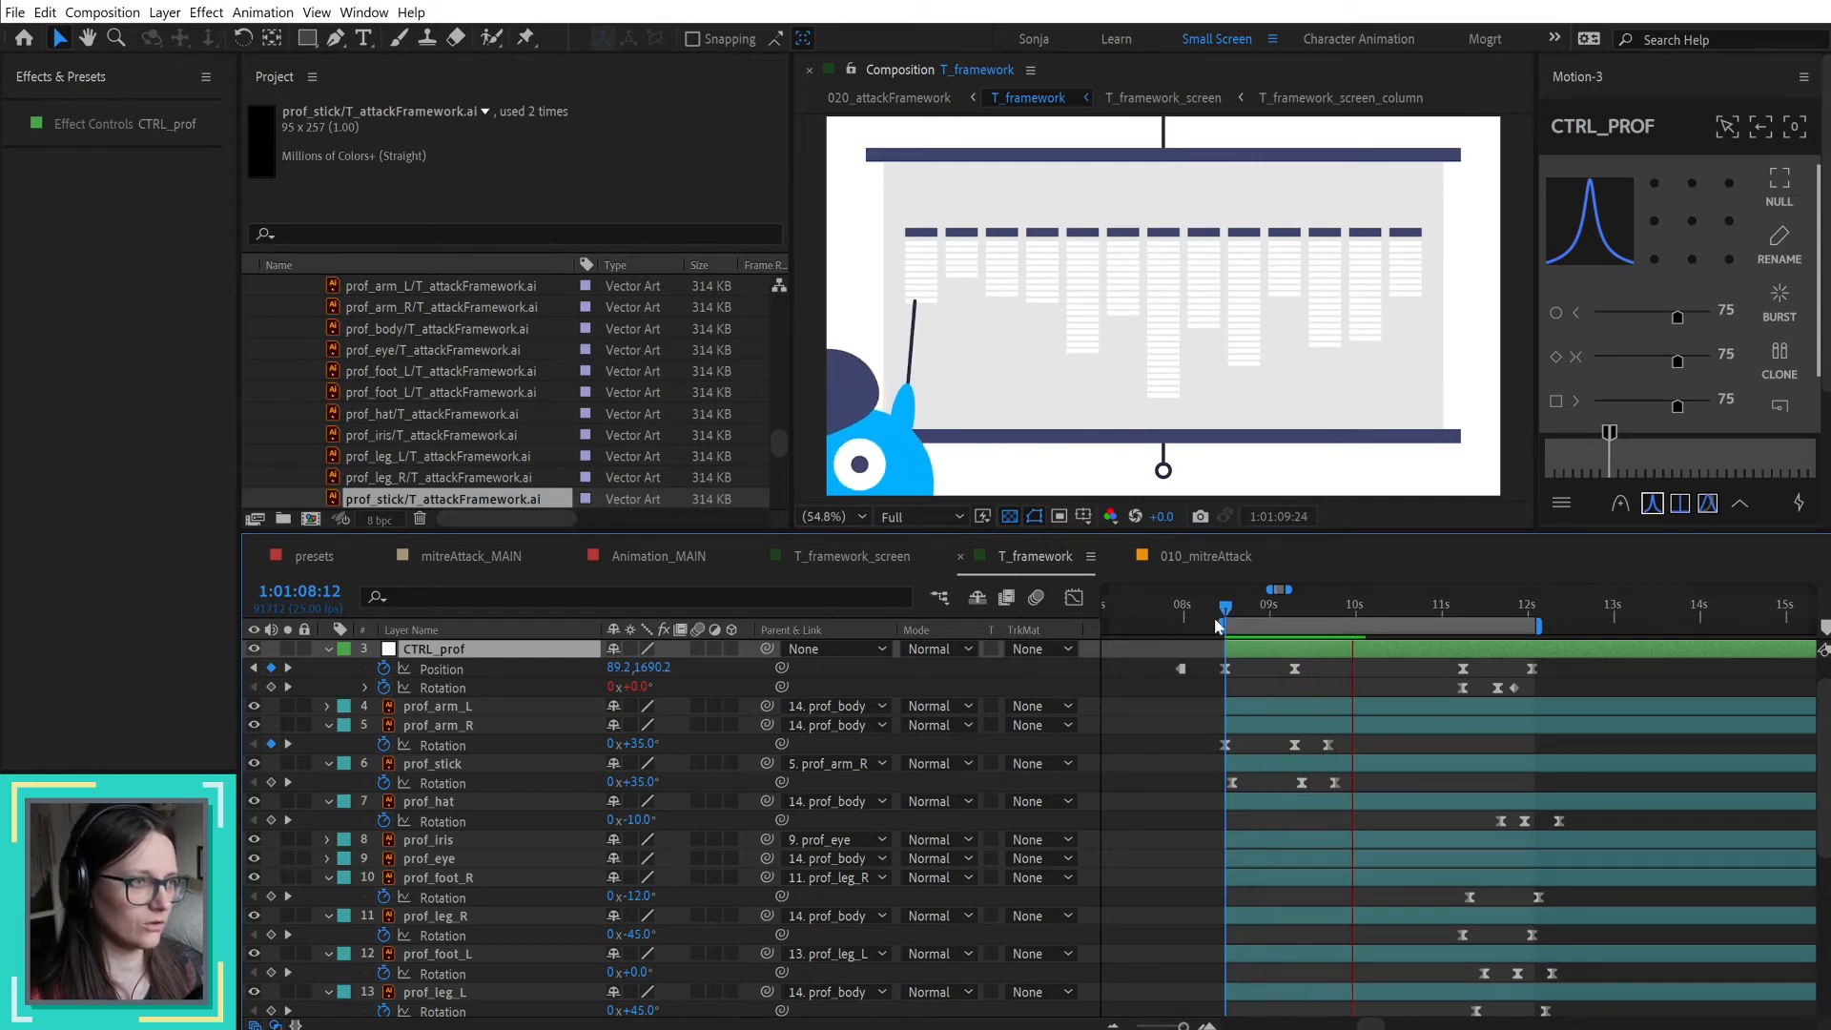
click(1579, 77)
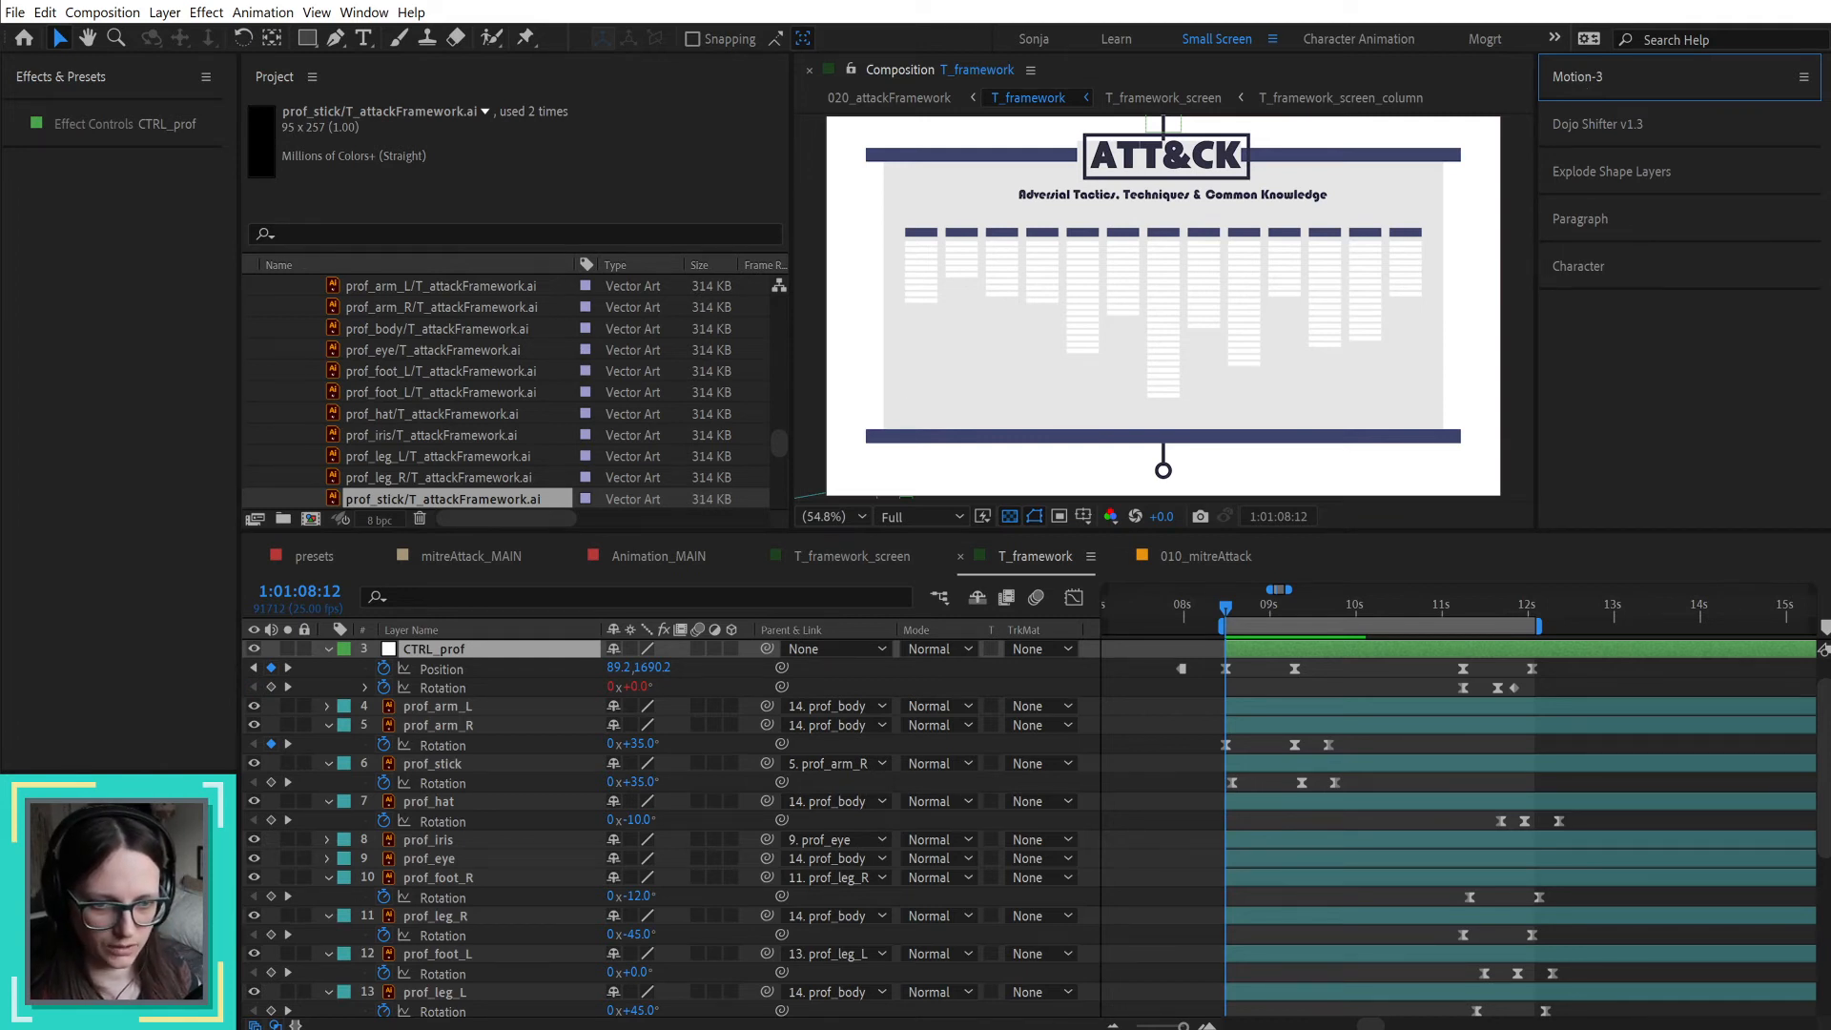
mouse_move(210, 768)
mouse_down()
mouse_move(215, 623)
mouse_move(206, 772)
mouse_up()
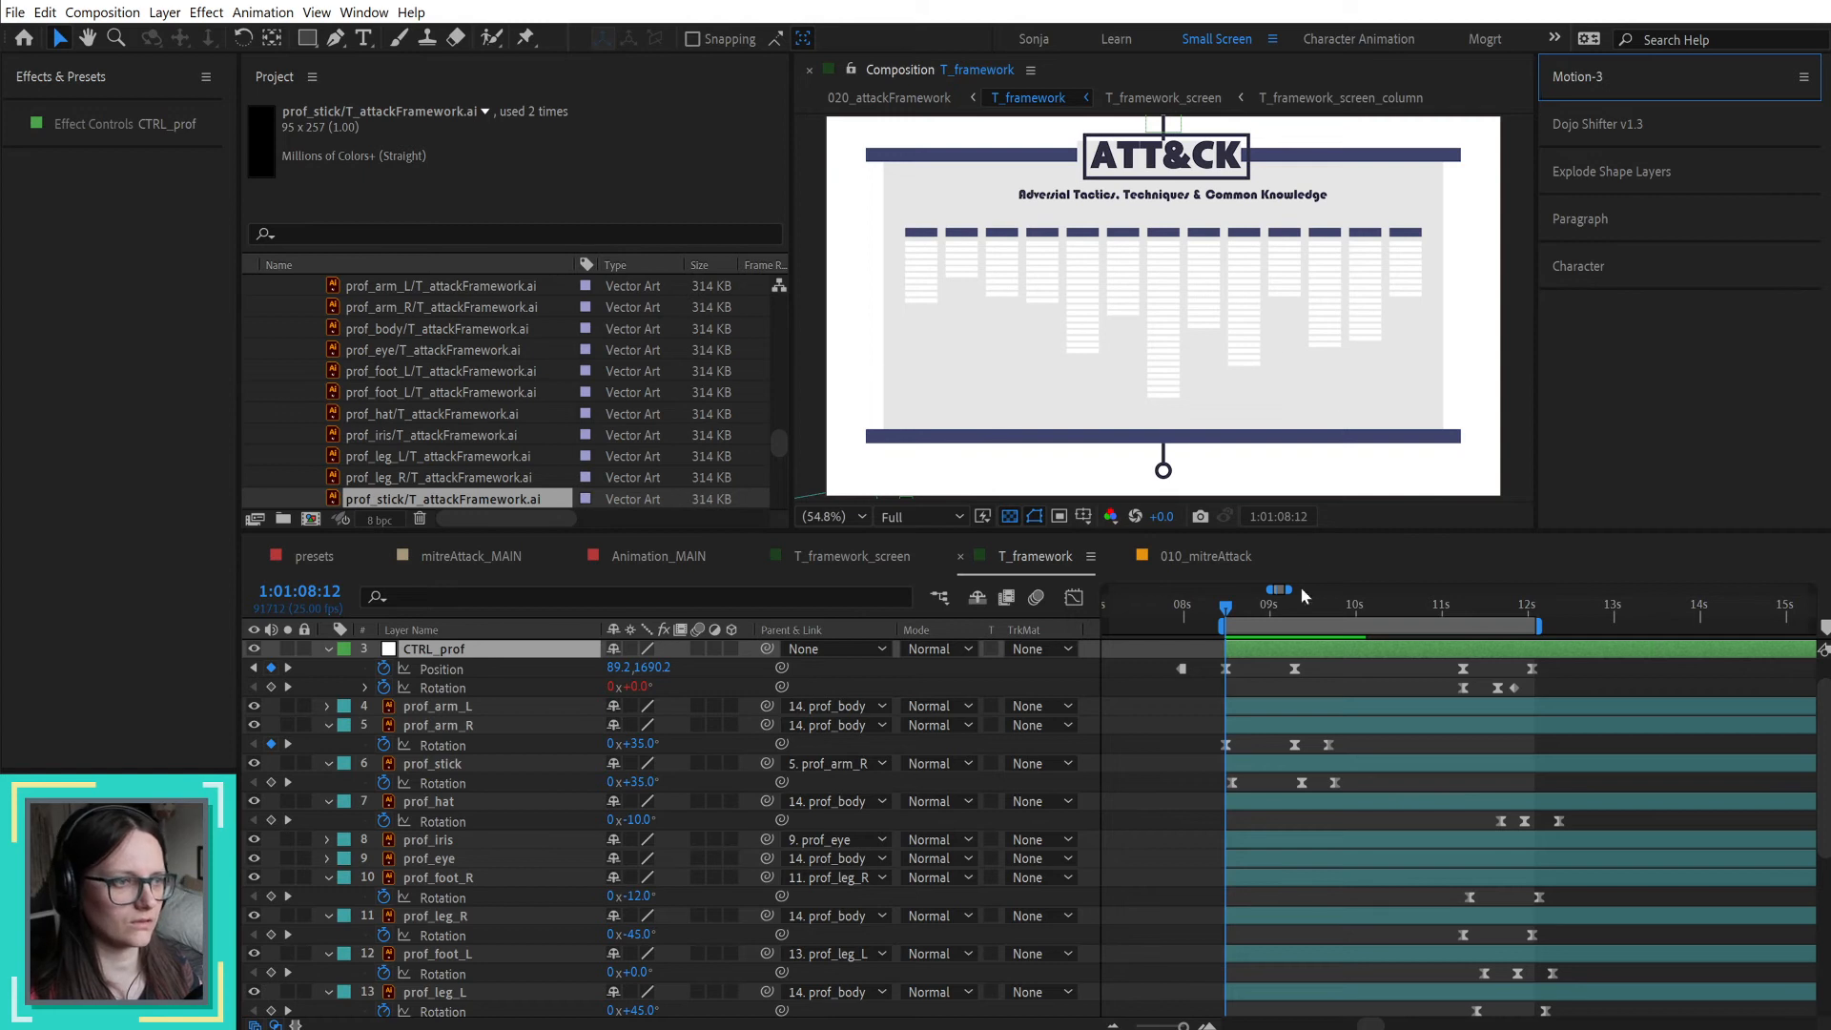
click(1323, 683)
key(space)
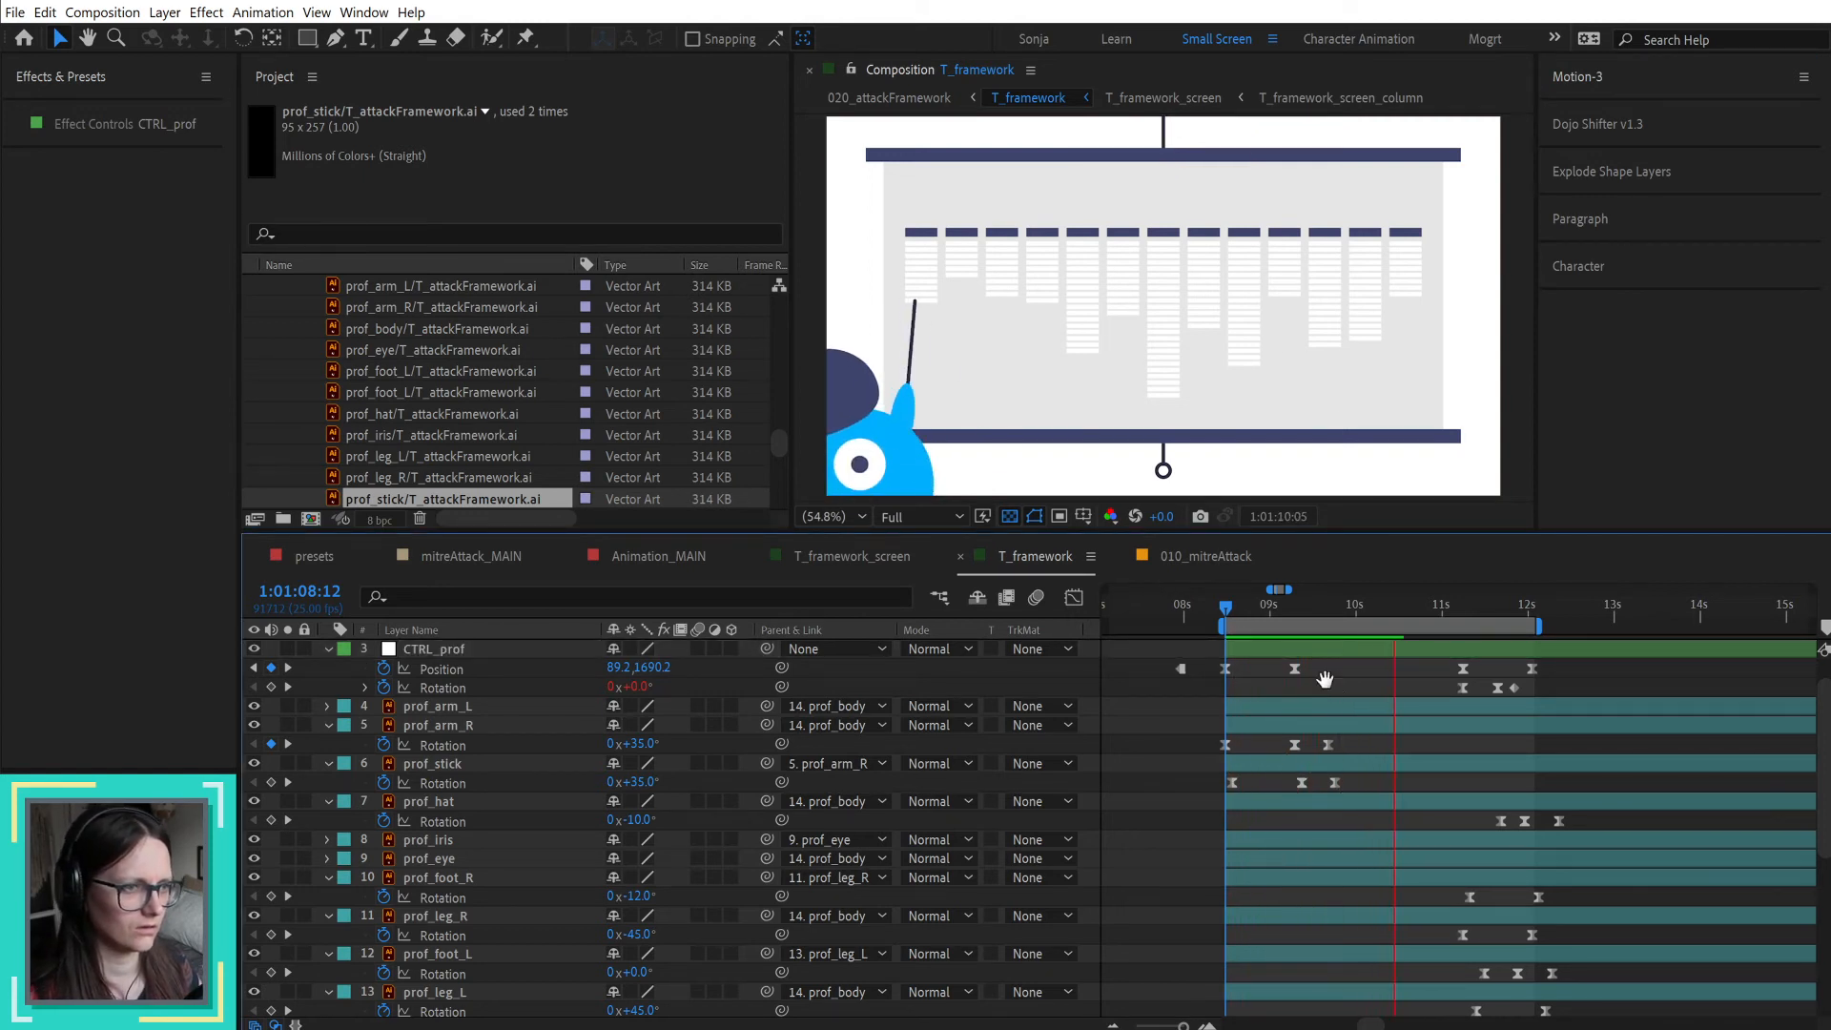
drag(1313, 664, 1220, 683)
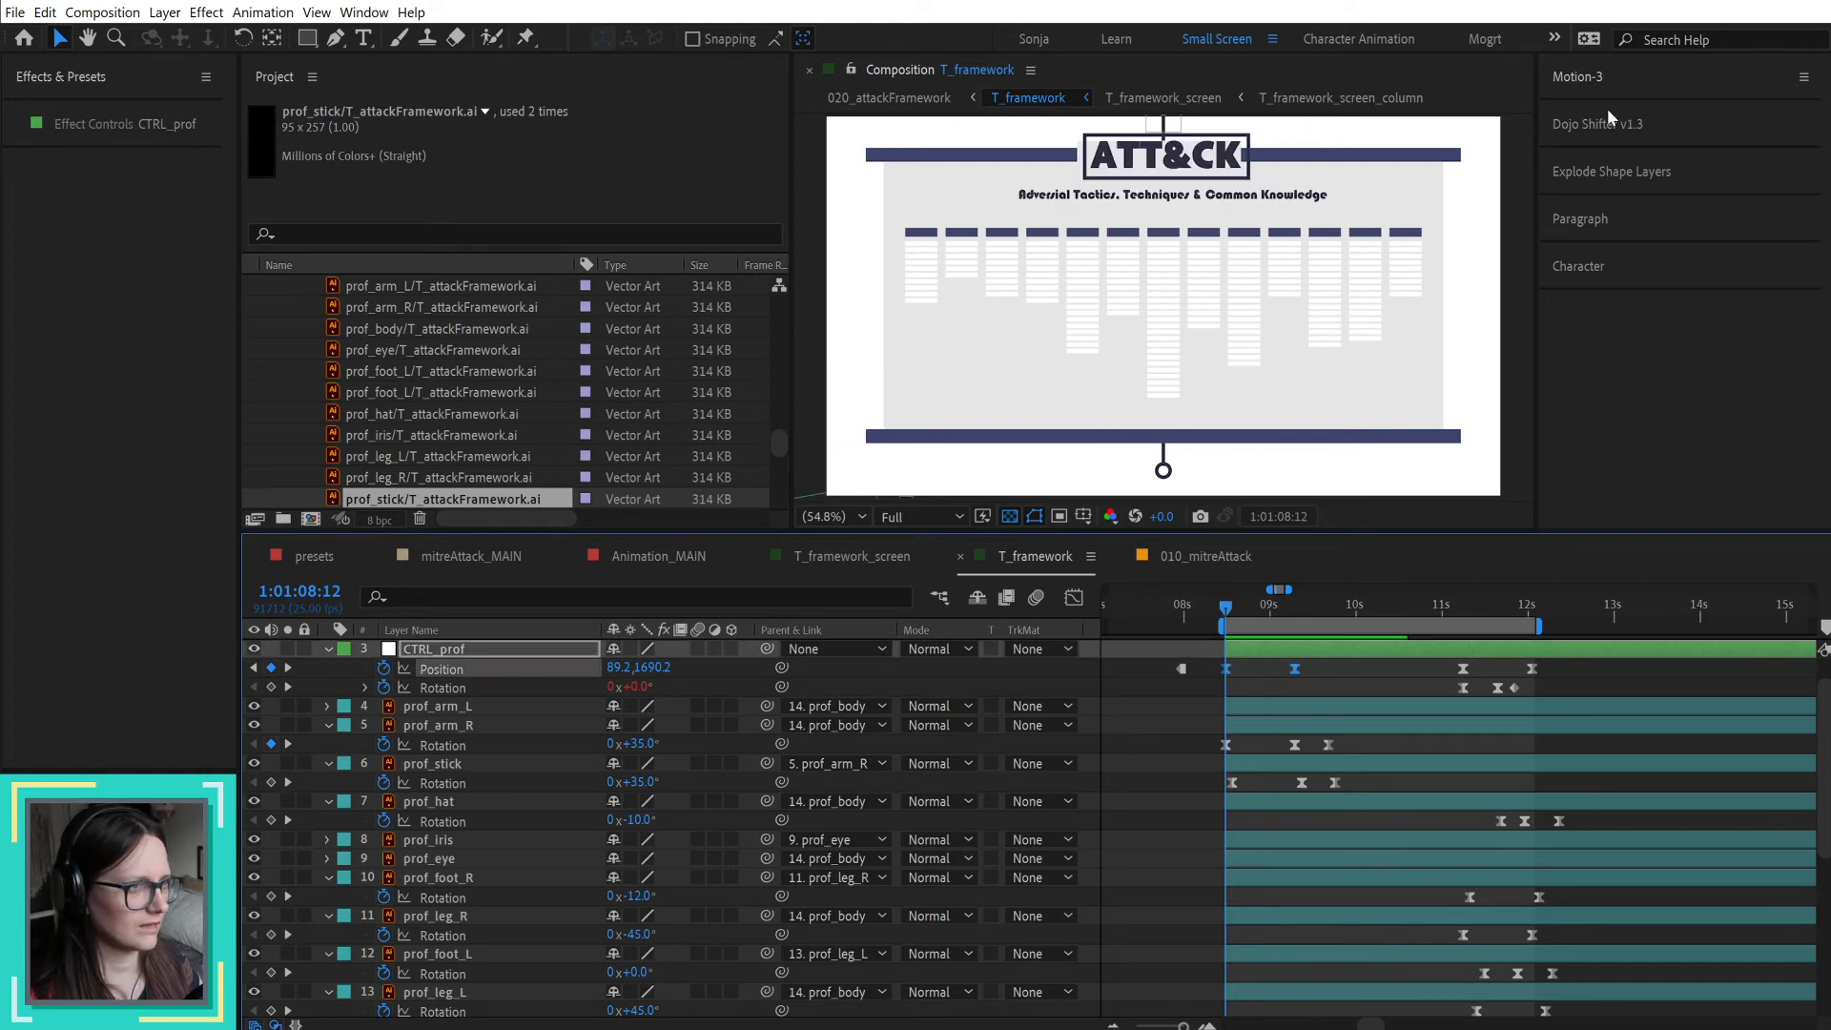
click(1579, 79)
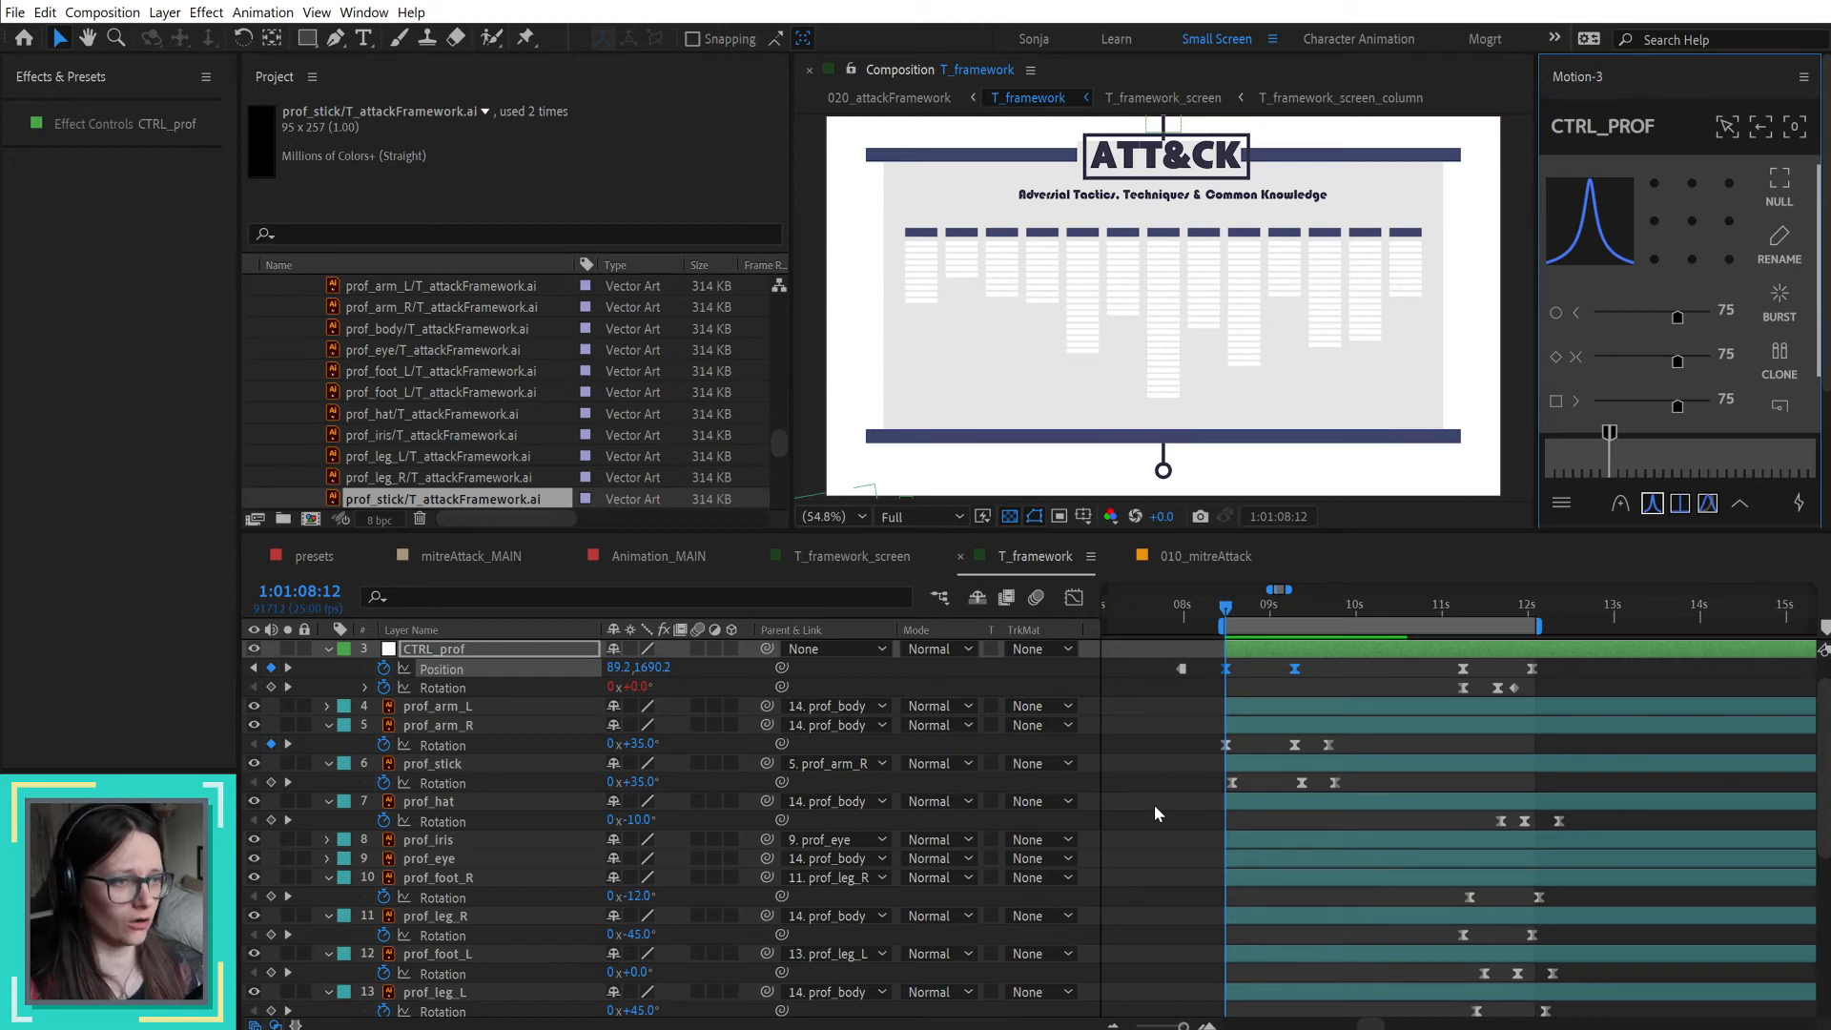
click(1161, 770)
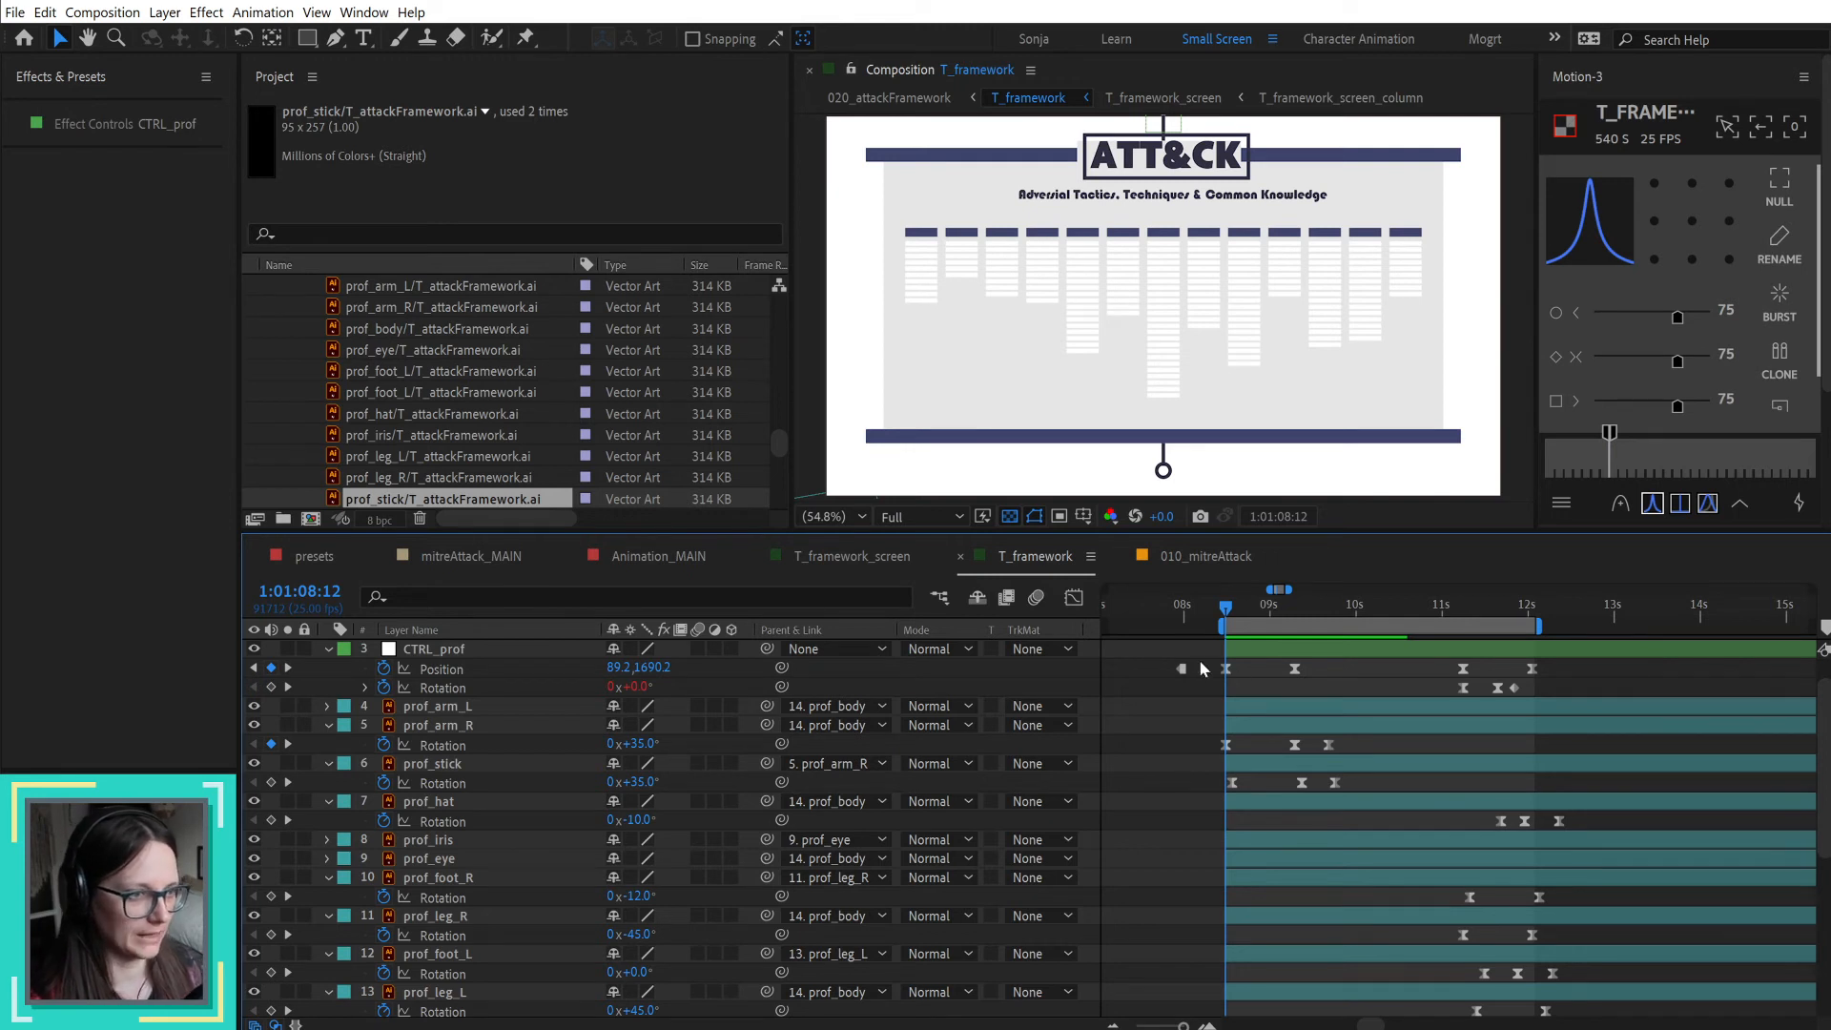
Step: Compare pages 19 and 20 of the storyboard PDF in Acrobat, then return to After Effects
mouse_move(1224, 607)
mouse_down()
mouse_move(1380, 622)
mouse_move(1225, 632)
mouse_up()
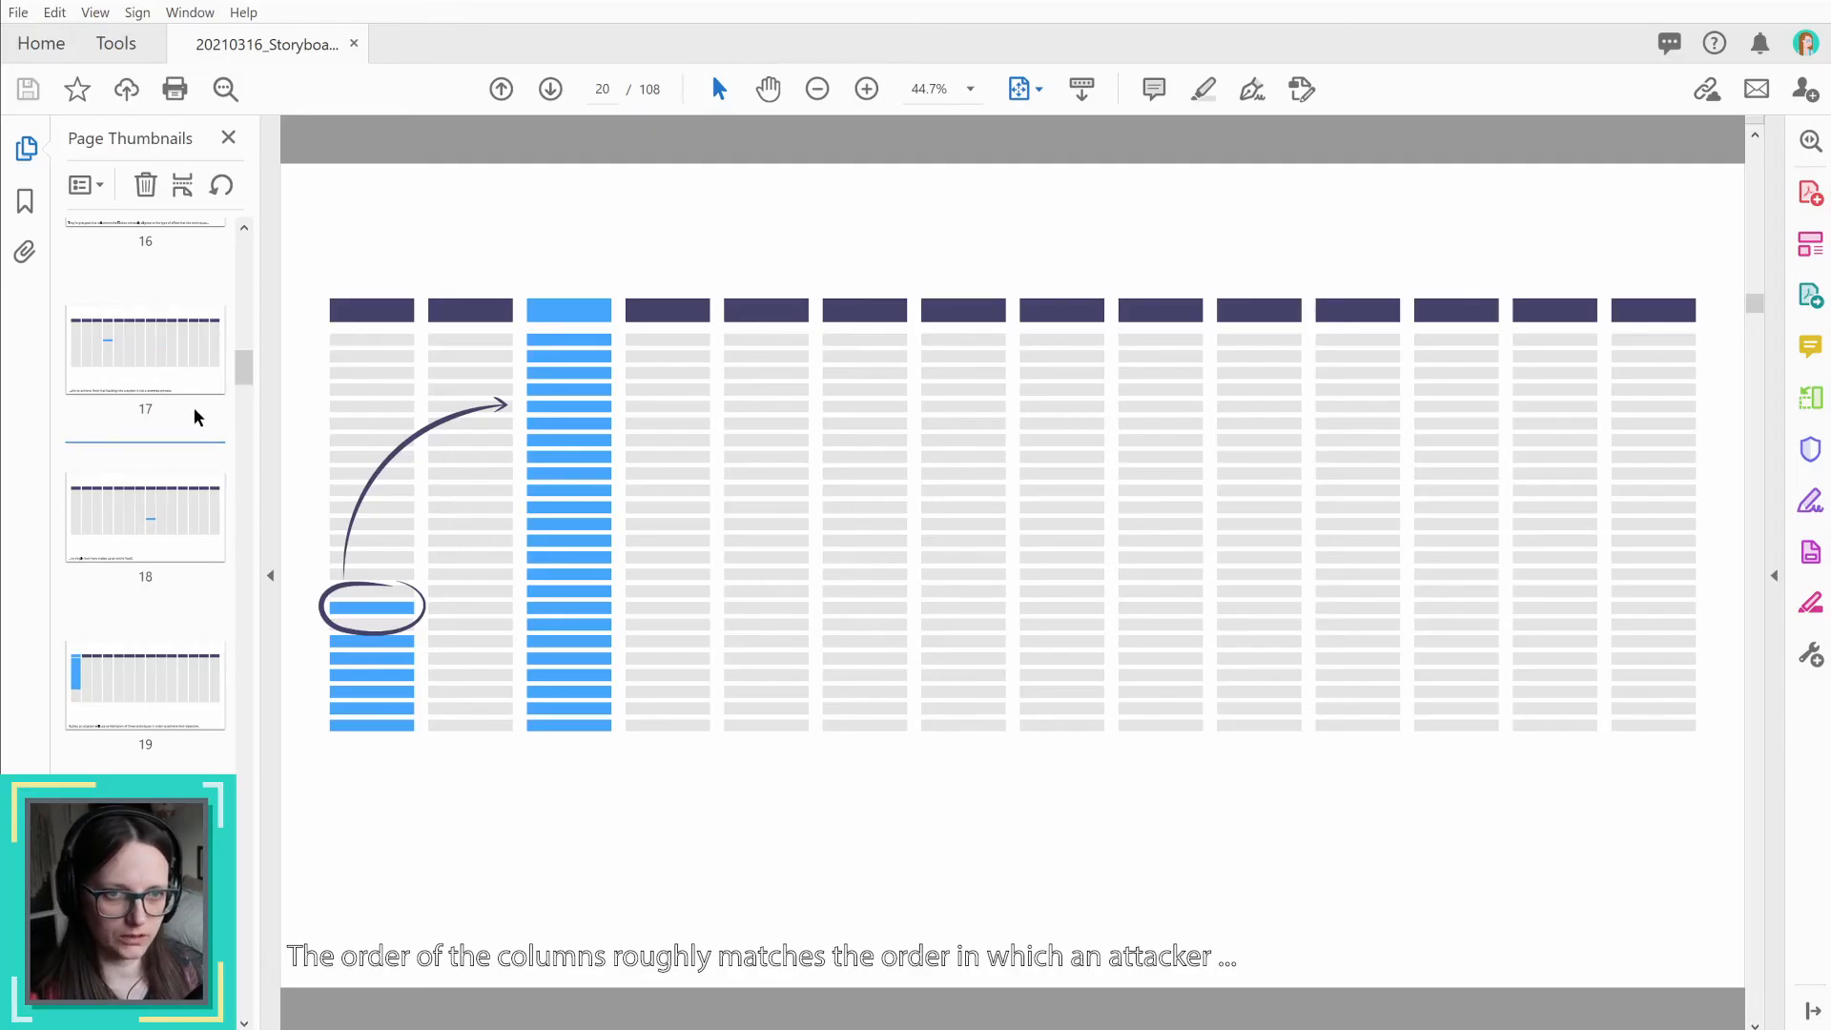
click(153, 668)
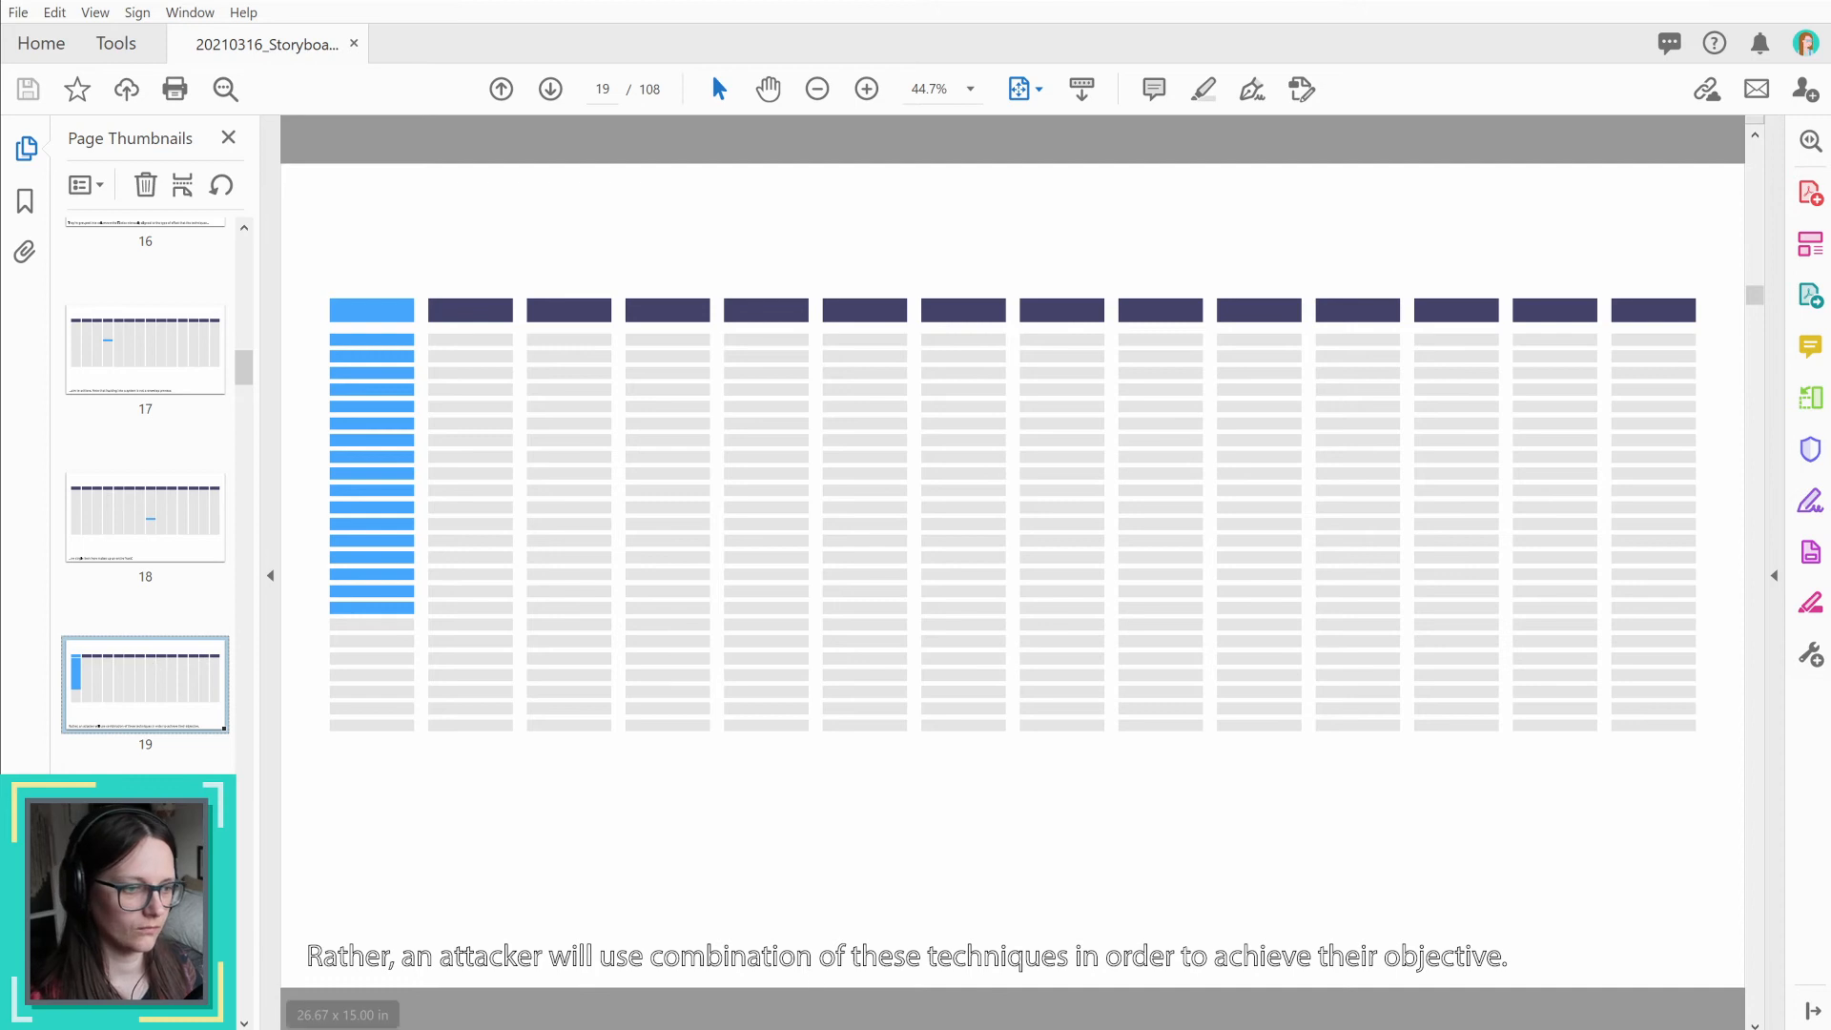
click(153, 849)
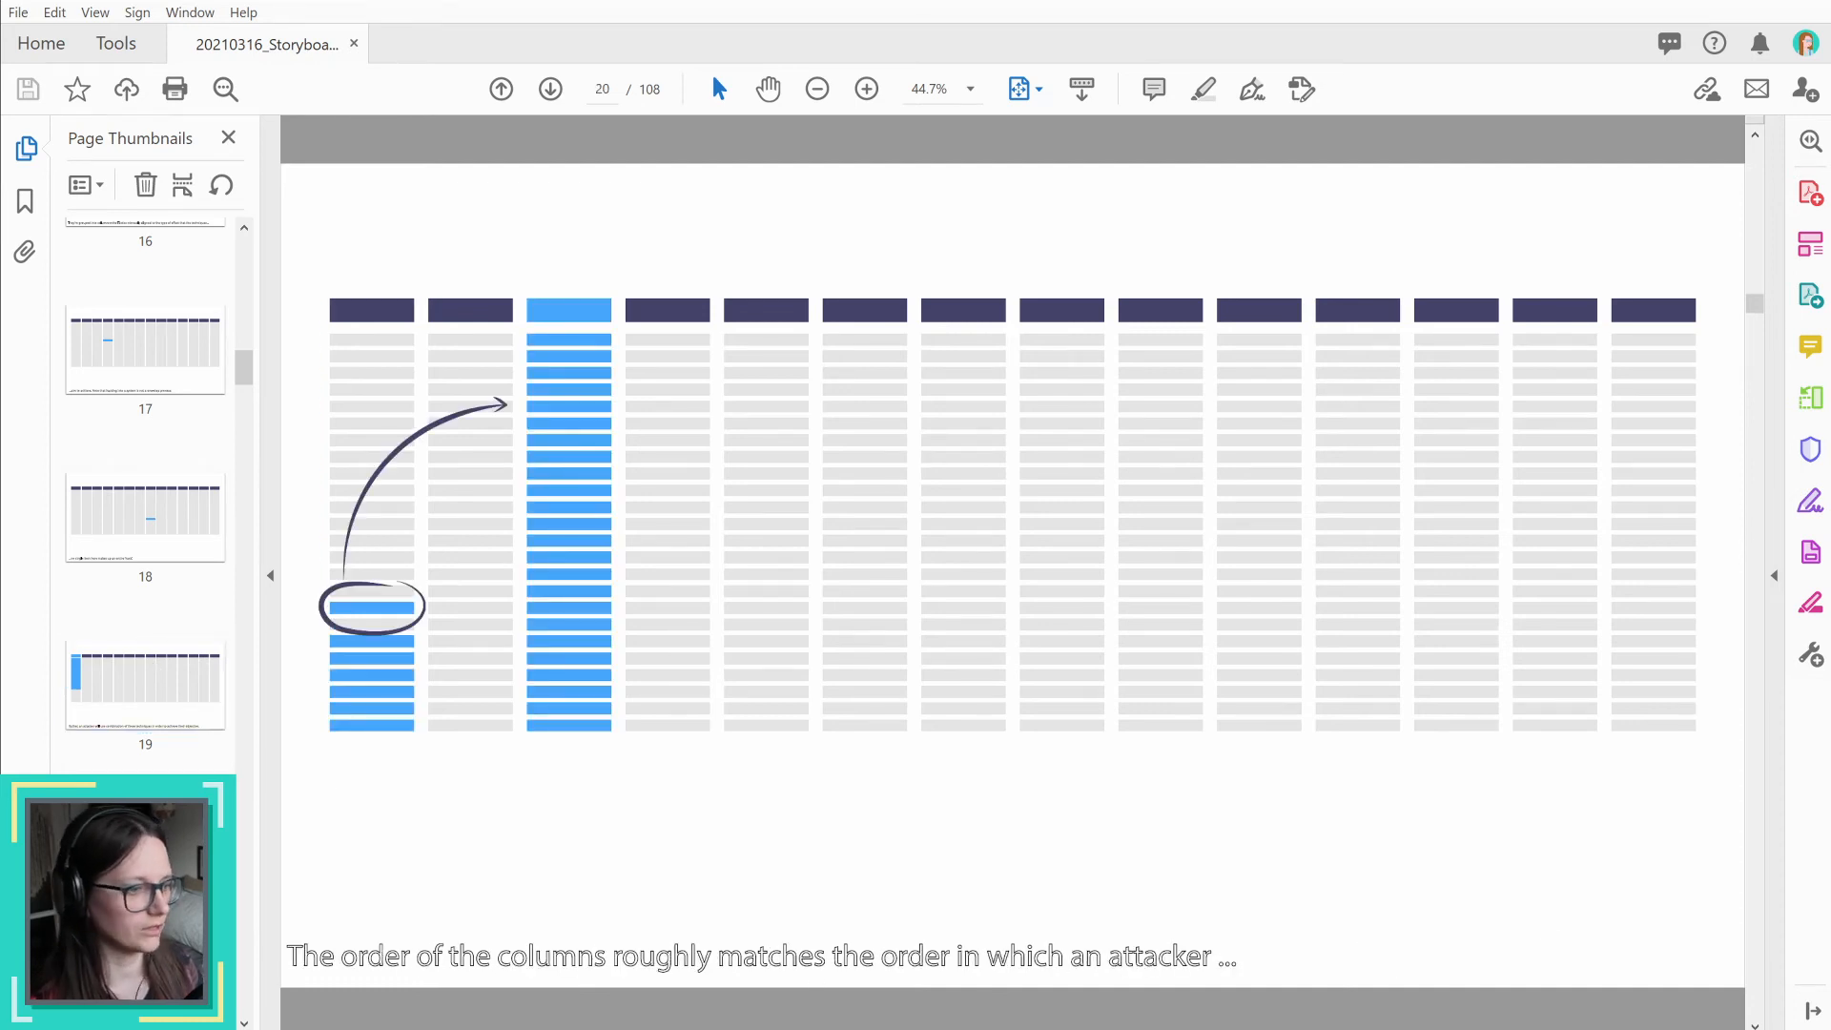
key(alt+Tab)
key(alt+Tab)
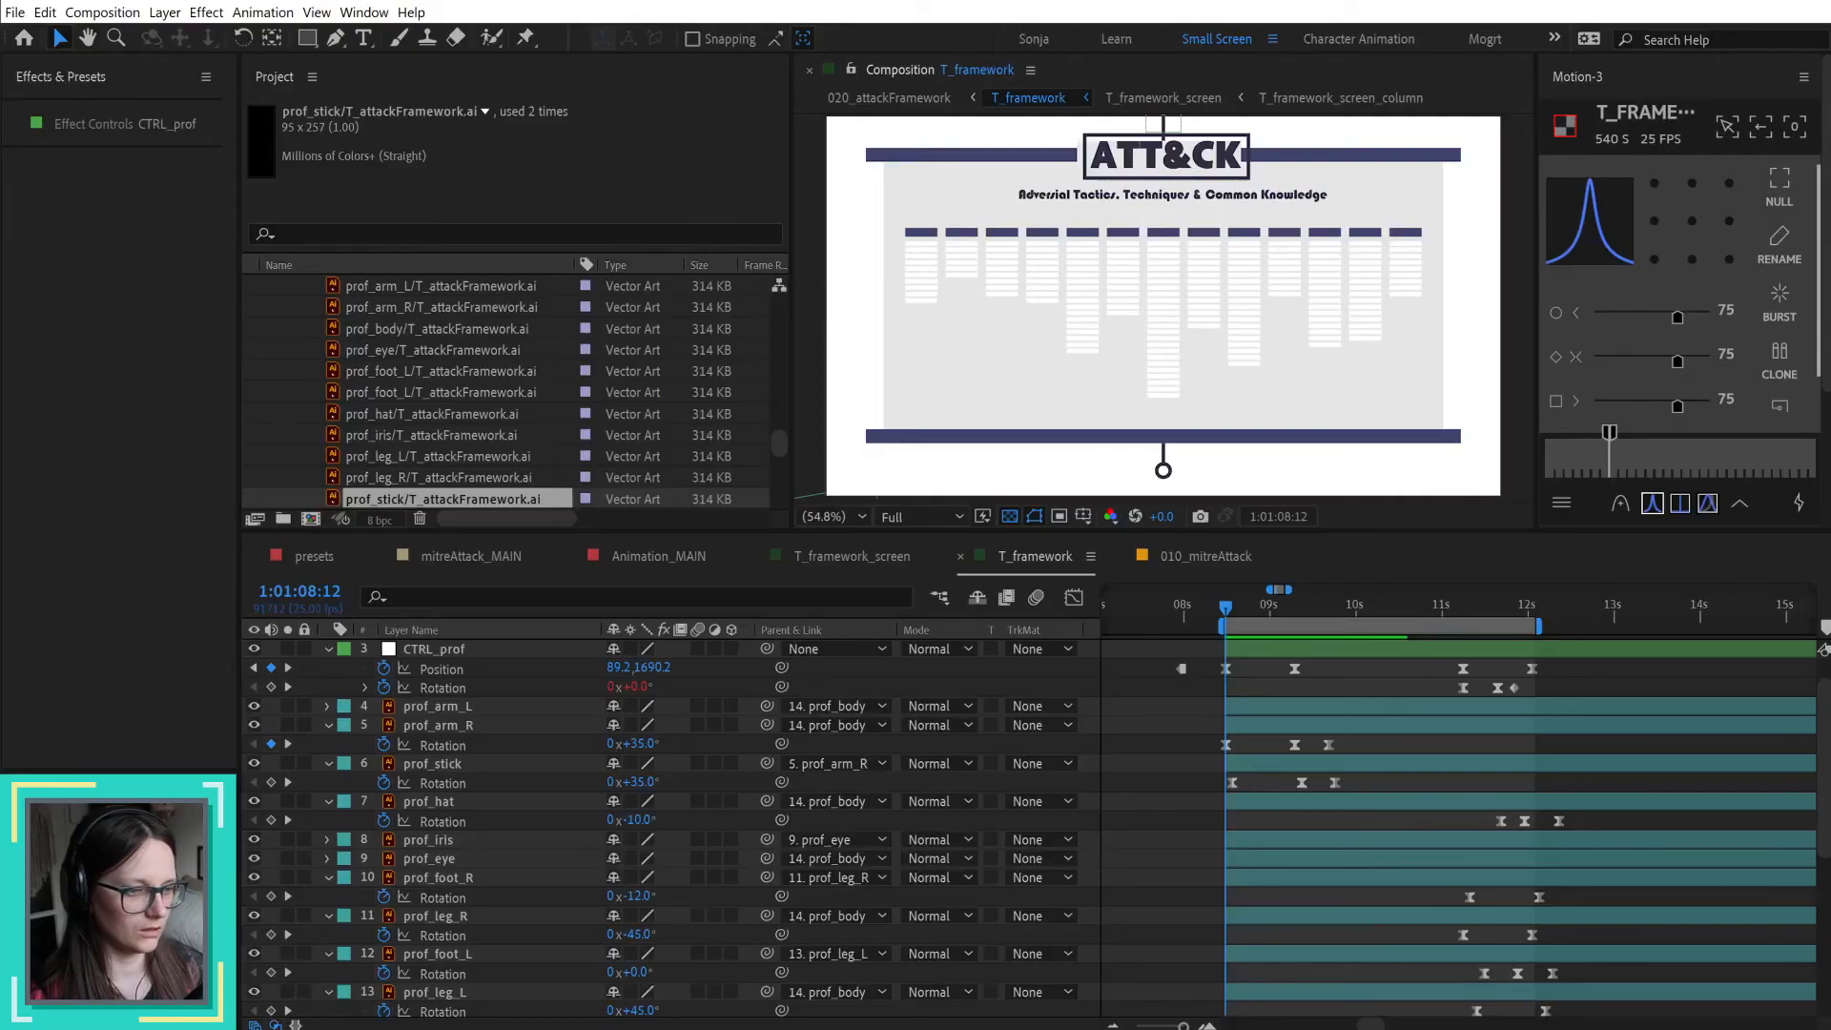
Step: Preview the timing of the professor's arm and stick swing in the T_framework composition
key(space)
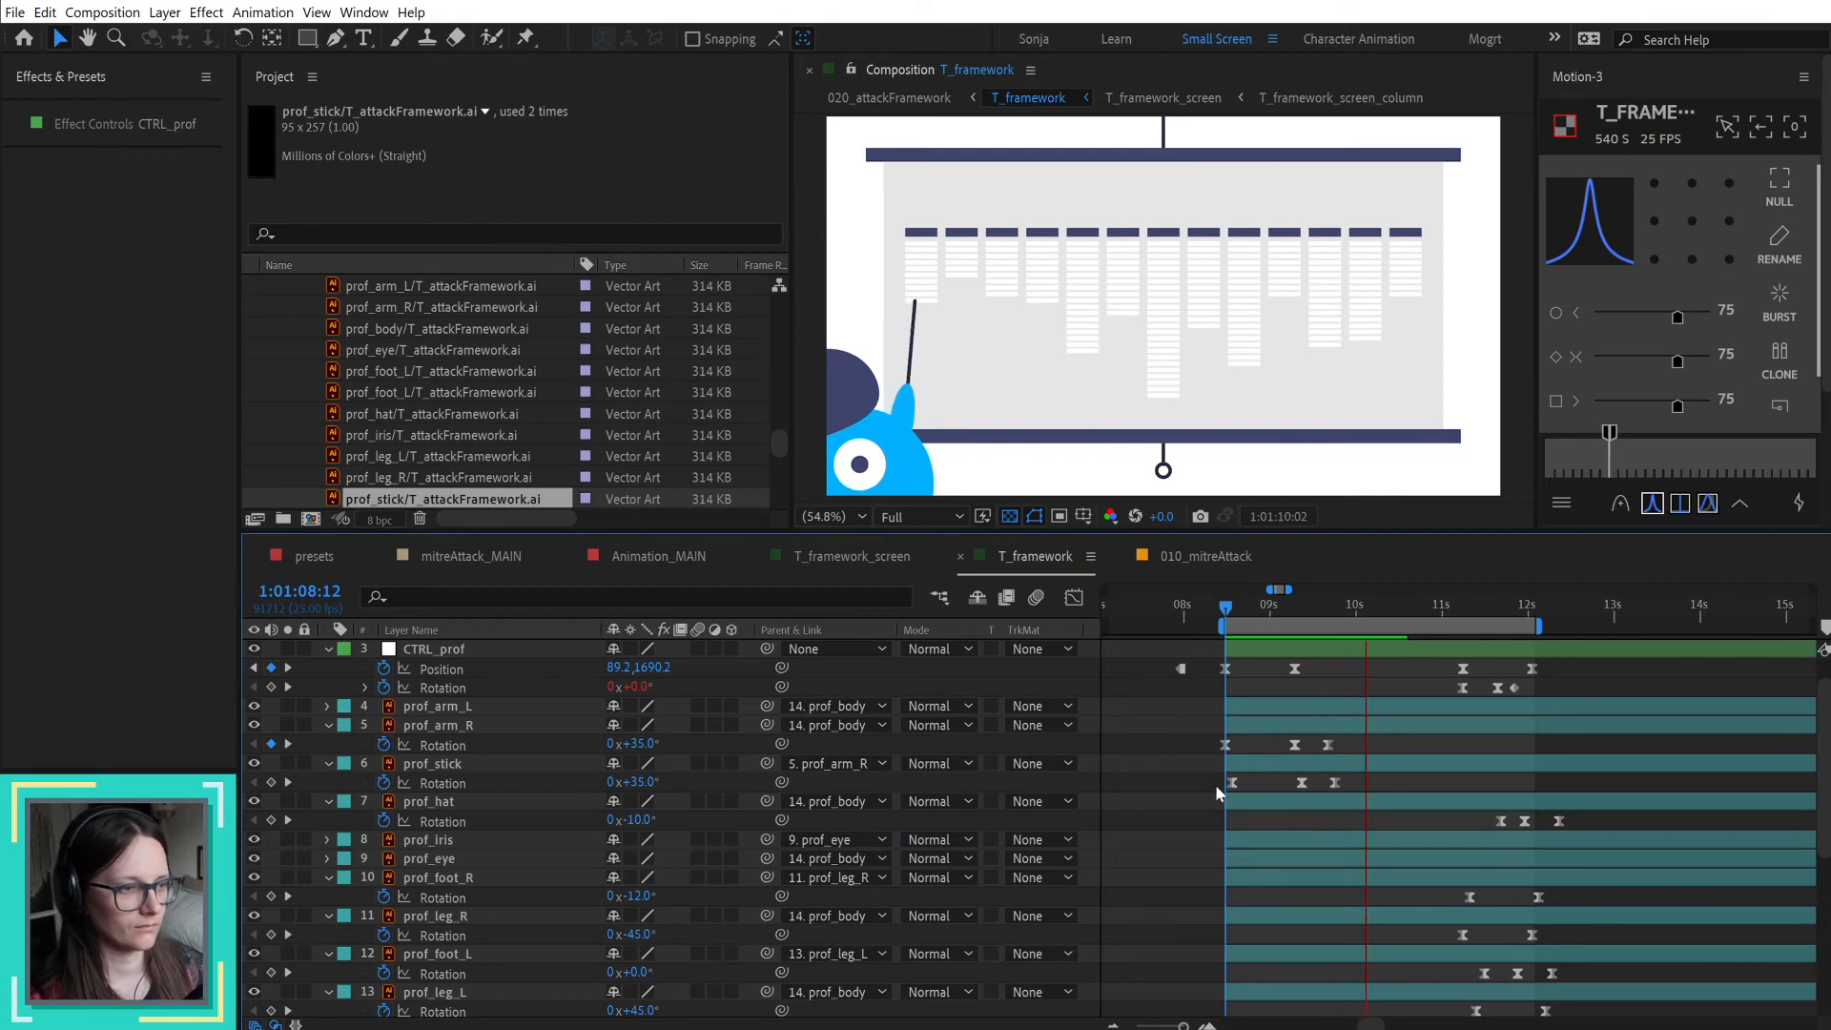
key(alt+Tab)
key(alt+Tab)
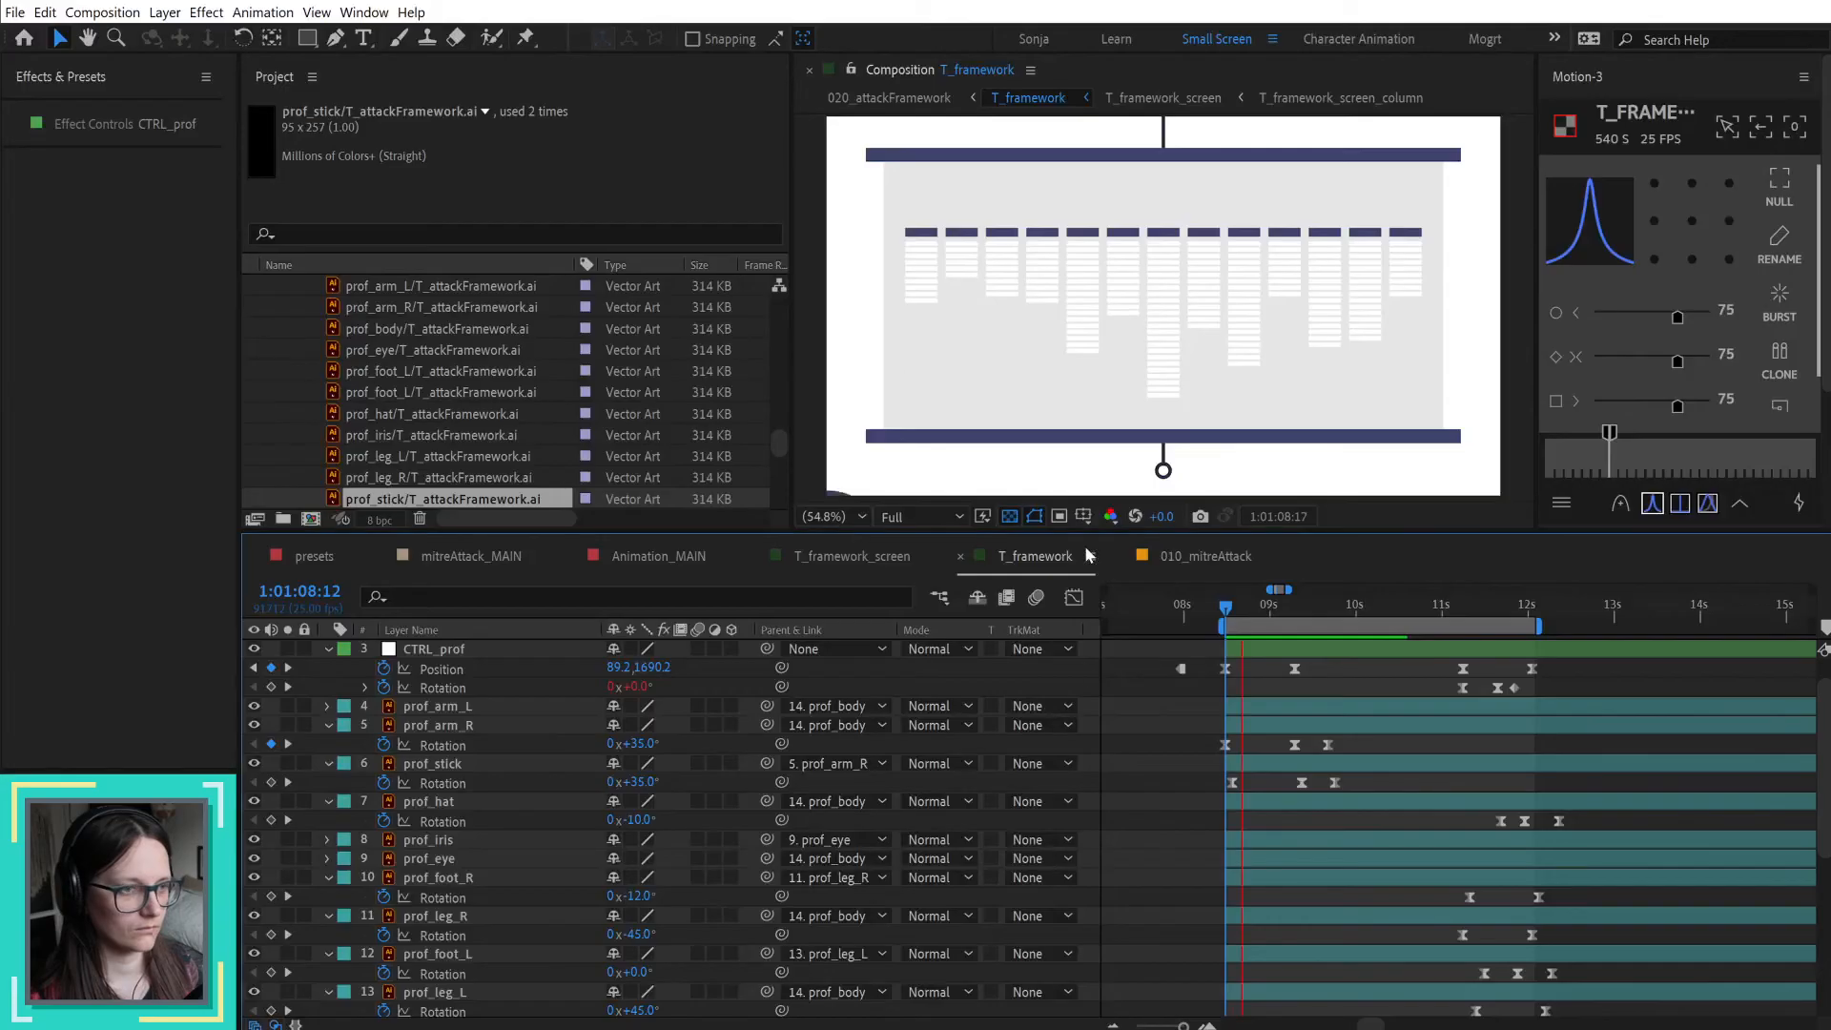
key(space)
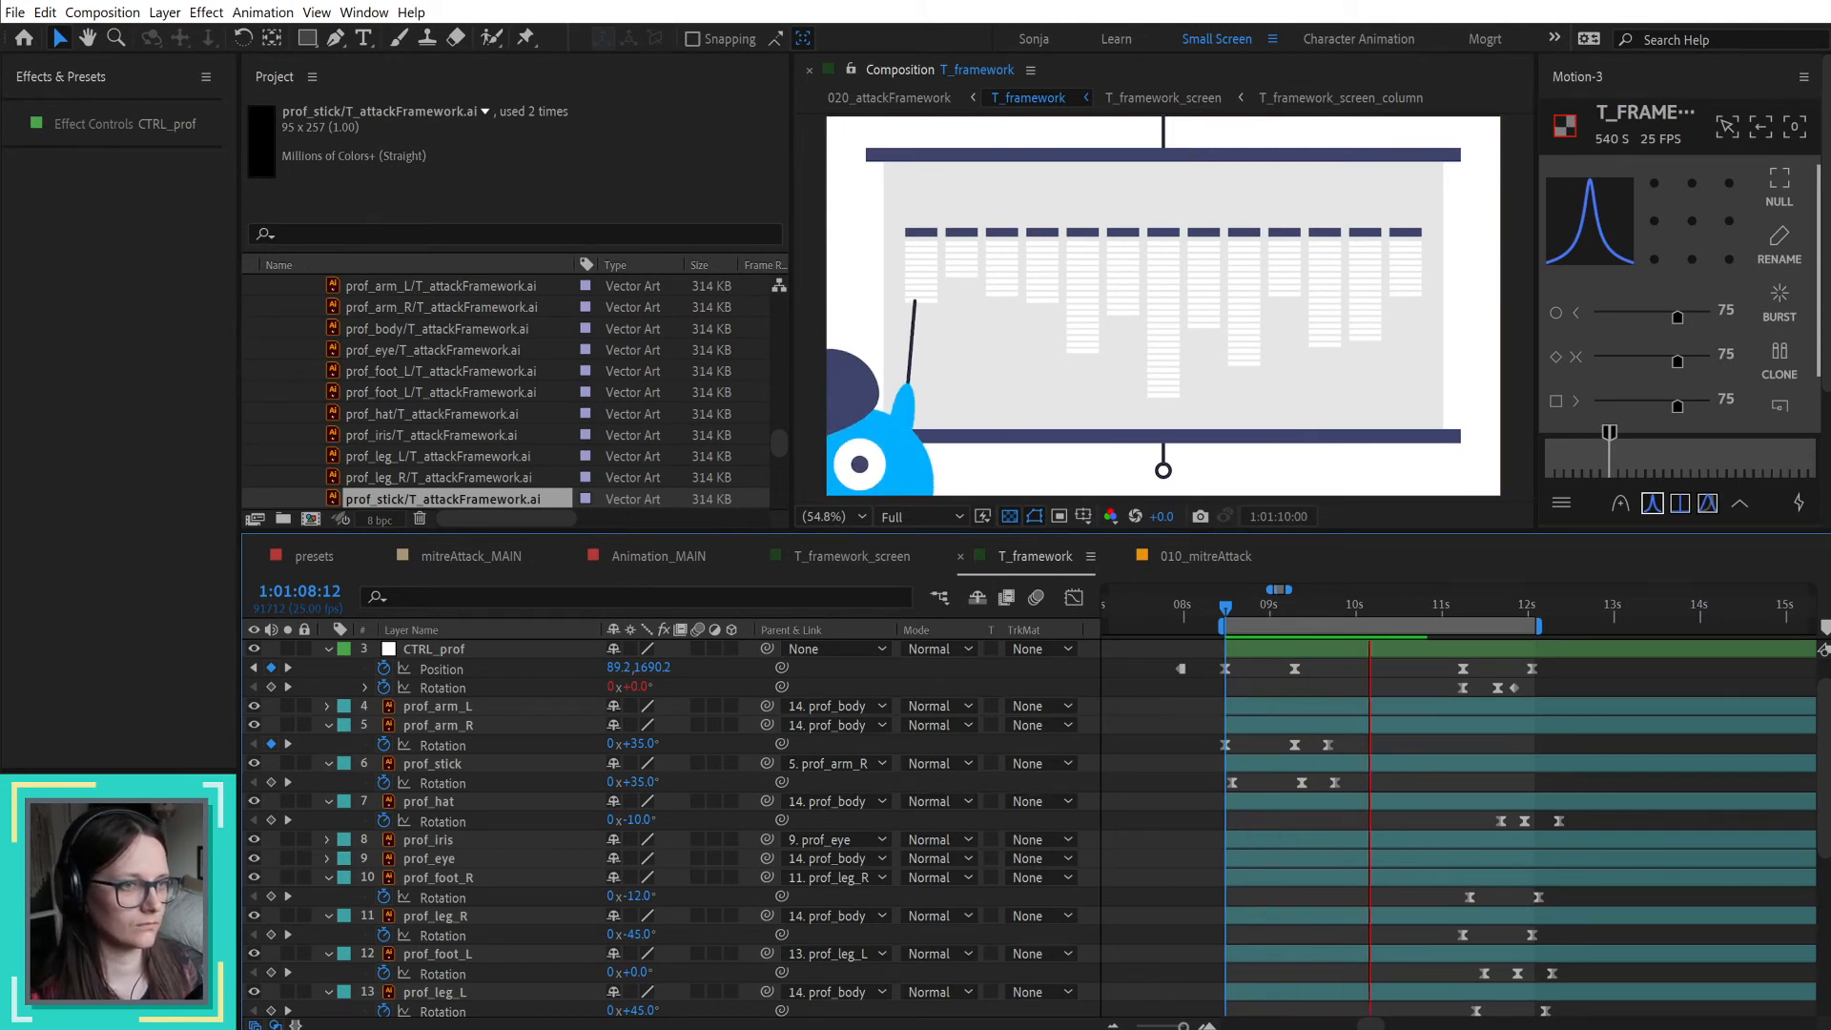
key(space)
Step: Set the outgoing velocity influence of the middle rotation keyframes on prof_arm_R and prof_stick to 33%, and preview the swing
drag(1313, 740, 1293, 796)
right_click(1301, 781)
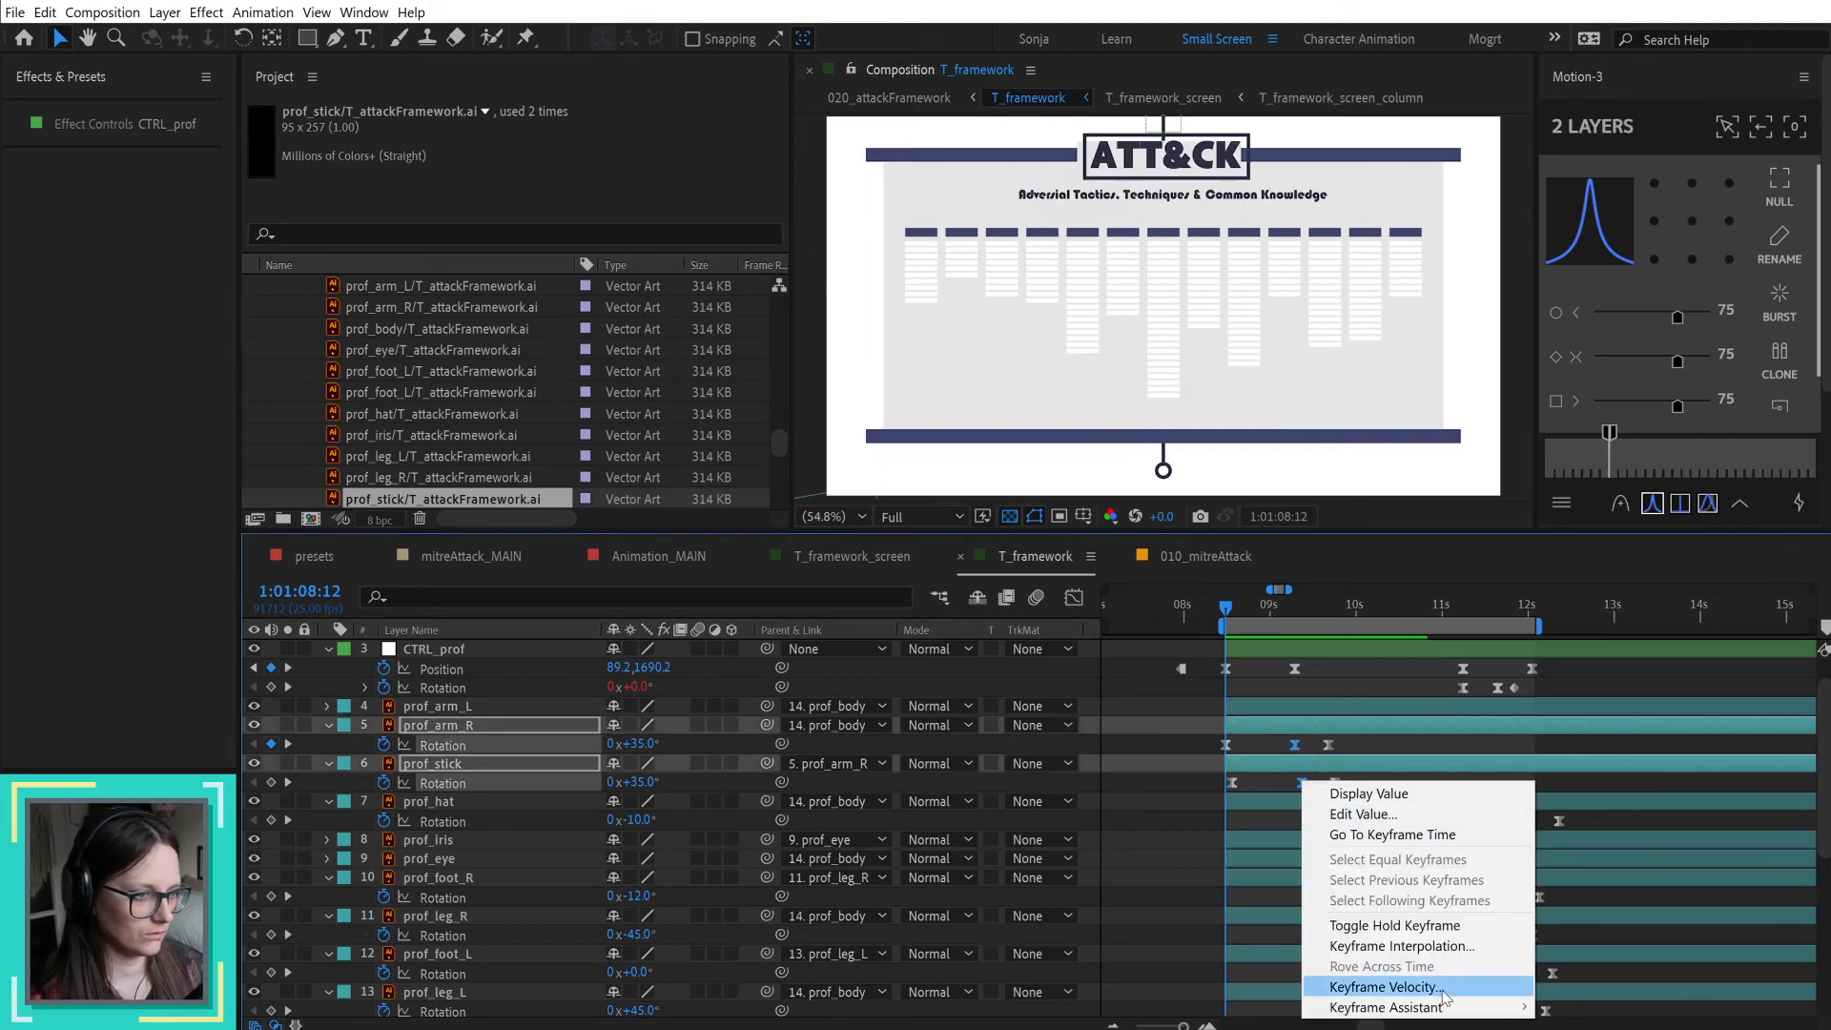
click(1456, 988)
click(1425, 1001)
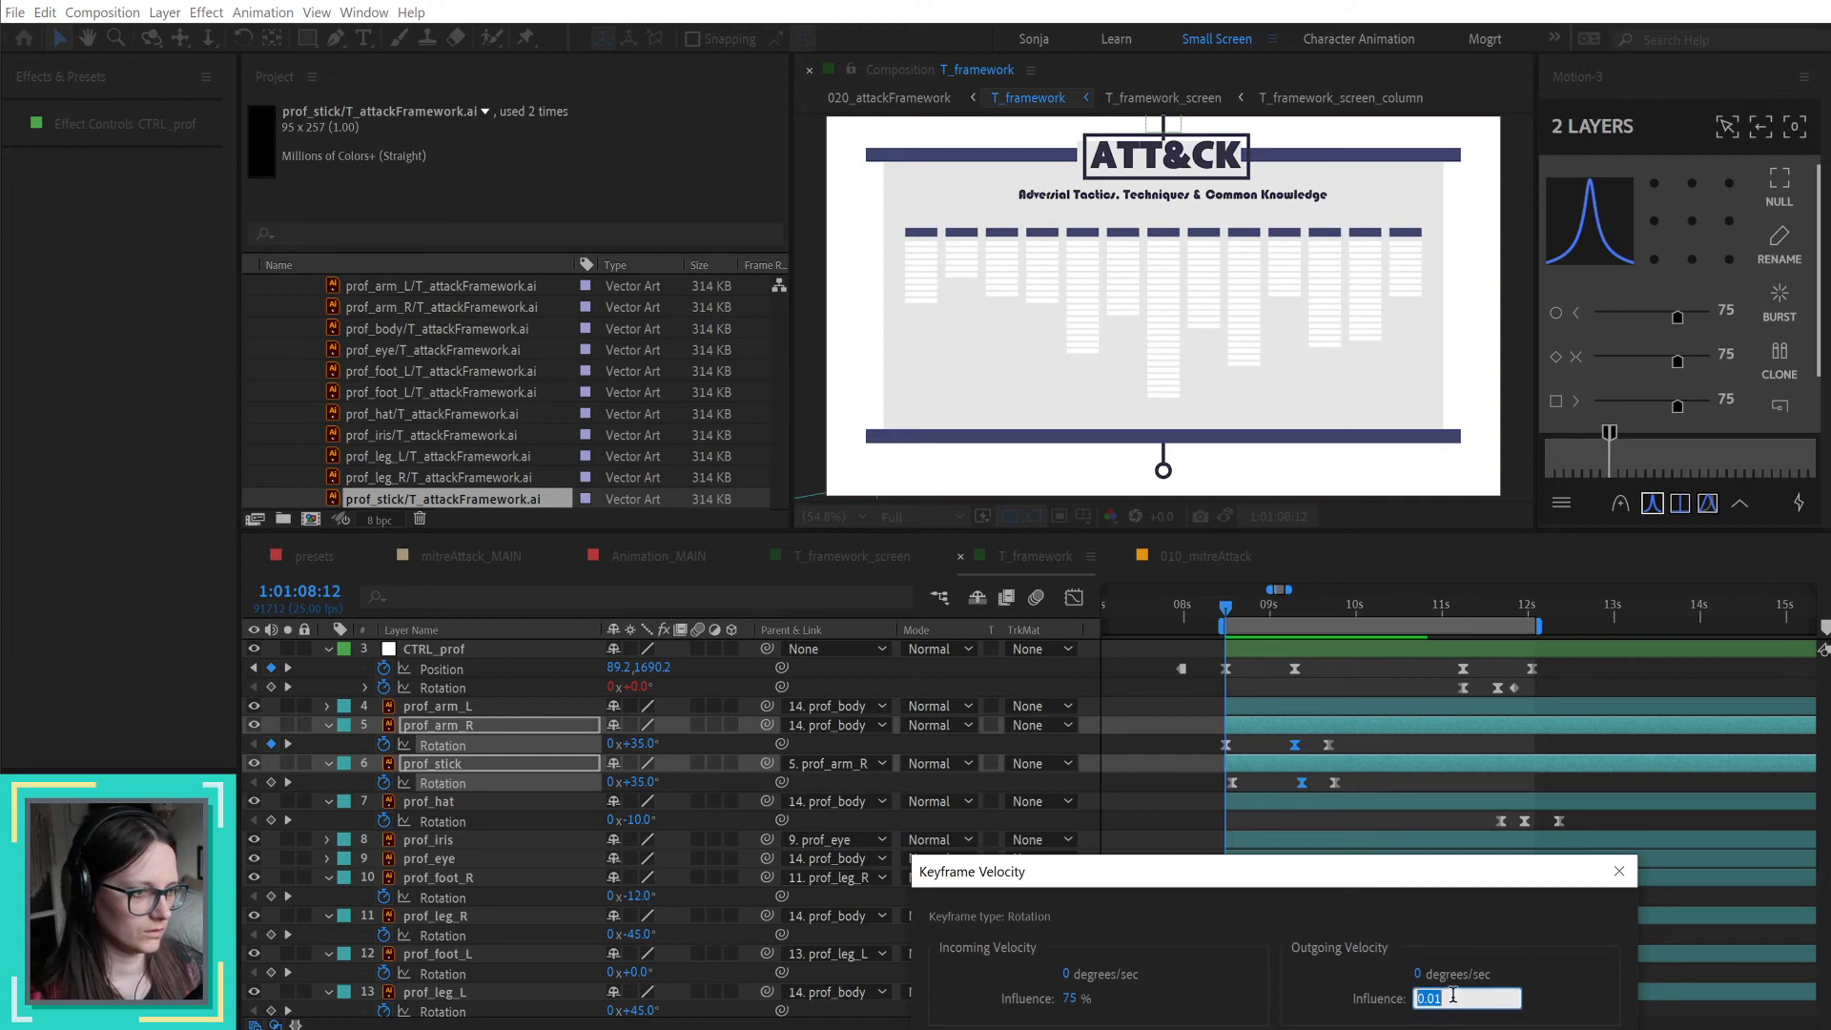
text(33)
key(Return)
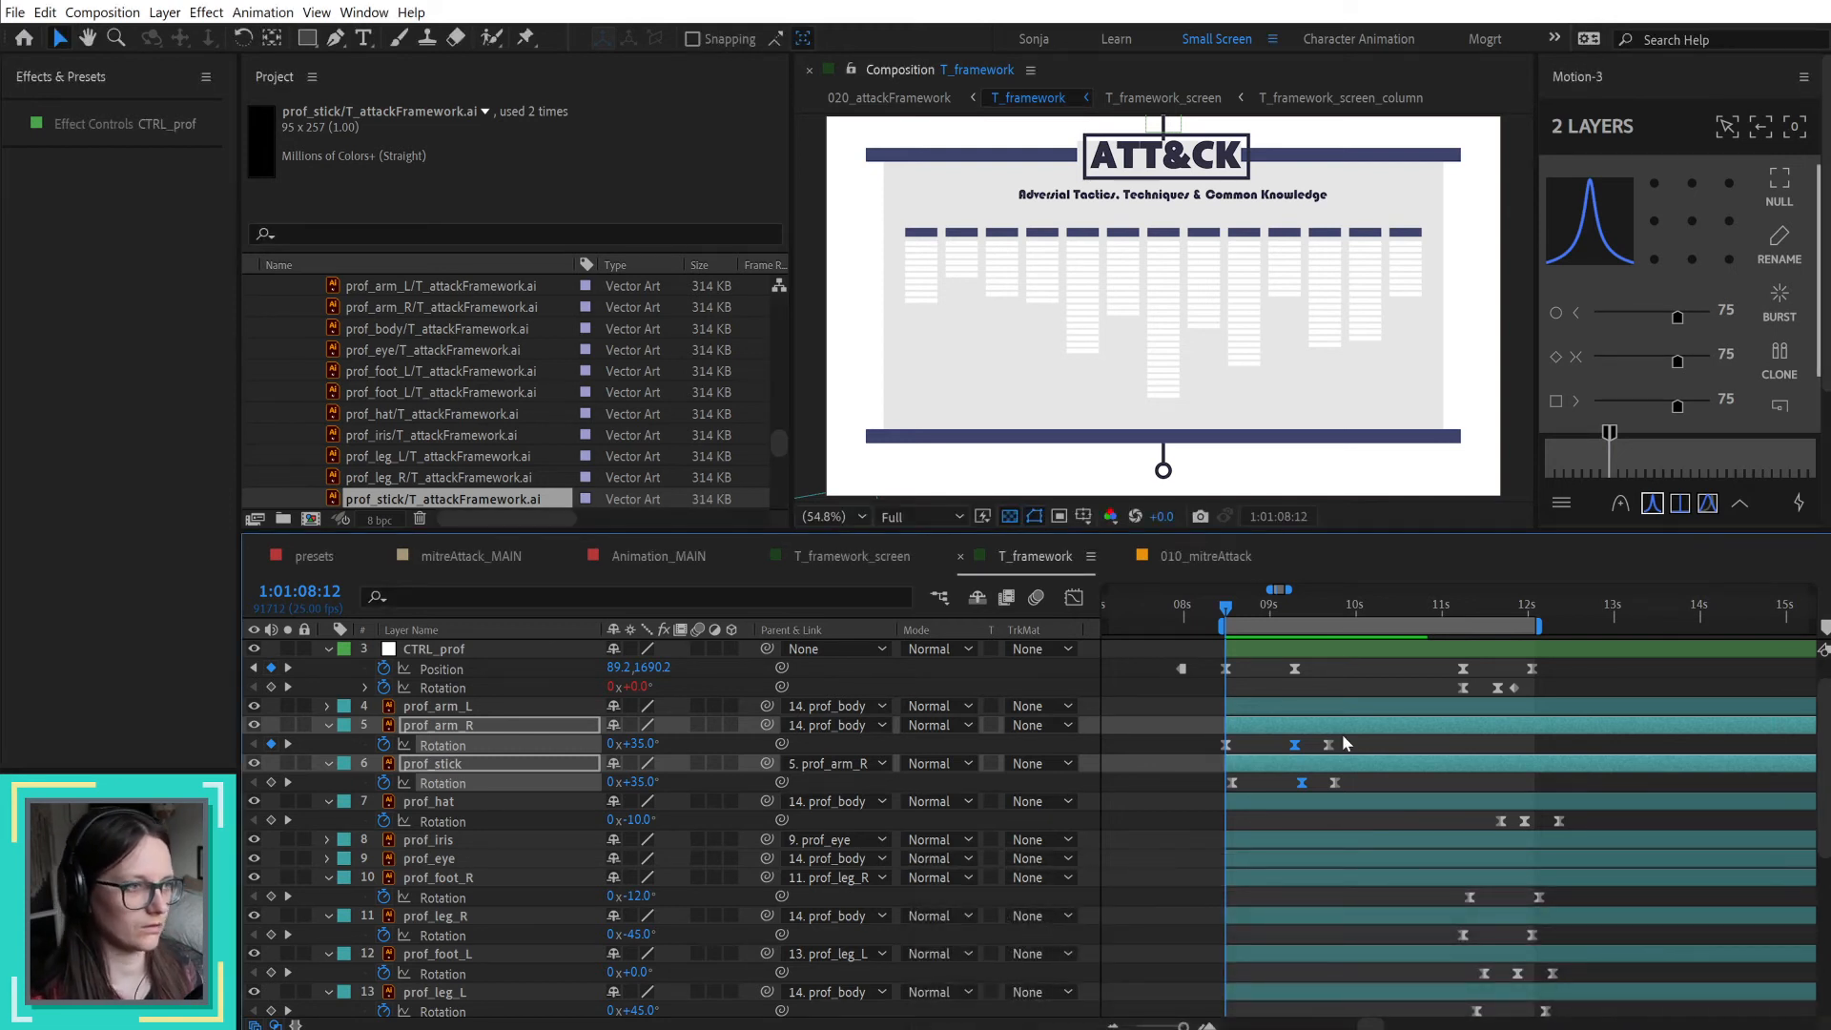
key(space)
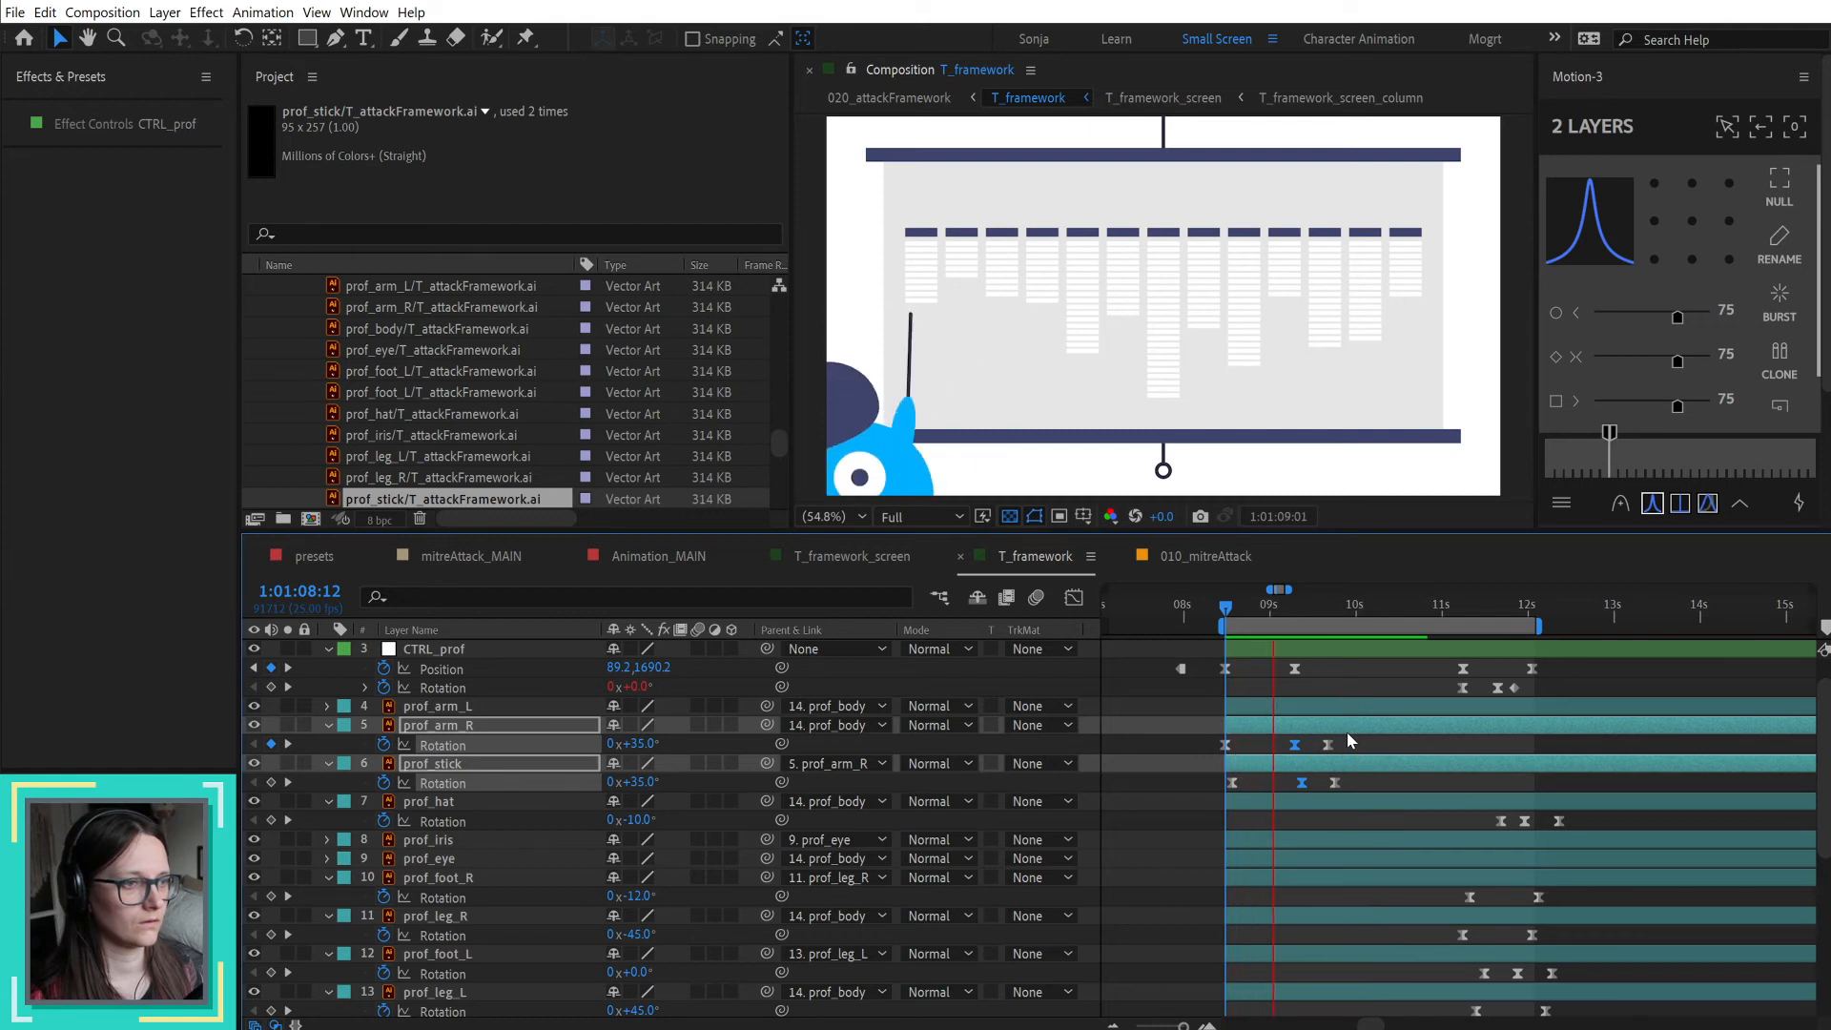
key(space)
key(space)
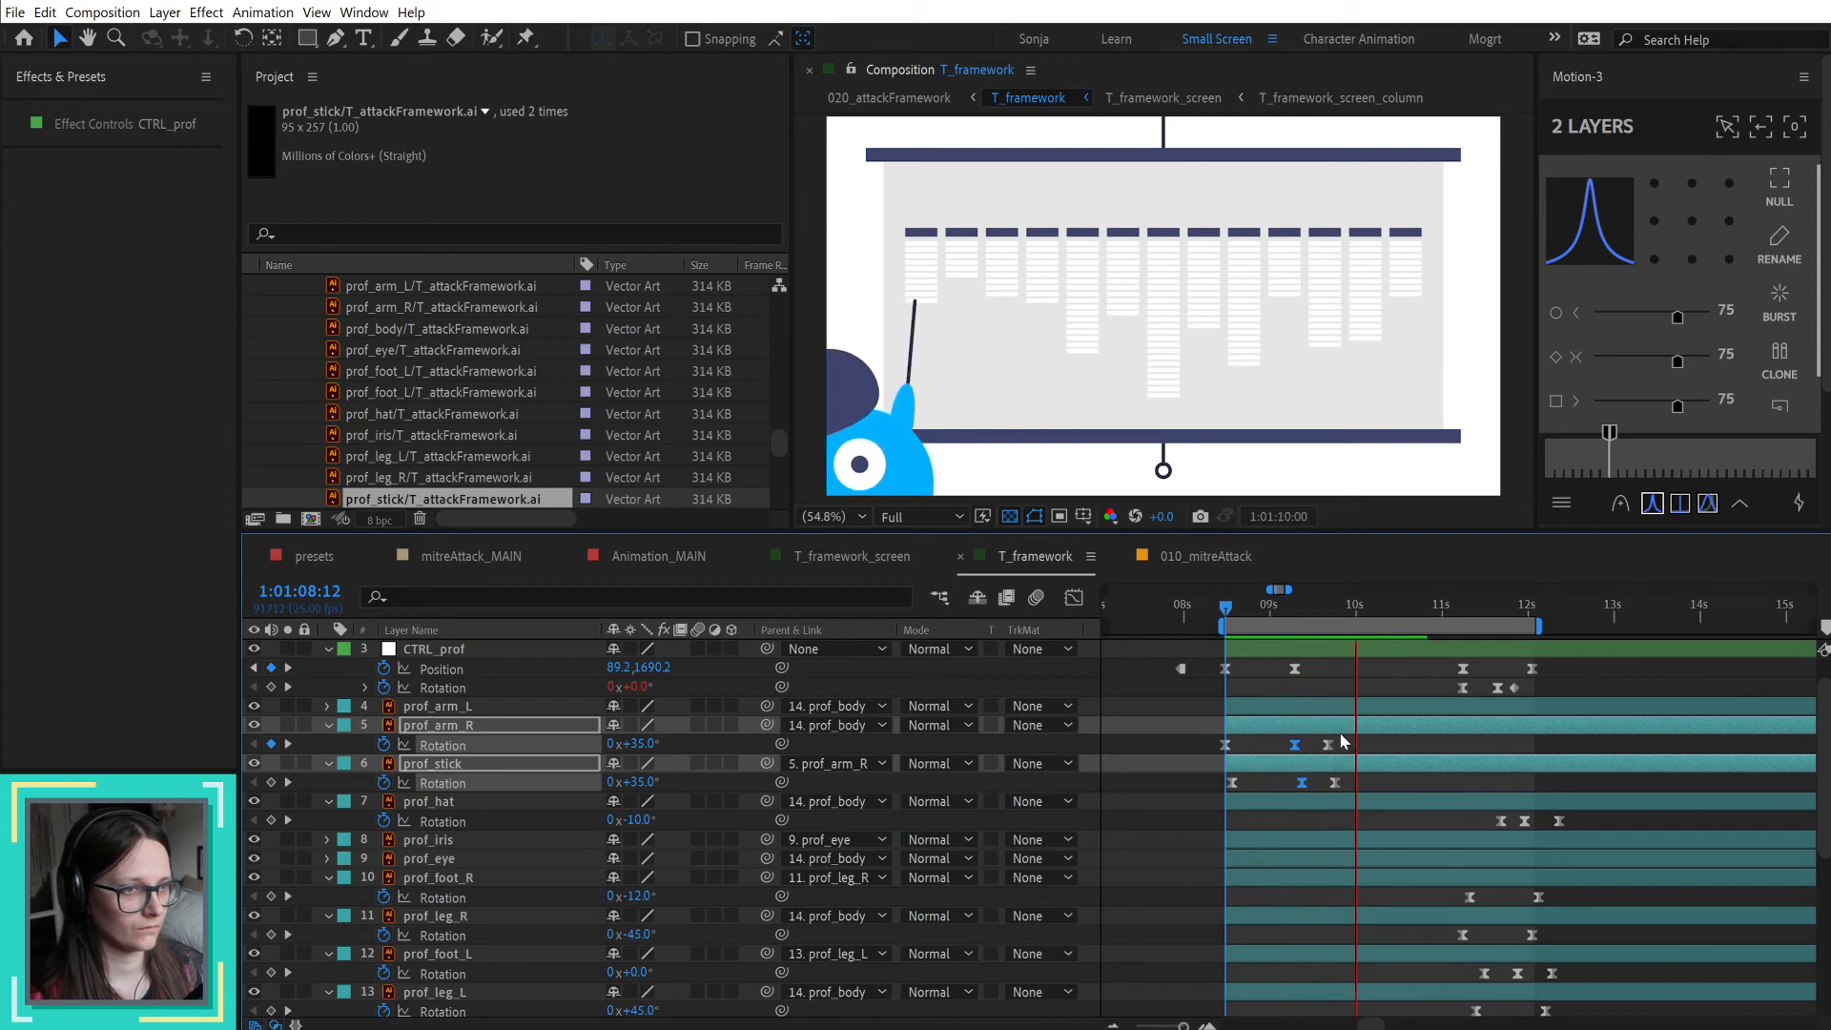
key(space)
Step: Convert the last rotation keyframes of prof_arm_R and prof_stick to linear interpolation and preview the result
drag(1315, 749, 1341, 795)
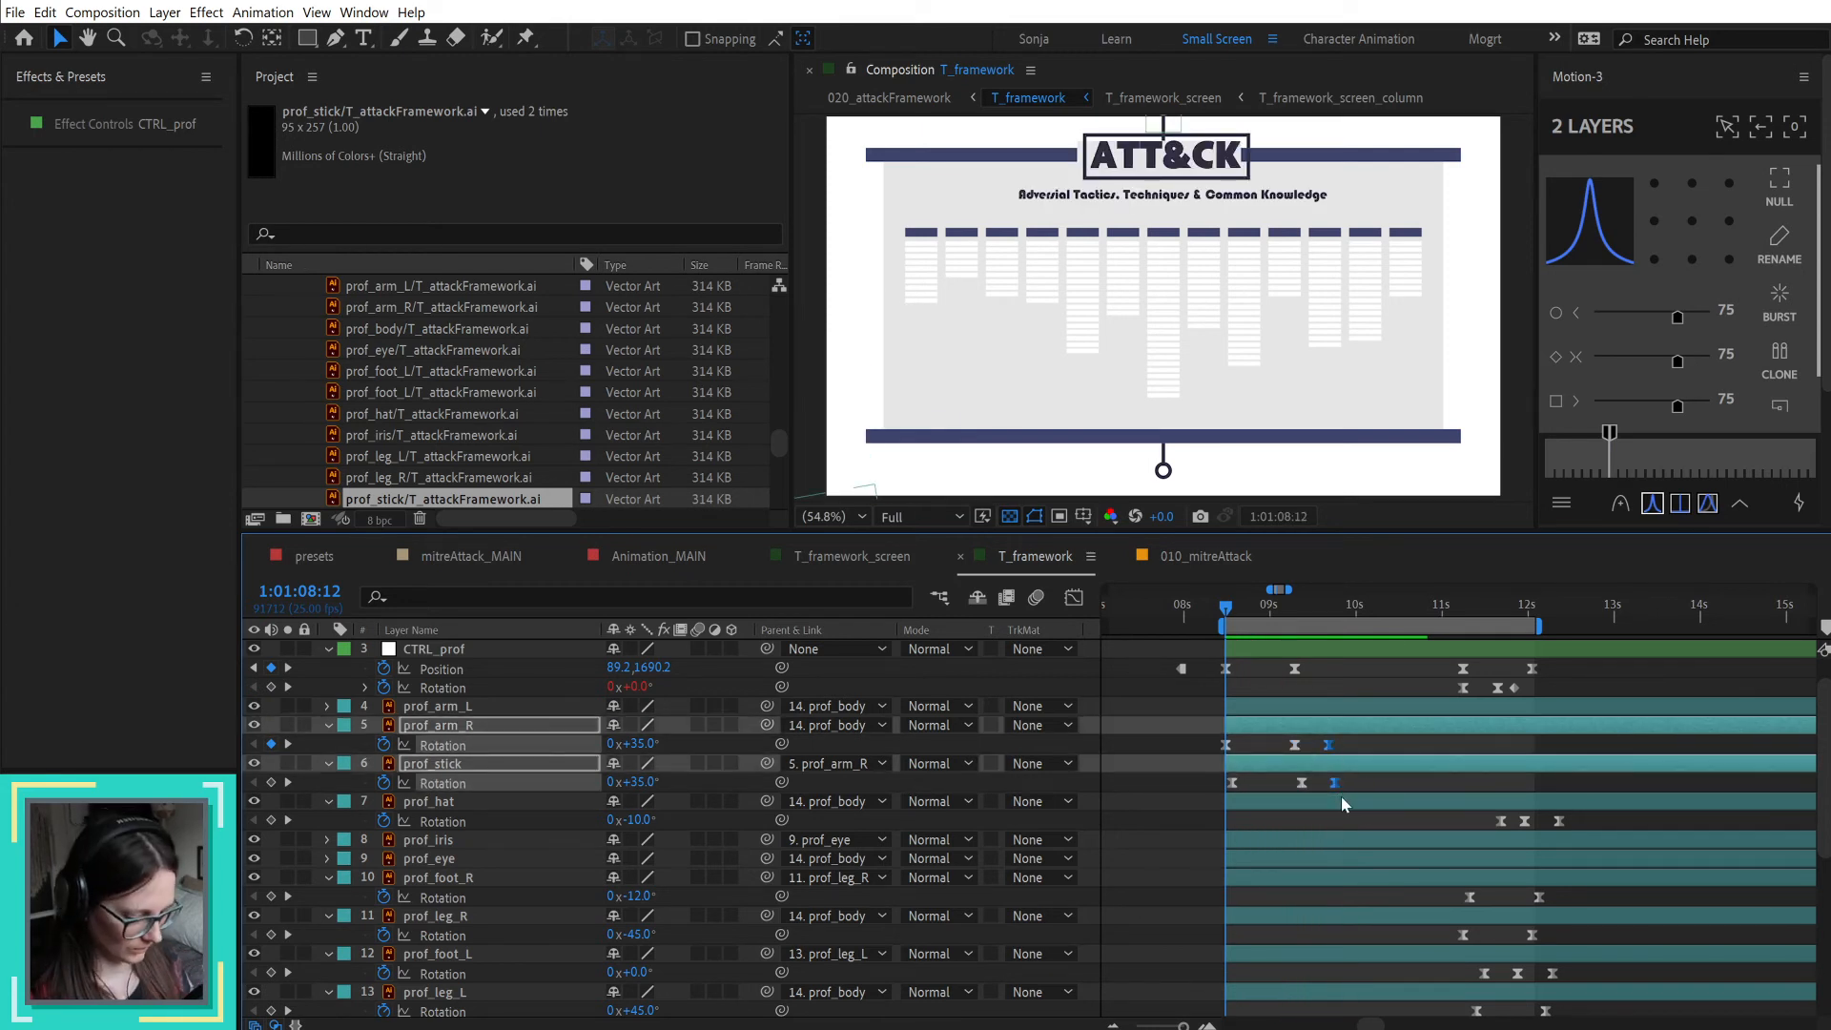
ctrl+click(1334, 782)
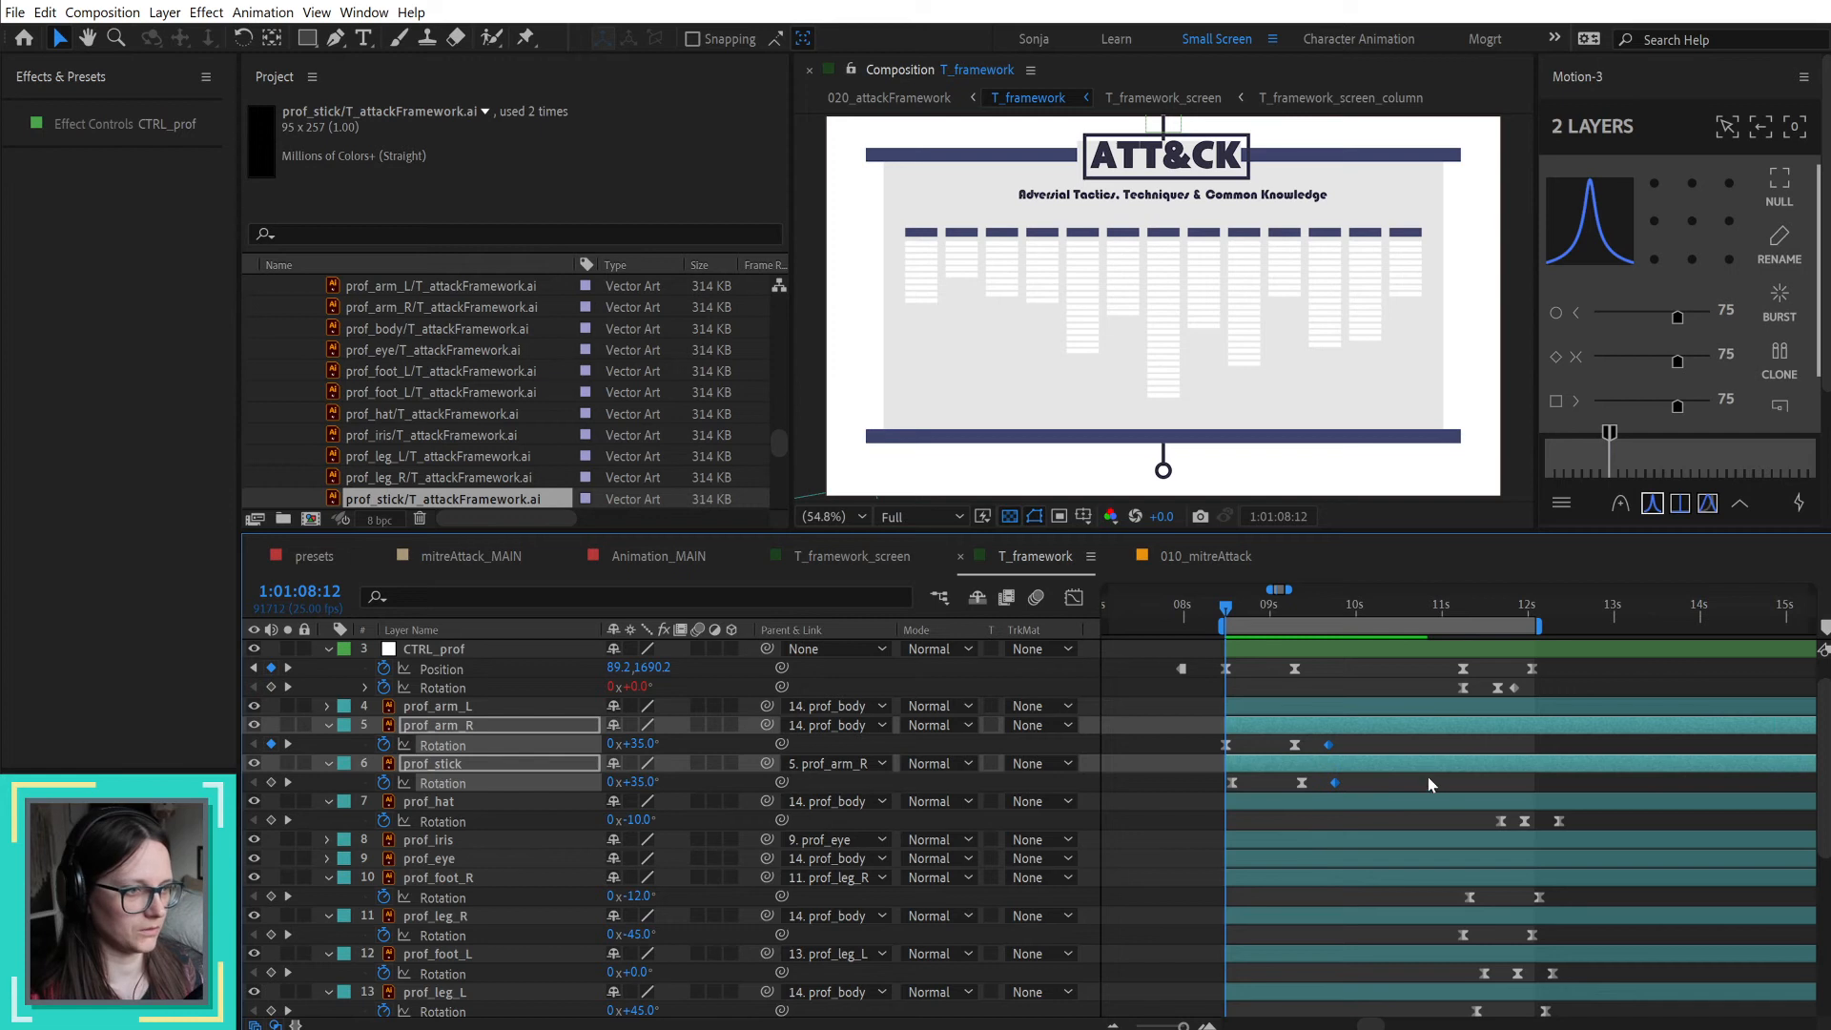
click(1428, 780)
key(space)
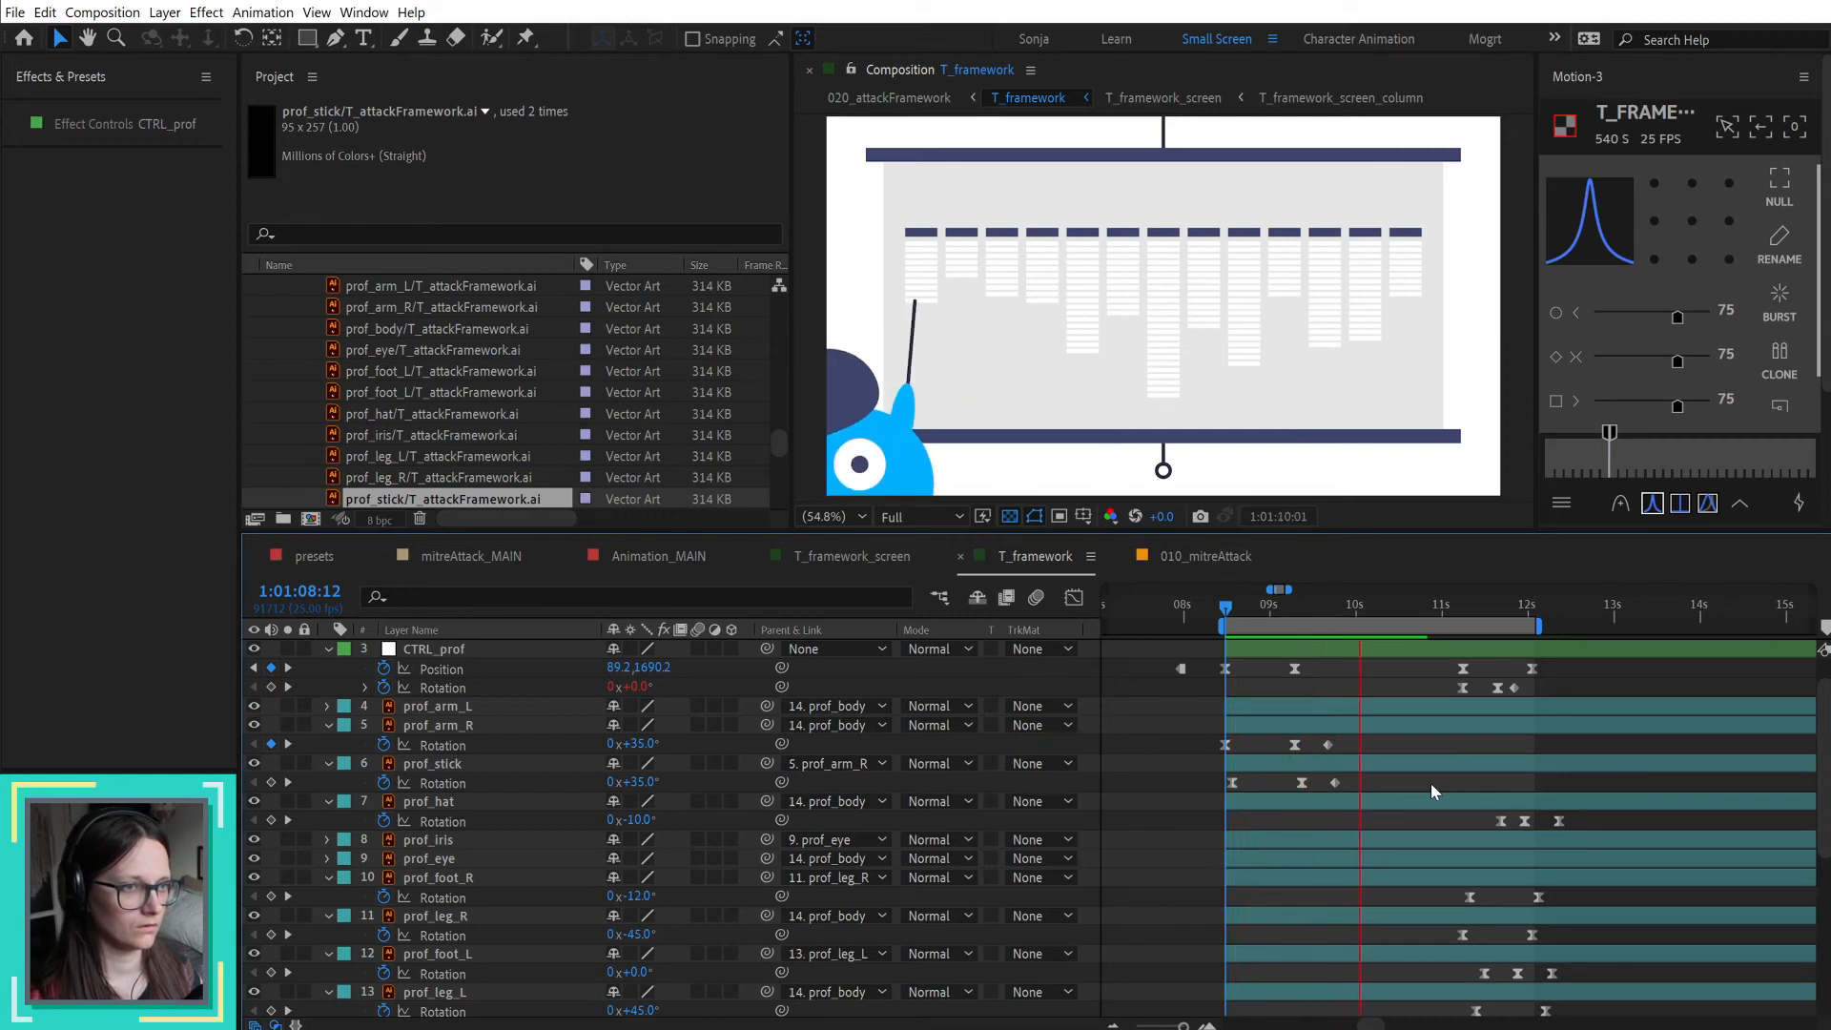
key(space)
Step: Shift the last rotation keyframes of prof_arm_R and prof_stick about five frames earlier and preview the faster swing
drag(1329, 757, 1358, 787)
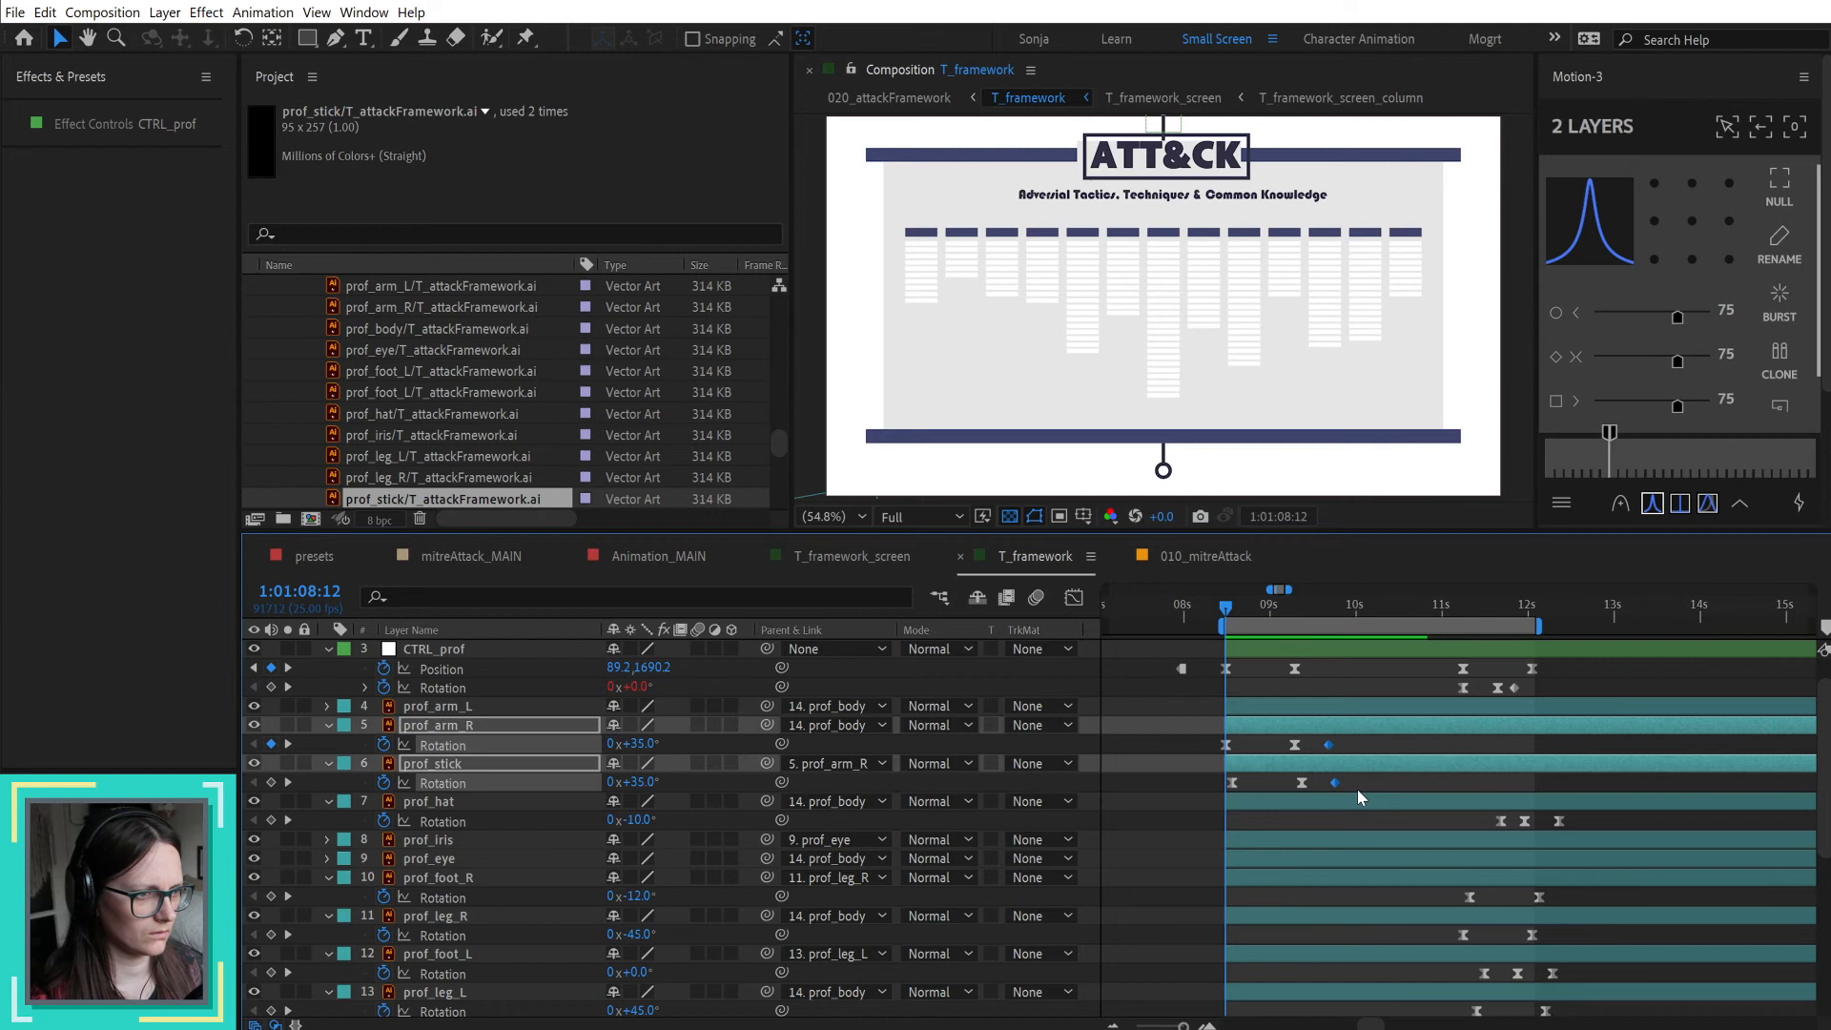
key(alt+Left)
key(space)
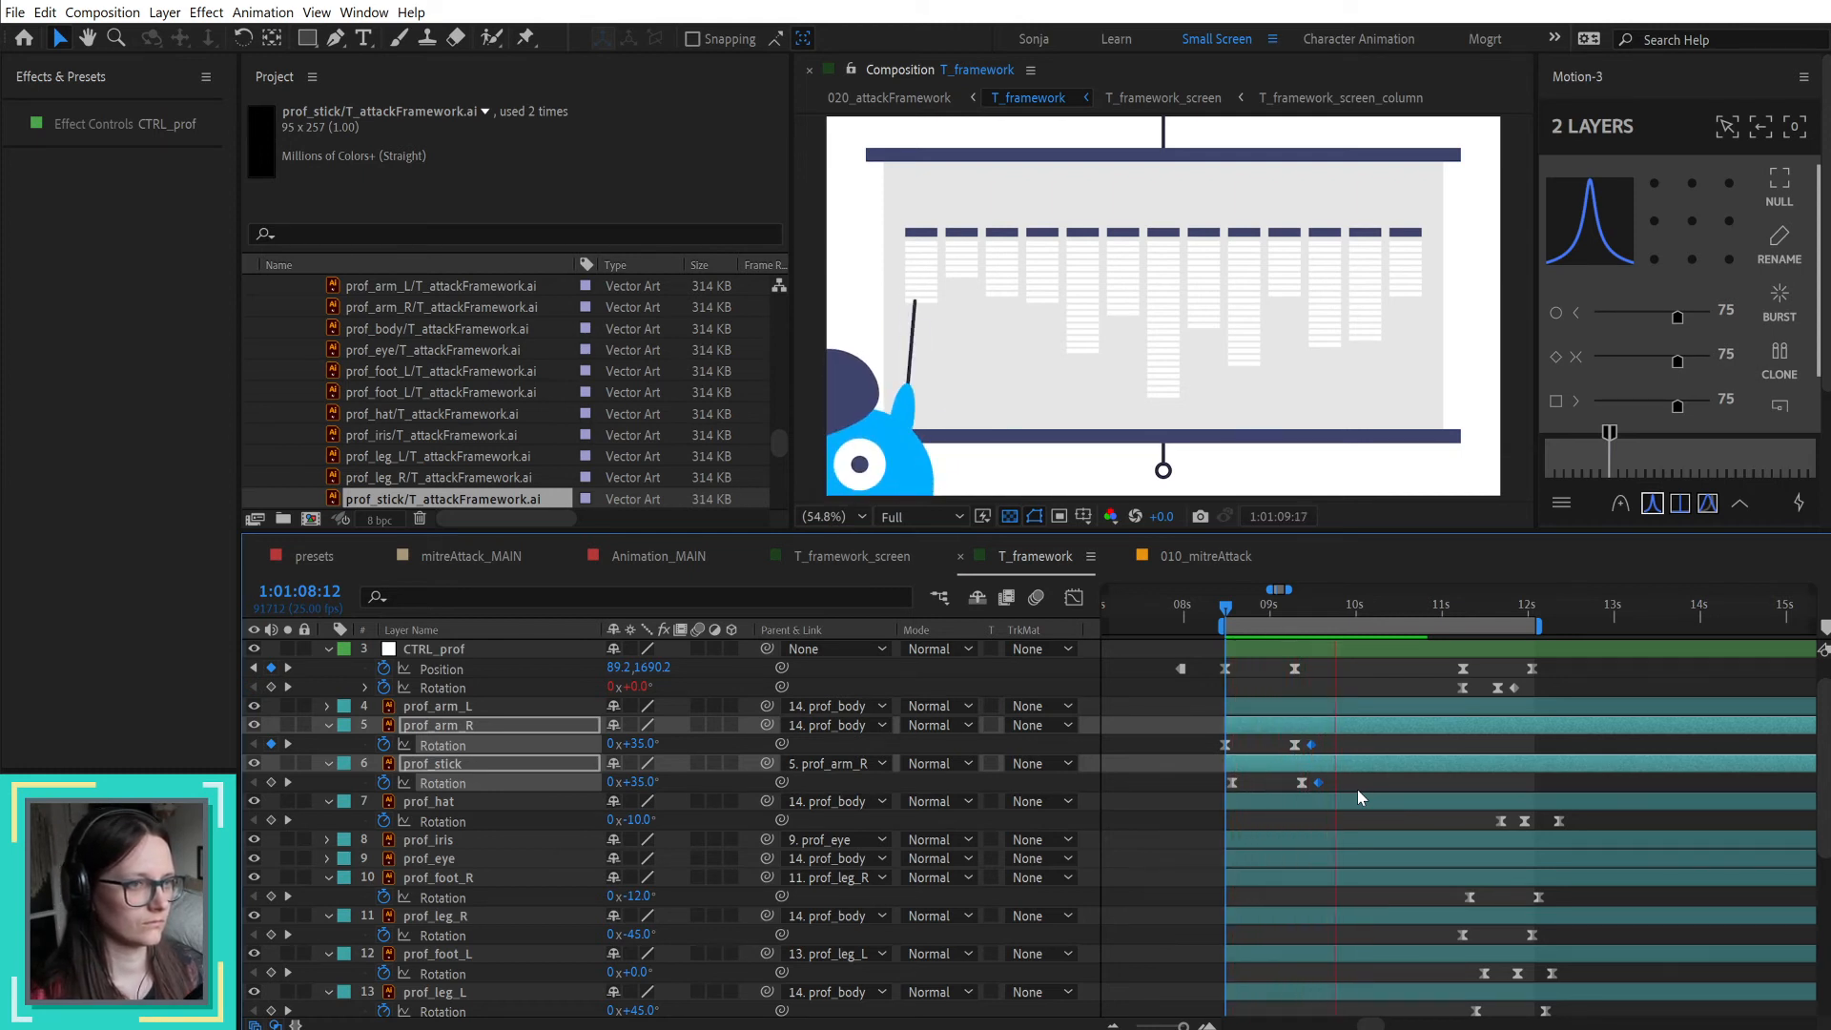
key(space)
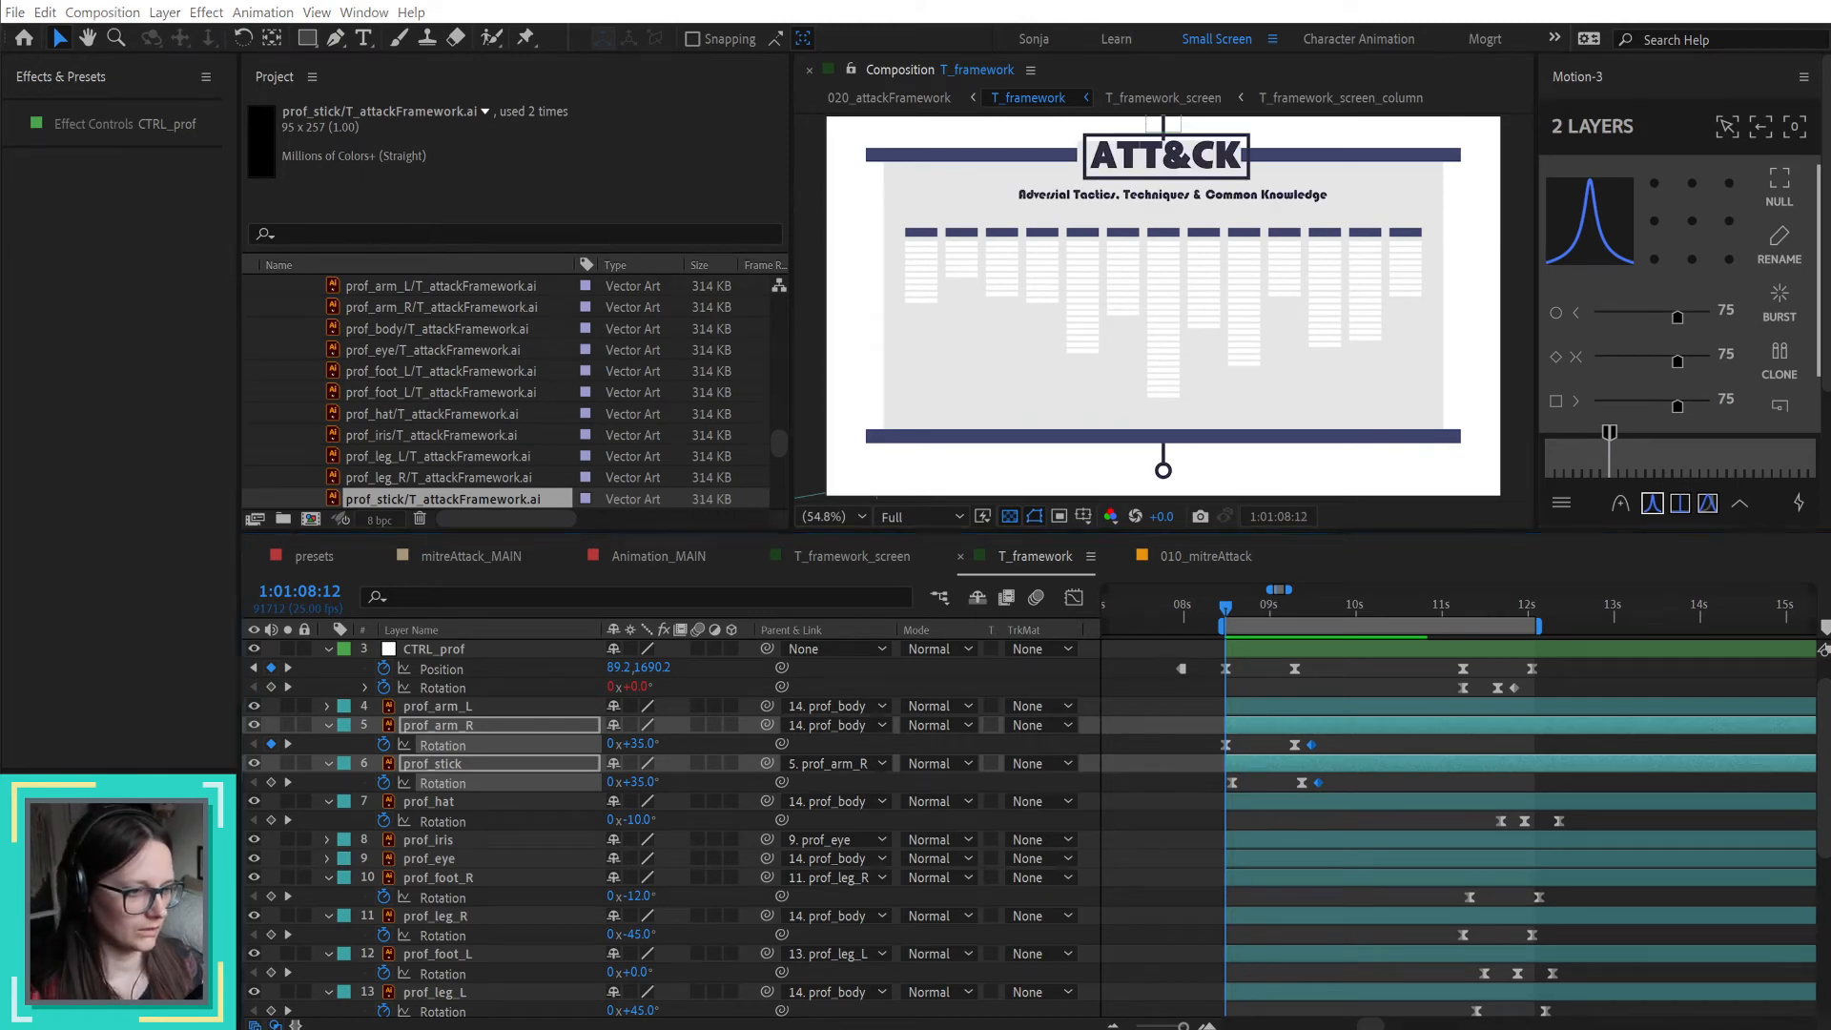
Step: Switch to the storyboard PDF in Acrobat and review page 19, followed by page 20
key(alt+Tab)
click(158, 670)
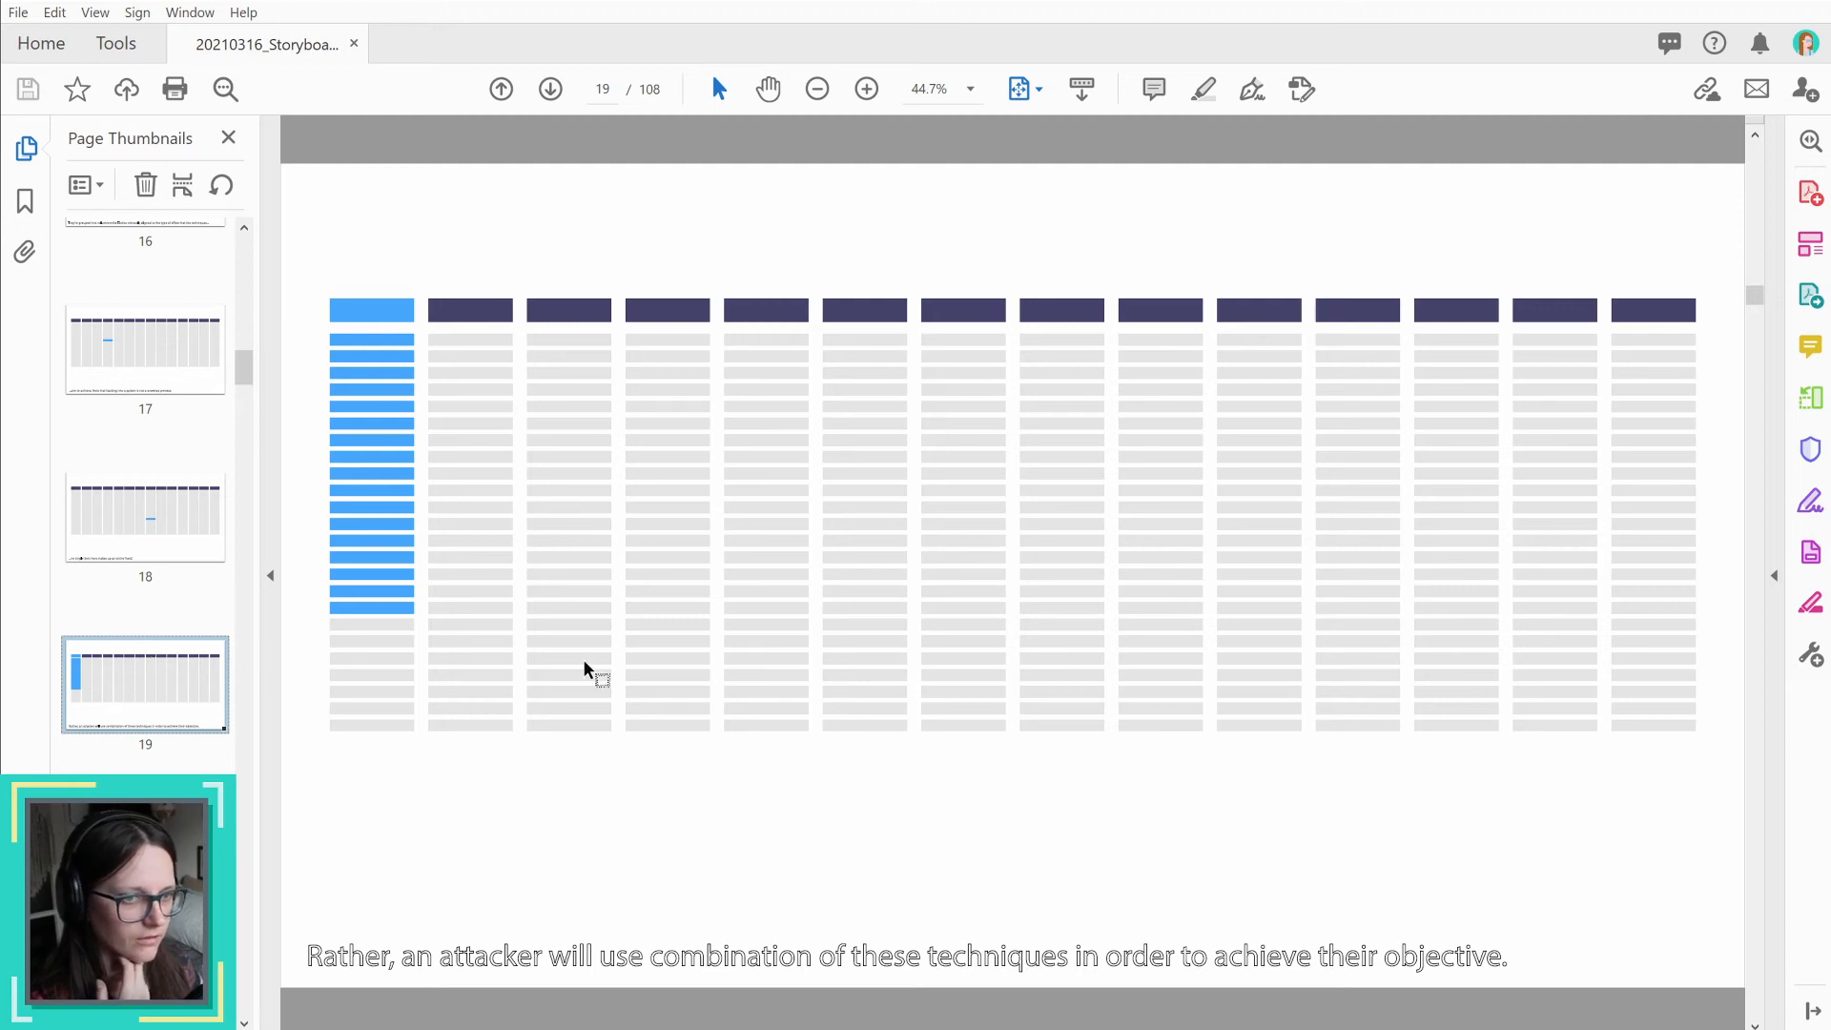
scroll(163, 713, down, 2)
click(167, 741)
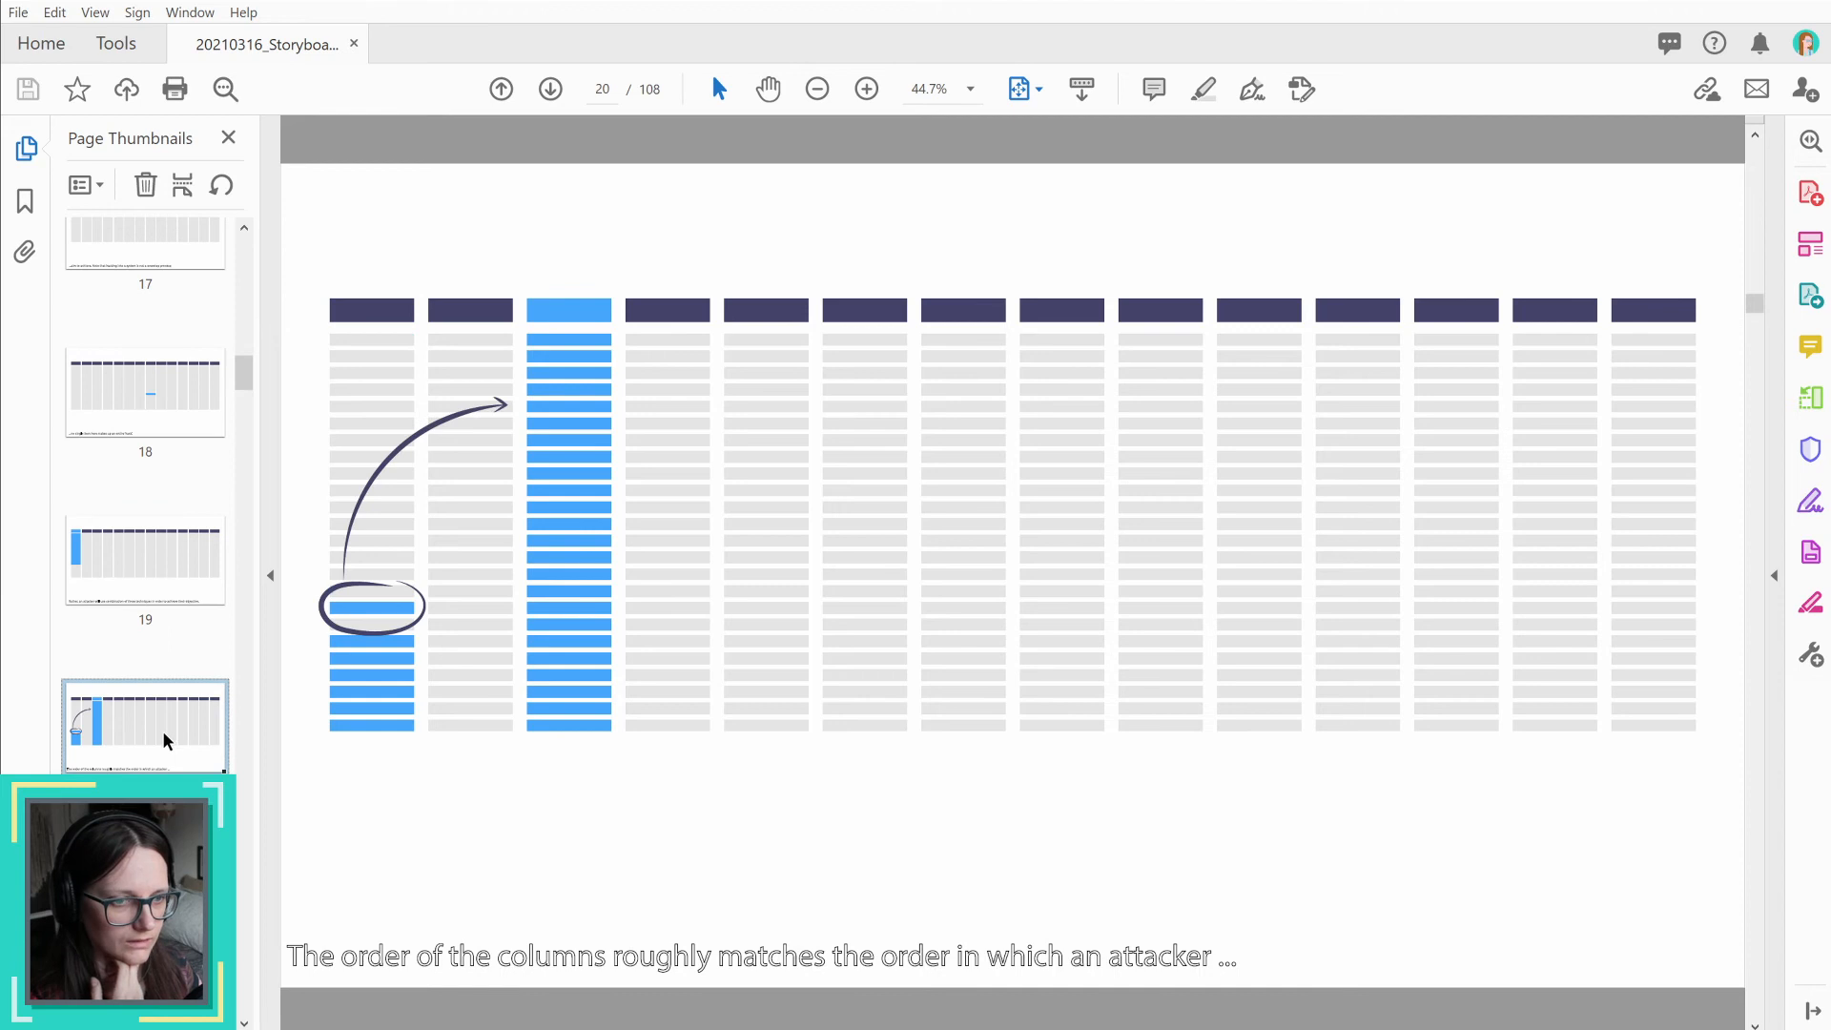
Step: Review storyboard pages 21 to 24, reading the captions on pages 22 and 24
key(Down)
key(Down)
key(Down)
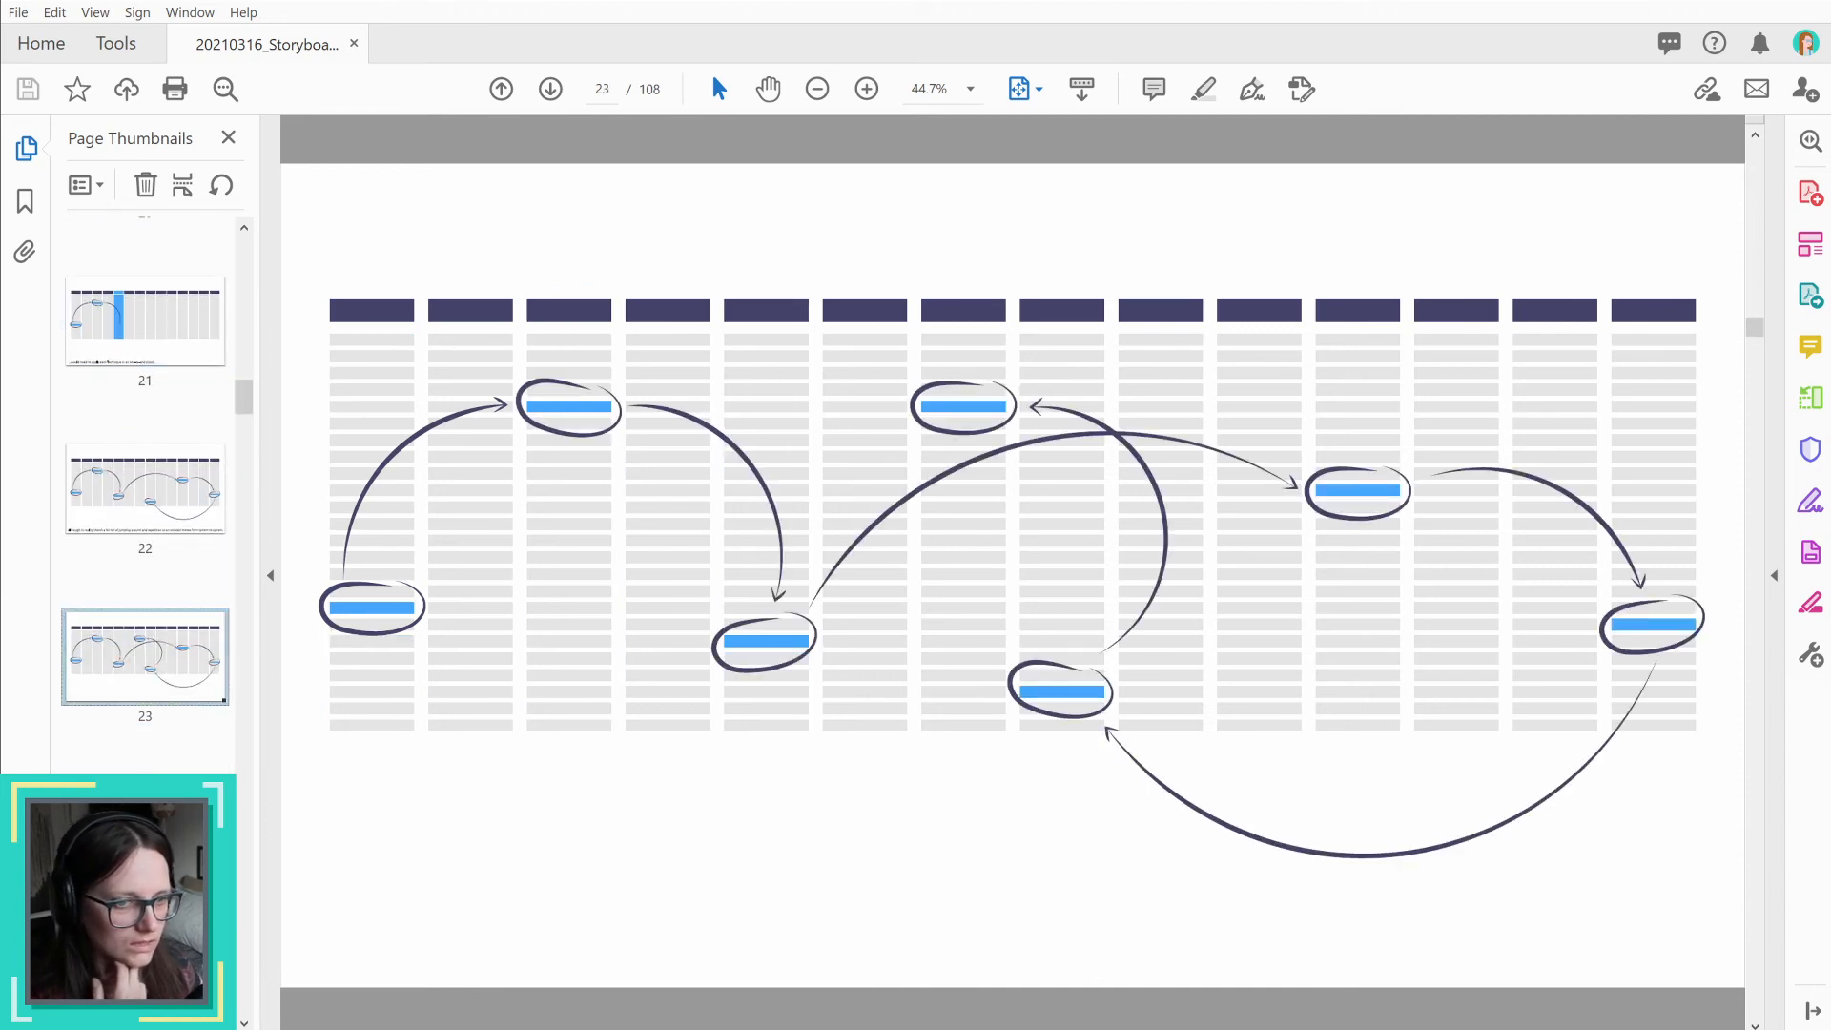
click(176, 515)
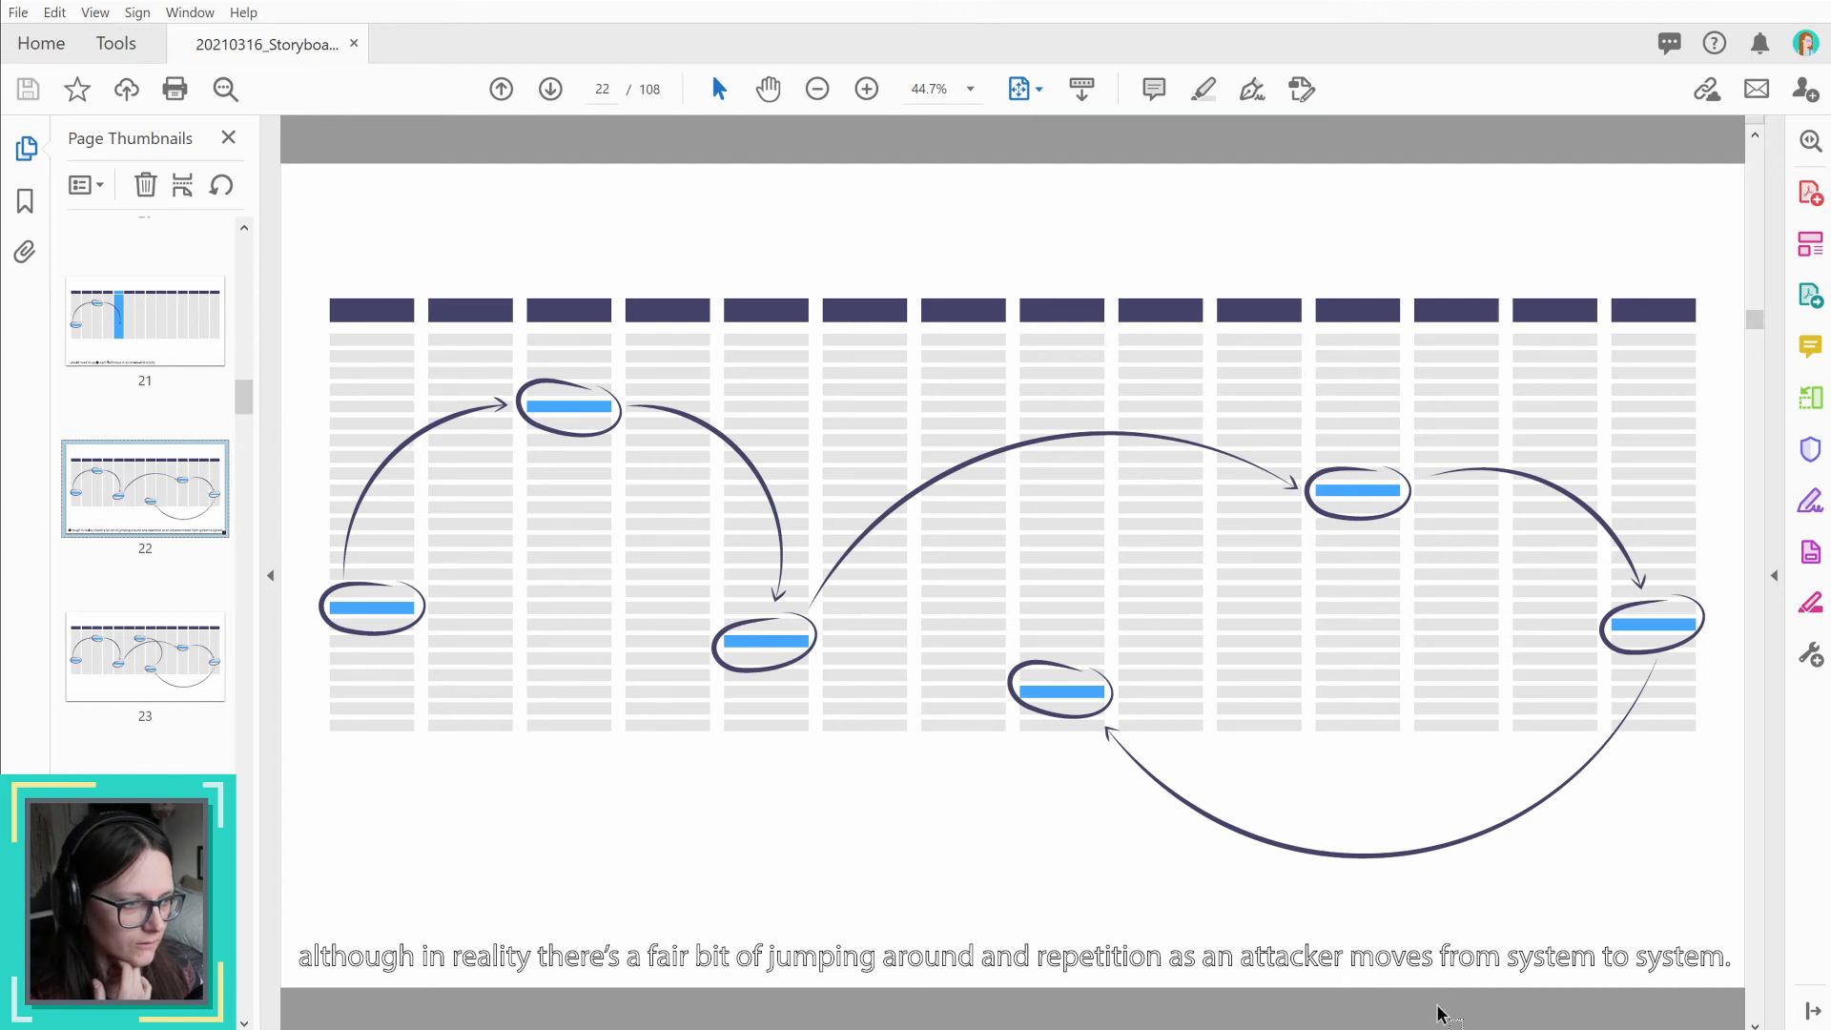
drag(1441, 949, 1715, 953)
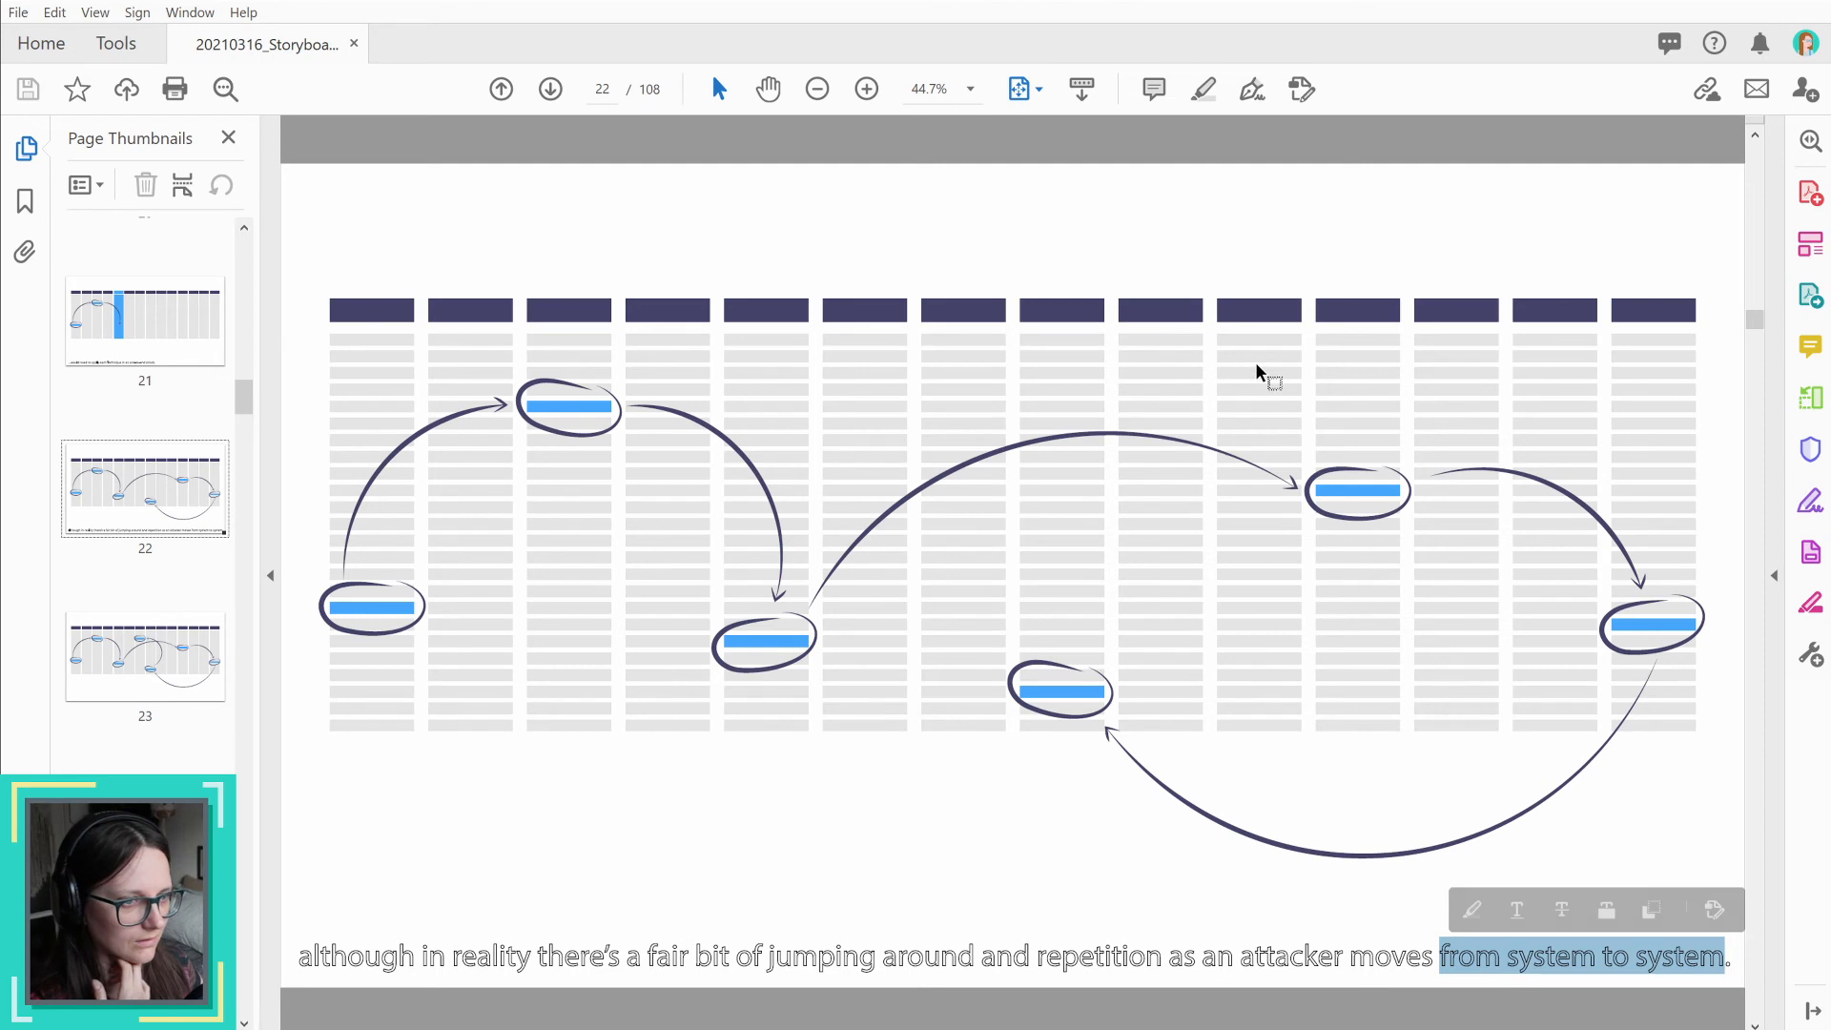
click(168, 818)
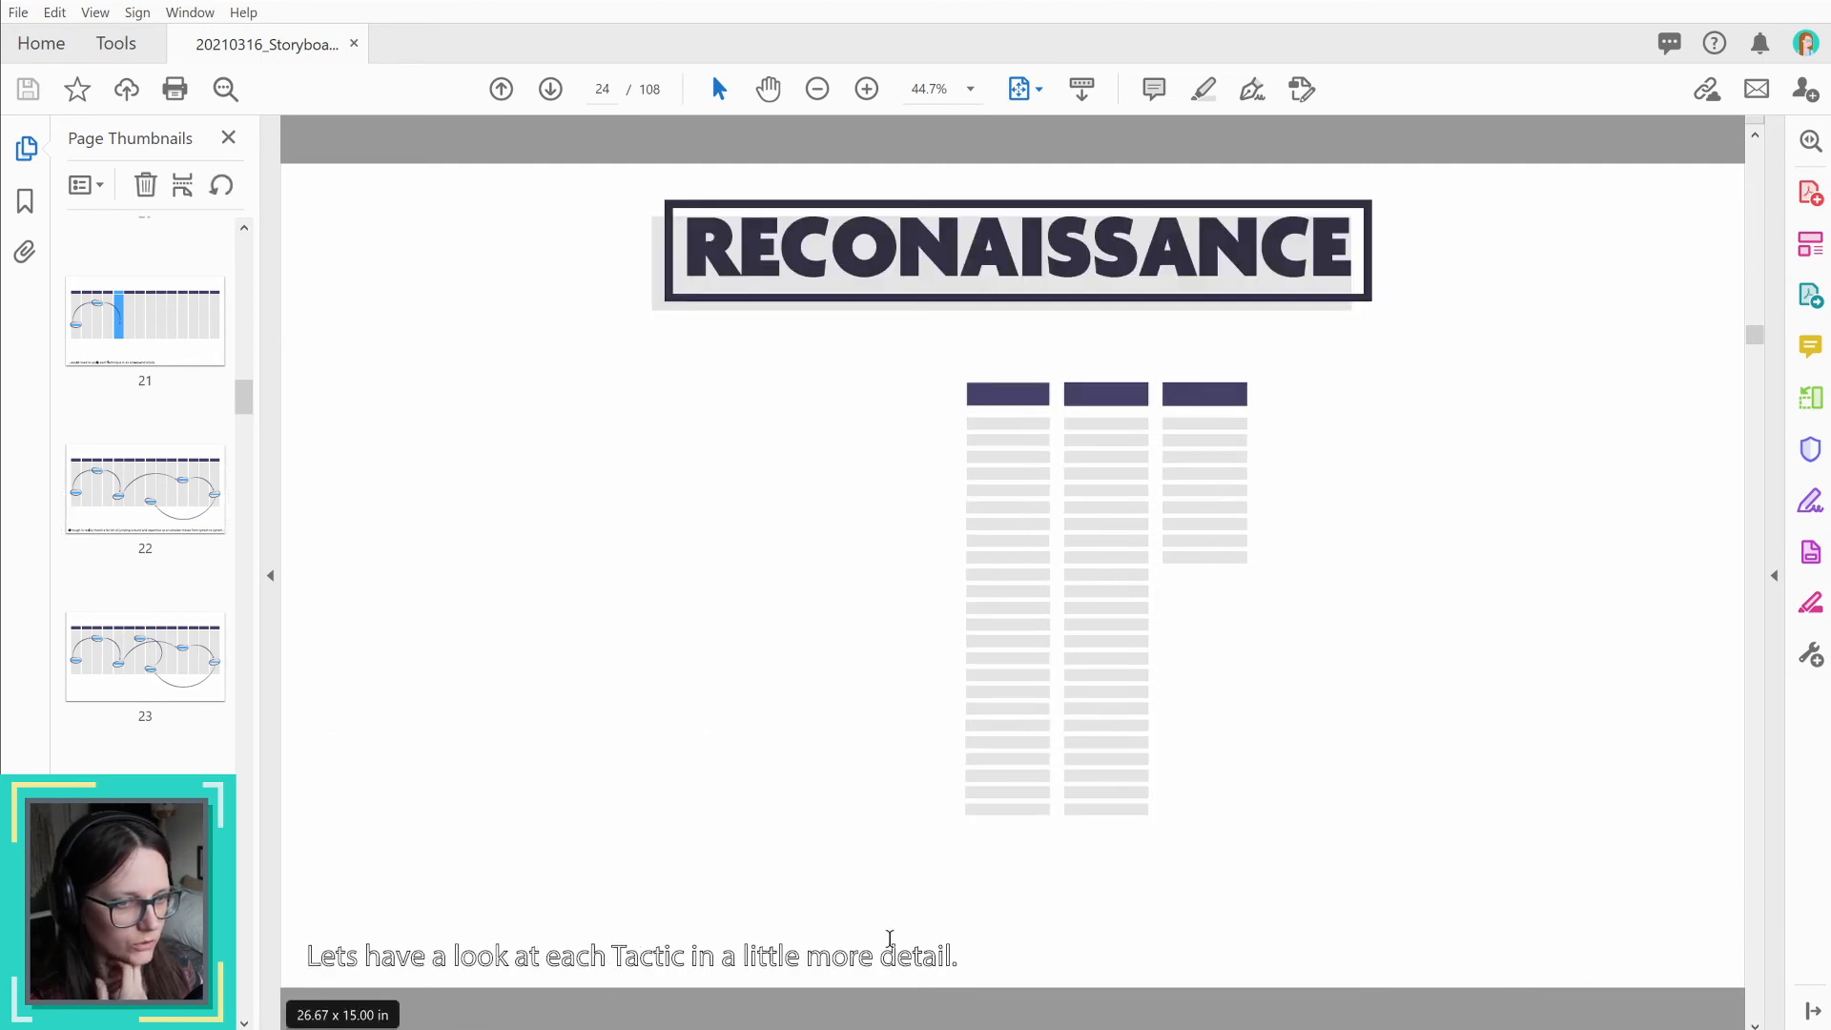
drag(306, 956, 992, 977)
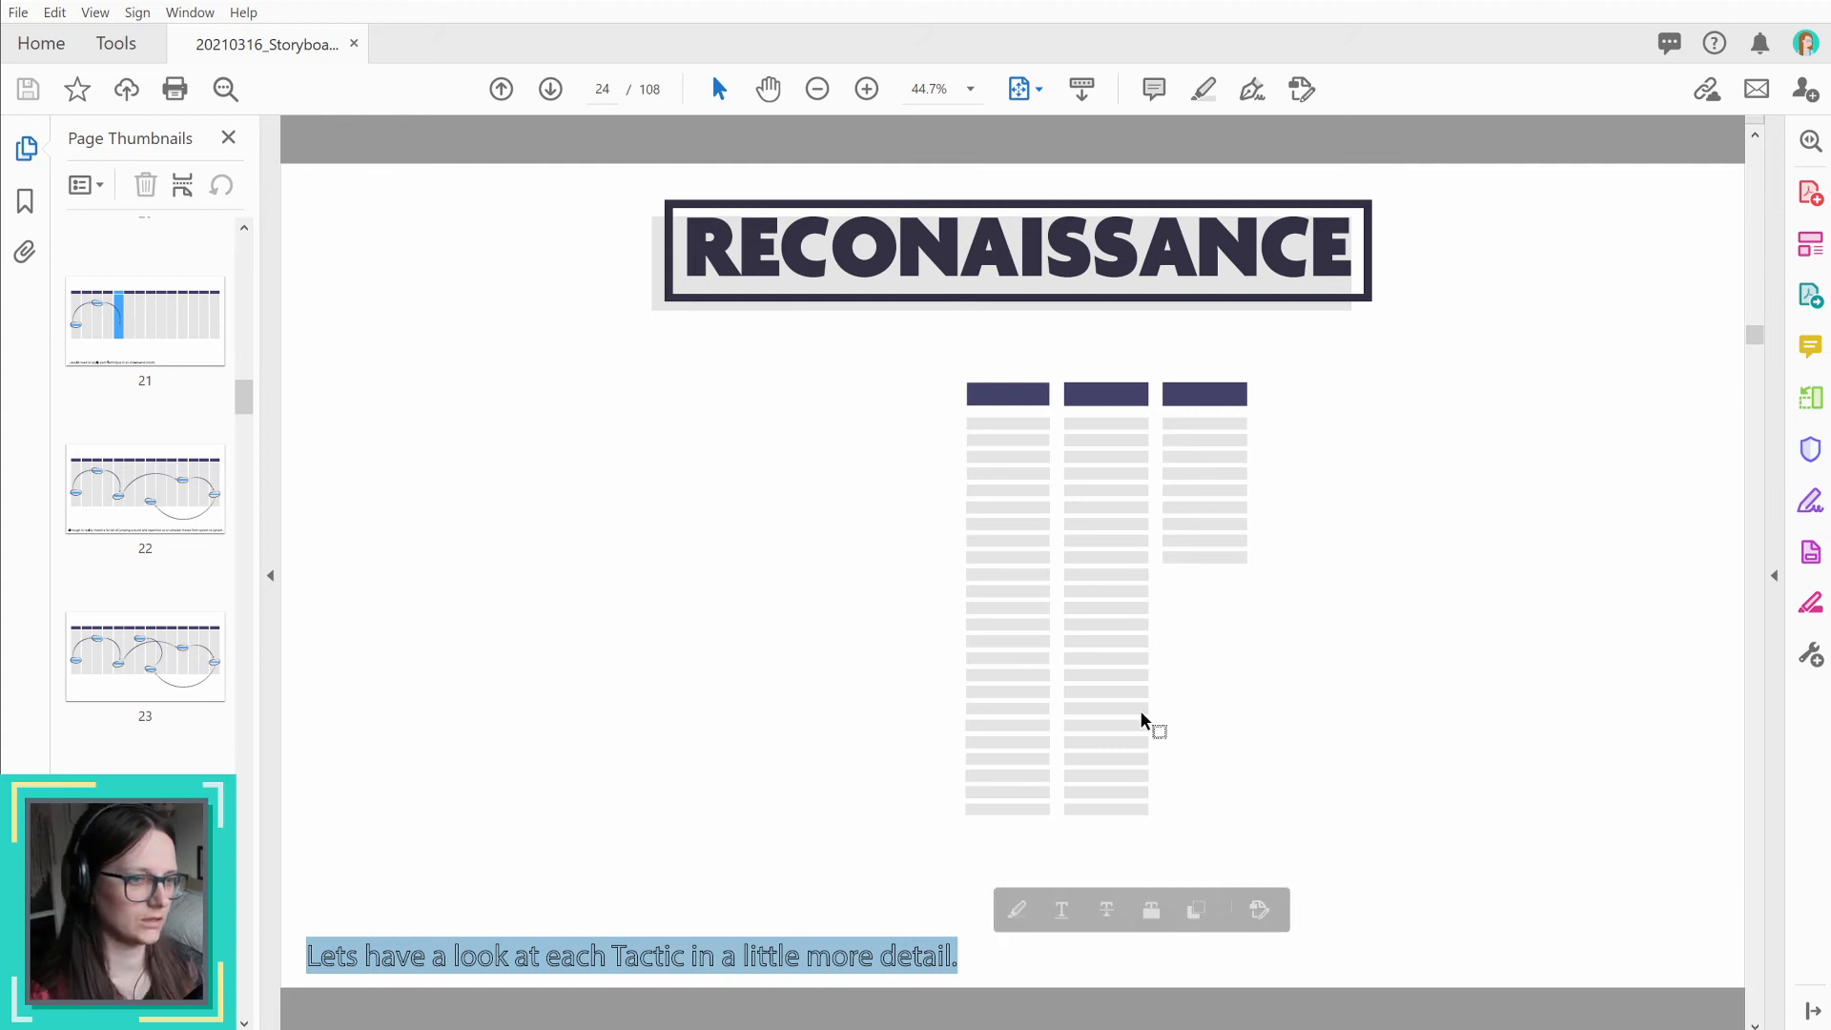
Step: Switch back to After Effects and preview the professor's entrance and stick swing in T_framework, scrubbing around the final swing
key(alt+Tab)
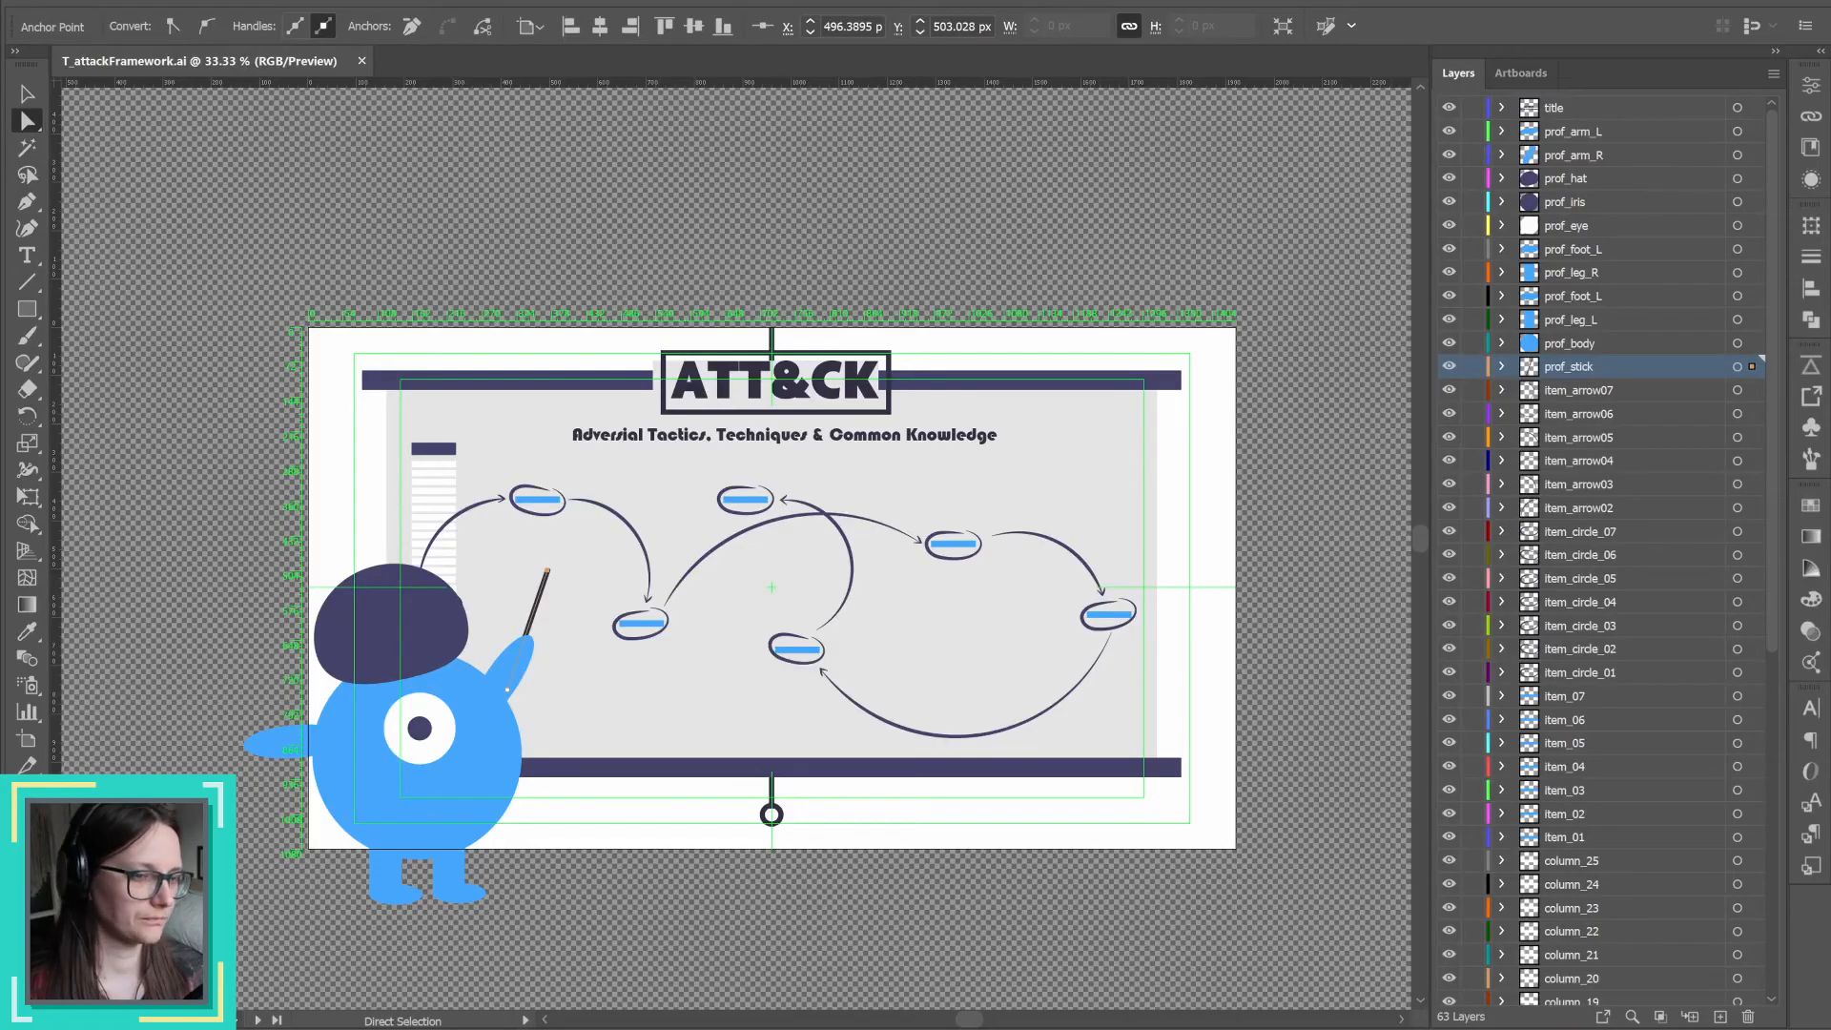
key(alt+Tab)
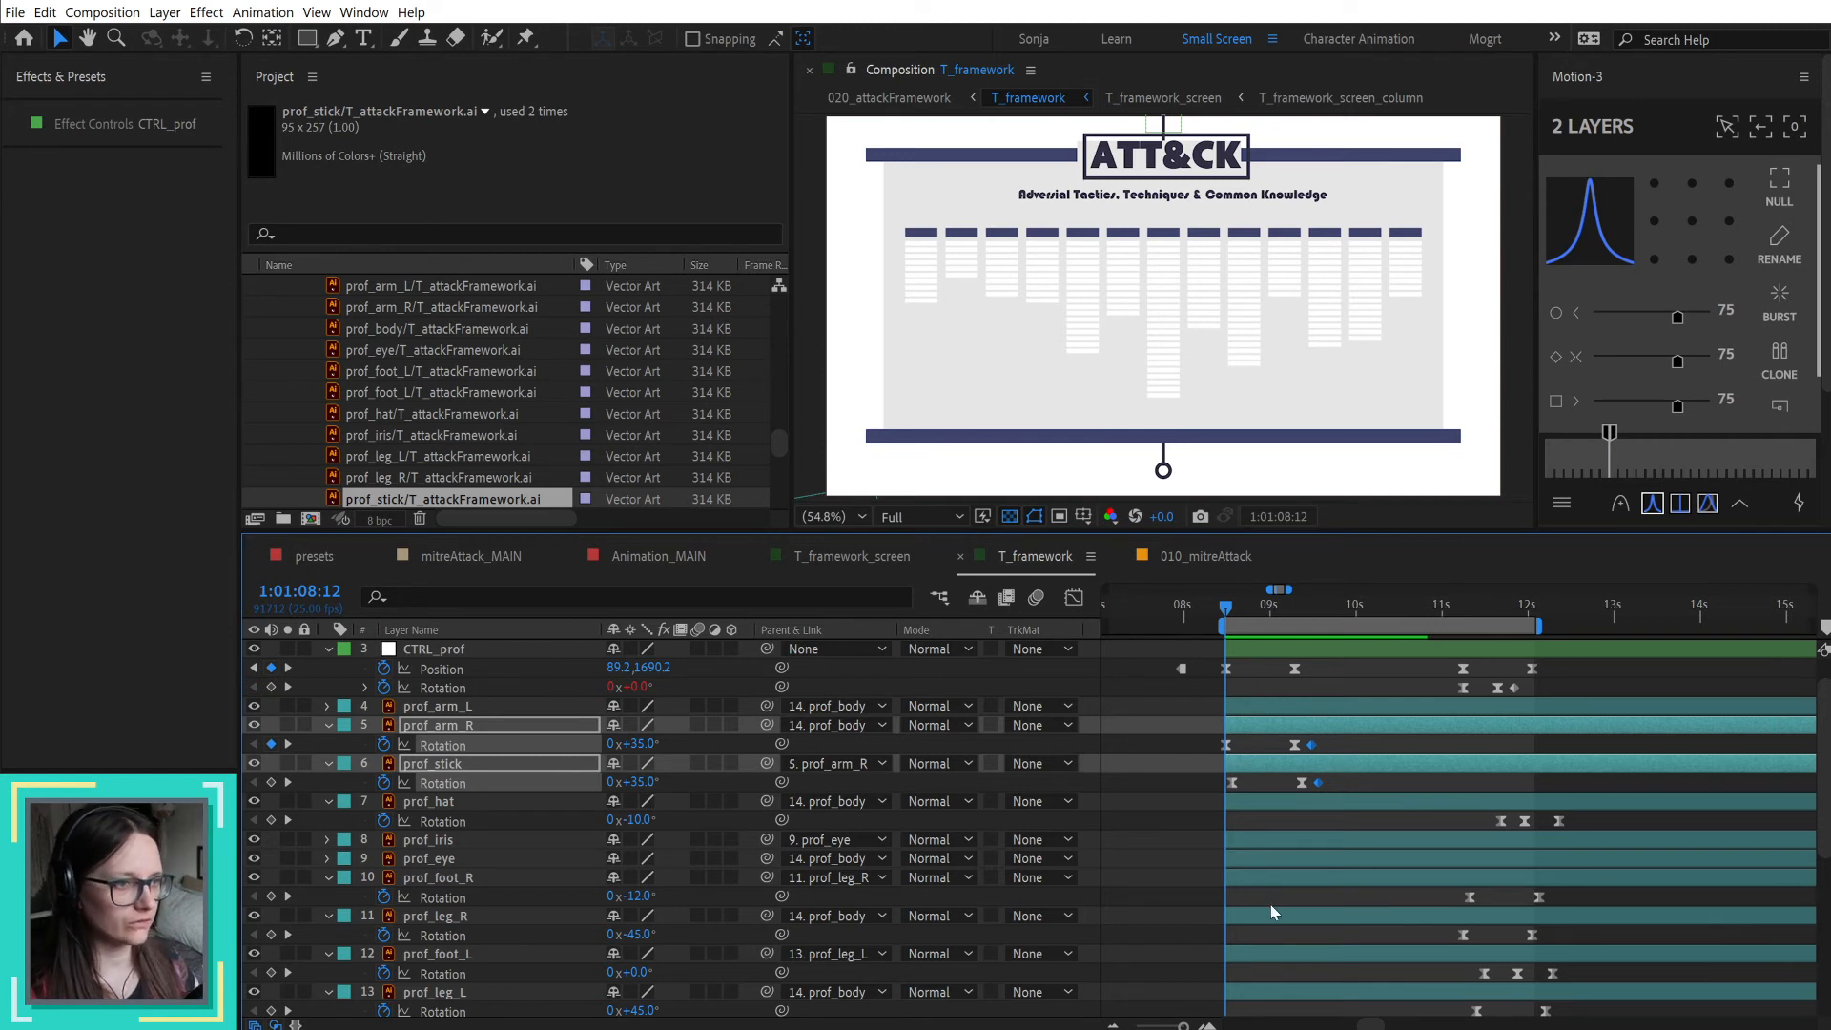
click(1175, 810)
scroll(1175, 811, up, 1)
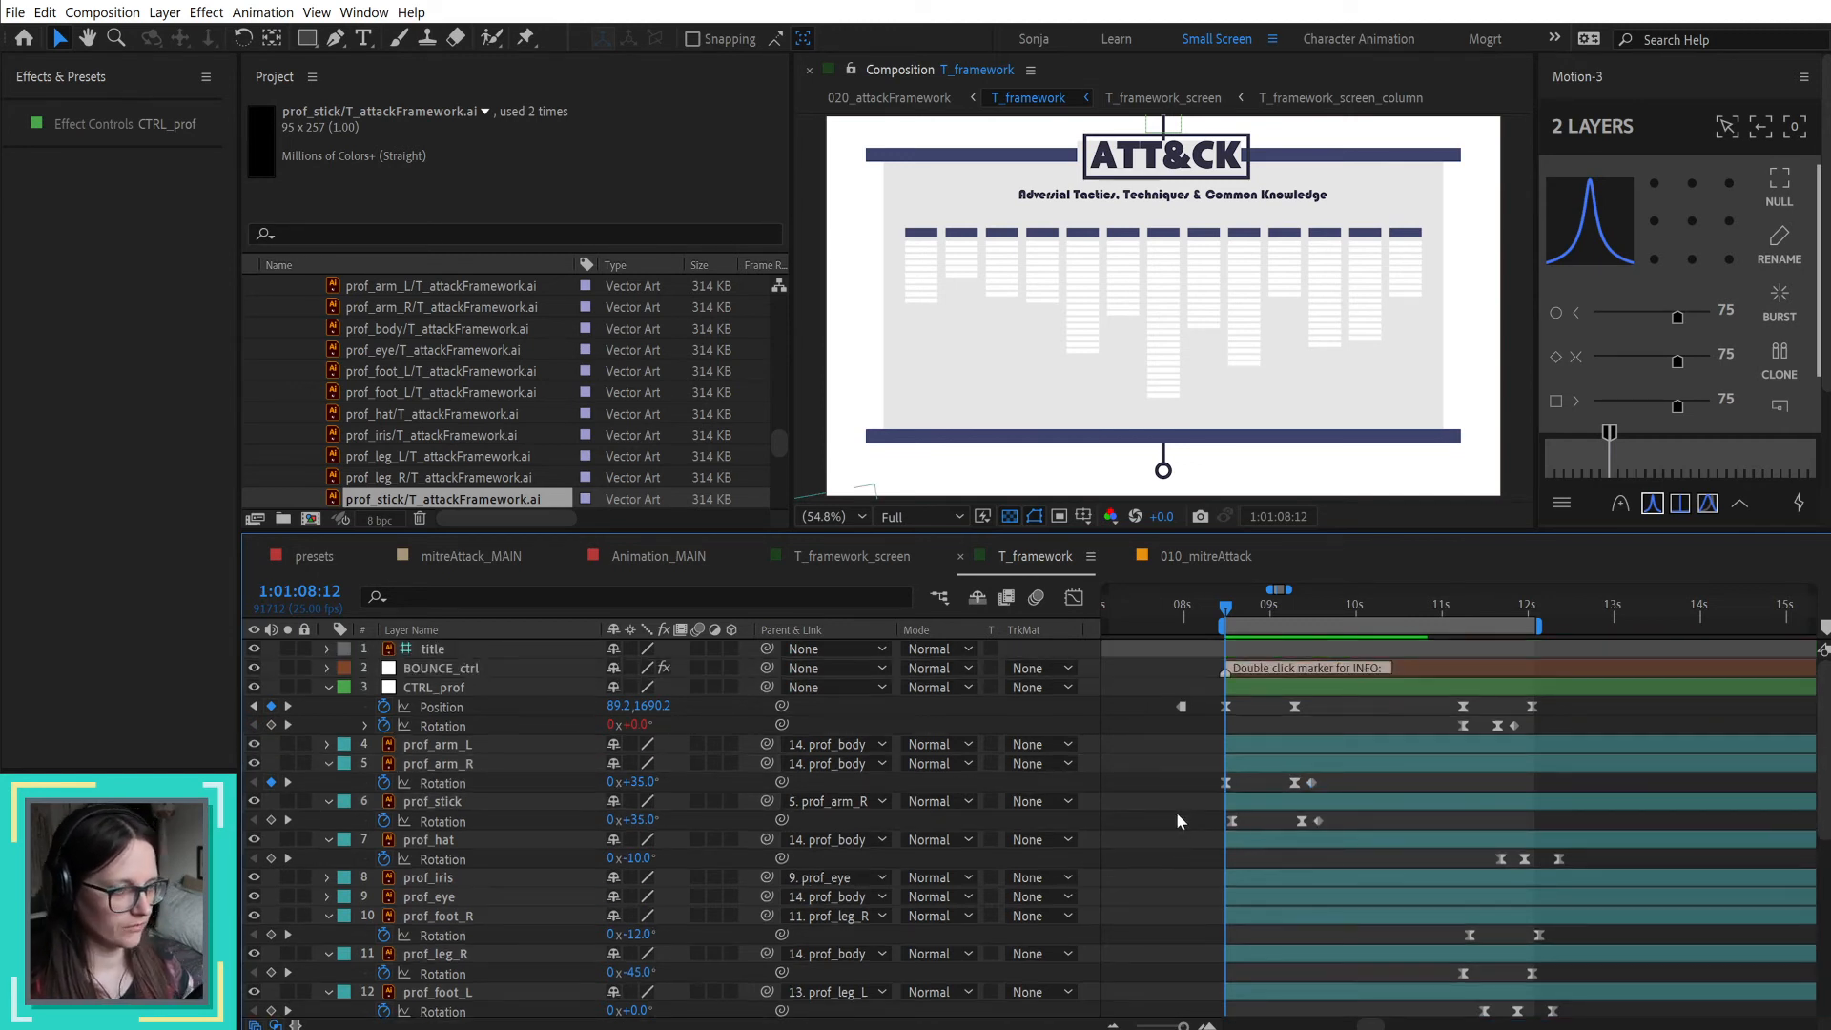
key(space)
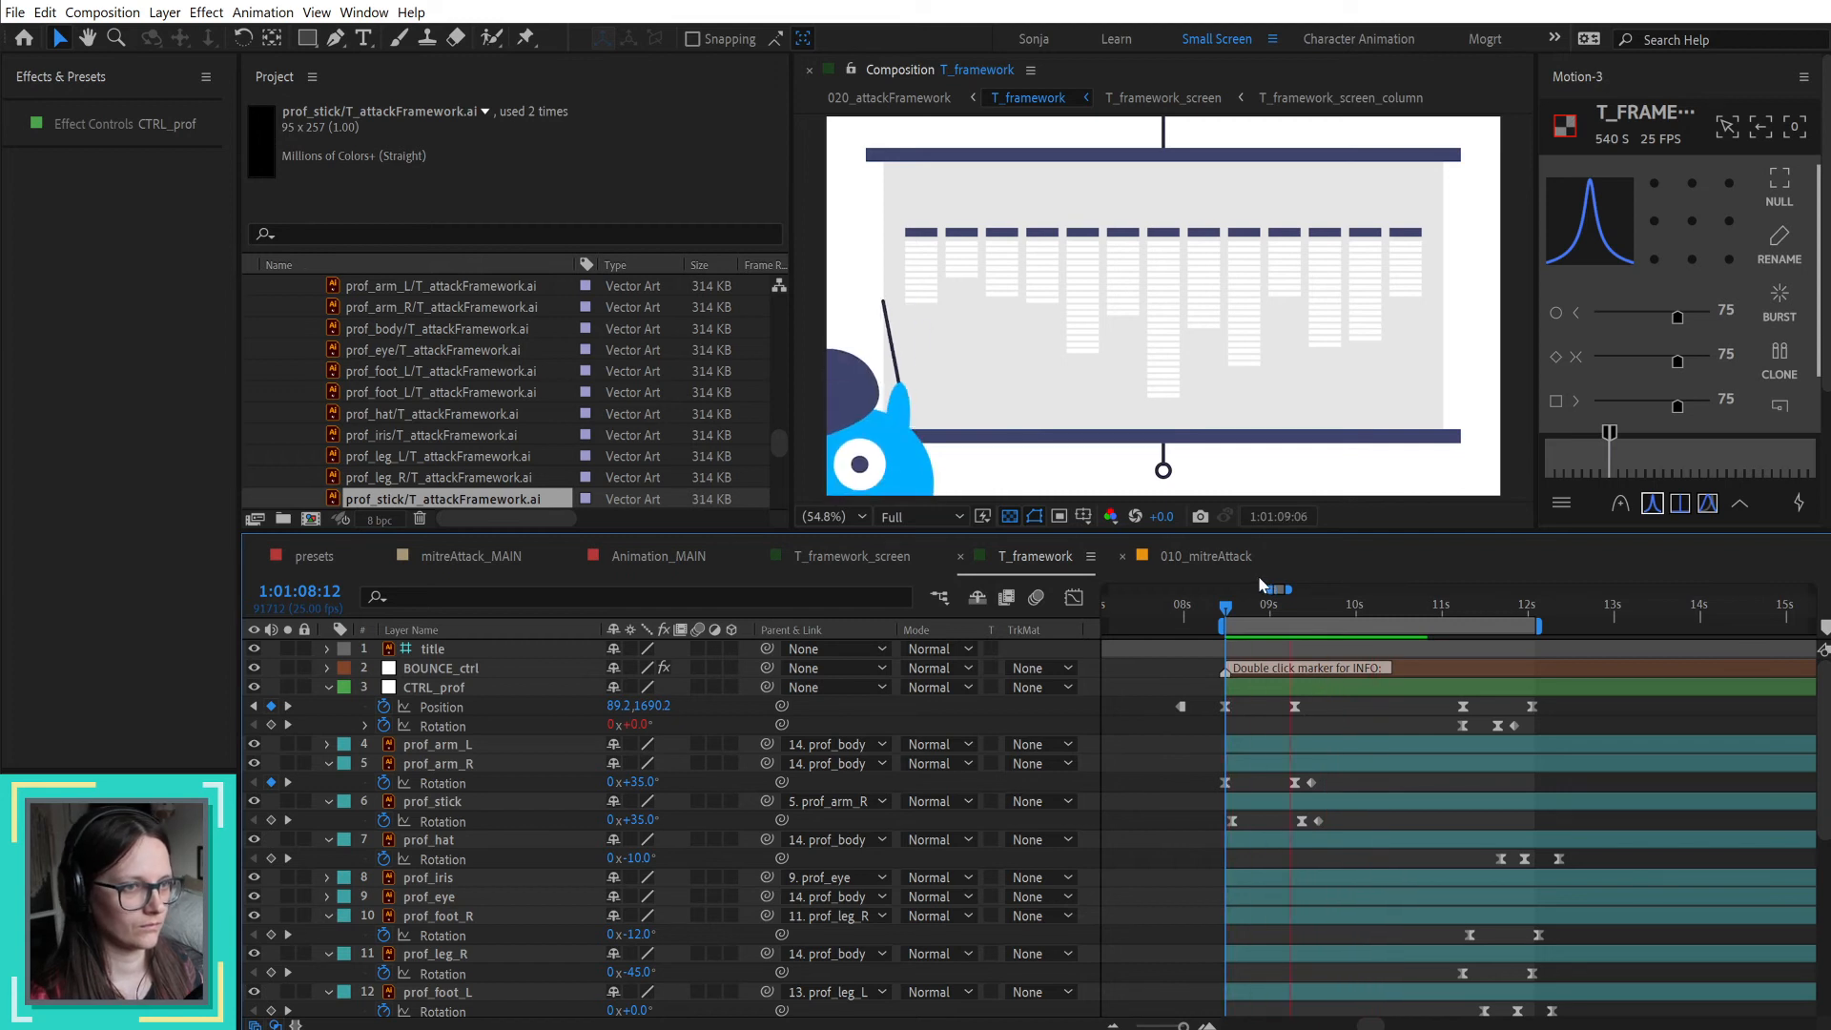
drag(1265, 605, 1320, 628)
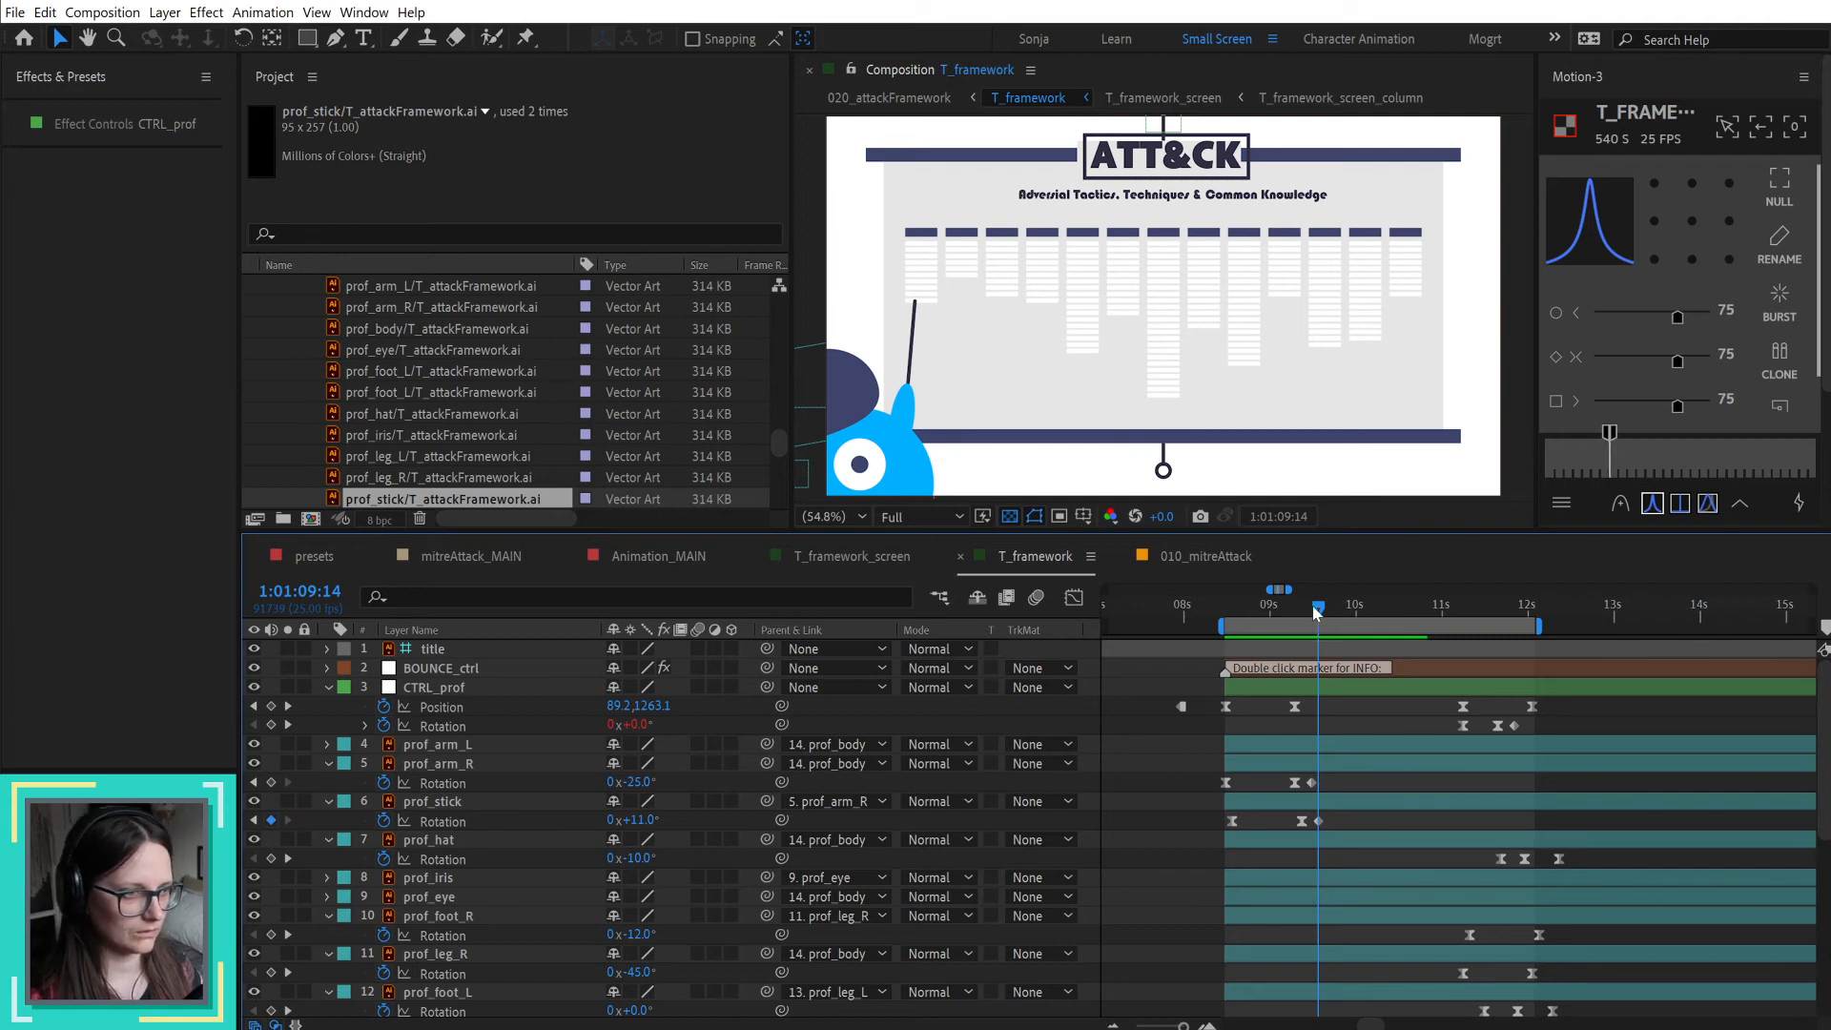
drag(1318, 611, 1302, 615)
Step: In the T_framework_screen composition, copy the existing opacity keyframes of item_01 and paste them at 1:01:09:07
scroll(1354, 781, down, 8)
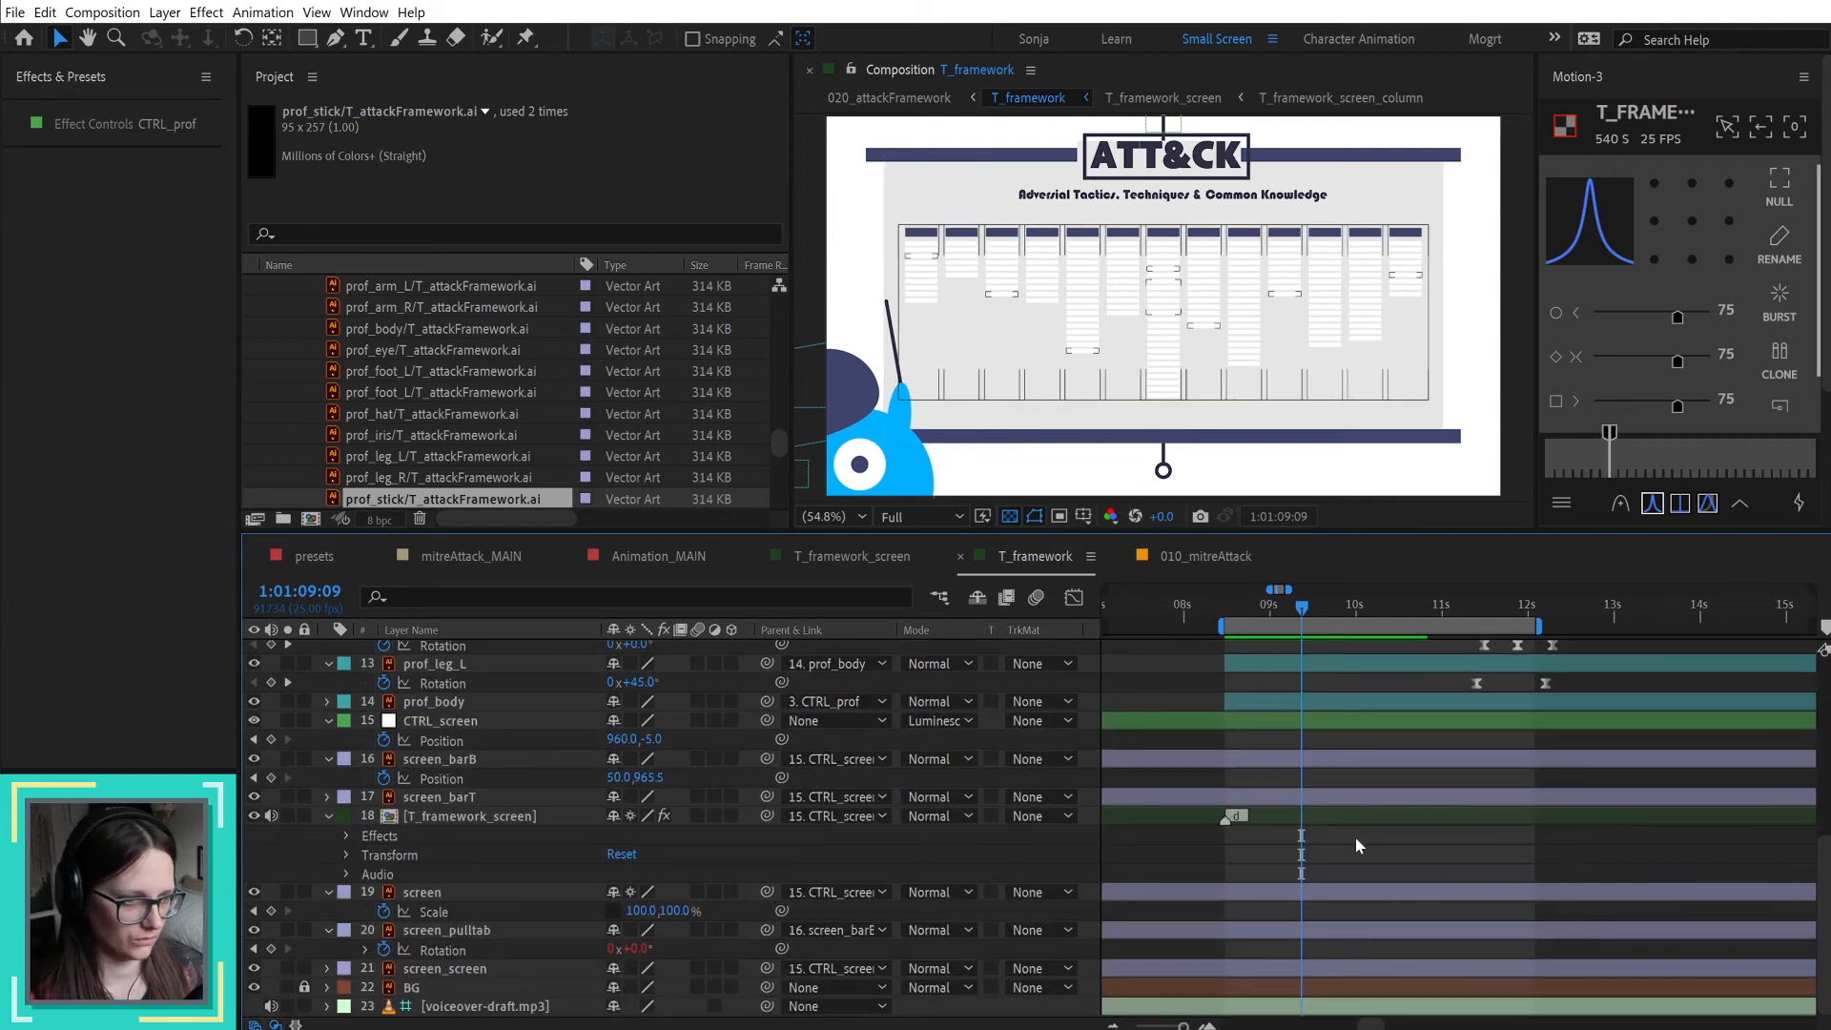
double_click(1341, 813)
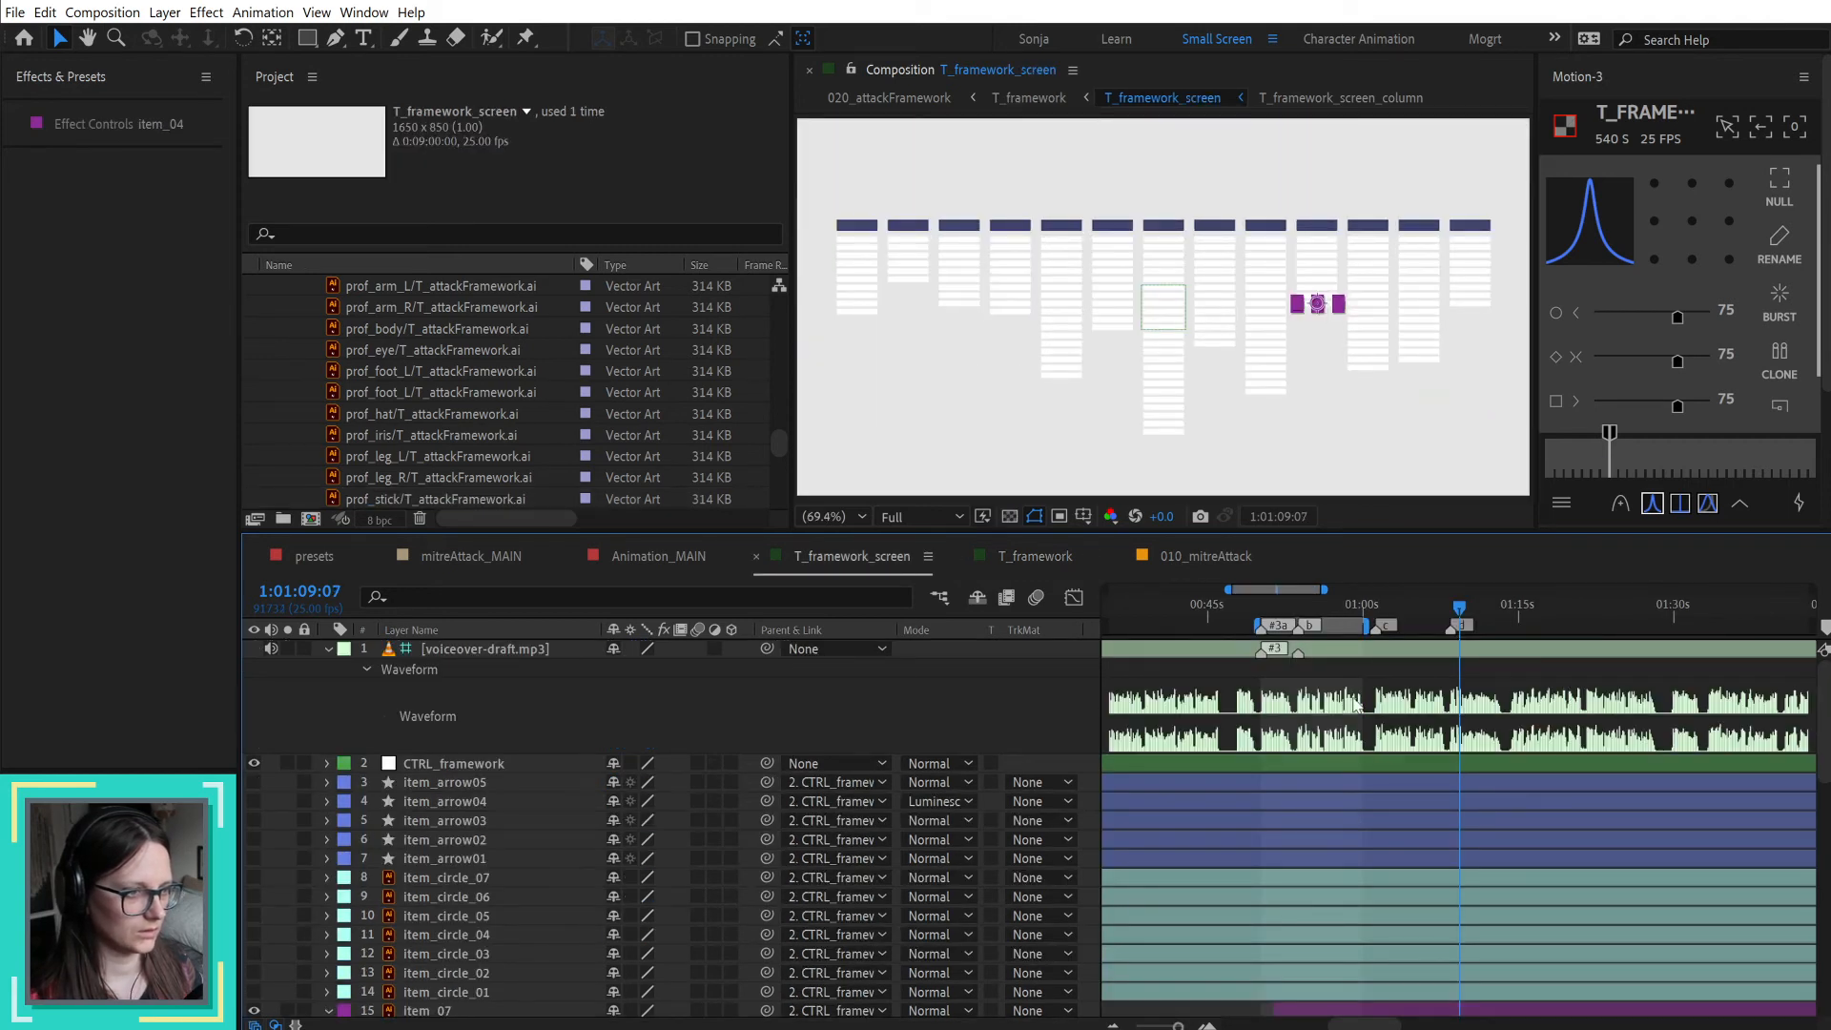
click(1427, 669)
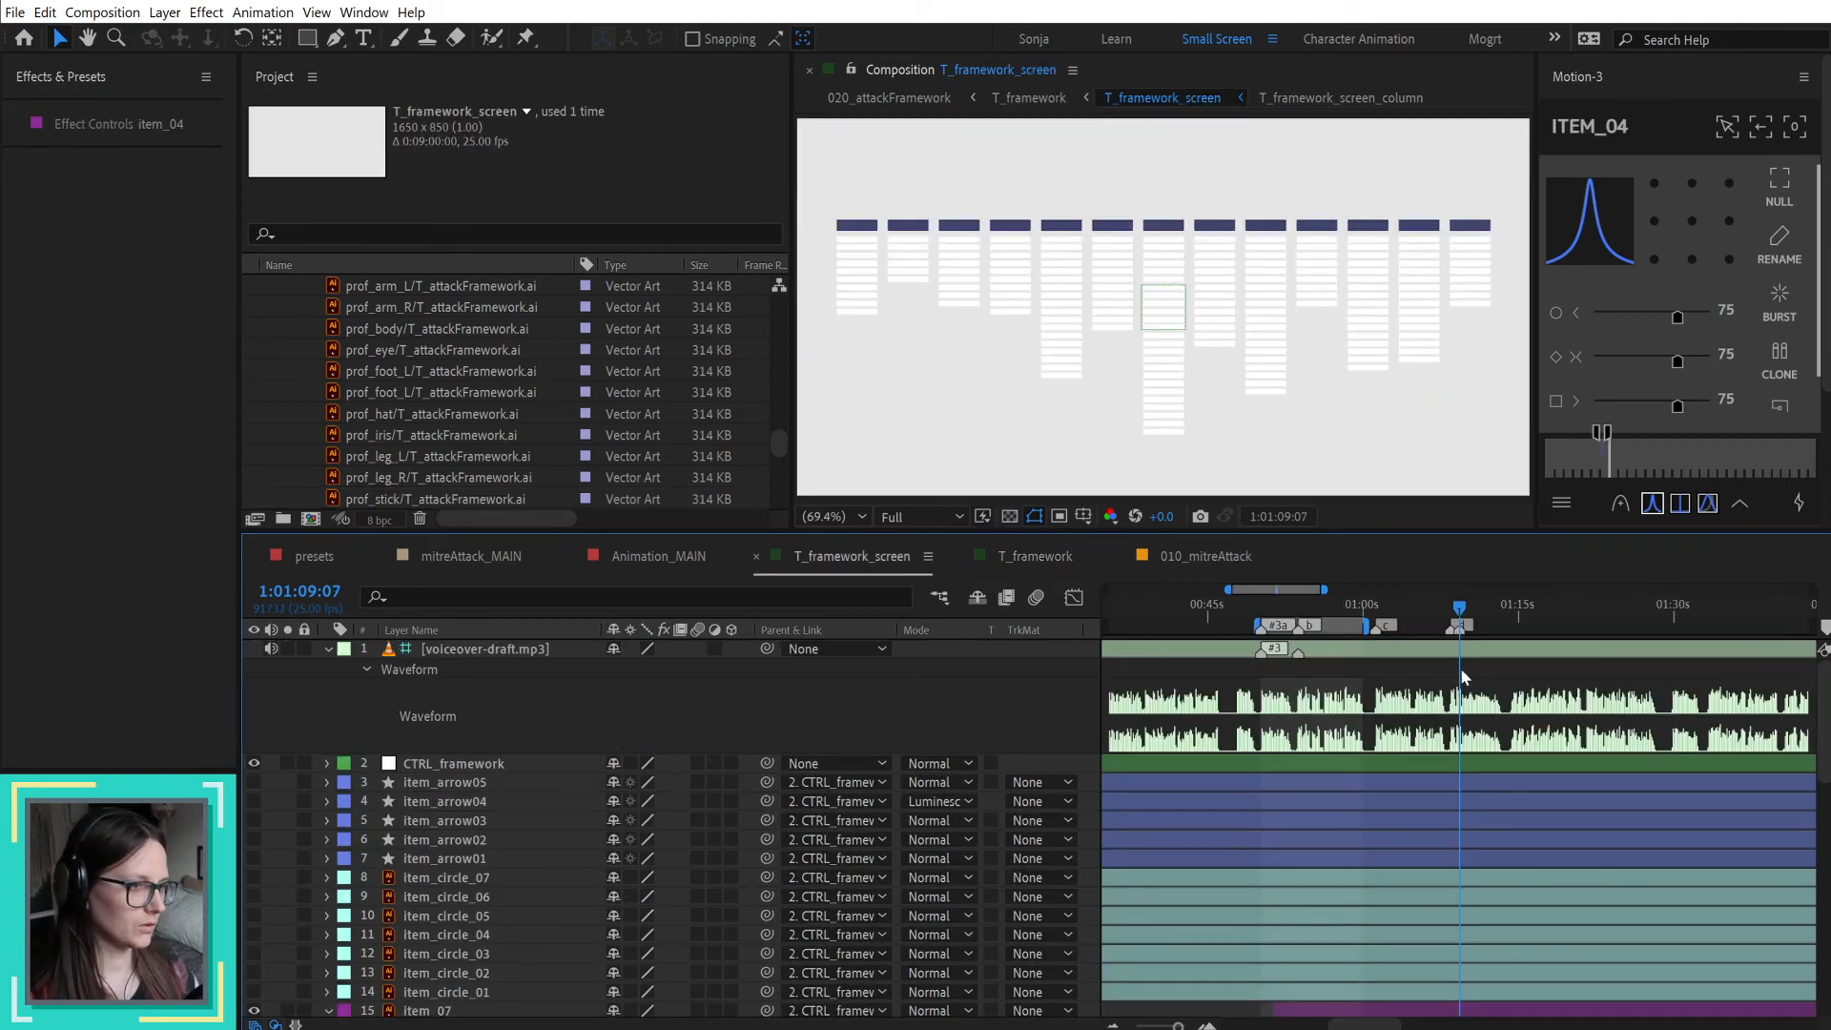
scroll(1541, 763, down, 4)
scroll(1551, 749, down, 1)
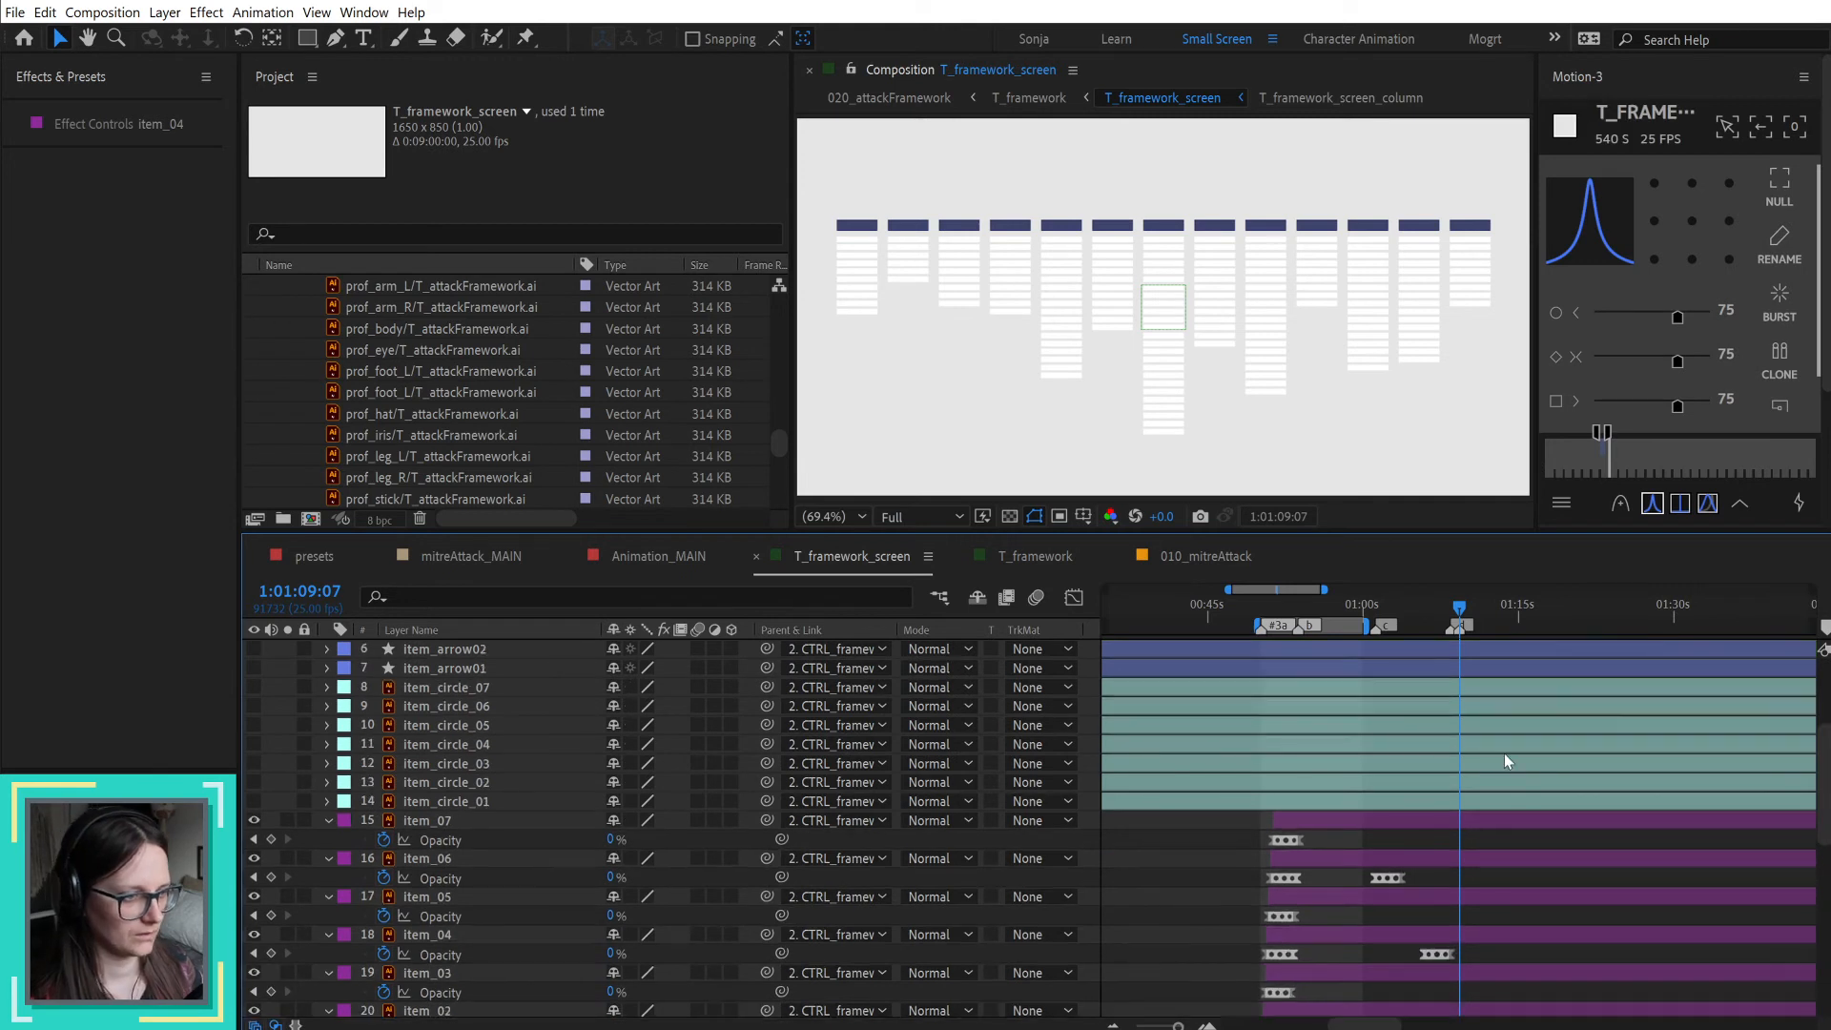
scroll(1426, 885, down, 7)
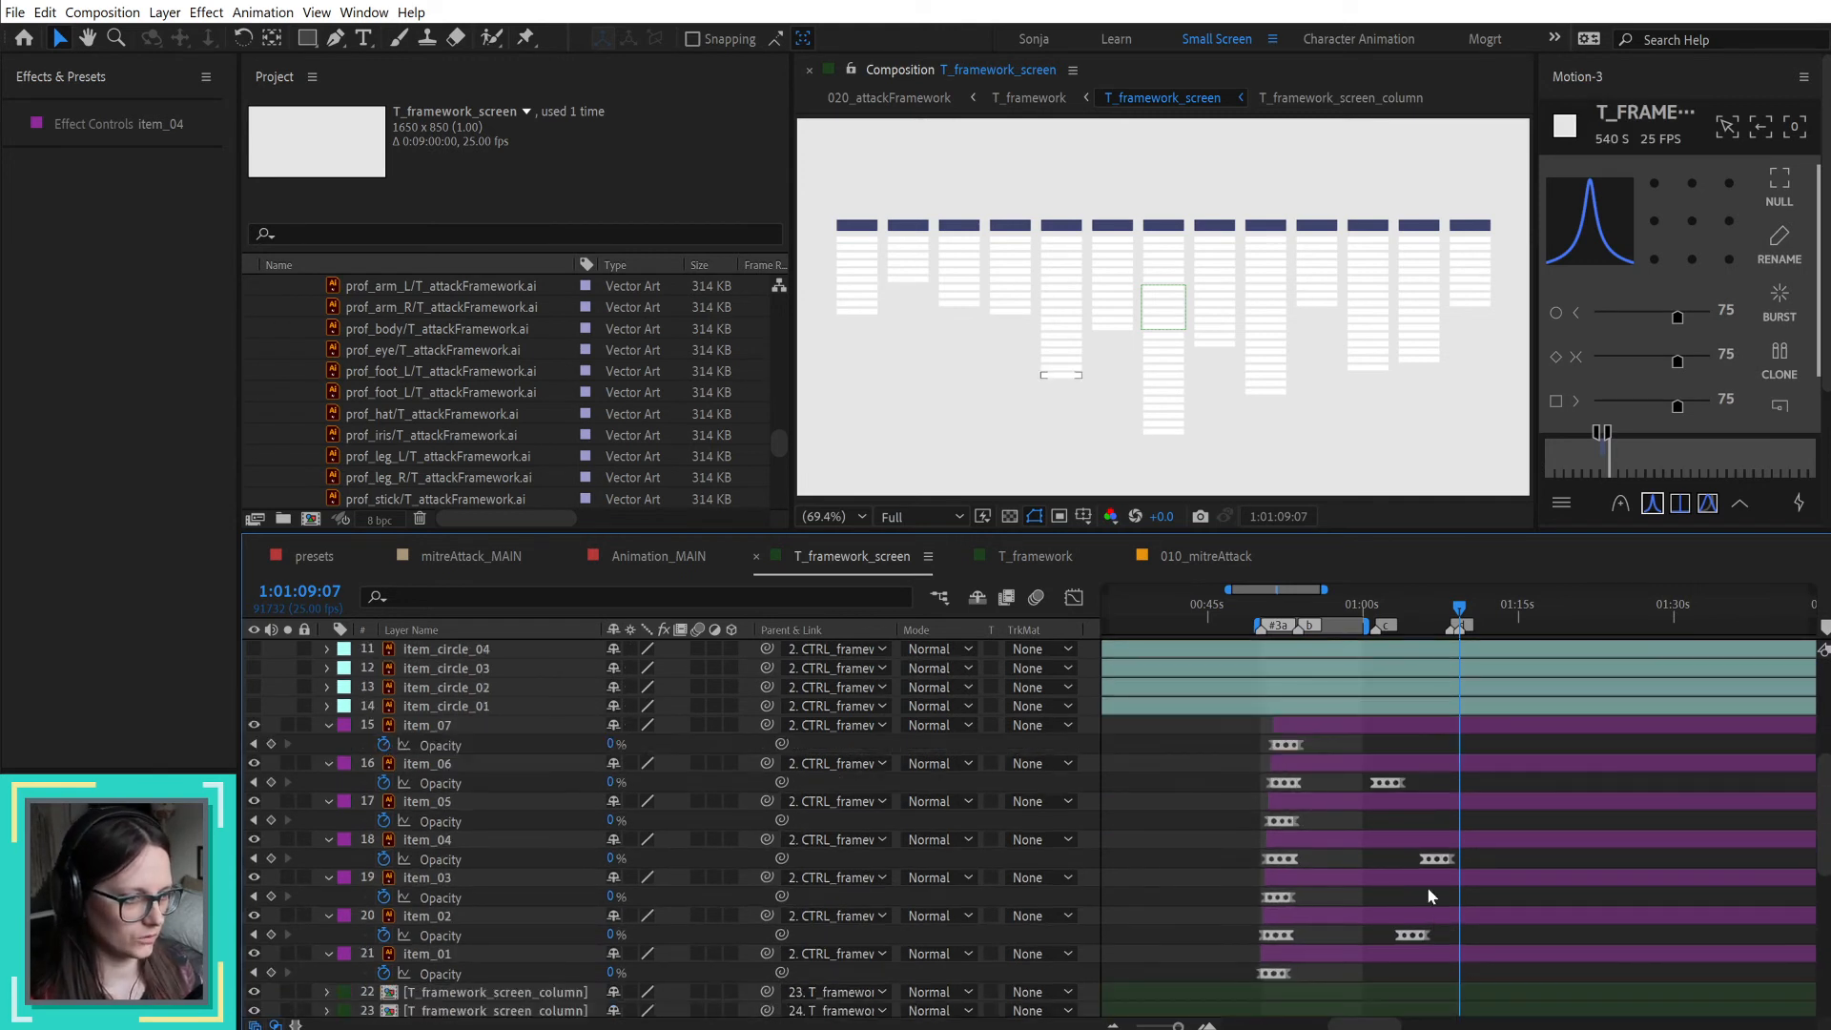
drag(1318, 930, 1249, 957)
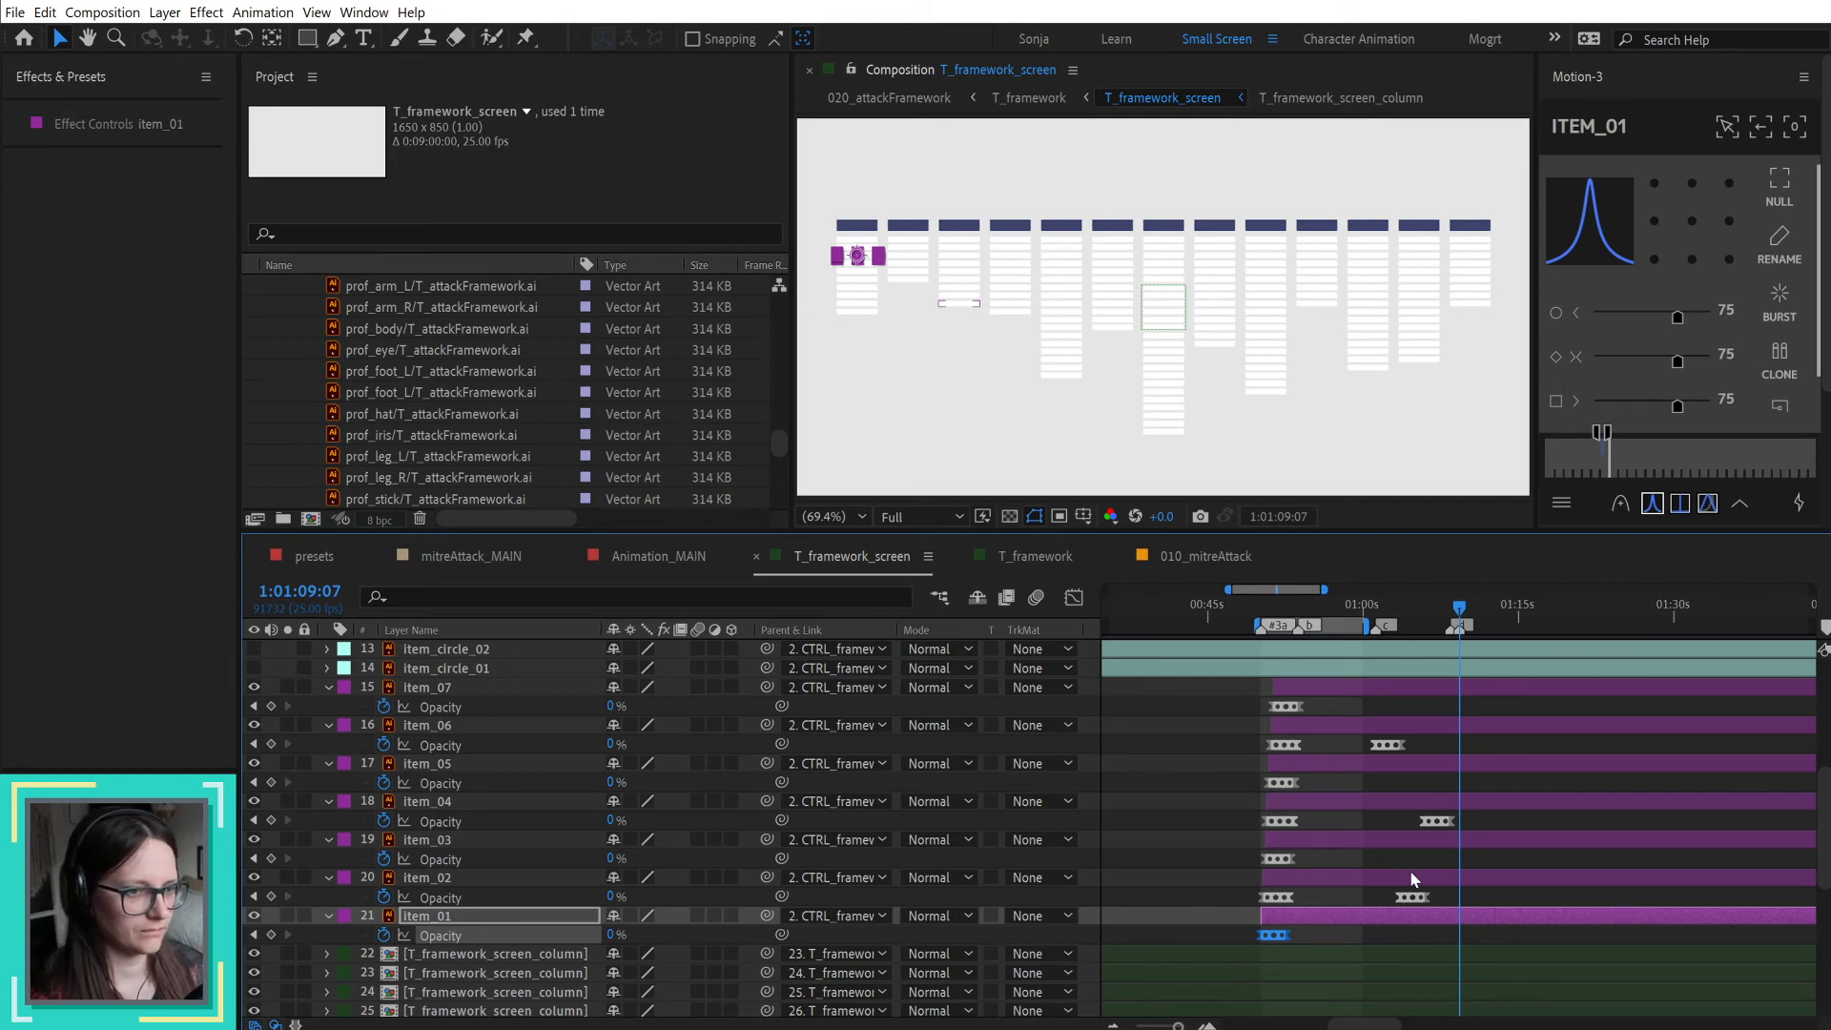
scroll(1449, 863, down, 10)
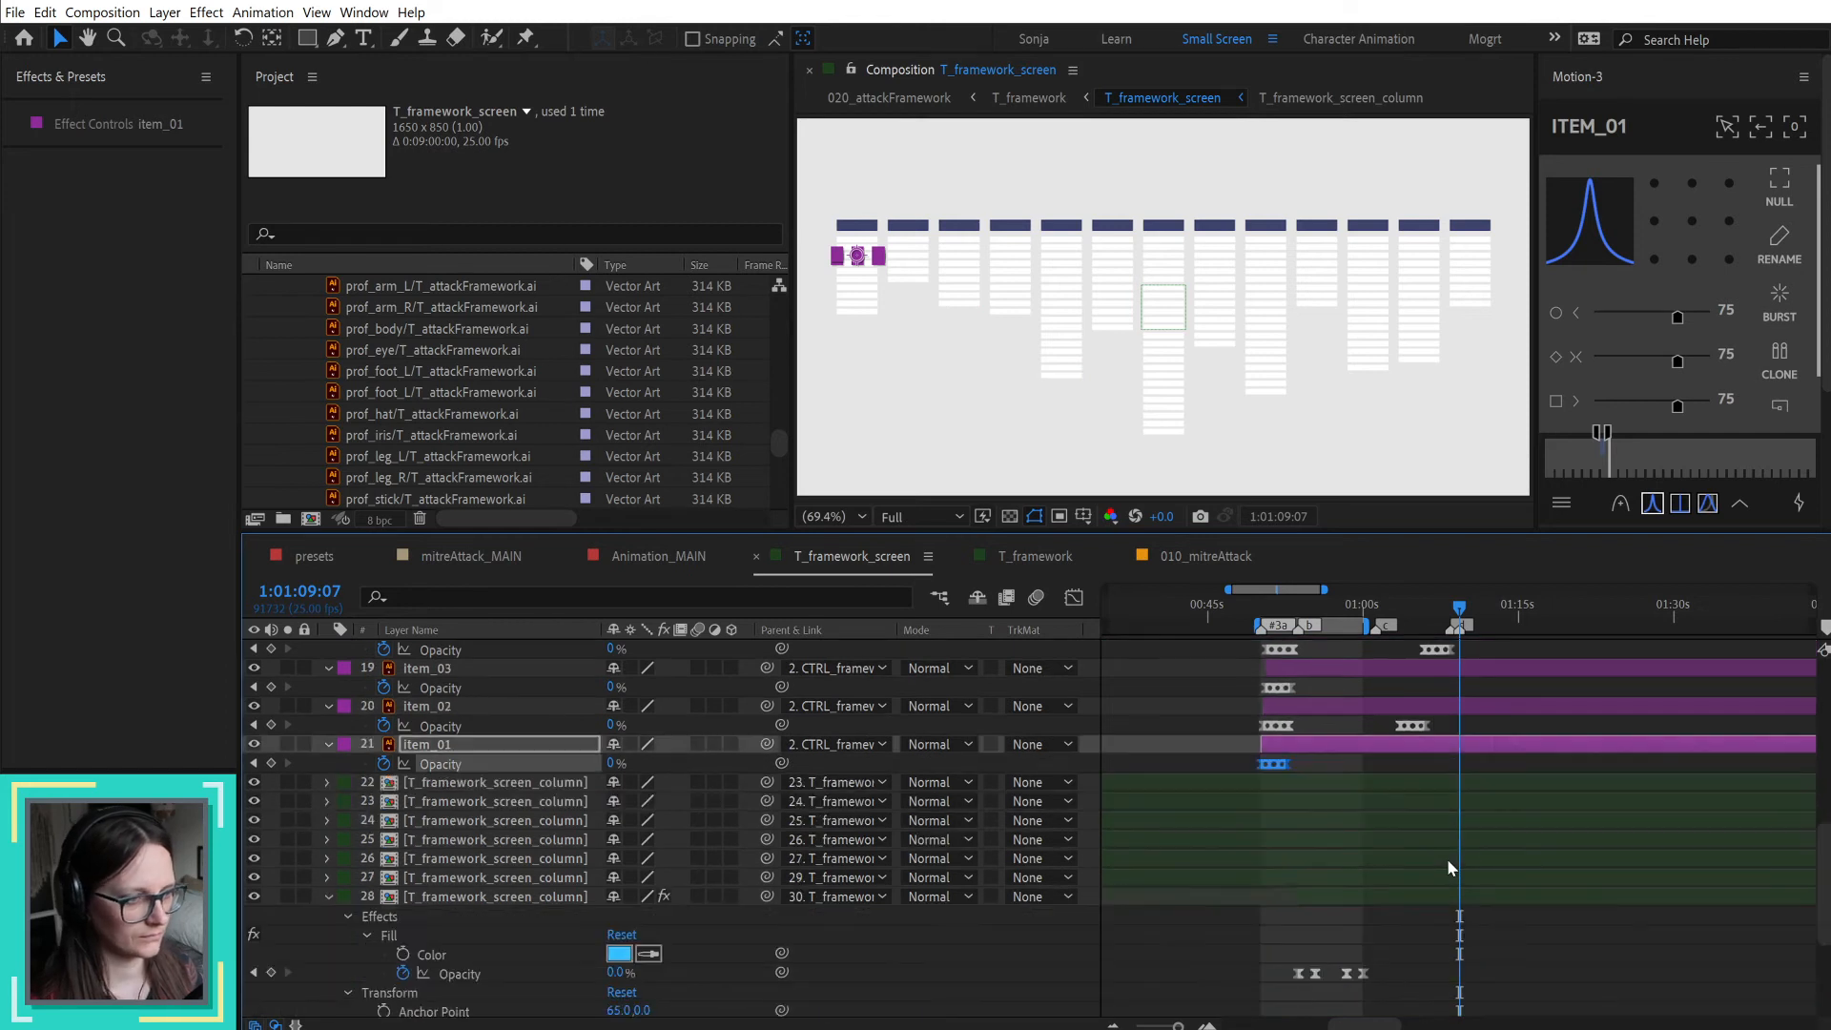
scroll(1445, 858, up, 15)
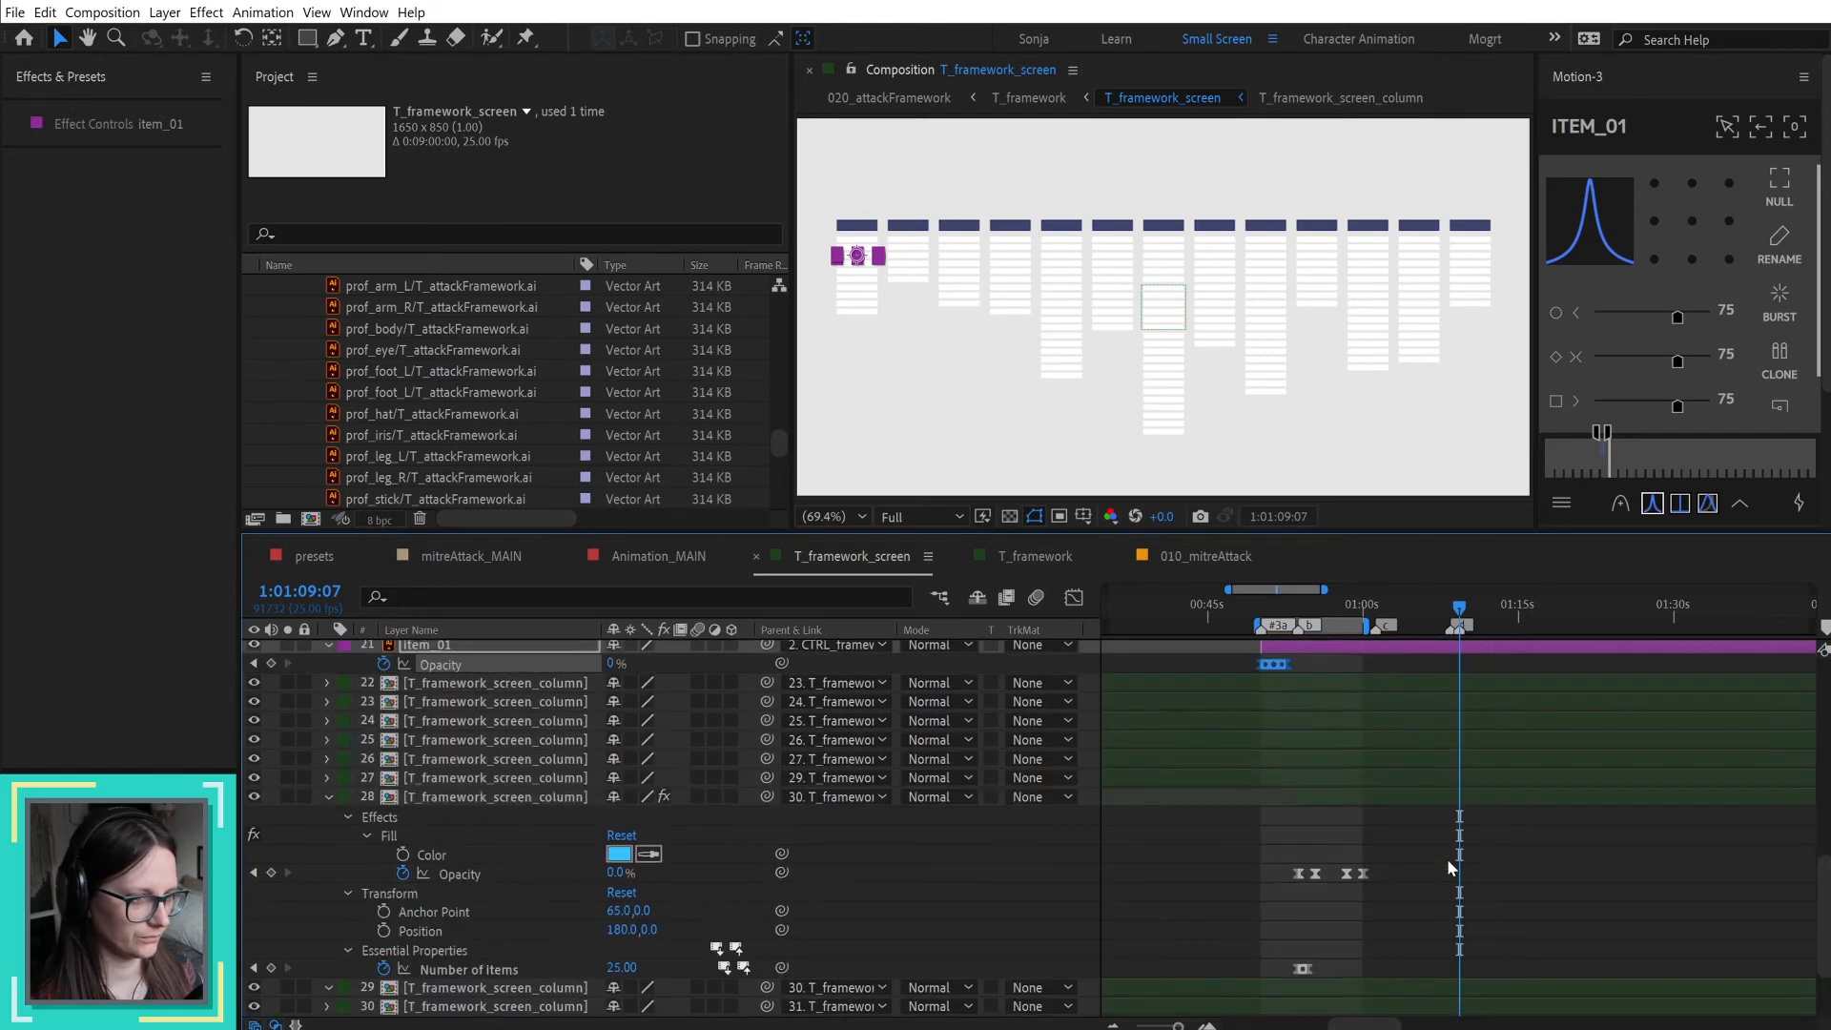
scroll(1446, 858, down, 4)
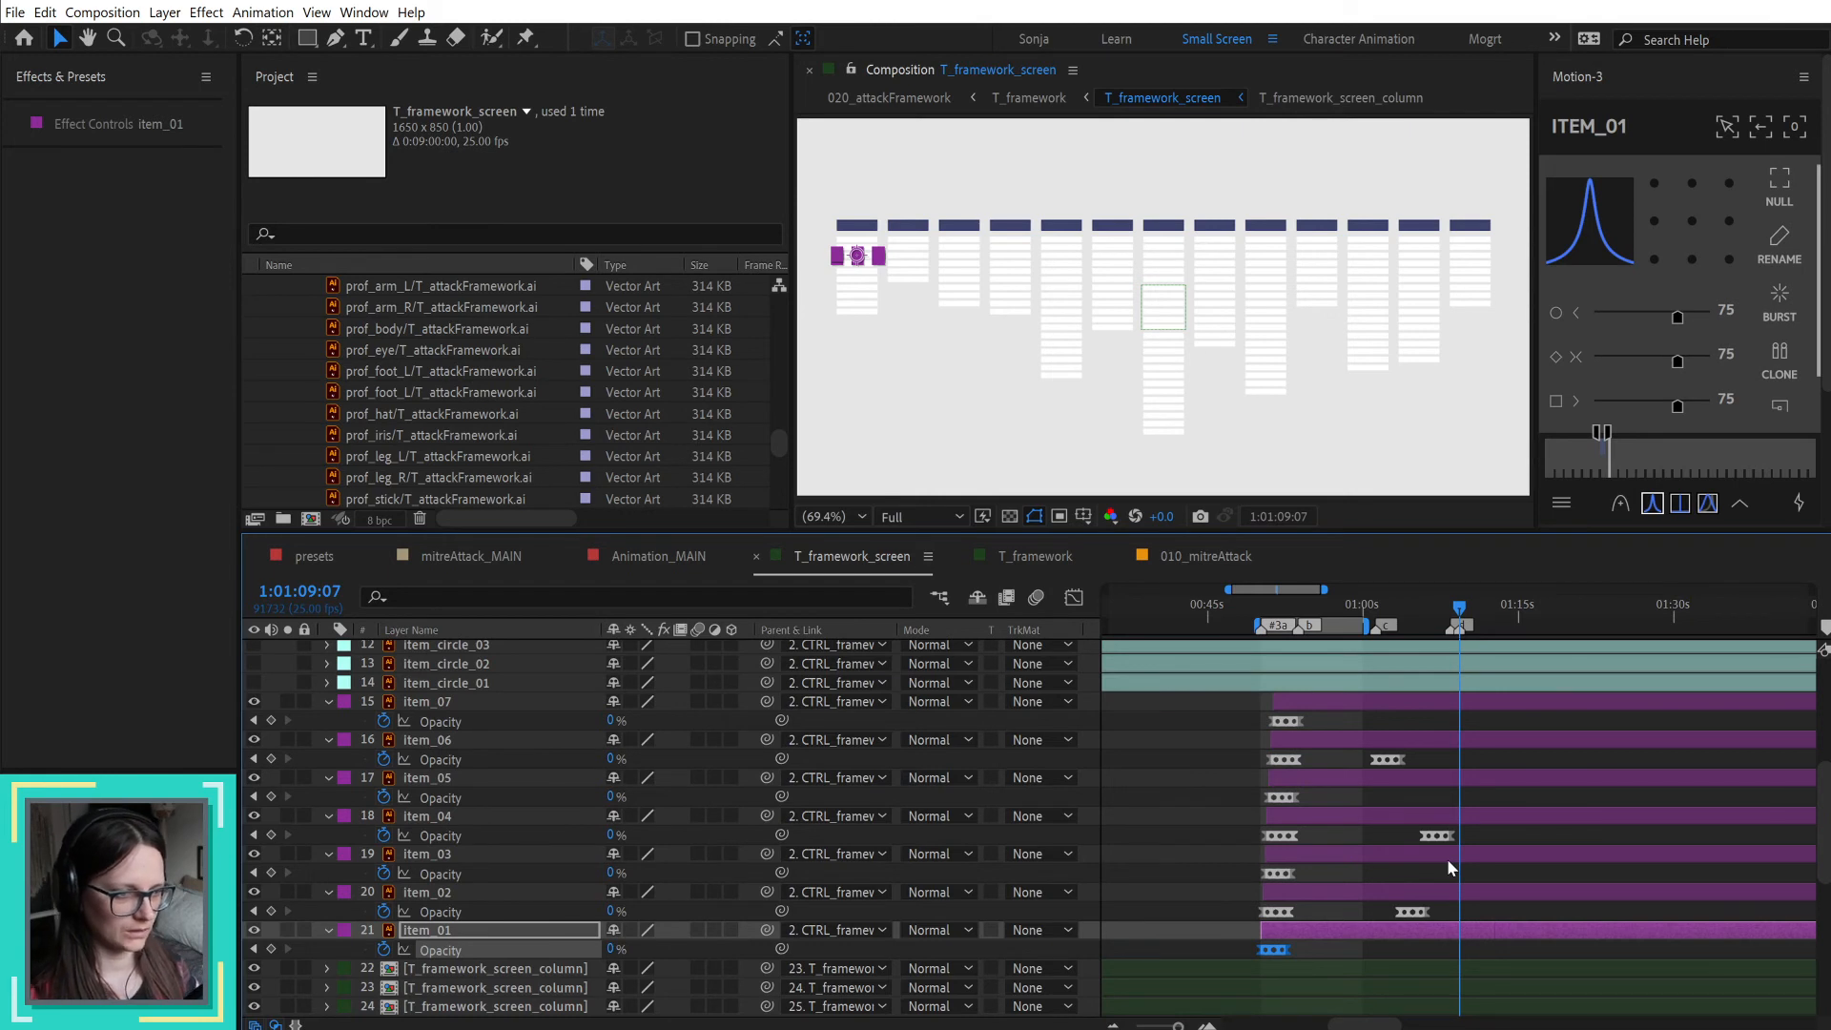
key(ctrl+v)
Step: Delete the last two pasted opacity keyframes of item_01, keeping only its fade-in, and scrub through the result
drag(1459, 612, 1487, 619)
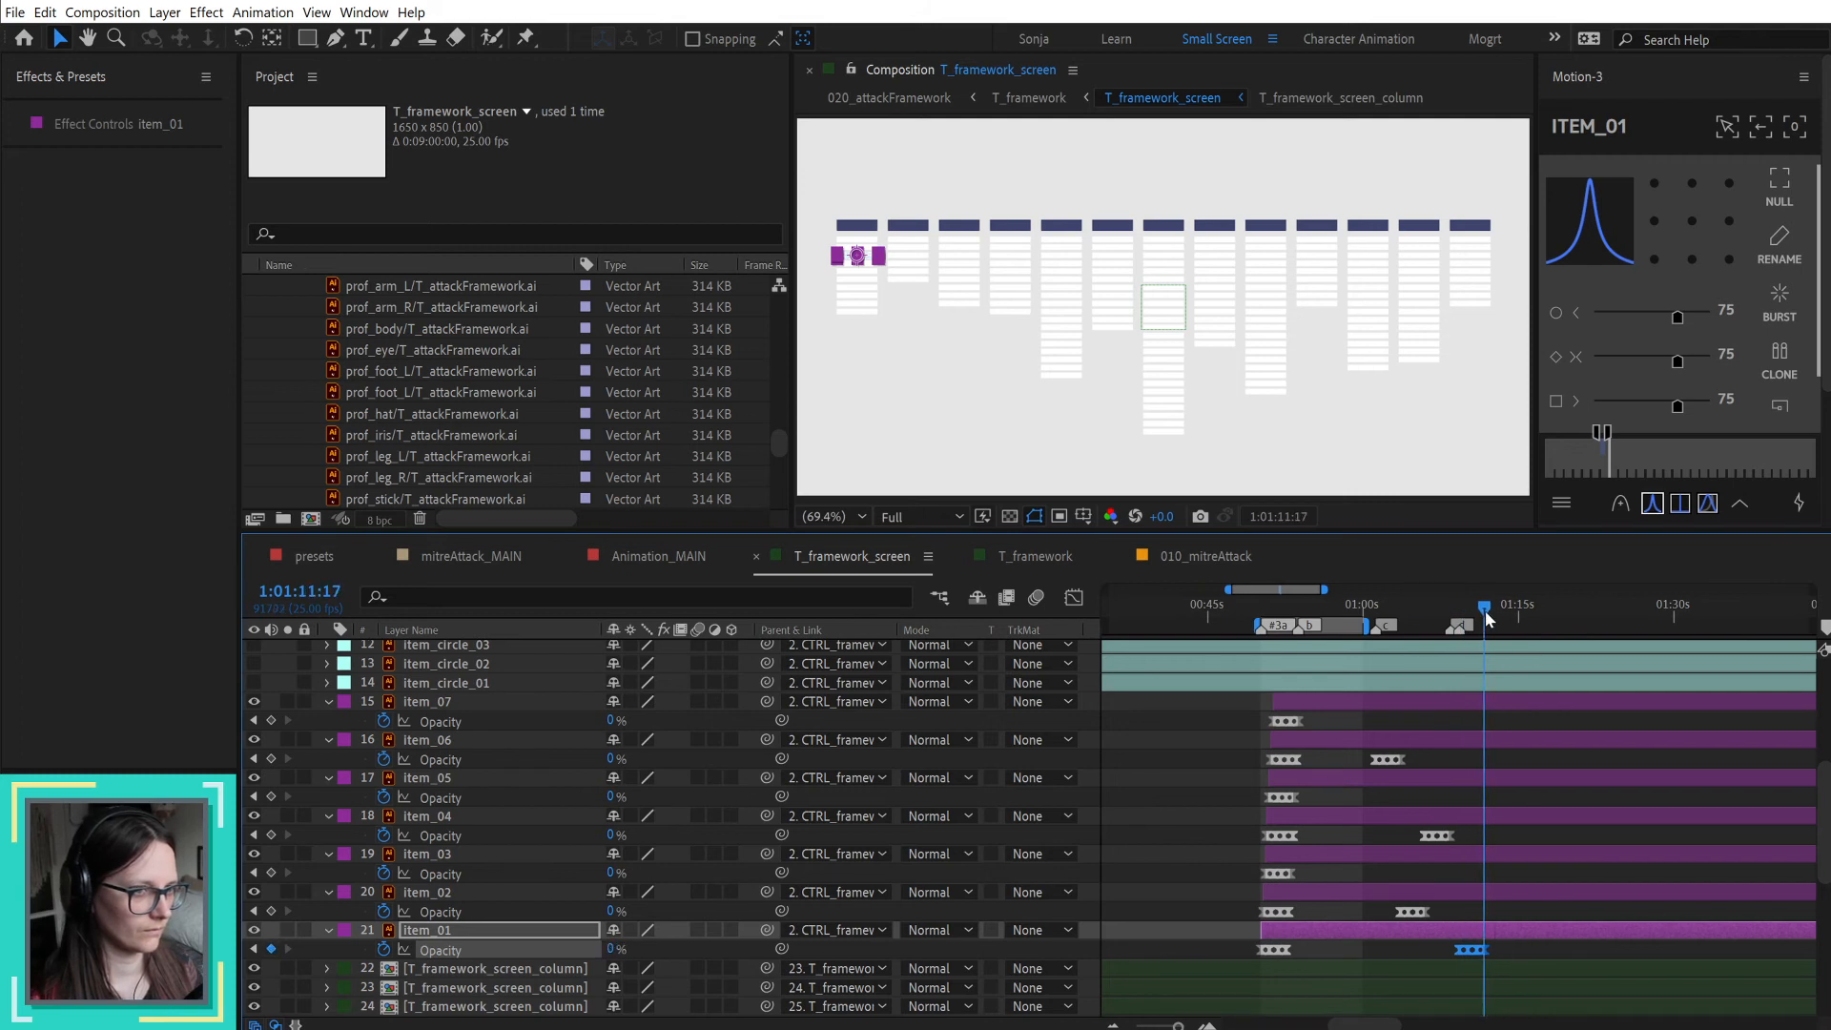
scroll(1533, 940, up, 2)
drag(1284, 945, 1369, 963)
key(Delete)
drag(1238, 618, 1268, 618)
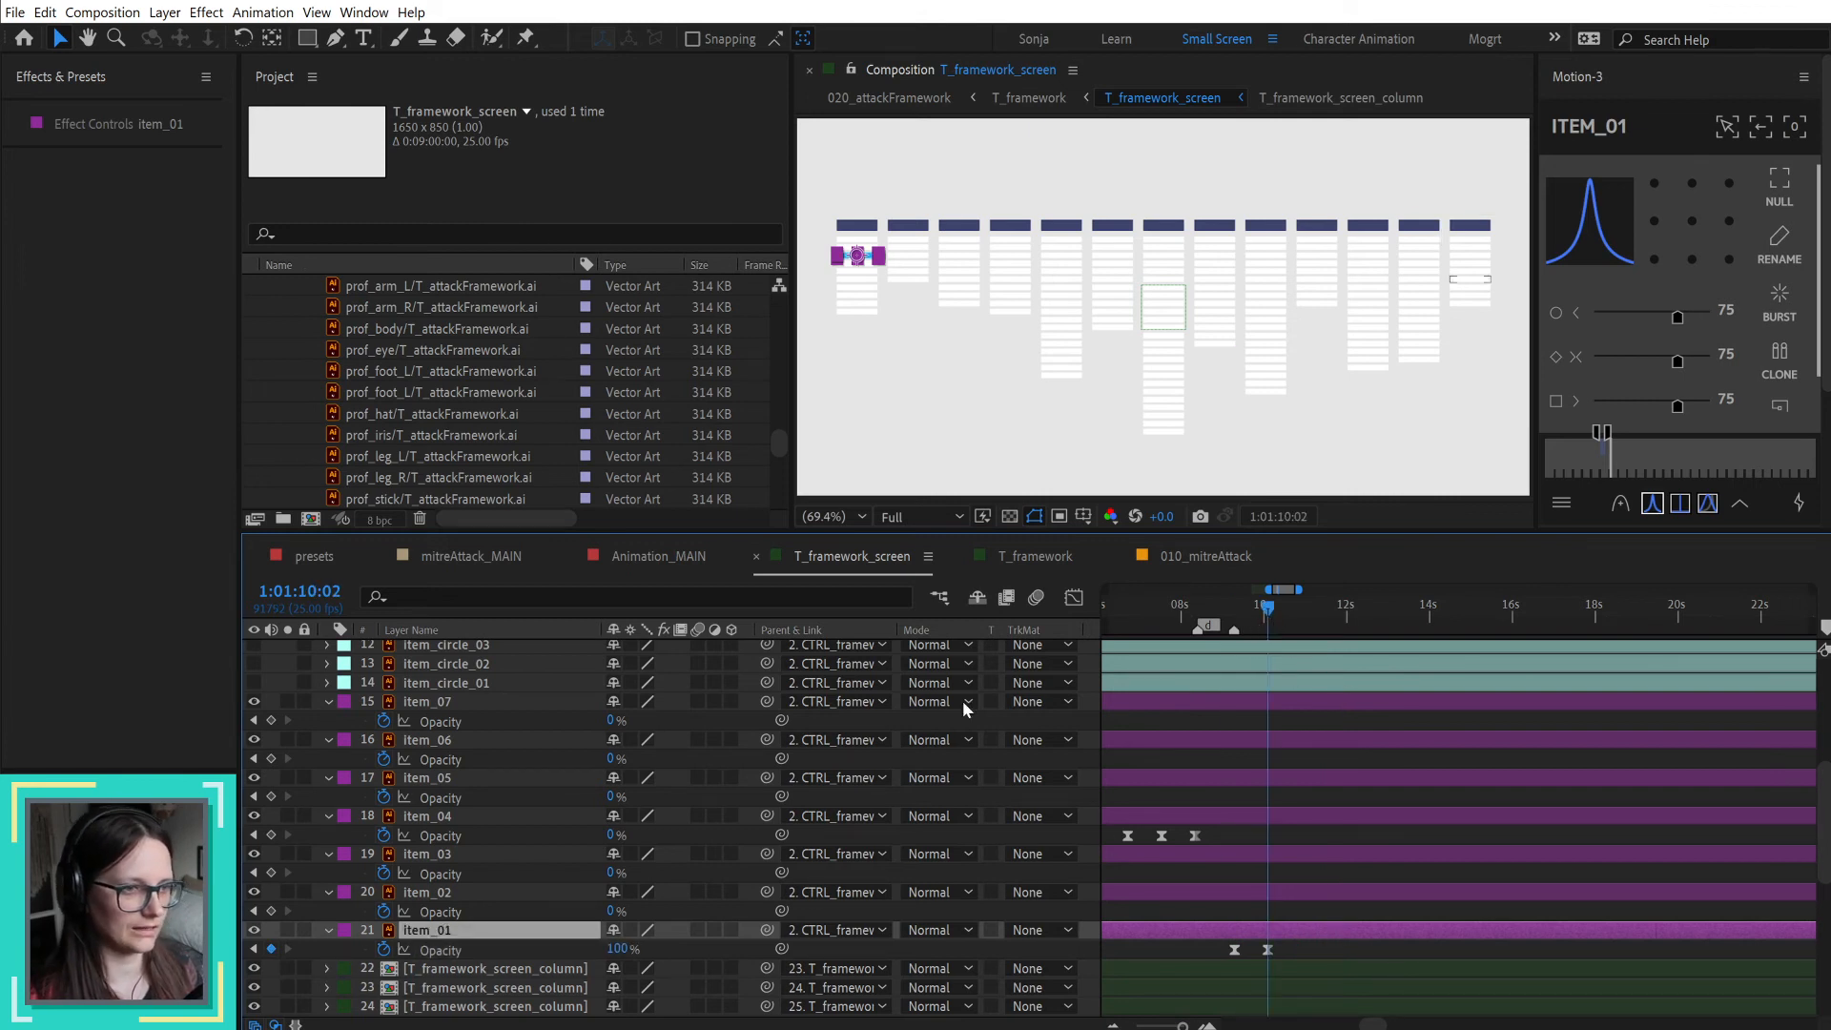
Step: In T_framework, raise the professor by setting the Y value of CTRL_prof's two middle position keyframes to 1170.1
click(1199, 557)
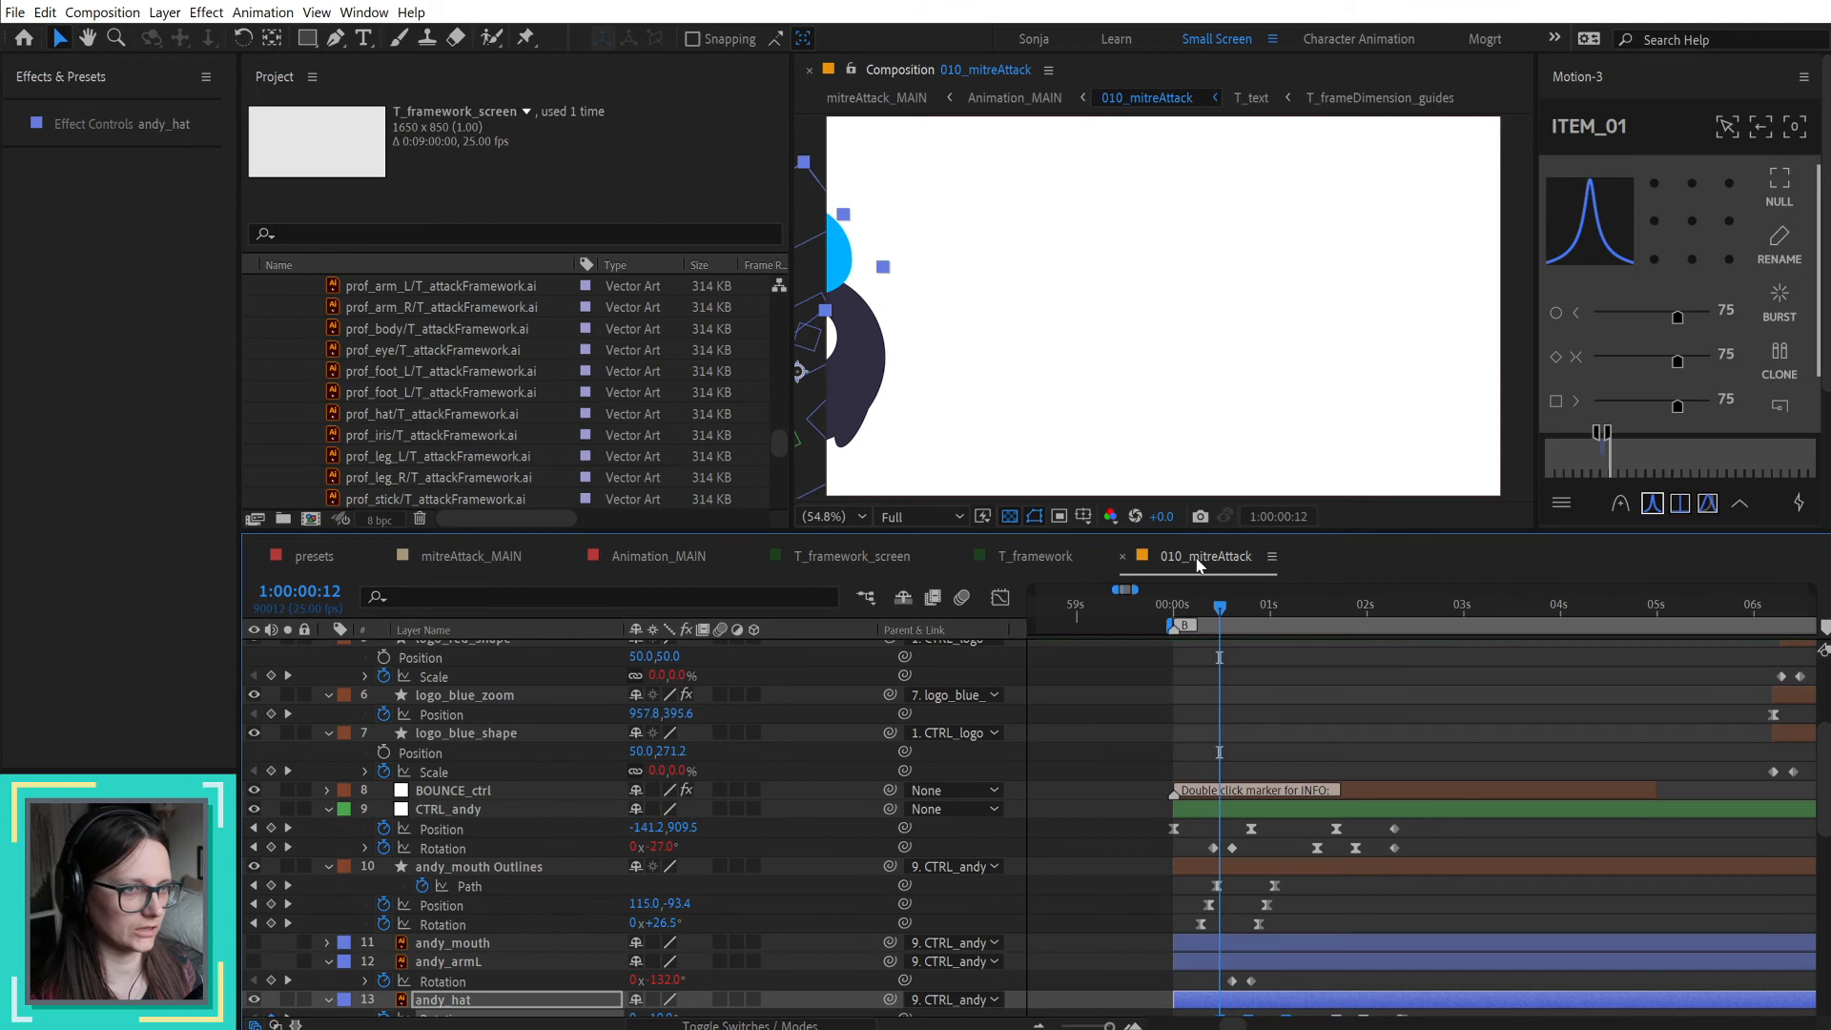
click(851, 552)
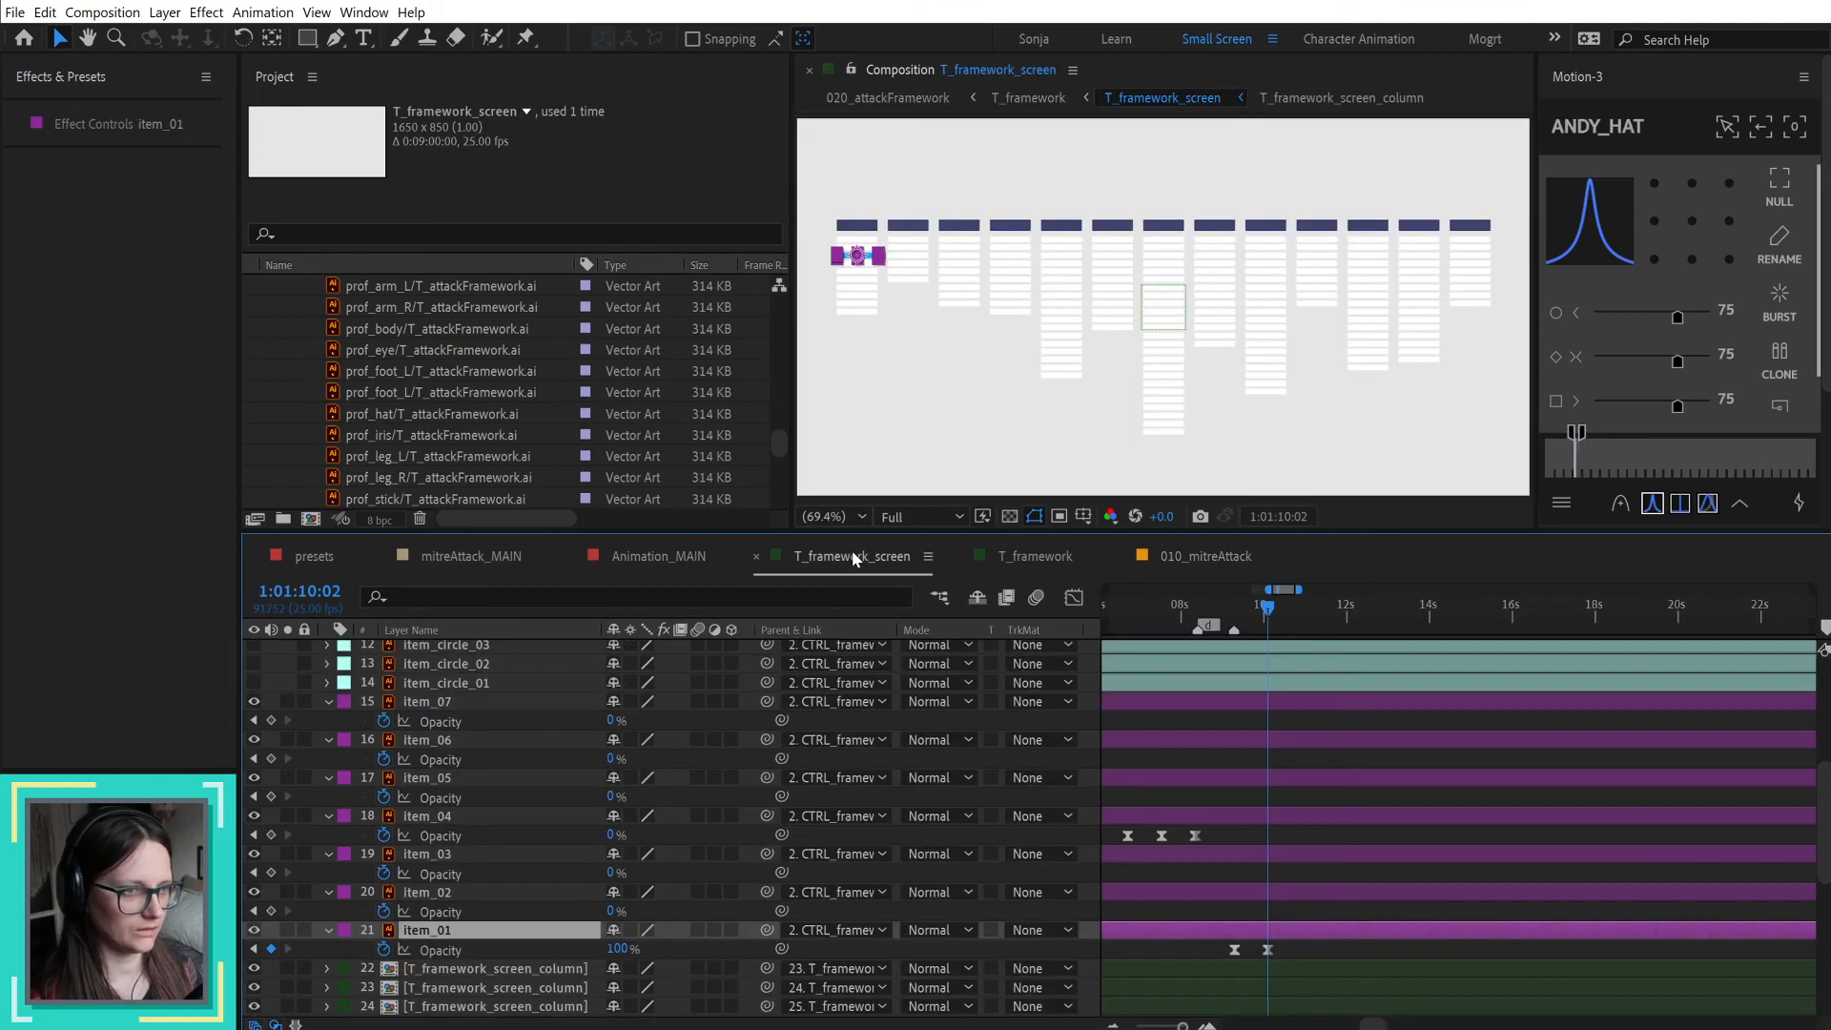
click(1040, 558)
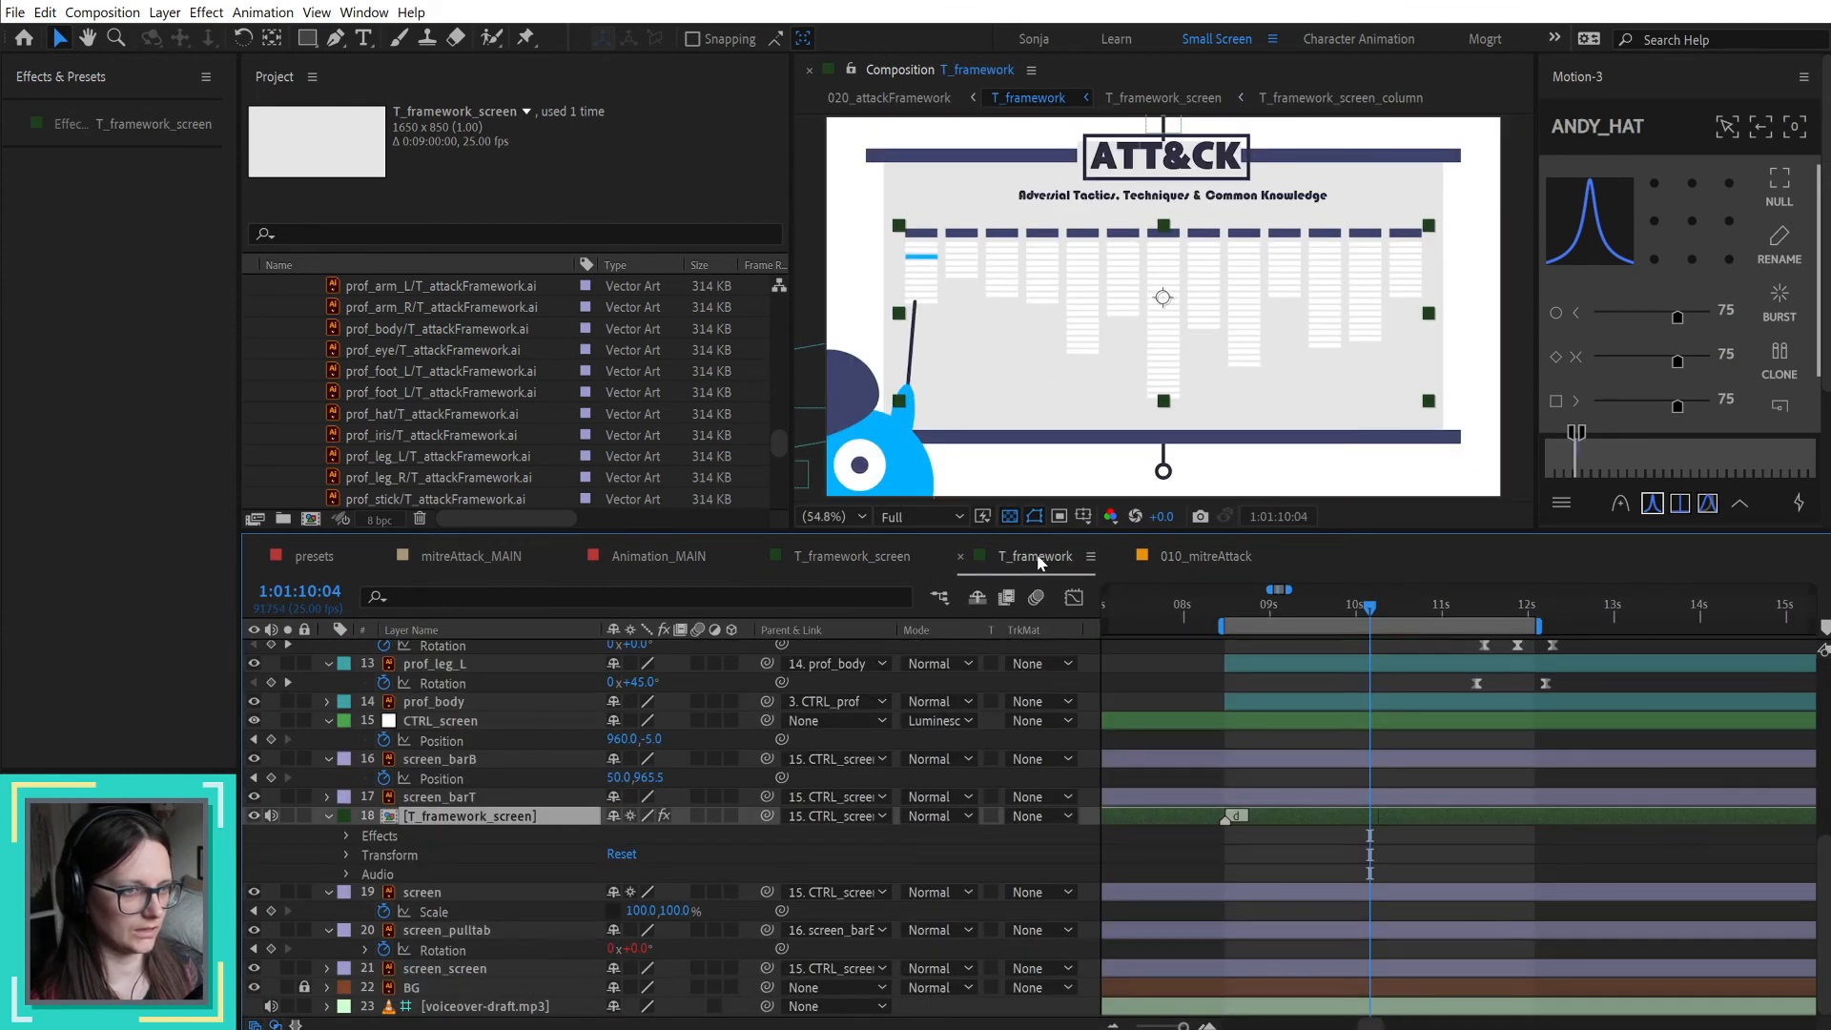
scroll(1250, 798, up, 10)
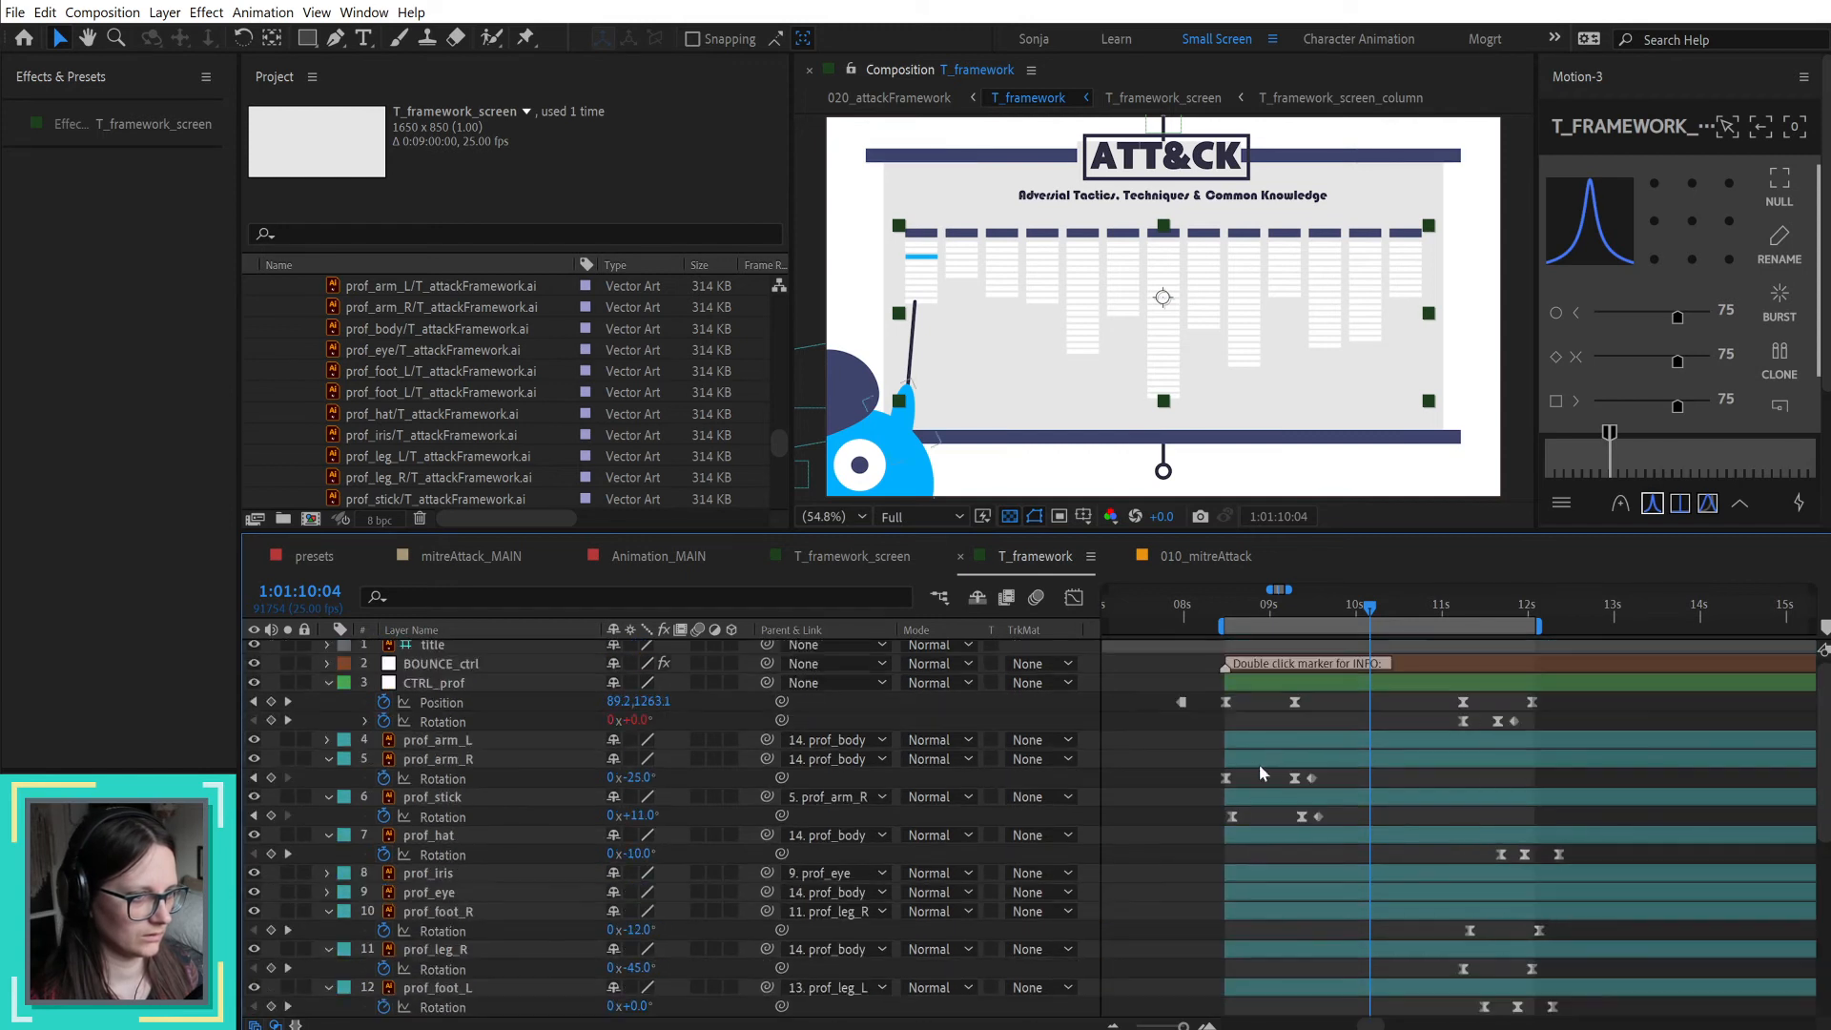
scroll(1274, 744, up, 1)
drag(1304, 607, 1294, 609)
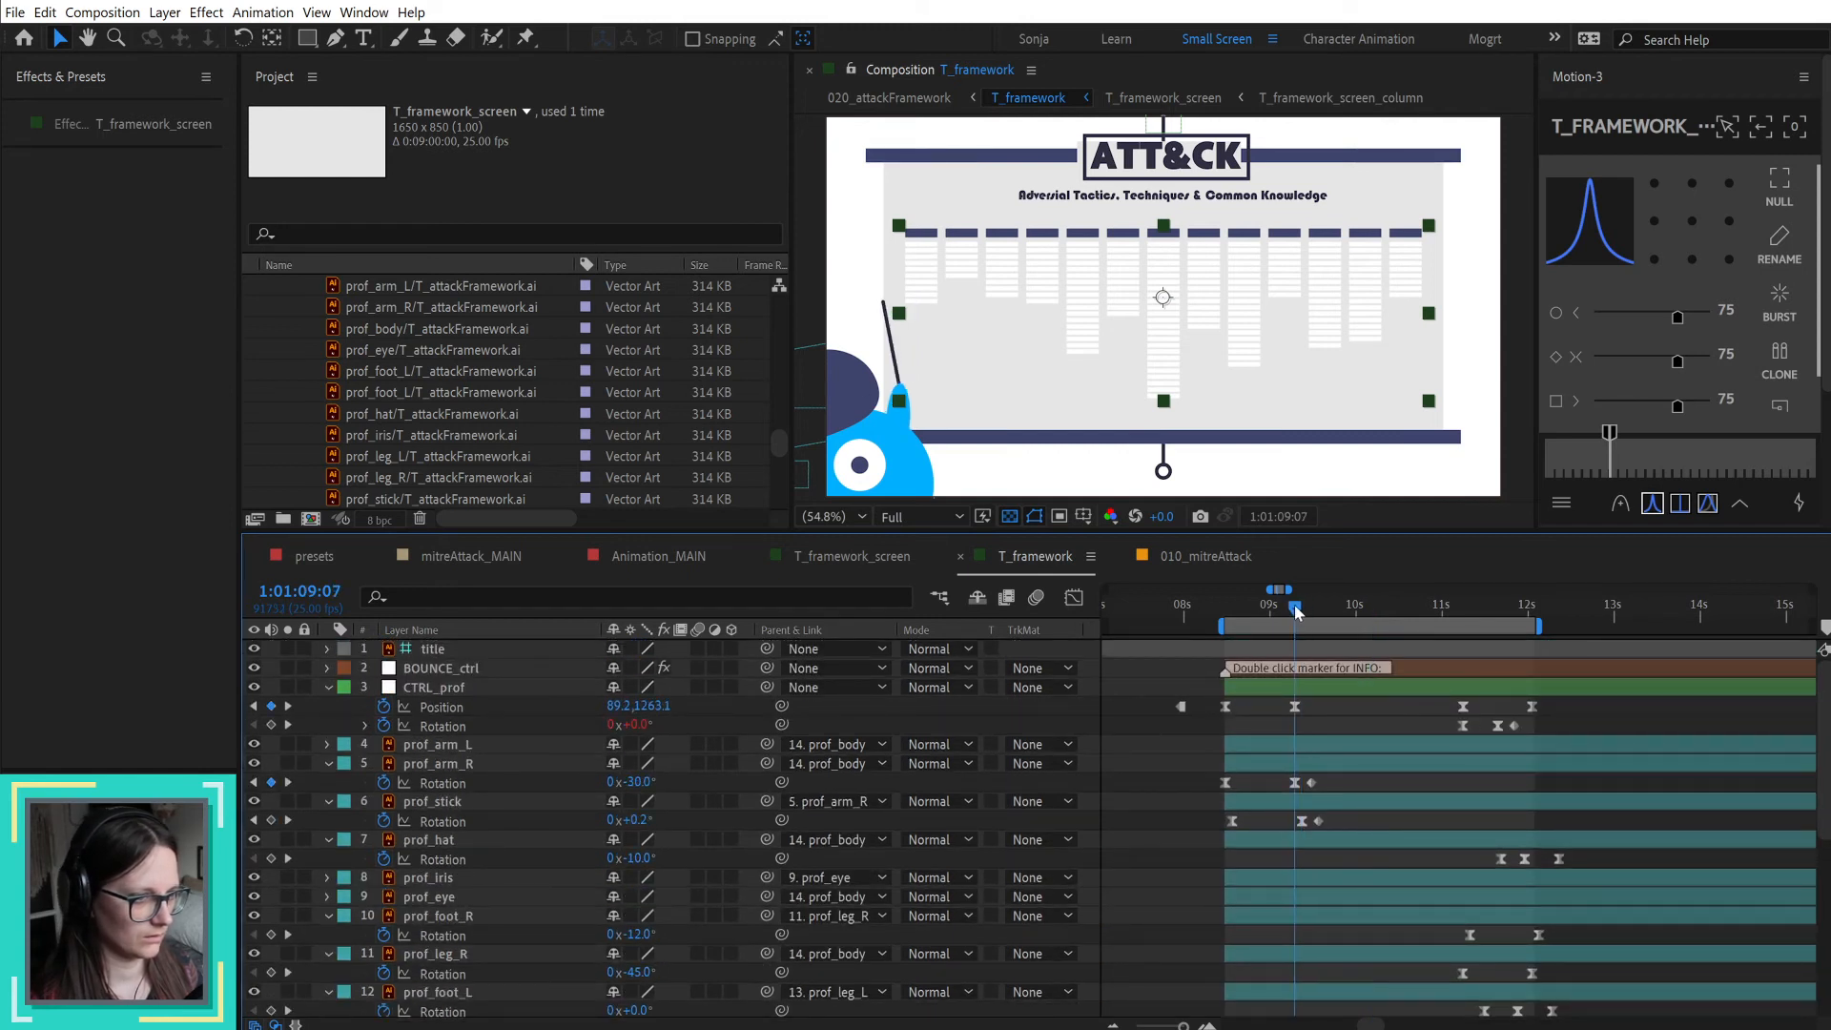
drag(1273, 700, 1476, 727)
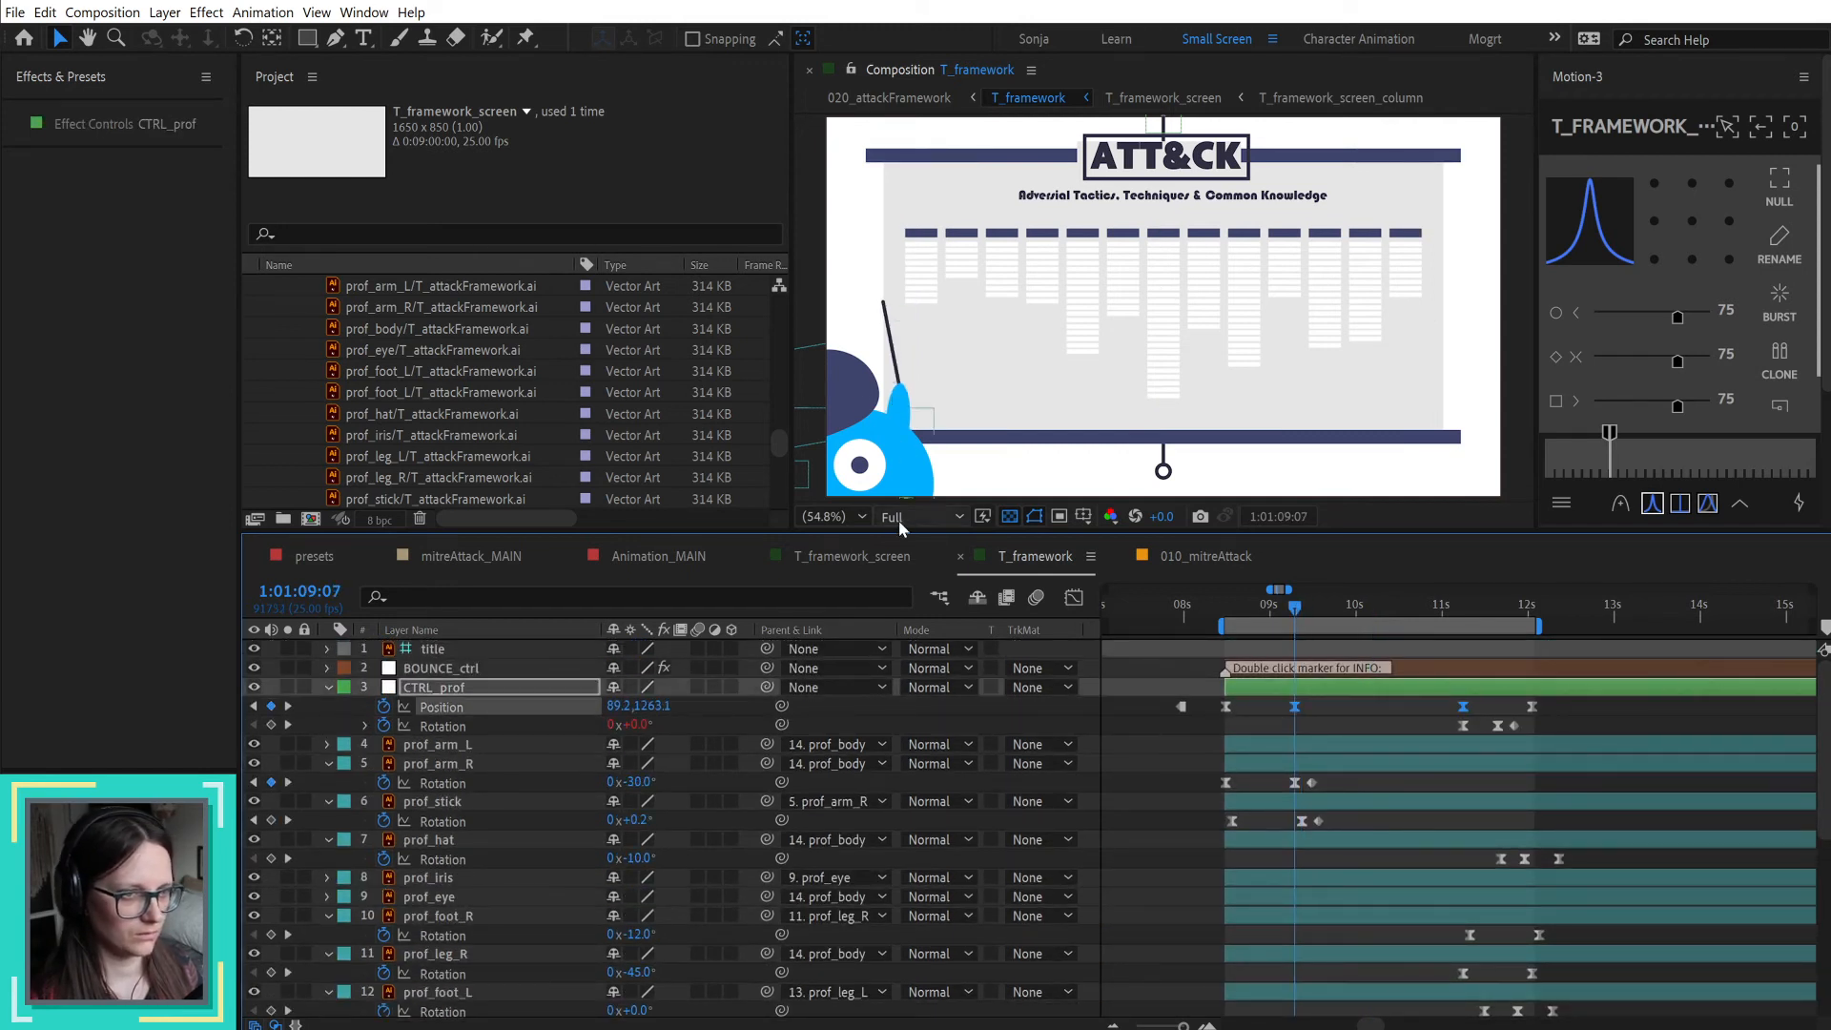
drag(656, 706, 539, 720)
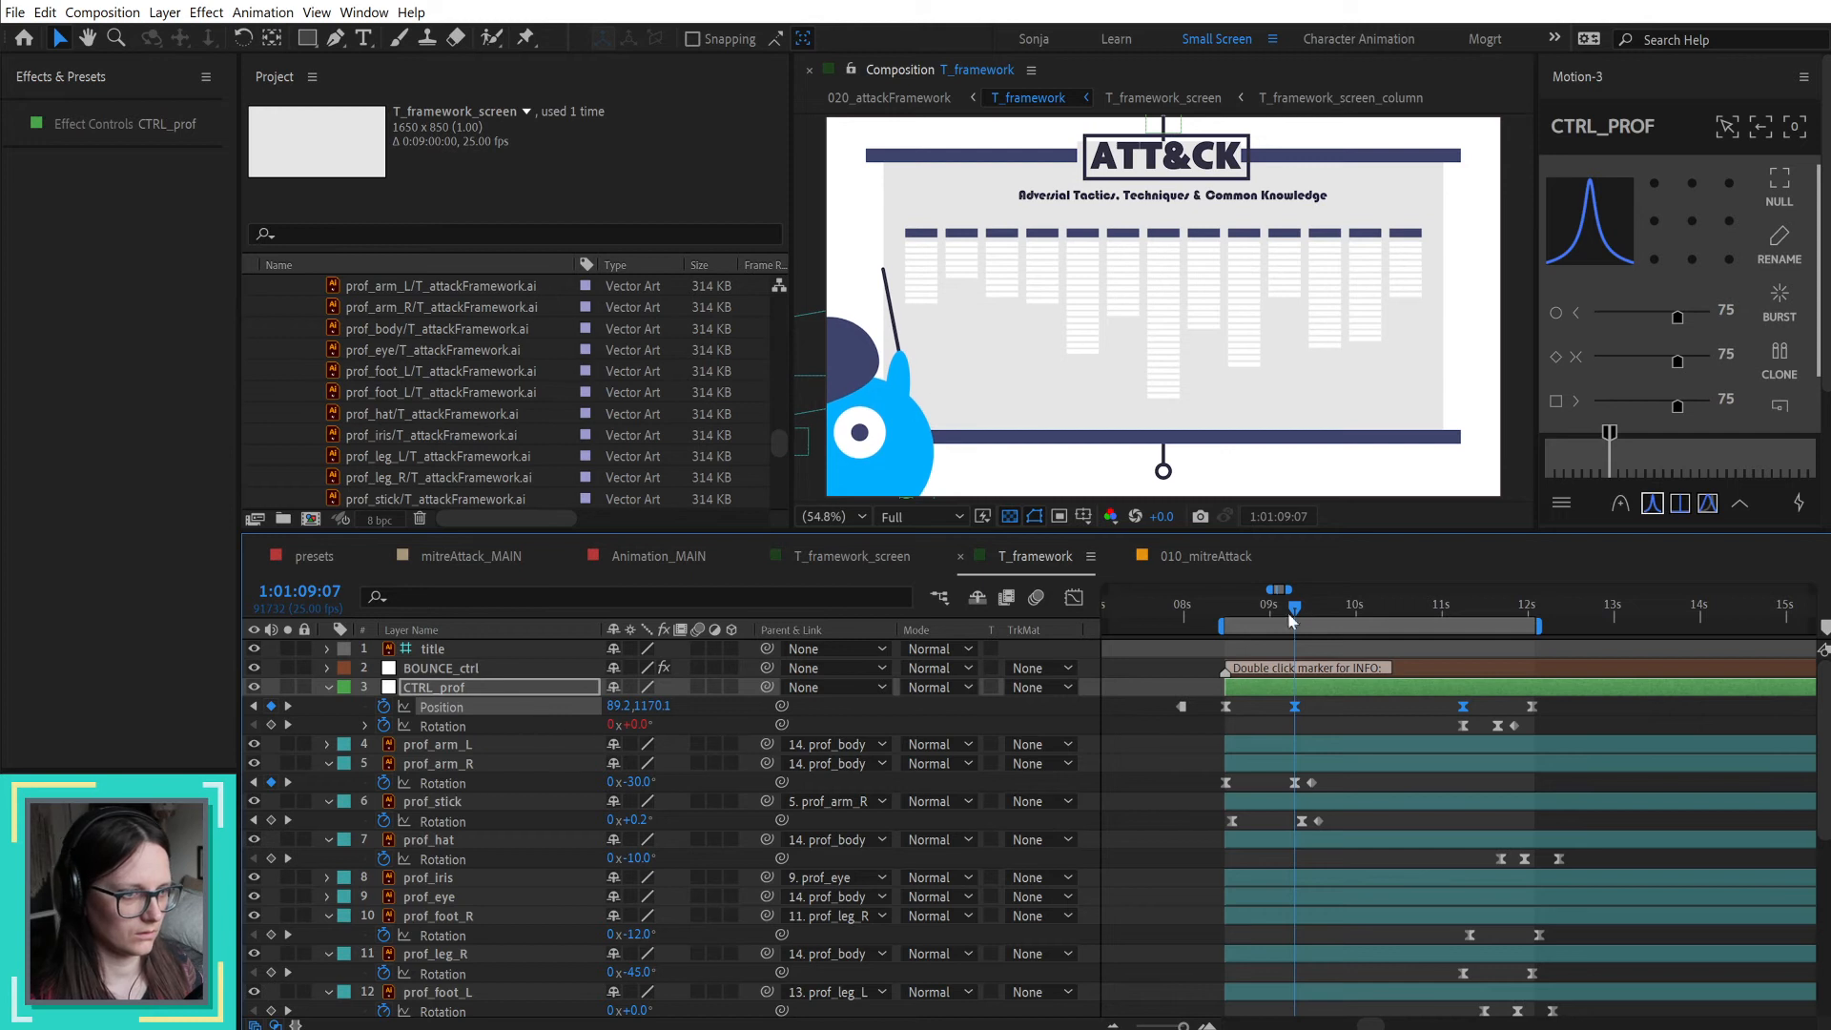
Step: Raise CTRL_prof's two middle position keyframes to Y 1134.1 so the pointing stick's tip meets the highlighted item
drag(1297, 606, 1340, 605)
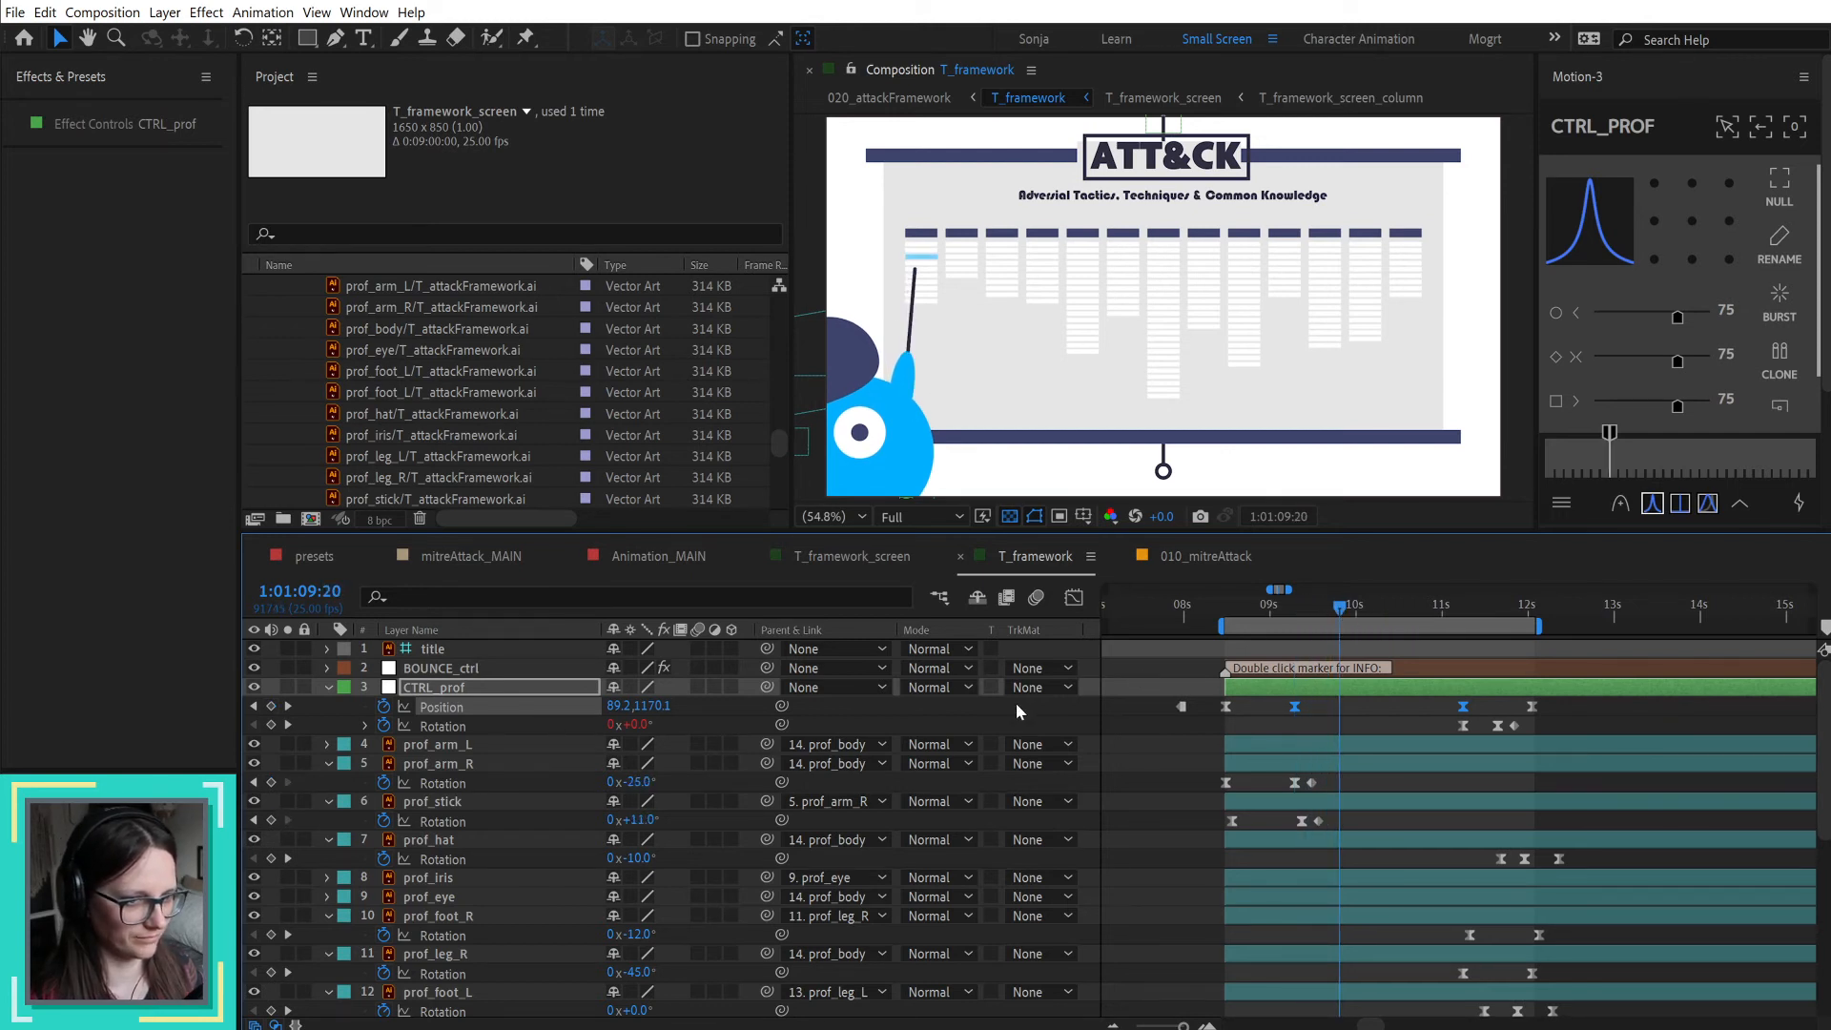
scroll(940, 472, down, 3)
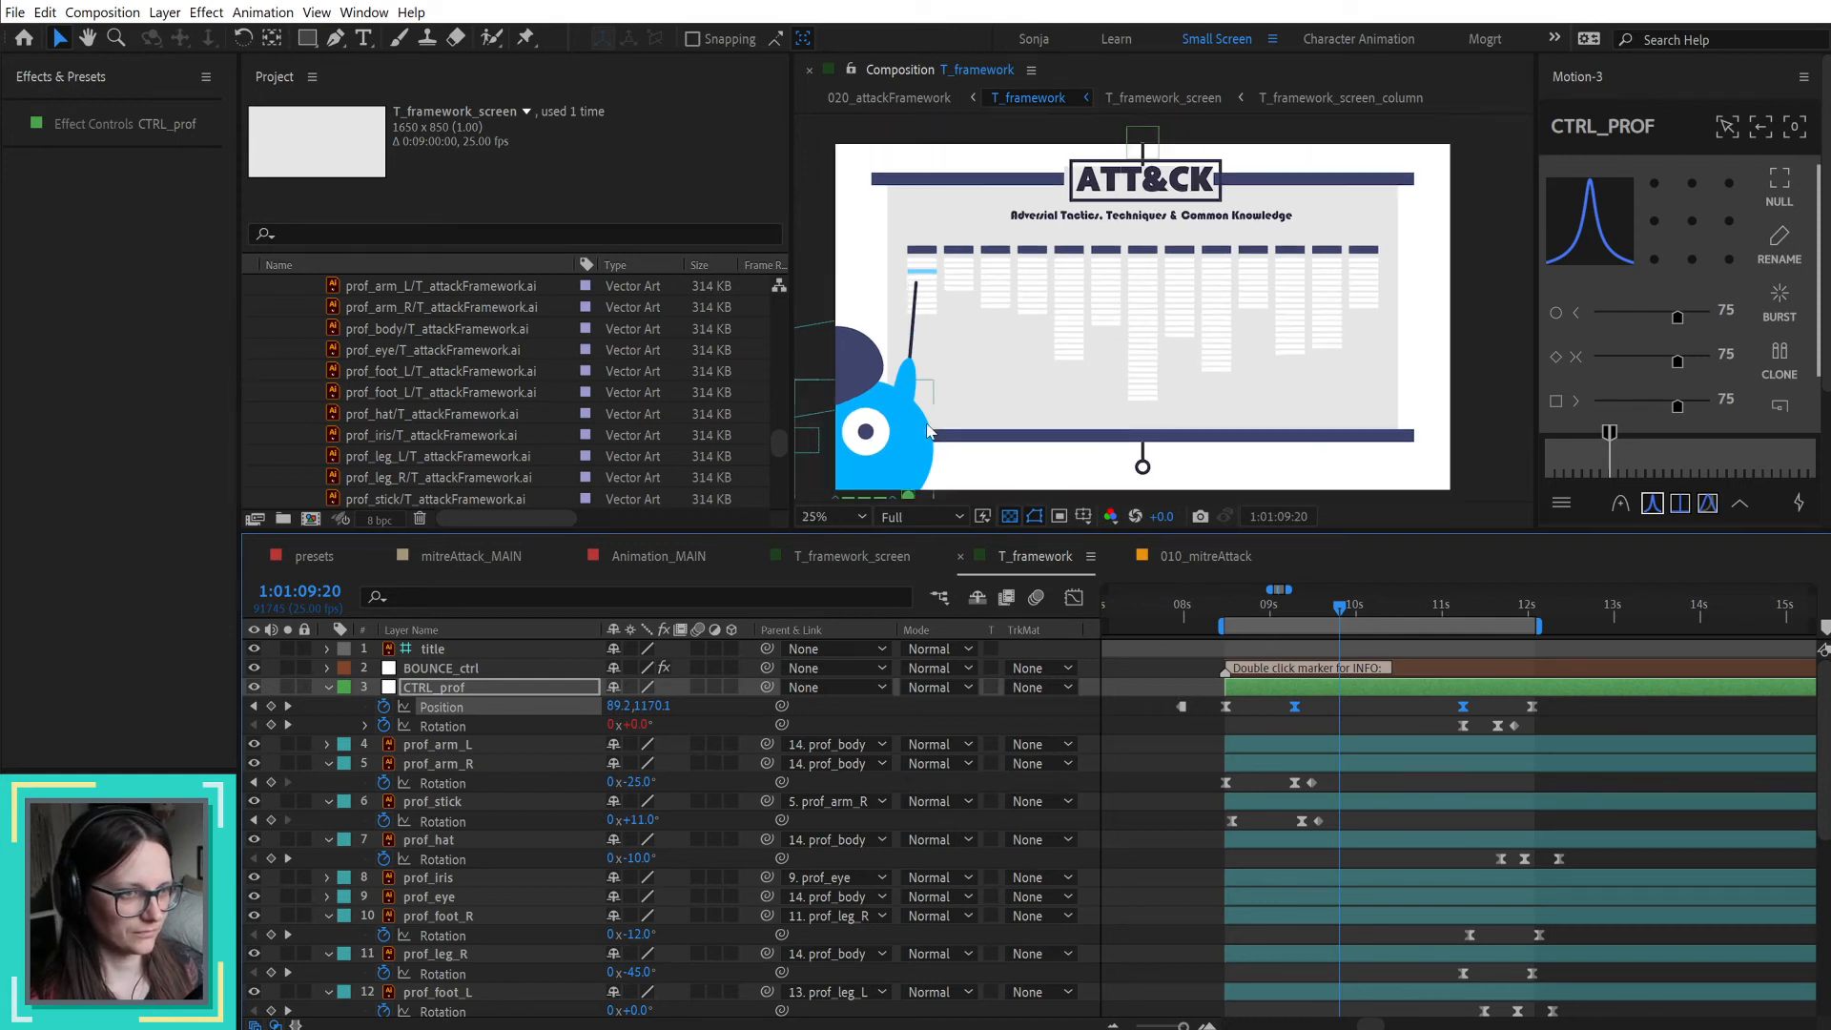
mouse_move(893, 487)
mouse_down()
mouse_move(897, 469)
mouse_move(907, 484)
mouse_up()
scroll(914, 358, up, 4)
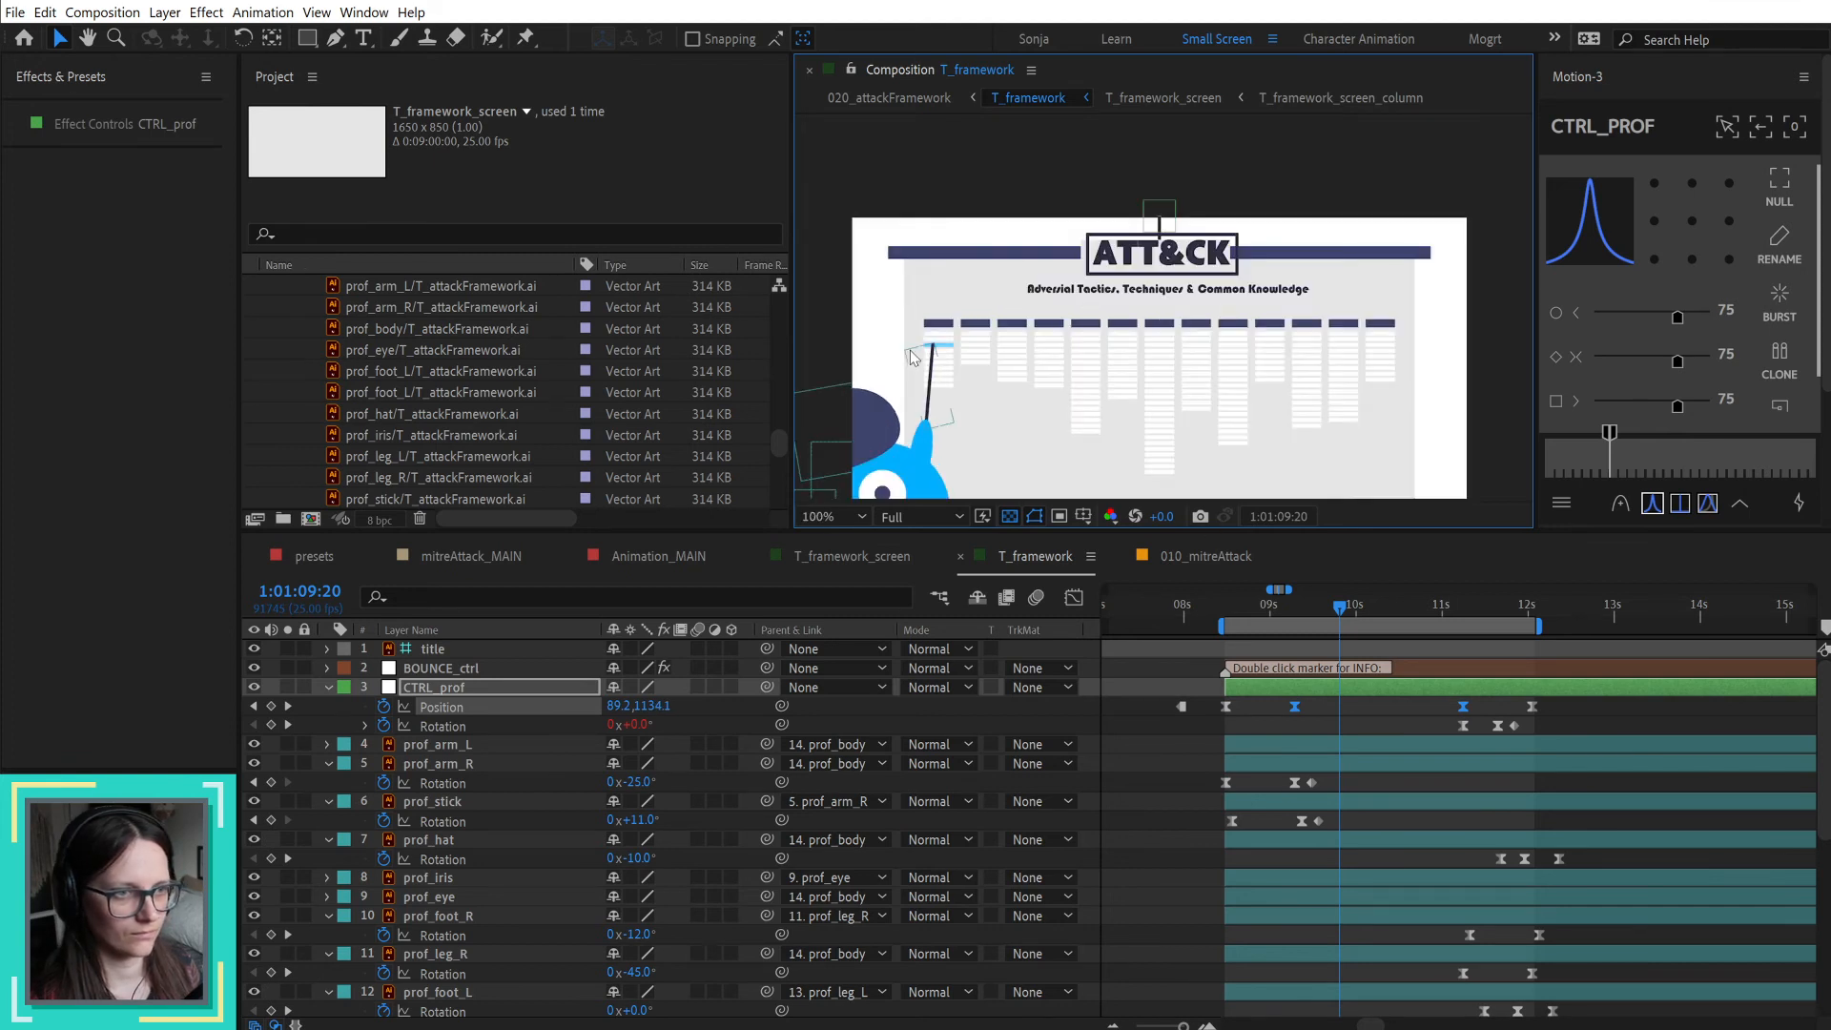
scroll(1230, 407, down, 2)
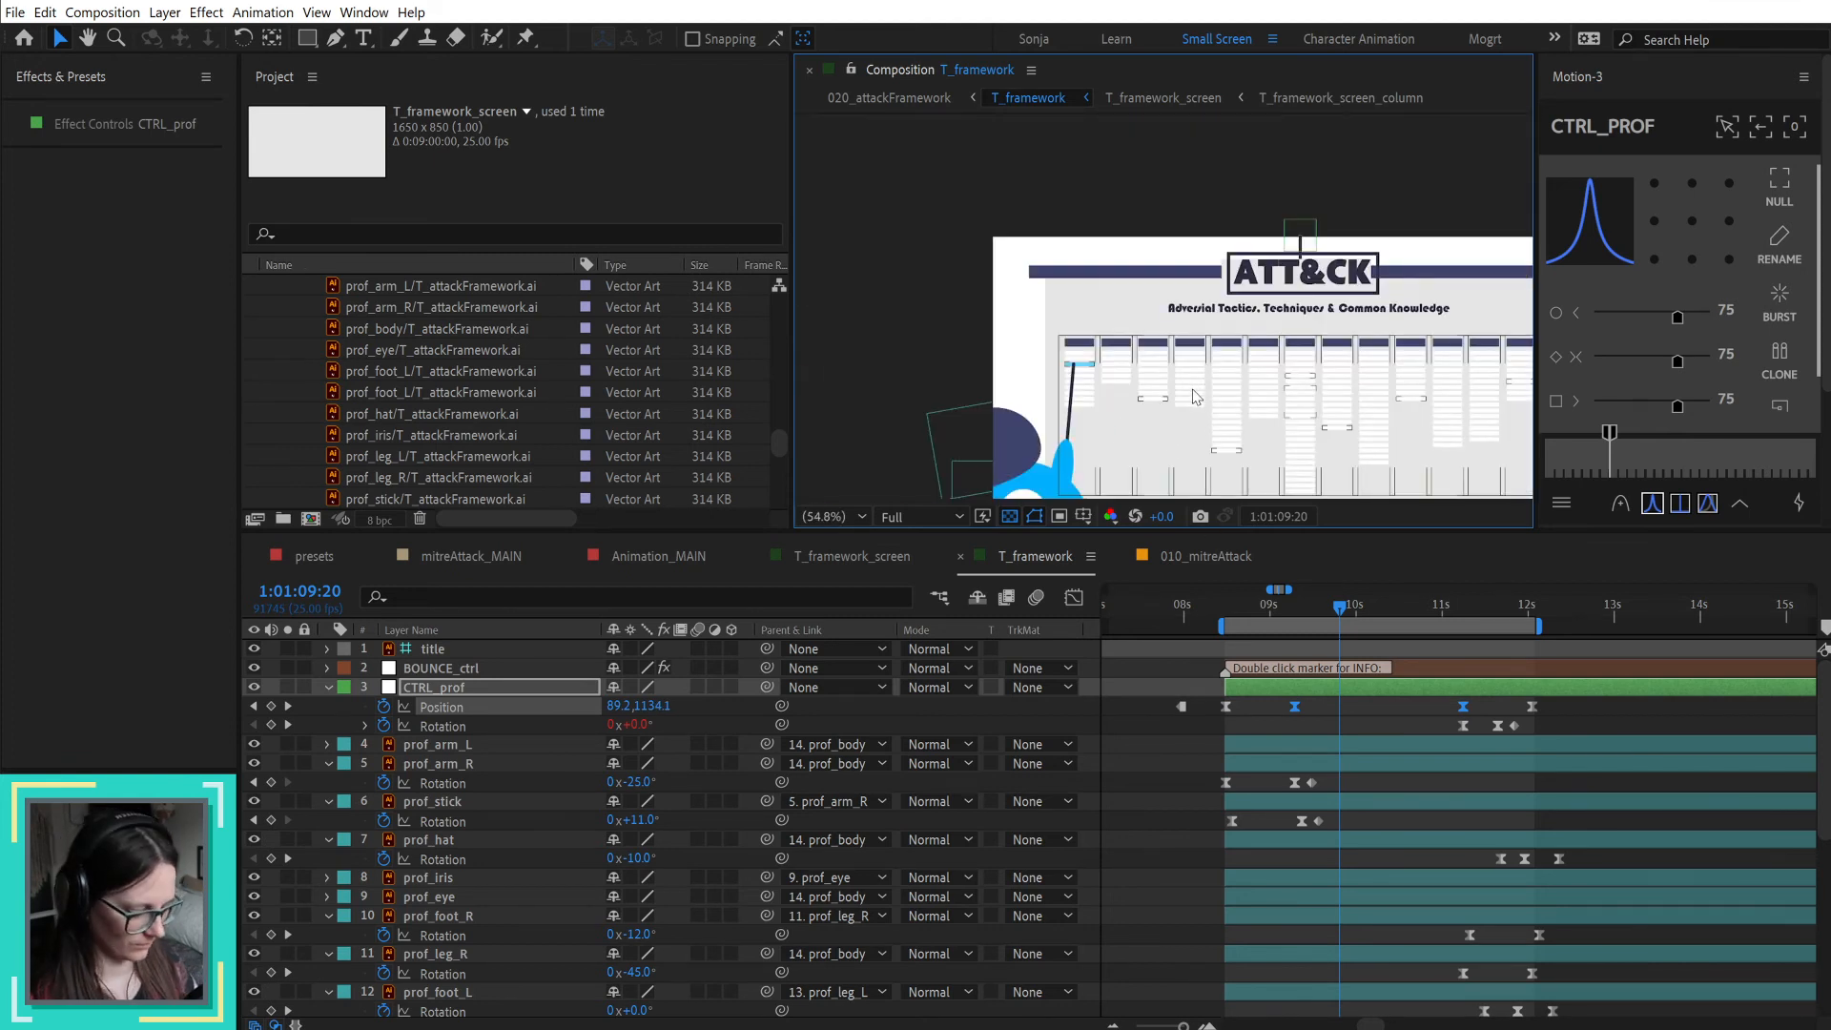
key(shift+slash)
click(1153, 726)
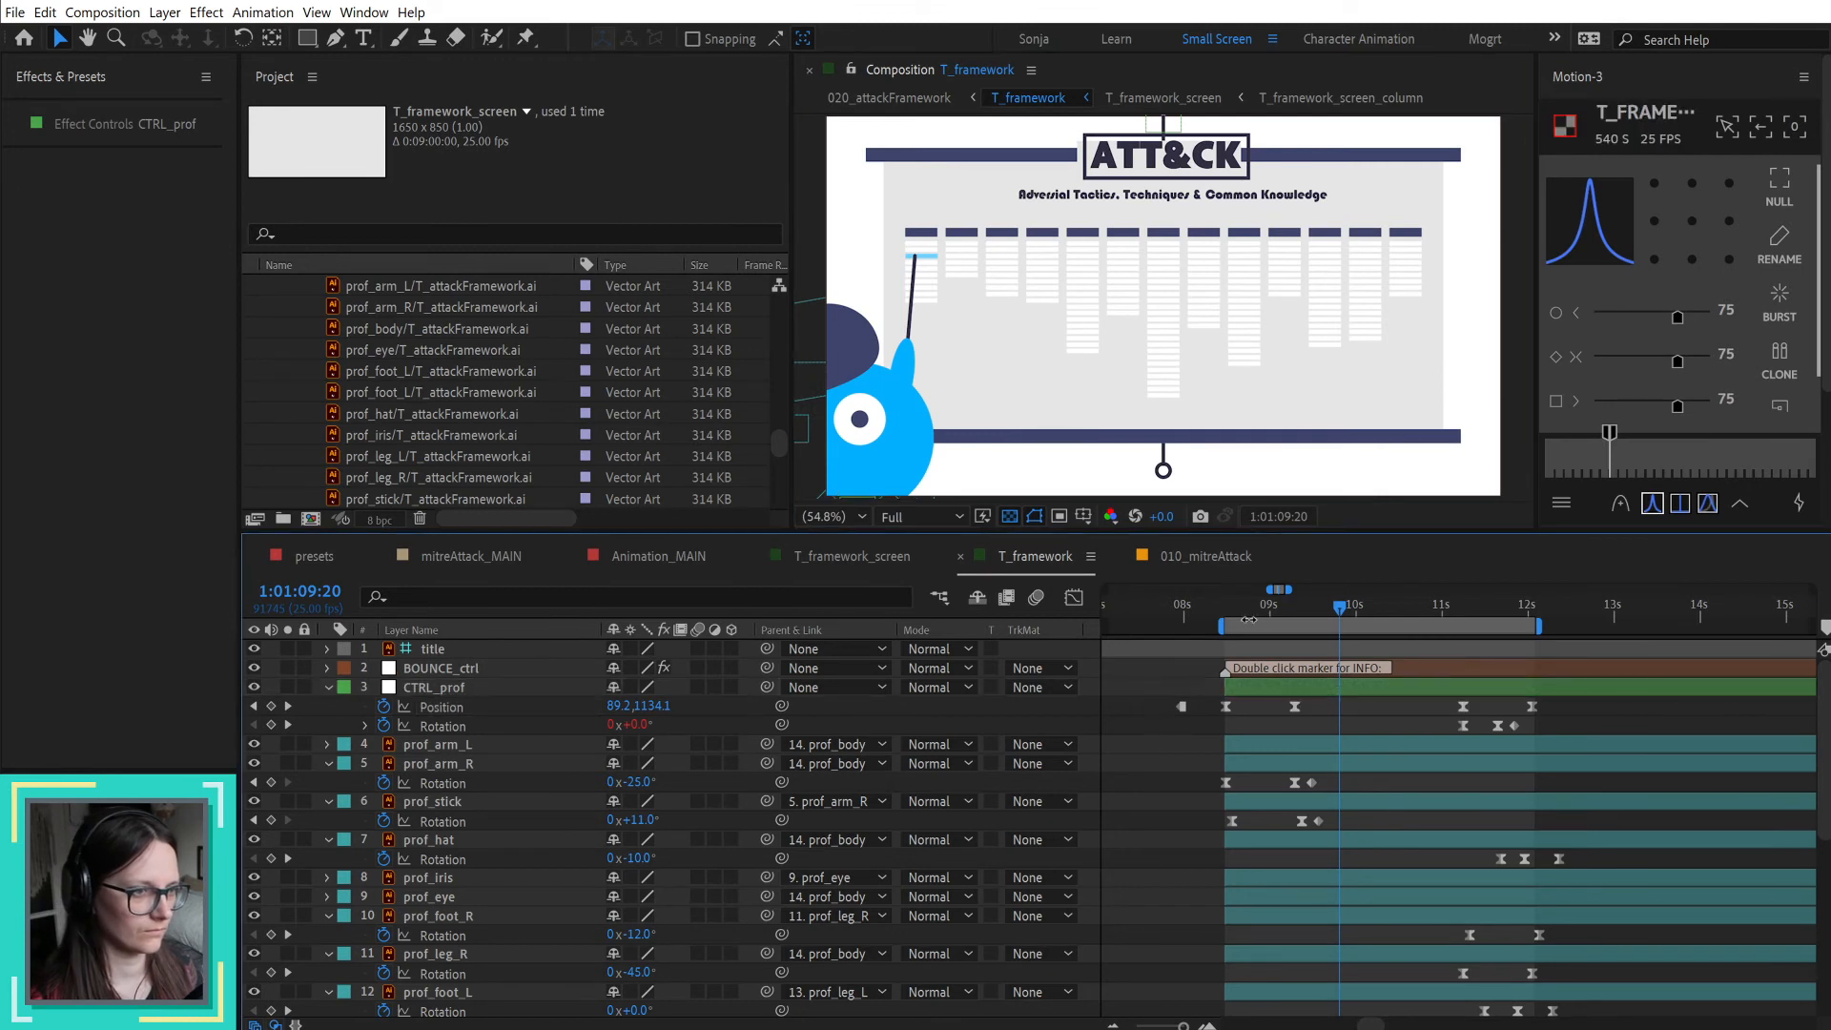
Step: Open the T_framework_screen composition, move the playhead to 1:01:09:11 and show the item_circle_01 layer
drag(1234, 610, 1348, 636)
scroll(1378, 748, down, 3)
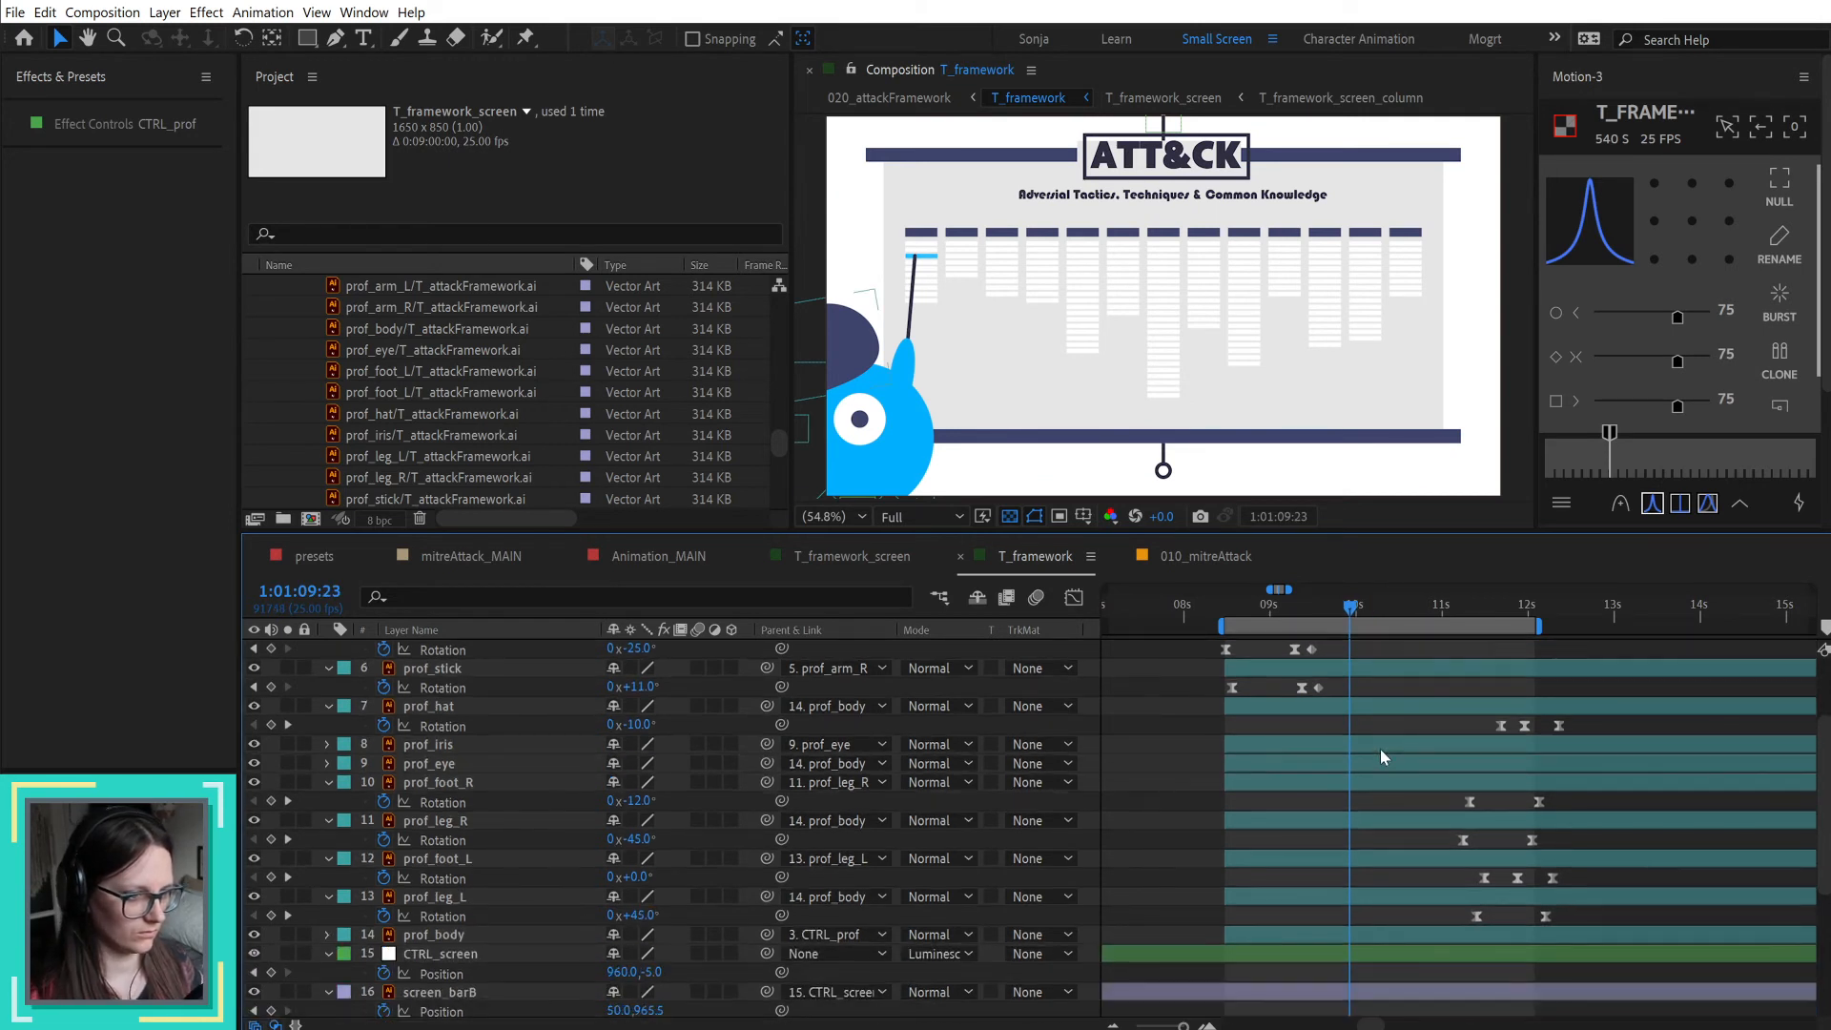
scroll(1381, 747, down, 5)
click(1381, 815)
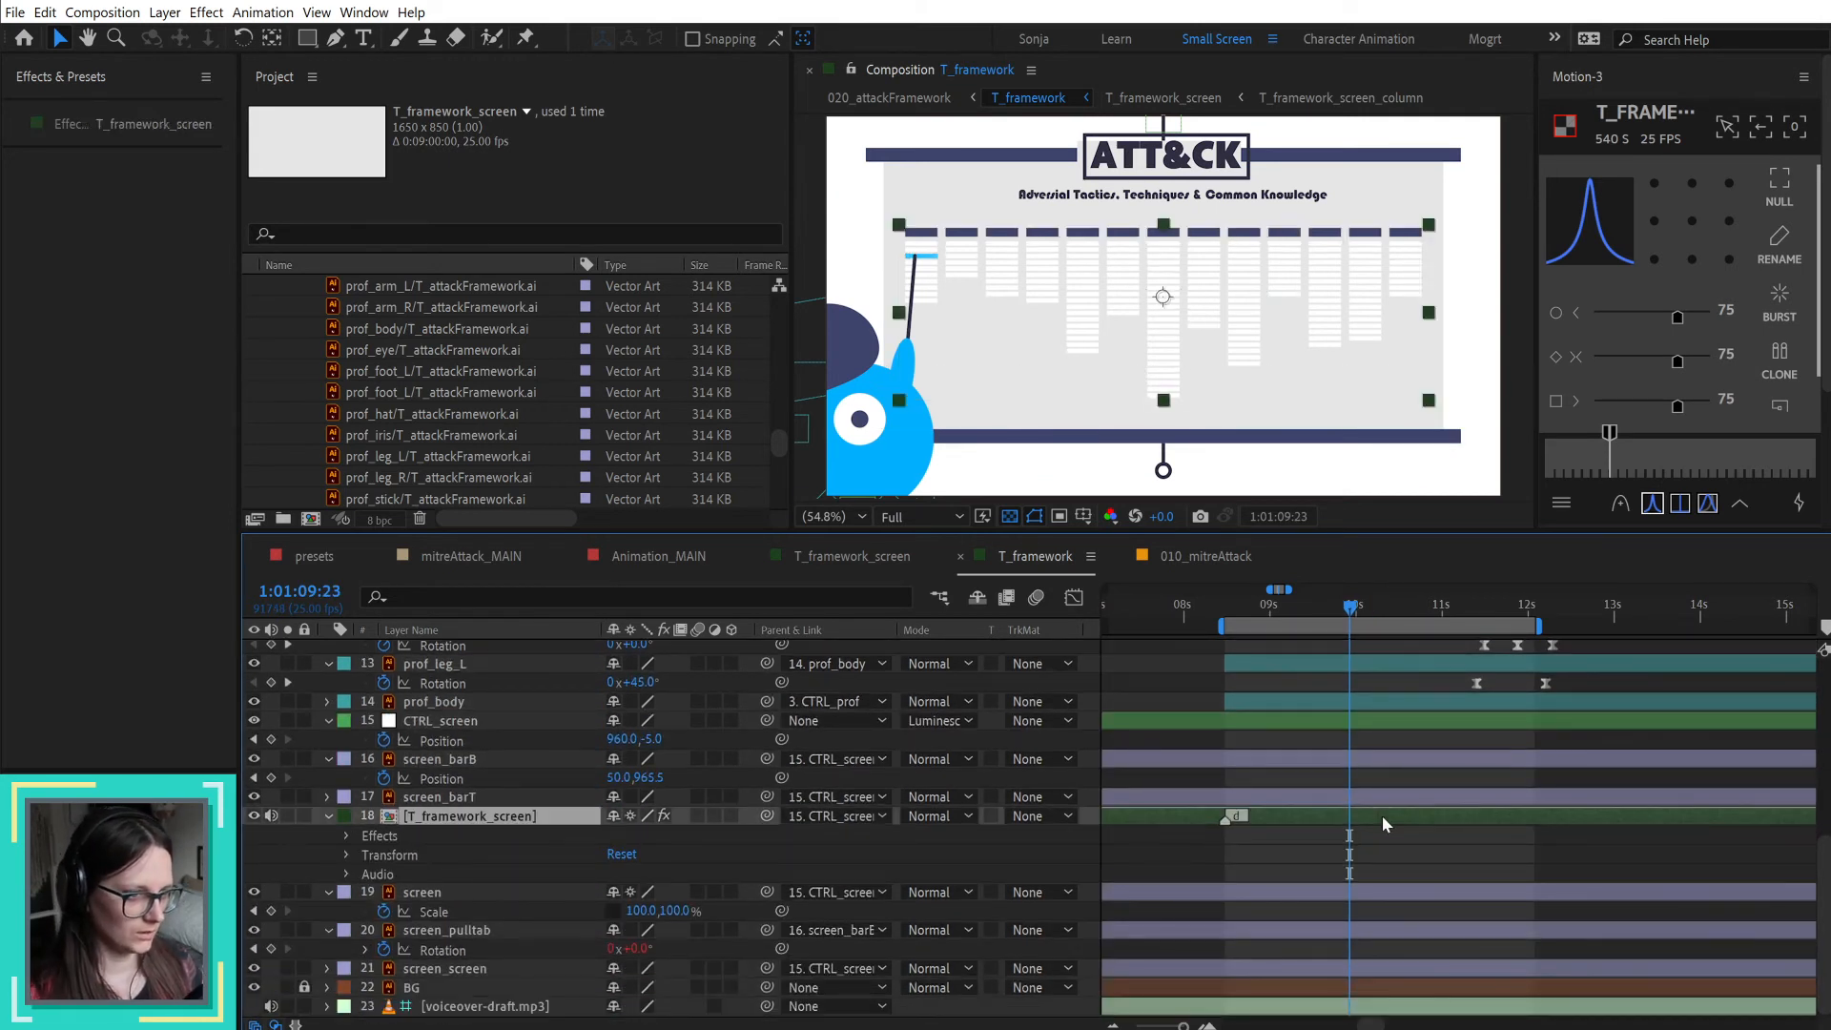
double_click(1381, 815)
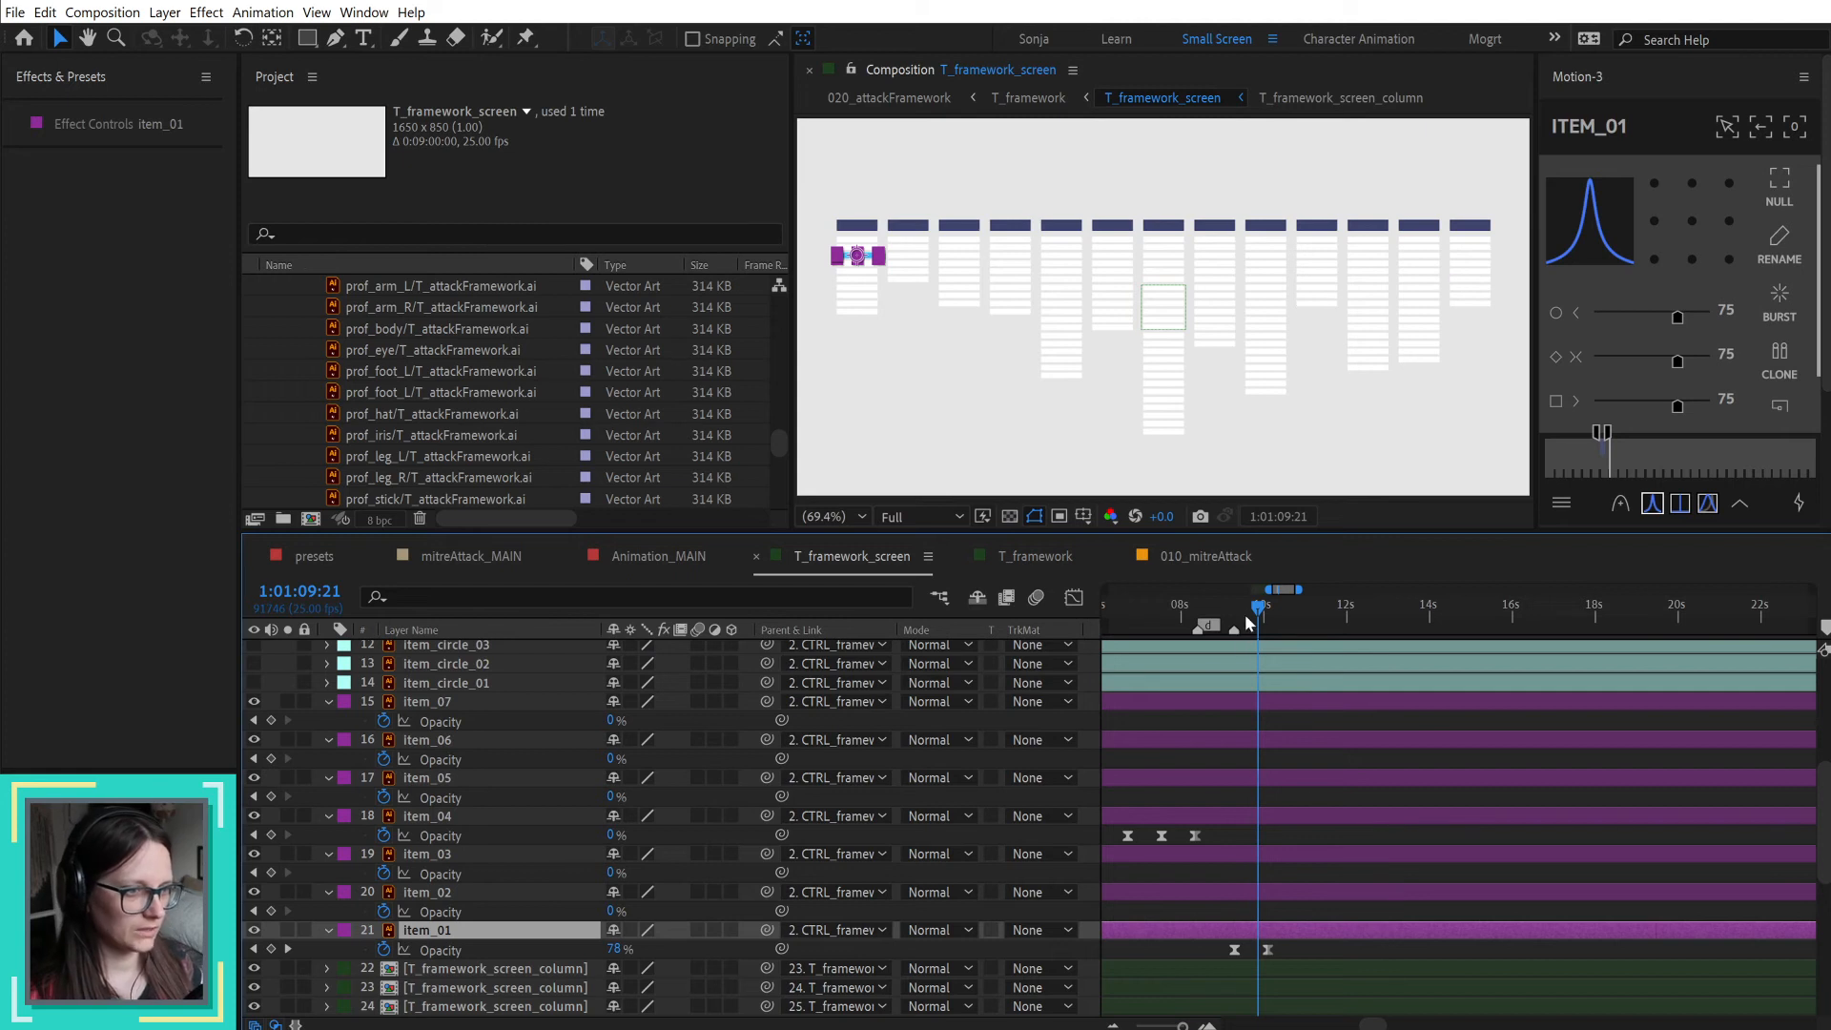
drag(1258, 606, 1241, 601)
scroll(1244, 803, up, 1)
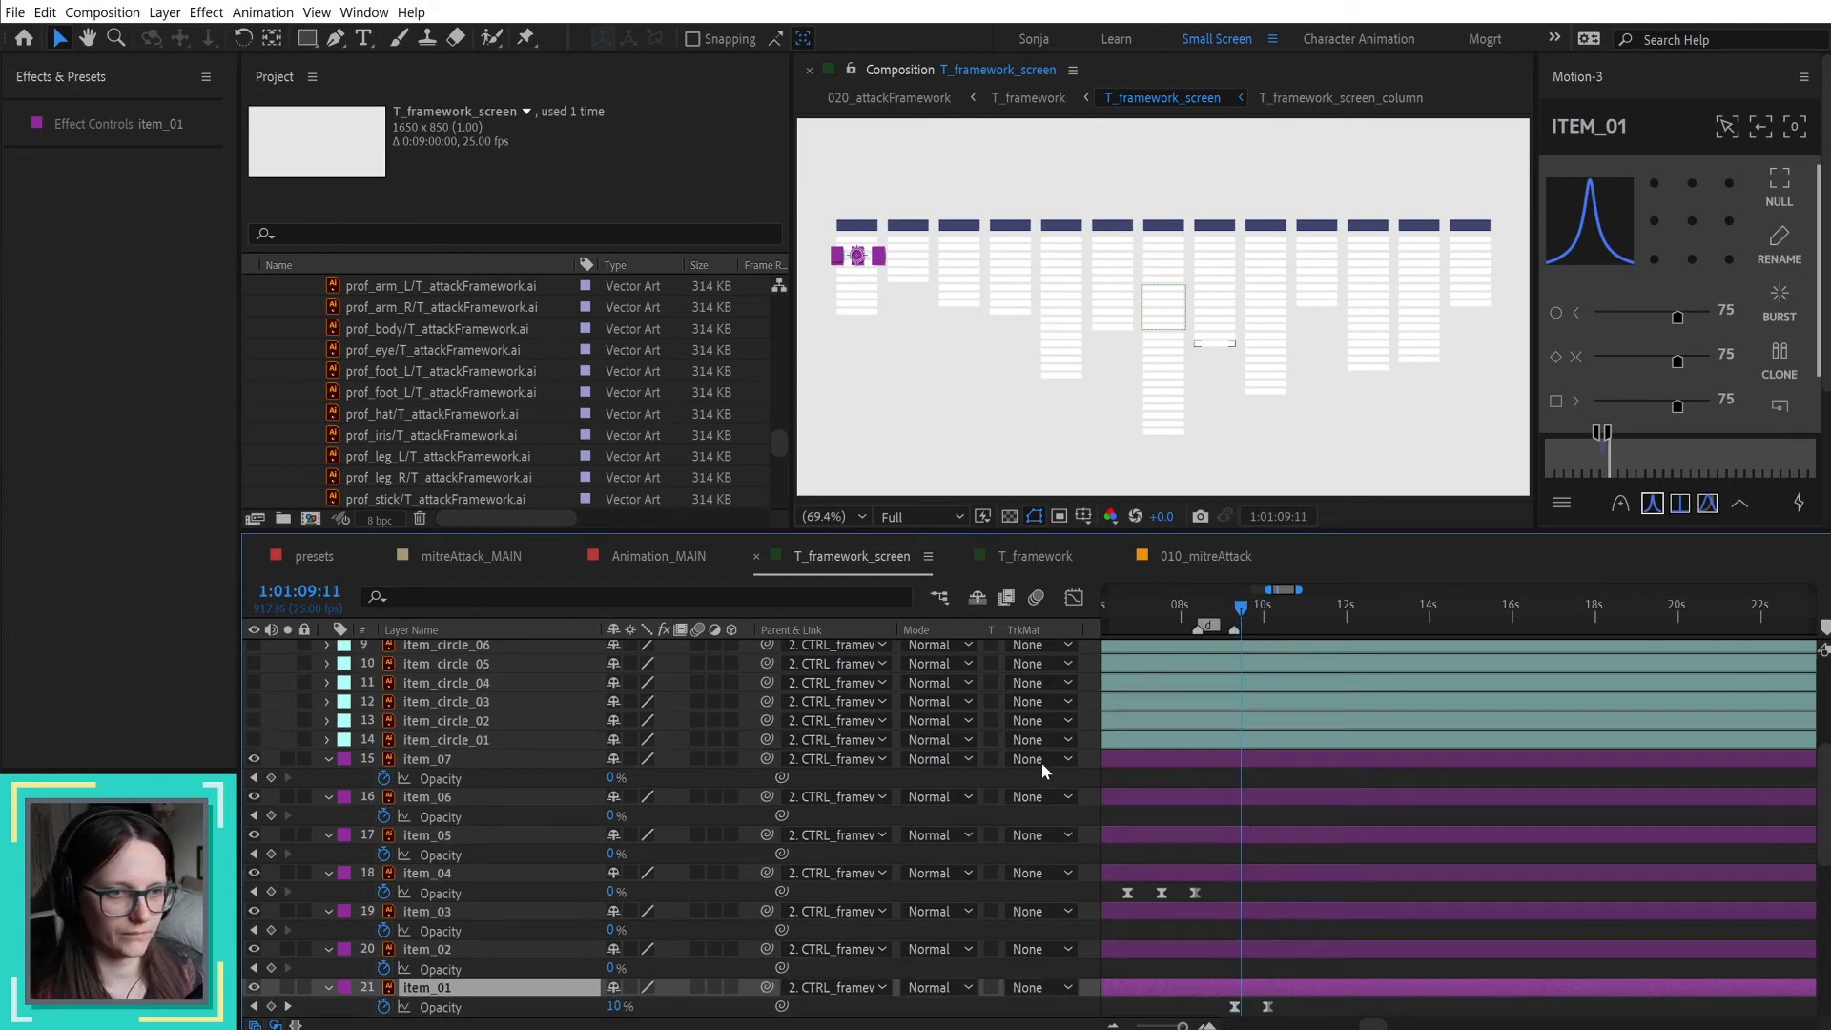
click(419, 741)
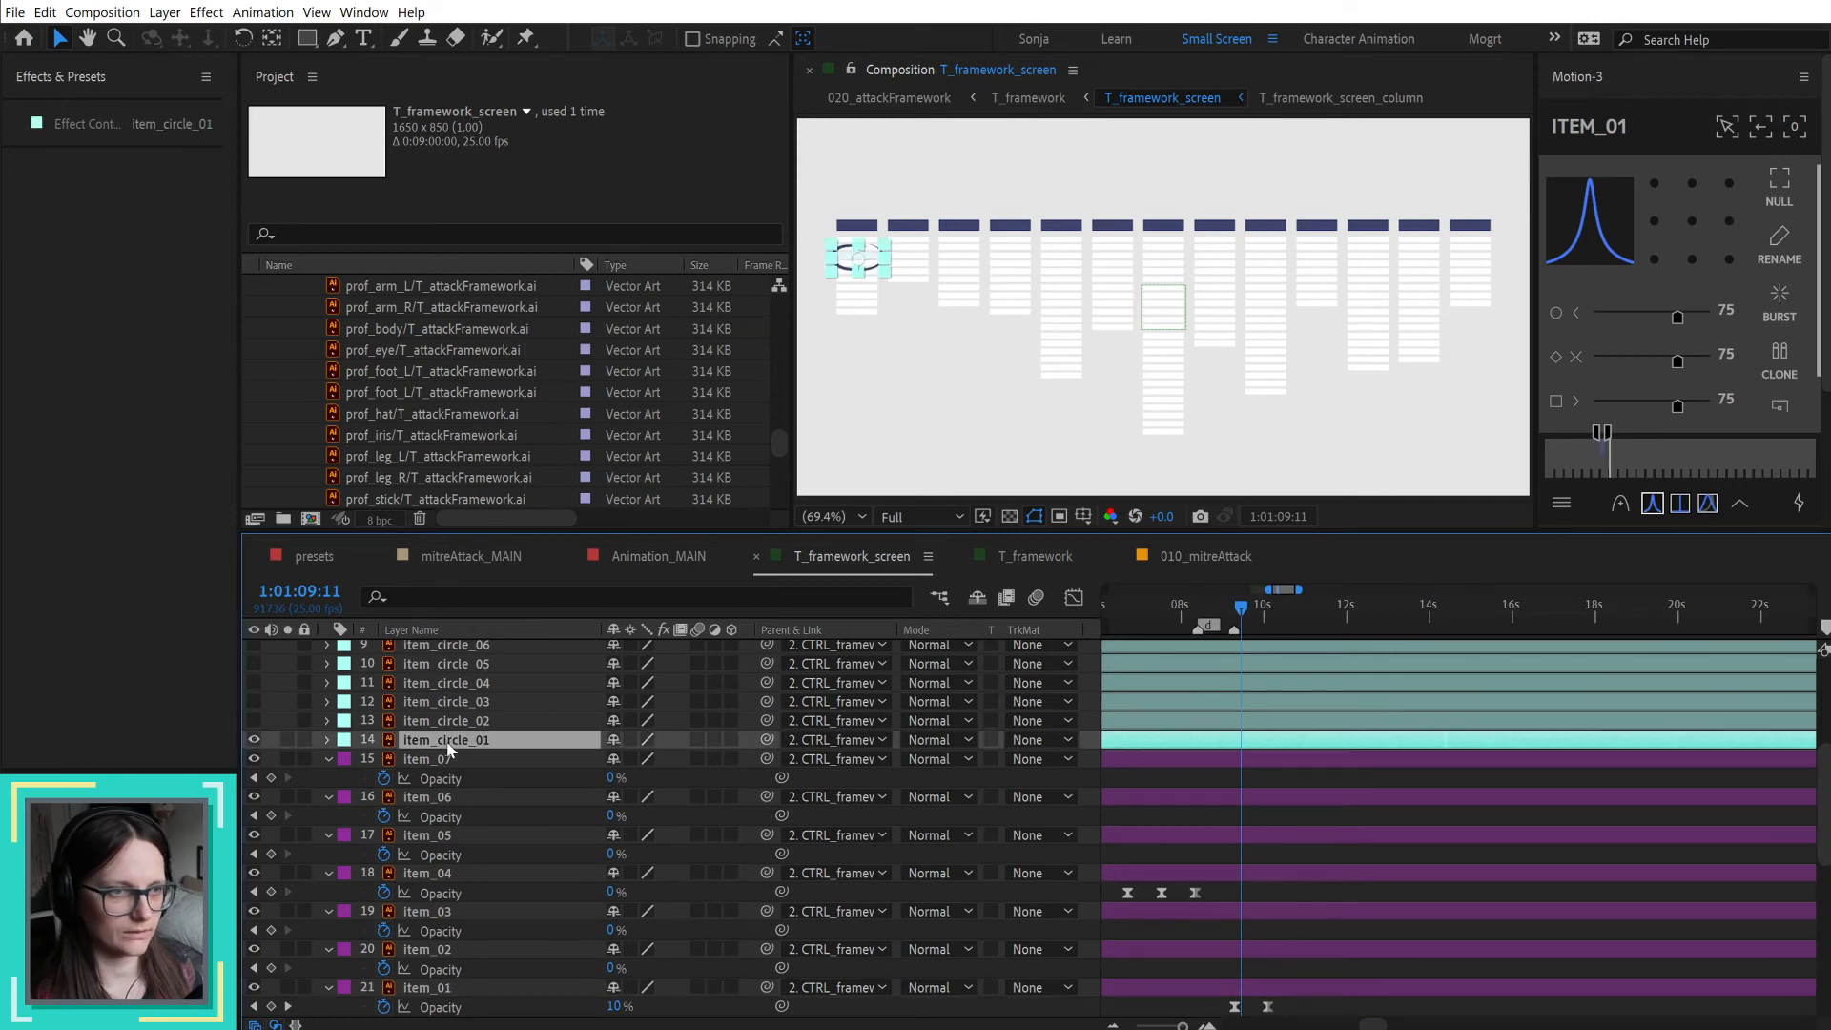
Step: Try to create a shape layer from the vector layer item_circle_01, and undo the conversion
right_click(460, 743)
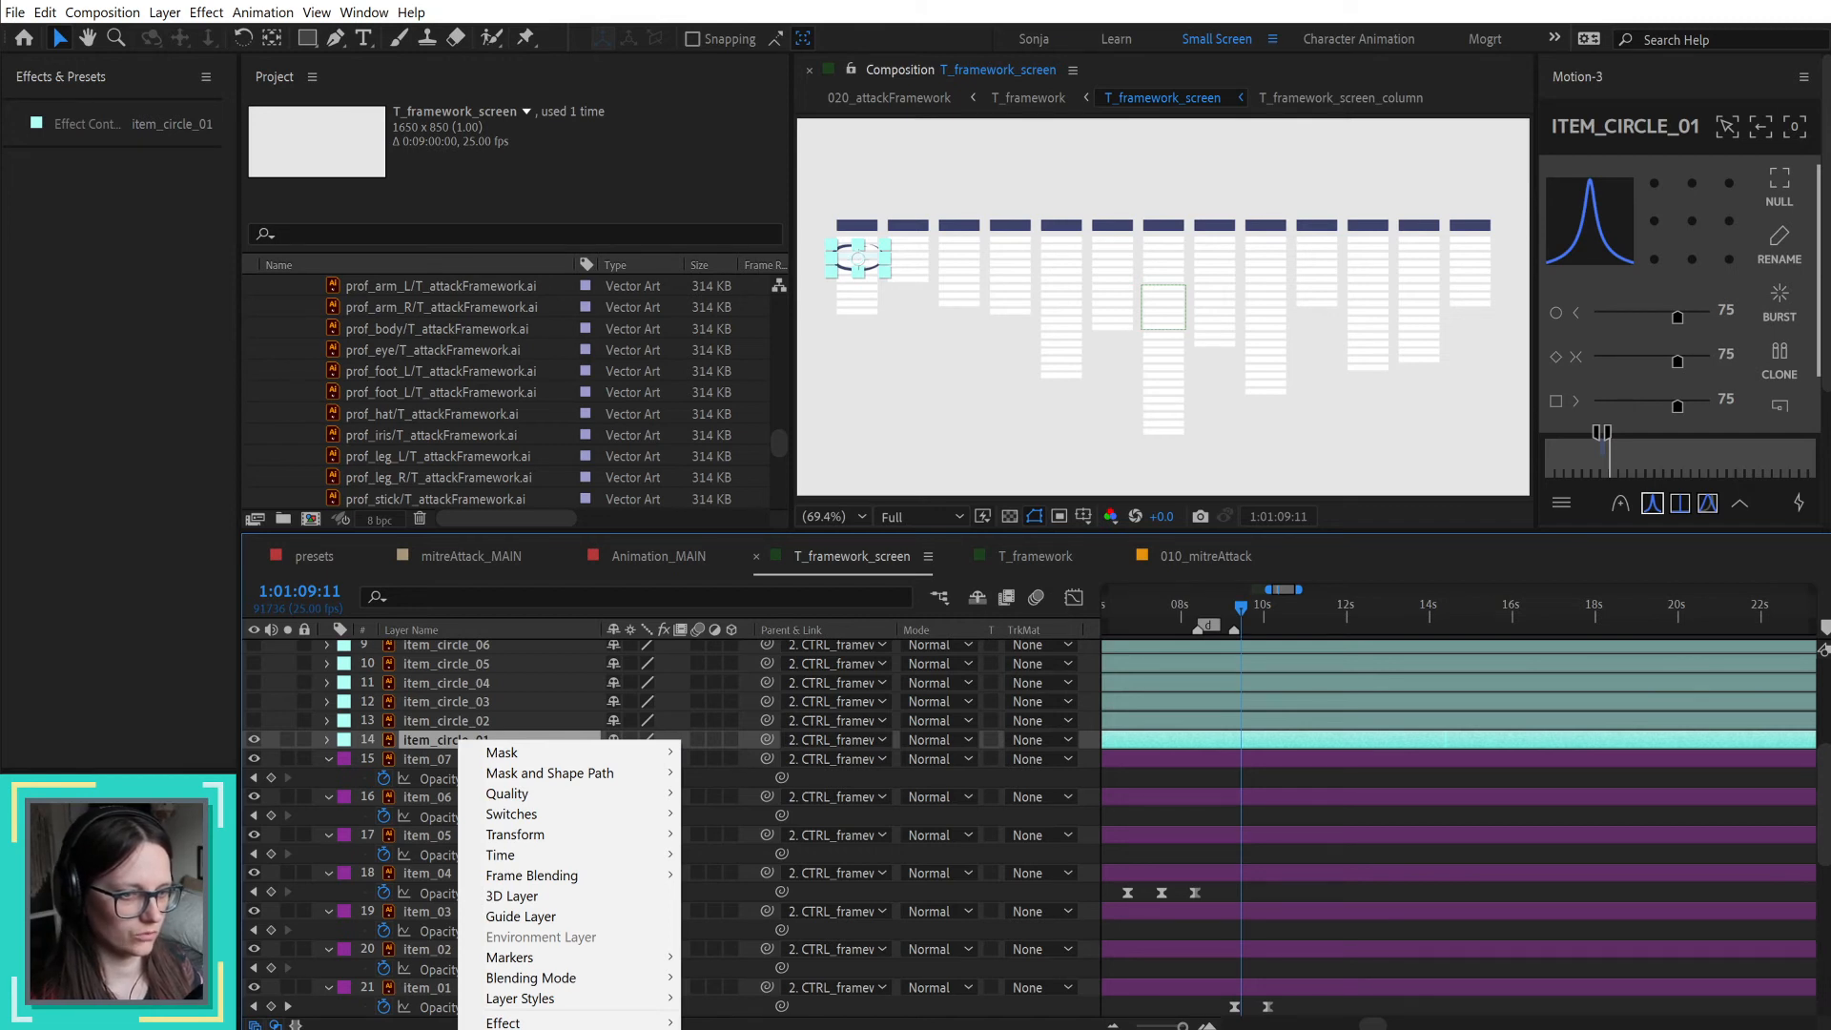
click(781, 1028)
scroll(876, 258, up, 2)
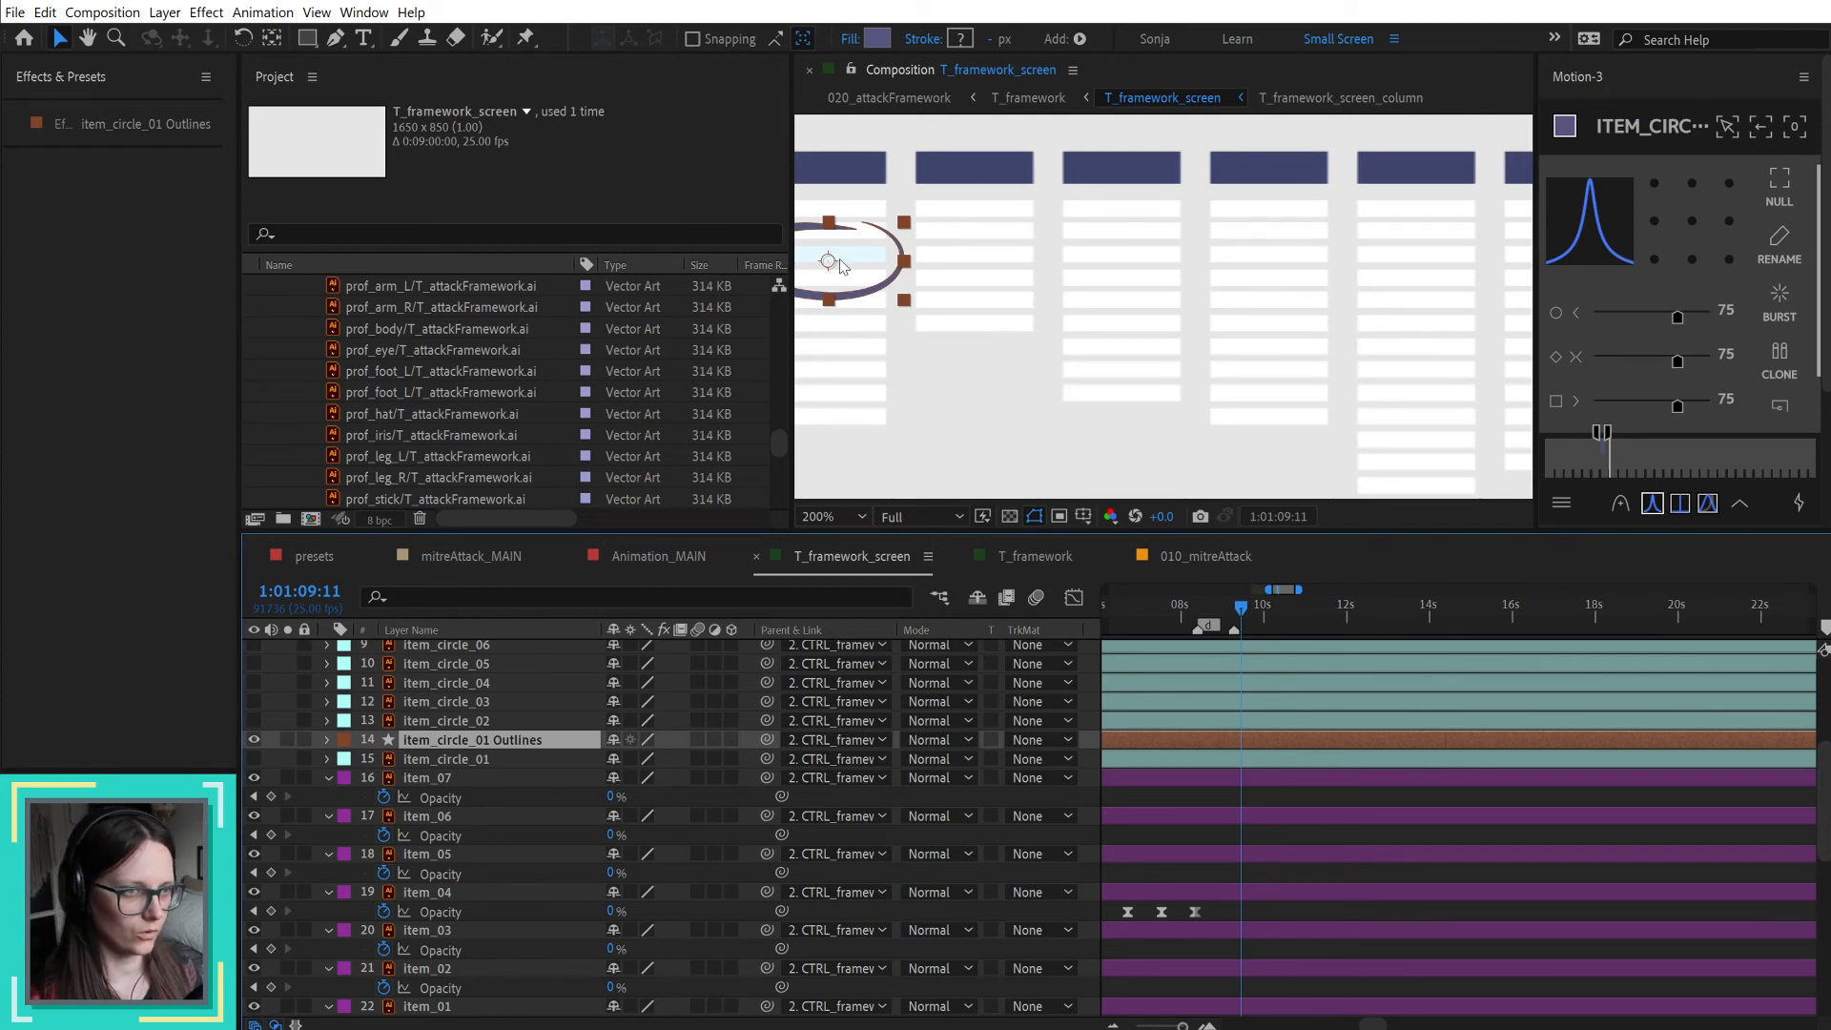
key(ctrl+z)
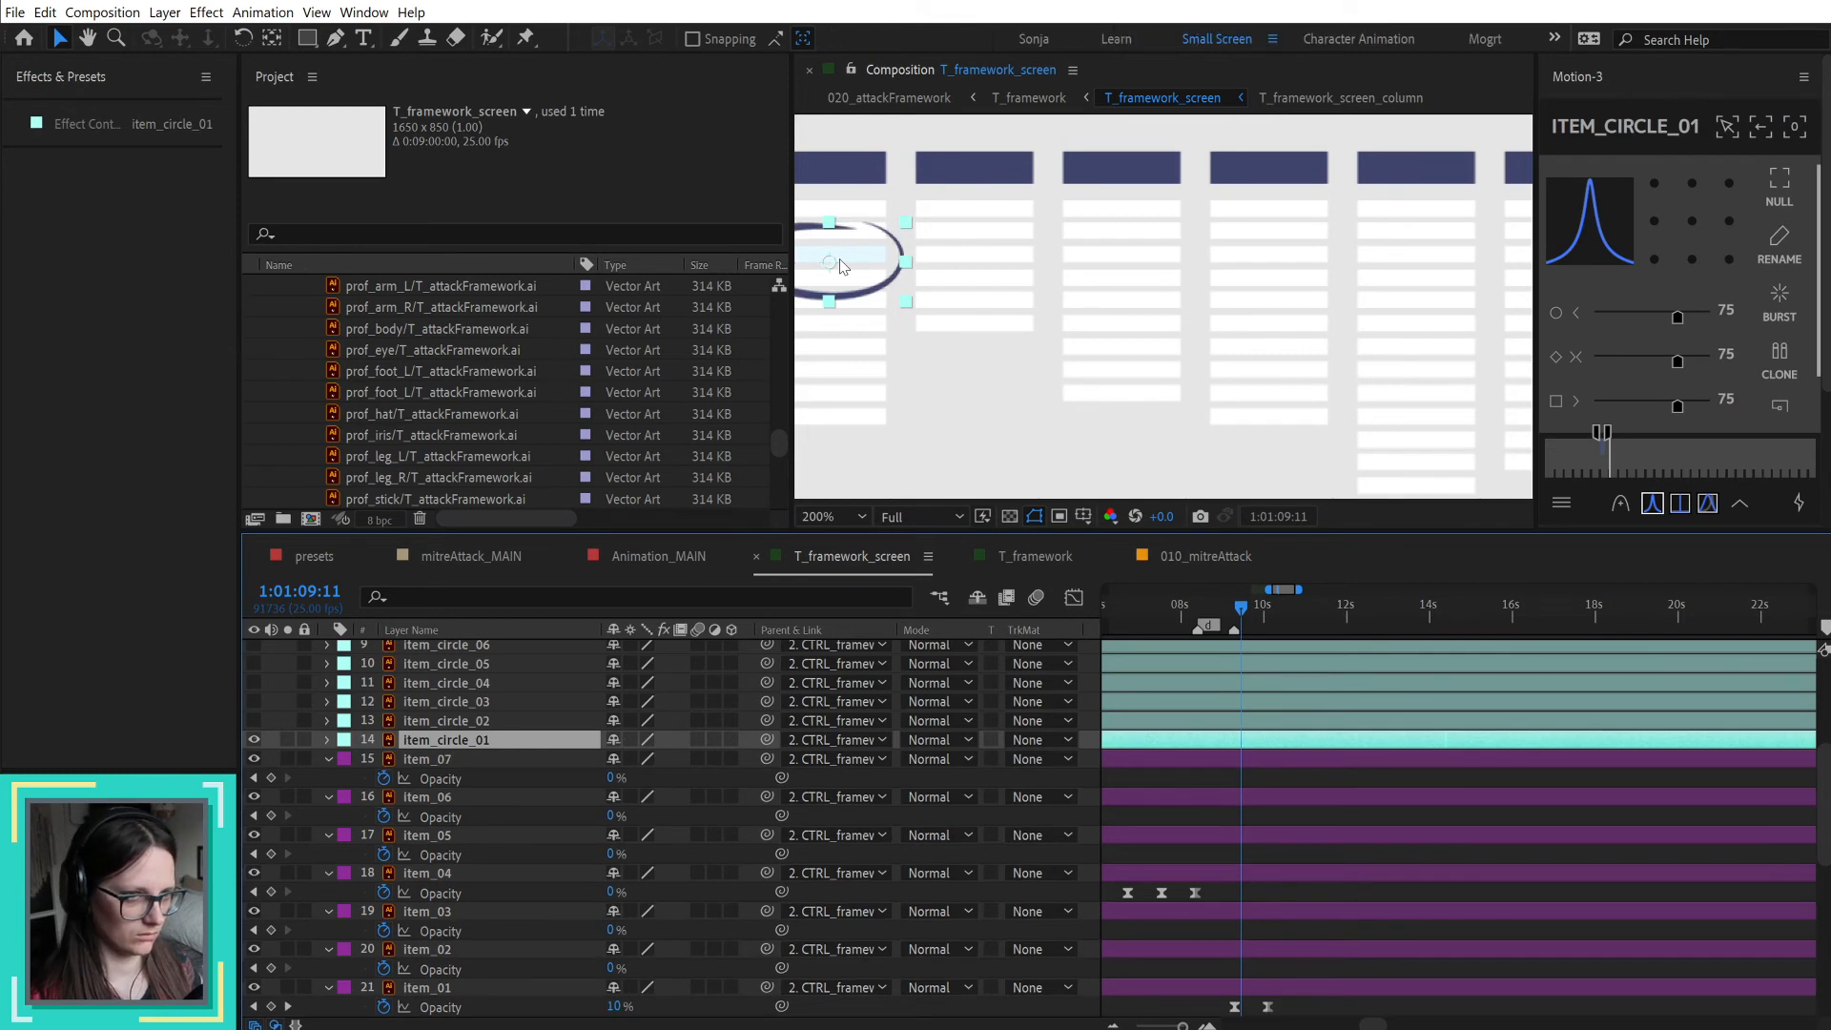
Step: Duplicate item_circle_01 and place the copy directly below the original layer
scroll(1211, 261, down, 1)
scroll(1075, 259, up, 1)
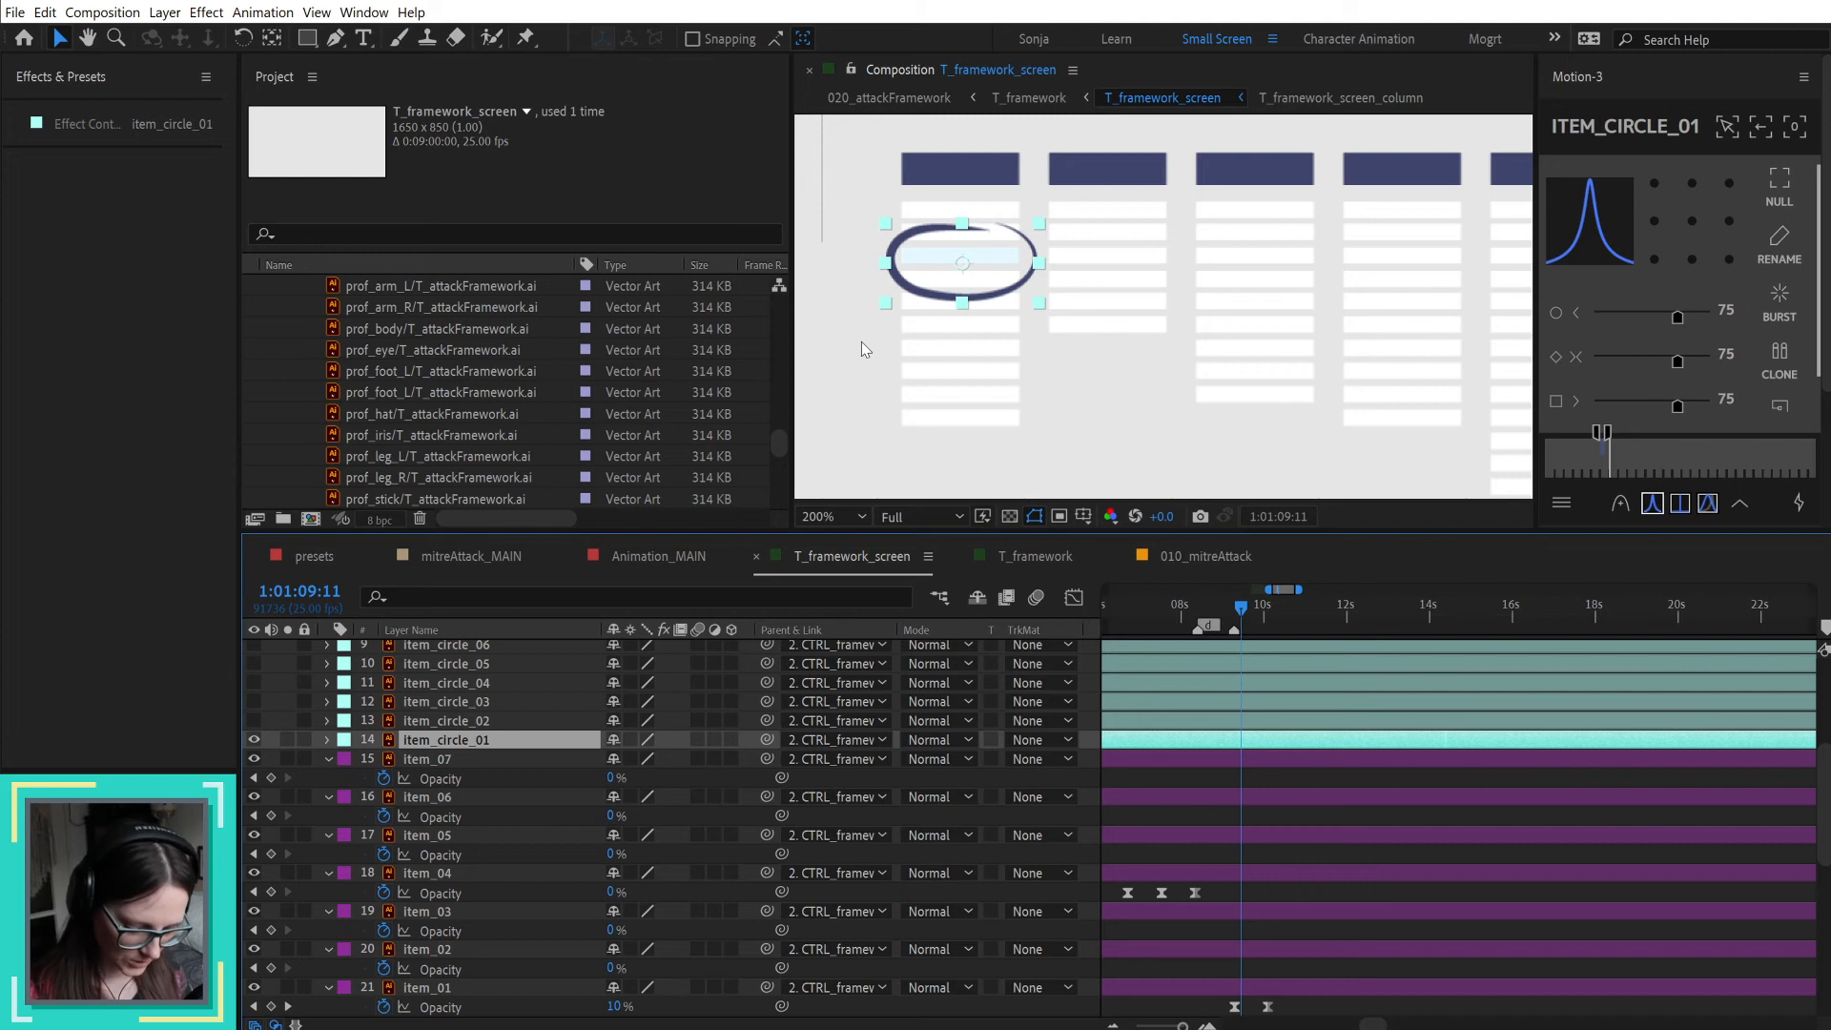
key(ctrl+d)
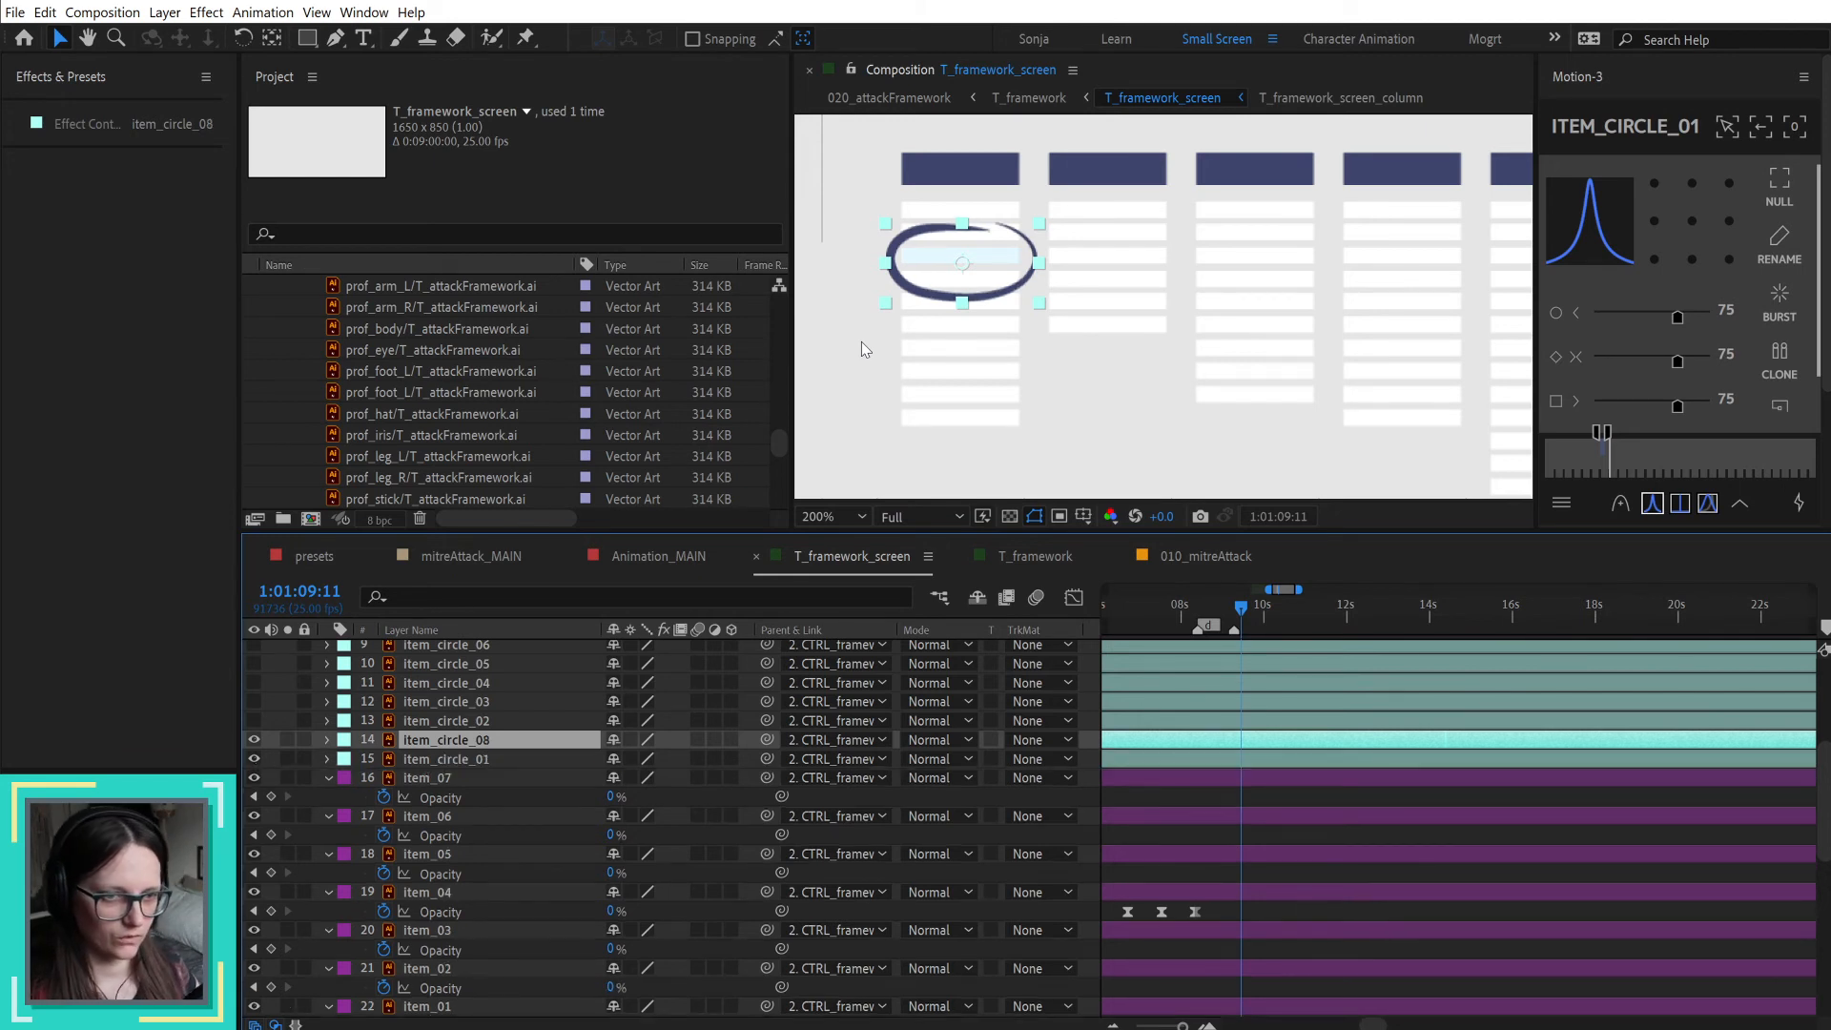
drag(484, 745, 489, 772)
click(484, 744)
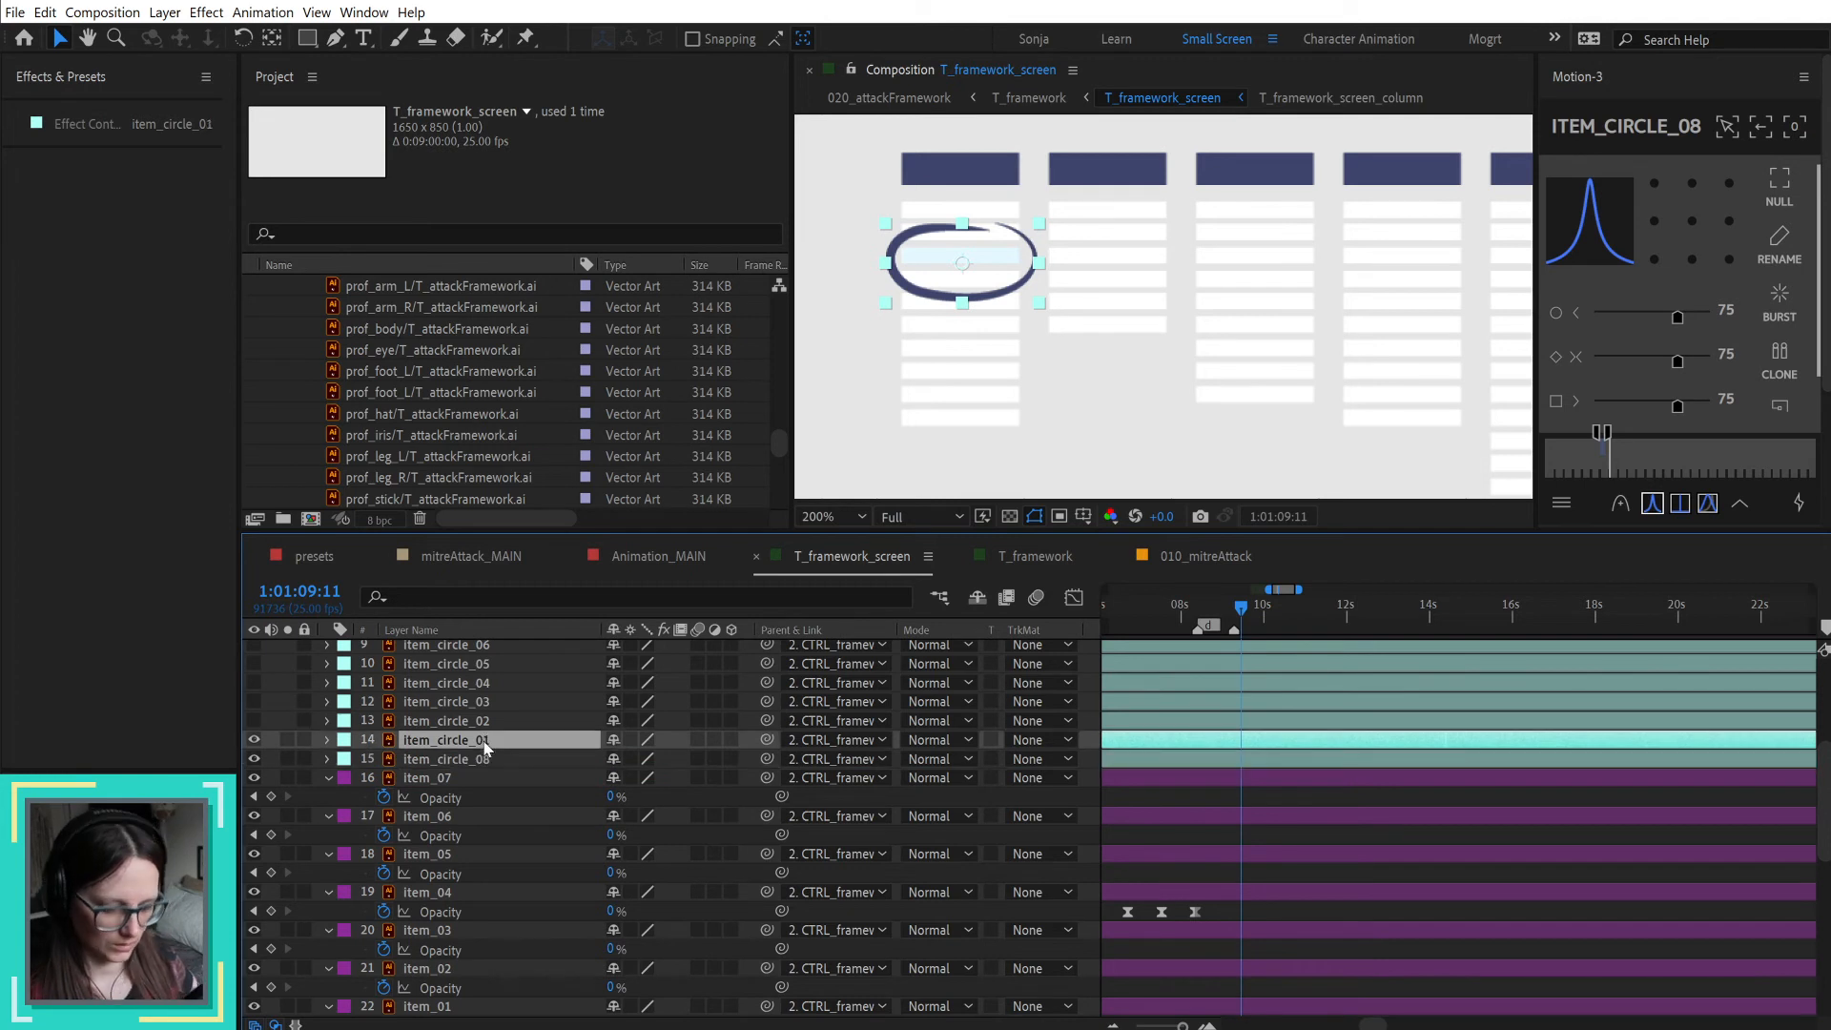
Step: Pre-compose item_circle_01 as T_framework_screen_circle, leaving all attributes in T_framework_screen
key(ctrl+shift+c)
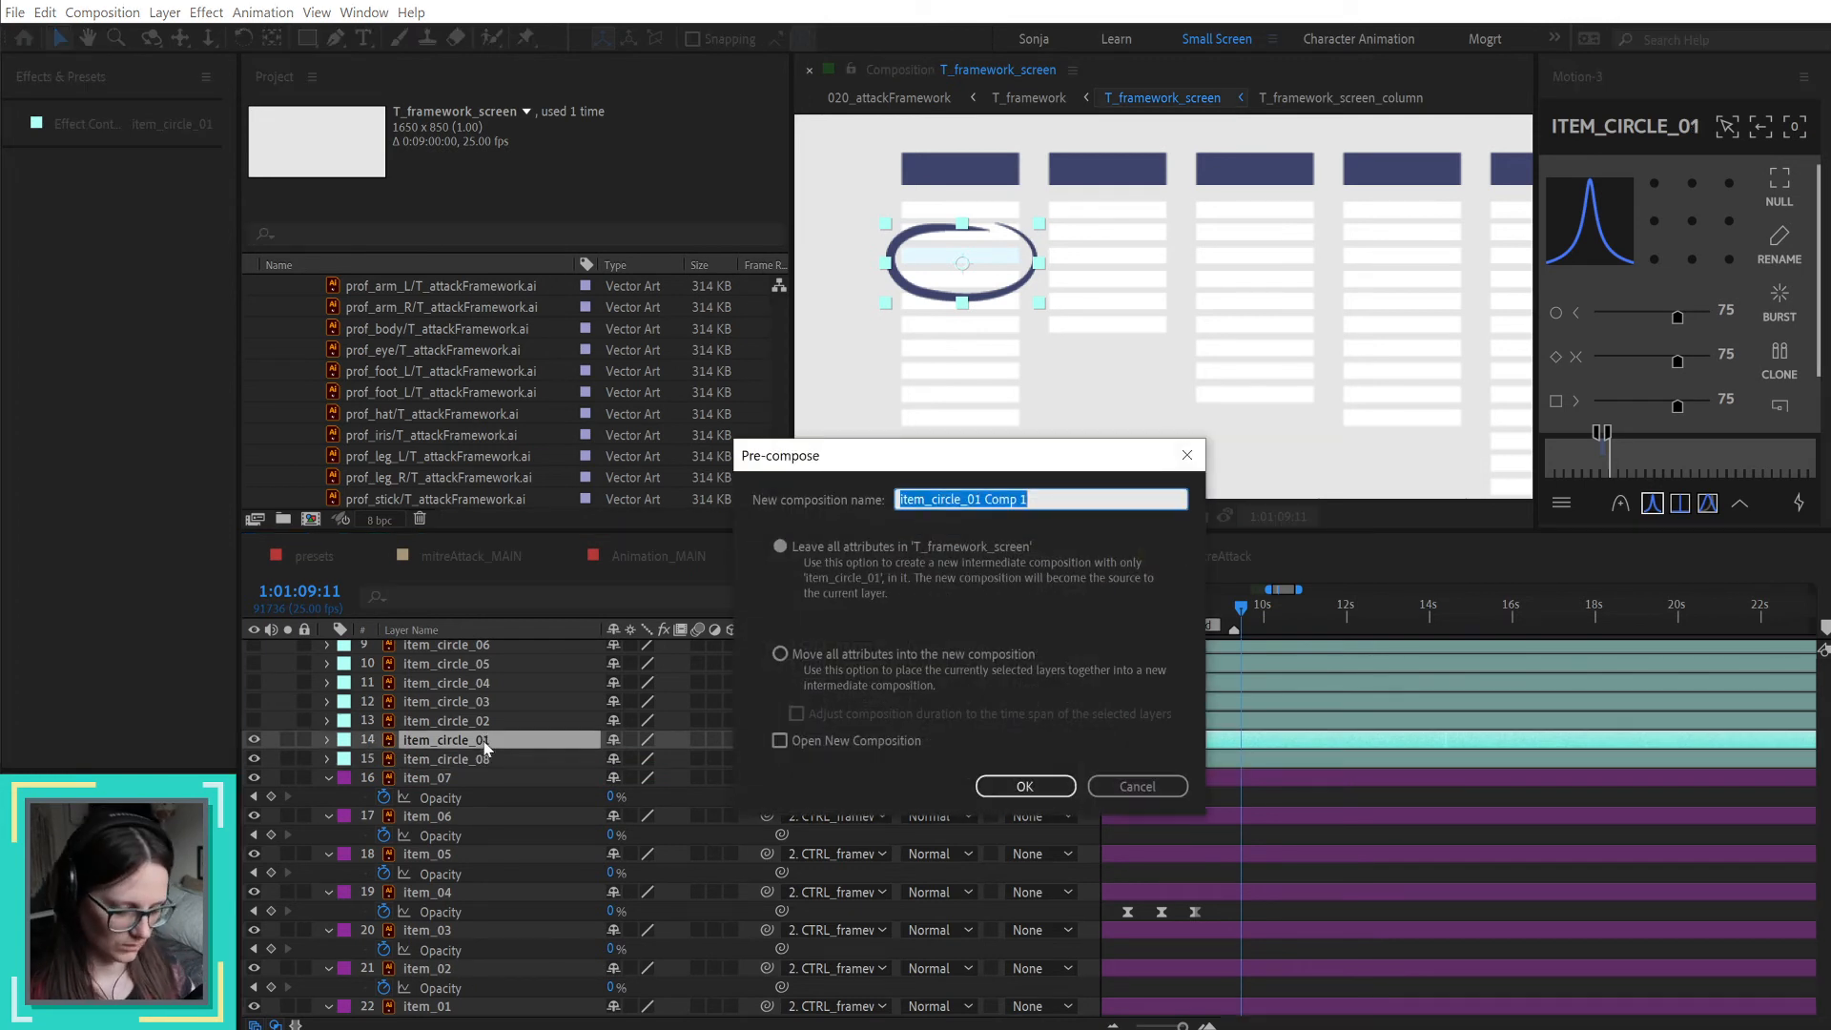
key(Home)
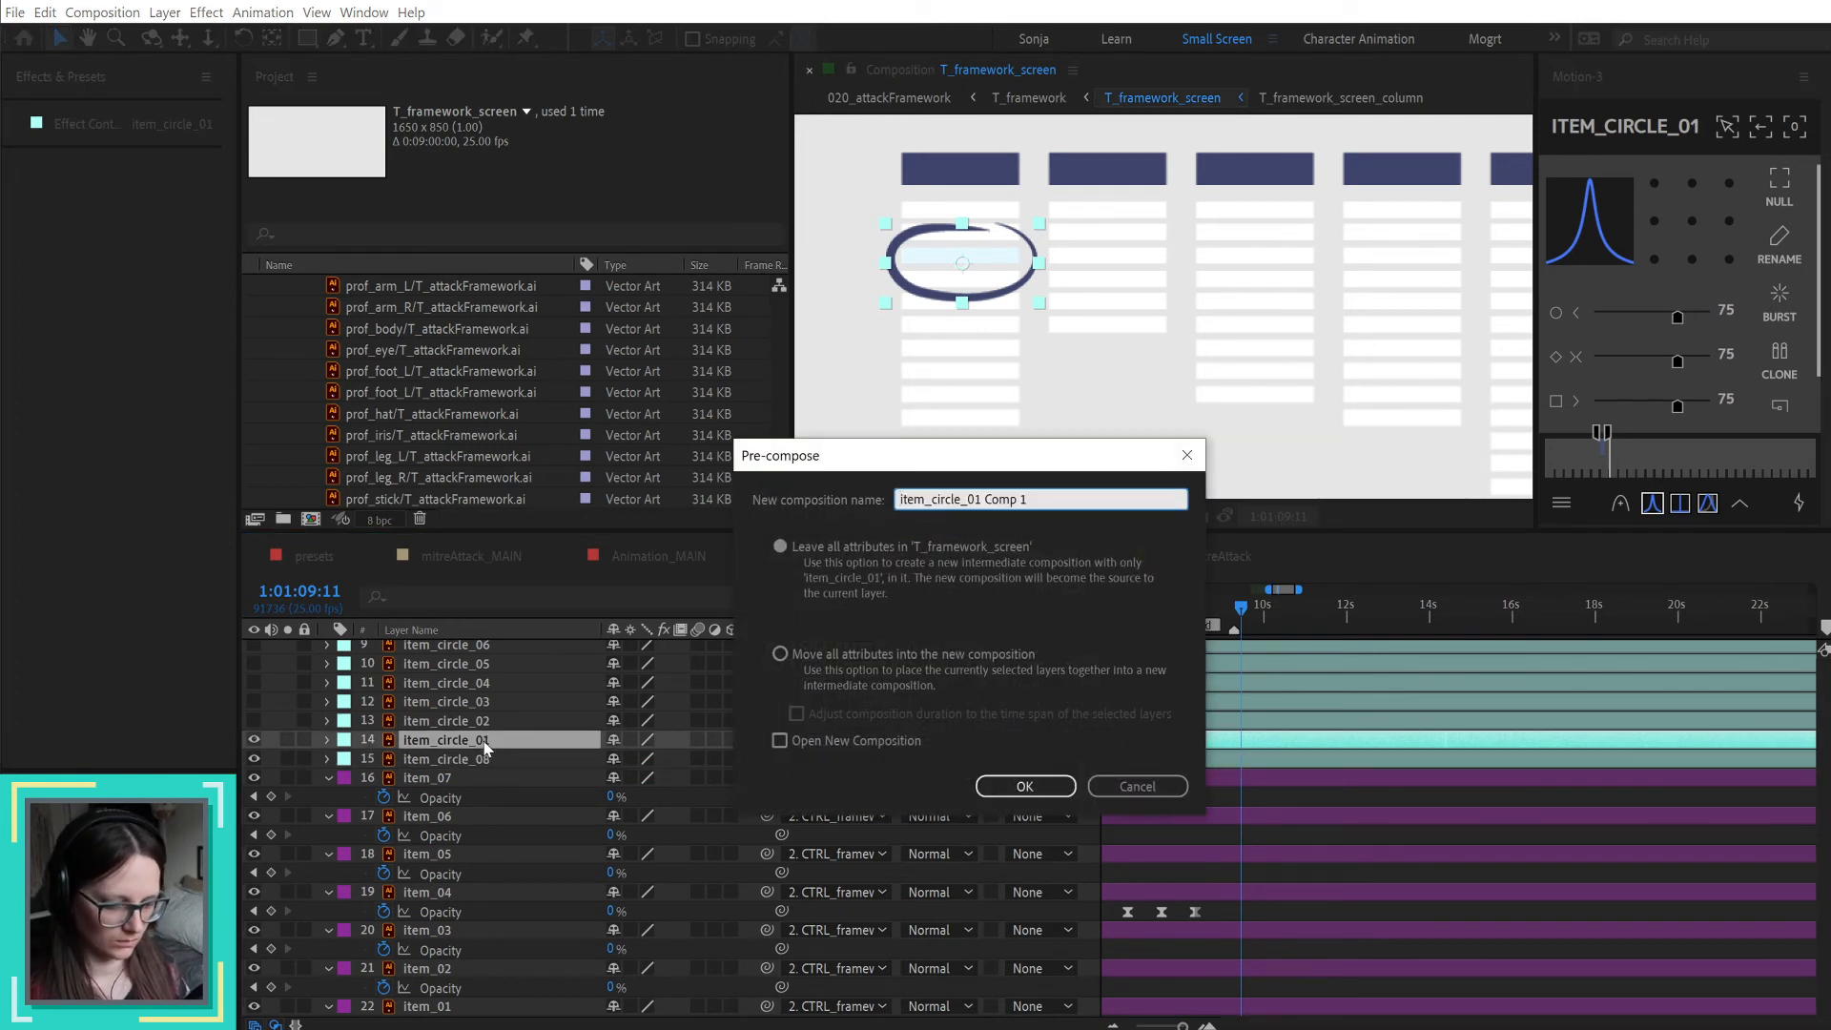
text(T_frme)
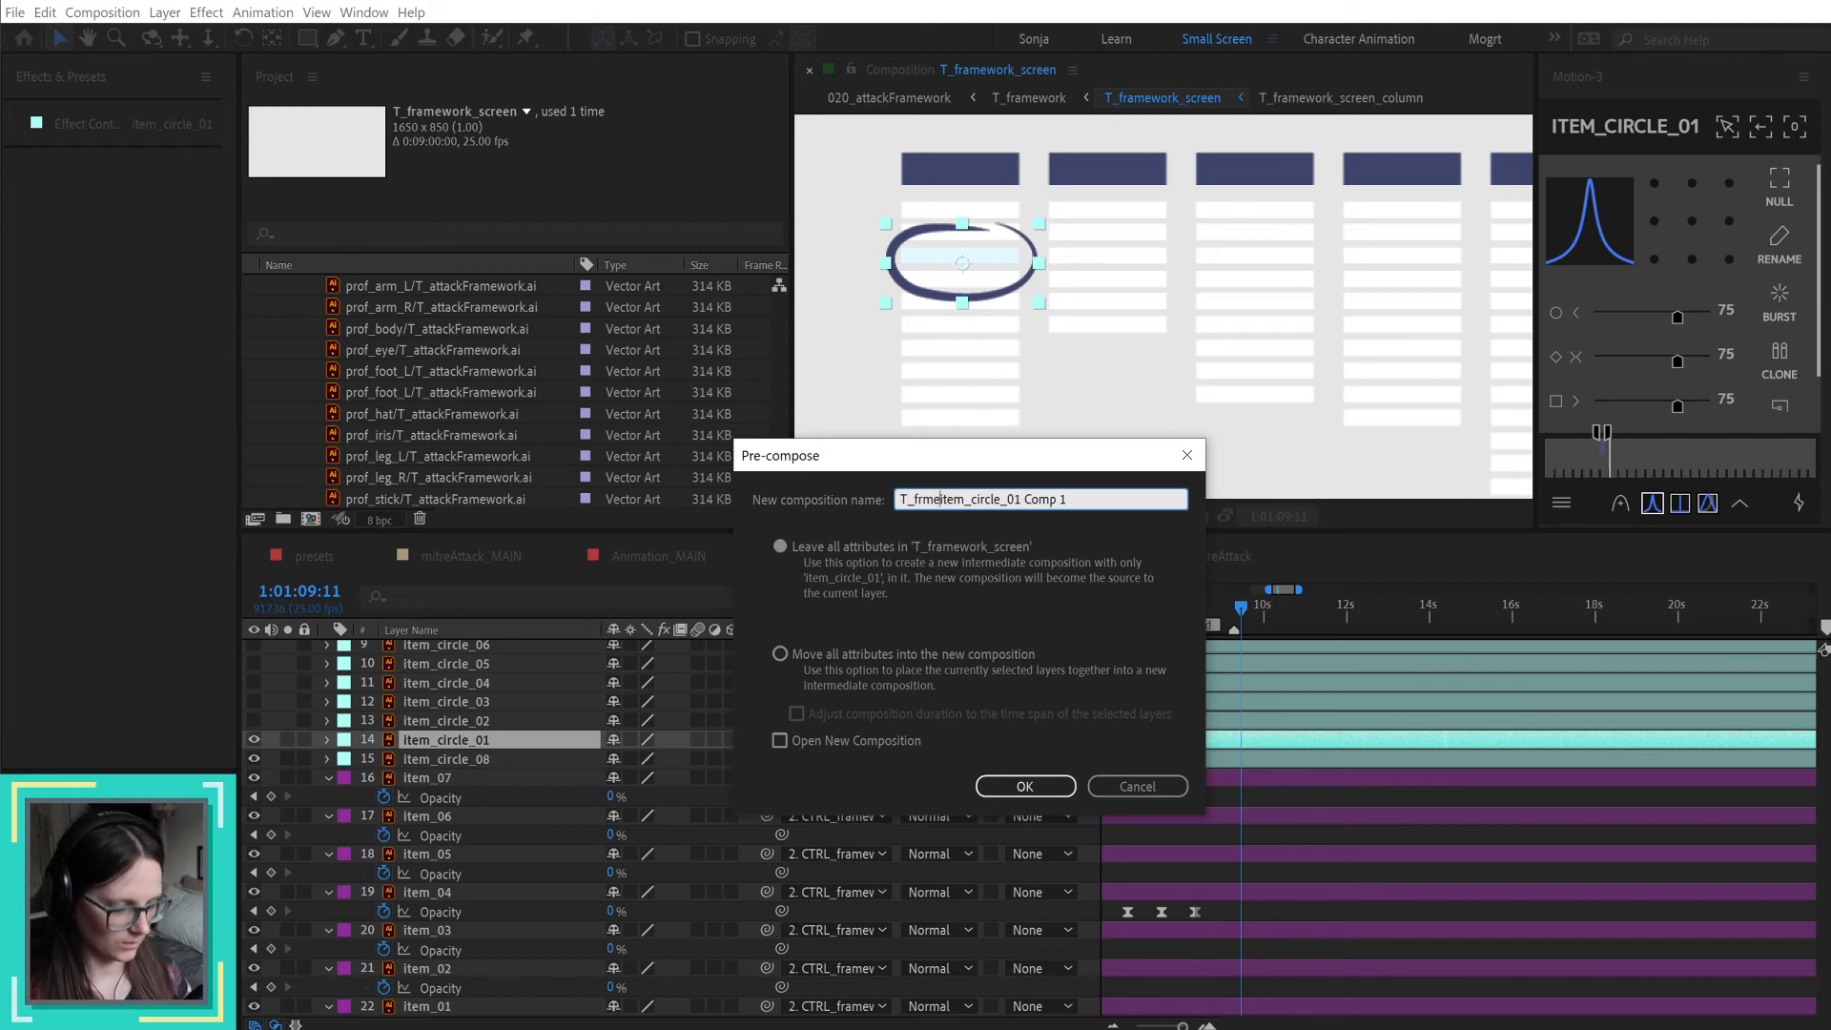
key(BackSpace)
key(BackSpace)
text(amework_)
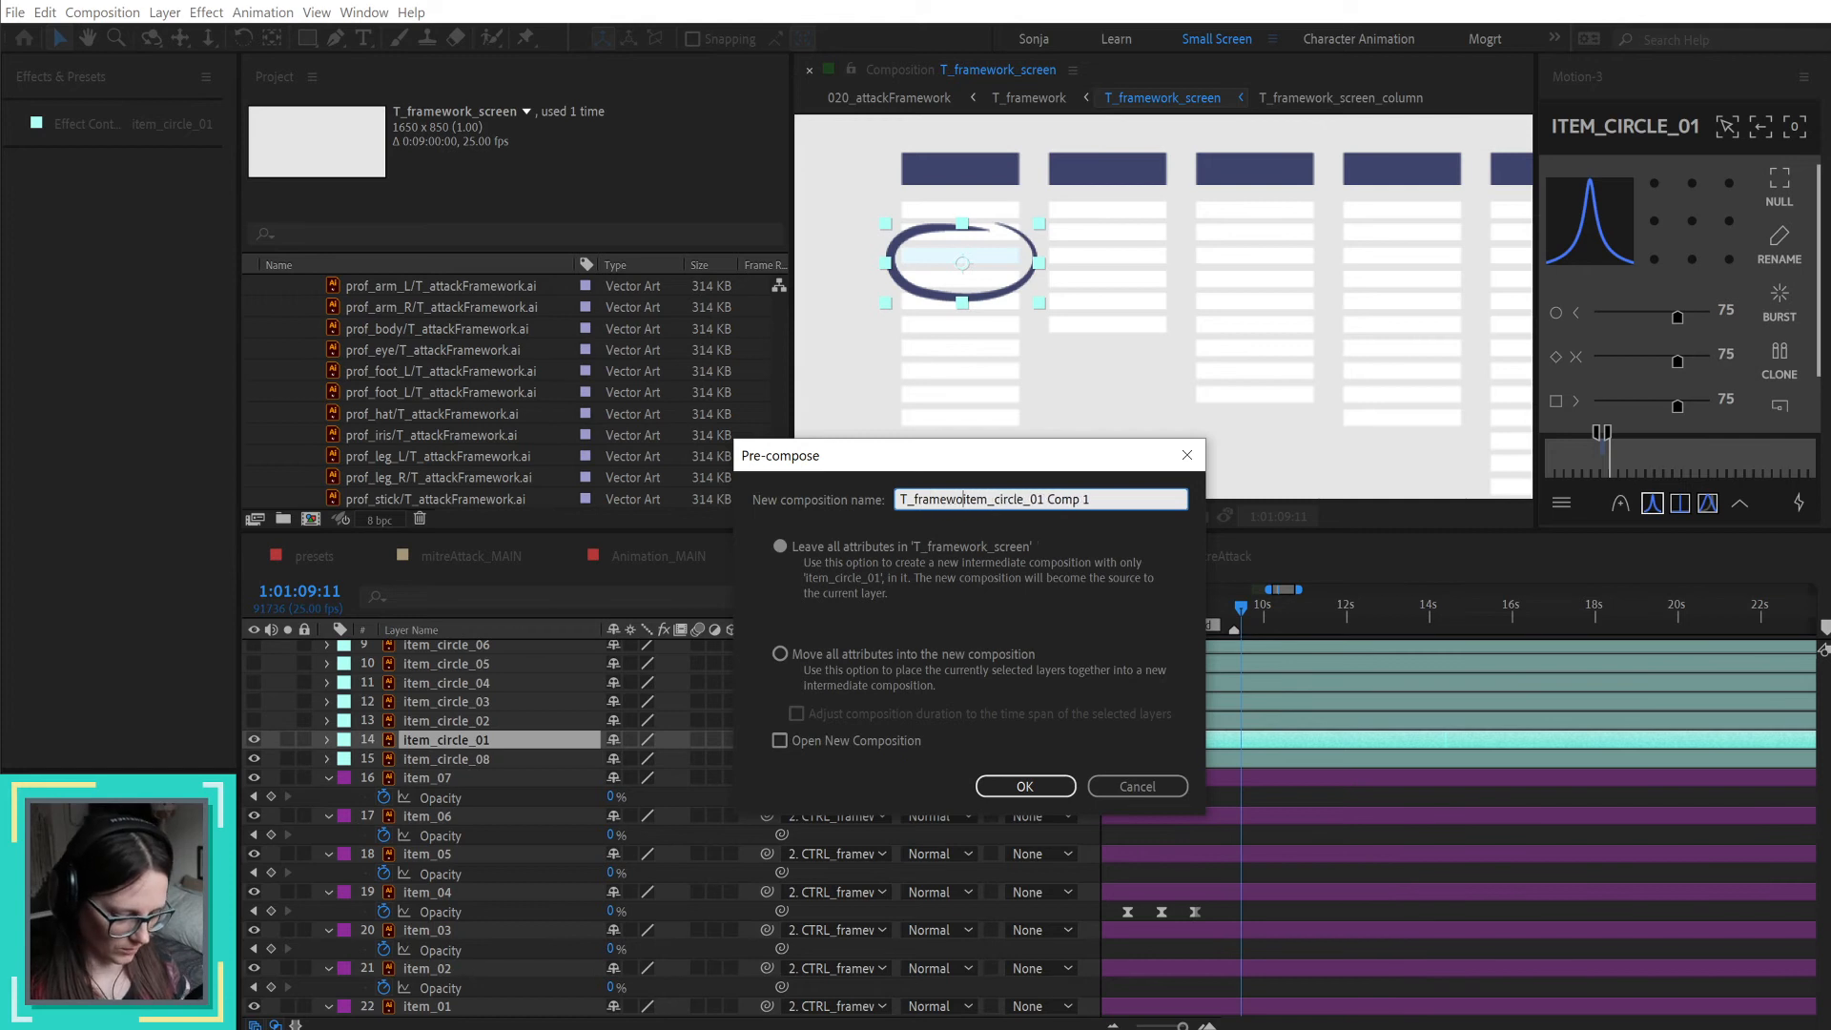
text(screen)
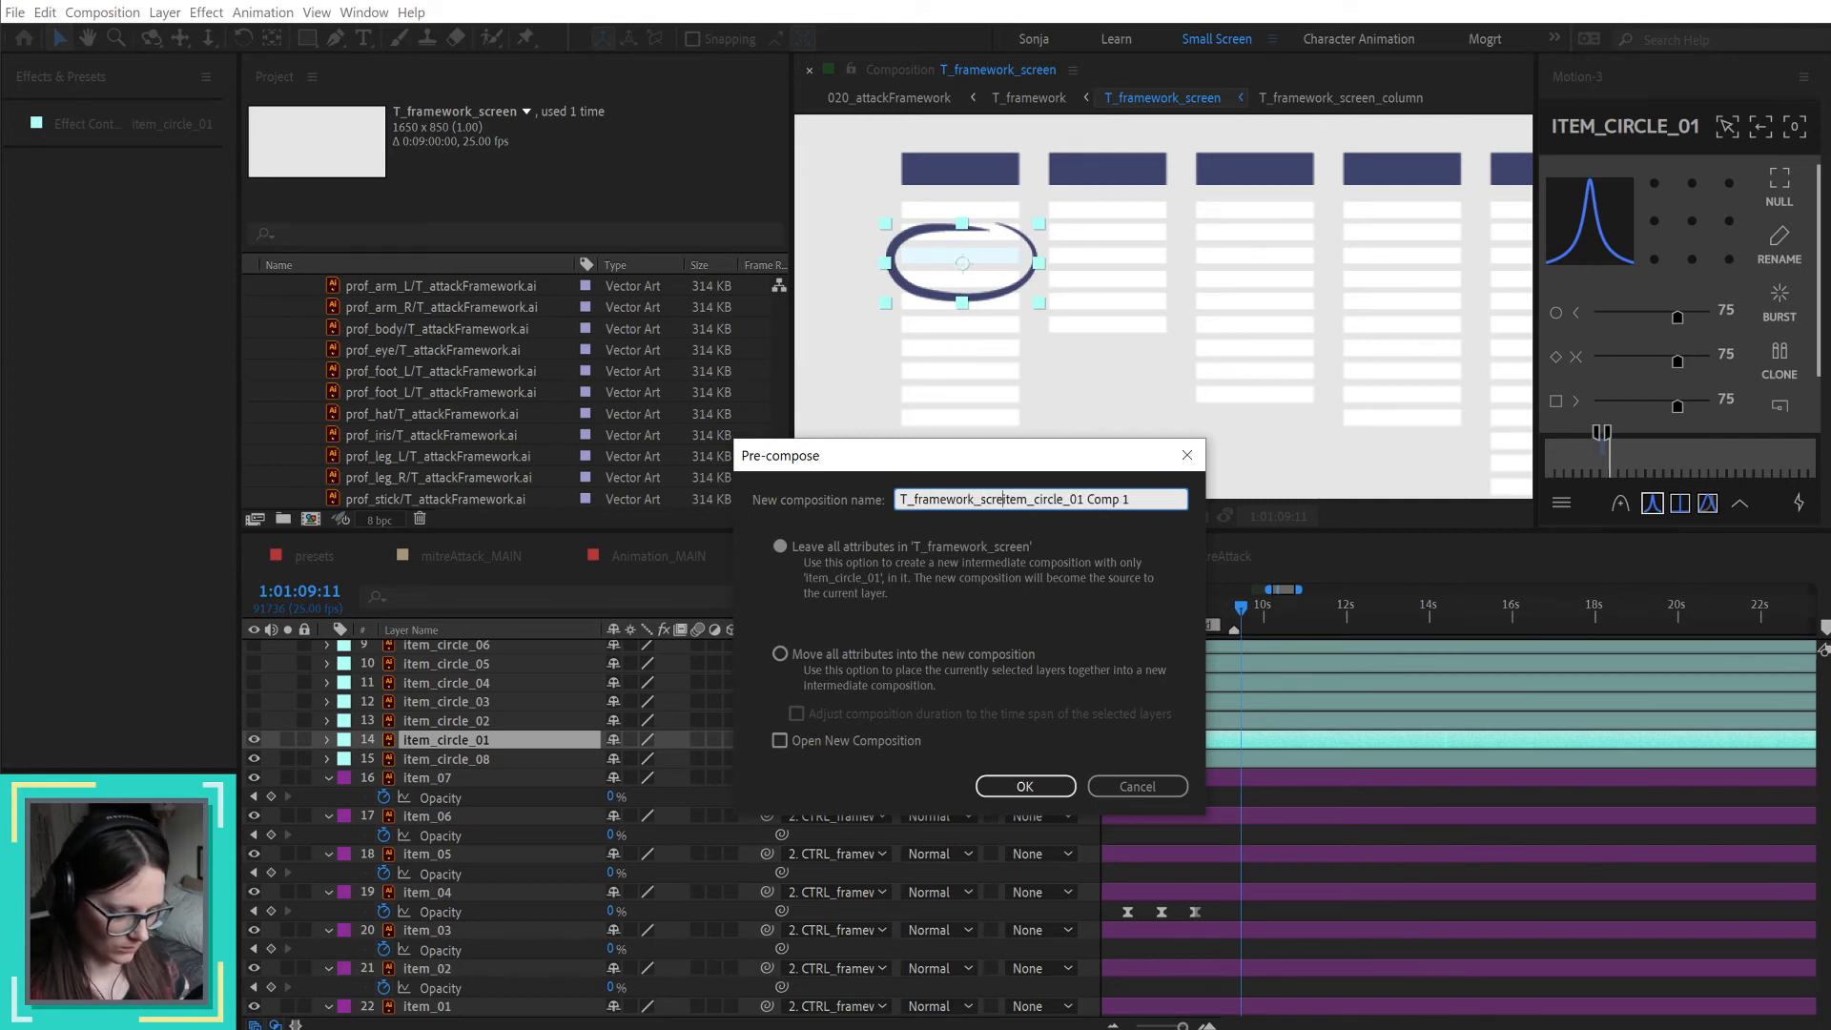
text(_)
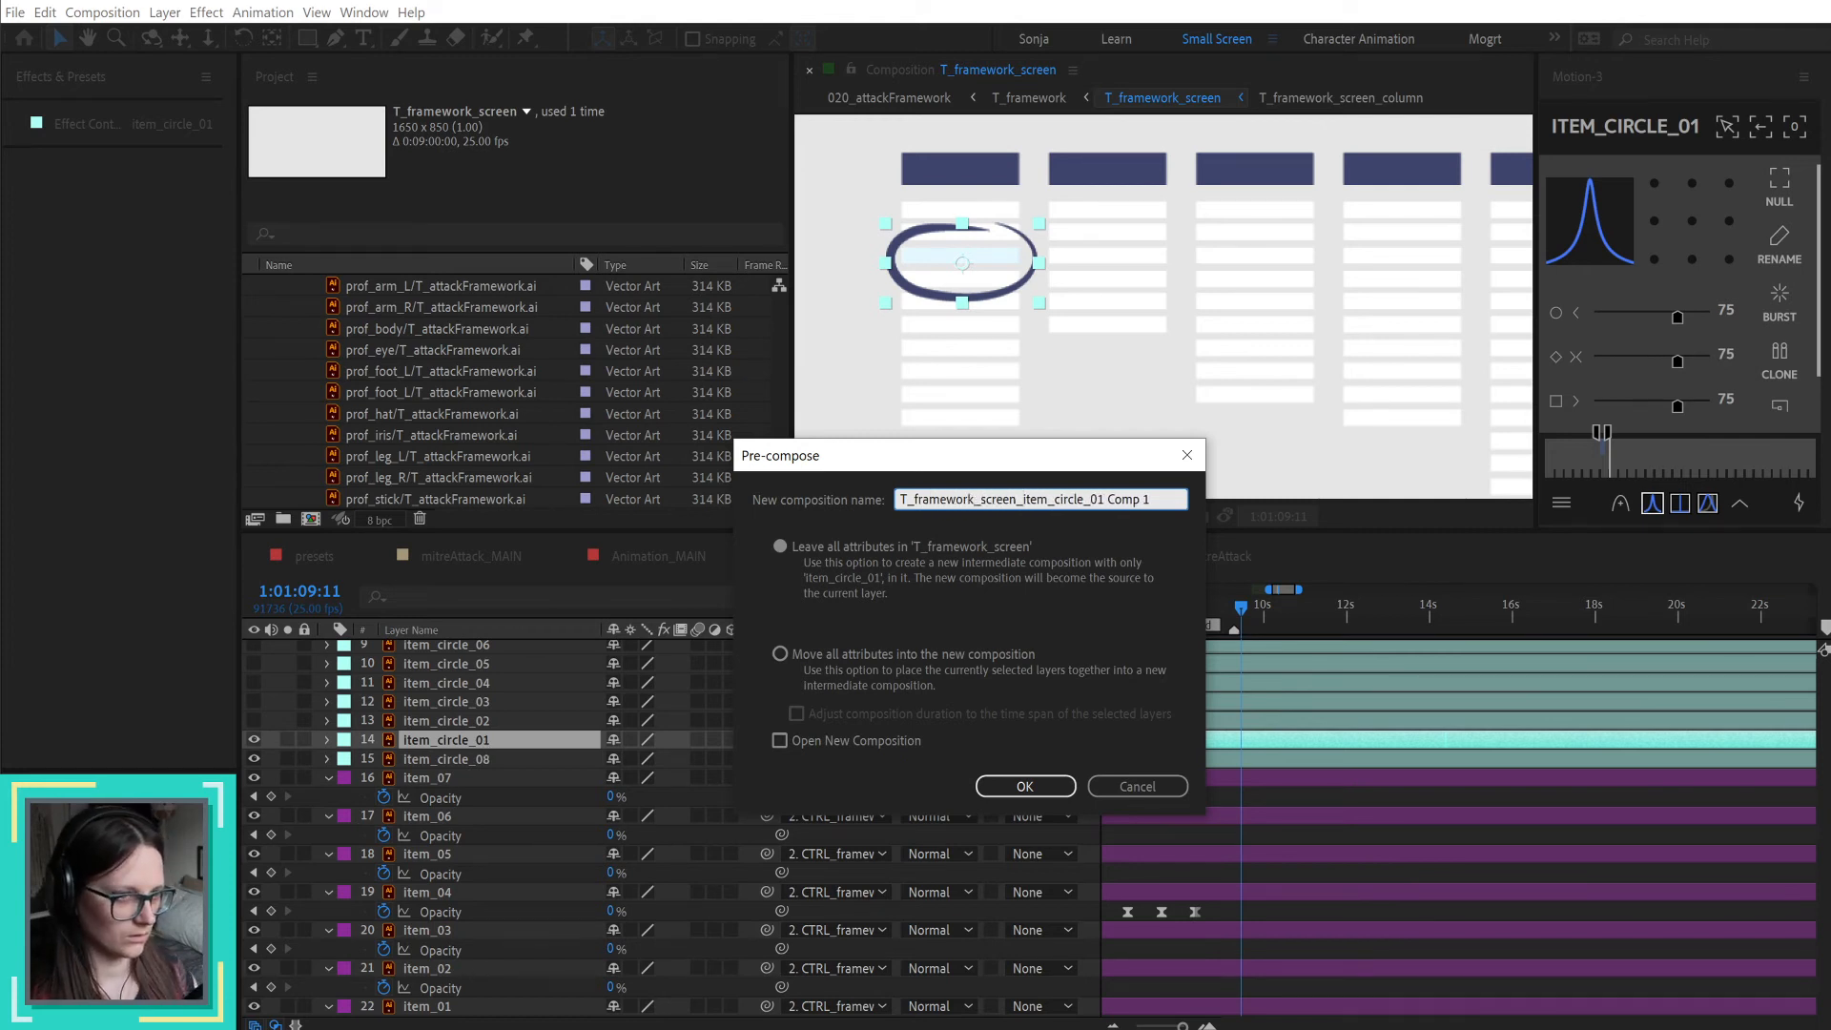
drag(1103, 499, 1173, 511)
key(BackSpace)
key(BackSpace)
key(BackSpace)
key(BackSpace)
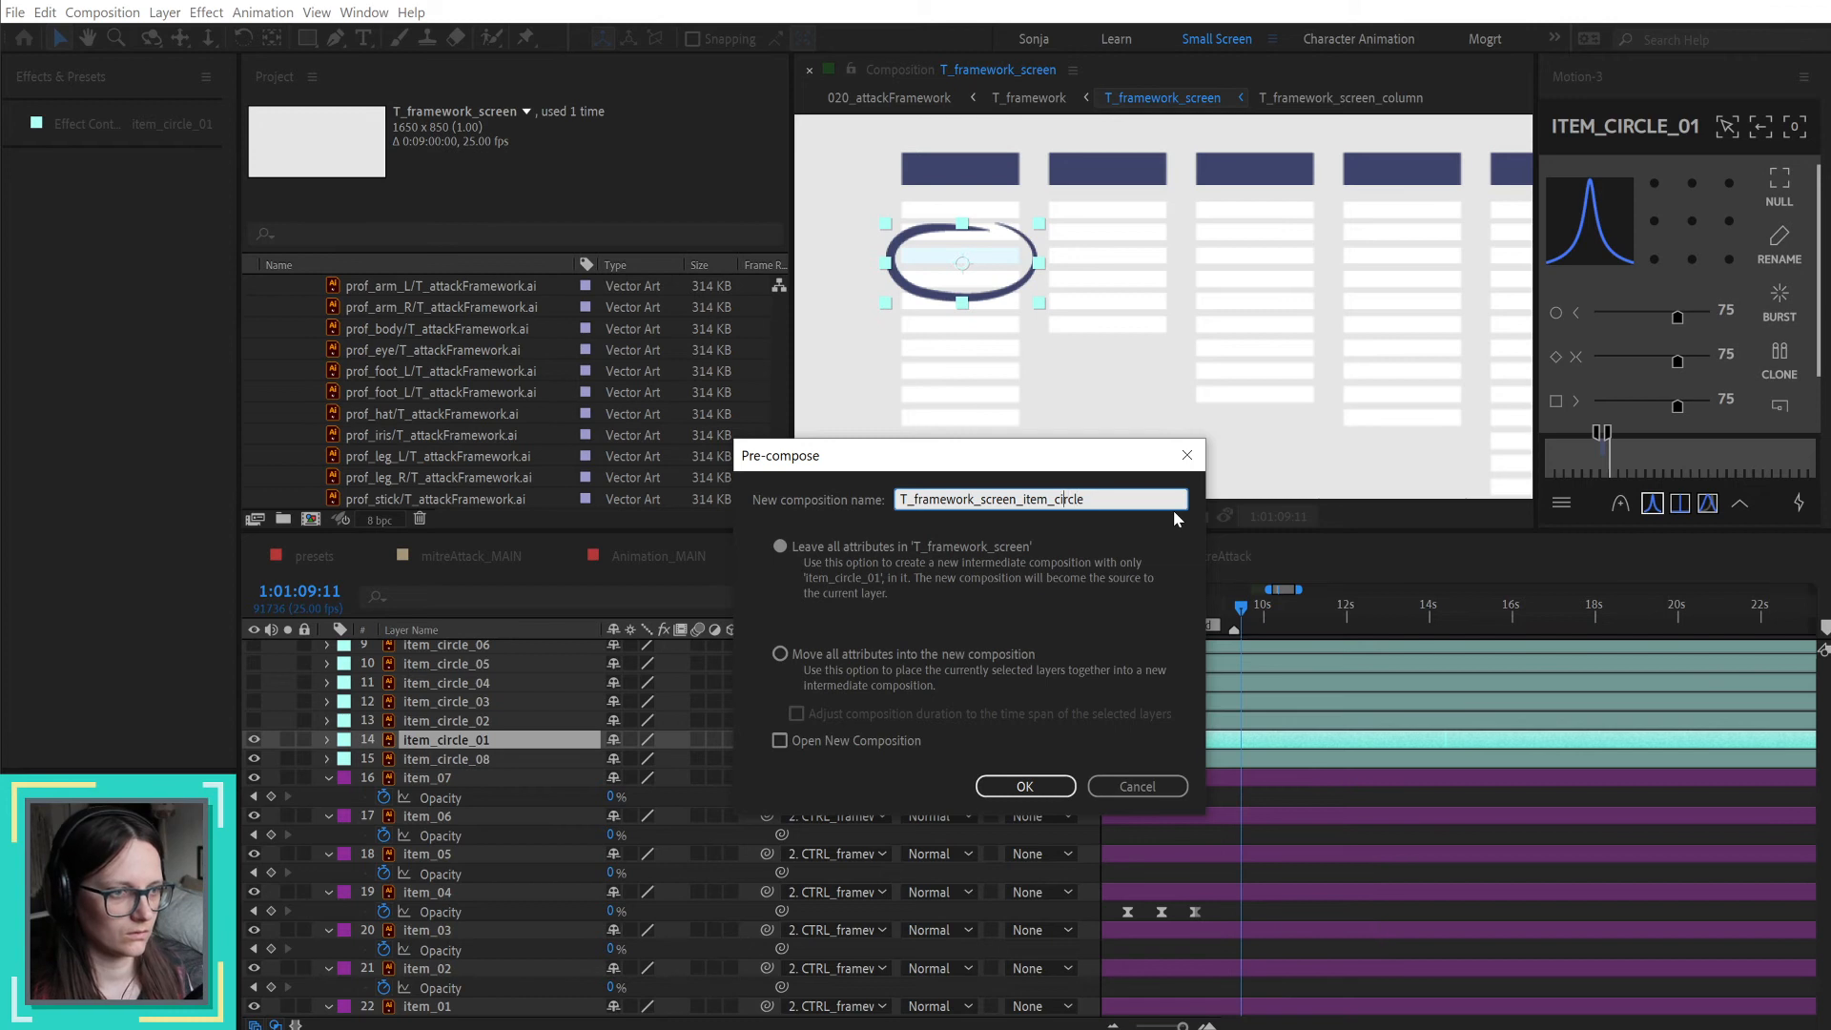
key(BackSpace)
key(BackSpace)
key(BackSpace)
key(BackSpace)
key(BackSpace)
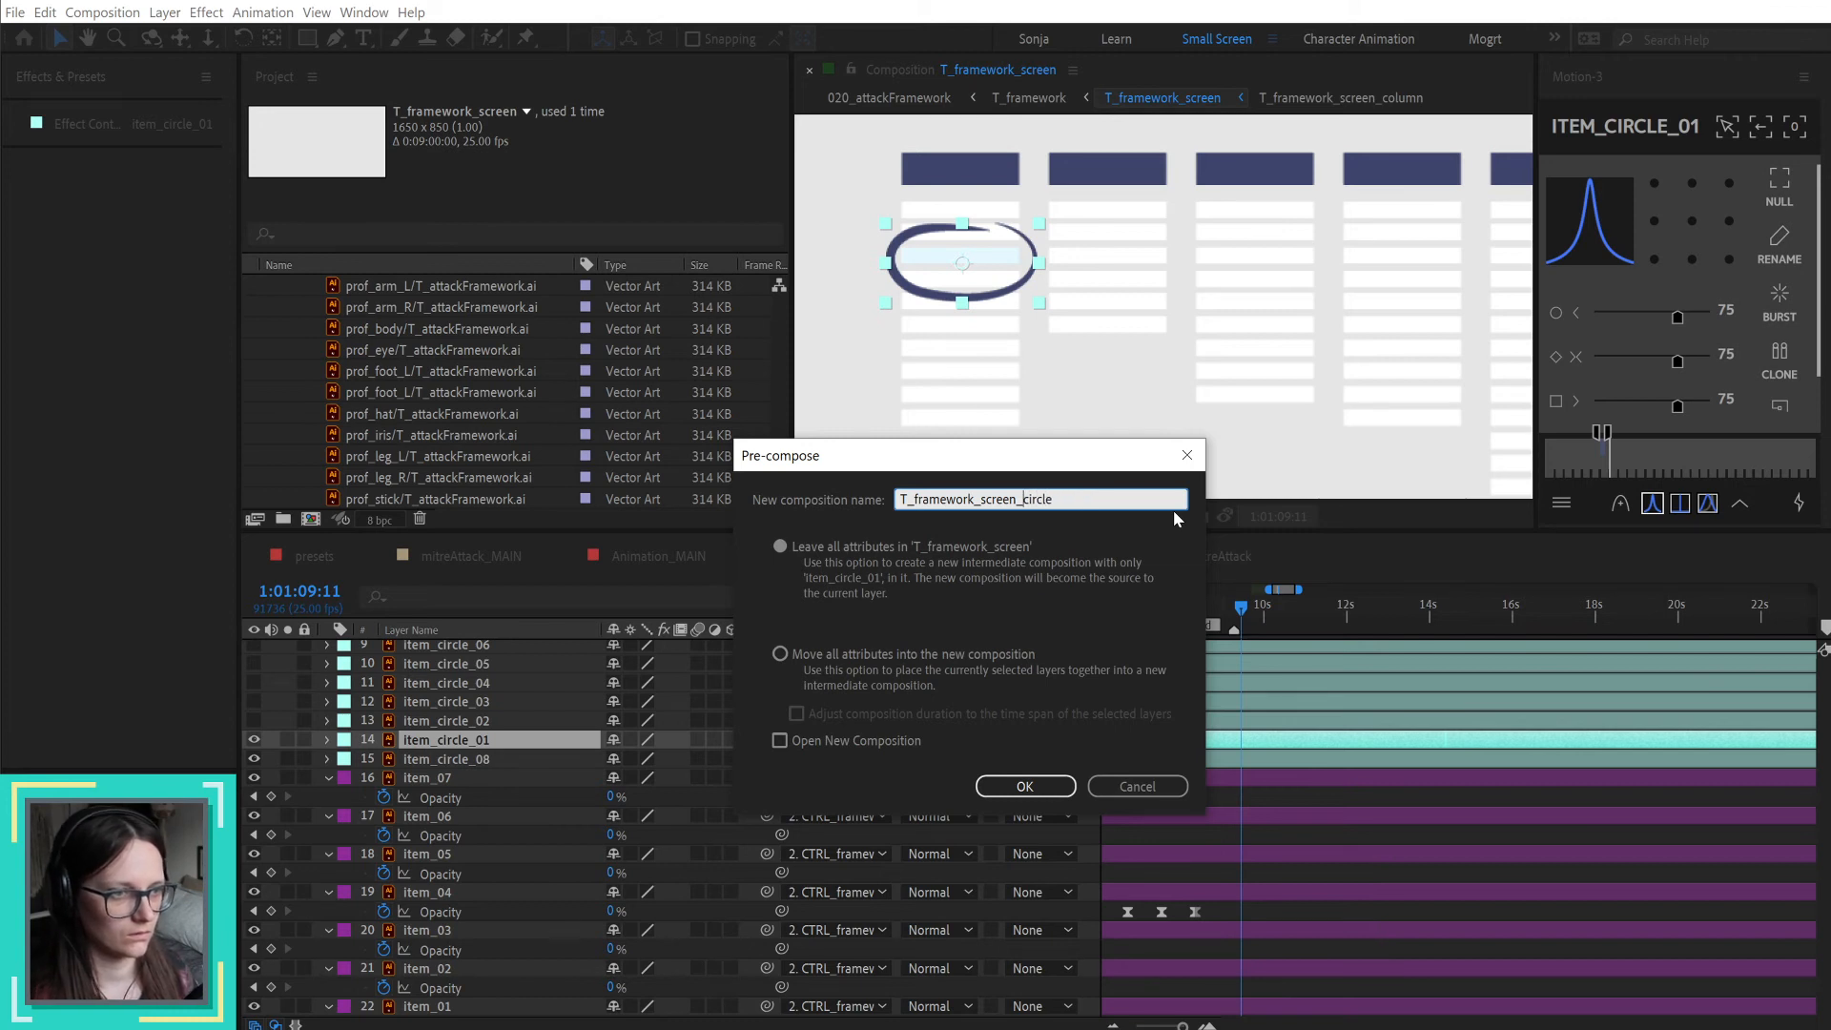
click(1051, 787)
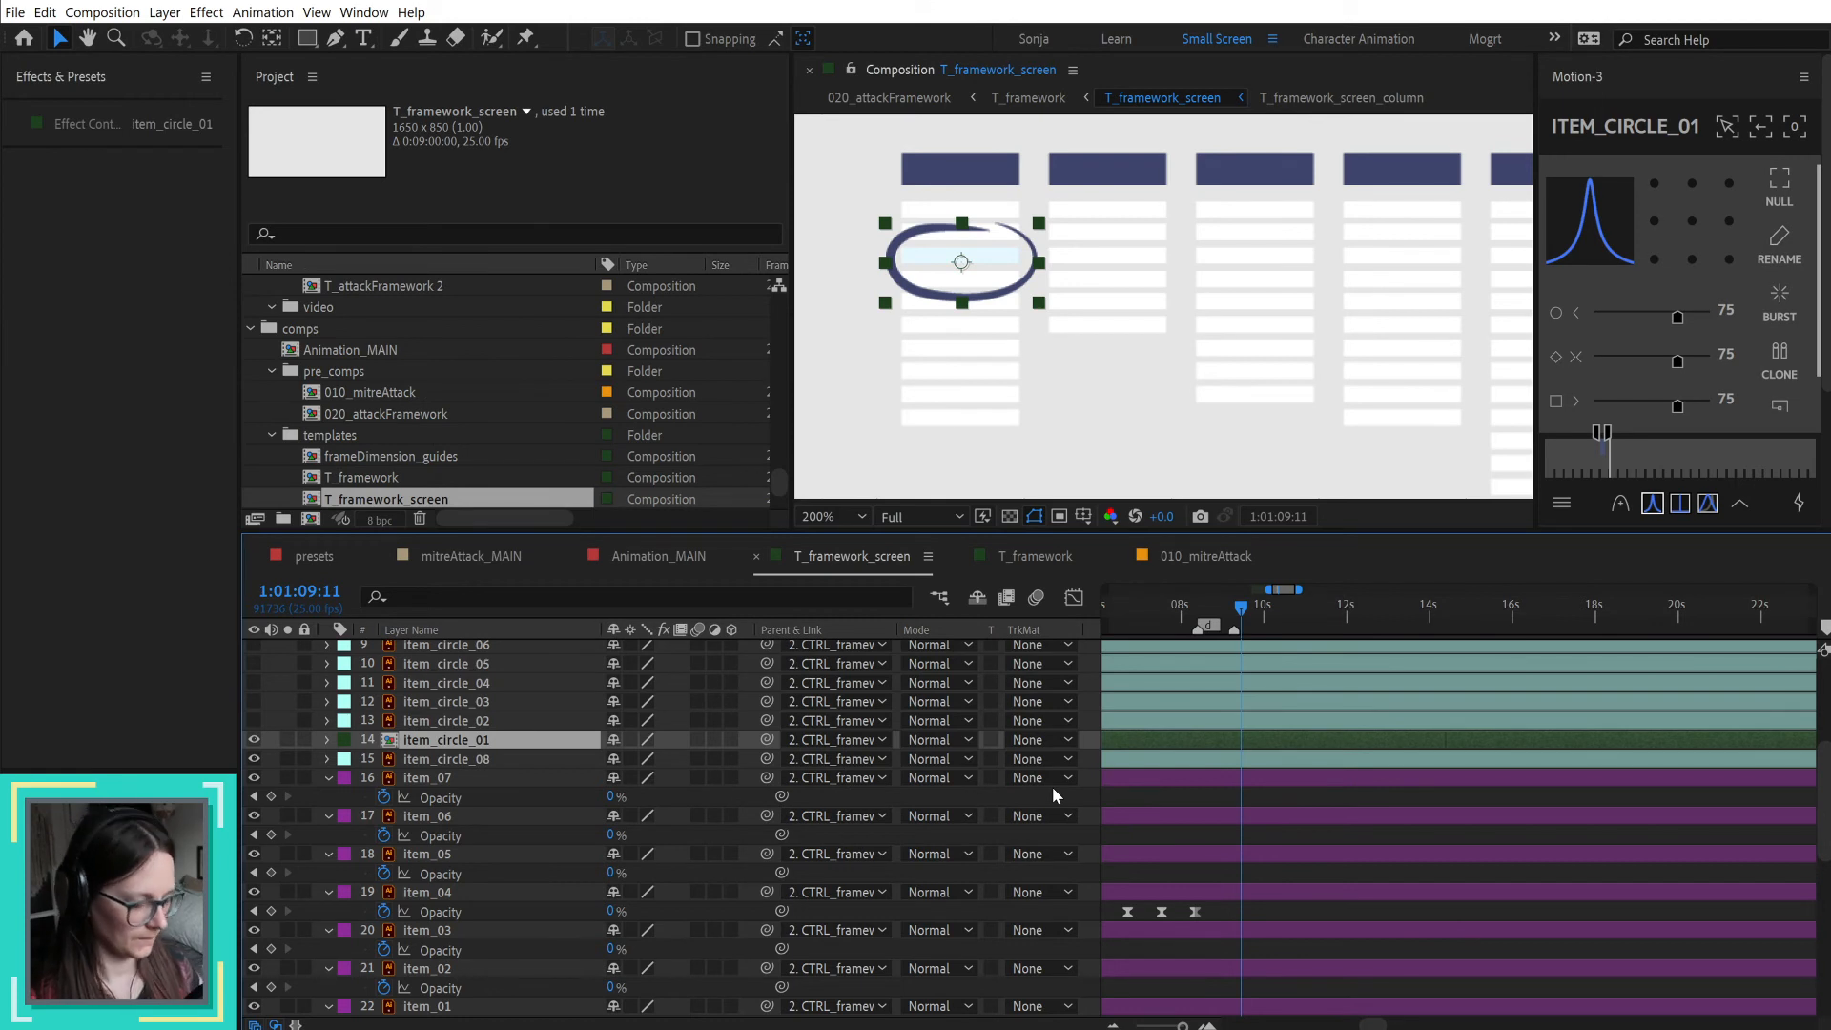
Step: Open the T_framework_screen_circle composition and set its start timecode to 0:59:00:00
scroll(1313, 742, down, 4)
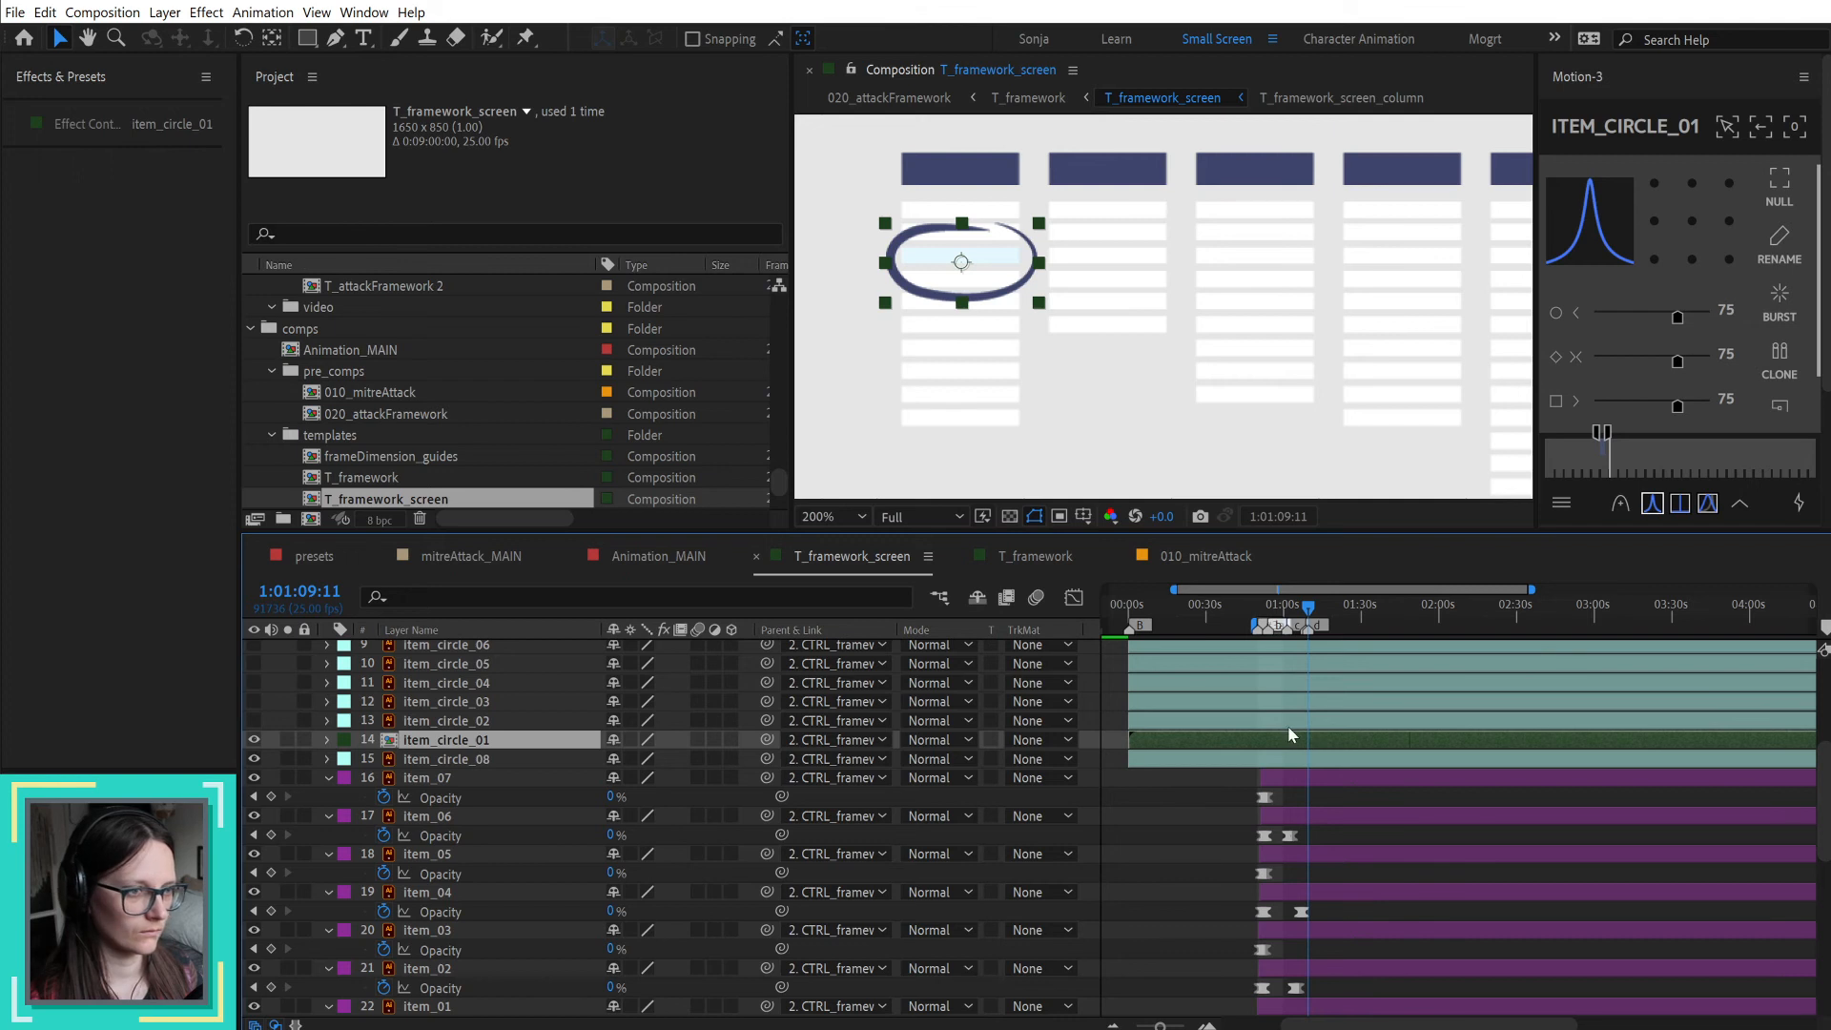
drag(1142, 611, 1131, 618)
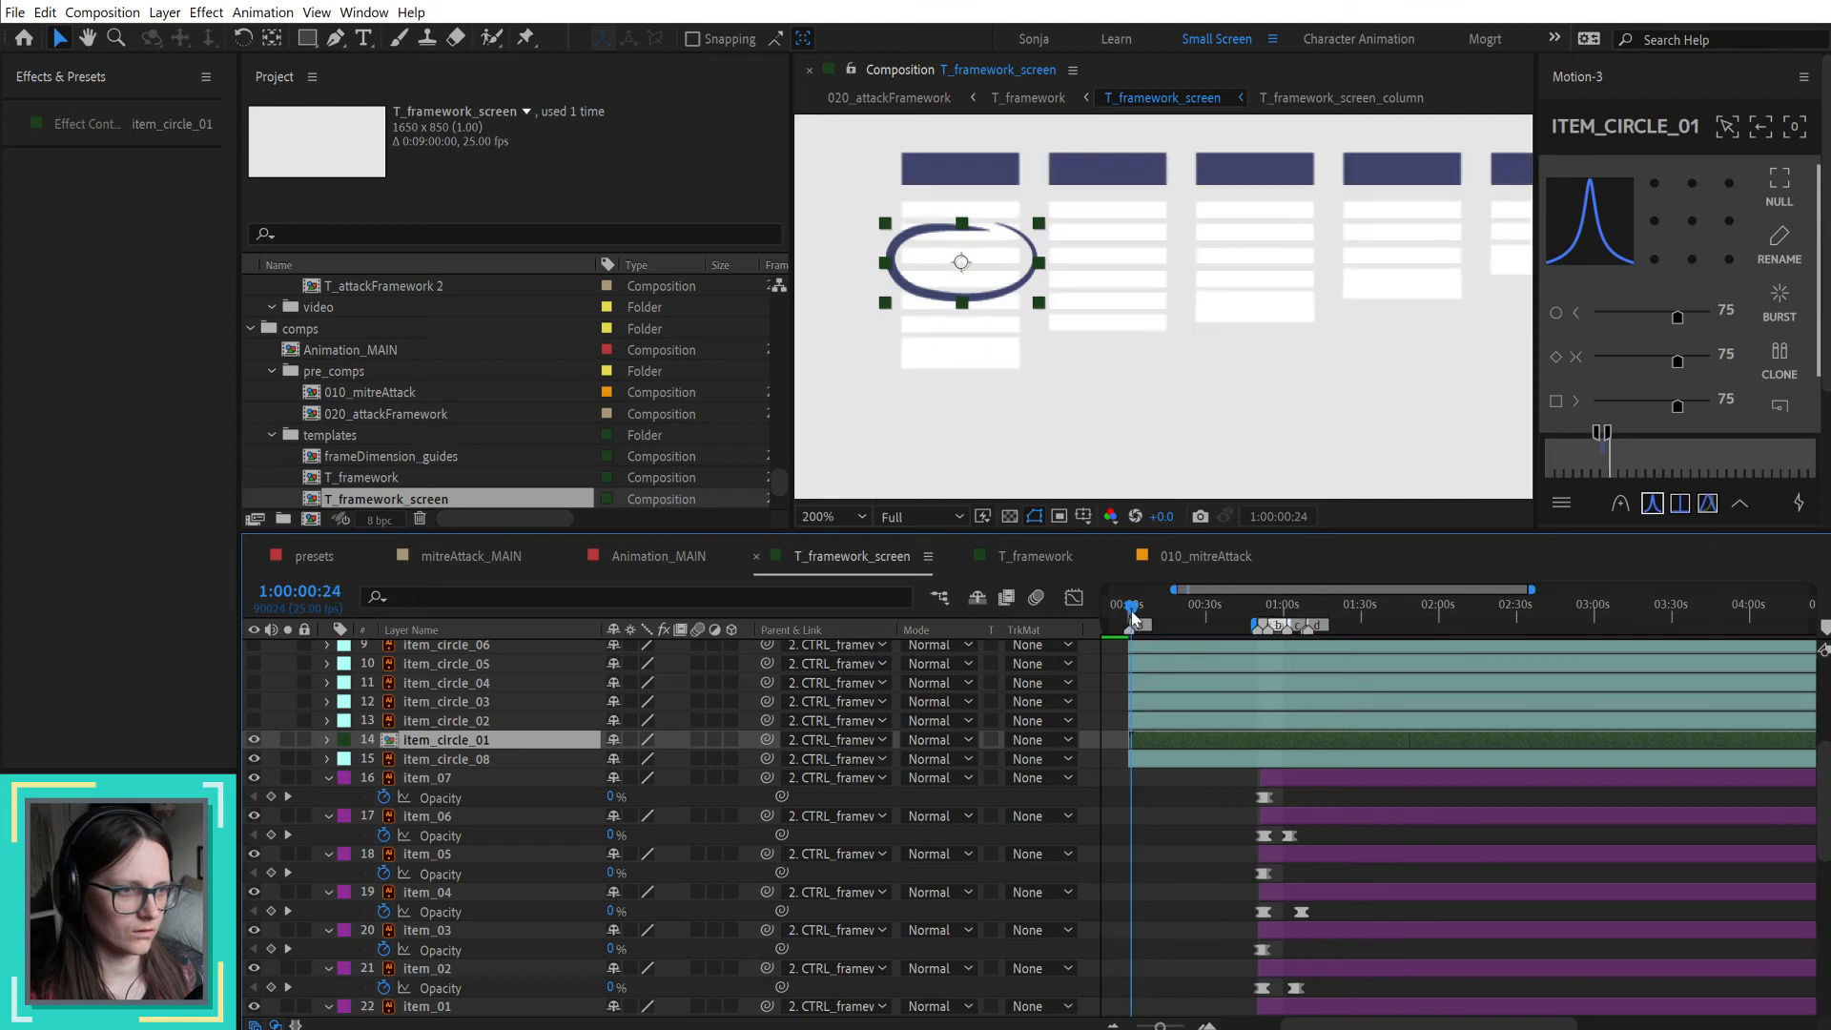
scroll(1127, 660, up, 8)
click(1137, 614)
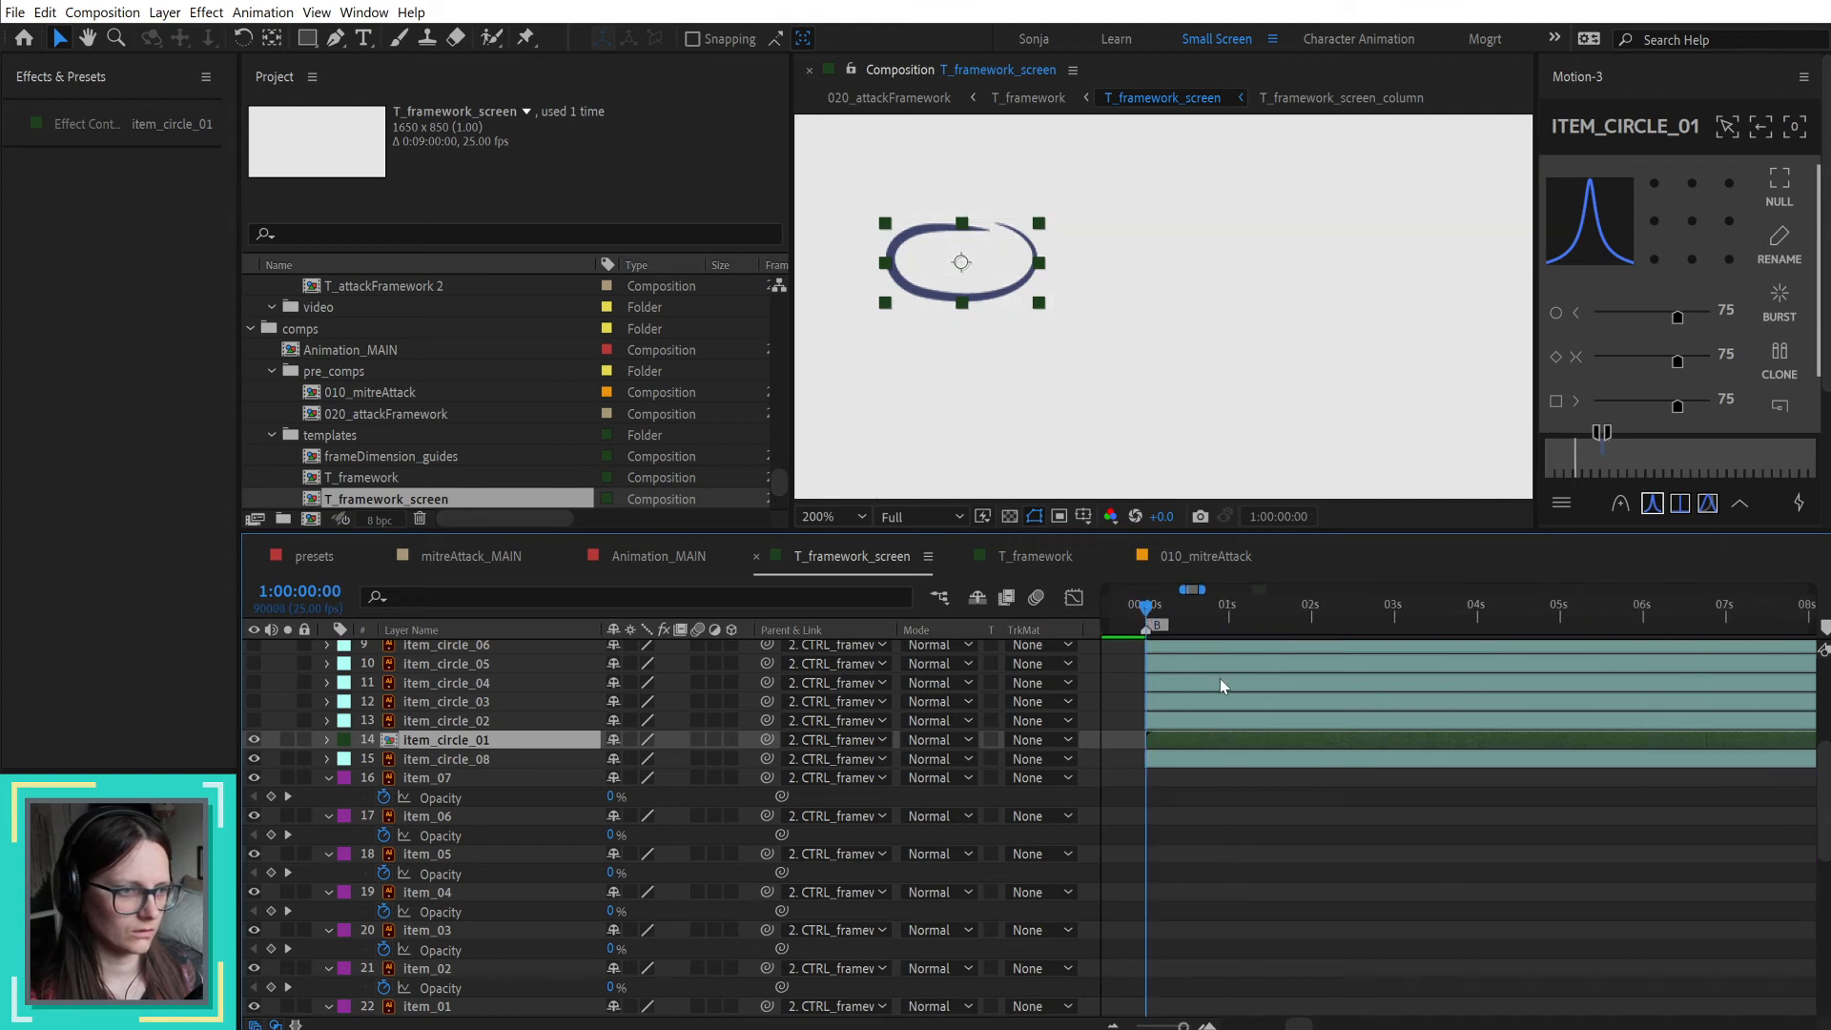
scroll(1220, 678, down, 3)
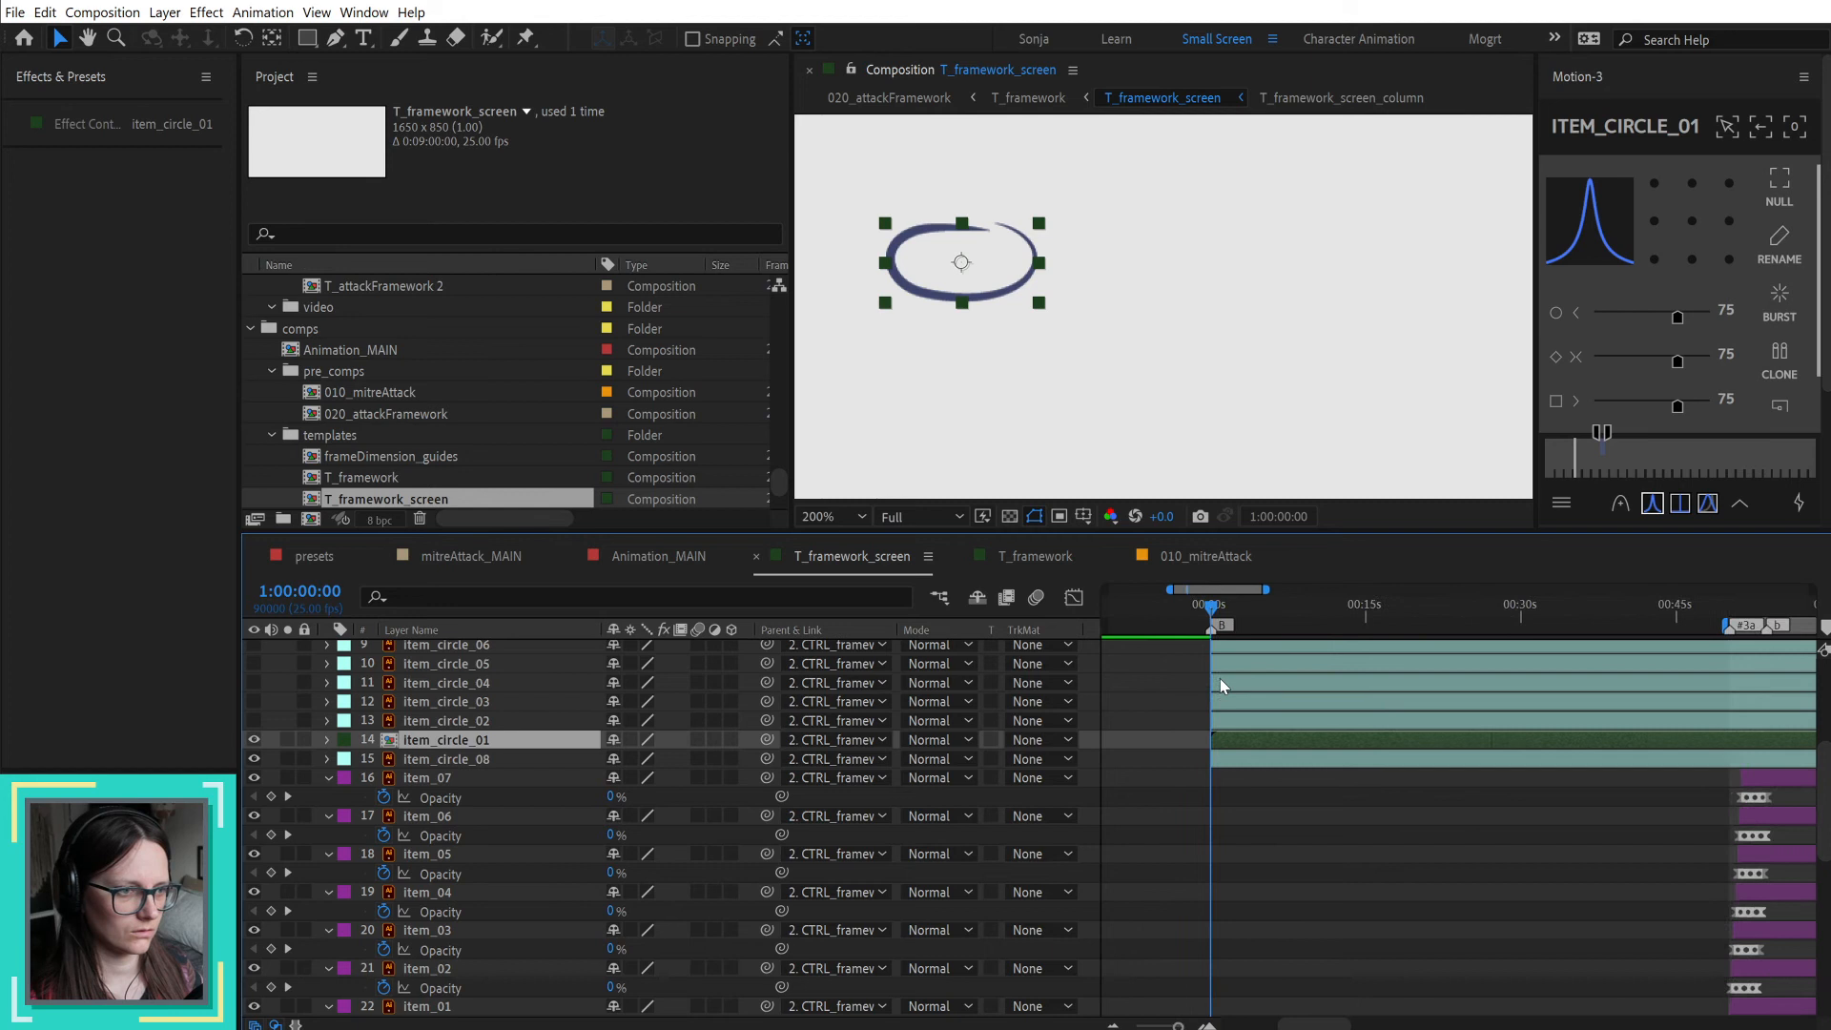
scroll(1220, 678, down, 2)
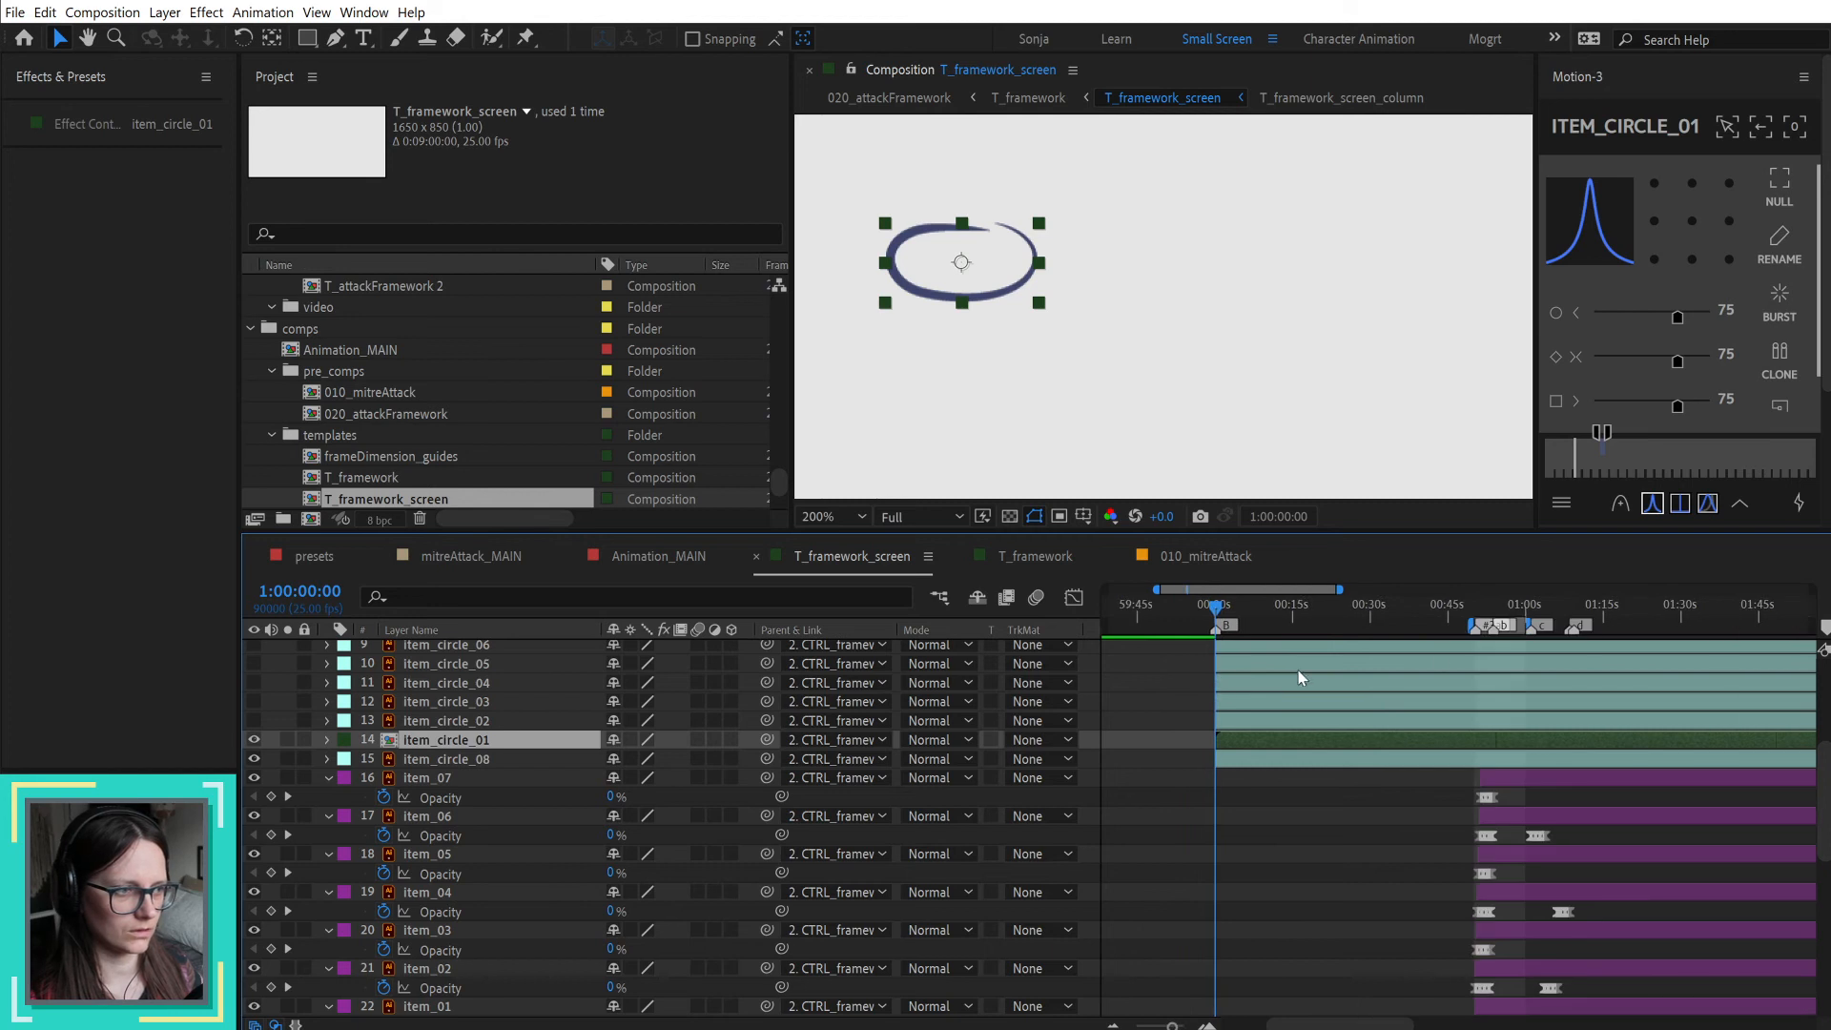
double_click(1328, 741)
right_click(1269, 766)
click(1361, 803)
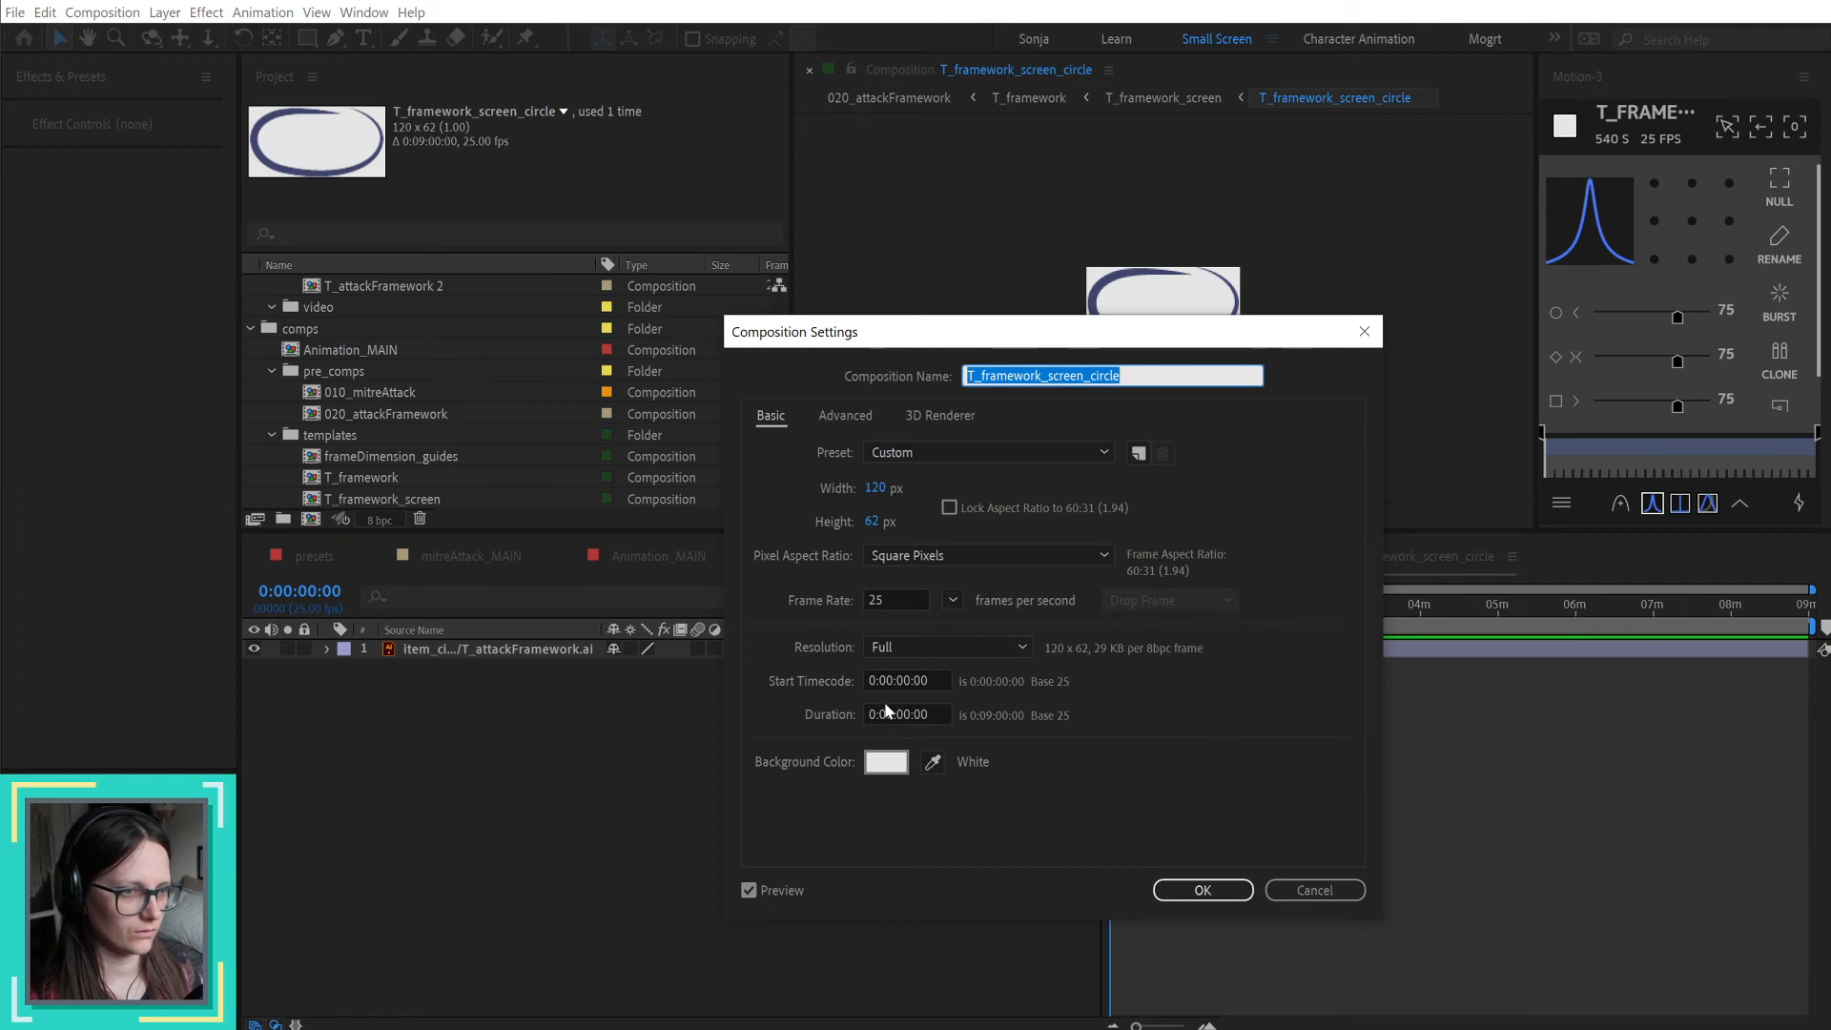
click(892, 681)
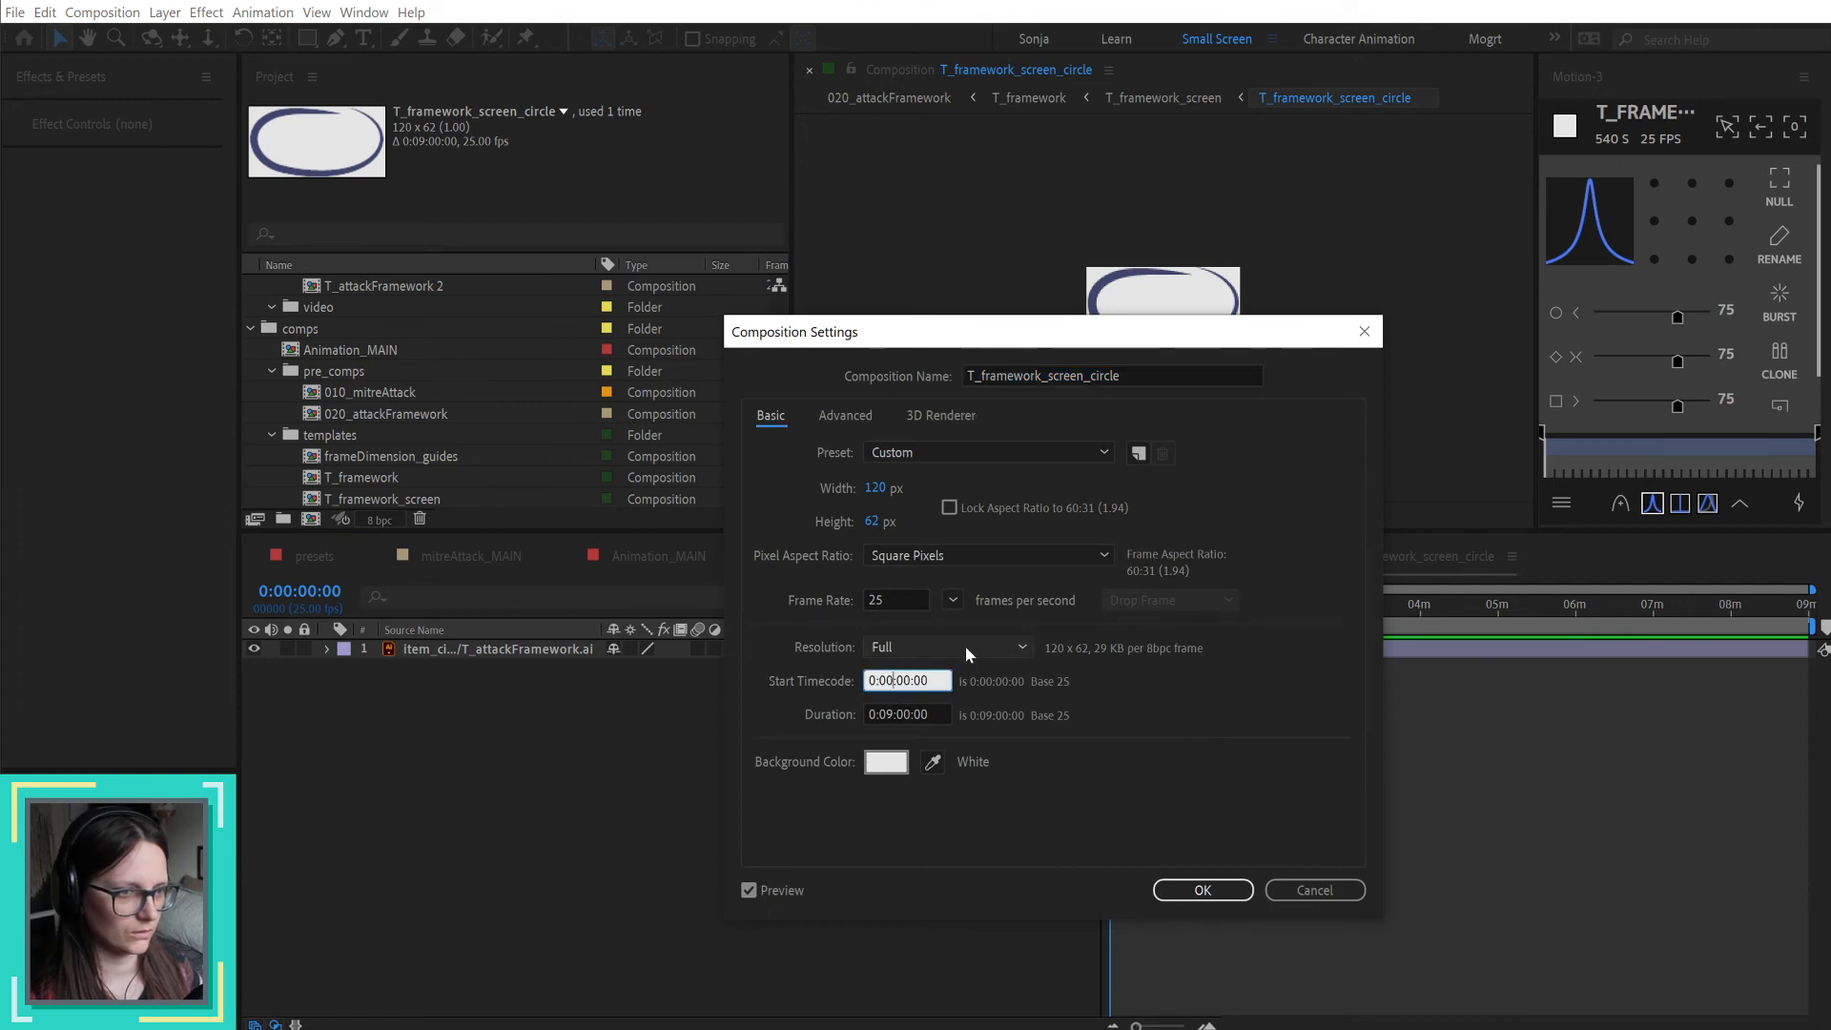
text(59)
click(1221, 890)
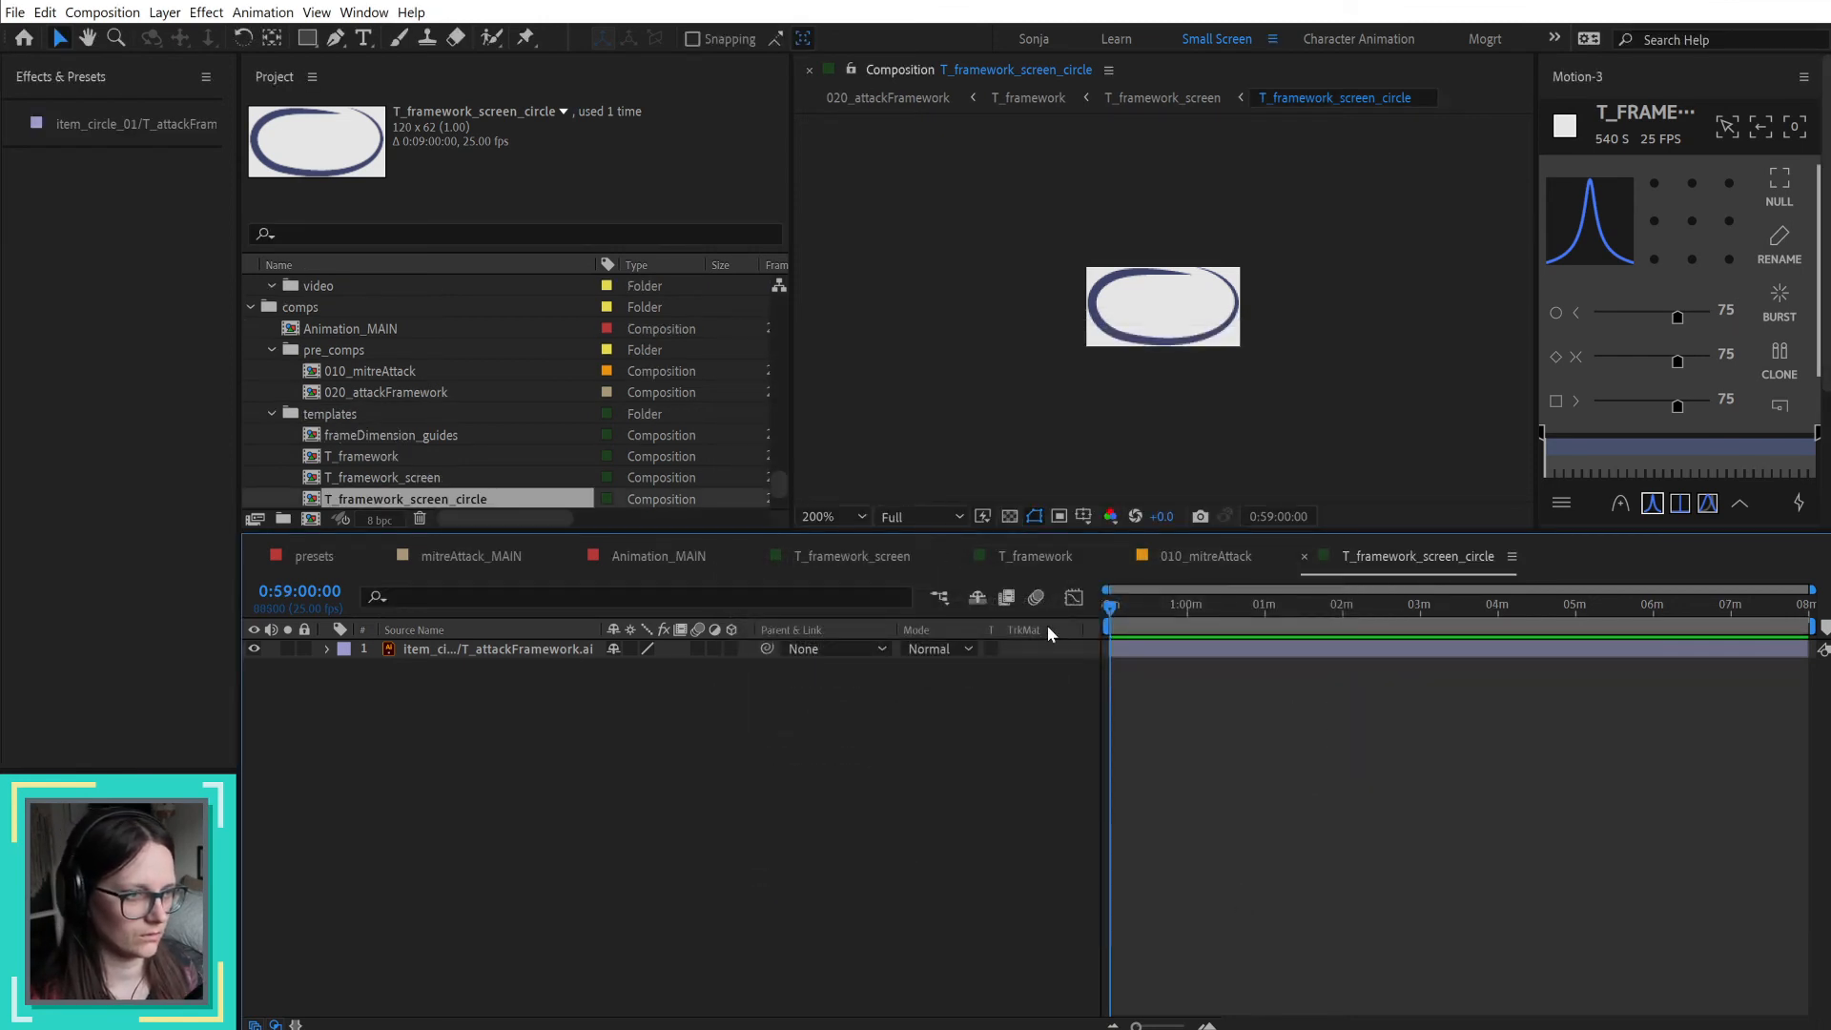
Step: Back in T_framework_screen, shift the pre-composed item_circle_01 layer so it starts at 0:59:00:00
click(1209, 562)
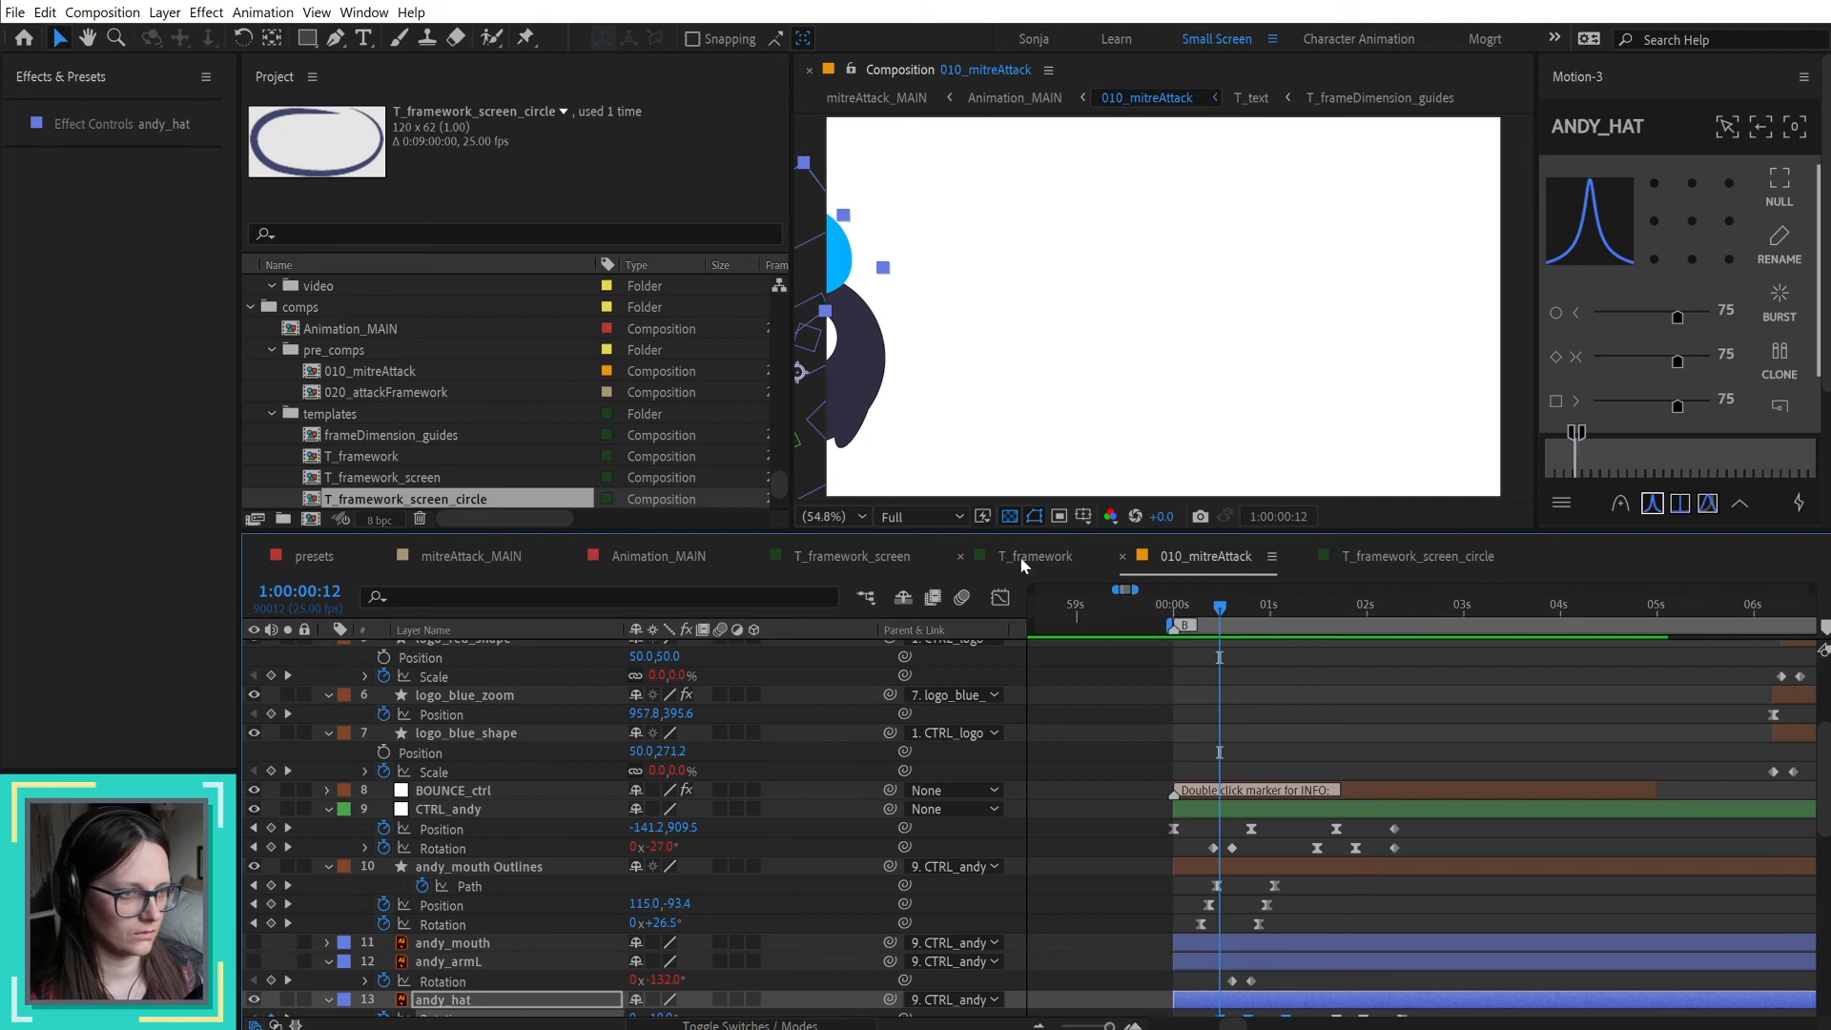
click(1020, 557)
click(888, 549)
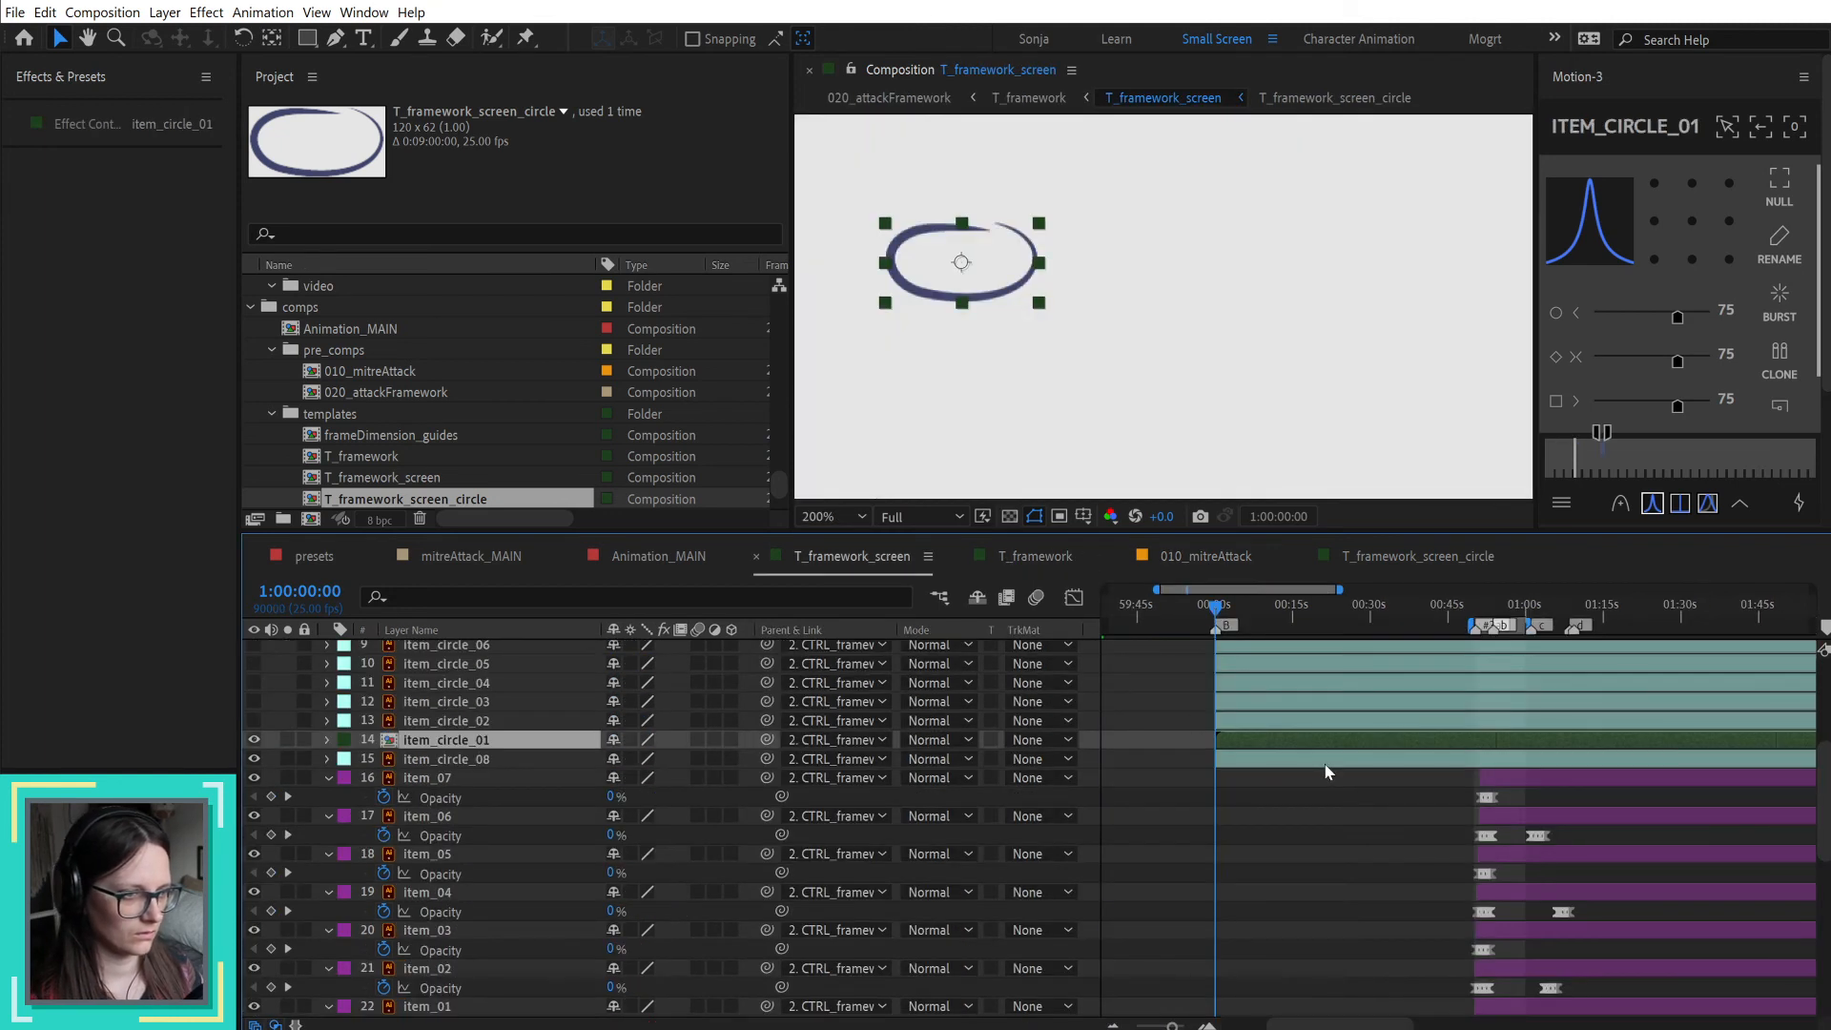
drag(1467, 740, 1228, 750)
key(Home)
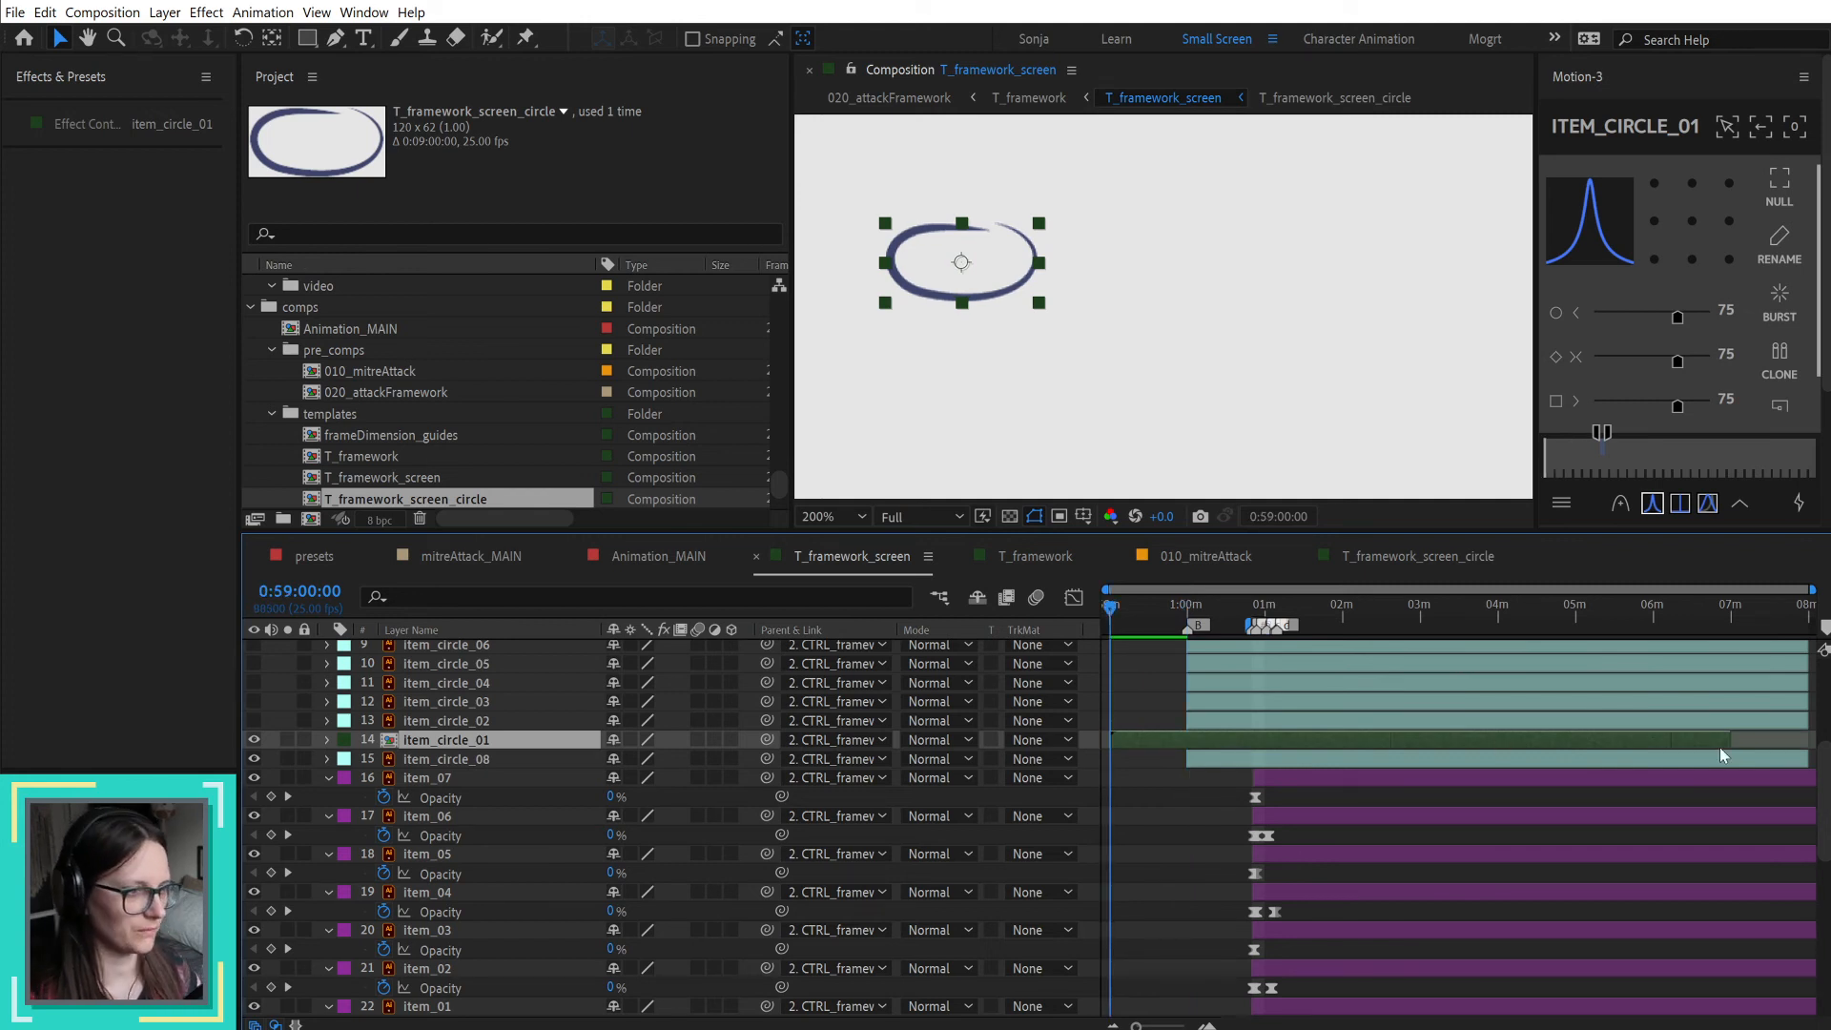
key([)
Step: Trim the in point of item_circle_01 to 1:00:00:00 and open its T_framework_screen_circle pre-composition
scroll(1249, 726, up, 5)
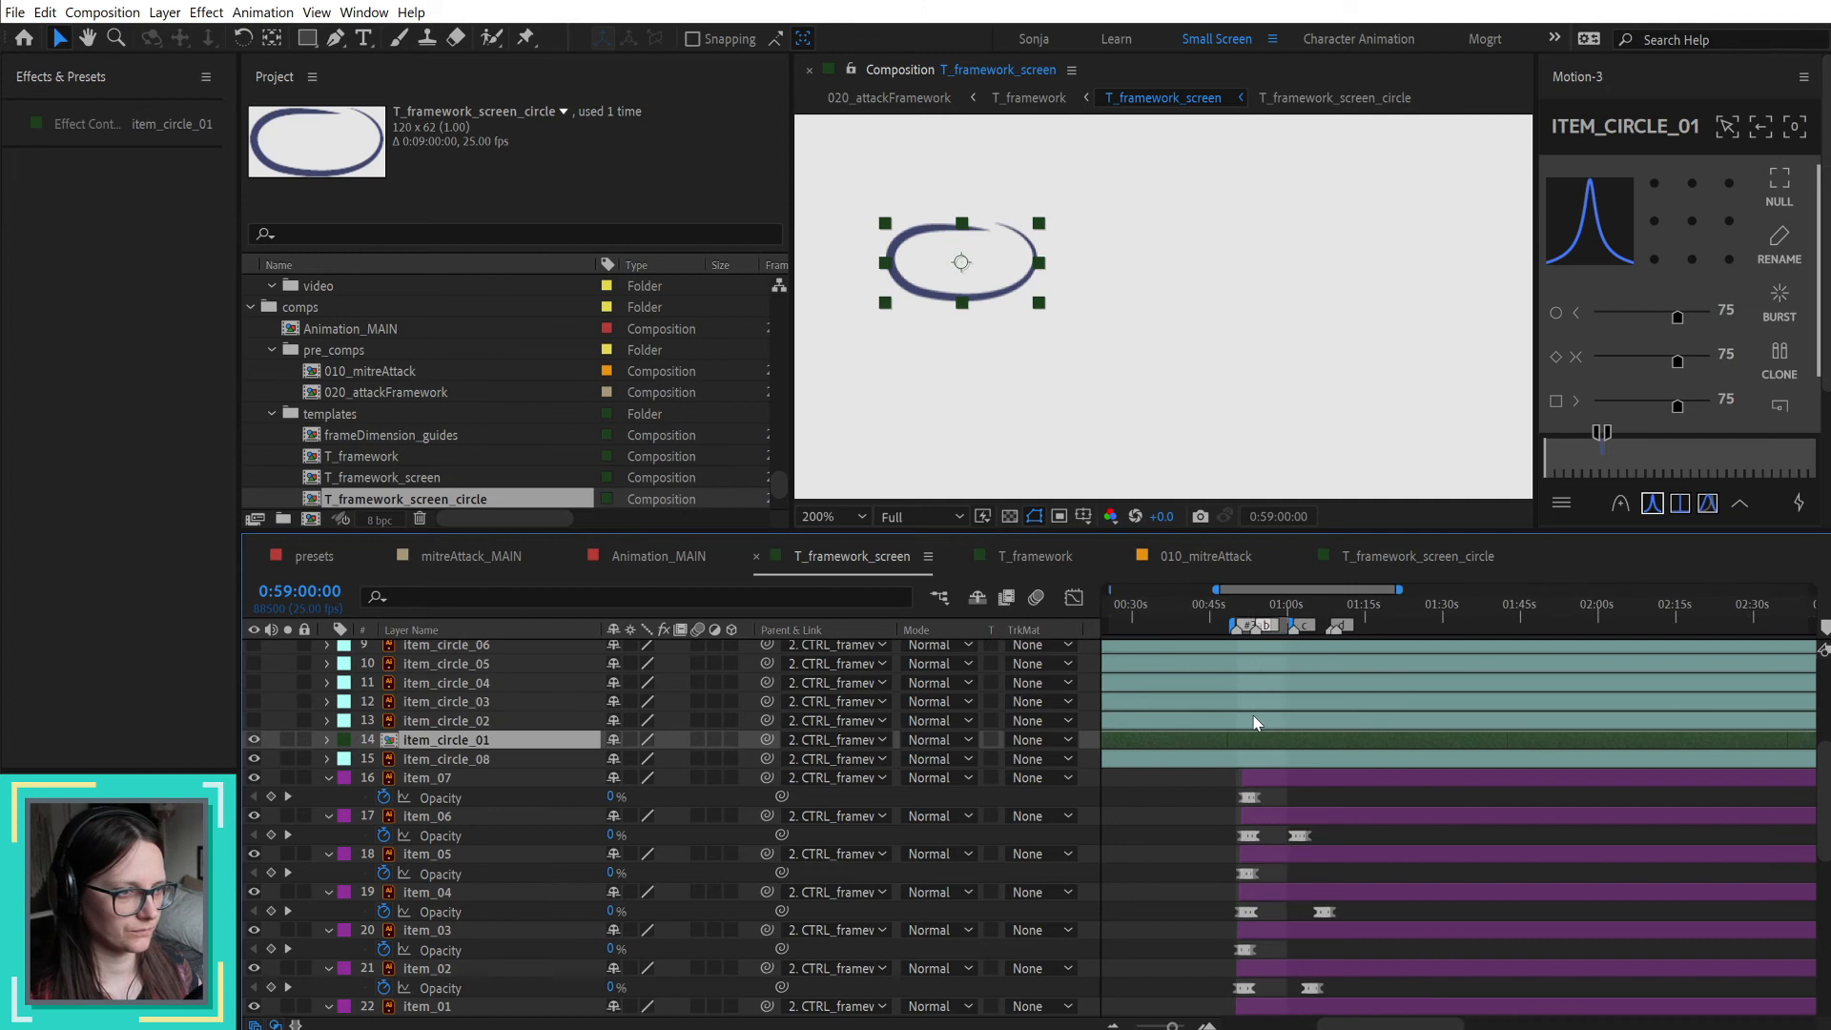
scroll(1254, 722, down, 3)
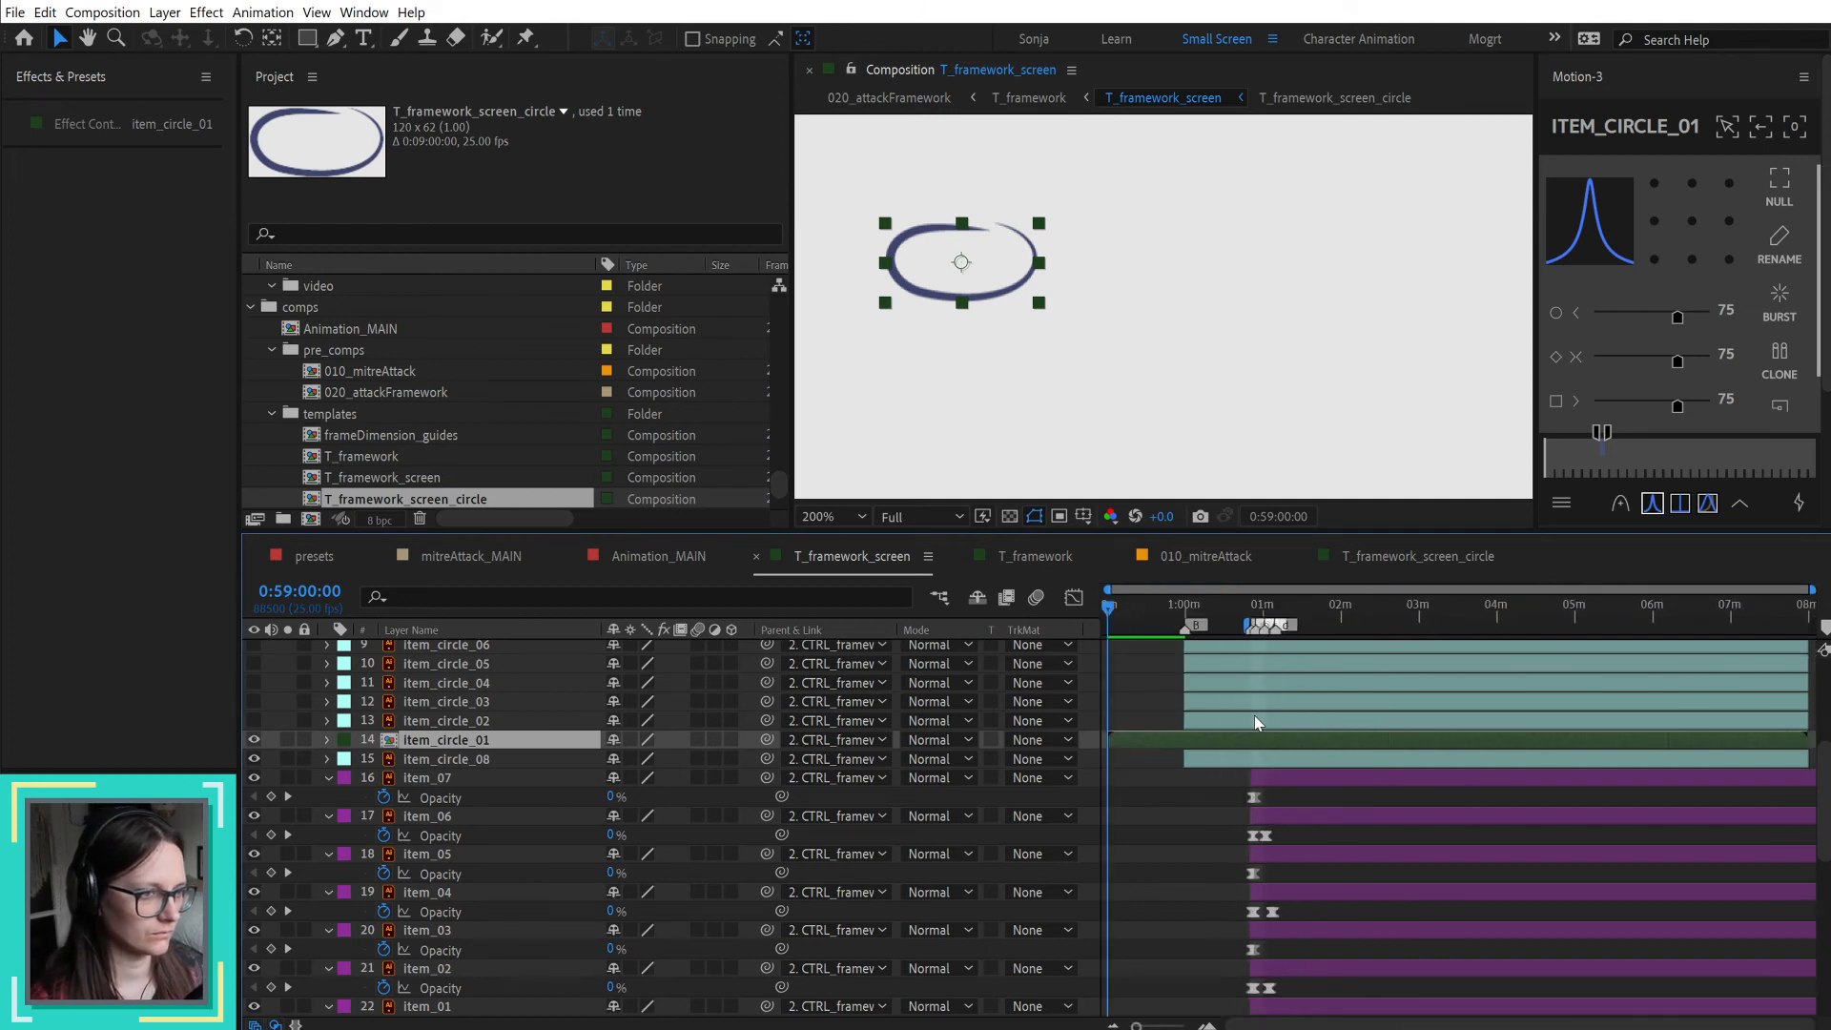
scroll(1161, 641, up, 2)
shift+click(1243, 612)
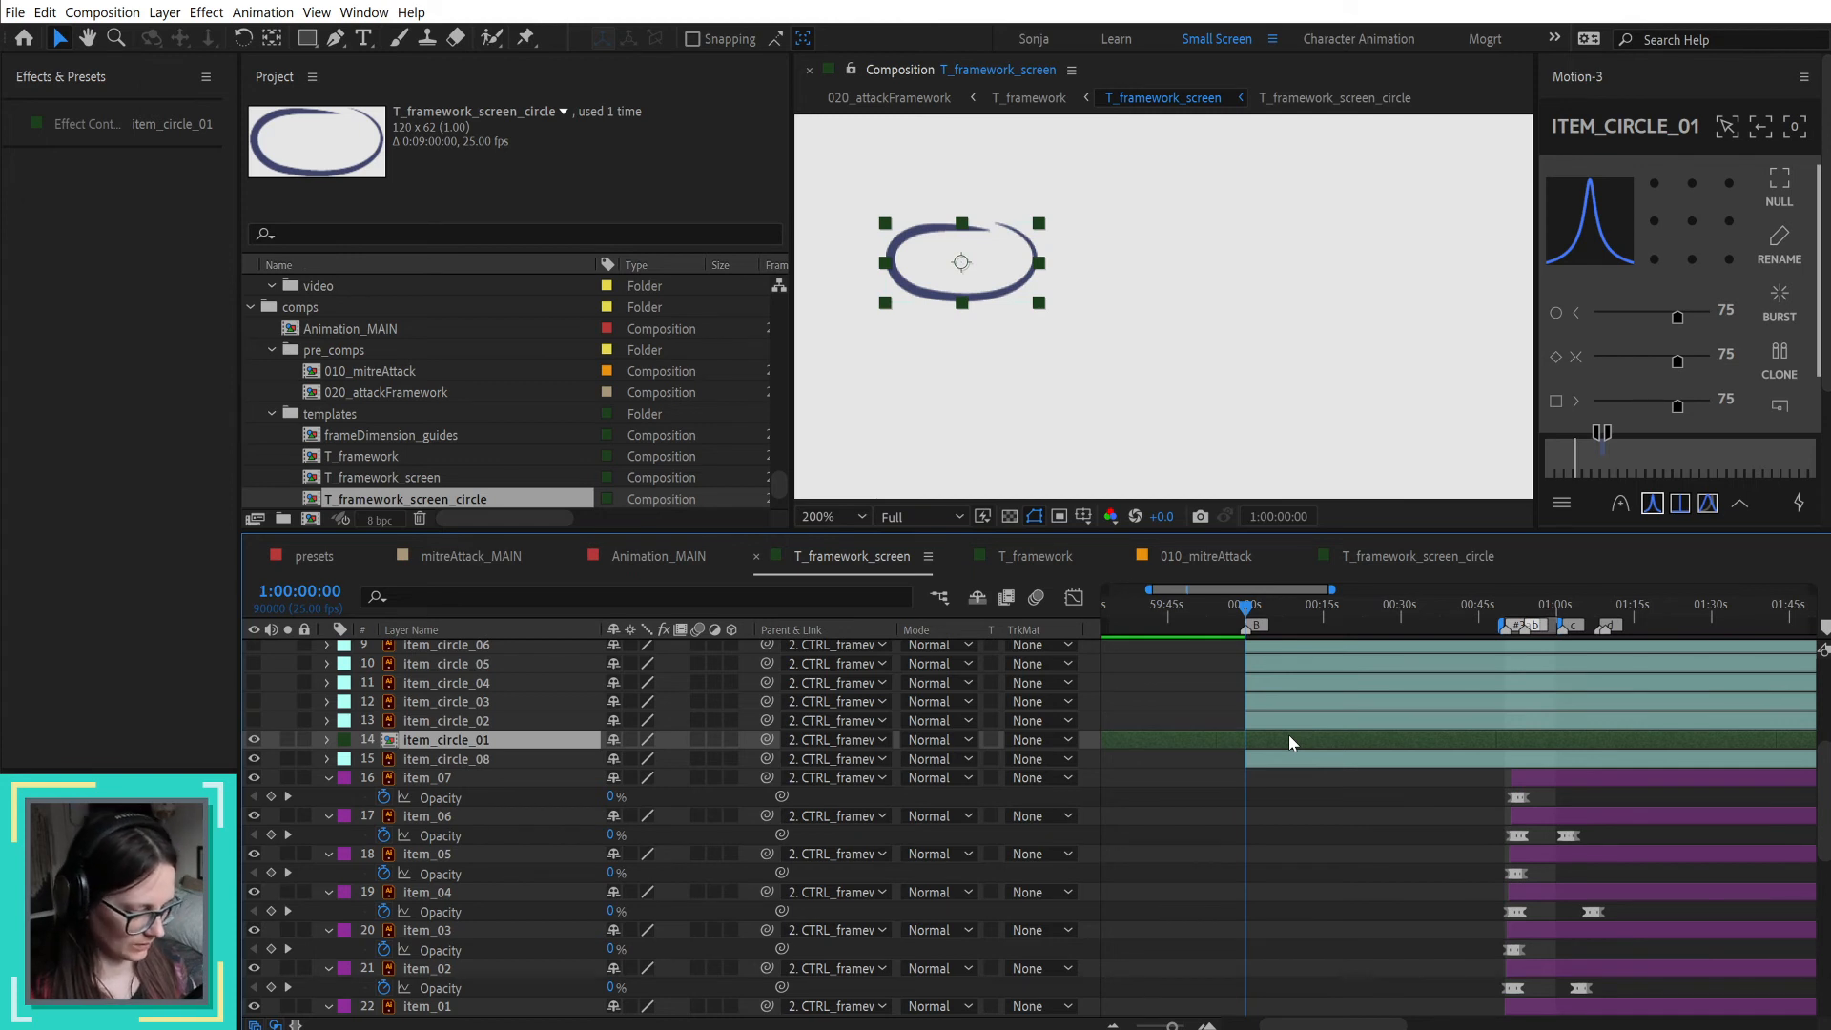
key(alt+bracketleft)
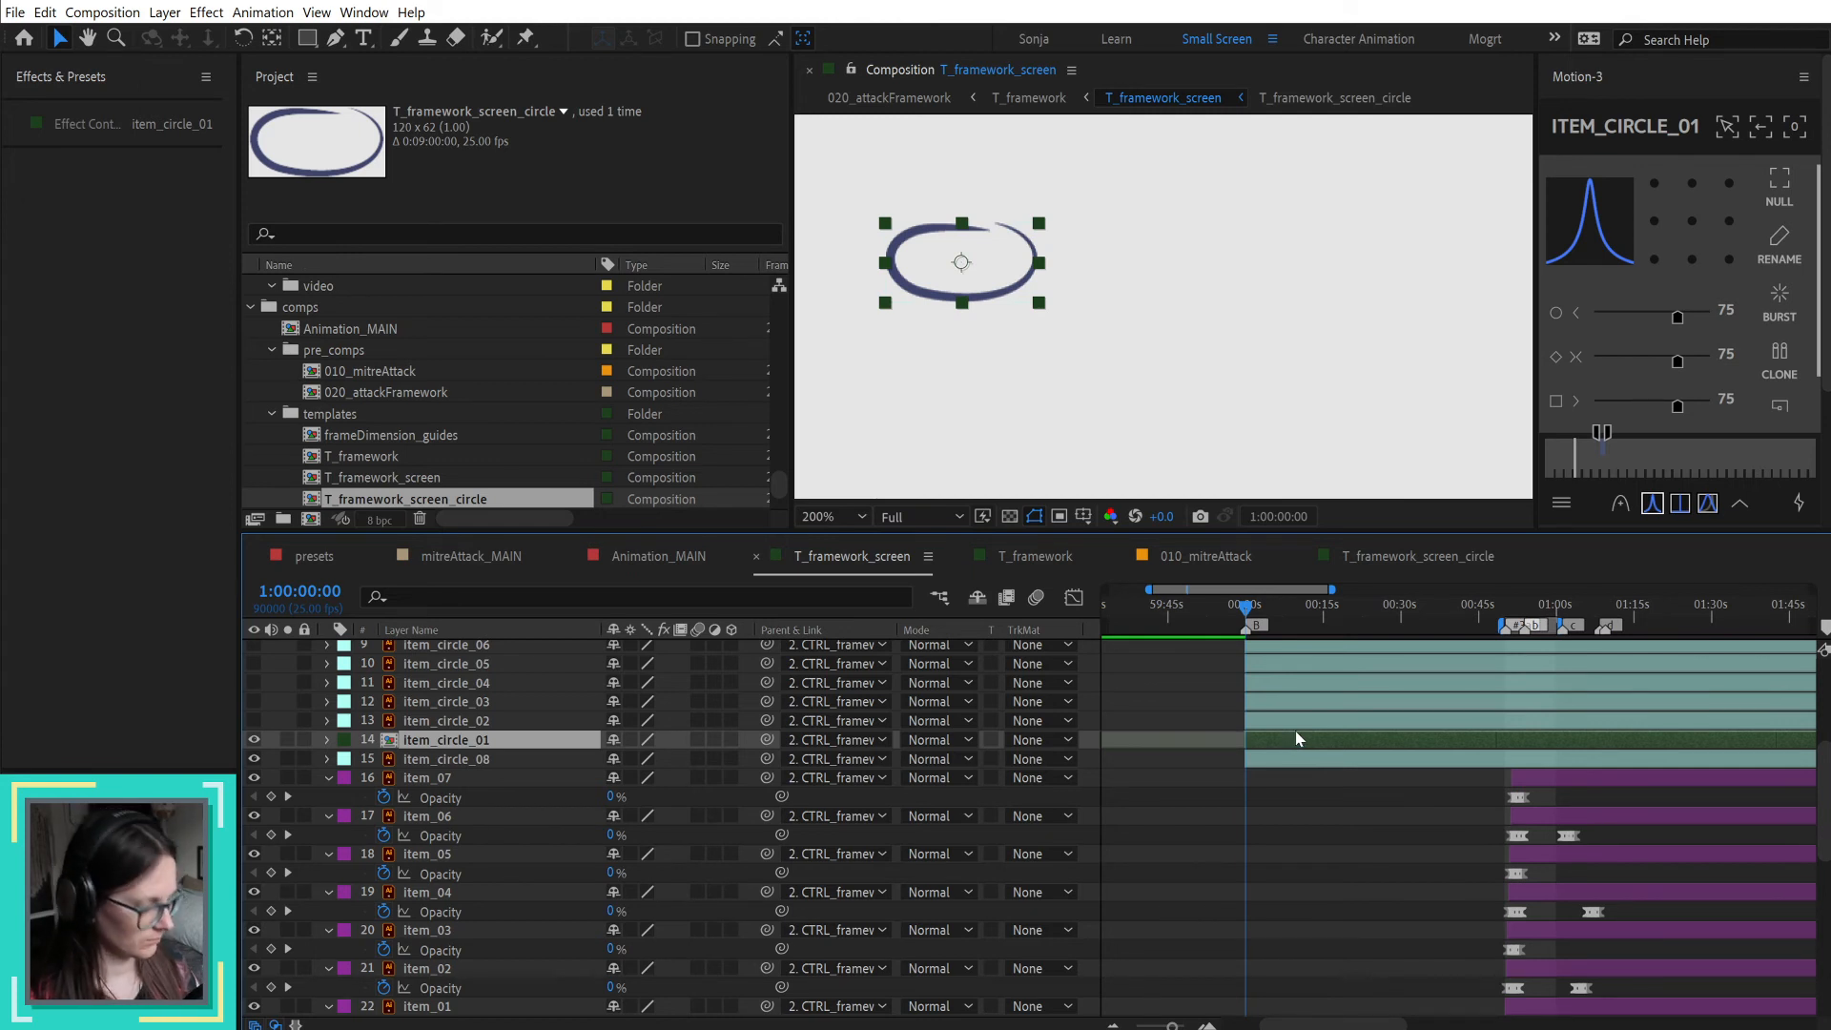
double_click(1303, 744)
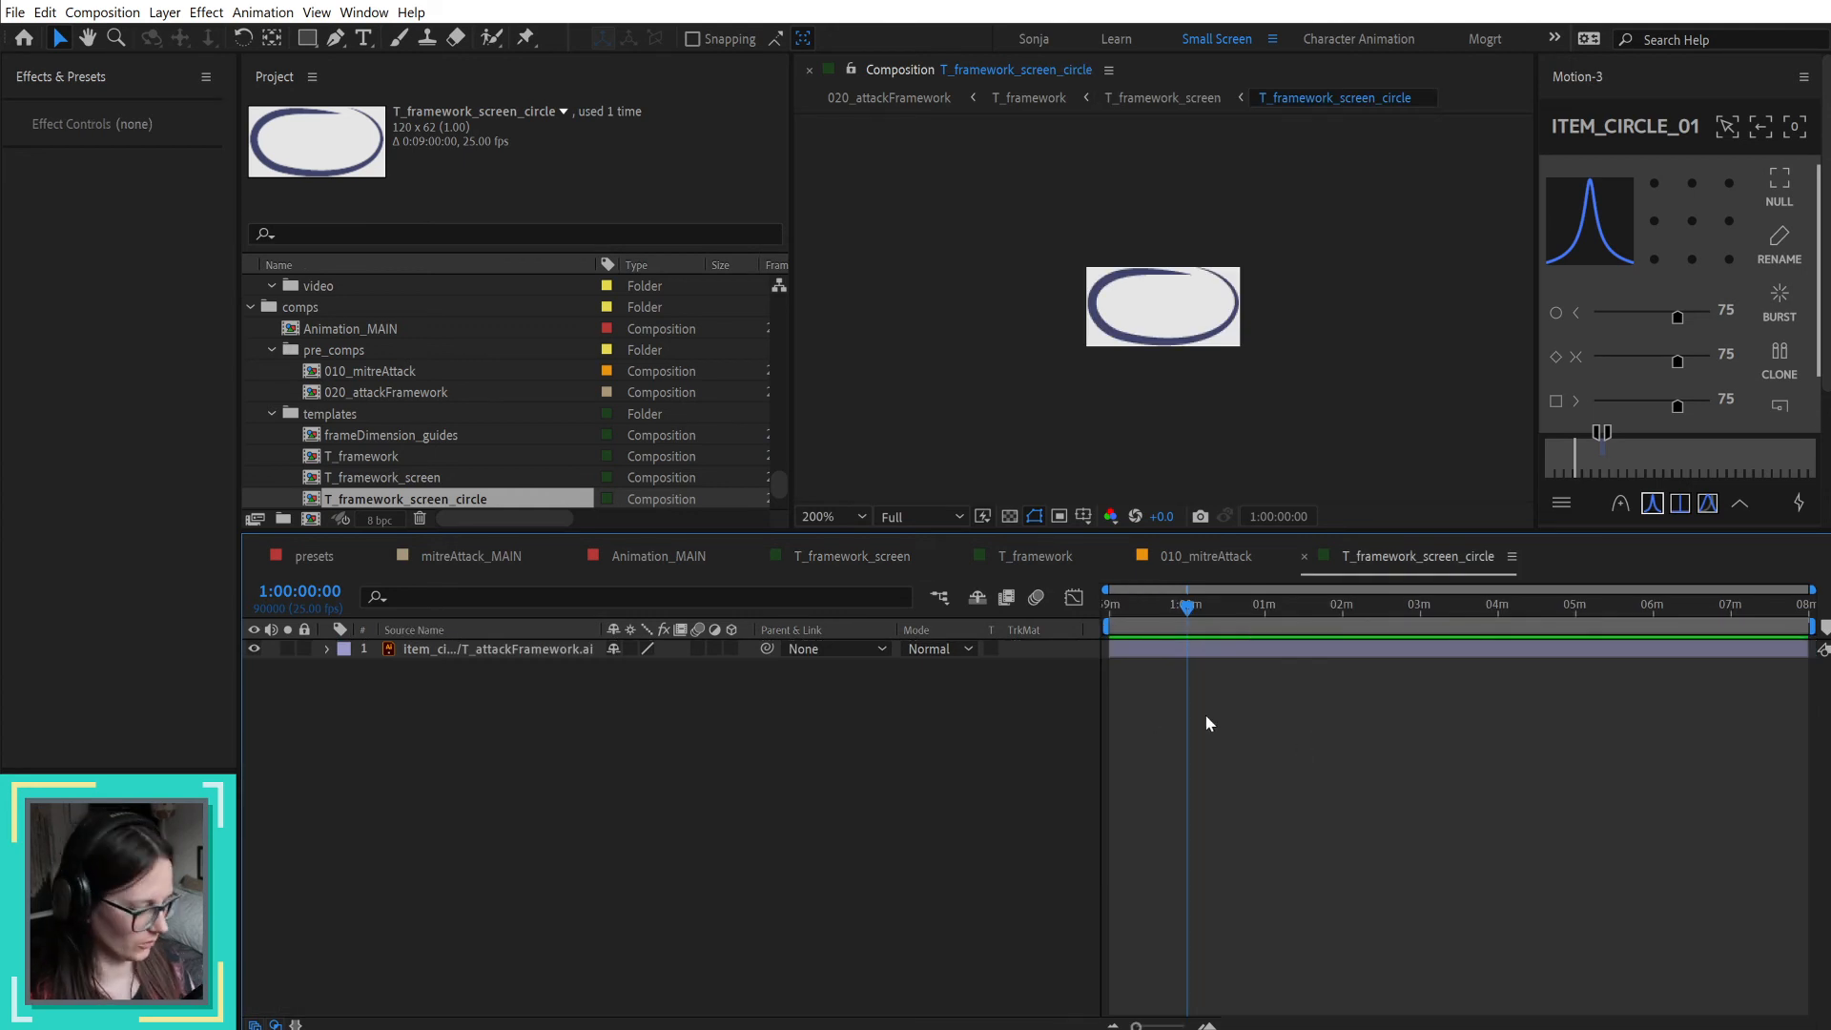
Step: Add a composition marker with the comment "B" at 1:00:00:00 in T_framework_screen_circle and save the project
key(alt+KP_Multiply)
text(B)
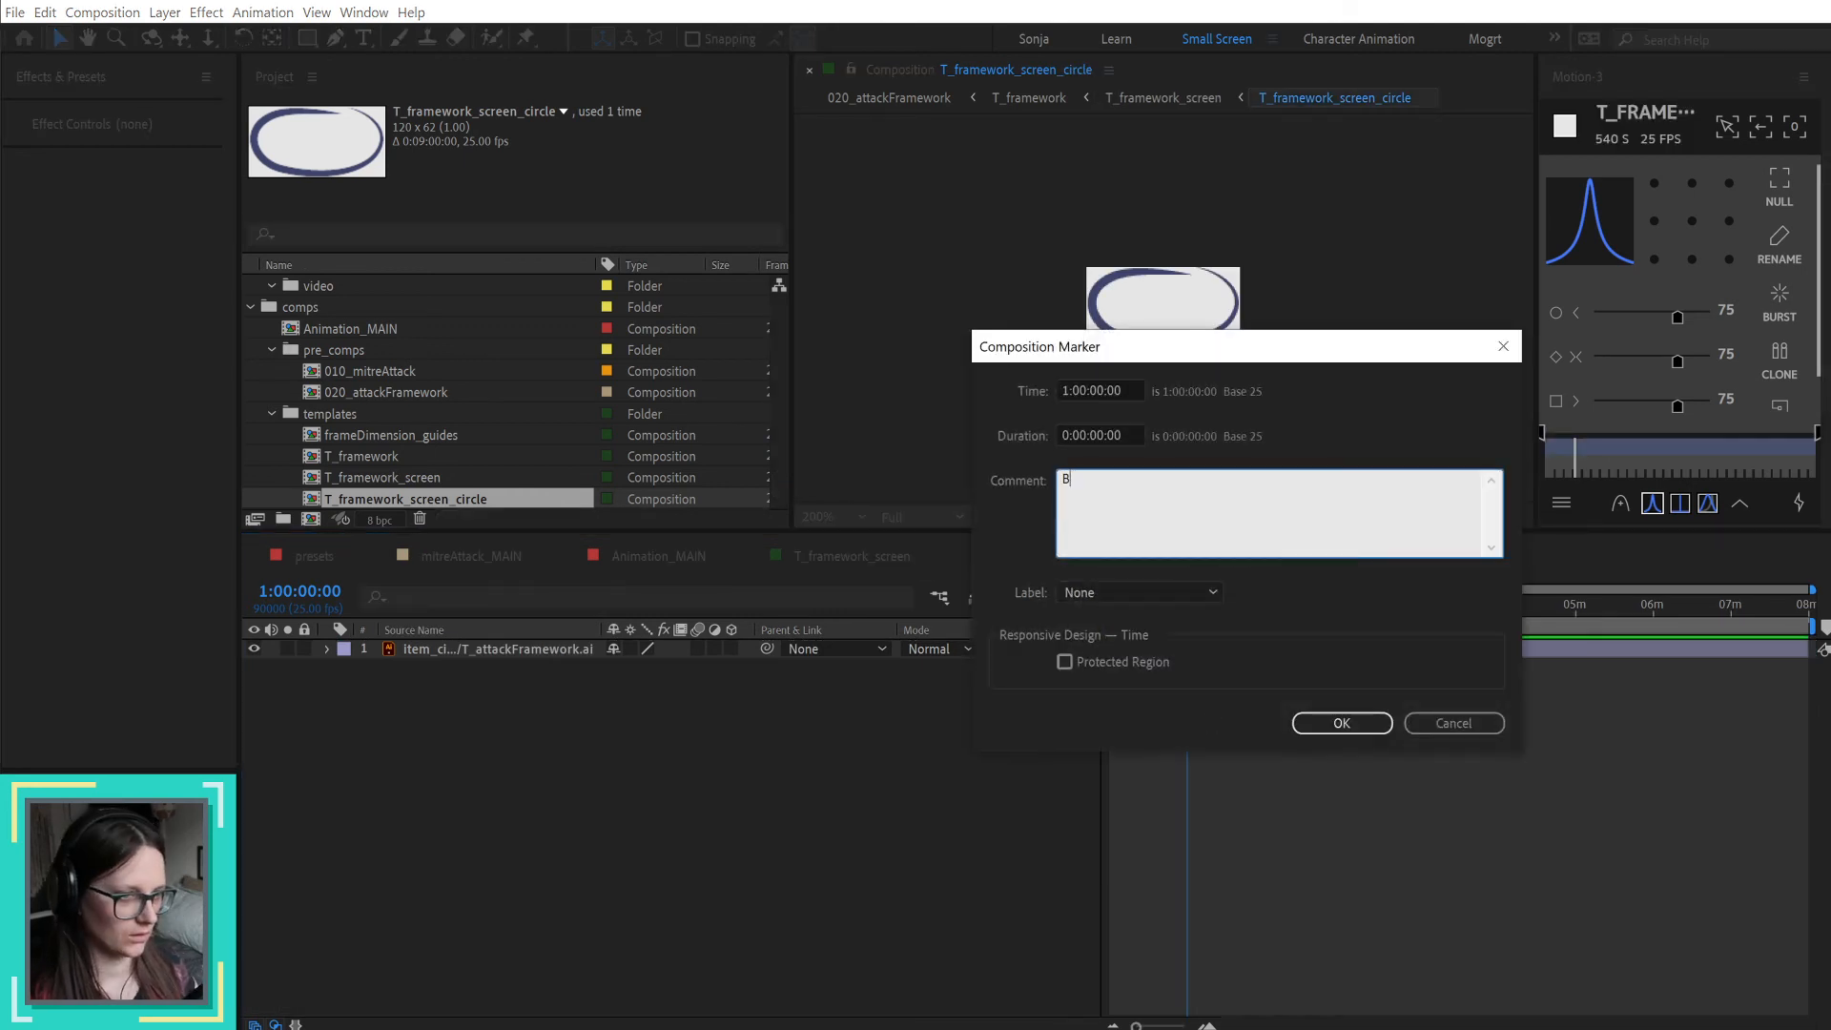
key(Return)
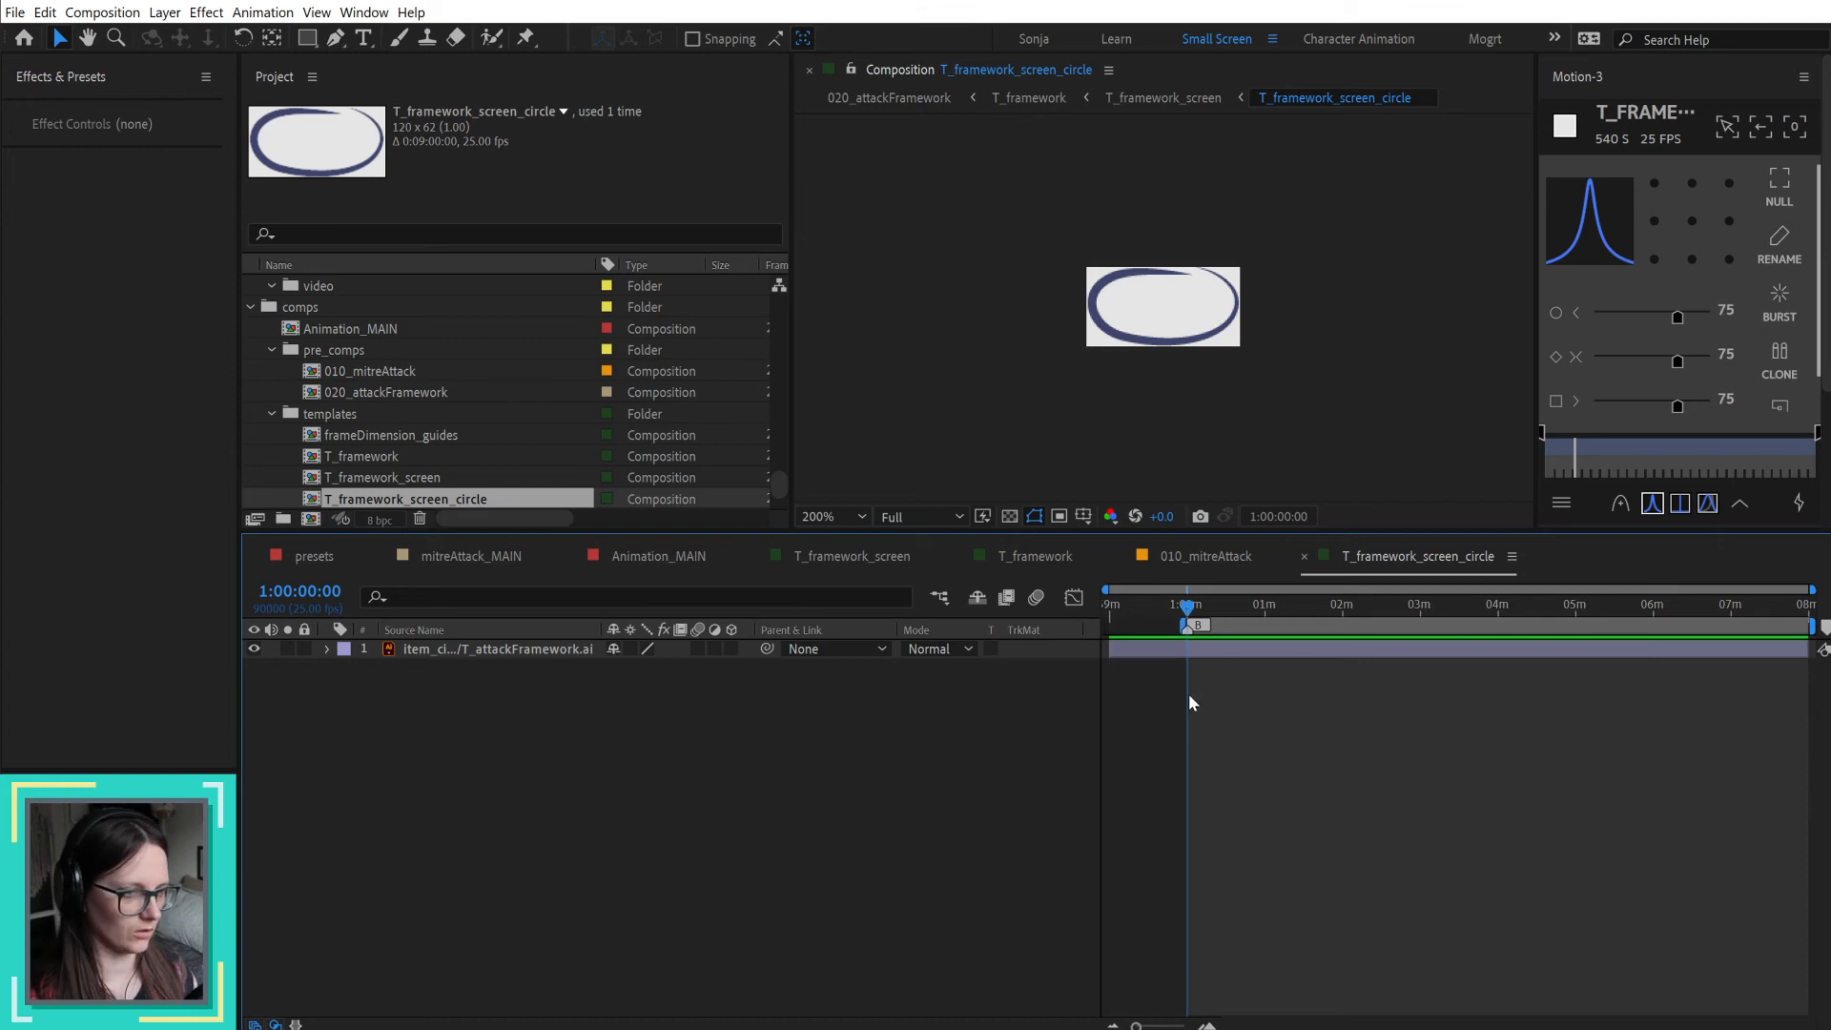
key(ctrl+s)
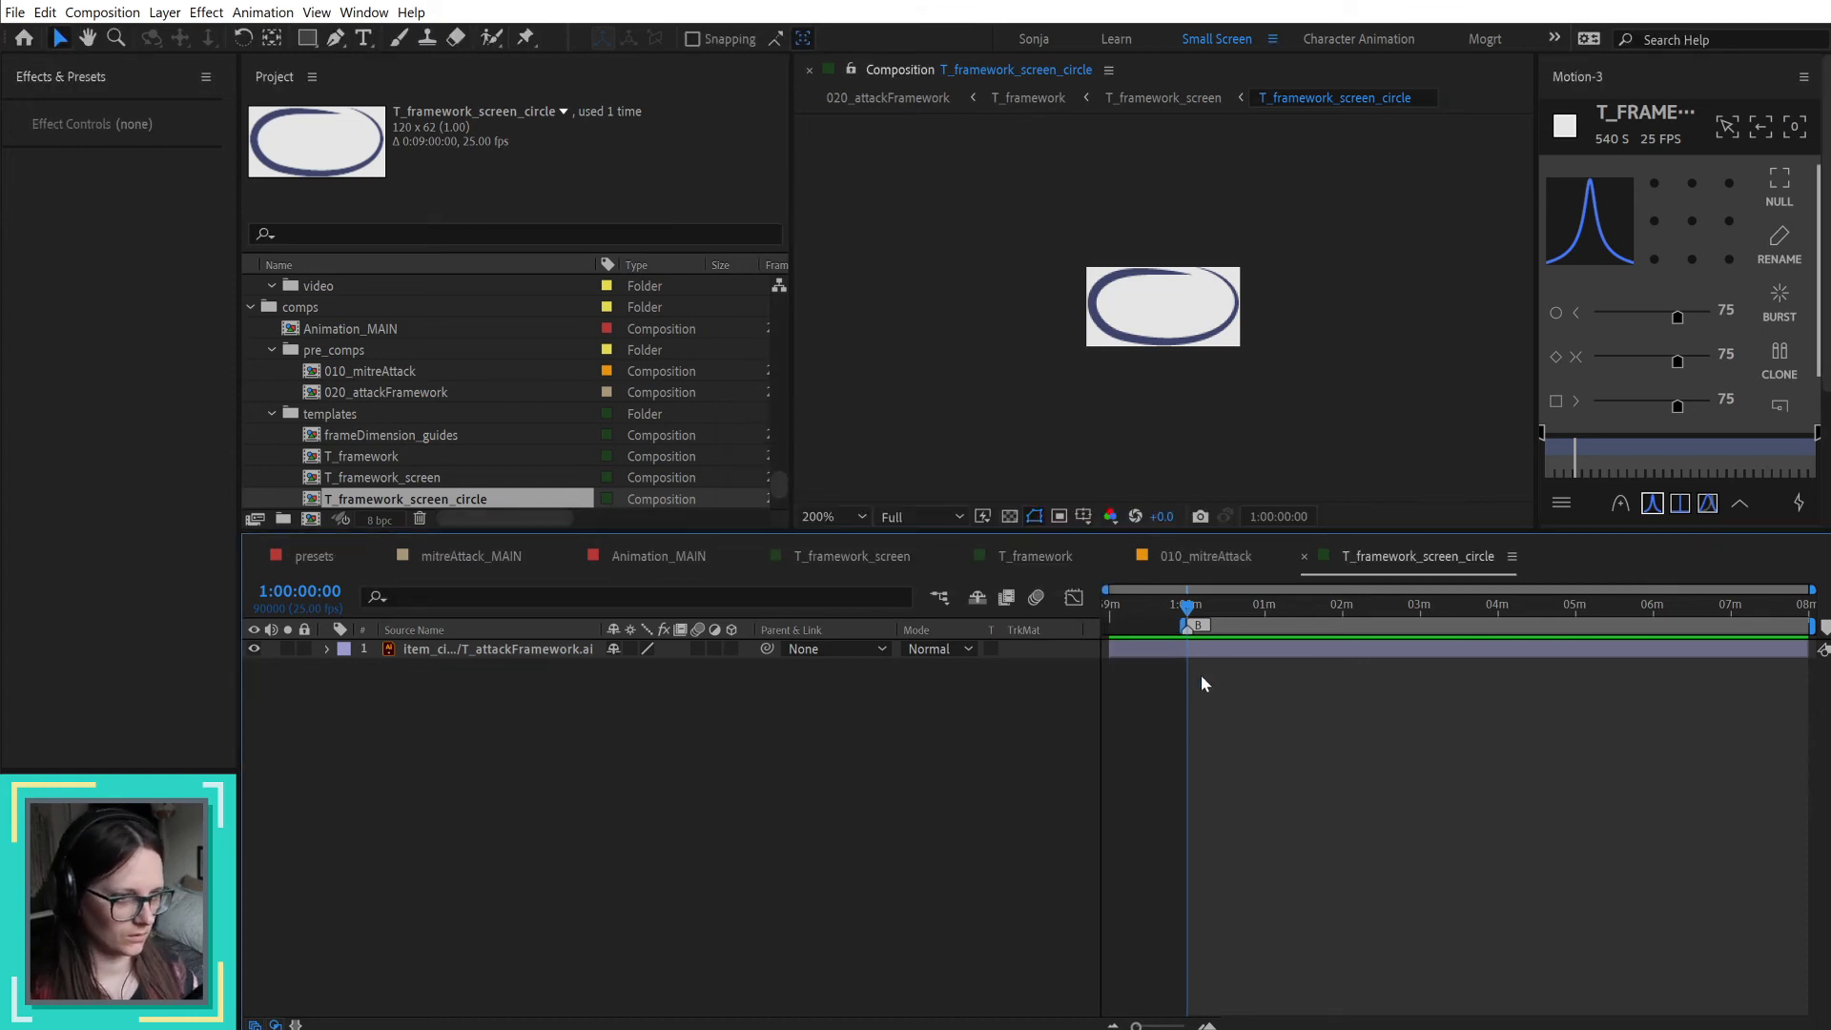
Step: Trim the in point of the circle artwork layer in T_framework_screen_circle to 1:00:00:00
click(1203, 651)
key(alt+[)
scroll(1226, 714, up, 3)
drag(1226, 714, 1541, 679)
click(1415, 782)
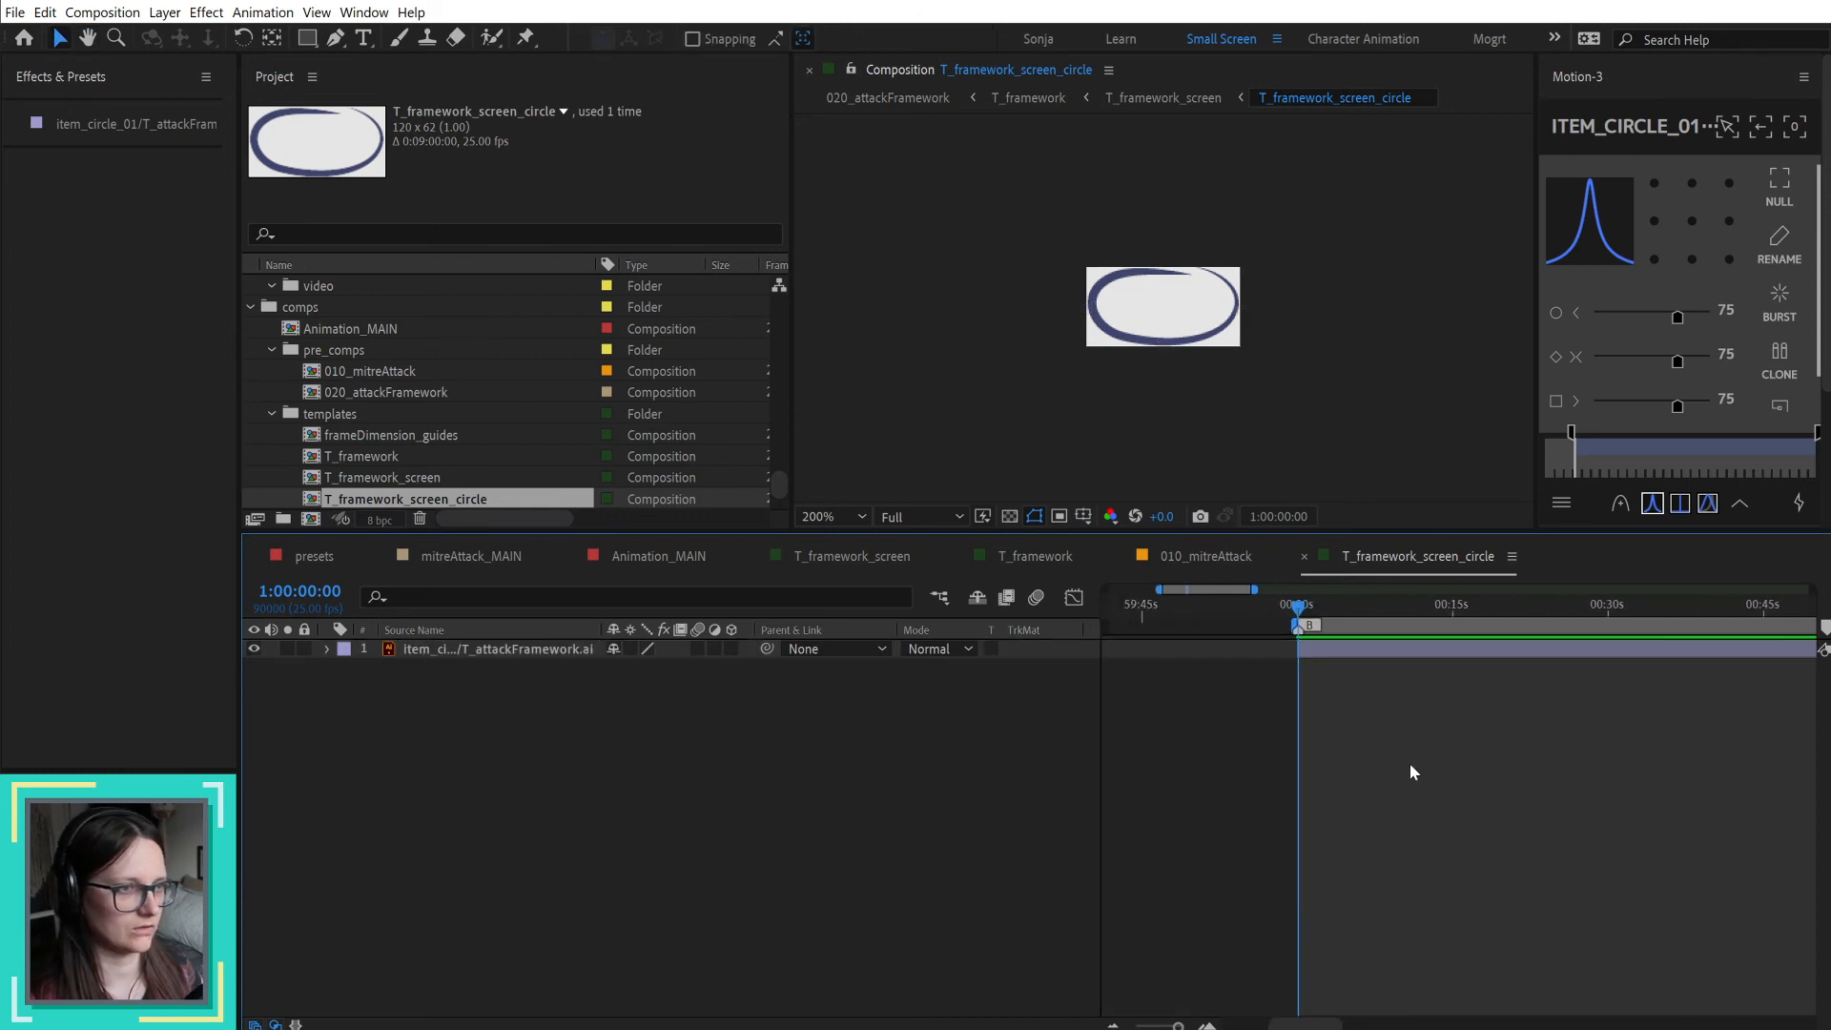
Step: Toggle the circle artwork layer's visibility and turn on the transparency grid to examine its shape
click(448, 647)
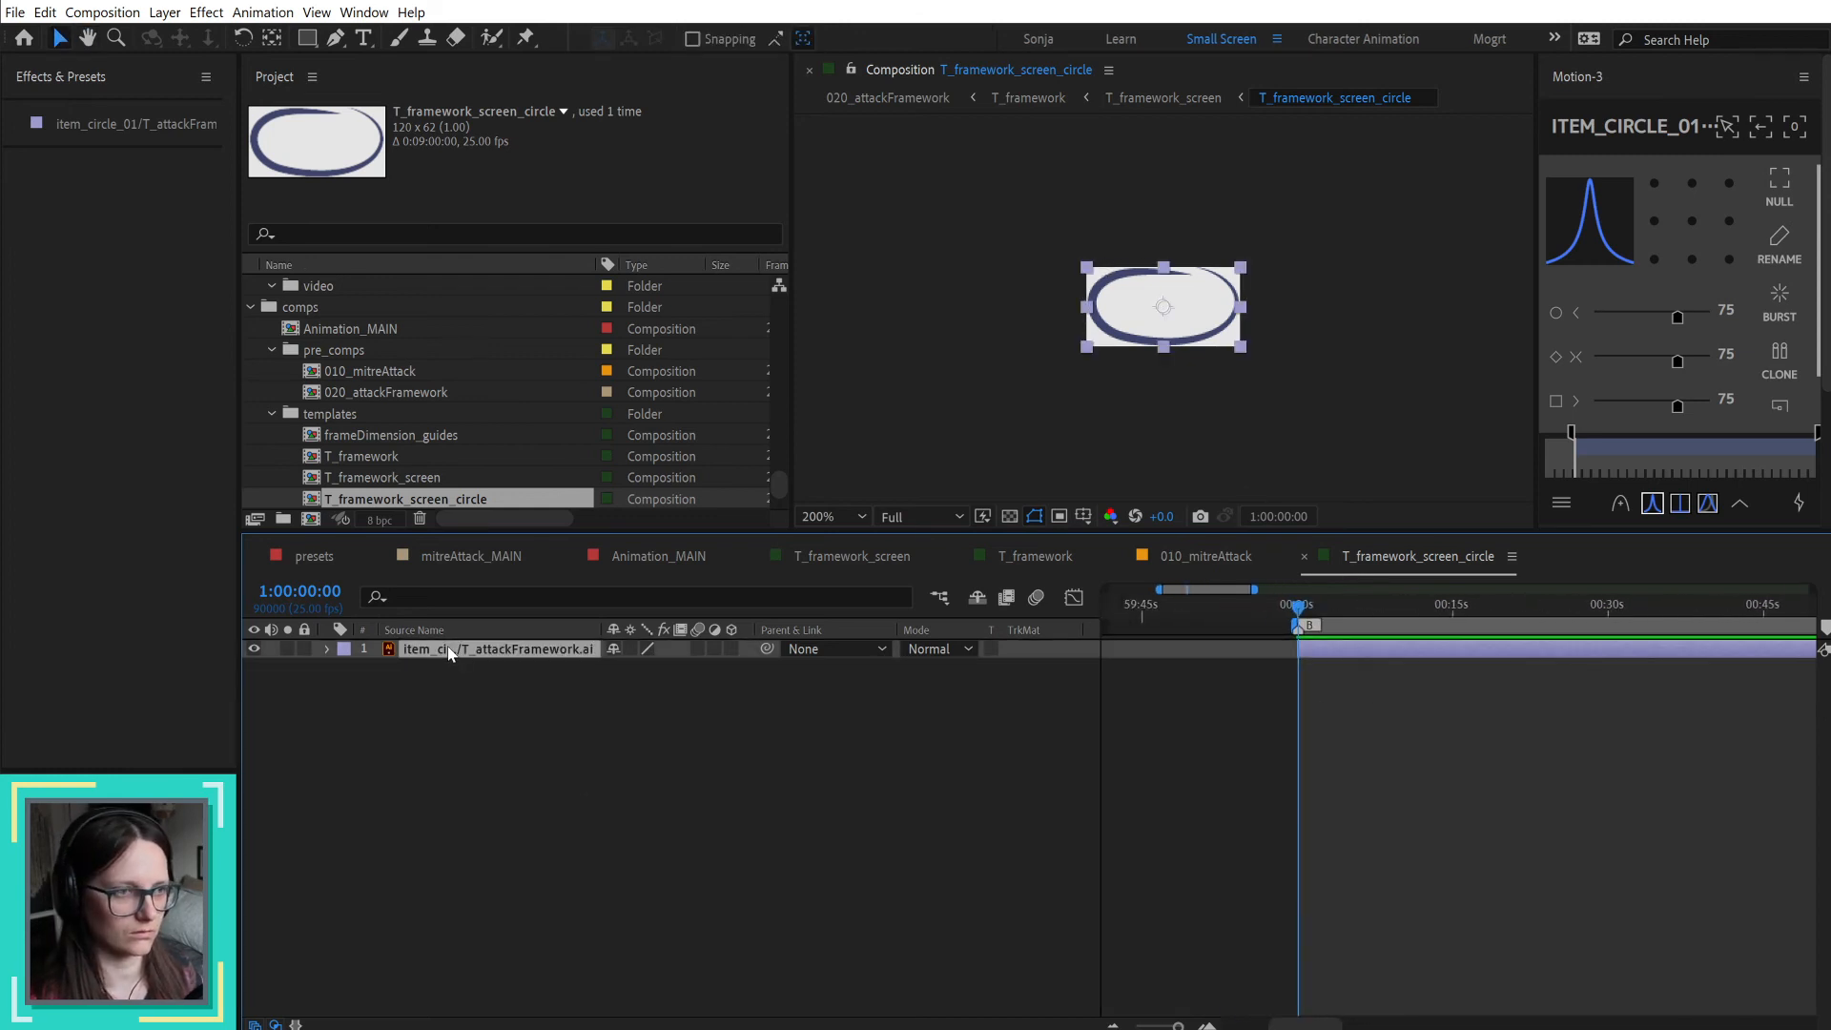
click(255, 648)
click(255, 649)
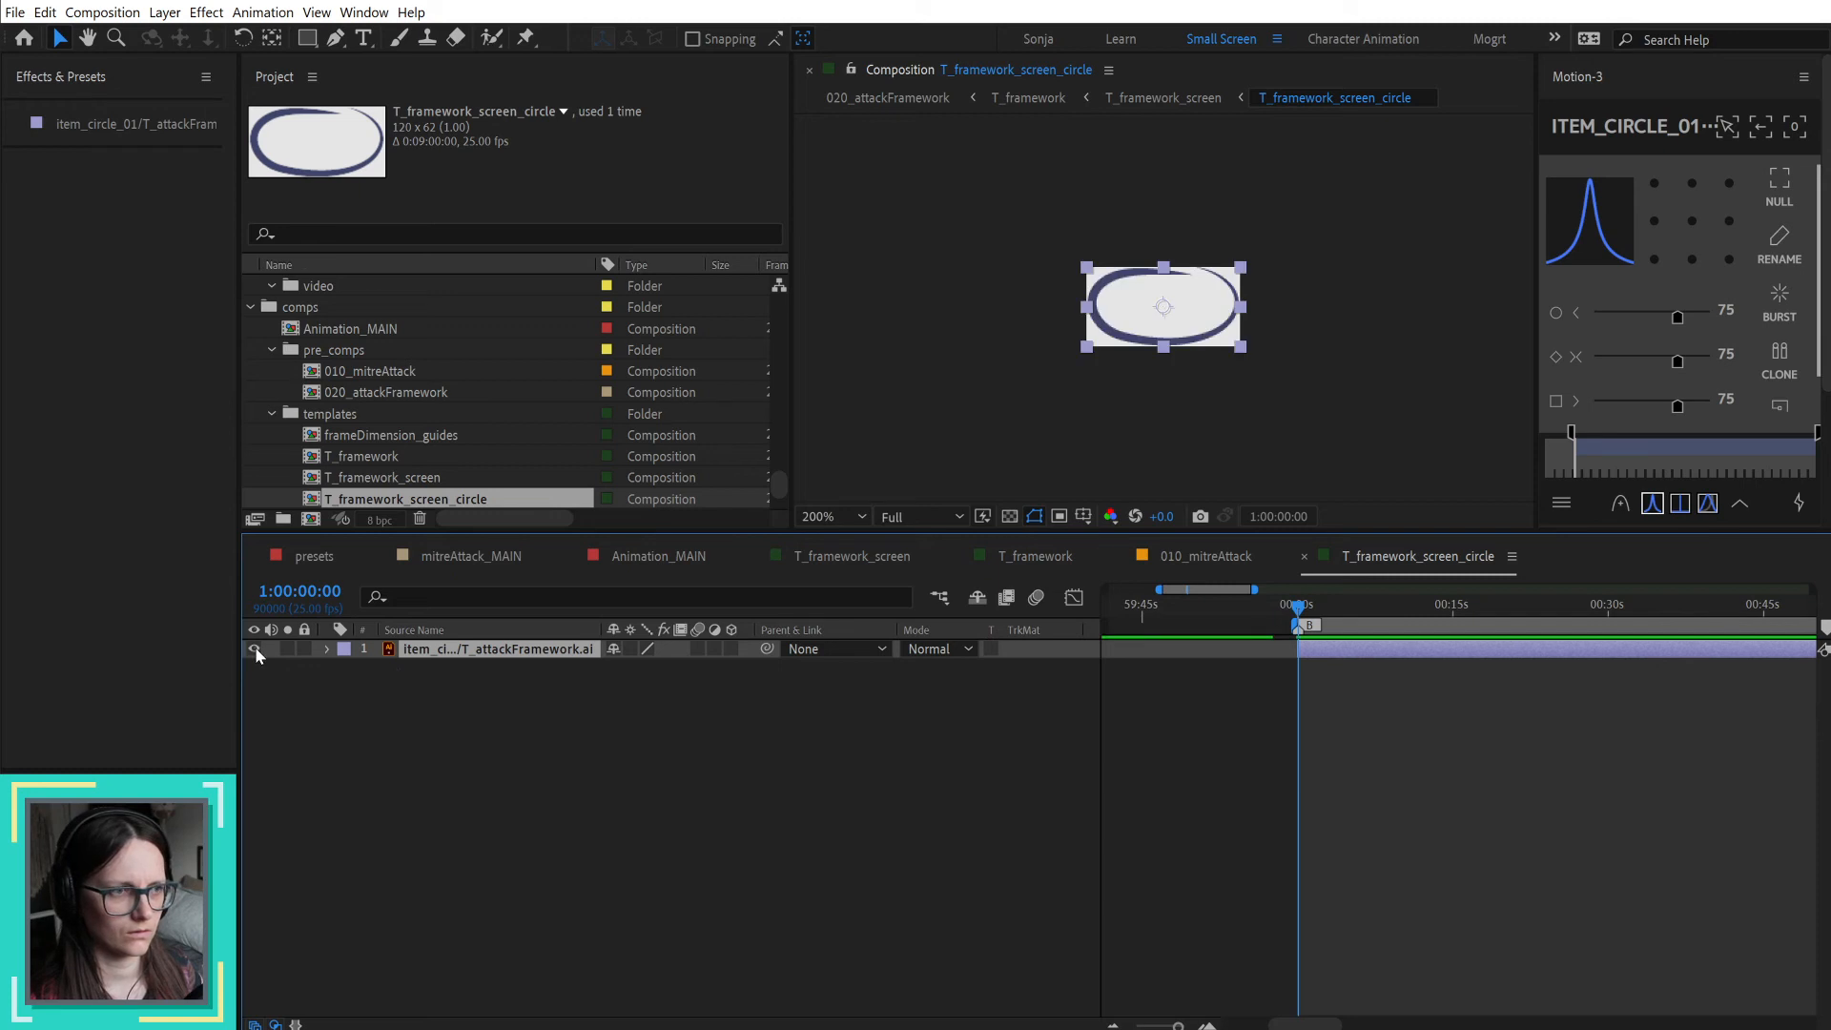
click(1010, 517)
scroll(1175, 352, up, 1)
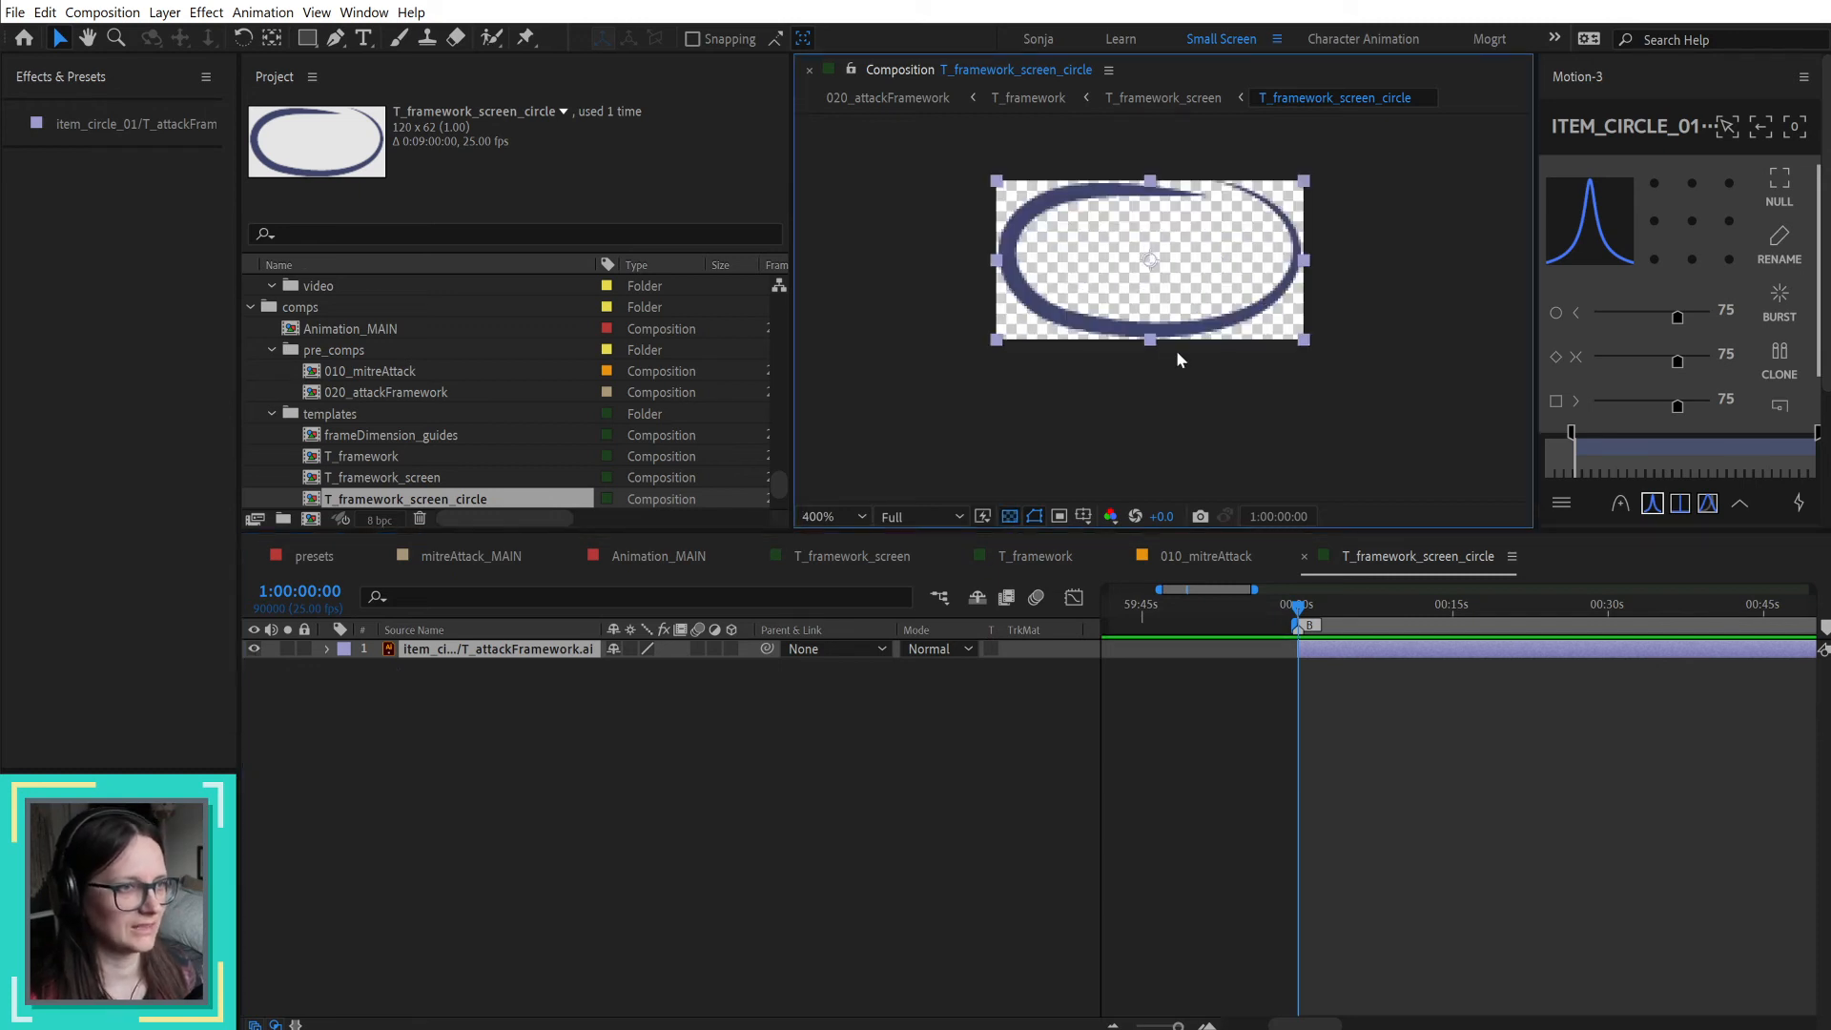
click(286, 675)
click(567, 650)
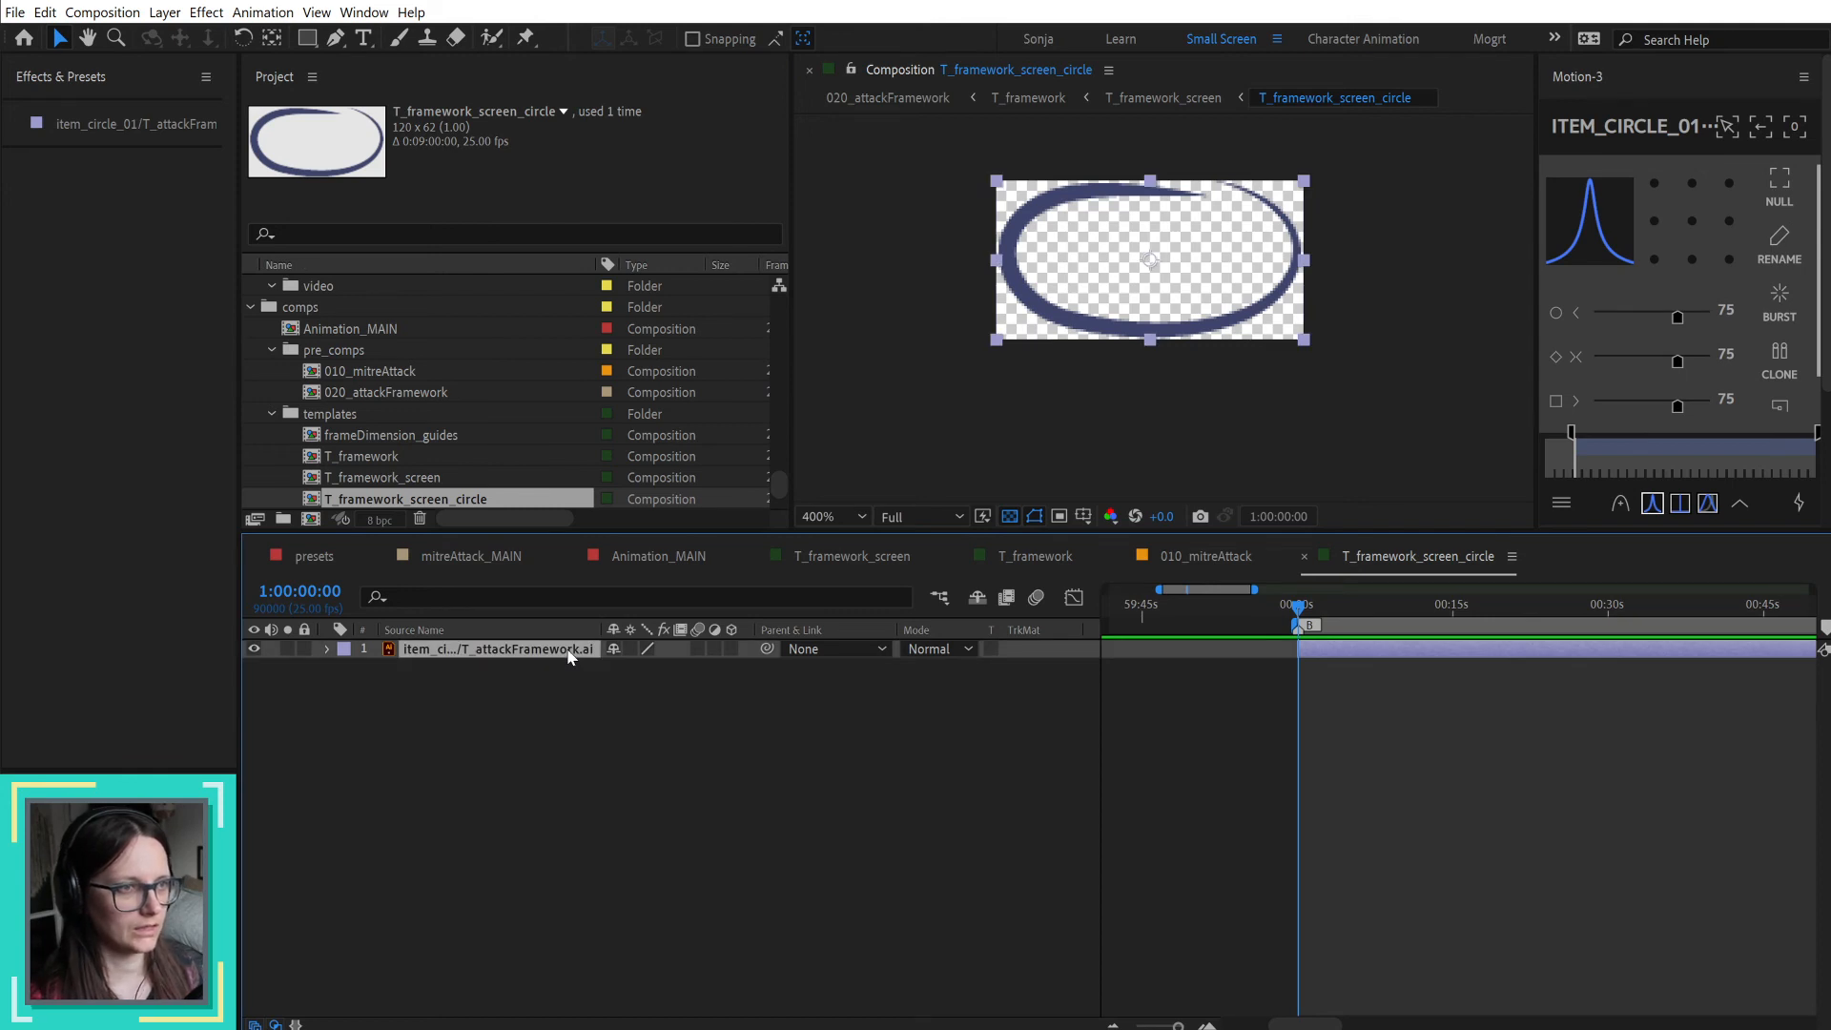
Step: Switch to Illustrator, select the item_circle_02 path and send it to the After Effects composition with Overlord
click(334, 38)
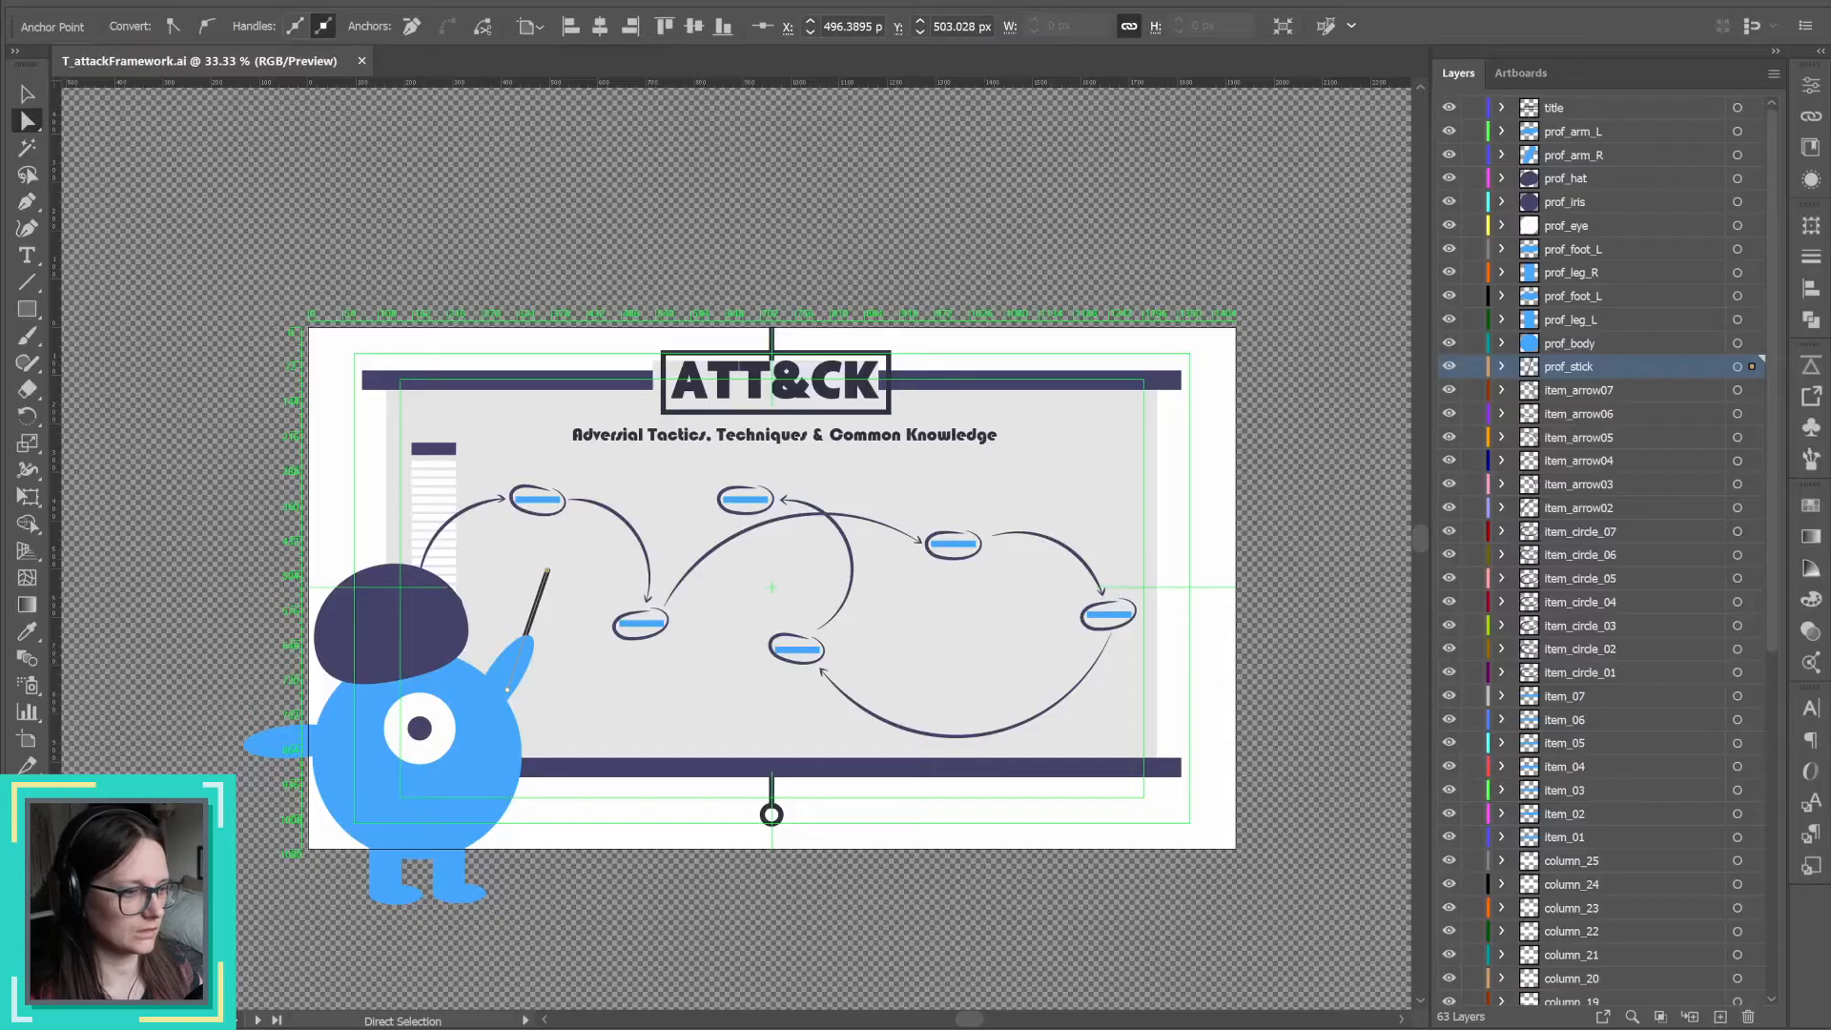
key(alt)
click(527, 498)
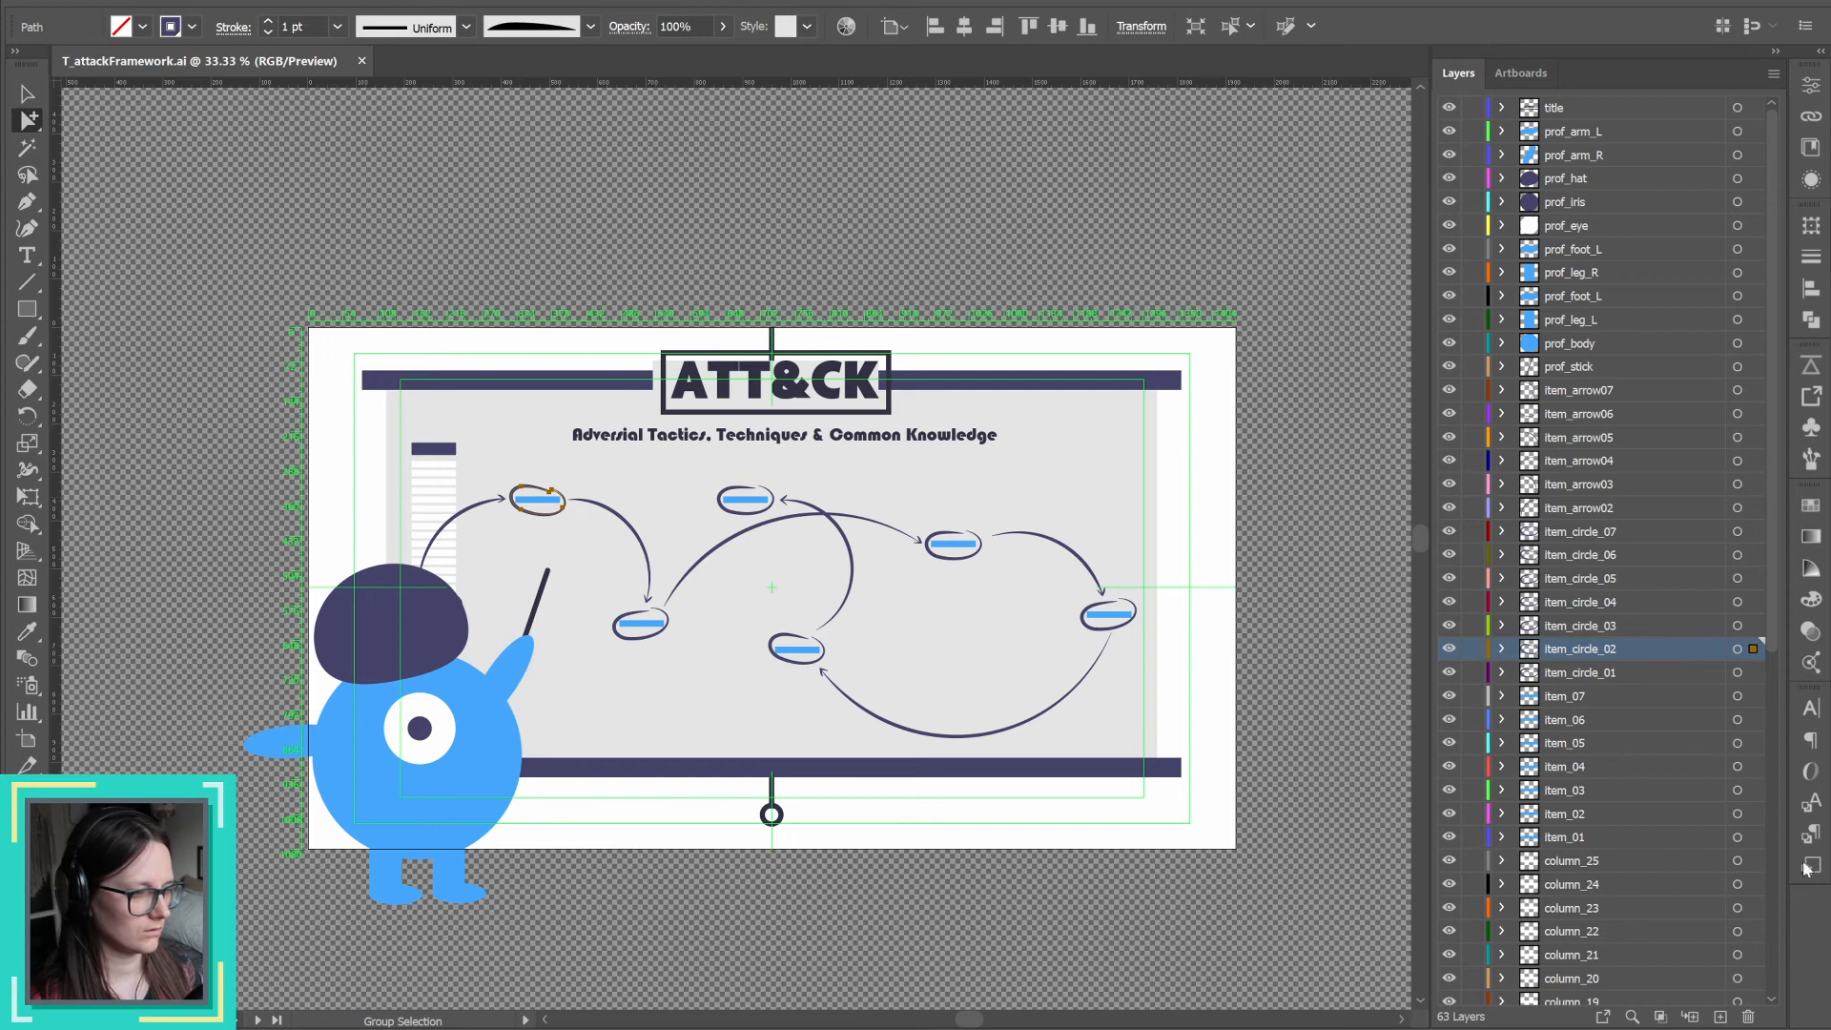
click(1811, 367)
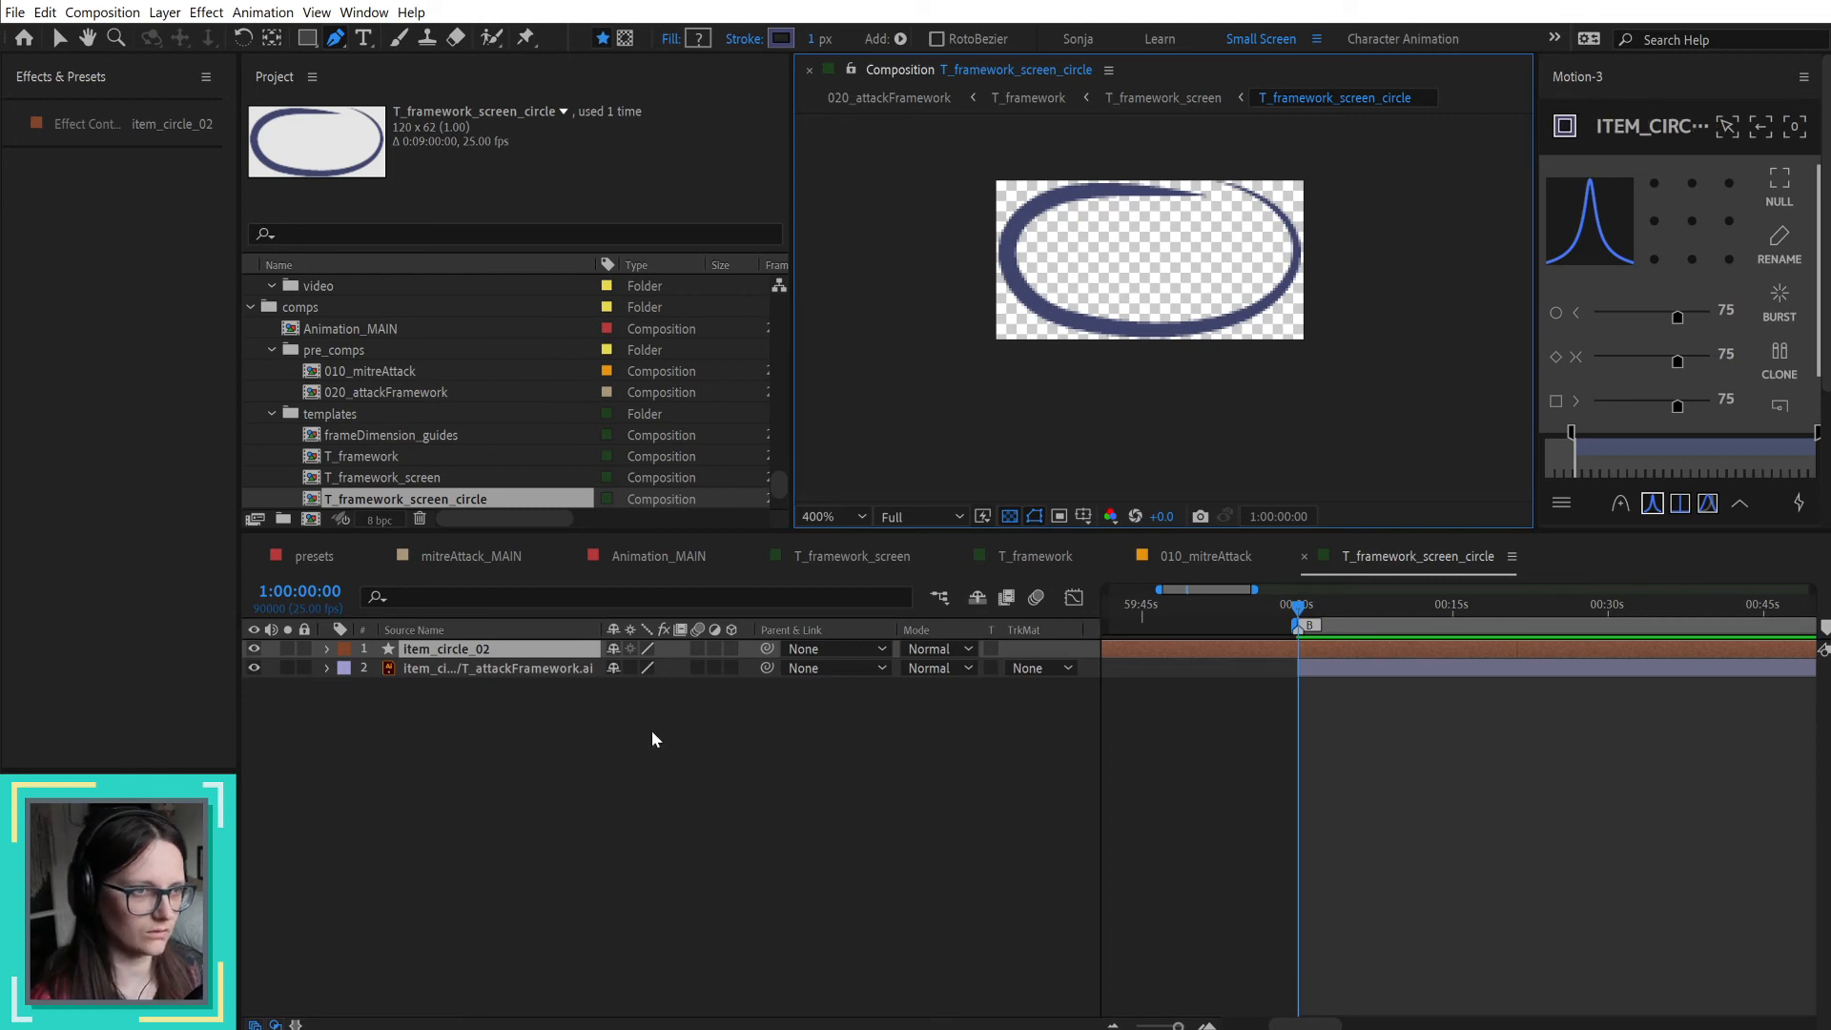
Step: Centre the imported item_circle_02 shape layer in the composition over the original circle artwork
scroll(1178, 346, down, 4)
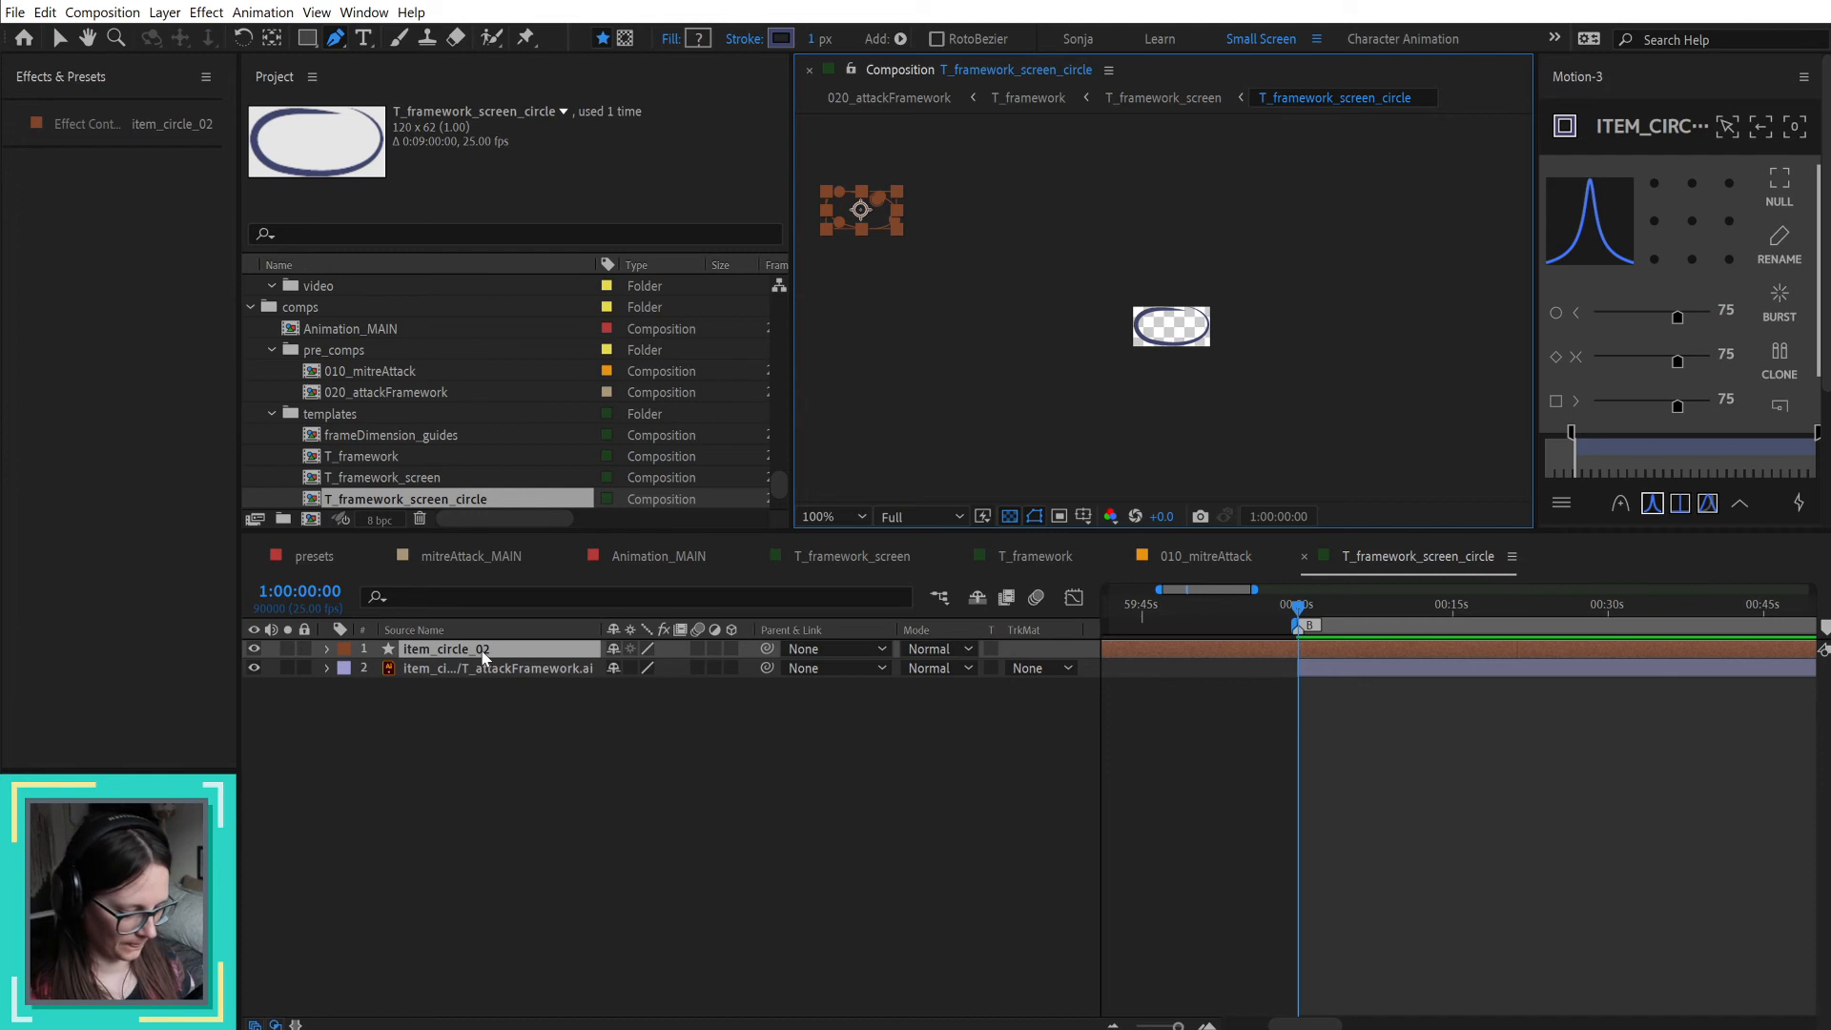
key(ctrl+Home)
scroll(1151, 307, up, 4)
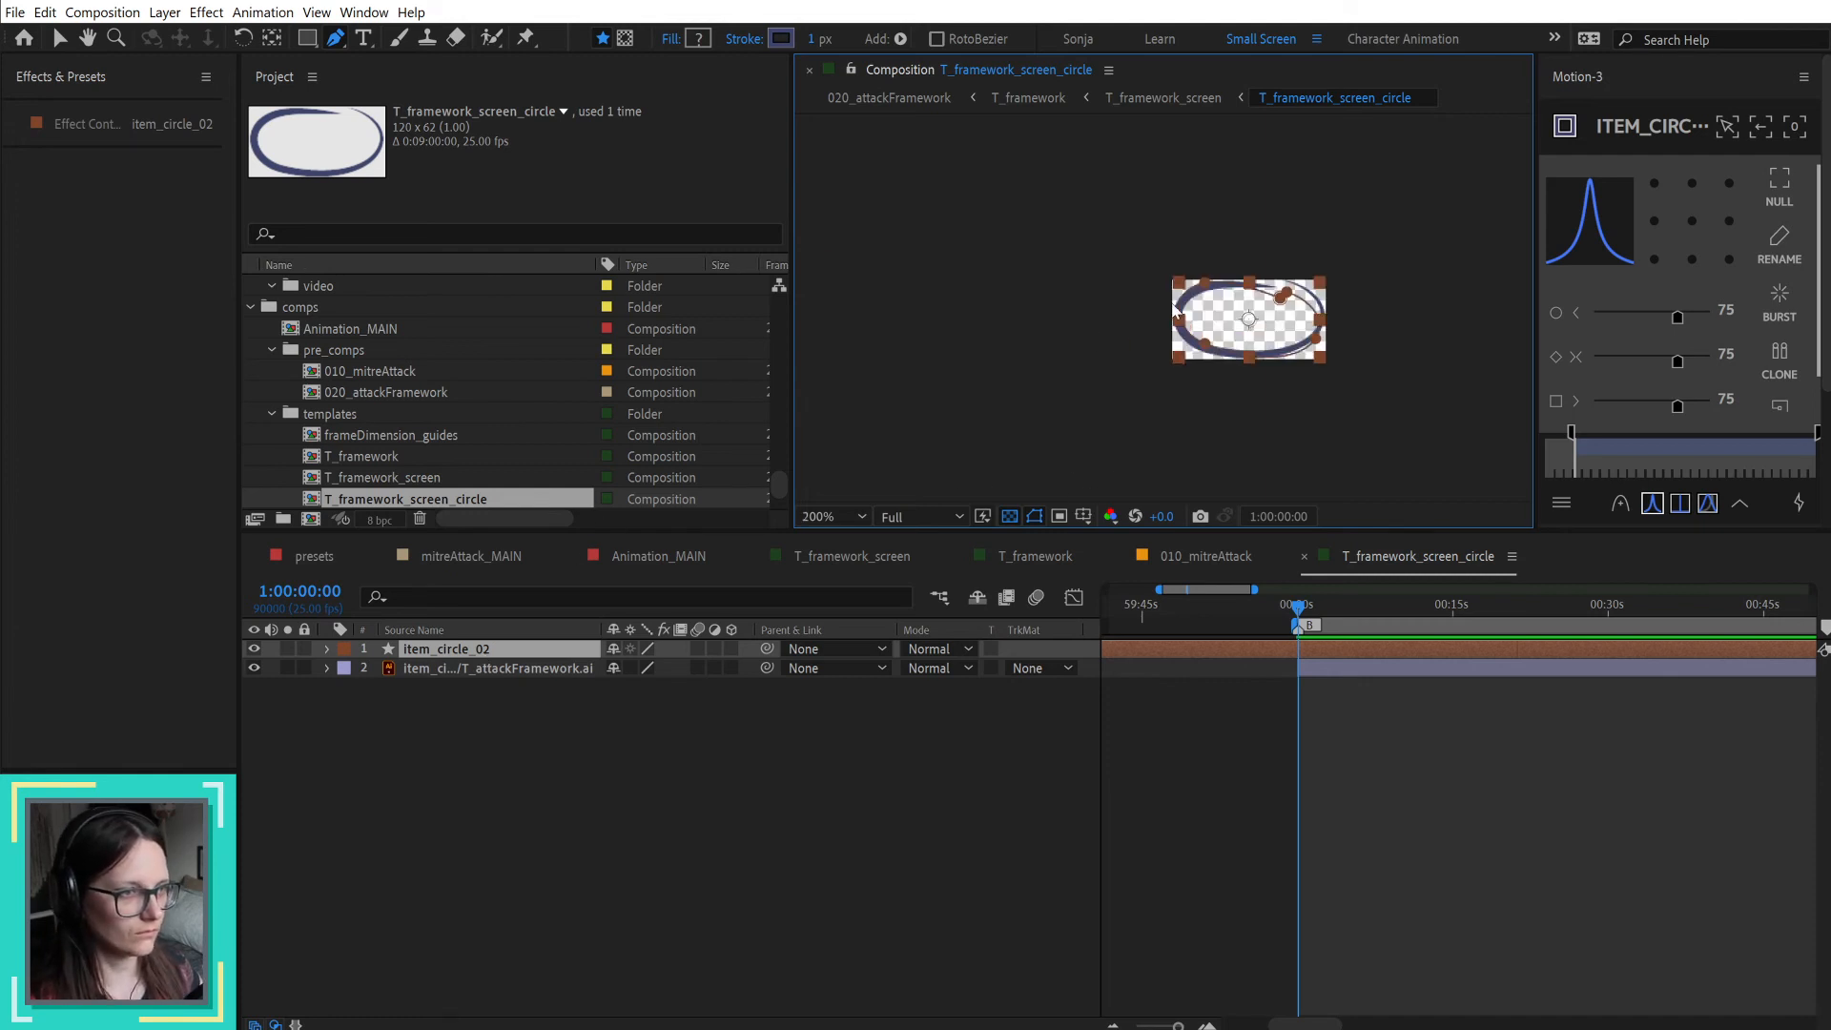
key(h)
drag(1459, 338, 1322, 354)
key(g)
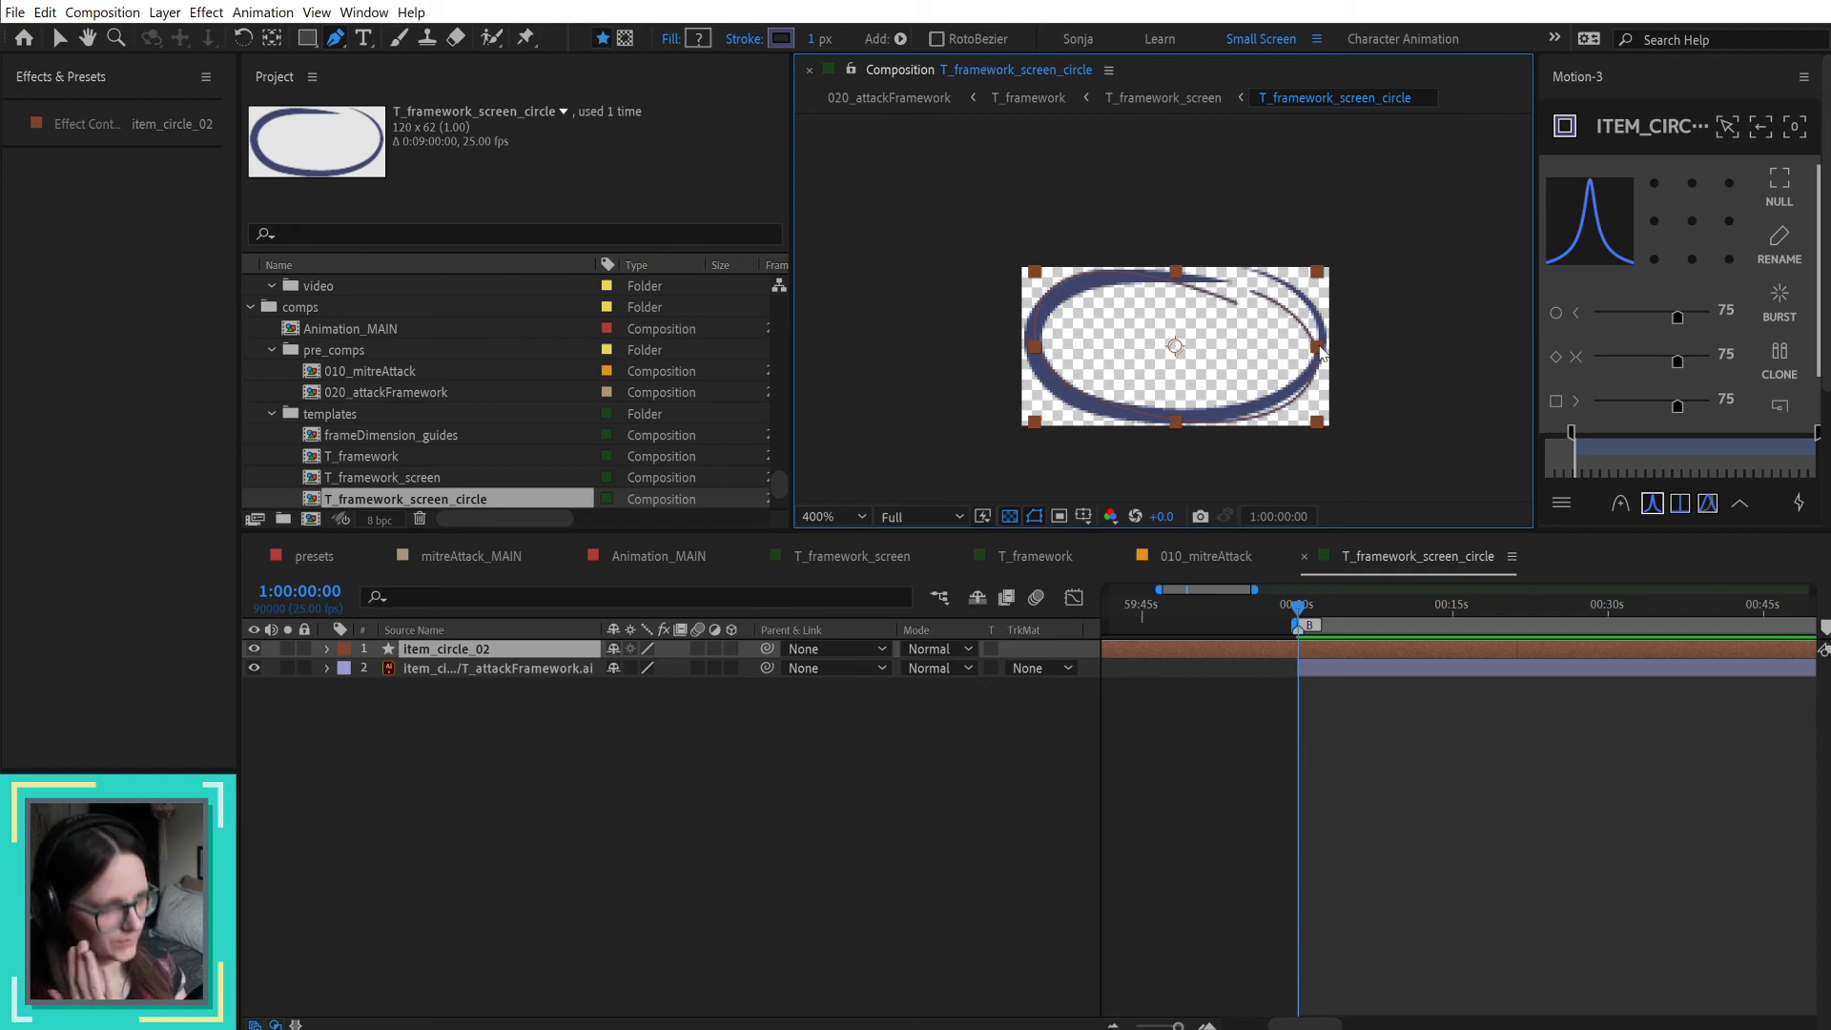
Step: Delete the imported item_circle_02 shape layer and glance at the source path in Illustrator before returning
key(Delete)
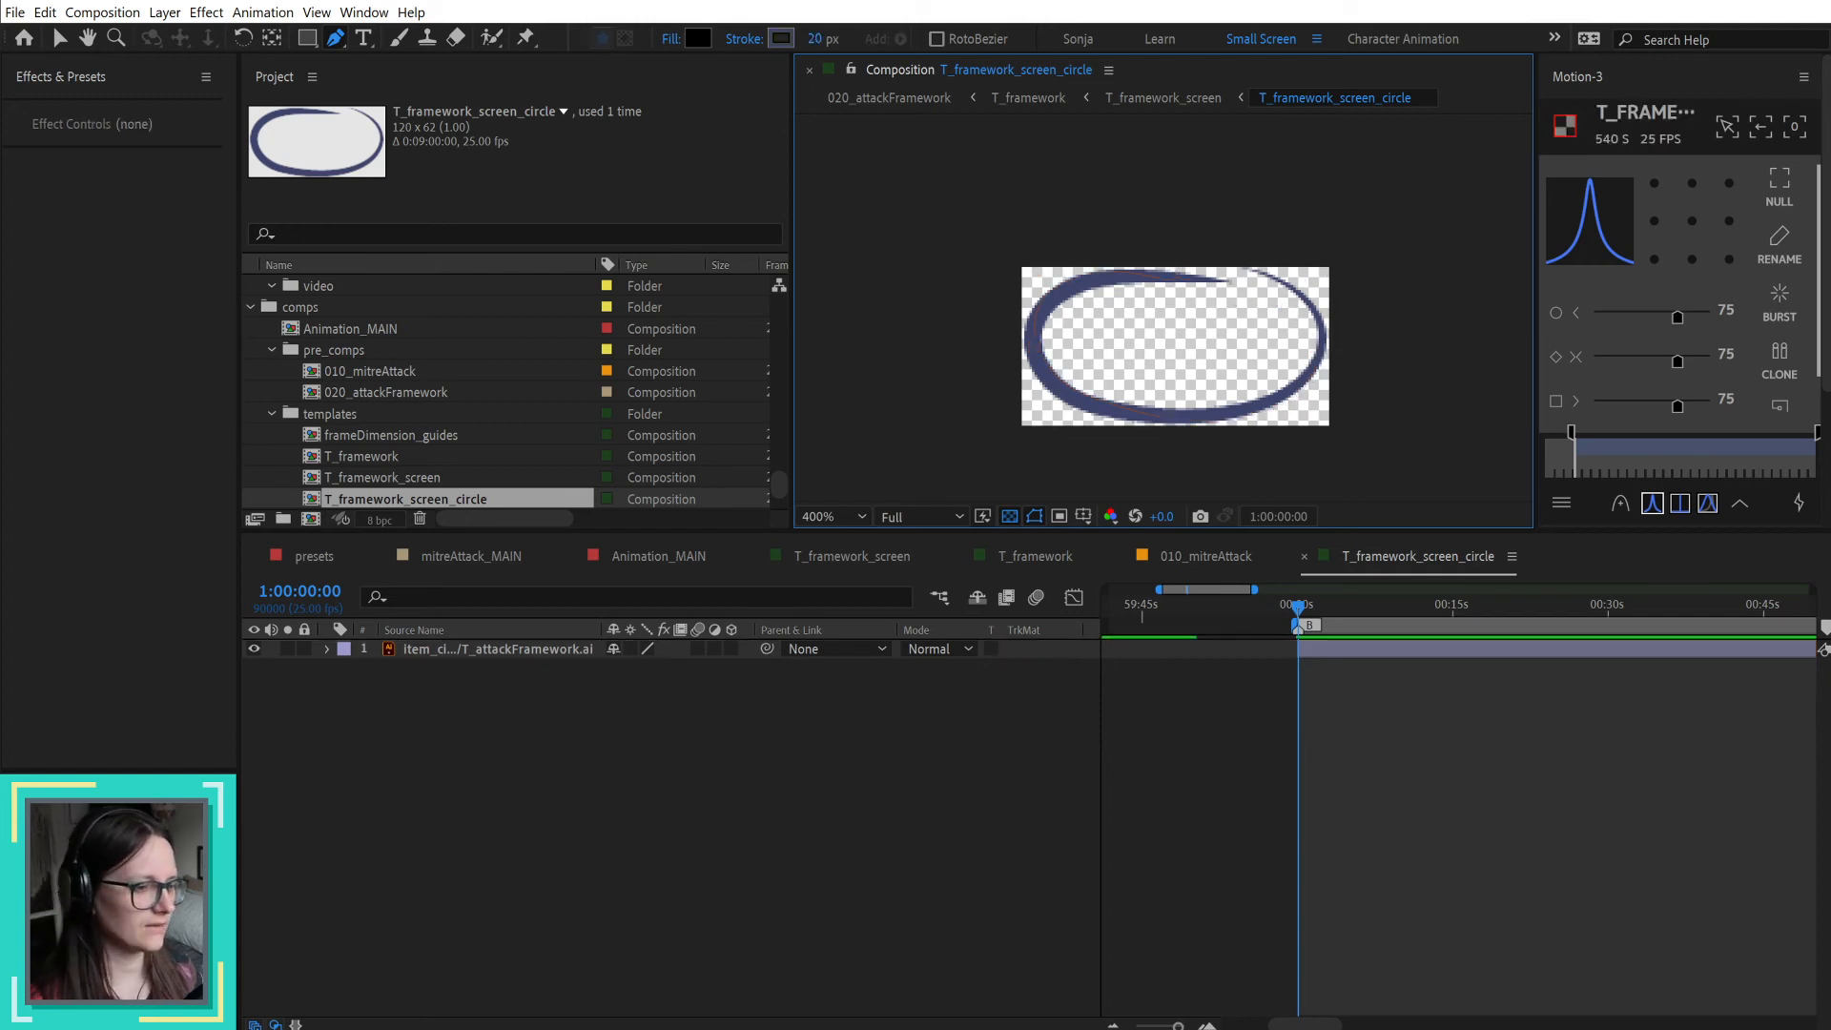
key(alt+Tab)
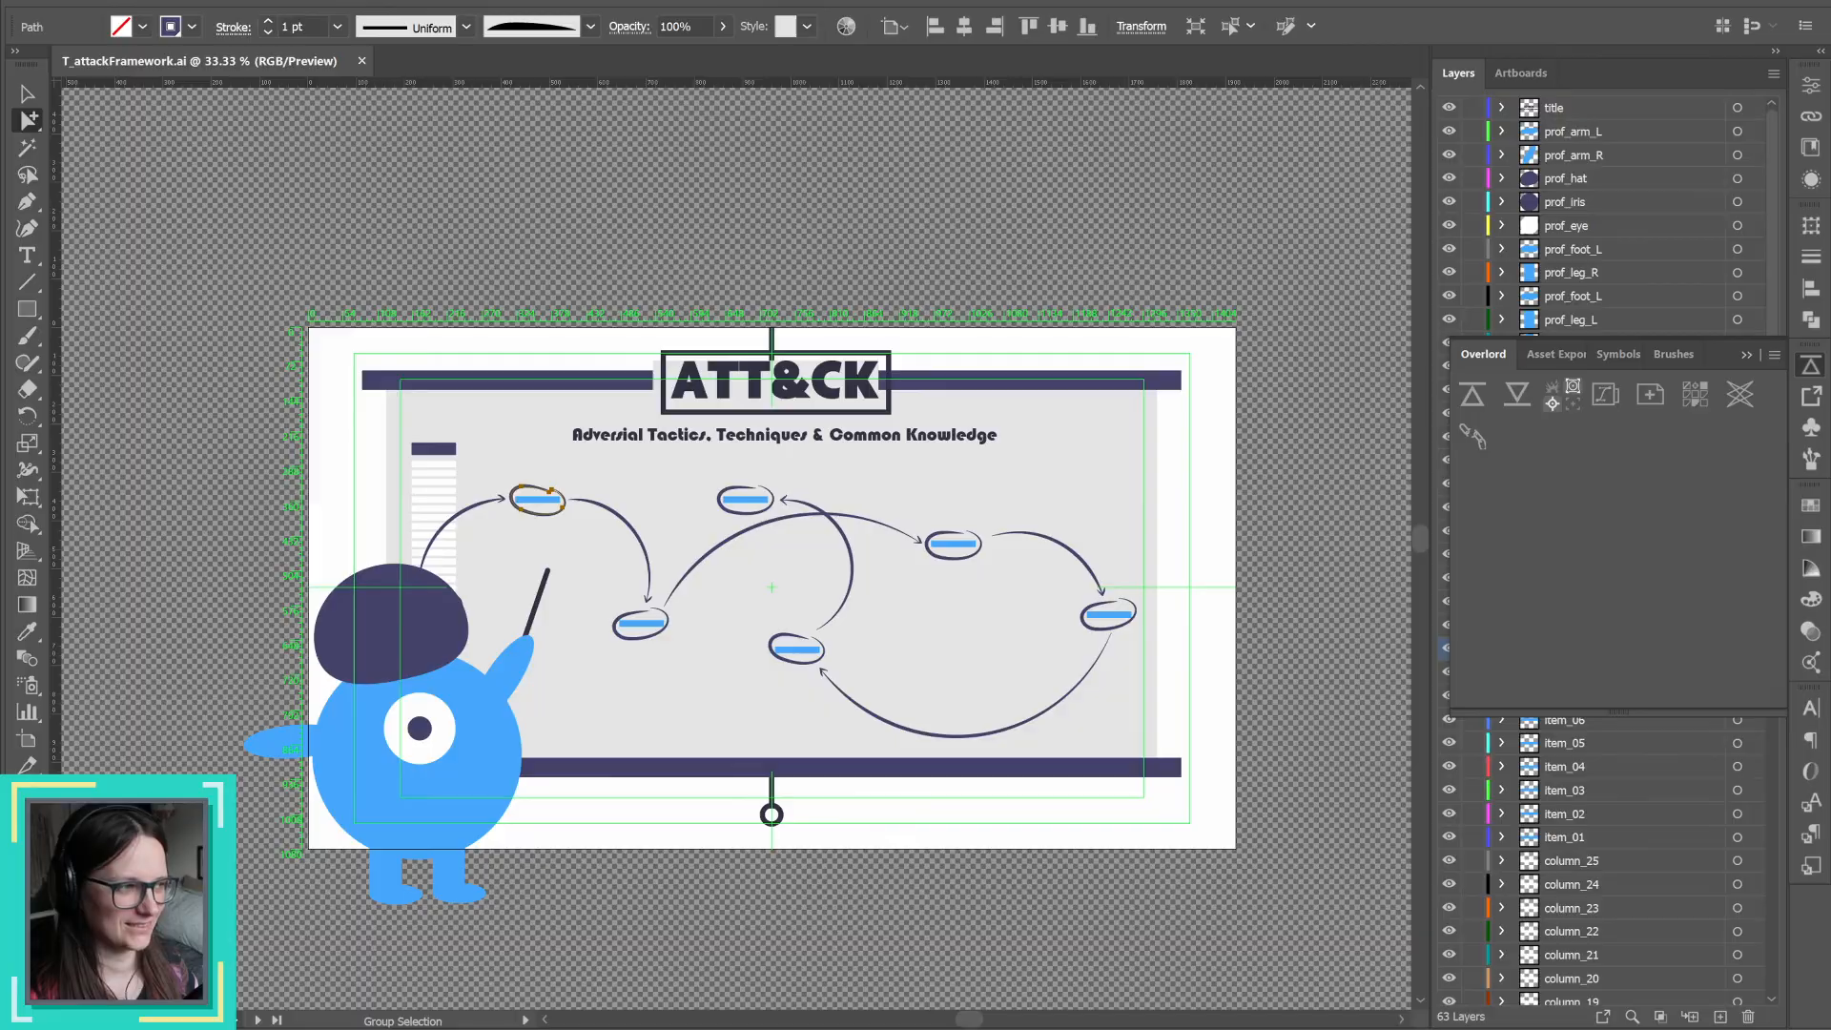
key(alt+Tab)
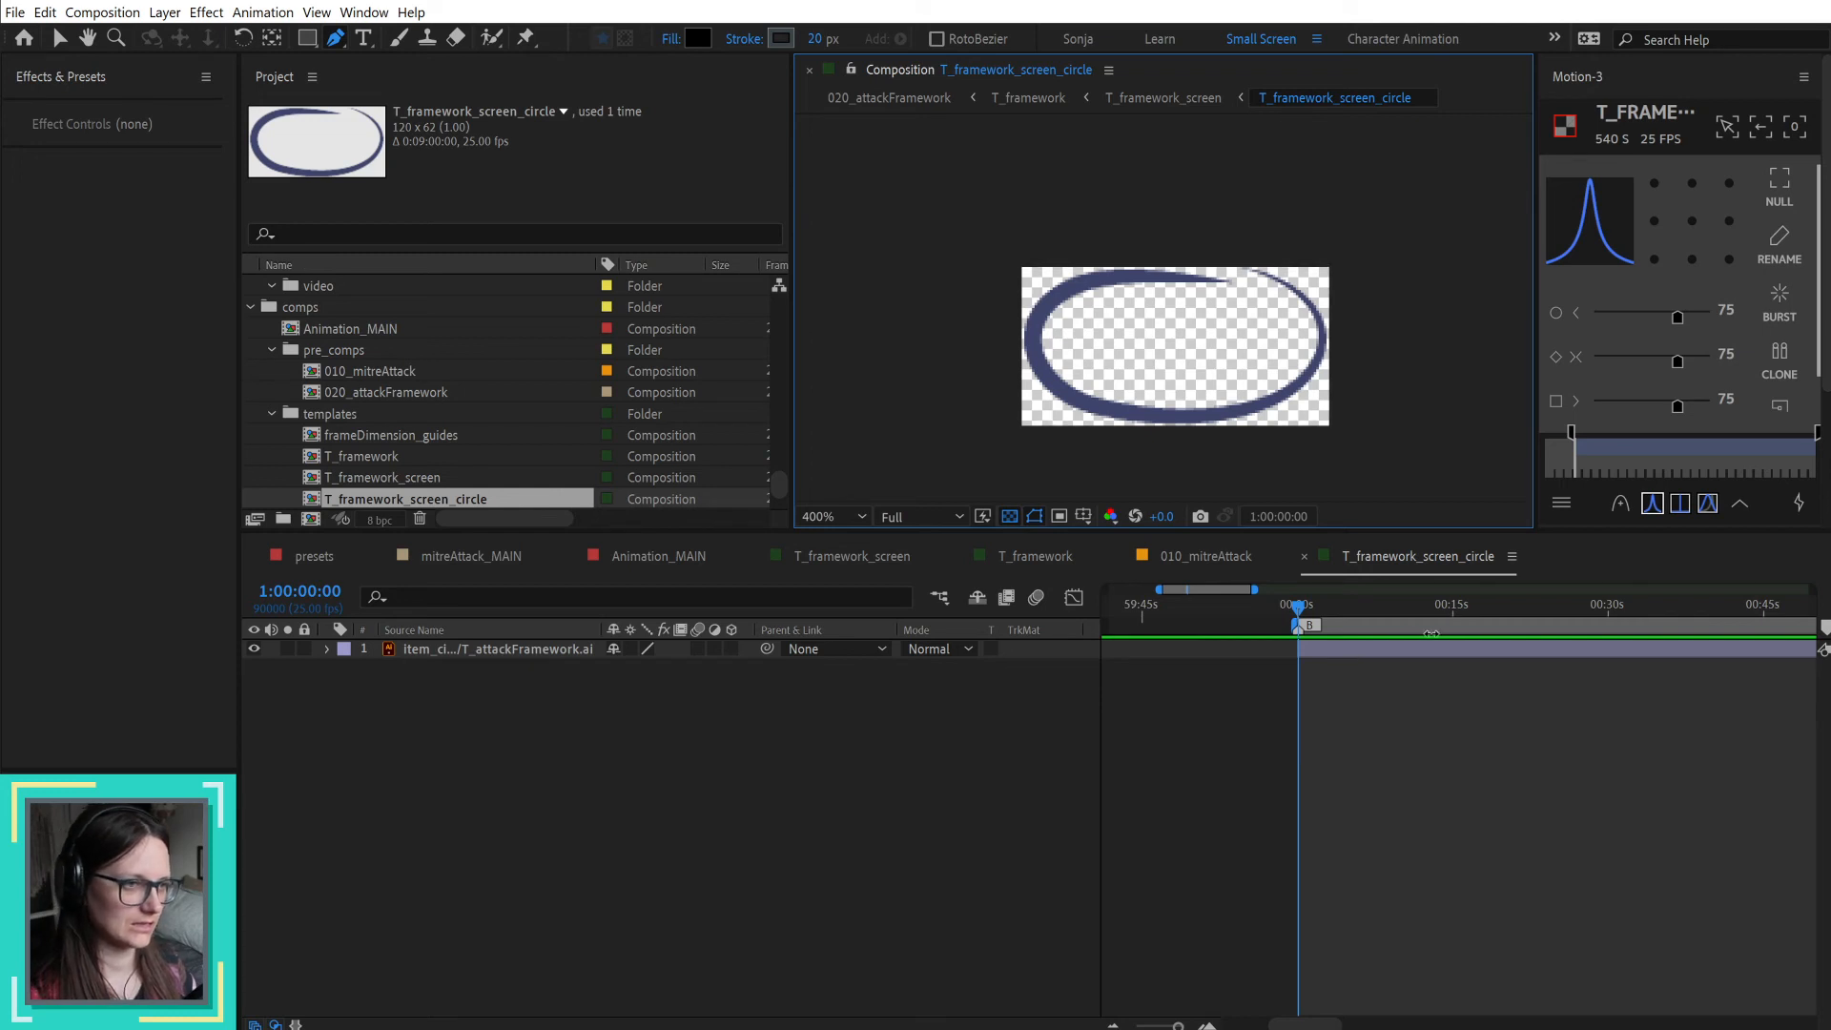
Step: Delete the T_framework_screen_circle composition from the project's templates folder
click(1199, 557)
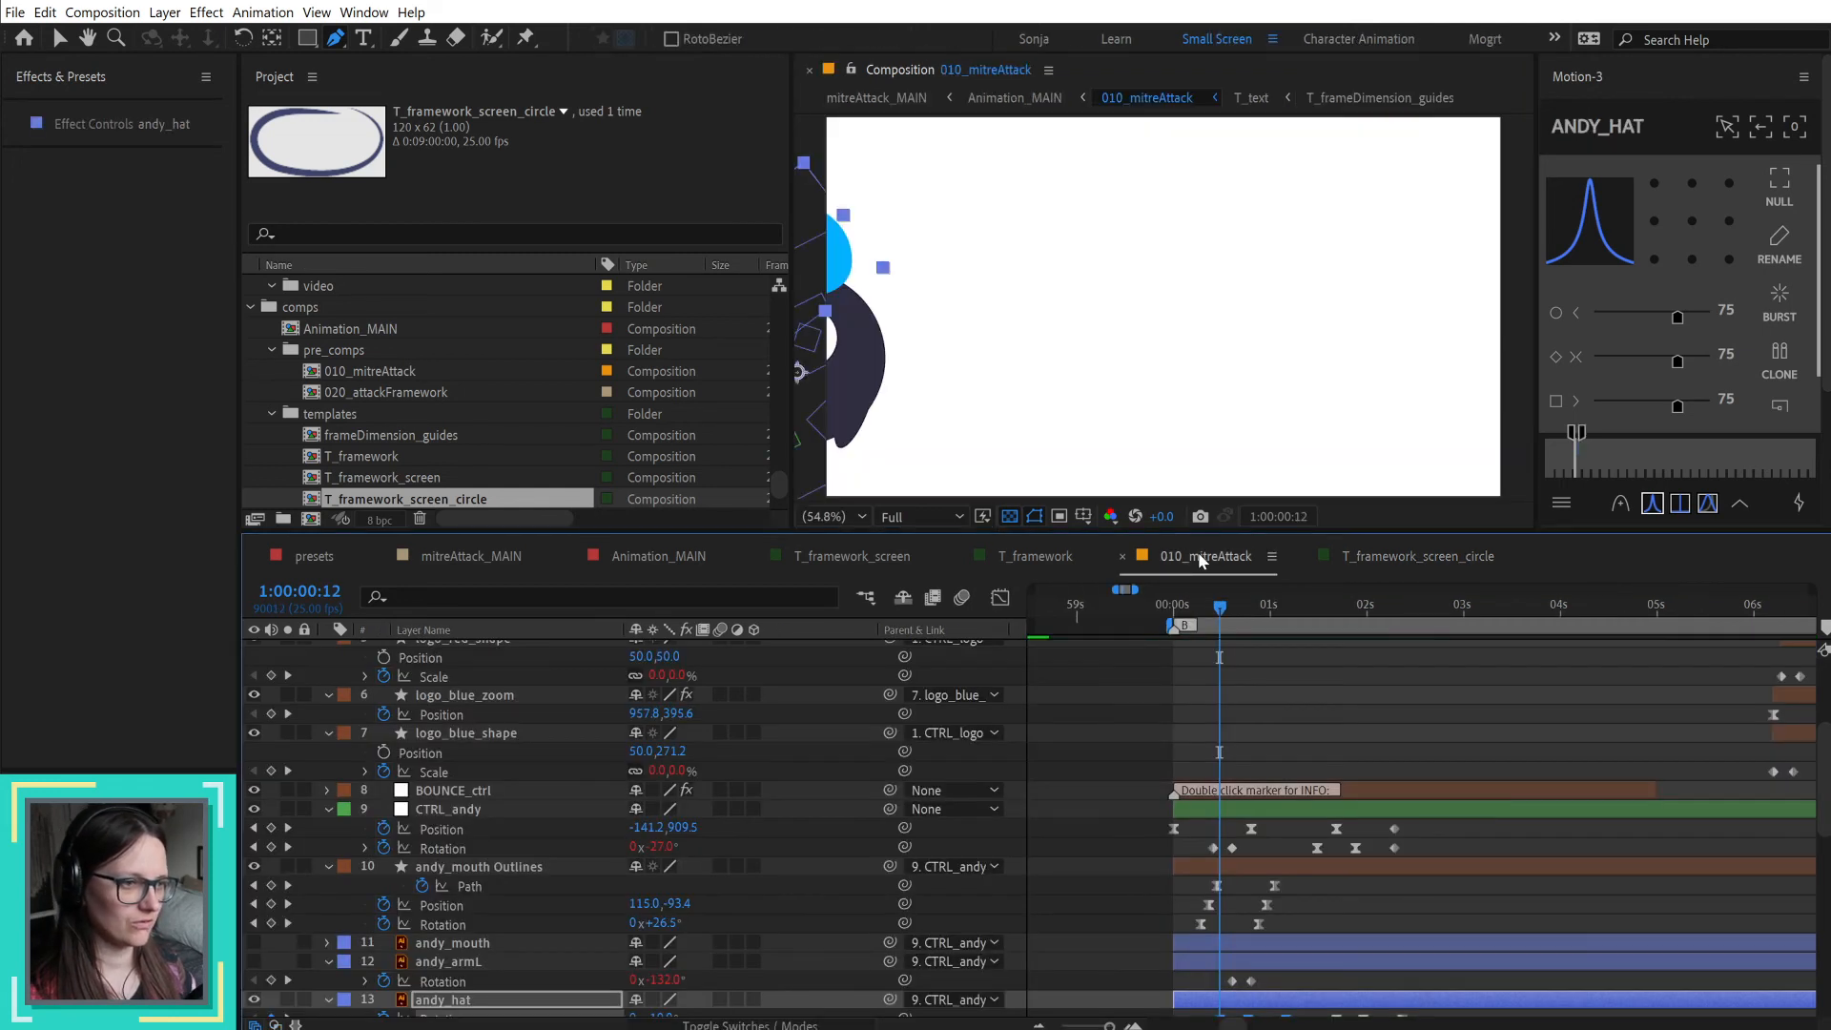
click(1459, 558)
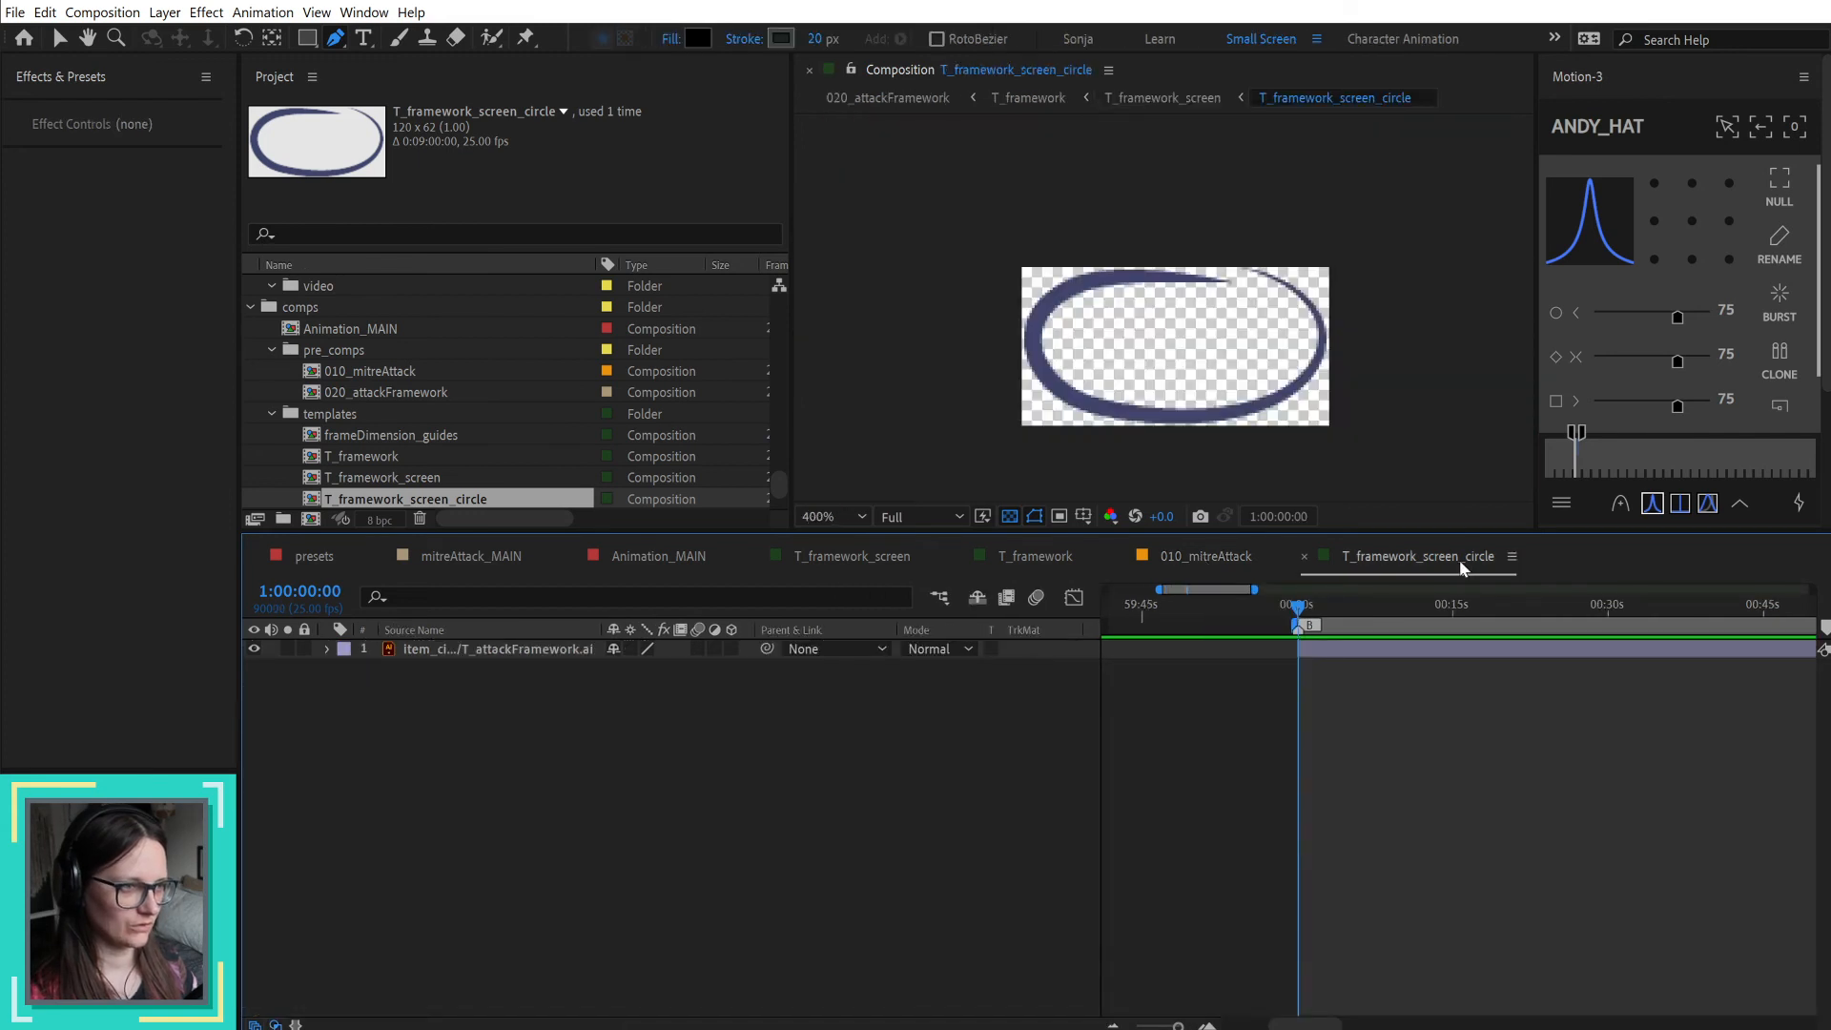
scroll(523, 473, down, 2)
click(436, 393)
click(459, 417)
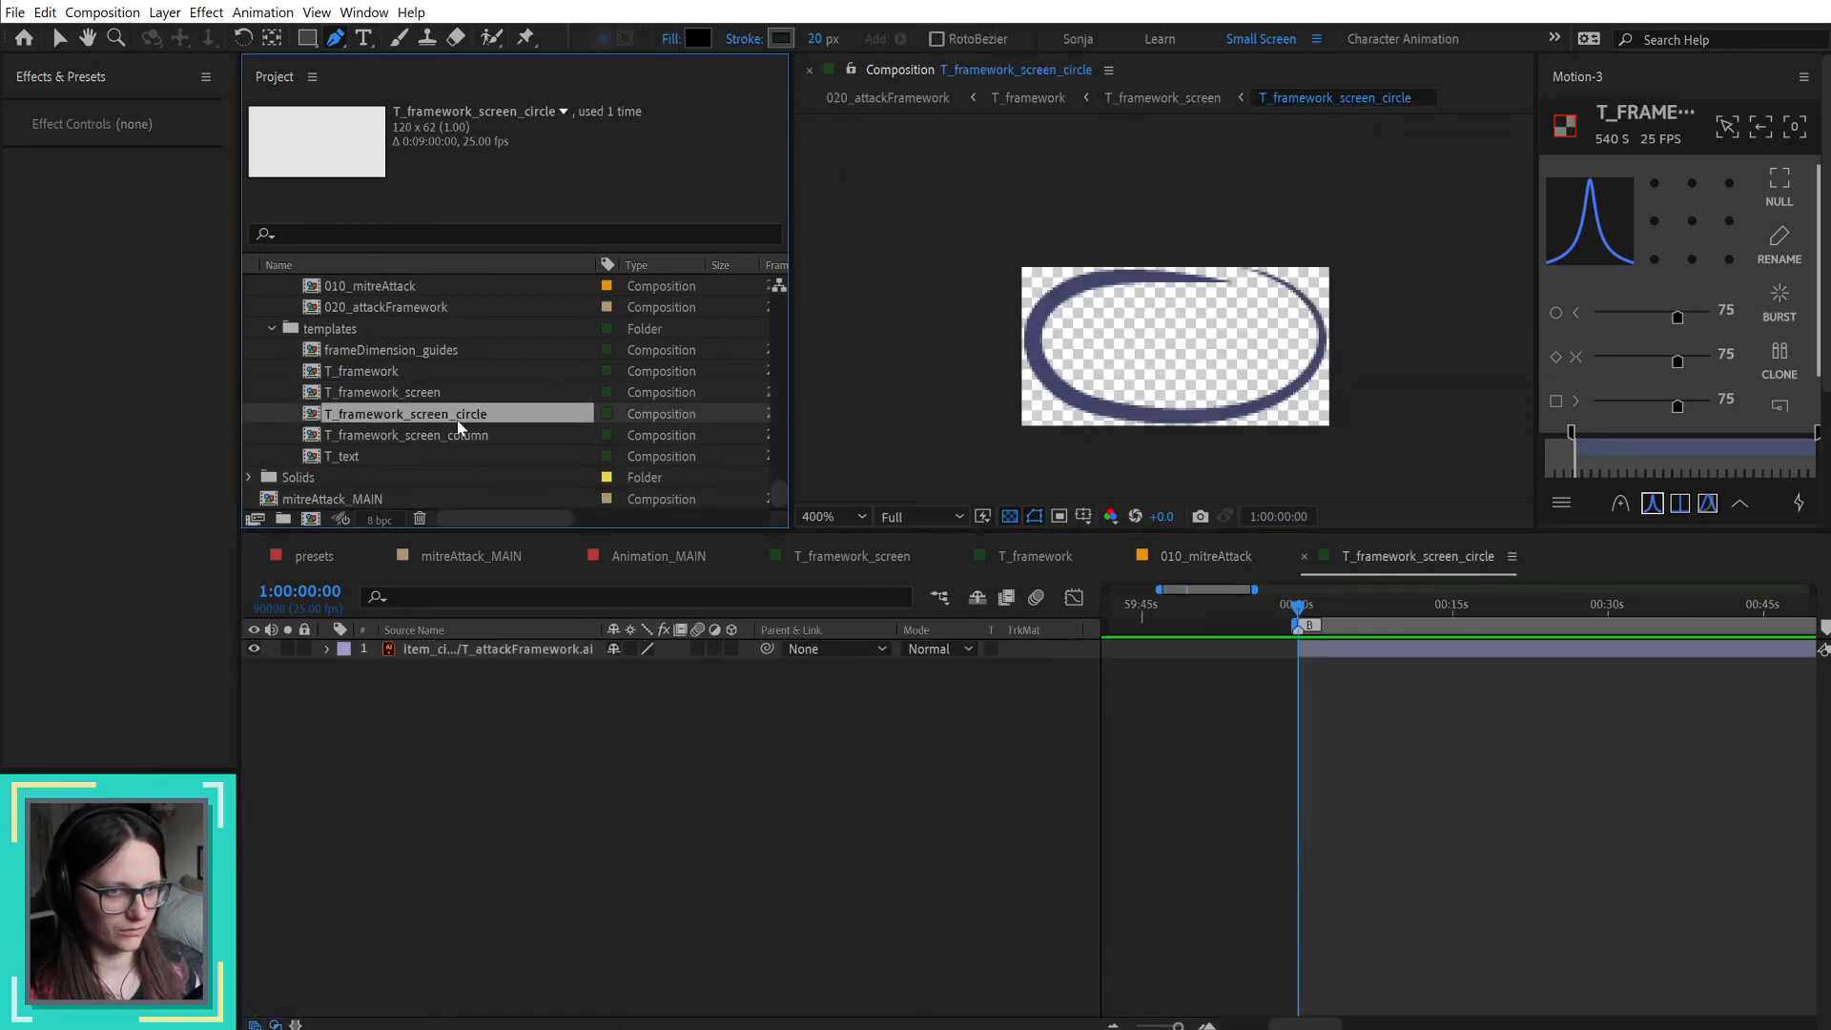
key(Delete)
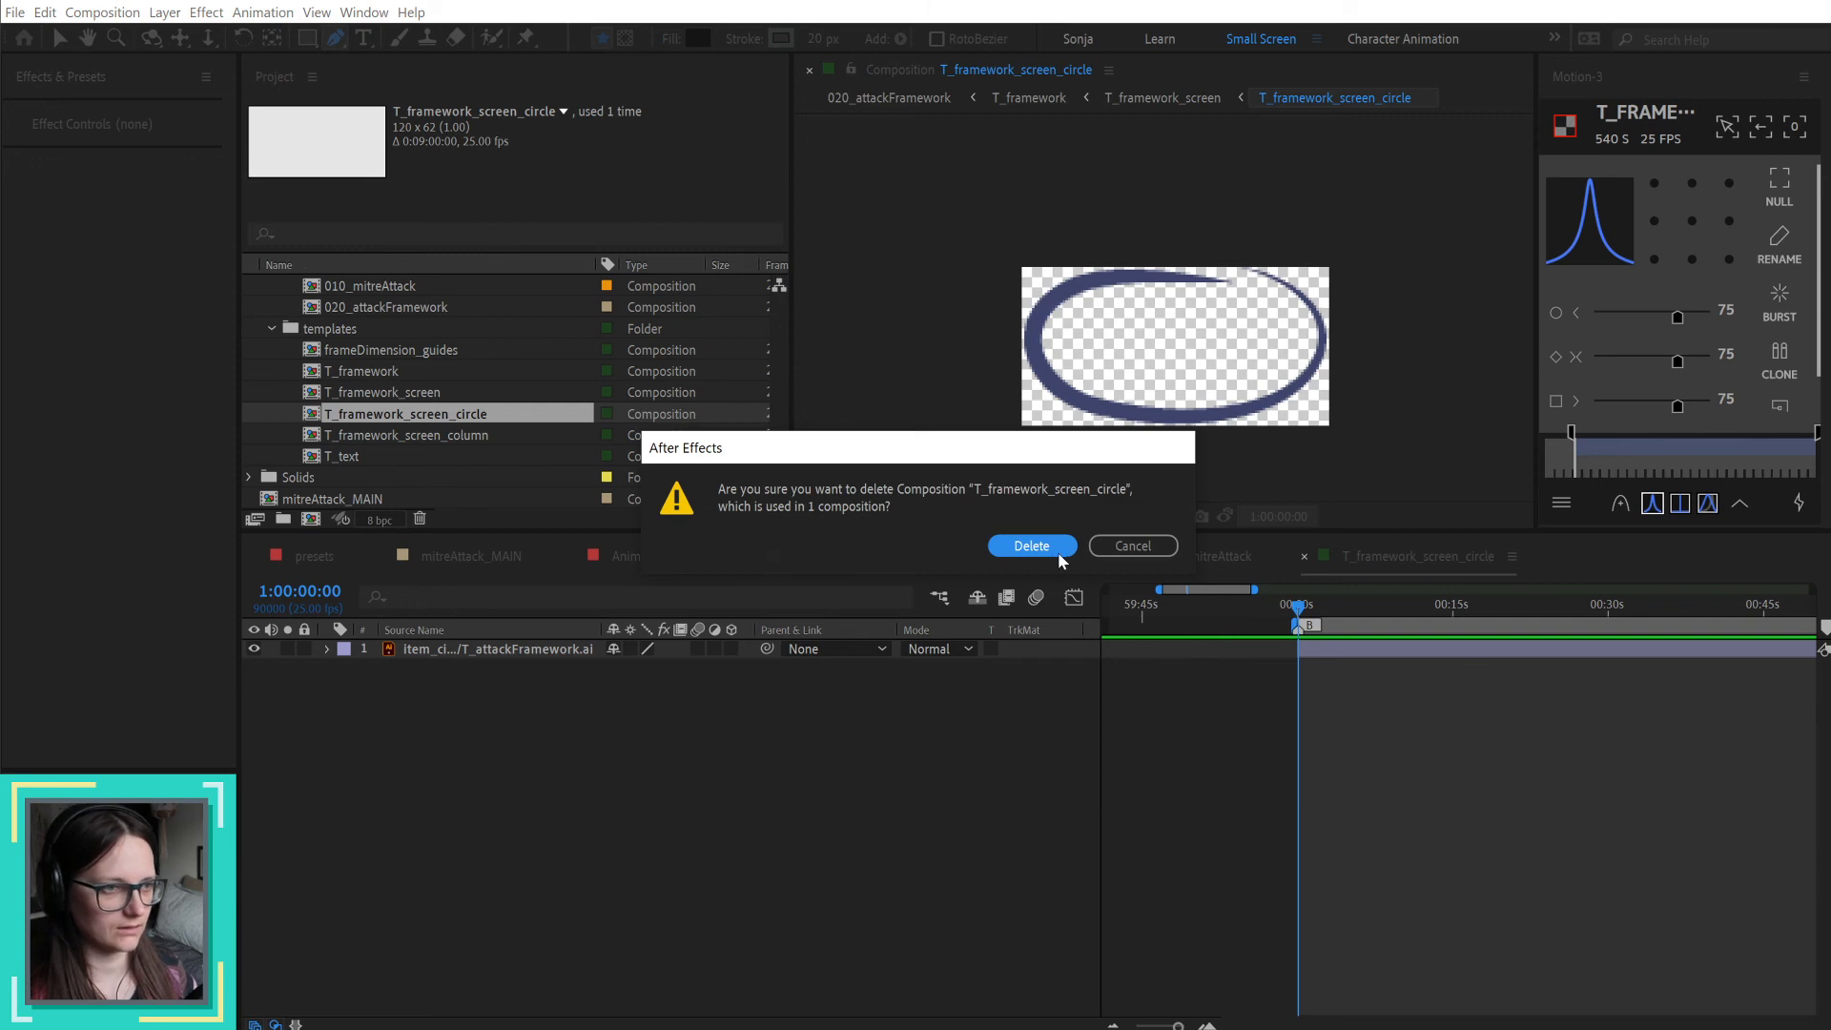
click(1049, 543)
Step: Open the T_framework_screen composition and place the playhead at 1:01:09:07
click(873, 552)
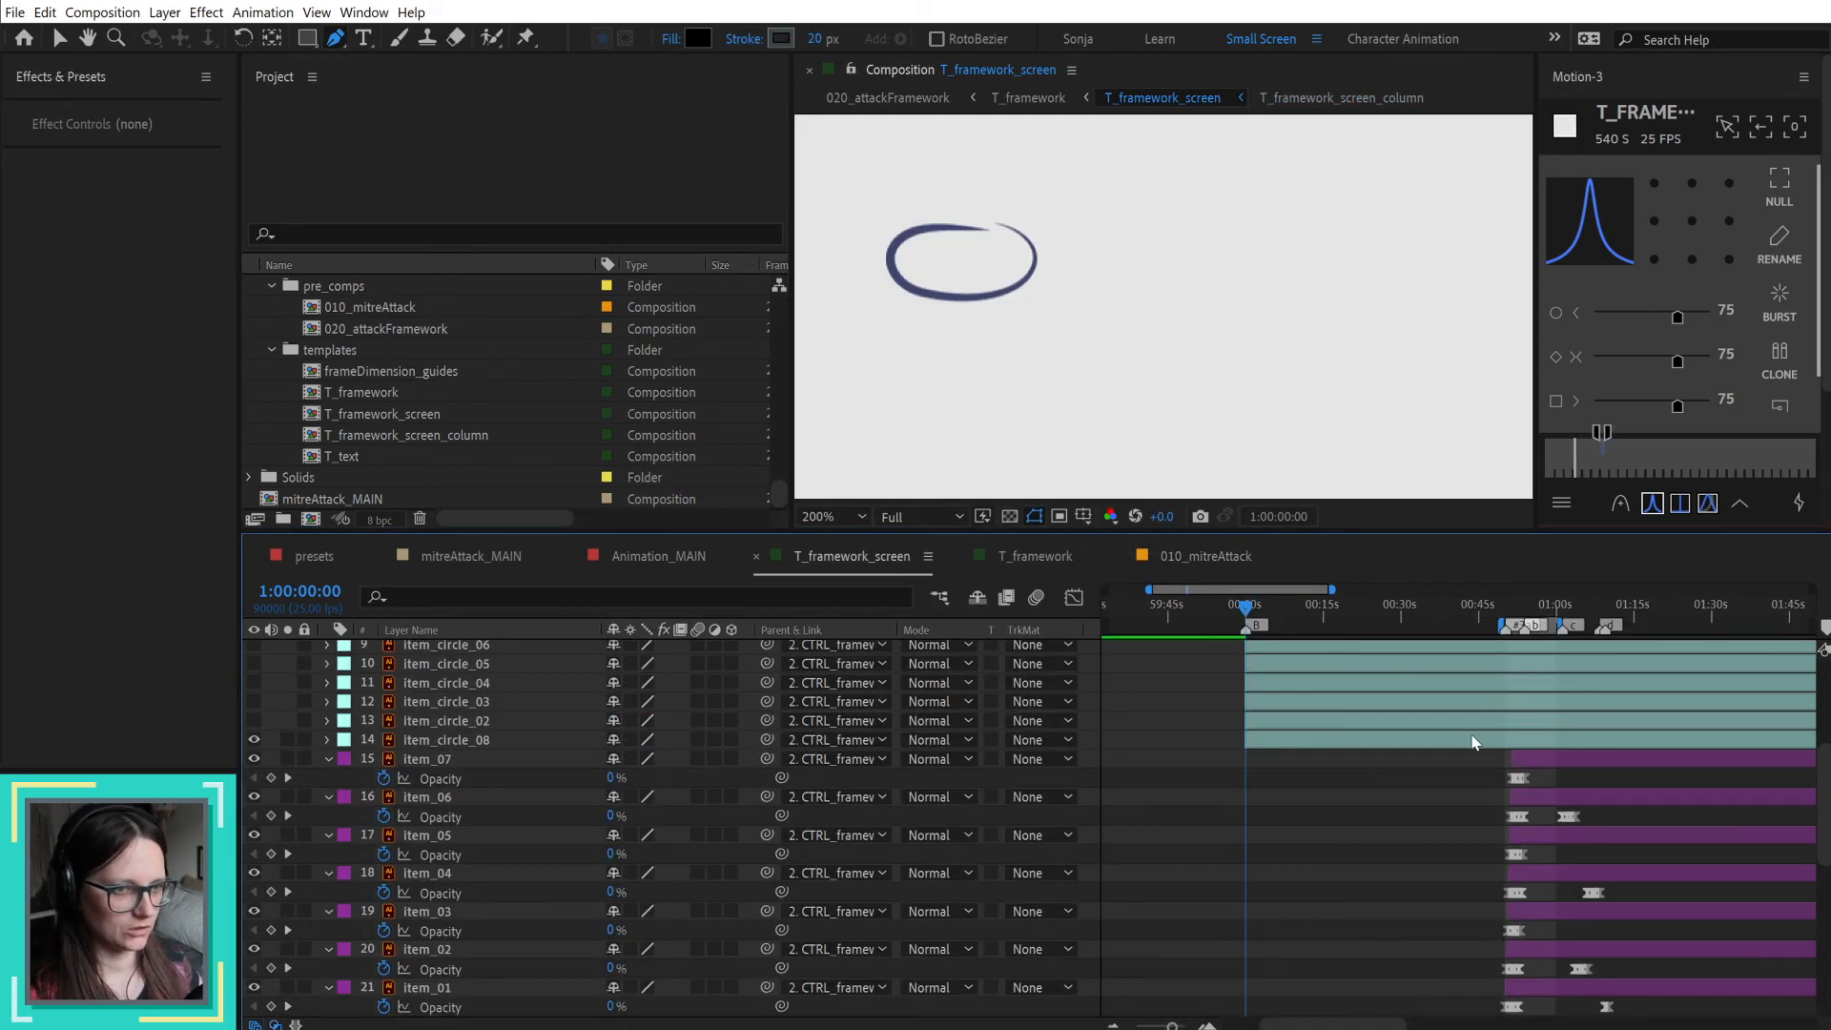
scroll(1552, 667, up, 2)
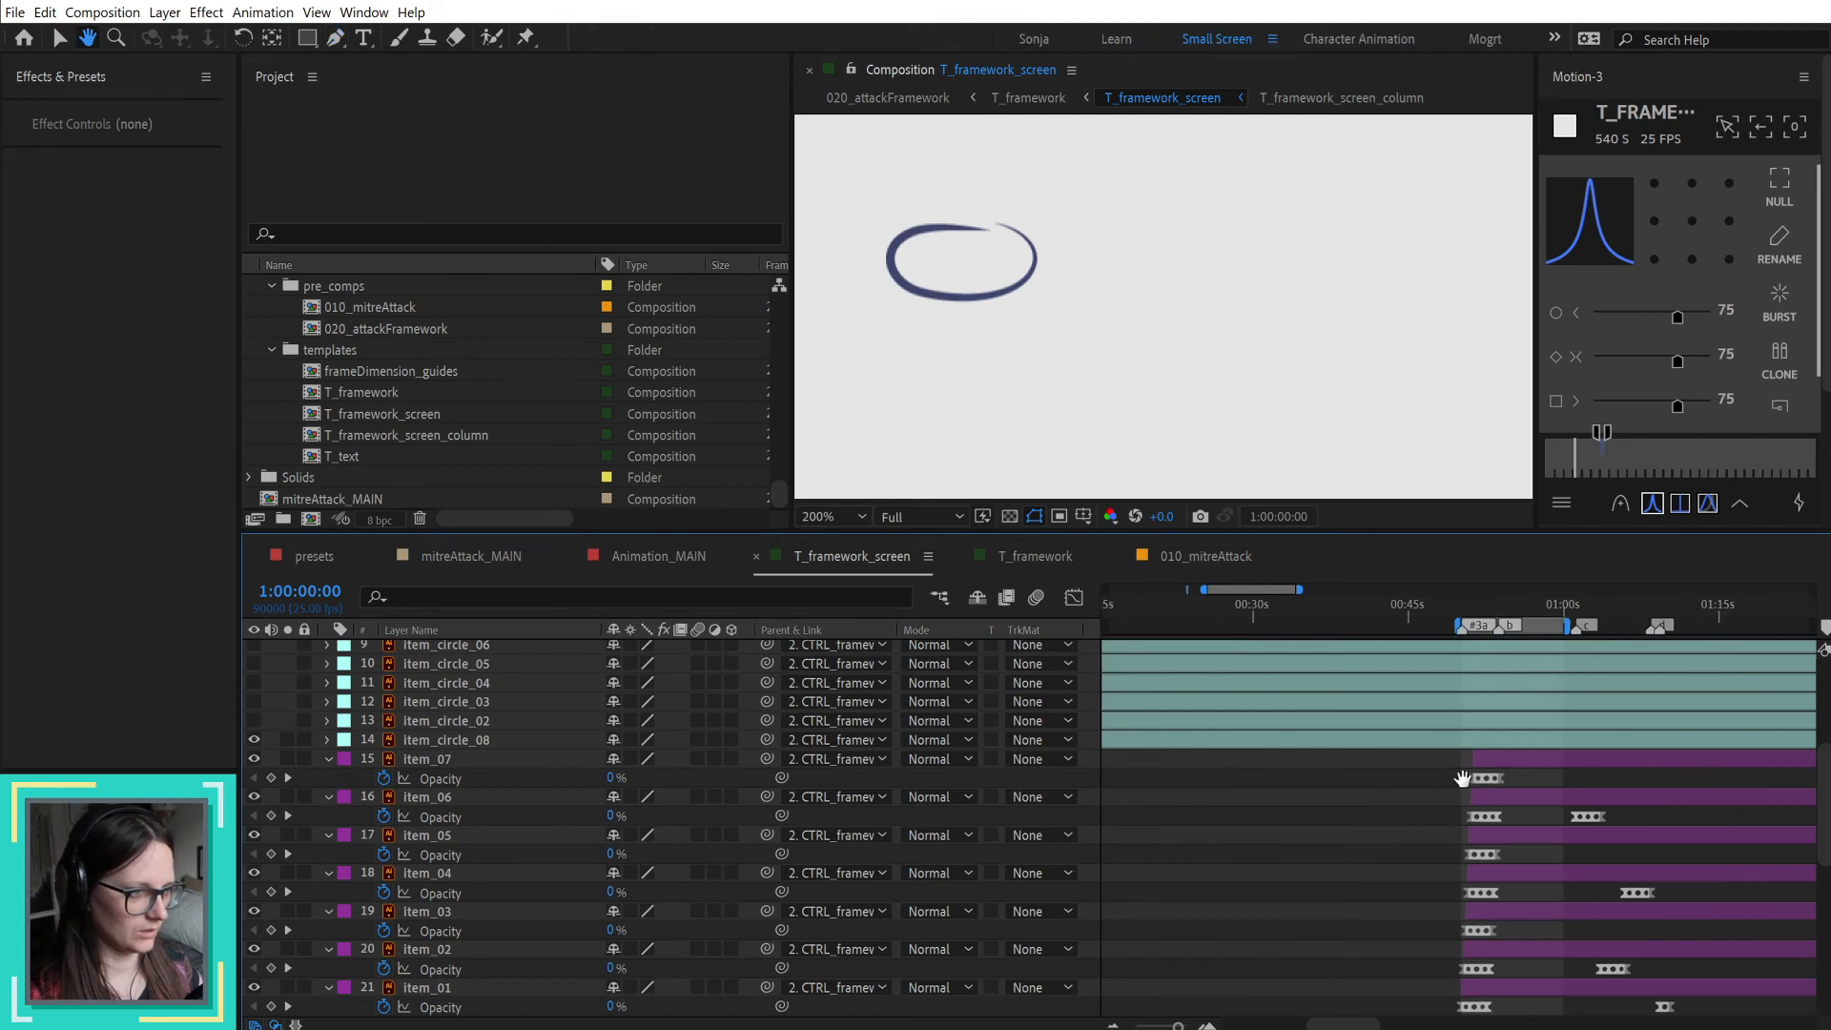
scroll(1377, 776, right, 5)
click(1331, 608)
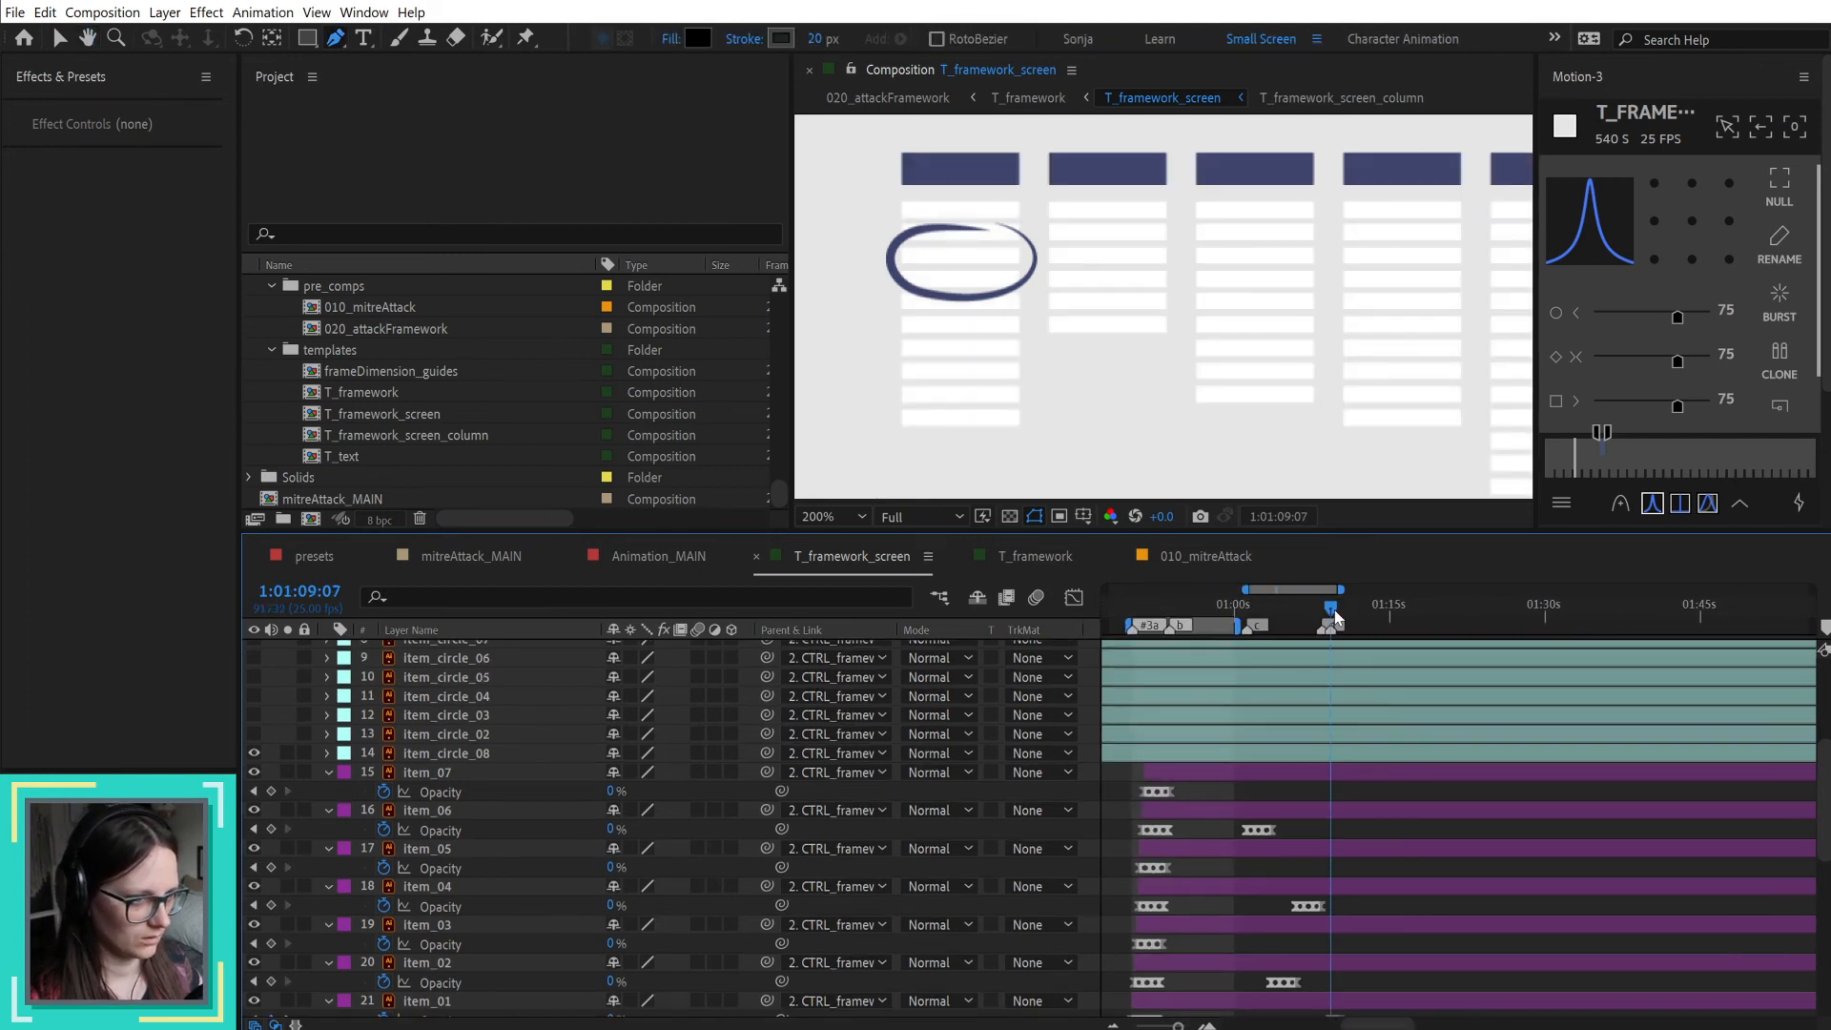
scroll(1358, 836, up, 2)
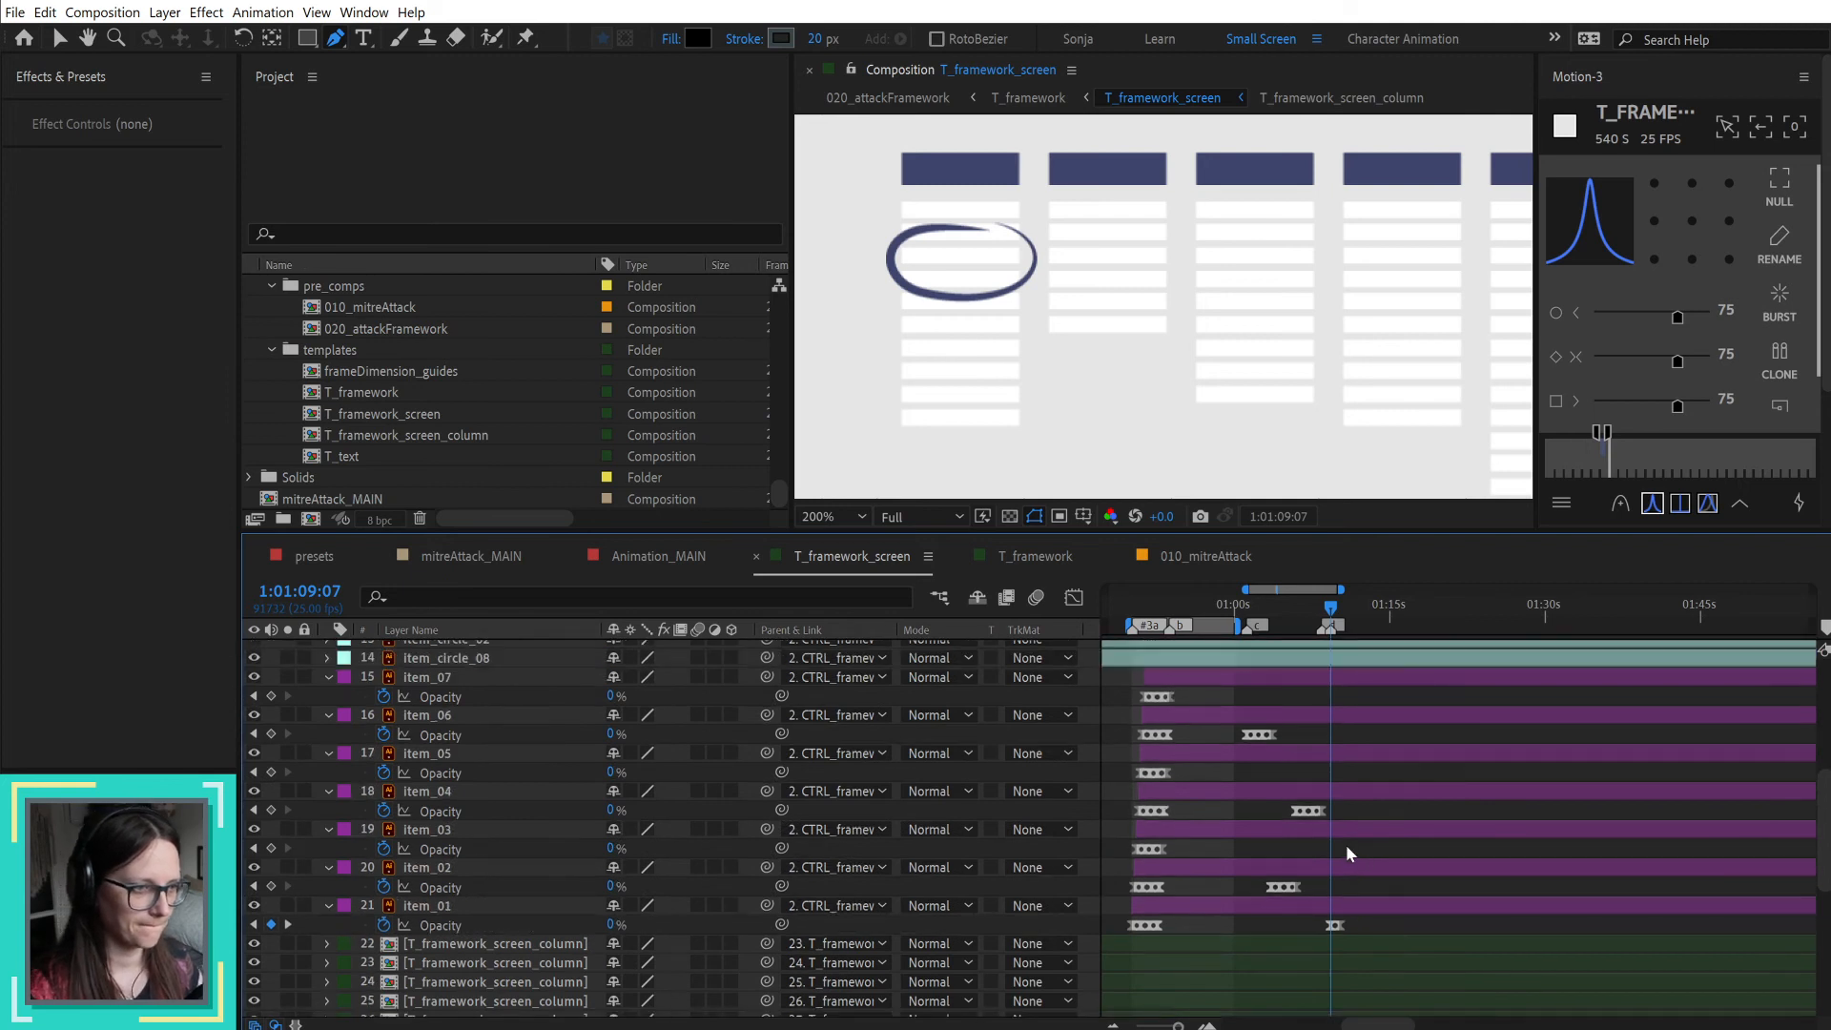
Step: Rename the item_circle_08 layer as item_circle_01
click(444, 771)
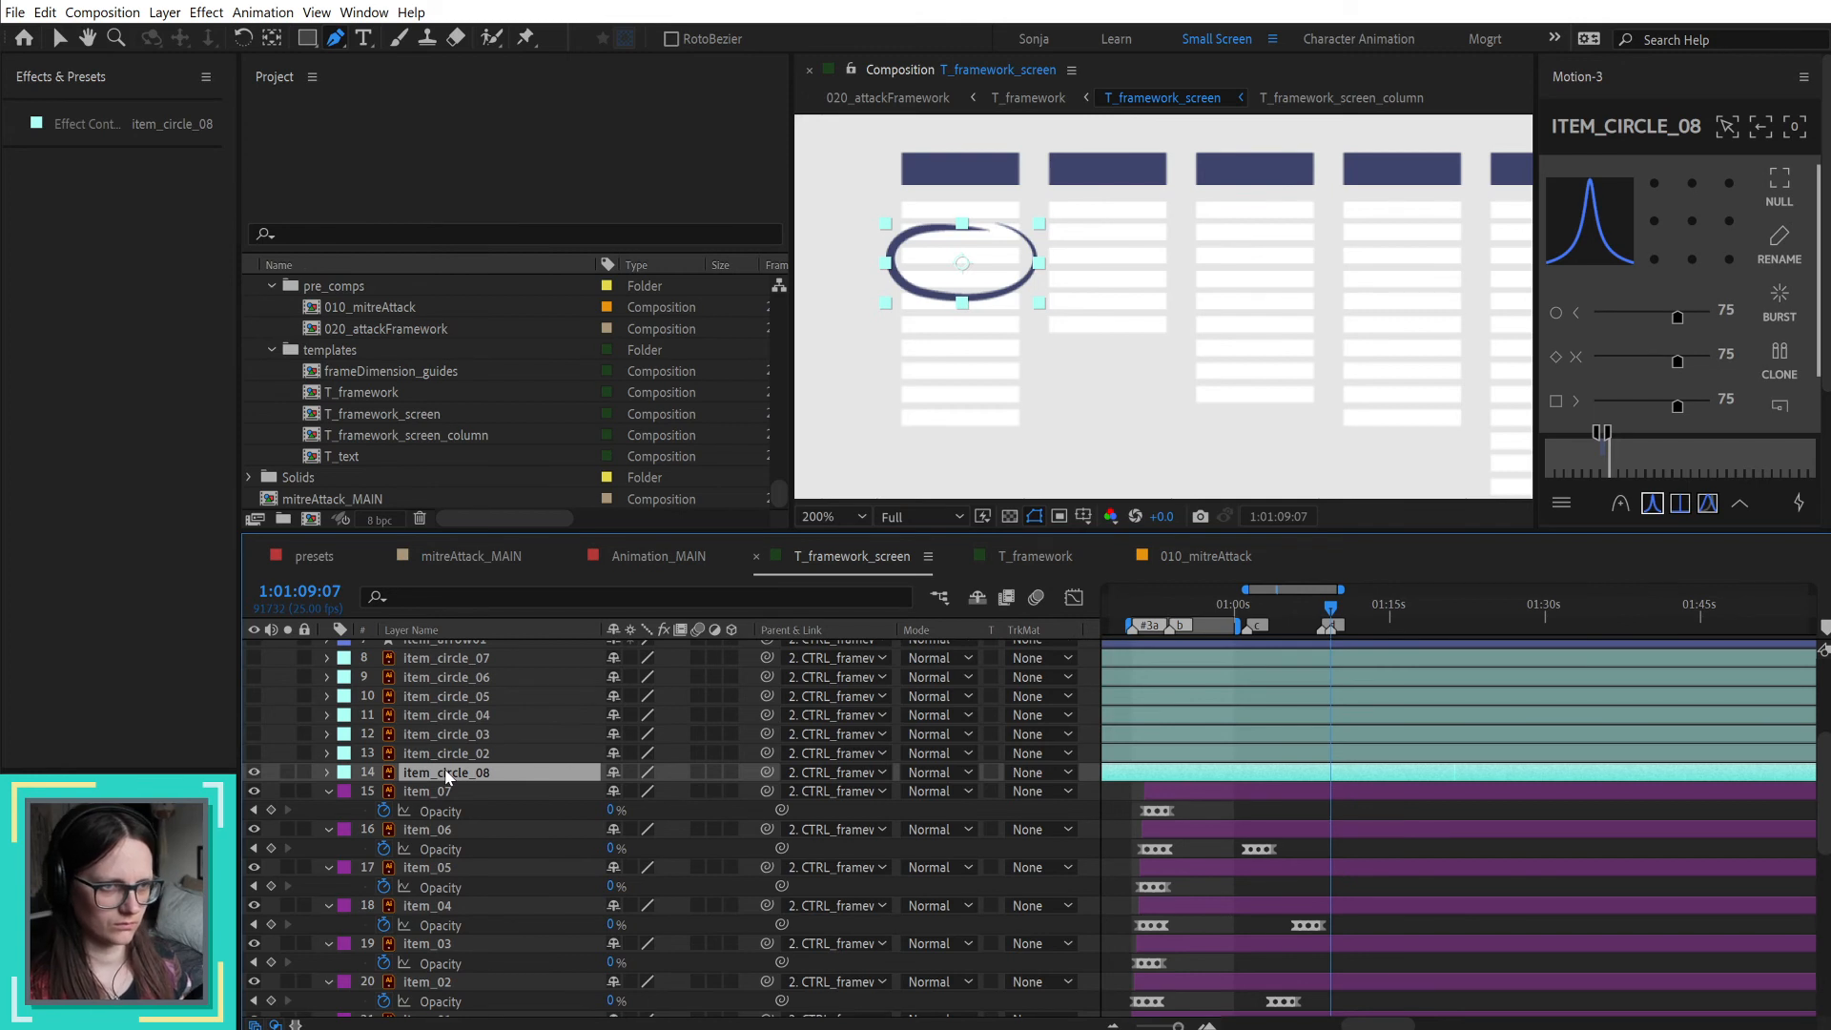
key(Return)
key(End)
key(BackSpace)
text(1)
key(Return)
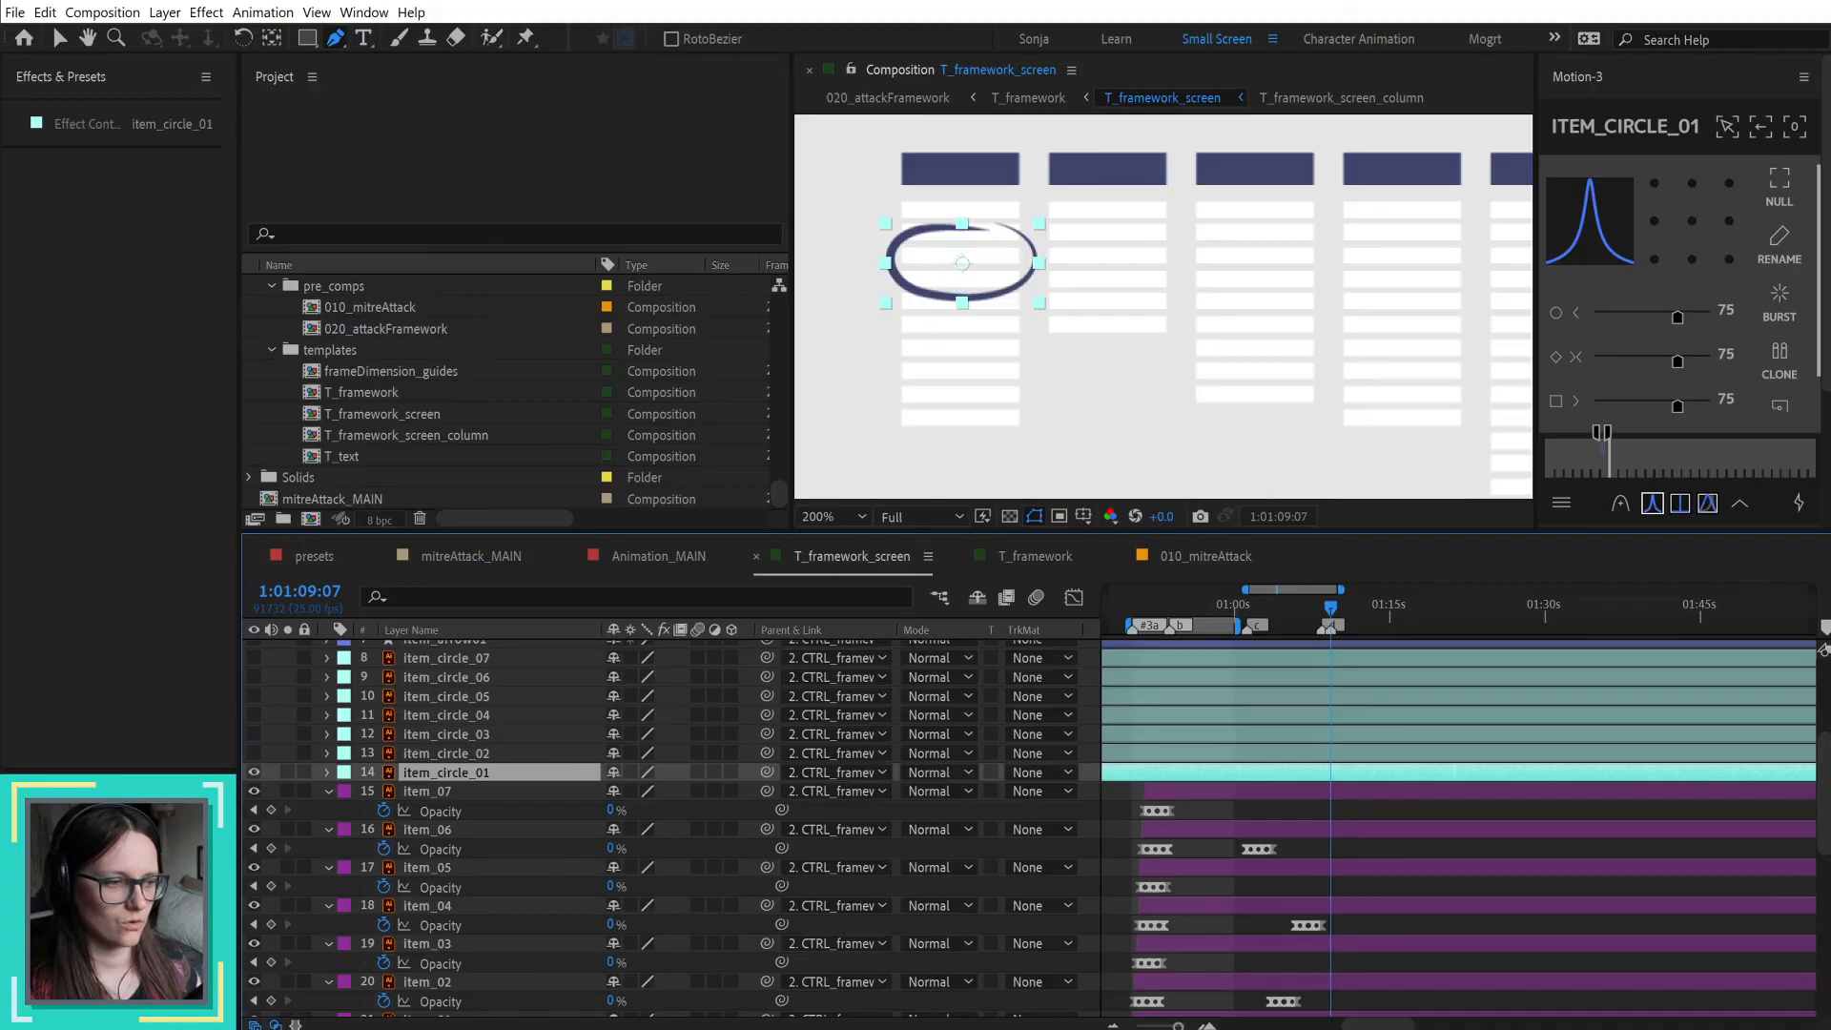
Step: Send the selected circle path from Illustrator into T_framework_screen with Overlord and place its layer directly above item_circle_01
key(alt+Tab)
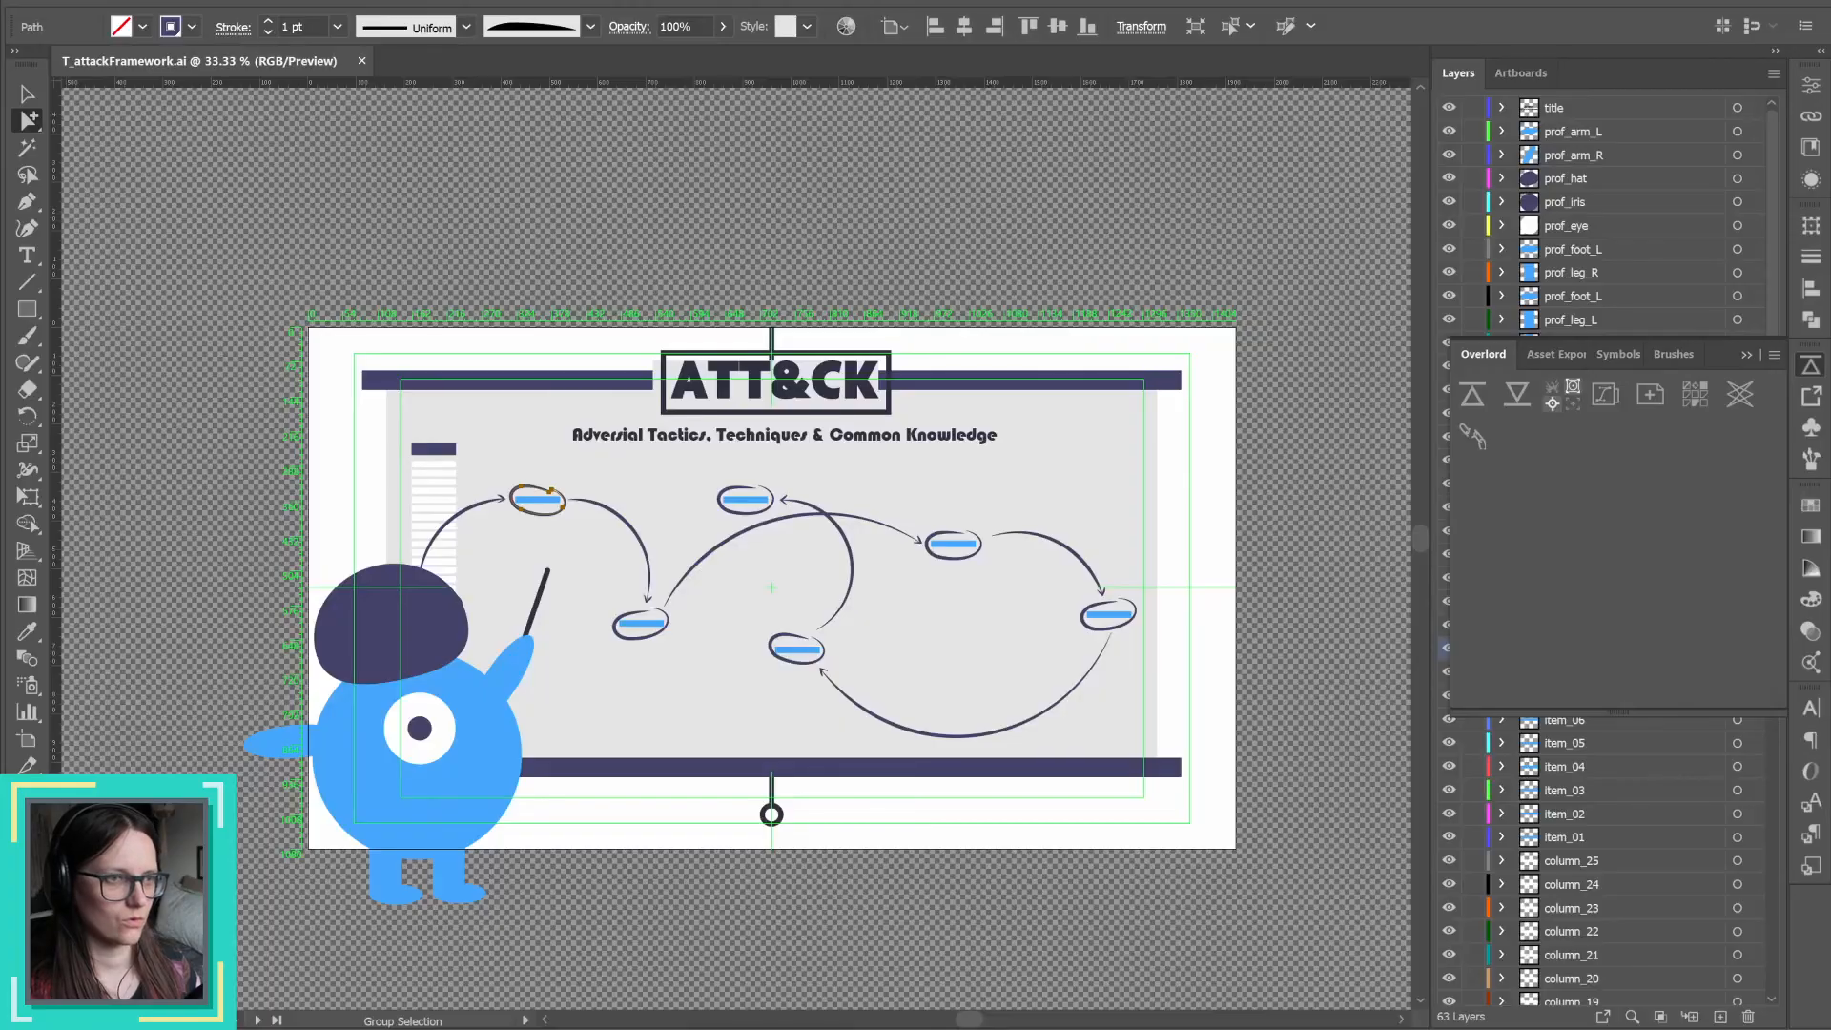
click(1472, 394)
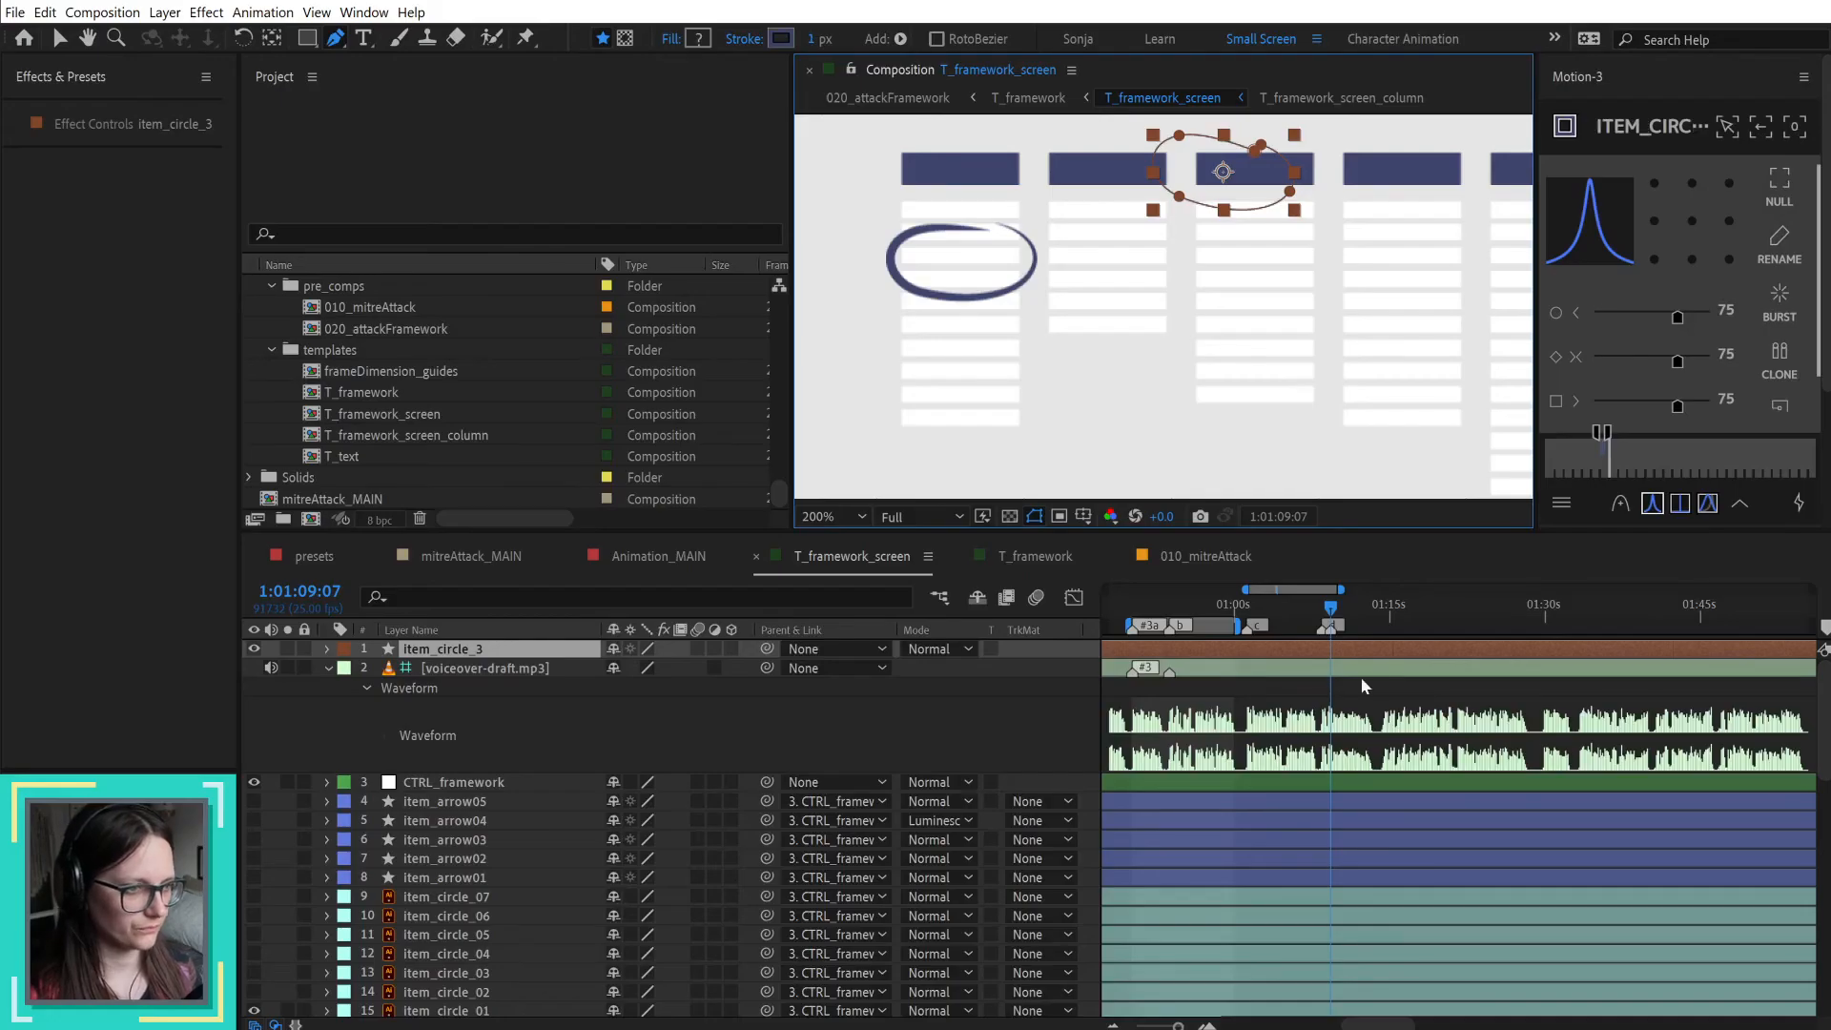
drag(467, 654, 468, 965)
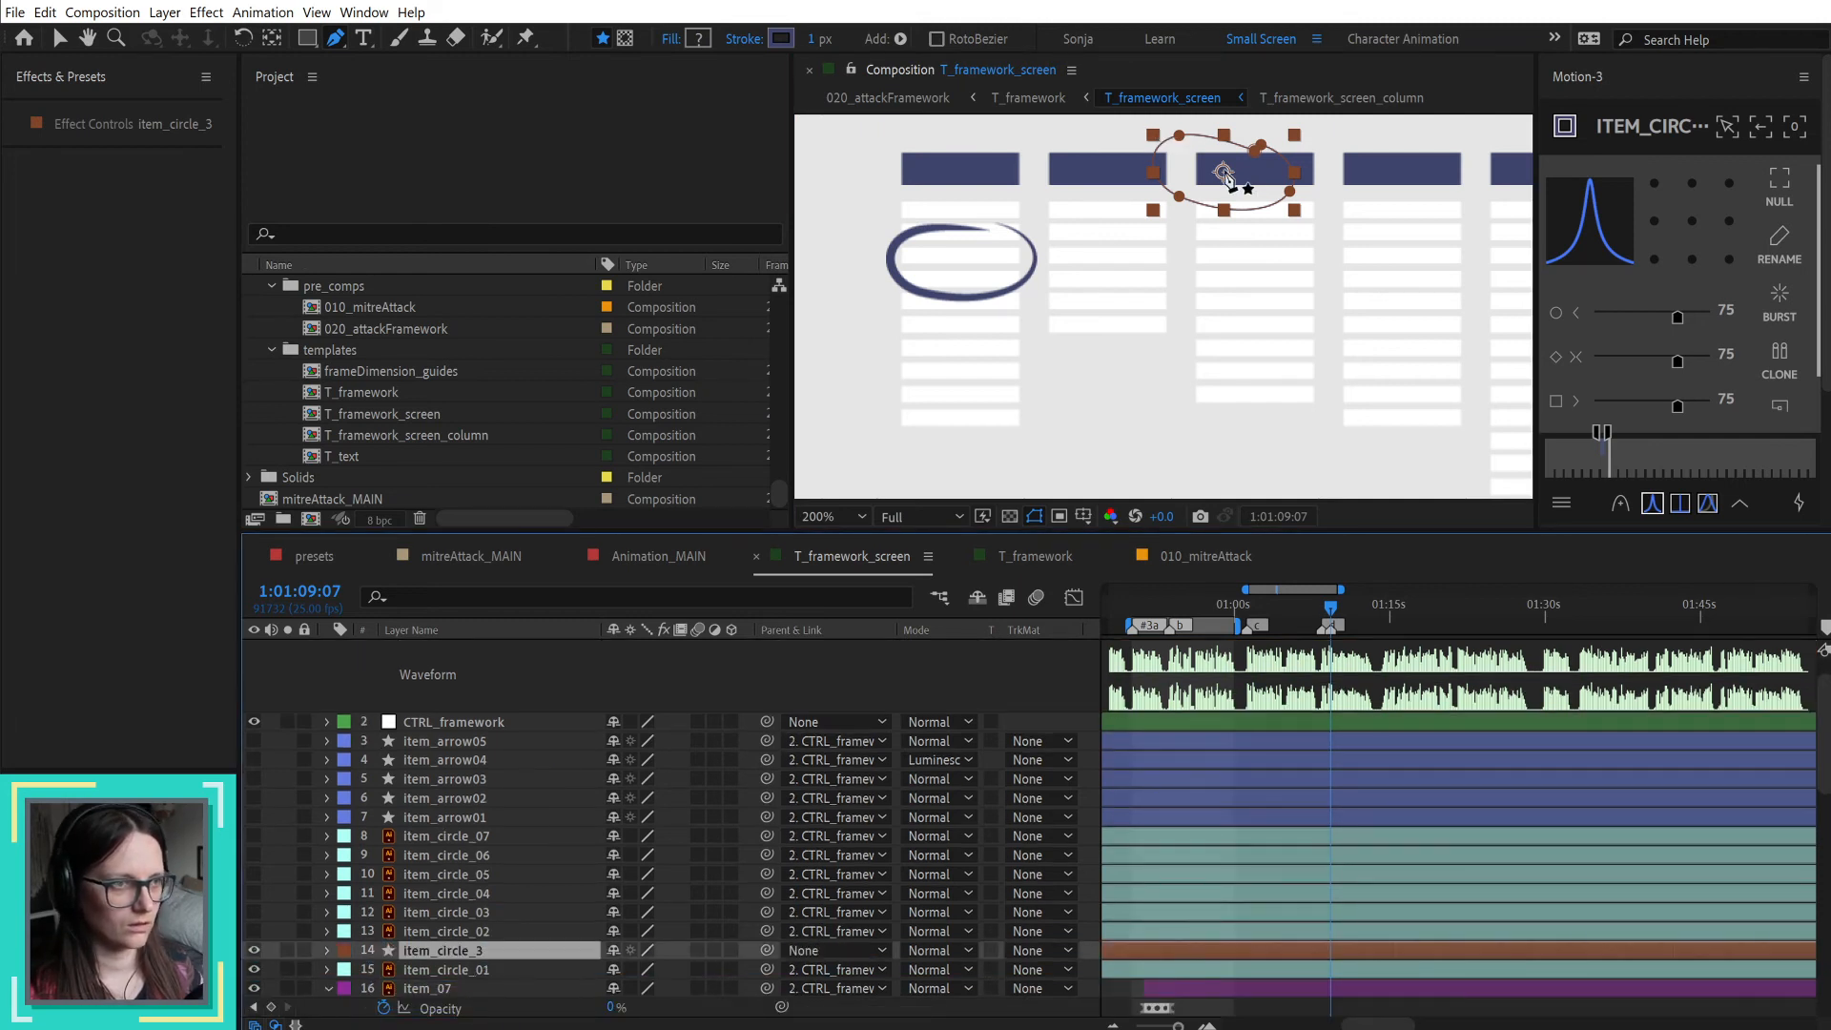
Step: Move the item_circle_3 shape layer onto the existing circle in the first framework column and open its name for editing
key(v)
drag(1228, 184, 965, 261)
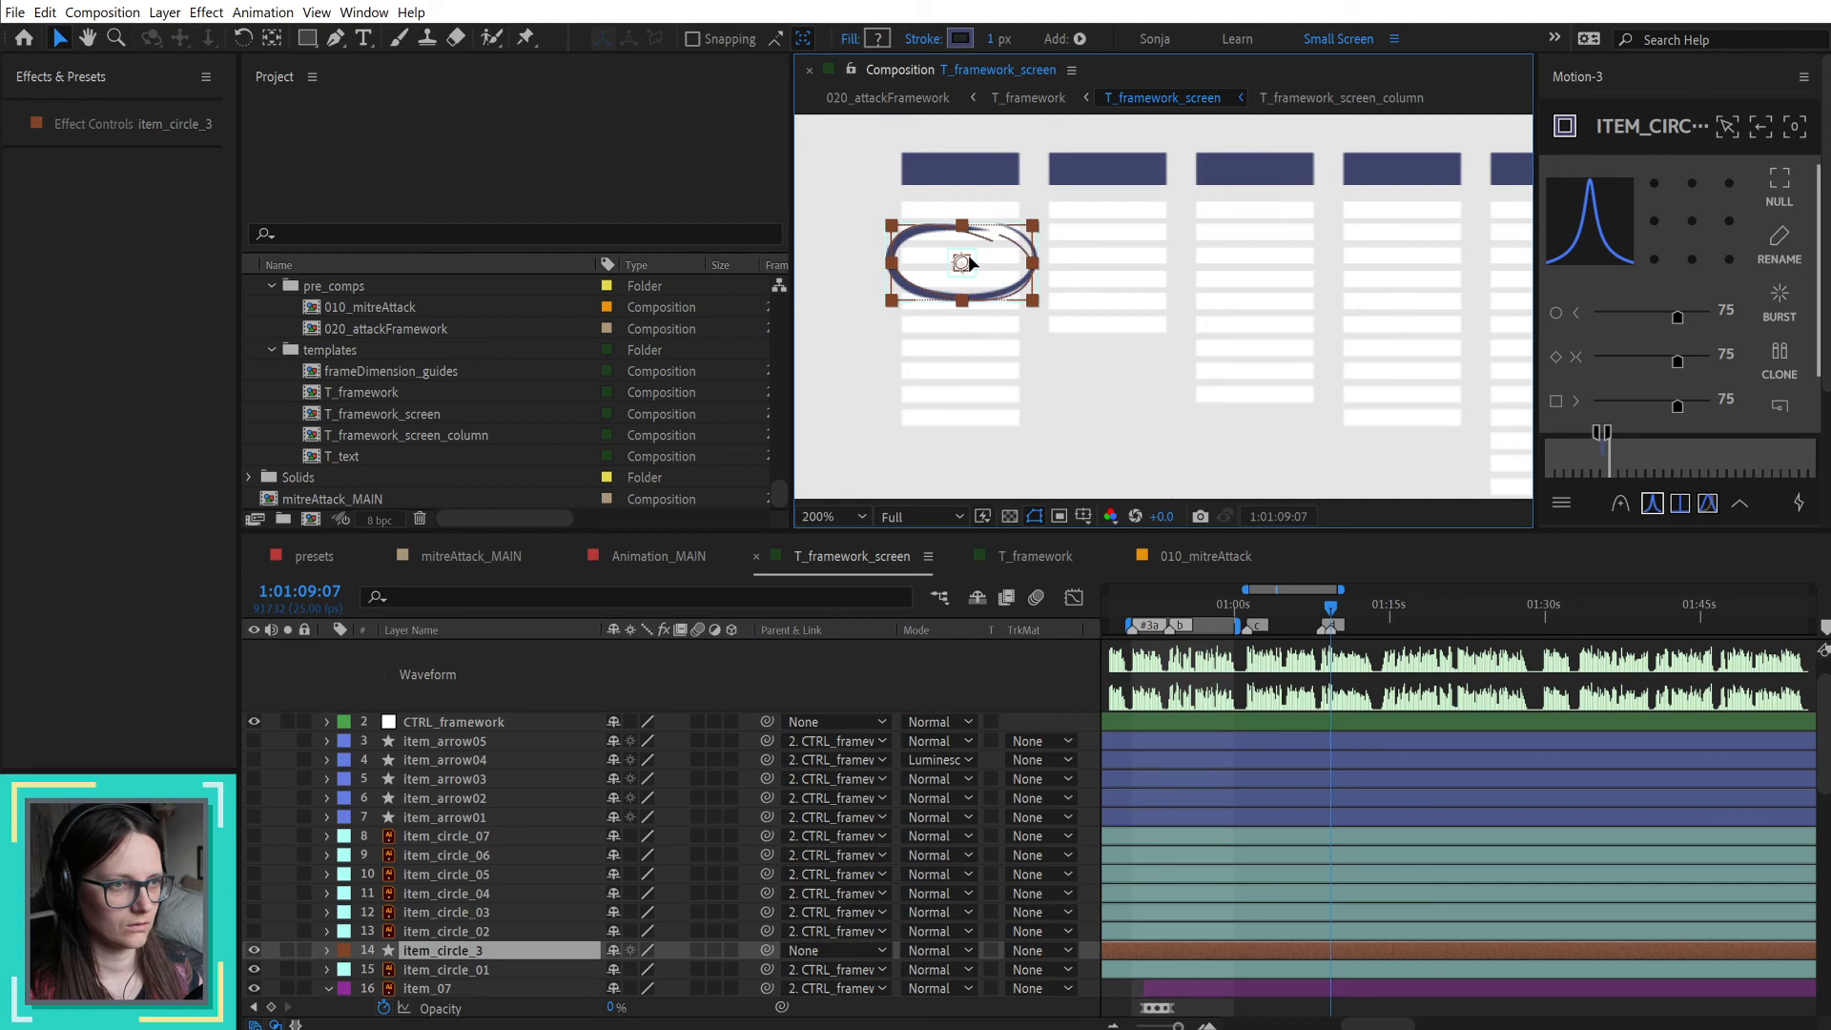
key(Return)
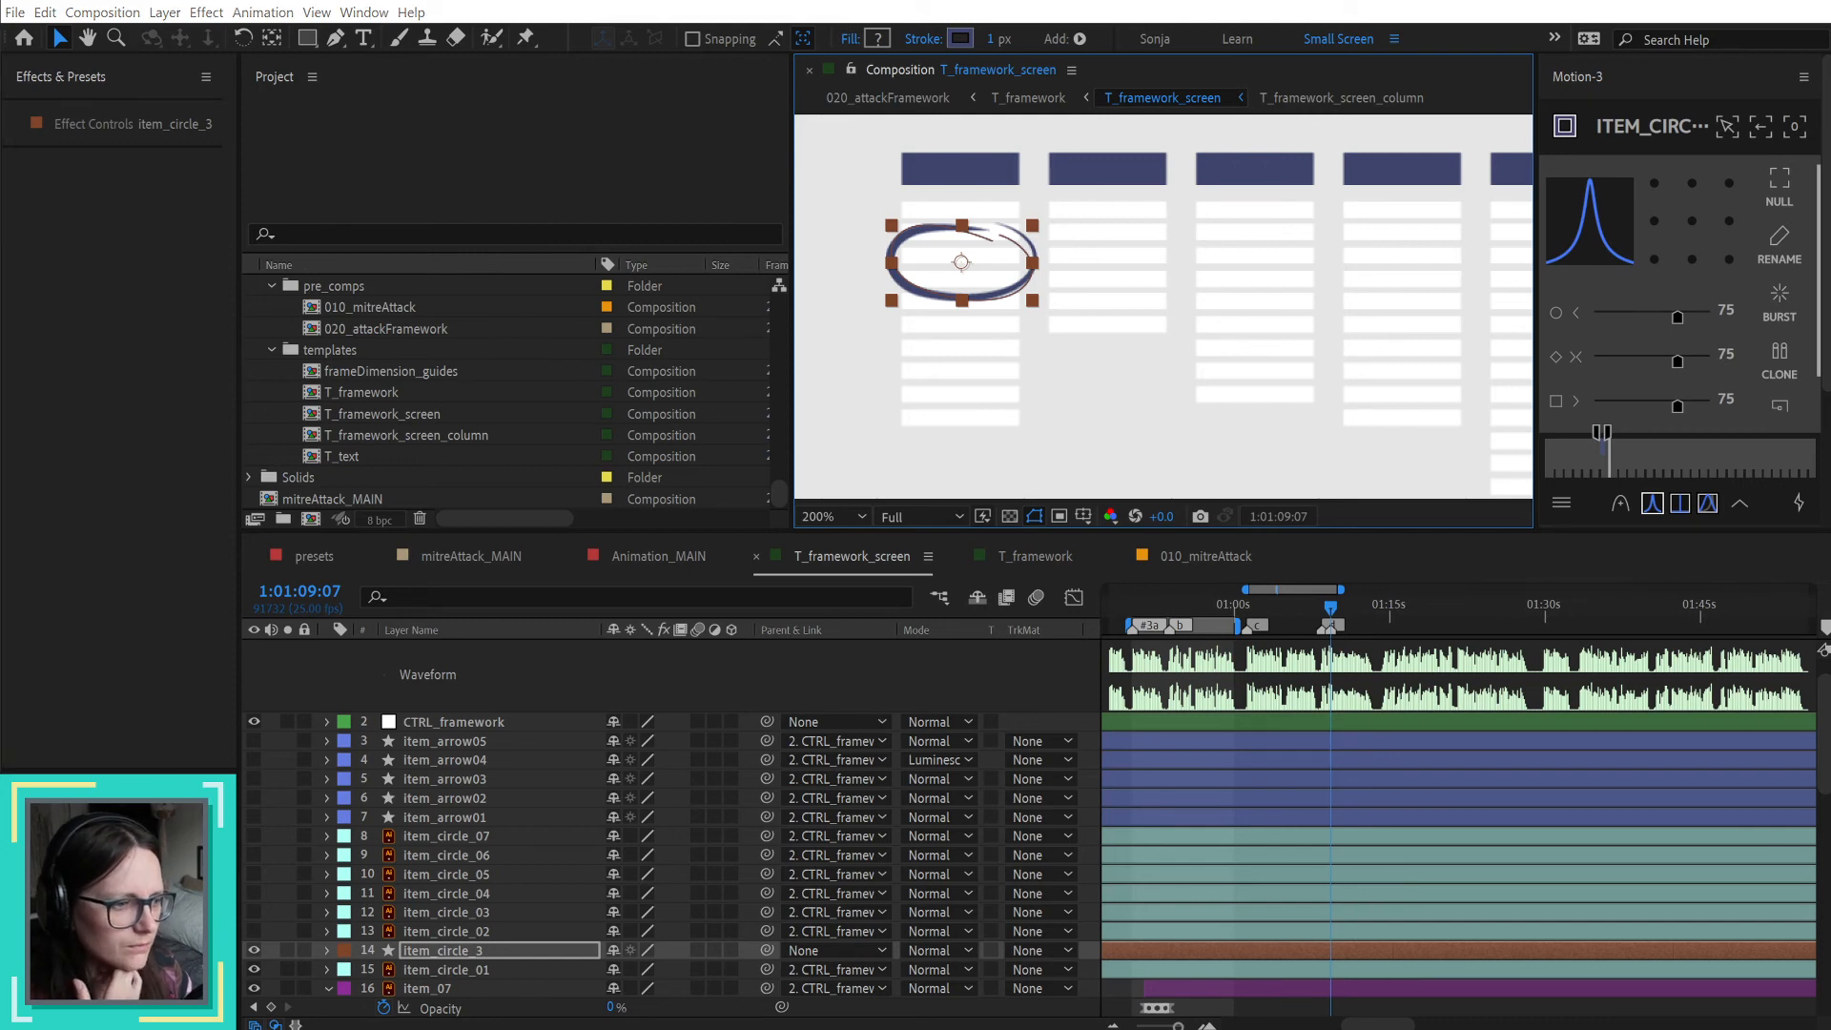
Step: Set the taper Start Length of item_circle_3's stroke to 20% and open the End Length value for editing
key(alt+Tab)
scroll(541, 491, up, 8)
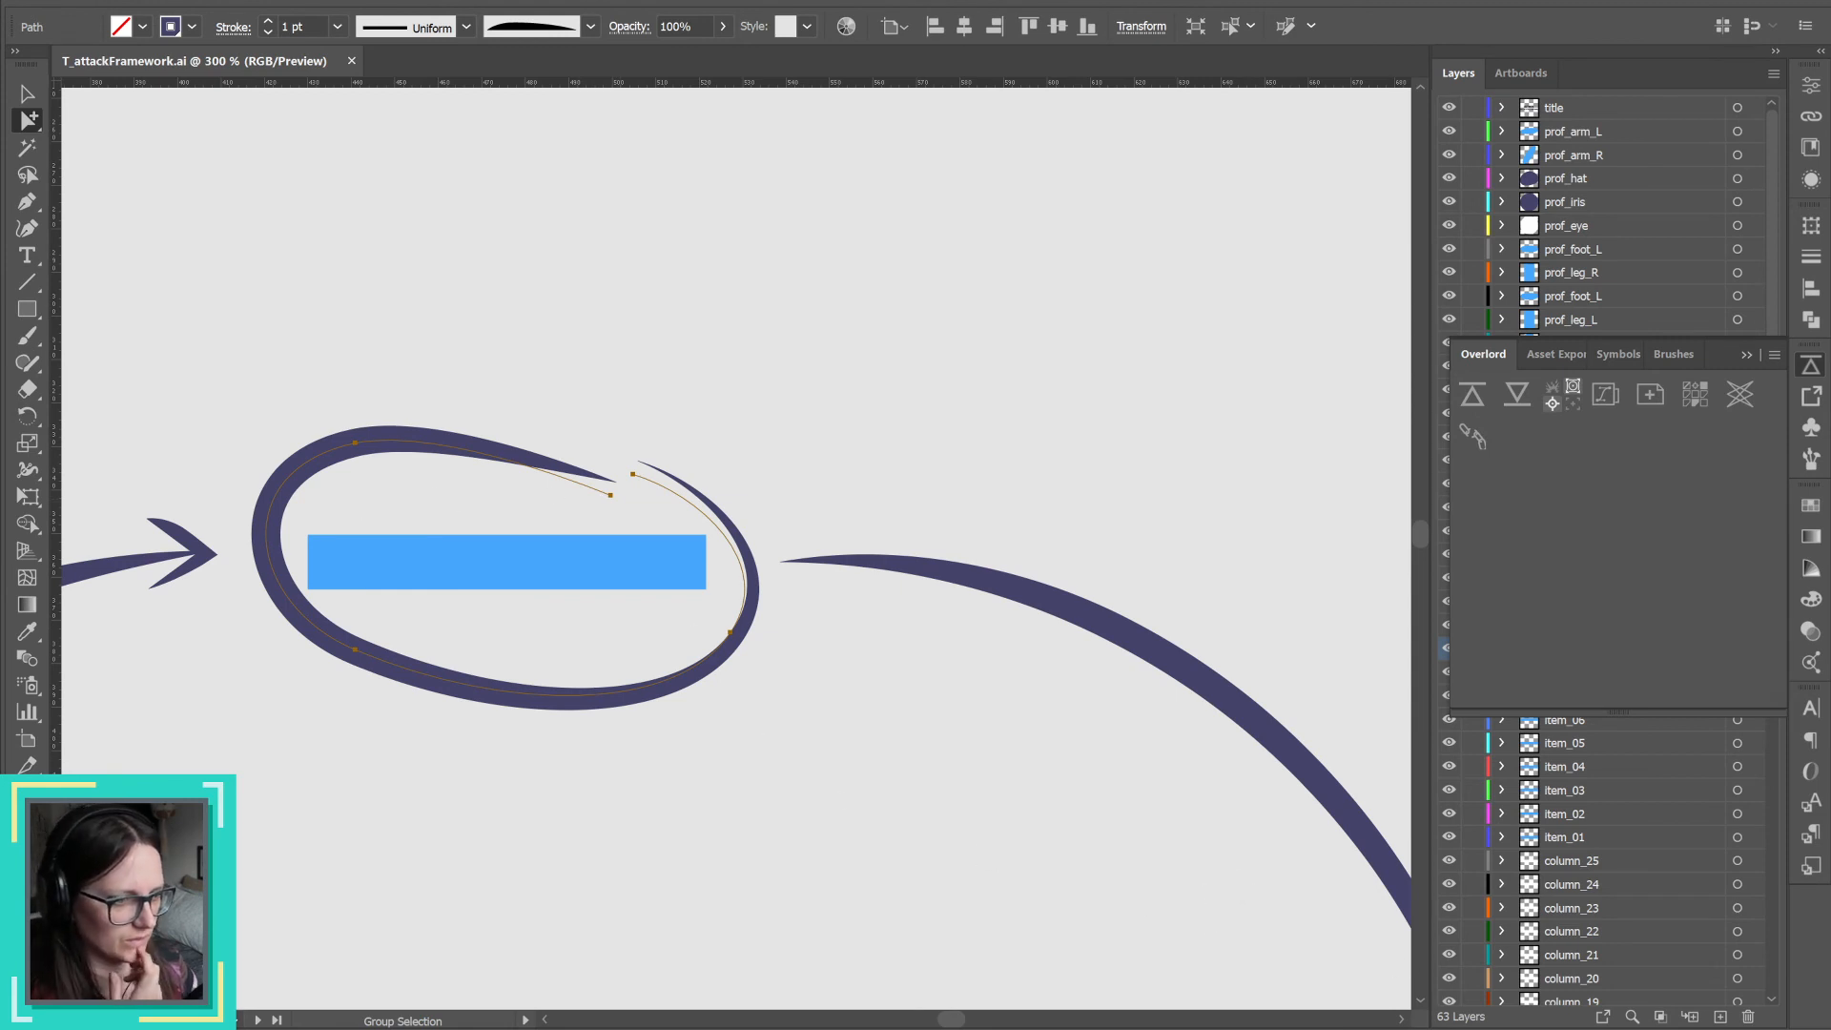
key(alt+Tab)
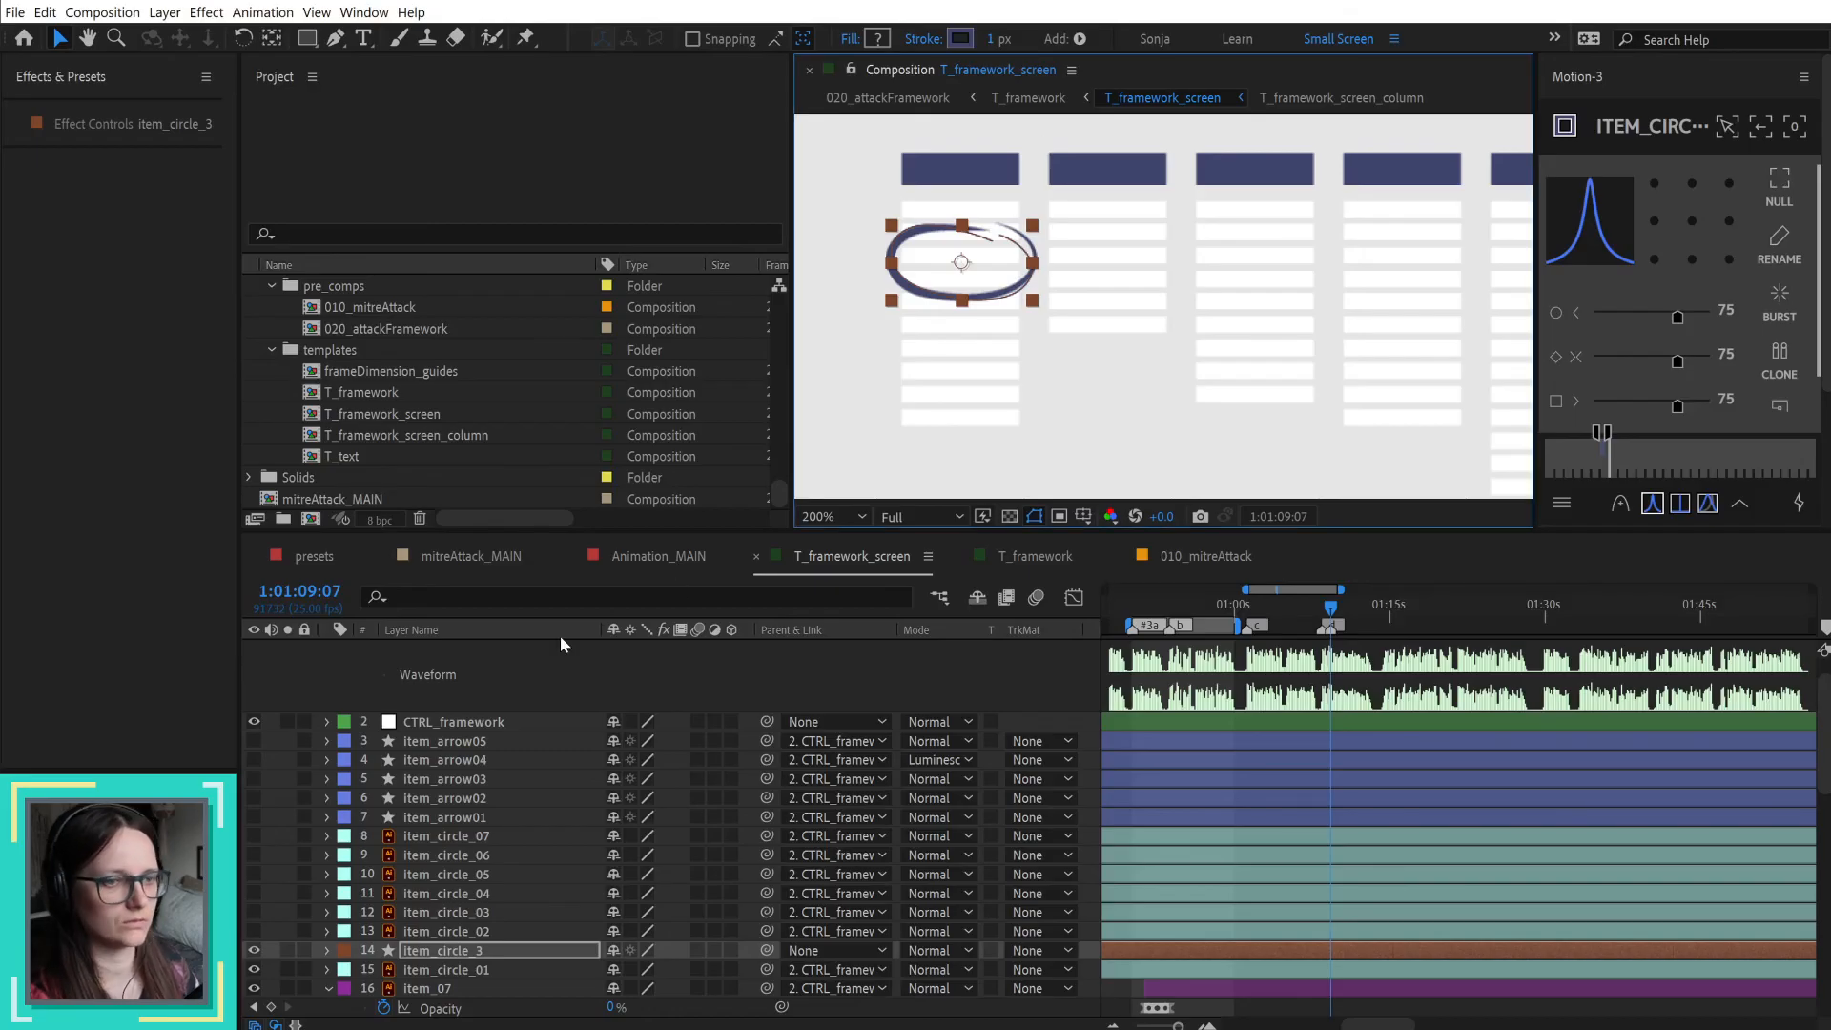
click(327, 950)
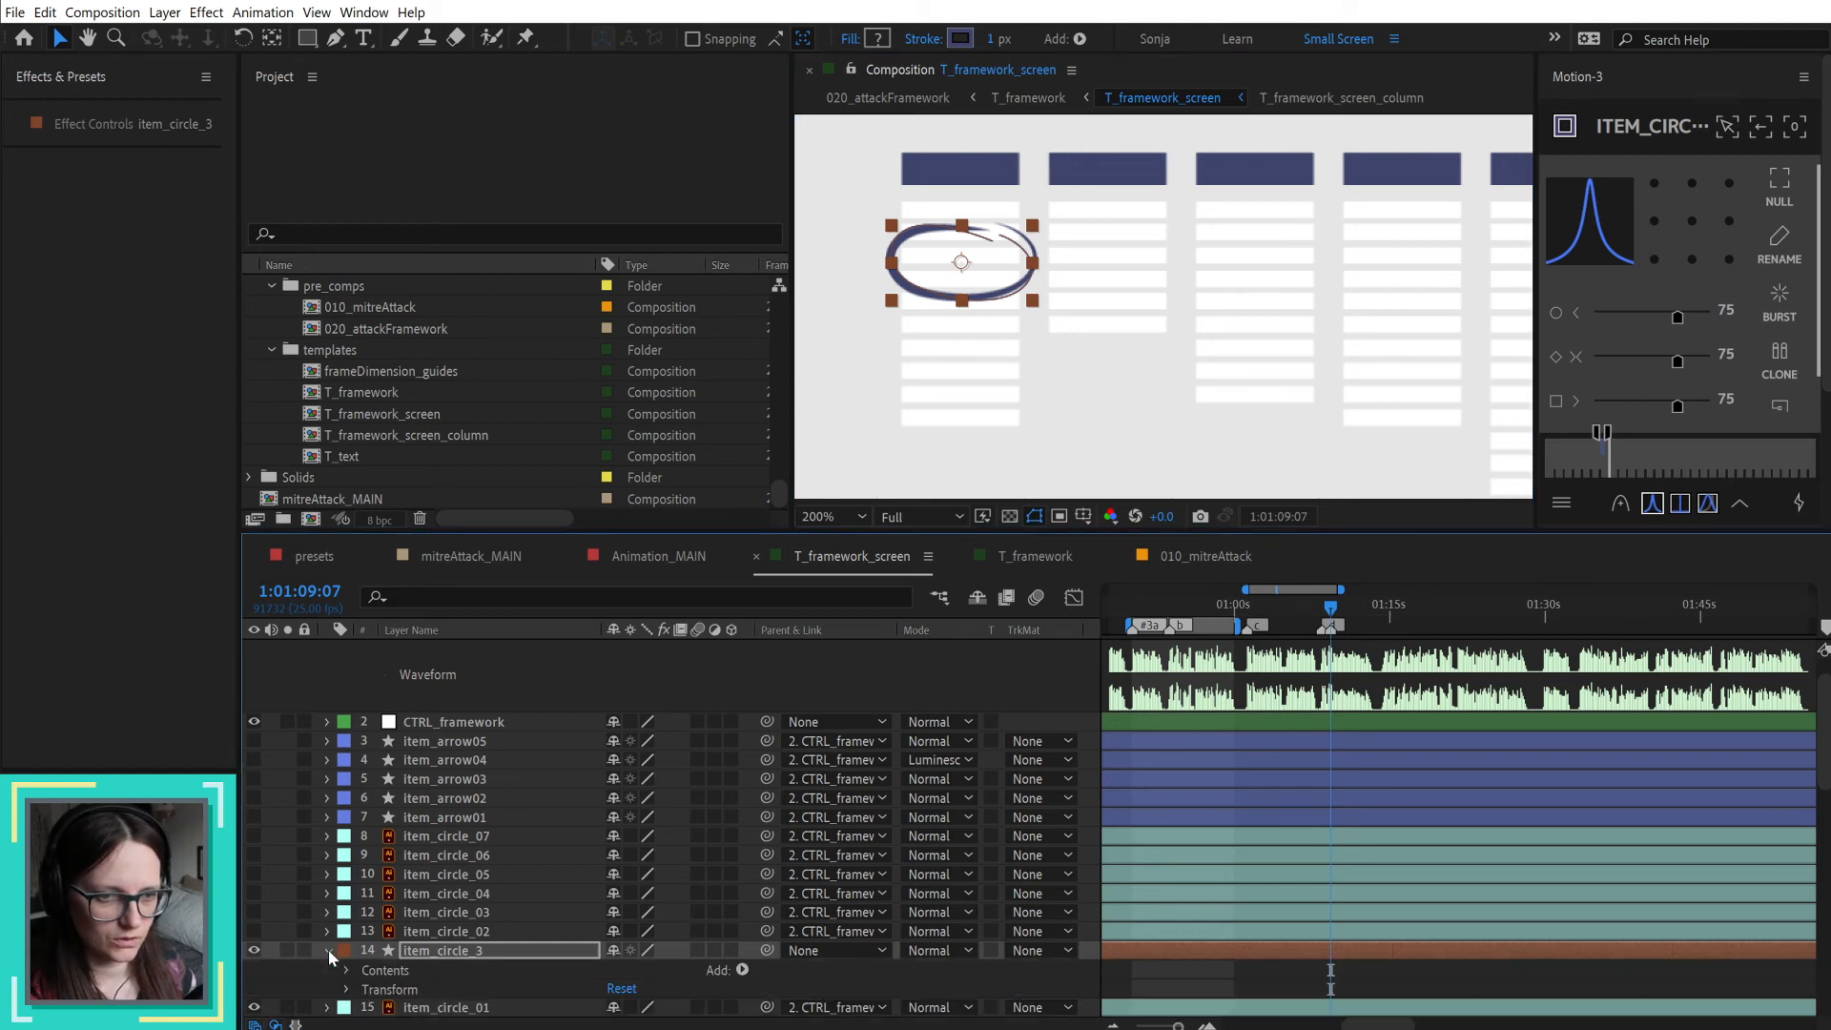
click(347, 969)
scroll(347, 969, down, 2)
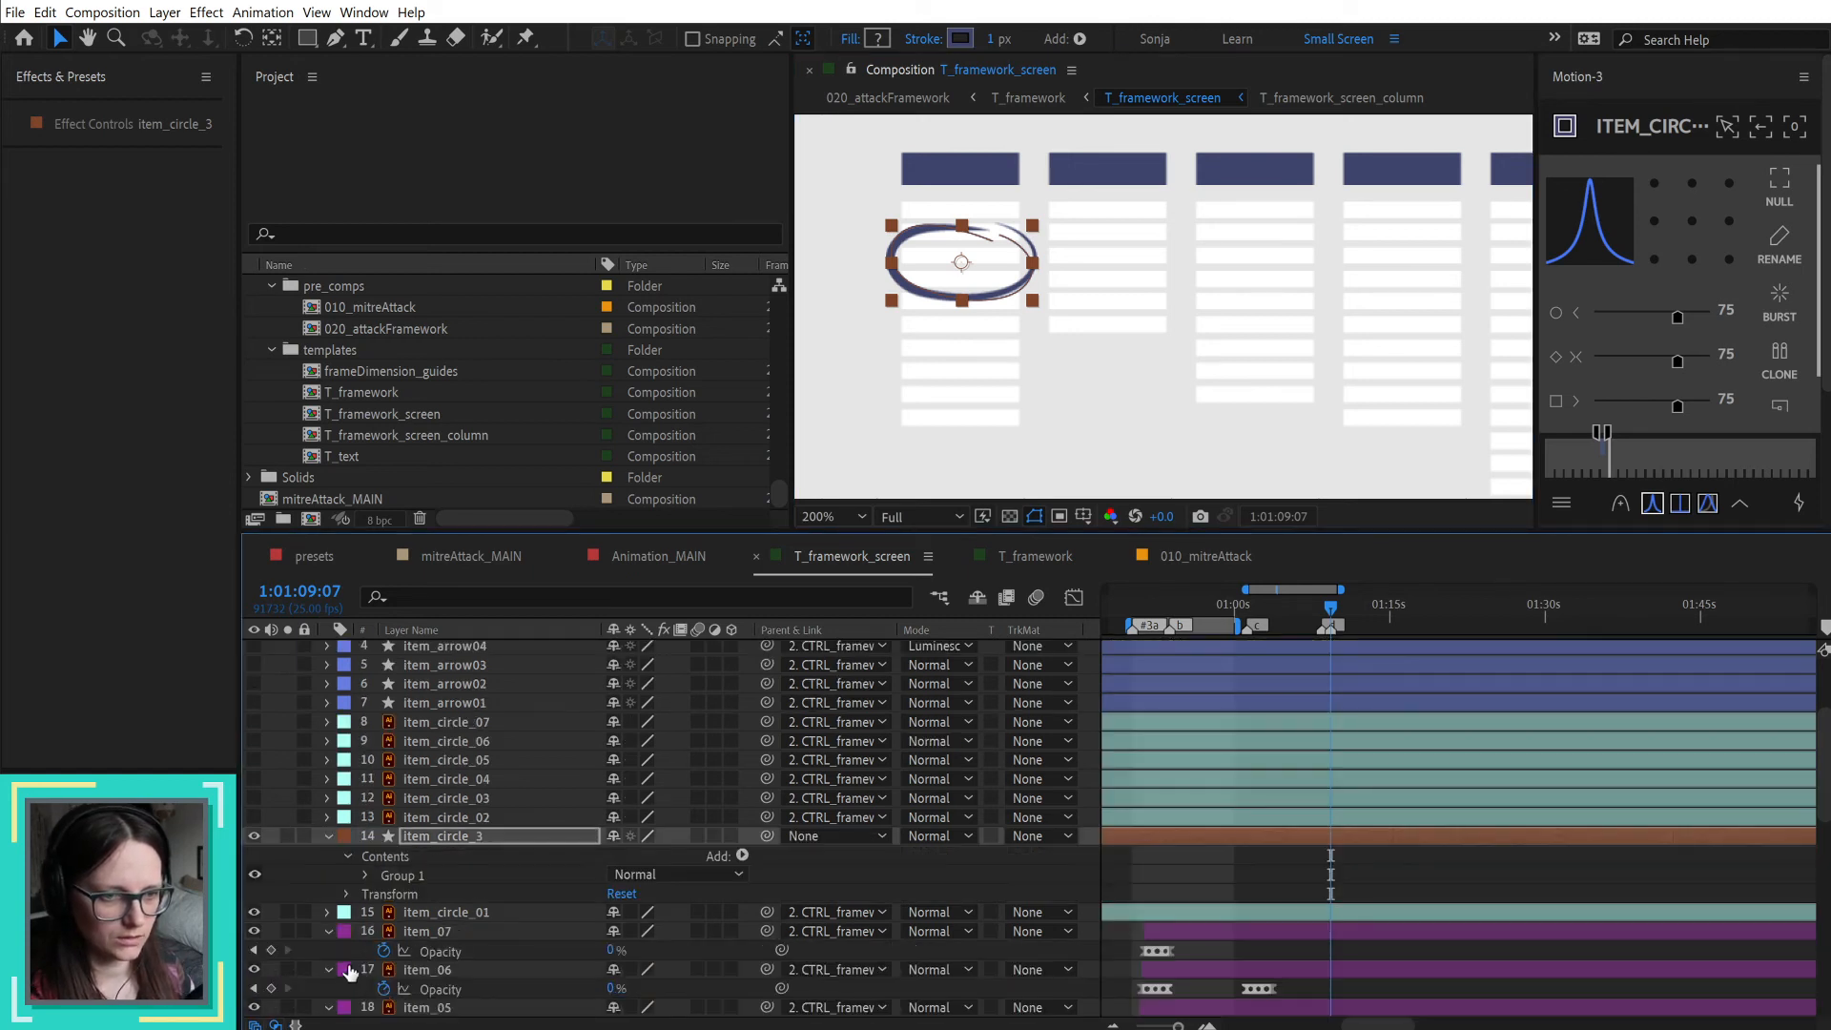
scroll(429, 897, down, 3)
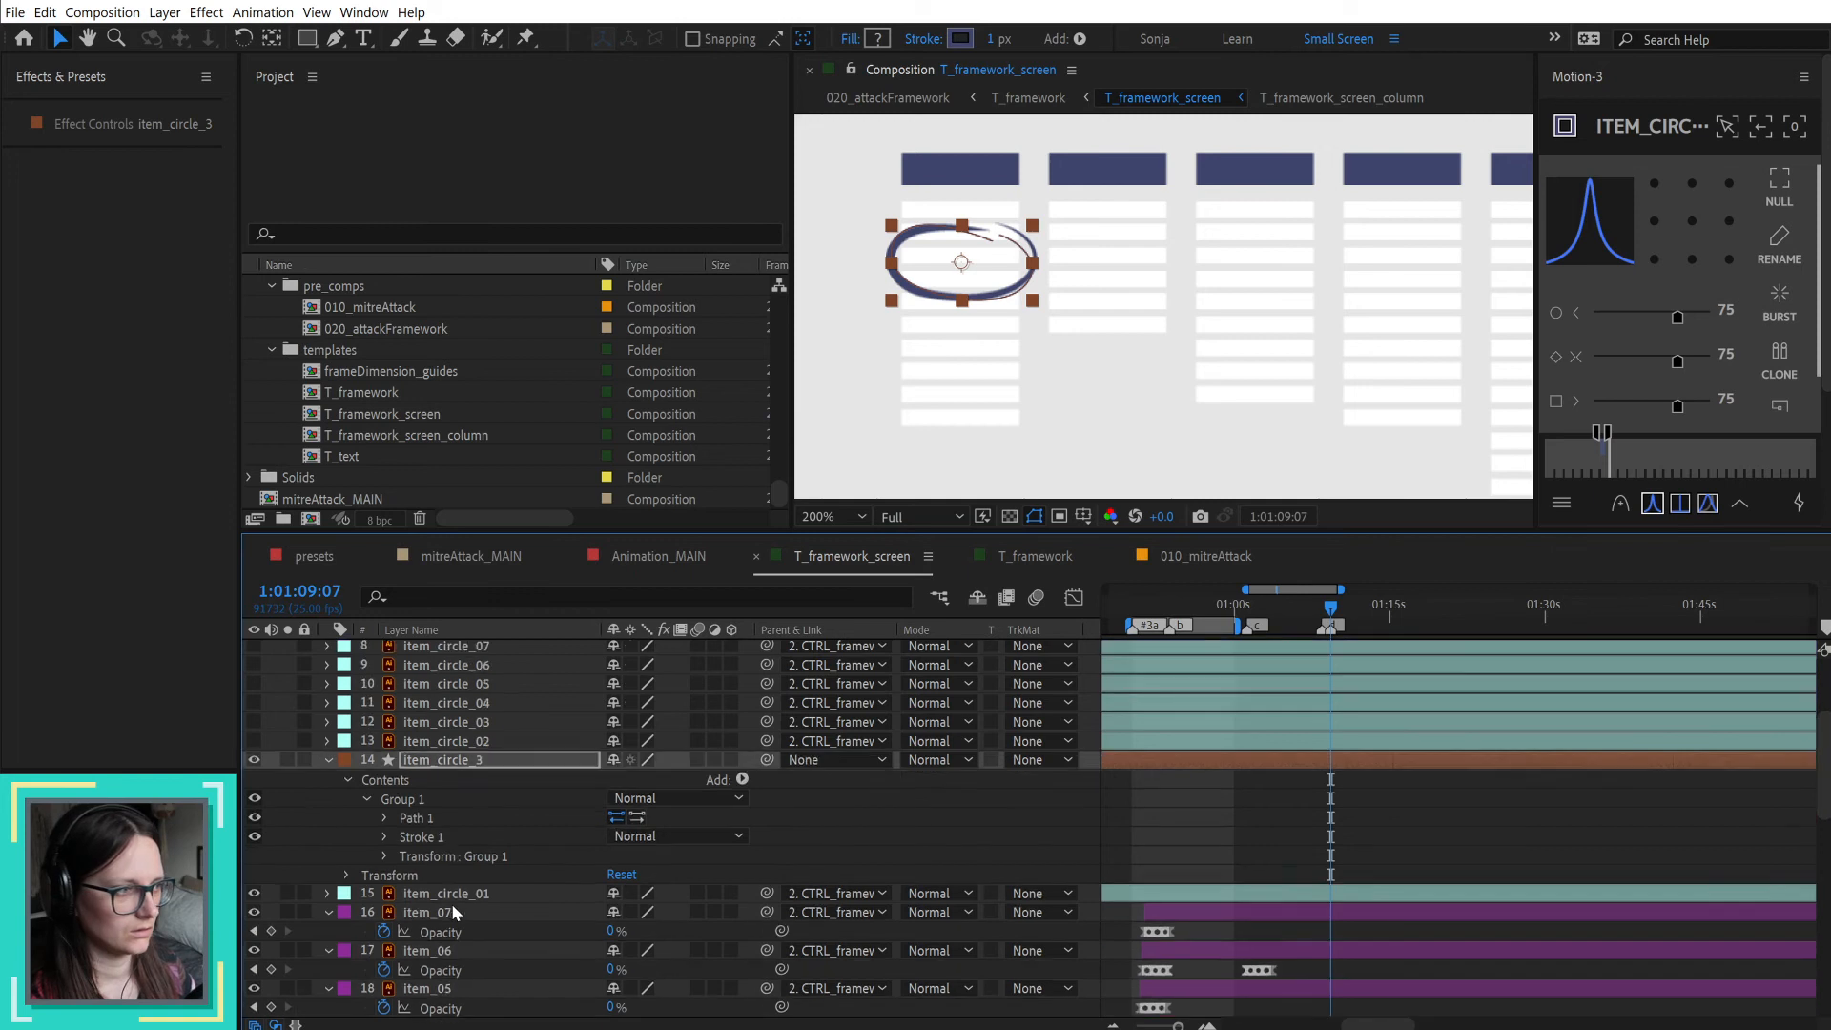
click(386, 797)
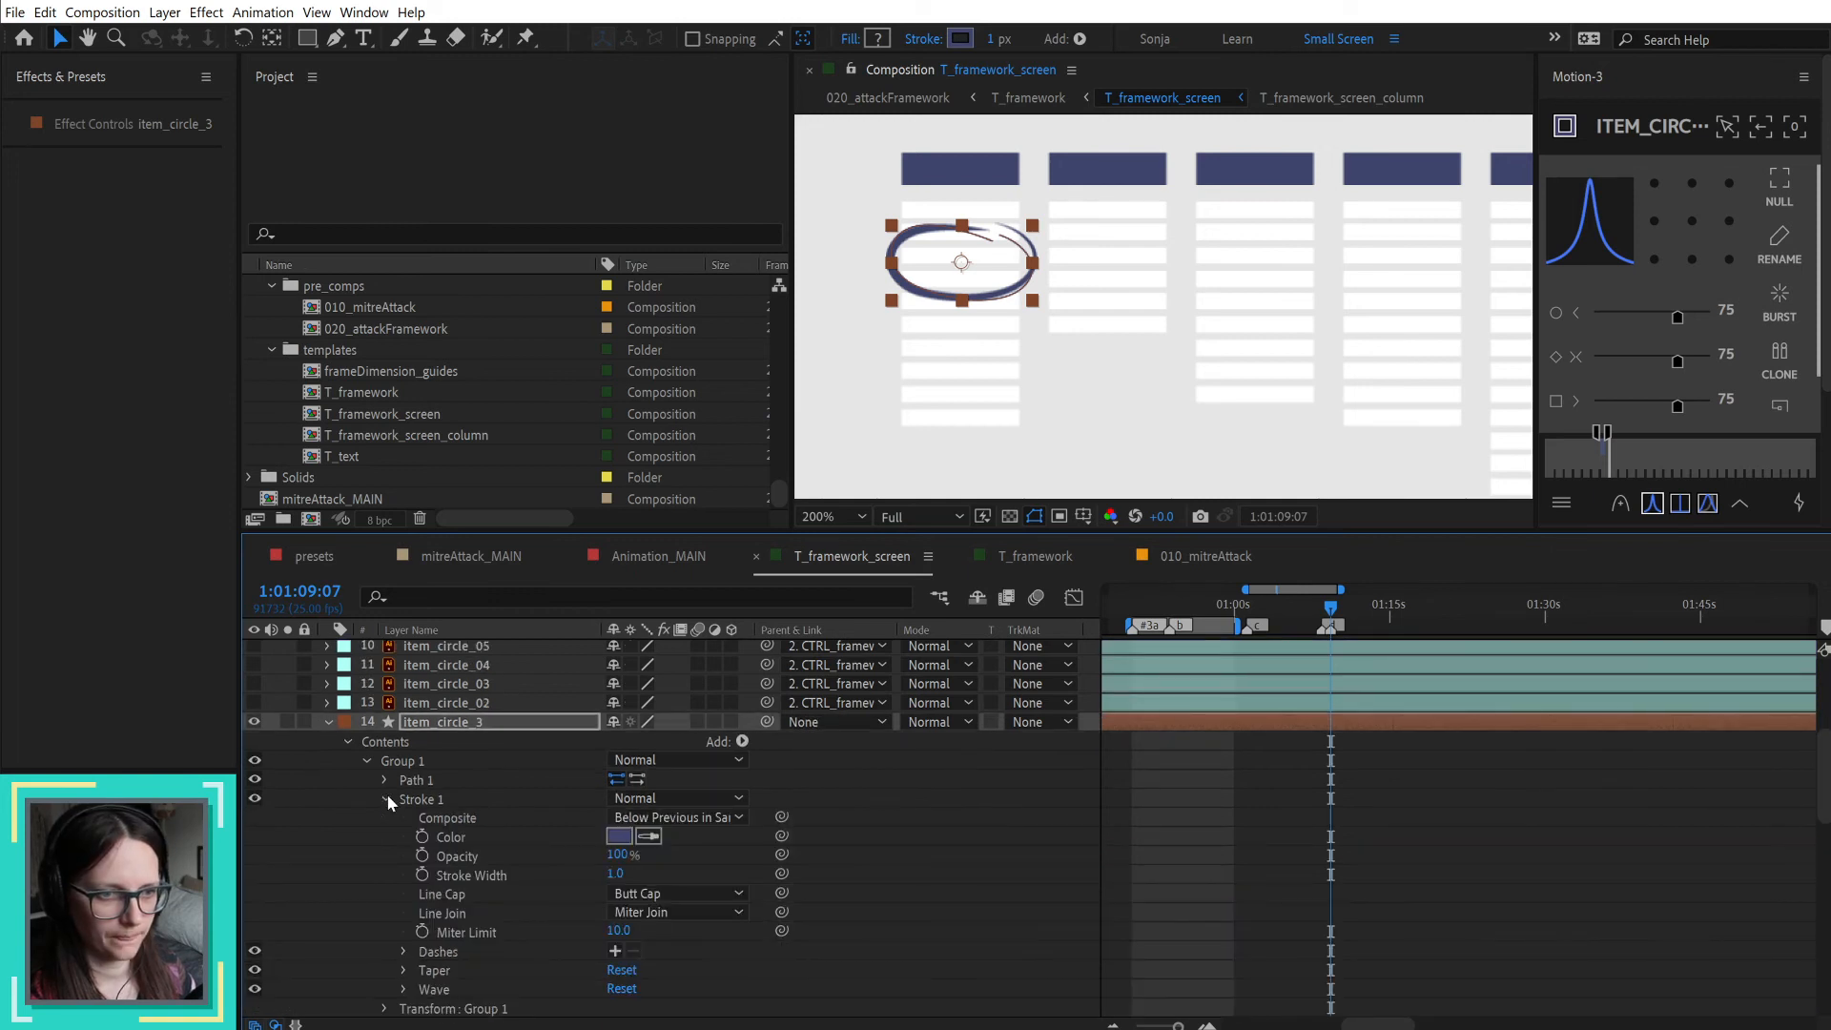
scroll(418, 887, down, 2)
click(403, 894)
scroll(403, 890, down, 3)
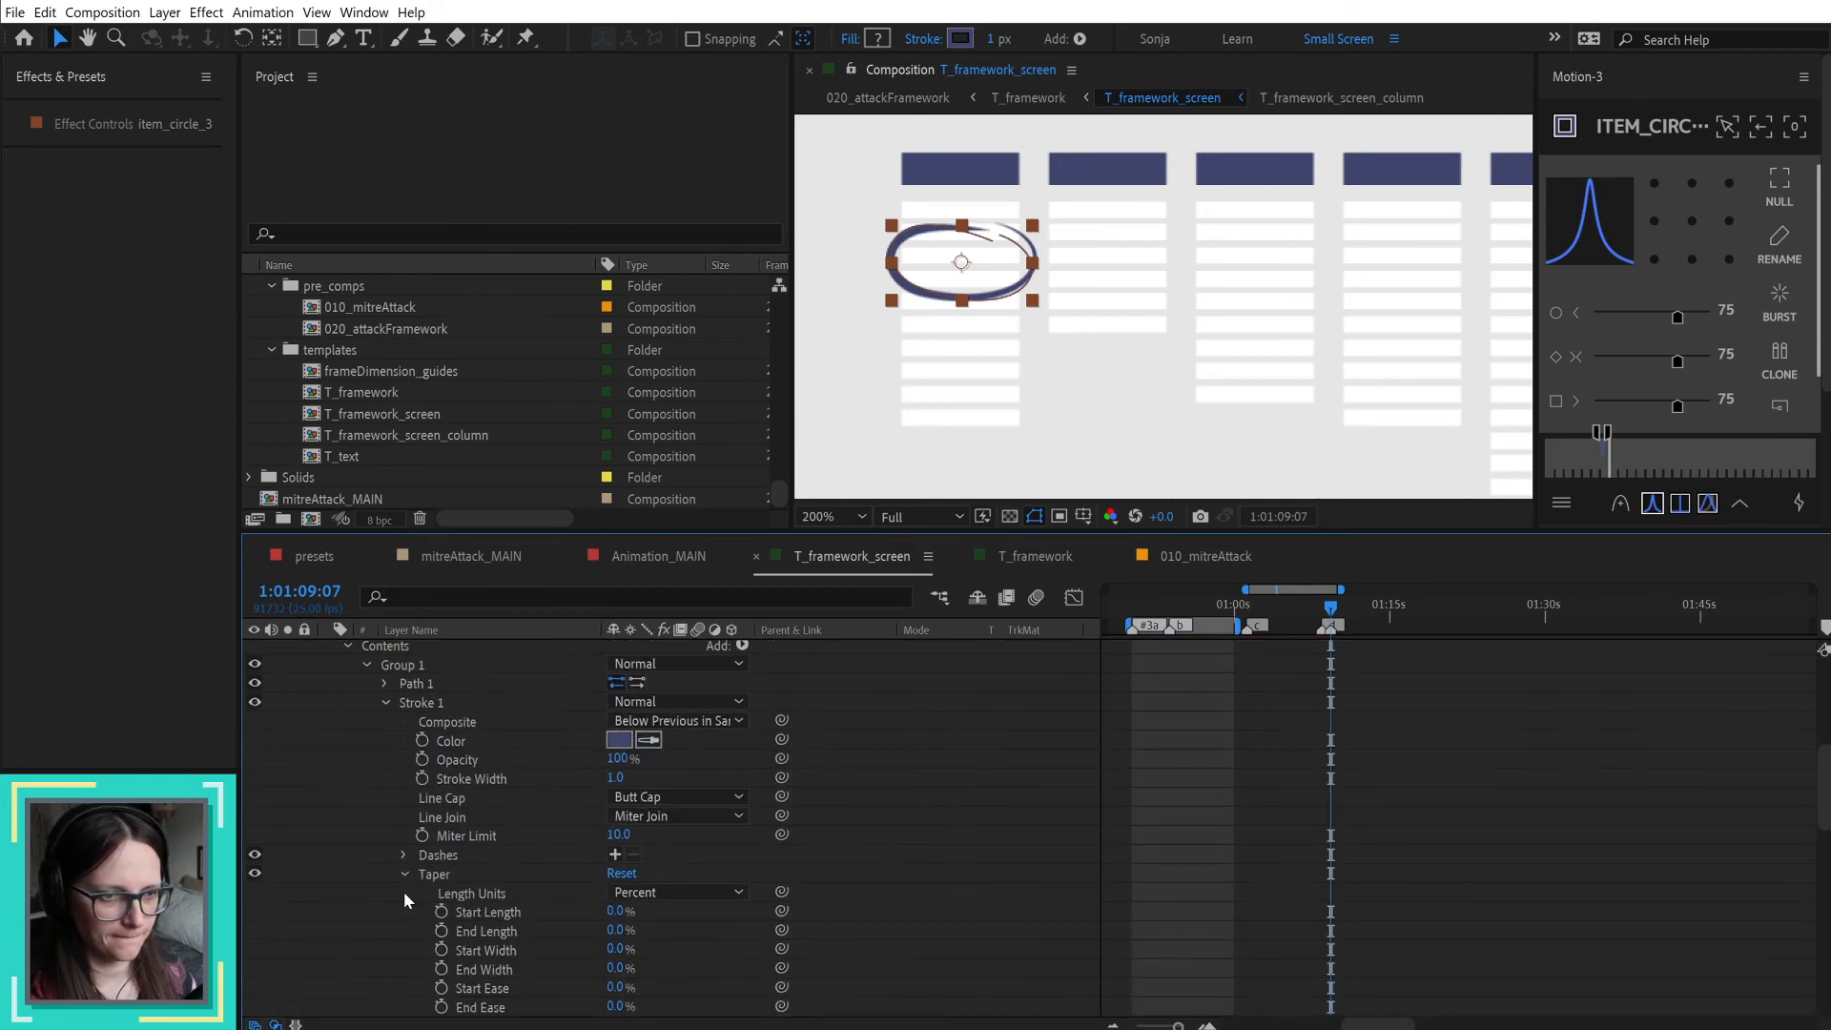
drag(613, 816, 632, 816)
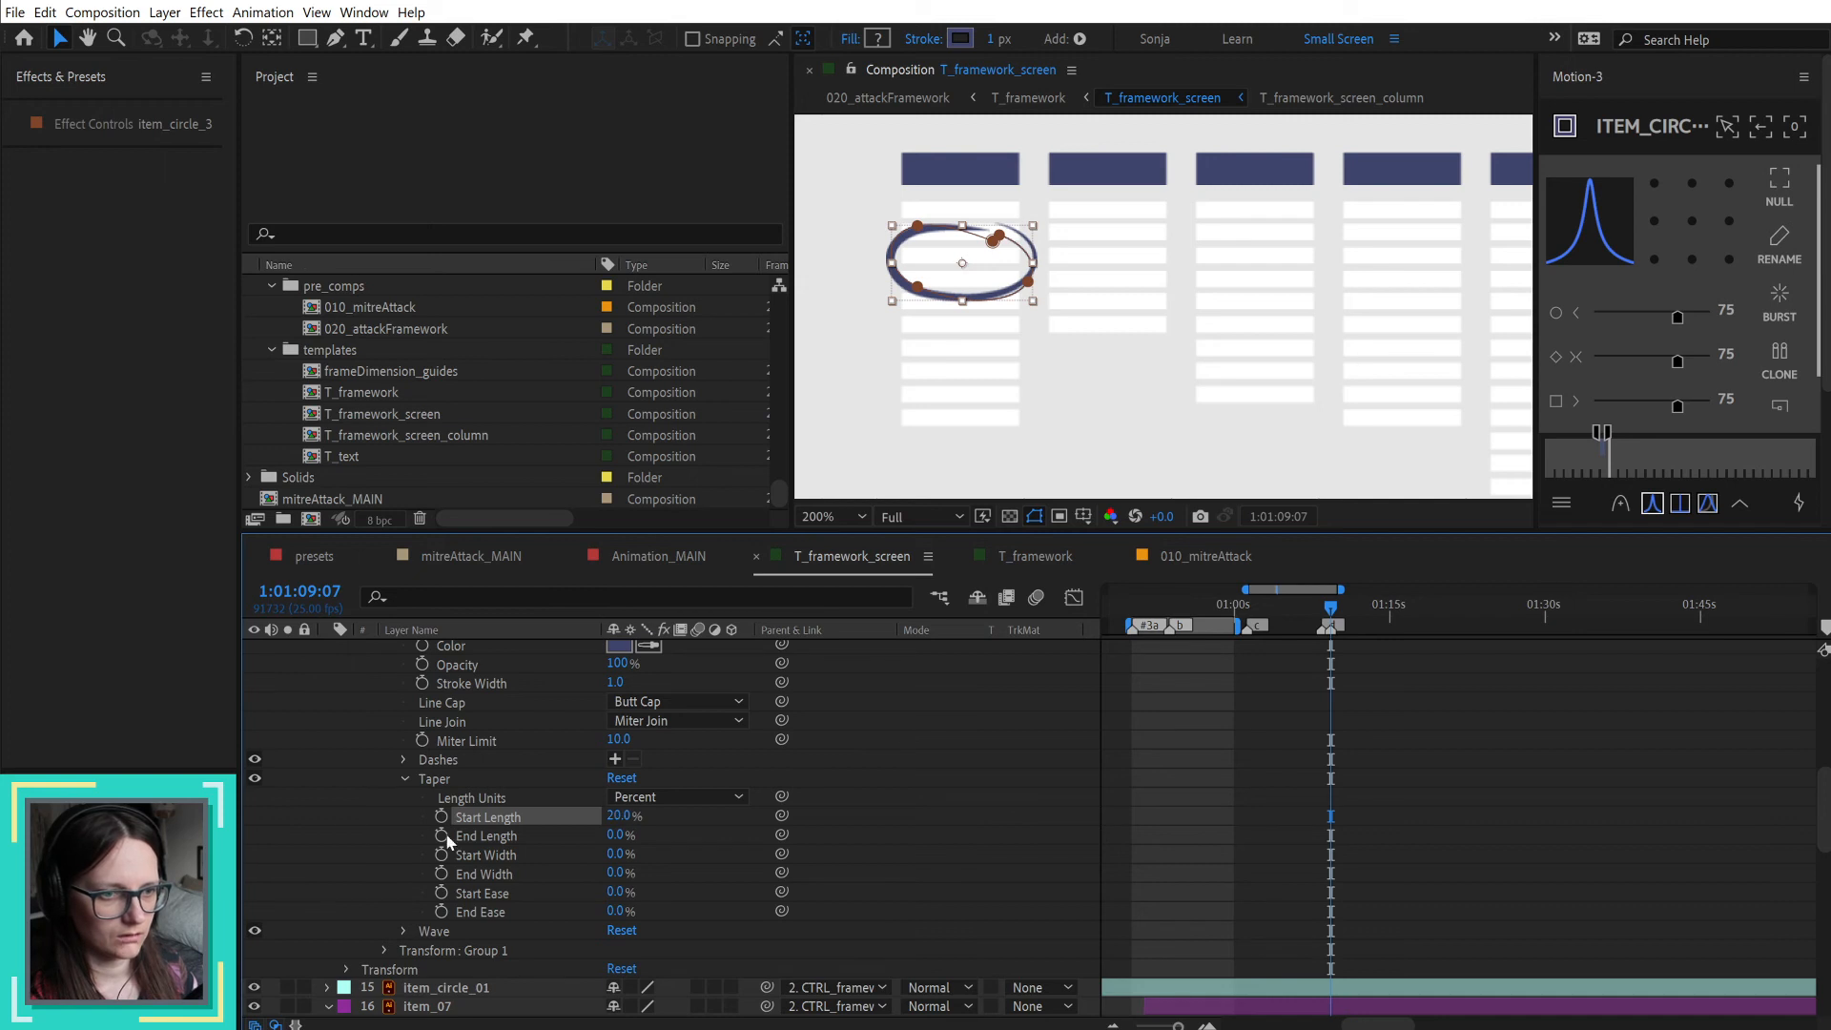
click(615, 834)
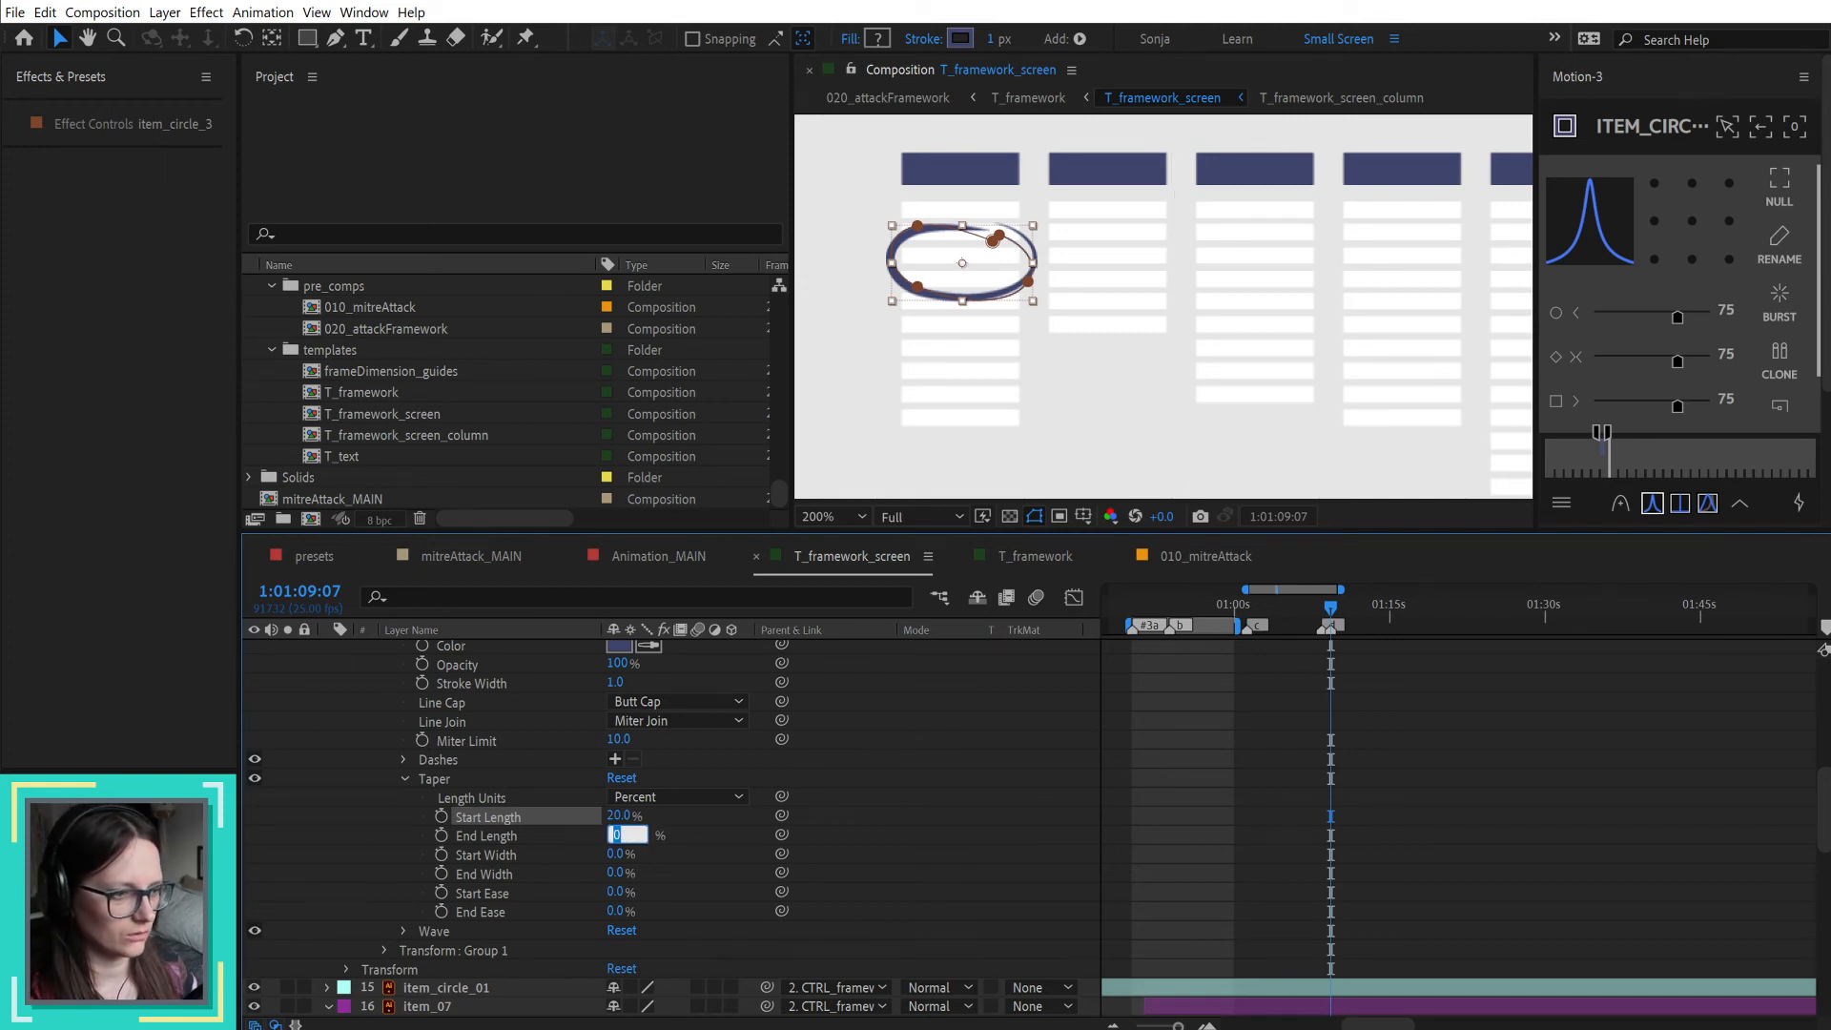
Step: Switch to Illustrator, examine the original circle path's stroke widths with the Width tool, and return to After Effects
key(alt+Tab)
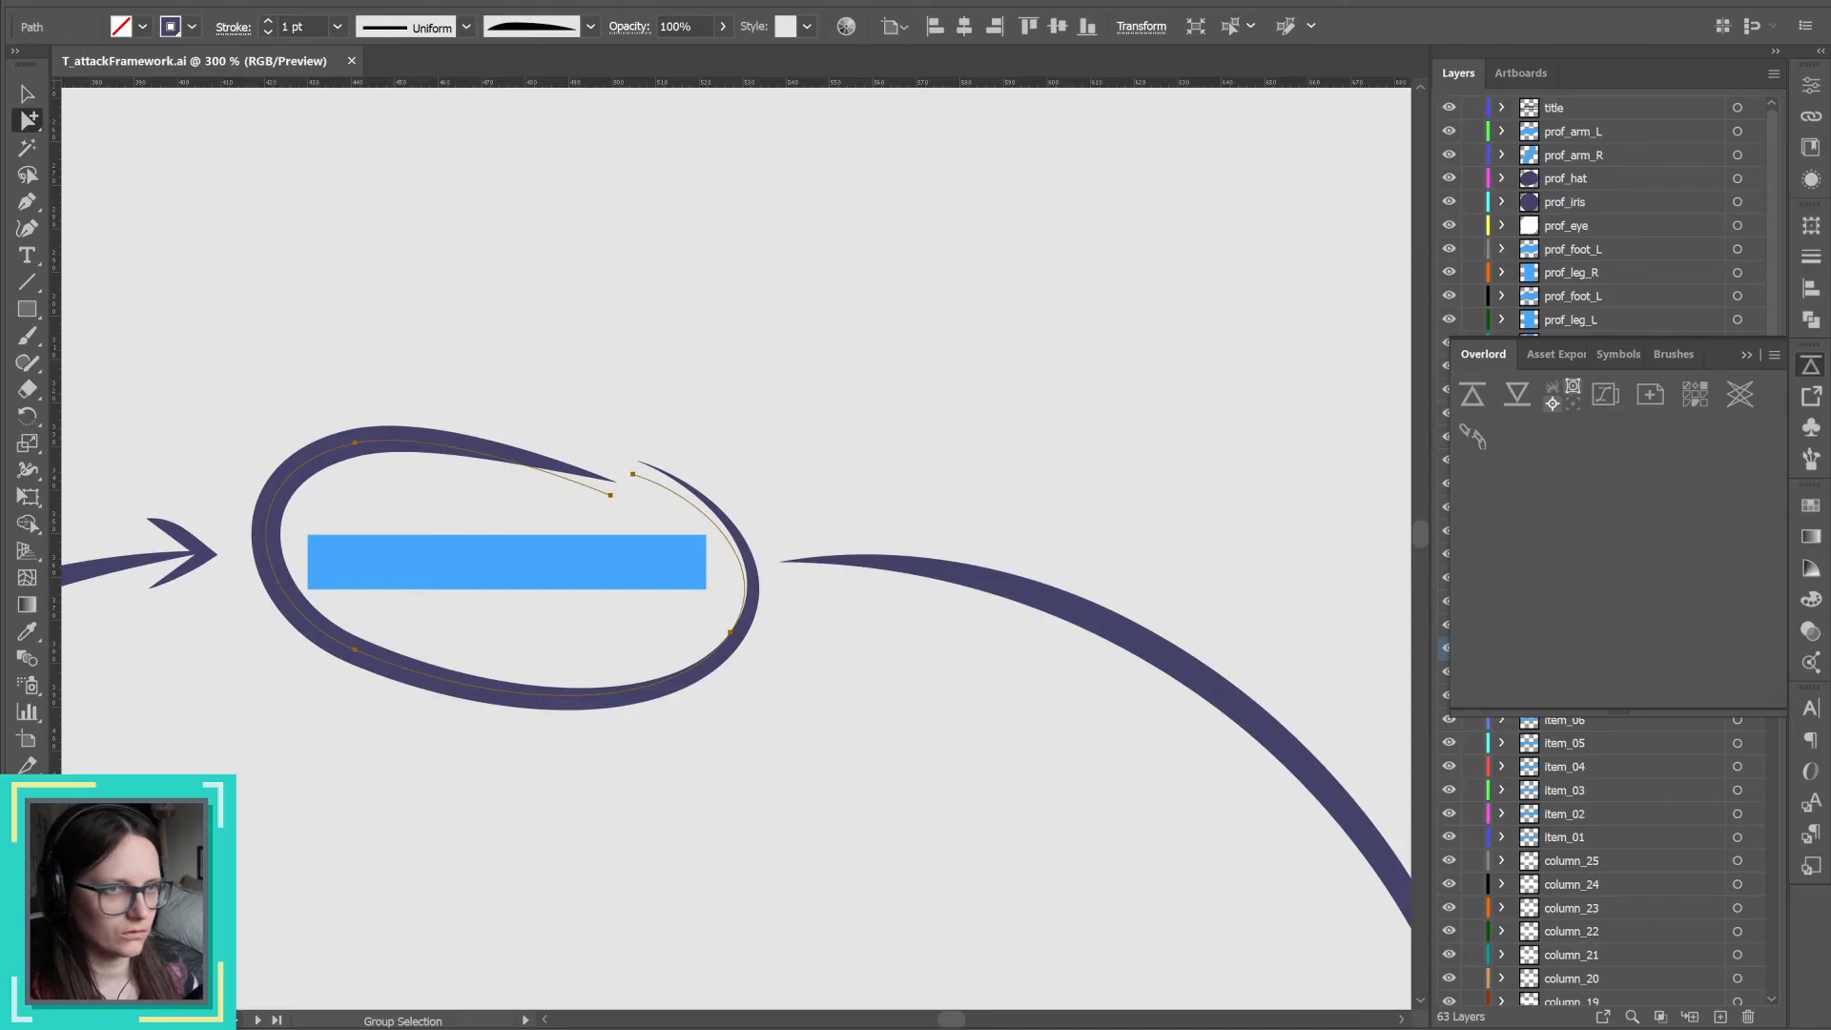
click(29, 526)
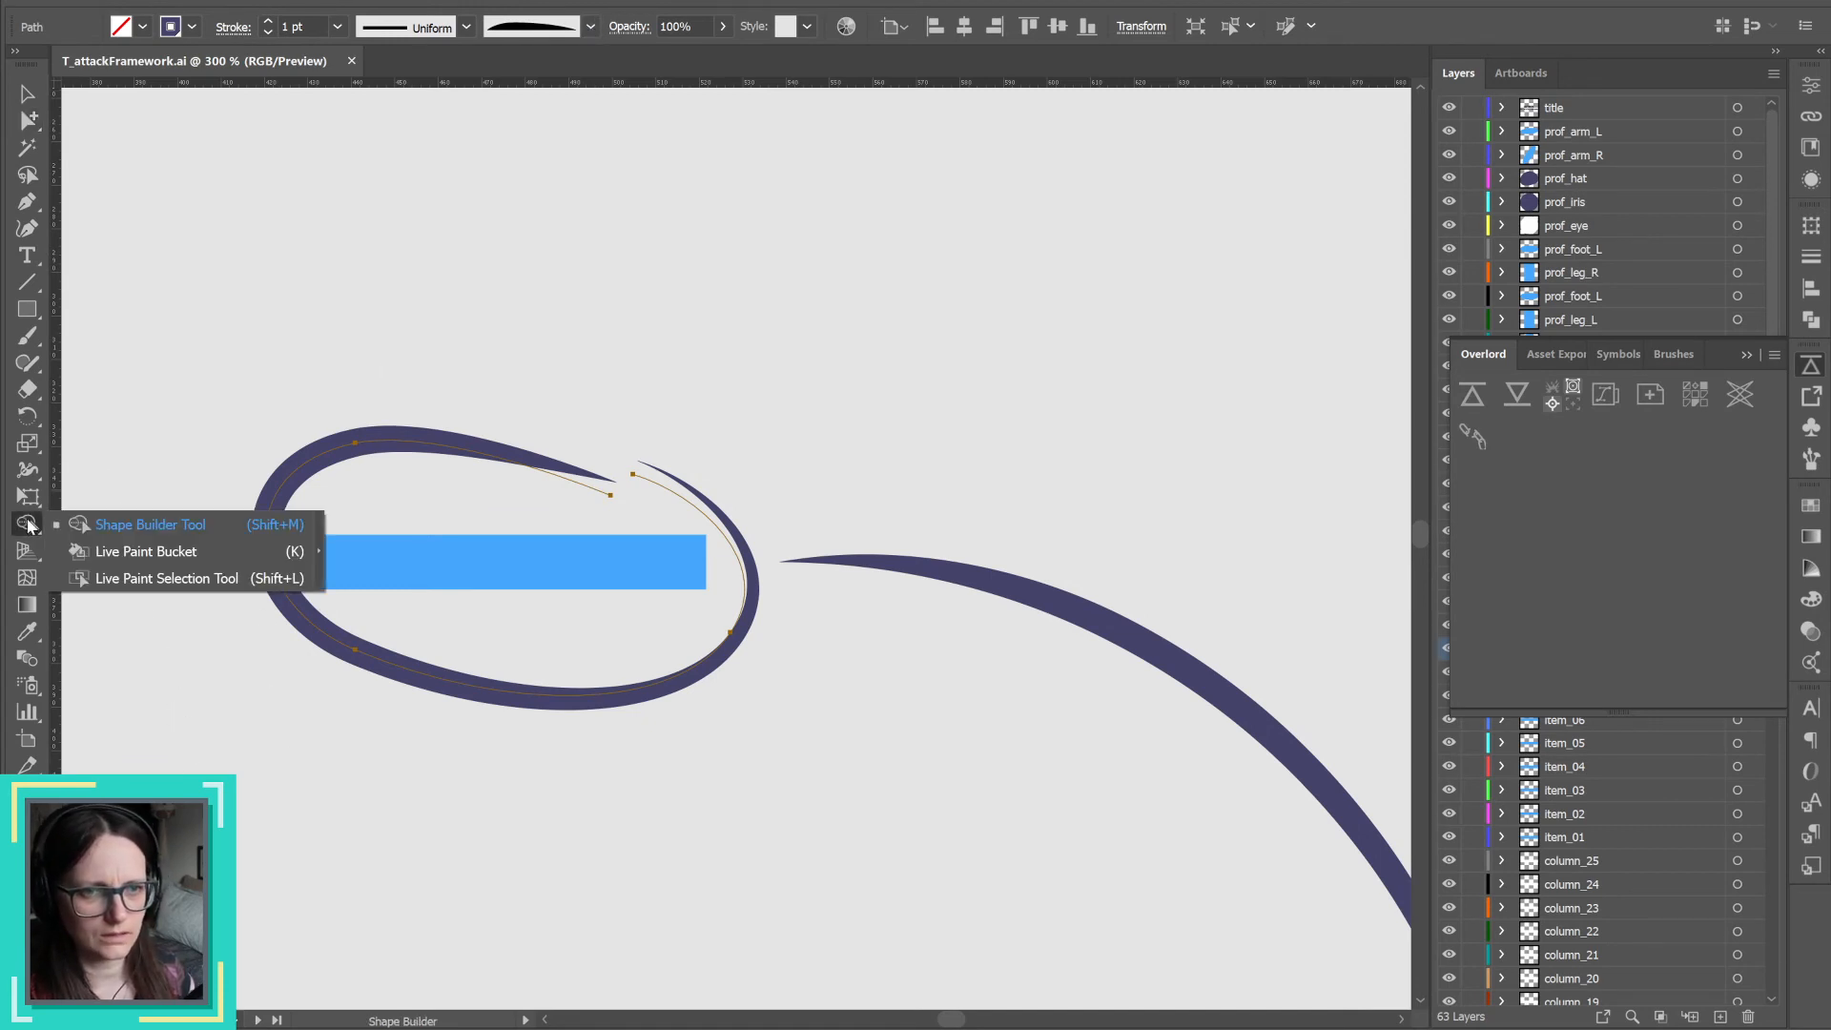
click(26, 442)
click(21, 470)
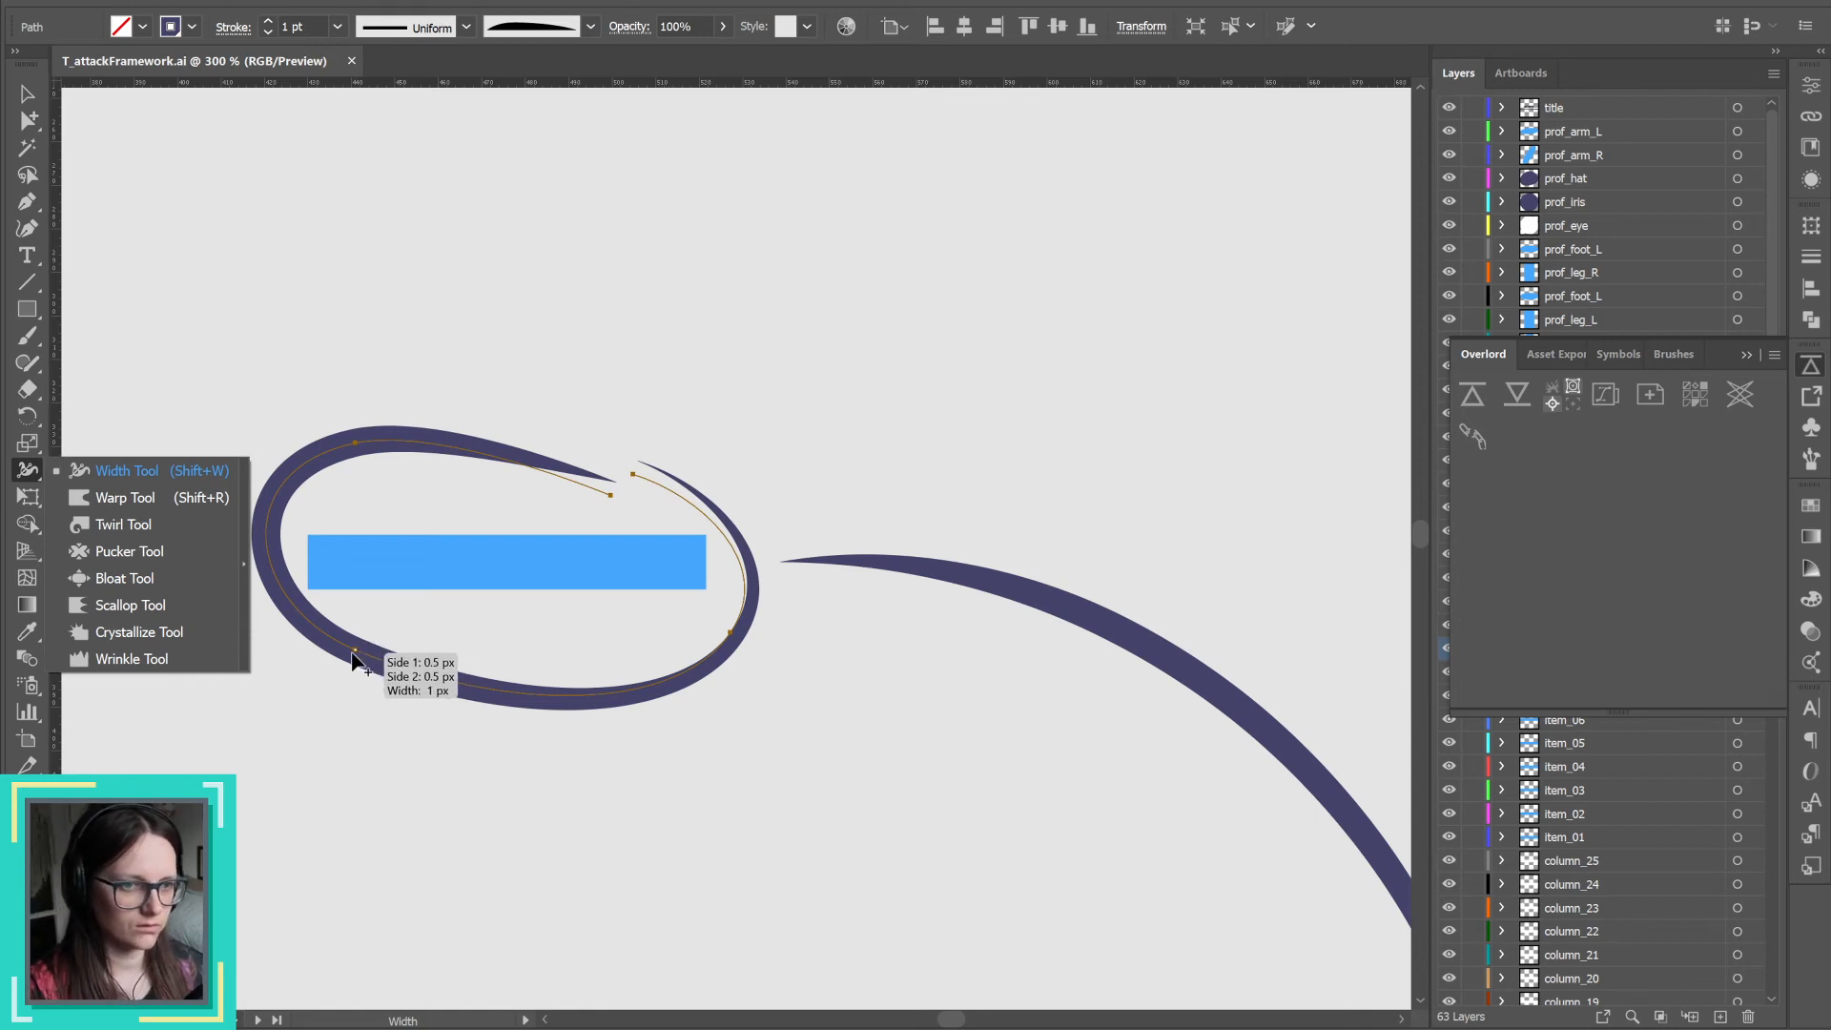
double_click(354, 655)
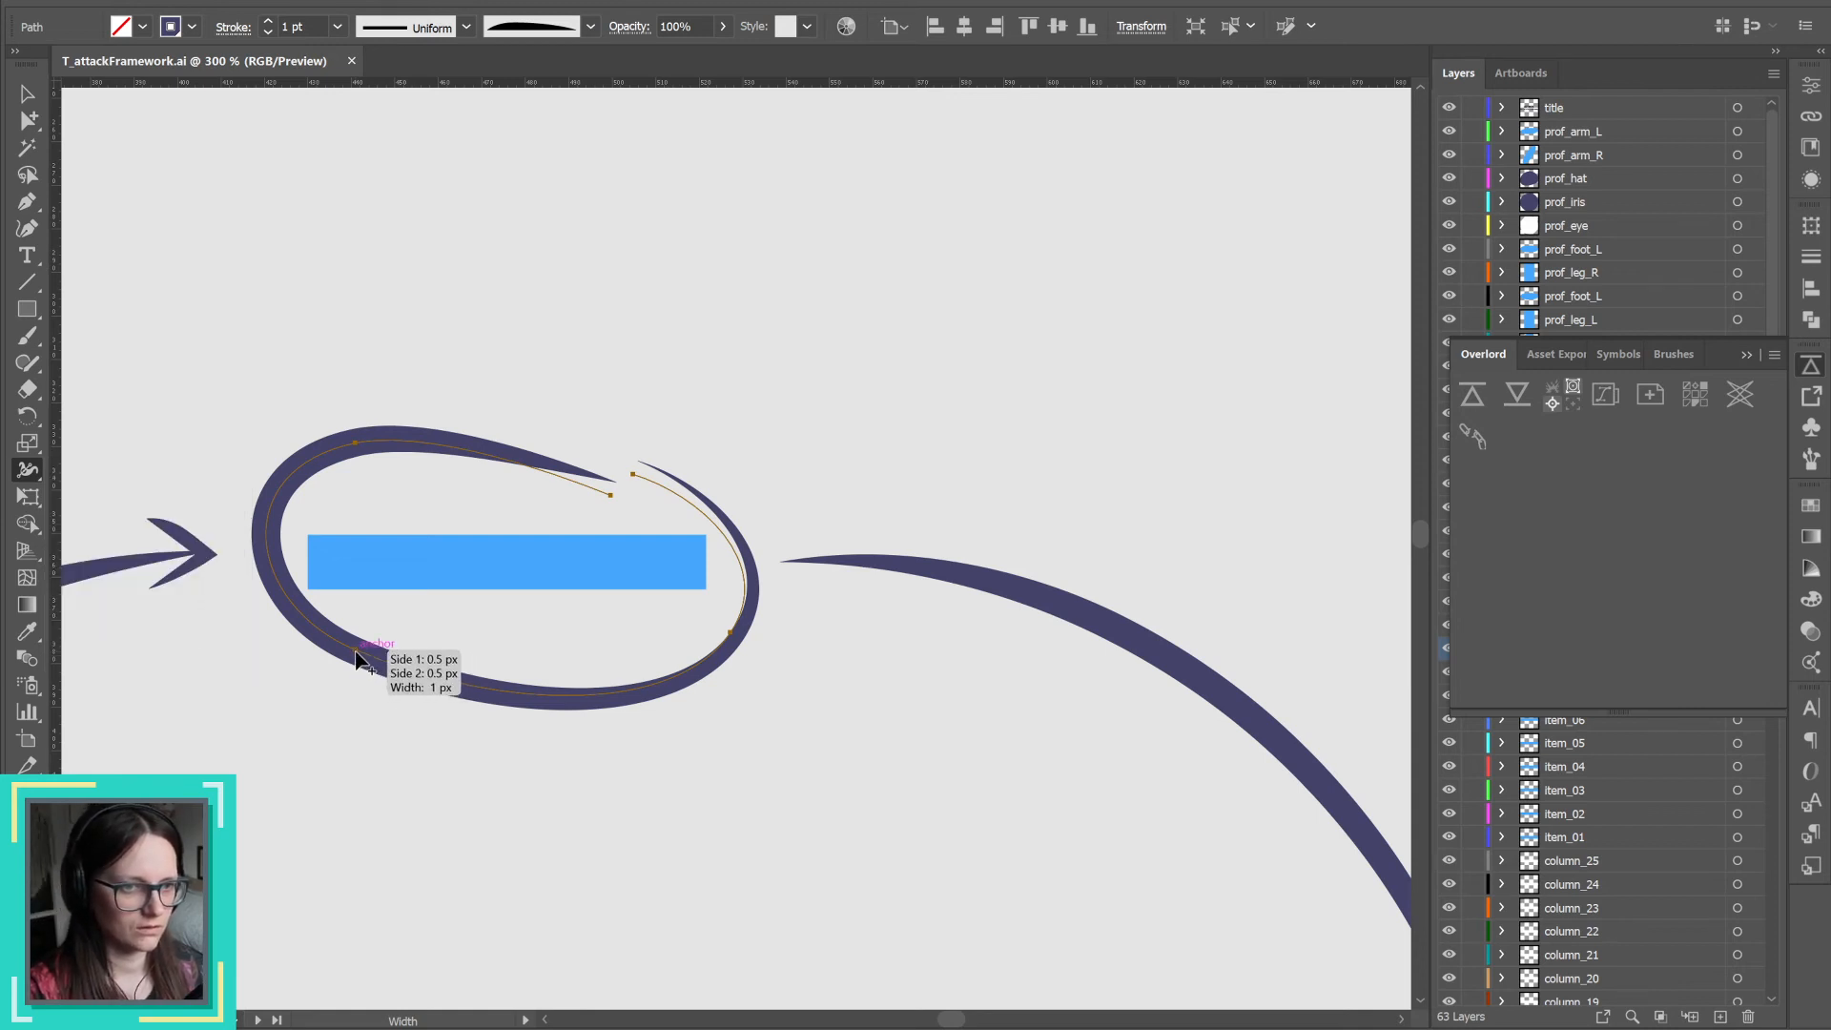
click(1716, 1027)
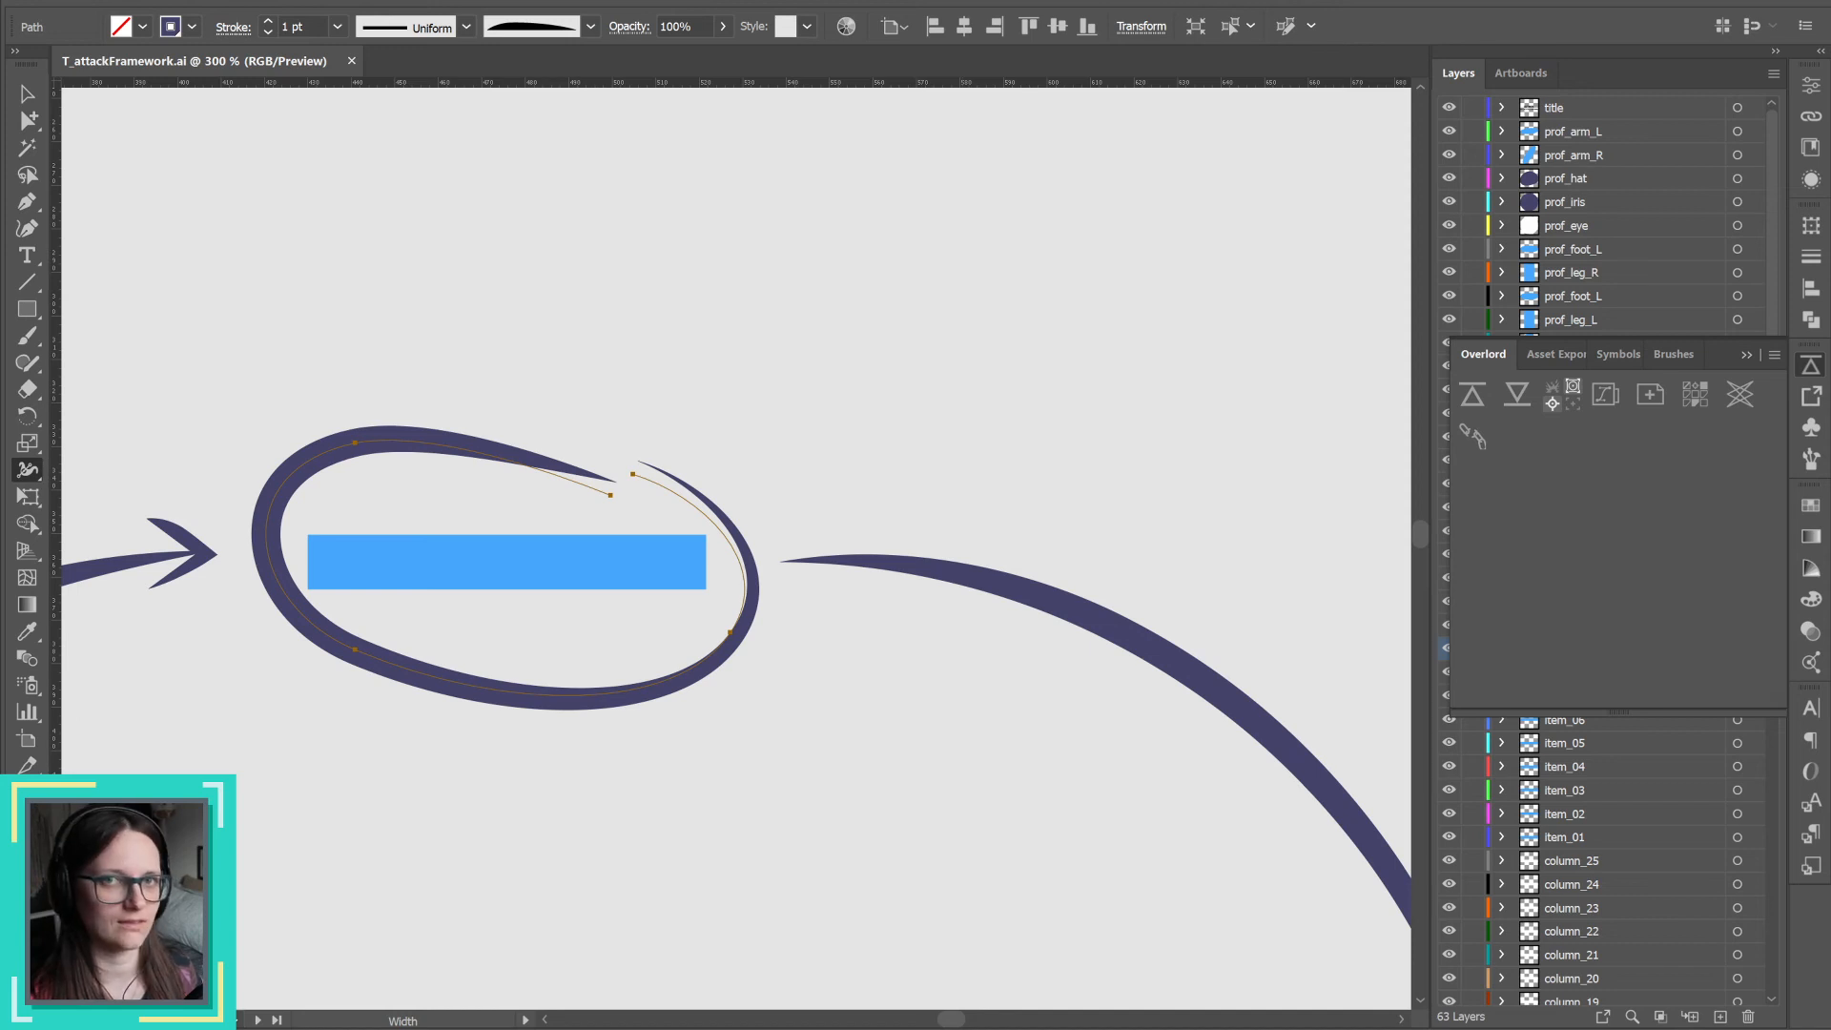
key(alt+Tab)
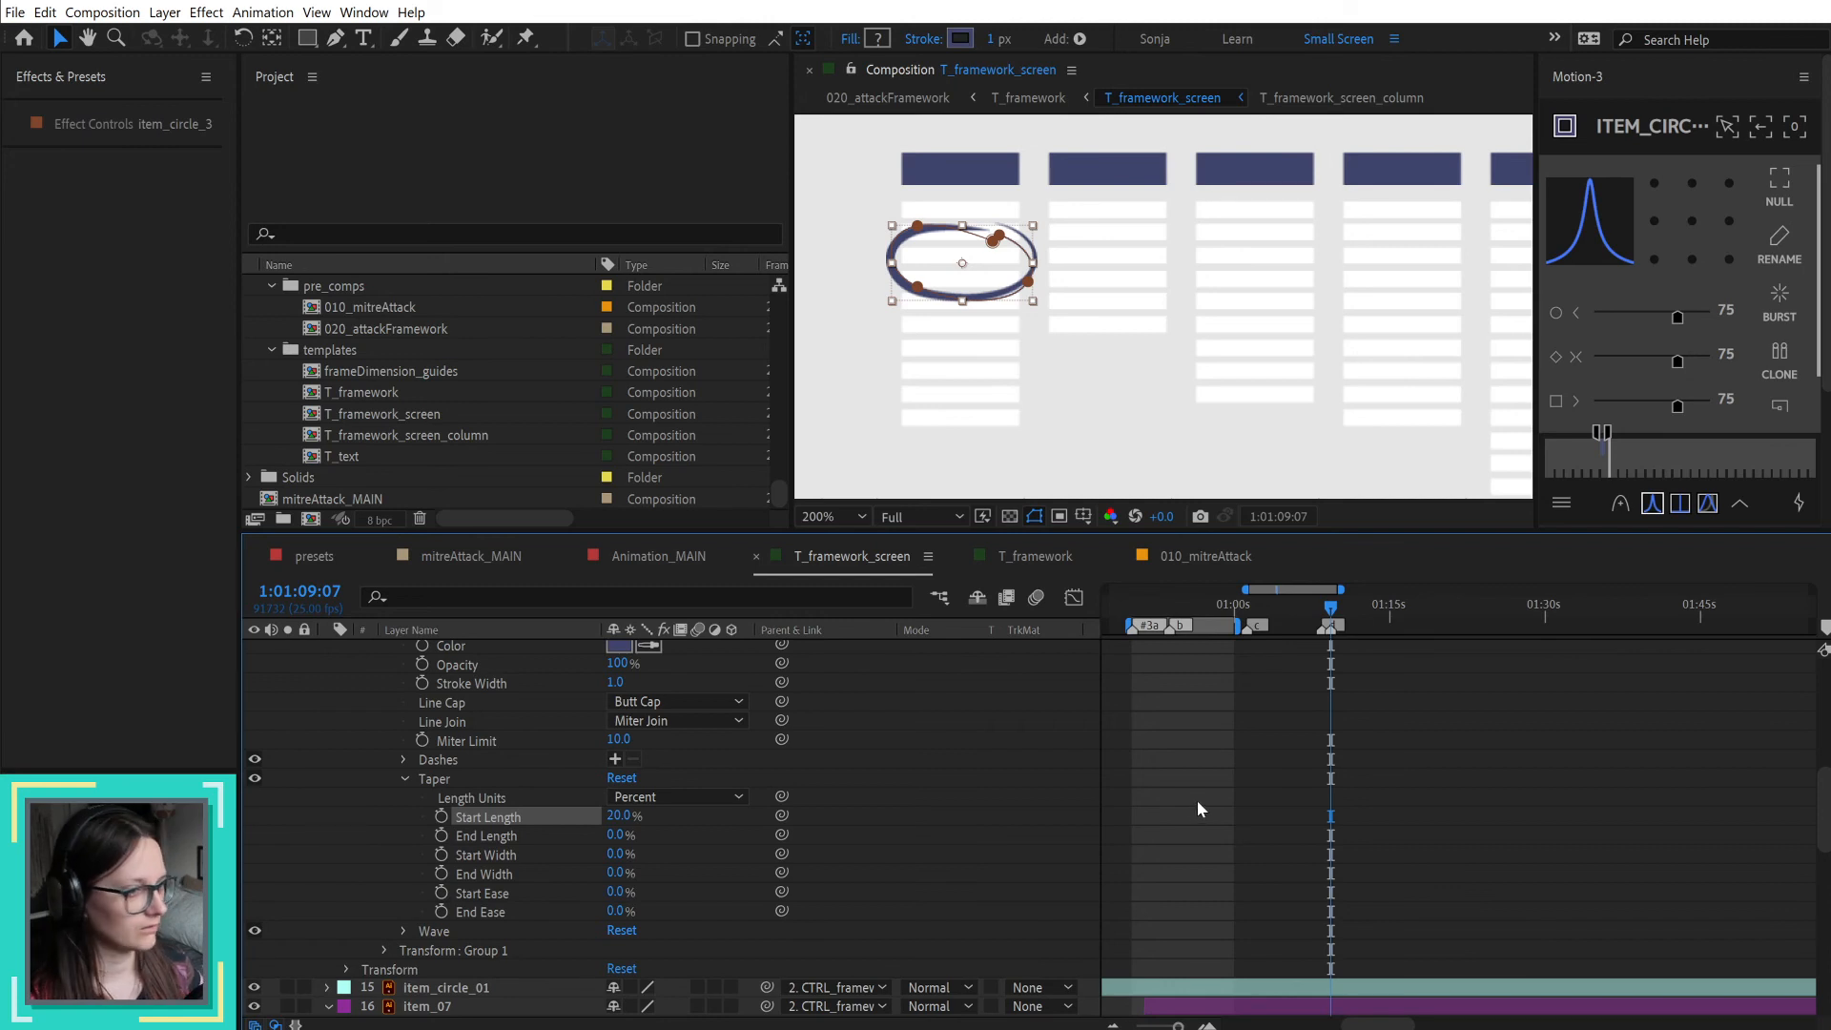
Step: Set item_circle_3's taper End Length to 75% and its stroke width to 2 px
scroll(1198, 799, down, 2)
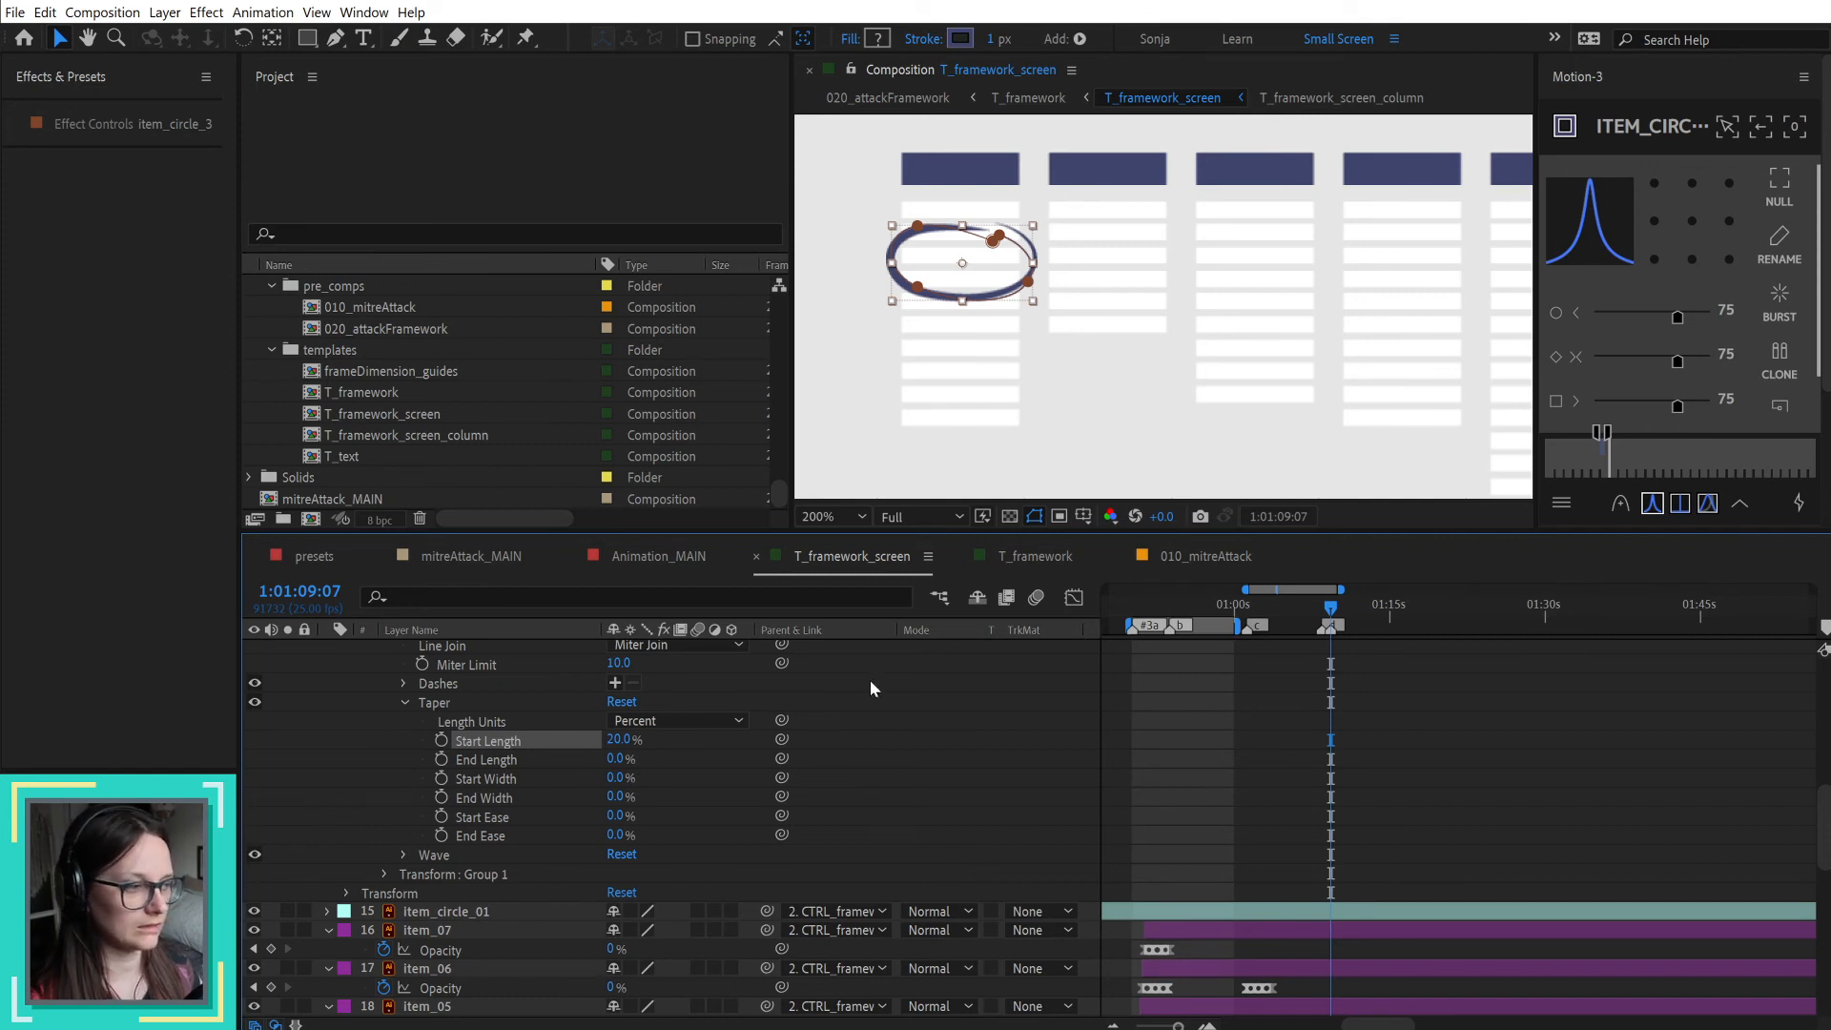
click(959, 784)
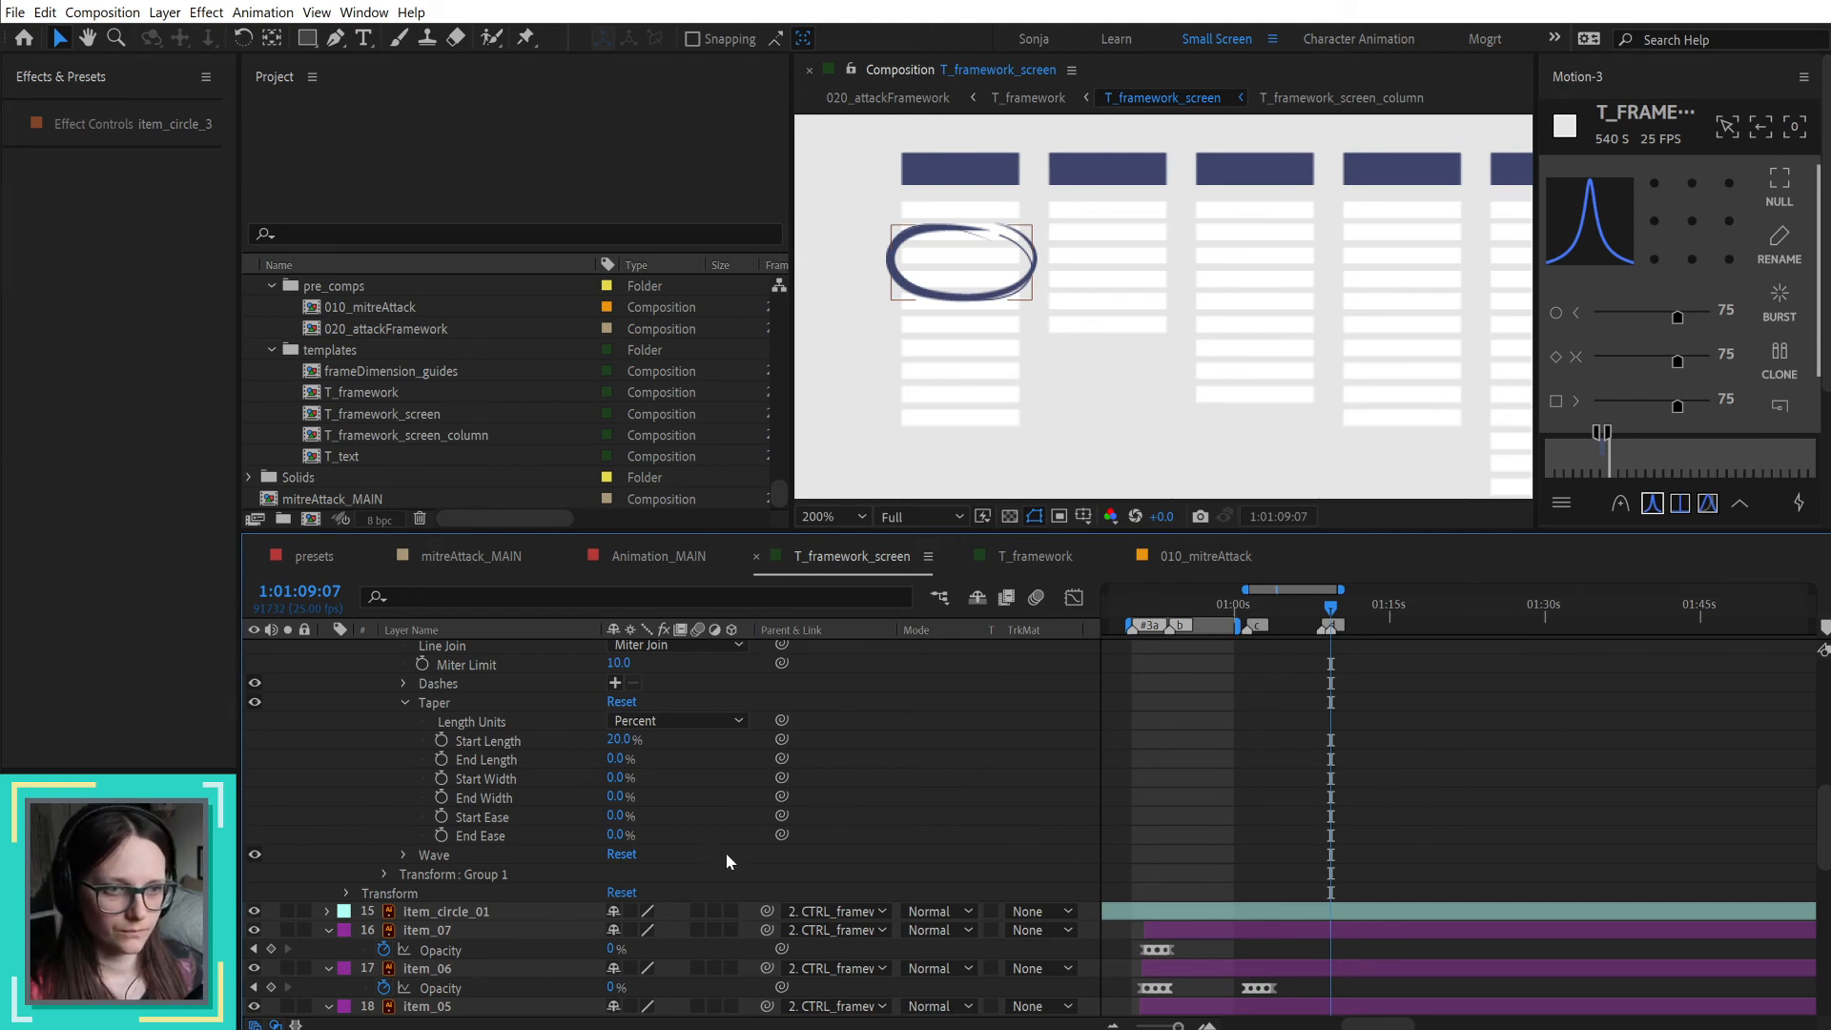
click(615, 760)
text(75)
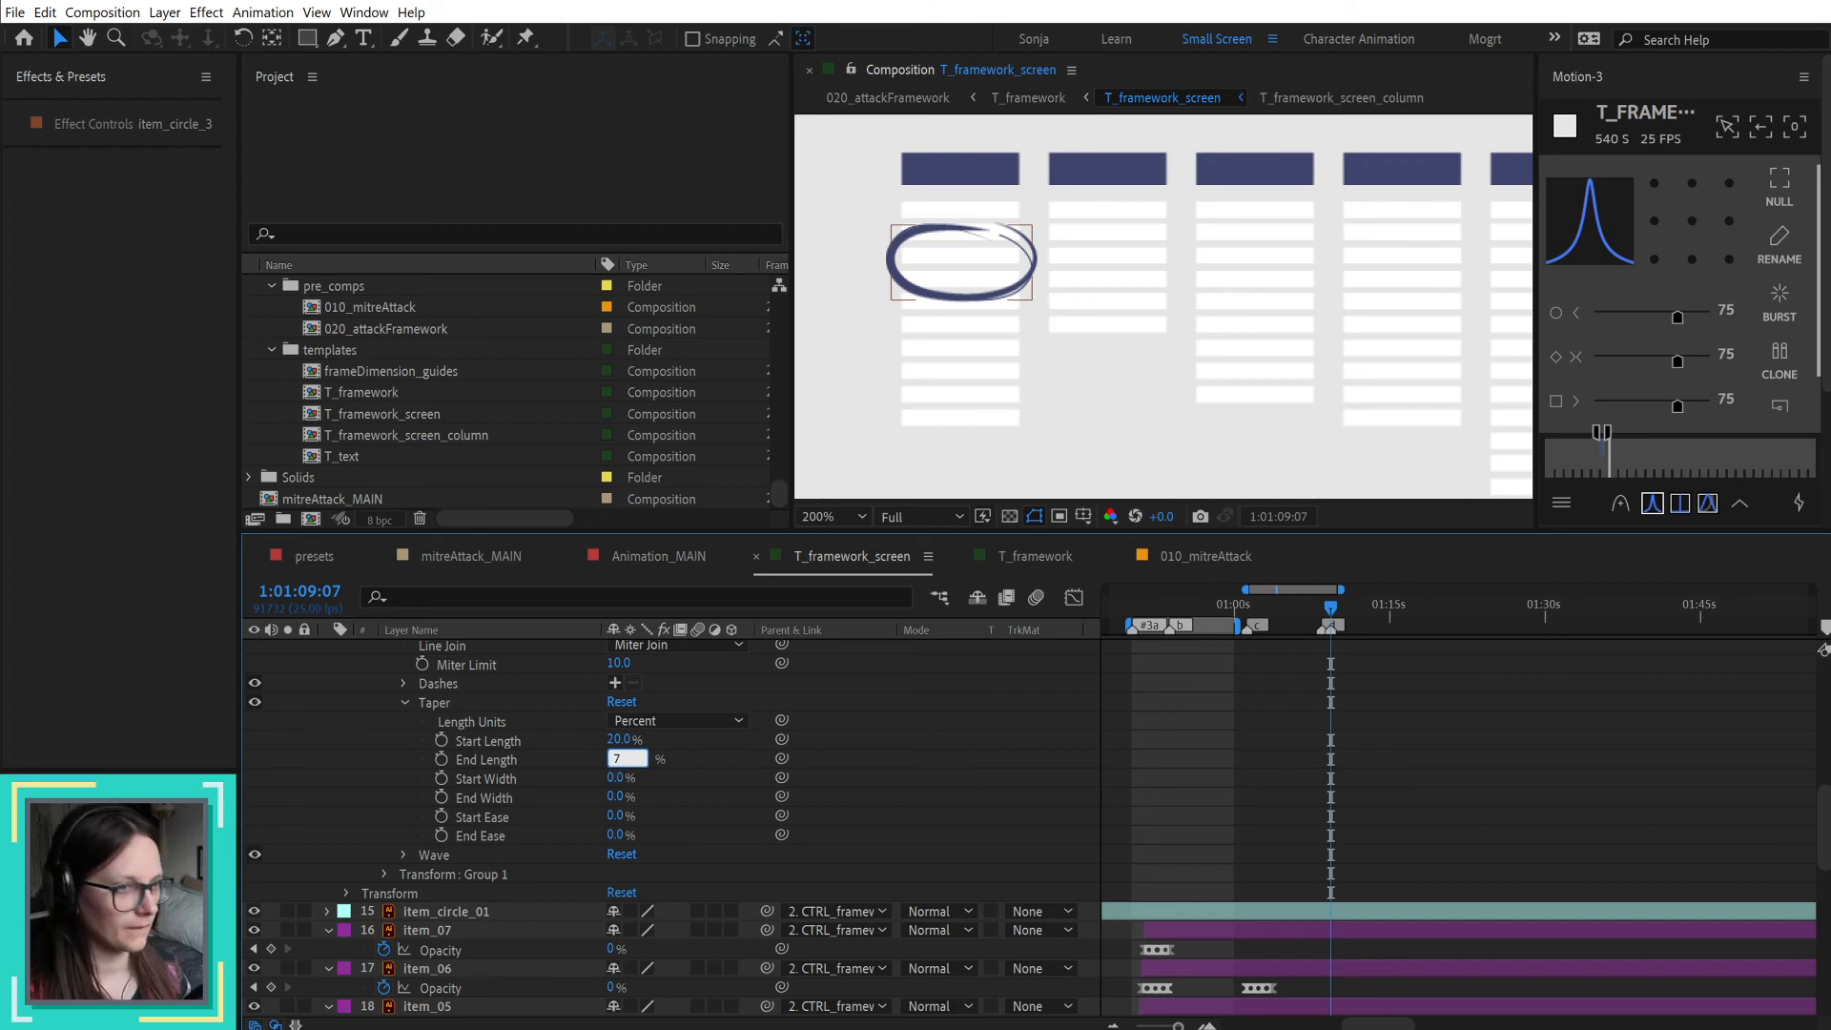
key(Return)
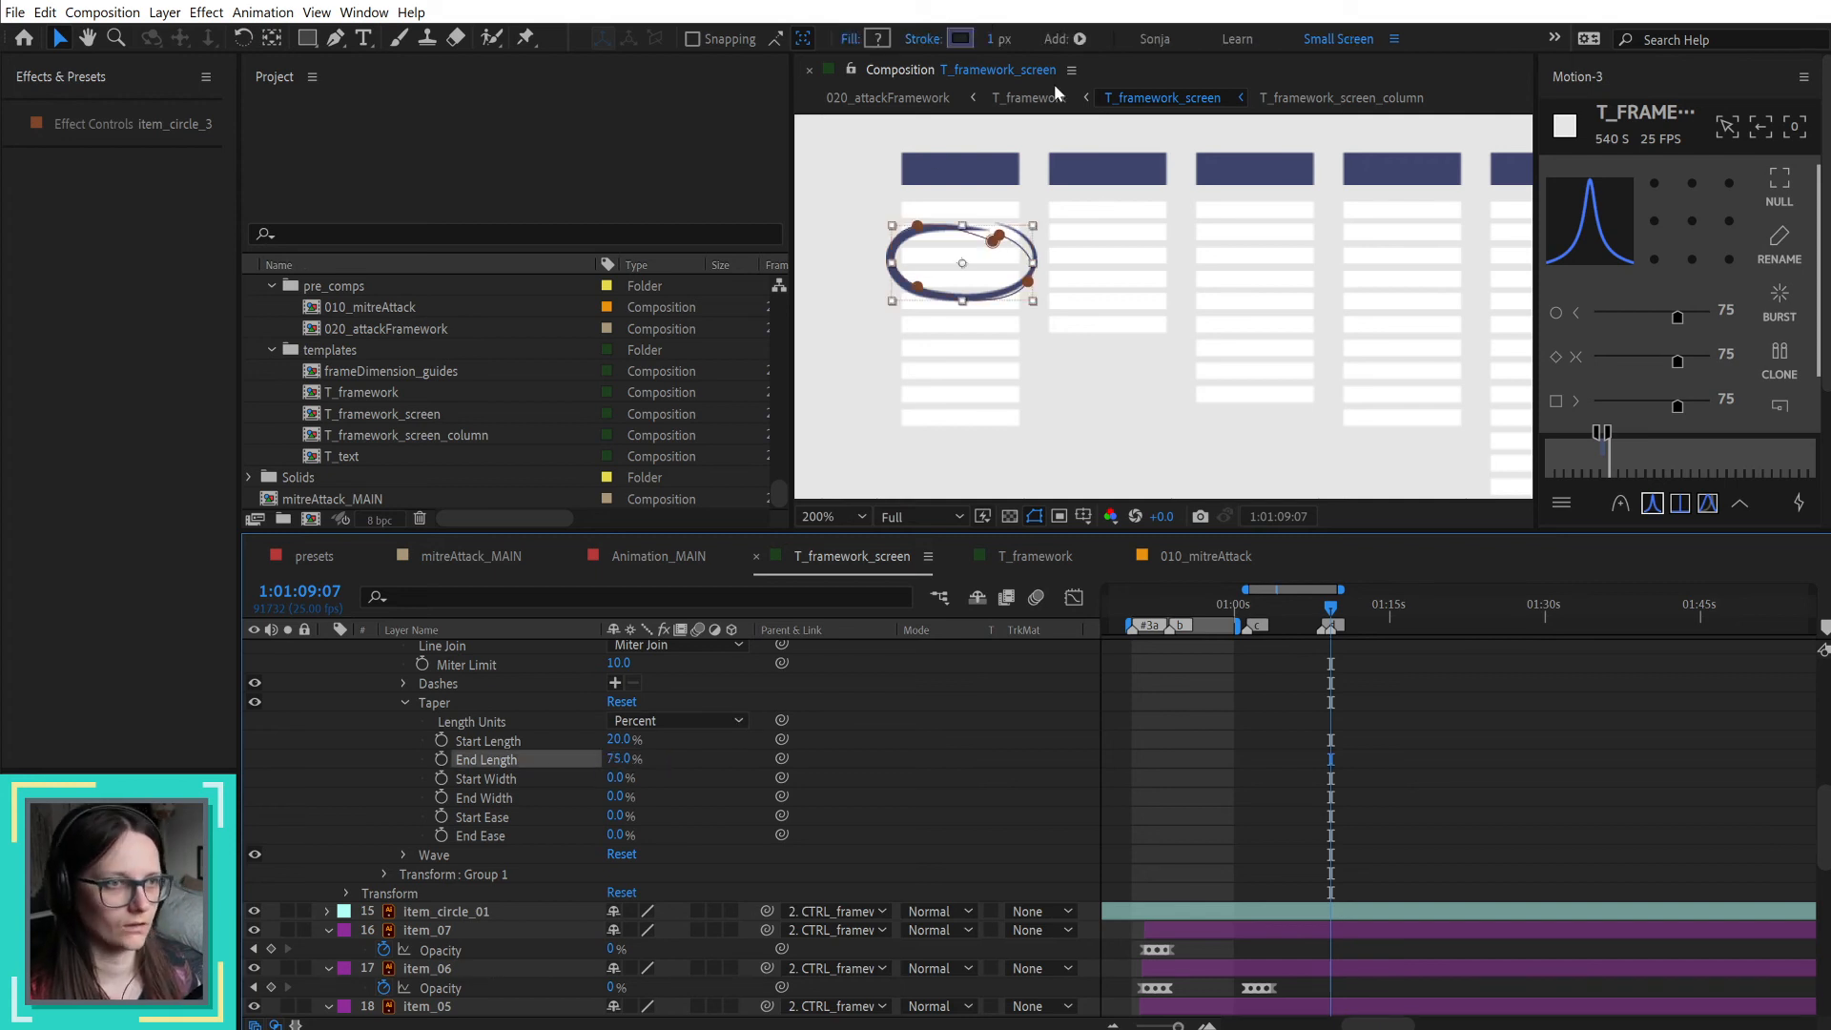
drag(992, 45, 1085, 43)
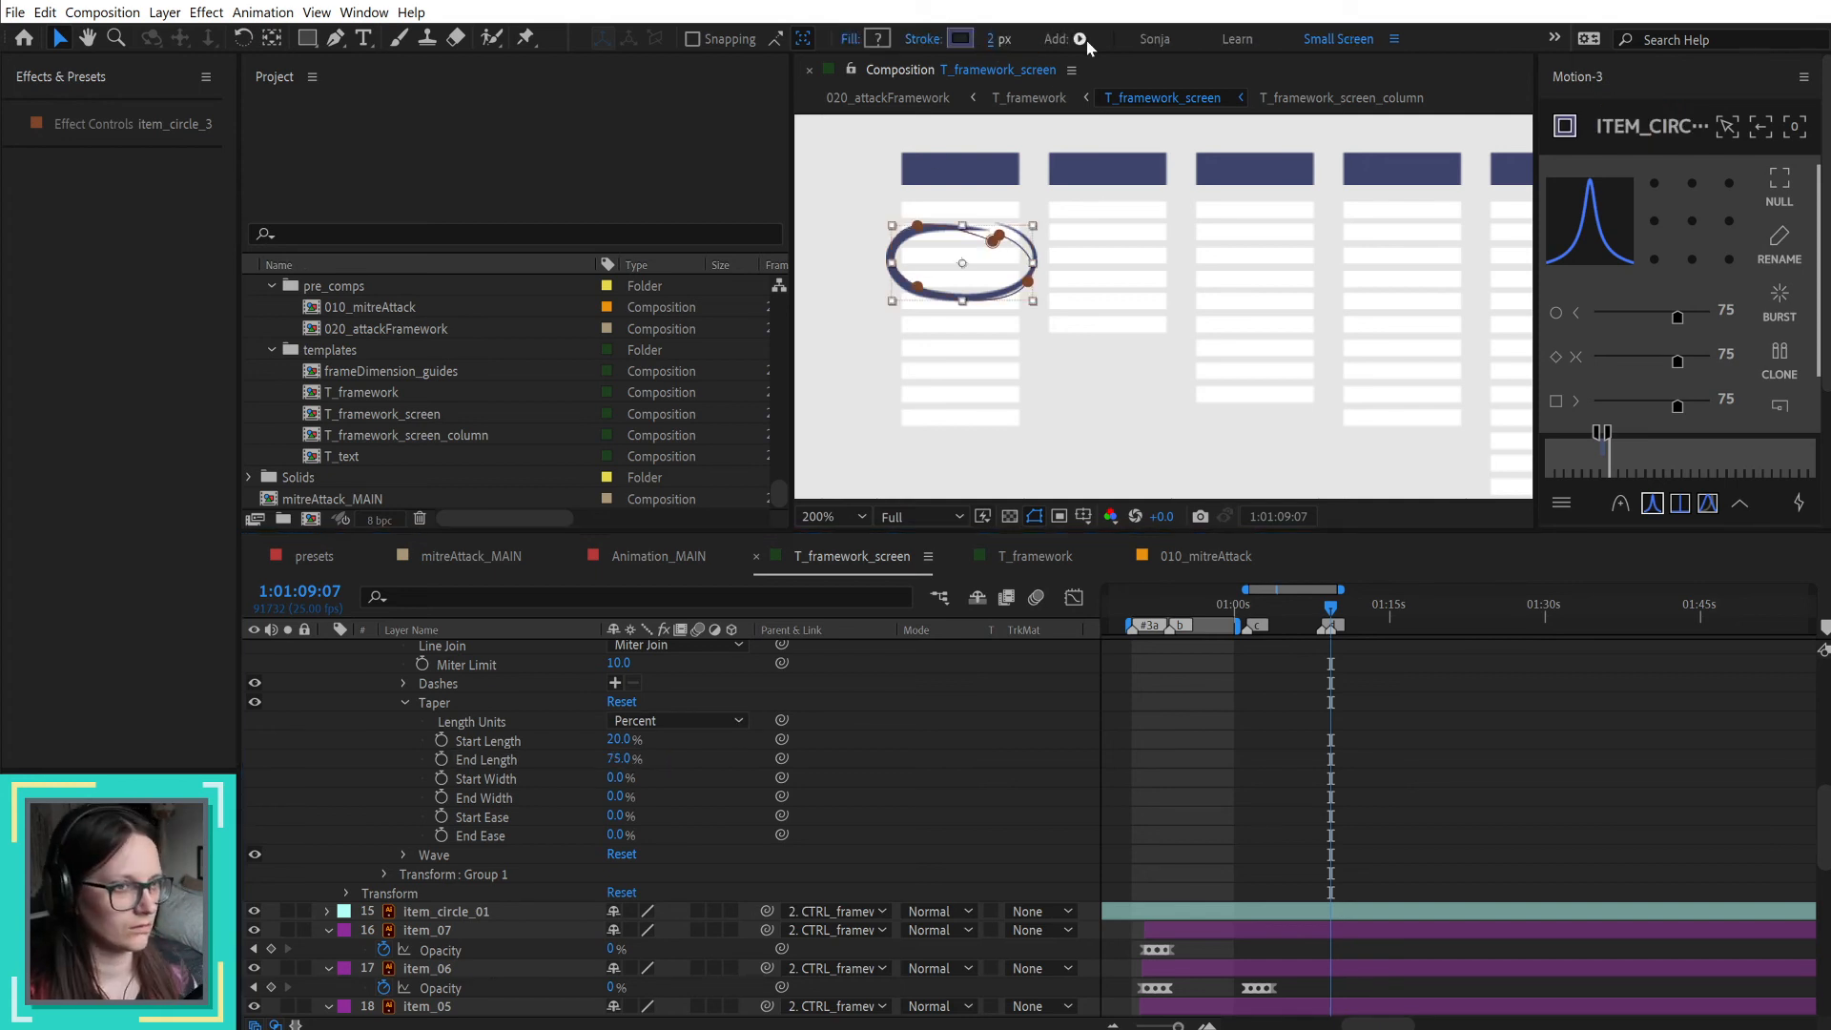
click(1097, 724)
Step: Collapse the item_circle_3 layer and set the opacity of item_circle_01 to 50%
scroll(429, 766, up, 2)
scroll(311, 757, up, 4)
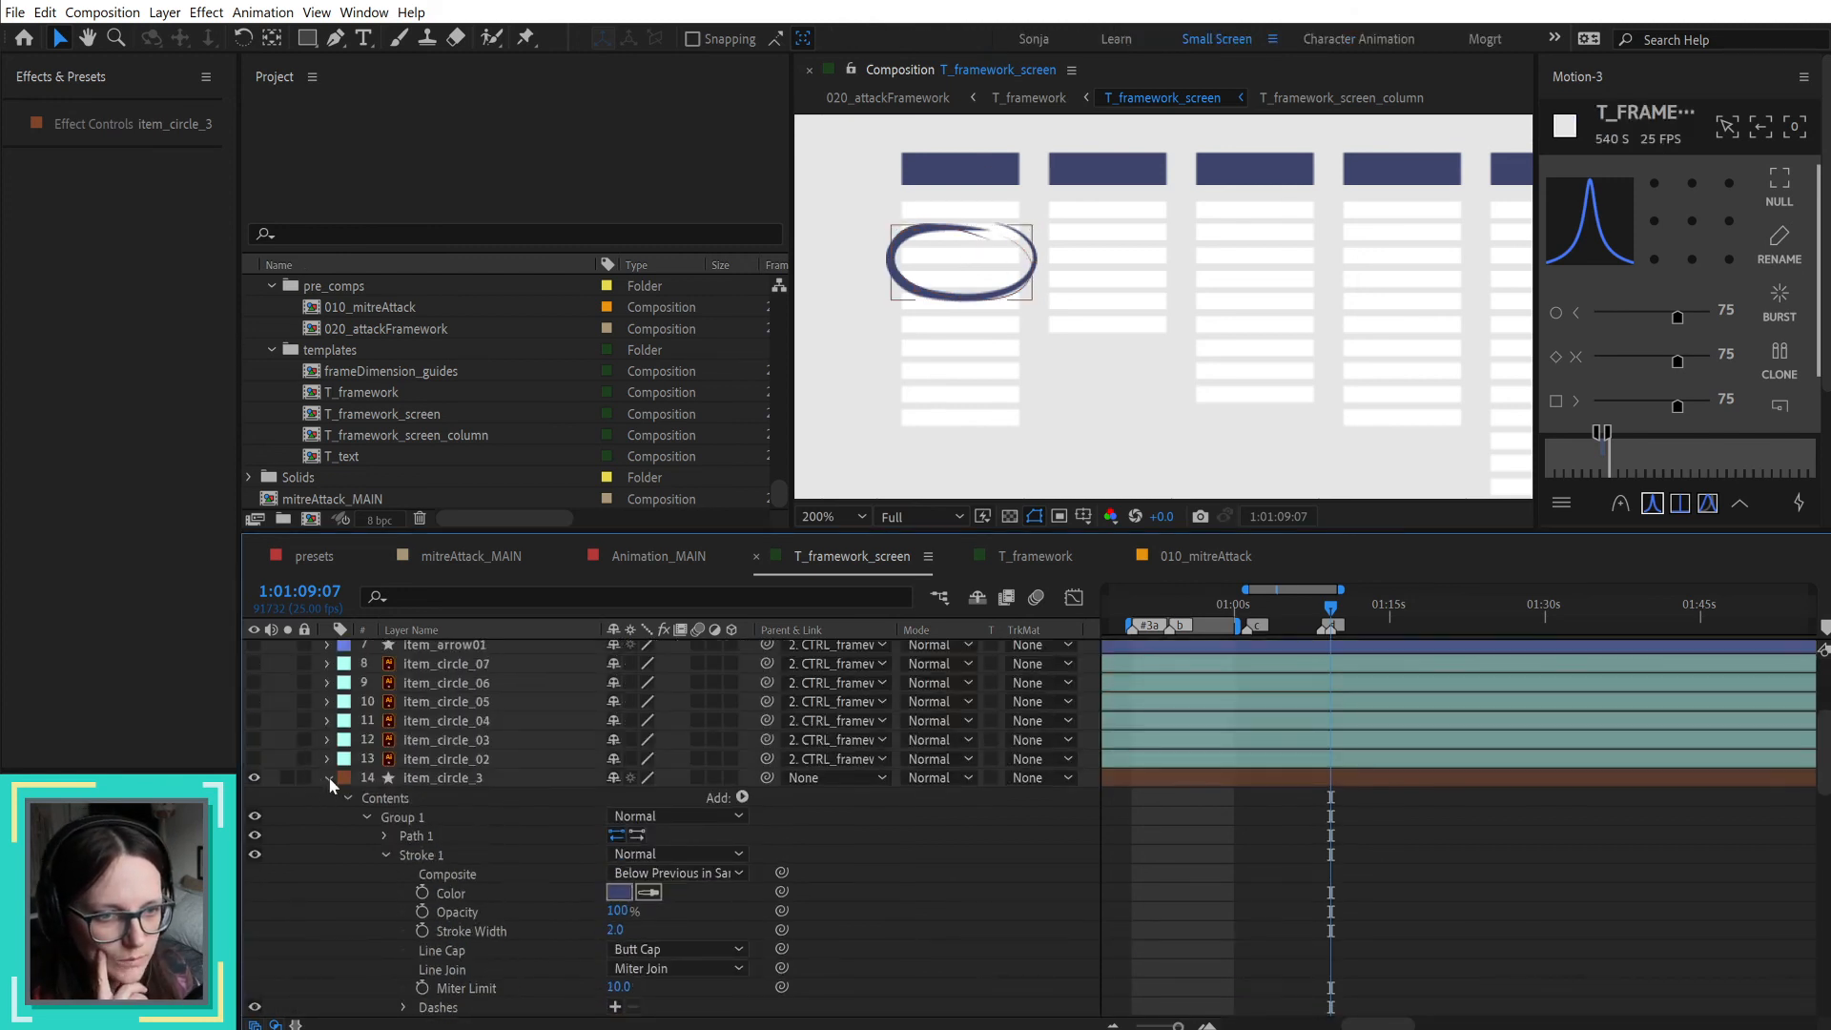
click(328, 777)
click(456, 783)
click(463, 798)
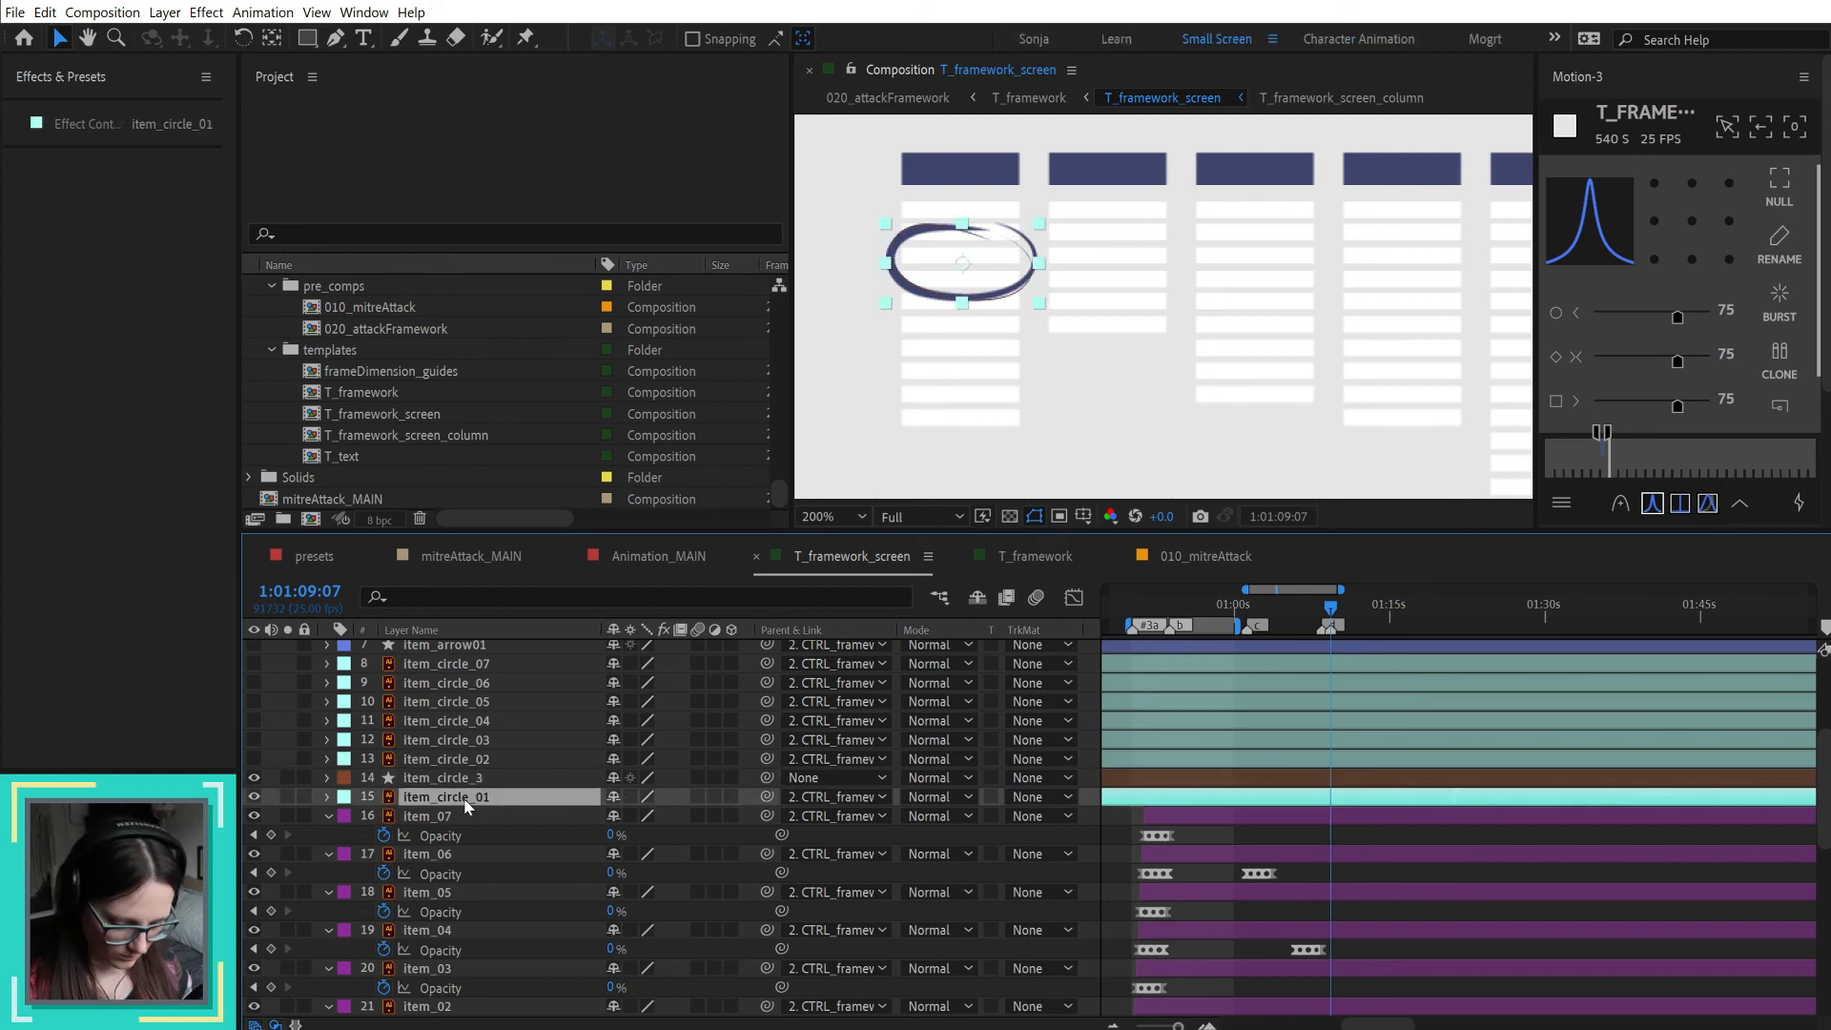
key(t)
click(613, 816)
text(50)
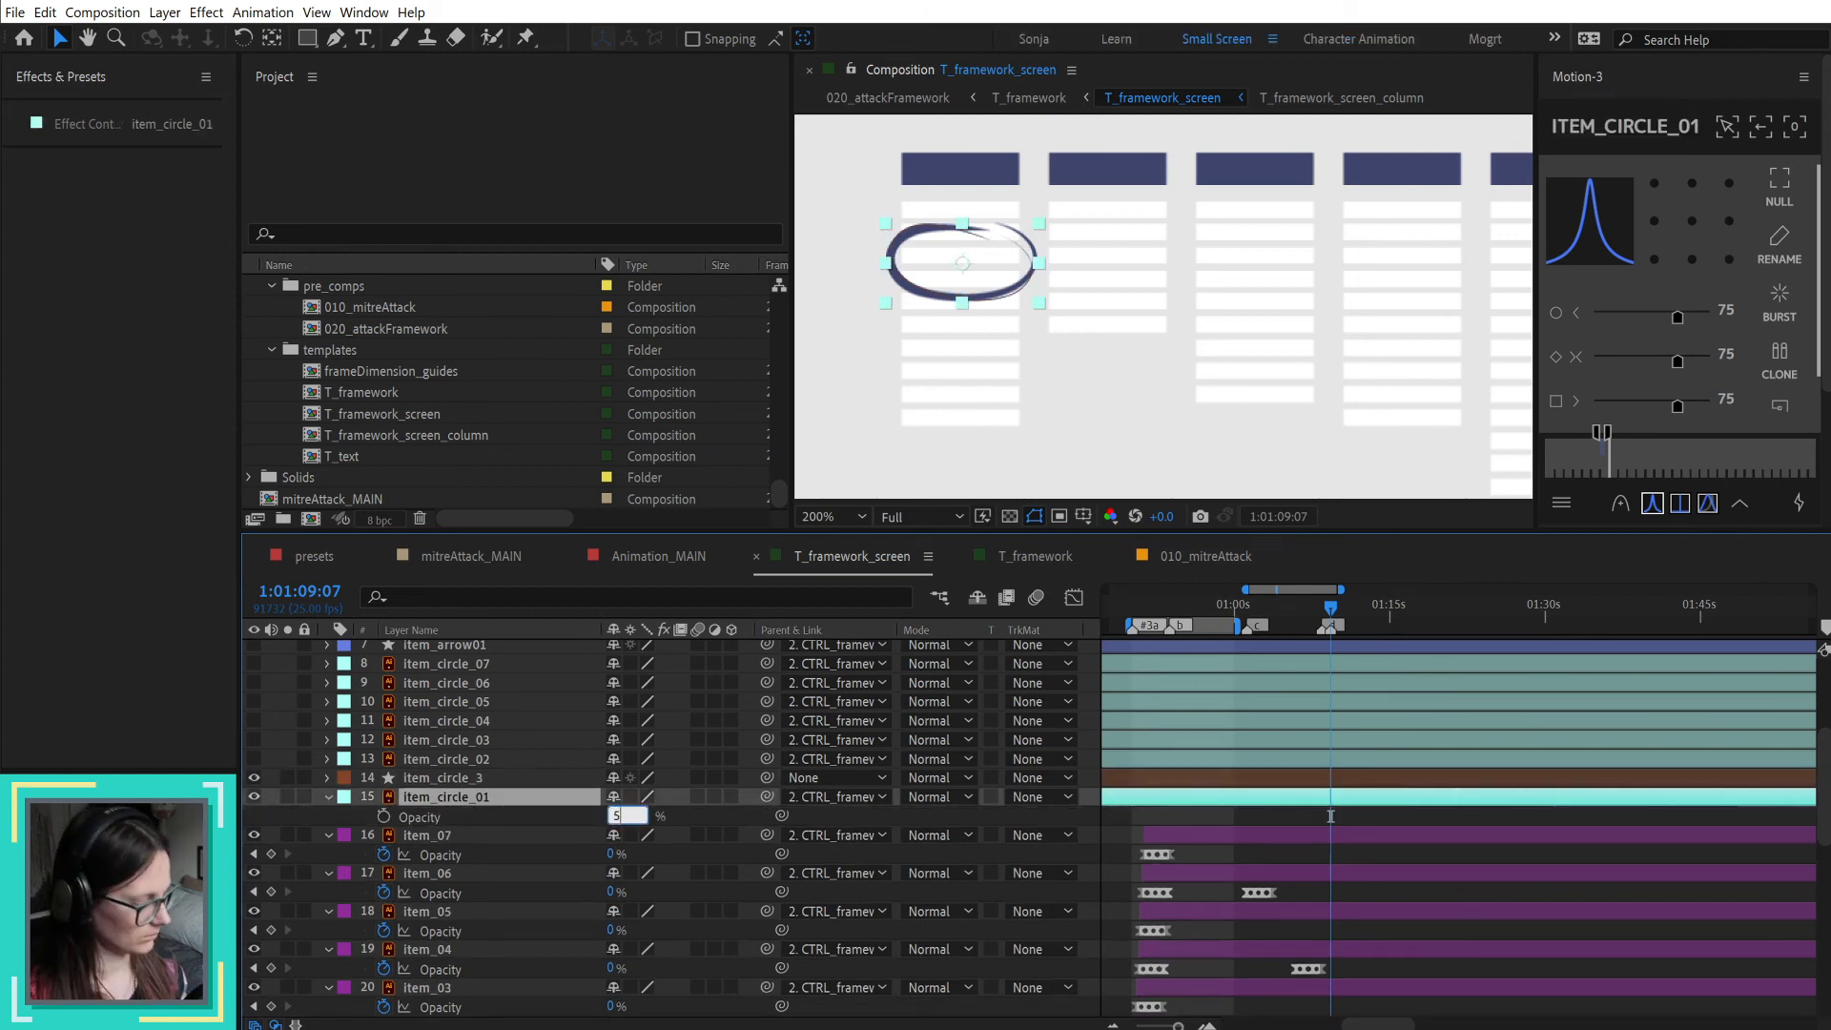
key(Return)
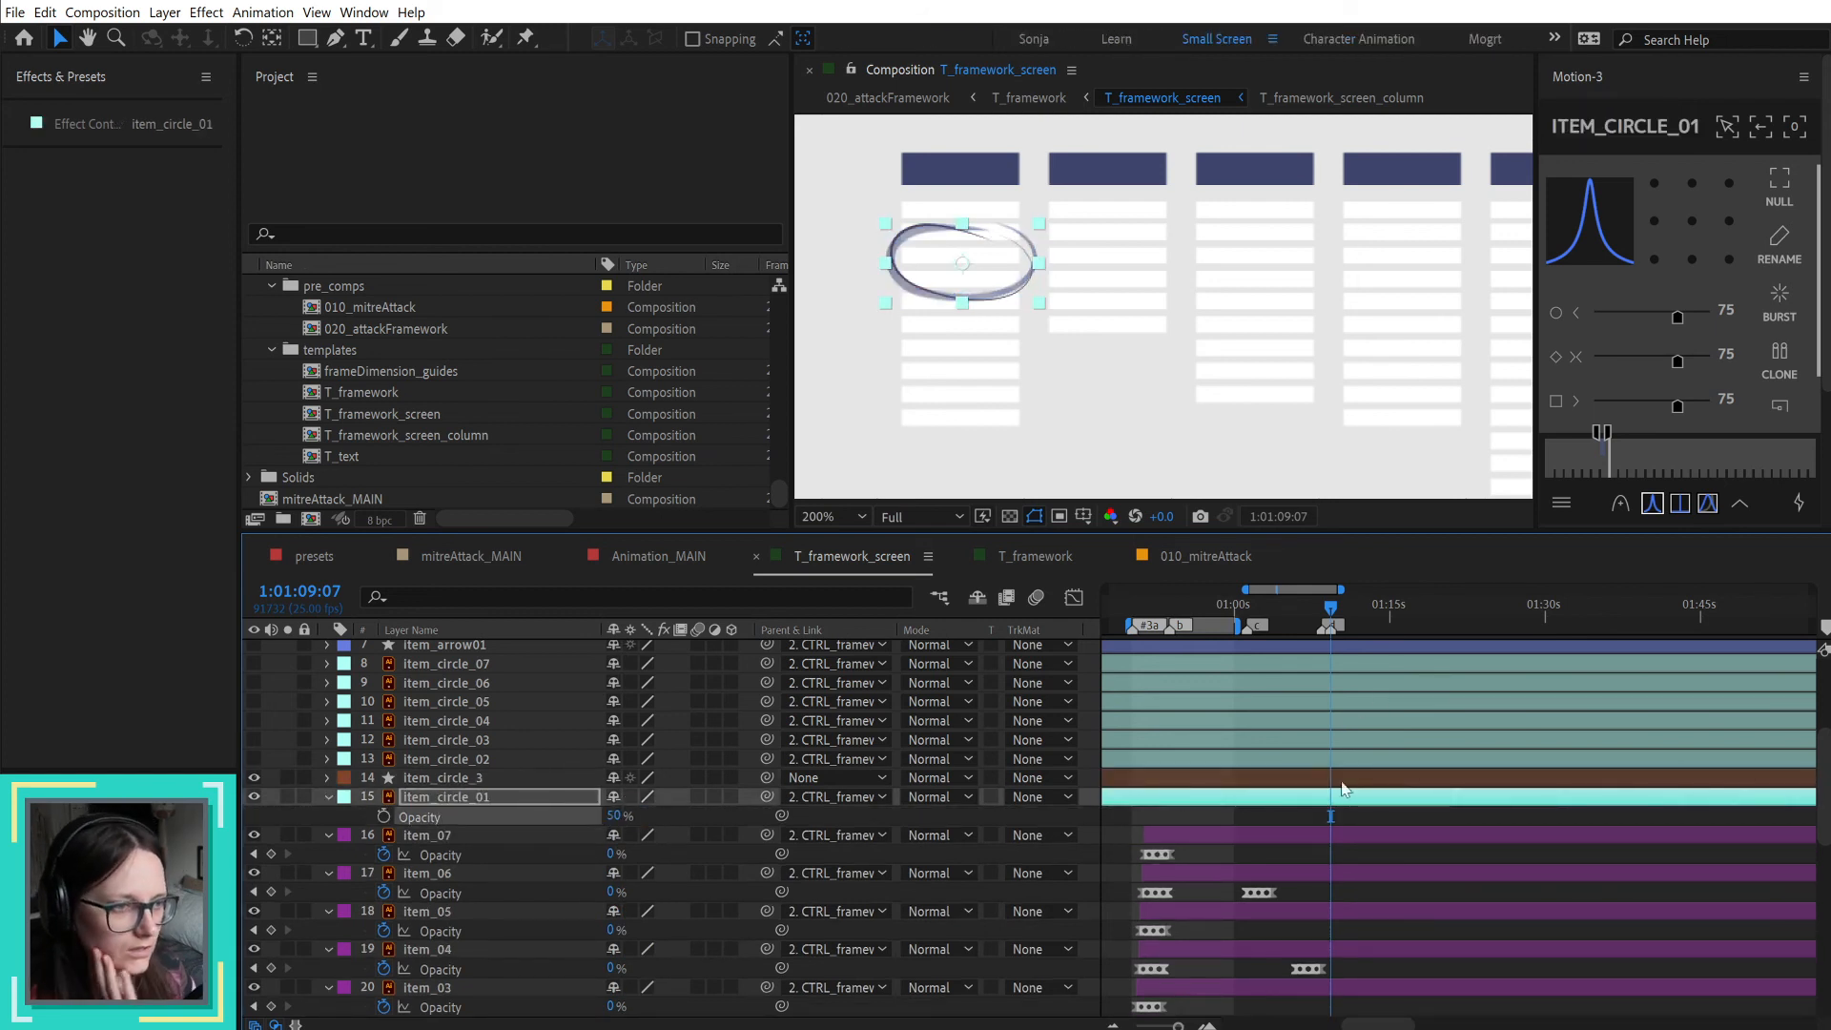
Step: Filter the timeline by "taper" and expand the Taper settings of item_circle_3
click(456, 778)
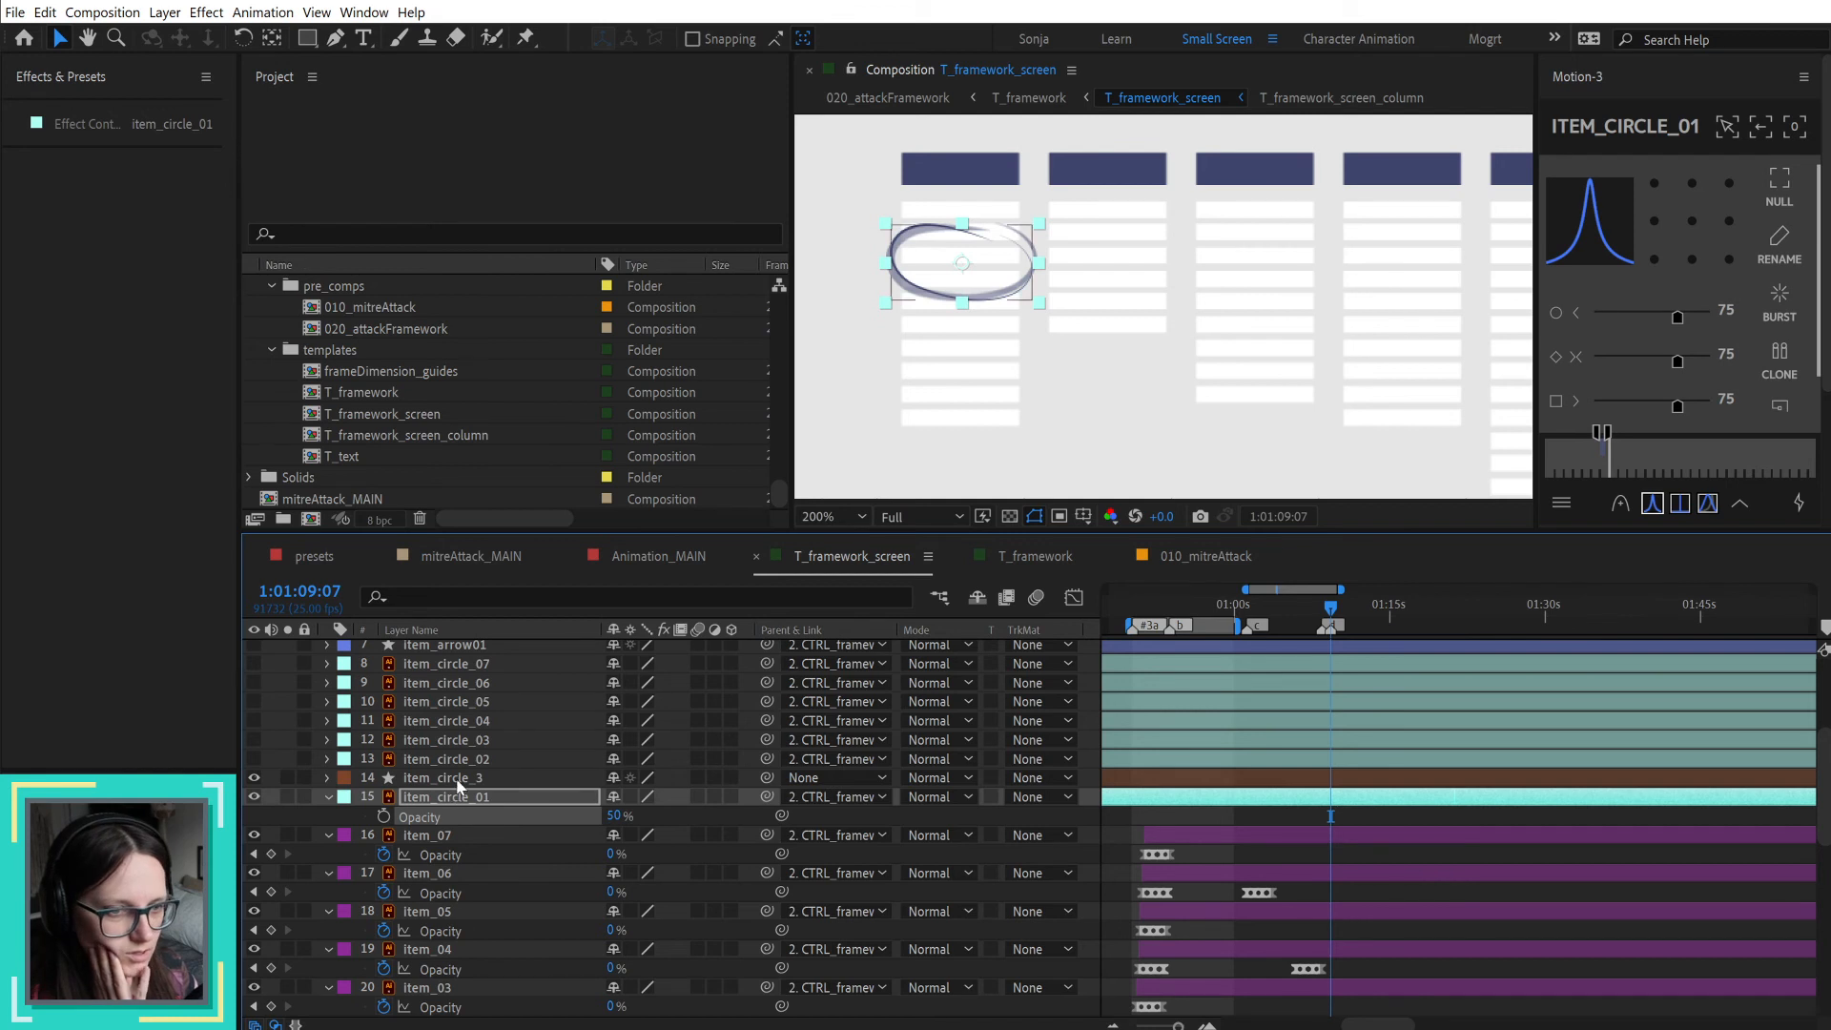
click(518, 598)
text(ta)
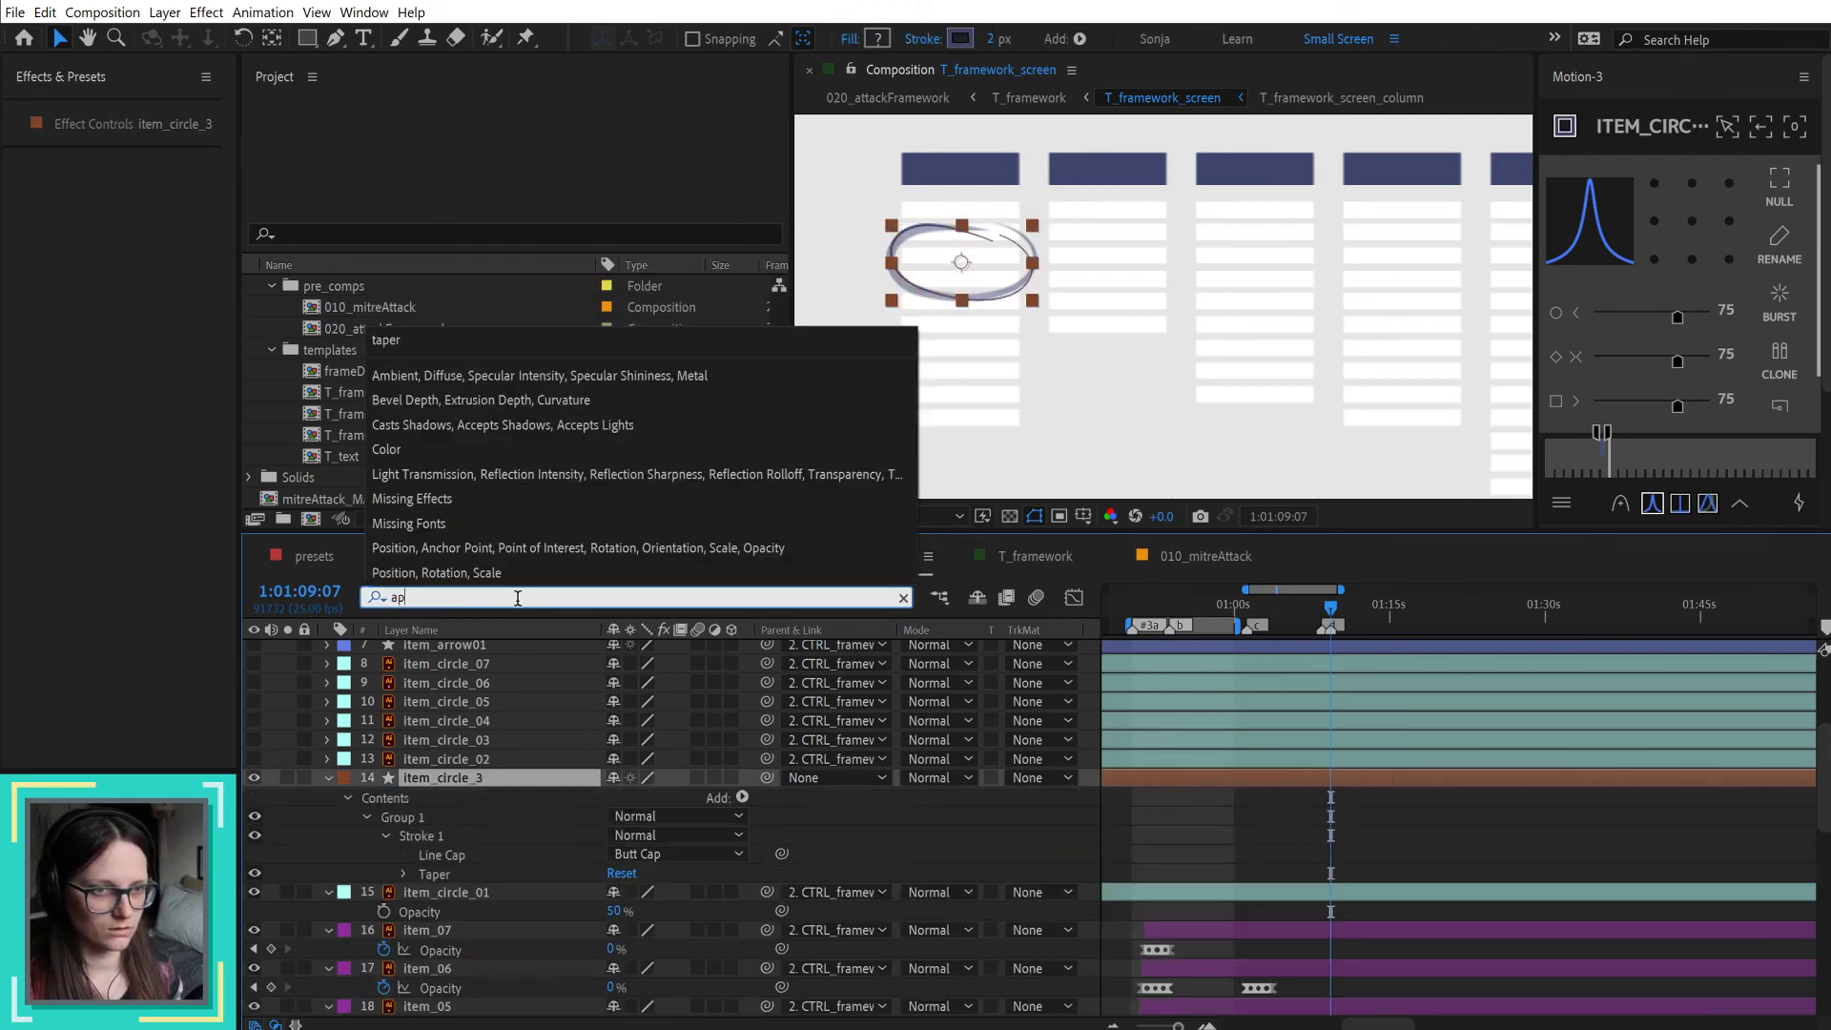
text(per)
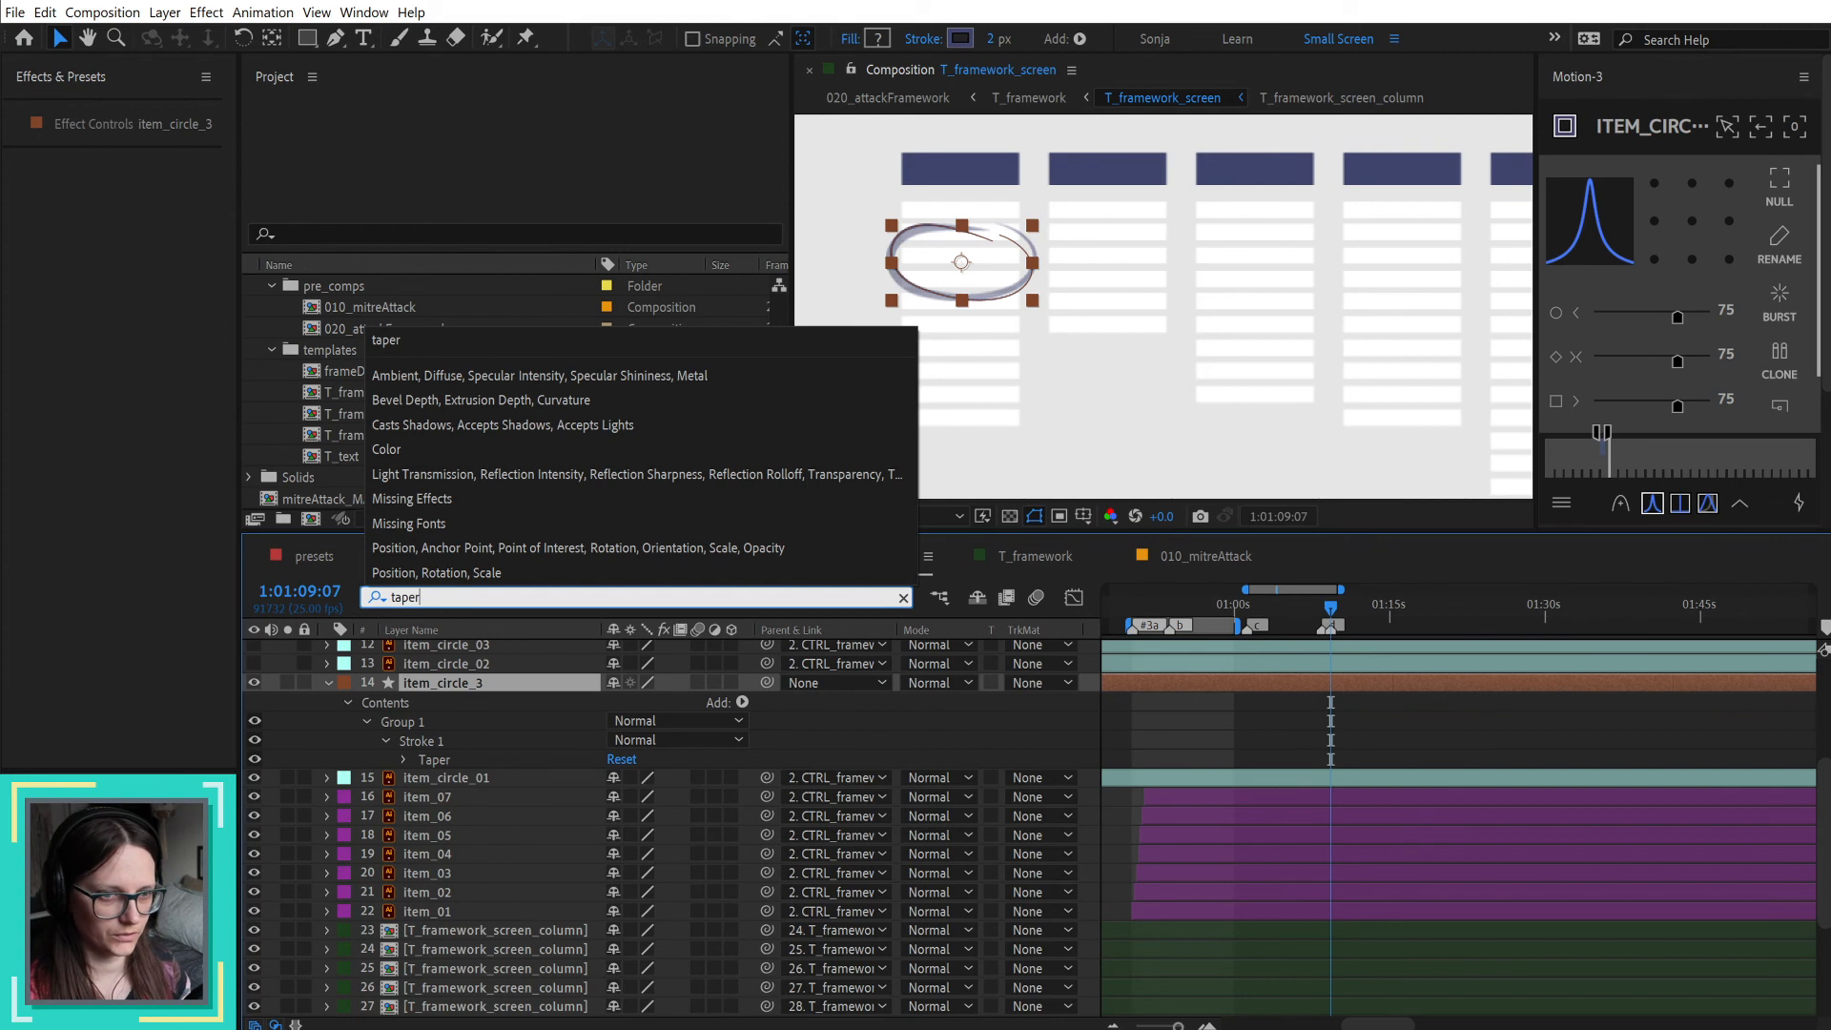
click(401, 759)
click(402, 759)
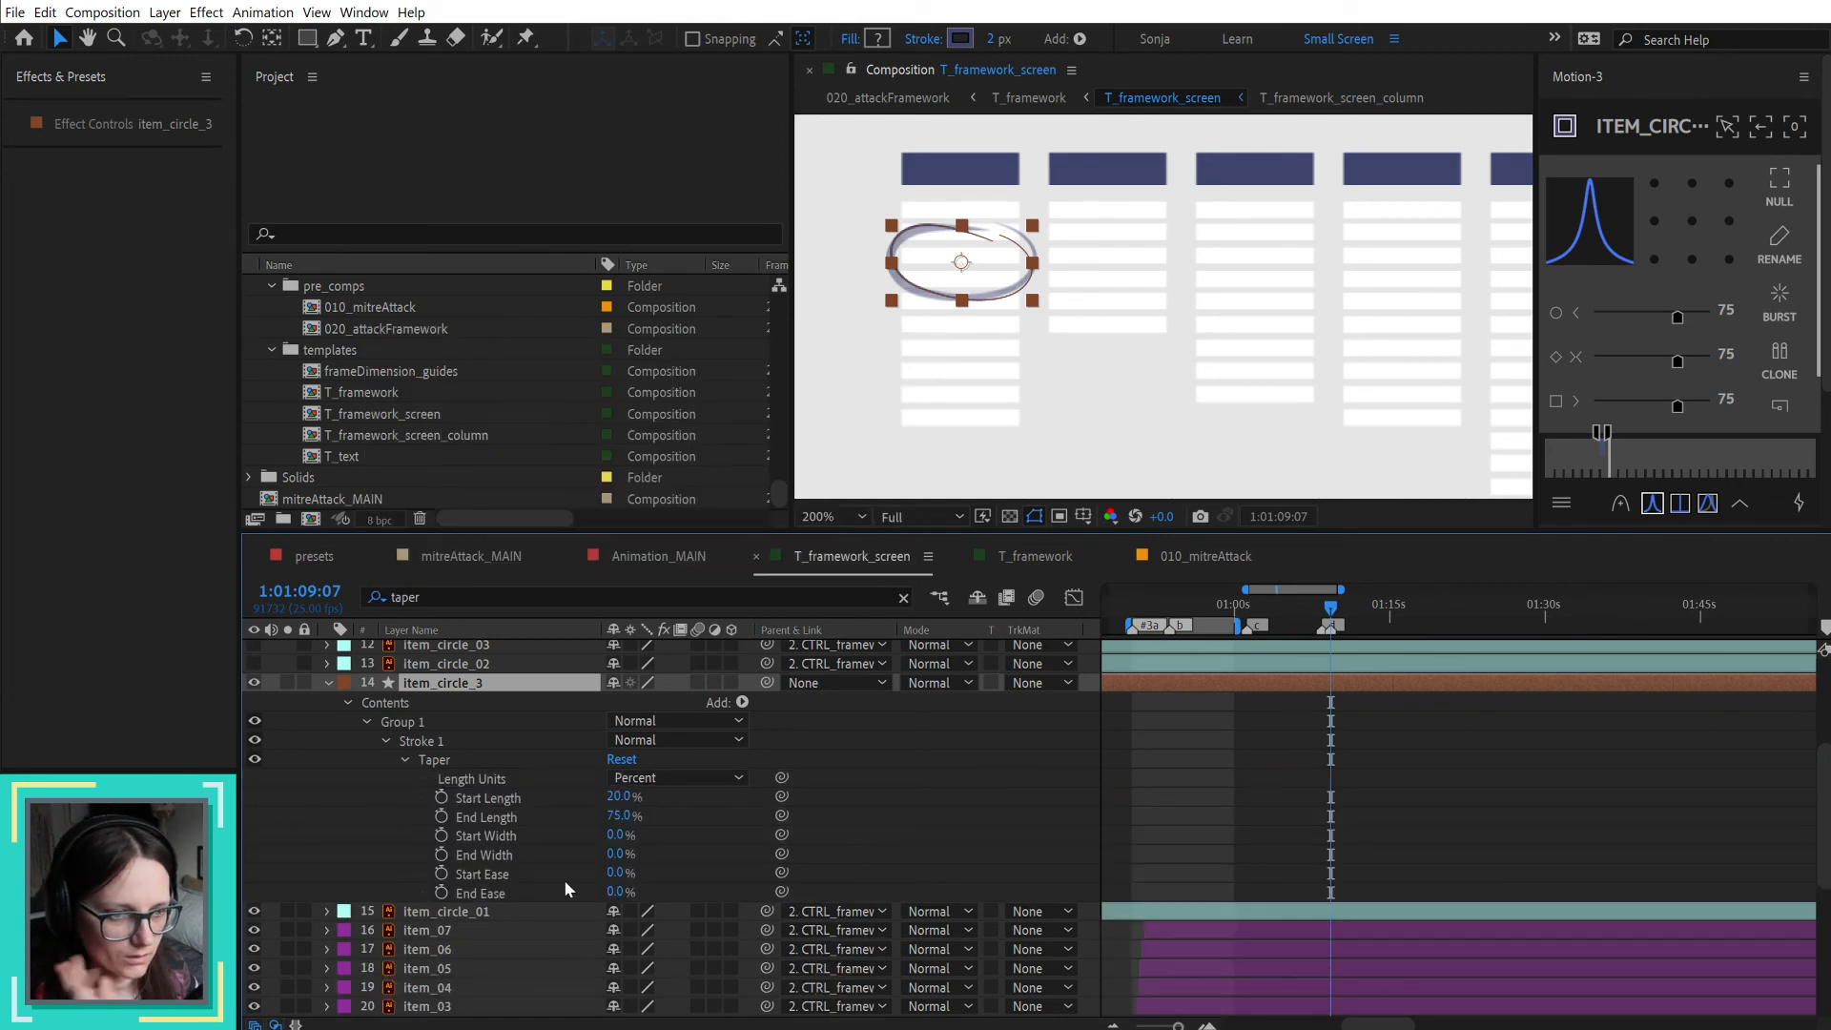
Step: Set item_circle_3's stroke width to 10 px, with a taper Start Length of 35% and End Length of 50%
drag(993, 38, 1009, 44)
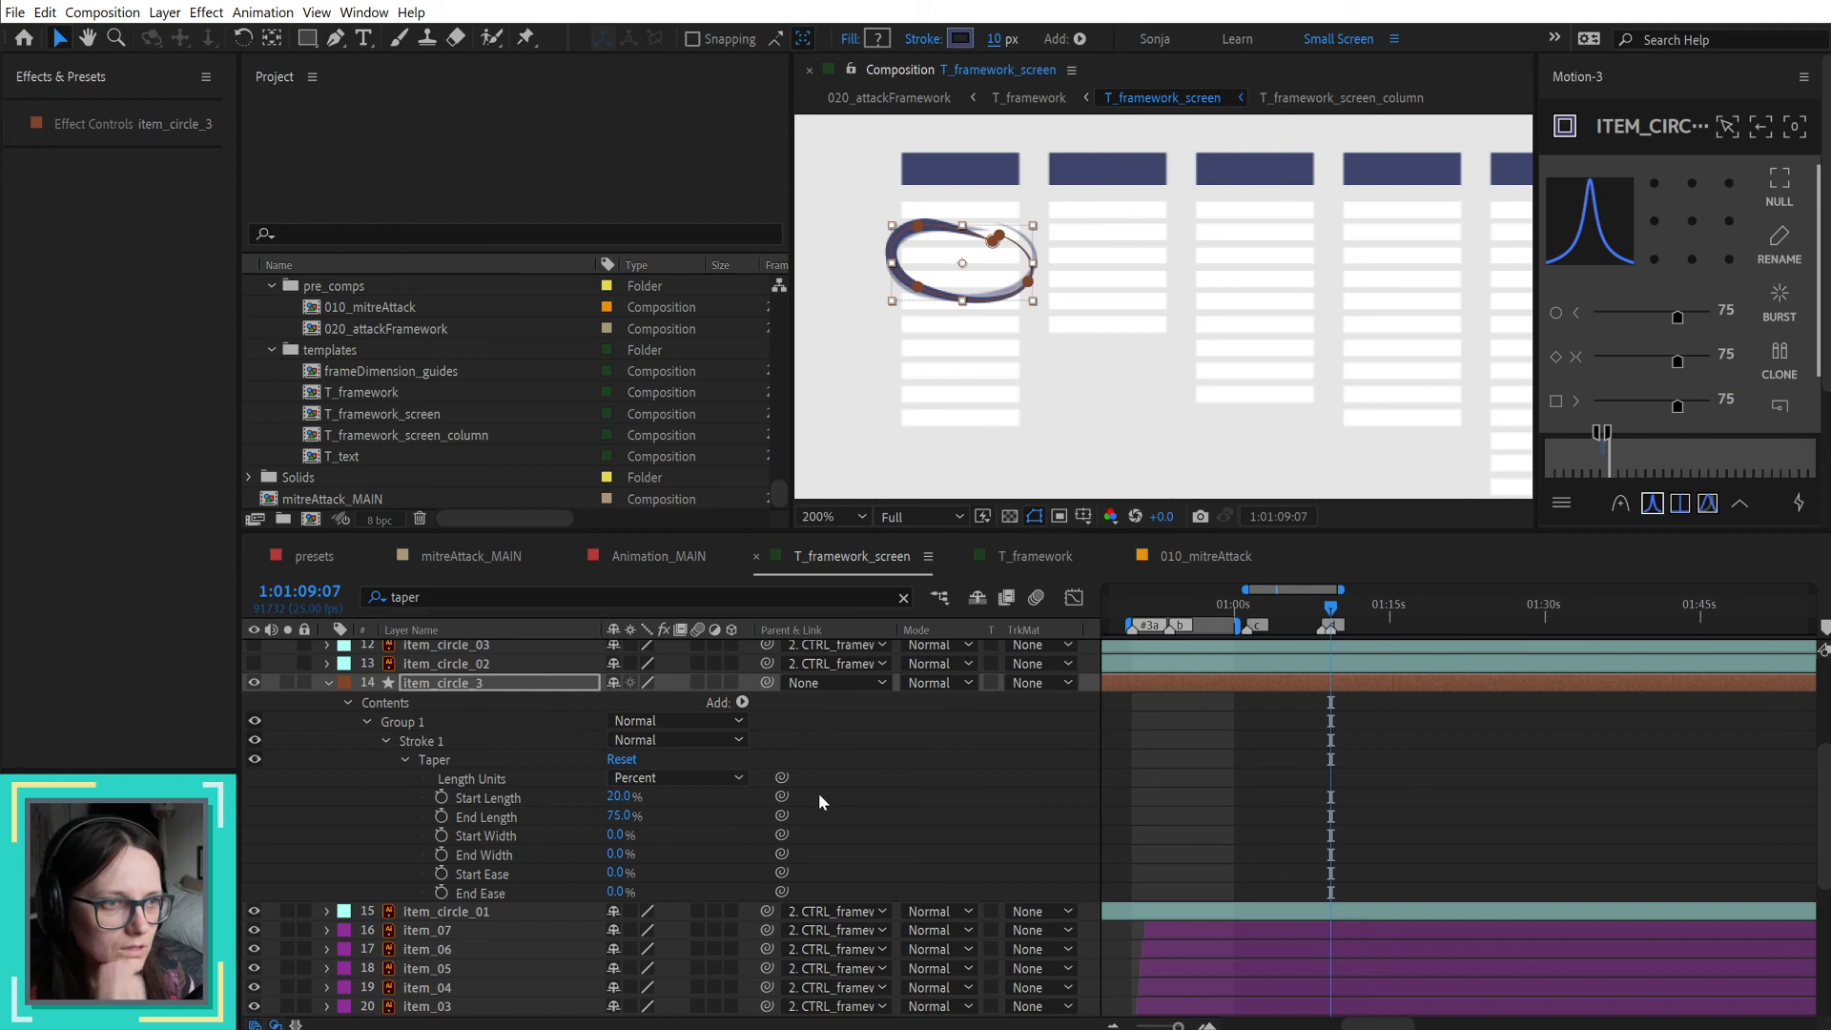
drag(620, 796, 636, 798)
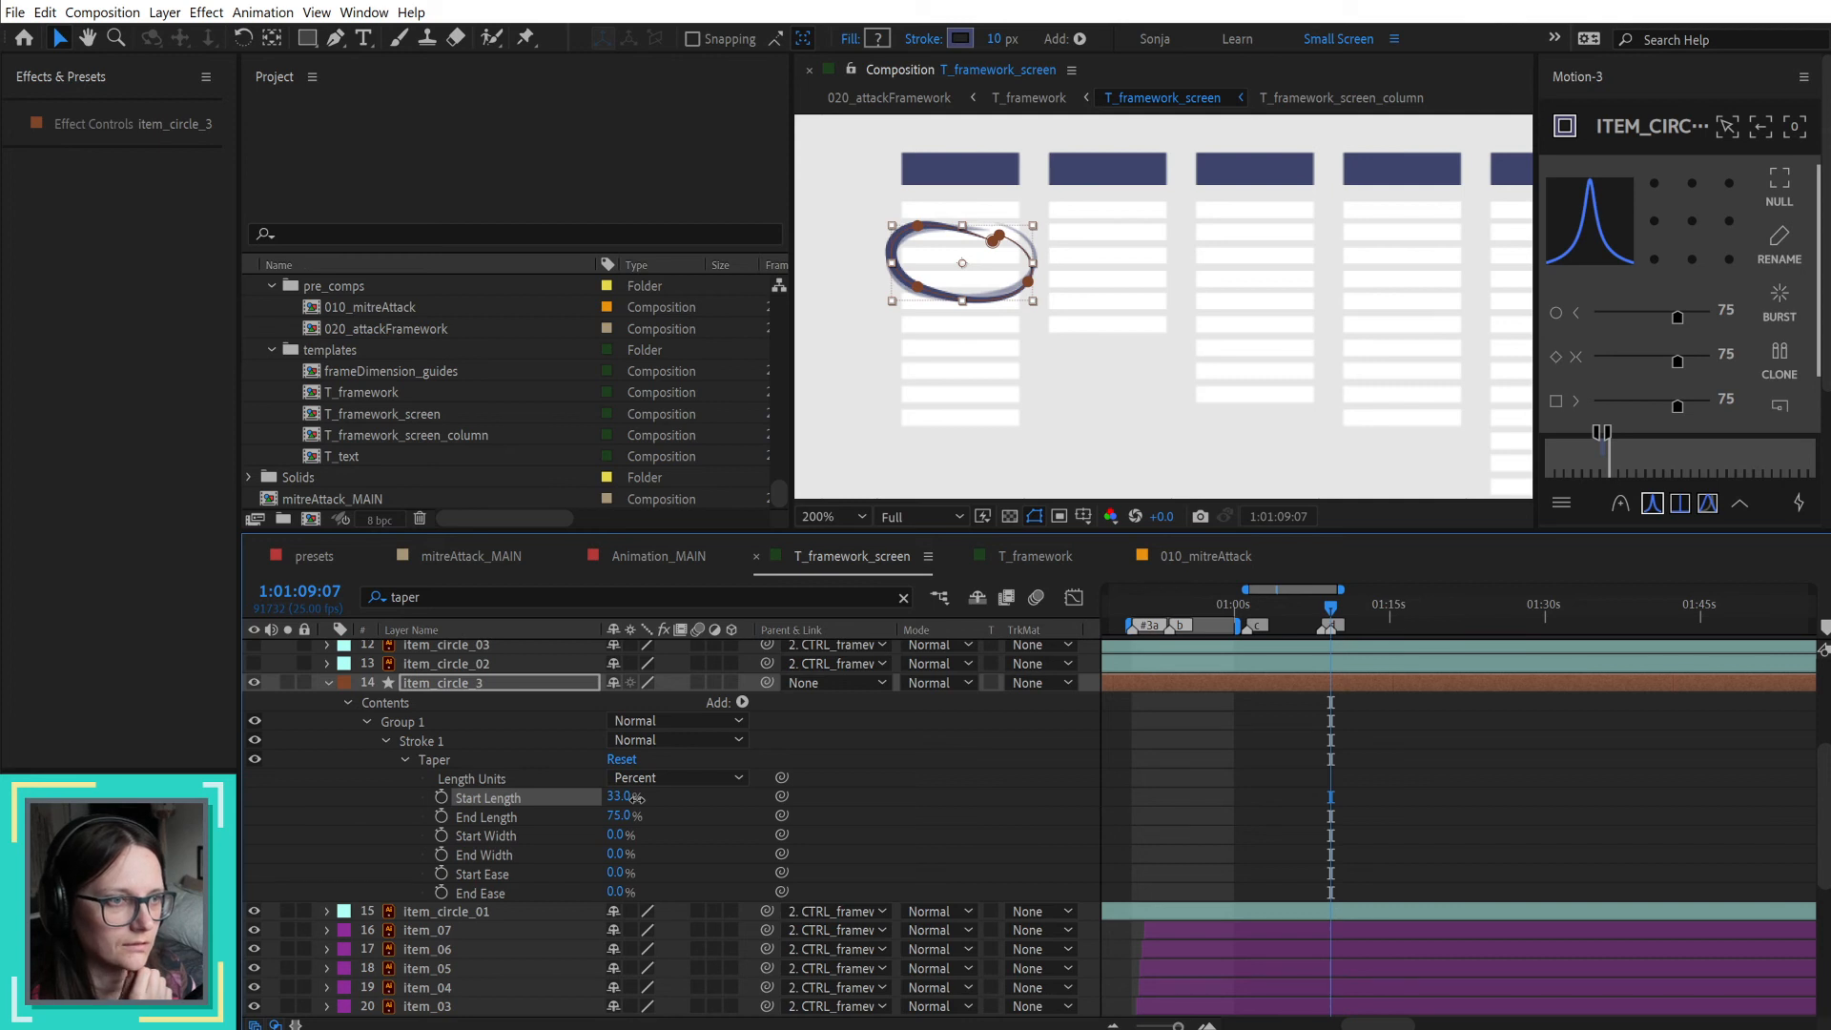
click(621, 797)
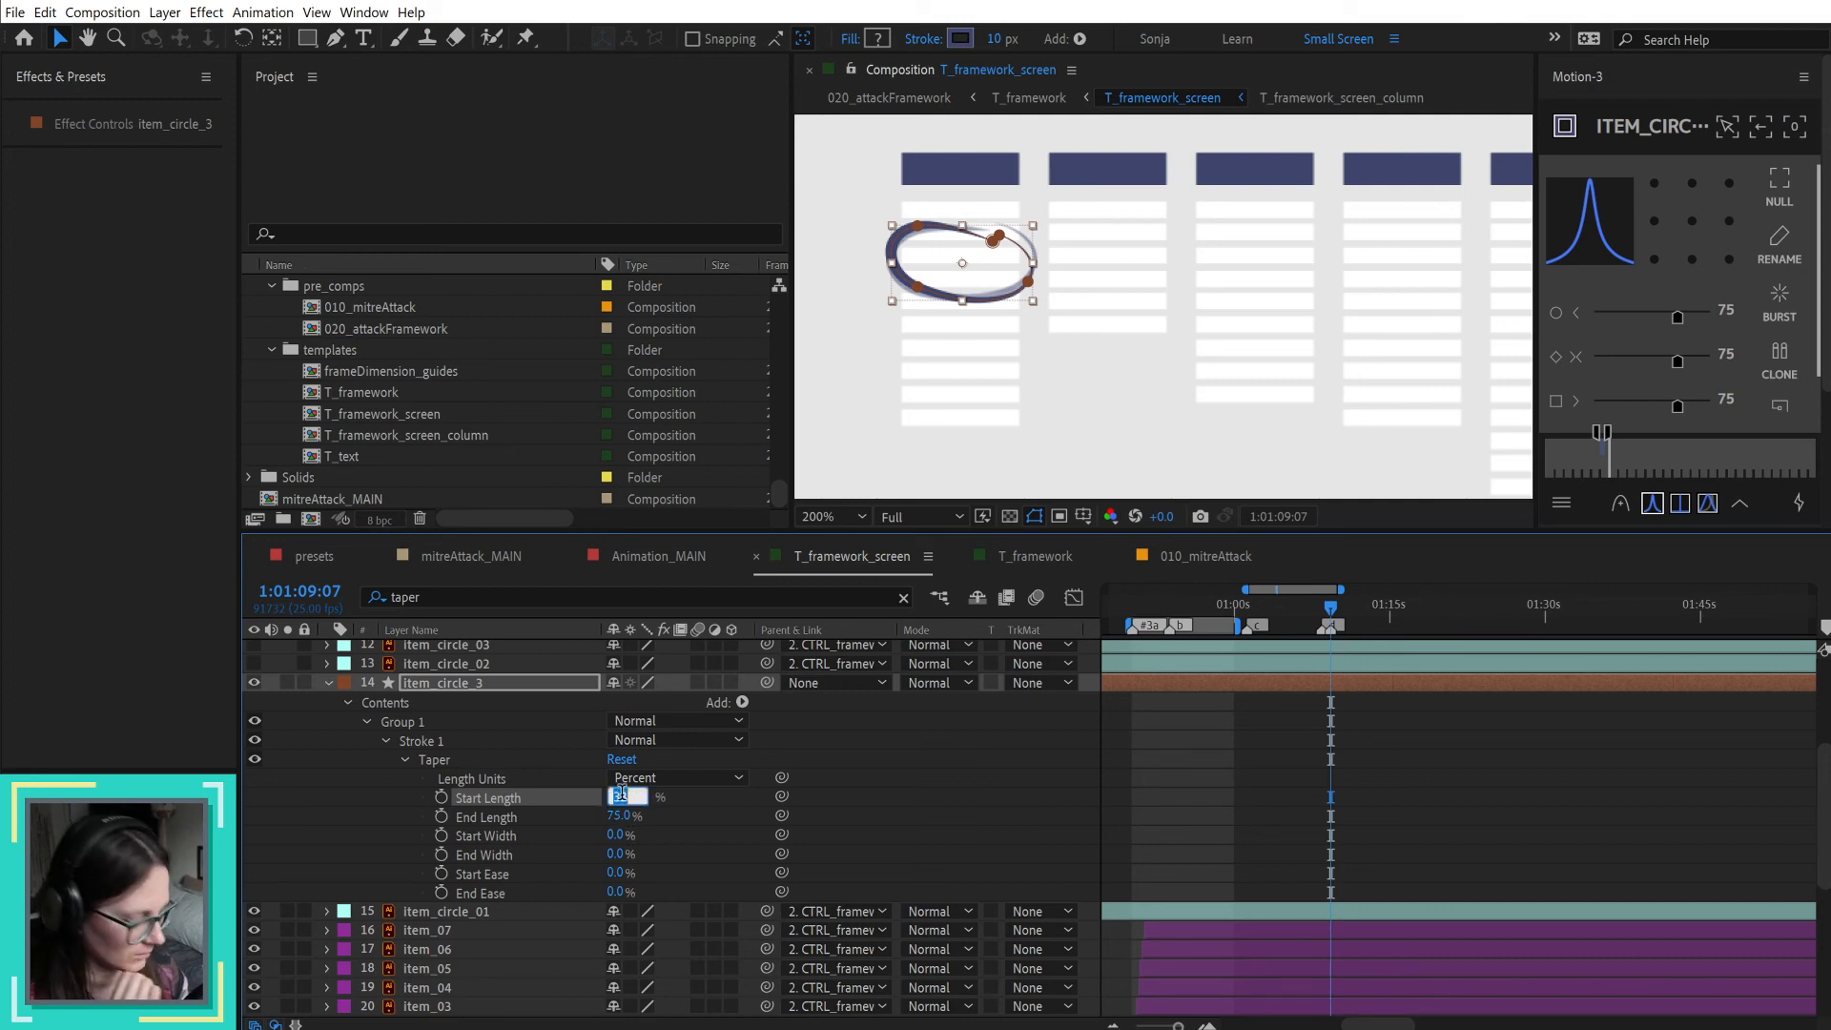
text(35)
key(Return)
drag(618, 817, 592, 818)
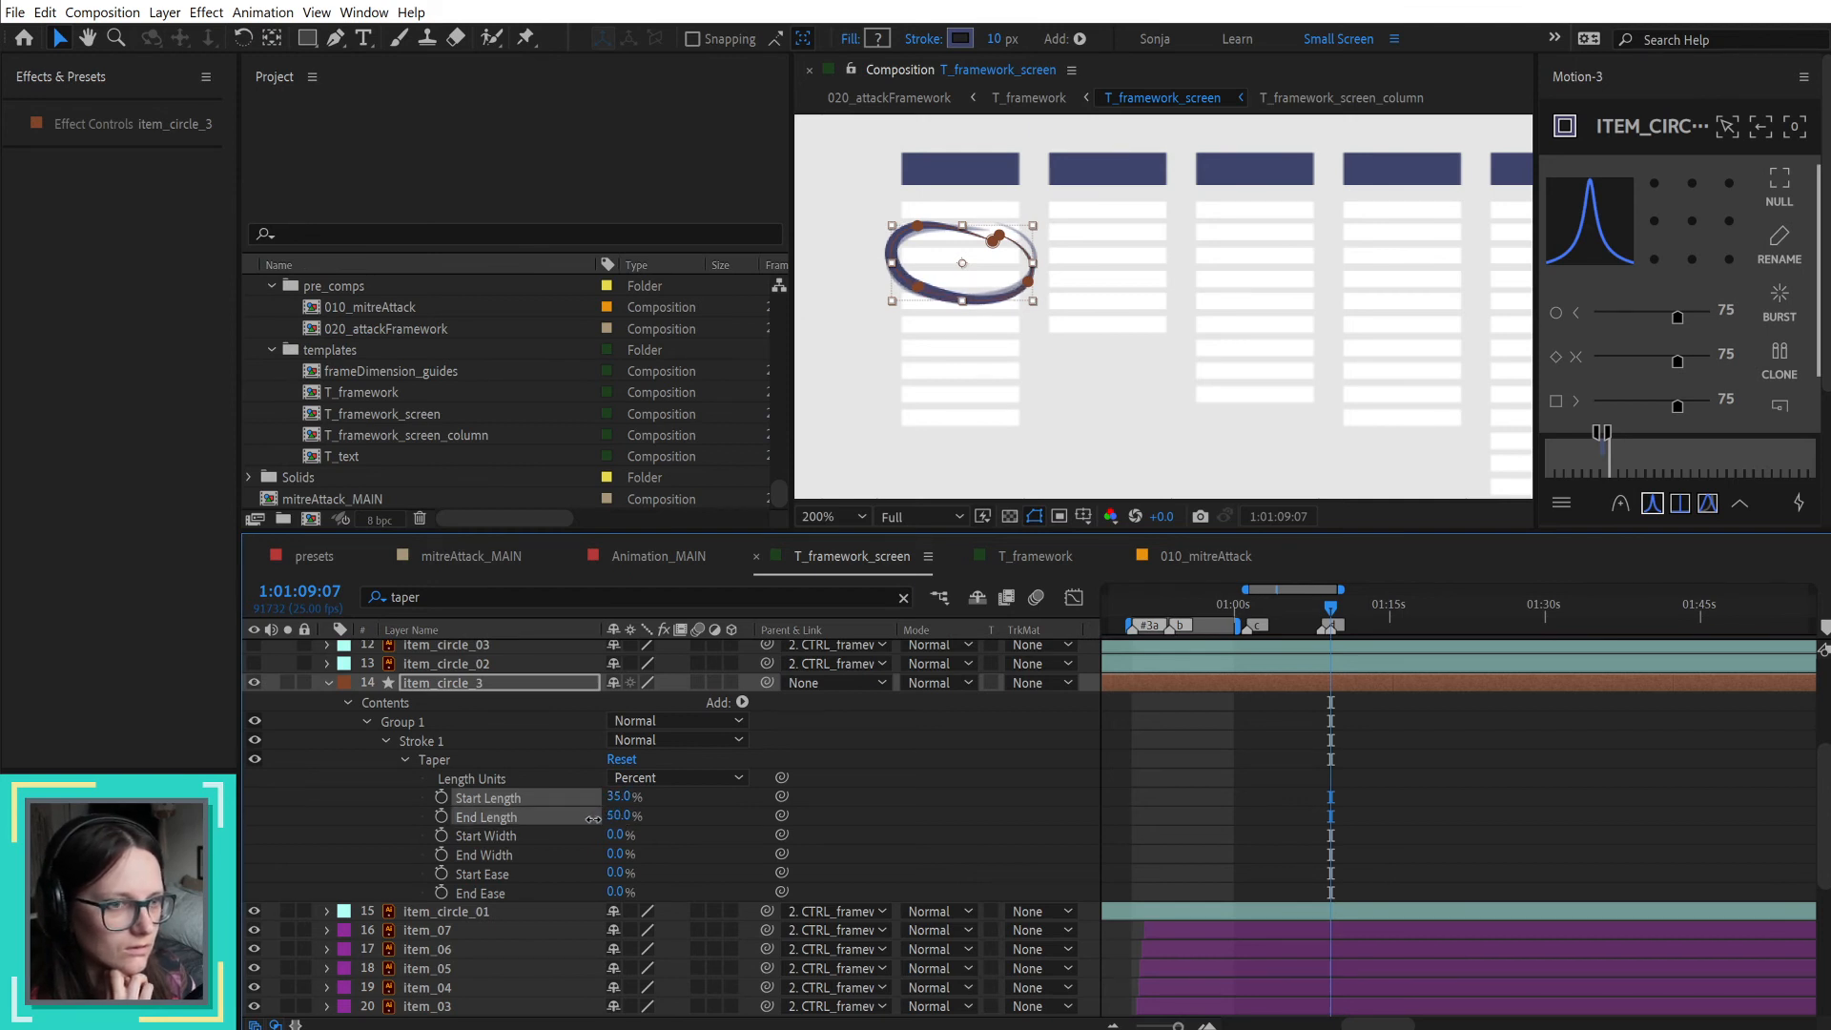
click(740, 837)
Step: Try adjusting the Start Ease, Start Width and End Ease of item_circle_3's taper, and deselect the layer
mouse_move(618, 873)
mouse_down()
mouse_move(656, 870)
mouse_move(524, 884)
mouse_move(651, 878)
mouse_move(608, 872)
mouse_up()
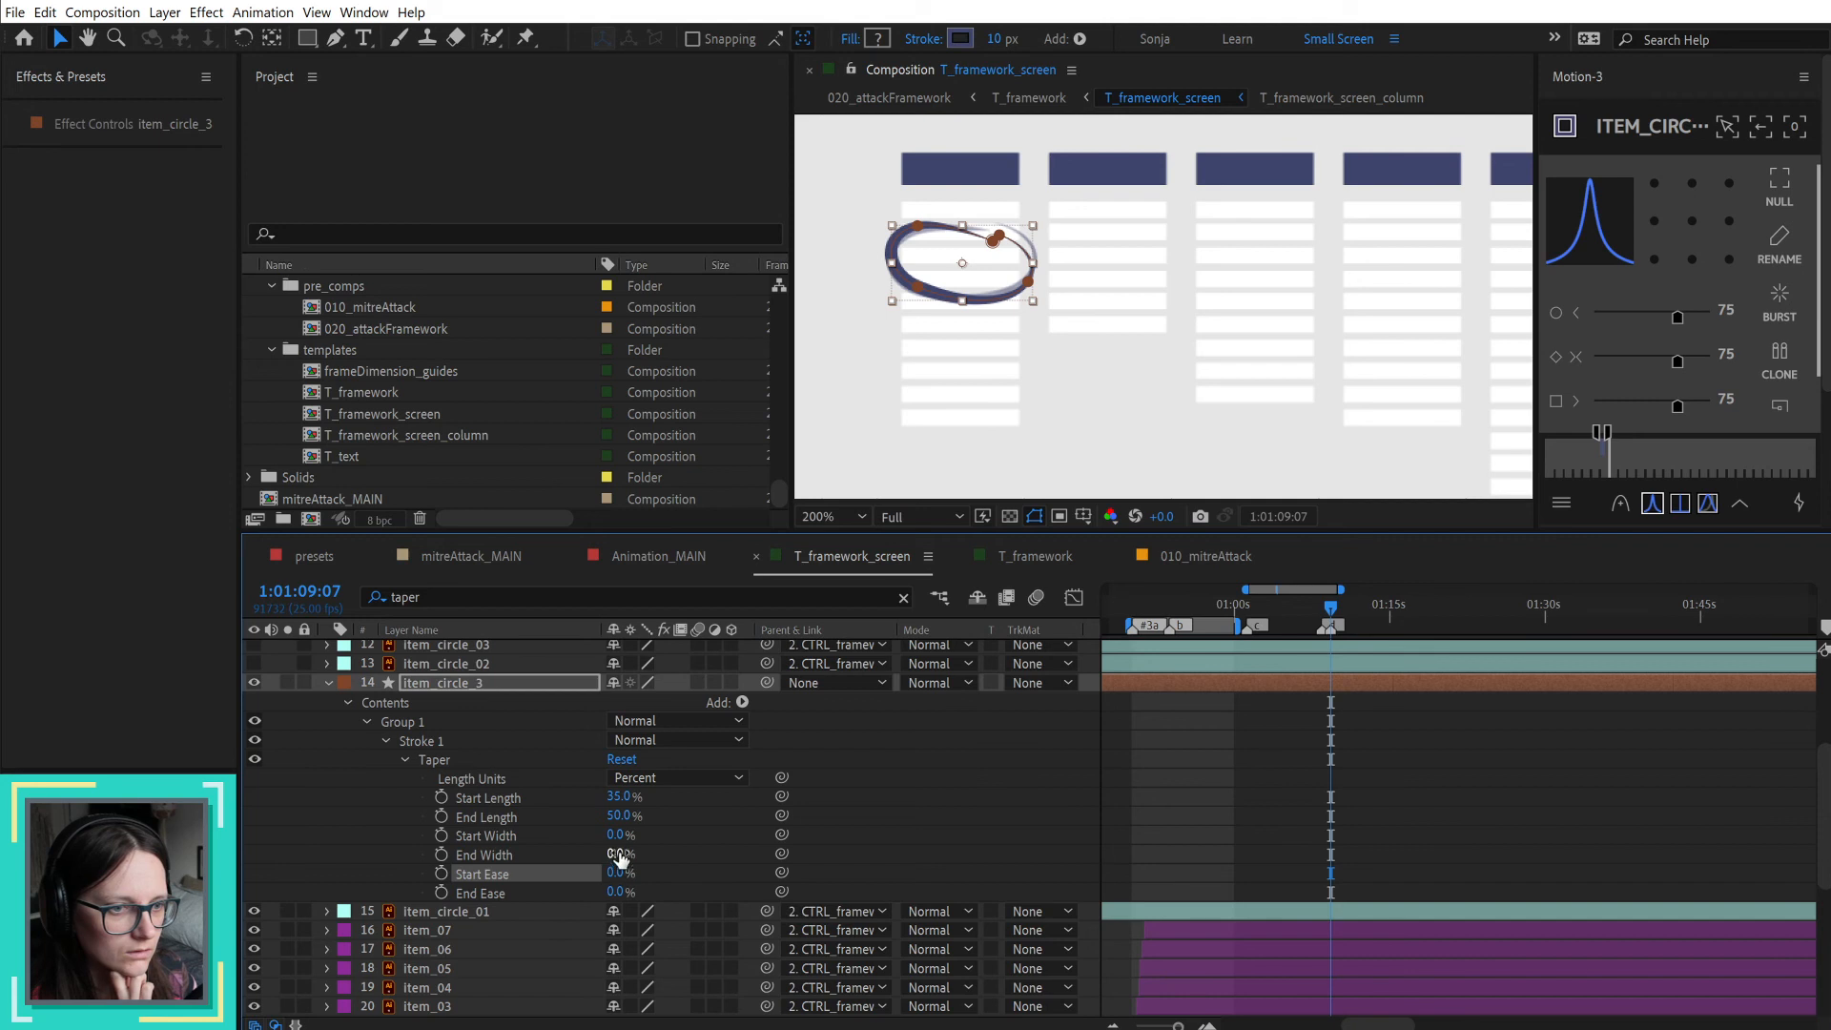
mouse_move(615, 835)
mouse_down()
mouse_move(685, 835)
mouse_move(489, 849)
mouse_up()
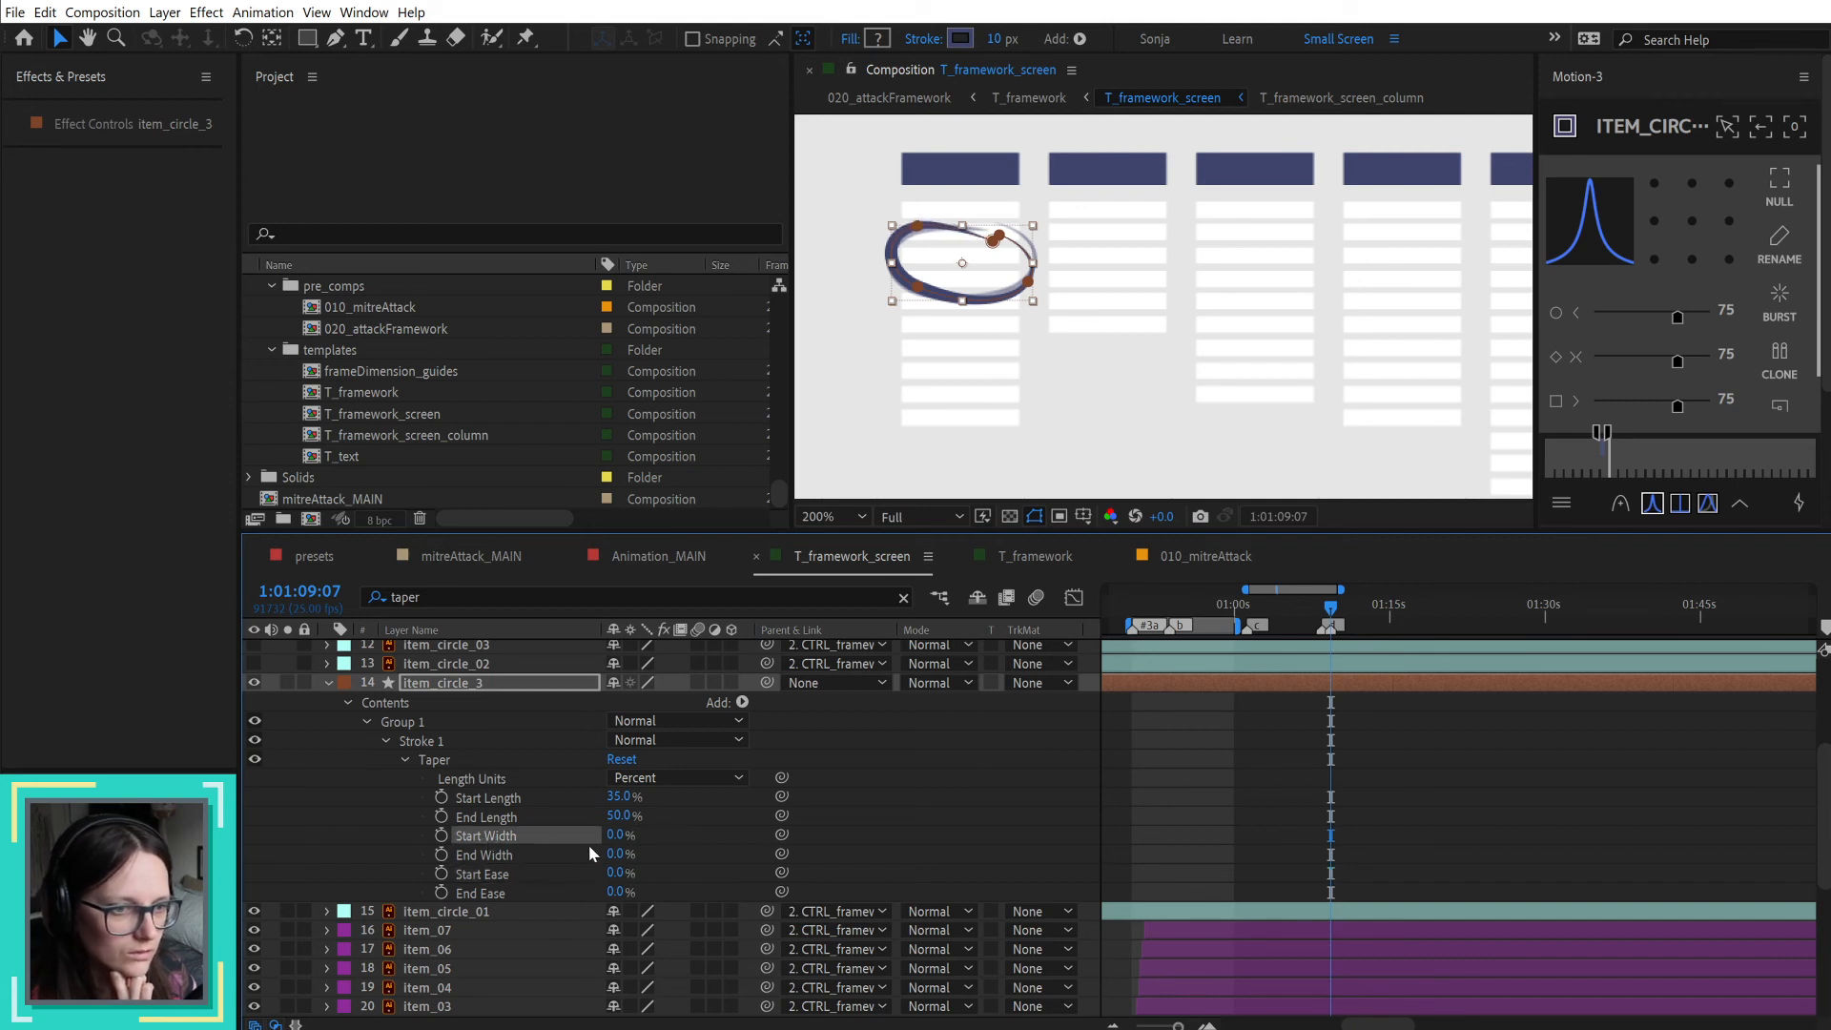
mouse_move(615, 892)
mouse_down()
mouse_move(667, 892)
mouse_move(530, 906)
mouse_up()
click(873, 822)
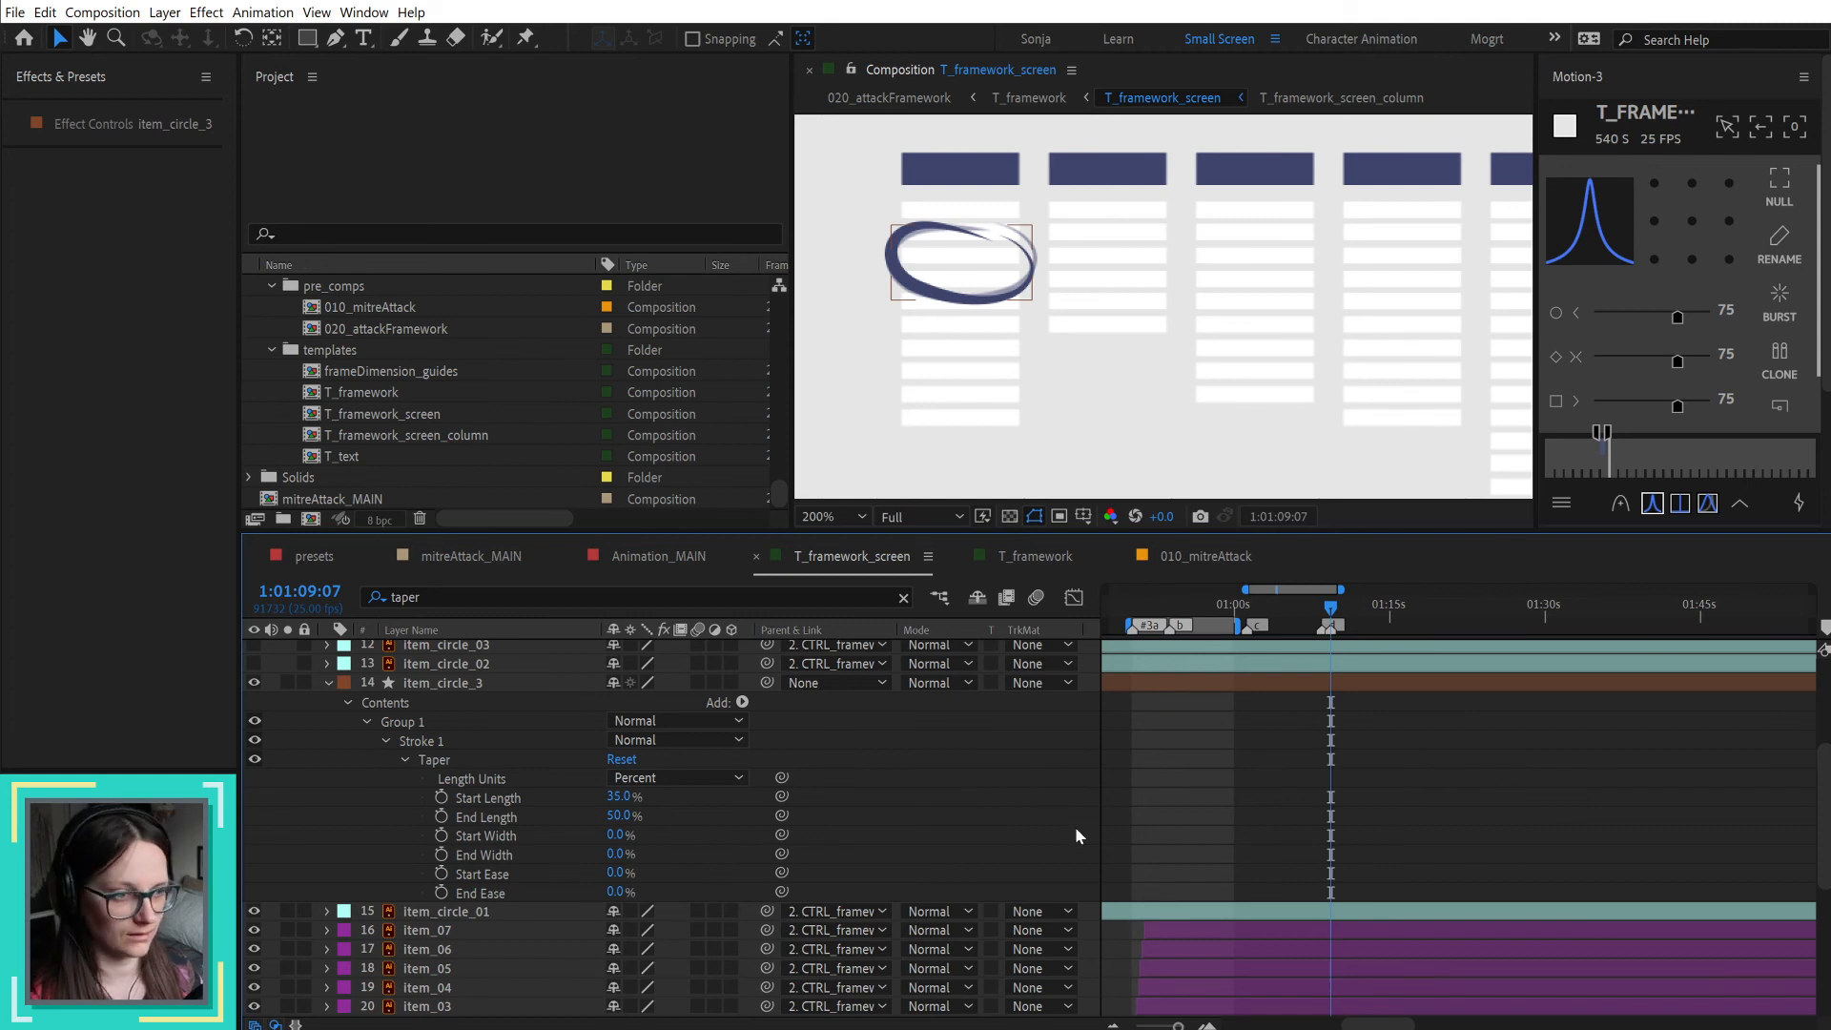
Step: Add a Trim Paths operator to item_circle_3 and expand its properties
click(476, 686)
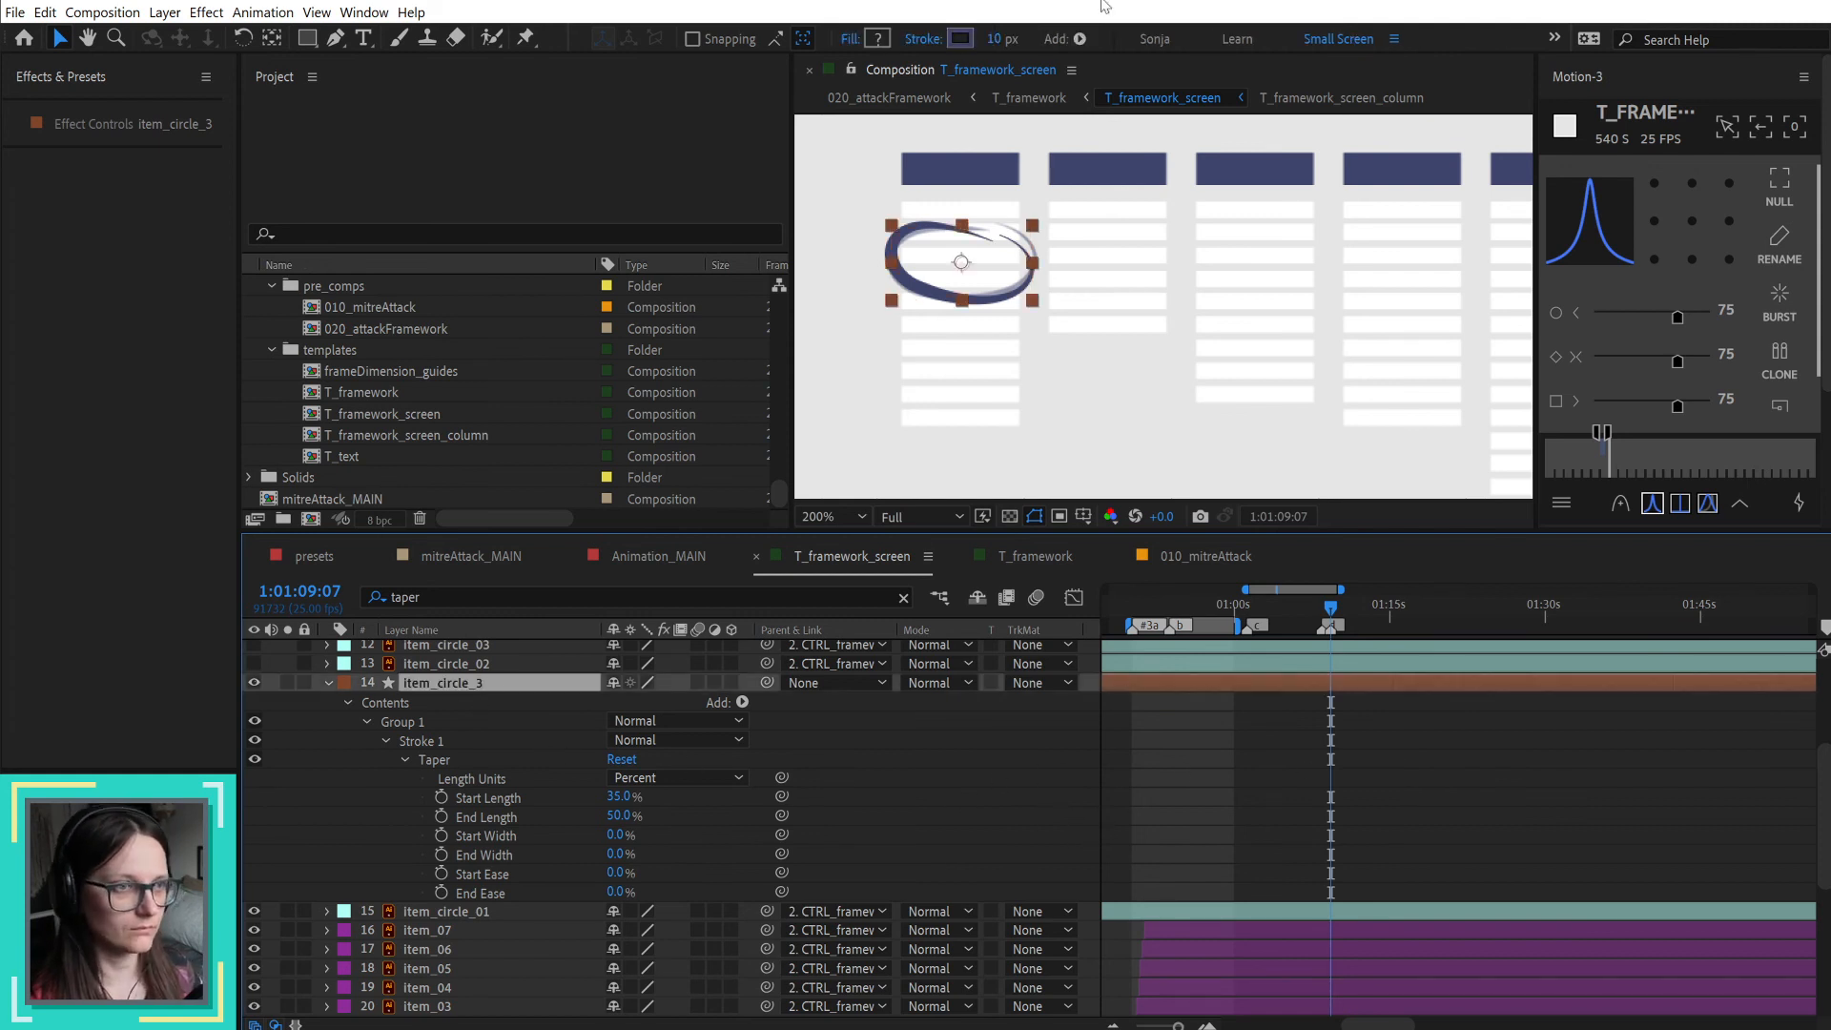
click(1079, 39)
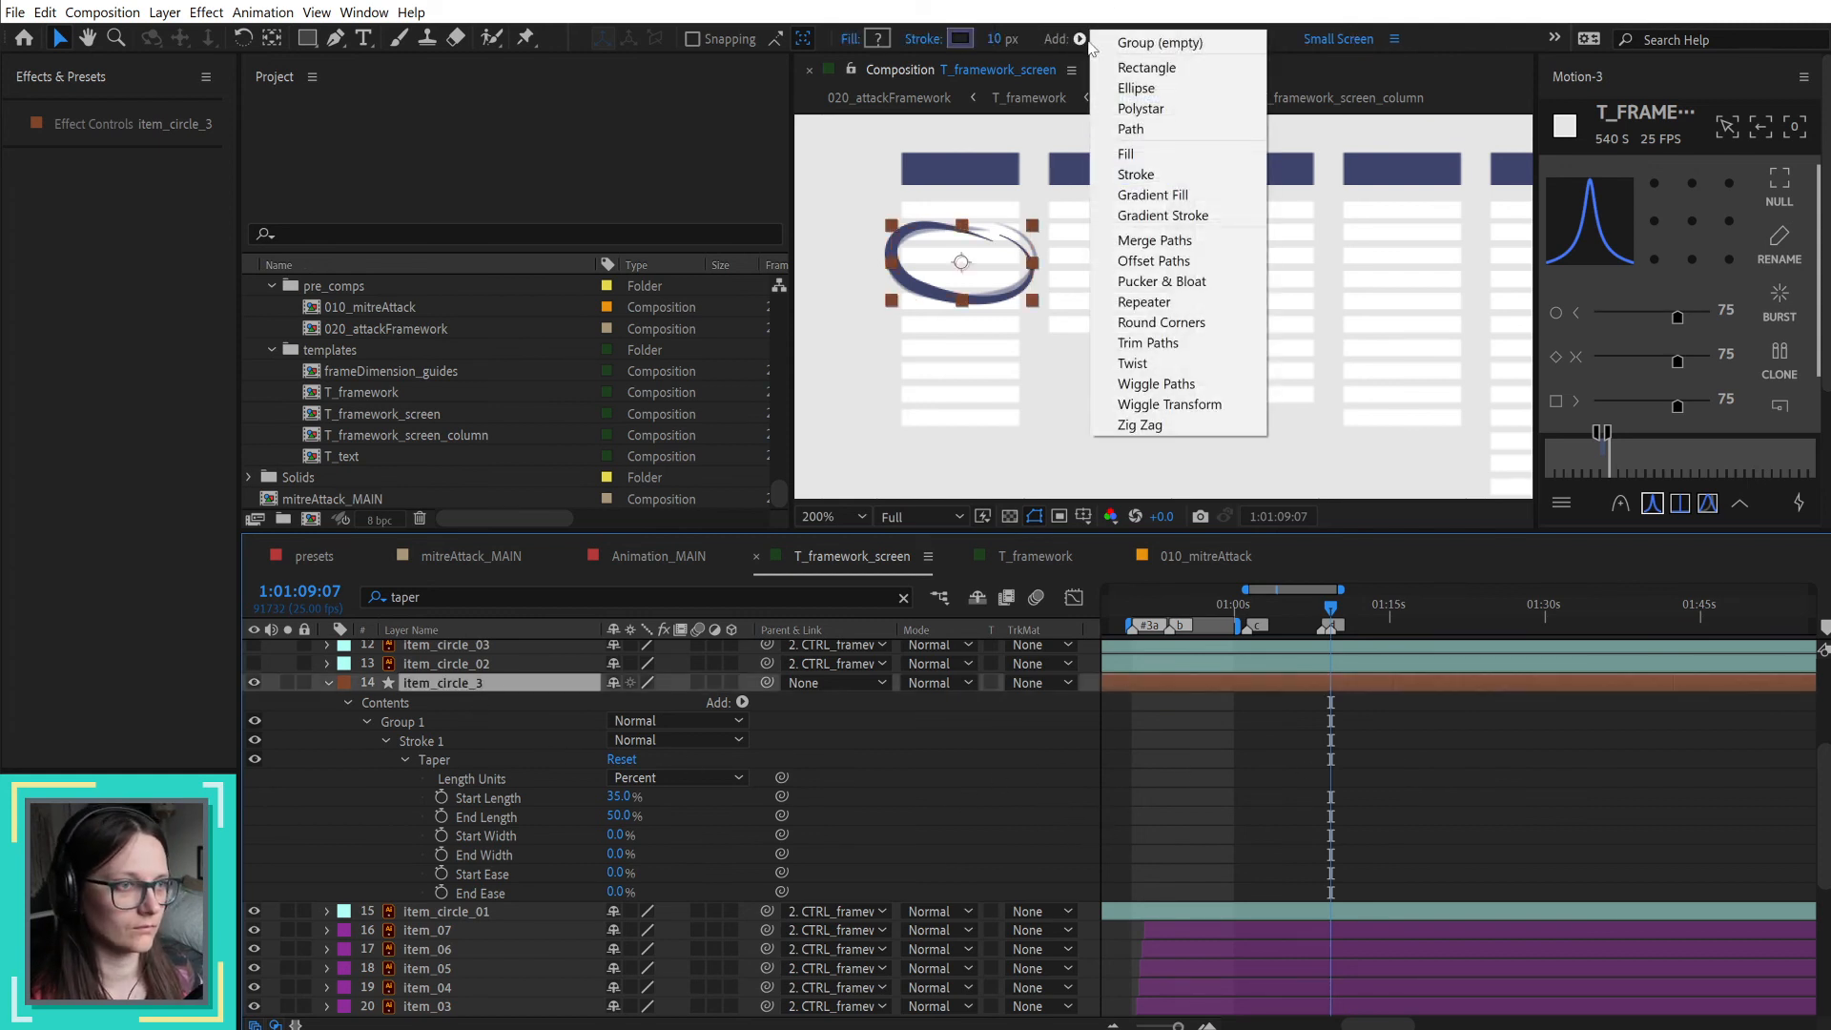
click(1195, 345)
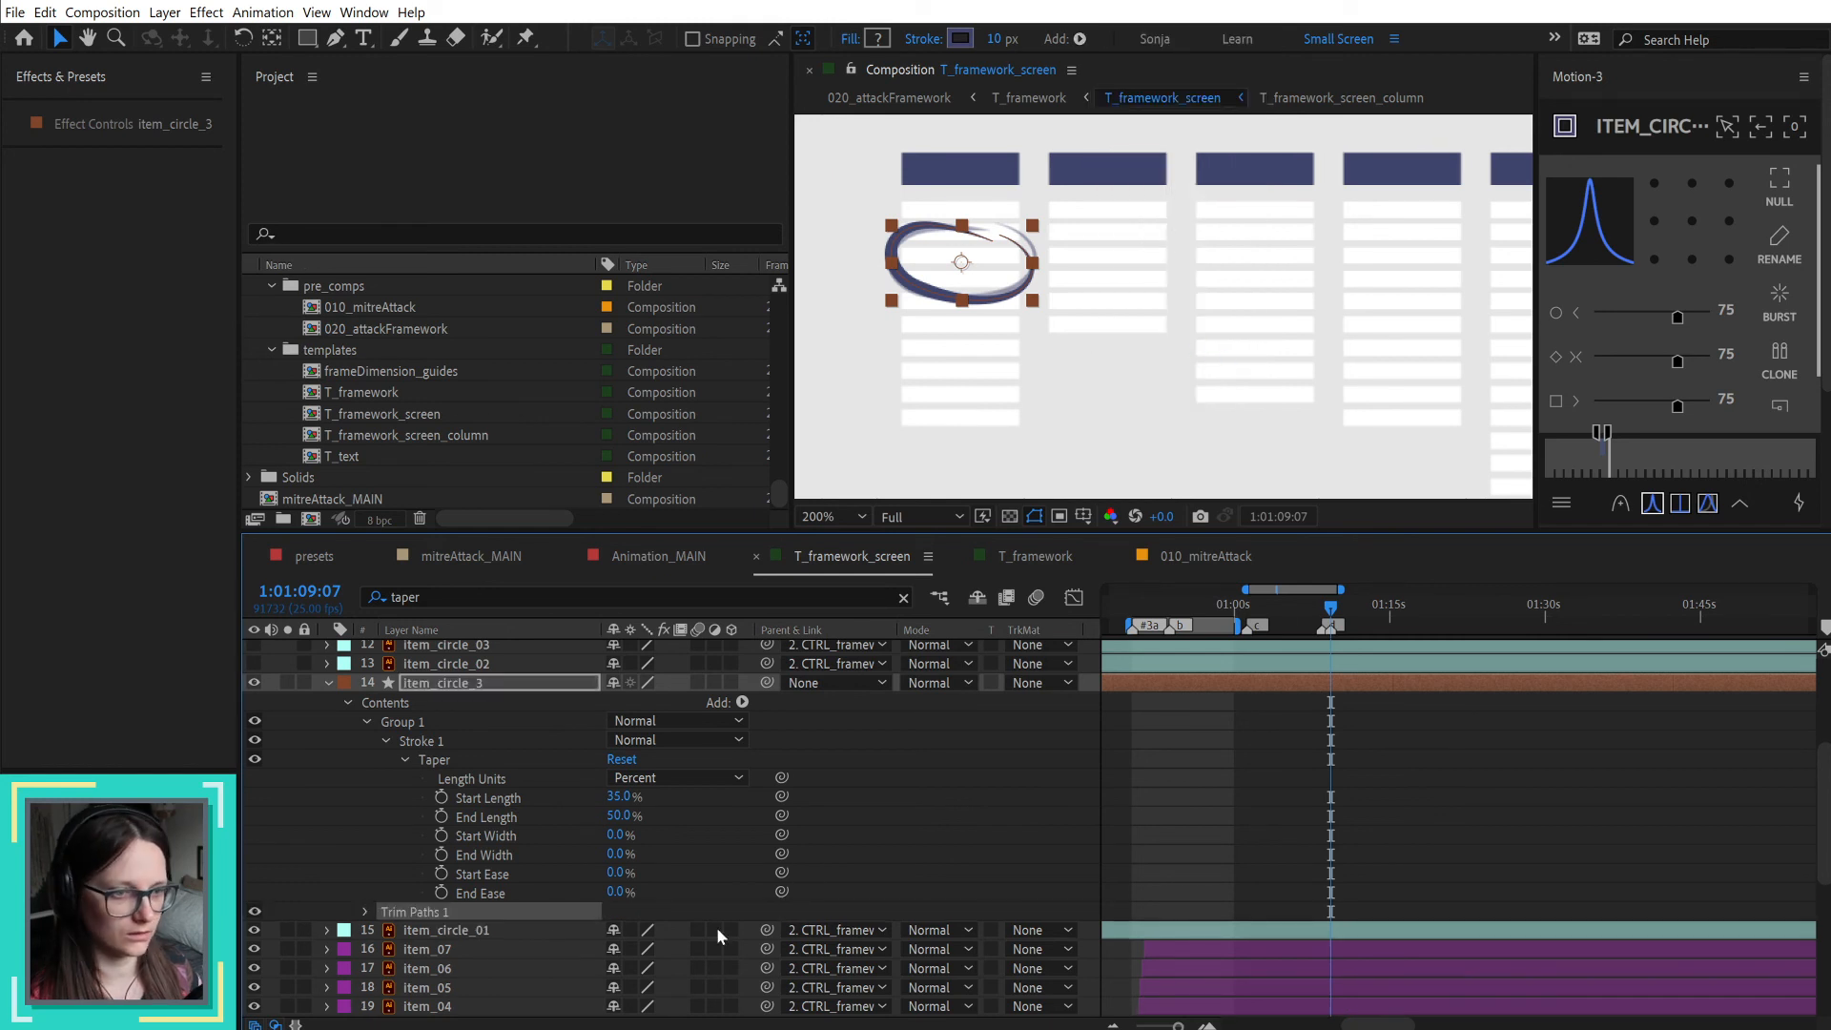
click(369, 909)
scroll(369, 878, down, 2)
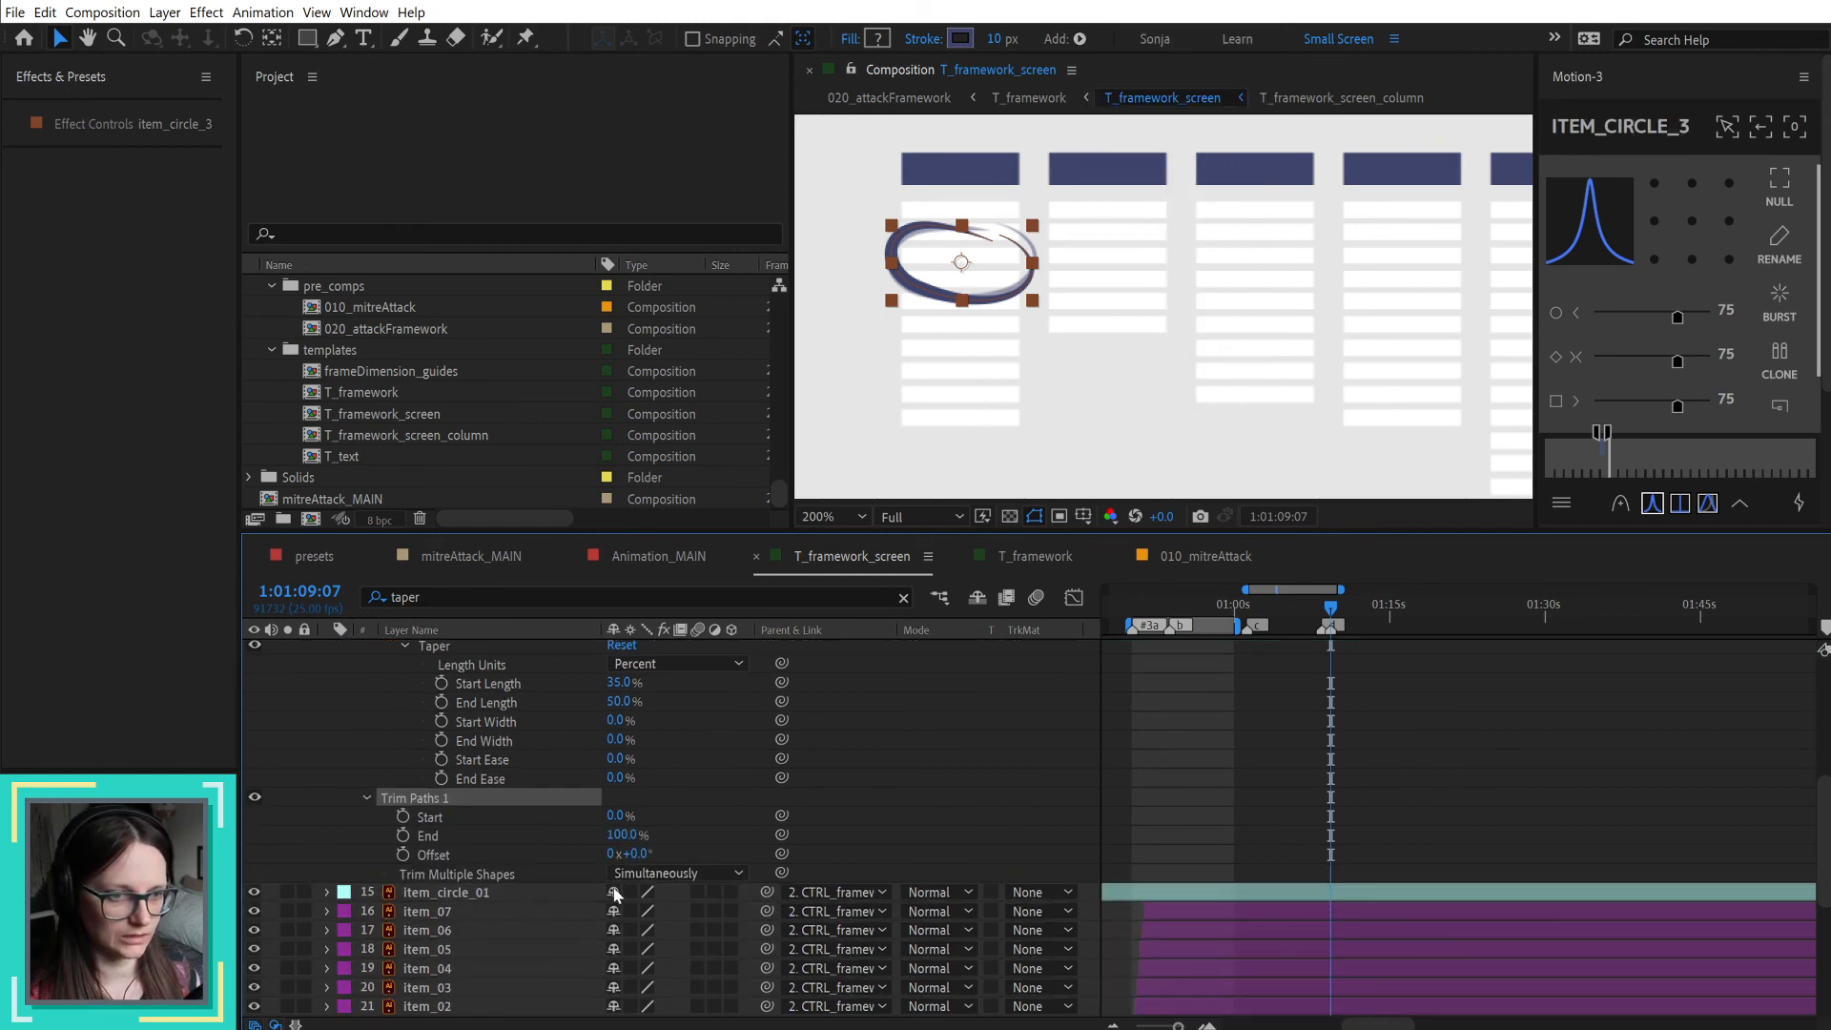
Step: Keyframe the Trim Paths End of item_circle_3 from 0% at 1:01:09:07 to 100% at 1:01:10:02, with Easy Ease
click(402, 836)
drag(635, 838, 476, 830)
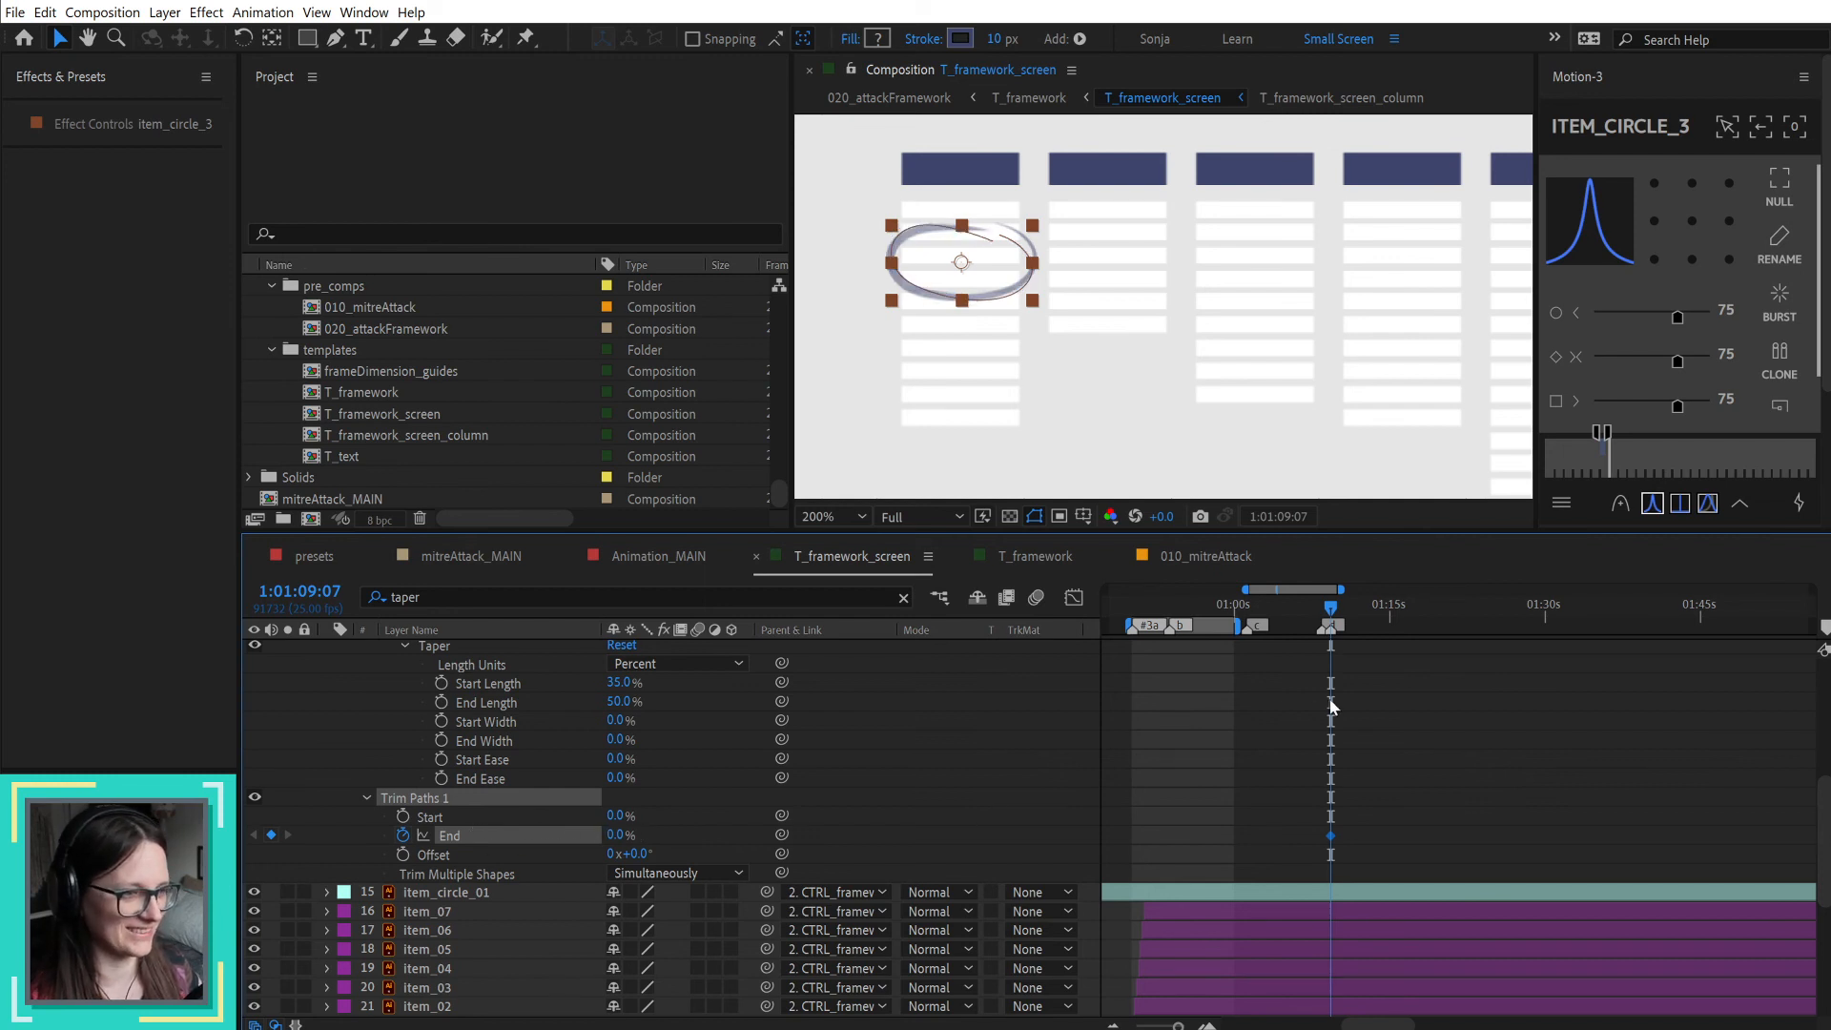
key(shift+Page_Down)
key(shift+Page_Down)
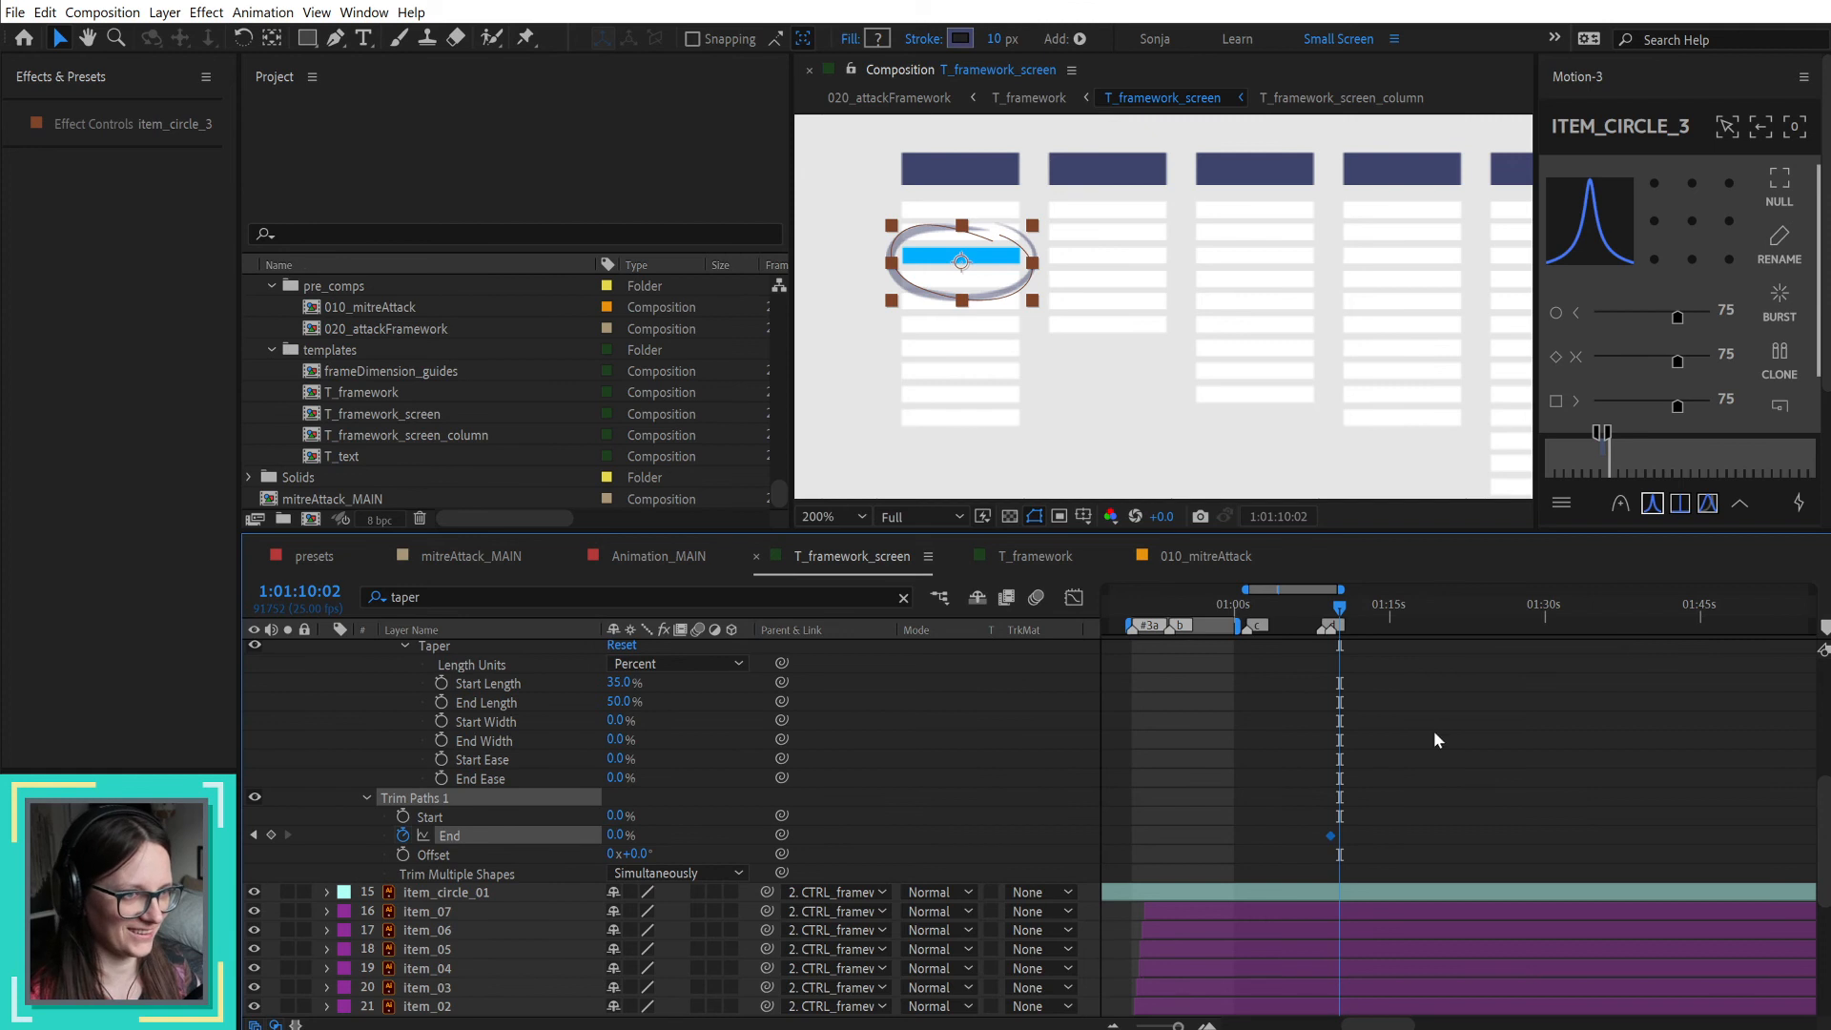
drag(622, 836, 1232, 861)
drag(1391, 832, 1251, 858)
key(F9)
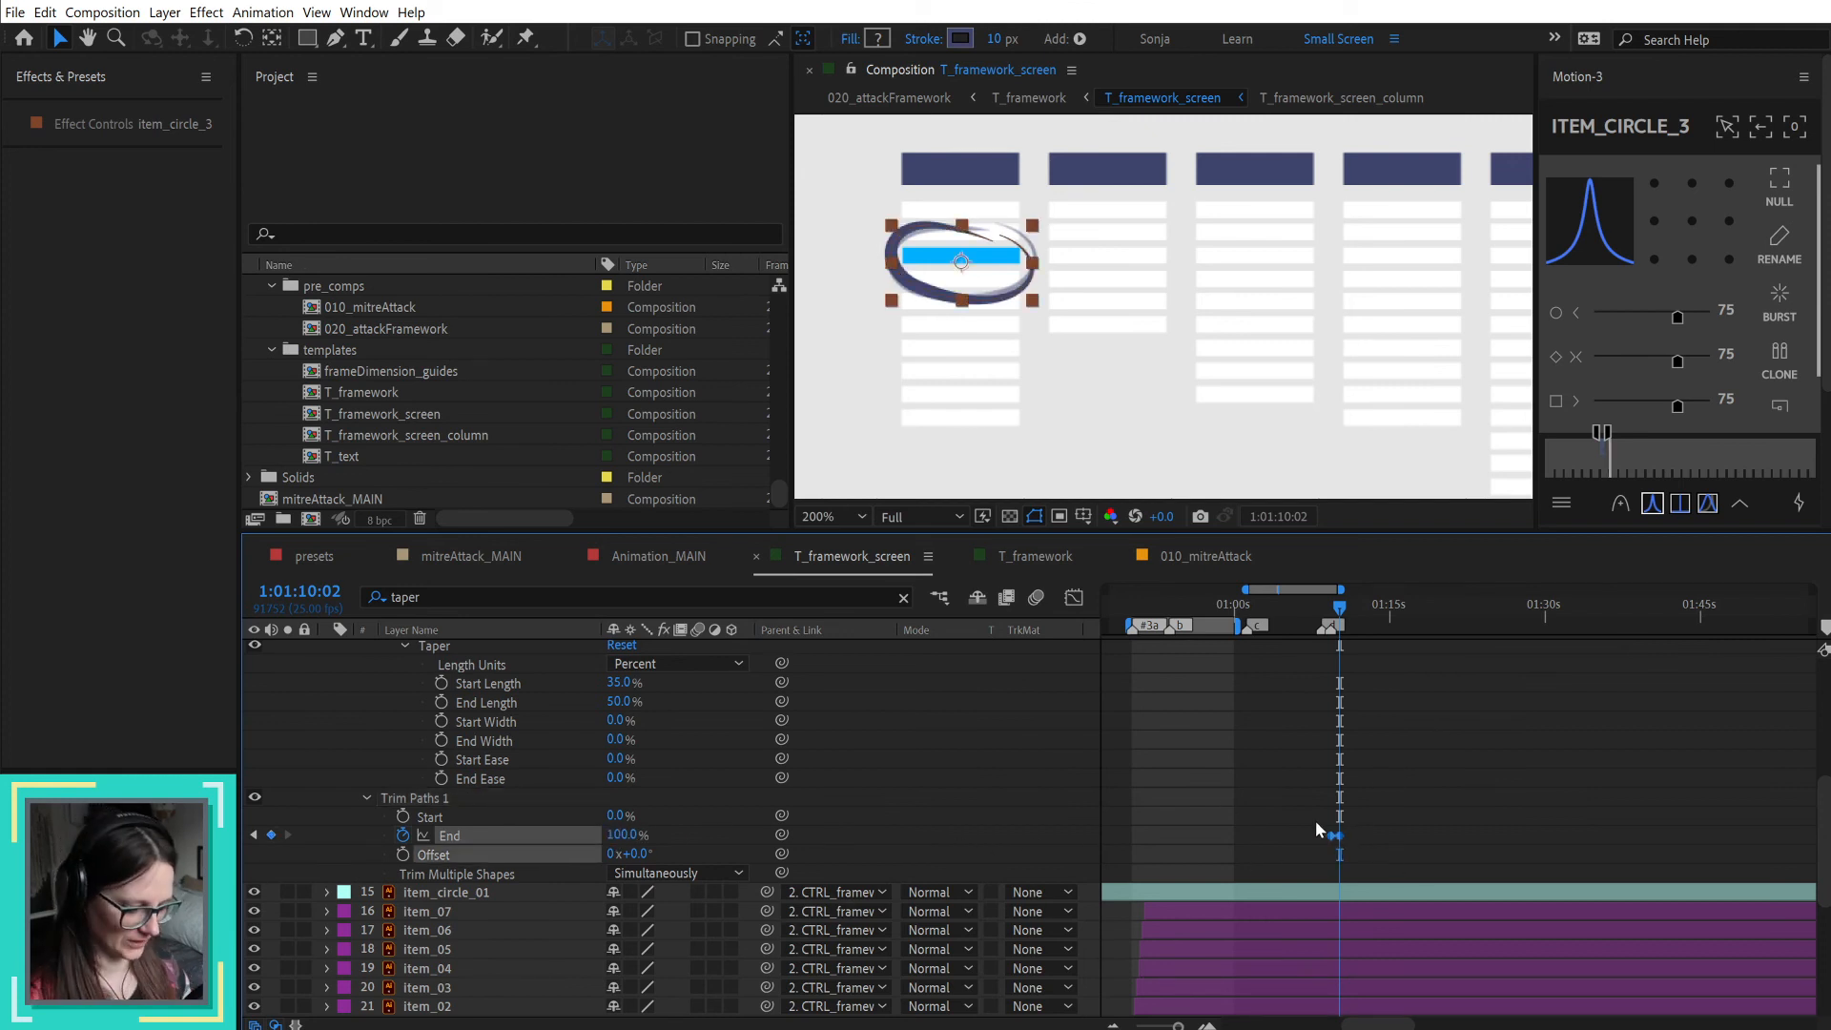
Step: Preview the draw-on of item_circle_3 from 1:01:09:07
scroll(1317, 811, up, 2)
key(space)
mouse_move(1344, 794)
mouse_down()
mouse_move(1554, 780)
mouse_move(1412, 812)
mouse_up()
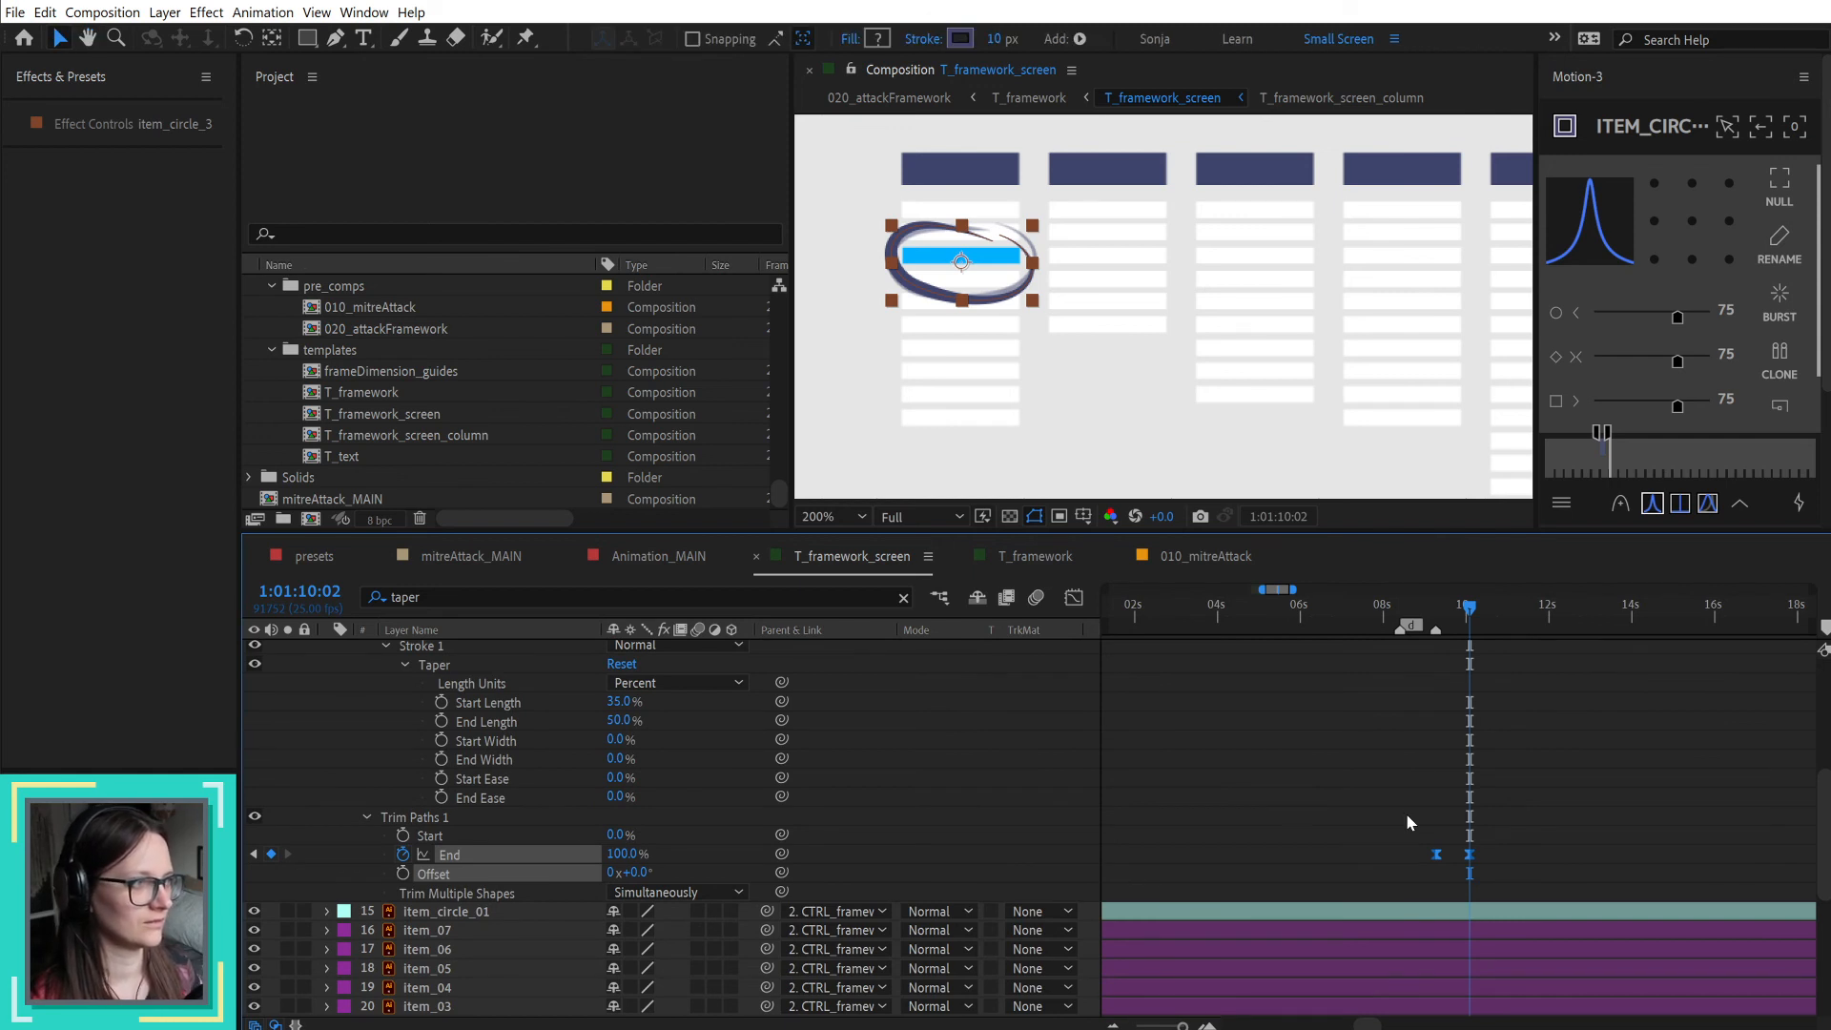
scroll(1406, 812, down, 2)
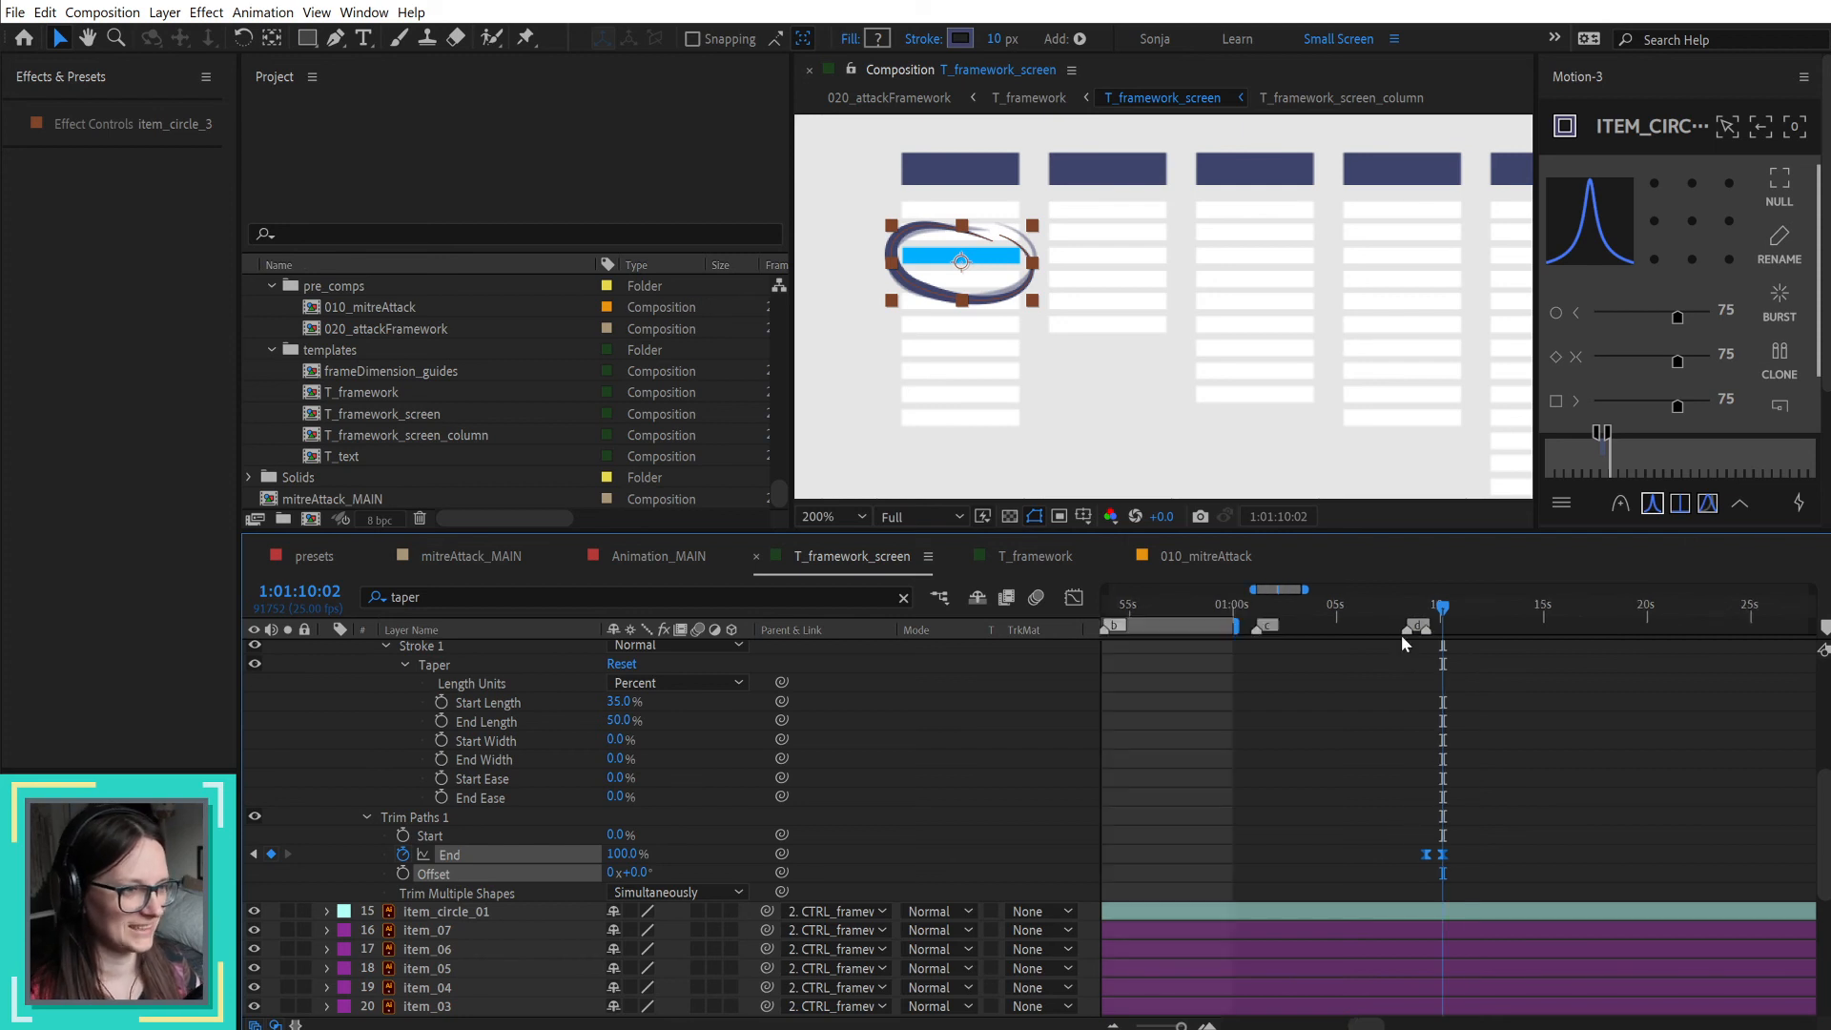
click(1424, 615)
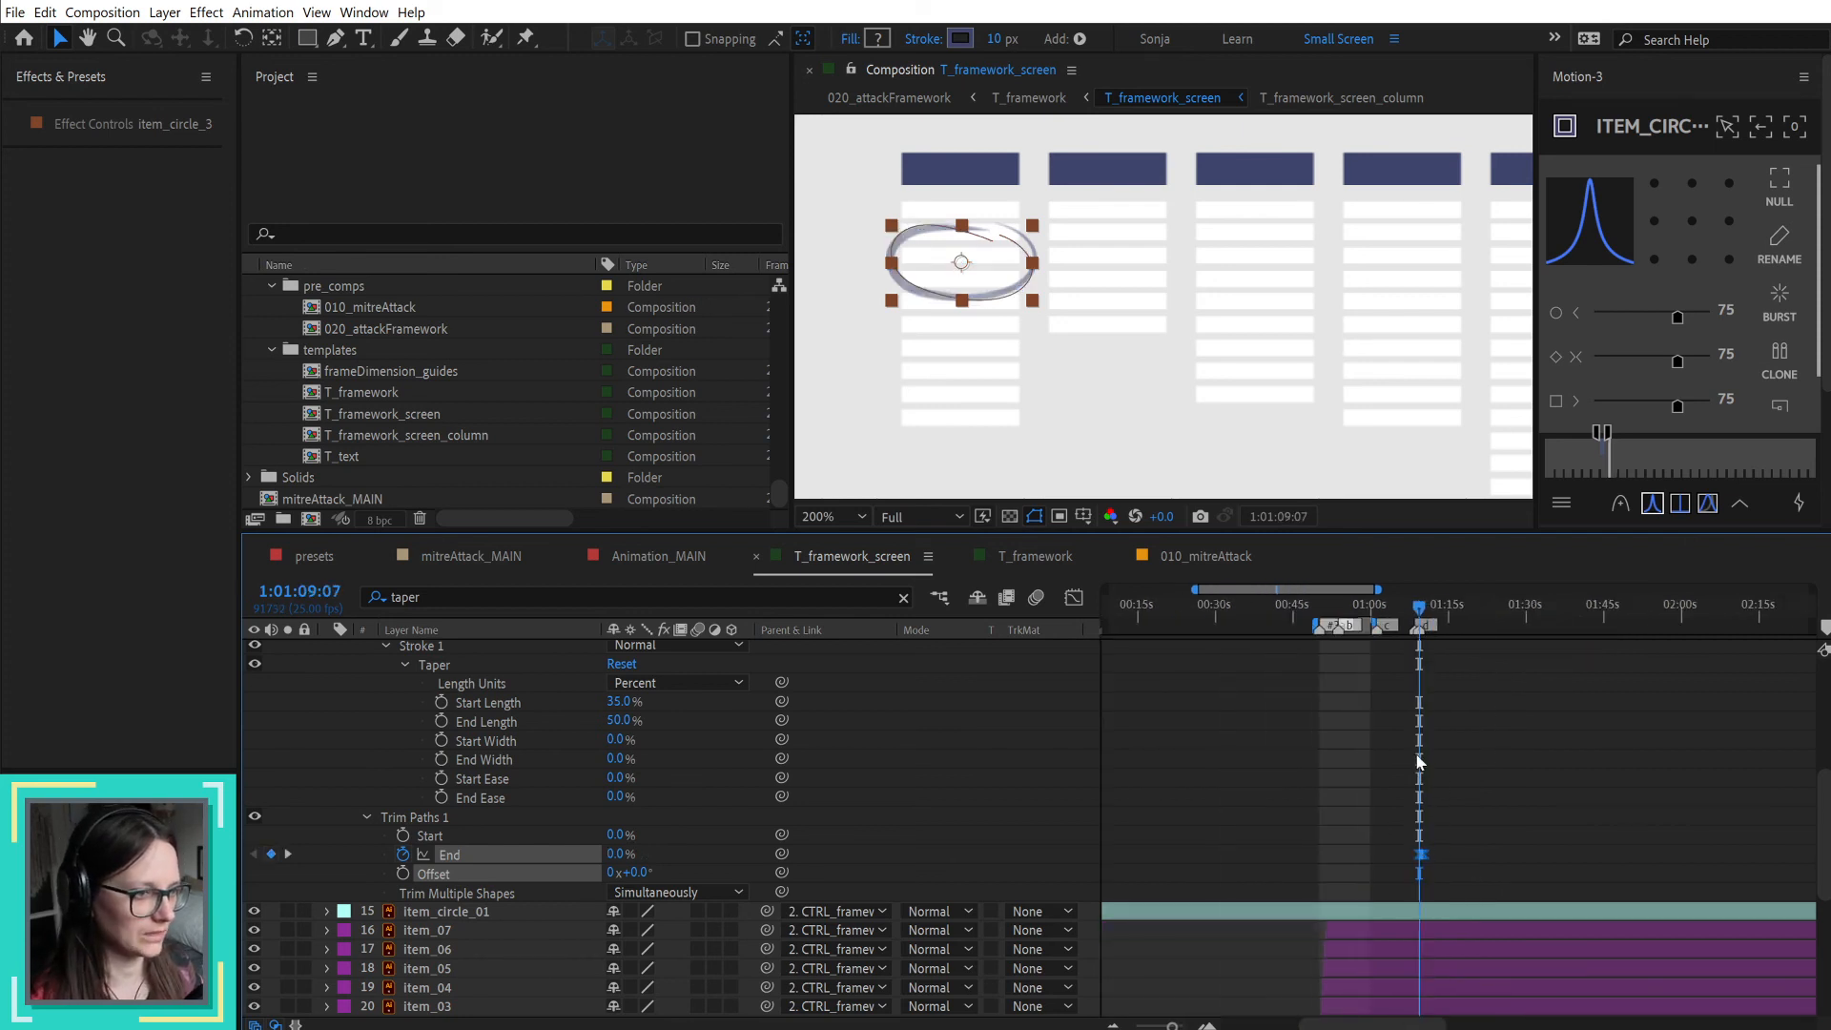
scroll(1417, 760, up, 3)
click(1631, 736)
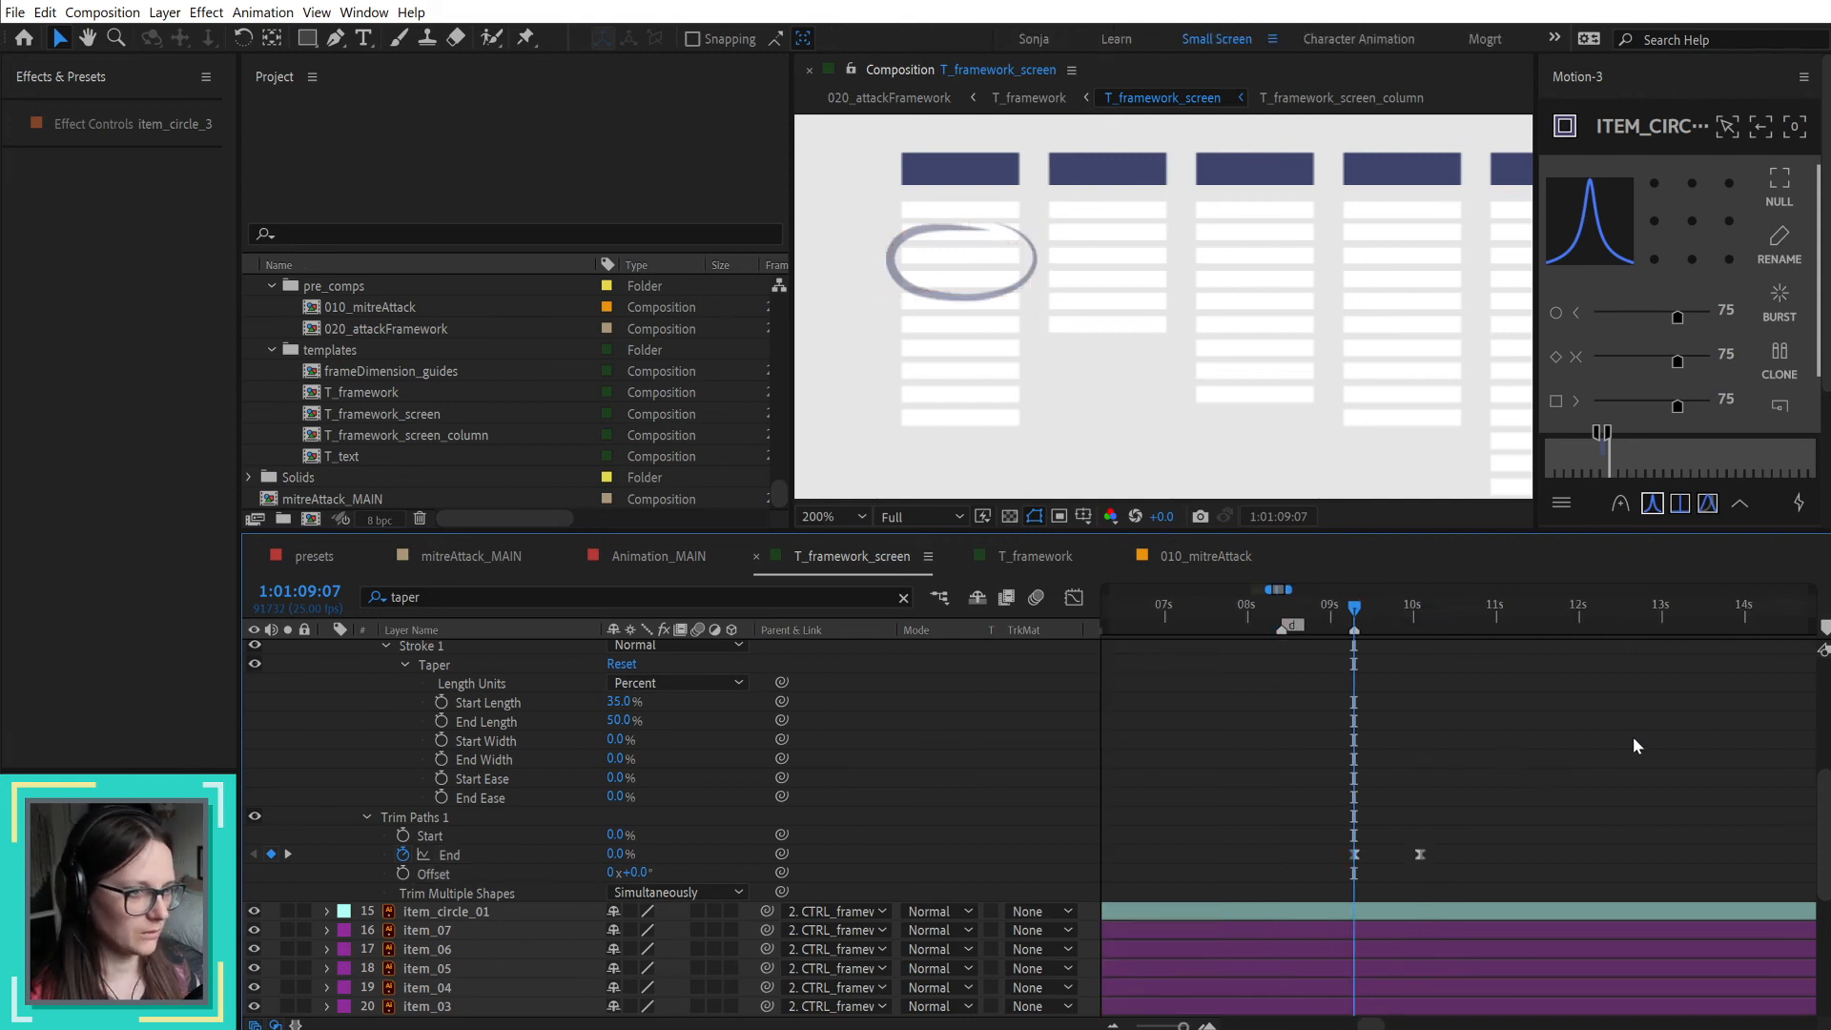
key(space)
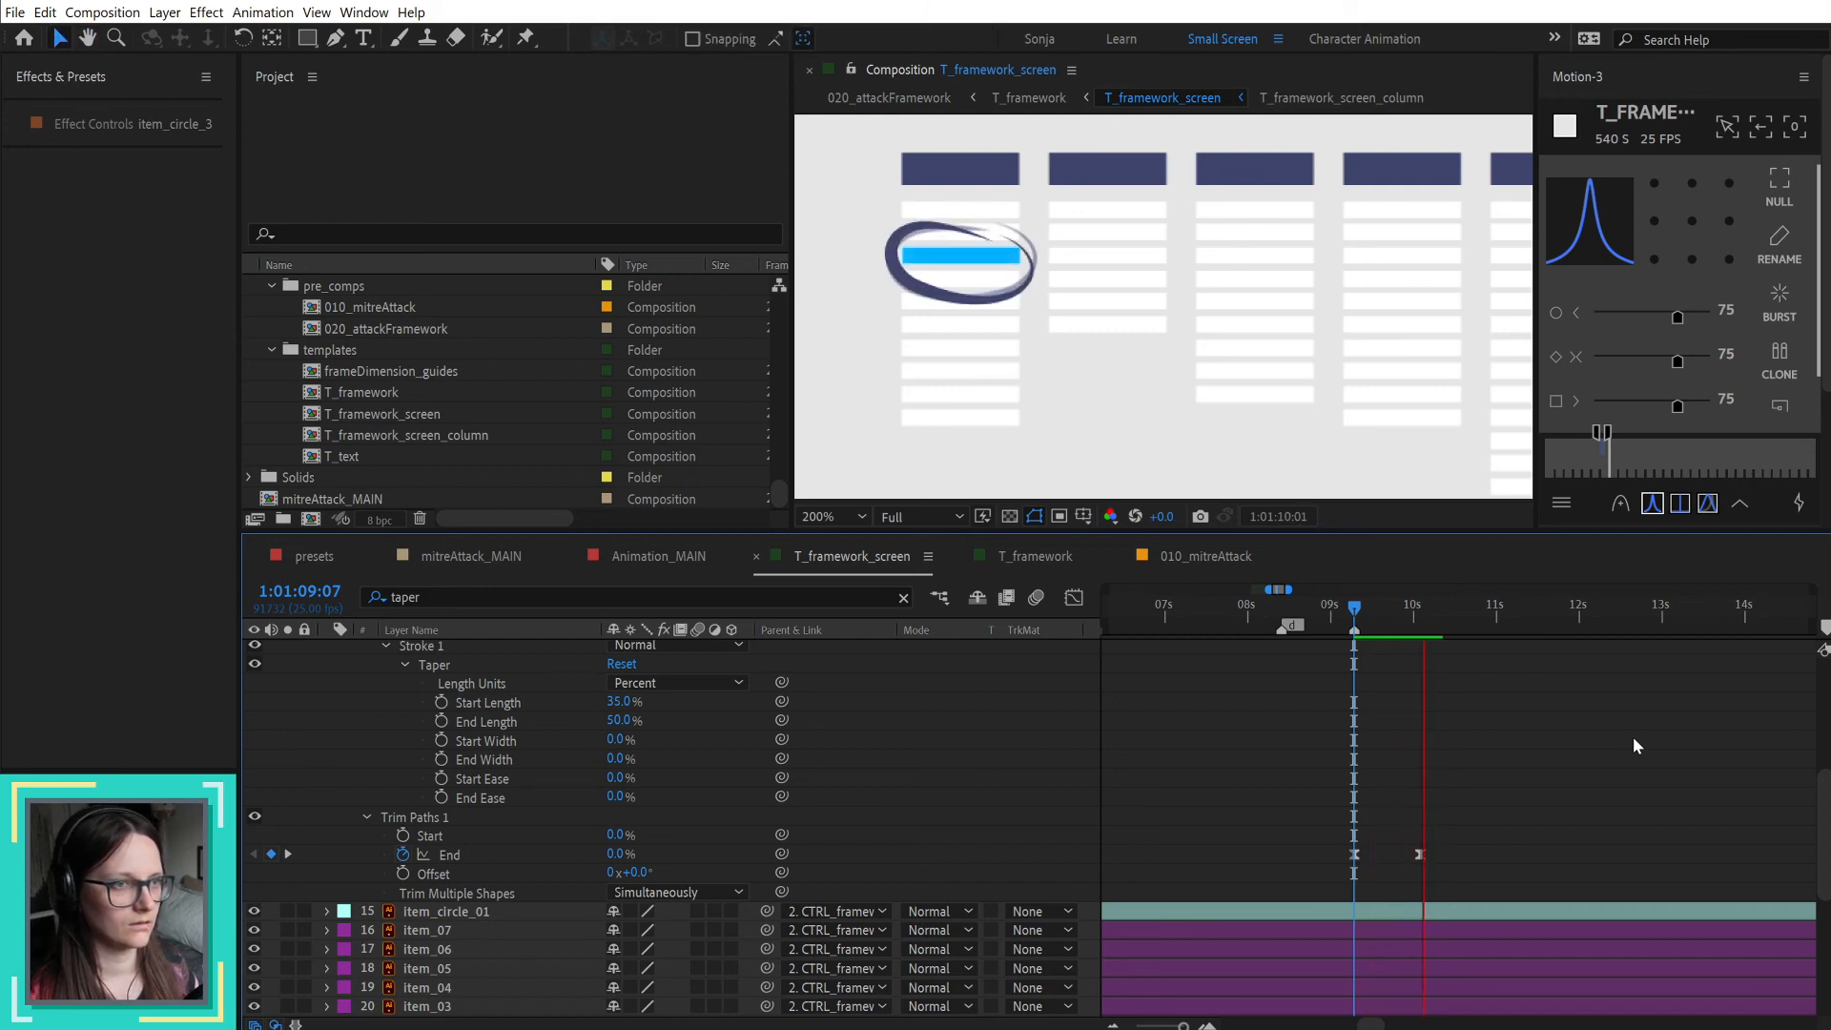
Step: Apply Motion-3 easing to both Trim Paths End keyframes of item_circle_3 and play the animation
click(1417, 855)
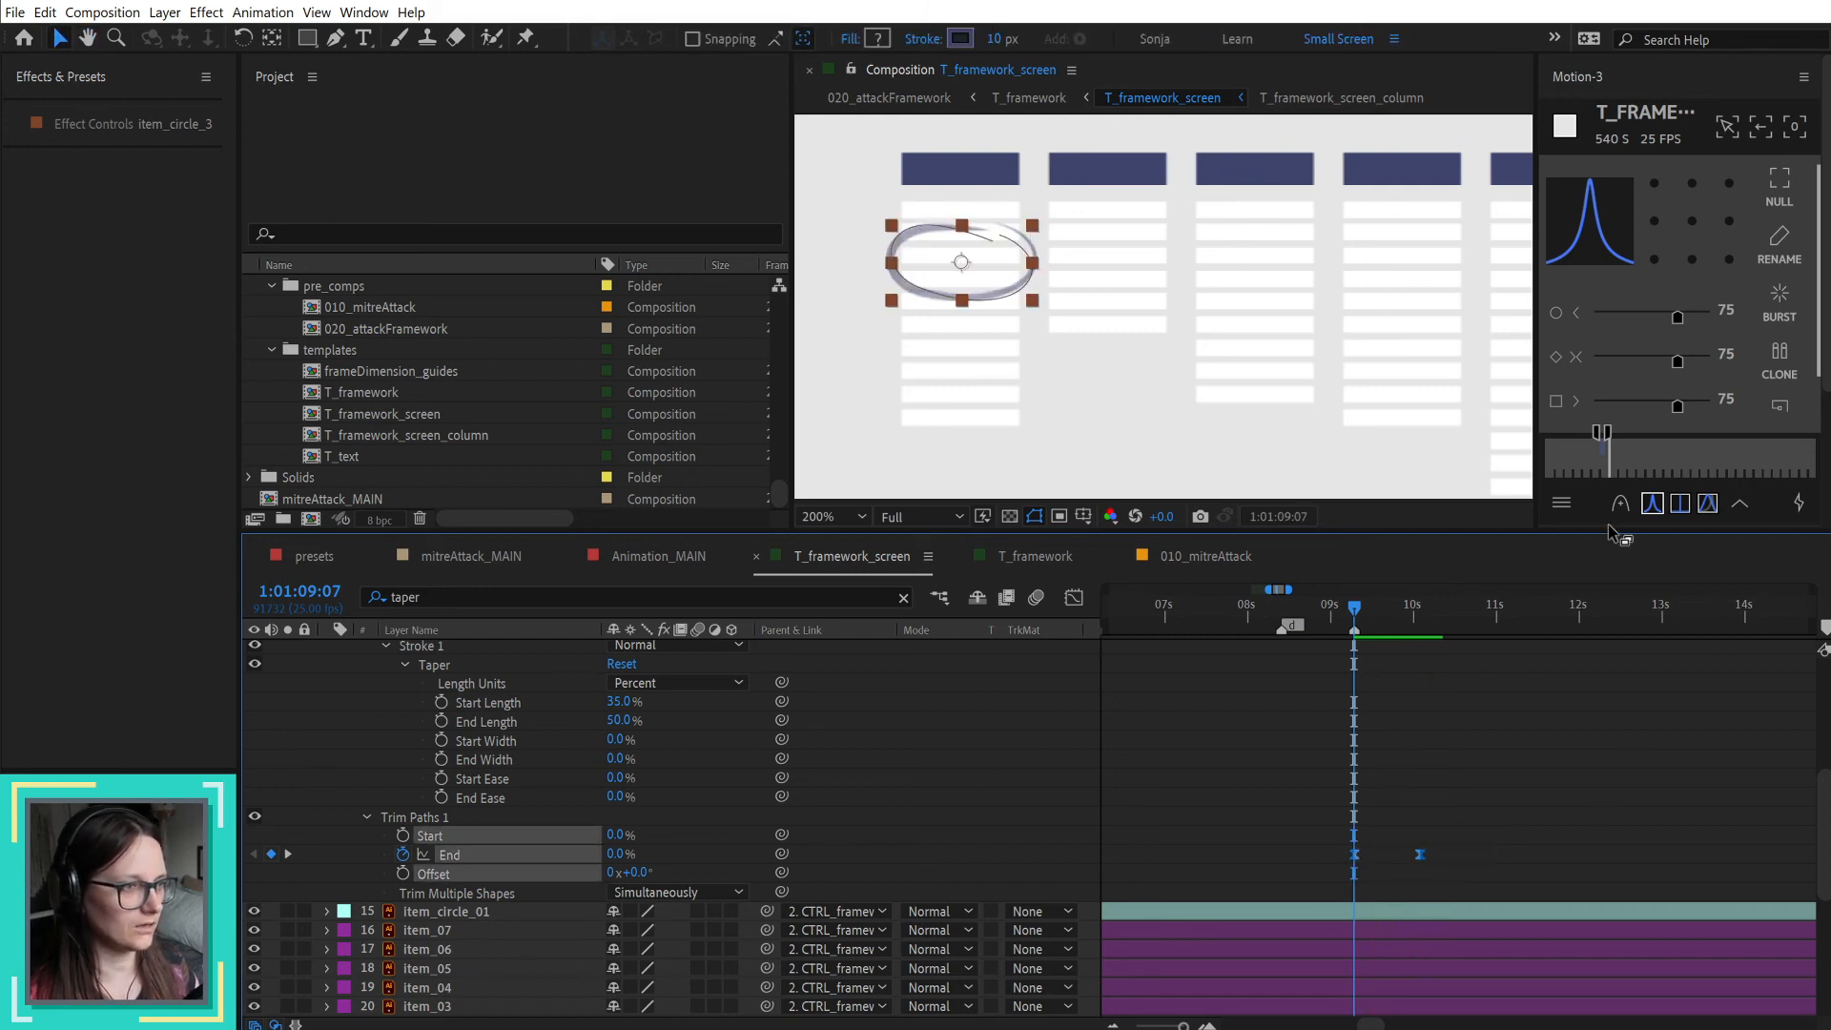
click(1540, 769)
key(space)
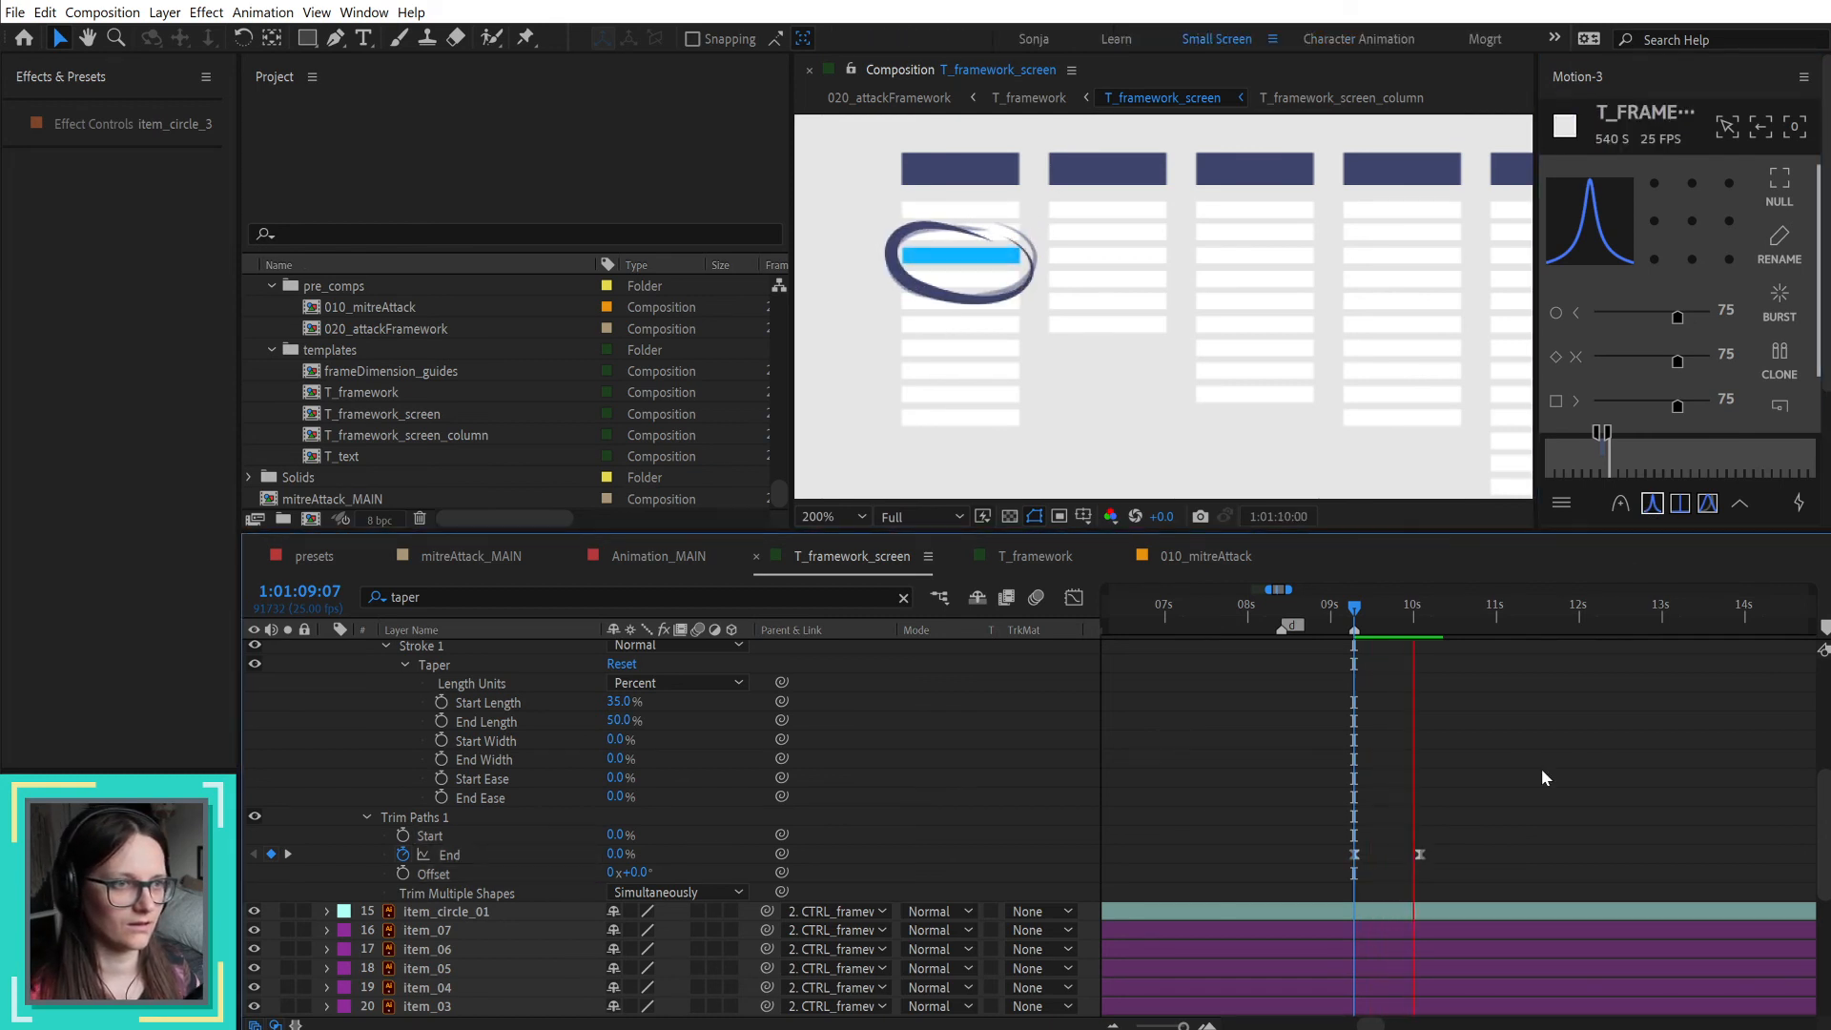
key(space)
Step: Scrub between 1:01:09:07 and 1:01:10:02 to check how the circle draws on around the highlighted item
drag(1352, 615, 1397, 615)
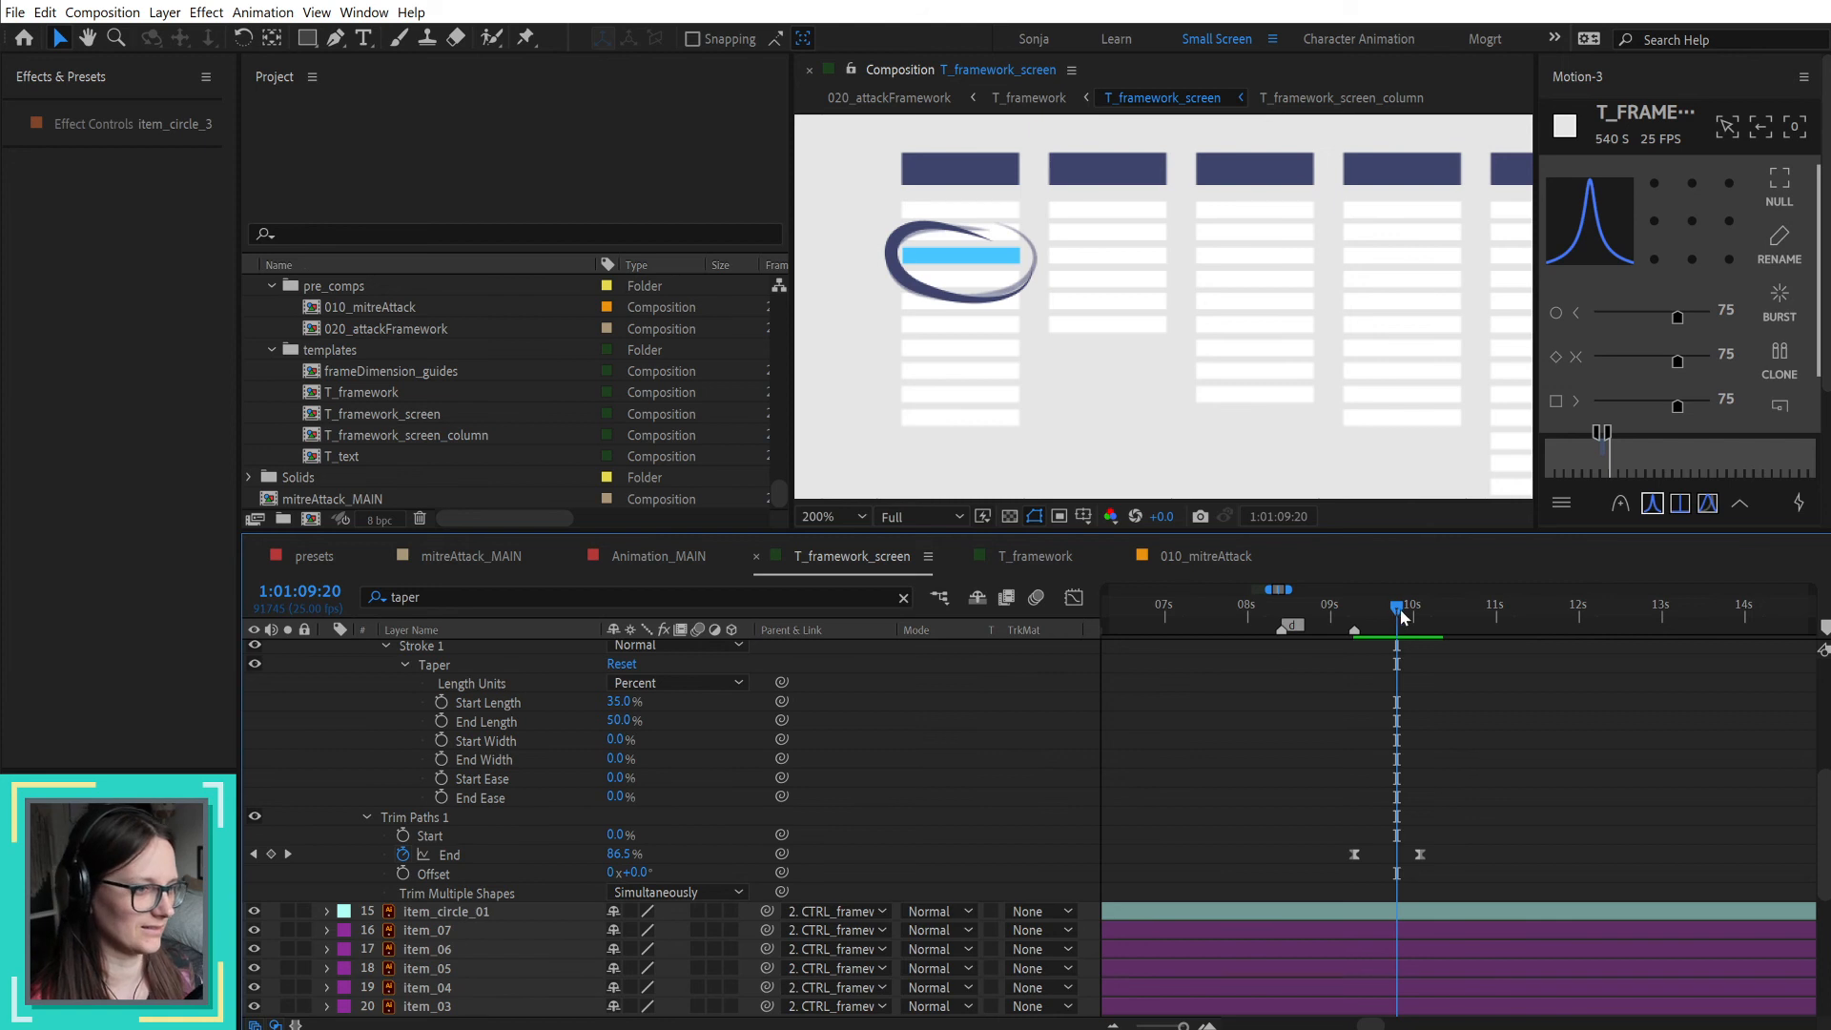
mouse_move(1355, 597)
mouse_down()
mouse_move(1424, 604)
mouse_move(1350, 615)
mouse_move(1454, 608)
mouse_move(1359, 608)
mouse_move(1436, 610)
mouse_move(1420, 610)
mouse_up()
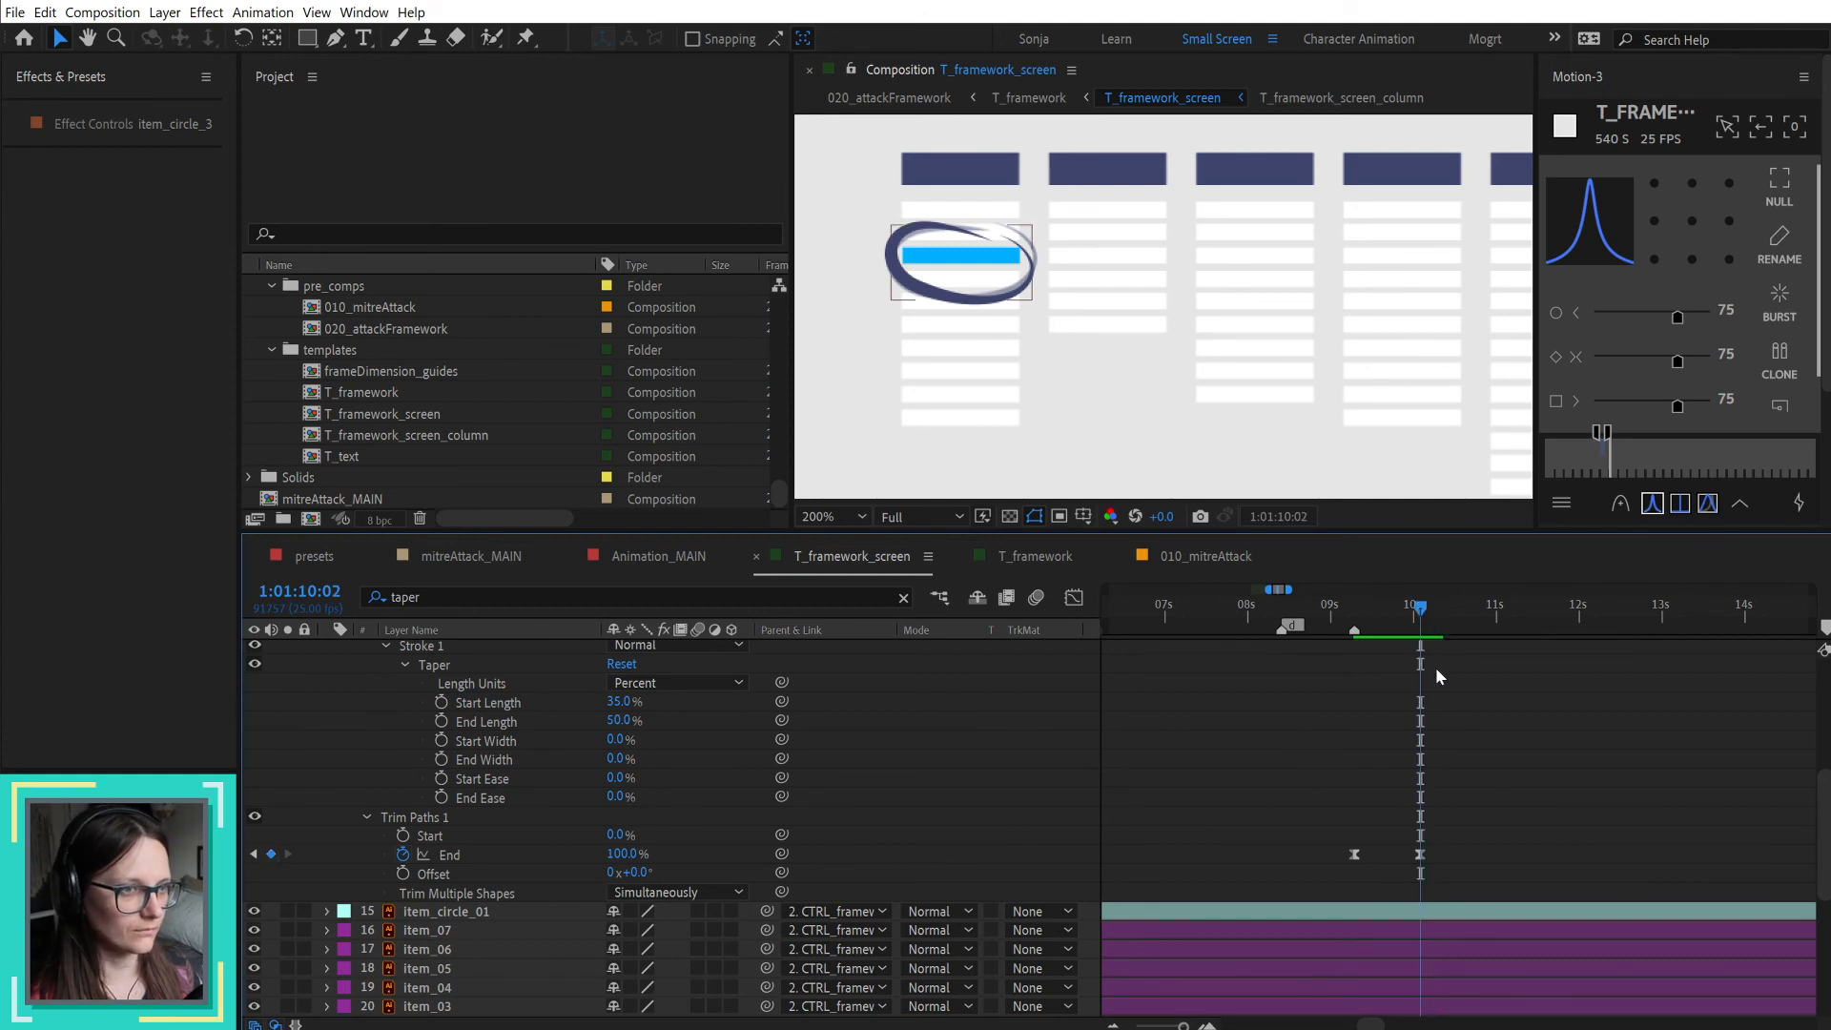
scroll(1169, 282, down, 1)
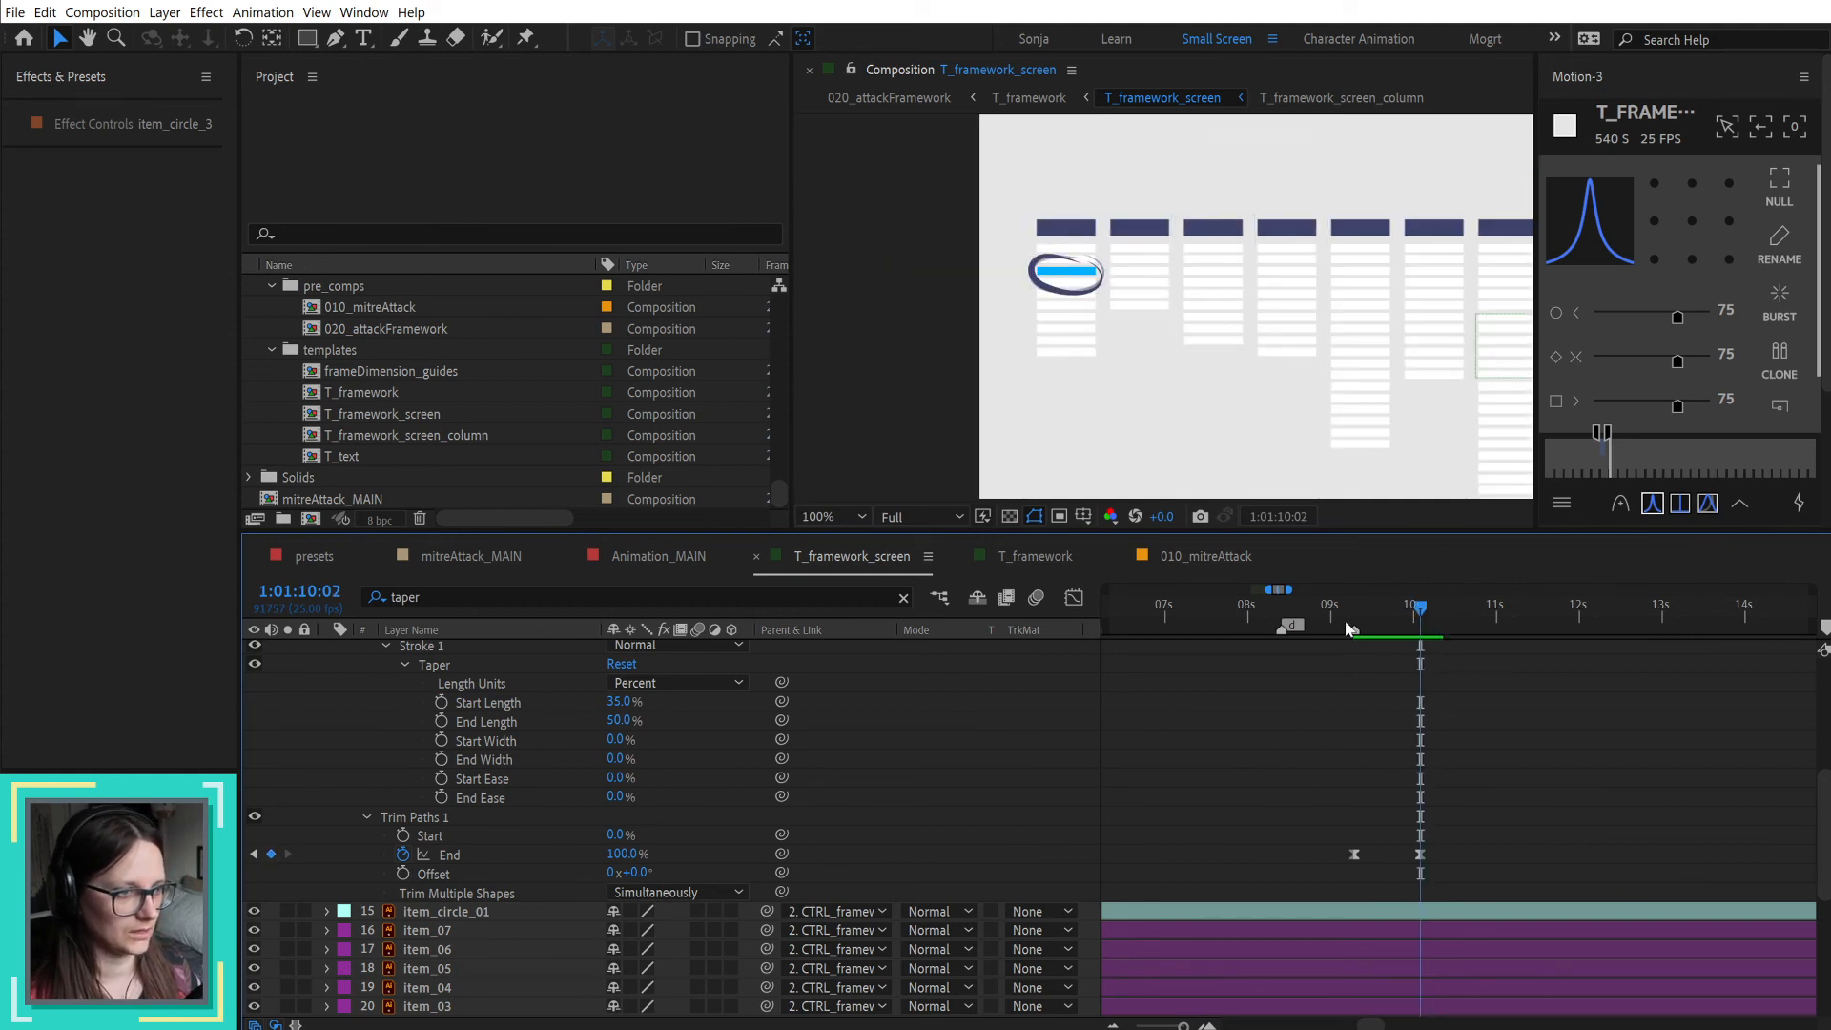
click(1338, 601)
drag(1338, 600, 1407, 602)
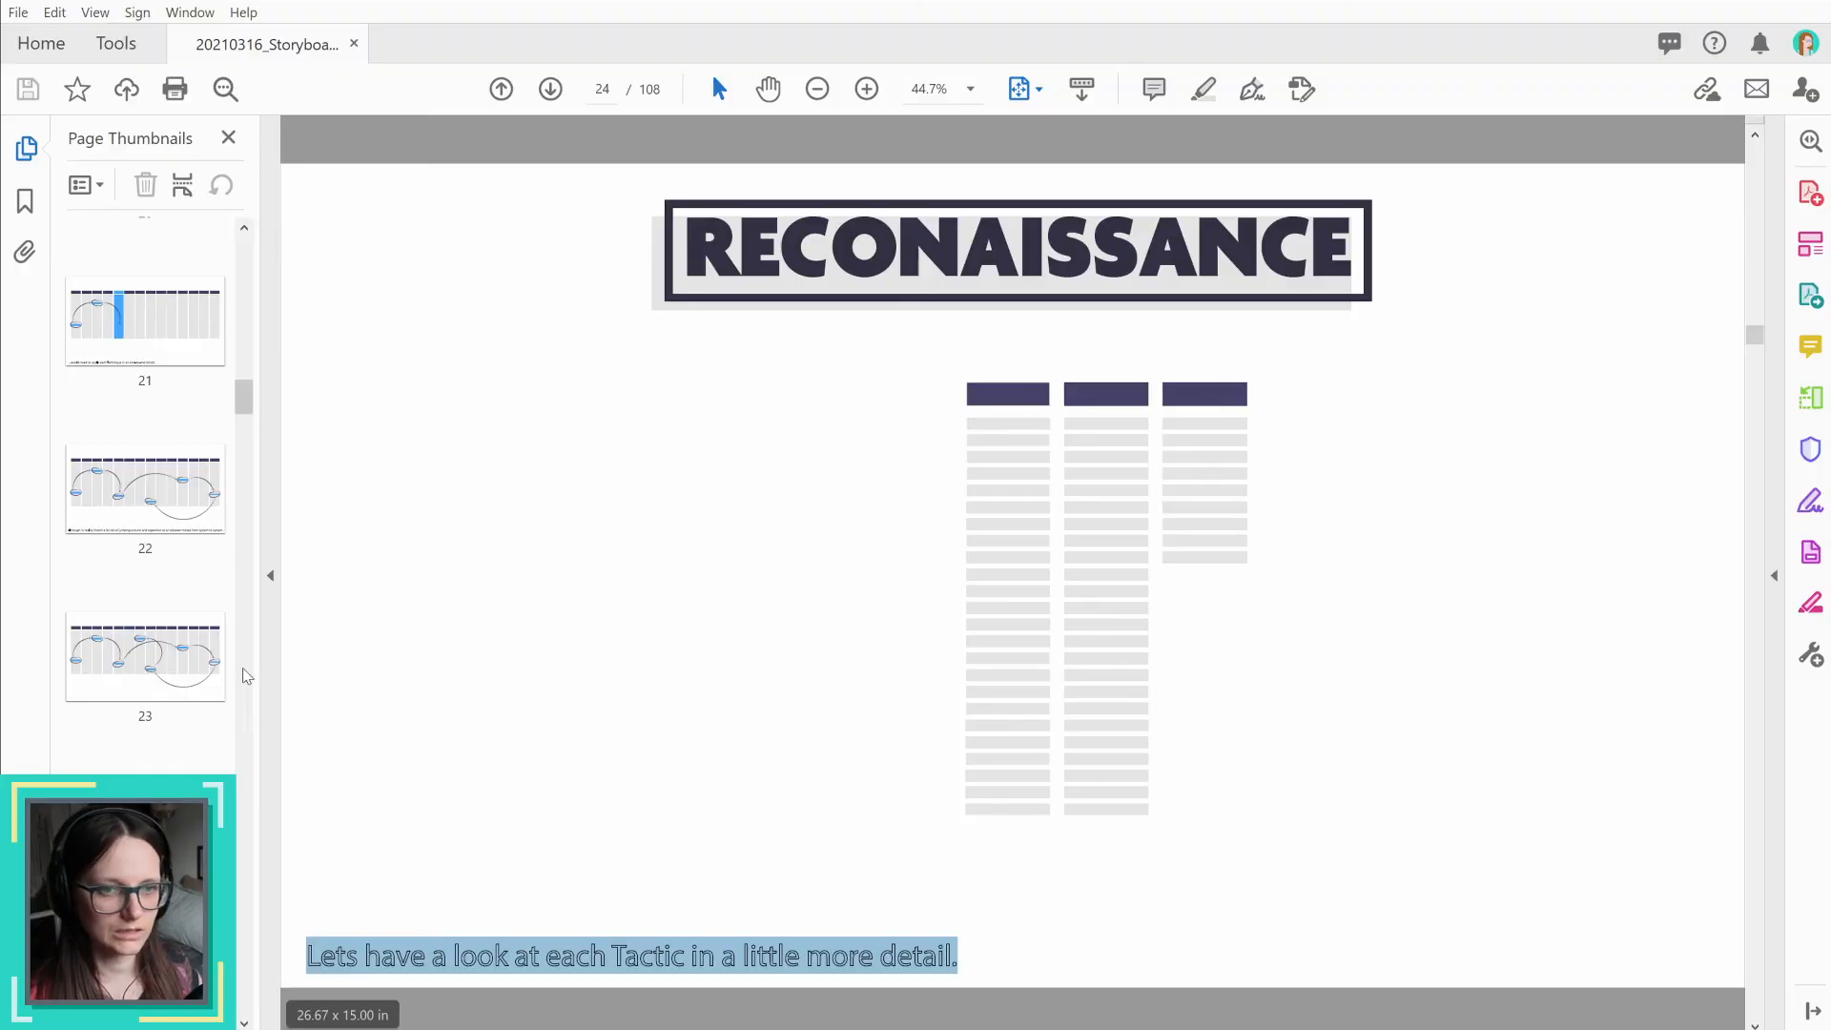
Step: Check the circle and arrow pages around pages 22 to 25 of the storyboard PDF, and return to After Effects
click(147, 701)
click(162, 496)
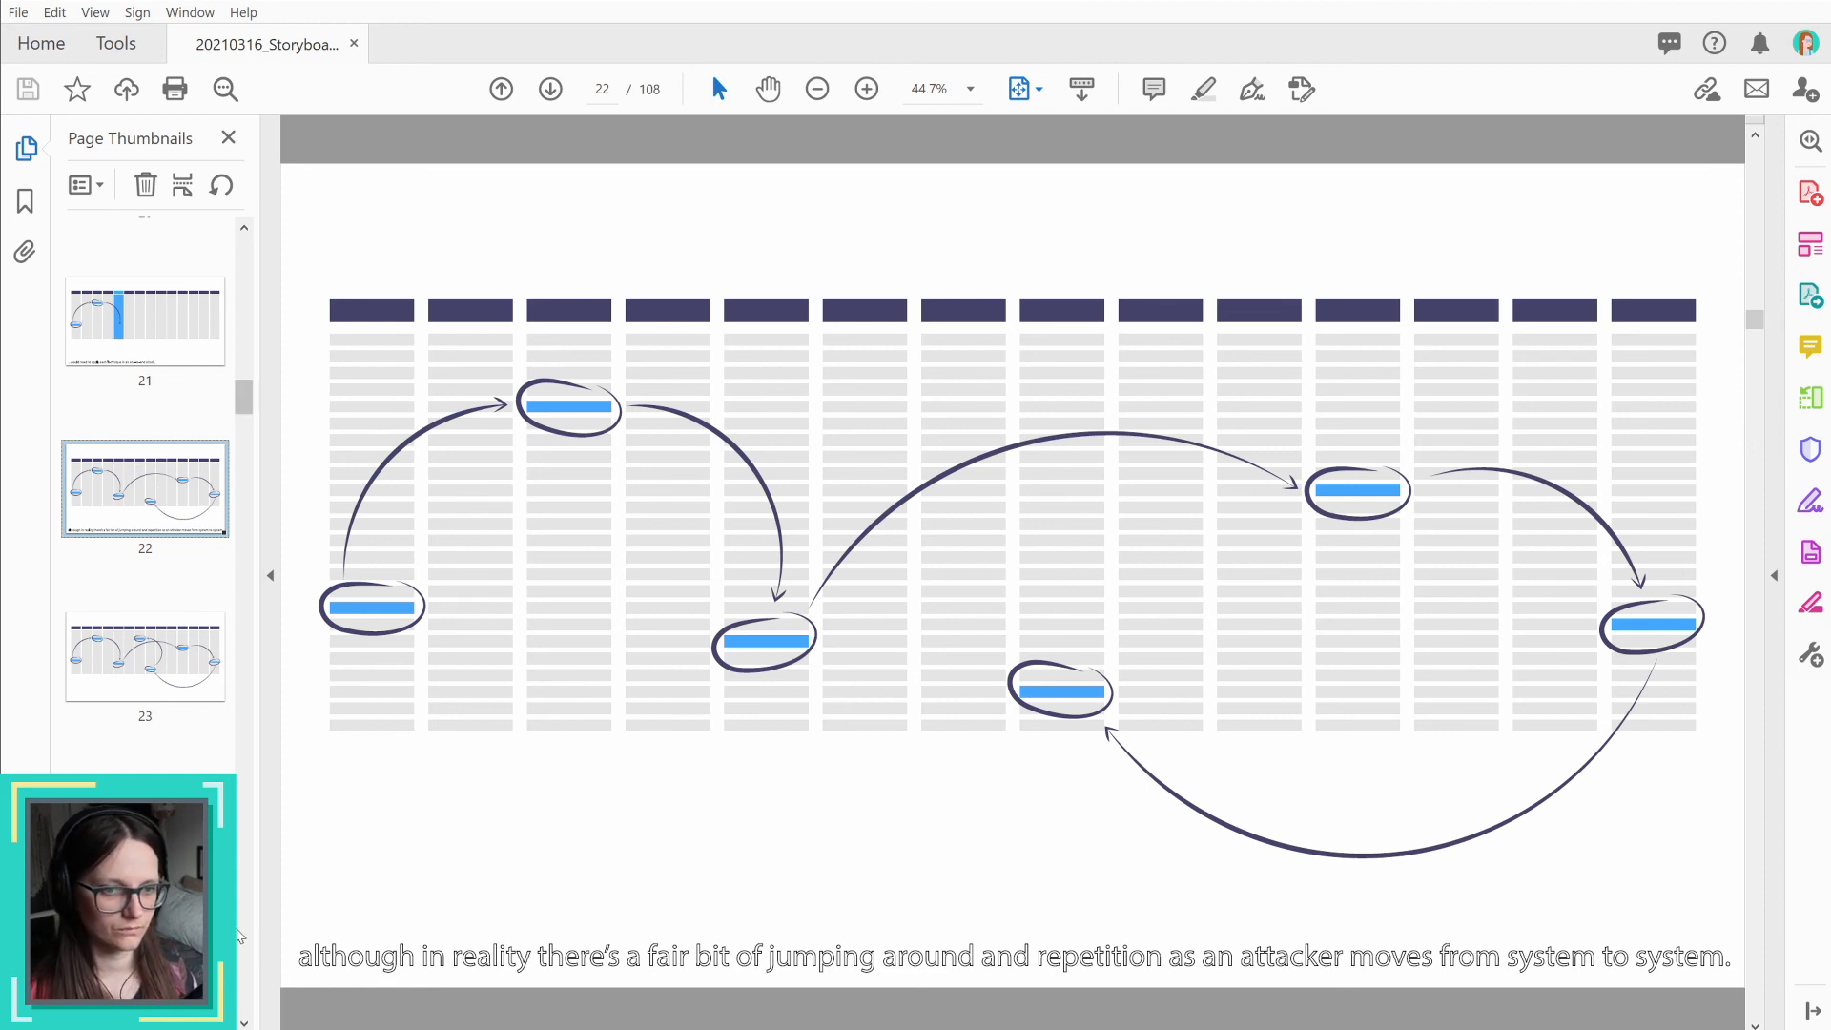
click(152, 988)
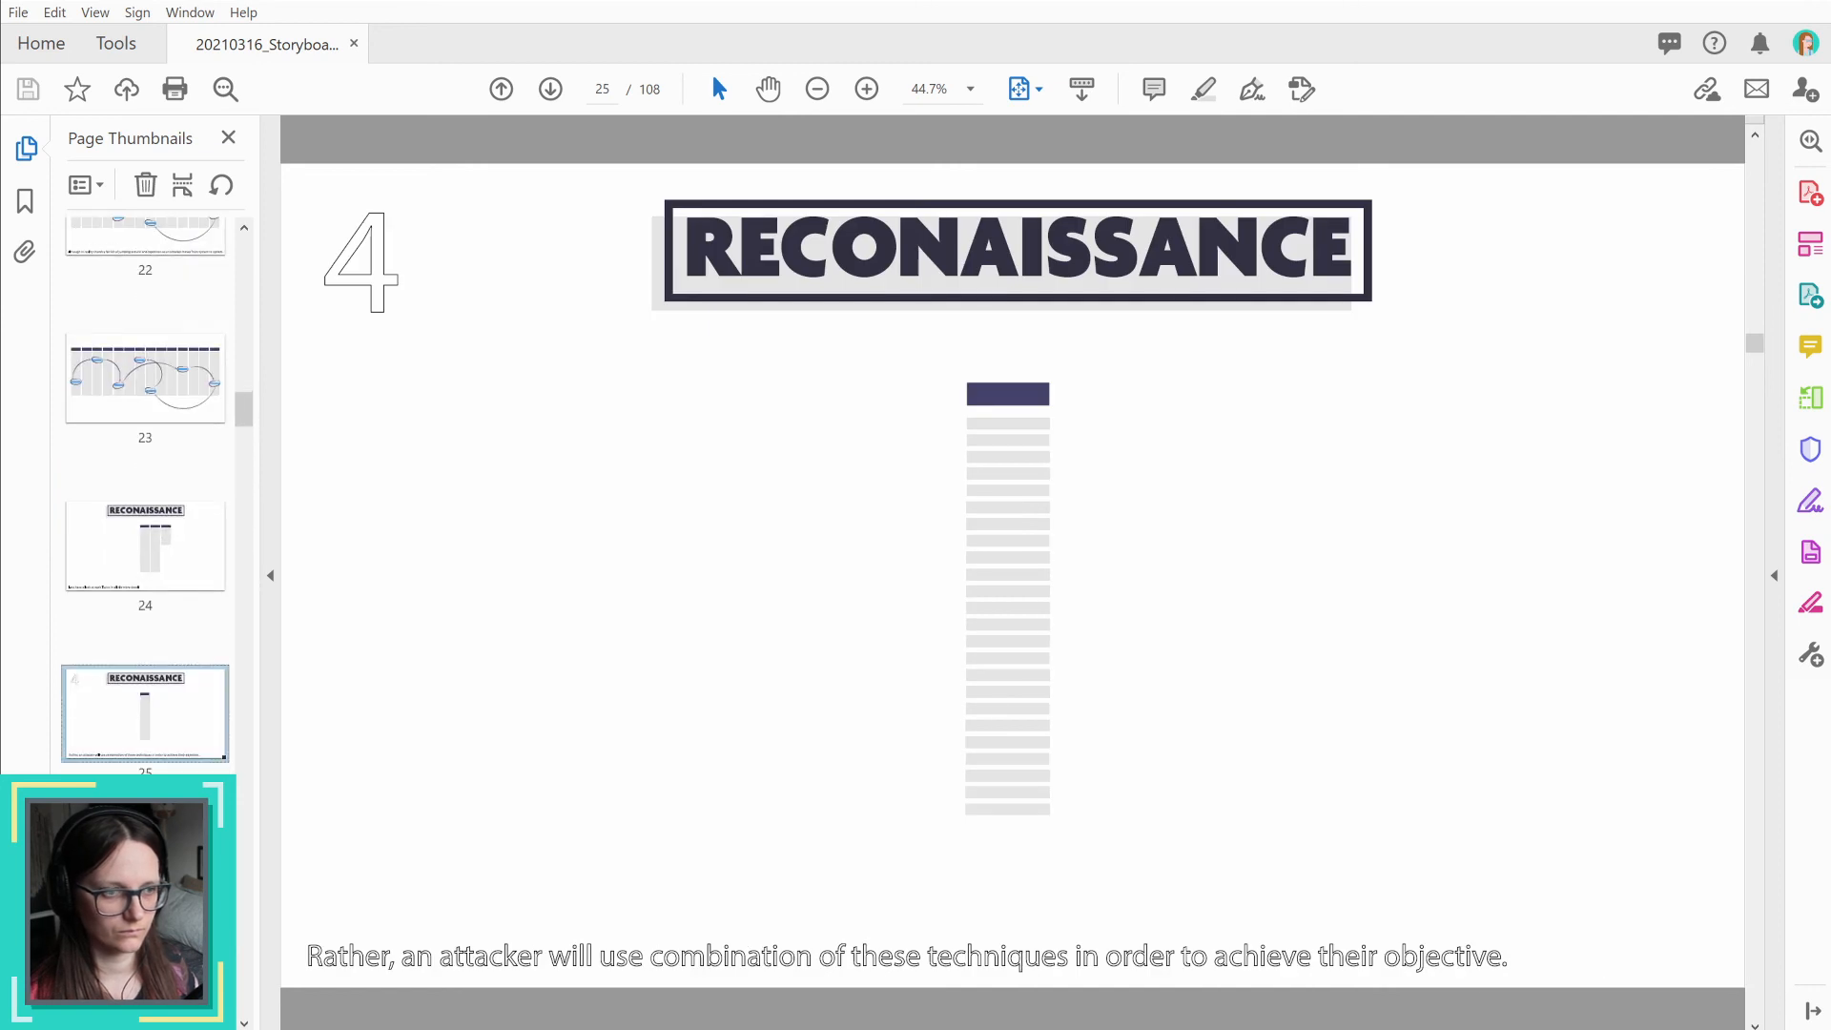
key(alt+Tab)
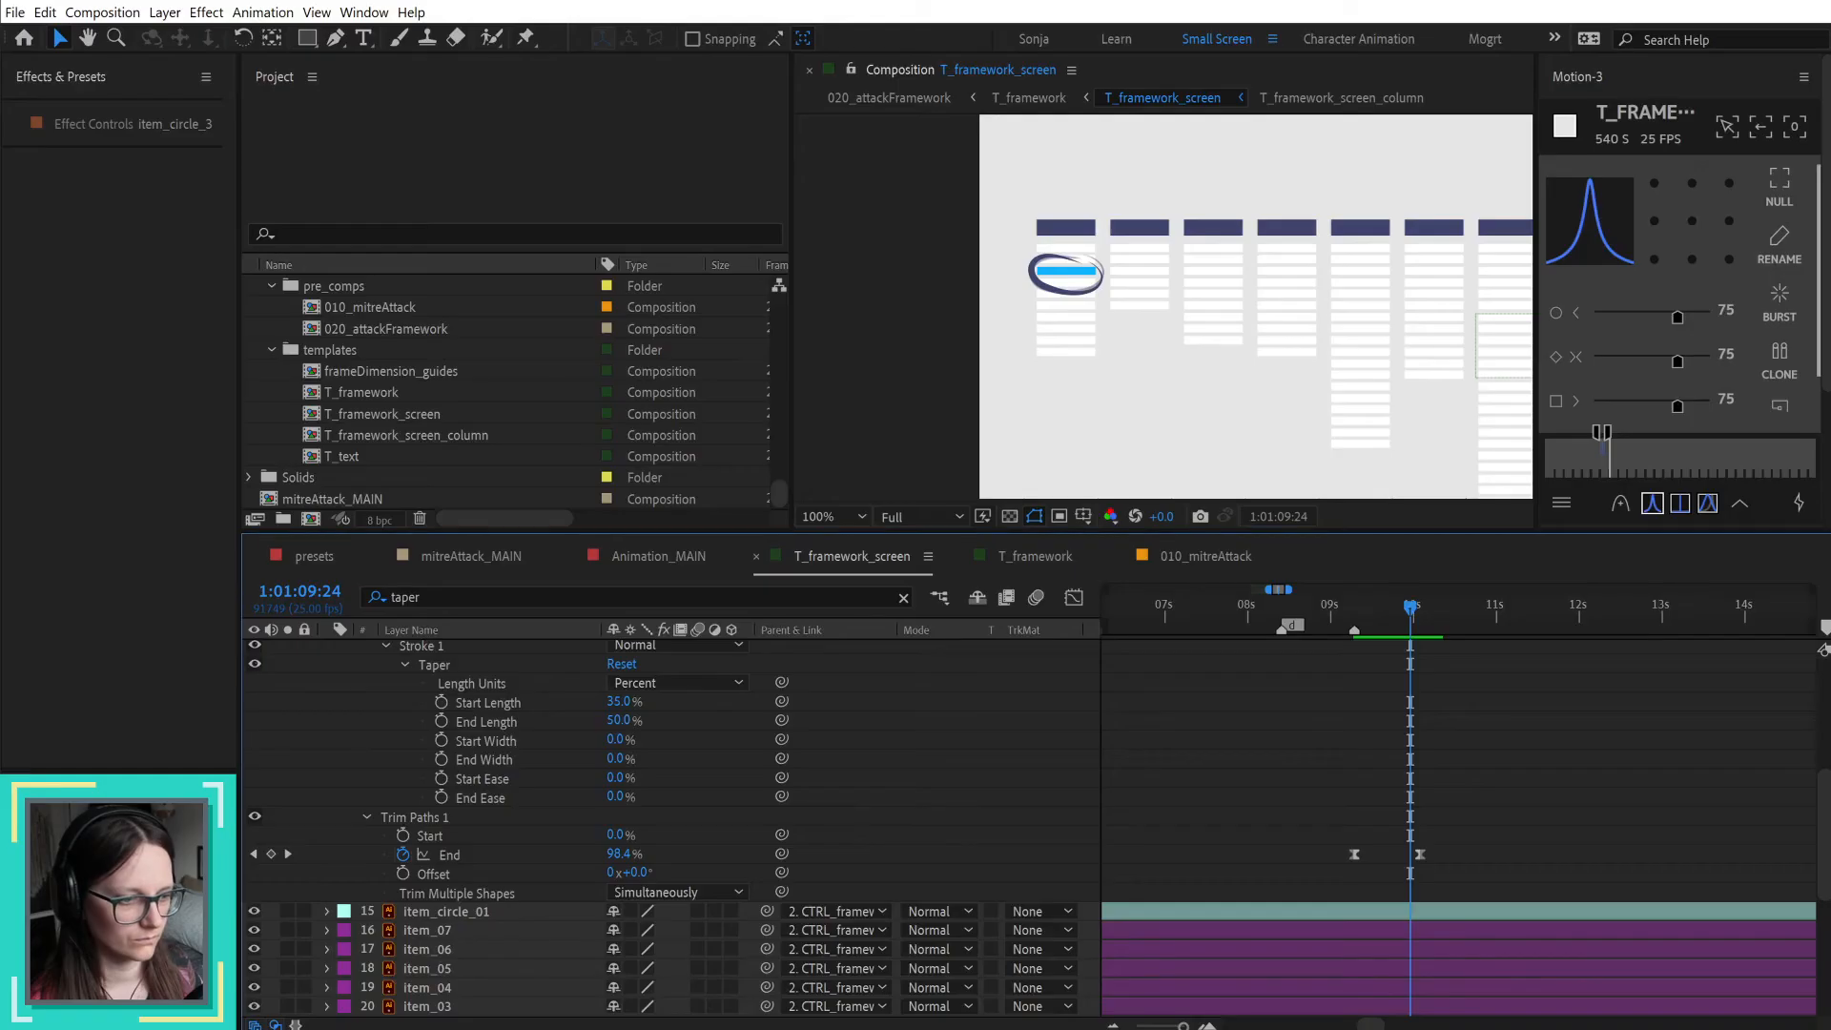
Step: Reveal the audio waveform of the voiceover-draft.mp3 layer and magnify the timeline around the playhead
scroll(1425, 774, down, 6)
scroll(1494, 770, up, 5)
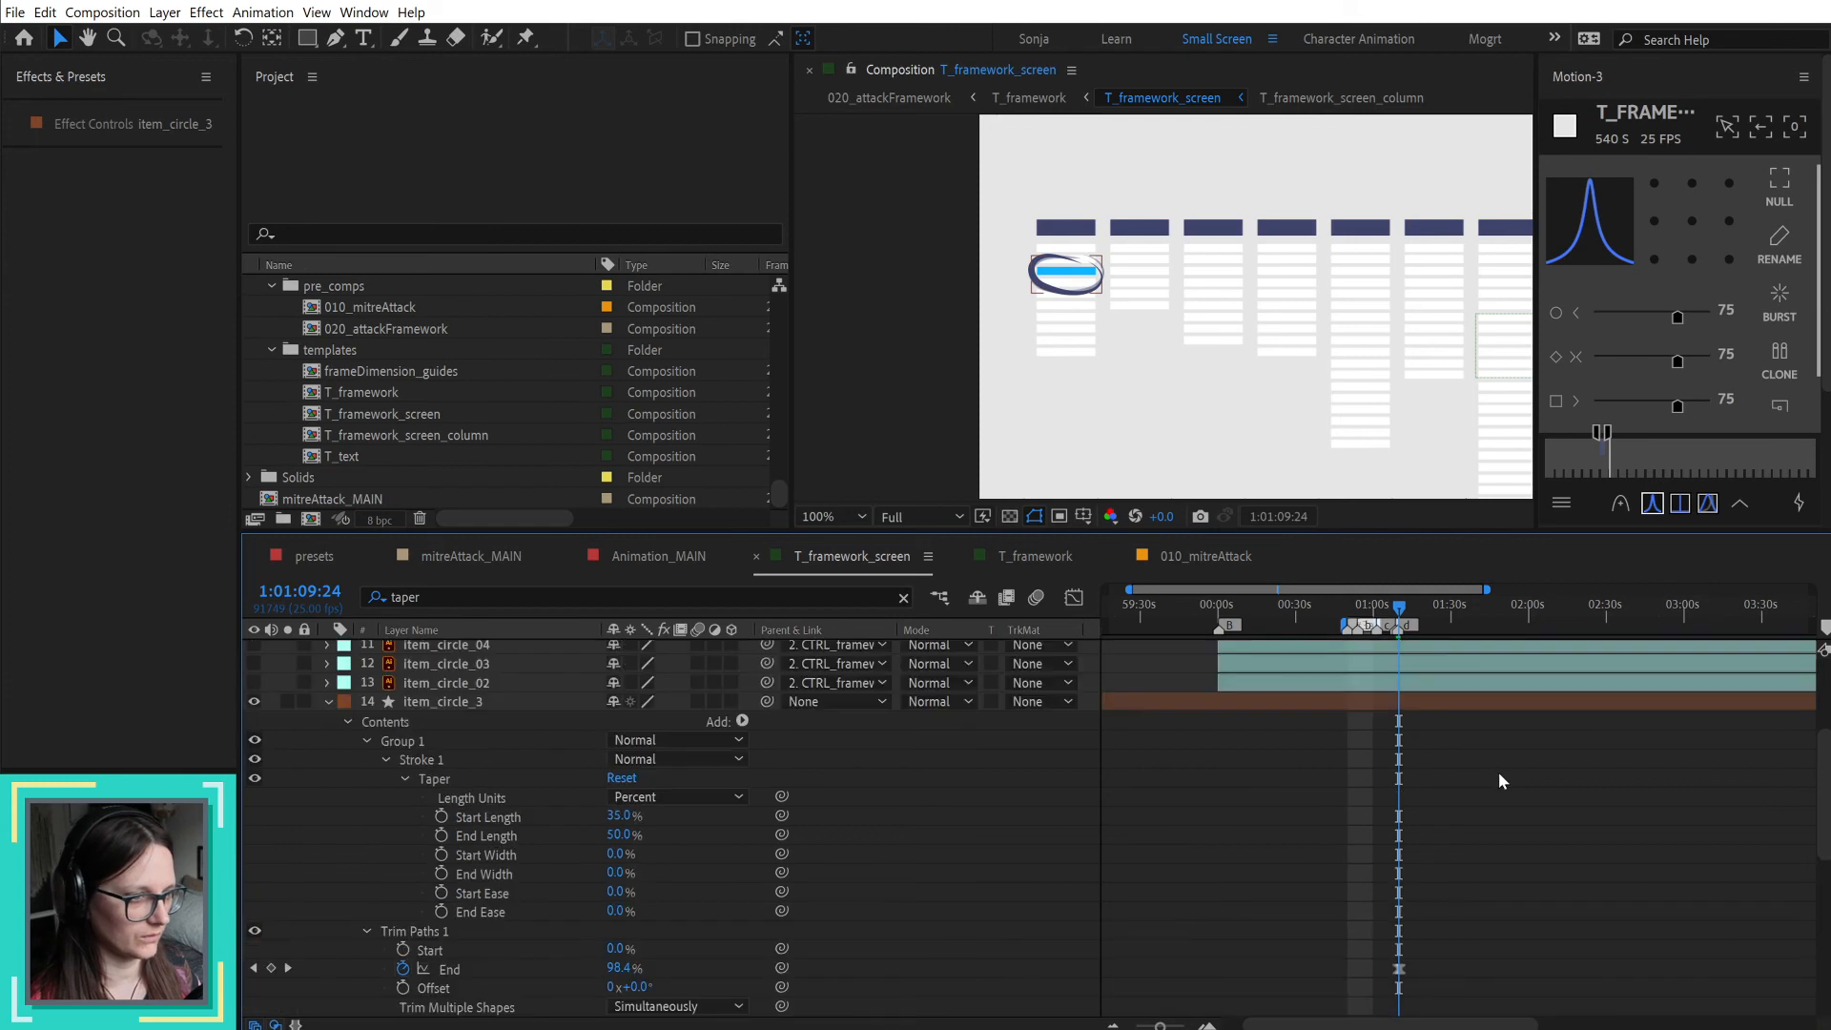
click(1483, 655)
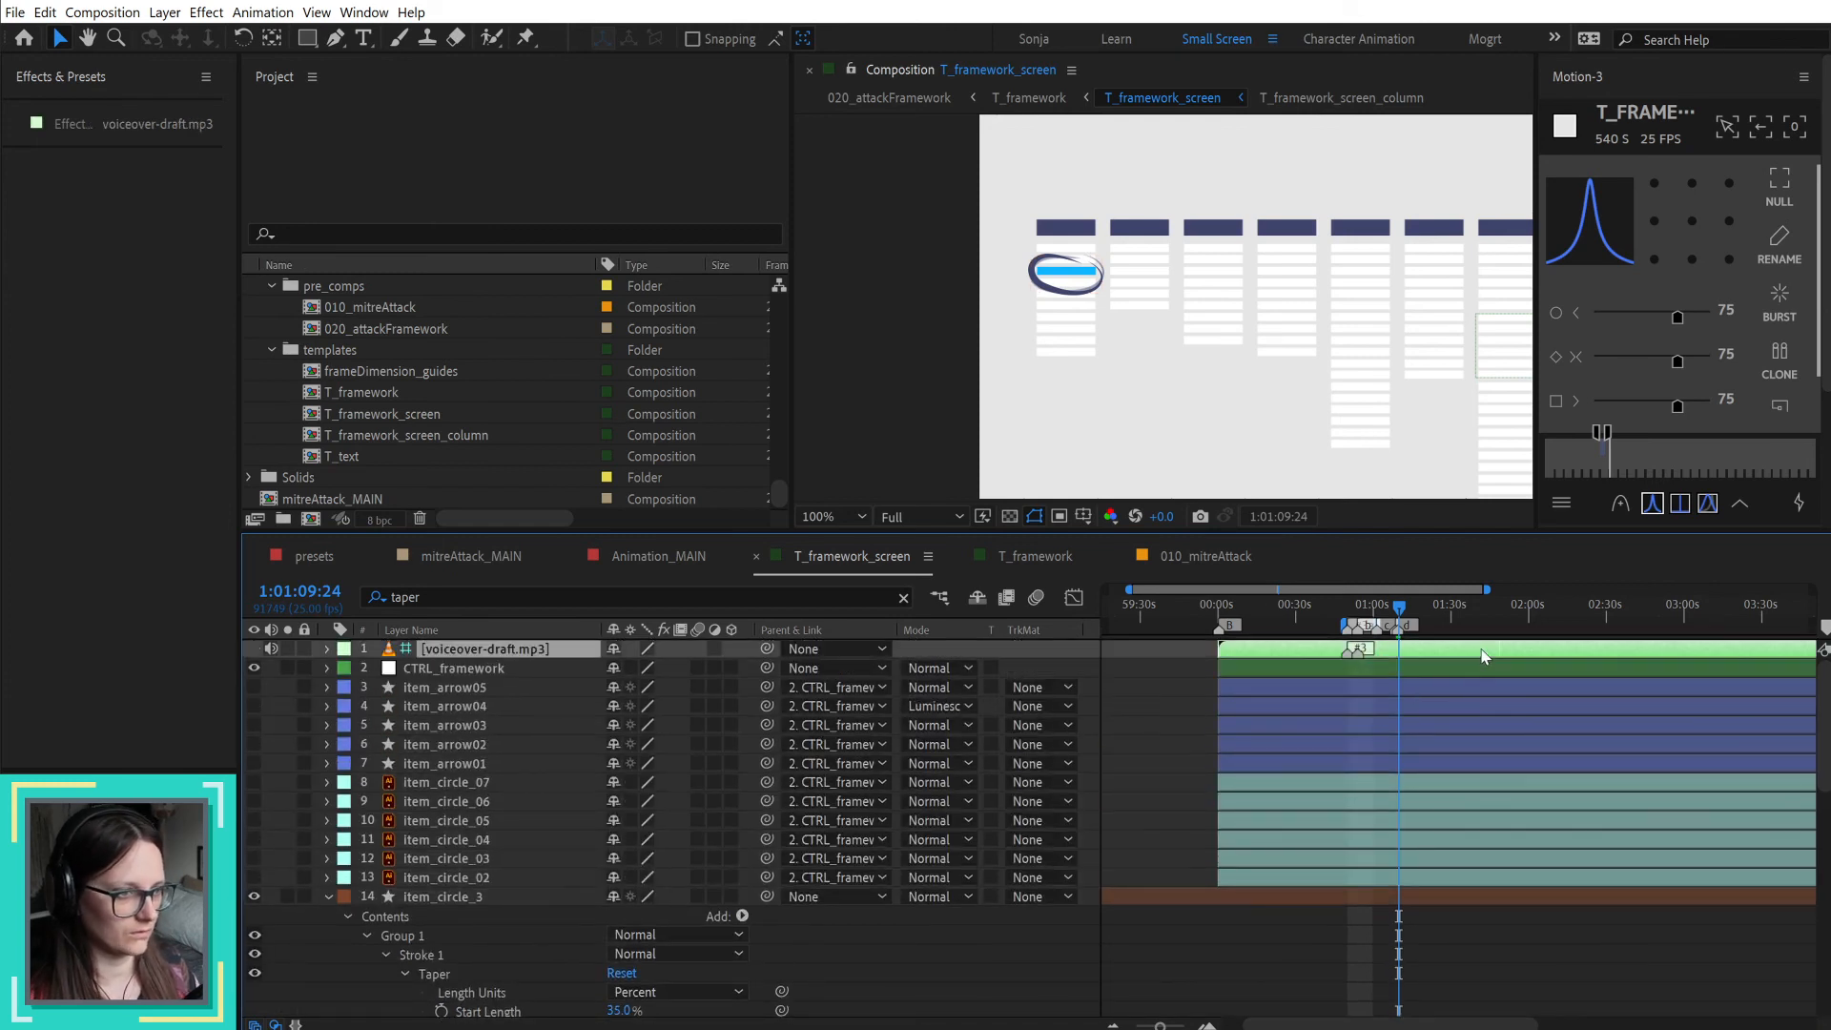
key(l)
key(l)
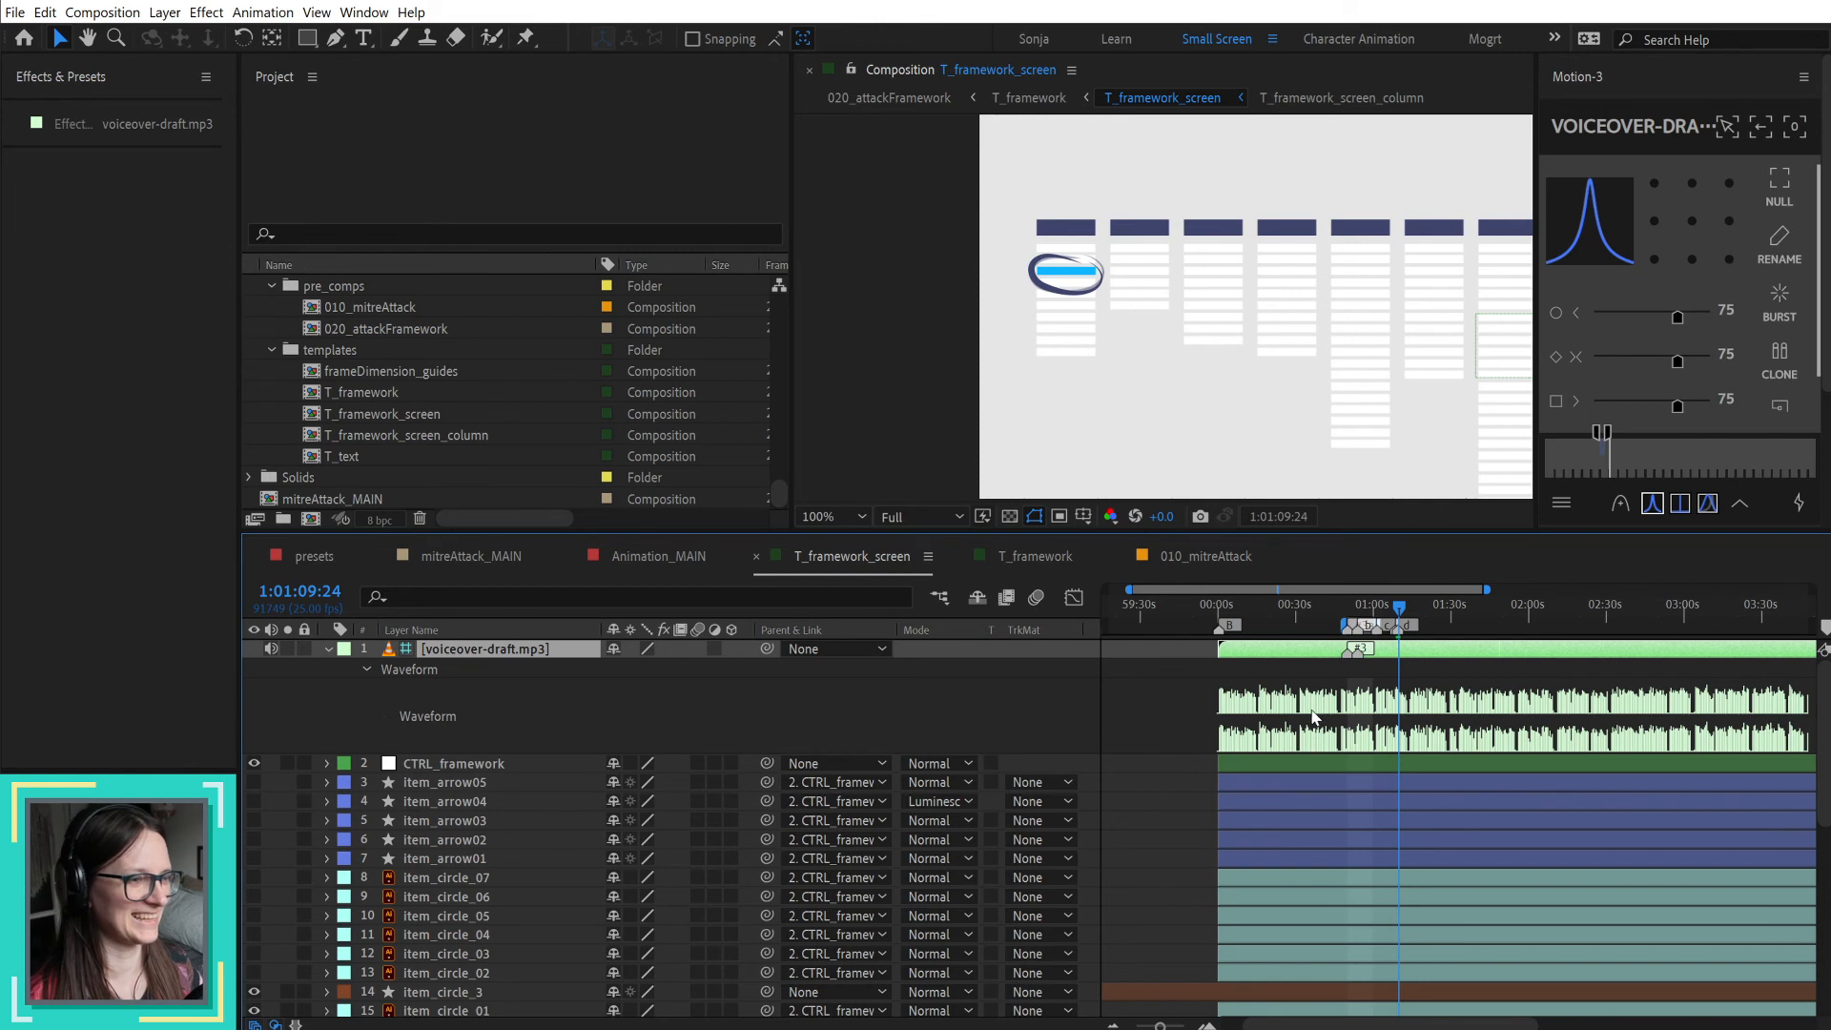
scroll(1430, 656, up, 2)
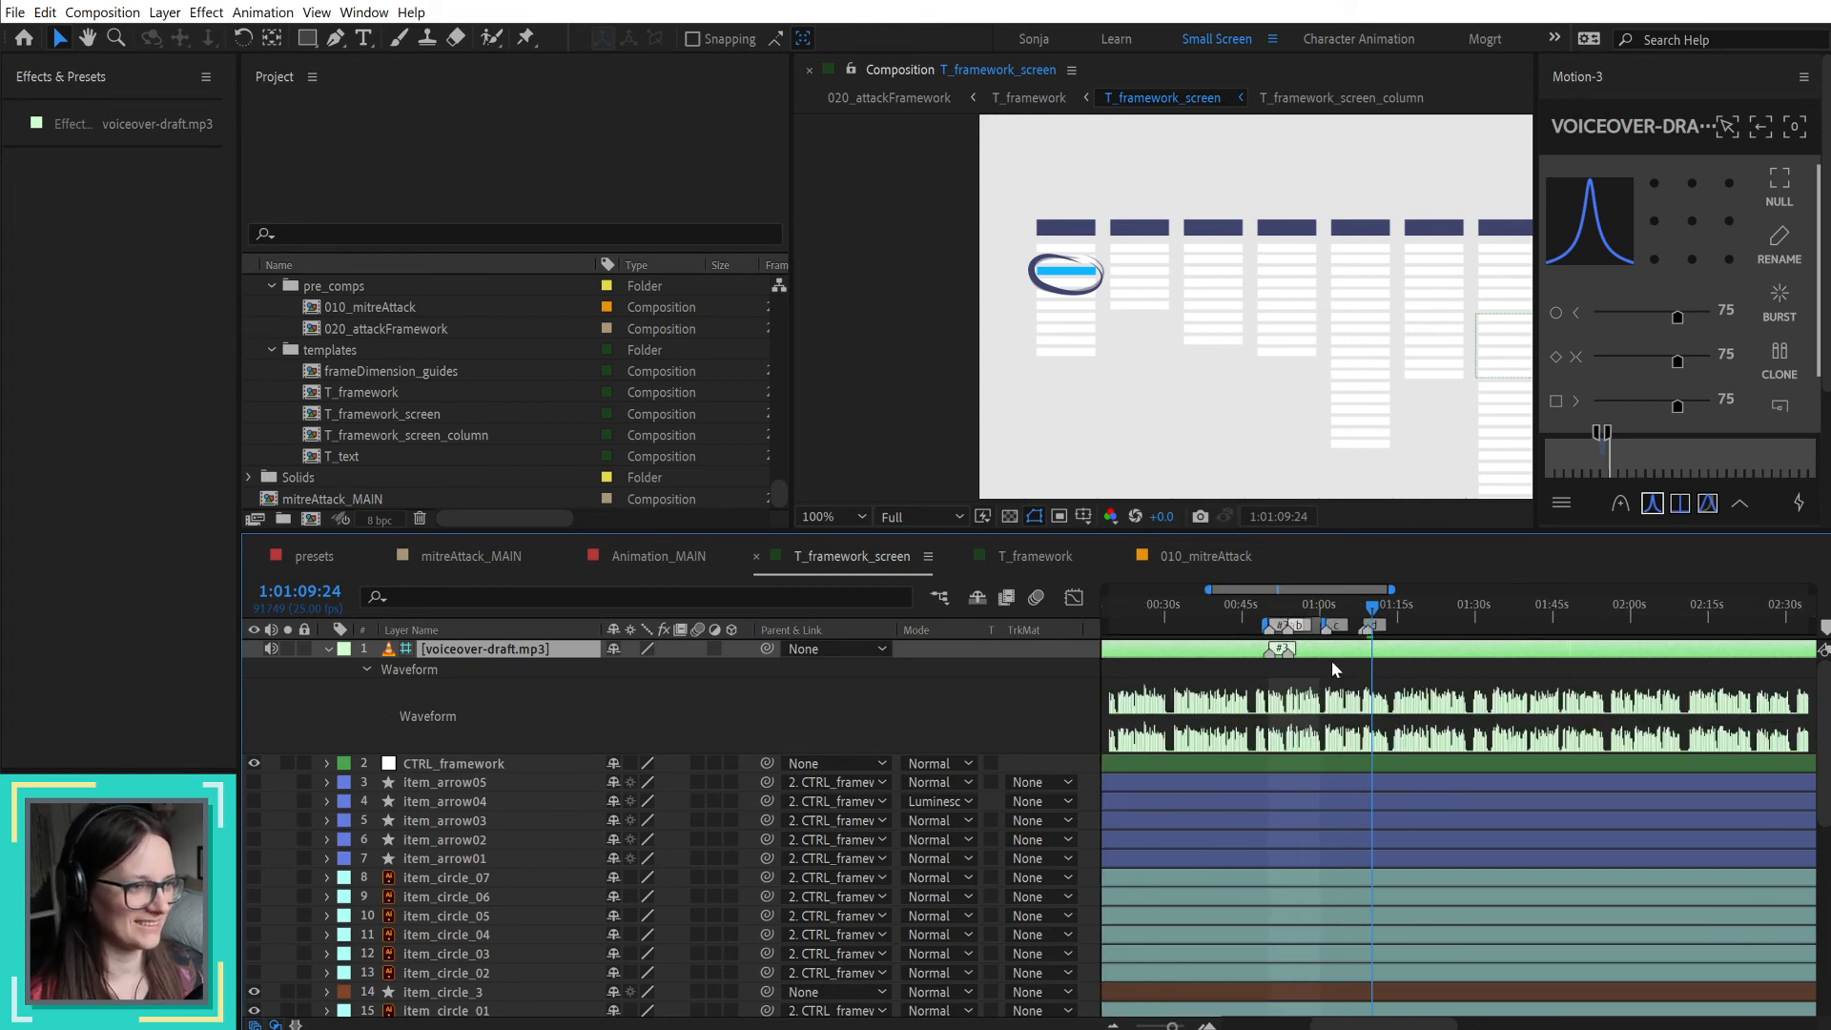
scroll(1353, 660, up, 2)
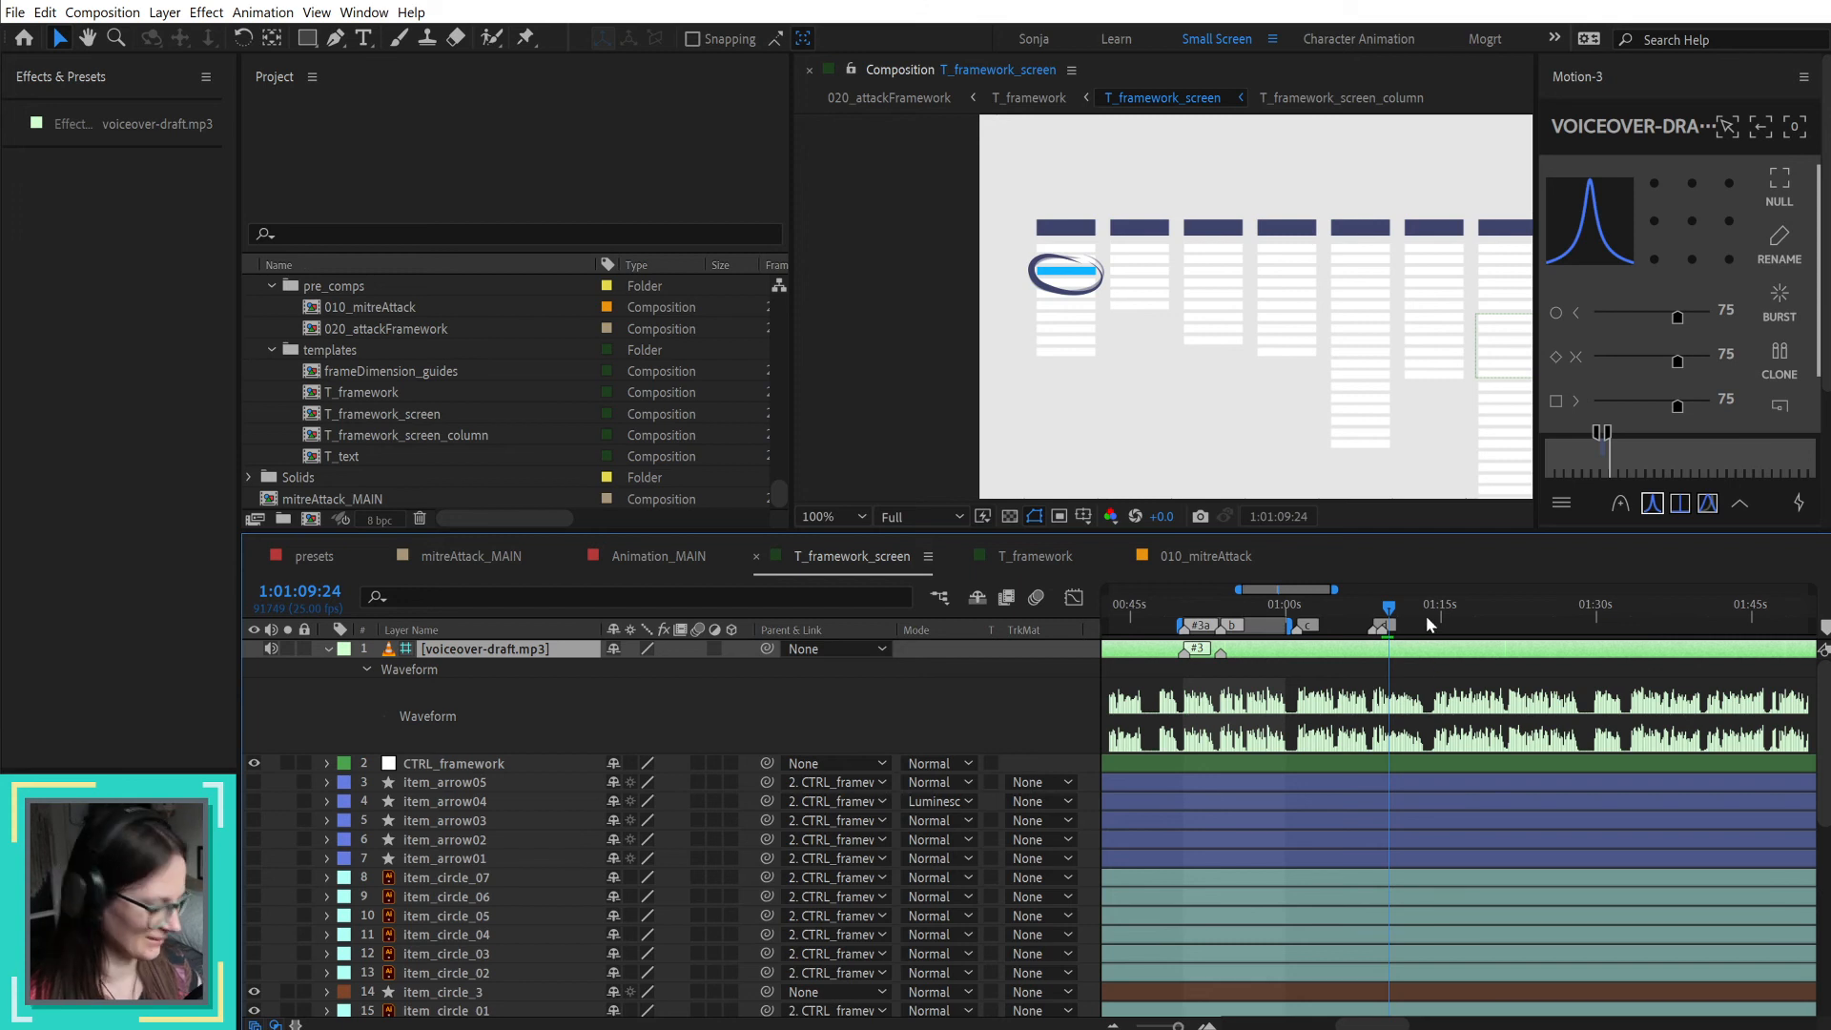
Step: Play the voiceover from 1:01:09:24, glance at the storyboard PDF, and place the playhead at 1:01:14:09
key(space)
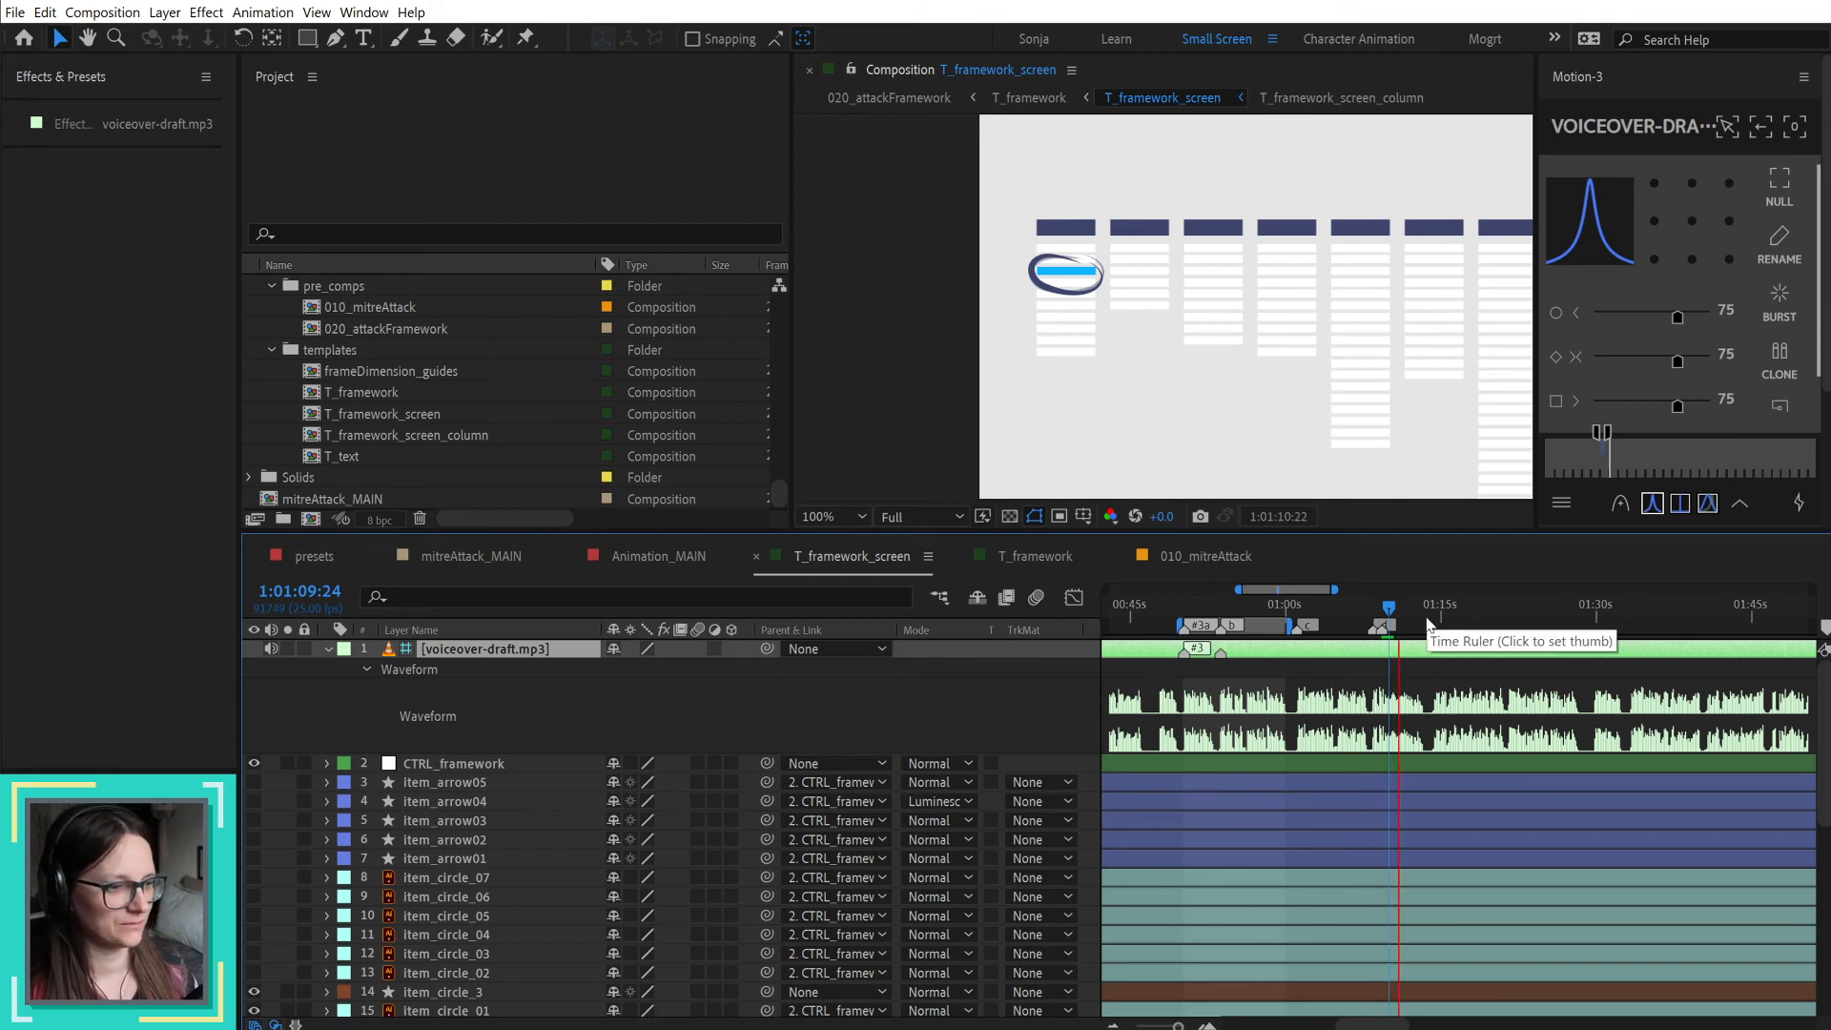
key(alt+Tab)
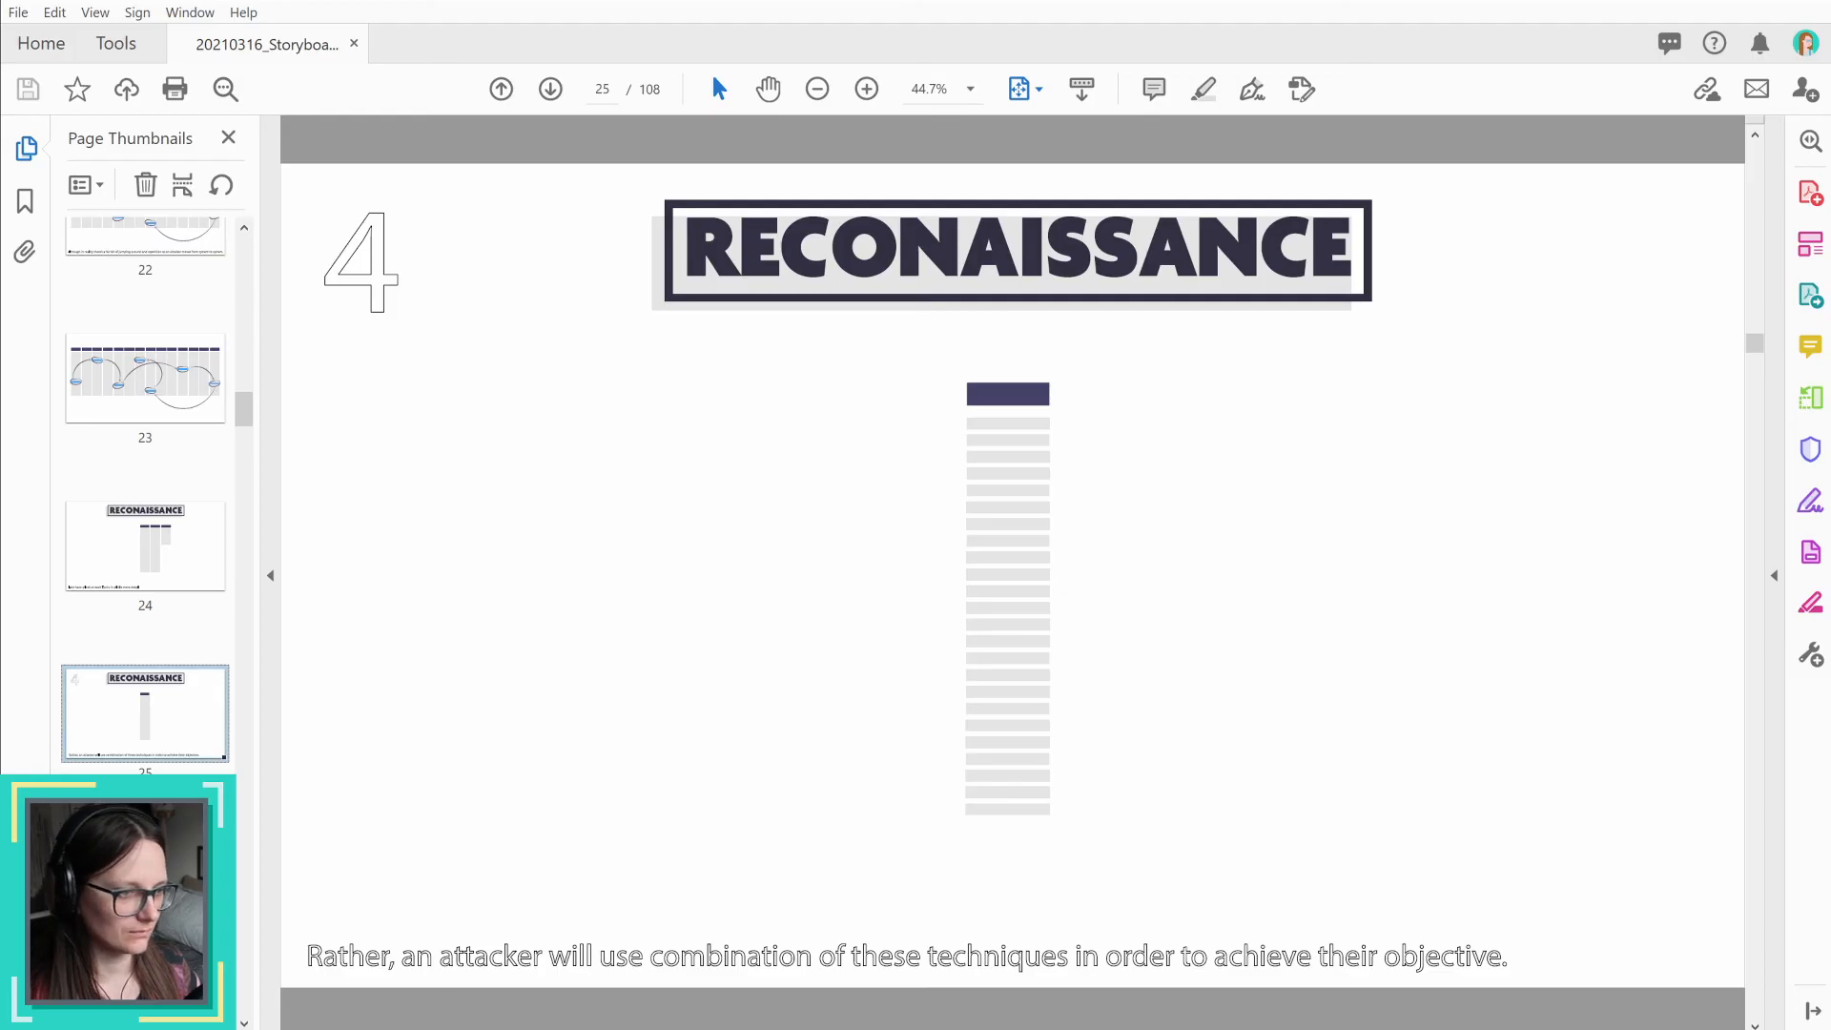
key(alt+Tab)
drag(1415, 617, 1434, 616)
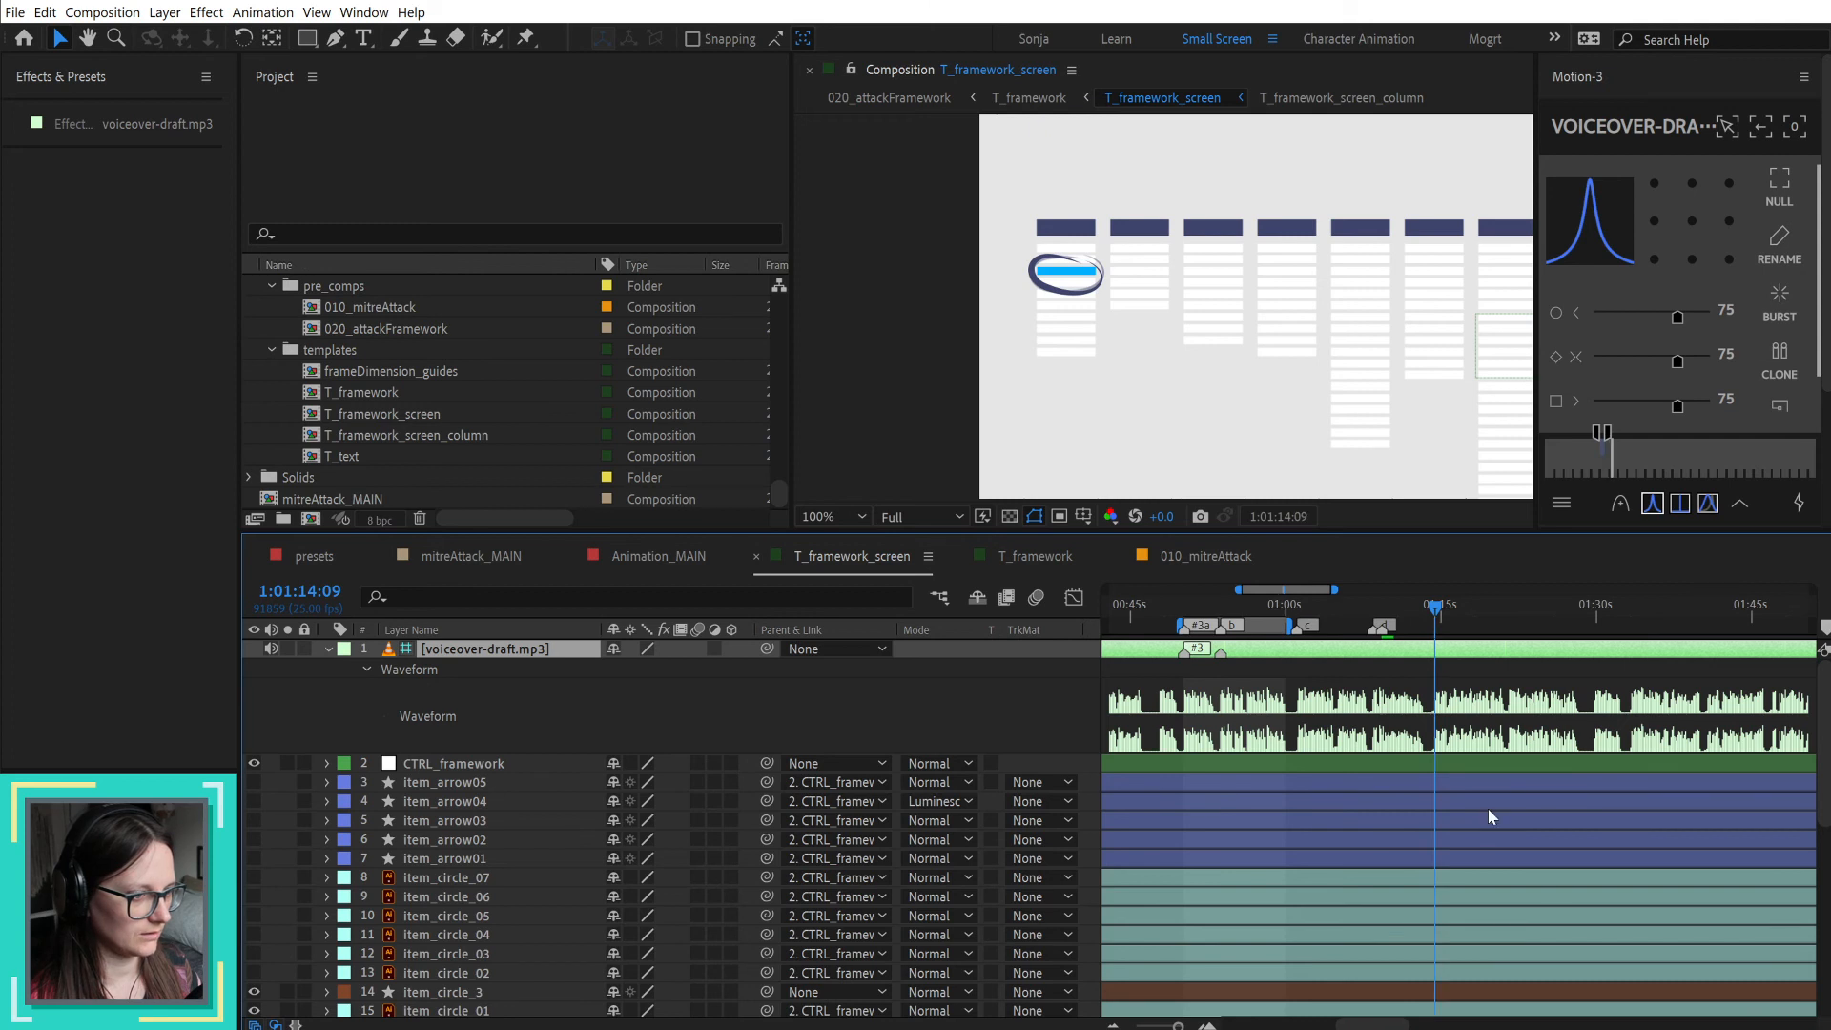
Step: Compare the narration on storyboard pages 22 to 25 with the voiceover, and place the After Effects playhead at 1:01:10:15
key(alt+Tab)
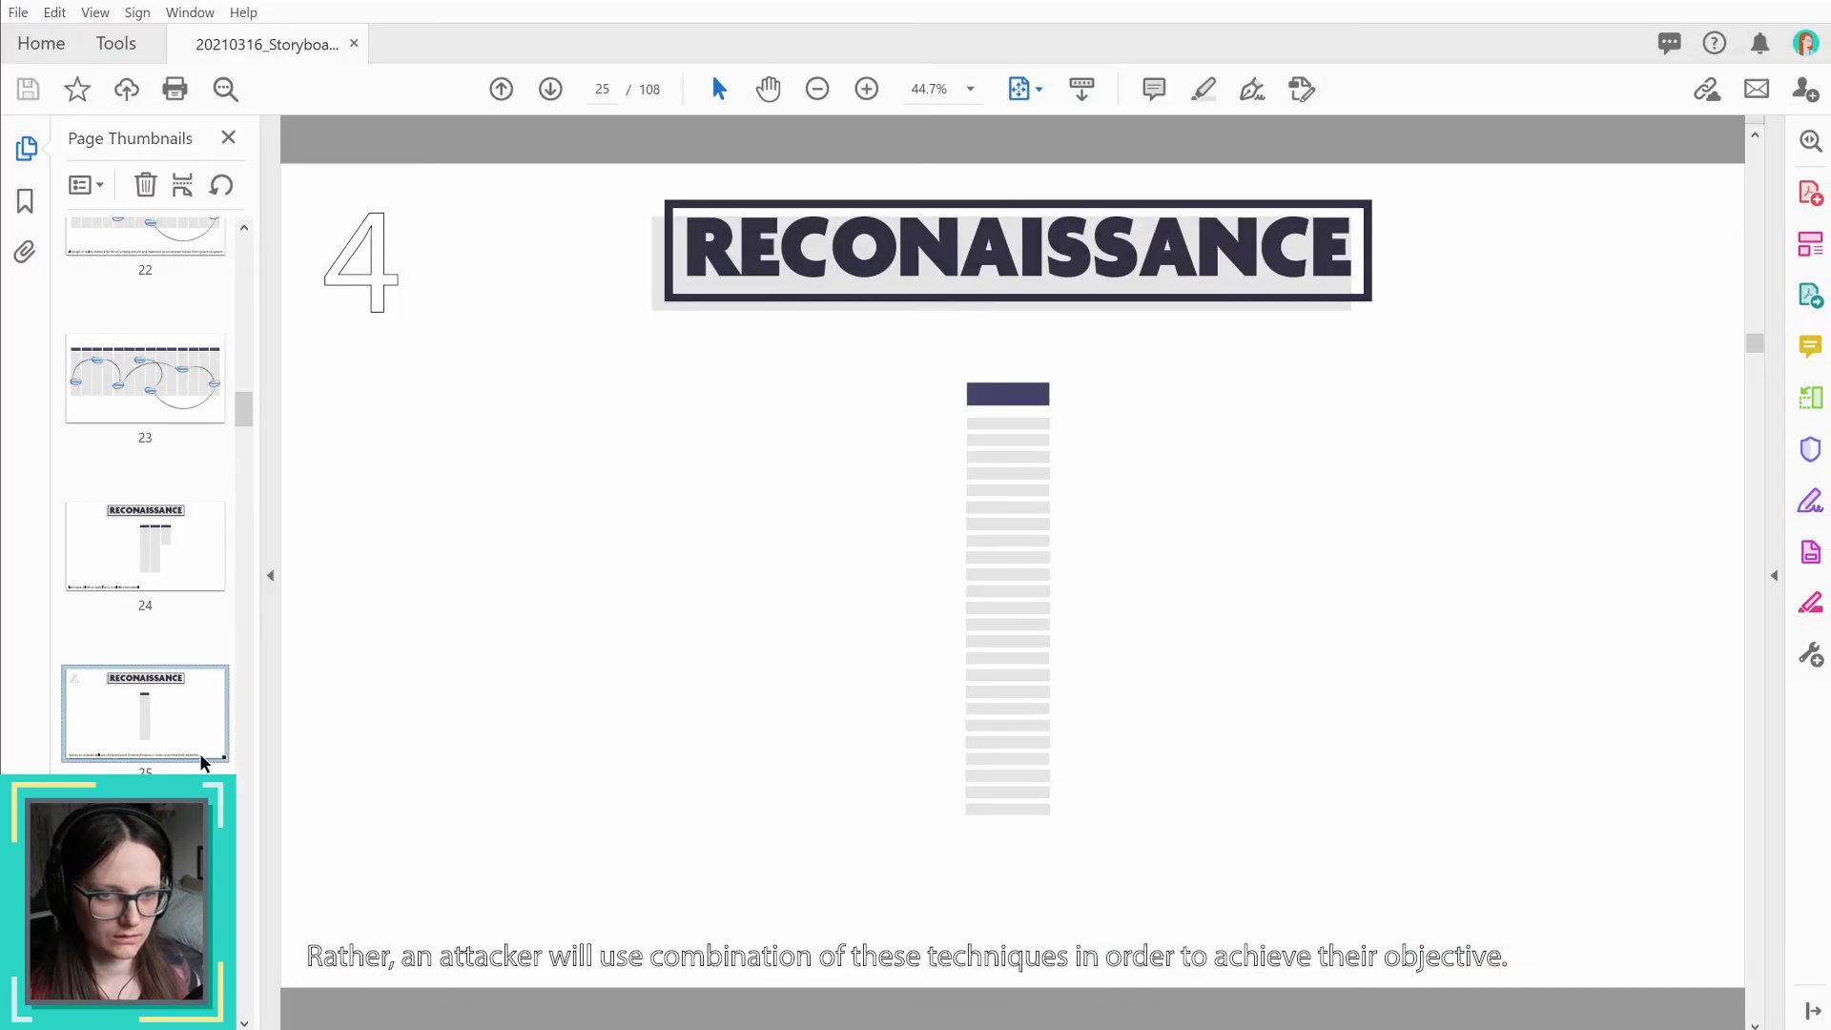
click(117, 570)
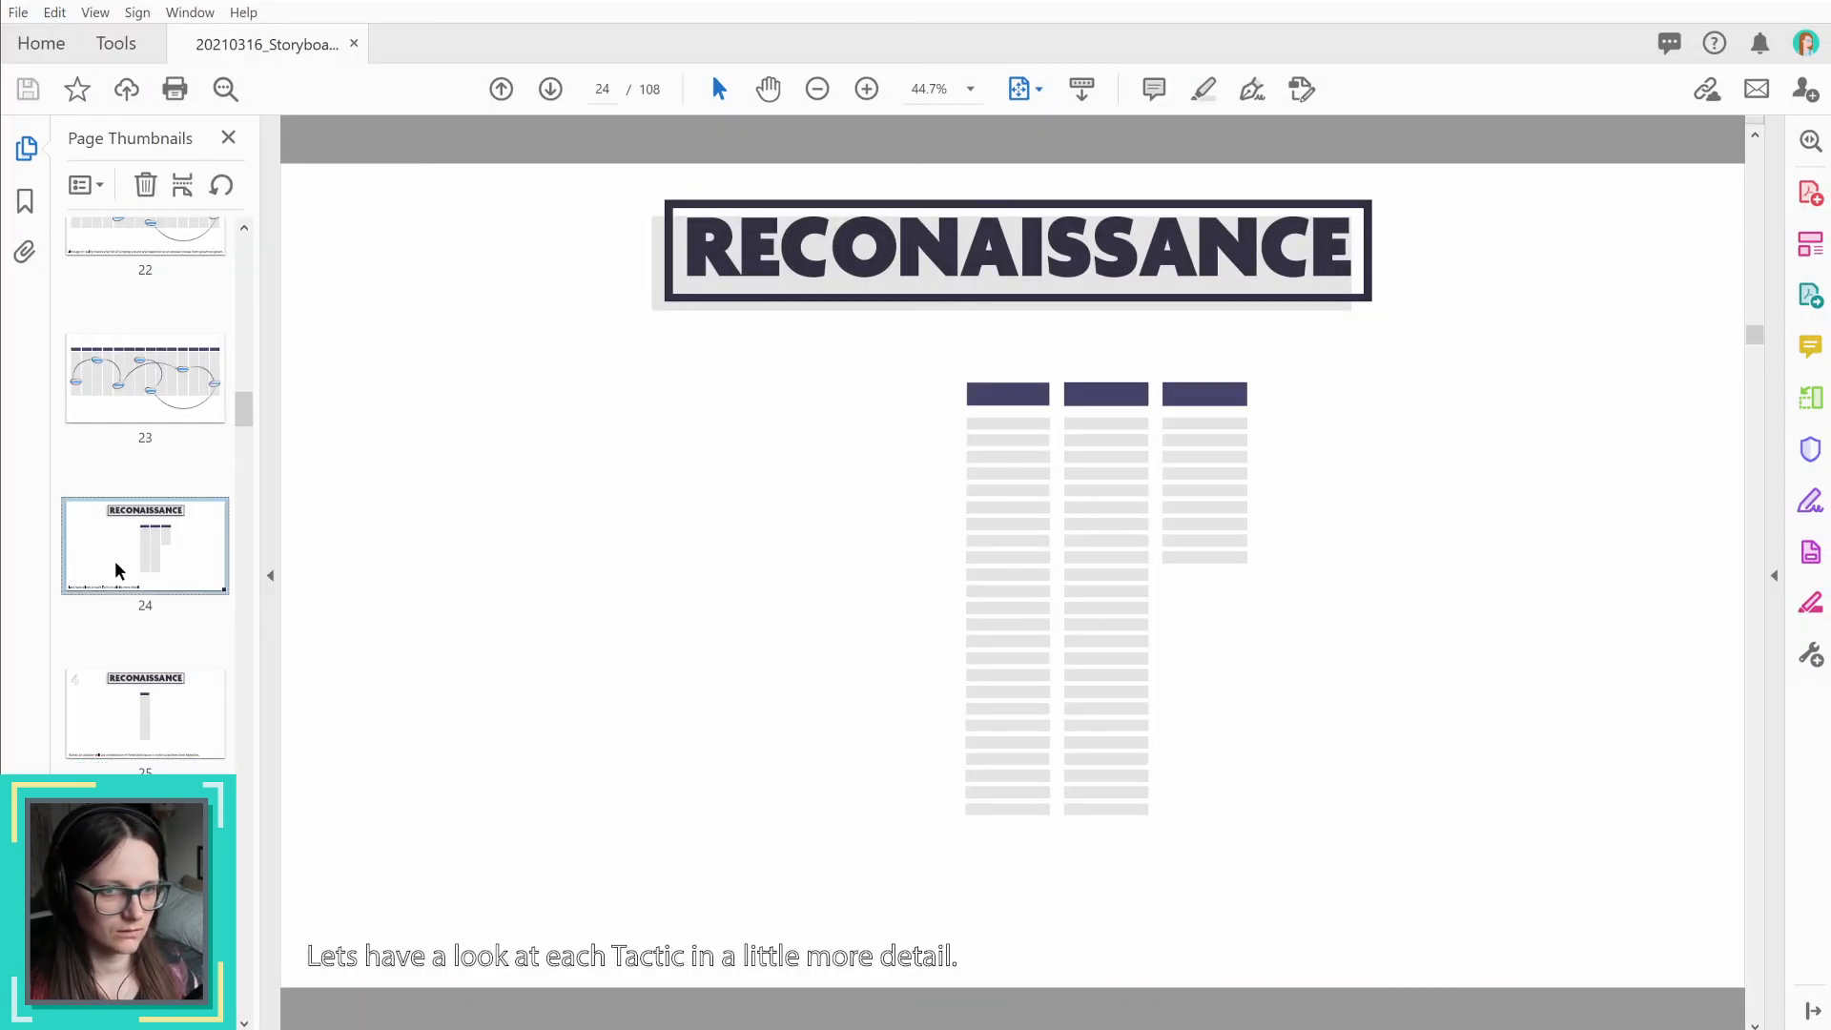
click(145, 410)
click(138, 253)
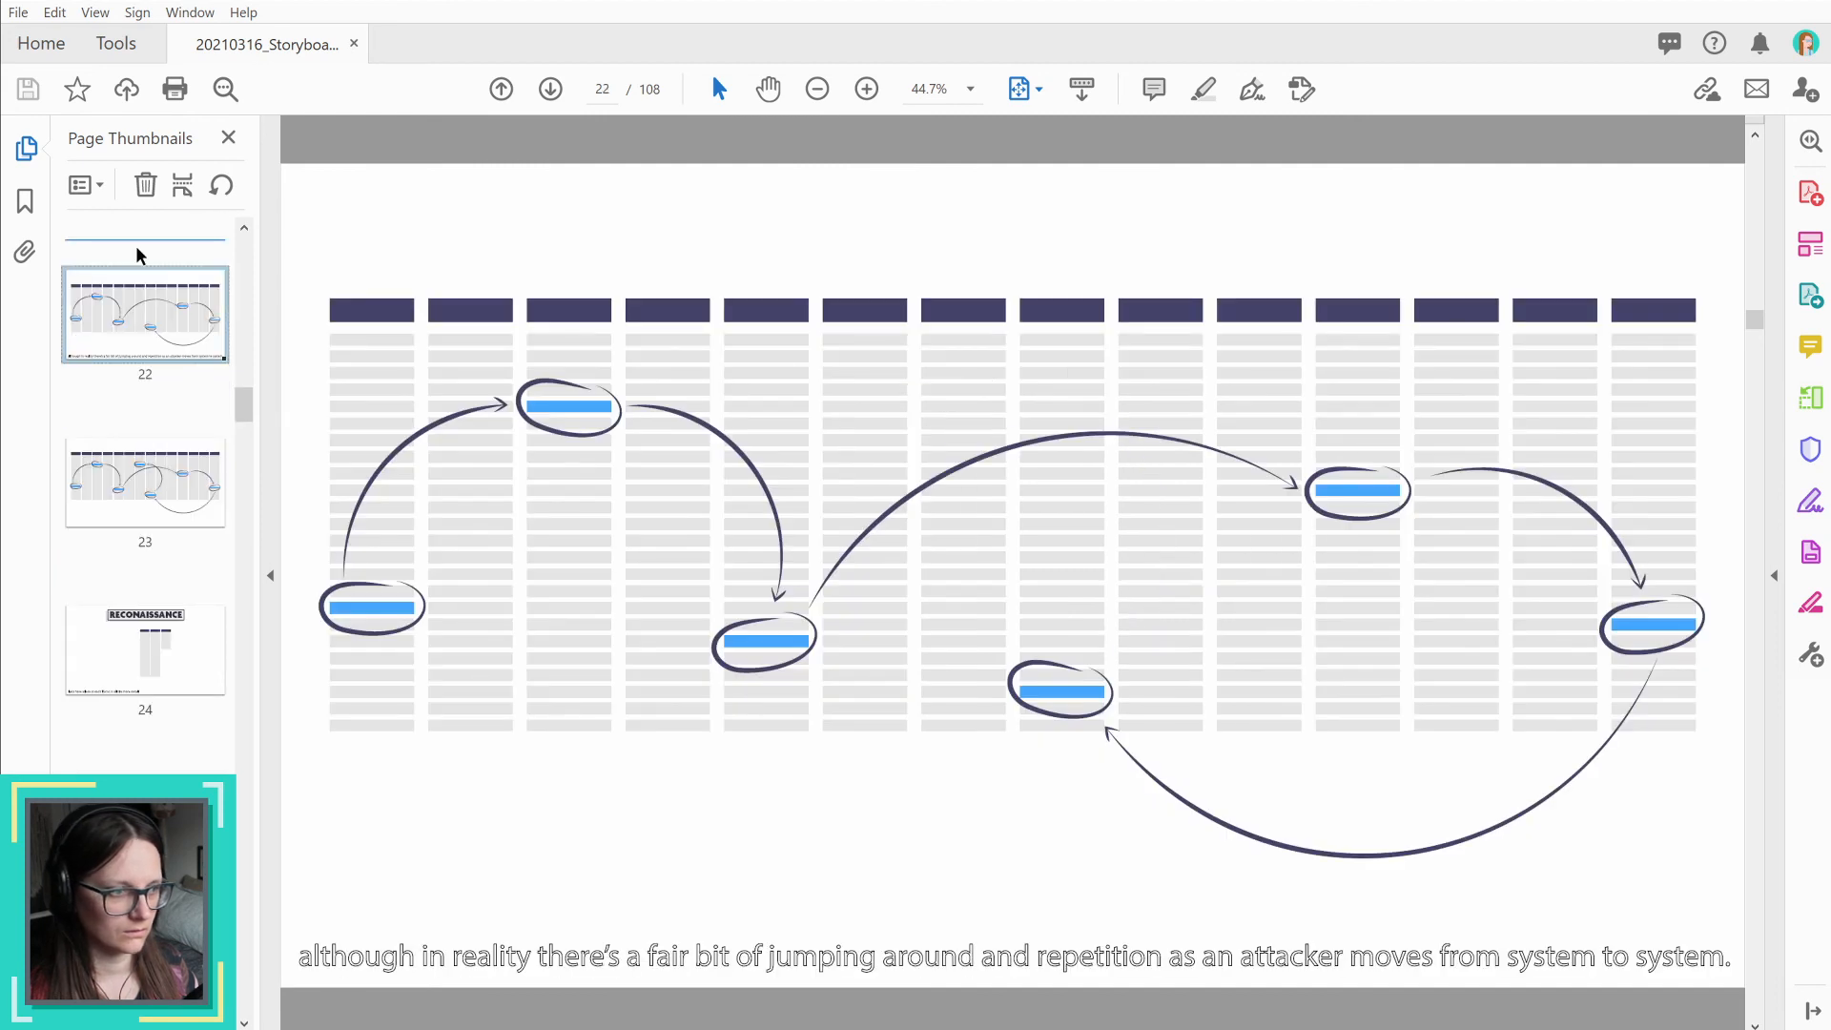
click(149, 656)
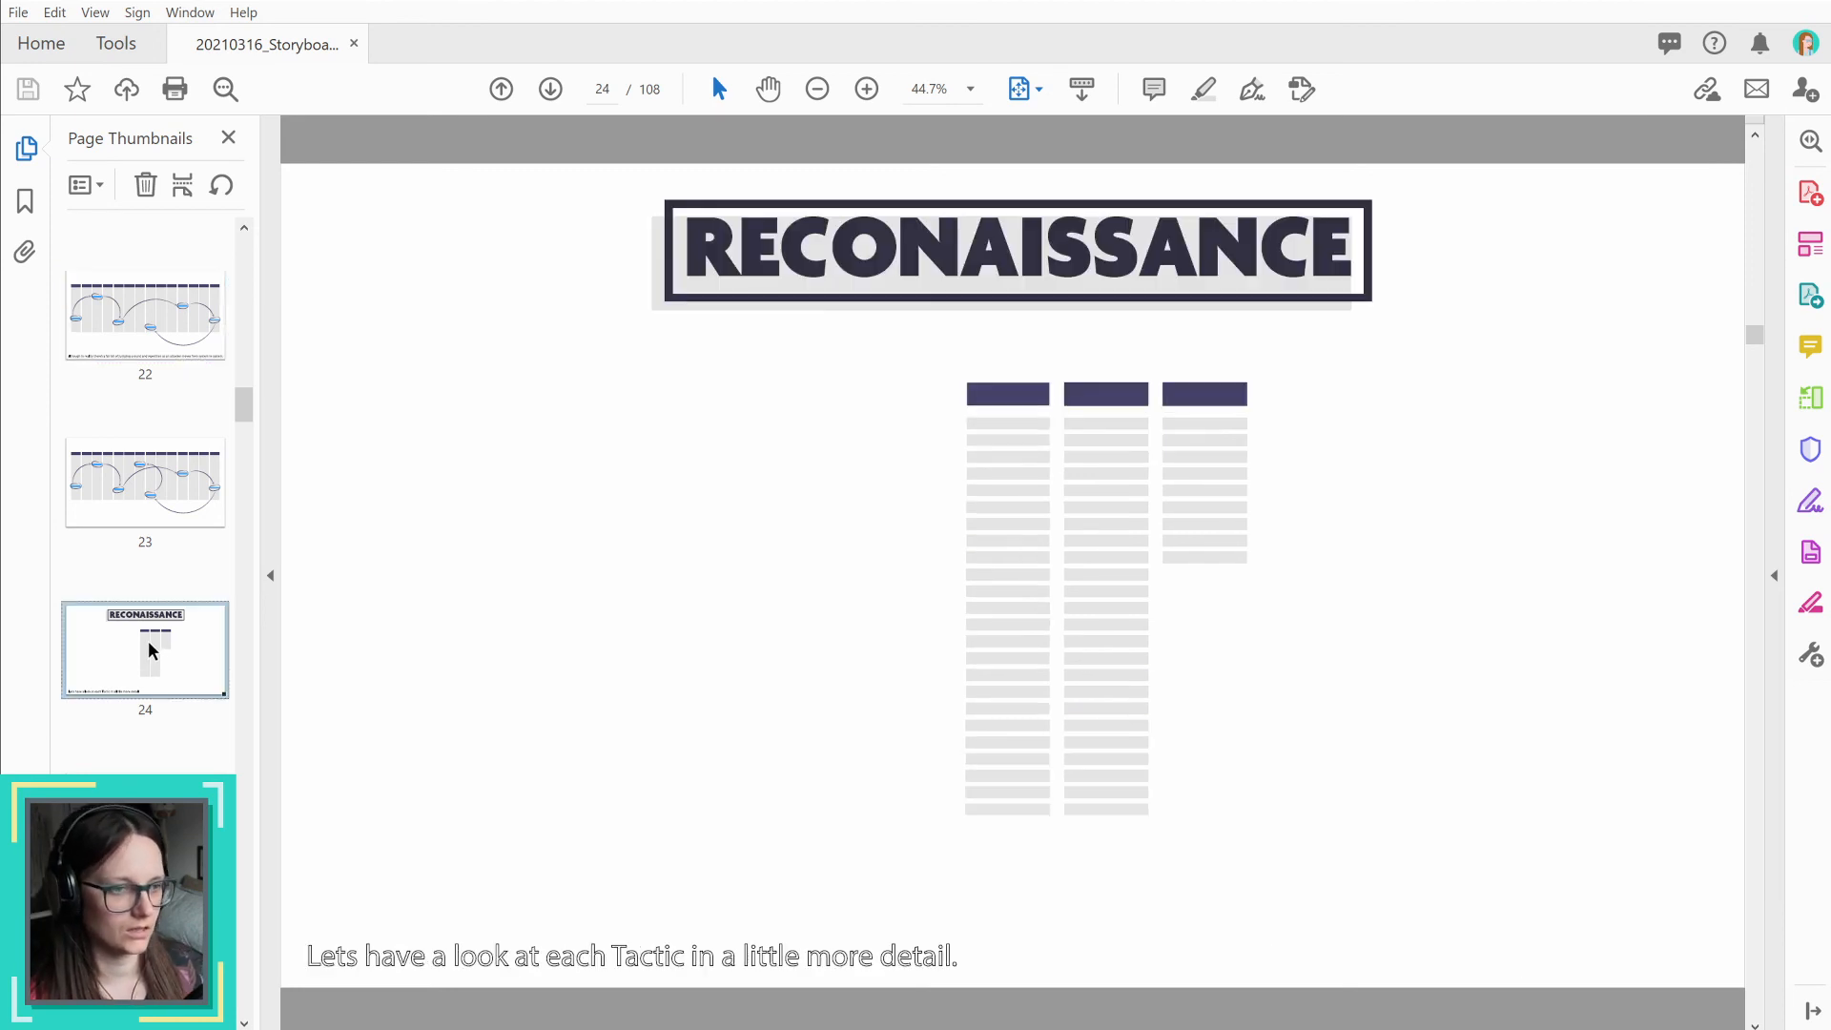
key(Down)
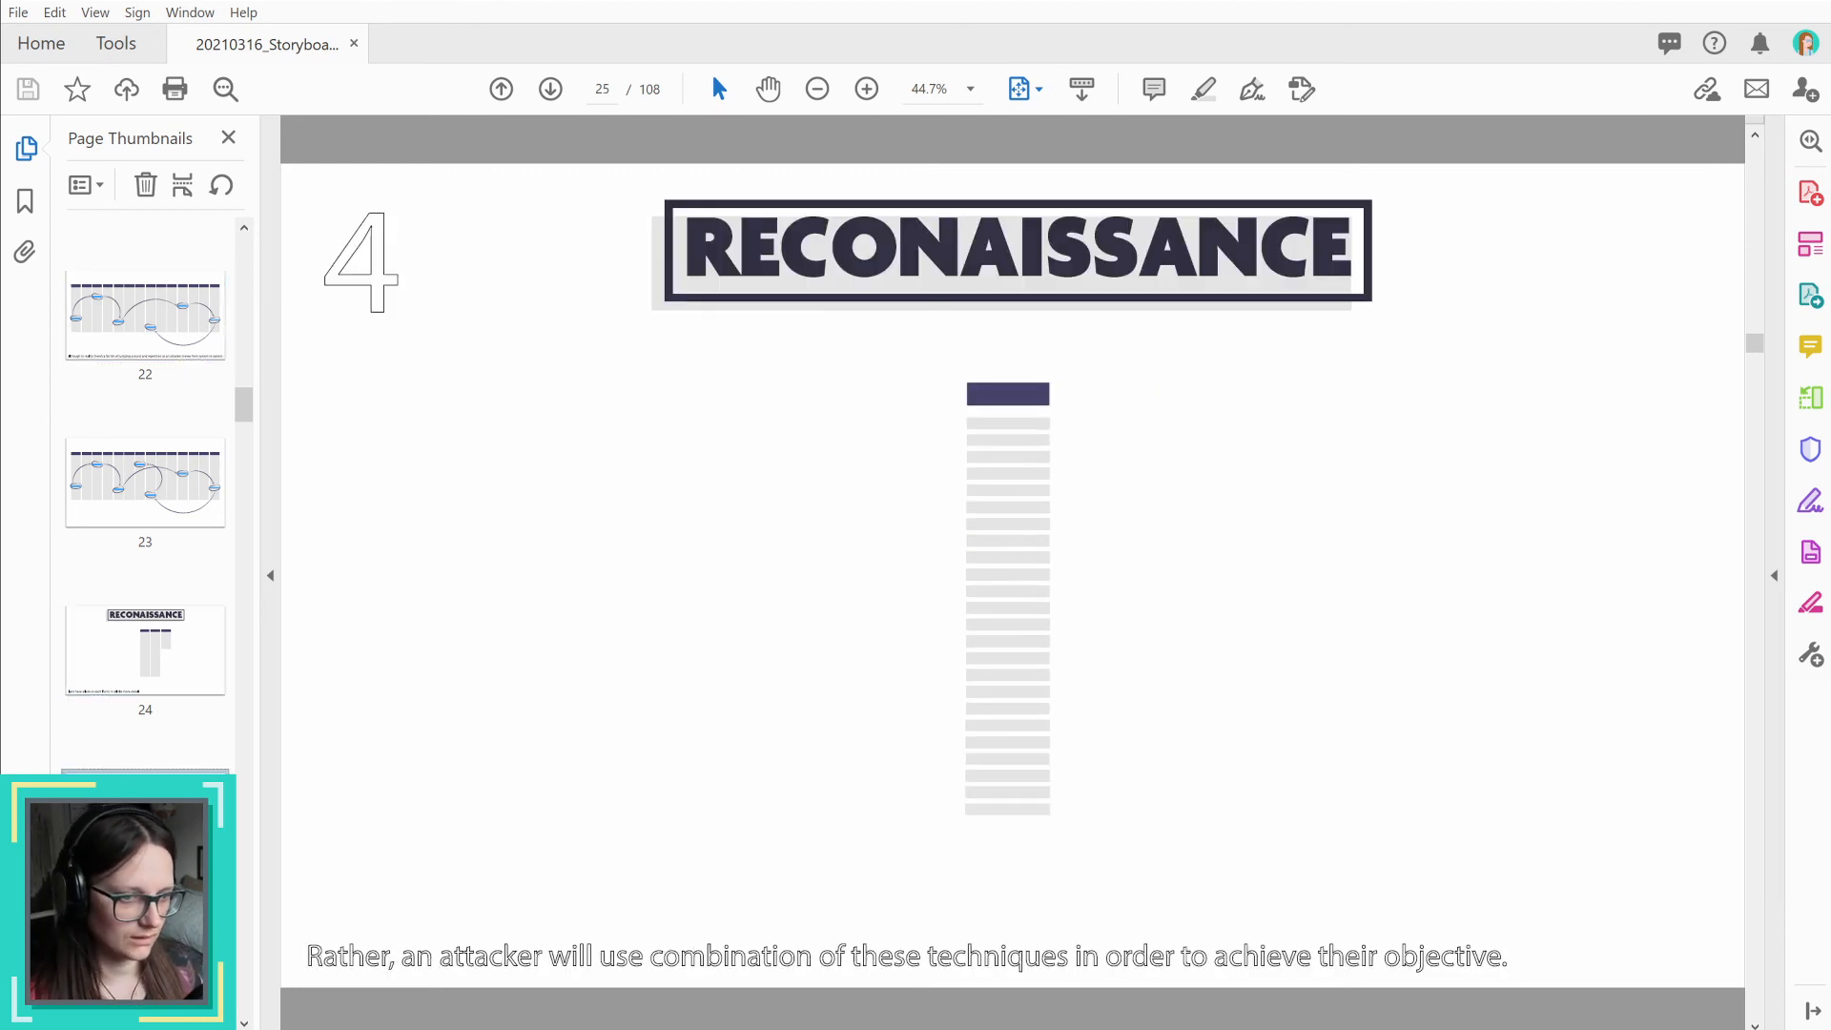
click(207, 505)
click(168, 366)
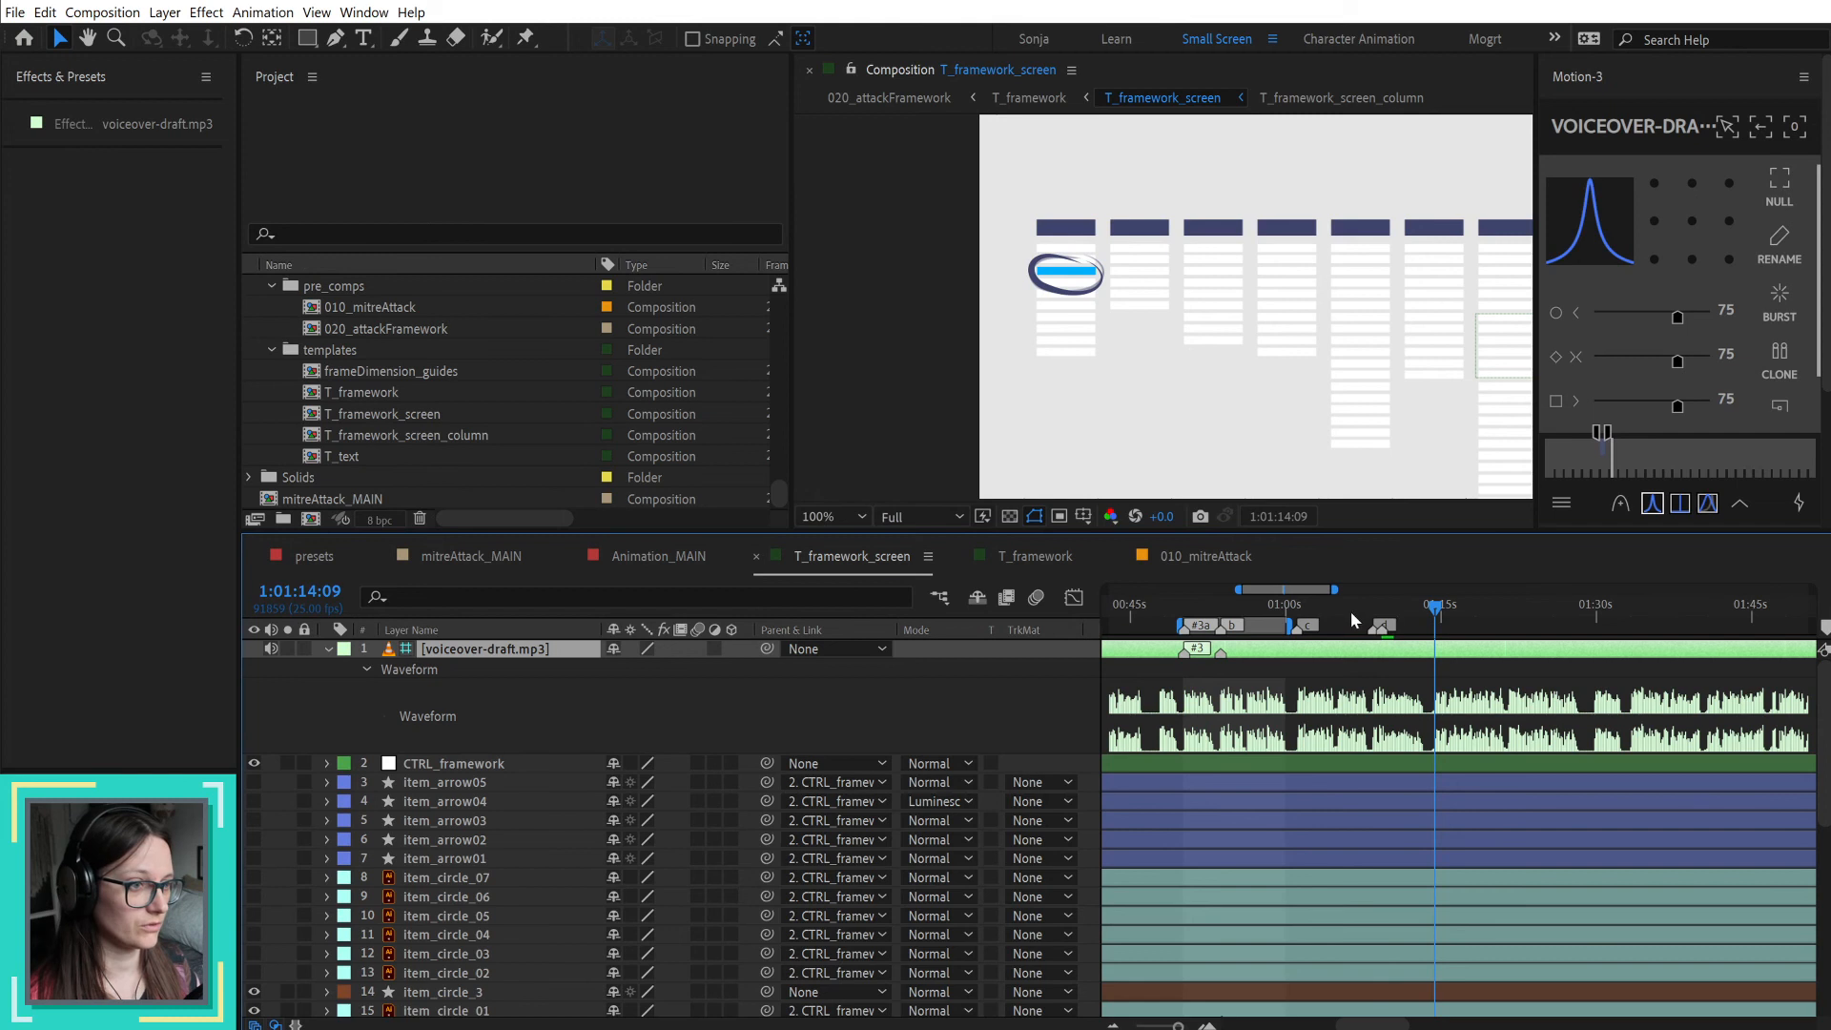
drag(1370, 610, 1395, 625)
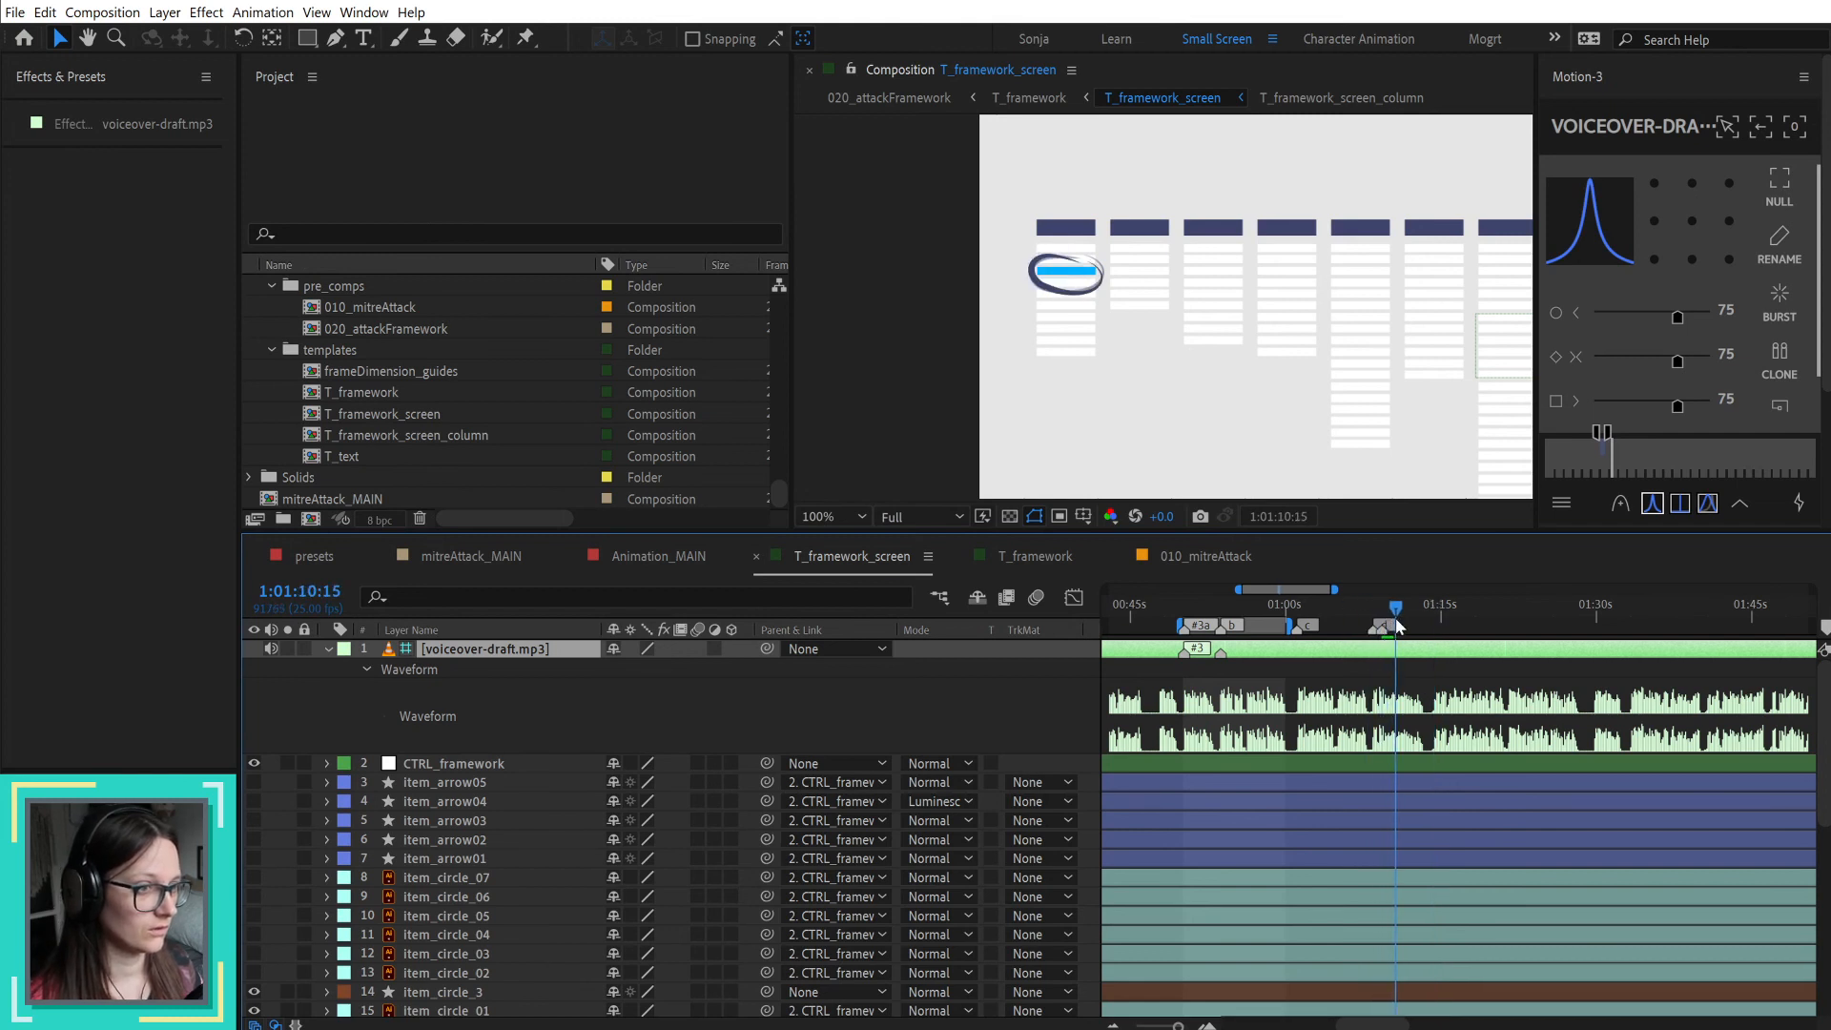
Step: Play the voiceover from 1:01:10:15 while comparing storyboard pages 21 and 22 in the PDF, and return to After Effects
key(space)
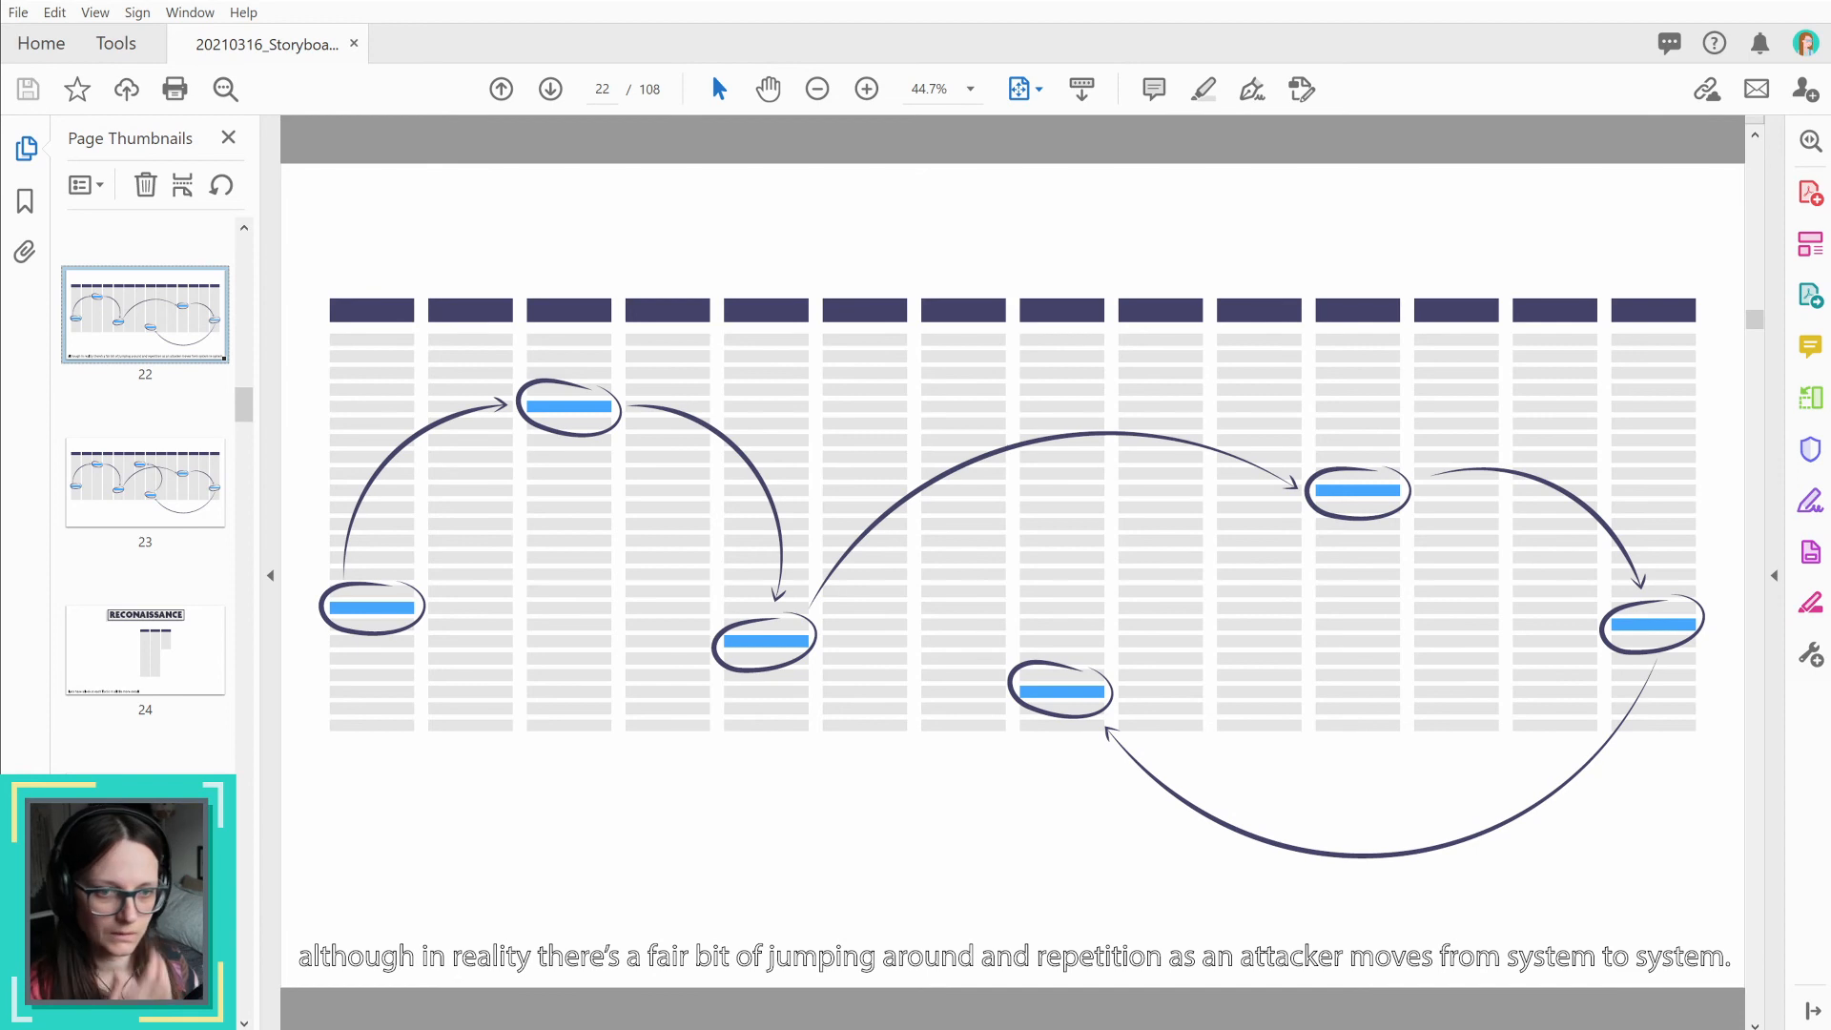
scroll(181, 439, up, 2)
click(133, 291)
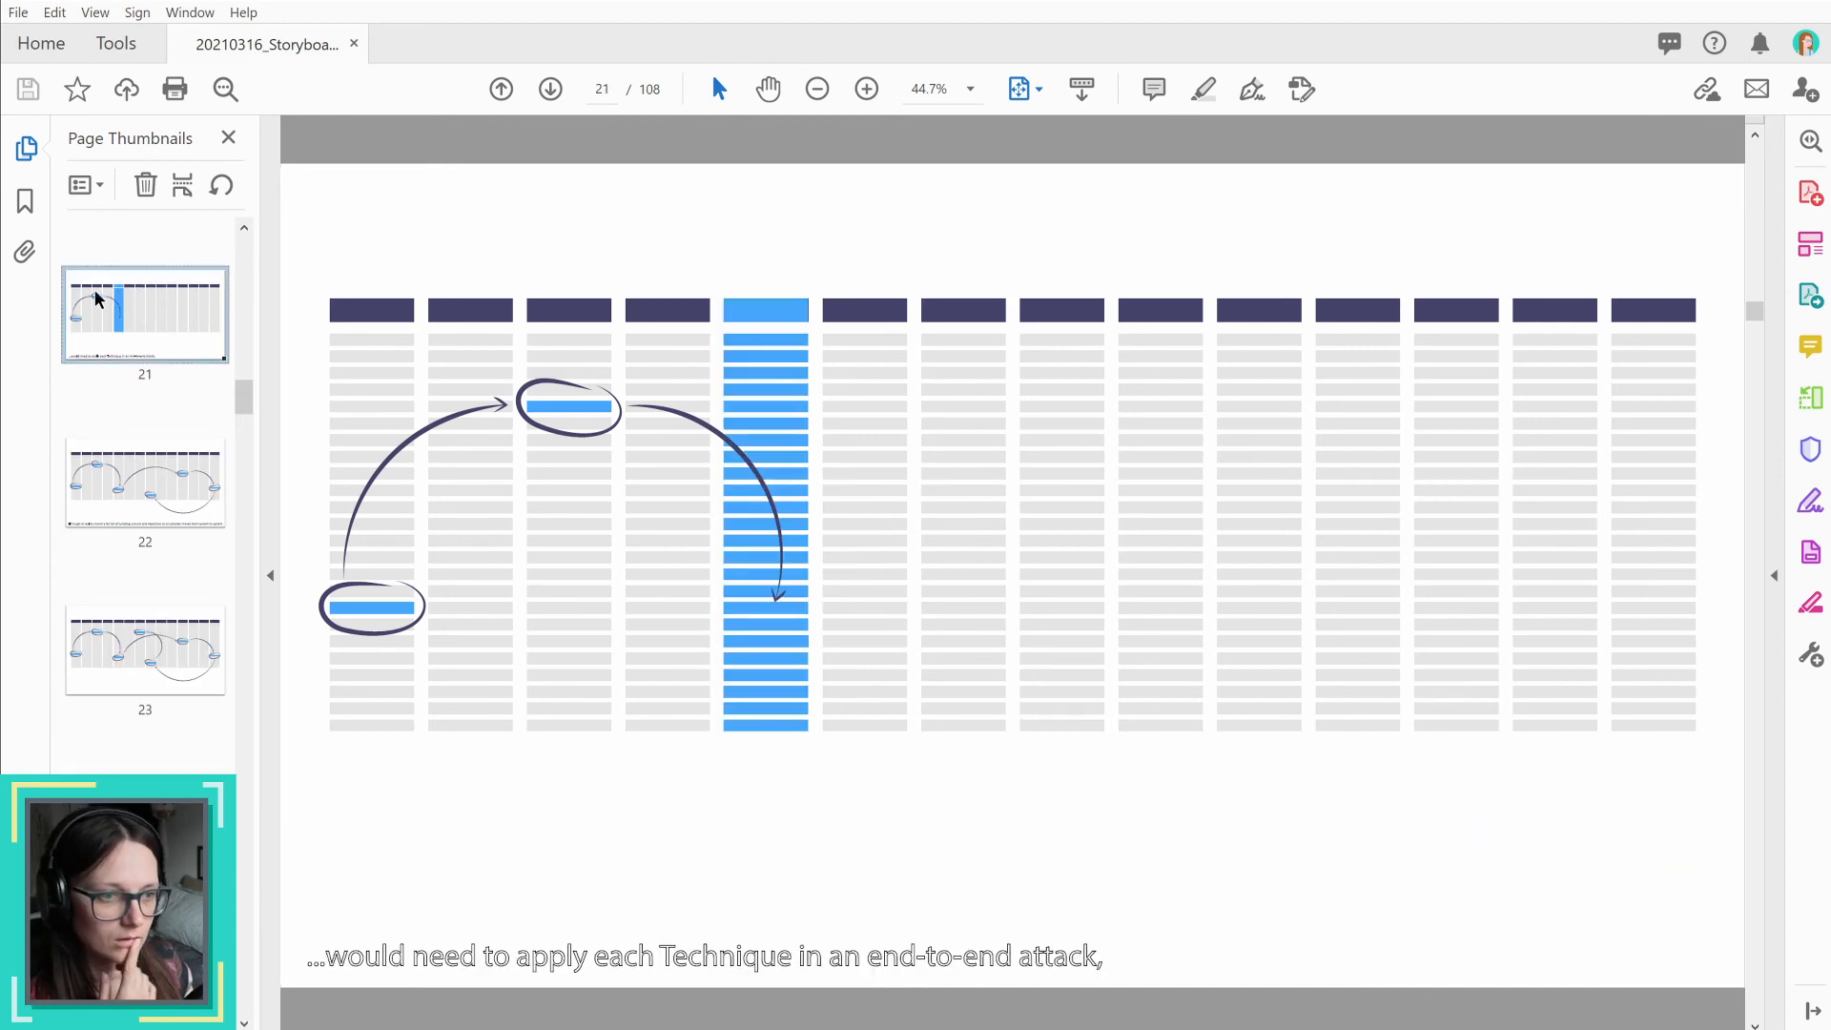
click(111, 482)
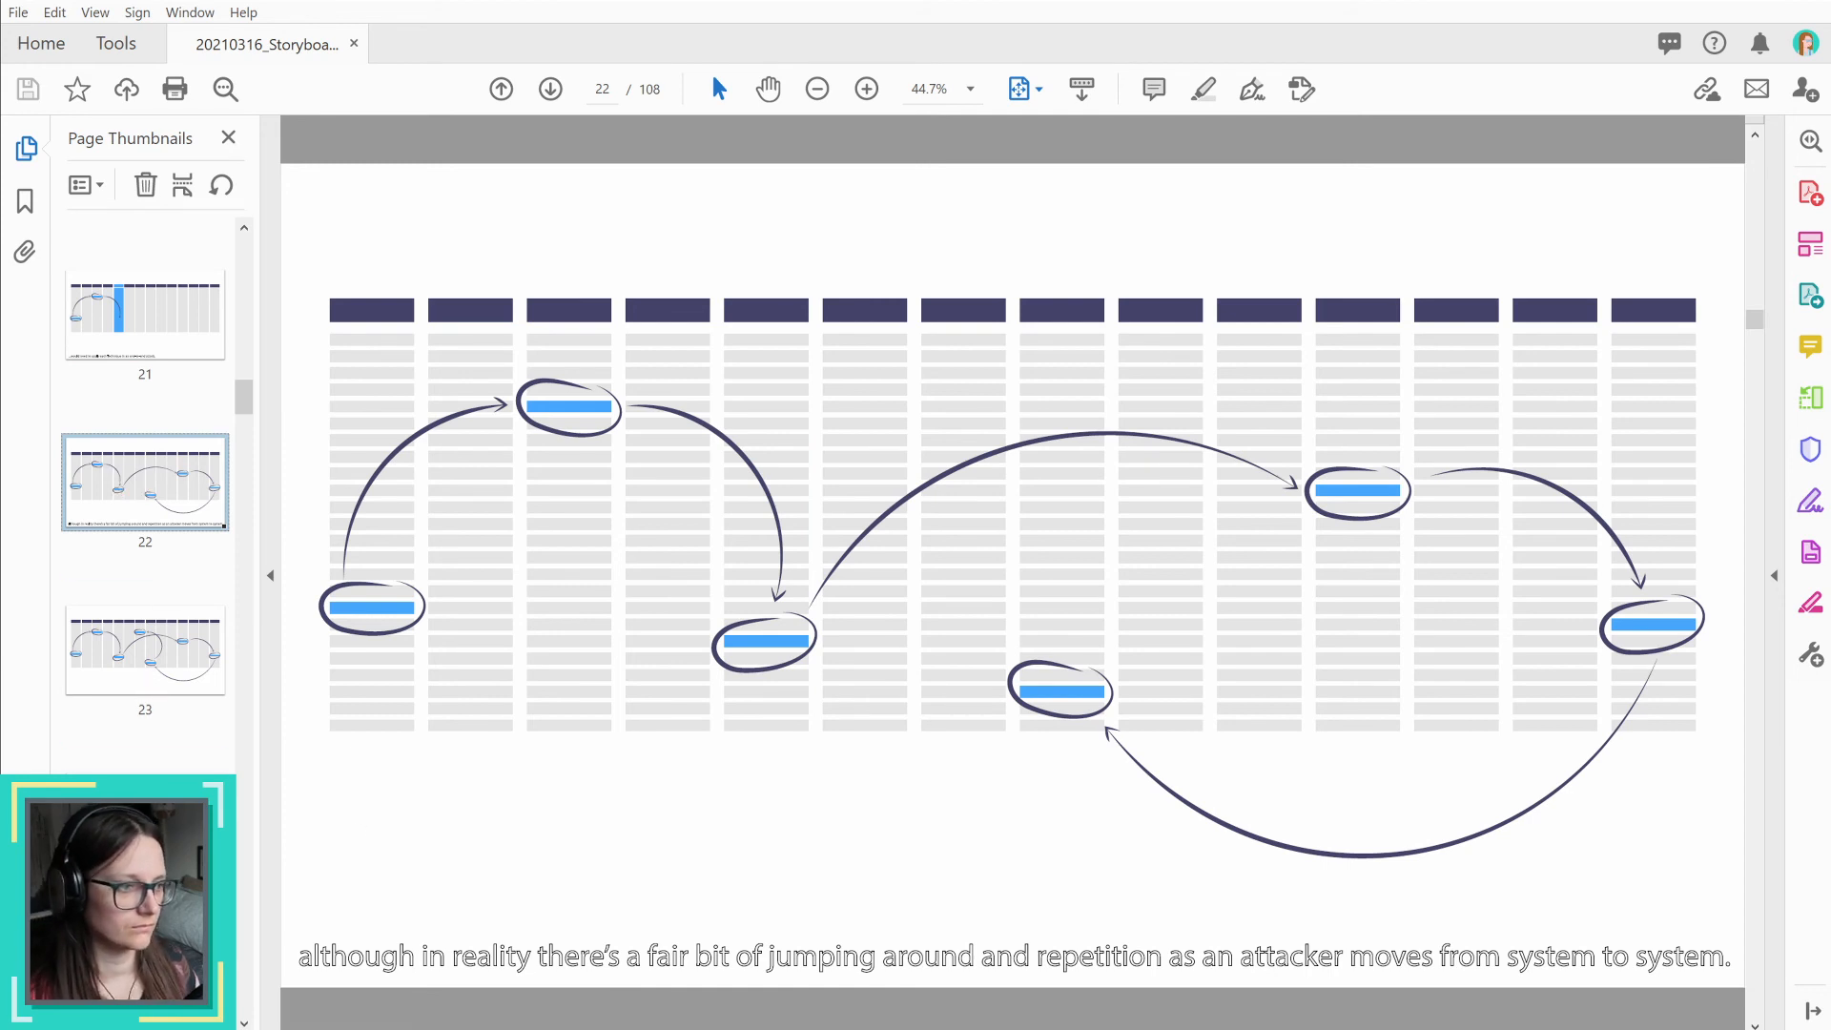
key(alt+Tab)
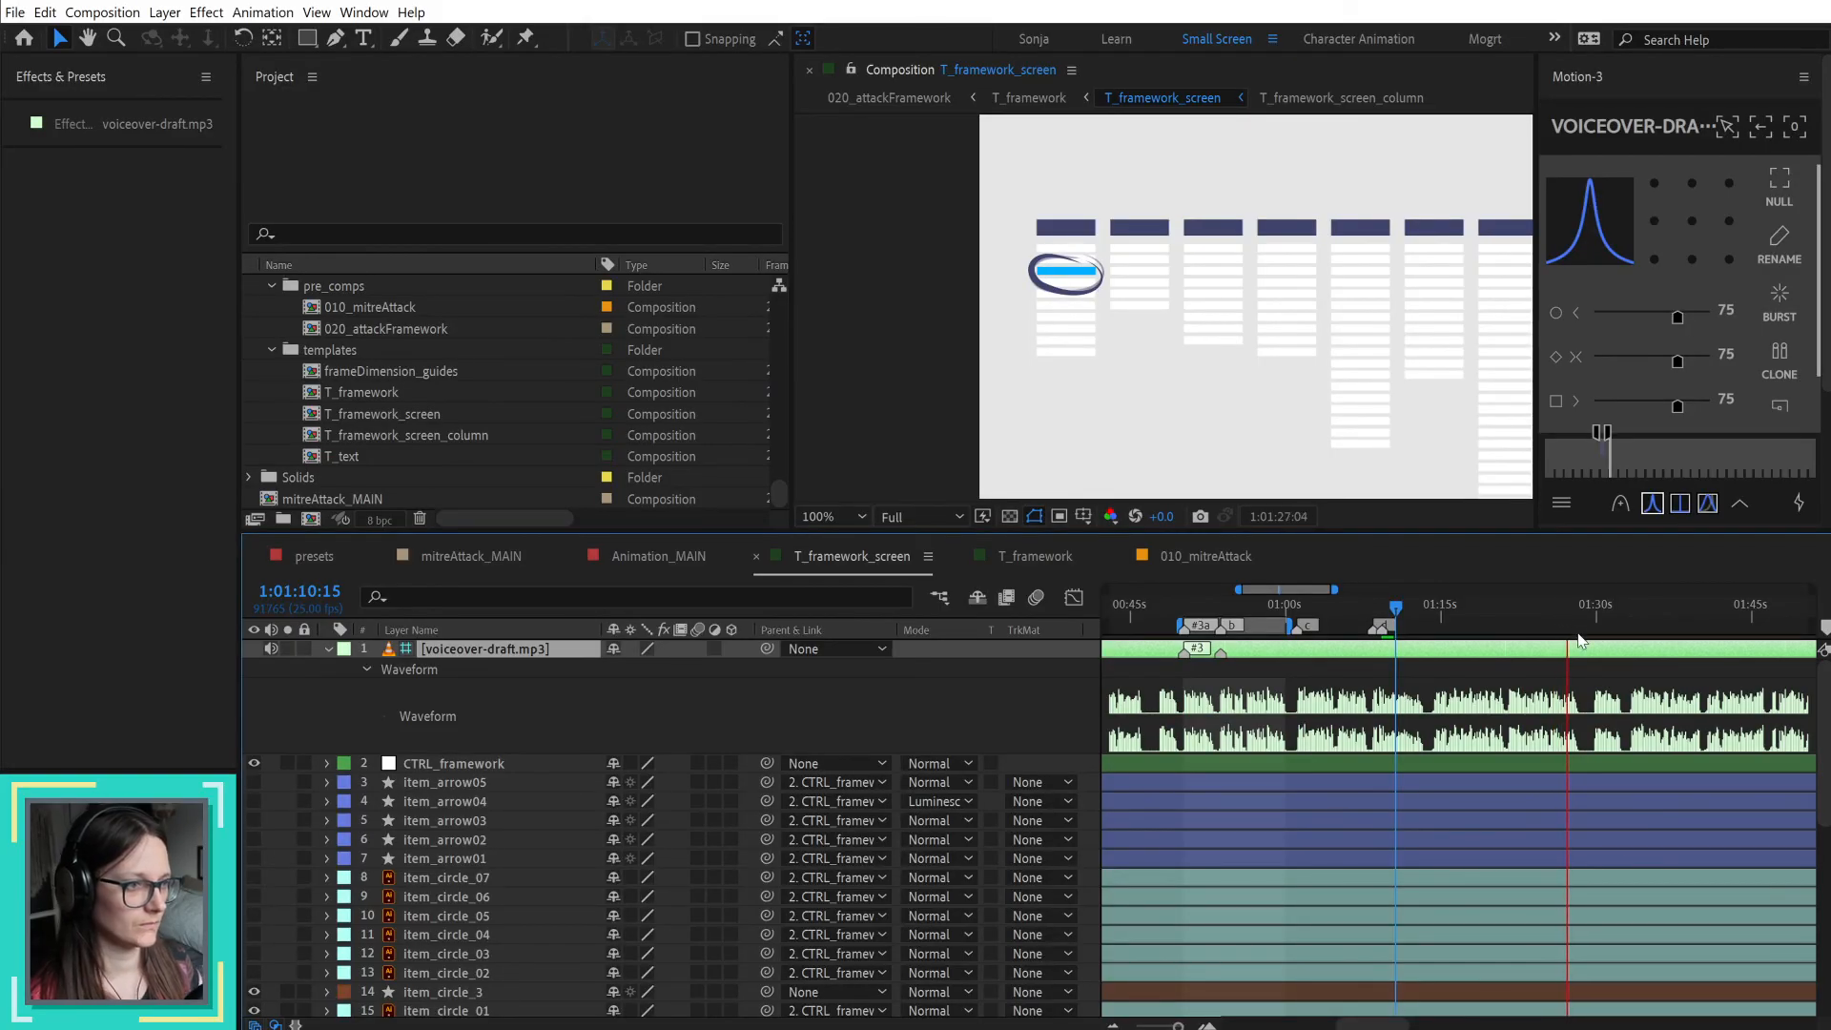
Step: Add a composition marker with the comment "e" at 1:01:29:16 in T_framework_screen
drag(1561, 620, 1595, 625)
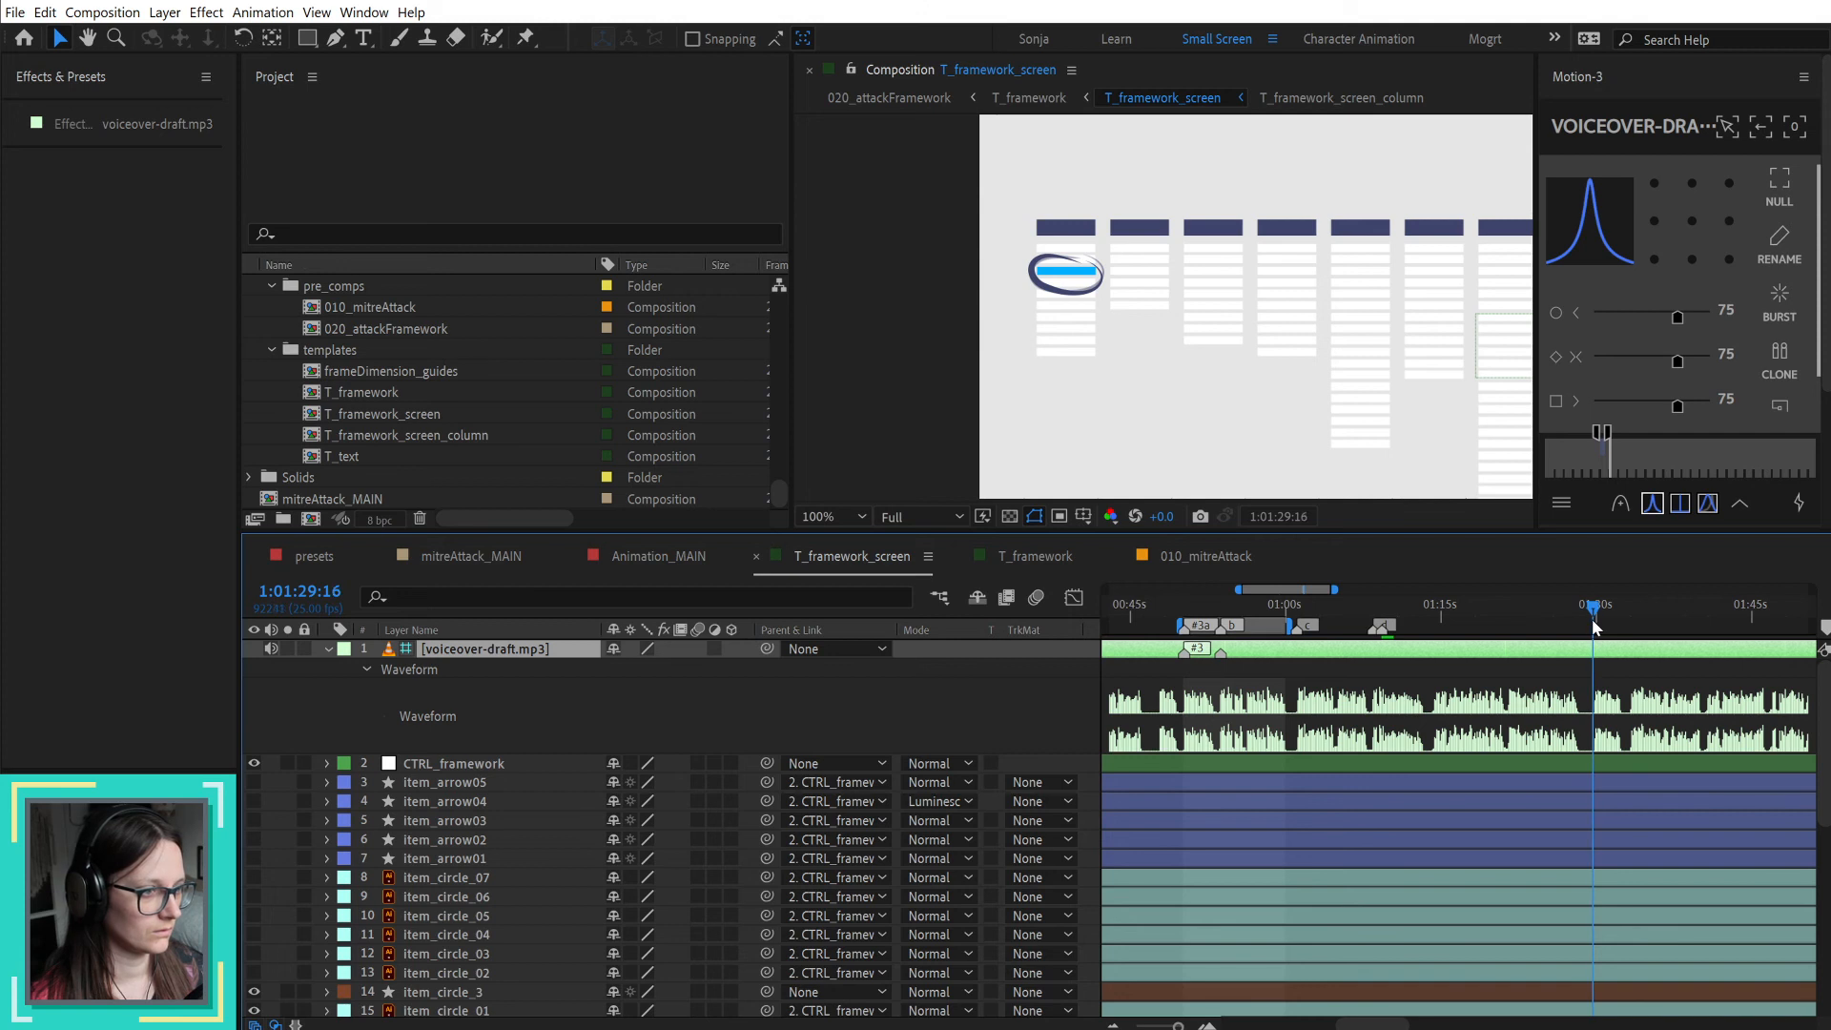
click(1625, 670)
key(alt+KP_Multiply)
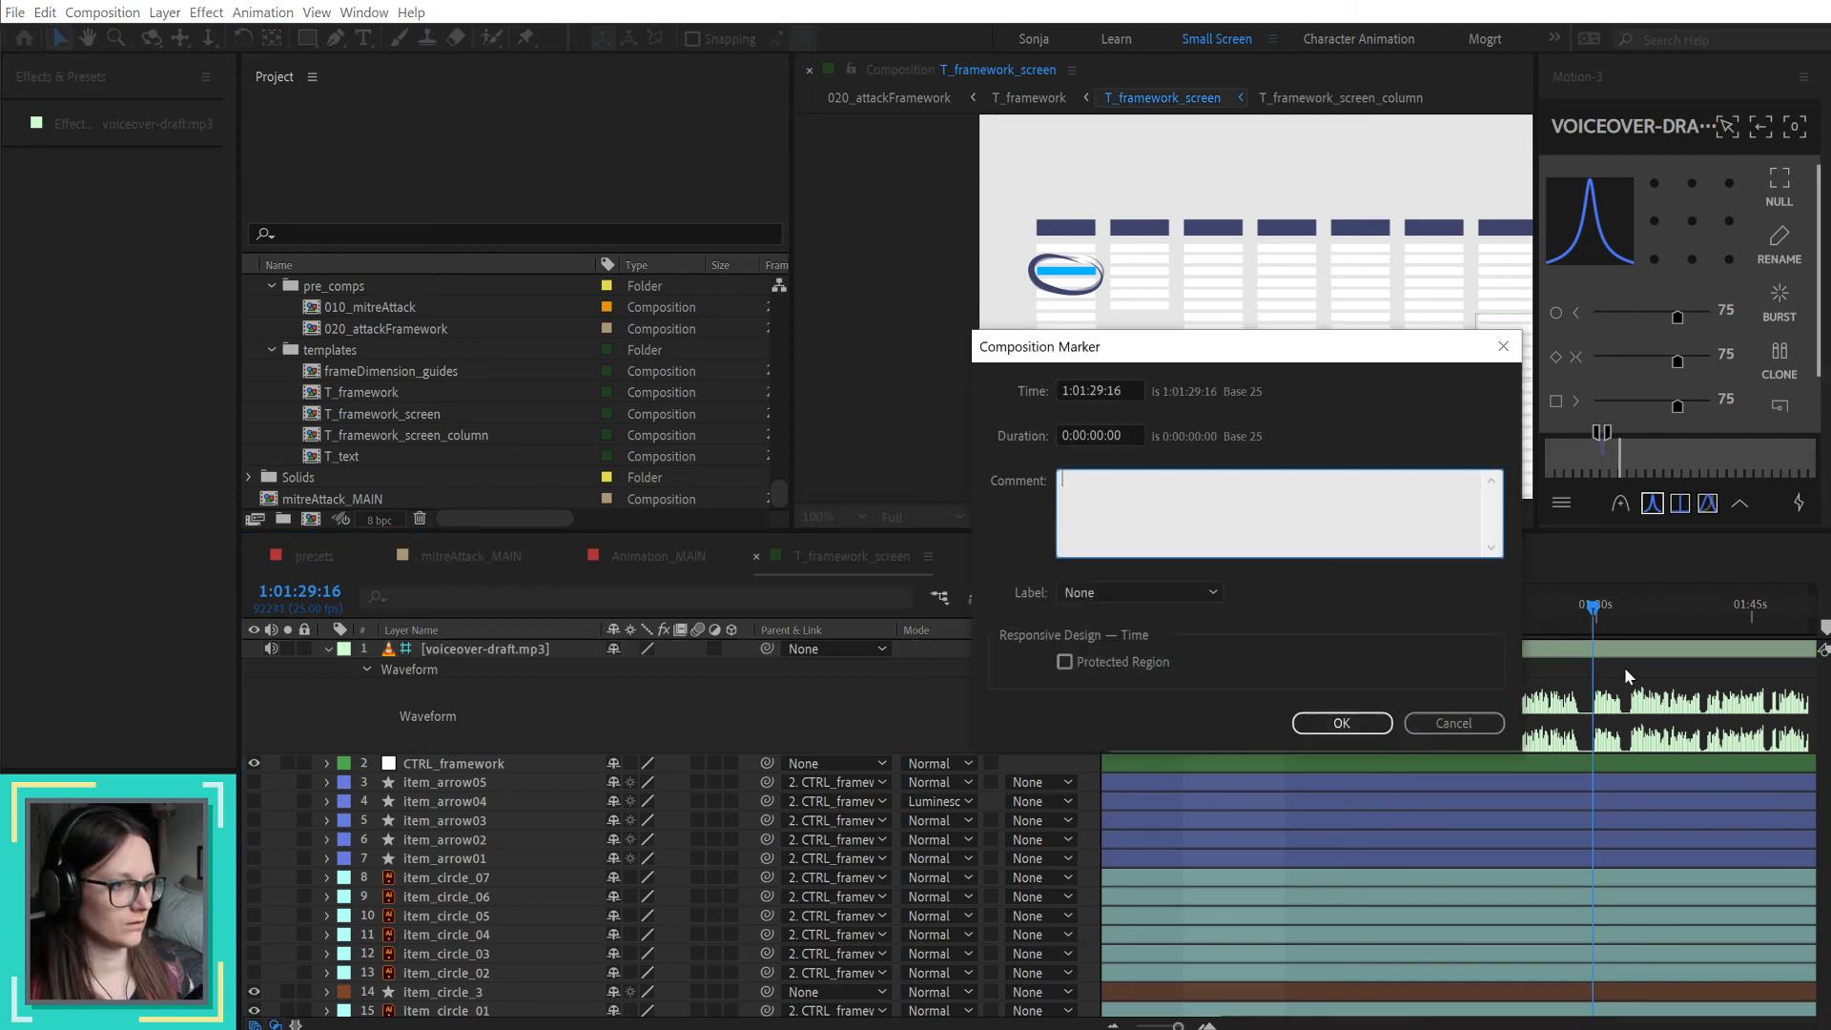
text(e)
key(Return)
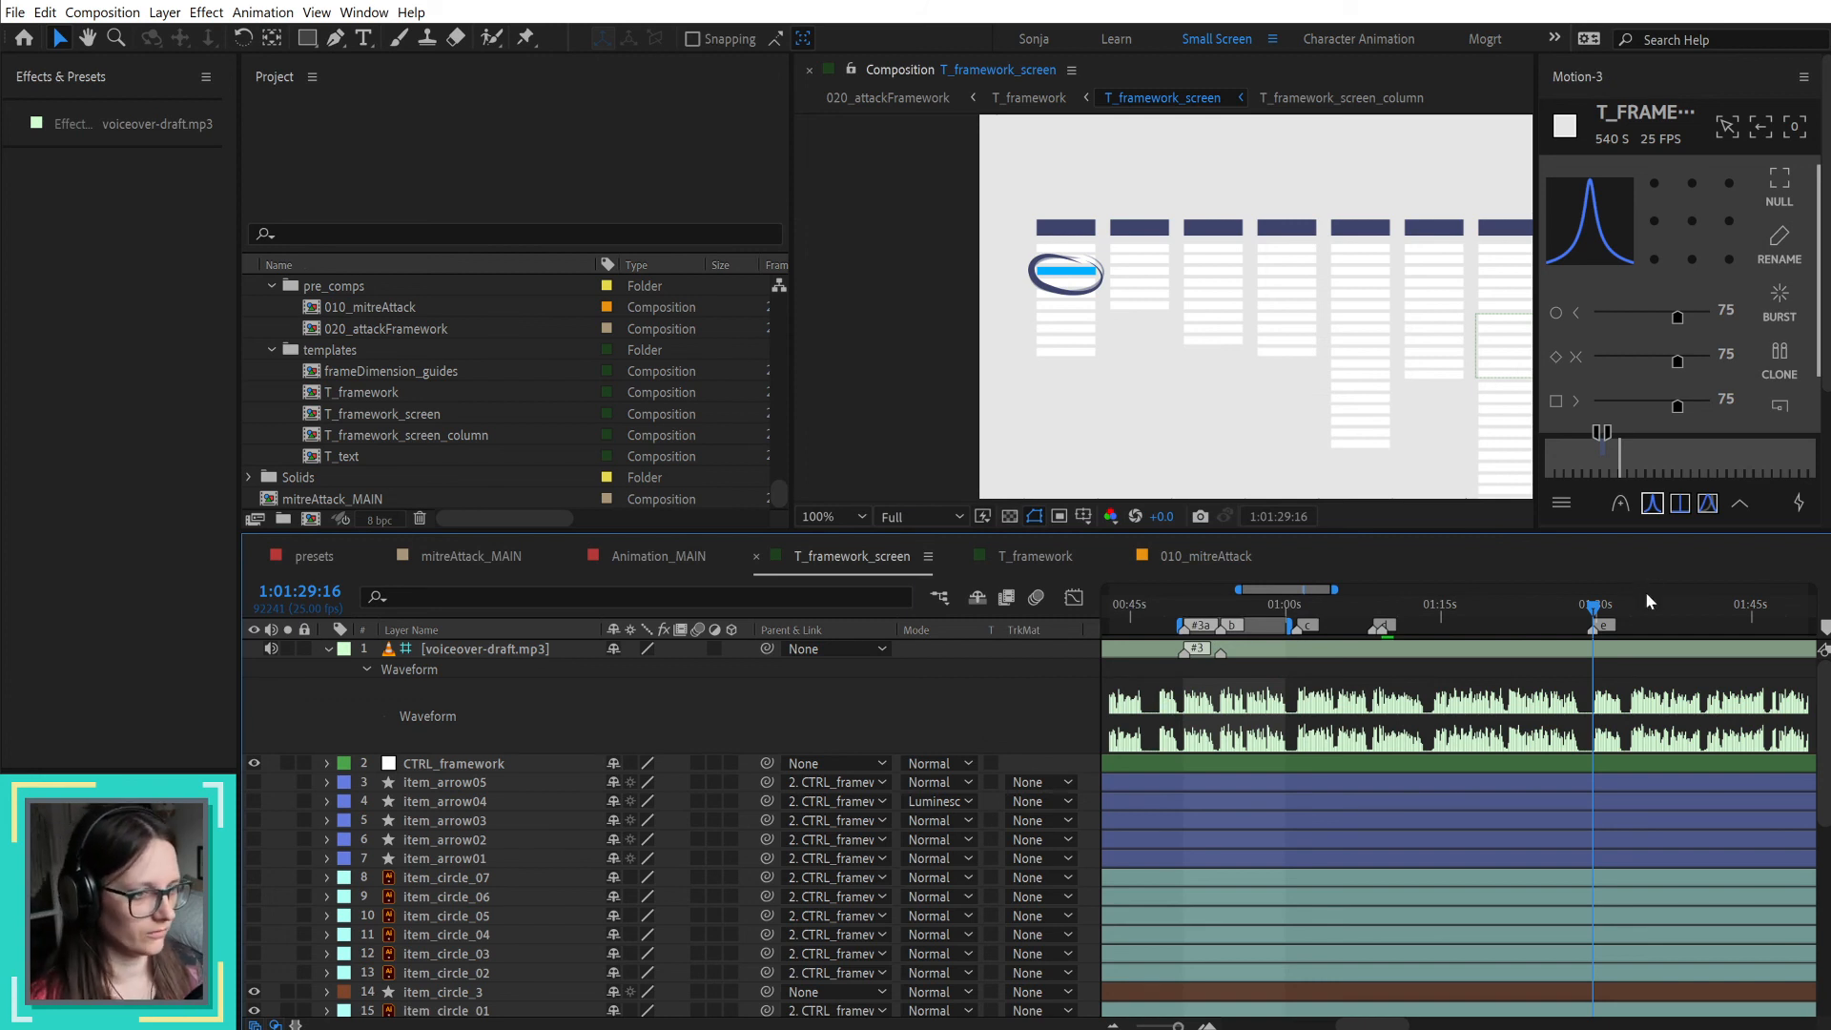
Step: Narrow the timeline's Layer Name column and hide the Switches and Modes columns
drag(1472, 601, 1440, 621)
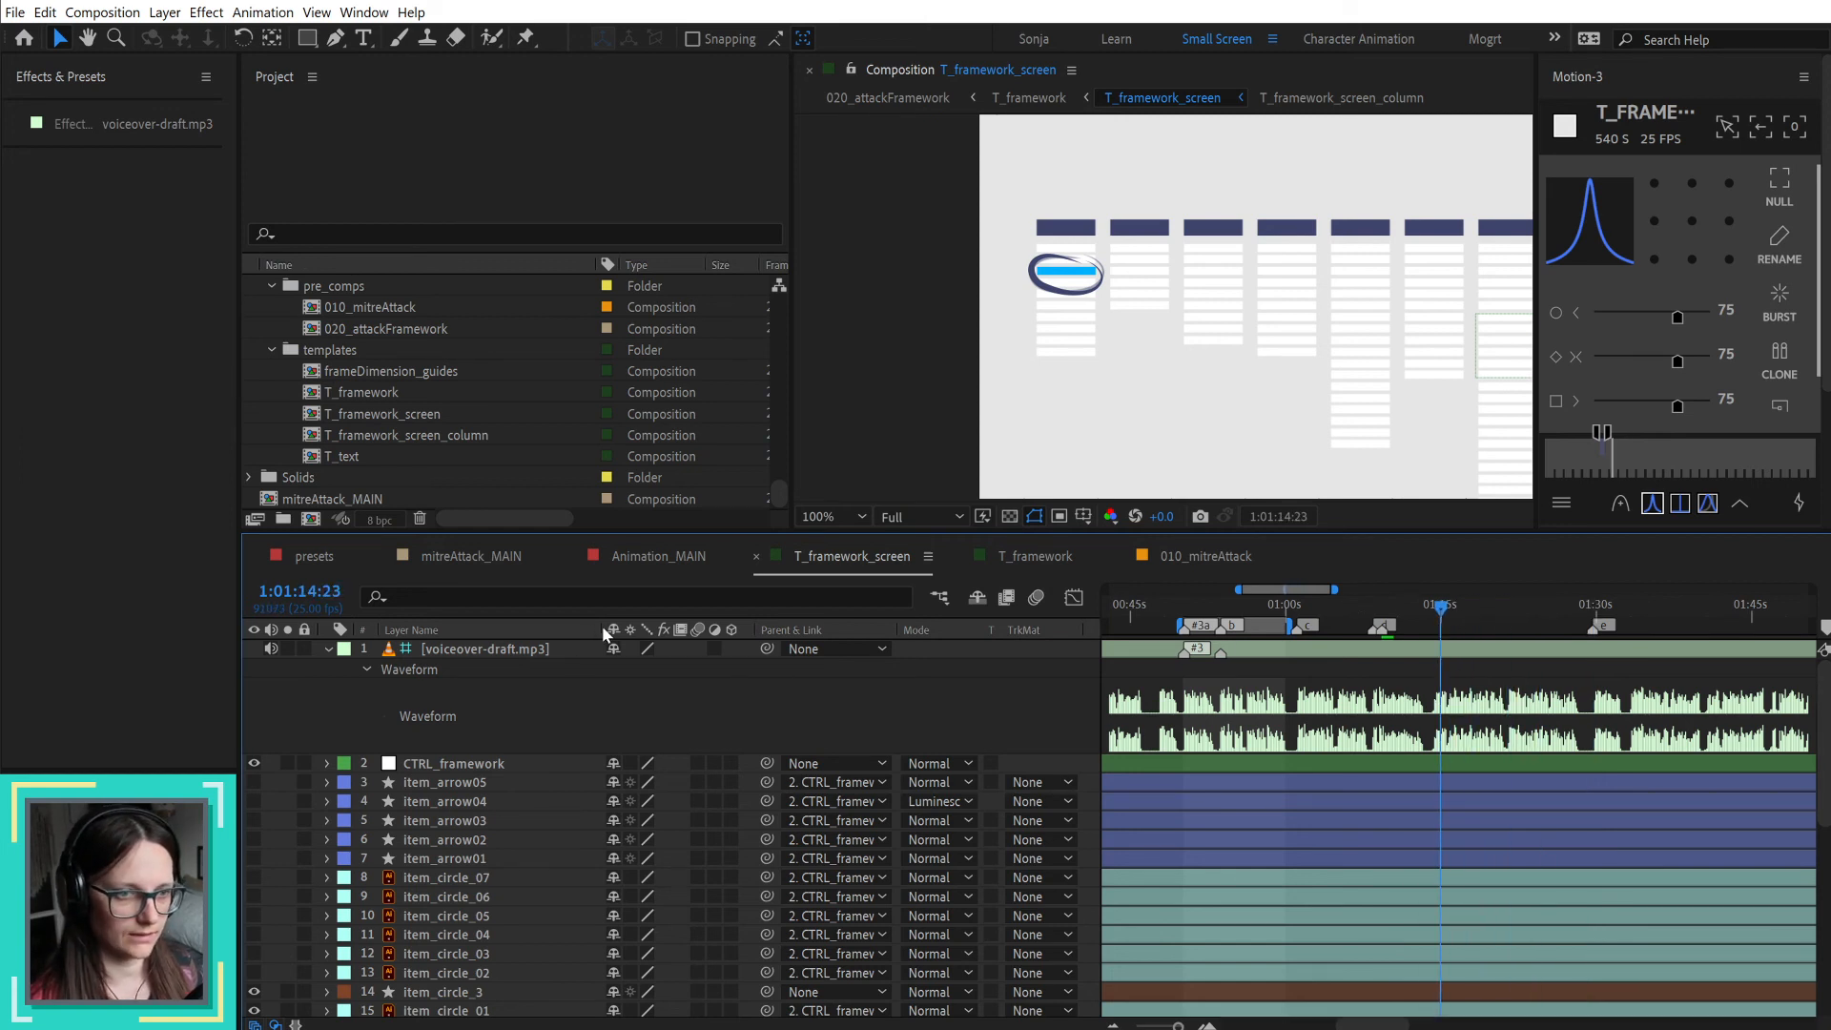
drag(603, 625, 553, 627)
right_click(906, 630)
mouse_move(987, 688)
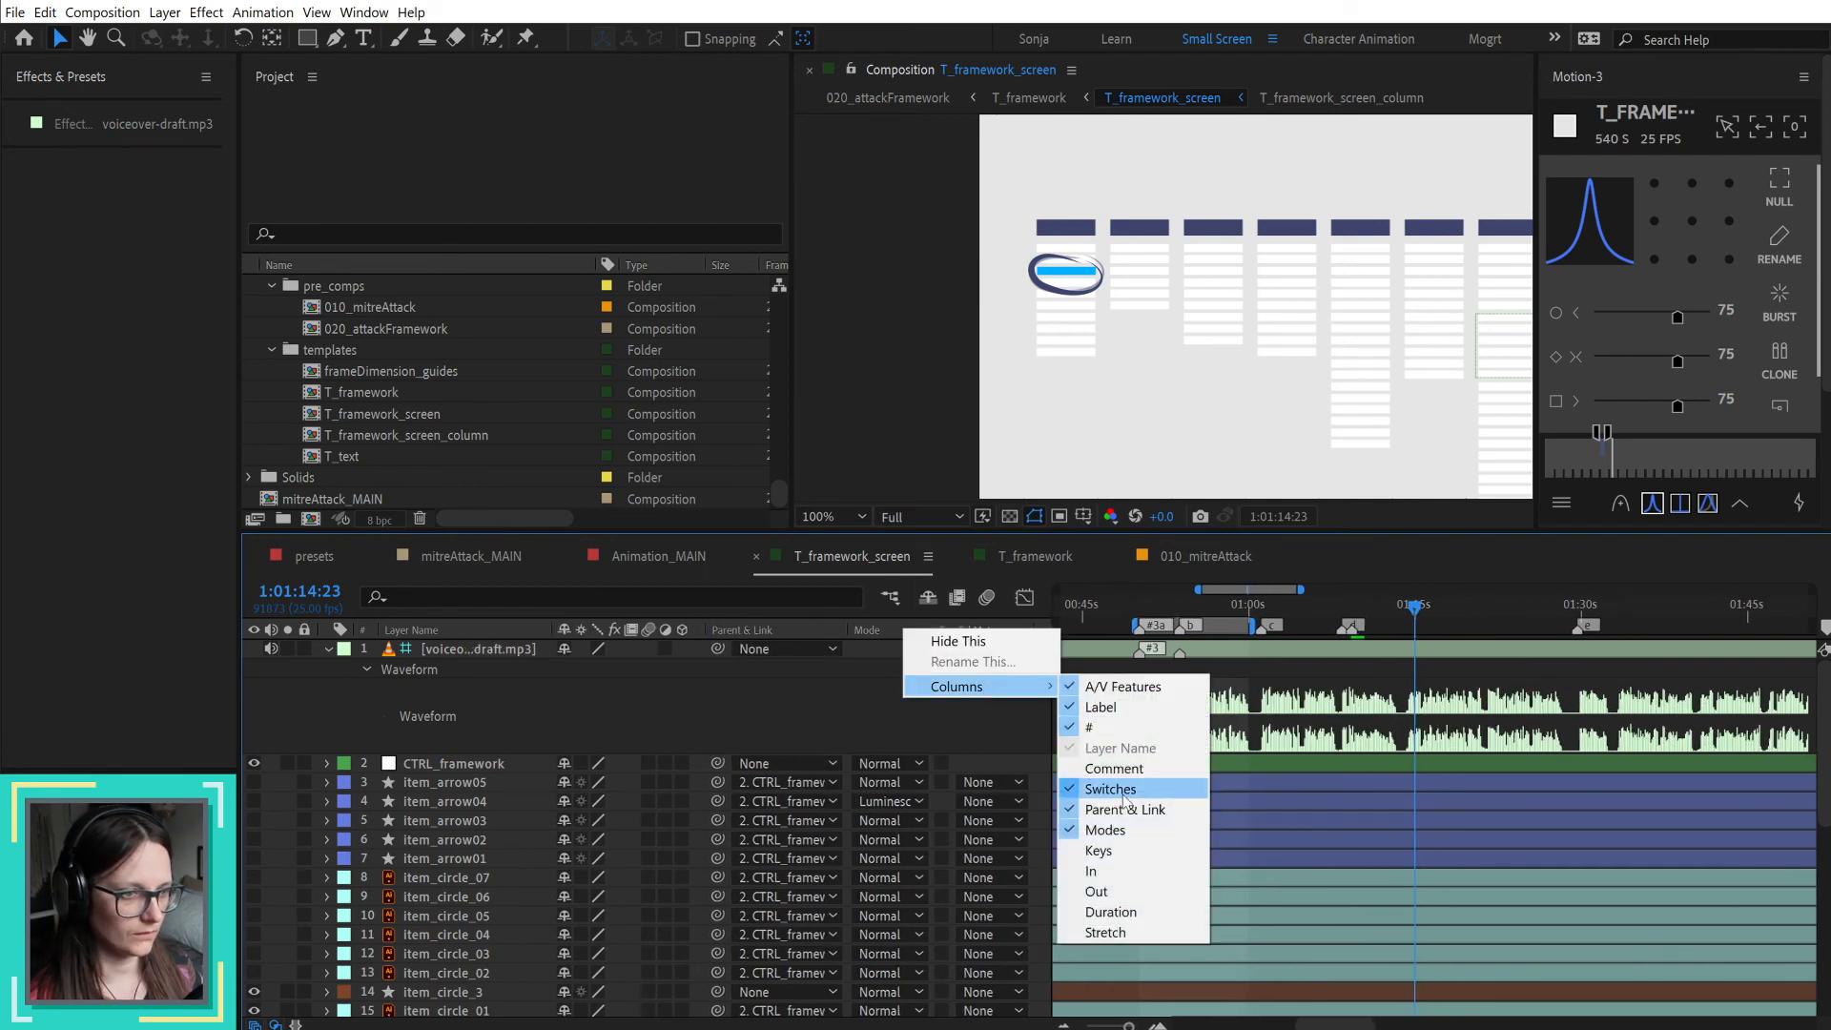
click(1106, 670)
right_click(827, 635)
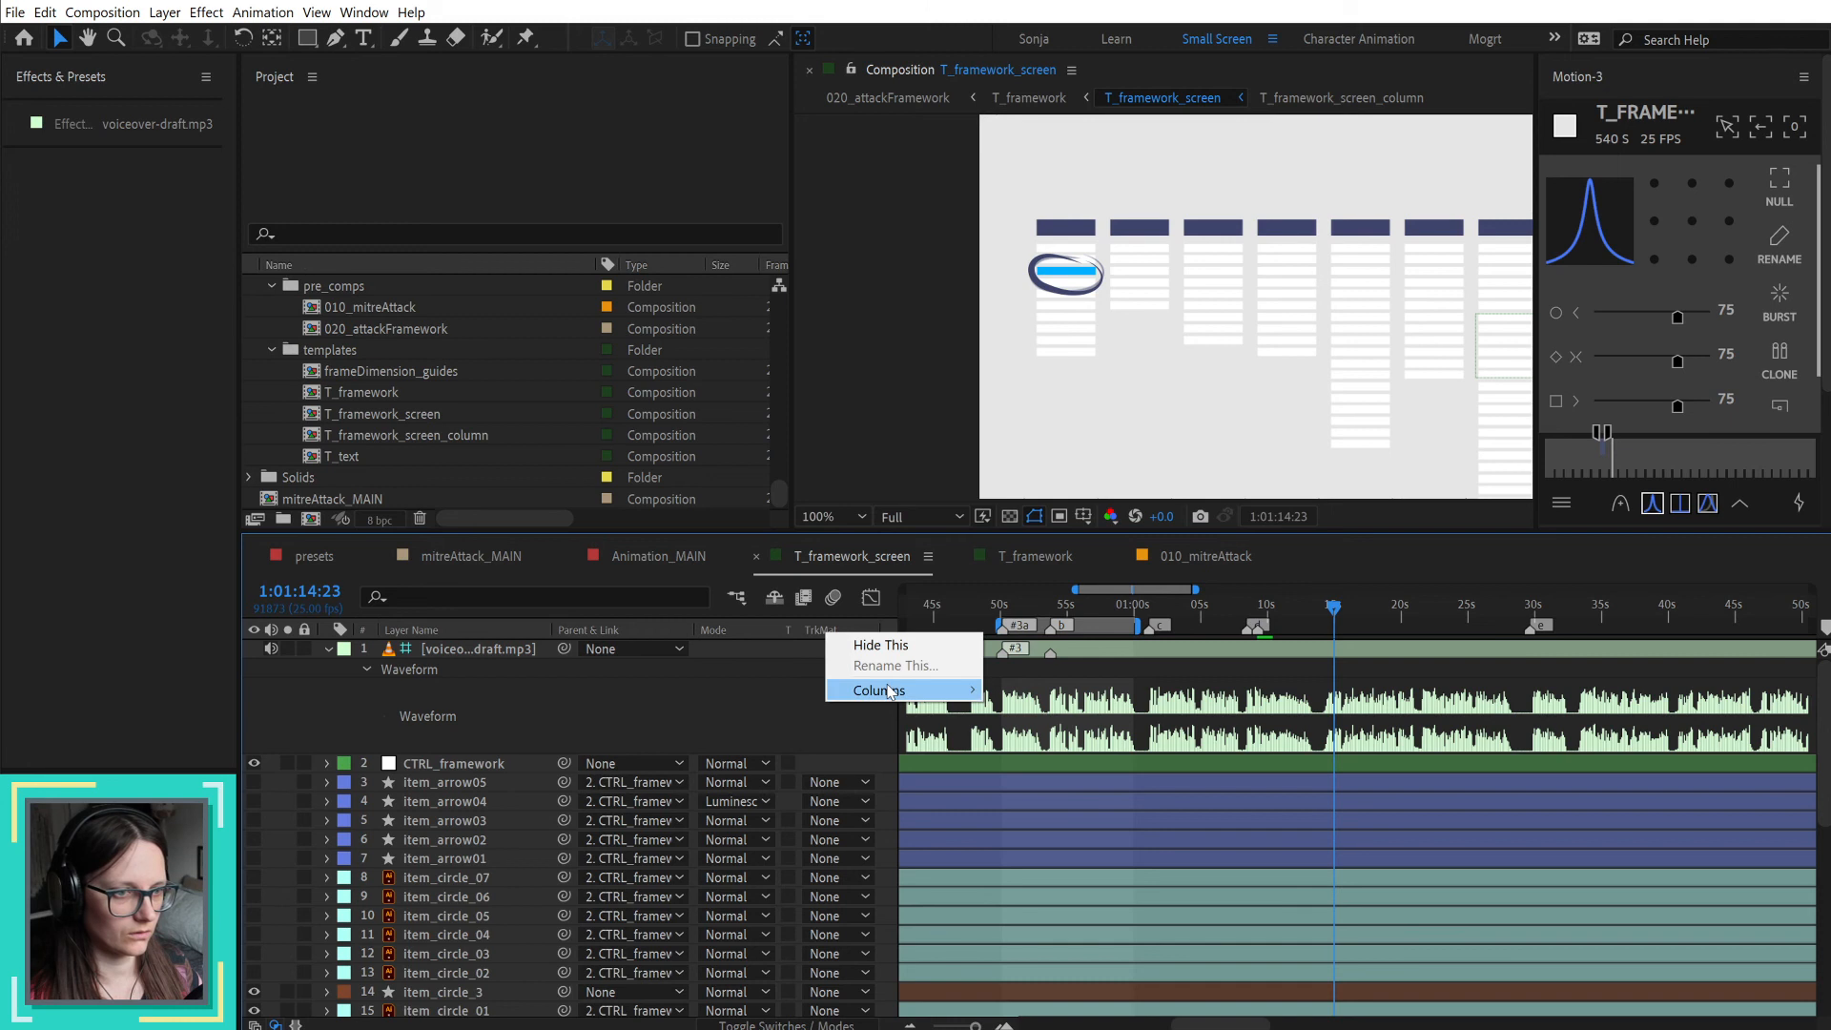
mouse_move(892, 689)
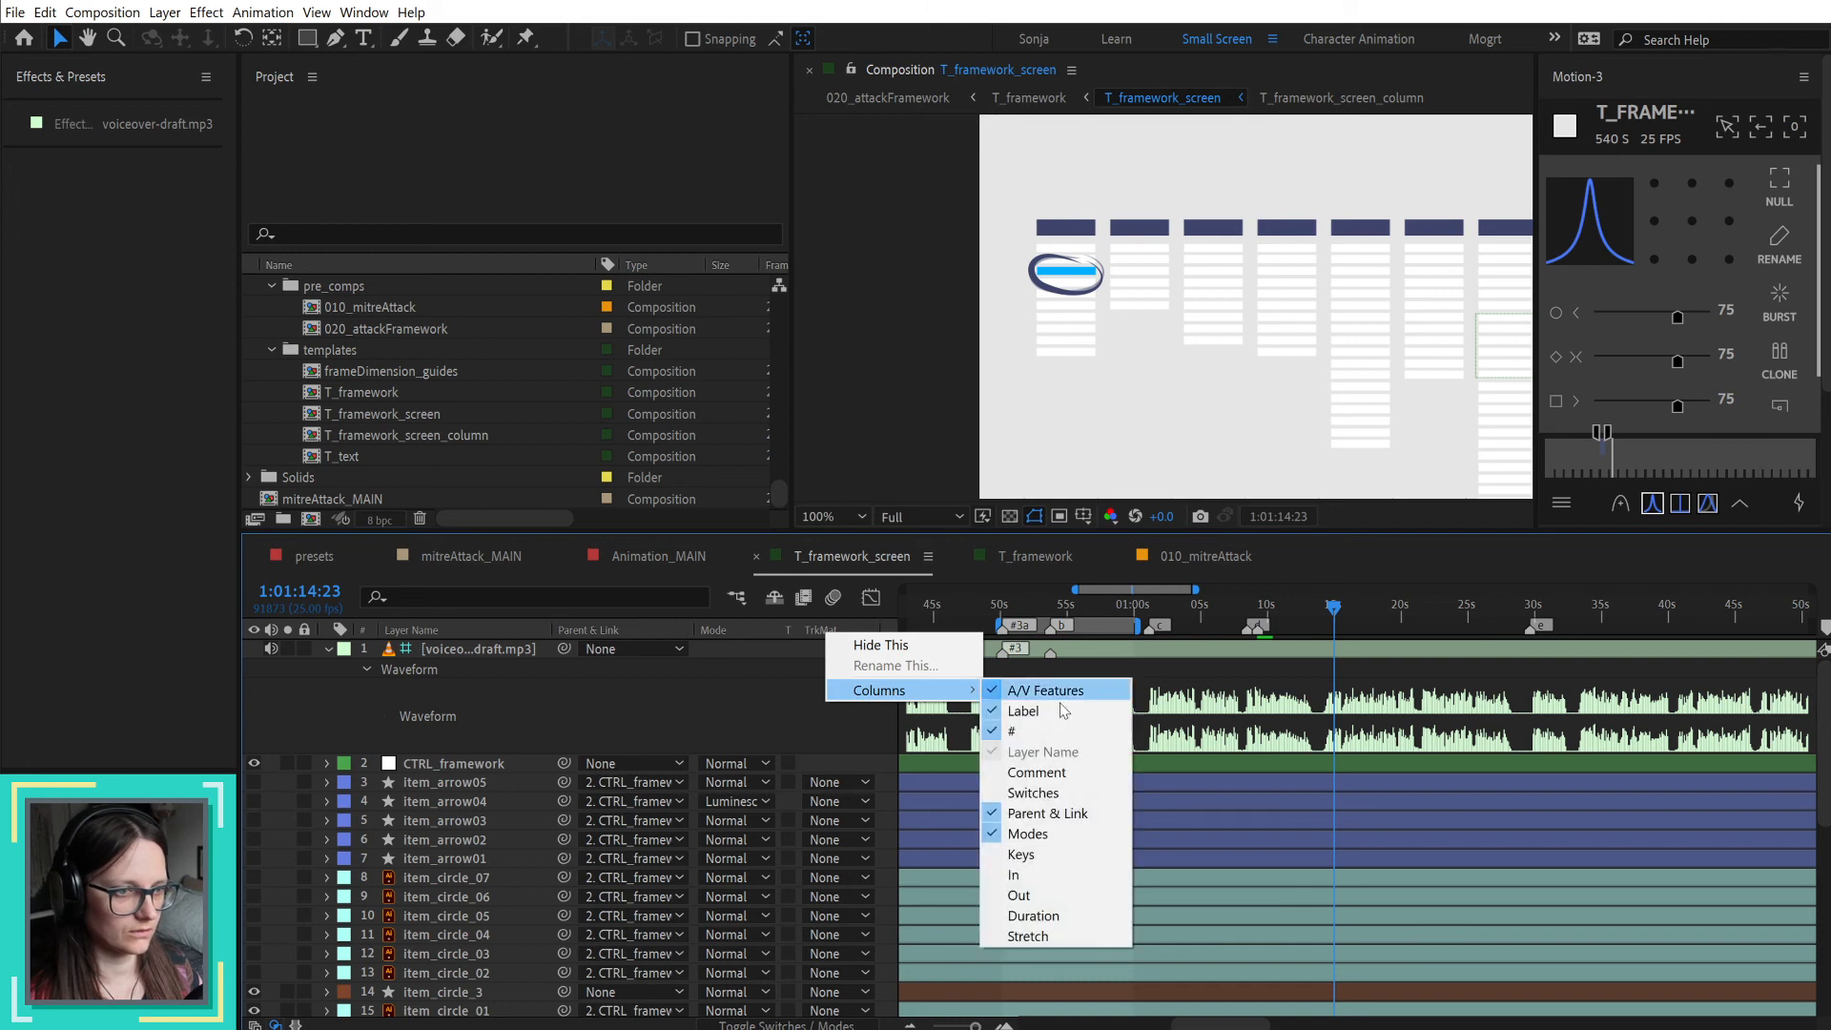
click(1052, 835)
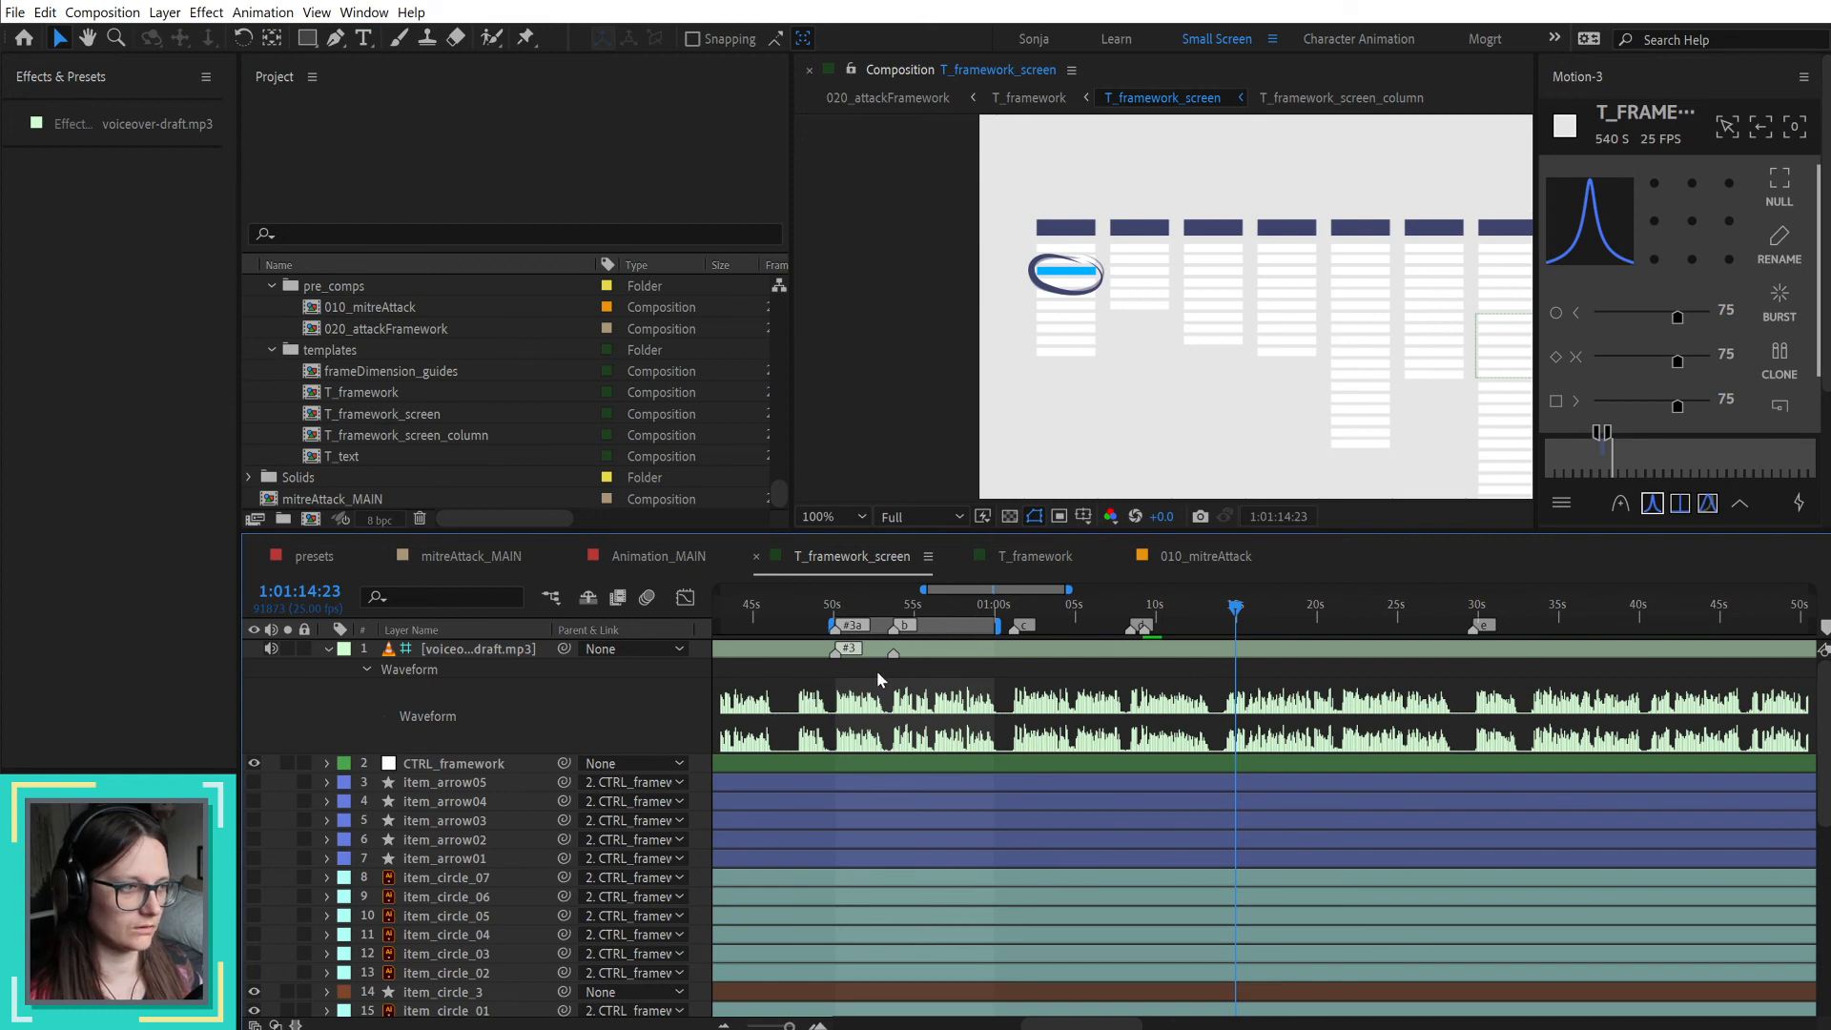
Step: Fit the composition in the viewer, and reveal the layers' keyframed properties with the playhead at 1:01:09:07
key(h)
drag(887, 701, 1036, 684)
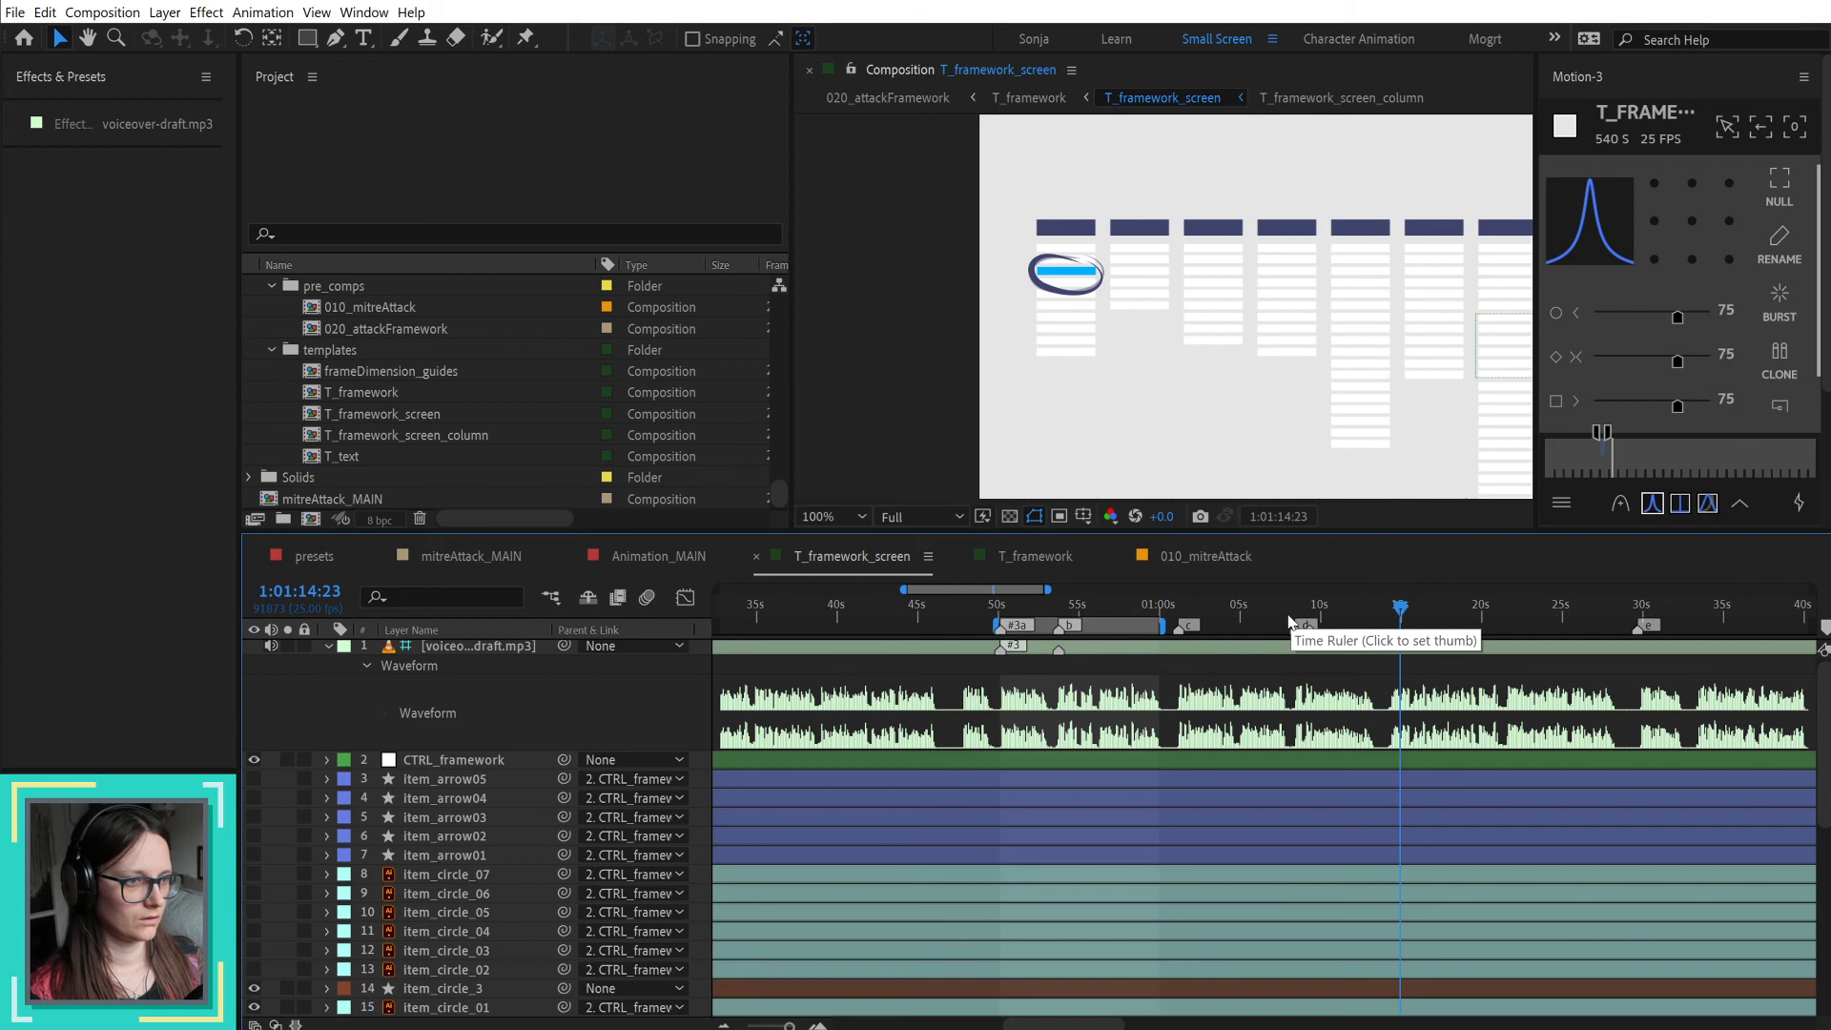
key(shift+slash)
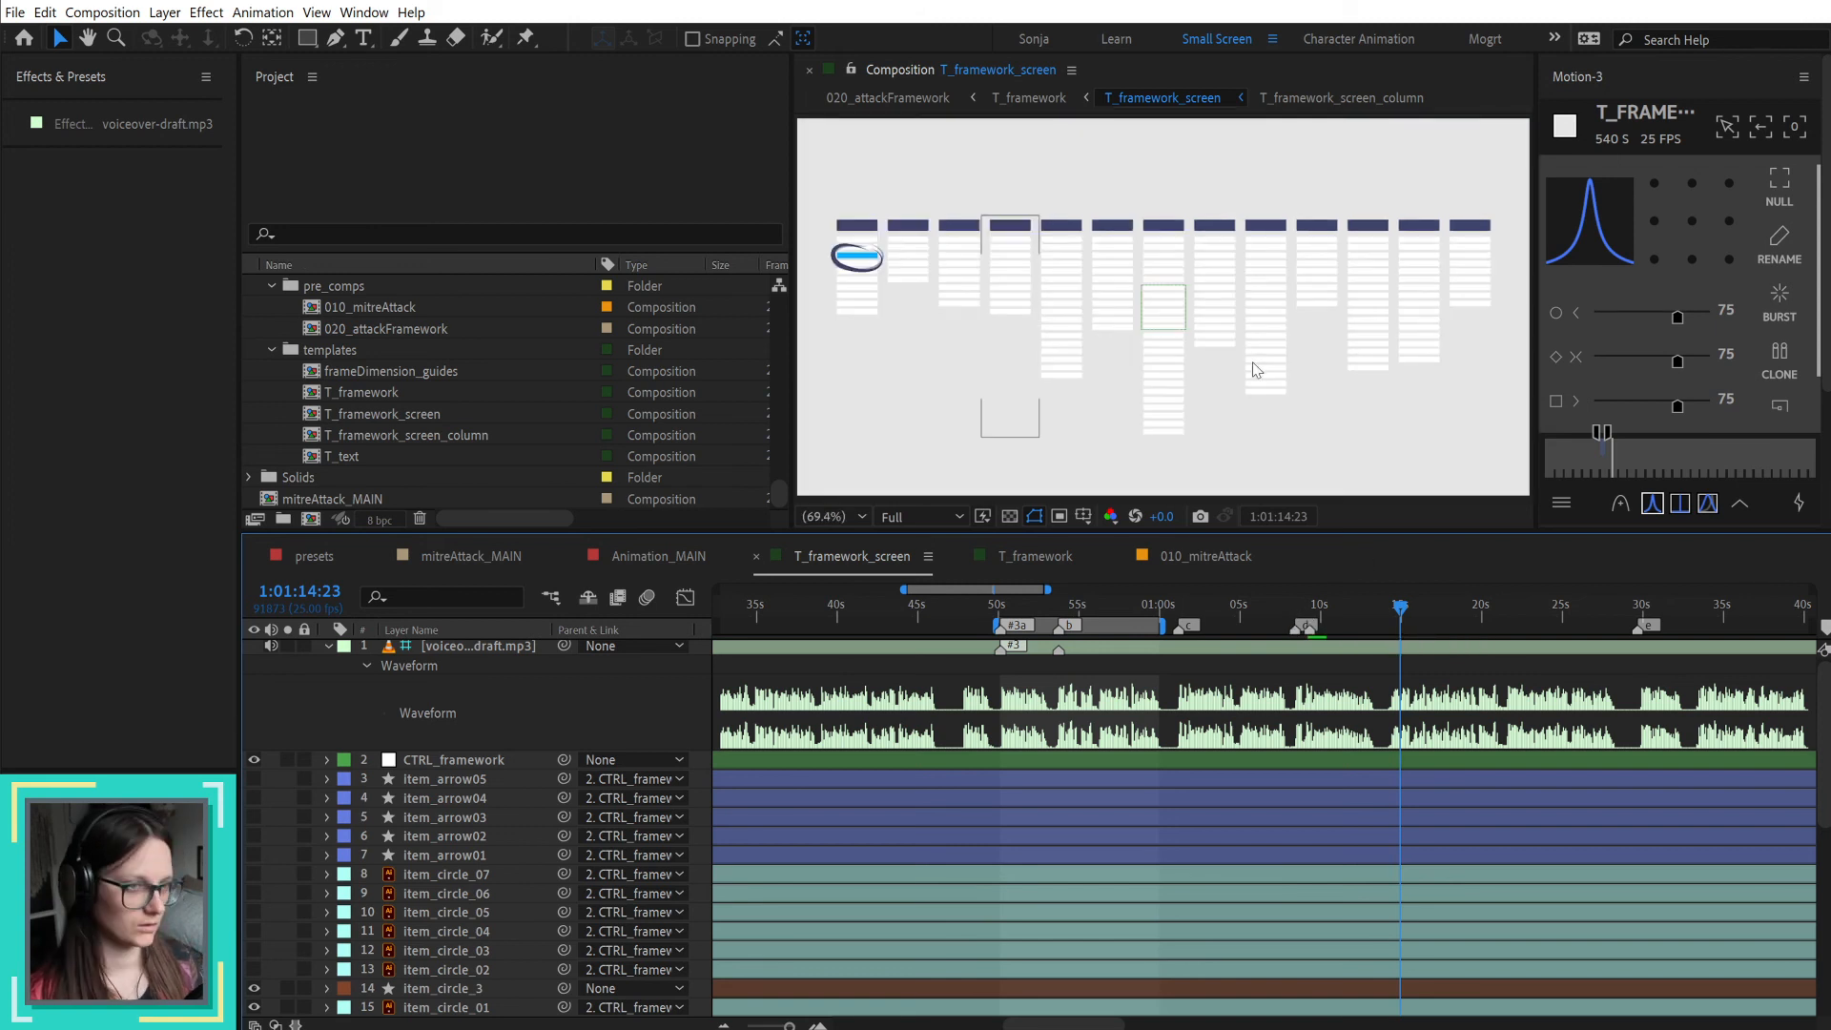
mouse_move(1301, 606)
mouse_down()
mouse_move(1344, 603)
mouse_move(1321, 605)
mouse_up()
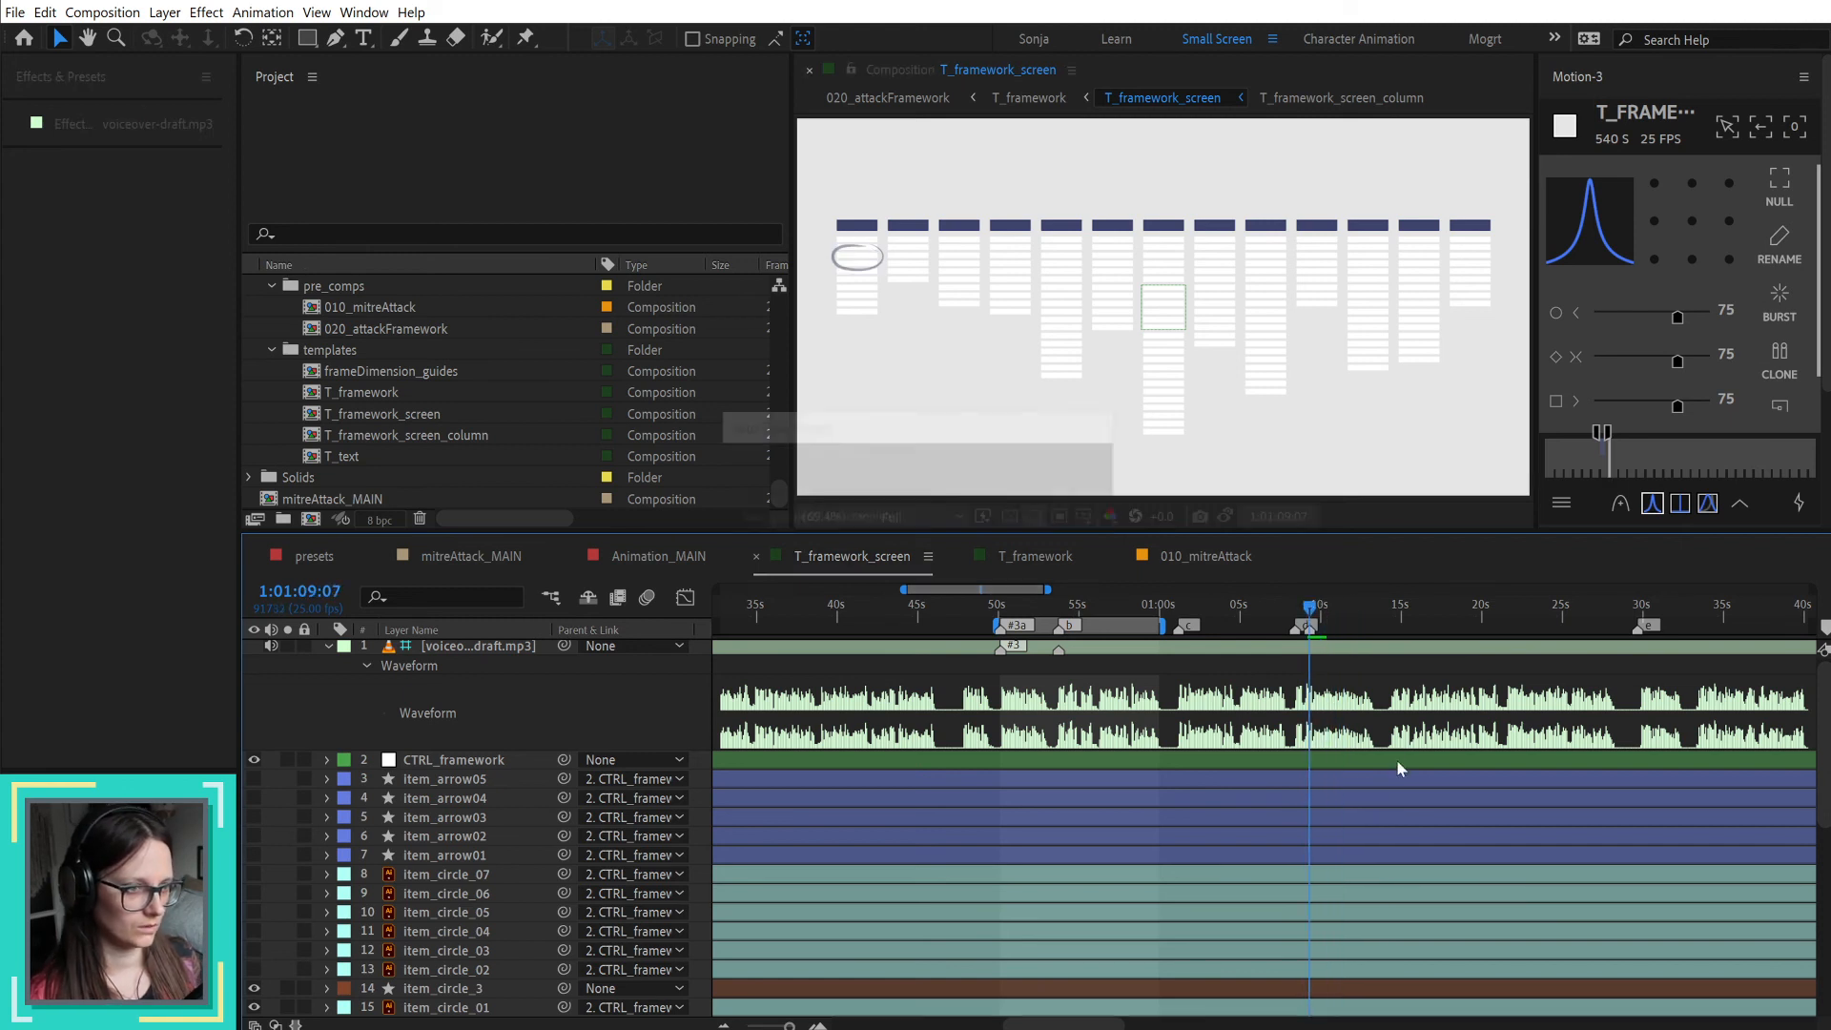
scroll(1398, 757, down, 5)
scroll(1399, 751, down, 4)
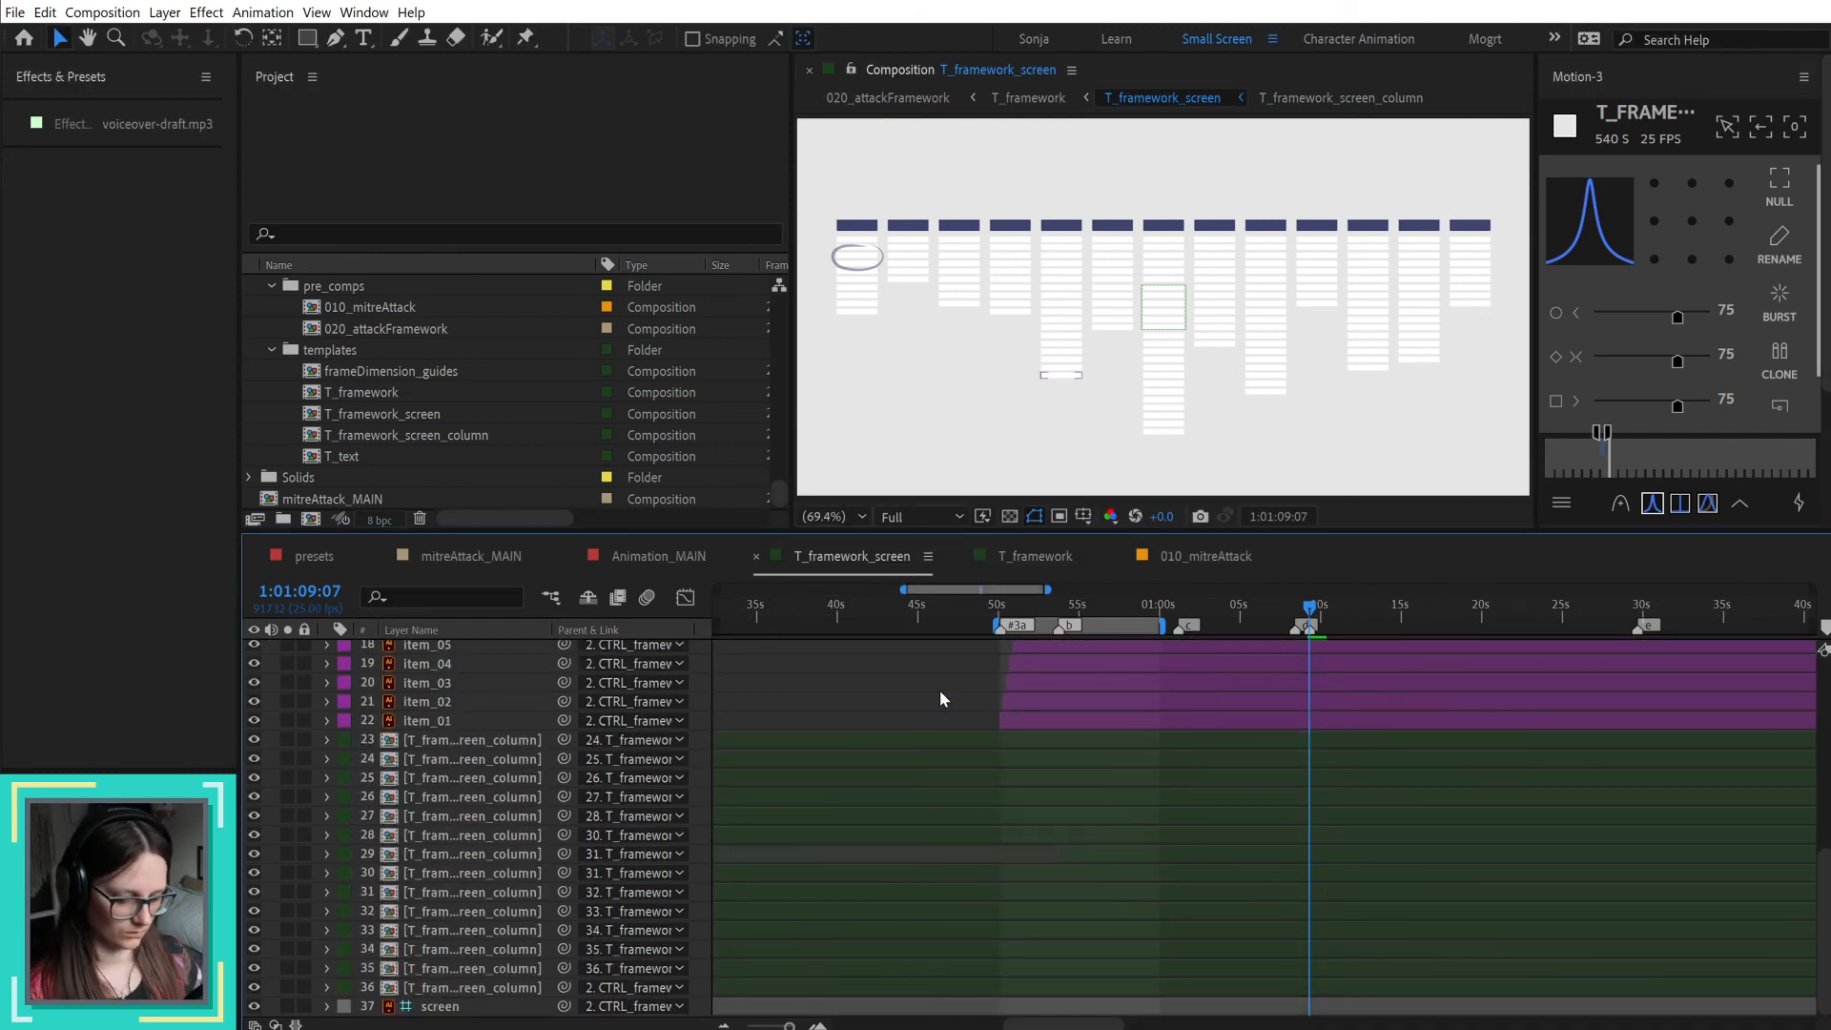
key(u)
scroll(1325, 768, up, 3)
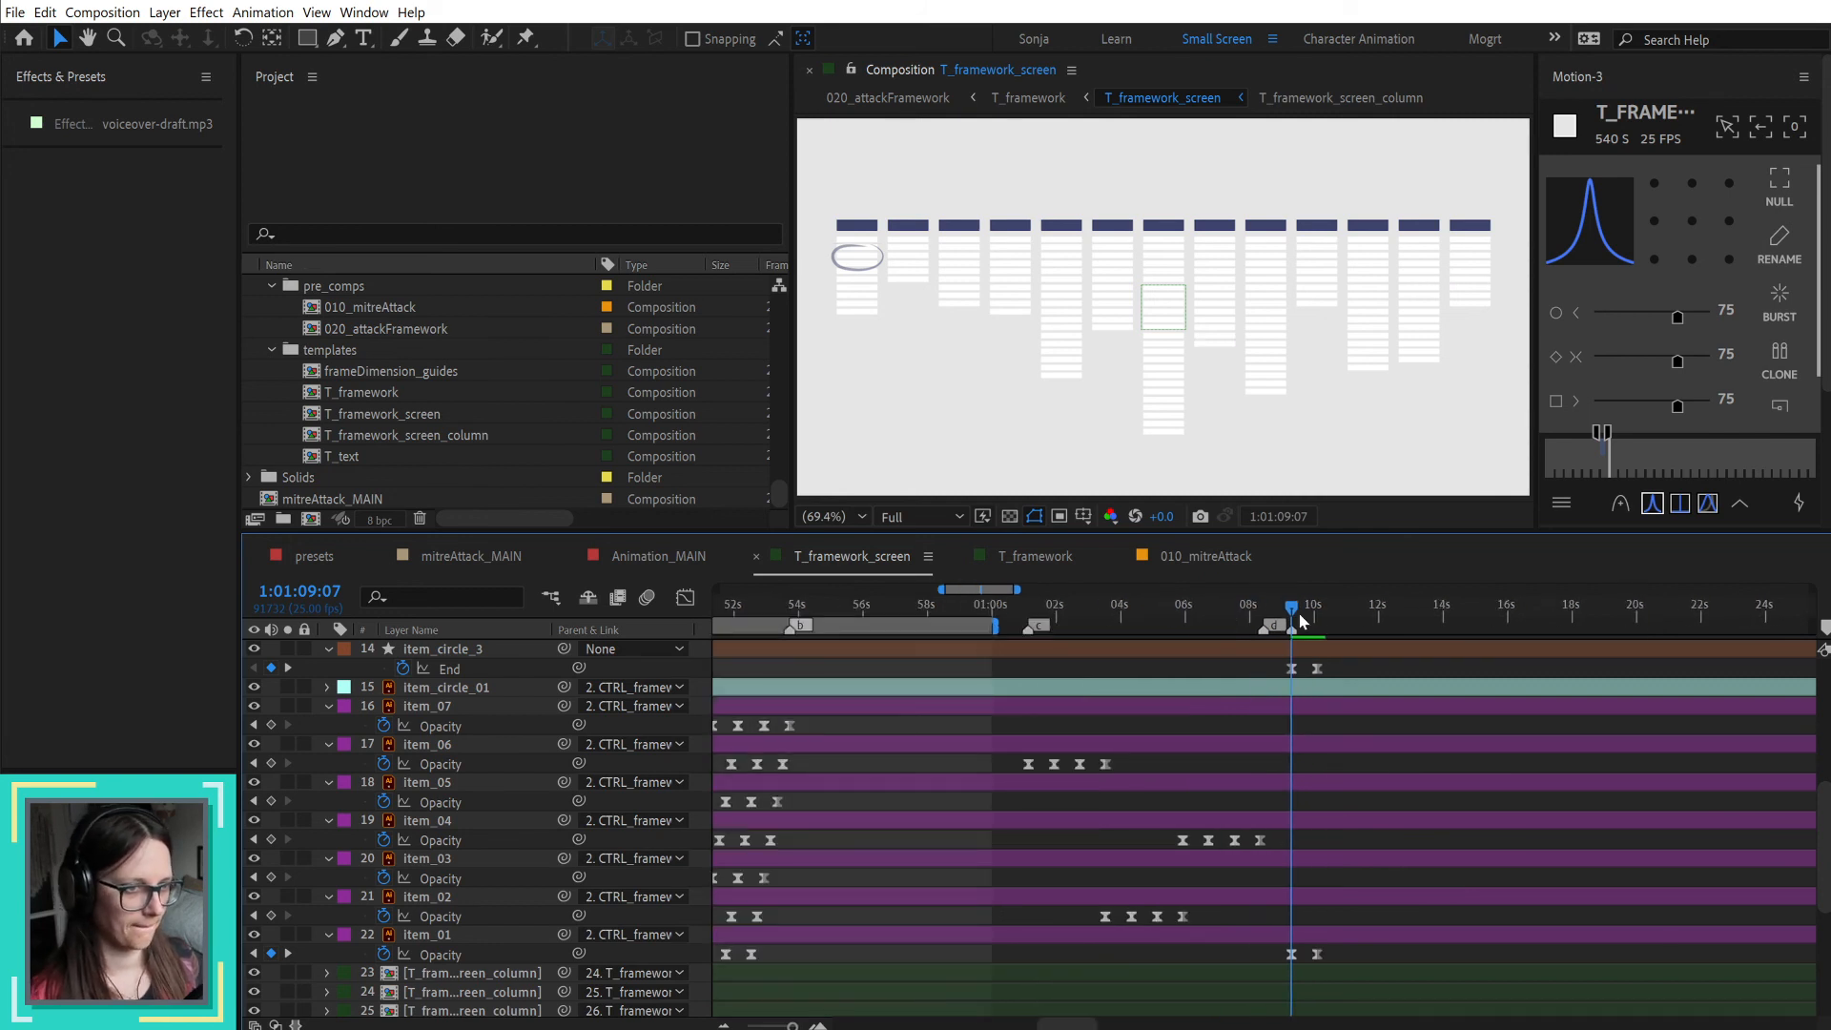
Step: Place the playhead on item_circle_3's last End keyframe at 1:01:10:02 and make the item_arrow01 layer visible
drag(1289, 608, 1325, 615)
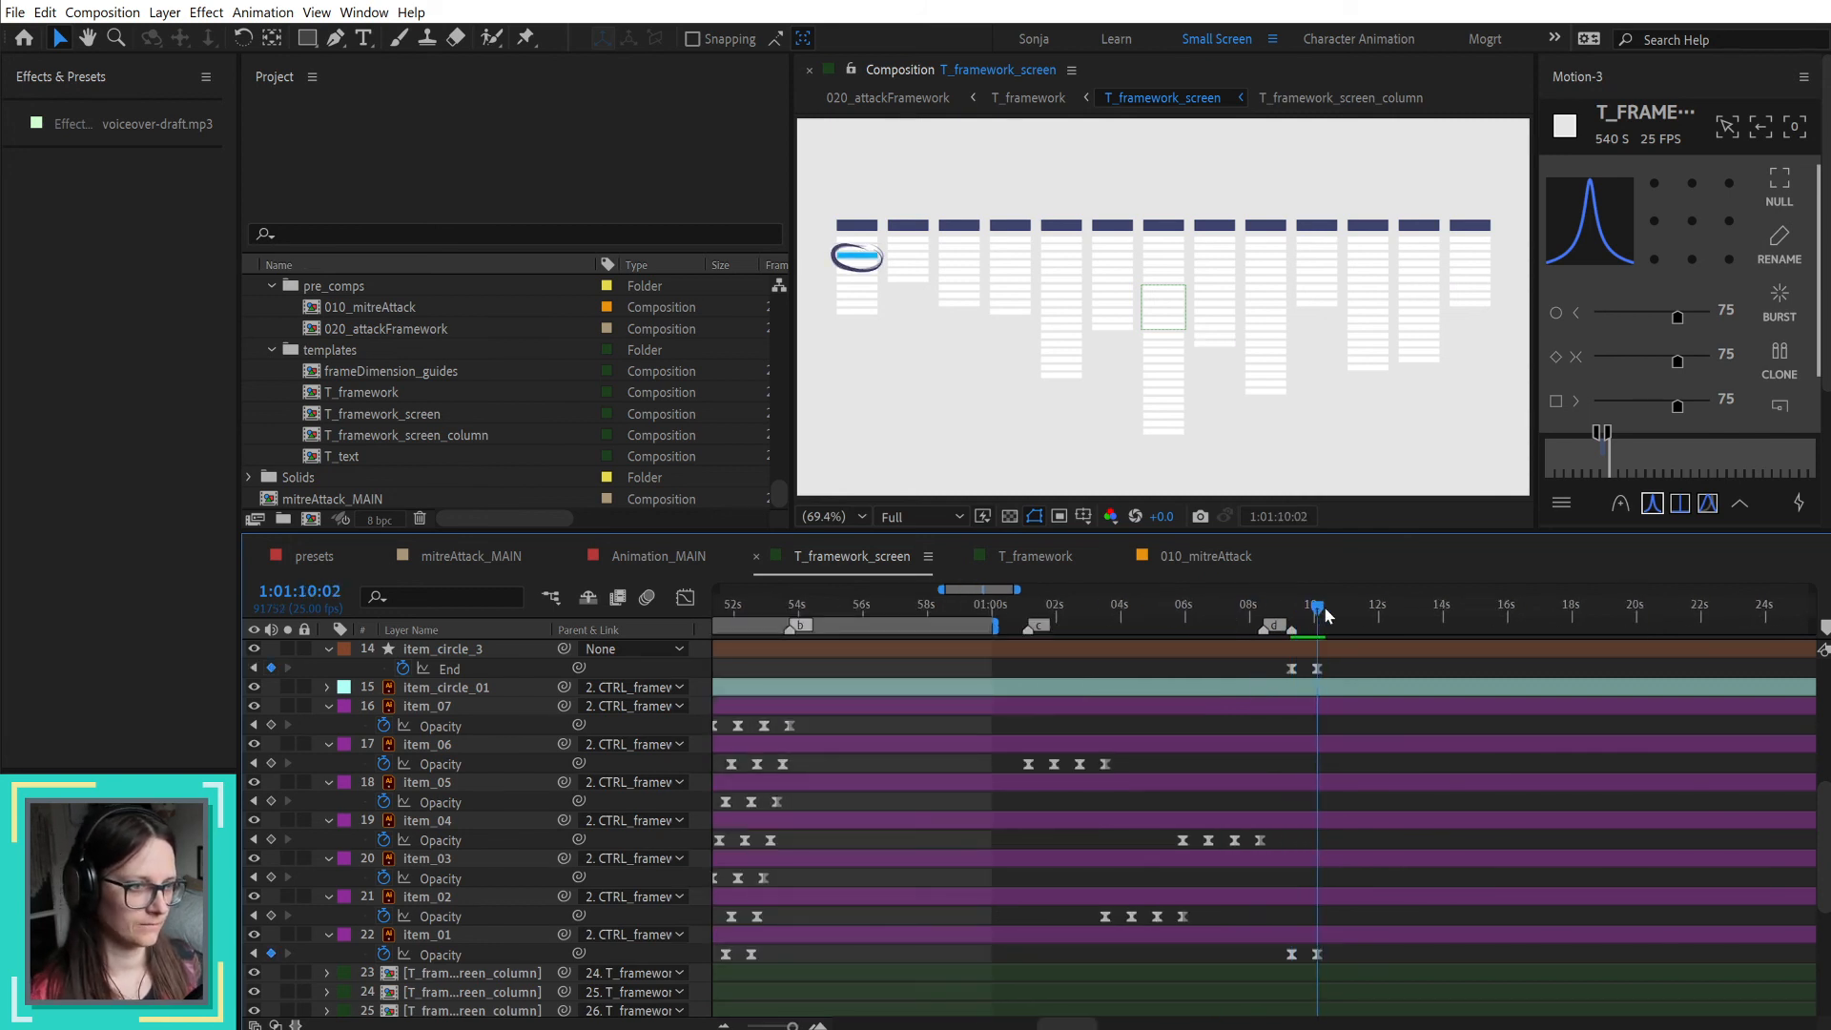
scroll(1331, 791, up, 5)
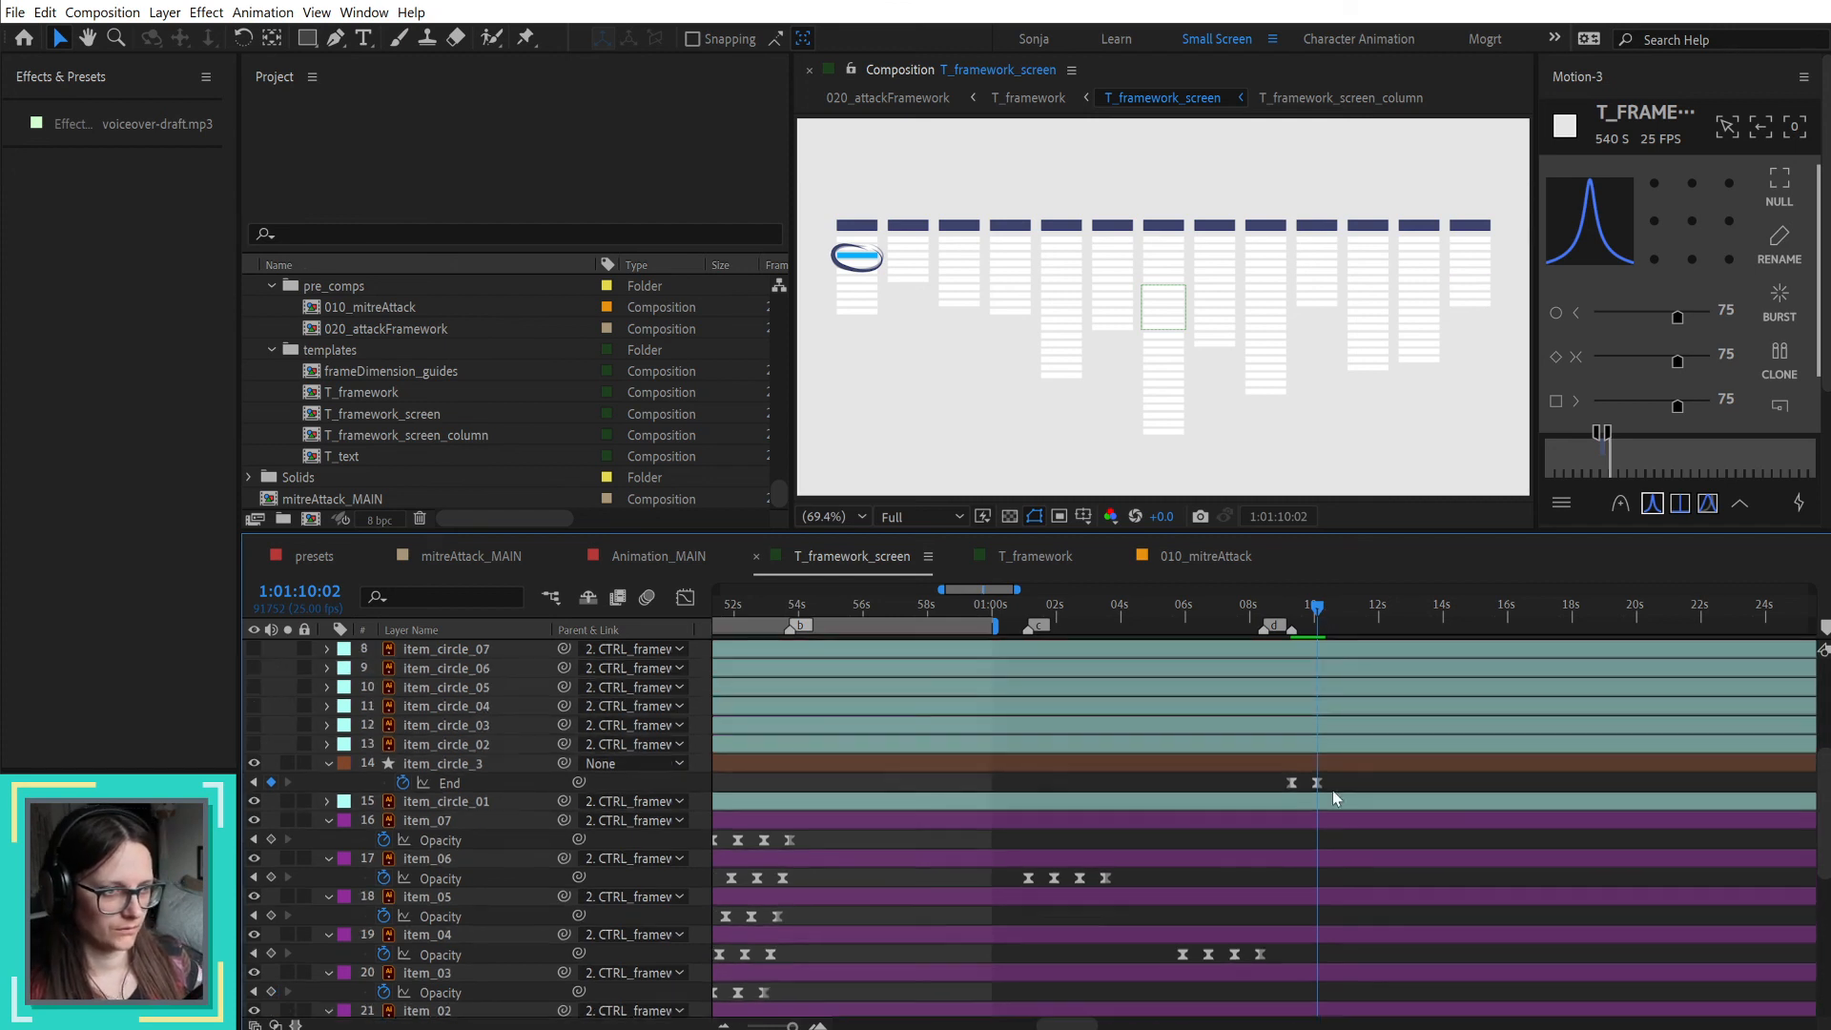
scroll(467, 758, up, 2)
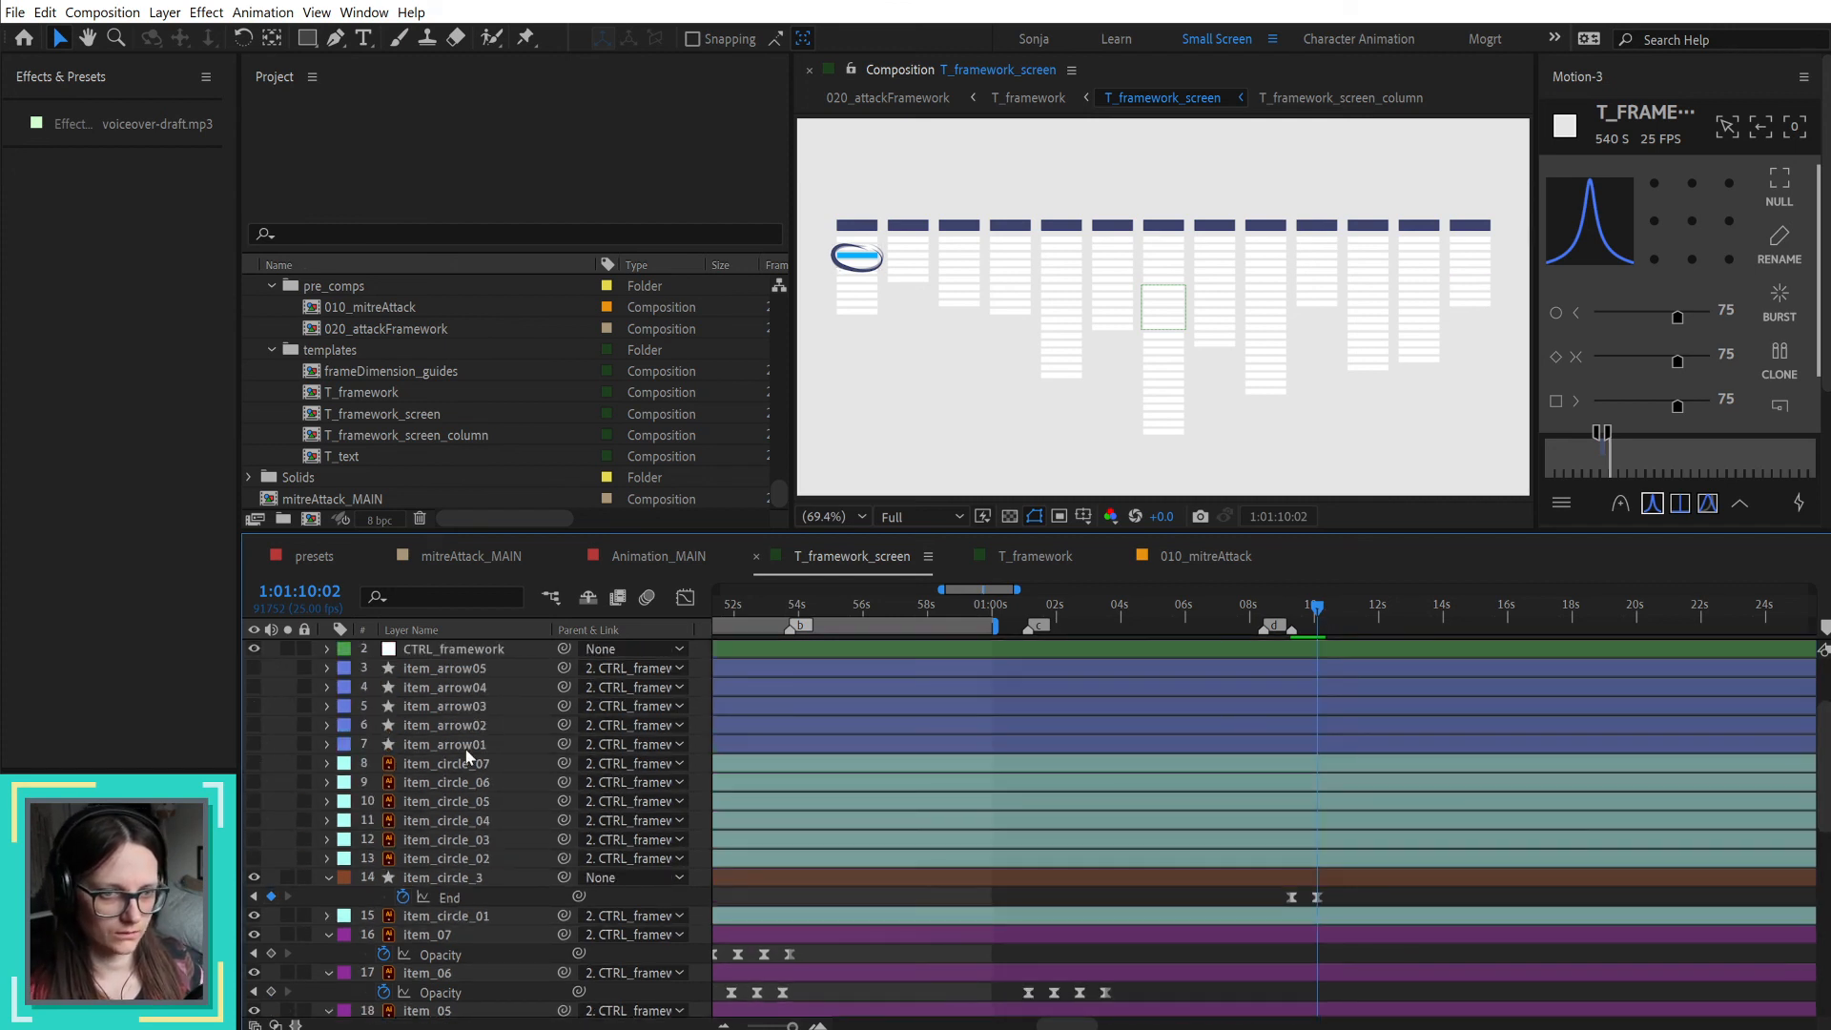
click(472, 748)
click(253, 744)
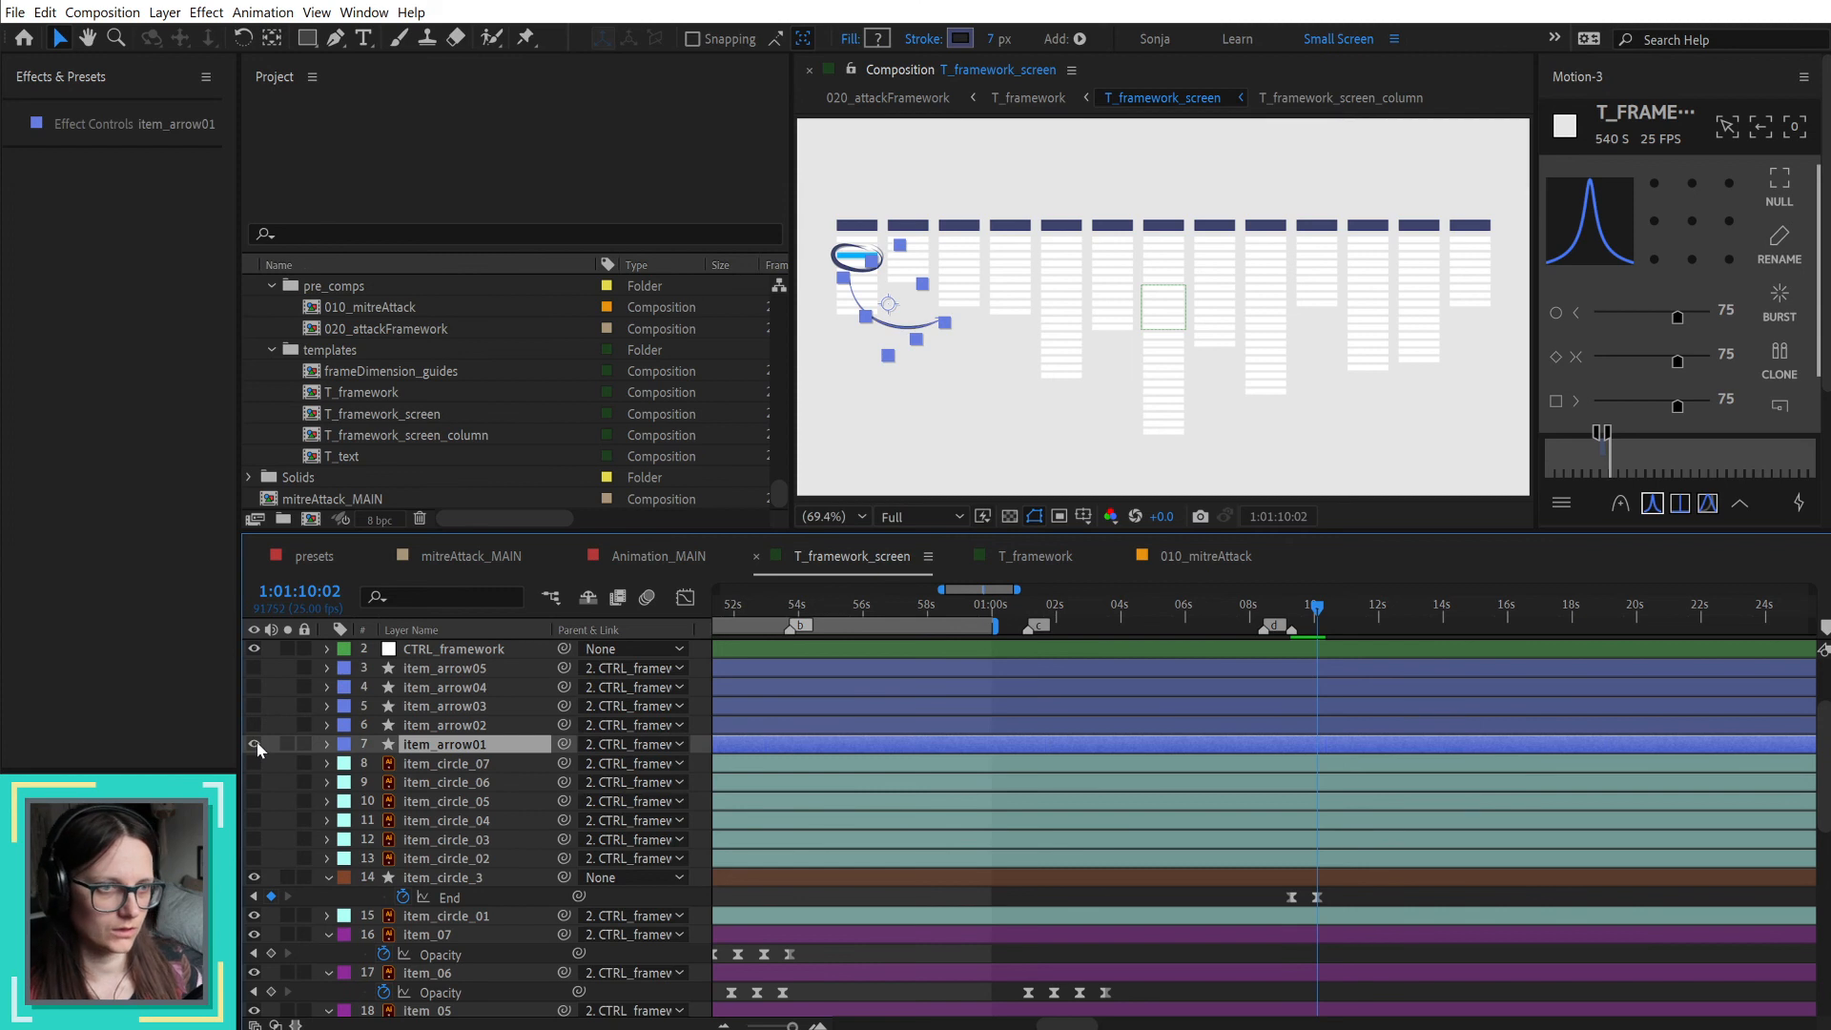
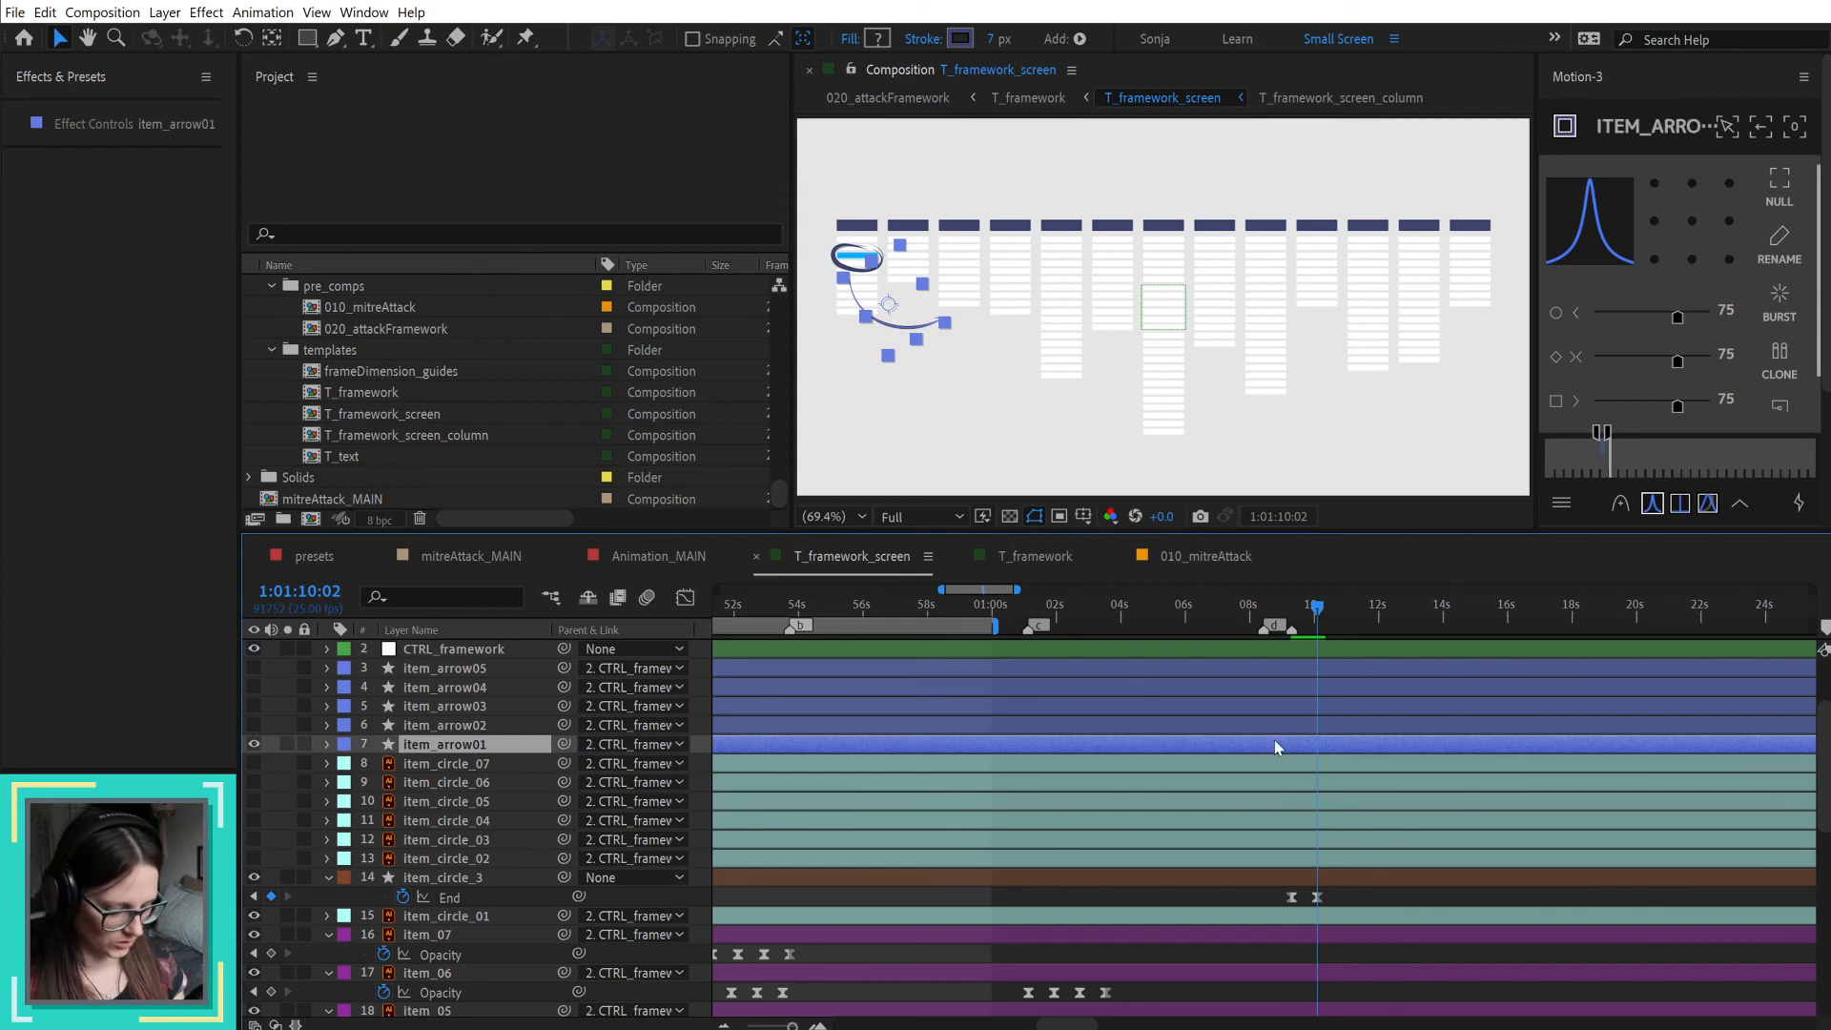
Step: Trim the start of item_arrow01 to 1:01:10:02 and the start of item_circle_3 to 1:01:09:07
key(alt+bracketleft)
click(1297, 875)
click(1291, 610)
key(alt+bracketleft)
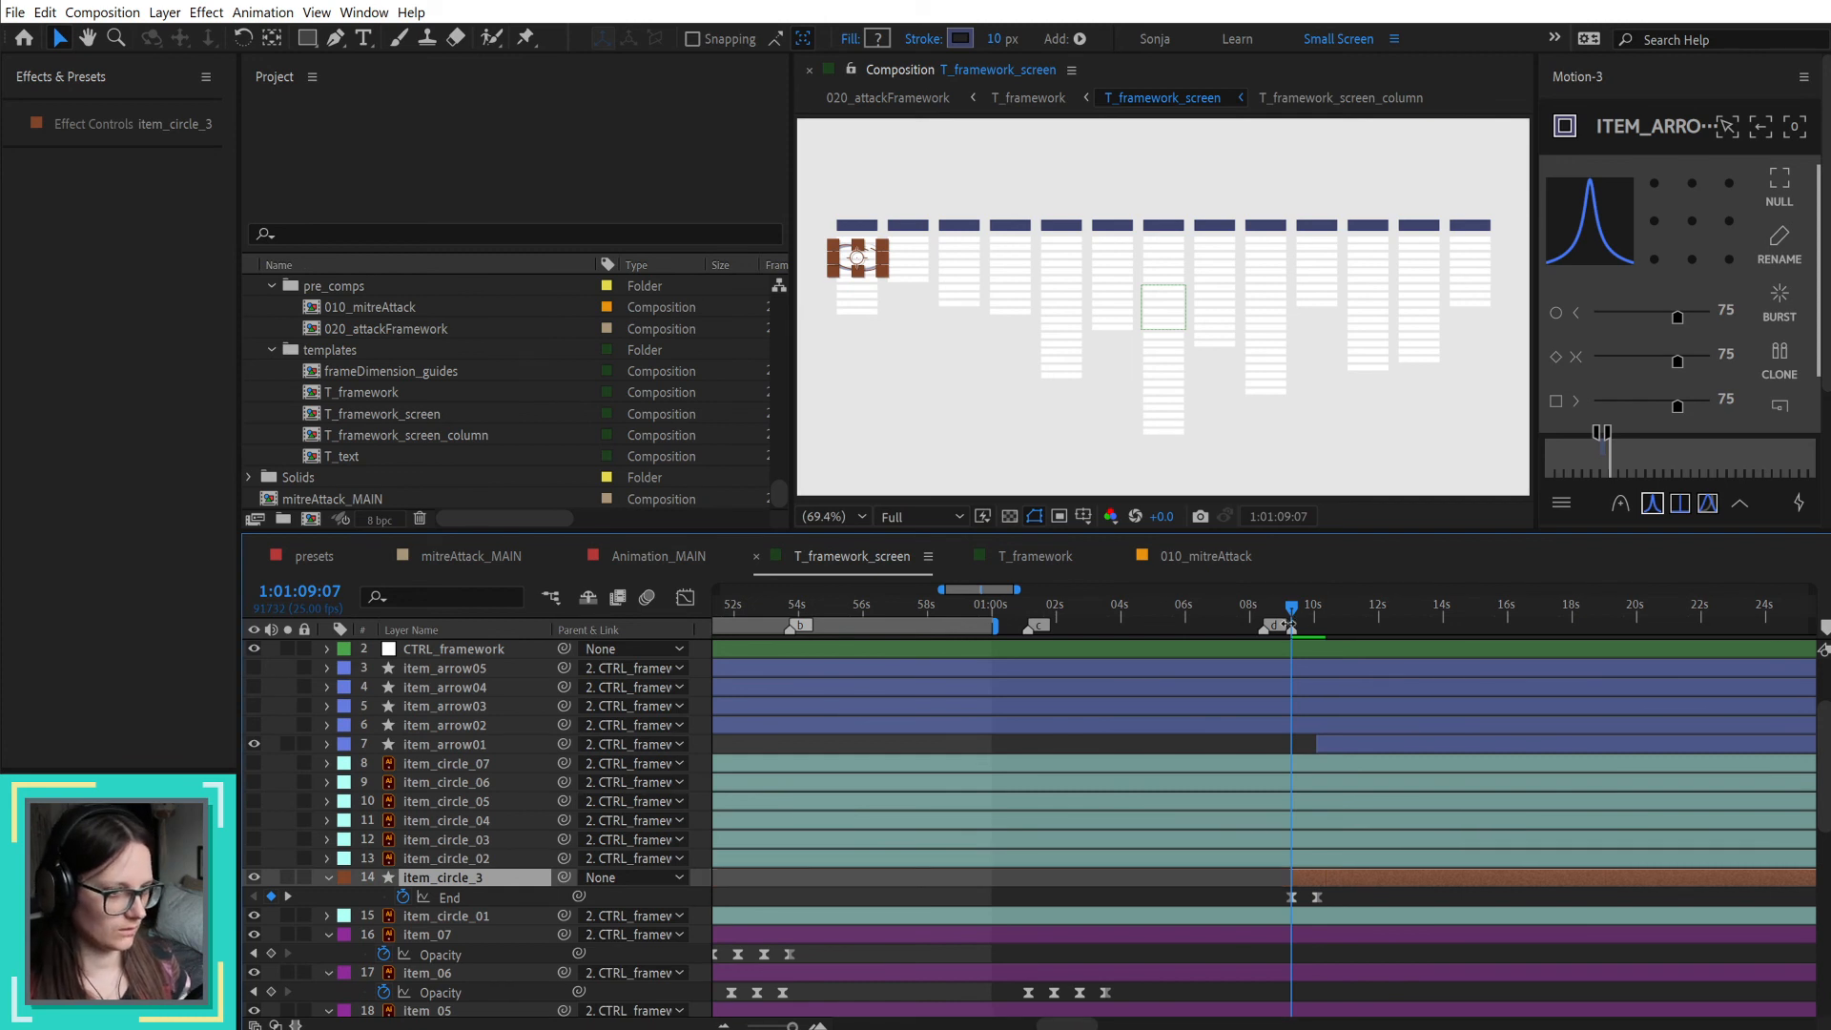
Step: Give the item_circle_3 layer the Aqua label colour and delete the original item_circle_01 layer
click(345, 877)
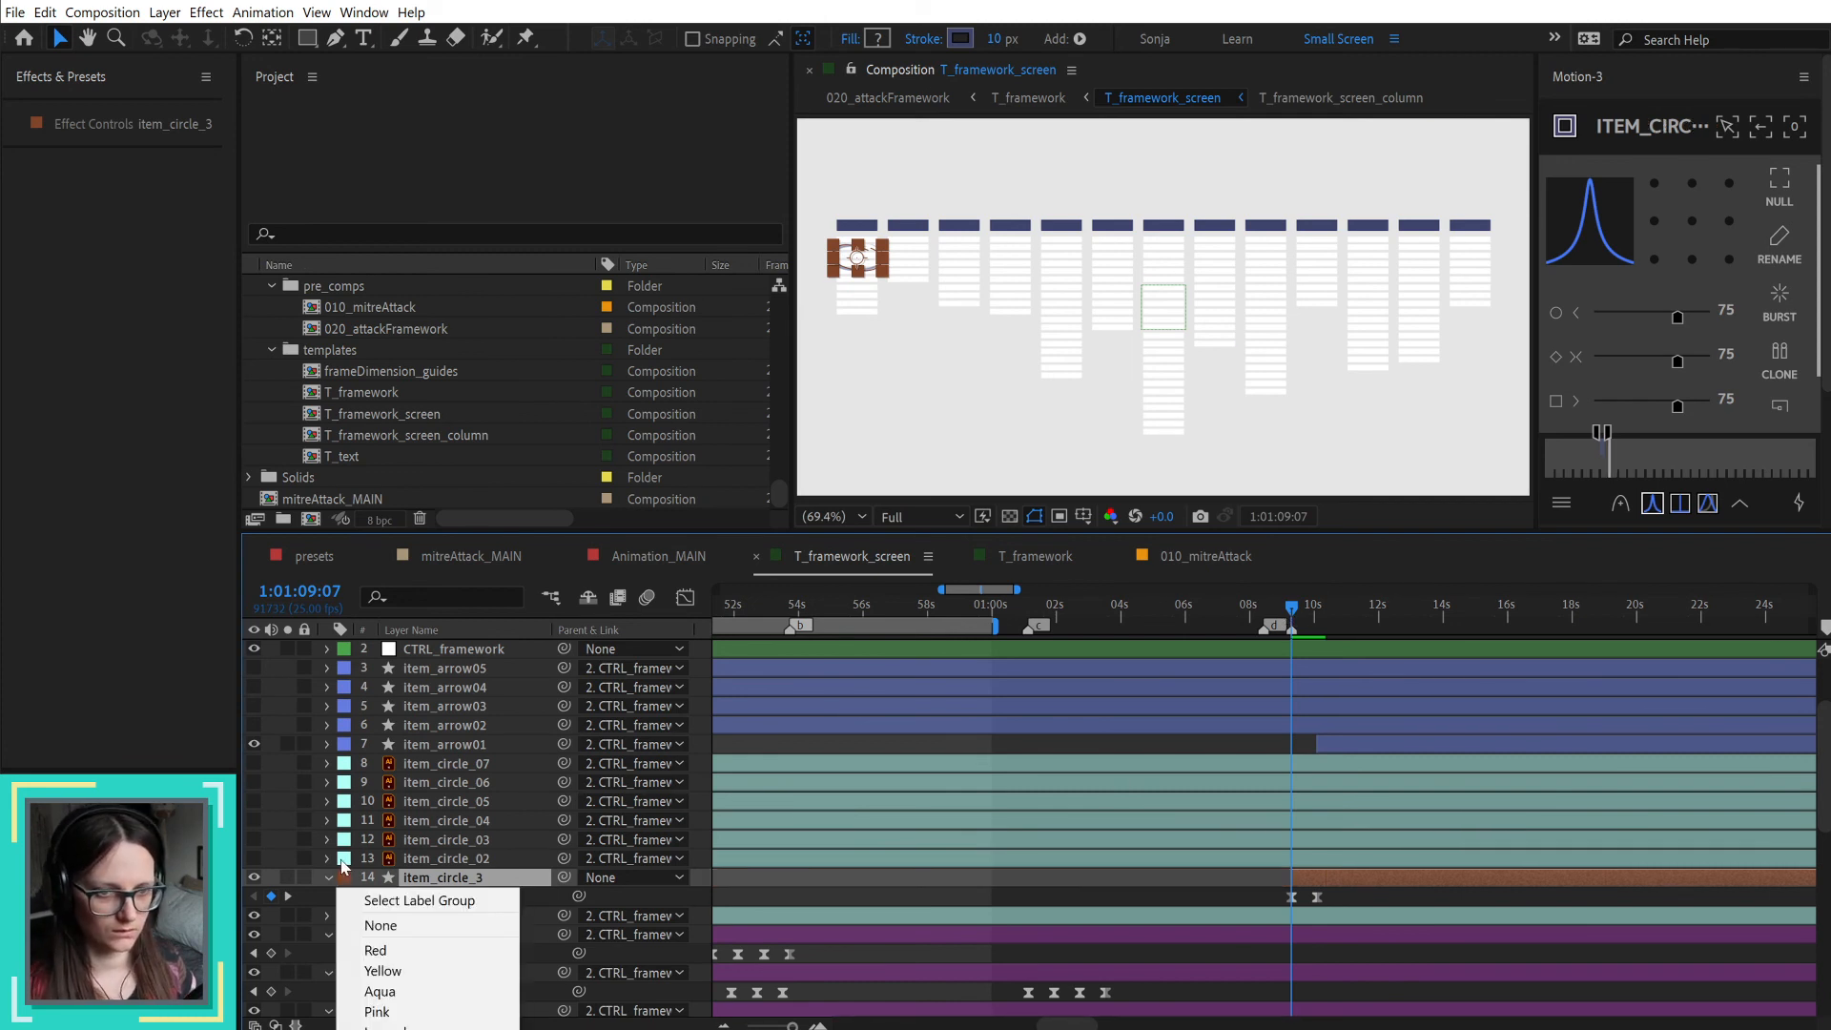
click(417, 993)
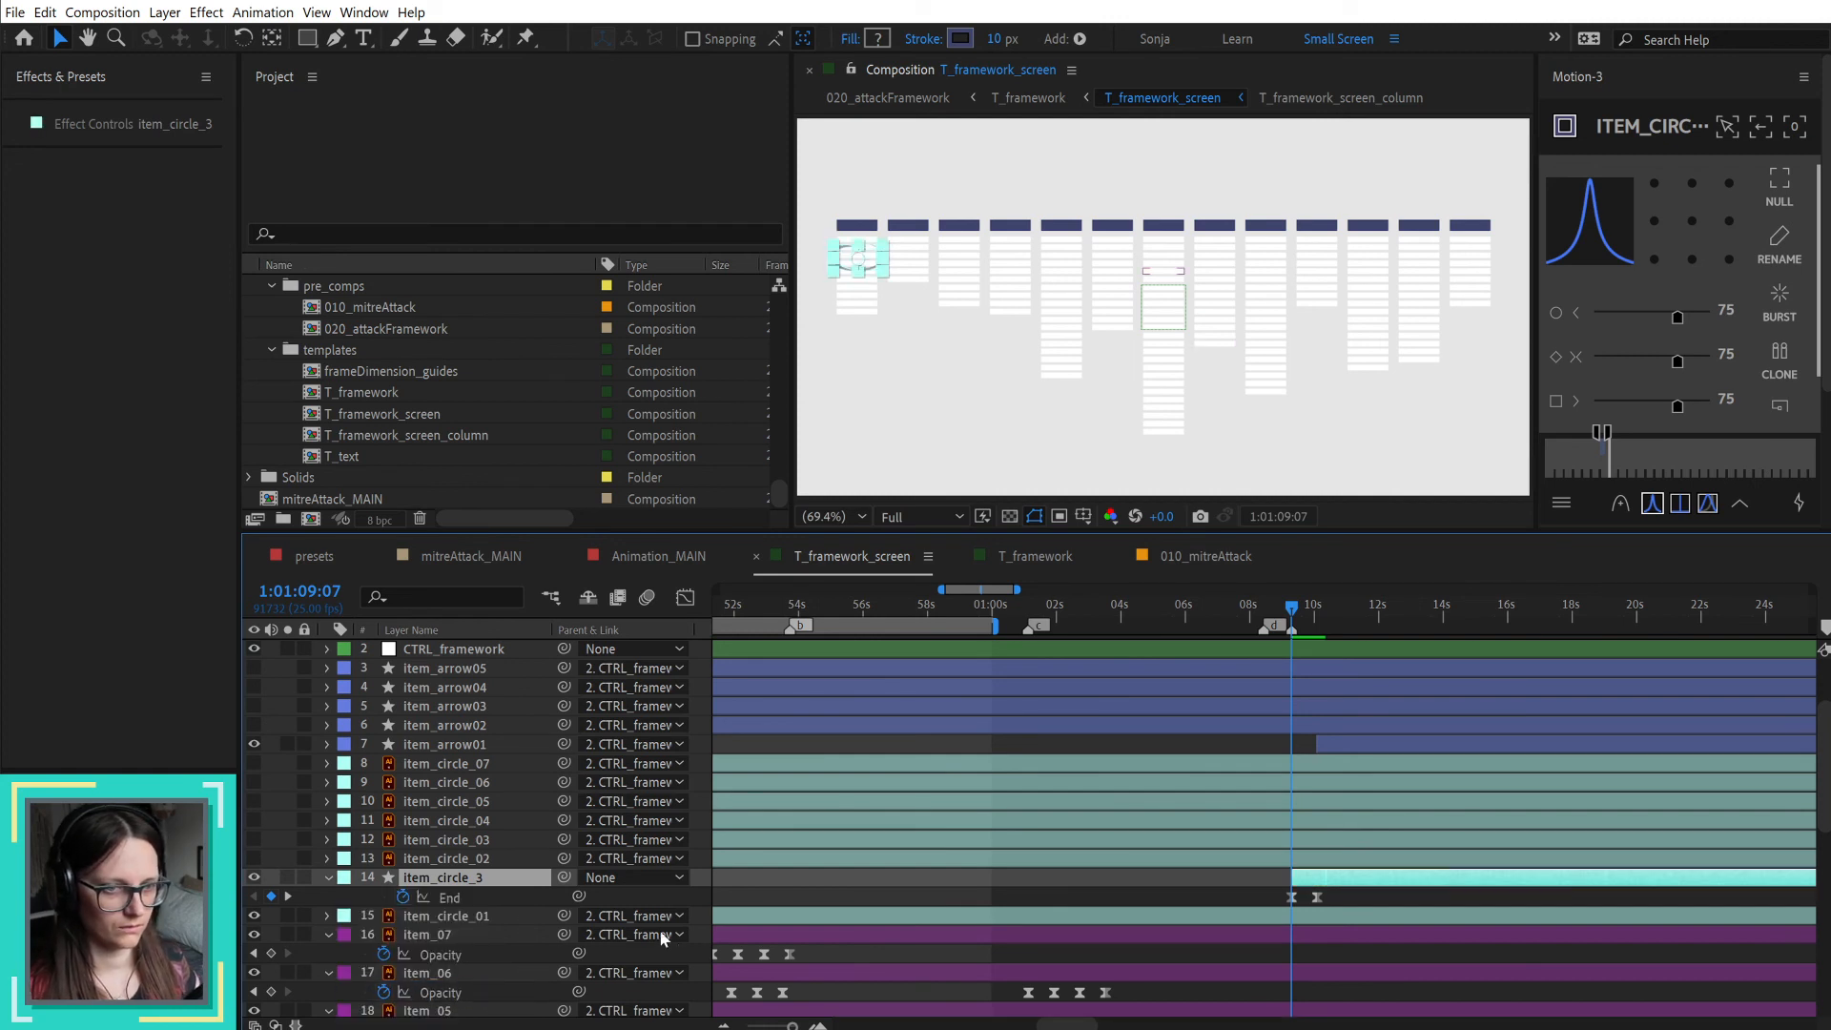
click(477, 915)
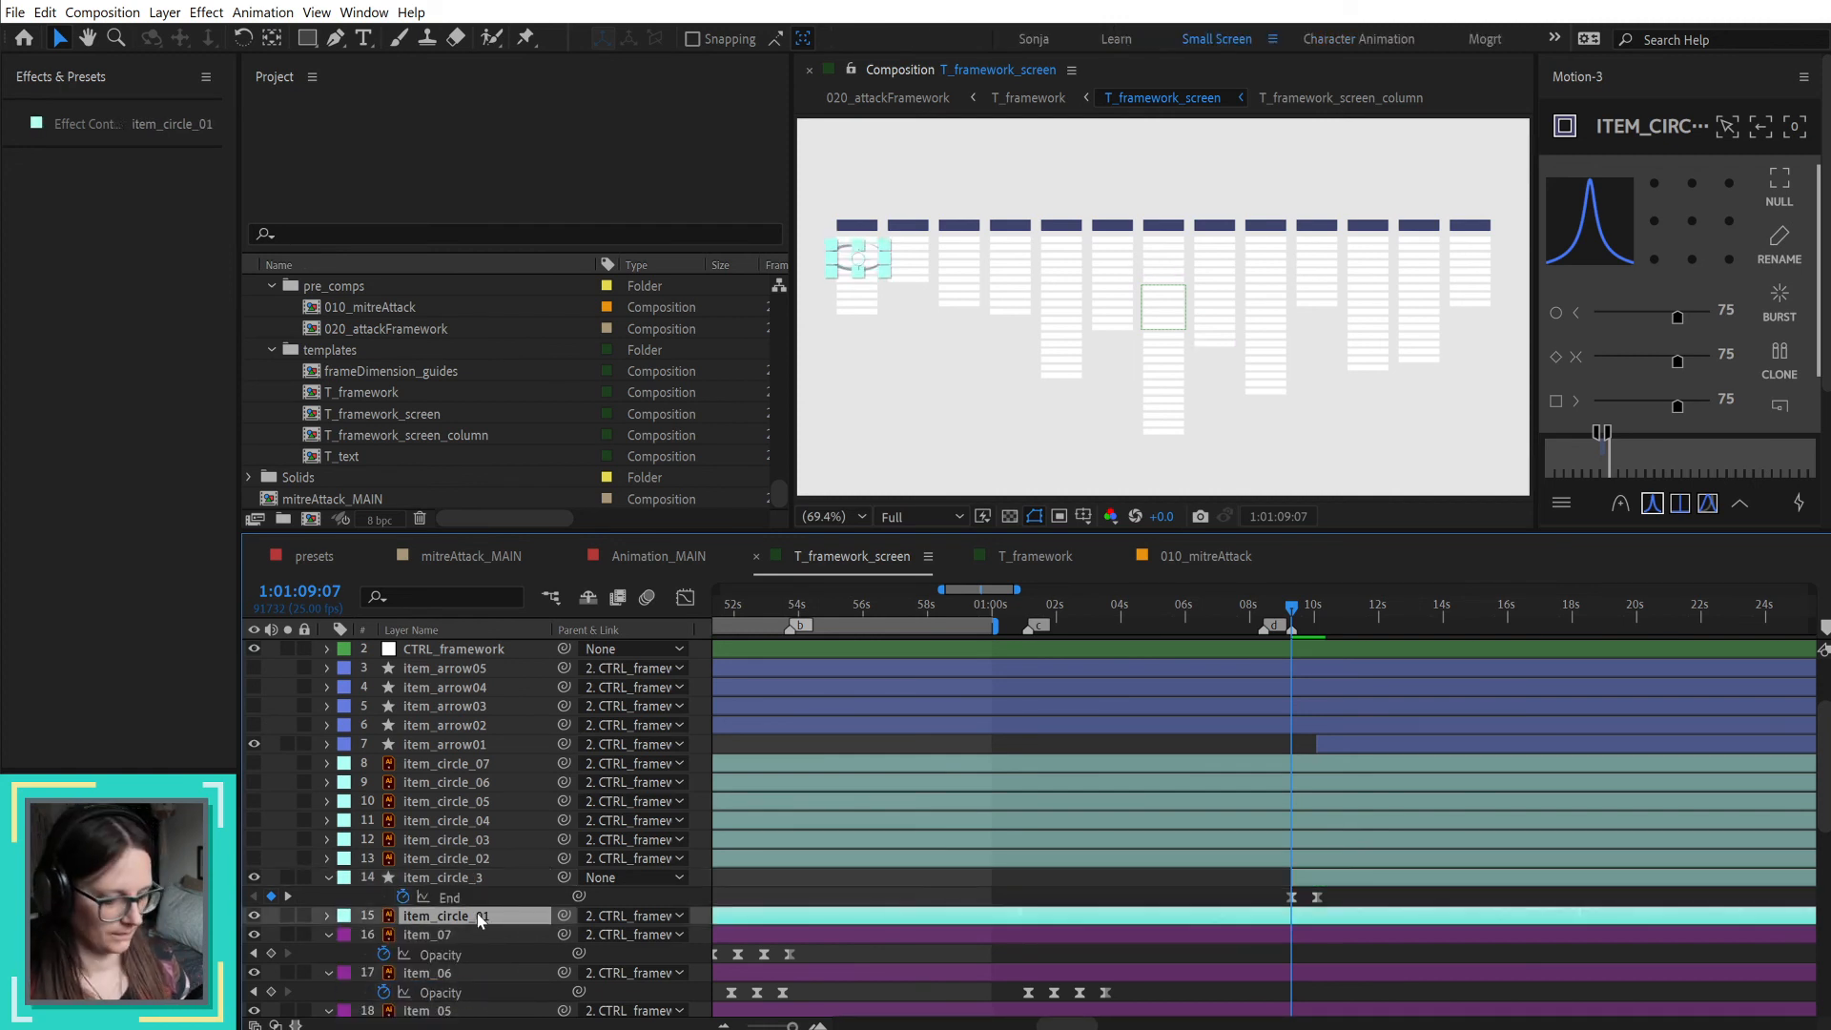
key(Delete)
Step: Rename the item_circle_3 layer as item_circle_01
click(513, 876)
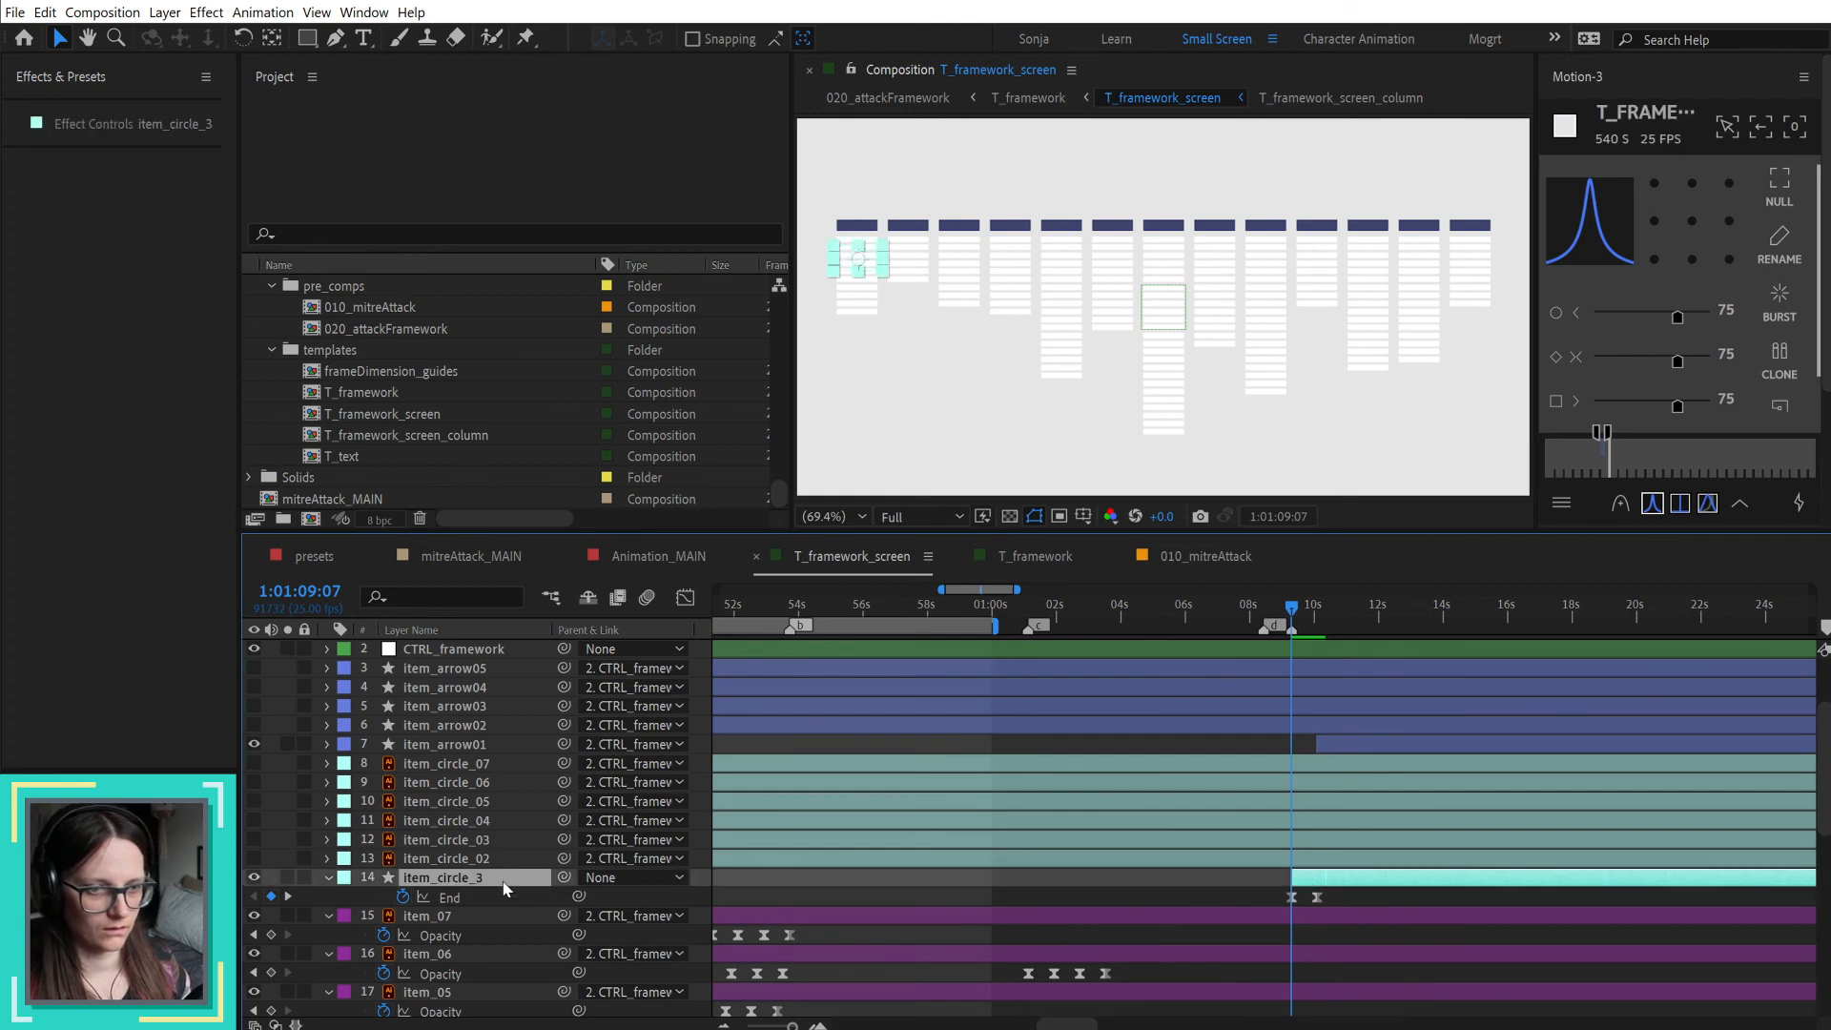
key(Return)
text(01)
key(Return)
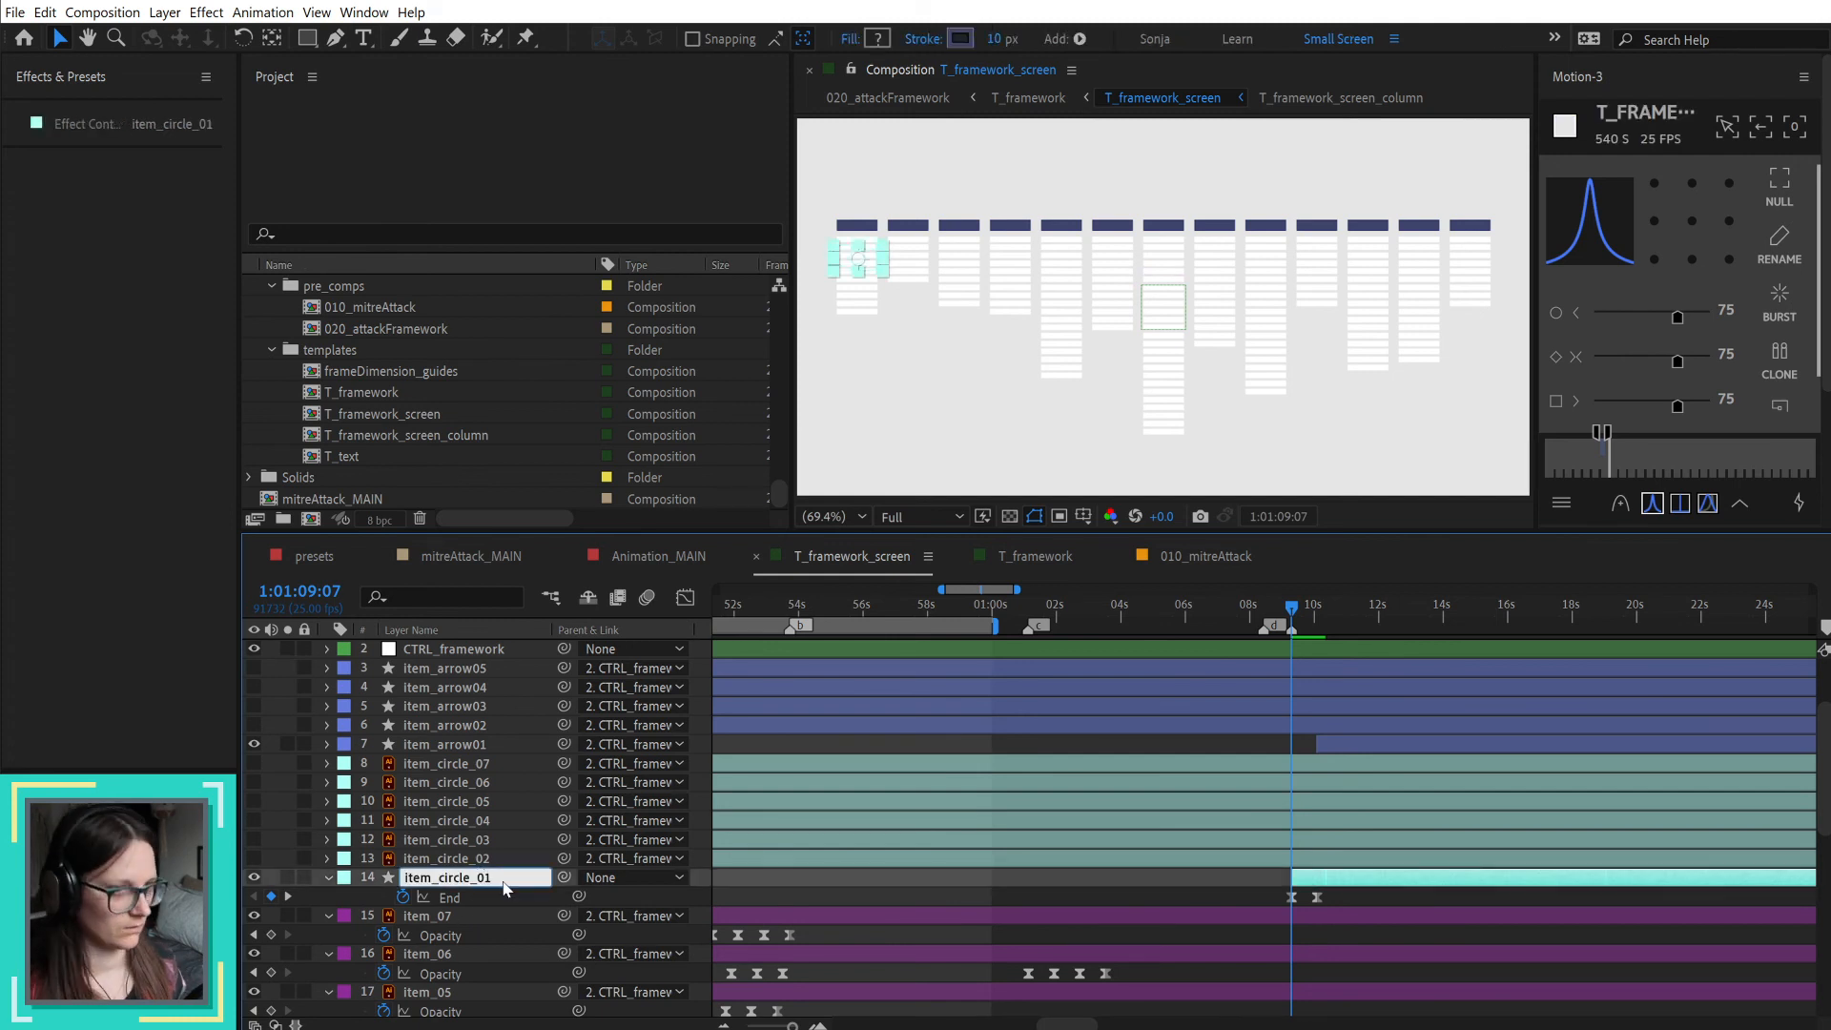
Step: Copy item_circle_01's End keyframes onto item_arrow01 starting at 1:01:10:02 and reveal its keyframed properties
drag(1294, 607, 1330, 608)
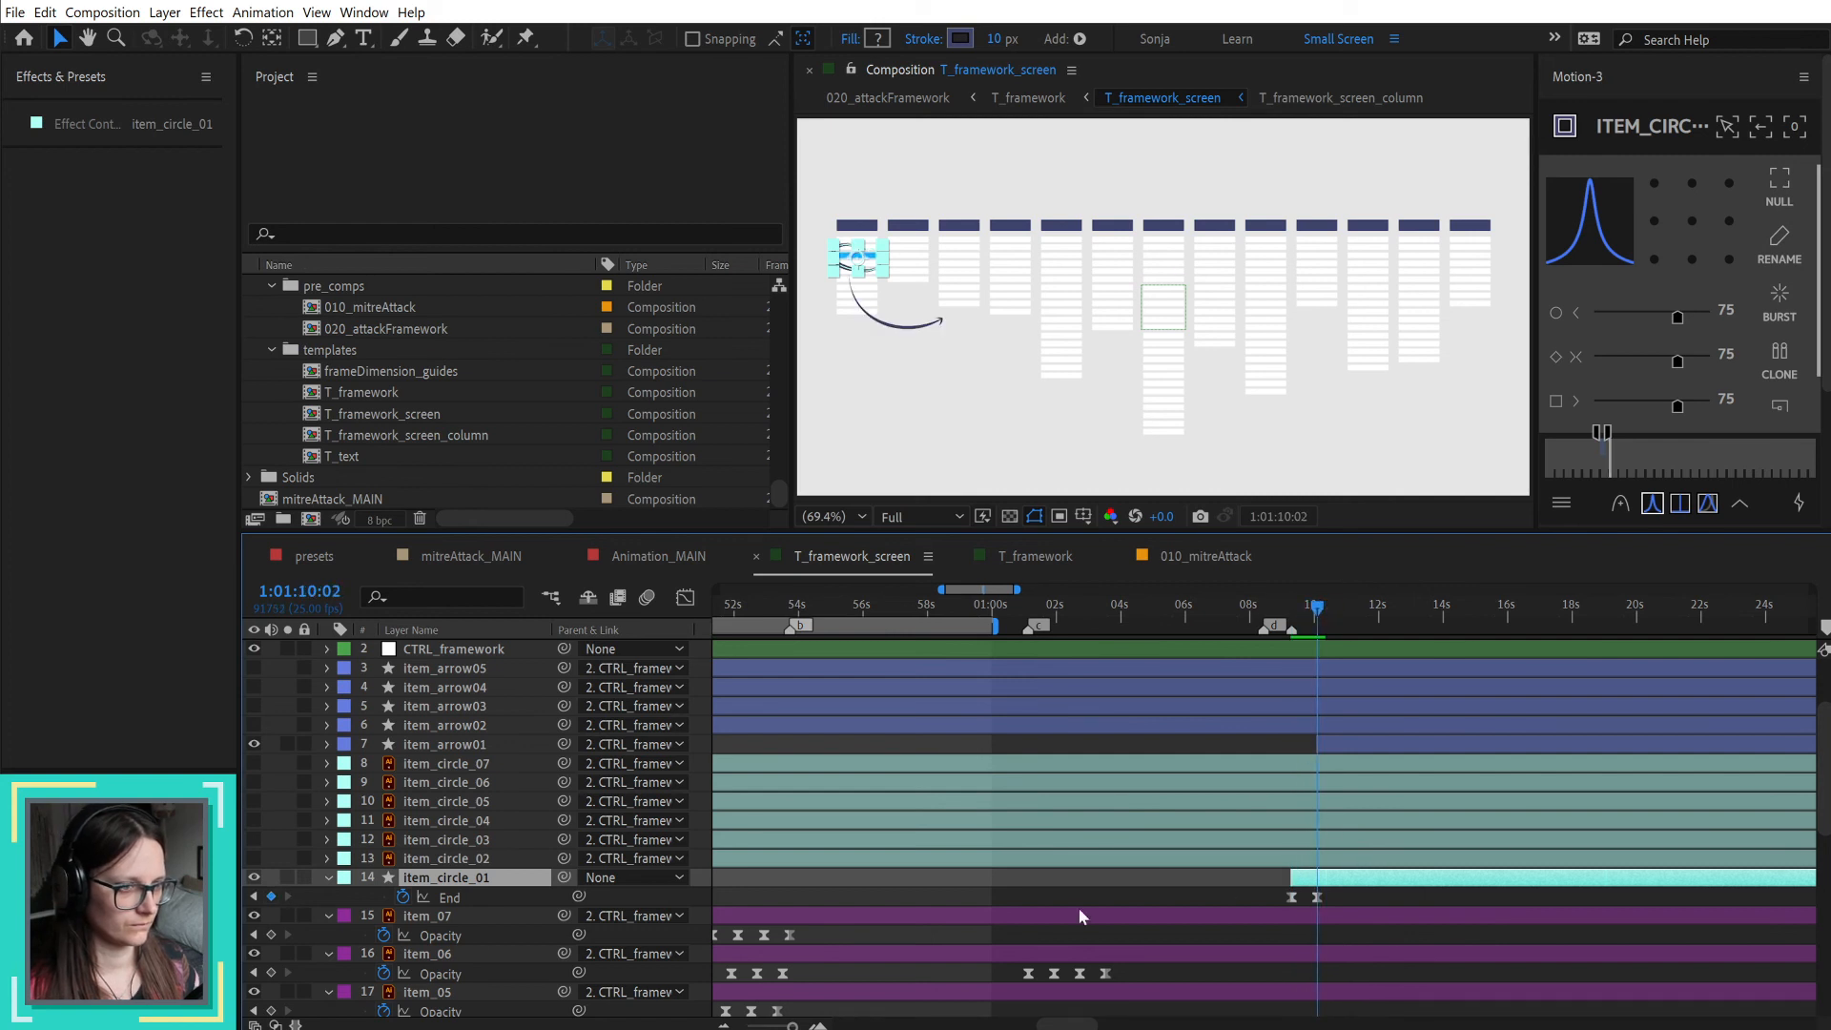
click(452, 899)
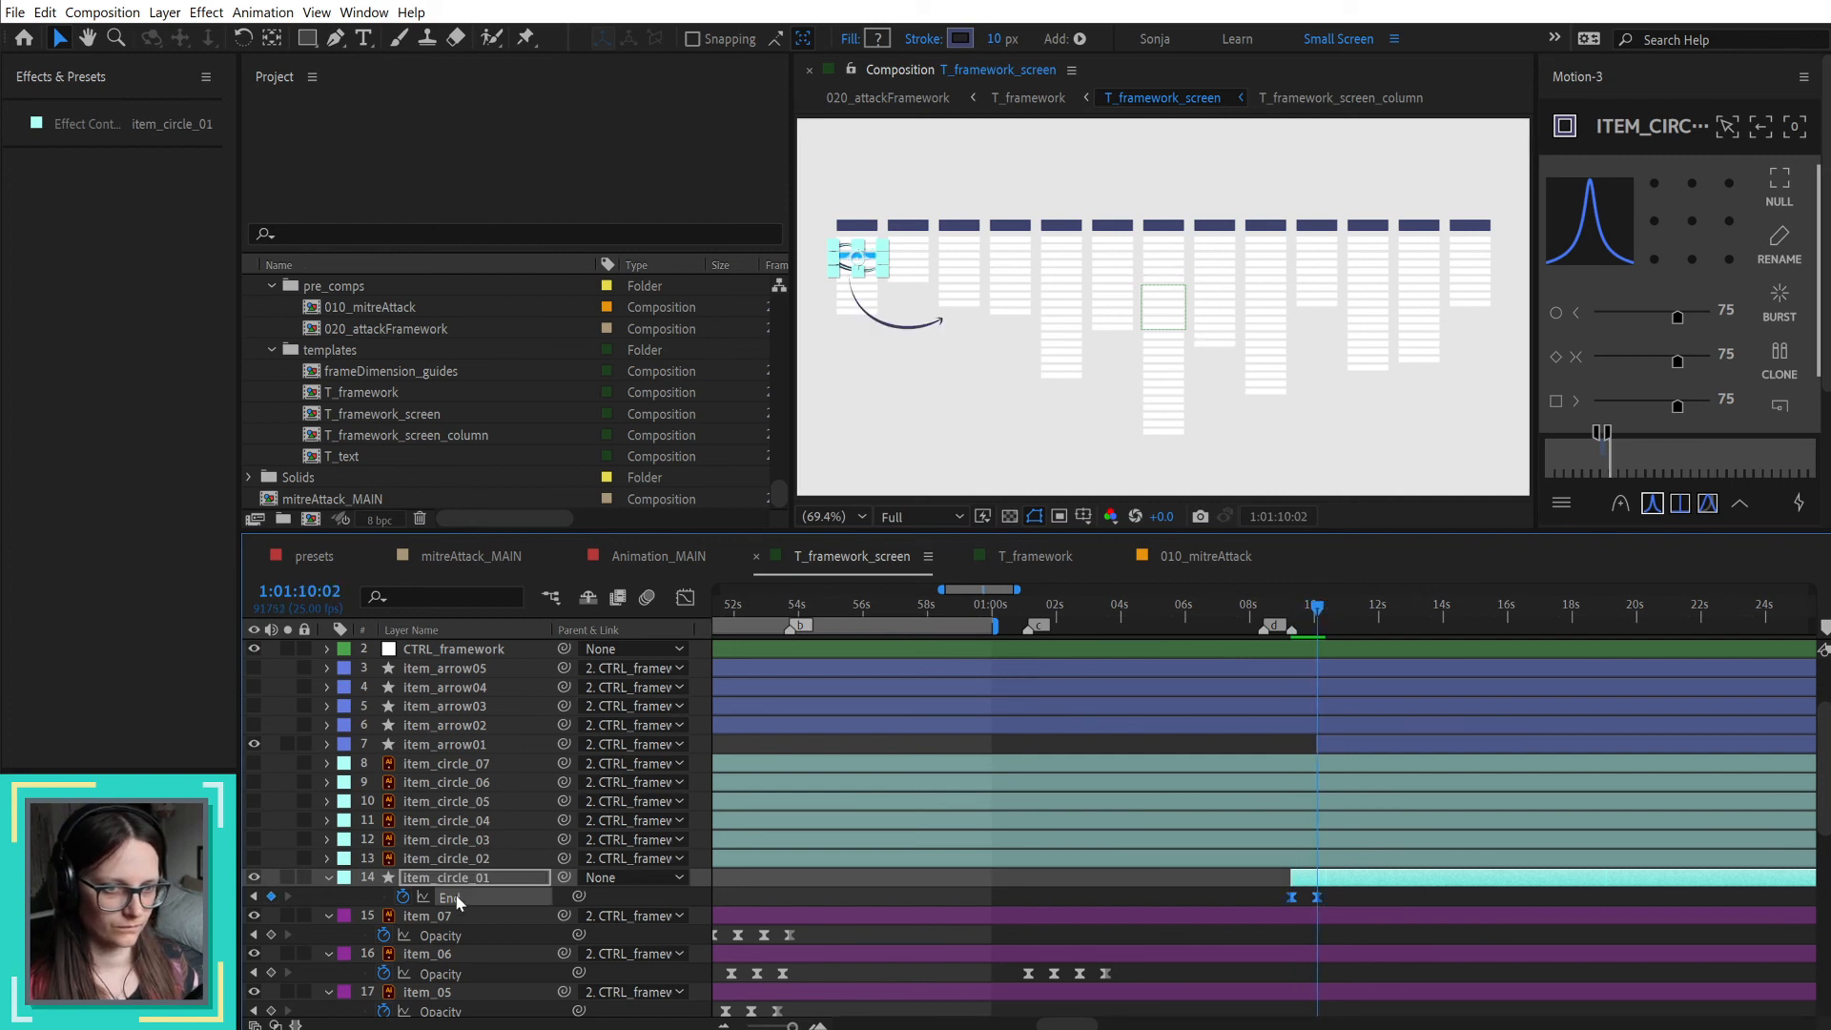
click(1353, 742)
key(u)
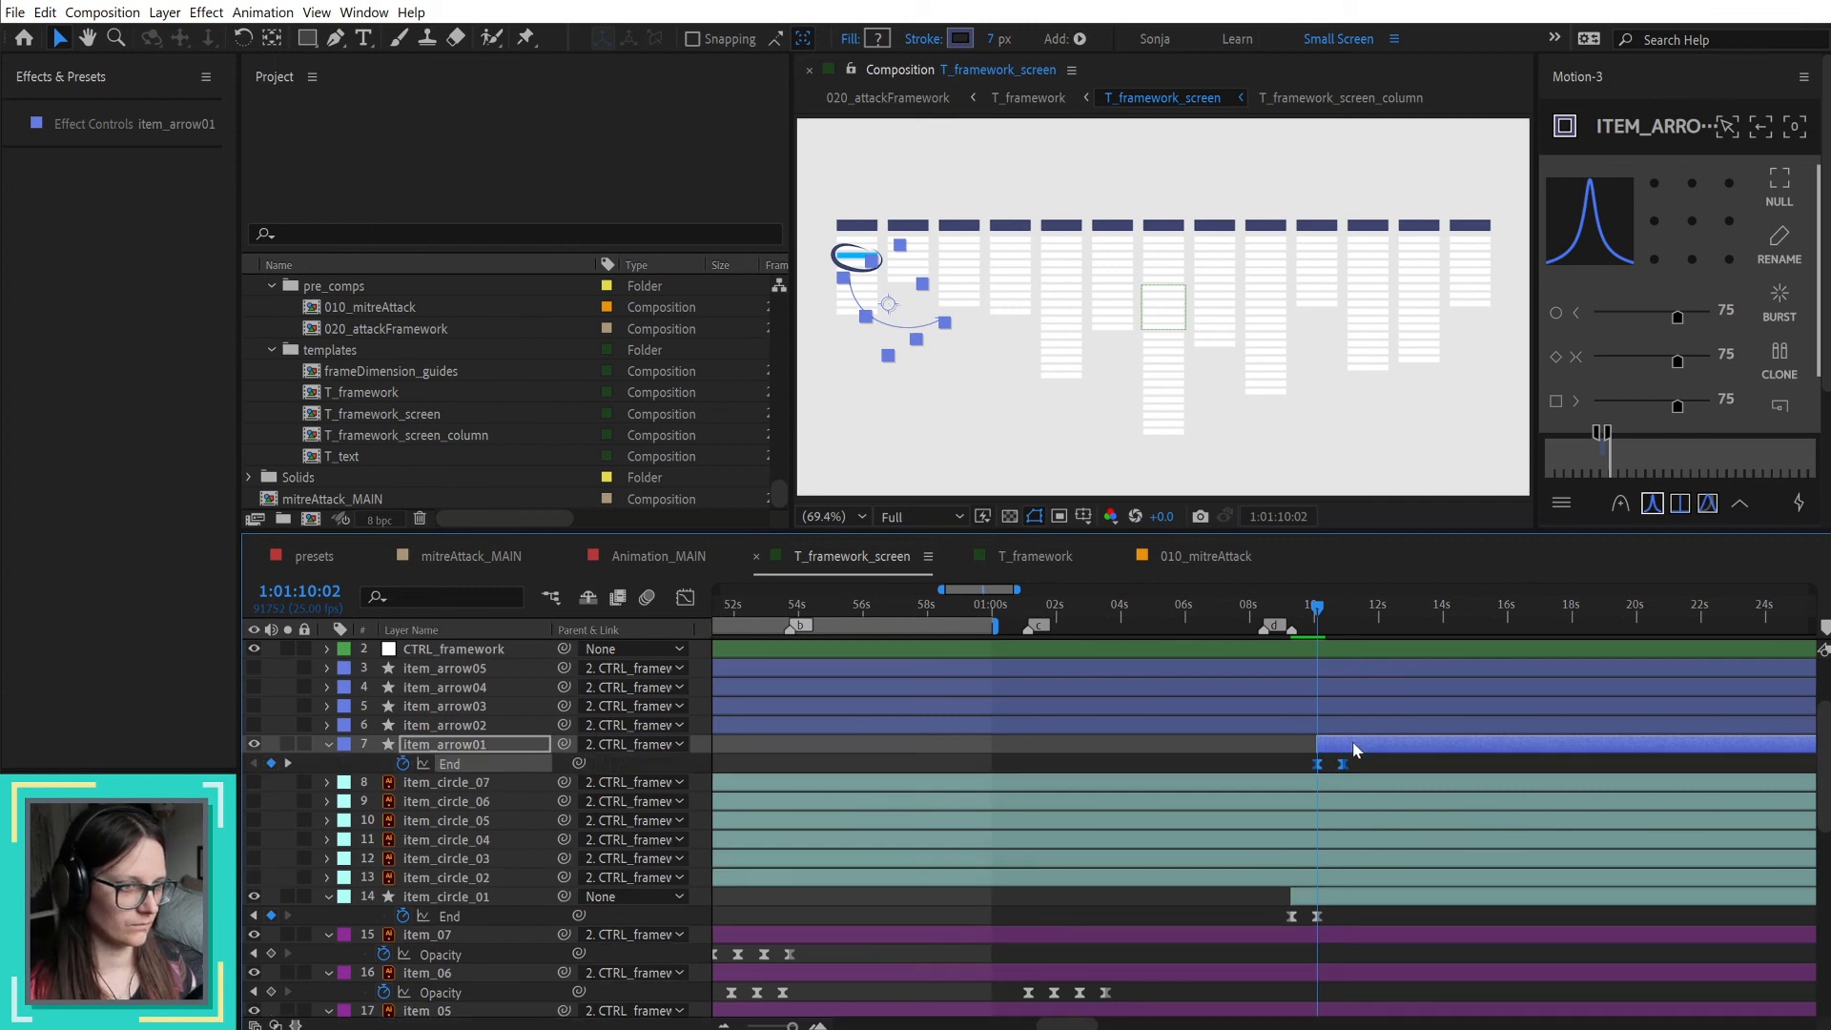
Step: Scrub the start of item_arrow01's draw-on, return to its first End keyframe and reveal all its modified properties
scroll(1378, 757, up, 3)
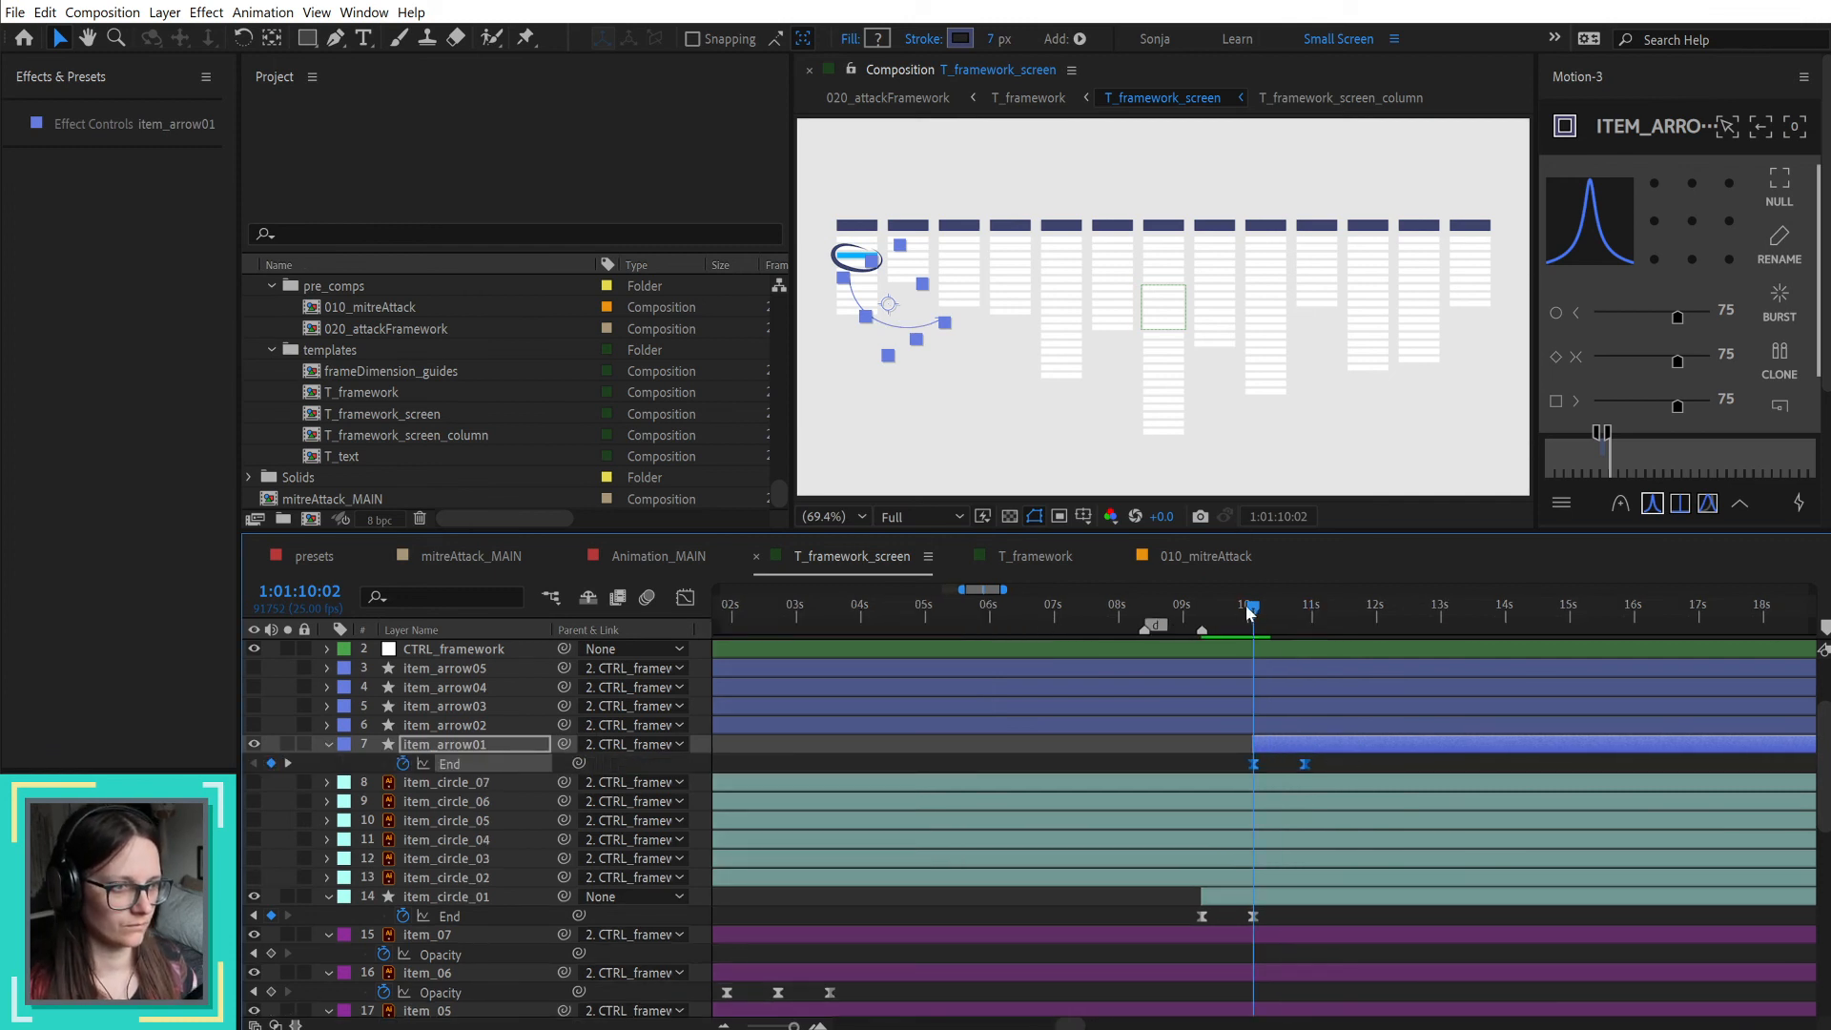
mouse_move(1256, 610)
mouse_down()
mouse_move(1293, 611)
mouse_move(1268, 615)
mouse_up()
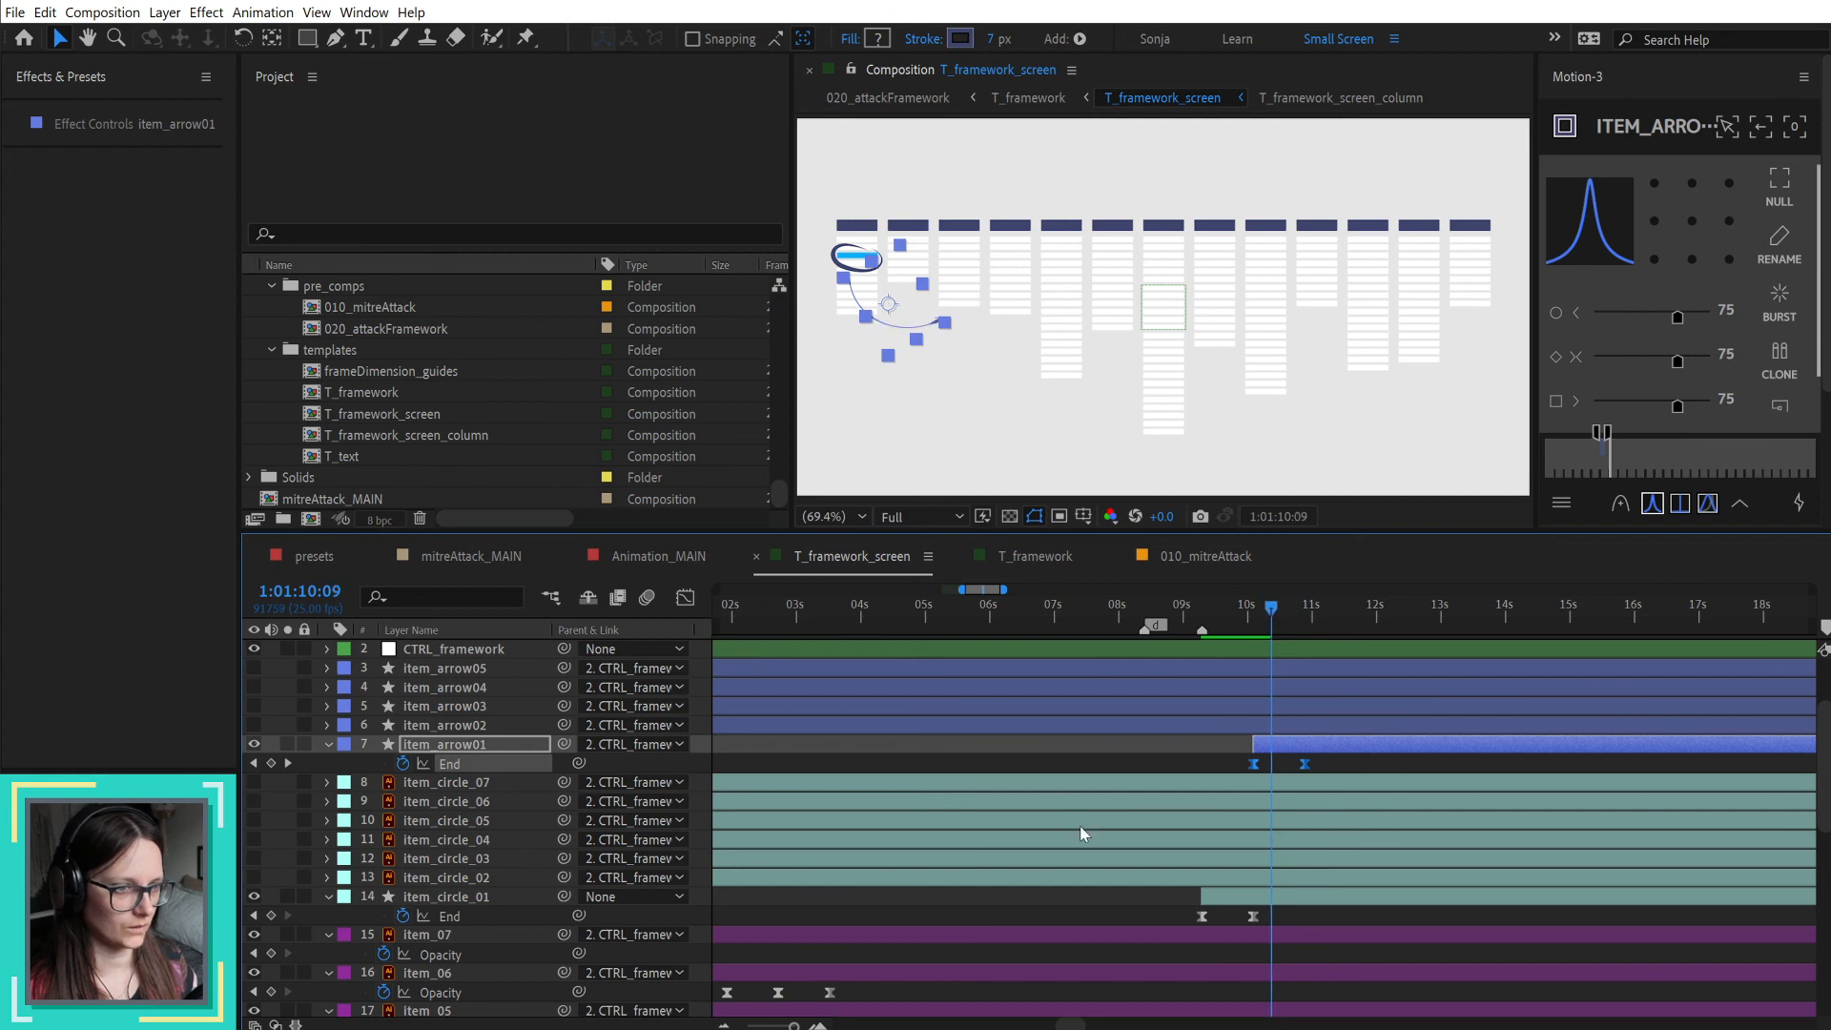
key(j)
key(u)
key(u)
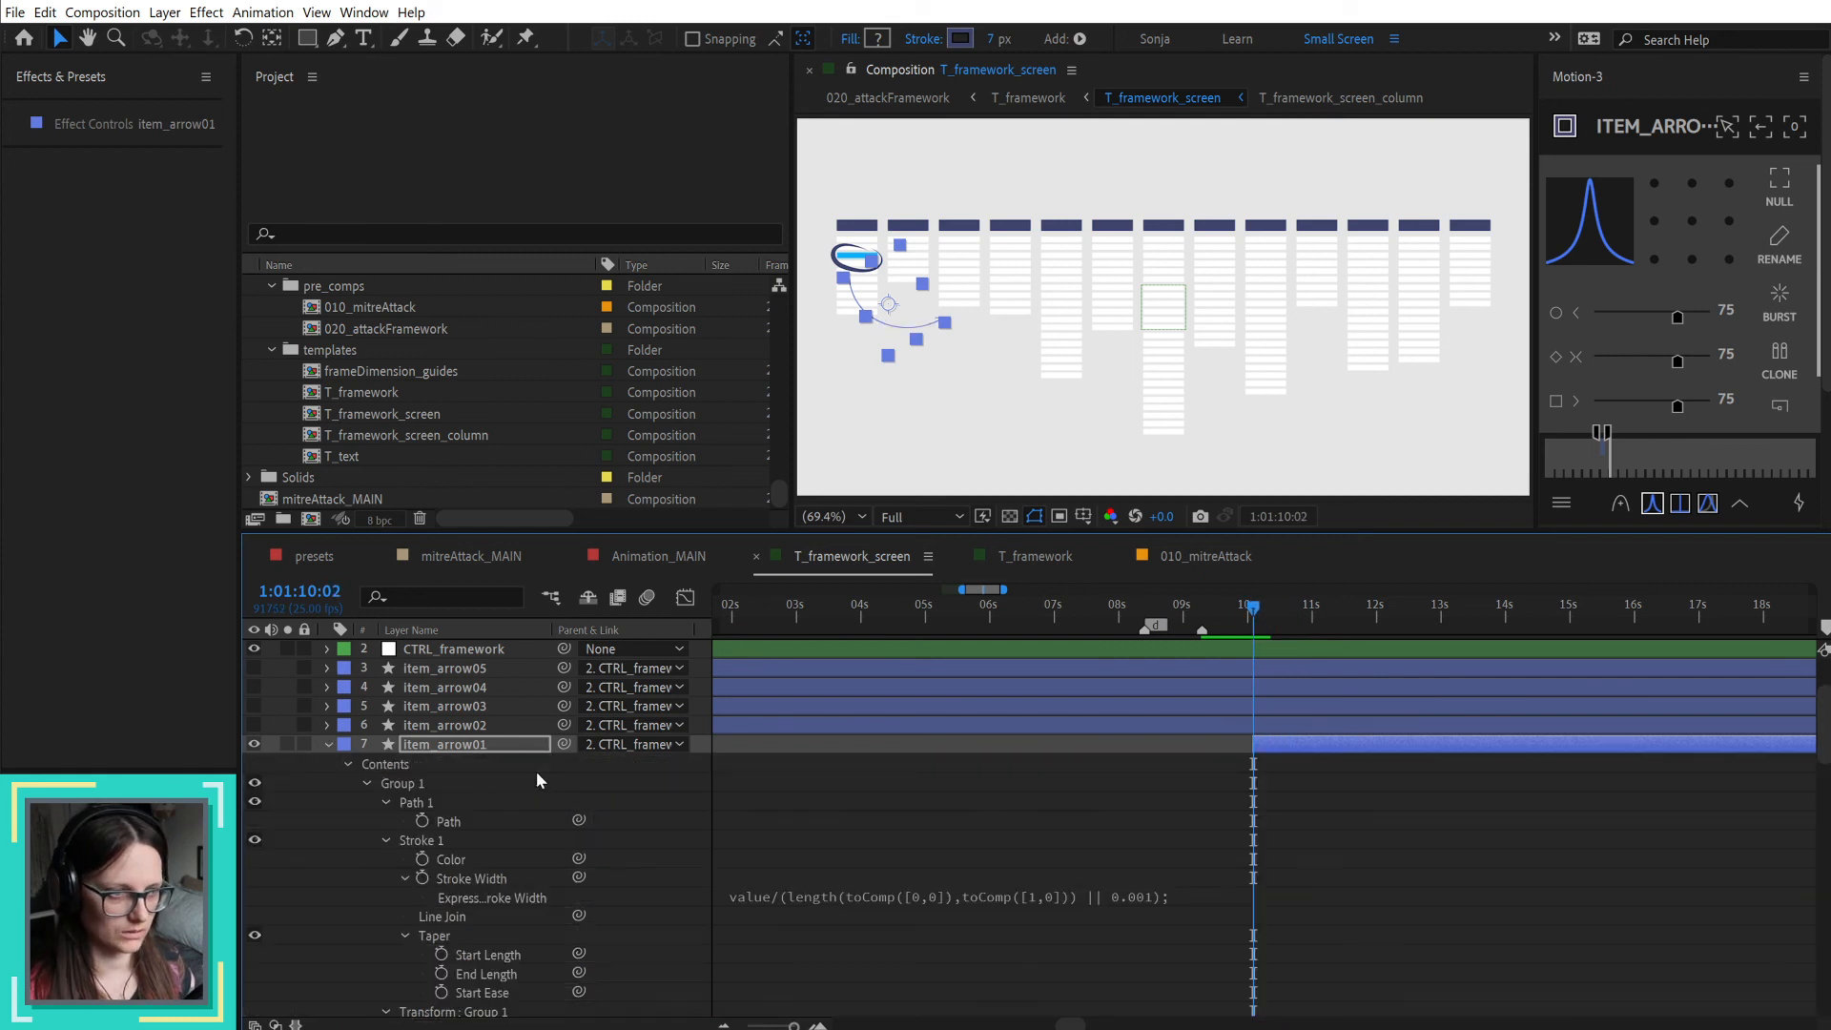
Step: Show the timeline's Switches and Modes columns with item_arrow01's shape groups expanded
click(415, 806)
click(384, 800)
click(384, 801)
click(369, 787)
right_click(506, 745)
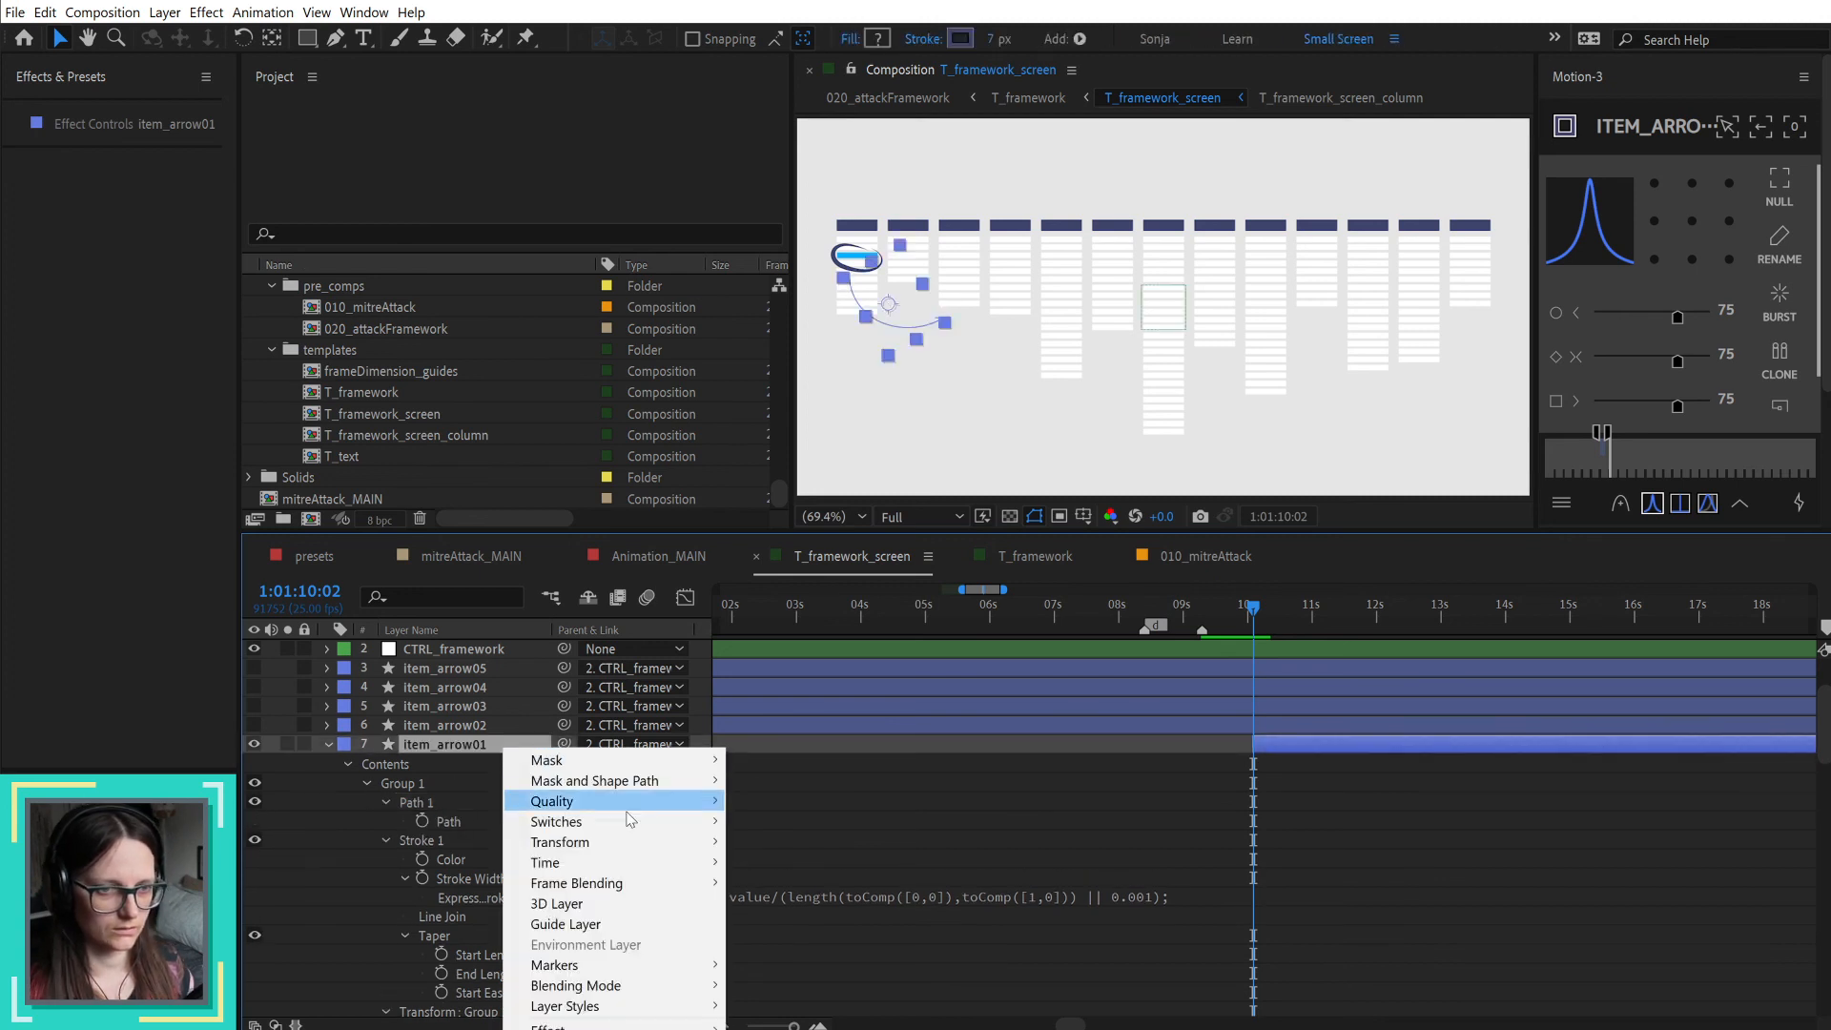
right_click(555, 626)
mouse_move(668, 677)
click(781, 782)
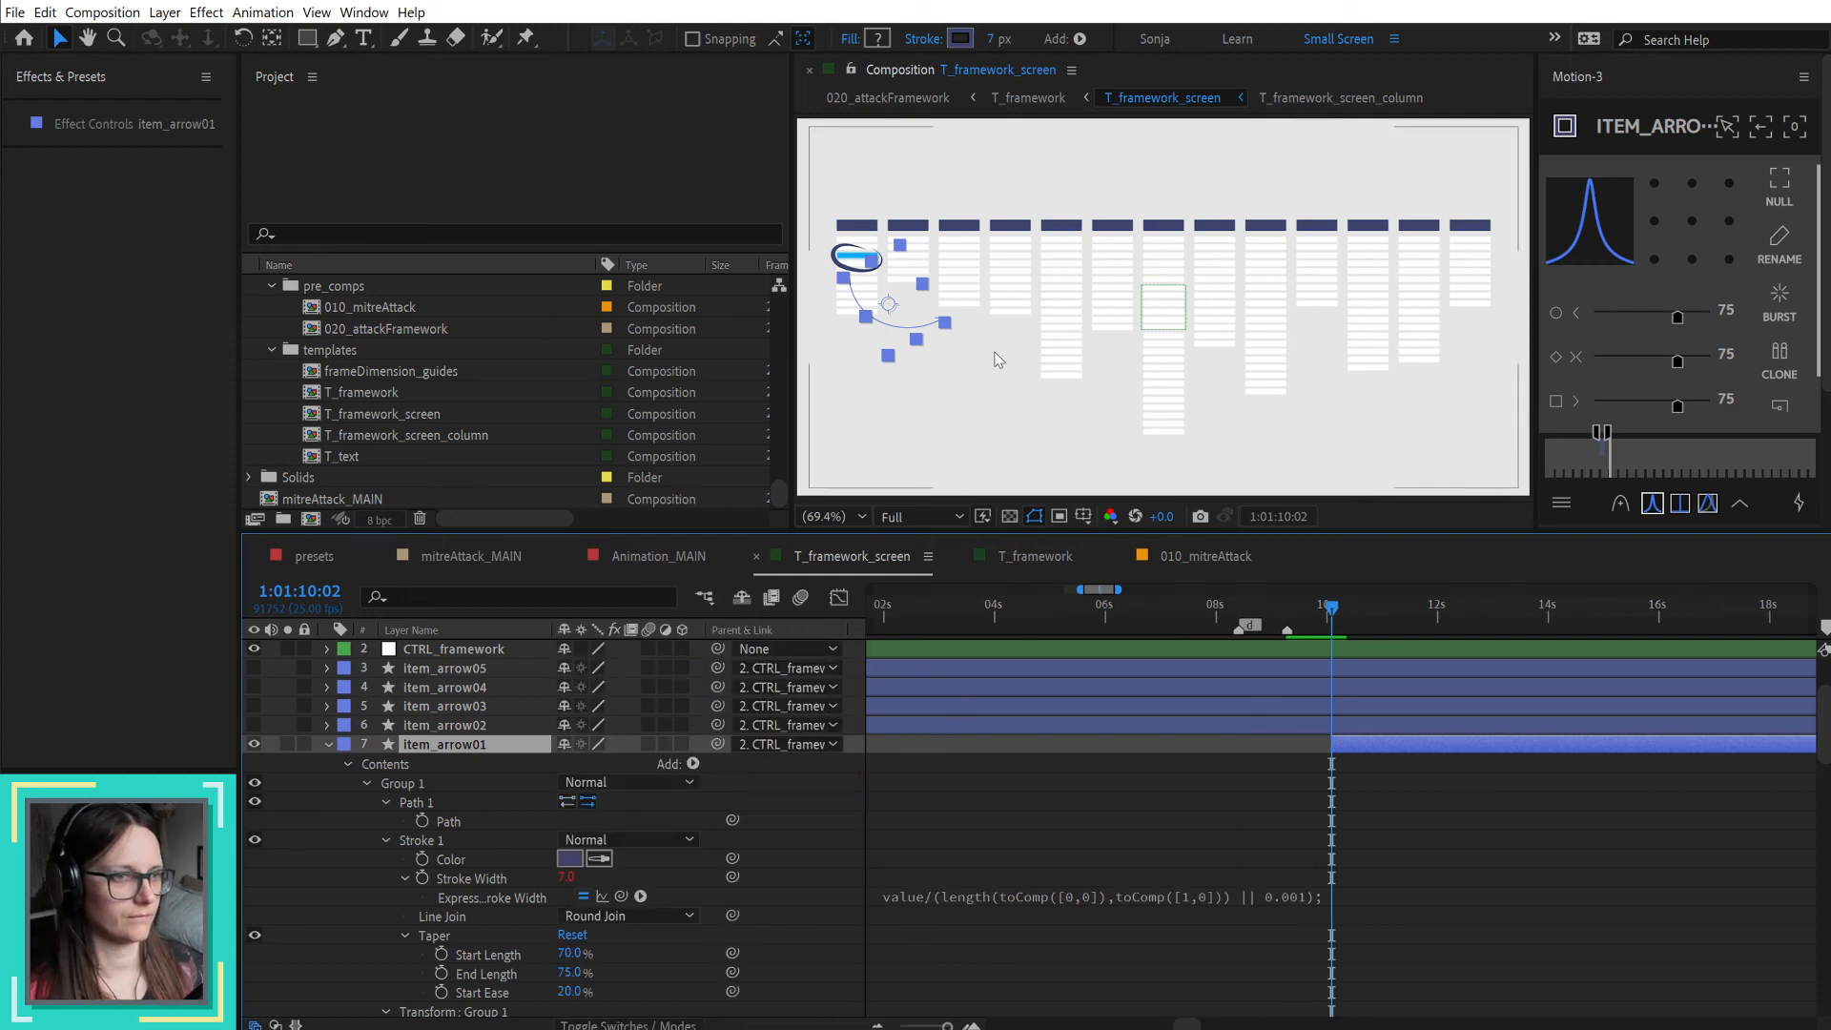
Step: Turn off the reversed direction of Group 1's path in item_arrow01, and scrub to 1:01:10:18 to check the draw-on
scroll(970, 327, up, 1)
drag(924, 335, 1051, 360)
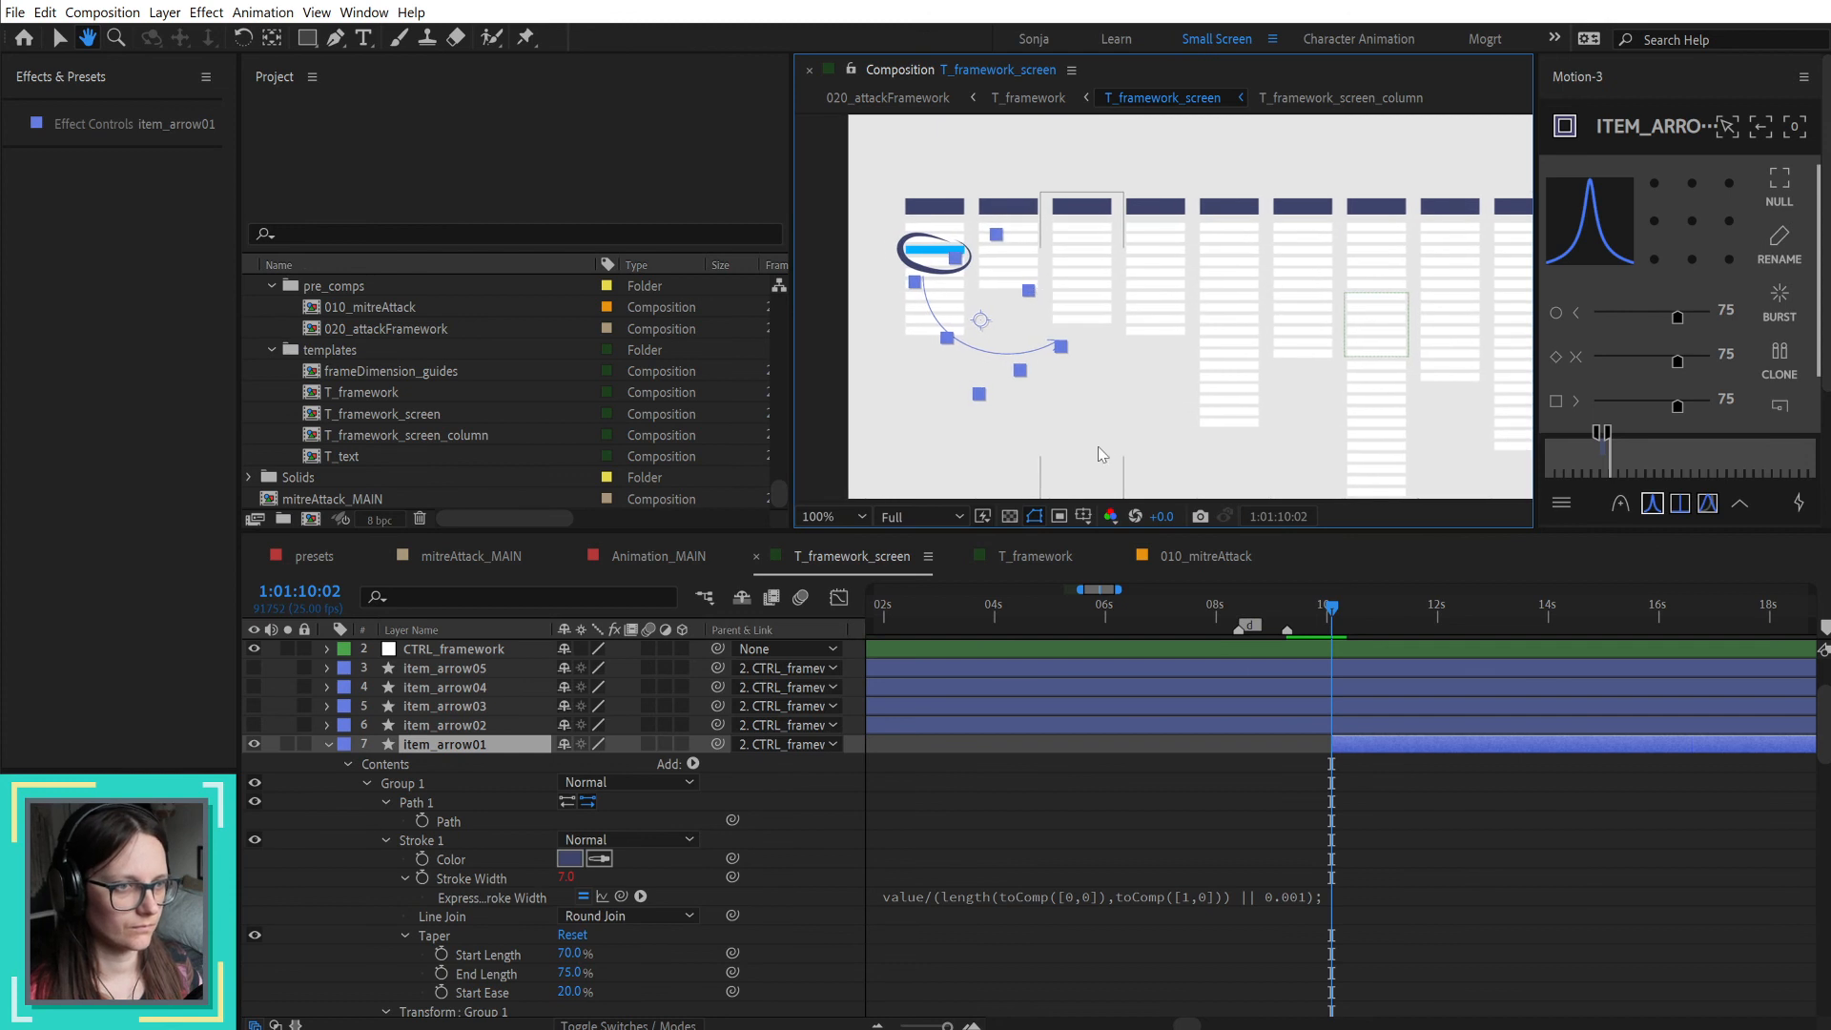
click(1342, 845)
drag(1332, 603, 1373, 607)
click(1373, 748)
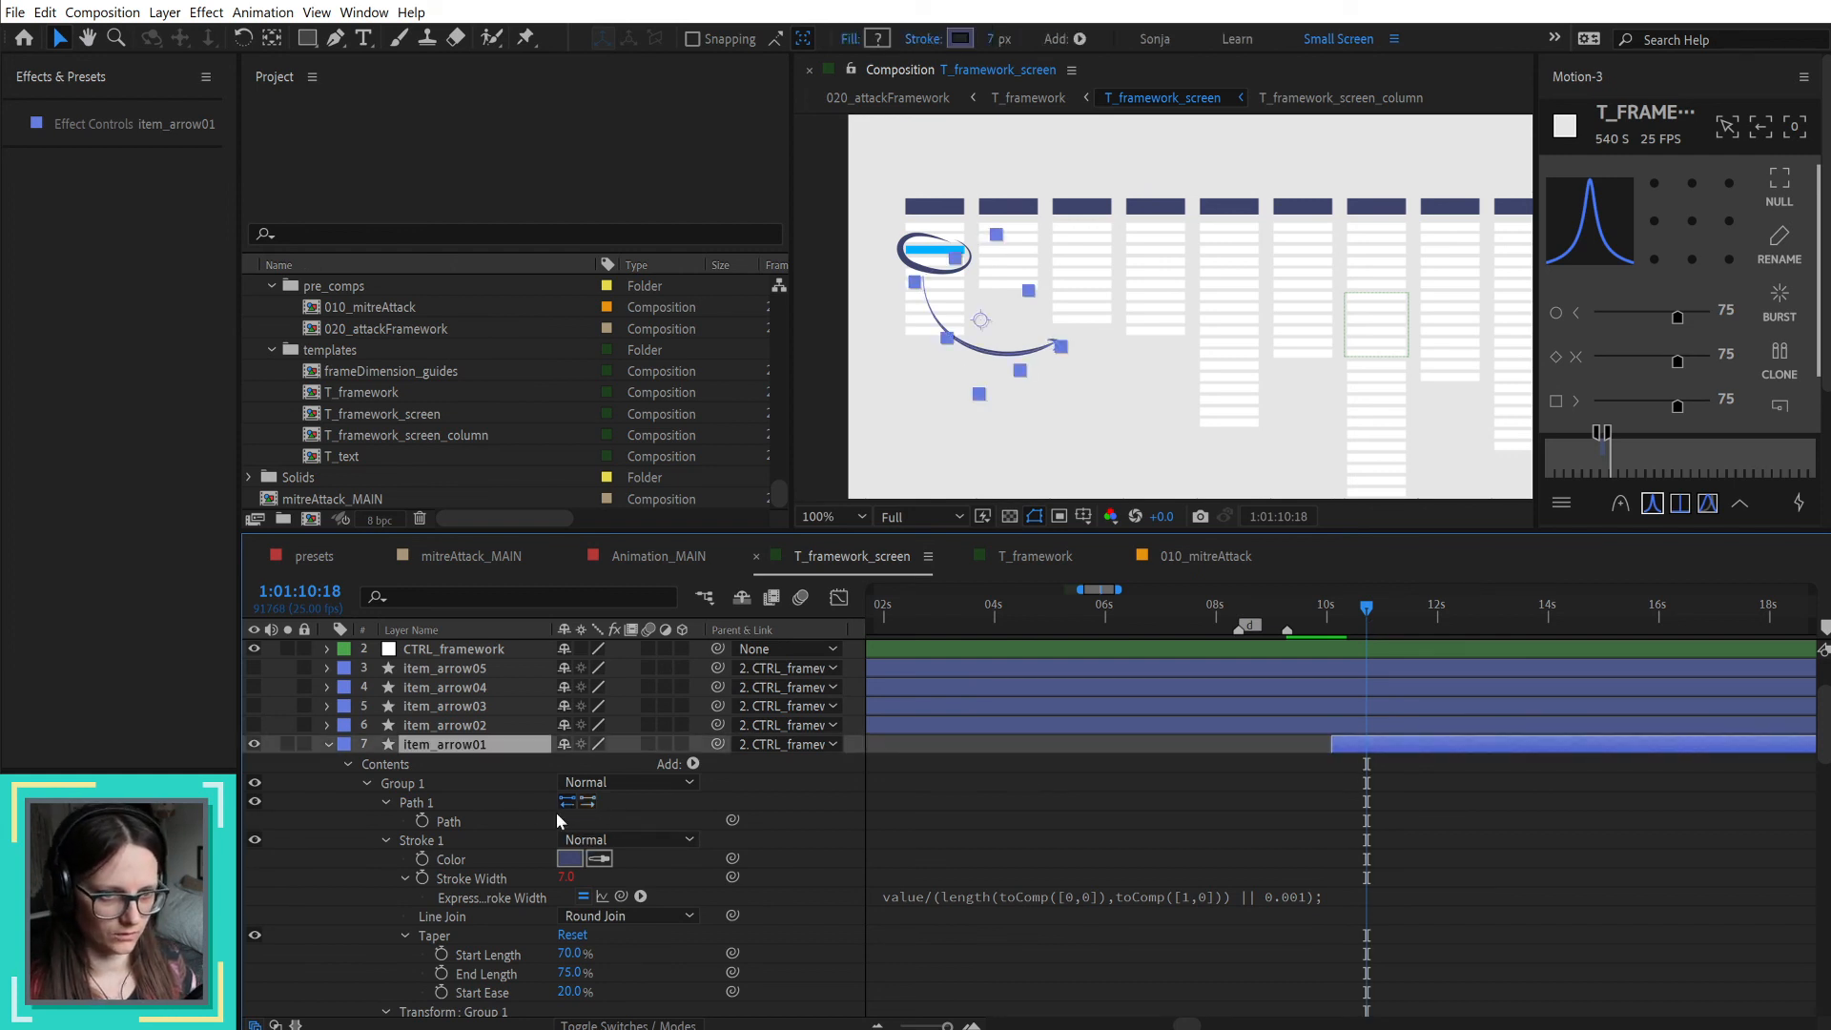
Step: Move Group 2 above Group 1 in item_arrow01's contents and collapse both groups
click(368, 783)
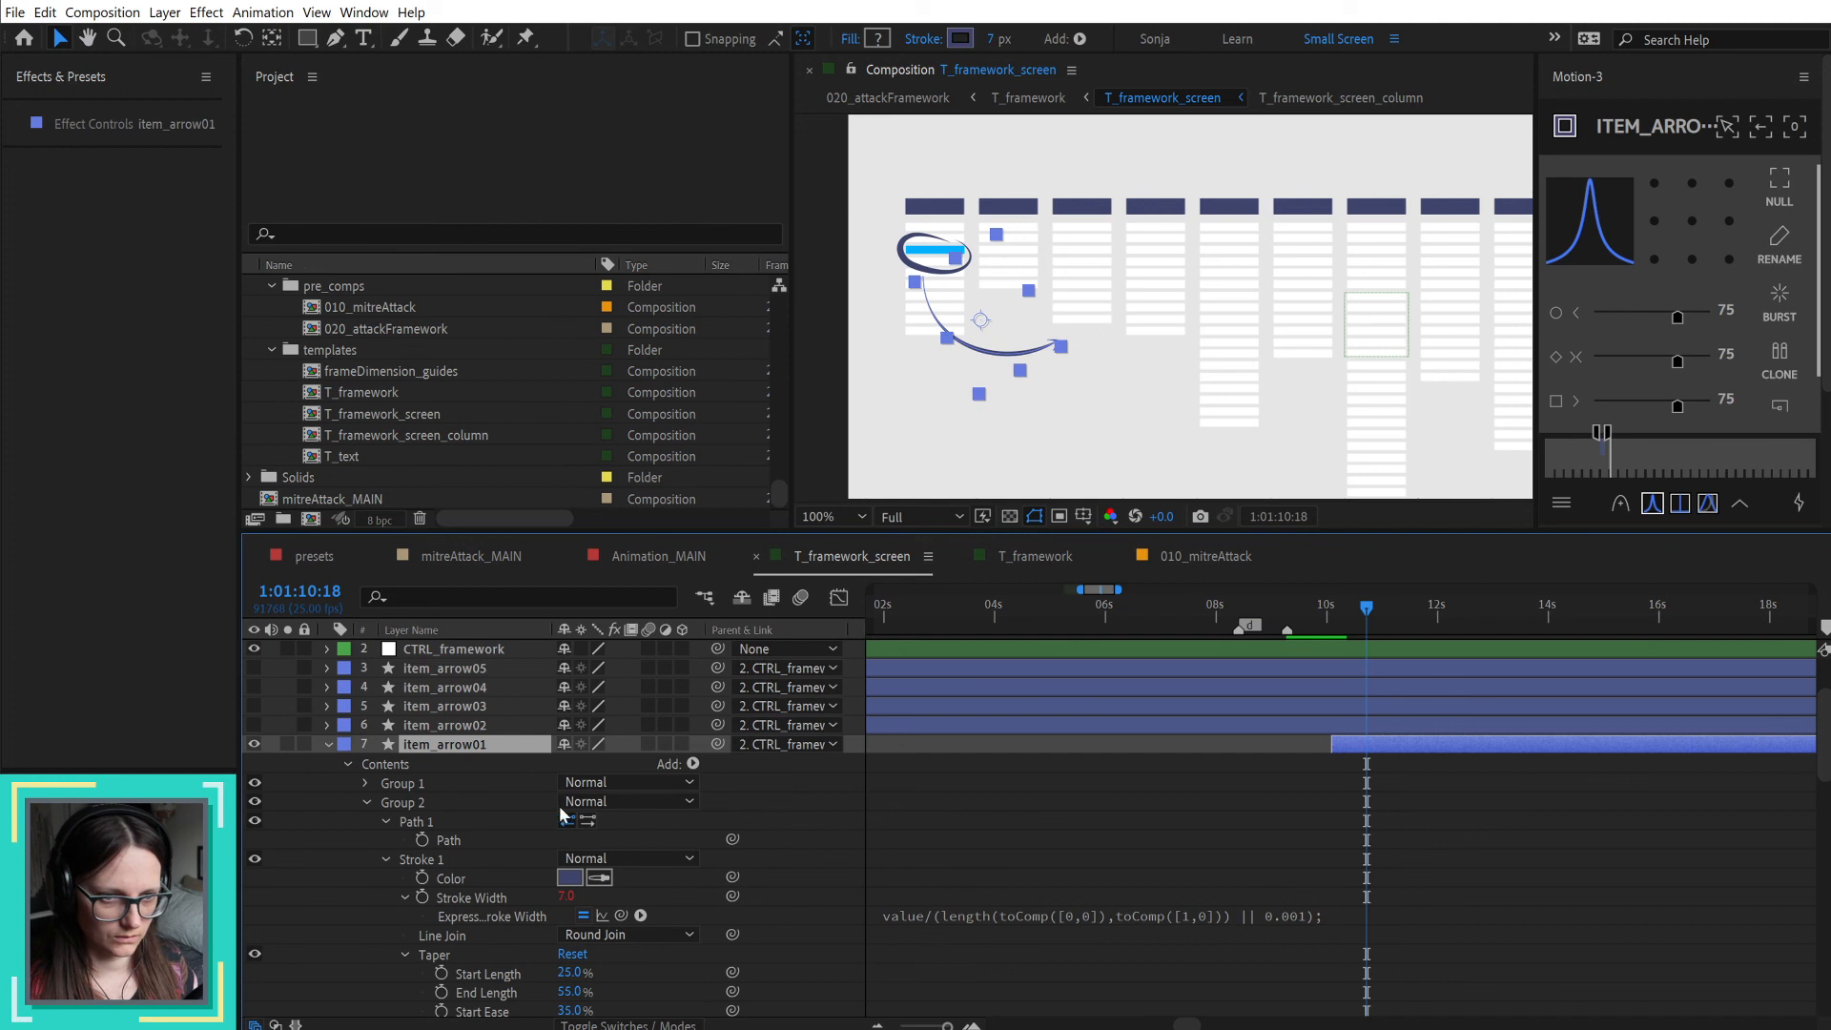
drag(397, 805, 414, 774)
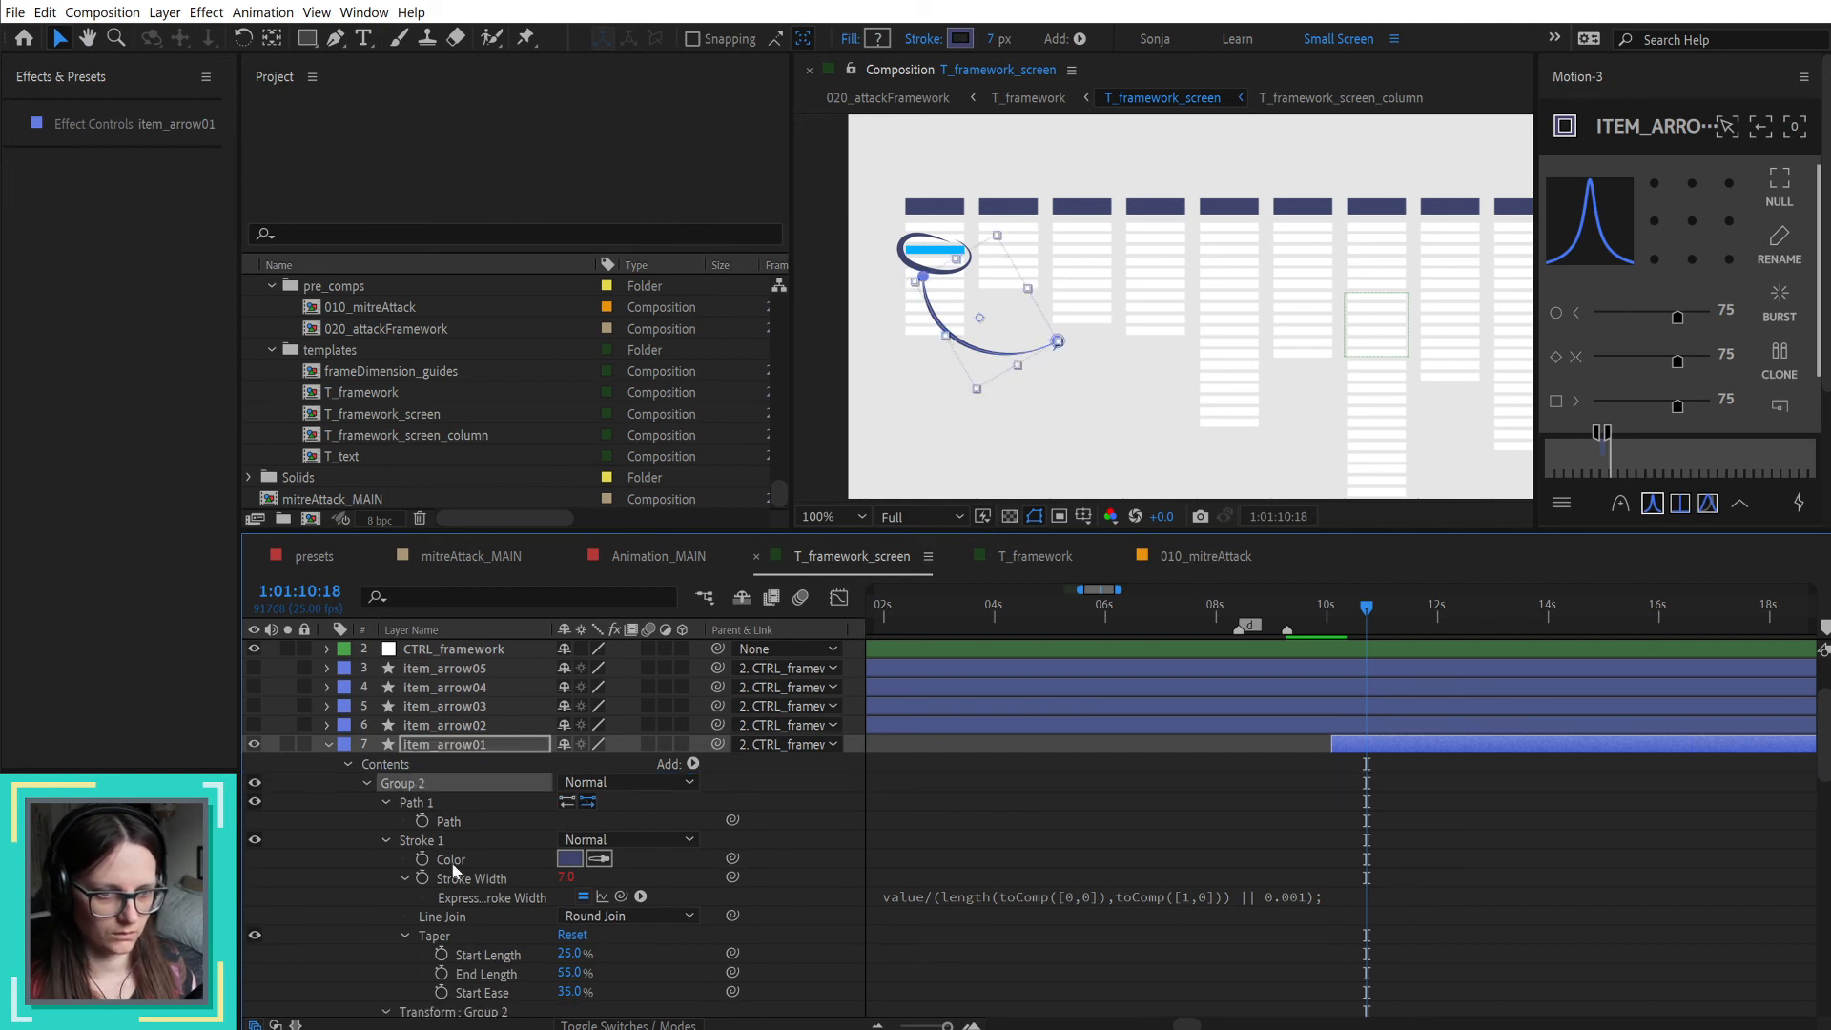
click(366, 783)
click(366, 821)
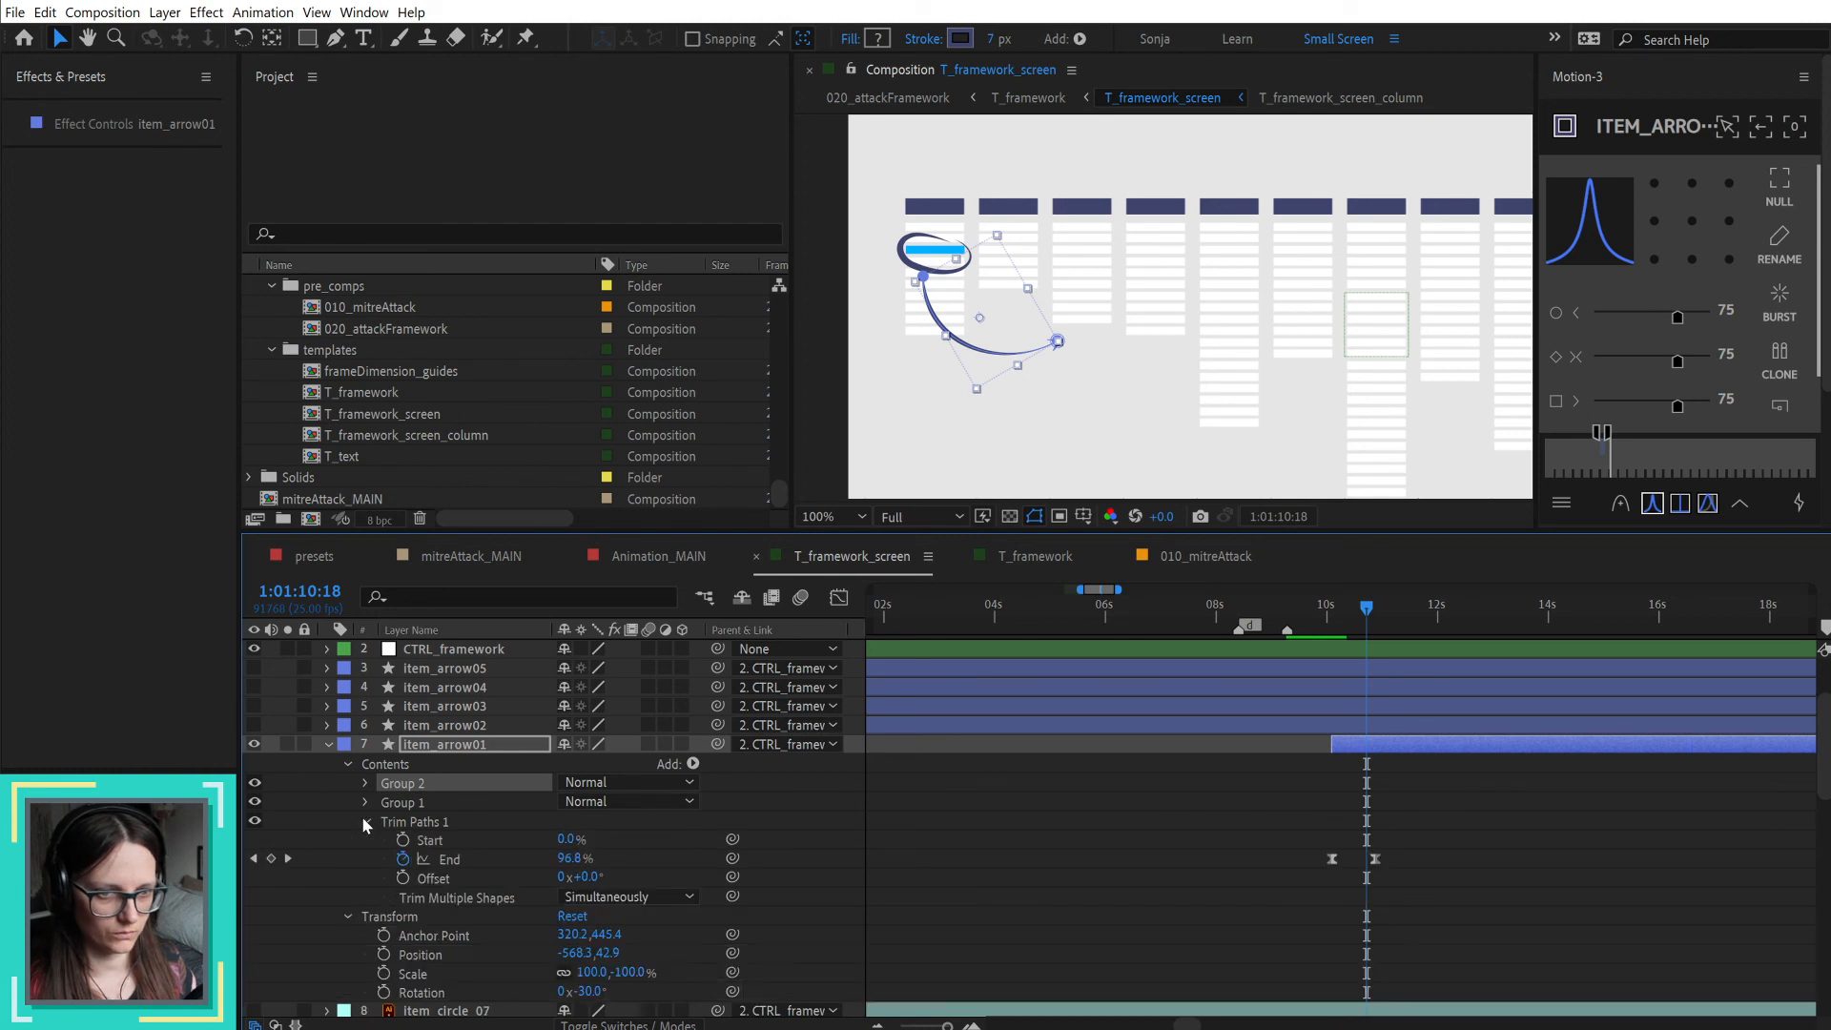
Step: Set item_arrow01's Trim Multiple Shapes to Individually and scrub through the draw-on to 1:01:10:18
click(629, 897)
click(618, 939)
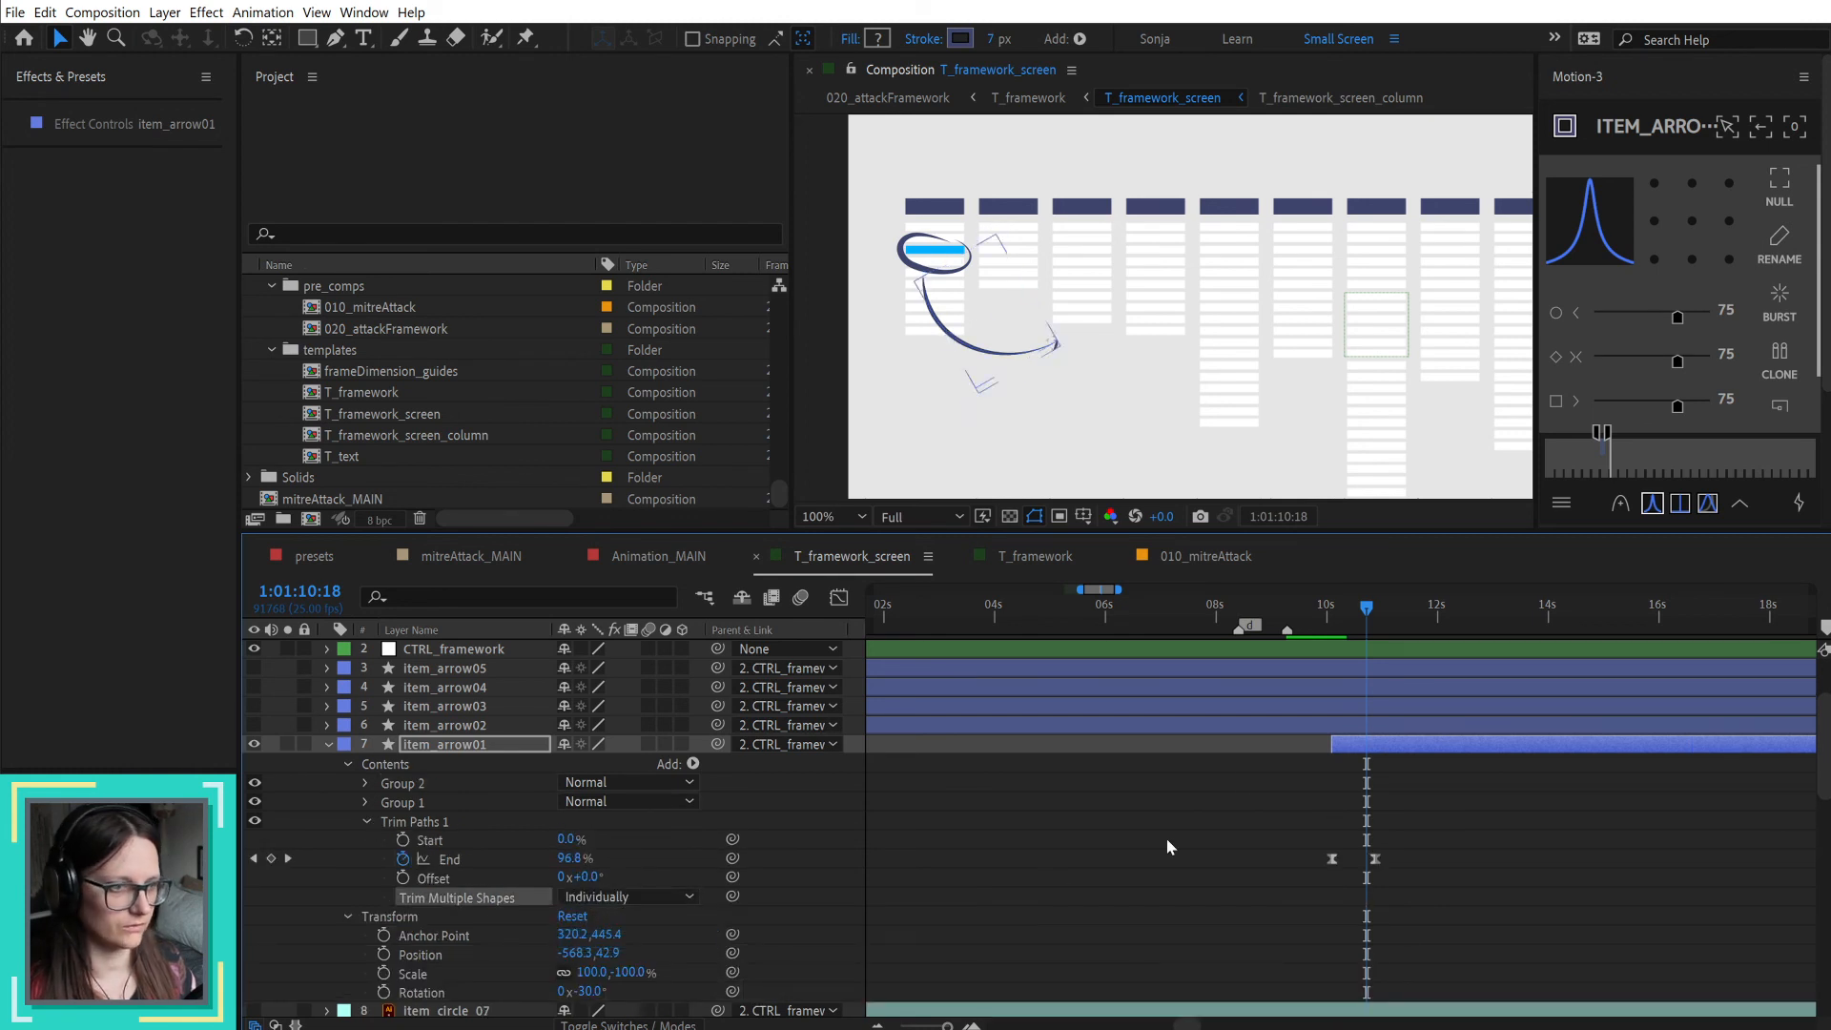
click(1165, 837)
click(1330, 629)
mouse_move(1330, 626)
mouse_down()
mouse_move(1398, 623)
mouse_move(1334, 617)
mouse_move(1365, 615)
mouse_up()
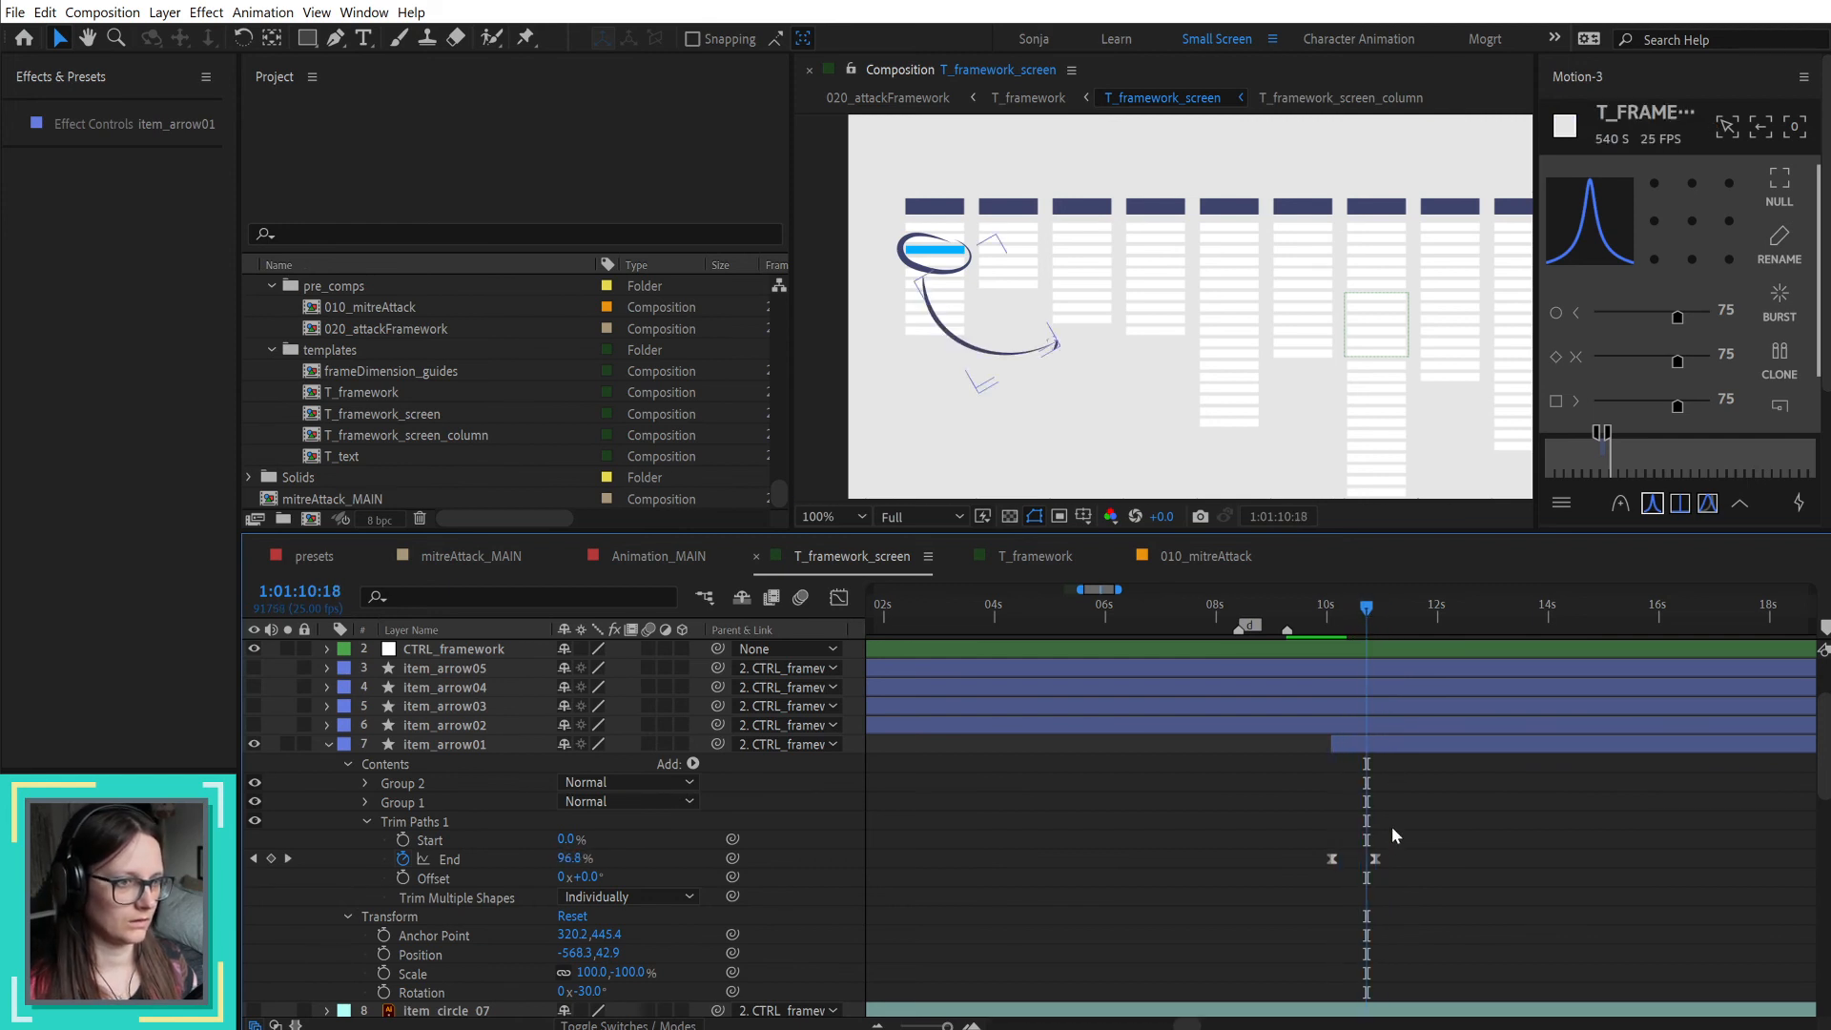
Step: Make the item_circle_02 layer visible
scroll(1410, 848, down, 4)
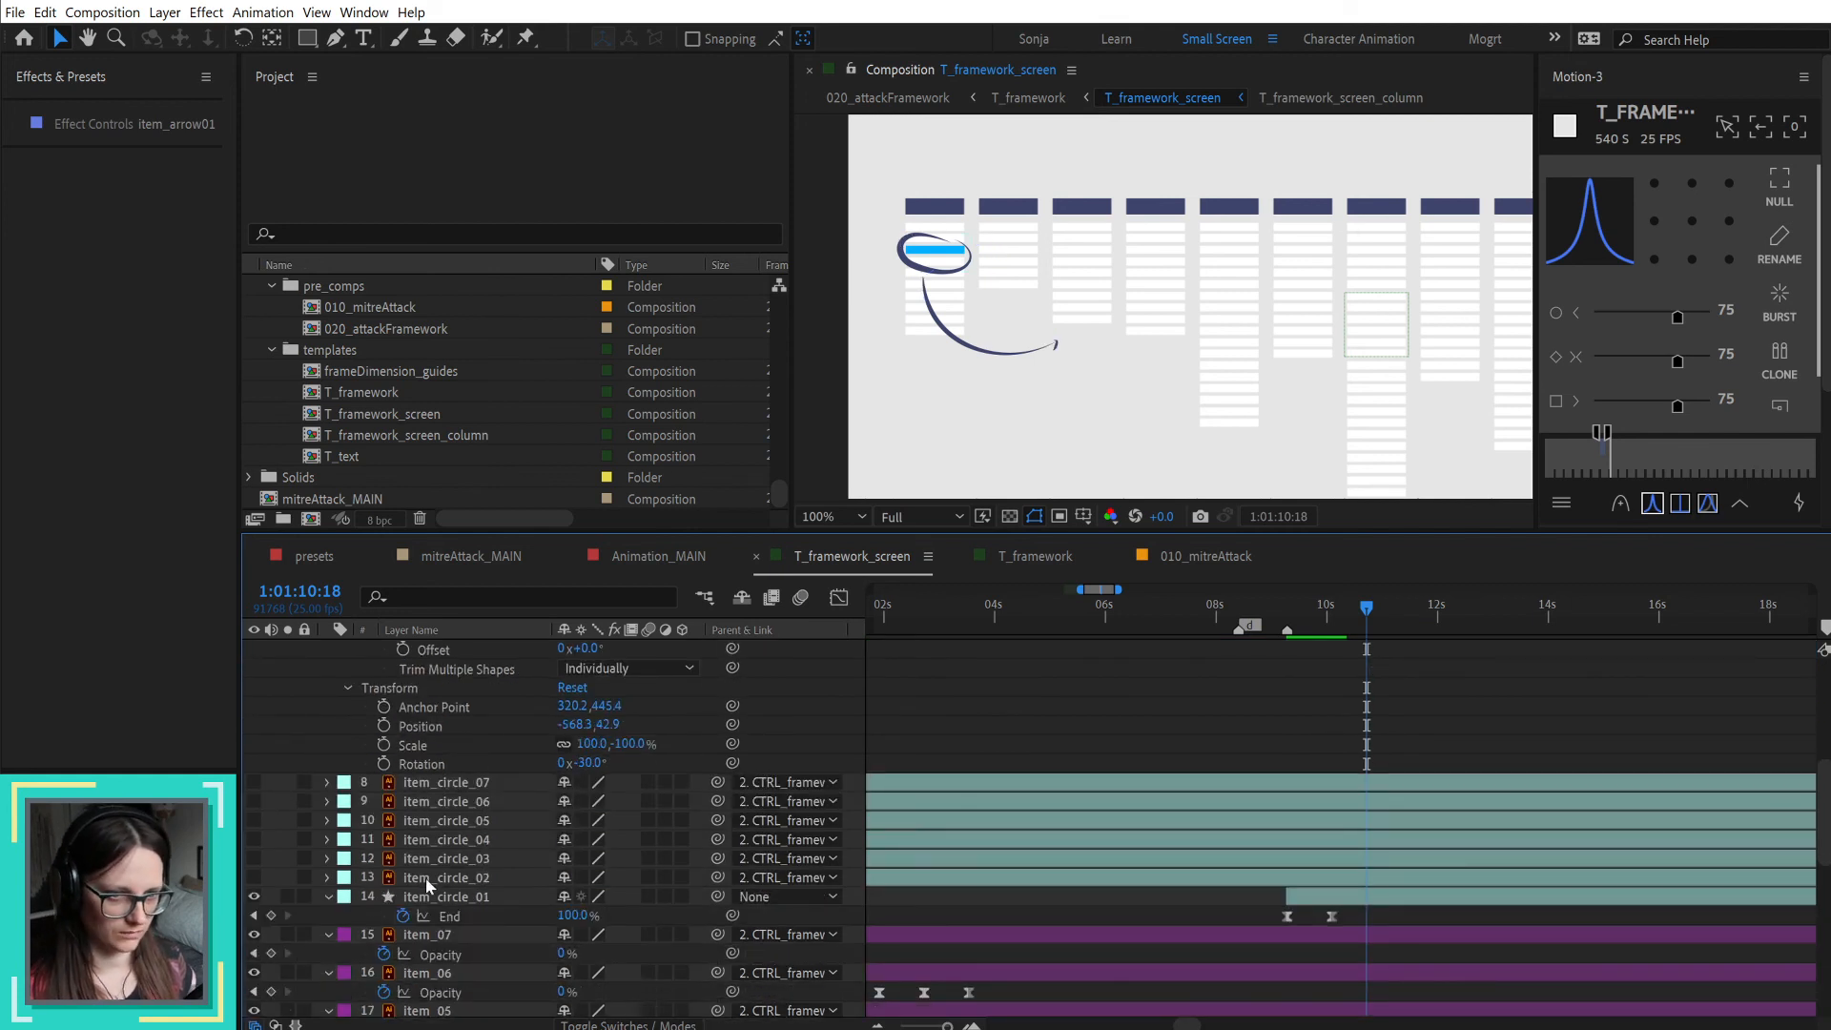
click(429, 878)
click(254, 879)
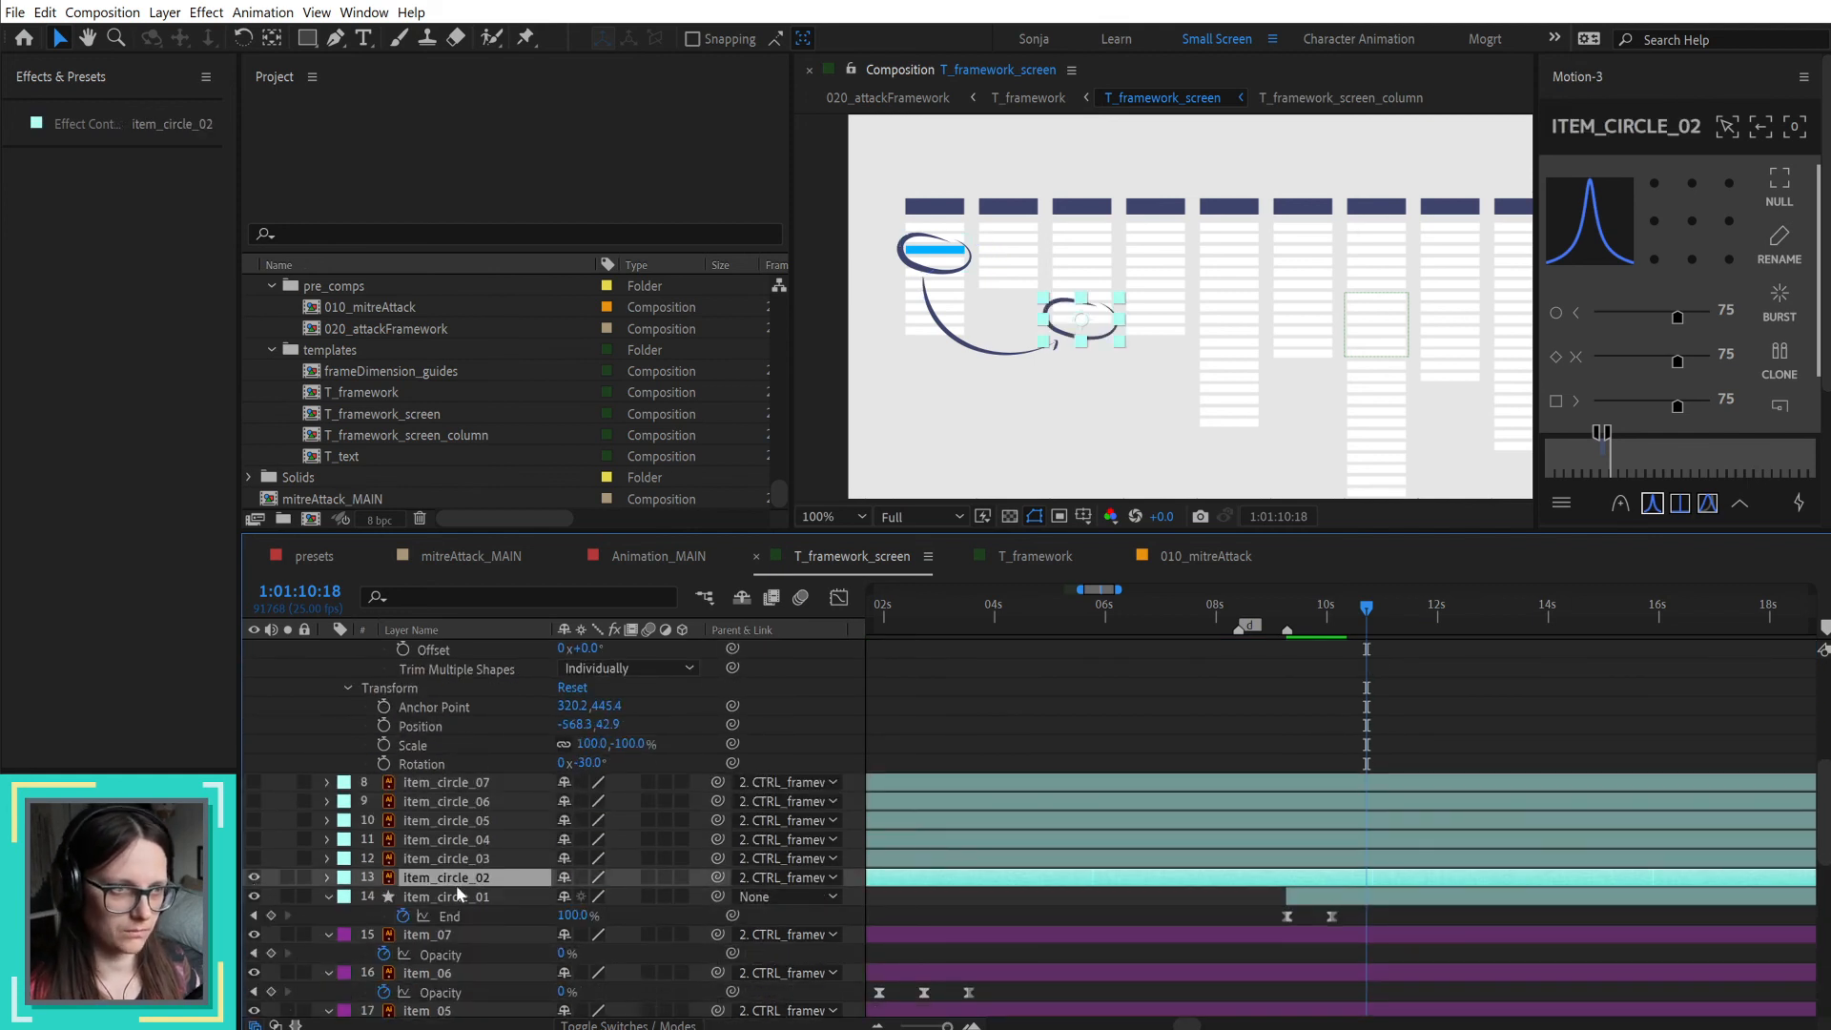
Step: Switch to T_attackFramework.ai in Illustrator and push the item_circle_02 artwork to After Effects with Overlord
key(alt+Tab)
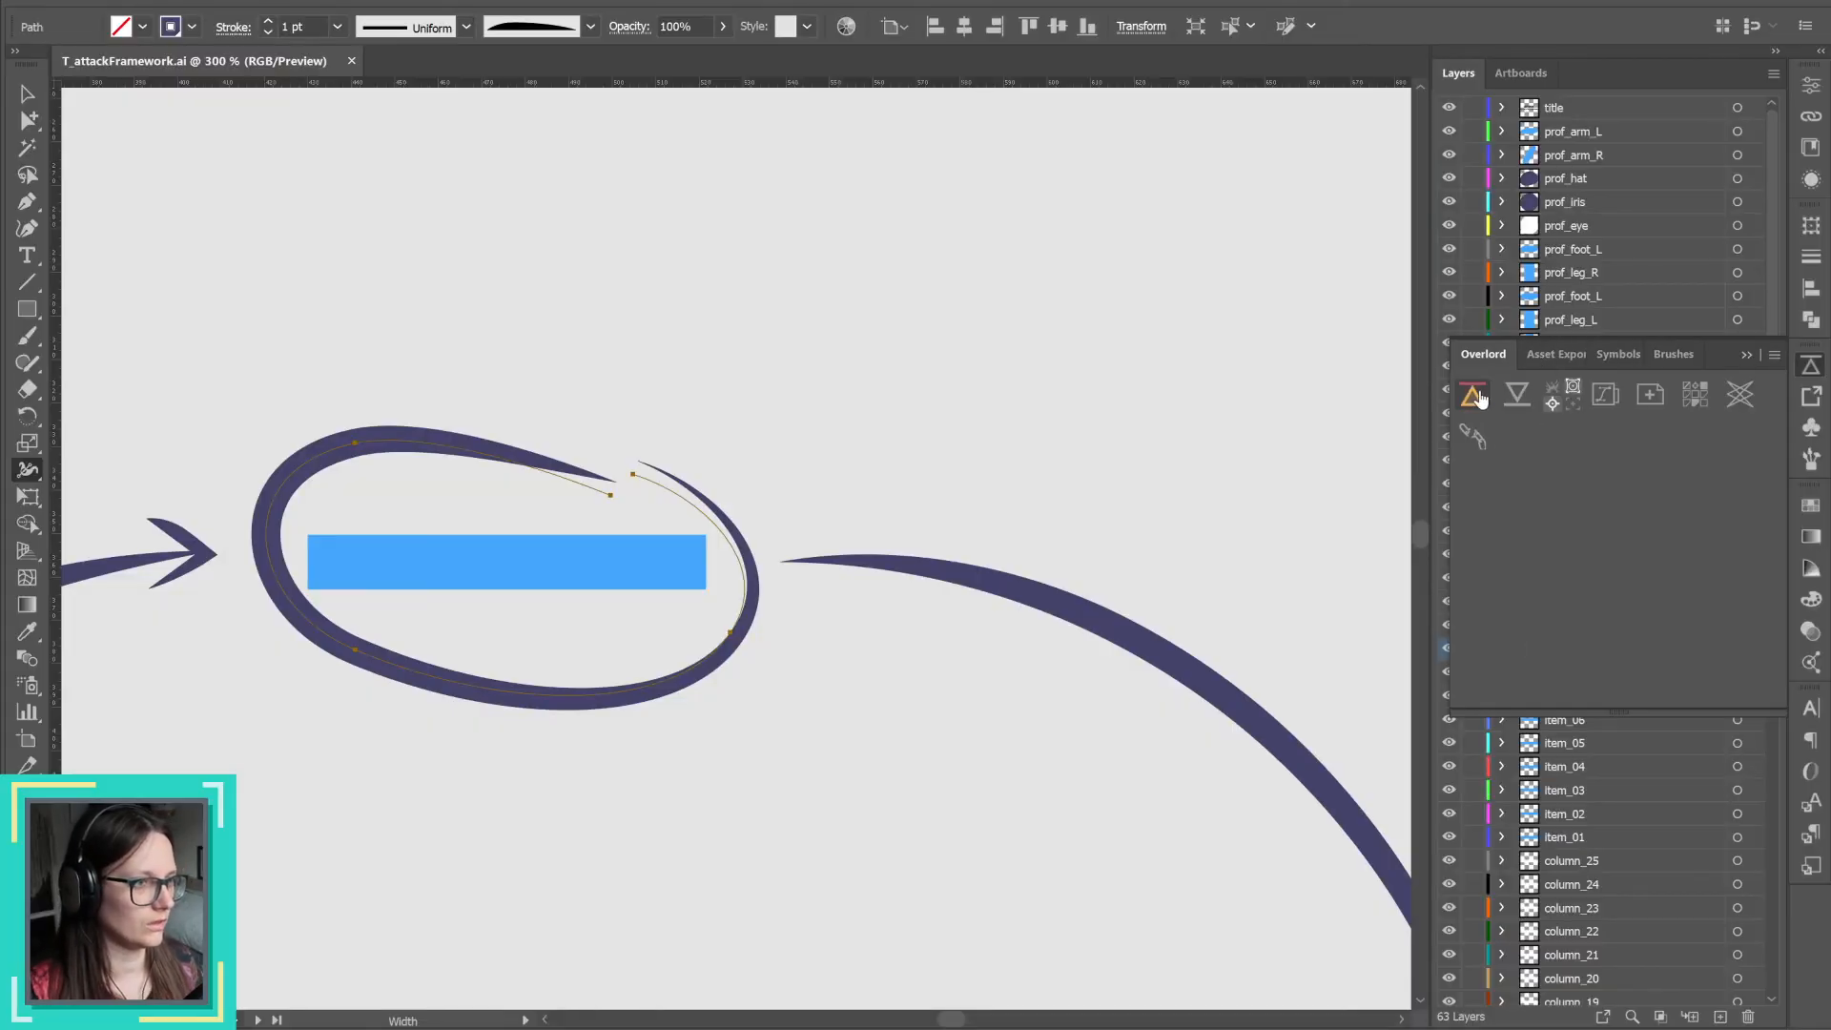
click(1747, 355)
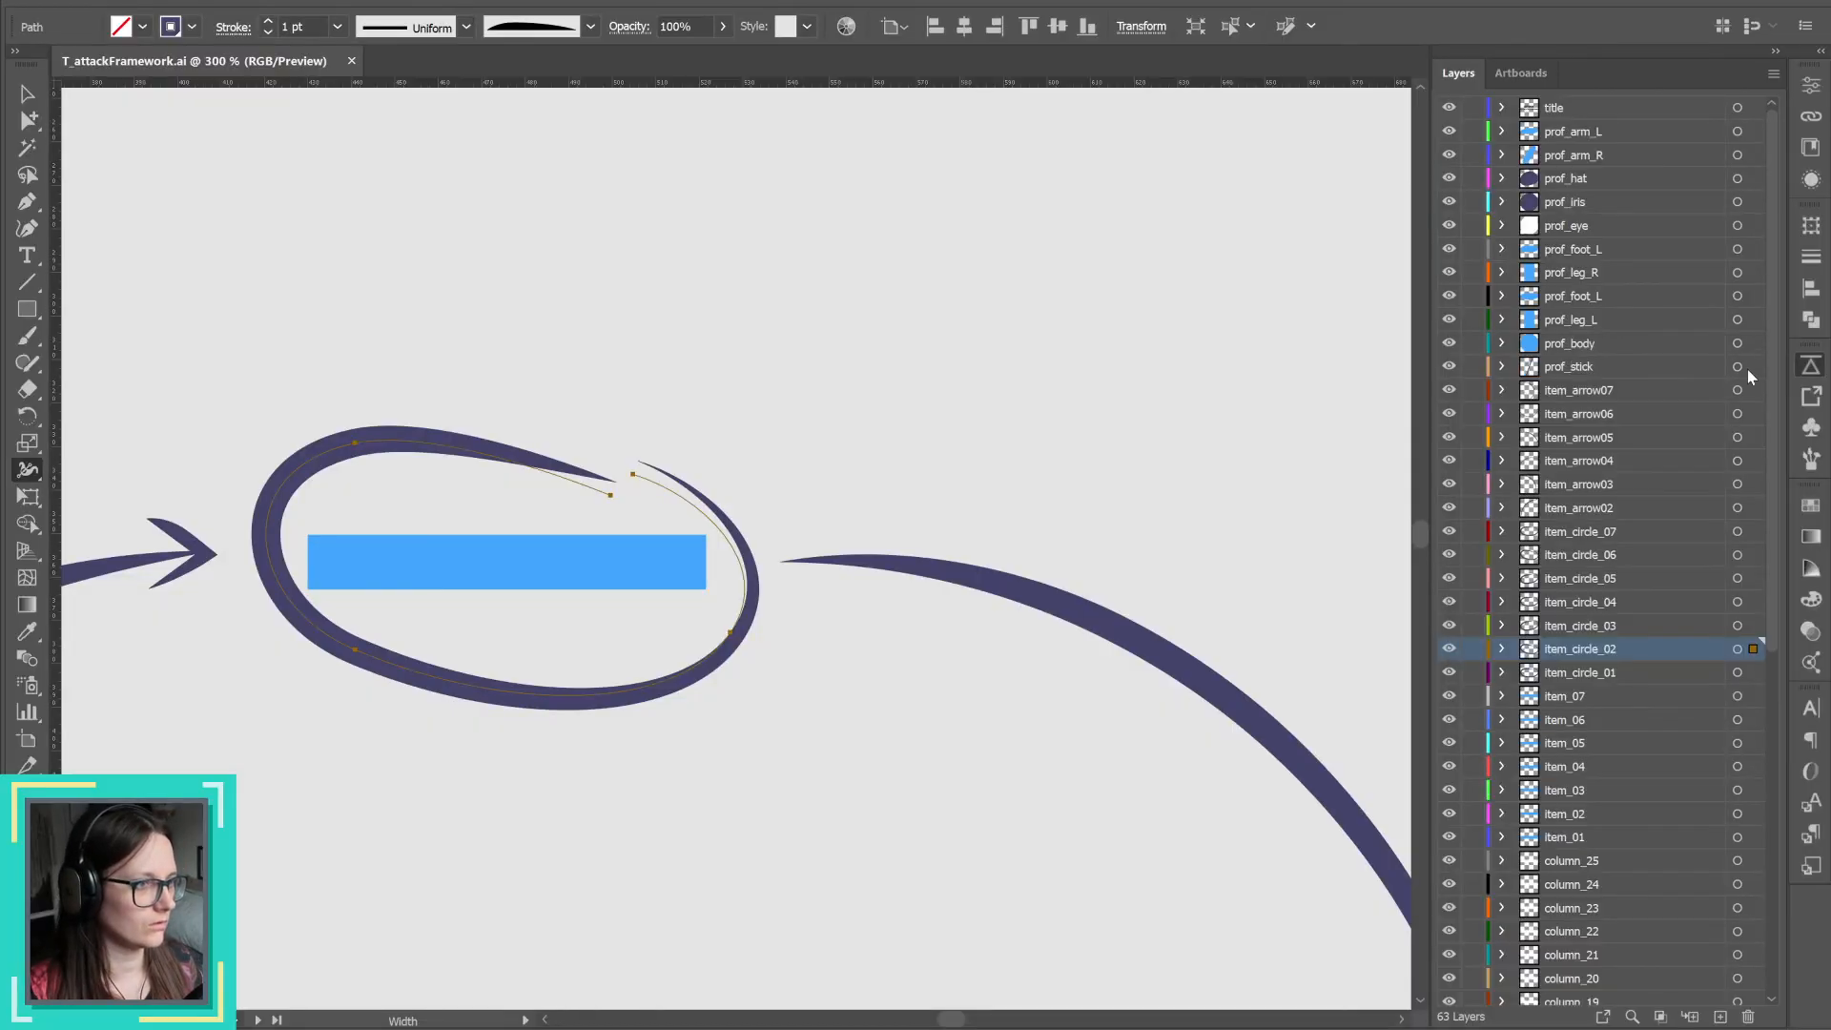
click(1736, 649)
click(1736, 672)
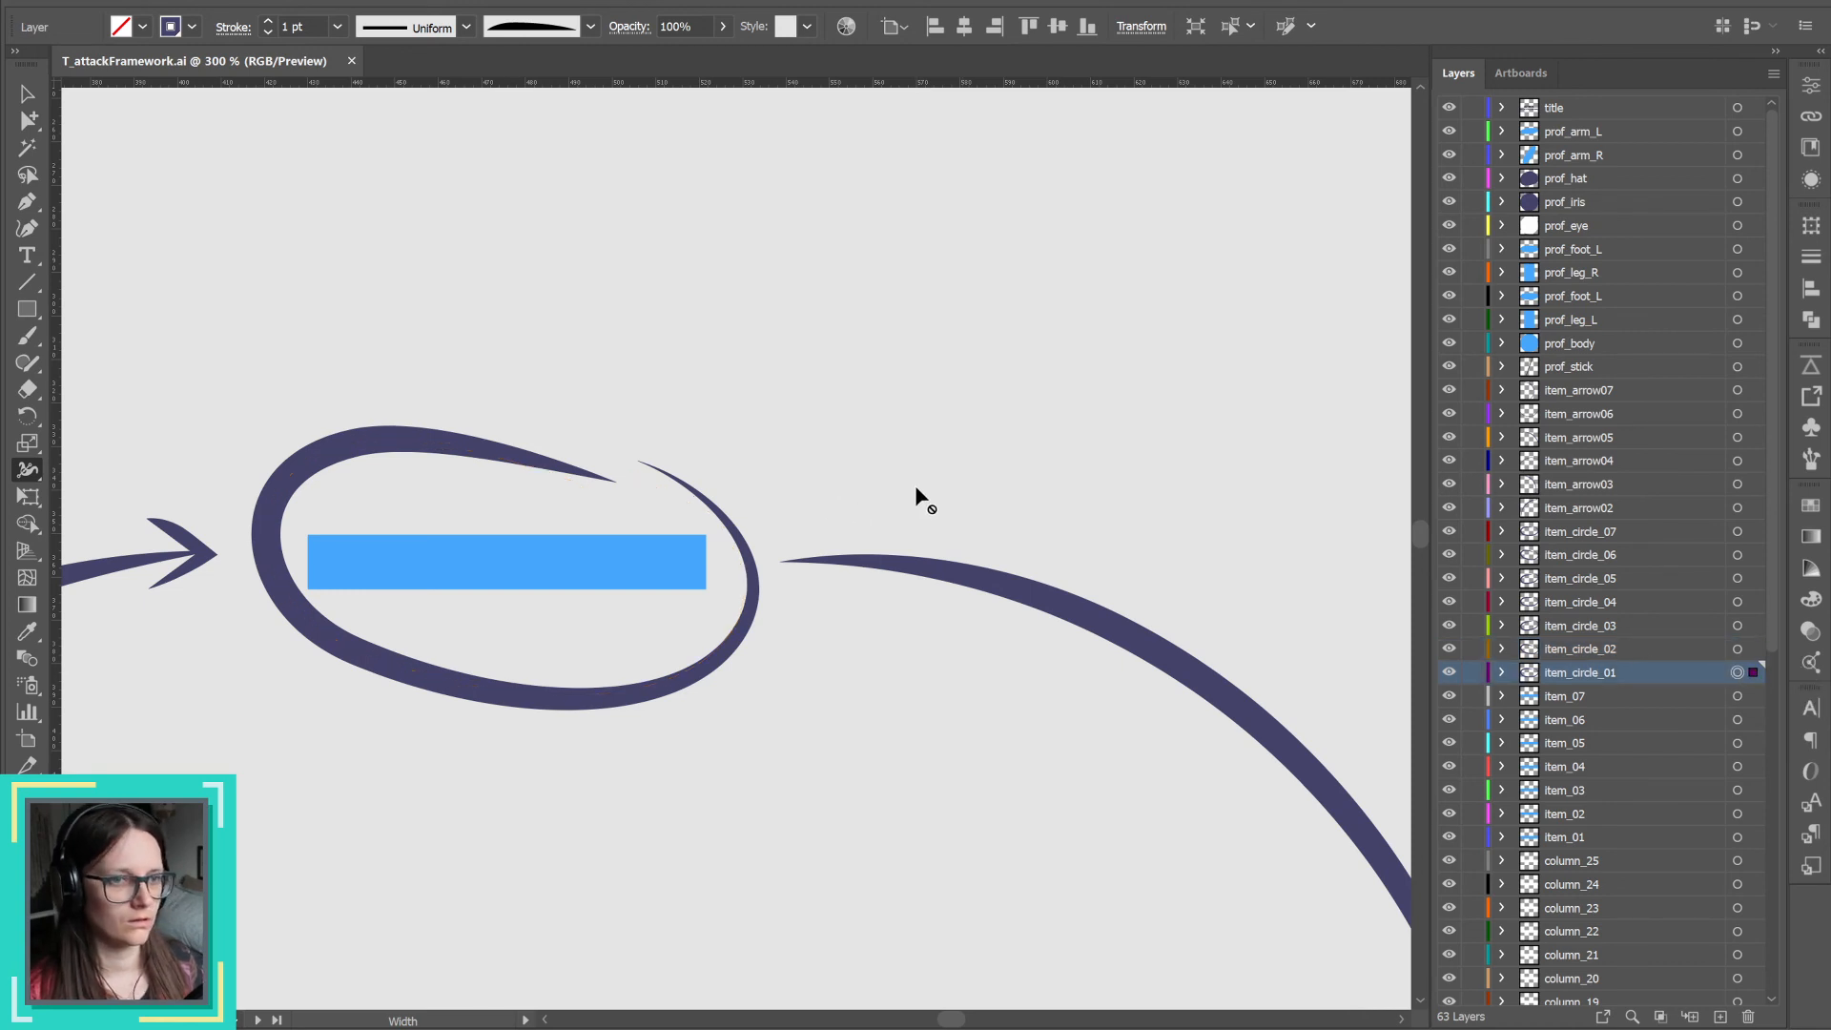
scroll(916, 490, down, 5)
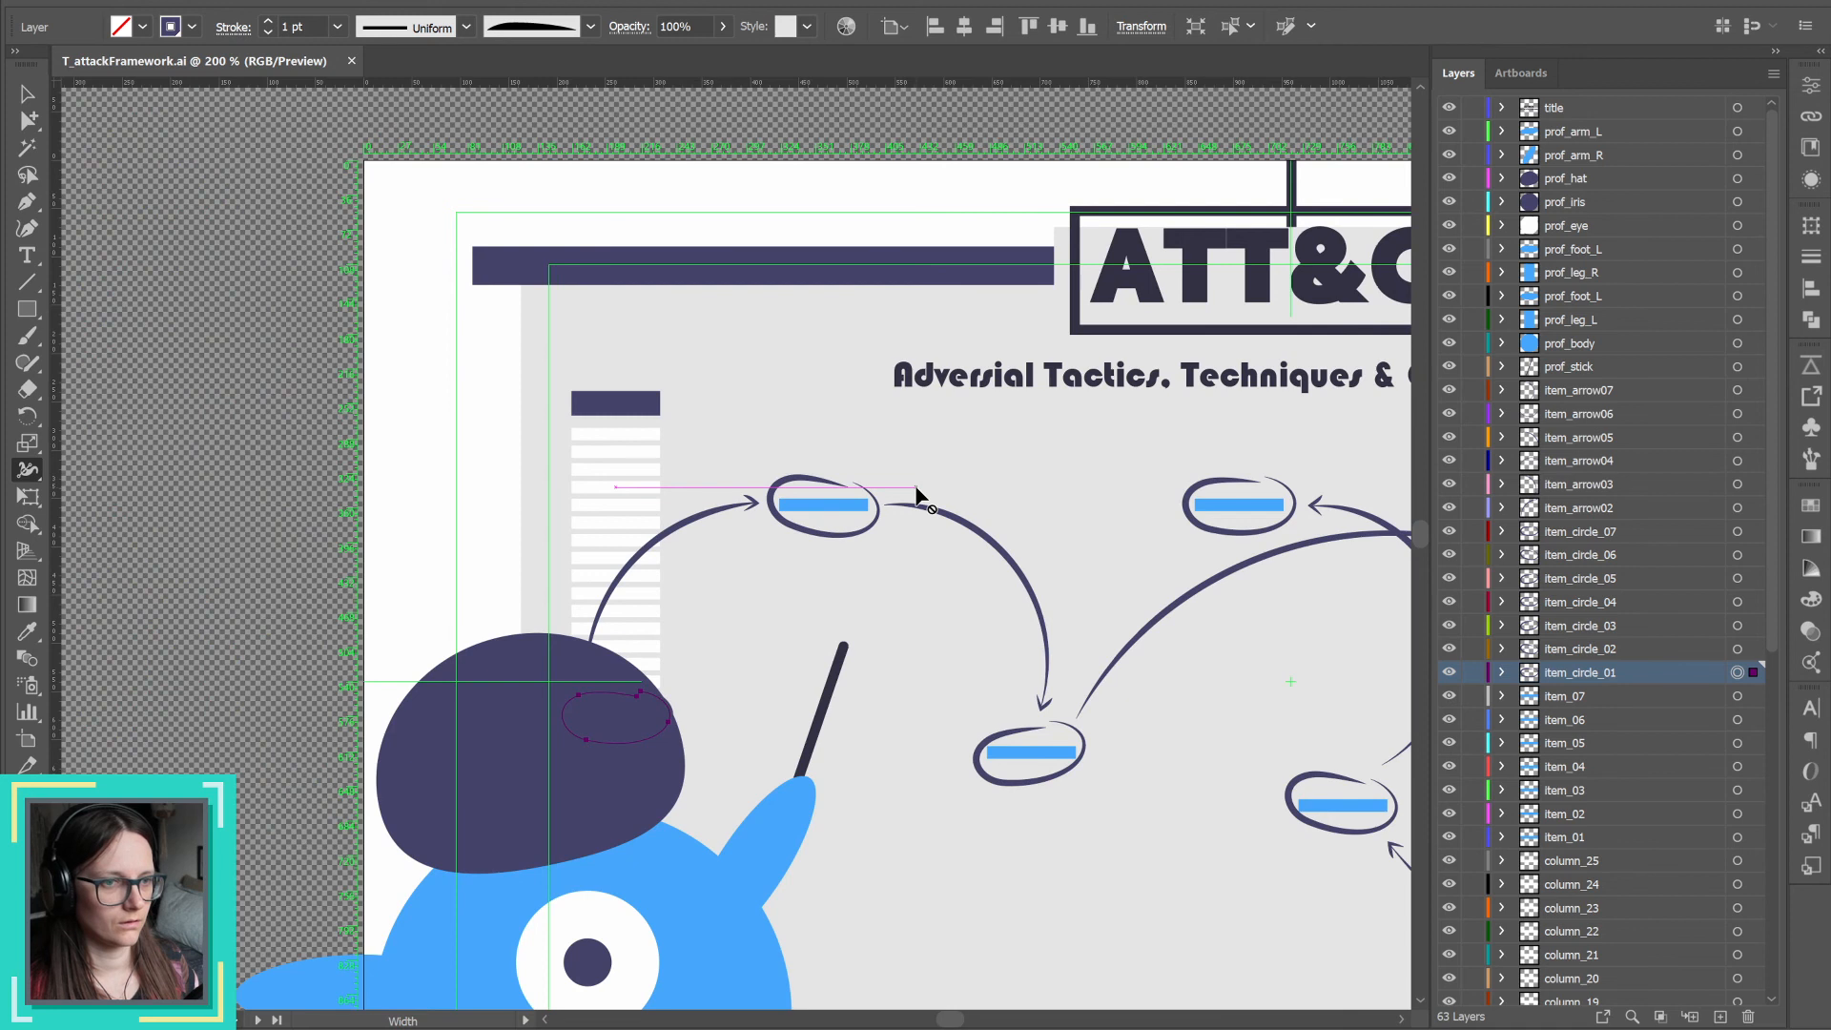
scroll(916, 492, up, 2)
click(1736, 649)
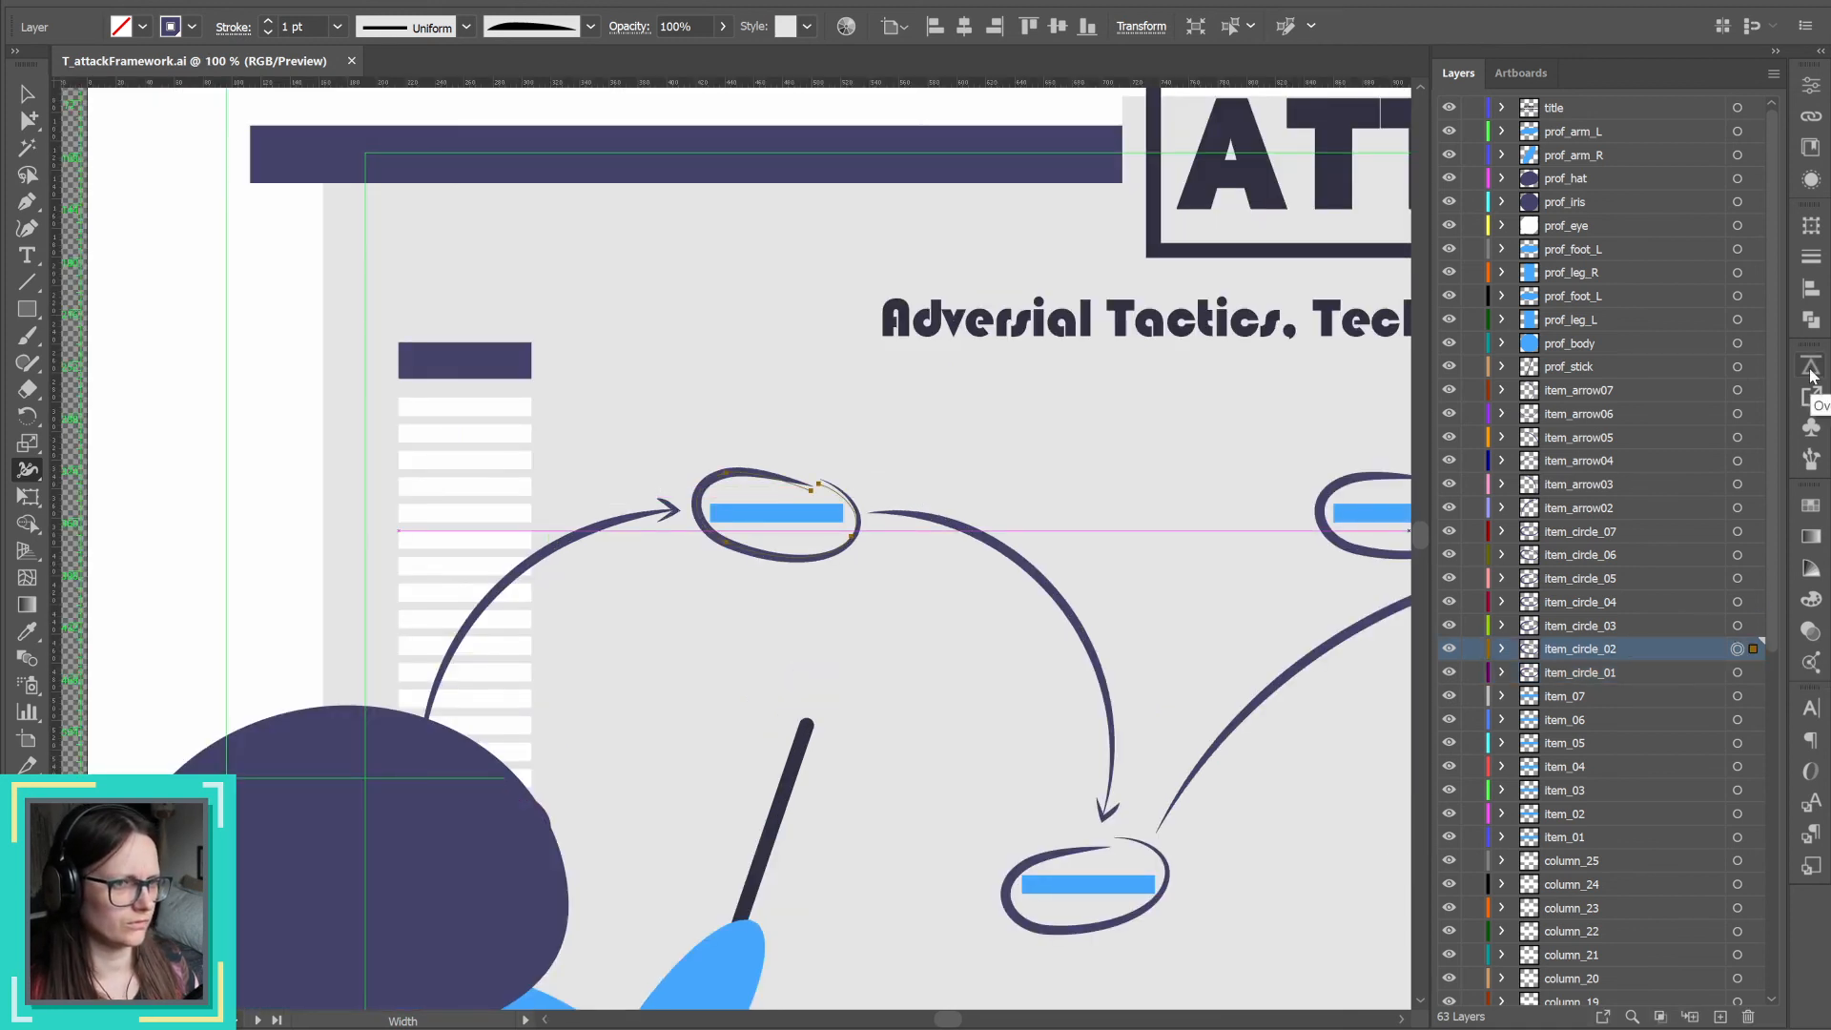
click(1736, 673)
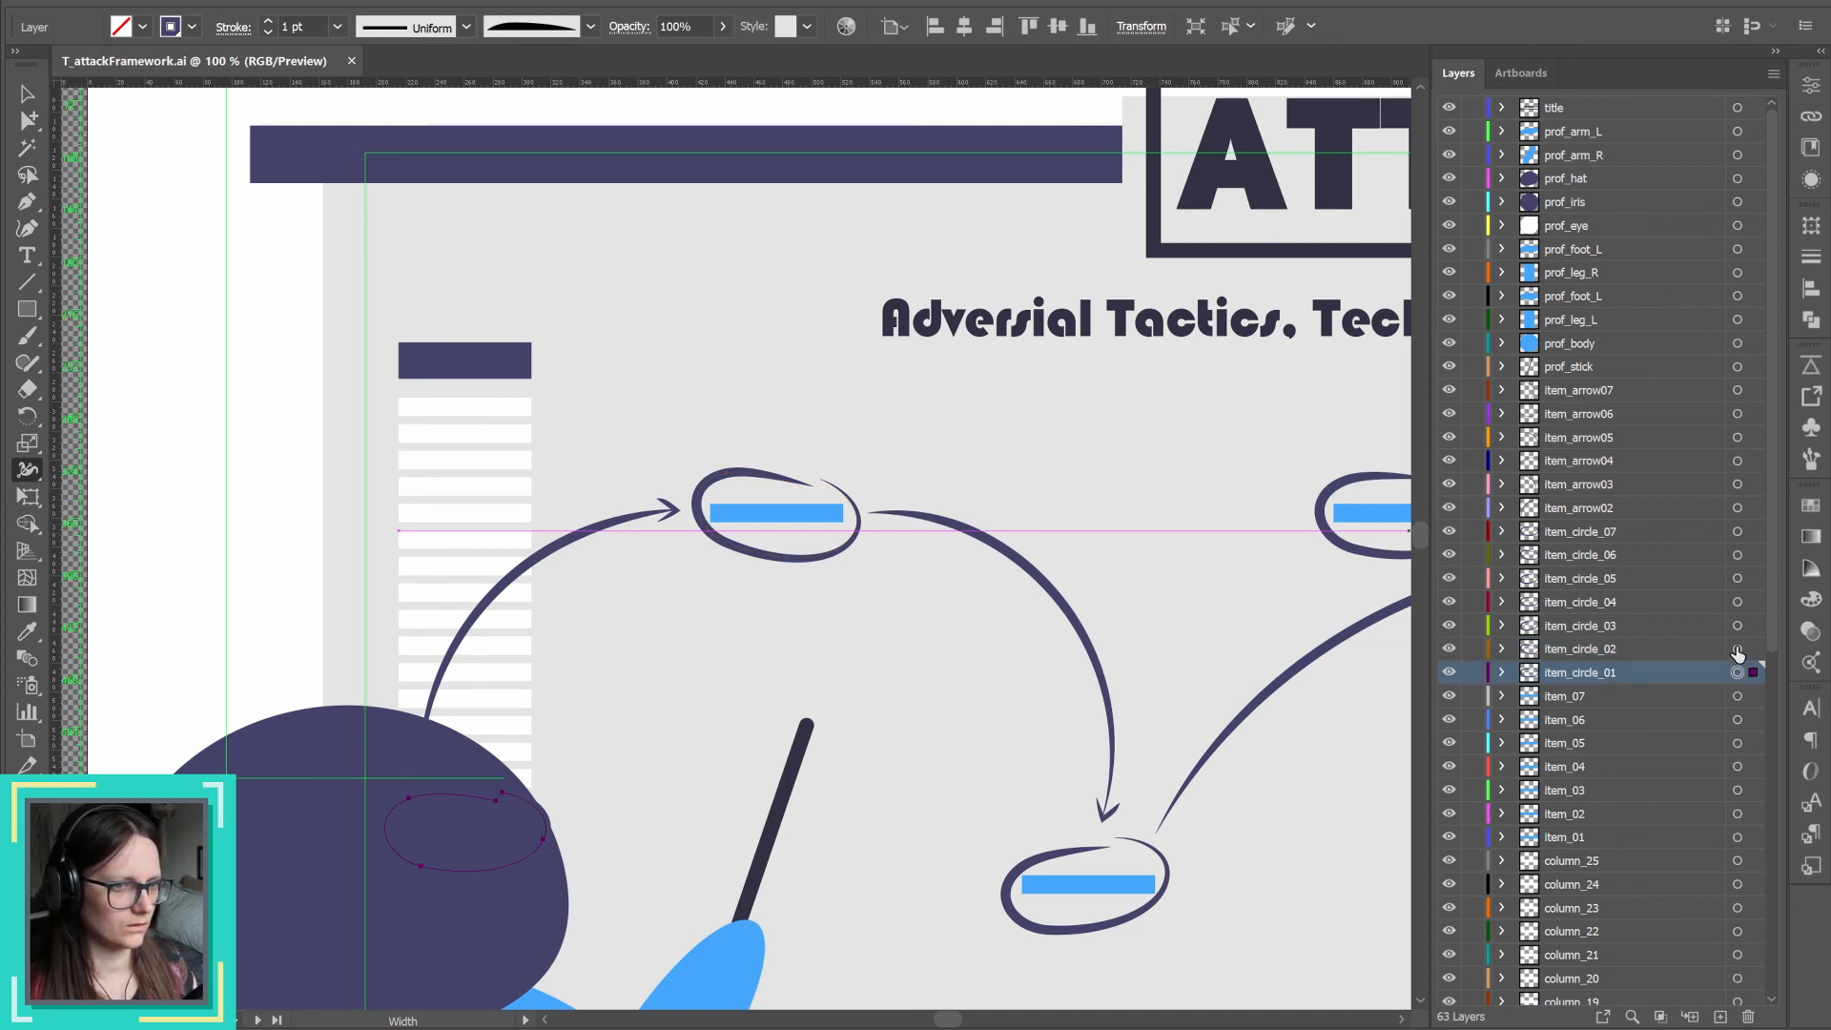
click(1736, 649)
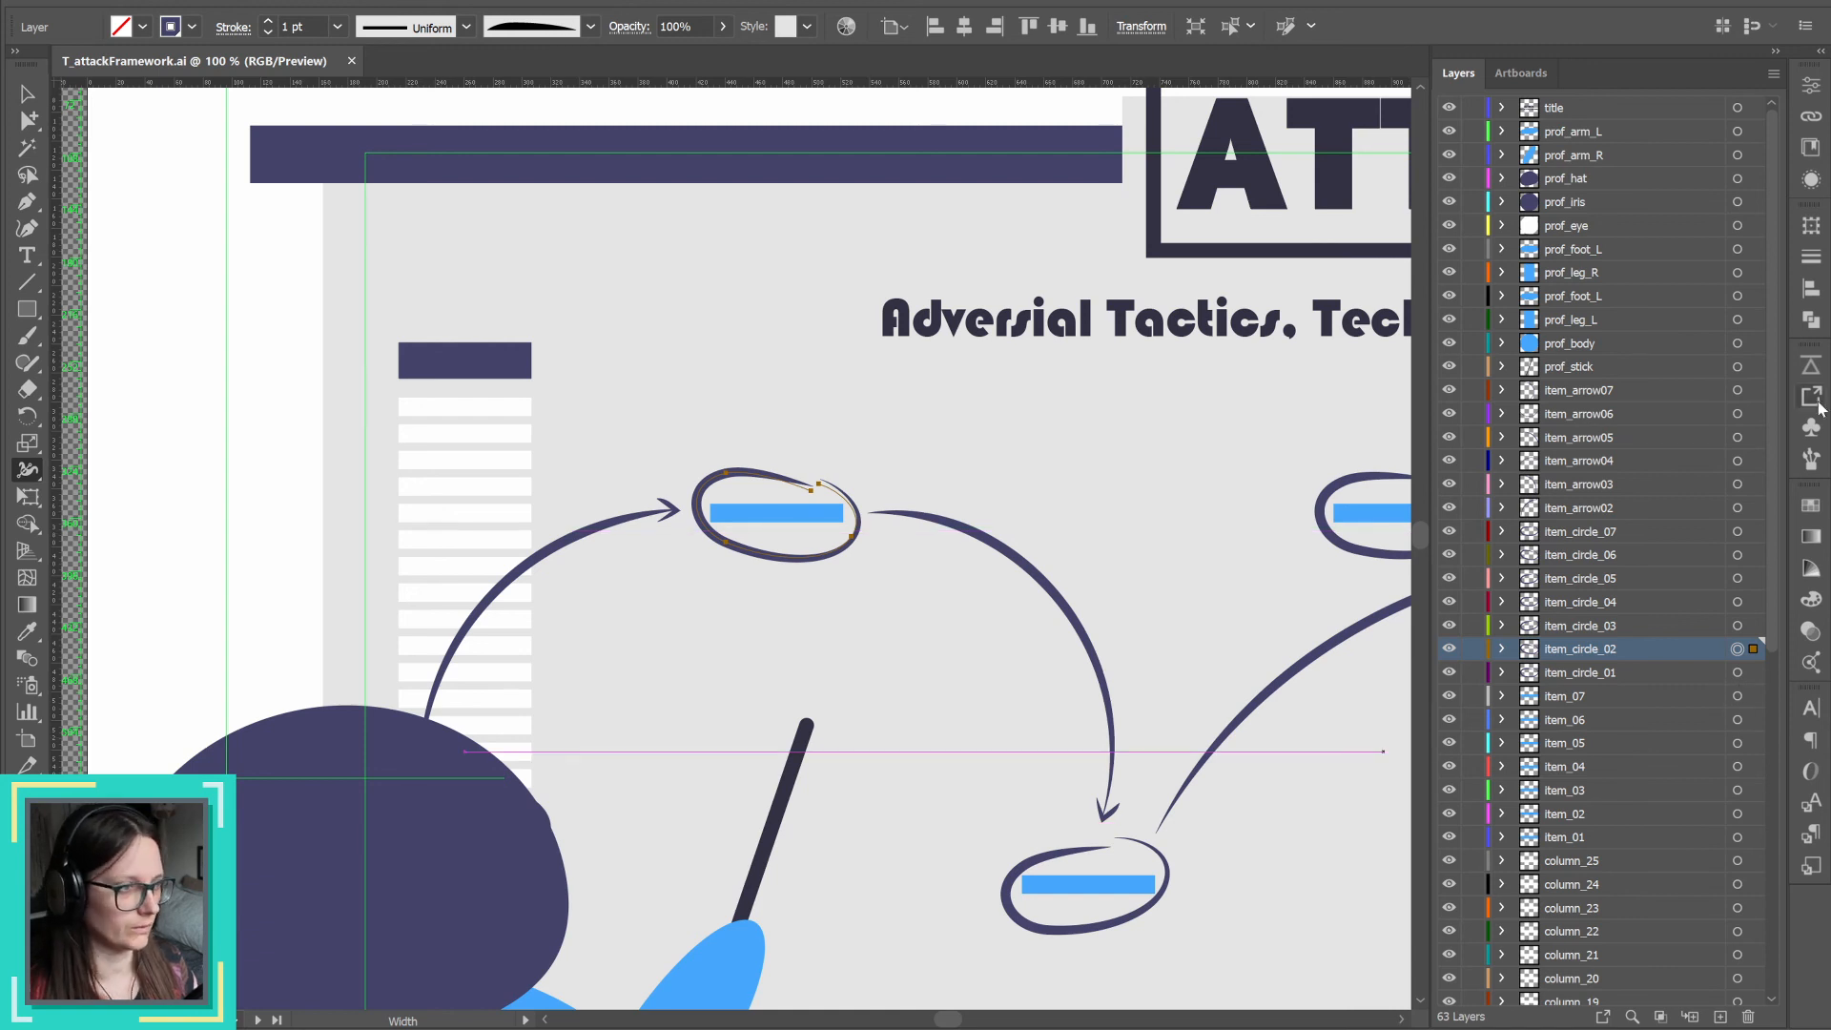
click(1811, 366)
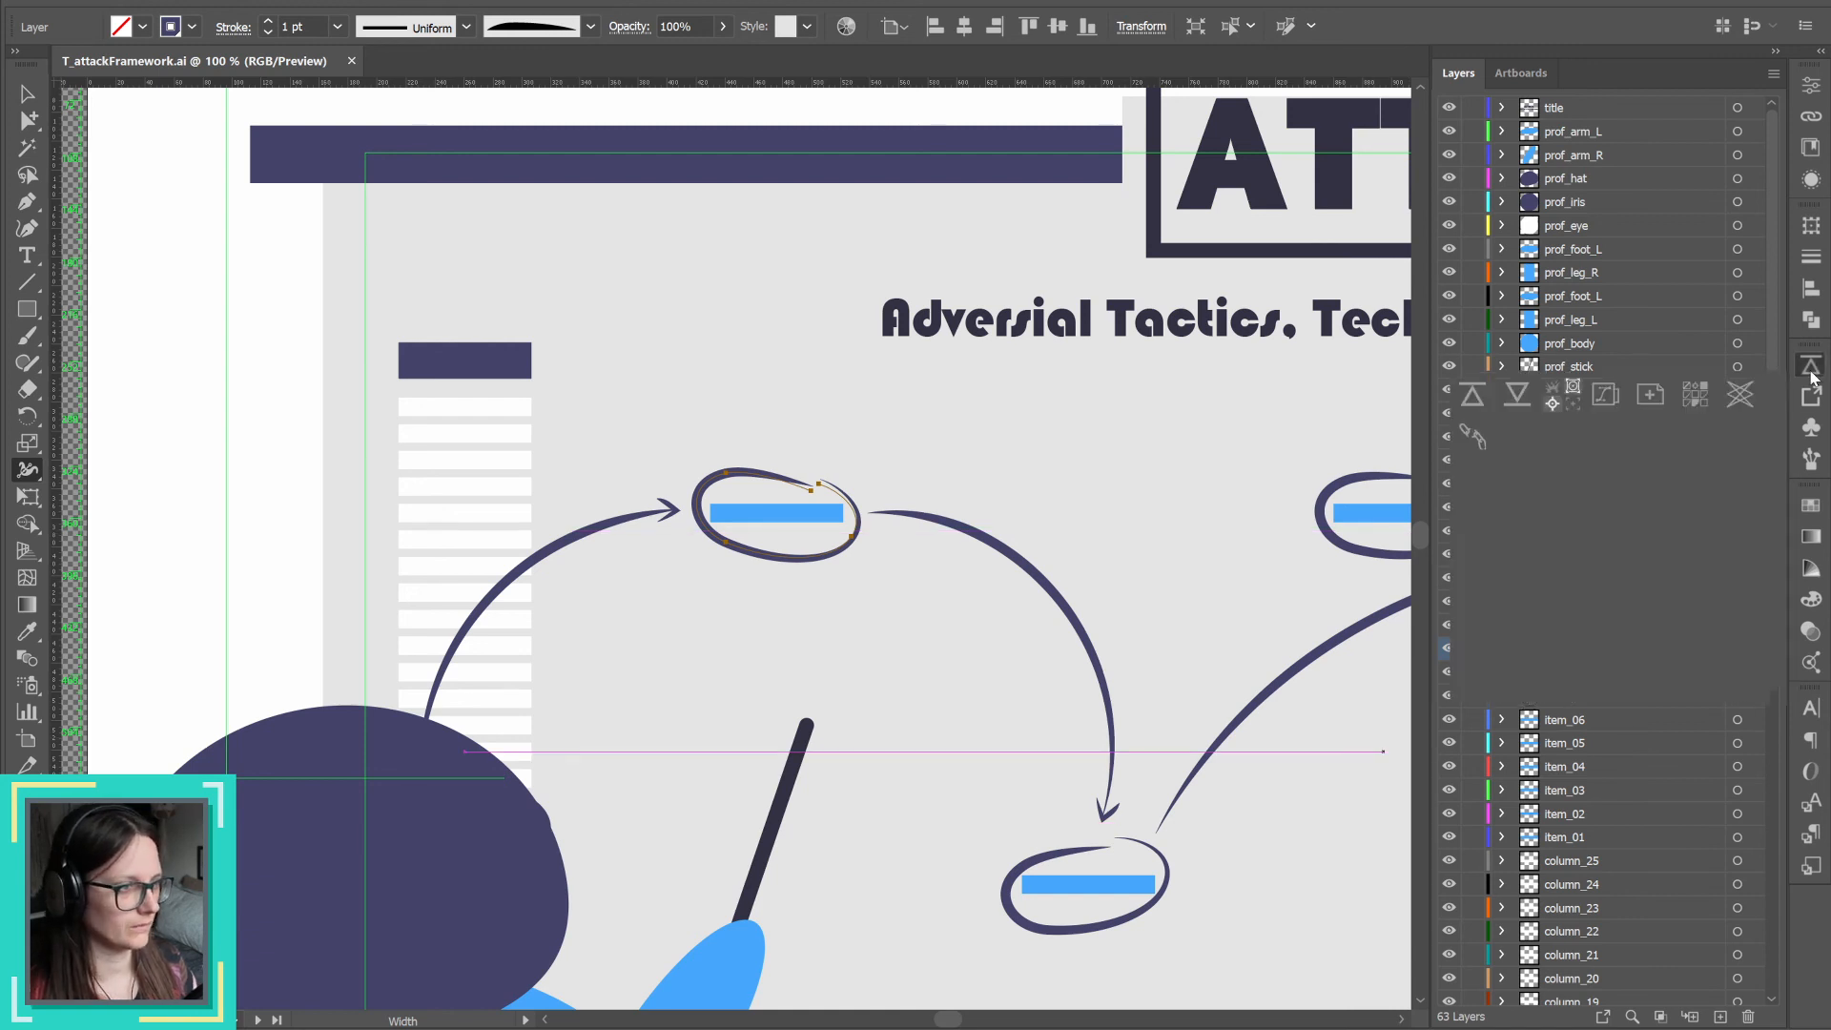
click(1471, 395)
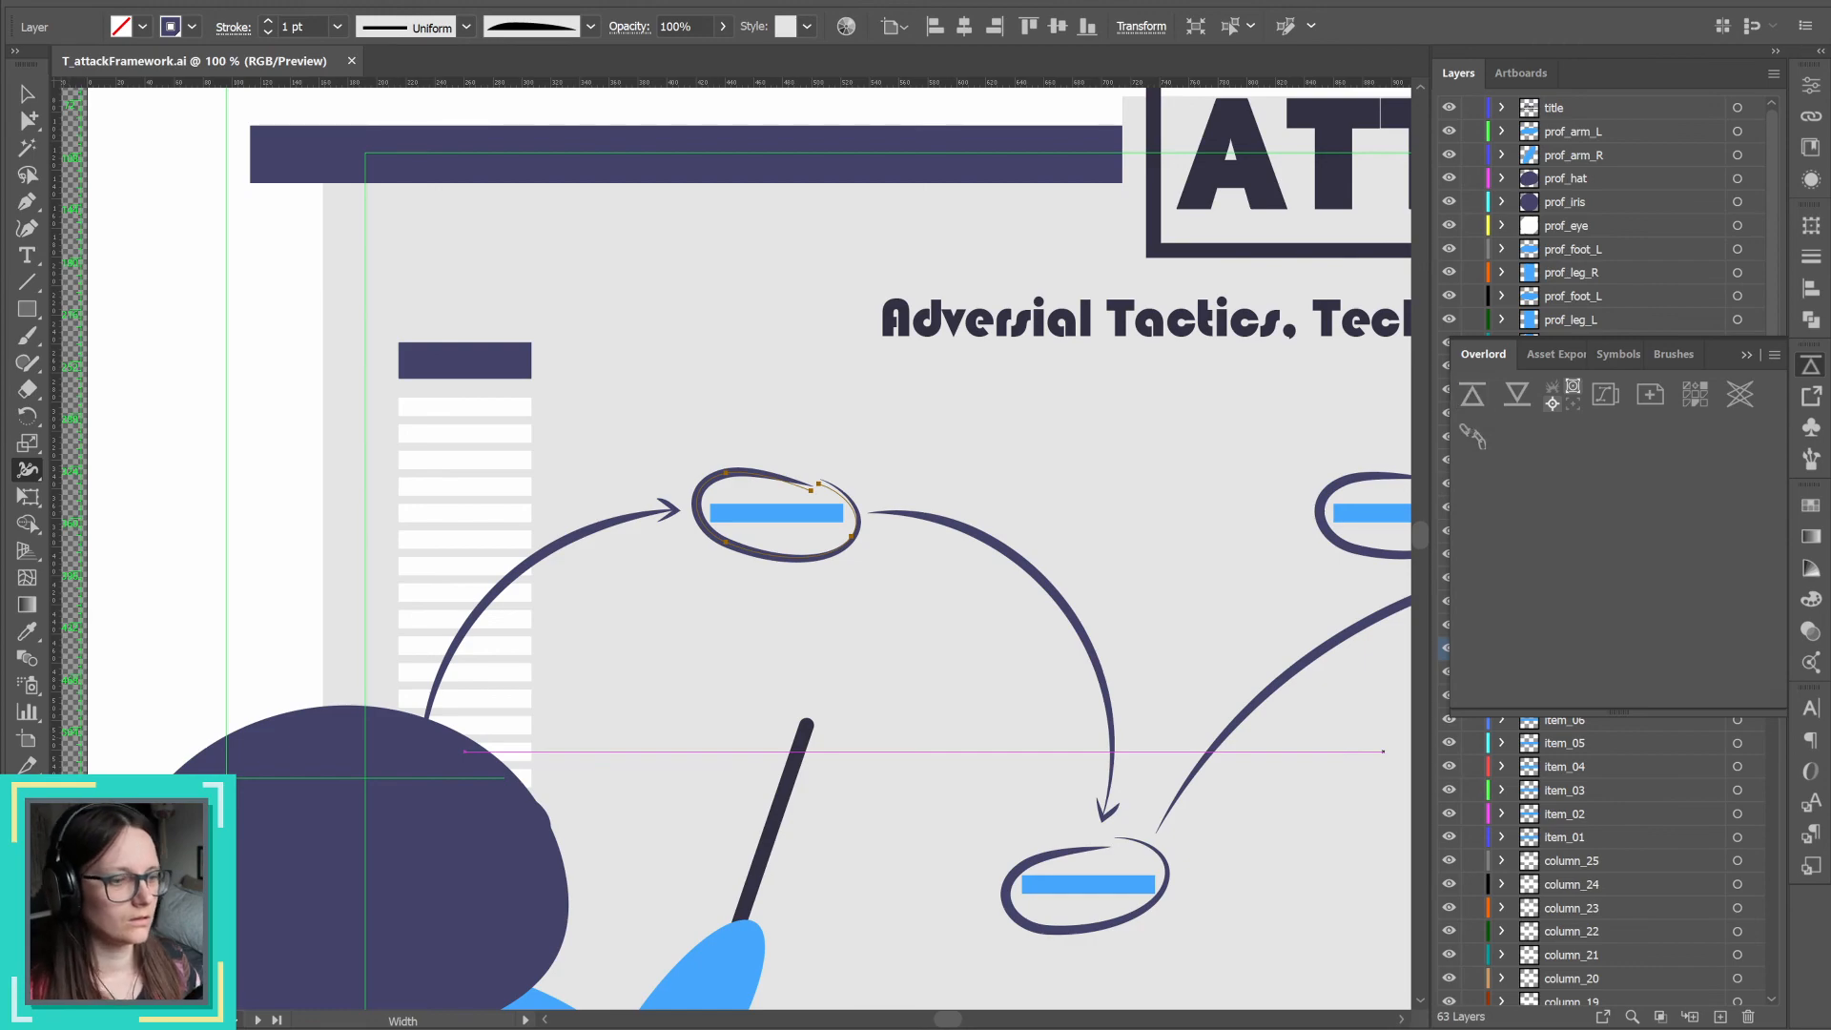
Step: Trim the start of the imported item_circle_3 layer to 1:01:10:18 and move it directly below item_circle_02
scroll(1325, 710, up, 3)
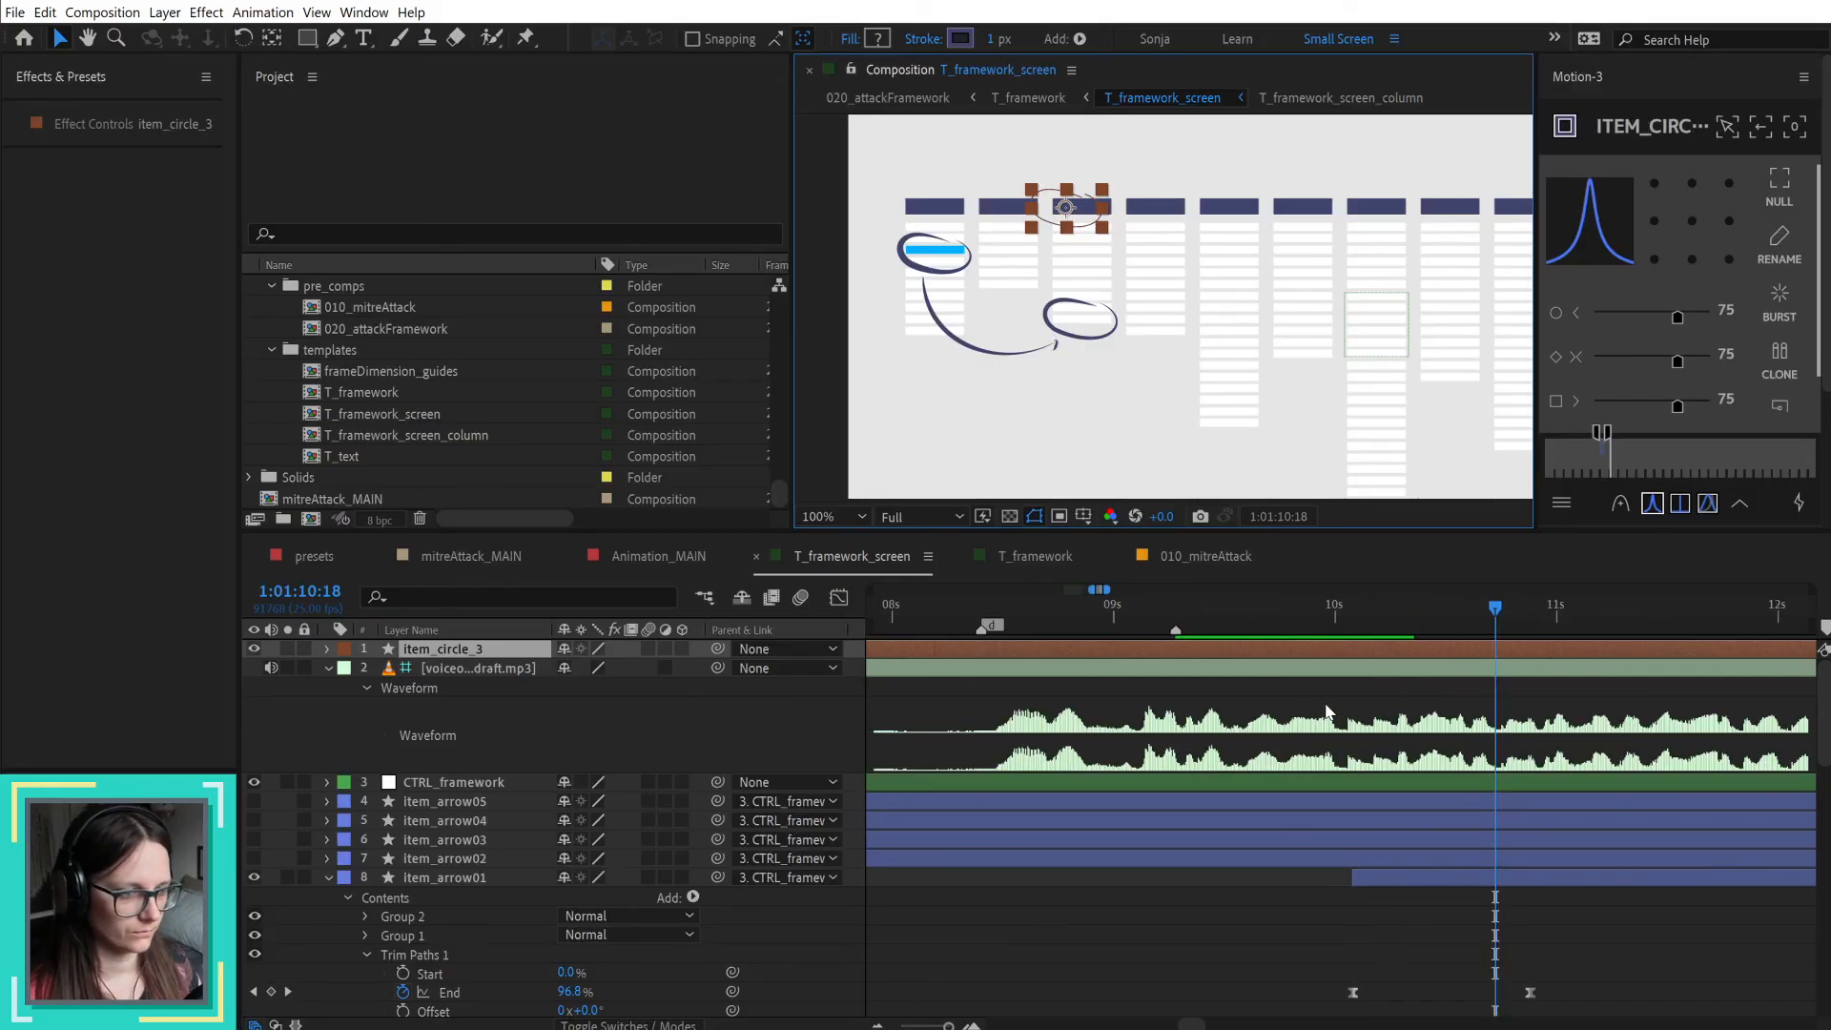
key(alt+bracketleft)
drag(506, 654, 515, 898)
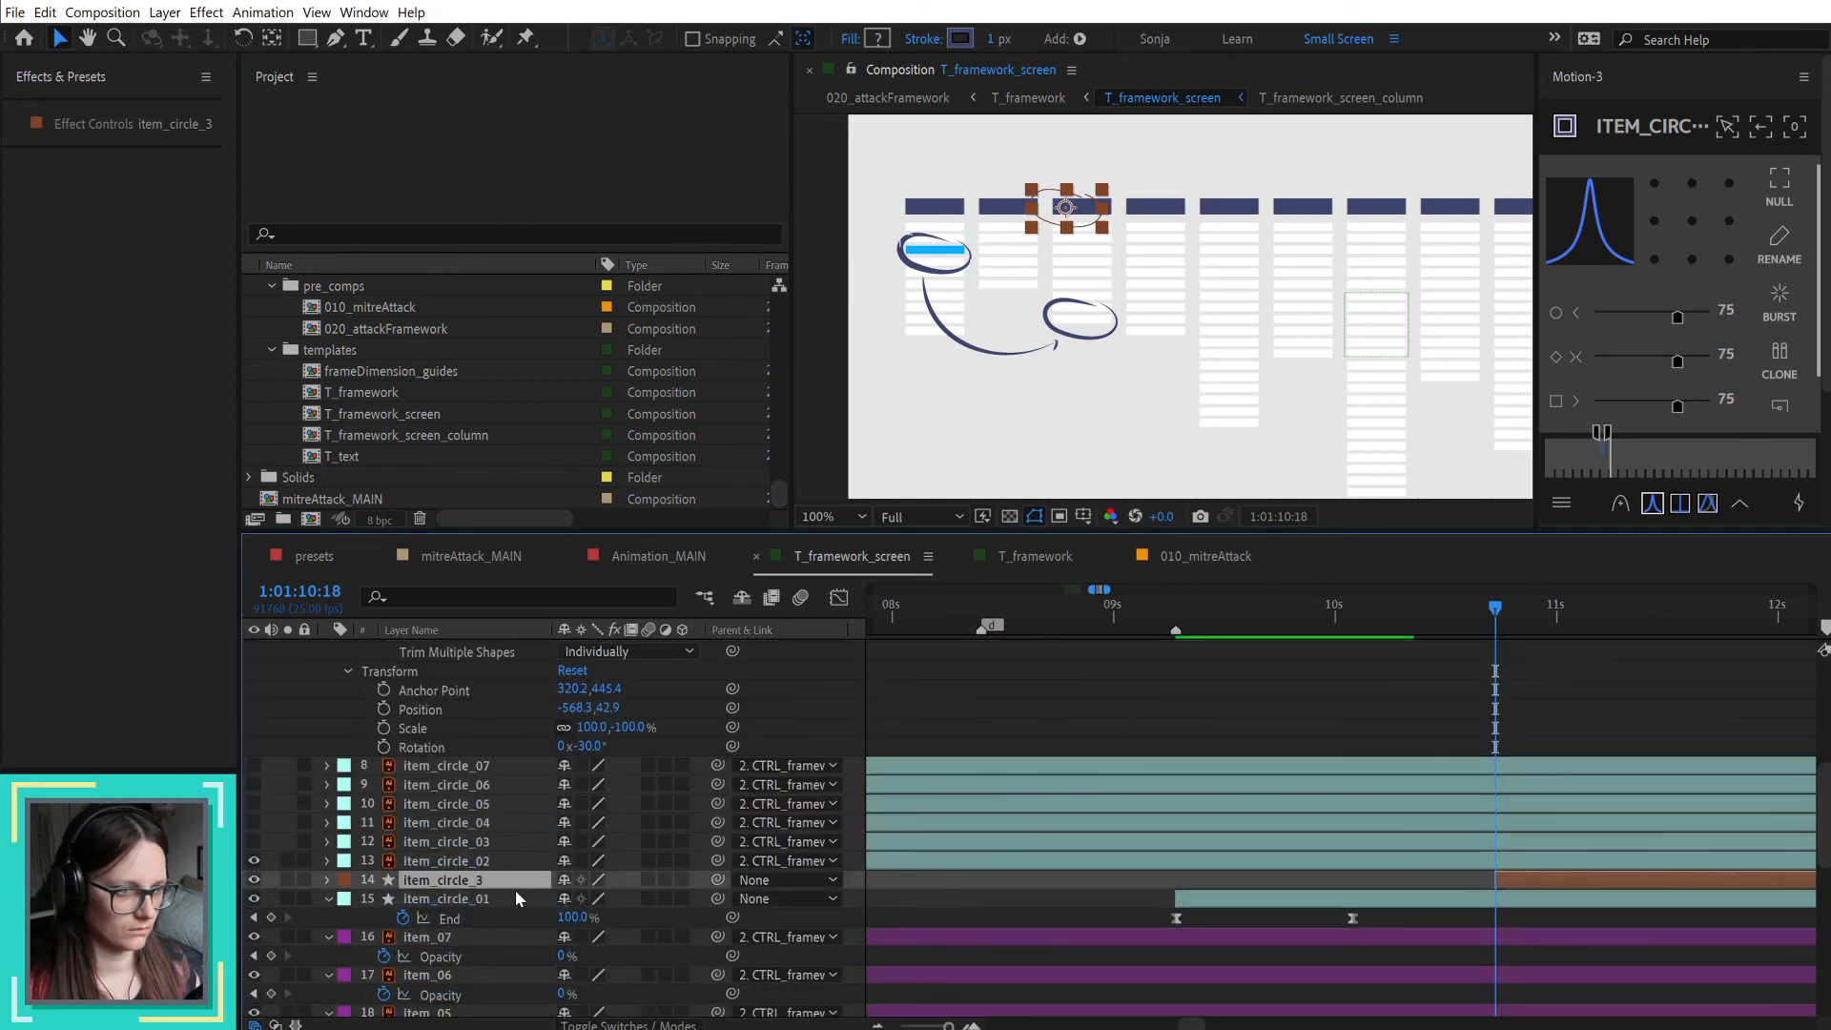
Step: Give the imported item_circle_3 layer the Aqua label and rename it item_circle_02
click(345, 879)
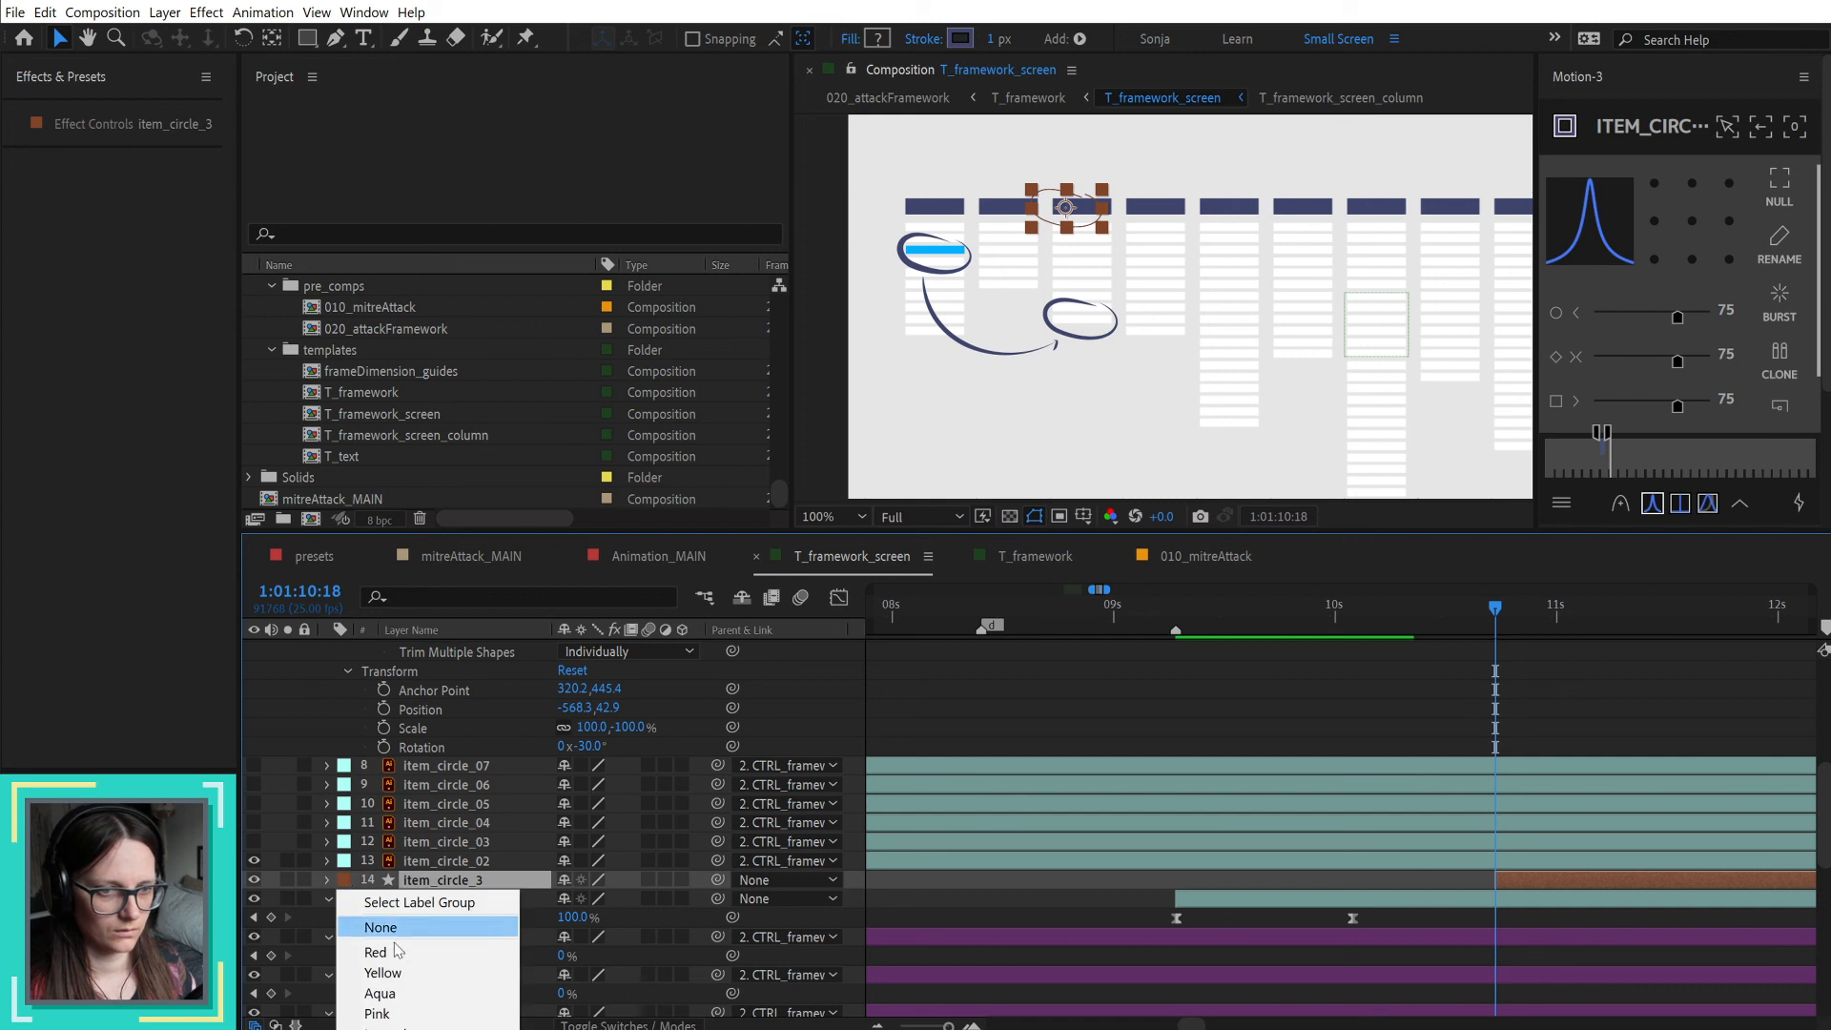
click(381, 993)
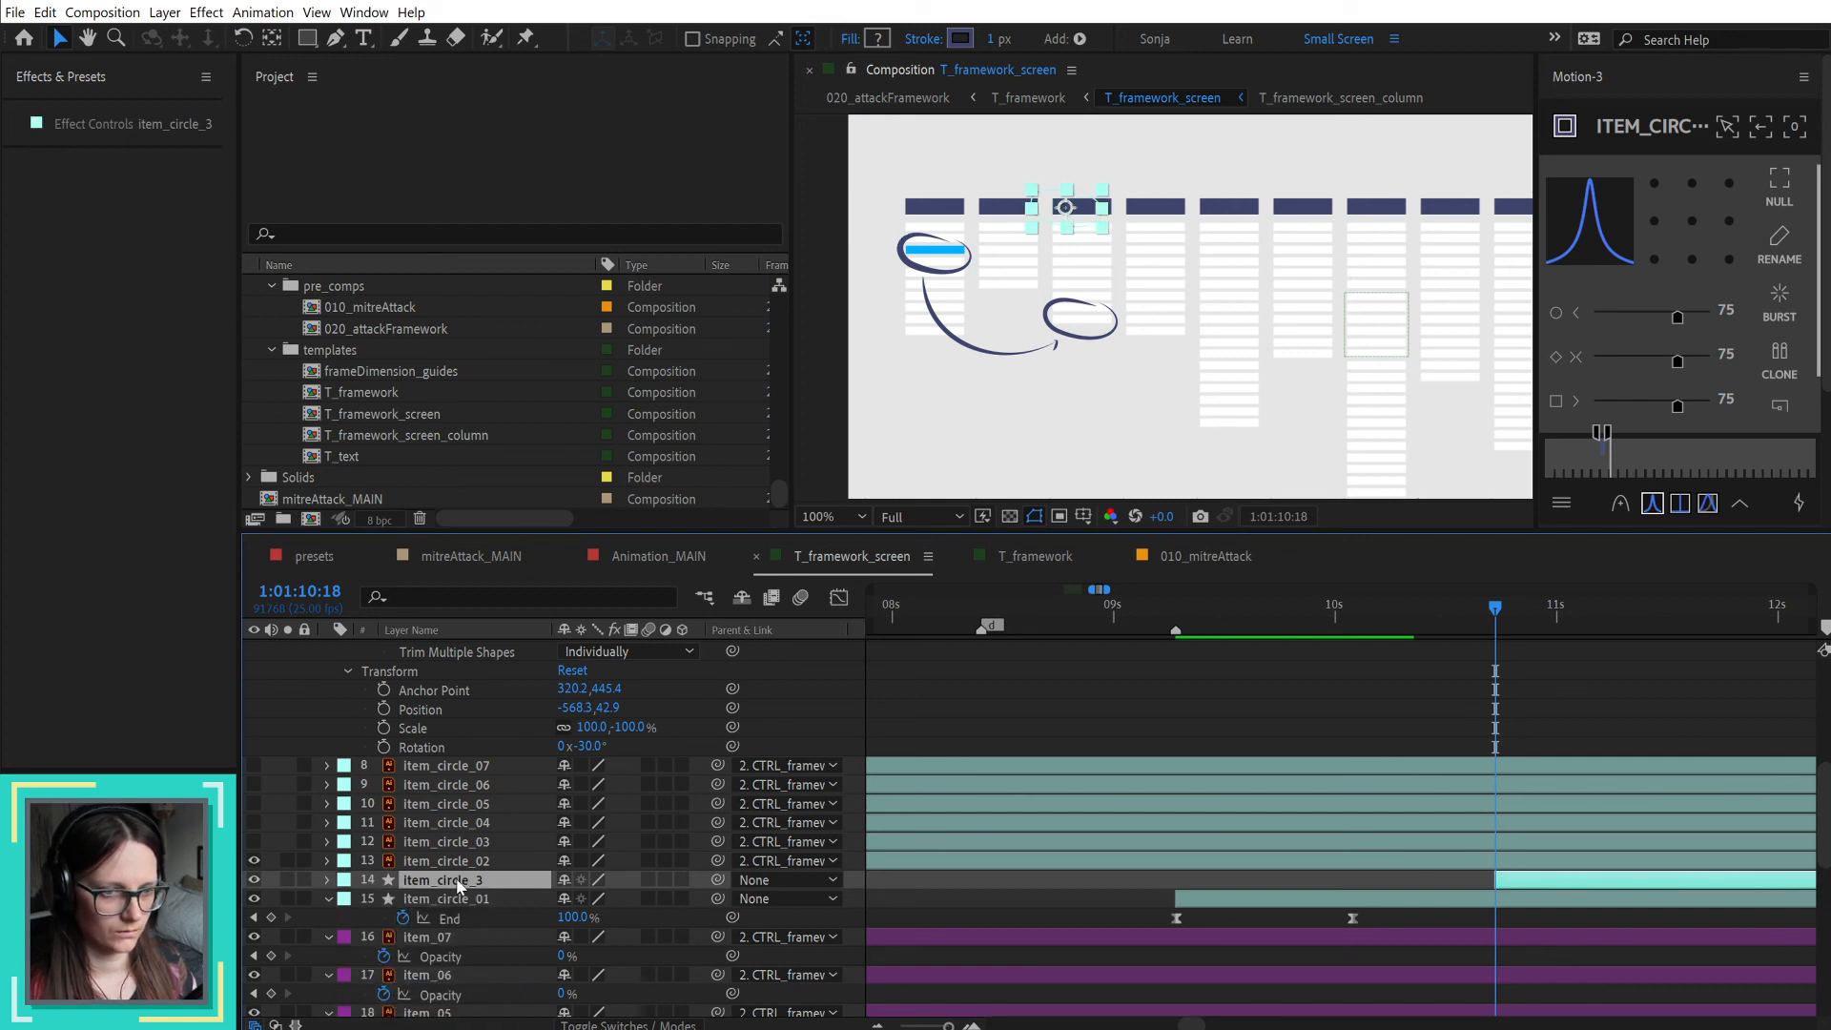
key(Return)
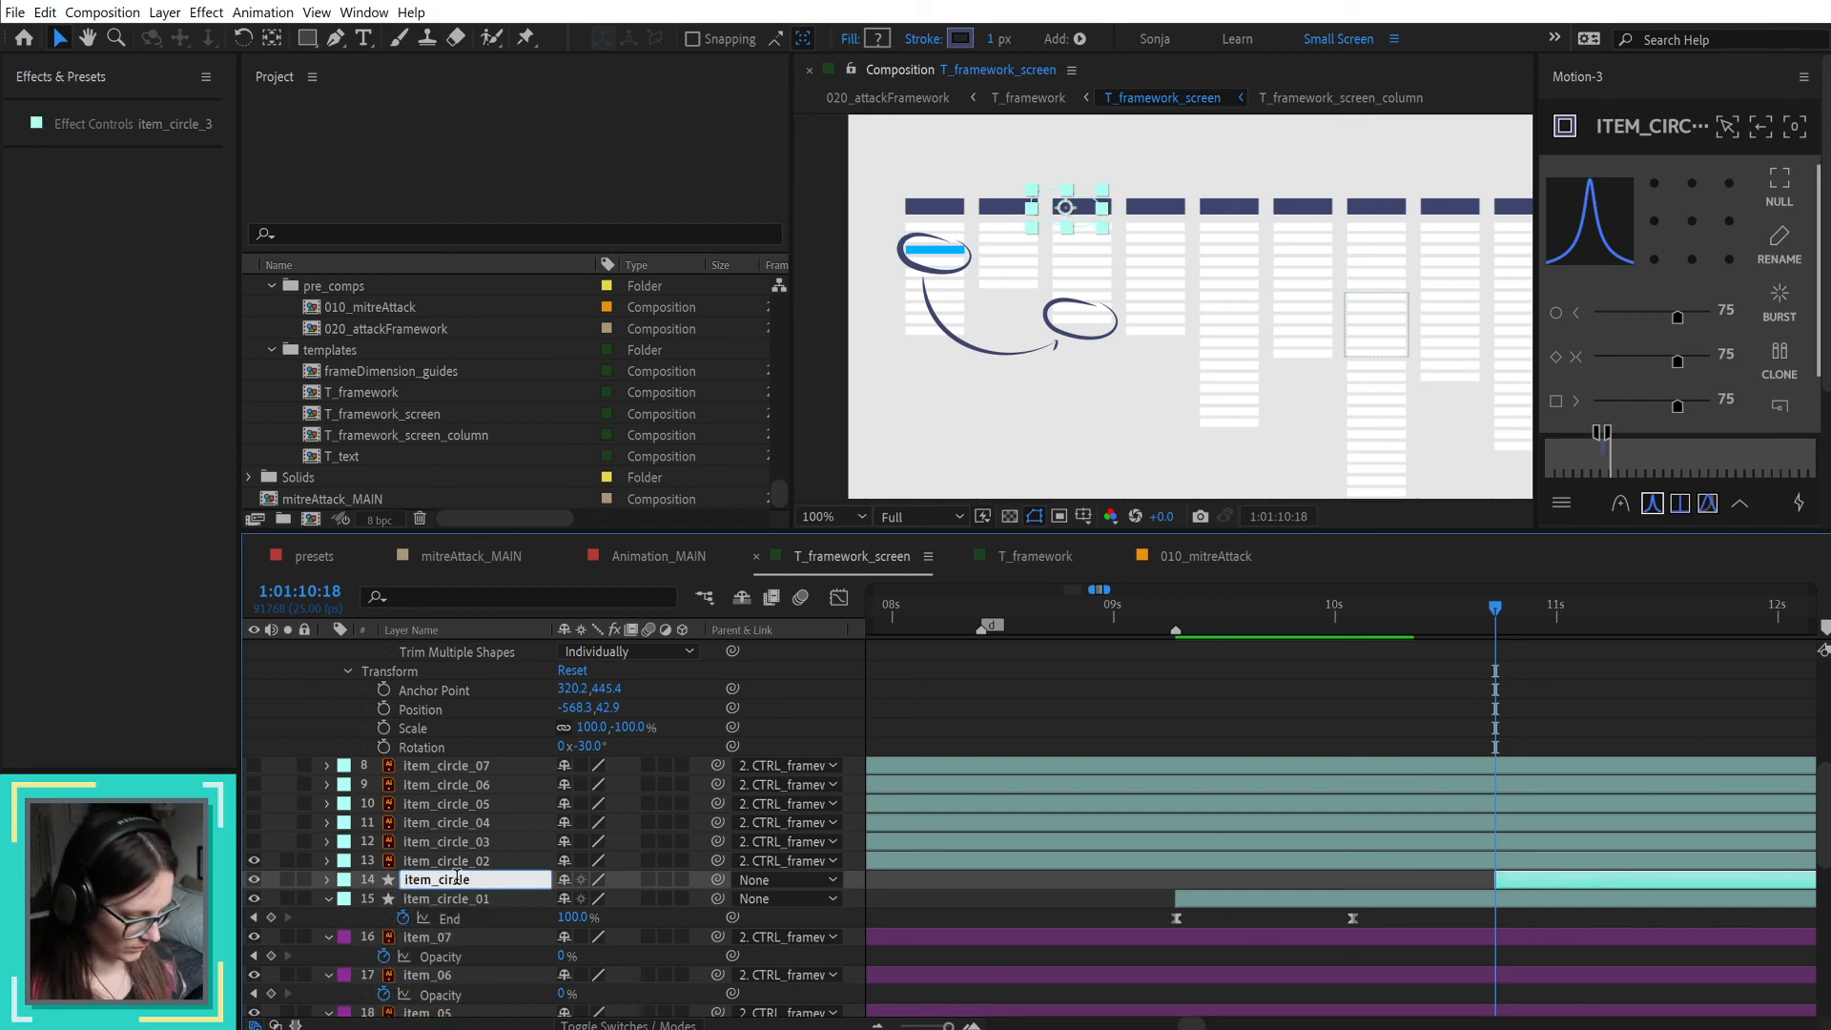
text(02)
key(Return)
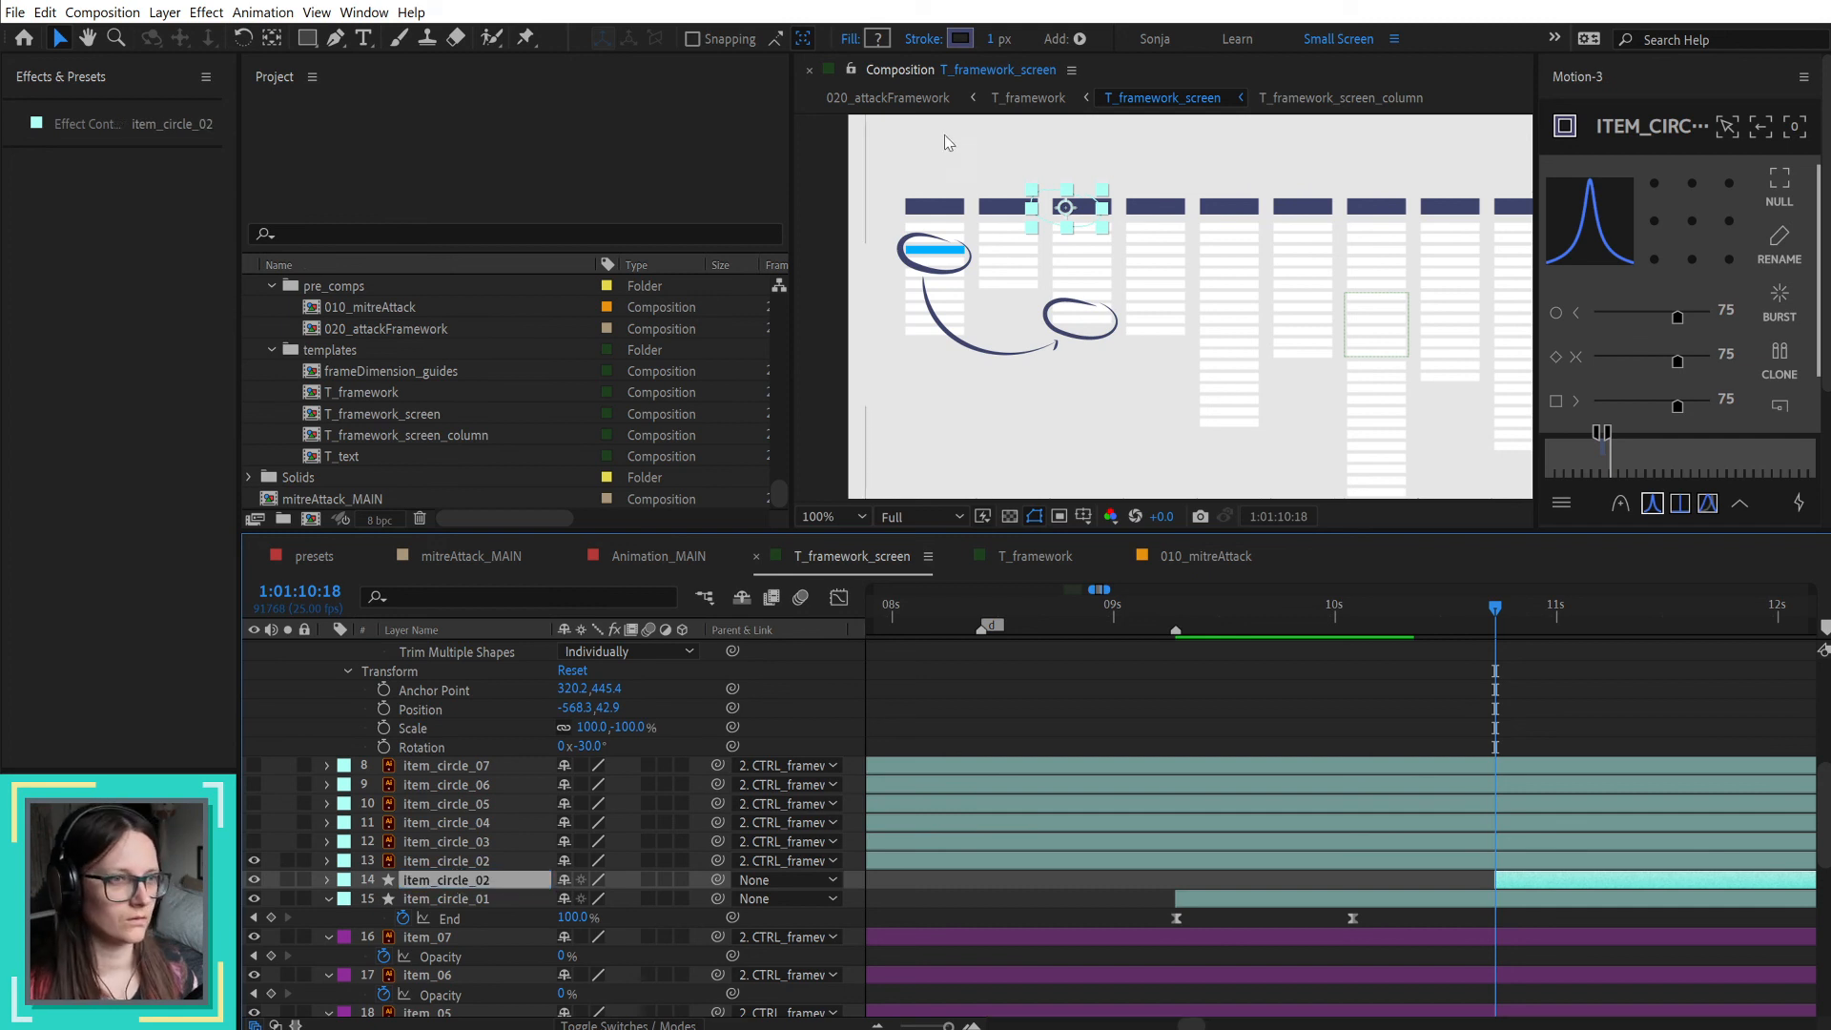
Step: Move the new item_circle_02 shape over the original circle in the third column and copy item_circle_01's stroke Taper settings onto it
drag(1066, 212, 1082, 322)
click(457, 897)
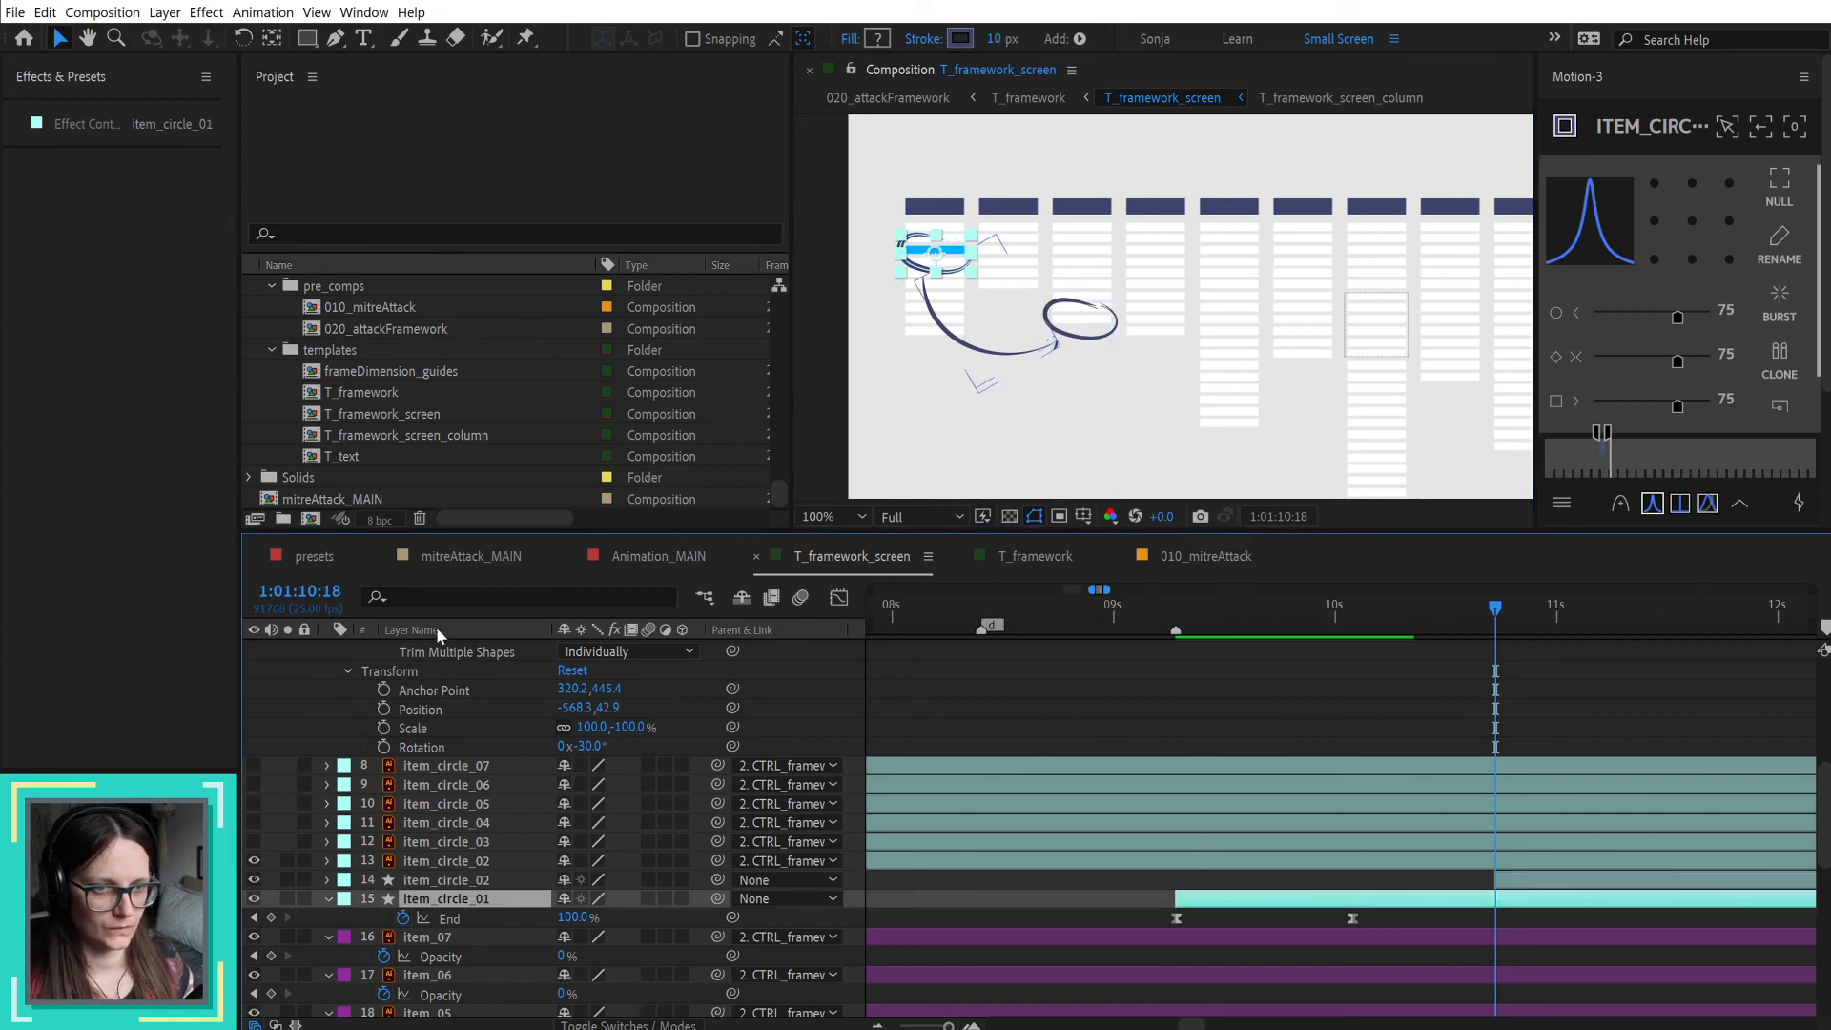
click(448, 597)
text(taper)
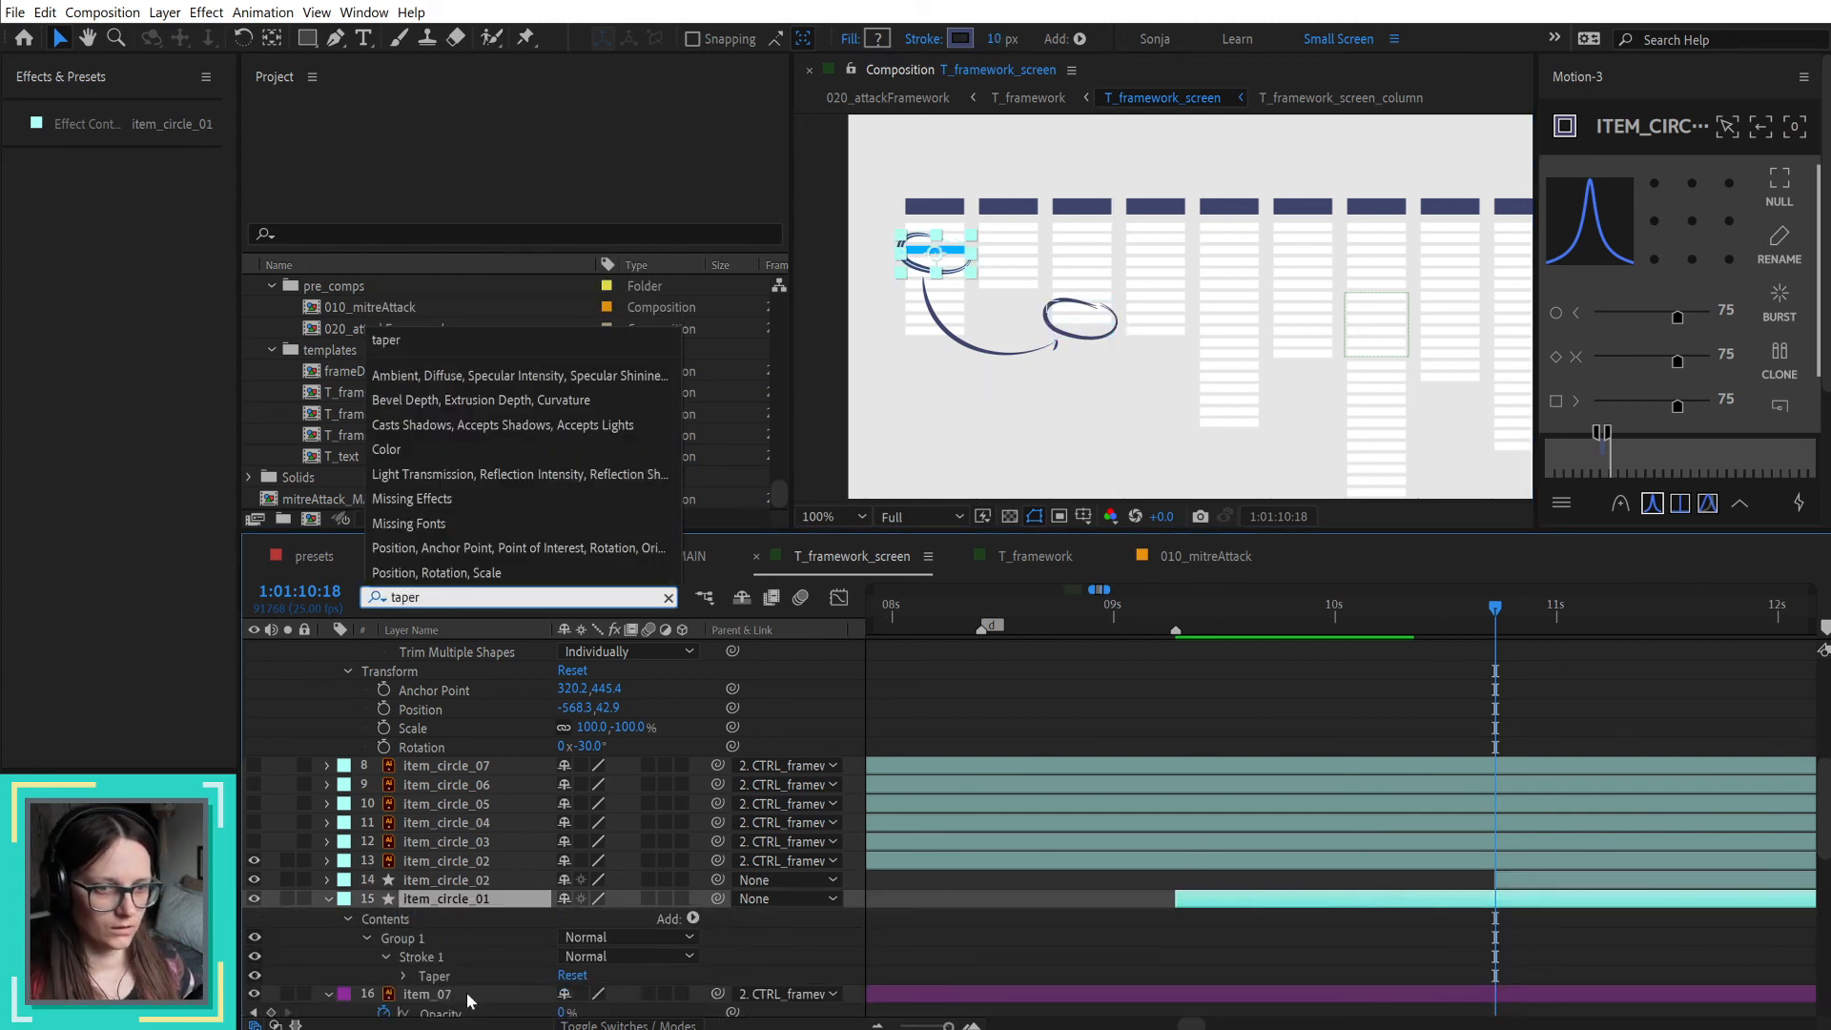
click(434, 976)
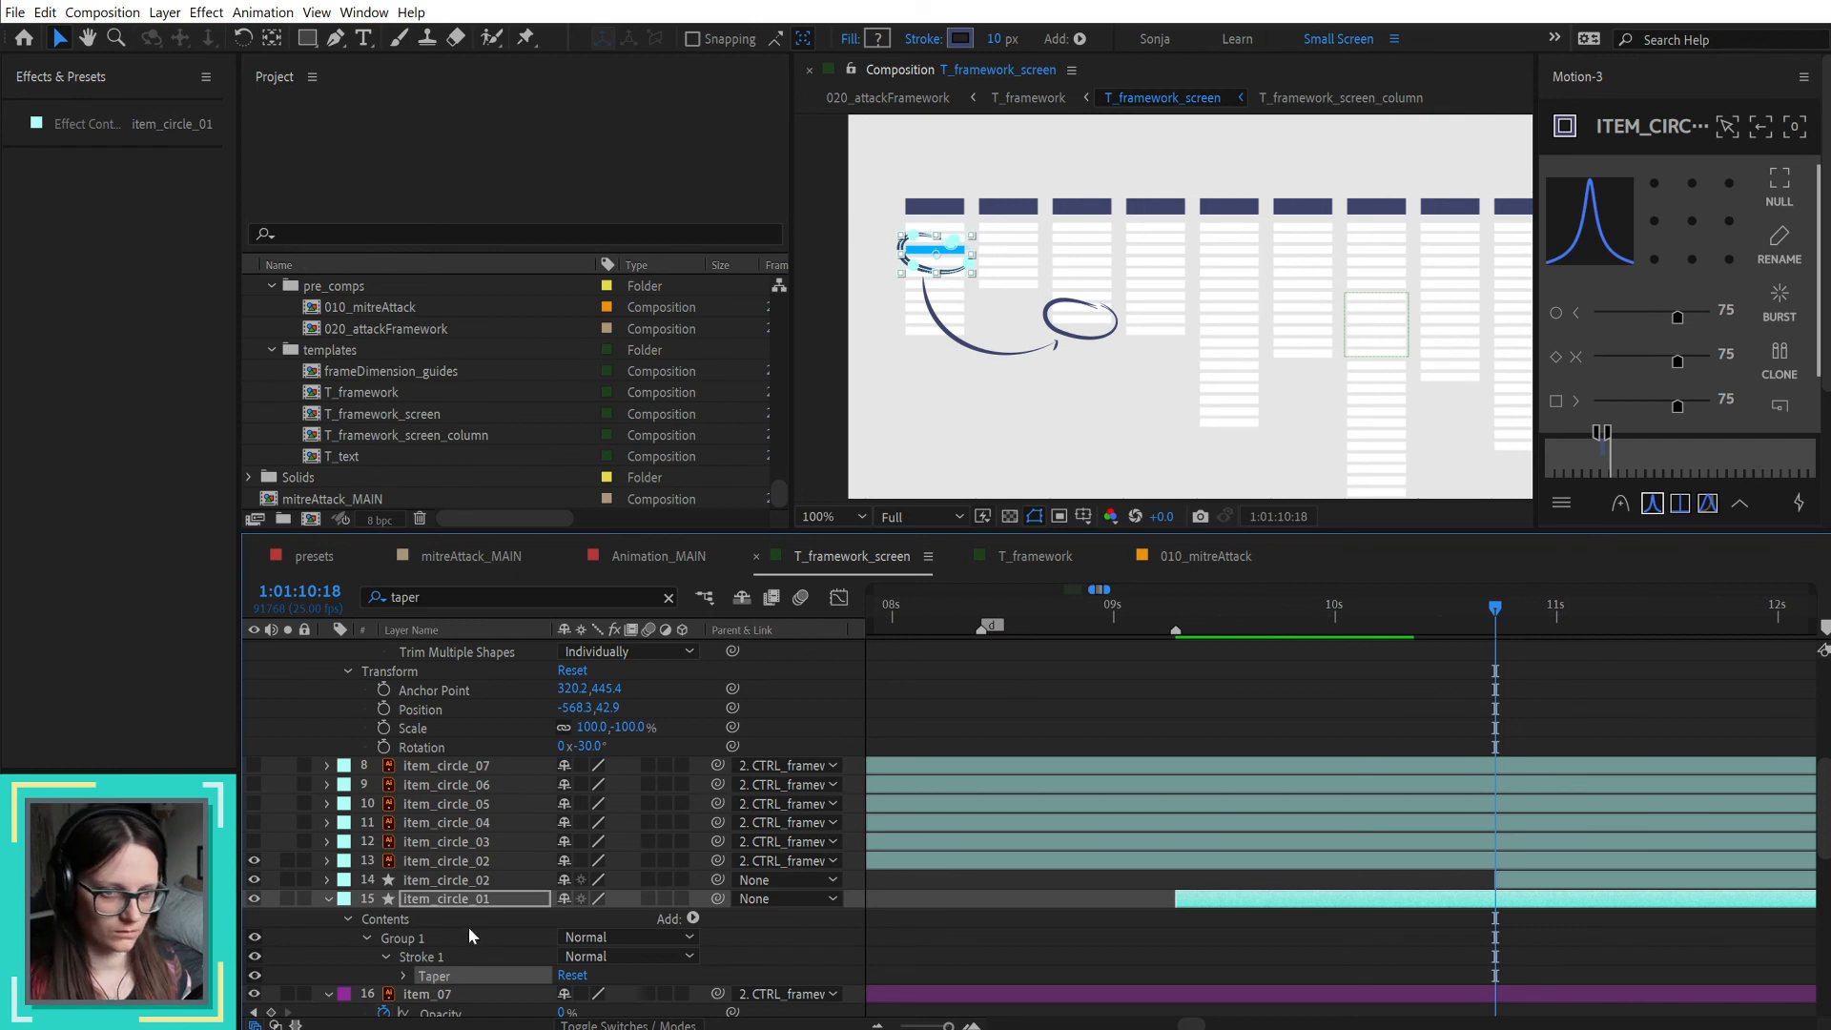
click(472, 881)
click(488, 590)
key(Return)
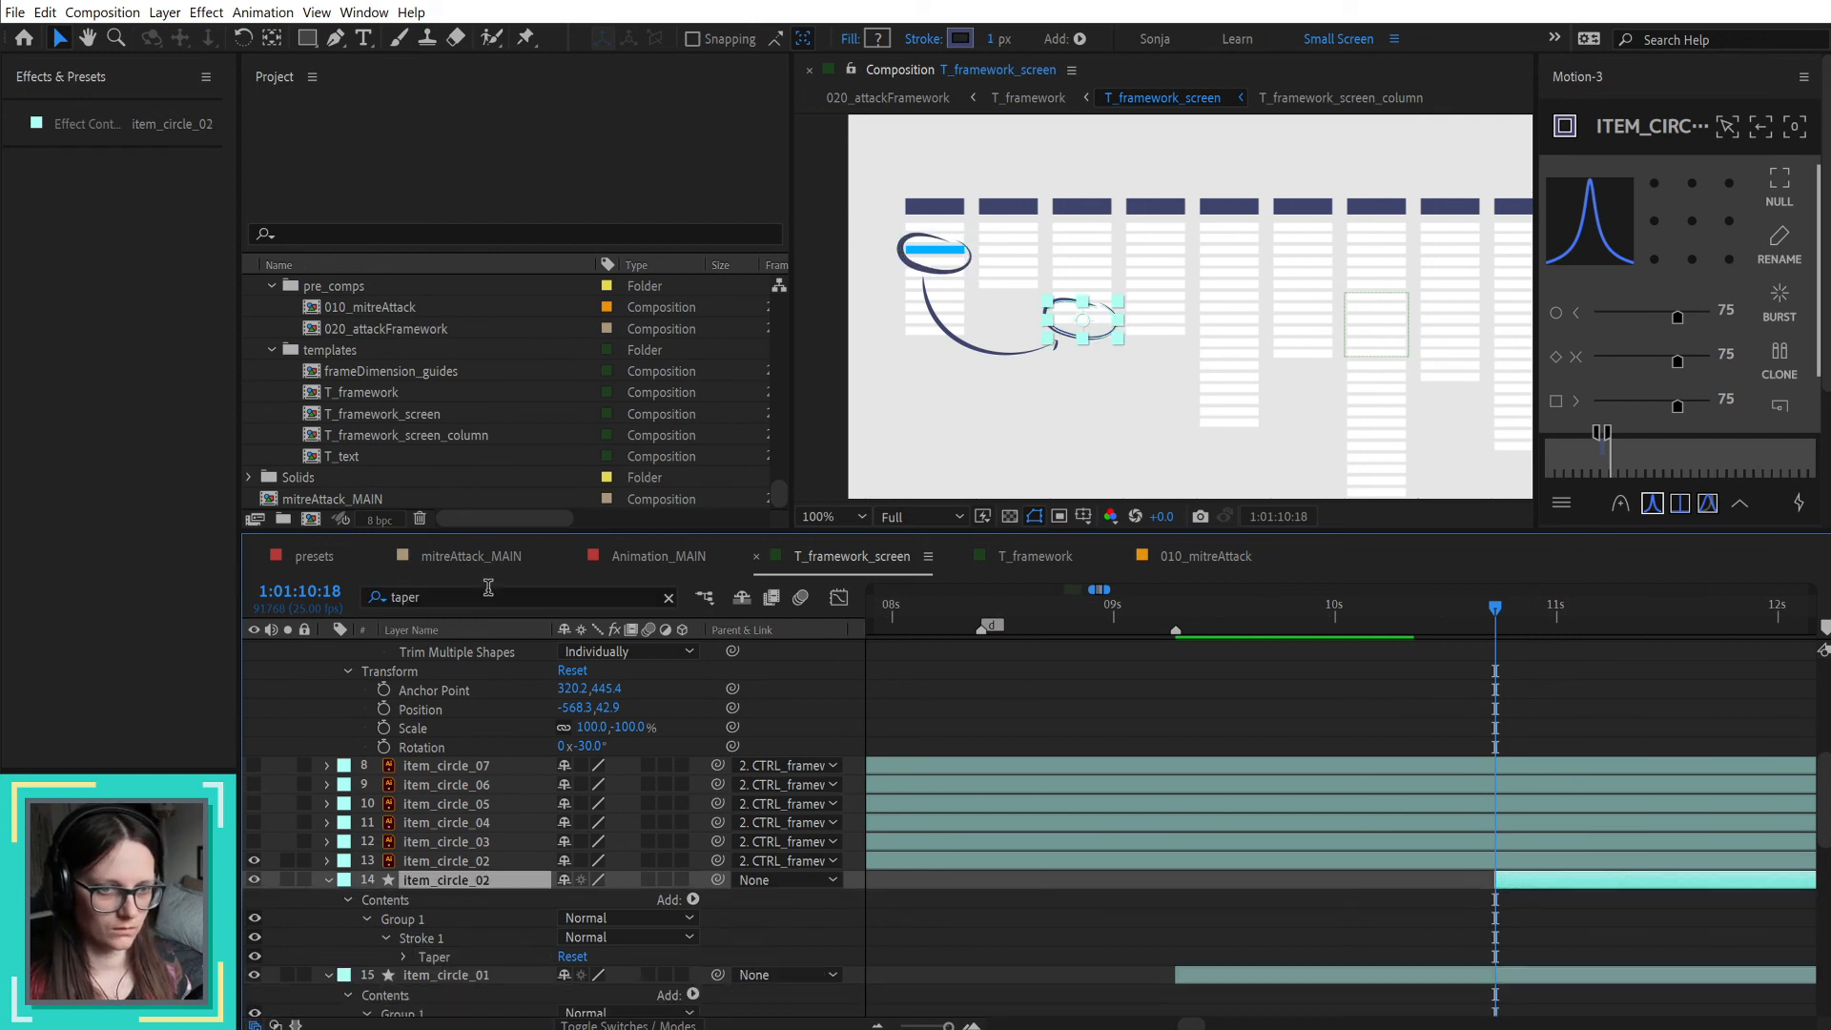
click(438, 957)
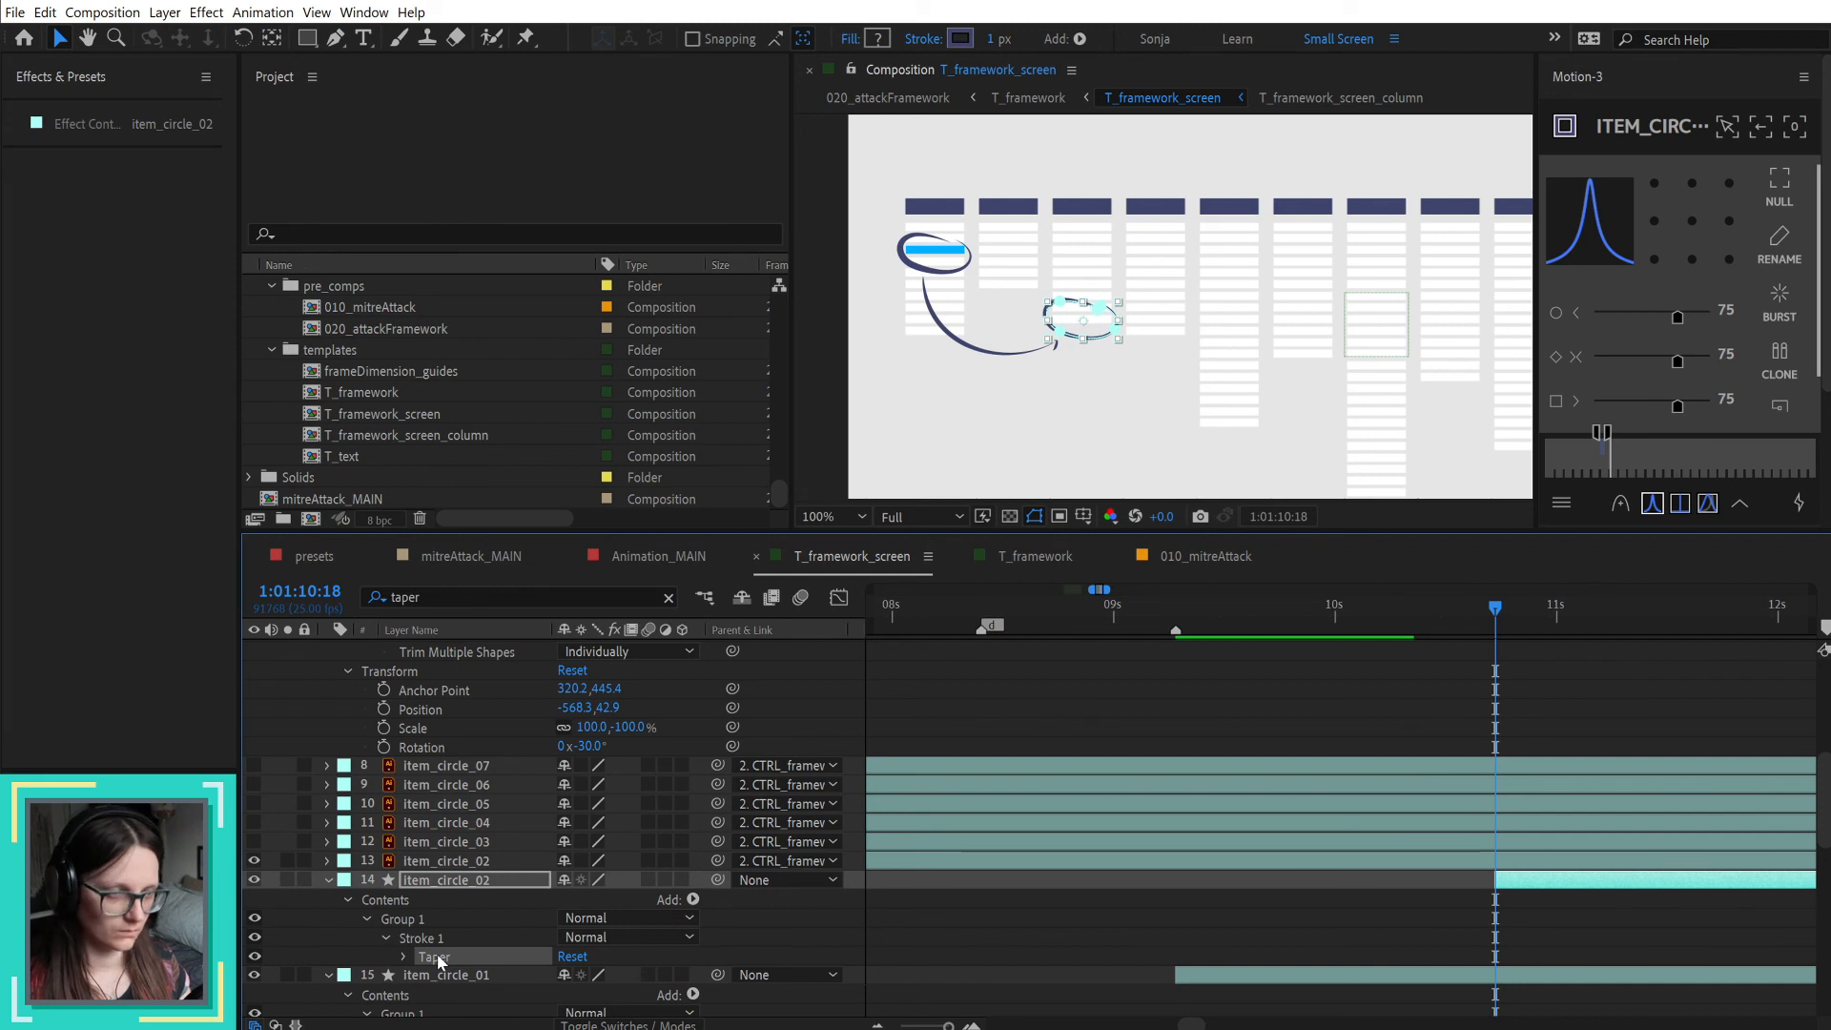
Step: Copy item_circle_01's Trim Paths End keyframes onto the item_circle_02 shape layer, starting at 1:01:10:18
key(u)
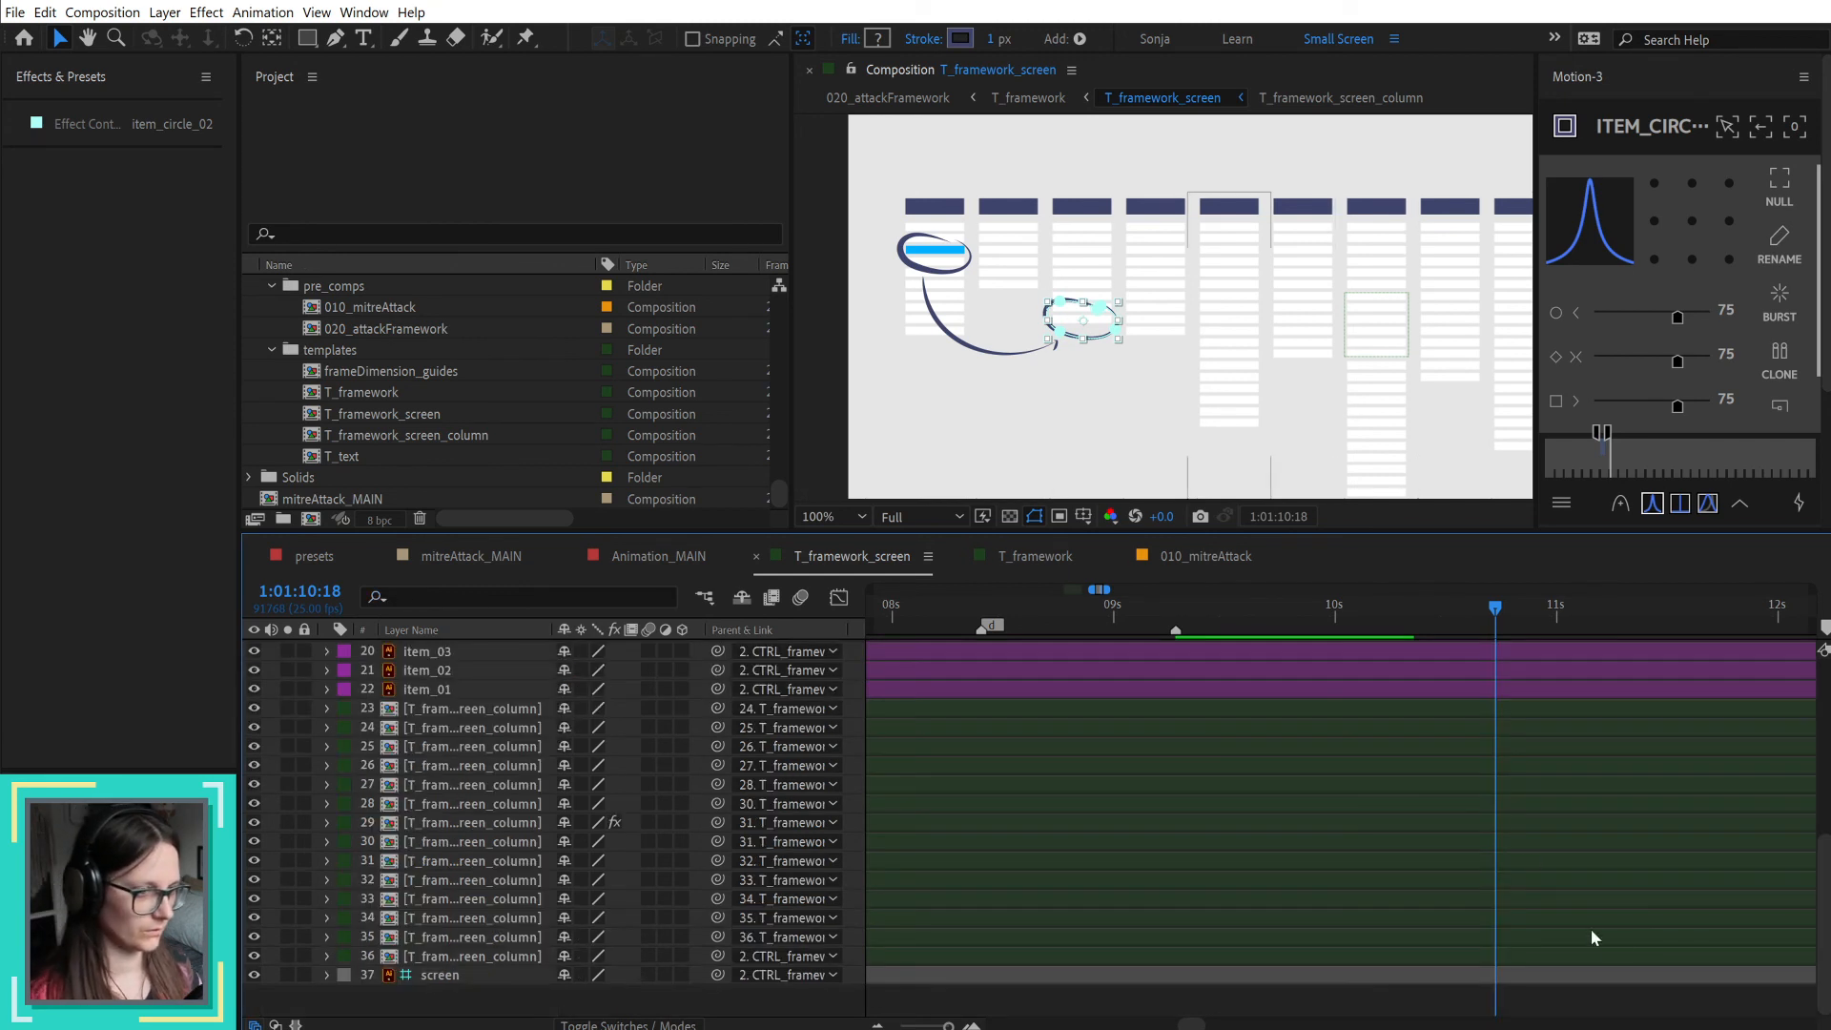
scroll(1609, 869, up, 2)
scroll(1607, 861, up, 3)
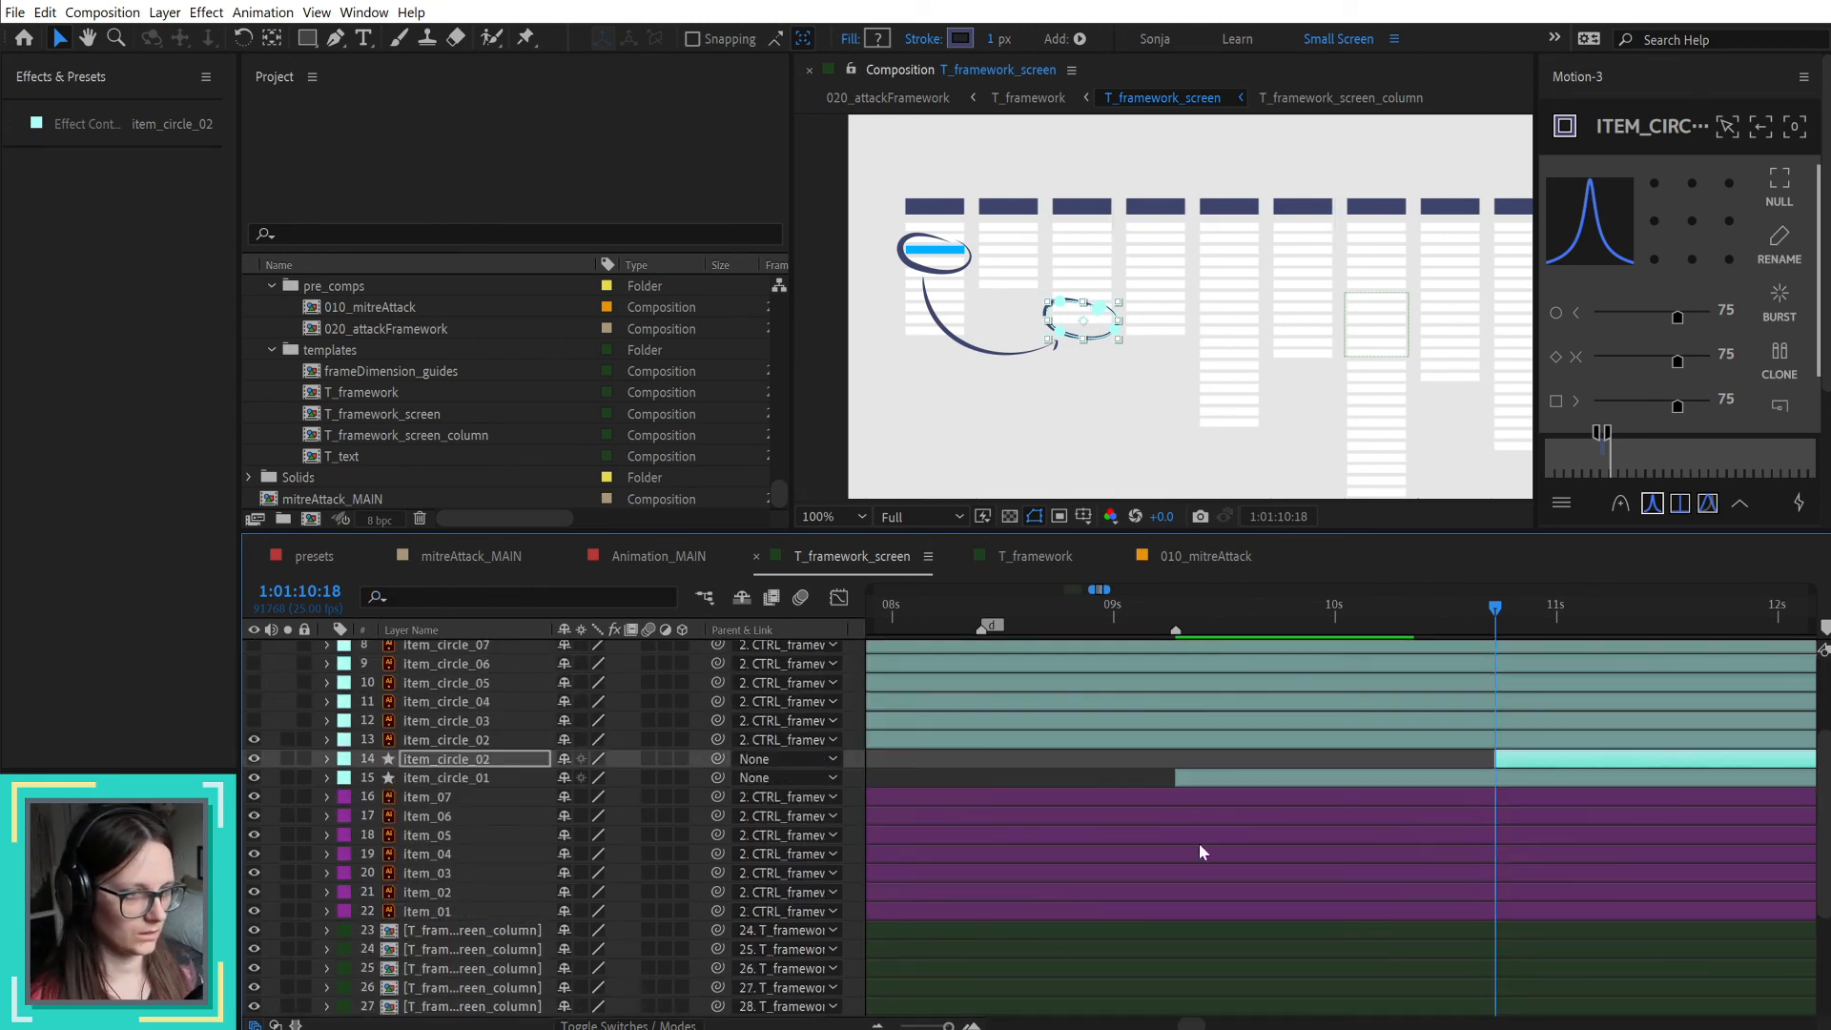
click(461, 778)
key(u)
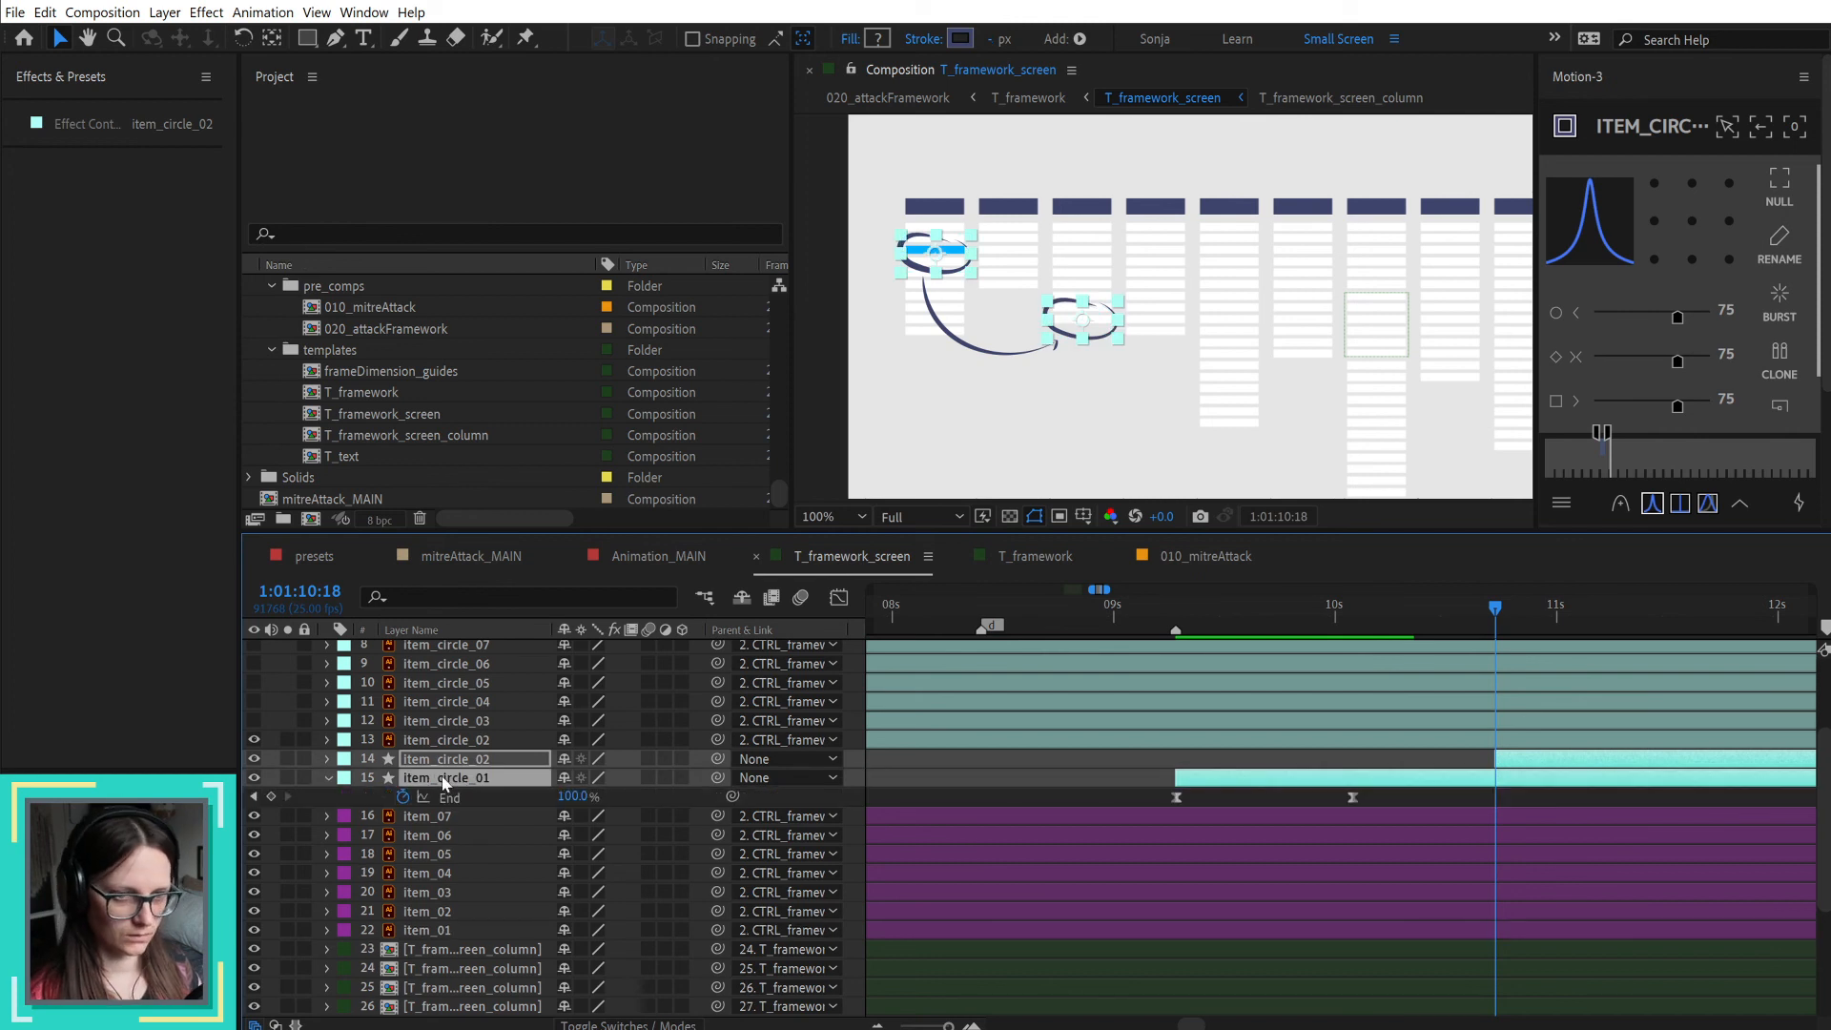
click(470, 760)
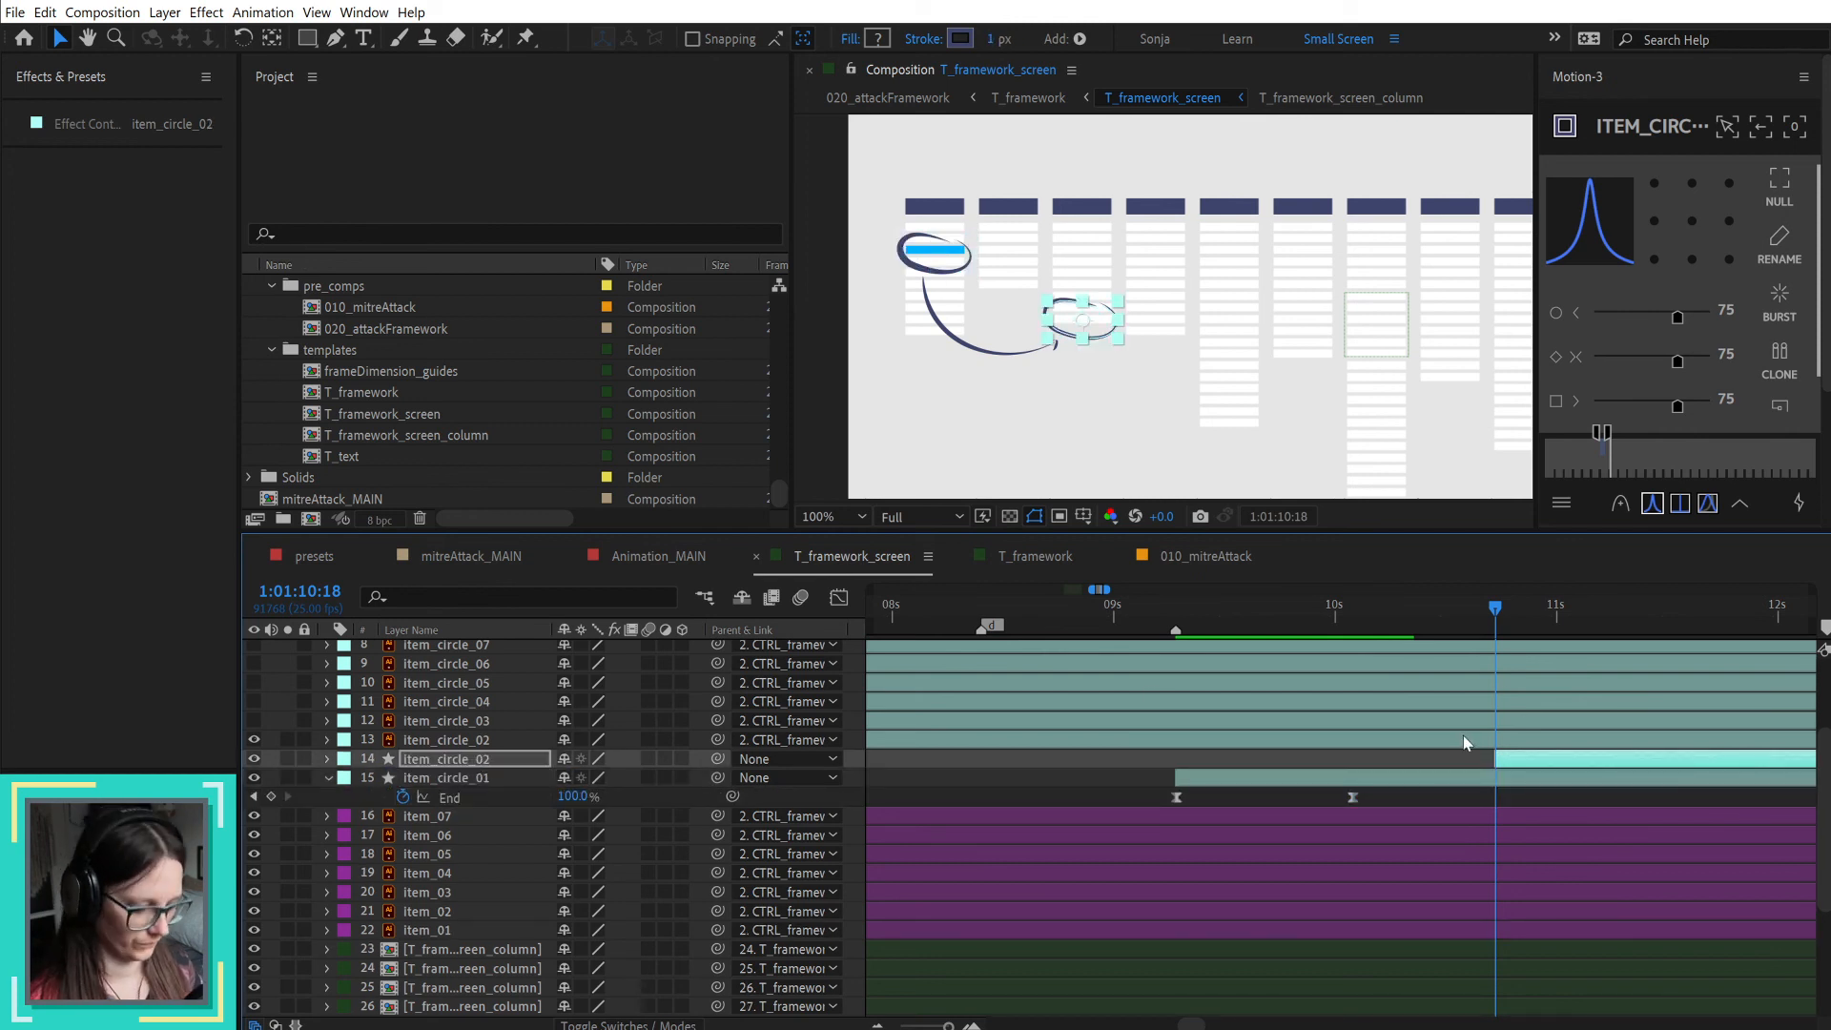
key(ctrl+v)
Step: Paste a pair of fade-in Opacity keyframes onto the item_02 layer, starting at 1:01:10:18
scroll(1604, 782, down, 3)
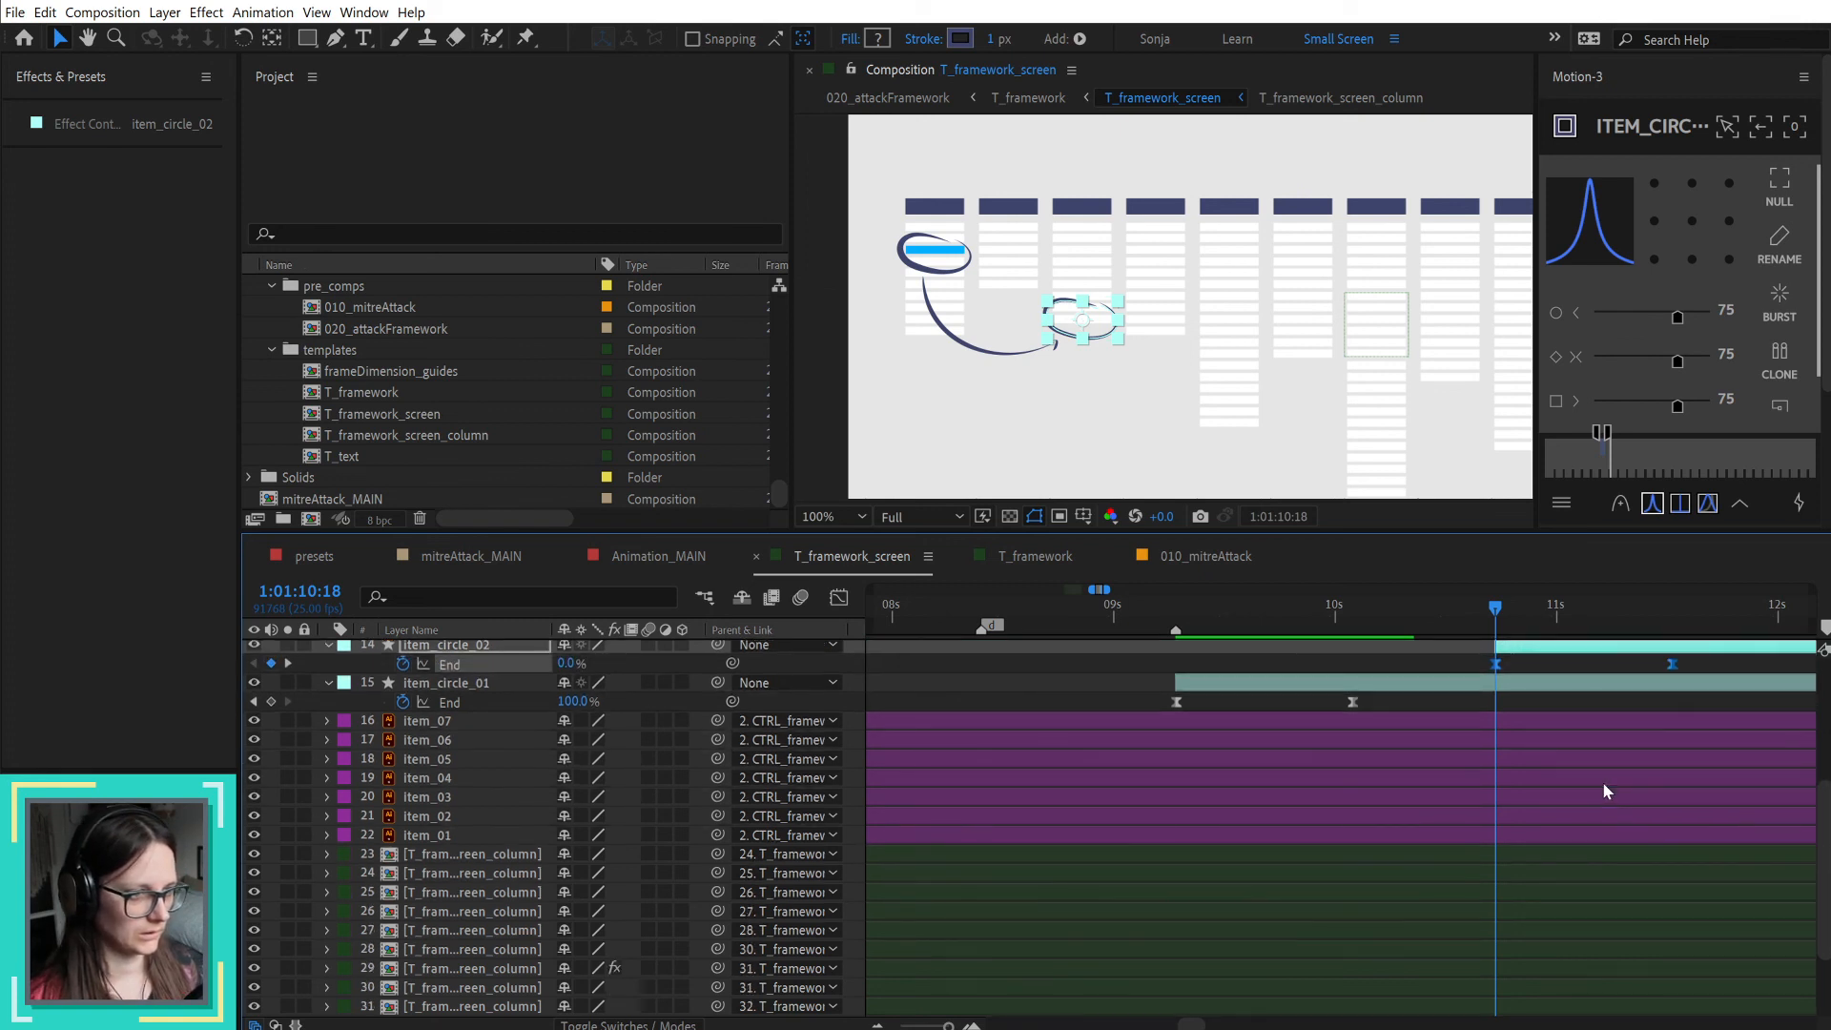
scroll(1603, 782, down, 2)
scroll(1656, 854, down, 2)
scroll(1654, 852, up, 1)
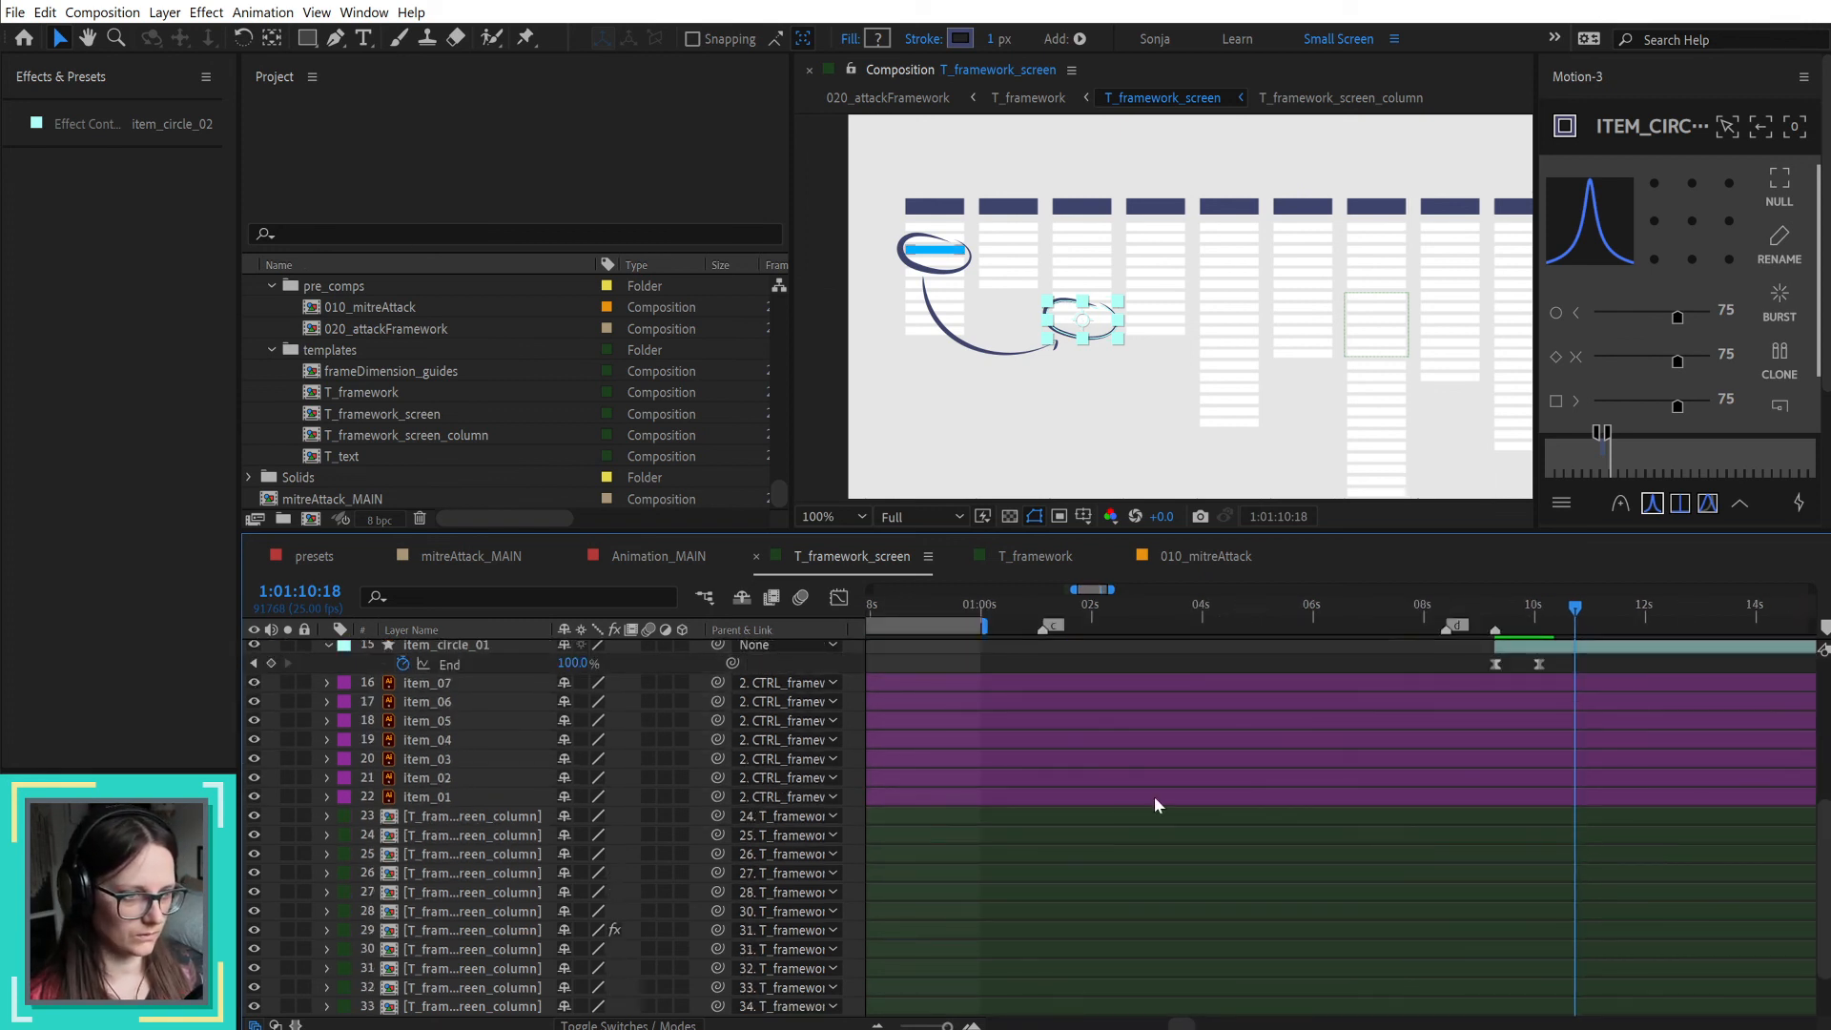
scroll(1140, 791, up, 2)
scroll(1140, 791, down, 2)
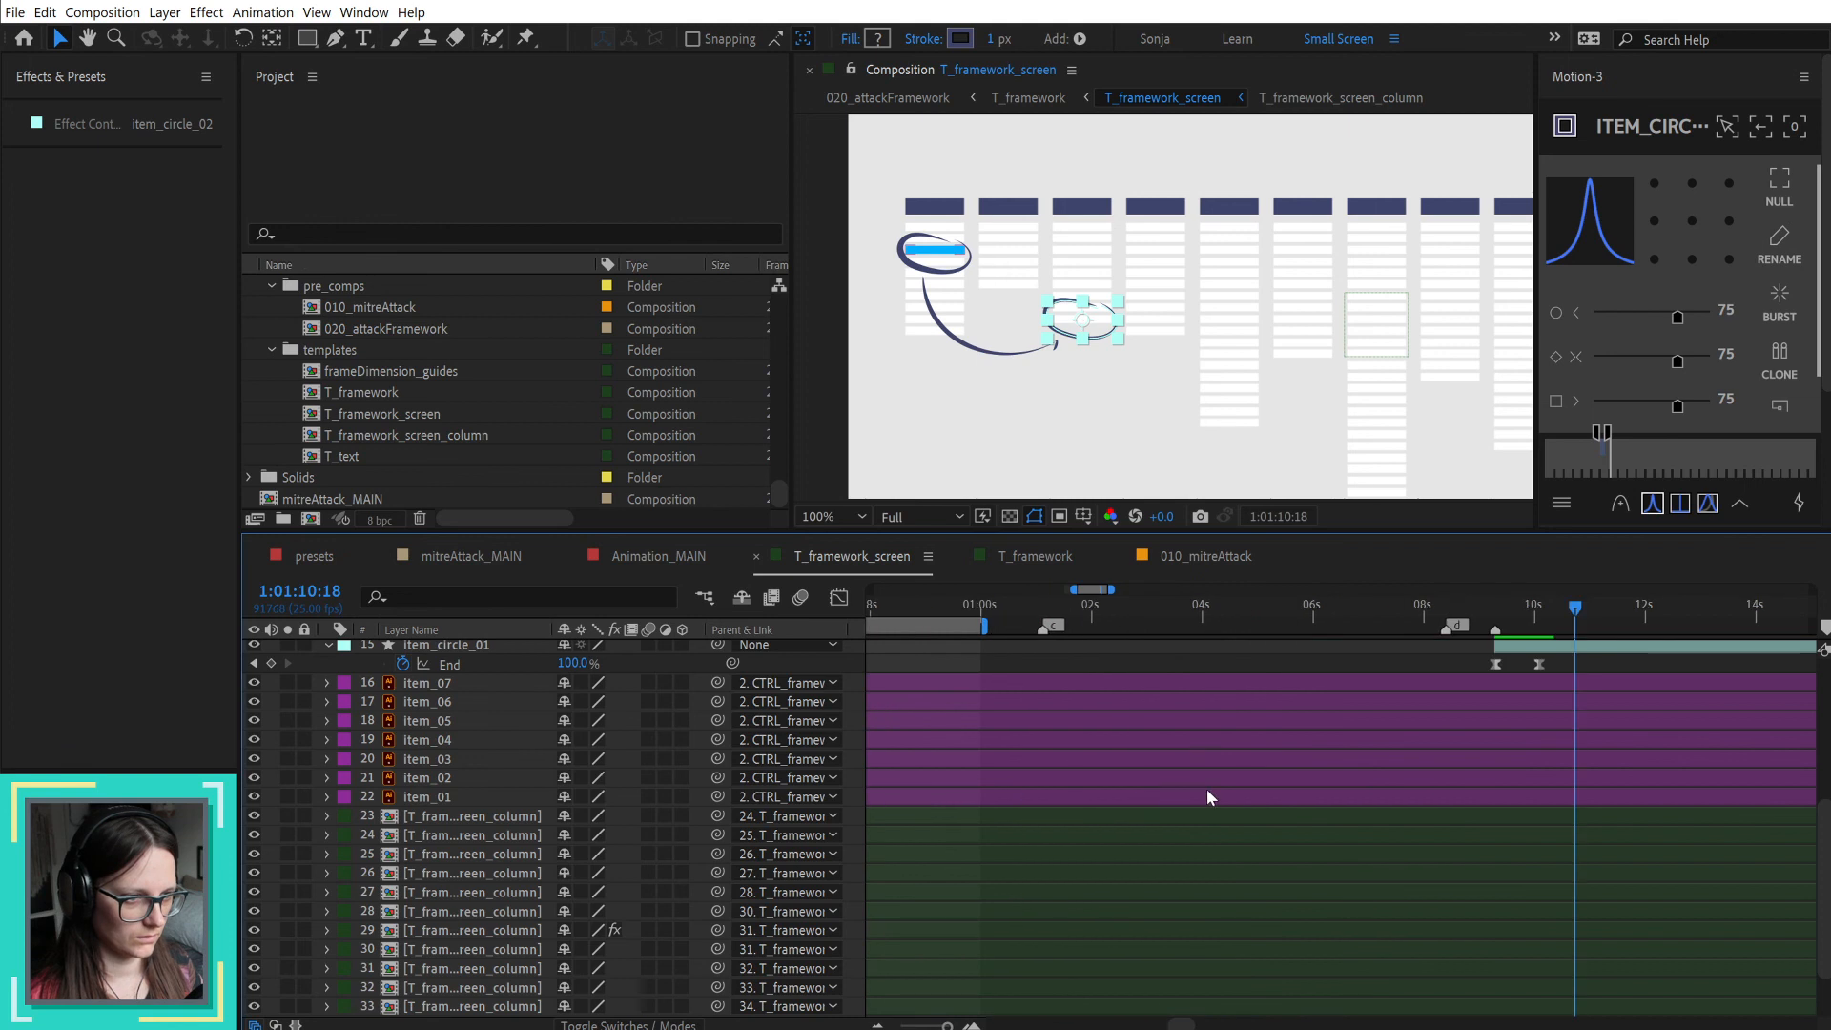
click(1341, 782)
key(u)
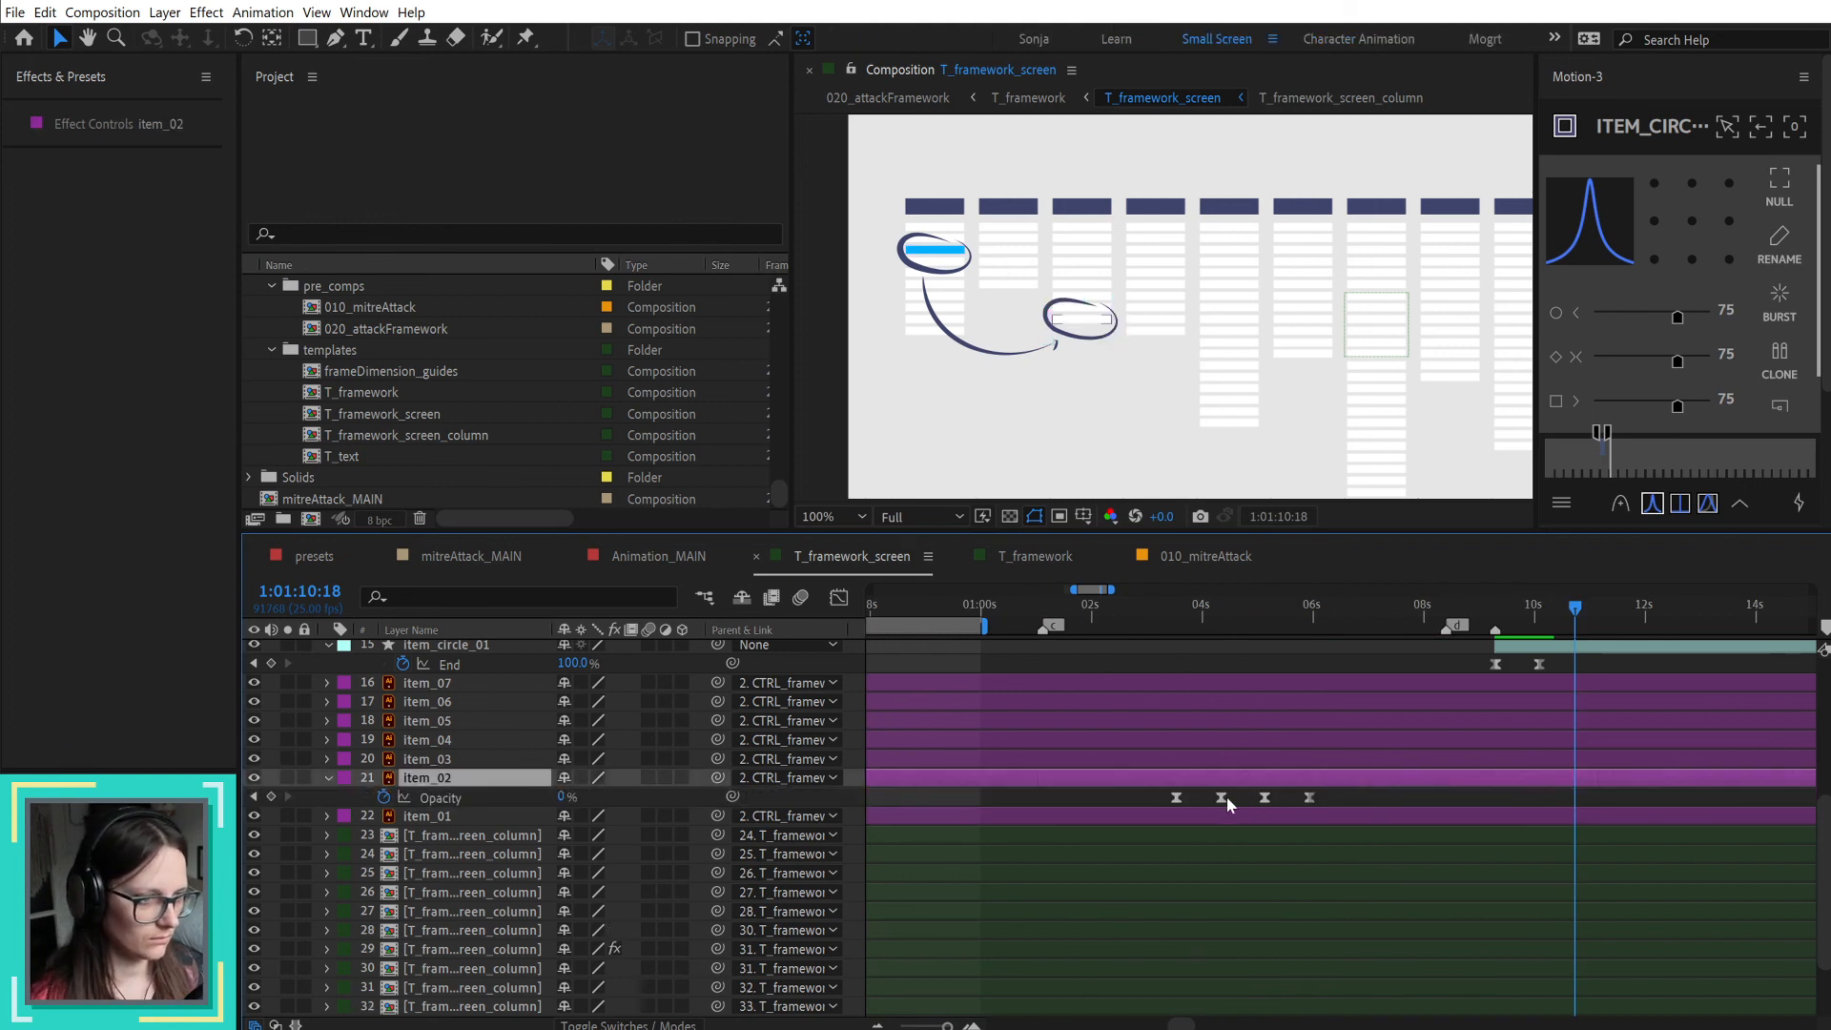
key(ctrl+v)
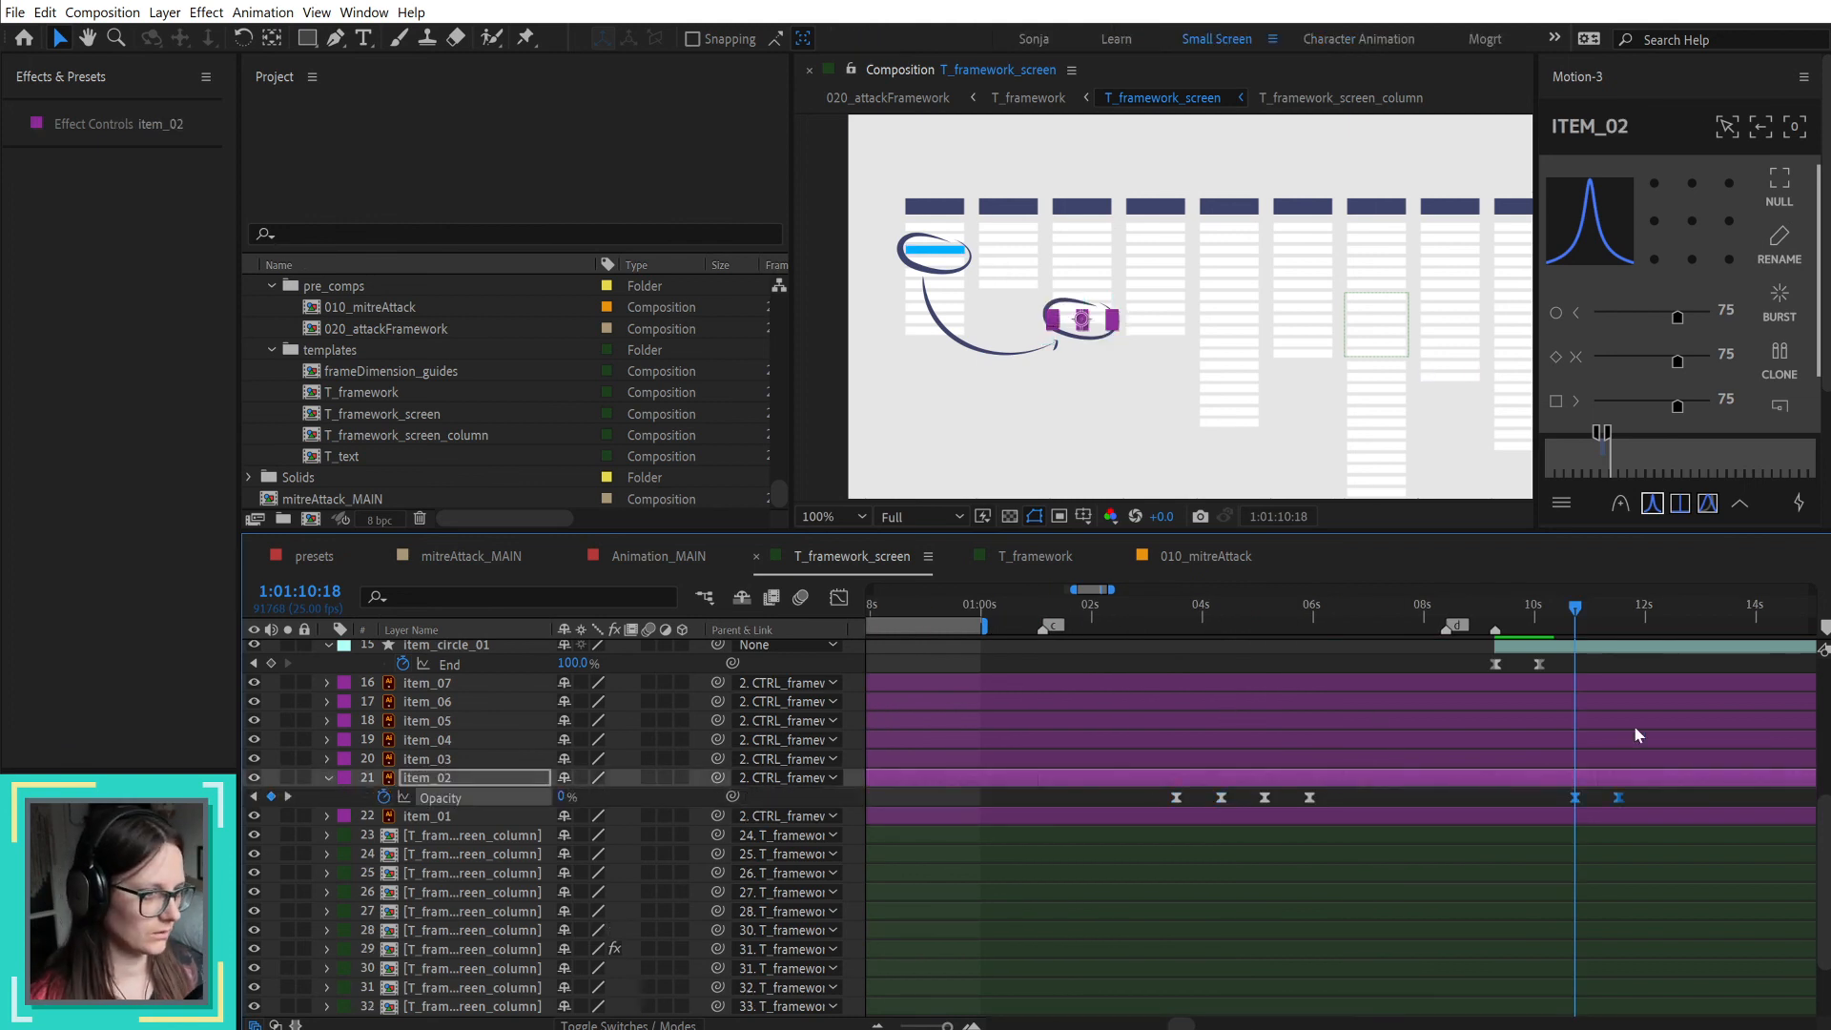
scroll(1650, 711, up, 3)
click(1523, 699)
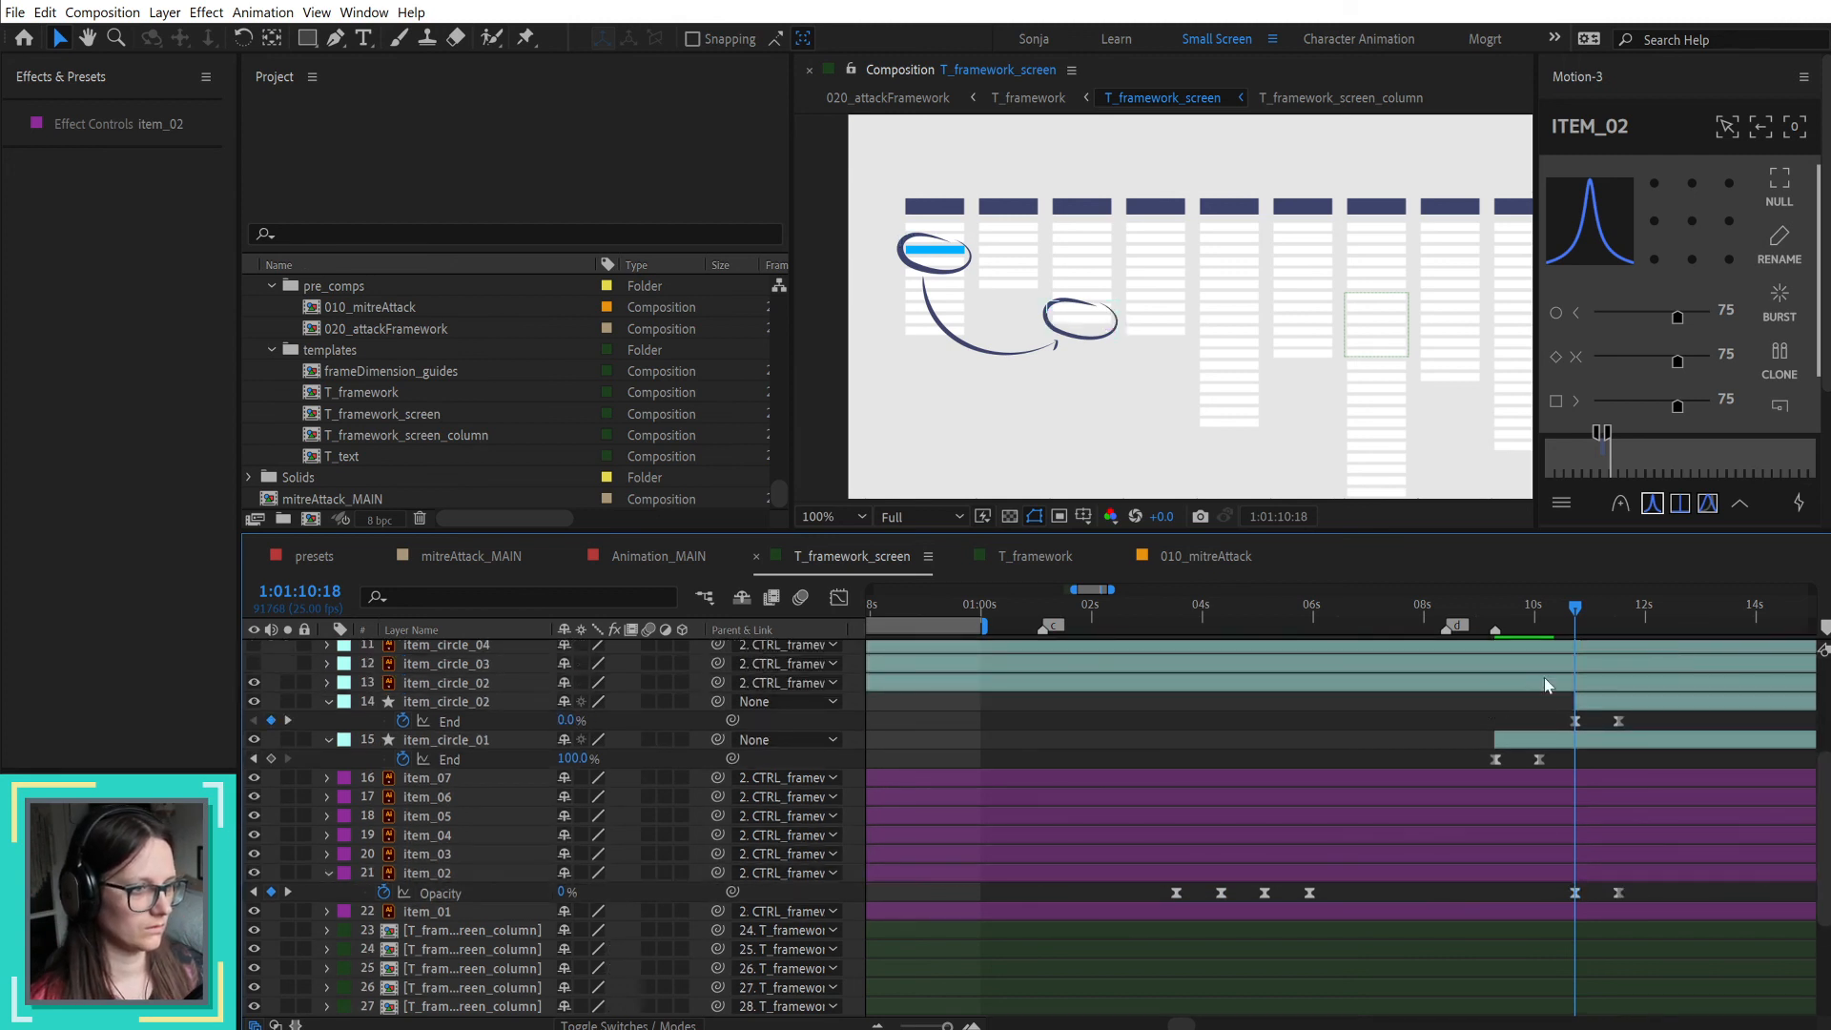
Step: Delete the original Illustrator item_circle_02 layer and scrub through the shape version's draw-on to 1:01:11:13
drag(1575, 611, 1573, 611)
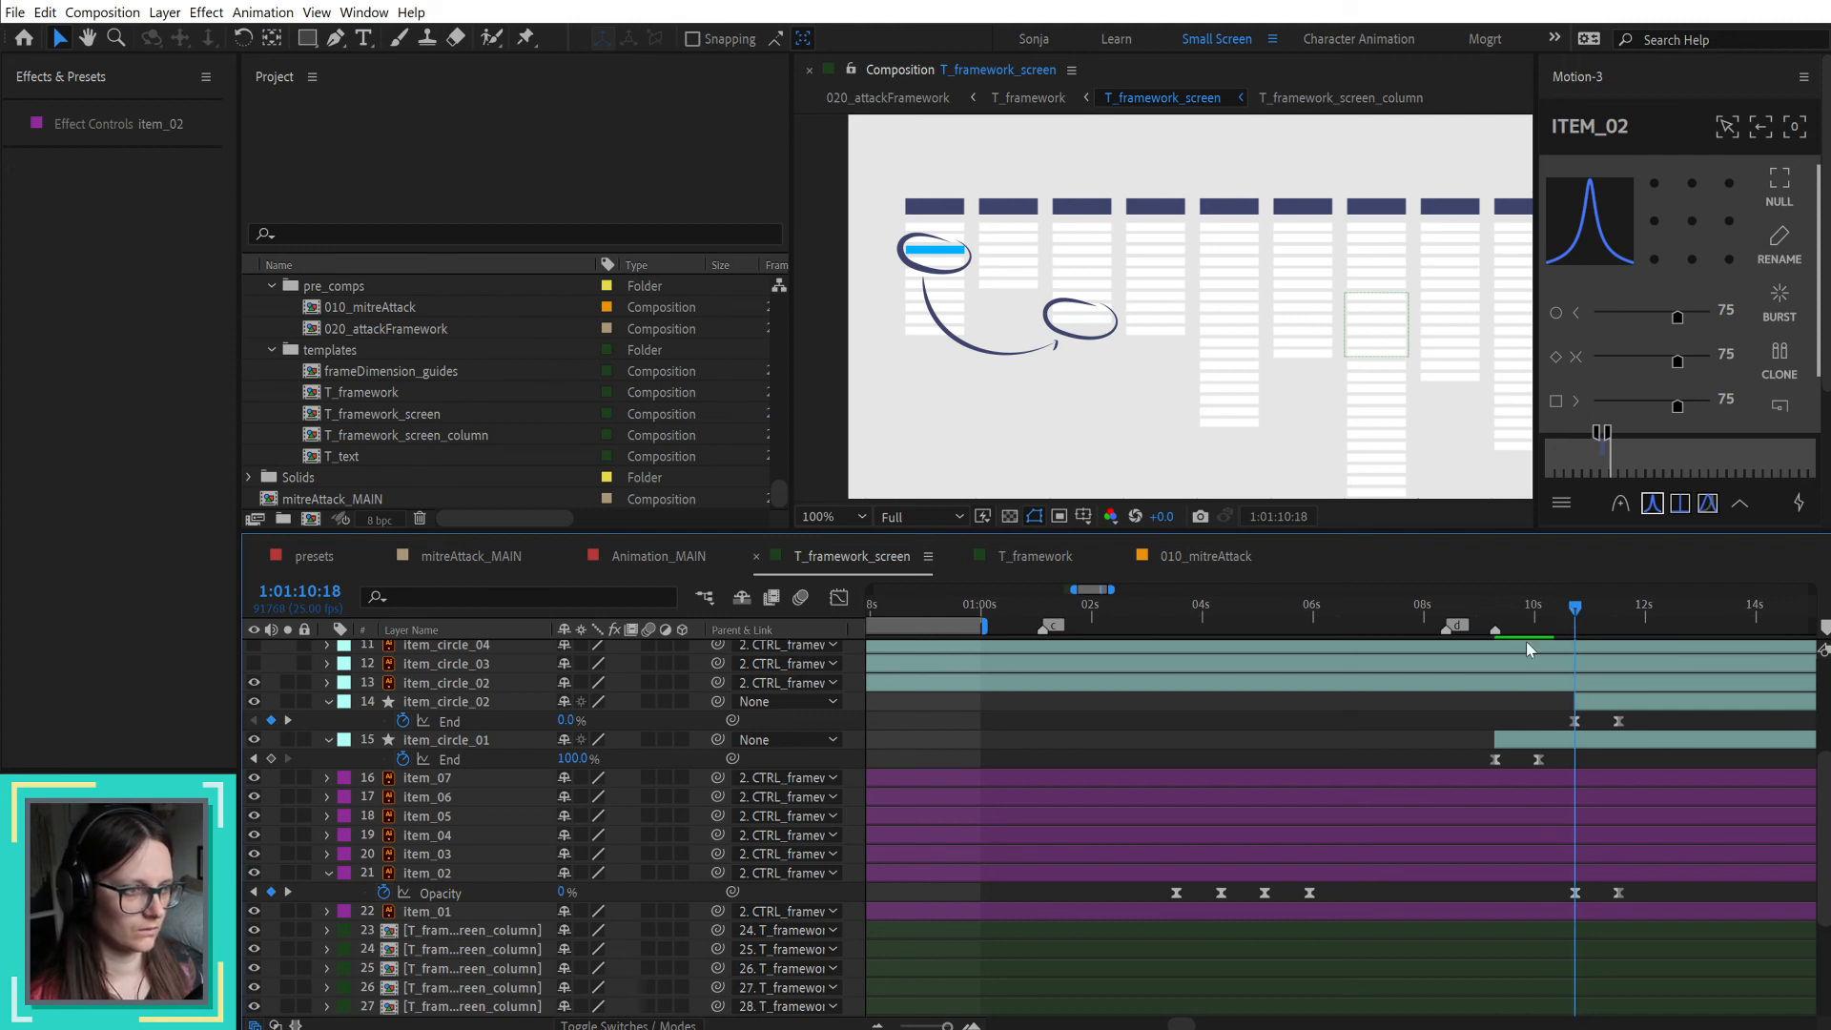
click(457, 683)
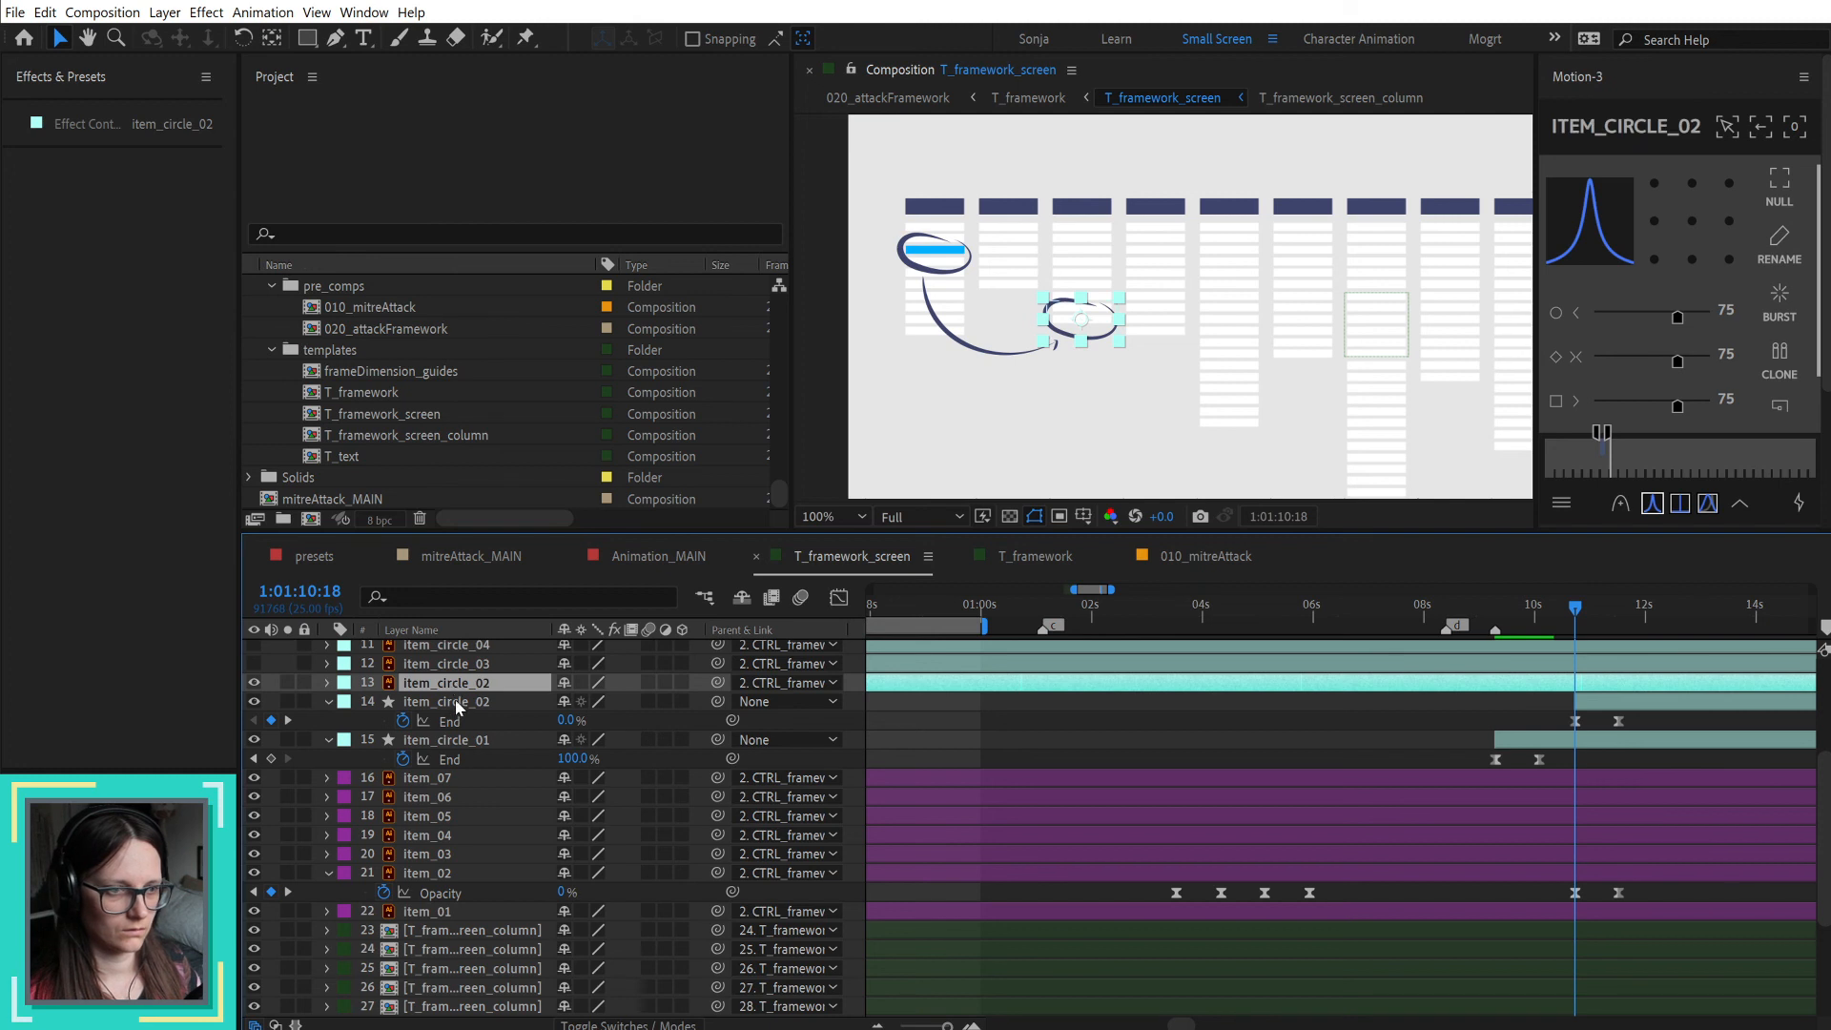
key(Delete)
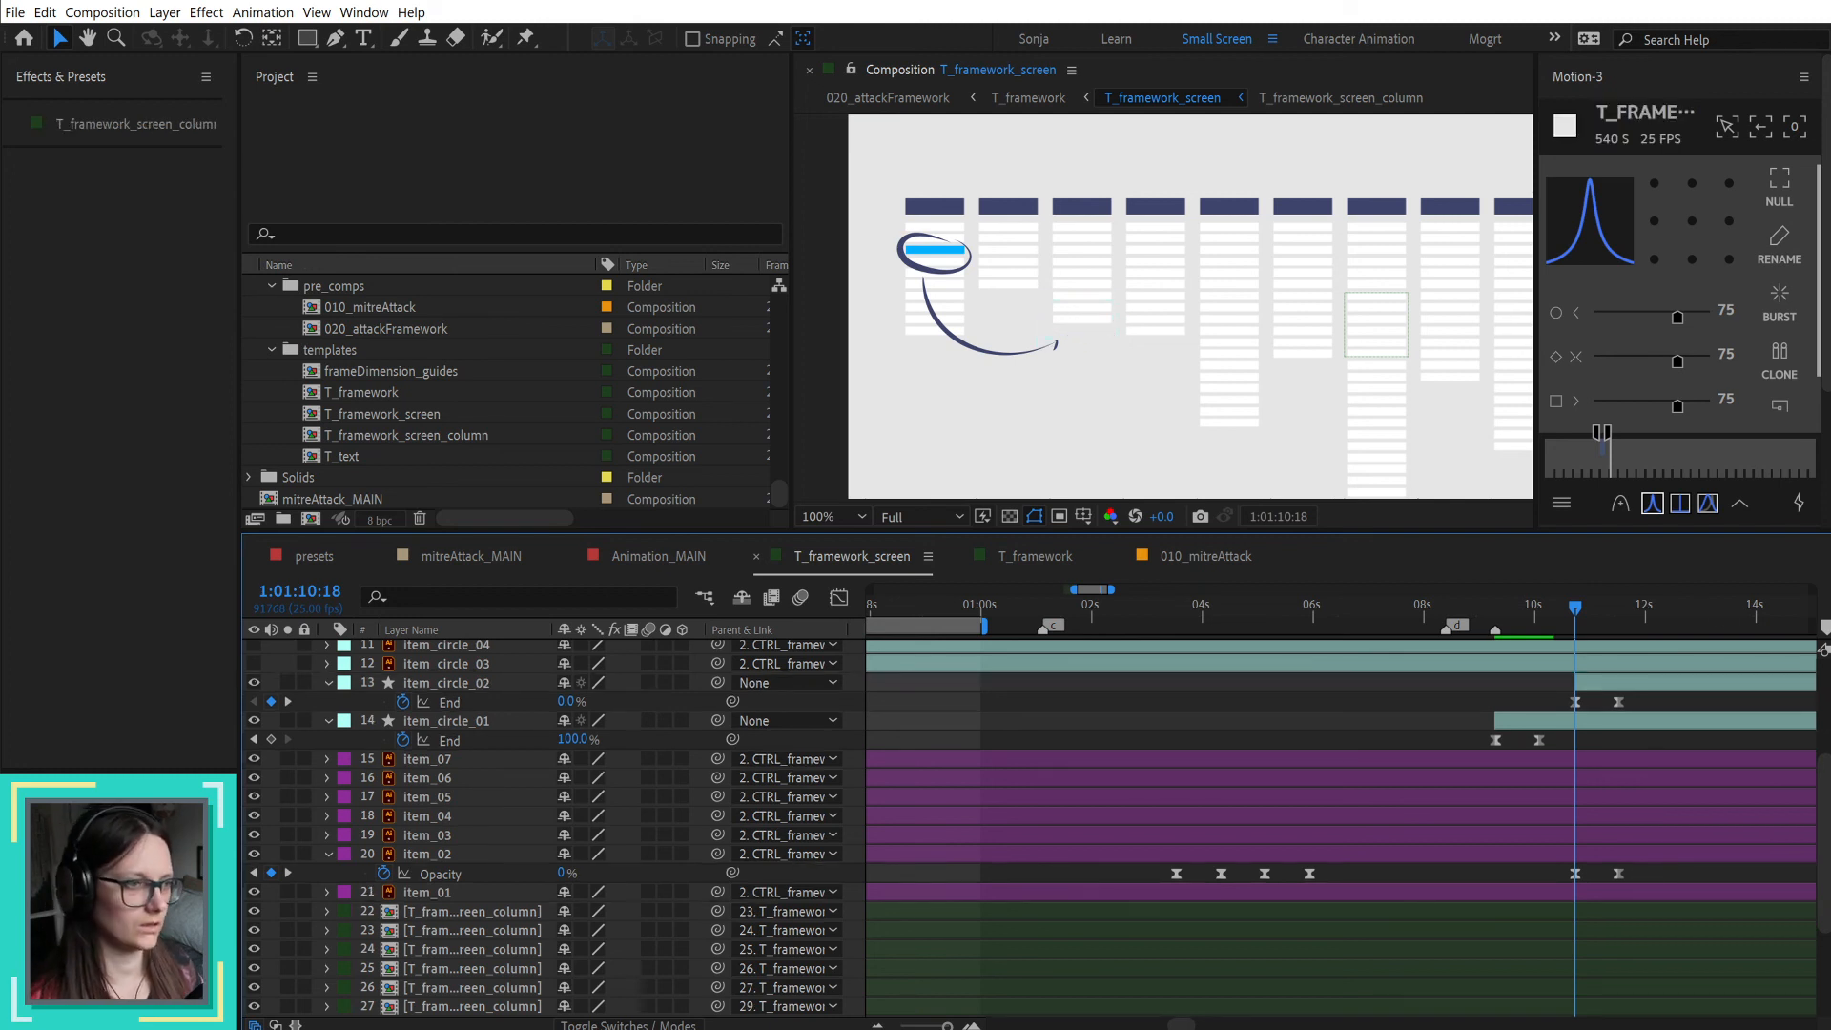
drag(1580, 610, 1619, 610)
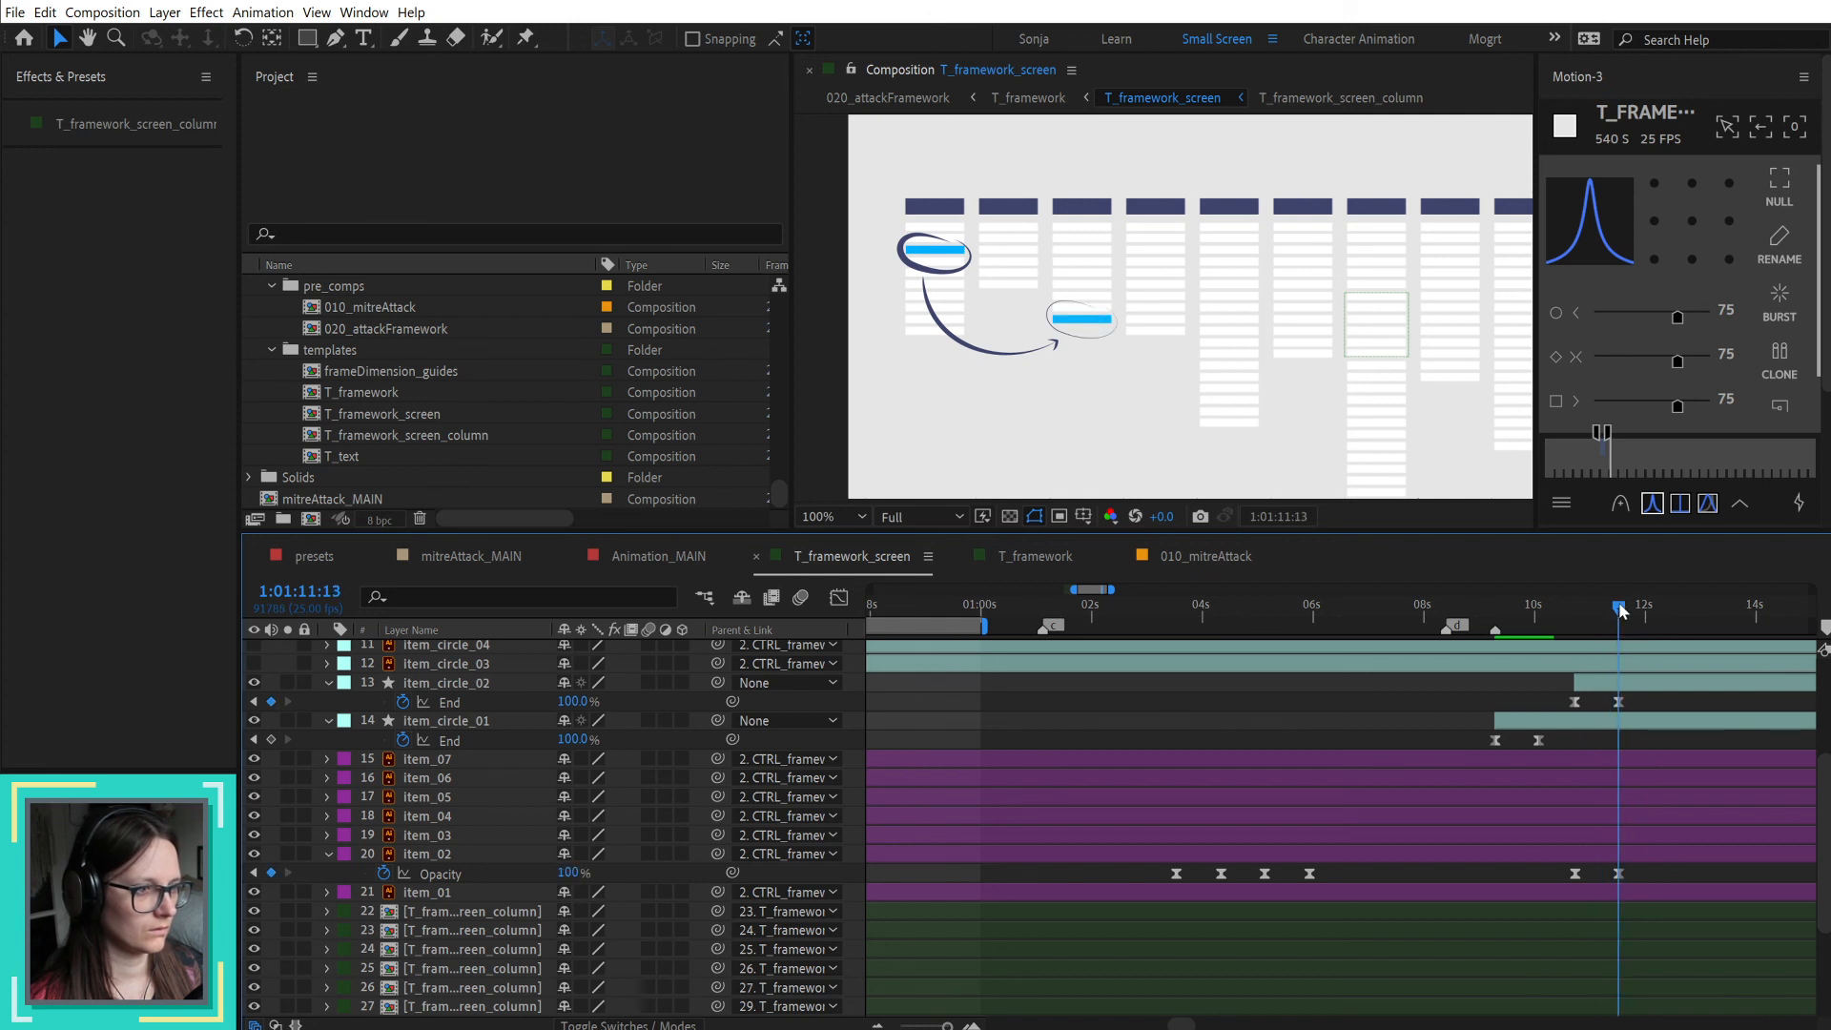
click(1621, 683)
Step: Copy Stroke 1 from item_circle_01 onto item_circle_02's Stroke 1 and scrub the result to 1:01:11:21
click(458, 727)
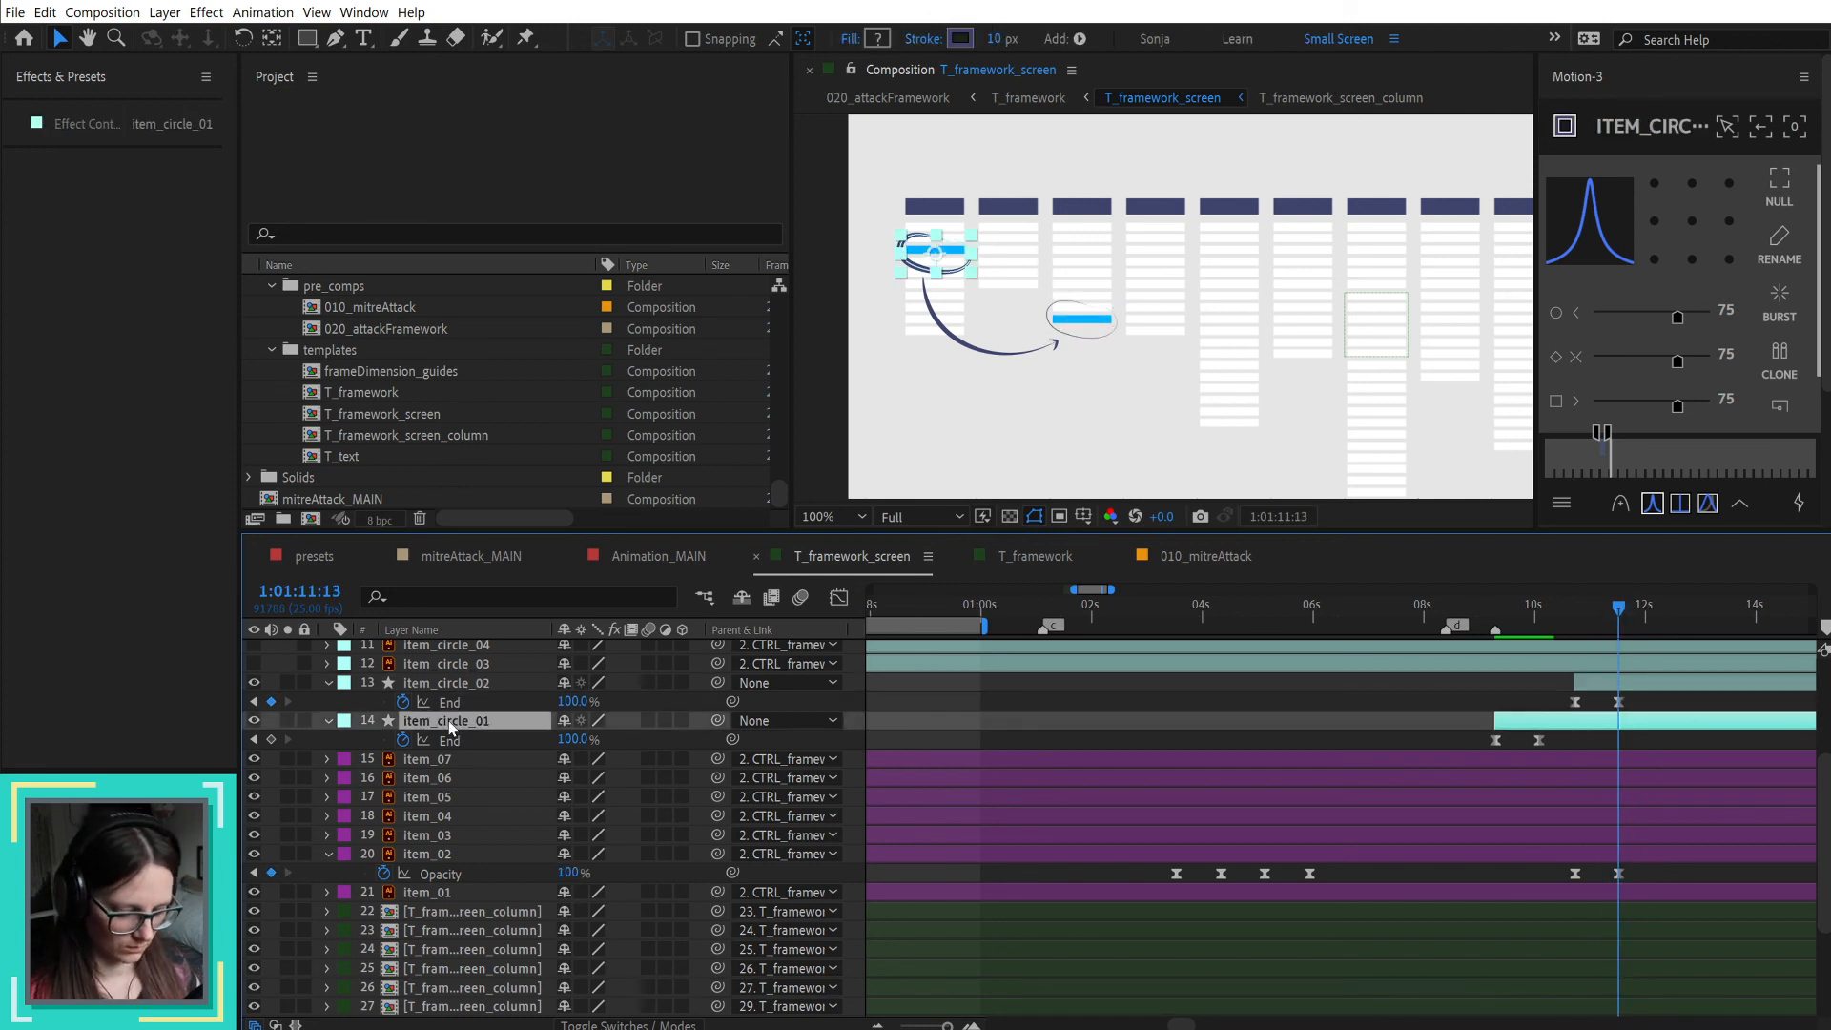
key(u)
key(u)
click(426, 820)
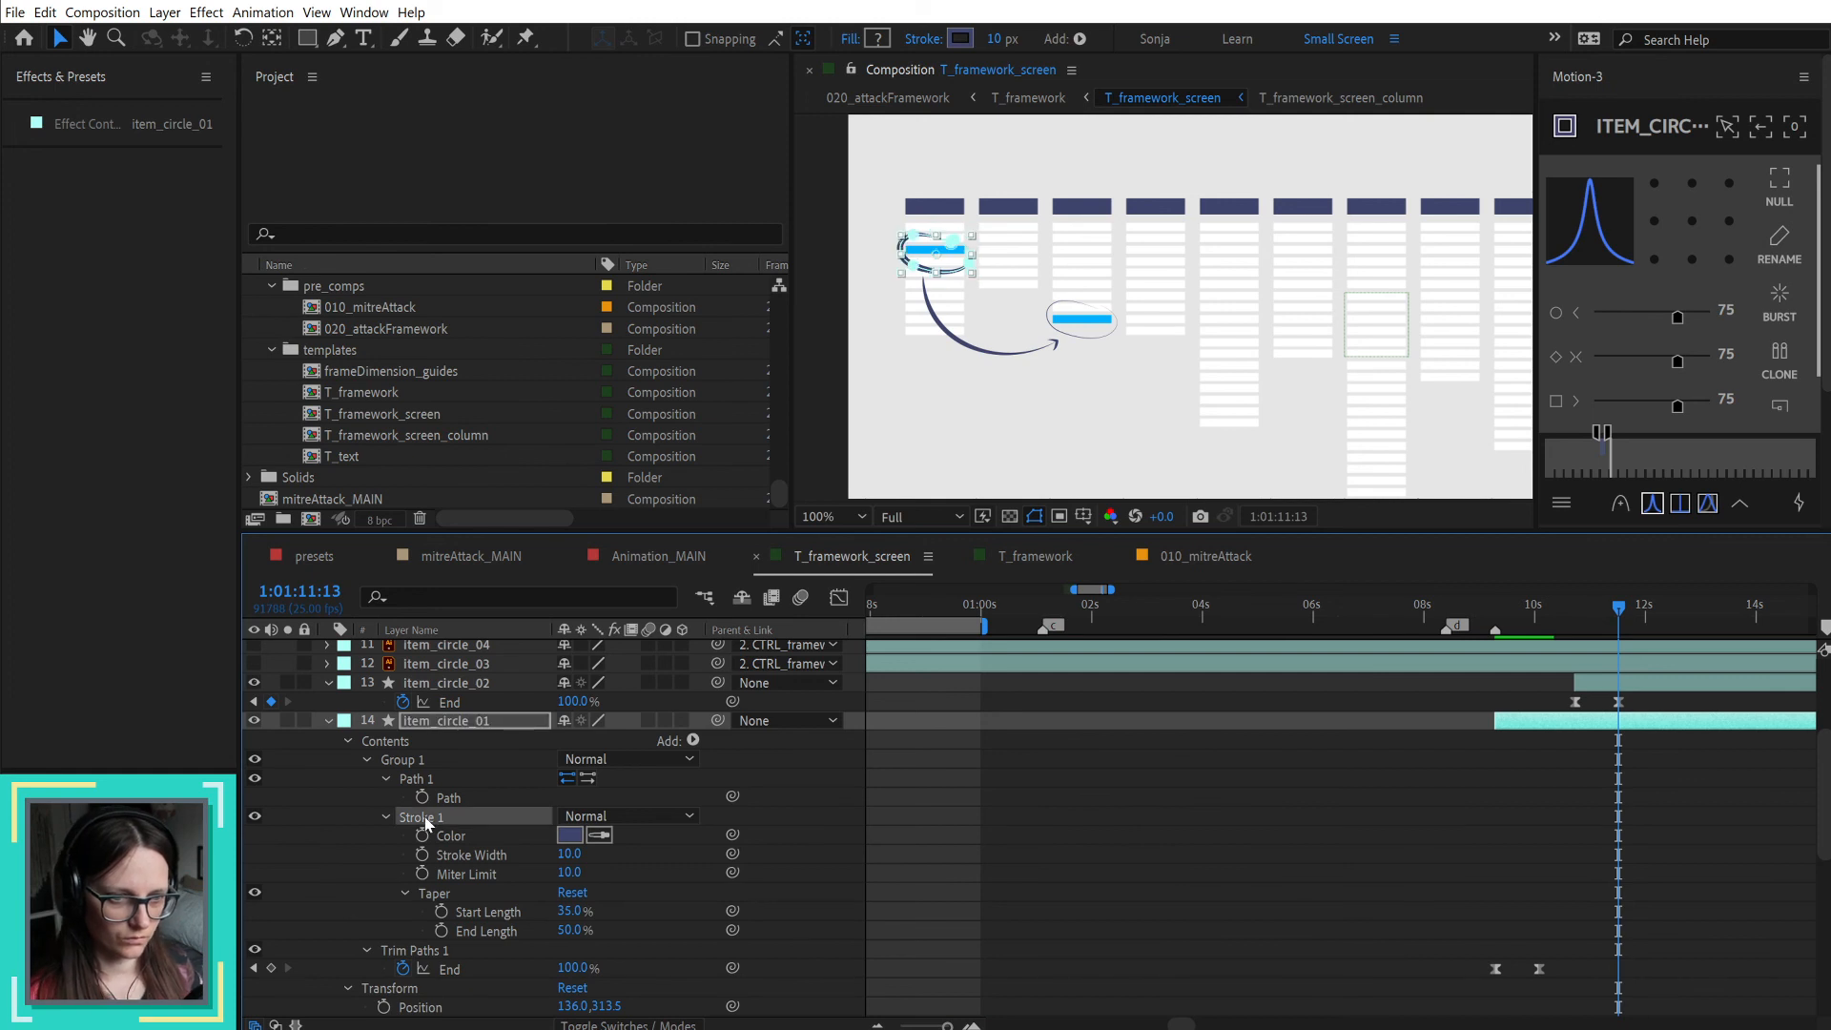
click(487, 685)
key(u)
key(u)
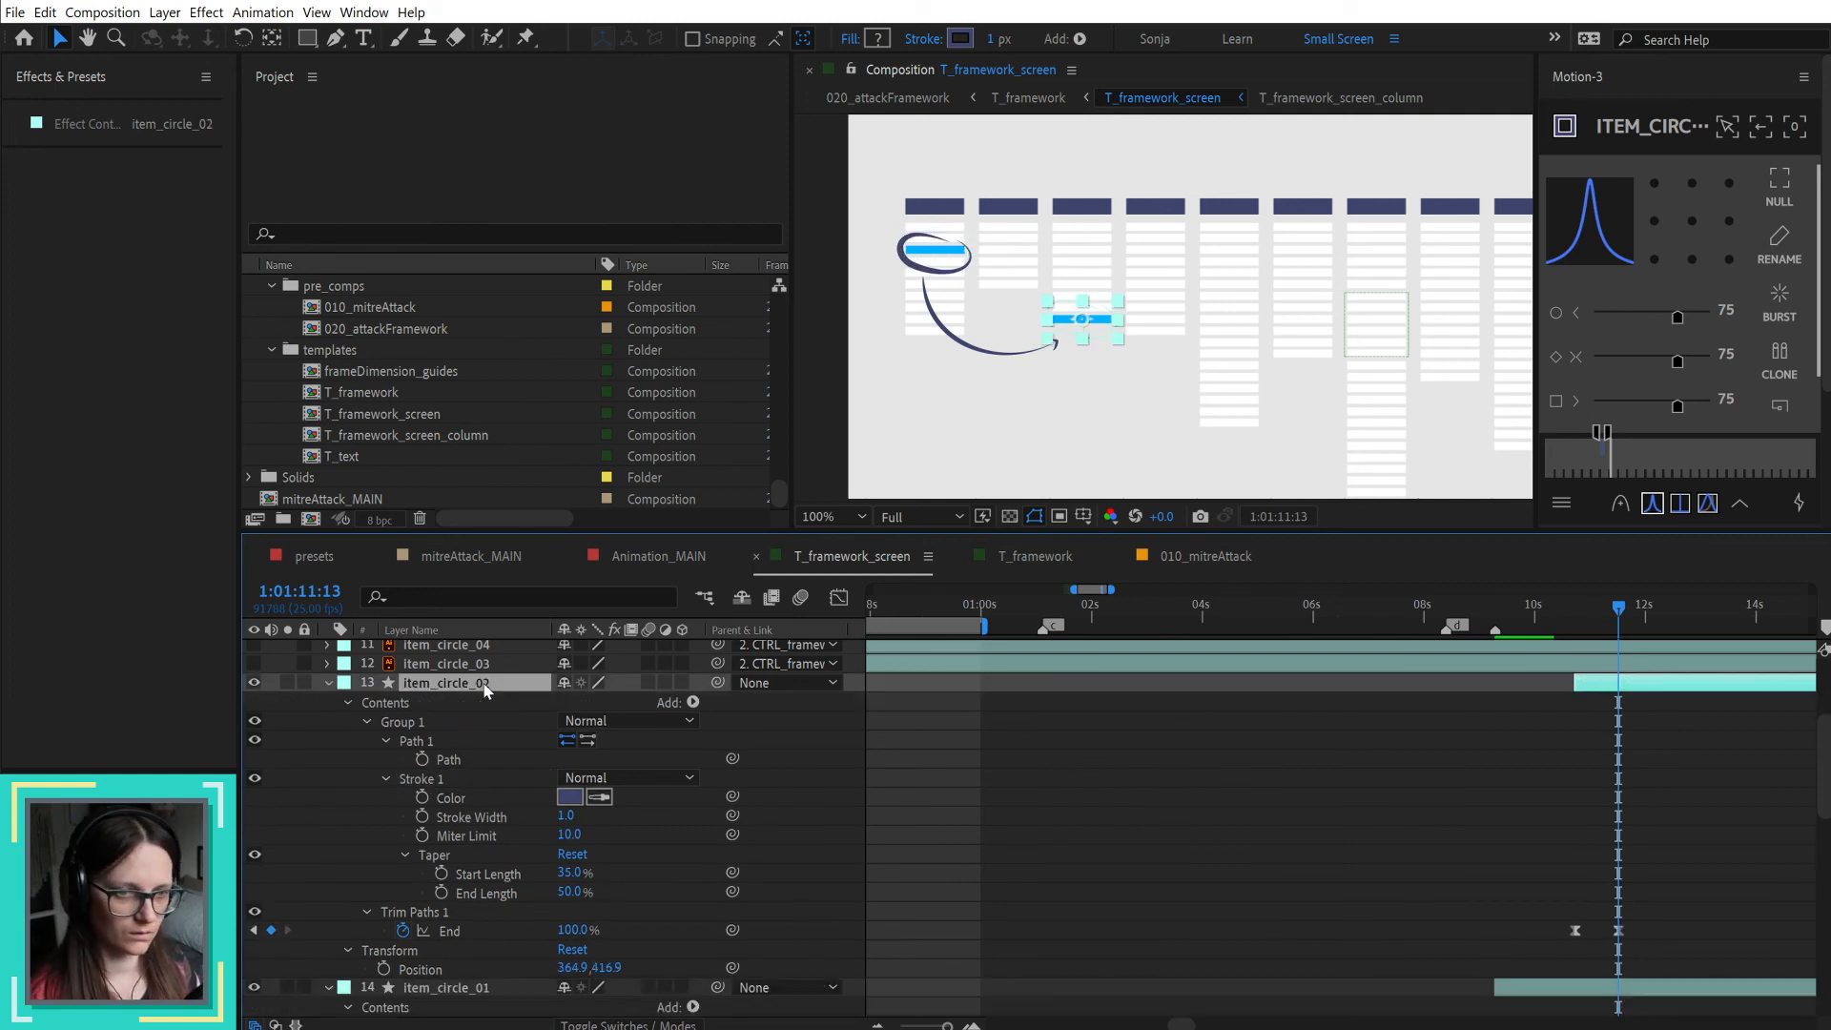
click(419, 780)
key(ctrl+v)
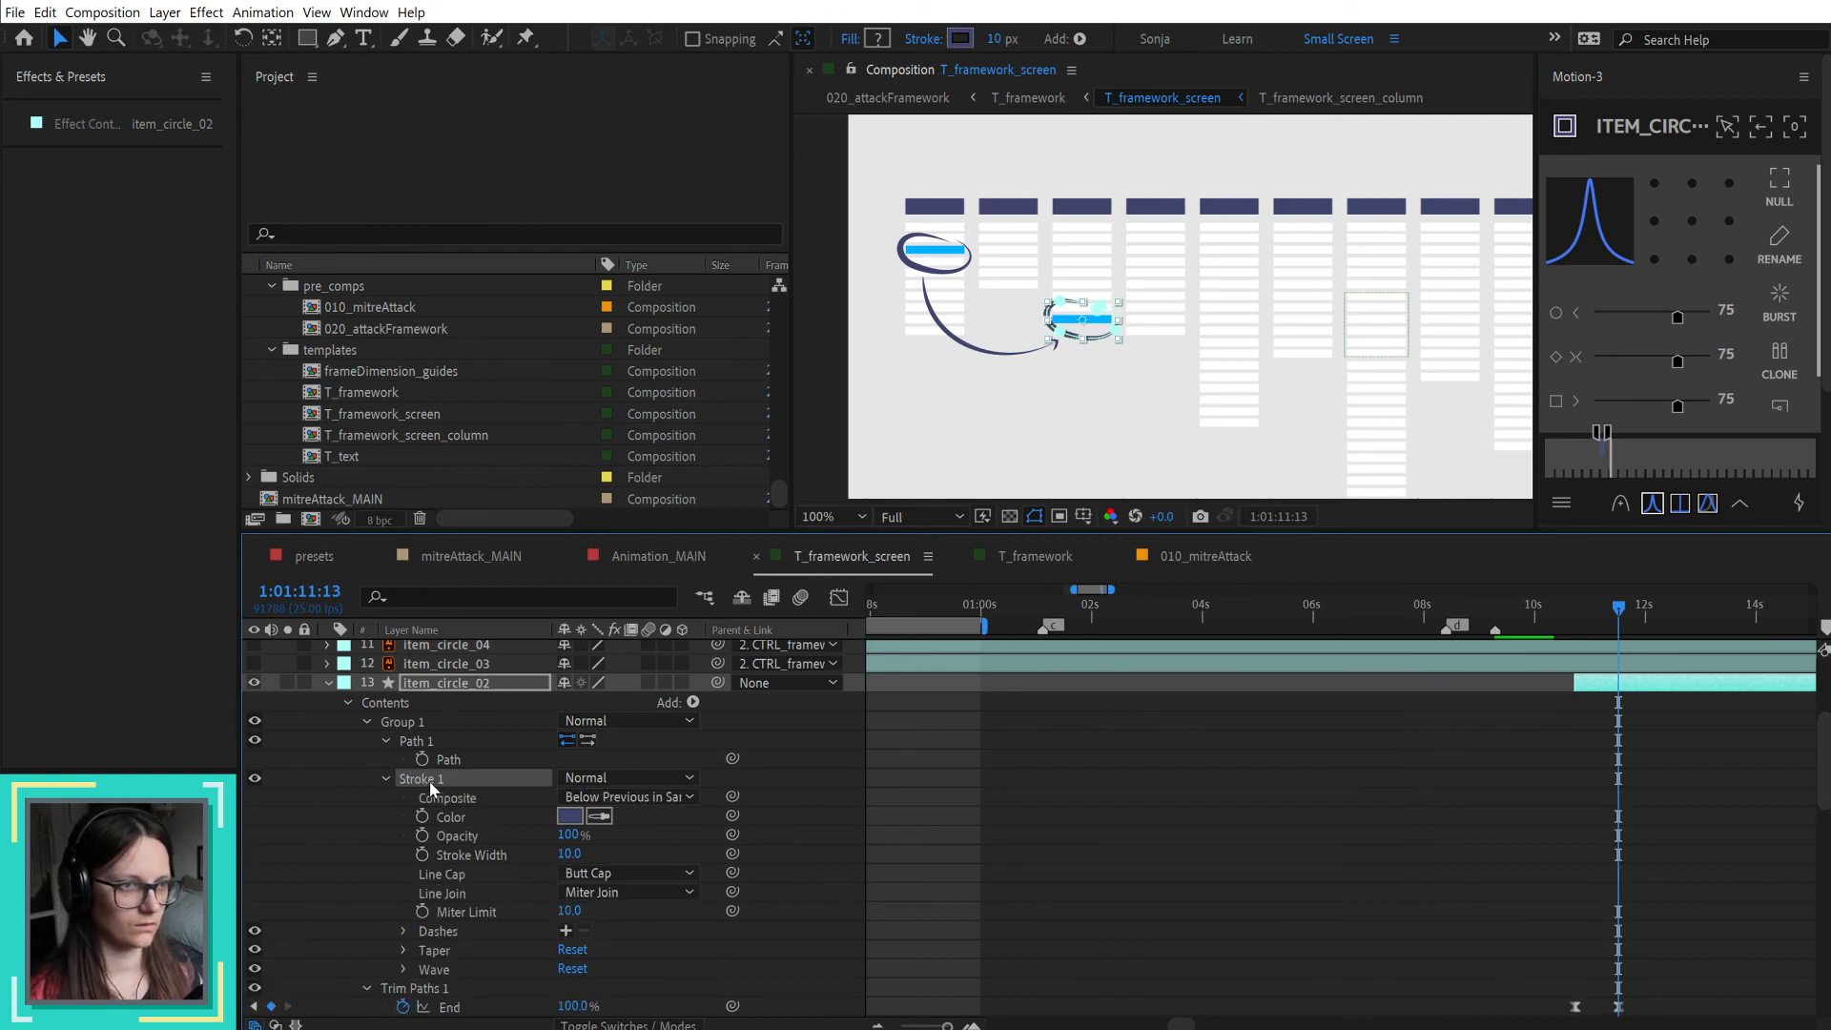
click(1487, 758)
mouse_move(1601, 604)
mouse_down()
mouse_move(1578, 615)
mouse_move(1638, 611)
mouse_up()
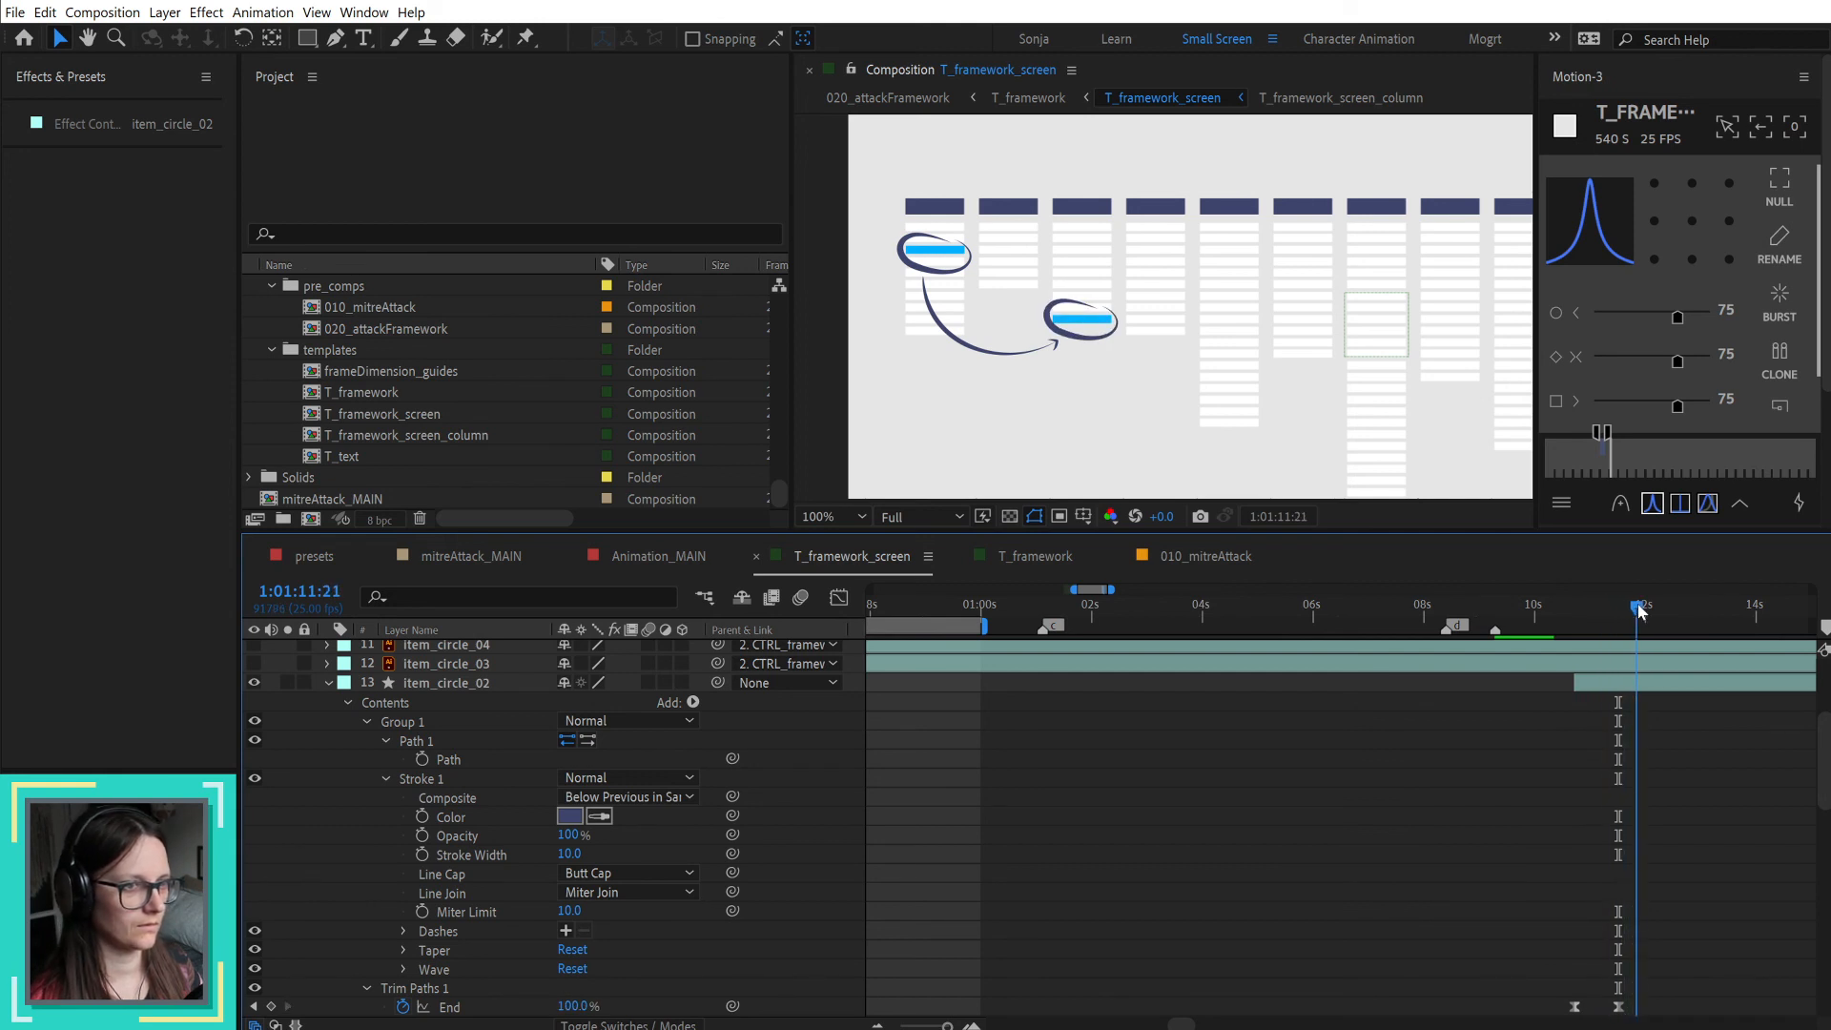
Step: Switch to T_attackFramework.ai in Illustrator, hide item_circle_02 and push the item_circle_01 artwork to After Effects with Overlord
key(alt+Tab)
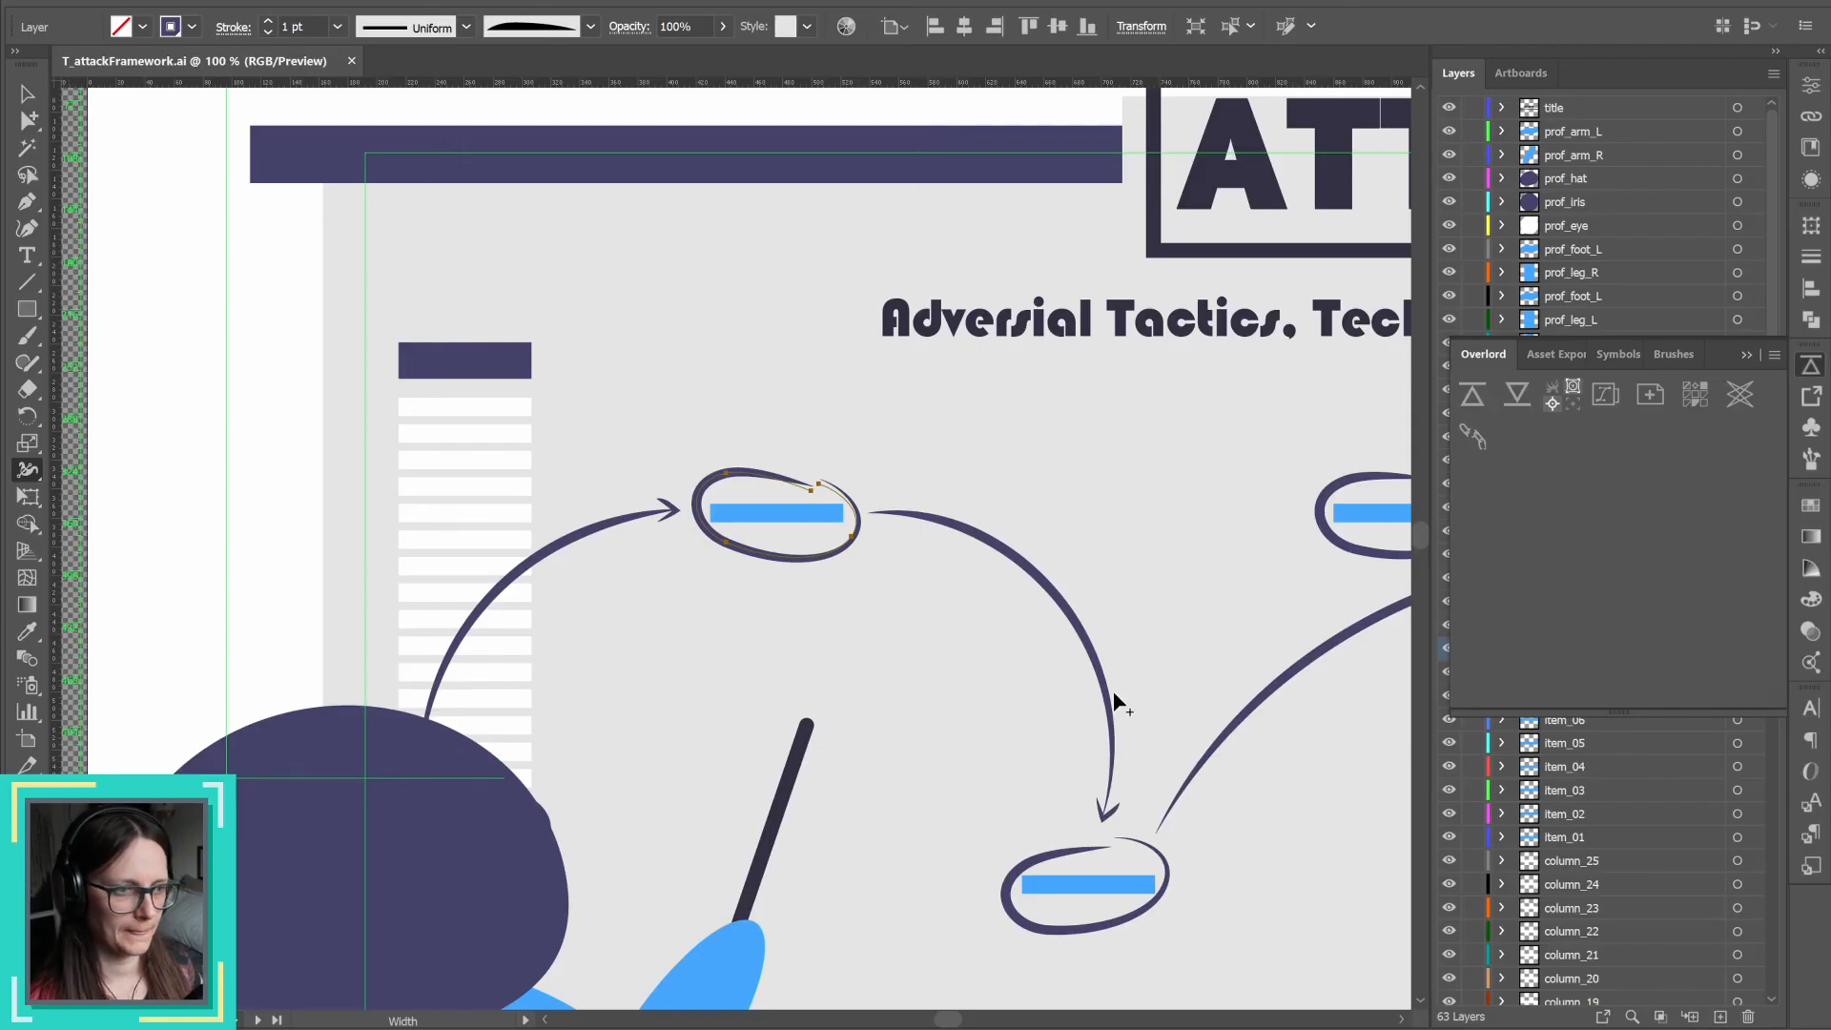
click(1745, 355)
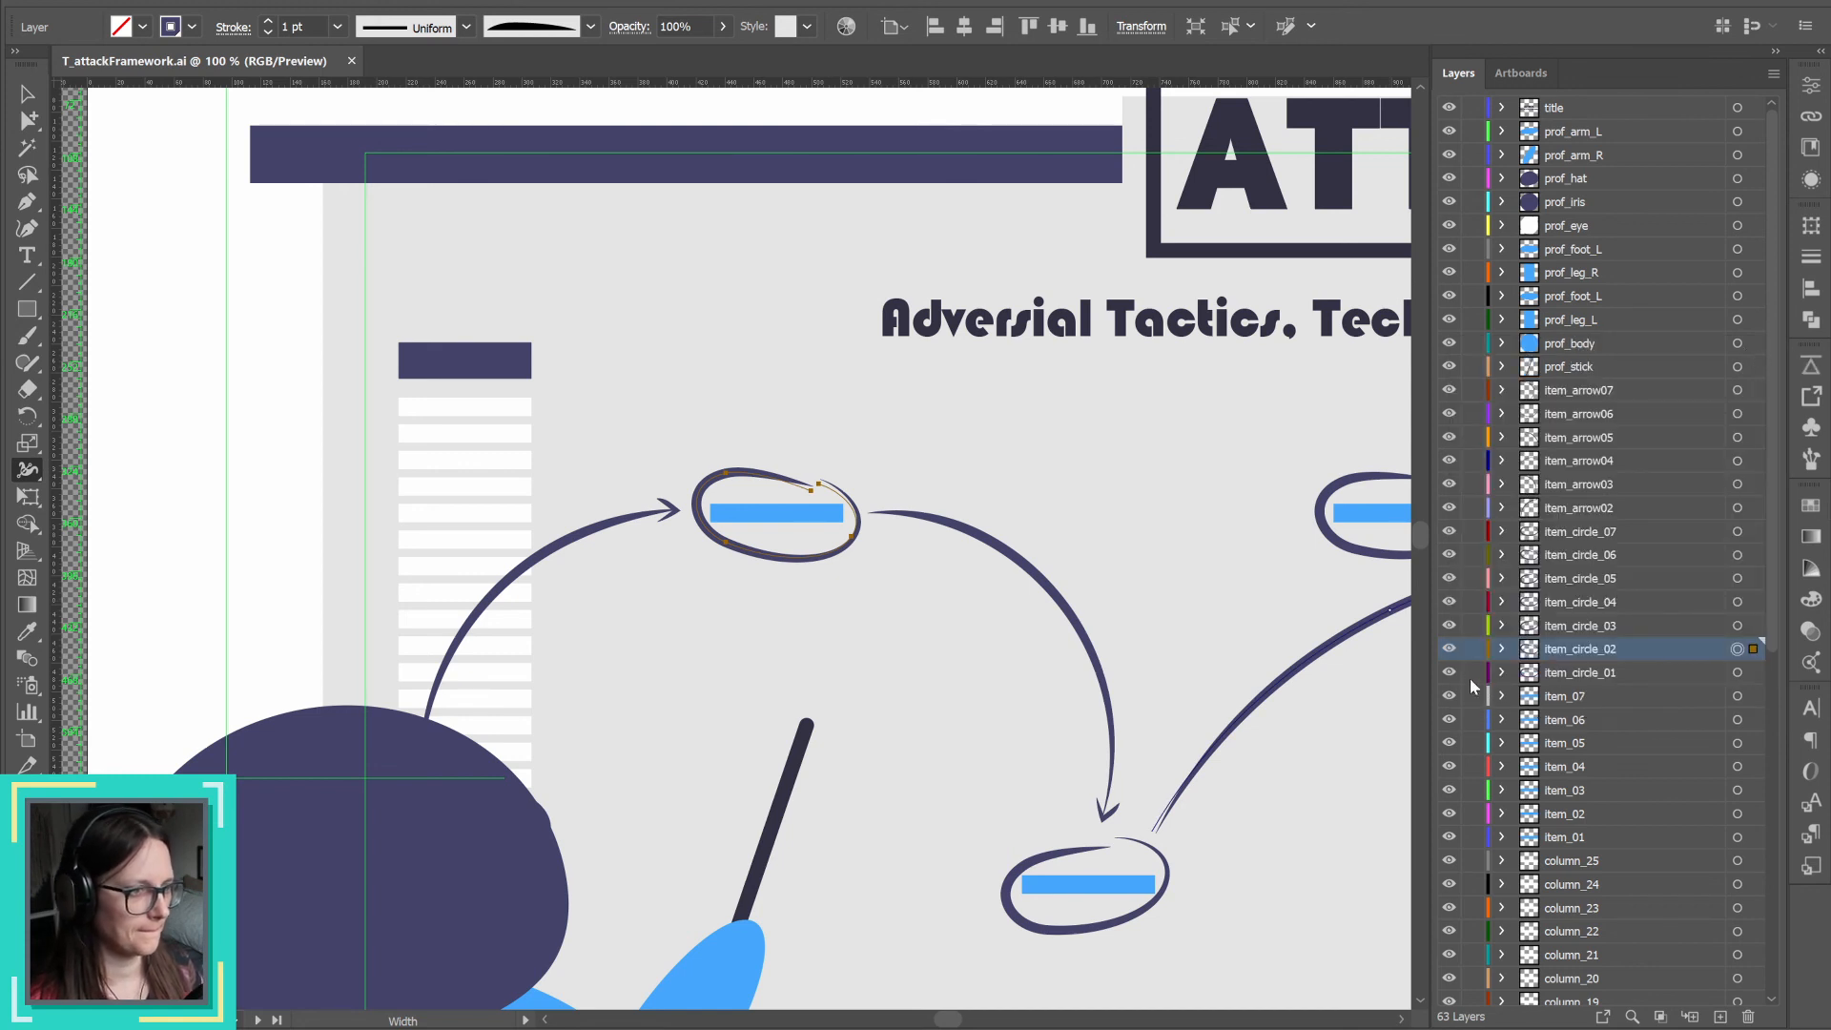
click(1449, 648)
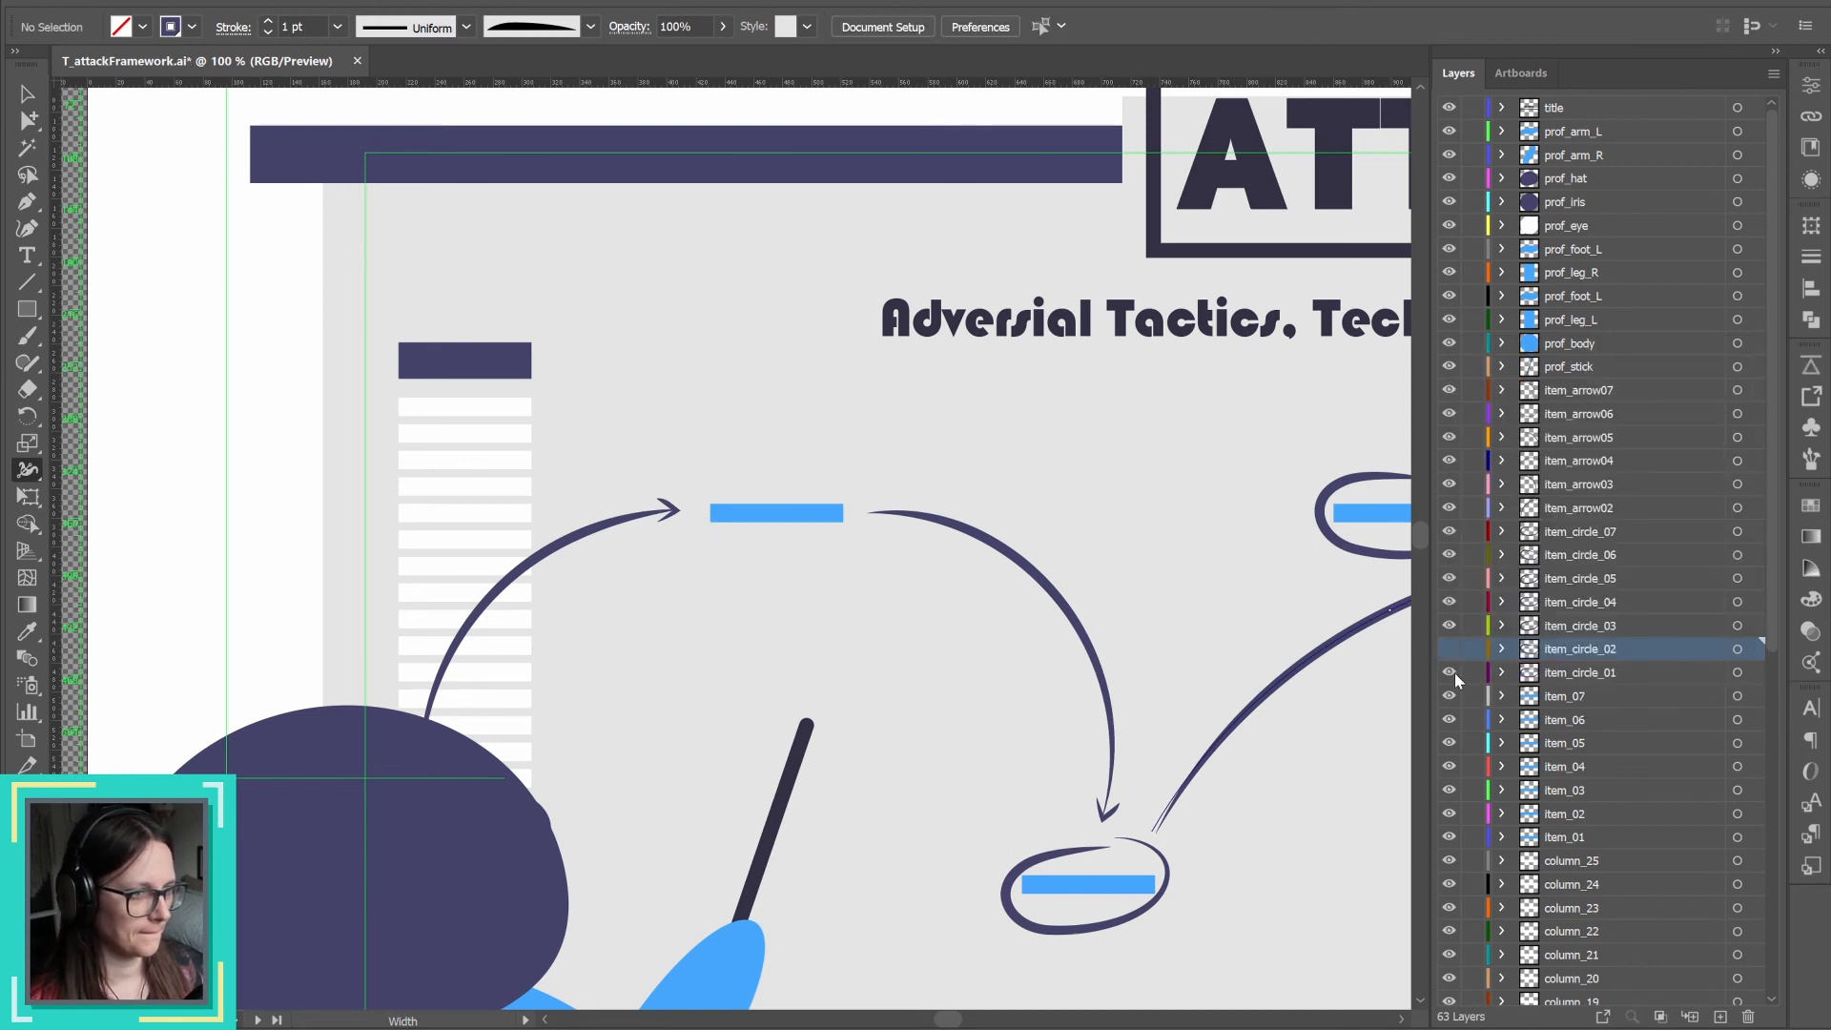
click(1738, 673)
click(1810, 365)
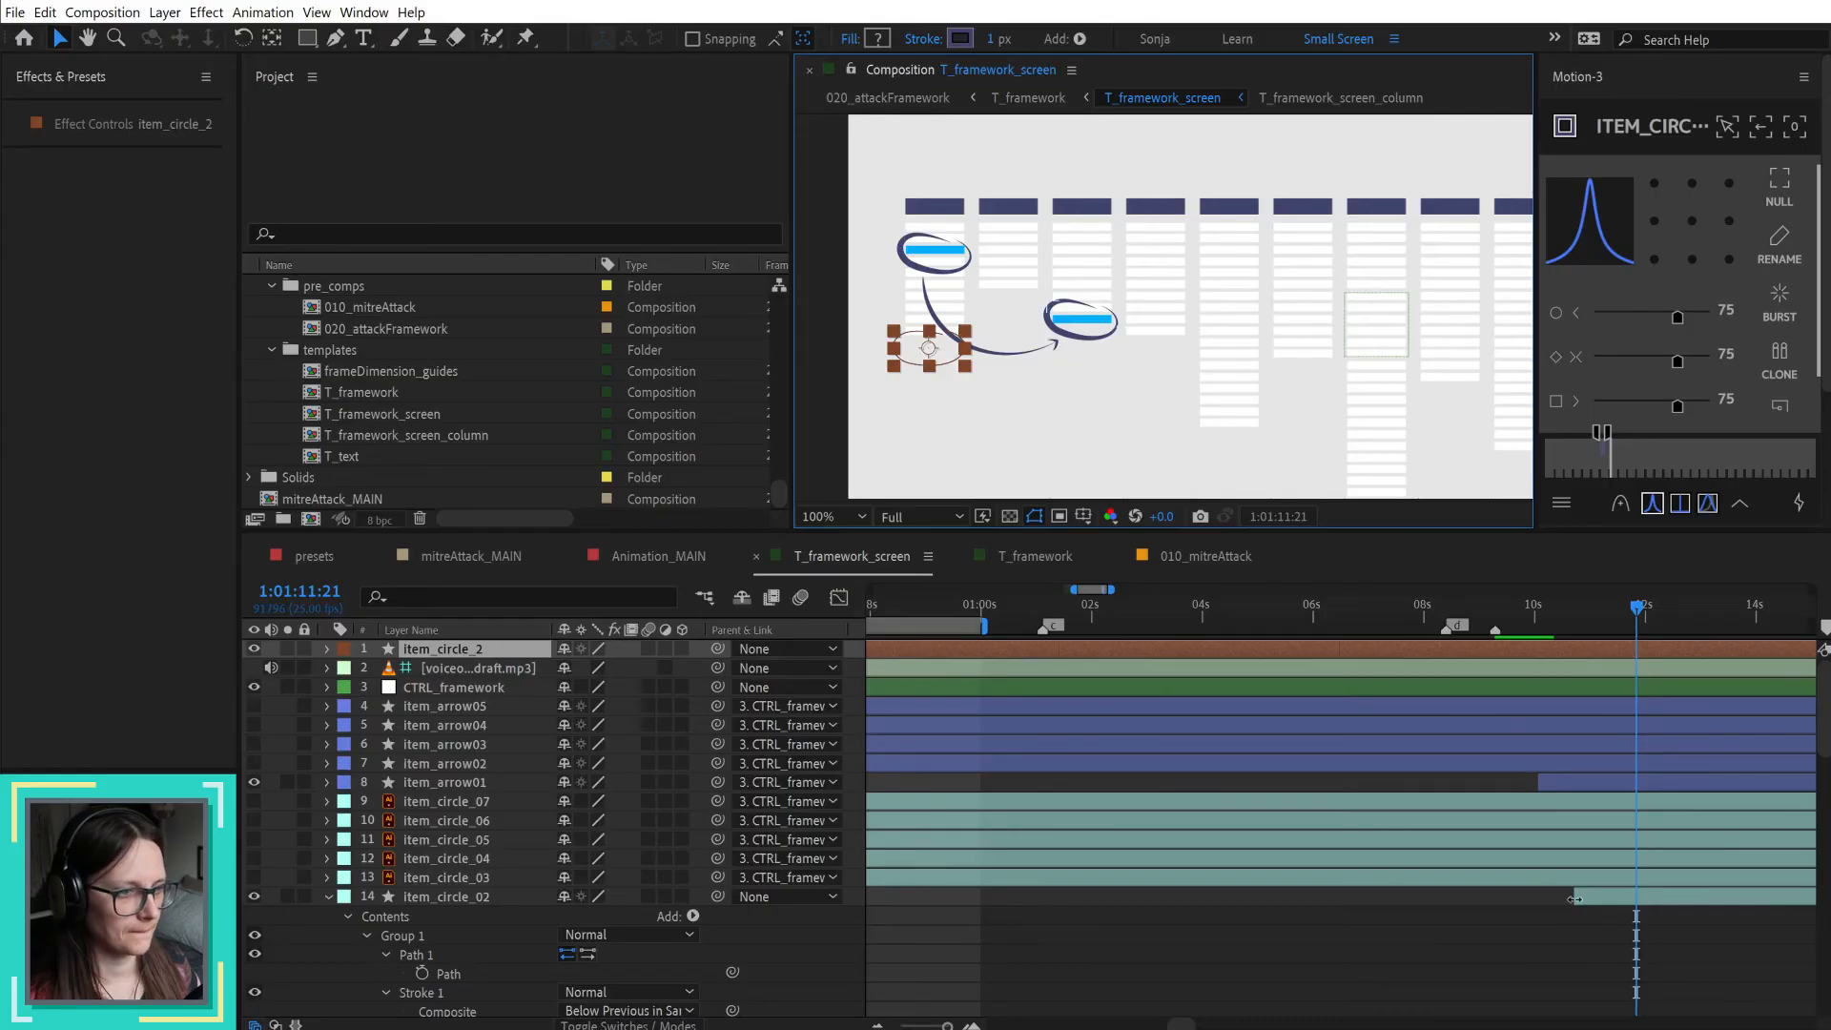
Step: Move the imported item_circle_2 layer directly above item_circle_01 in the layer stack
drag(492, 656, 536, 890)
key(ctrl+bracketleft)
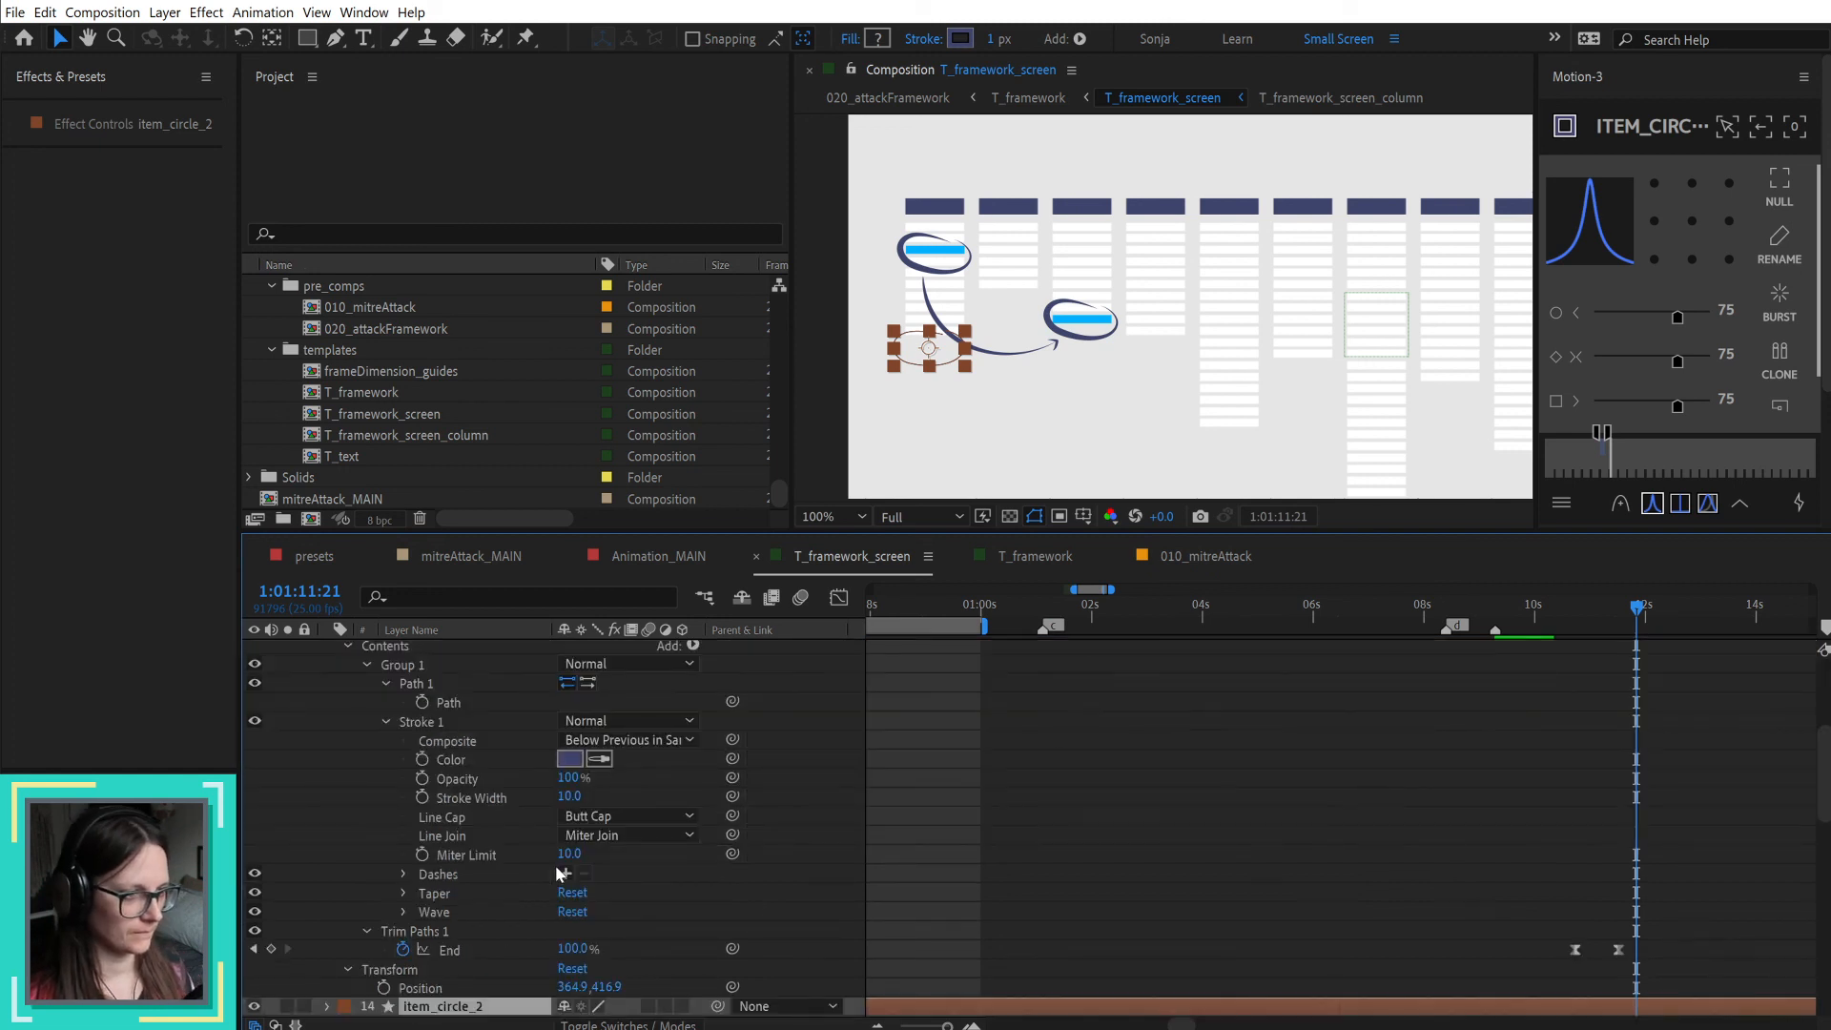
scroll(1026, 810, down, 5)
Step: Copy Stroke 1 from the original item_circle_01 layer and move the current time to that layer's start at 1:01:09:07
click(1632, 835)
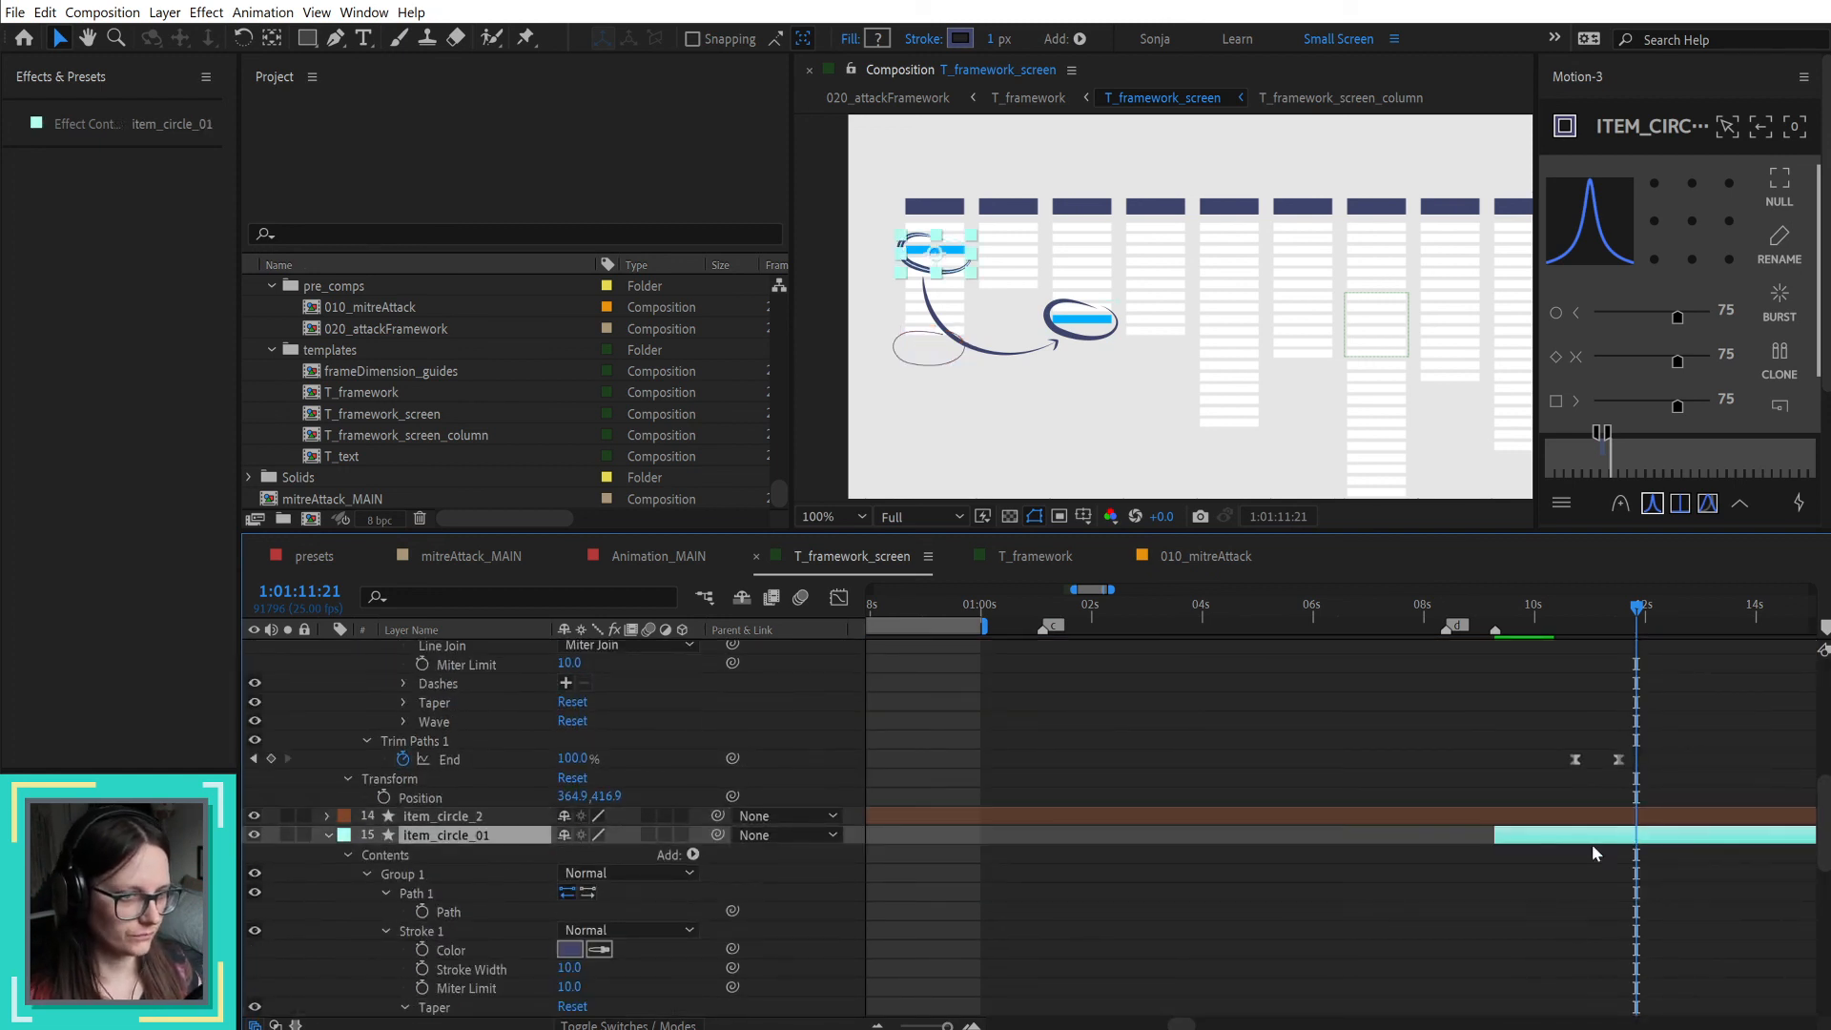
click(419, 929)
drag(1514, 611, 1495, 613)
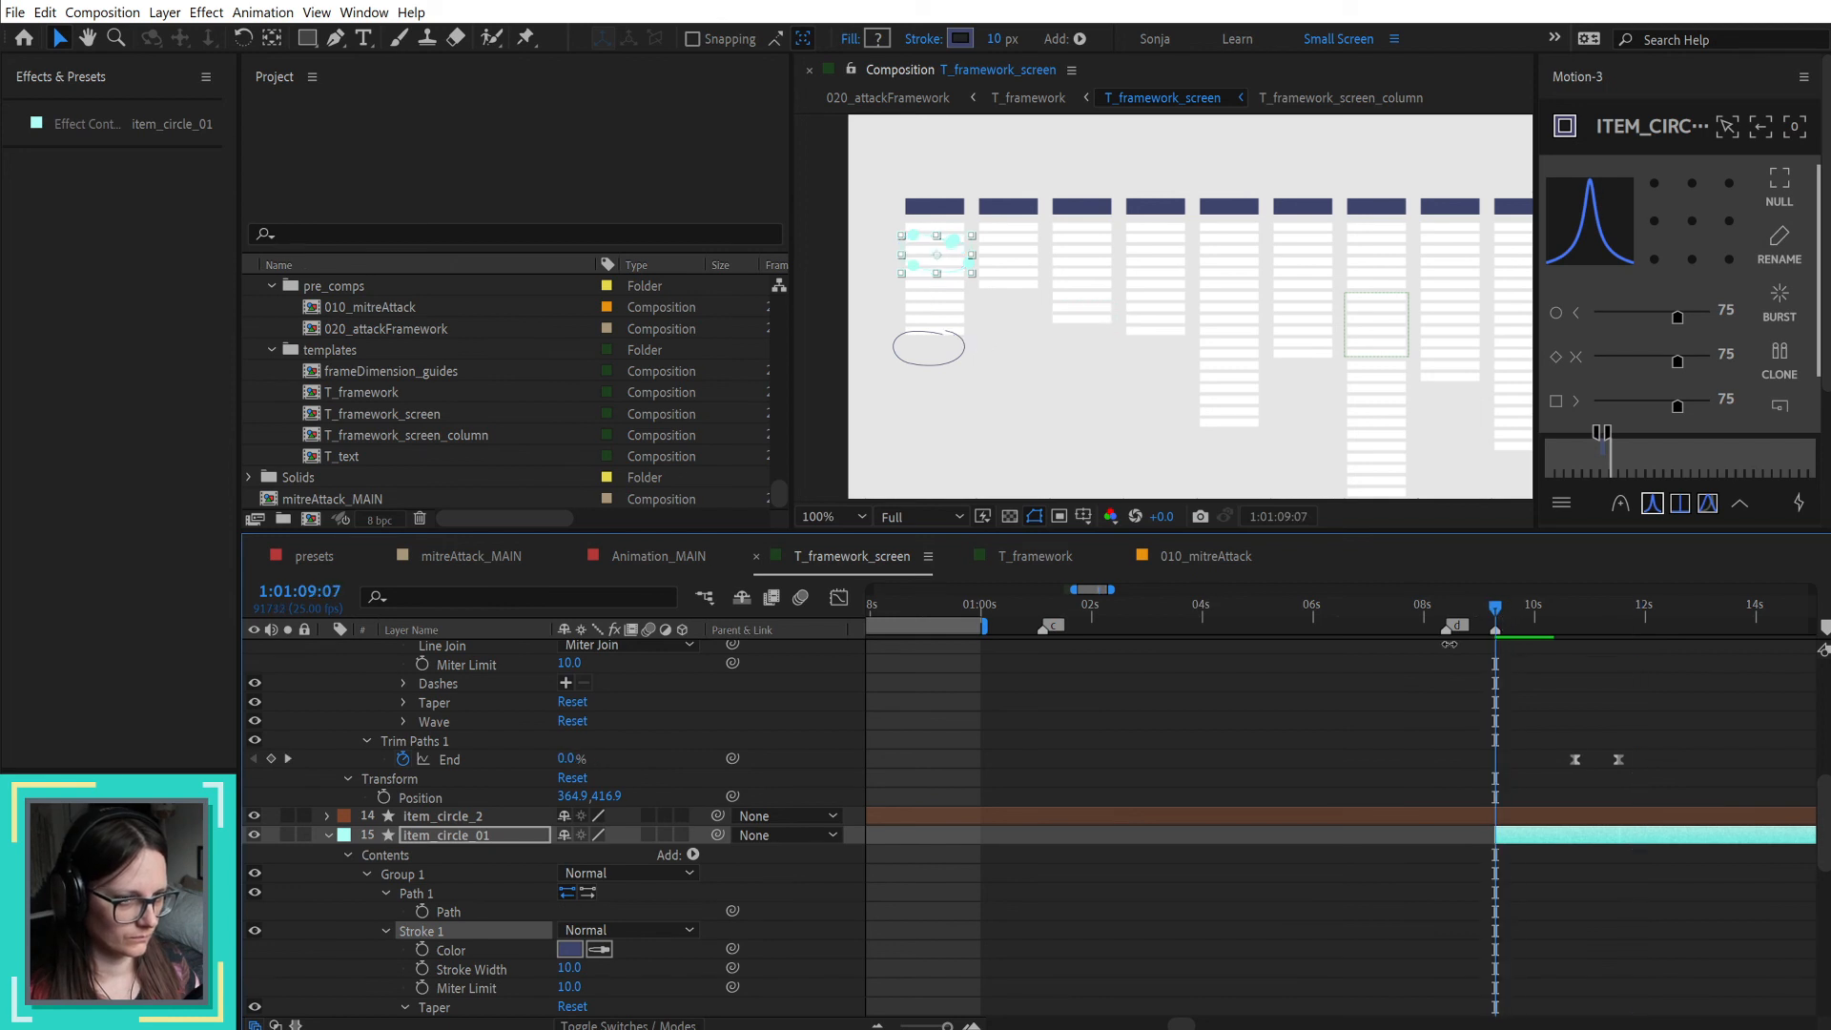
click(368, 873)
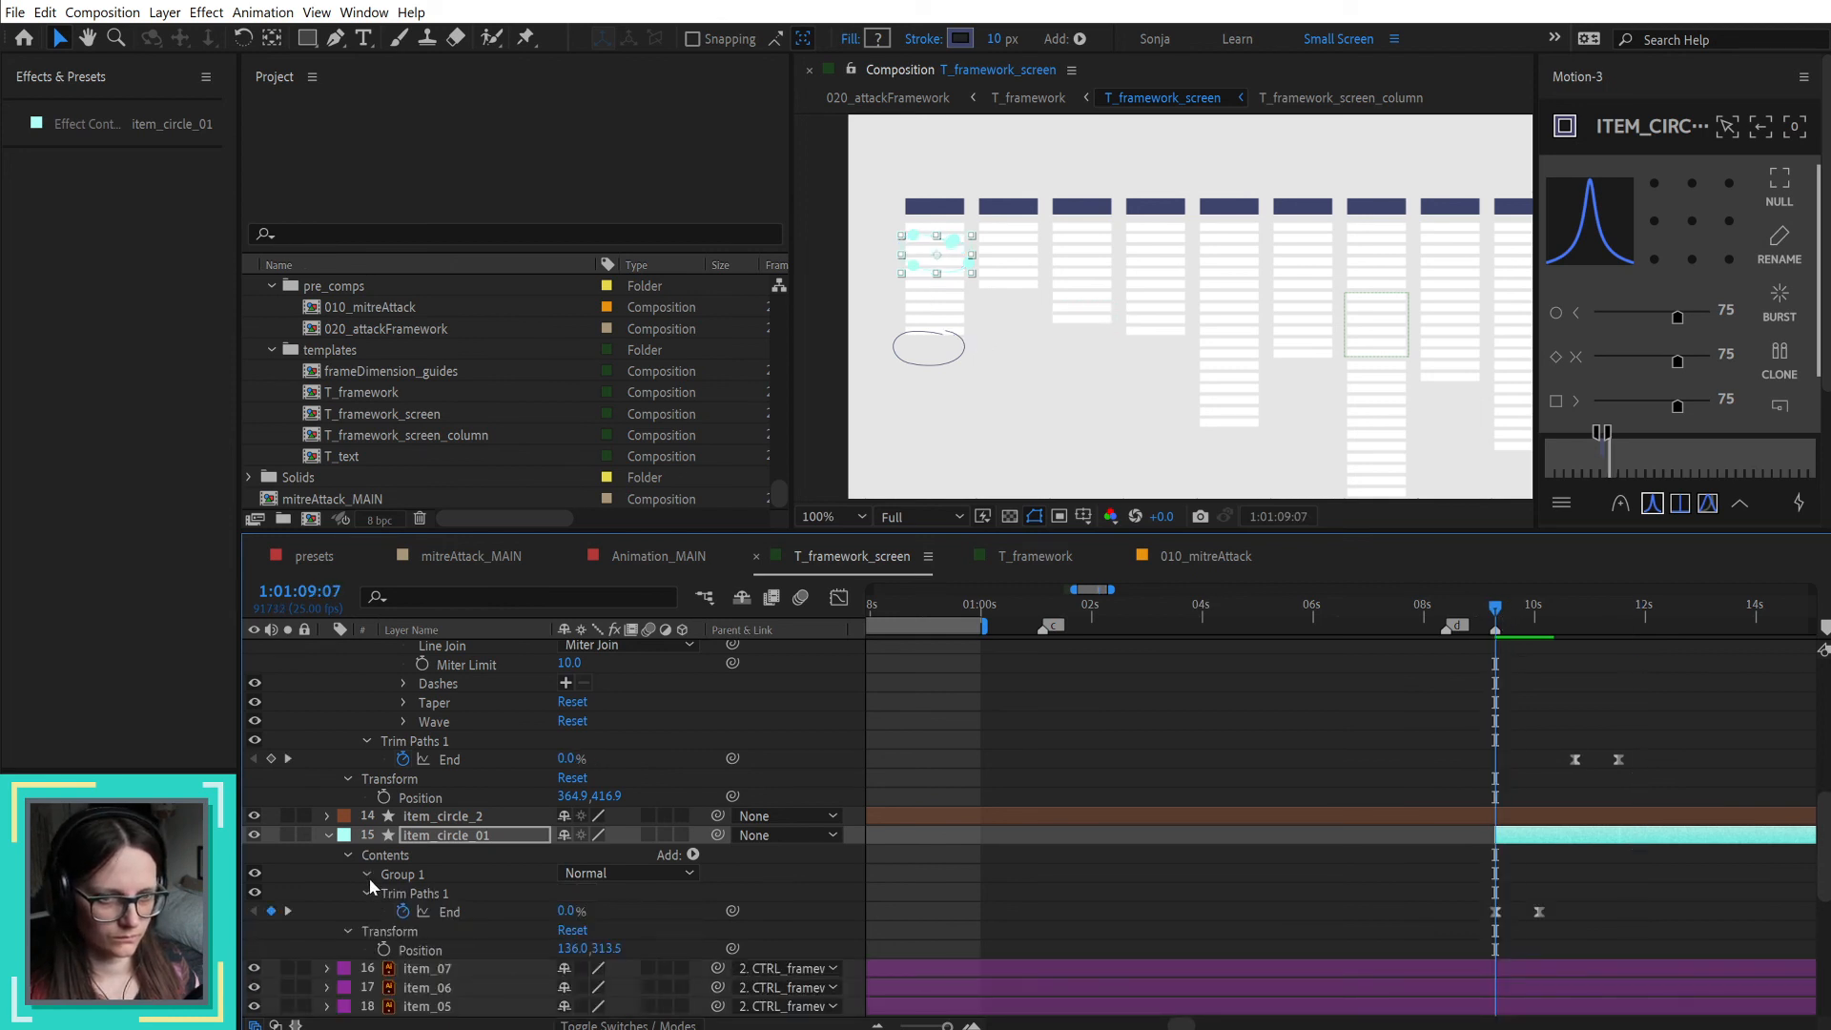
click(368, 874)
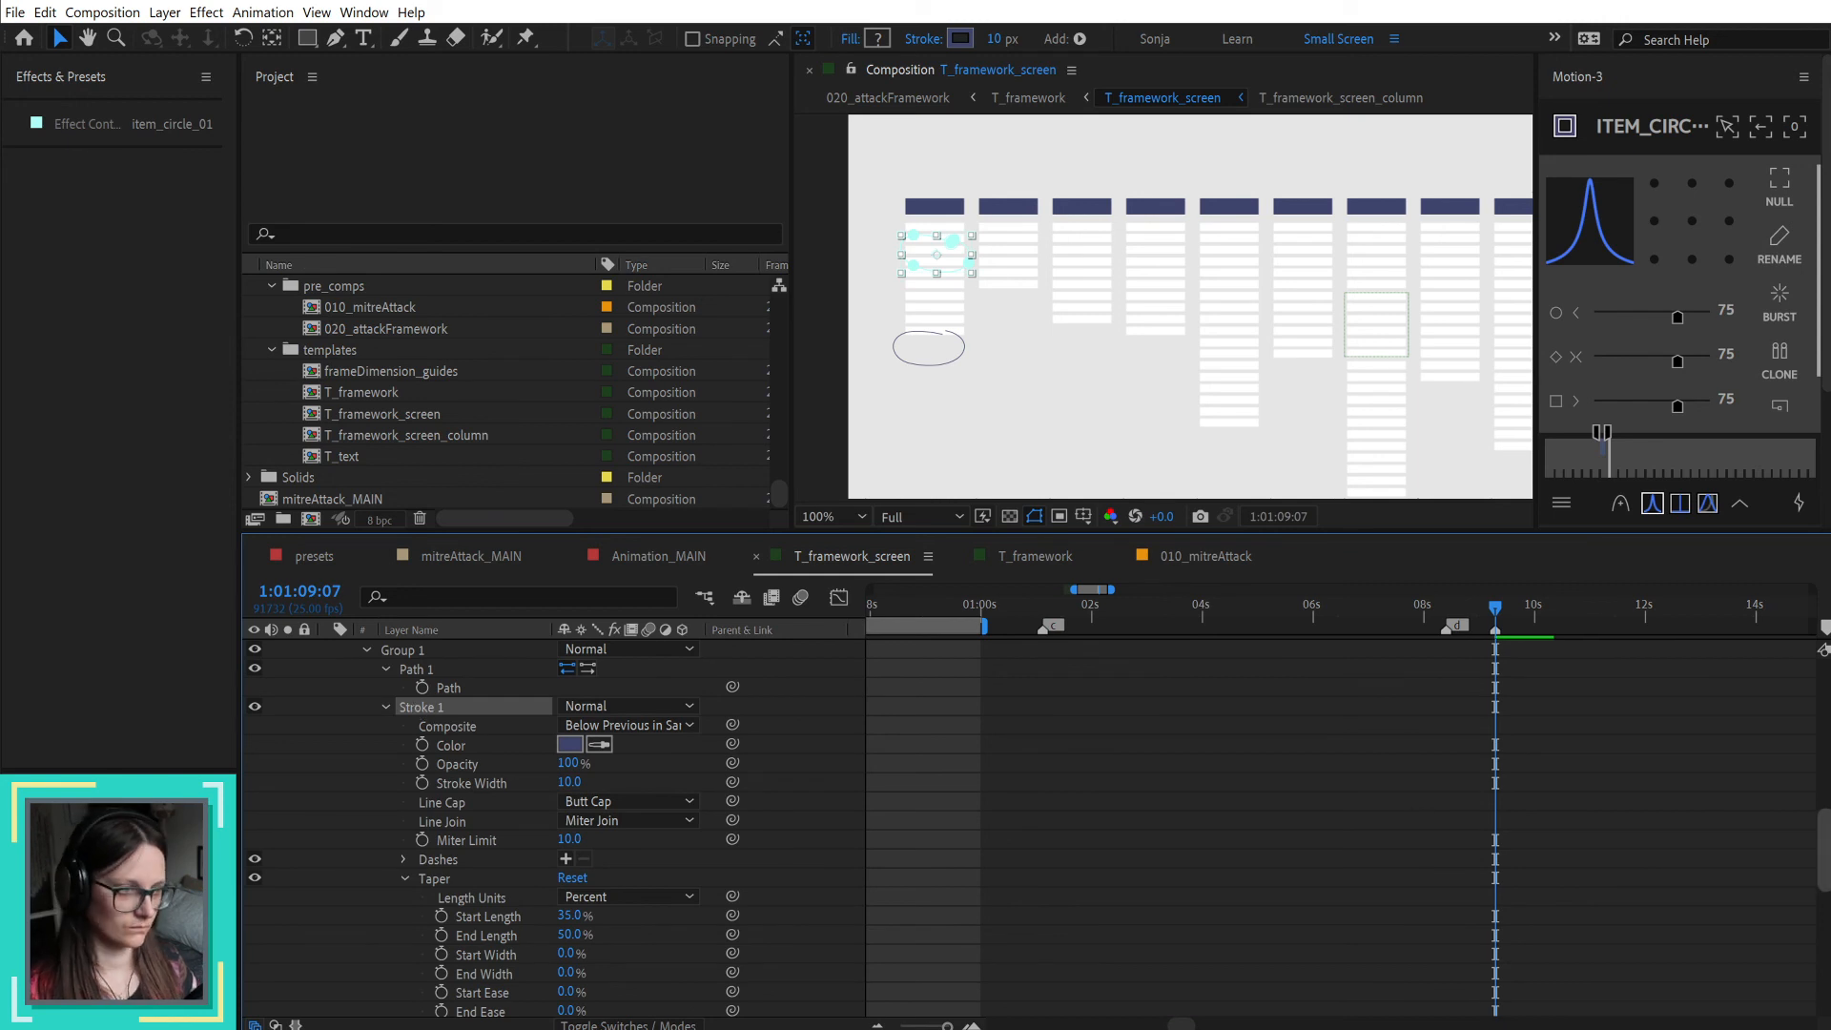
scroll(1765, 799, up, 4)
Step: Trim item_circle_2's start to 1:01:09:07 and paste the copied stroke settings onto its Stroke 1
click(1462, 775)
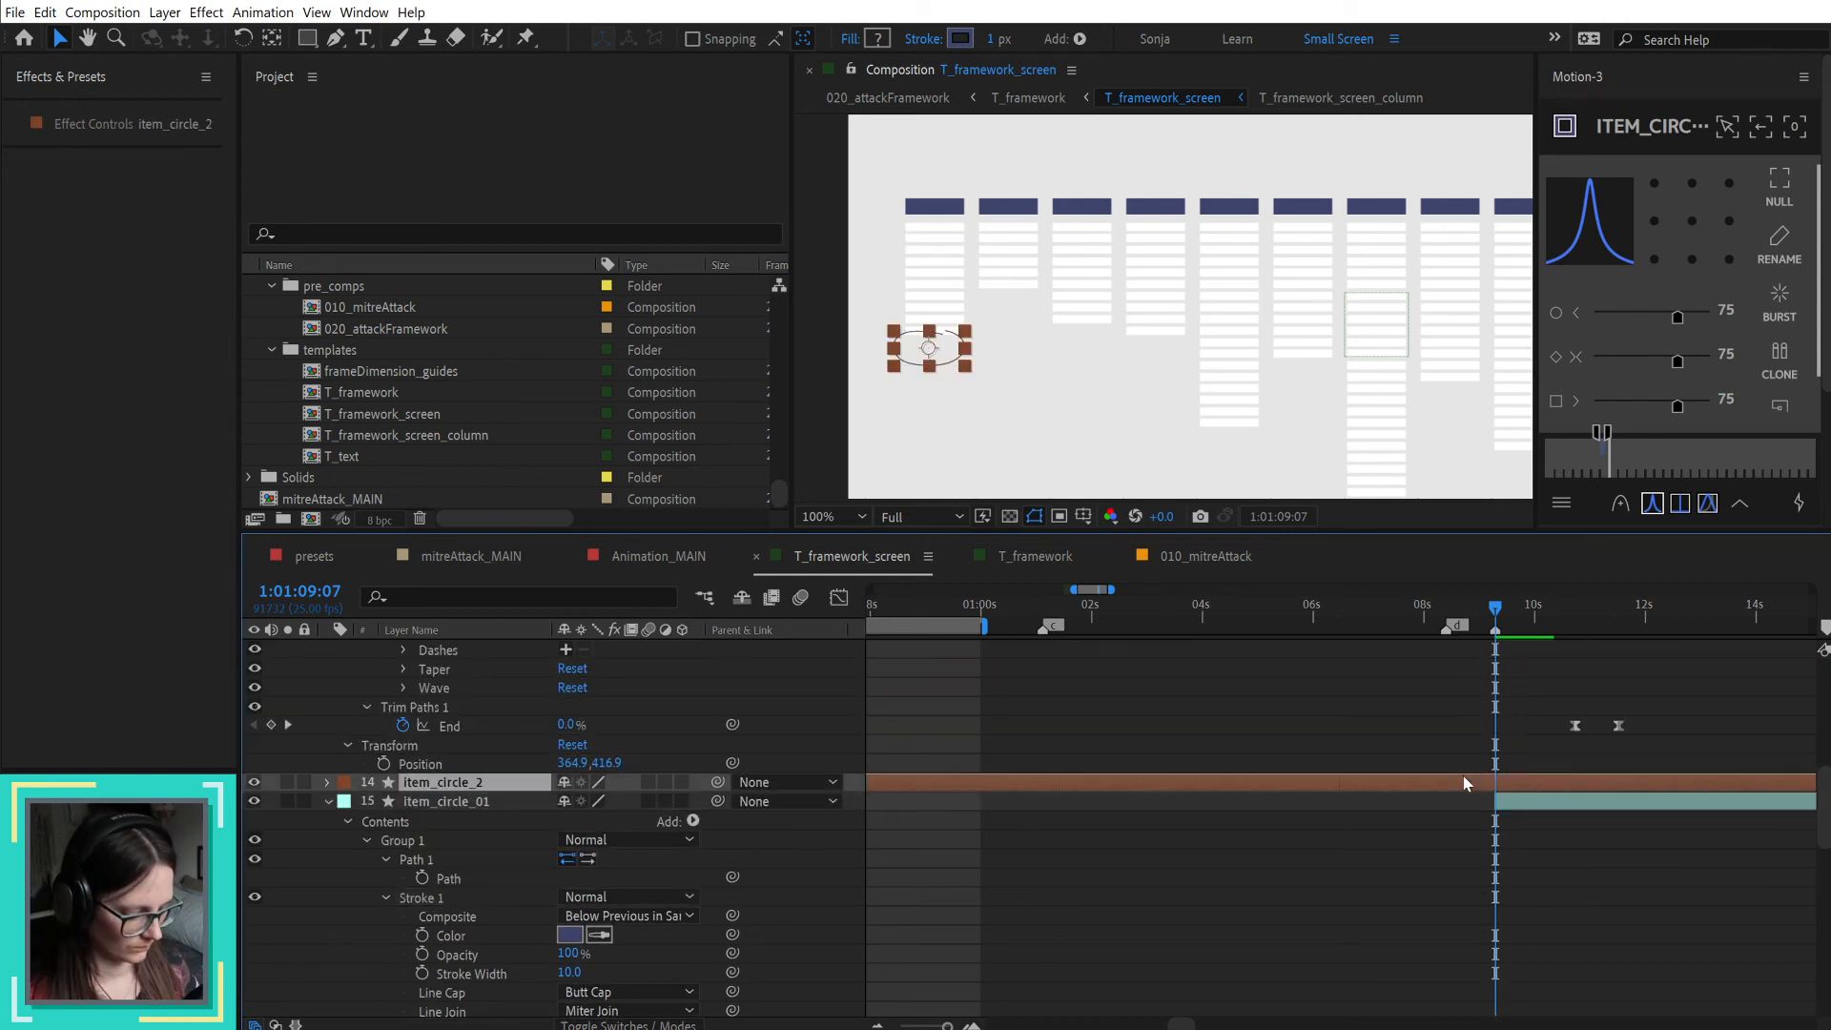
key(u)
key(u)
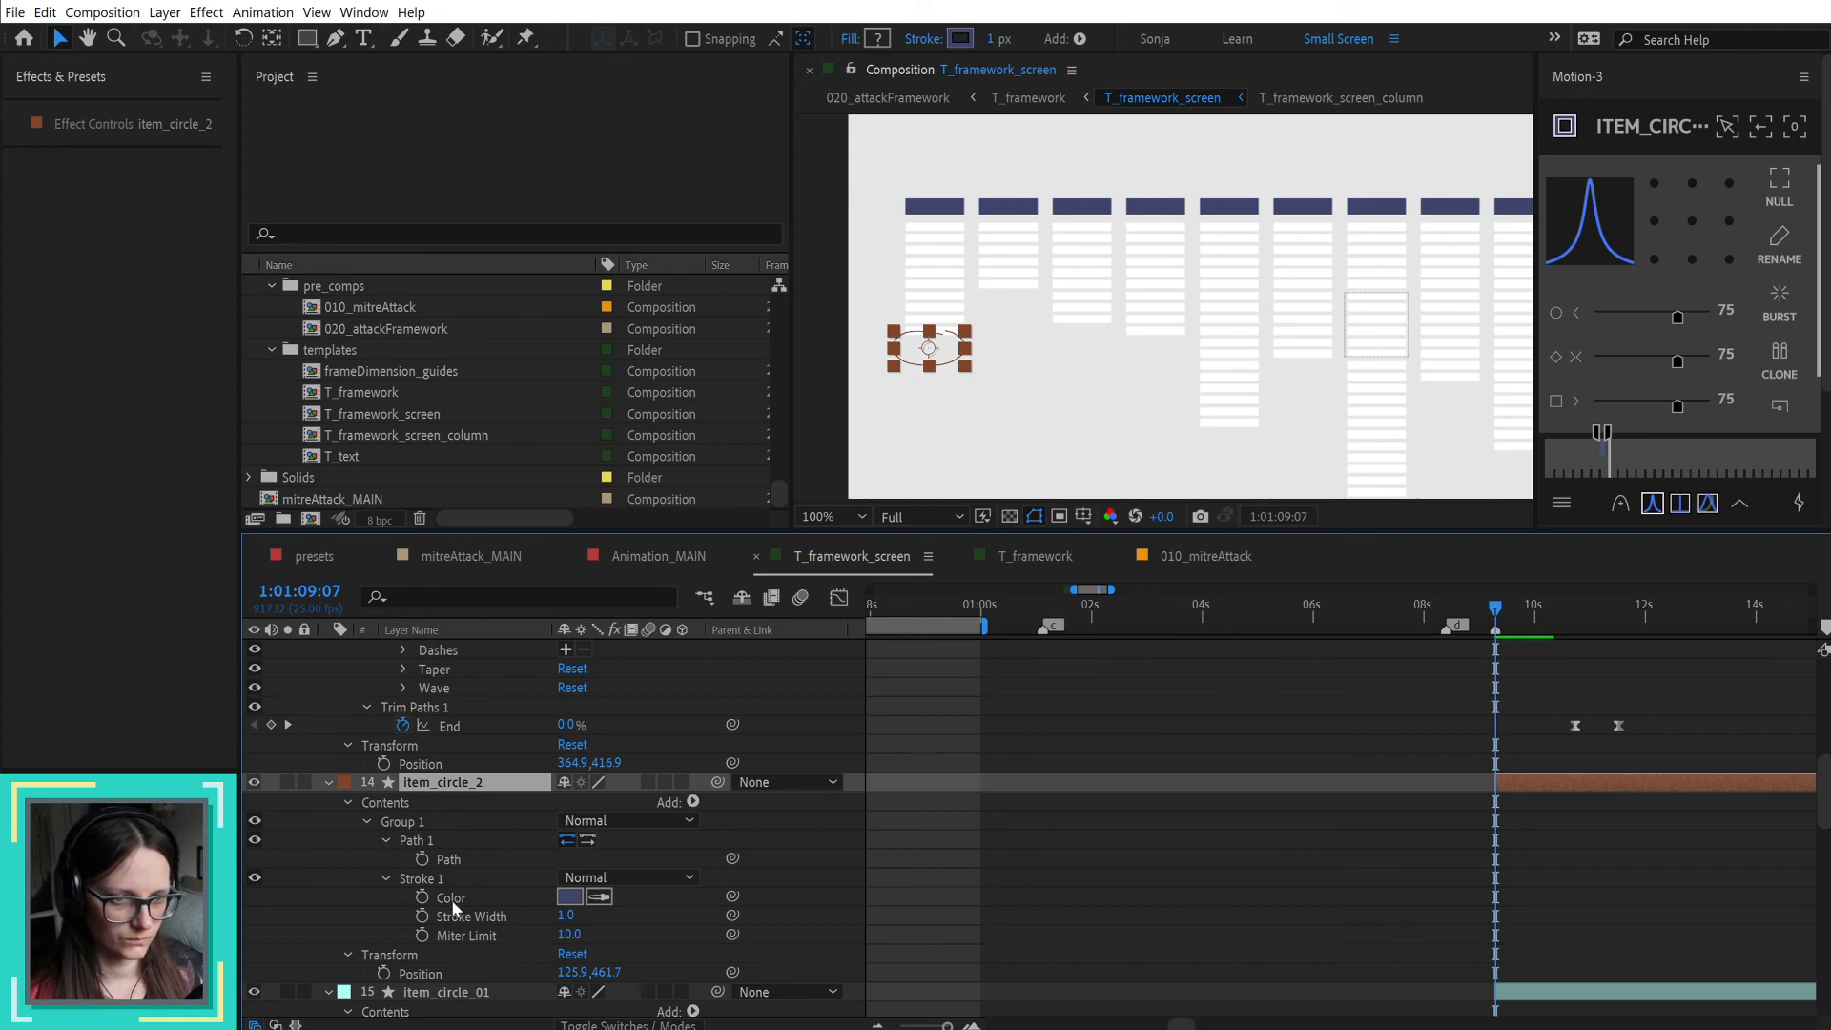
click(420, 879)
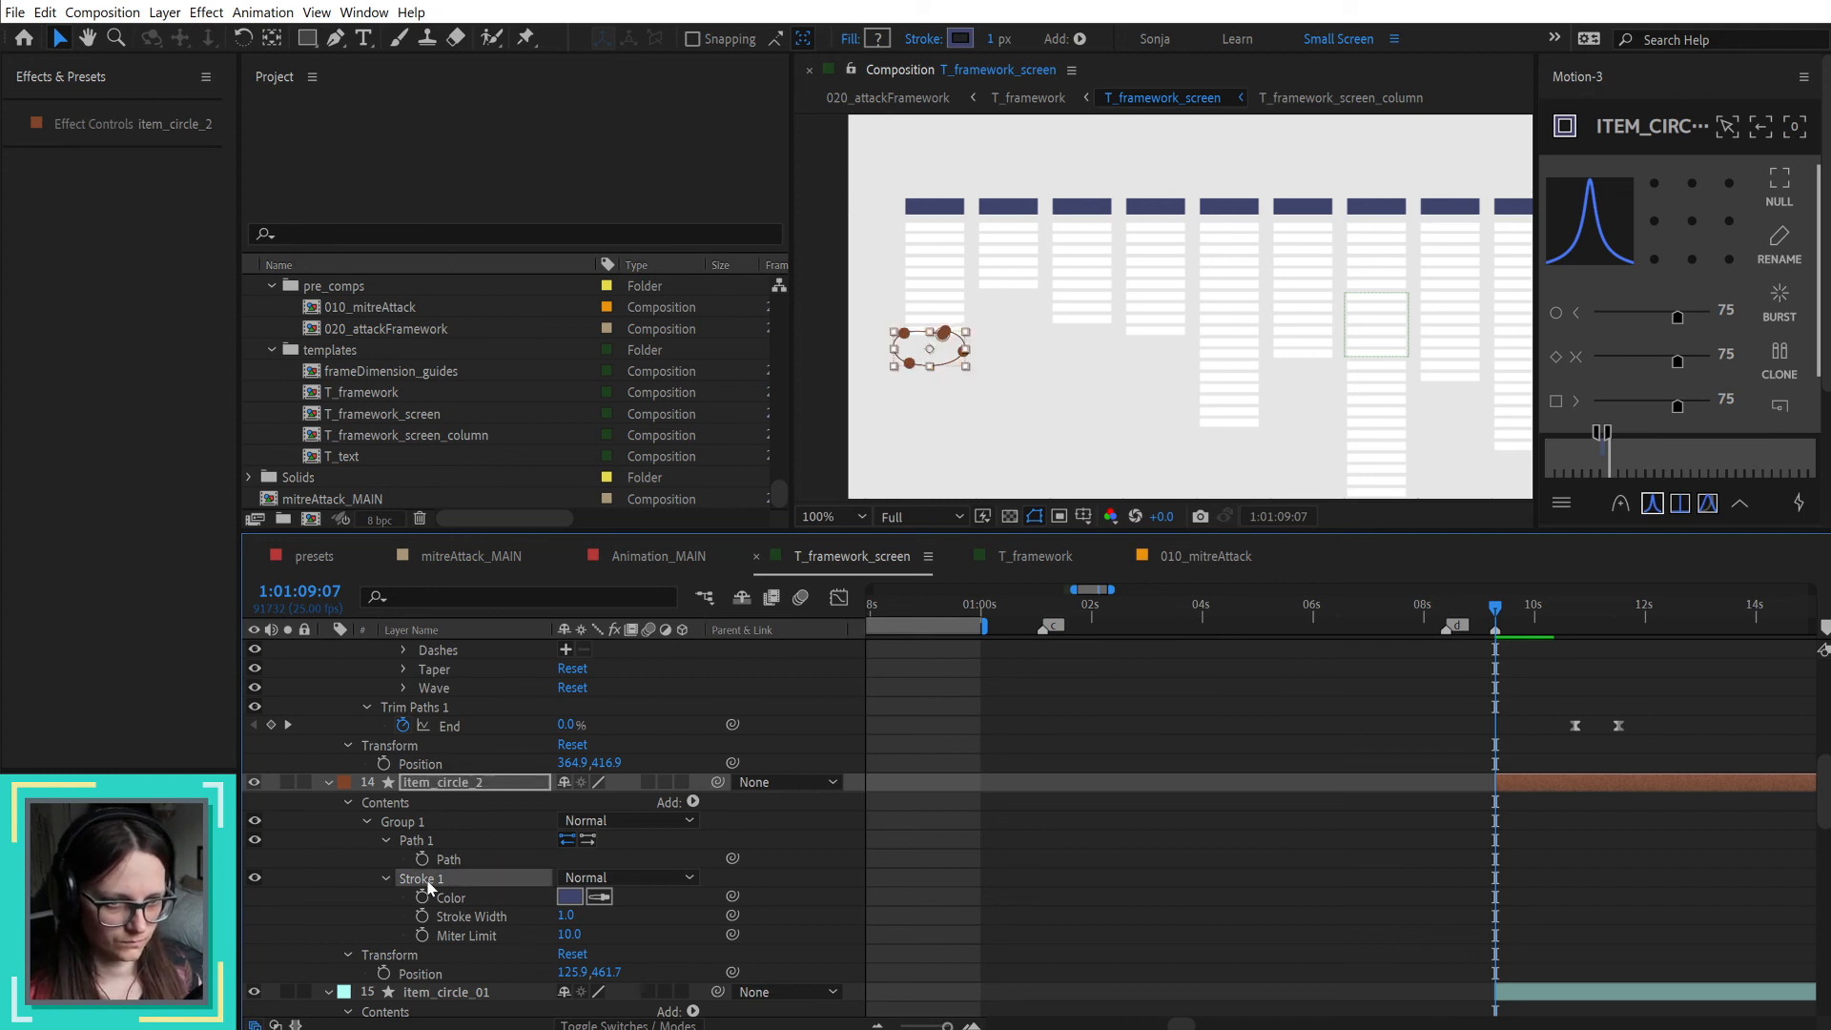
key(ctrl+v)
scroll(496, 844, down, 8)
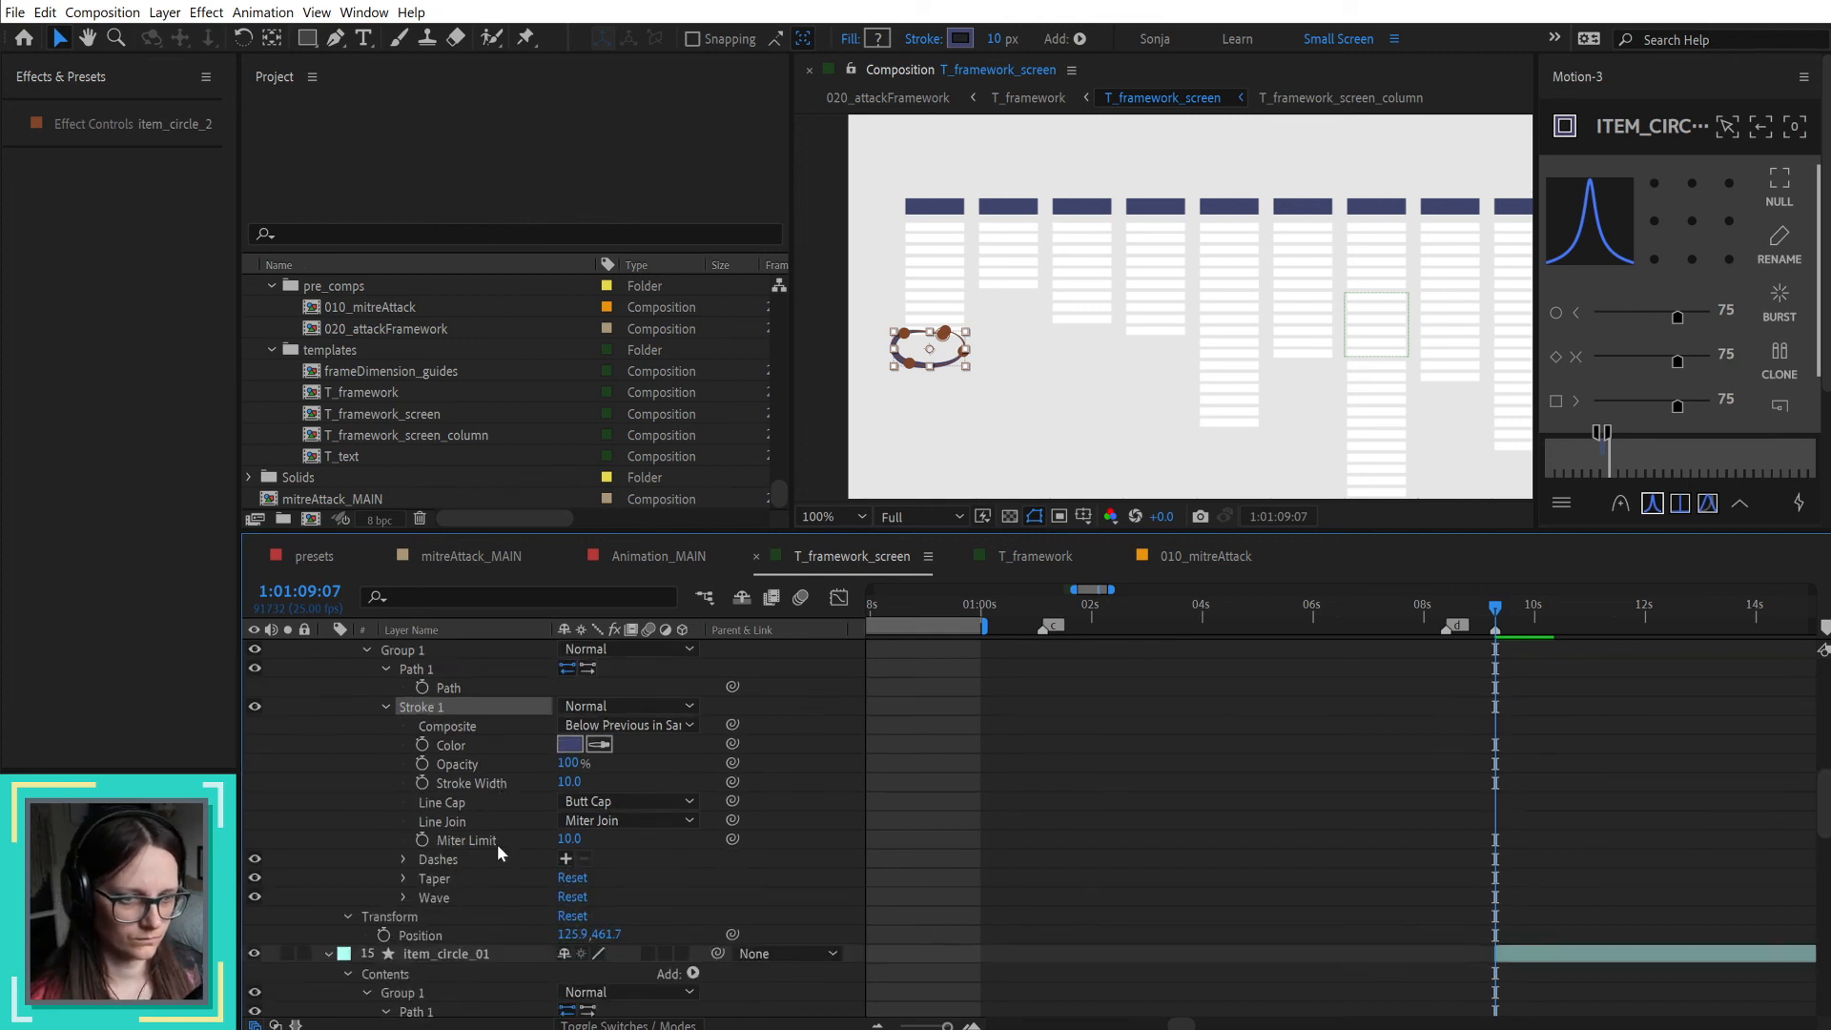
Step: Copy Trim Paths 1 with its End keyframes from item_circle_01 onto the item_circle_2 layer
scroll(496, 905, down, 7)
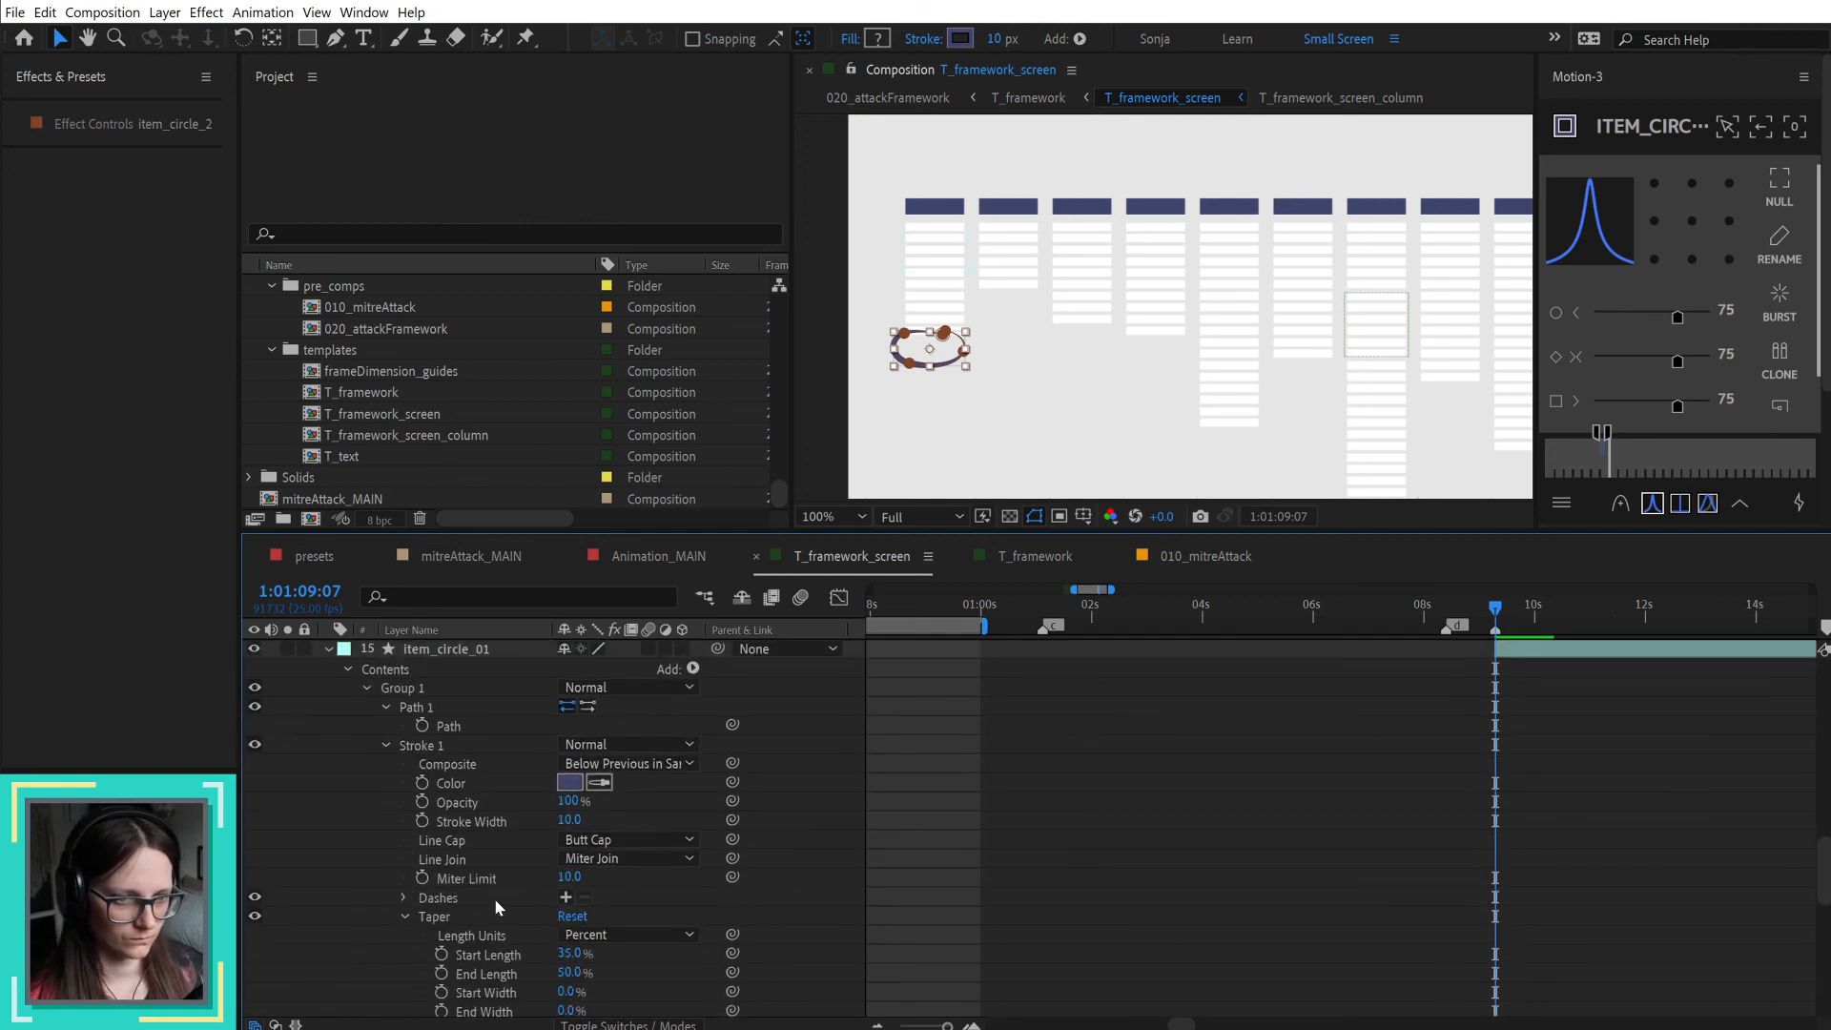
click(431, 936)
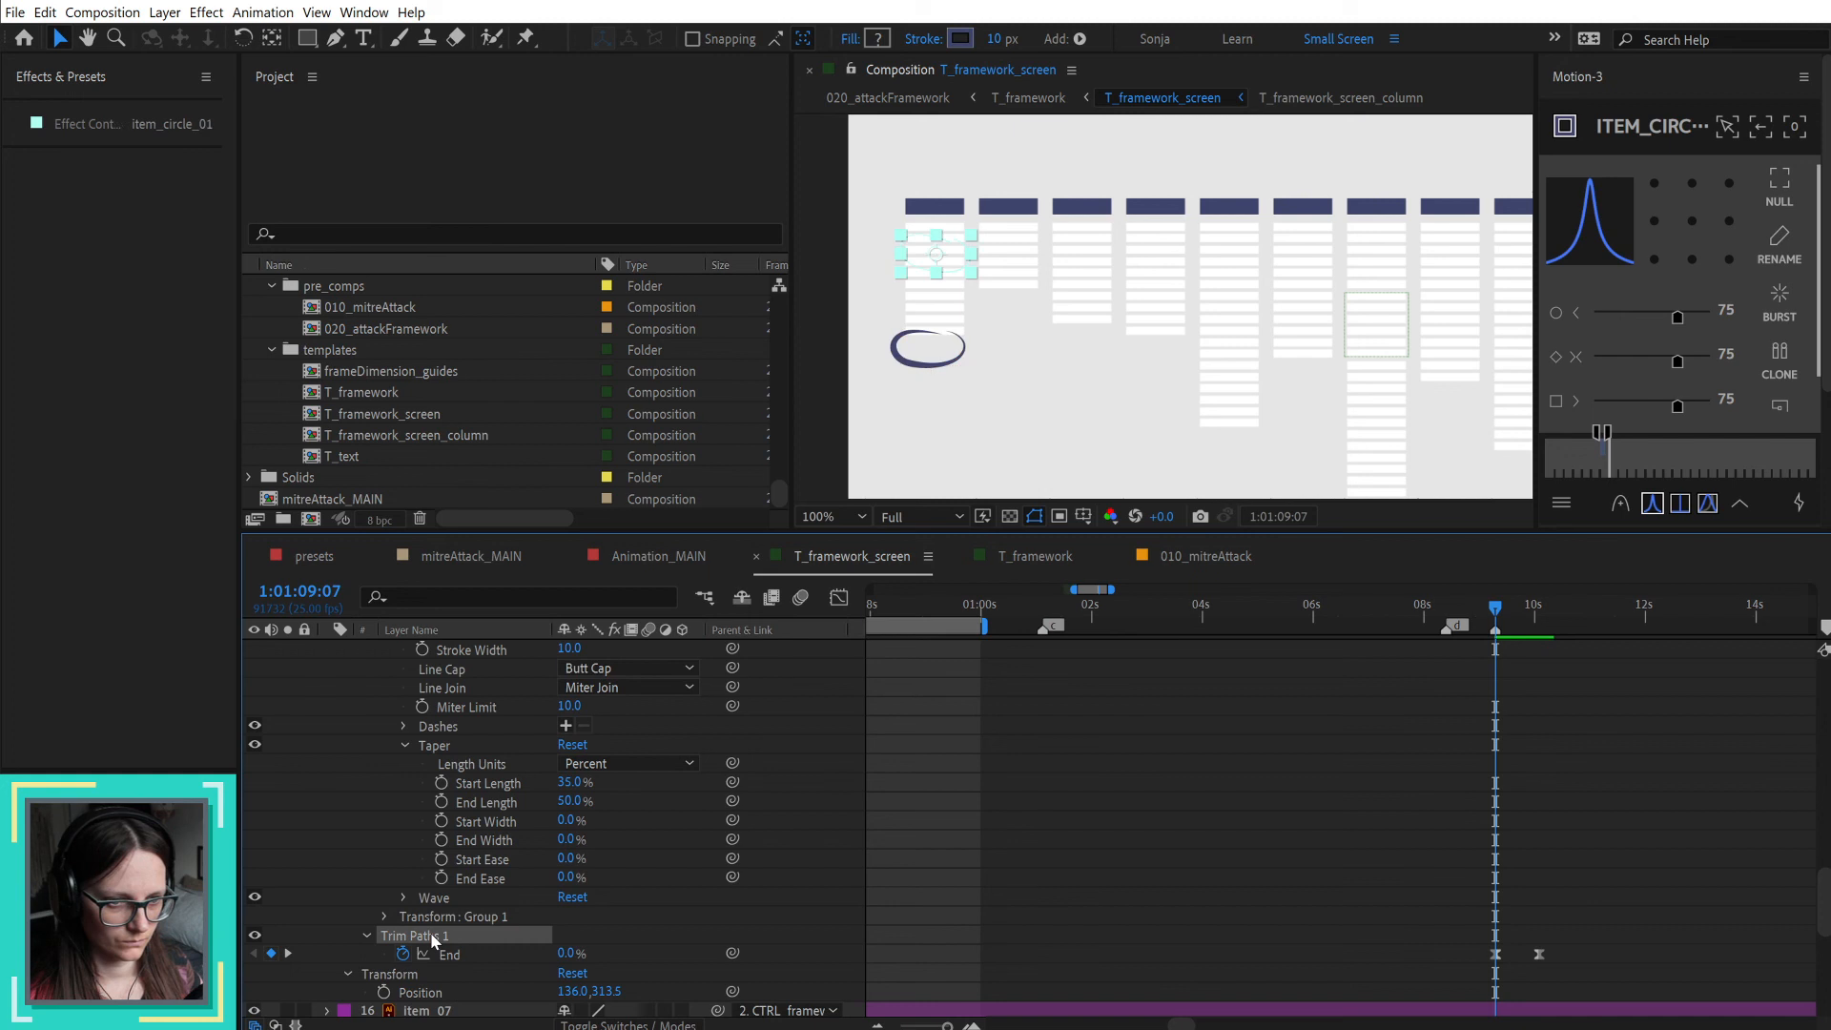
scroll(547, 847, up, 9)
scroll(533, 837, up, 10)
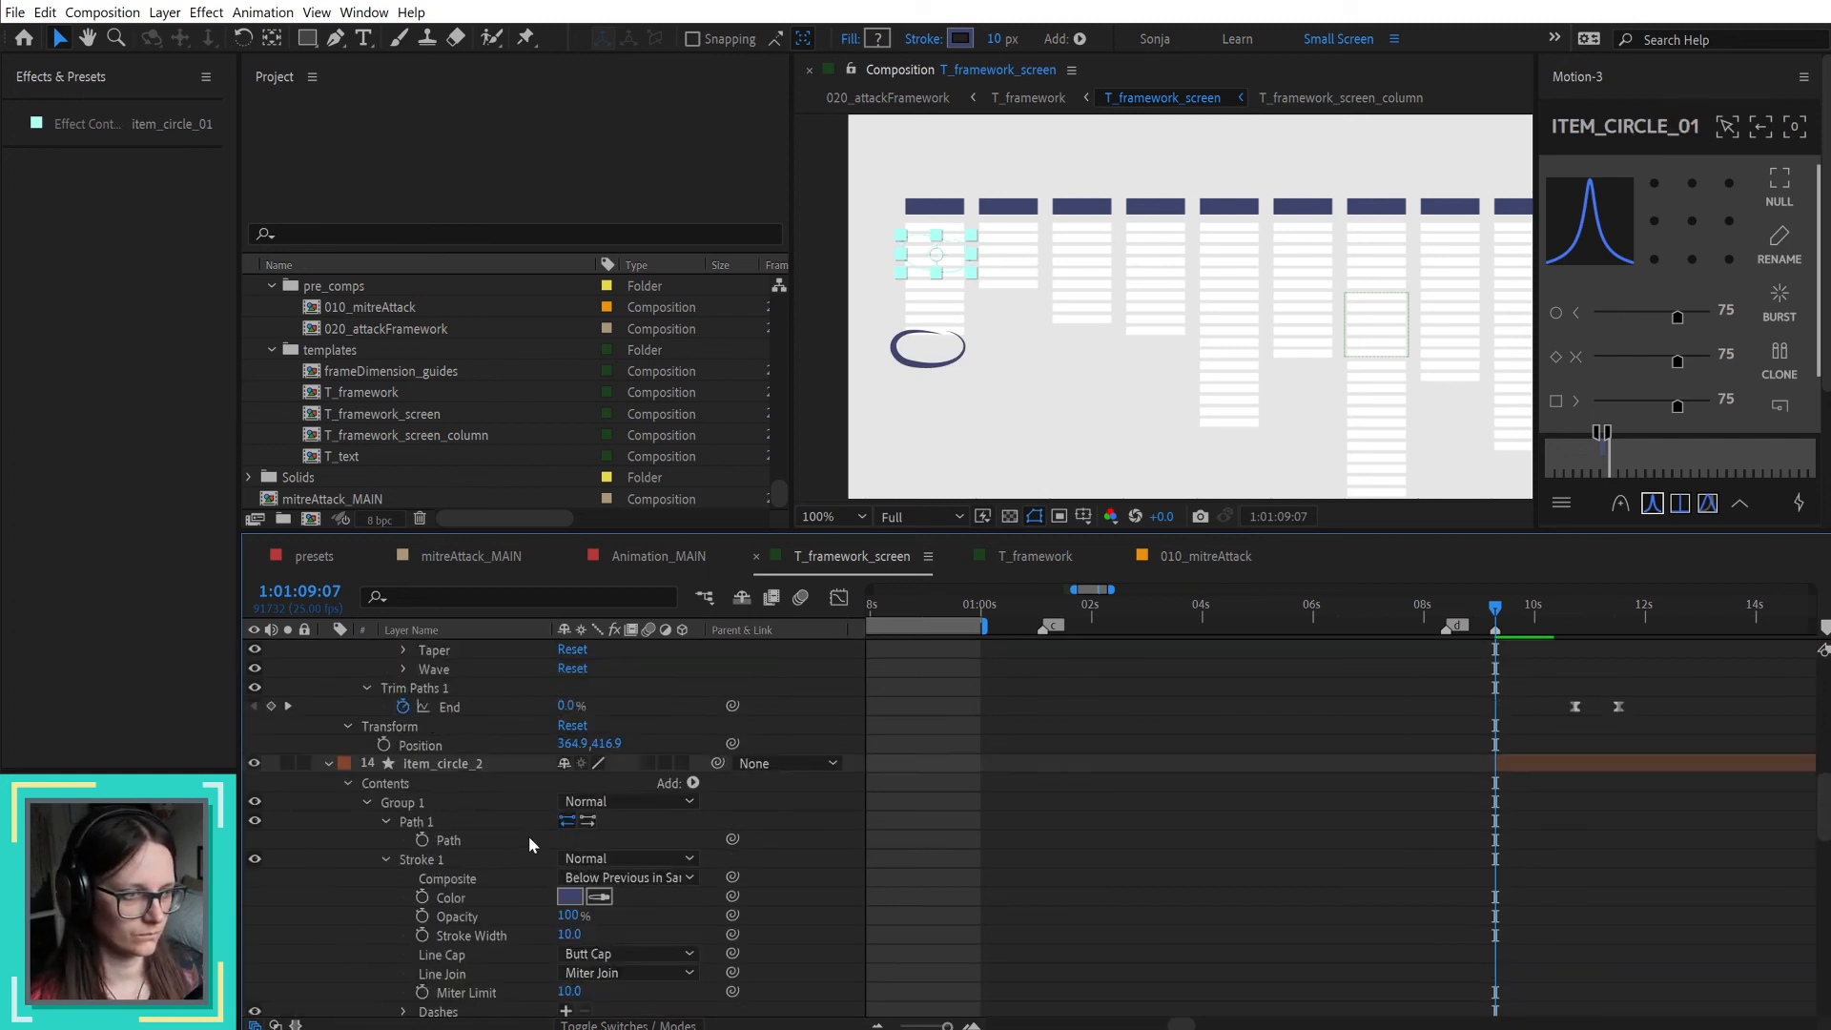
click(468, 808)
key(Return)
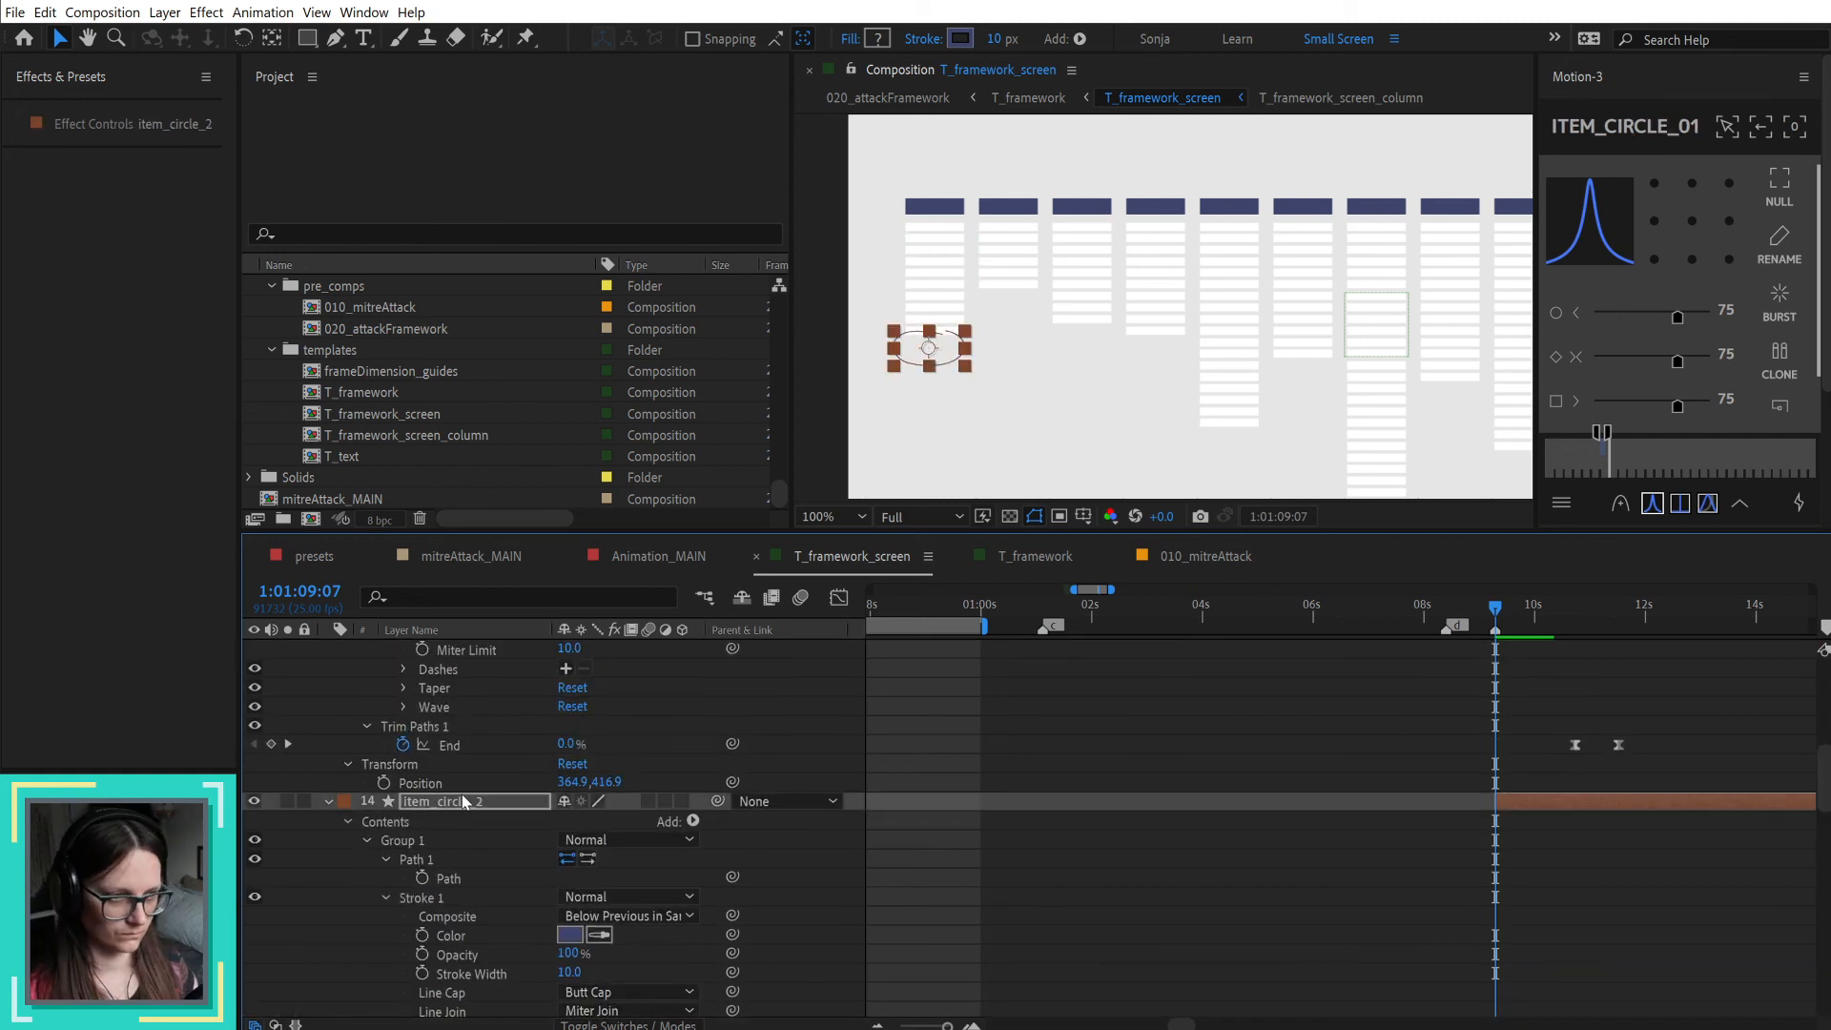
key(ctrl+v)
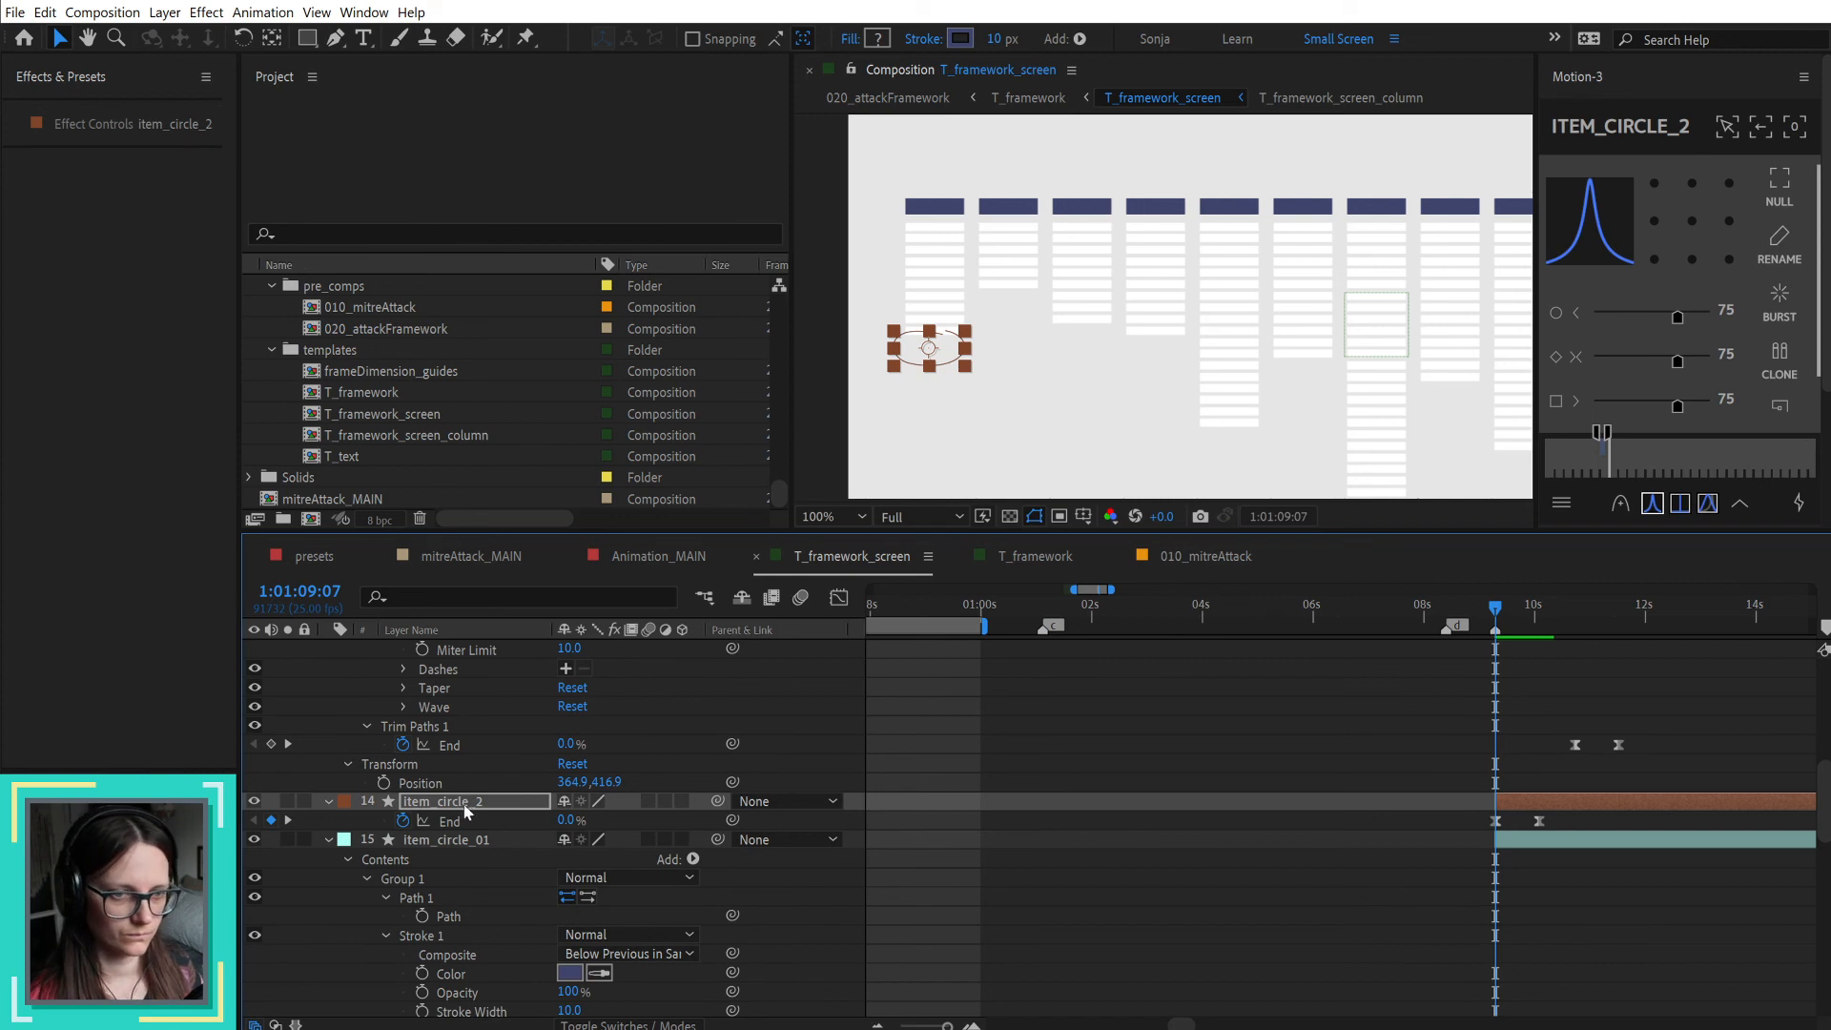
Step: Rename the item_circle_2 layer to item_circle_01 and set its label colour to Aqua
click(465, 797)
key(Return)
key(Right)
key(BackSpace)
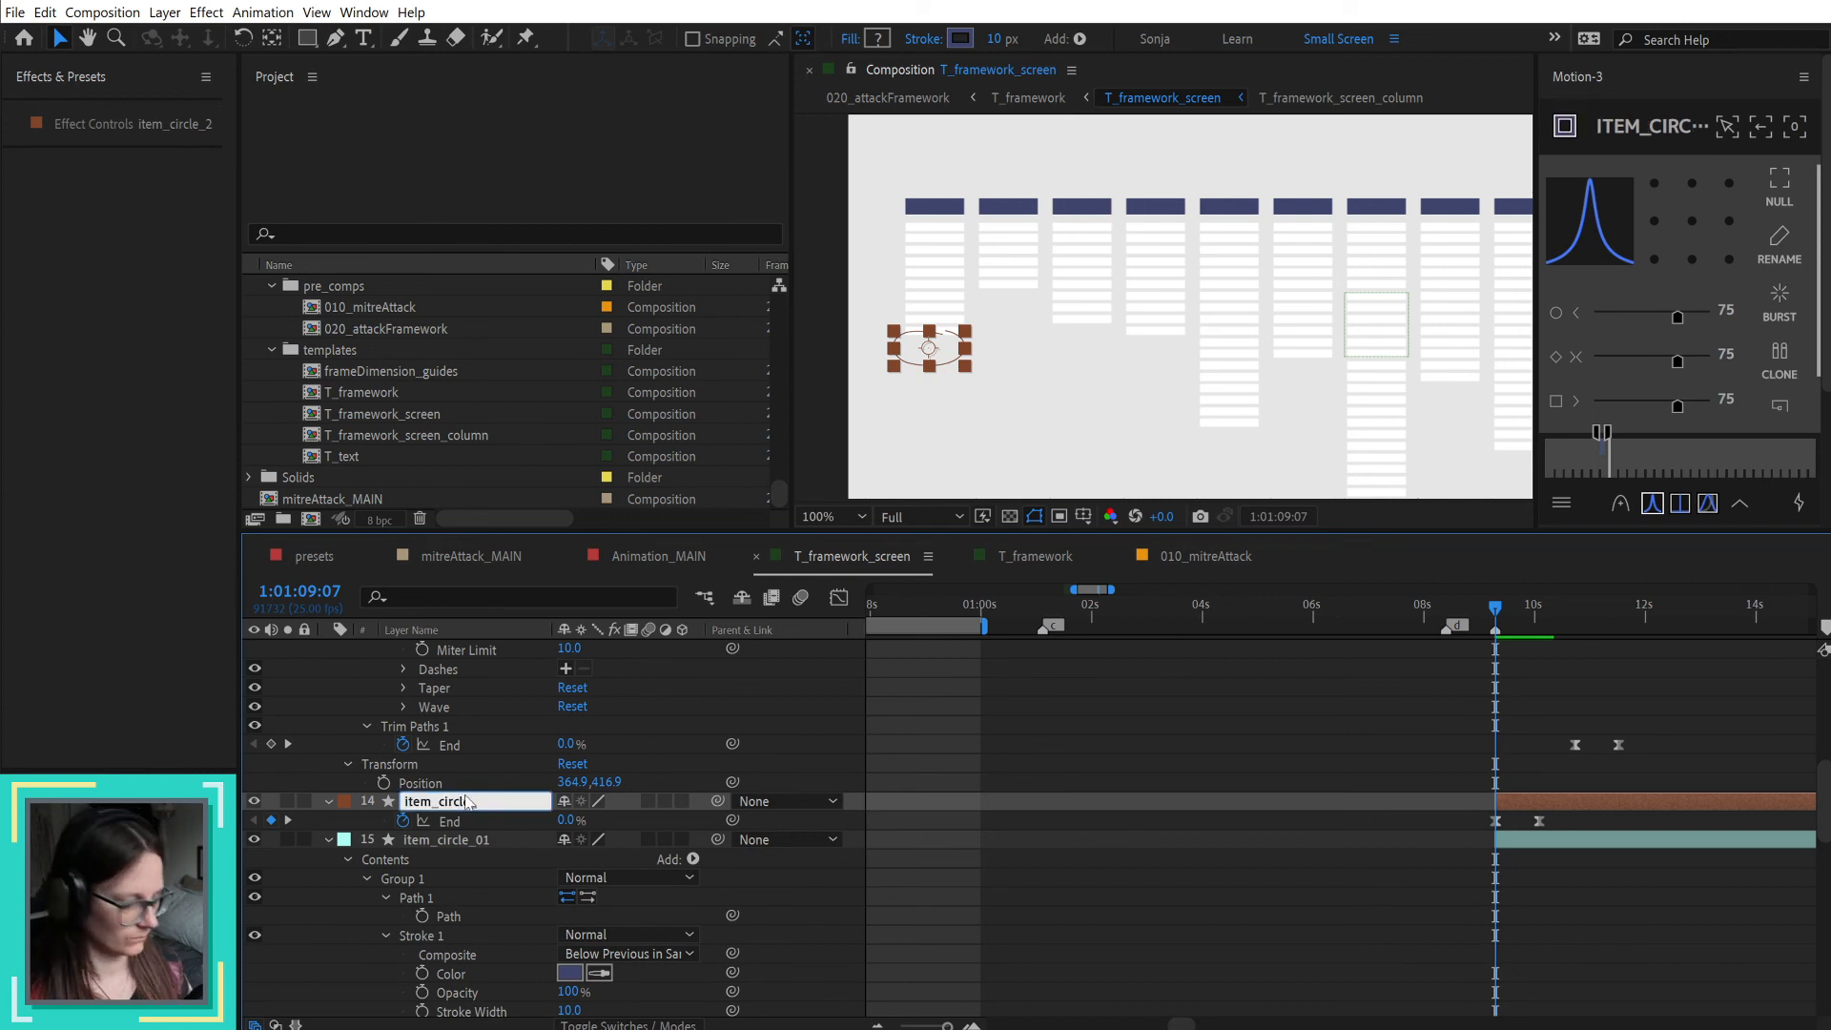
text(e_01)
key(Return)
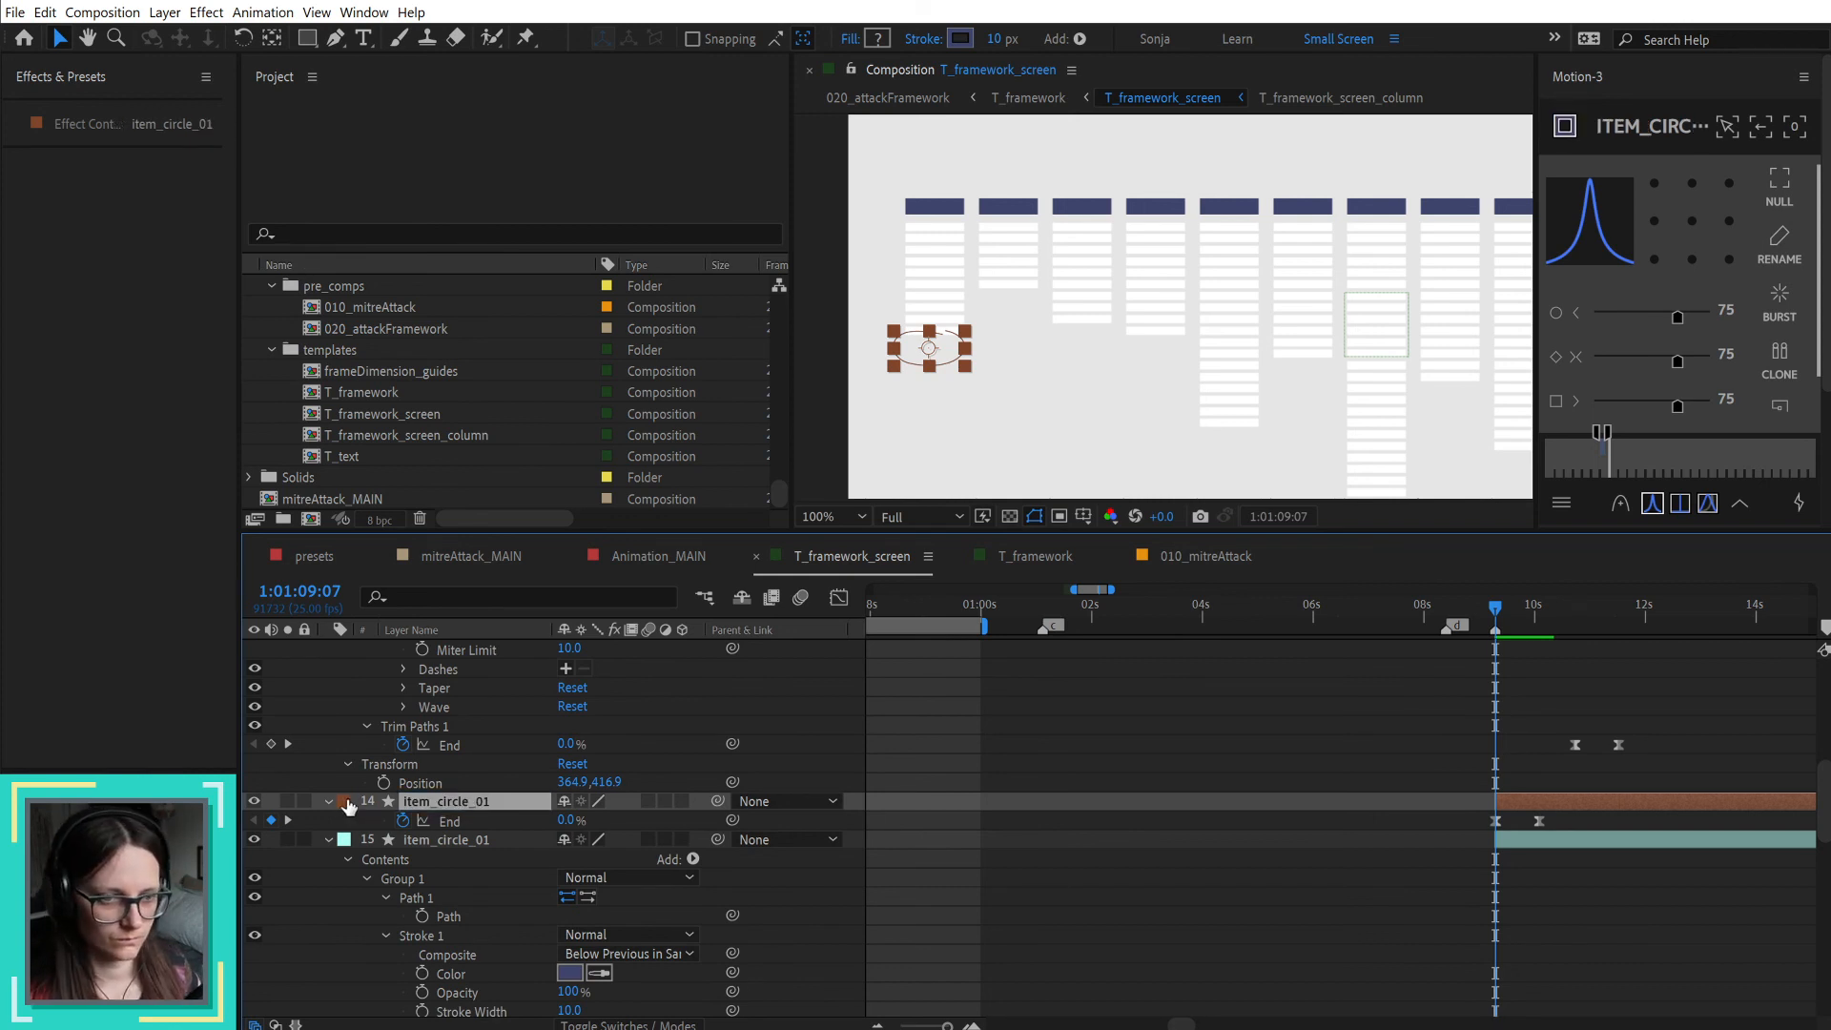
click(346, 804)
click(381, 915)
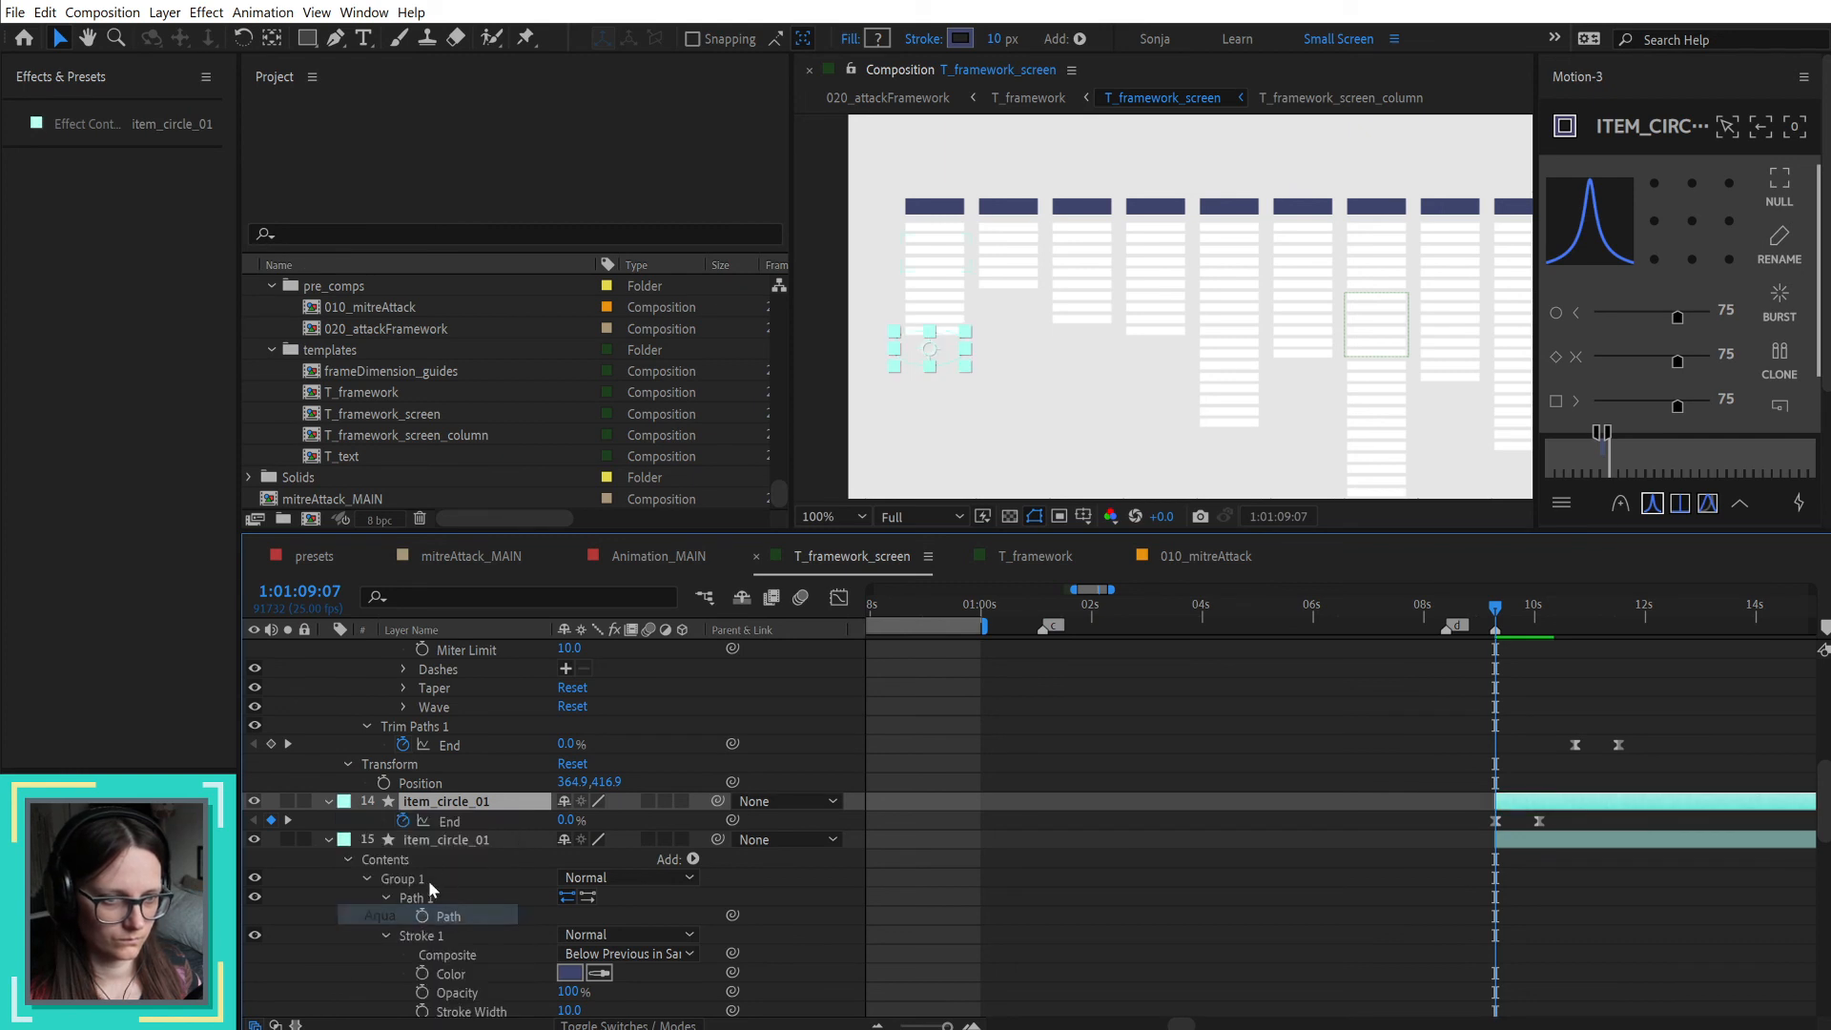
key(Delete)
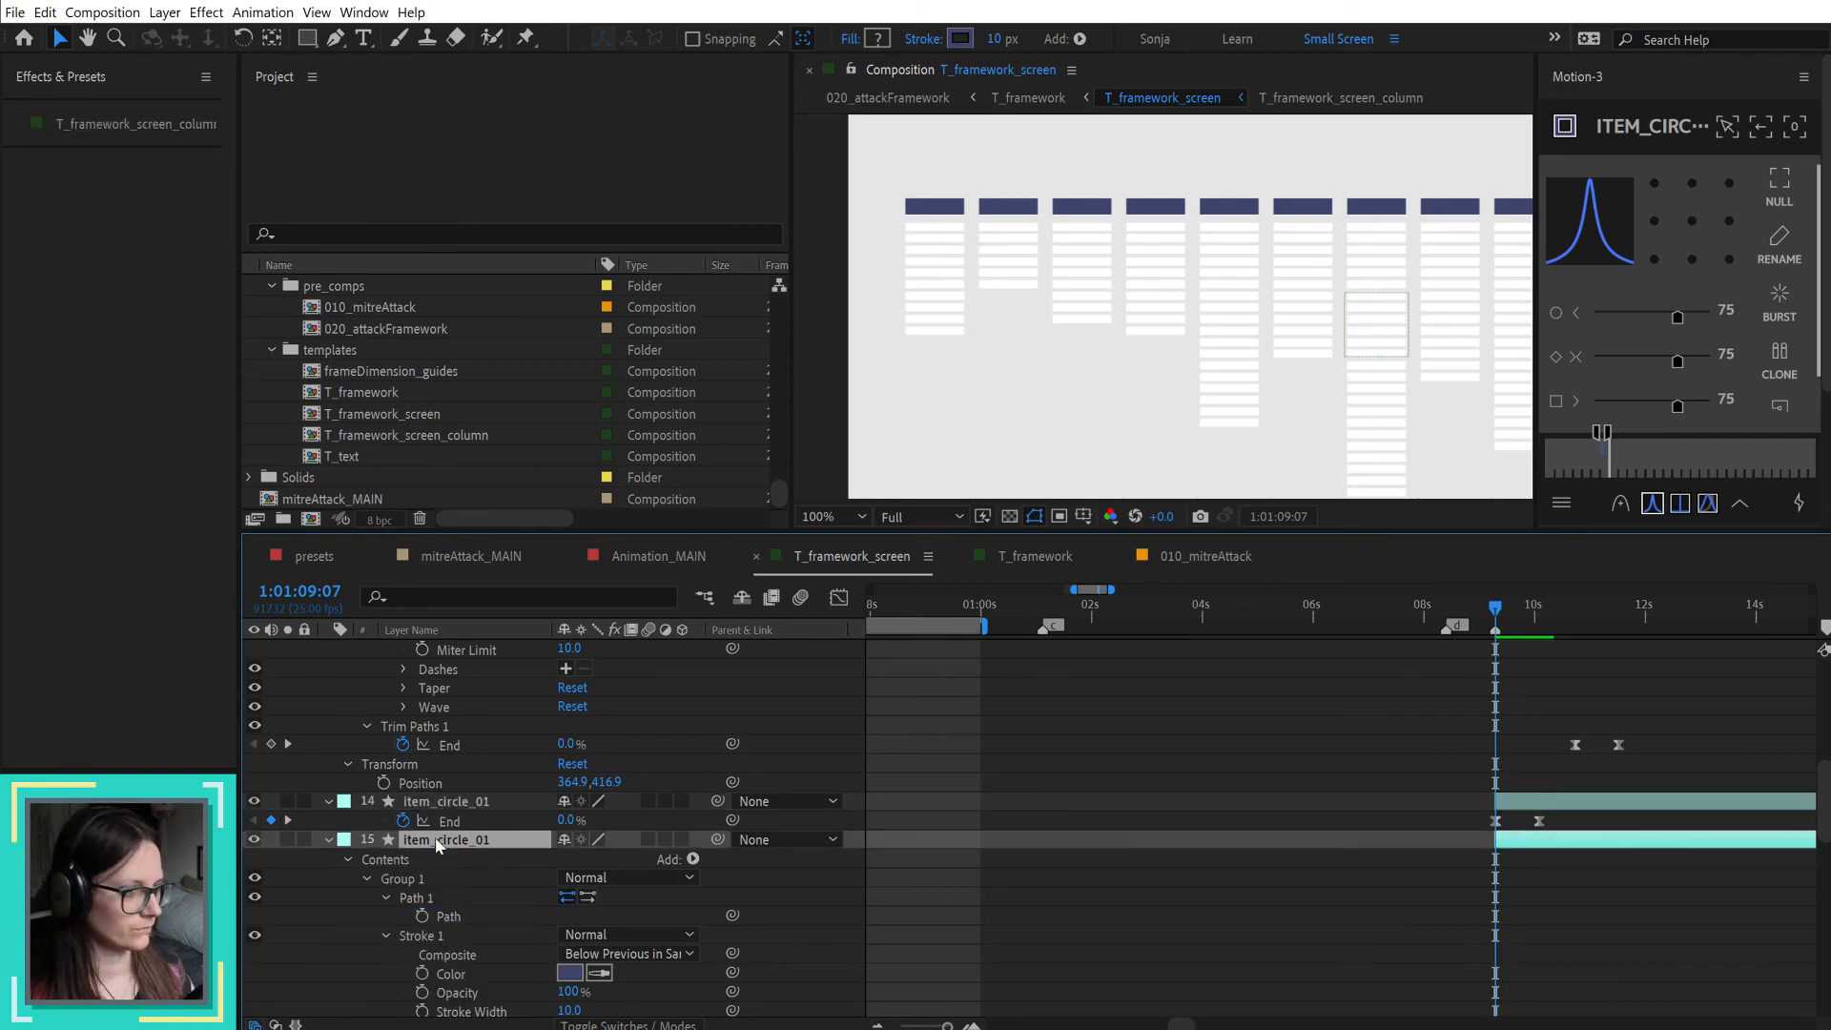
drag(1494, 613, 1546, 611)
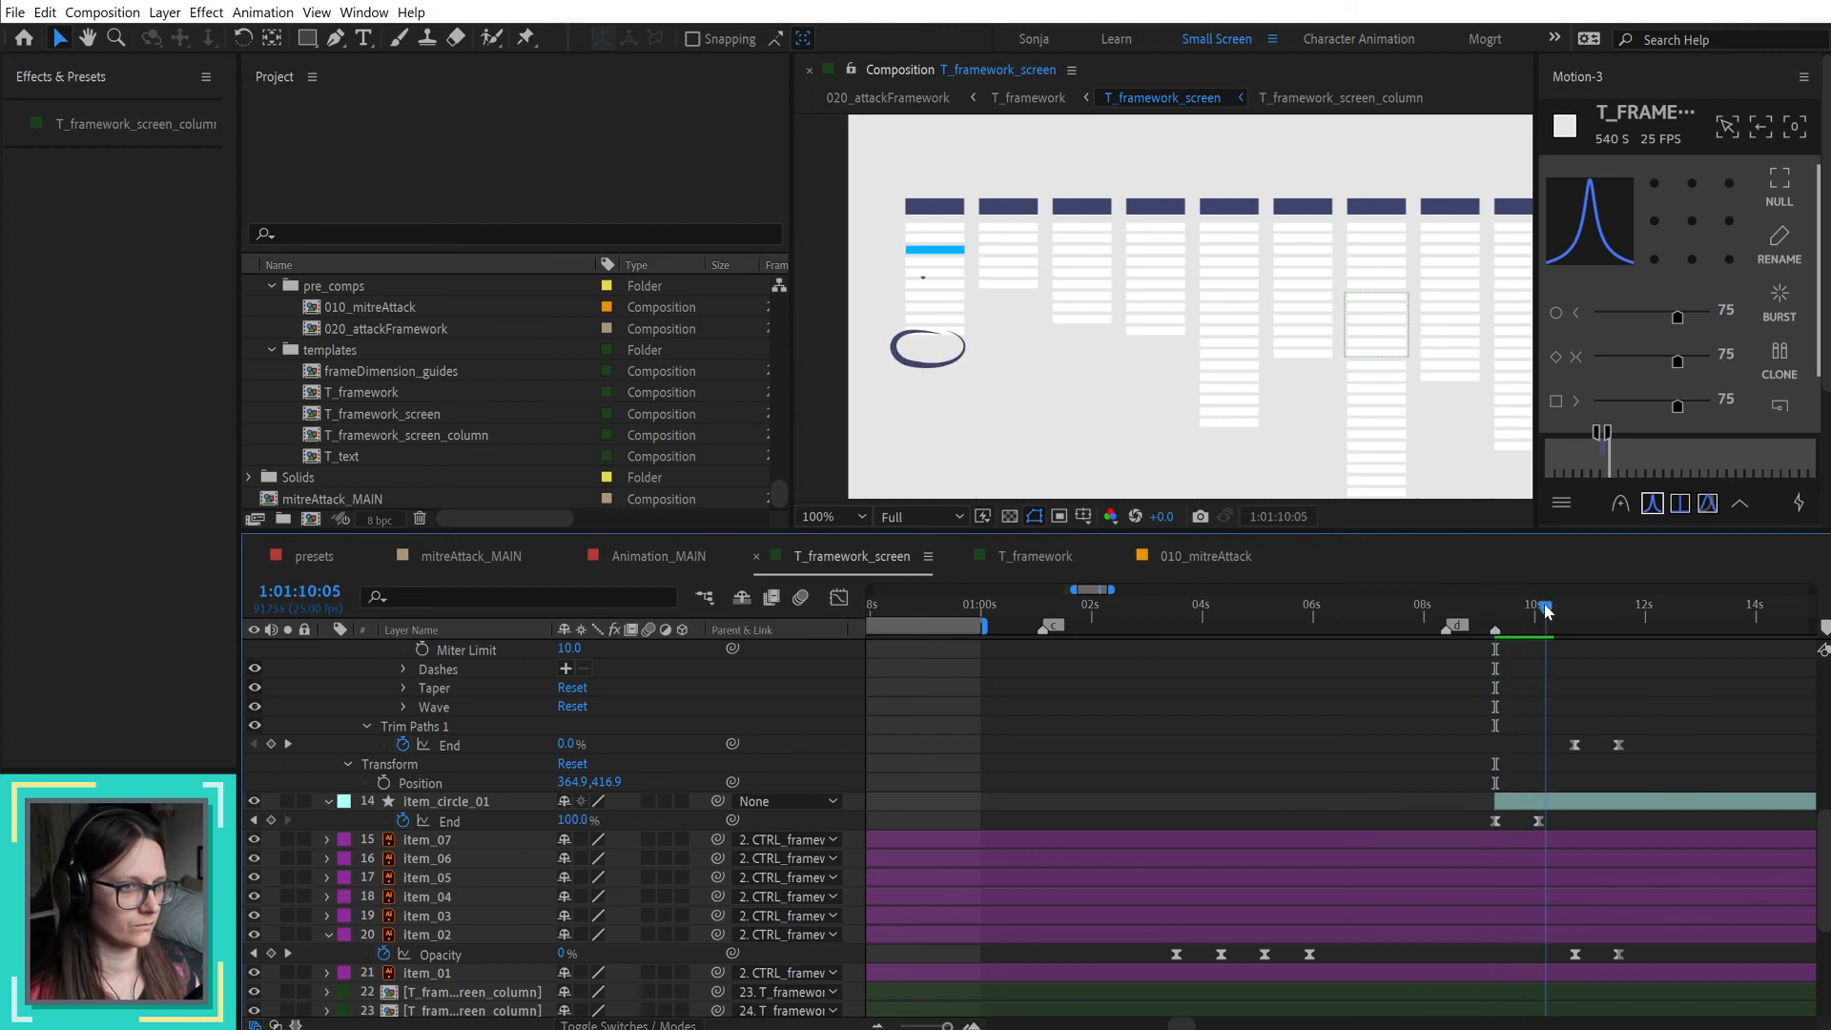
key(ctrl+z)
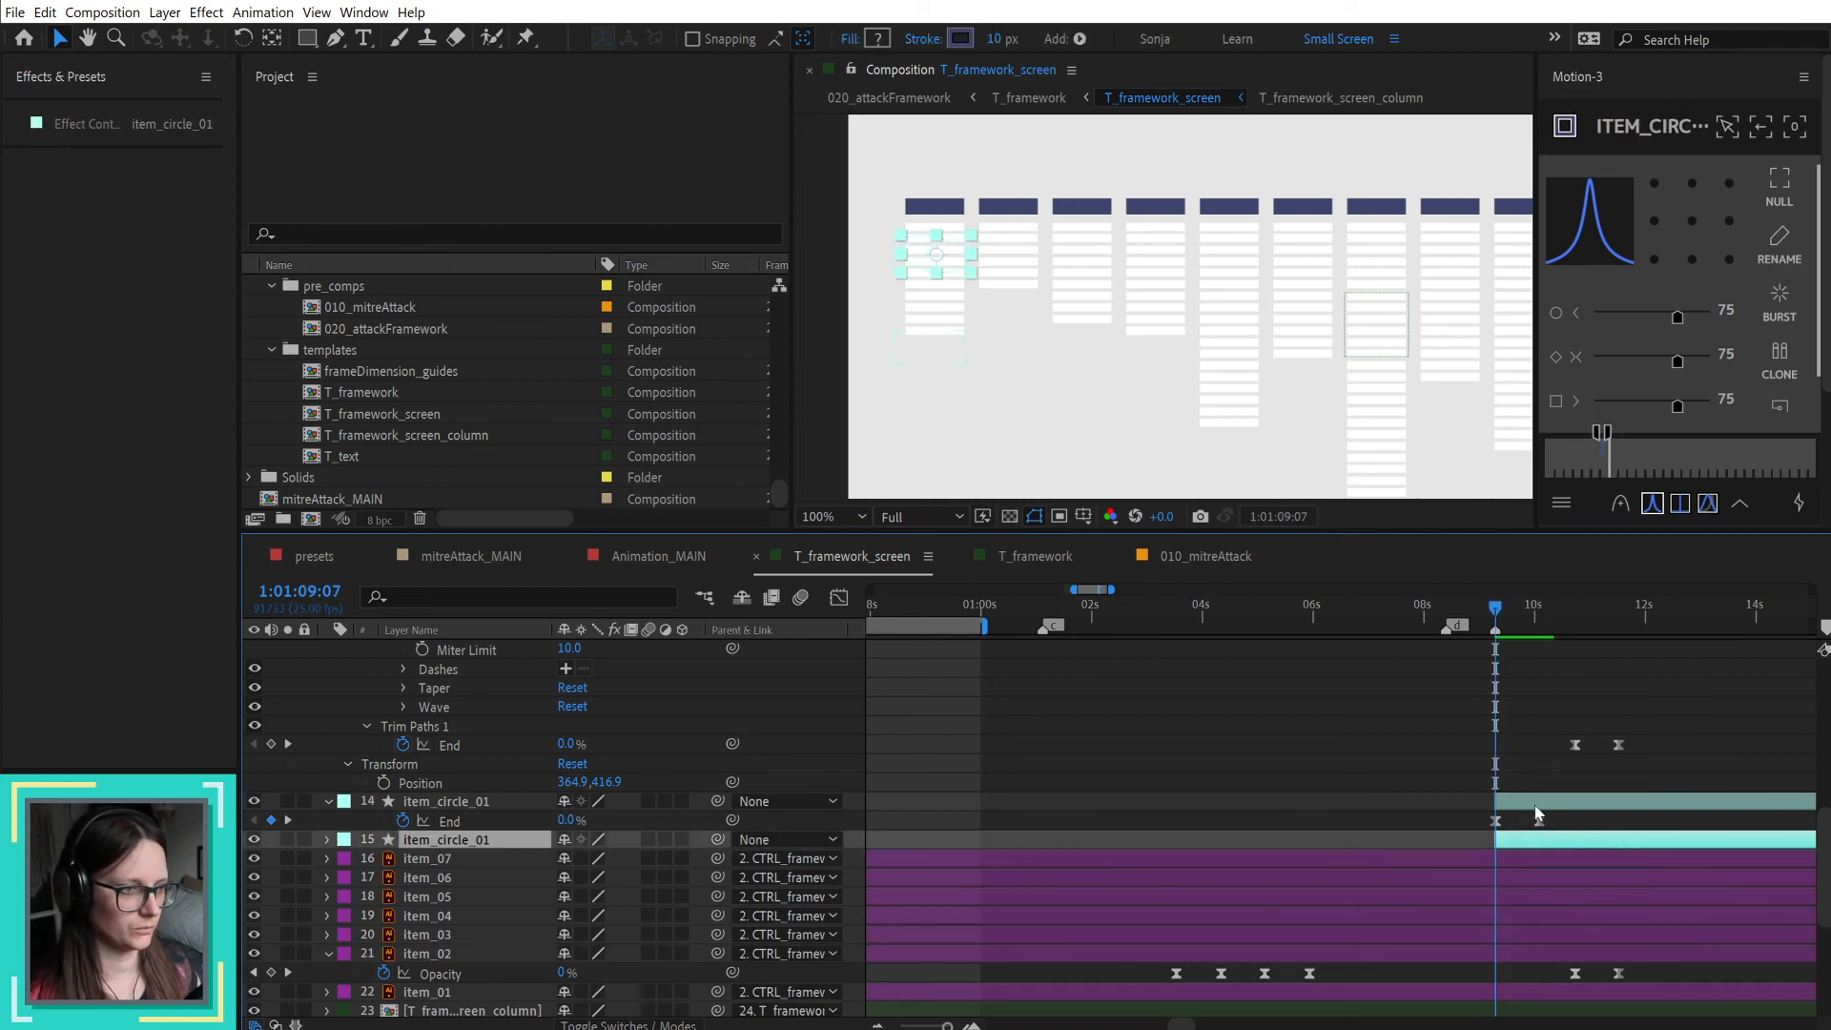
Step: Move the new circle over the first column's highlighted item, delete the original item_circle_01 layer, and scrub the draw-on to 1:01:10:20
click(1536, 803)
drag(937, 350, 932, 245)
click(1573, 837)
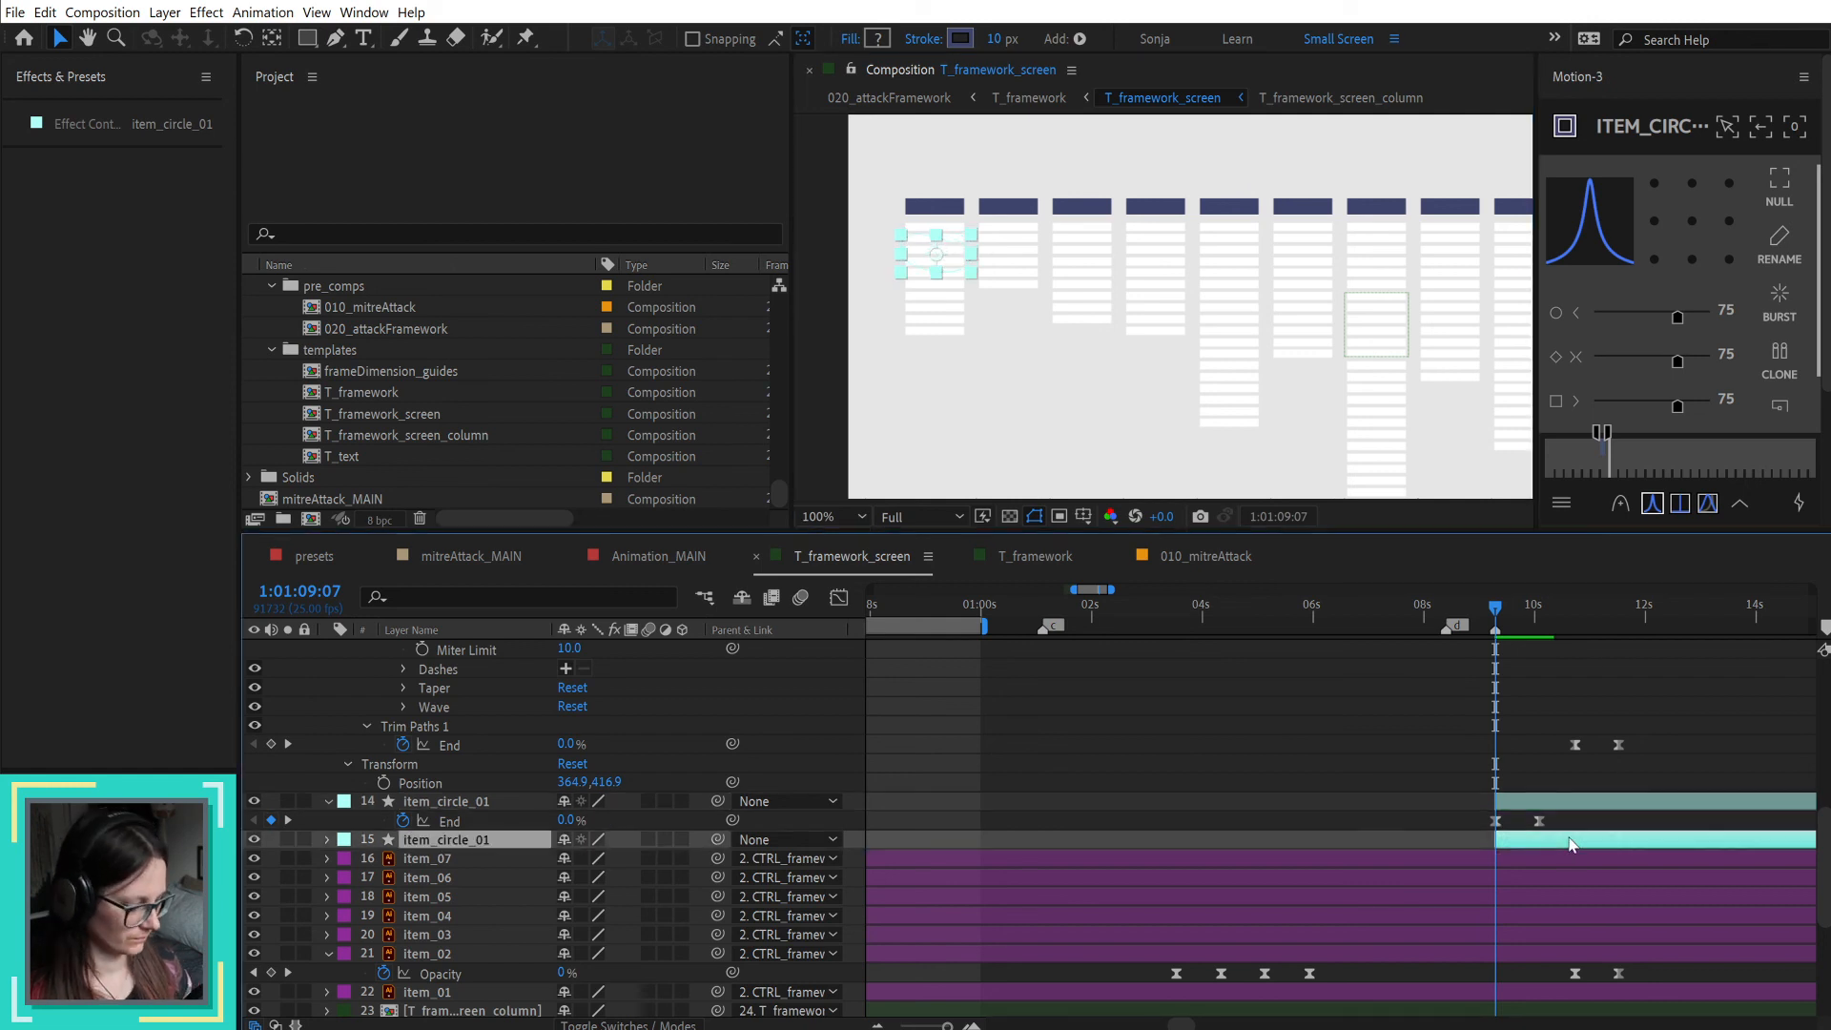
key(Delete)
click(1504, 610)
mouse_move(1505, 611)
mouse_down()
mouse_move(1670, 620)
mouse_move(1521, 637)
mouse_move(1579, 621)
mouse_up()
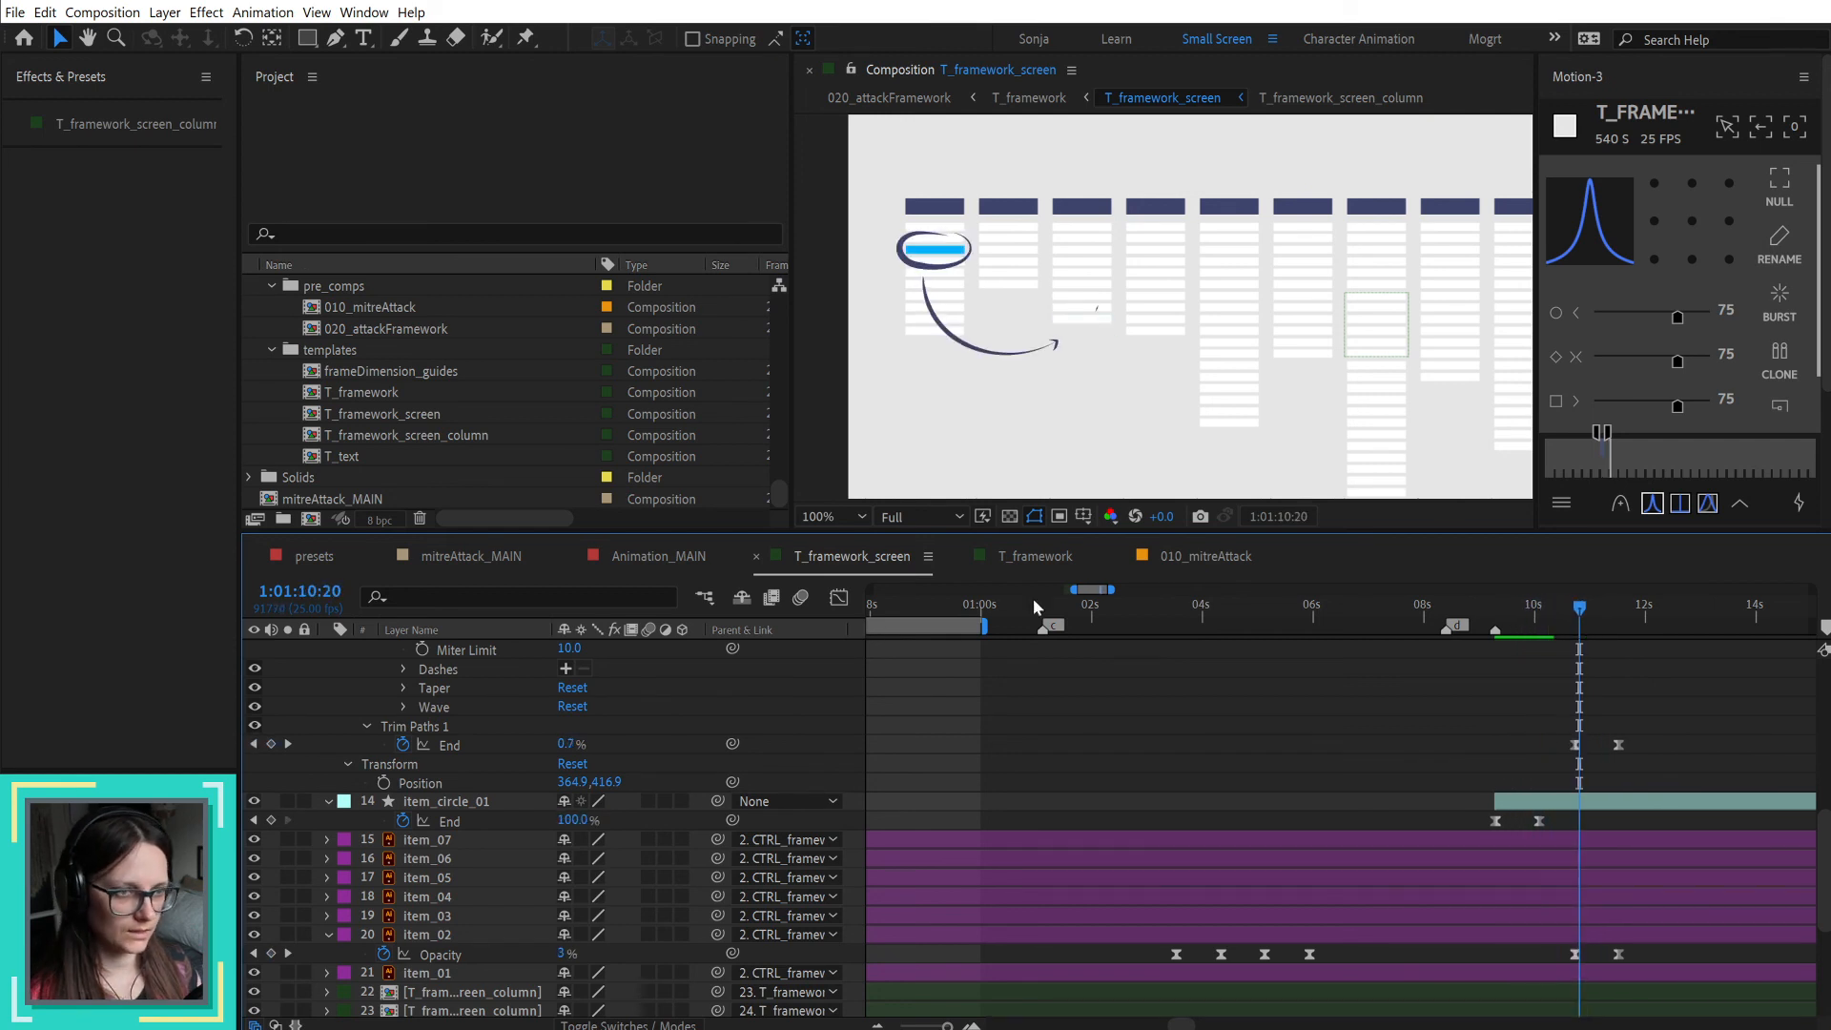
Step: In the T_framework composition, update the T_framework_screen layer's markers from its source and scrub to 1:01:10:03
click(1060, 555)
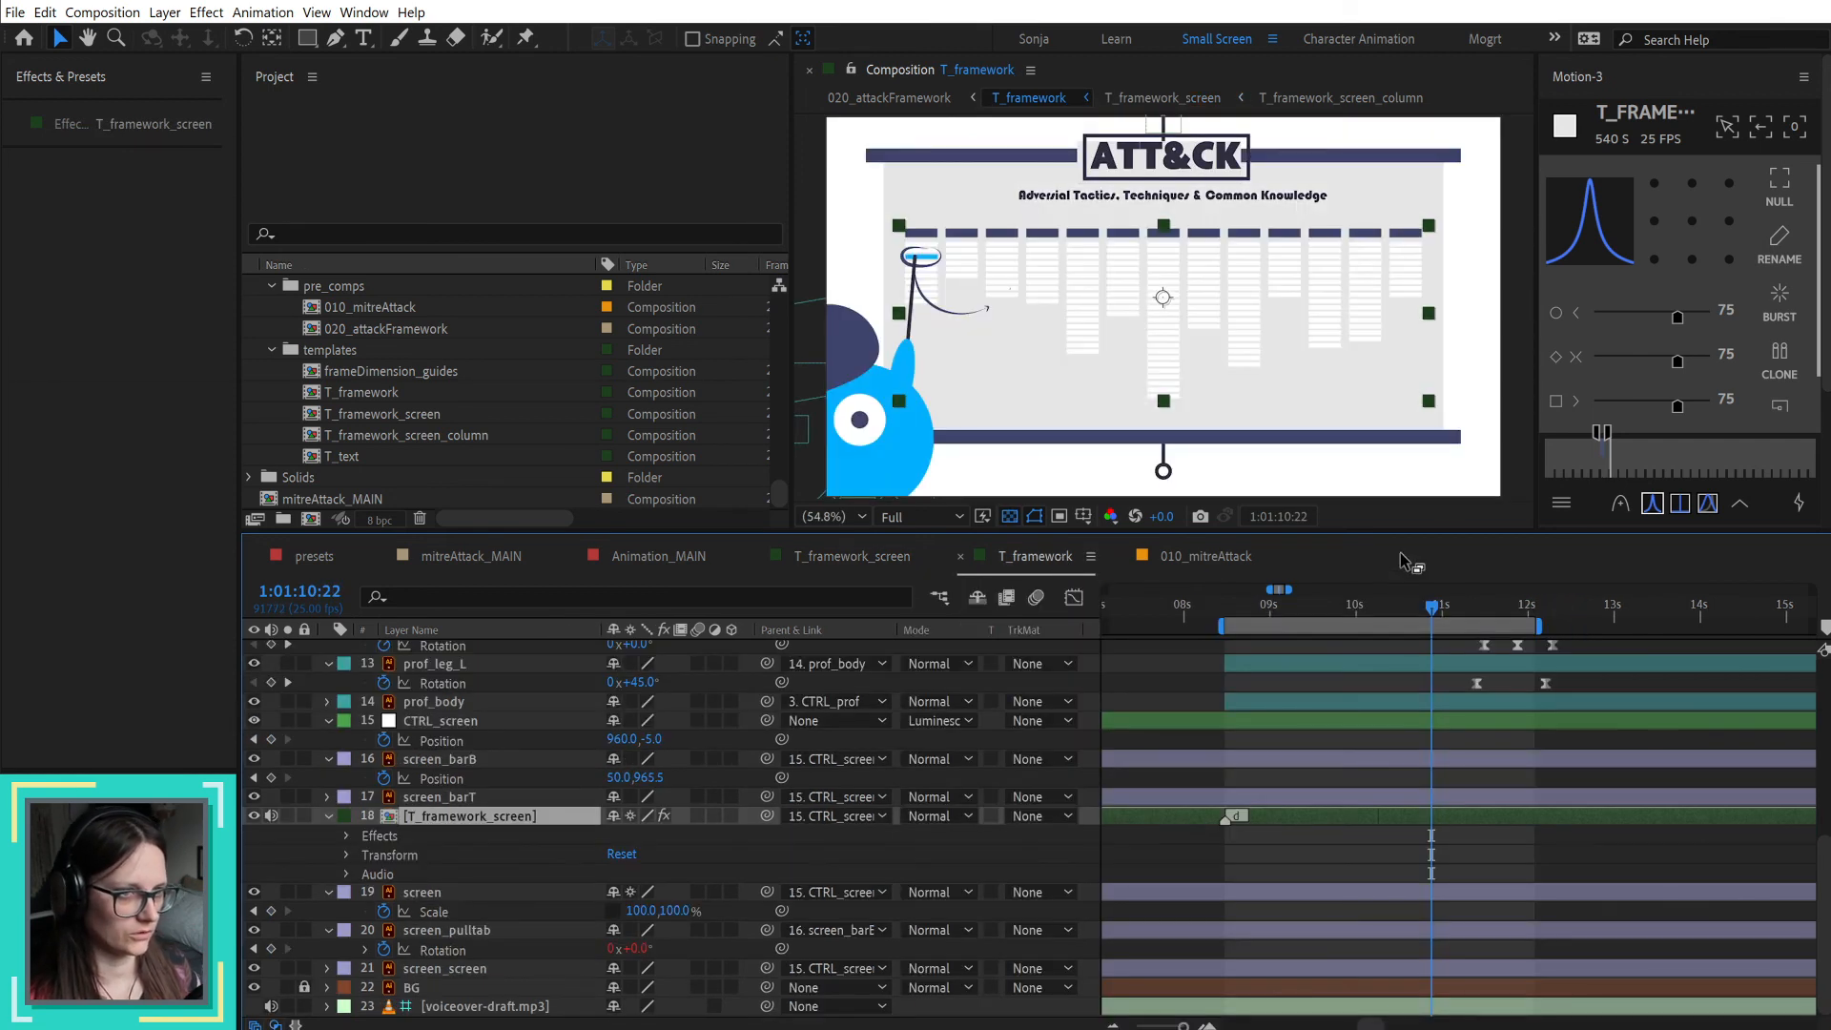
scroll(1382, 663, up, 10)
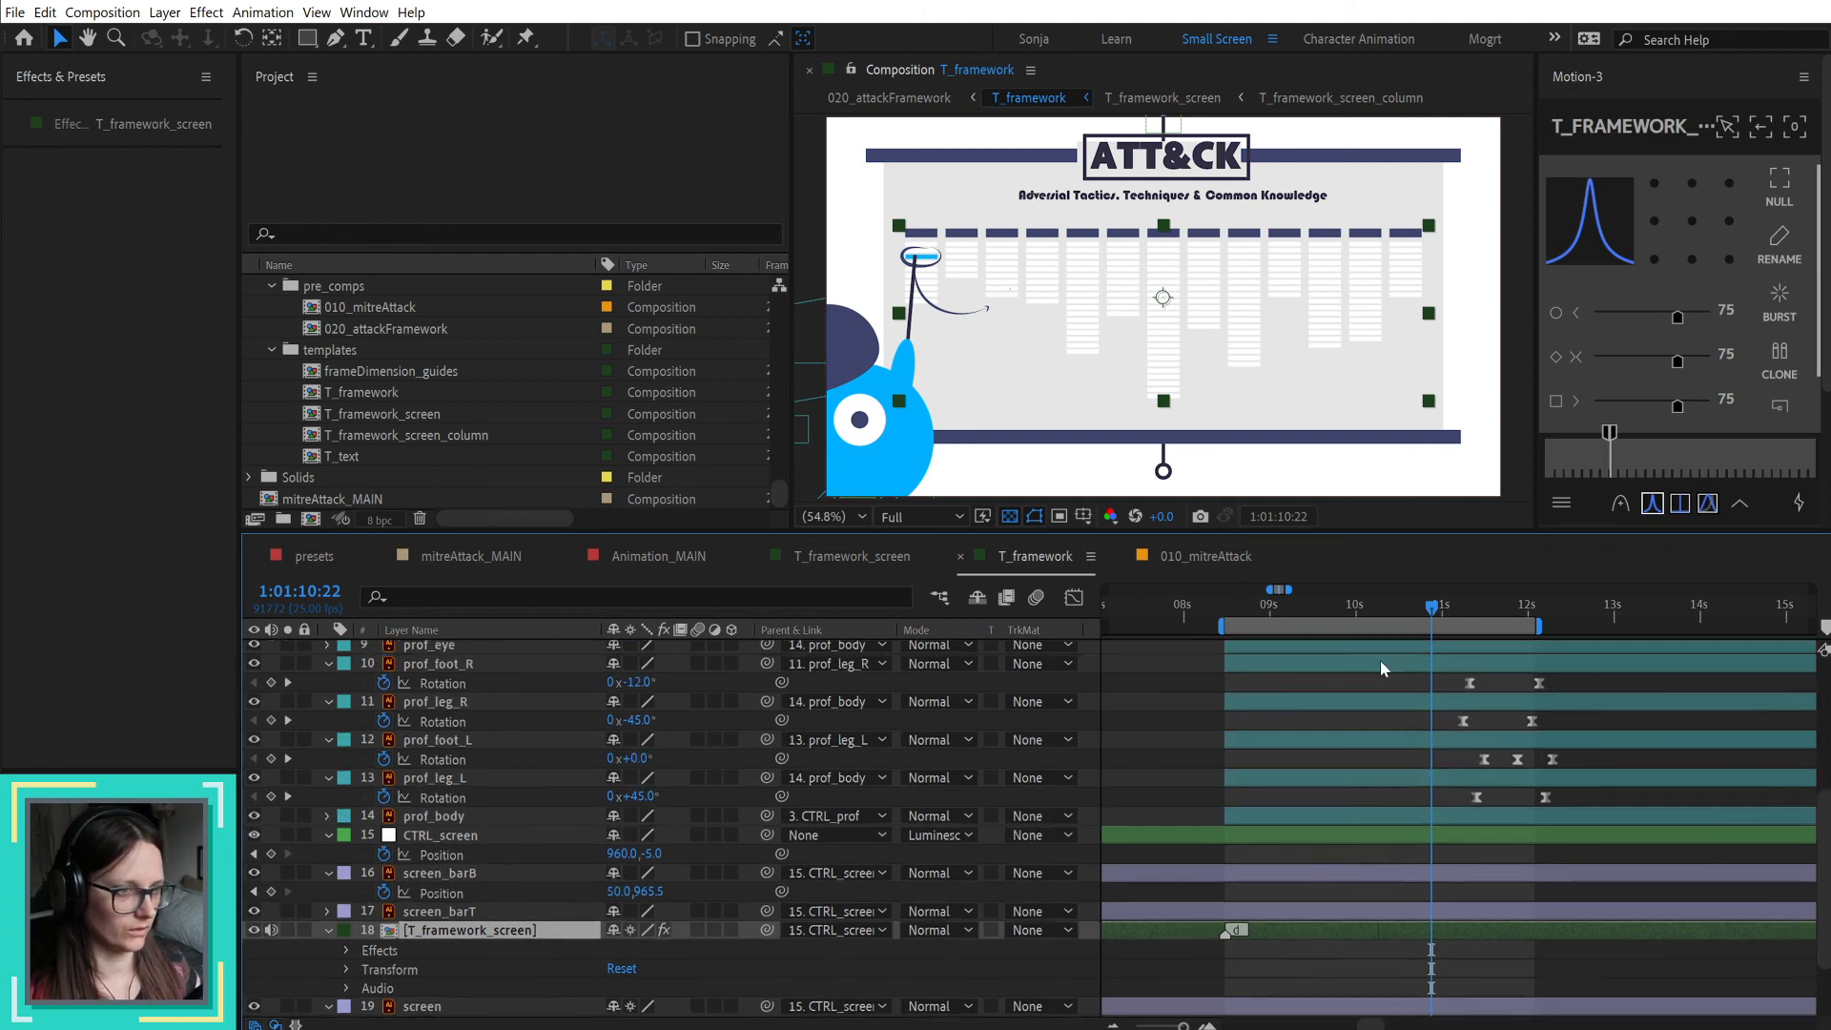
scroll(1394, 660, down, 10)
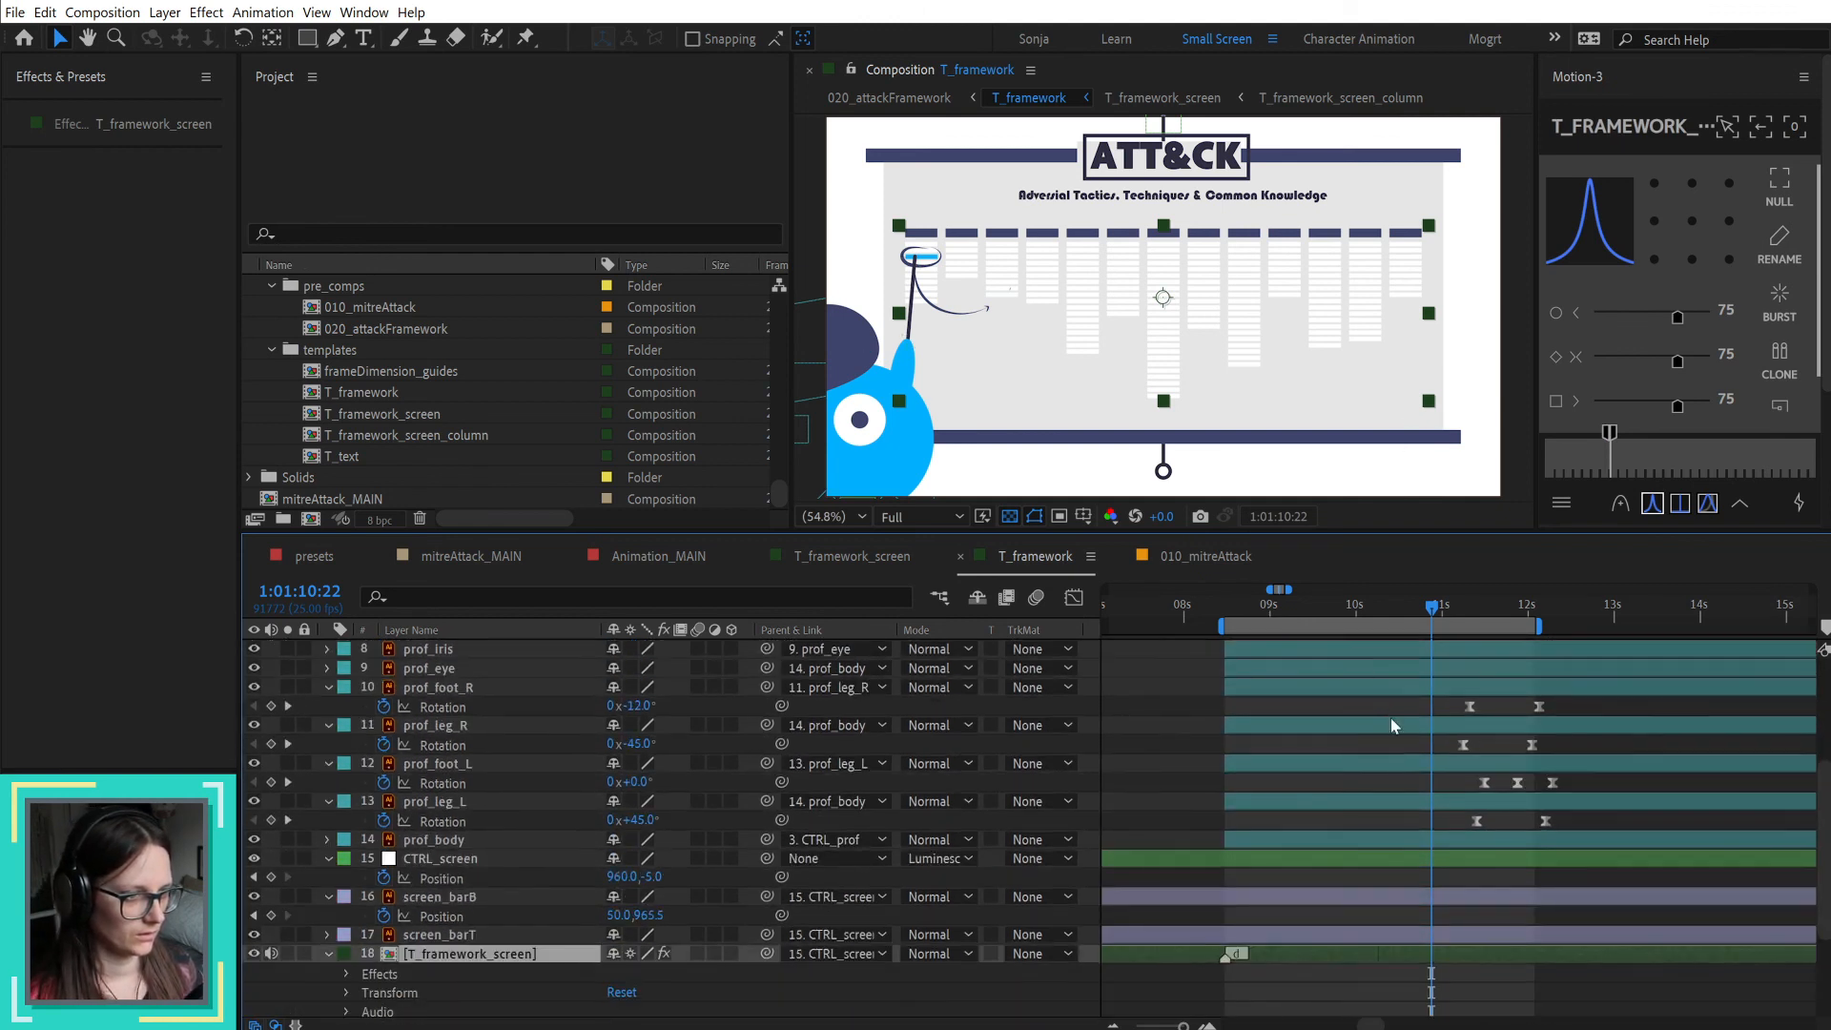
right_click(1225, 820)
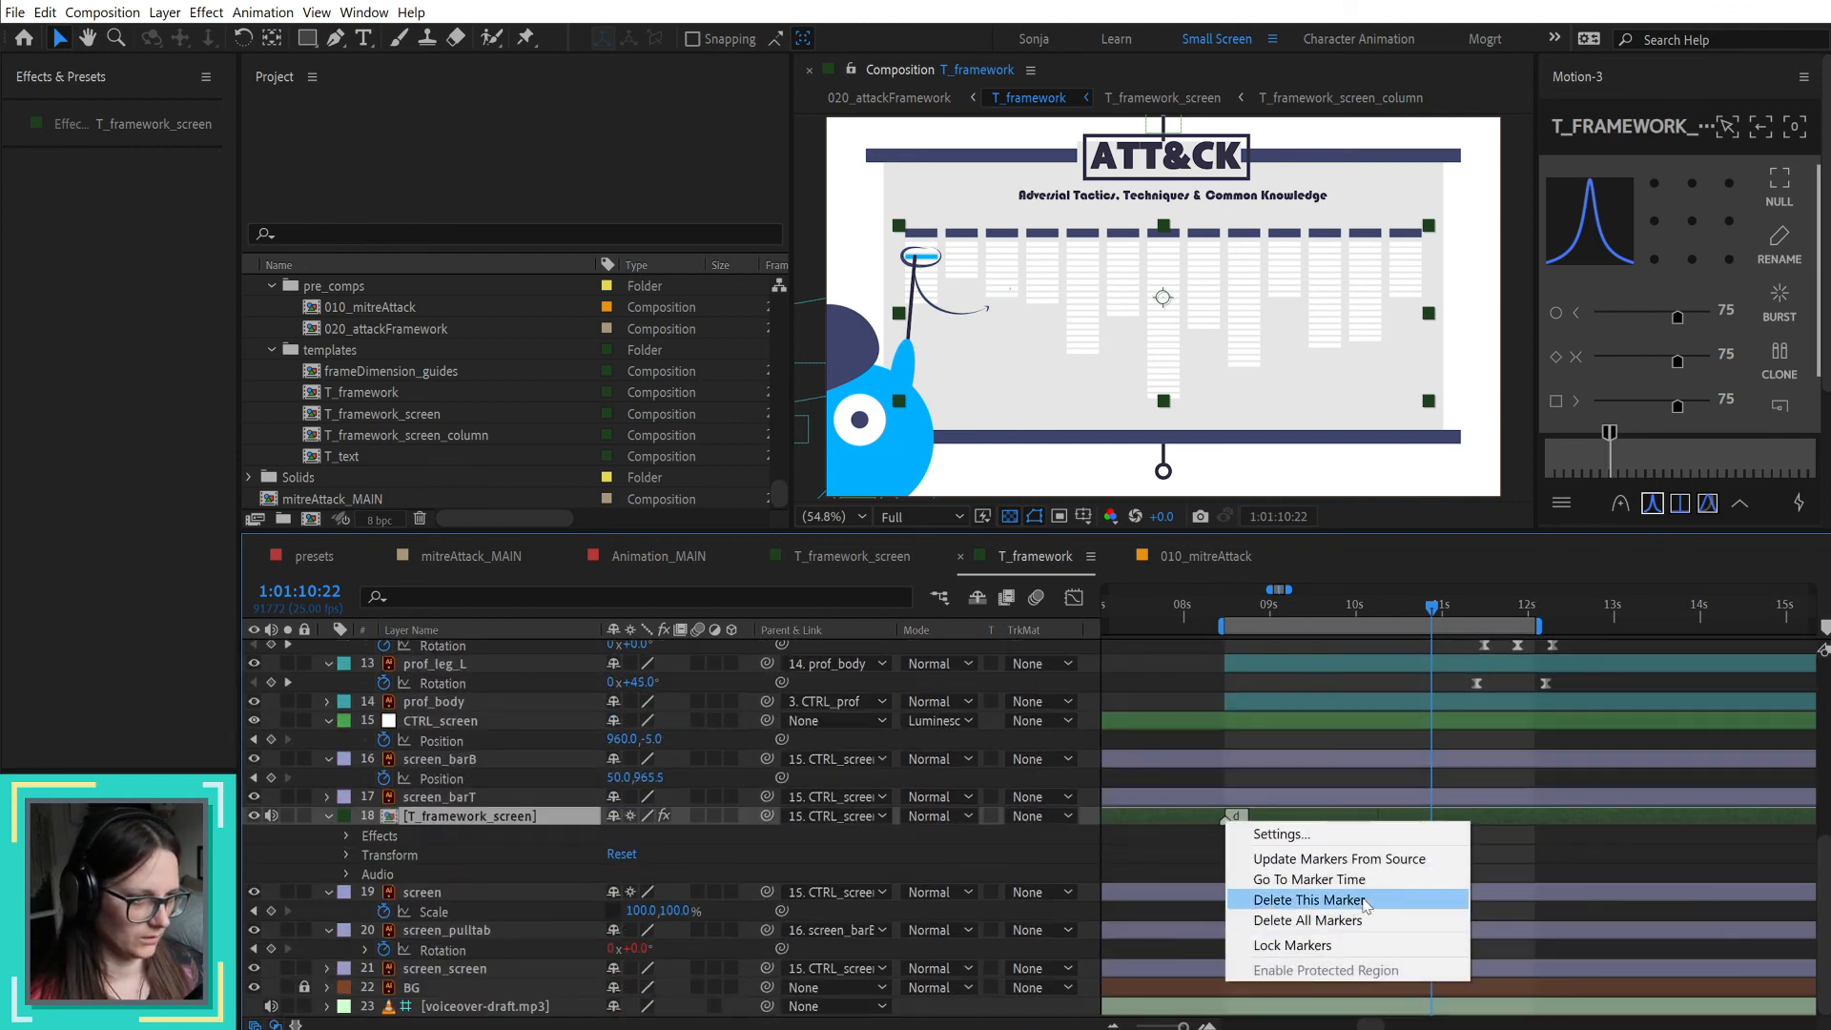
click(1361, 861)
drag(1254, 600, 1367, 617)
scroll(1426, 711, up, 1)
scroll(1427, 720, up, 6)
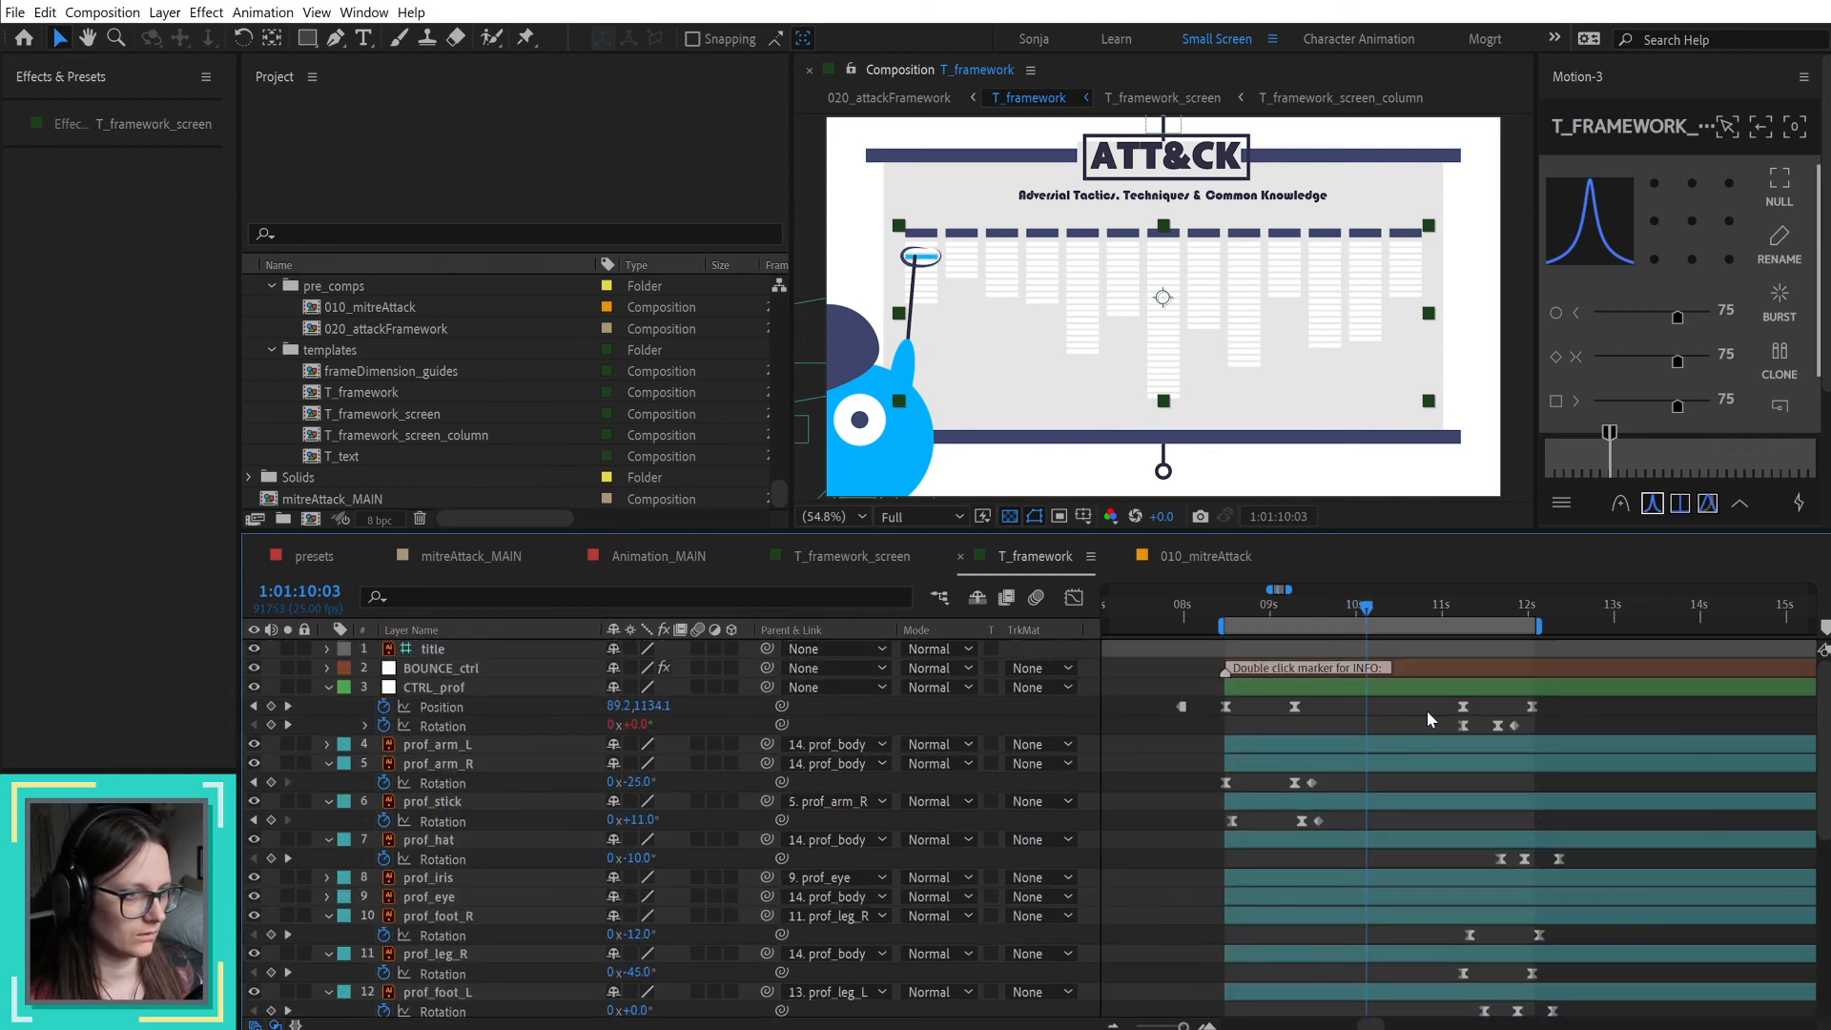
Step: In T_framework_screen, reveal all layers' keyframes and add a composition marker at 1:01:10:18, where item_circle_02's draw-on starts
double_click(1433, 959)
drag(1541, 615, 1544, 615)
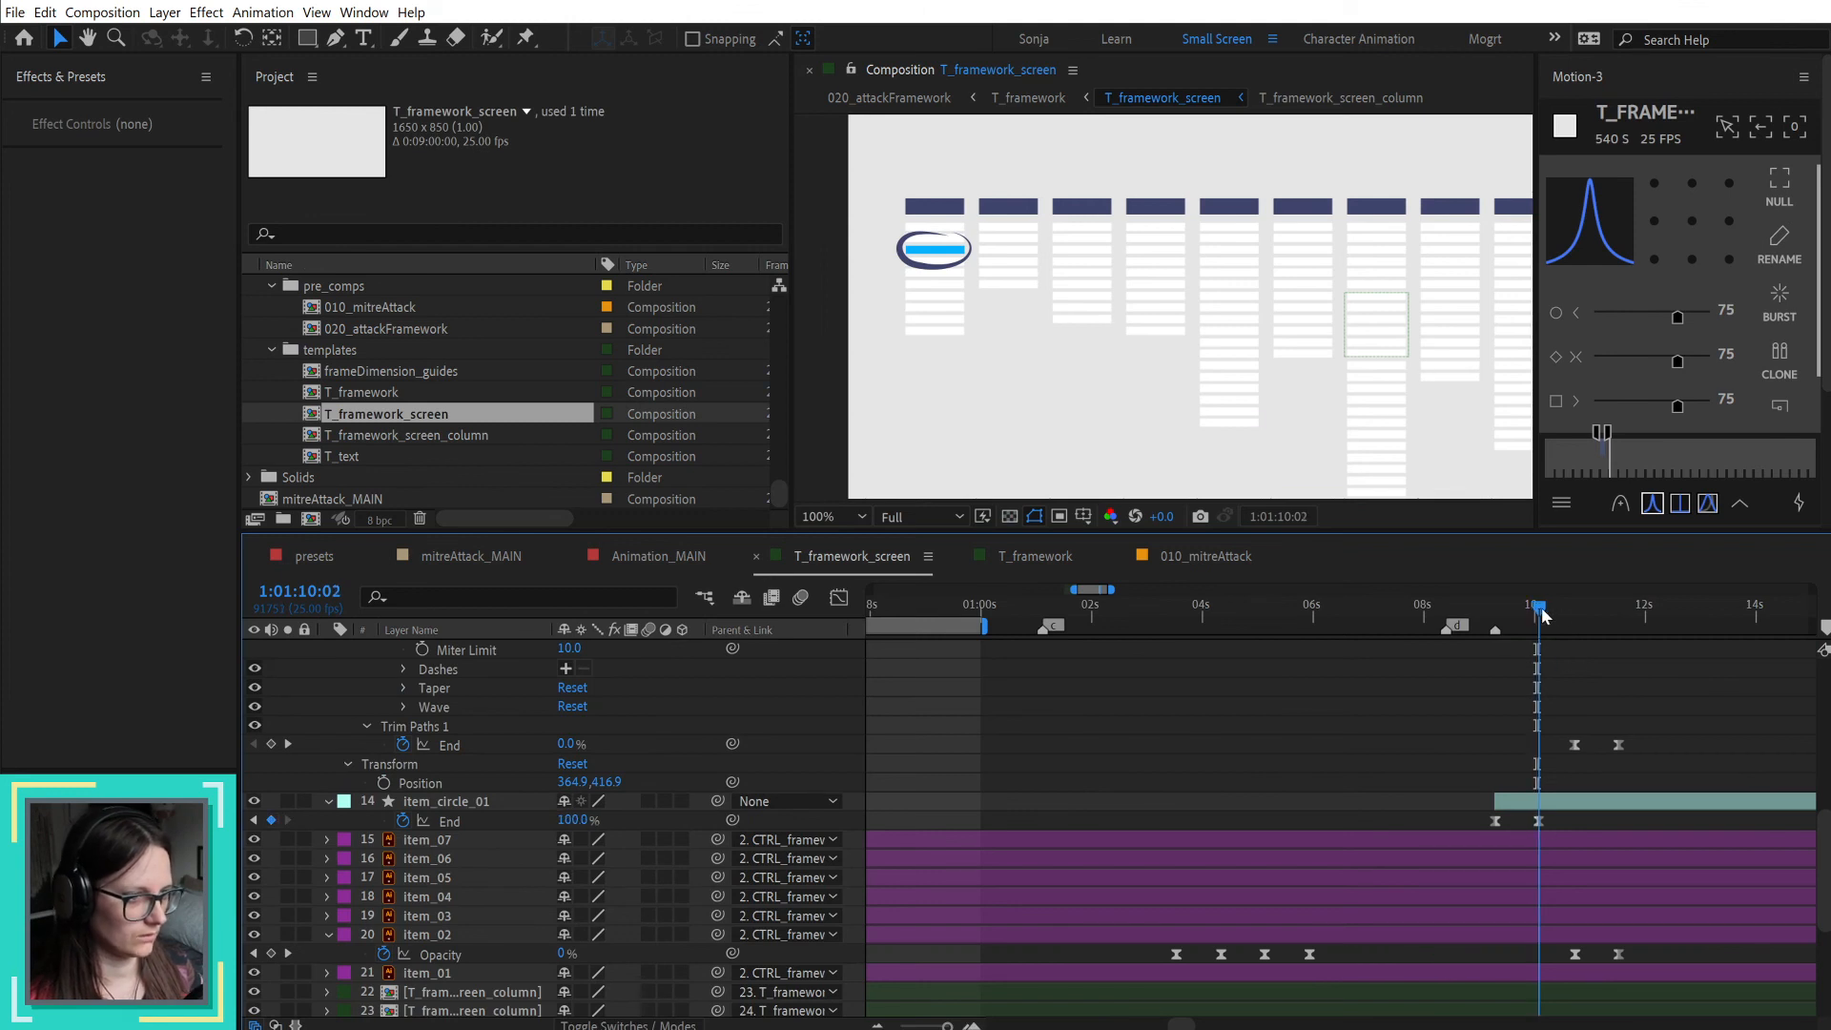
scroll(1619, 738, up, 5)
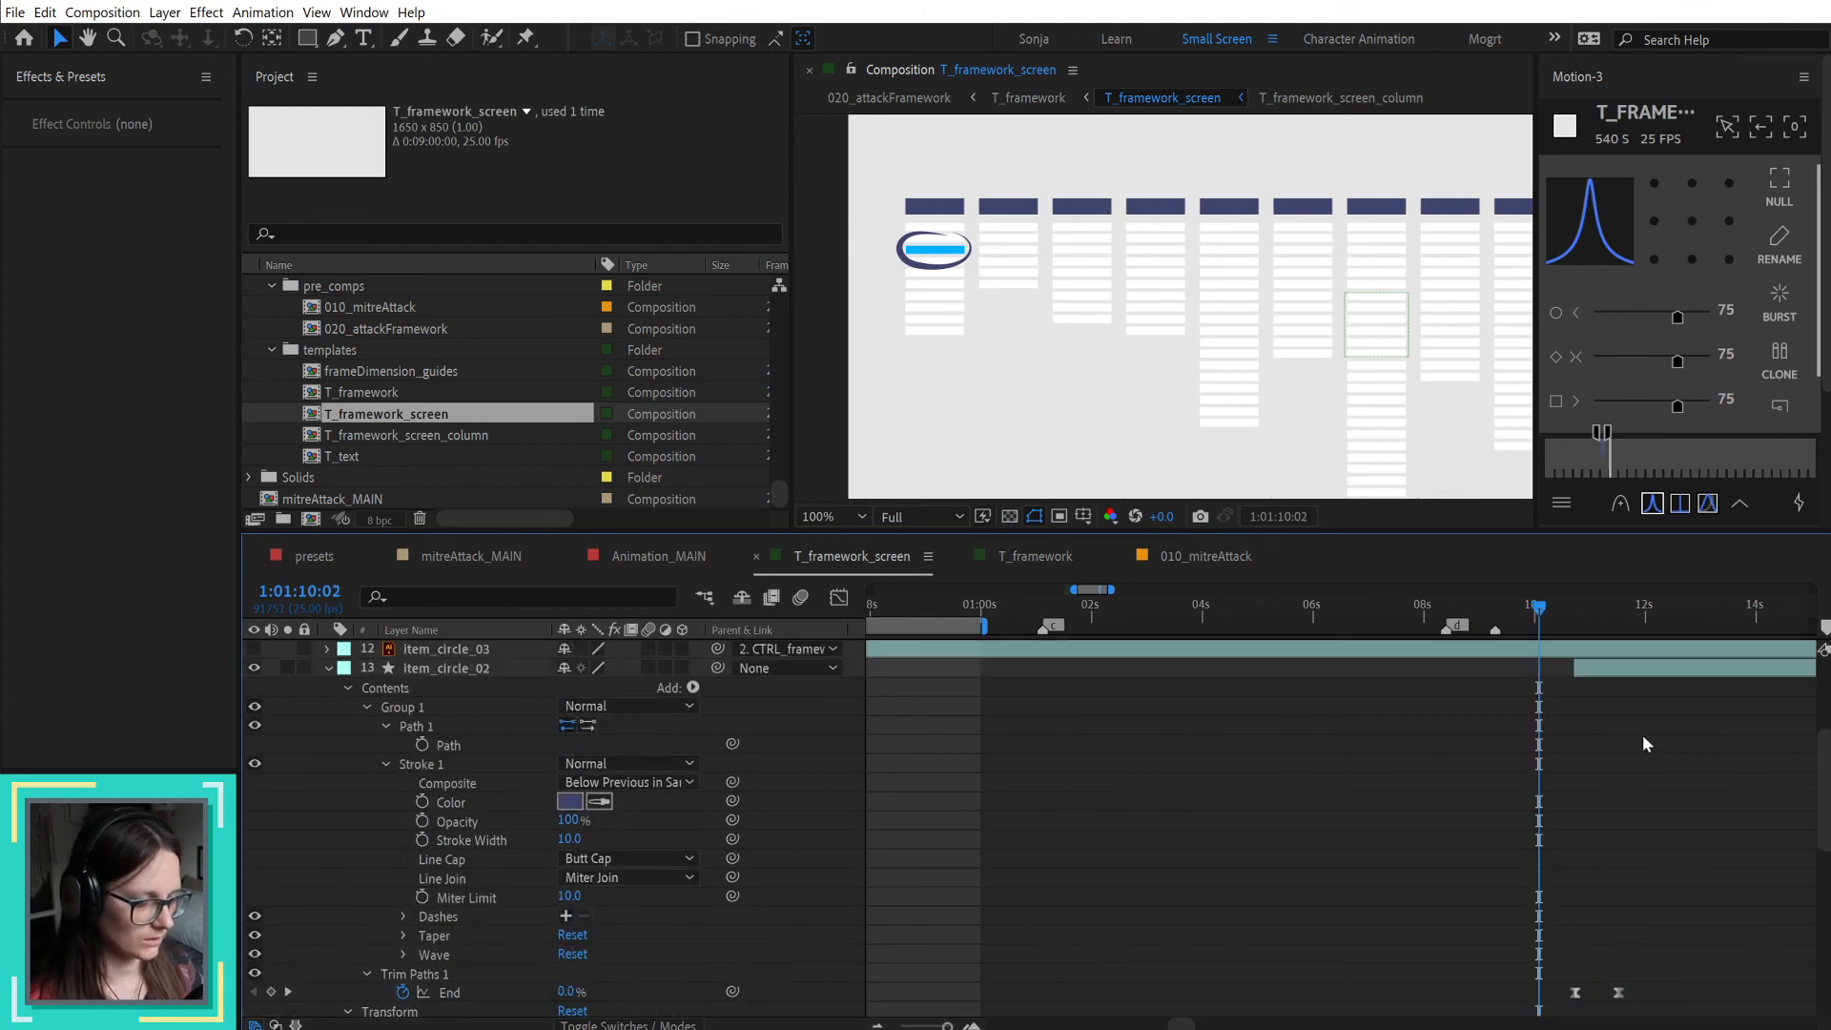
key(u)
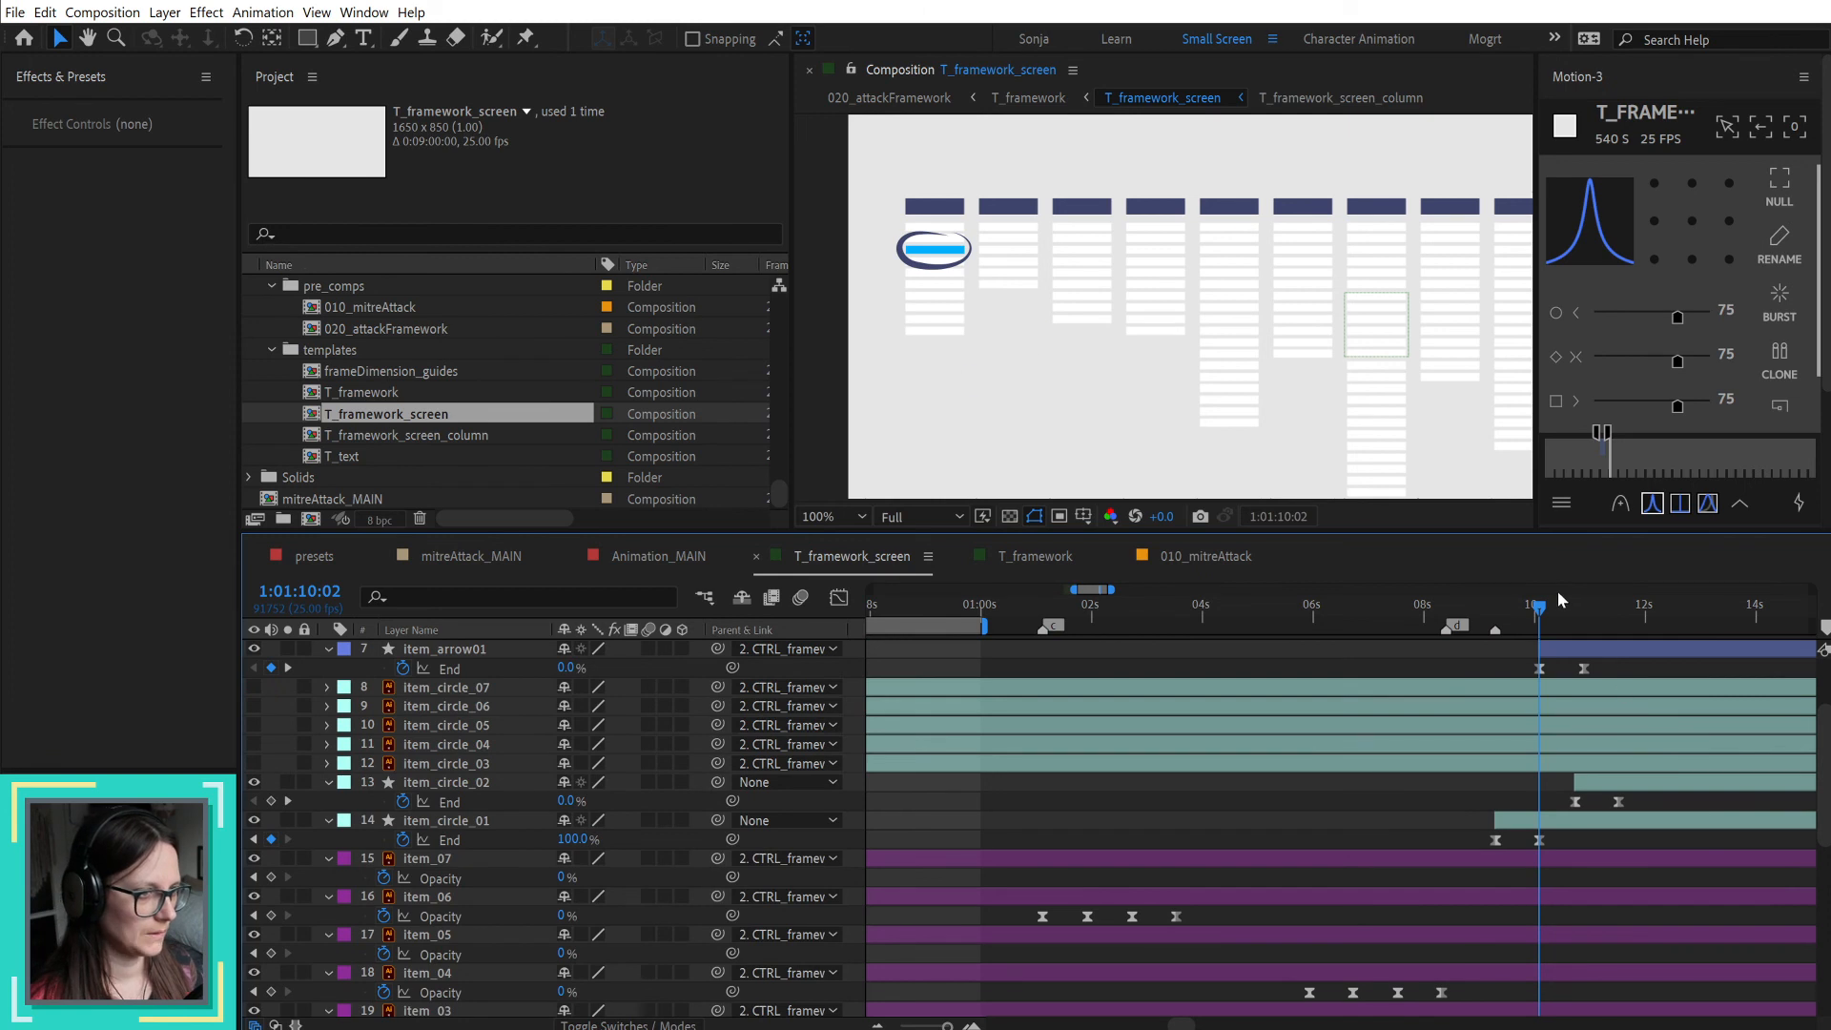
drag(1541, 613, 1580, 613)
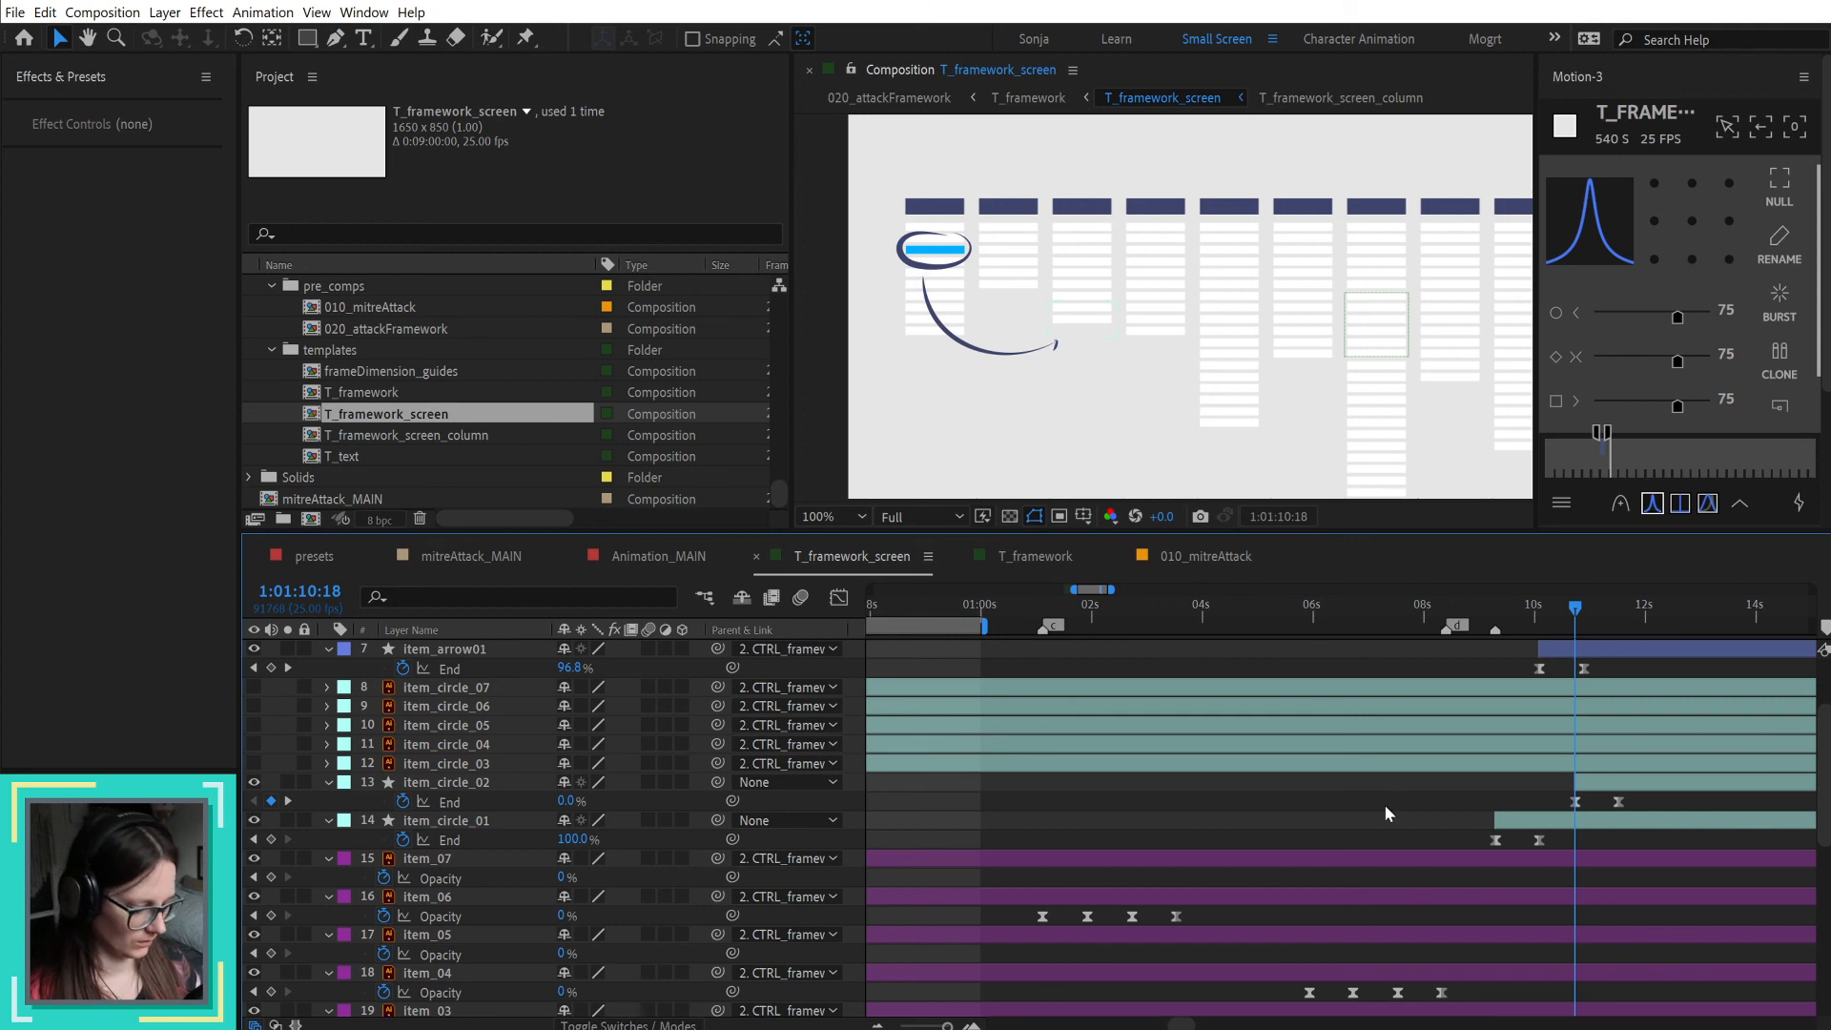
key(KP_Multiply)
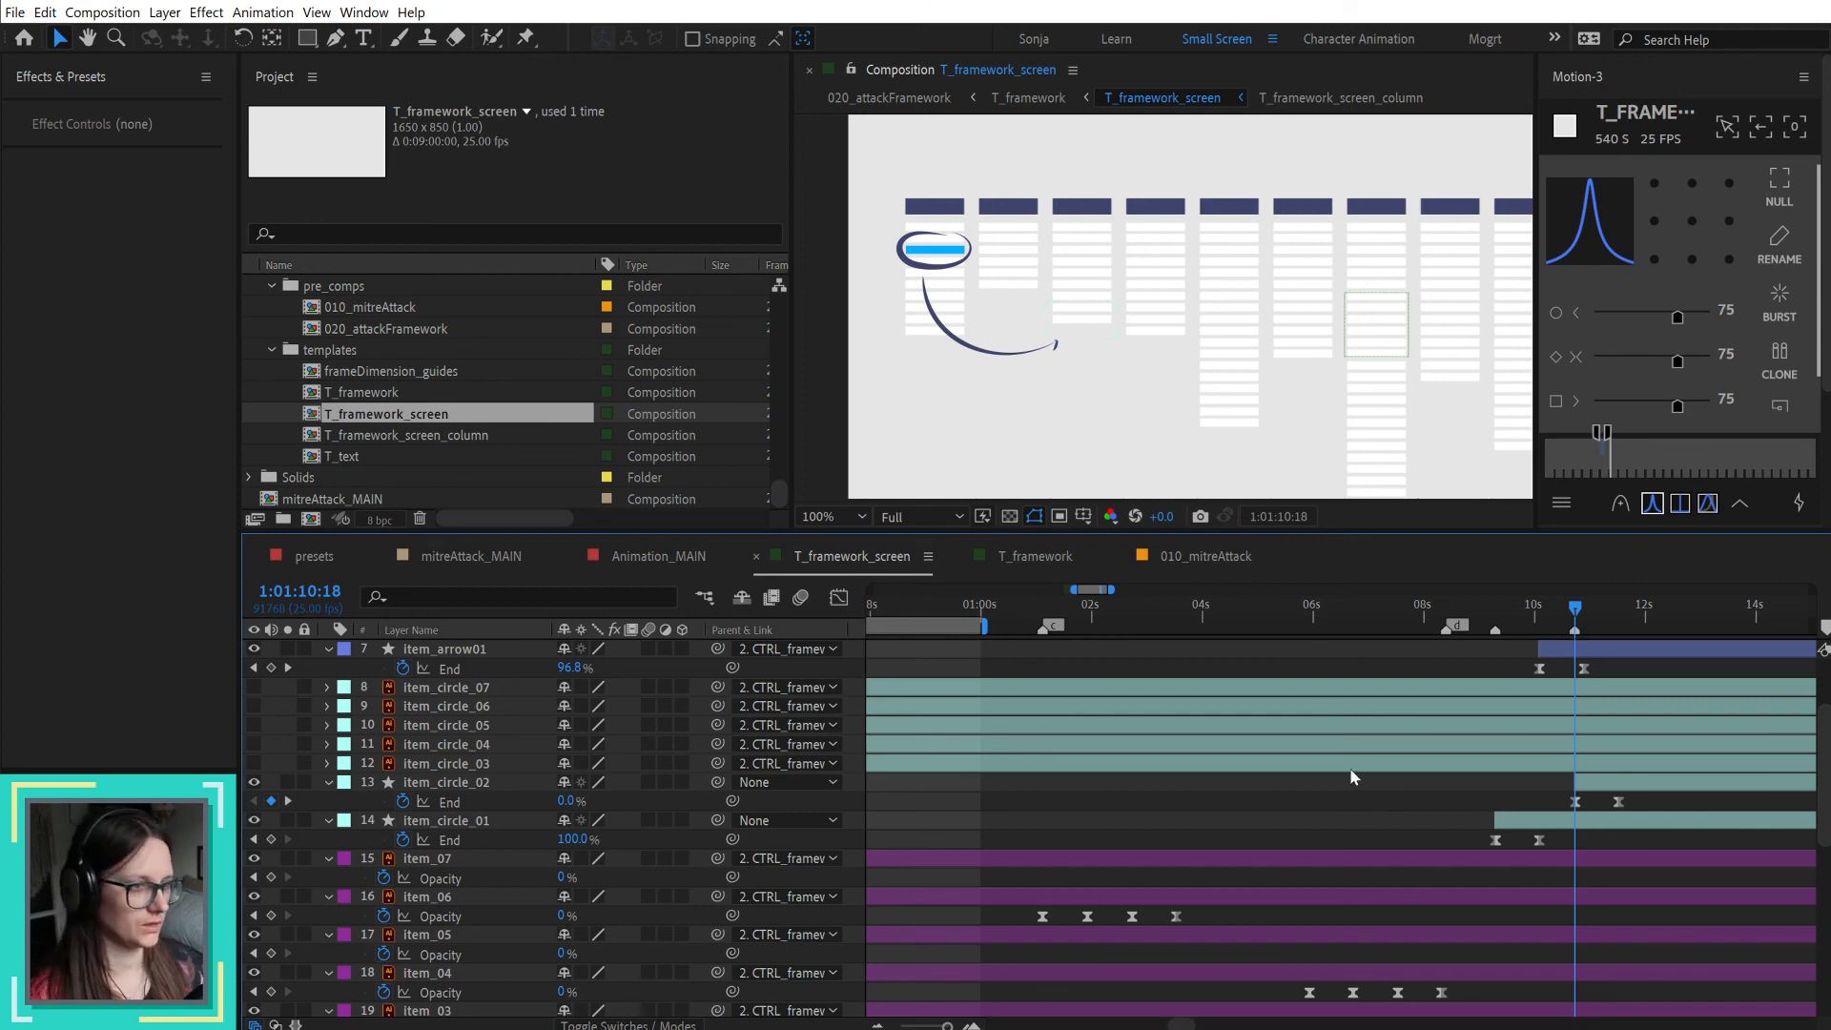
Step: Return to T_framework and refresh the T_framework_screen layer's markers from the source composition
click(1049, 554)
right_click(1303, 961)
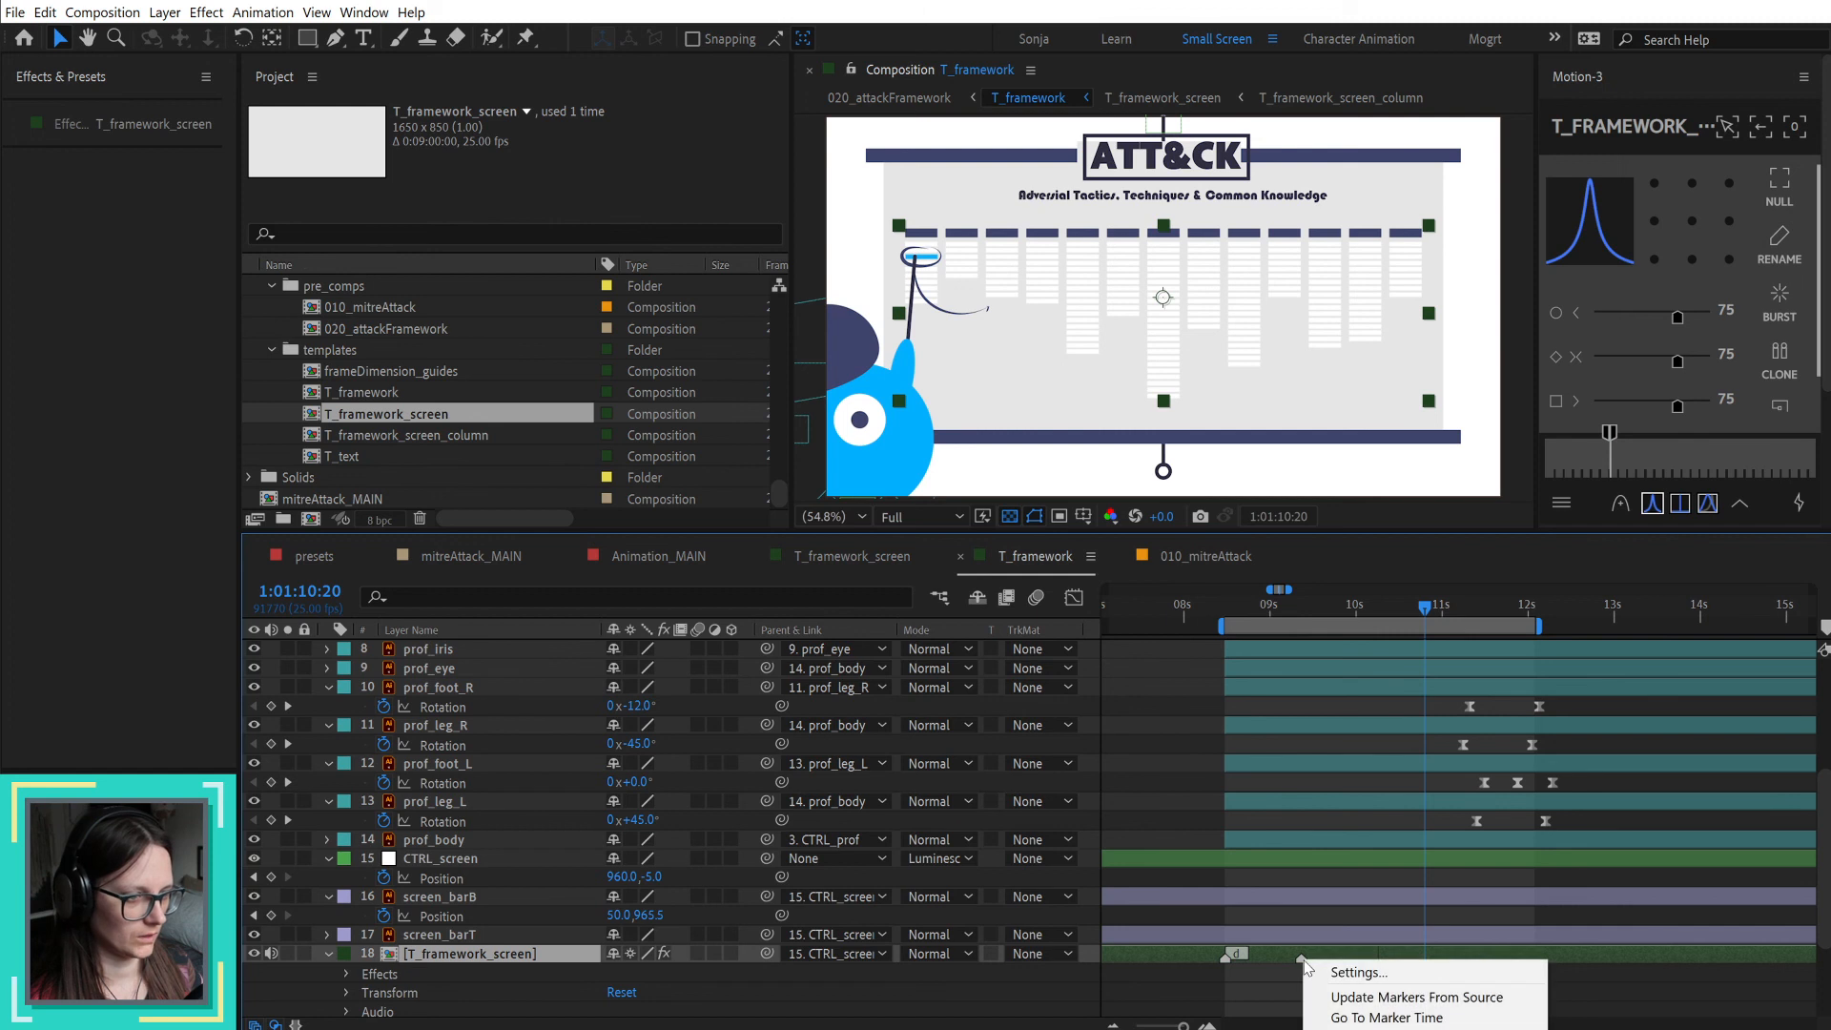
click(1383, 996)
Step: Move the professor's second set of movement keyframes on CTRL_prof, hat, legs and feet earlier, starting at 1:01:10:20
scroll(1442, 748, up, 3)
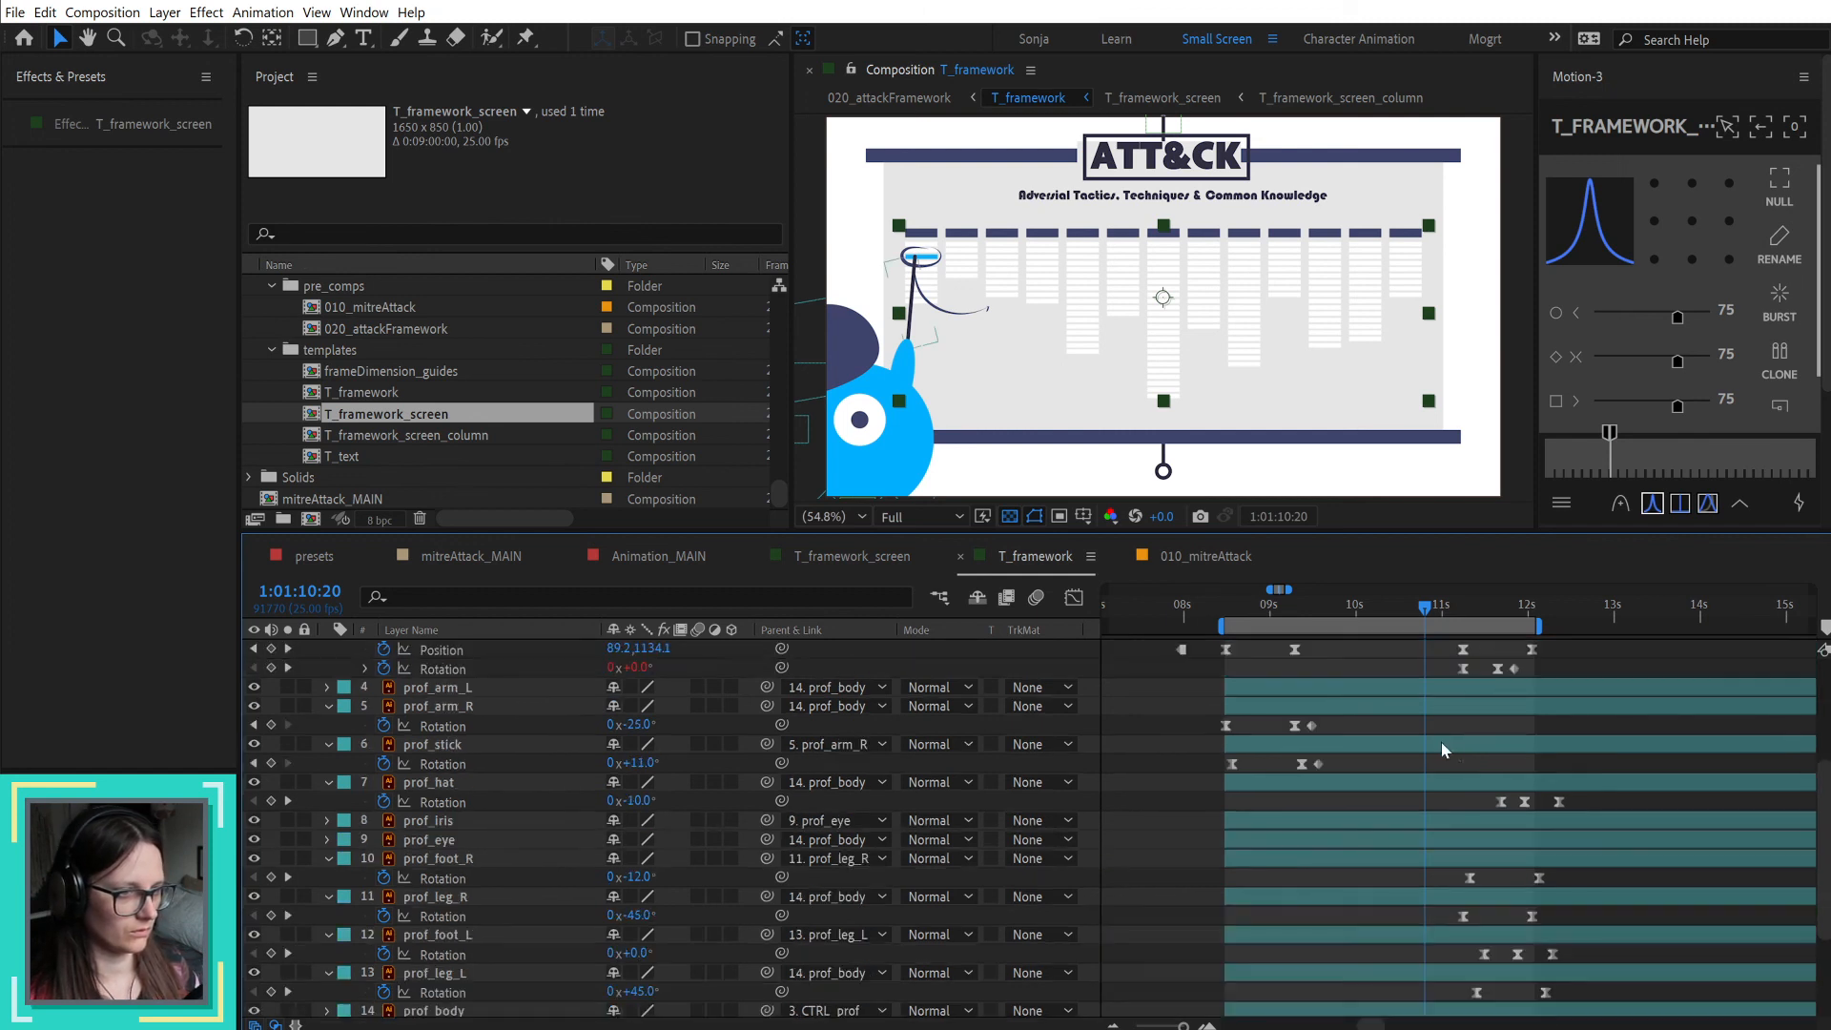
scroll(1440, 744, up, 1)
click(1136, 743)
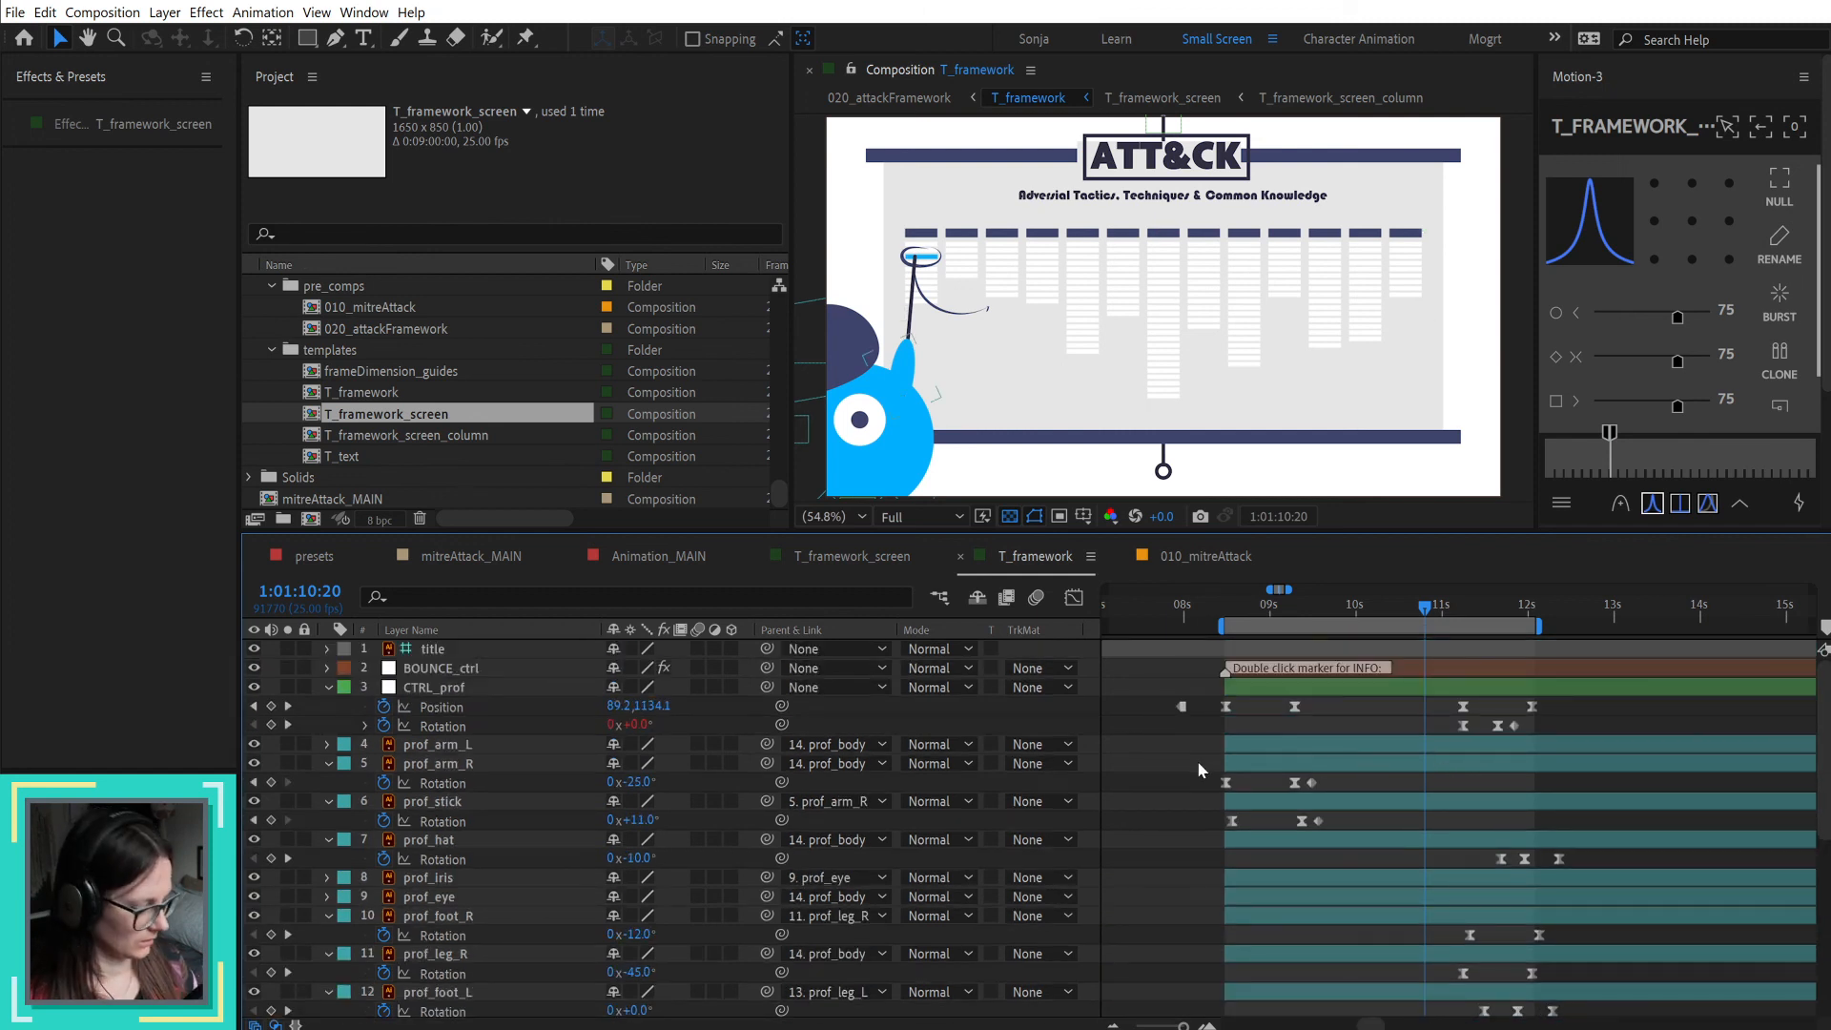
click(1456, 689)
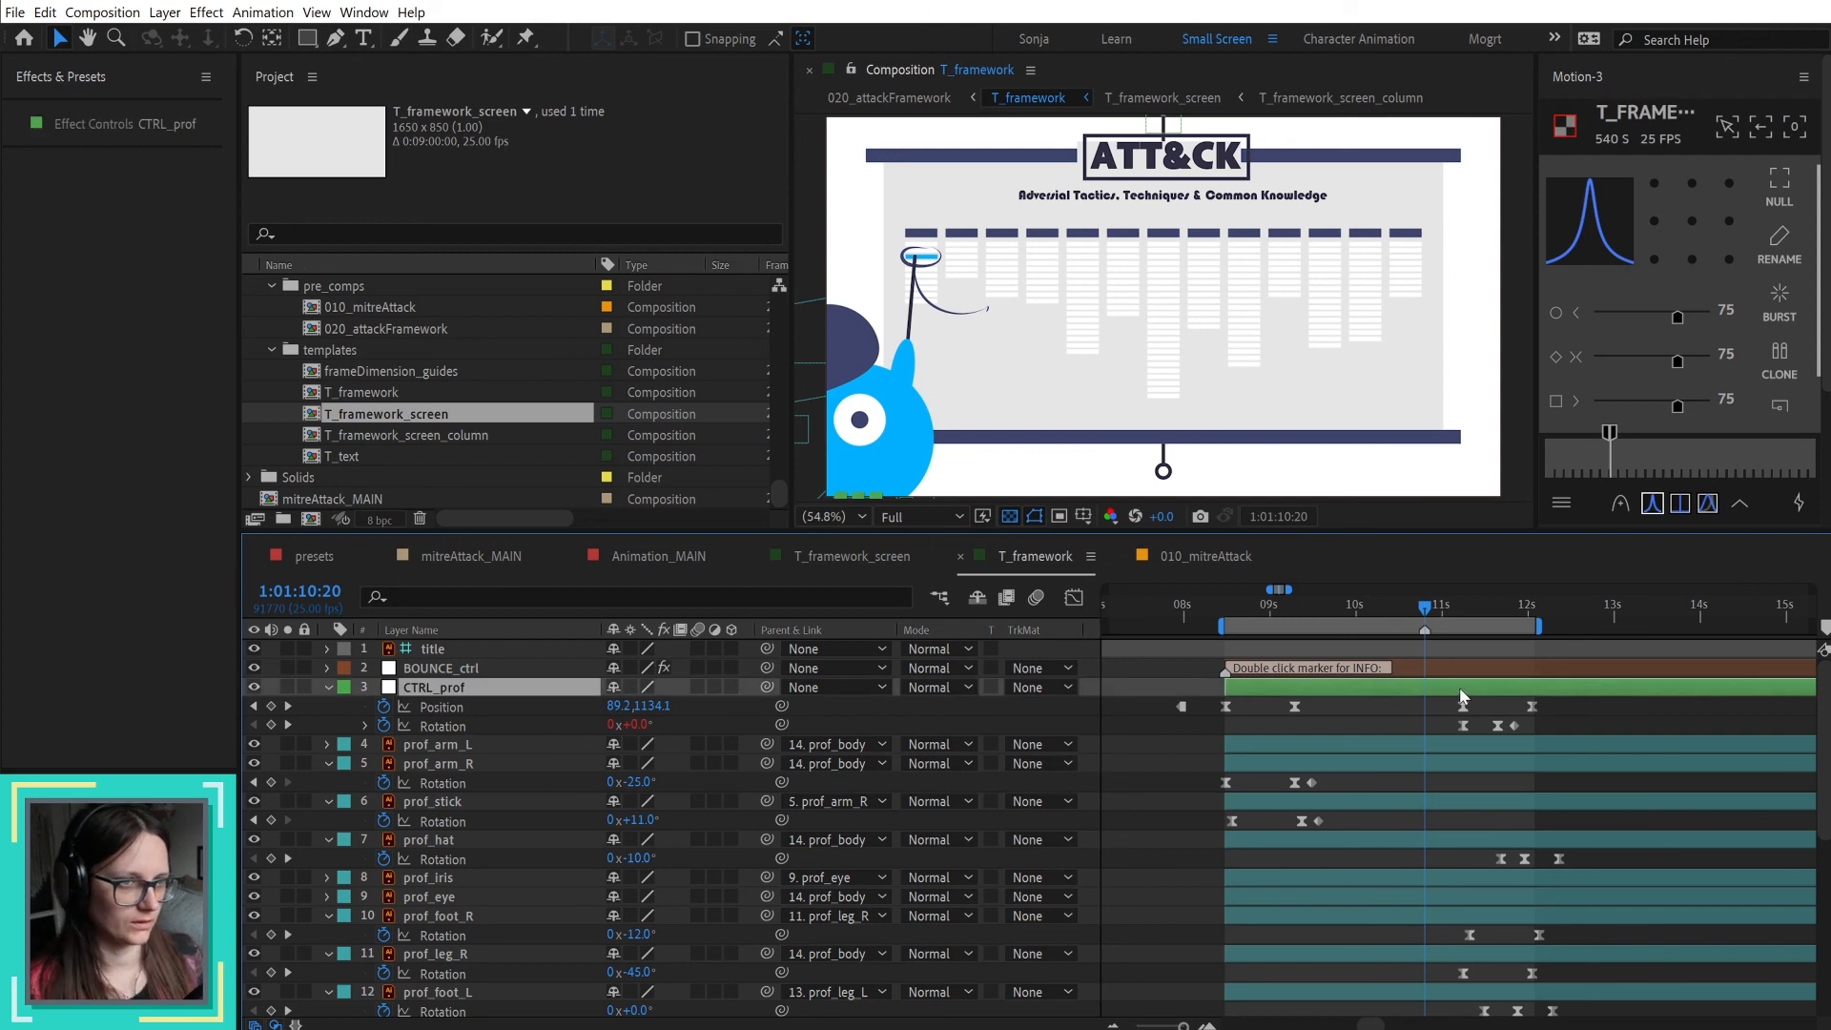
drag(1541, 700, 1606, 763)
scroll(1605, 762, up, 6)
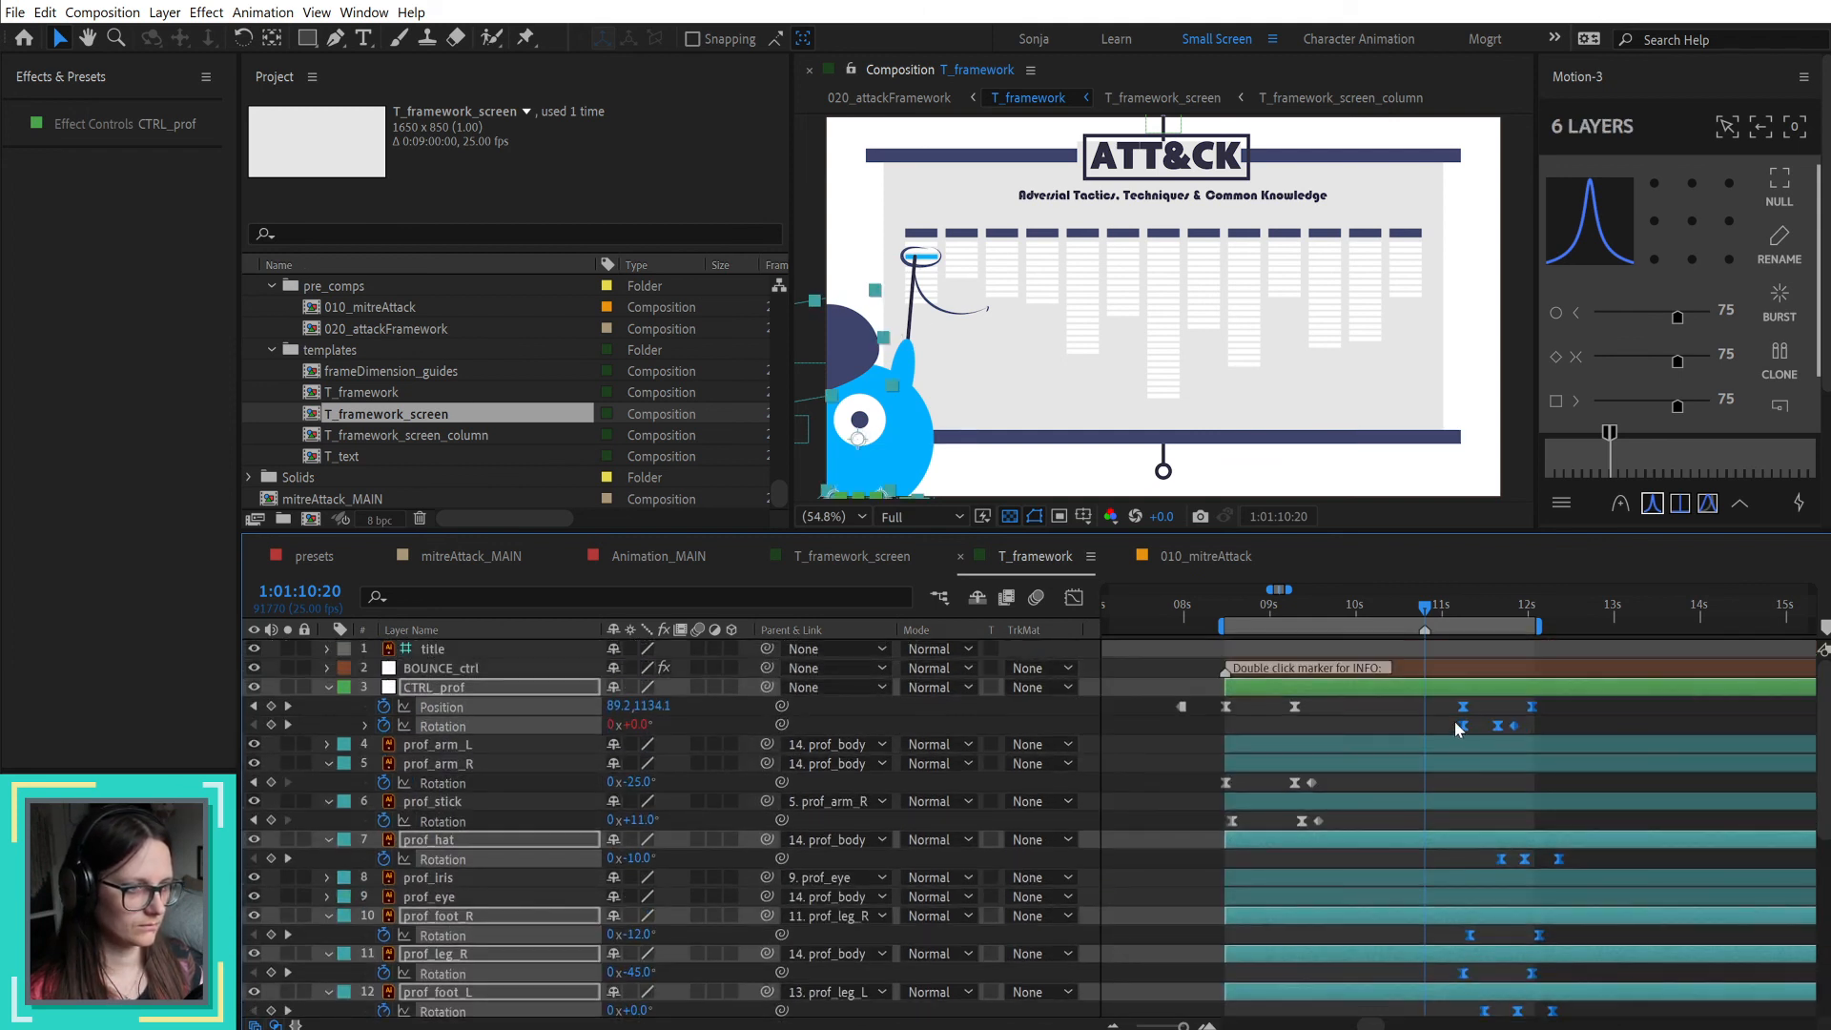
drag(1464, 713, 1429, 720)
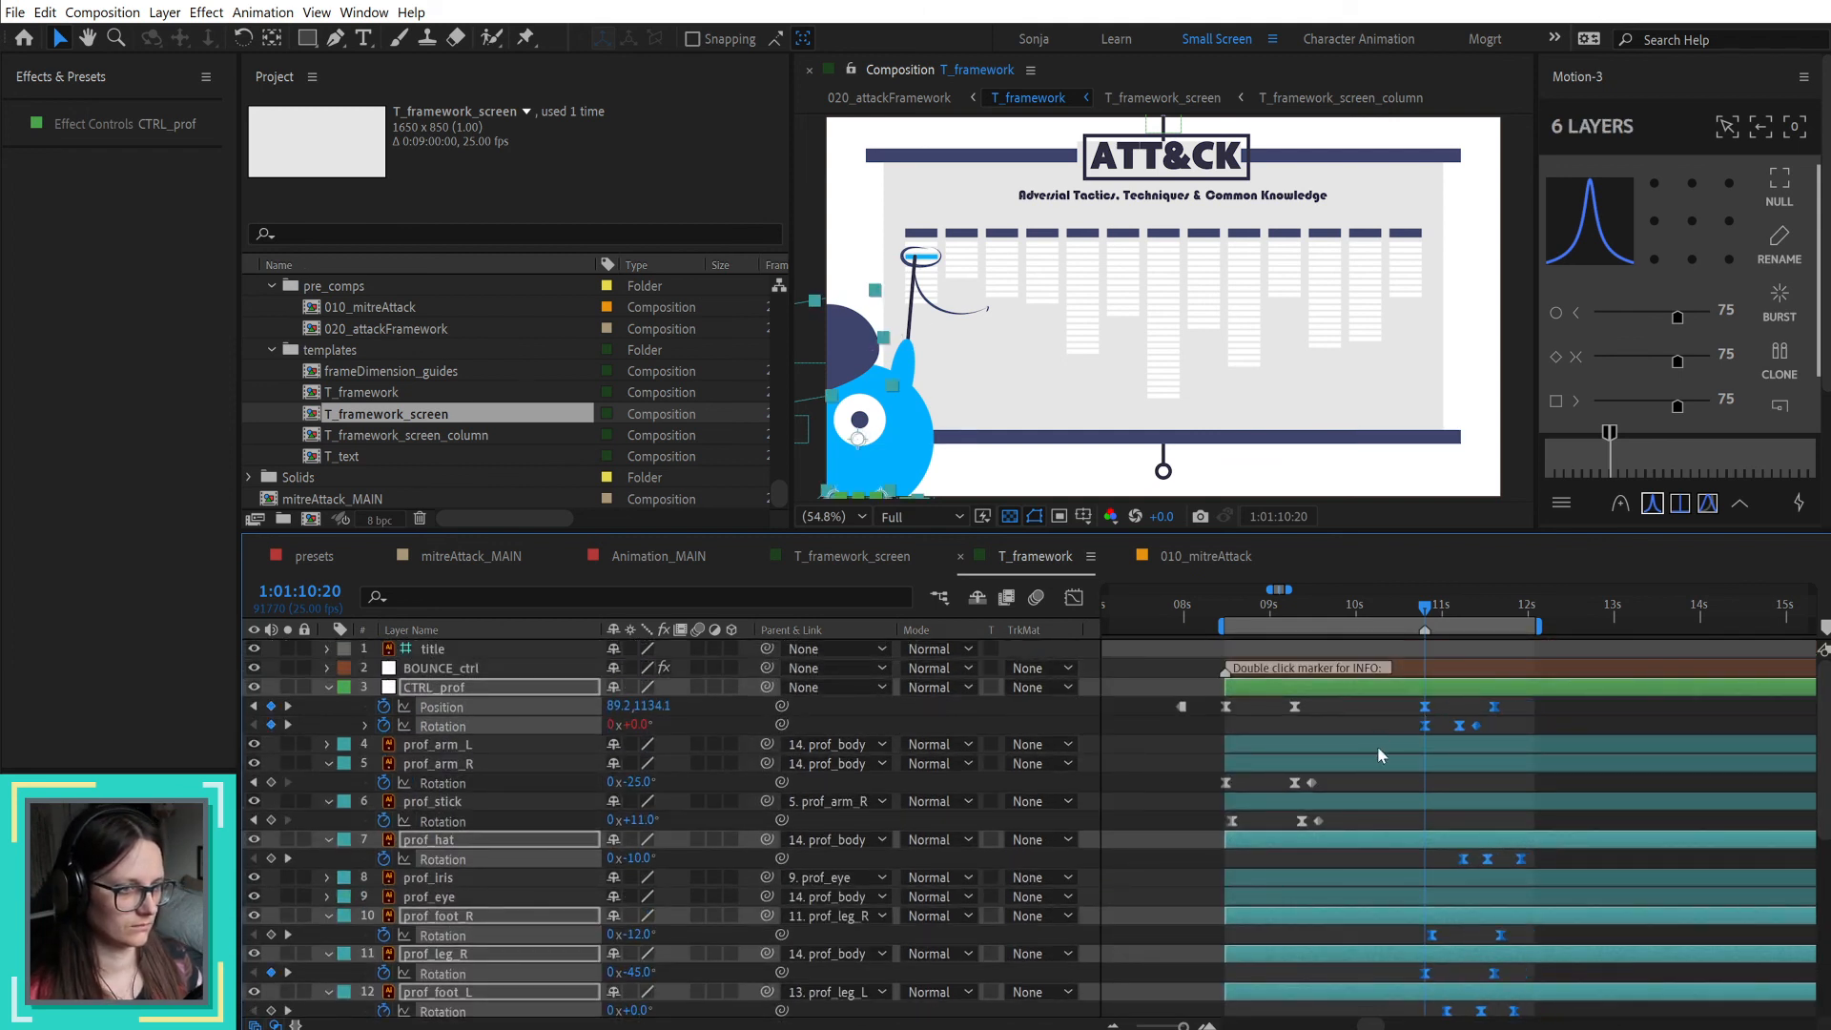
Step: Keyframe the rotation of prof_arm_R and prof_stick at 1:01:10:20, and rotate them to -41° and -5° at 1:01:11:05
click(1392, 769)
shift+click(1400, 801)
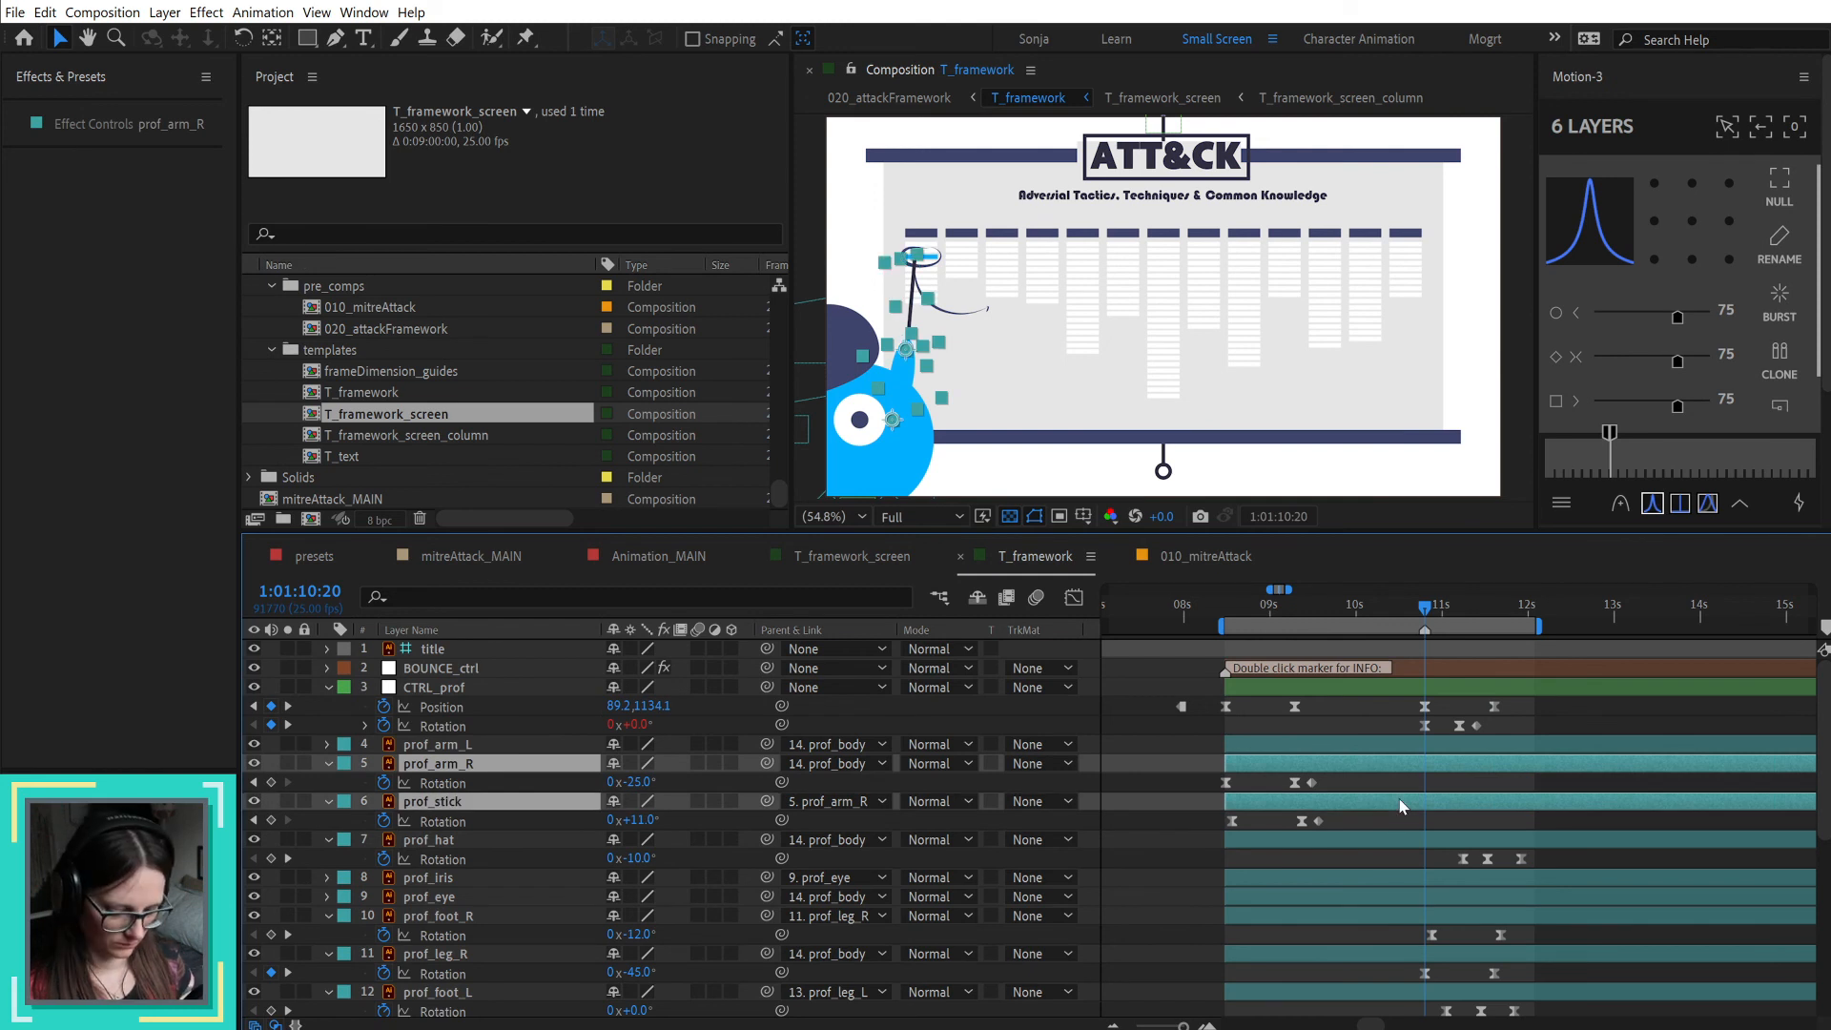
key(alt+shift+r)
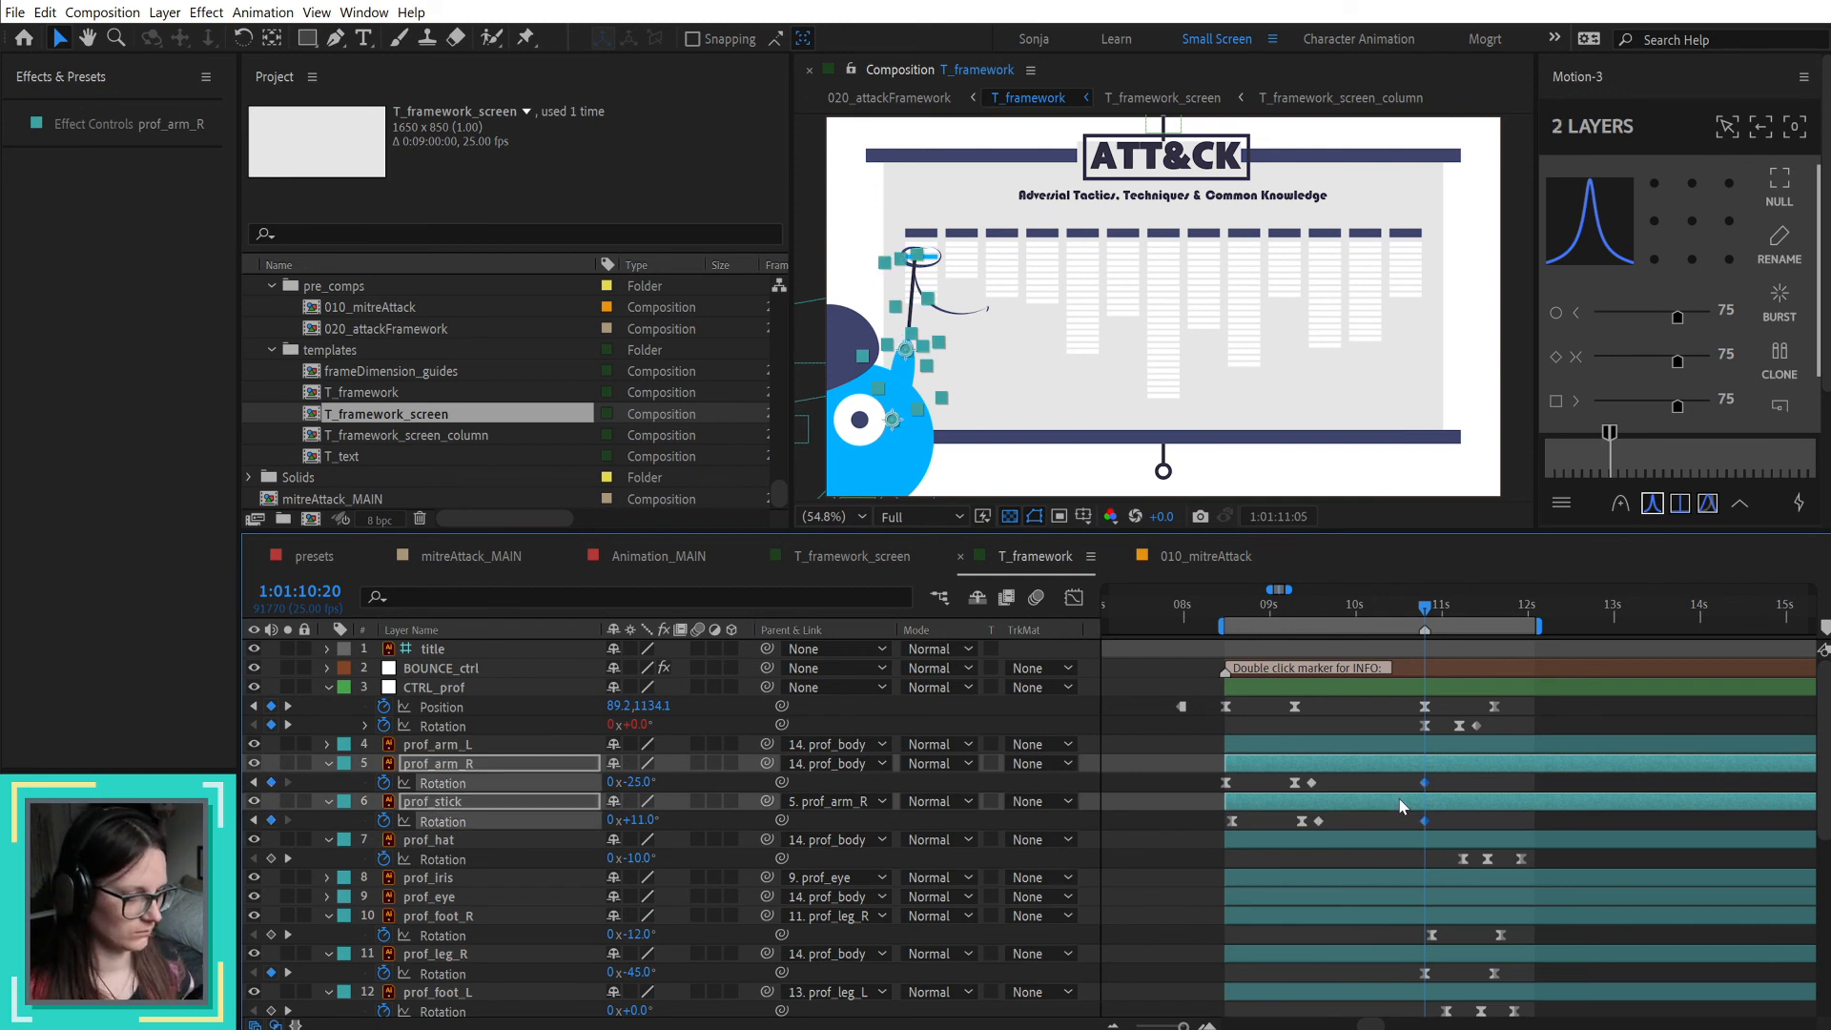
key(shift+Page_Down)
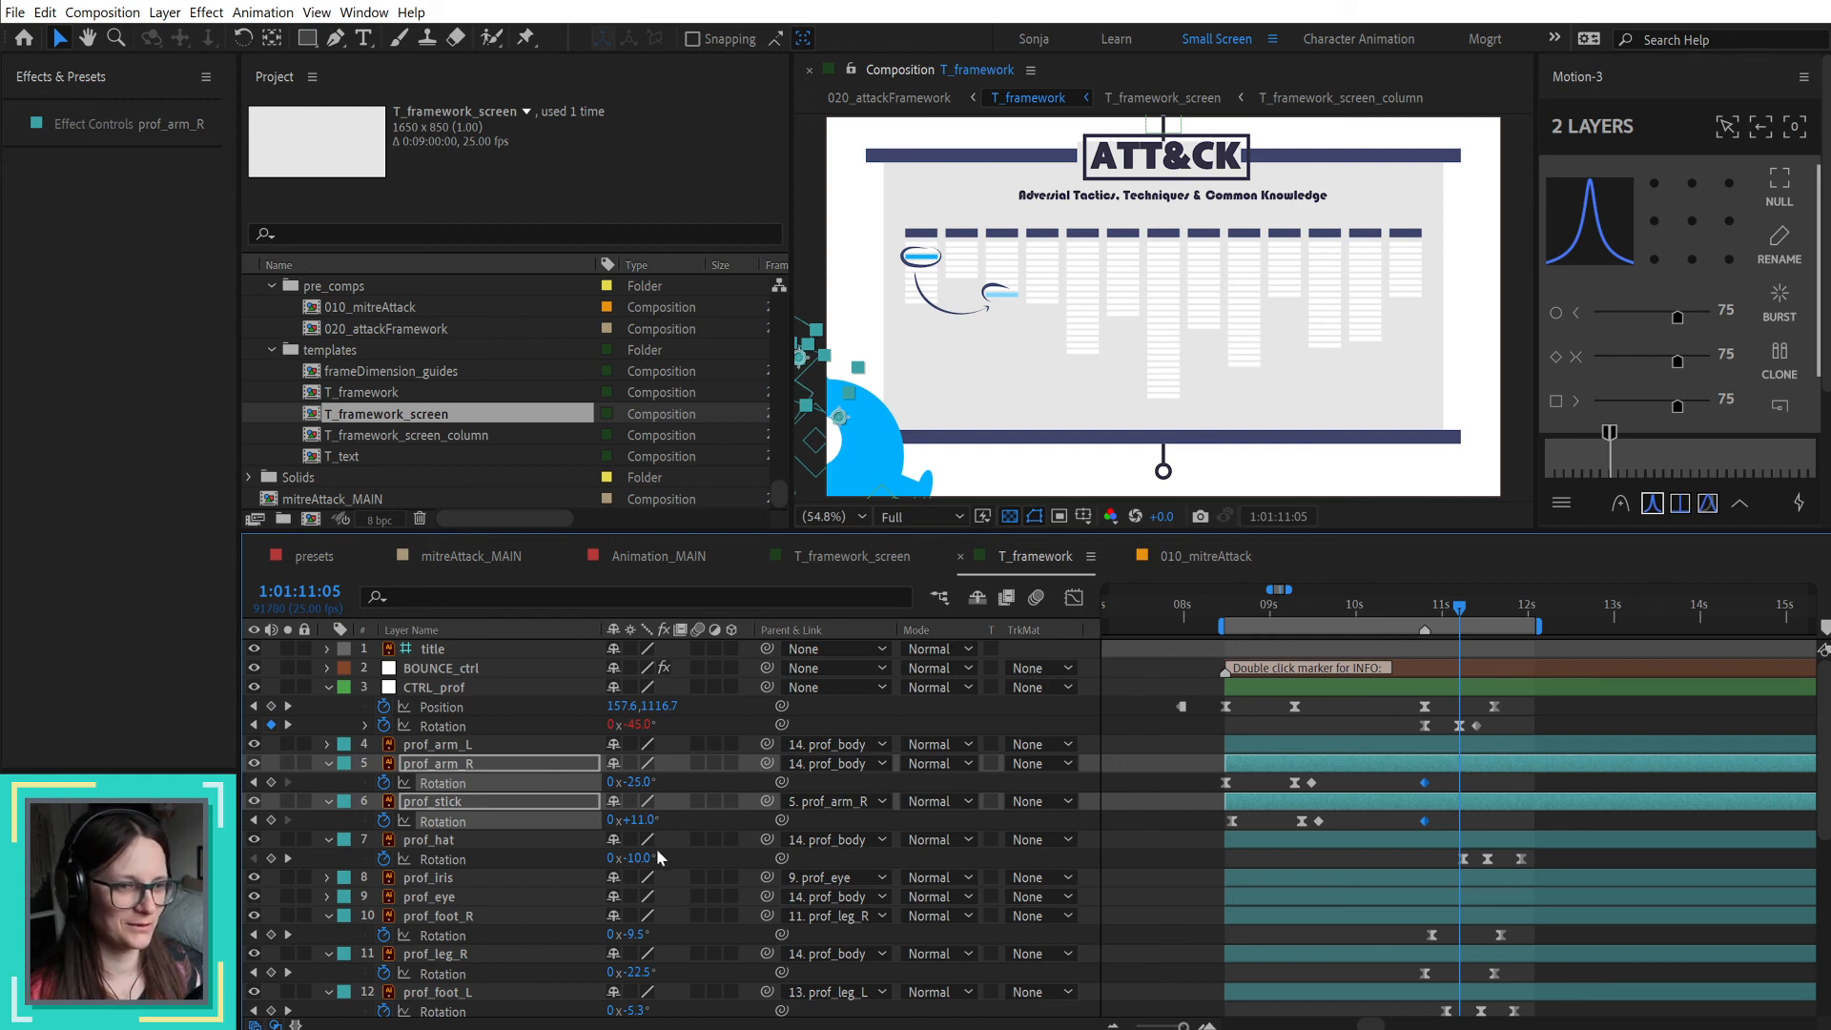
drag(637, 782, 632, 782)
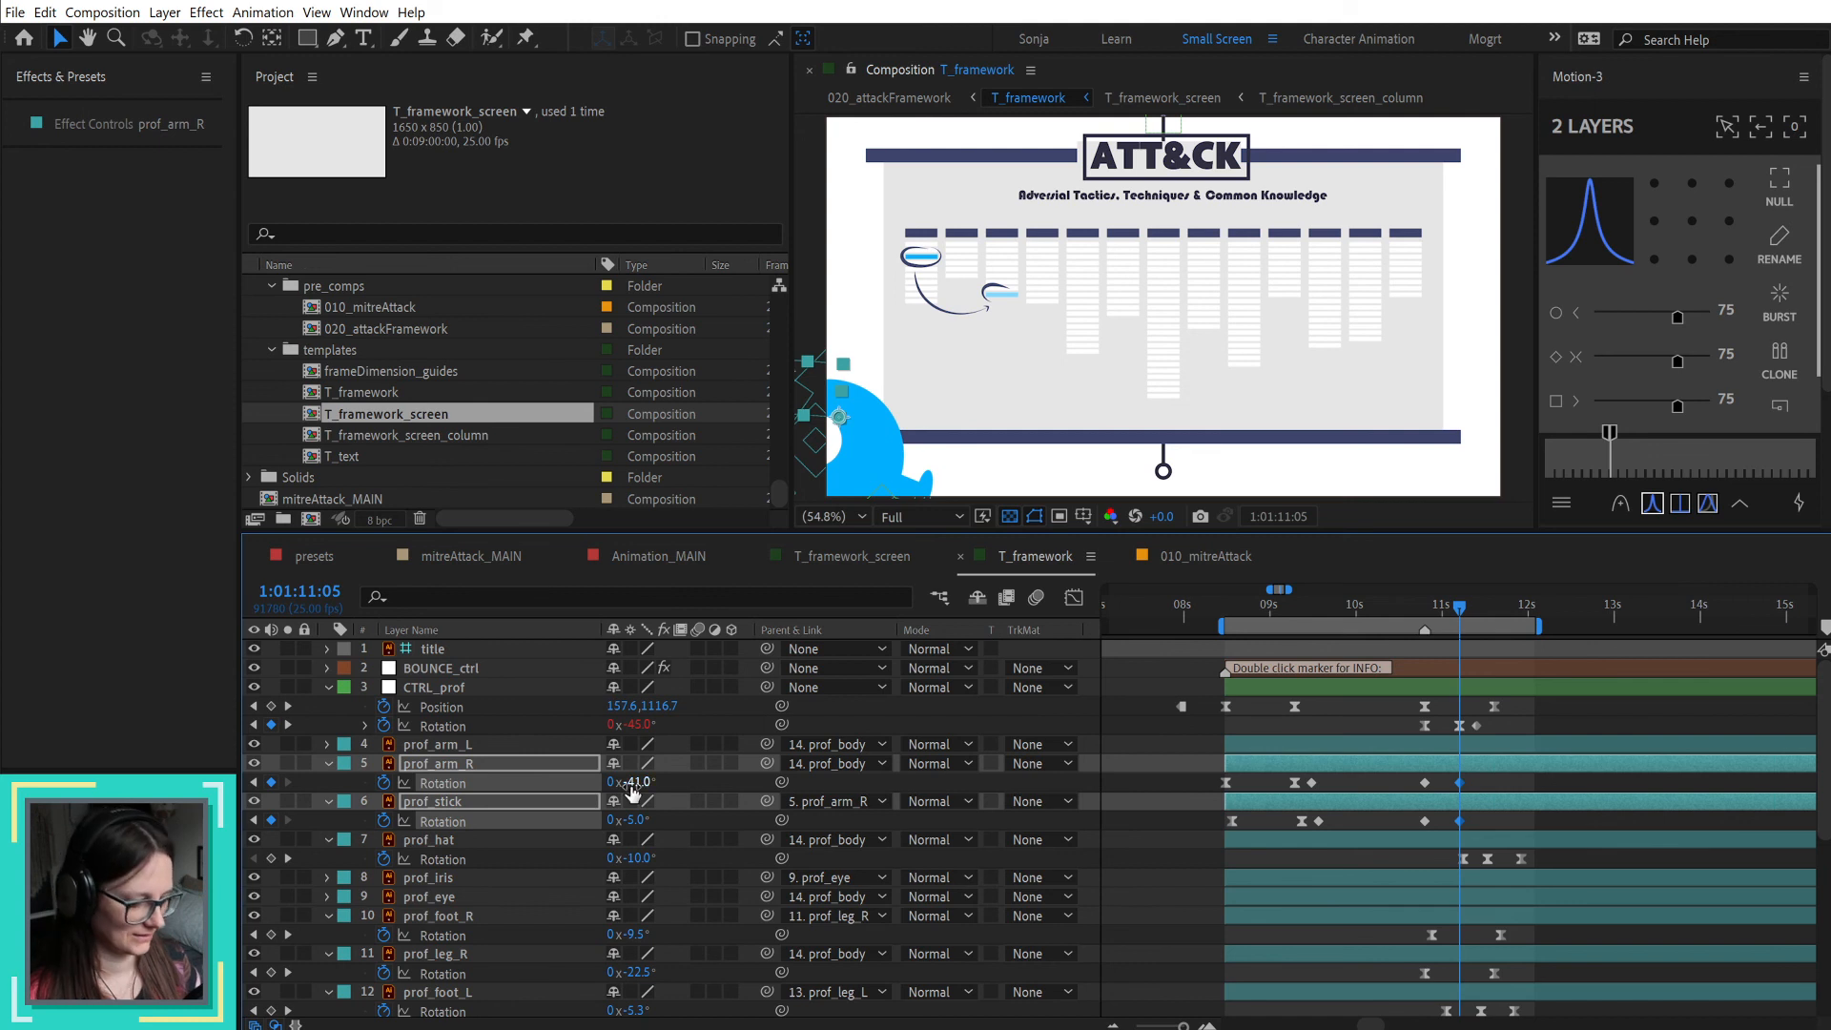
Step: Clone the closing rotation keyframes of prof_arm_R and prof_stick from the first pointing gesture to 1:01:11:10
key(shift+Page_Down)
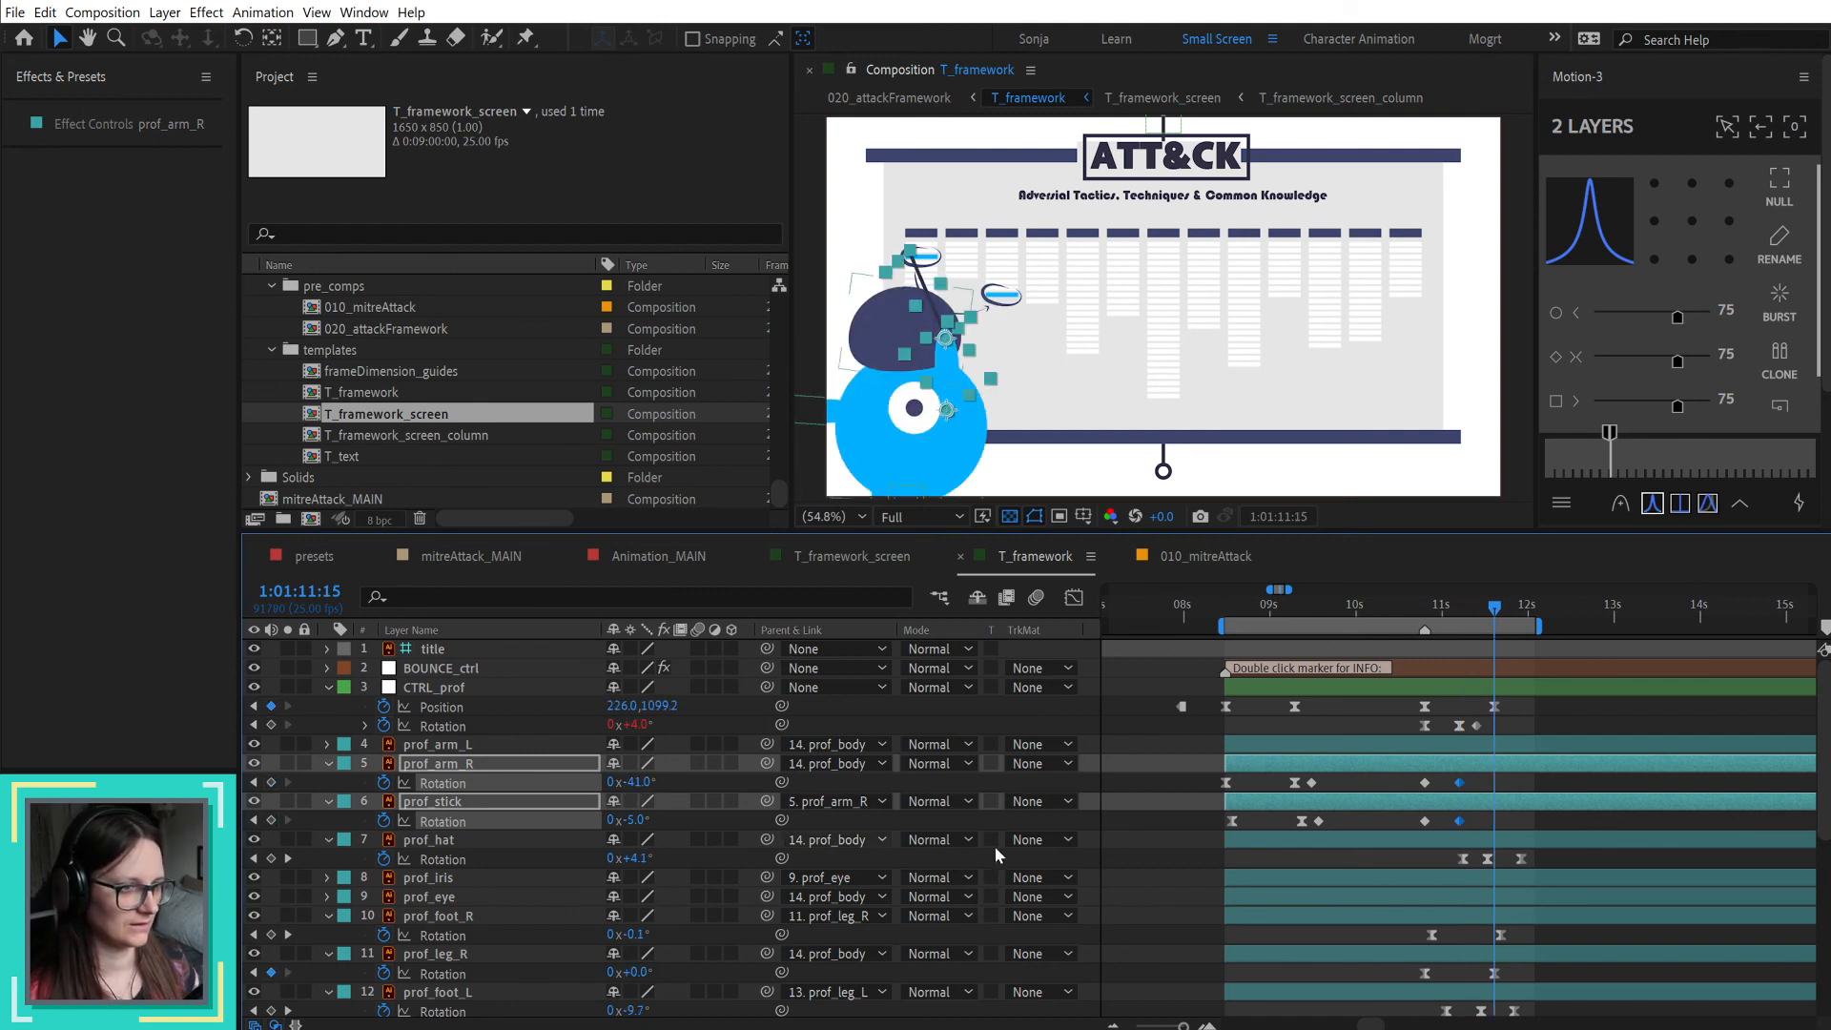
key(shift+Page_Up)
key(Page_Down)
key(Page_Down)
key(Page_Down)
key(Page_Down)
key(Page_Down)
click(1319, 820)
shift+click(1311, 781)
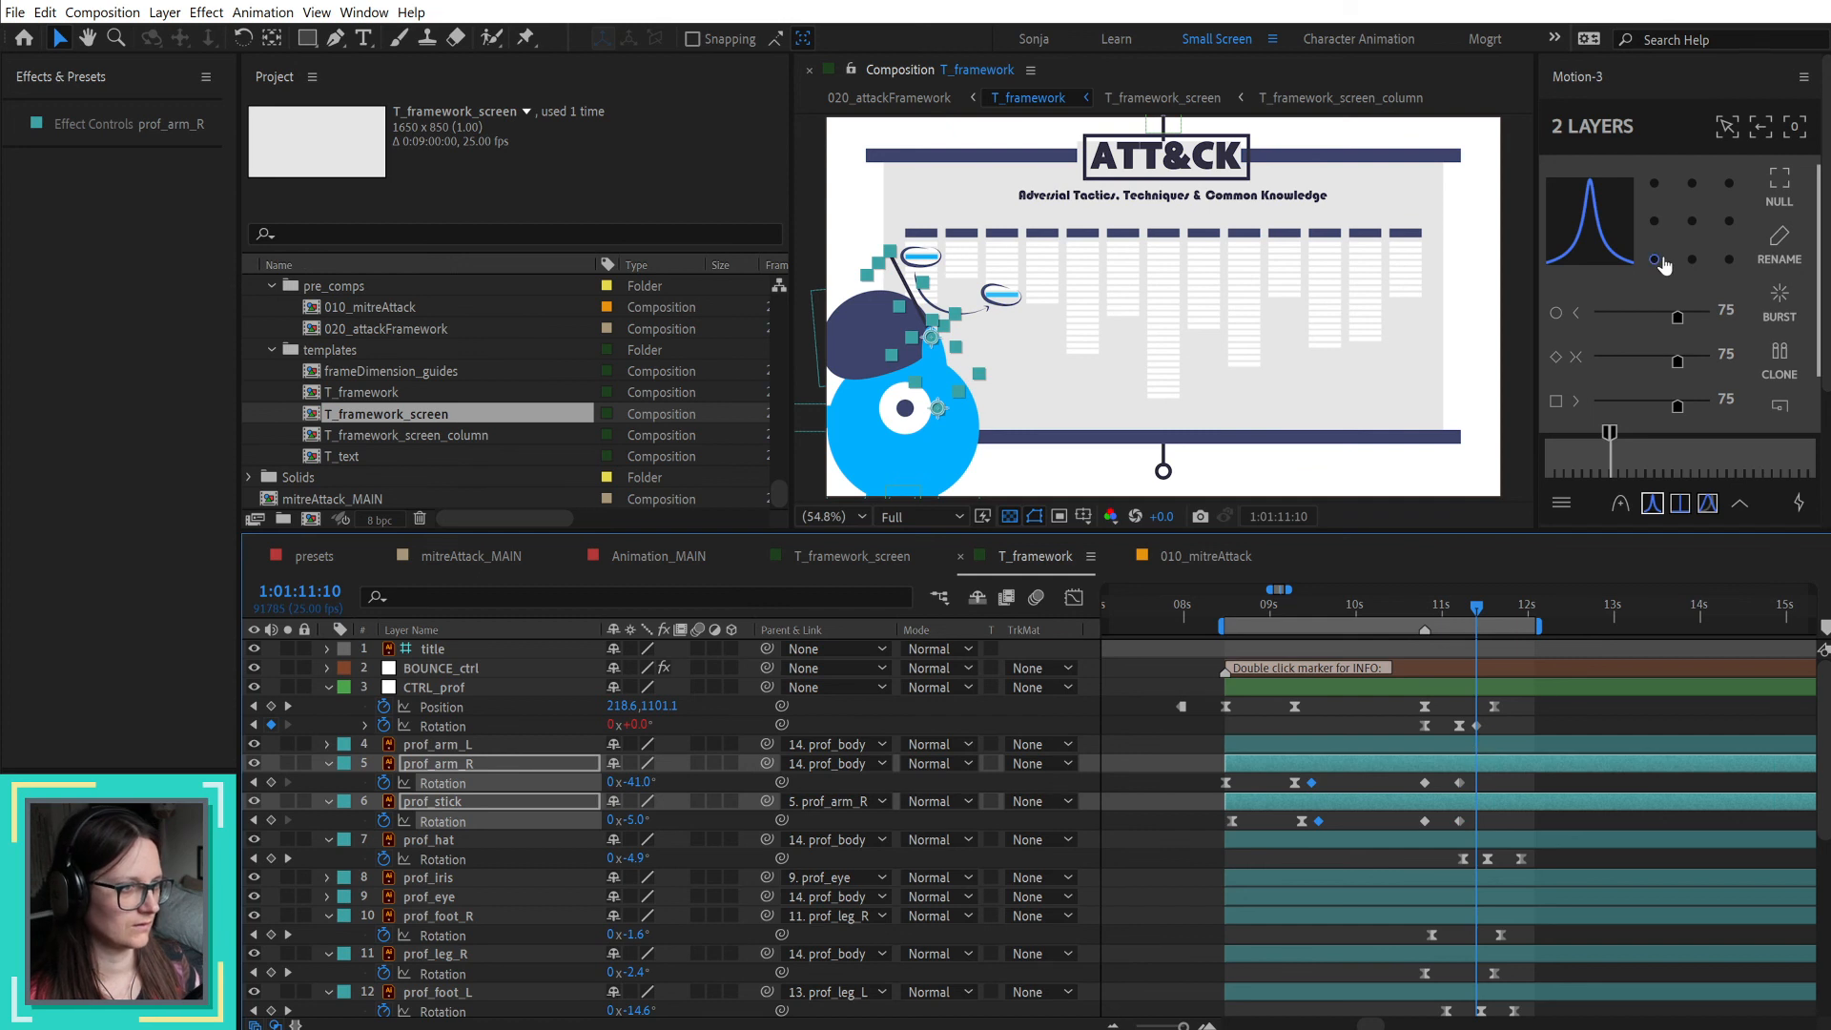
click(1784, 364)
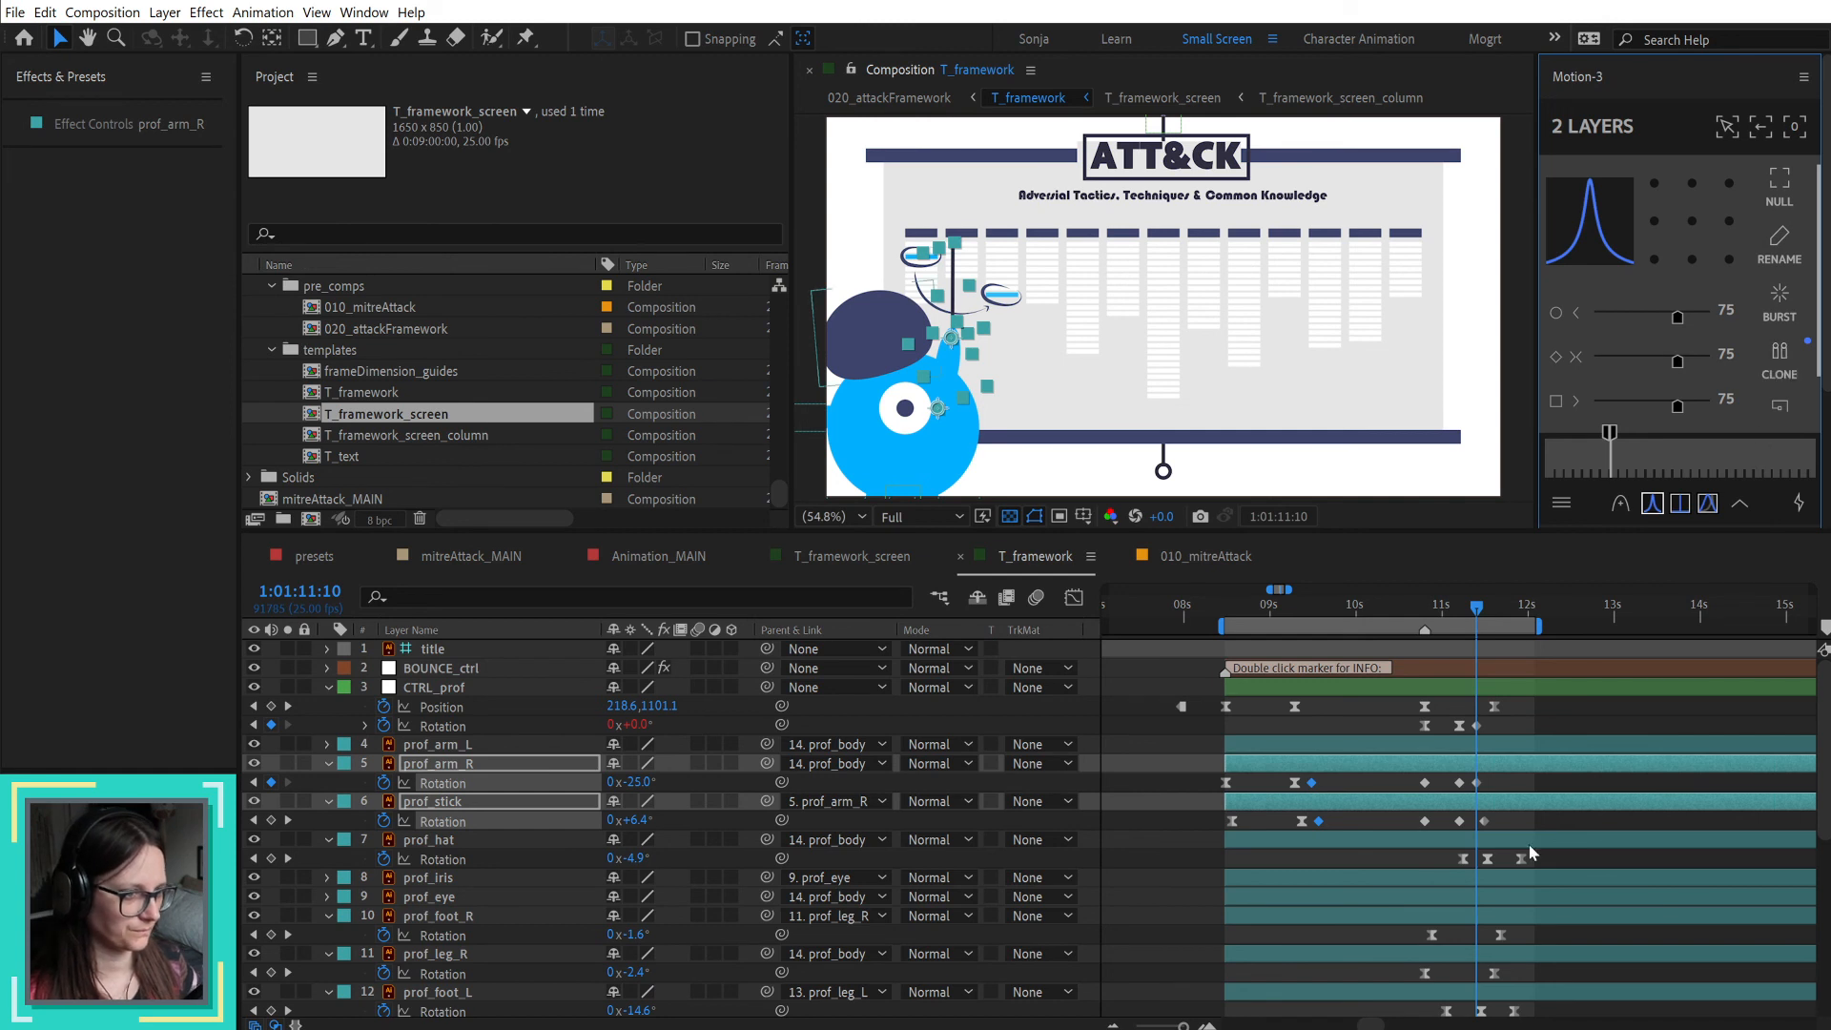
Step: Offset the two new prof_arm_R rotation keyframes two frames earlier than those of prof_stick
drag(1408, 789, 1469, 791)
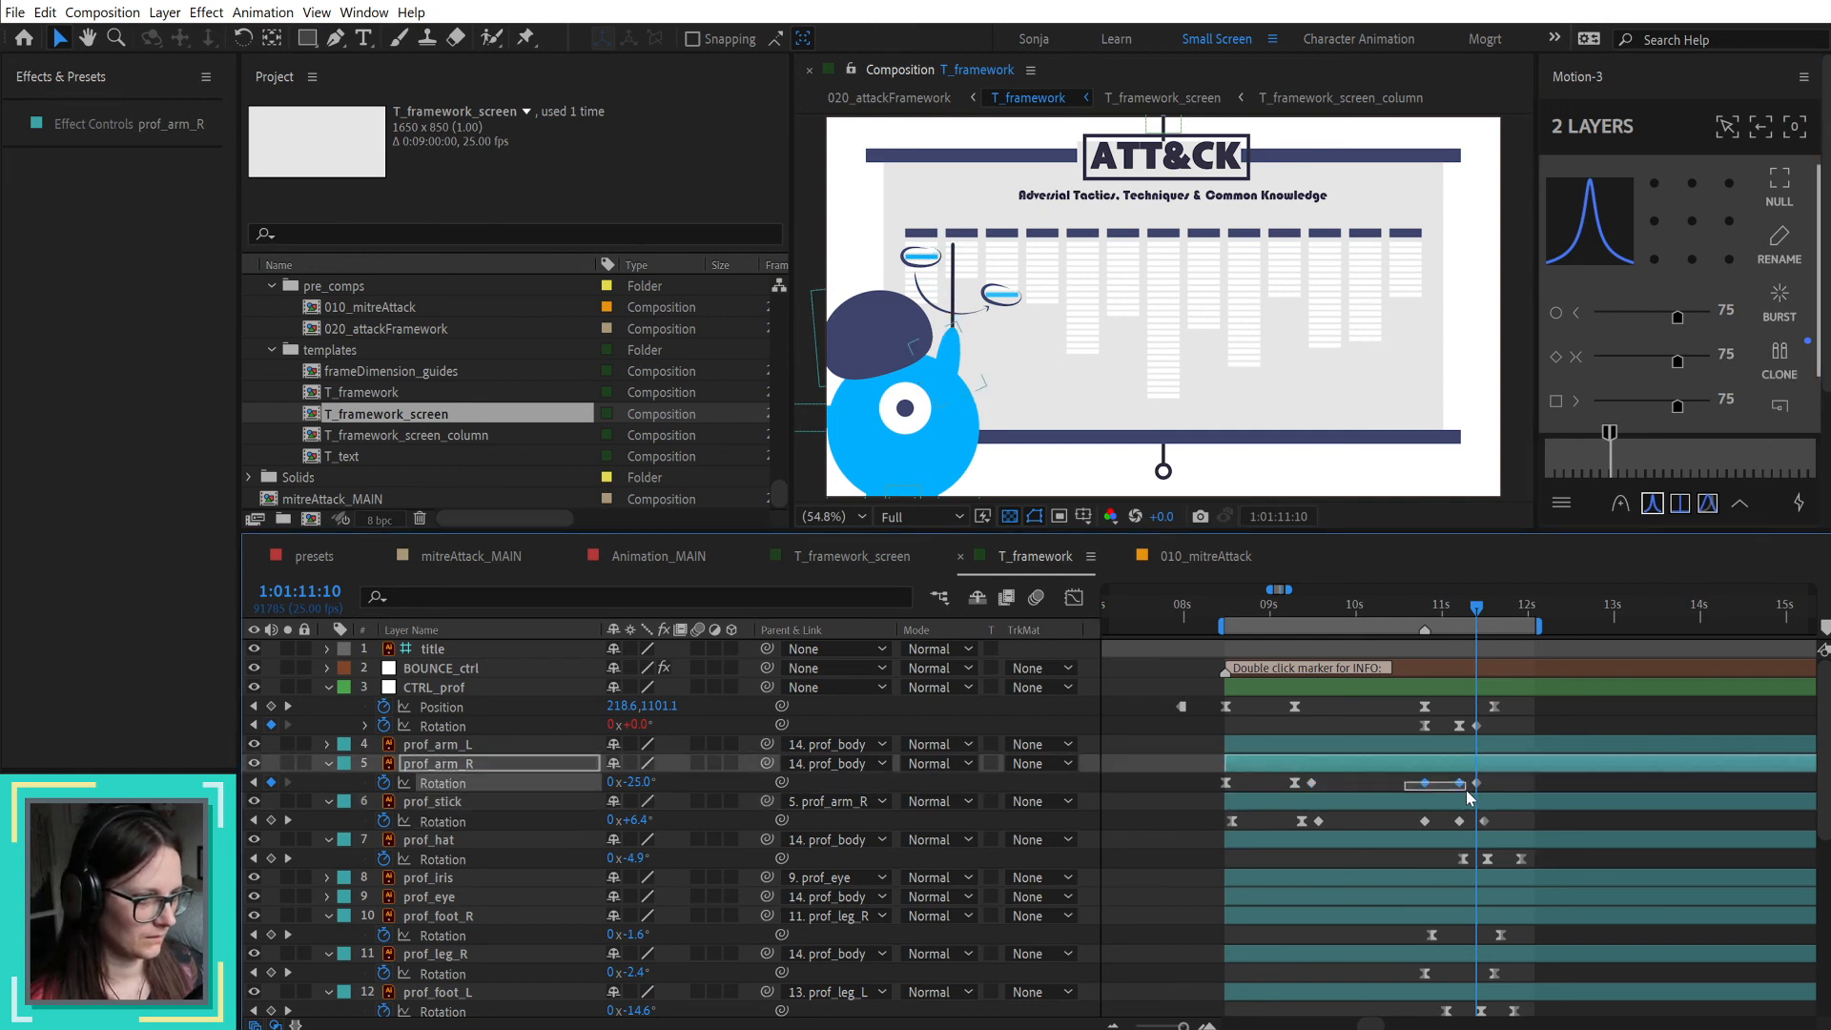
key(alt+Left)
key(alt+Left)
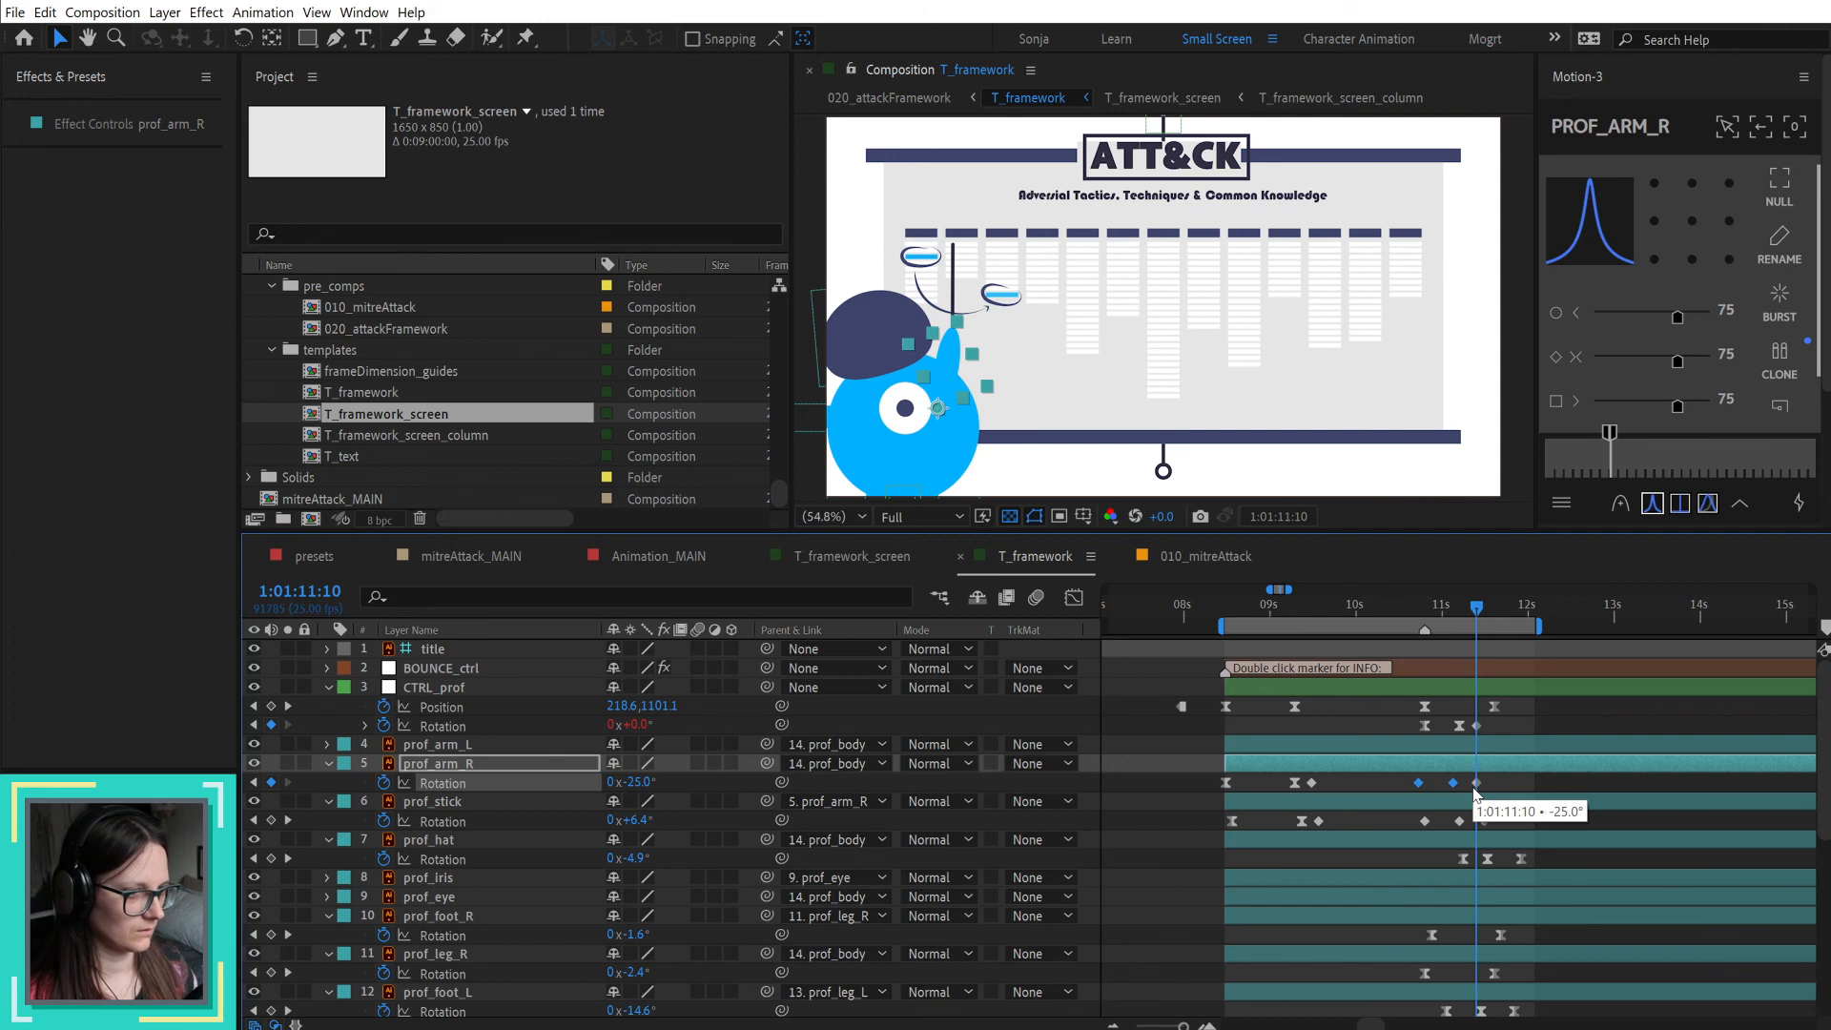
Step: Apply Easy Ease to the new arm and stick rotation keyframes and move the first pair earlier to lengthen the swing
drag(1407, 812, 1468, 829)
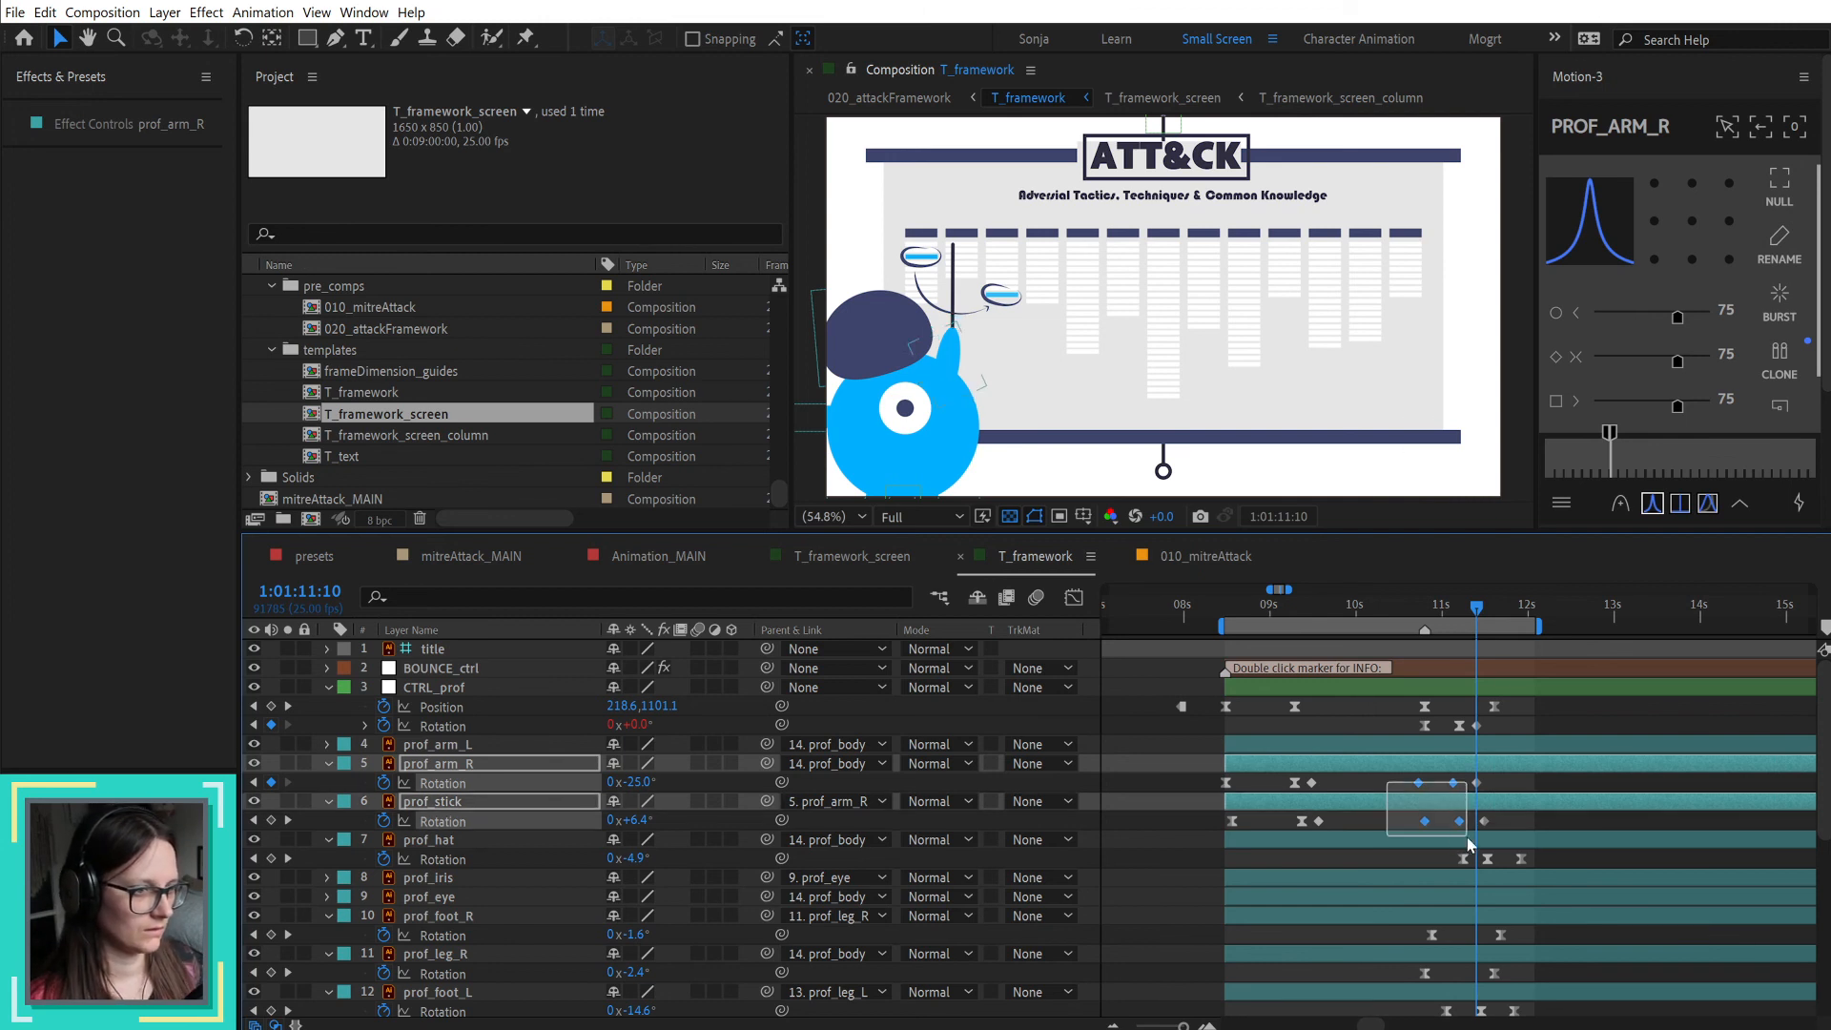
key(F9)
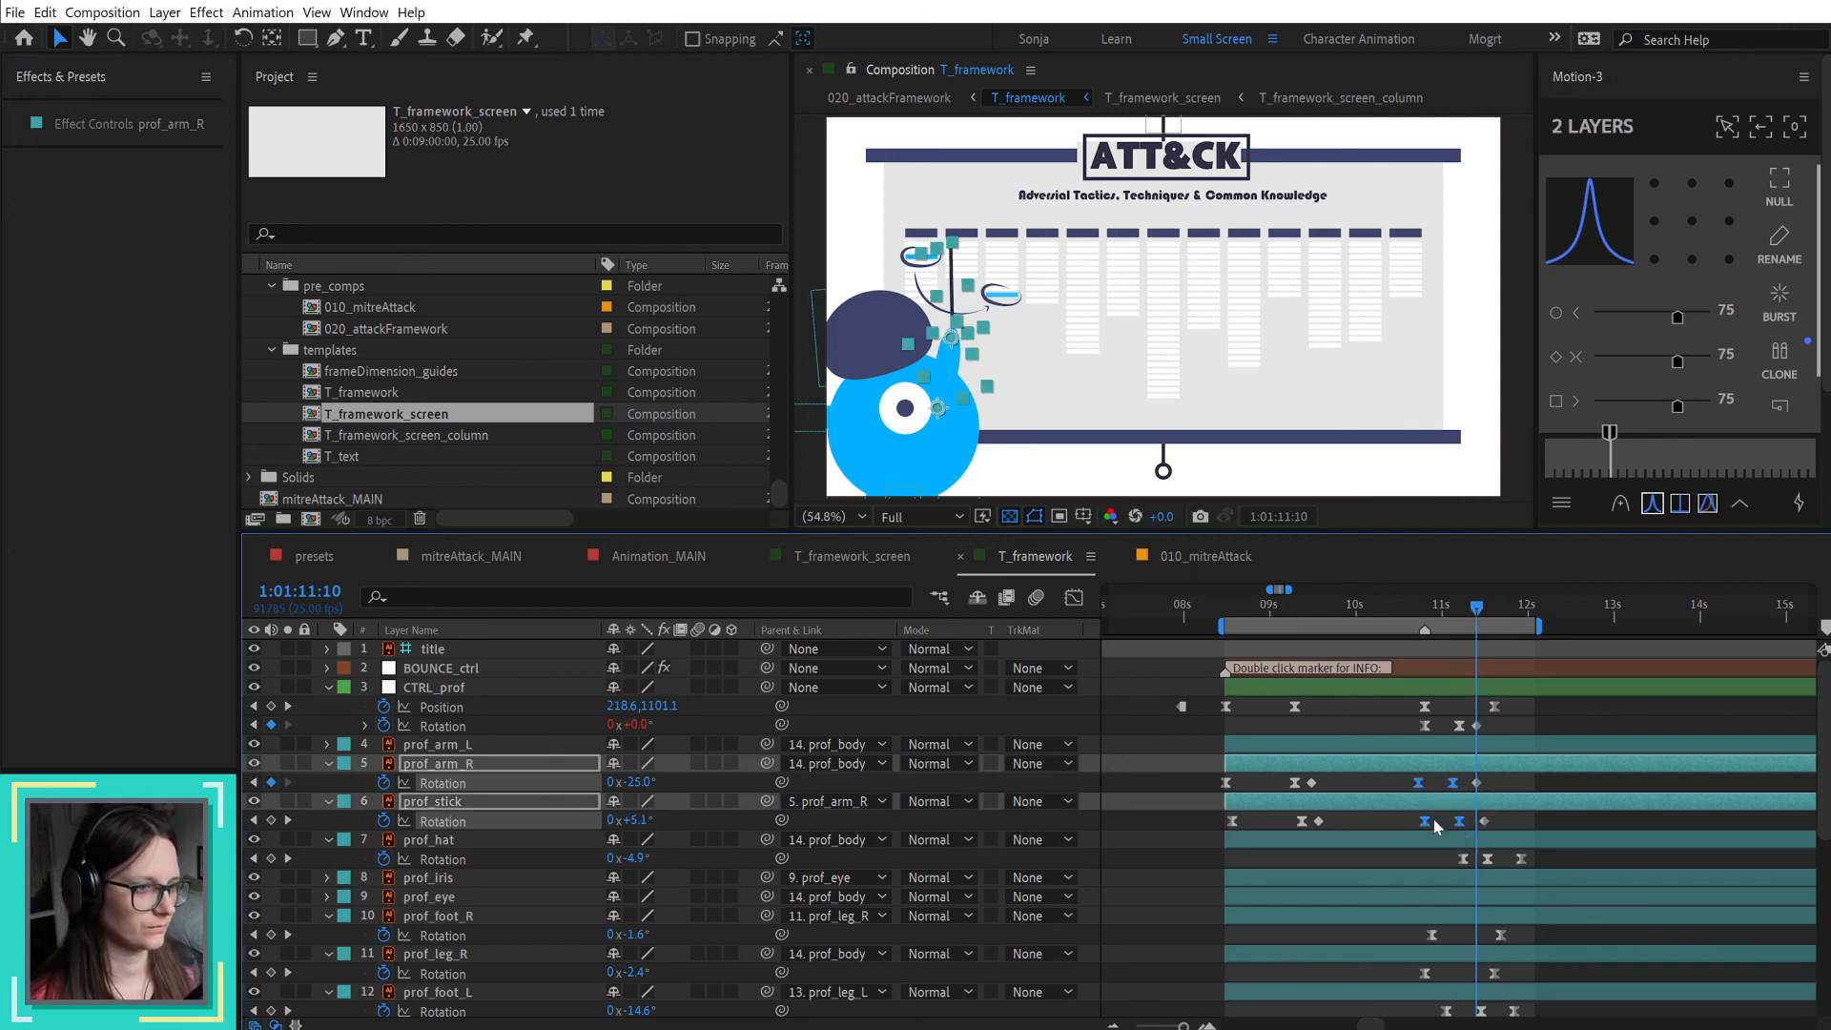
drag(1433, 780, 1417, 828)
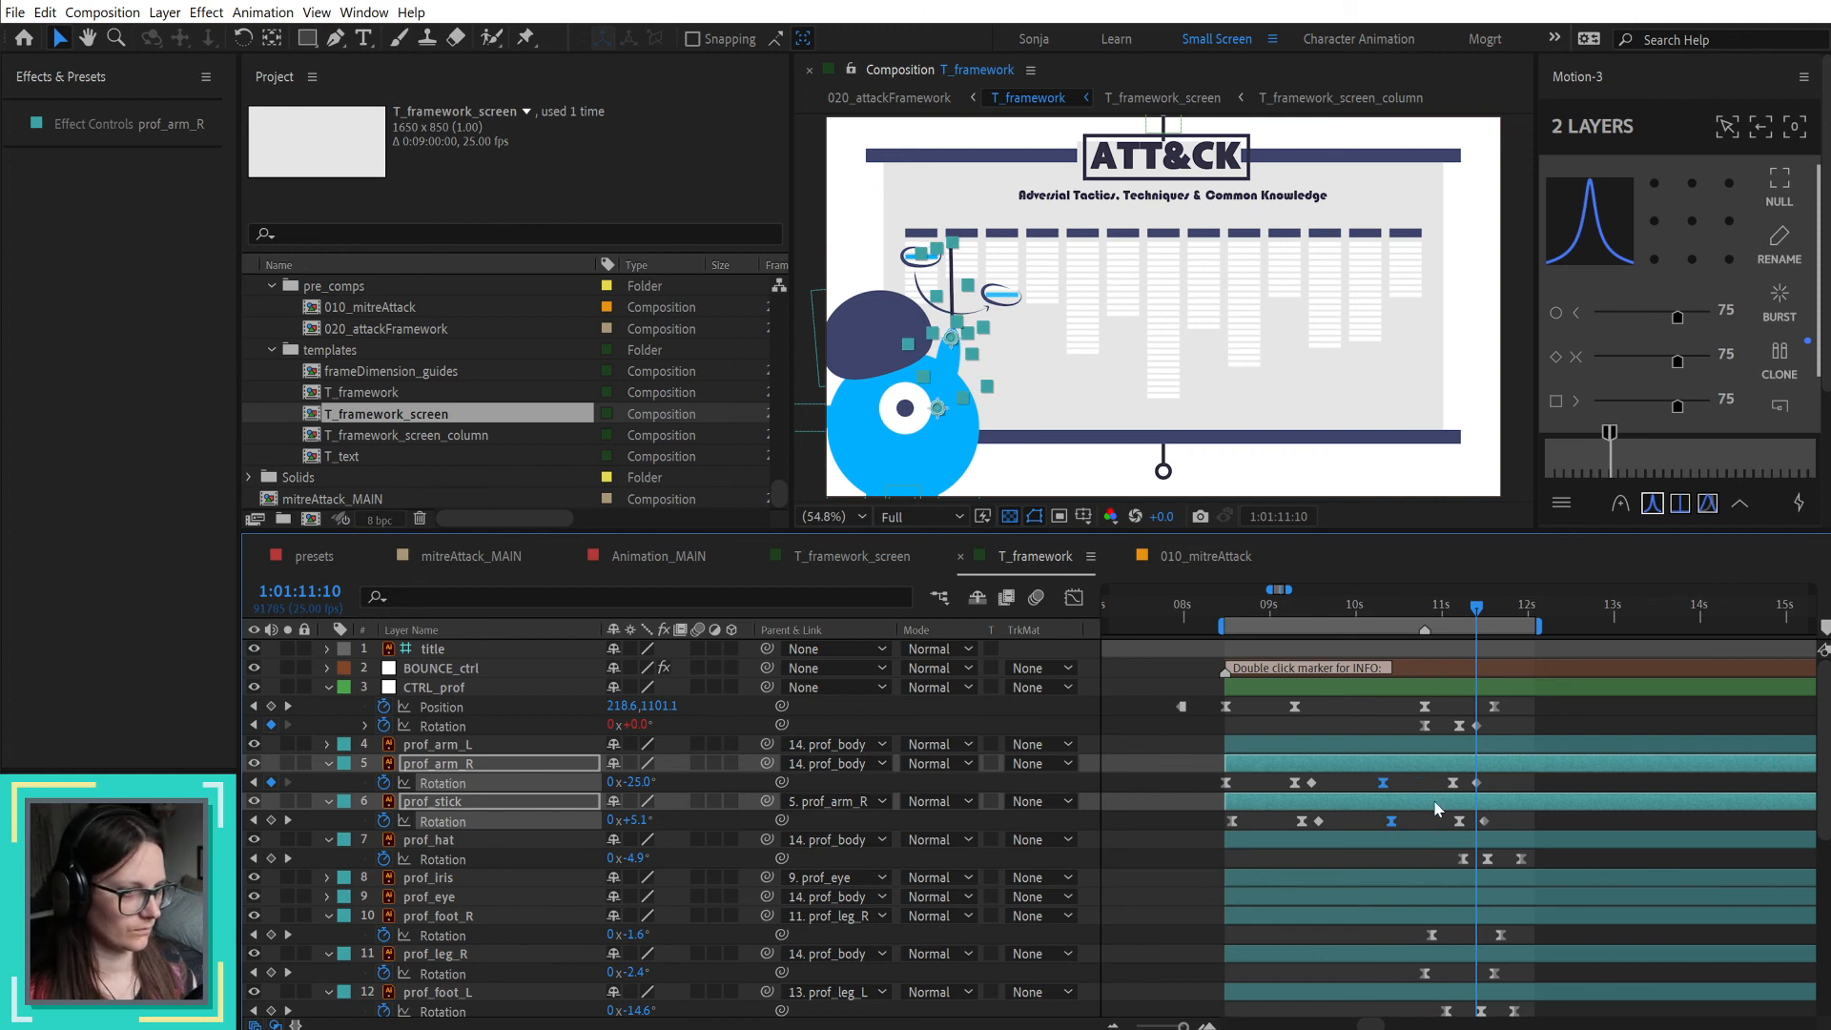
Step: Set CTRL_prof's rotation to -10° at 1:01:11:05
drag(1363, 614, 1460, 614)
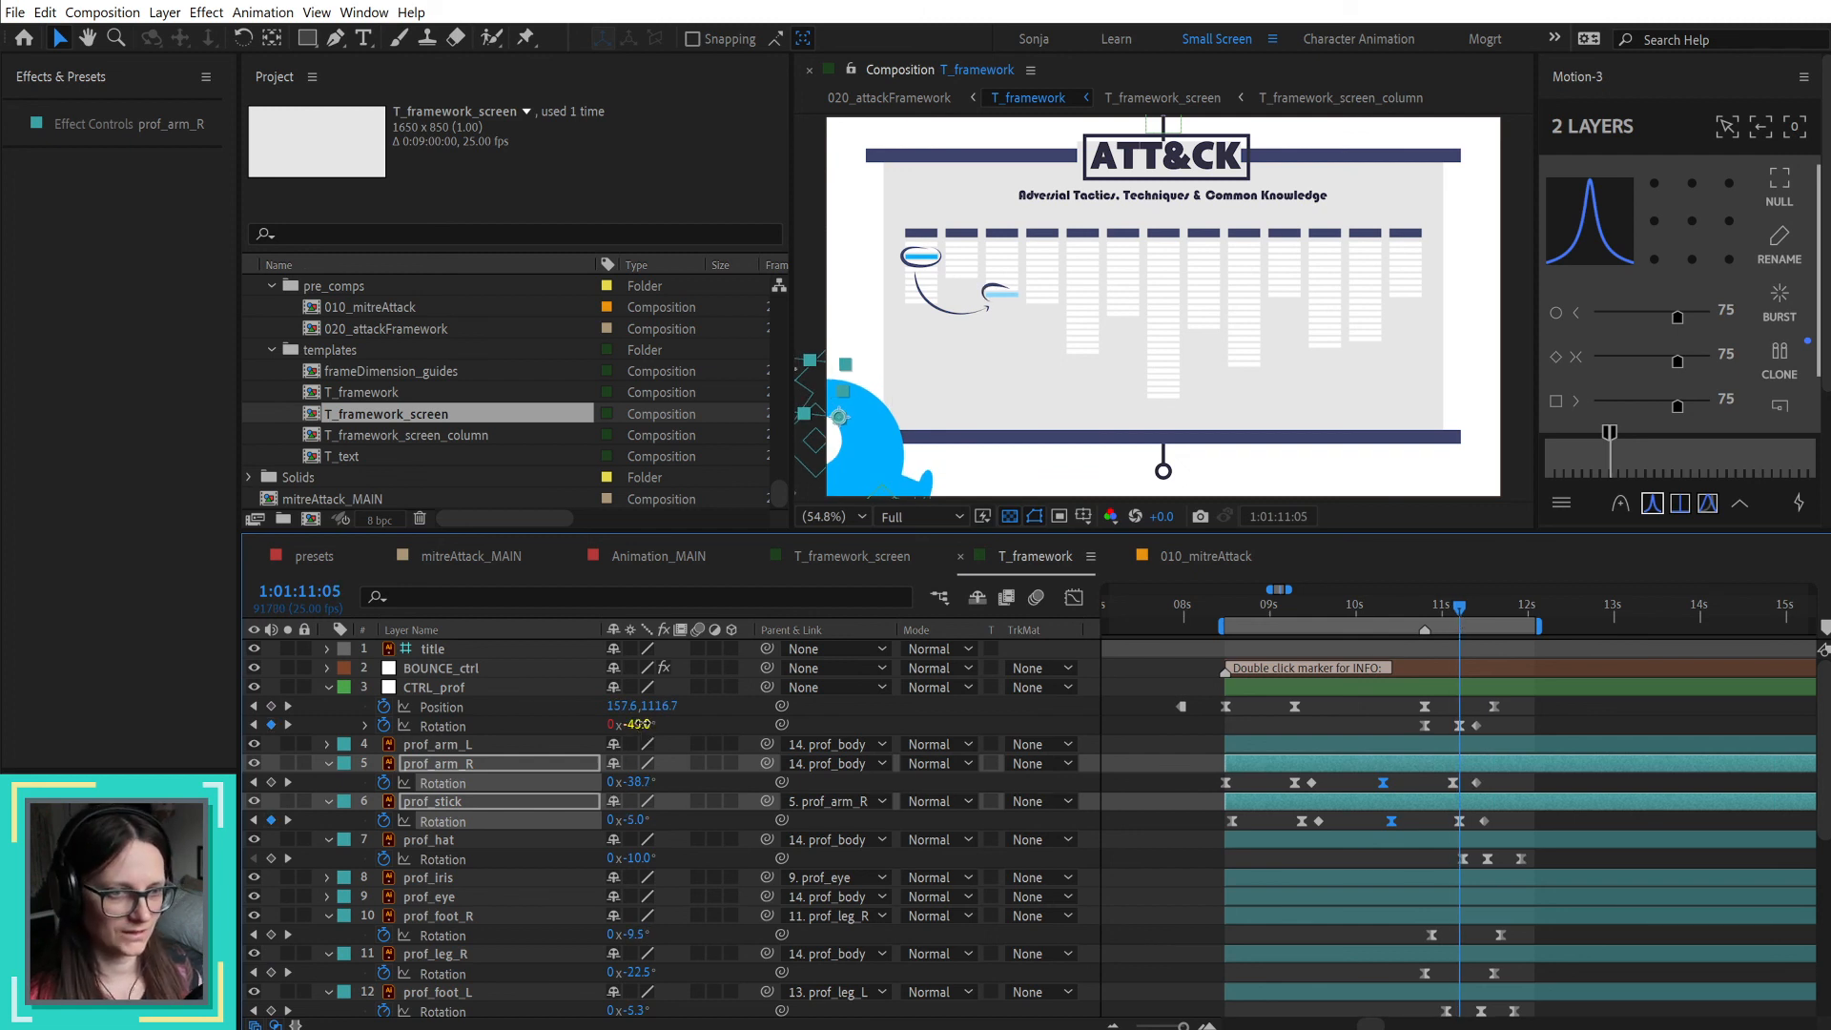
click(665, 725)
drag(665, 724, 686, 729)
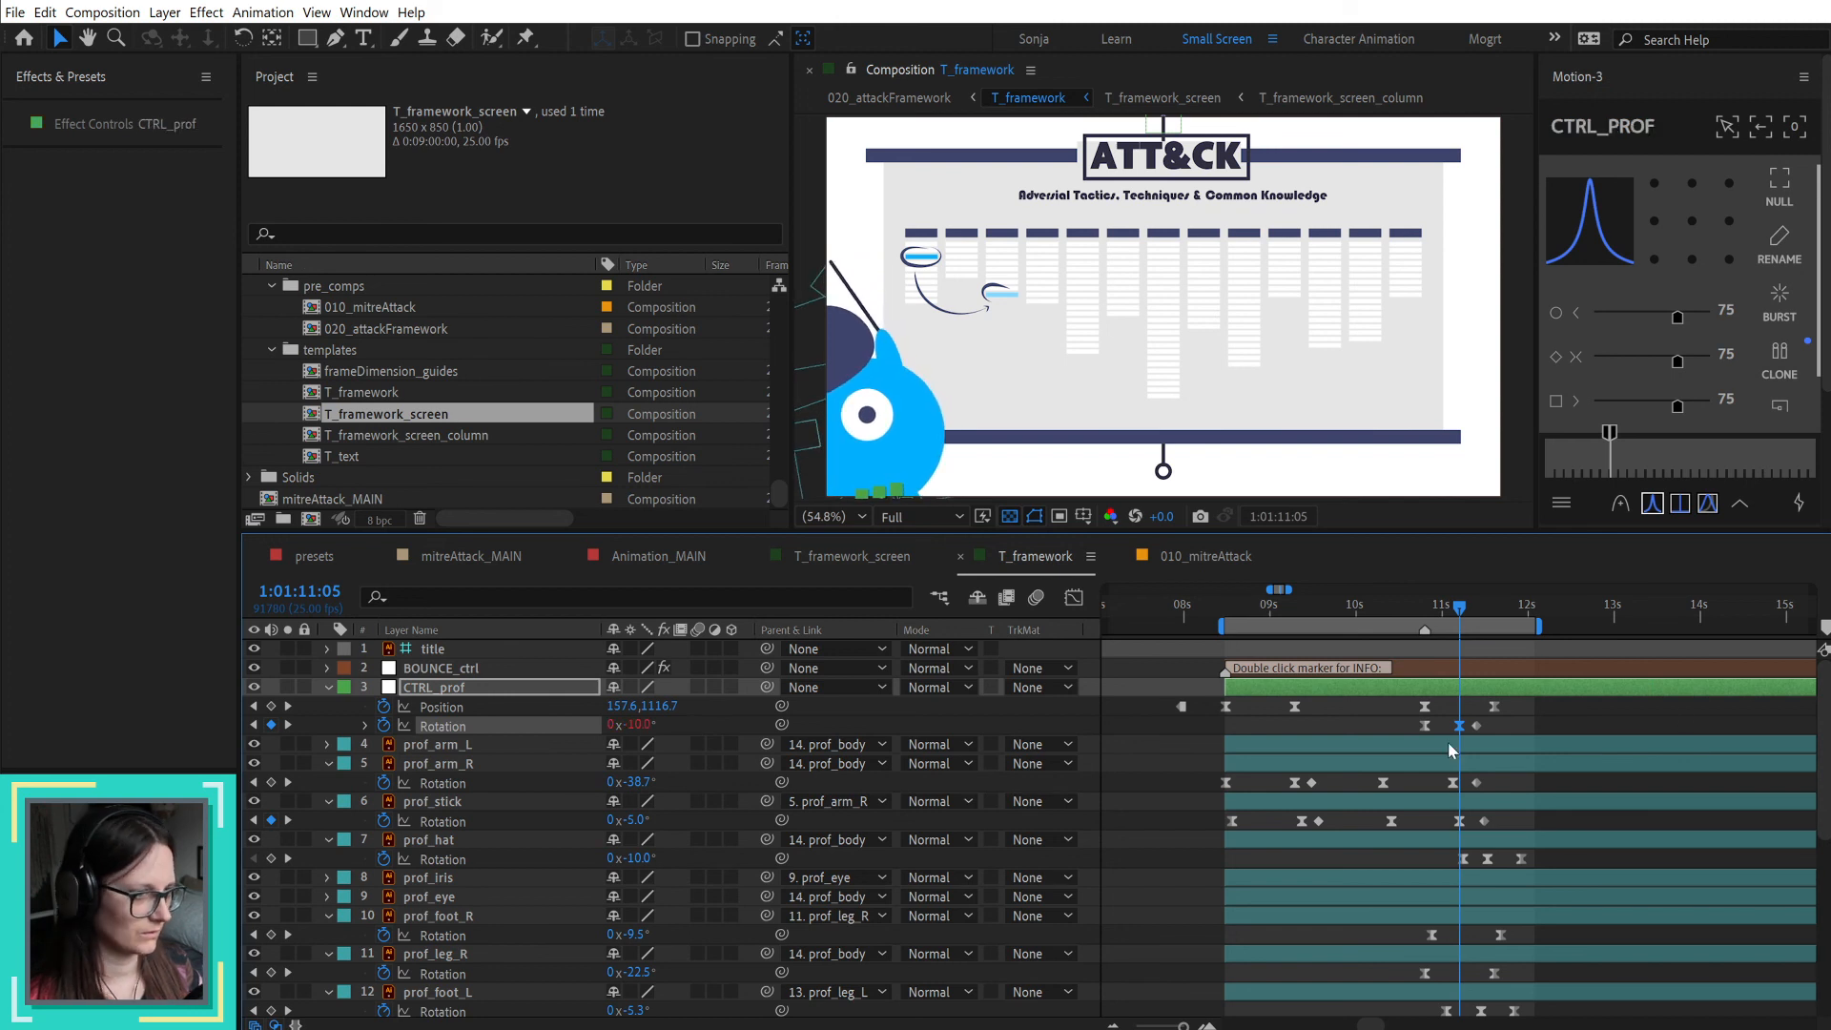
Step: Lower the professor by setting CTRL_prof's position to 226.0, 1219.2 at 1:01:11:15
drag(1459, 607, 1499, 624)
click(1546, 708)
click(1535, 690)
key(shift+Down)
key(shift+Down)
key(shift+Down)
key(shift+Down)
key(shift+Down)
key(shift+Down)
key(shift+Down)
key(shift+Down)
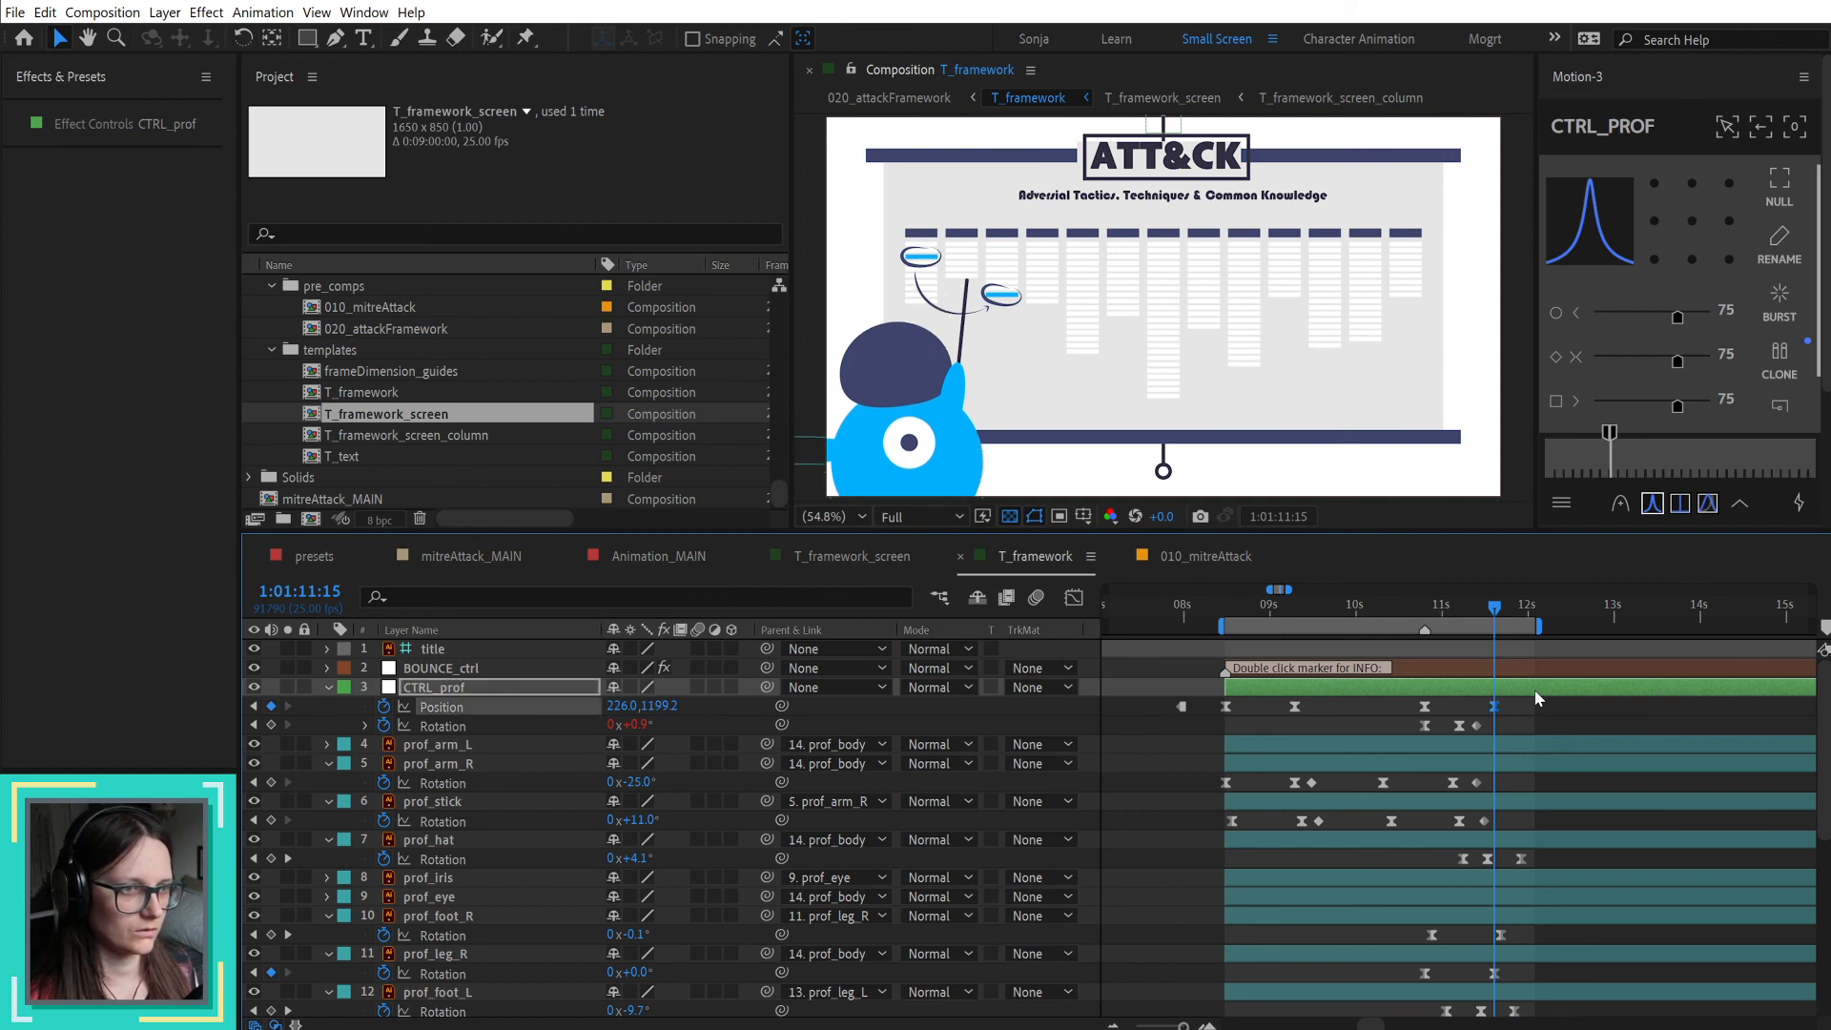
Step: Set prof_arm_R's rotation to -15° at 1:01:11:10 so the stick points at the second circle
drag(1496, 607, 1476, 610)
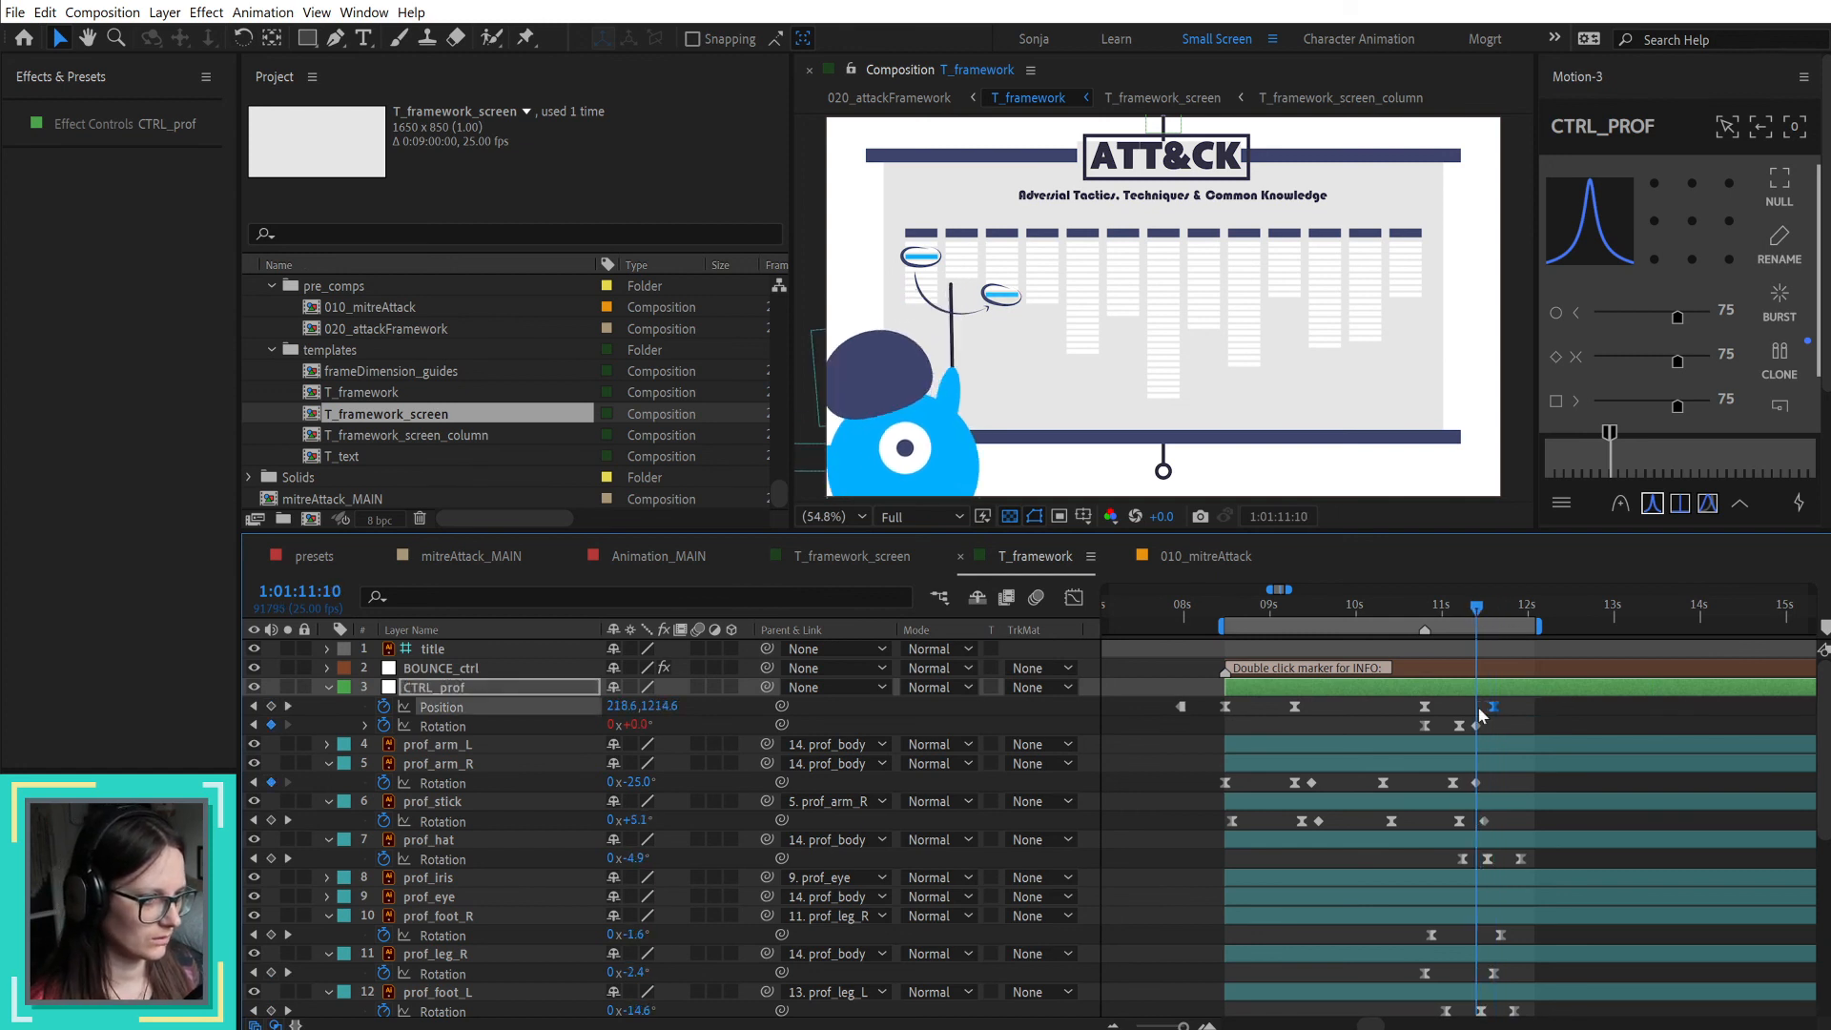
click(1491, 767)
drag(638, 782, 657, 784)
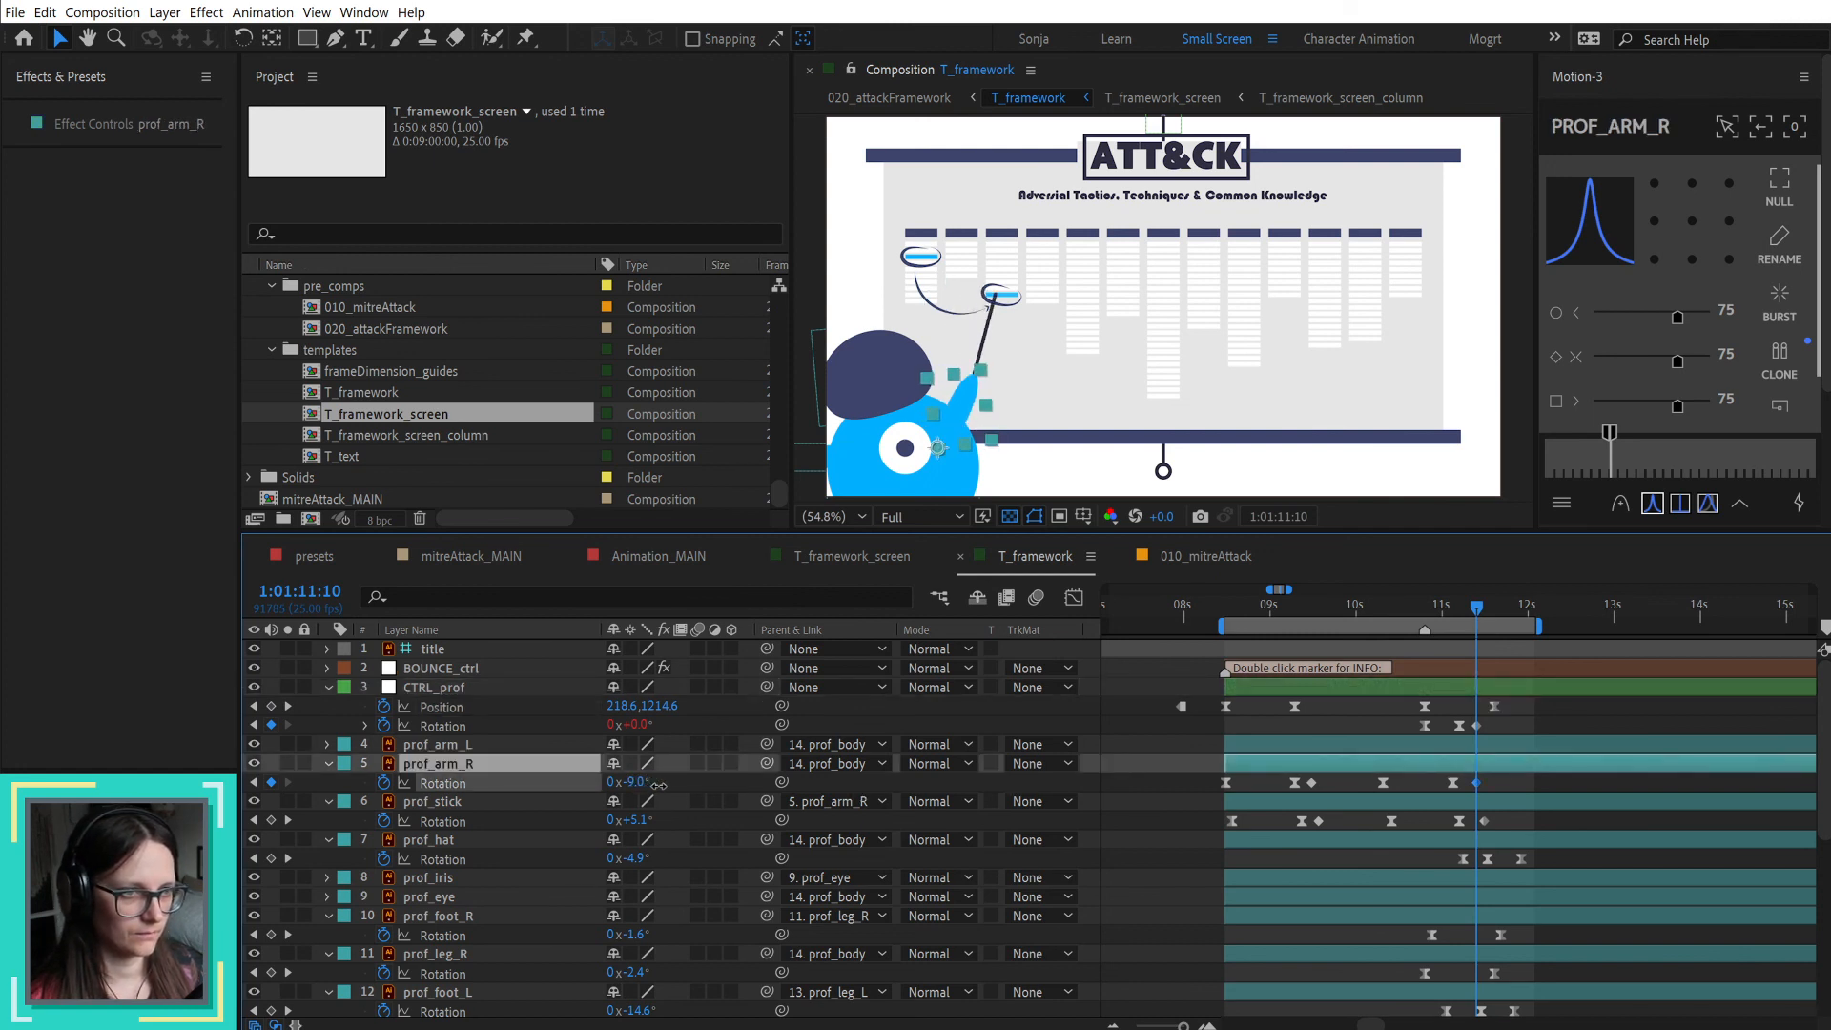
drag(1481, 611, 1480, 610)
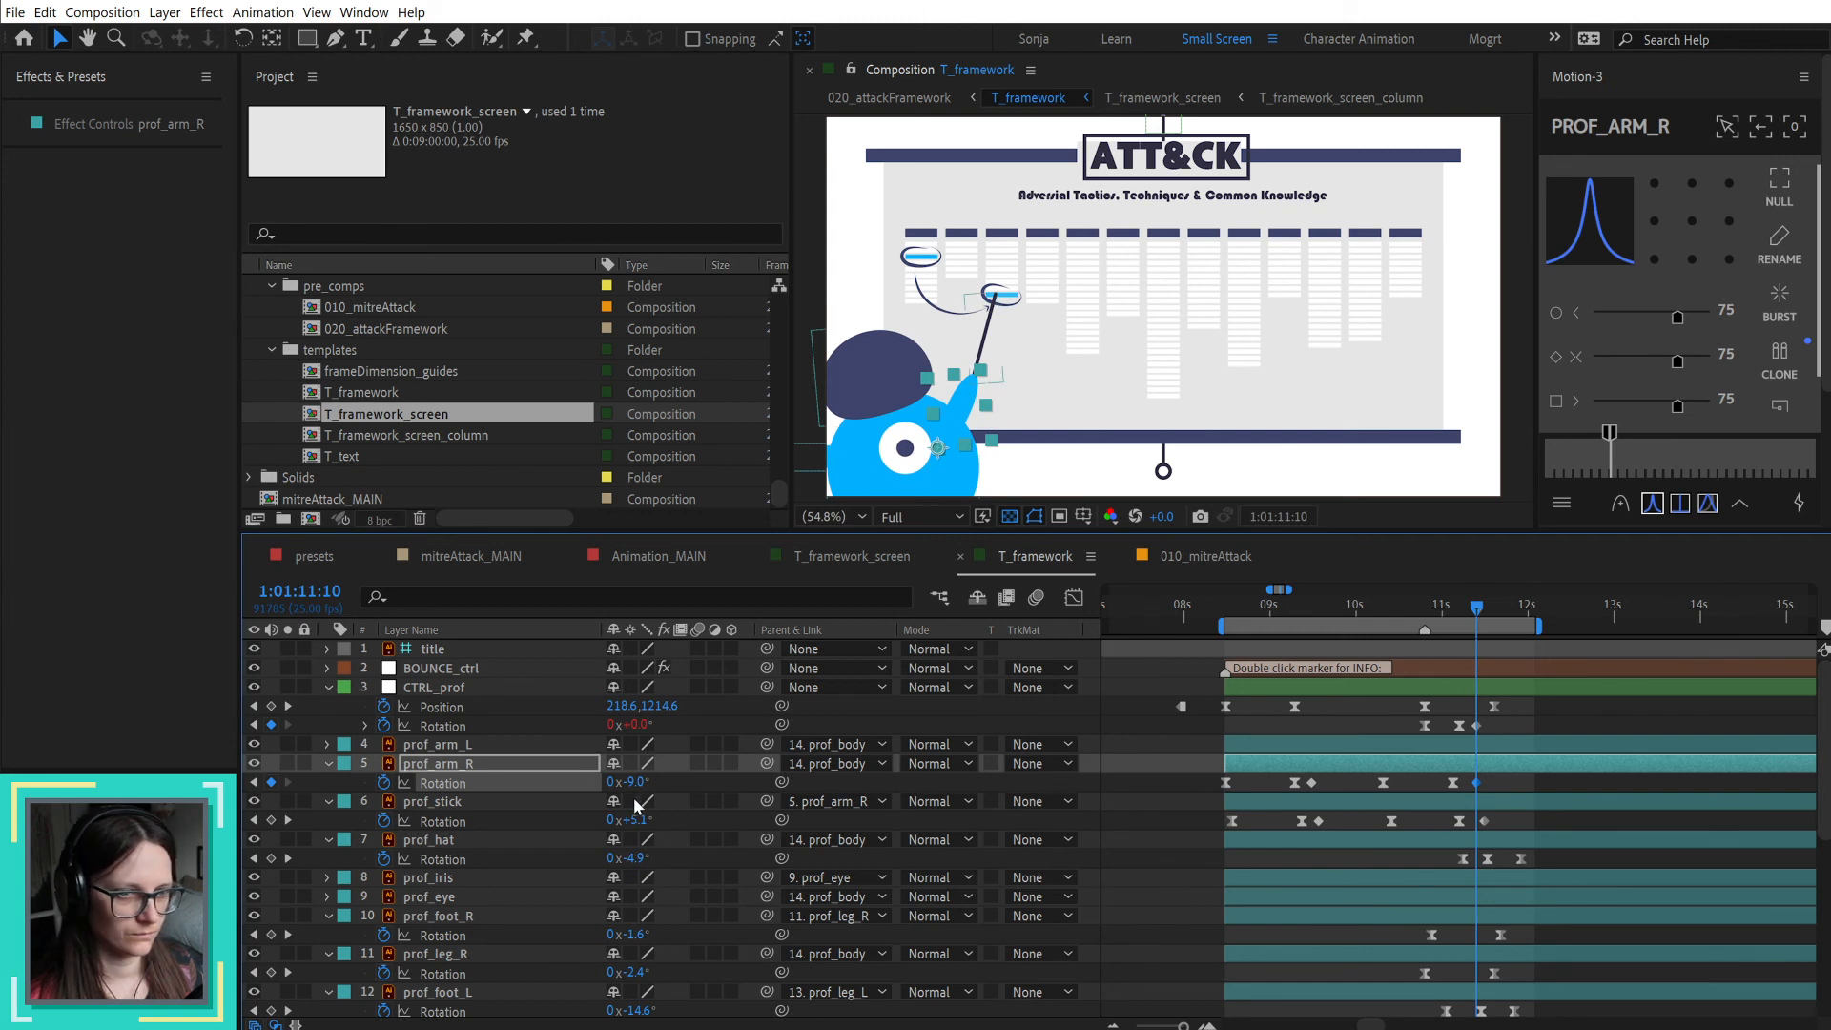
drag(638, 789, 628, 784)
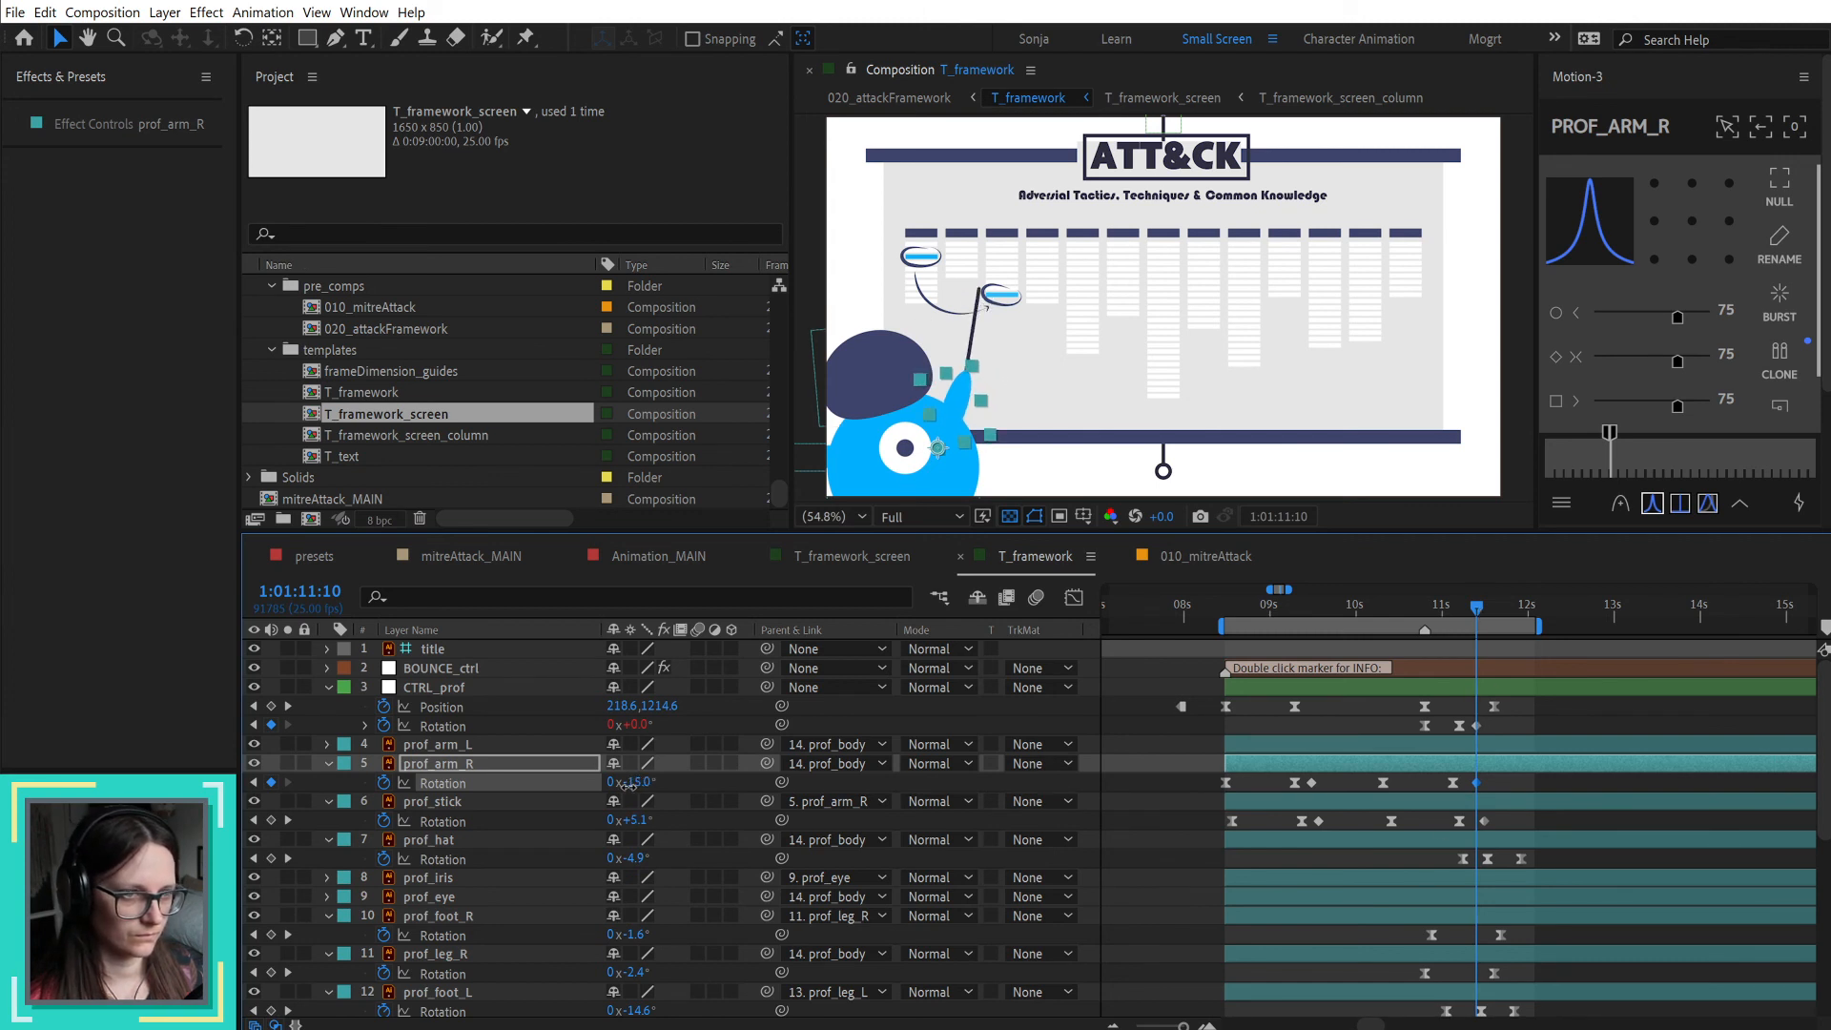
Step: Shift the last three rotation keyframes of prof_arm_R and prof_stick later, so the stick's begin at 1:01:10:24, and scrub the movement
click(1418, 607)
drag(1432, 608, 1511, 626)
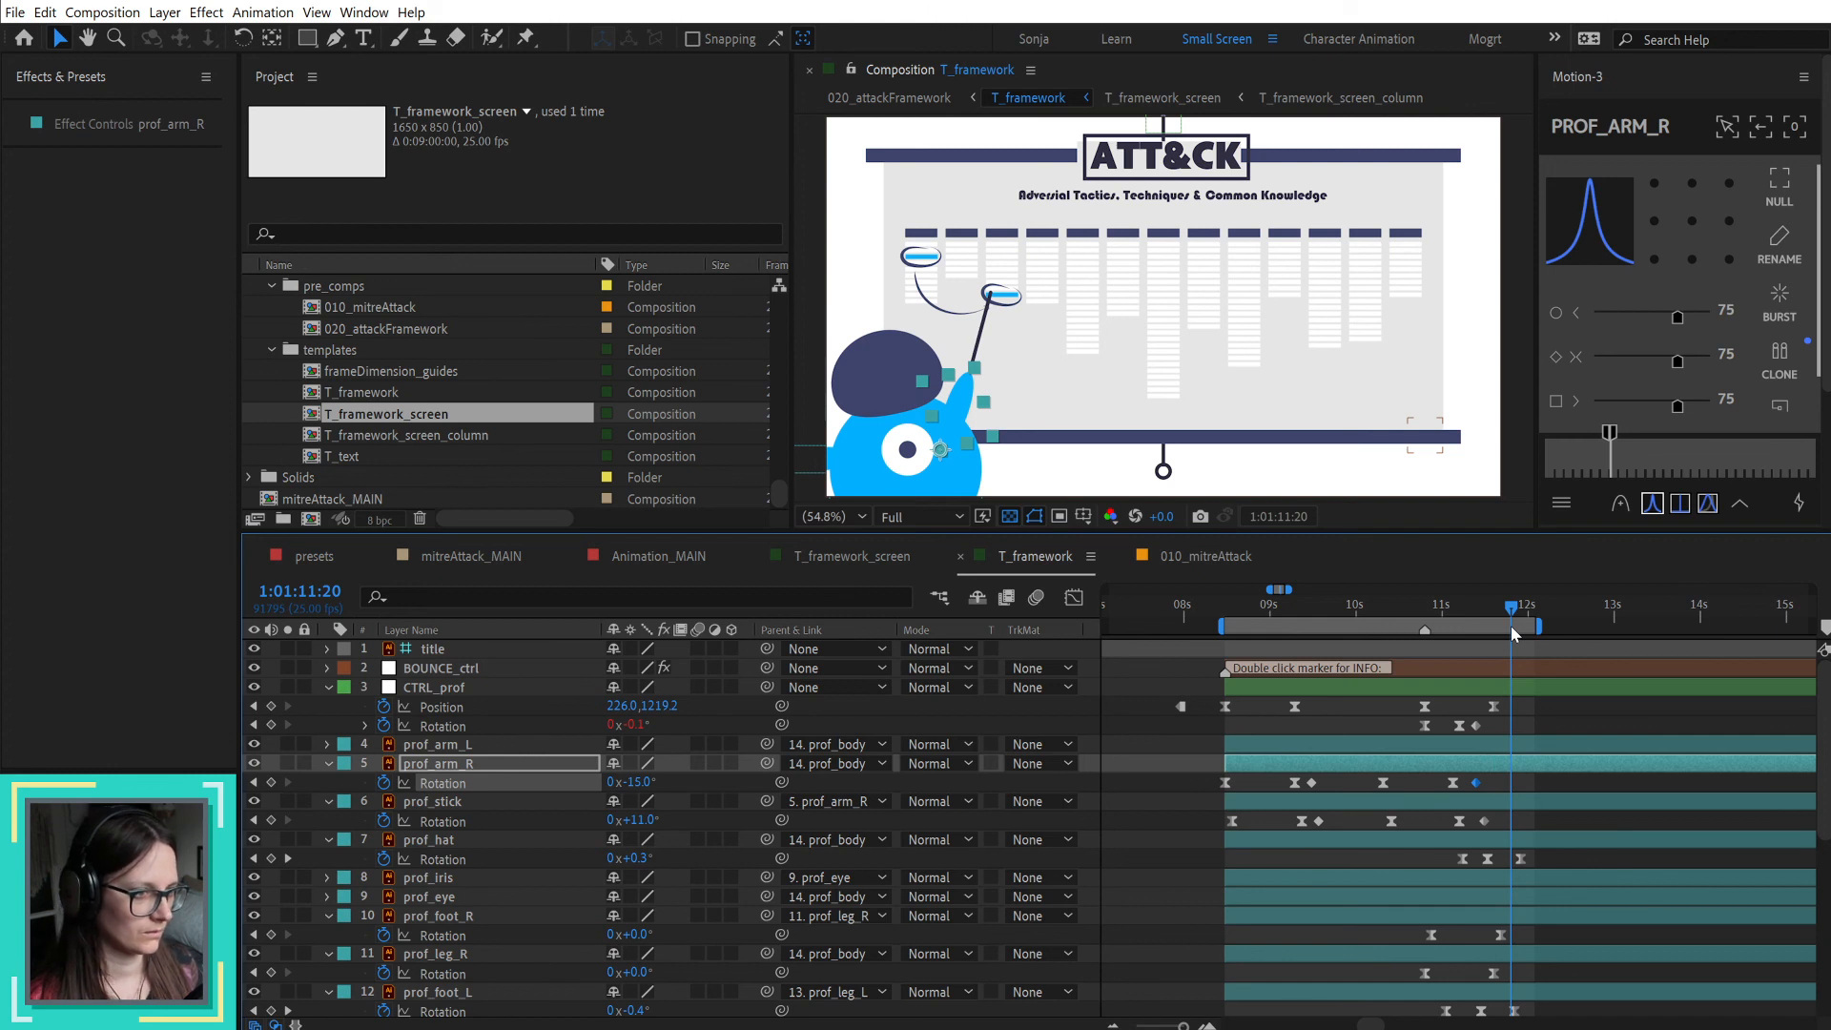
drag(1510, 626, 1415, 625)
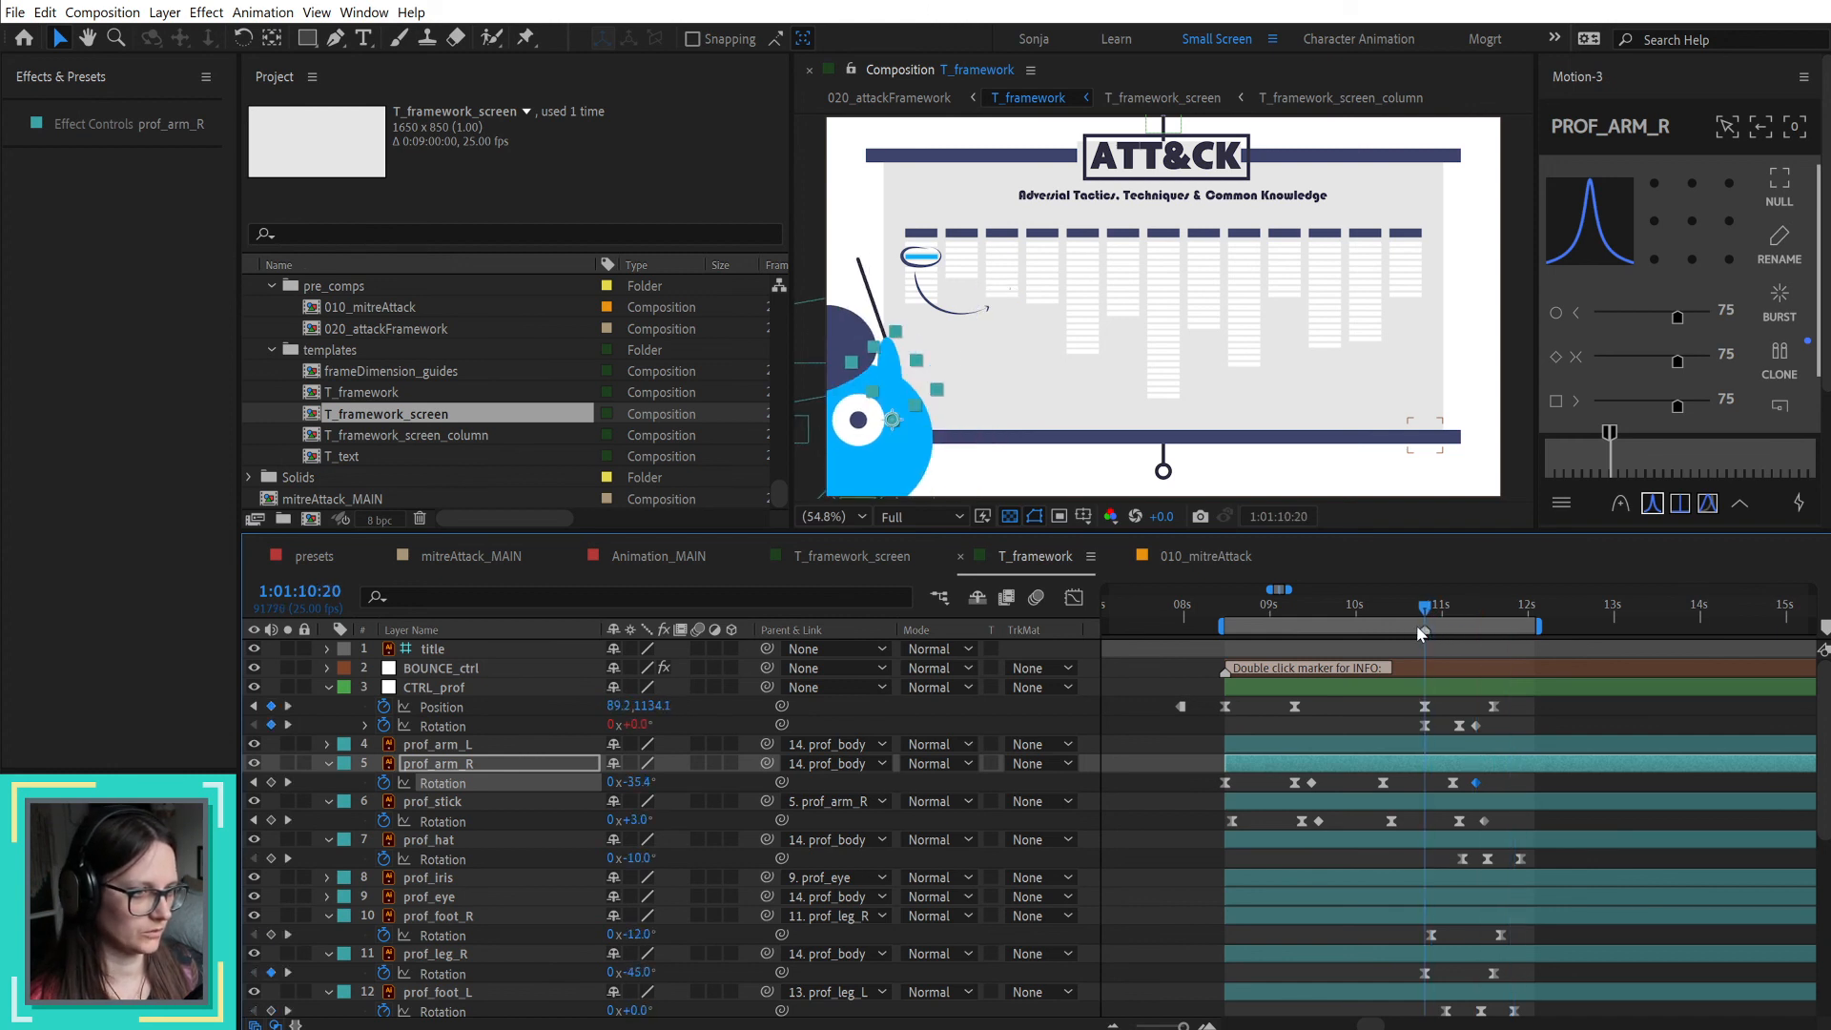
drag(1506, 777, 1428, 799)
key(space)
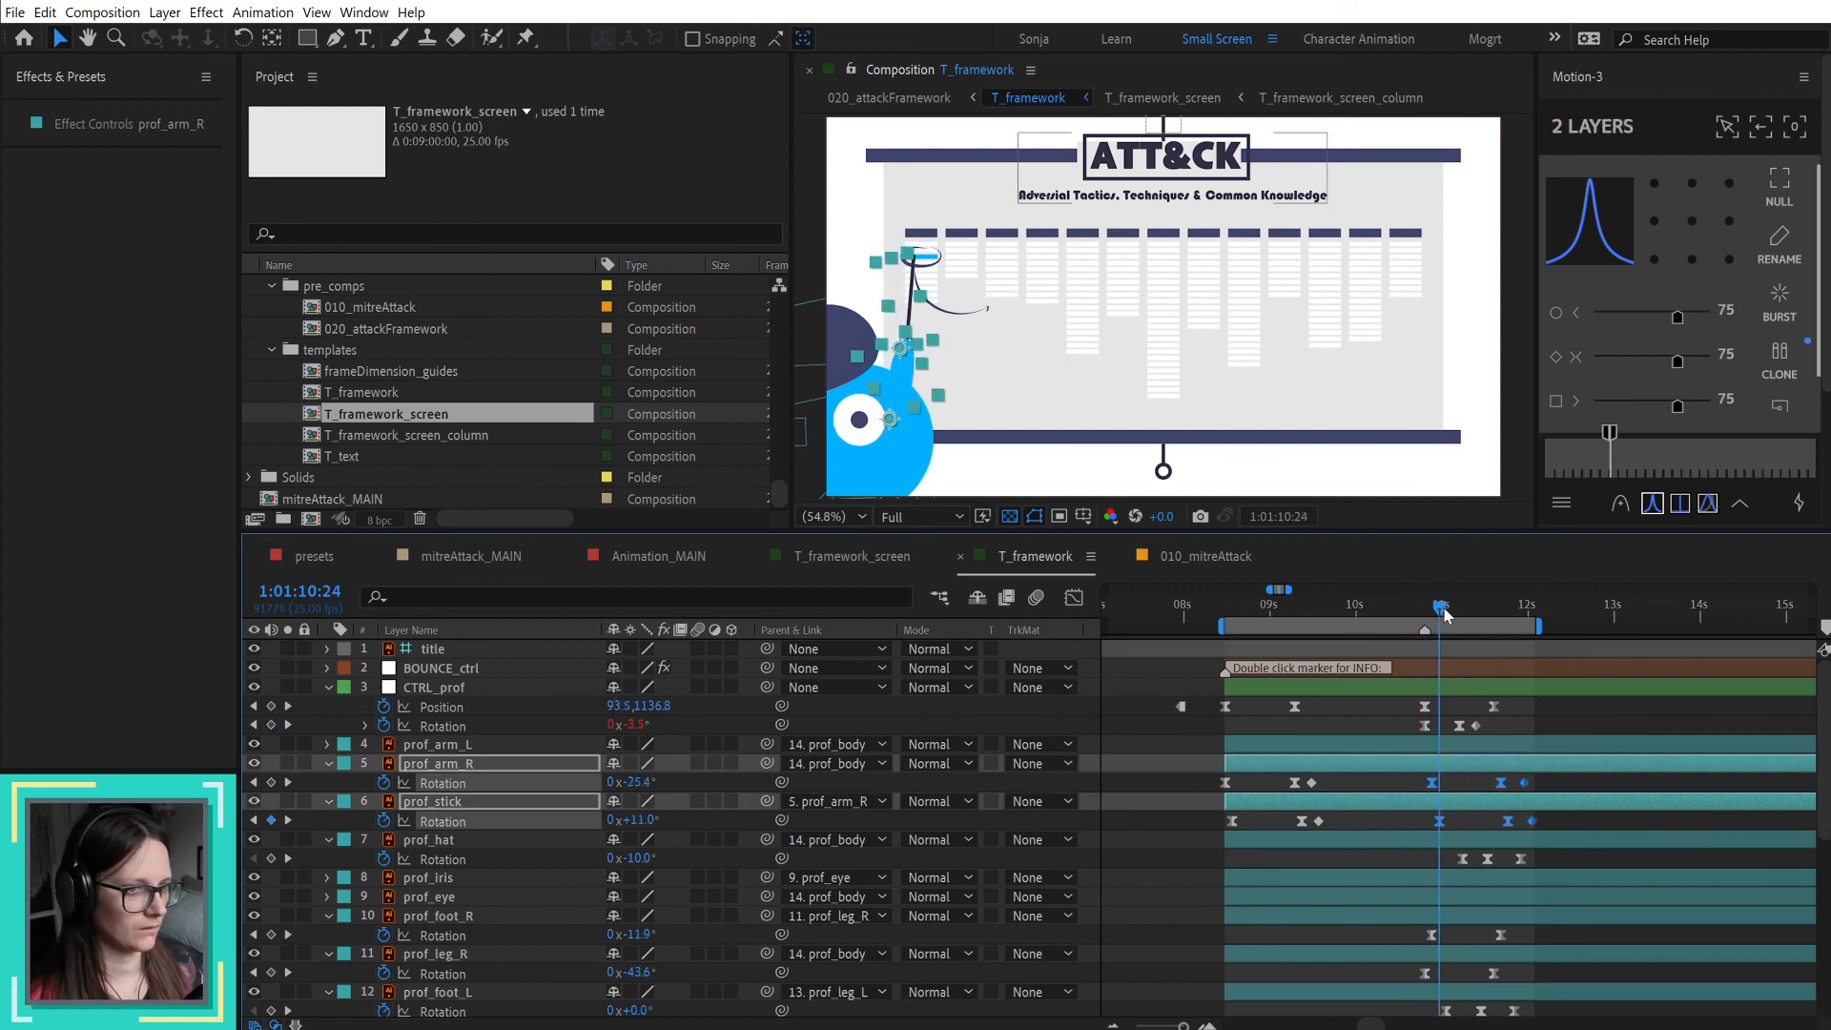
mouse_move(1502, 611)
mouse_down()
mouse_move(1518, 614)
mouse_move(1498, 620)
mouse_up()
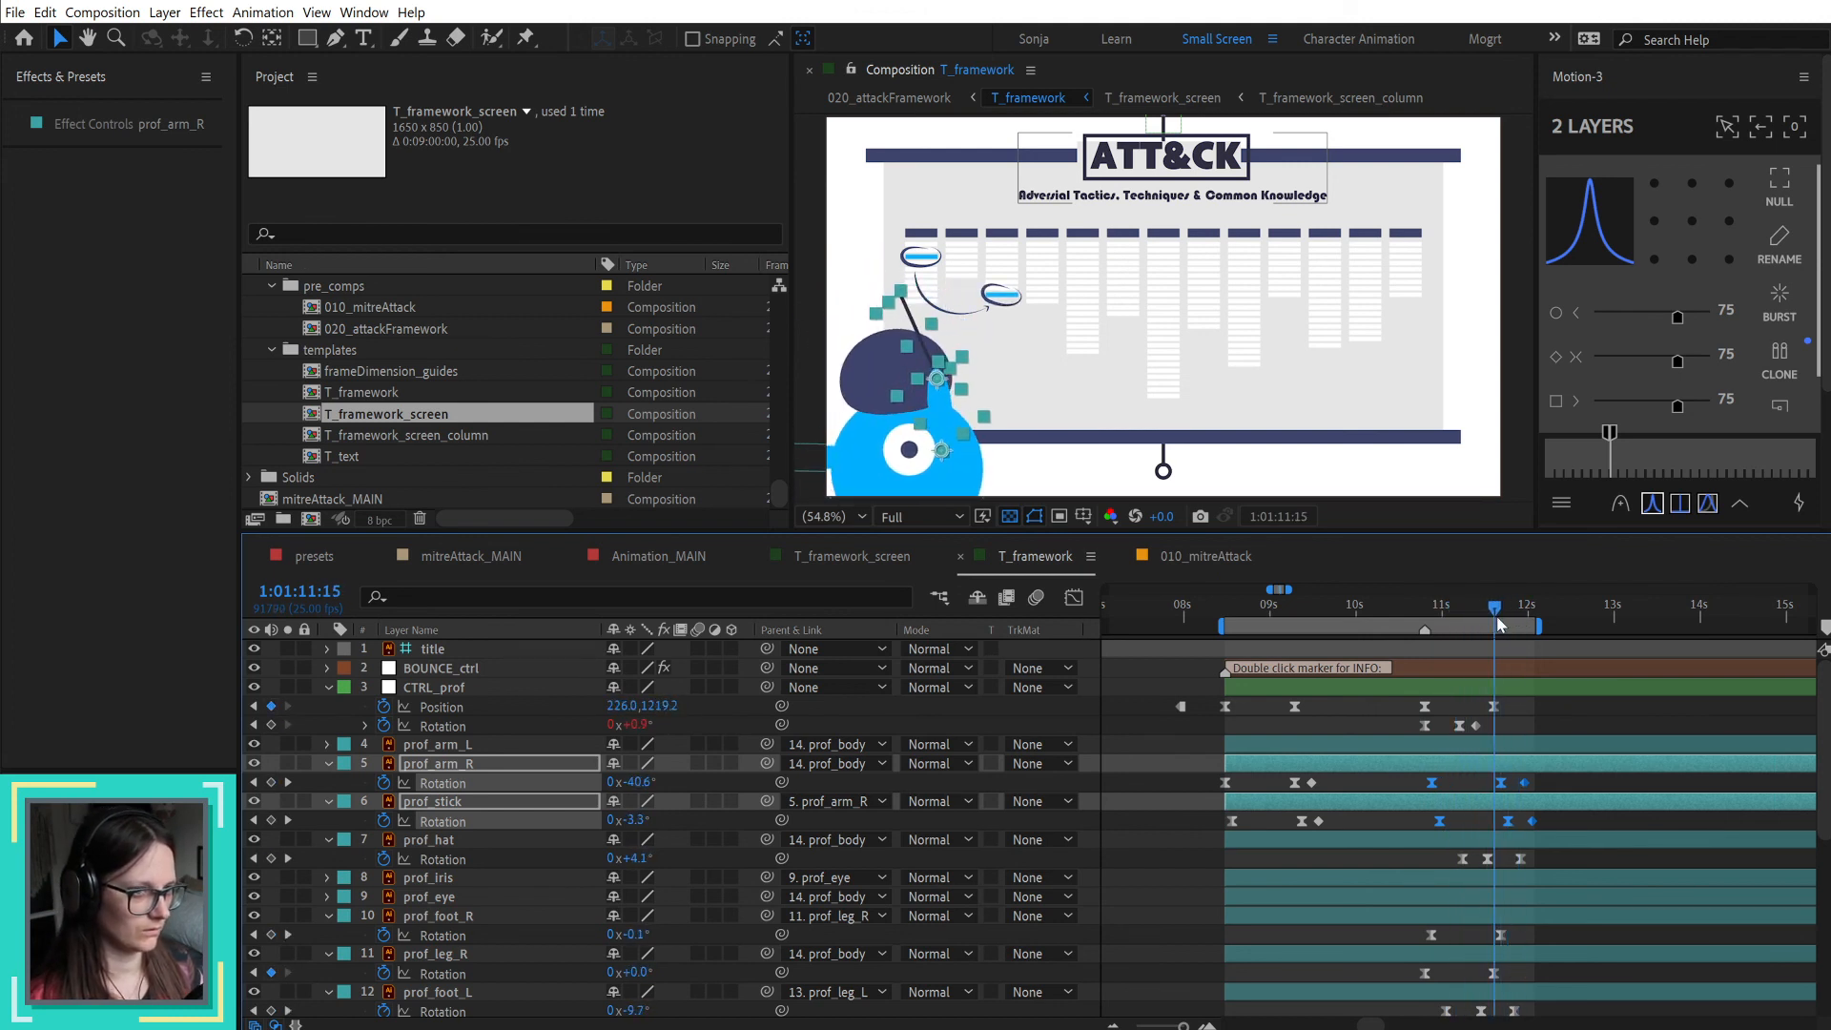
click(1449, 801)
Step: Move the prof_arm_L, prof_arm_R and prof_stick layers directly below prof_body in the layer order
click(490, 742)
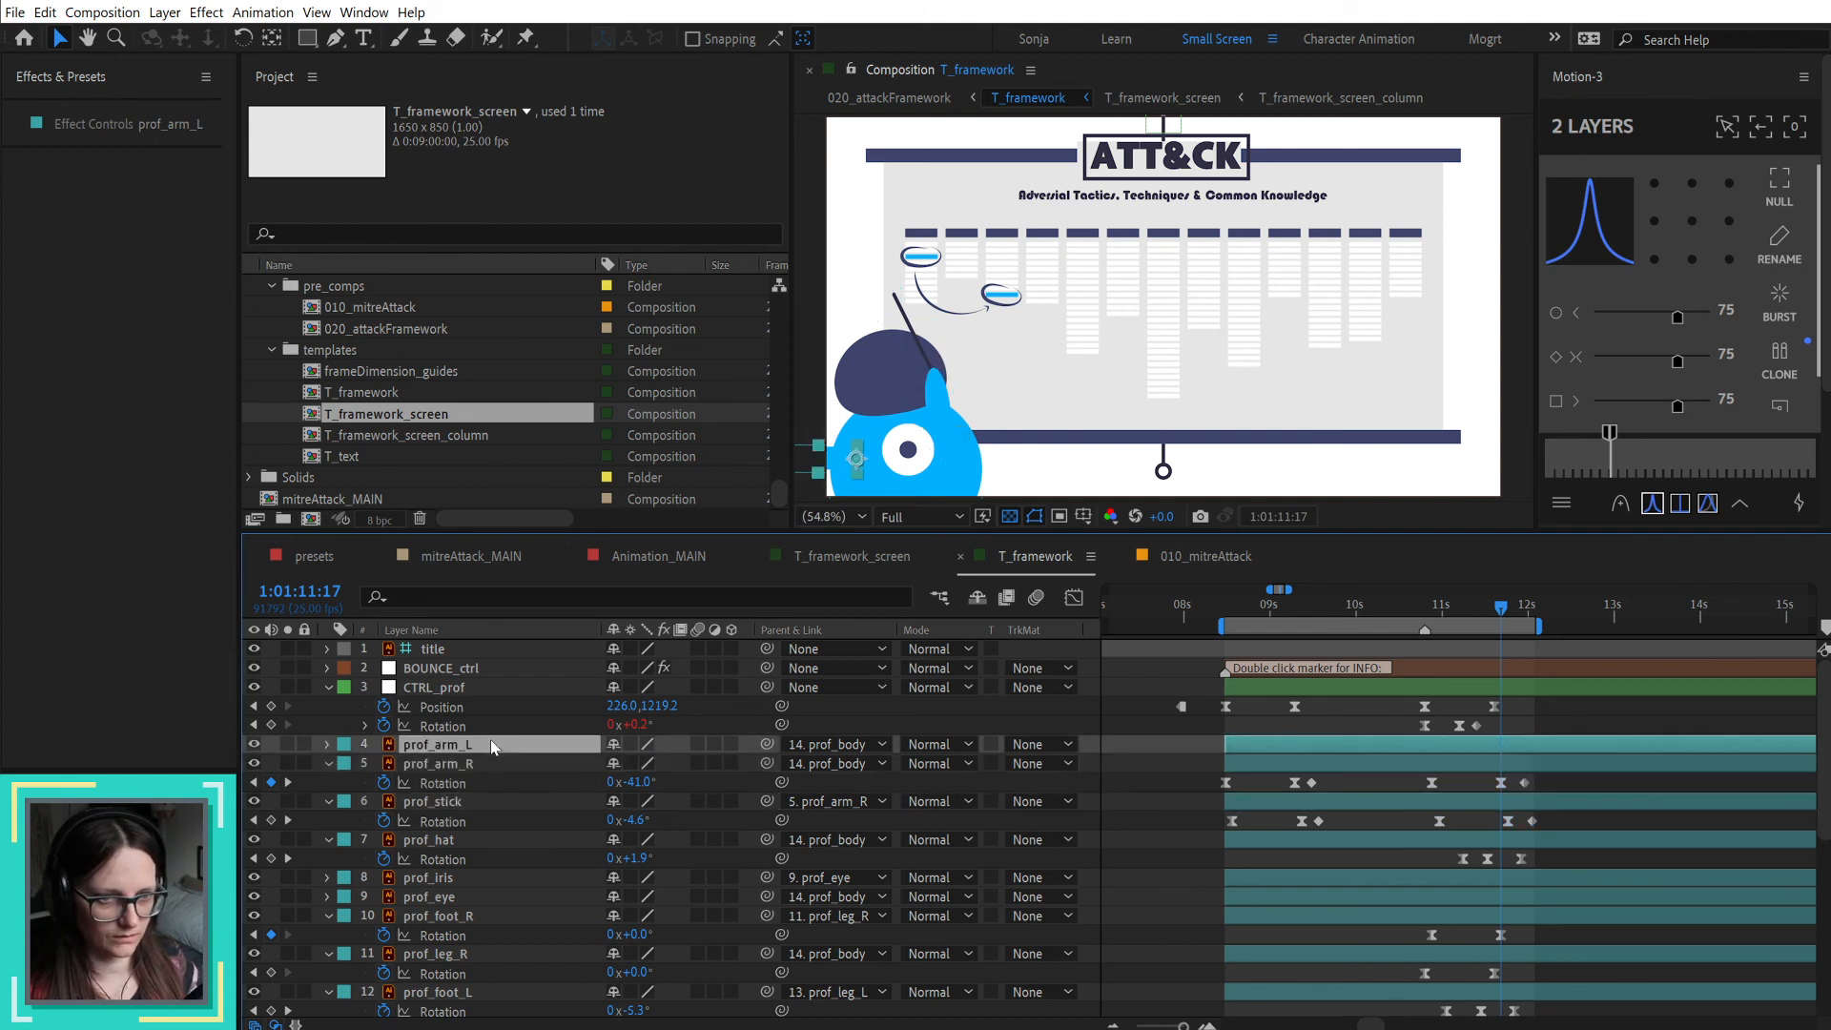
shift+click(477, 799)
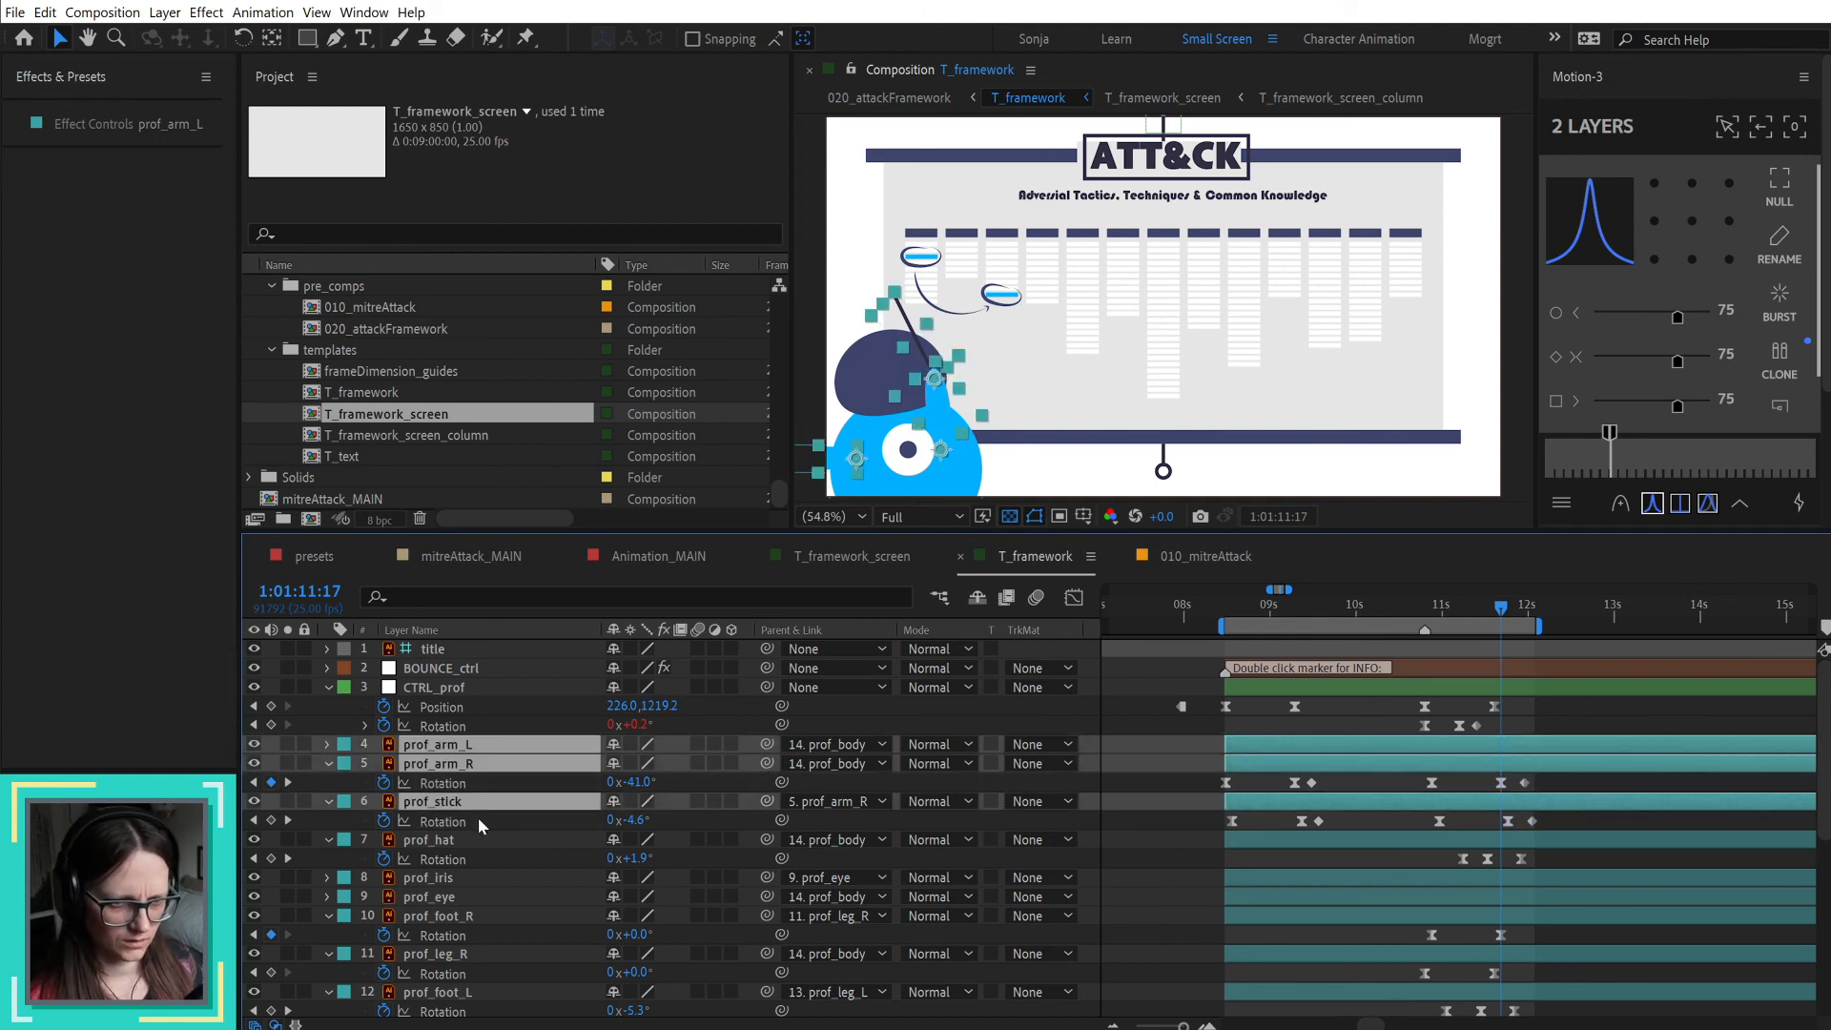
drag(478, 746, 484, 963)
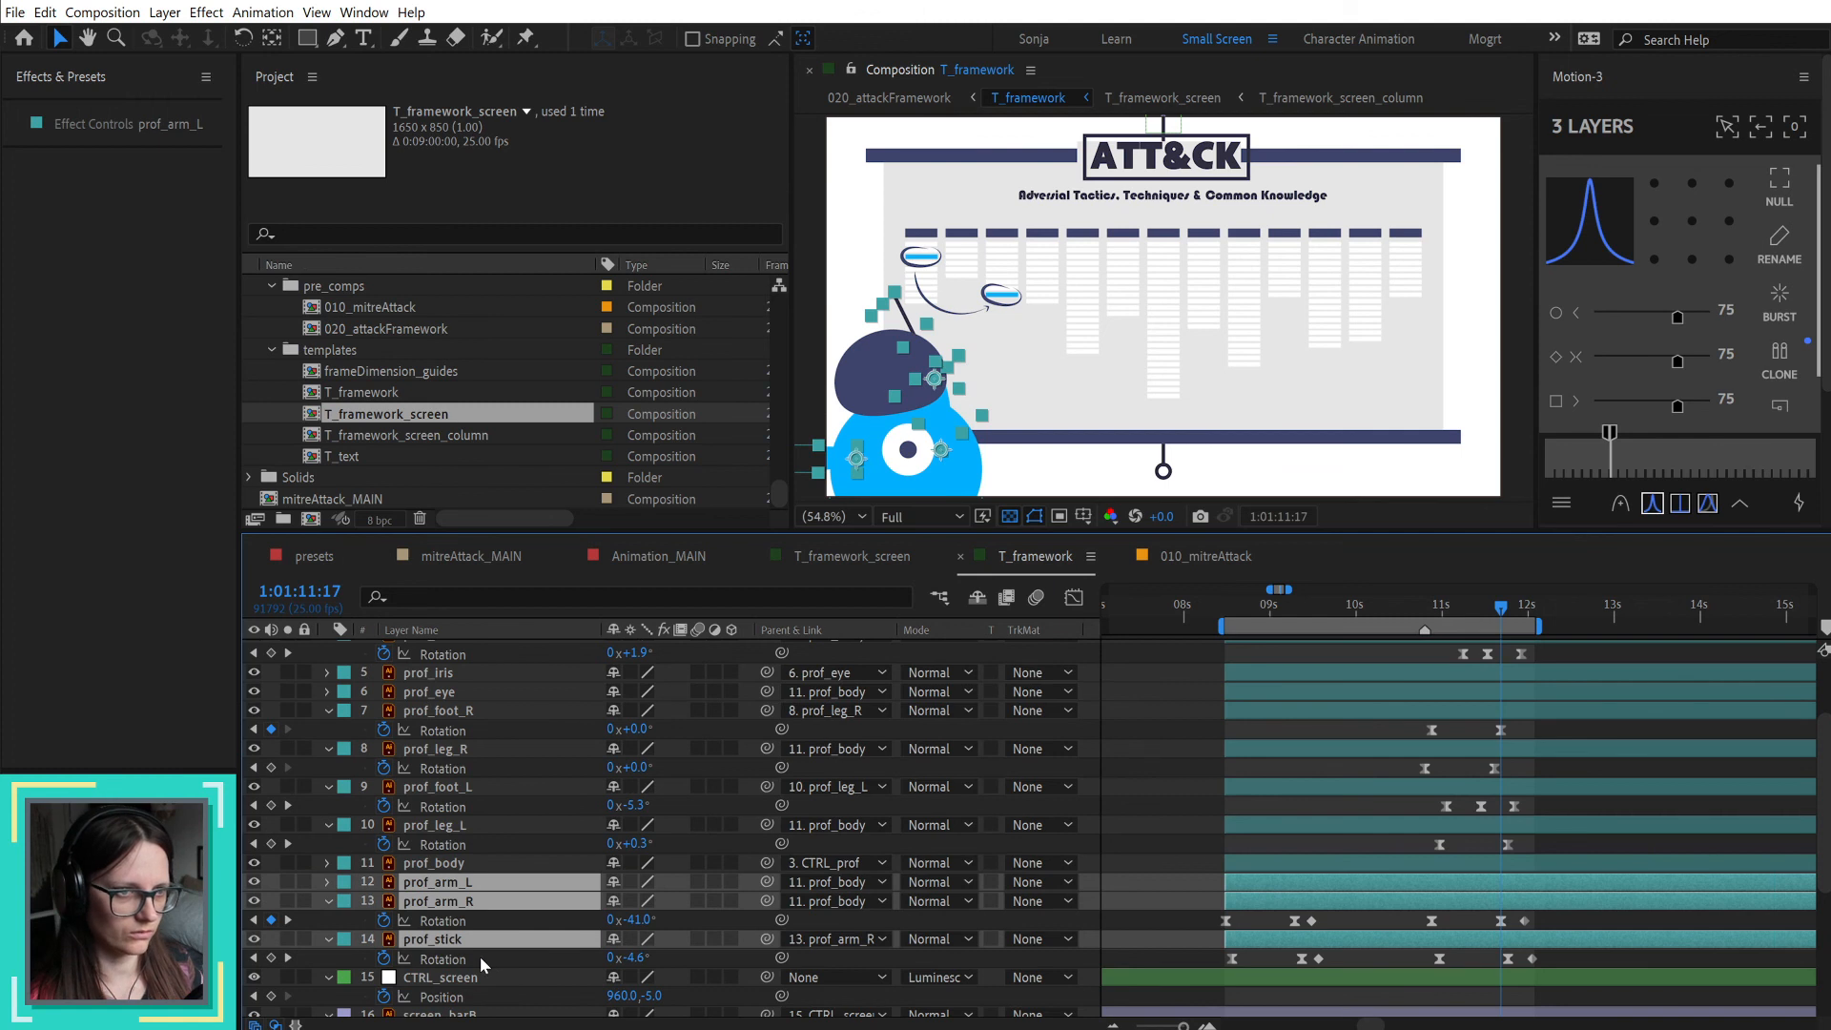
click(1552, 900)
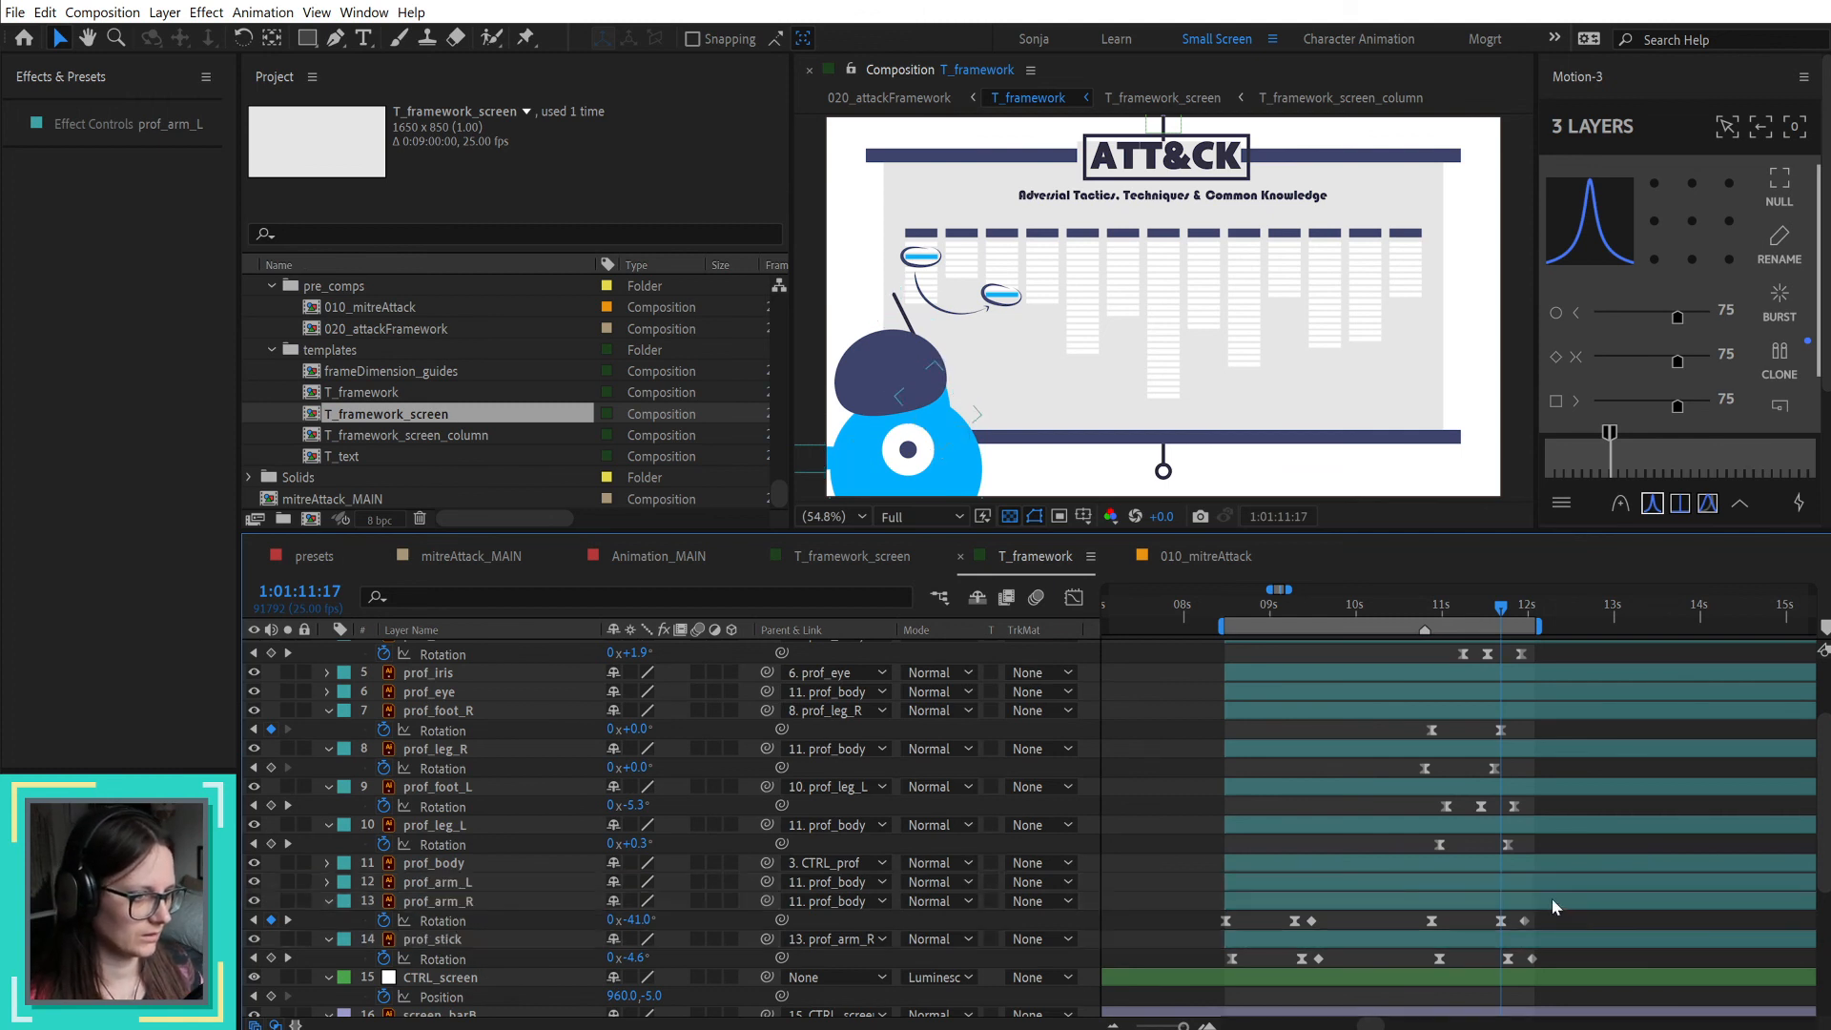
Step: Set prof_arm_R's rotation to -22° at 1:01:11:17 and preview the movement from 1:01:10:17
drag(637, 919, 665, 919)
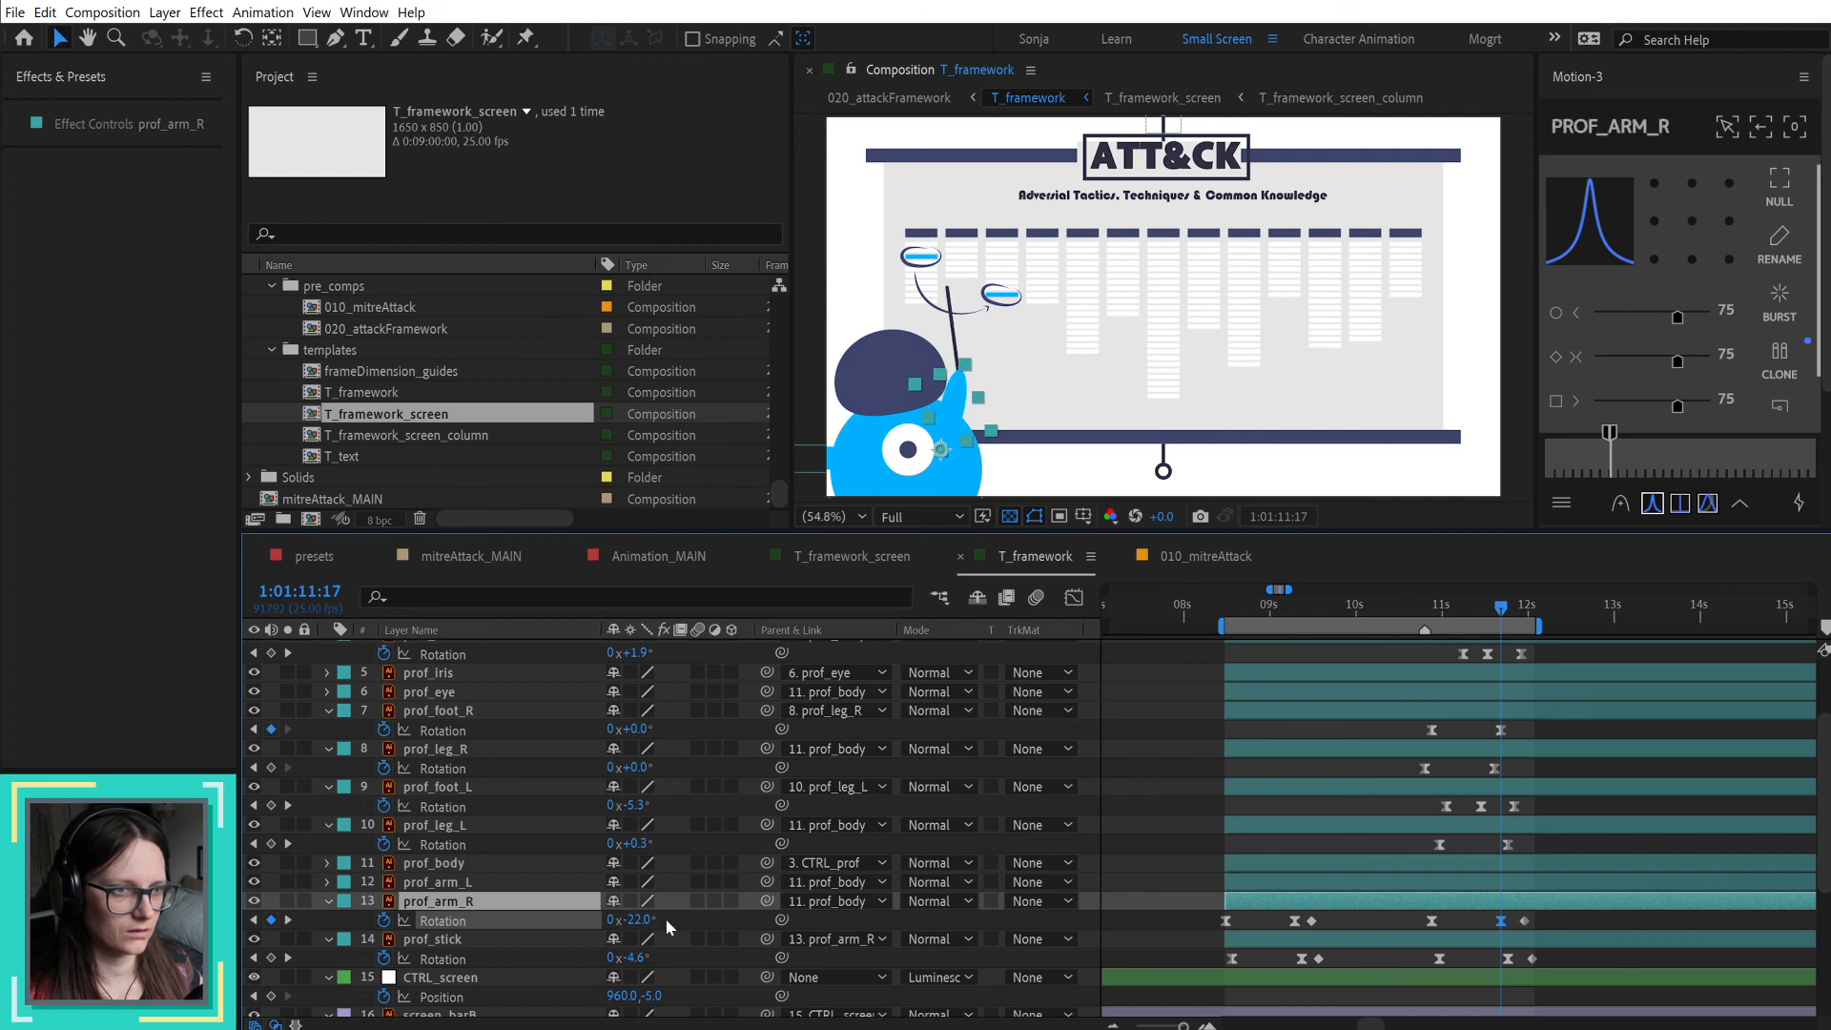
click(1163, 805)
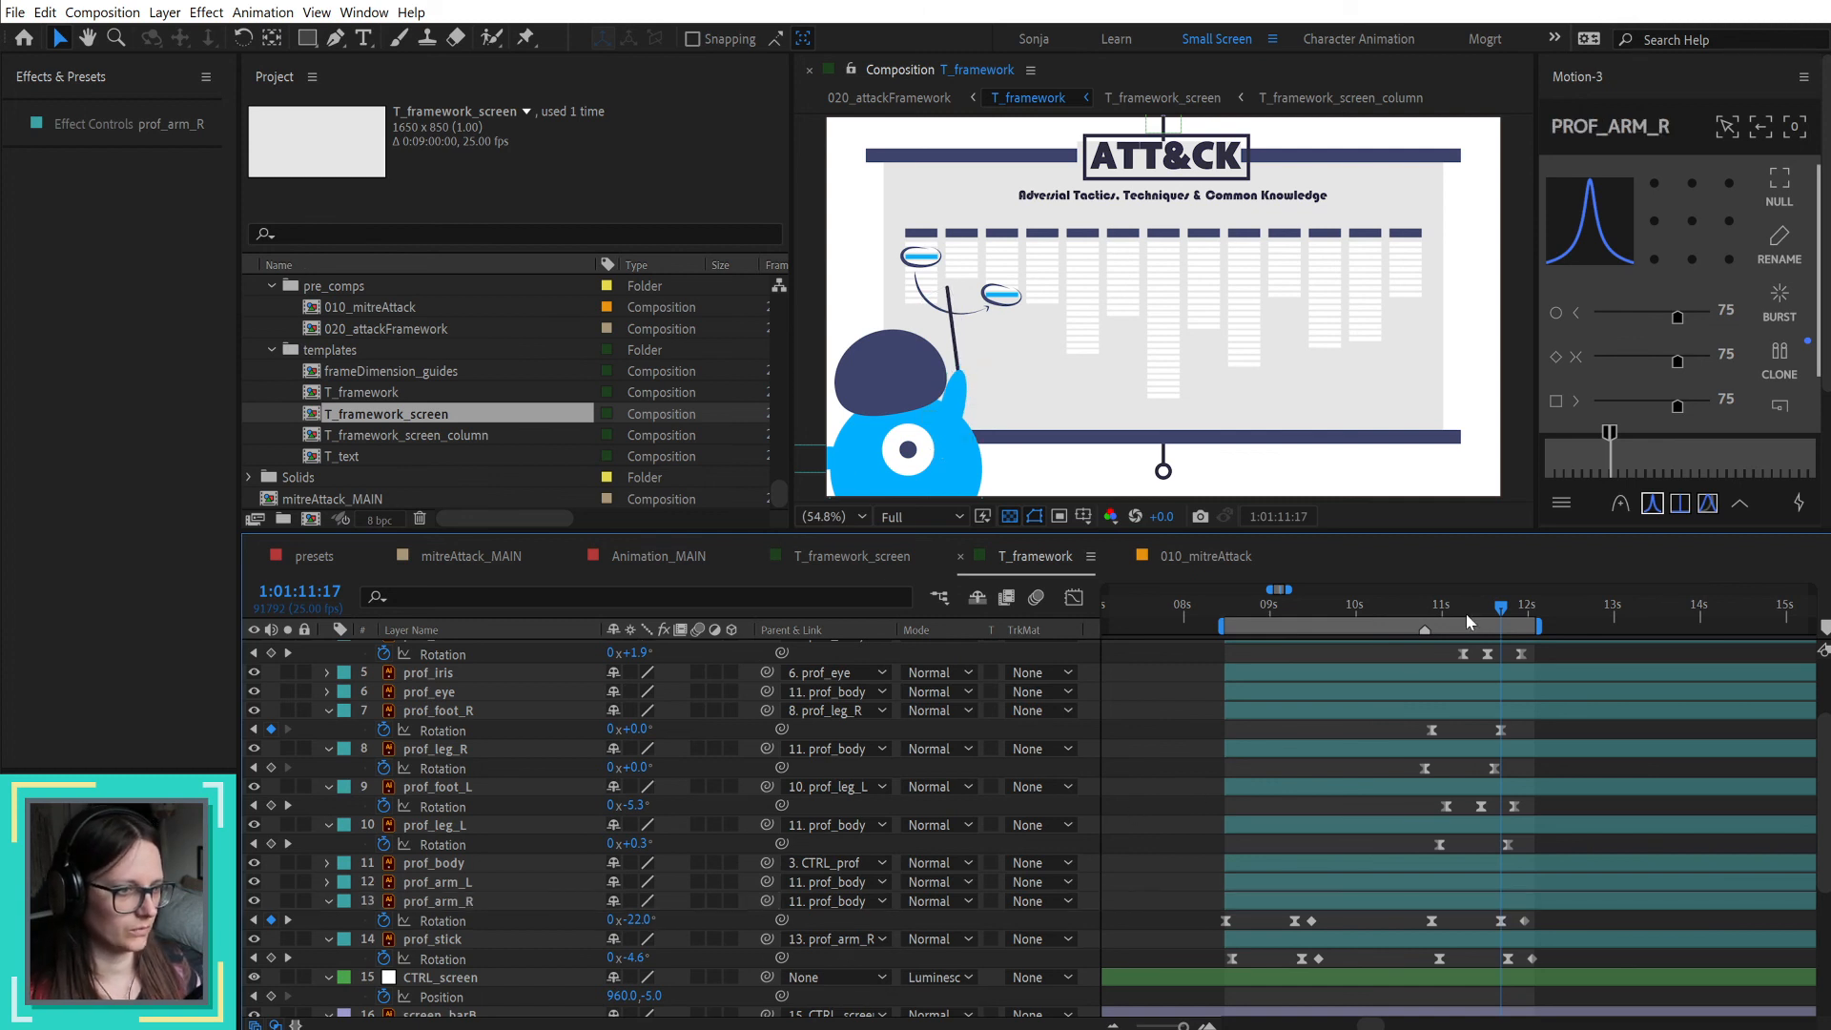
click(1412, 607)
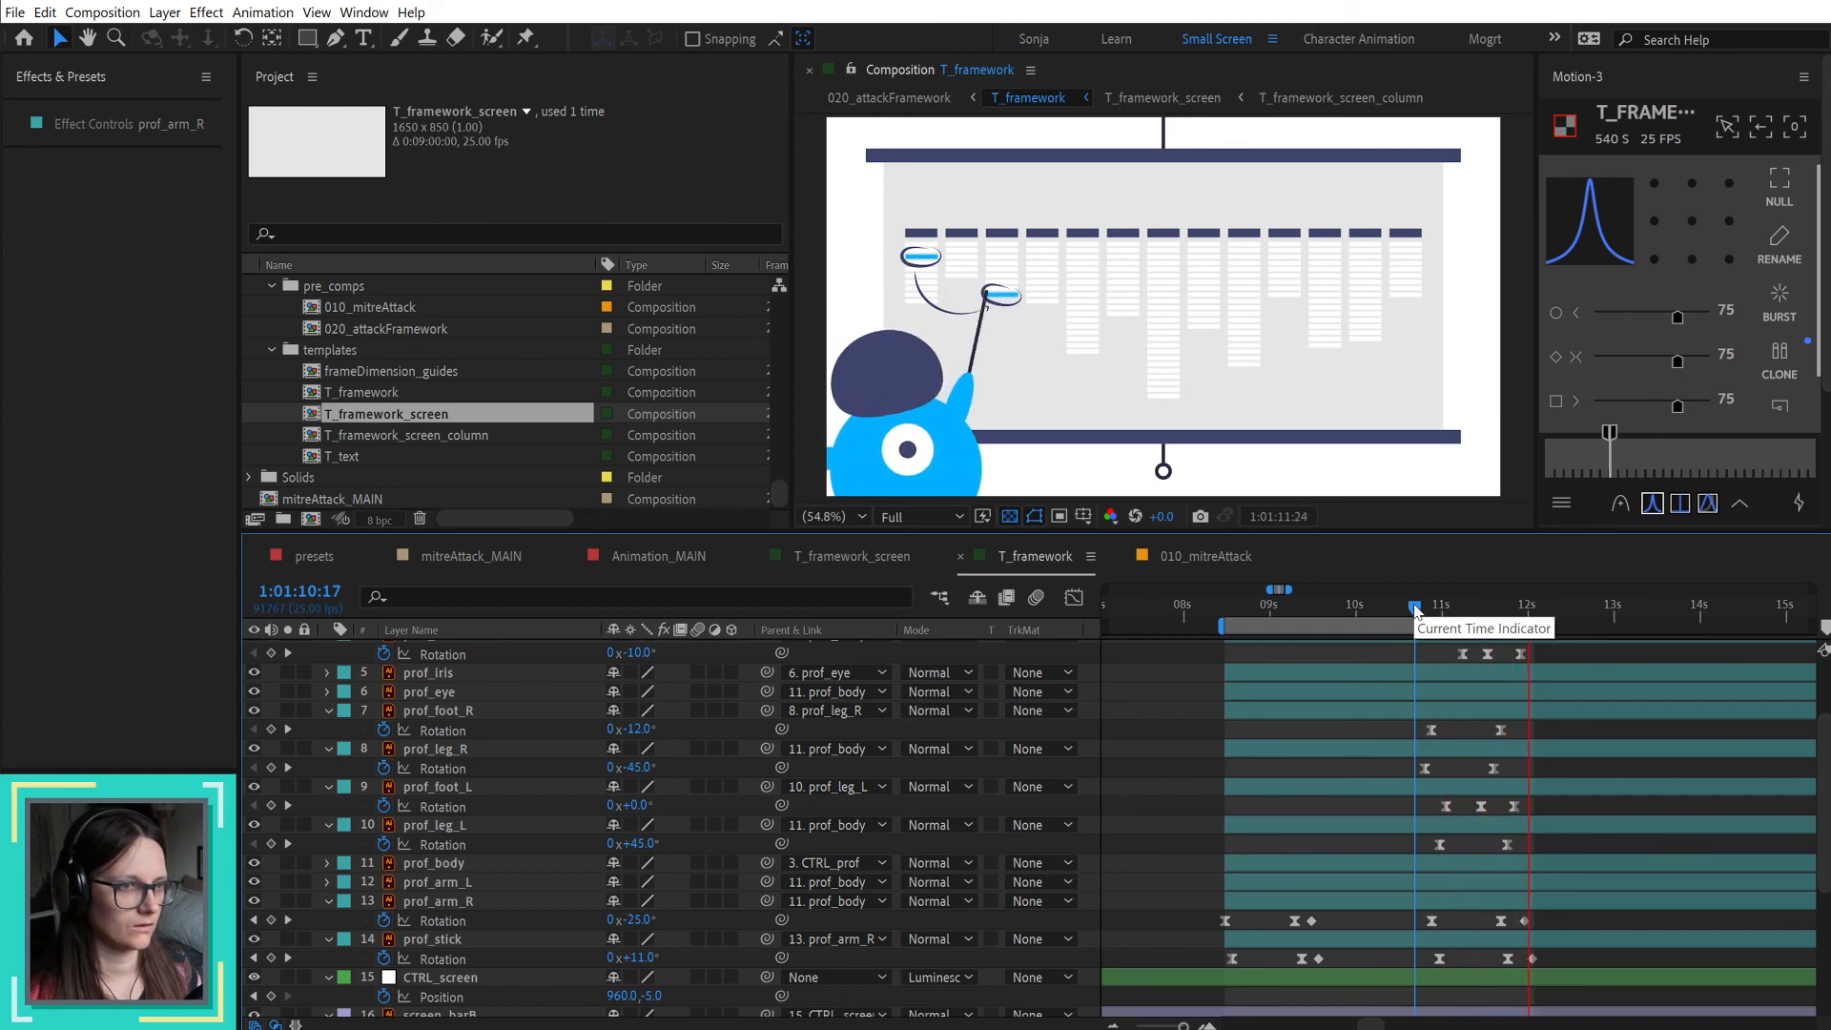
Step: Shift the last two rotation keyframes of prof_arm_R and prof_stick ten frames earlier and preview the movement from 1:01:10:20
scroll(1610, 717, up, 3)
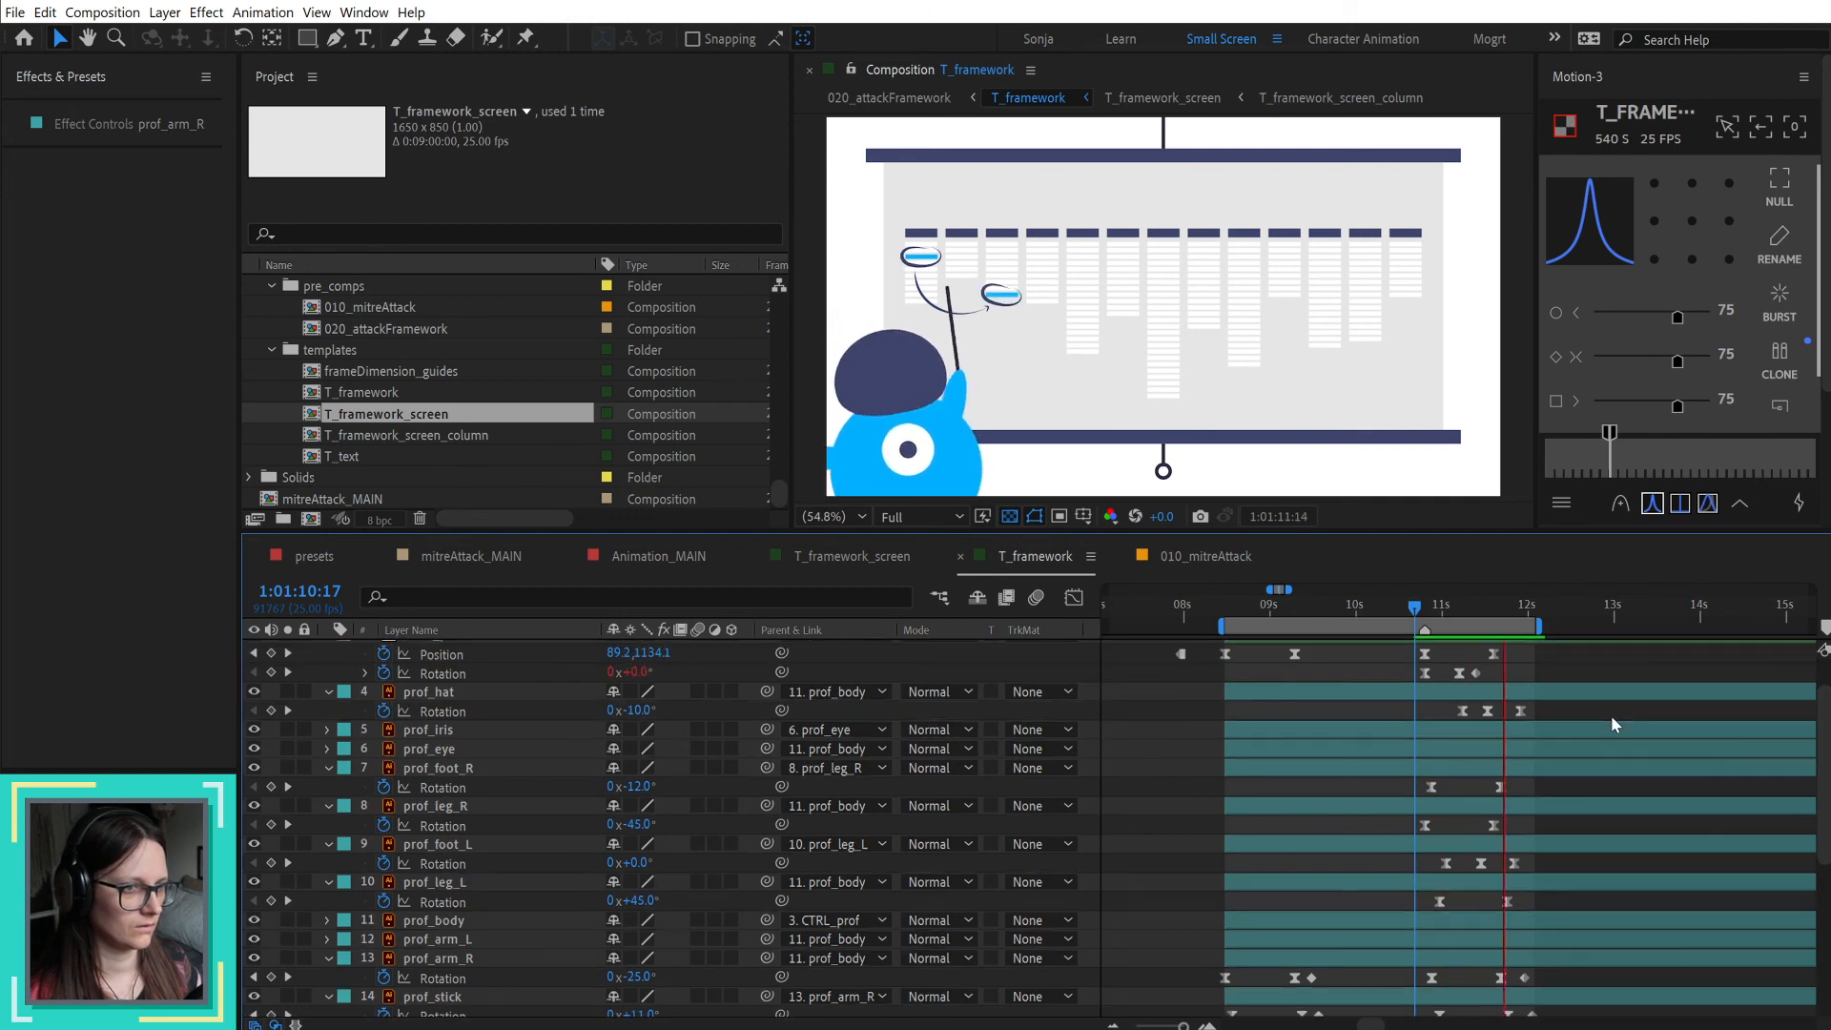
key(space)
scroll(1610, 715, up, 3)
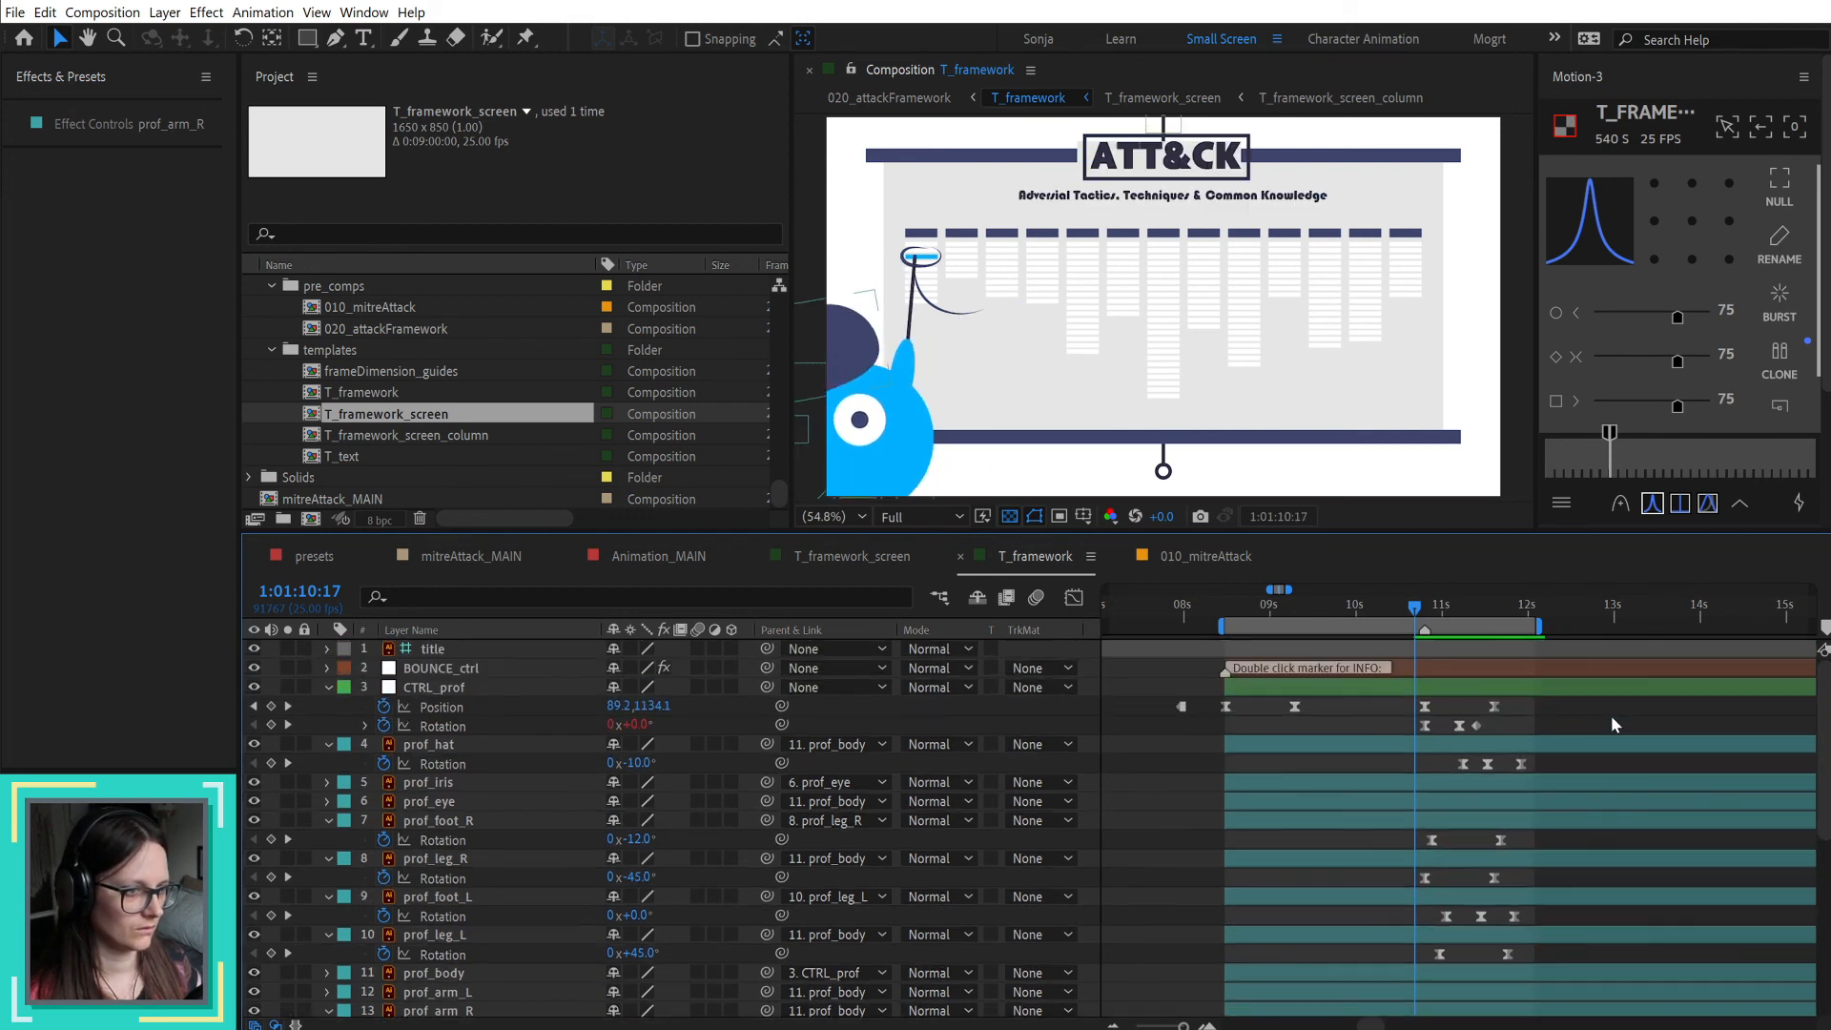
scroll(1611, 715, down, 2)
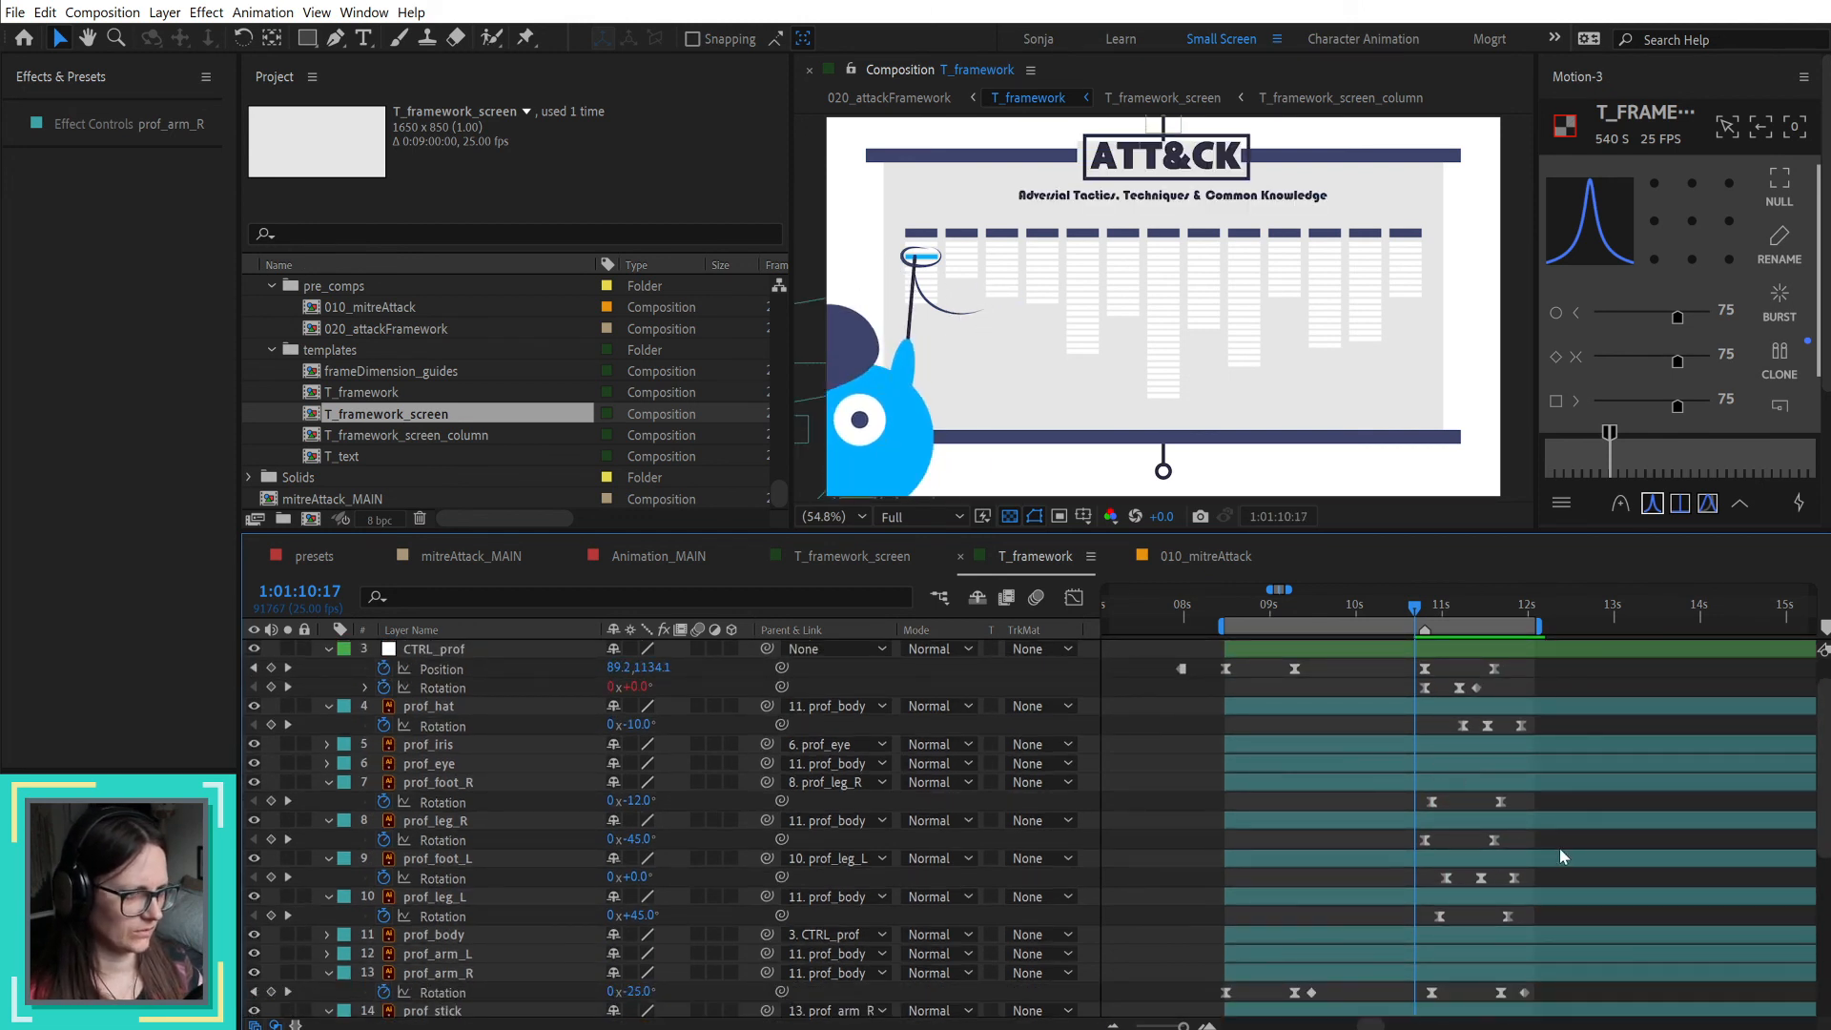
scroll(1559, 849, down, 1)
click(1416, 606)
mouse_move(1419, 612)
mouse_down()
mouse_move(1494, 626)
mouse_move(1427, 622)
mouse_up()
drag(1476, 974, 1543, 978)
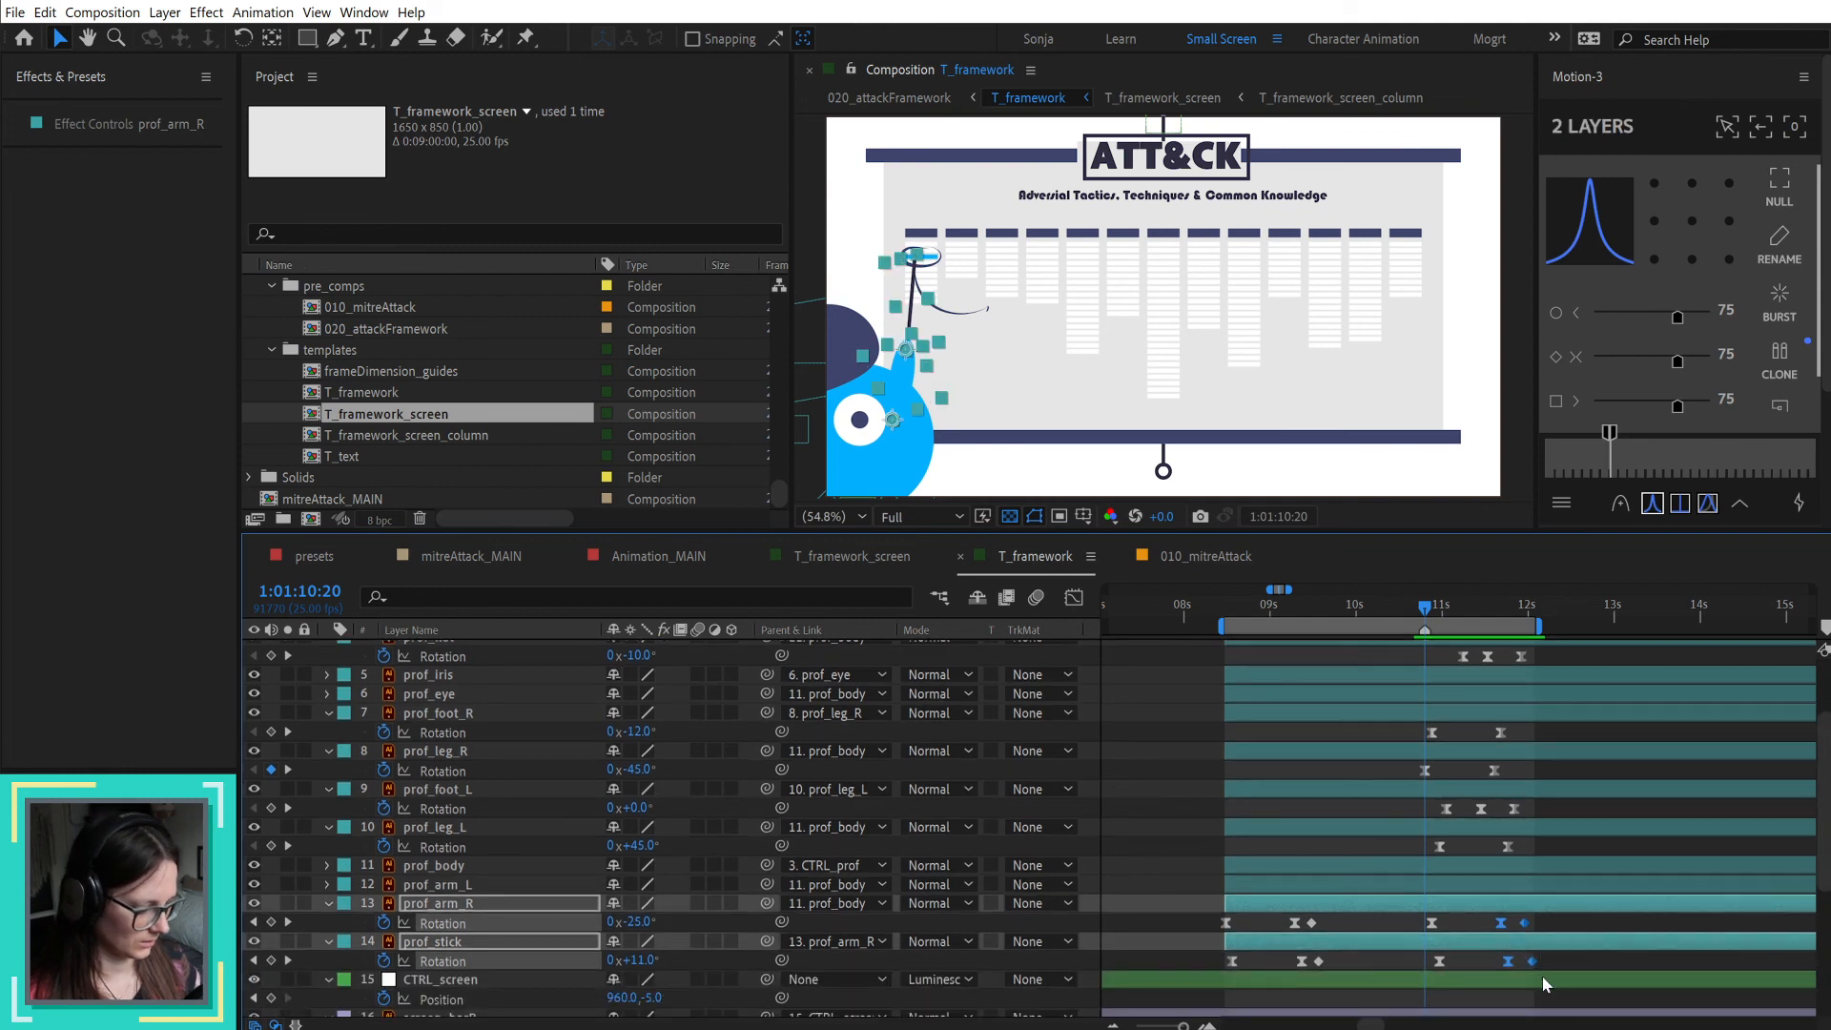
key(alt+shift+Left)
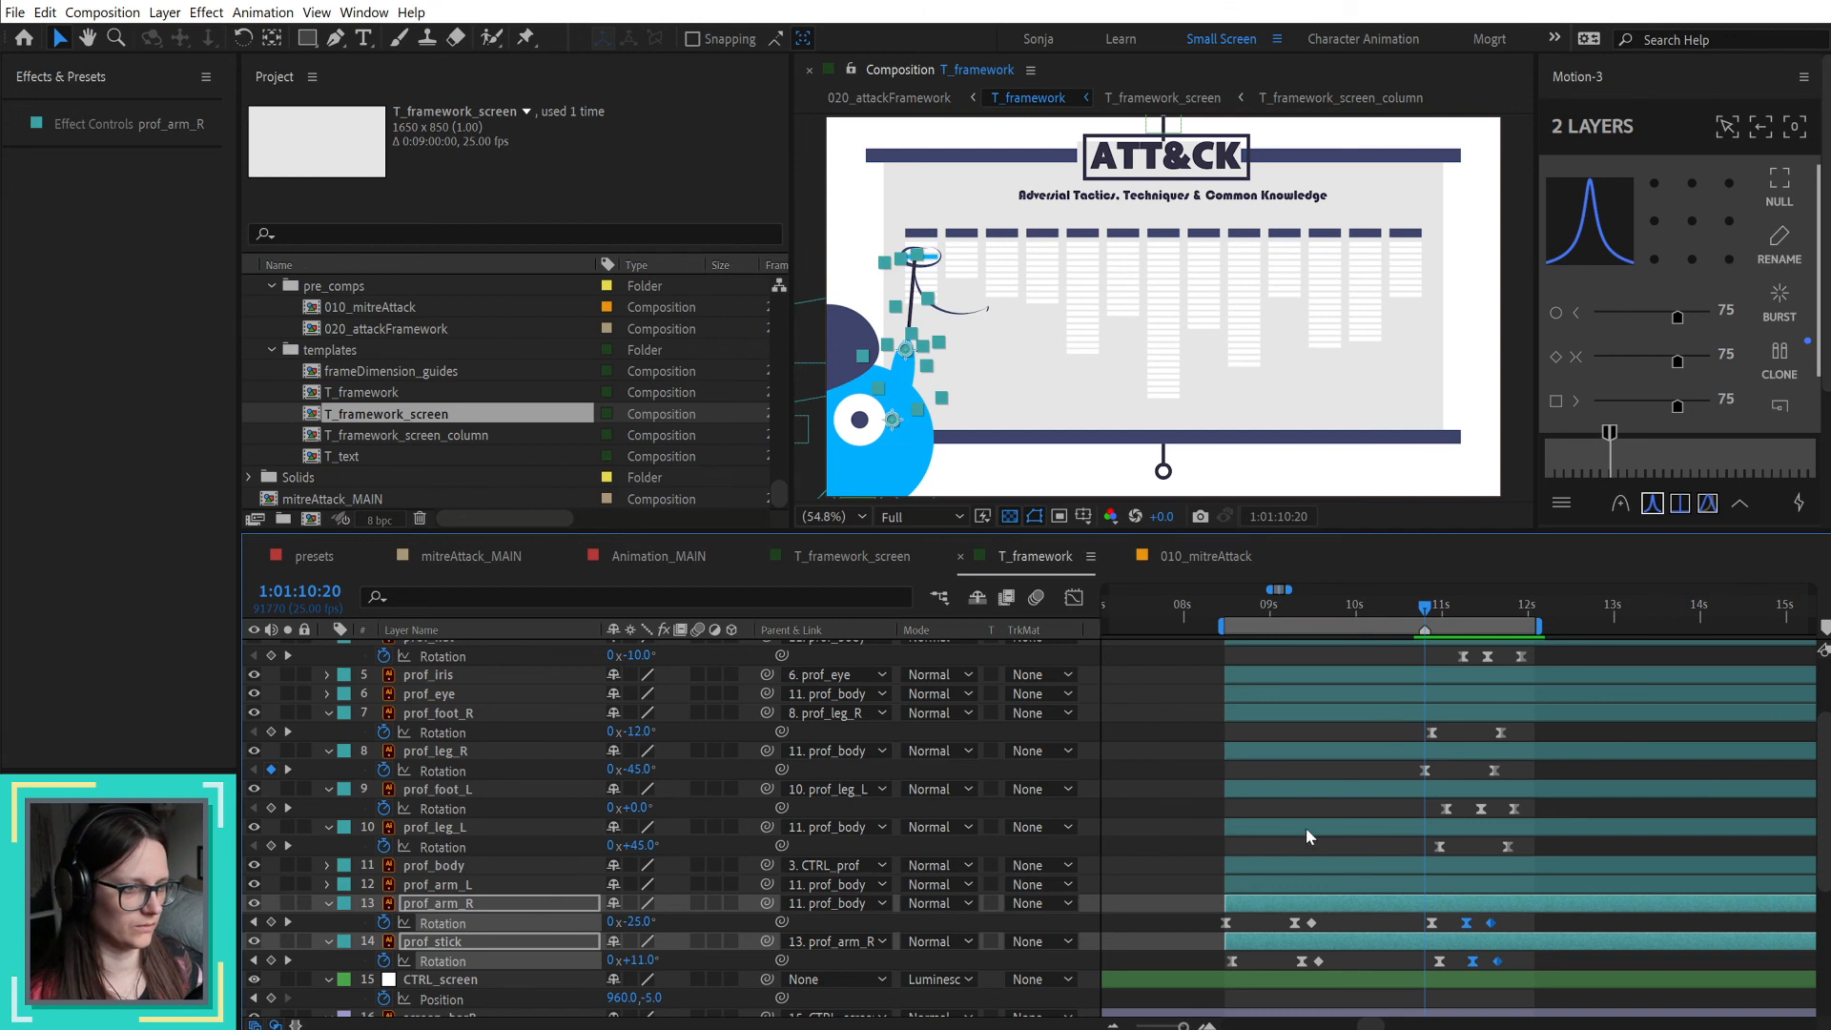
click(1332, 811)
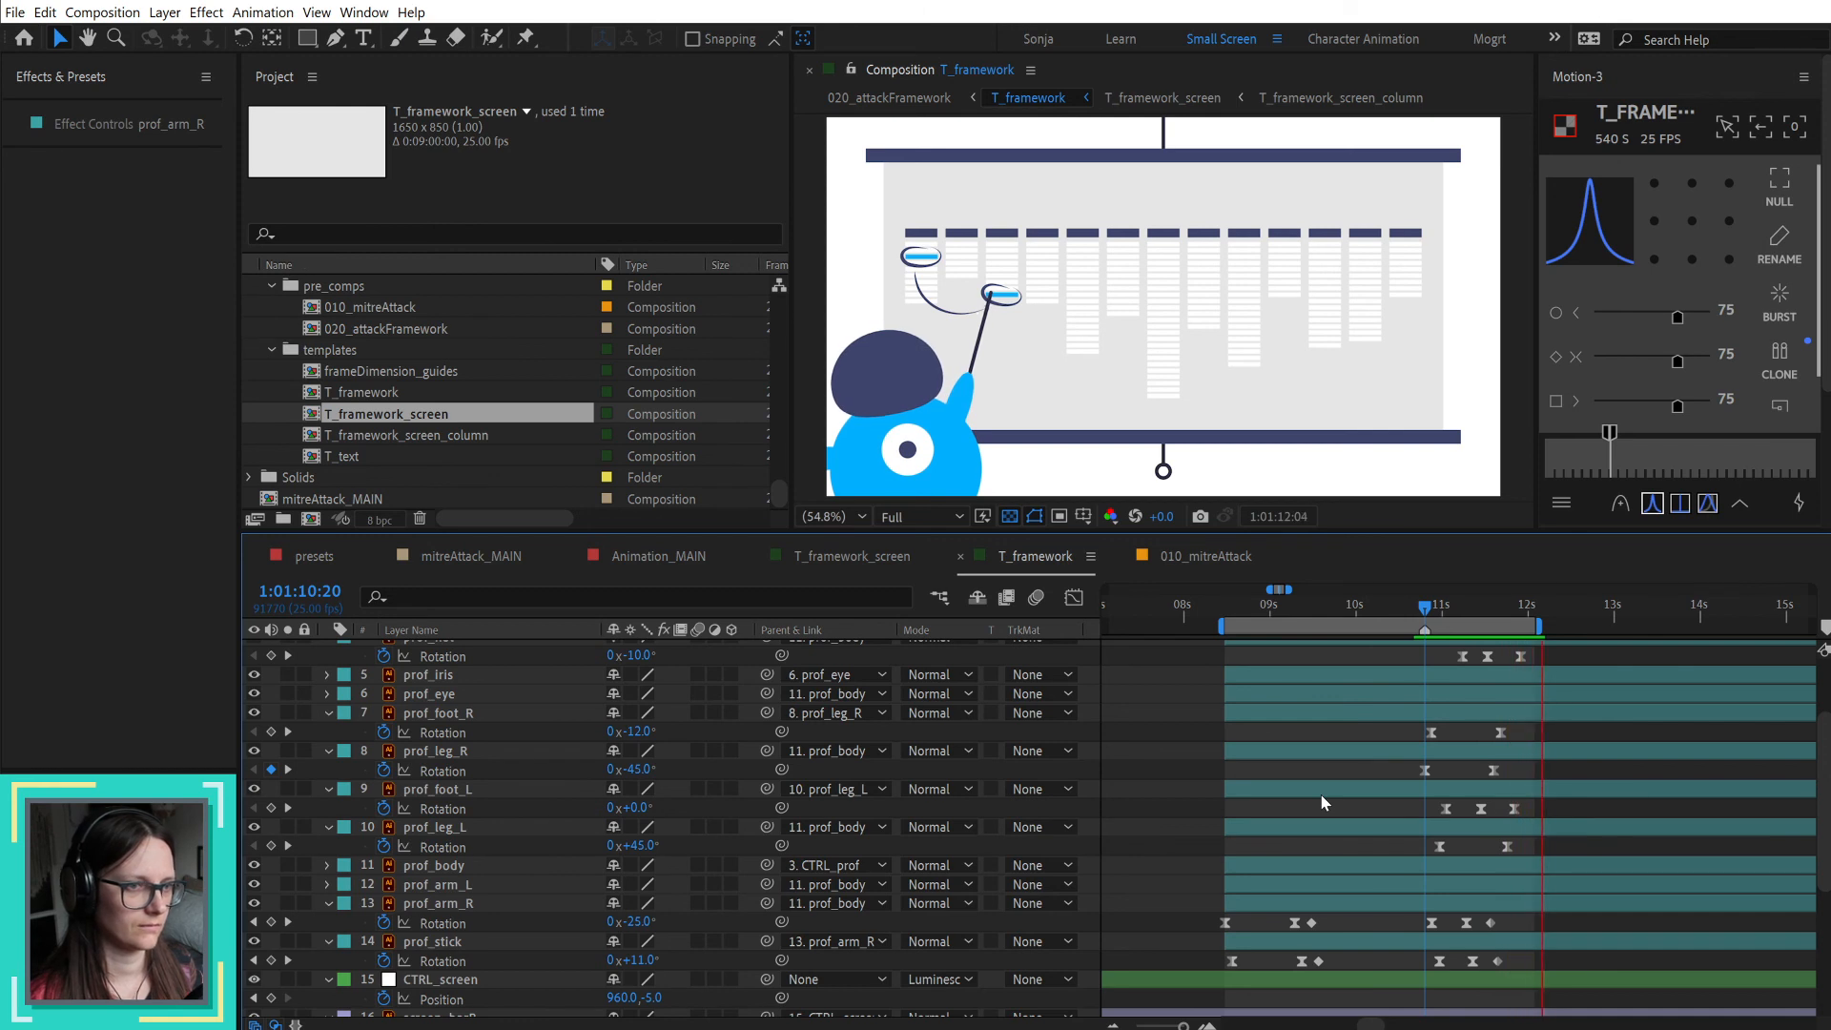
key(space)
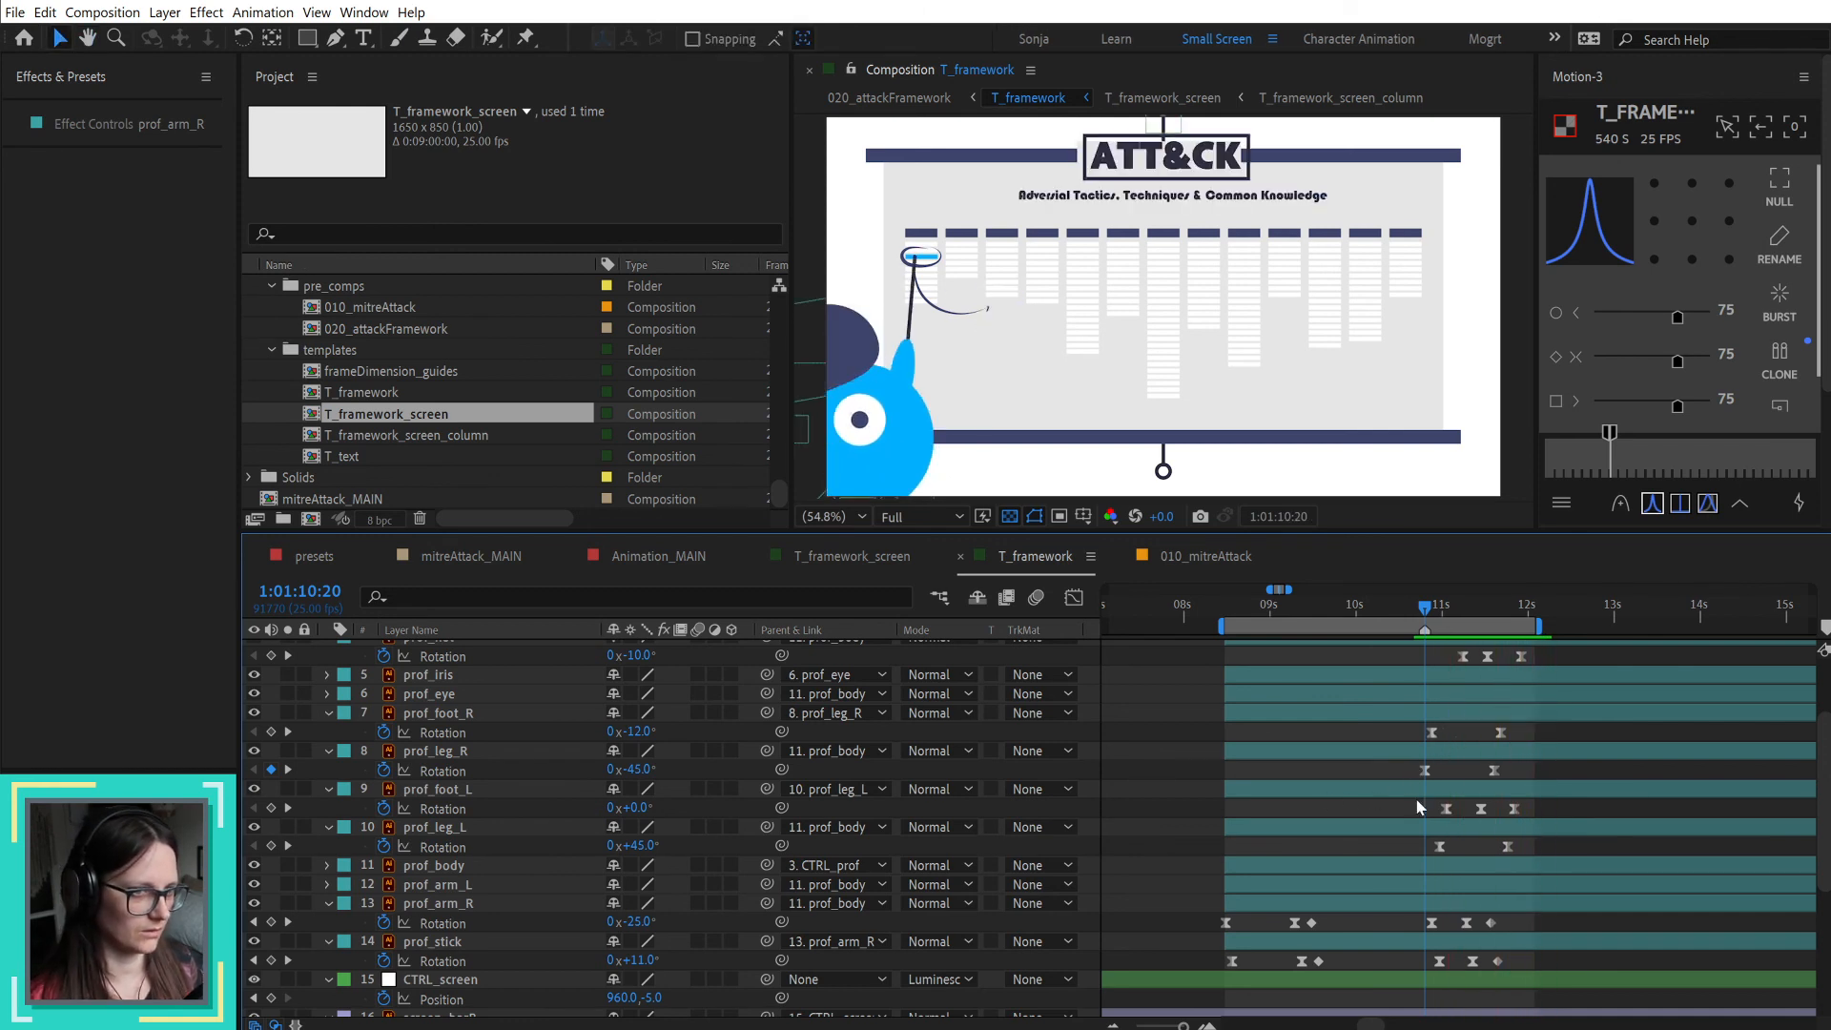
Step: Set prof_arm_L's rotation to -50° at 1:01:11:16 so the left arm points downward
click(1497, 612)
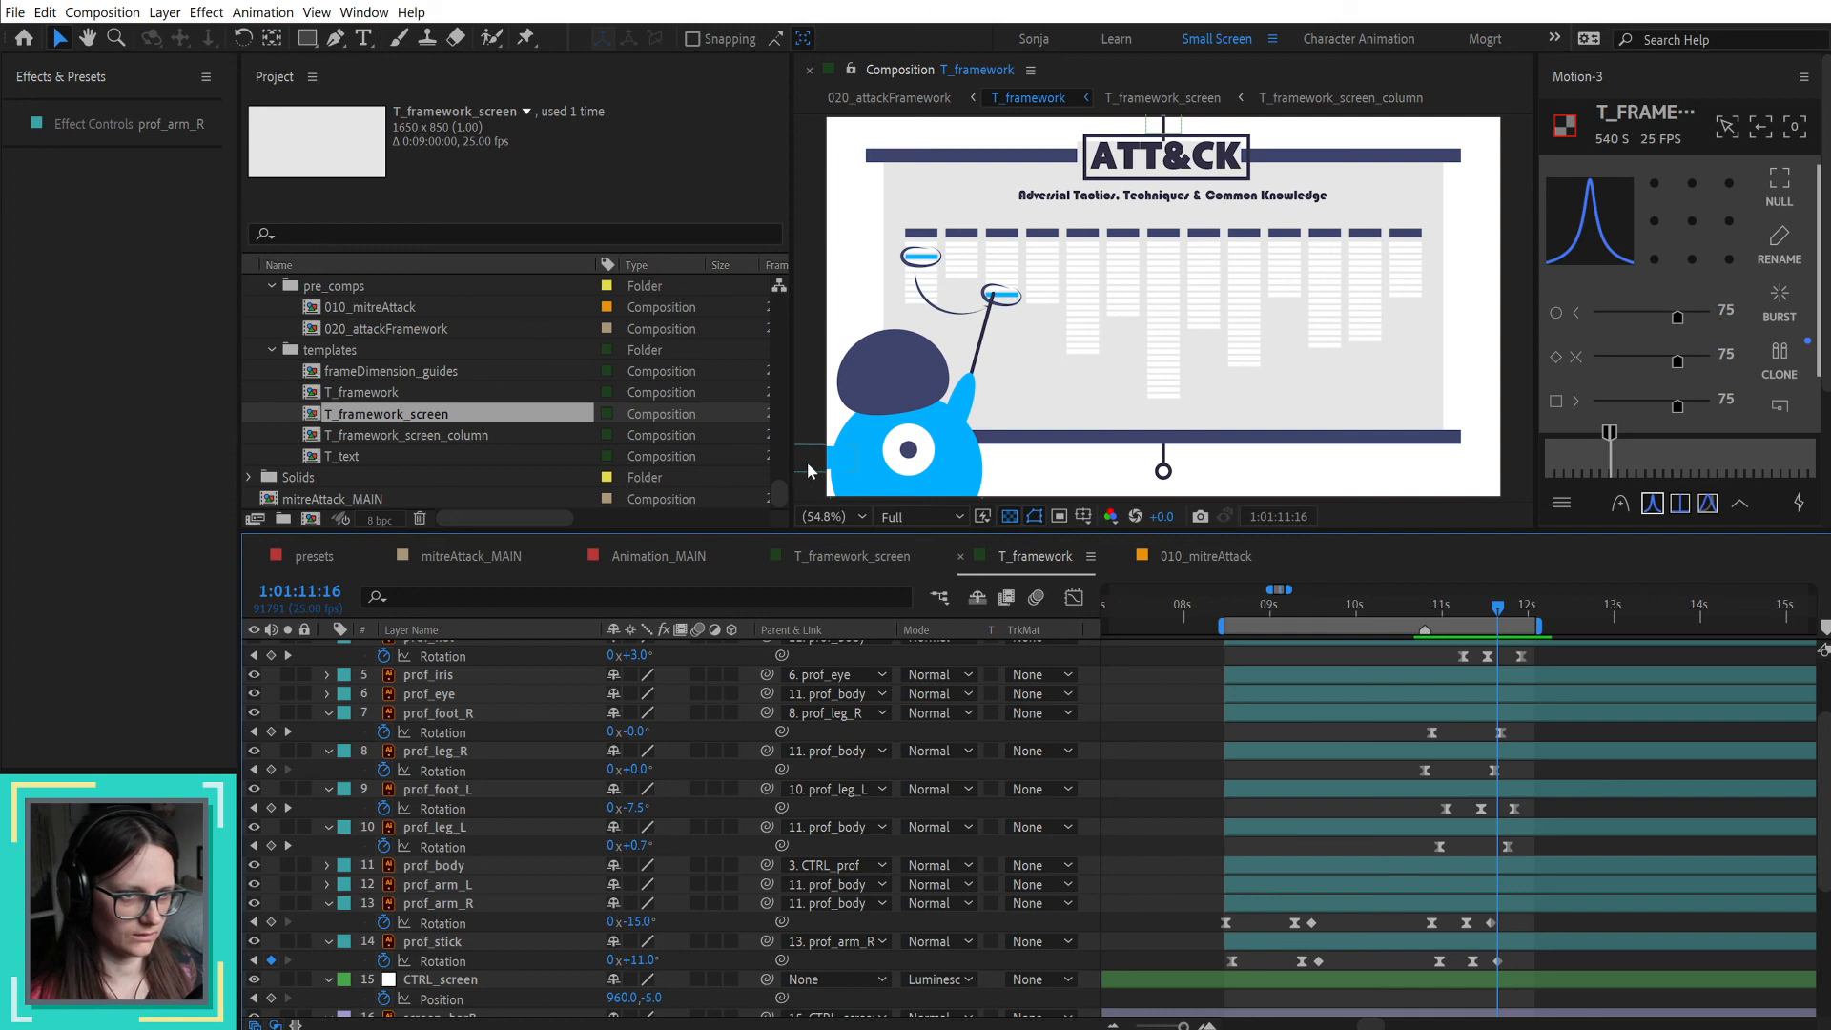
click(856, 457)
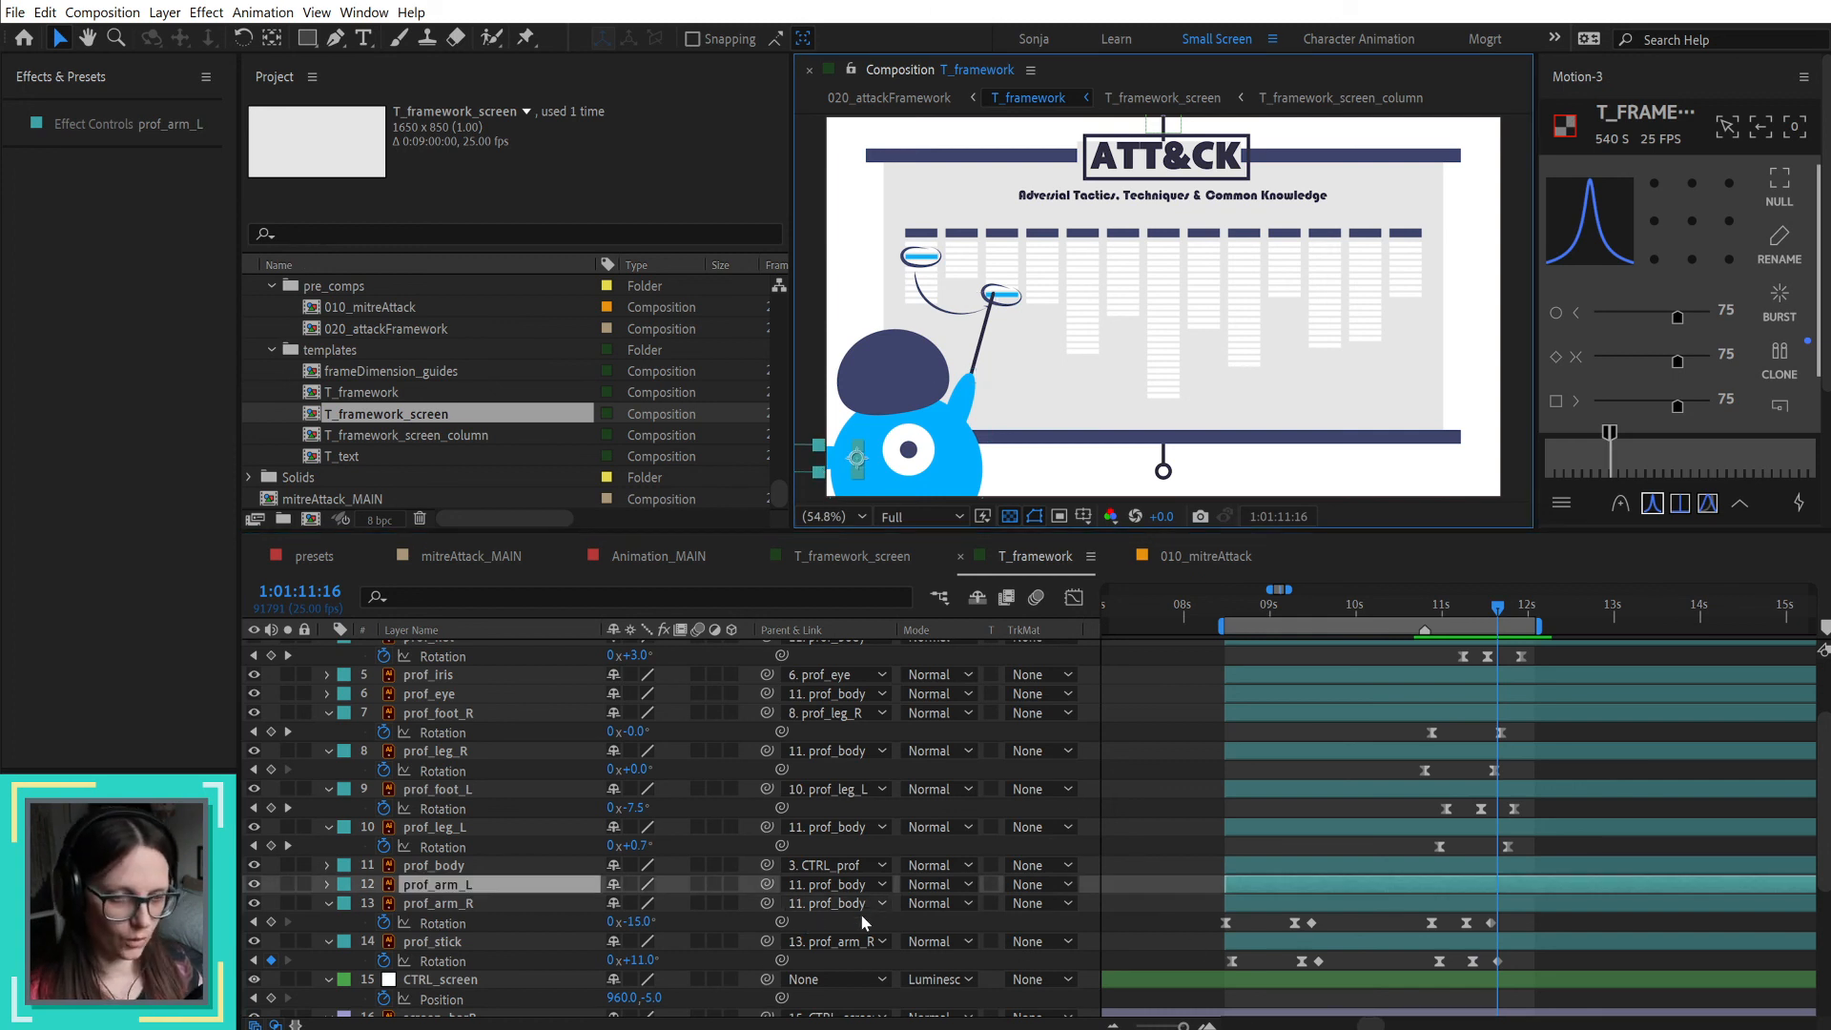
key(alt+shift+r)
drag(643, 910, 596, 919)
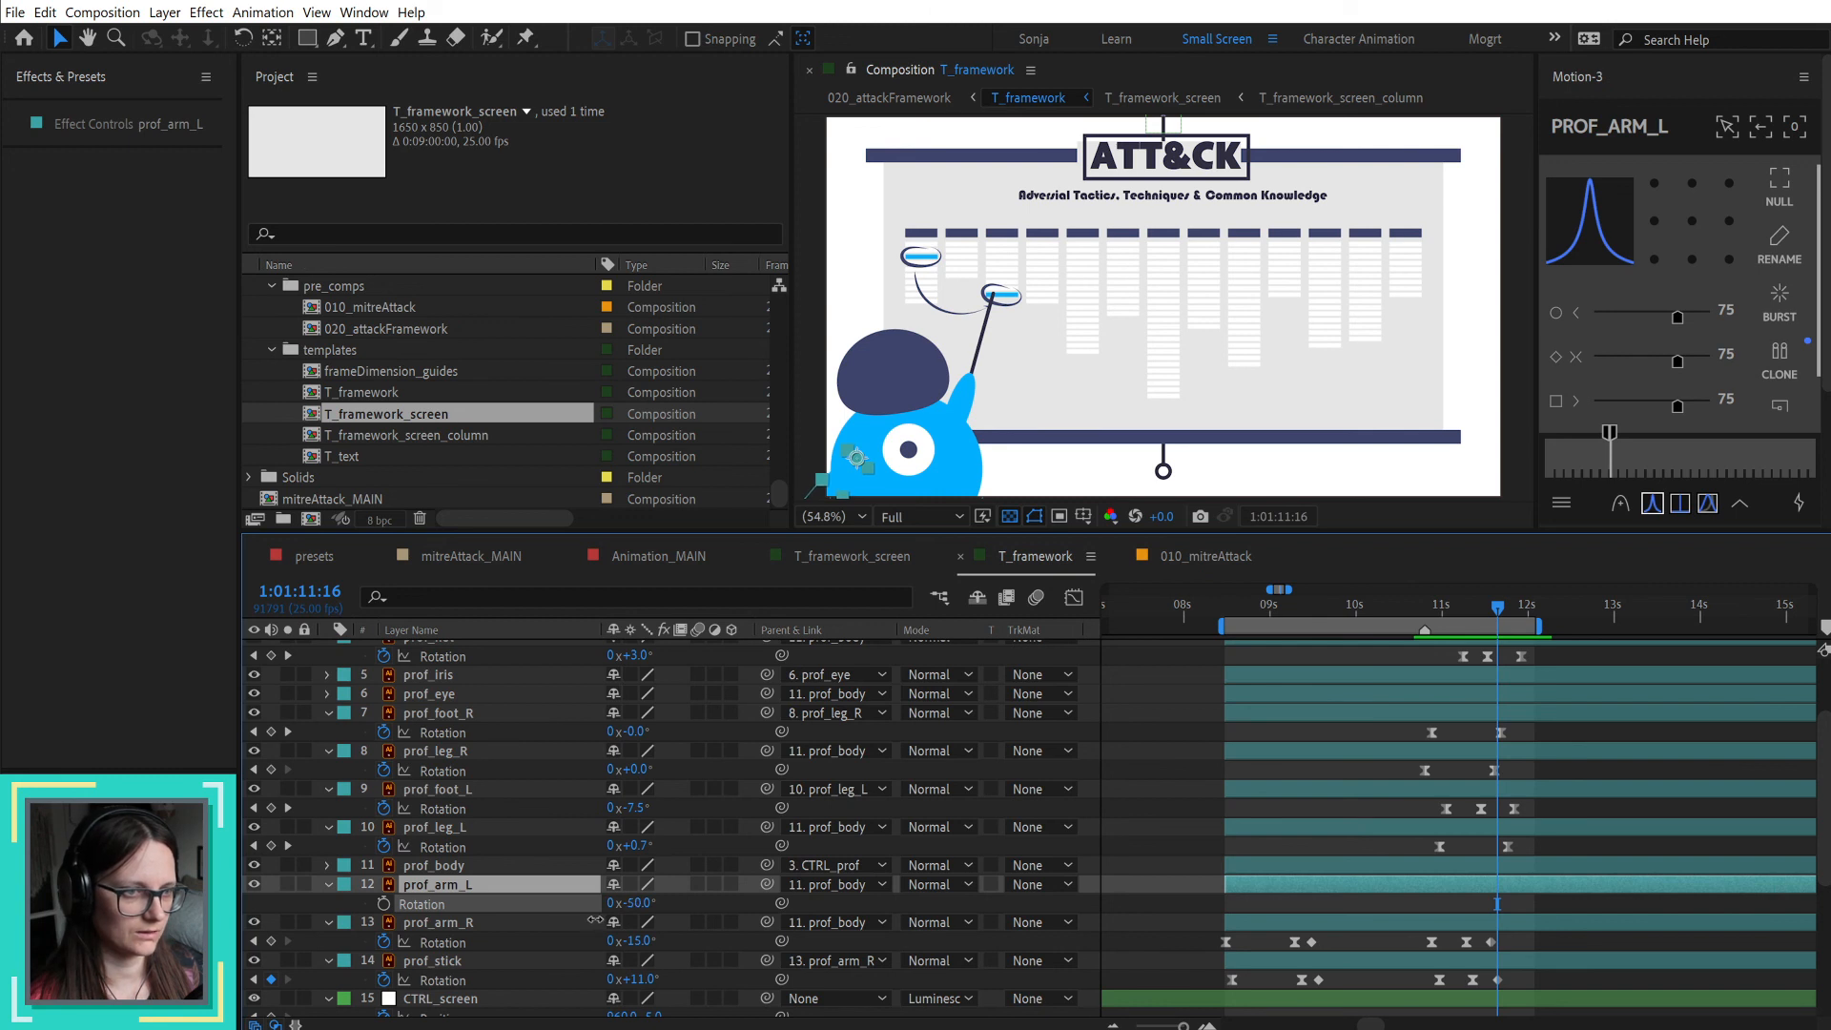
click(1166, 872)
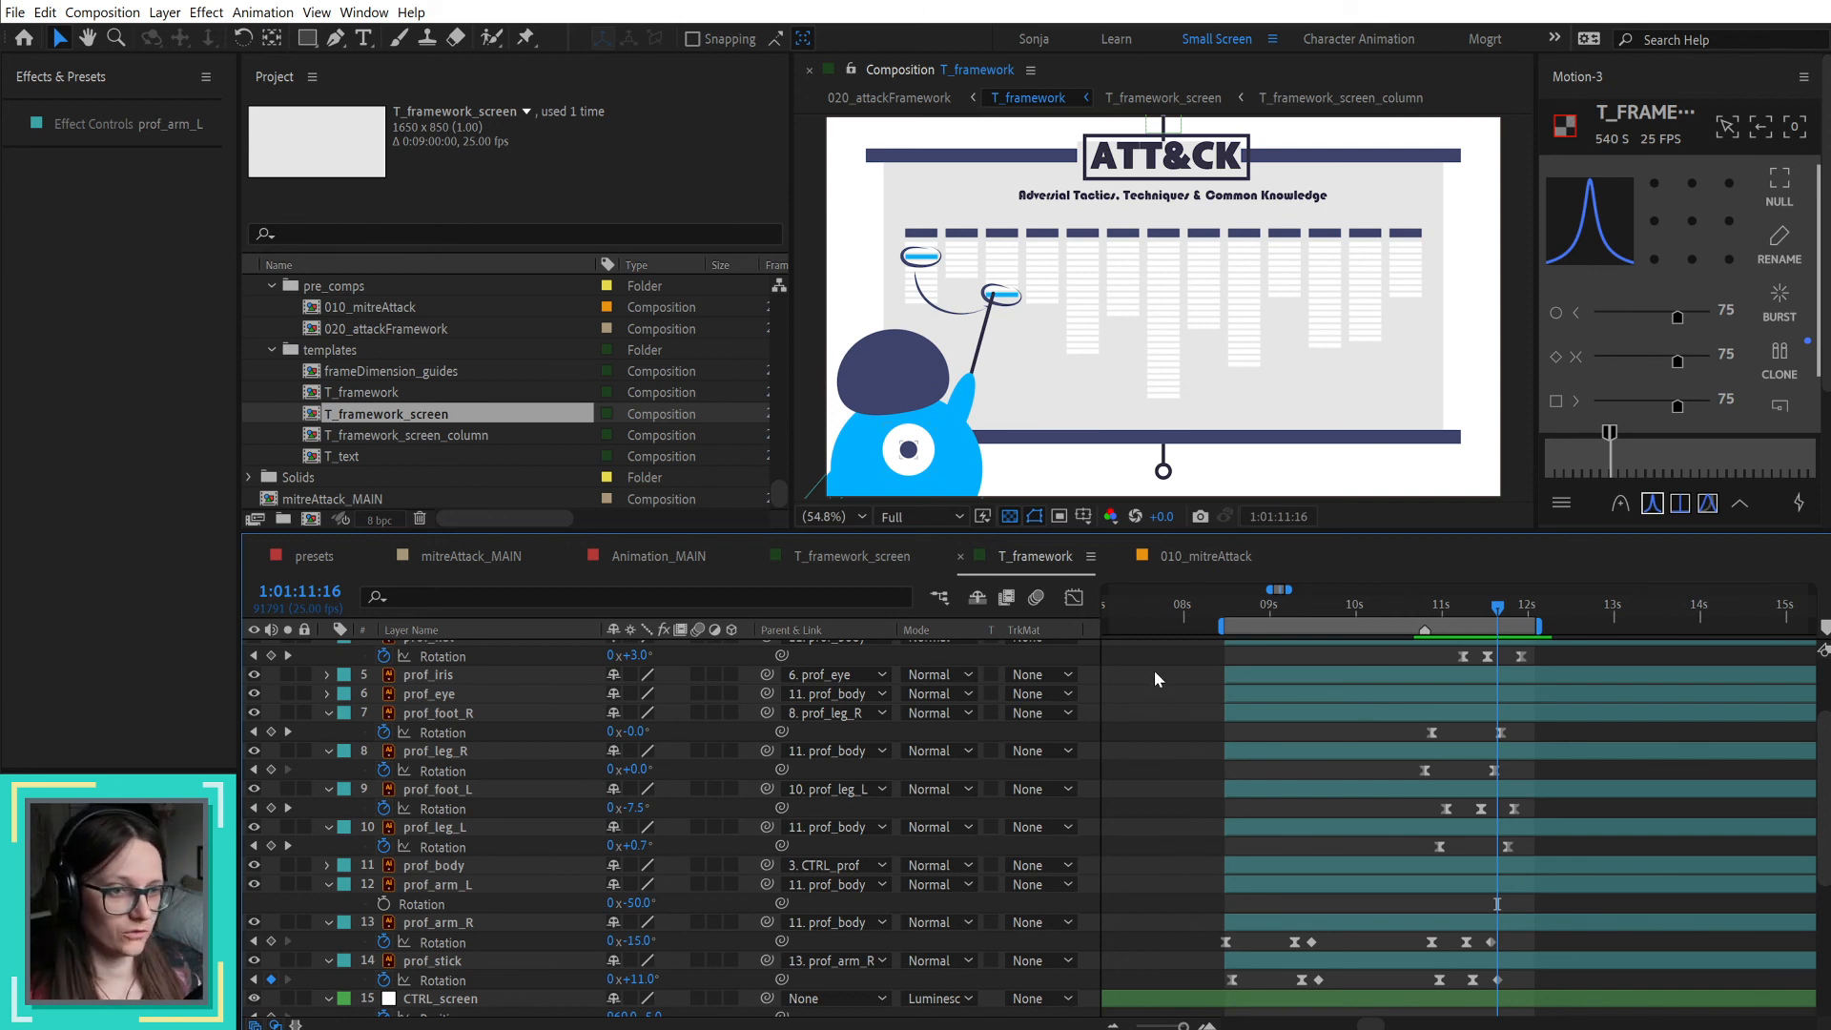
Step: Open the Animation_MAIN composition and examine the voiceover waveform over its full length
click(643, 556)
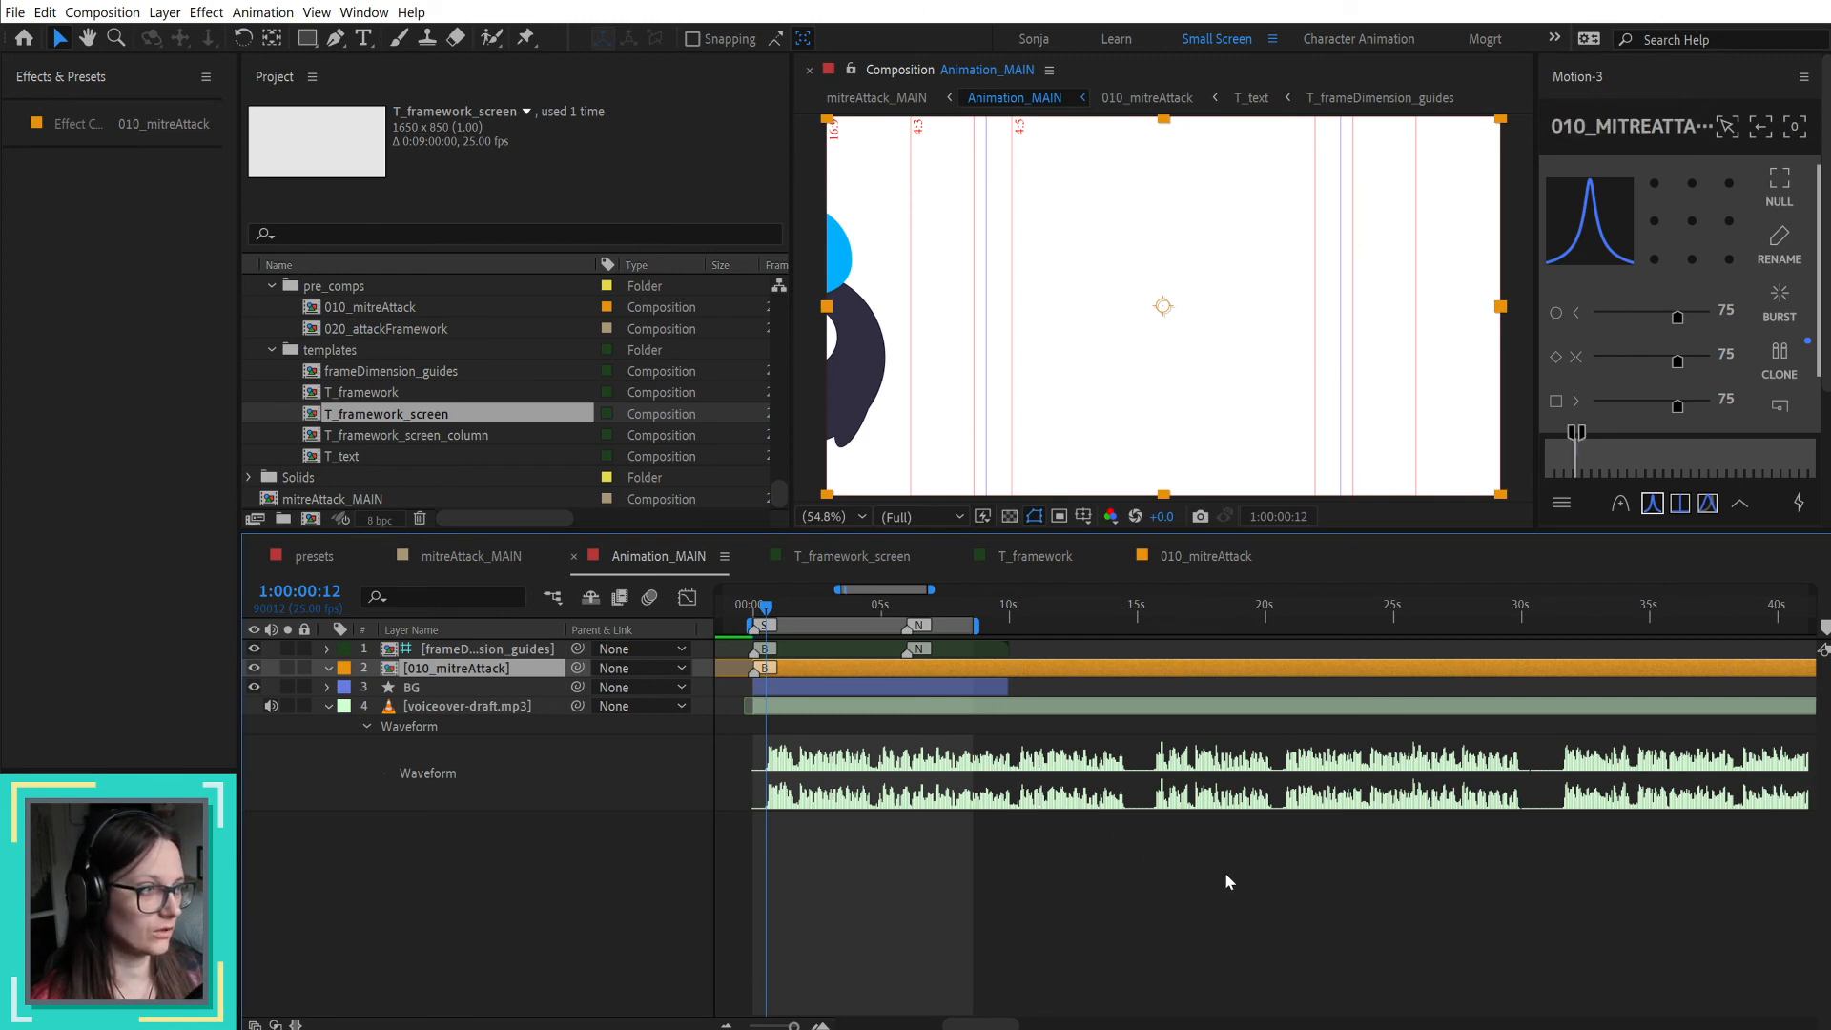
scroll(1257, 877, down, 2)
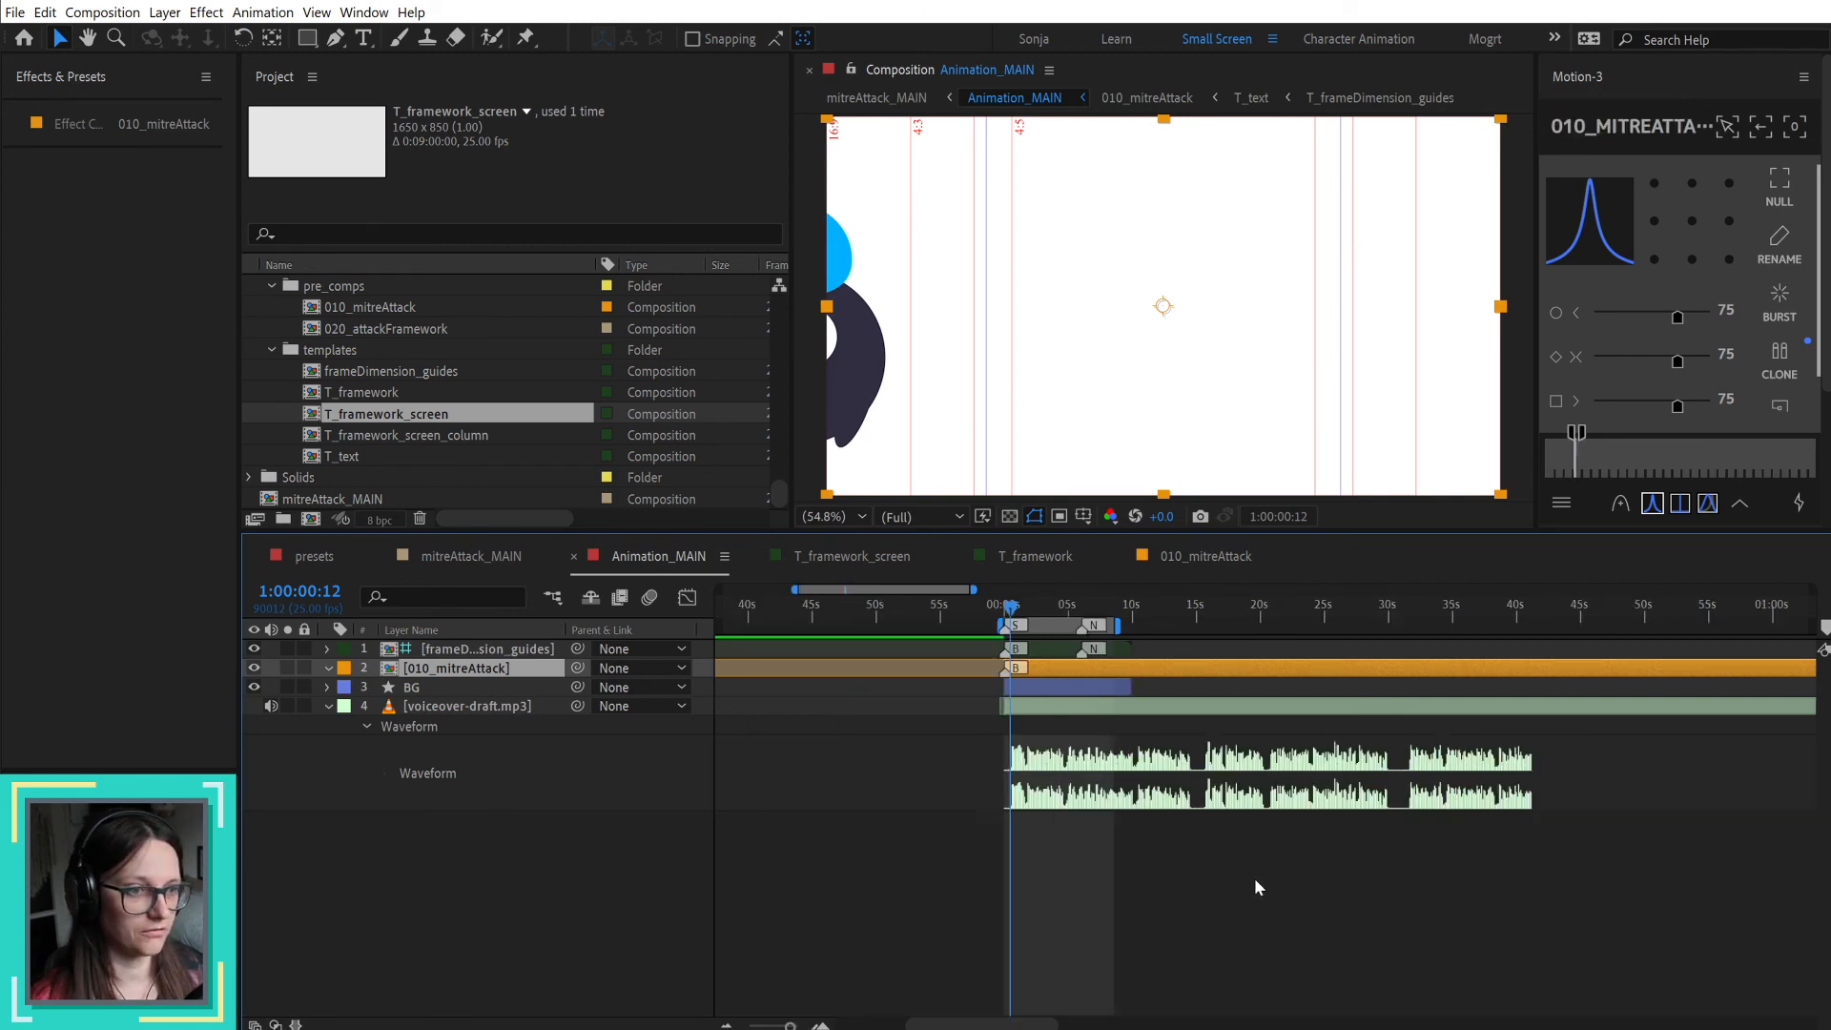